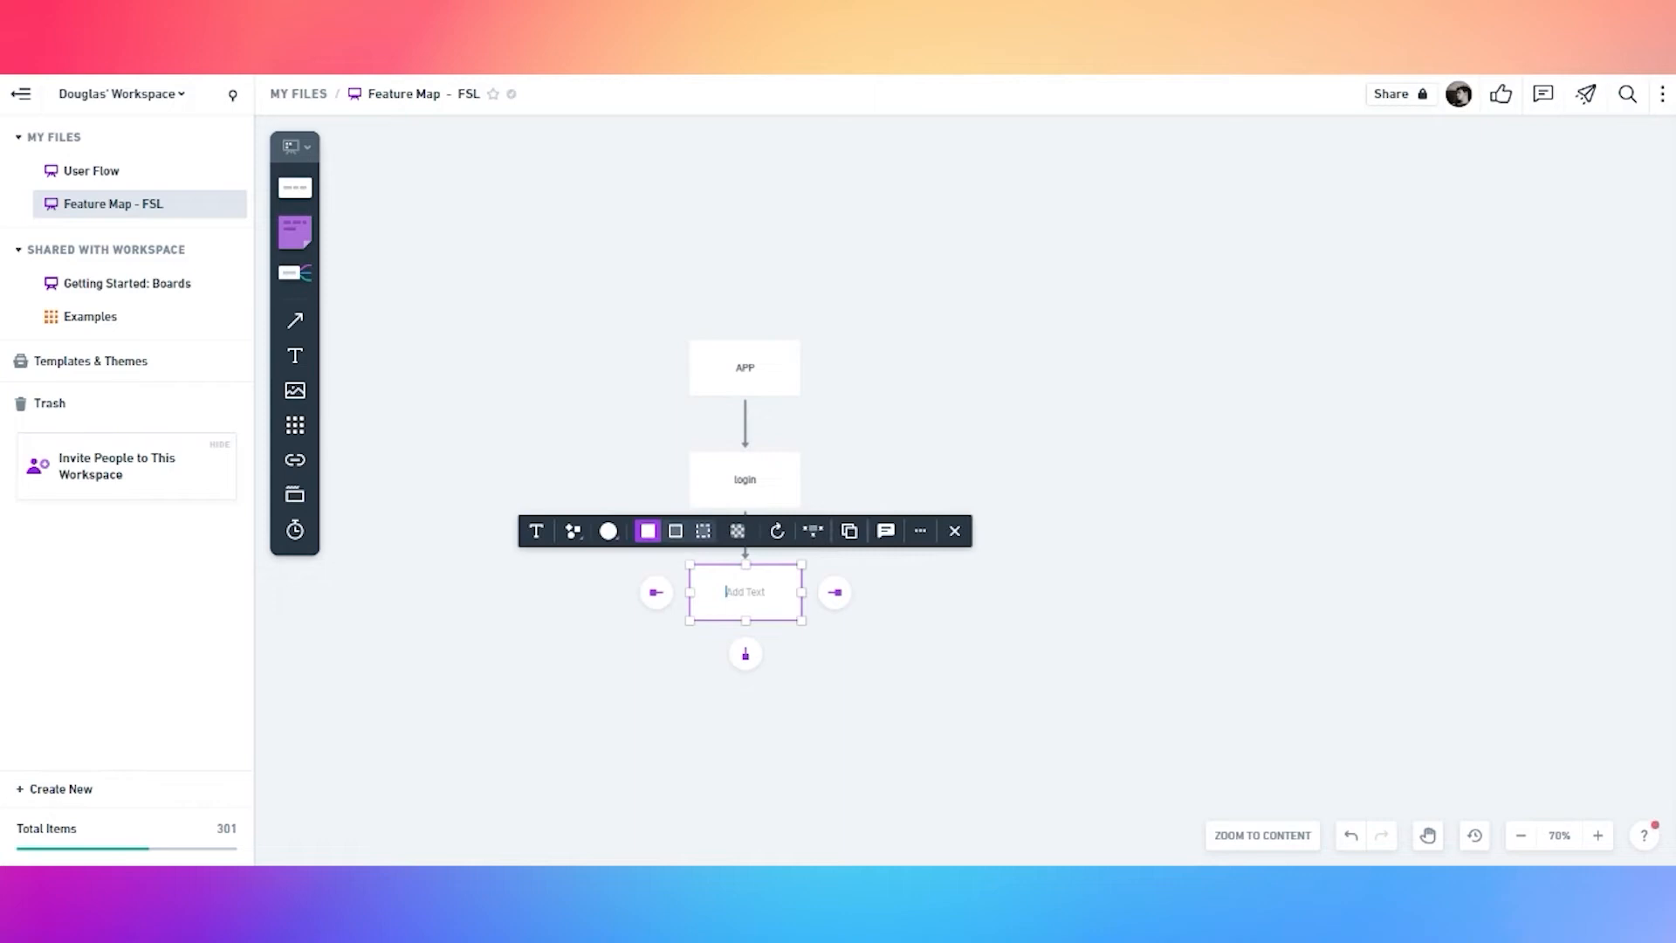
Add a sign in card from login beside sign up, and a homepage card below sign in
click(747, 539)
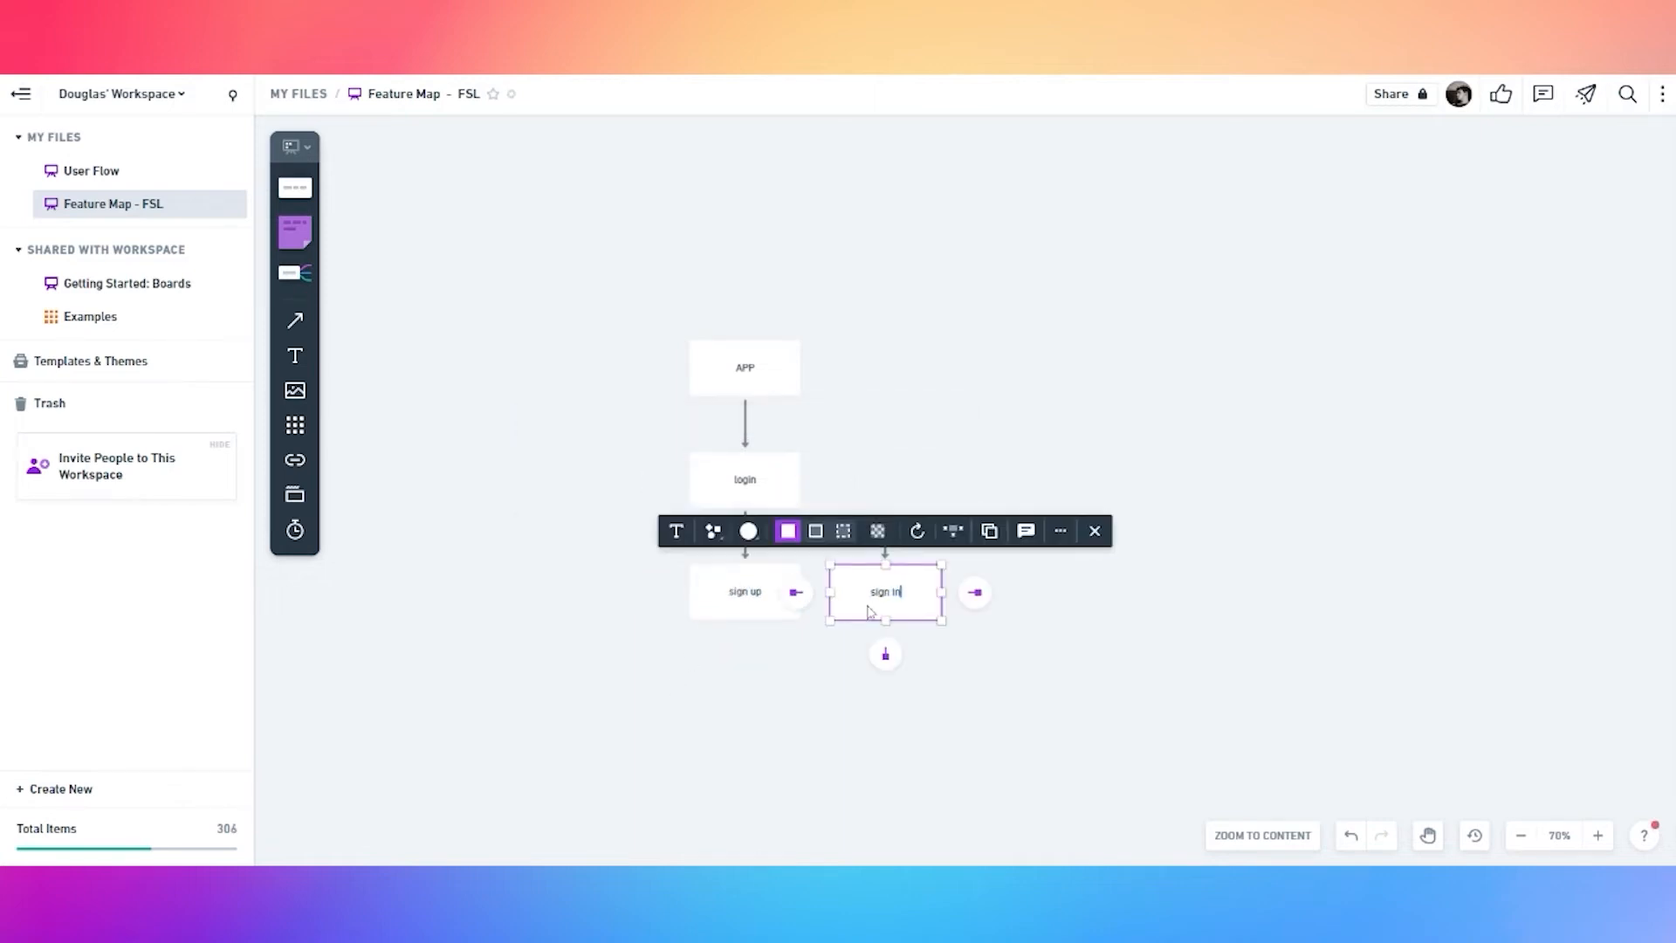
drag(849, 660, 801, 609)
click(856, 563)
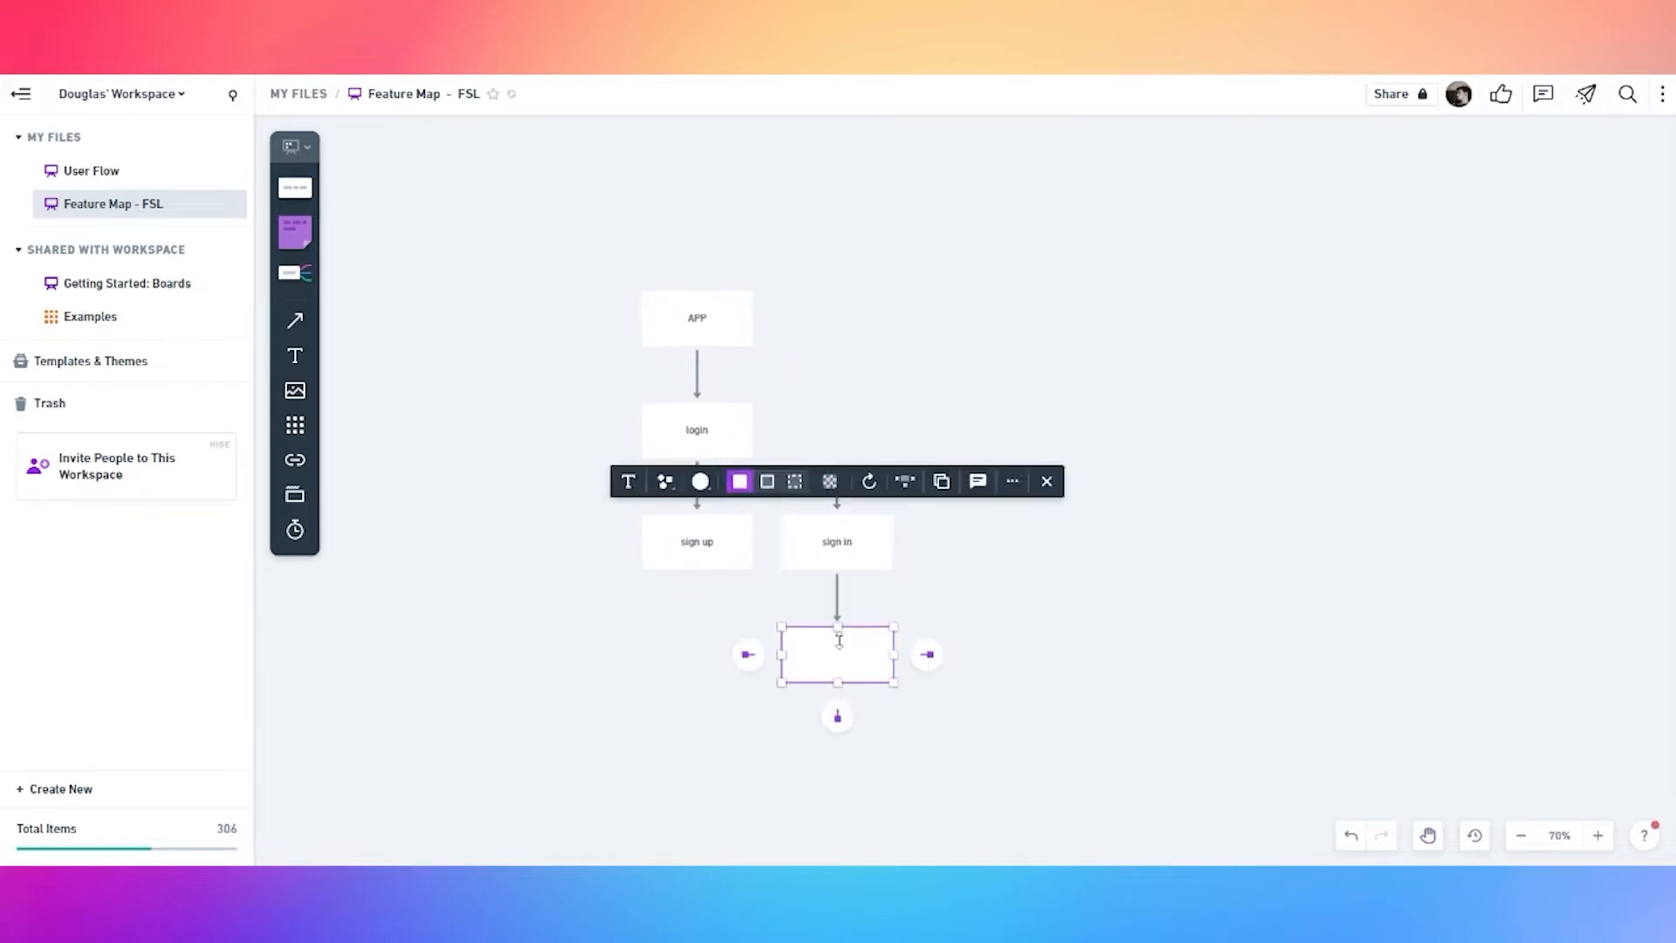
click(837, 603)
drag(717, 679, 602, 578)
Fill the homepage card orange
click(761, 569)
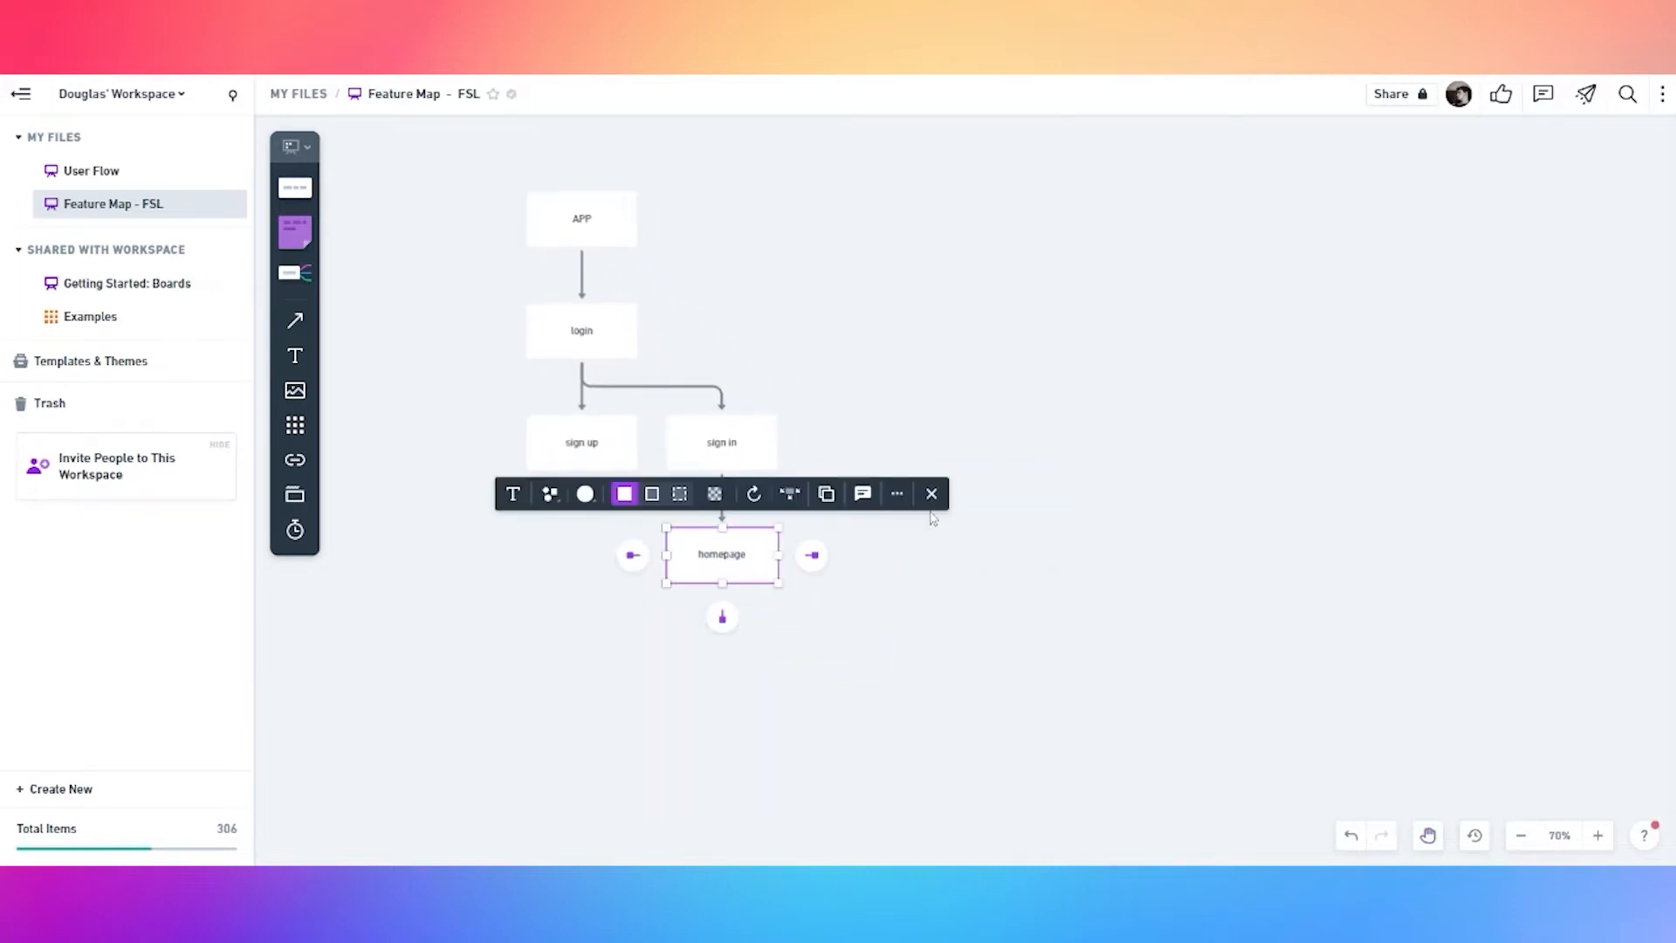
click(585, 493)
click(573, 455)
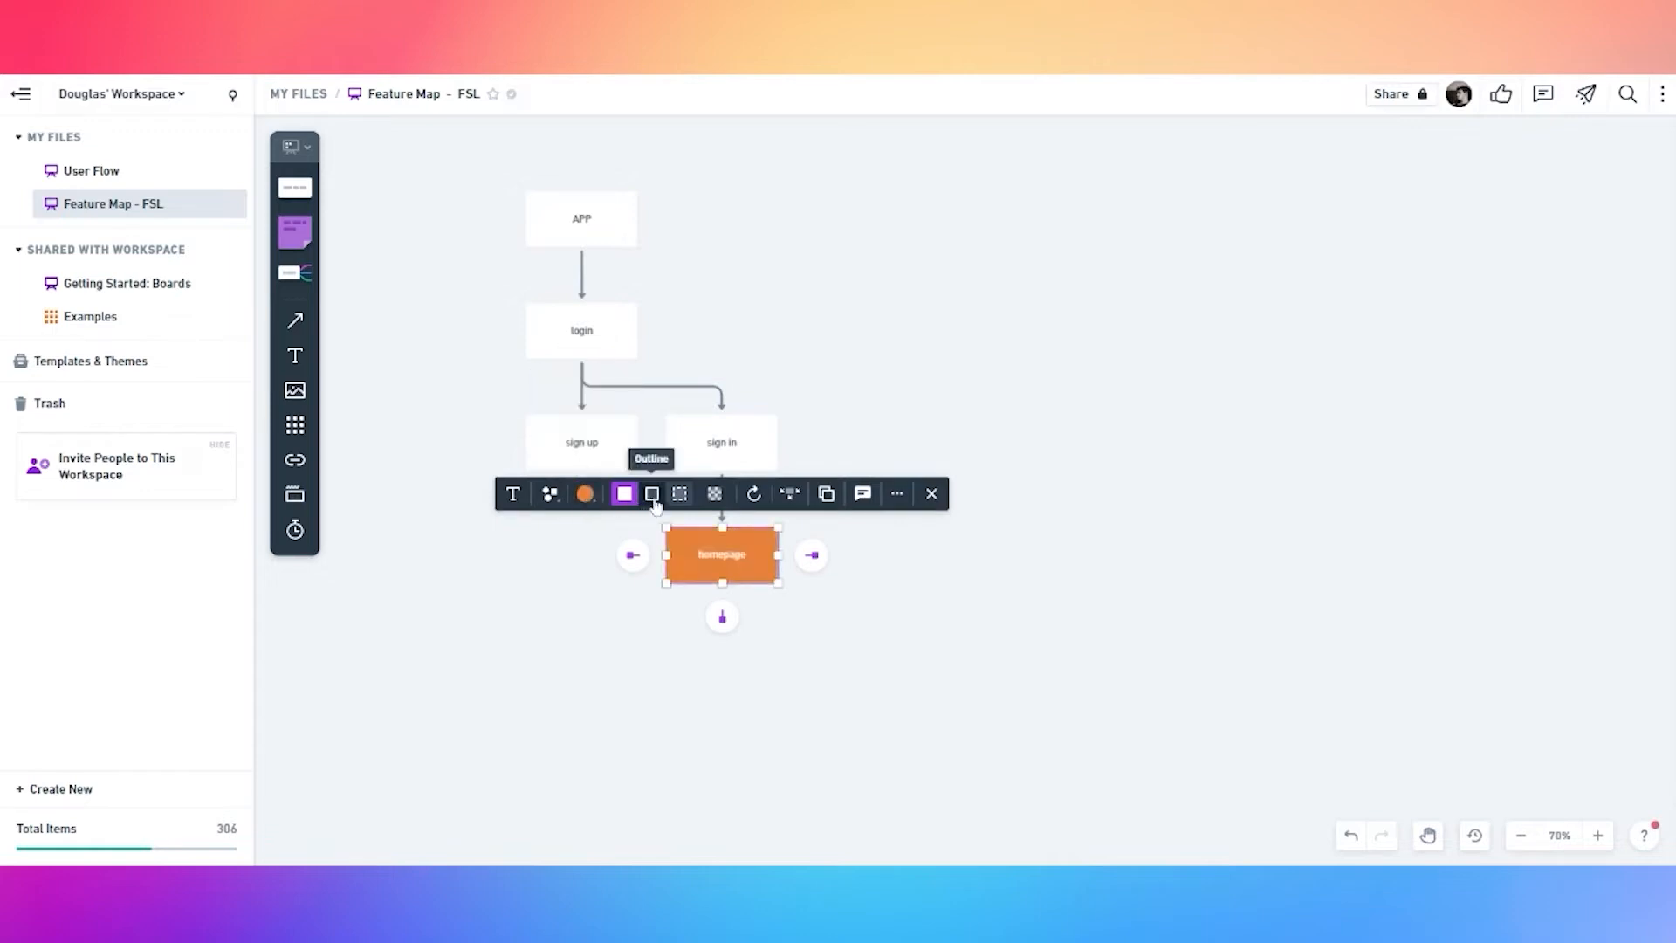
Add a text label above the diagram reading 'SOLID CARD = REUSABLE COMPONENTS'
key(t)
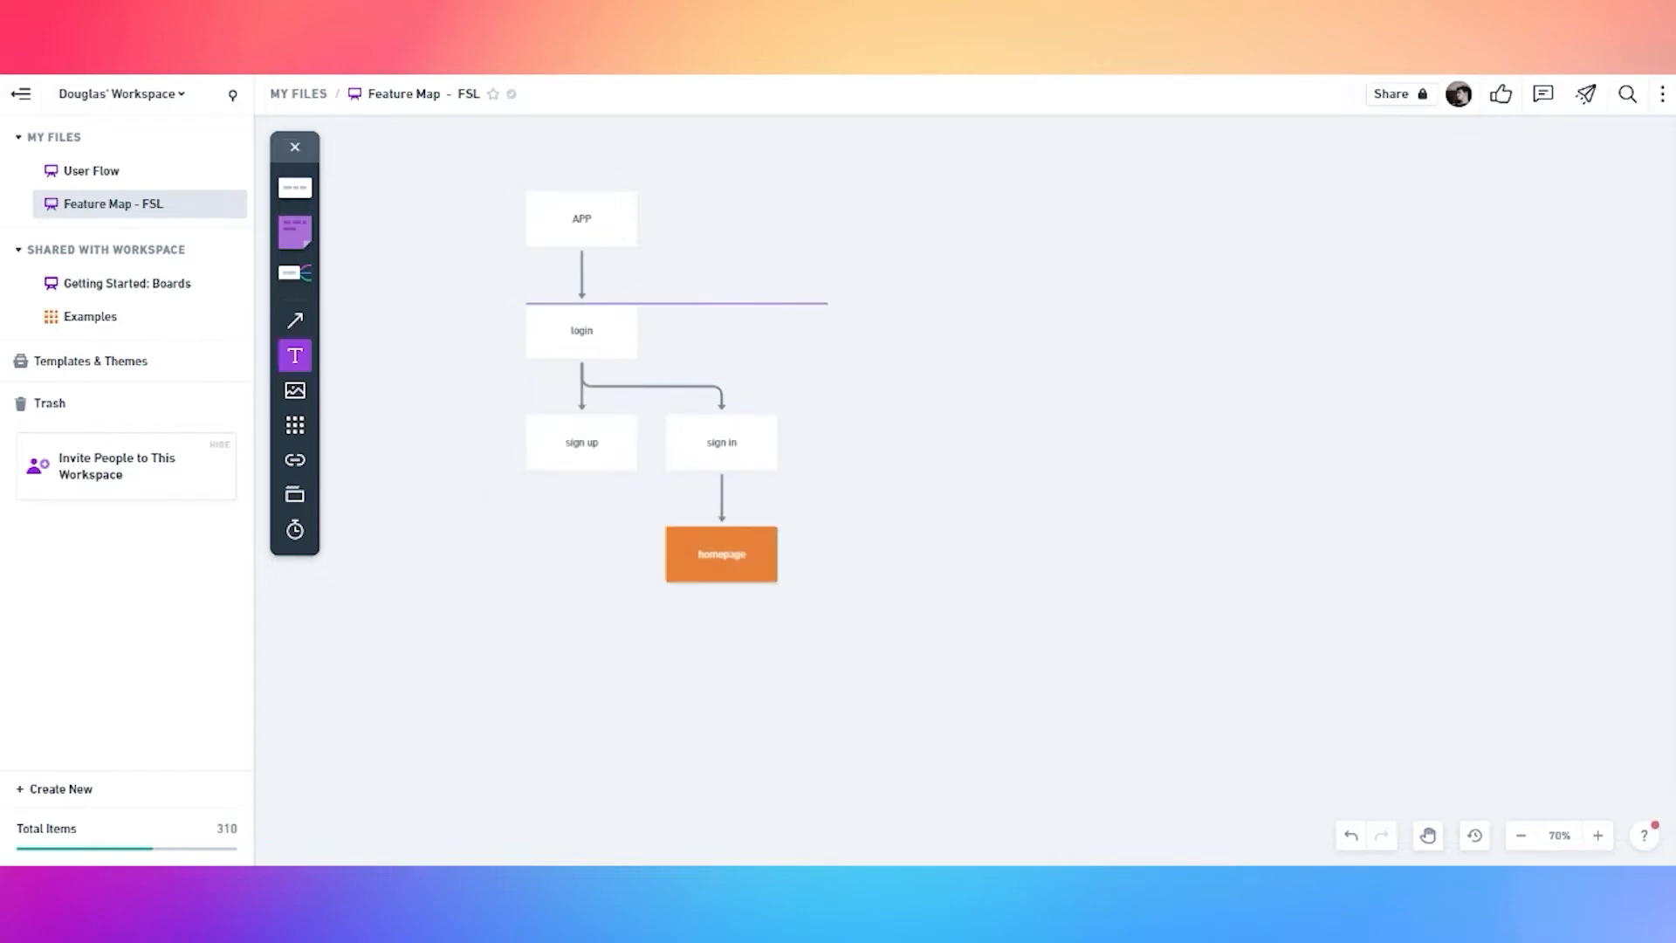
click(851, 219)
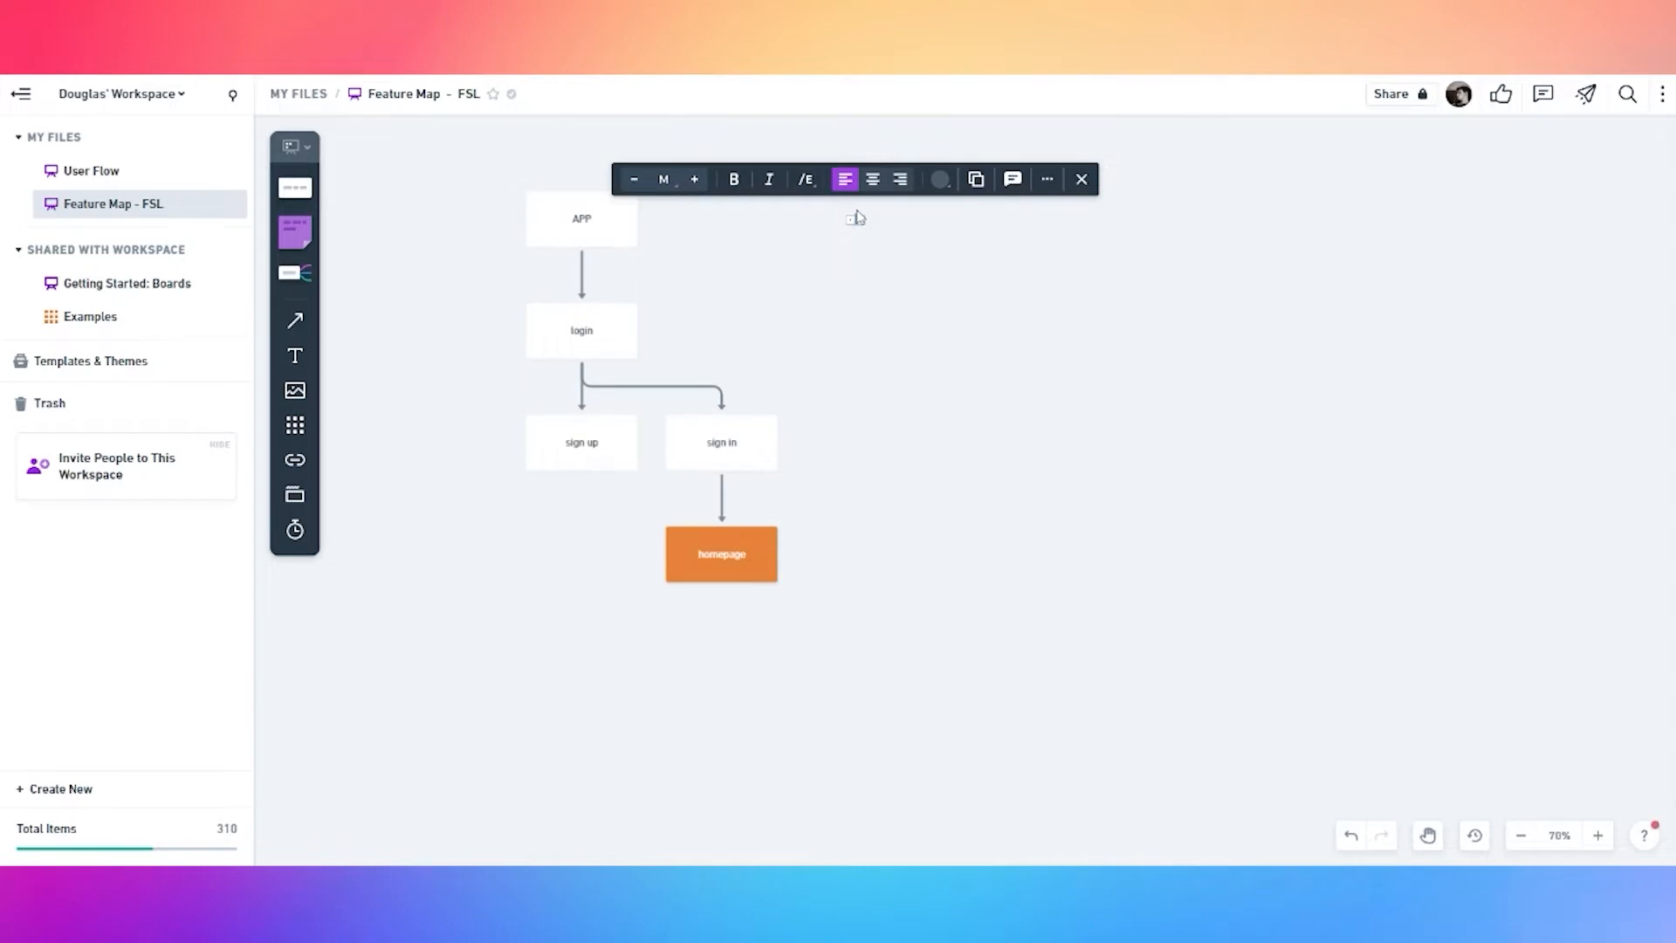
scroll(888, 245, up, 10)
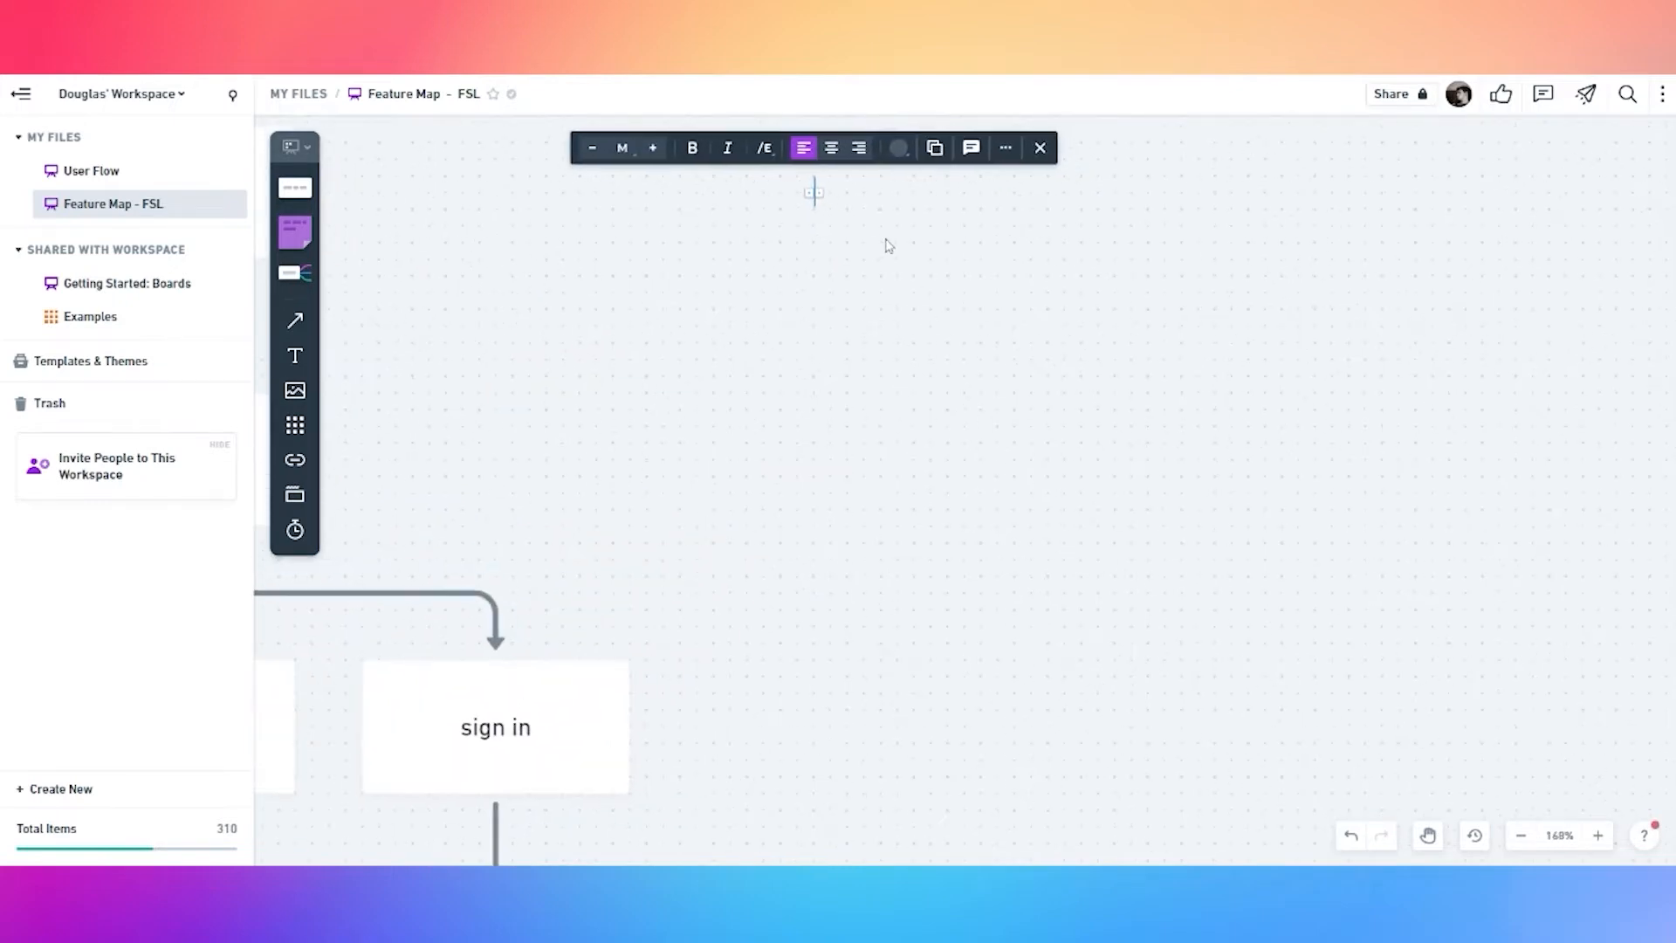
text(SOLID CARD =)
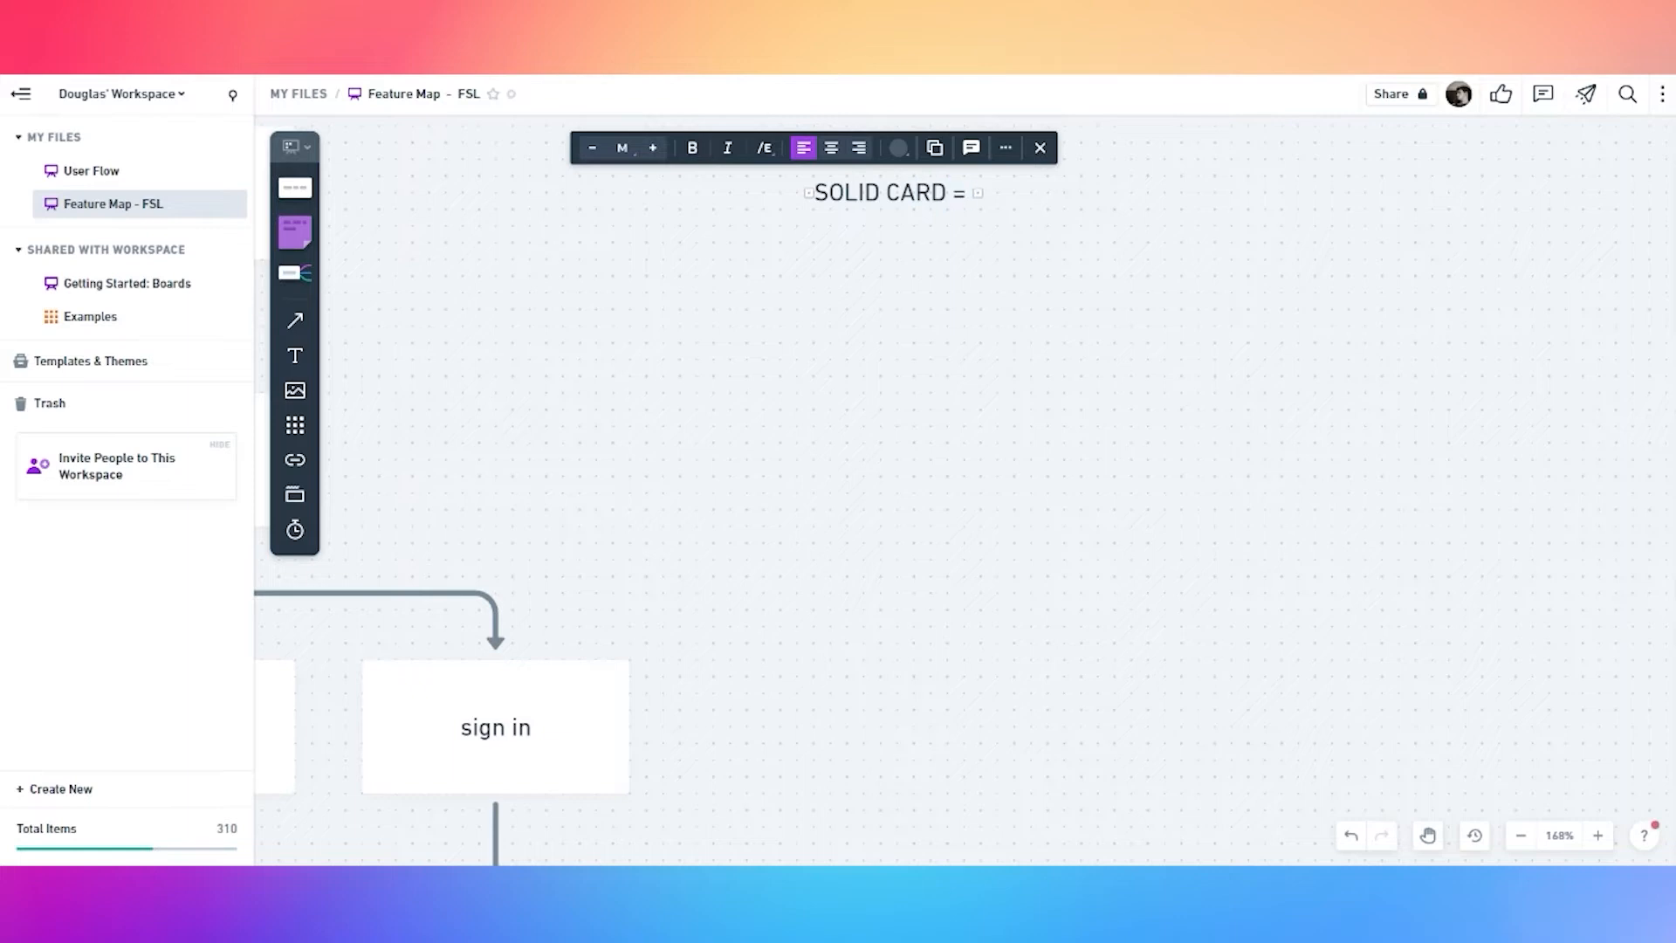
scroll(887, 239, up, 7)
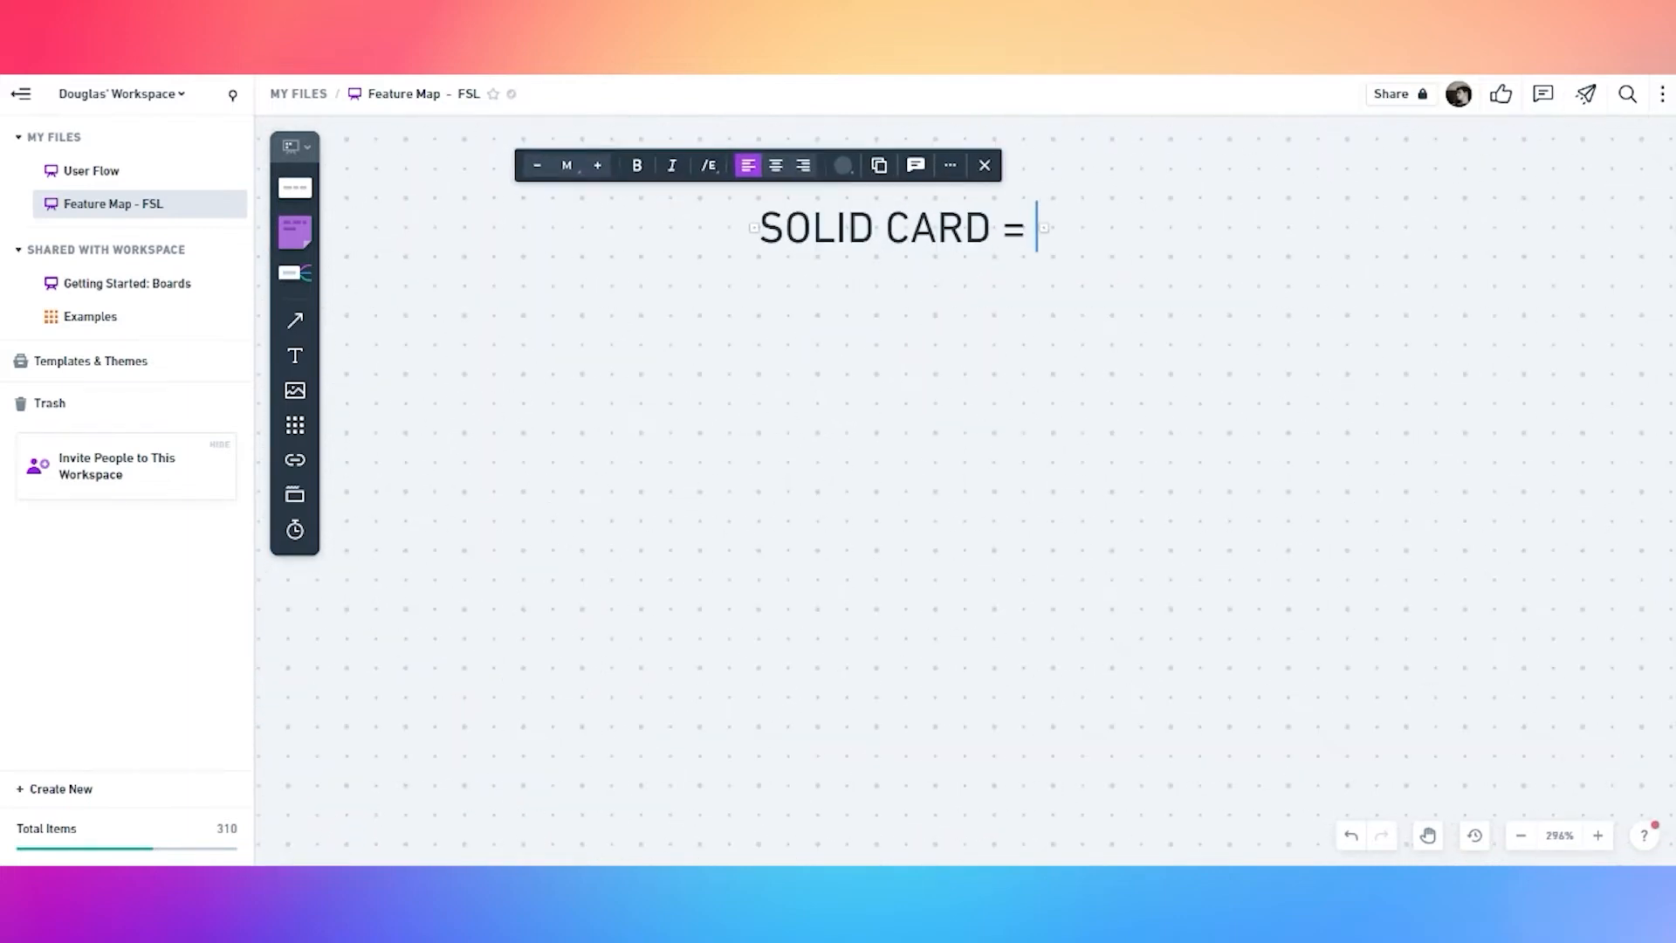
text(= REUSABLE)
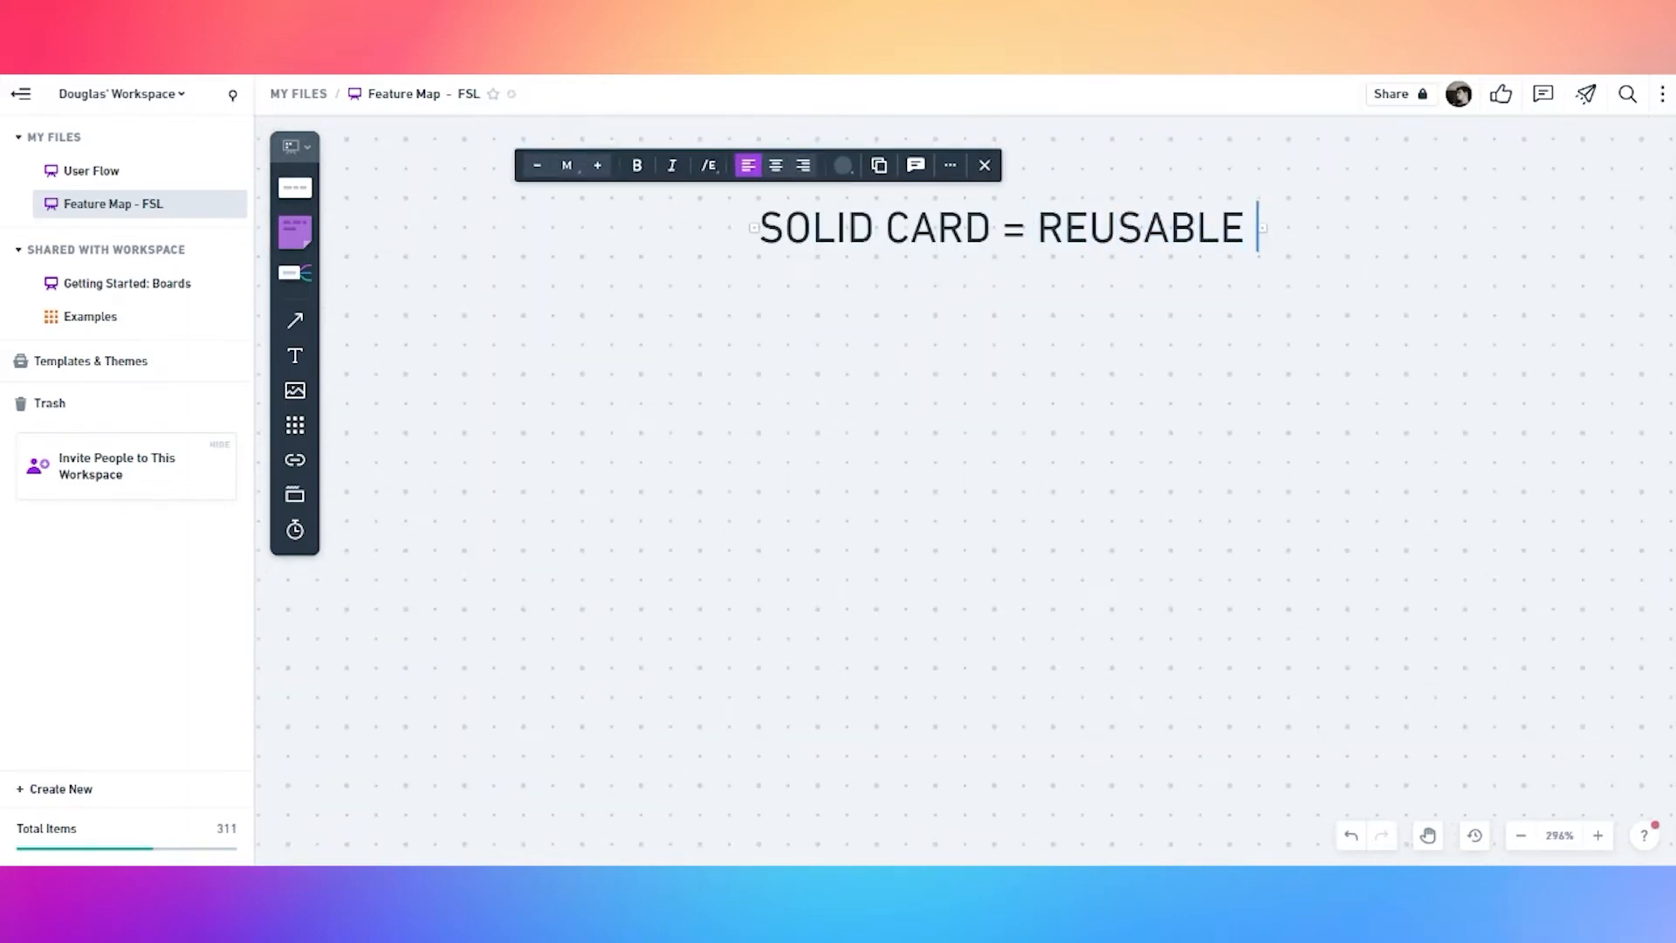
text( COMPONENTS)
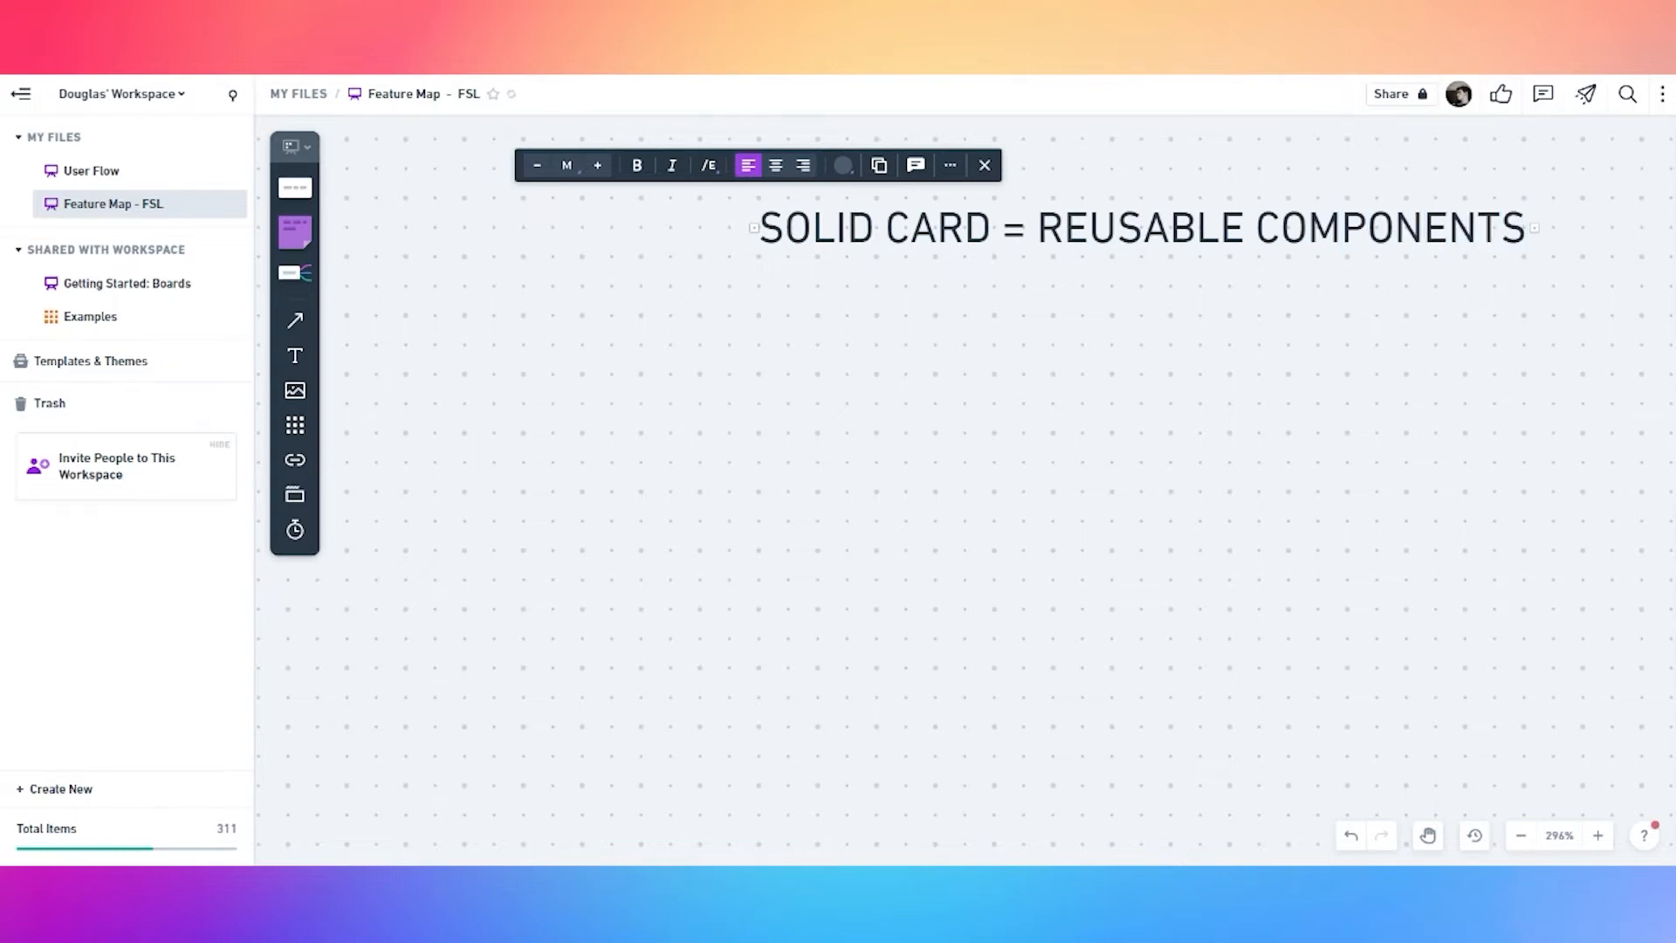
scroll(916, 301, down, 3)
click(971, 294)
Duplicate the label below and change it to 'DASHED OUTLINE CARDS = INTERNAL LINKS'
click(1010, 247)
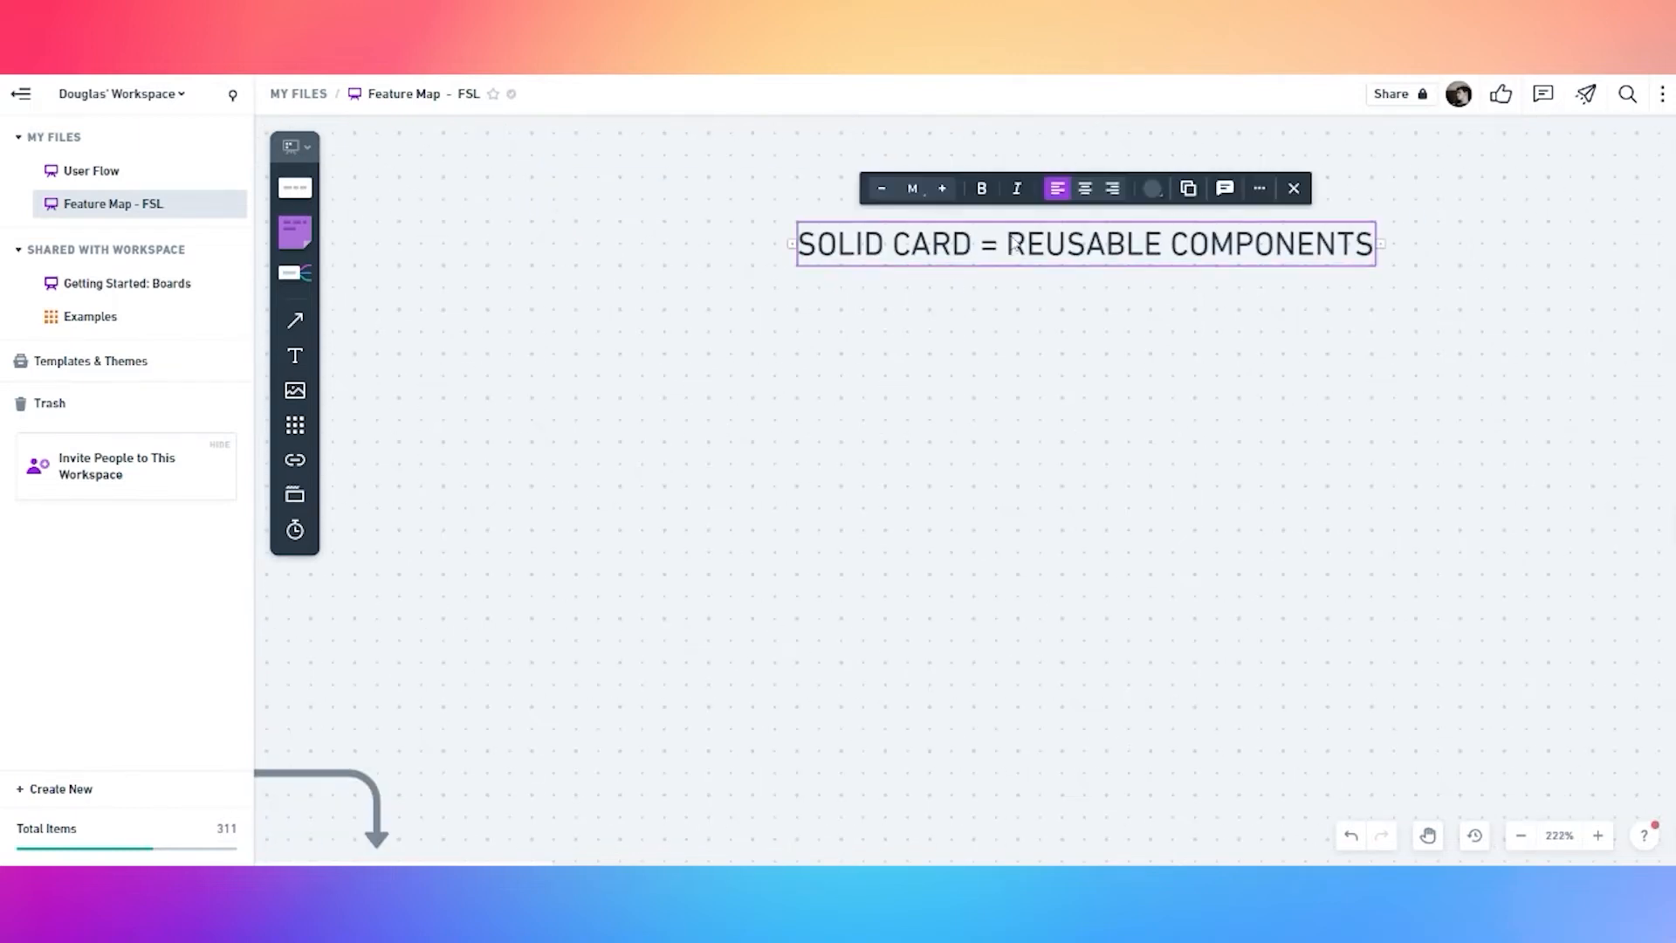
key(ctrl+d)
drag(1000, 269, 1439, 356)
double_click(1067, 358)
key(ctrl+a)
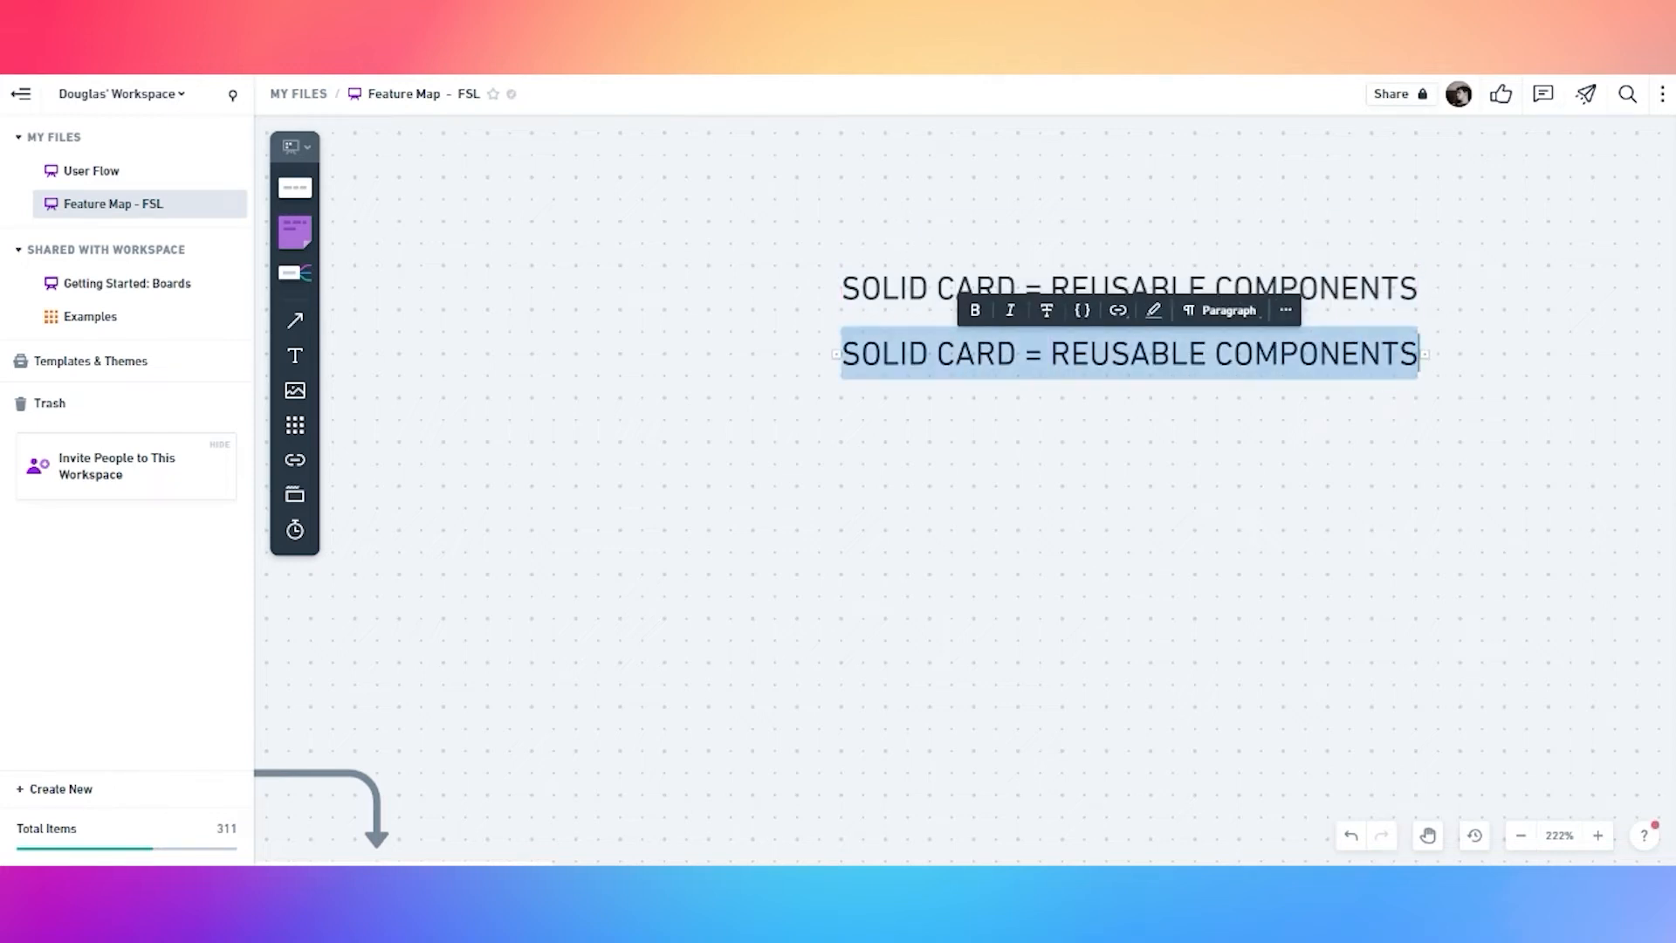
text(da)
key(BackSpace)
key(BackSpace)
text(DASHED OUTLINE CARDS)
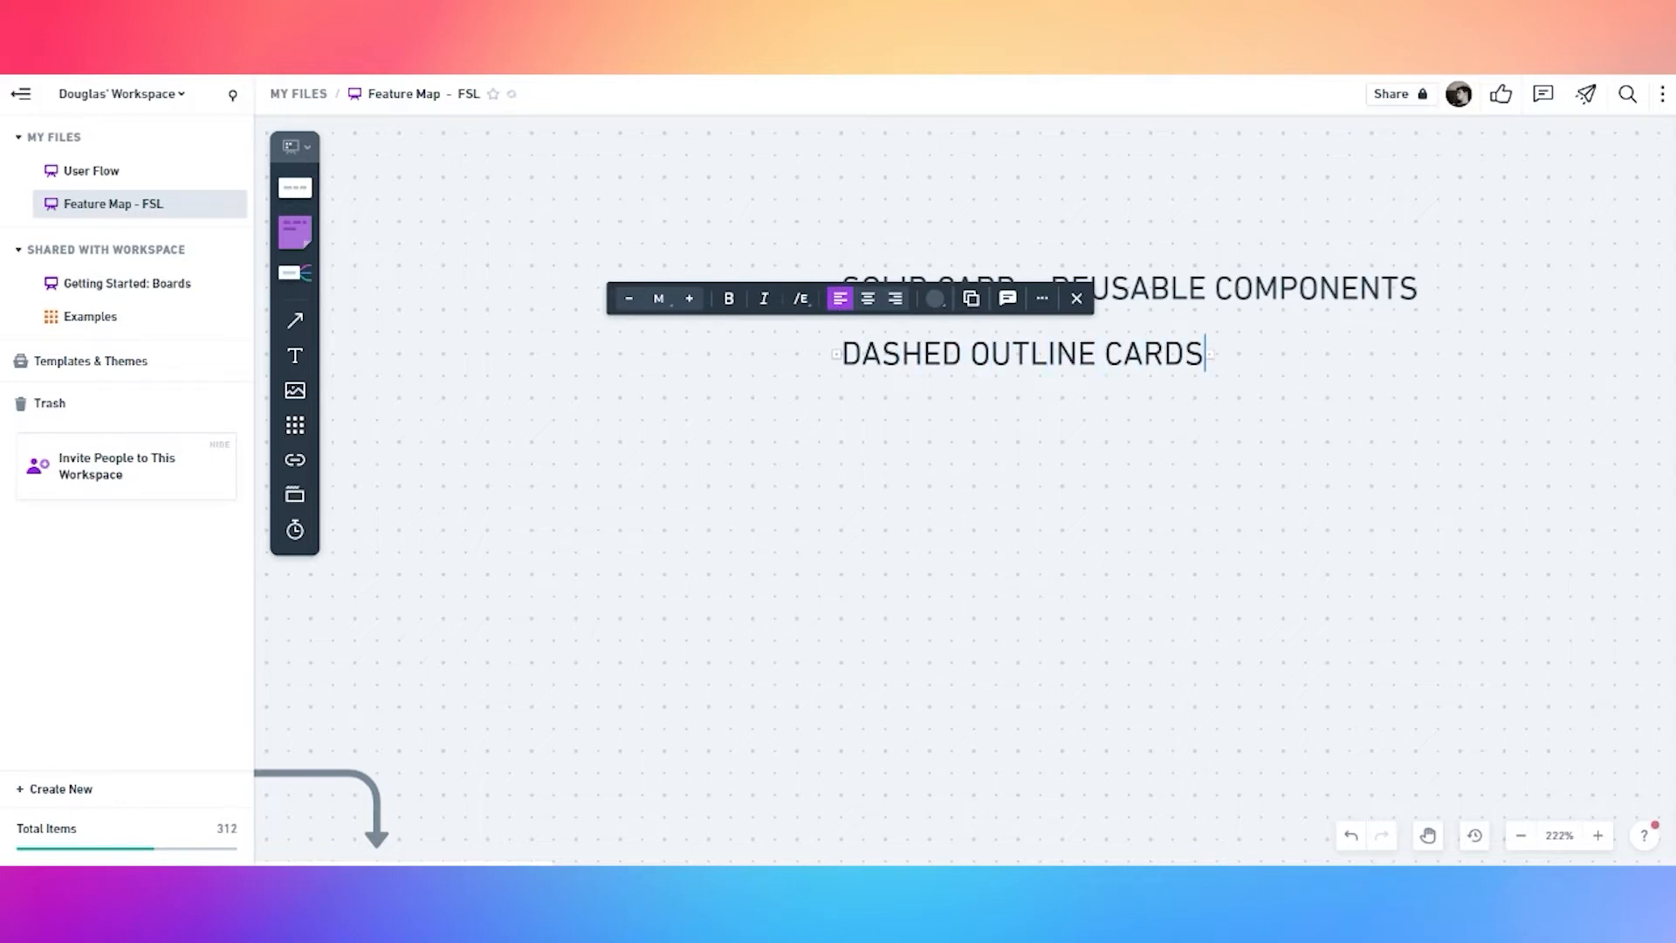
text( = INTERNAL LINKS)
click(1260, 462)
Duplicate again as a third line reading 'OUTLINE CARDS = FEATURES'
click(1020, 358)
key(ctrl+d)
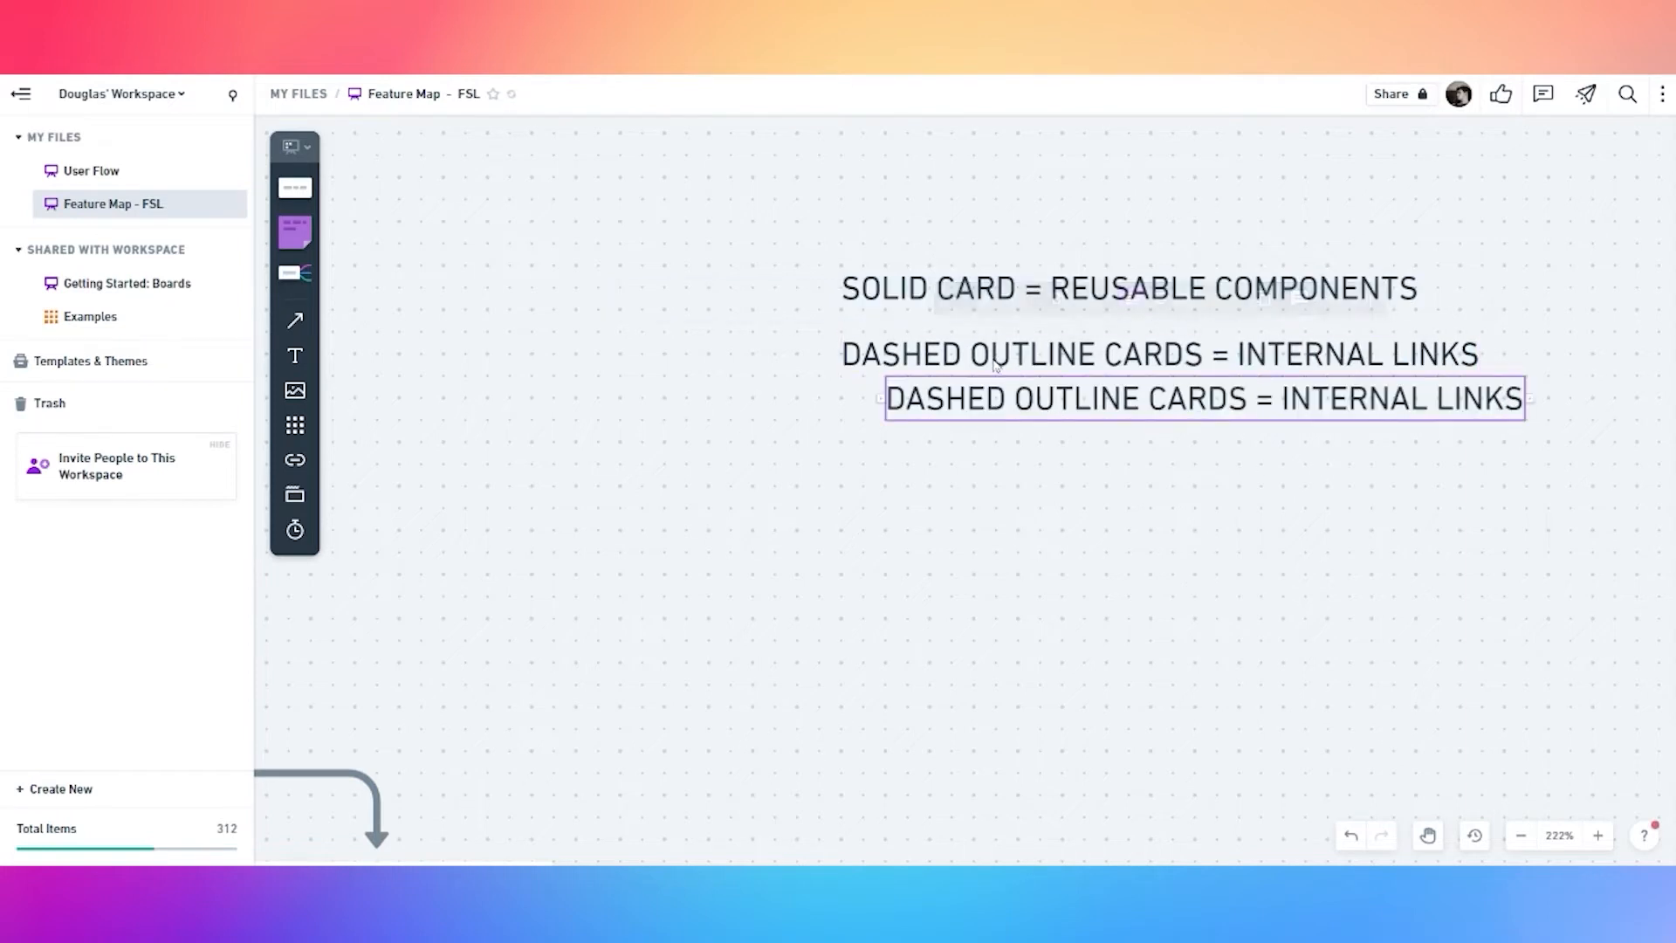
click(952, 443)
drag(946, 402, 899, 421)
click(902, 426)
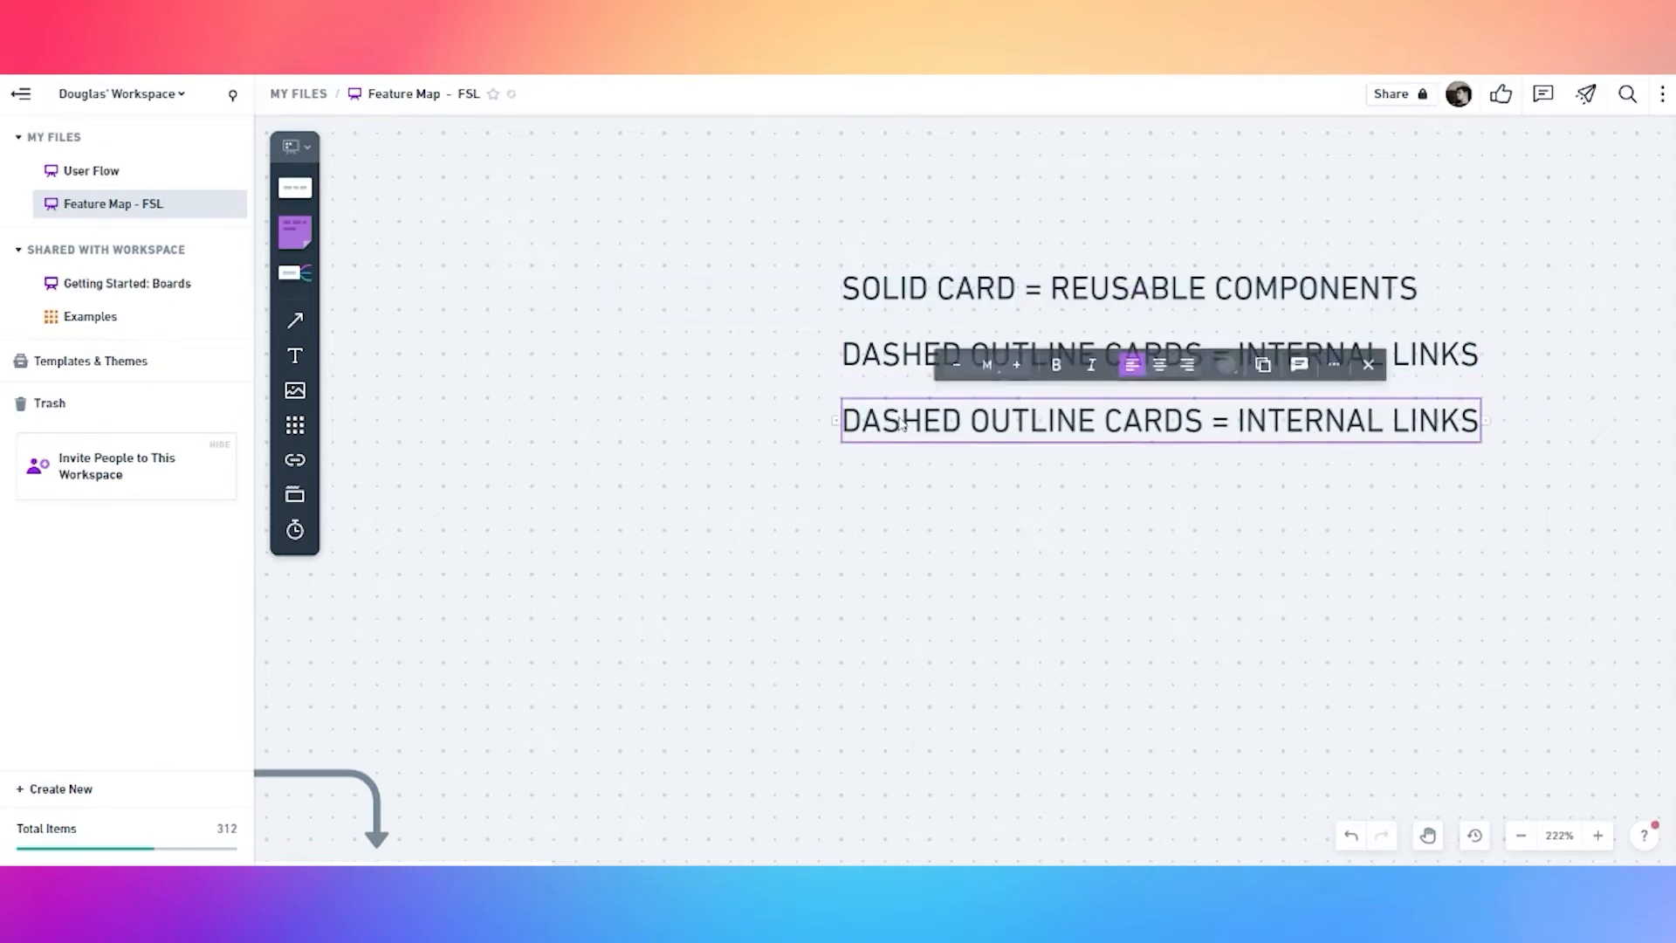
double_click(902, 426)
key(ctrl+a)
text(OU)
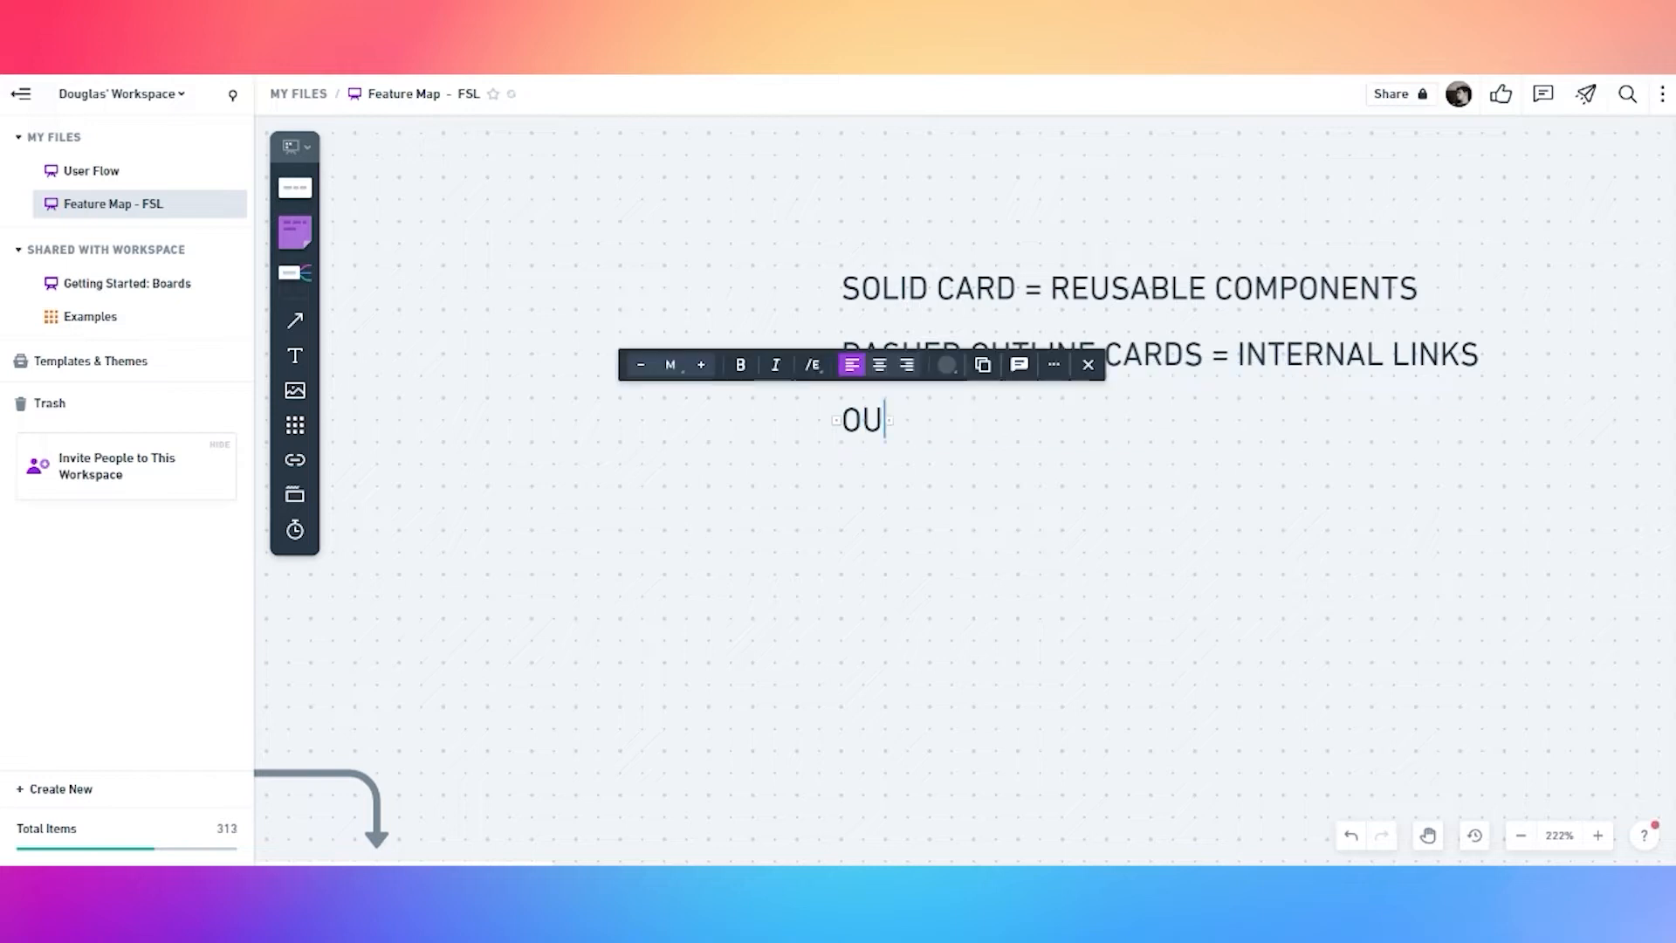
text(TLINE CARDS = FEATURES)
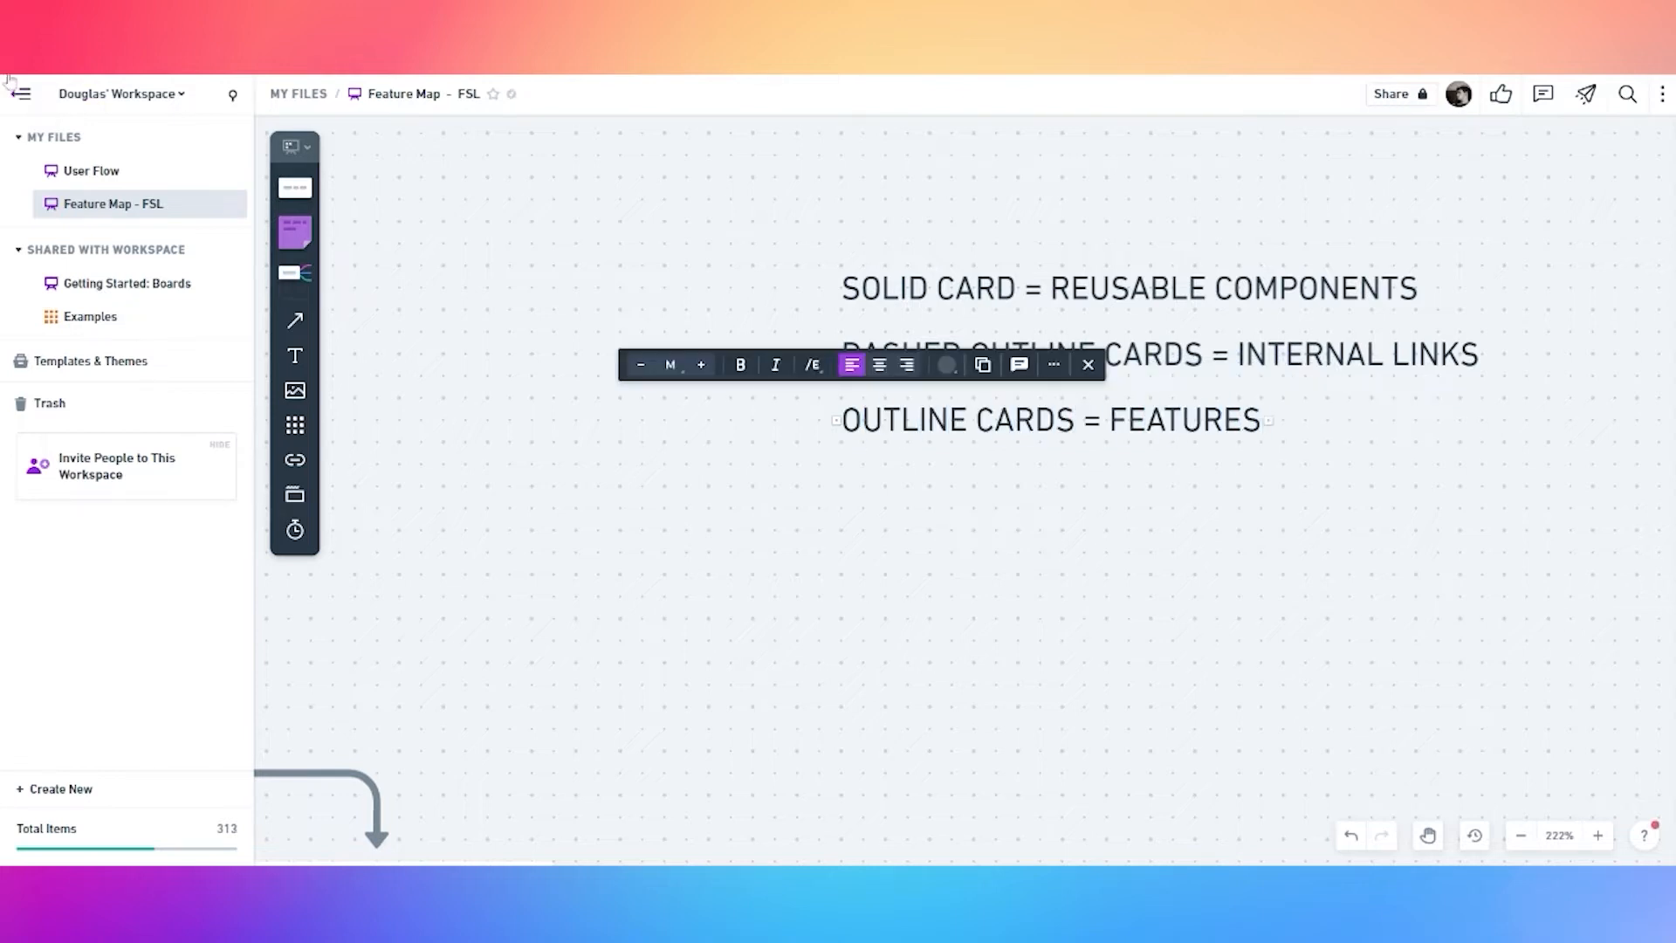
Add five connected child cards below the homepage card
click(1223, 502)
scroll(1108, 566, down, 1)
scroll(1074, 581, down, 2)
drag(799, 760, 1040, 270)
drag(965, 535, 1015, 351)
click(868, 534)
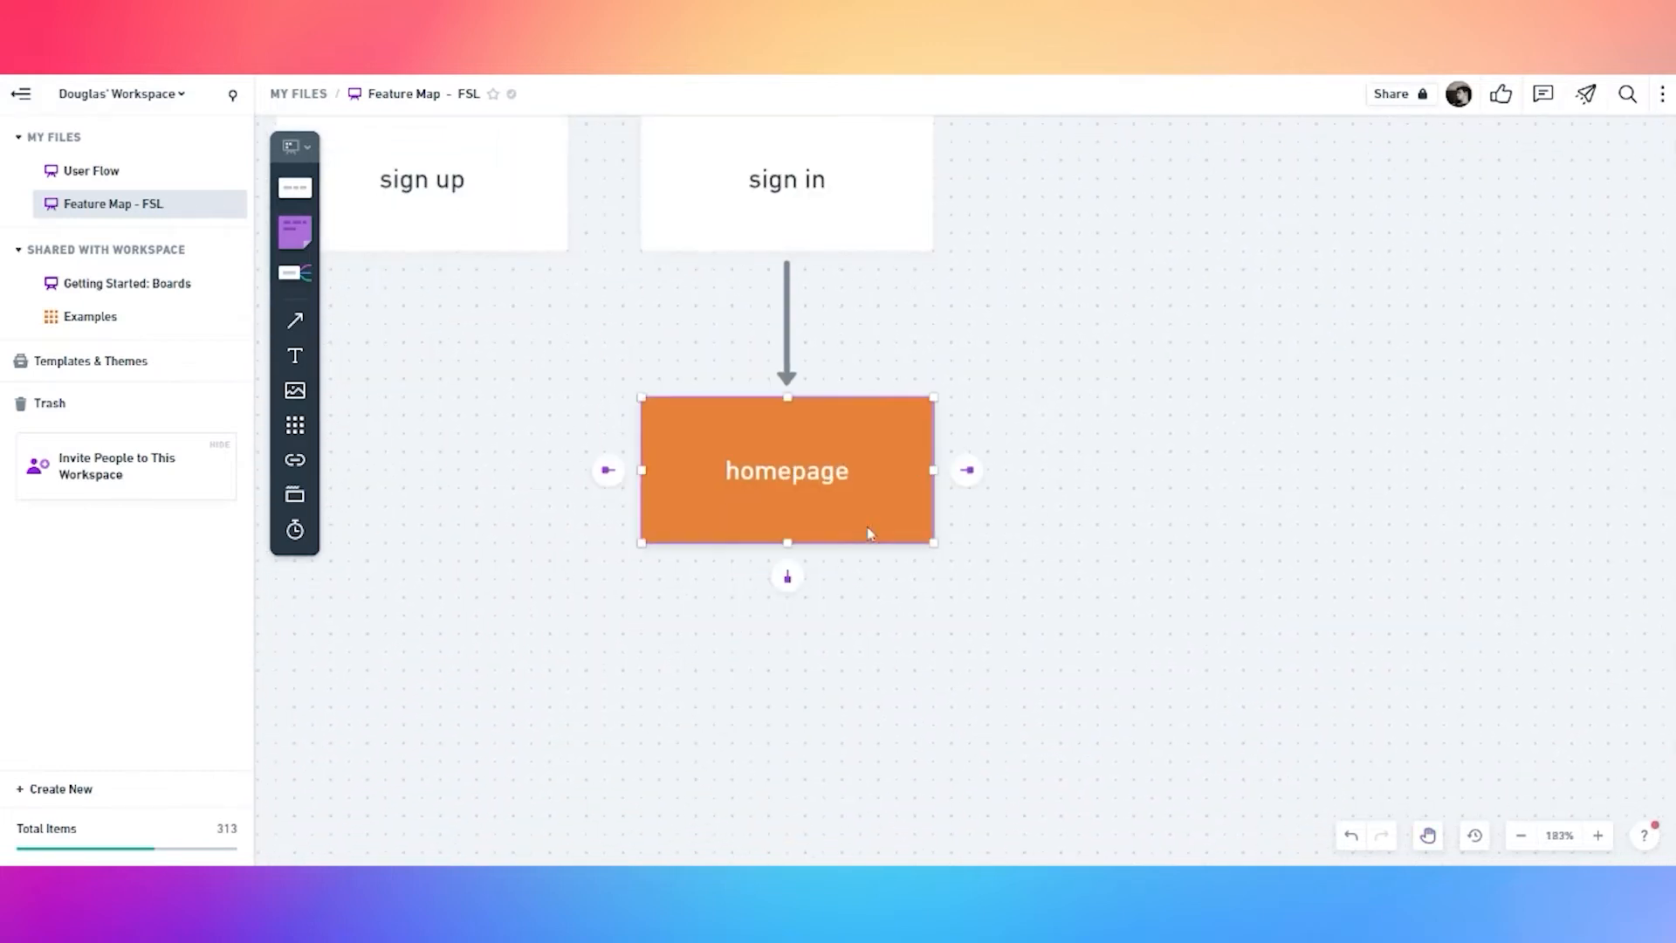
click(789, 578)
click(836, 493)
click(788, 543)
scroll(625, 637, down, 1)
click(793, 508)
click(757, 563)
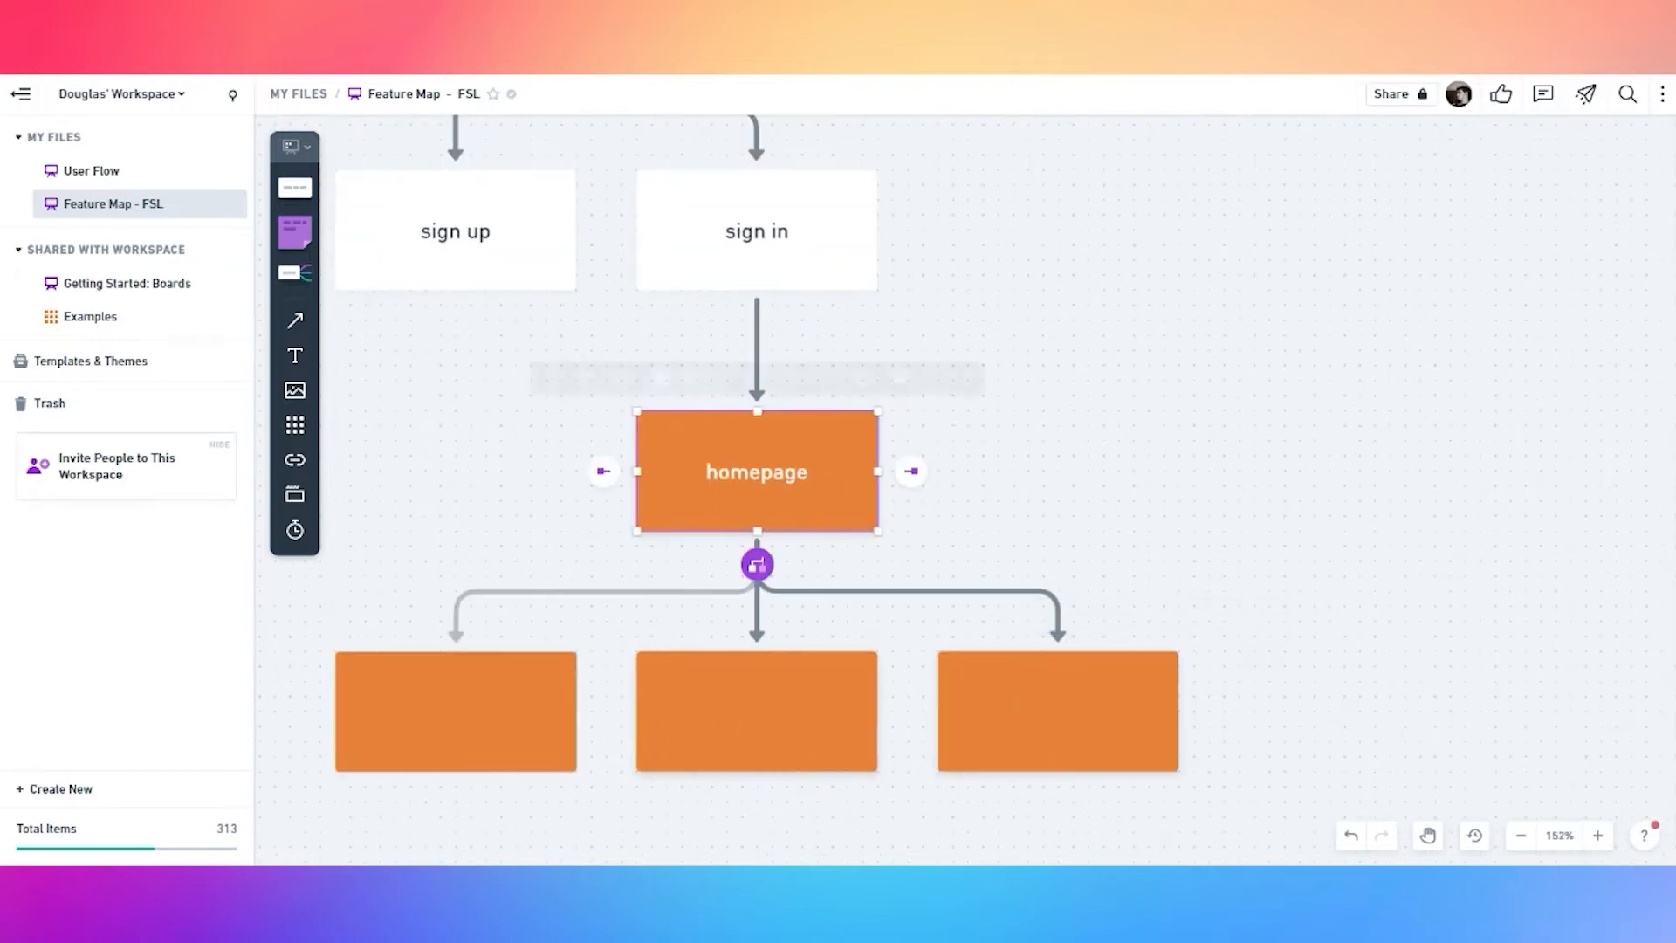
click(748, 513)
click(757, 565)
click(512, 497)
click(685, 509)
click(756, 565)
click(526, 517)
click(934, 510)
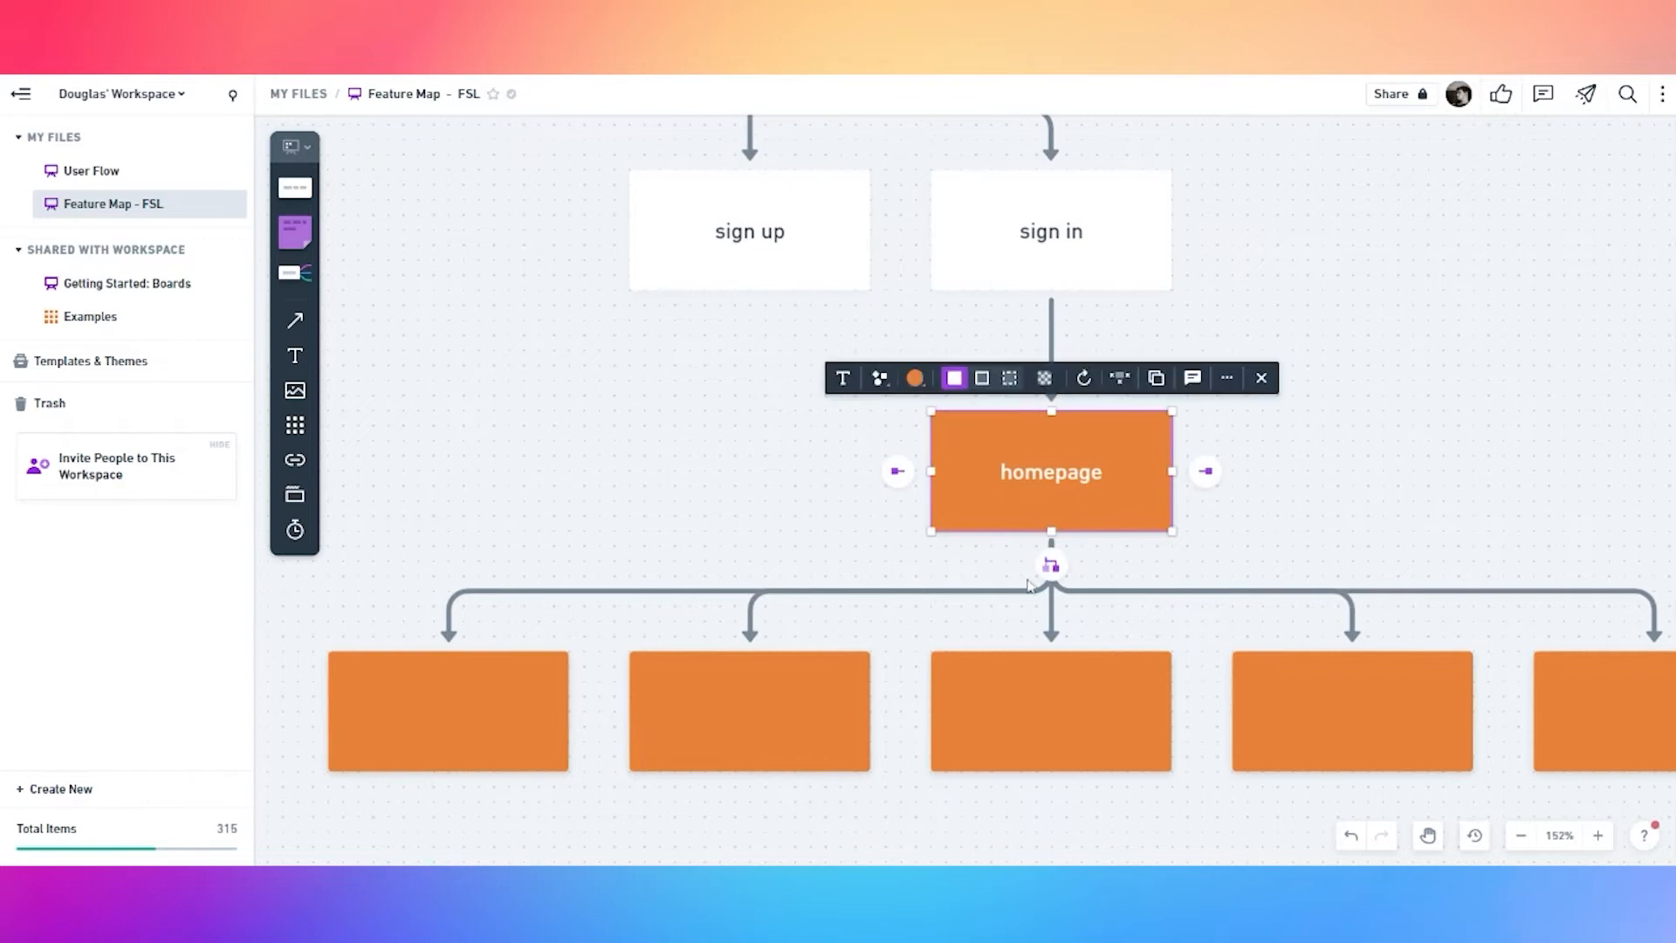
Label the leftmost child card 'APP BAR' and the rightmost 'BOTTOM NAV'
scroll(961, 569, right, 5)
scroll(1048, 471, left, 8)
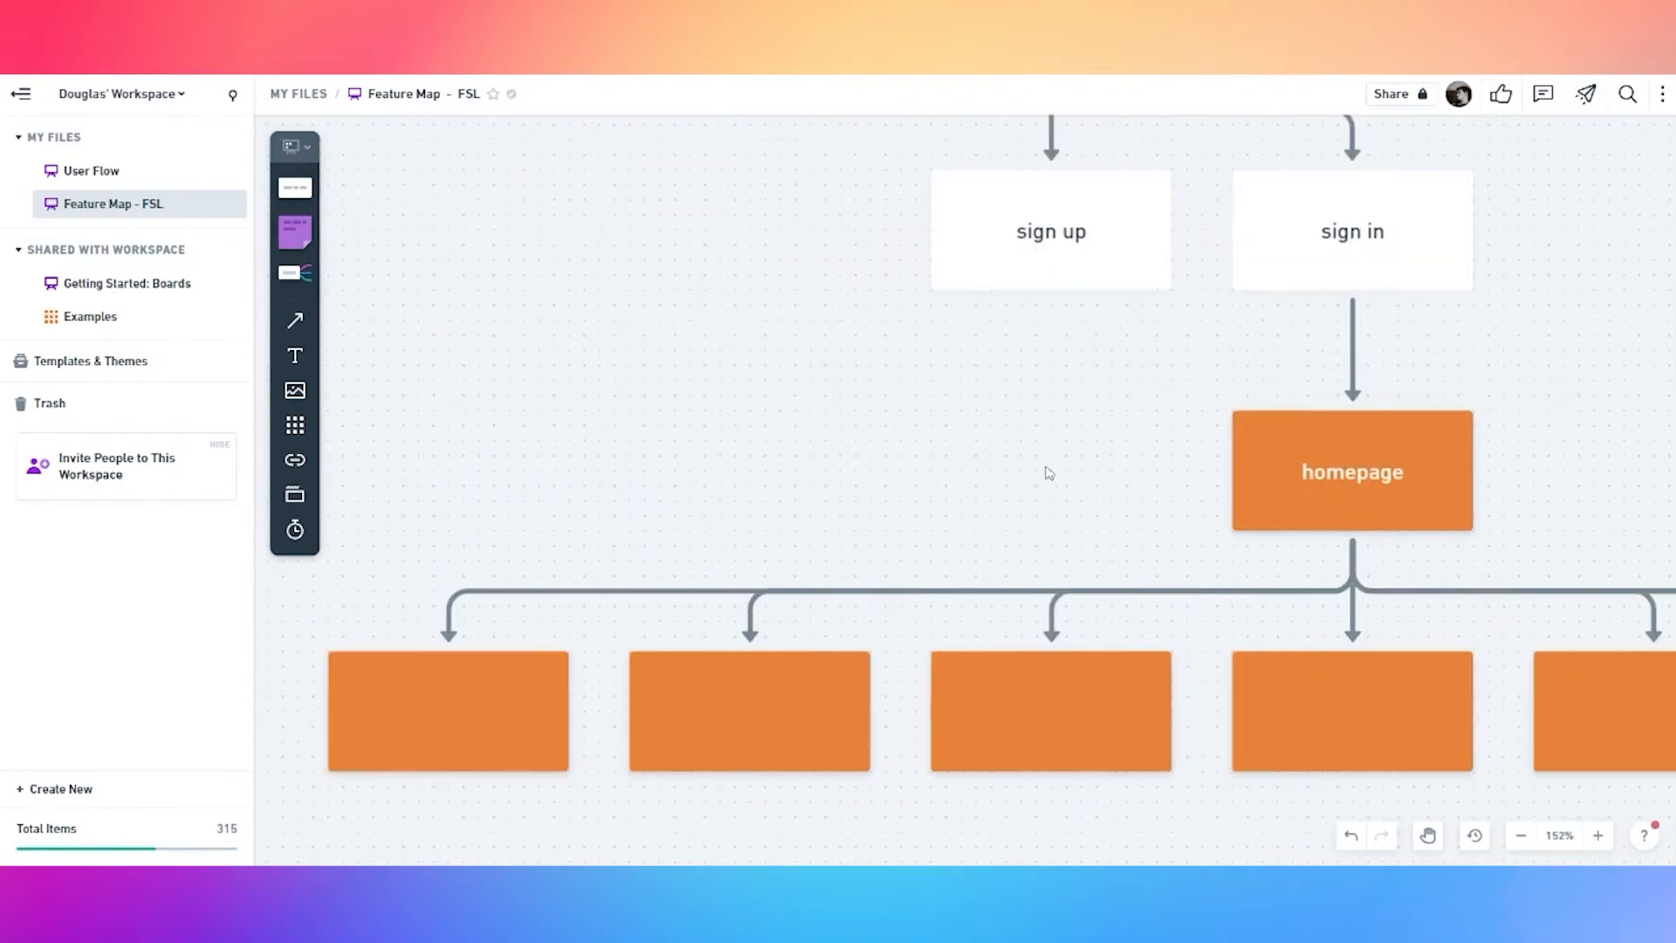
scroll(1014, 472, down, 4)
double_click(646, 630)
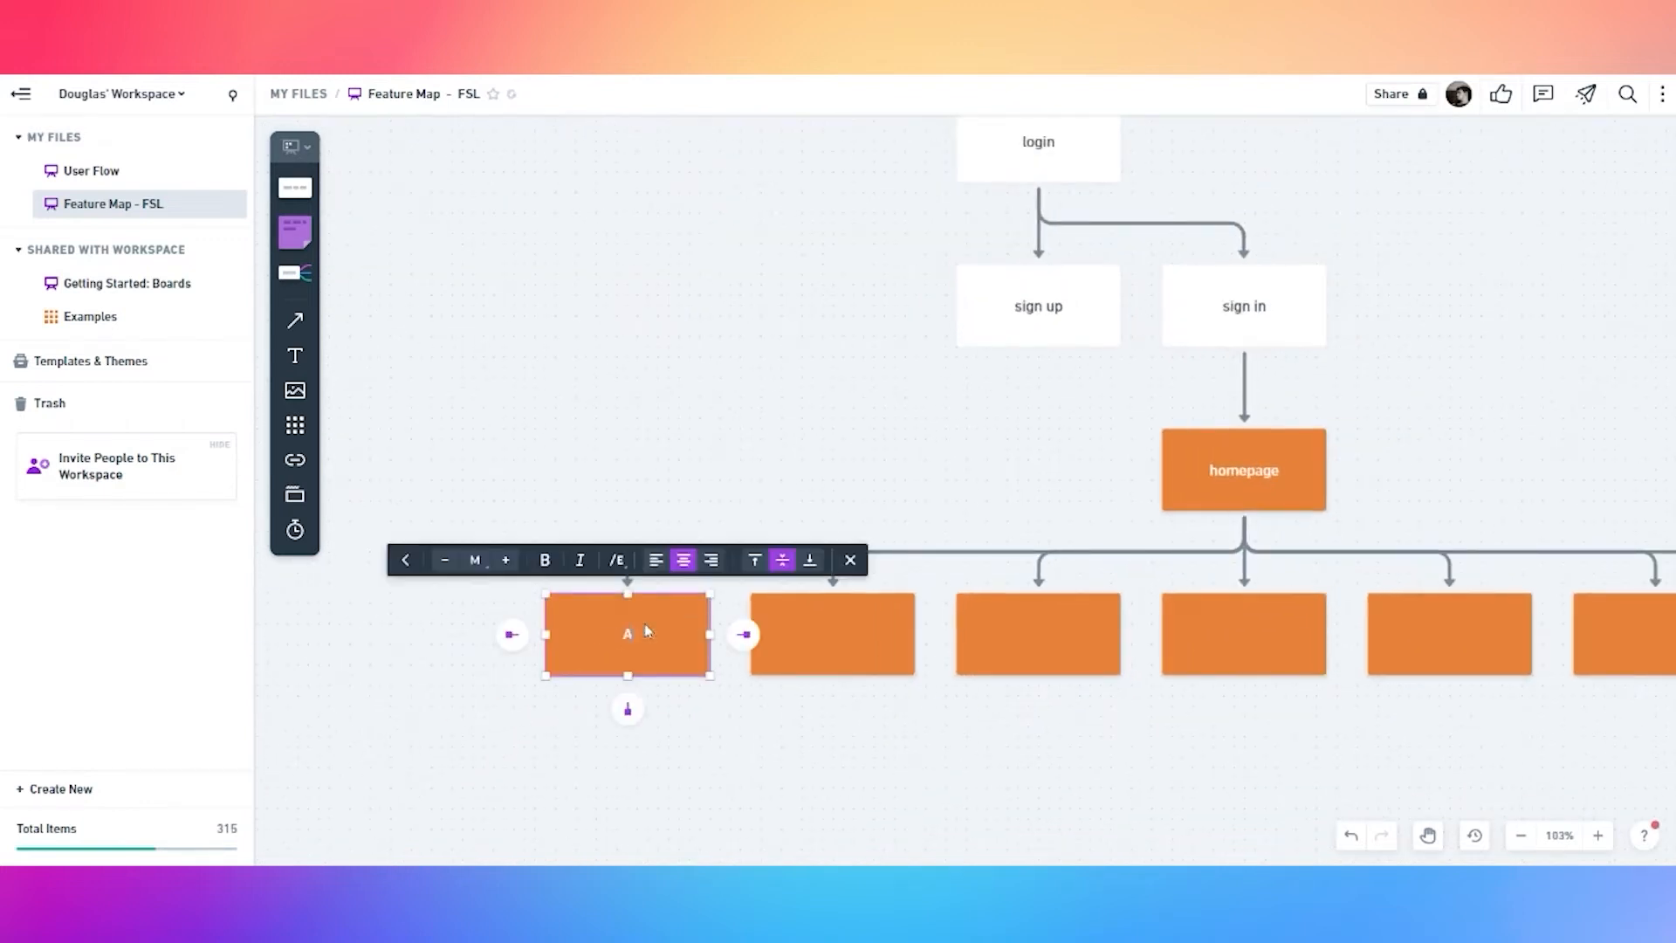
text(APP BAR)
click(748, 752)
drag(1007, 741, 559, 738)
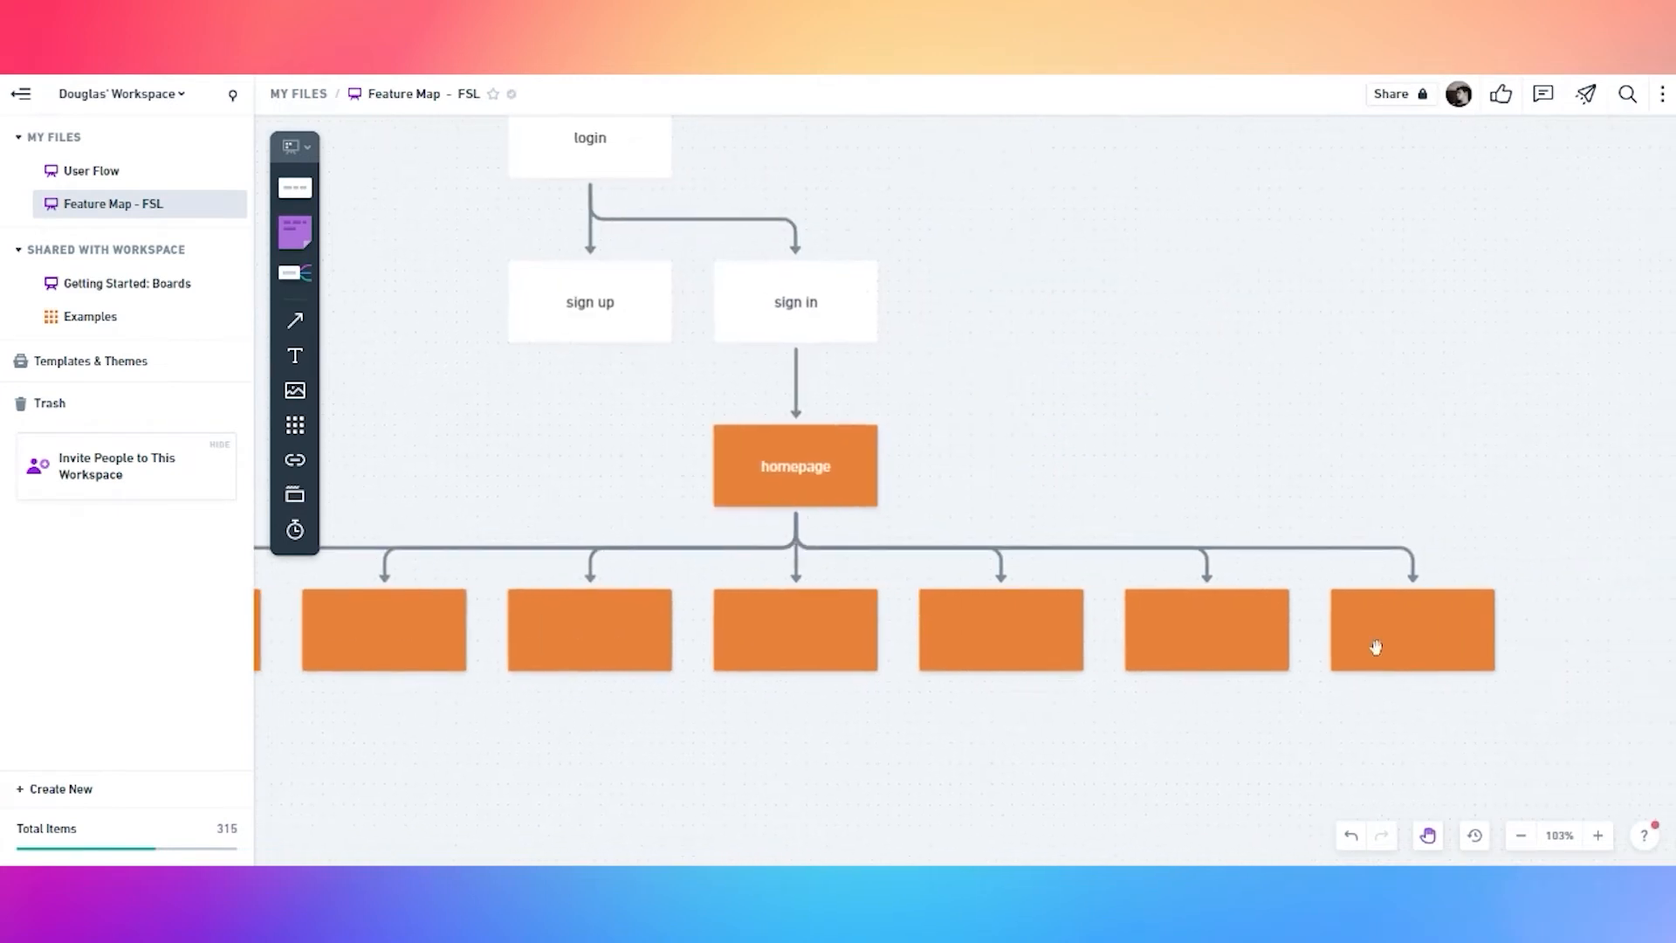
double_click(1422, 644)
text(BOTTOM NAV)
click(718, 774)
Label the second and third child cards 'screen title' and 'featured products'
scroll(829, 716, left, 5)
click(880, 597)
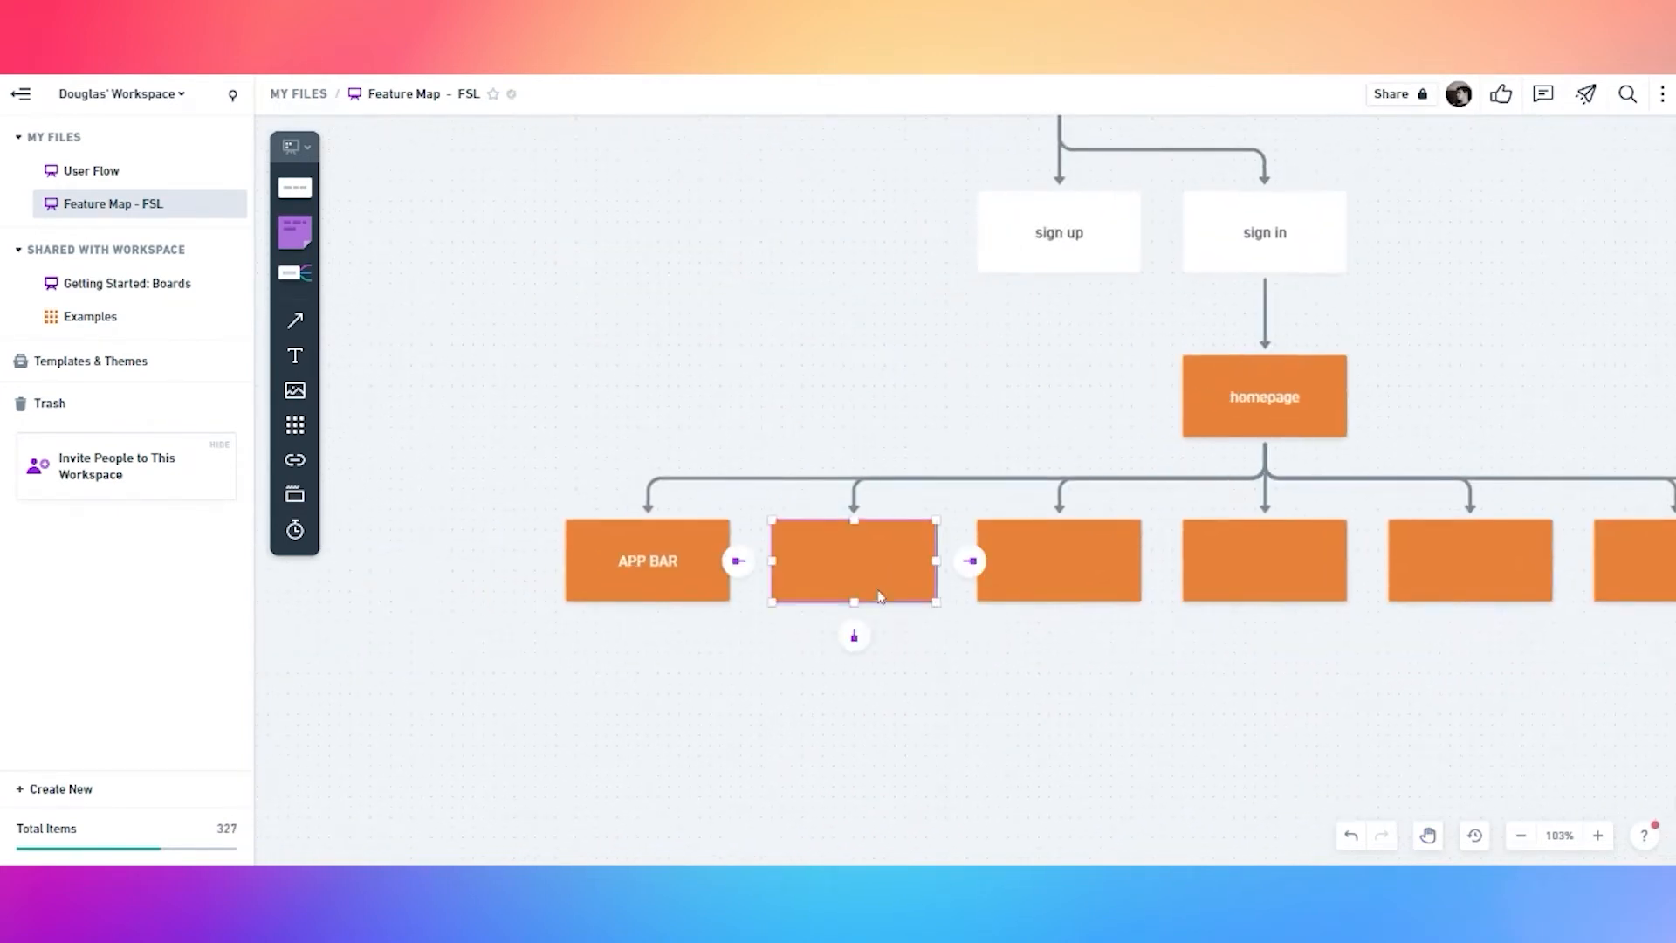
click(880, 598)
text(SCREEN TITLE)
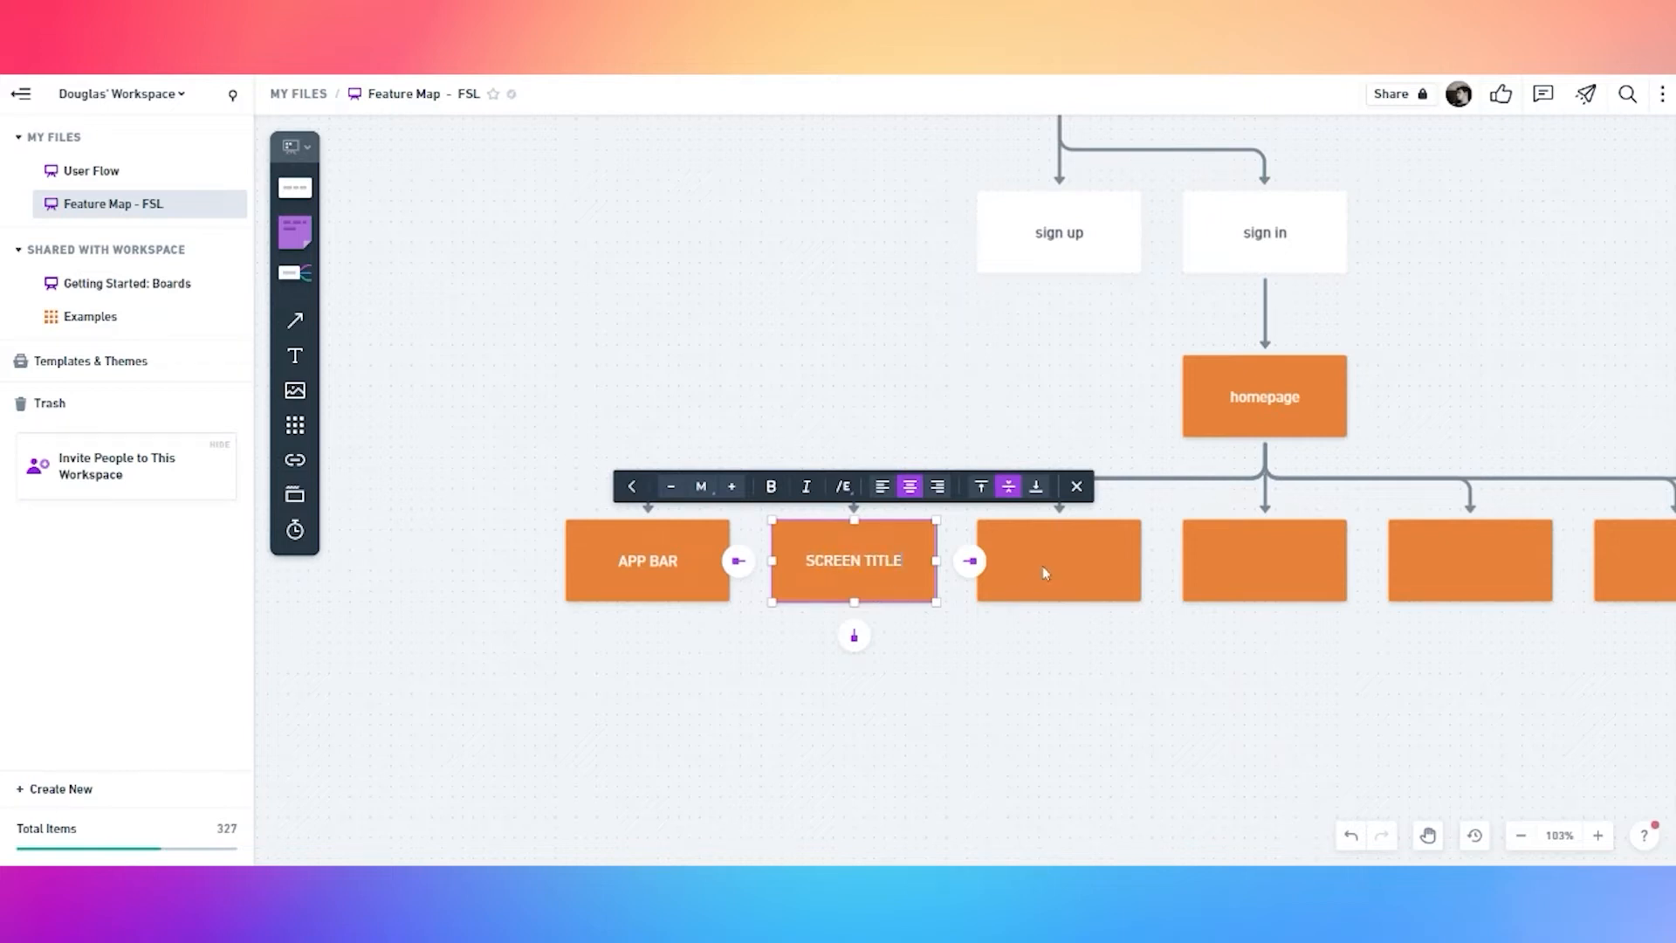
drag(908, 563, 778, 564)
text(screen tille)
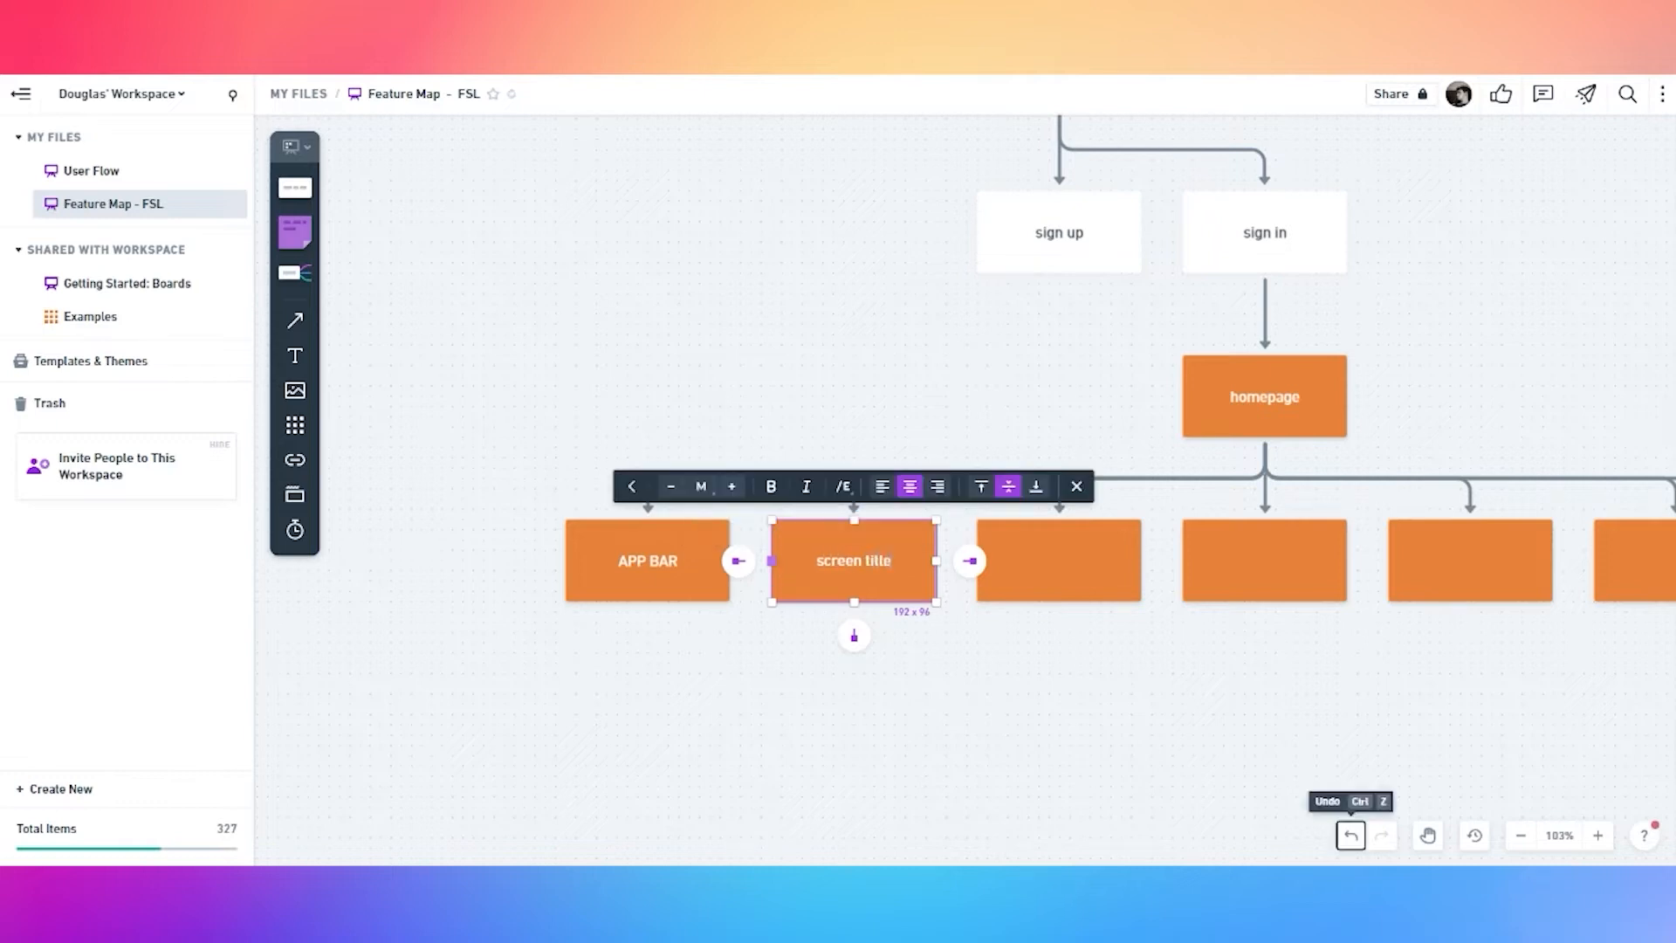
double_click(1083, 525)
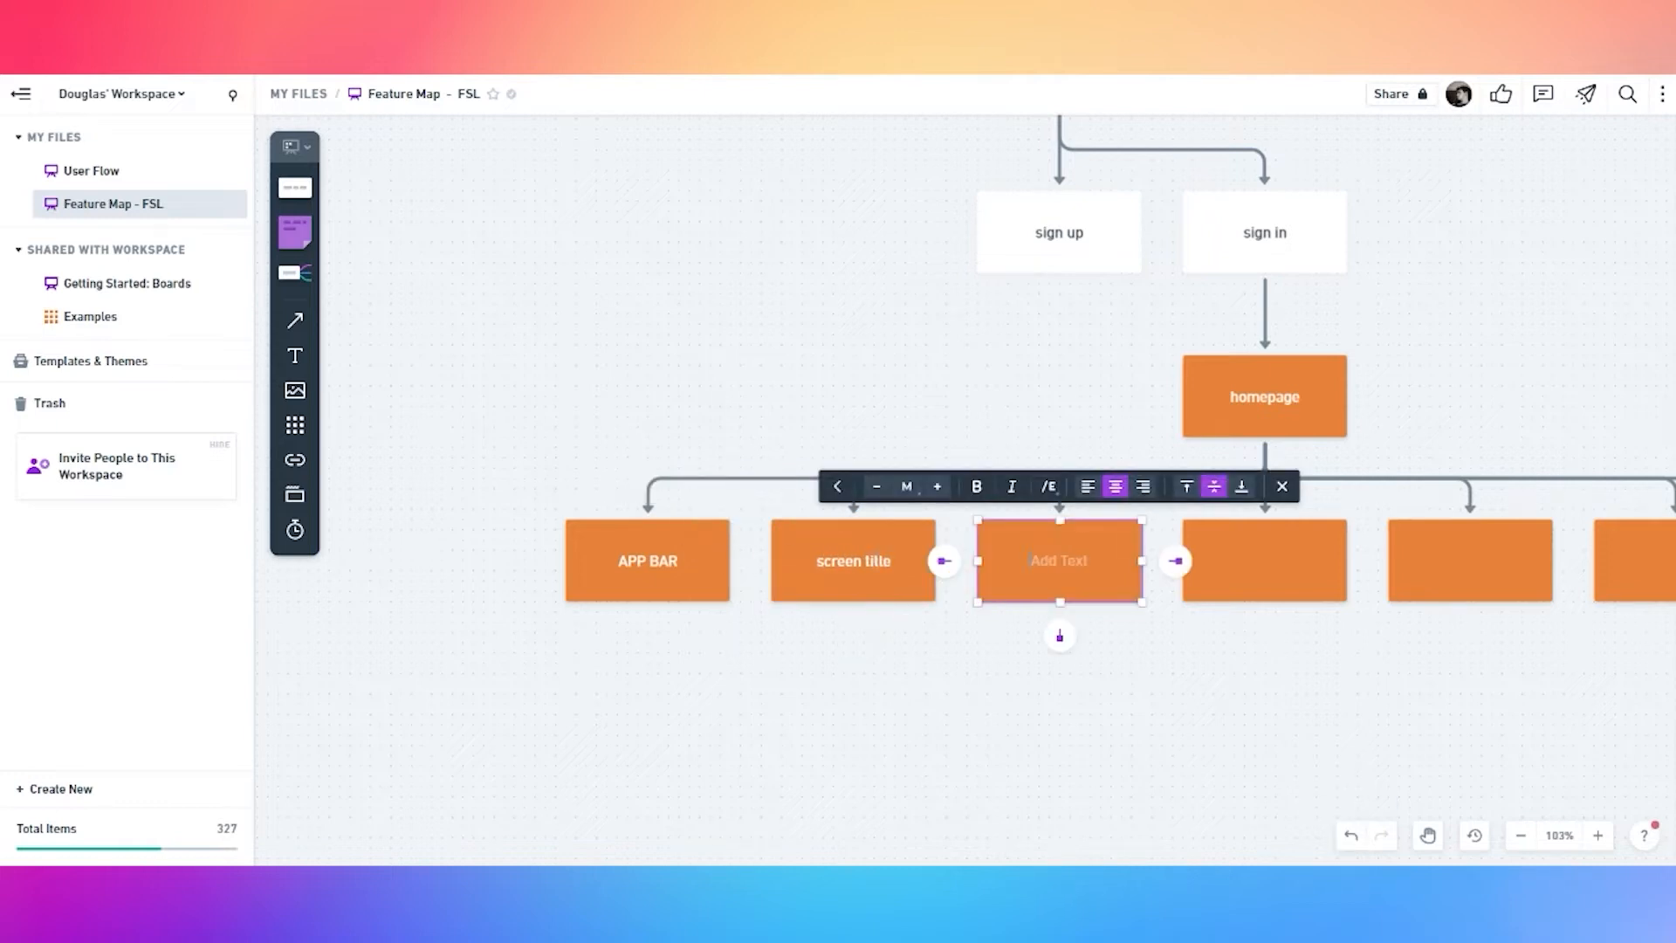
text(featured products)
Label the fourth and fifth cards 'search input' and 'filter button', then start editing the sixth card
double_click(1226, 563)
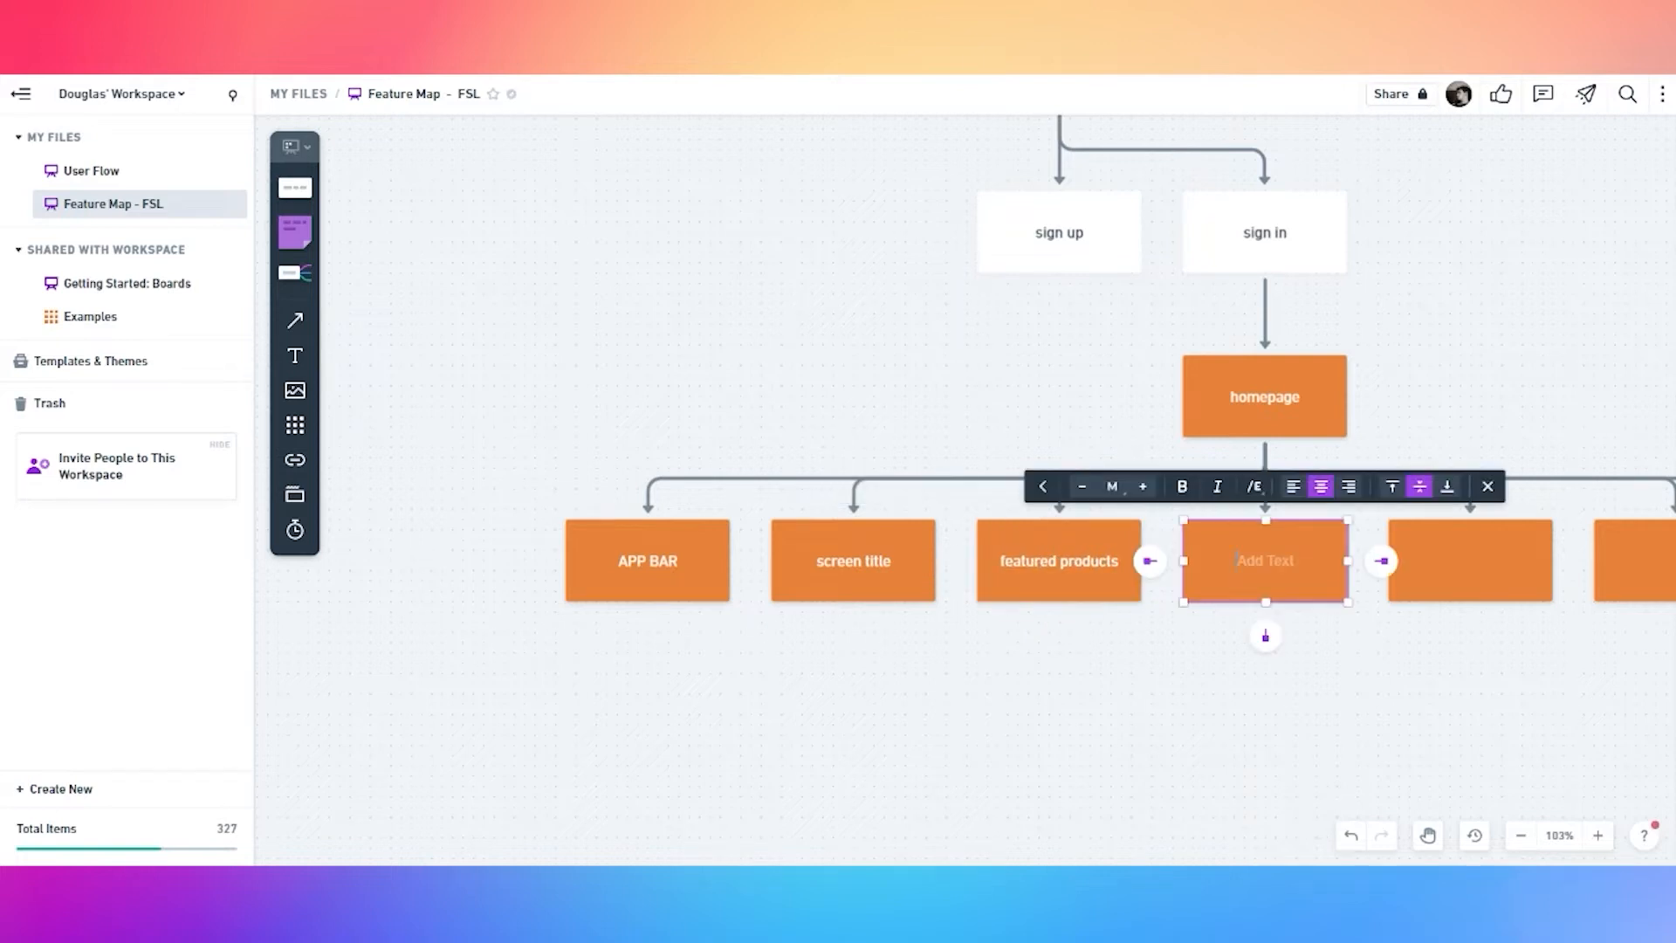
text(search input)
double_click(1491, 570)
text(filter p)
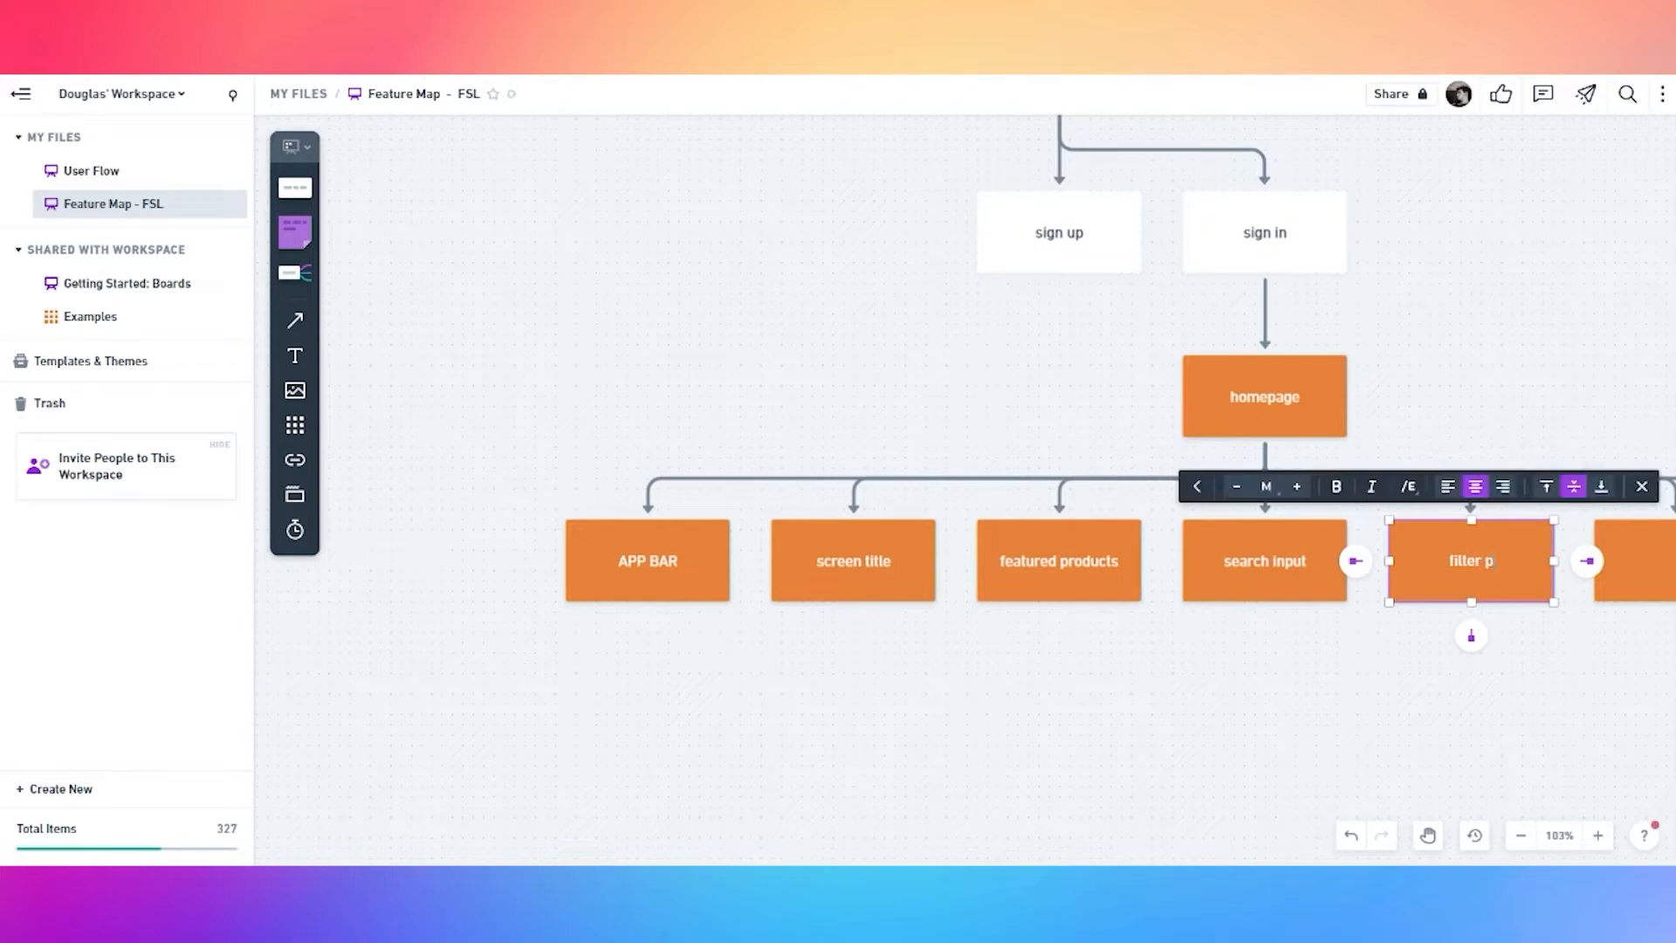
text(rodton)
click(1496, 677)
drag(1496, 676, 1111, 651)
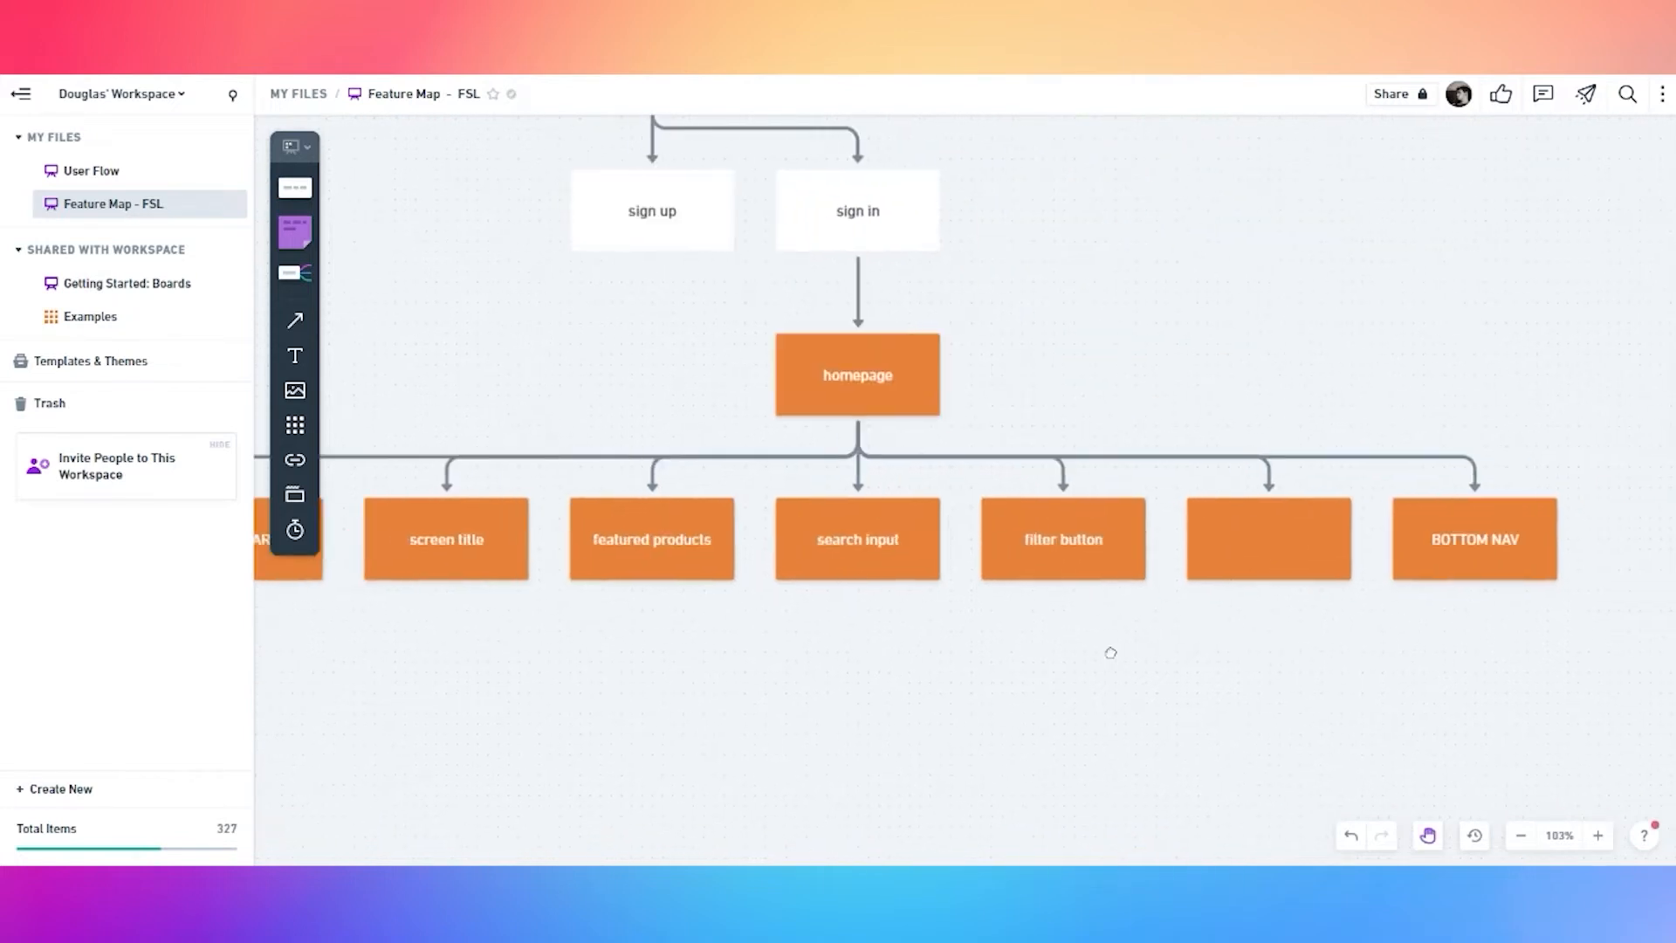
double_click(1244, 556)
Label the sixth card 'product list' and give the five middle homepage cards outline style
text(product list)
click(992, 643)
drag(992, 644, 1174, 636)
click(648, 552)
shift+click(796, 534)
shift+click(1006, 535)
shift+click(1214, 535)
shift+click(1408, 535)
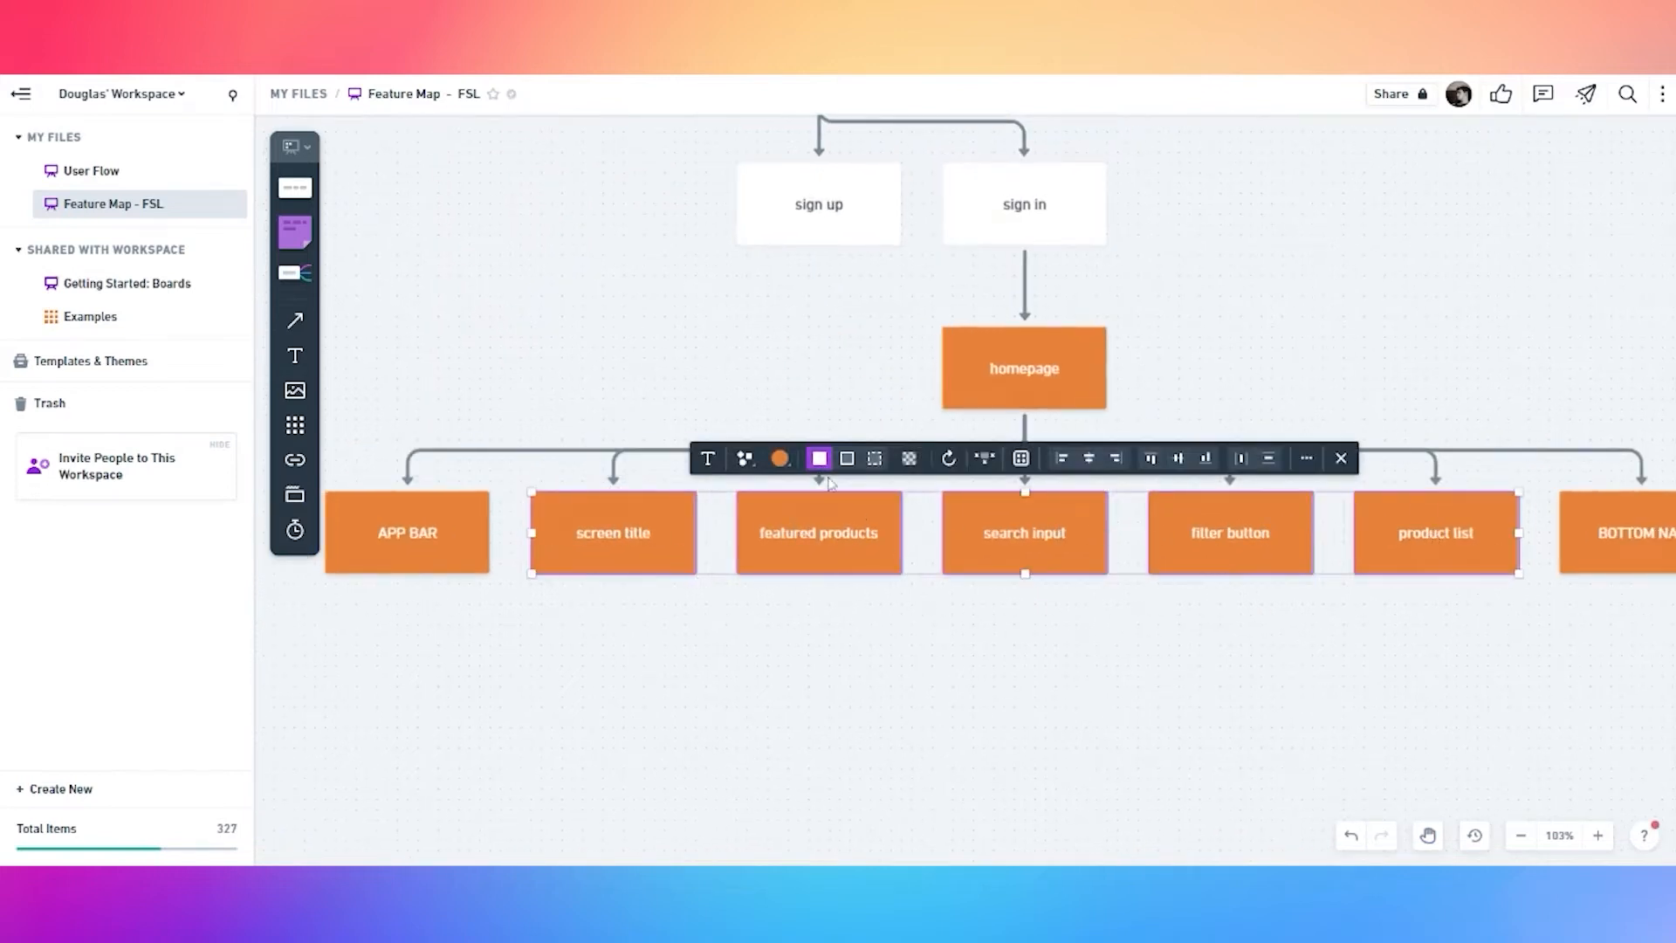
click(843, 459)
Recolour the APP BAR card dark slate
scroll(767, 674, down, 2)
click(504, 561)
click(1509, 544)
click(1384, 629)
click(454, 554)
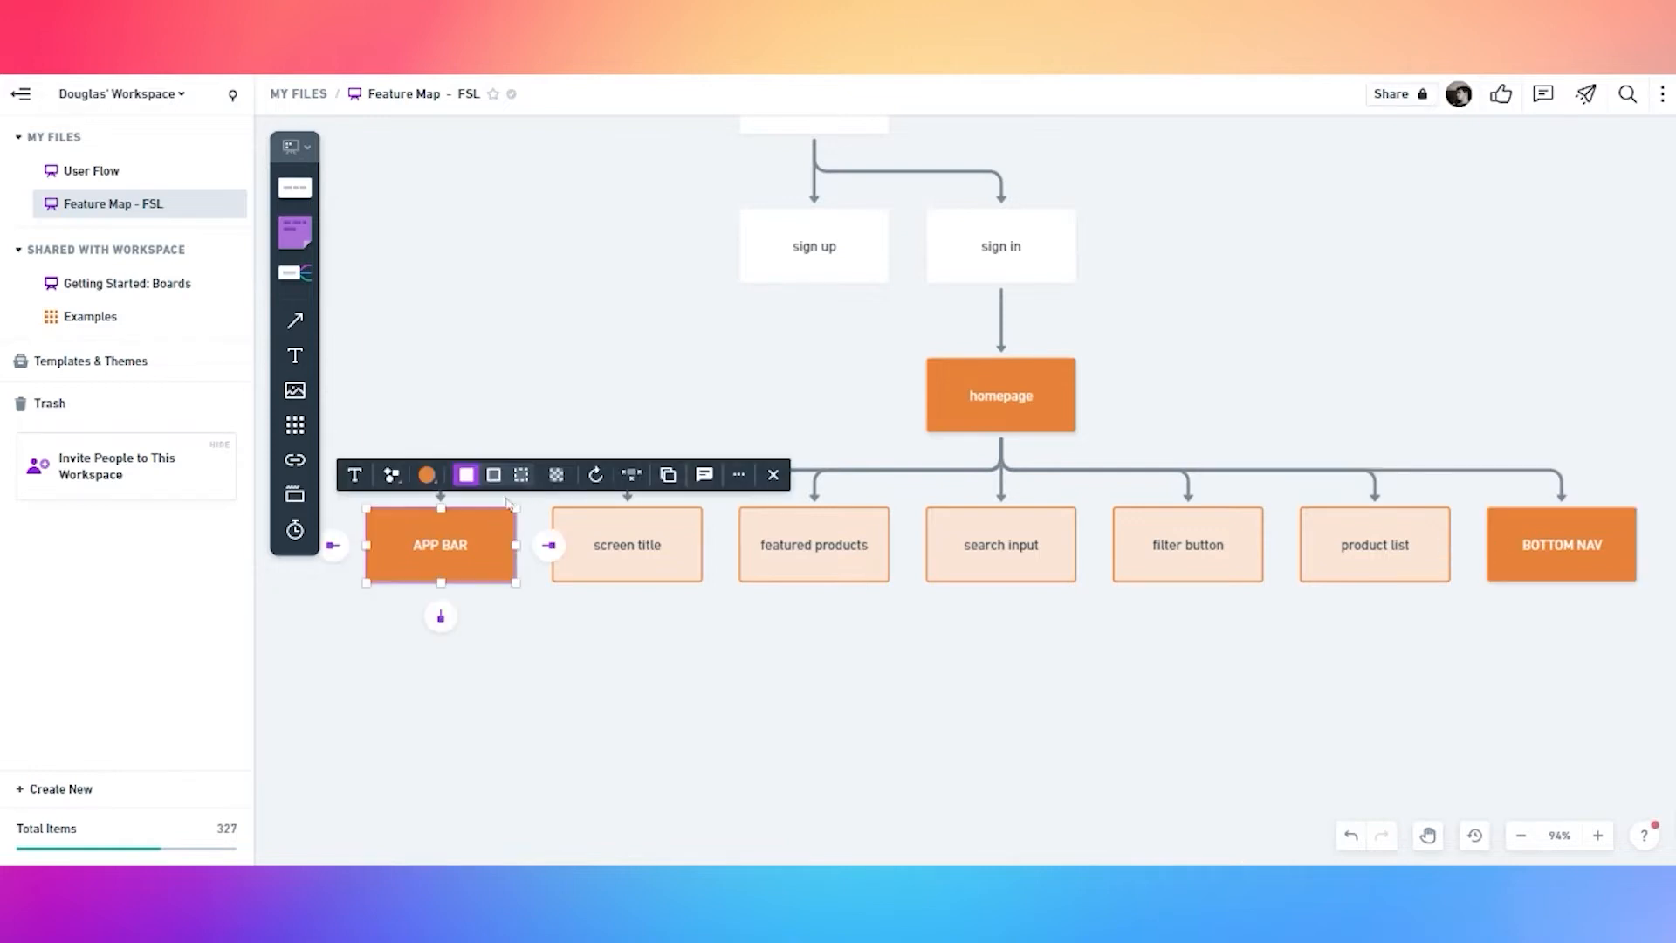
click(428, 475)
click(463, 366)
click(614, 647)
Recolour the BOTTOM NAV card blue
key(space)
drag(1104, 607, 861, 599)
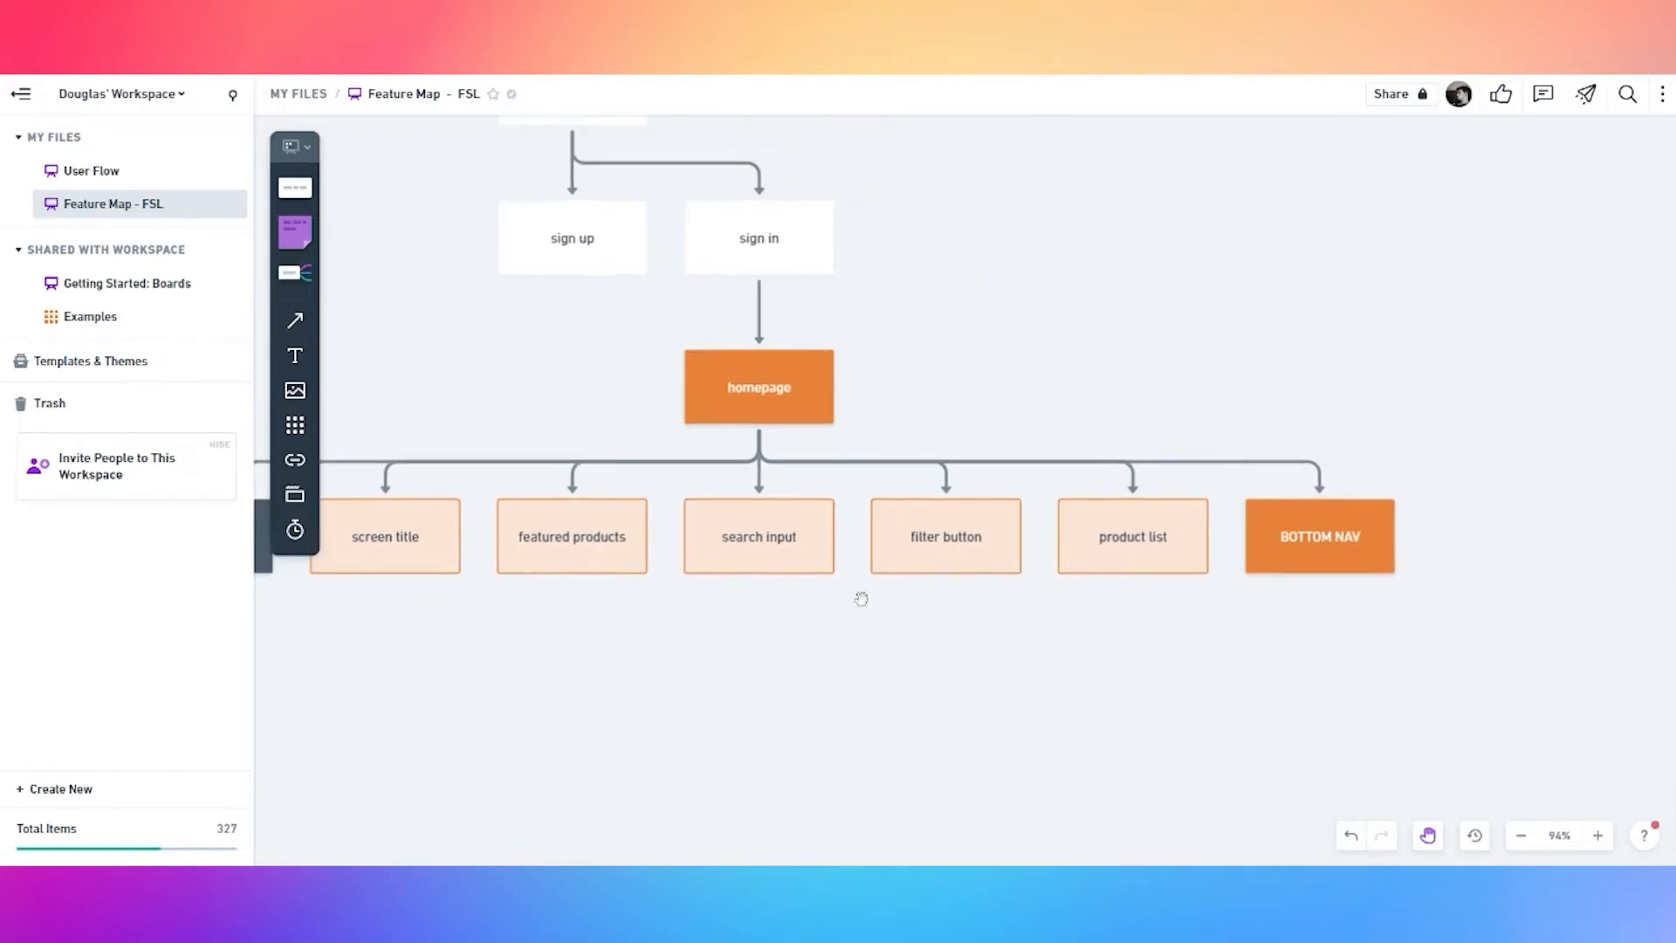
click(1285, 529)
click(1184, 466)
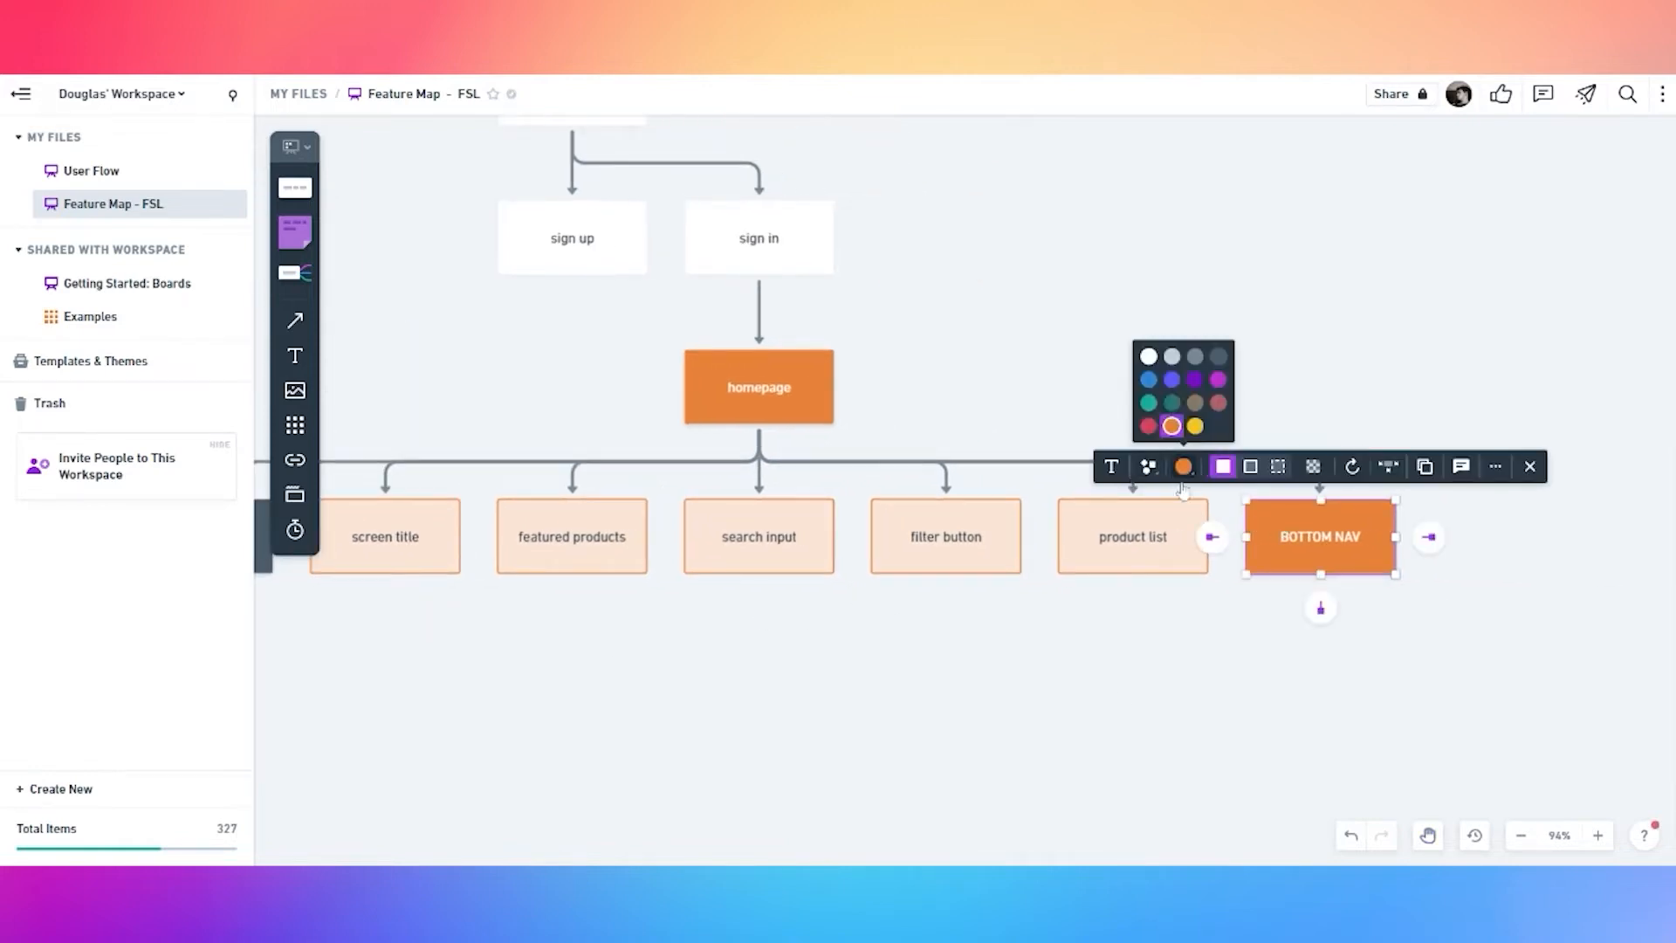
click(1154, 387)
click(1222, 339)
Paste a copy of APP BAR in open space and add two blank child cards beneath it
scroll(1222, 338, down, 2)
click(364, 509)
click(1259, 252)
key(space)
drag(1216, 329, 532, 598)
key(ctrl+v)
drag(1008, 497, 1163, 342)
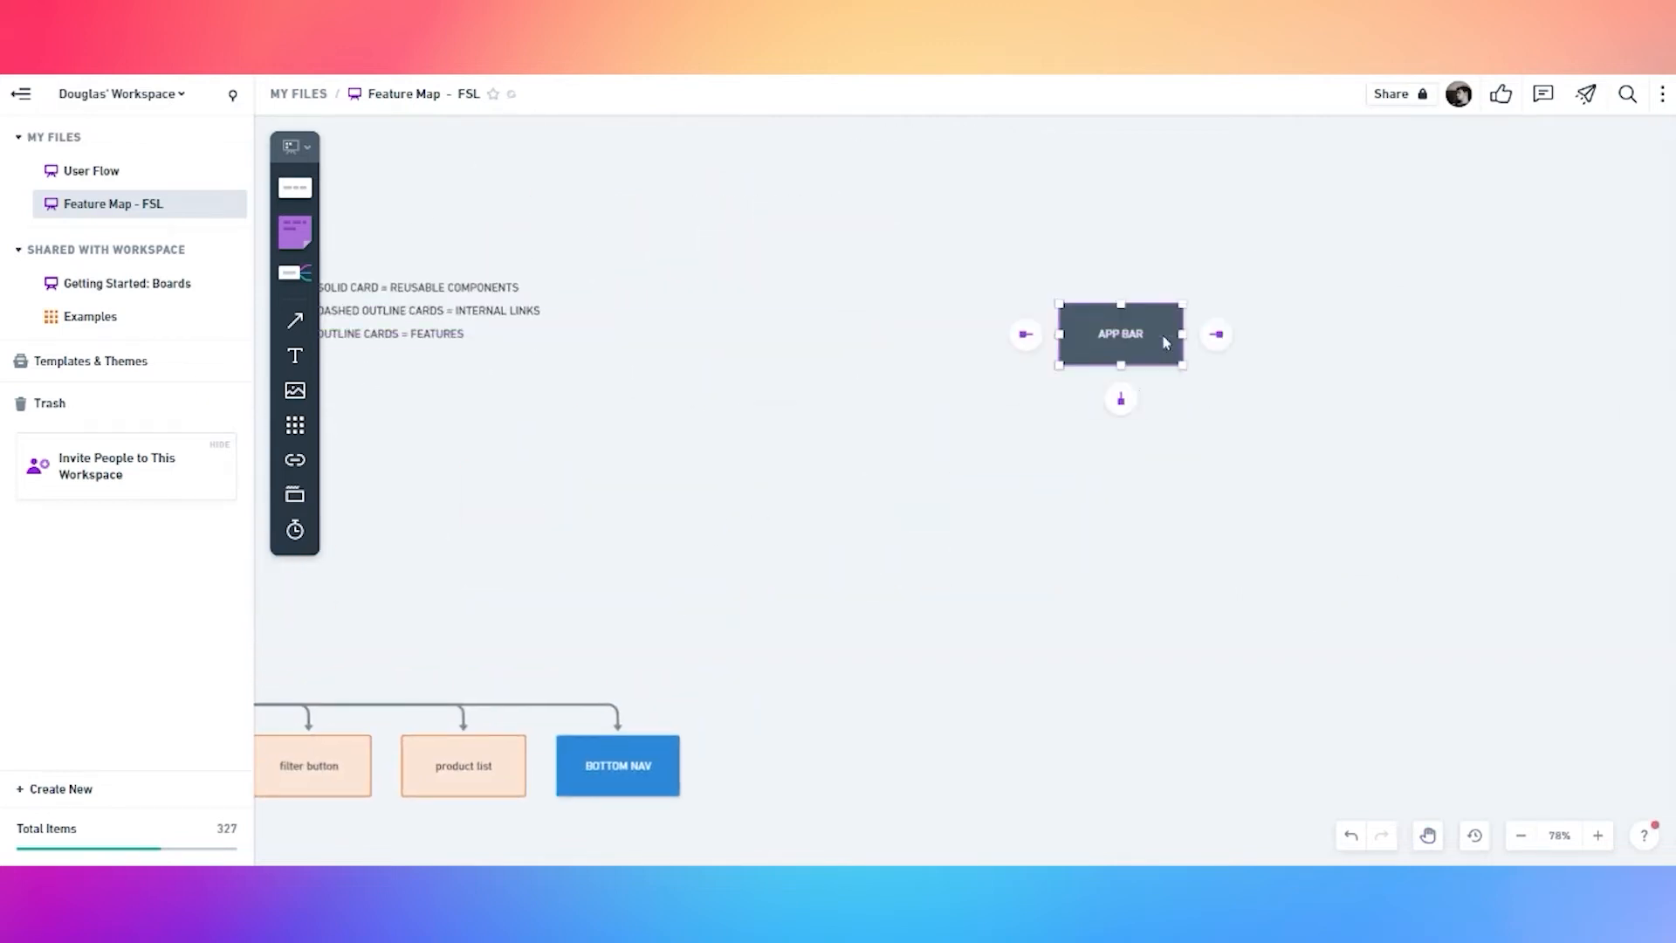
click(1121, 399)
click(1121, 339)
click(1121, 399)
Add a third child and label APP BAR's children 'menu (avatar profile)', 'logo' and 'notification'
click(1122, 349)
click(1121, 399)
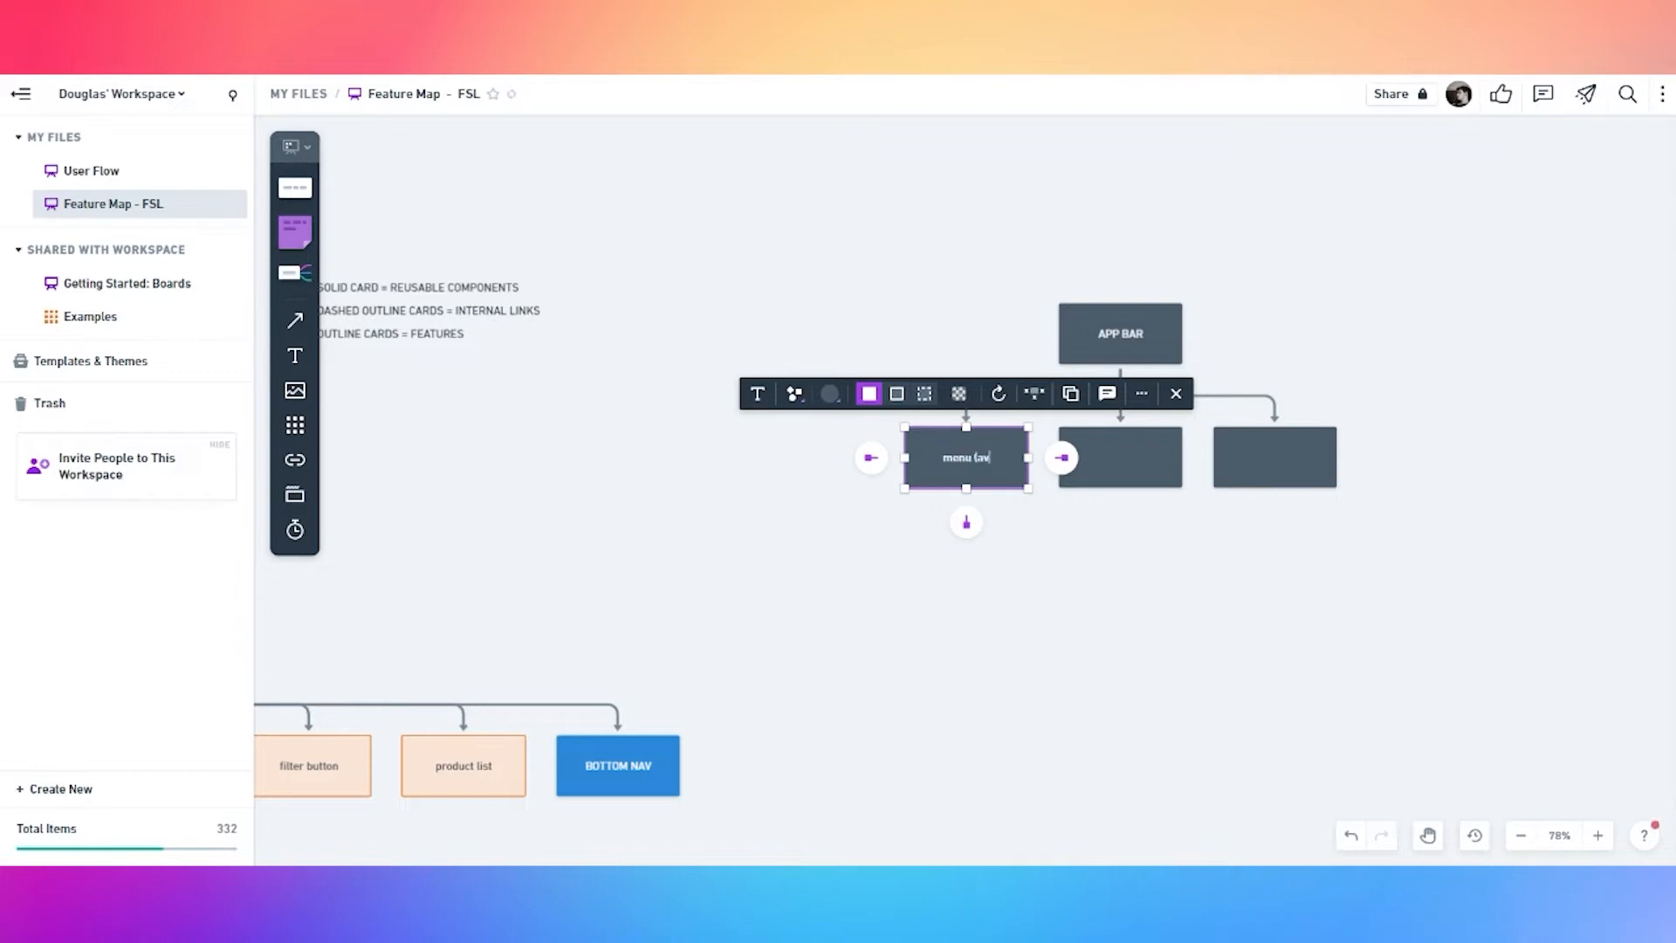
text(menu (avatar profile)
double_click(1156, 476)
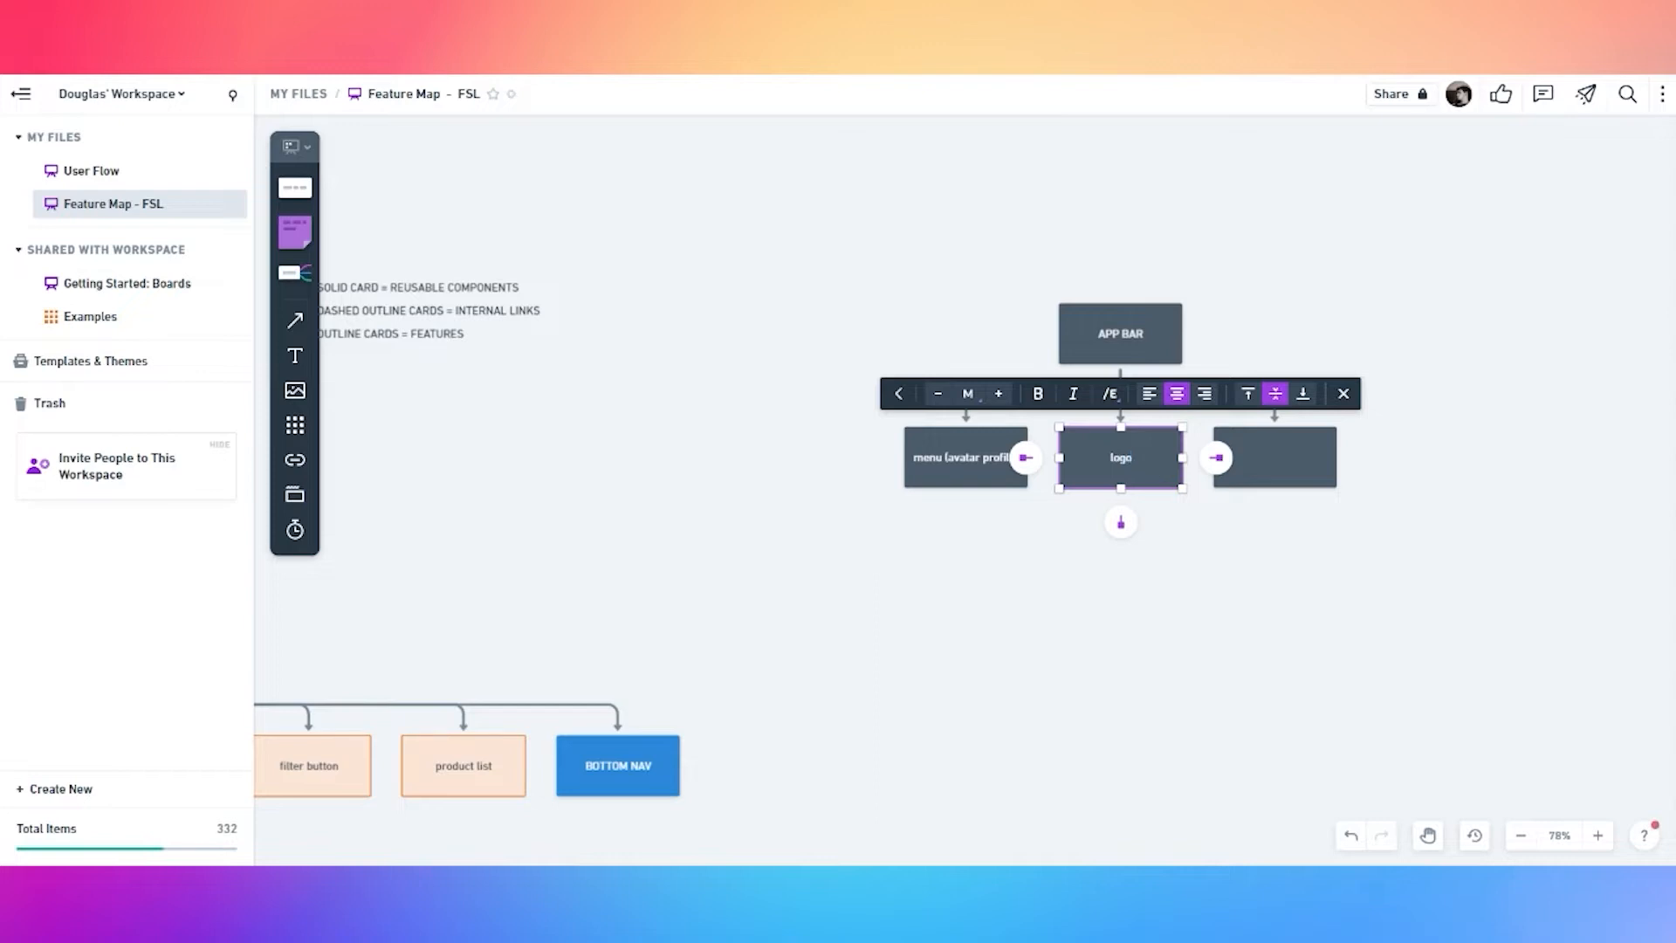
double_click(1281, 468)
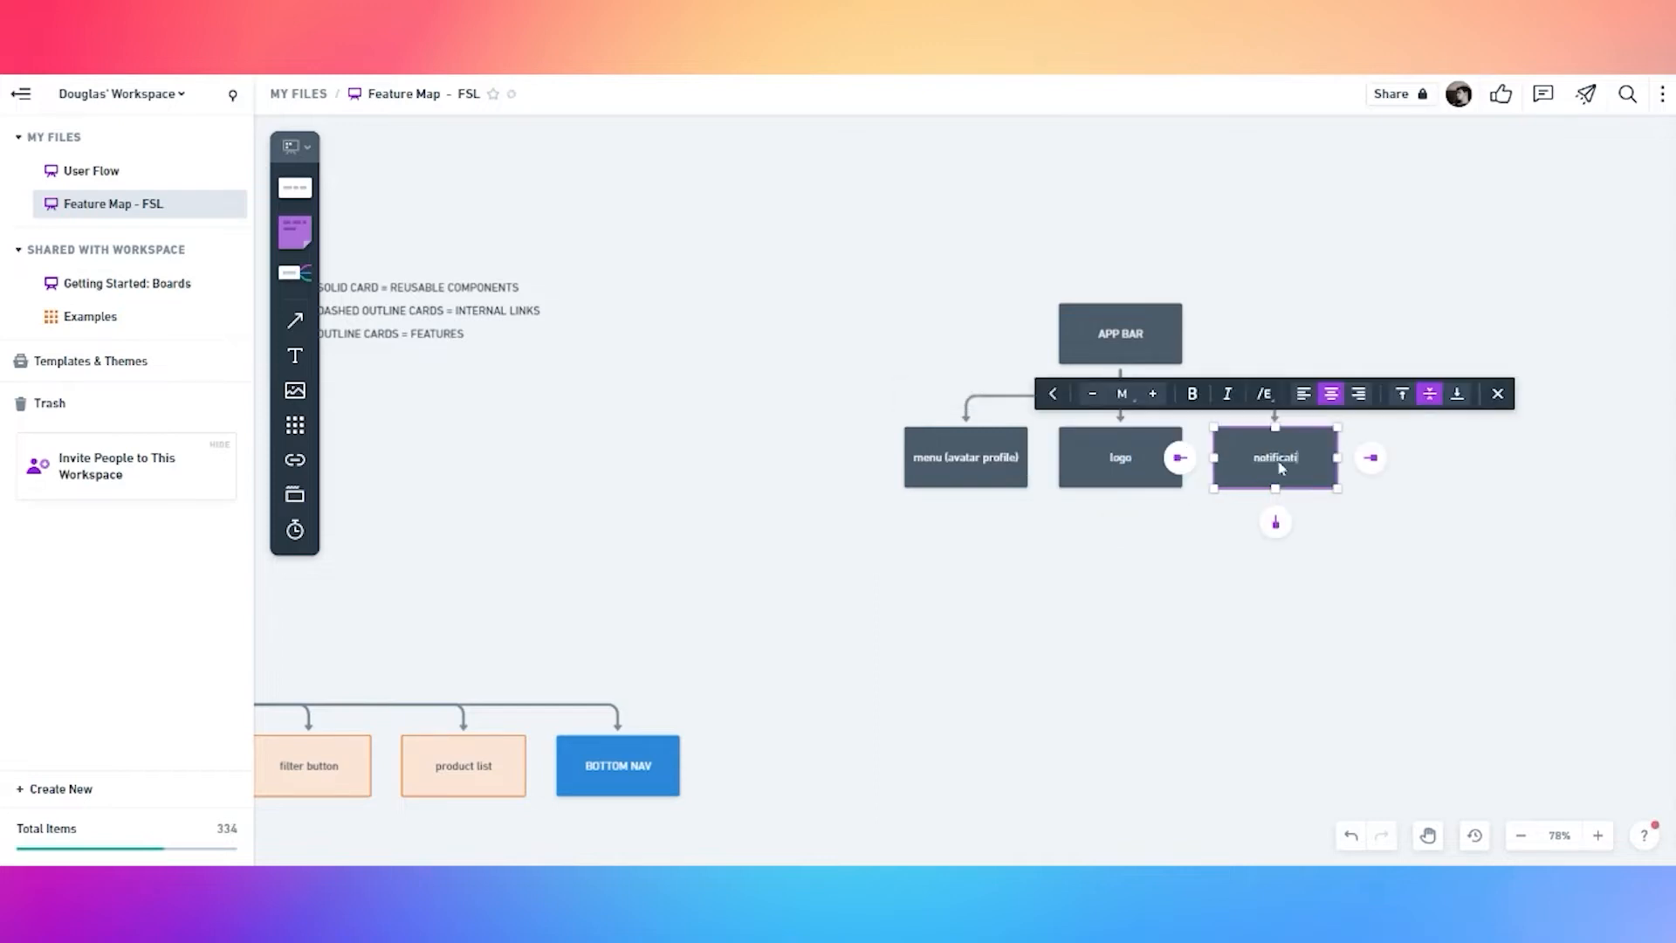
click(1193, 528)
Set the menu, logo and notification cards to outline style
click(1000, 477)
shift+click(1126, 472)
shift+click(1308, 477)
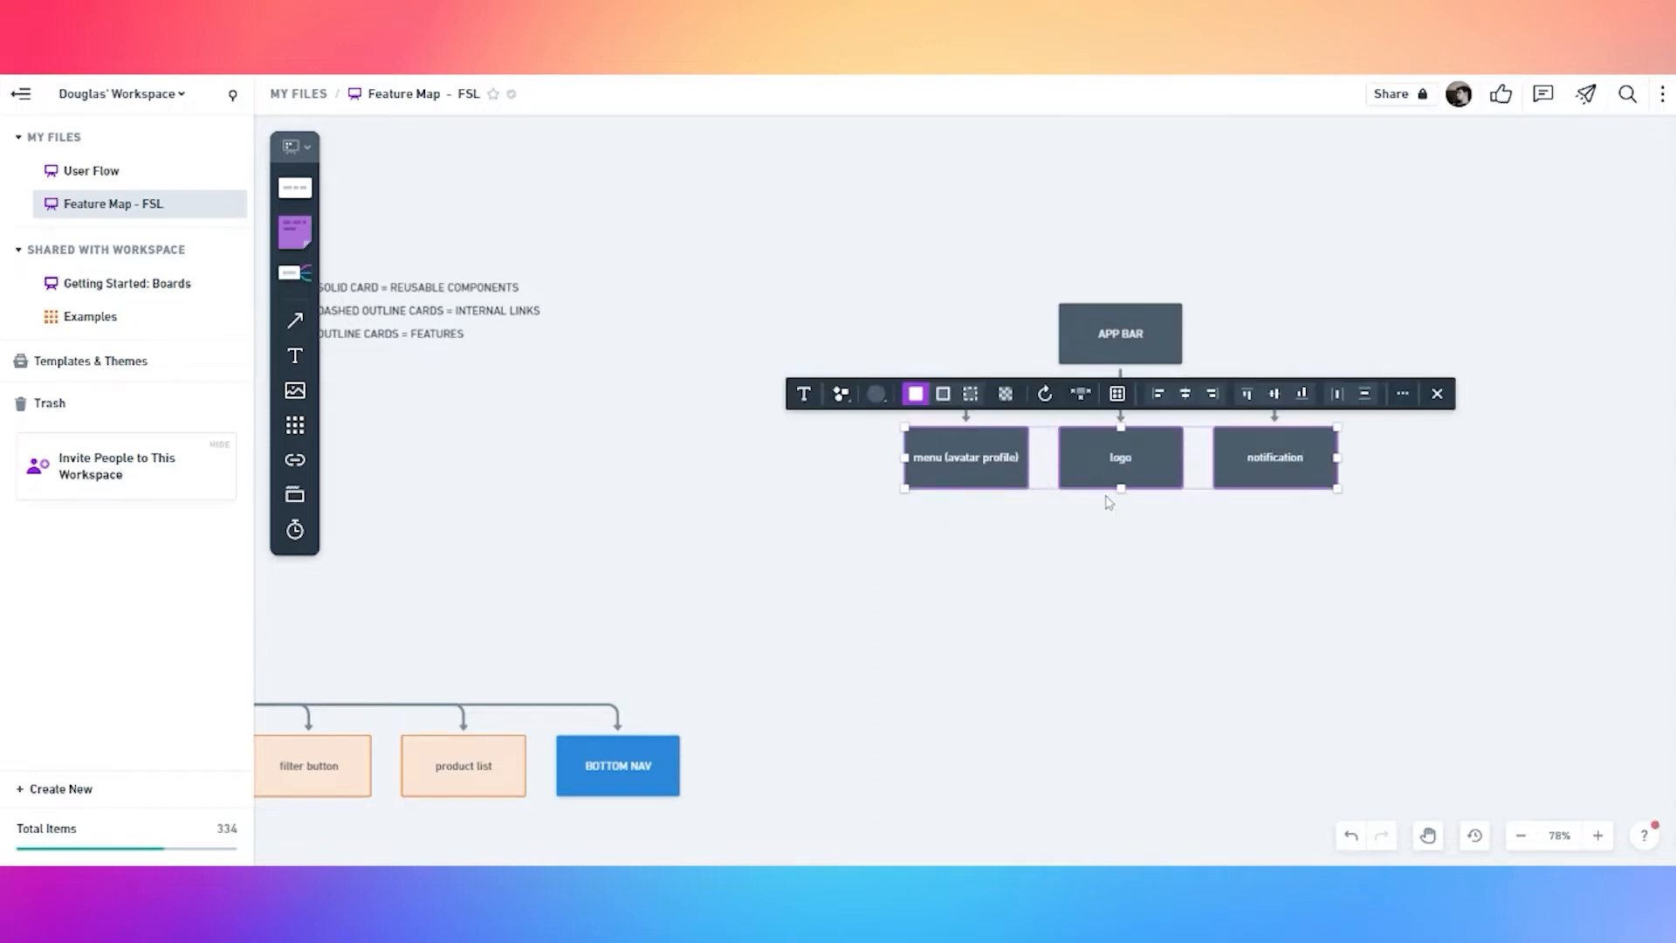
click(943, 394)
Add two blank connected cards below the menu (avatar profile) card
click(971, 474)
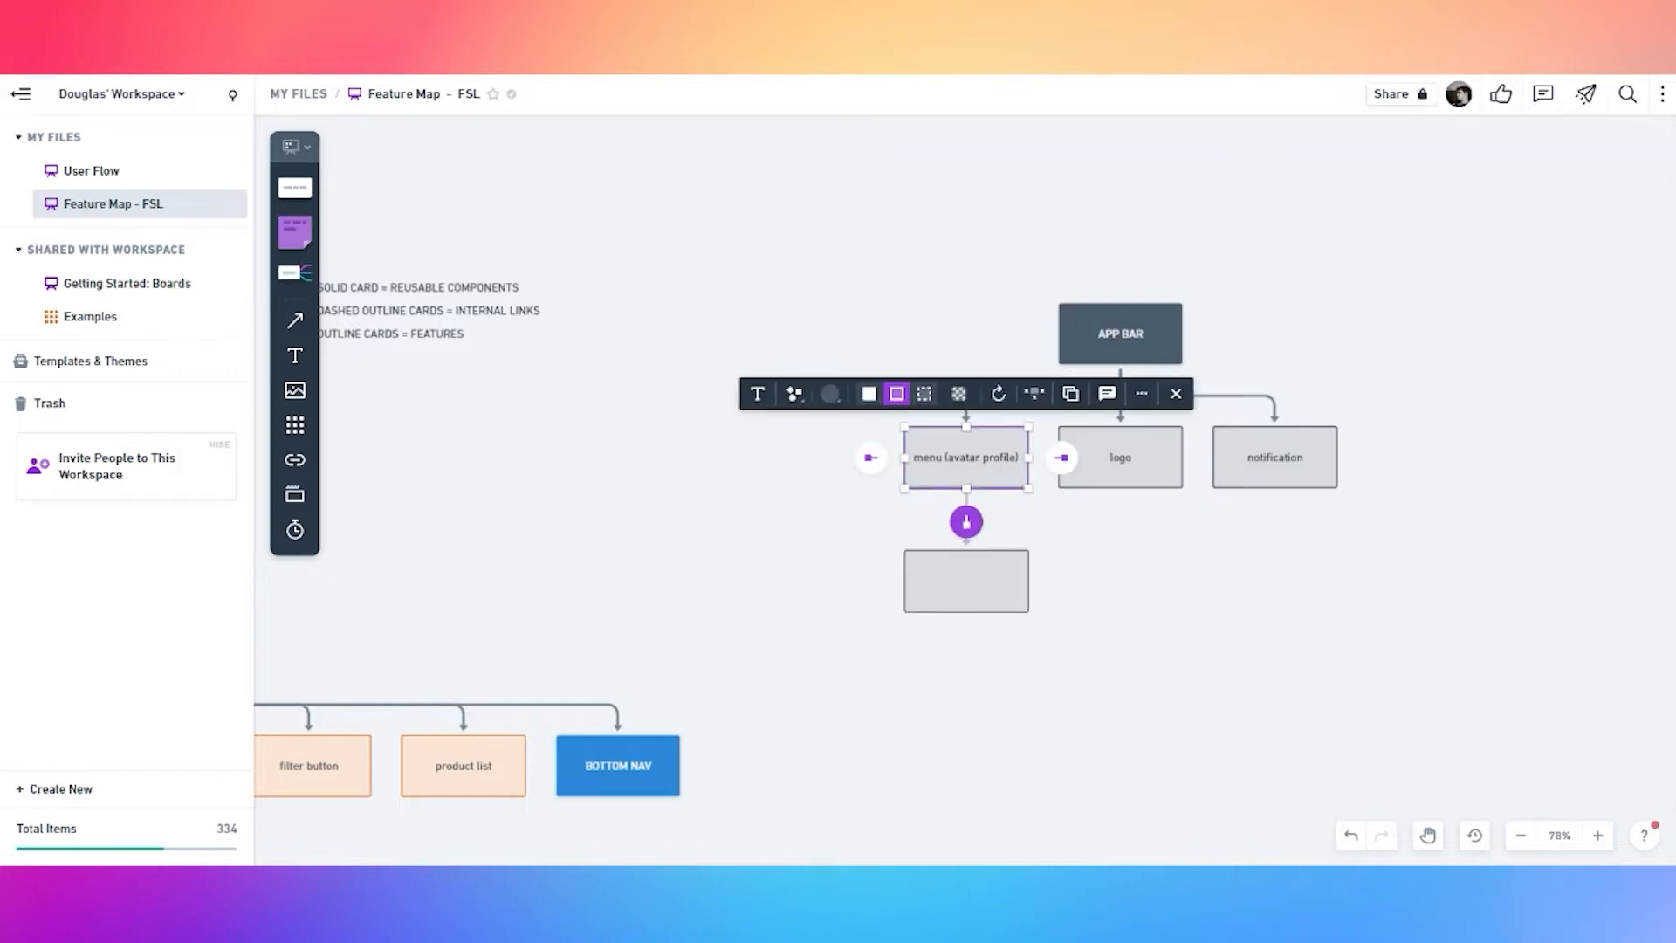
click(966, 523)
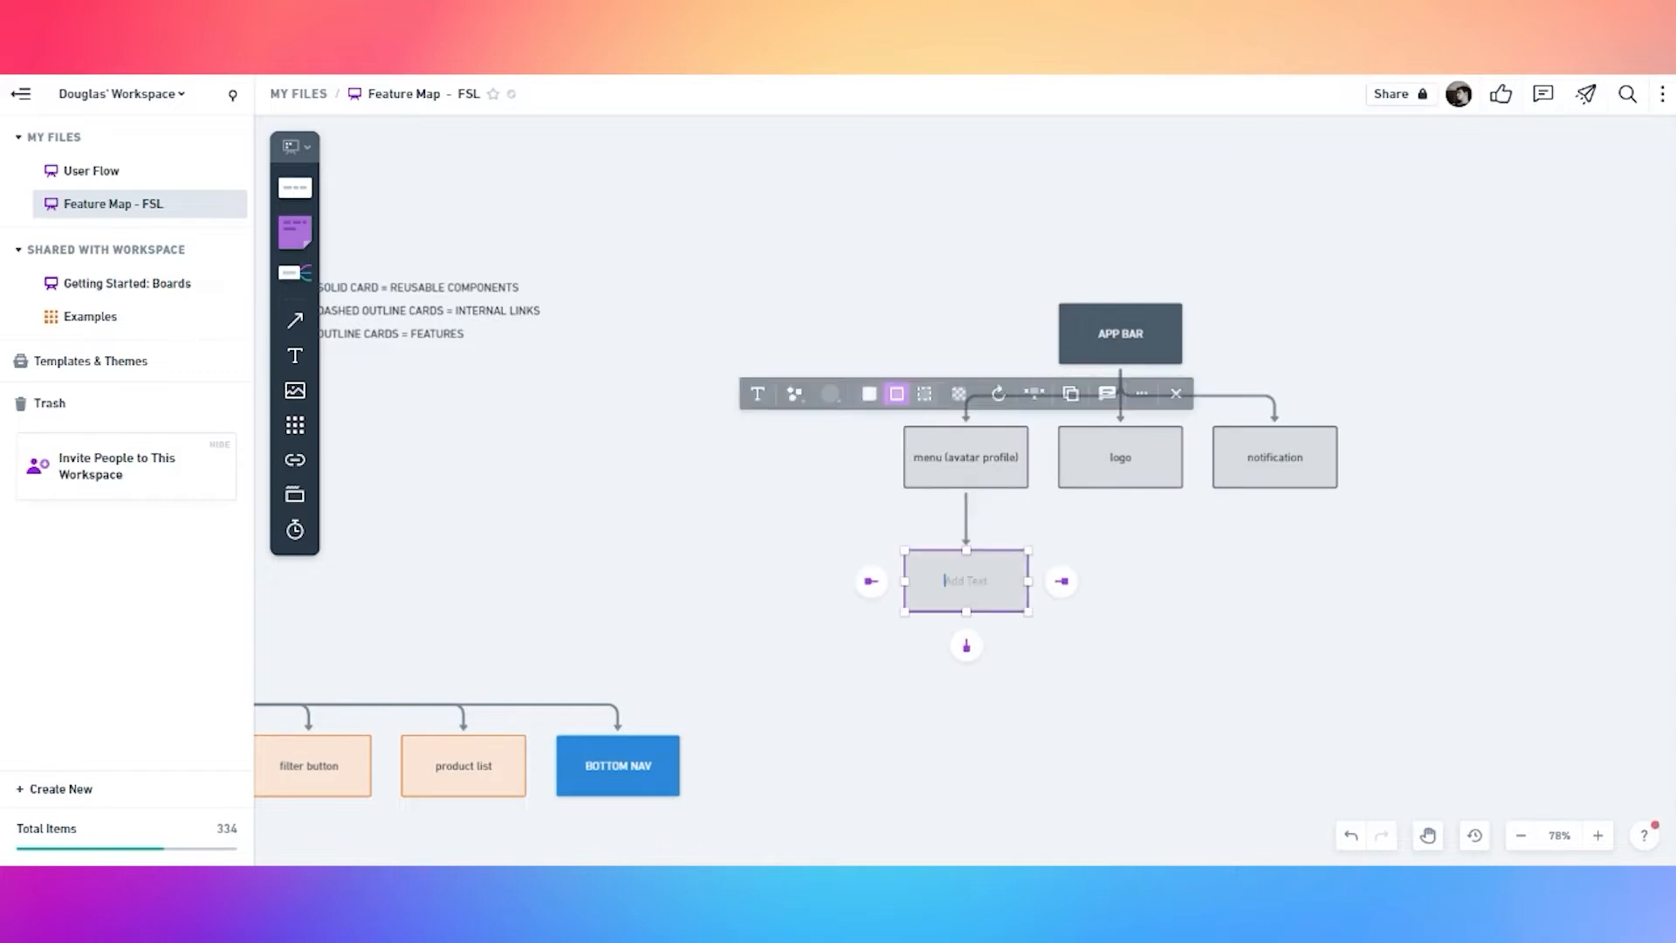
click(886, 625)
click(986, 474)
click(966, 522)
click(786, 539)
Add a third and a fourth child card under the menu card
click(955, 479)
click(966, 523)
click(681, 471)
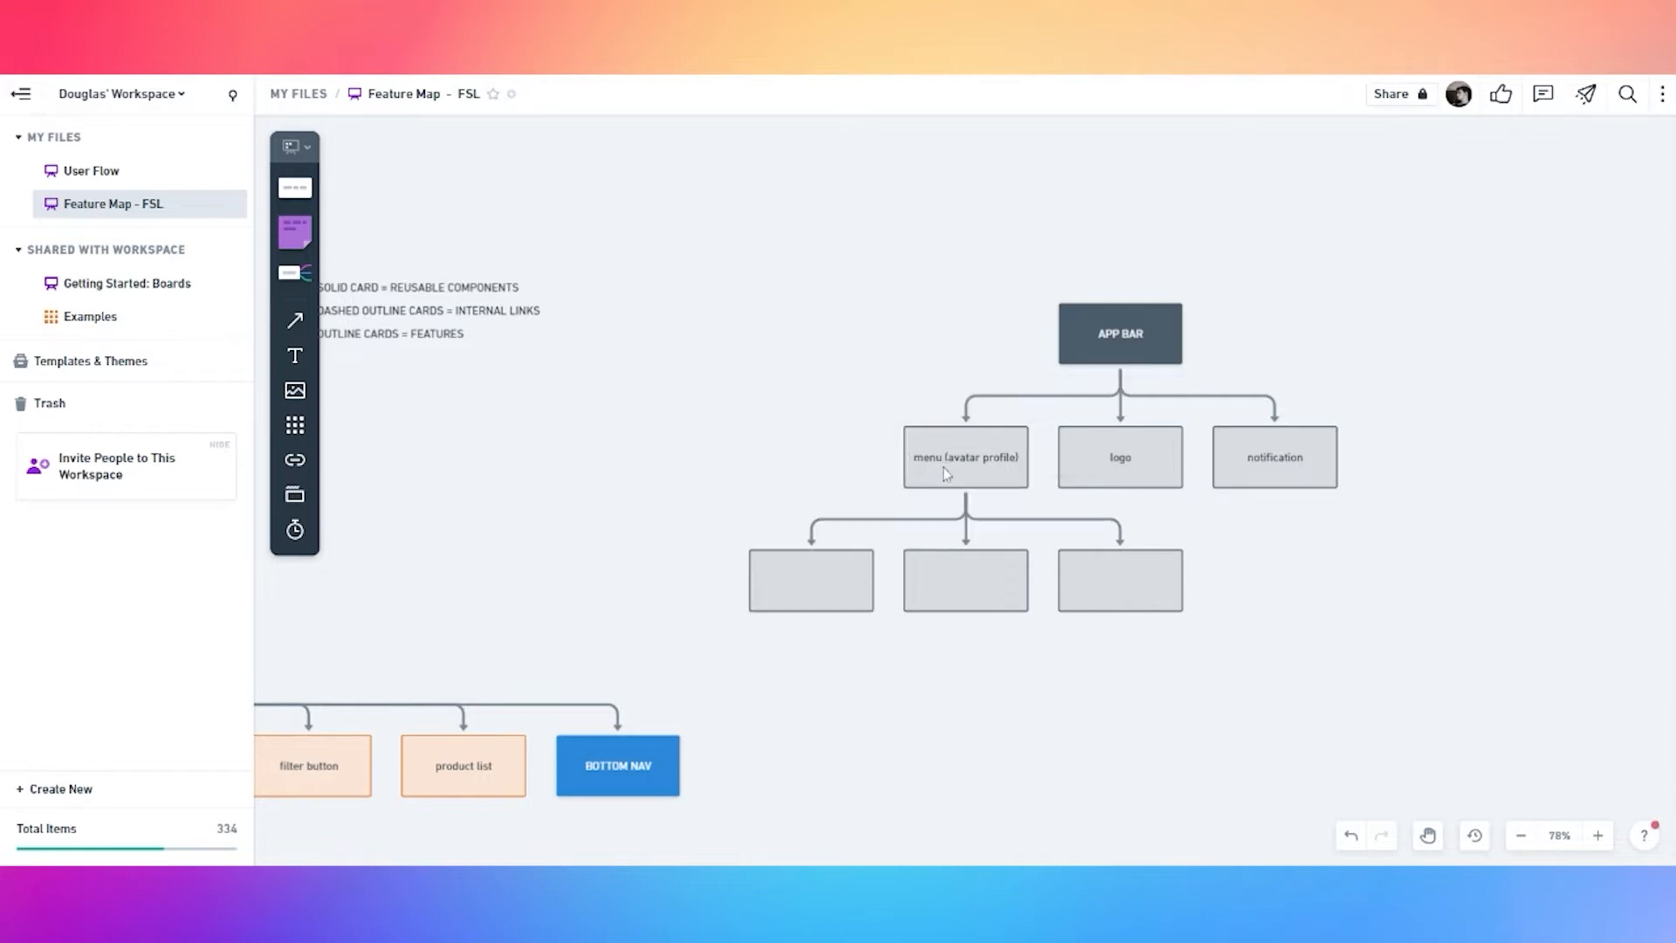
click(948, 473)
click(966, 523)
click(782, 577)
Label the four child cards homepage, like list, my oders and my account
click(801, 580)
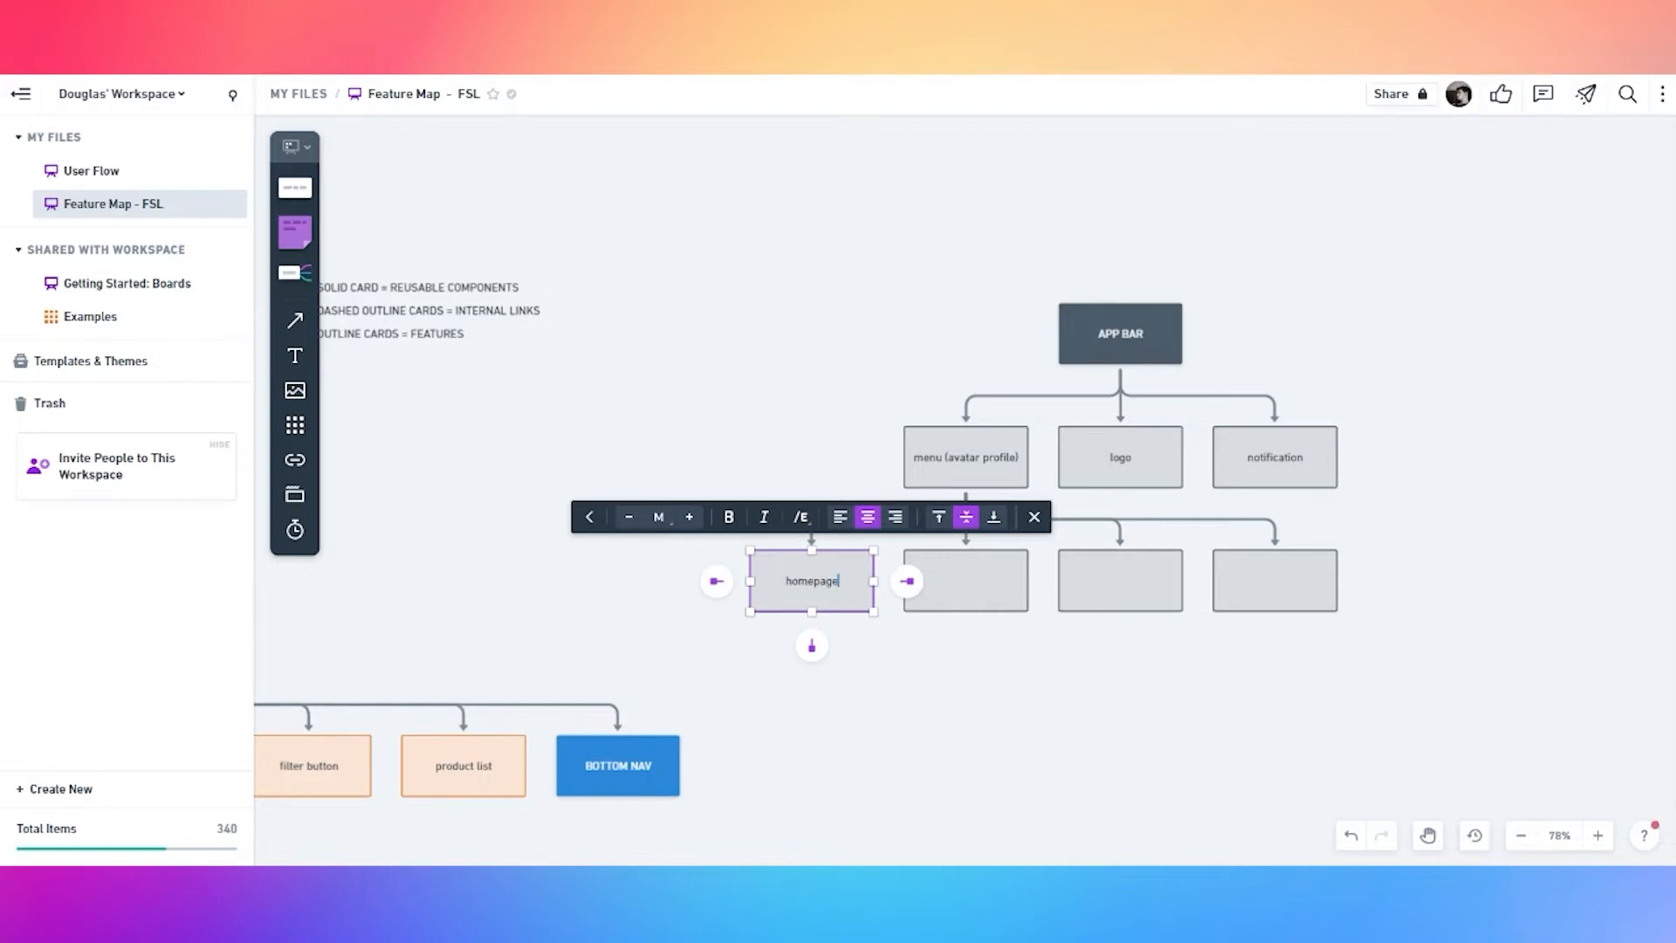
click(957, 591)
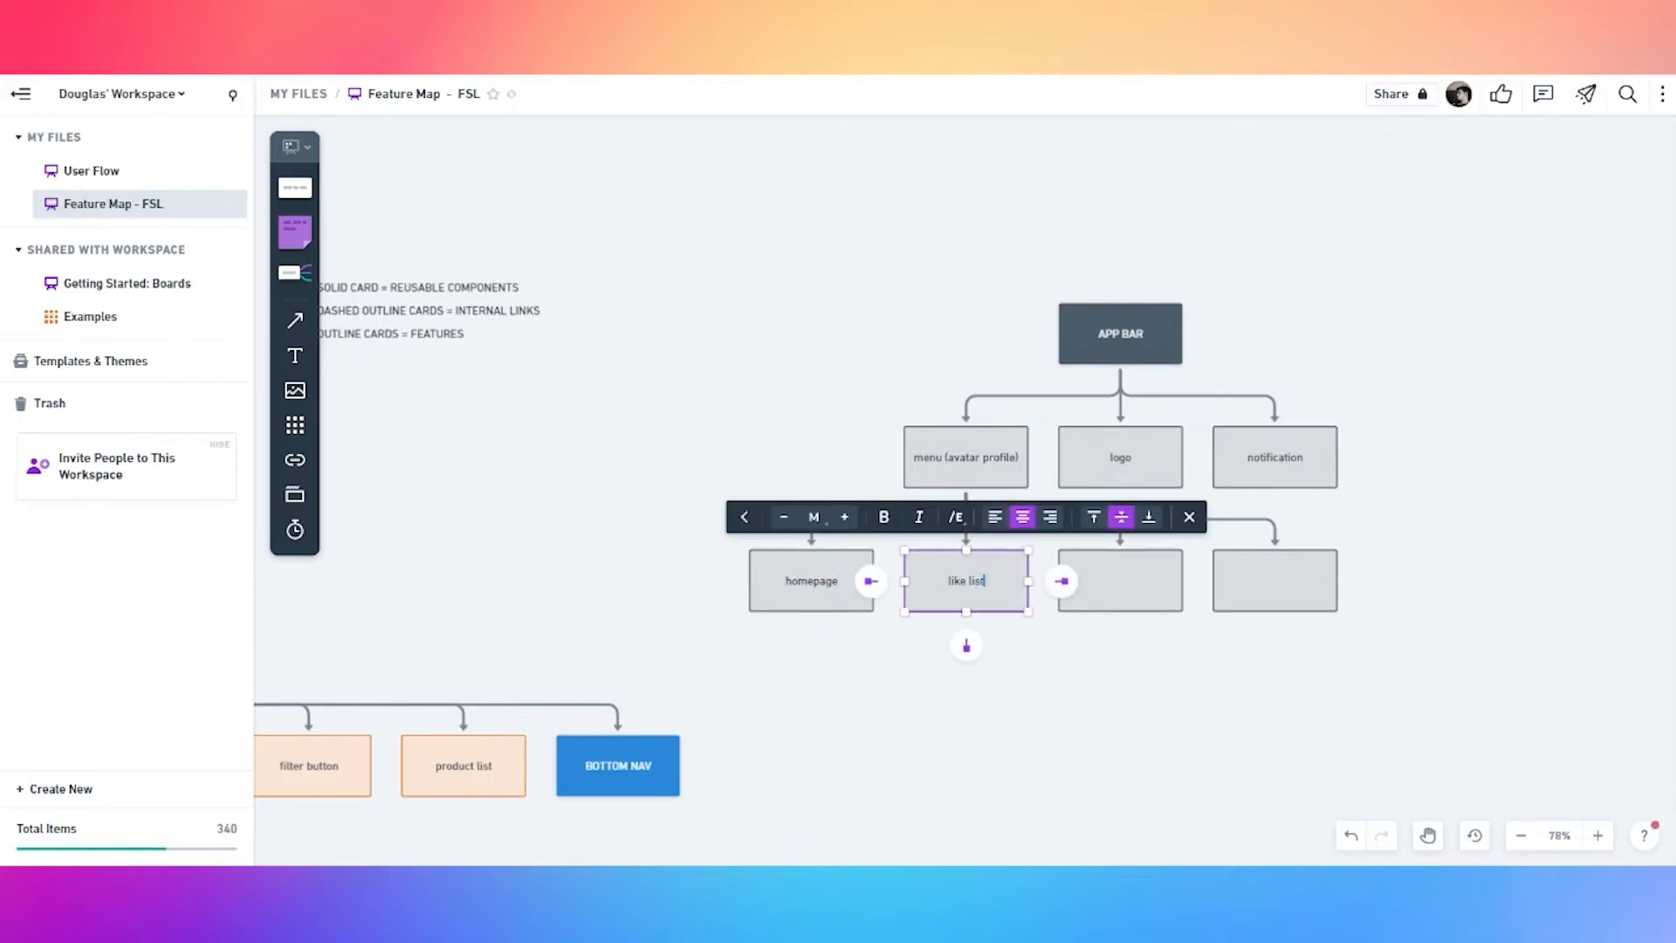
click(1104, 599)
text(my oders)
click(1303, 585)
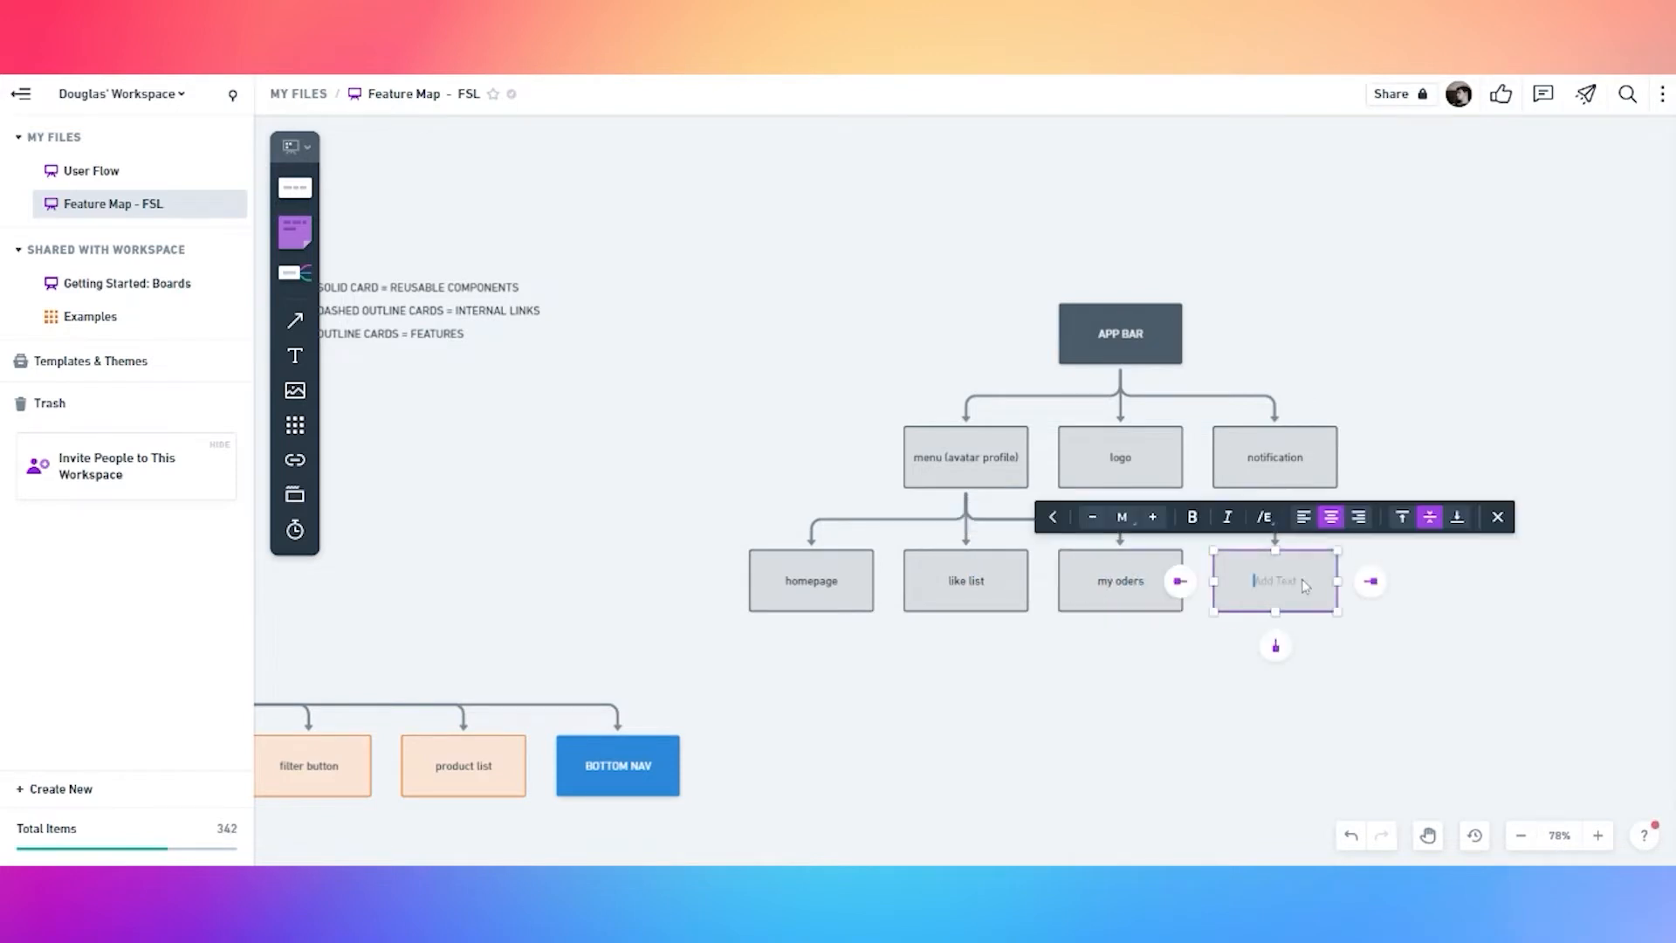
click(1126, 668)
Give all four child cards a dashed outline
click(812, 585)
shift+click(919, 600)
shift+click(1120, 595)
shift+click(1266, 603)
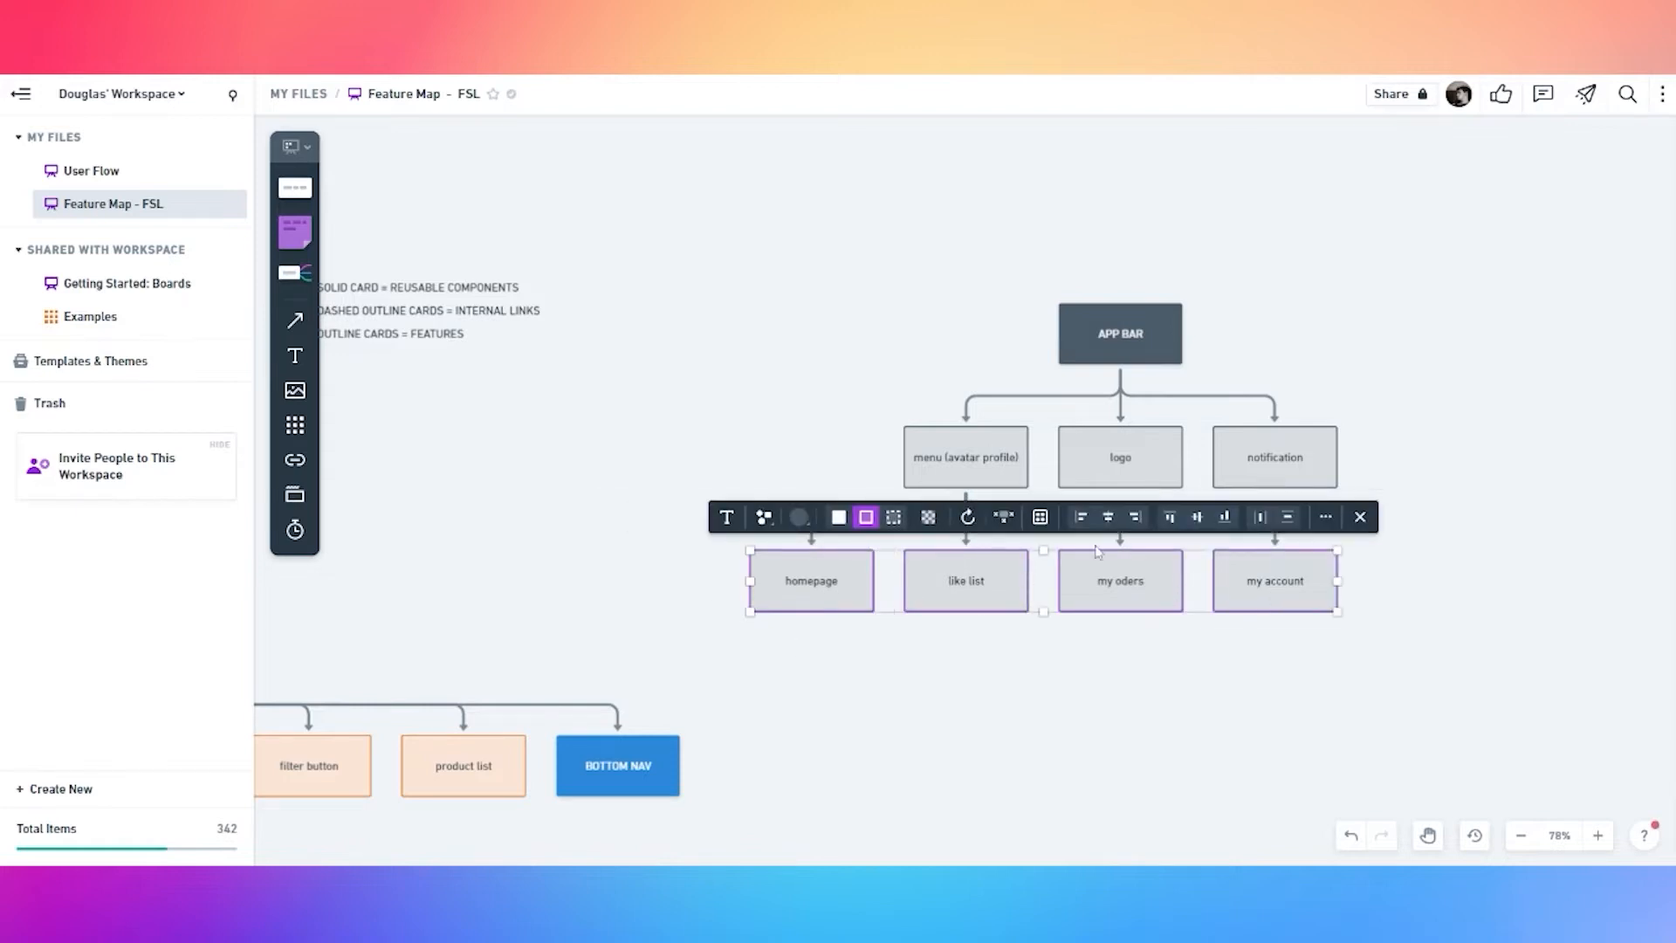
click(894, 517)
click(961, 696)
drag(1075, 669, 1121, 578)
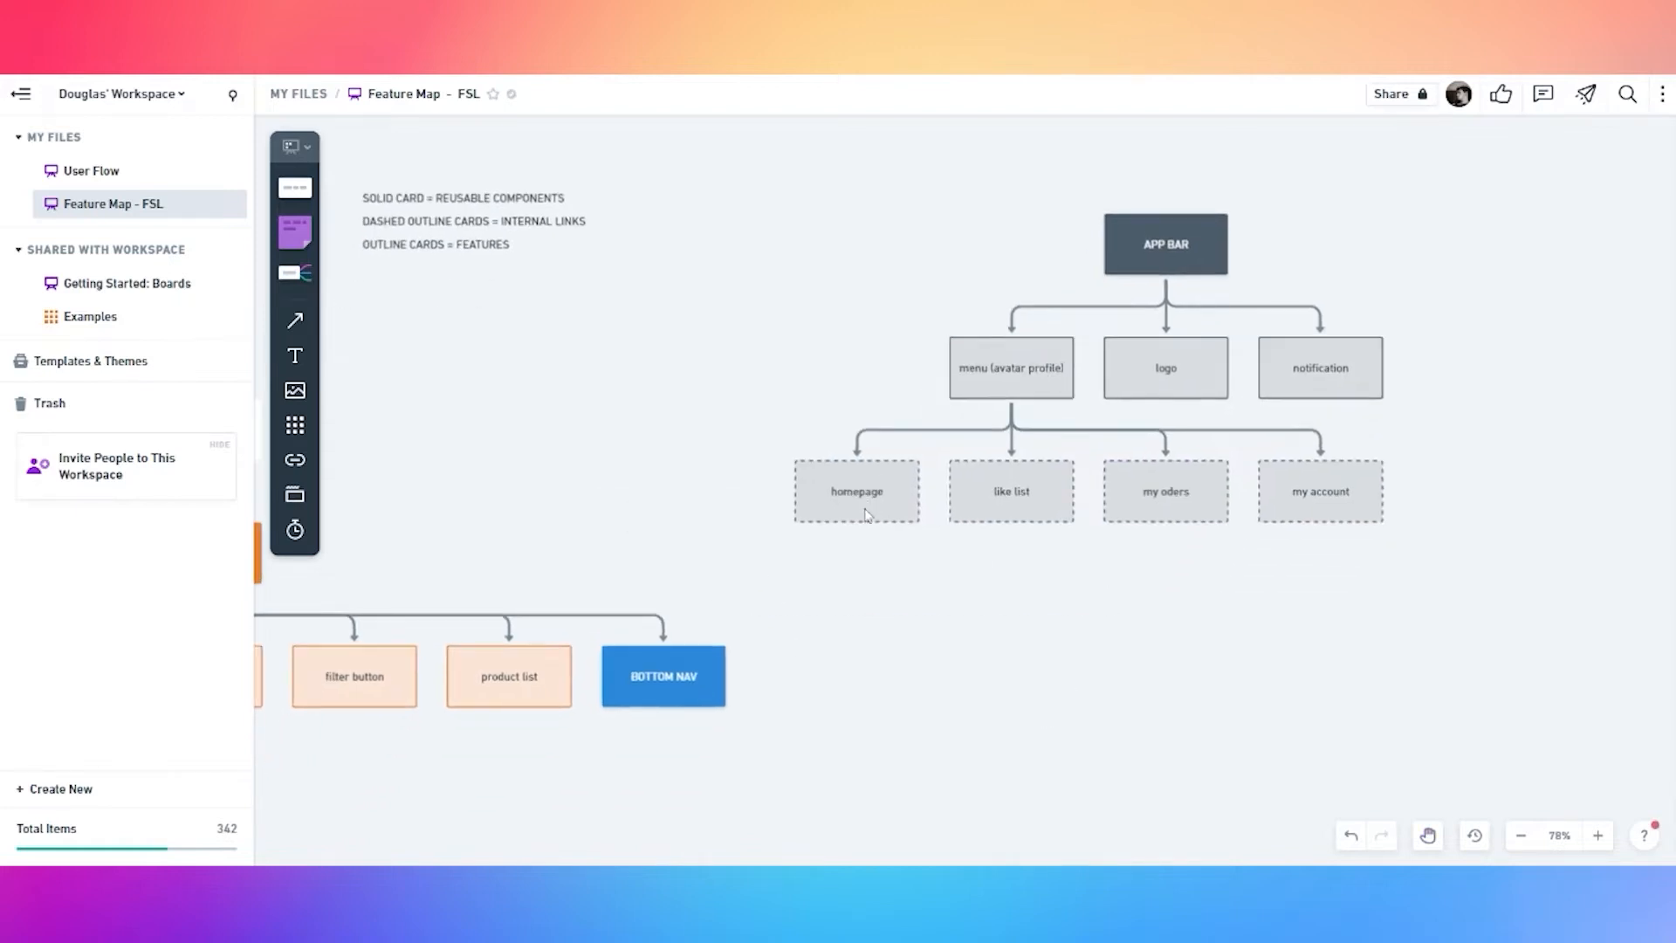
Add a card below the dashed homepage card and give it a solid orange fill
click(868, 515)
click(857, 556)
click(1023, 492)
click(867, 624)
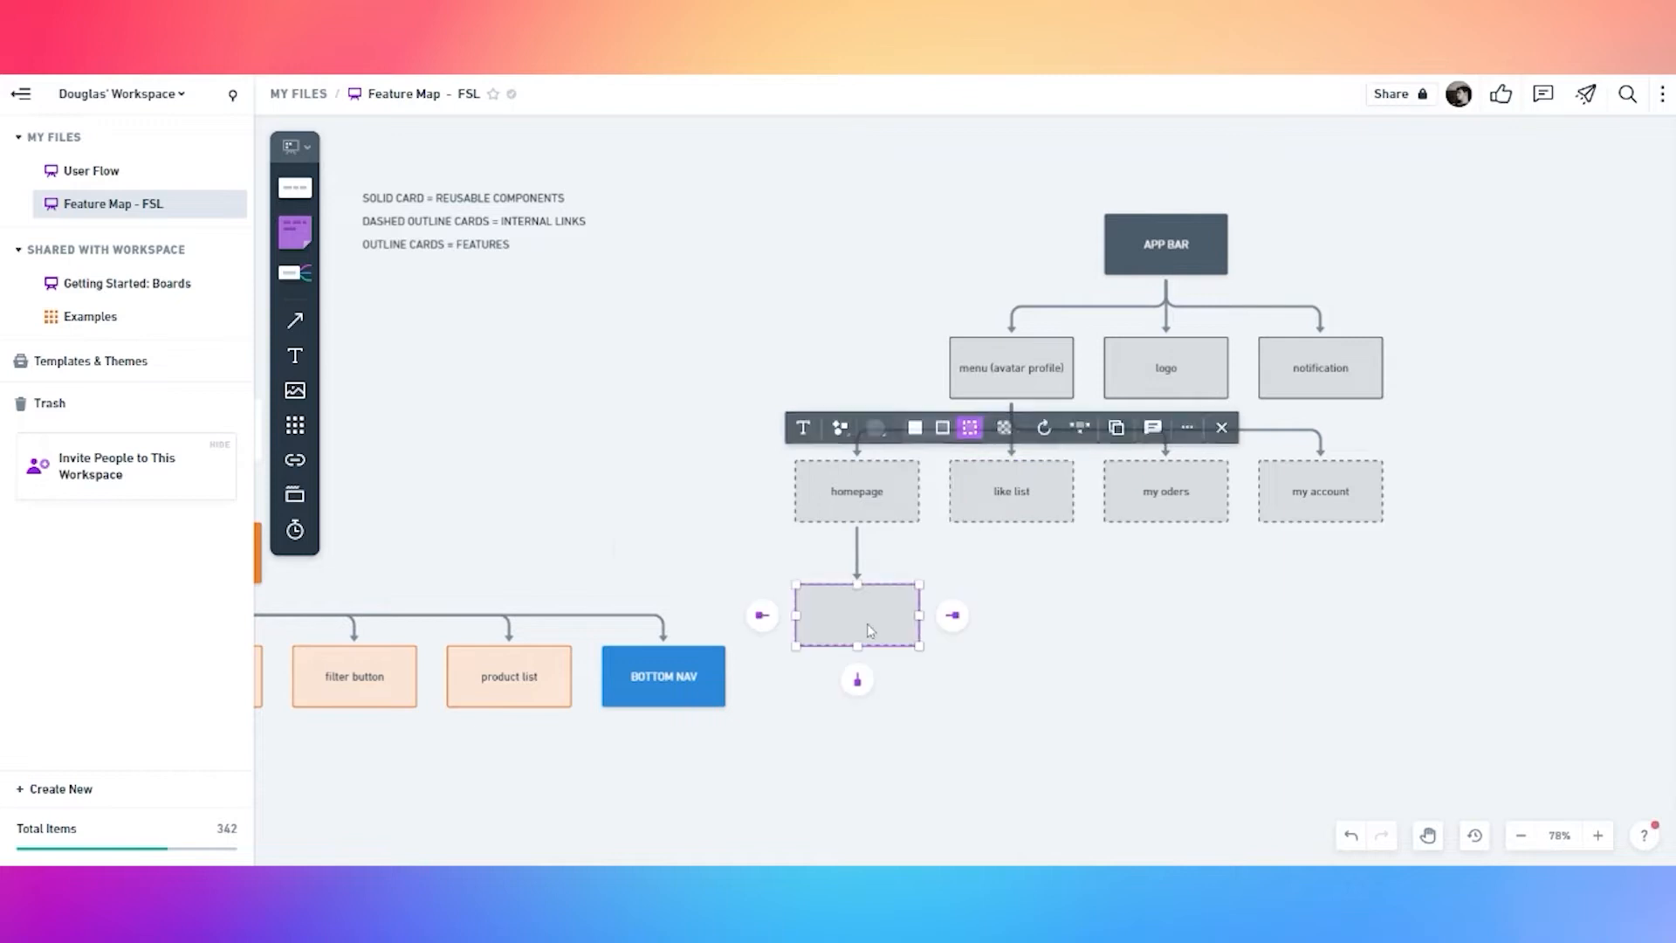
click(869, 629)
click(924, 666)
click(831, 602)
click(720, 552)
click(708, 509)
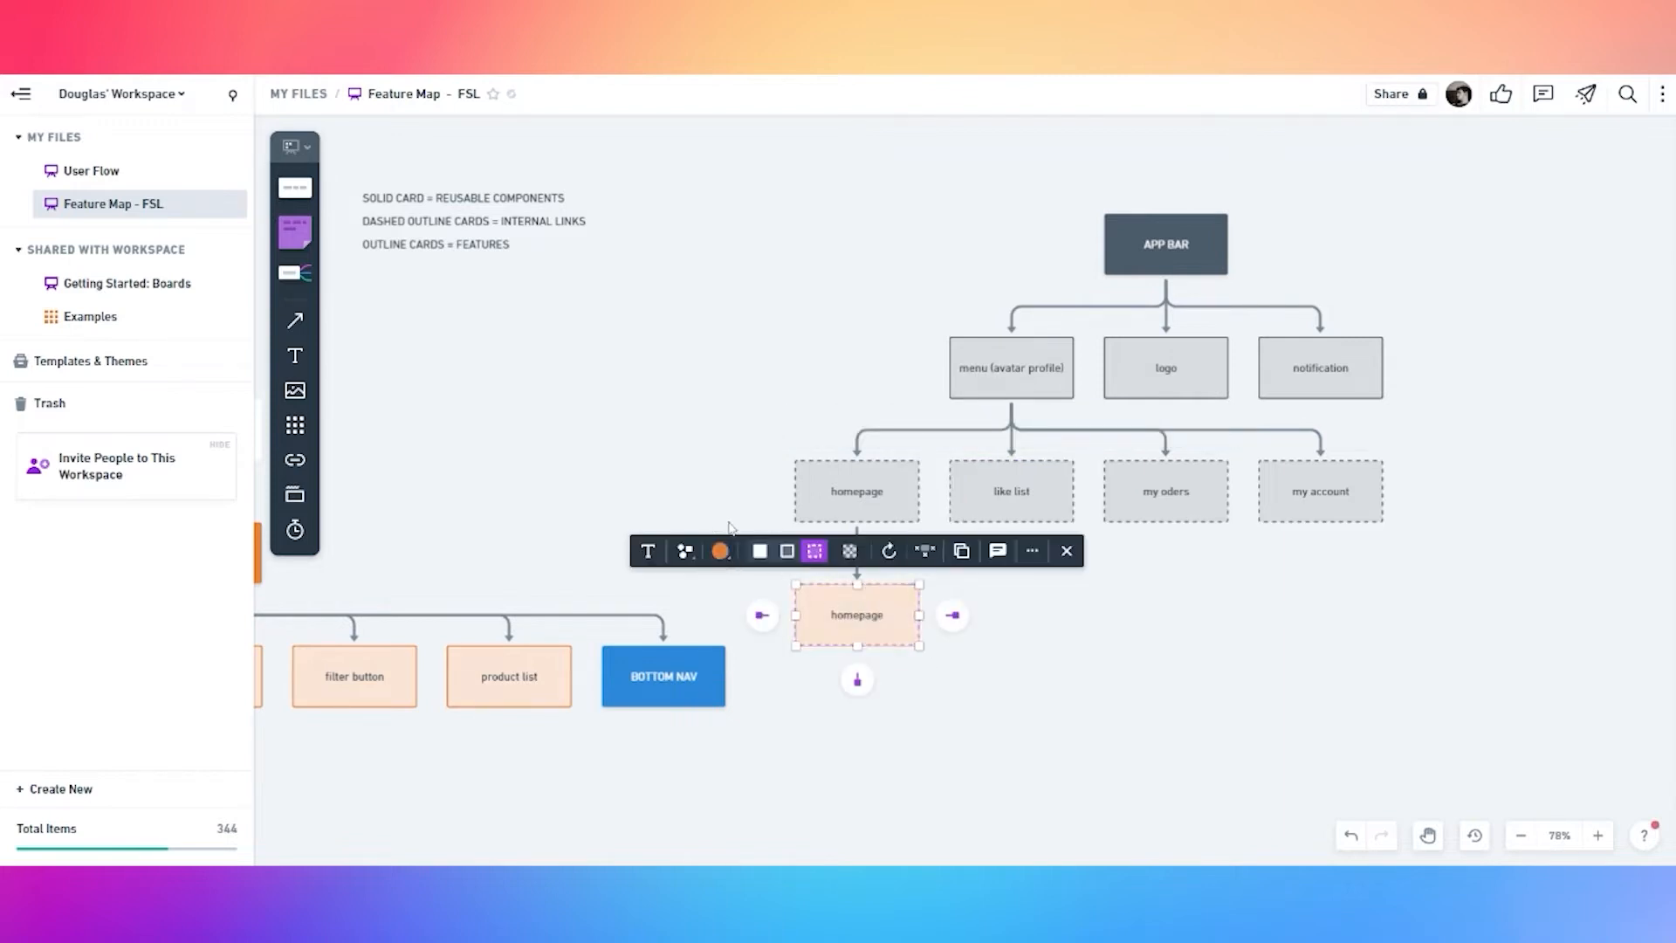
click(760, 551)
click(913, 669)
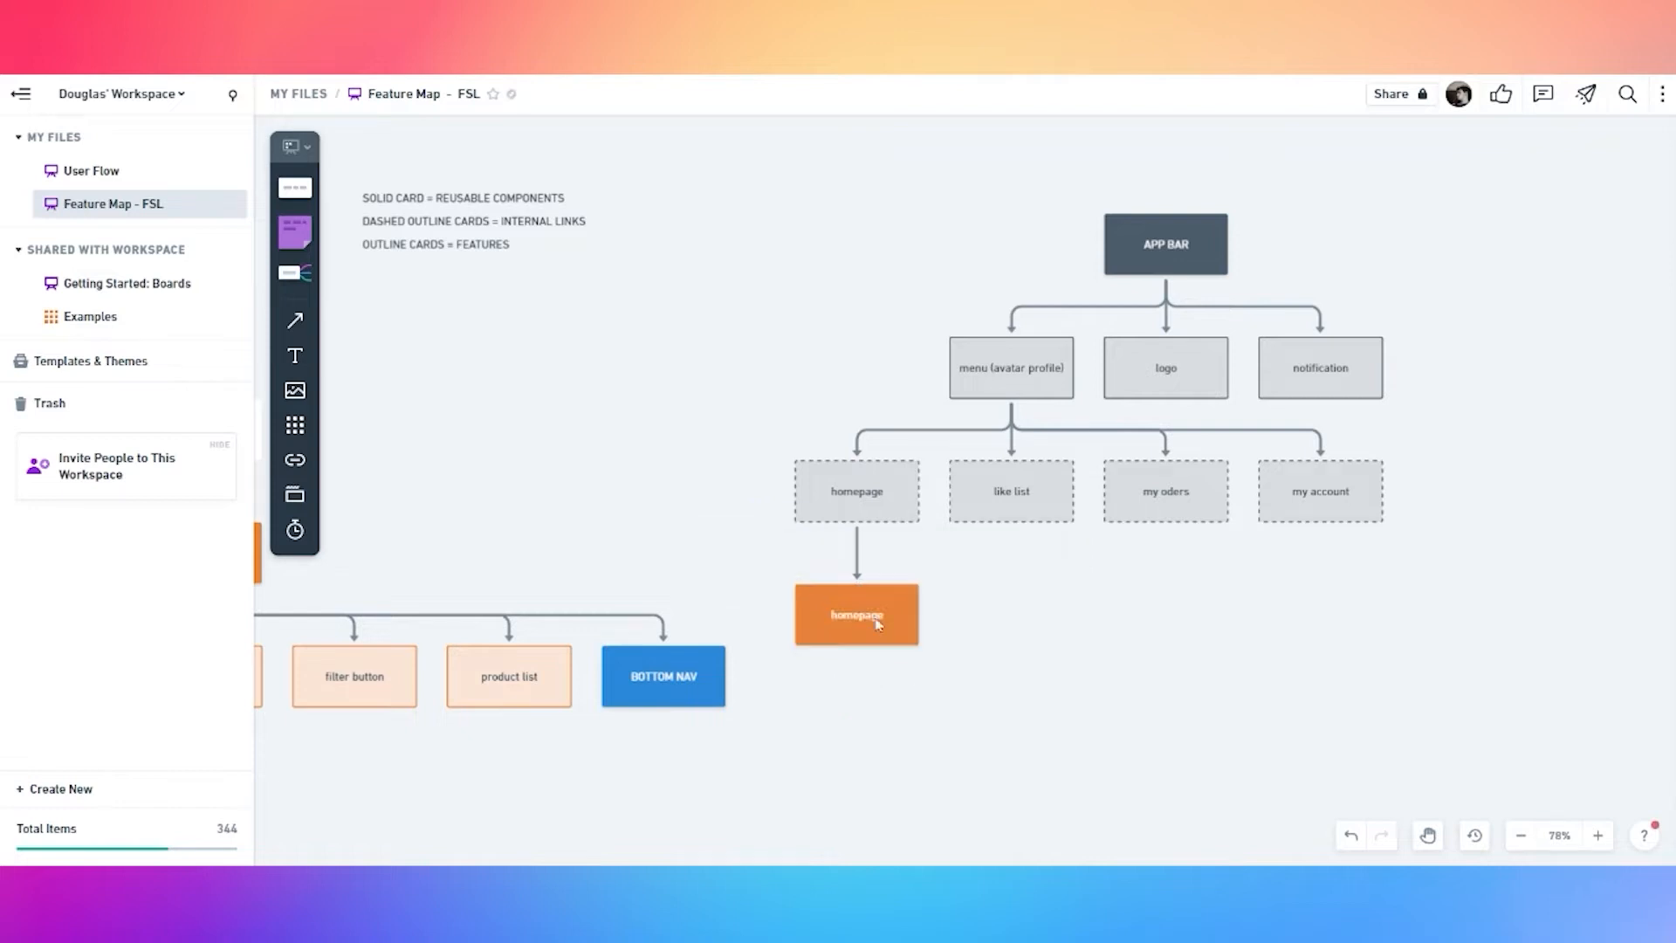
Place a copy of the orange card under like list and label it like list
click(875, 620)
drag(845, 620, 1004, 616)
double_click(1009, 616)
text(like)
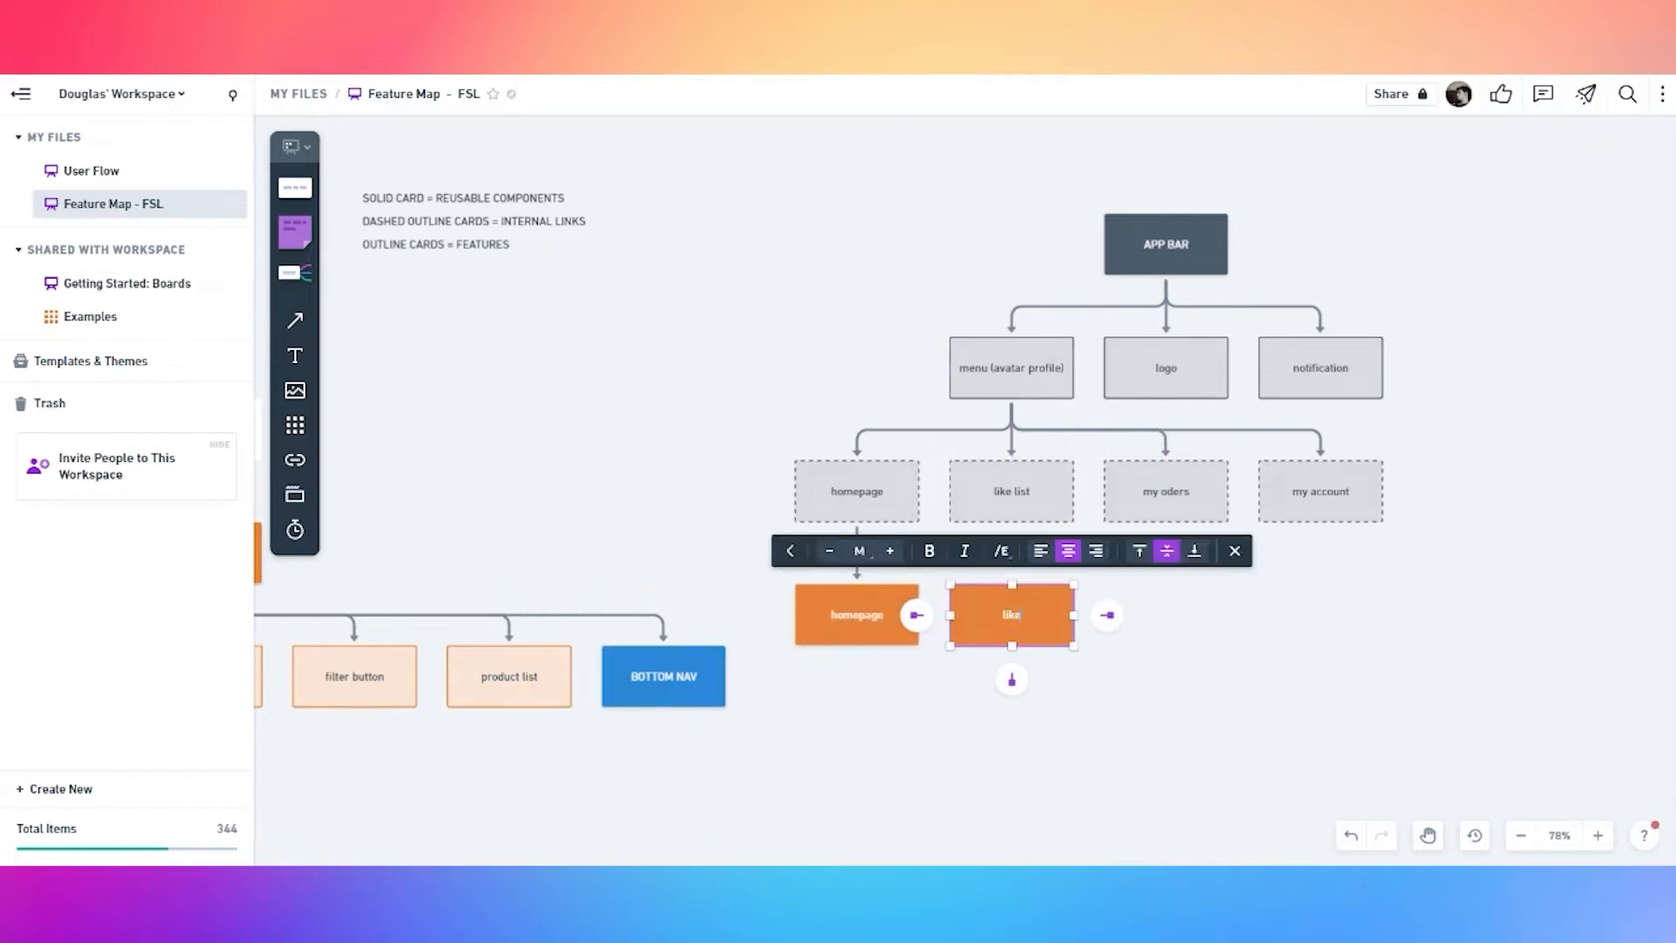
scroll(1051, 652, down, 1)
click(1096, 646)
Duplicate the like list card under my oders and relabel it my orders
click(1046, 603)
key(ctrl+d)
drag(1007, 605, 1147, 597)
double_click(1167, 595)
text(my or)
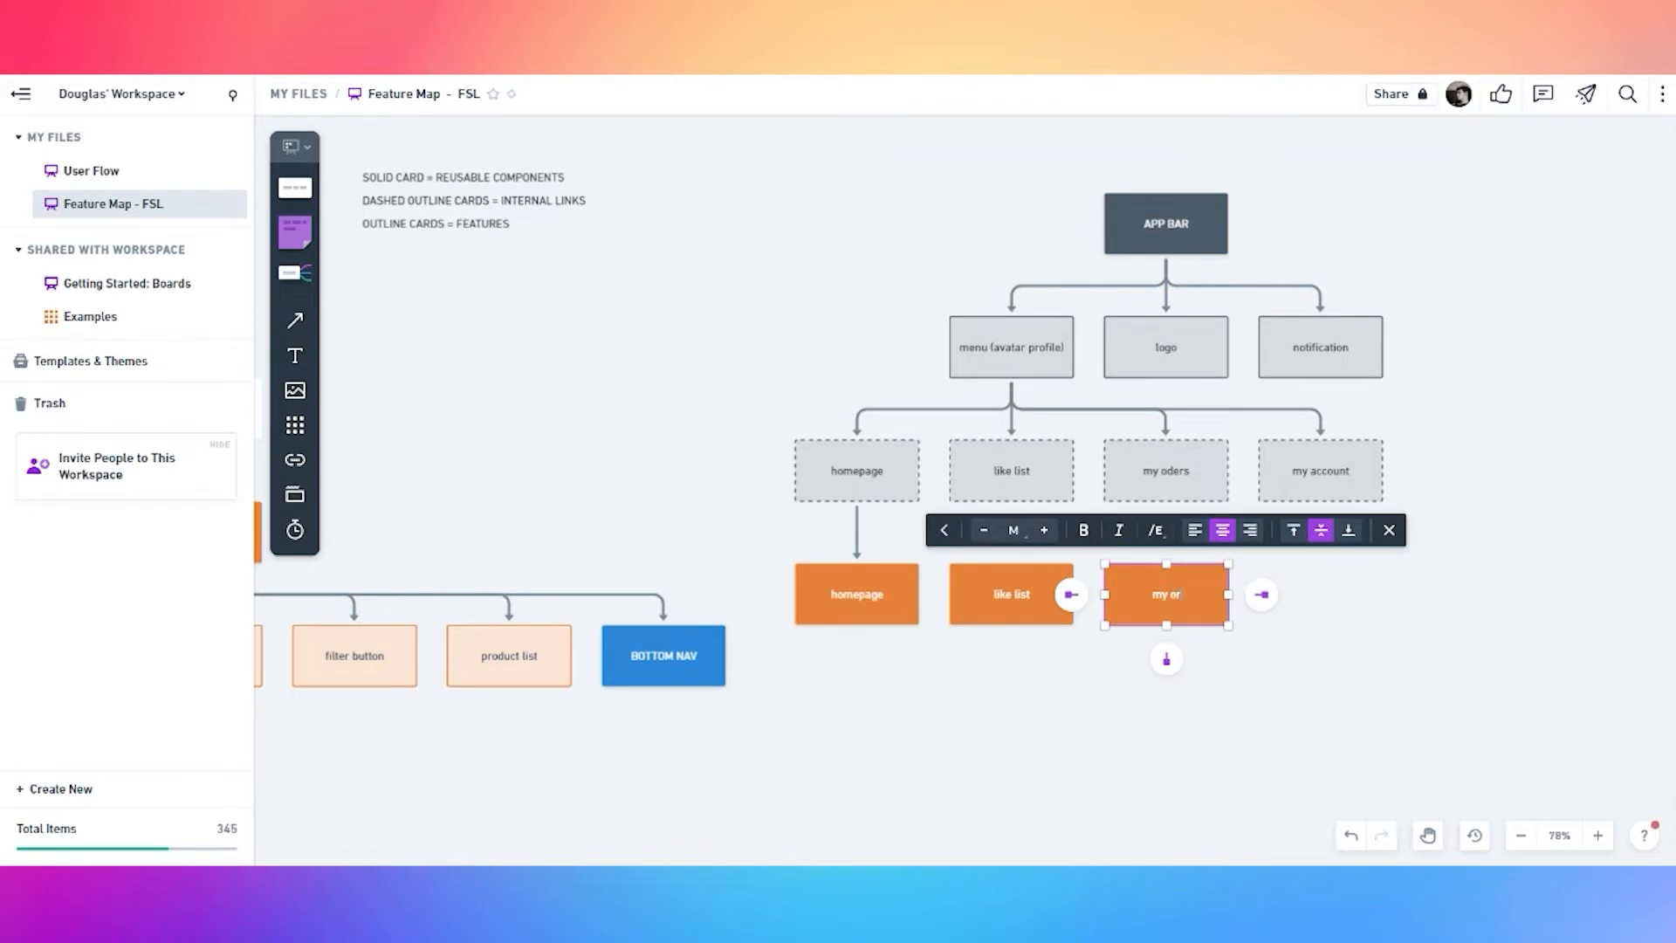
click(1240, 668)
Duplicate the my orders card under my account and relabel it my account
click(1201, 580)
key(ctrl+d)
drag(1160, 604, 1297, 595)
double_click(1321, 606)
text(my accounbt)
key(BackSpace)
key(BackSpace)
text(t)
click(1171, 691)
Recolour like list purple, my orders yellow and my account rose-brown
click(1028, 614)
click(875, 530)
click(909, 467)
click(1152, 694)
click(1161, 602)
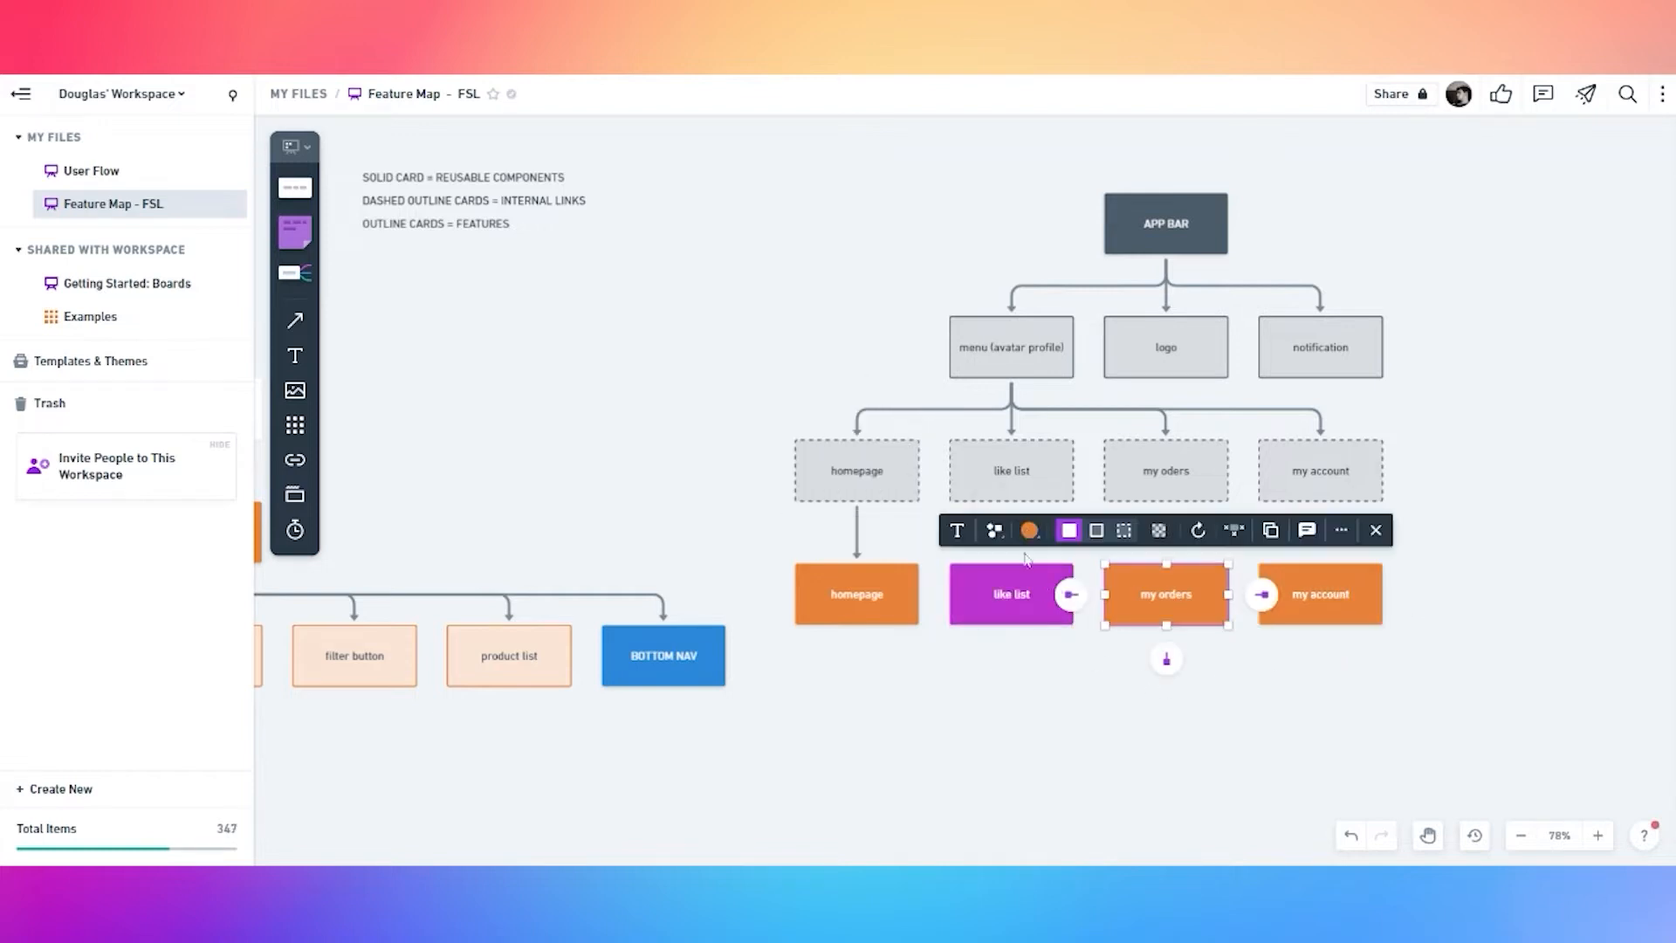
click(1030, 530)
click(1021, 463)
click(1227, 672)
click(1320, 598)
click(1187, 532)
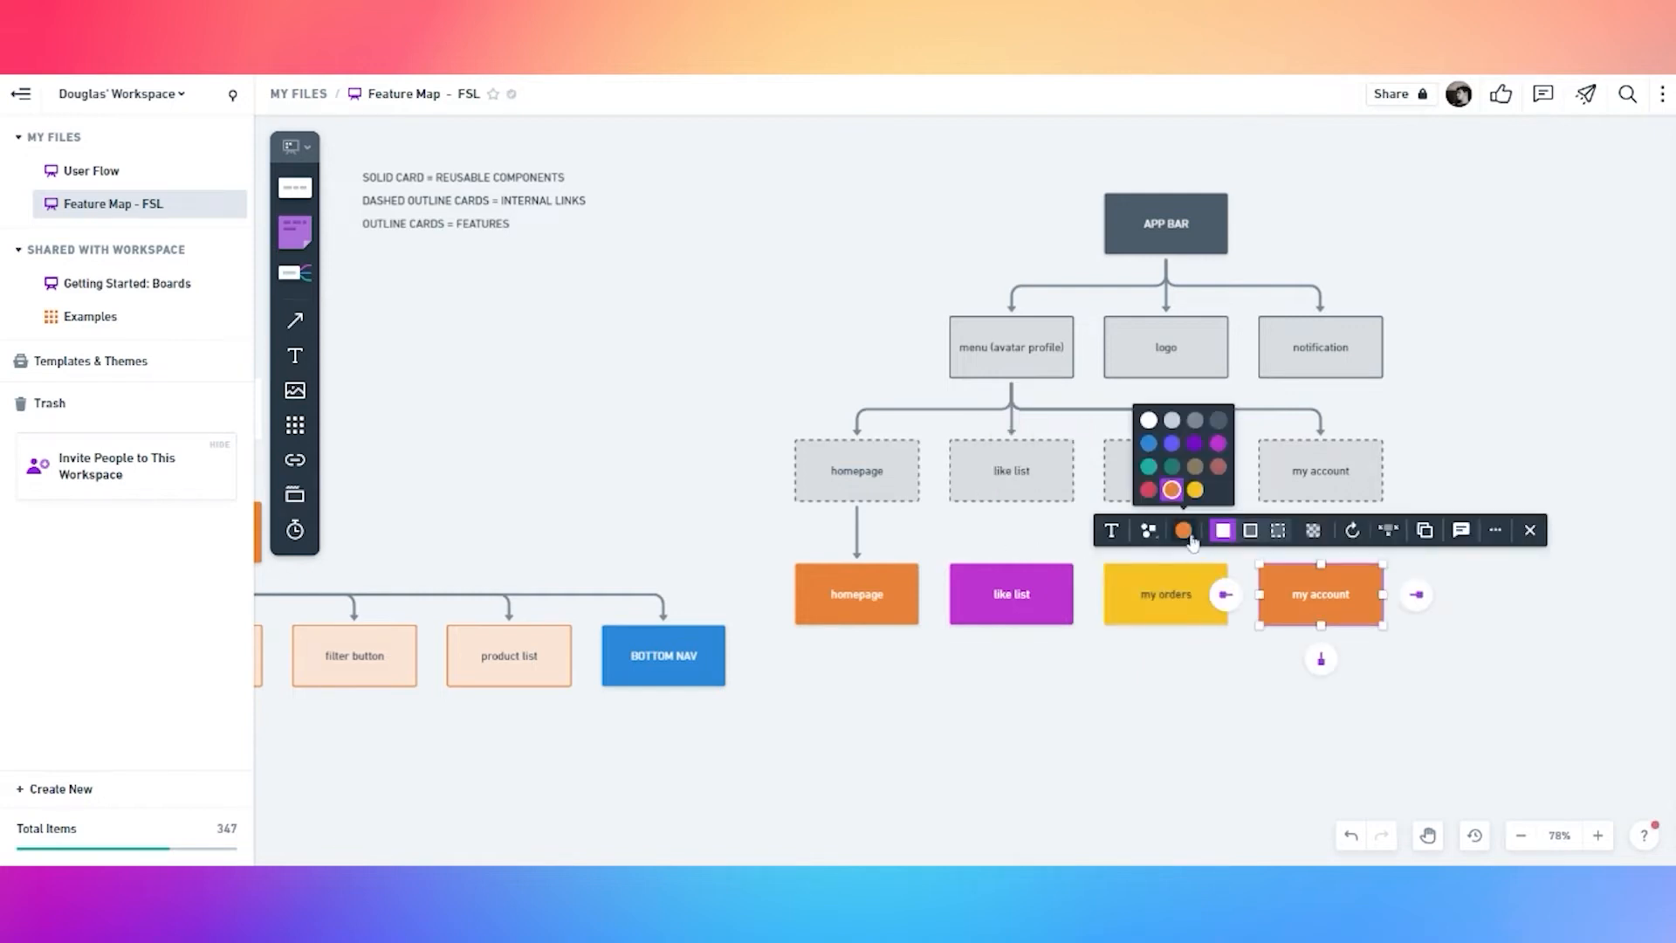
click(1222, 467)
click(1255, 697)
Connect the dashed like list and my oders cards to their coloured cards below
click(1040, 471)
drag(1011, 535, 1011, 593)
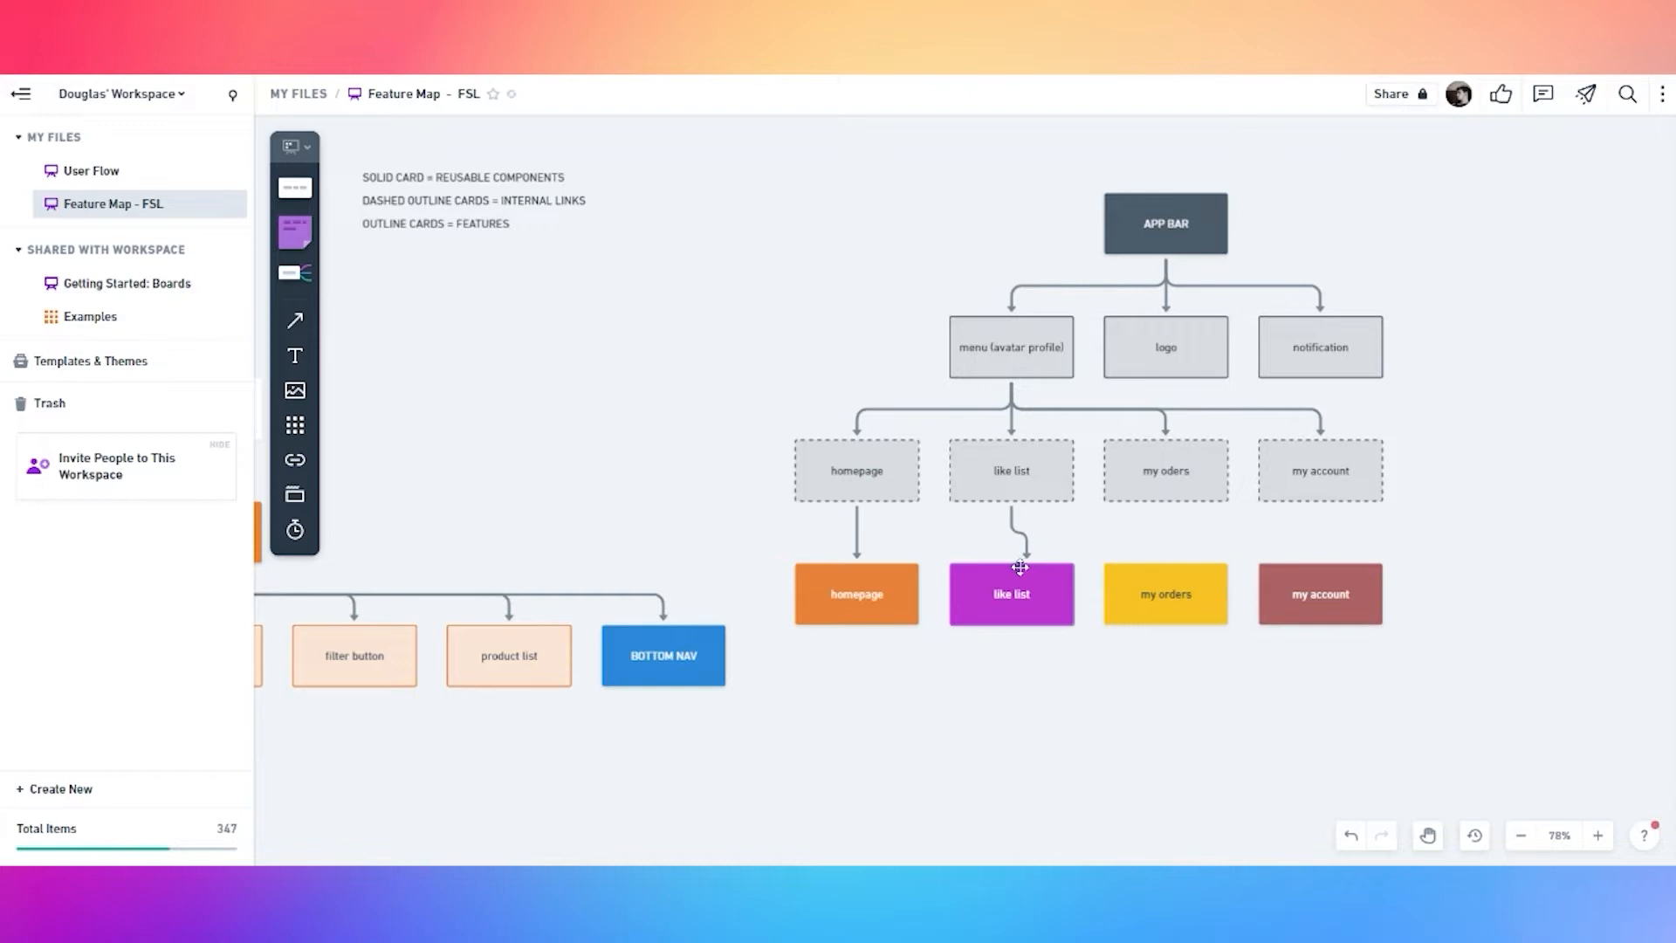
click(1166, 472)
drag(1167, 535, 1166, 589)
Link dashed my account to the rose card and move a BOTTOM NAV copy level with APP BAR
click(1320, 471)
drag(1320, 535, 1321, 593)
drag(1510, 301, 1220, 386)
click(393, 747)
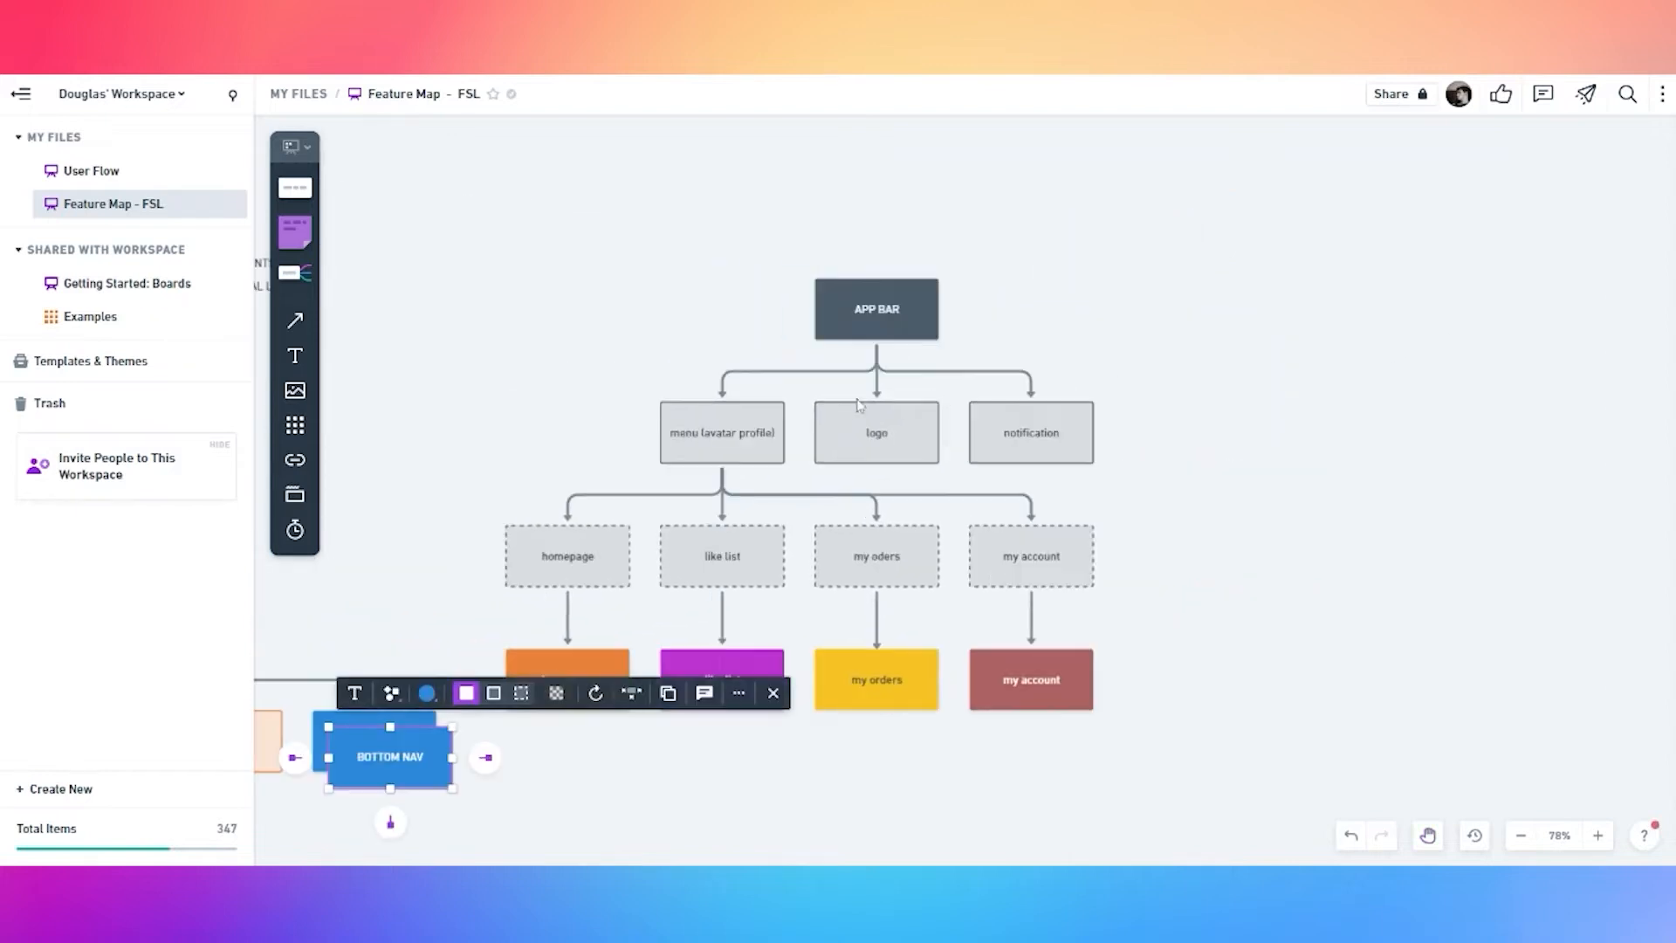
drag(410, 757, 1432, 326)
Add three child boxes under BOTTOM NAV and style them light blue with dashed borders
click(1456, 315)
click(1427, 375)
click(1403, 476)
click(1434, 315)
click(1427, 376)
click(1411, 532)
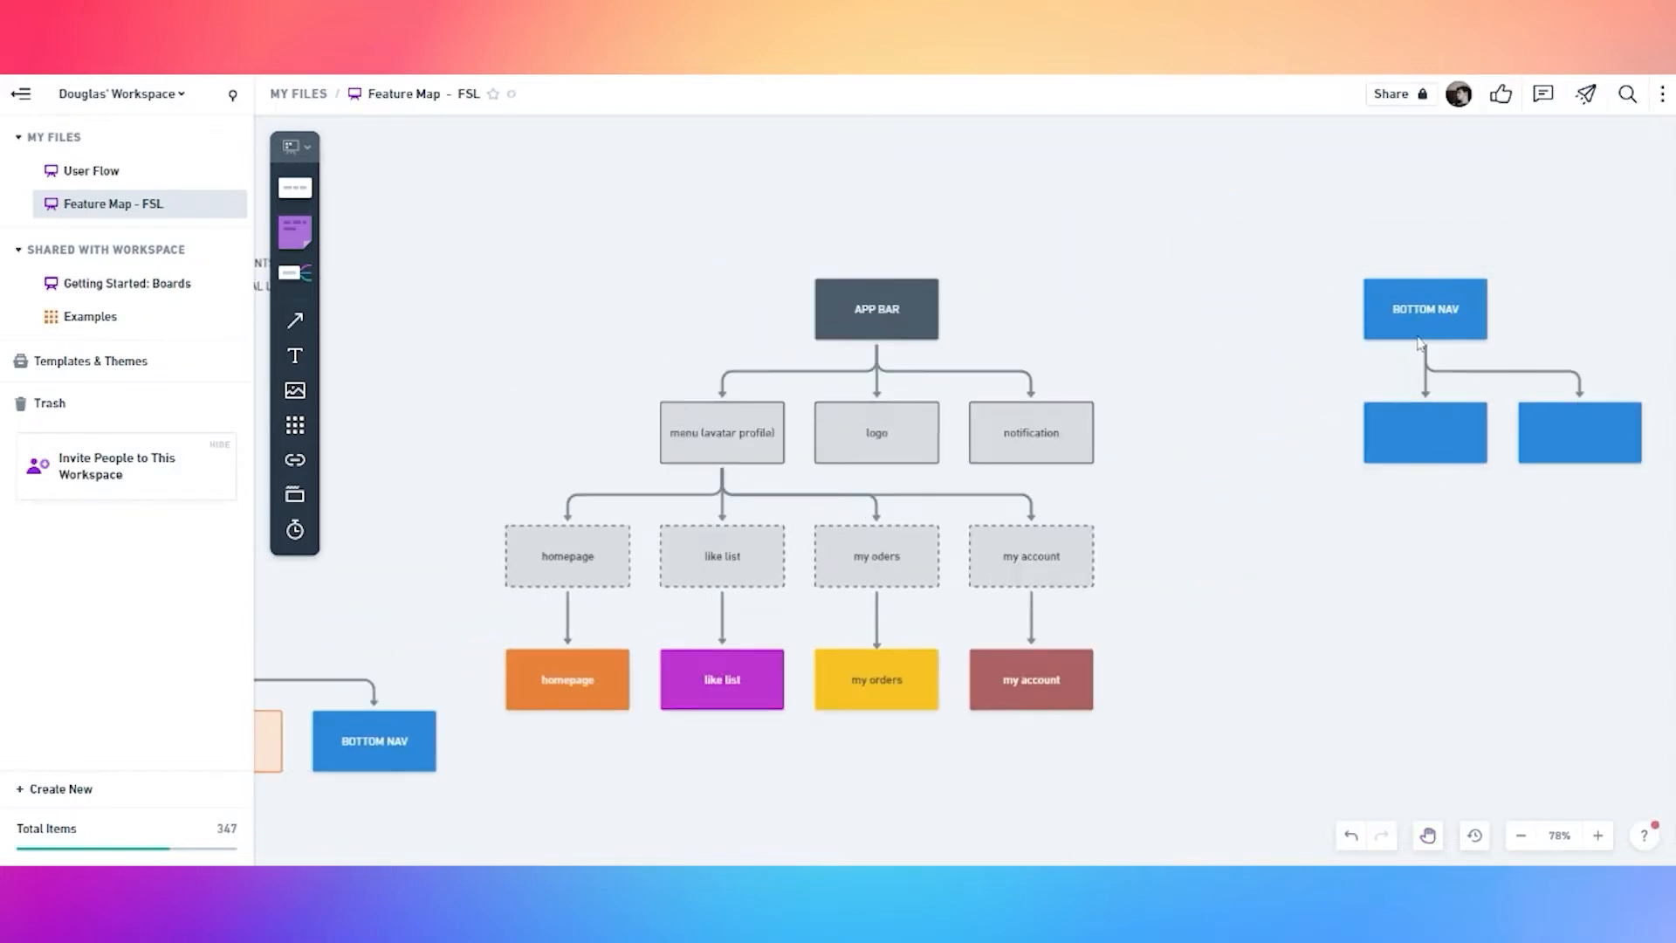
click(1429, 319)
click(1426, 375)
click(1280, 524)
click(1286, 443)
shift+click(1453, 443)
shift+click(1580, 432)
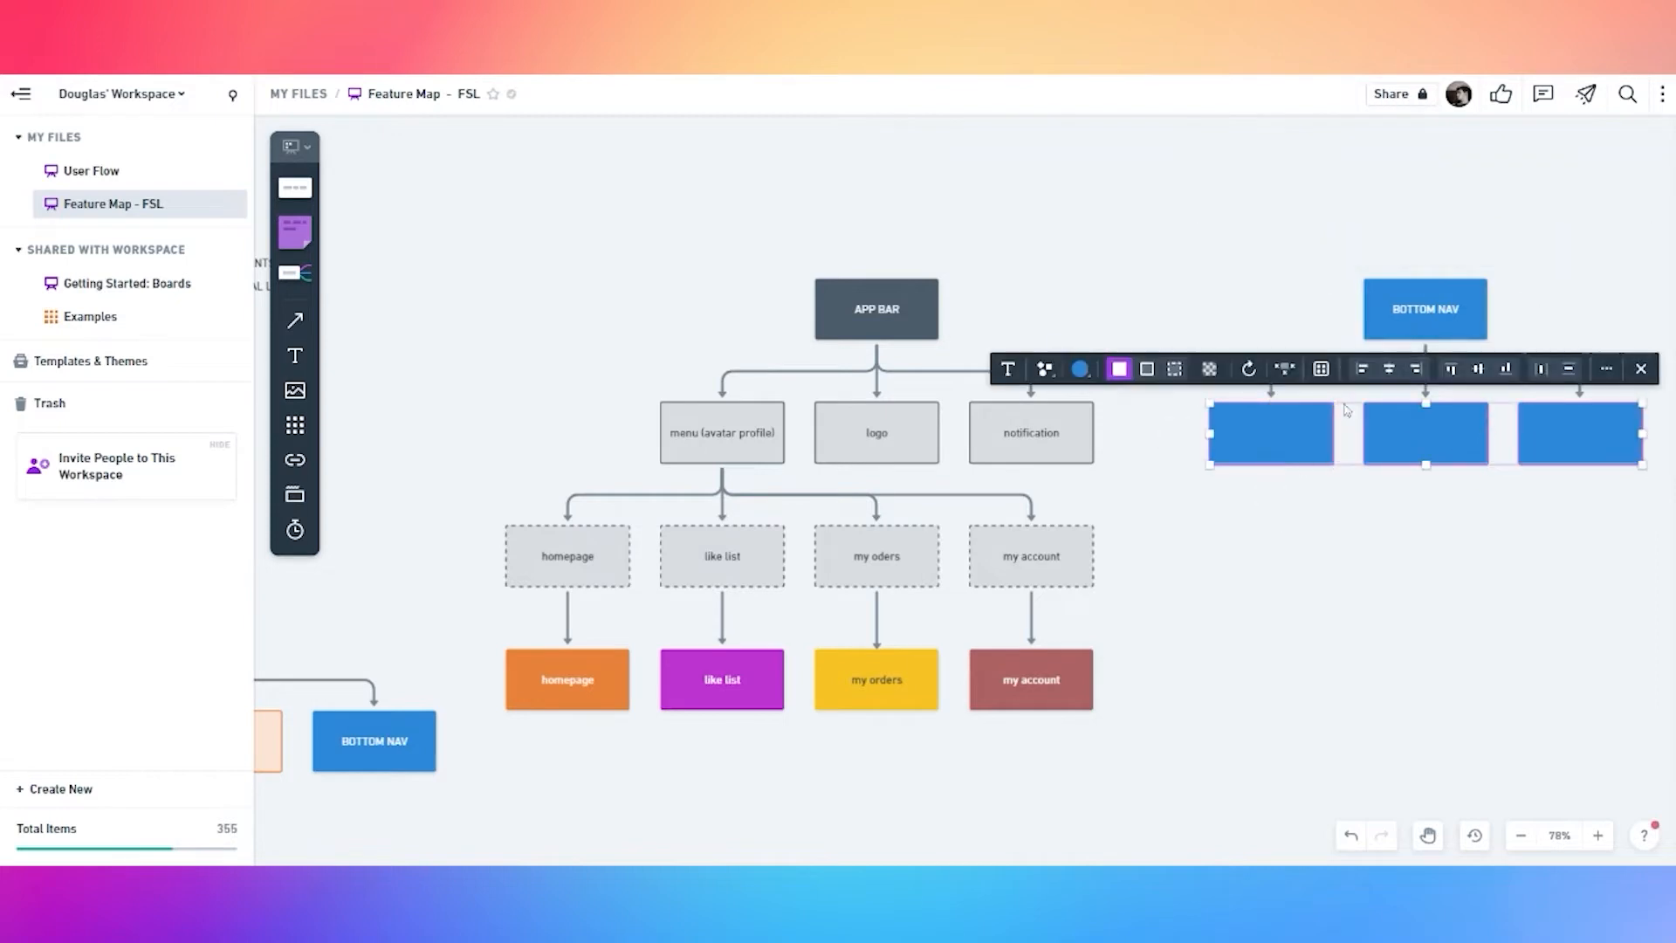
click(1147, 370)
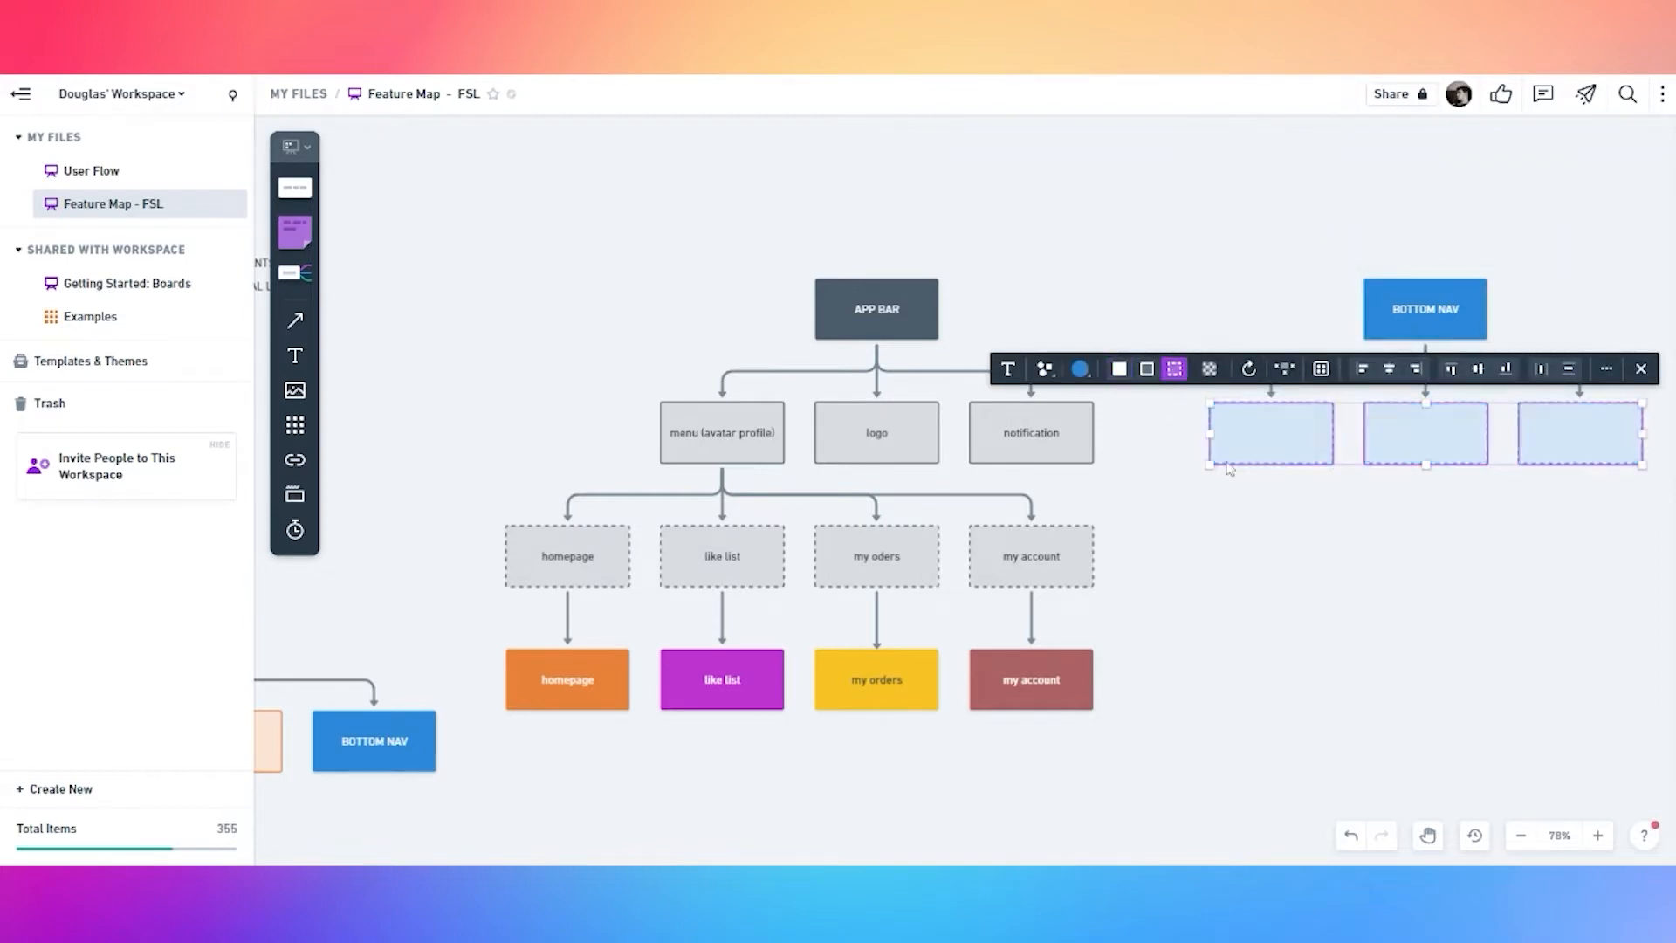
Label the three BOTTOM NAV children like list, my orders and my account
double_click(1274, 447)
text(like list)
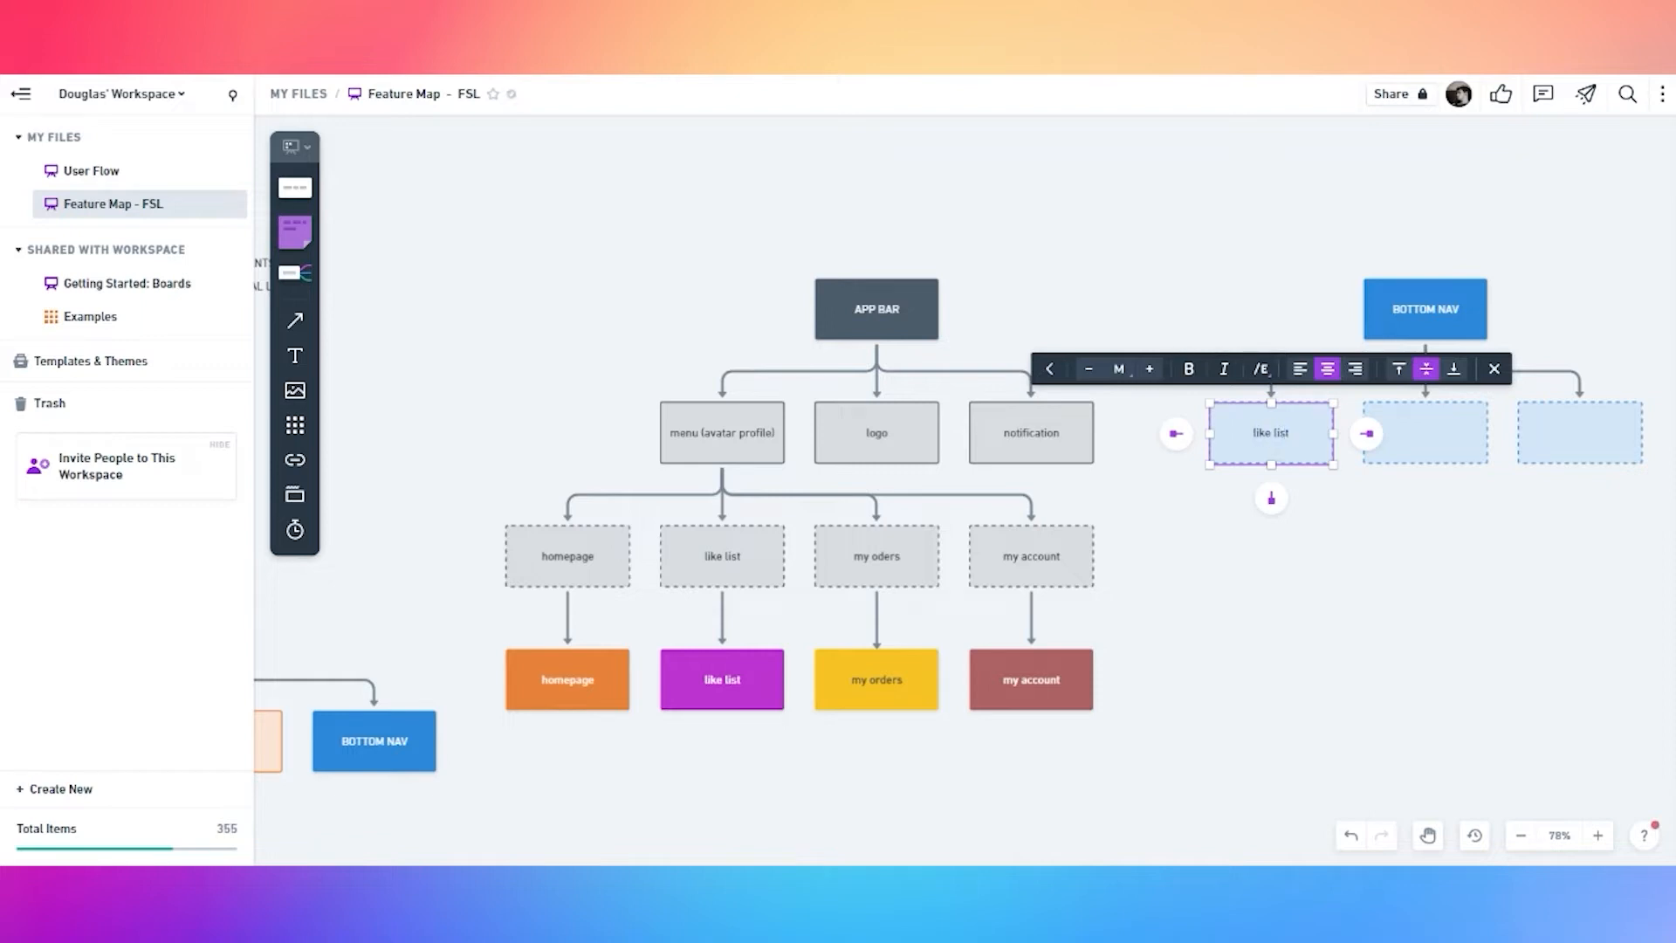
double_click(1433, 439)
text(my orders)
double_click(1591, 439)
text(my account)
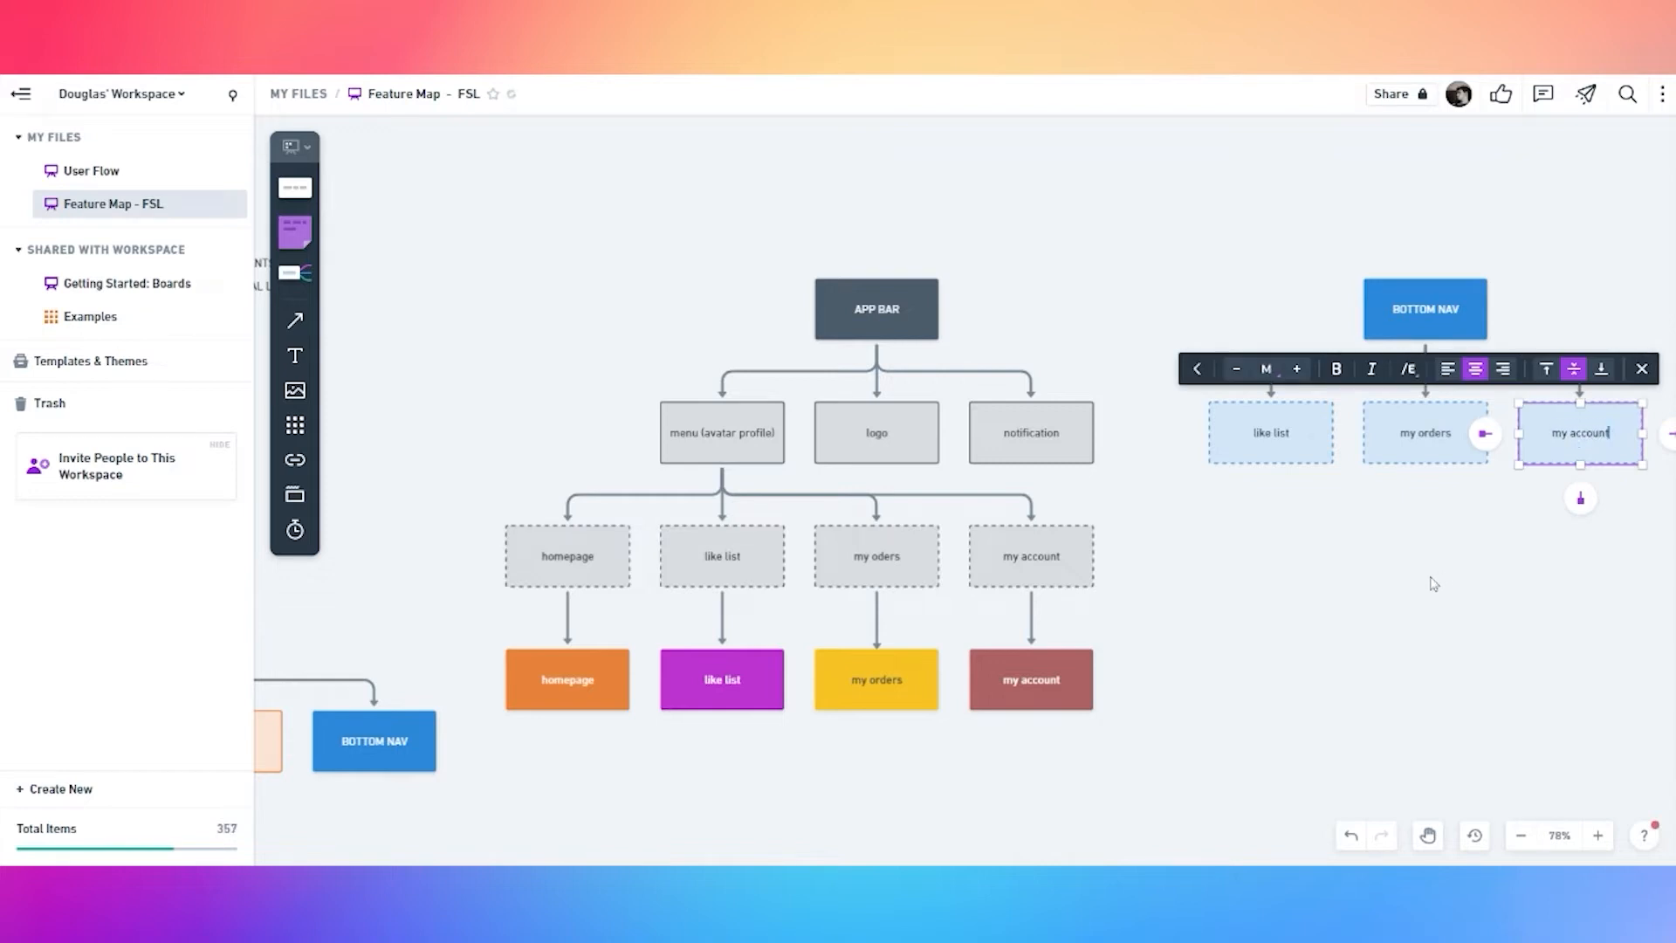
click(1432, 581)
Duplicate the purple, yellow and brown boxes and place the copies under the BOTTOM NAV children
click(718, 699)
shift+click(875, 685)
shift+click(1047, 699)
key(ctrl+d)
drag(742, 701, 1275, 523)
drag(1382, 633, 1252, 629)
Connect like list, my orders and my account to their coloured boxes below
click(1157, 454)
click(1143, 493)
click(1292, 452)
click(1298, 494)
click(1445, 452)
click(1451, 494)
click(1344, 646)
scroll(1313, 653, down, 1)
drag(669, 330, 751, 339)
Add an enlarged GLOBAL COMPONENTS text heading above the flowcharts
key(t)
click(694, 280)
text(GU)
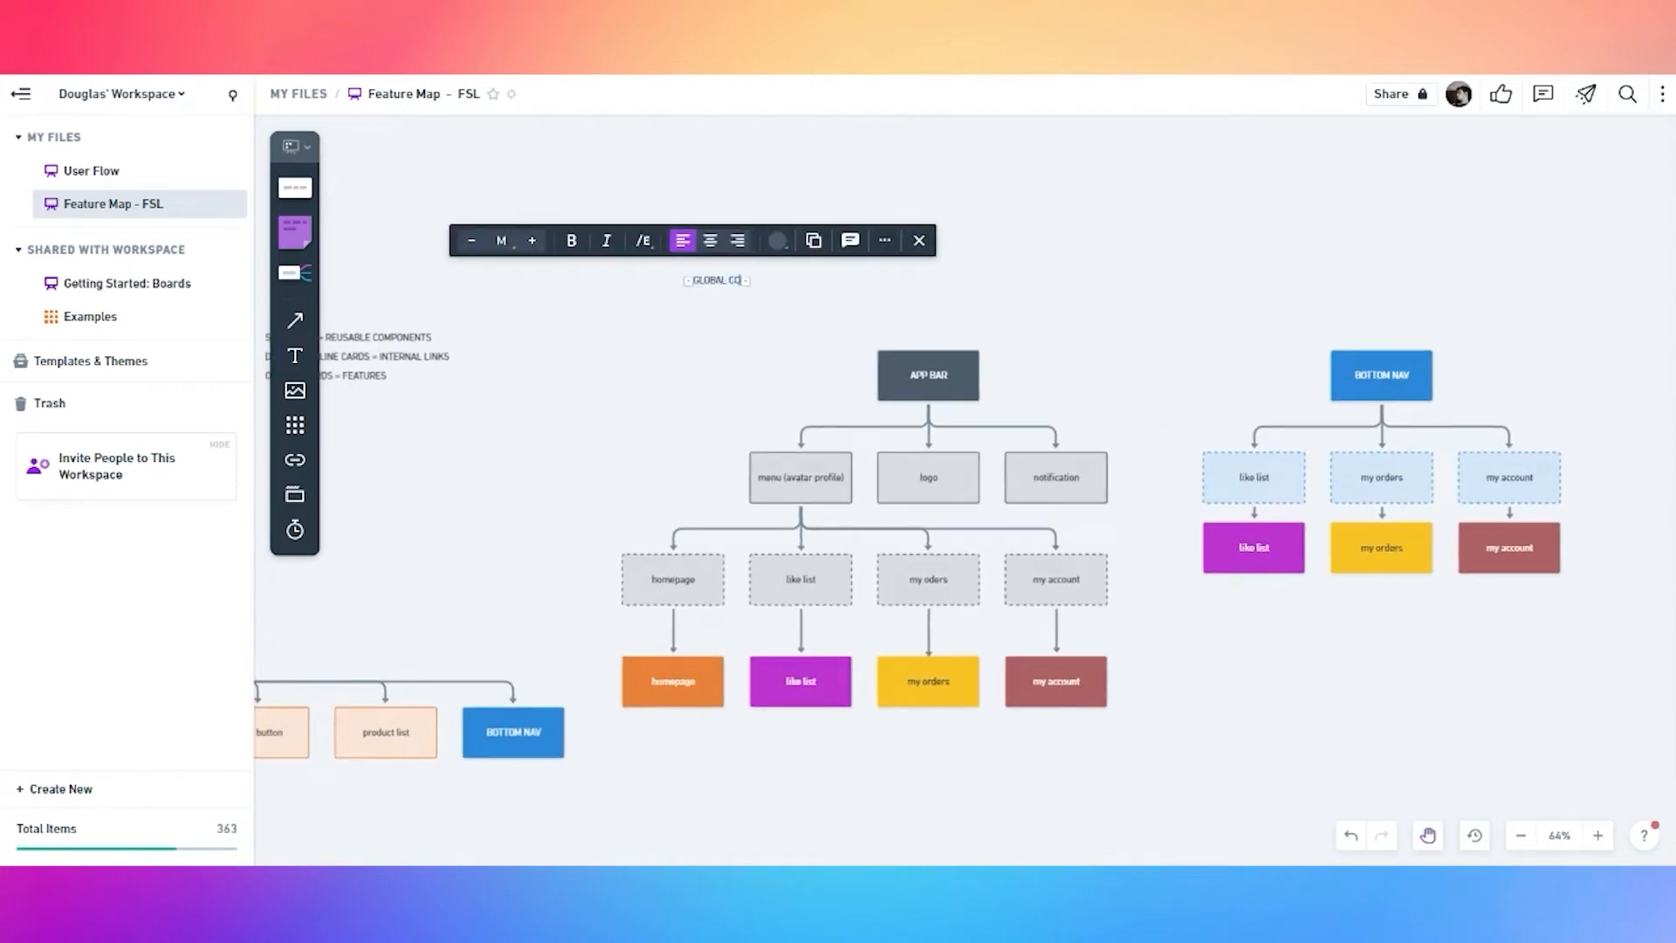
click(532, 240)
click(532, 240)
click(532, 240)
click(638, 374)
drag(791, 307, 708, 306)
drag(570, 485, 789, 438)
Duplicate the heading below the charts and retype it as INDIVIDUAL COMPONENTS
click(897, 253)
key(ctrl+d)
drag(897, 255, 899, 840)
drag(890, 748, 880, 481)
triple_click(947, 577)
text(INDIVIDUAL CO)
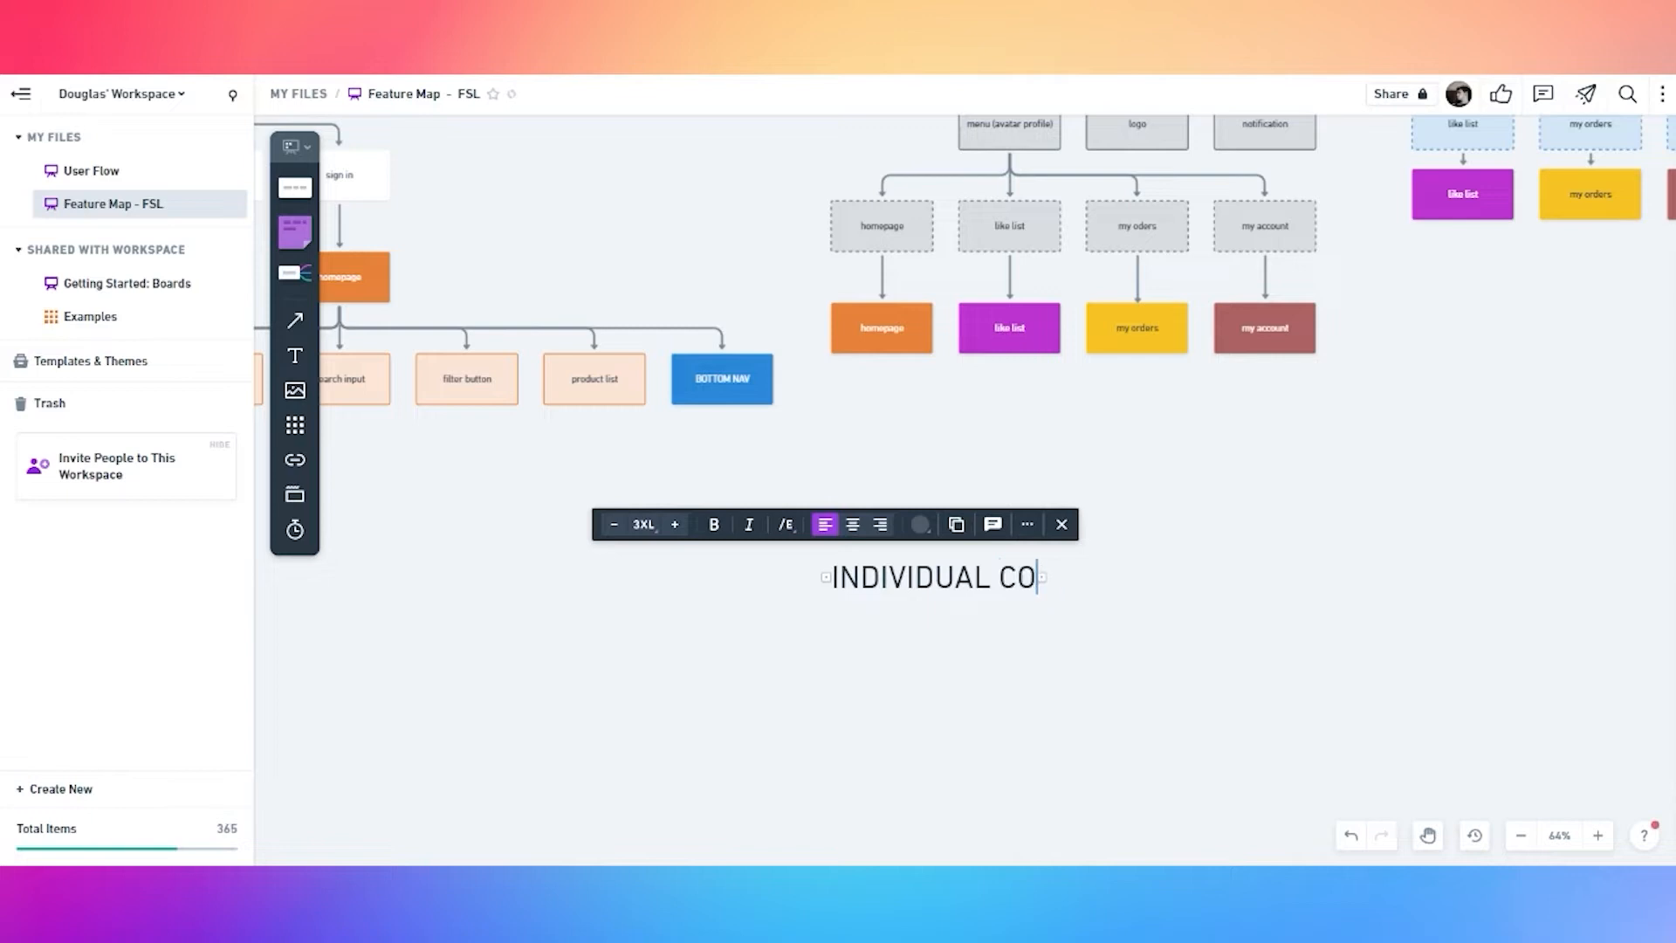
text(MPONENTS)
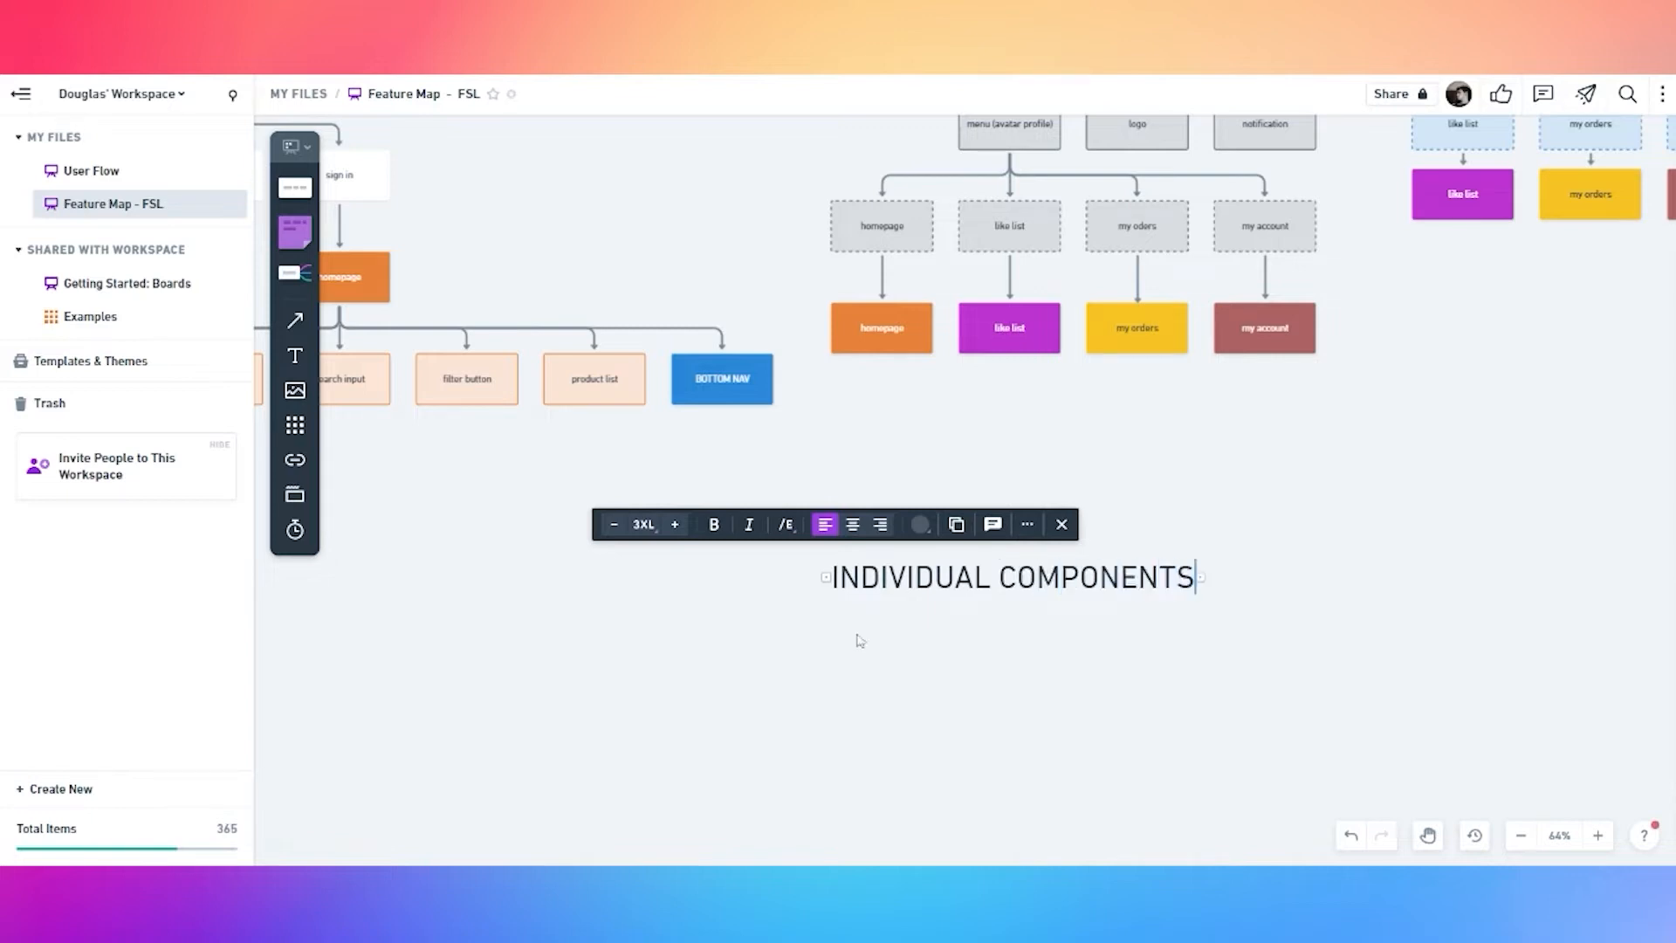
click(858, 637)
scroll(981, 527, left, 5)
click(1004, 379)
Try adding a child box under featured products, then undo the mistaken 'FEATURED' box
click(747, 366)
click(746, 418)
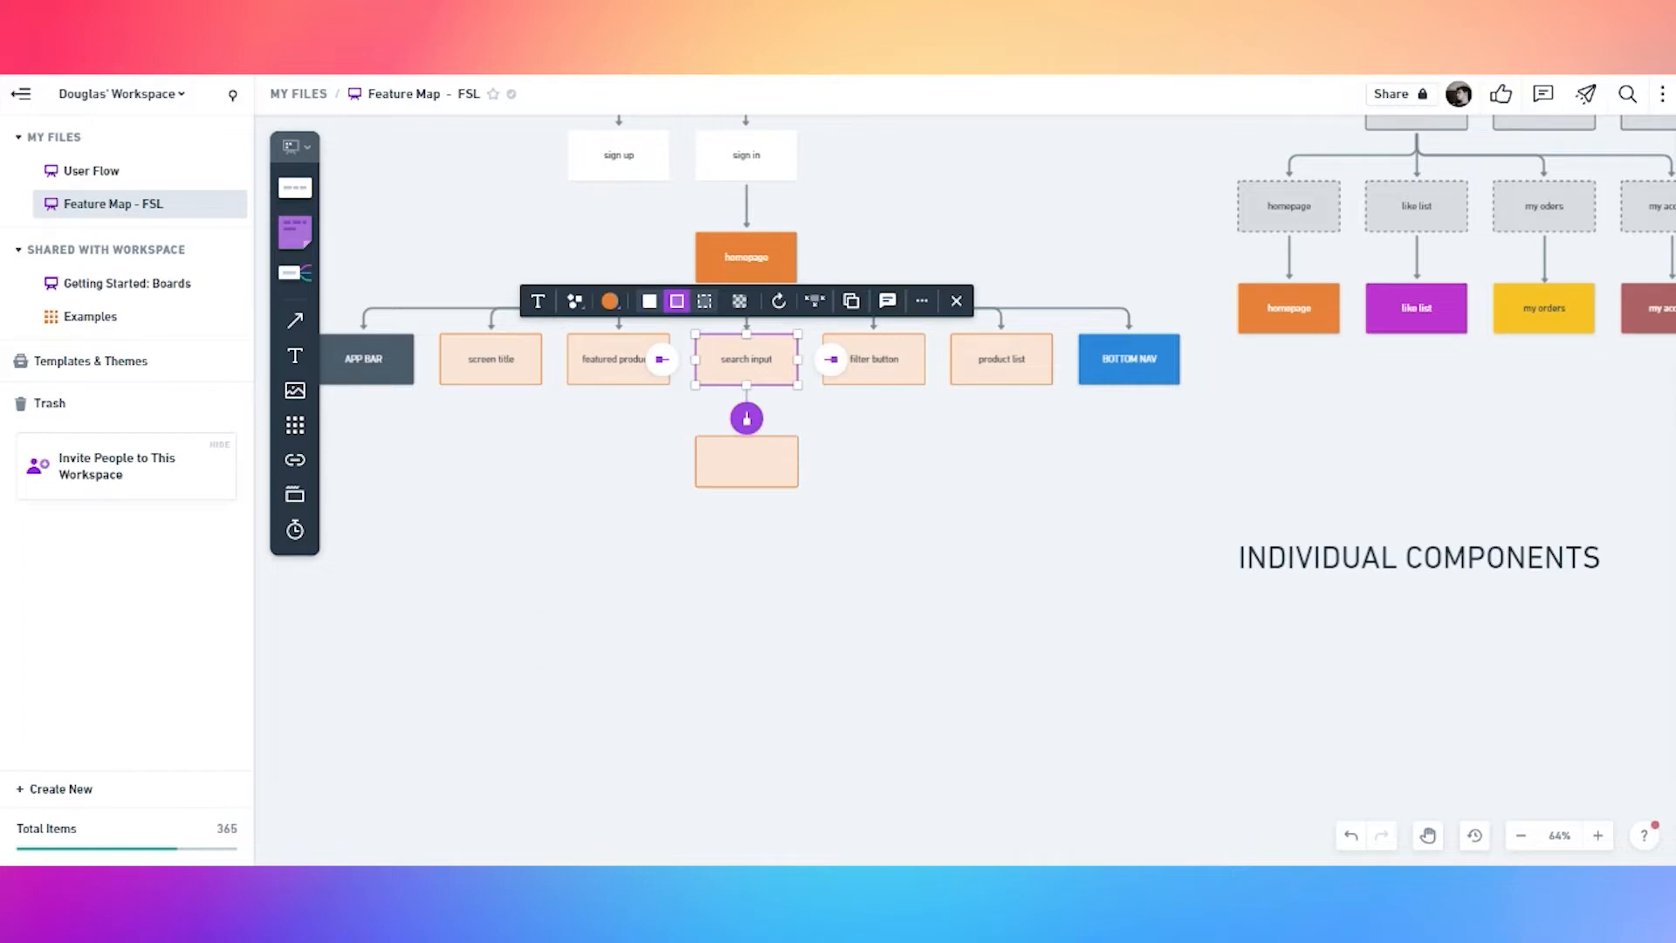
click(614, 376)
click(619, 419)
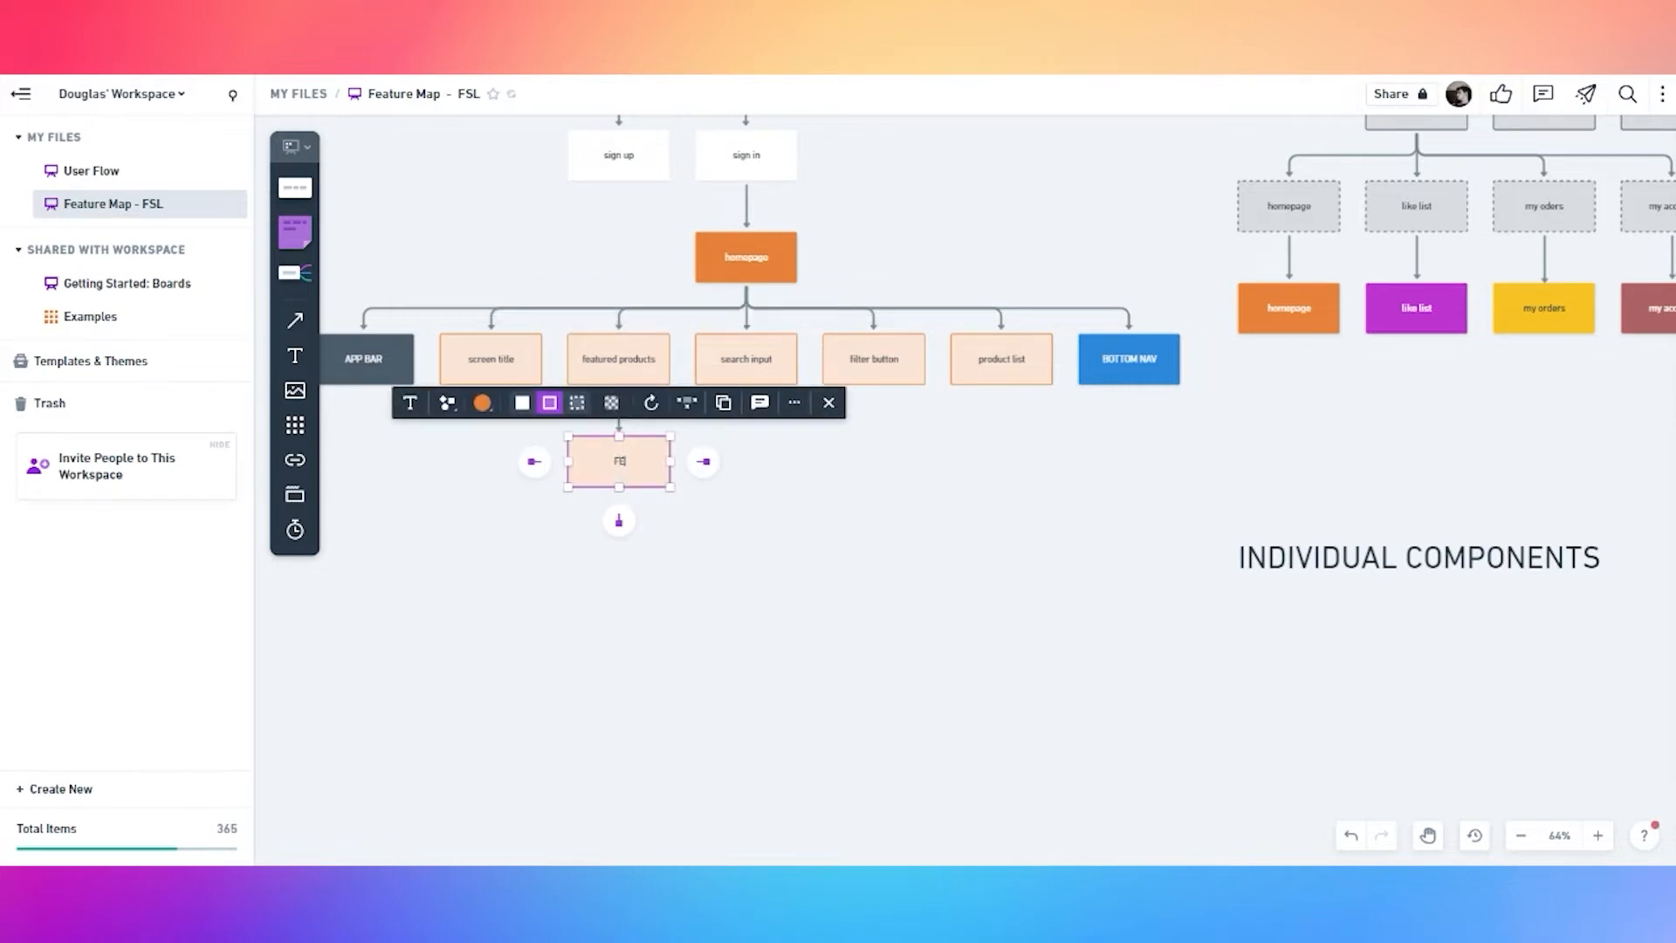
text(FEATURED)
click(1350, 836)
click(1350, 836)
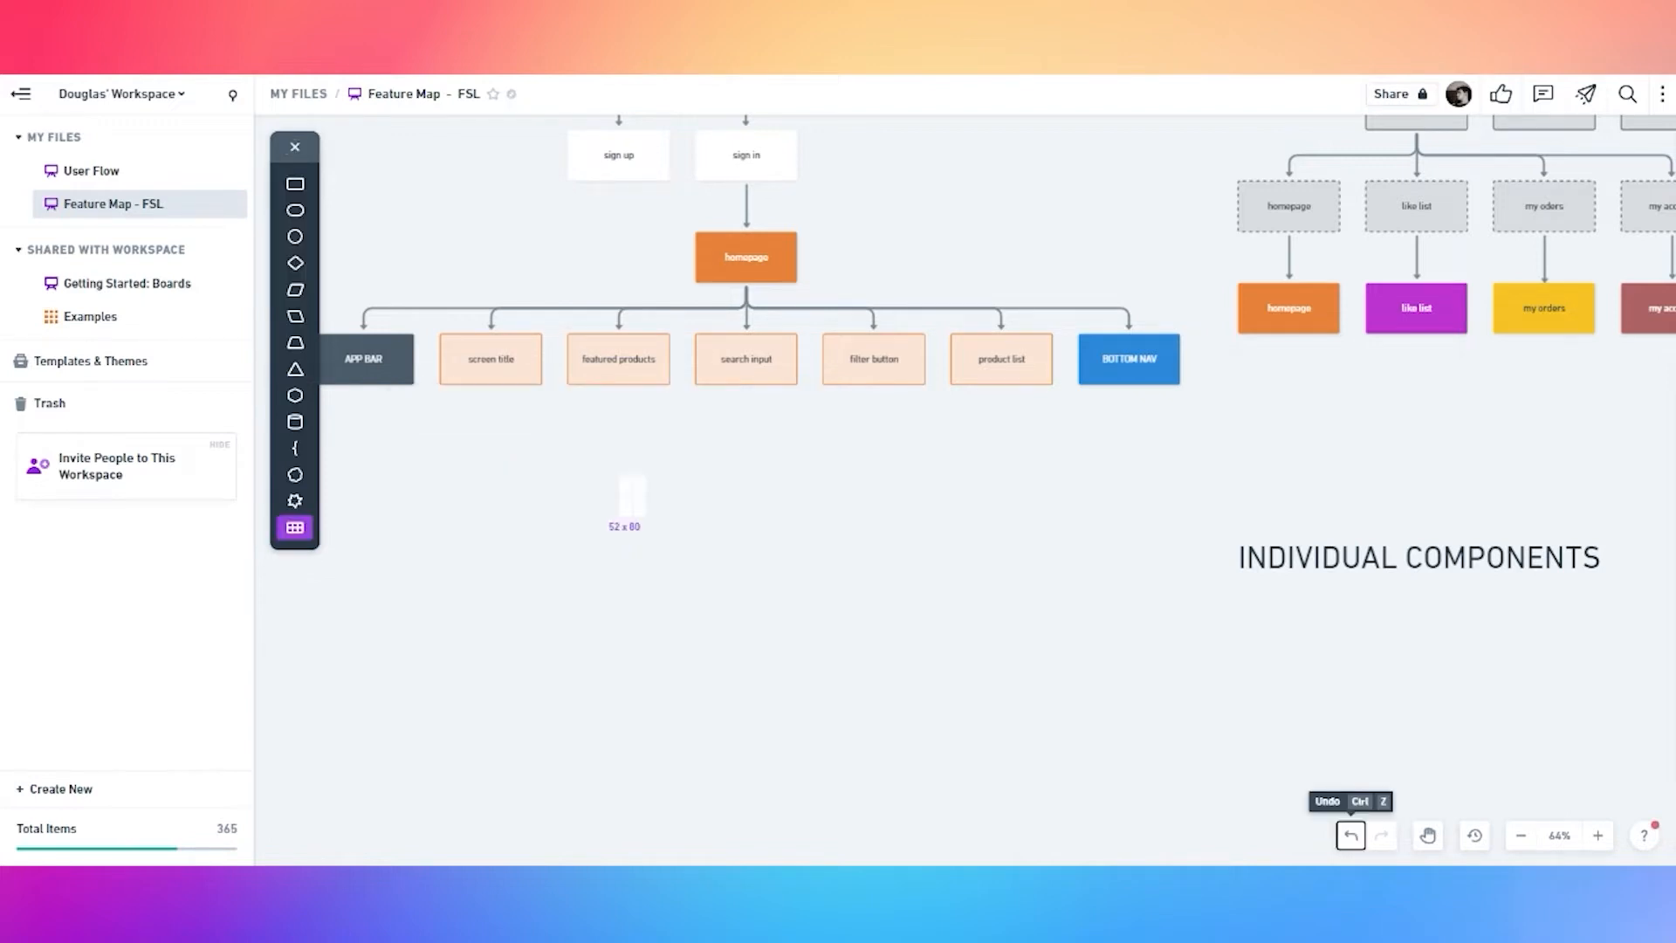
click(298, 149)
Add a 'featured product' child under featured products with a solid purple fill
click(608, 368)
click(619, 419)
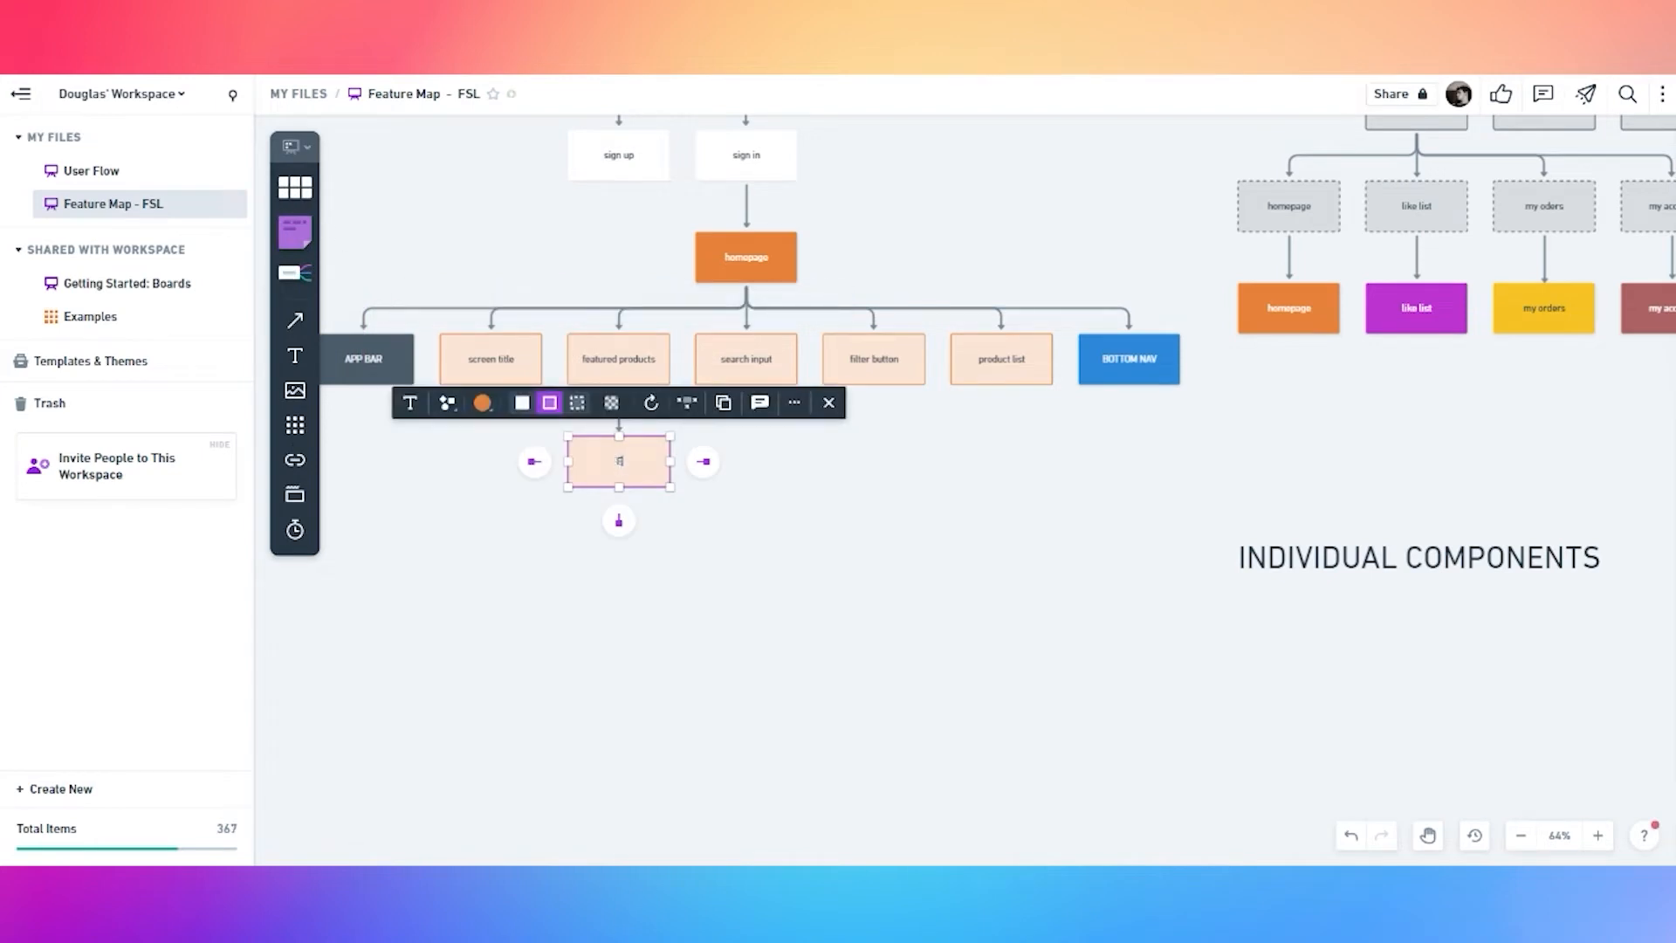
text(featured product)
click(735, 490)
click(603, 477)
click(483, 404)
click(494, 316)
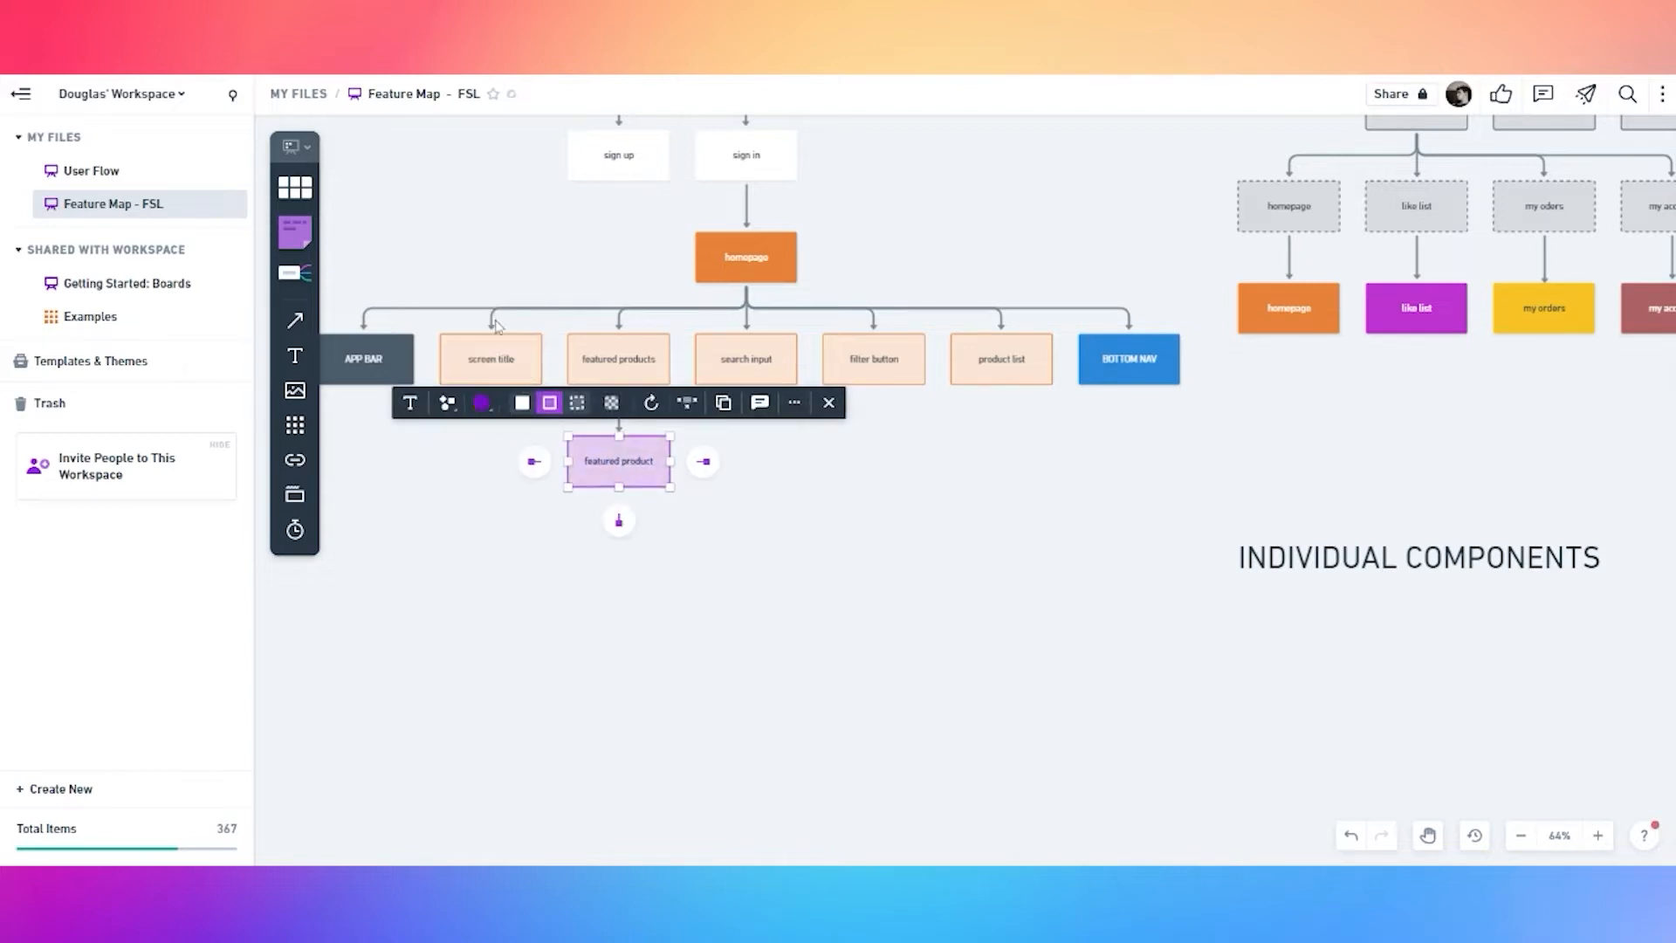
click(522, 402)
click(624, 544)
click(618, 477)
Duplicate the featured product box and move the copy under INDIVIDUAL COMPONENTS
key(ctrl+d)
drag(629, 489, 1302, 672)
drag(1063, 668, 864, 565)
Give the copied featured product box five empty child boxes
click(1104, 606)
click(819, 649)
click(1095, 550)
click(1104, 606)
click(922, 592)
click(1085, 572)
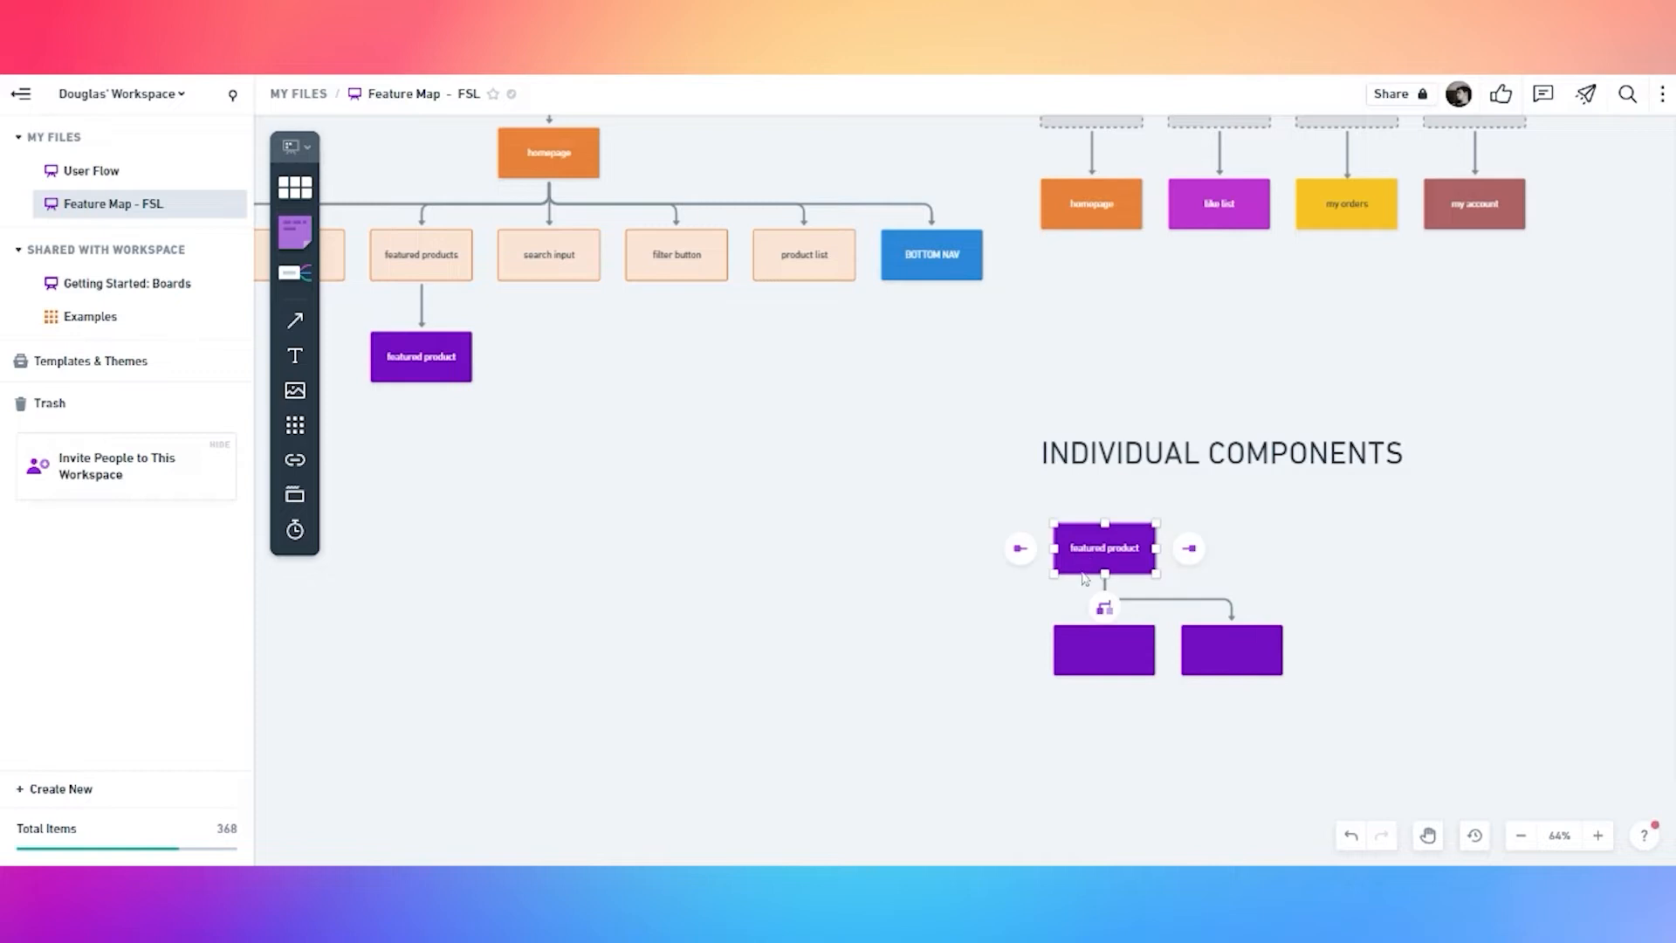
click(1105, 607)
click(845, 550)
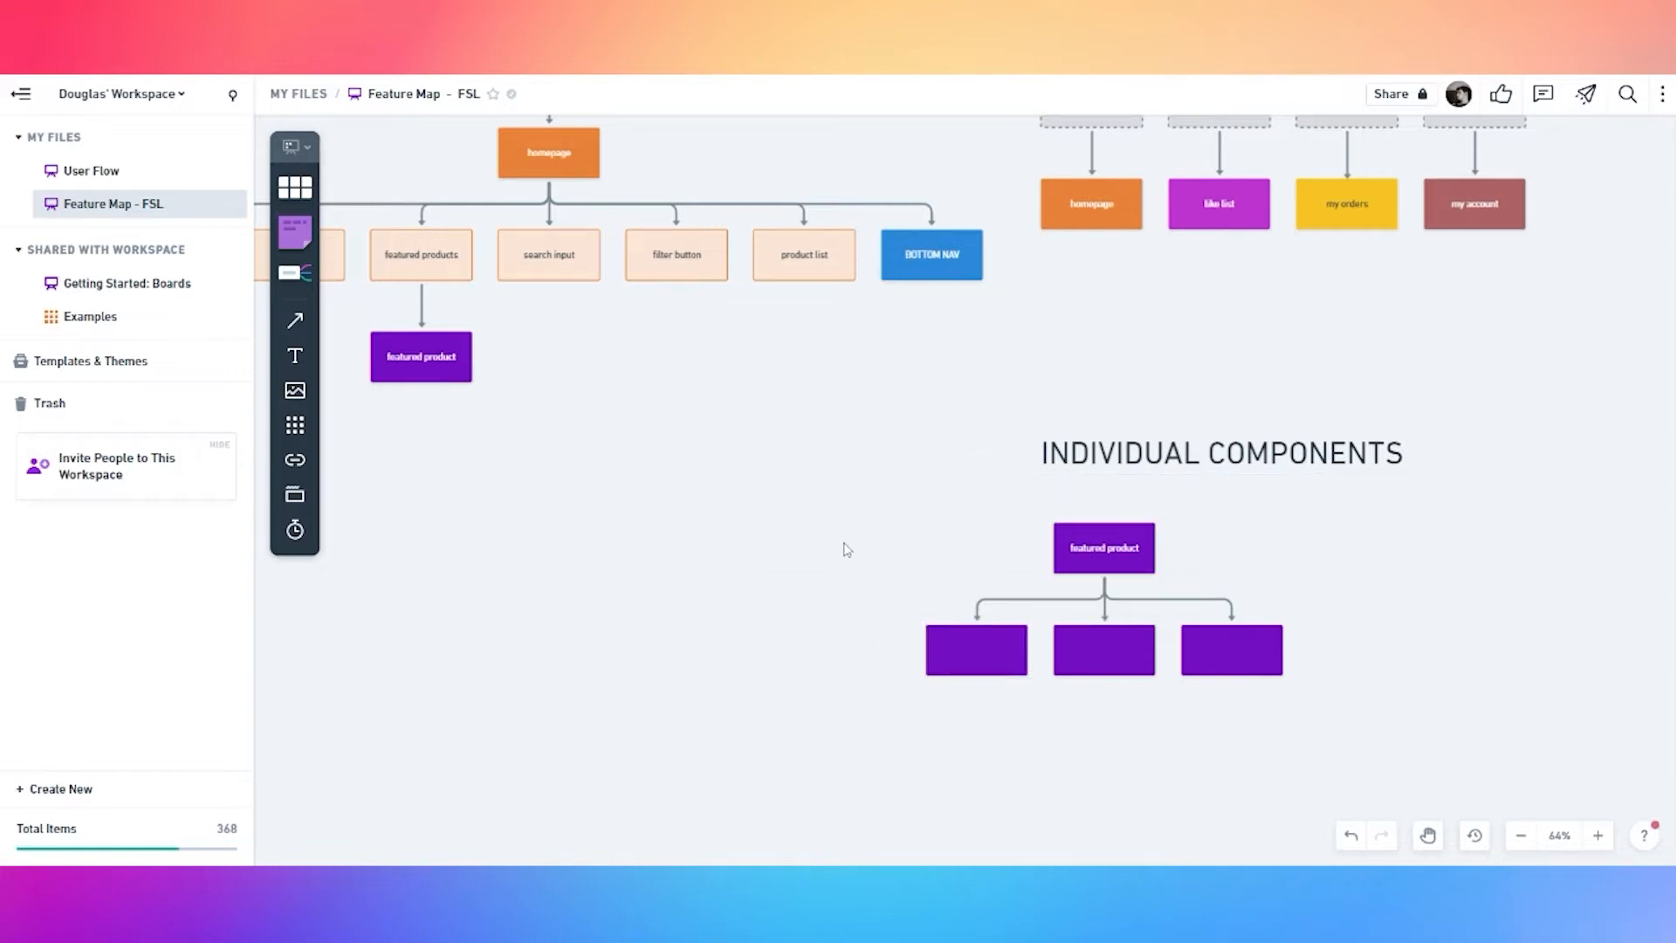
click(1098, 539)
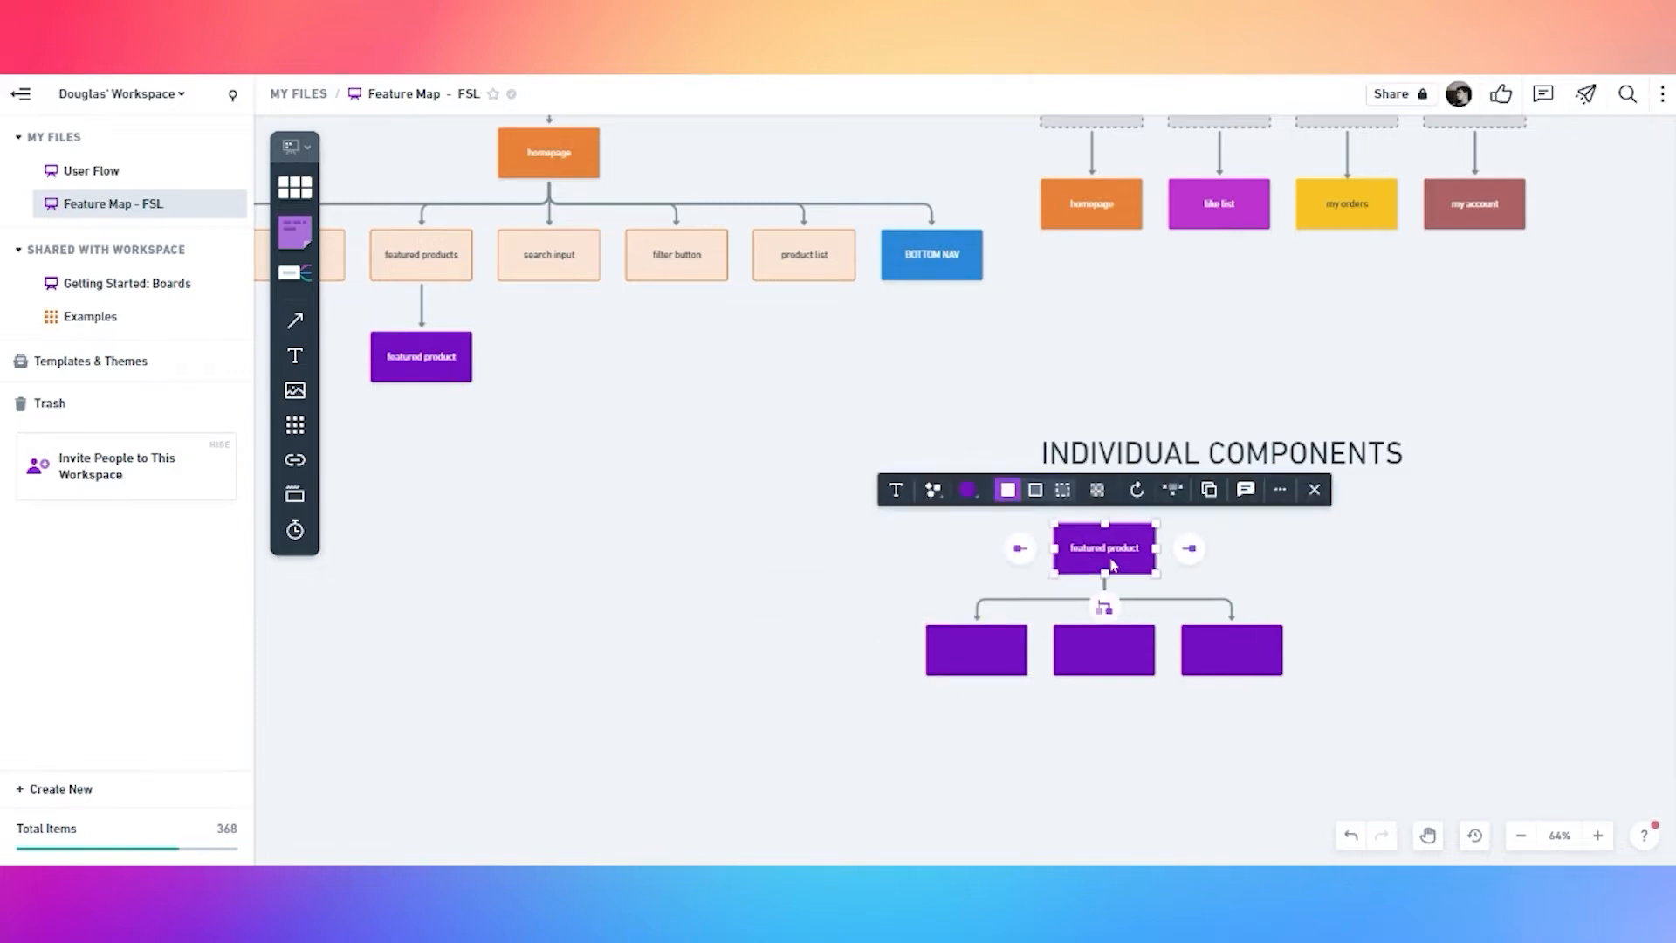
click(1104, 607)
click(794, 569)
click(1126, 568)
click(1104, 609)
click(673, 565)
click(877, 652)
Label five children product image, like button, product title, product rating and product cost
click(878, 653)
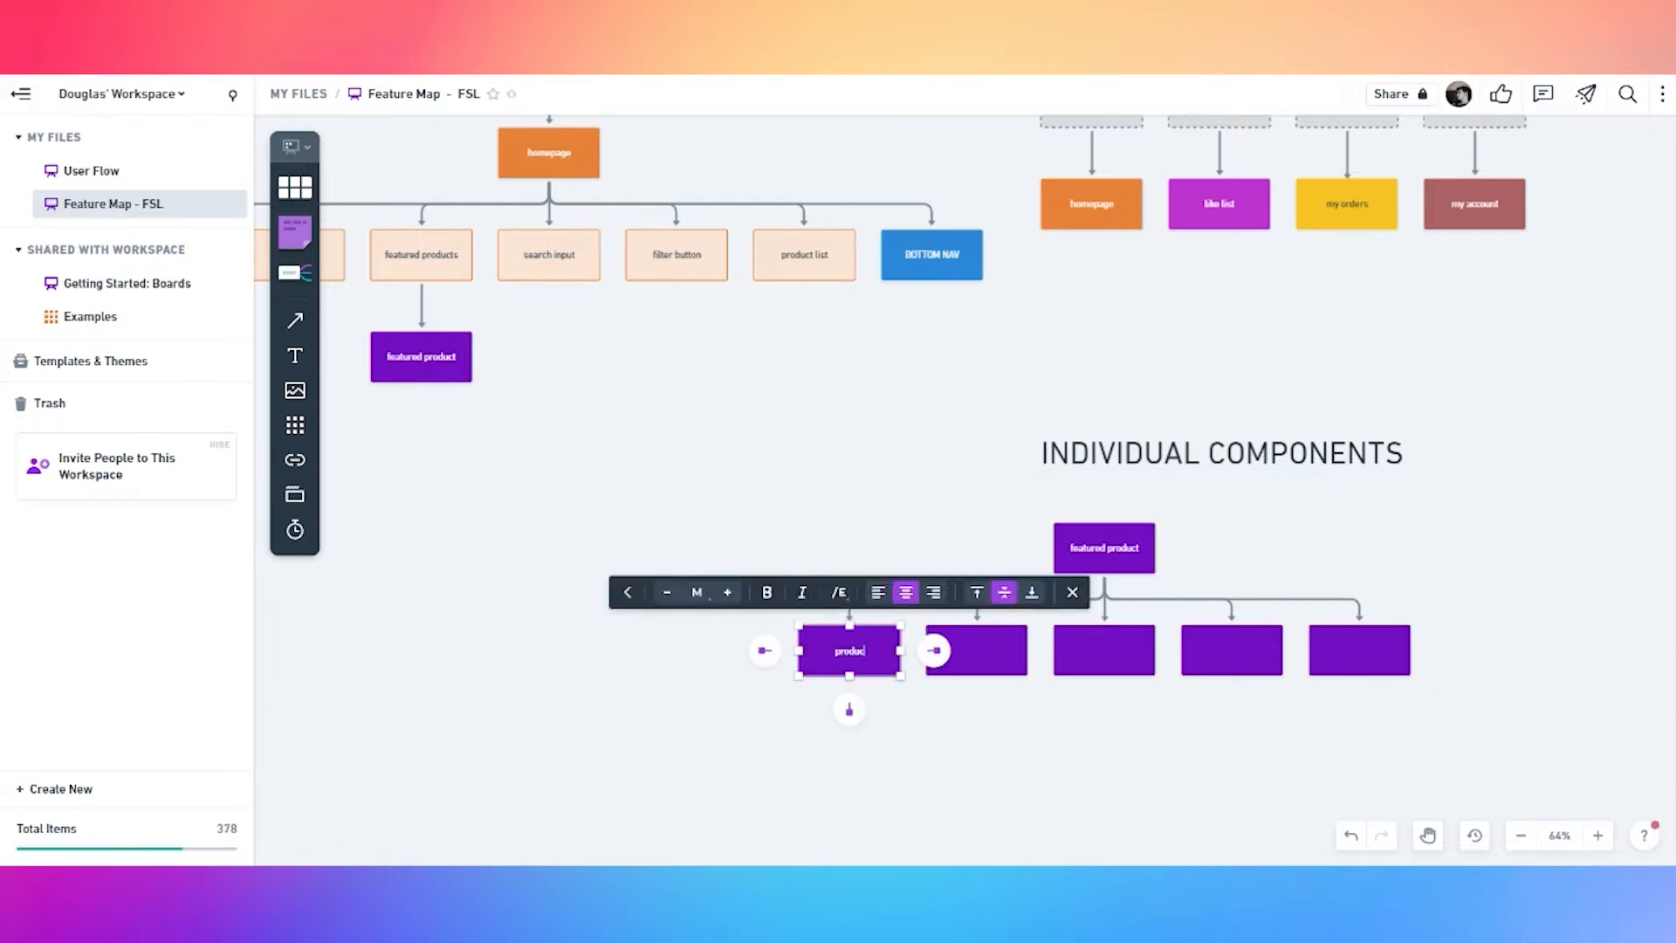
double_click(995, 665)
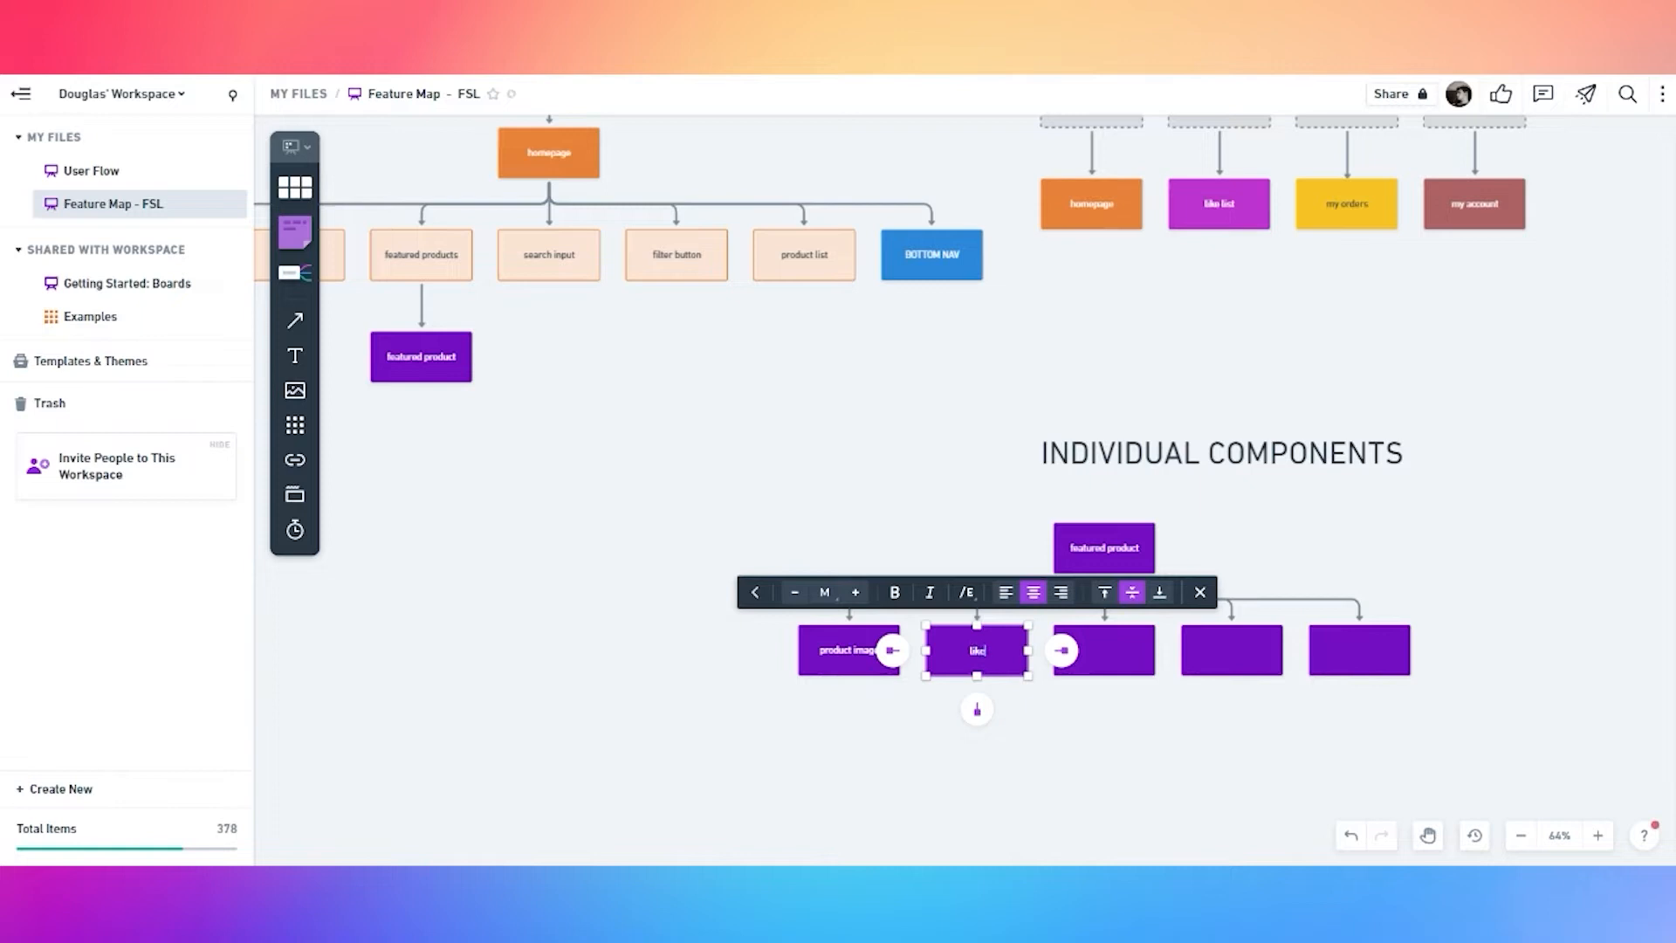
key(BackSpace)
key(BackSpace)
key(BackSpace)
key(BackSpace)
key(BackSpace)
double_click(1128, 661)
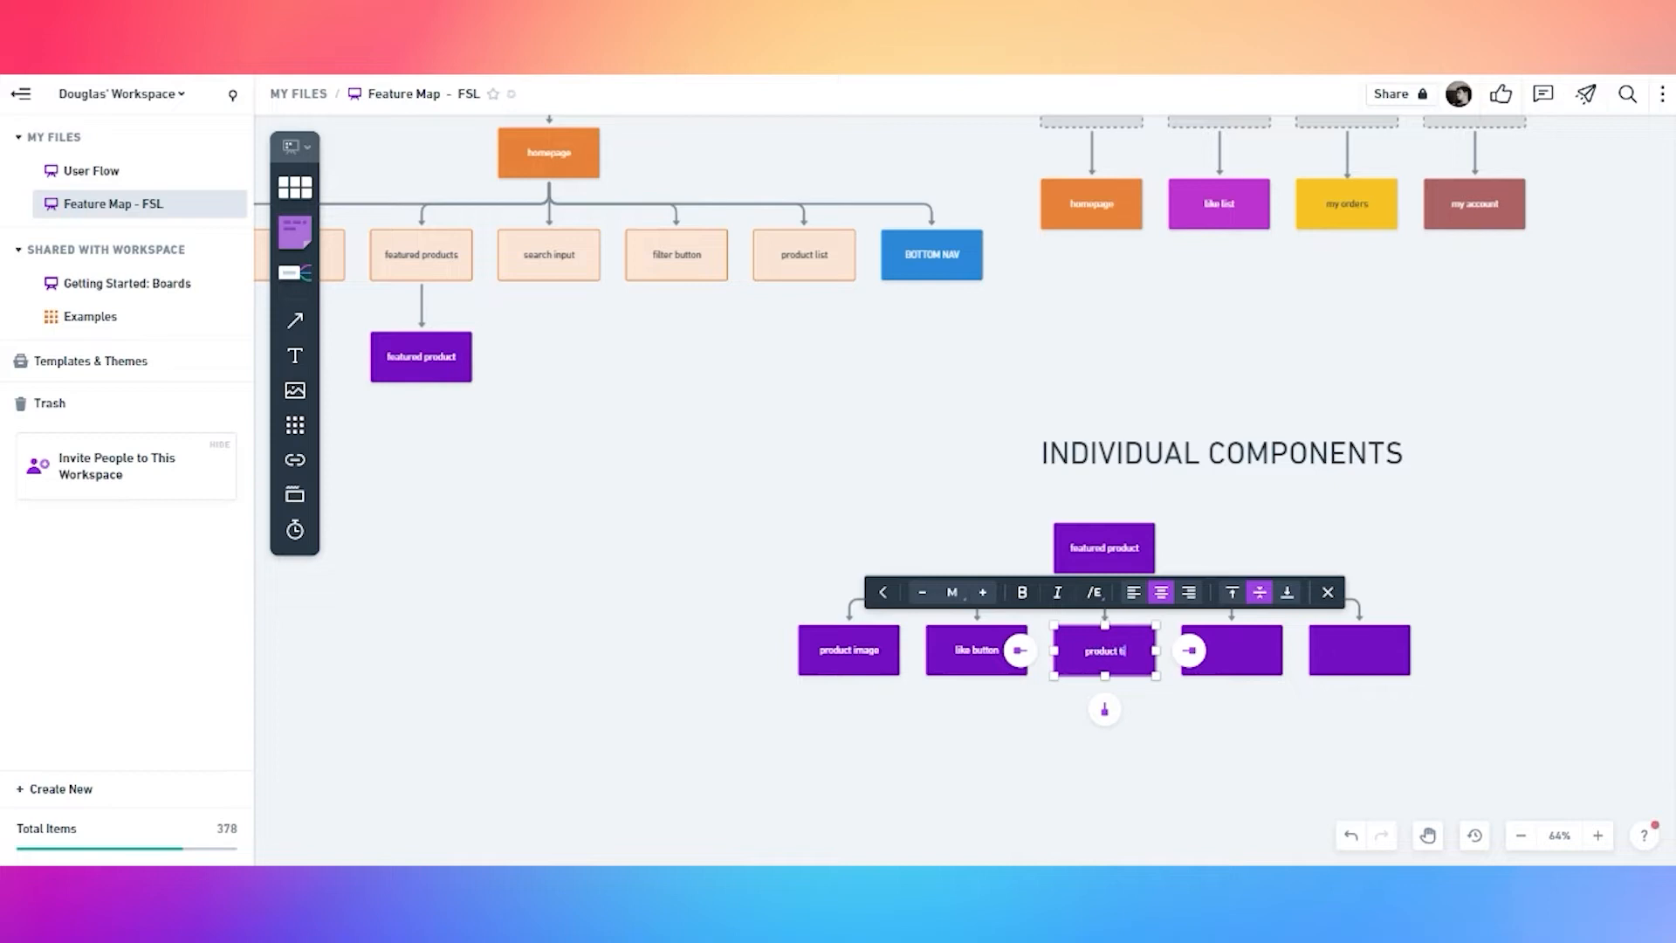
double_click(1253, 668)
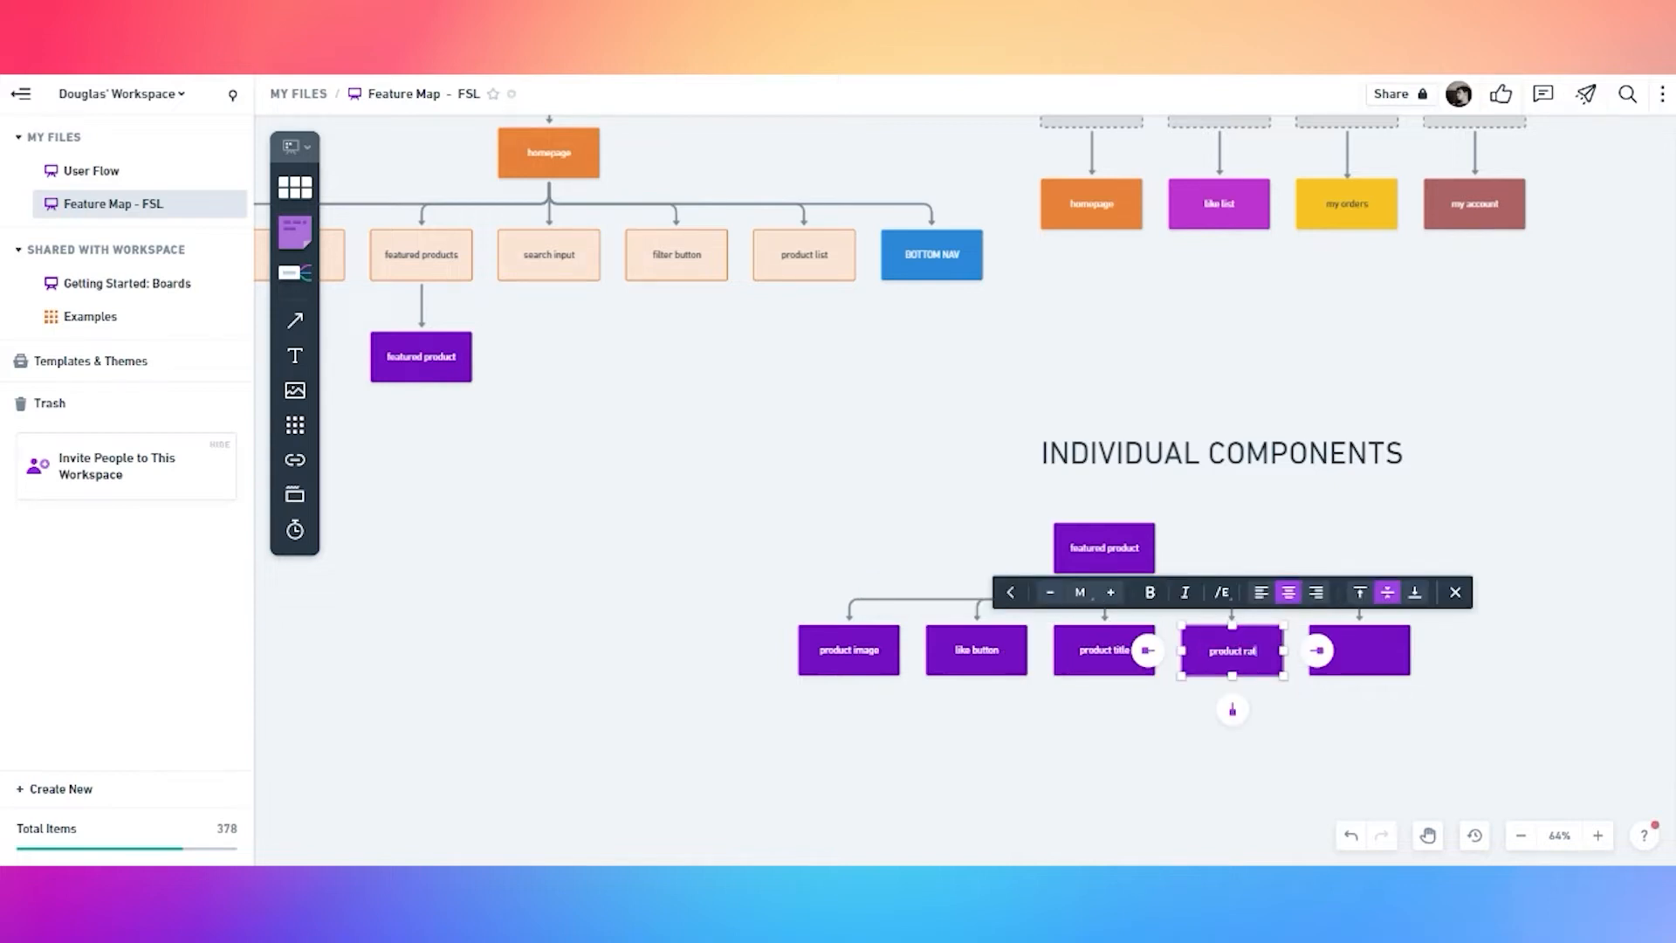
double_click(1388, 660)
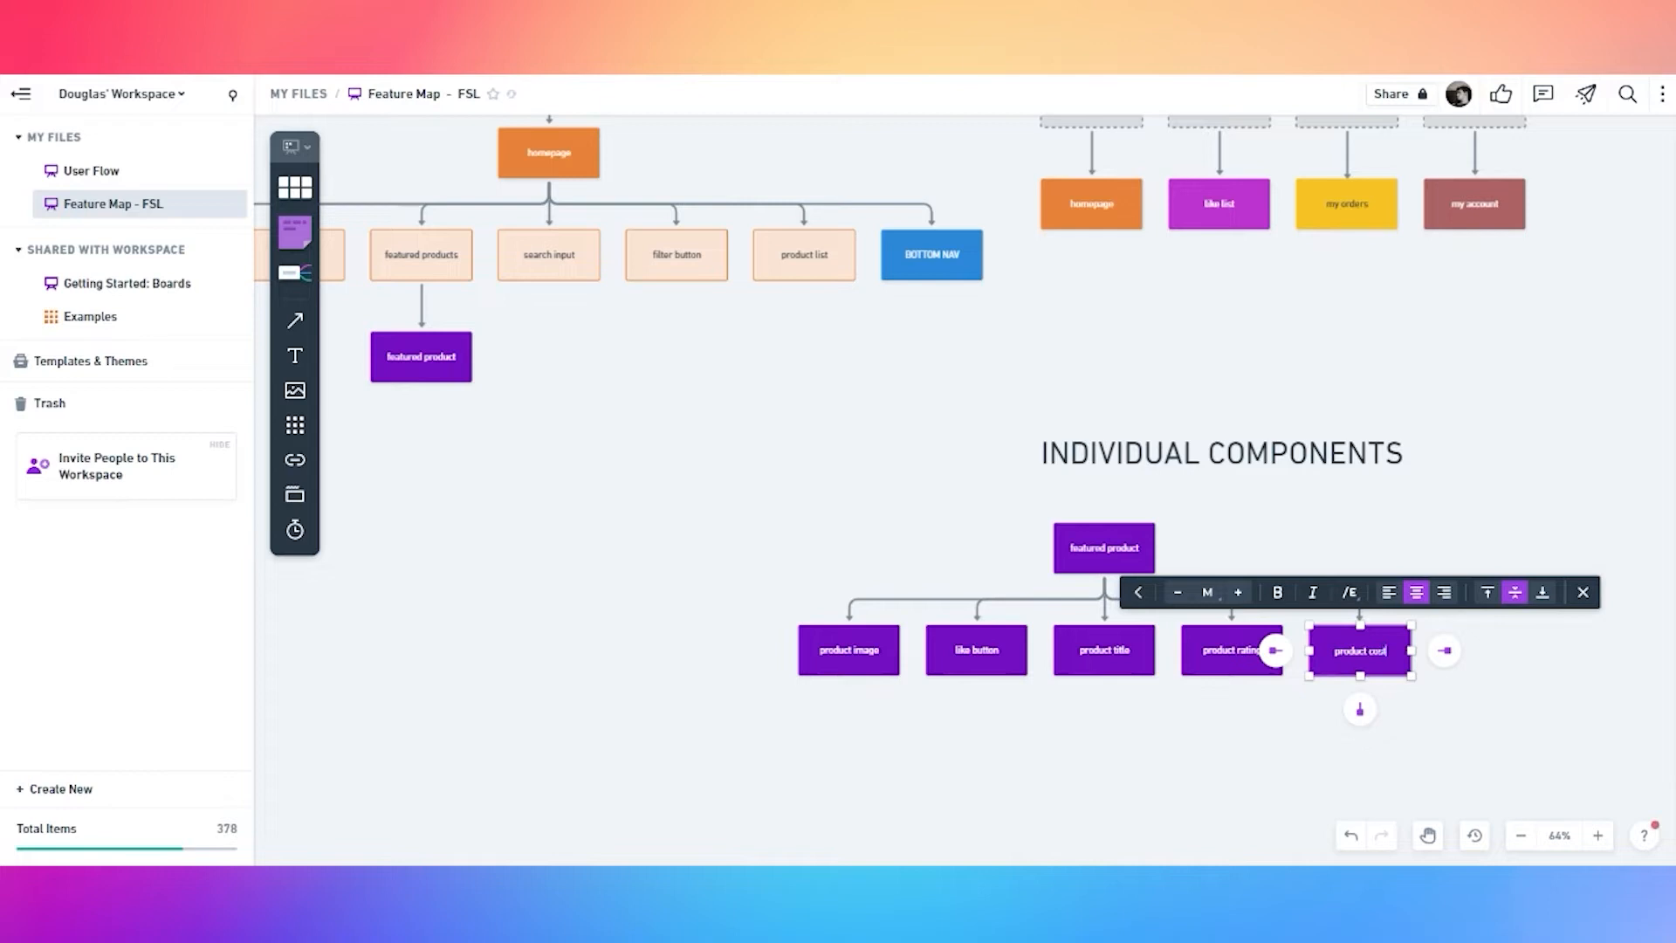
click(1302, 747)
Add a sixth child under featured product labelled 'product button'
click(1402, 664)
click(1139, 555)
click(1106, 607)
double_click(1467, 665)
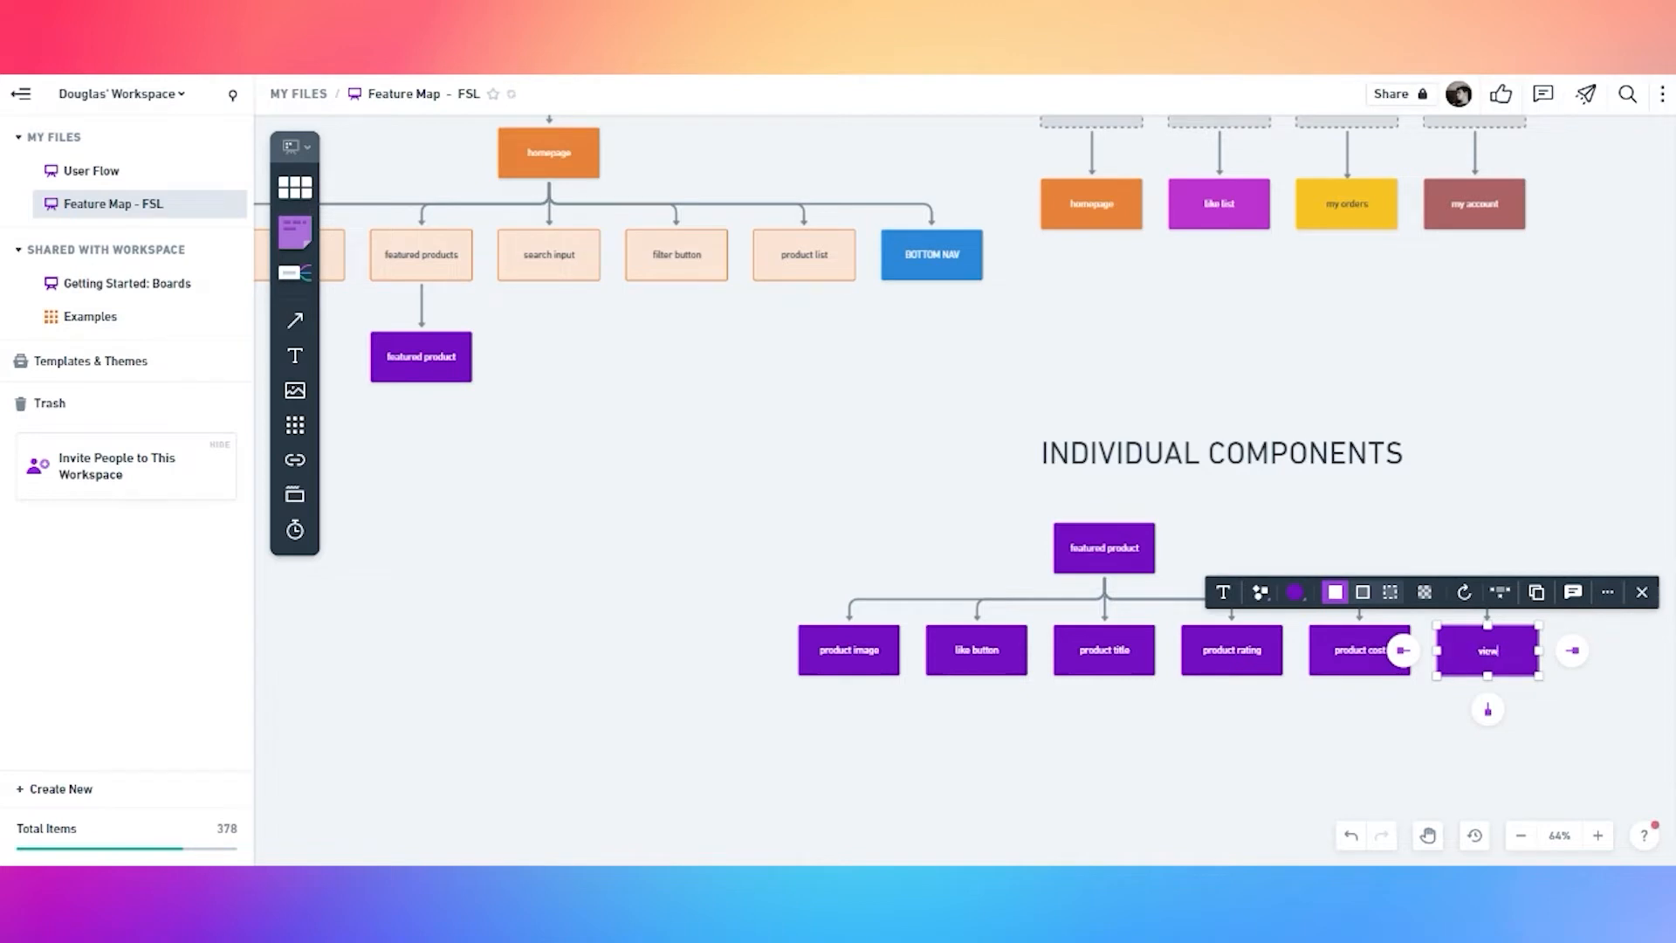
text(product button)
click(1317, 741)
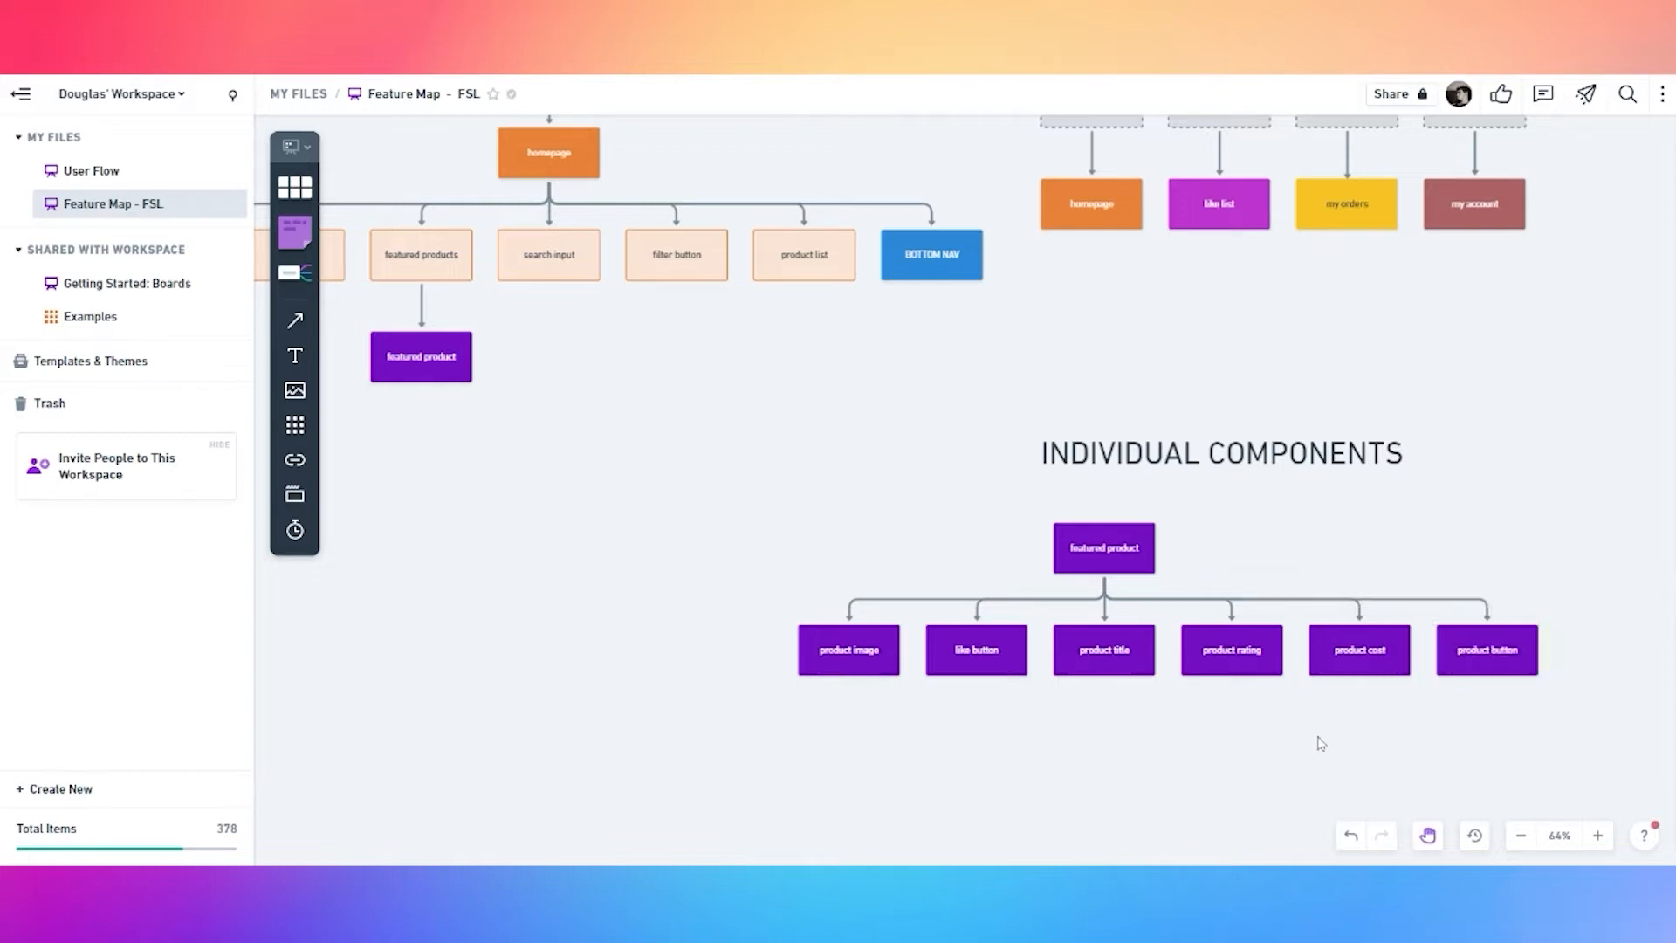
drag(1318, 741, 1193, 613)
click(751, 539)
Make all six child boxes outlined light purple
shift+click(889, 542)
shift+click(958, 542)
shift+click(1079, 539)
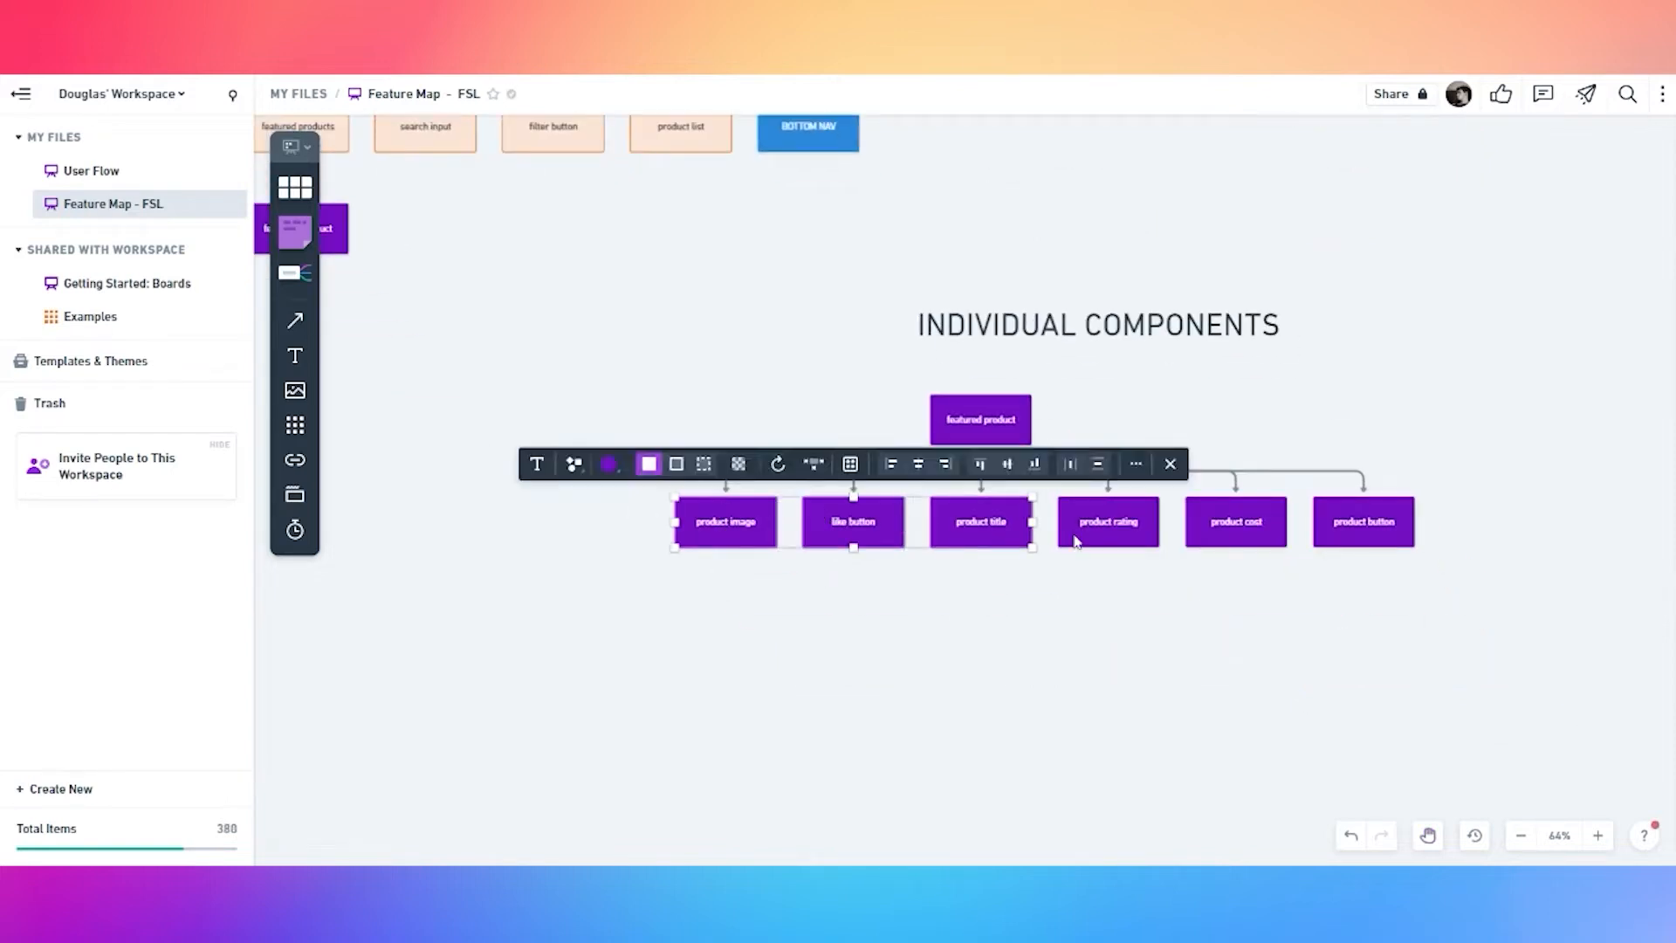
shift+click(1223, 537)
shift+click(1369, 536)
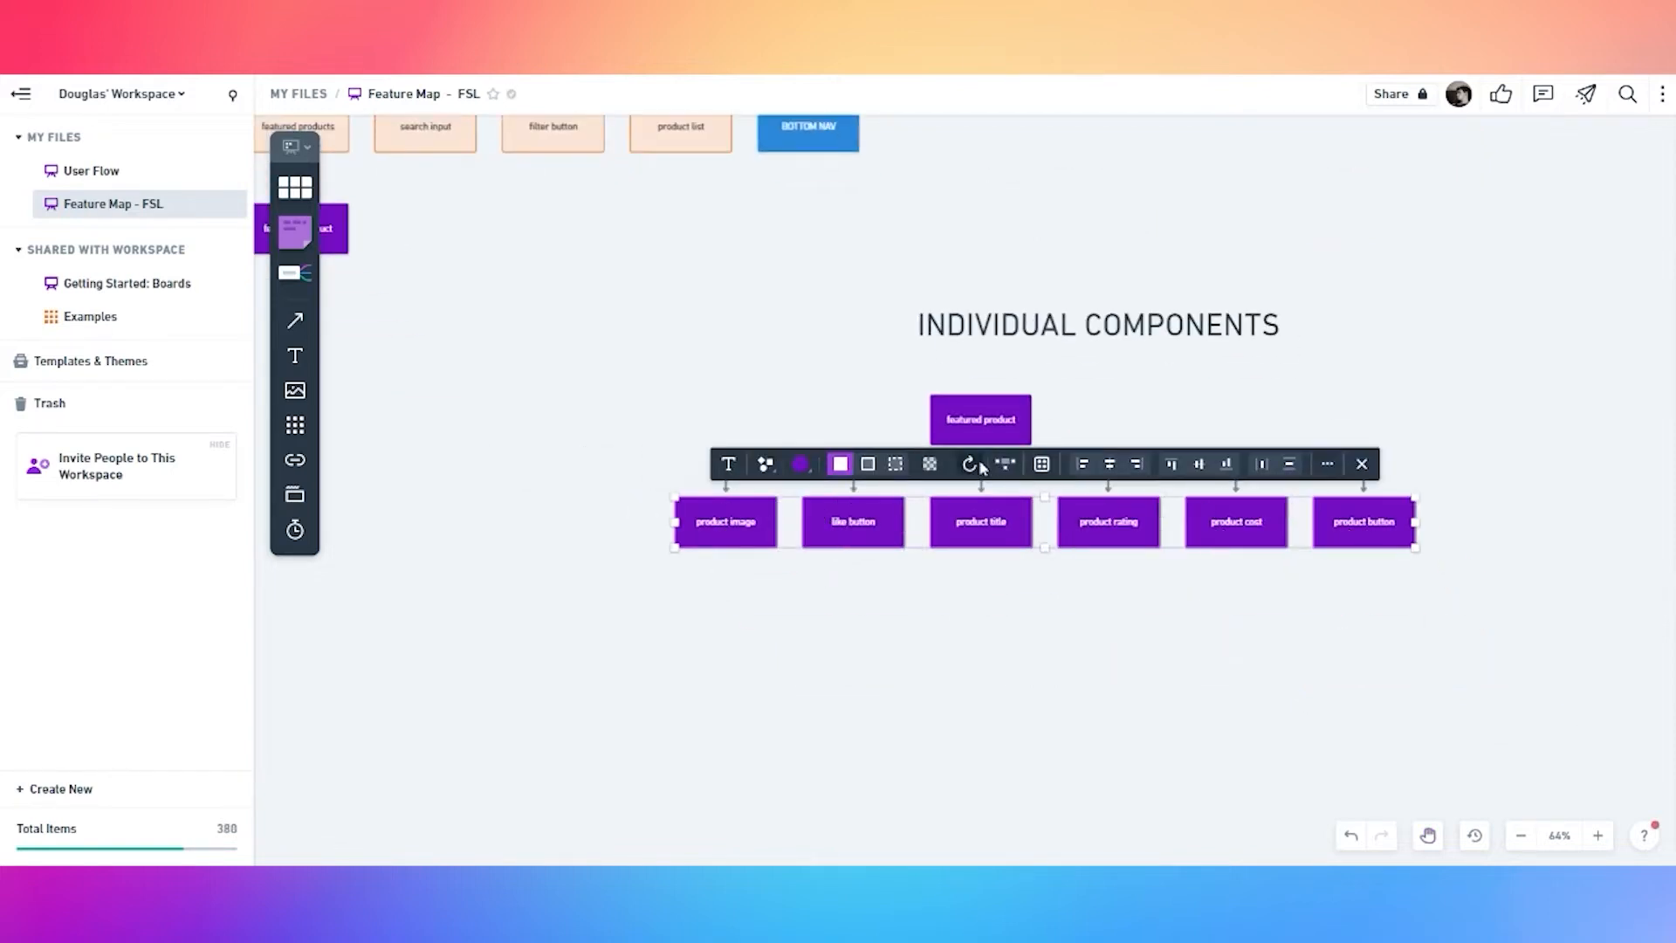
click(868, 464)
click(1276, 606)
Give the product button box a dashed border
click(1349, 528)
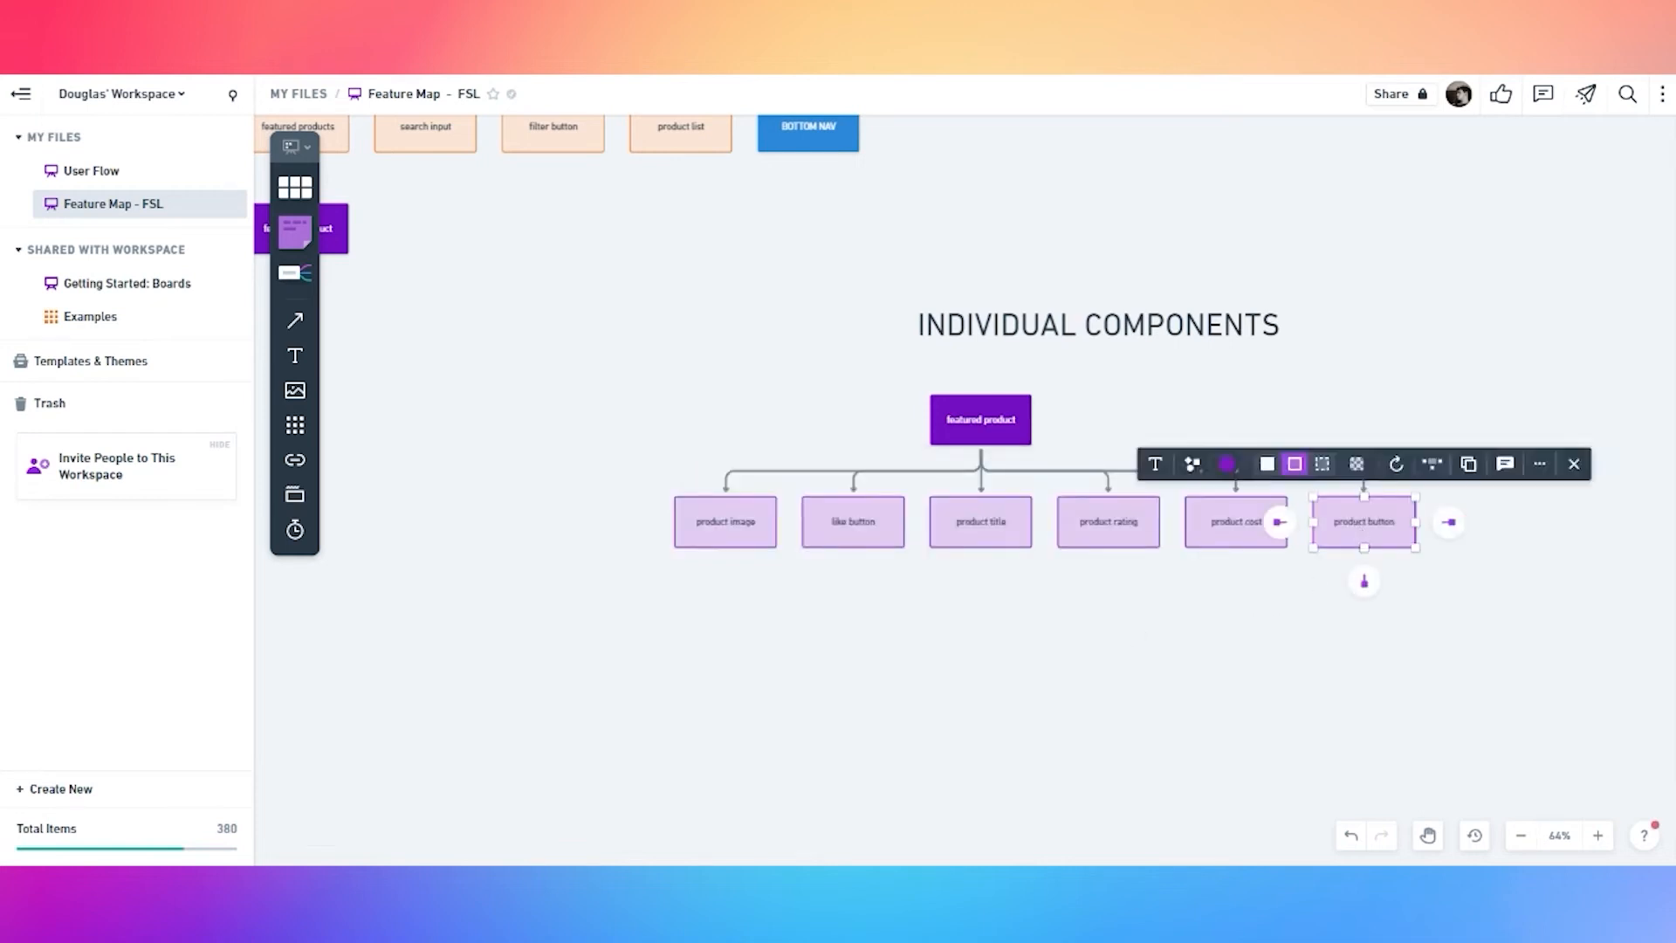
click(1321, 463)
click(1368, 603)
Add a solid teal product details box beneath product button
click(1369, 535)
click(1366, 577)
click(1227, 566)
click(1214, 503)
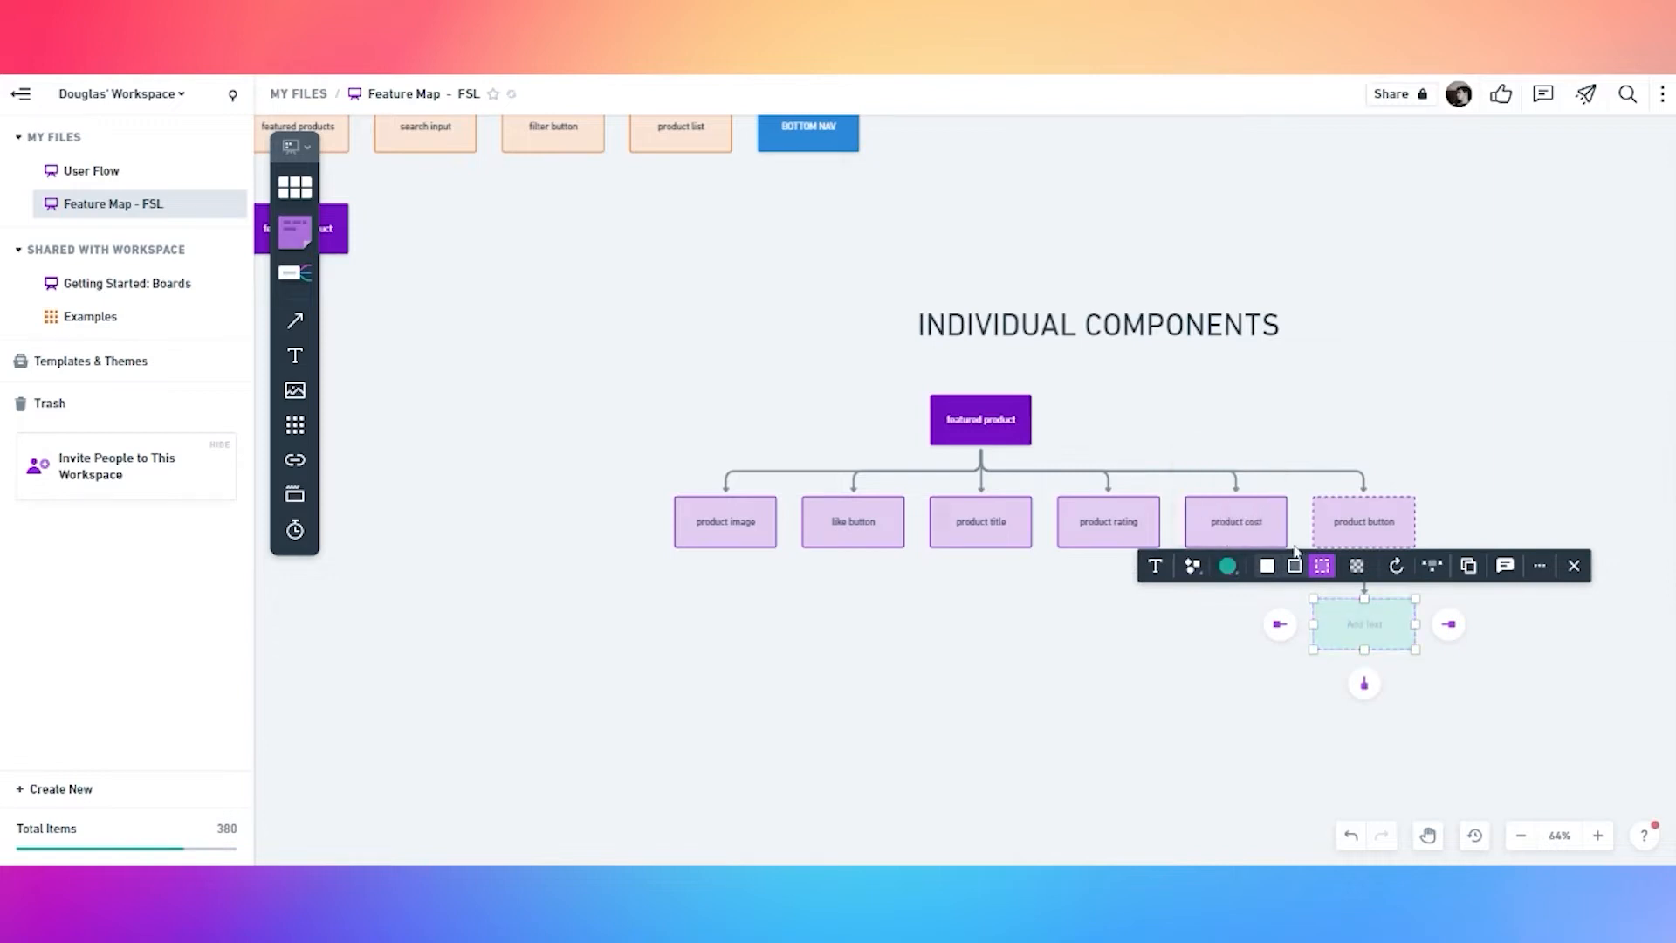
click(1267, 566)
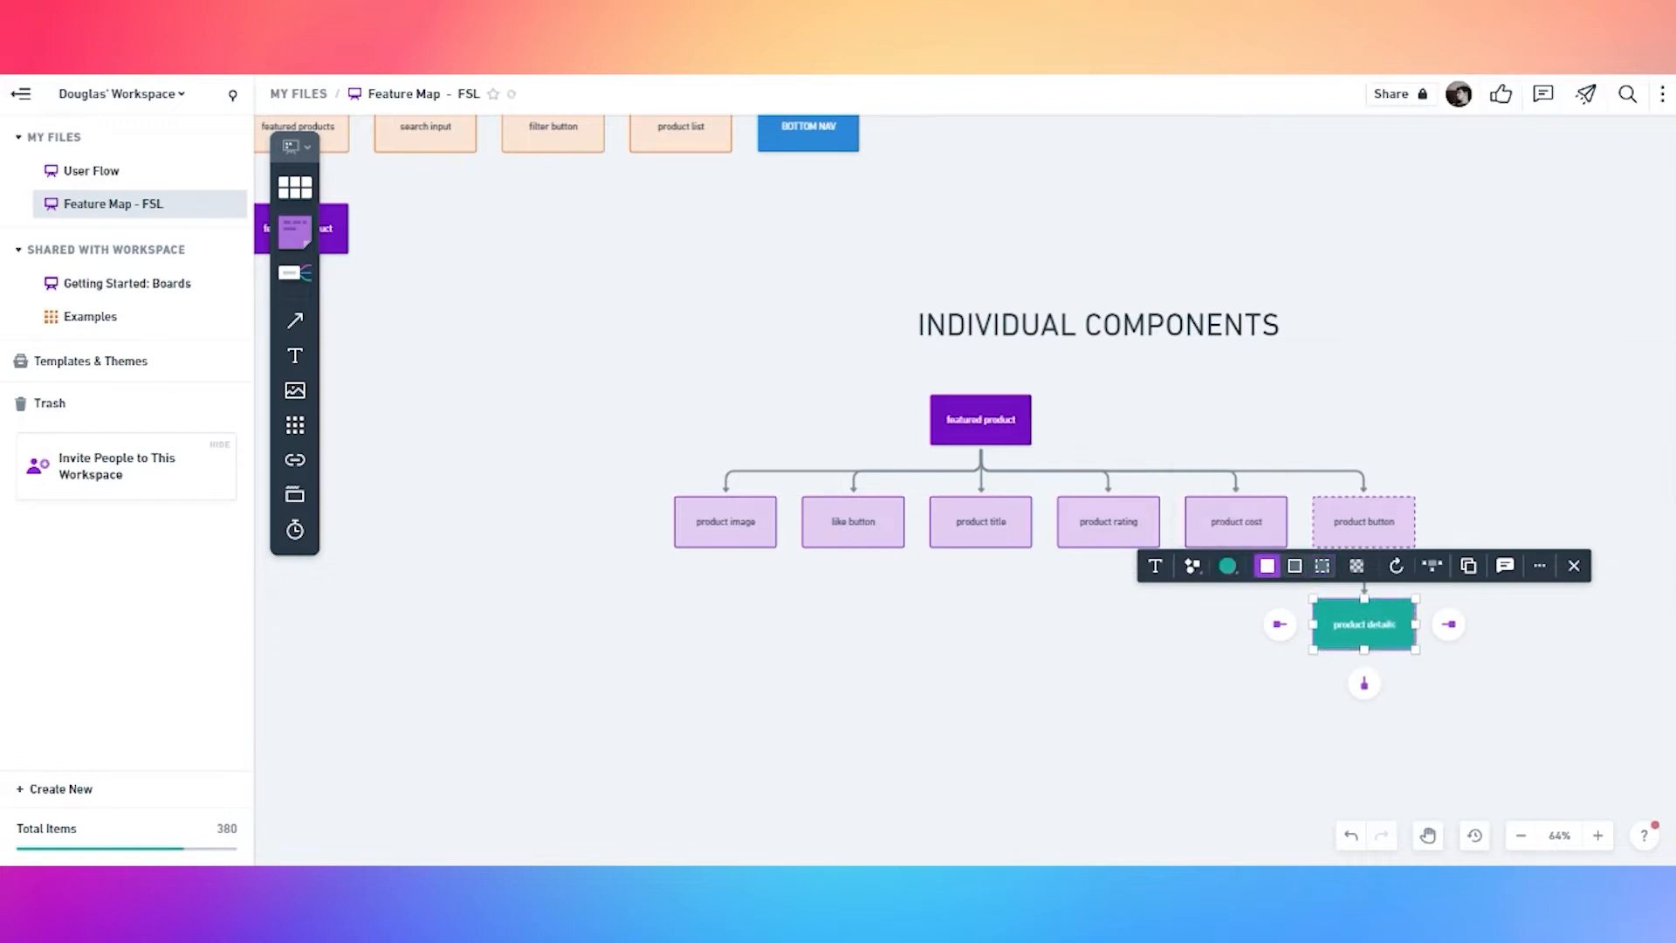
click(1160, 632)
key(space)
Place the product details copy under product title and add its first four child boxes
drag(1160, 634, 950, 531)
click(1150, 540)
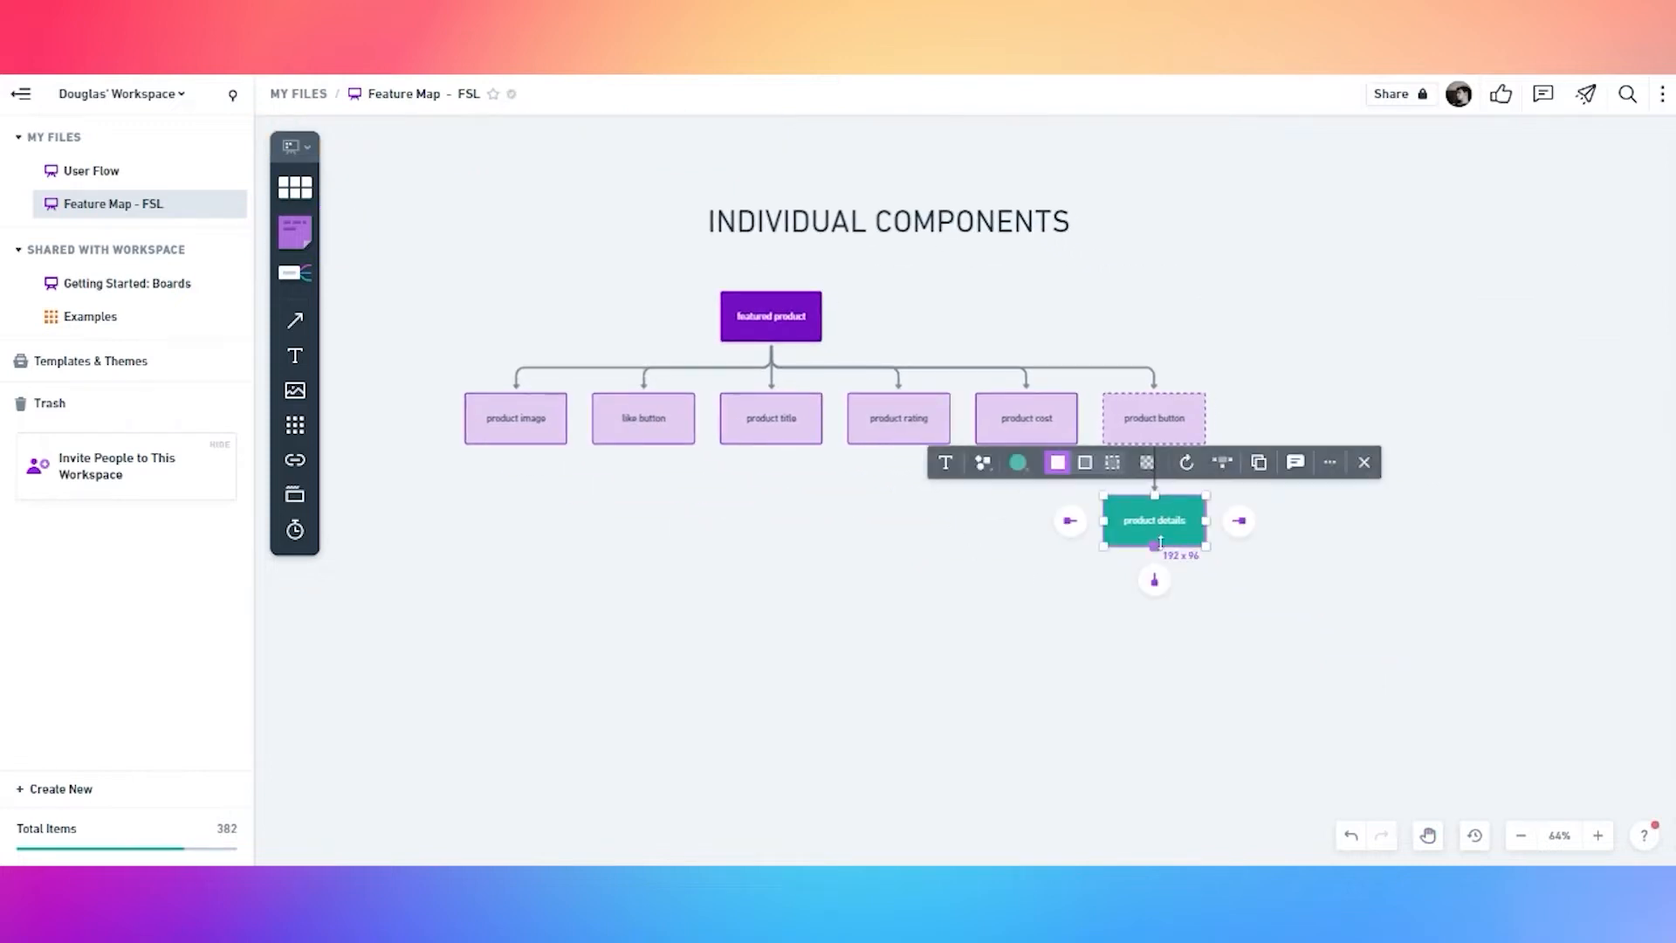
alt+drag(1146, 531, 763, 645)
click(771, 692)
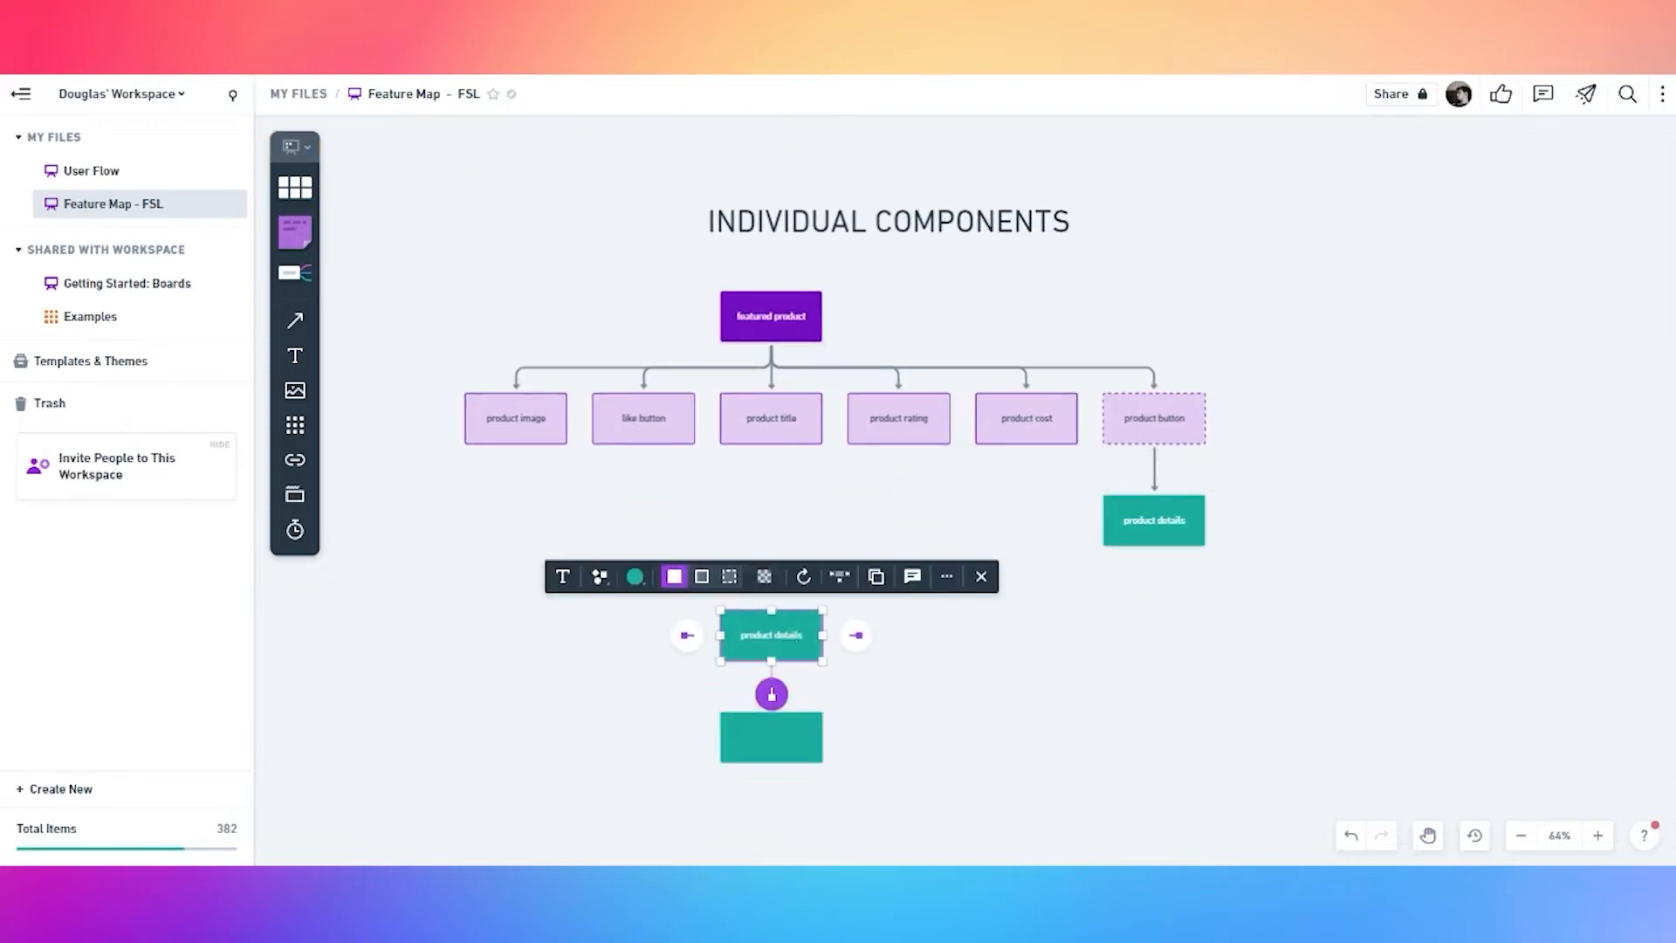
click(915, 724)
click(765, 644)
click(772, 694)
click(807, 672)
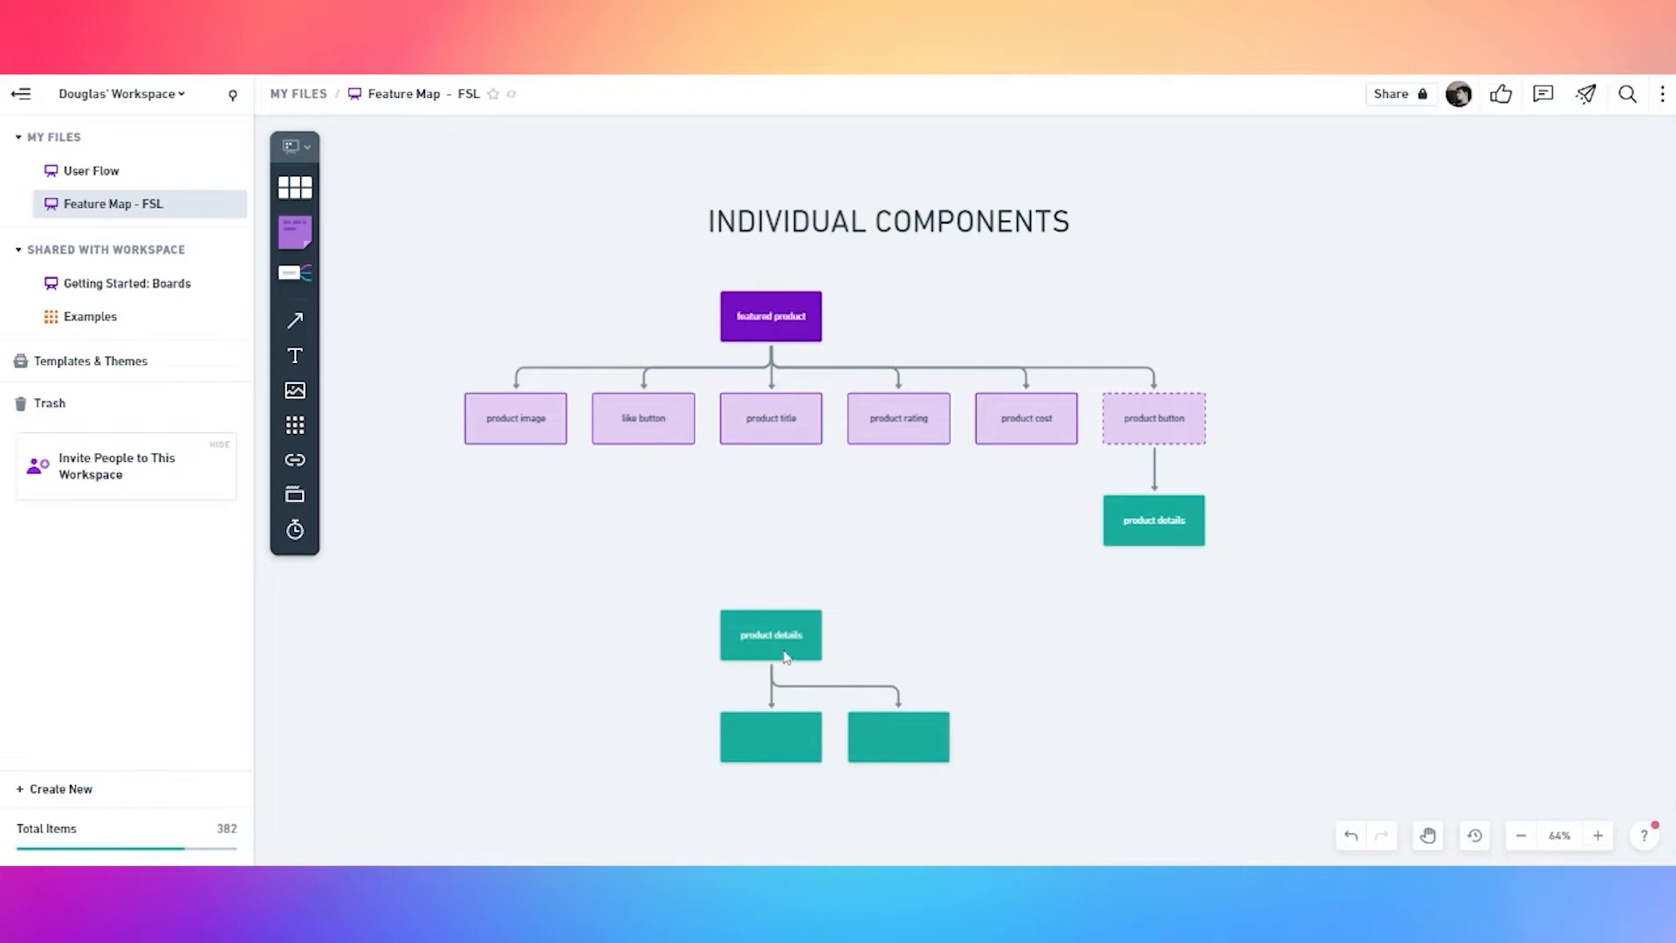
click(788, 653)
click(772, 694)
click(1055, 684)
click(761, 653)
click(772, 694)
Add four more child boxes under product details, making eight in total
click(890, 650)
click(748, 642)
click(772, 694)
click(950, 647)
click(781, 642)
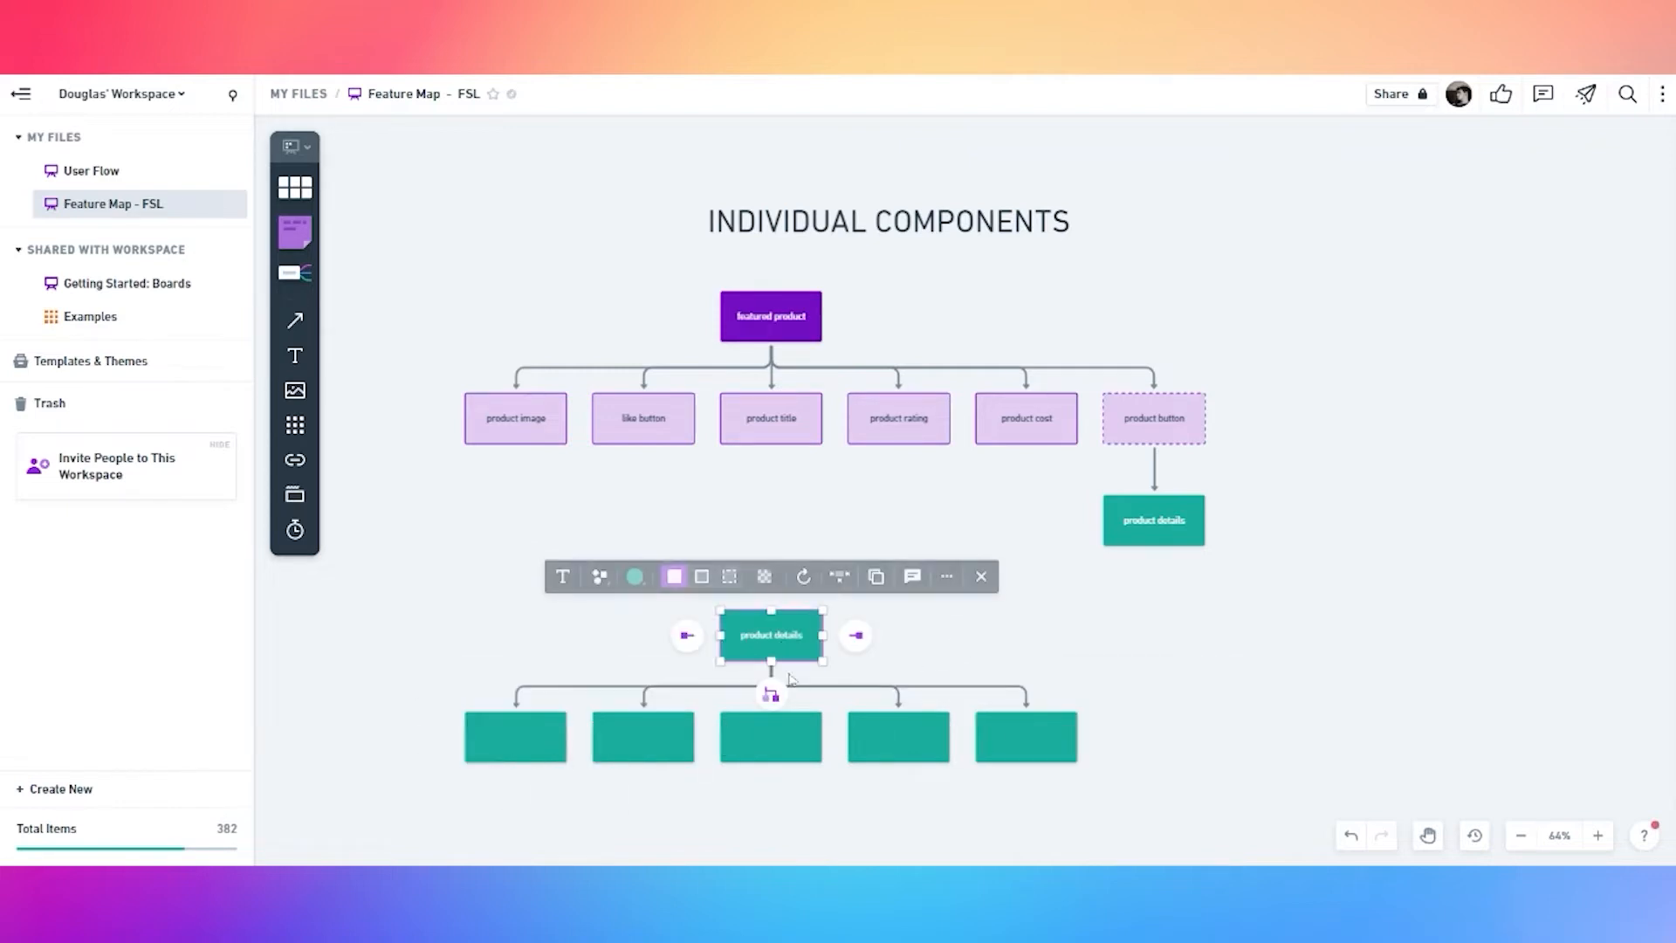
click(771, 694)
click(965, 633)
click(803, 642)
click(771, 694)
click(909, 647)
key(space)
drag(460, 604, 588, 569)
click(860, 607)
click(899, 659)
click(599, 581)
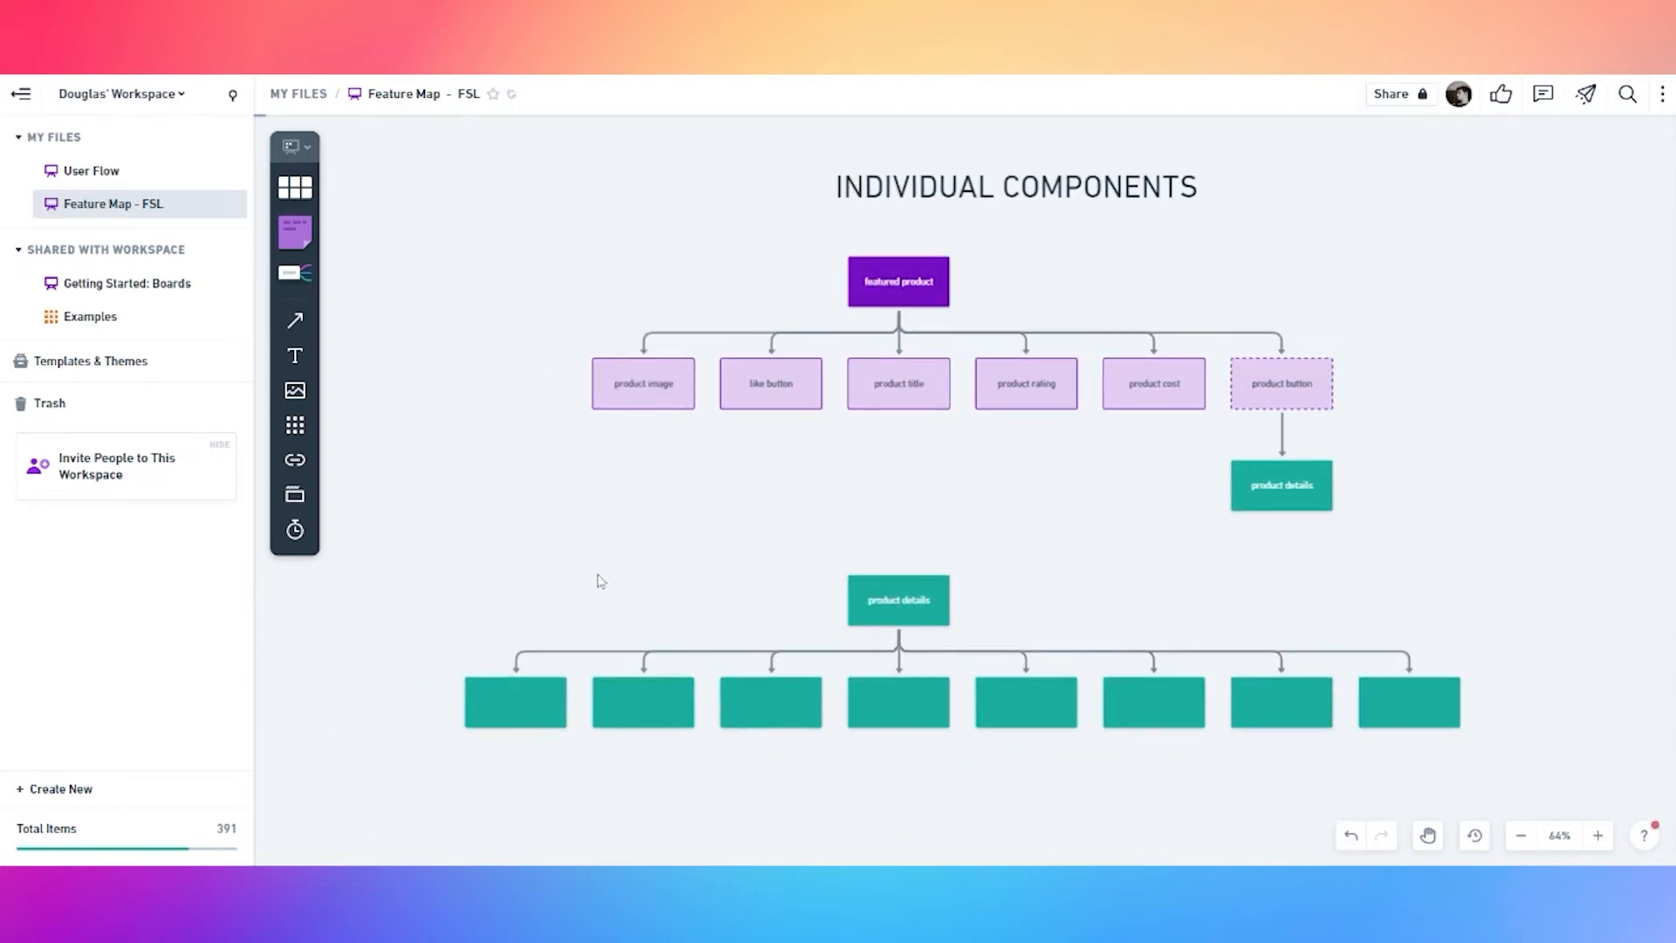
Select the APP BAR and BOTTOM NAV cards in the homepage tree
scroll(543, 531, down, 1)
double_click(514, 689)
click(521, 542)
key(space)
drag(362, 200, 642, 518)
key(space)
drag(1149, 468, 920, 636)
click(1122, 217)
shift+click(1511, 193)
click(841, 625)
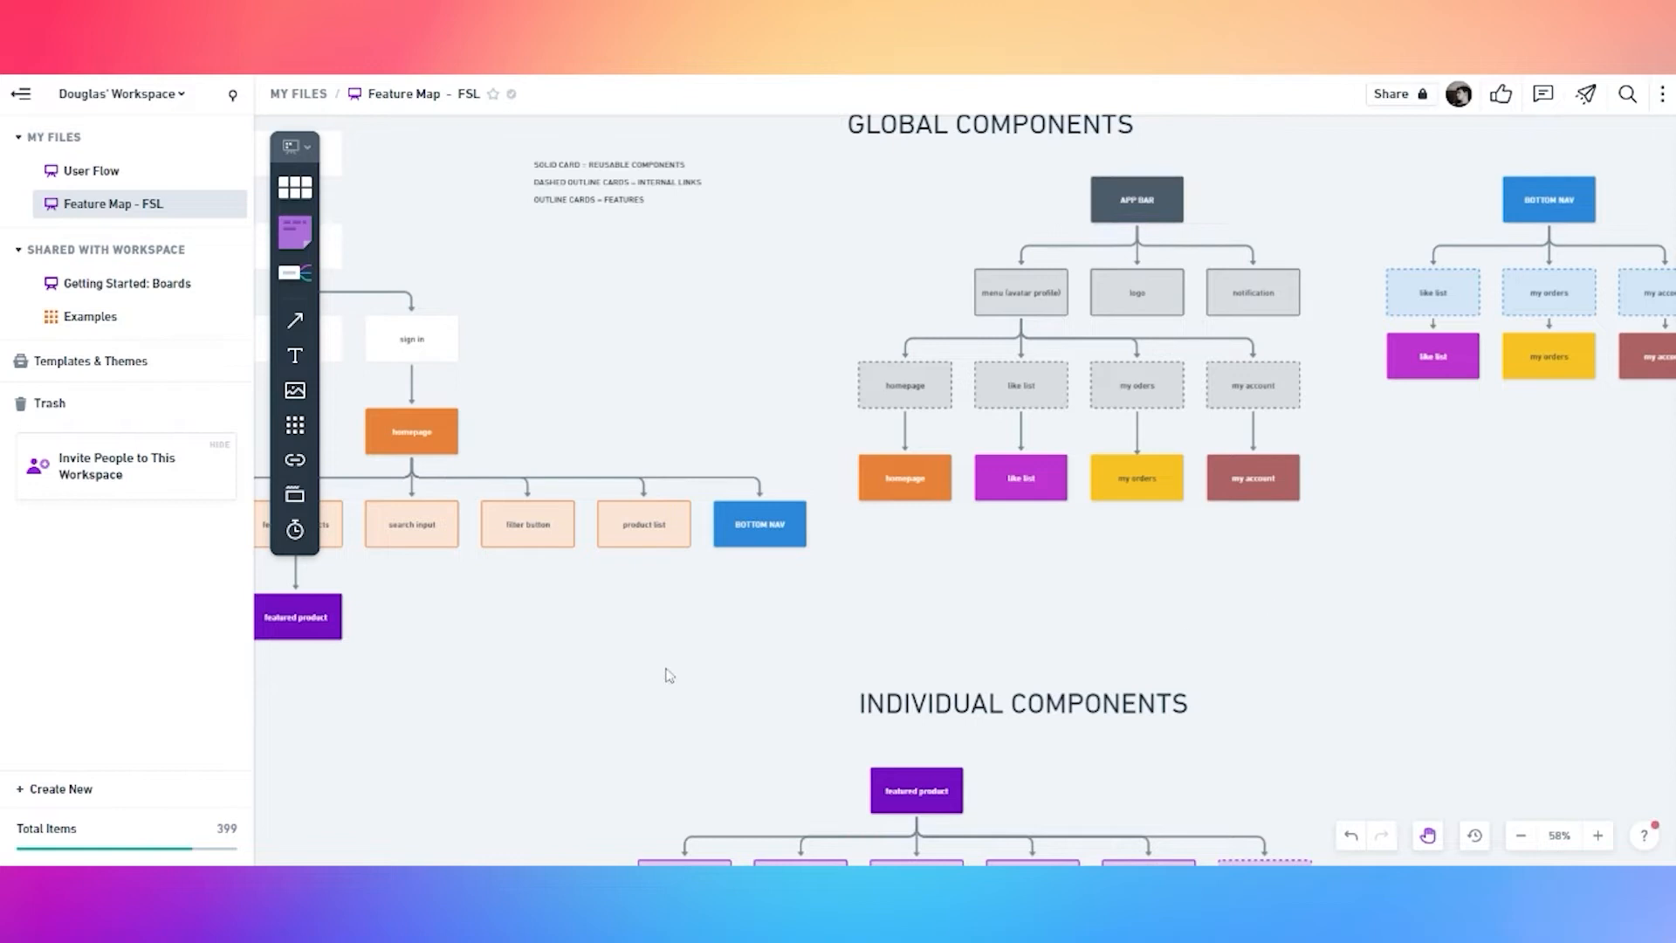
Paste APP BAR and BOTTOM NAV at the left and right ends of the child row
scroll(786, 567, down, 8)
key(ctrl+v)
click(882, 674)
drag(774, 501, 733, 490)
key(space)
scroll(1102, 608, right, 5)
drag(858, 539, 1438, 528)
scroll(673, 438, up, 5)
scroll(674, 438, left, 5)
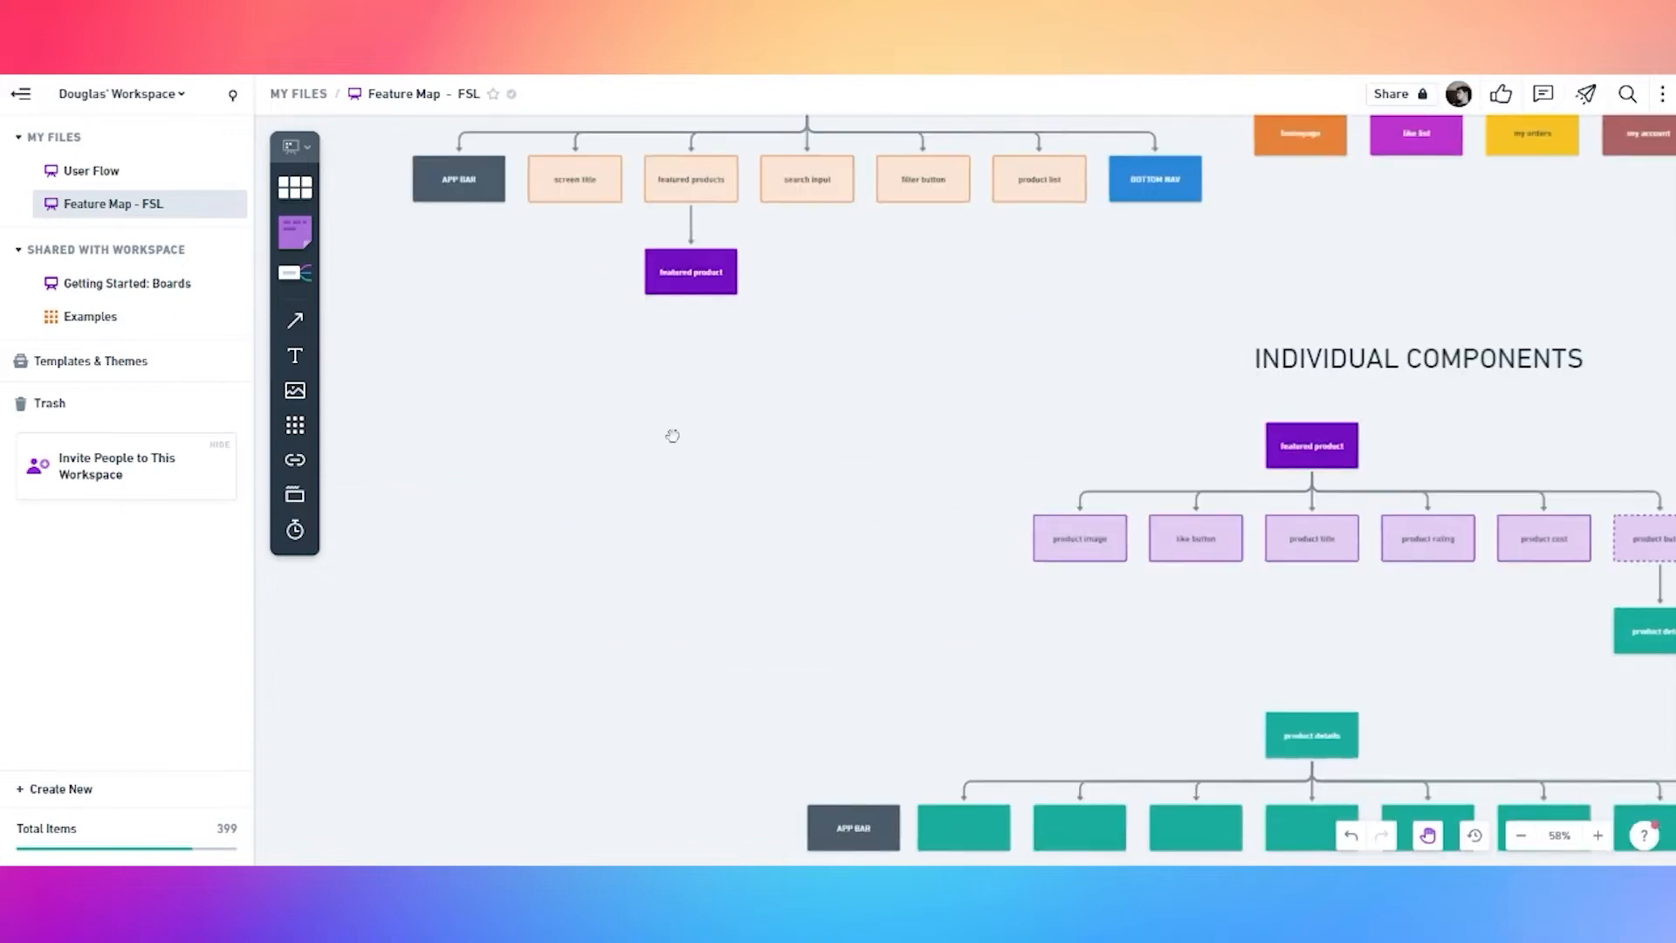
Add a 'for each product' text label beside the featured products connector
key(t)
click(686, 340)
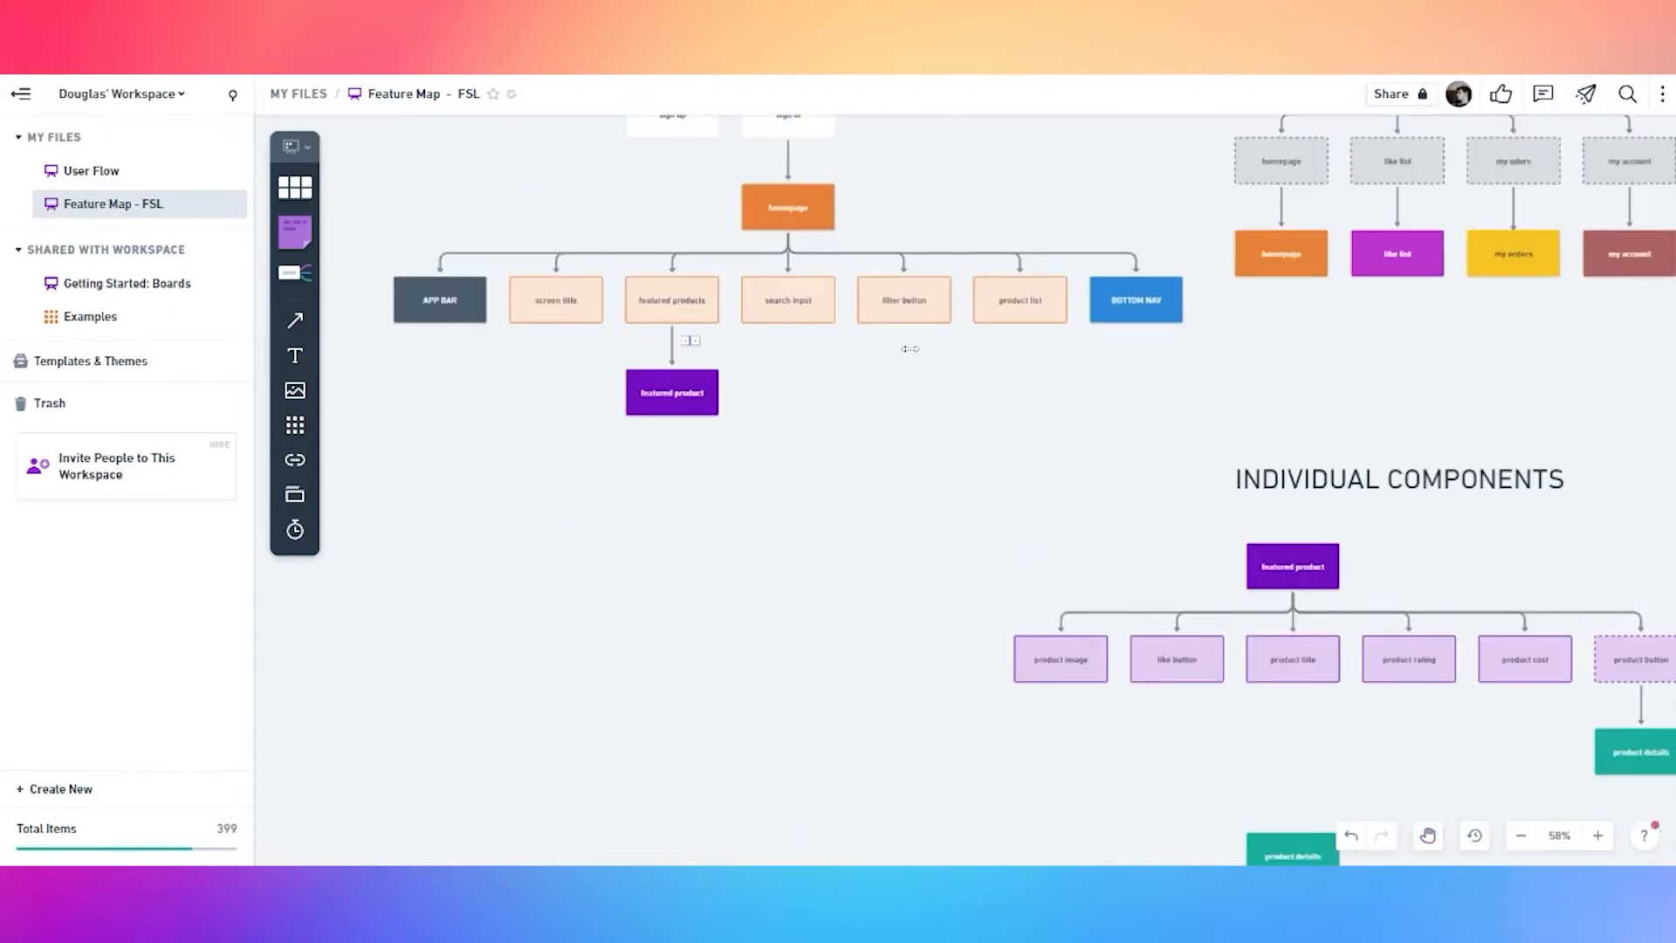
text(for eac)
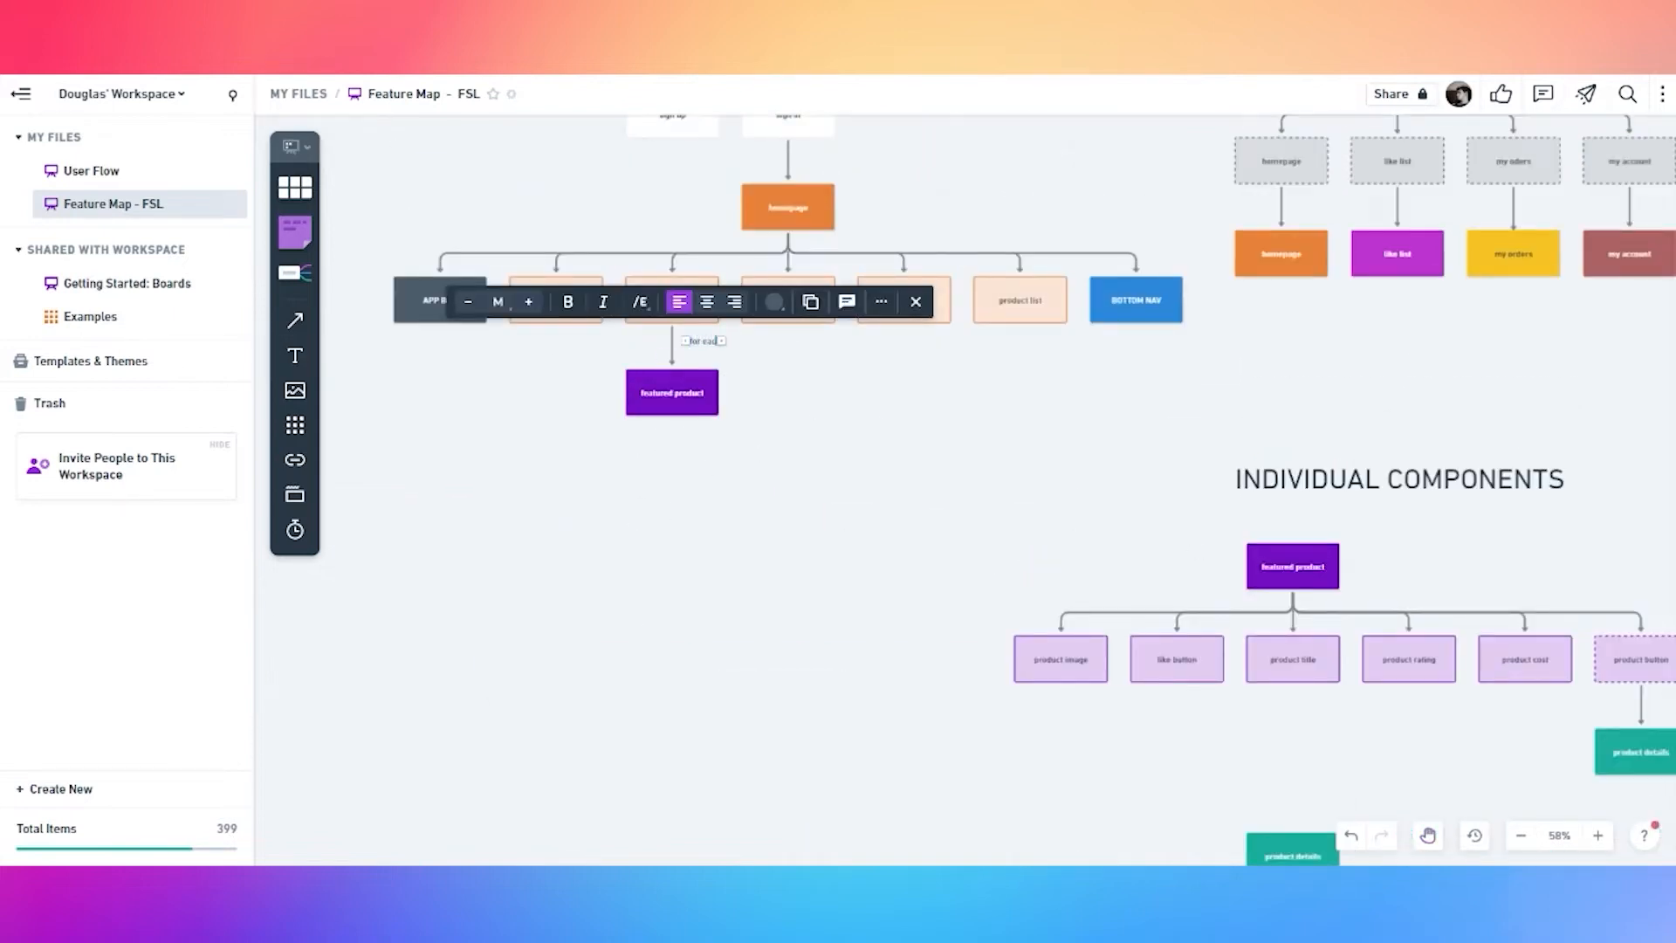
text(h product)
click(905, 374)
drag(722, 345, 713, 350)
Add a product card child box under product list
click(1018, 316)
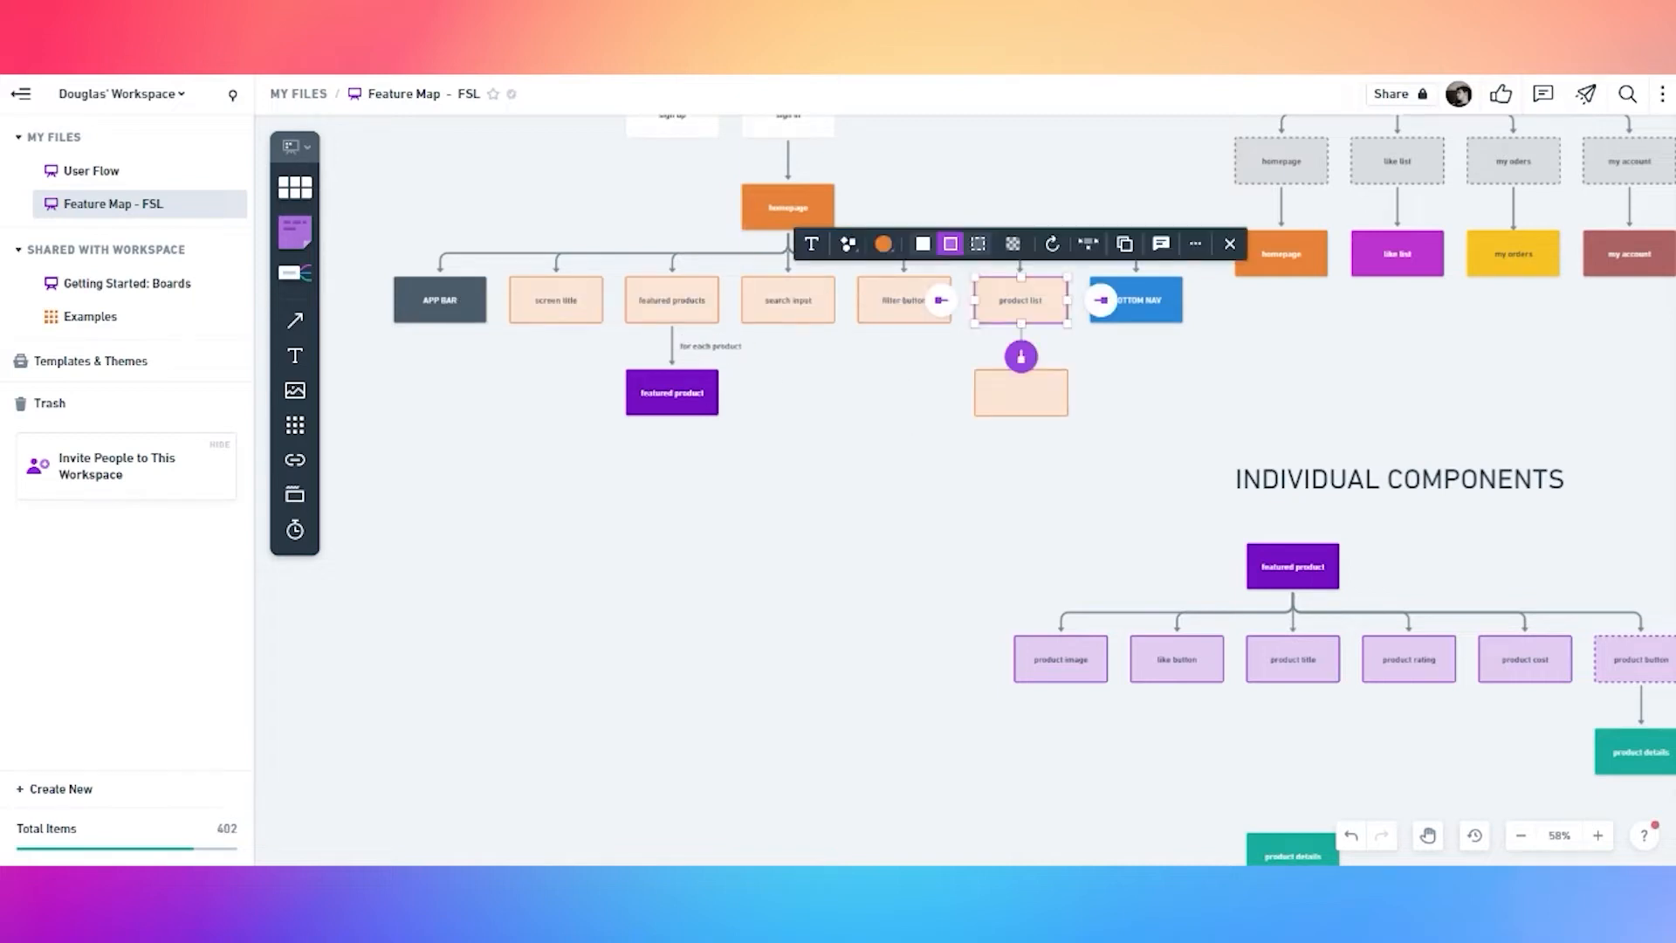
click(1021, 357)
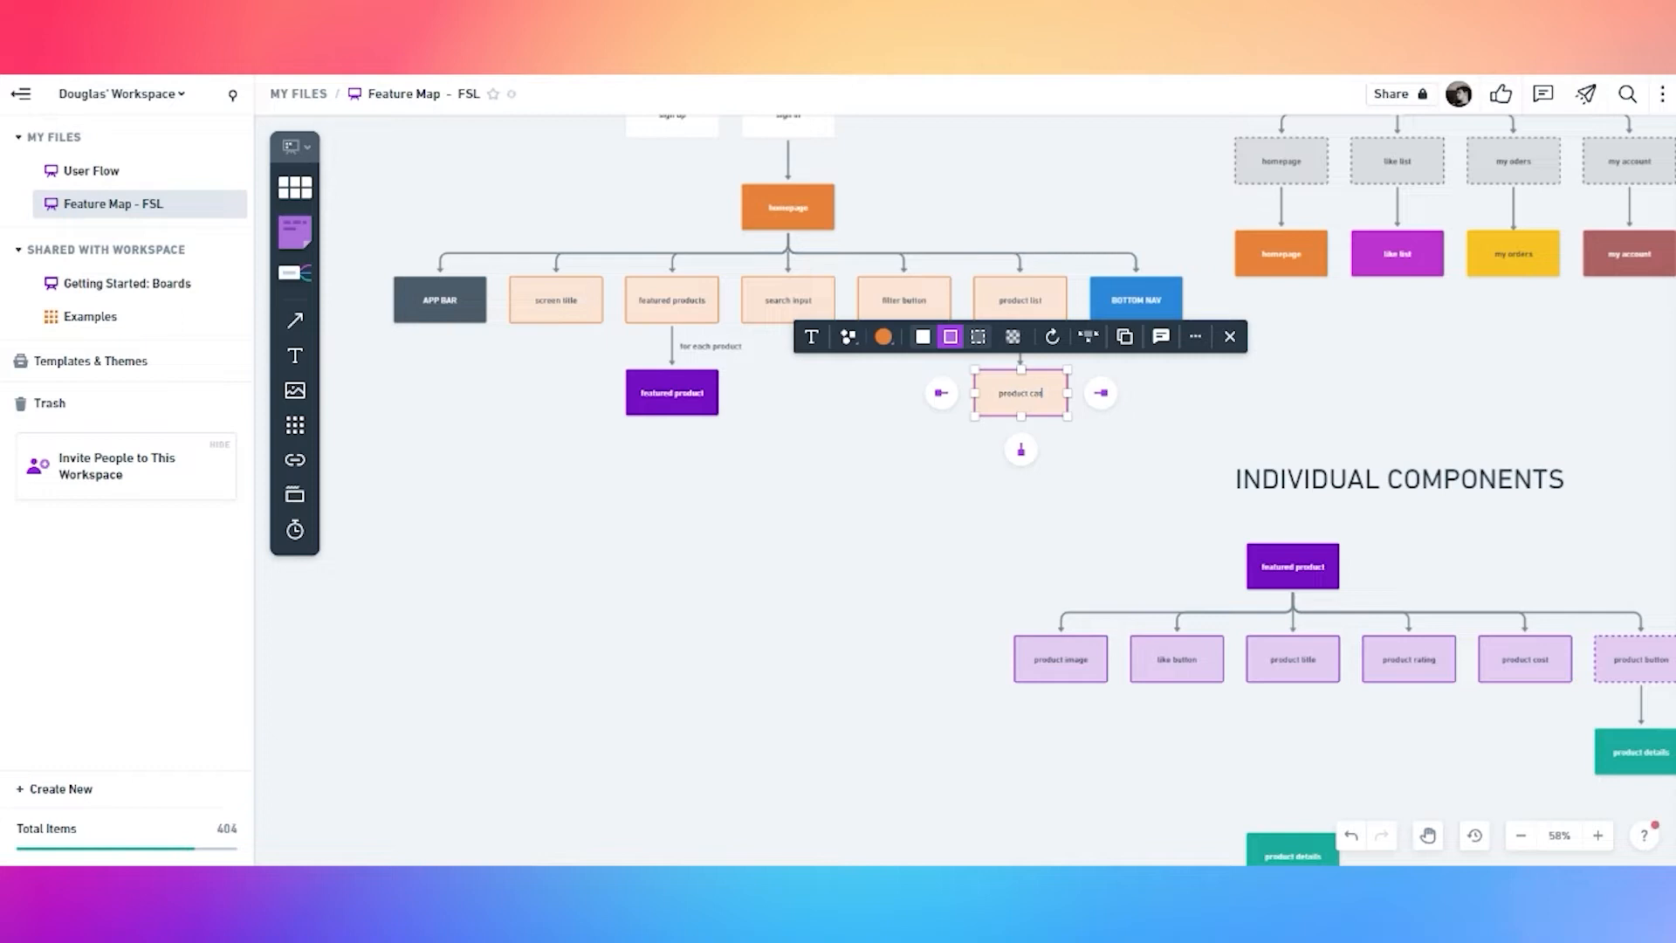
click(1326, 575)
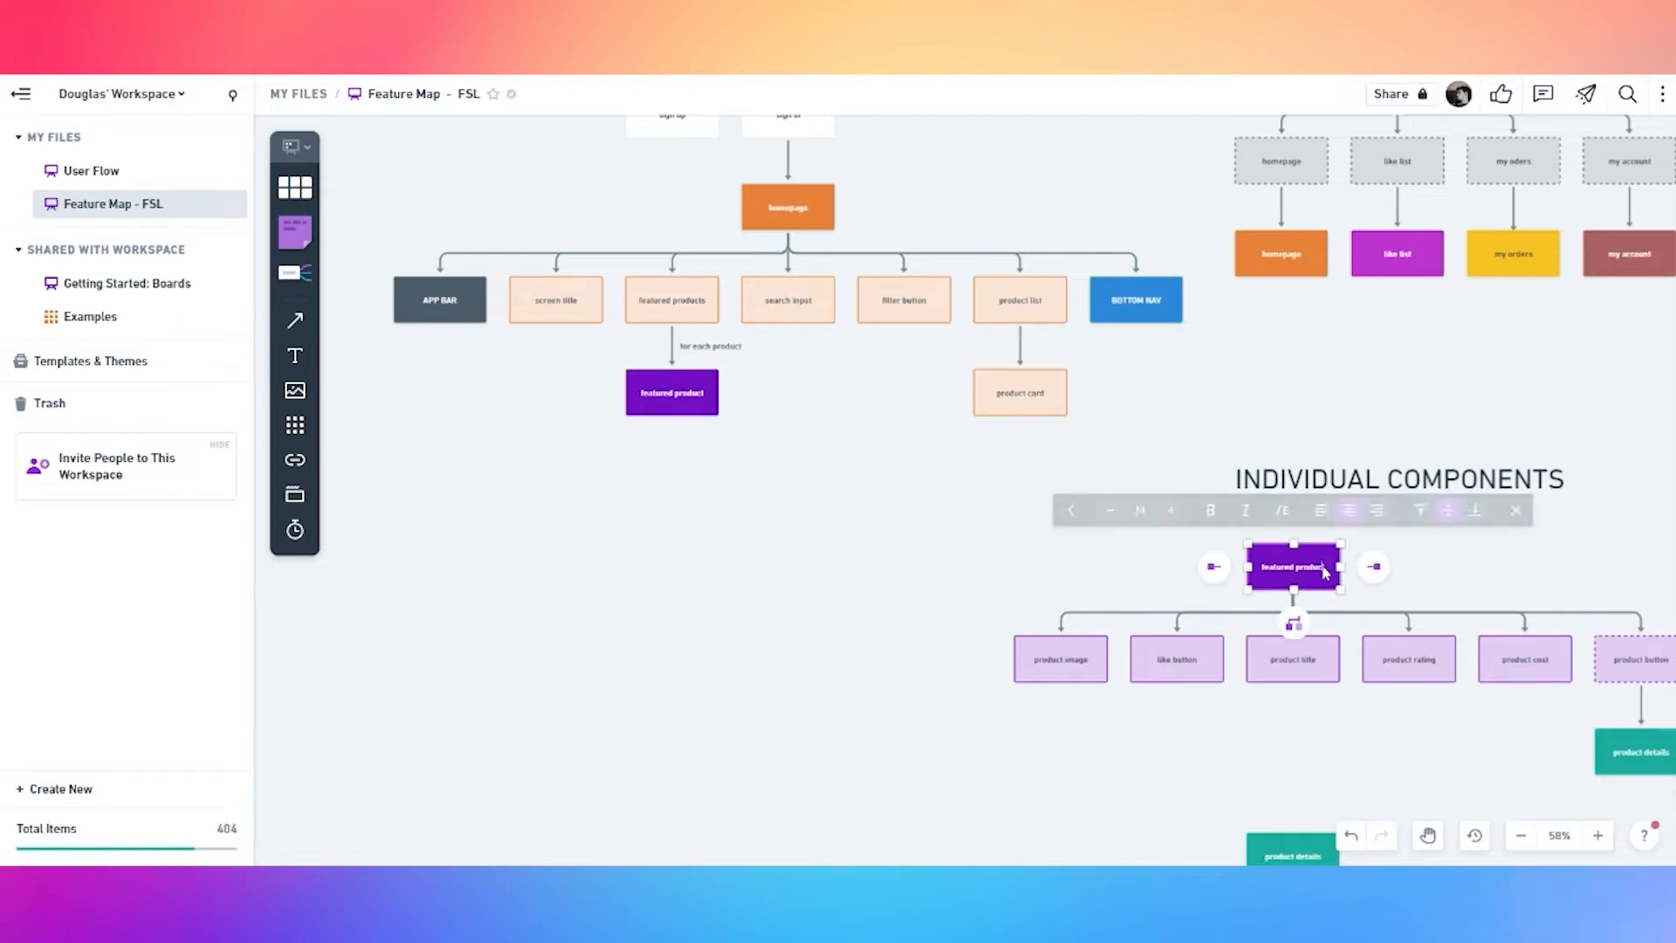
Rename both featured product boxes to 'featured product card'
text(ard)
click(676, 392)
scroll(690, 392, up, 1)
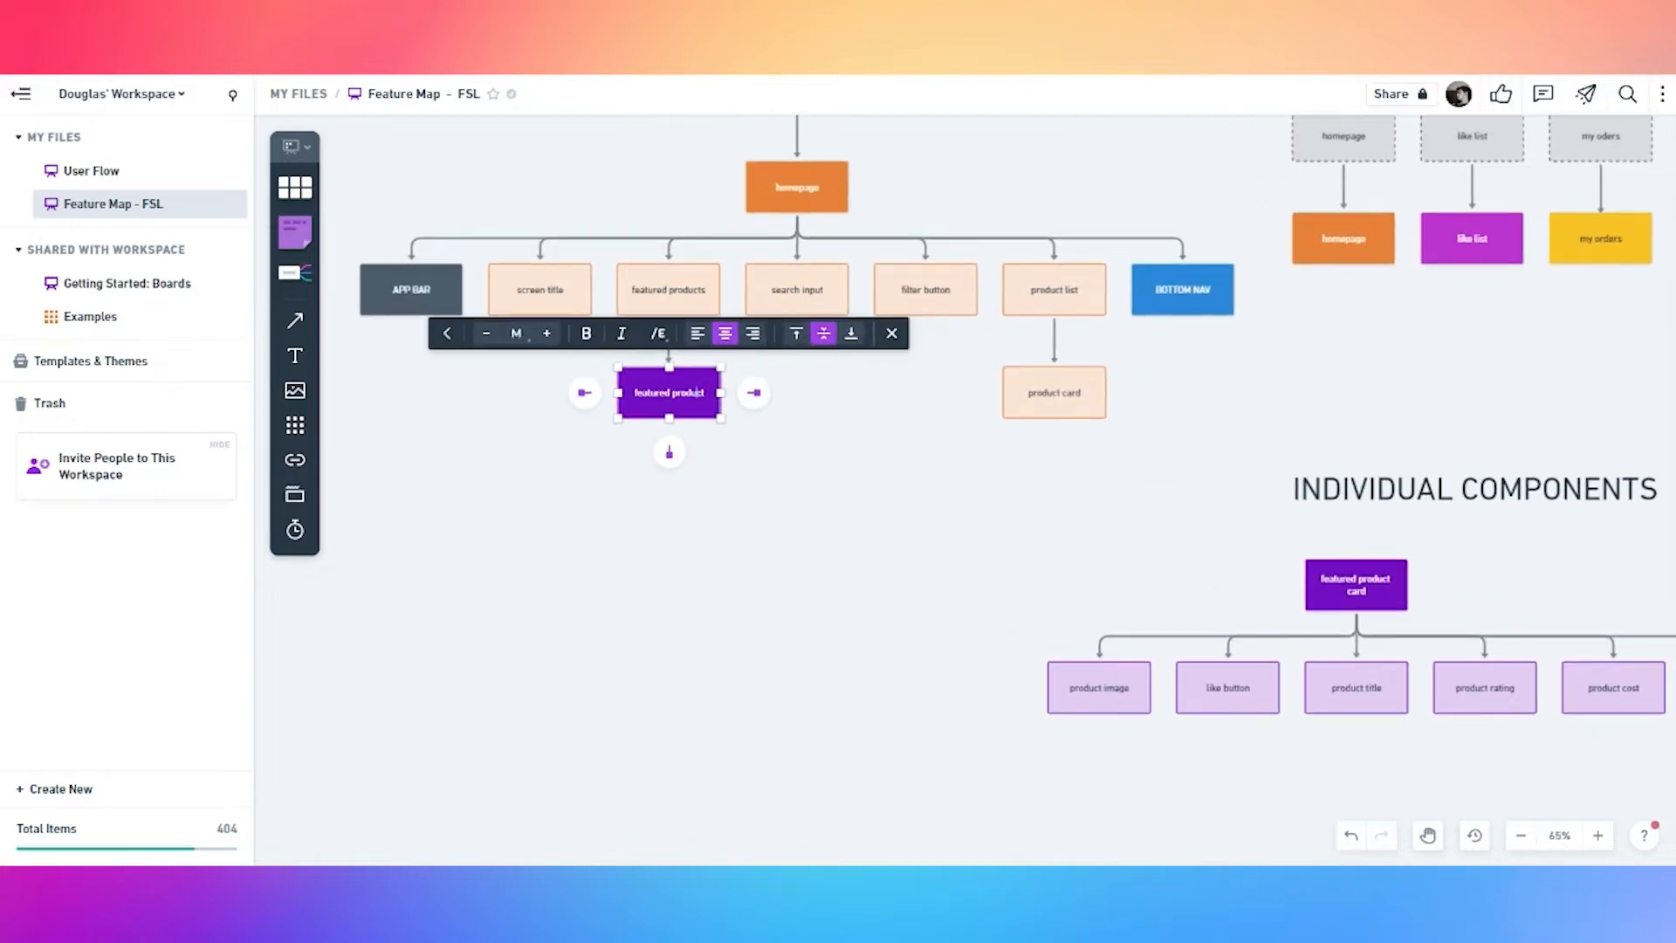
text(card)
click(853, 479)
Fill the product card box with brown
click(1085, 414)
click(918, 333)
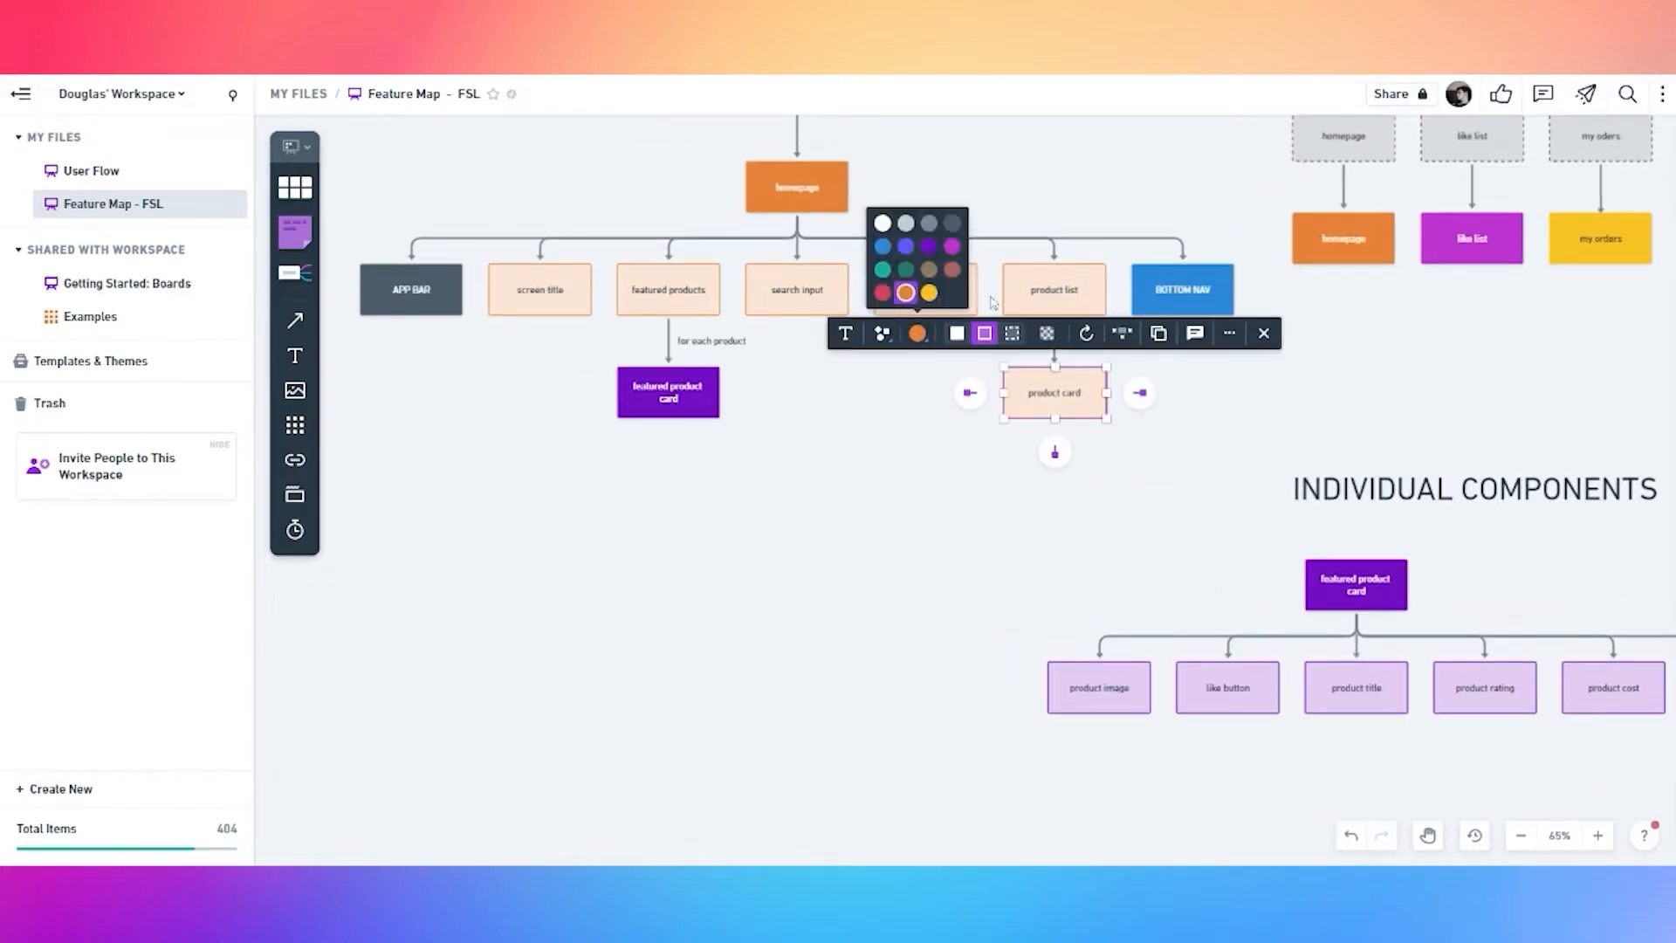
click(933, 286)
click(918, 332)
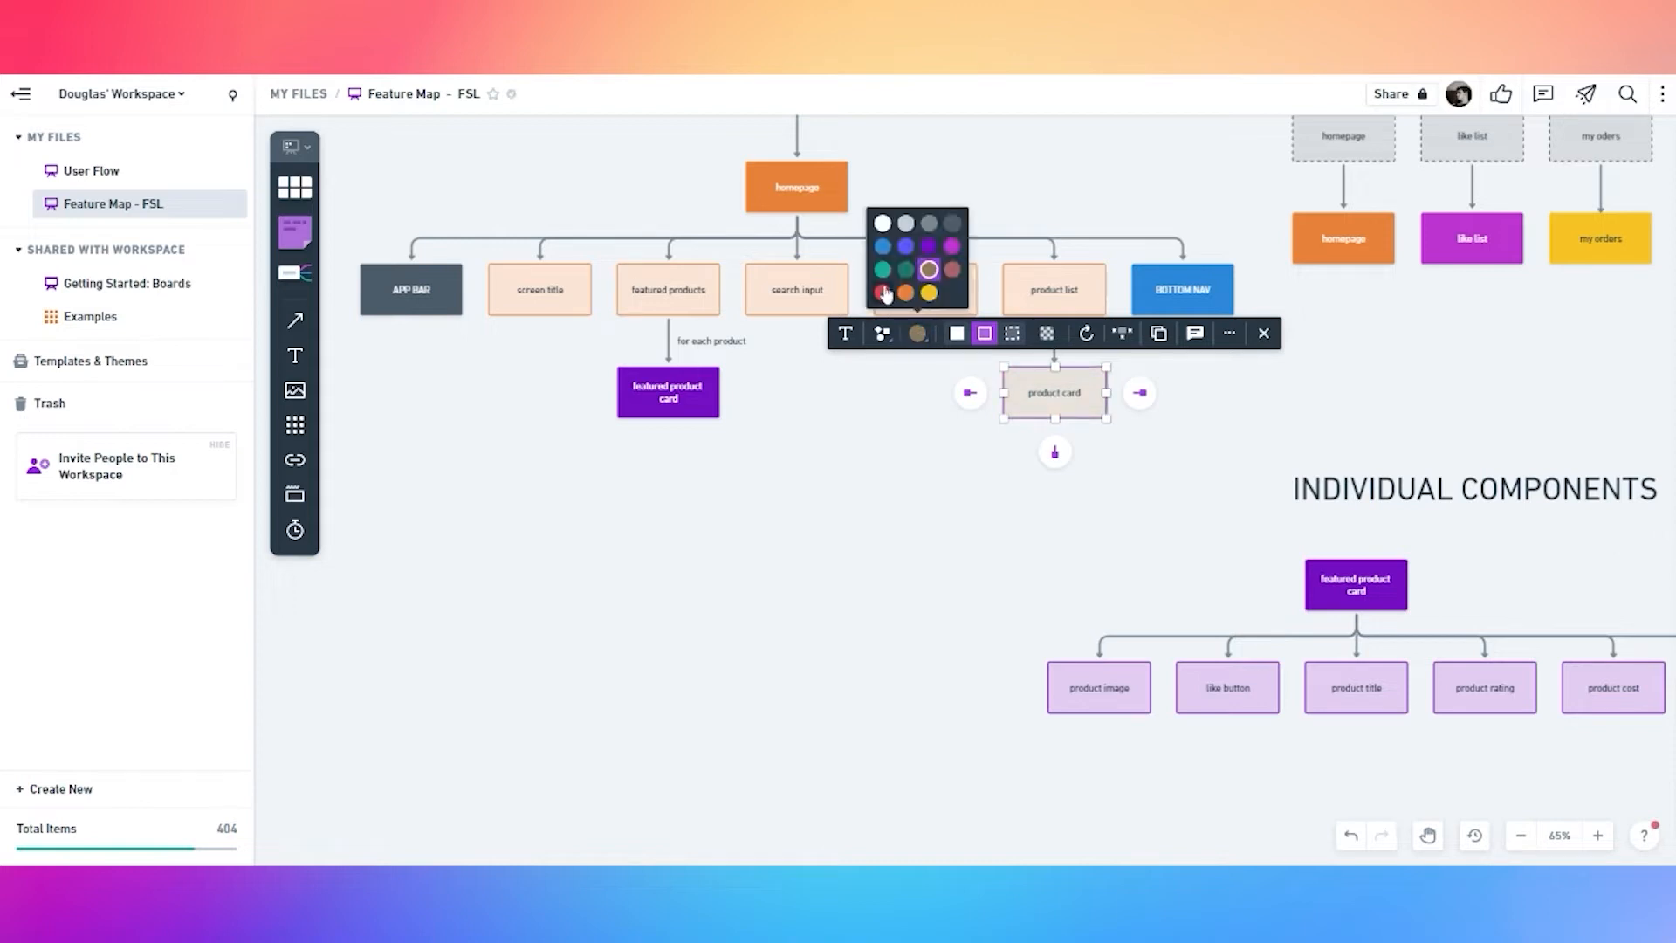
click(932, 278)
scroll(1062, 568, down, 1)
Duplicate the featured product card tree and move the copy clear to the right
drag(1063, 568, 1330, 773)
click(884, 568)
click(639, 389)
click(659, 545)
drag(896, 571, 1442, 594)
scroll(1213, 469, right, 5)
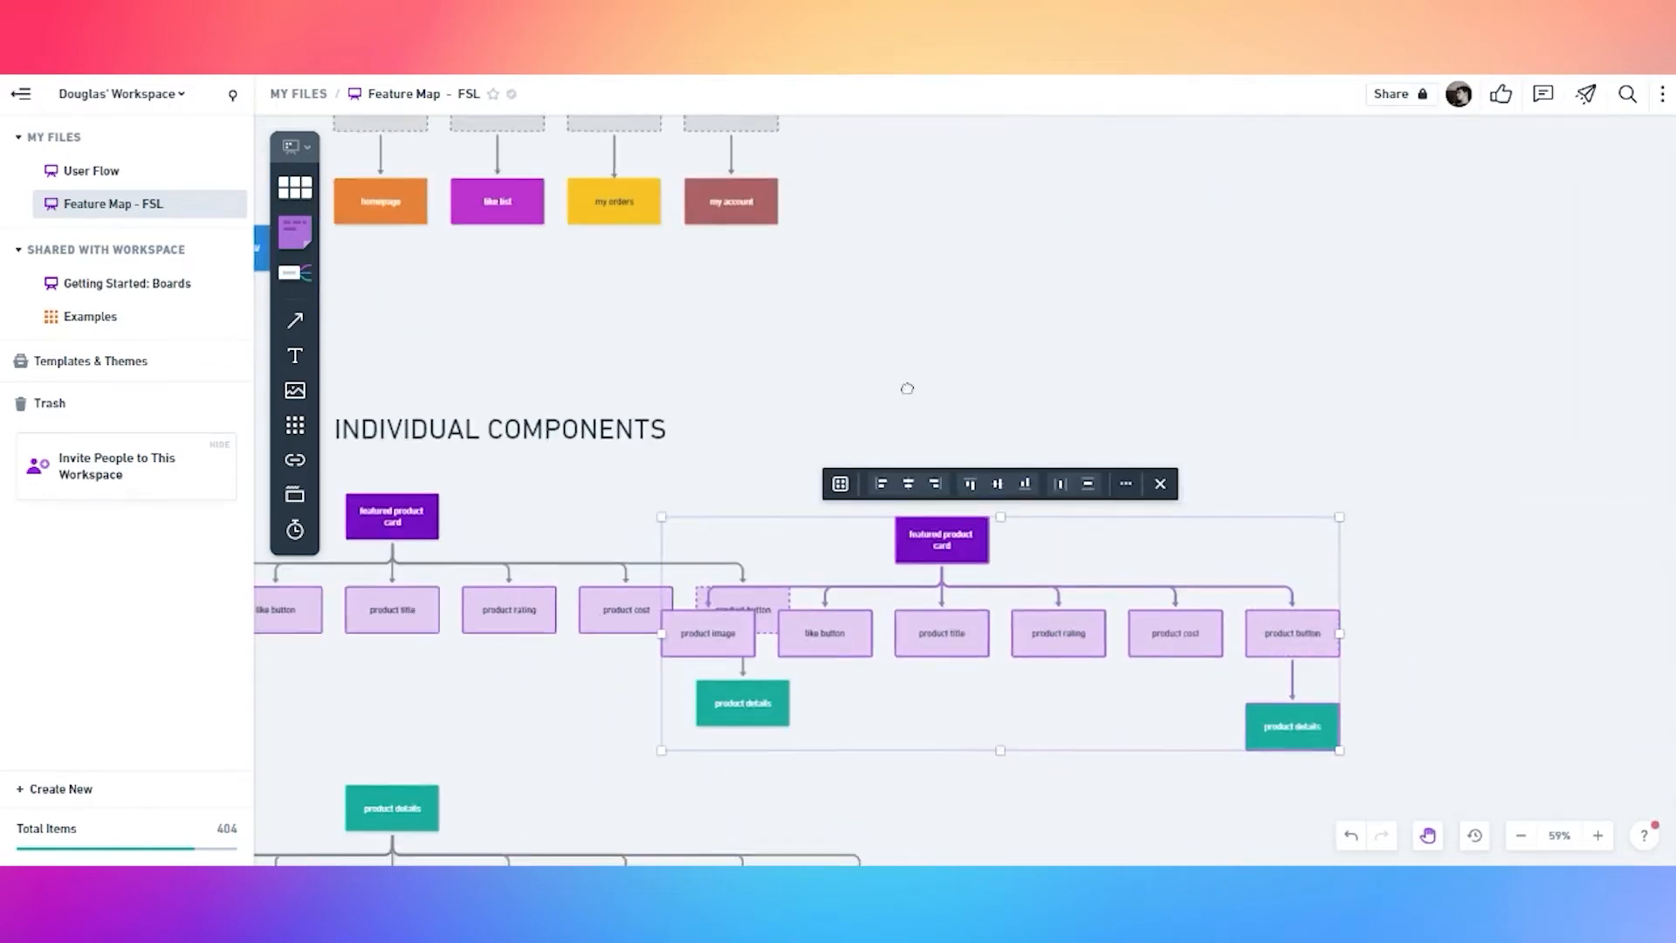
drag(903, 541, 1096, 518)
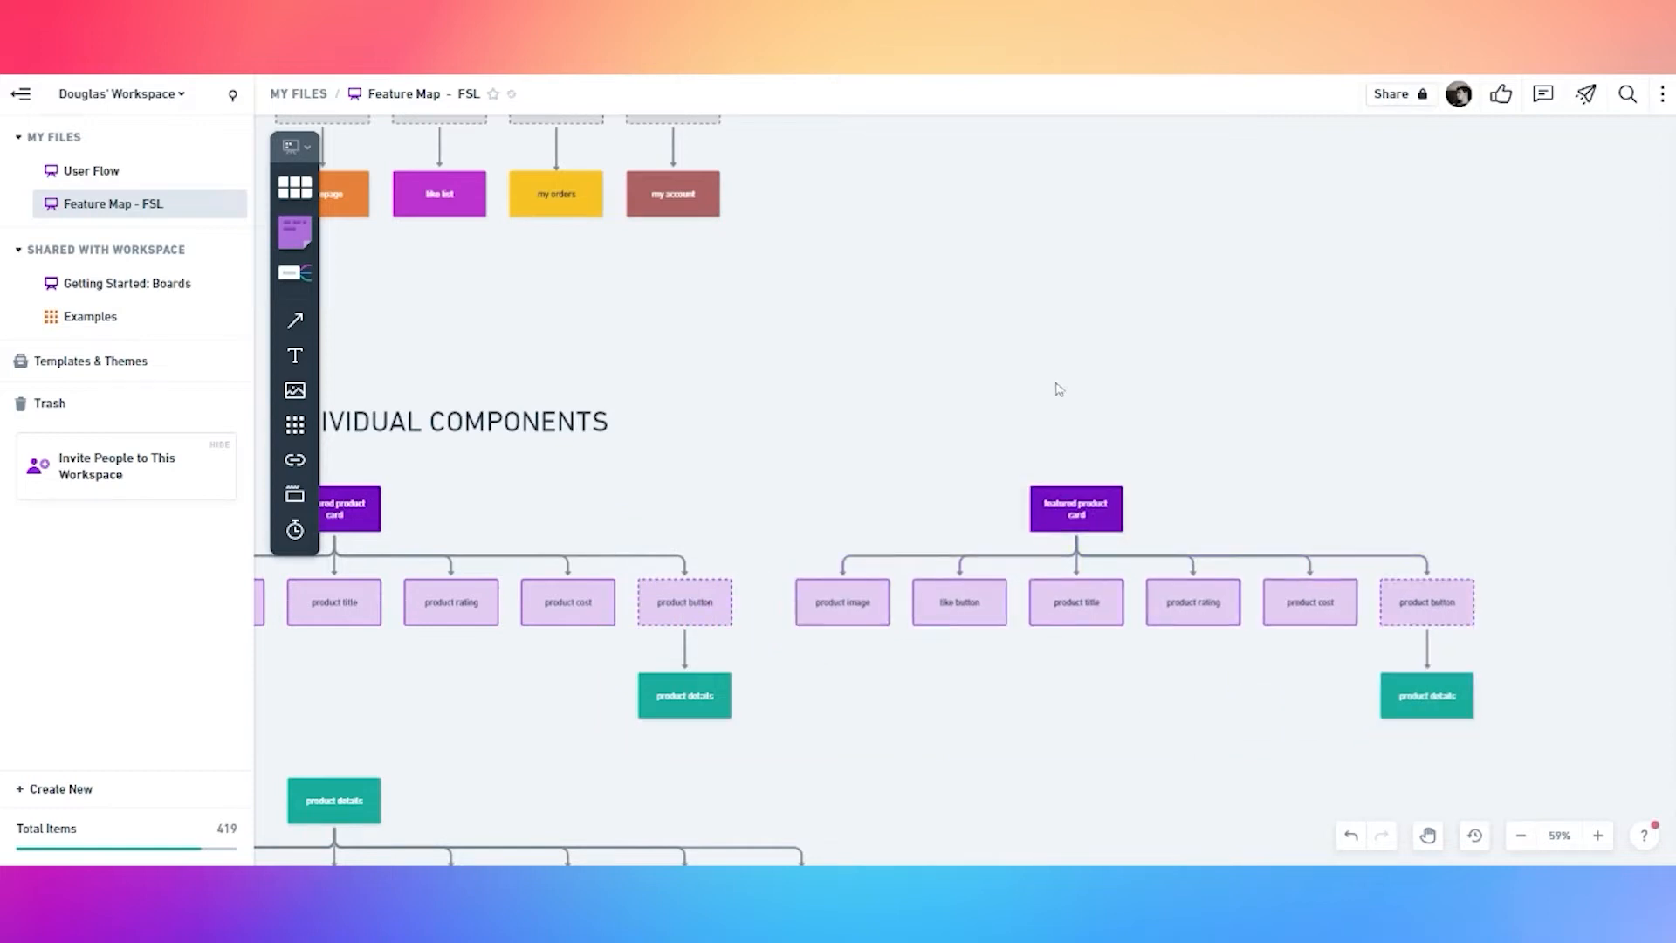
Rename the copied tree's root box to 'product card'
drag(831, 427, 1249, 465)
click(484, 375)
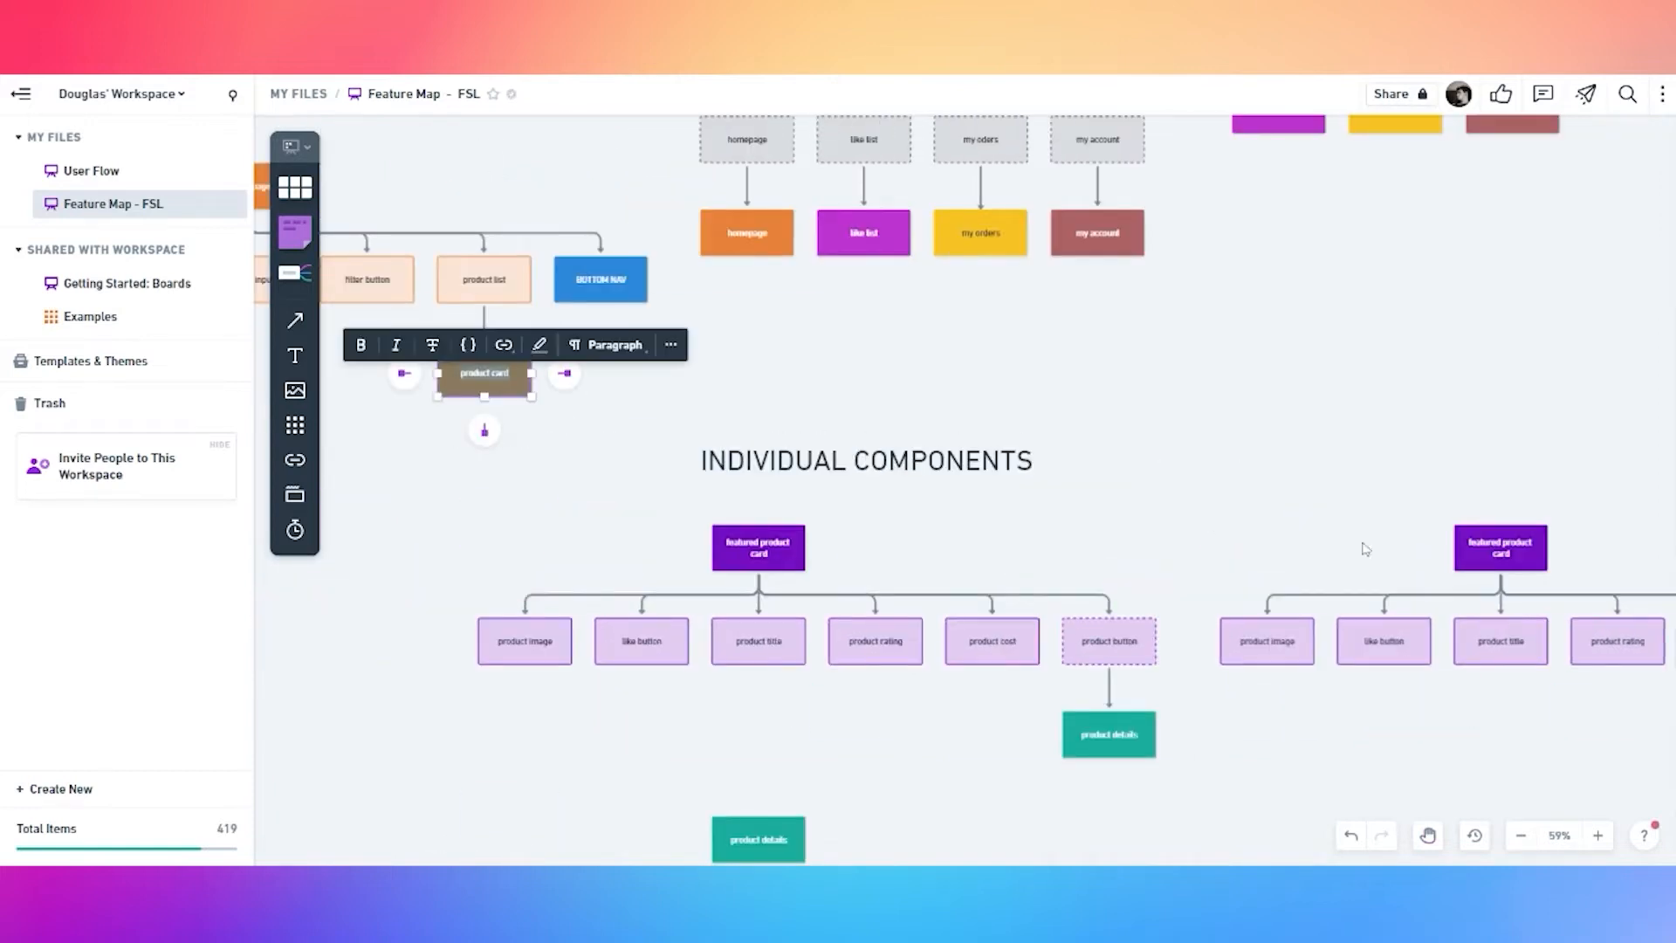
click(1516, 564)
key(ctrl+a)
text(product card)
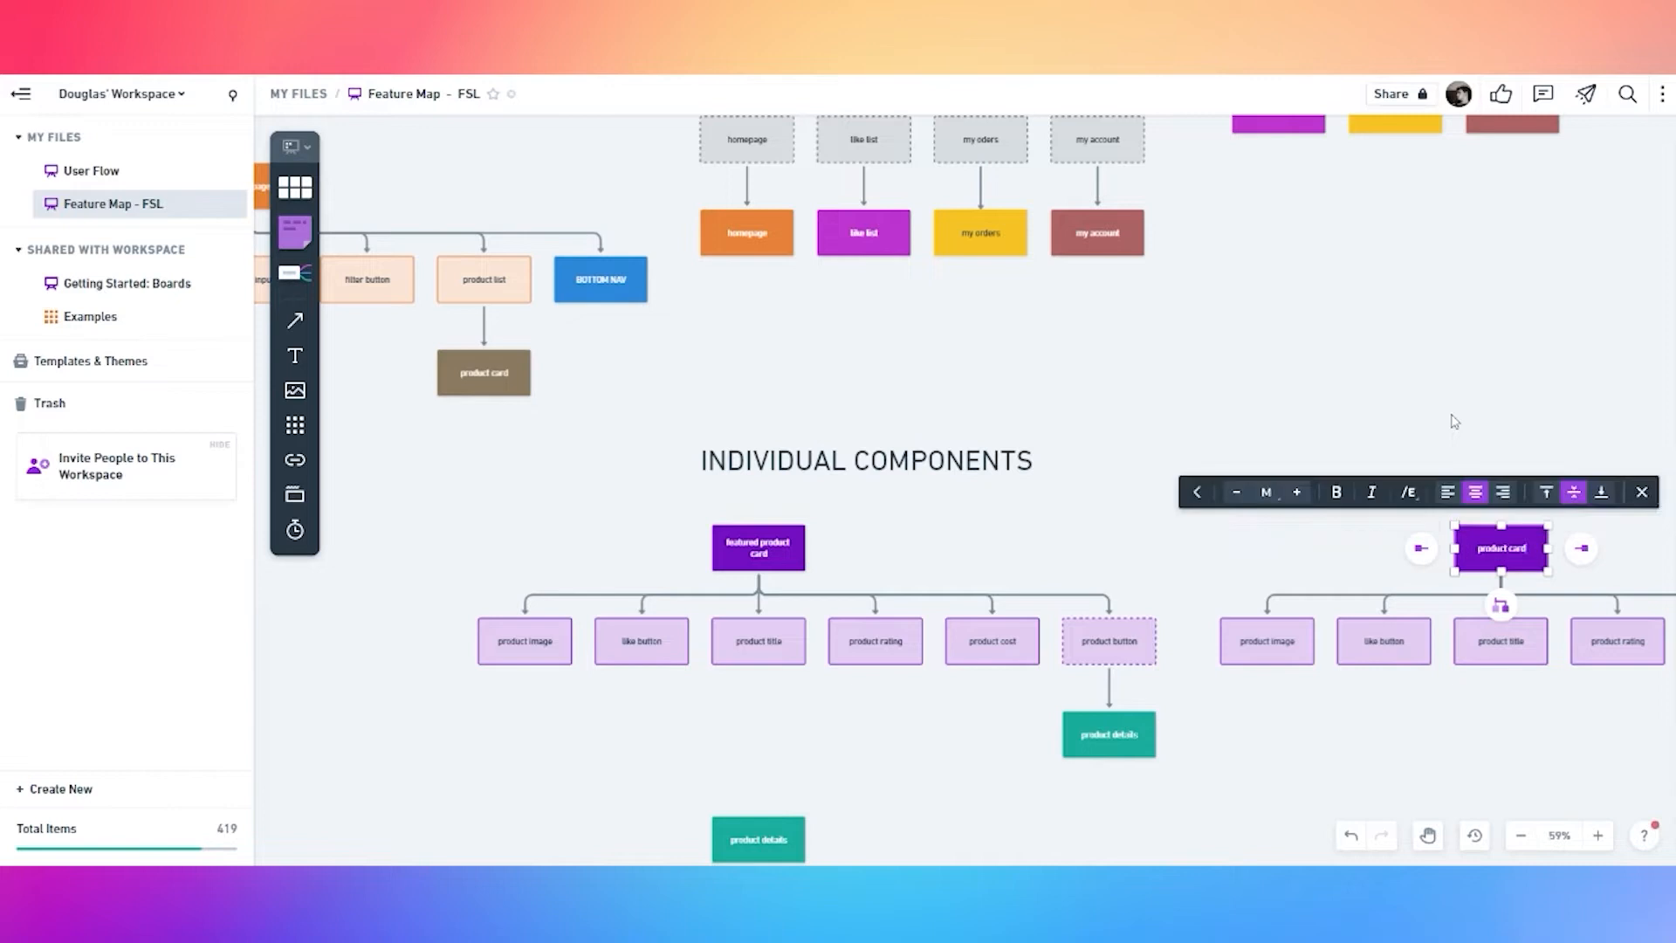
click(1451, 416)
Delete the like button box from the copied tree
drag(1445, 724, 1200, 659)
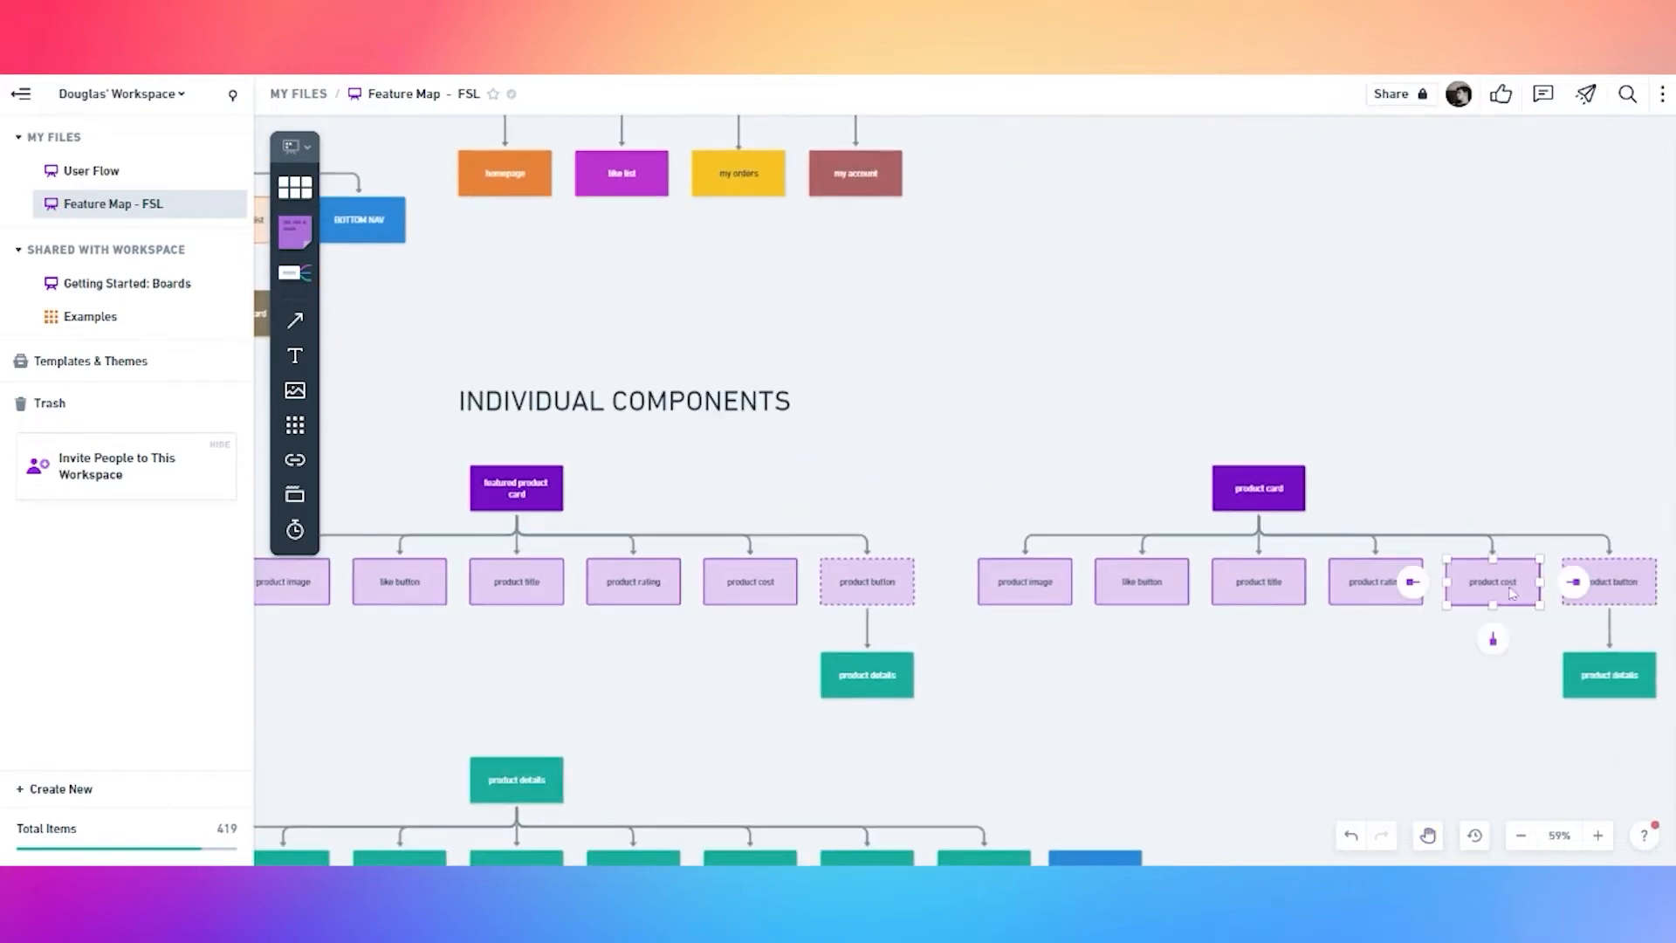
click(1380, 594)
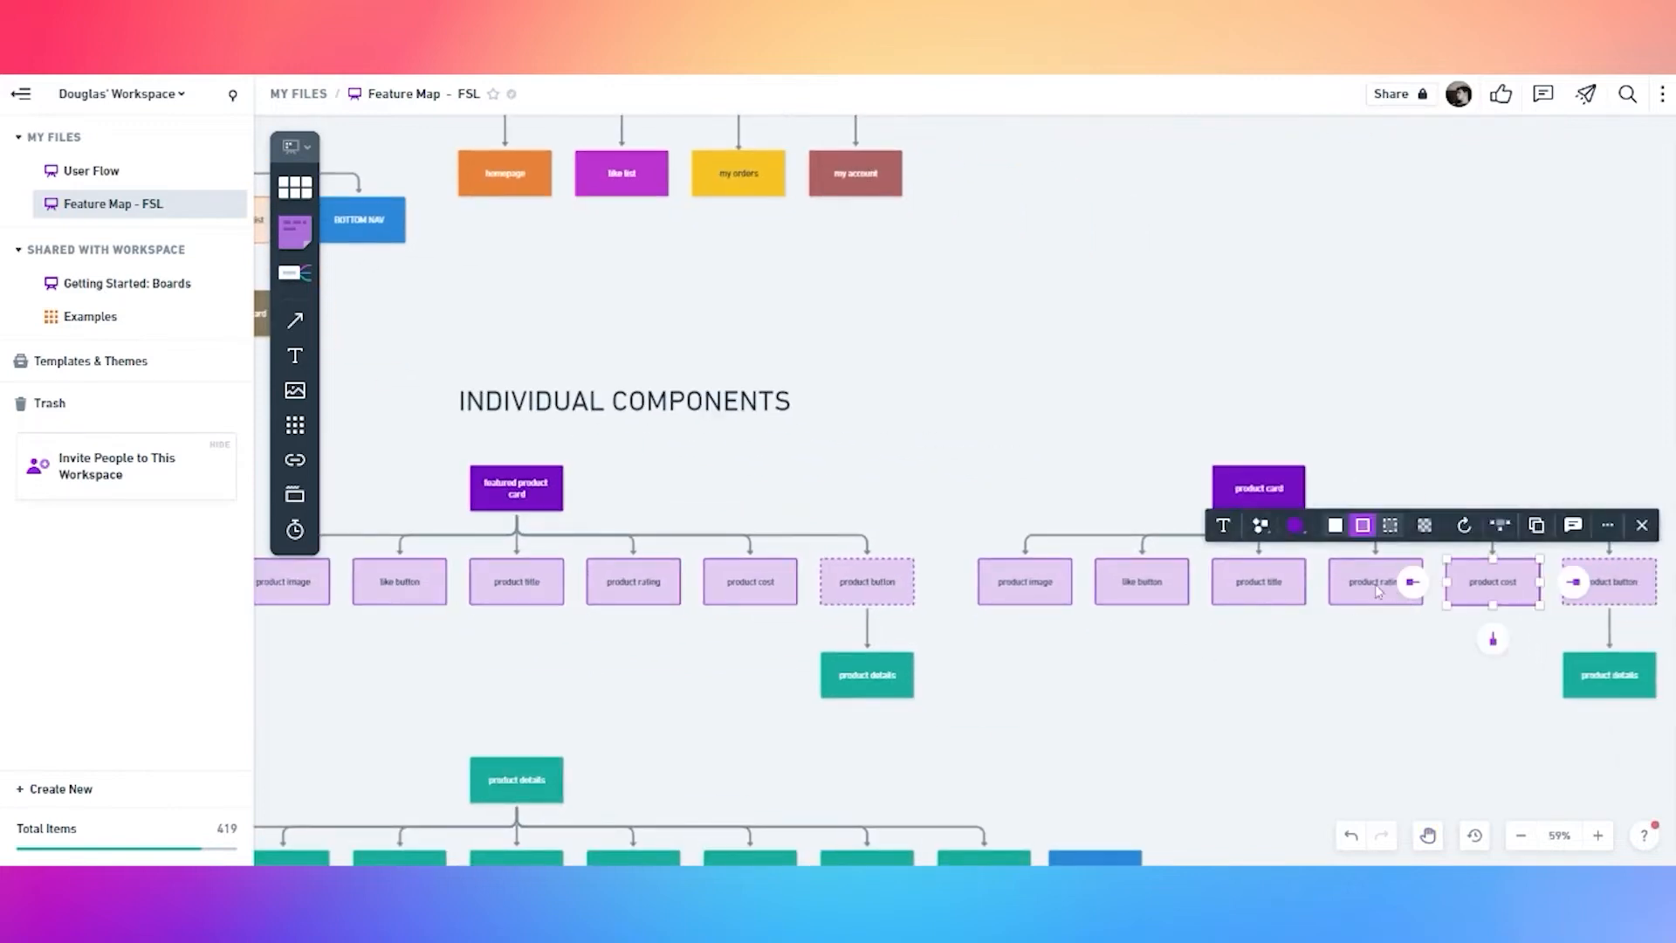
click(1594, 583)
click(1442, 690)
click(1146, 596)
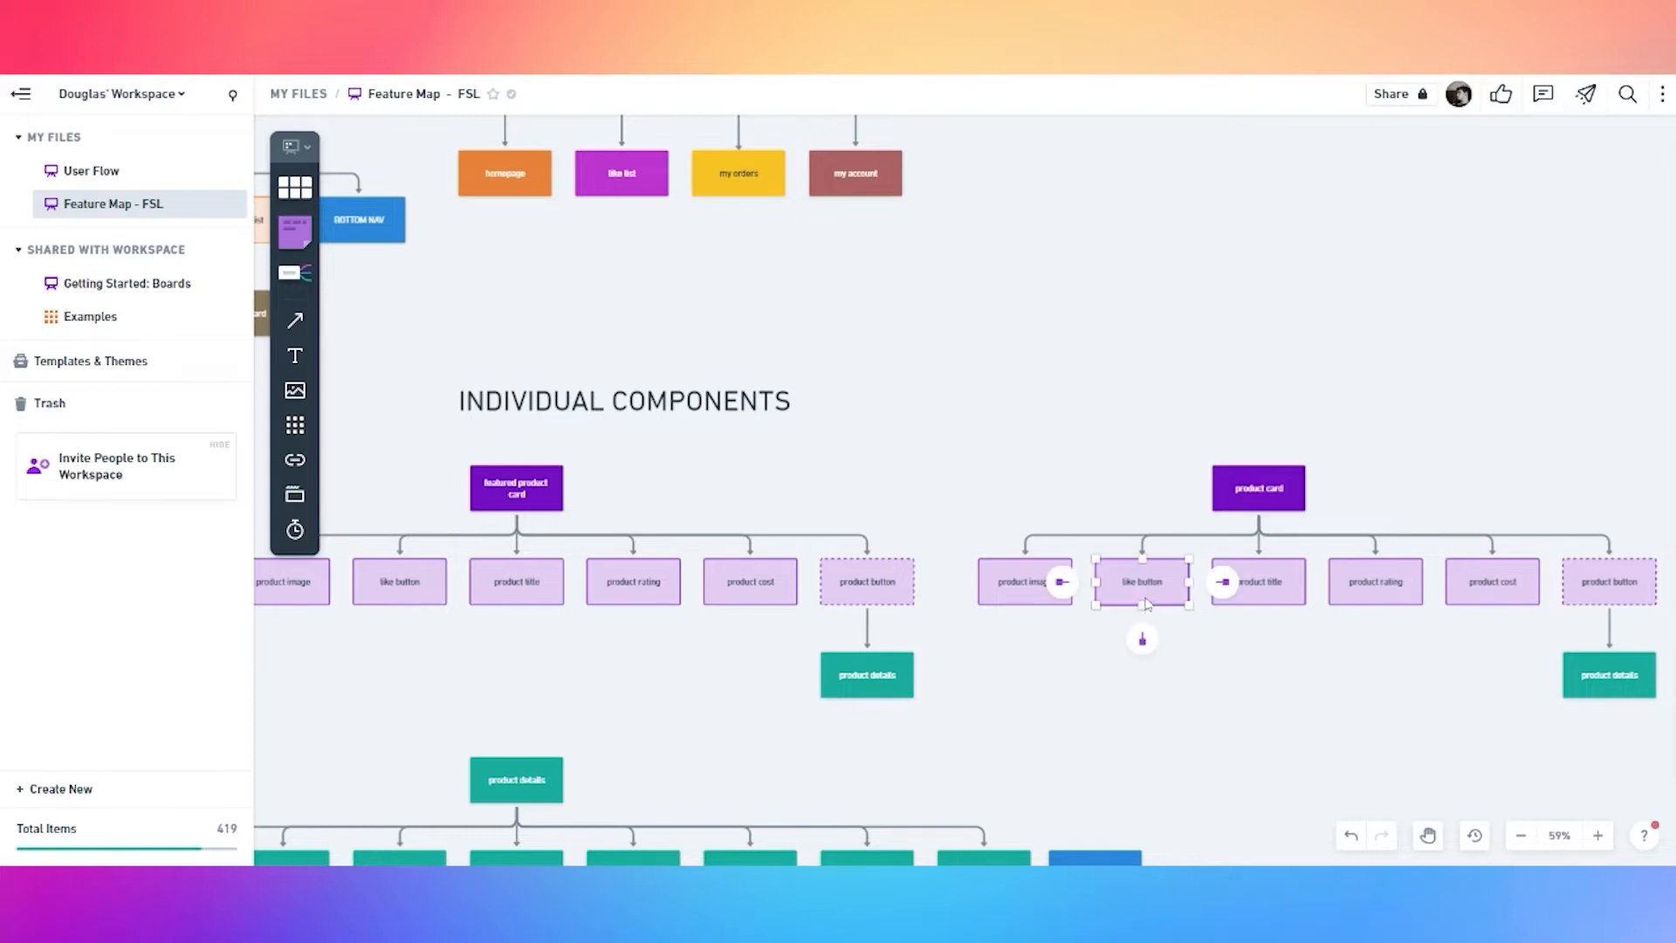
key(Delete)
Close the gap by shifting product title, rating, cost, button and details left
click(1037, 598)
drag(1265, 584, 1157, 583)
drag(1390, 585, 1273, 587)
drag(1485, 585, 1367, 585)
drag(1594, 593, 1477, 594)
drag(1606, 677, 1491, 676)
click(1247, 703)
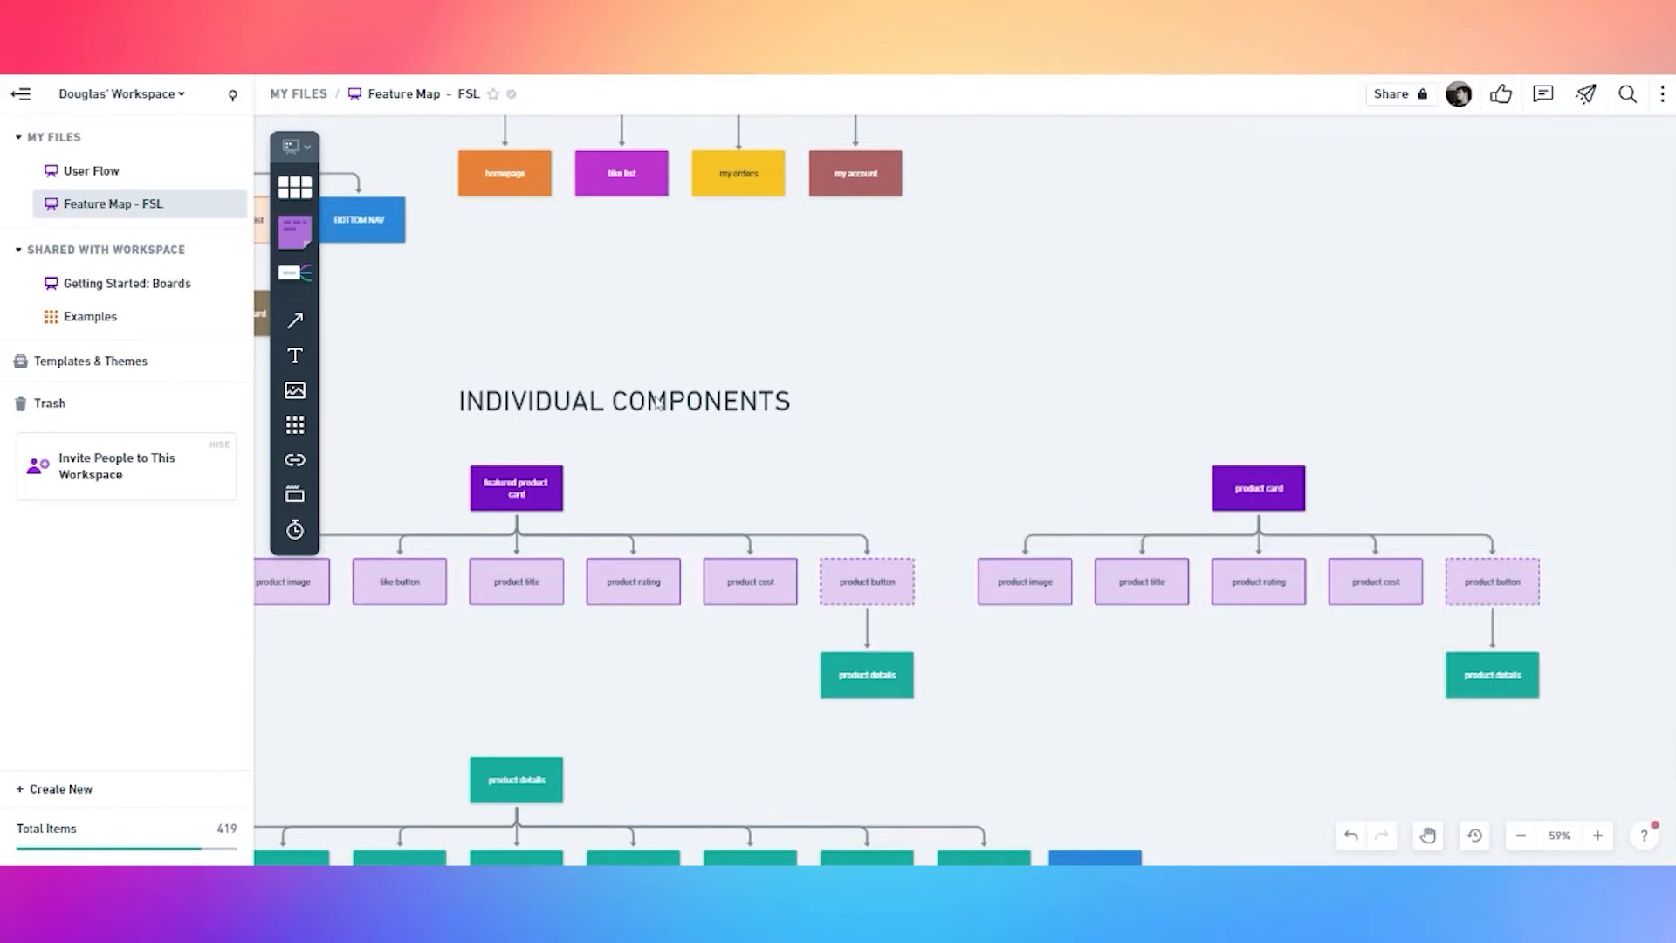
Fill the product card root box with brown
drag(945, 409, 1619, 756)
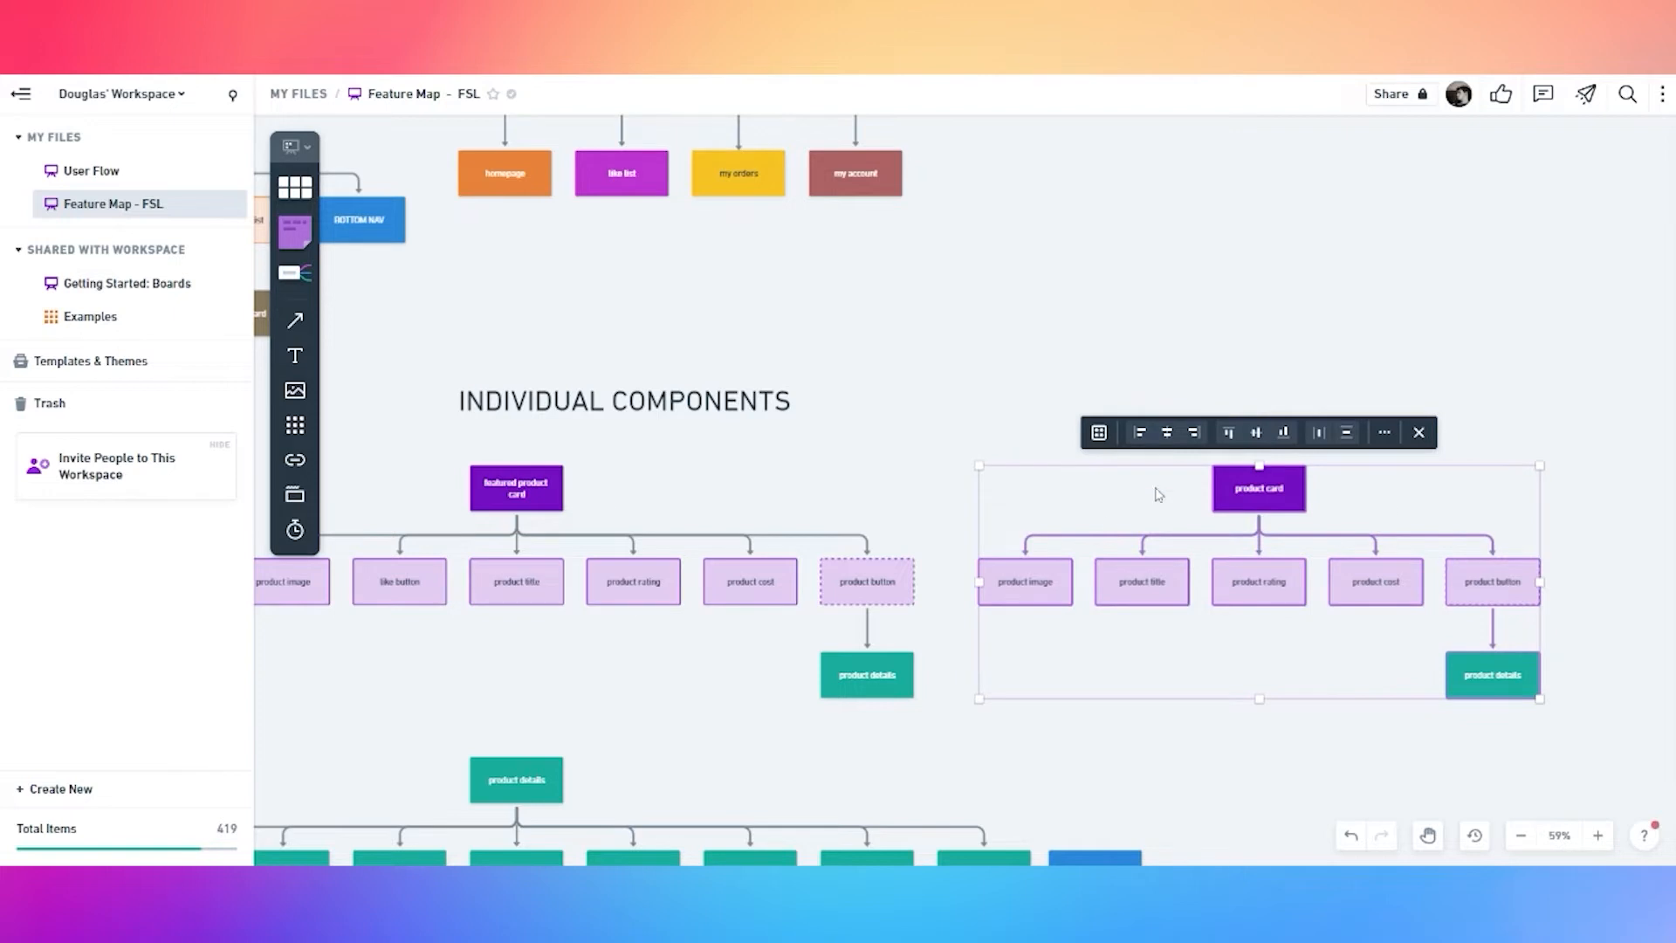
click(1115, 517)
click(1220, 502)
click(1124, 433)
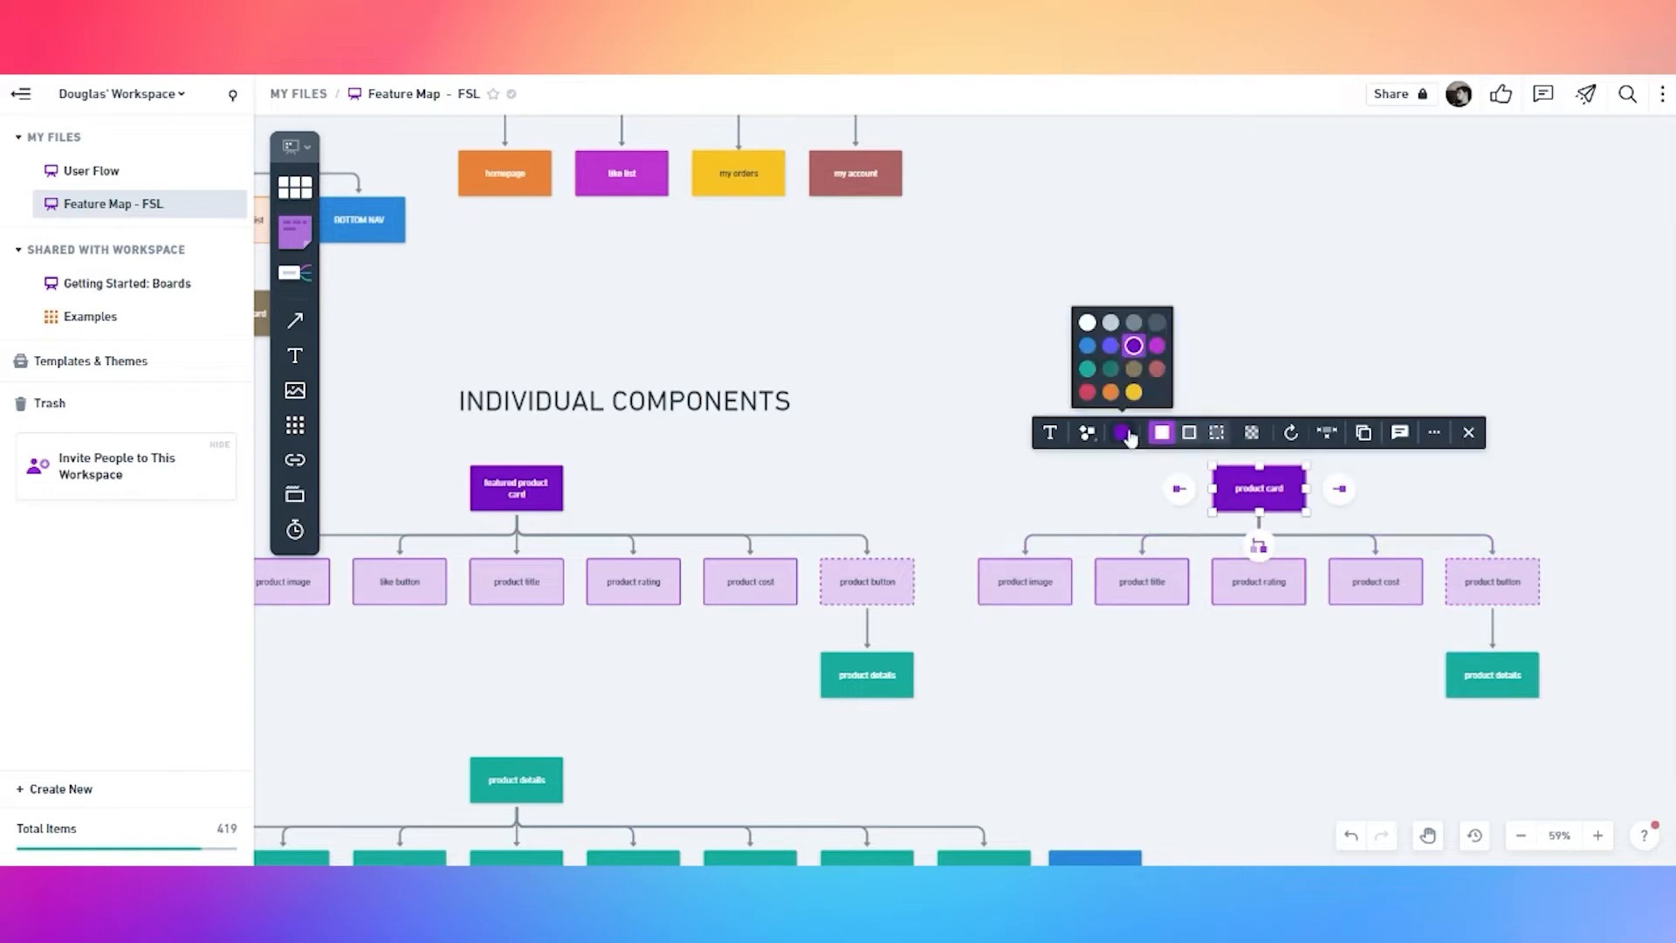
click(1155, 369)
Fill the five child boxes beige and copy the 'for each product' label beside product card
click(1025, 582)
shift+click(1142, 582)
shift+click(1259, 581)
shift+click(1376, 582)
shift+click(1480, 593)
click(1014, 525)
click(1035, 465)
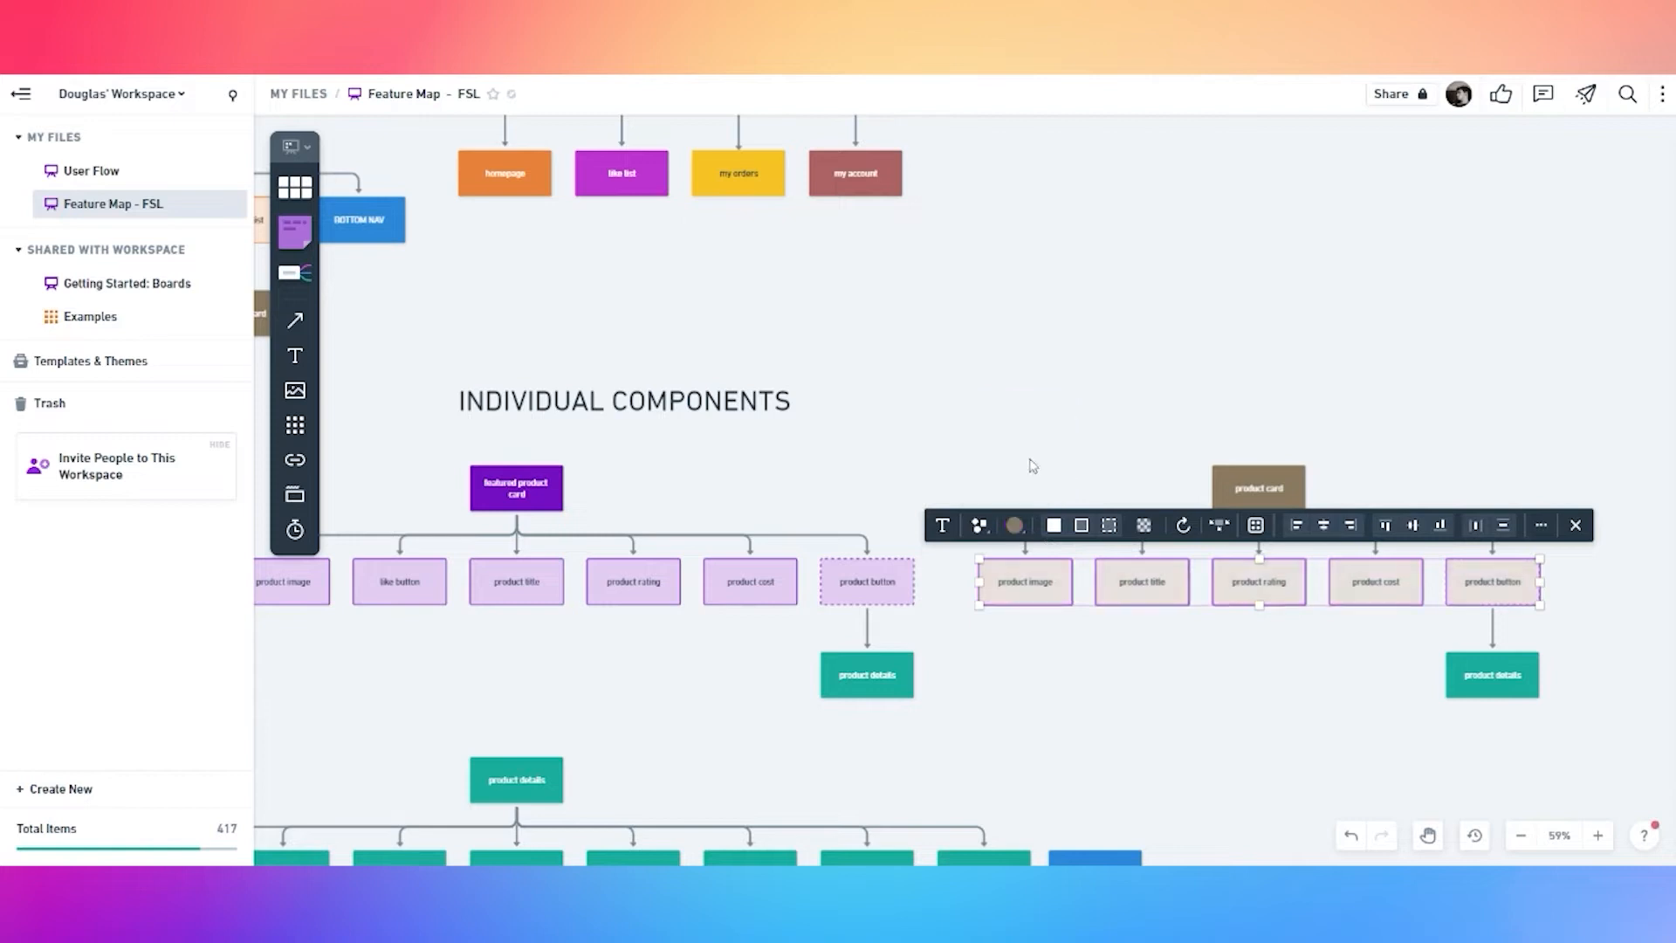
click(840, 361)
drag(780, 324, 1377, 475)
drag(529, 425, 875, 429)
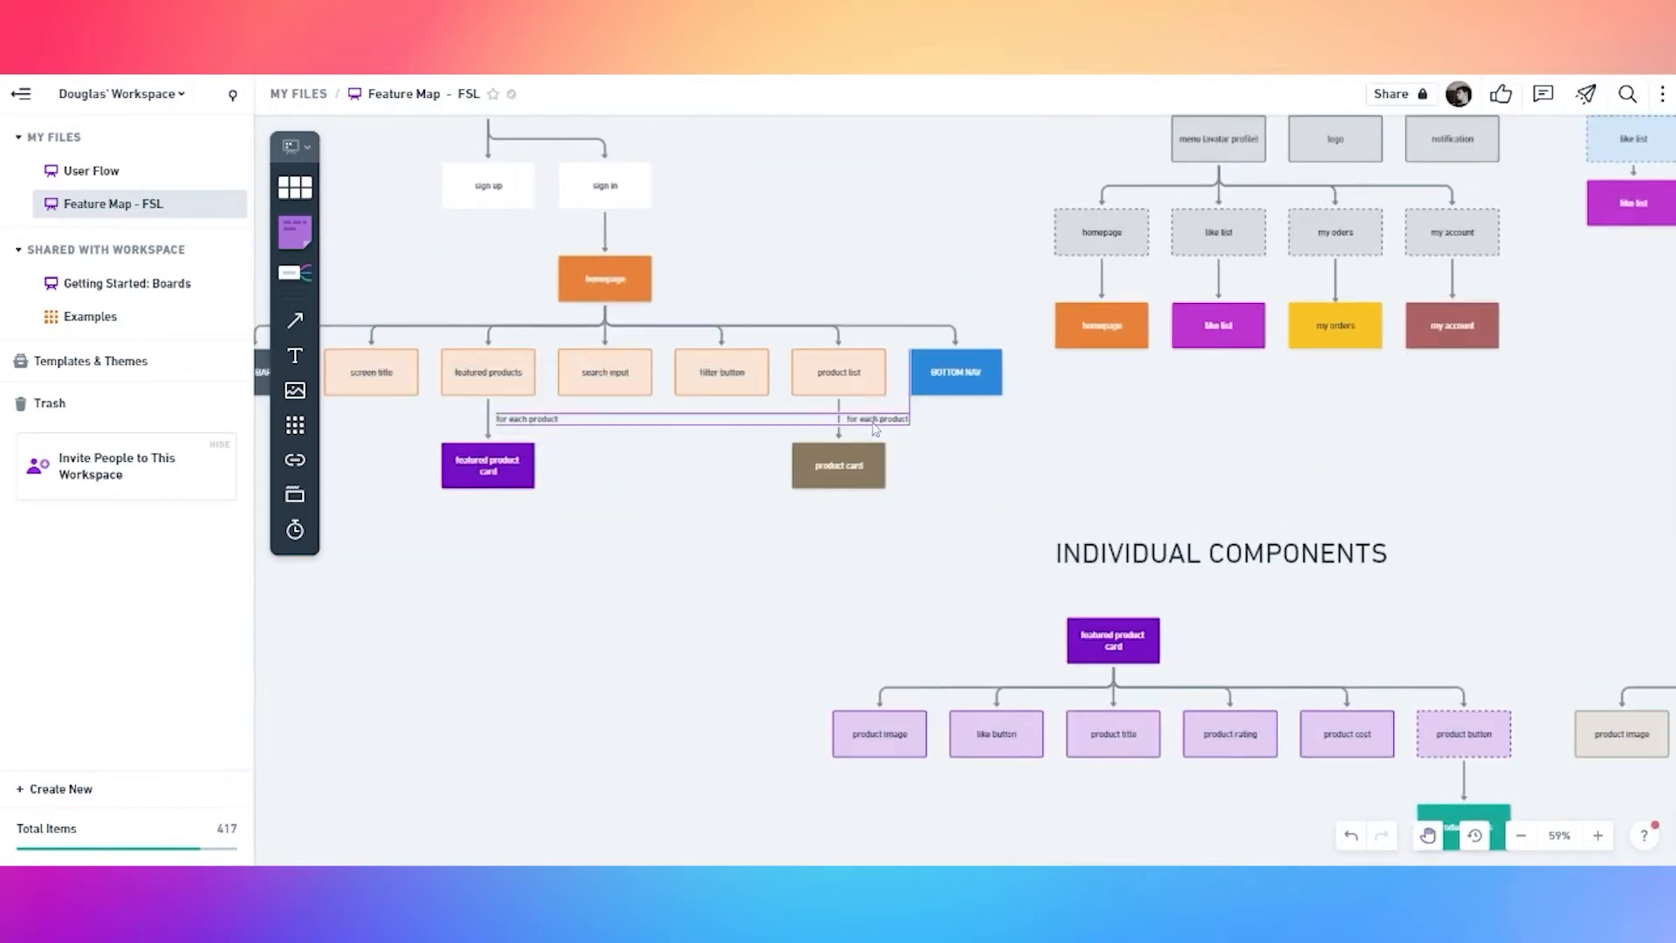
Label the first boxes 'nav link' (dashed outline) and 'like button'
scroll(1020, 692, down, 5)
scroll(841, 636, down, 3)
click(686, 637)
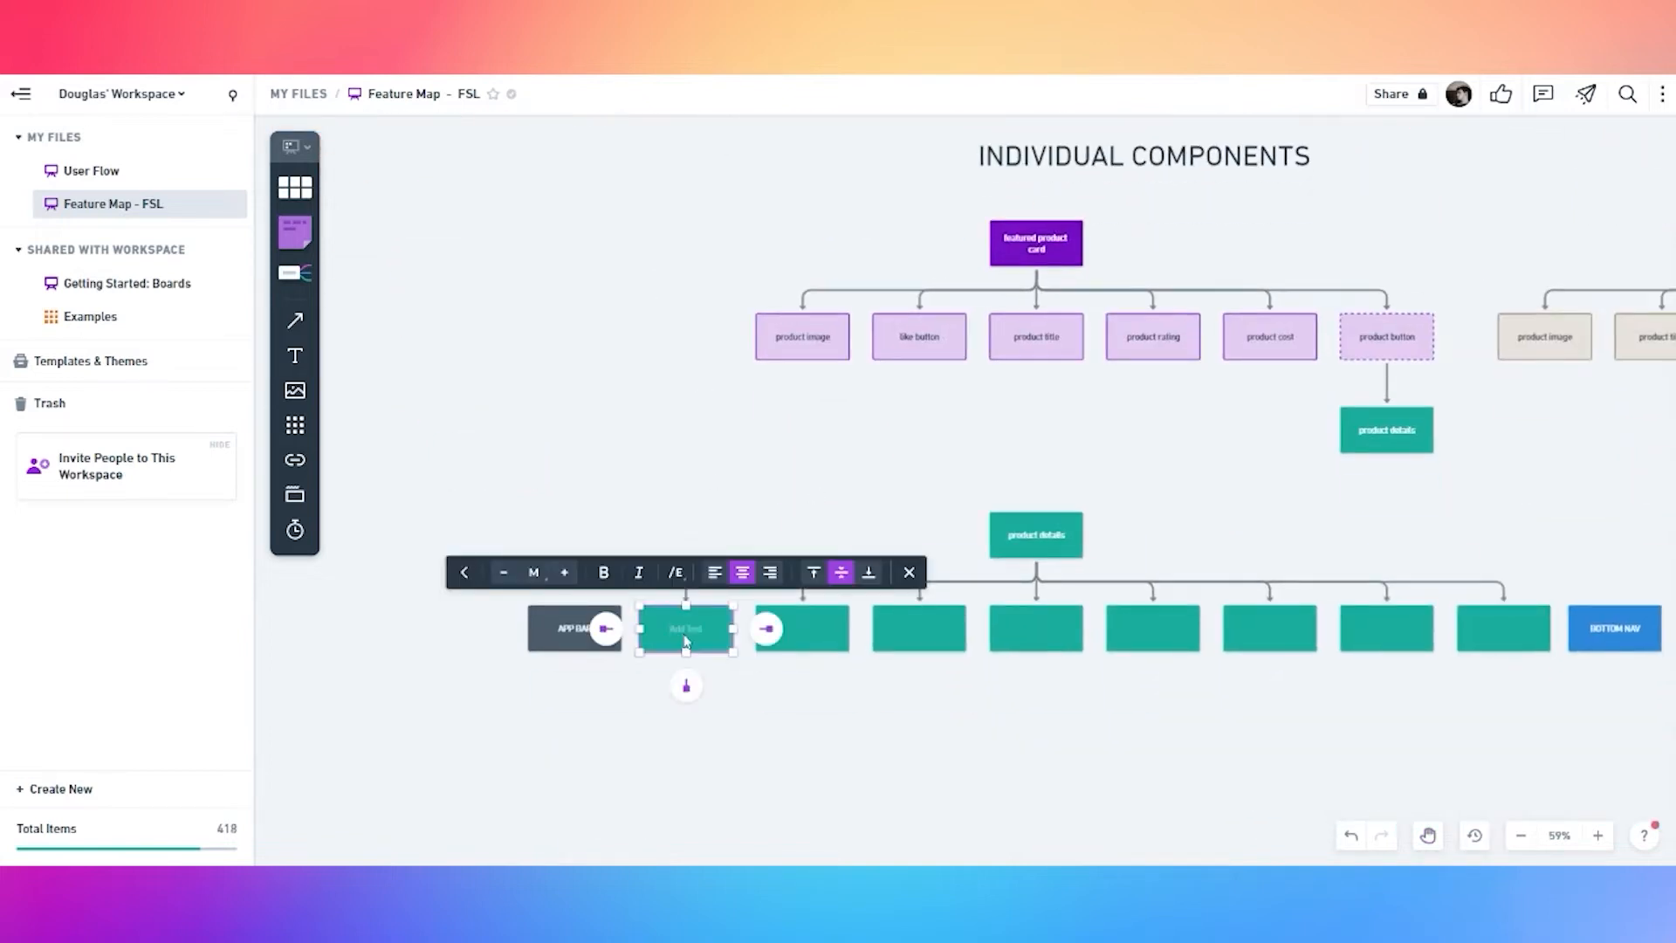
text(nav link)
key(Tab)
click(686, 775)
click(695, 628)
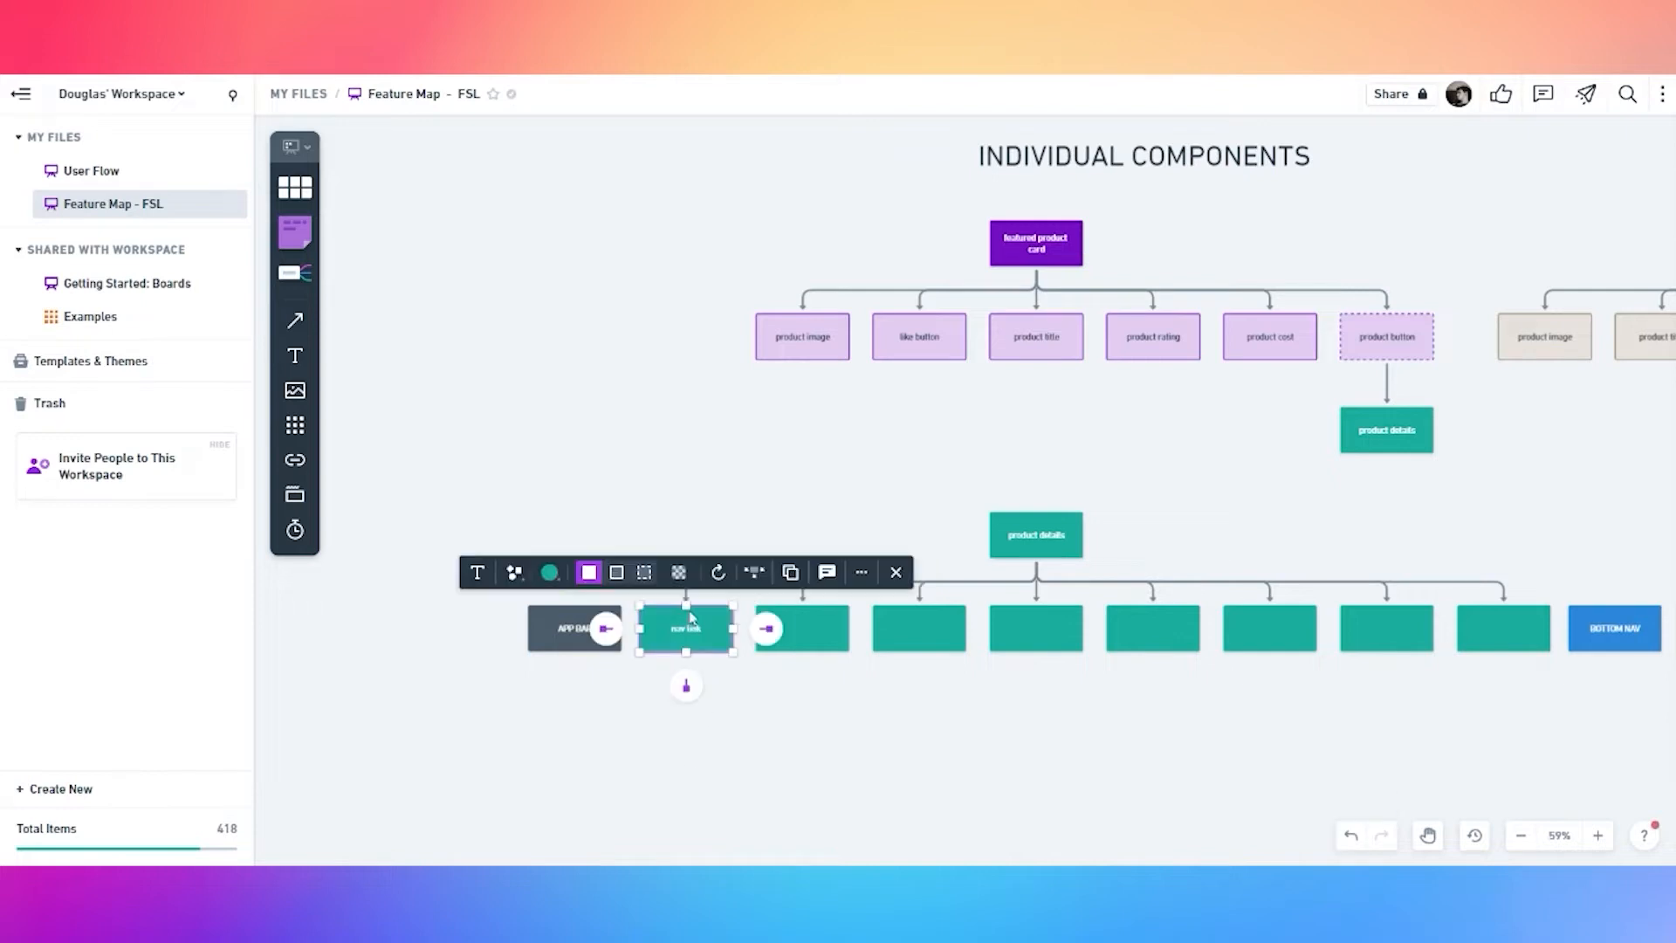
click(644, 574)
click(823, 639)
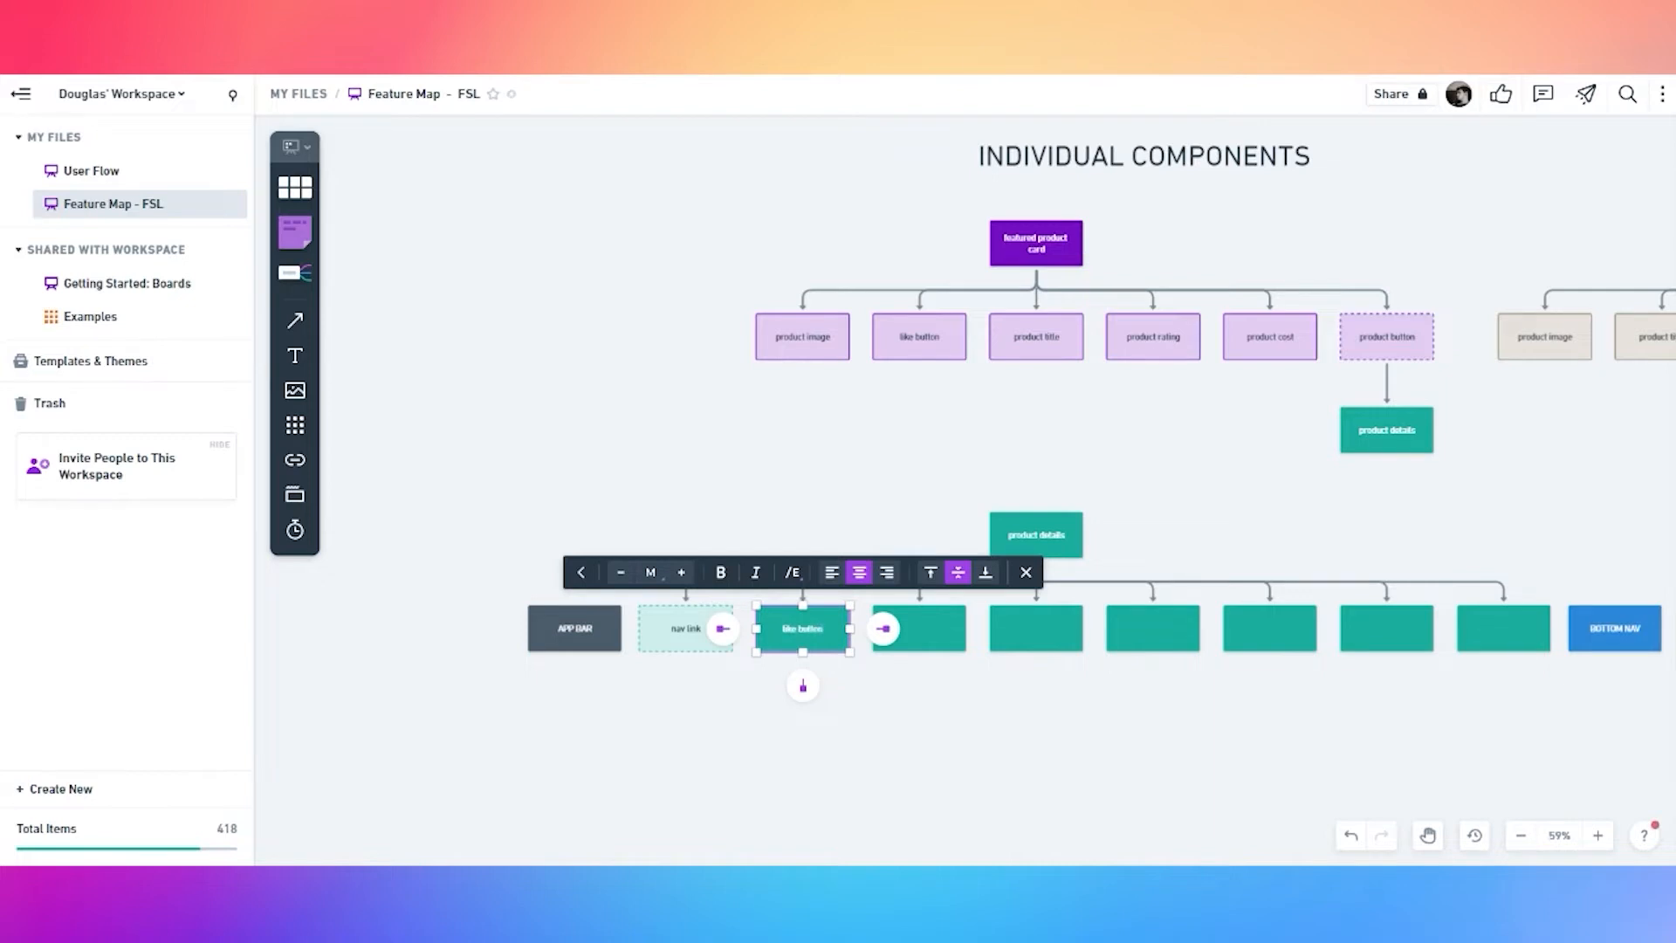
text(like button)
click(913, 696)
Label the next boxes product image, product title, product rating and product description
click(929, 635)
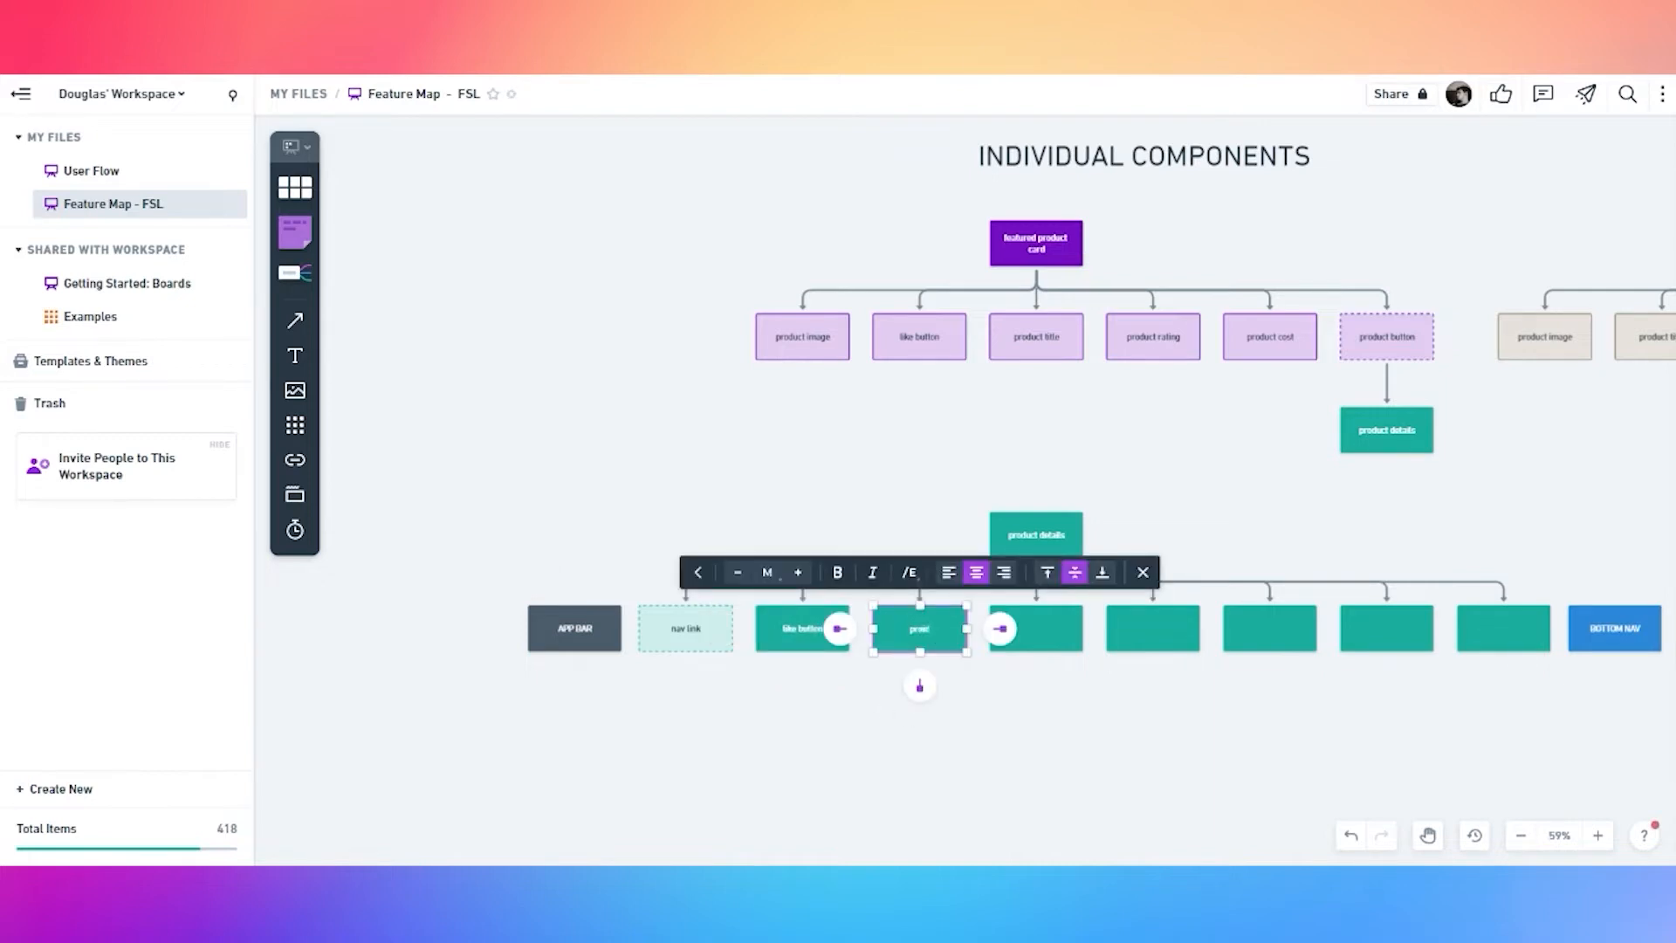
key(ctrl+a)
key(ctrl+c)
double_click(1059, 636)
key(ctrl+v)
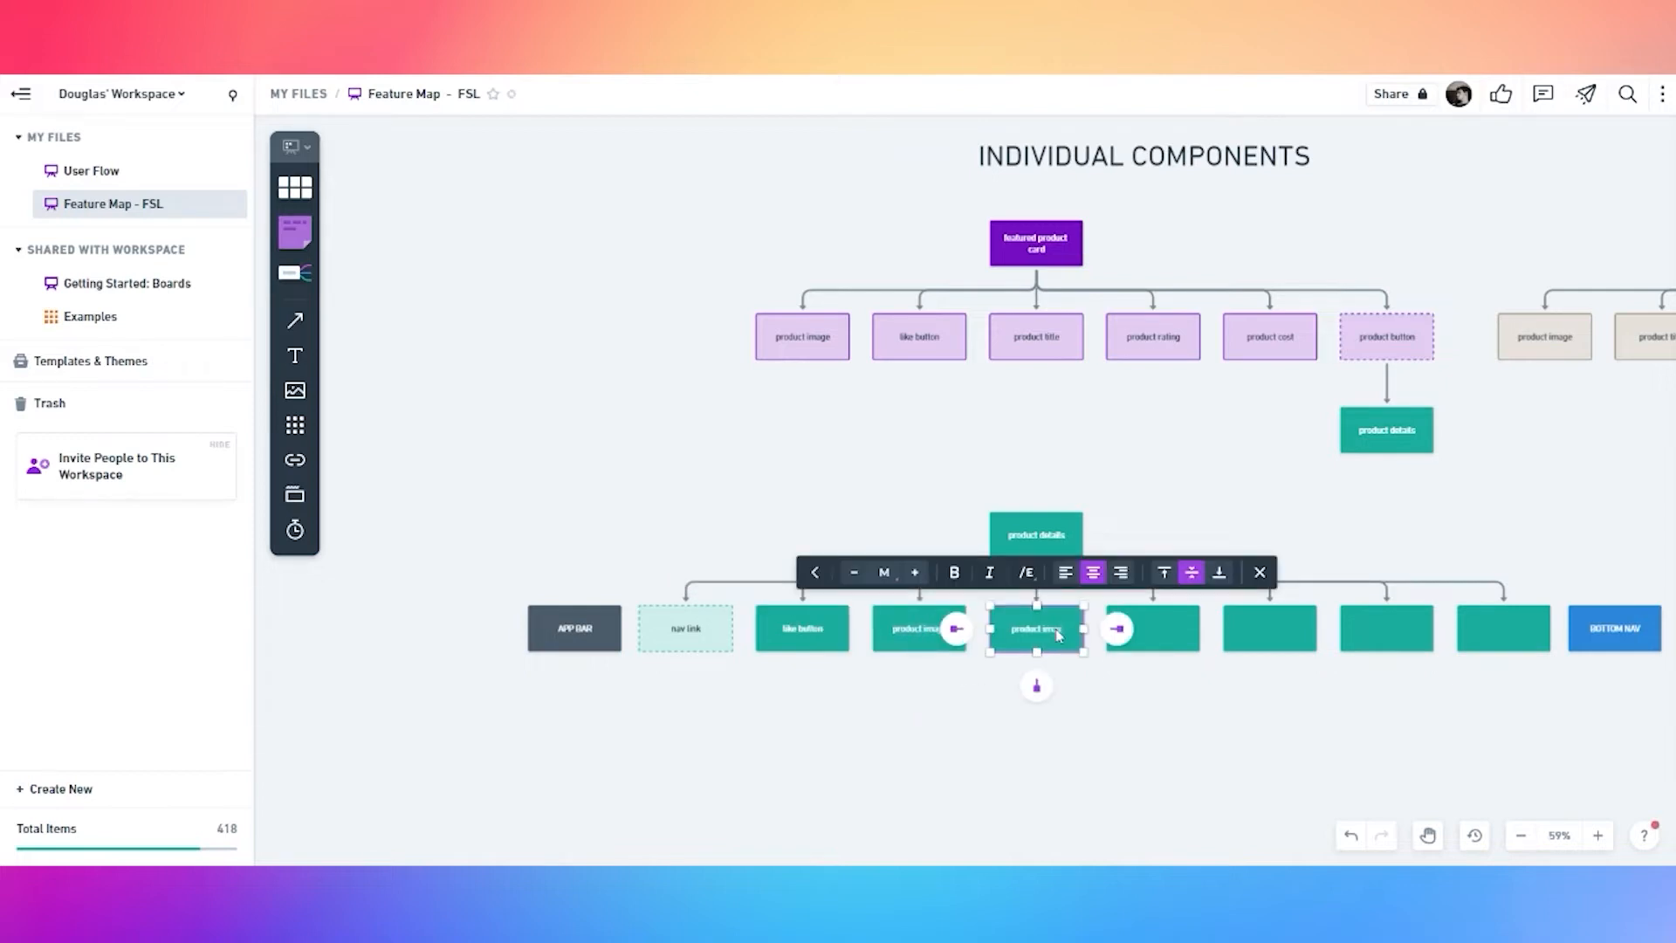
key(BackSpace)
text(title)
key(ctrl+a)
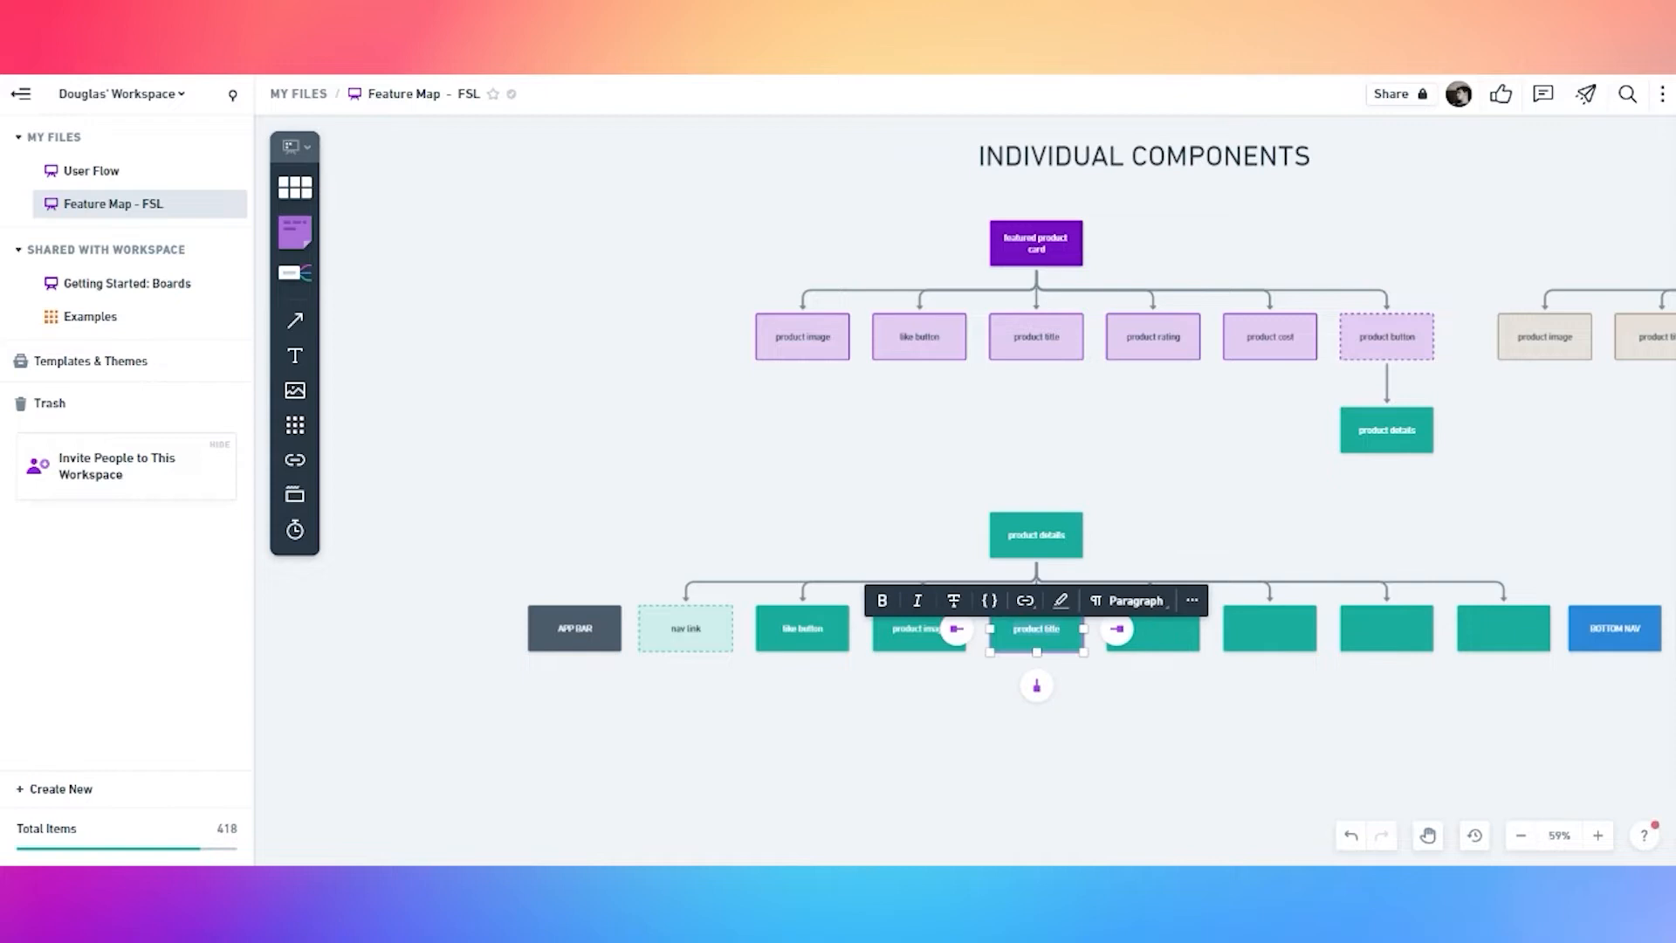
double_click(1171, 640)
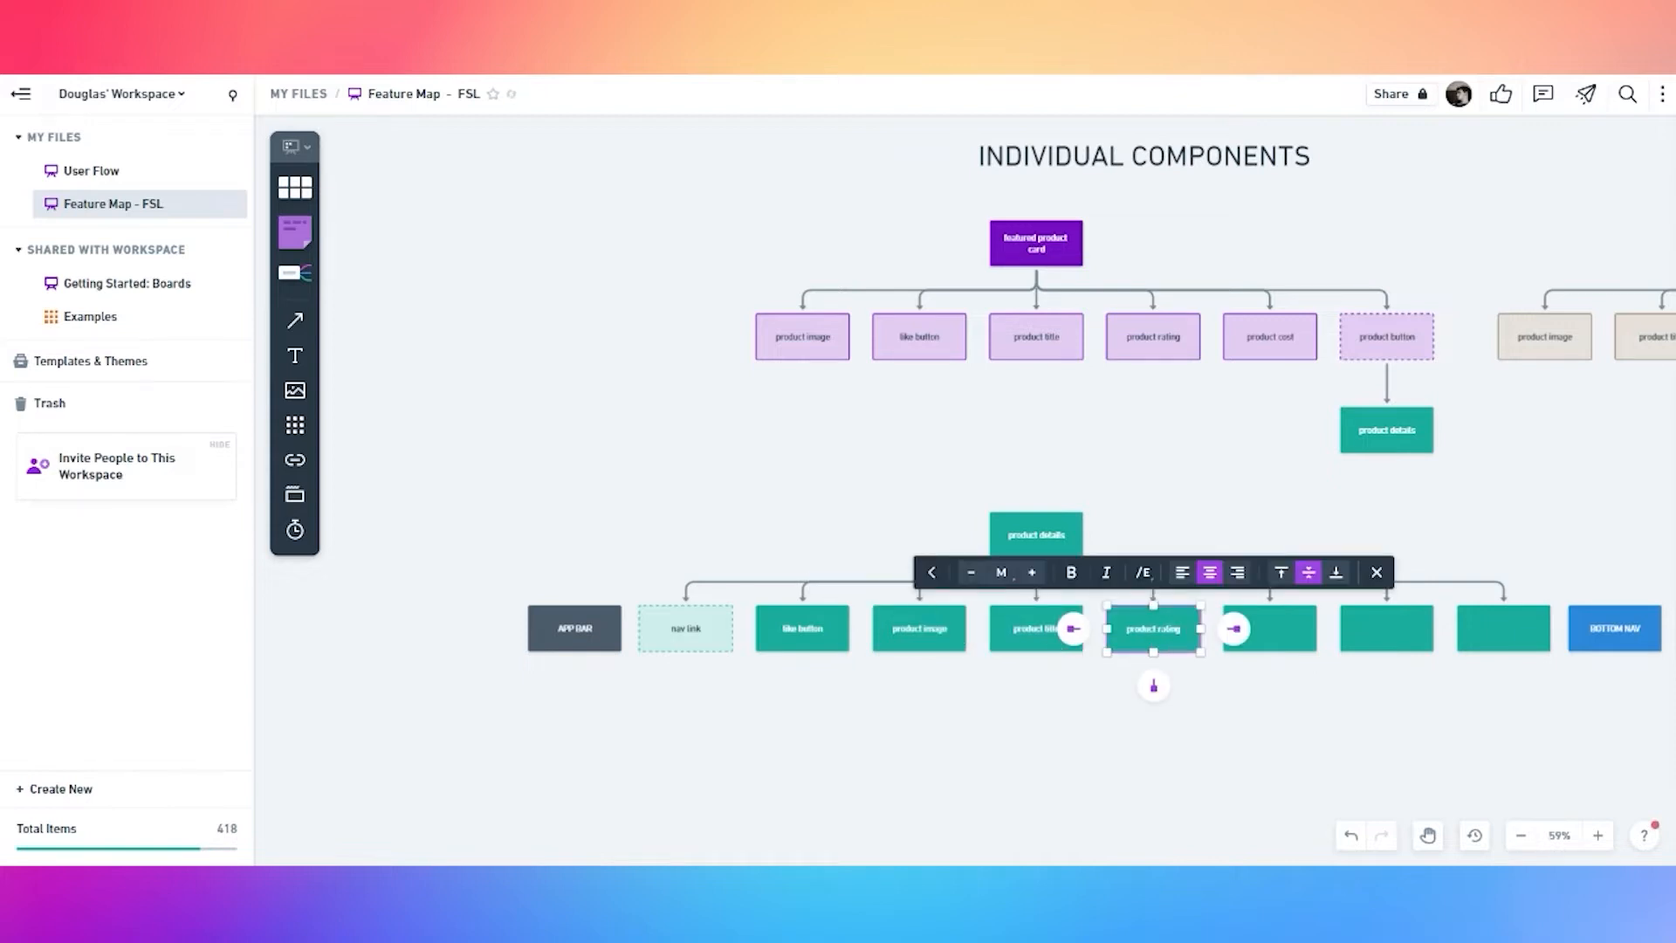
key(ctrl+a)
key(ctrl+c)
double_click(1288, 641)
key(ctrl+v)
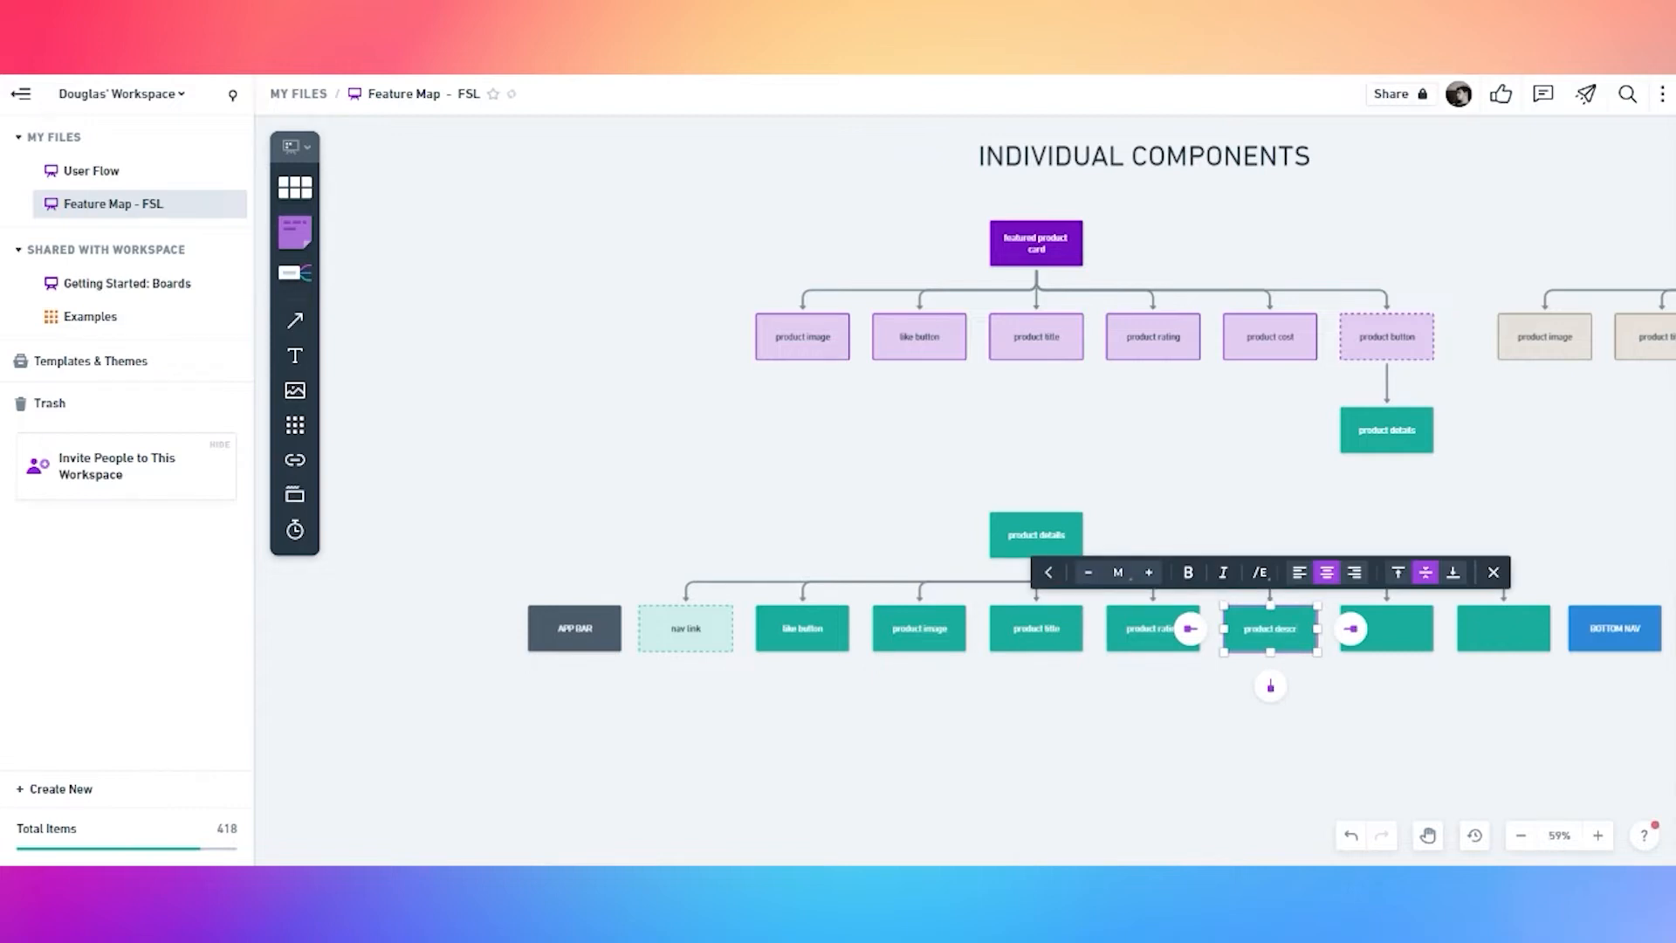
Label the last box 'product cost' and shift BOTTOM NAV further right
double_click(1386, 642)
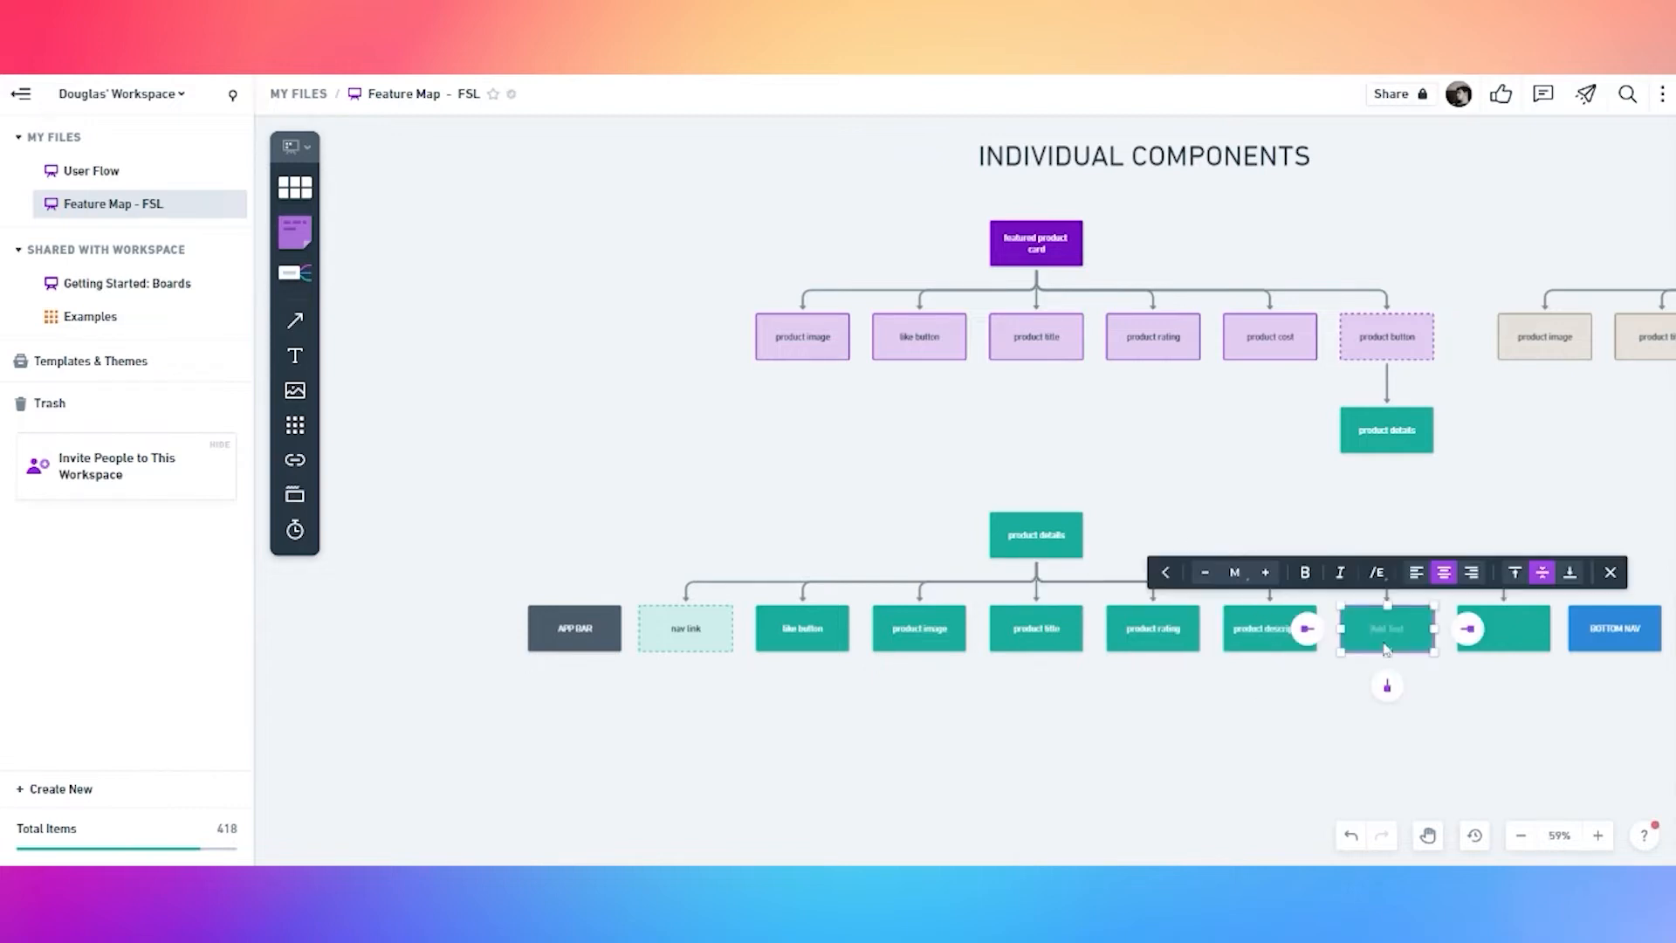
key(ctrl+v)
key(ctrl+shift+Left)
text(co)
click(1451, 690)
key(space)
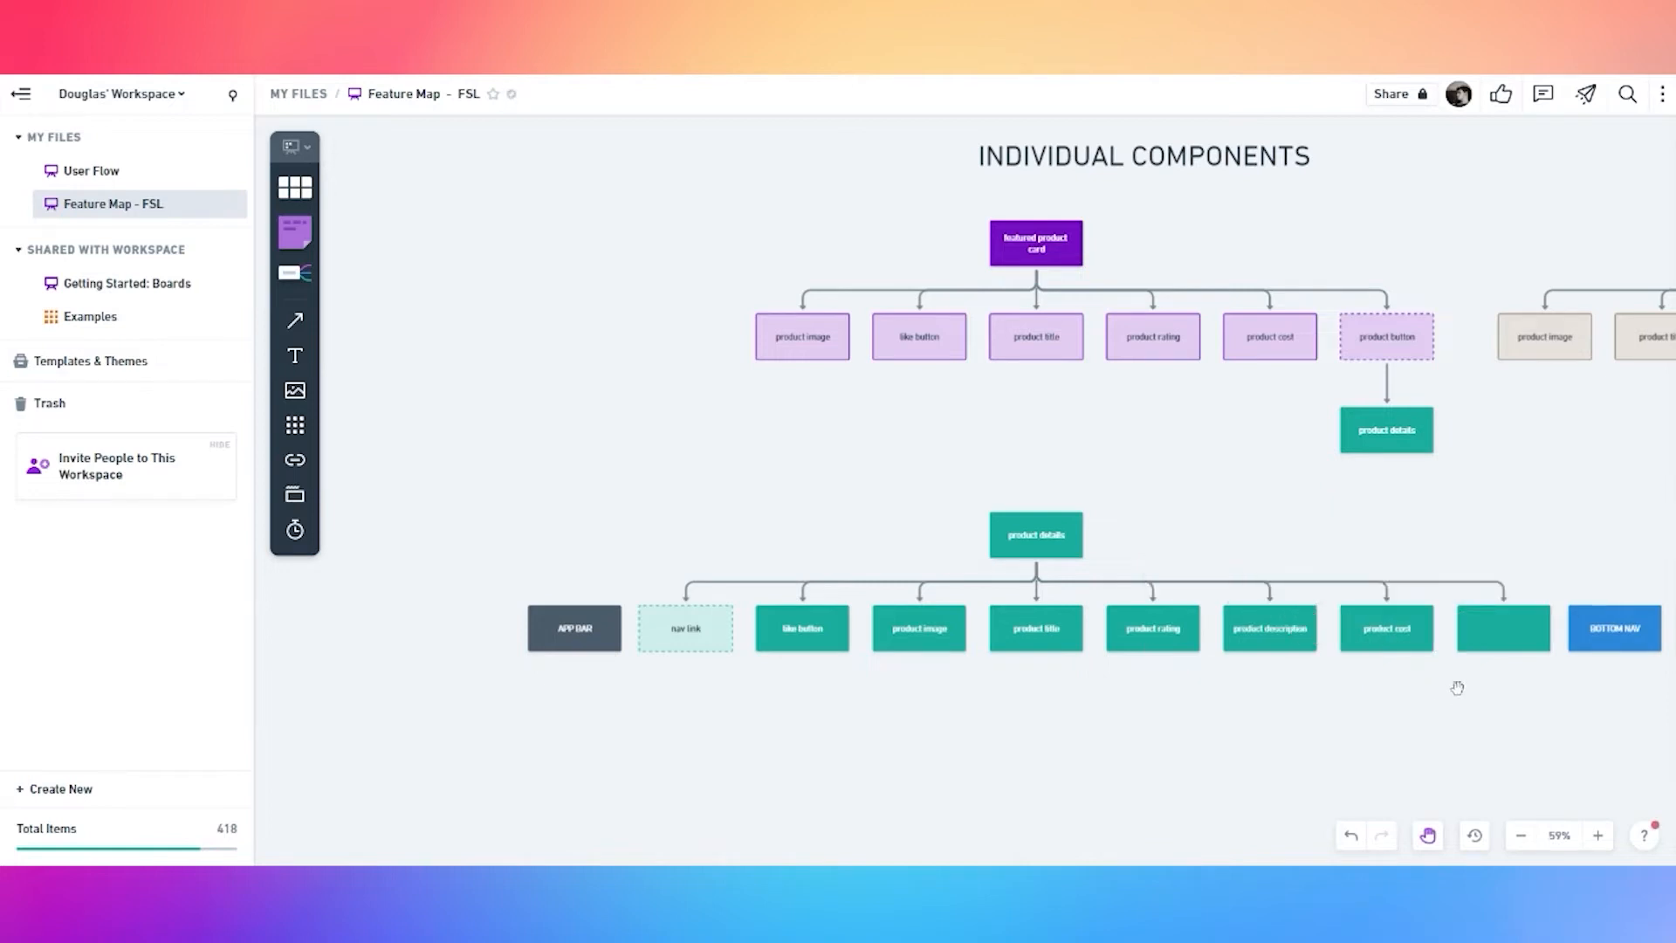
drag(1497, 701, 1116, 664)
drag(1226, 599, 1348, 599)
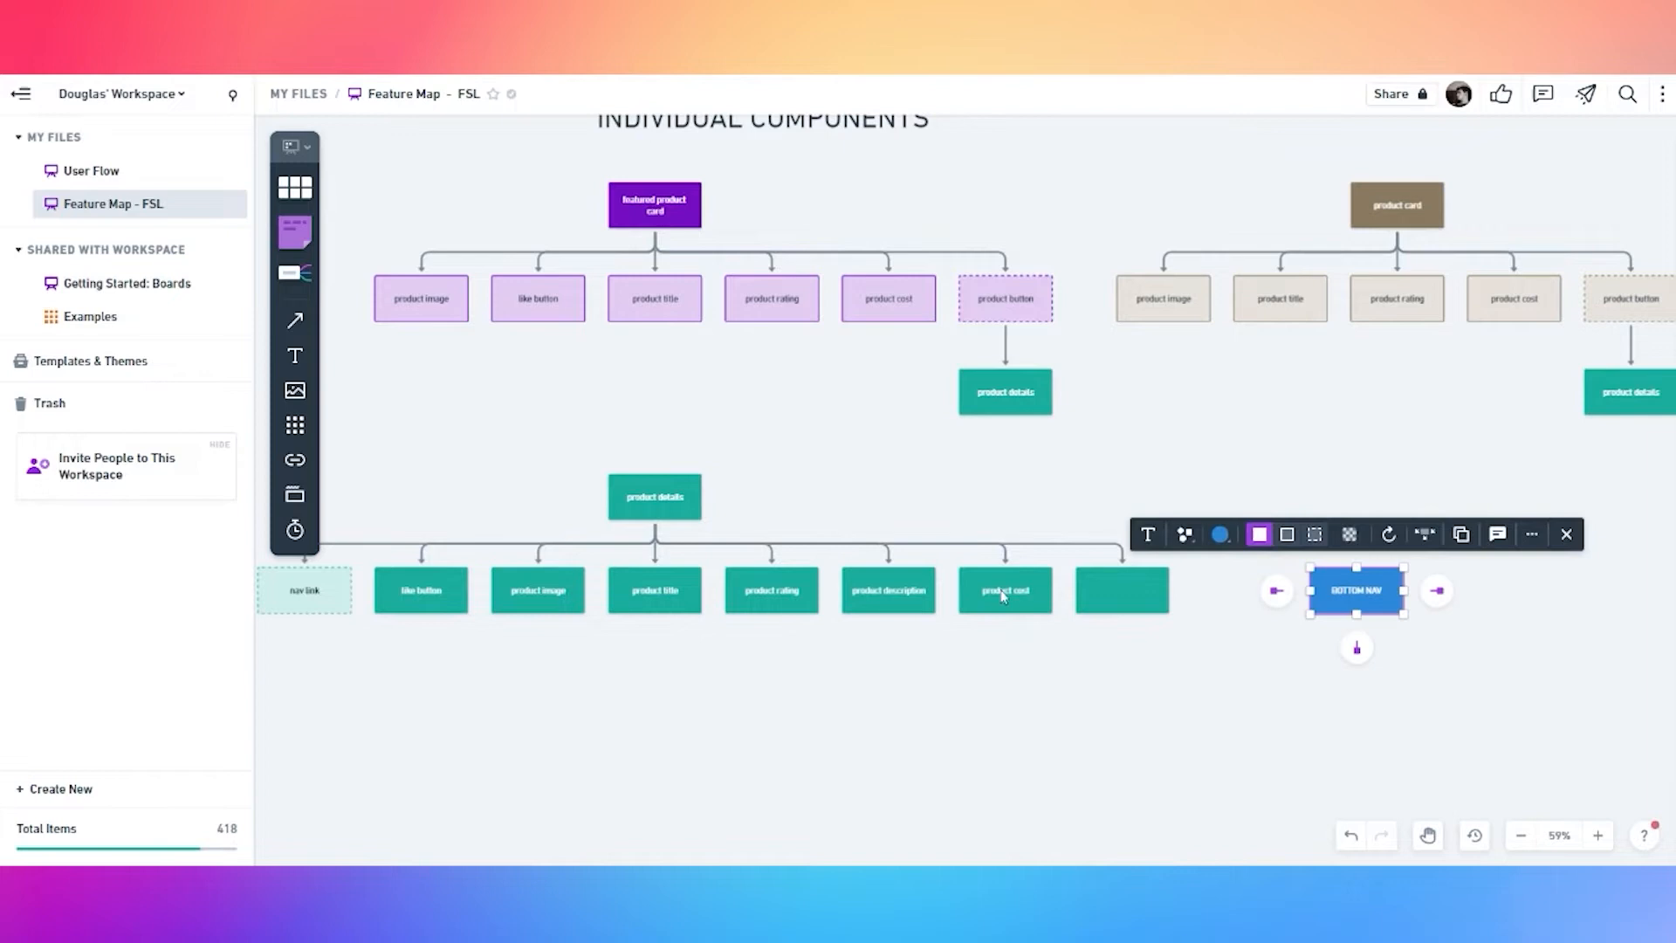
Rename the product cost box to 'product price'
click(1005, 590)
key(ctrl+shift+Left)
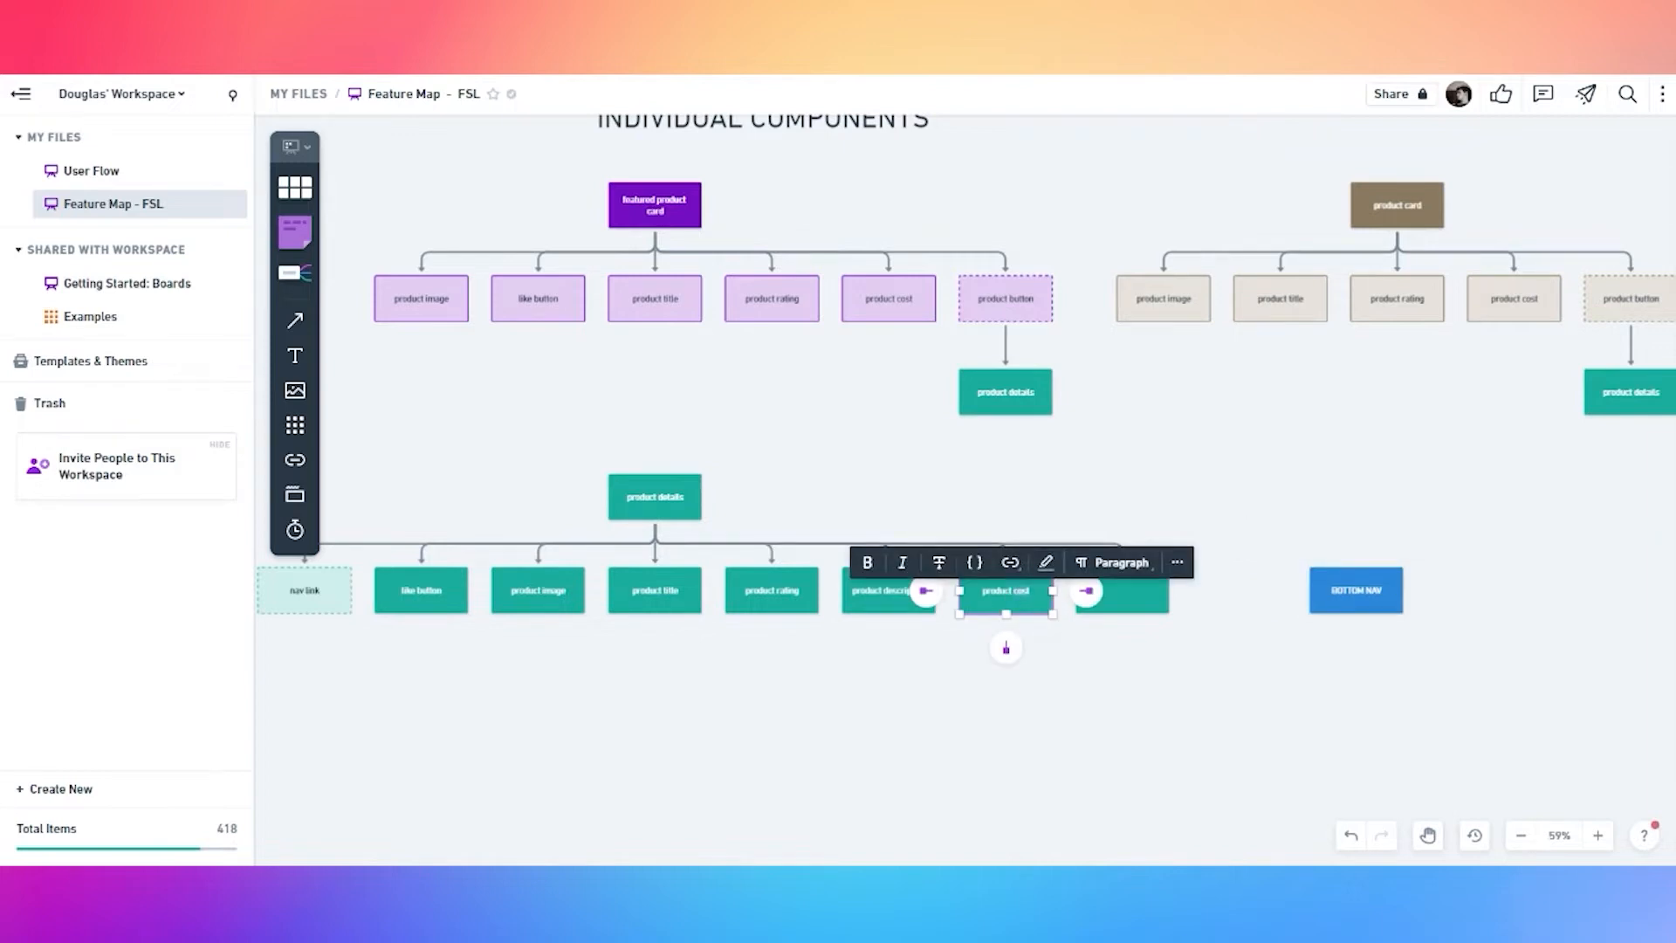
text(pr)
click(1104, 667)
Add 'size options' and 'milk options' child boxes after product price
drag(1134, 595, 1250, 595)
click(995, 595)
click(685, 505)
click(656, 554)
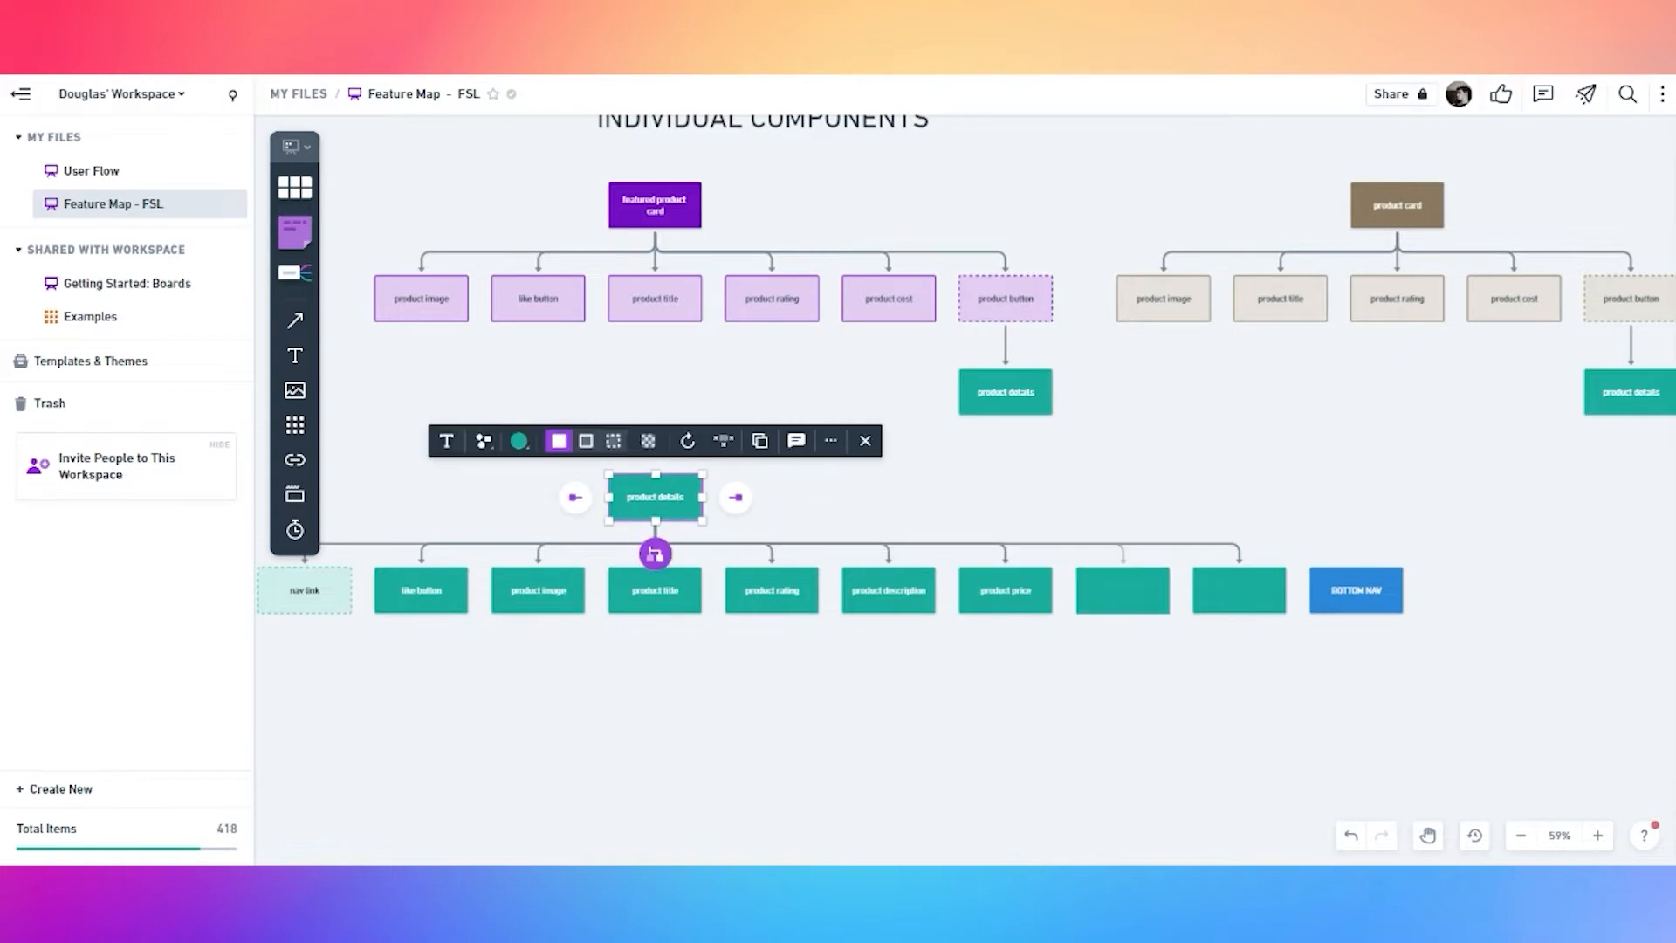
click(1154, 609)
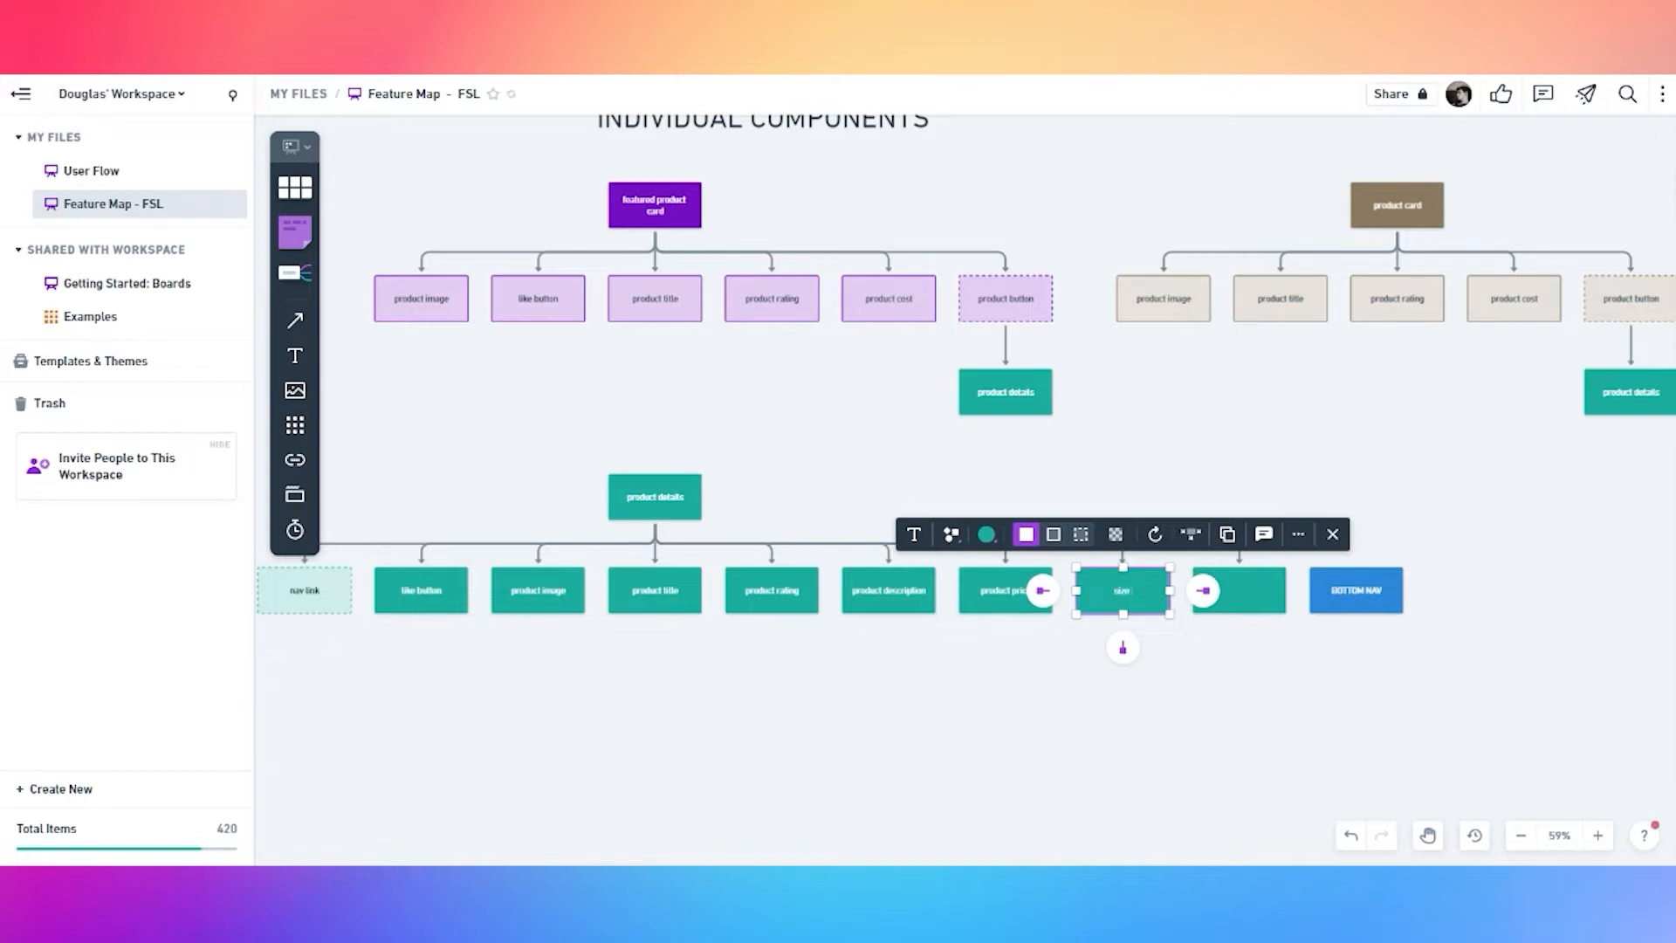
click(1251, 693)
double_click(1240, 598)
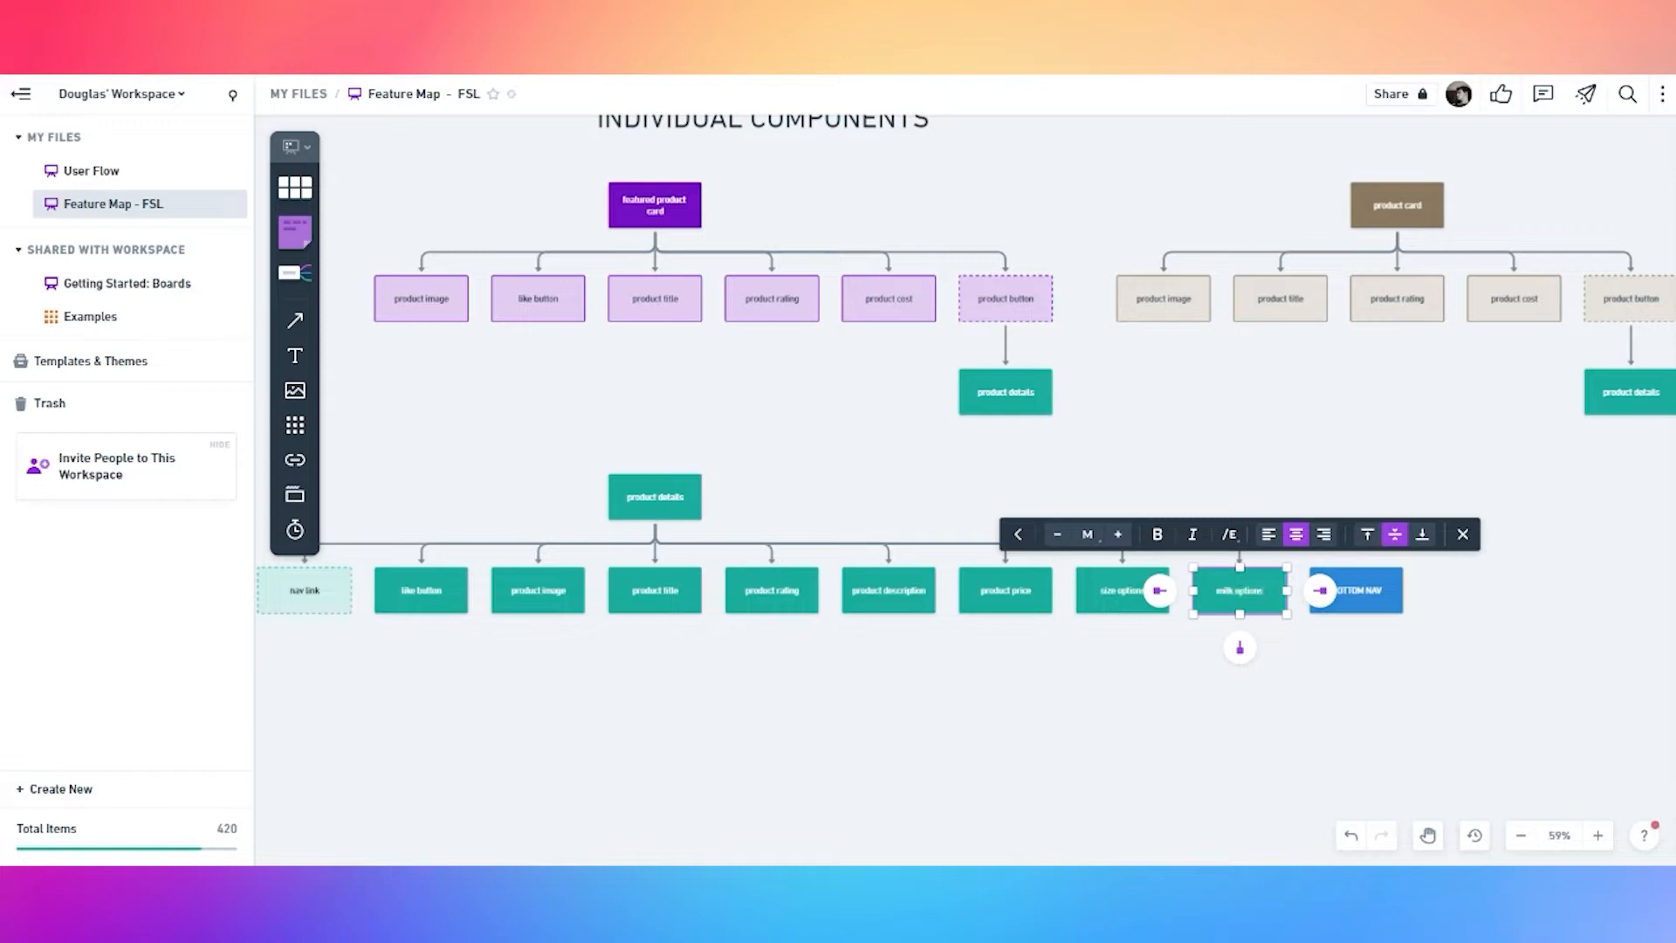
click(1331, 666)
drag(1362, 594, 1444, 594)
Add a volume options box to the row and align its connector with the branch
click(619, 502)
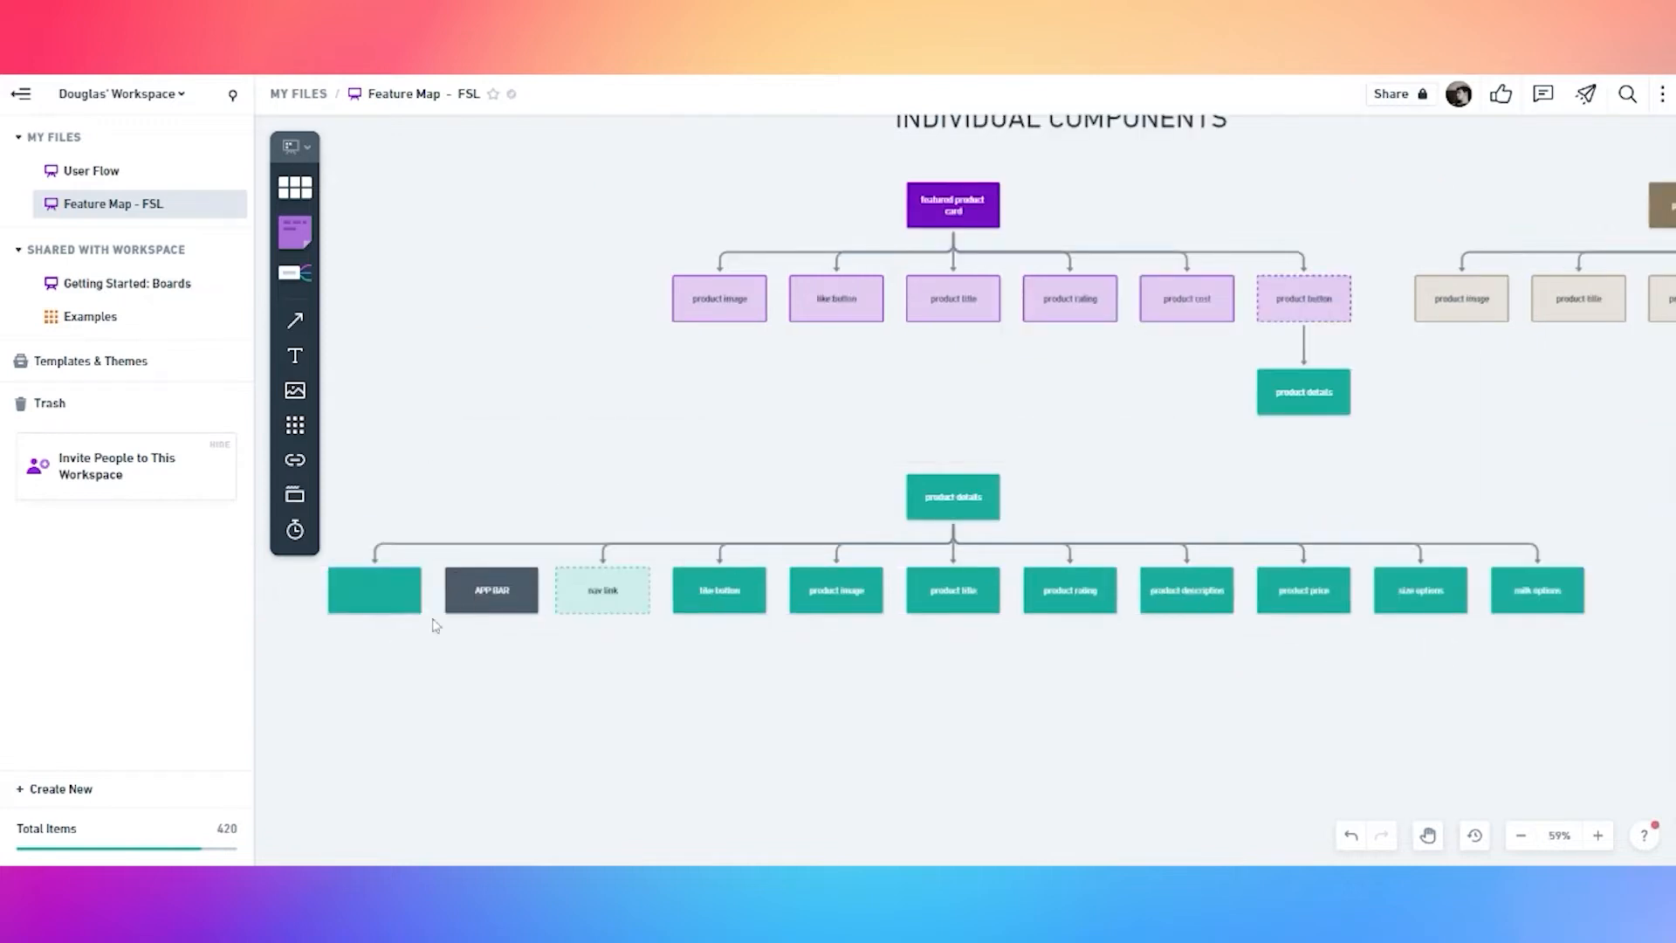
drag(384, 589, 1476, 548)
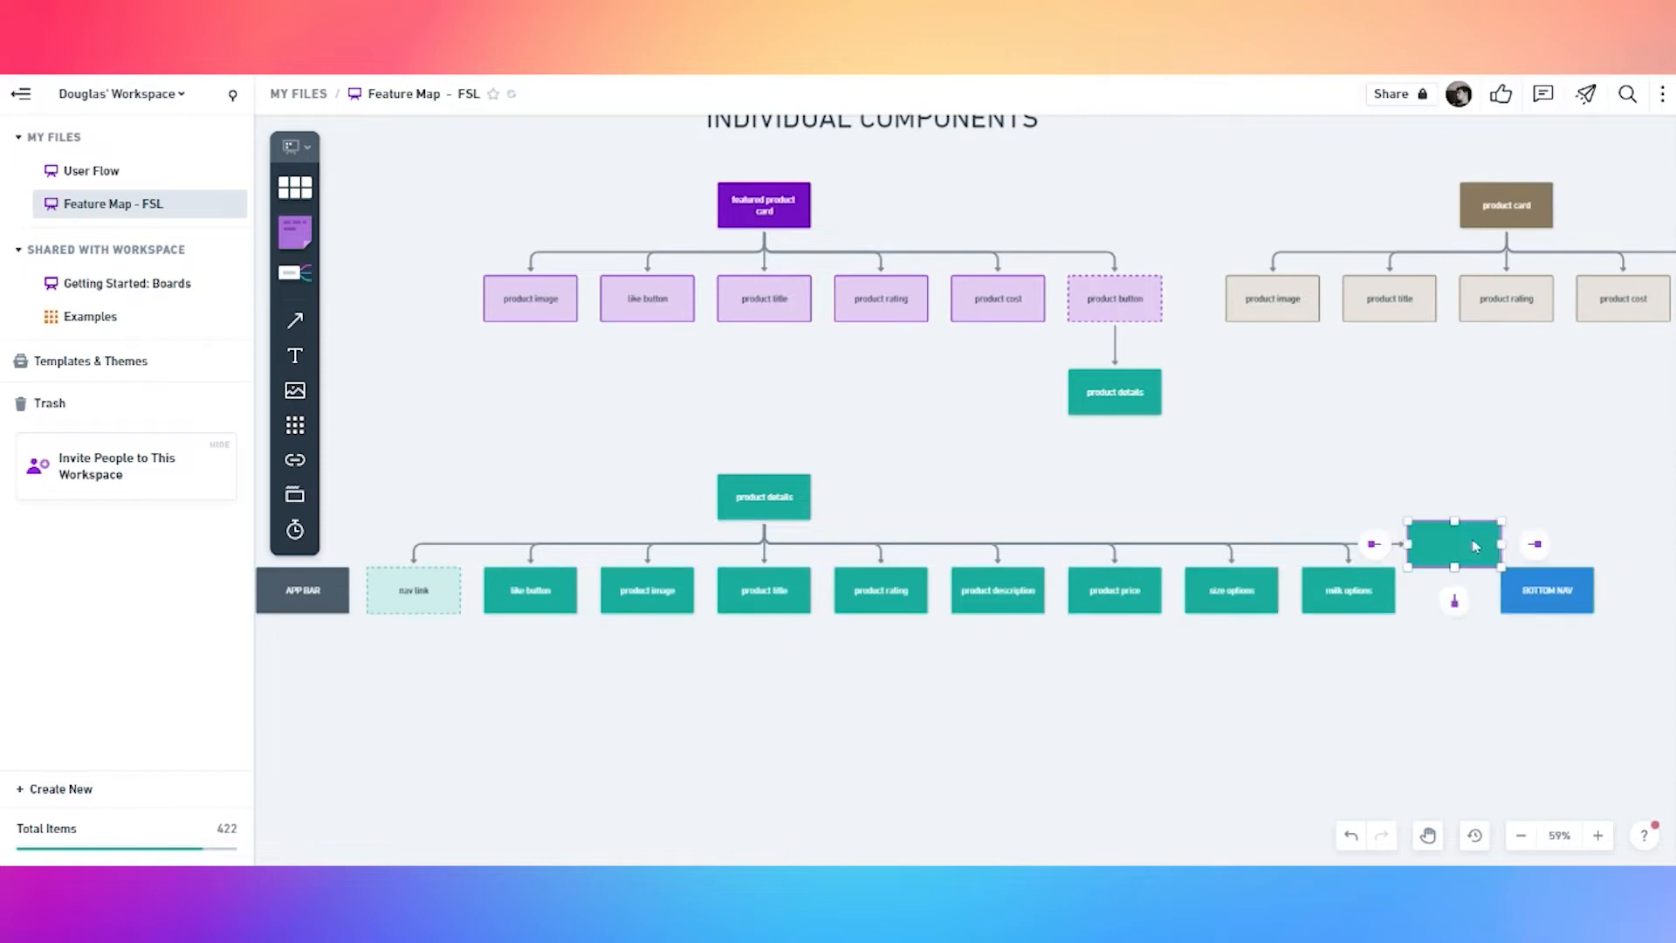
drag(1545, 604, 1622, 605)
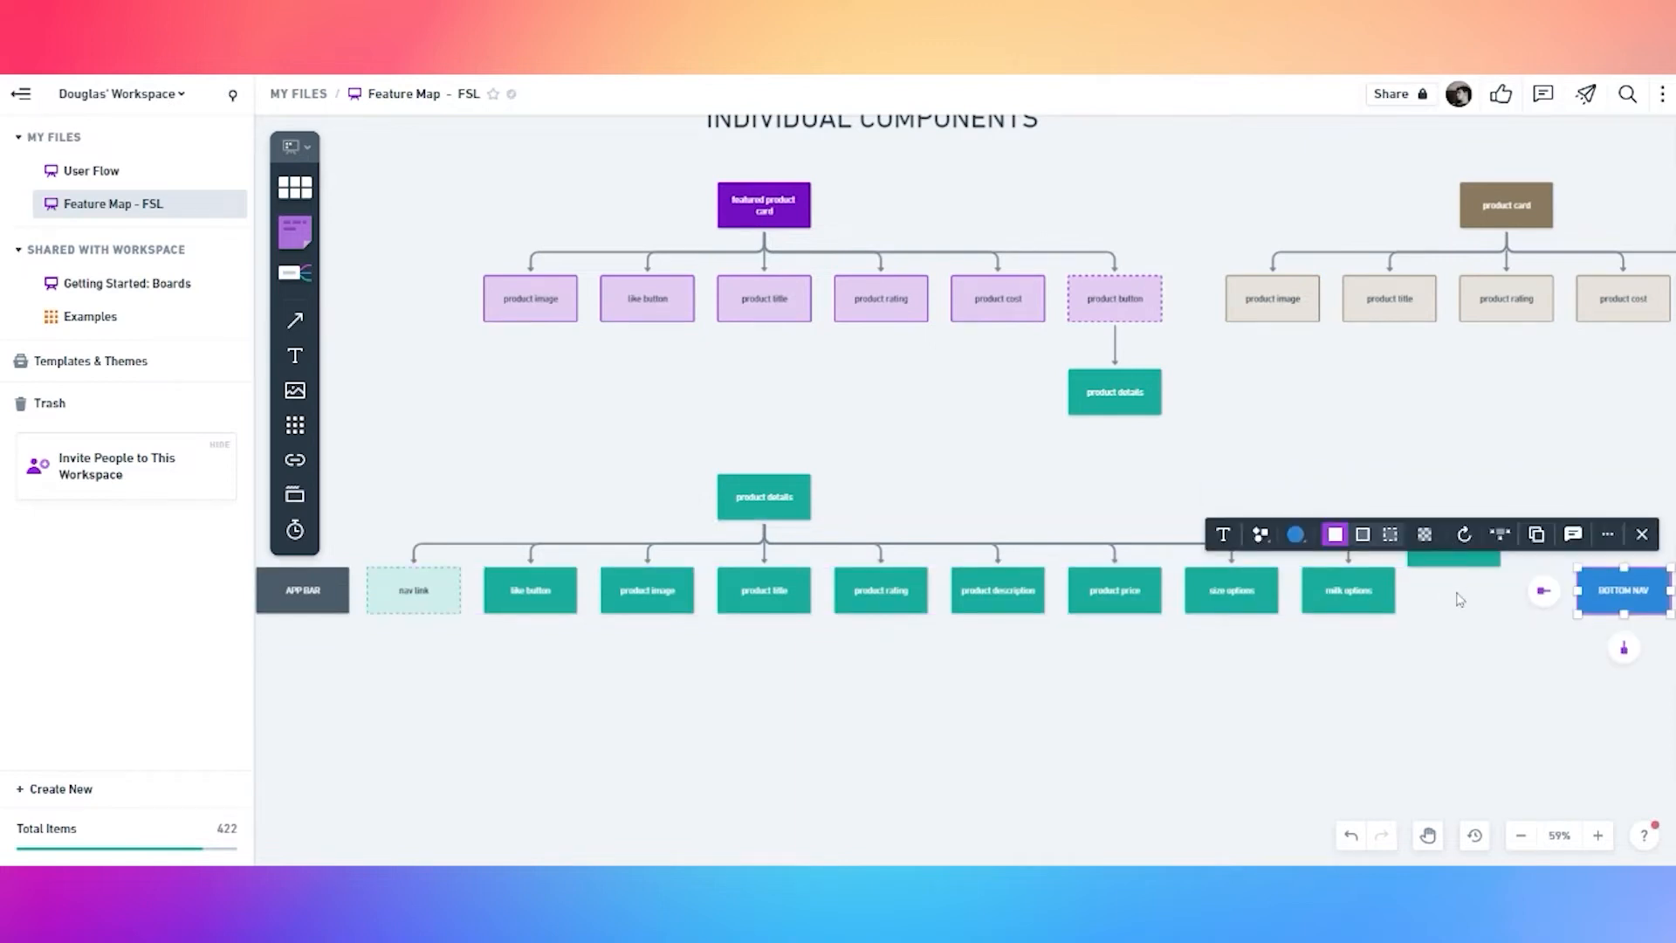
click(1474, 647)
drag(1476, 602, 1281, 594)
click(875, 592)
click(865, 590)
drag(868, 588, 876, 540)
click(1283, 587)
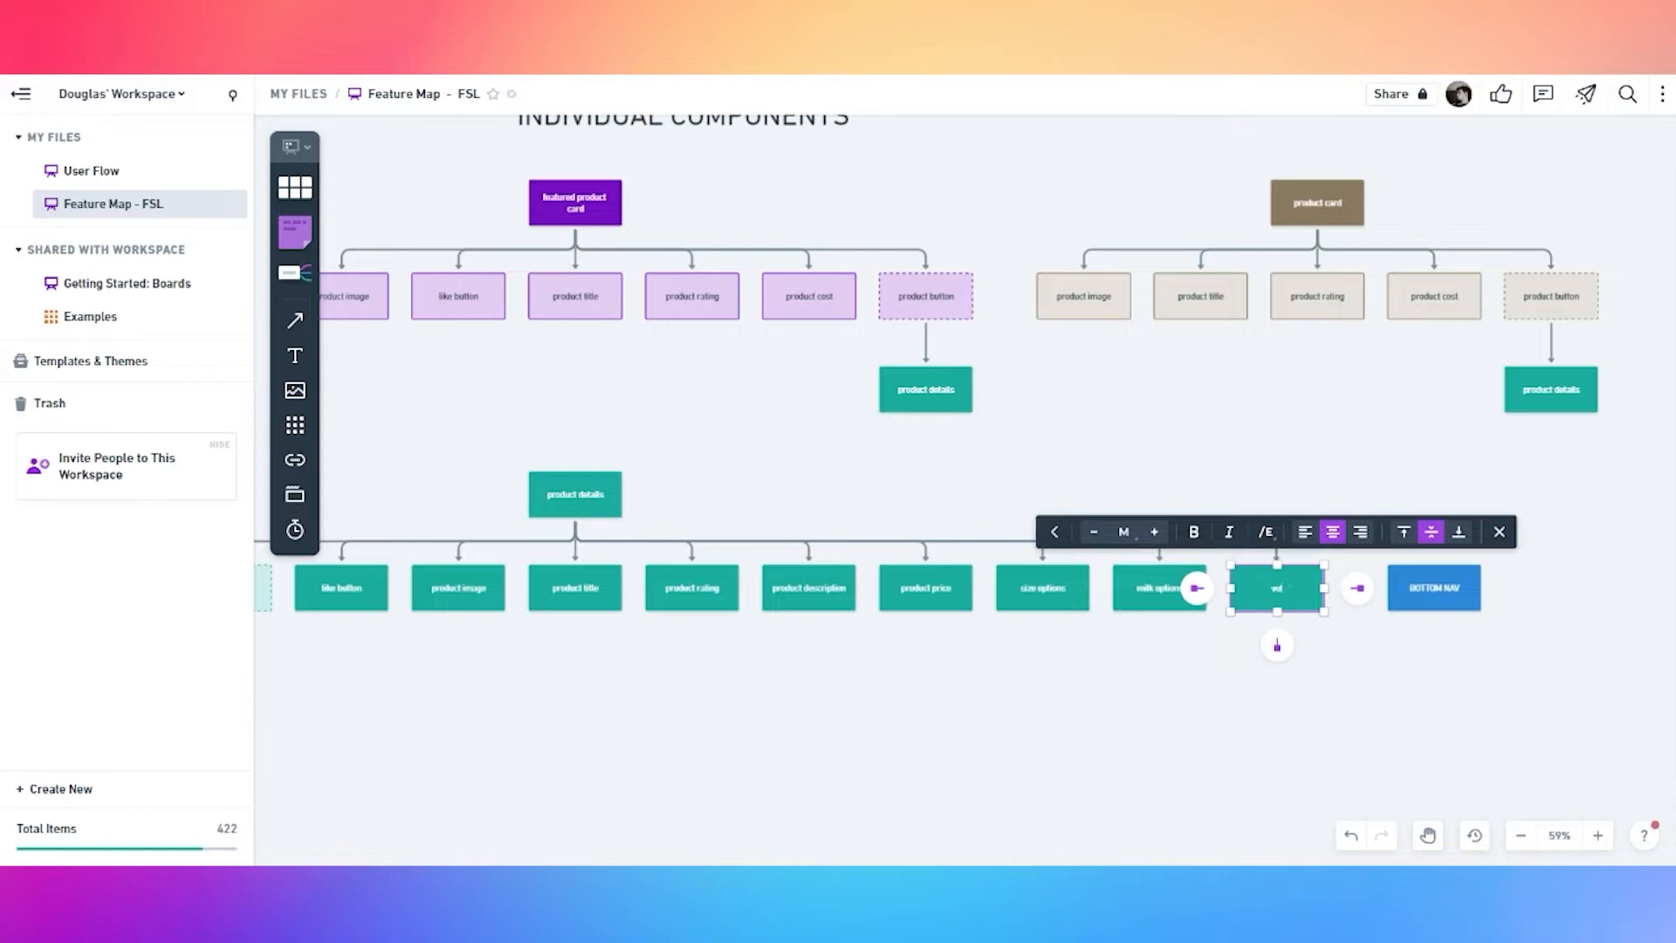
drag(1426, 591, 1521, 591)
Add an 'add to order button' box at the row's end and line up BOTTOM NAV
click(595, 504)
click(575, 550)
click(388, 681)
drag(395, 592, 1535, 685)
drag(1211, 723, 616, 701)
drag(937, 672, 1179, 575)
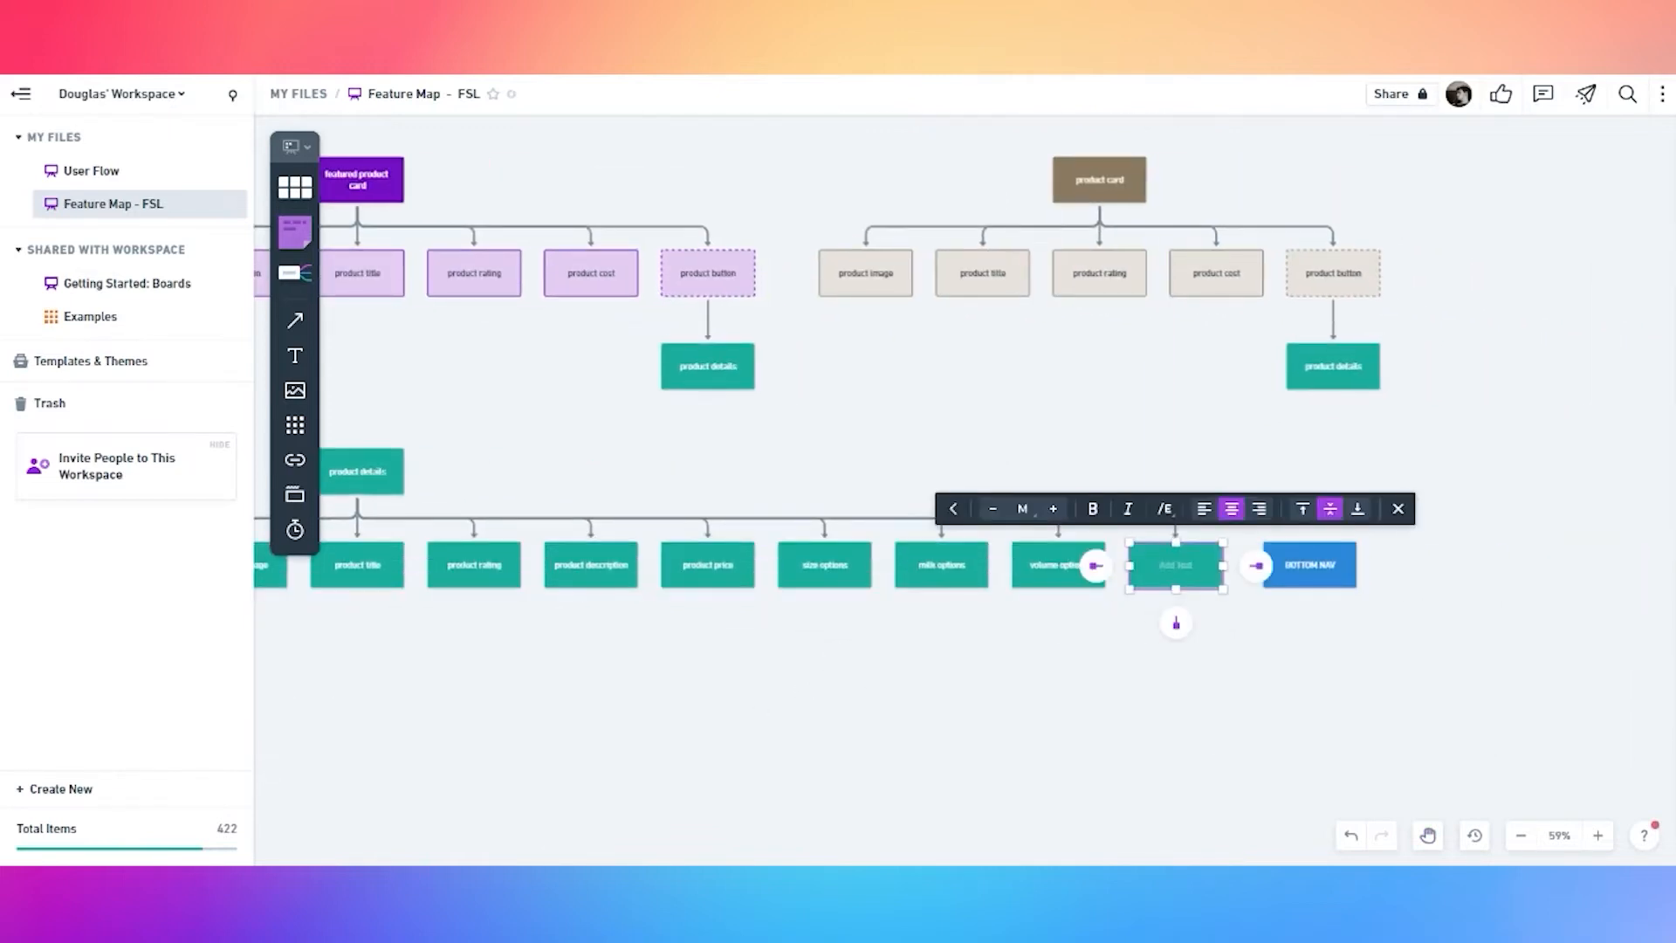
text(order button)
key(ctrl+a)
text(ad)
click(1150, 629)
click(1172, 582)
drag(1321, 573, 1302, 570)
click(1214, 627)
click(1175, 568)
Select the product detail boxes from like button through milk options
click(1018, 564)
drag(854, 659, 1243, 648)
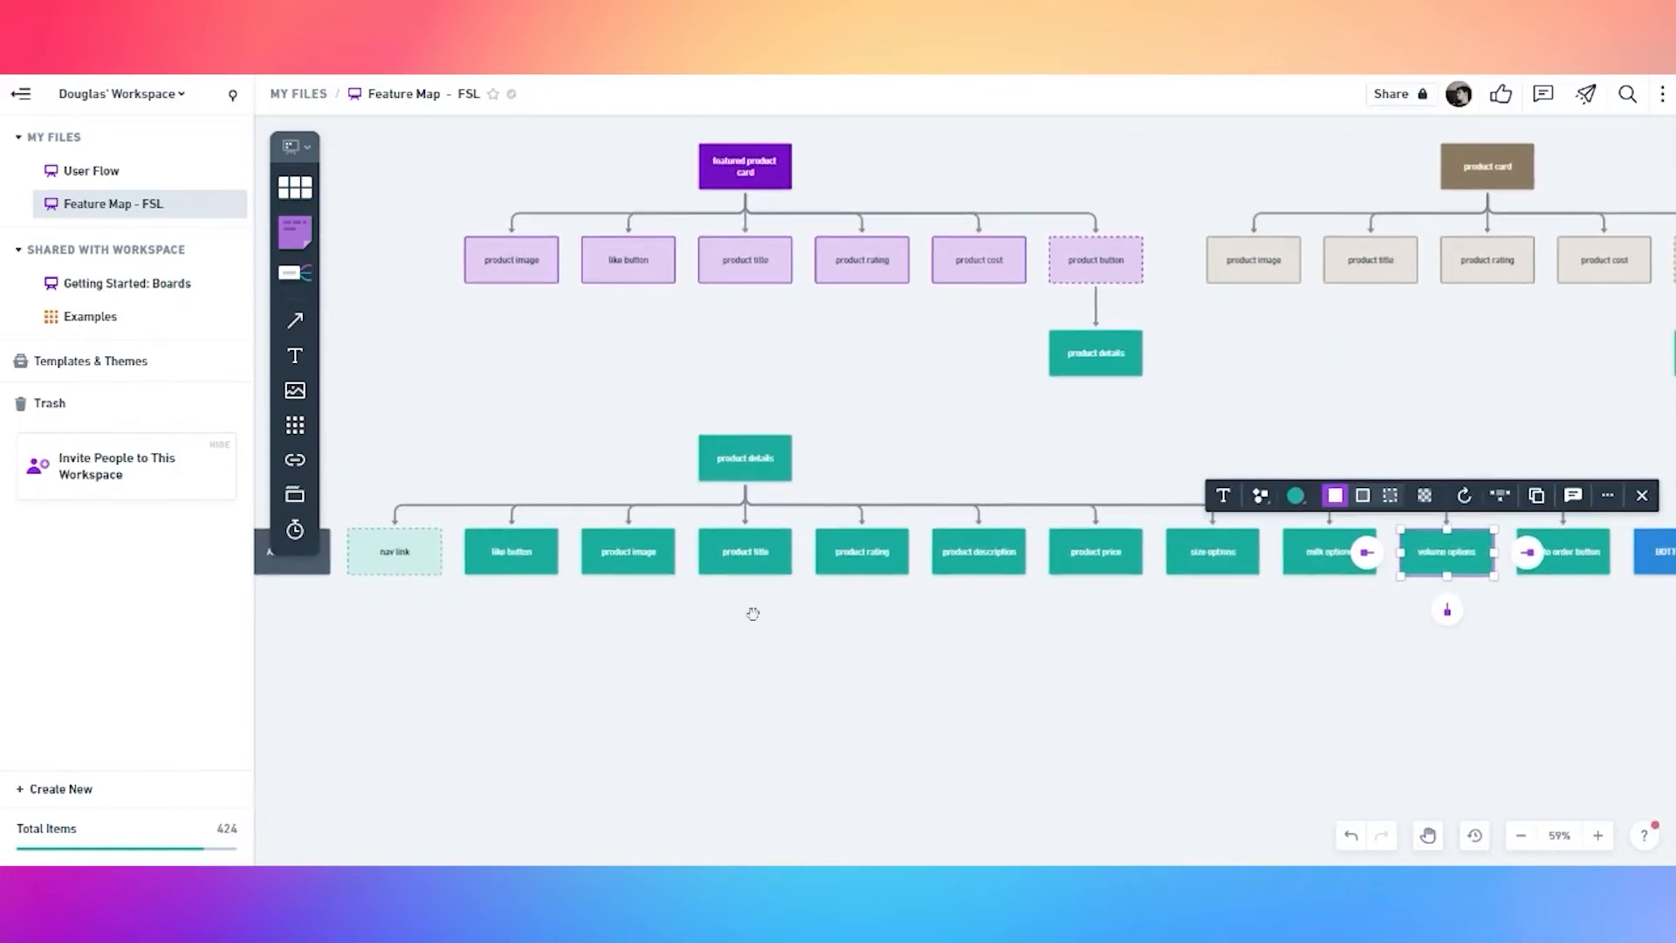
shift+click(510, 560)
shift+click(626, 562)
shift+click(745, 562)
shift+click(861, 561)
shift+click(978, 561)
shift+click(1096, 561)
shift+click(1213, 561)
shift+click(1320, 565)
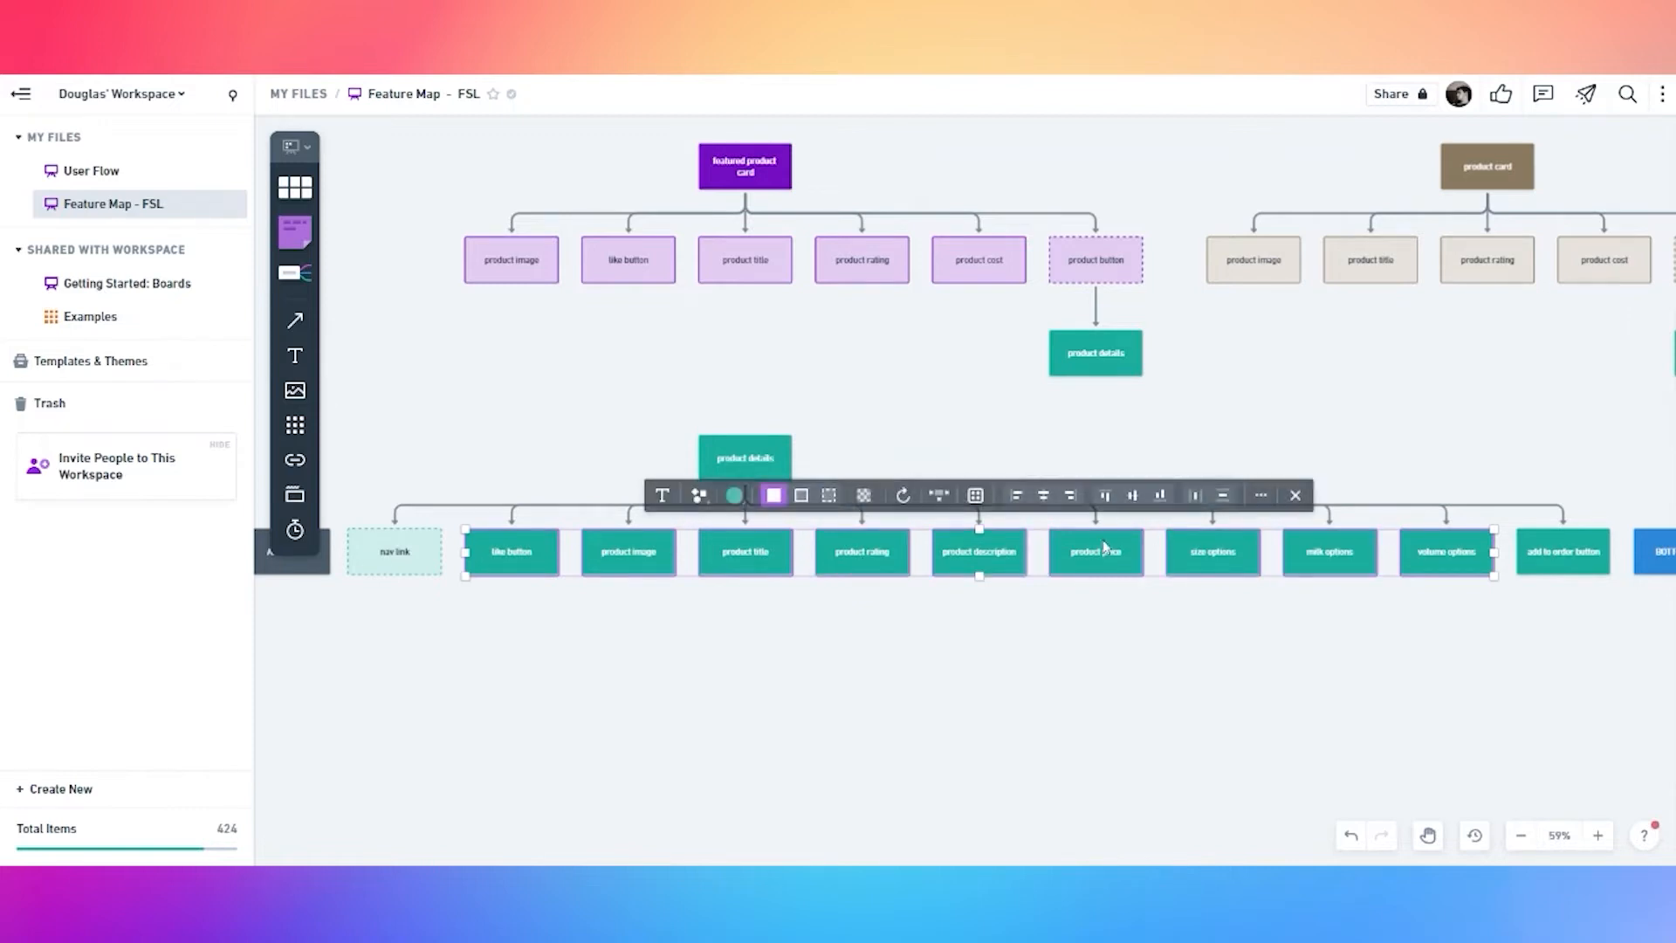
Give the selected boxes a light outlined style and make add to order button dashed
click(802, 495)
click(1014, 680)
scroll(1074, 646, right, 3)
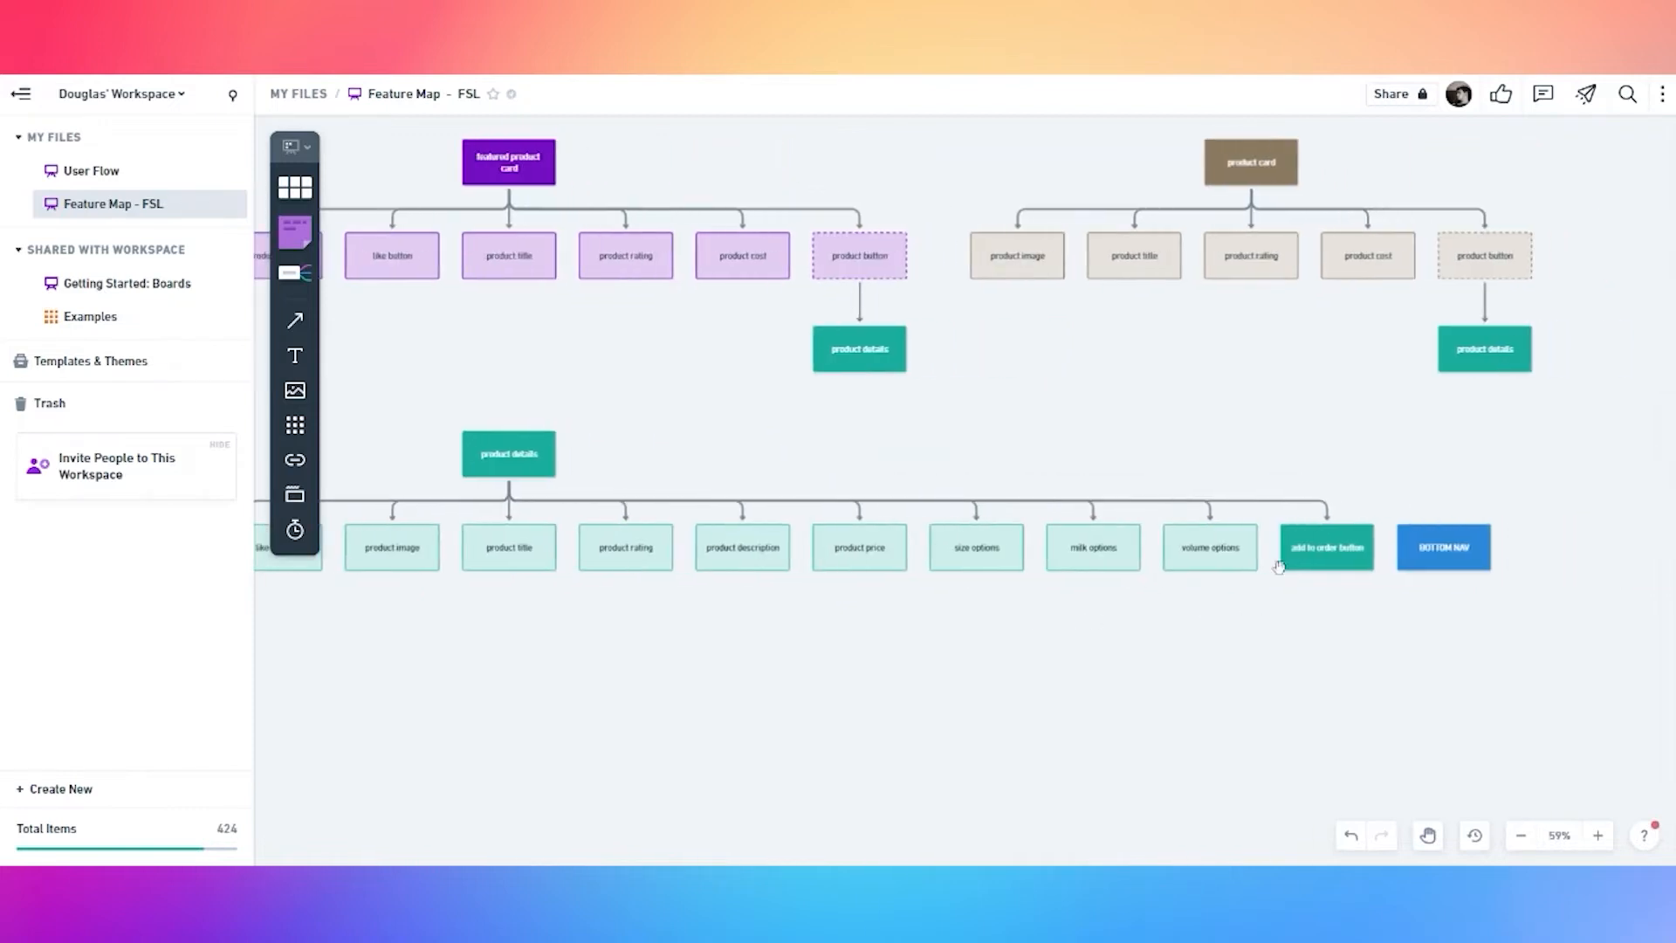
click(1328, 550)
click(1285, 492)
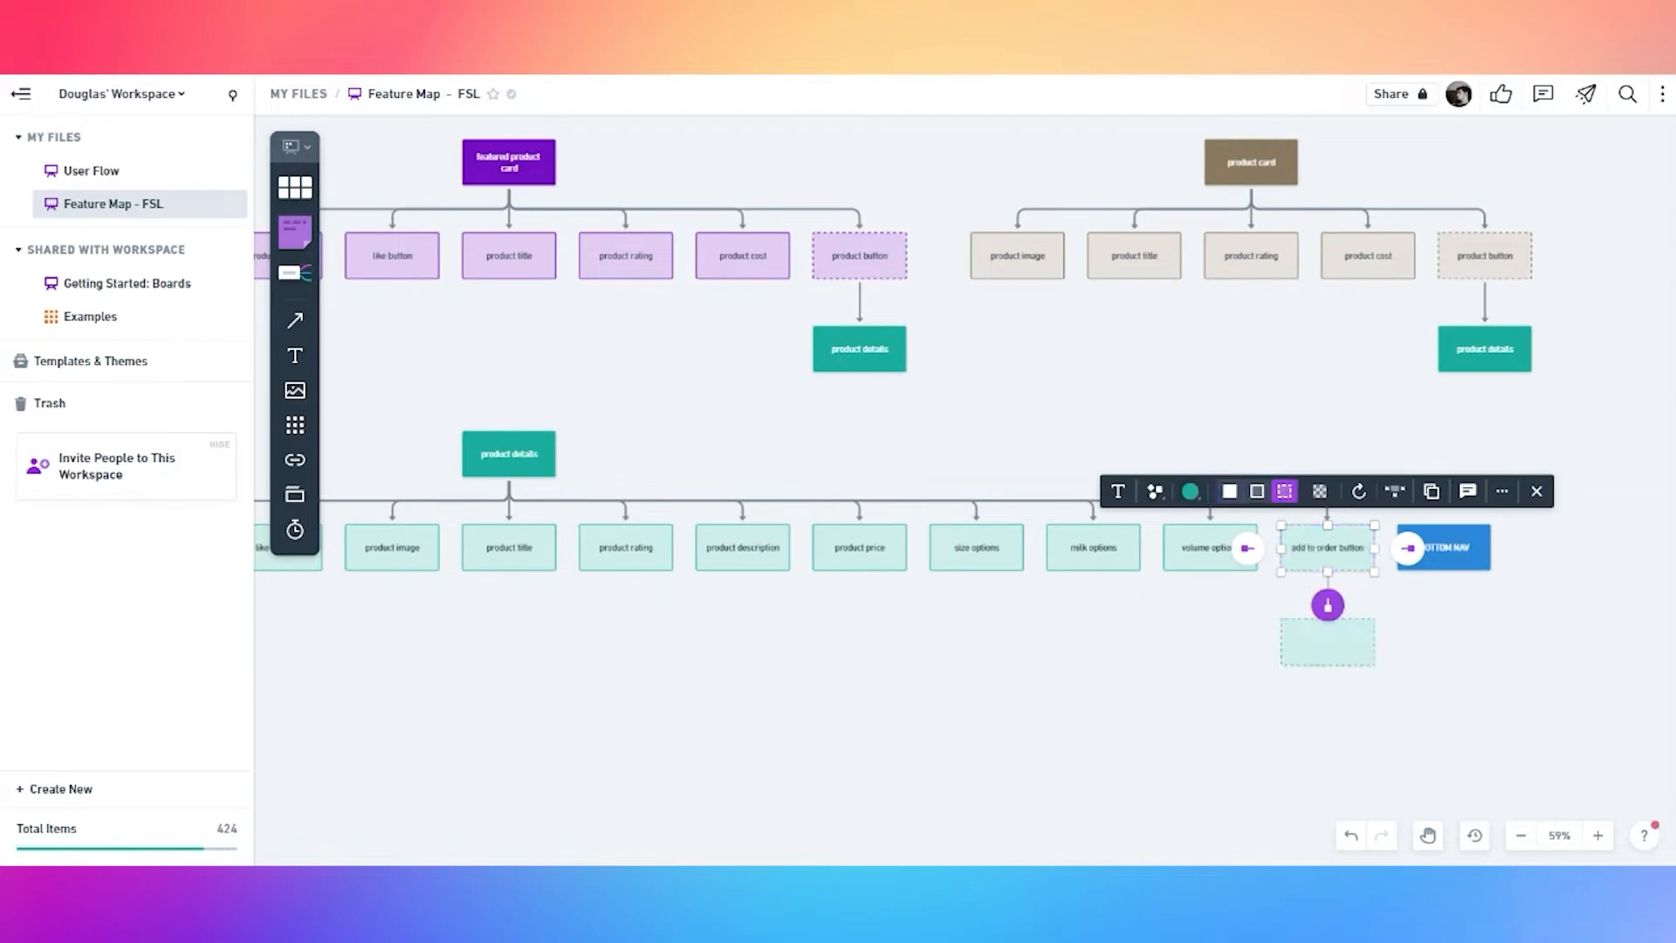
Add a yellow 'my orders' box connected below add to order button
click(1327, 605)
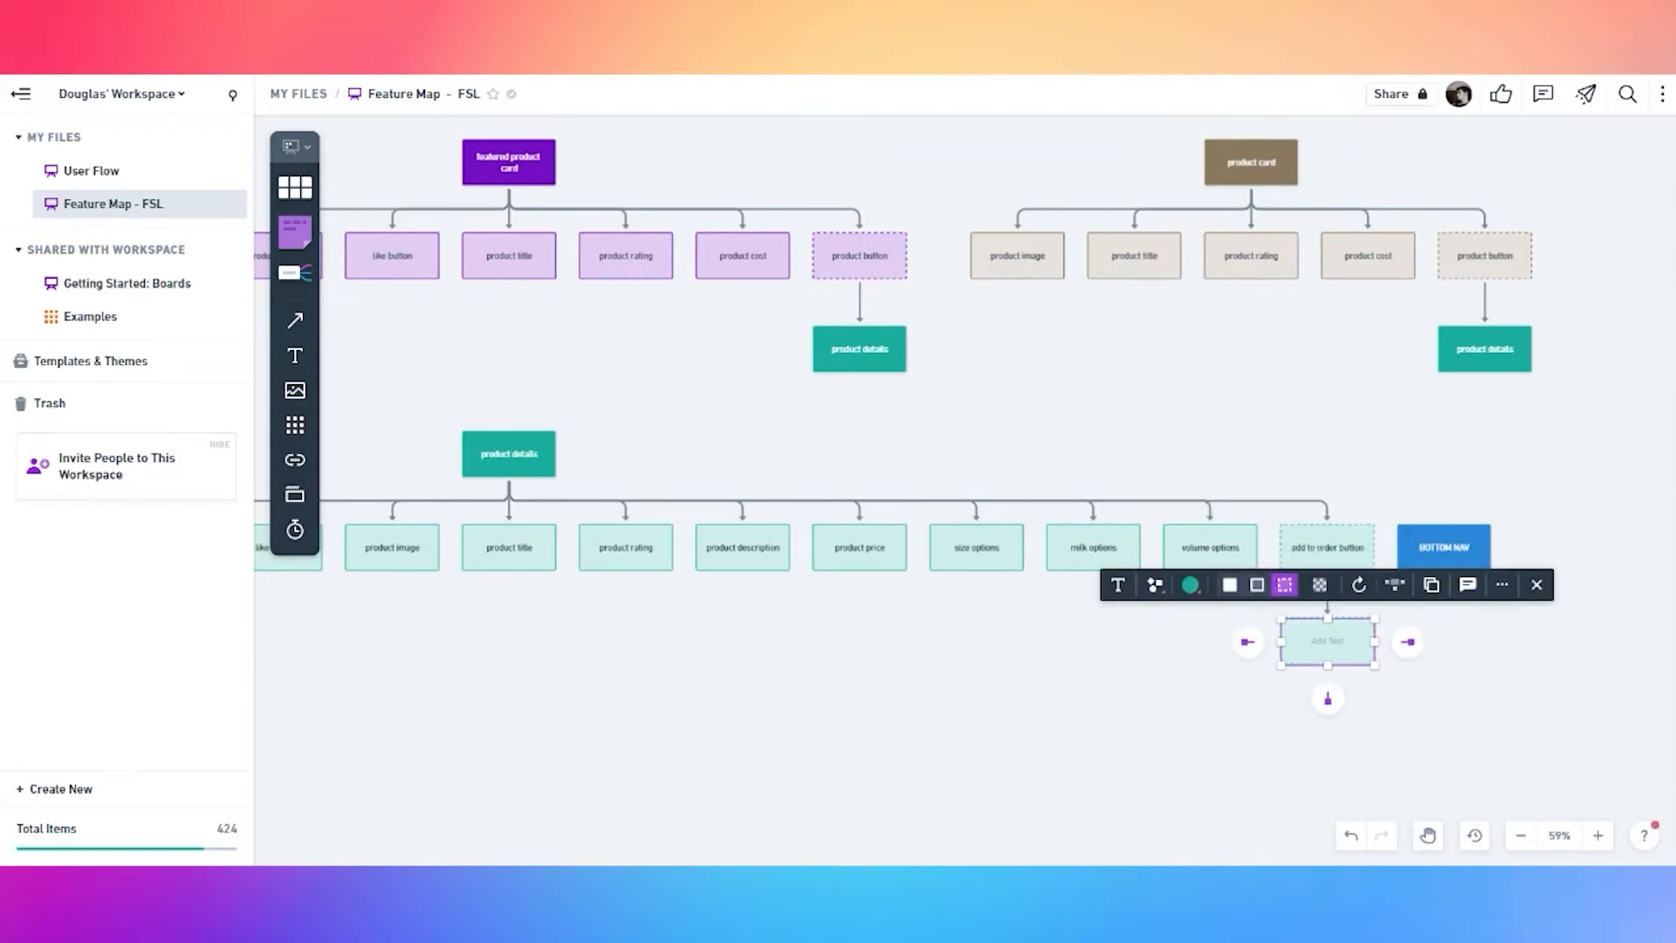
click(1271, 679)
click(1317, 659)
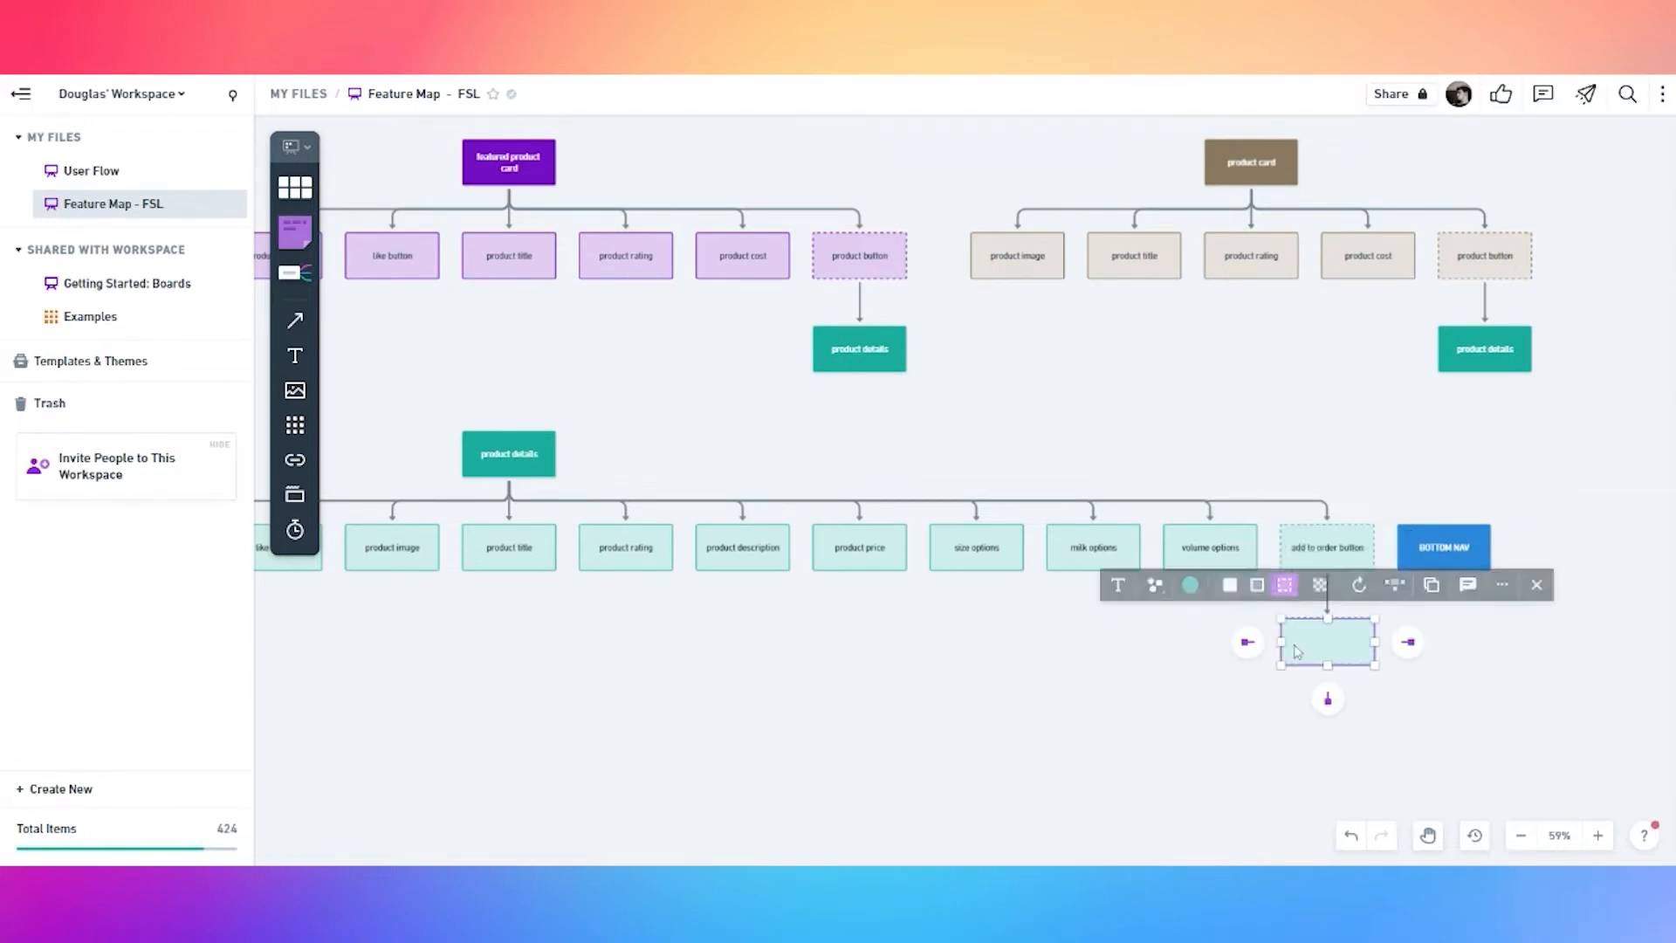
click(1195, 586)
click(1214, 552)
double_click(1305, 639)
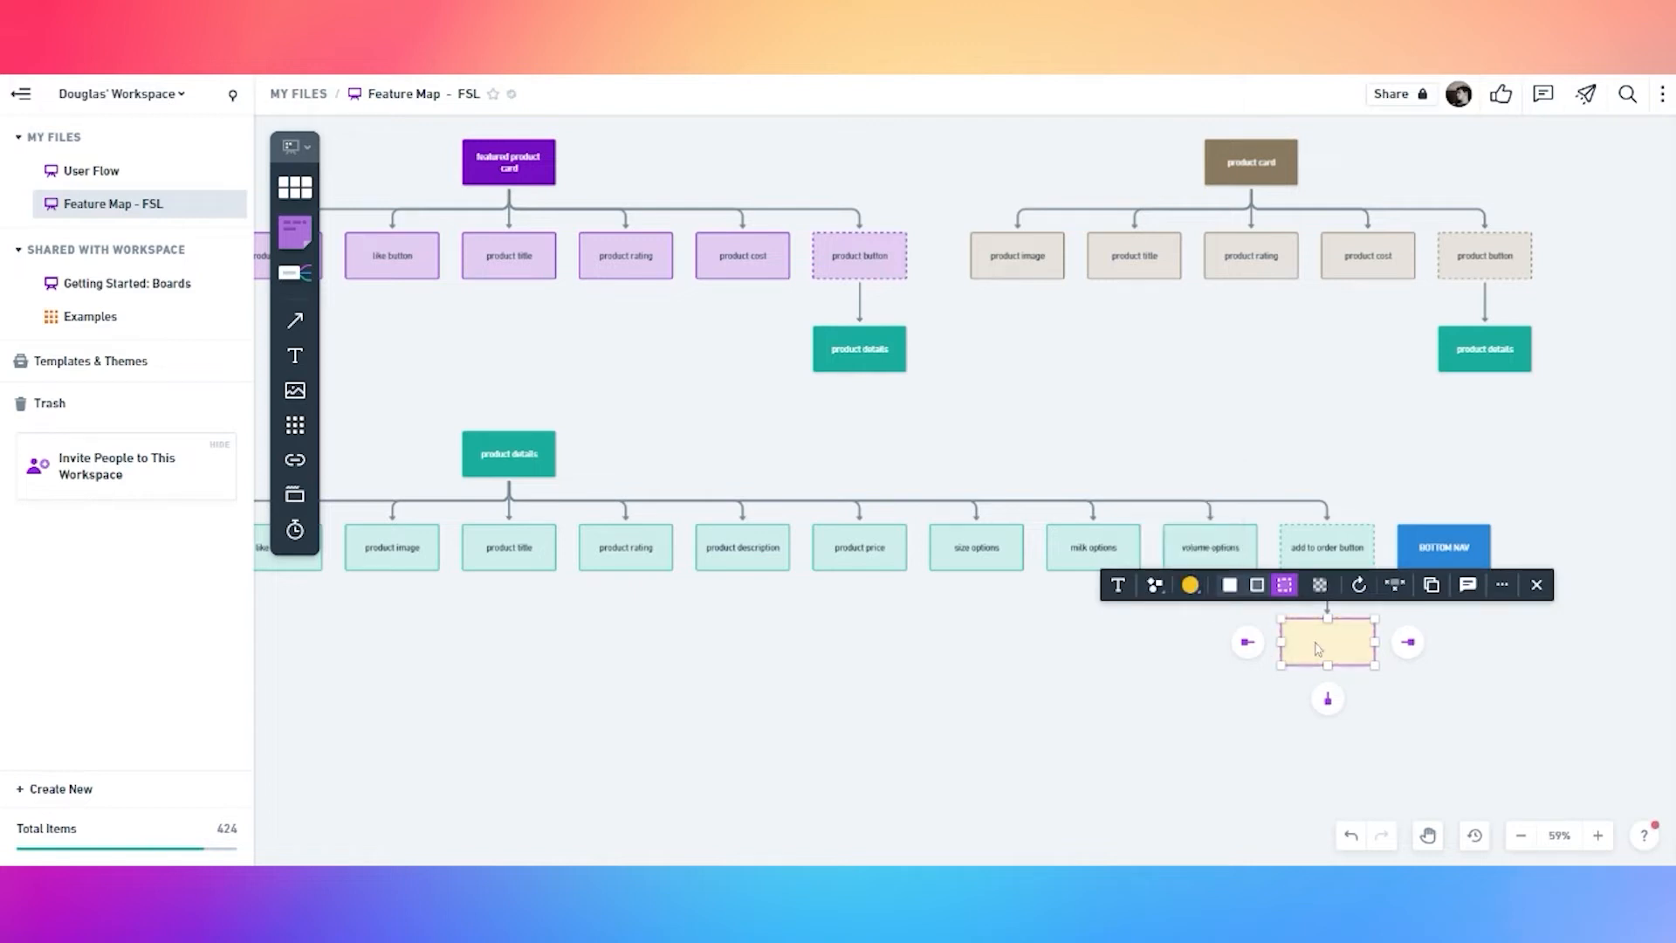
key(Escape)
click(1190, 584)
click(1231, 552)
click(1310, 655)
click(928, 730)
drag(711, 730, 932, 707)
scroll(932, 707, down, 2)
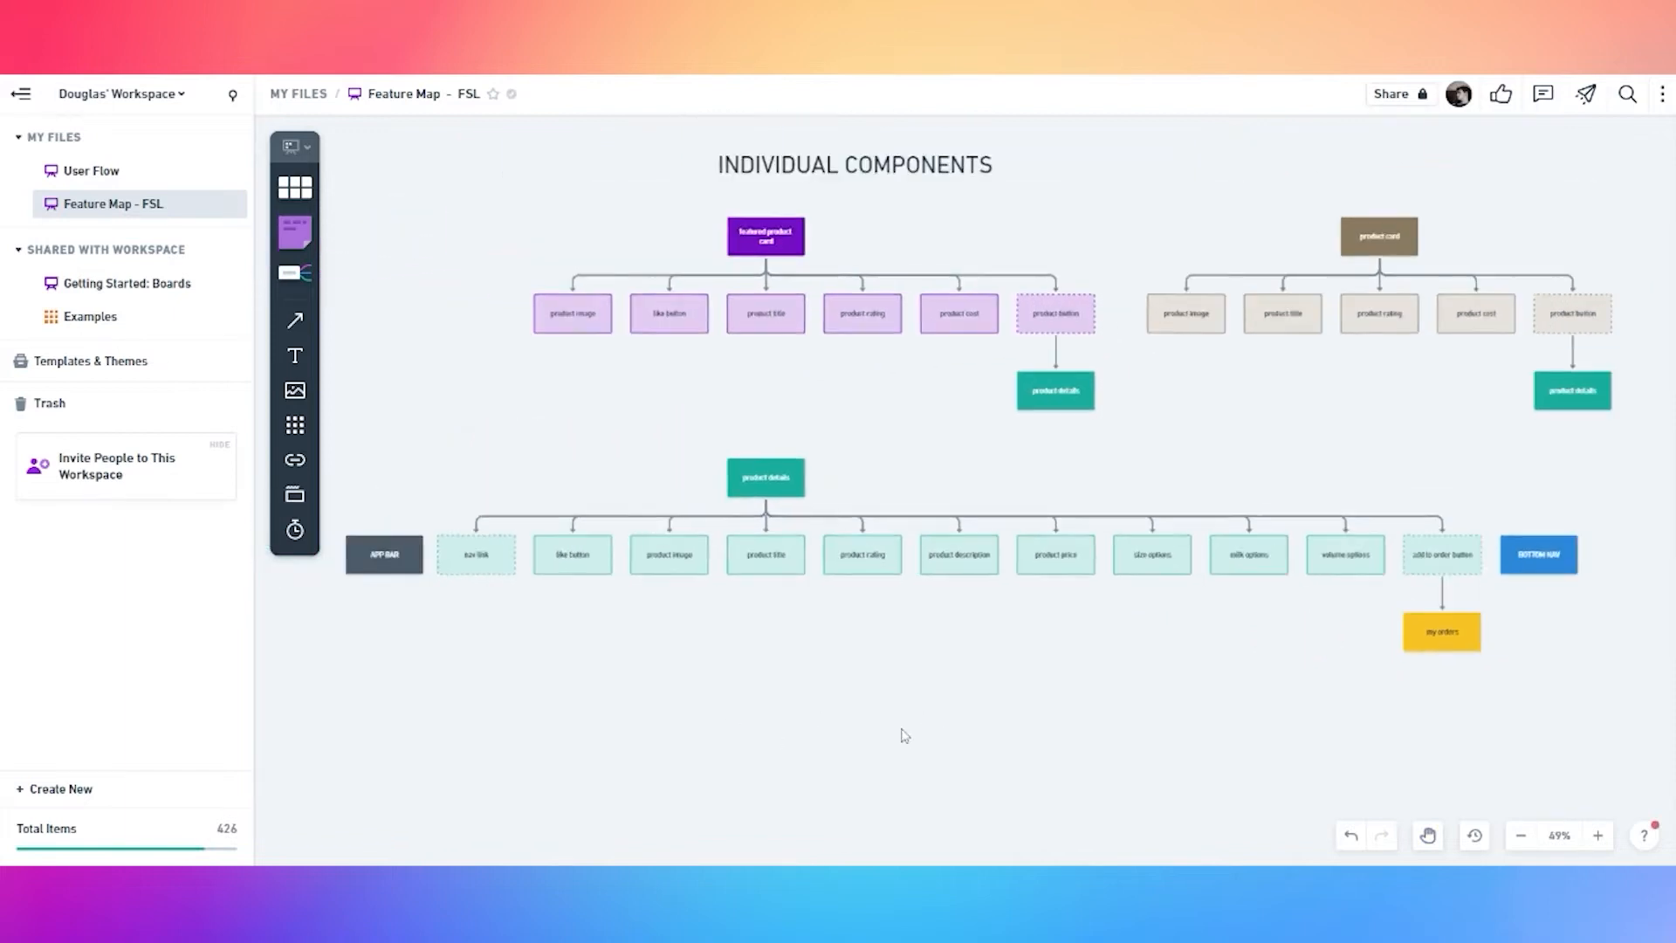
Duplicate the my orders box below the rows and add five connected child boxes under it
scroll(906, 736, down, 3)
scroll(905, 736, left, 2)
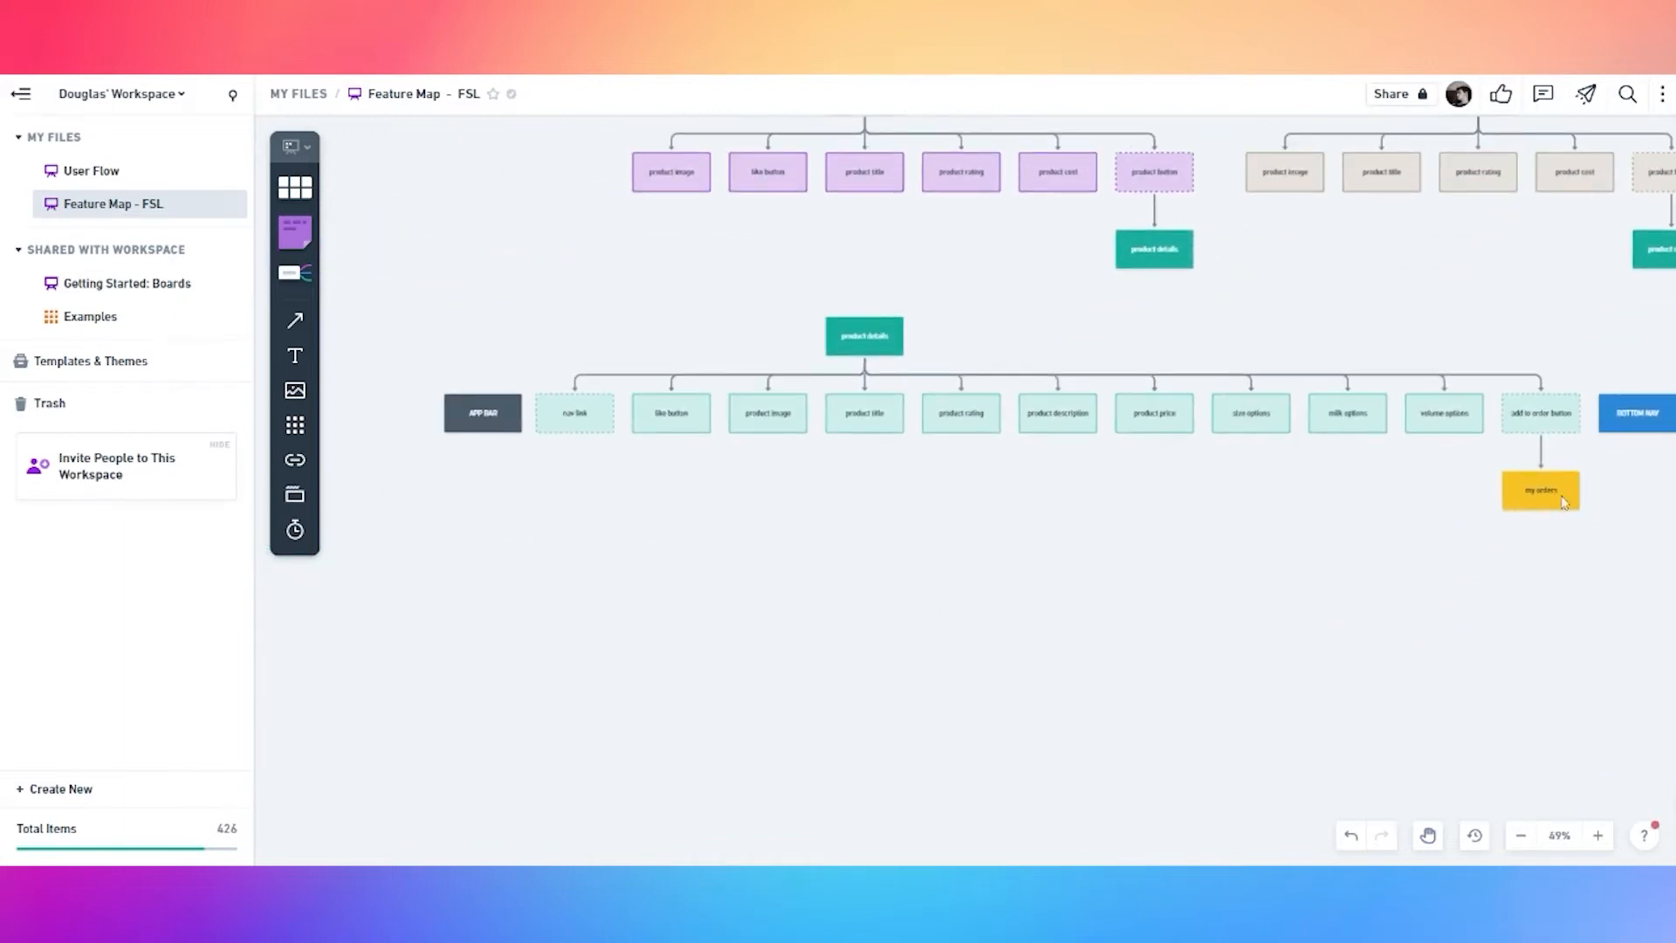
drag(1358, 542, 1197, 565)
click(1382, 531)
drag(1382, 531, 706, 618)
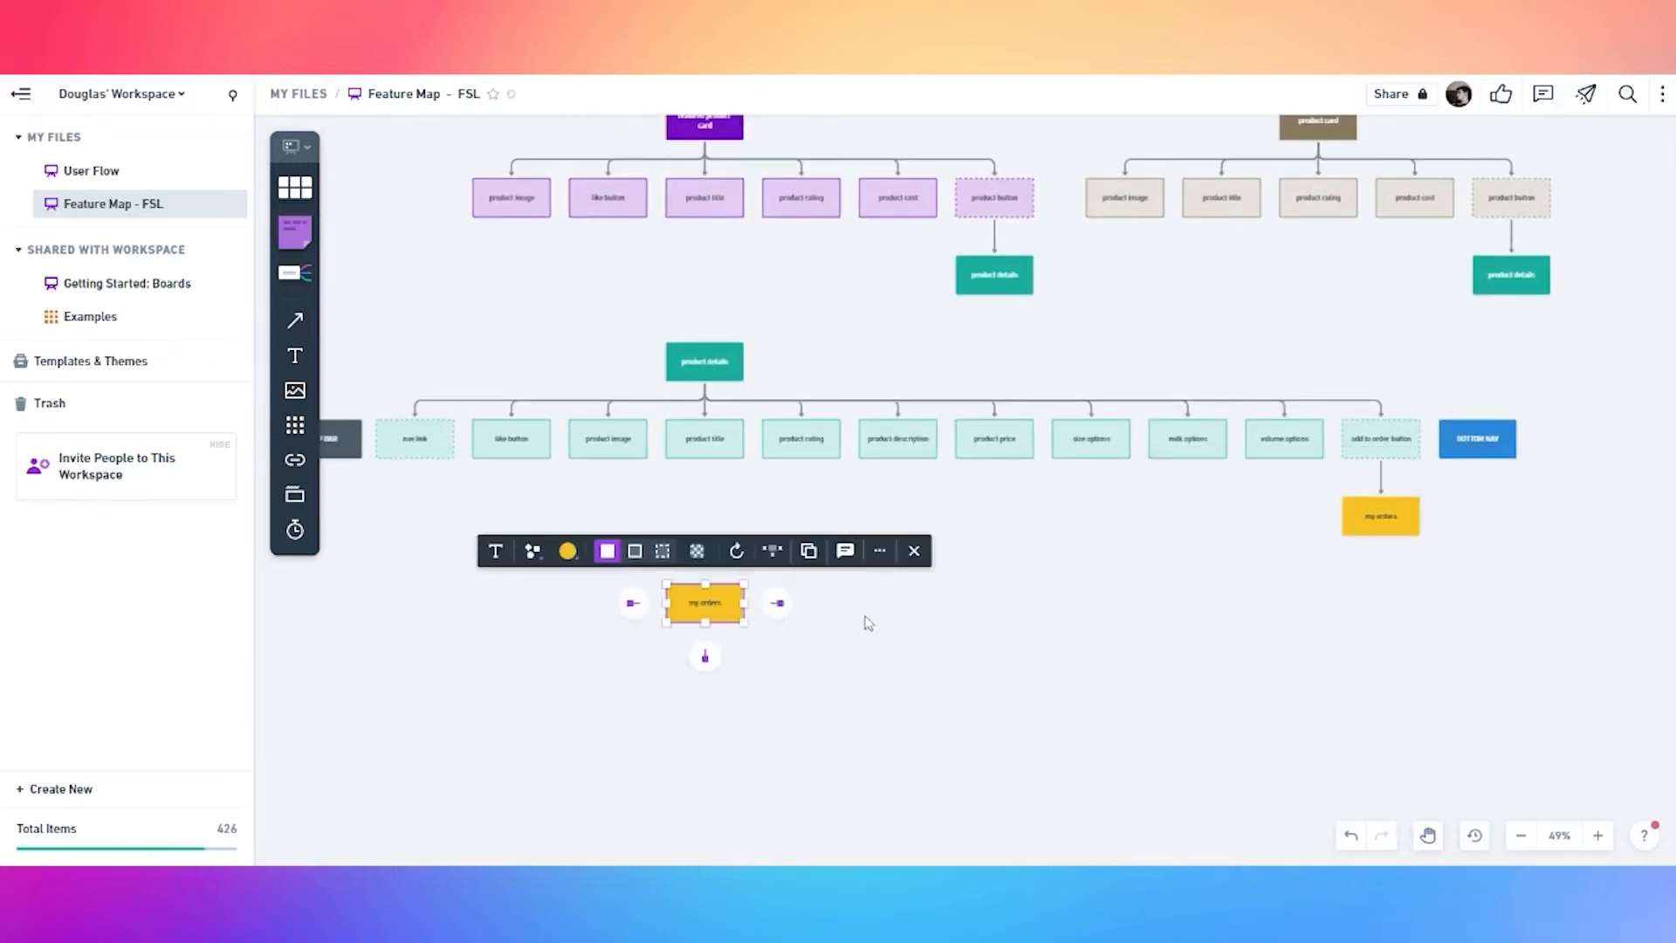
click(705, 656)
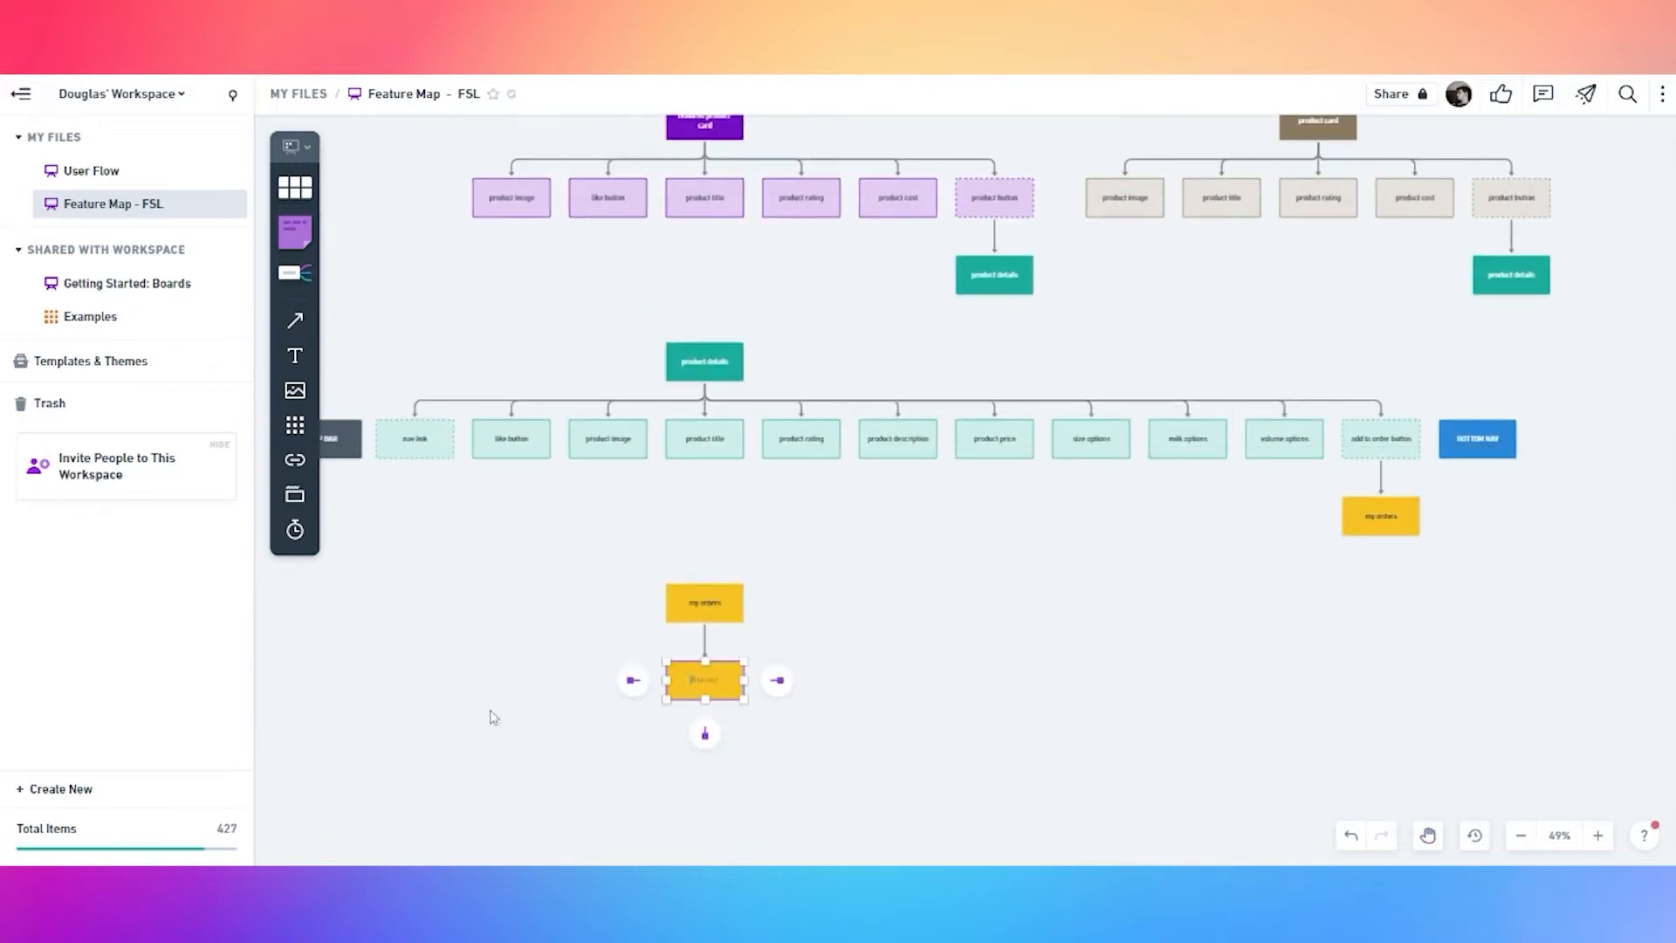
click(719, 611)
click(705, 656)
click(599, 666)
click(715, 621)
click(706, 655)
click(504, 678)
click(715, 622)
click(705, 656)
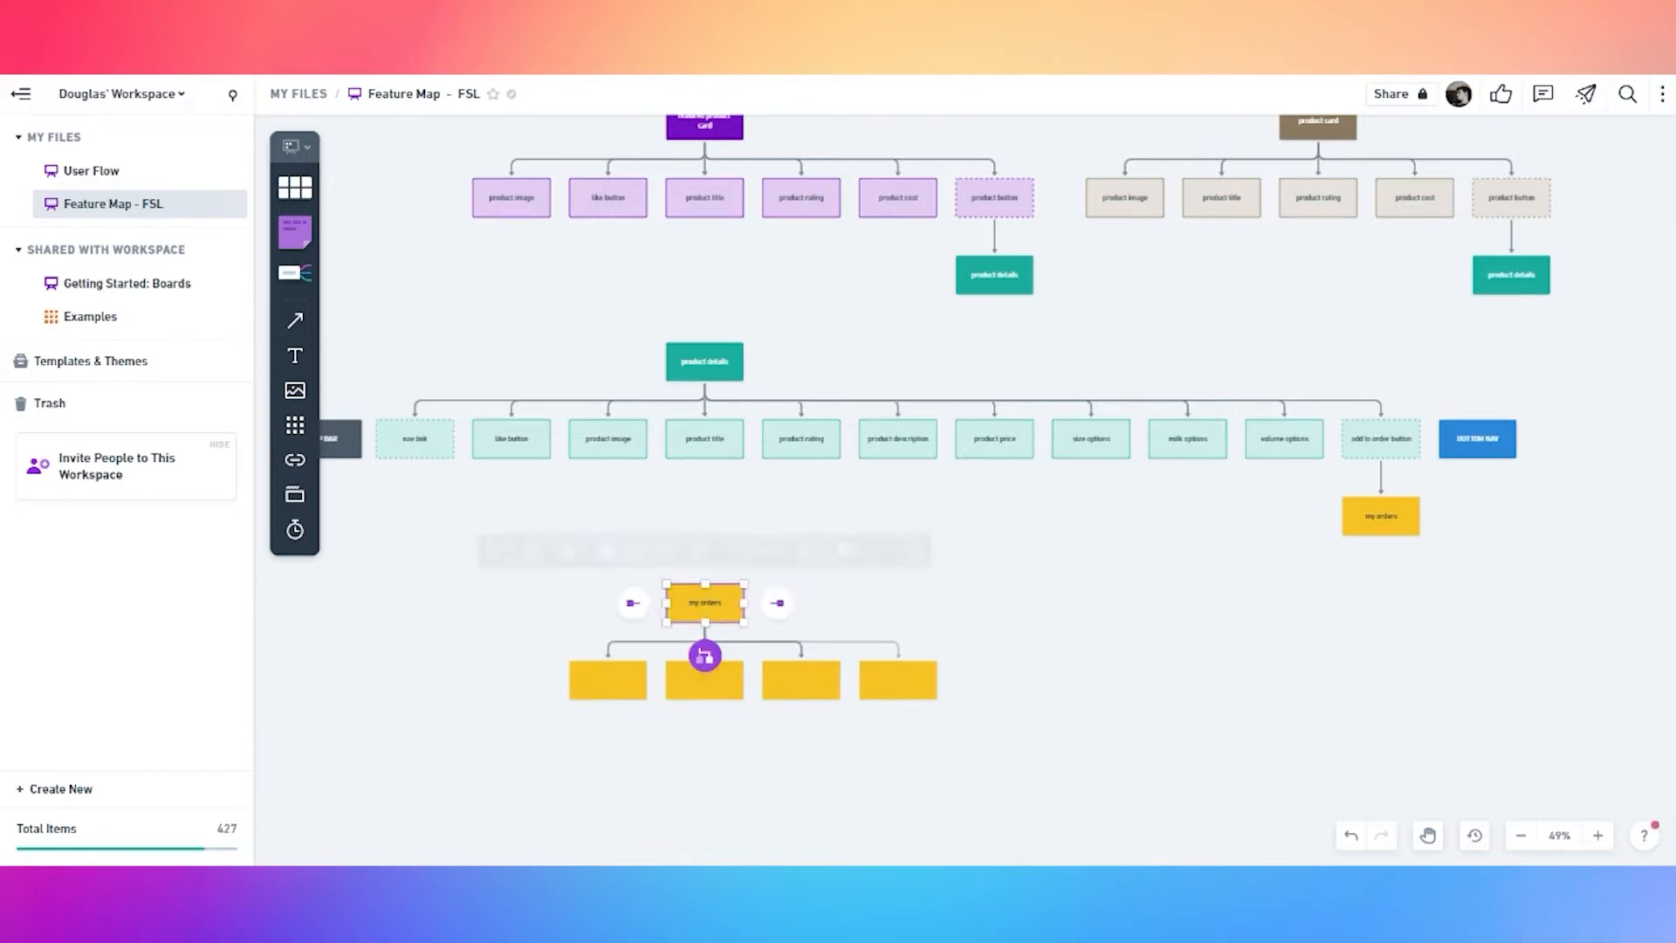
click(483, 678)
click(718, 613)
click(705, 656)
click(587, 755)
Make the first my orders child box dashed and pale, and switch the others to outline style
click(536, 686)
click(521, 628)
double_click(527, 691)
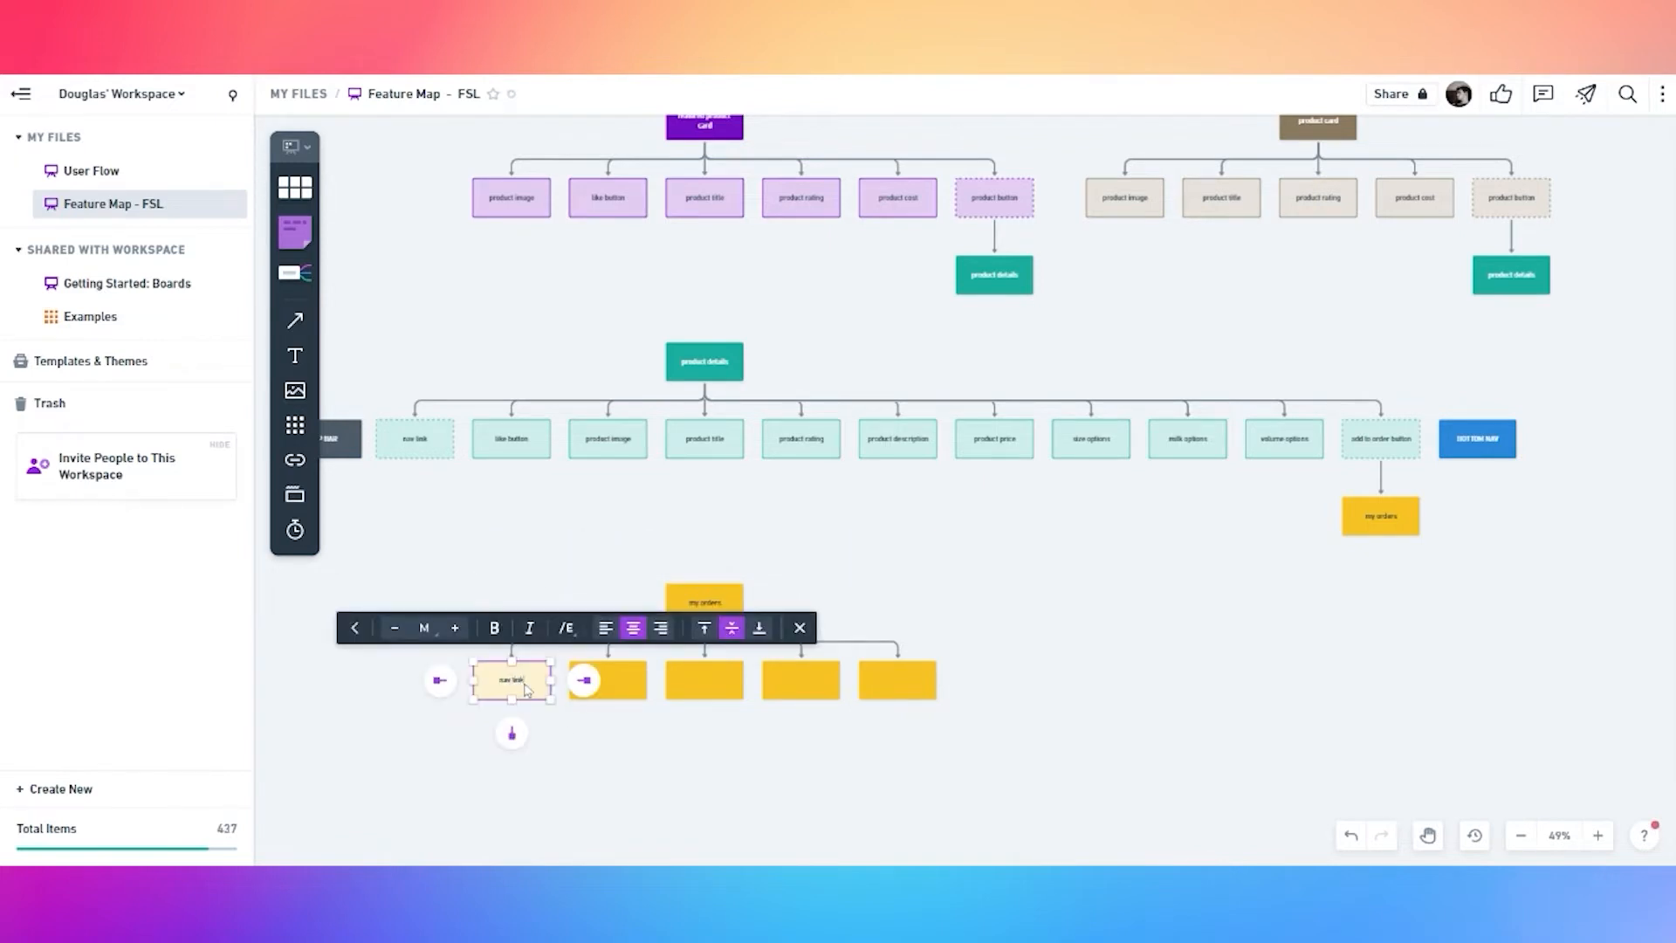
double_click(608, 688)
scroll(676, 727, up, 5)
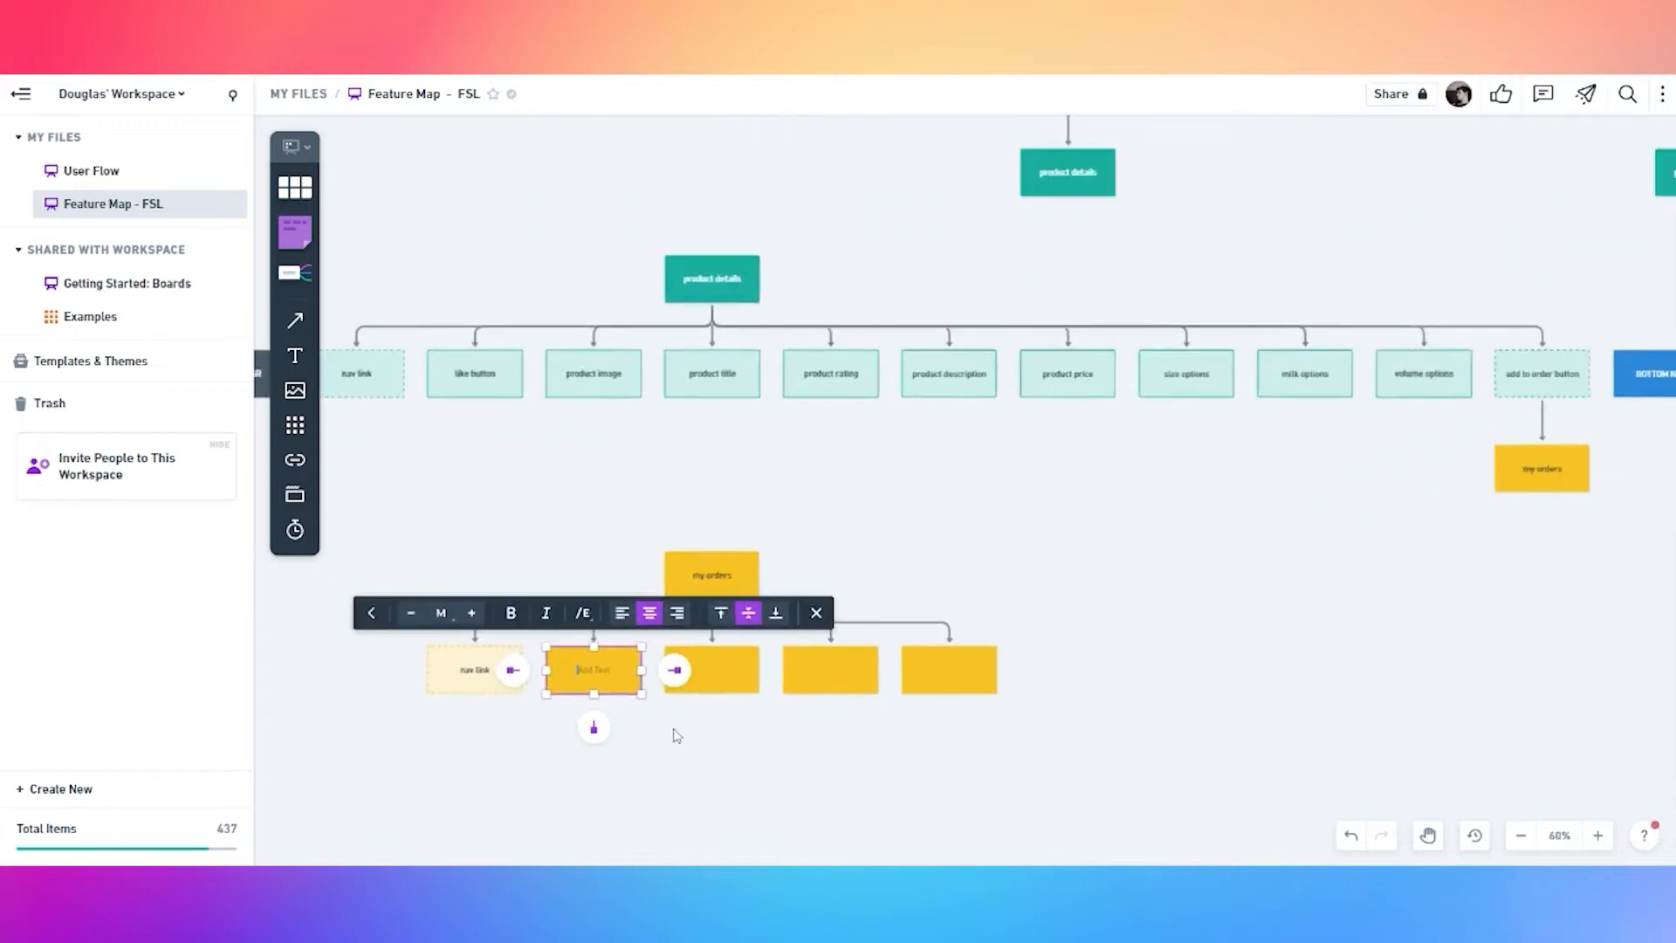
shift+click(749, 671)
shift+click(875, 663)
shift+click(1030, 673)
click(622, 589)
click(578, 665)
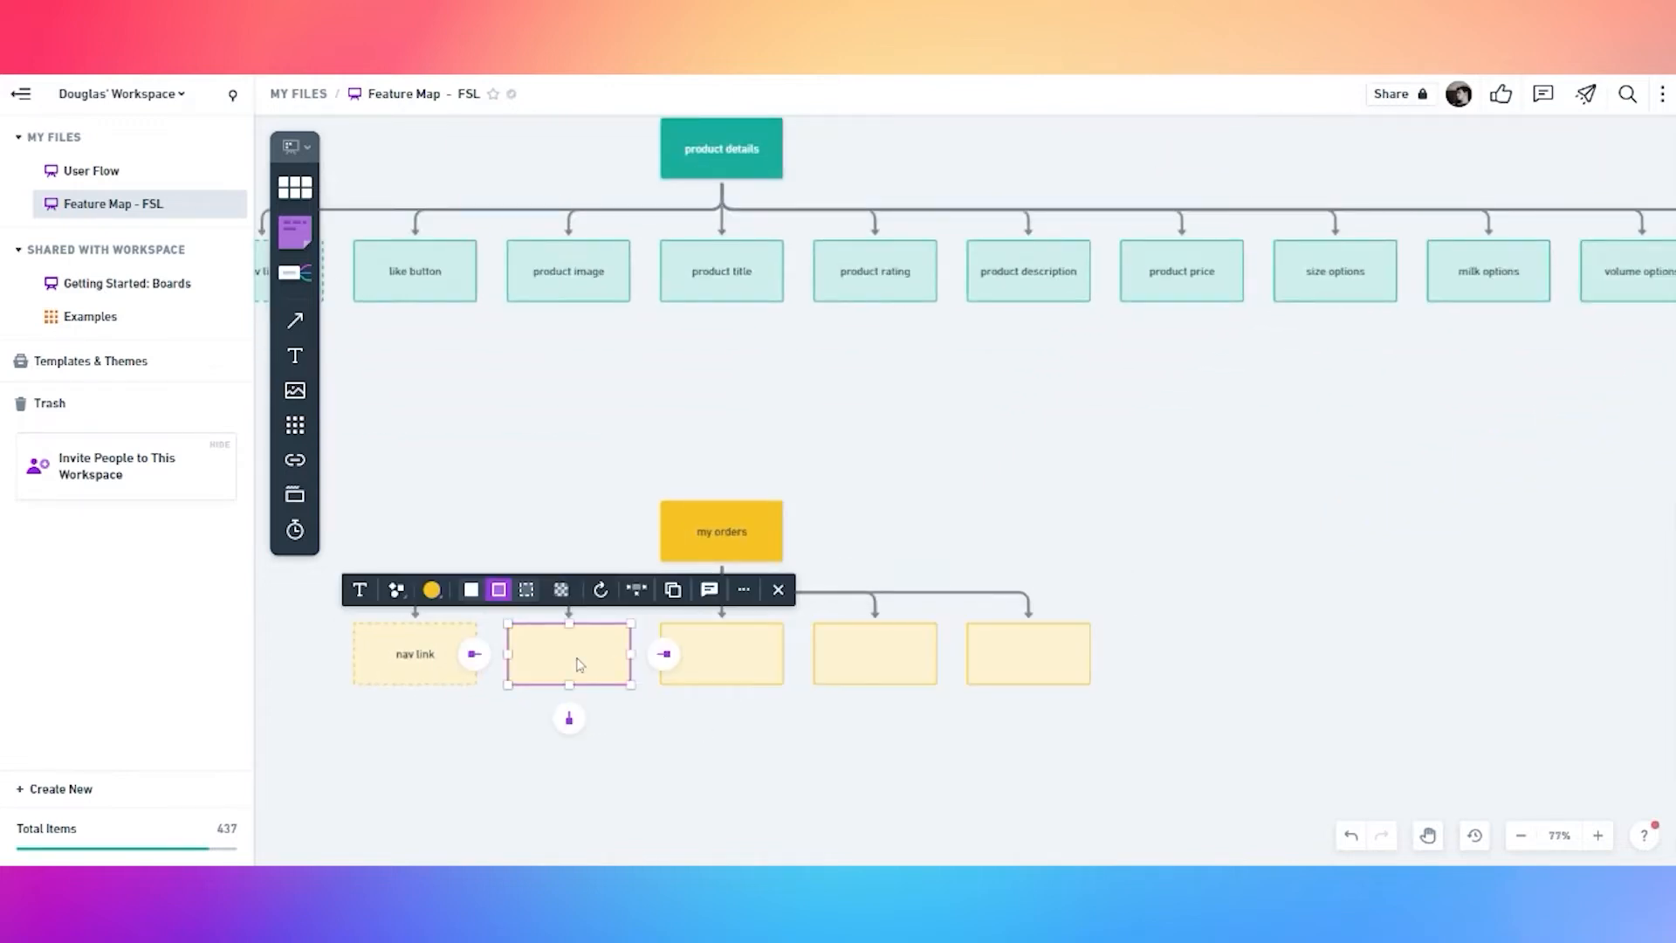
key(d)
key(a)
key(t)
key(e)
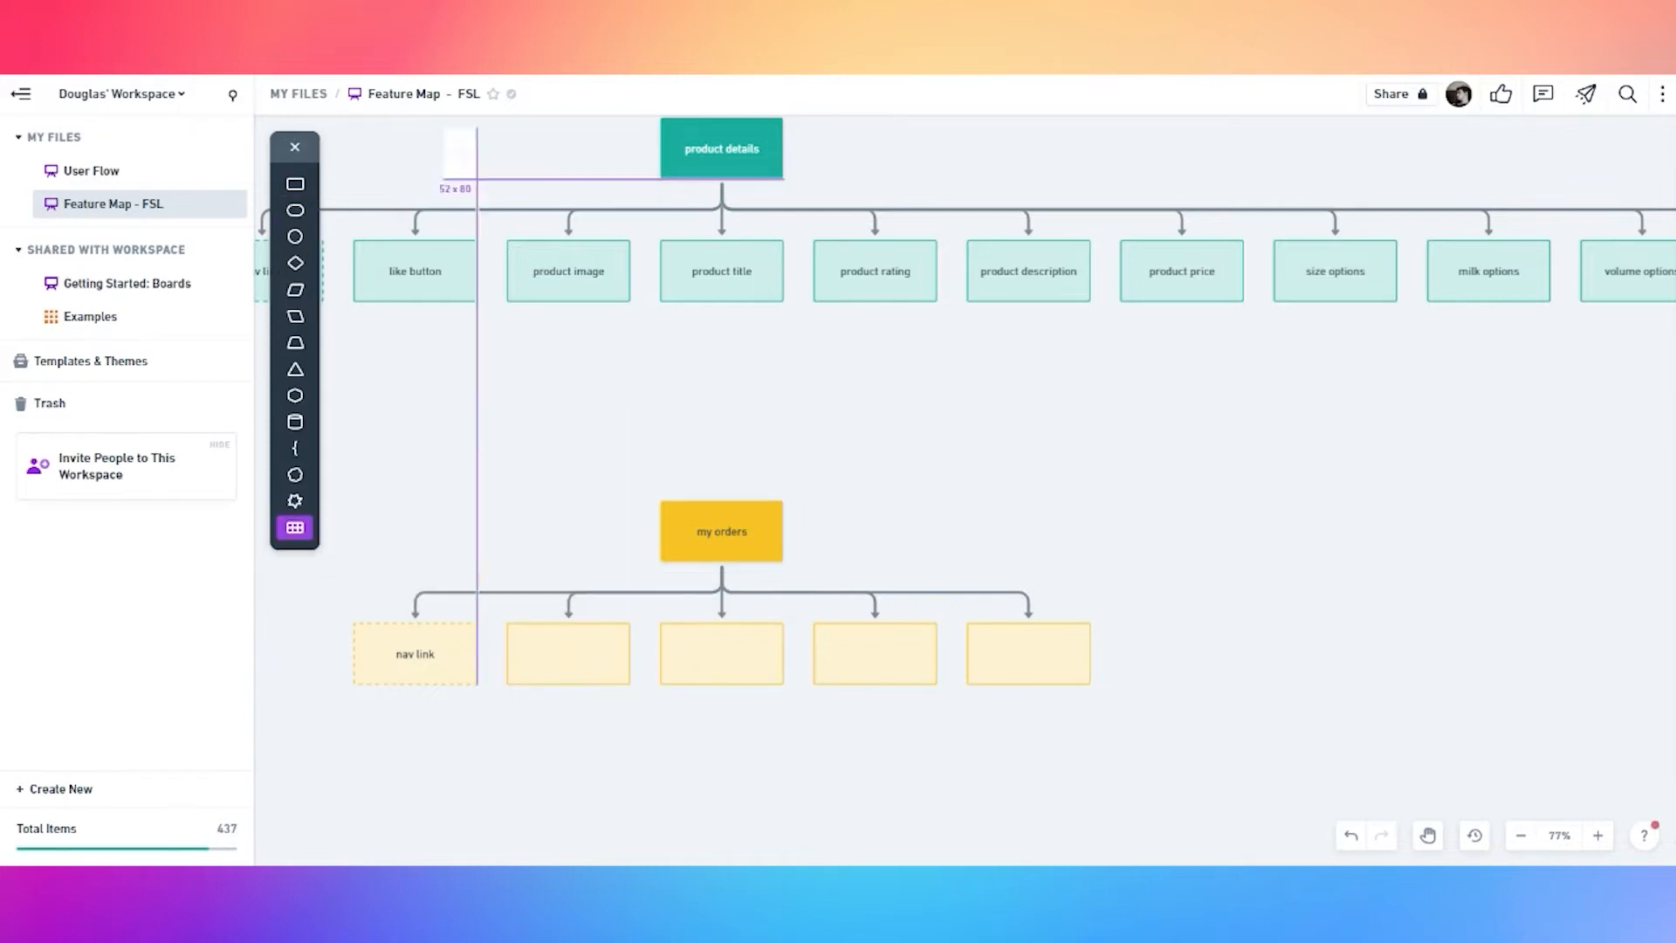
click(296, 150)
Label the my orders child boxes, including 'closed previous orders' and 'new order button'
double_click(569, 651)
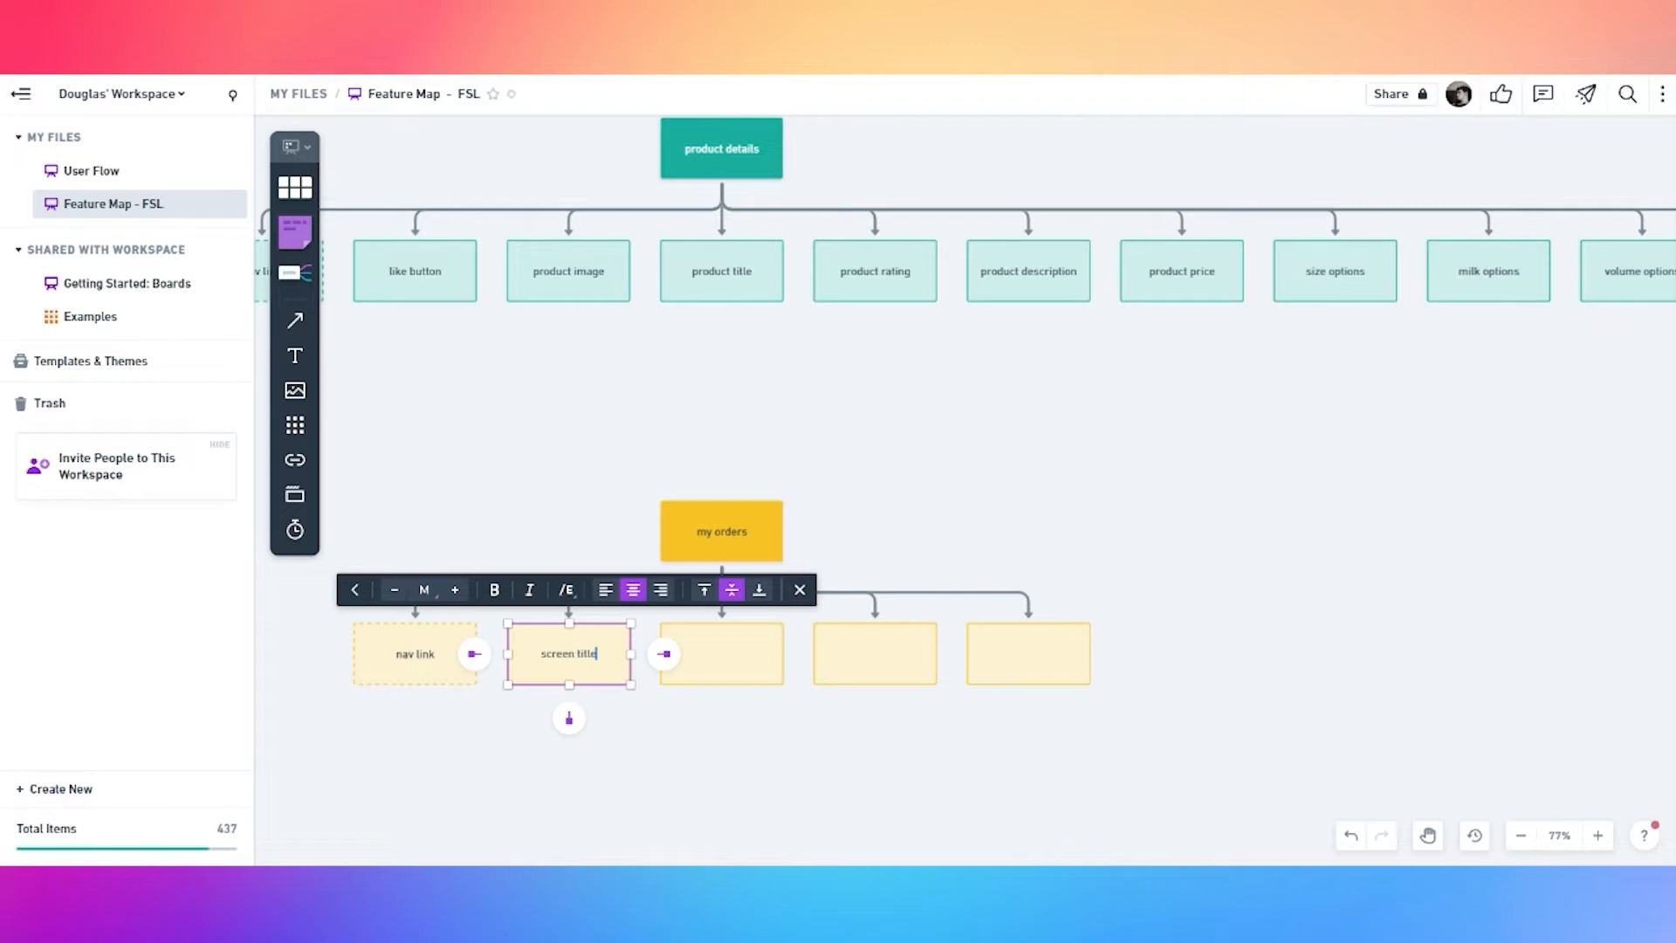
double_click(718, 657)
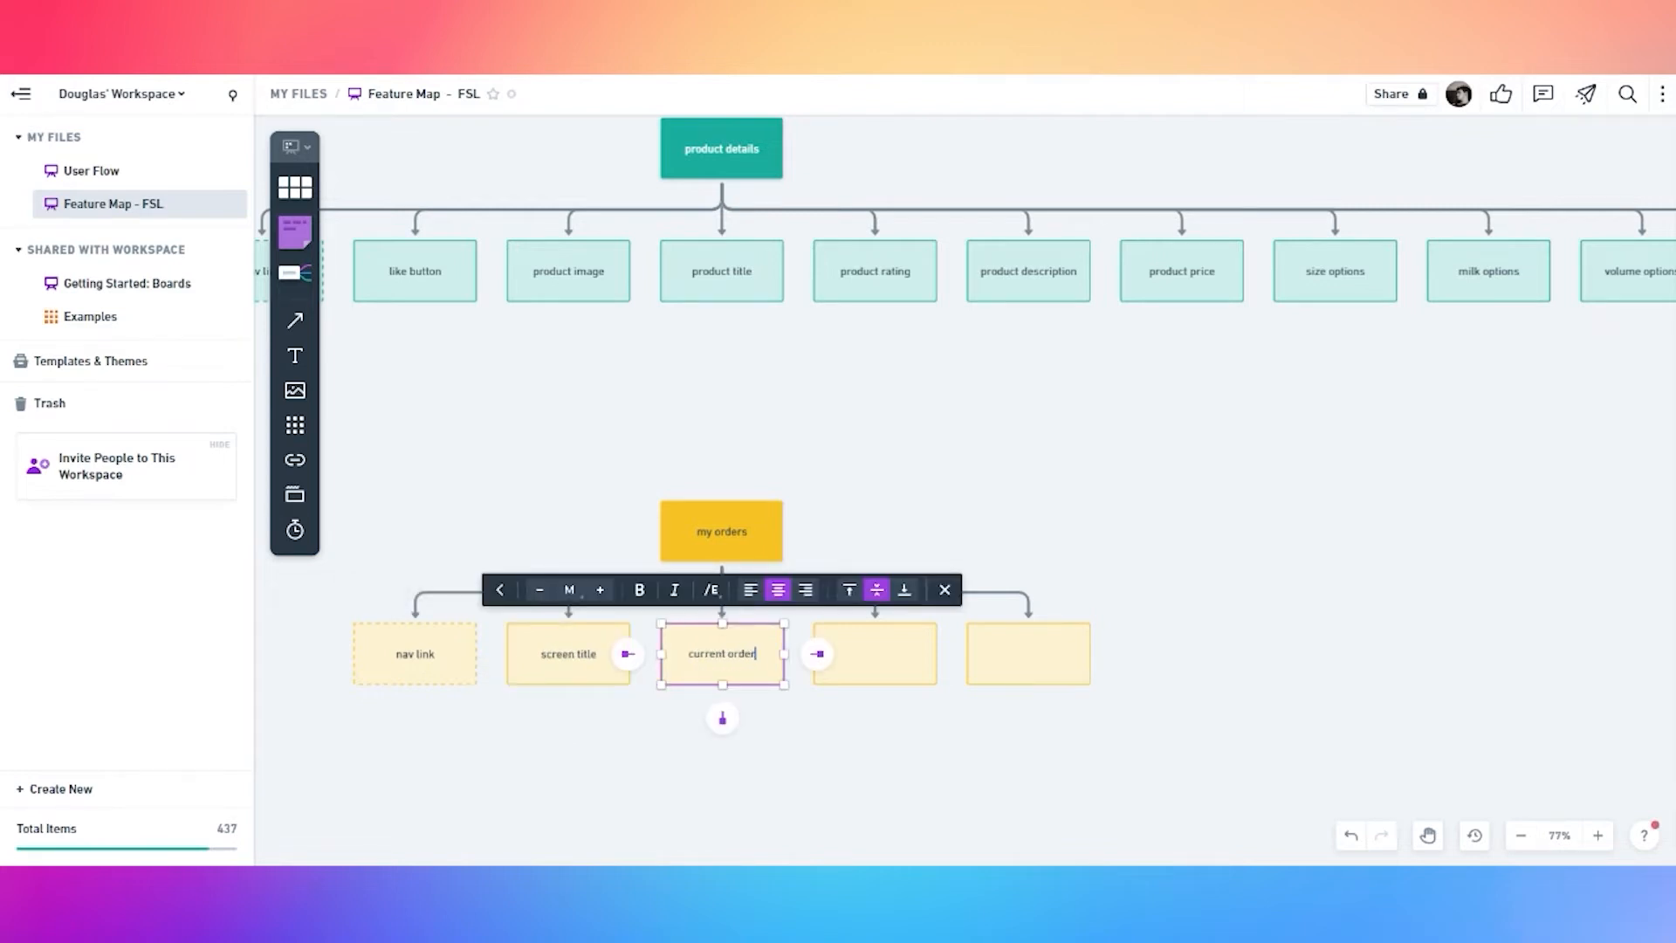
double_click(887, 670)
text(closed previous orders)
double_click(1035, 660)
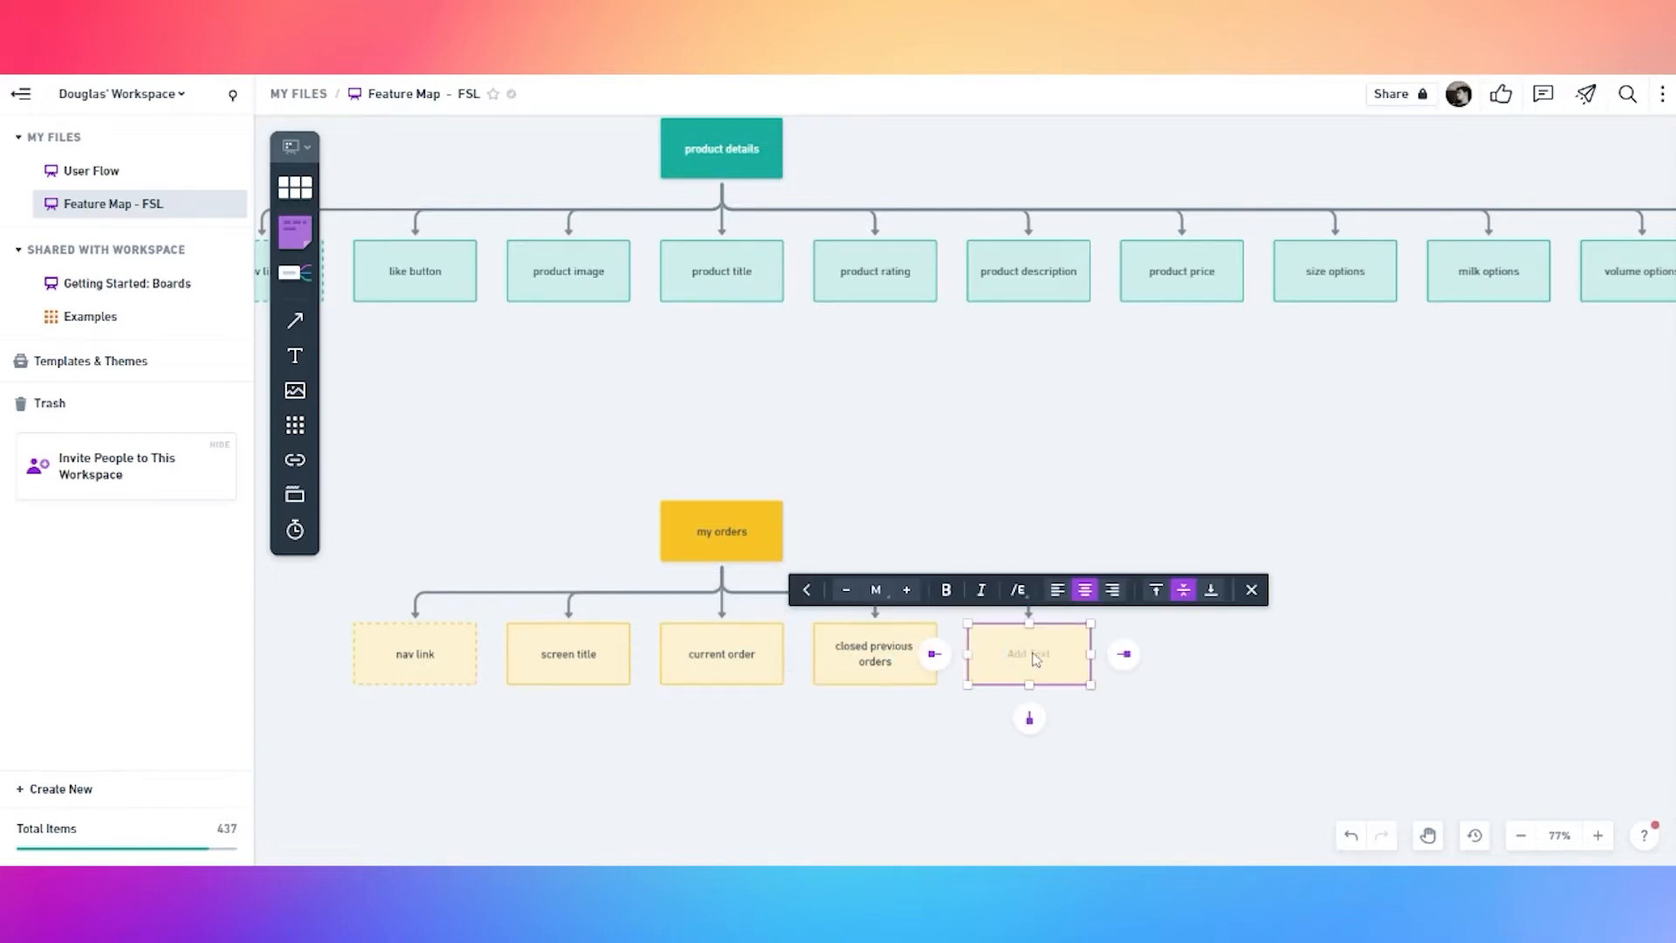
text(new order button)
click(1049, 487)
Duplicate APP BAR and BOTTOM NAV and place the copies in the my orders row
scroll(1060, 482, down, 5)
click(1618, 354)
shift+click(476, 354)
key(ctrl+d)
drag(493, 355, 583, 585)
drag(1668, 592, 1098, 591)
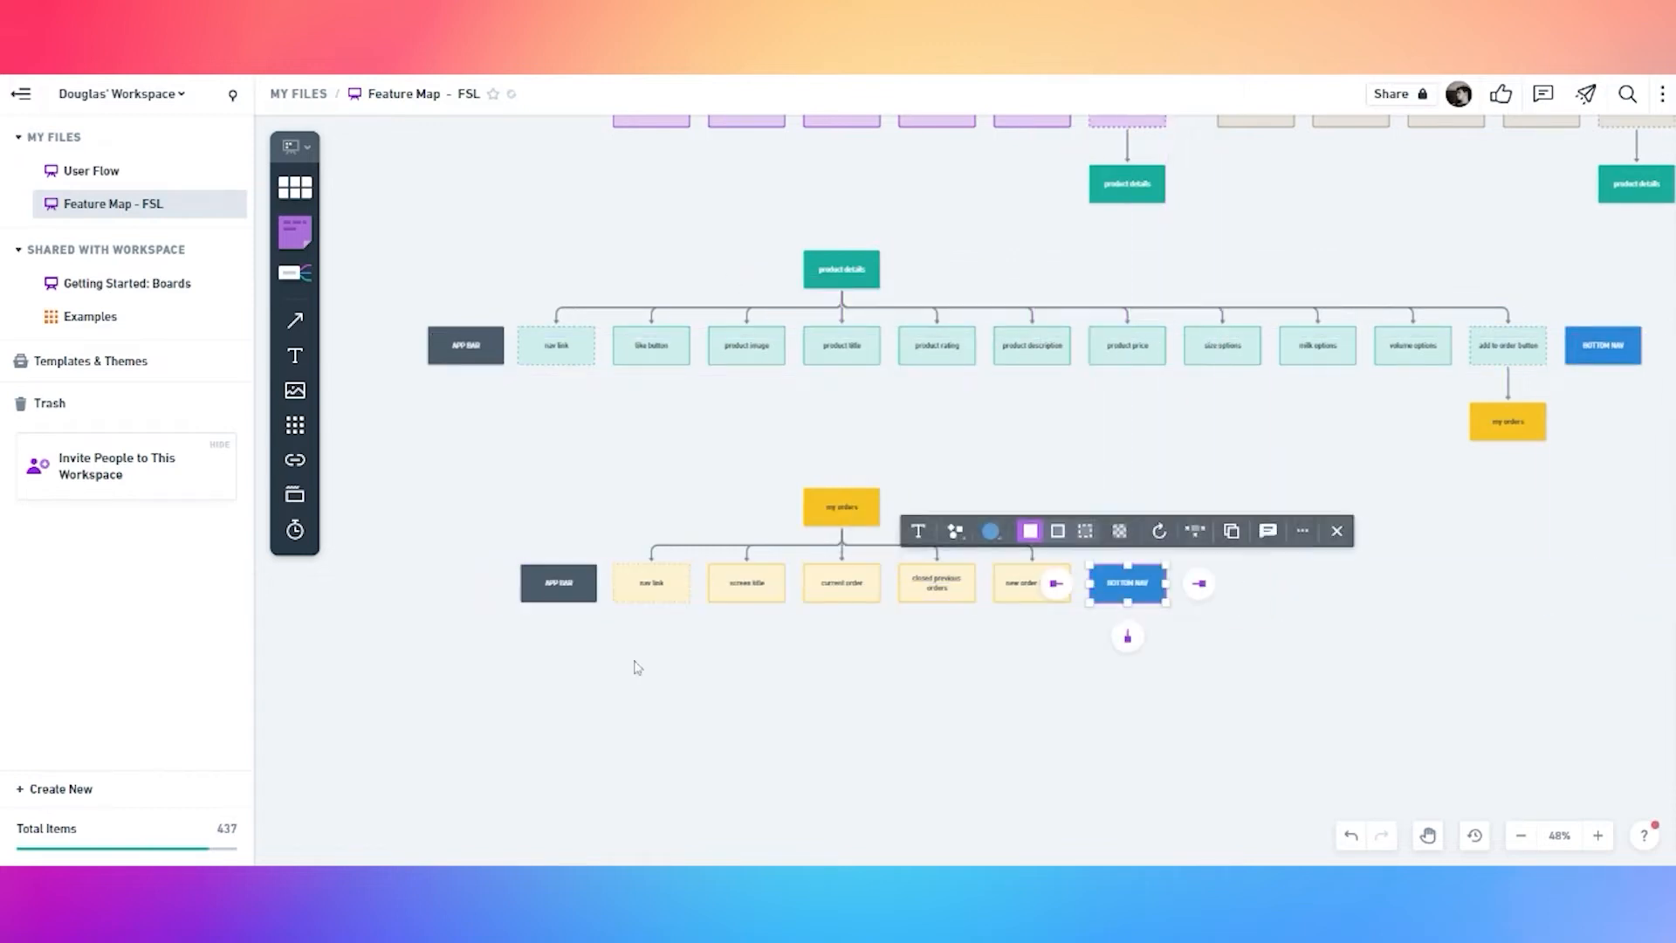
Give the current order box a solid dark grey fill
click(829, 587)
click(705, 531)
click(706, 421)
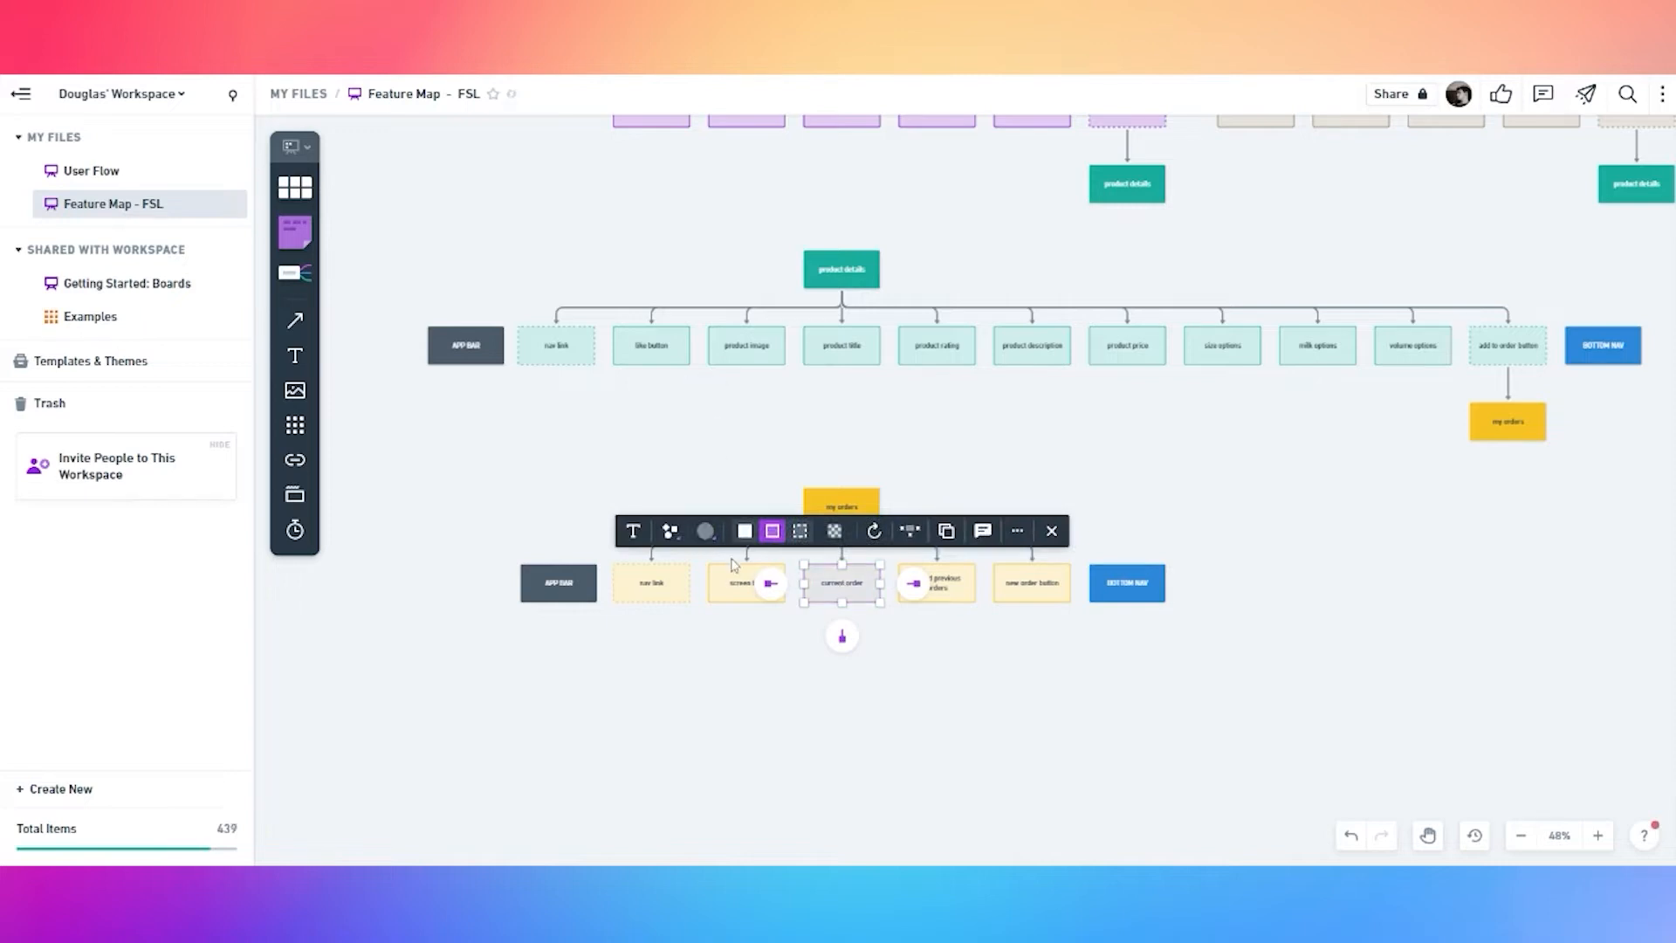
click(744, 530)
Paste a current order copy in line with product card and add a connected child box
key(space)
drag(1227, 420, 995, 674)
drag(1473, 311, 1072, 352)
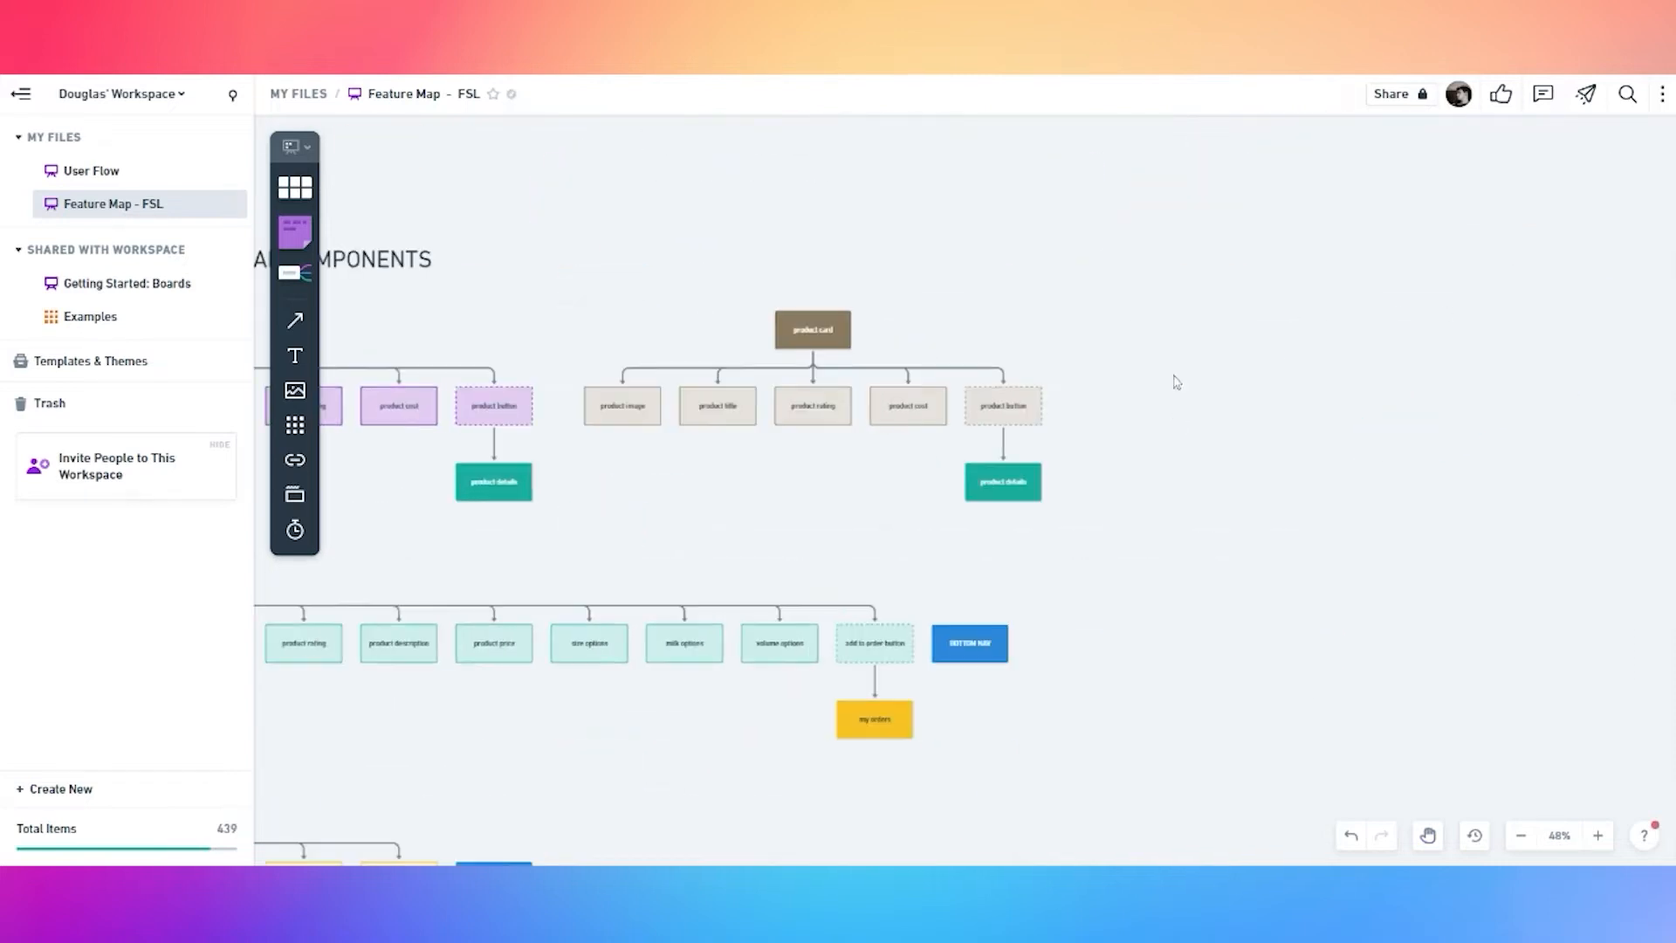
key(ctrl+v)
drag(998, 504, 1392, 339)
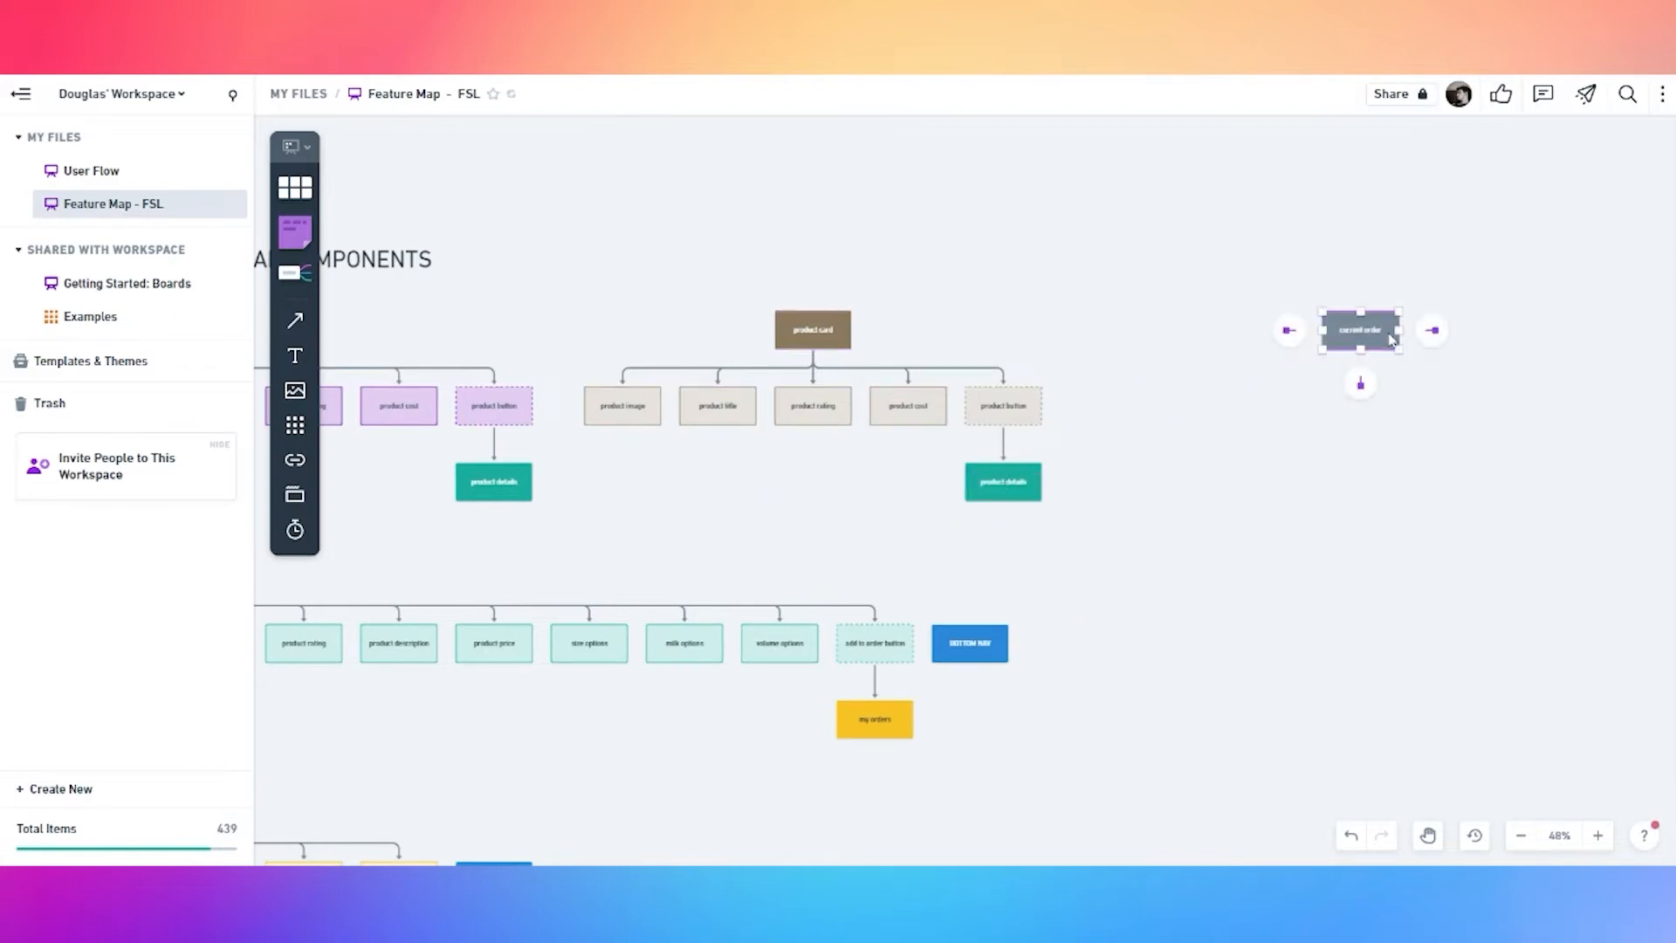
click(1360, 383)
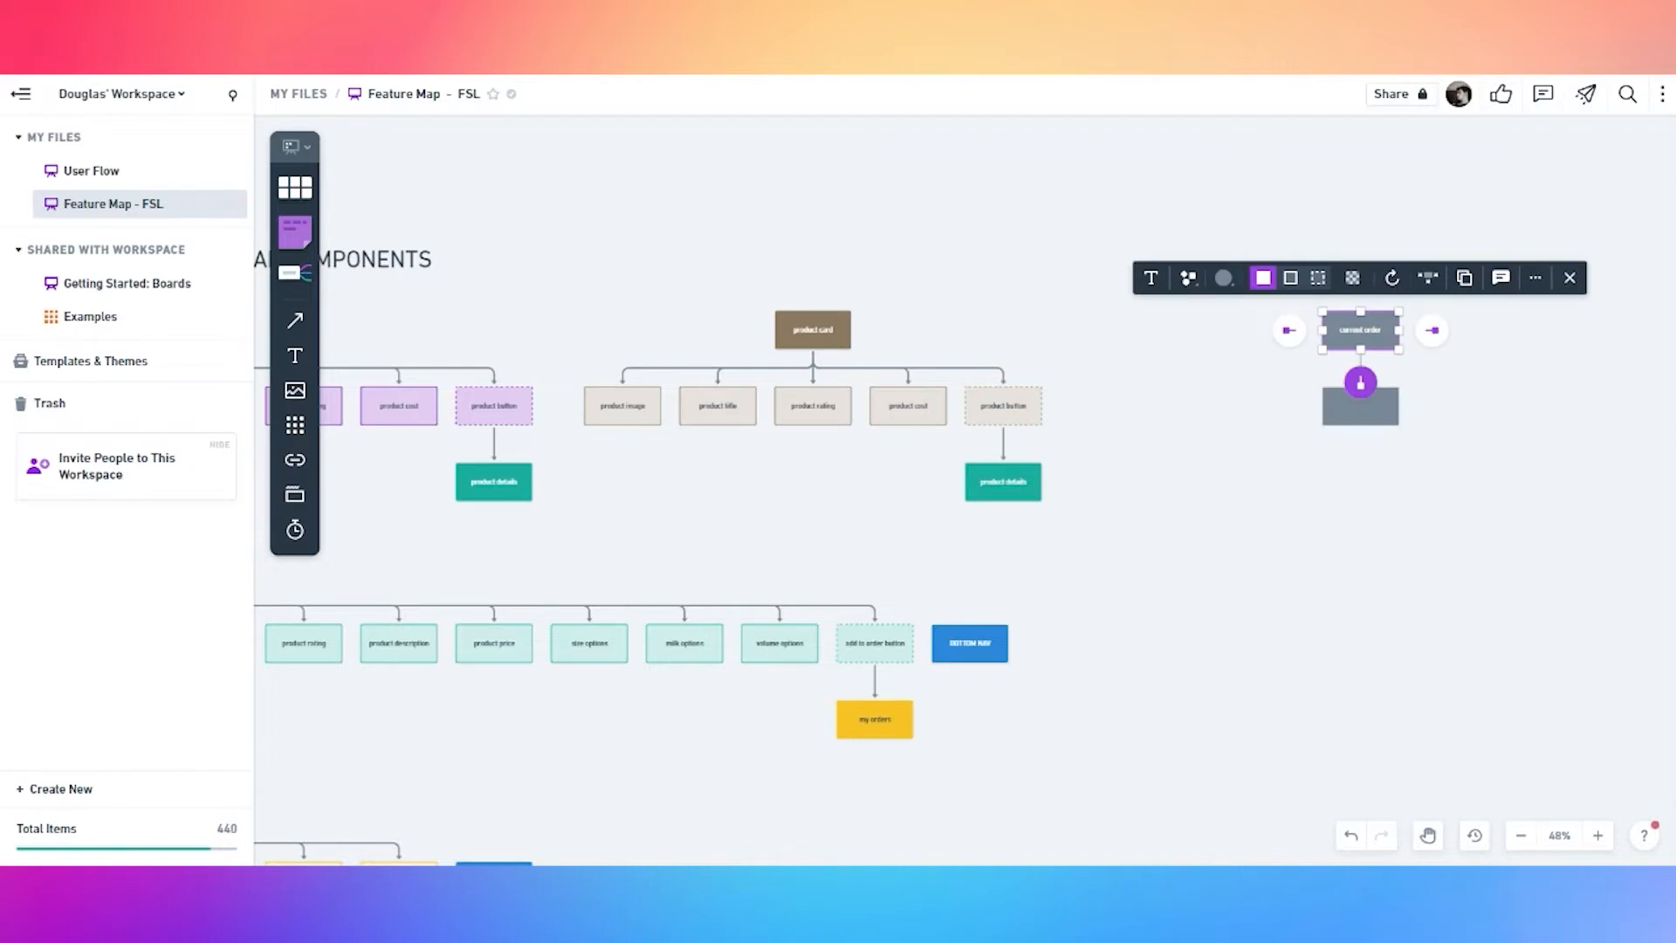
double_click(1367, 407)
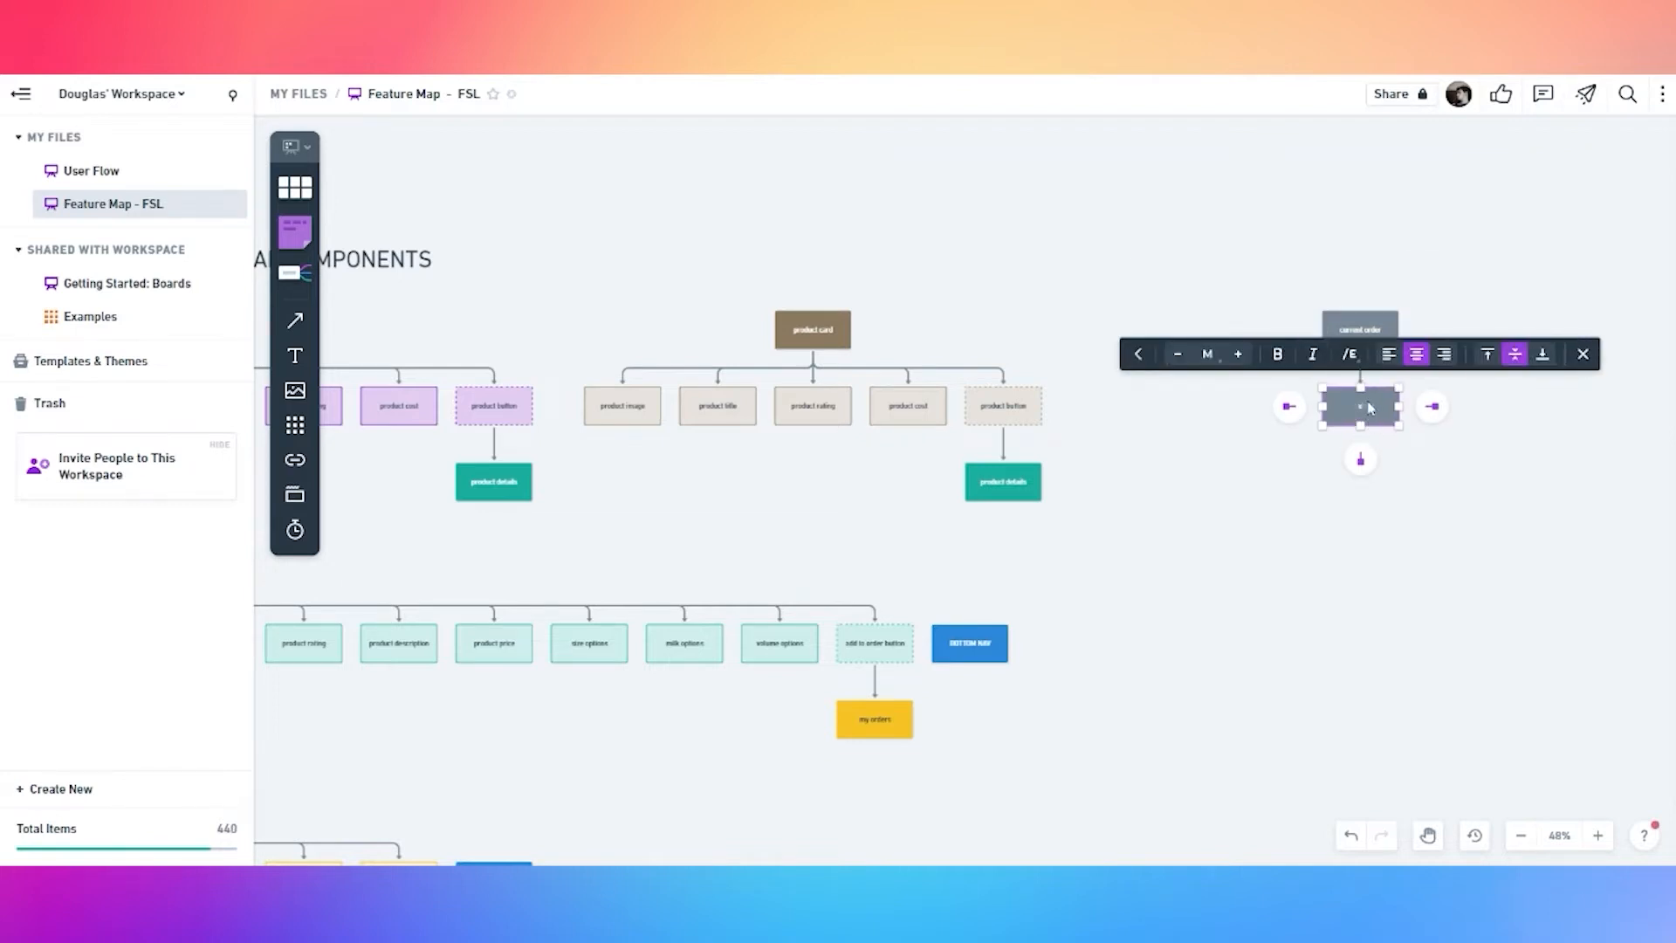
scroll(1368, 407, up, 5)
drag(1445, 530, 1061, 622)
key(space)
drag(1336, 557, 761, 577)
double_click(767, 461)
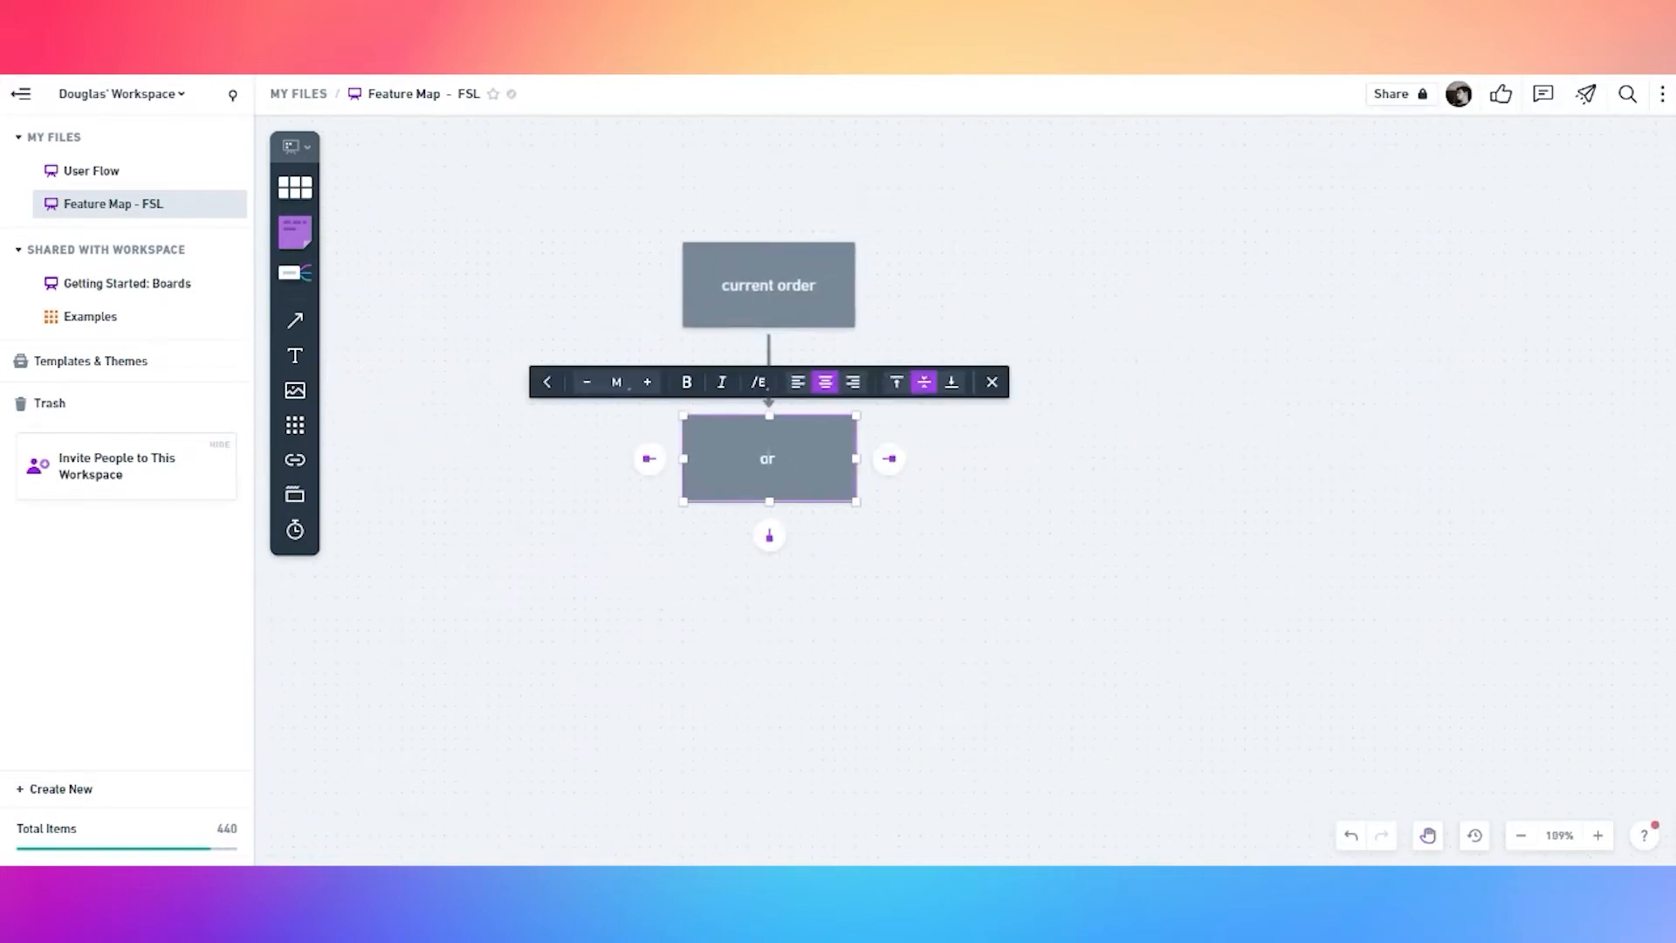
Label the first child 'order status' and add a second child 'product list' under current order
text(der status)
click(824, 535)
click(788, 307)
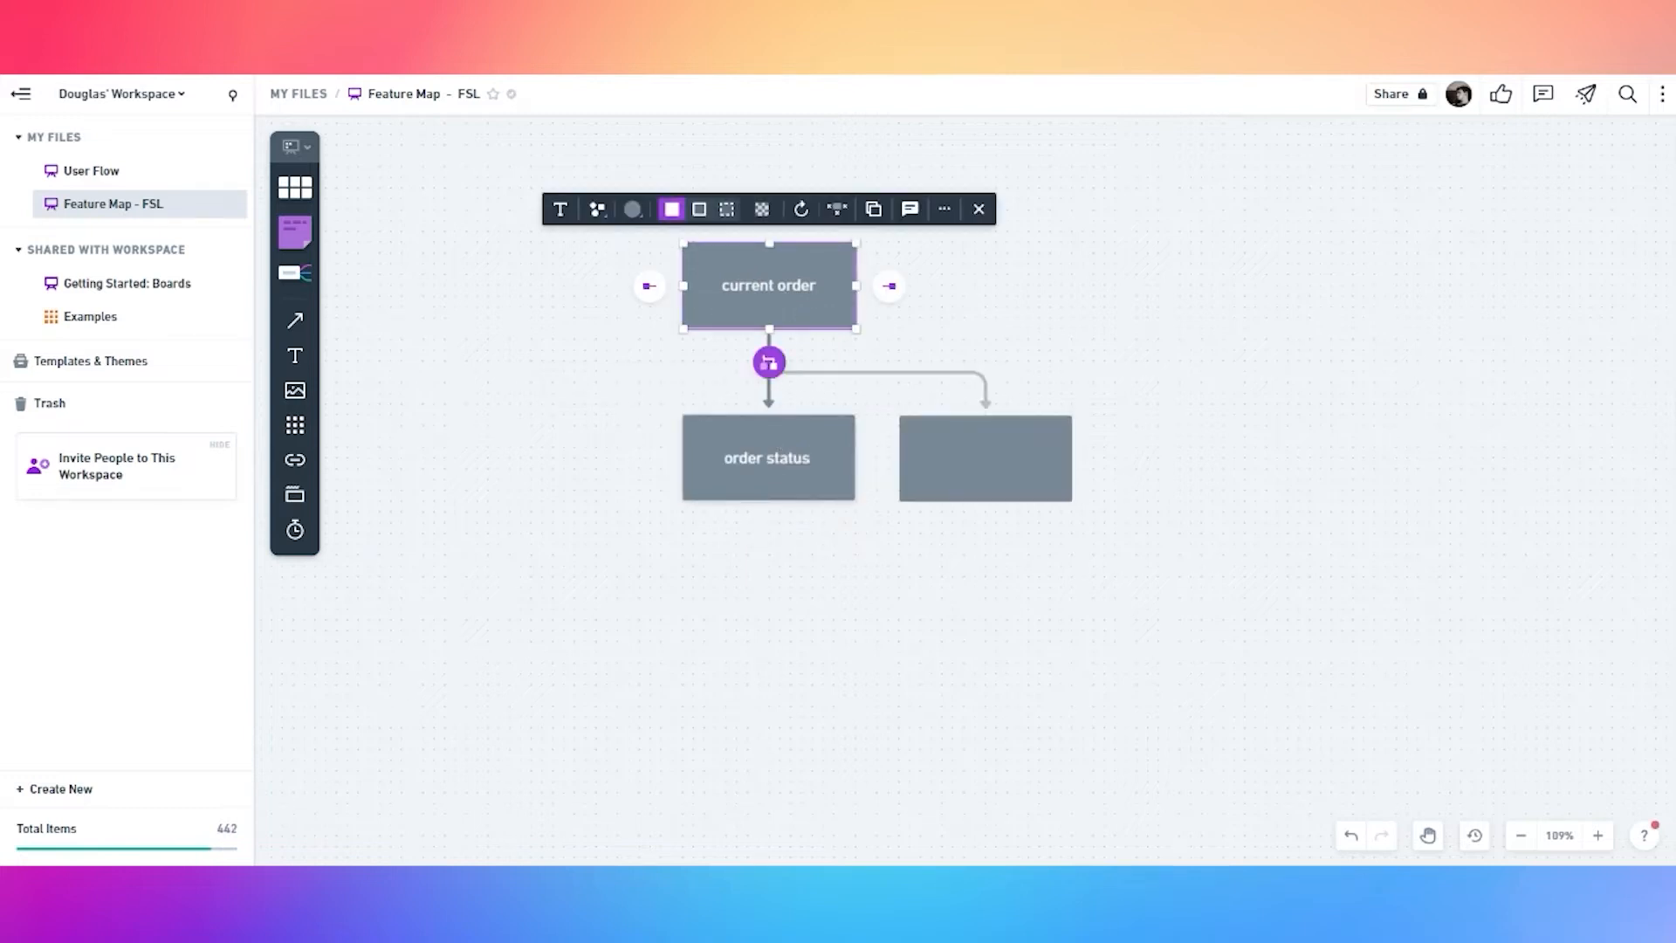
click(770, 363)
text(product list)
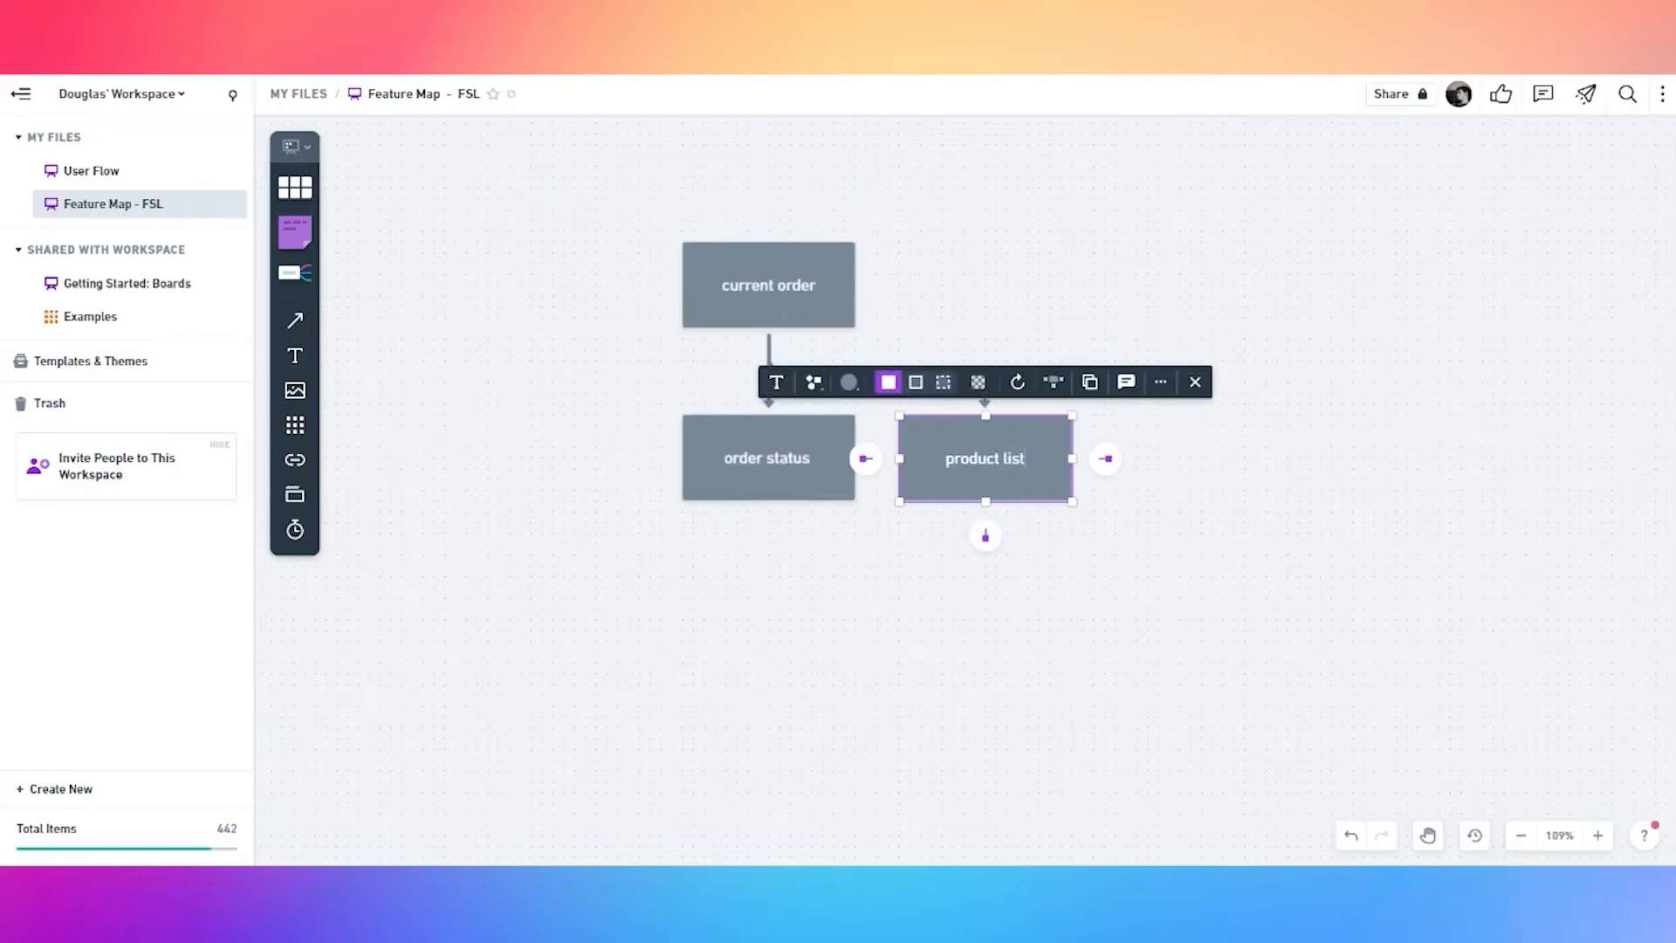
click(1009, 597)
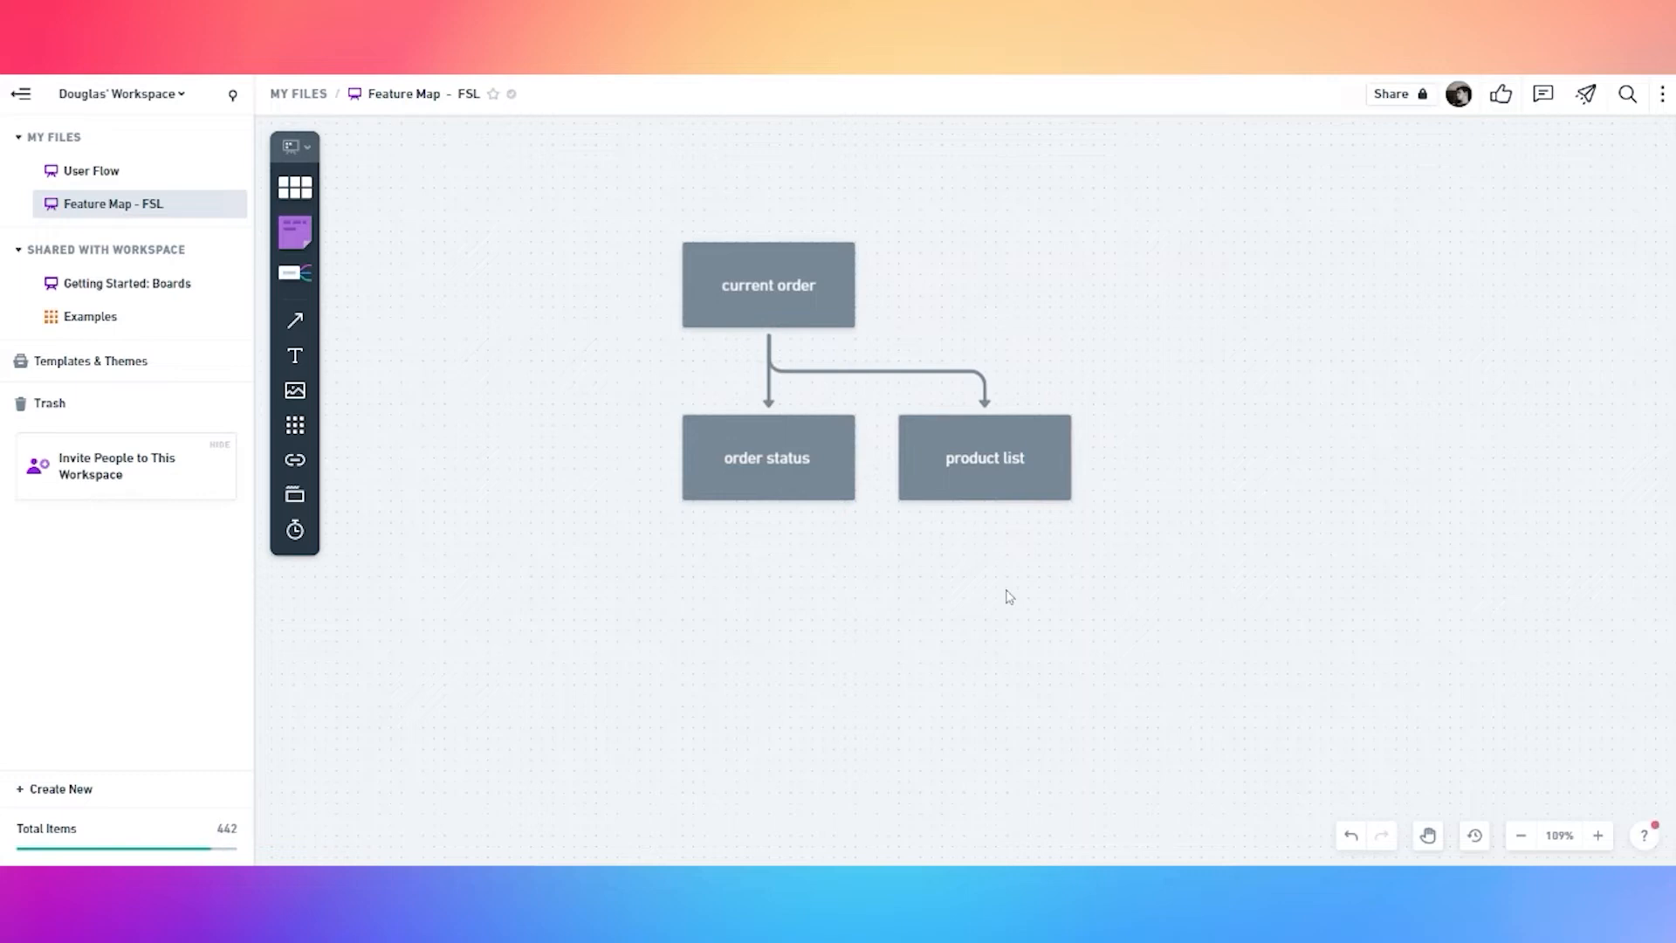
Add a 'total order cost' child under current order, right of product list
click(991, 465)
click(768, 305)
click(768, 361)
click(591, 584)
drag(554, 465, 1194, 466)
double_click(1201, 459)
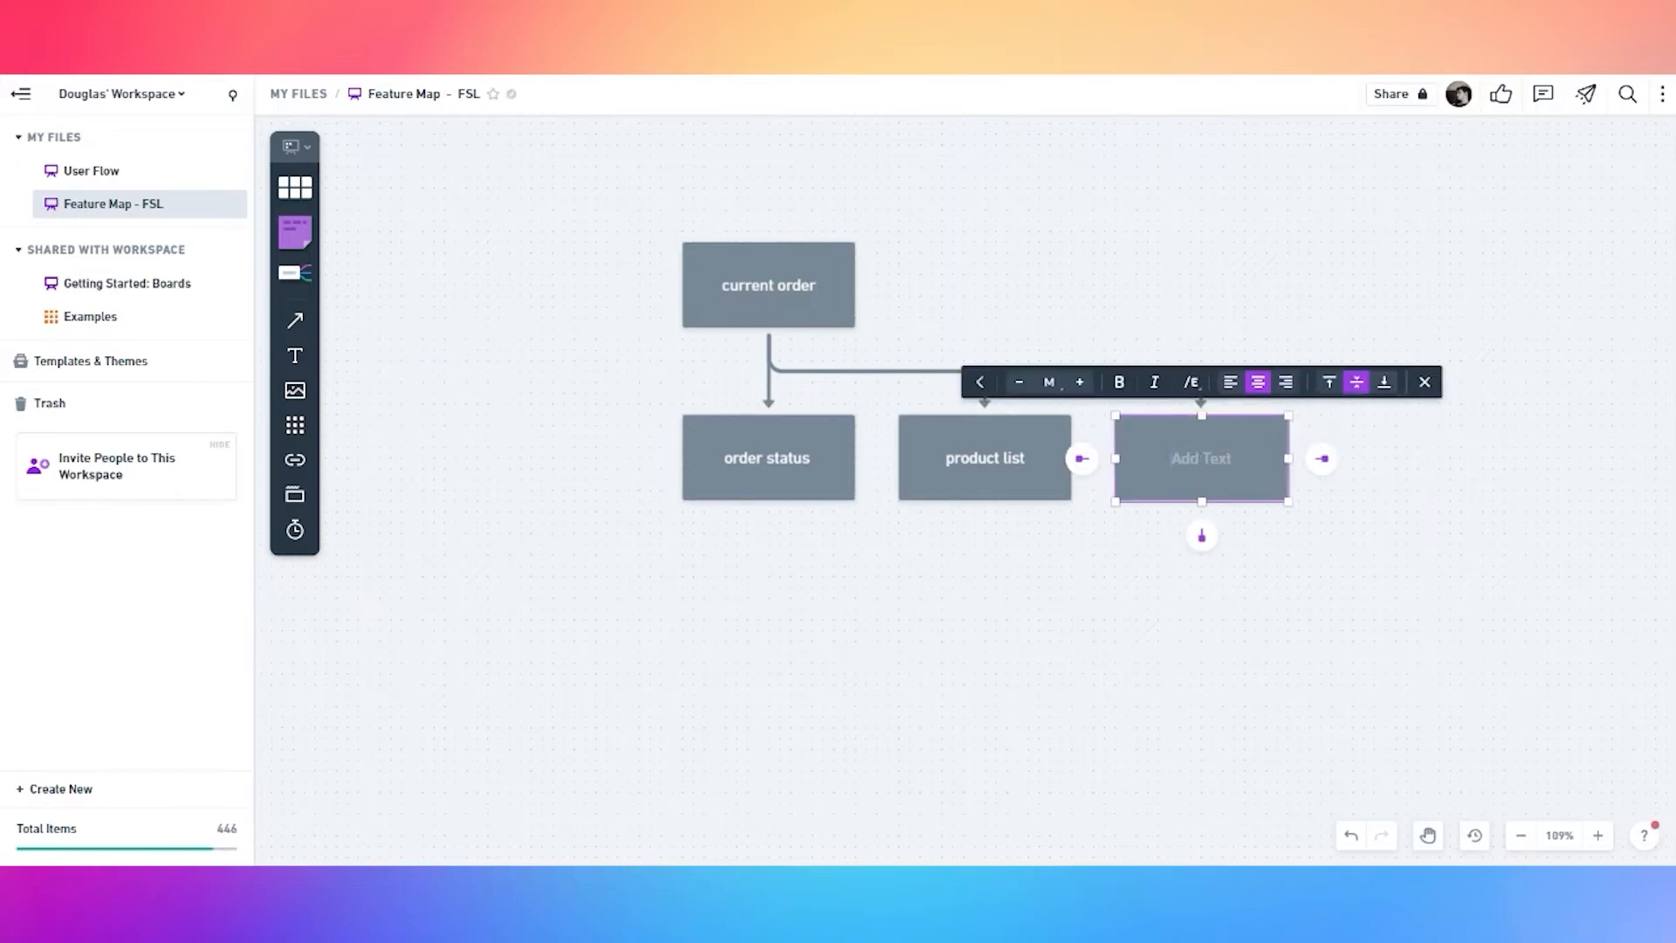
text(total order cost)
click(1061, 566)
Add a 'checkout button' child under current order, right of total order cost
click(793, 297)
click(768, 362)
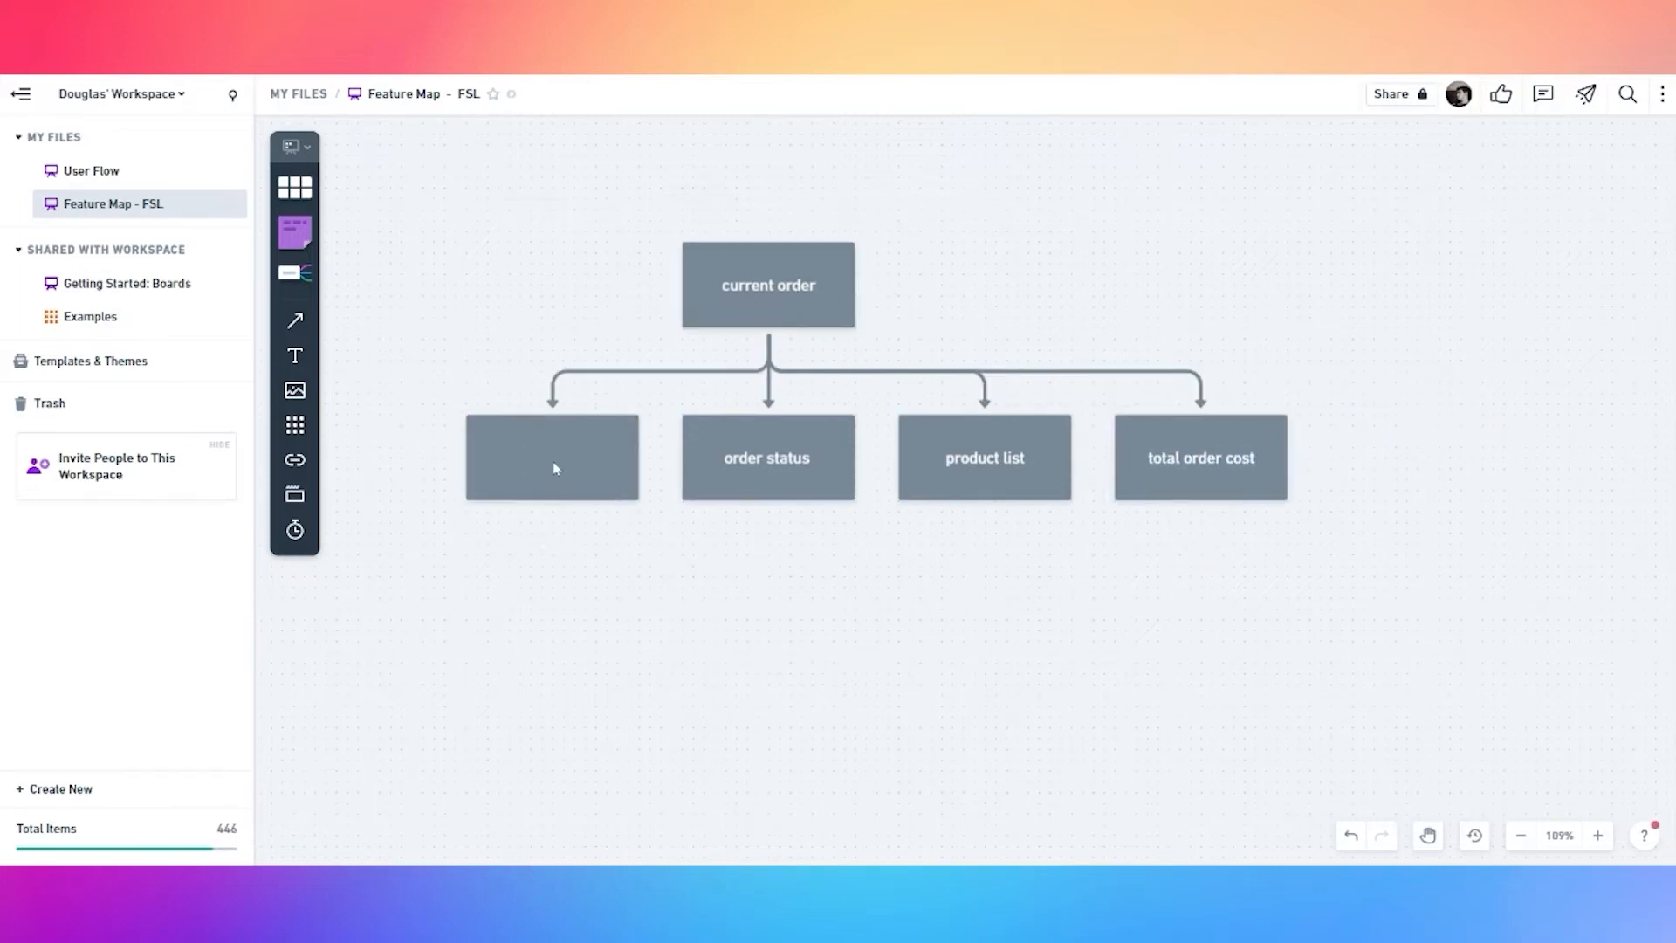
drag(554, 464, 1412, 464)
double_click(1411, 464)
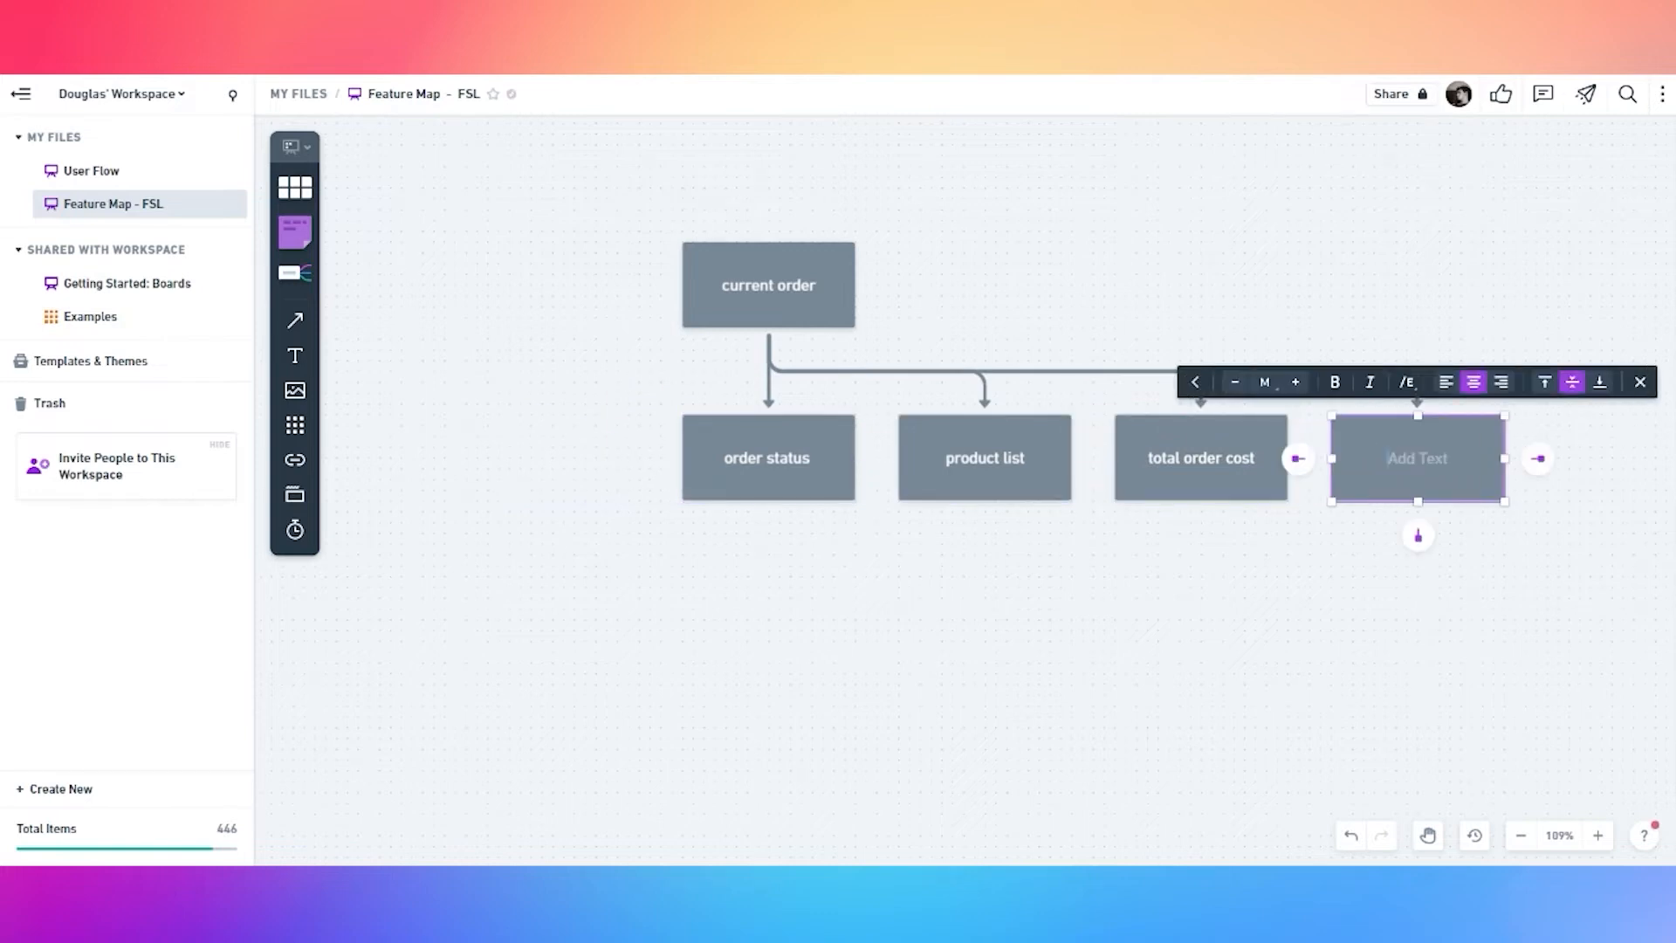
text(checkout button)
click(1389, 604)
drag(1402, 583, 1114, 603)
Connect a red 'order chekout' box to the right of checkout button
click(1156, 494)
click(1249, 480)
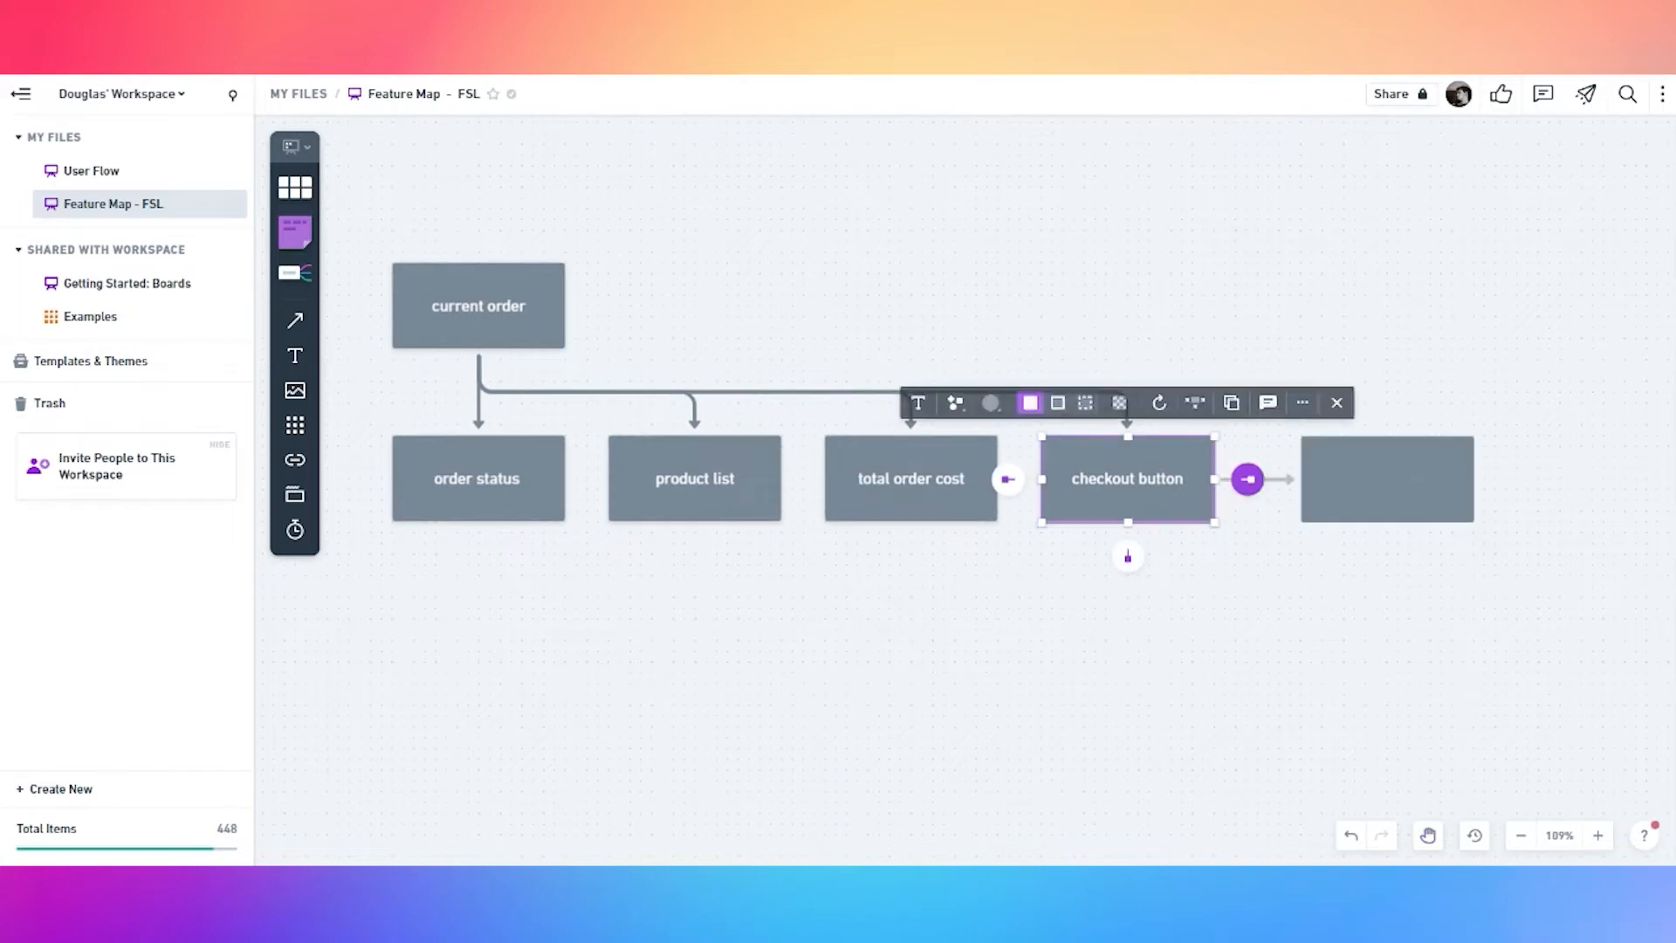
click(1250, 402)
click(1218, 358)
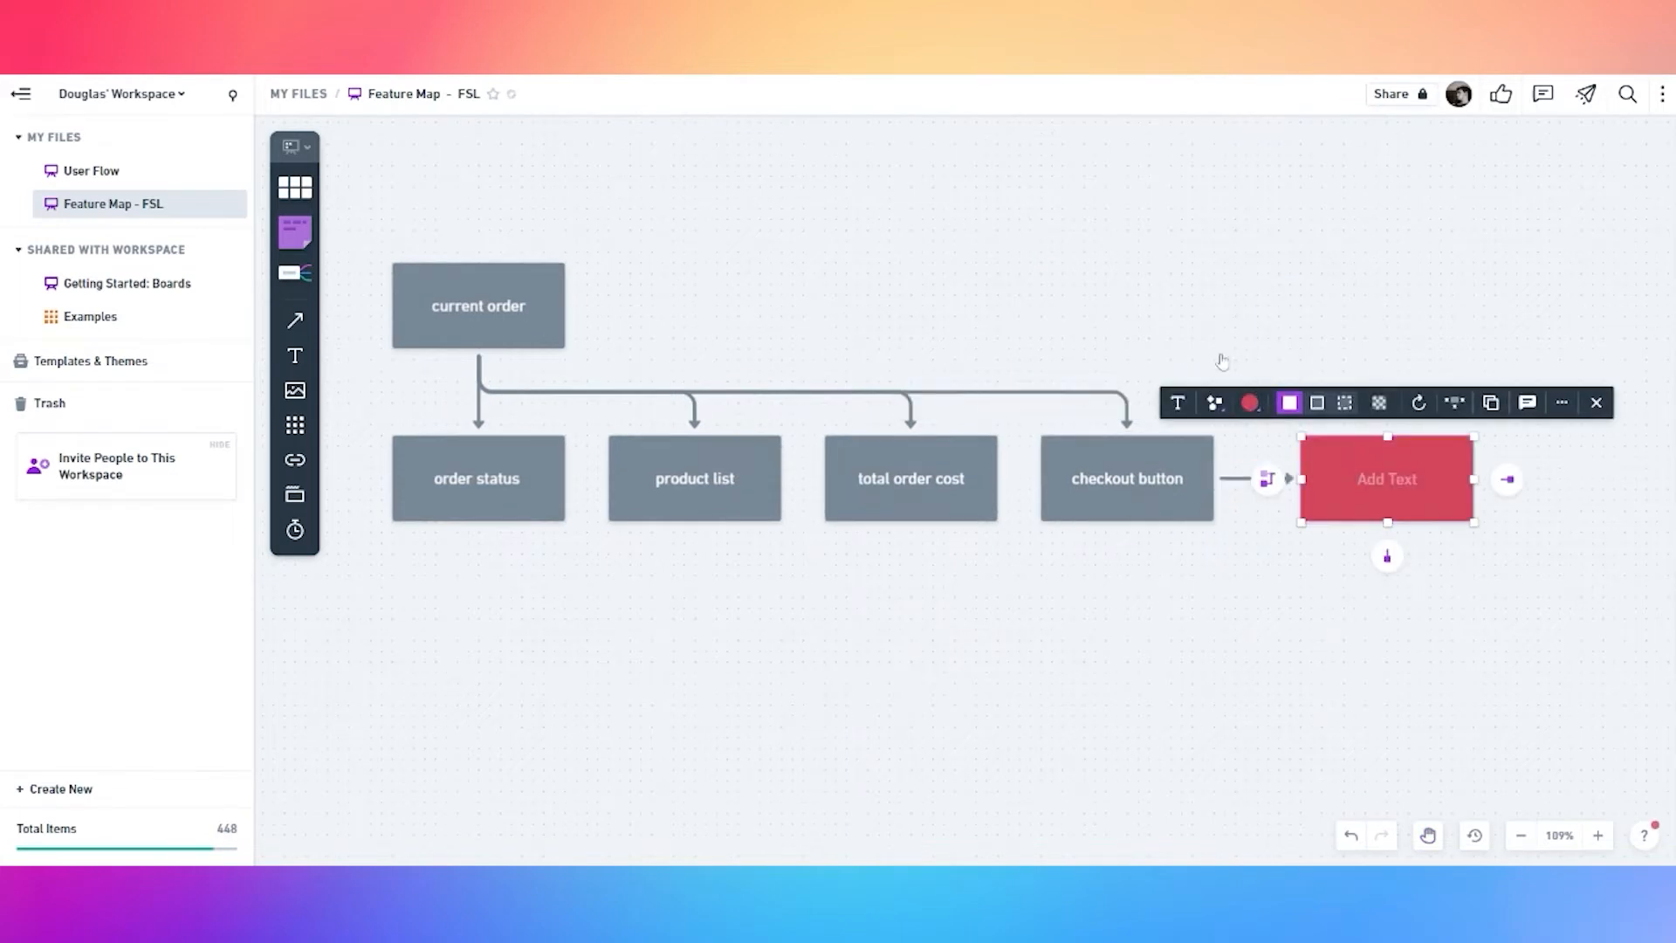
text(order chekoiut)
key(BackSpace)
key(BackSpace)
key(BackSpace)
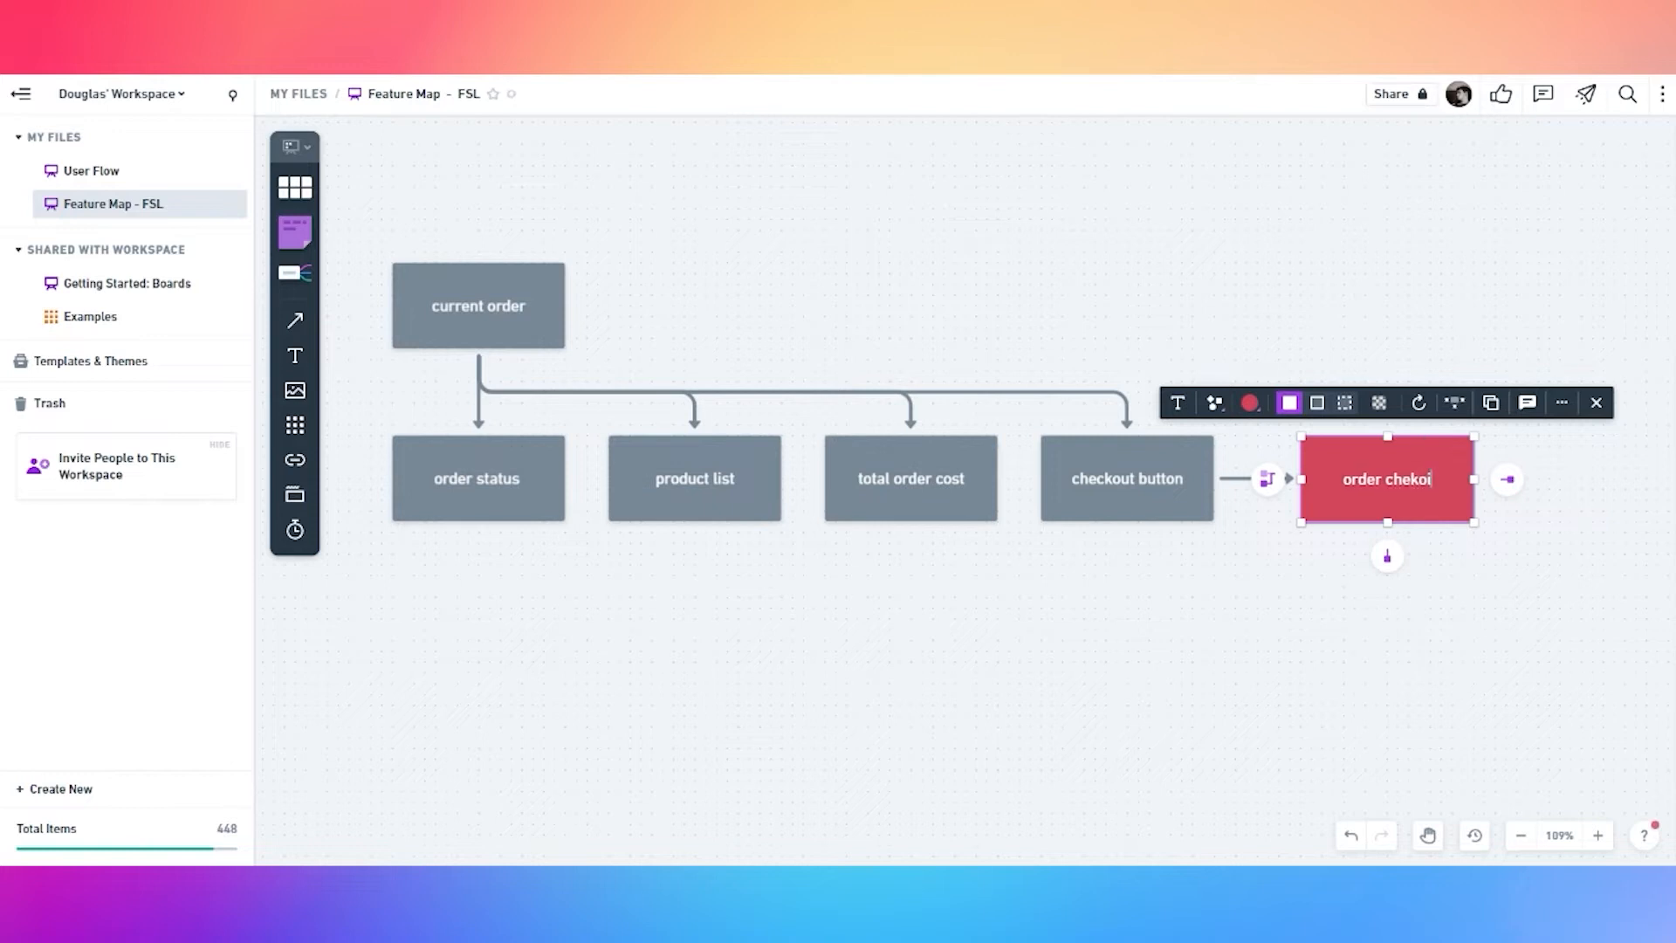
text(t)
key(BackSpace)
text(ut)
click(906, 612)
Select the order status, product list and total order cost boxes together
click(552, 488)
shift+click(734, 491)
shift+click(951, 491)
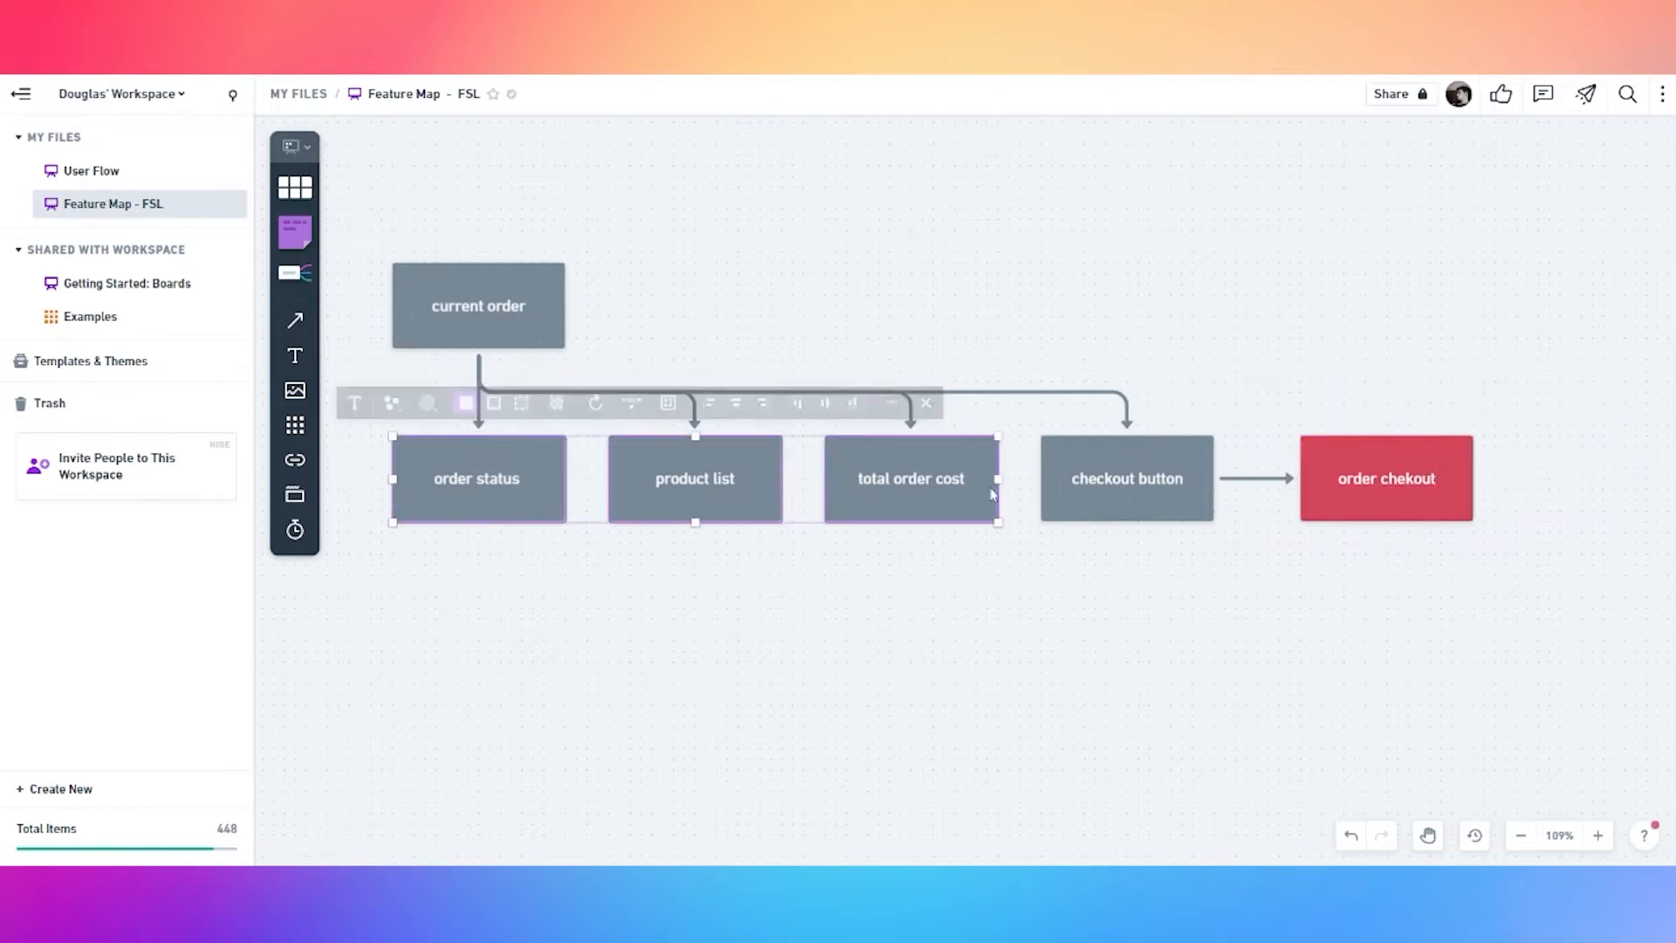
Switch order status, product list, total order cost and checkout button to outline style
shift+click(1109, 487)
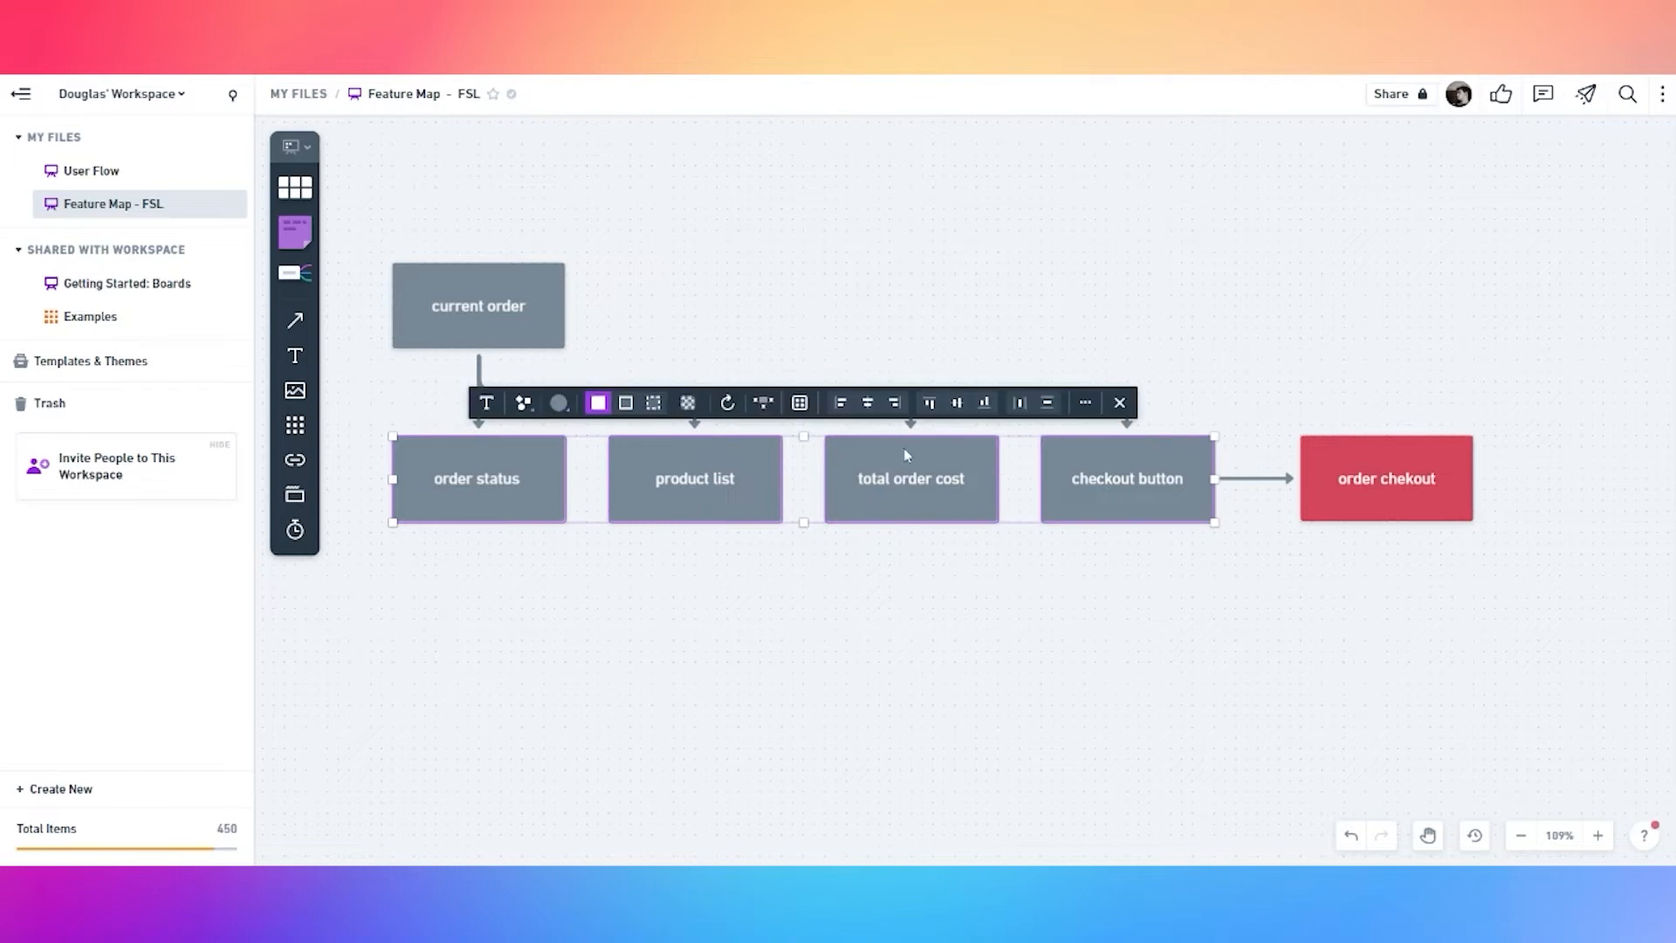
click(626, 403)
click(634, 612)
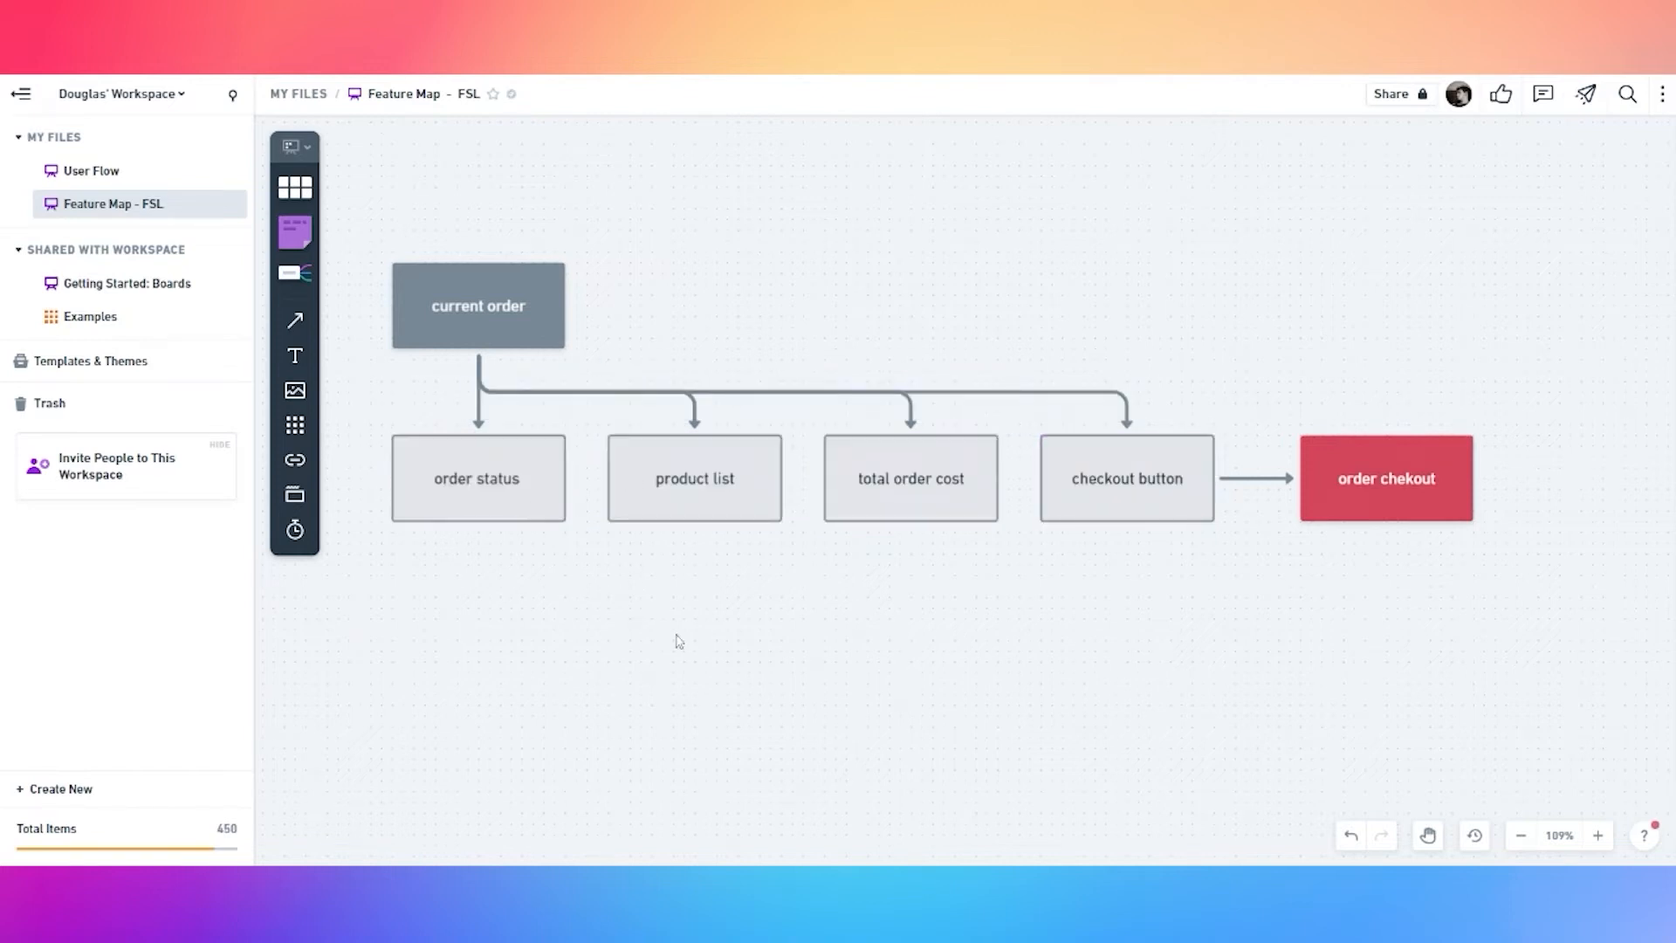
drag(674, 634, 768, 603)
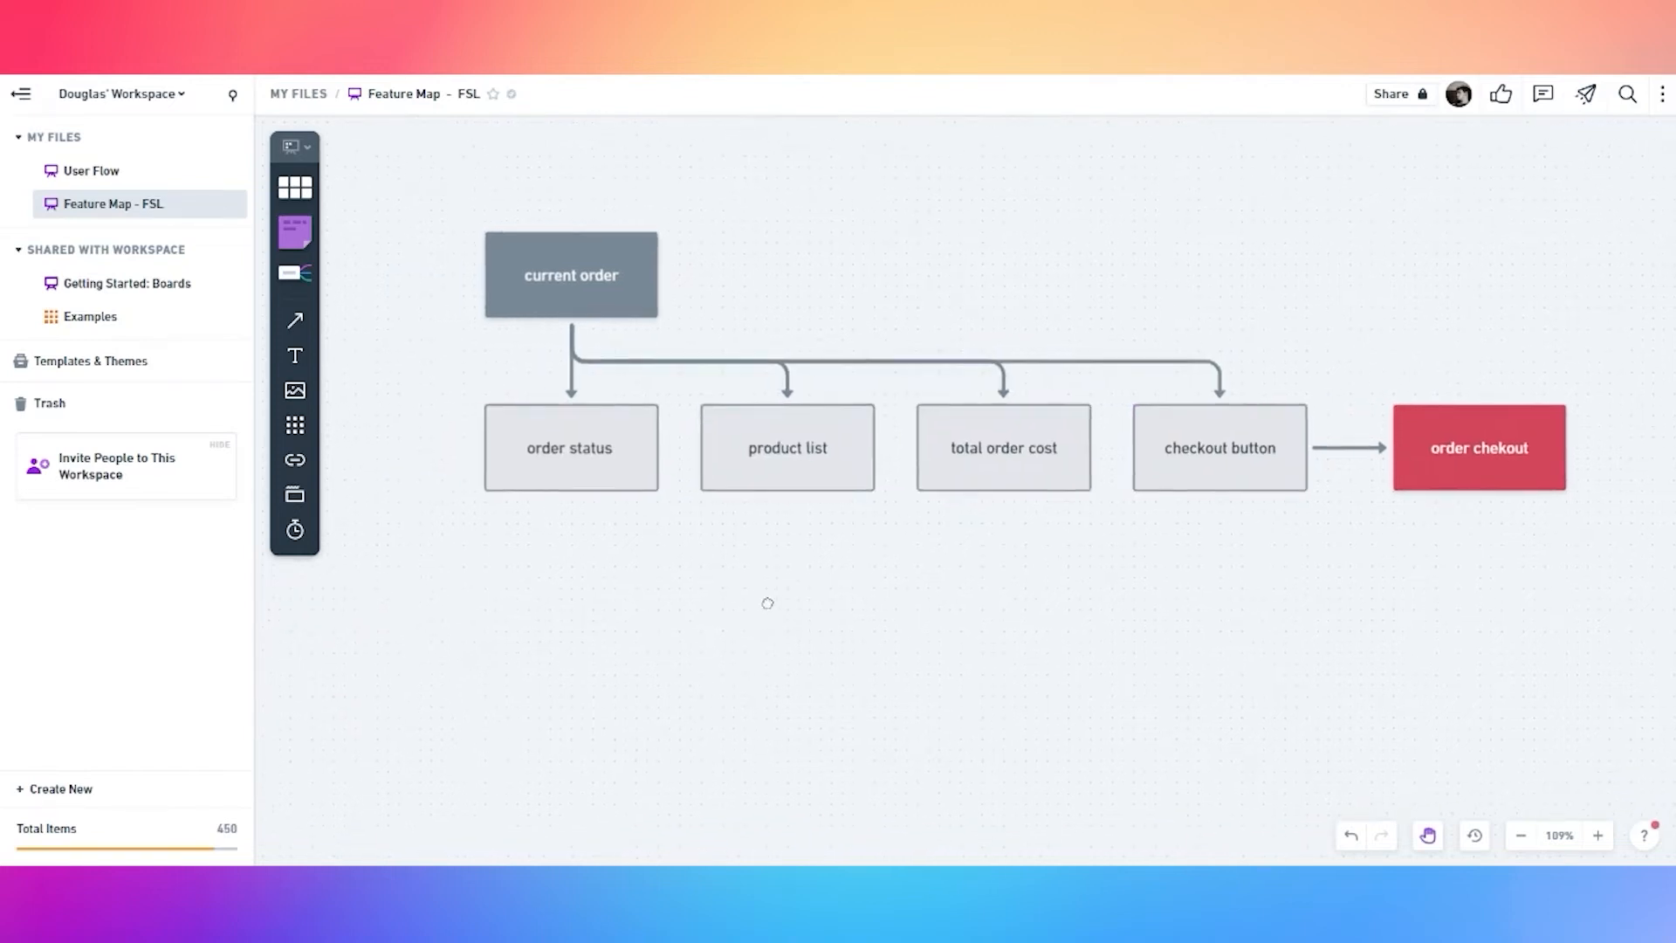
Add five empty connected child boxes under product list
click(771, 481)
click(788, 527)
click(1006, 575)
click(789, 451)
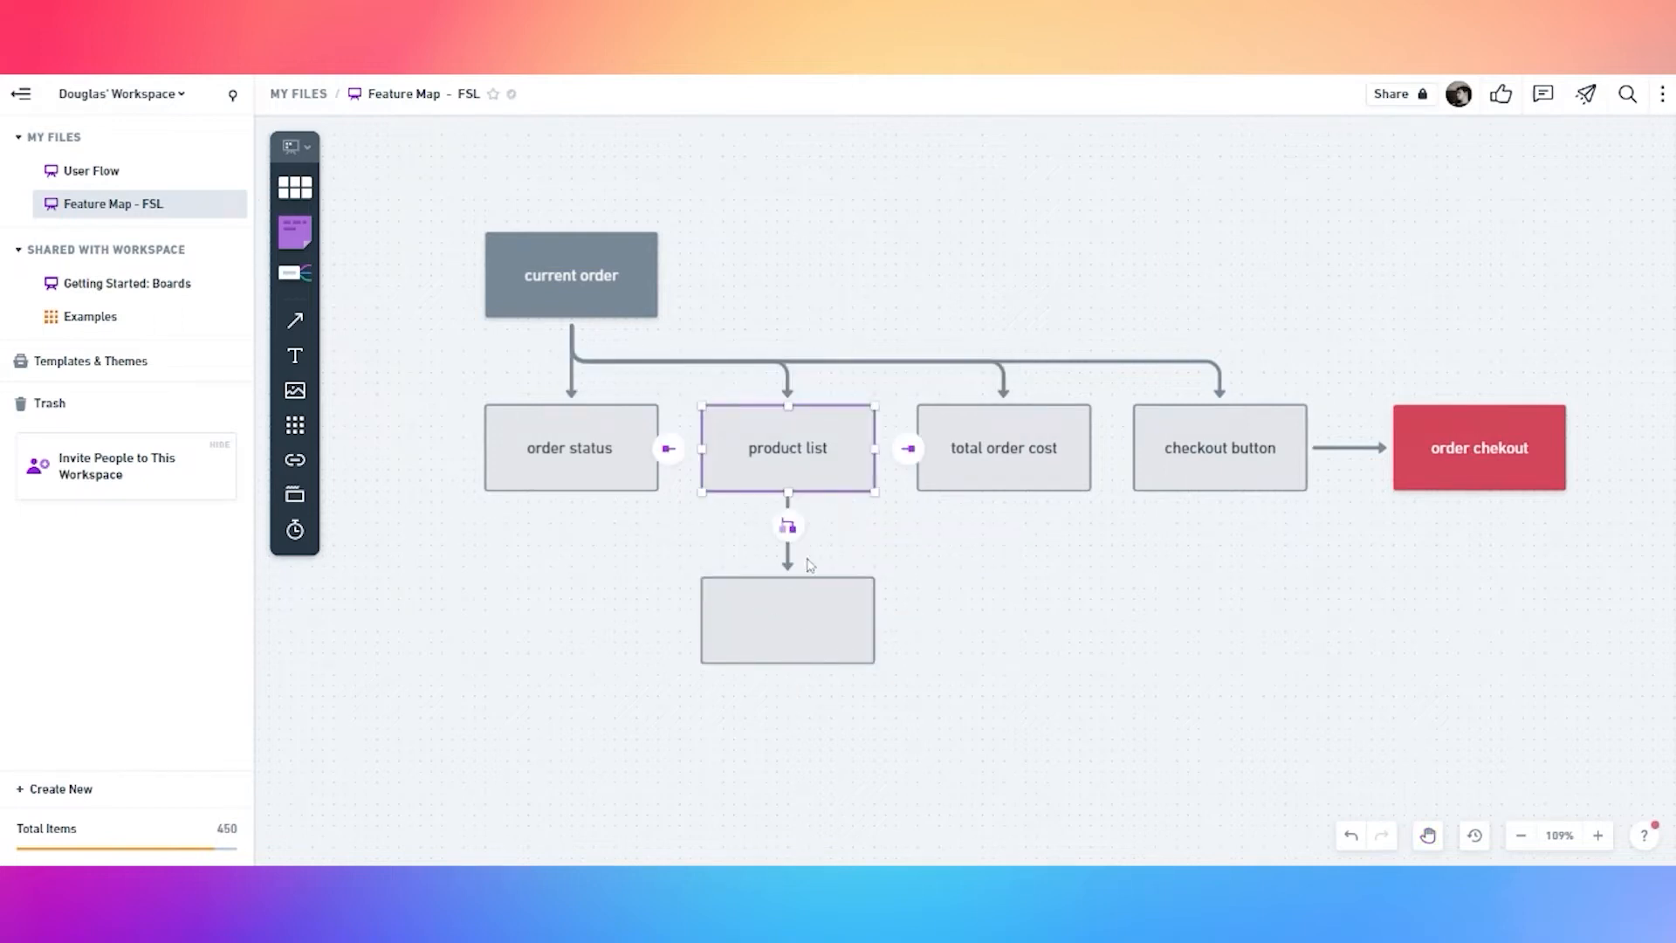
click(793, 528)
click(818, 450)
click(783, 528)
click(677, 483)
click(799, 464)
click(789, 527)
click(764, 451)
click(797, 546)
click(797, 467)
click(787, 526)
click(480, 563)
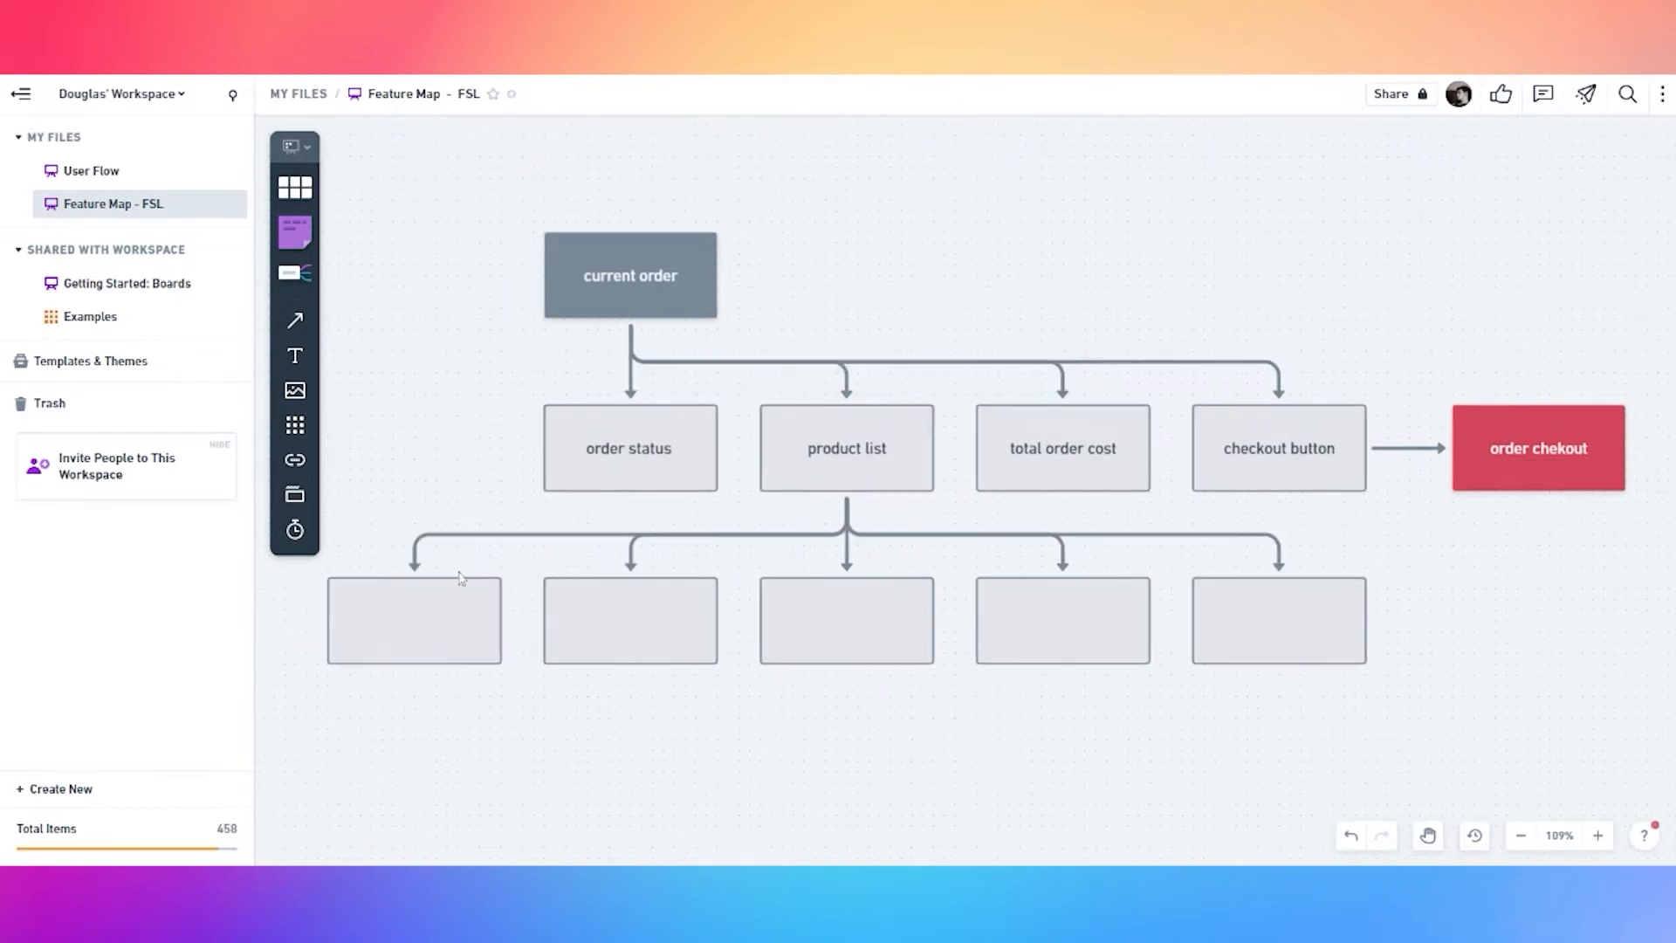
Add a sixth child box under product list and label the first one 'product title'
click(840, 482)
click(846, 523)
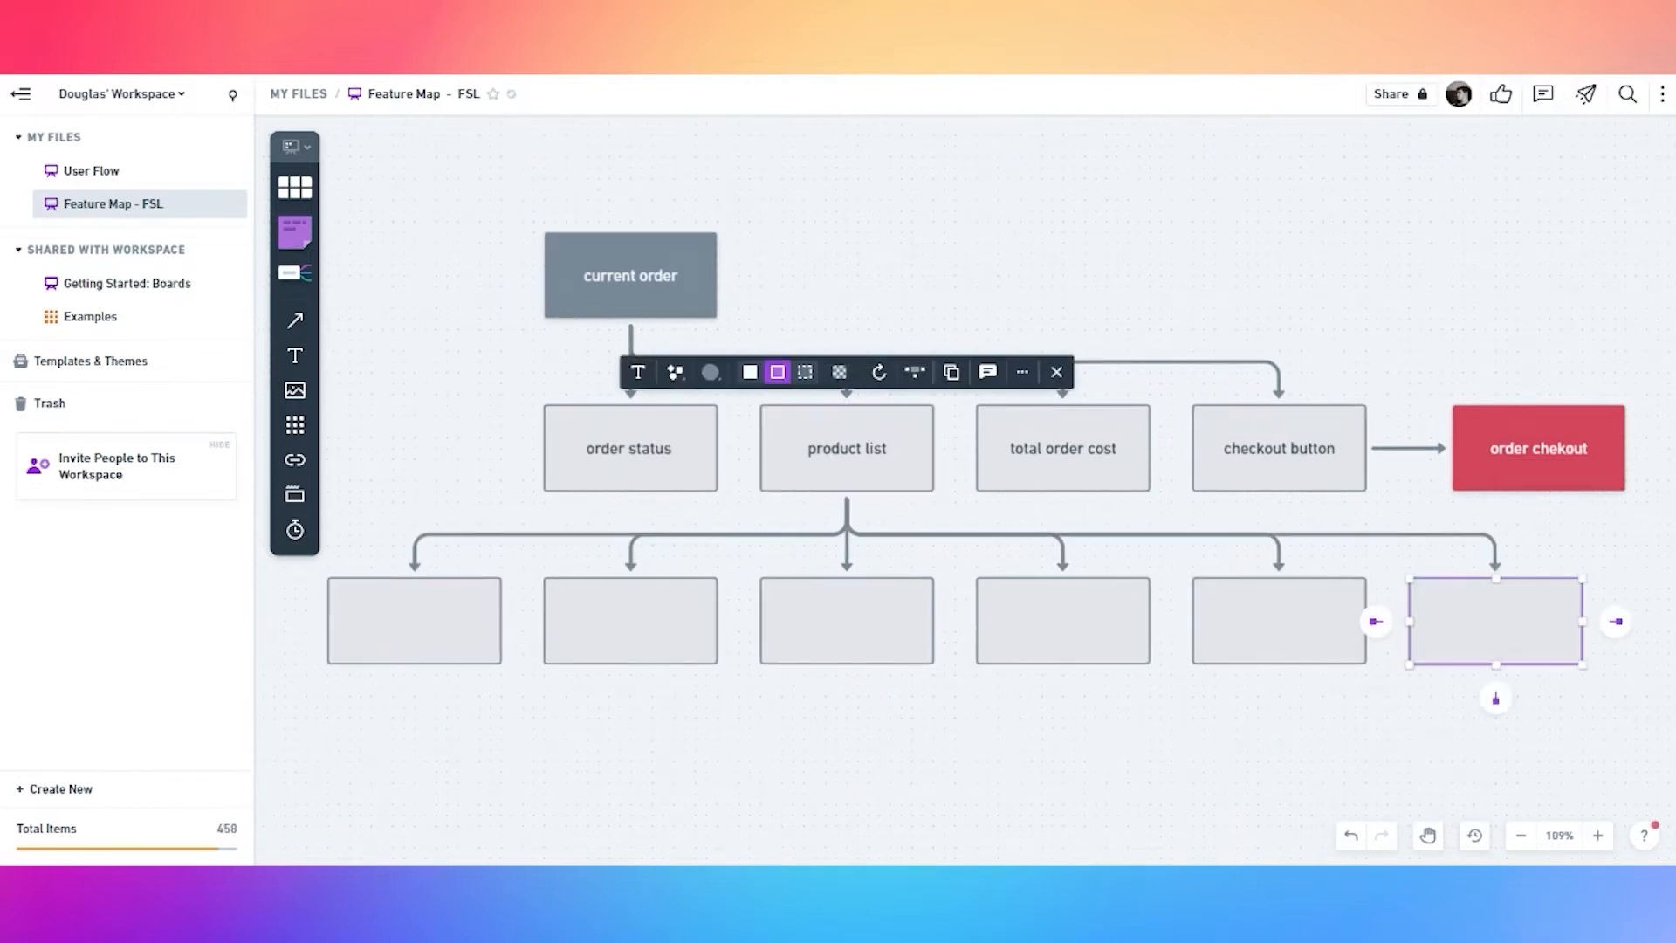
double_click(411, 627)
text(product title)
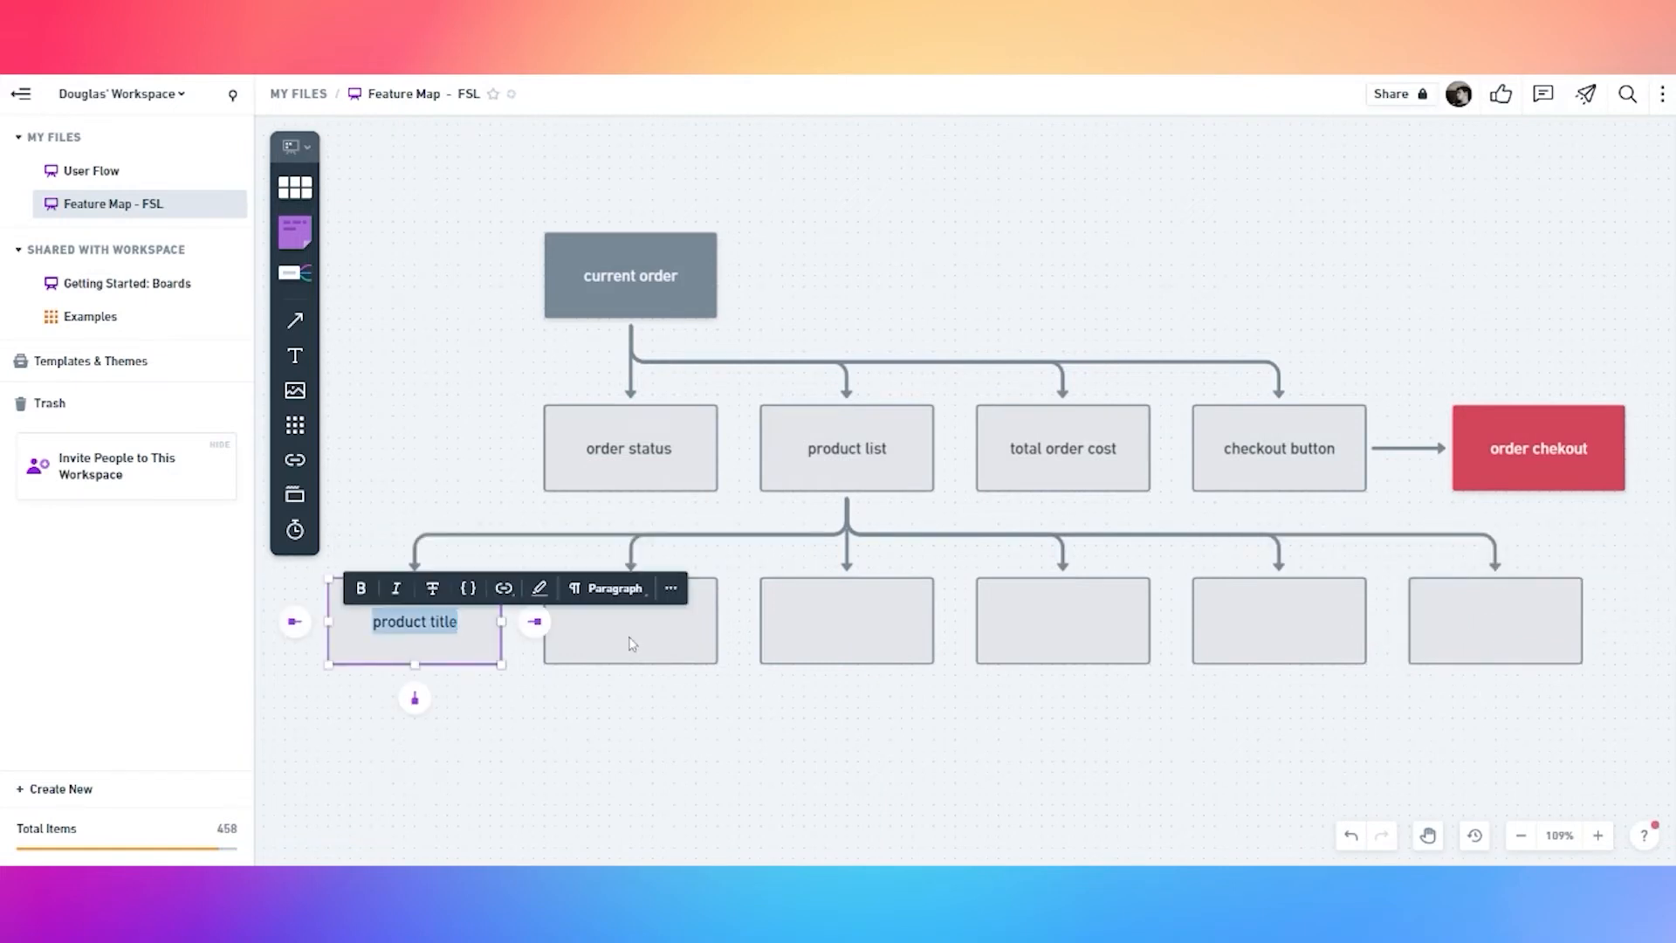
Label the next three children 'selected size', 'selected milk' and 'selected volume'
double_click(630, 643)
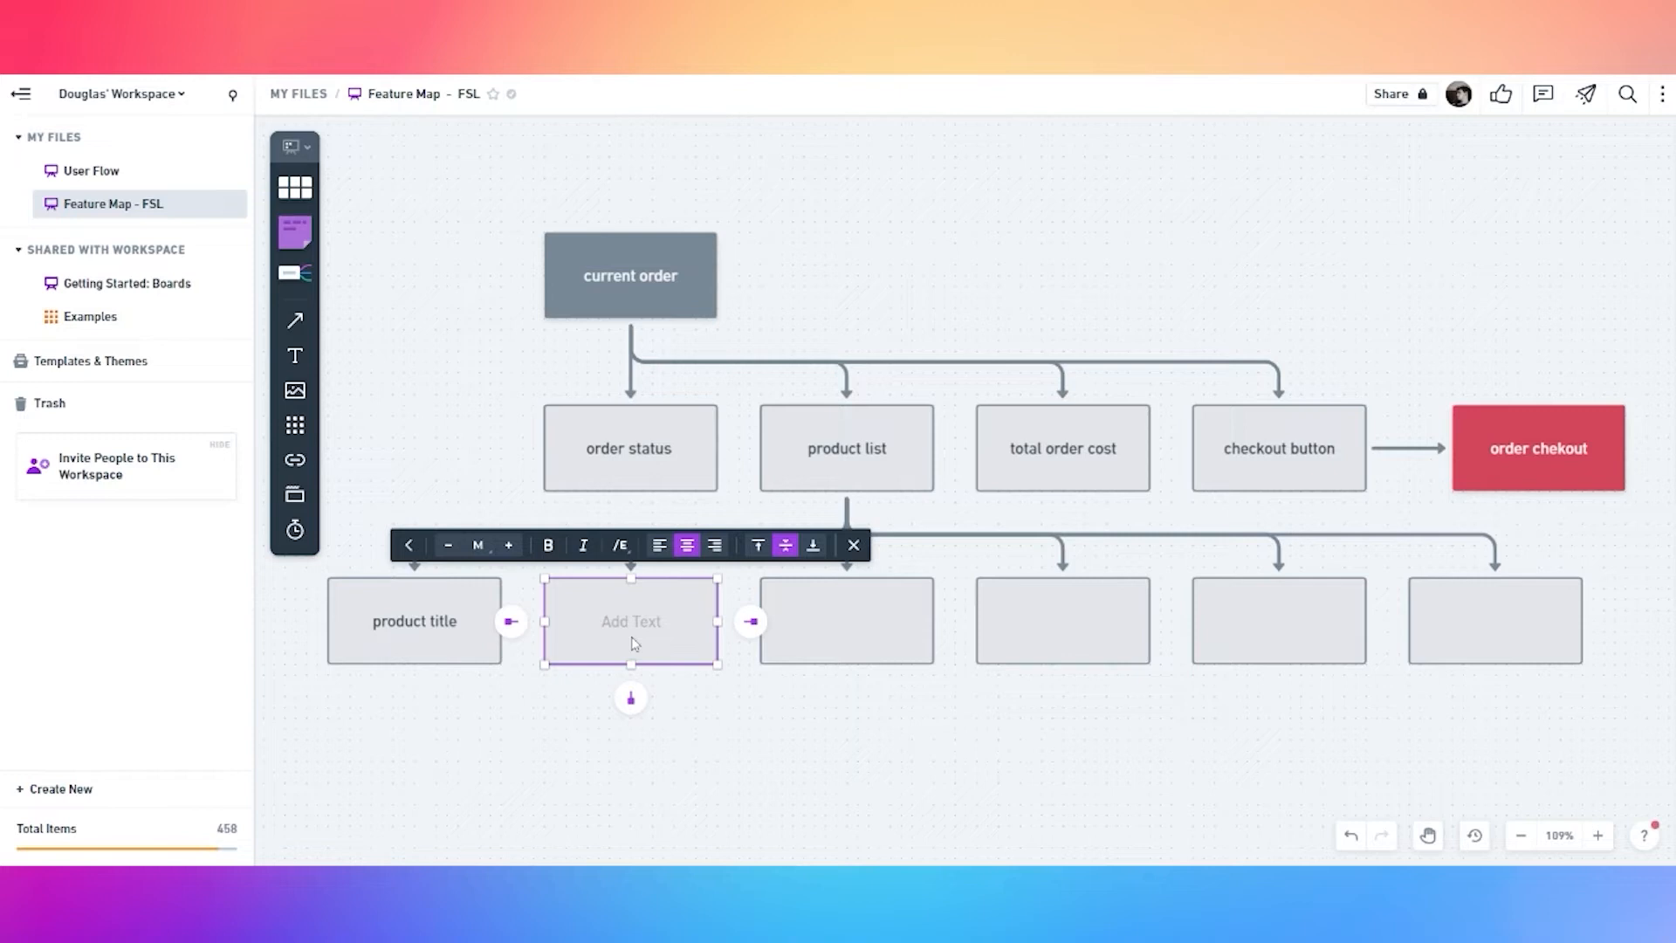
text(selected size)
key(ctrl+a)
key(ctrl+c)
double_click(851, 629)
key(ctrl+v)
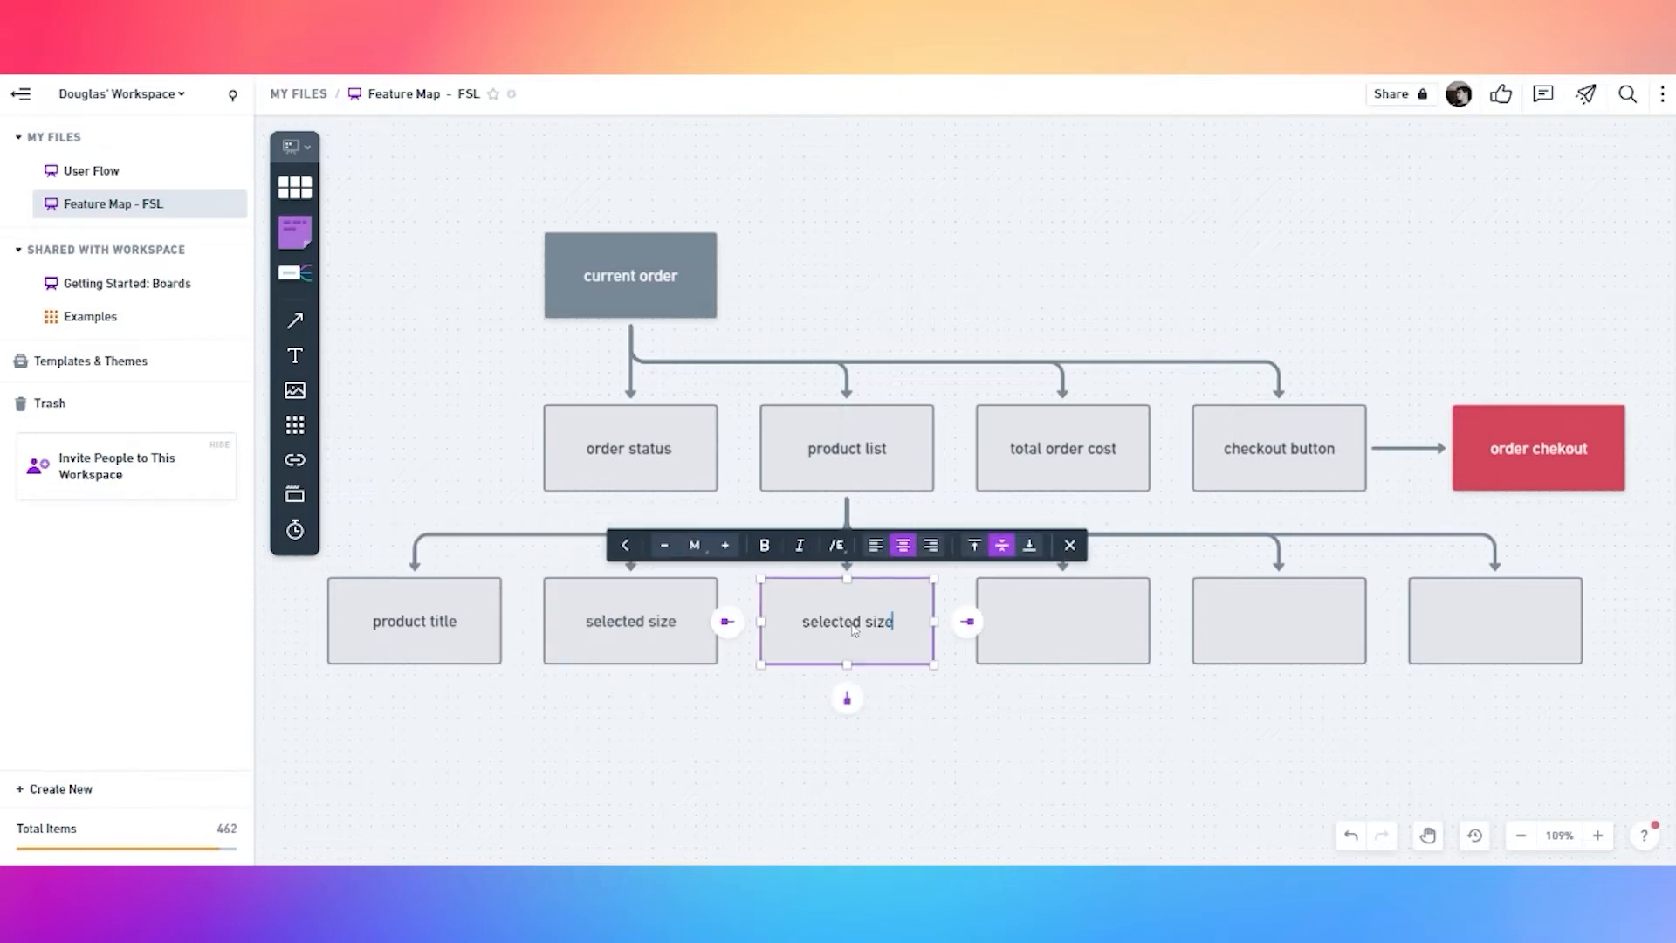
key(BackSpace)
key(BackSpace)
key(BackSpace)
key(BackSpace)
text(milk)
double_click(1069, 618)
key(ctrl+v)
key(BackSpace)
key(BackSpace)
key(BackSpace)
key(BackSpace)
text(volume)
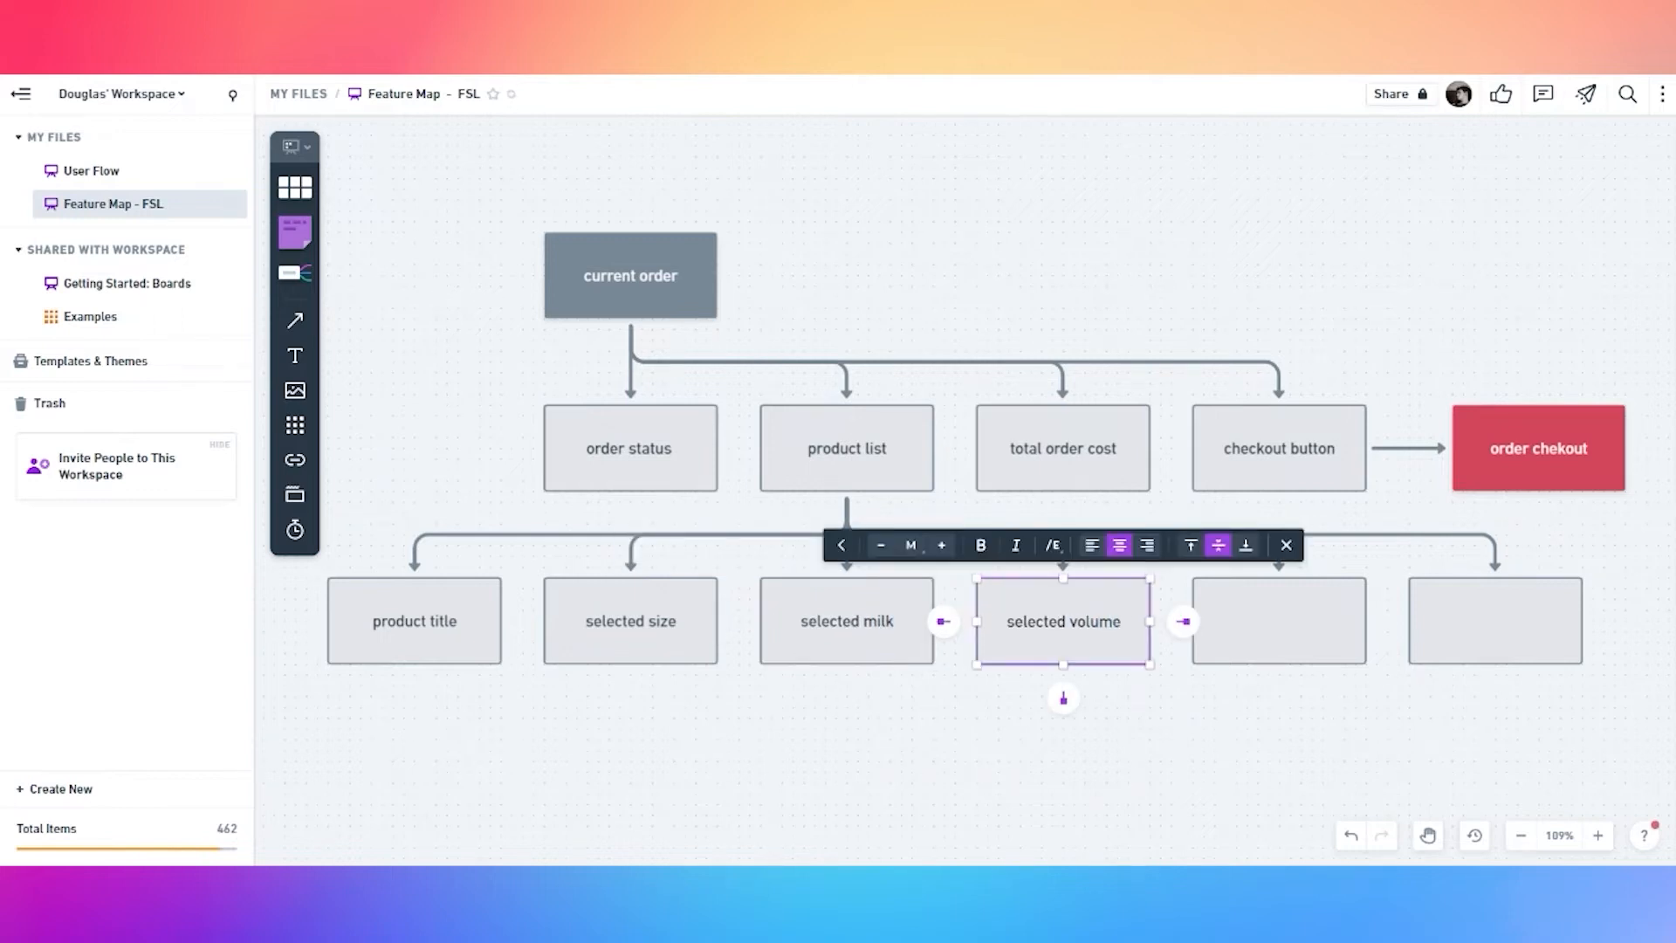
Label the last two children 'total product price' and 'remove product'
double_click(1266, 630)
text(total product cost)
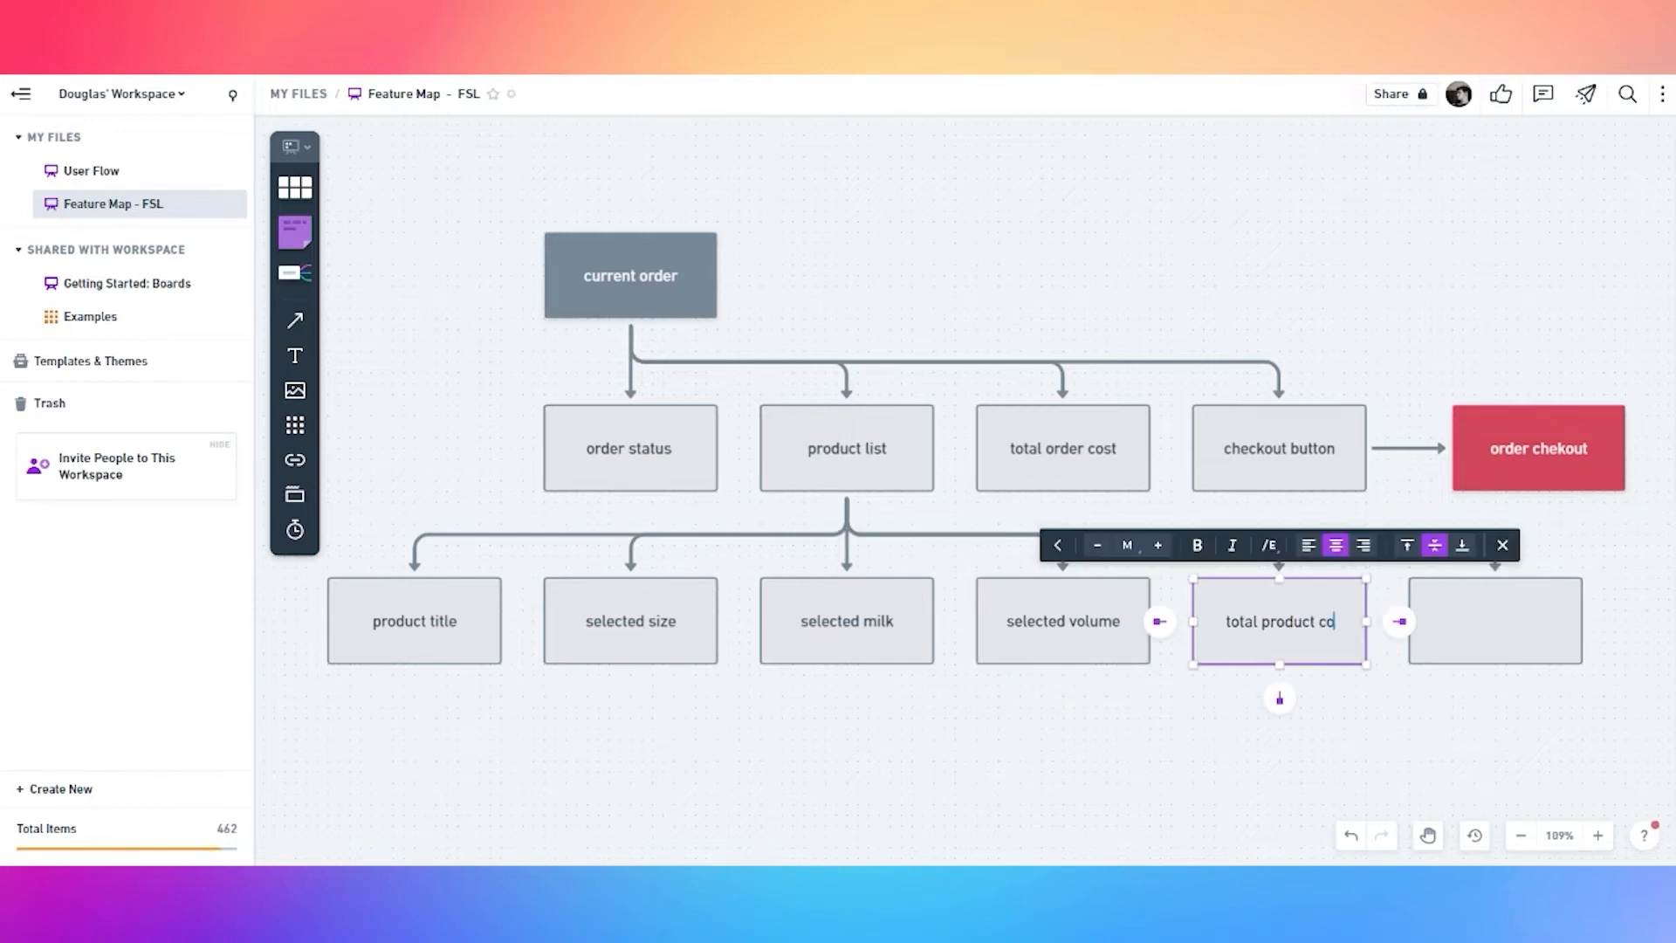
key(BackSpace)
key(BackSpace)
key(BackSpace)
key(BackSpace)
text(price)
double_click(1517, 635)
text(re)
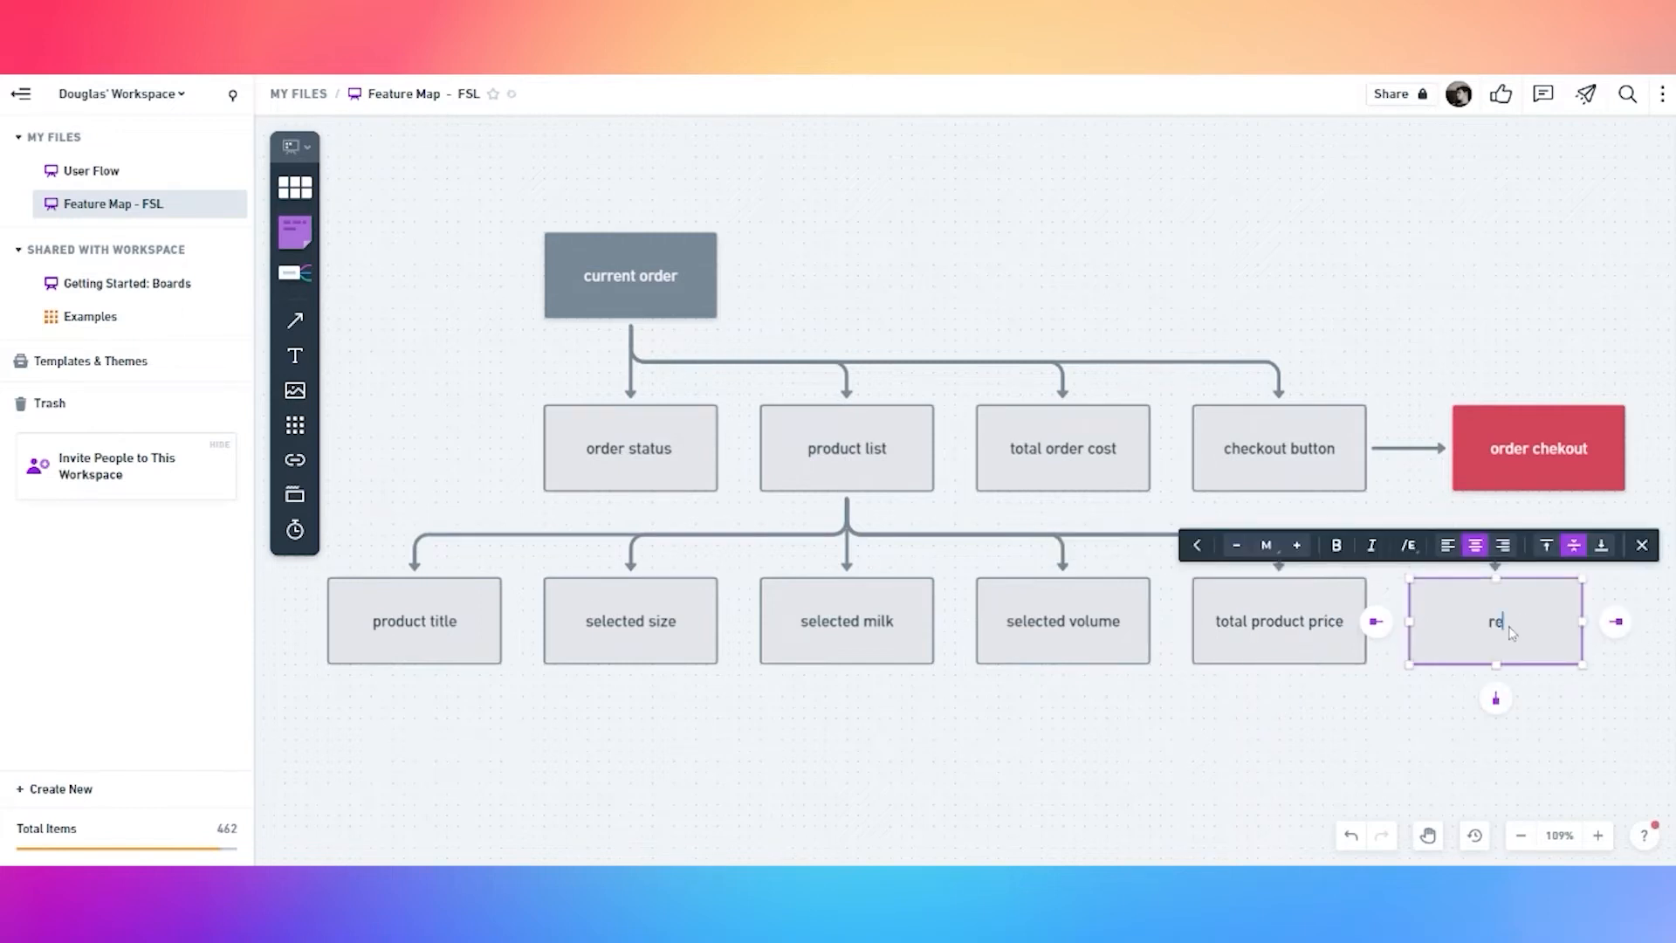
text(move product)
key(Escape)
Add a 'for reach ORDERED product' text note below product list
key(t)
click(891, 496)
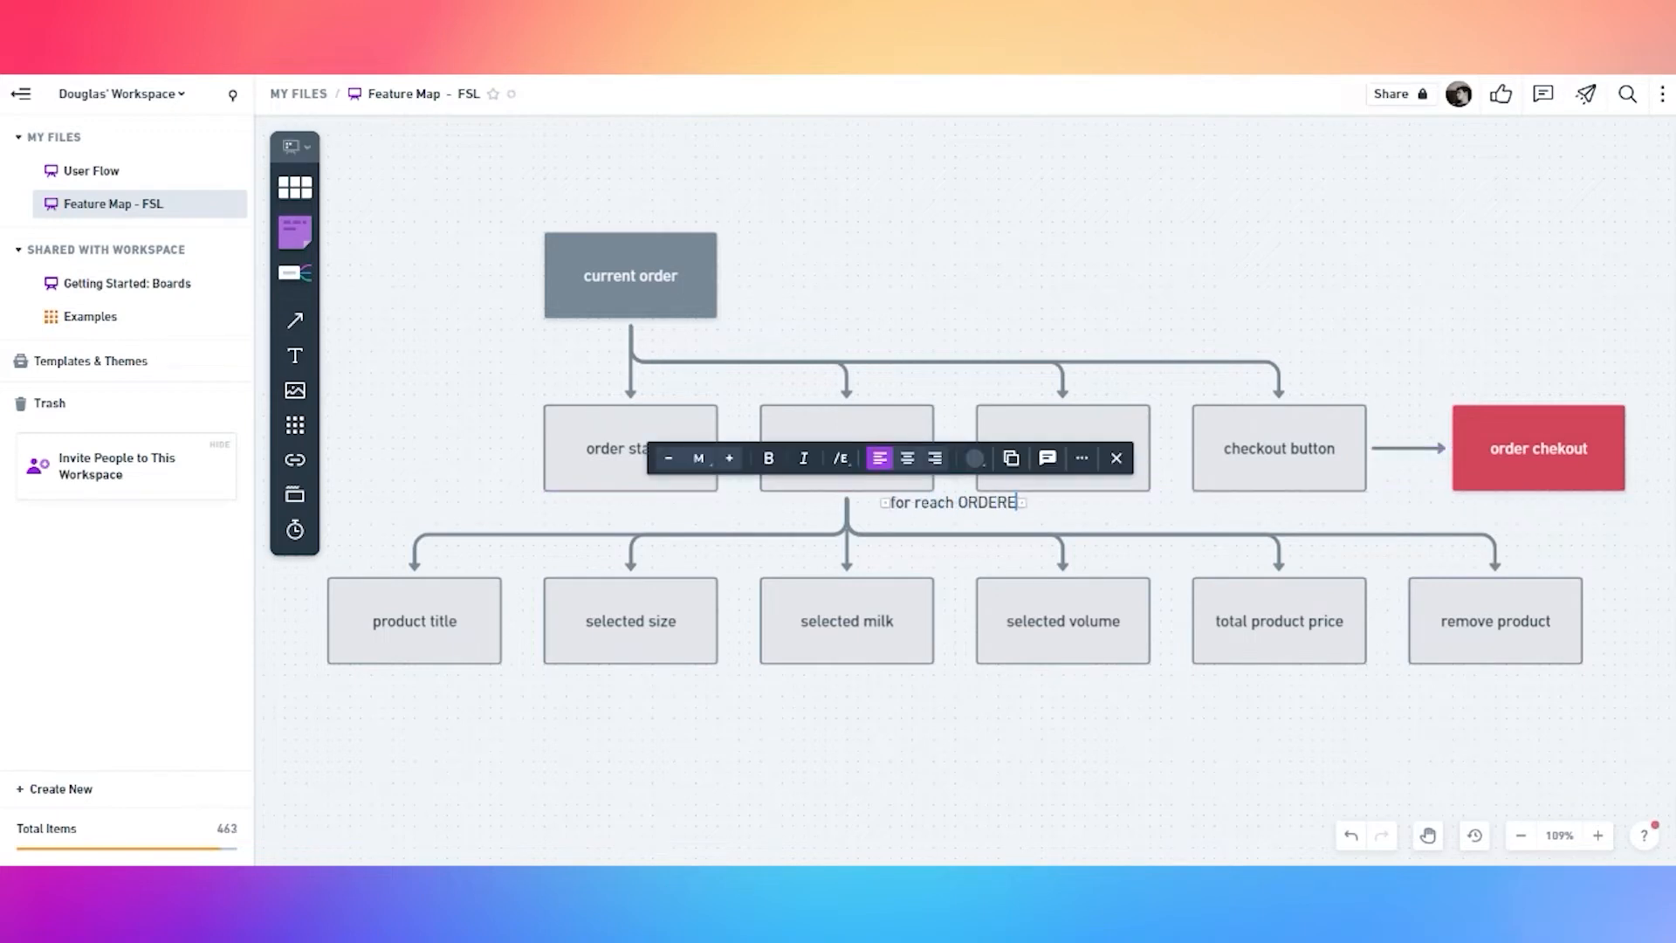
click(907, 560)
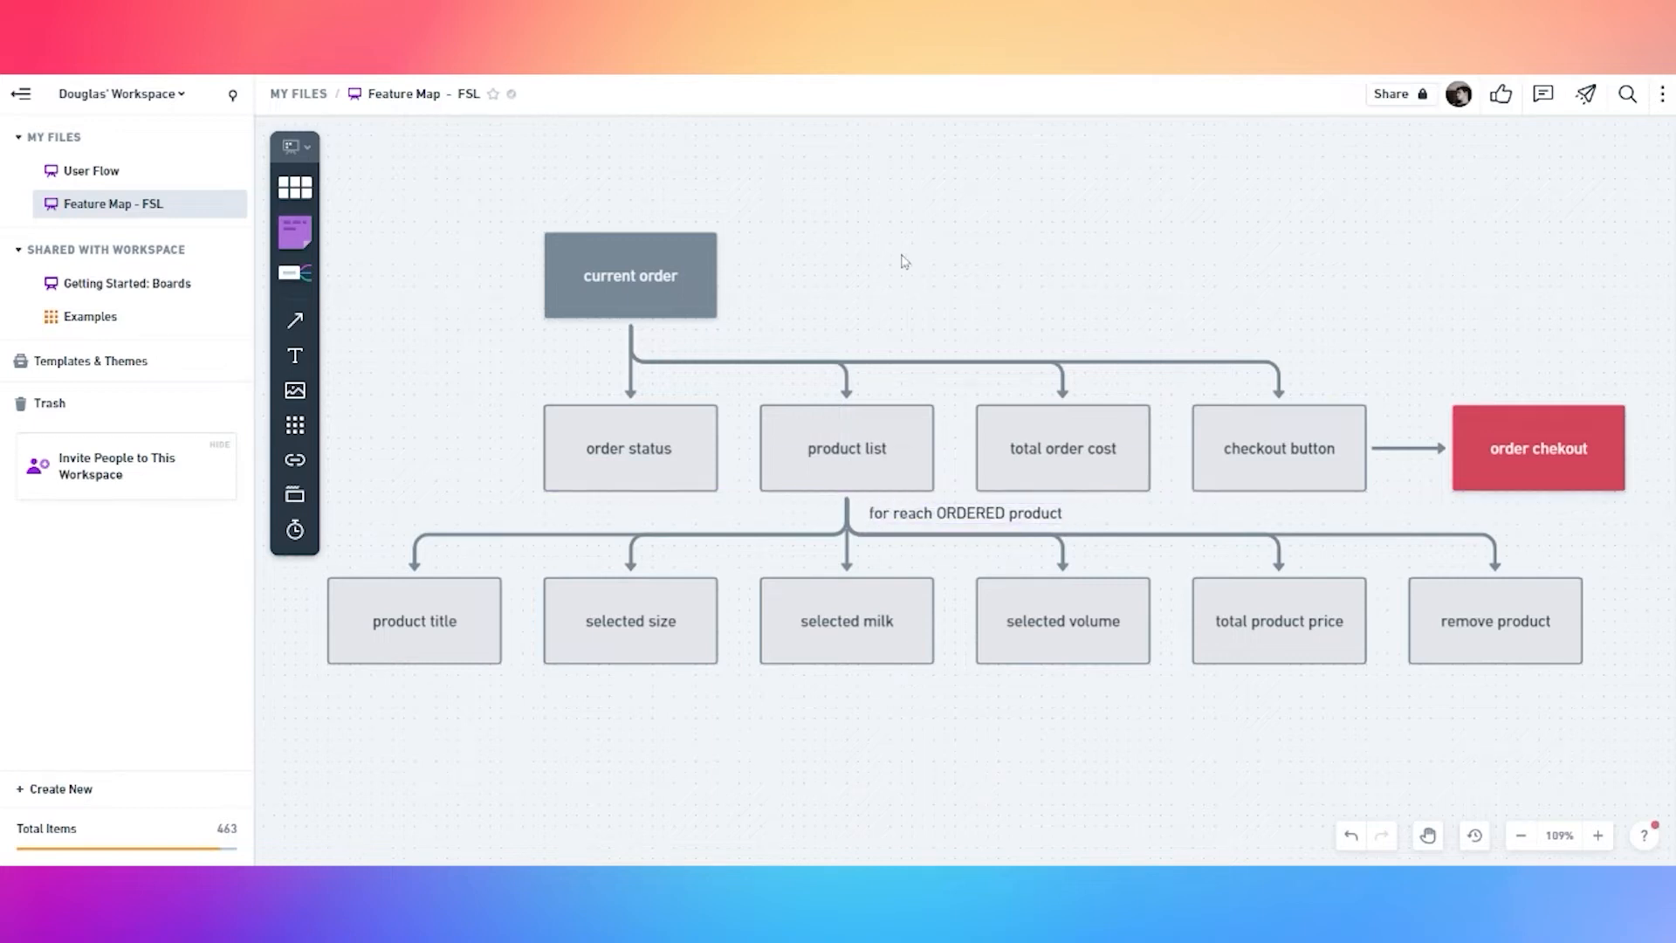
Copy the red order chekout node and paste it just below the current order card
scroll(906, 262, down, 3)
scroll(905, 262, down, 3)
drag(700, 640, 1135, 349)
key(space)
drag(619, 641, 1411, 268)
scroll(803, 594, down, 3)
key(space)
drag(524, 690, 773, 635)
drag(580, 680, 847, 613)
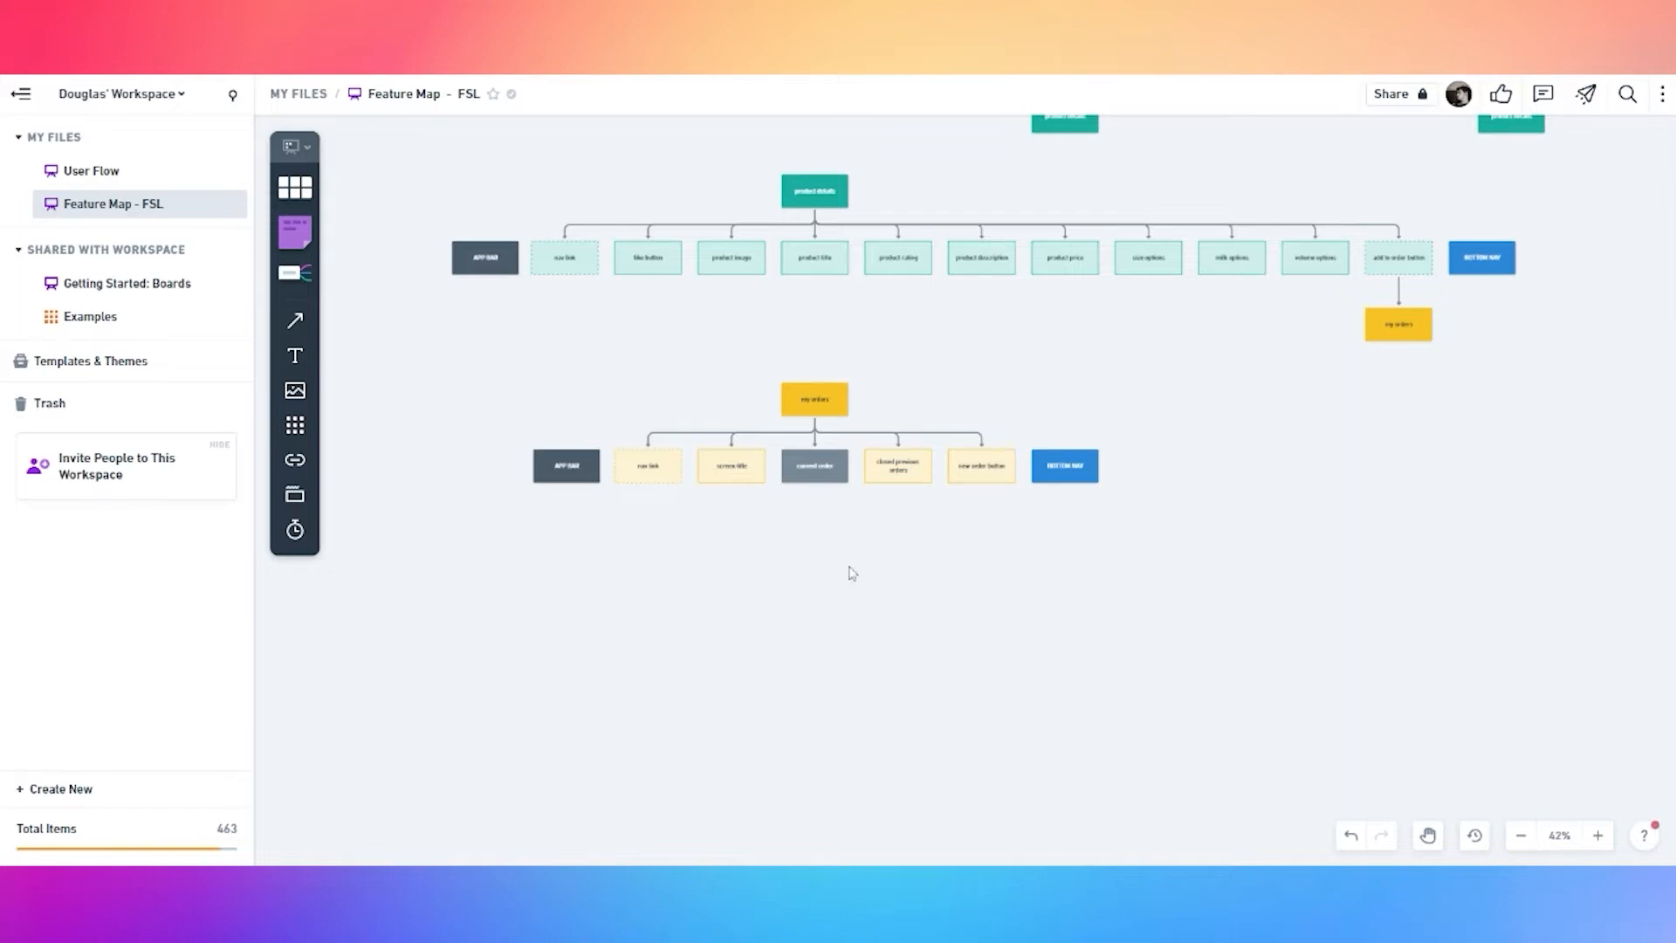
scroll(1406, 367, down, 1)
drag(1406, 367, 1008, 563)
key(ctrl+c)
click(1270, 567)
drag(615, 776, 887, 576)
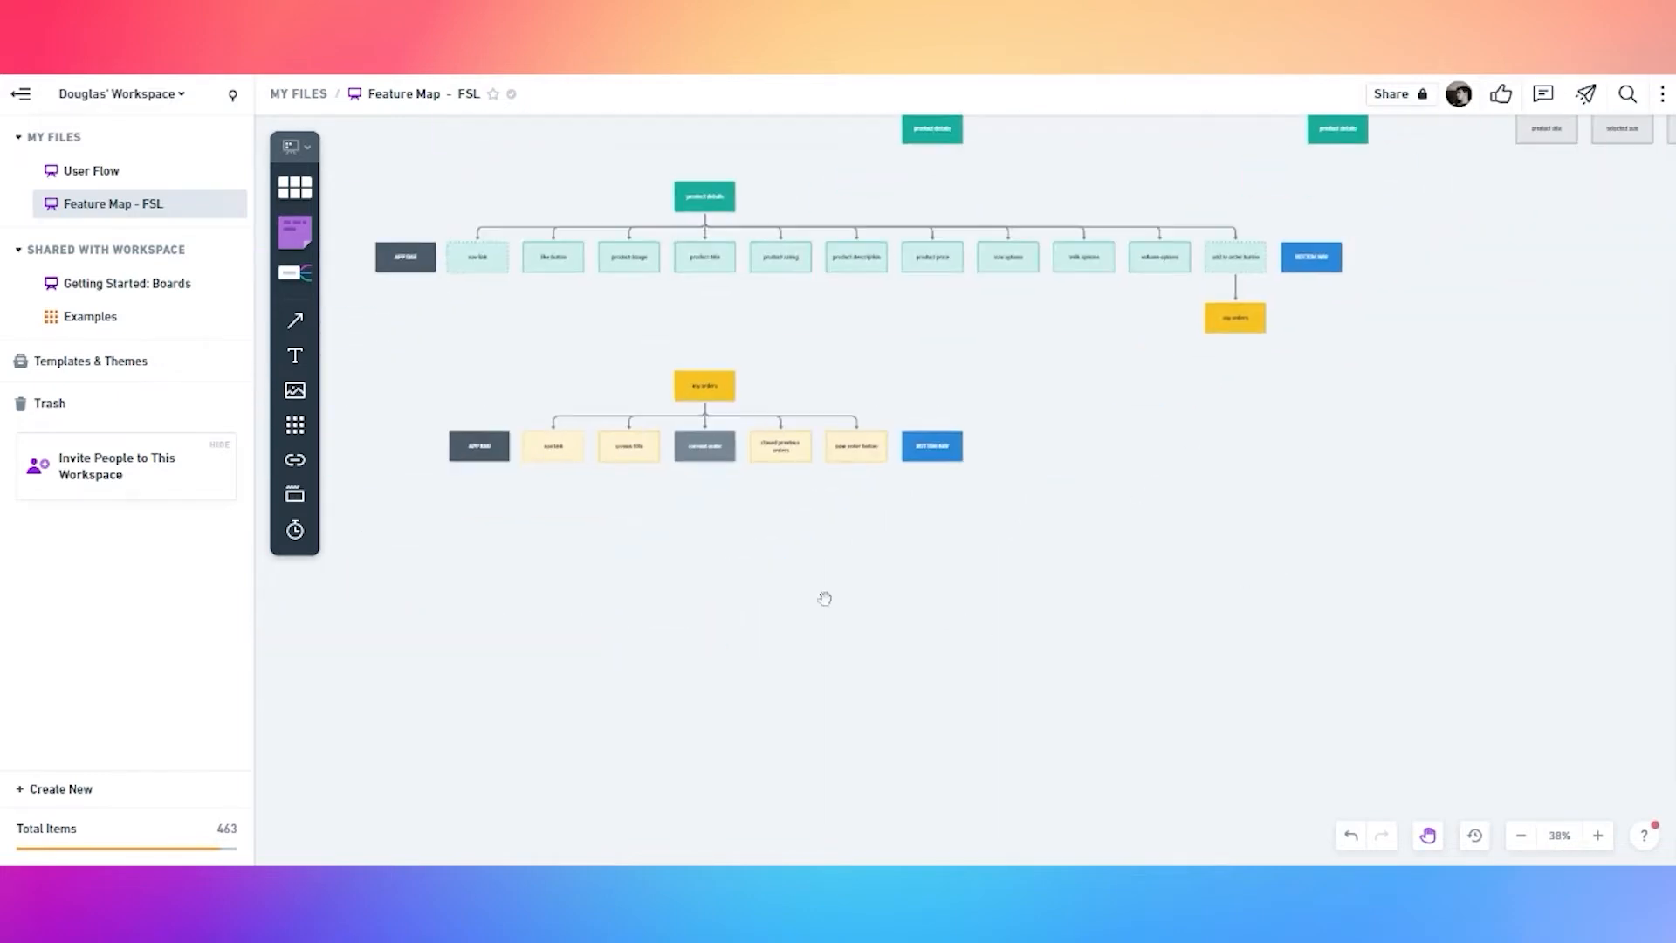
key(ctrl+v)
drag(984, 498, 723, 532)
Add connected child boxes under order chekout, deleting the extra to leave six
scroll(625, 576, up, 1)
click(714, 575)
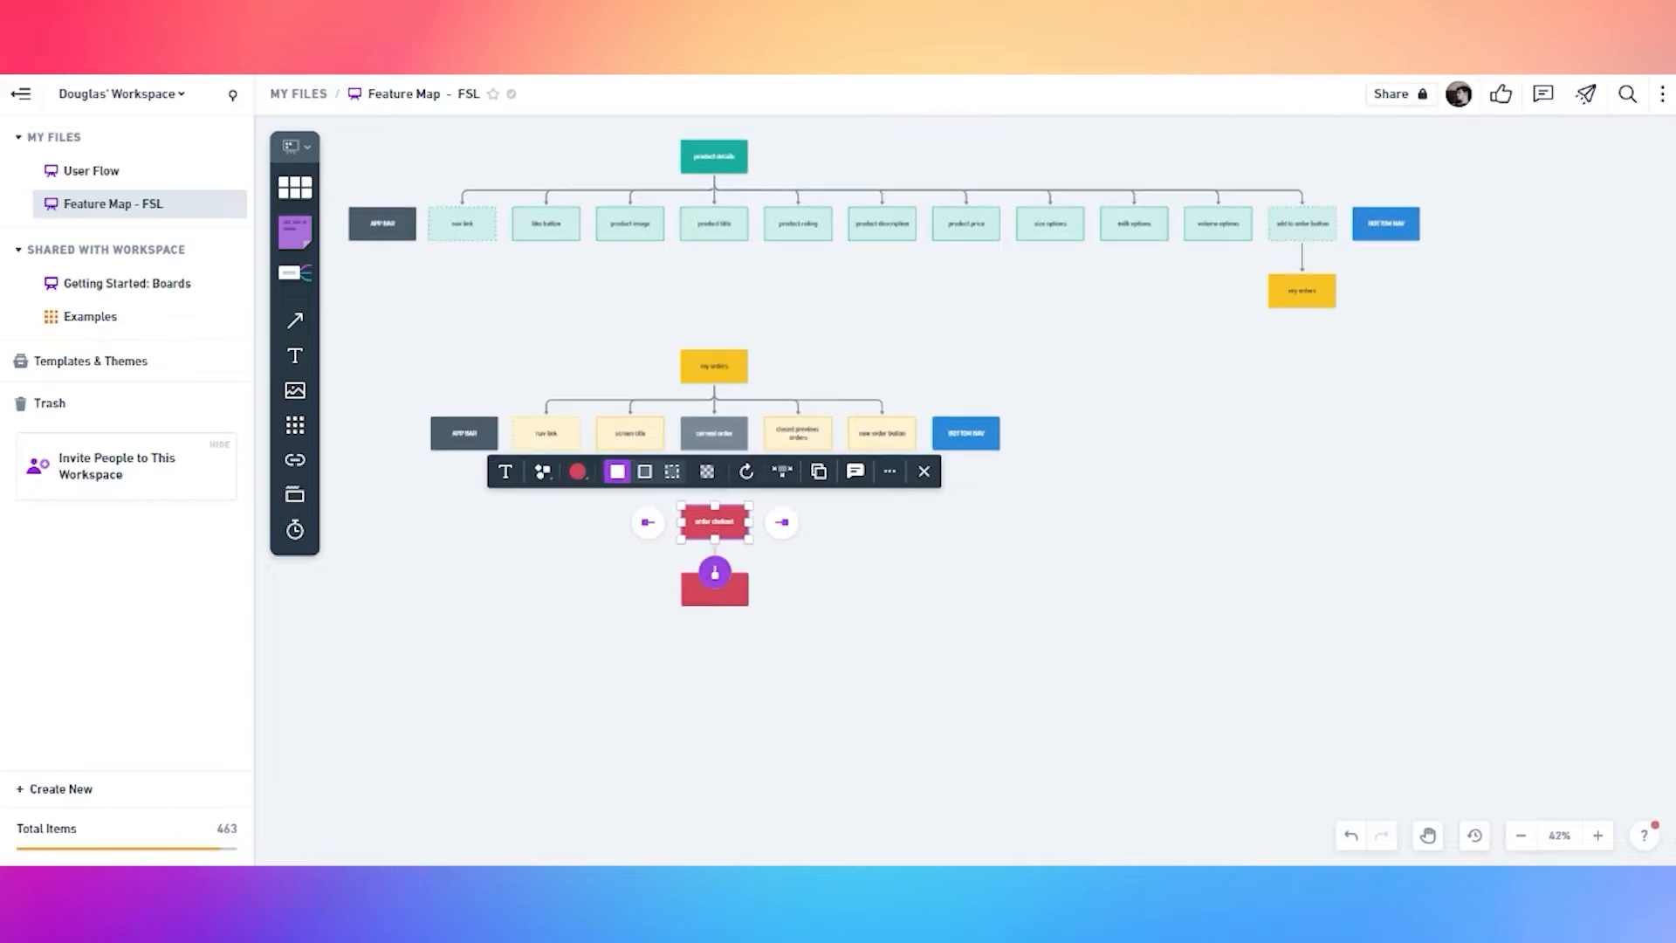
key(Escape)
click(731, 524)
click(714, 573)
click(592, 635)
click(712, 528)
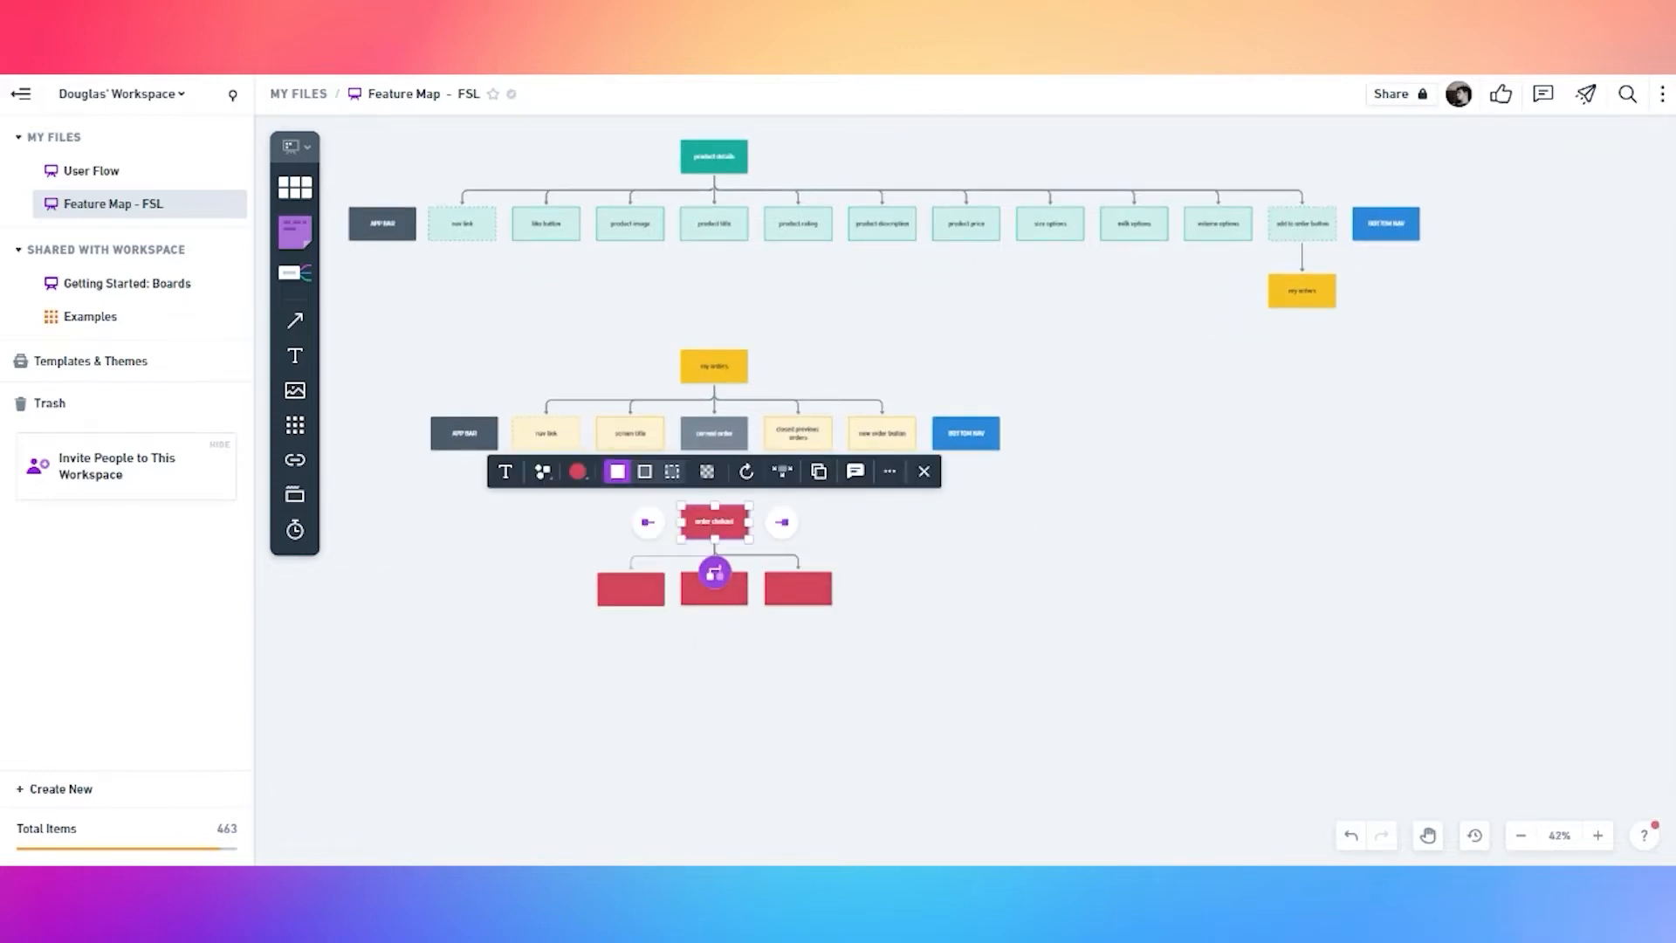
click(712, 573)
click(666, 654)
click(714, 531)
click(714, 573)
click(711, 673)
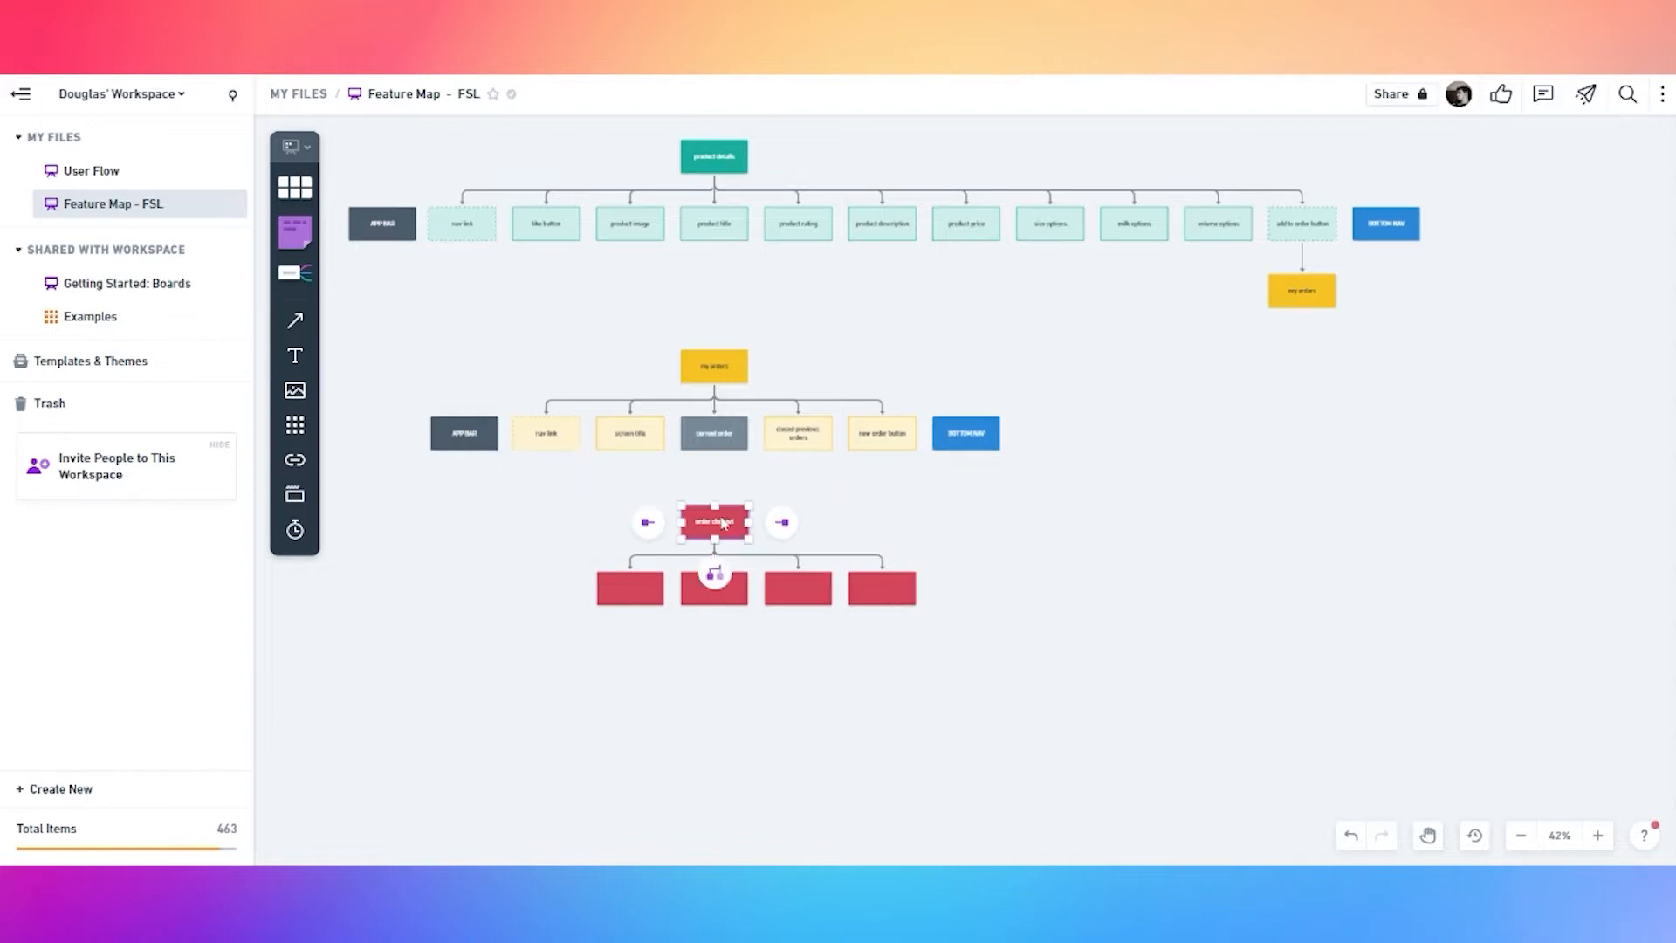
click(714, 521)
click(714, 572)
click(727, 544)
click(720, 528)
click(714, 573)
click(707, 681)
click(712, 530)
click(714, 573)
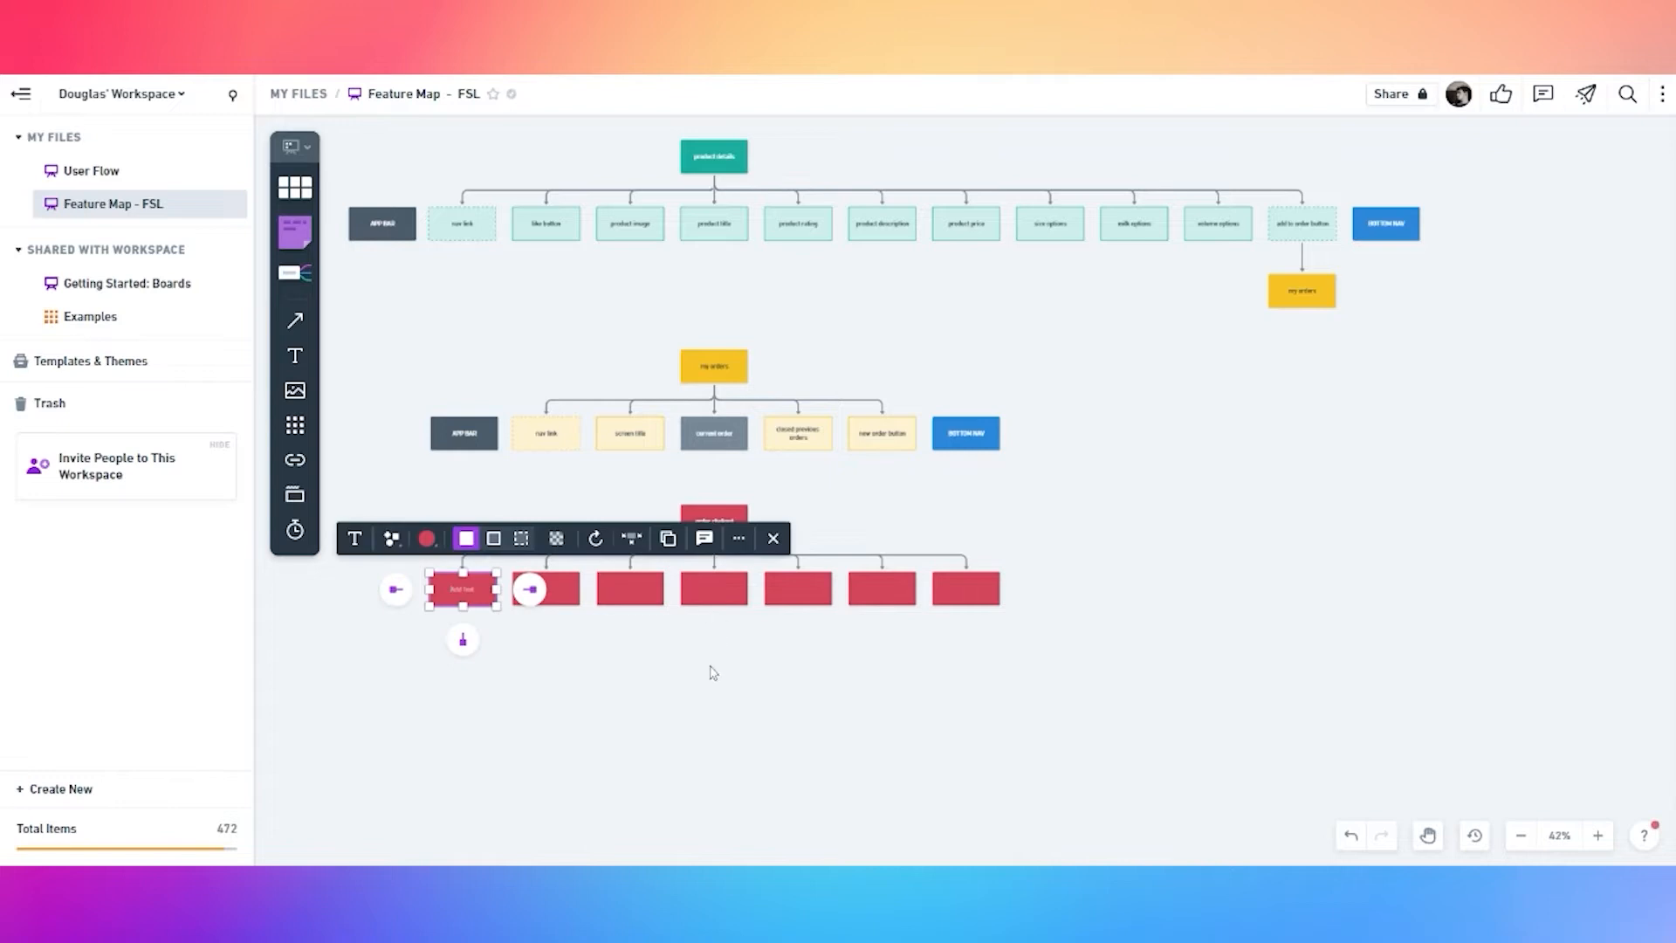
click(693, 629)
click(952, 588)
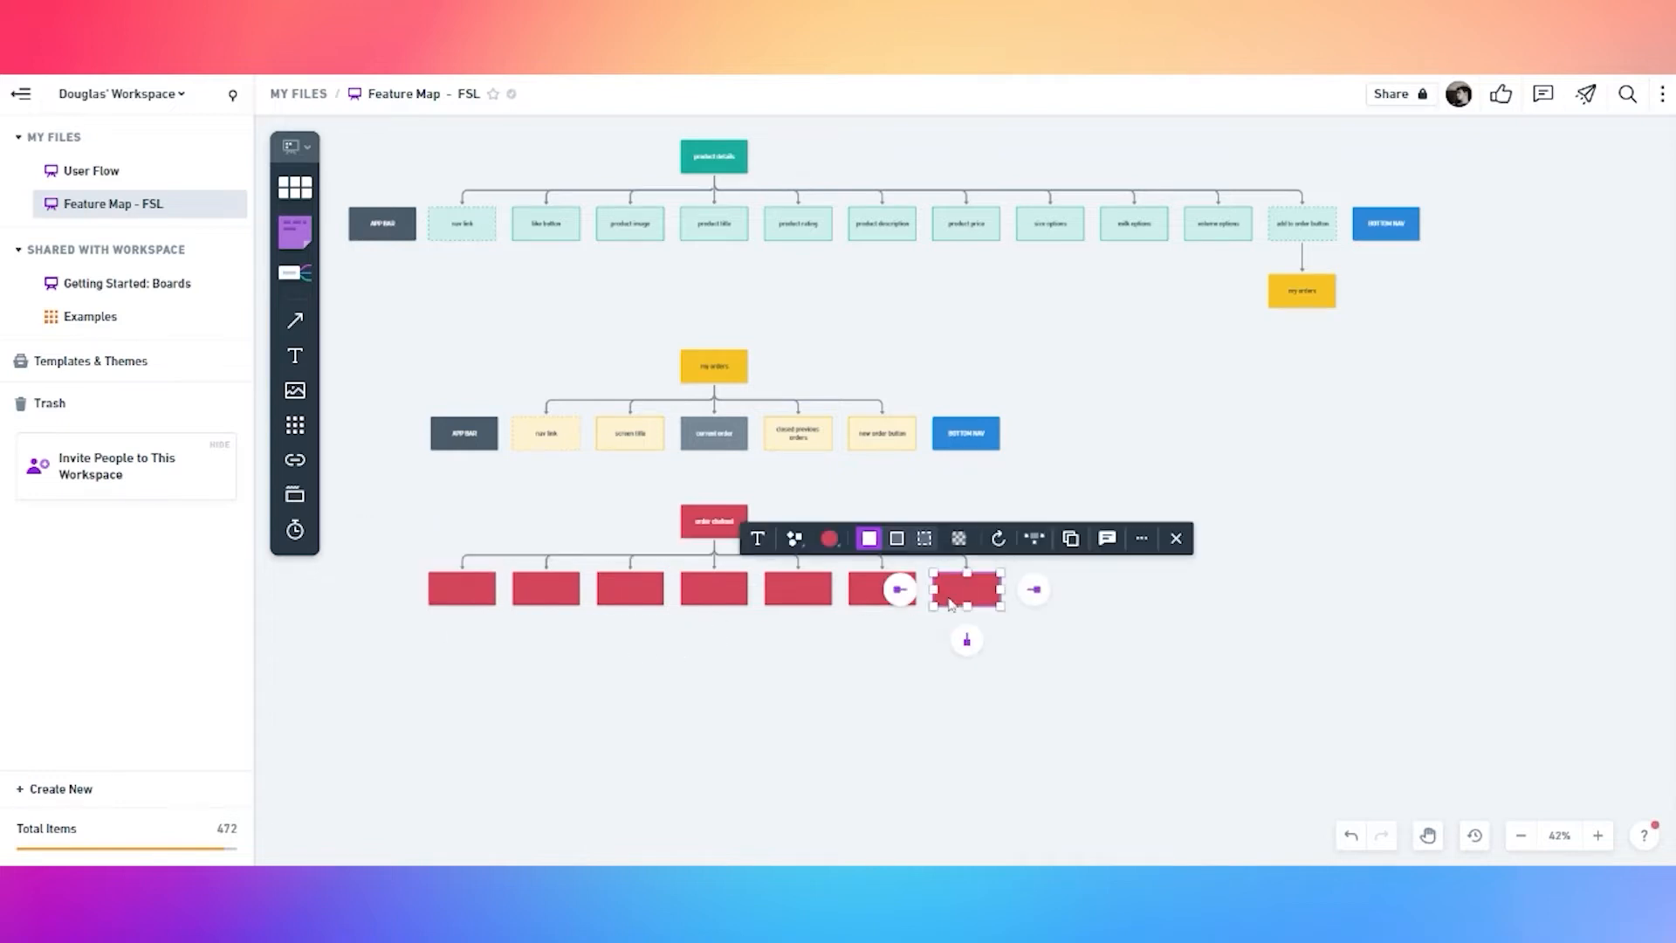
key(Delete)
Label the leftmost child 'nav link' and give it a light dashed style
scroll(561, 628, up, 3)
click(576, 571)
click(578, 573)
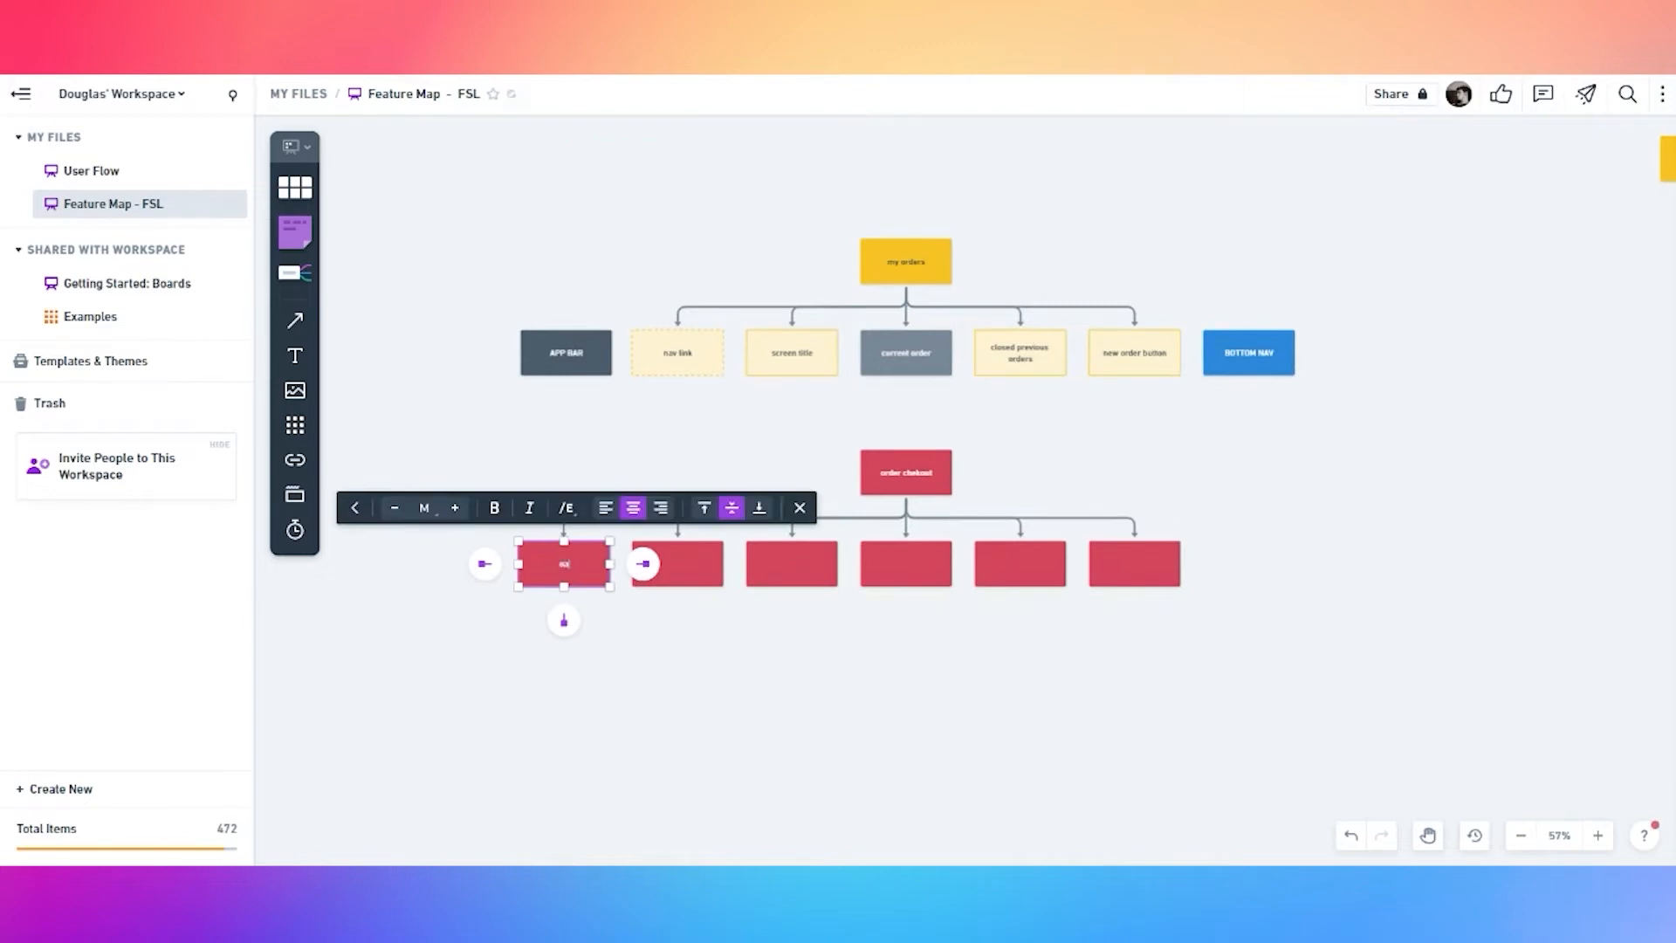
click(595, 629)
click(592, 555)
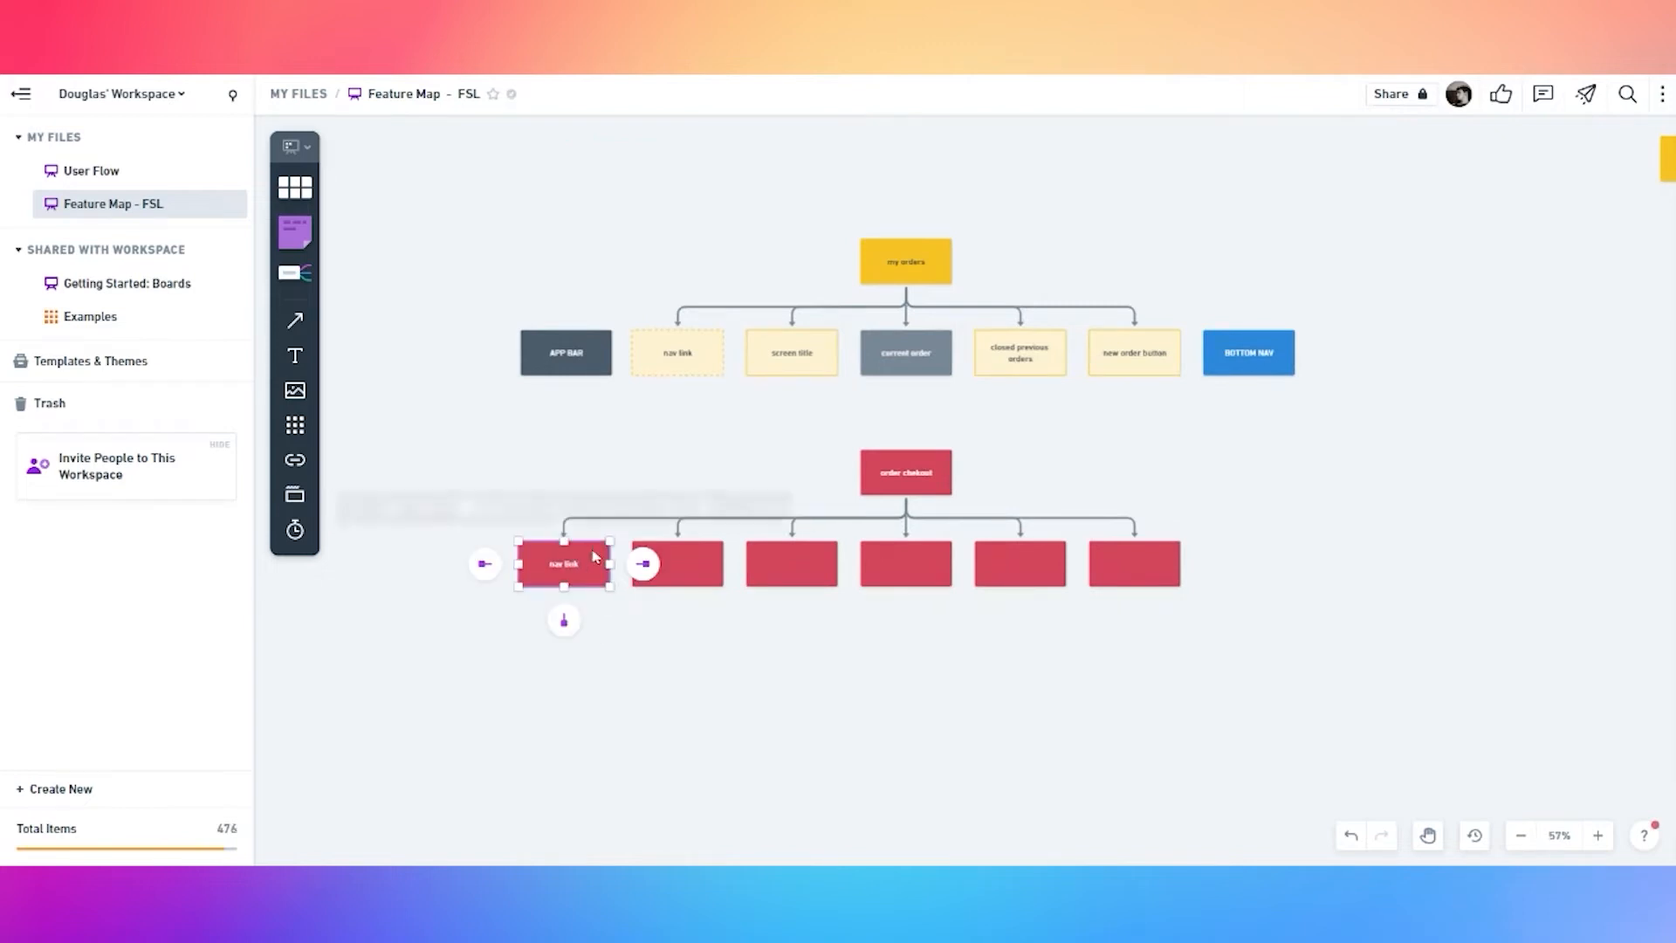
click(519, 511)
click(645, 632)
Turn the other five child boxes into light pink outlined cards
scroll(689, 616, up, 1)
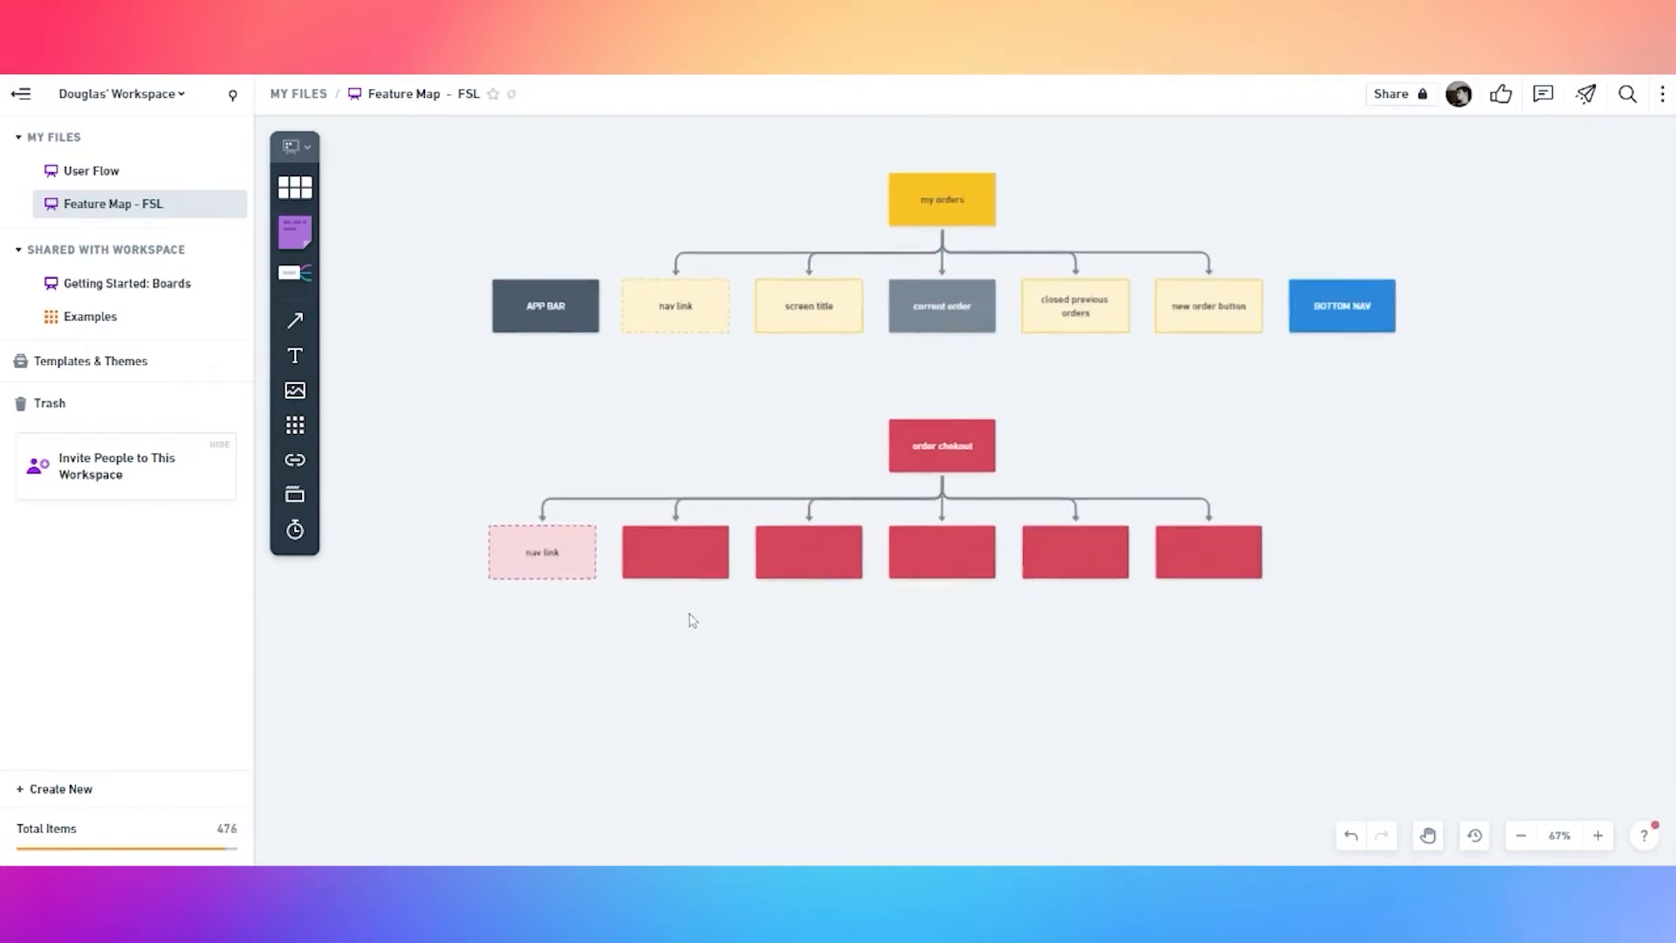
scroll(676, 561, up, 1)
click(682, 566)
shift+click(840, 564)
shift+click(986, 564)
shift+click(1135, 566)
shift+click(1280, 562)
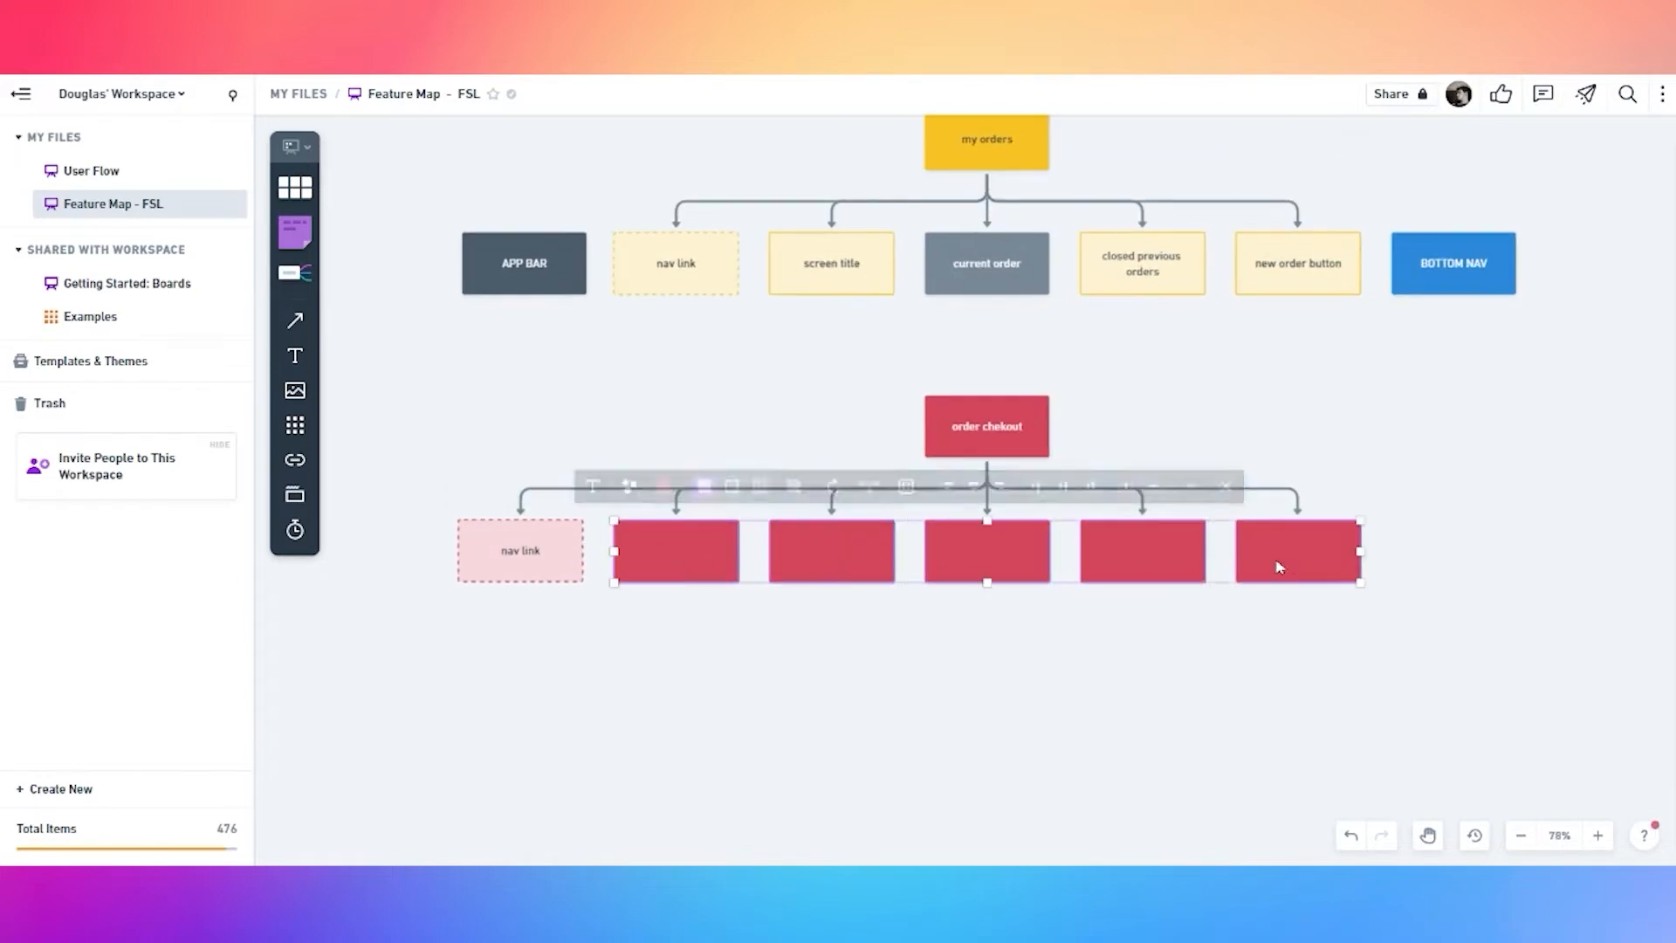
click(819, 491)
click(705, 616)
scroll(706, 617, up, 1)
scroll(705, 616, up, 1)
click(662, 540)
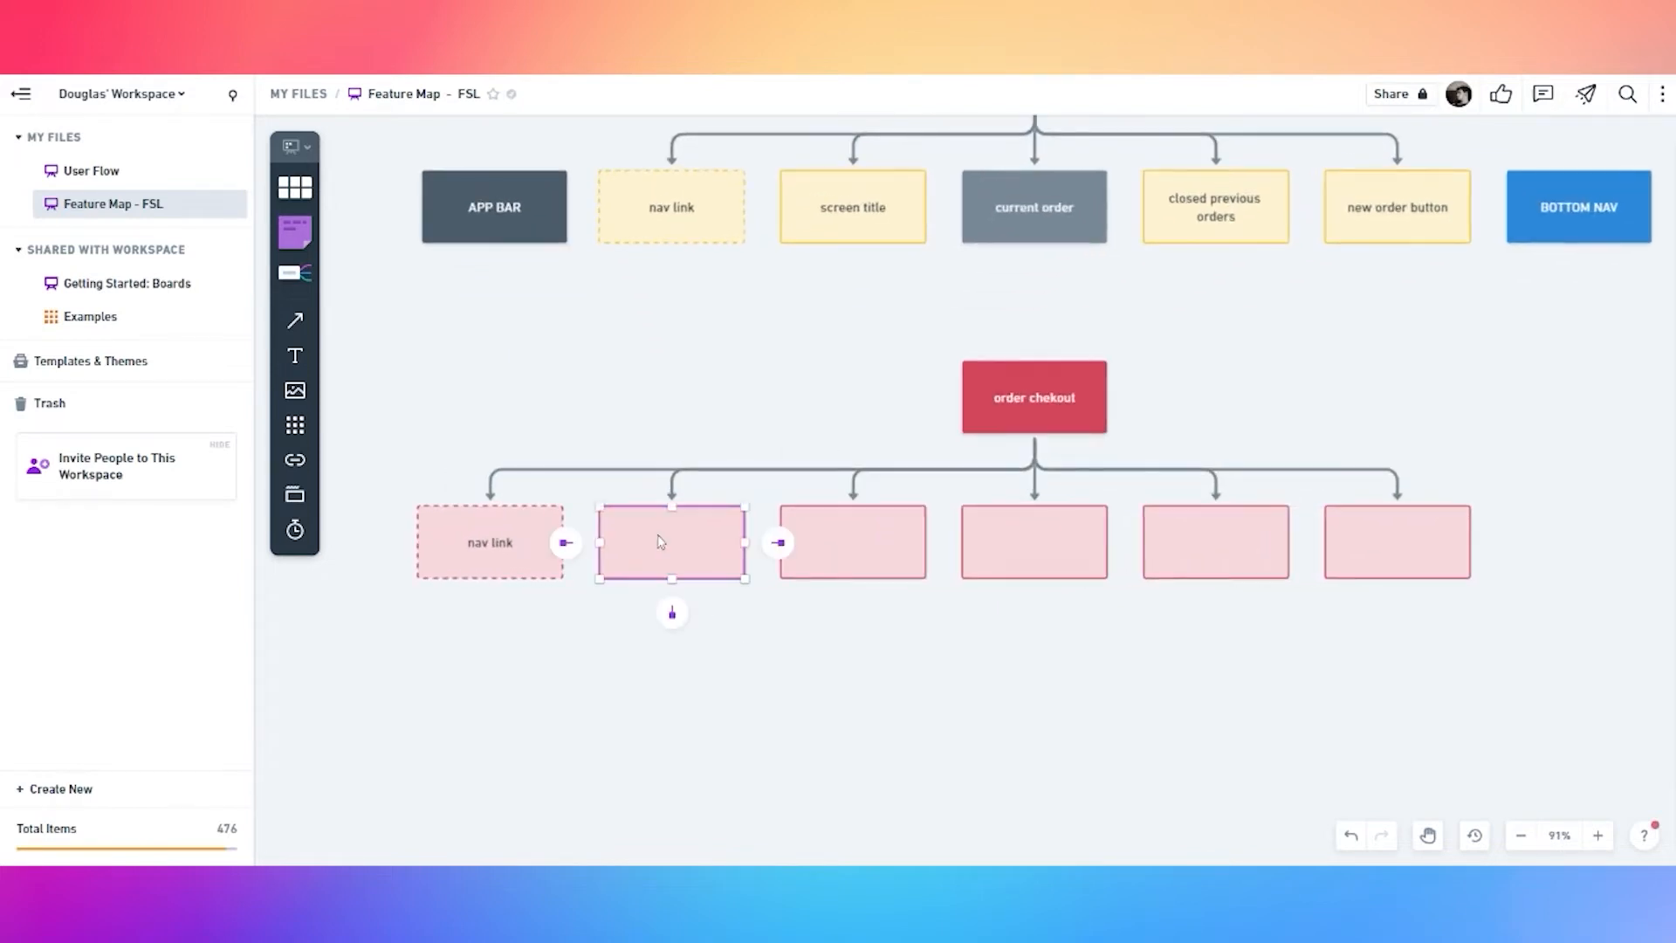
Label the second box 'screen title' and the third 'current order . total order cost only'
click(659, 542)
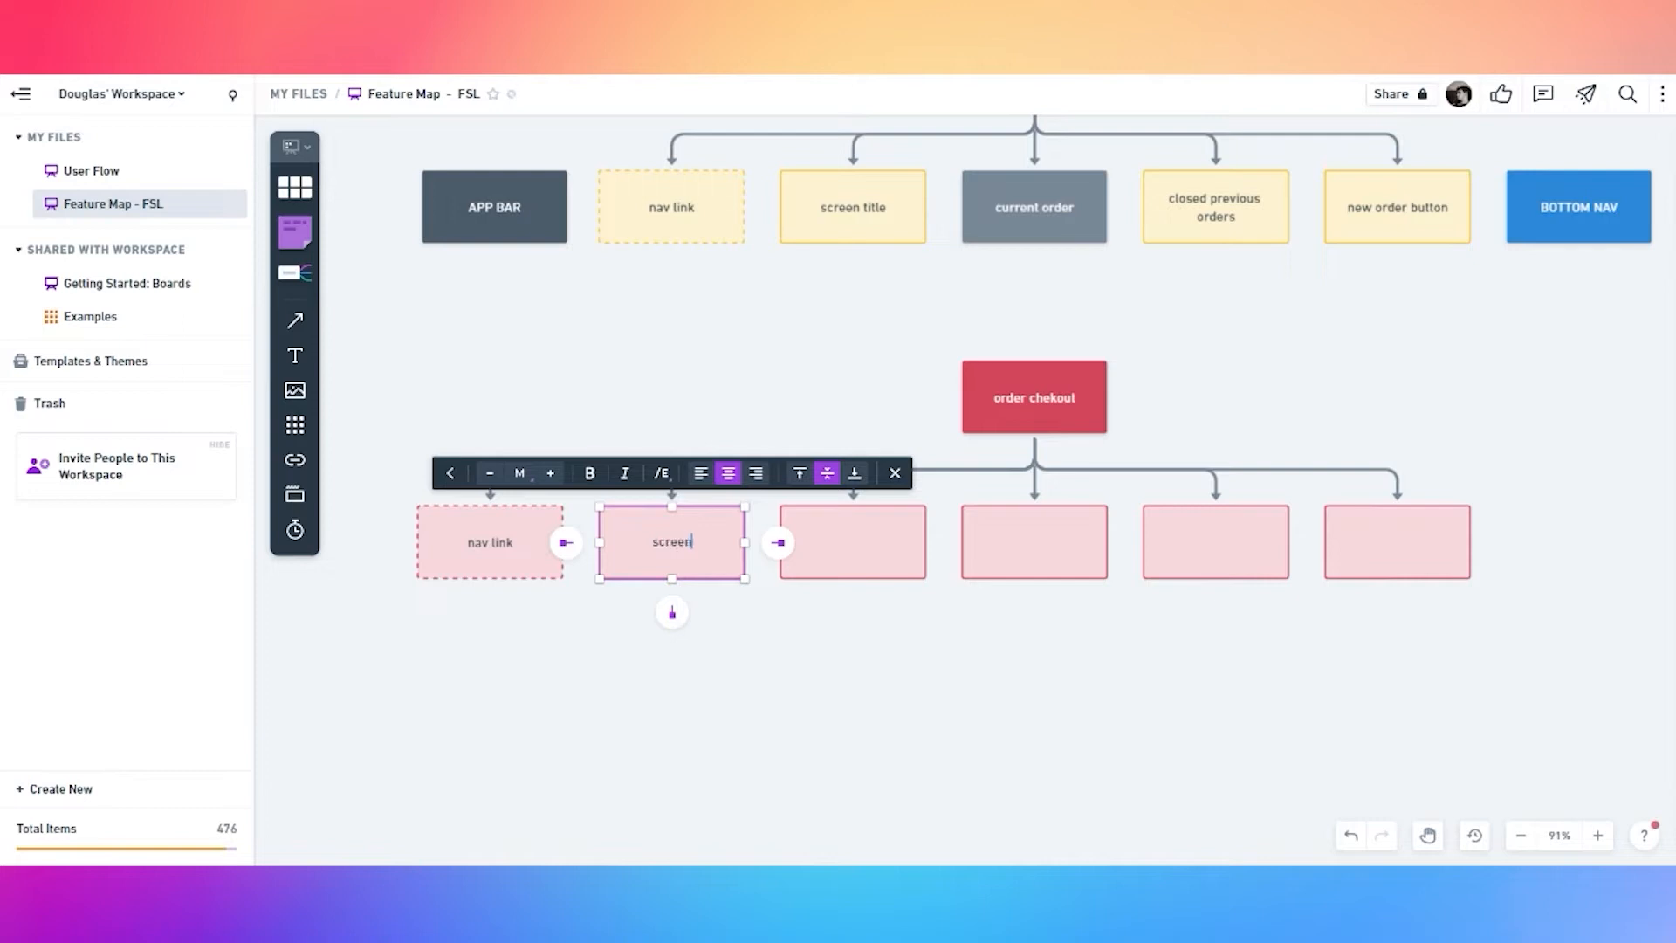
double_click(862, 557)
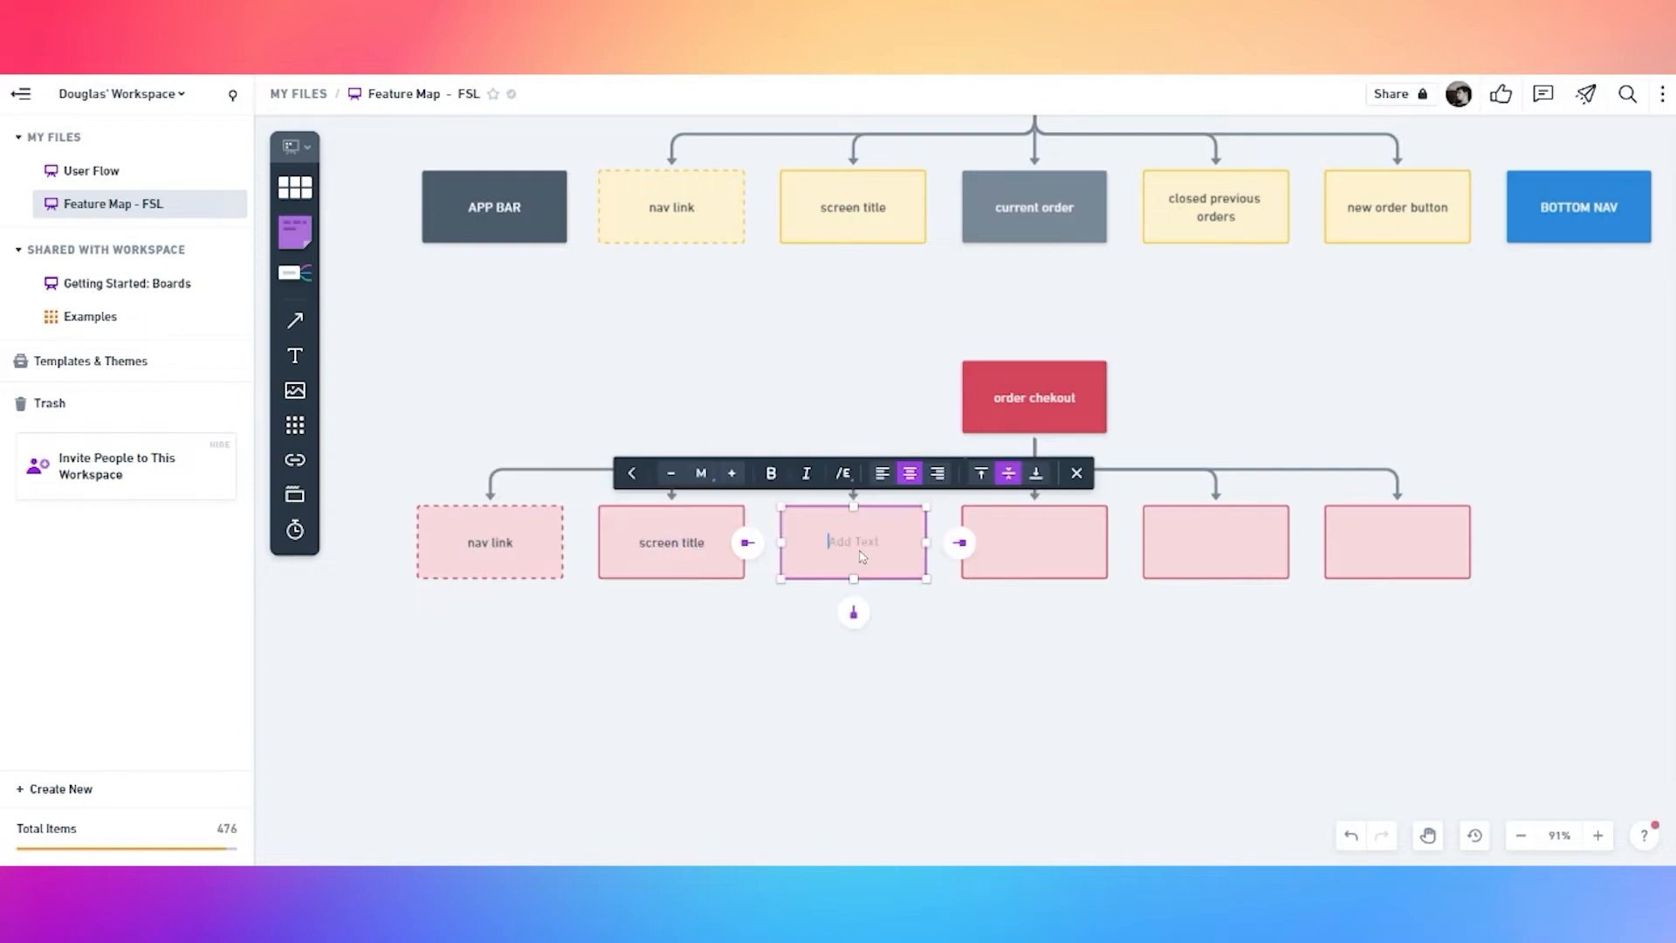
text(current order . total order cost only)
Make the 'current order . total order cost only' box grey
click(924, 617)
drag(999, 598, 896, 590)
click(790, 548)
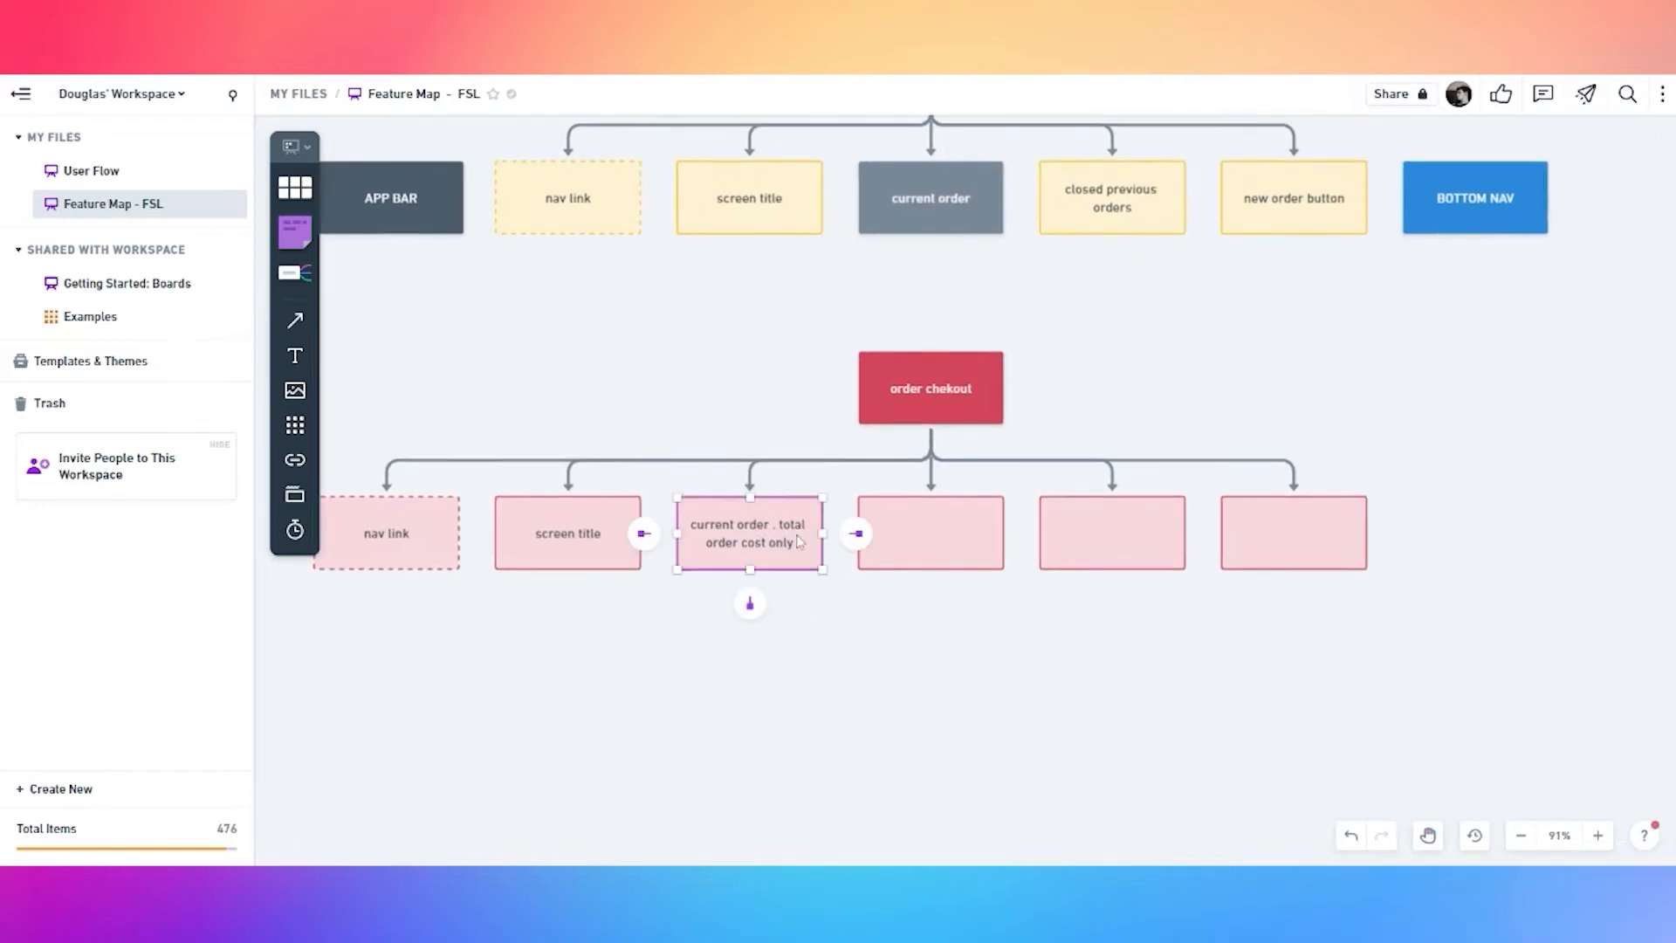
click(613, 464)
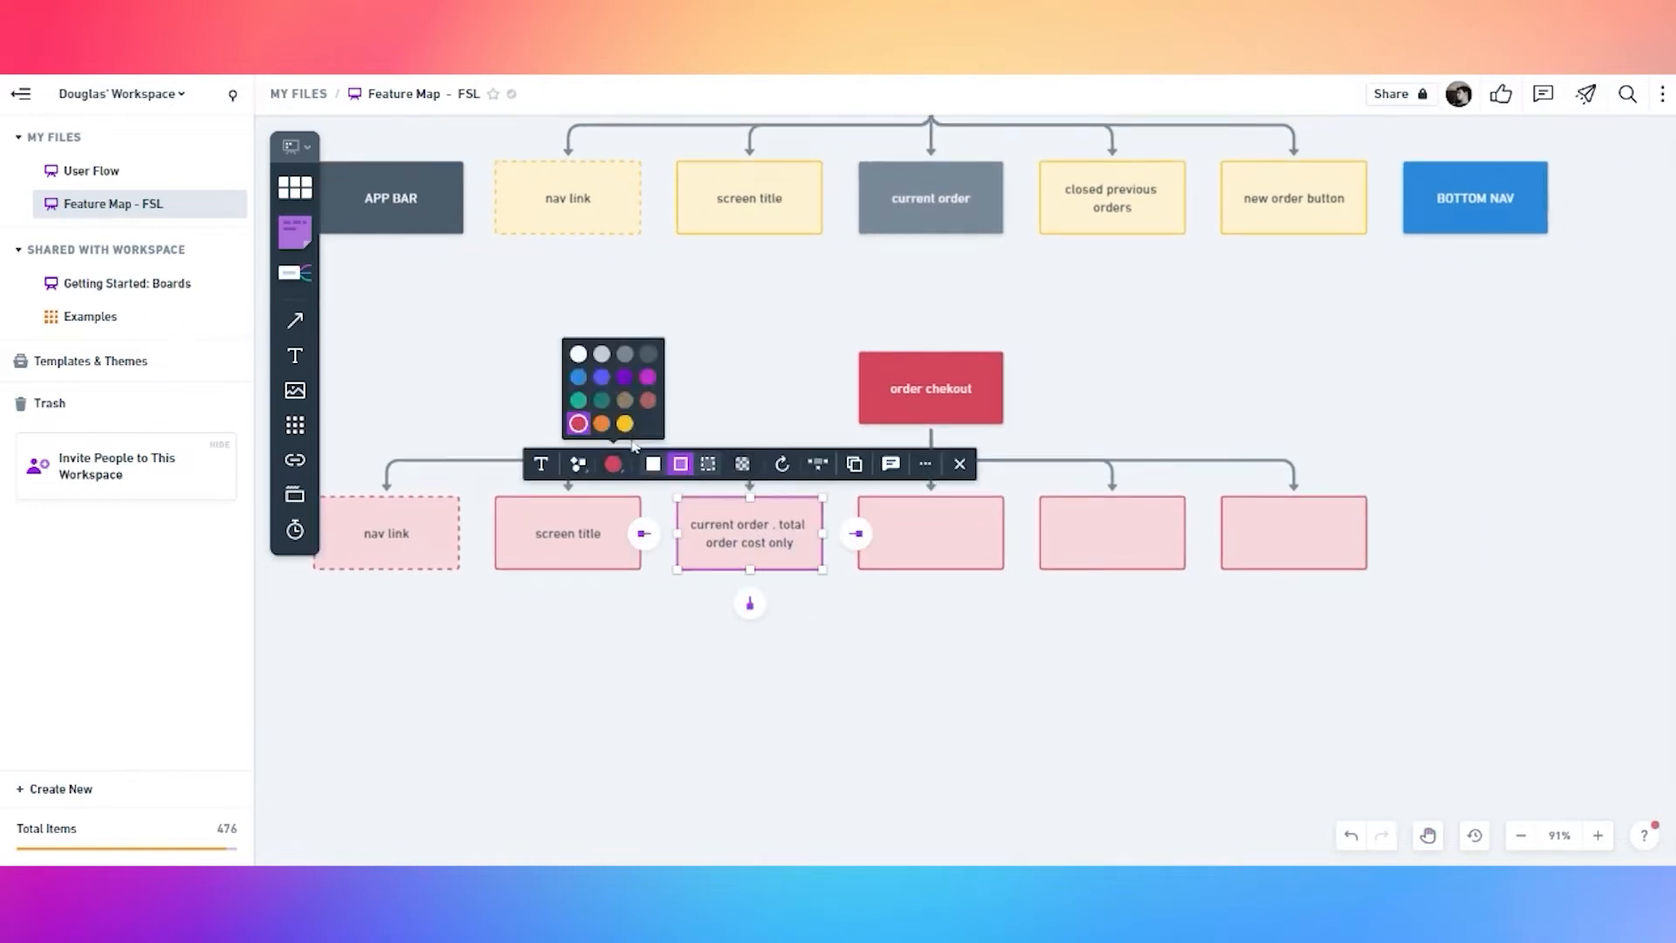
click(635, 376)
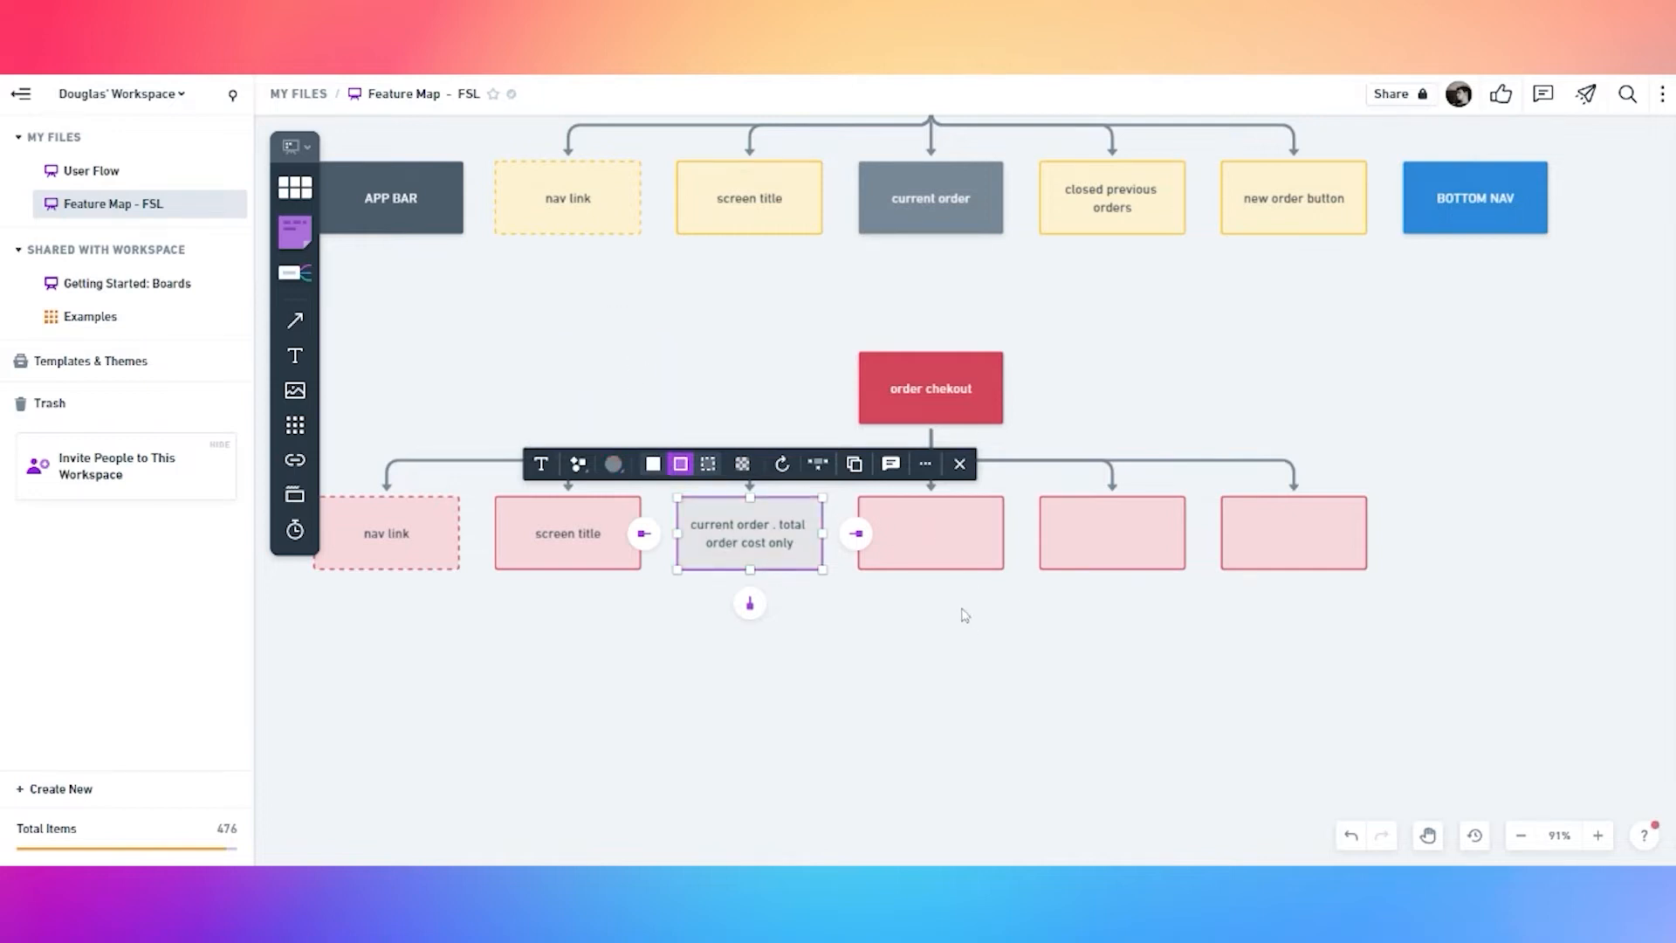
Label the remaining boxes 'add shipment info', 'add payment info' and 'pay order button'
click(928, 550)
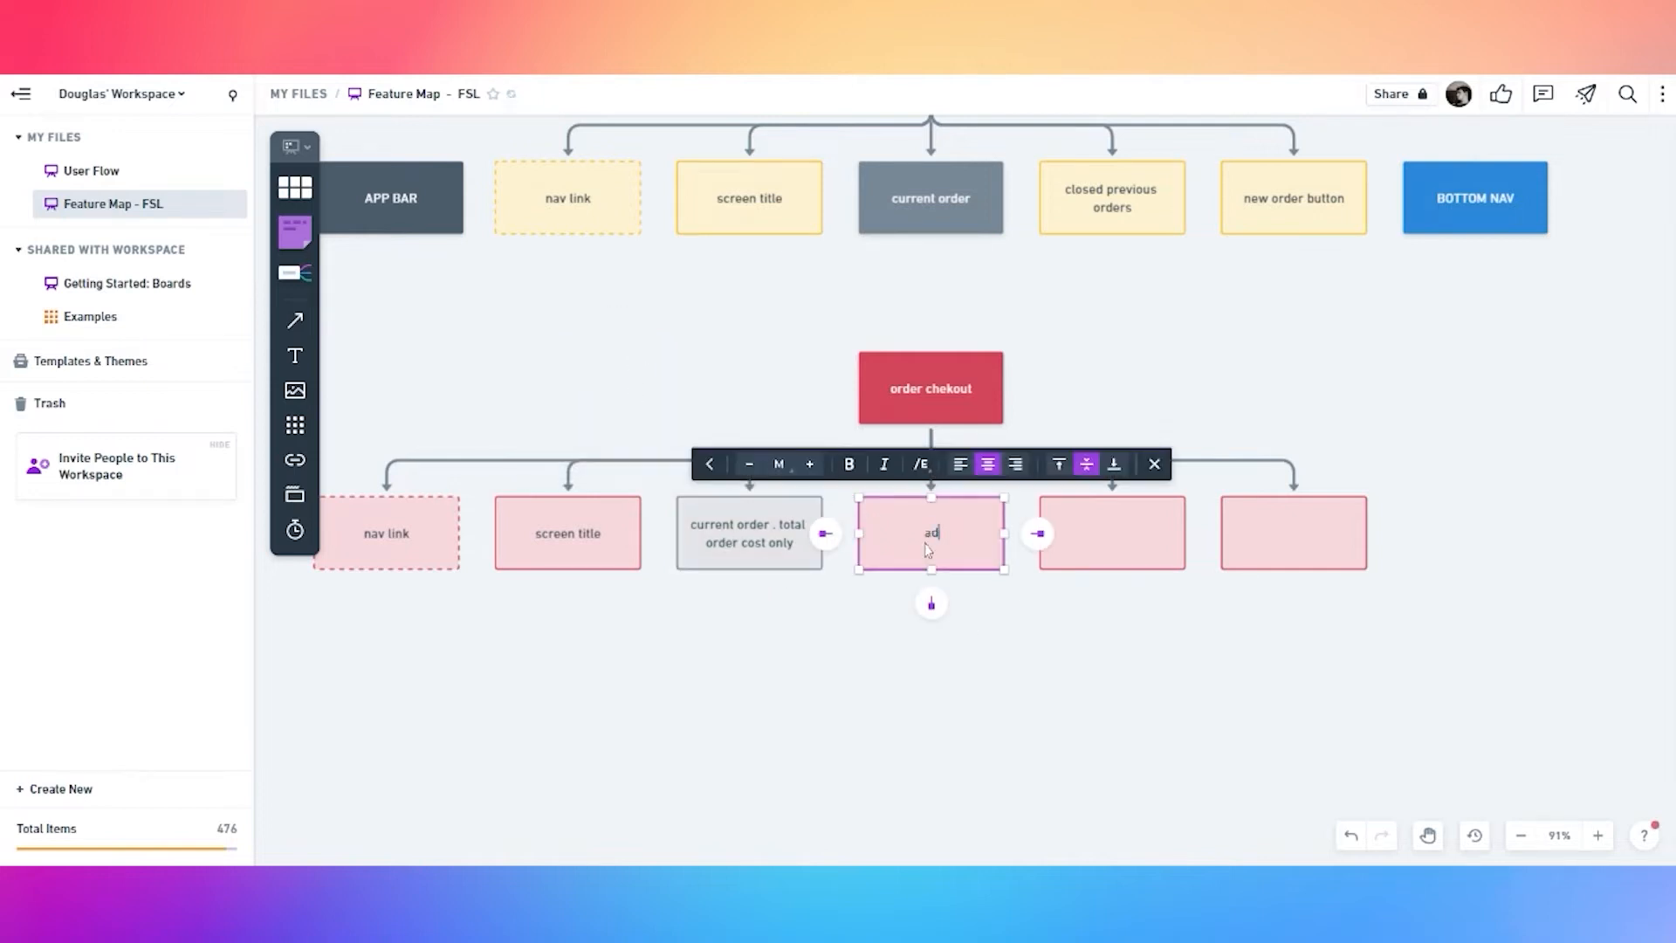
text(add shipment info)
click(1097, 539)
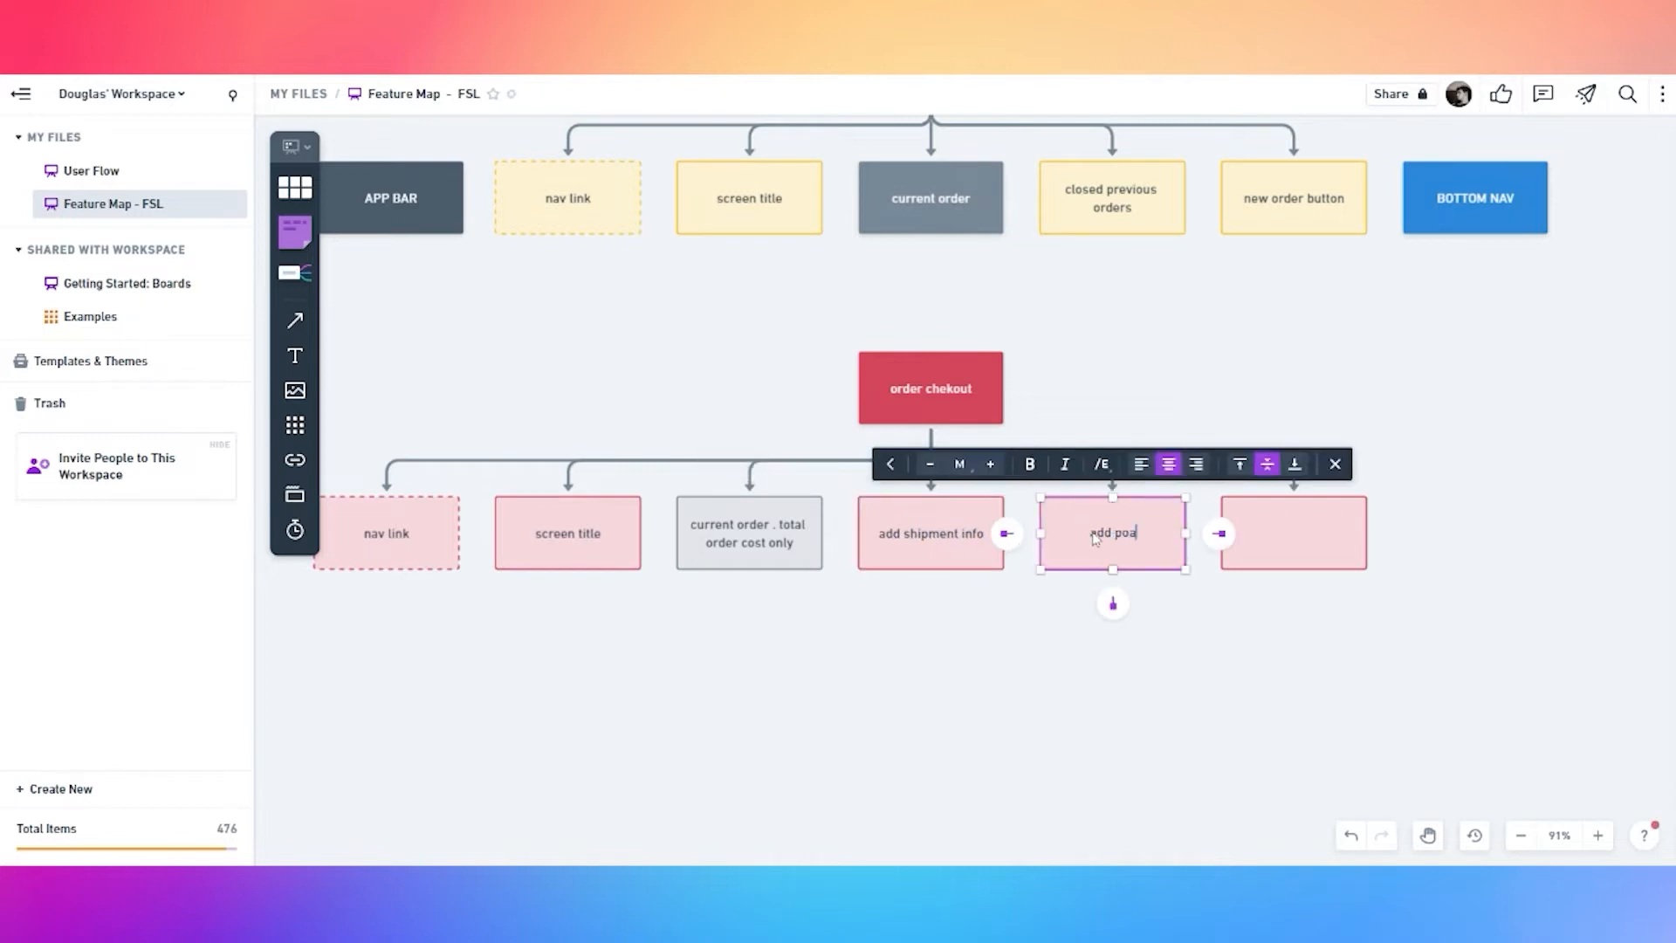
text(add payment info)
click(1307, 543)
text(pay order button)
key(Escape)
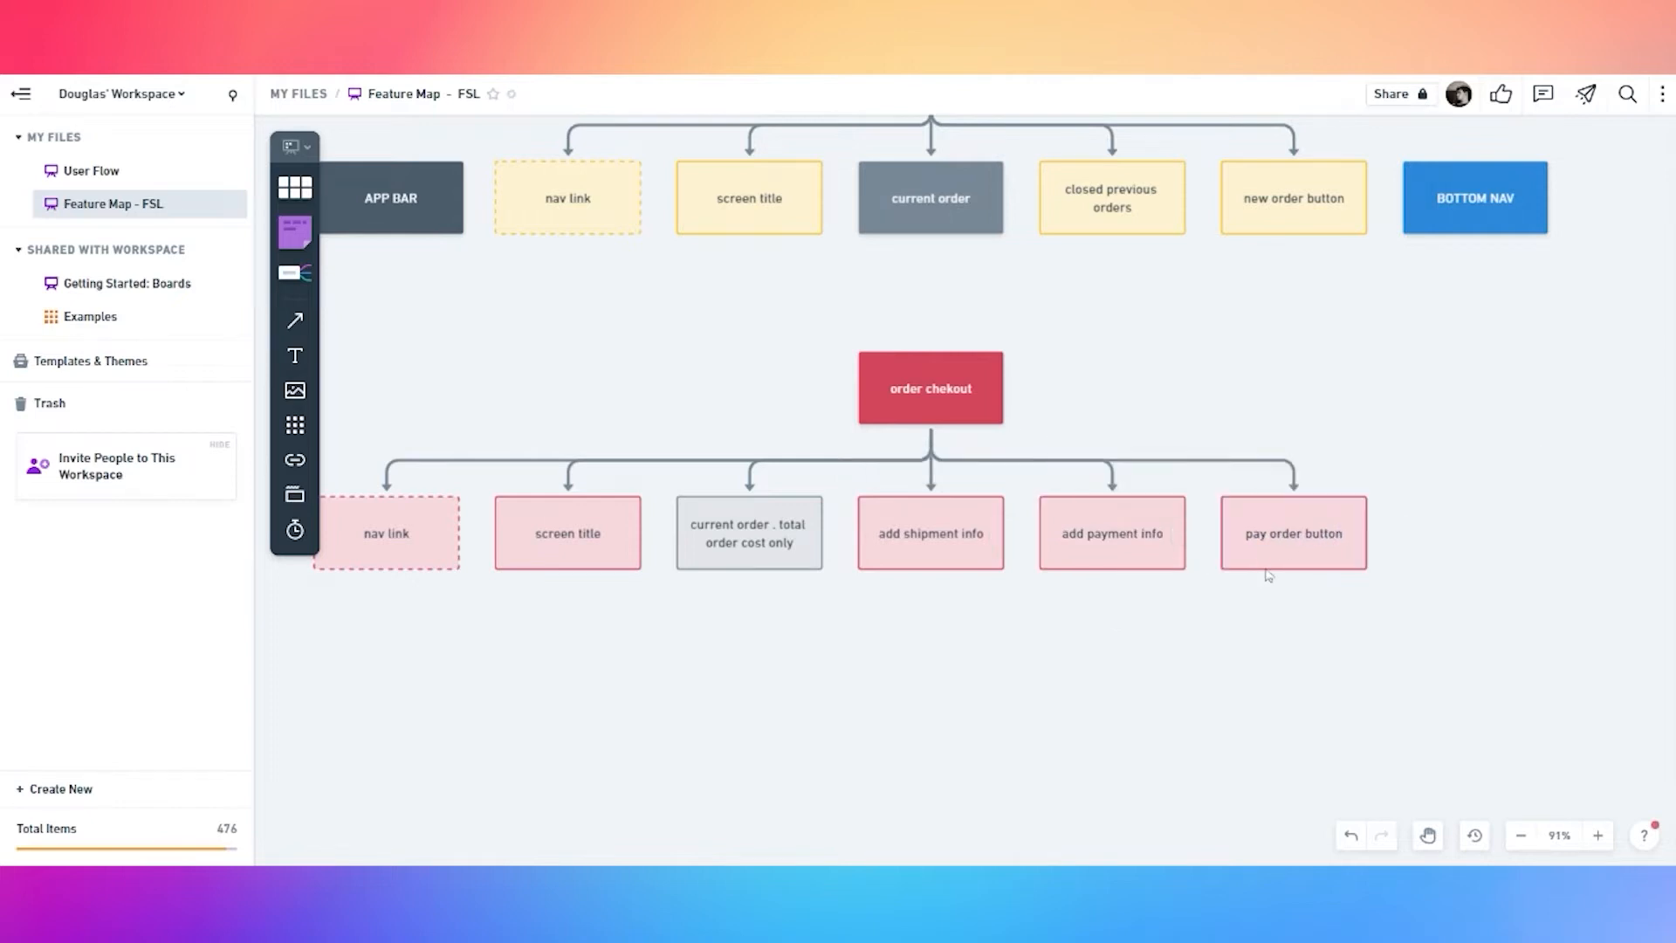
Give pay order button a dashed border and add a connected box below it
click(1252, 464)
key(space)
drag(1194, 645, 1009, 588)
click(1137, 479)
click(1108, 548)
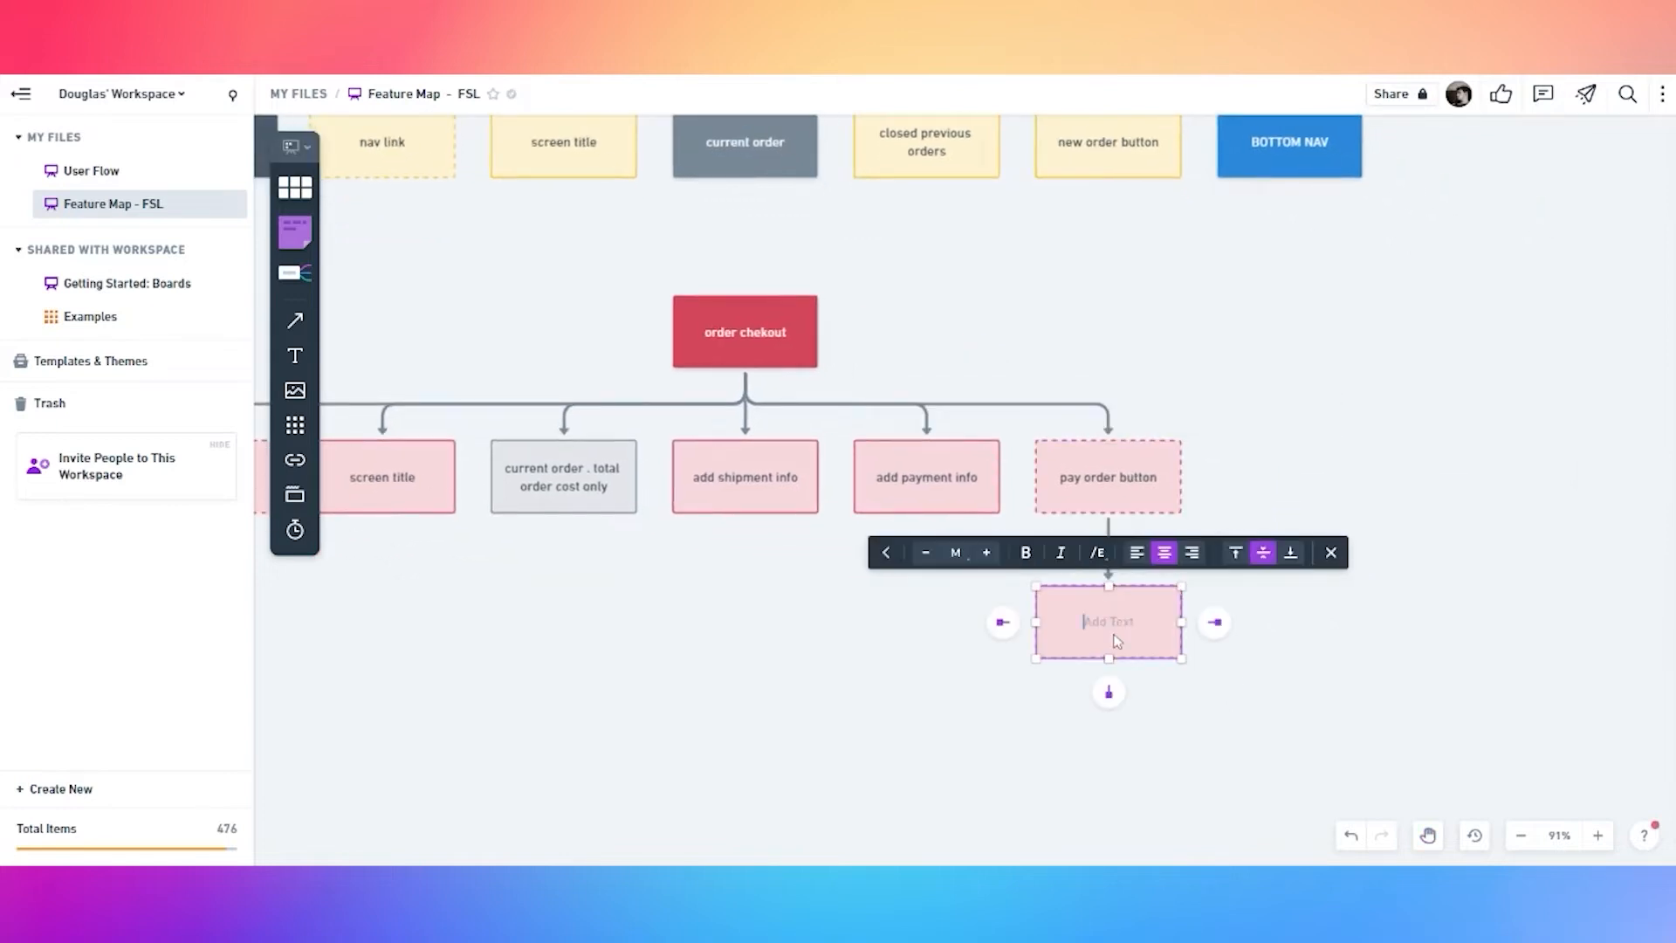
Label the new box 'confirmation page' and give it a solid purple fill
text(confirmation page)
click(971, 699)
click(1110, 621)
click(971, 552)
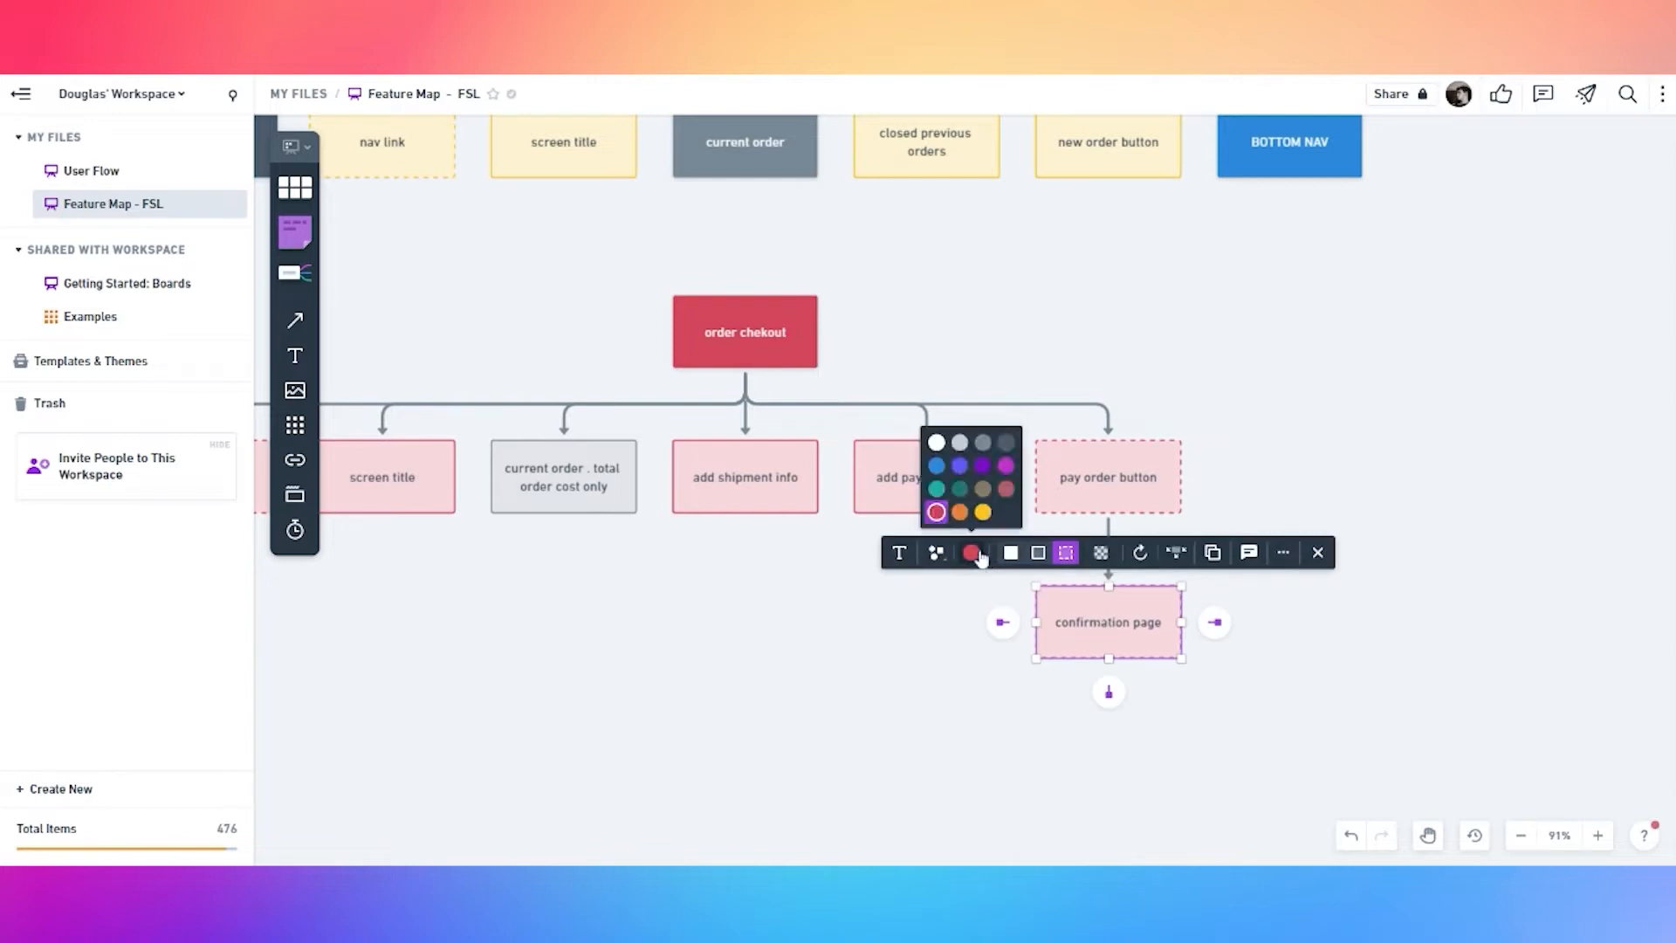
click(964, 471)
click(1010, 552)
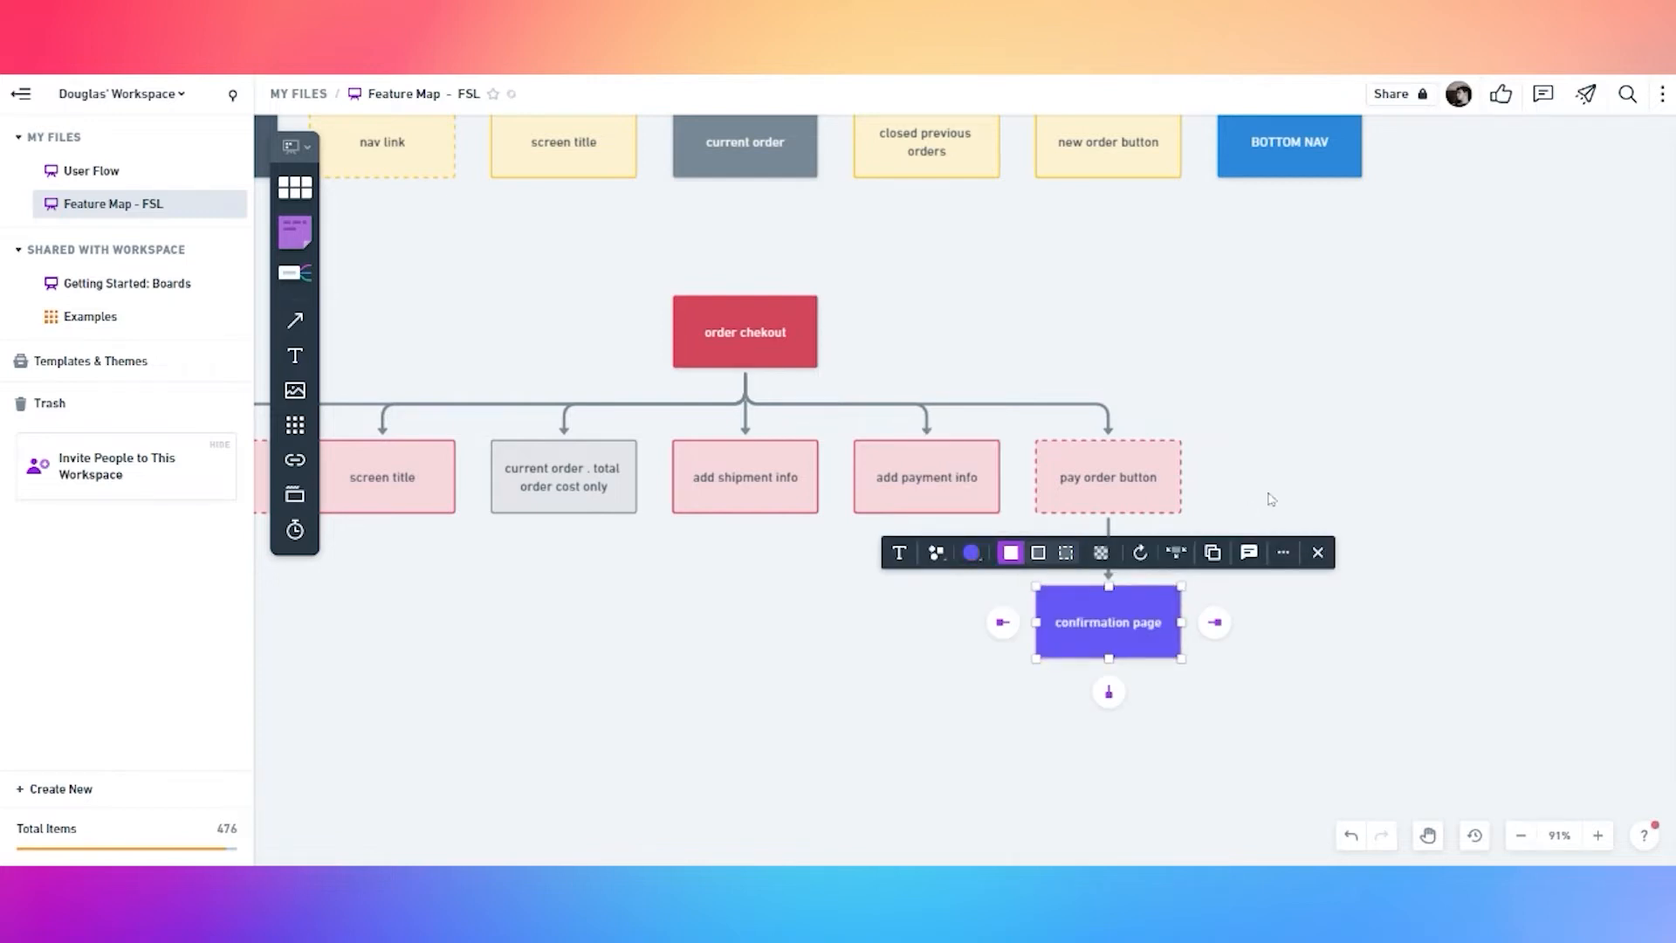
click(1278, 484)
Duplicate the BOTTOM NAV node and place the copy beside pay order button
scroll(1203, 412, down, 2)
drag(1197, 334, 1263, 409)
click(1350, 267)
key(ctrl+d)
drag(1344, 271, 1318, 526)
click(703, 342)
Duplicate the APP BAR node and place the copy left of nav link
click(446, 268)
click(471, 396)
drag(470, 393, 821, 378)
click(790, 256)
key(ctrl+d)
drag(790, 256, 621, 519)
click(763, 625)
Place a copy of the confirmation page box below the checkout tree
scroll(988, 571, down, 3)
scroll(1217, 483, down, 3)
click(1311, 545)
drag(1330, 567, 1246, 625)
click(1190, 726)
Add nine empty child boxes under the confirmation page copy
click(1139, 620)
click(1144, 659)
click(1274, 681)
click(1126, 602)
click(1143, 658)
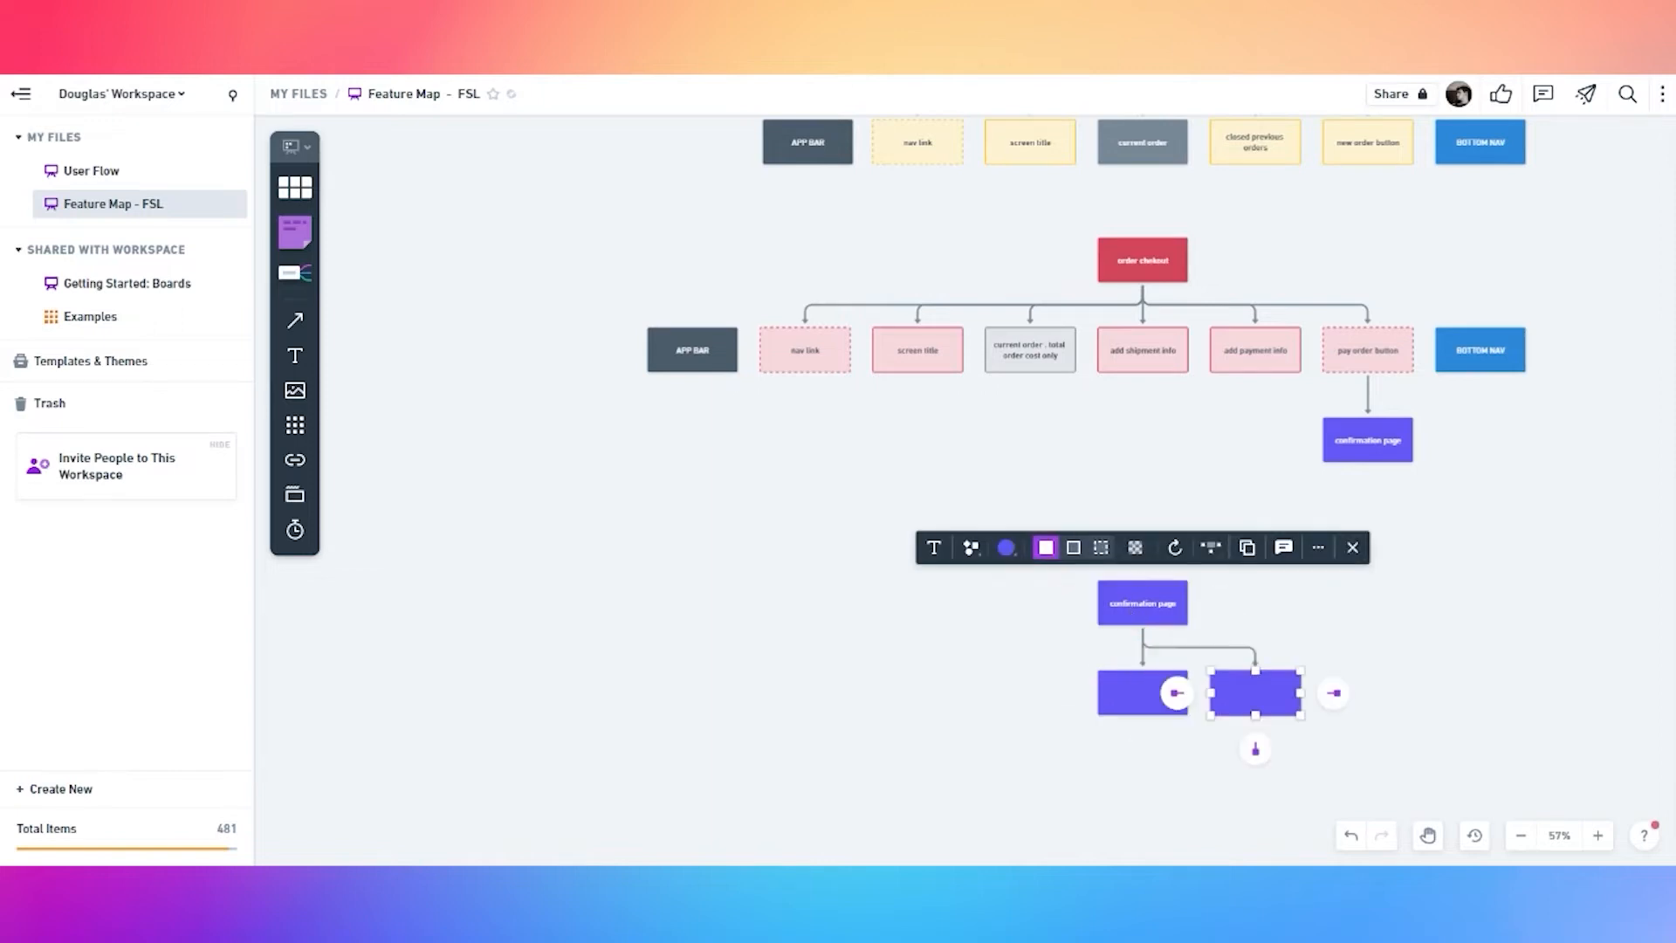
click(1143, 602)
click(1142, 657)
click(1164, 615)
click(1143, 659)
click(1131, 532)
click(1140, 603)
click(1143, 660)
click(1118, 502)
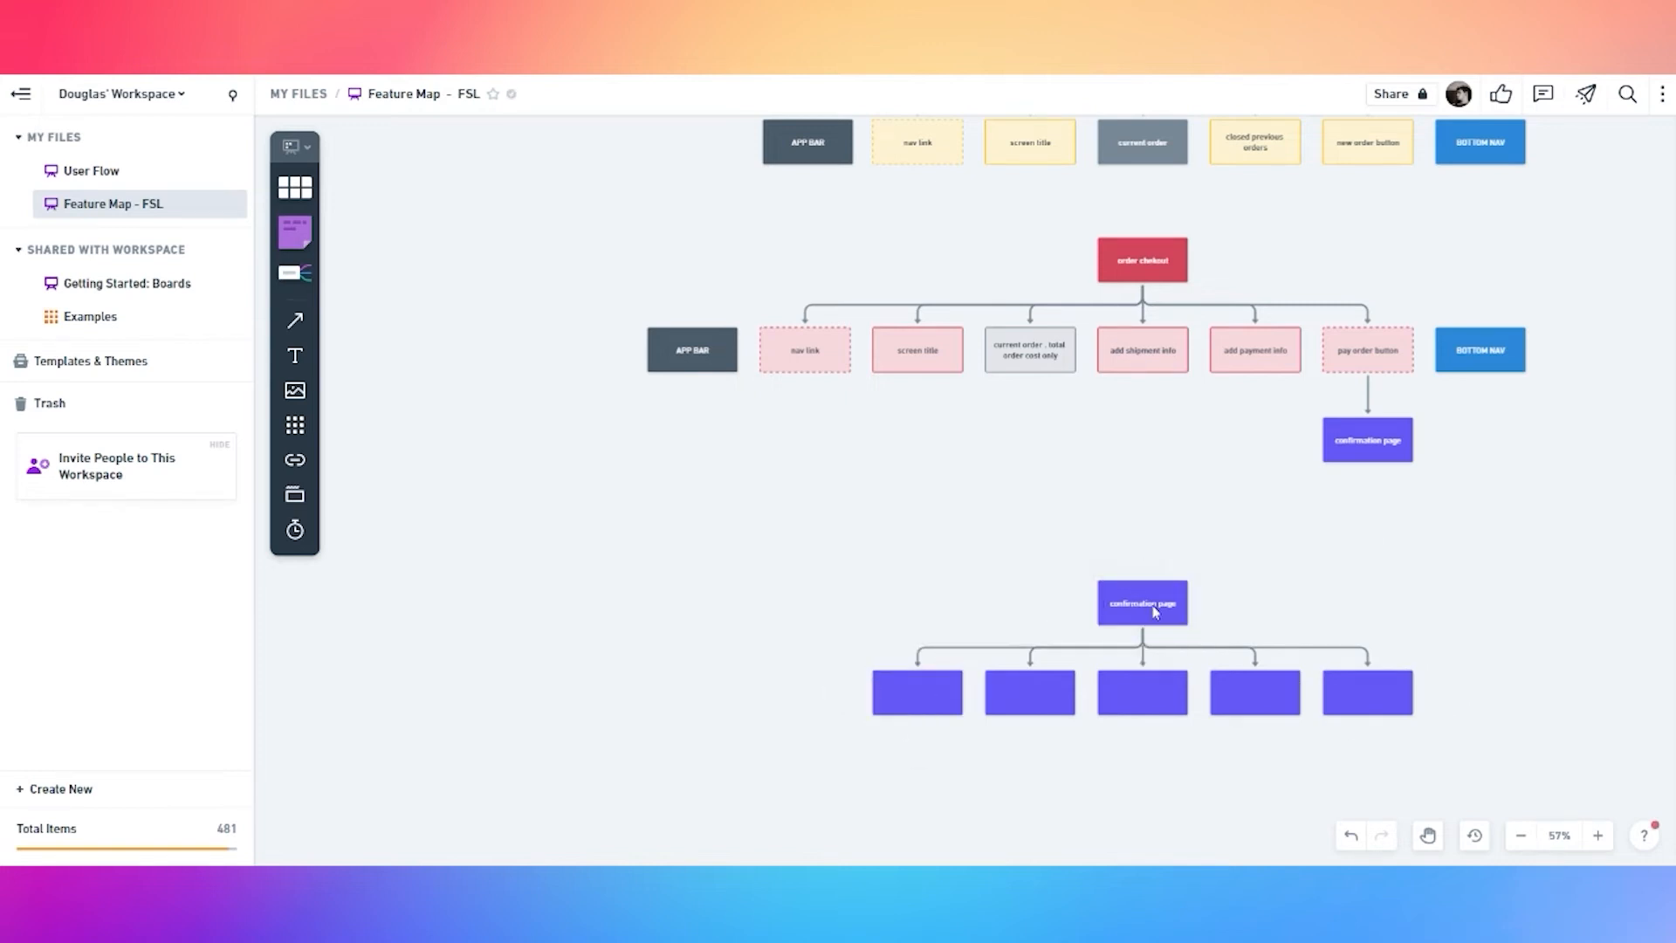
click(1141, 603)
click(1143, 659)
click(1126, 515)
click(1140, 603)
click(1143, 659)
click(1137, 519)
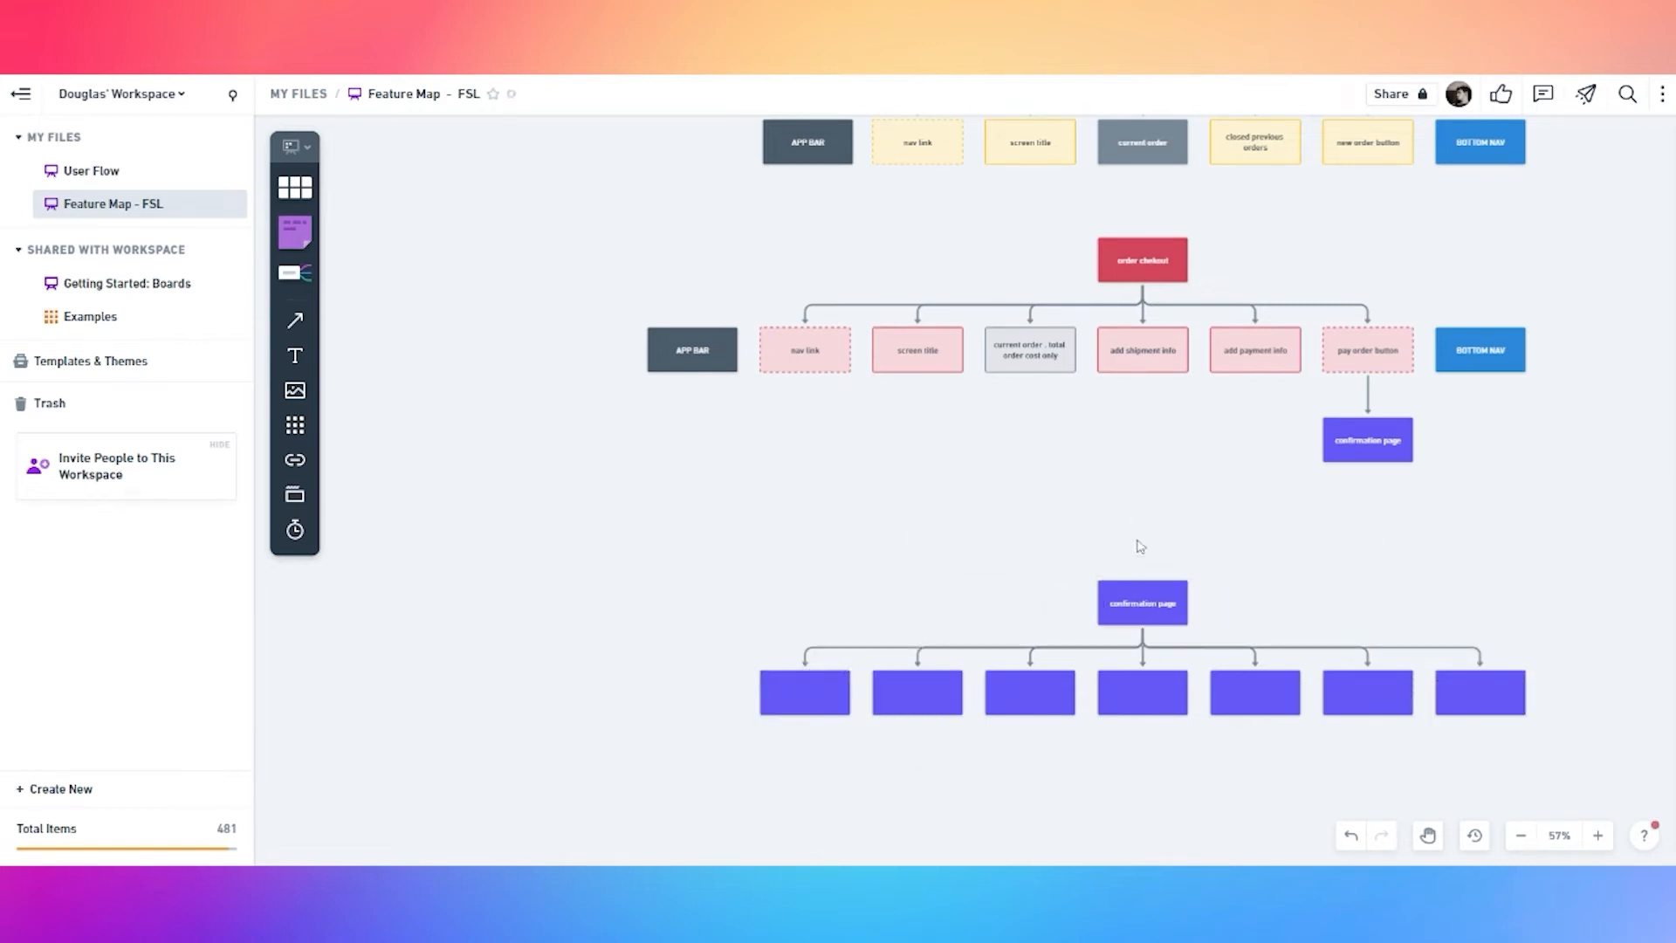
click(1140, 603)
click(1143, 659)
click(1134, 491)
click(1140, 603)
click(1142, 659)
click(955, 453)
Give all nine child boxes a light fill
click(718, 689)
shift+click(825, 697)
shift+click(946, 703)
shift+click(1045, 703)
shift+click(1143, 698)
shift+click(1255, 699)
shift+click(1368, 698)
shift+click(1480, 696)
shift+click(1593, 695)
click(736, 511)
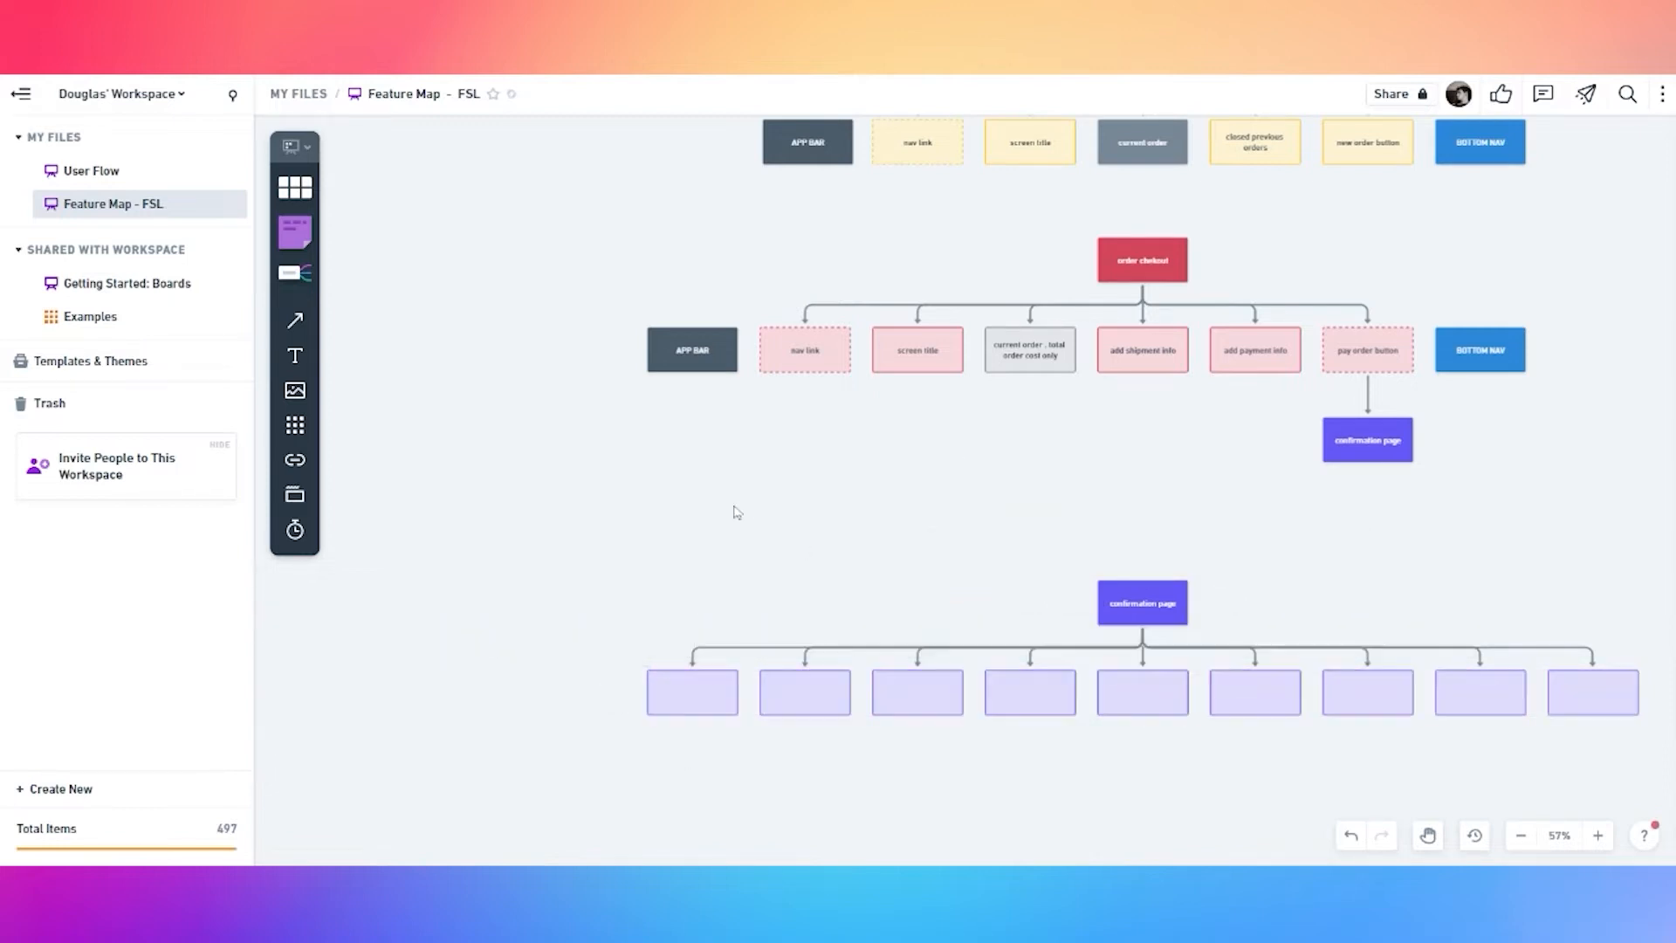
scroll(673, 692, up, 2)
Label the first child box 'screen title' and the second 'confirmation message'
scroll(685, 711, up, 3)
double_click(695, 698)
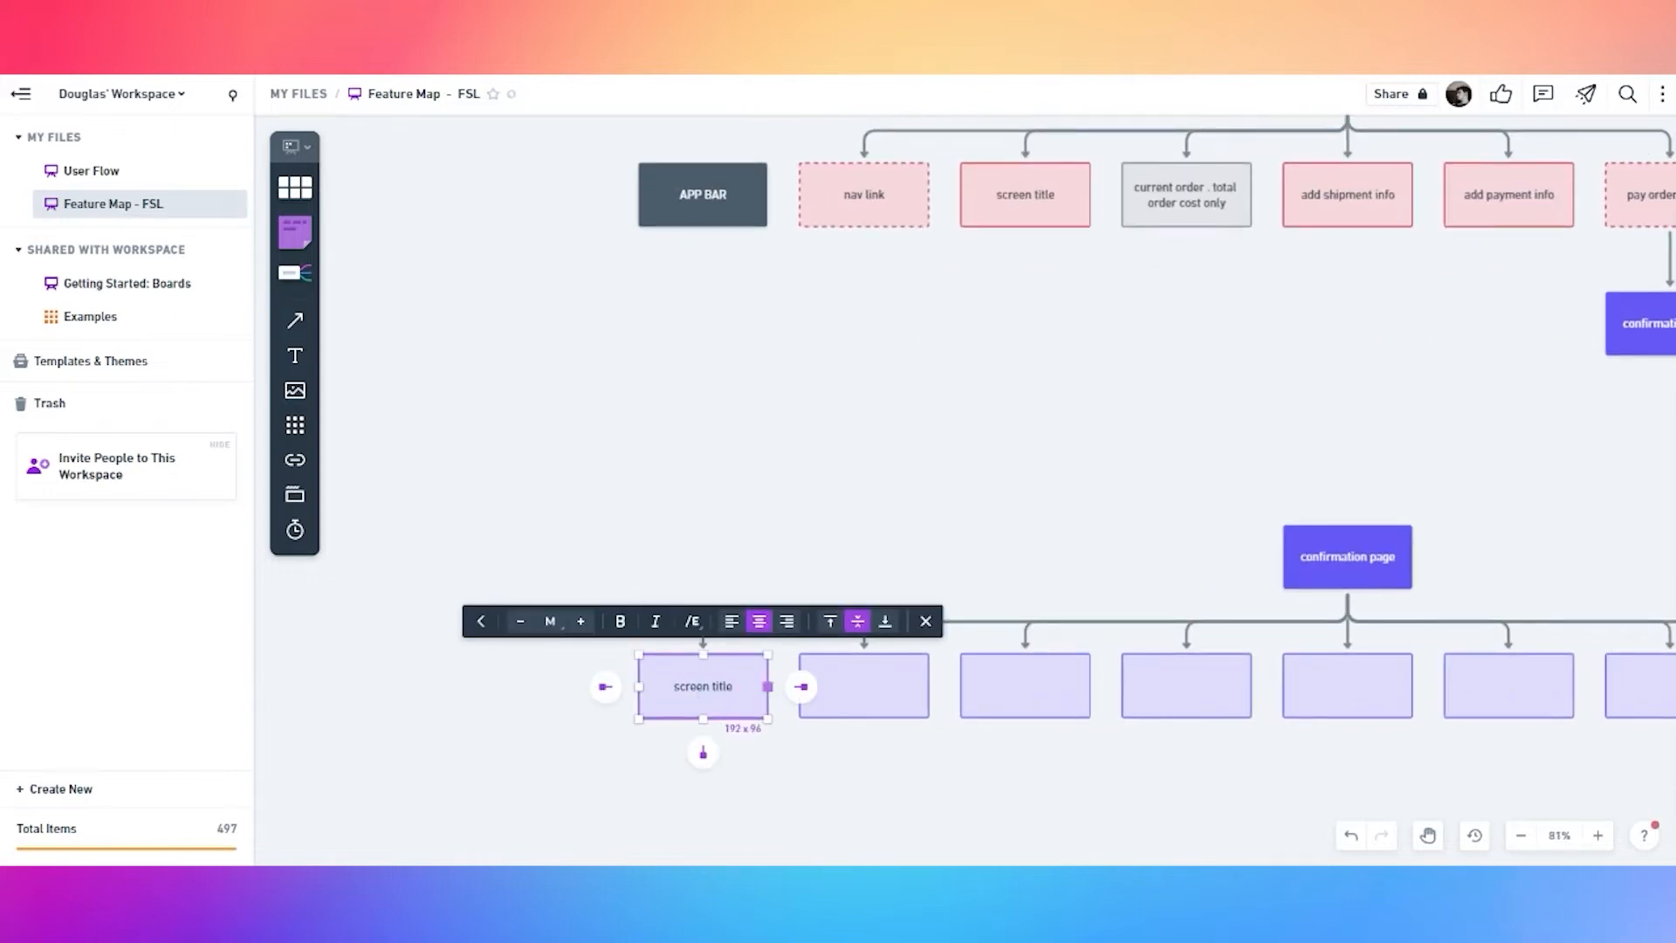
double_click(864, 688)
text(confirmat)
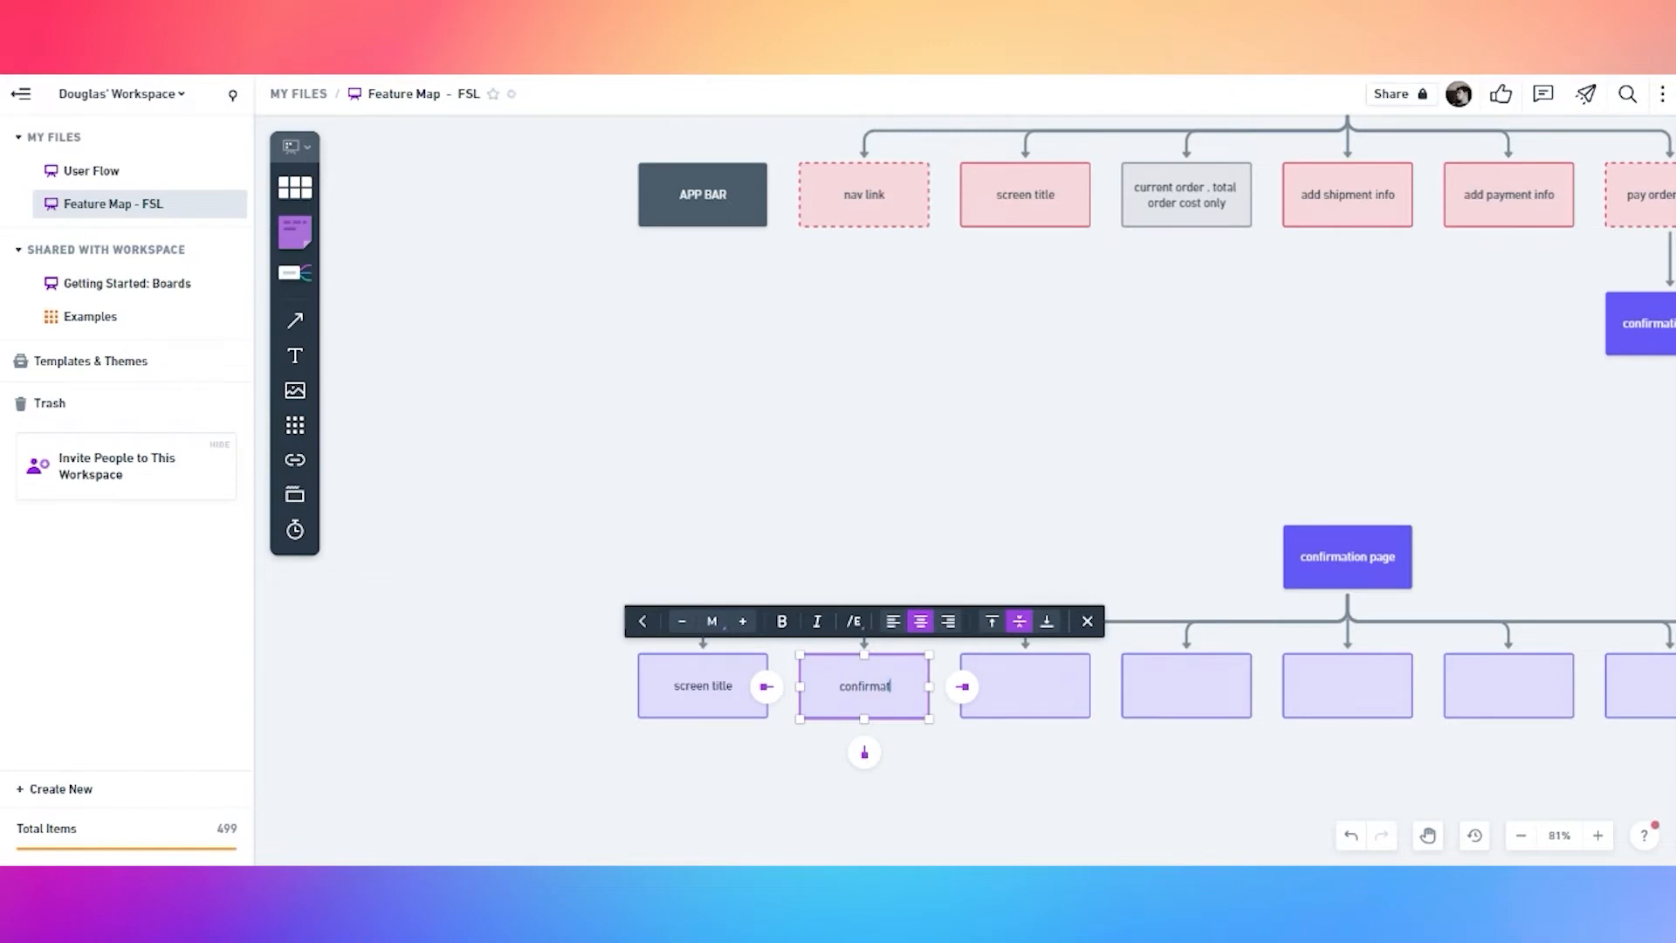
text(ion message)
Label the third box 'shipment resume' and reuse it in the fourth, changing 'shipment' to payment
double_click(1028, 691)
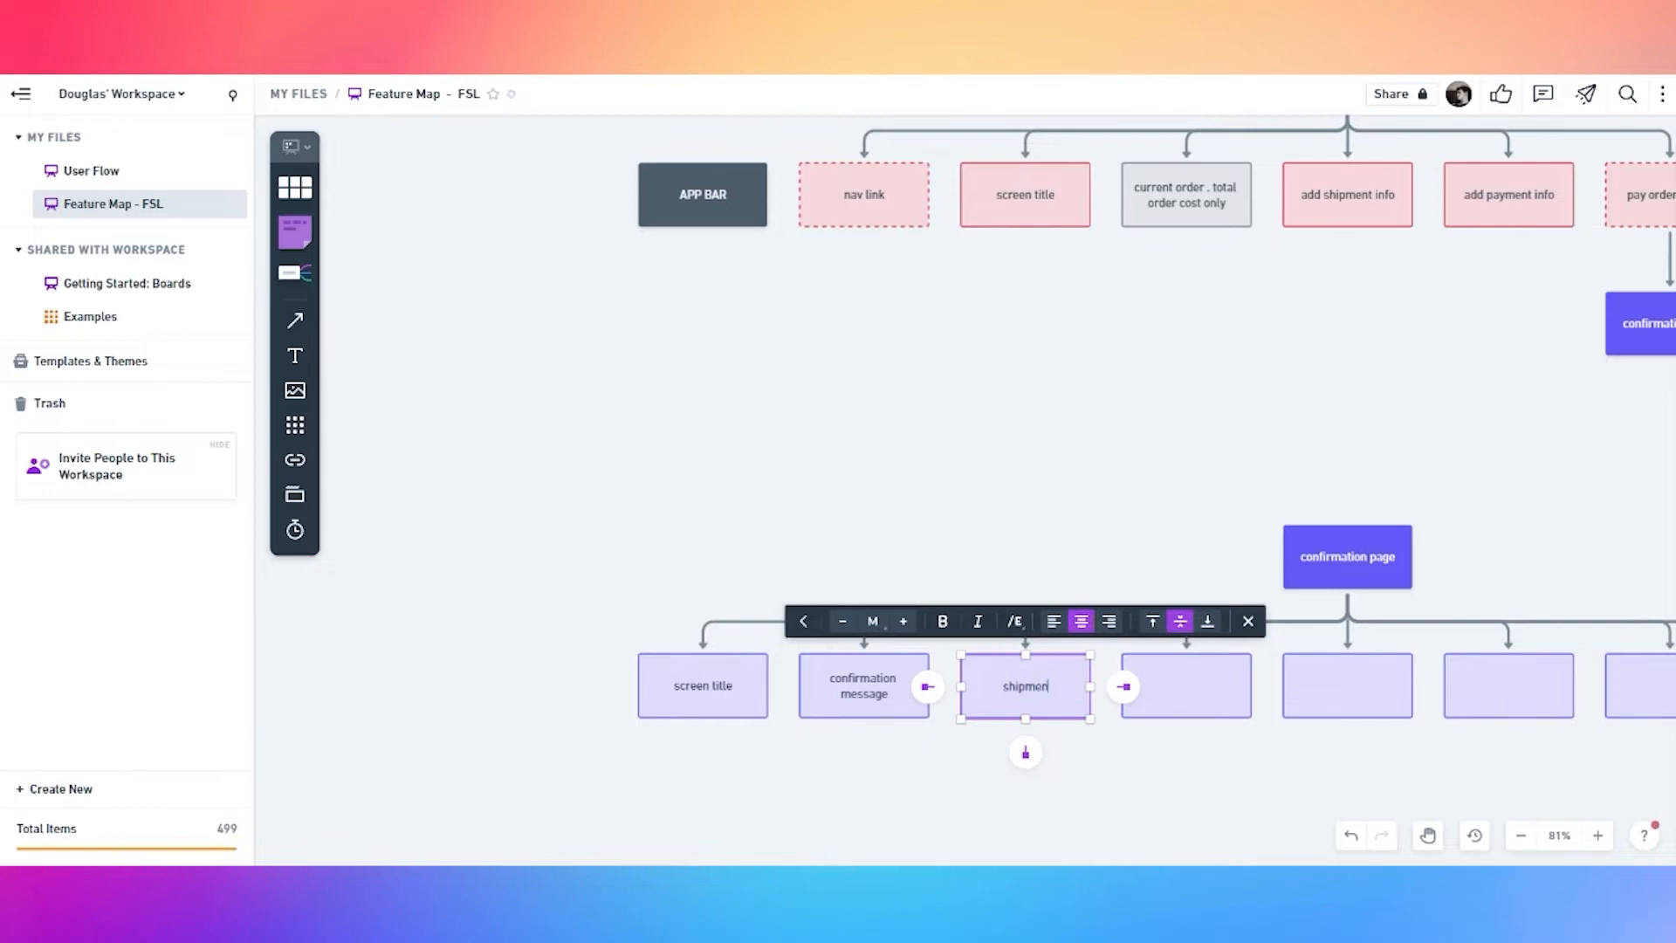
key(ctrl+a)
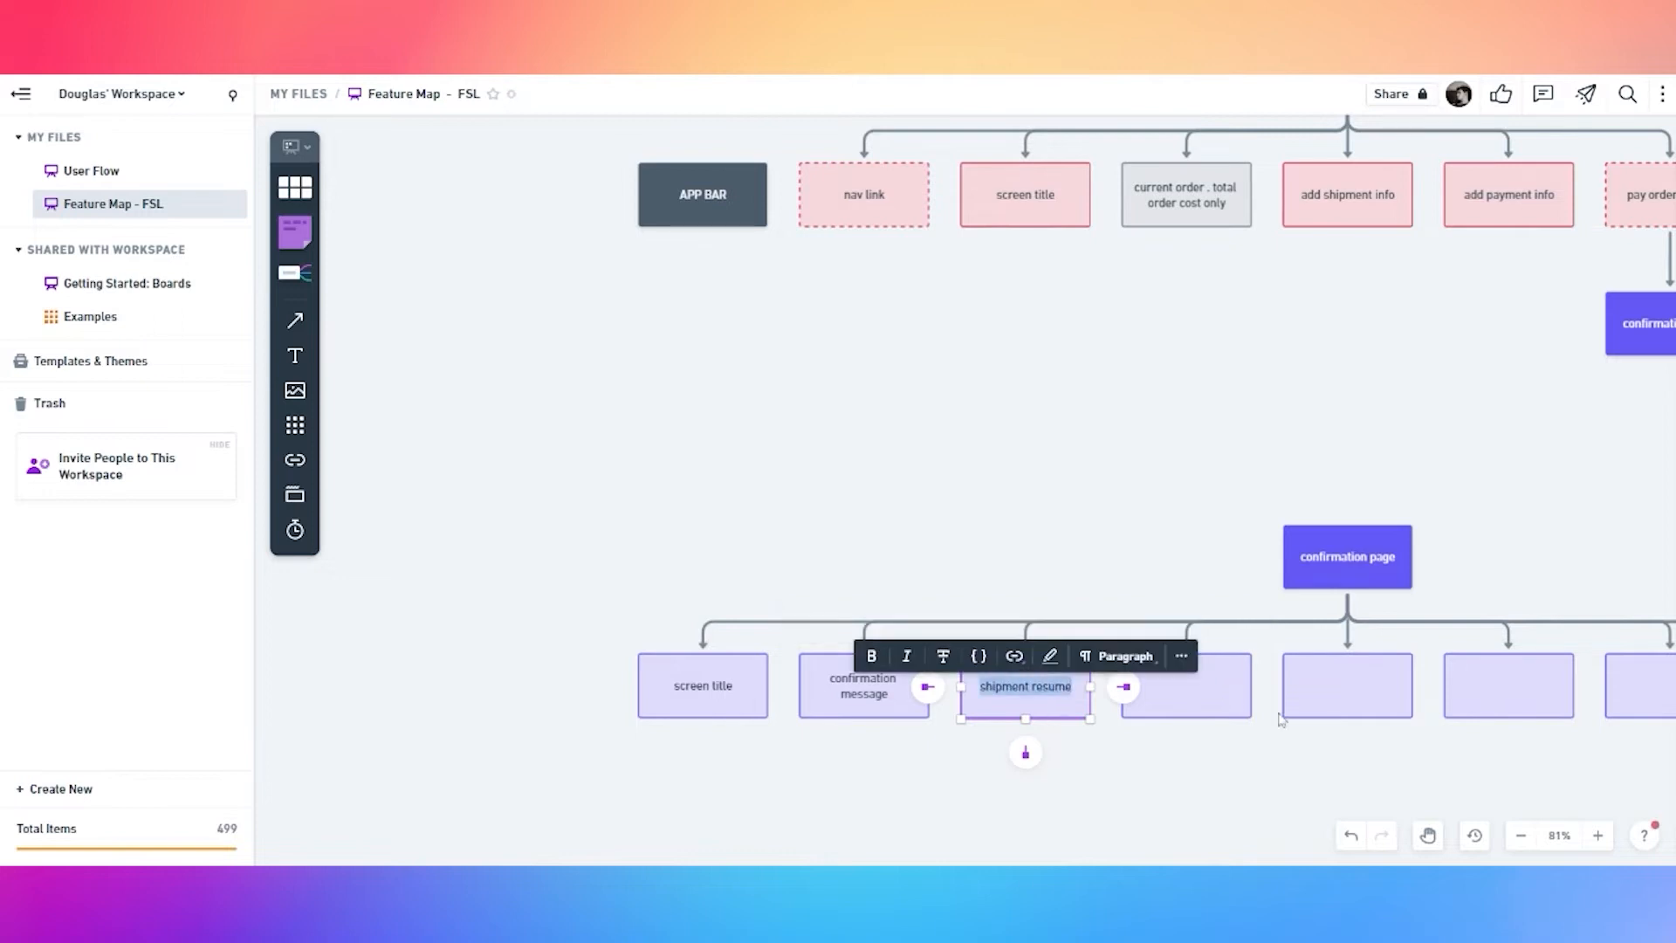
key(ctrl+c)
double_click(1201, 696)
key(ctrl+v)
drag(1188, 687, 1141, 687)
text(paym)
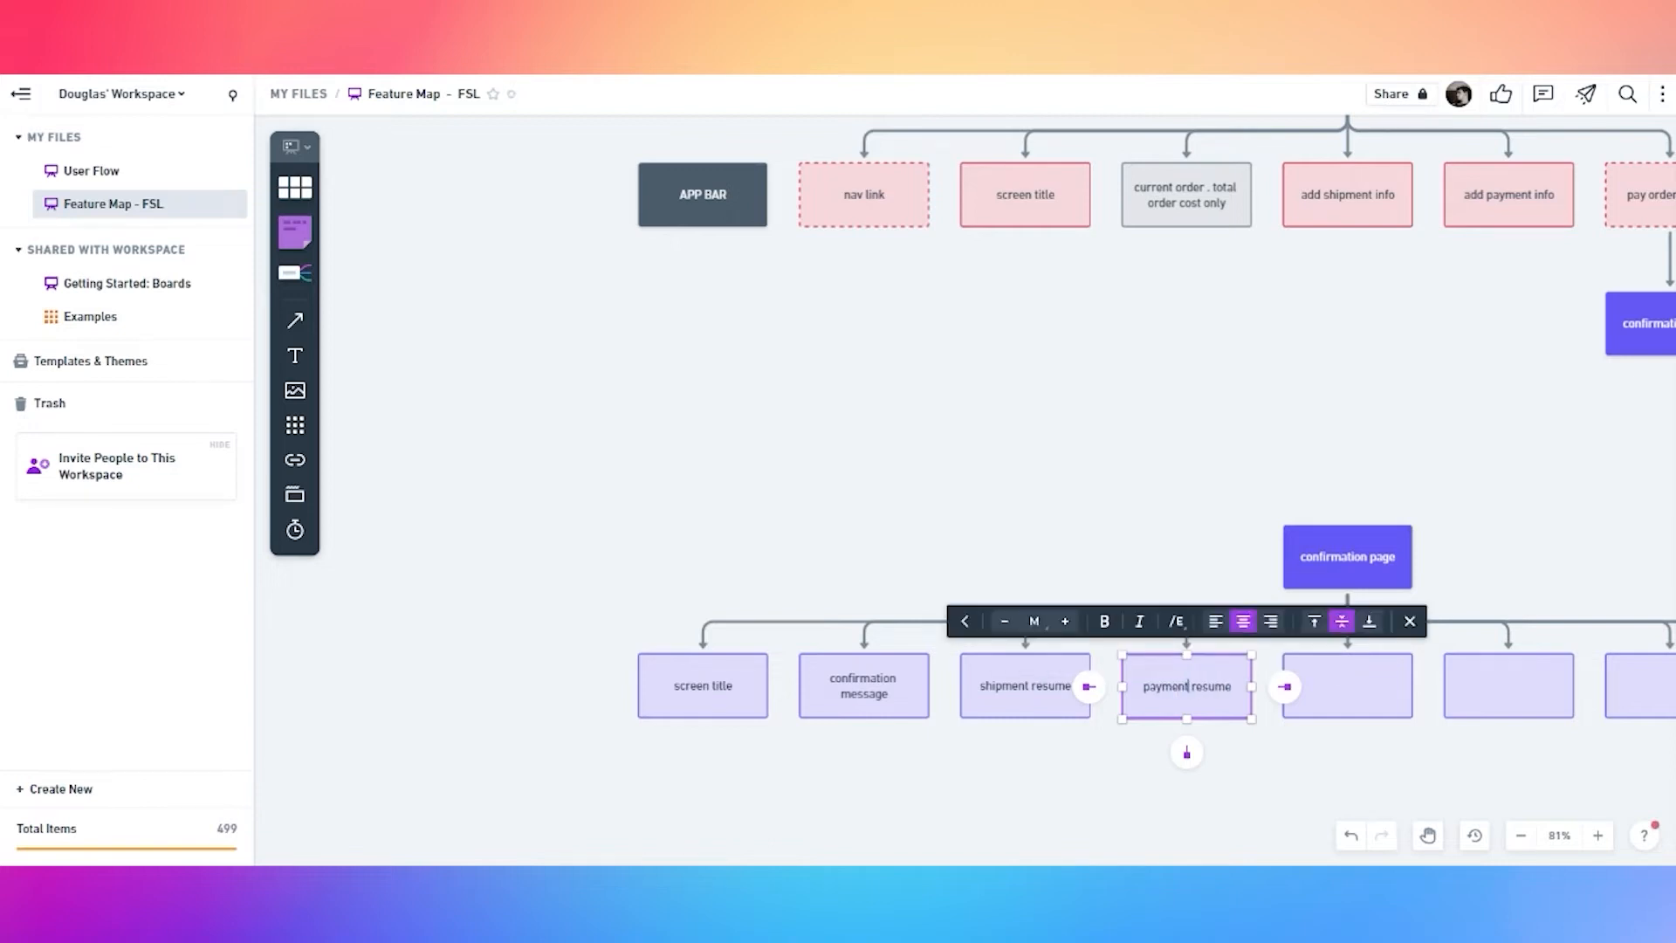
Label the next boxes 'order details', 'new order button' and 'see my order status'
double_click(1352, 696)
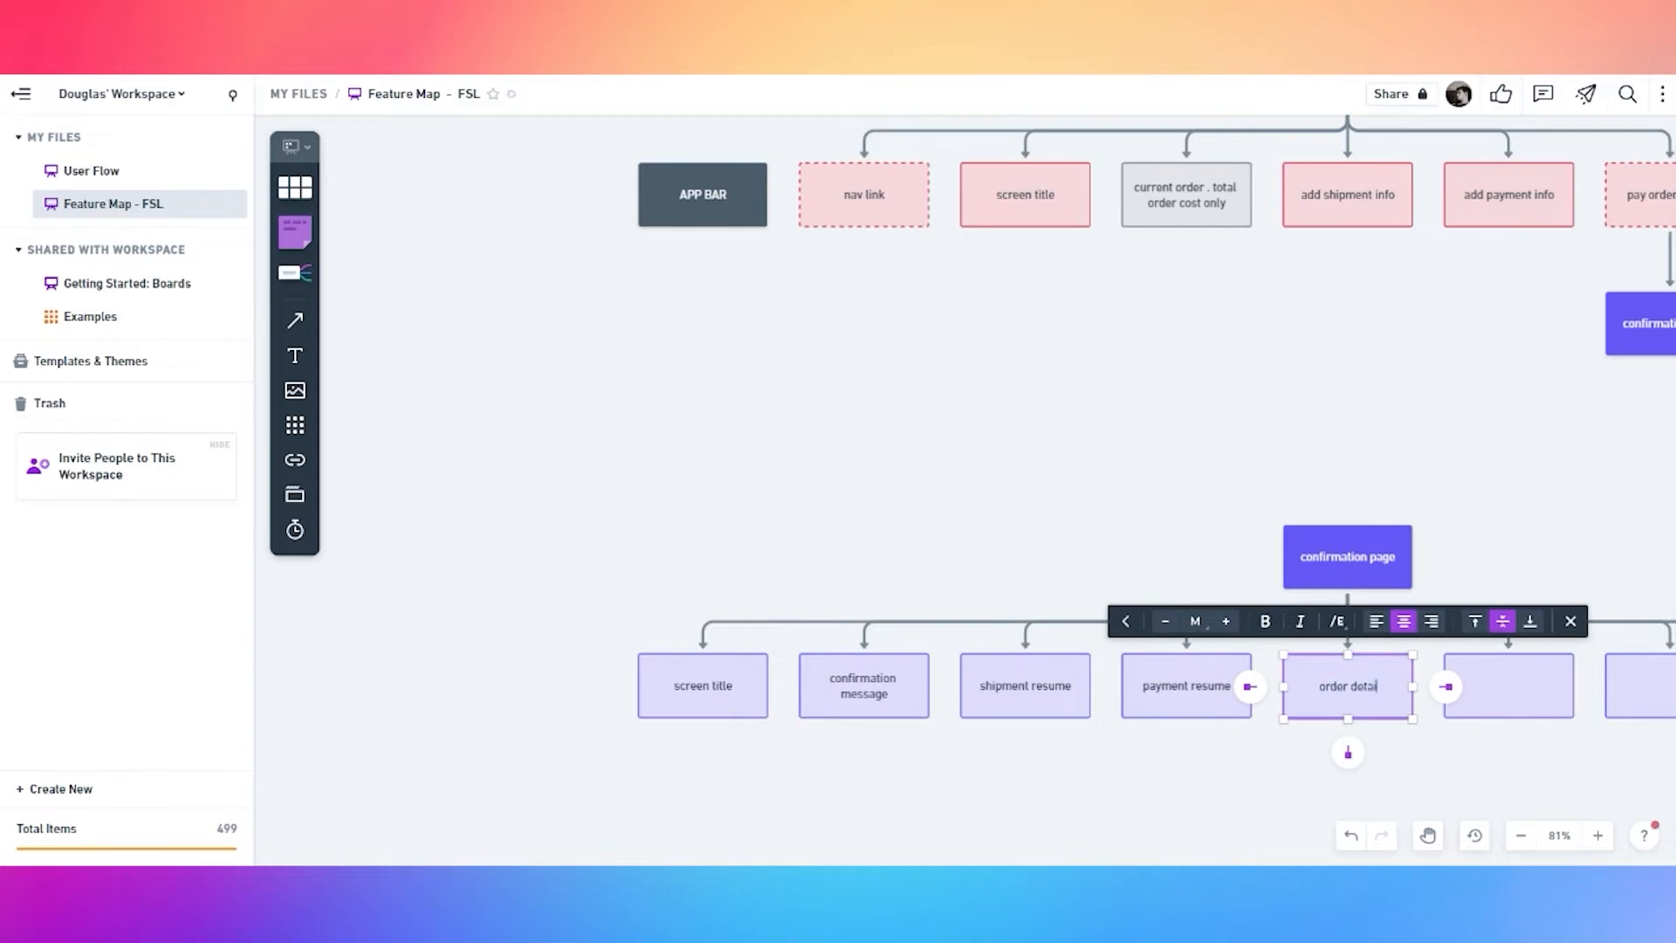
scroll(1428, 753, right, 5)
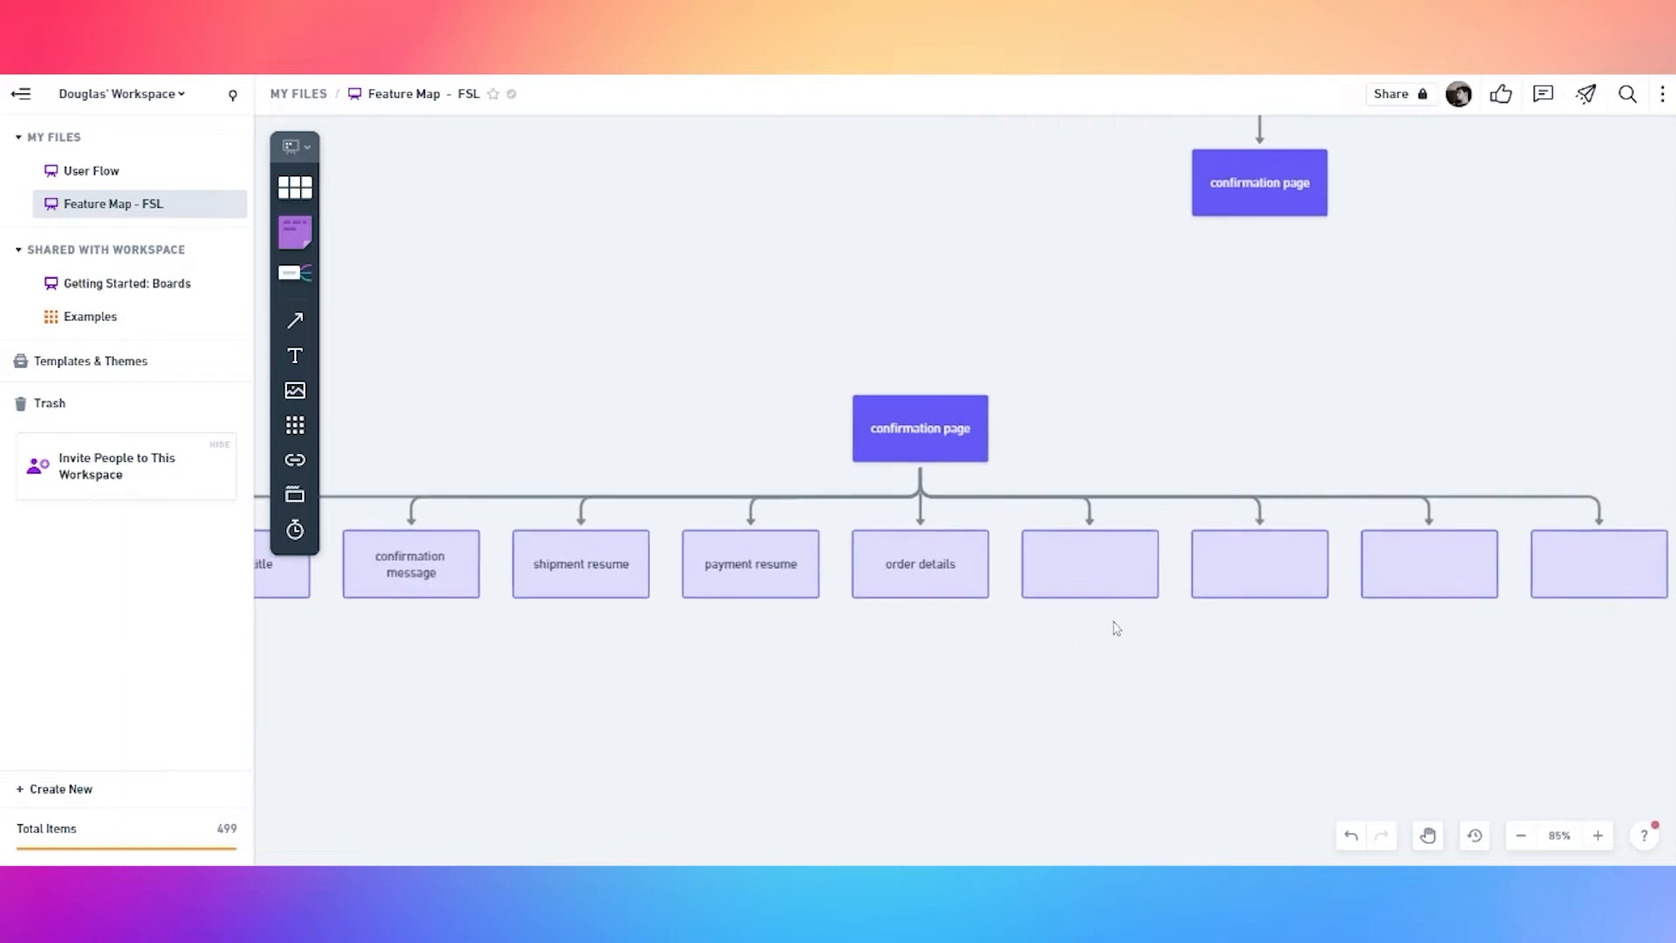
double_click(1104, 583)
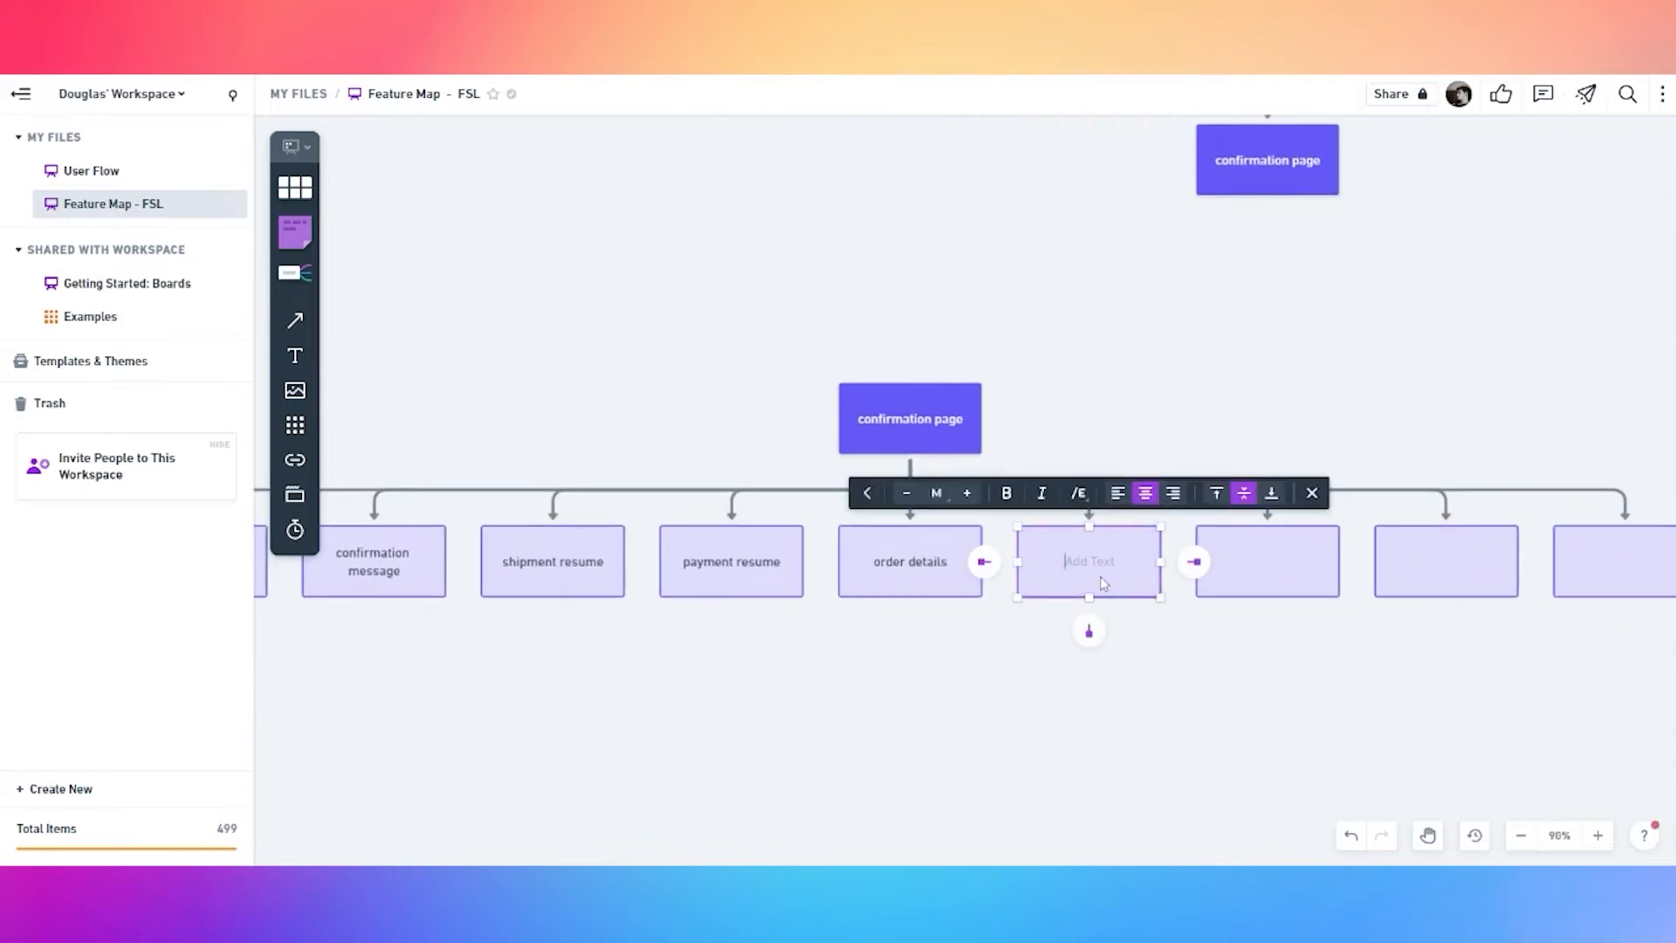
text(new order button)
double_click(1271, 565)
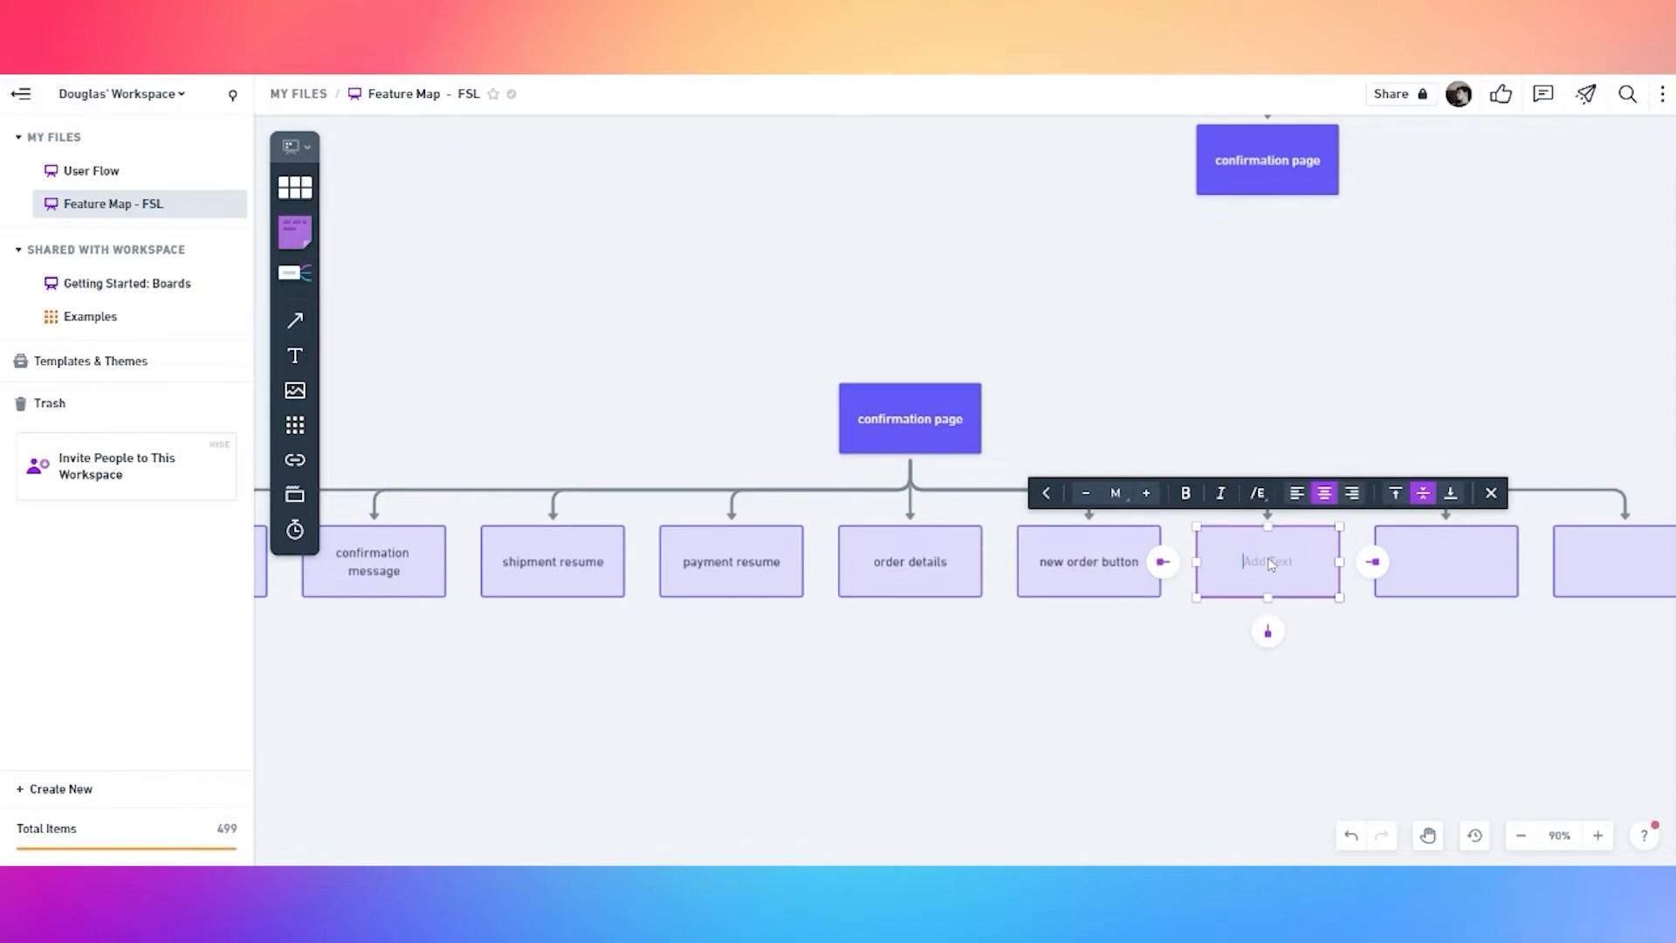
text(see my order status)
Delete the two leftover empty child boxes
click(1445, 666)
drag(1445, 666, 1203, 649)
click(1219, 560)
shift+click(1362, 554)
key(Delete)
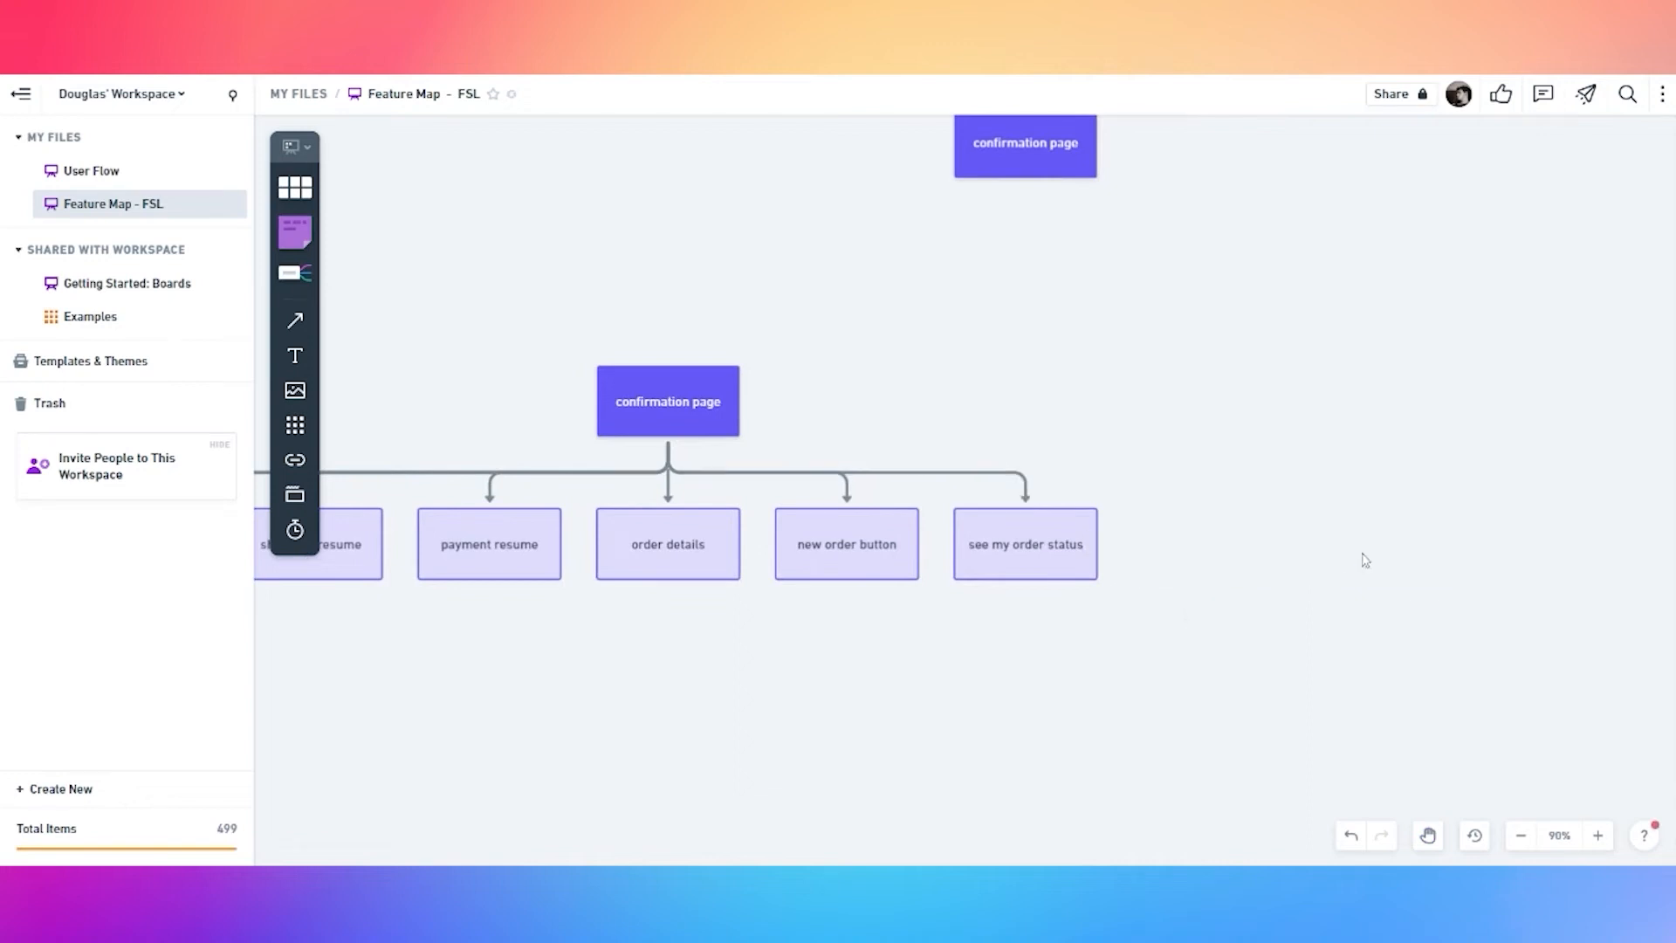
click(1006, 560)
Add a yellow 'my order' box under see my order status
click(1026, 610)
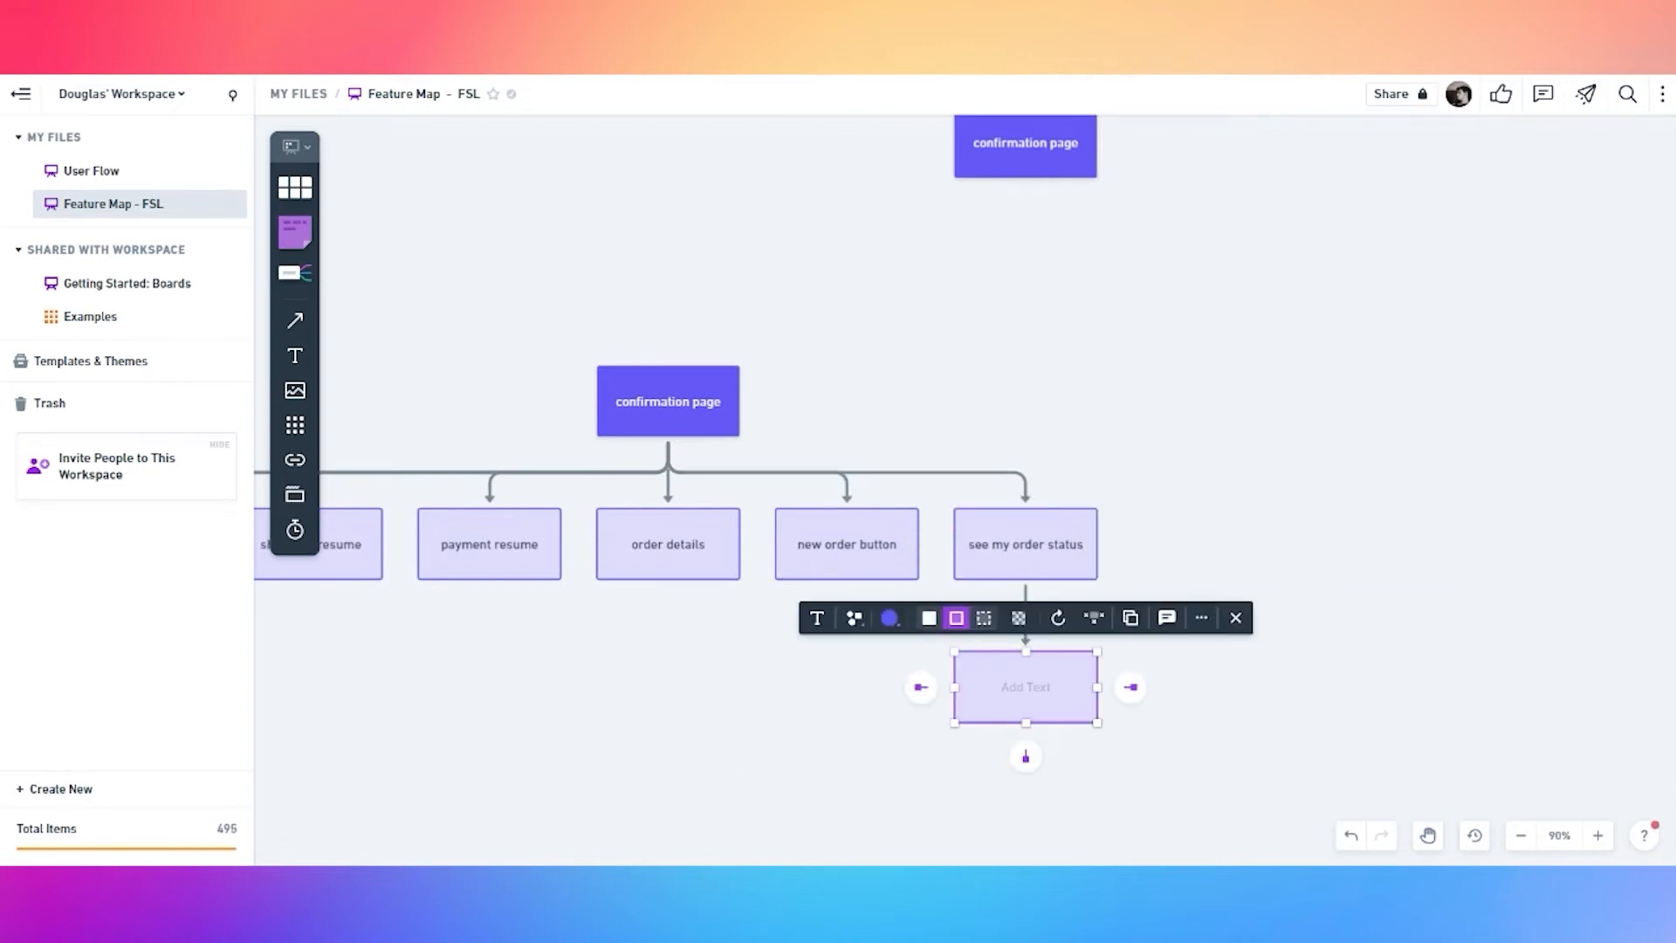
click(826, 718)
click(1024, 690)
click(889, 620)
click(900, 578)
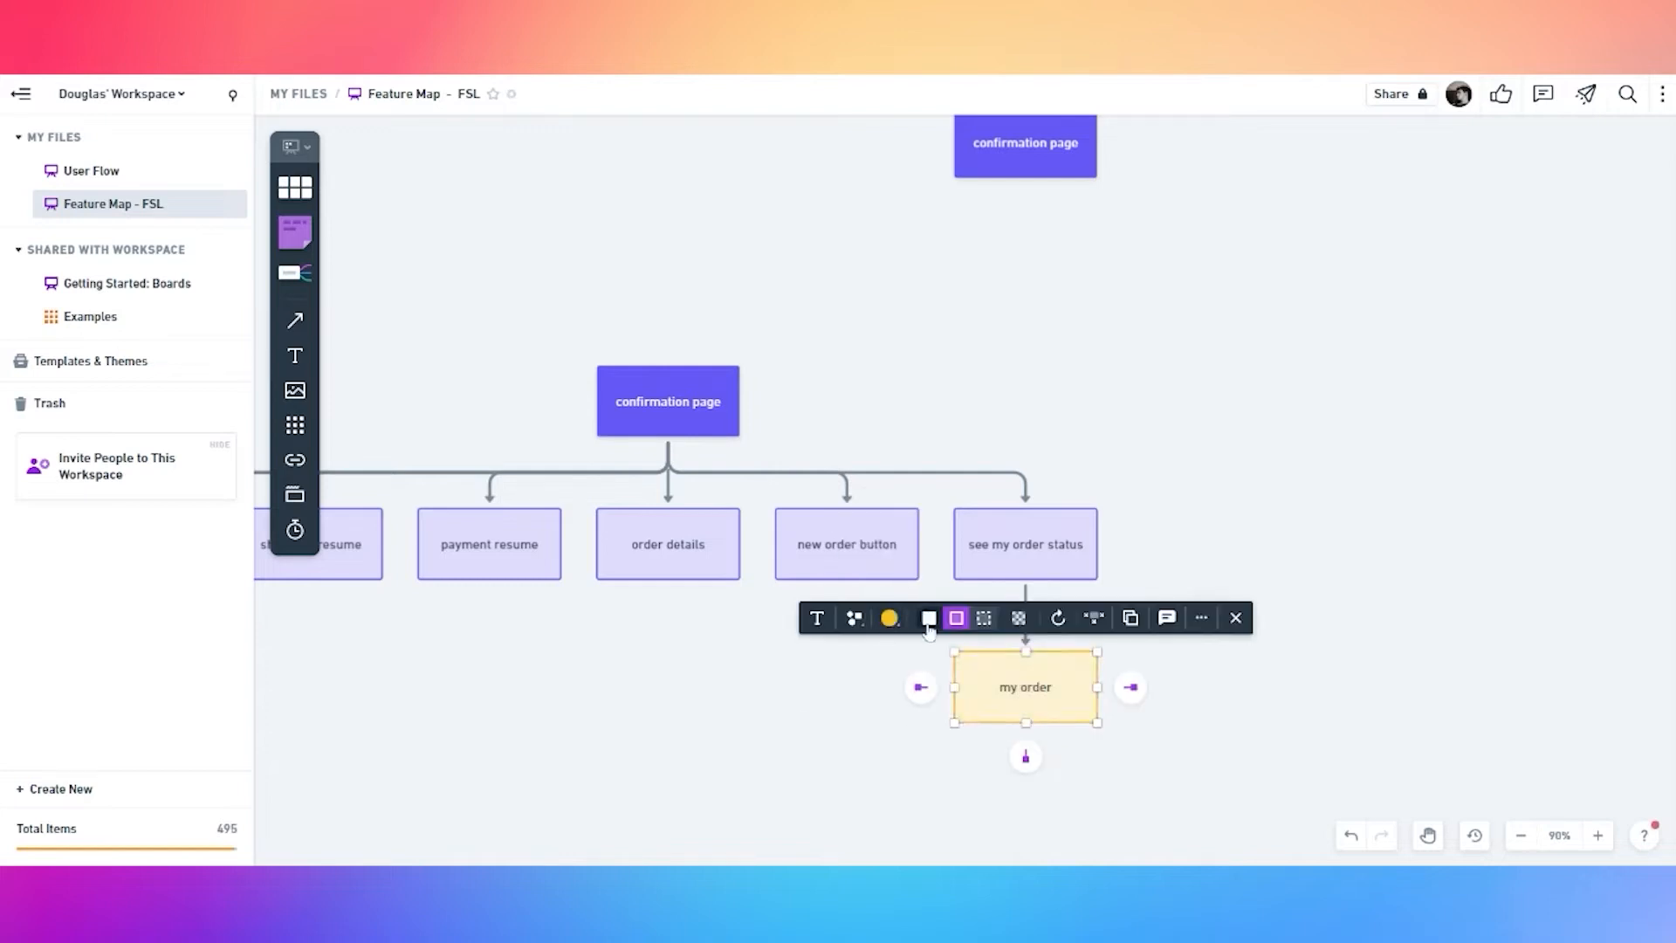
click(1212, 535)
After reviewing the other trees, give see my order status a dashed border
scroll(1173, 422, up, 3)
scroll(1172, 423, up, 3)
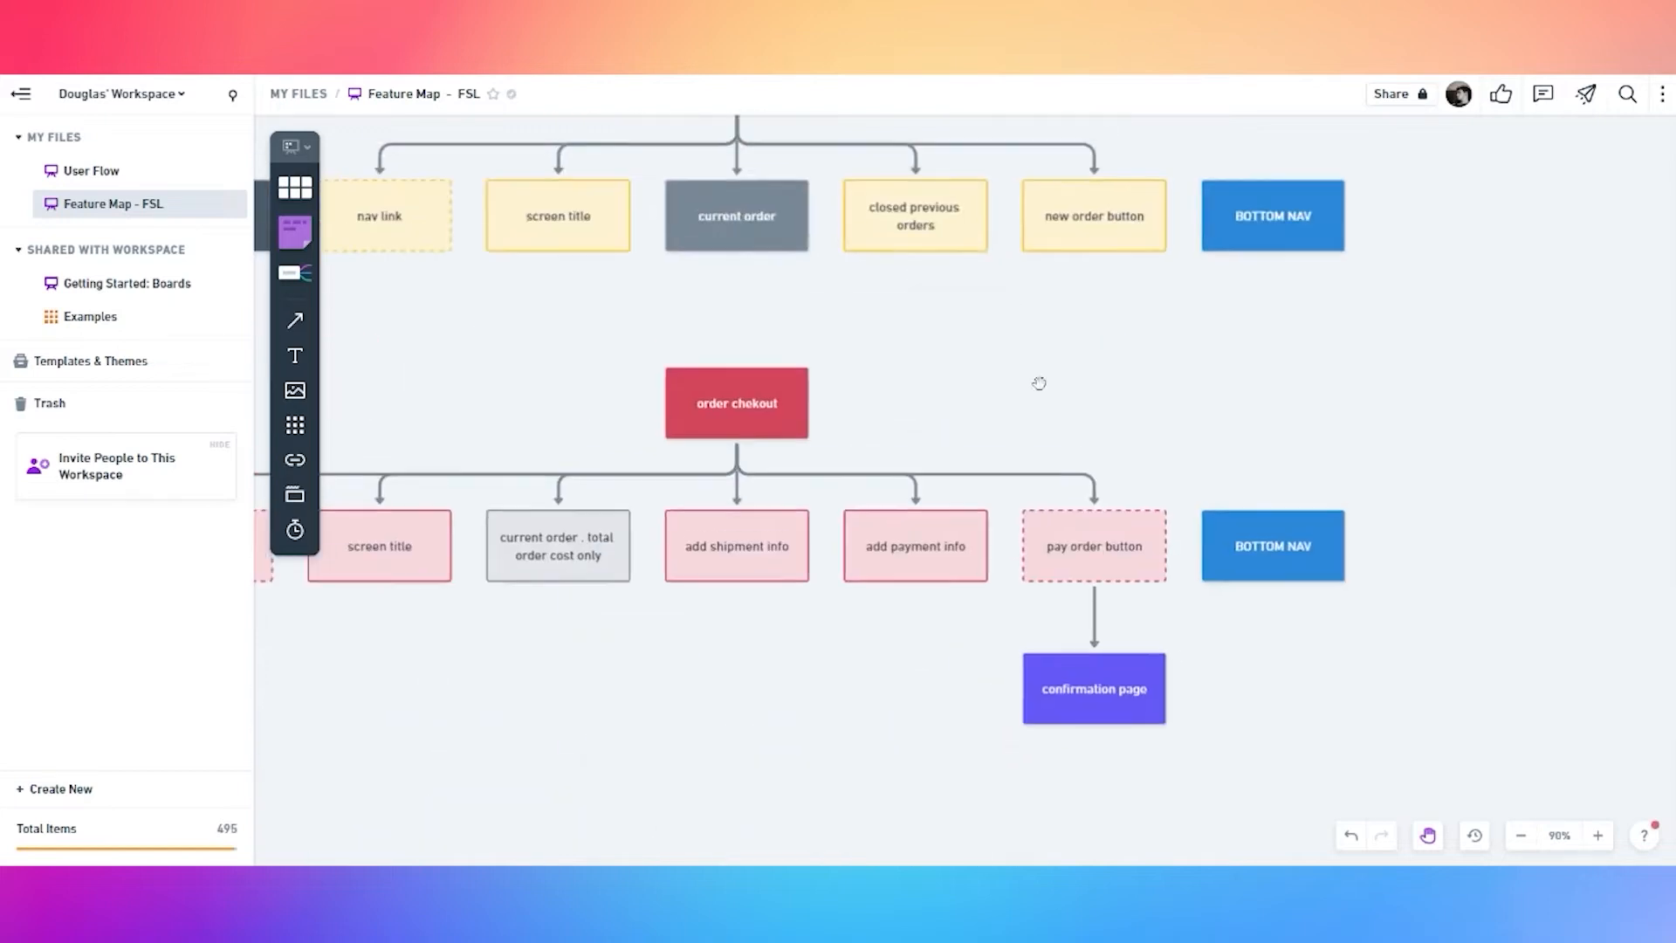
drag(1036, 378, 1299, 539)
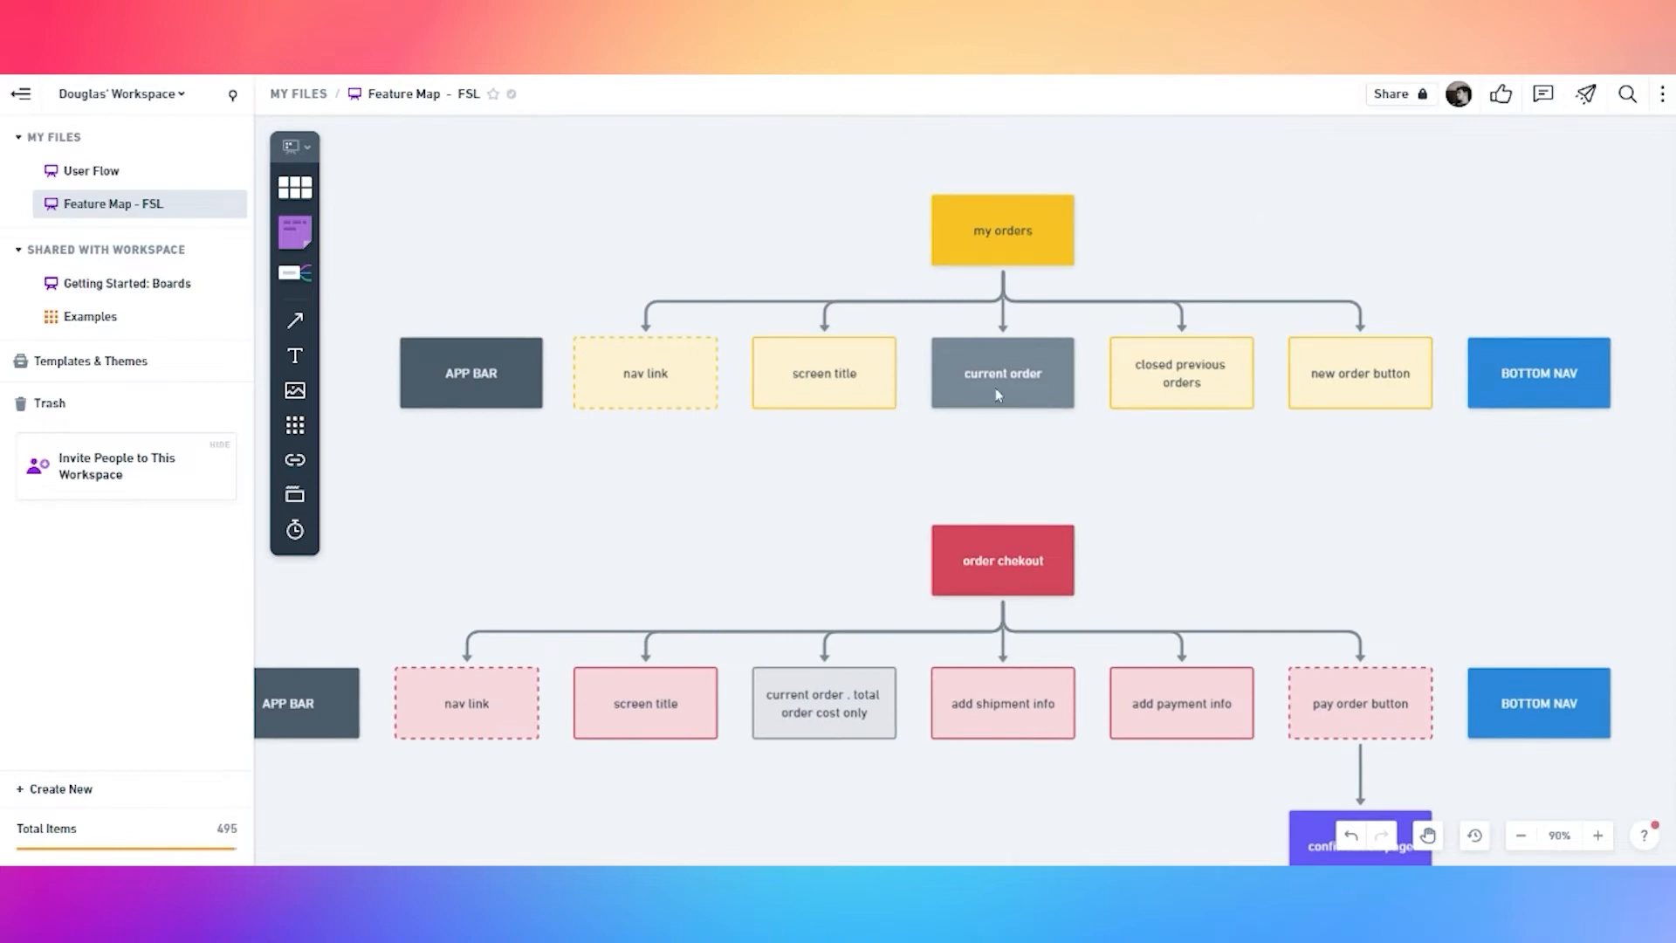
drag(1394, 267, 948, 534)
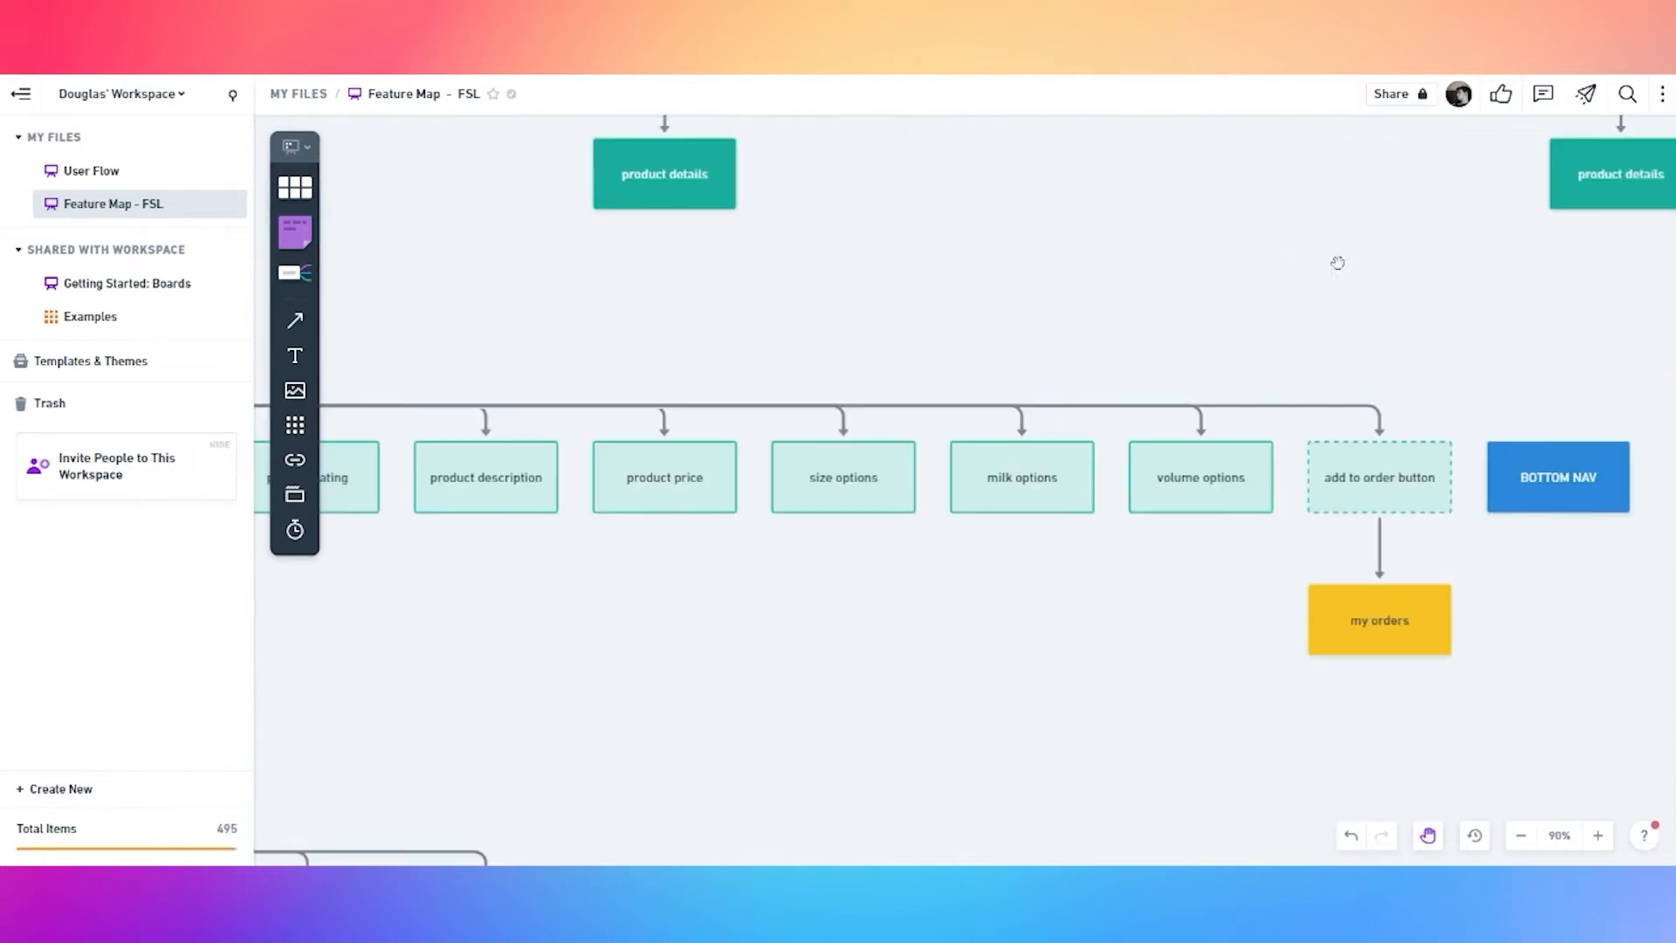
drag(1397, 201, 978, 529)
drag(1388, 447, 766, 418)
drag(1197, 512, 830, 524)
drag(1236, 599, 1161, 599)
drag(770, 636, 1021, 339)
scroll(856, 564, down, 2)
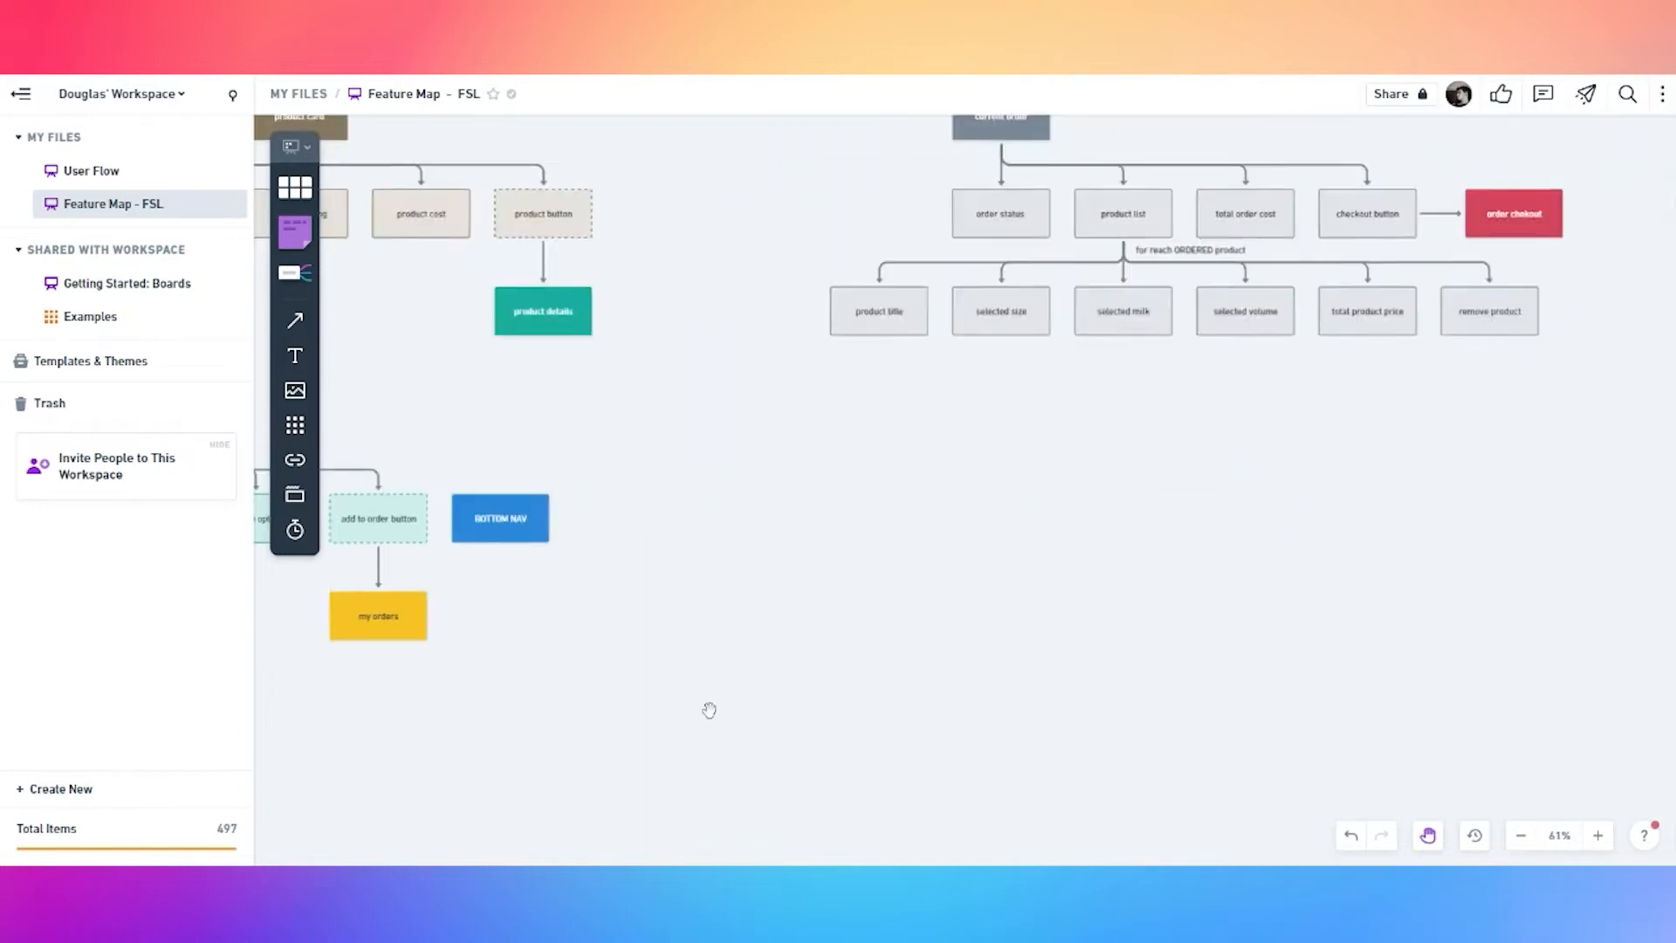
drag(707, 707, 1152, 217)
drag(886, 406, 1184, 343)
drag(861, 744, 1118, 365)
drag(950, 552, 1156, 513)
click(980, 454)
click(932, 391)
Add a solid orange 'homepage' box under new order button
click(860, 452)
click(852, 505)
click(796, 663)
click(842, 550)
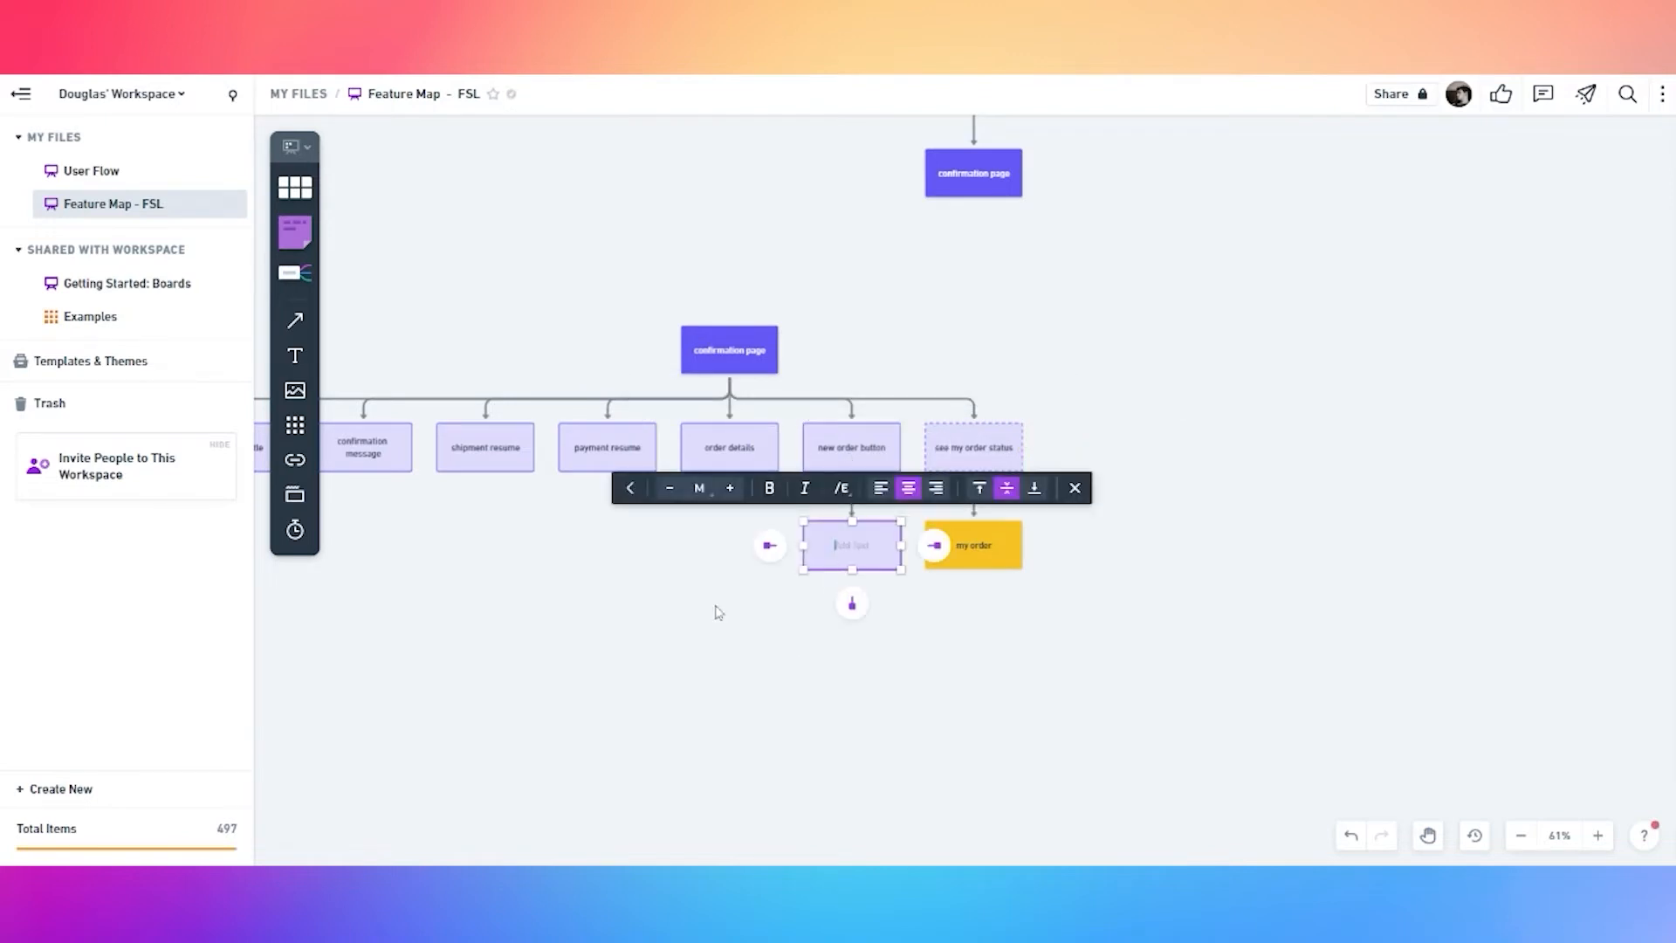
key(Escape)
click(834, 537)
click(715, 487)
click(704, 447)
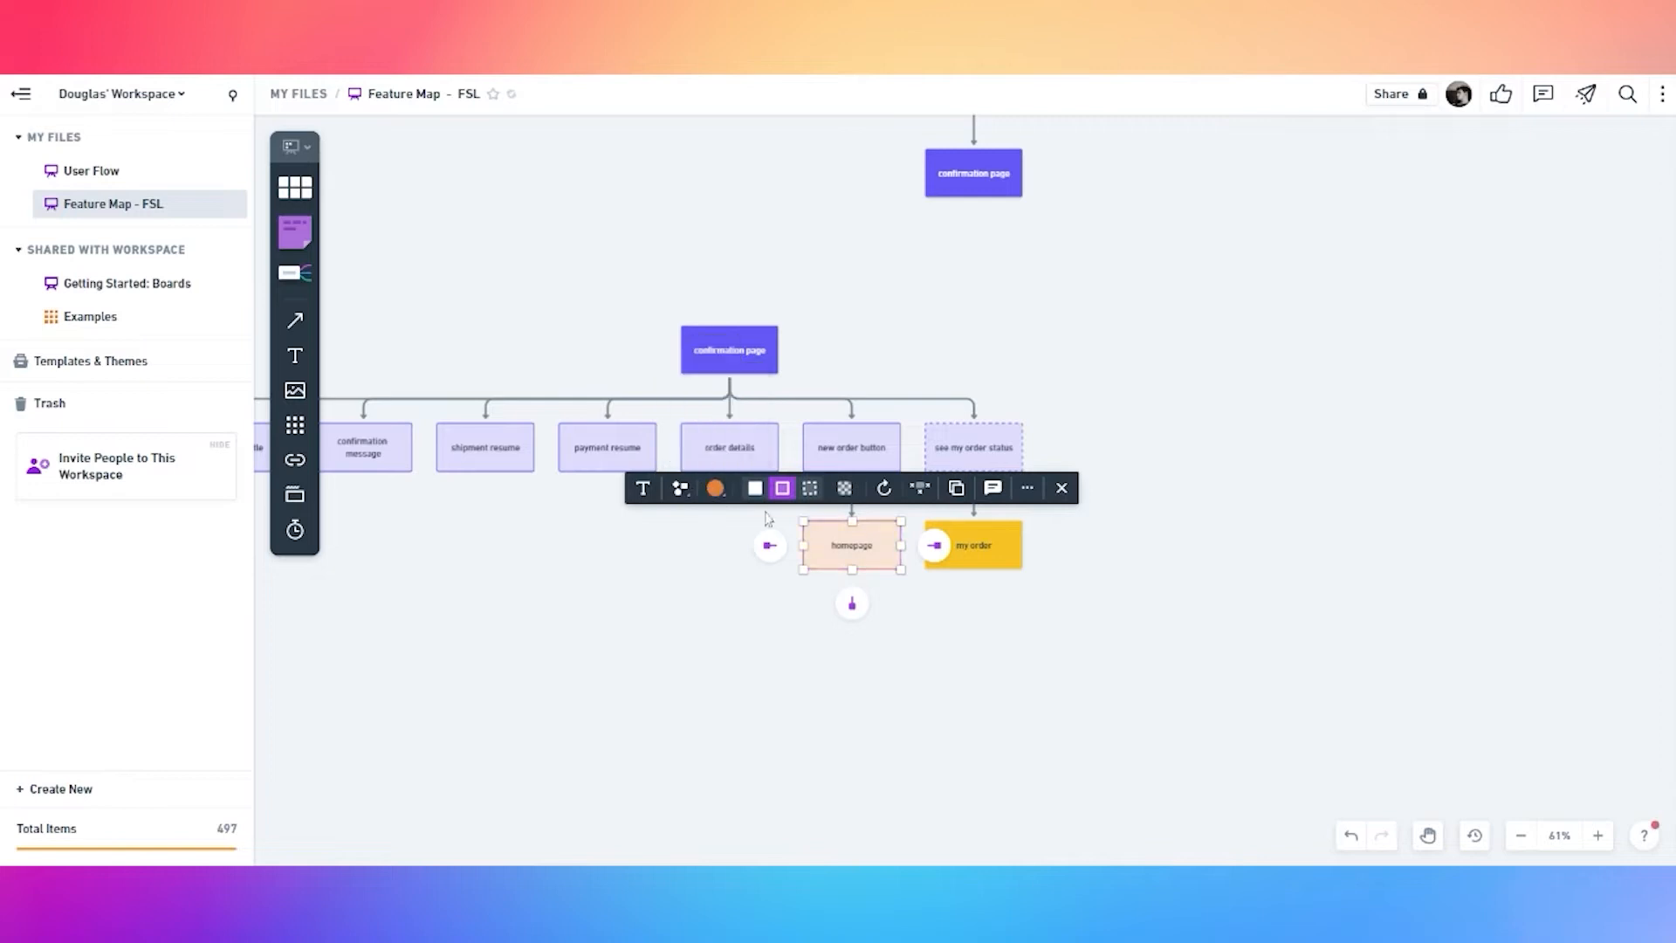
click(755, 487)
click(748, 654)
scroll(748, 655, down, 1)
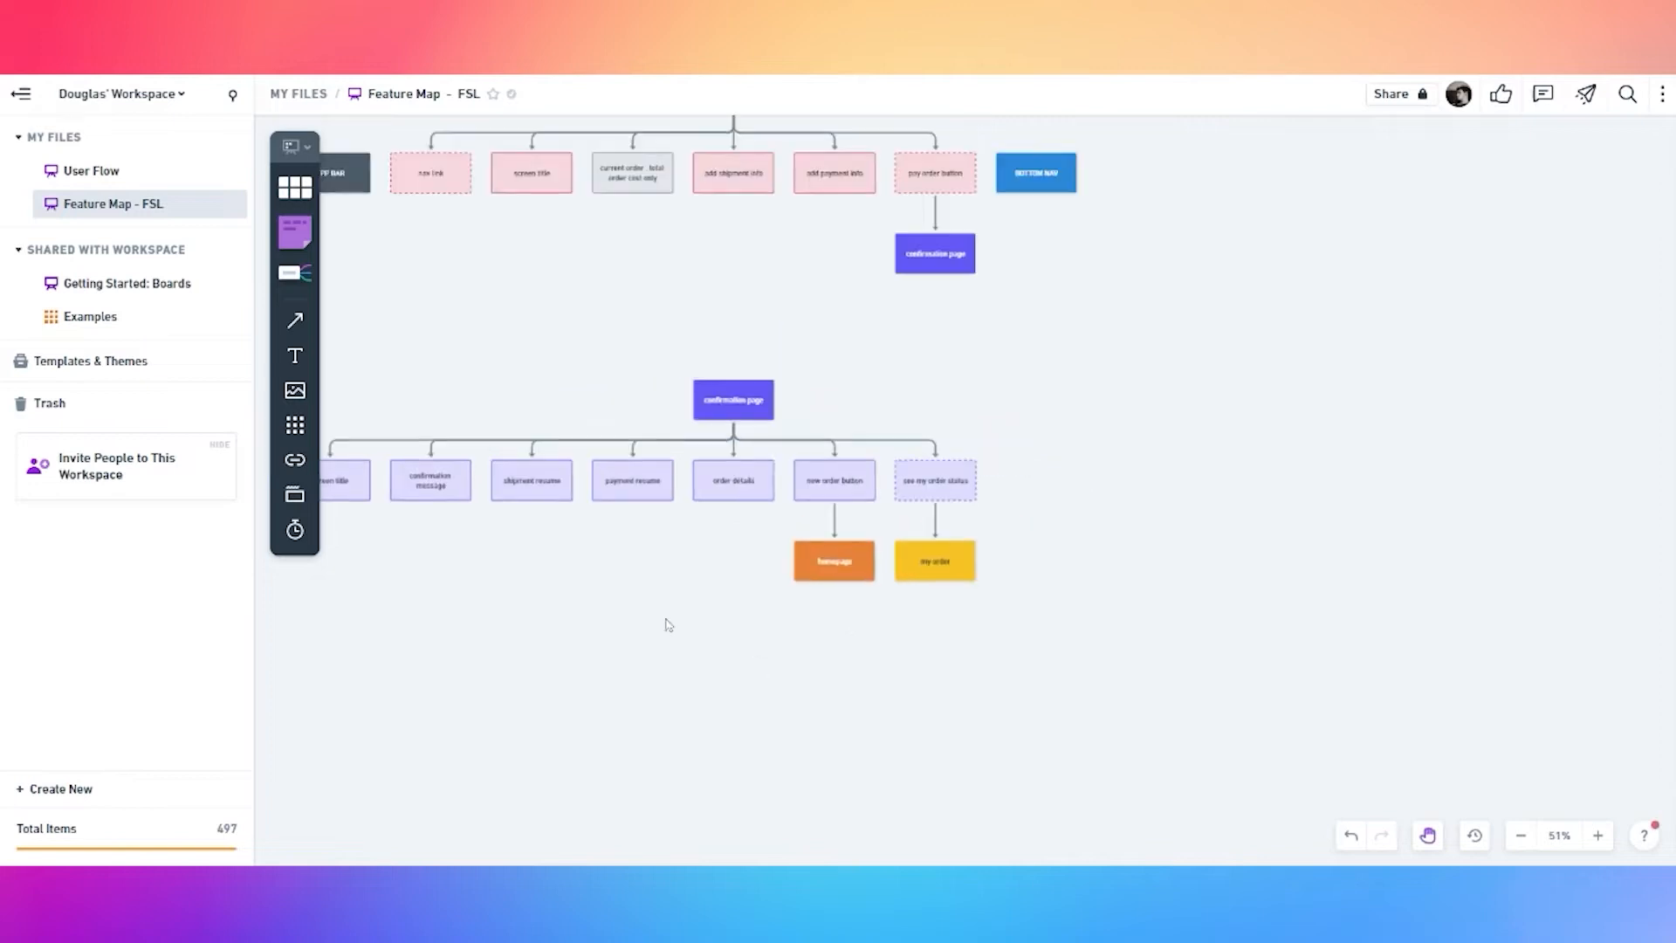
Copy the purple confirmation page box below the tree and relabel it 'like action'
drag(649, 596, 730, 514)
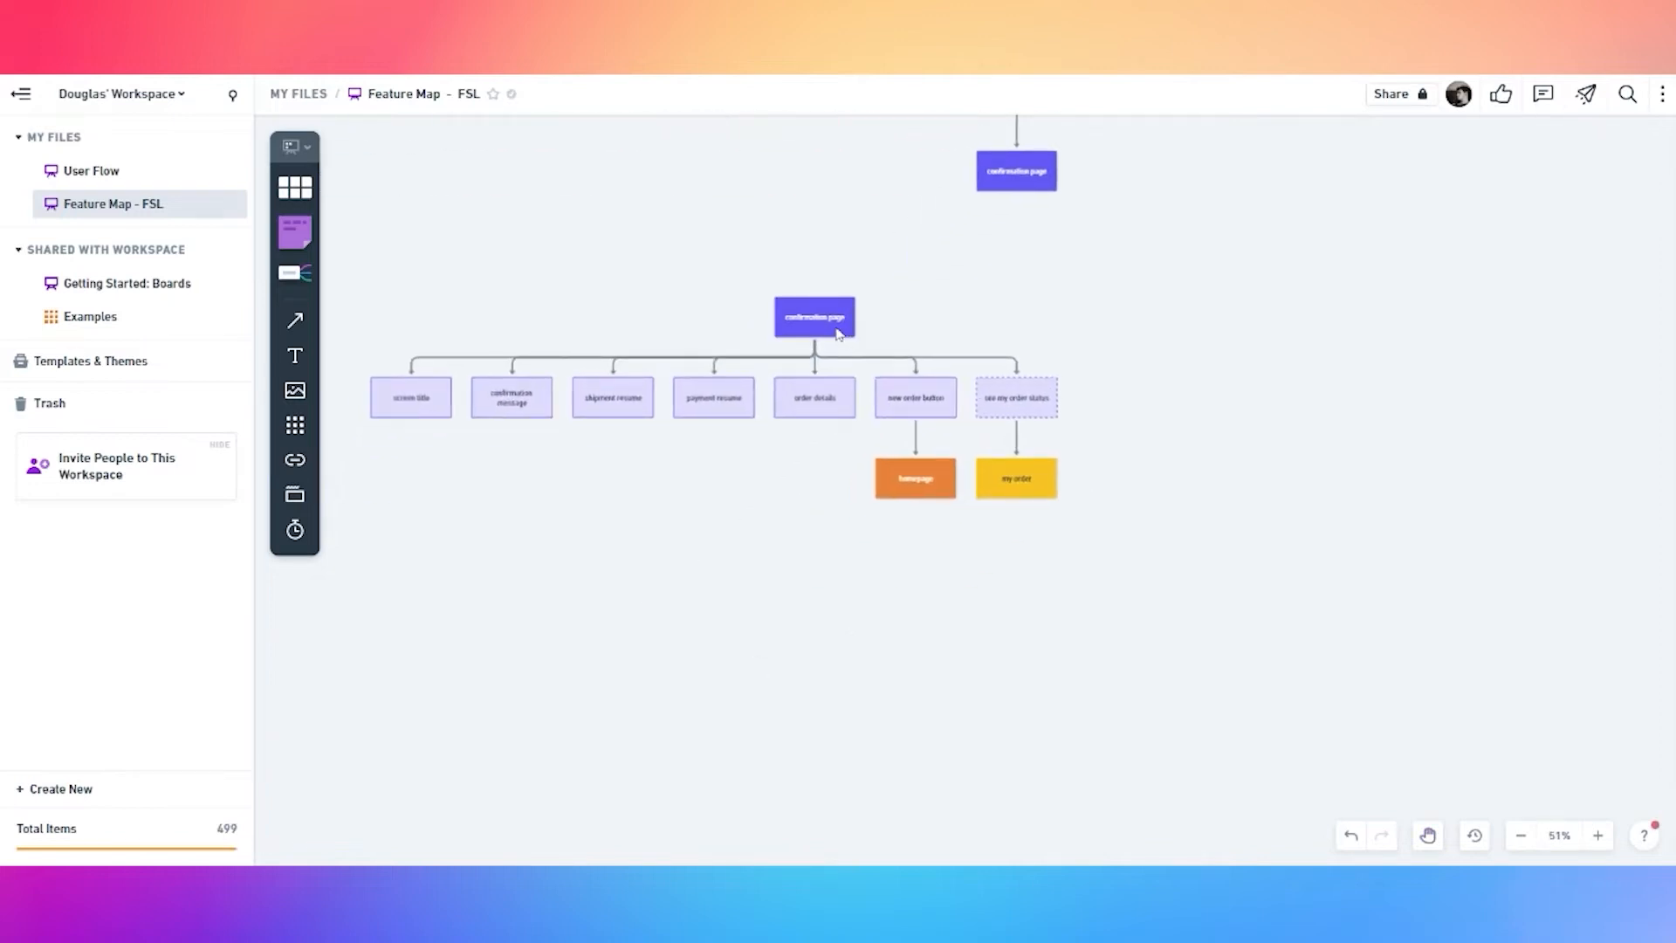
click(828, 324)
alt+drag(827, 327, 825, 621)
double_click(825, 623)
key(ctrl+a)
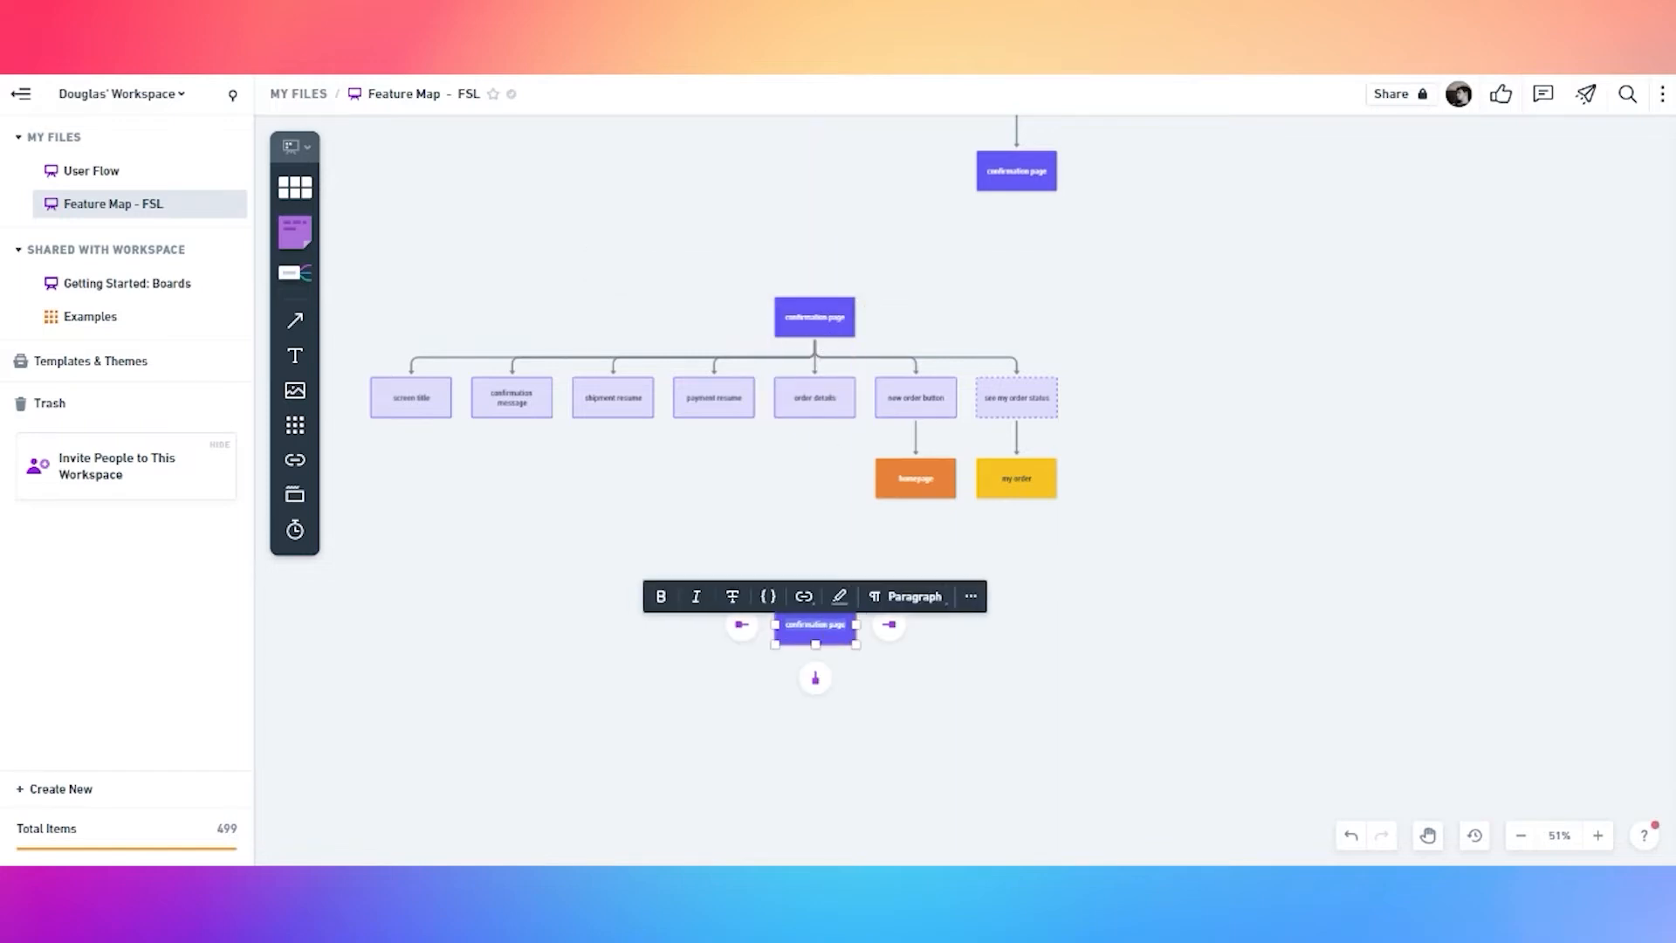
text(s)
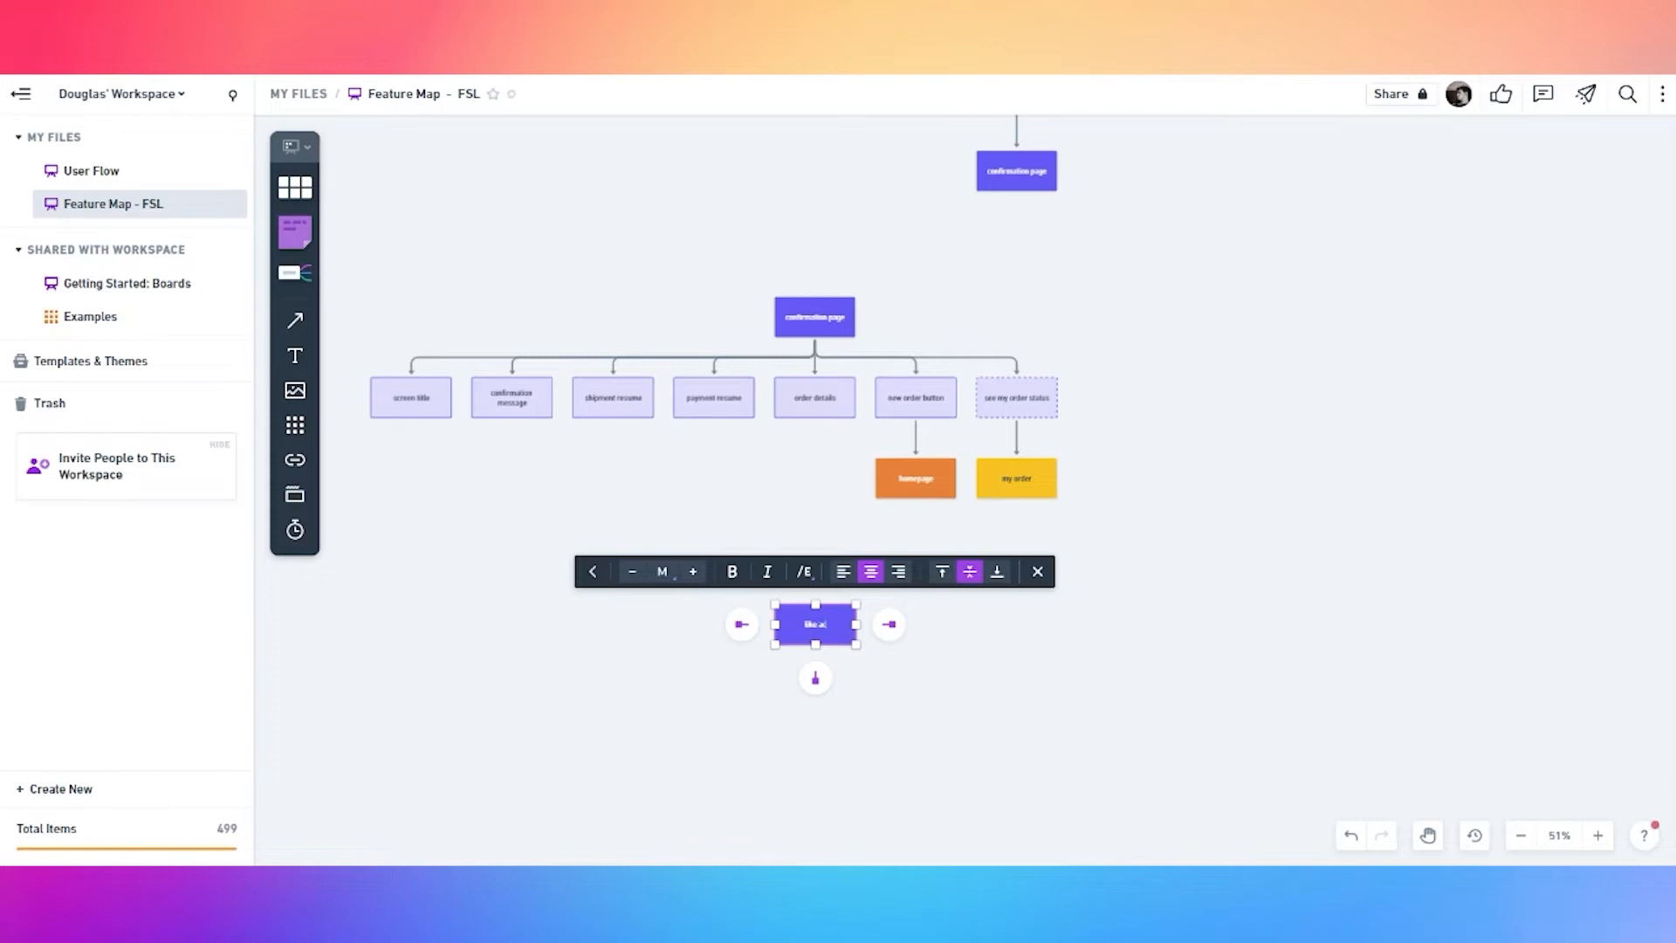
click(711, 704)
Pan over to the like list trees and back to the like action box
scroll(752, 692, up, 3)
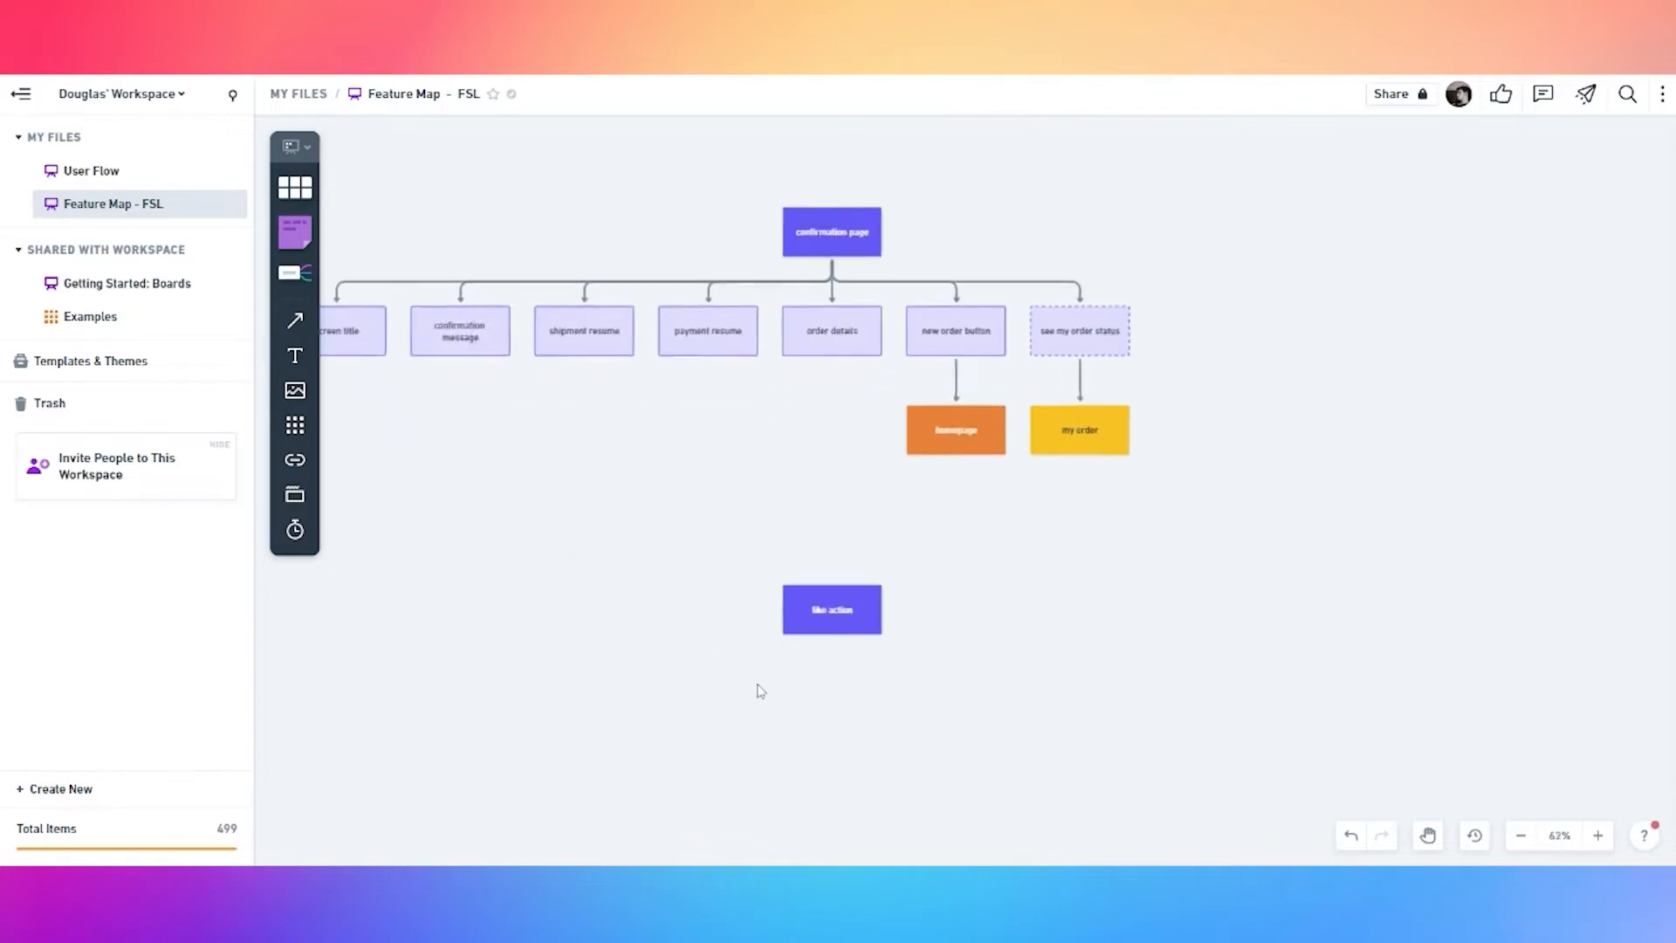
scroll(964, 439, down, 4)
key(space)
drag(966, 434, 926, 704)
drag(1023, 325, 986, 698)
drag(1053, 374, 1004, 703)
drag(1102, 287, 1076, 602)
scroll(834, 401, up, 7)
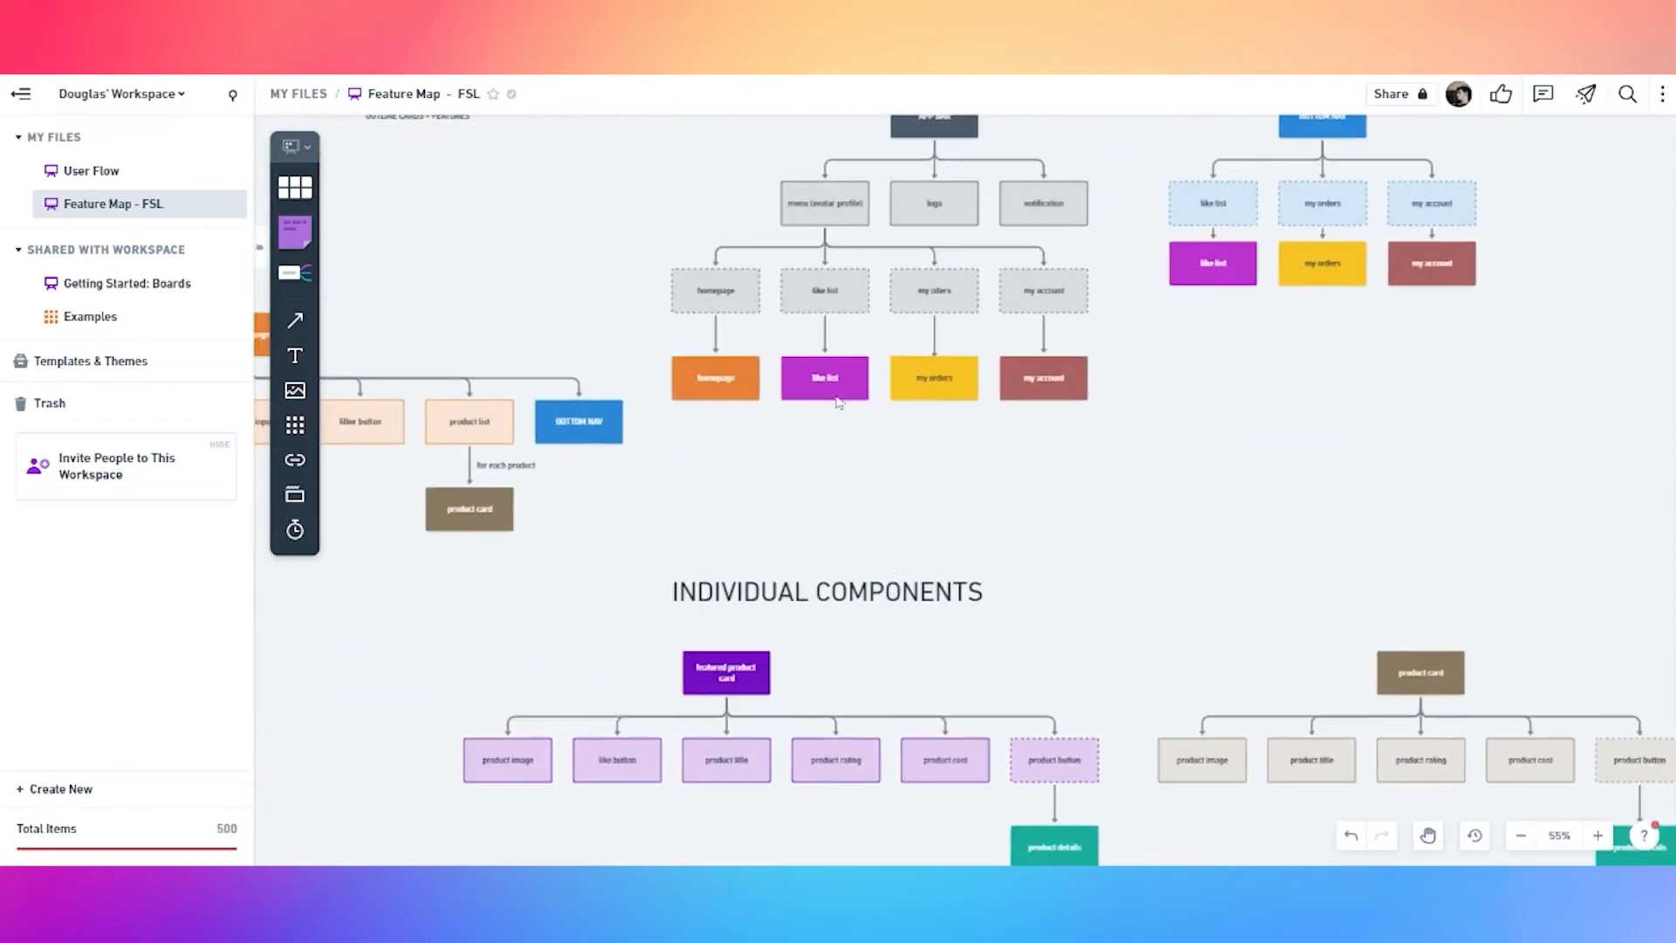
scroll(820, 386, down, 10)
key(space)
drag(730, 470, 749, 175)
drag(728, 632, 781, 403)
scroll(821, 583, up, 5)
Rename the box's label to 'like list'
double_click(827, 582)
key(BackSpace)
text(like)
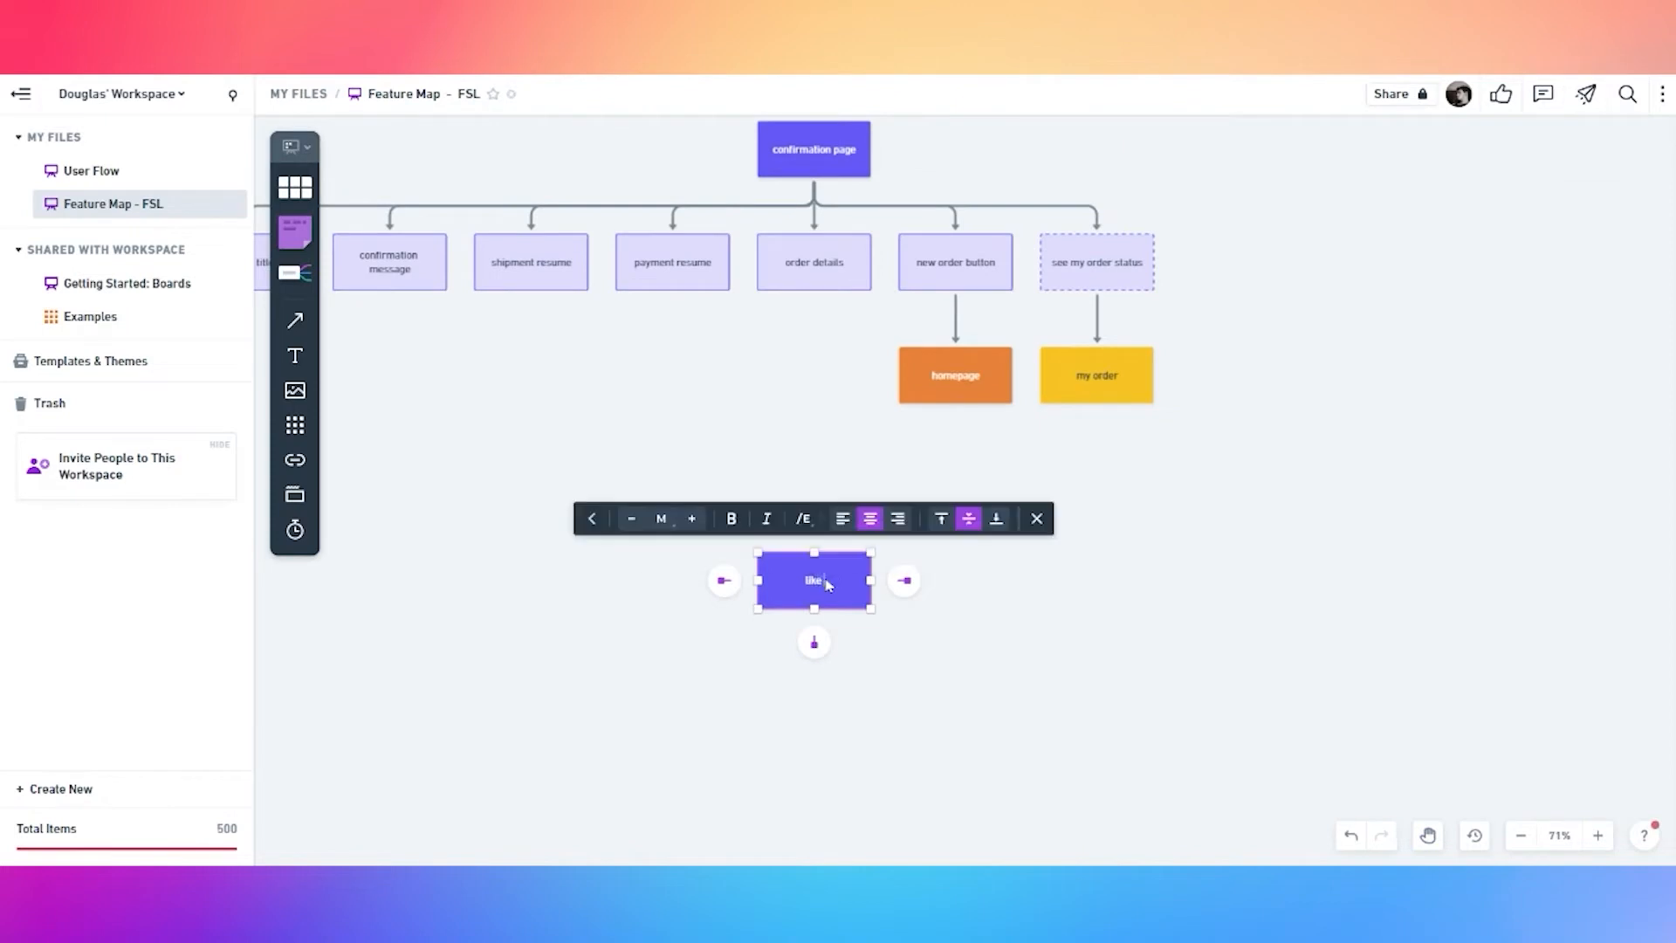
text( list)
click(771, 644)
Fill the like list box with magenta
click(815, 581)
click(677, 519)
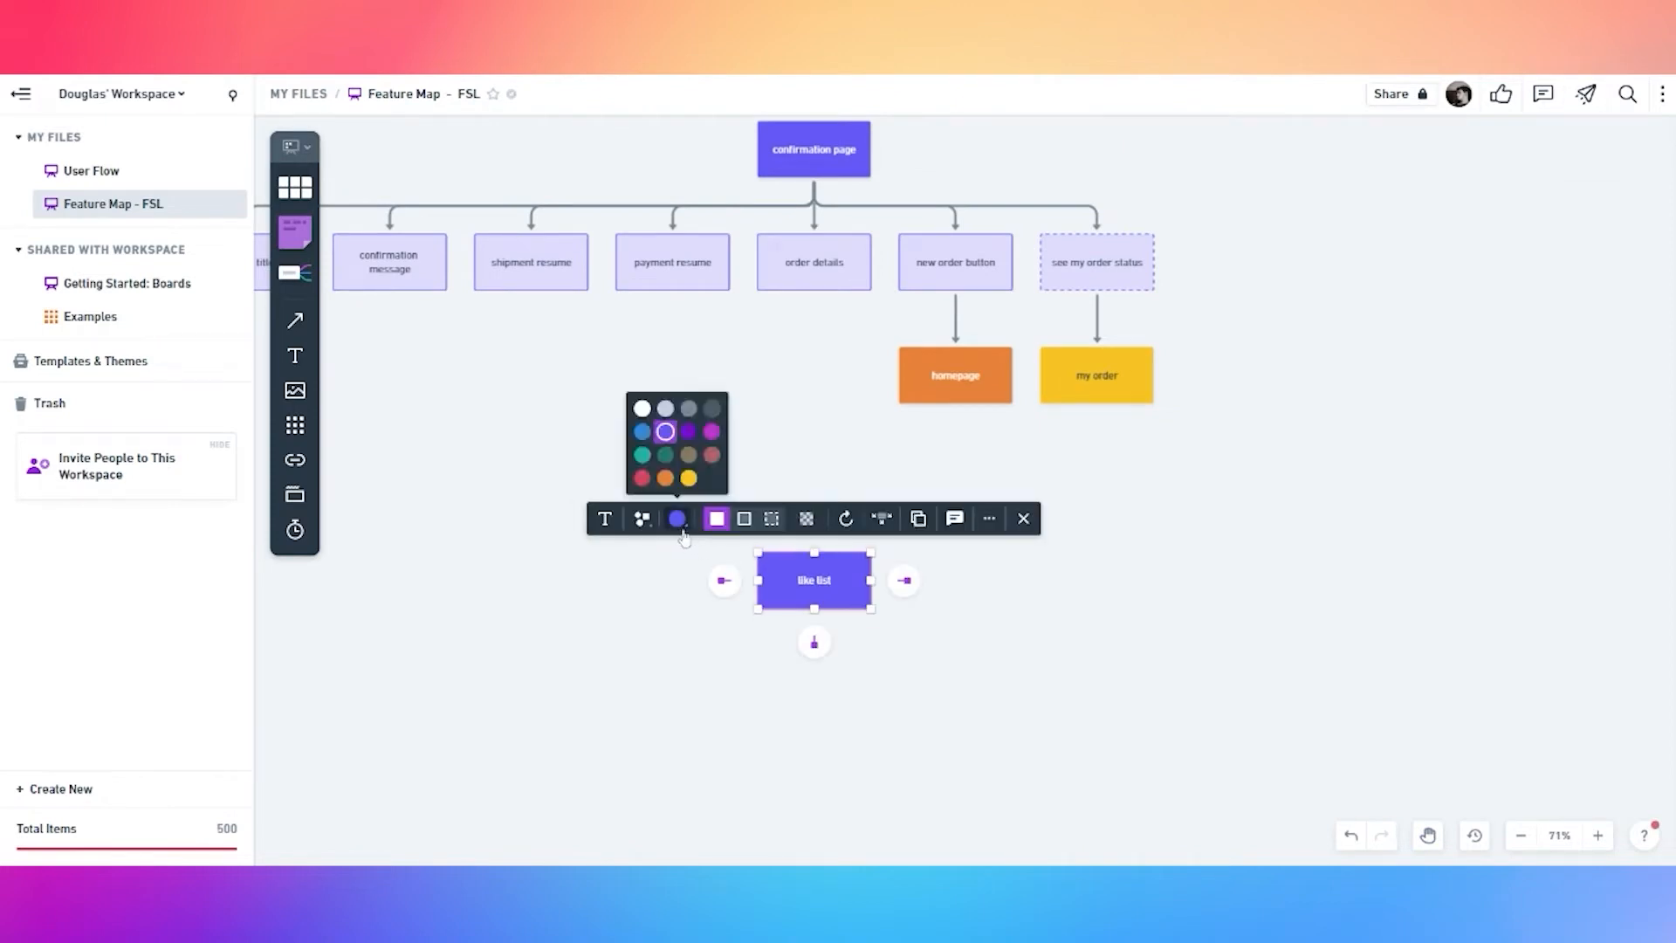
click(689, 432)
click(678, 518)
click(712, 433)
click(677, 626)
Add three connected child boxes below like list, removing an extra fourth one
click(811, 586)
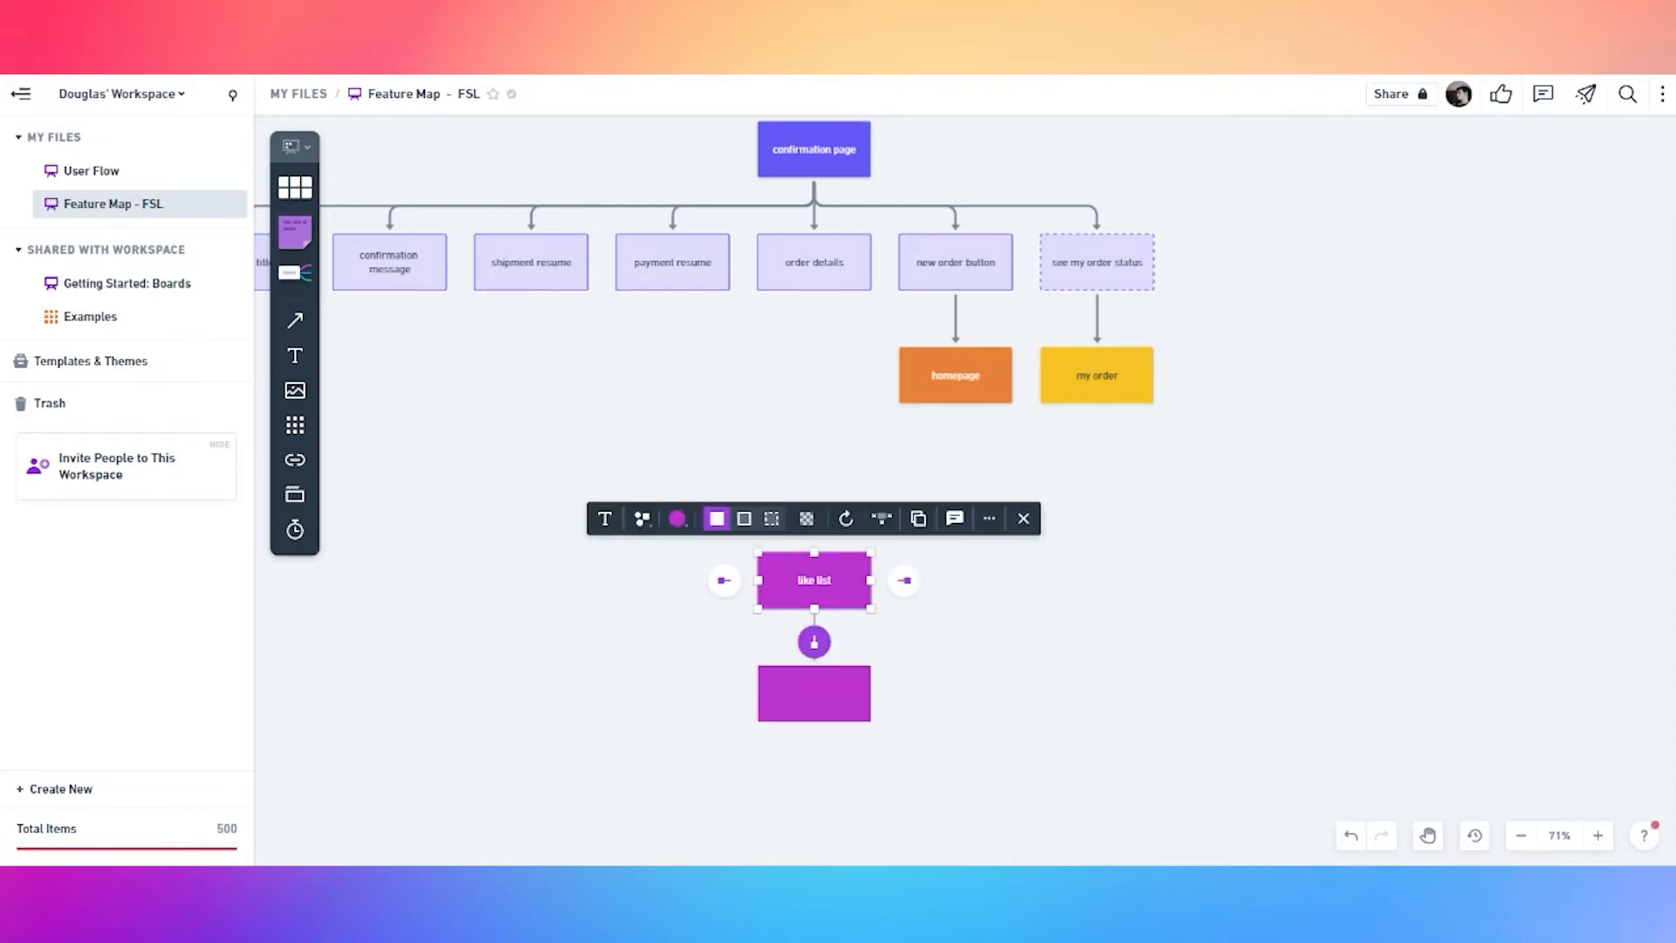
click(814, 643)
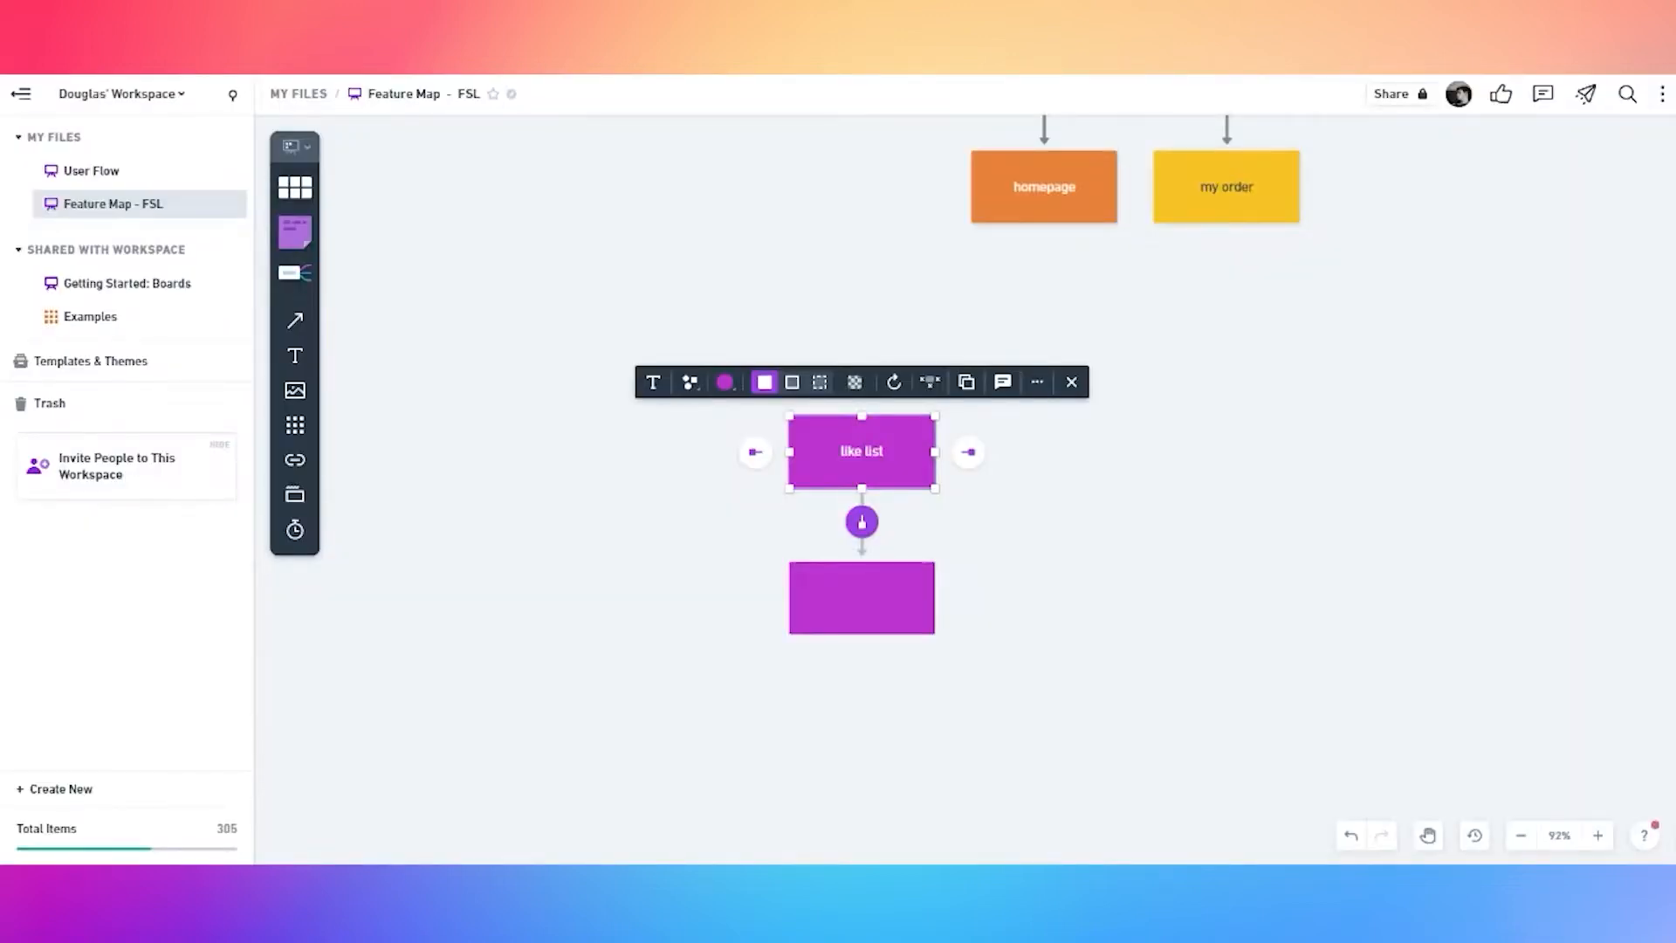
click(862, 522)
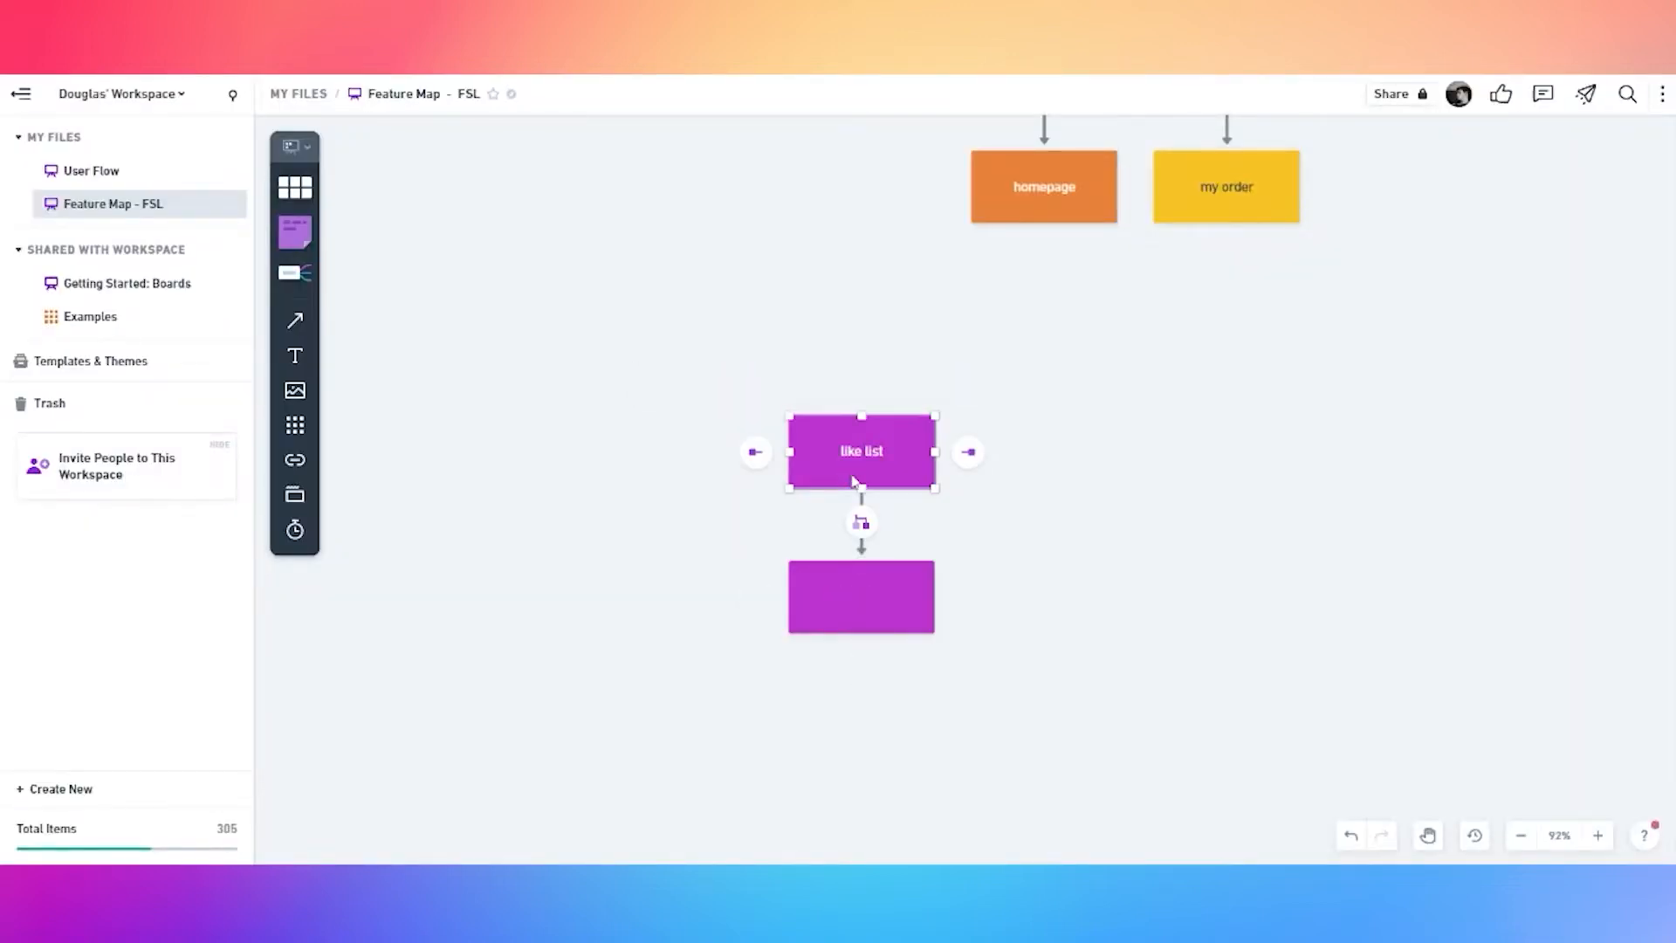
click(862, 522)
key(Escape)
click(838, 469)
click(861, 522)
click(679, 502)
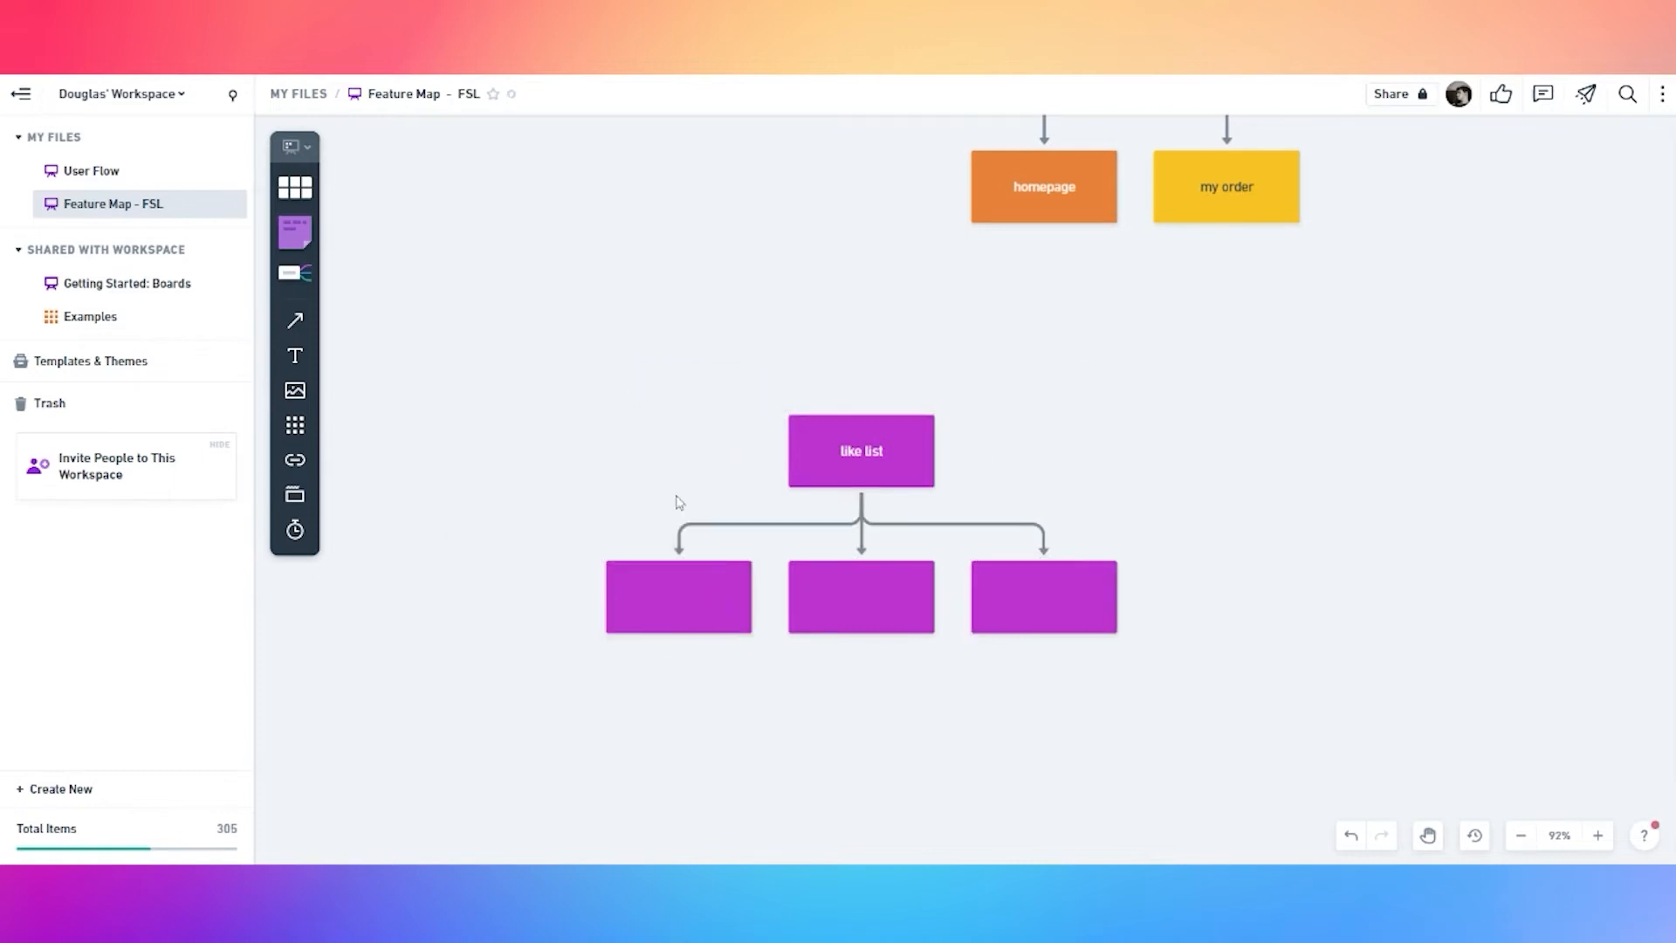
click(845, 485)
click(861, 522)
key(ctrl+z)
click(667, 595)
click(665, 597)
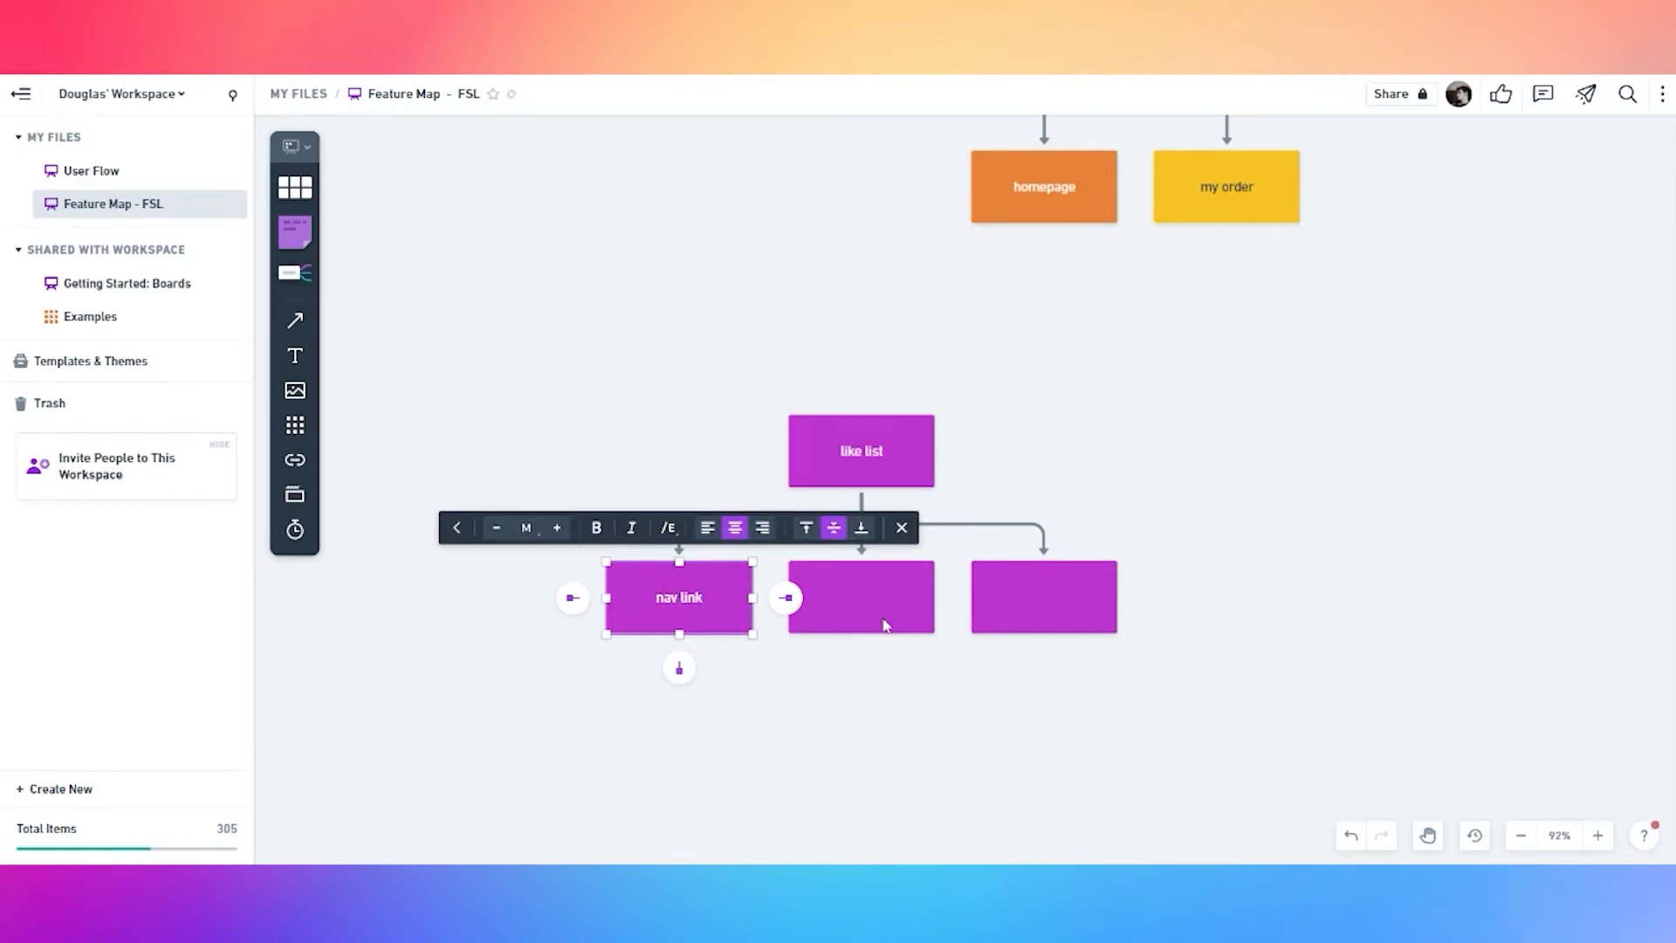
Label the child boxes, naming the right one 'saved product list'
double_click(857, 607)
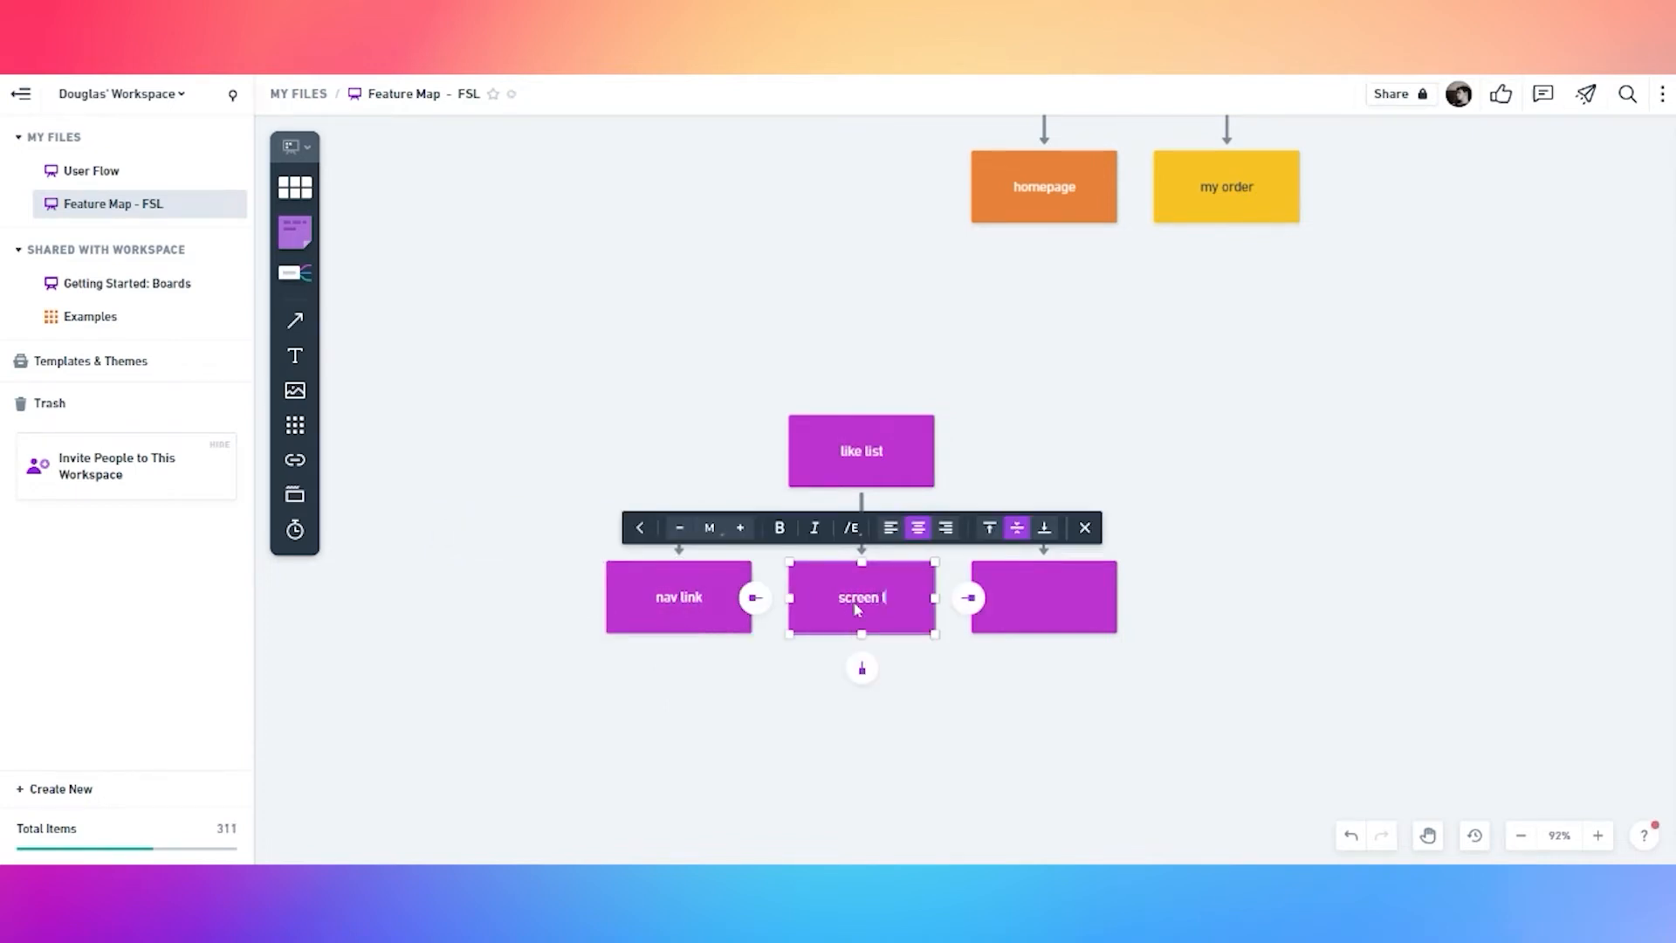
double_click(1047, 597)
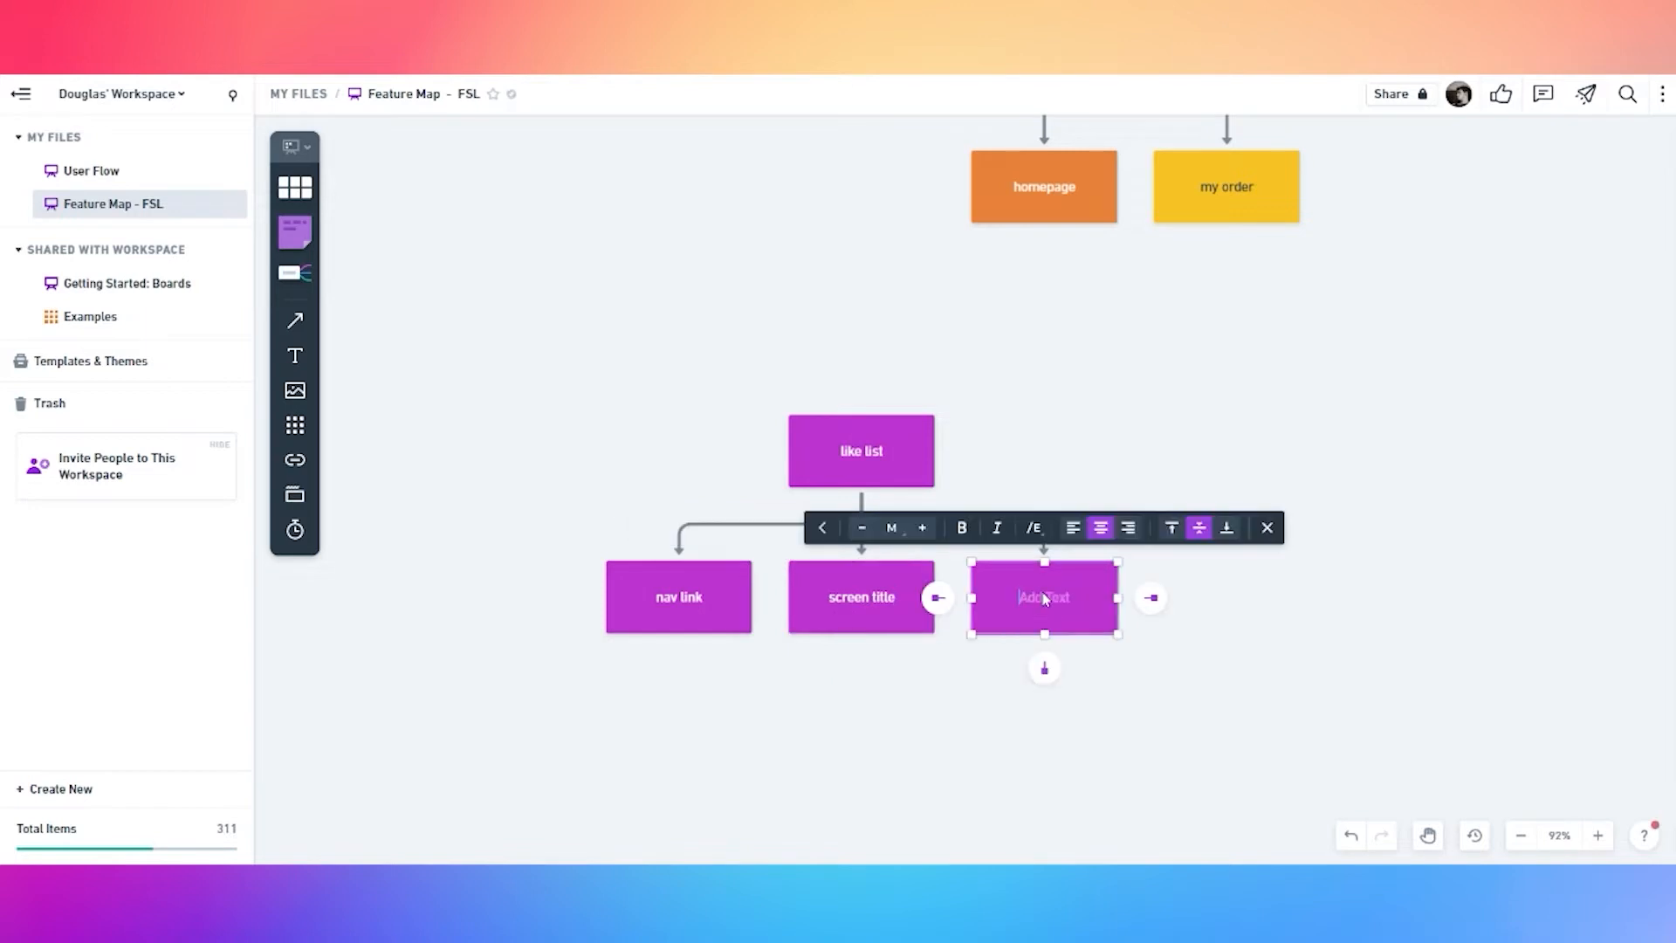
text(saved product list)
click(1126, 679)
Give screen title and saved product list a light bordered fill, and nav link a dashed border
click(1050, 616)
drag(917, 657, 987, 499)
click(964, 649)
click(884, 625)
shift+click(1004, 572)
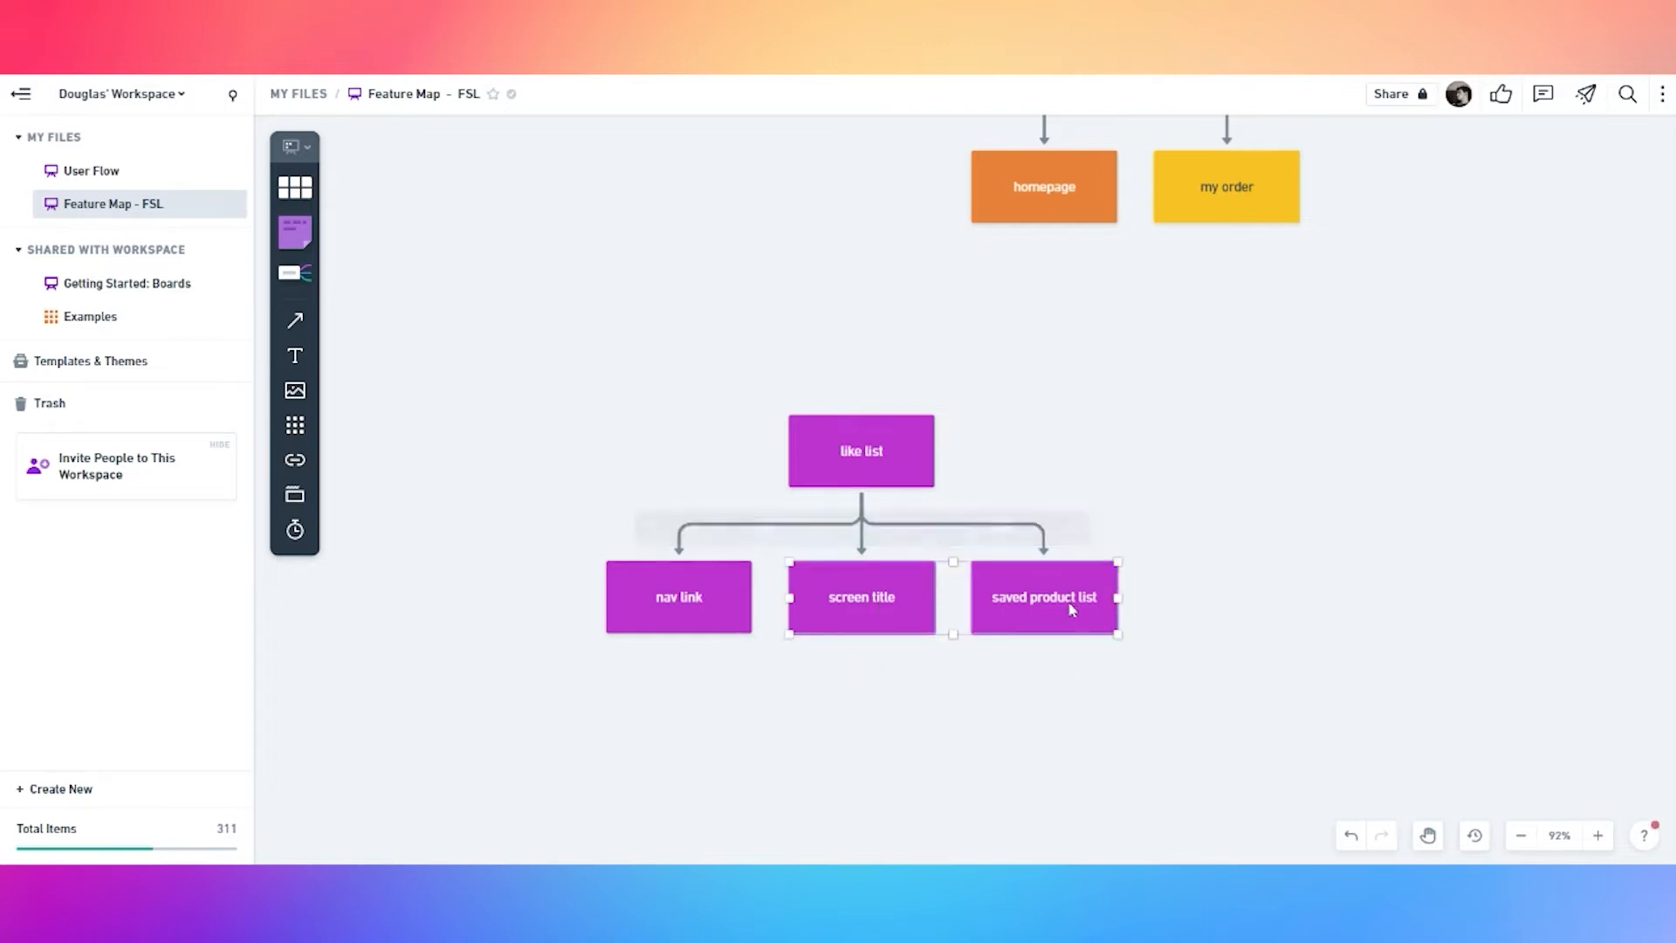
click(807, 528)
click(703, 594)
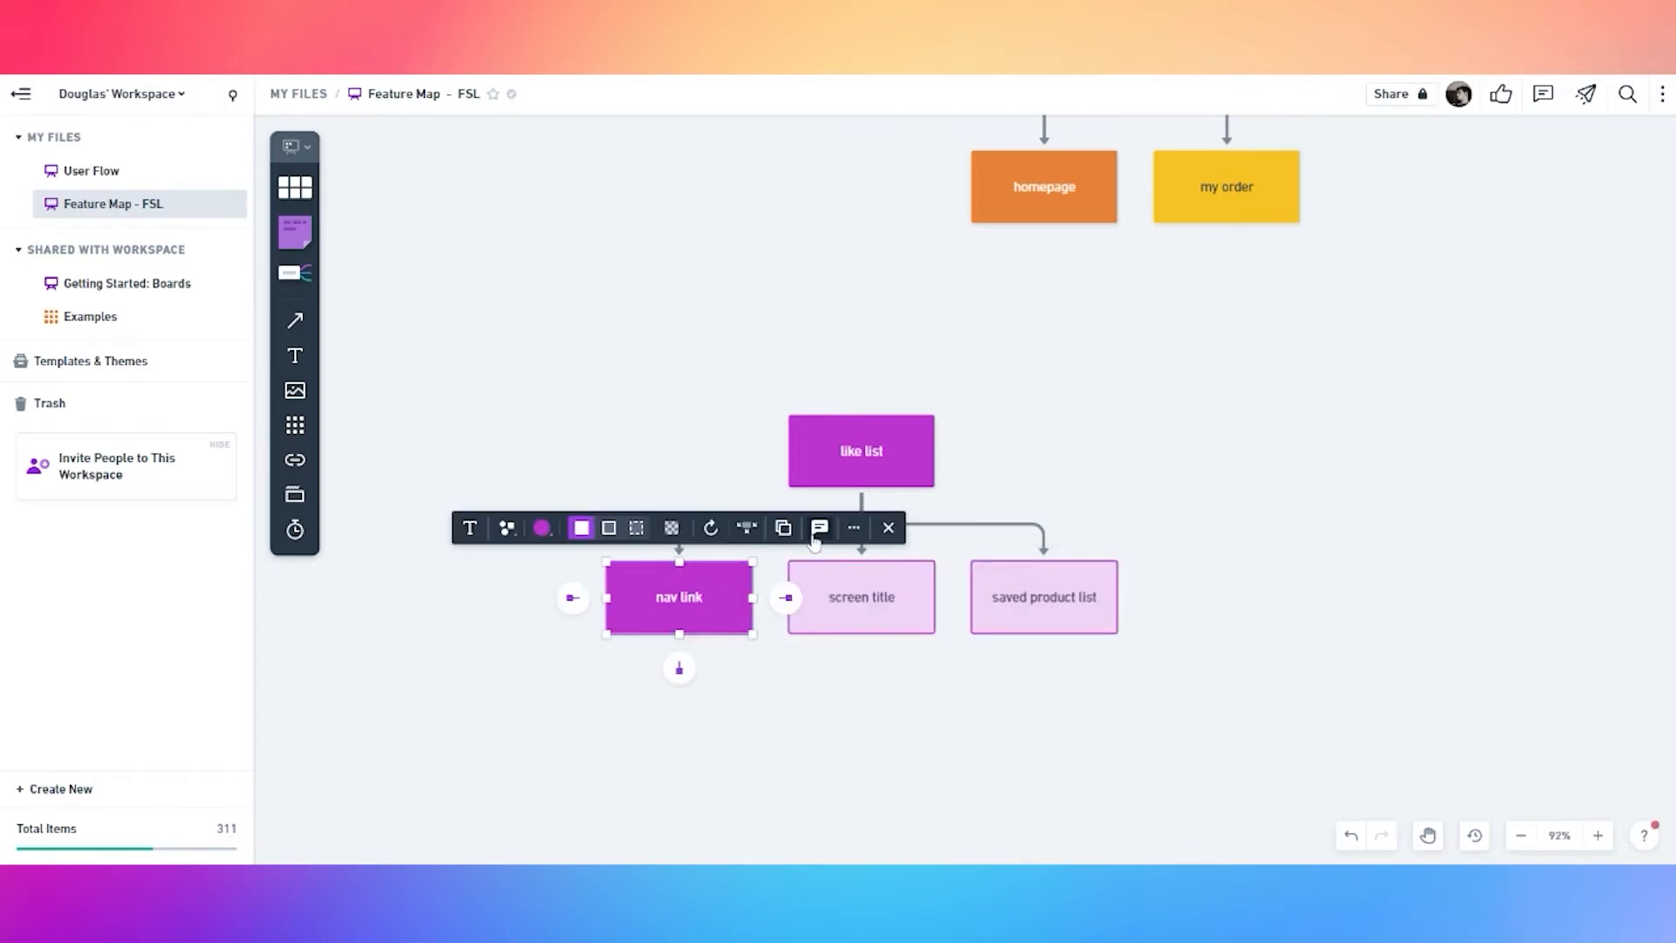
click(637, 528)
click(723, 681)
Add a connected box under saved product list, then copy the existing product card box
mouse_move(1041, 616)
click(1044, 655)
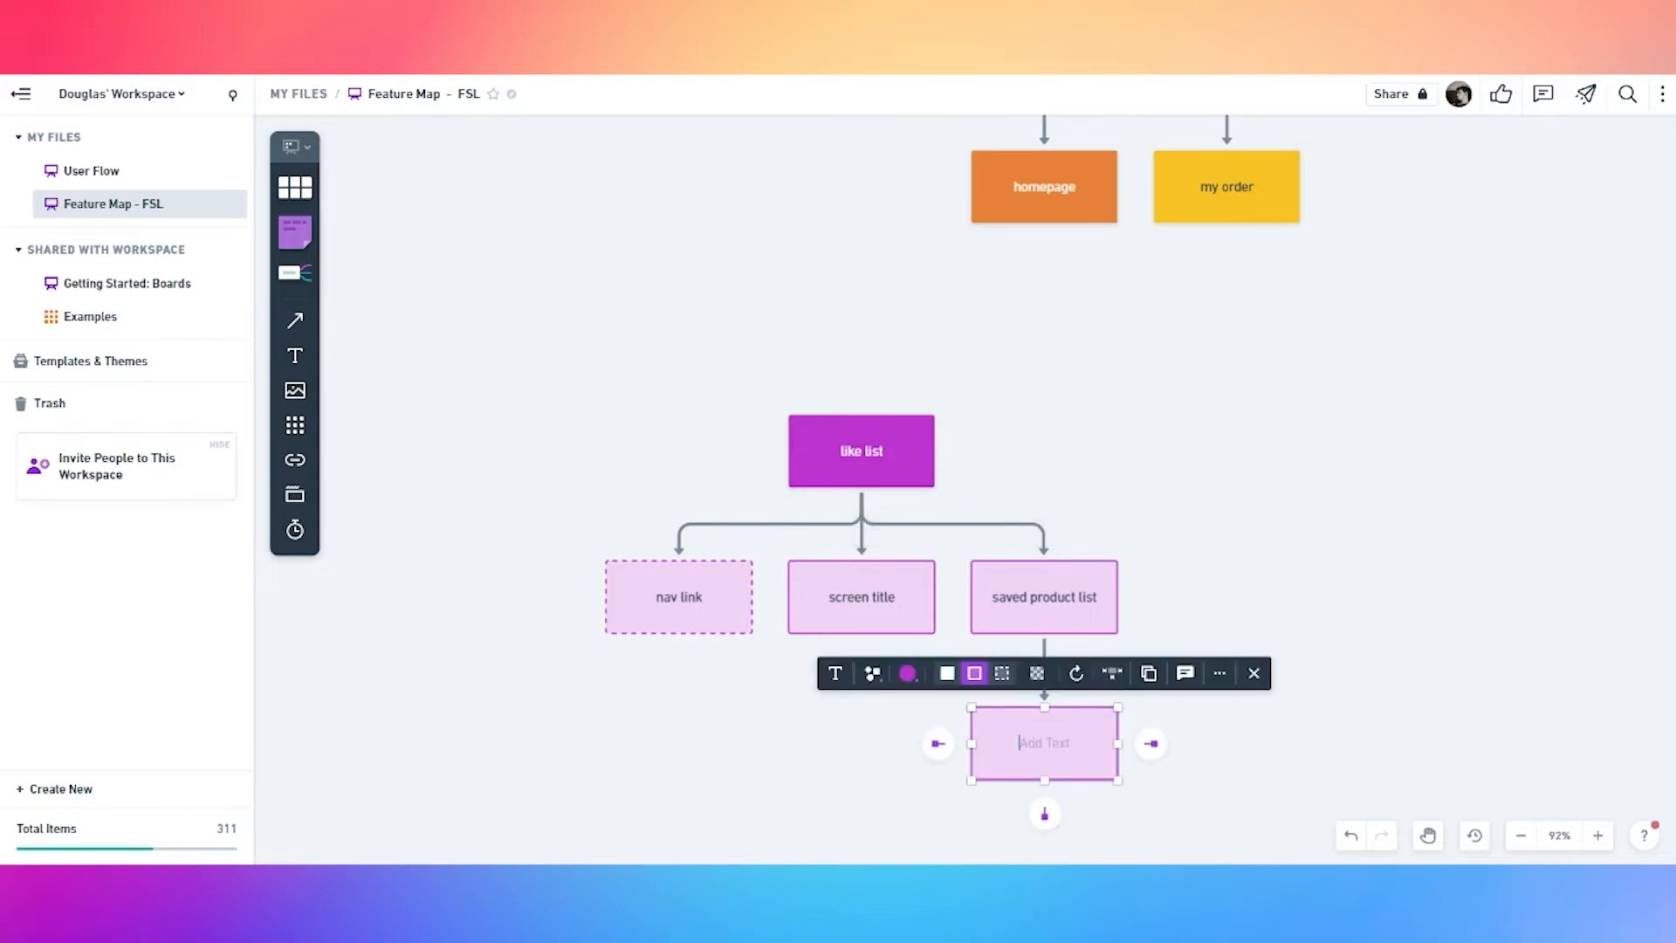
click(1007, 411)
scroll(1014, 401, down, 3)
key(space)
drag(1336, 322, 1193, 580)
drag(1298, 285, 1230, 538)
drag(1298, 285, 1273, 590)
drag(1205, 349, 958, 363)
click(1002, 169)
click(887, 756)
key(space)
Paste the product card in place of the placeholder box and connect it beneath saved product list
drag(872, 562, 874, 249)
drag(932, 630, 997, 484)
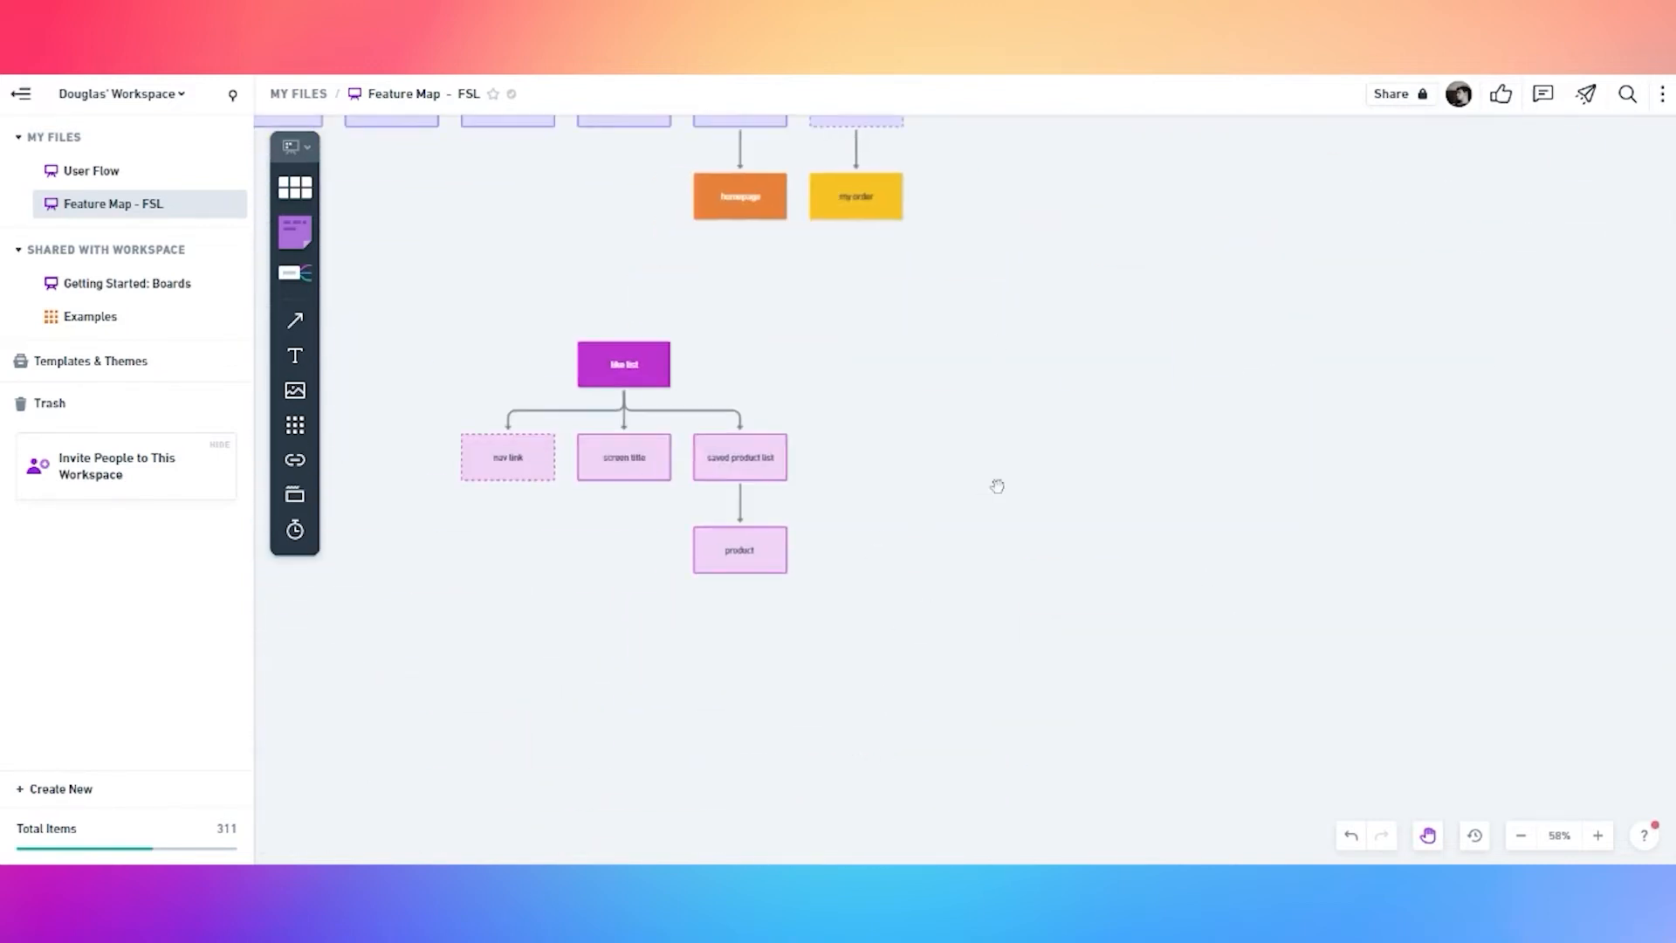
scroll(780, 601, up, 1)
key(ctrl+v)
click(776, 552)
key(Delete)
drag(960, 515, 747, 555)
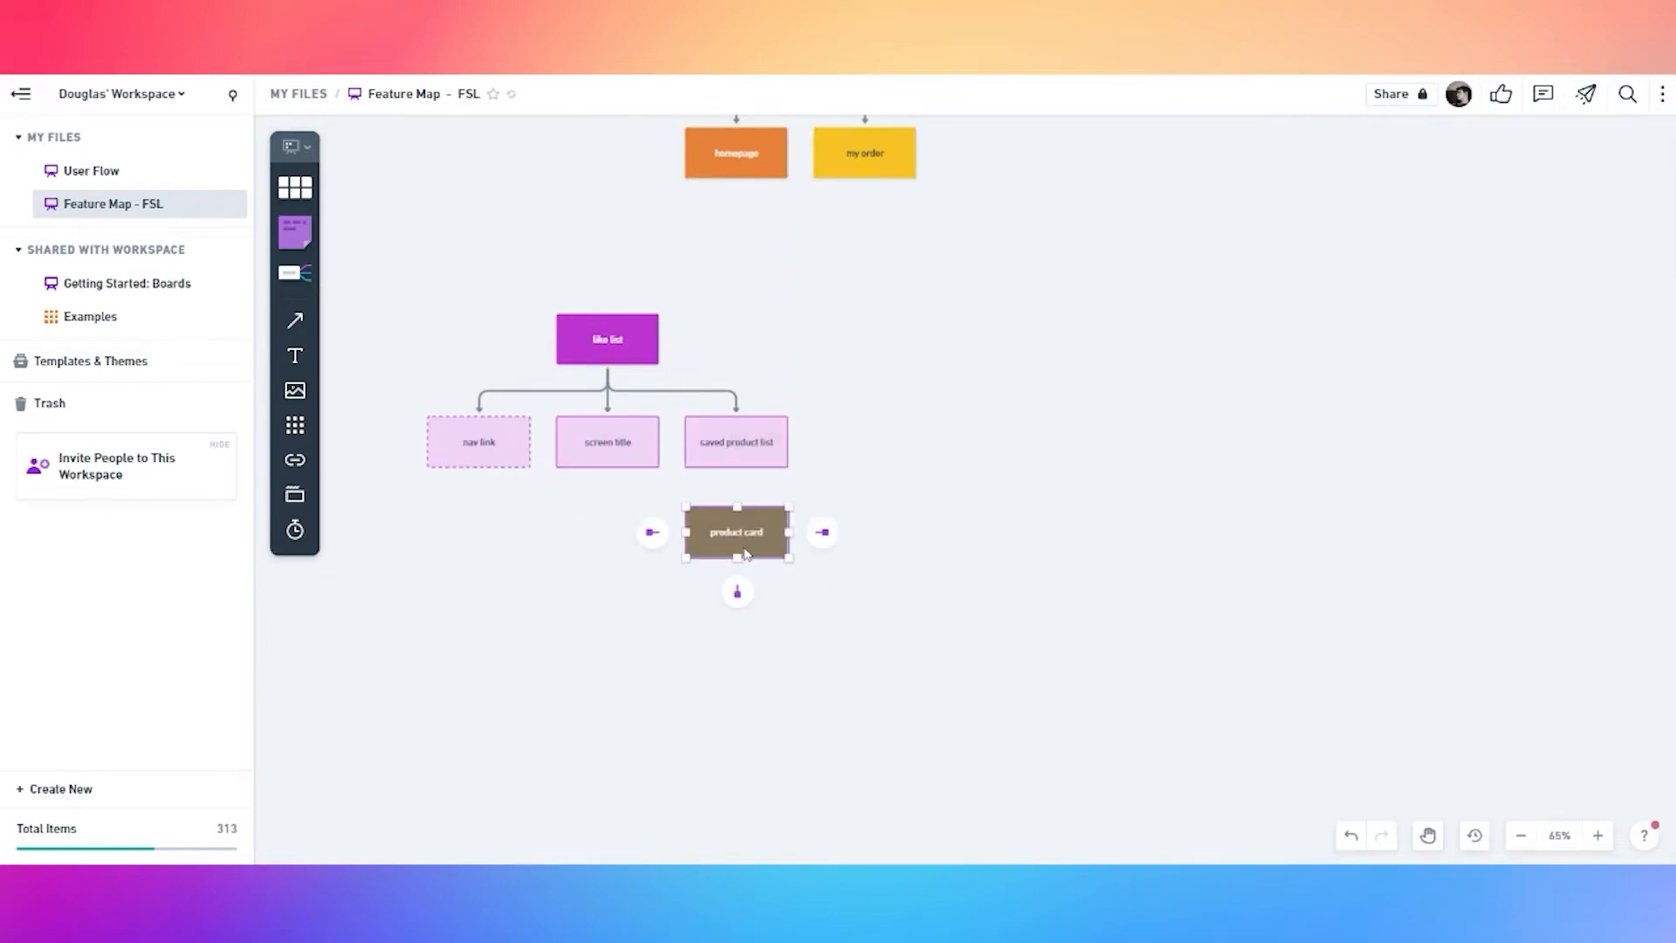
click(737, 455)
click(736, 503)
click(972, 410)
Bring the order checkout tree into view and select its BOTTOM NAV box
scroll(932, 354, down, 2)
drag(1003, 284, 1019, 525)
drag(1088, 324, 1243, 390)
scroll(1126, 353, down, 2)
drag(977, 231, 987, 348)
click(1155, 255)
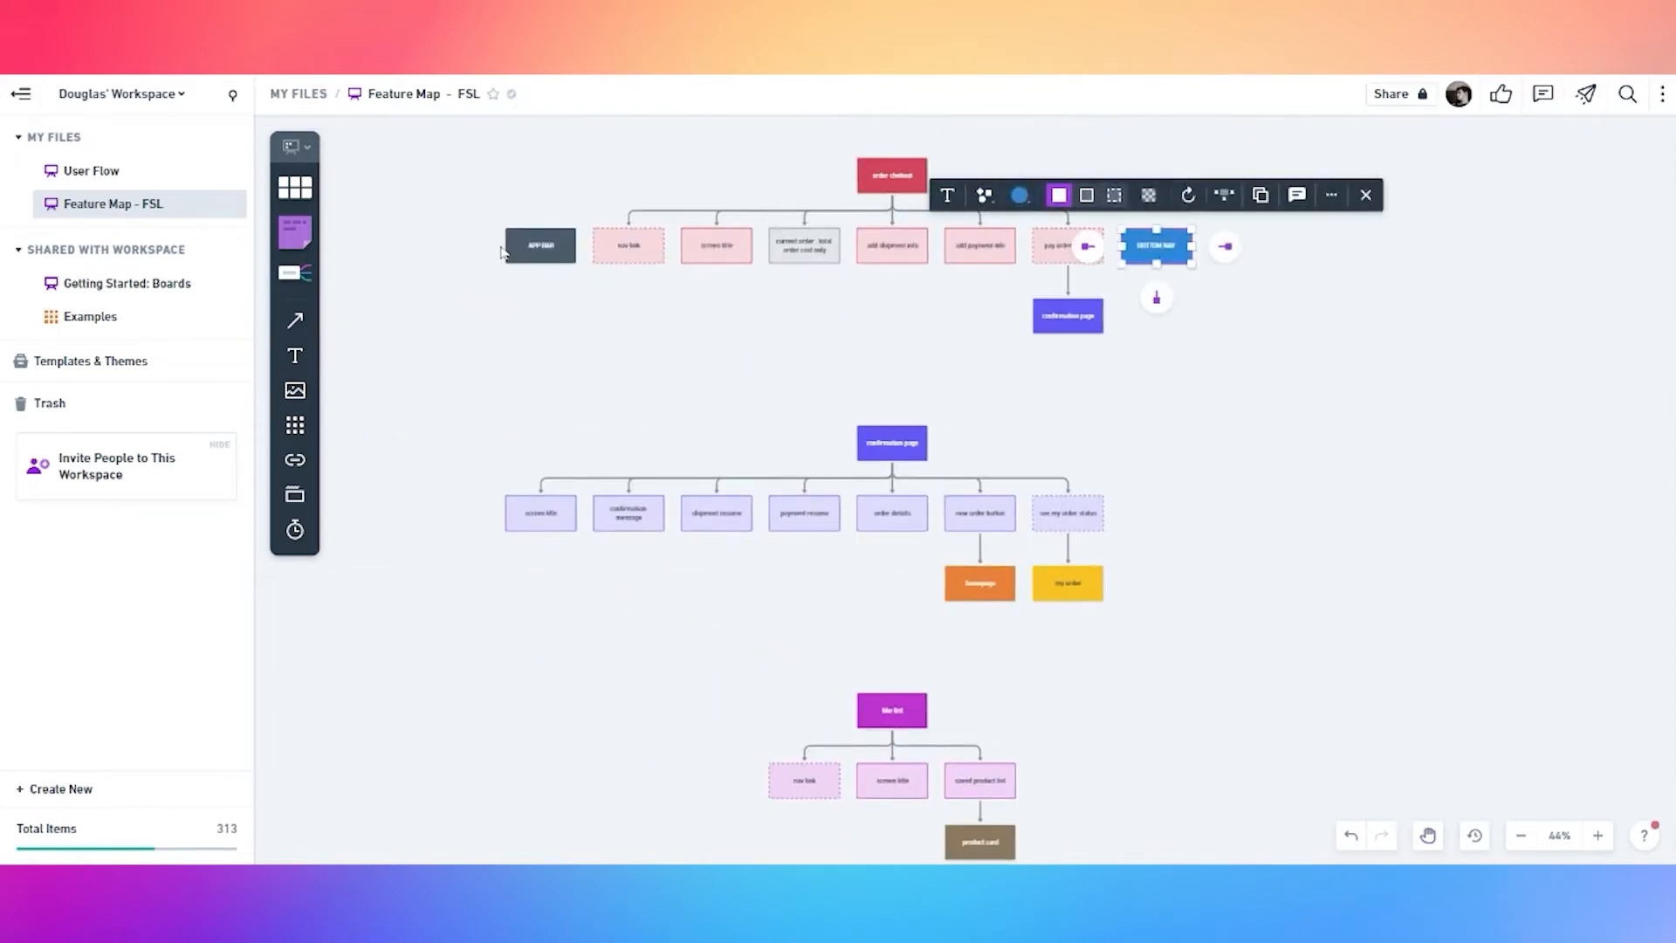
Place APP BAR and BOTTOM NAV copies at the ends of the confirmation and like list rows
shift+click(535, 250)
drag(535, 249, 453, 516)
drag(1126, 515, 1179, 515)
scroll(1216, 642, down, 1)
scroll(1216, 642, down, 1)
click(1123, 564)
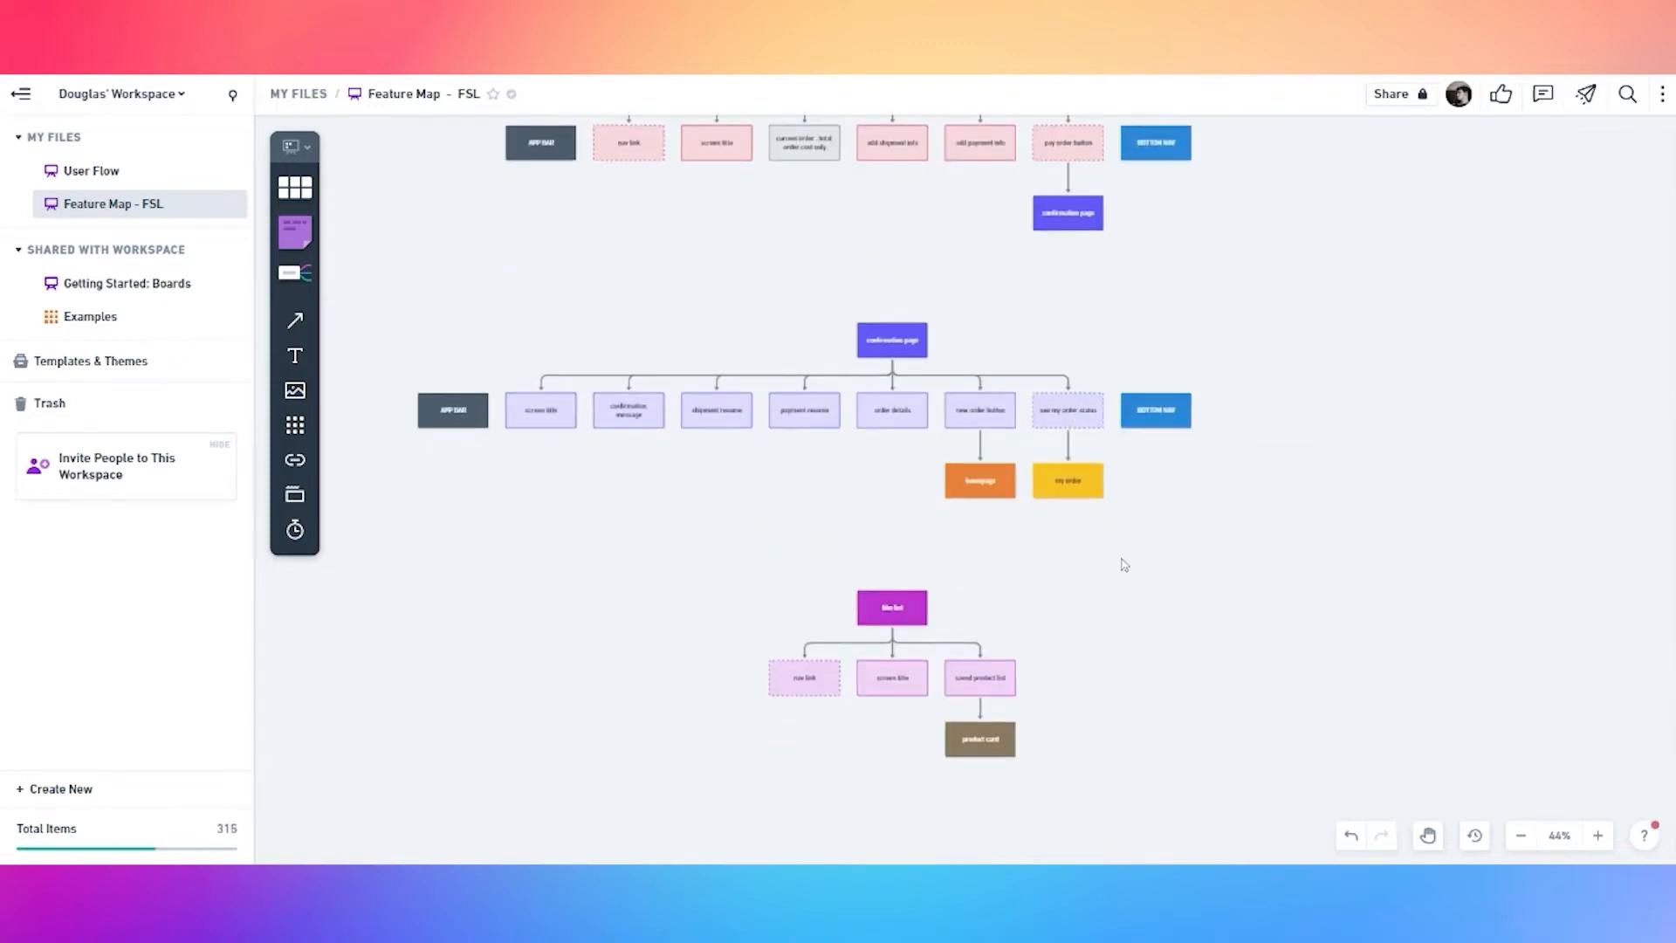
key(ctrl+v)
drag(463, 426, 728, 684)
click(1175, 768)
drag(1327, 681, 1060, 680)
Select the like list tree and drag a duplicate copy below it
scroll(1134, 782, down, 3)
drag(633, 429, 1227, 644)
drag(923, 524, 942, 761)
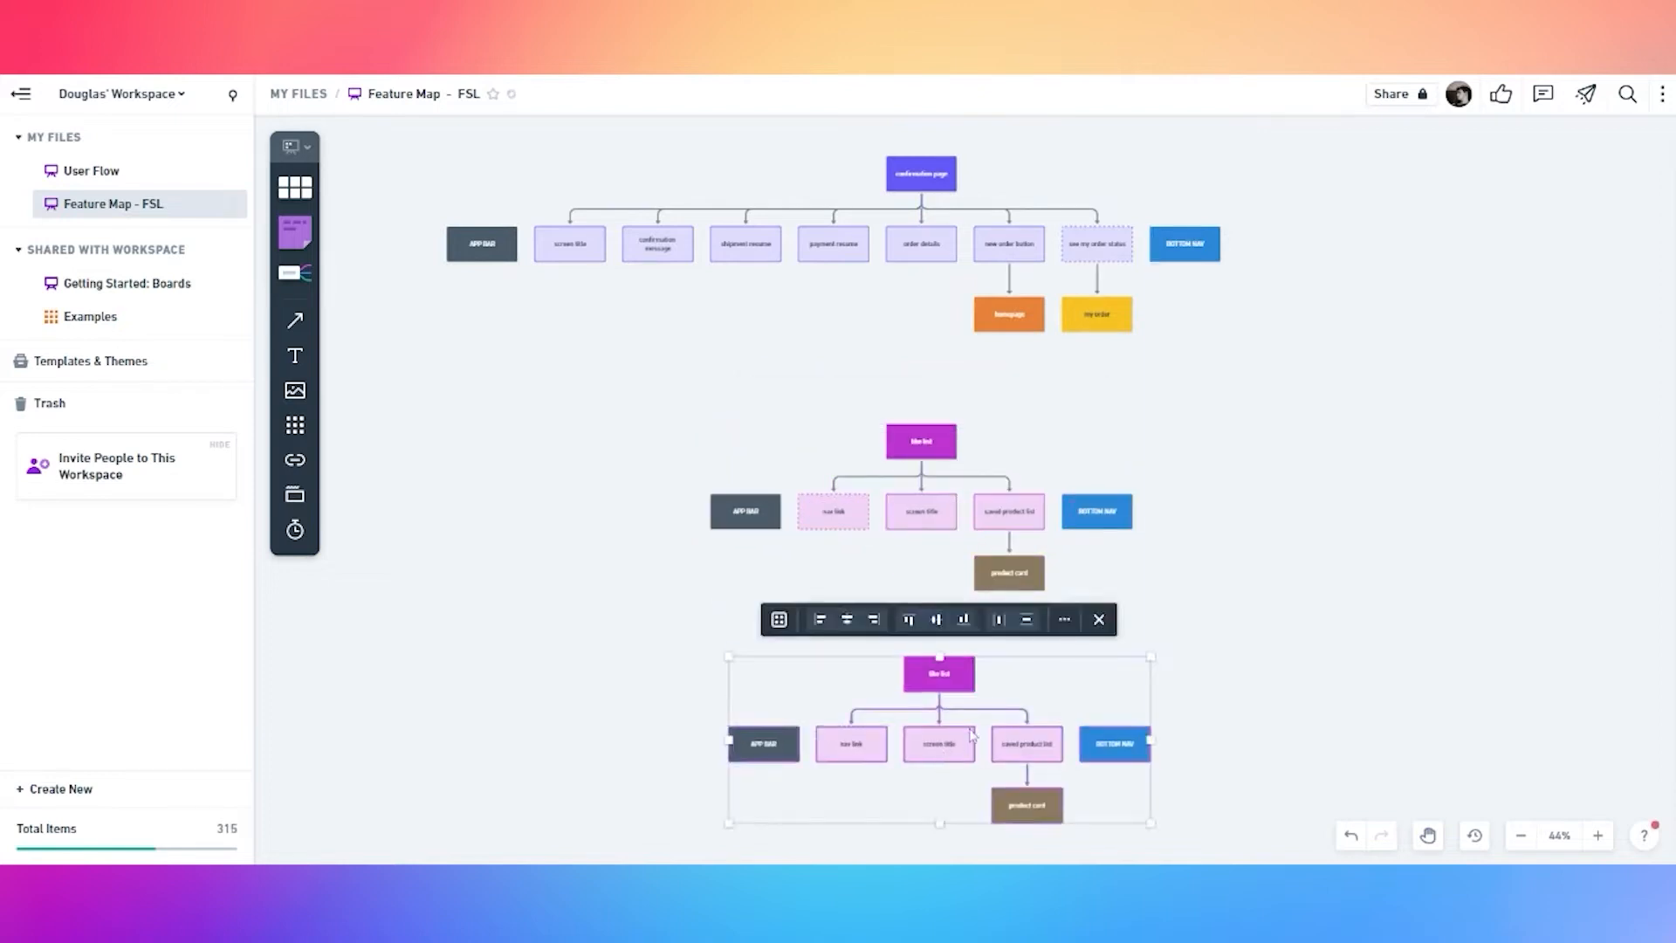
Rename the duplicated top box to 'my account'
scroll(941, 698, up, 5)
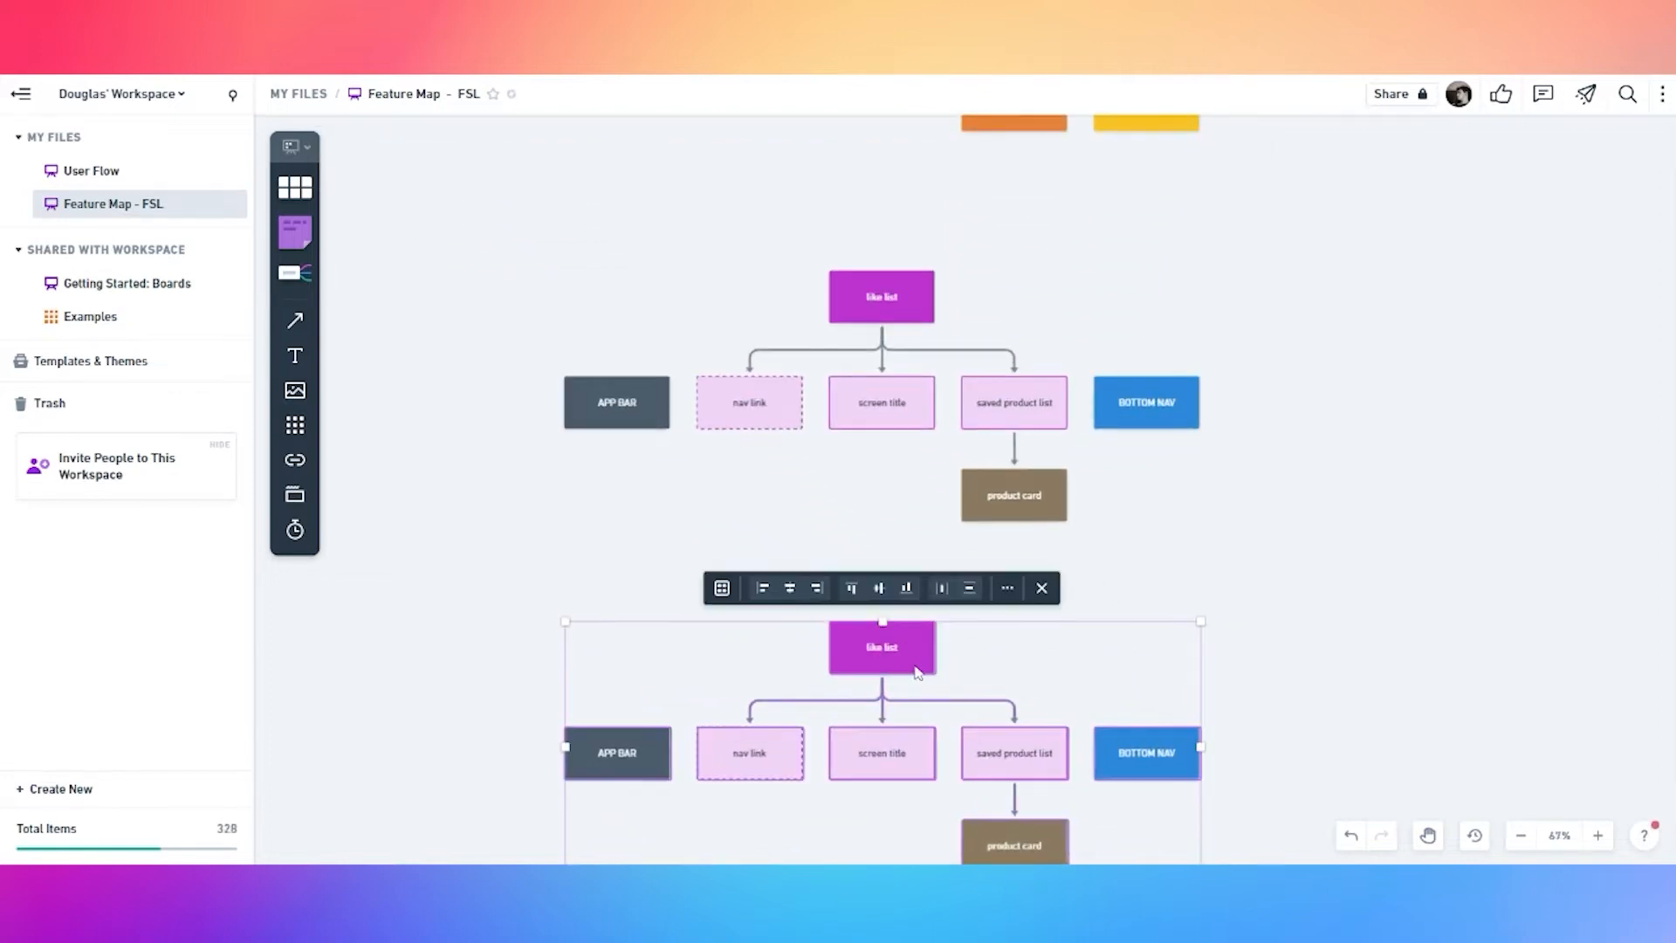
double_click(885, 653)
key(ctrl+a)
text(m)
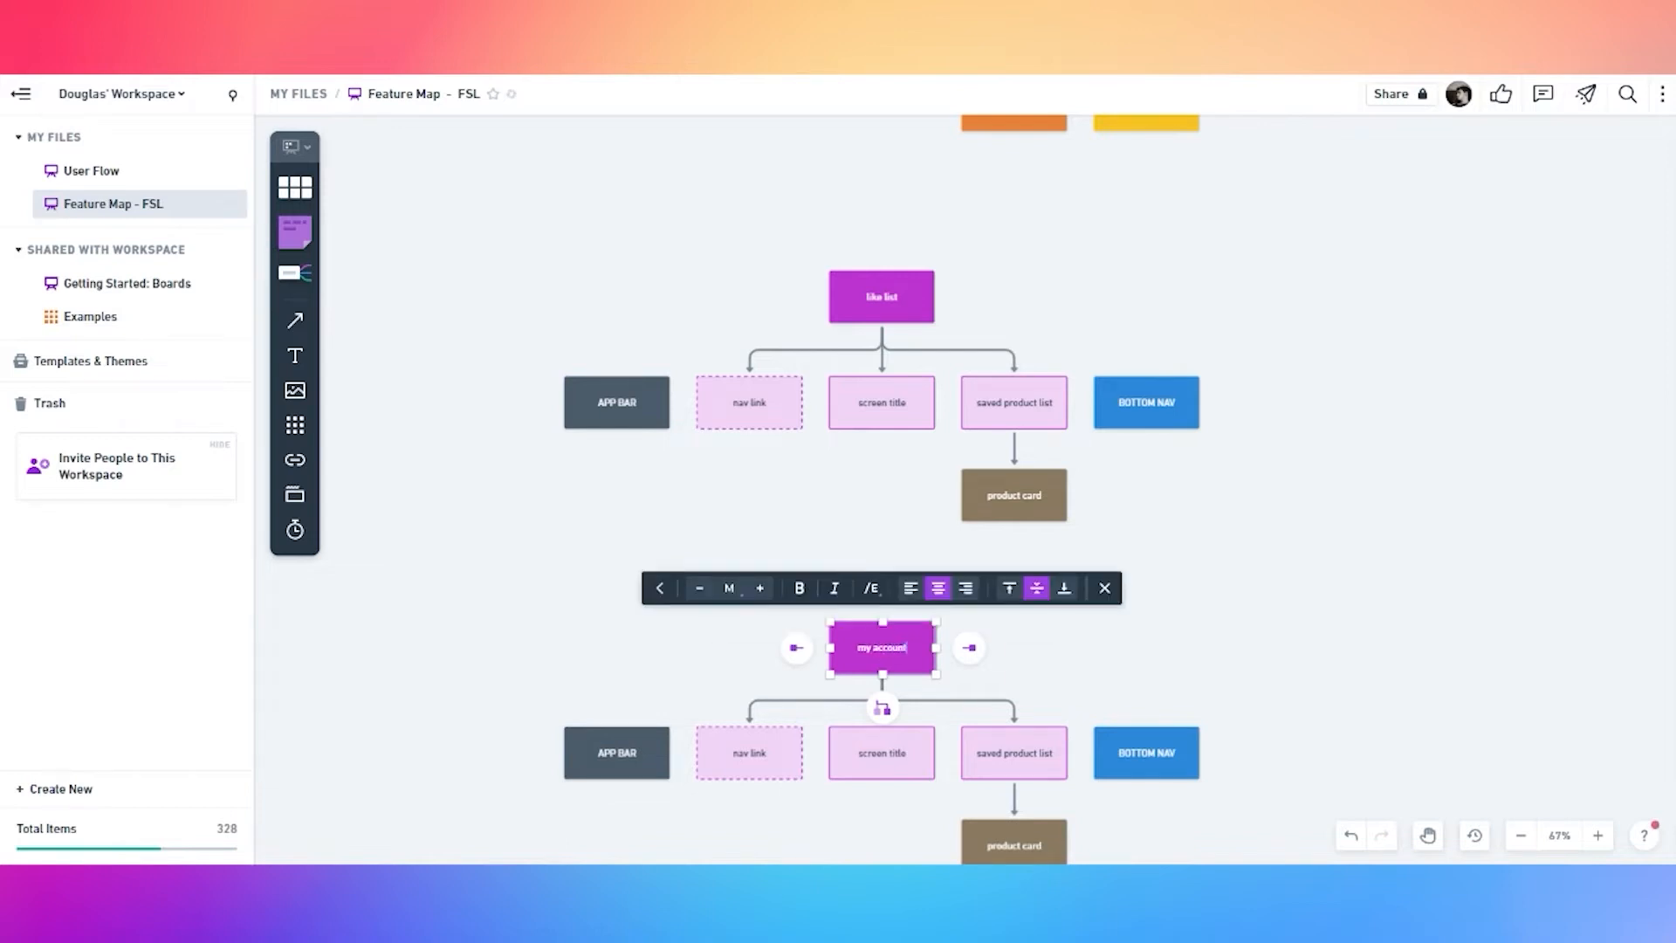
click(664, 644)
Fill the my account box with dusty red
click(920, 664)
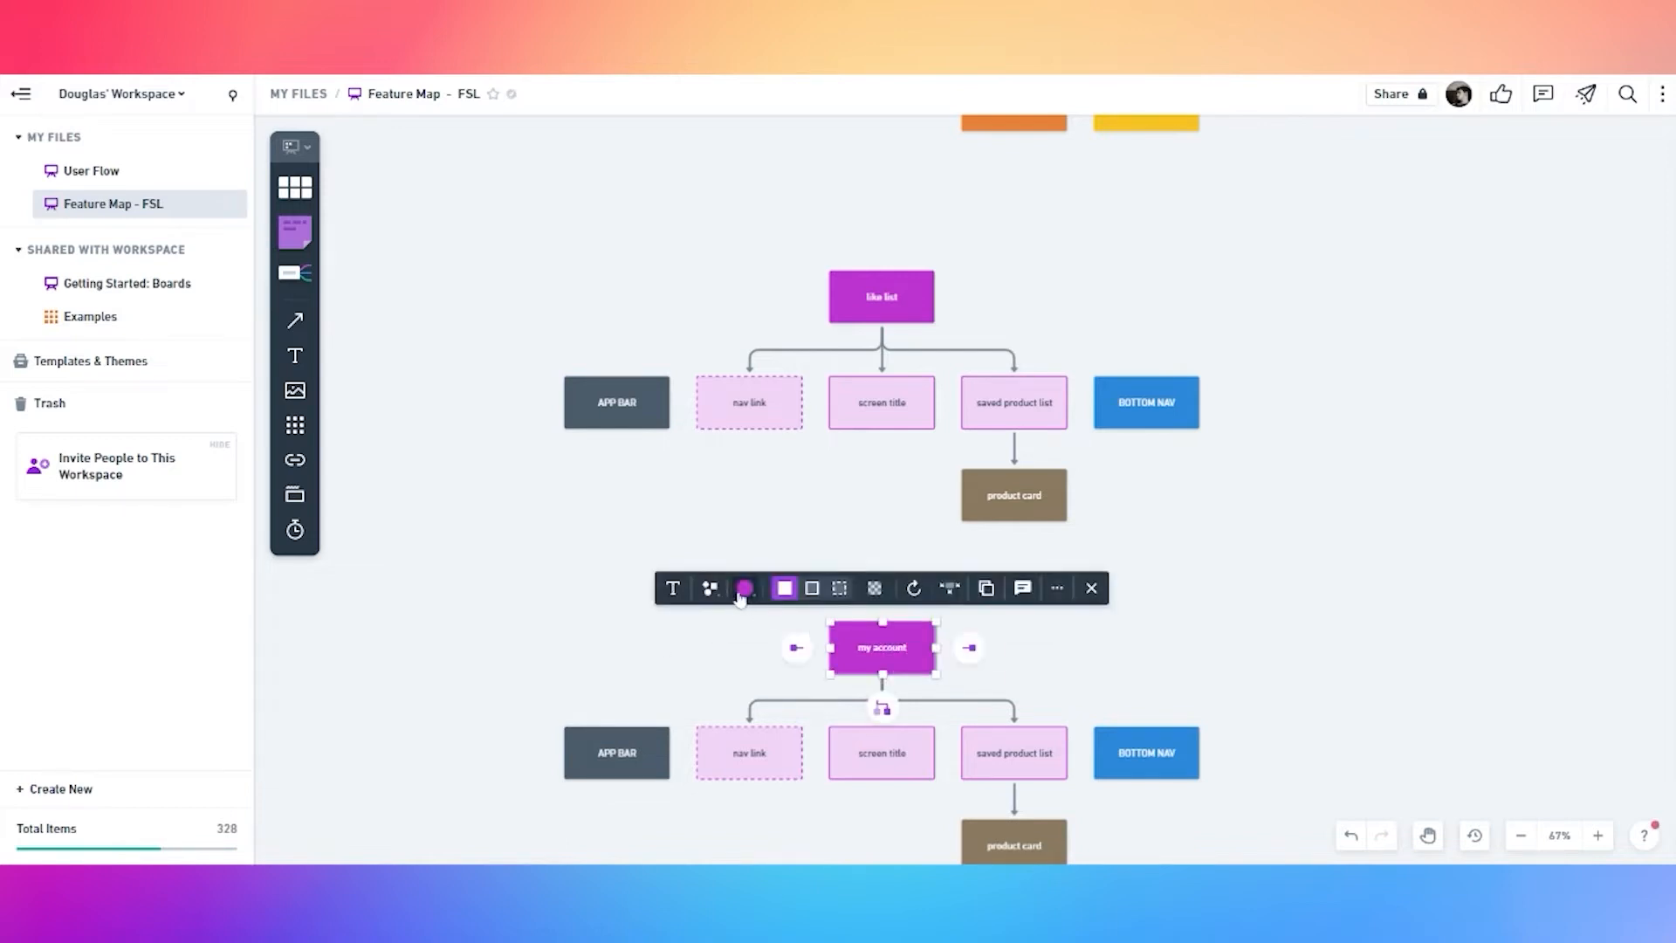
click(743, 593)
click(756, 523)
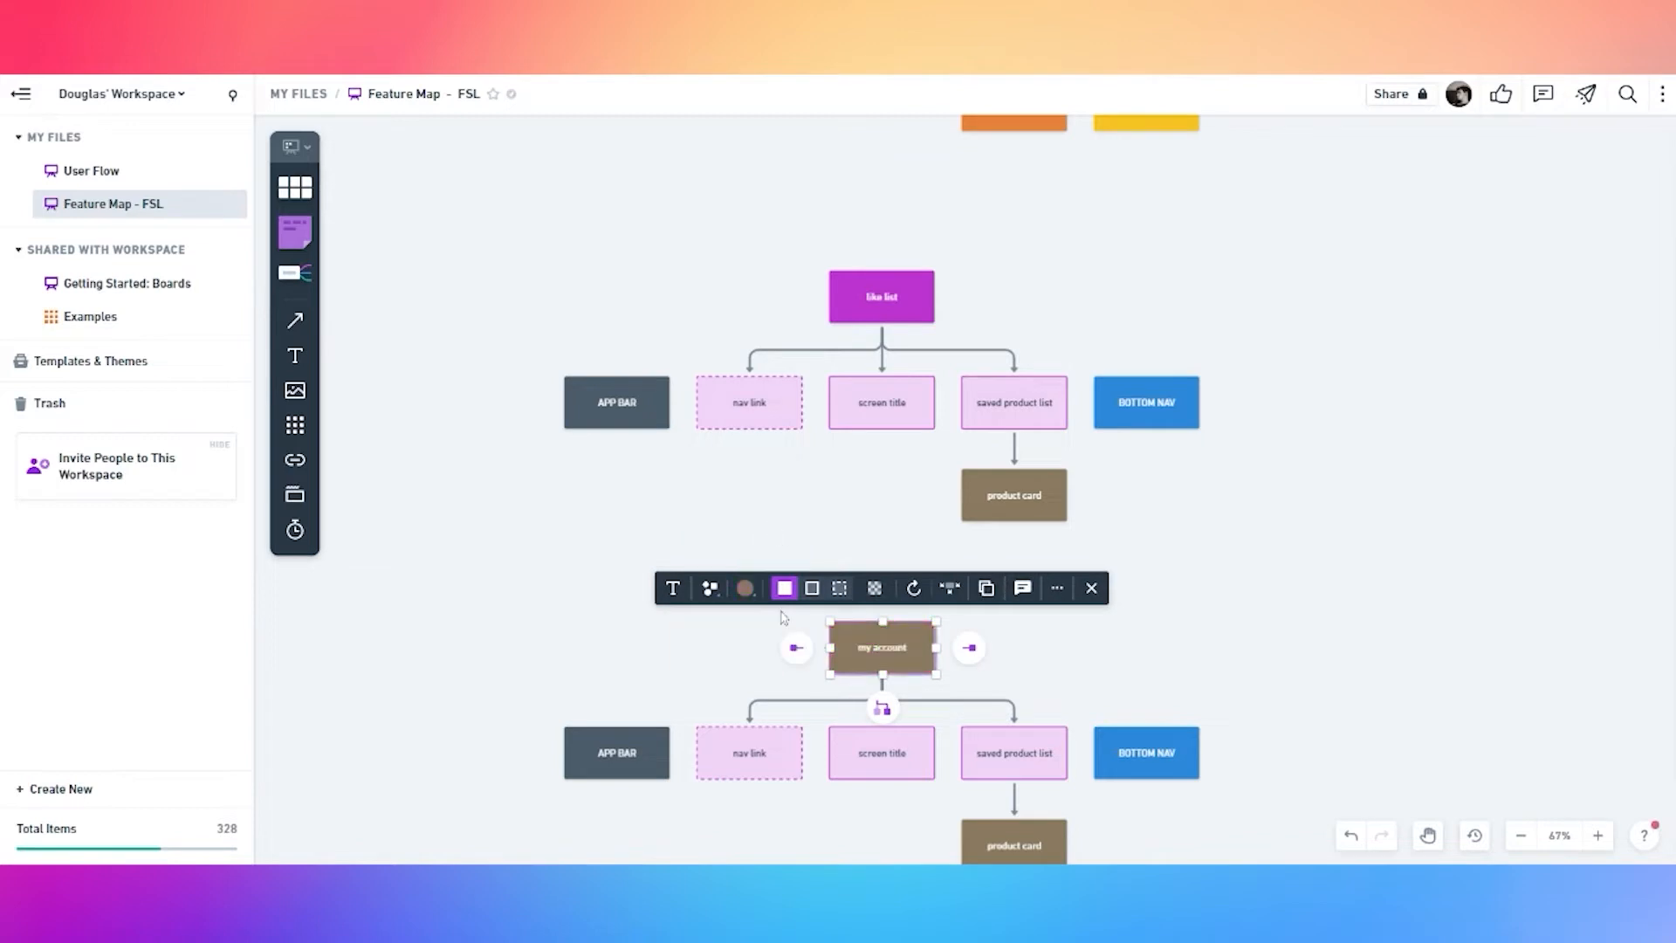
click(745, 587)
click(779, 524)
click(714, 667)
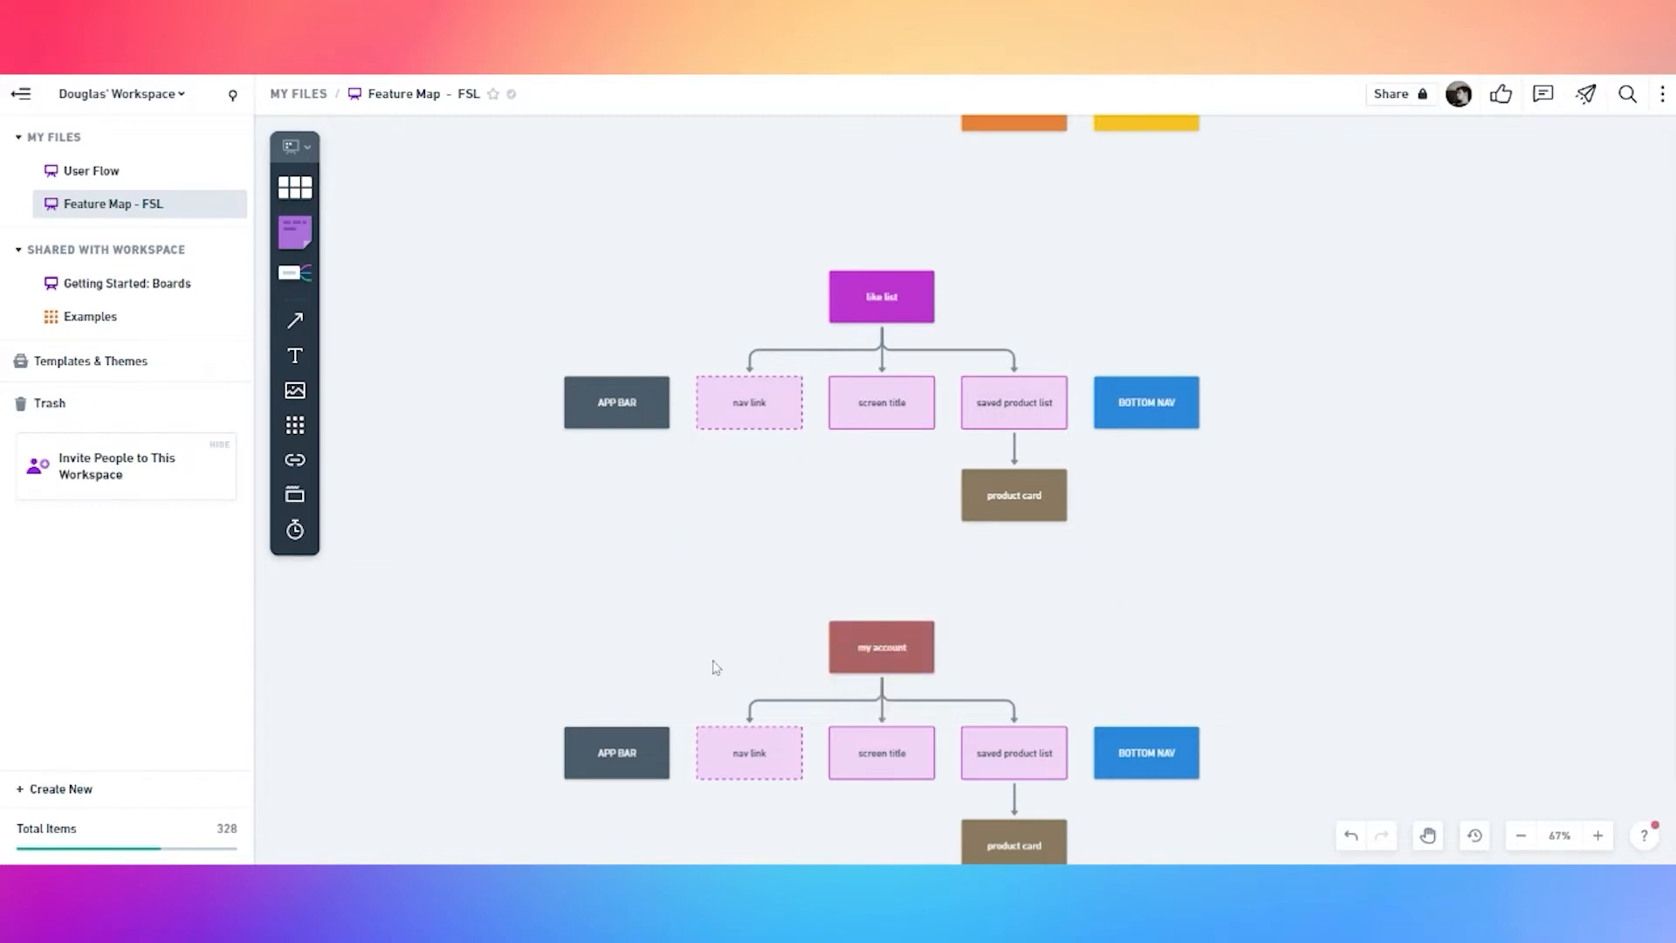
Make the nav link, screen title and saved product list children light red
scroll(714, 667, down, 3)
click(768, 638)
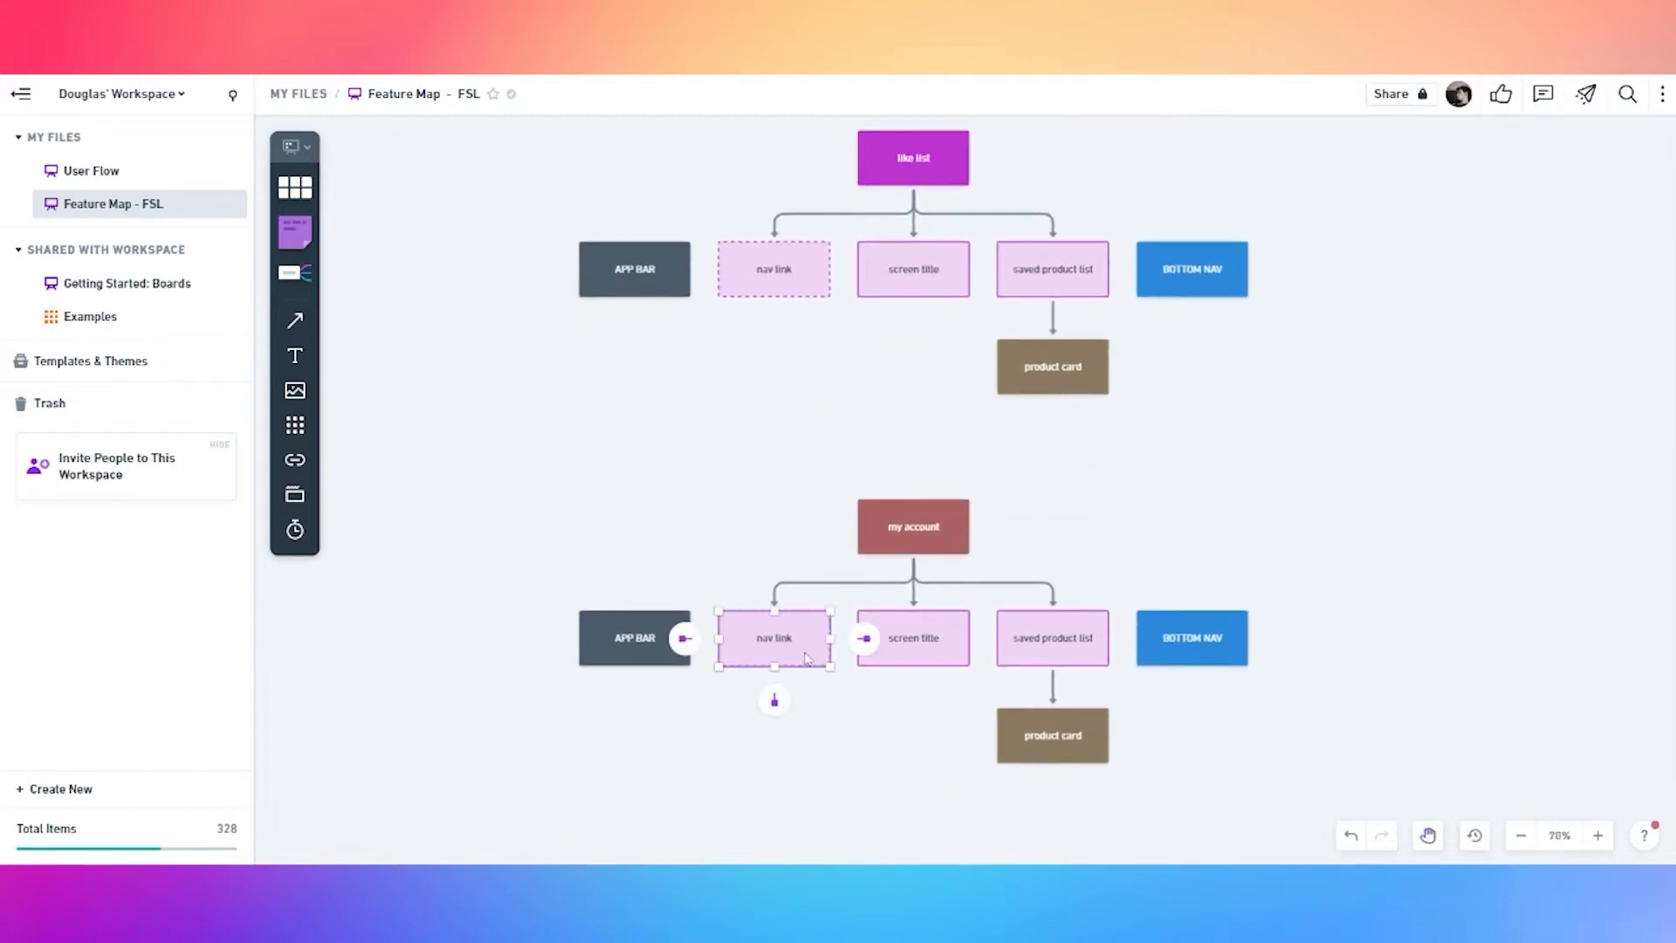
shift+click(919, 651)
shift+click(1030, 645)
click(670, 578)
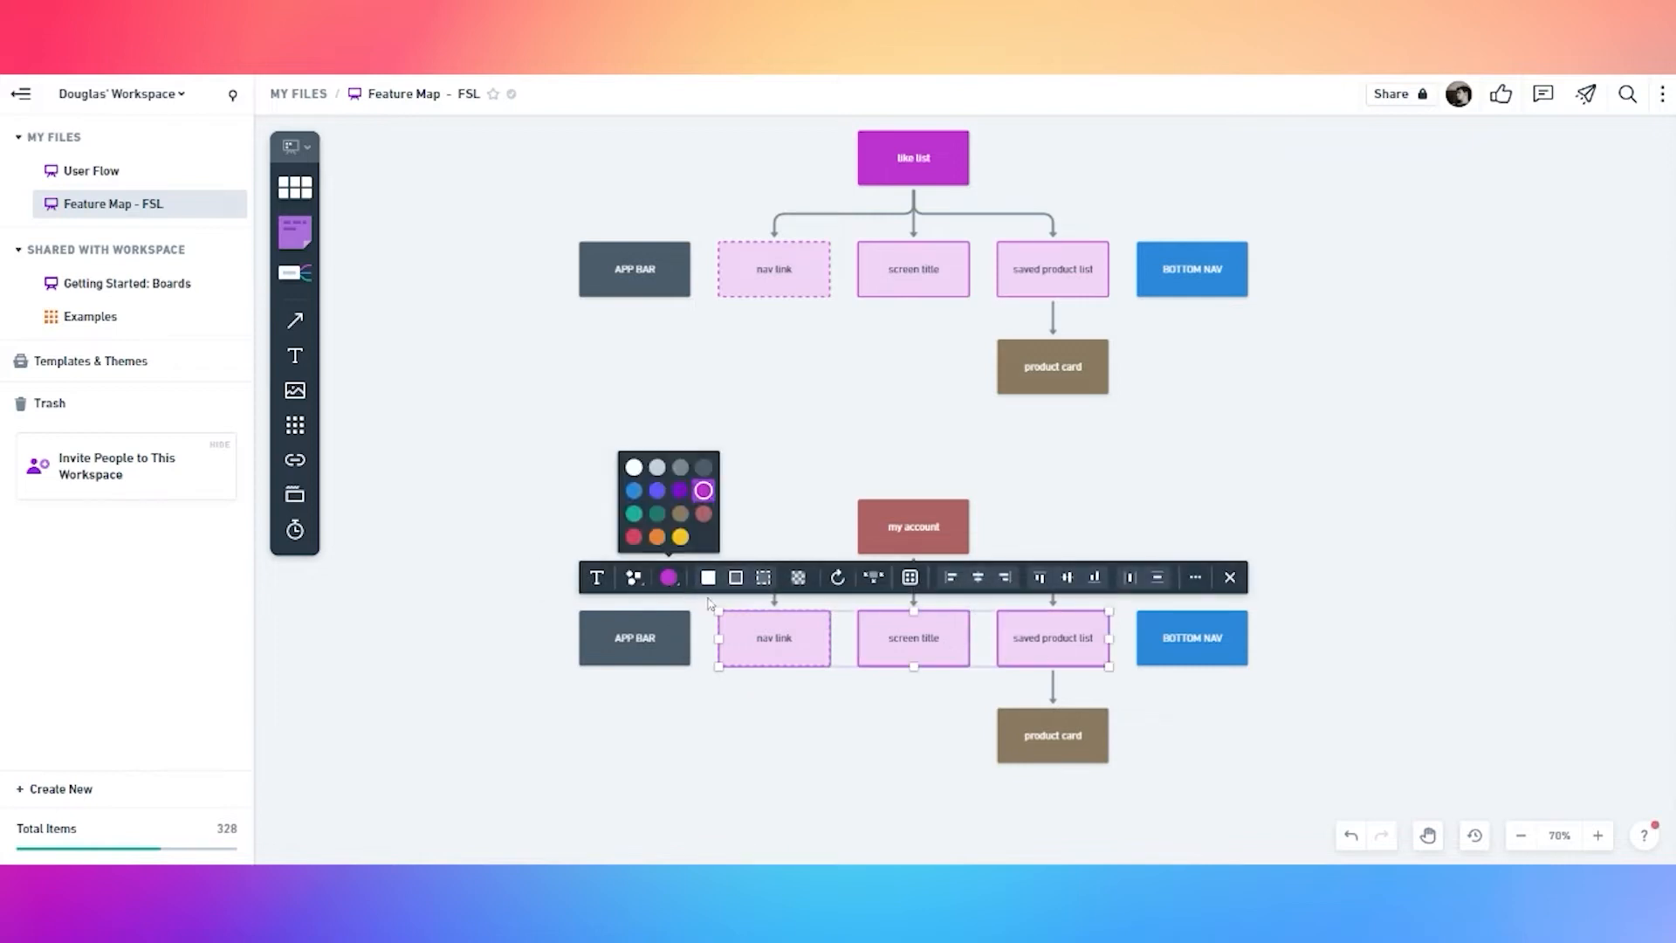
click(704, 516)
click(768, 460)
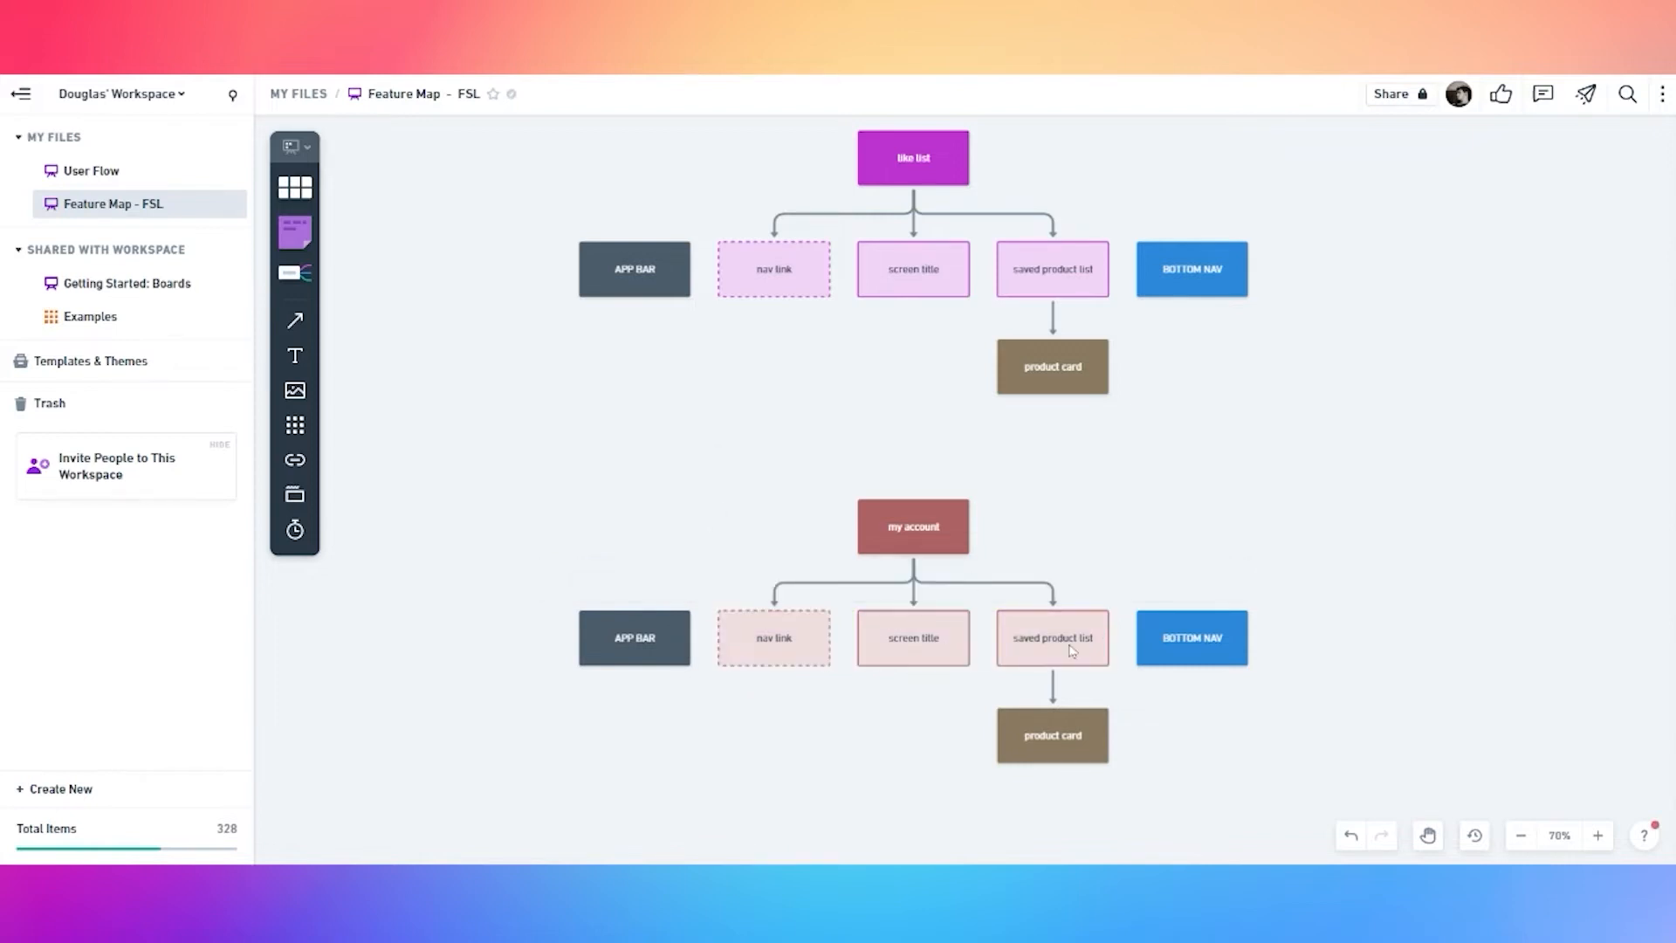
click(917, 650)
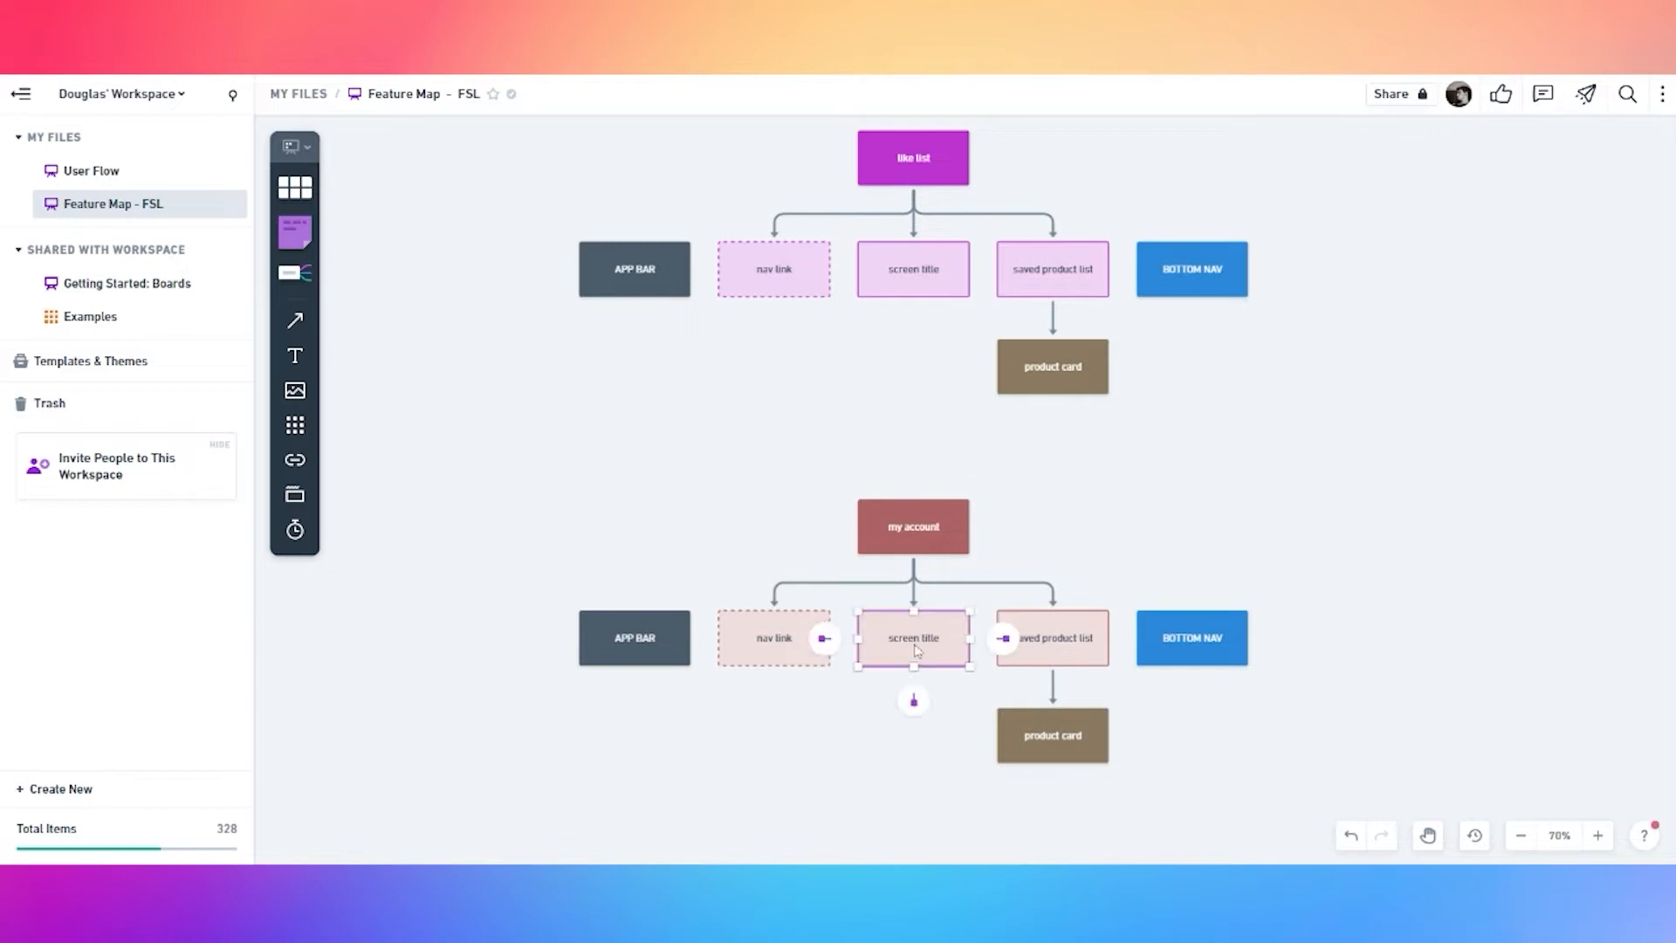
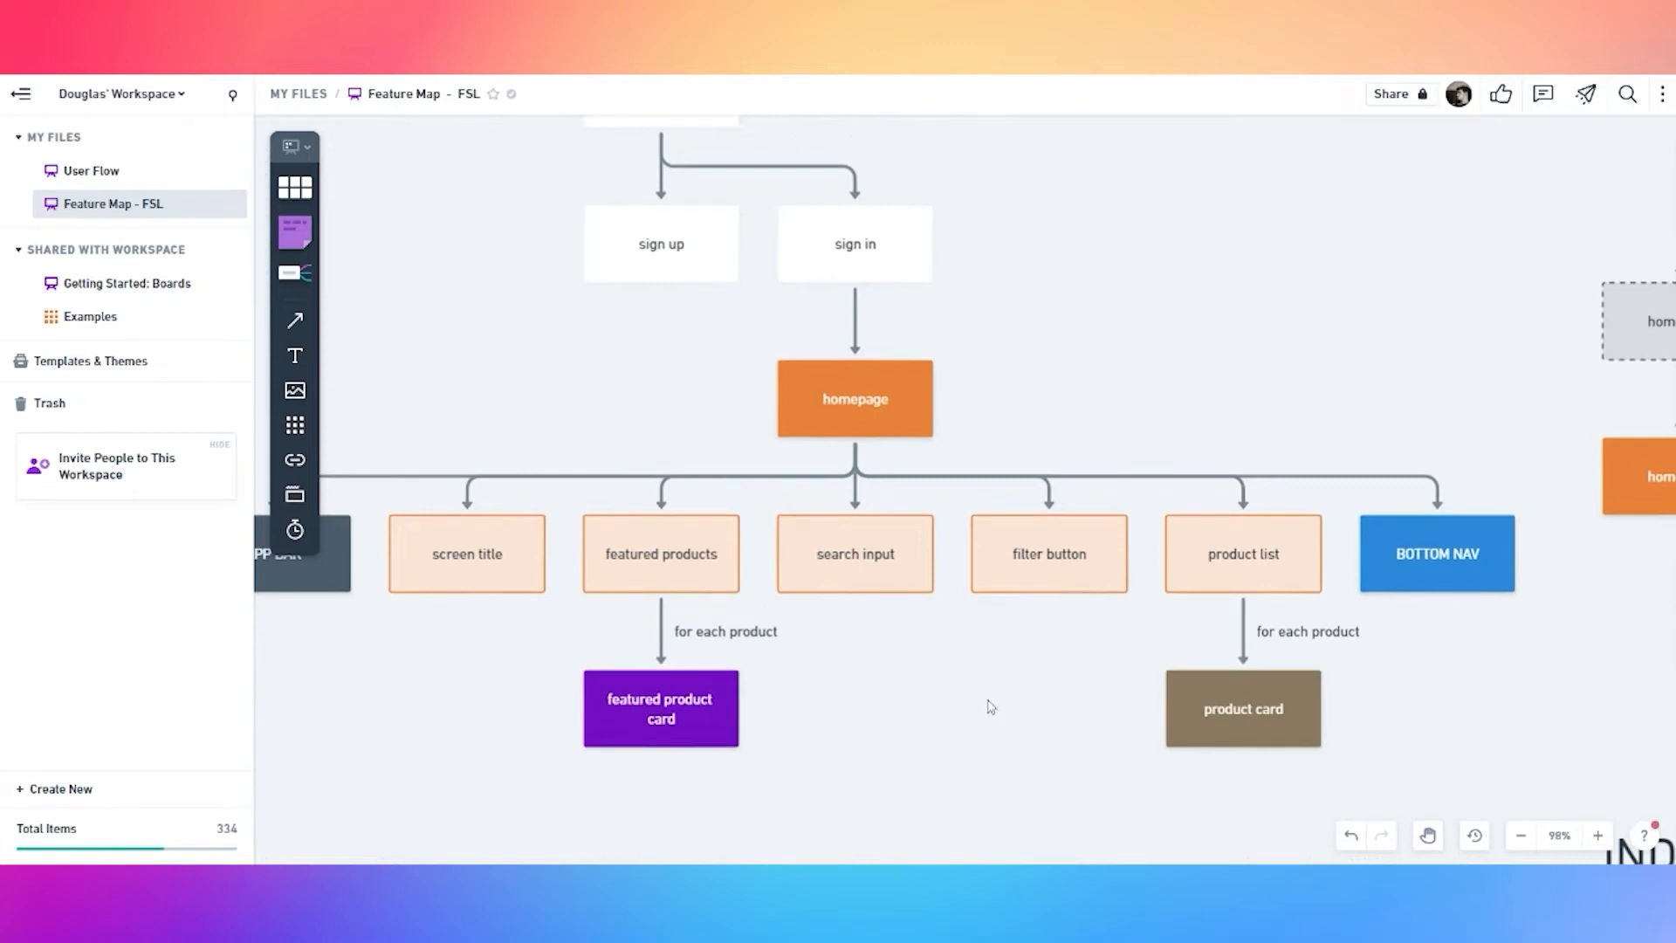
key(space)
Copy the INDIVIDUAL COMPONENTS heading above the page trees and rename it PAGES COMPONENTS
drag(1471, 660, 924, 584)
drag(1336, 647, 950, 464)
drag(1202, 602, 1205, 425)
scroll(1205, 425, down, 2)
drag(1066, 730, 789, 622)
drag(1397, 584, 911, 571)
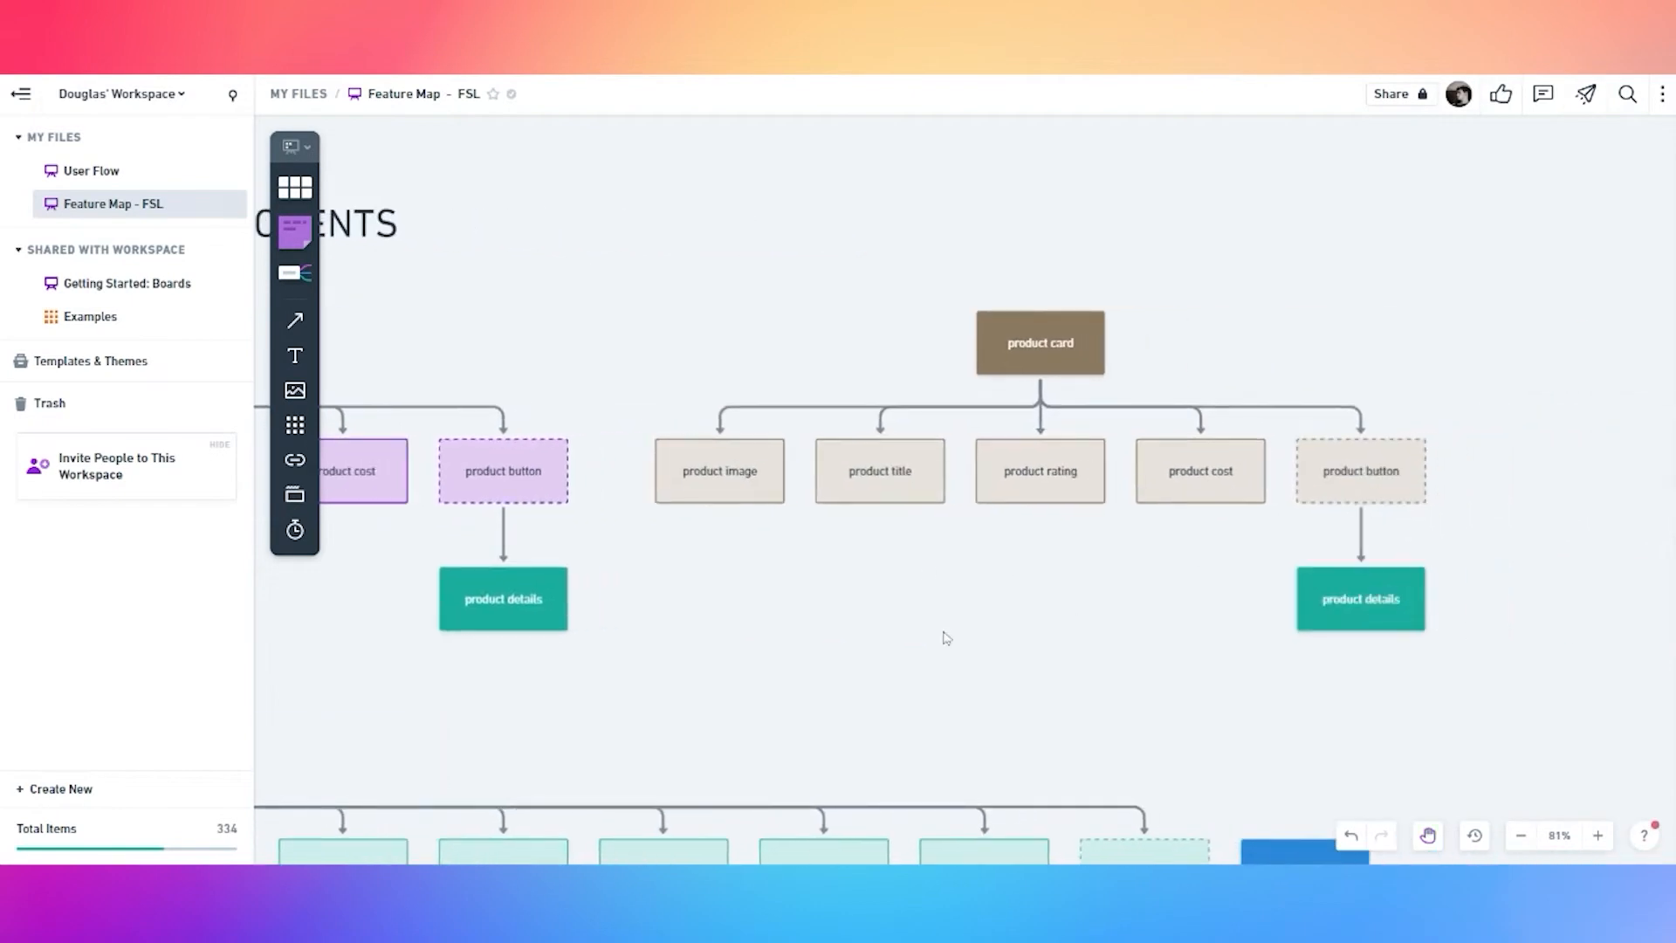
drag(817, 685, 1156, 532)
drag(959, 591, 1286, 564)
scroll(1057, 582, down, 3)
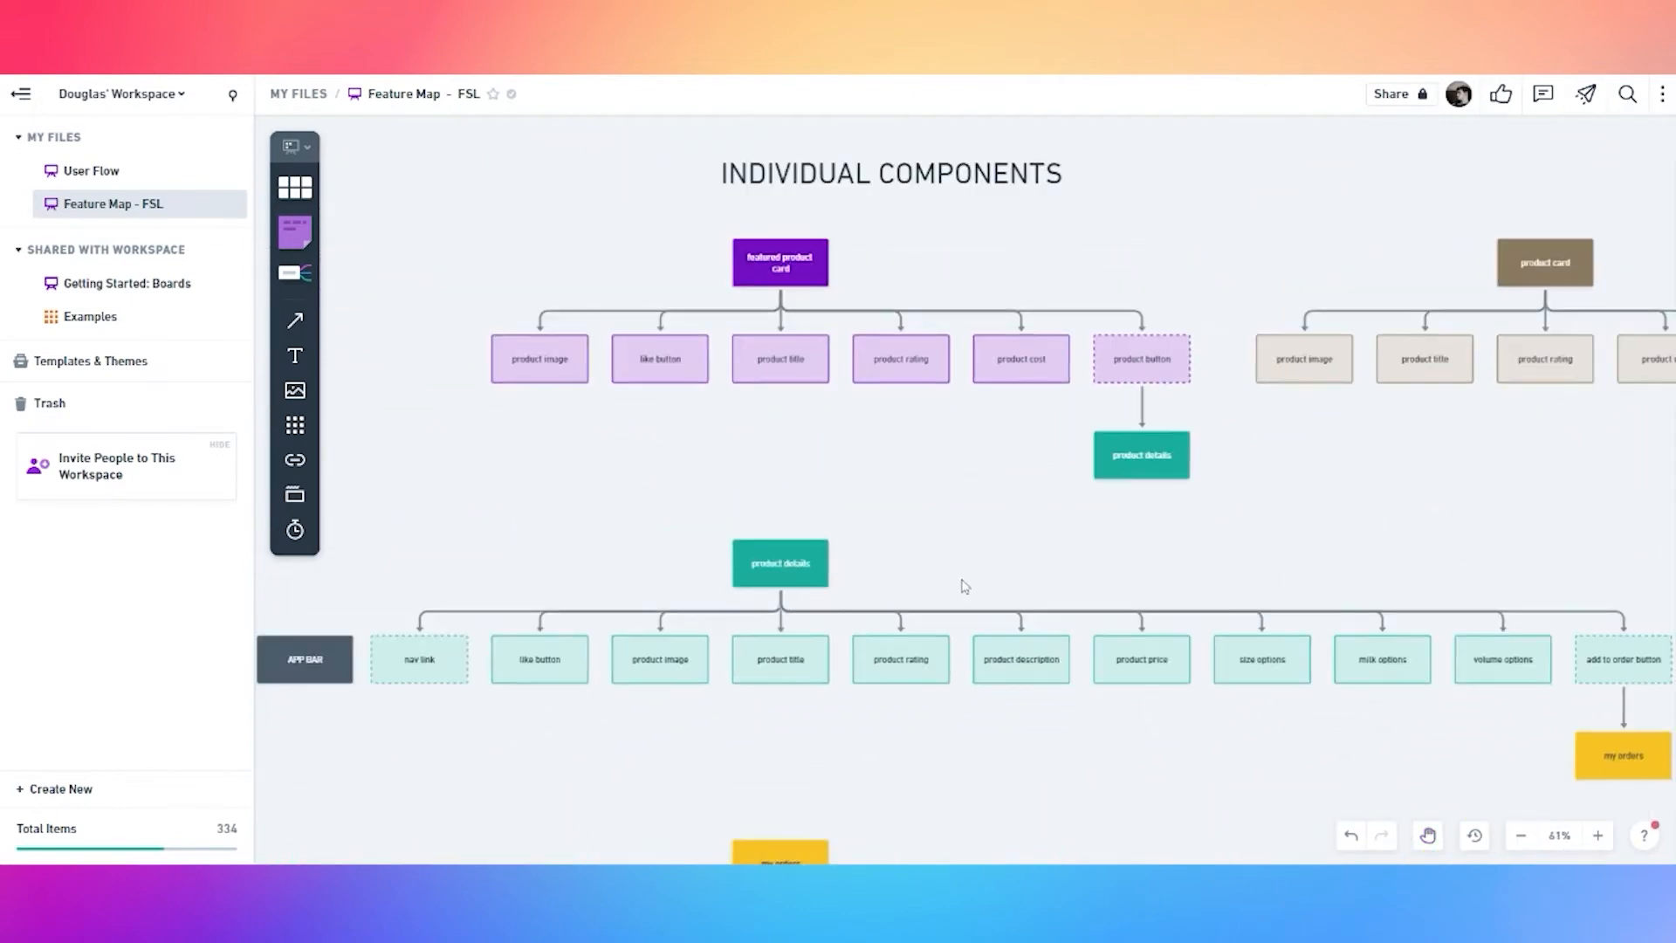
drag(966, 563, 992, 479)
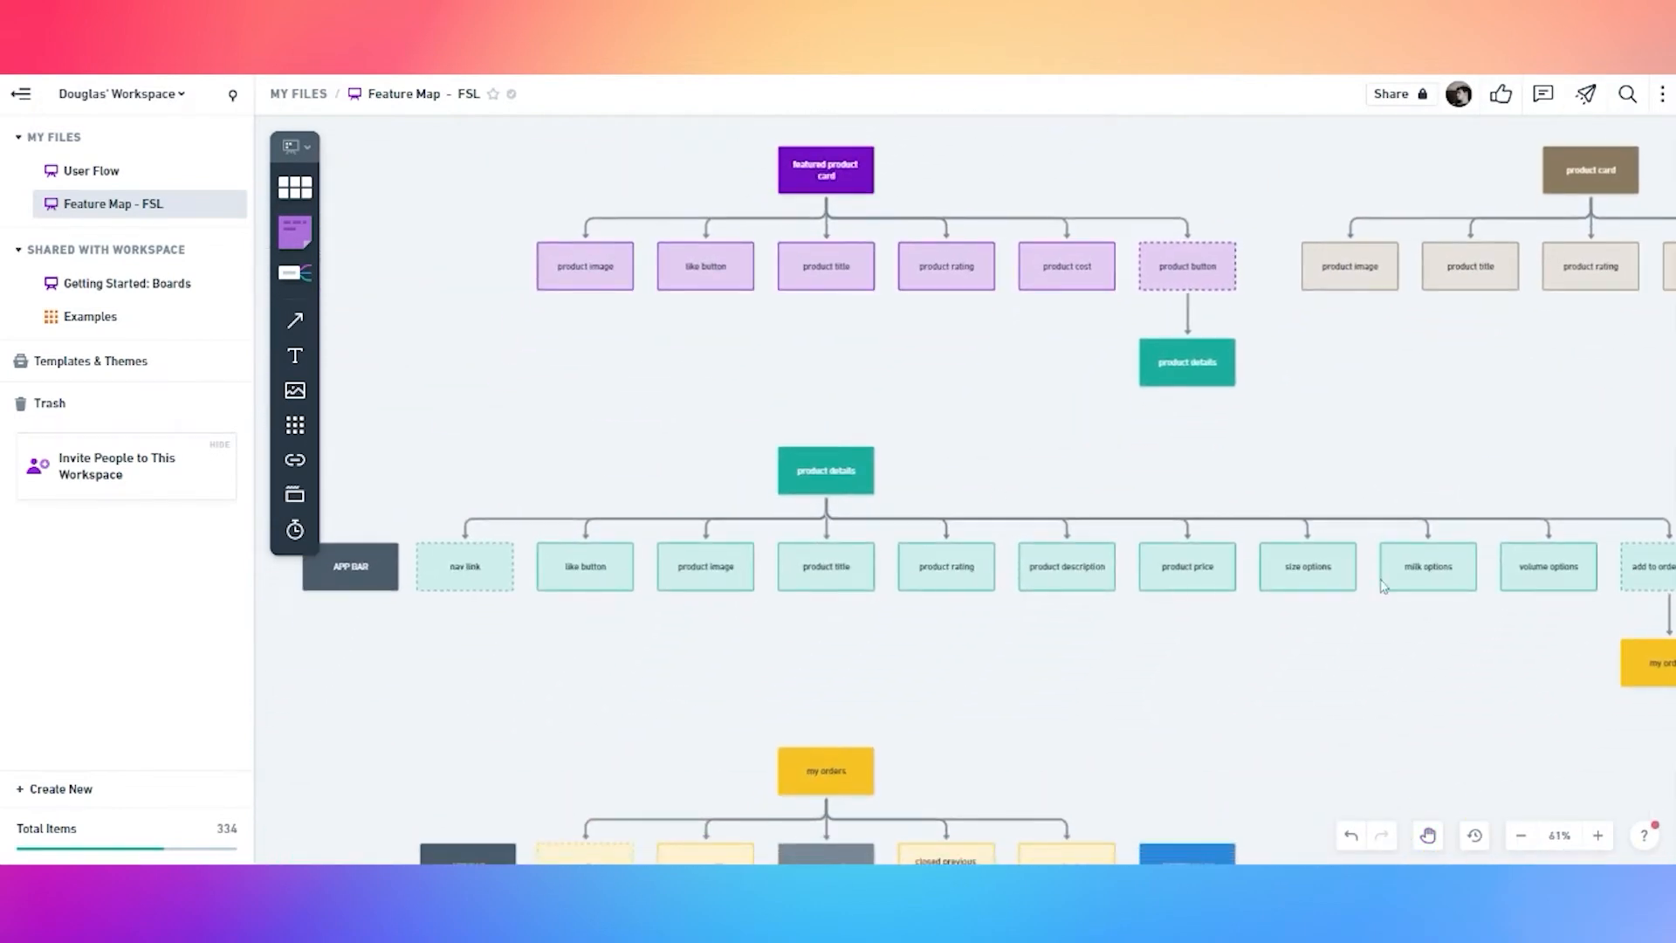
drag(1505, 689, 1079, 675)
scroll(1261, 568, up, 1)
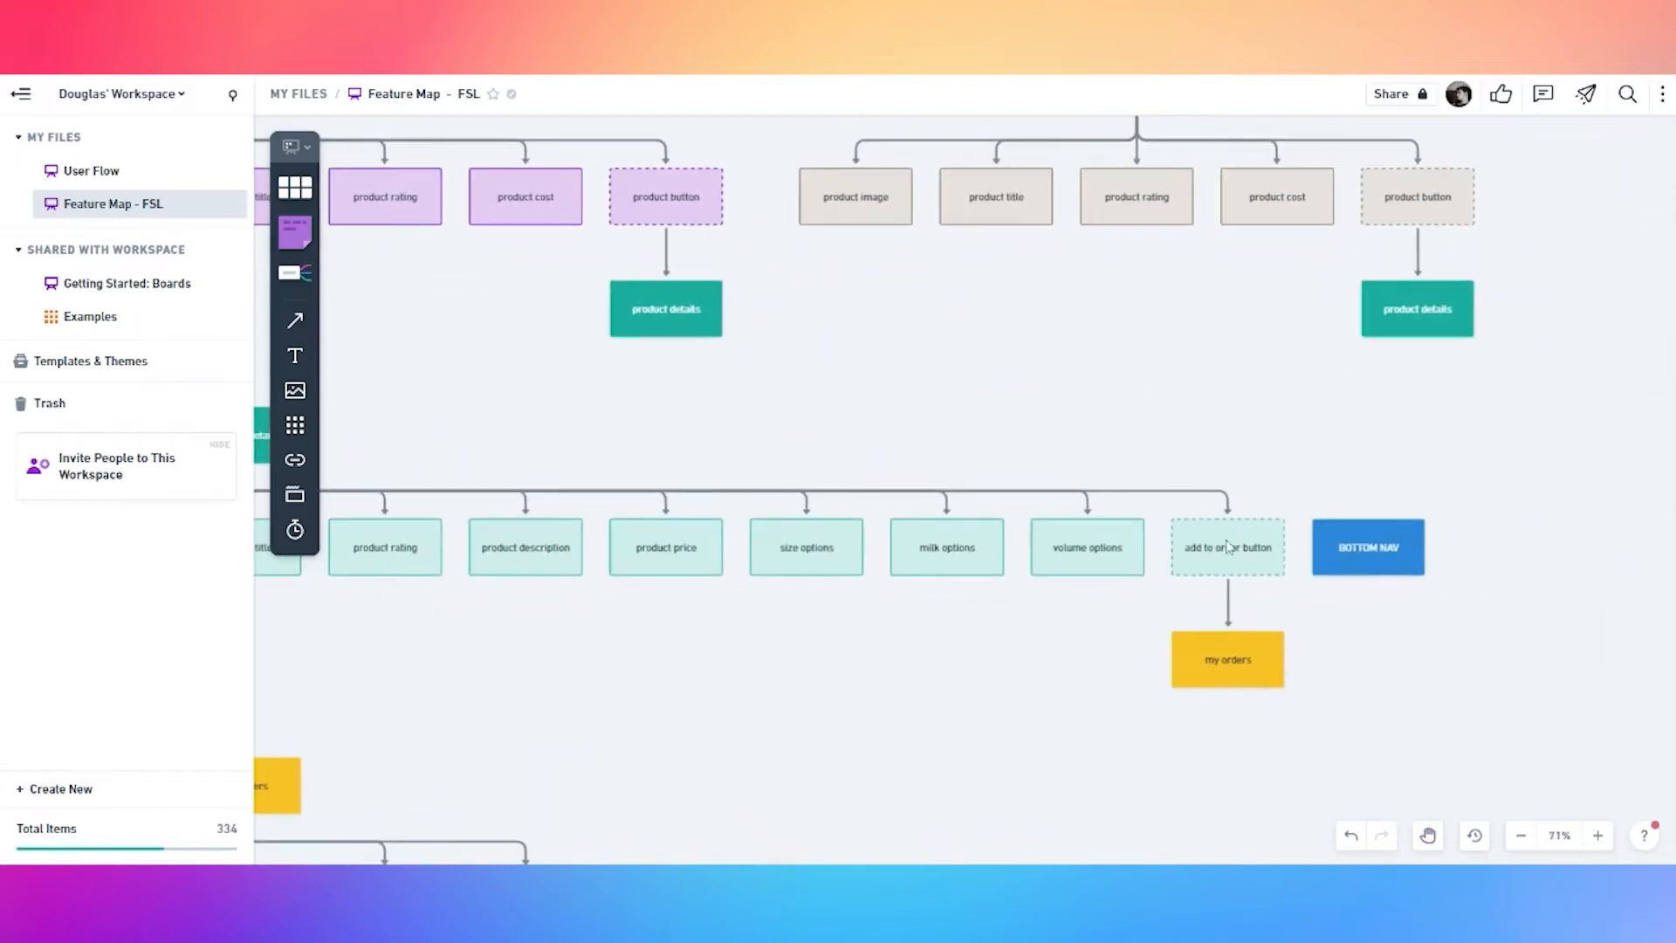
drag(610, 726, 1089, 536)
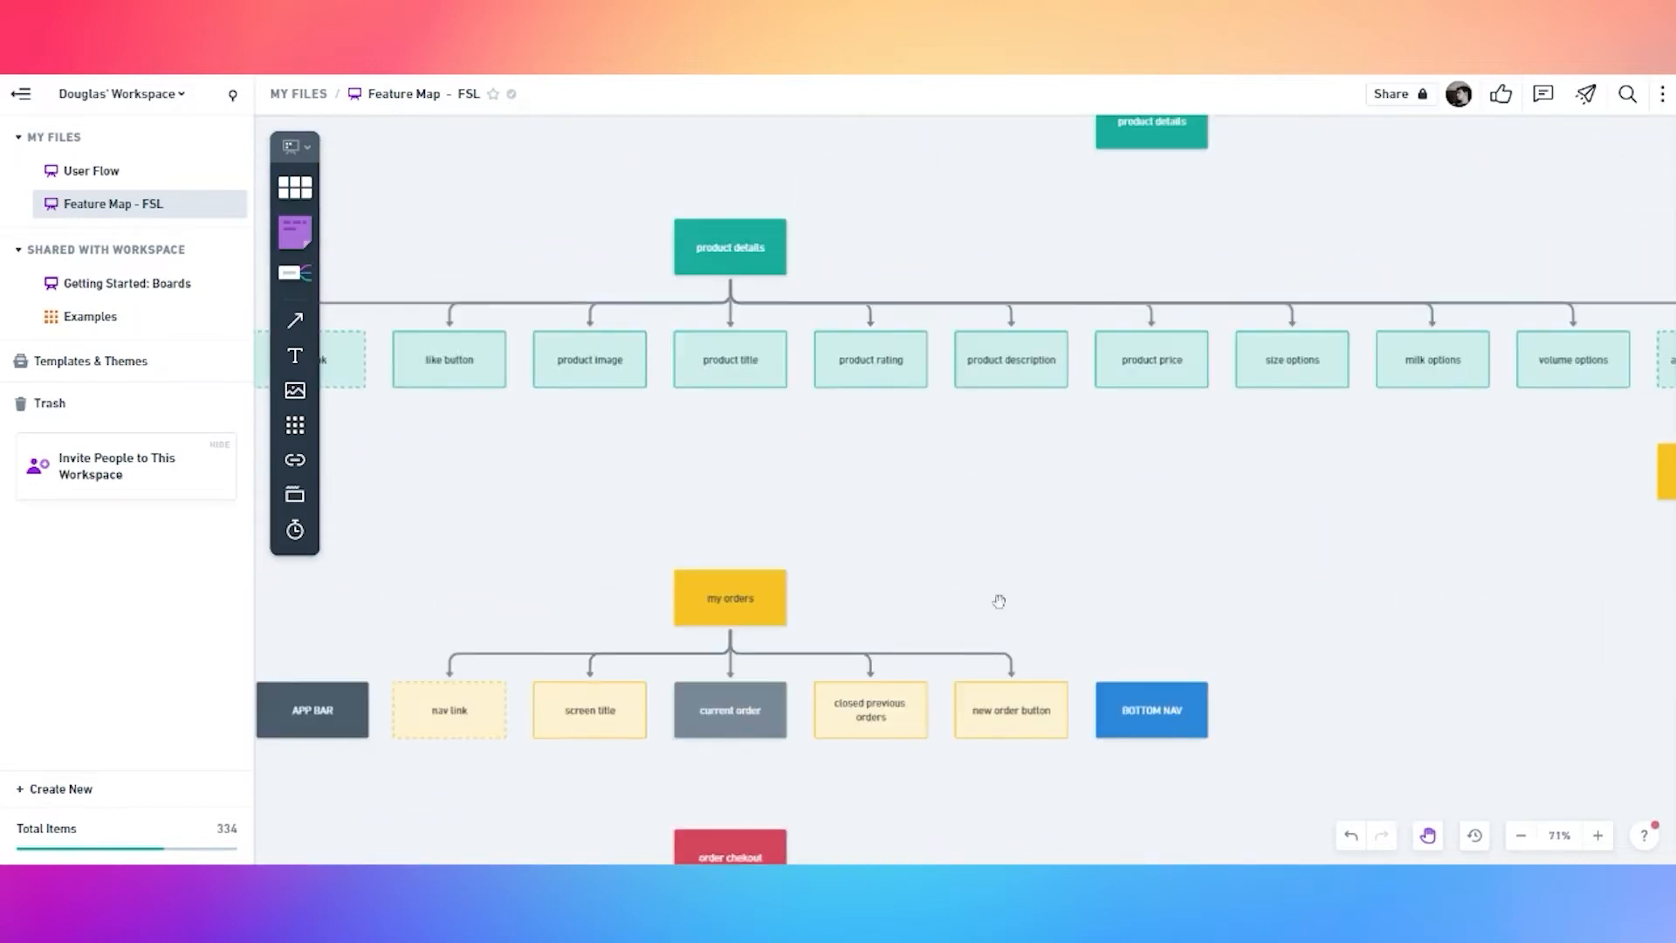
drag(919, 627, 1113, 528)
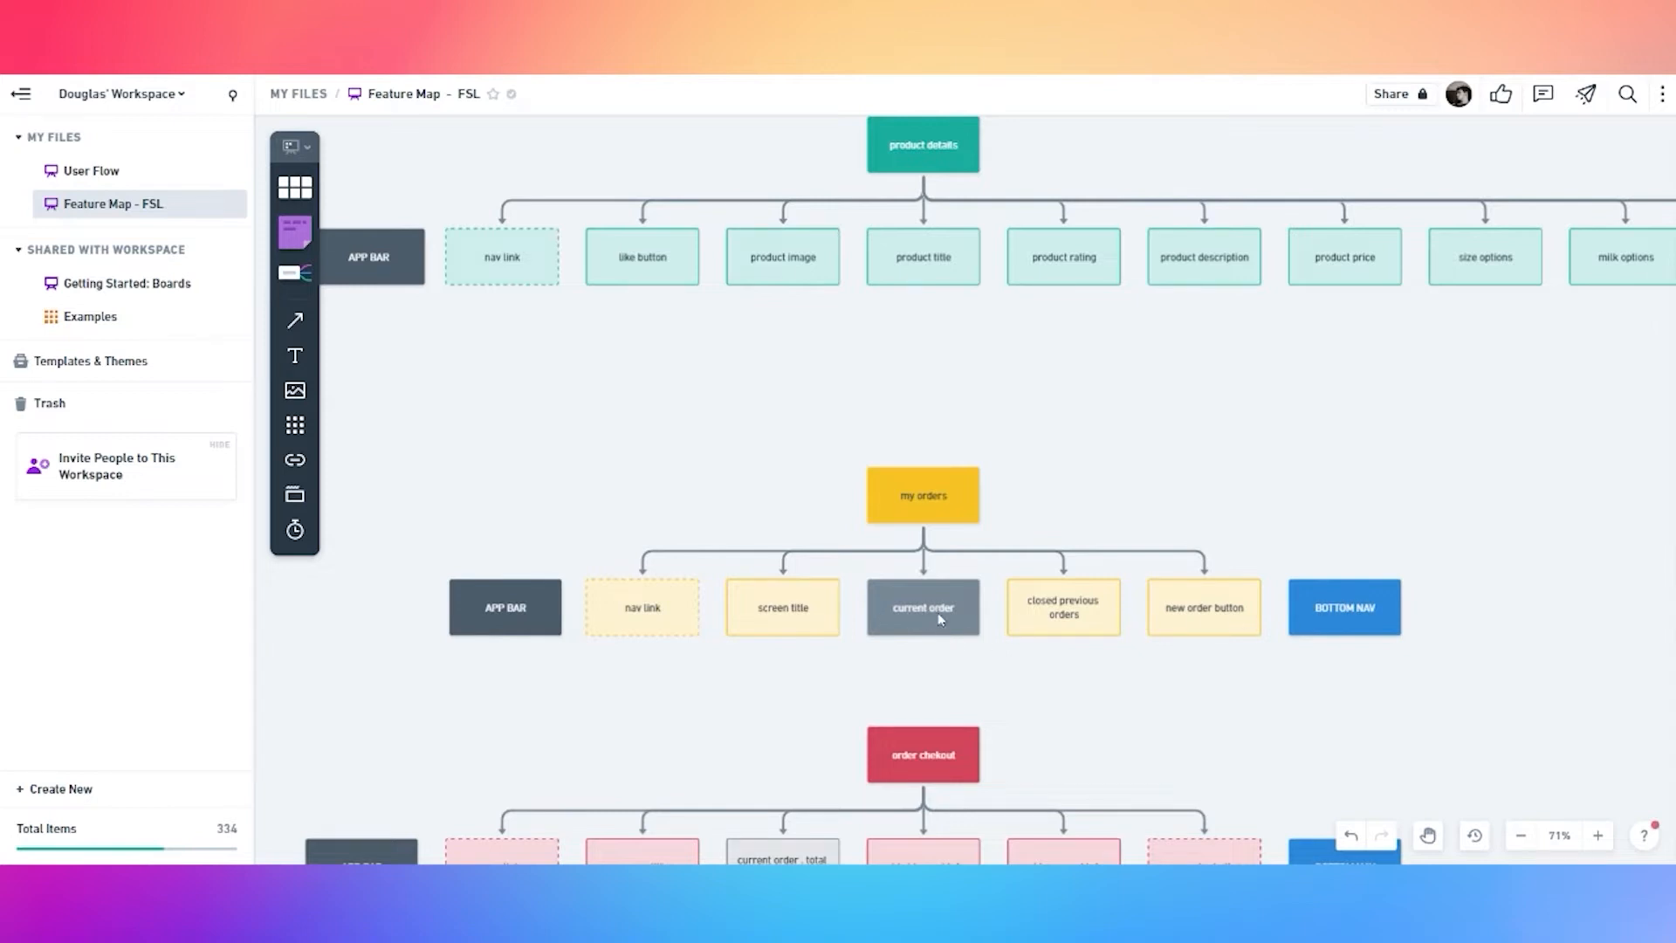
scroll(963, 617, down, 2)
drag(1265, 543, 1002, 749)
drag(1536, 136, 872, 306)
drag(1258, 427, 980, 364)
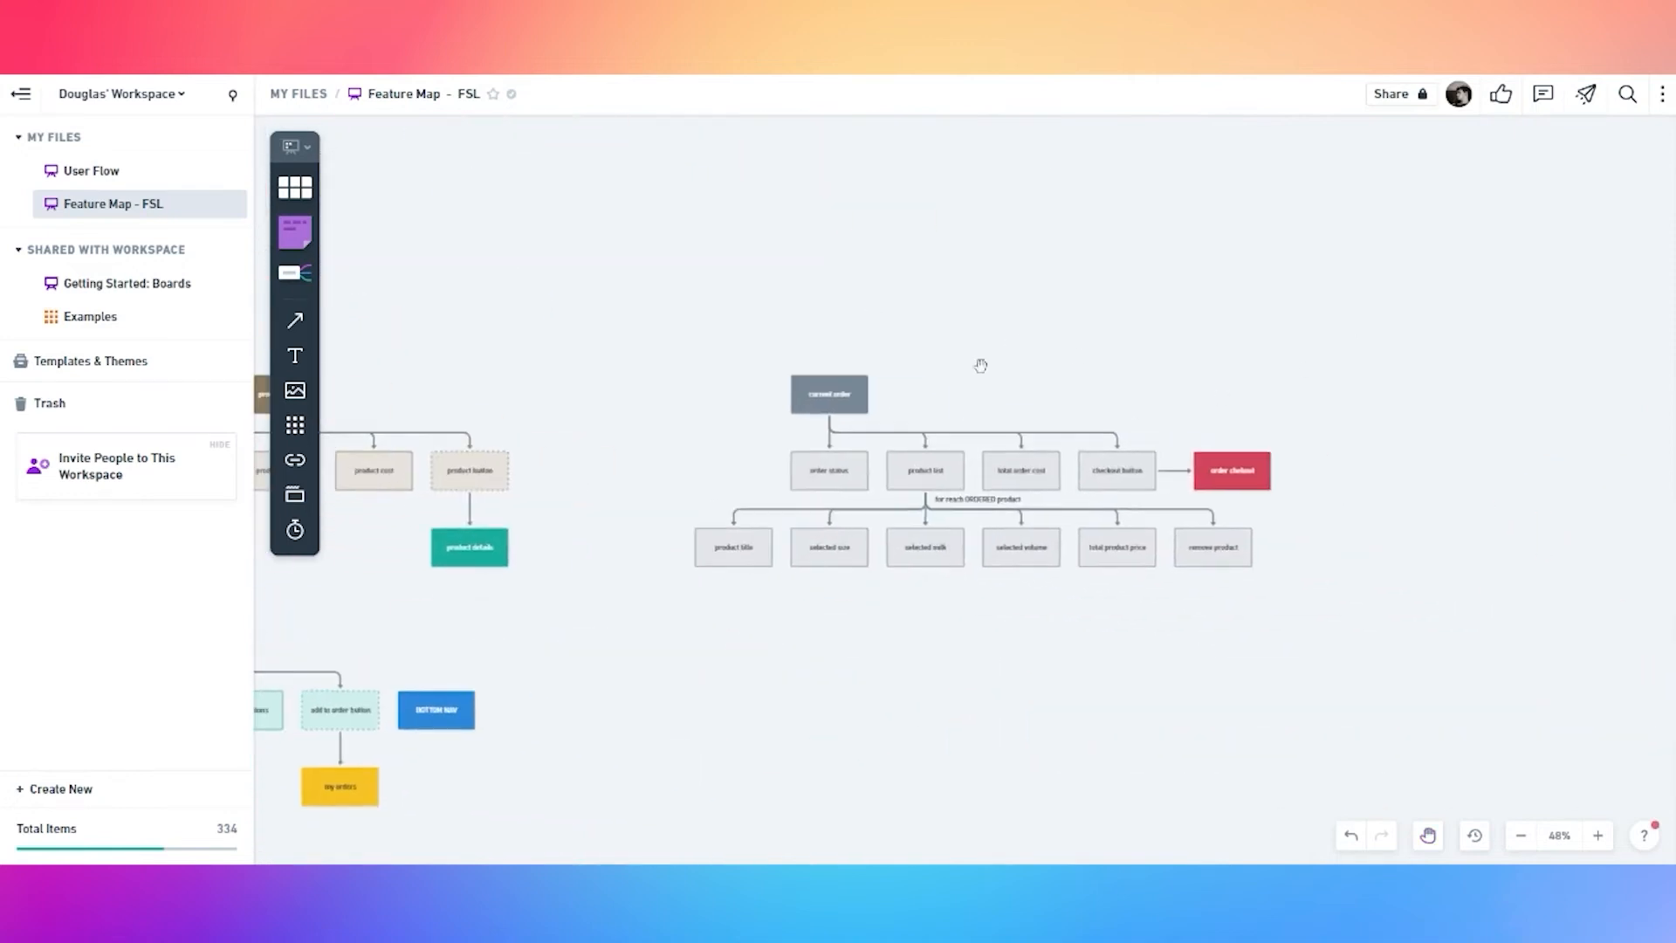
scroll(901, 486, up, 2)
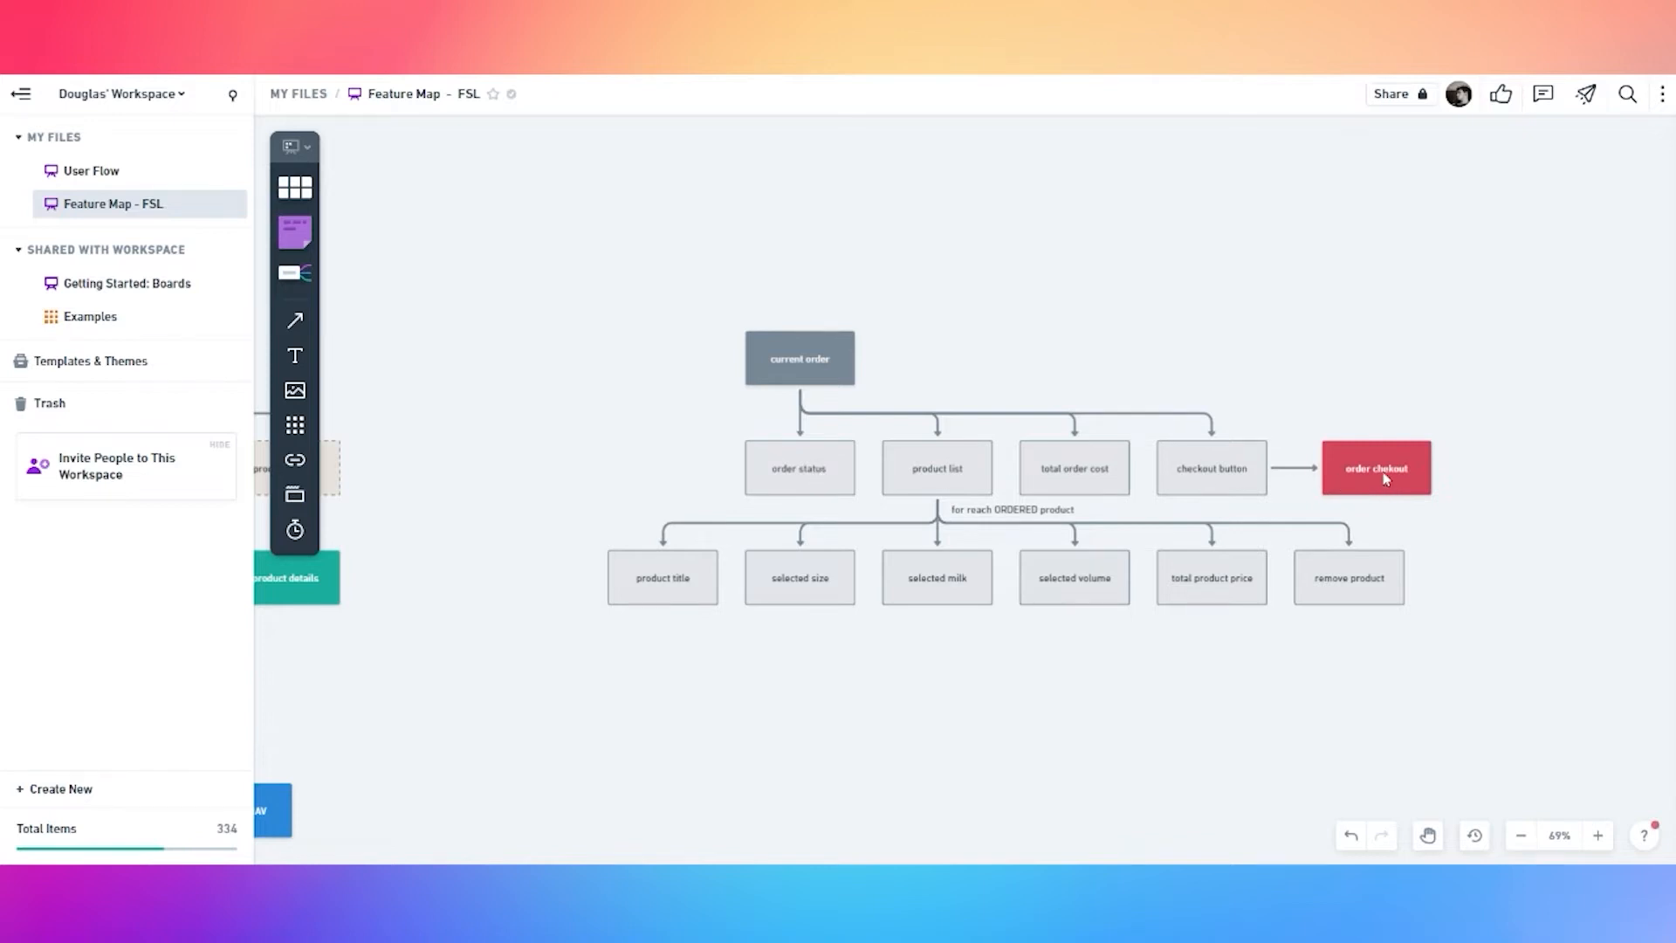
scroll(796, 677, down, 4)
key(space)
drag(699, 751, 1006, 460)
drag(853, 584, 1175, 326)
drag(728, 631, 1134, 392)
drag(779, 432, 848, 516)
scroll(710, 452, up, 3)
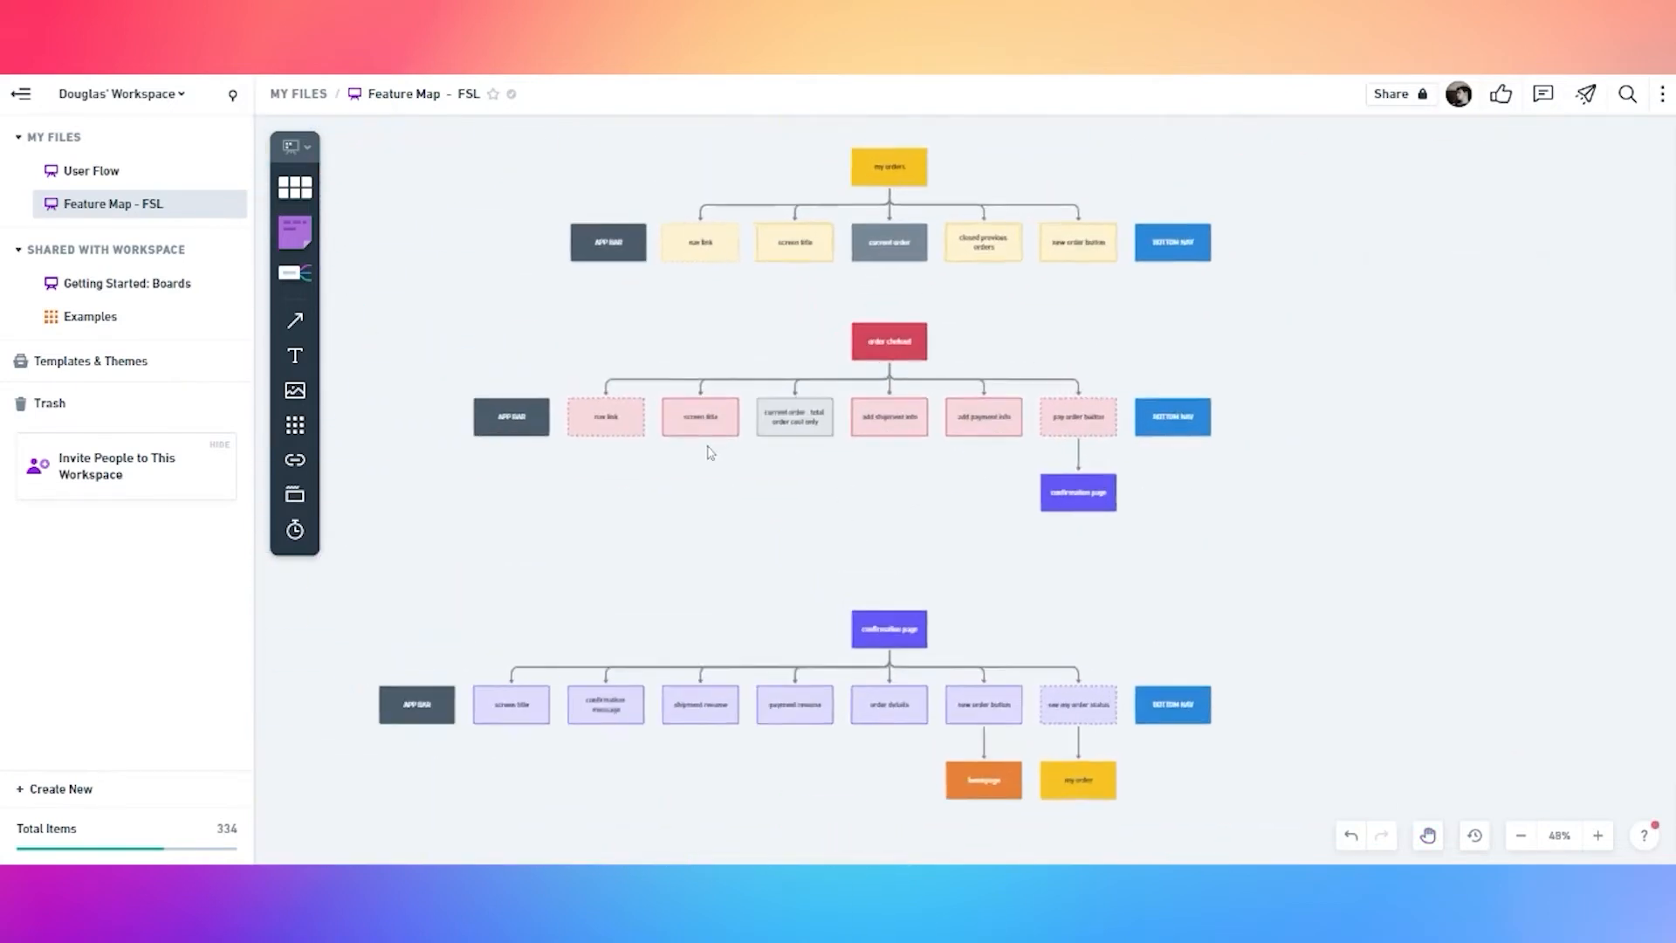
scroll(772, 425, up, 2)
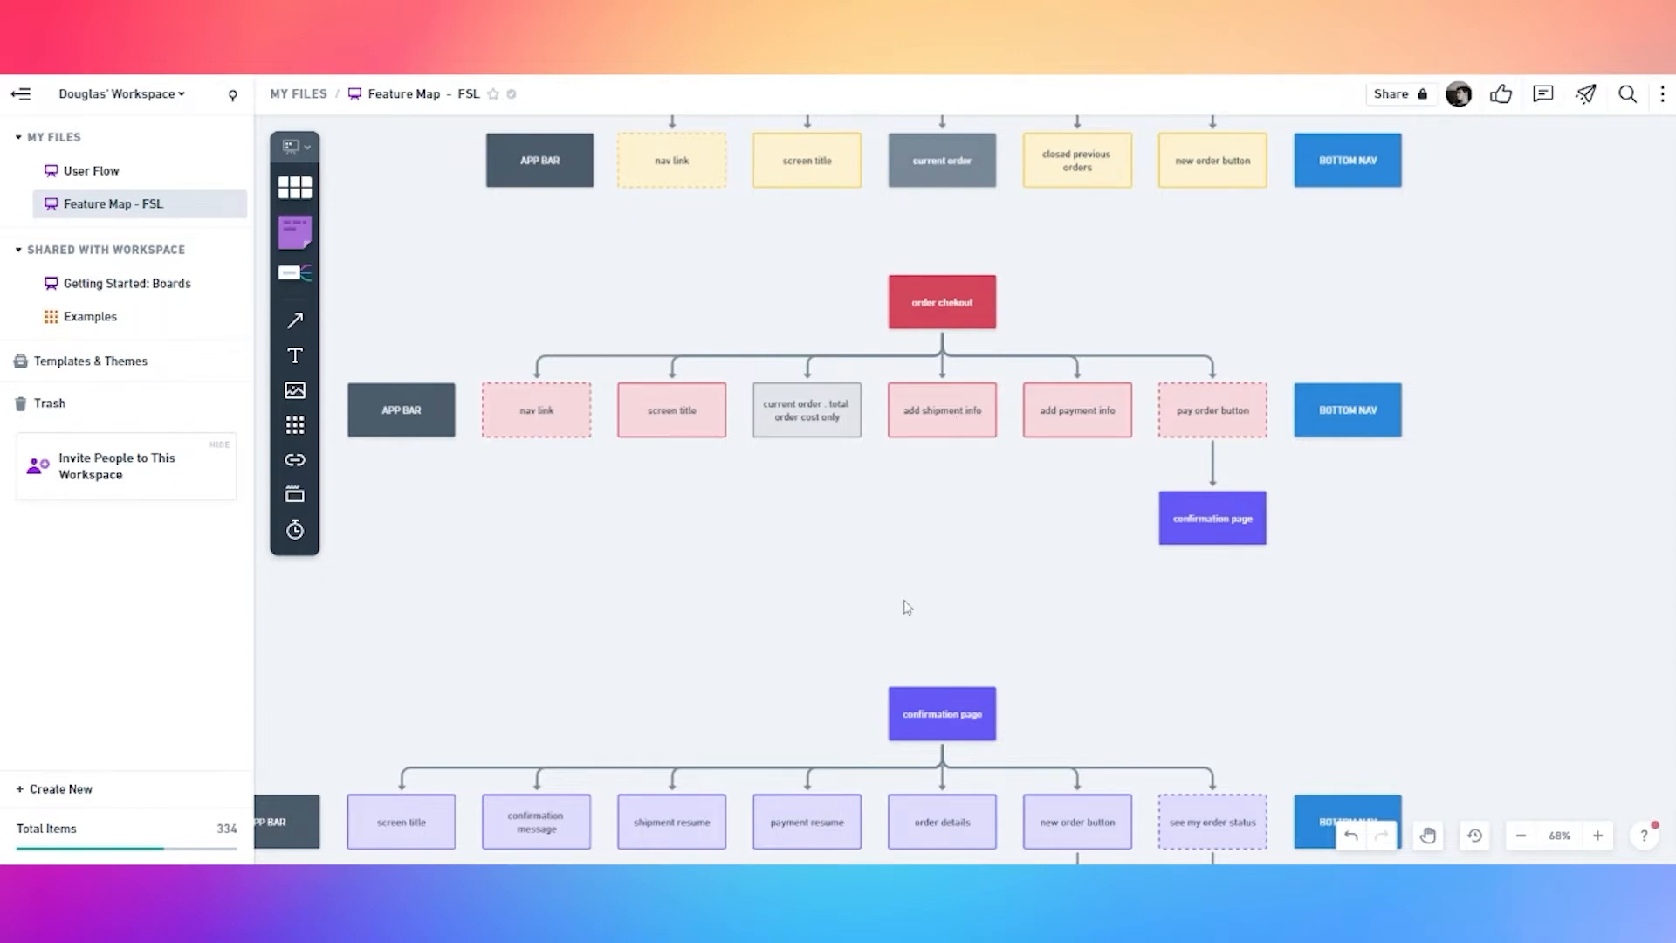
scroll(908, 608, down, 5)
scroll(908, 608, left, 2)
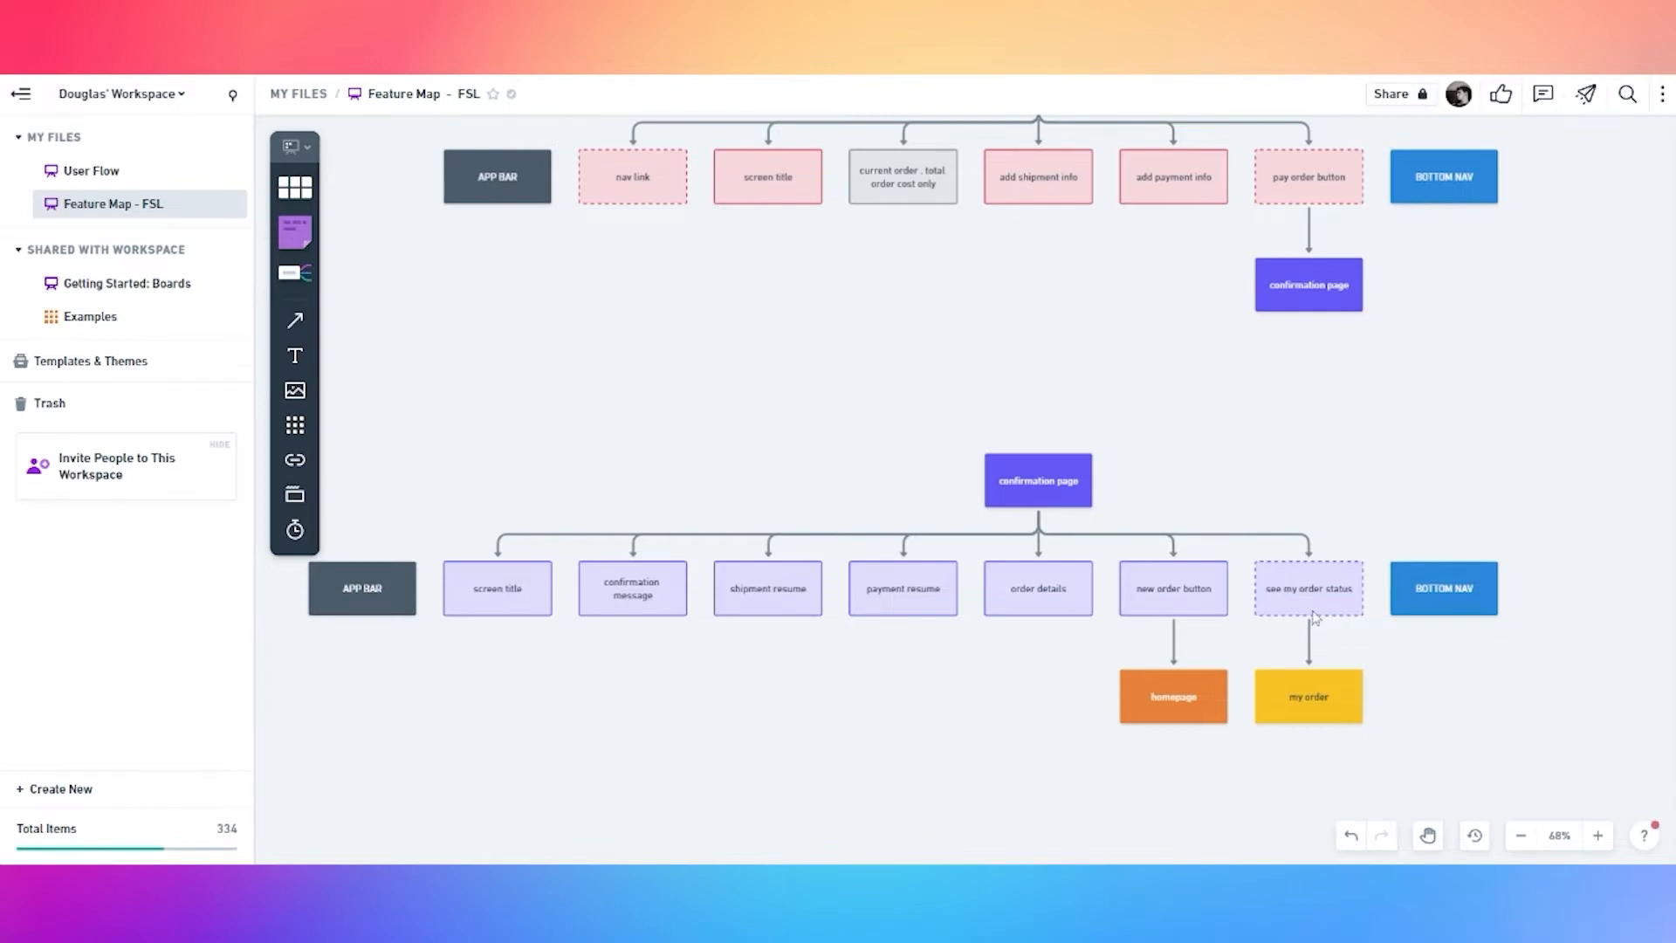
scroll(1314, 618, up, 3)
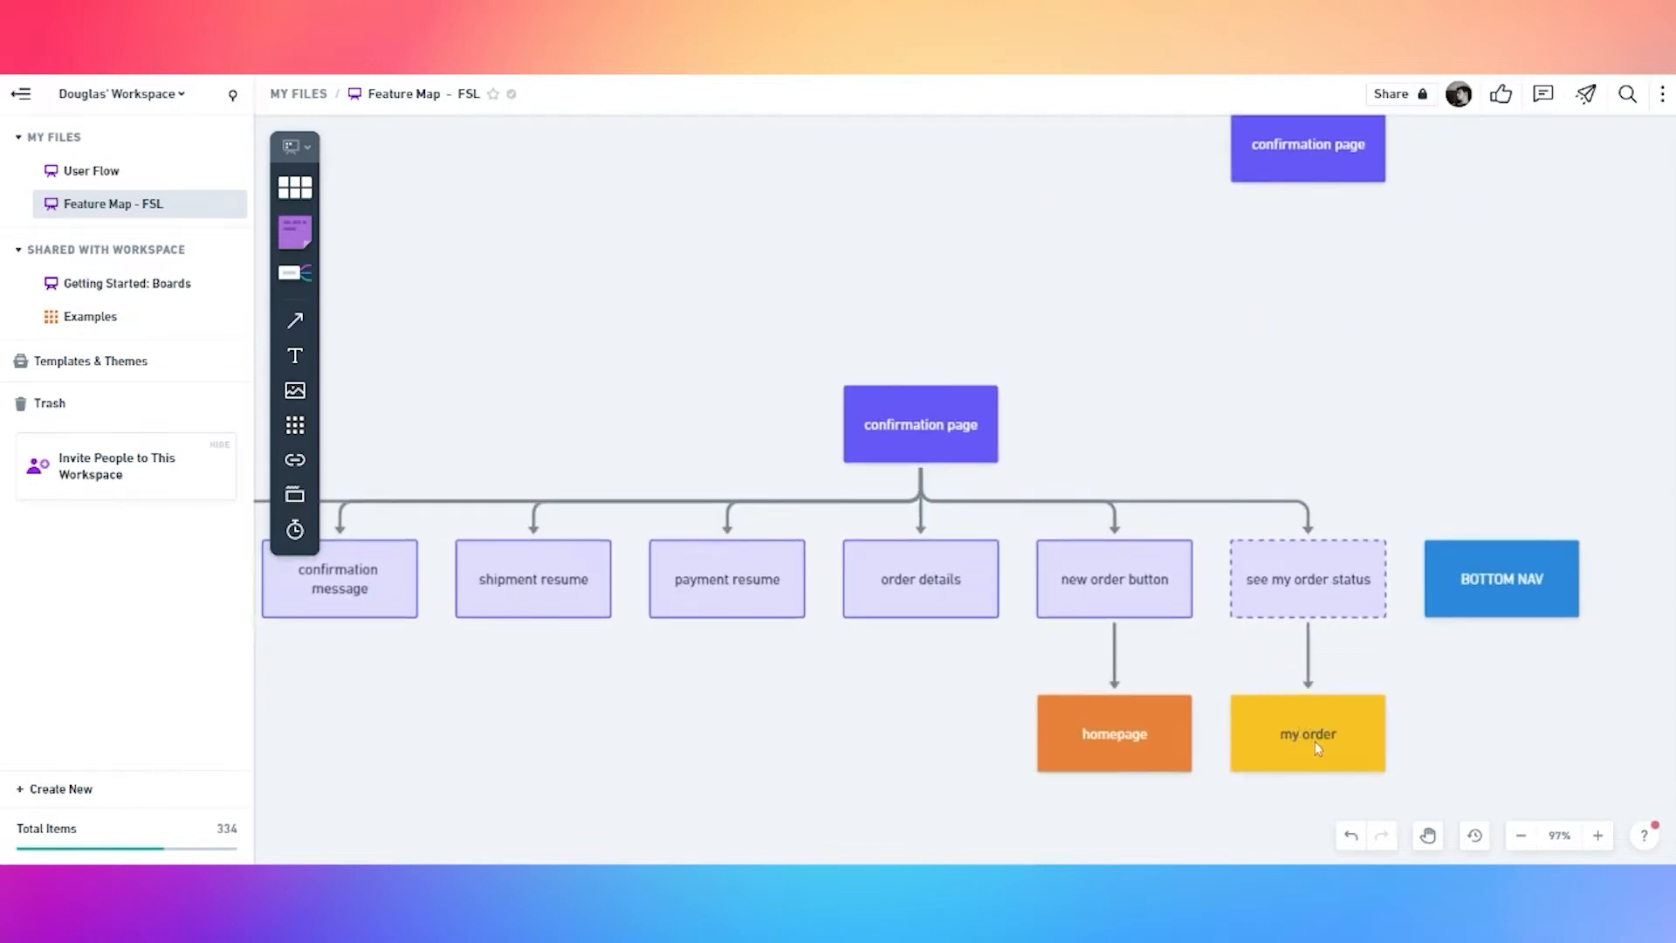
scroll(1322, 741, down, 5)
scroll(1240, 408, up, 2)
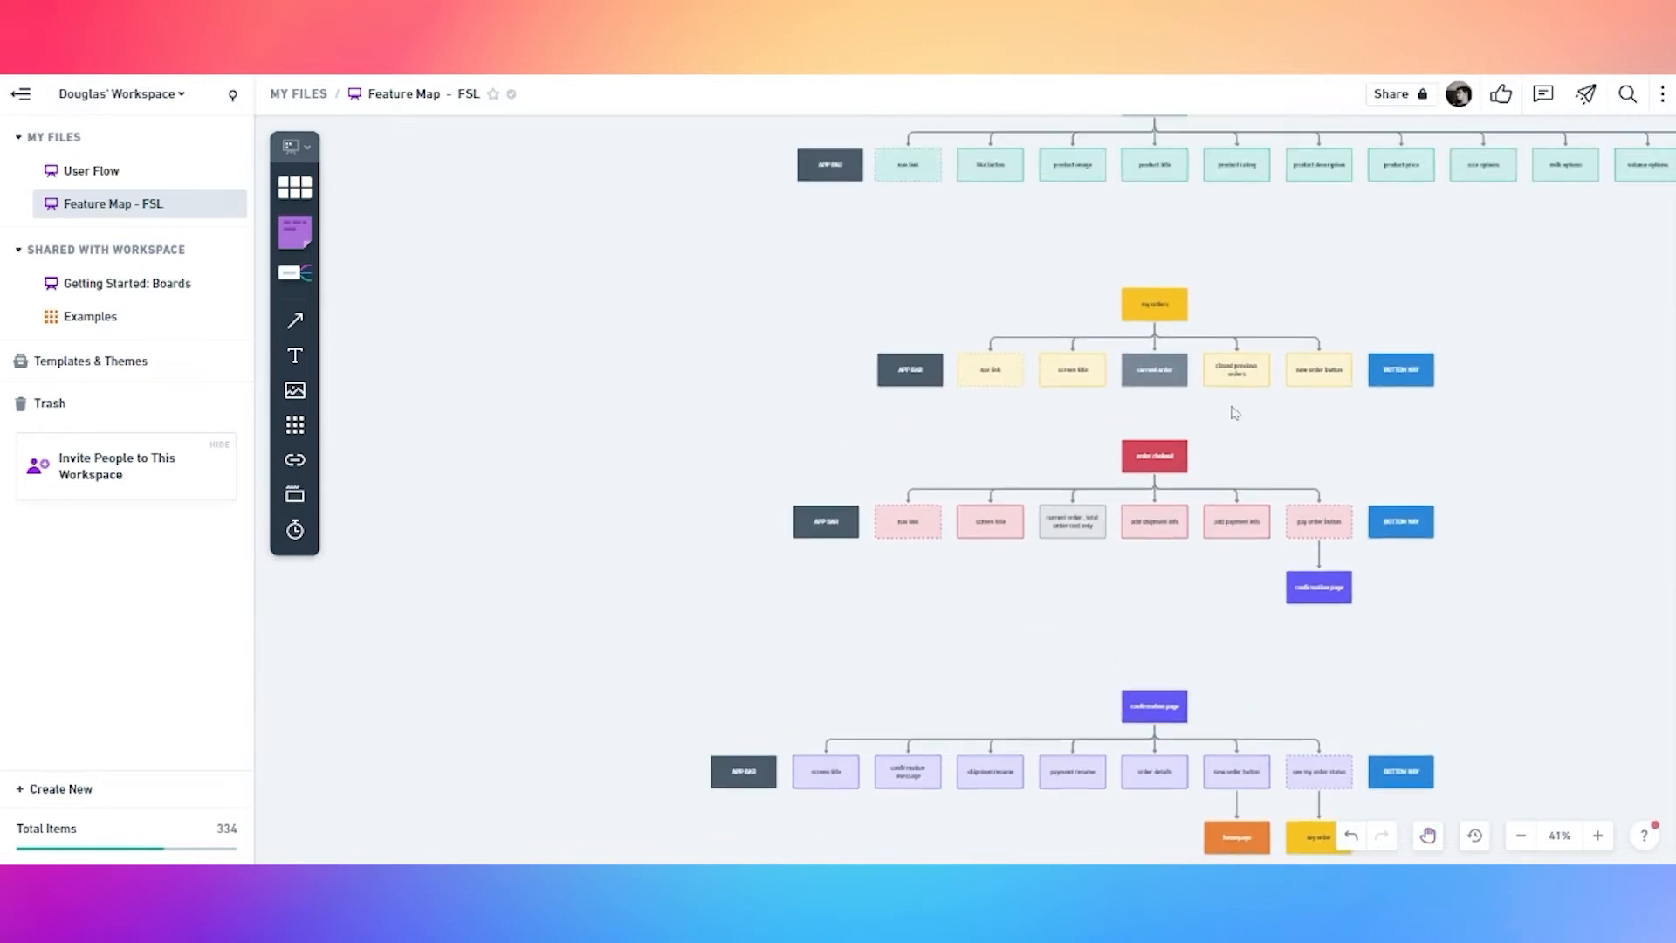
scroll(1172, 378, up, 10)
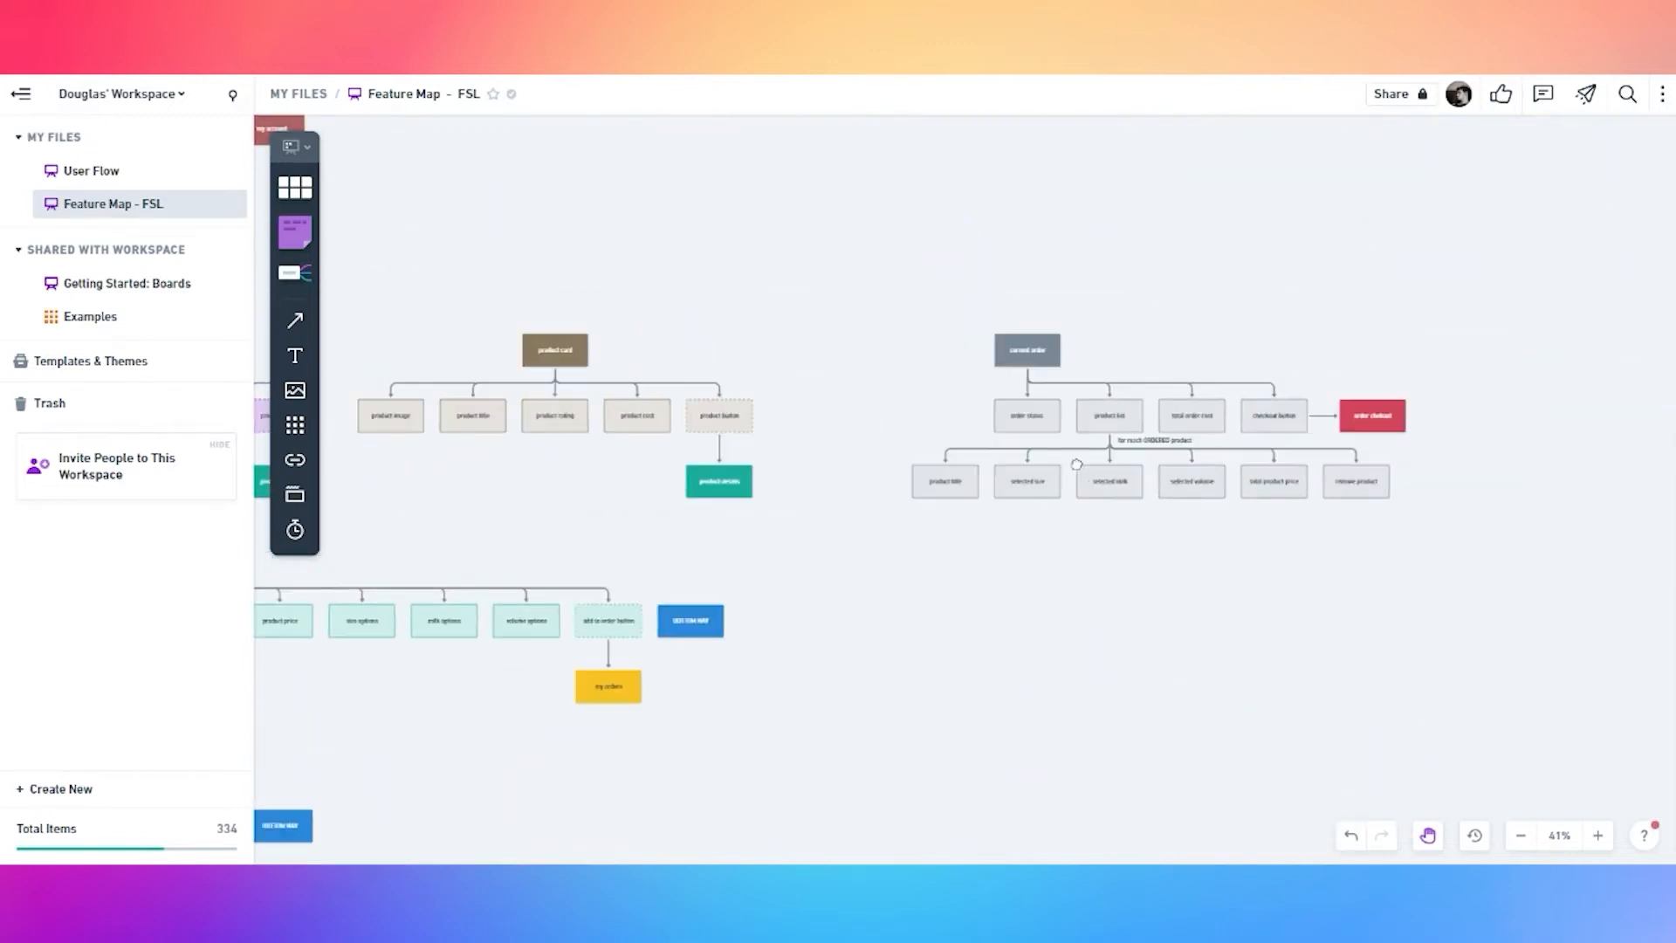
scroll(1094, 434, up, 1)
scroll(1013, 412, up, 1)
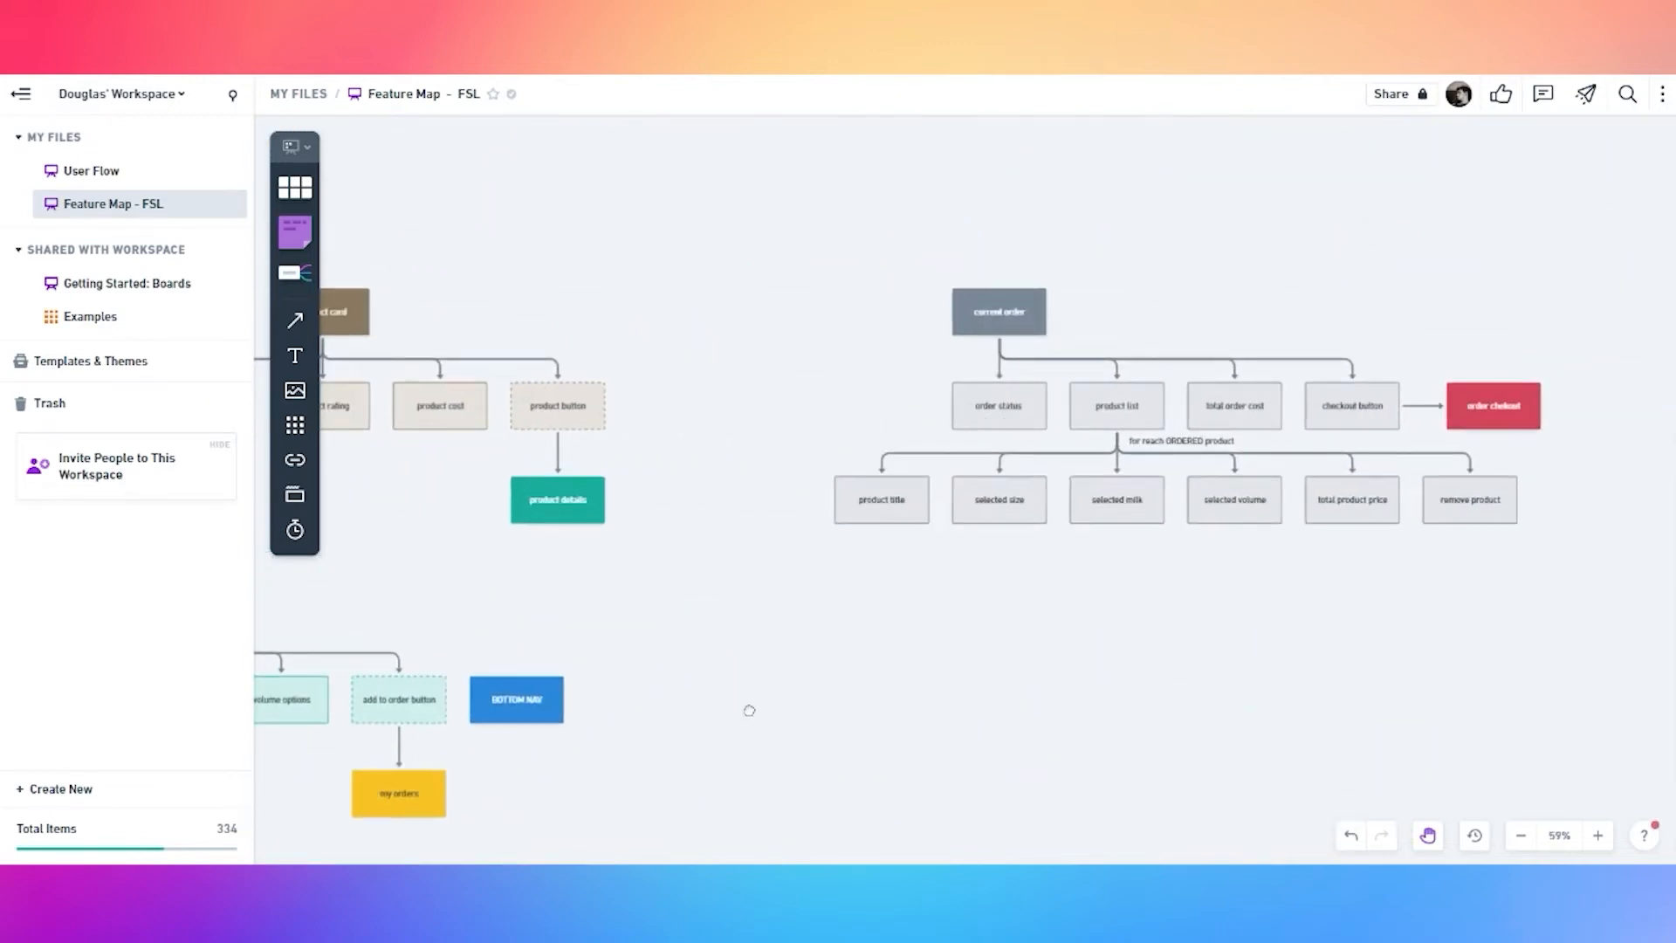
scroll(738, 733, down, 15)
scroll(999, 376, down, 10)
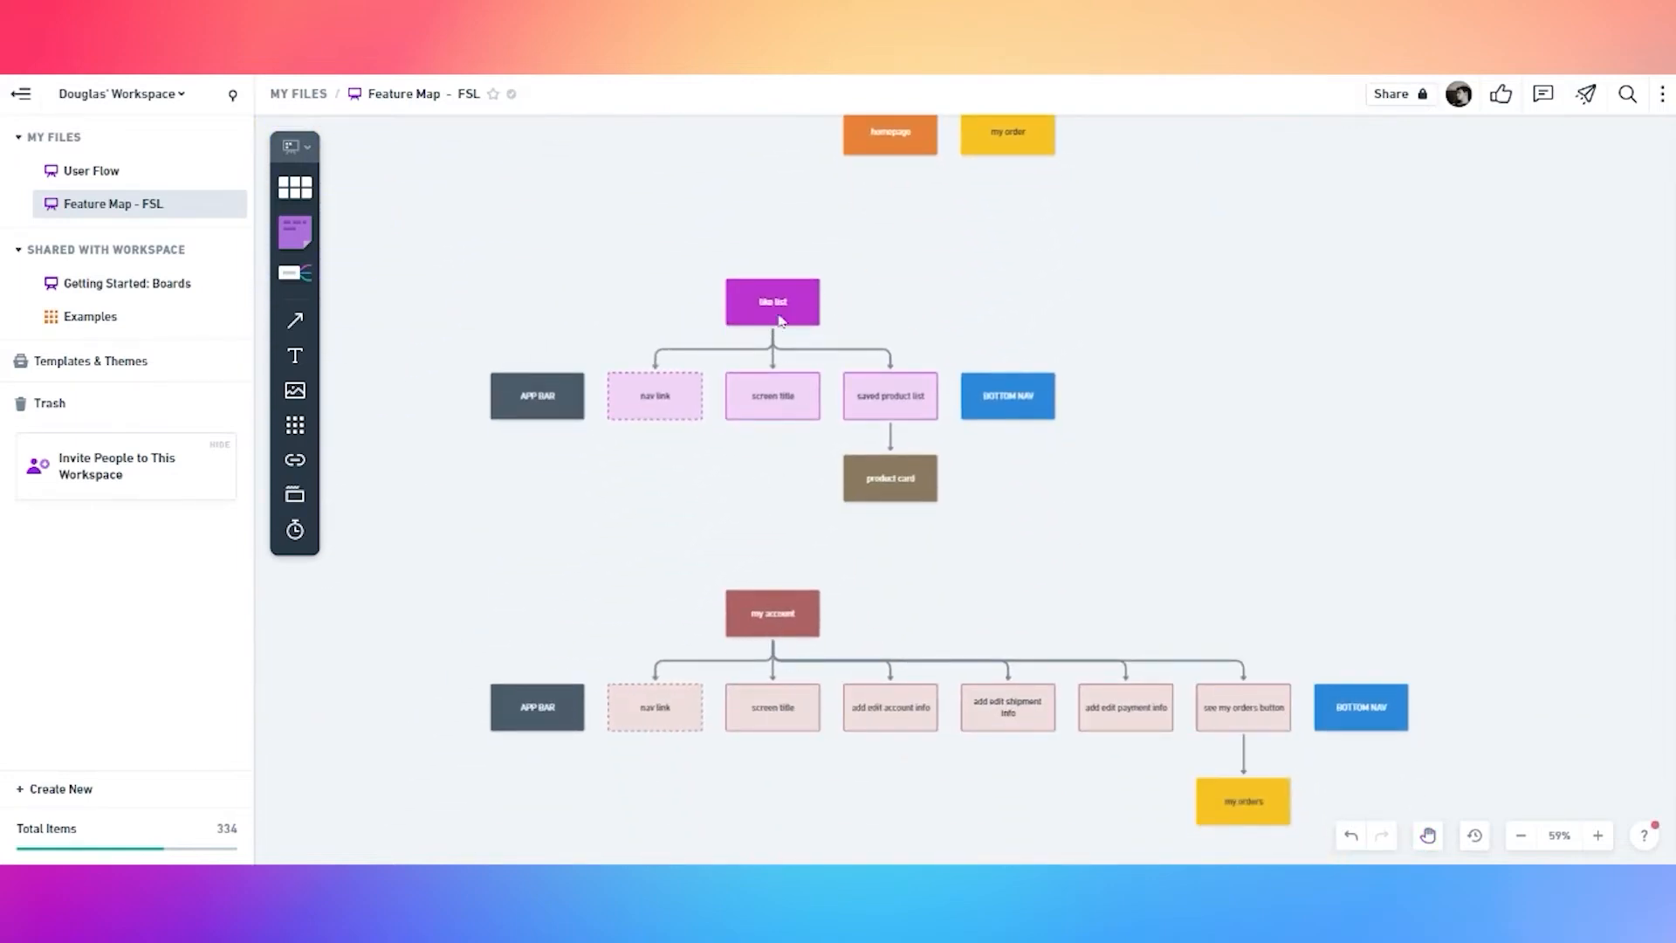
scroll(886, 302, down, 2)
scroll(1047, 323, up, 12)
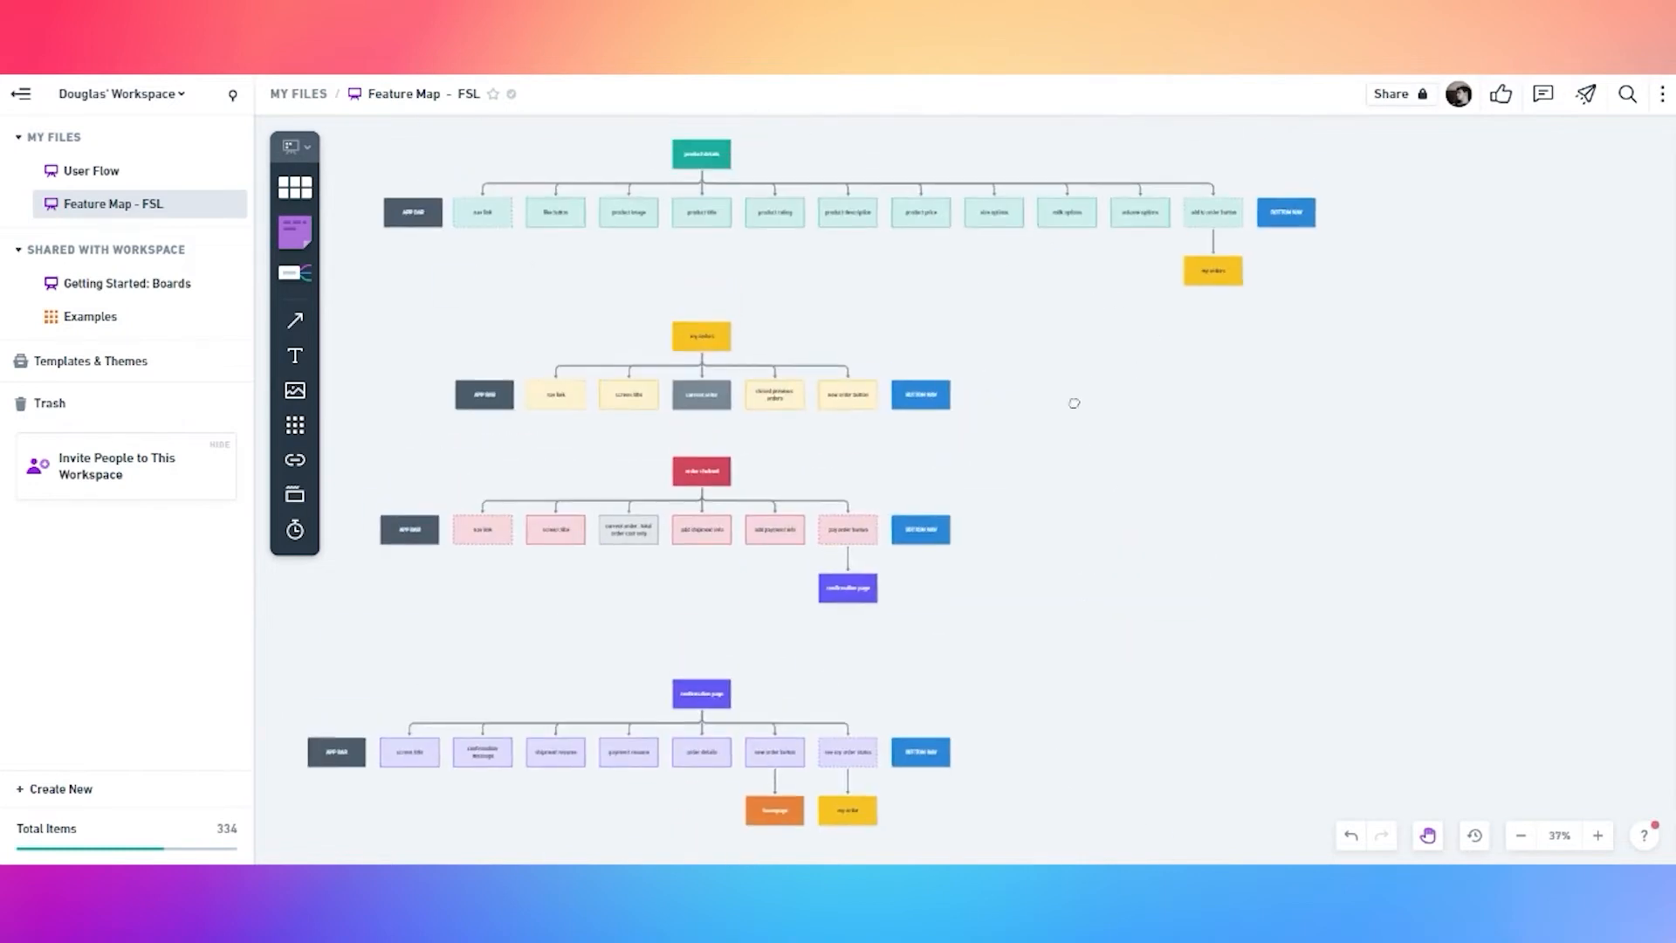
scroll(997, 361, up, 10)
scroll(927, 408, up, 4)
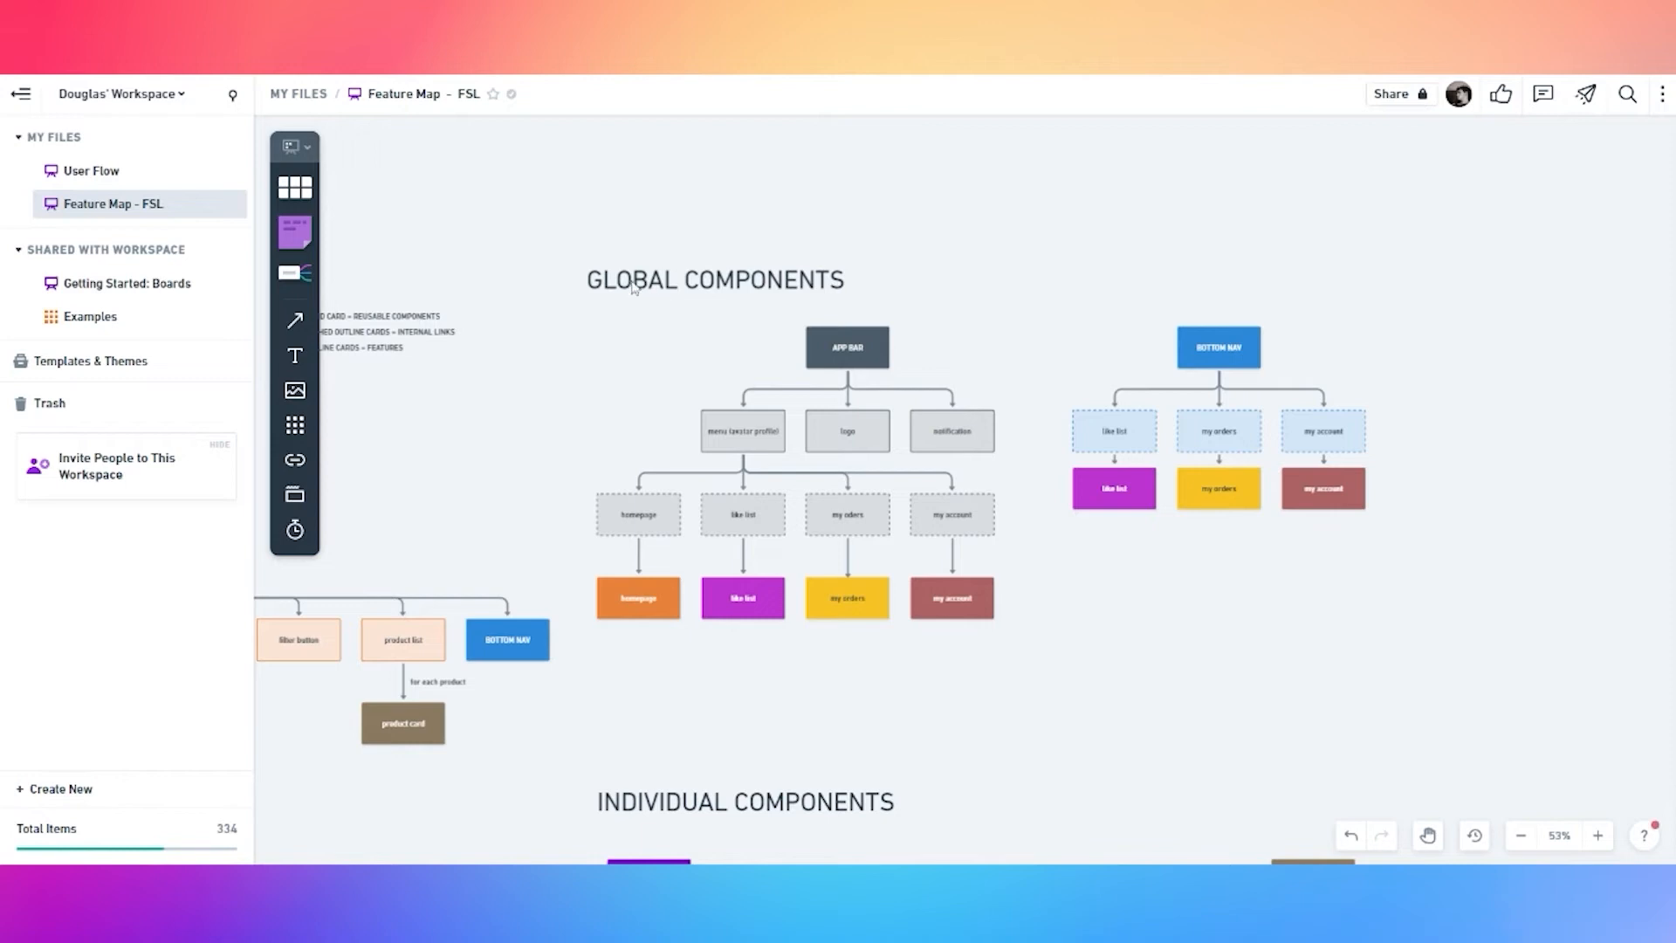
scroll(747, 681, down, 1)
scroll(724, 611, down, 8)
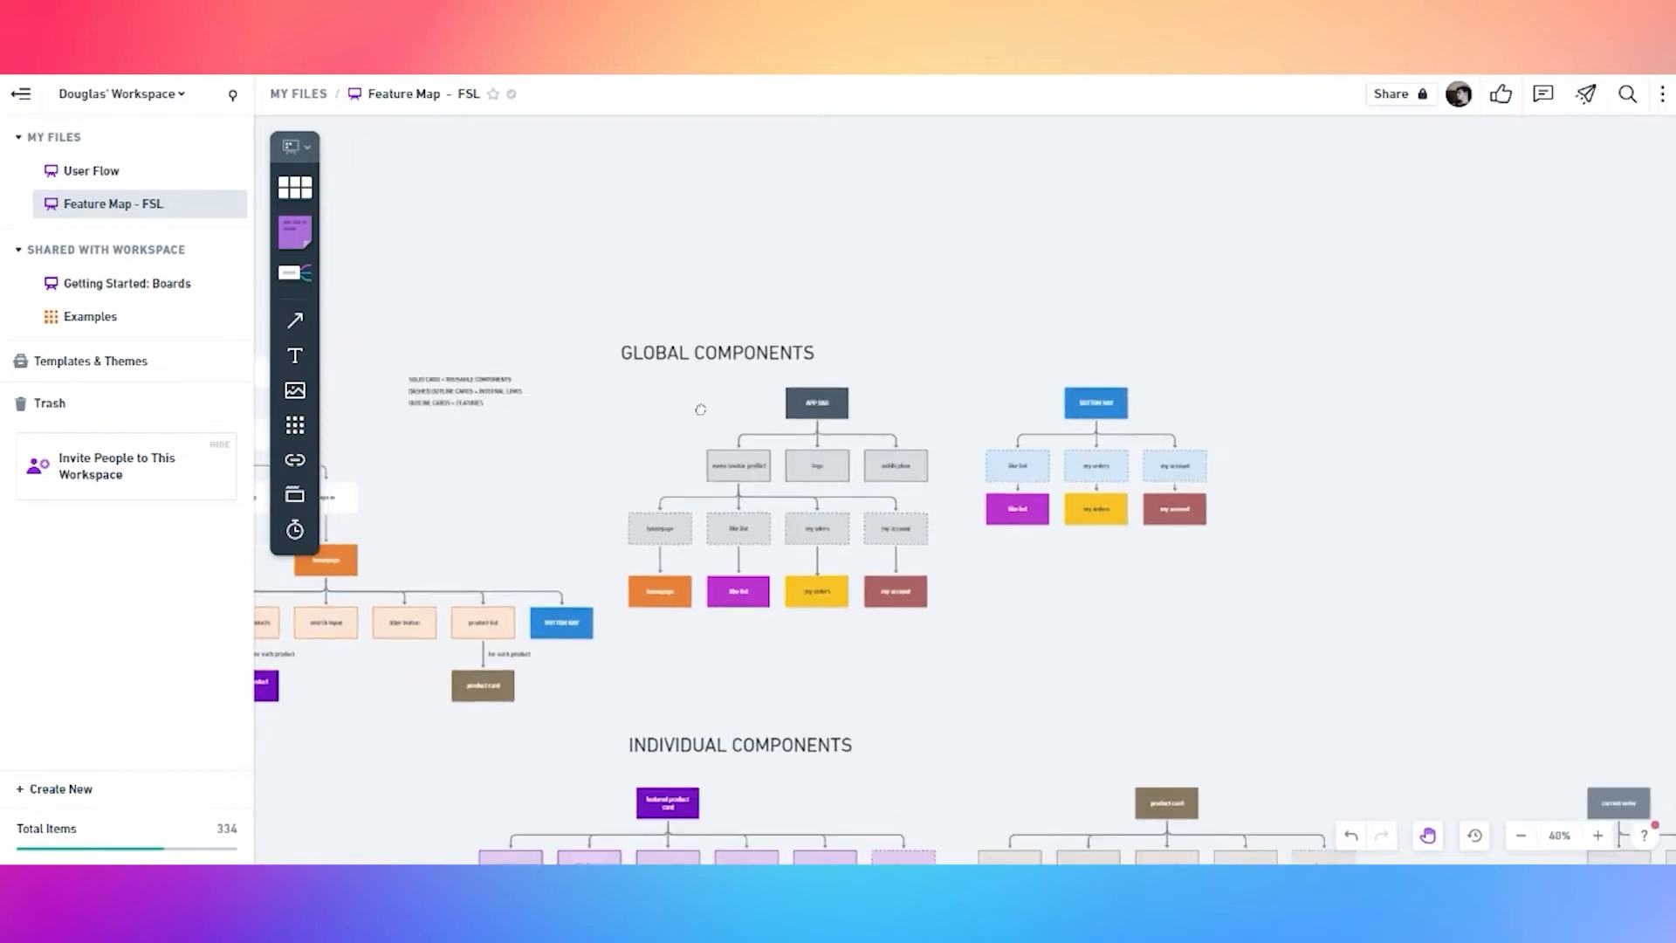
click(821, 301)
drag(821, 301, 821, 515)
double_click(769, 515)
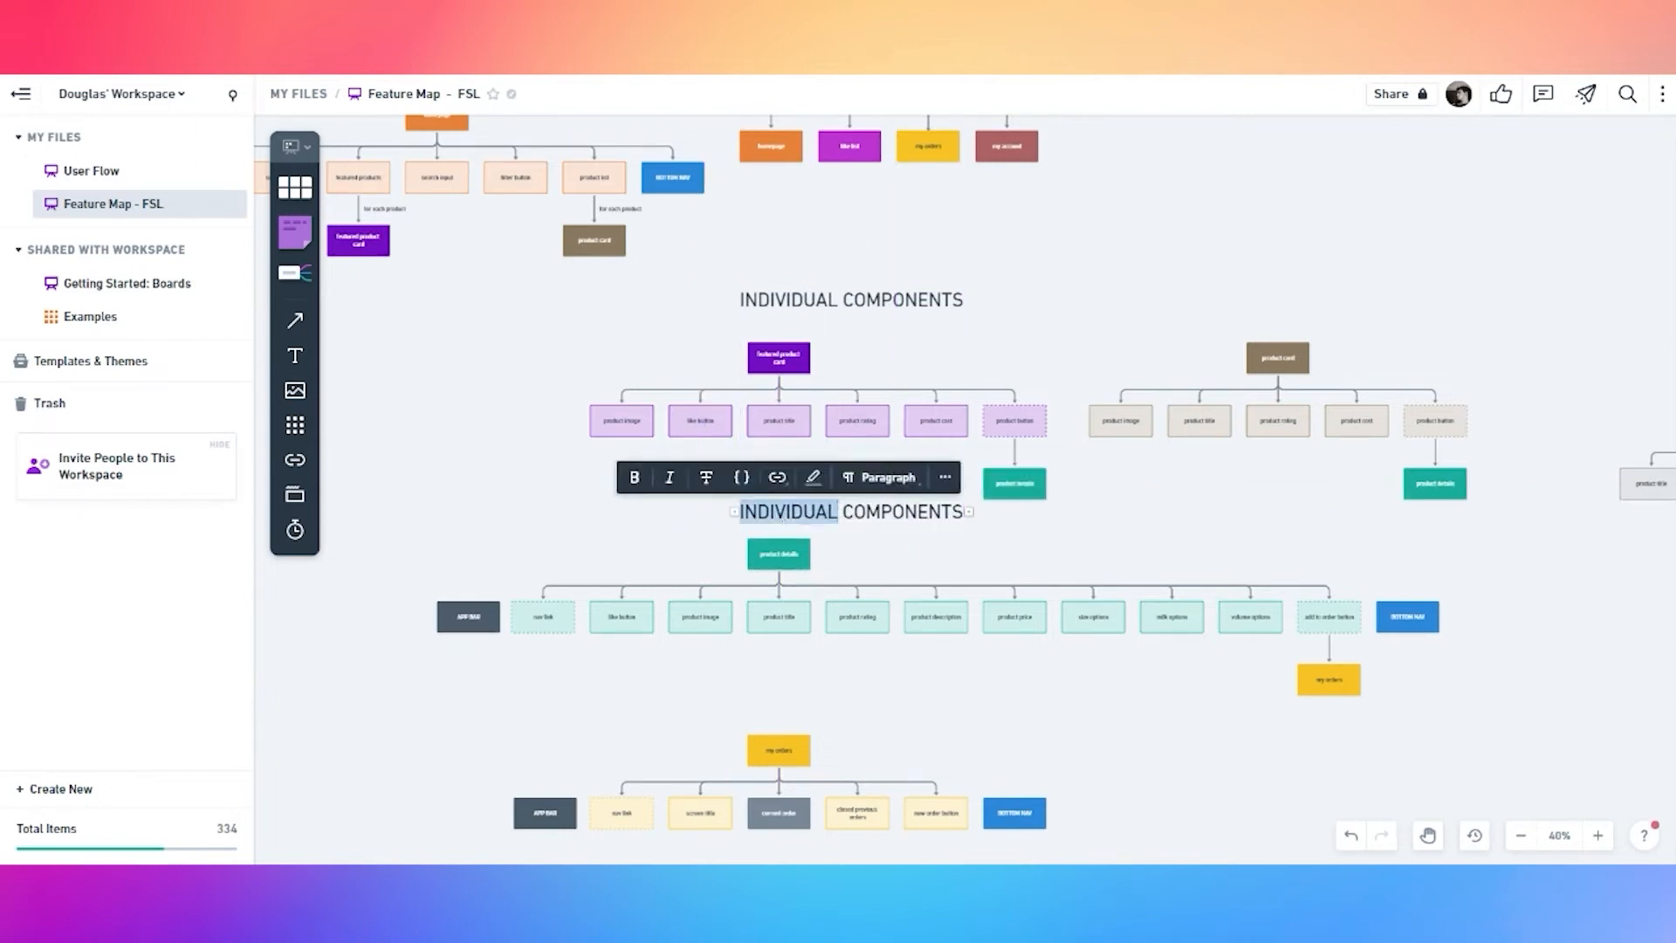
text(PAGES)
click(1053, 285)
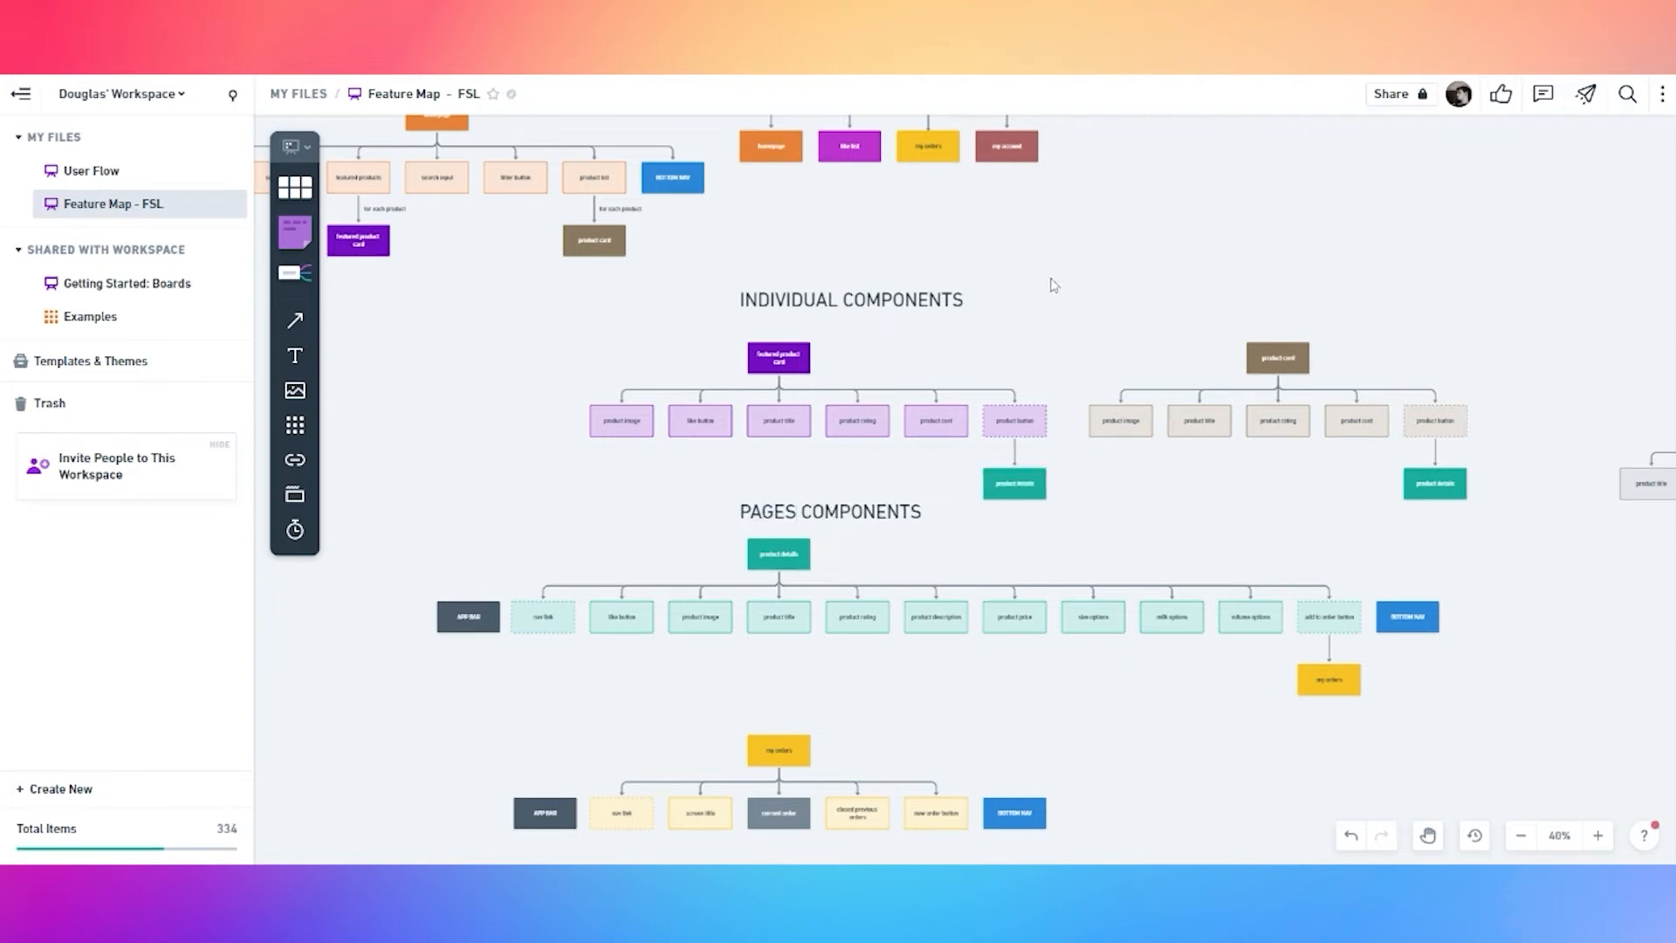
Align the PAGES COMPONENTS heading to the left edge above the page trees
drag(392, 594, 1598, 820)
click(614, 443)
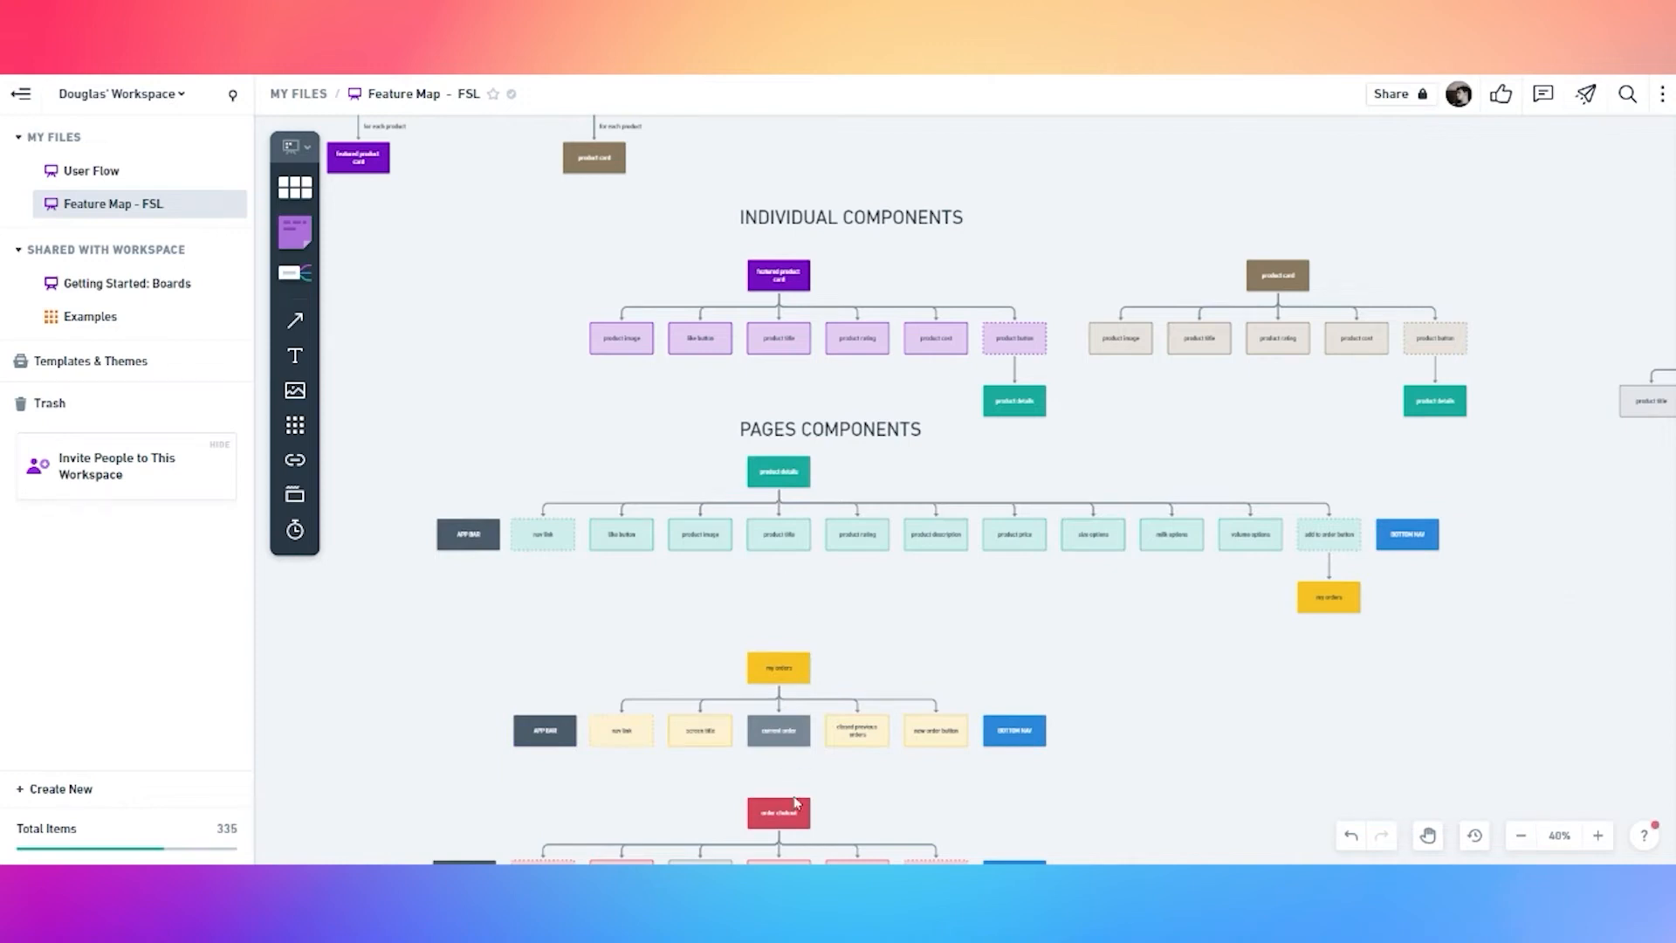
drag(789, 430, 482, 428)
click(1103, 232)
Check all component diagrams, then switch to the User Flow board
drag(1103, 232, 669, 387)
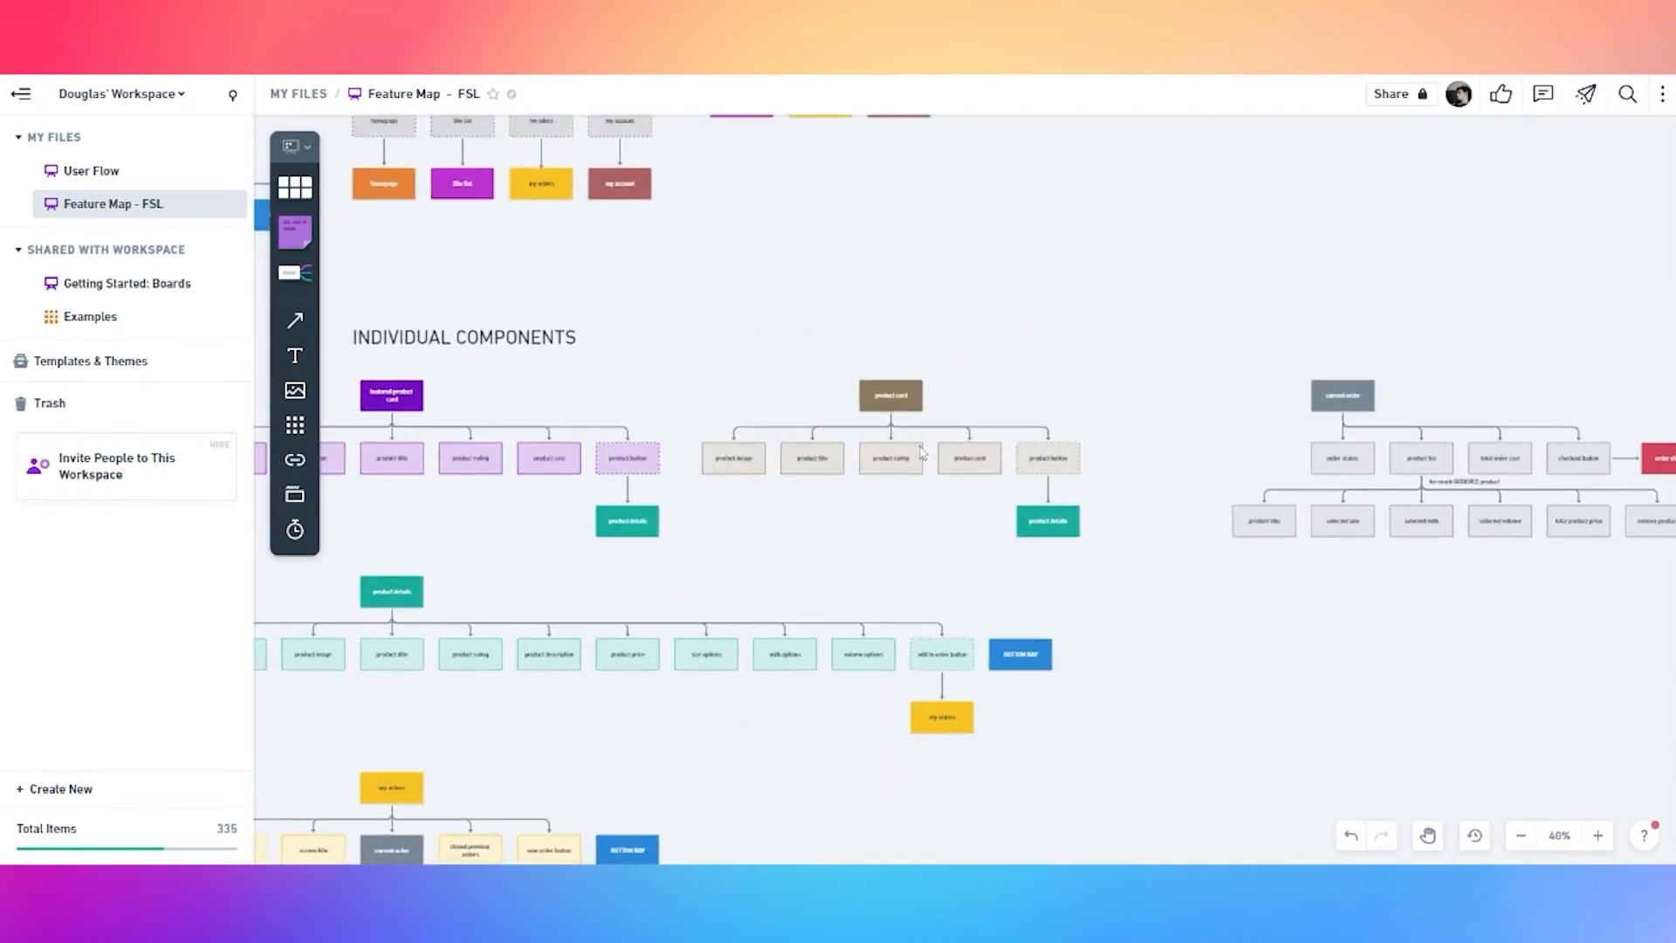
scroll(756, 366, down, 5)
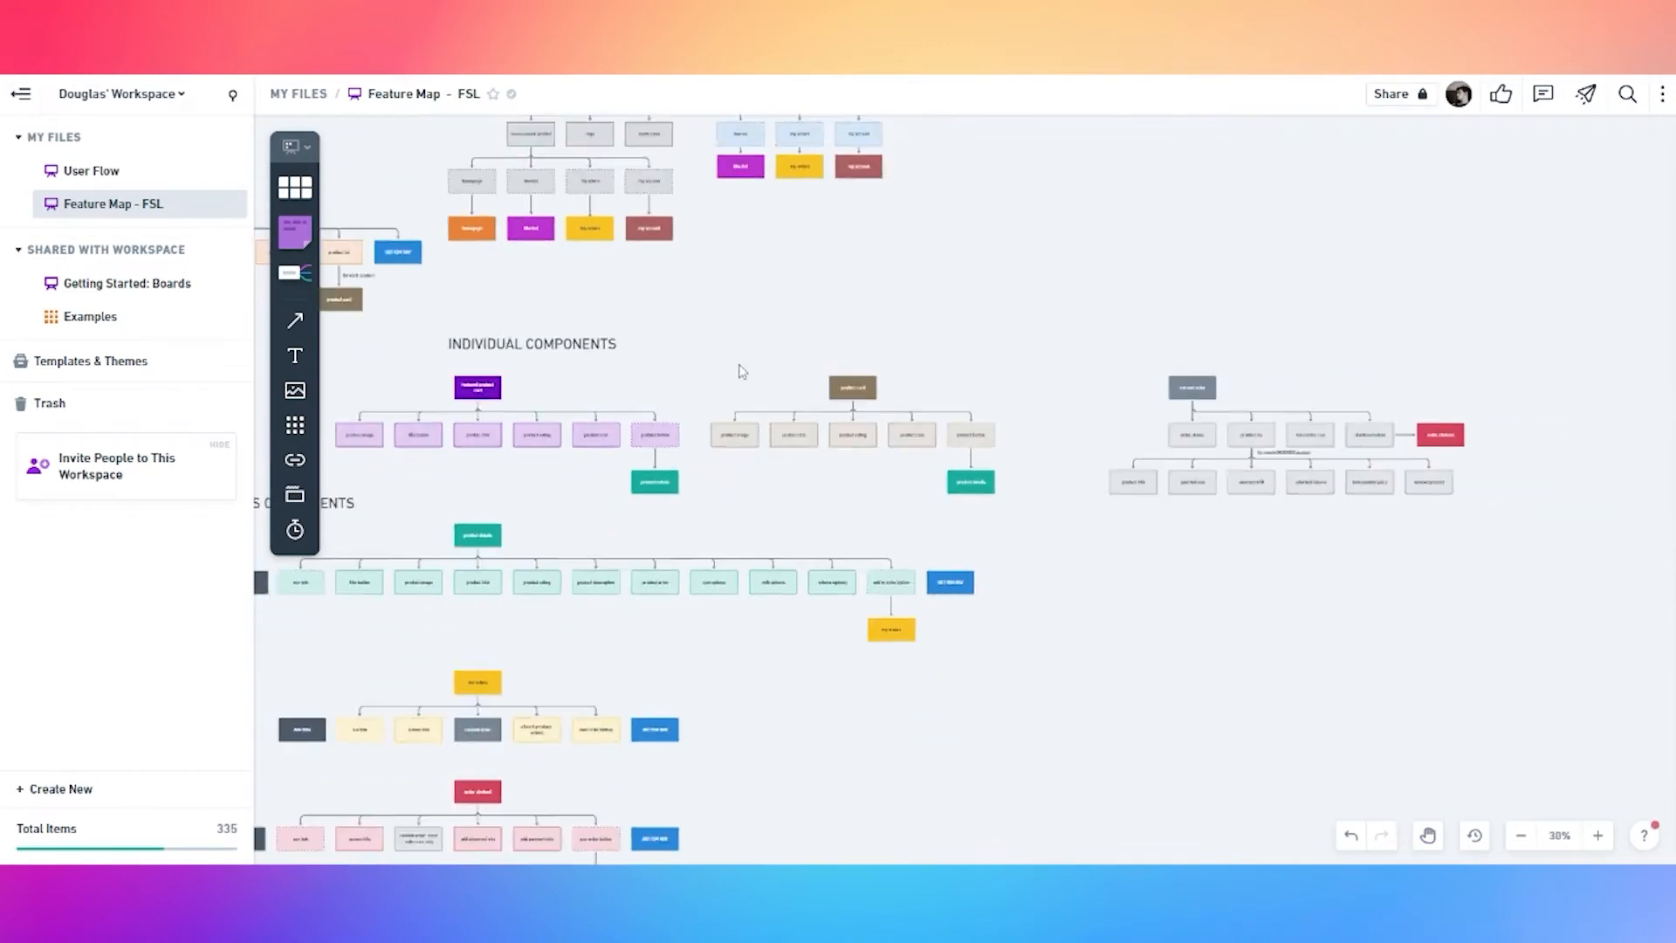
drag(725, 341, 1046, 473)
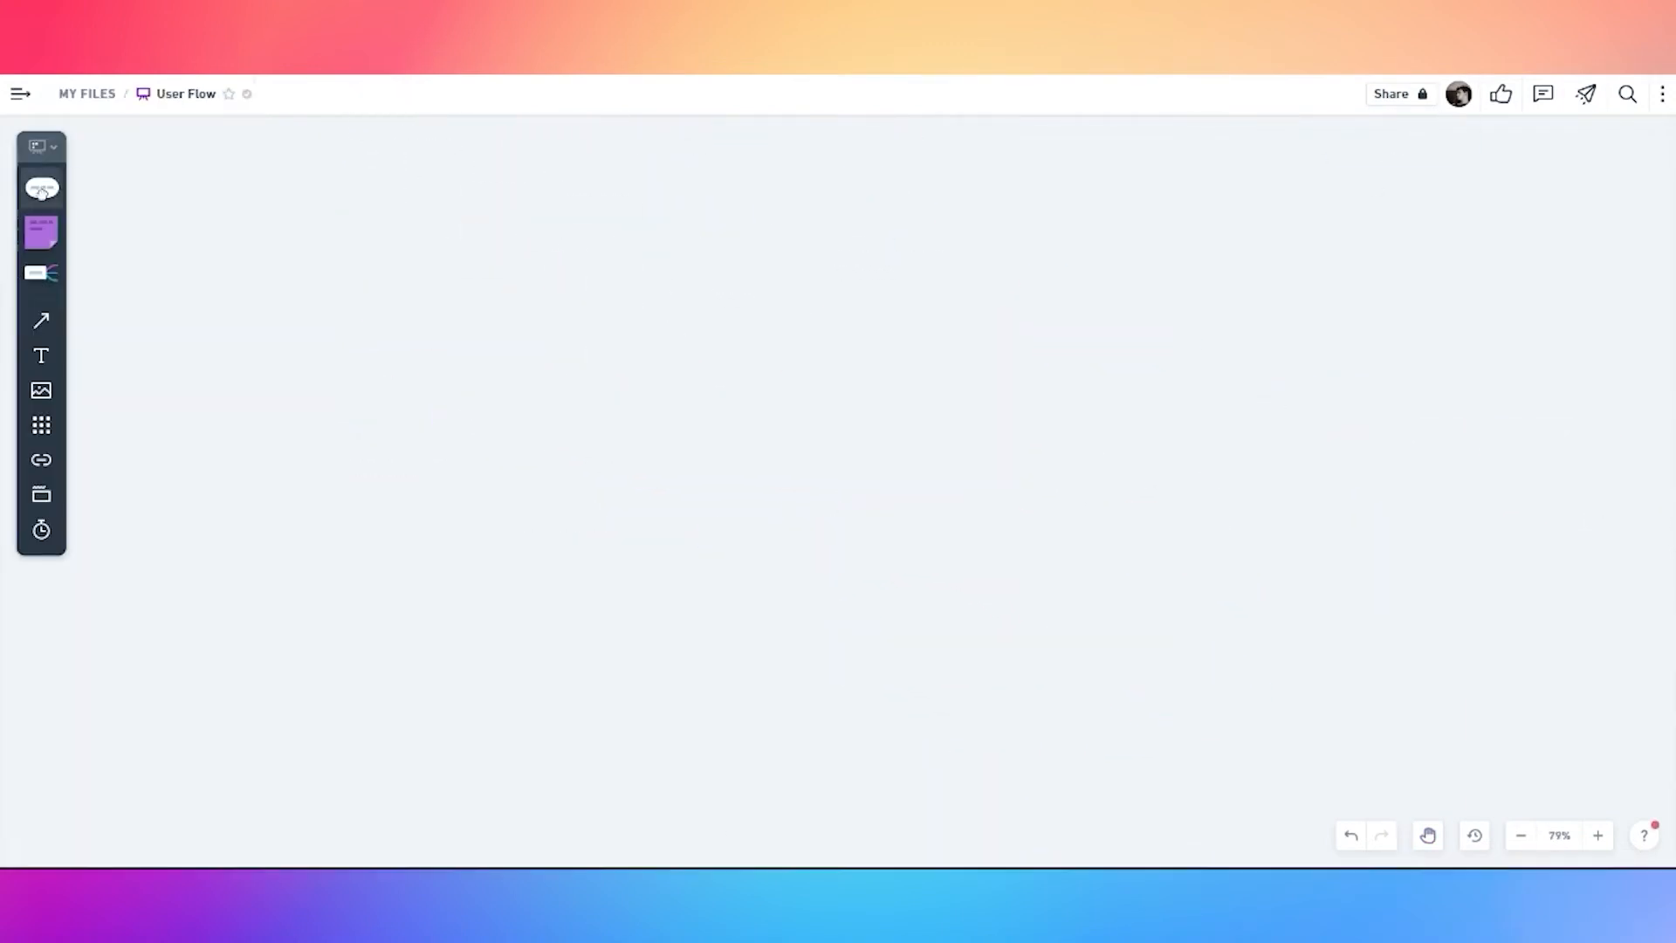
click(41, 183)
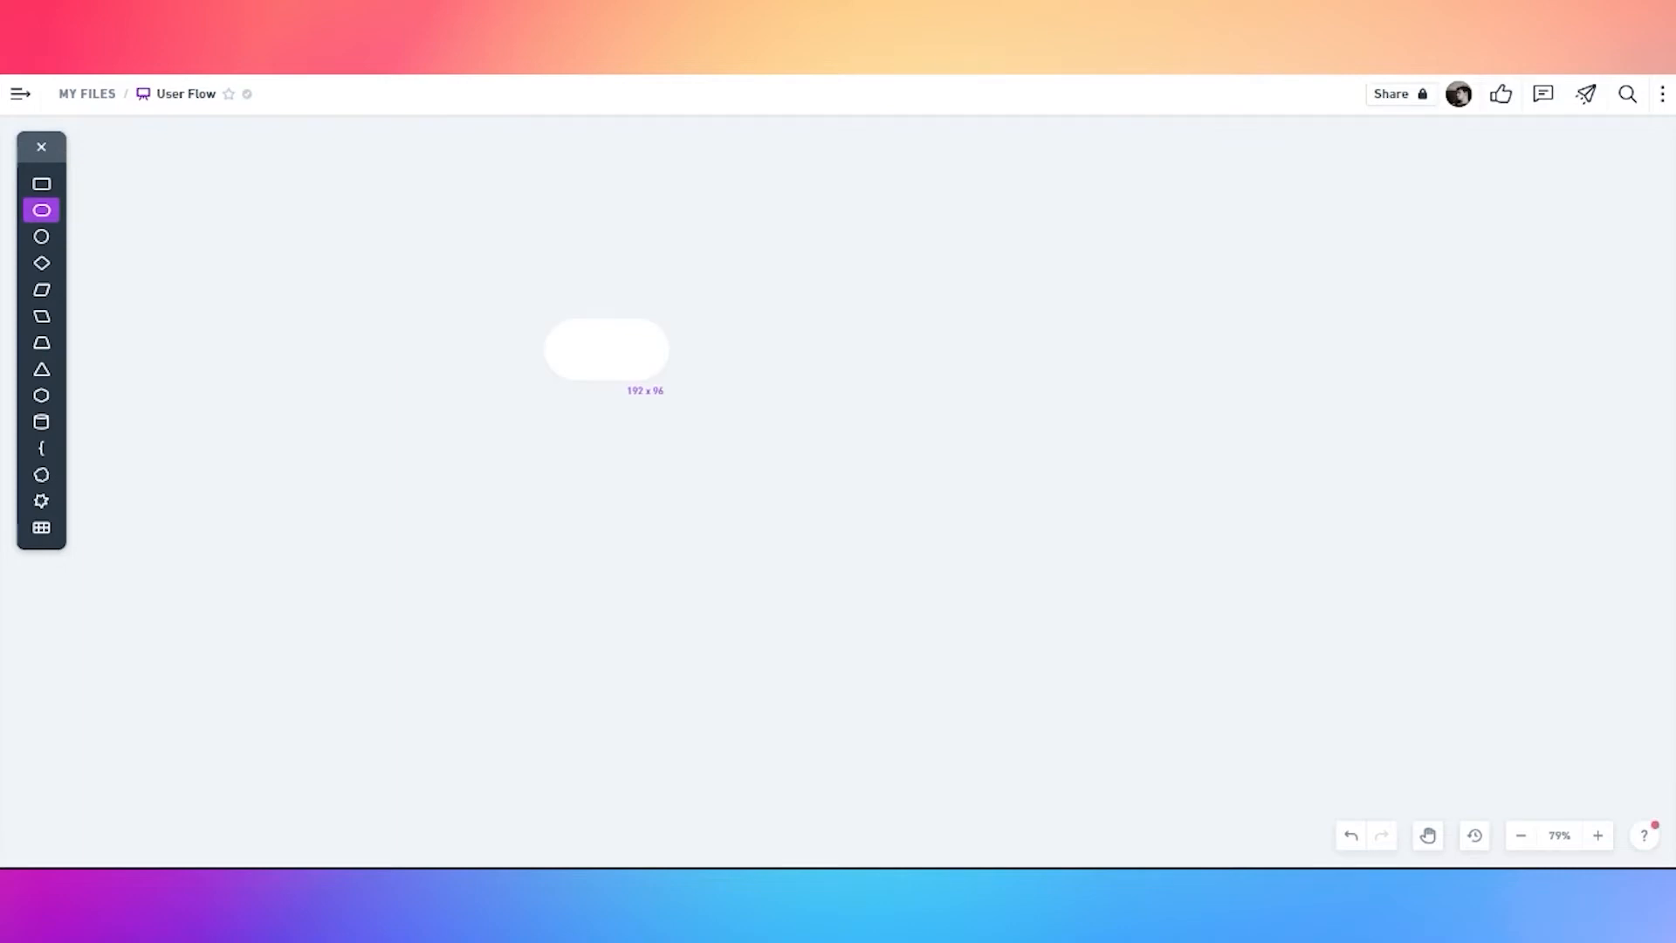
Place a 'login' pill on the User Flow board with a light teal fill
click(607, 349)
text(login)
click(550, 435)
click(584, 367)
click(470, 284)
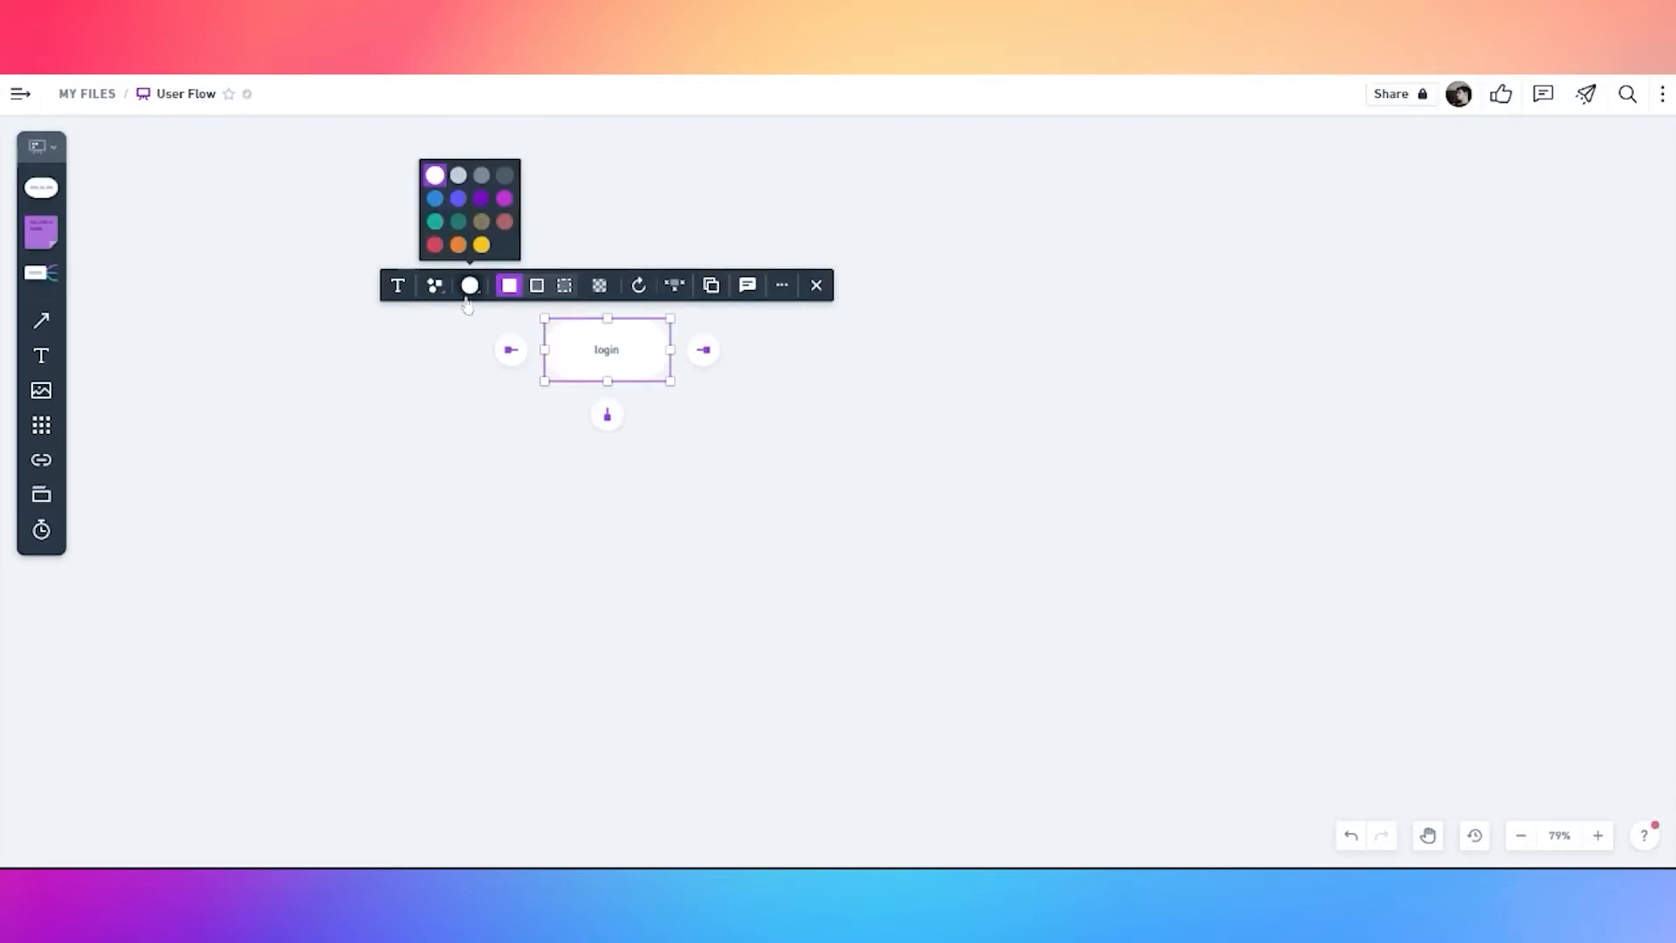
click(457, 222)
click(469, 285)
click(434, 221)
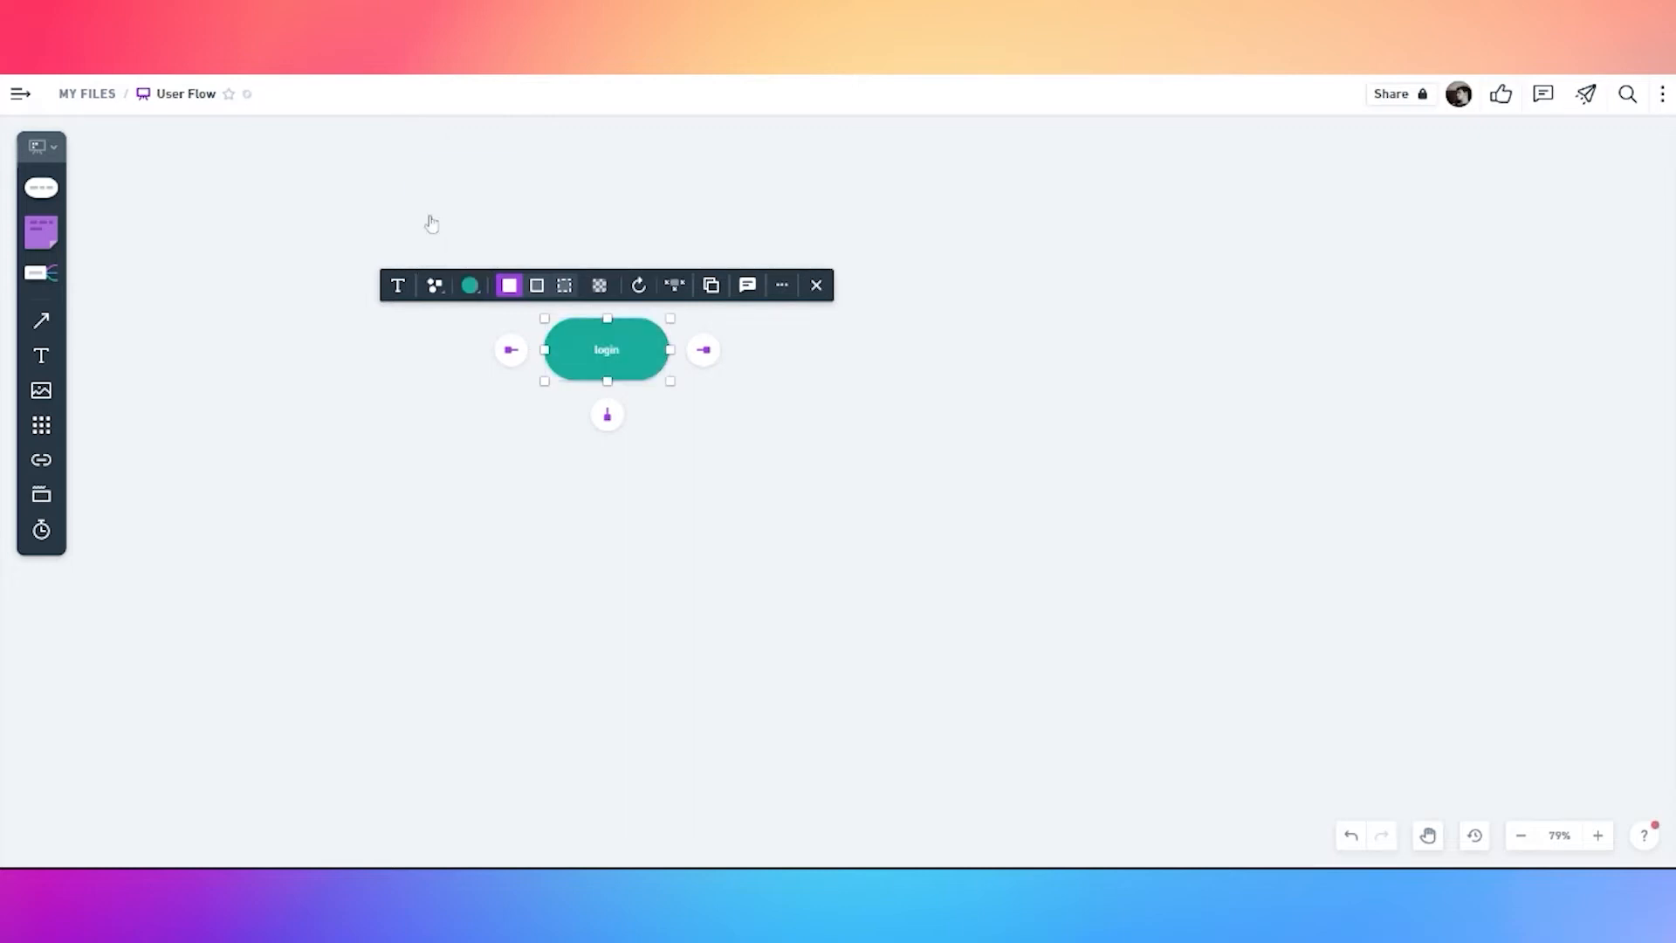
Add a white 'sign up' rectangle connected below login, shifted down and left
click(608, 415)
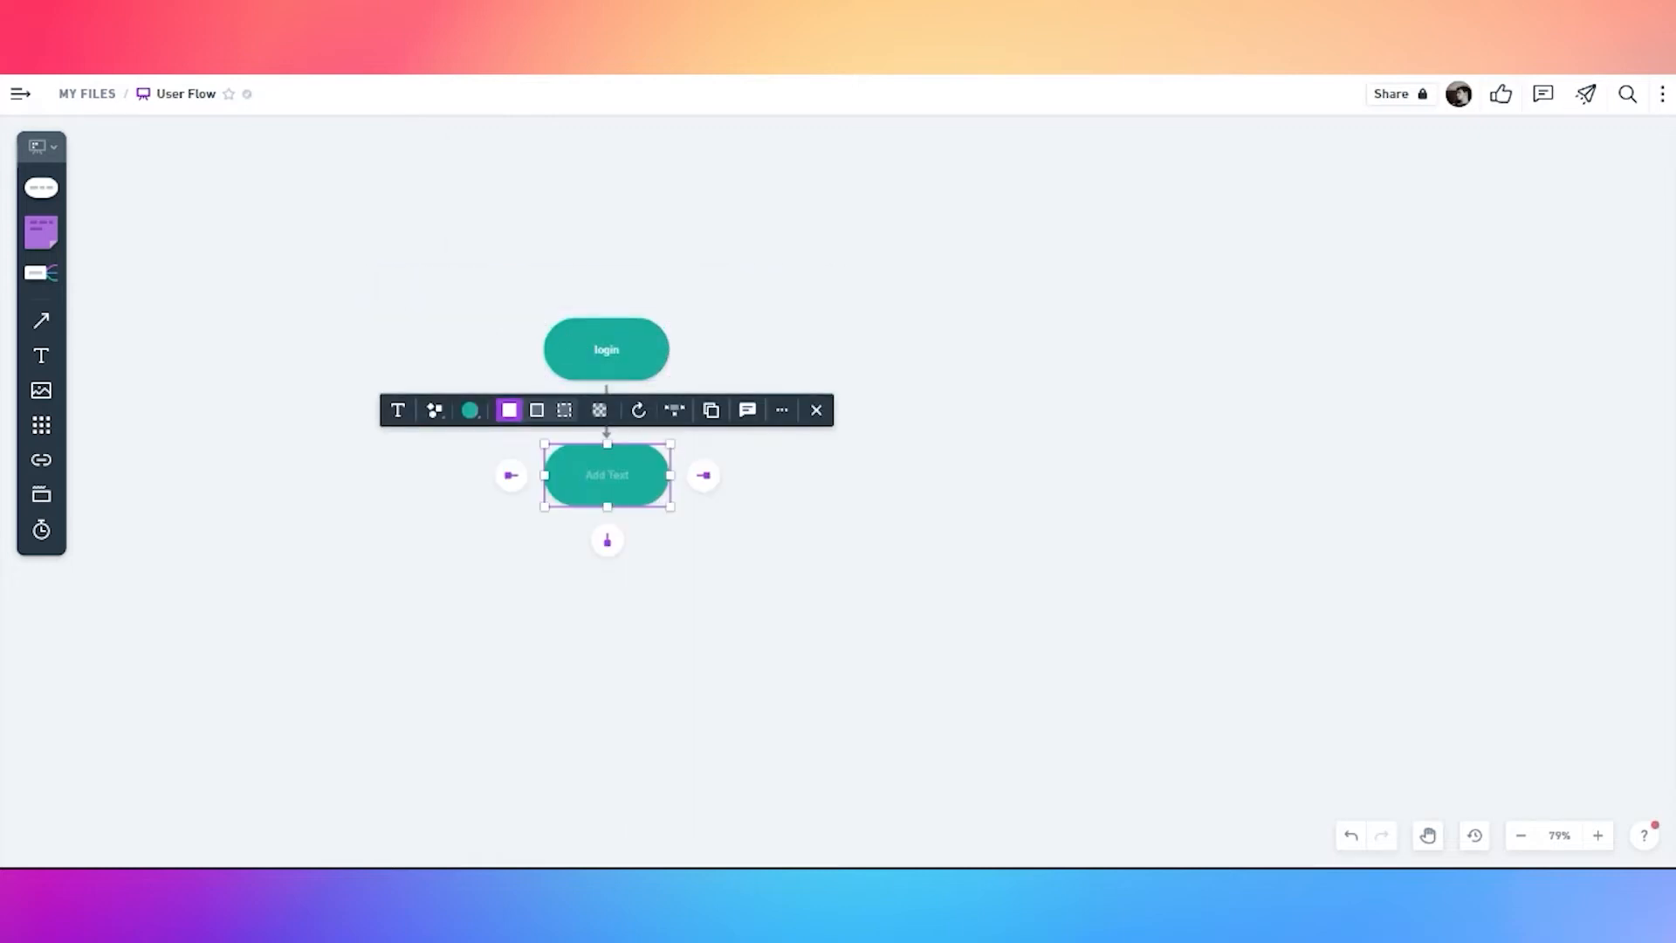
text(sign up)
click(470, 410)
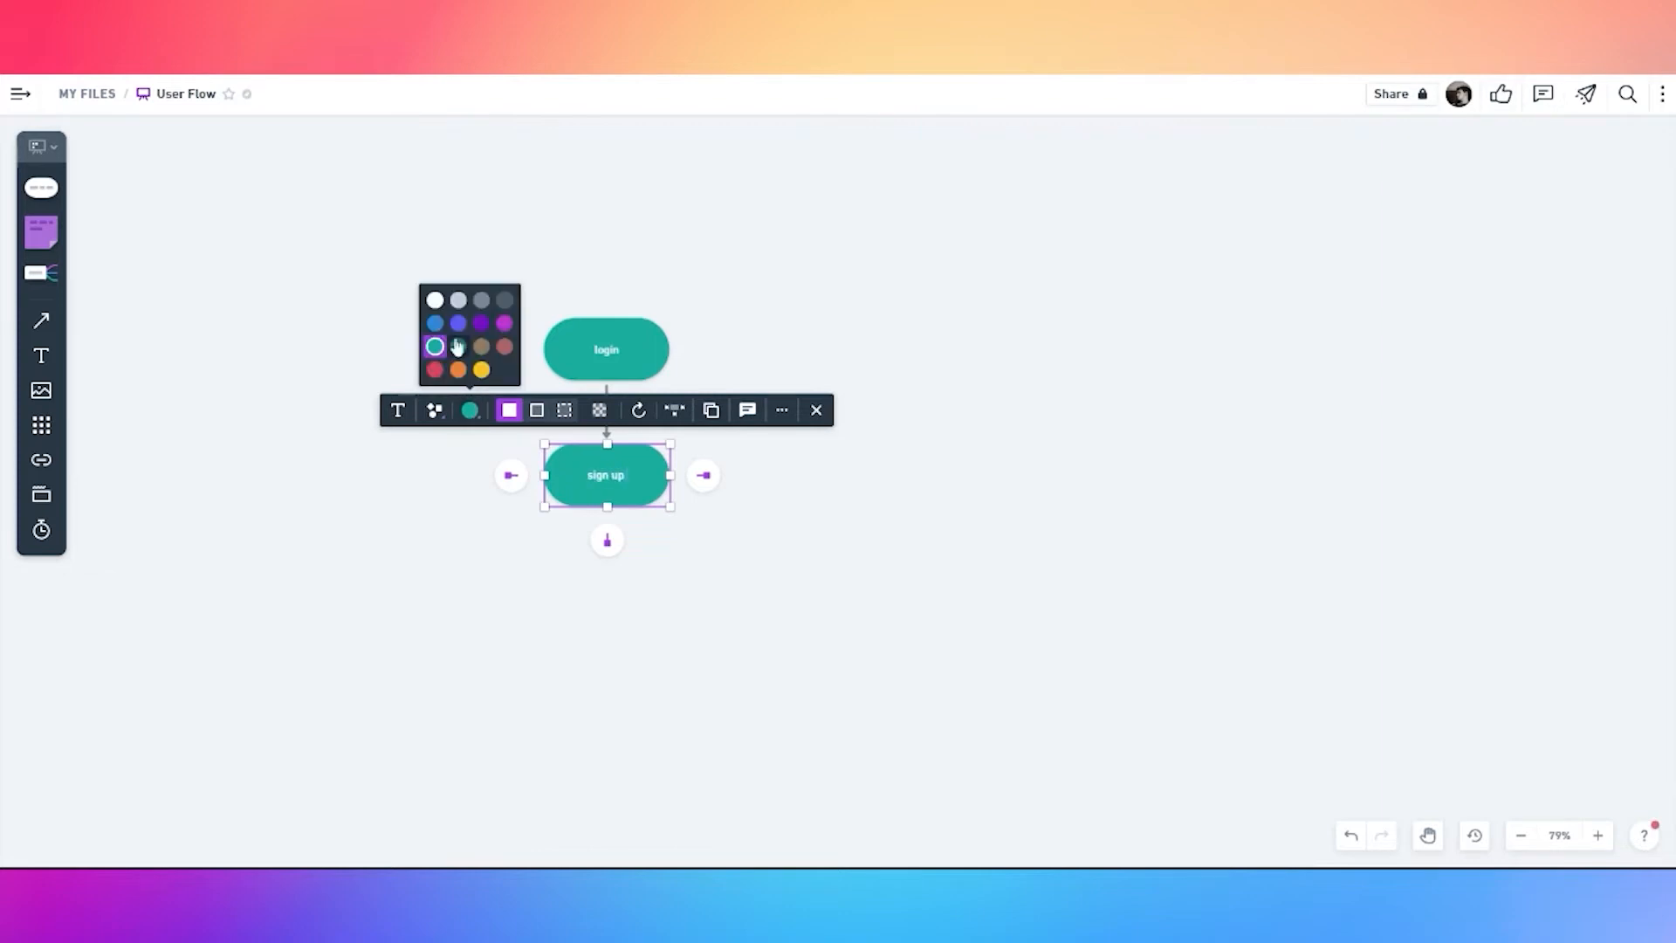
click(438, 295)
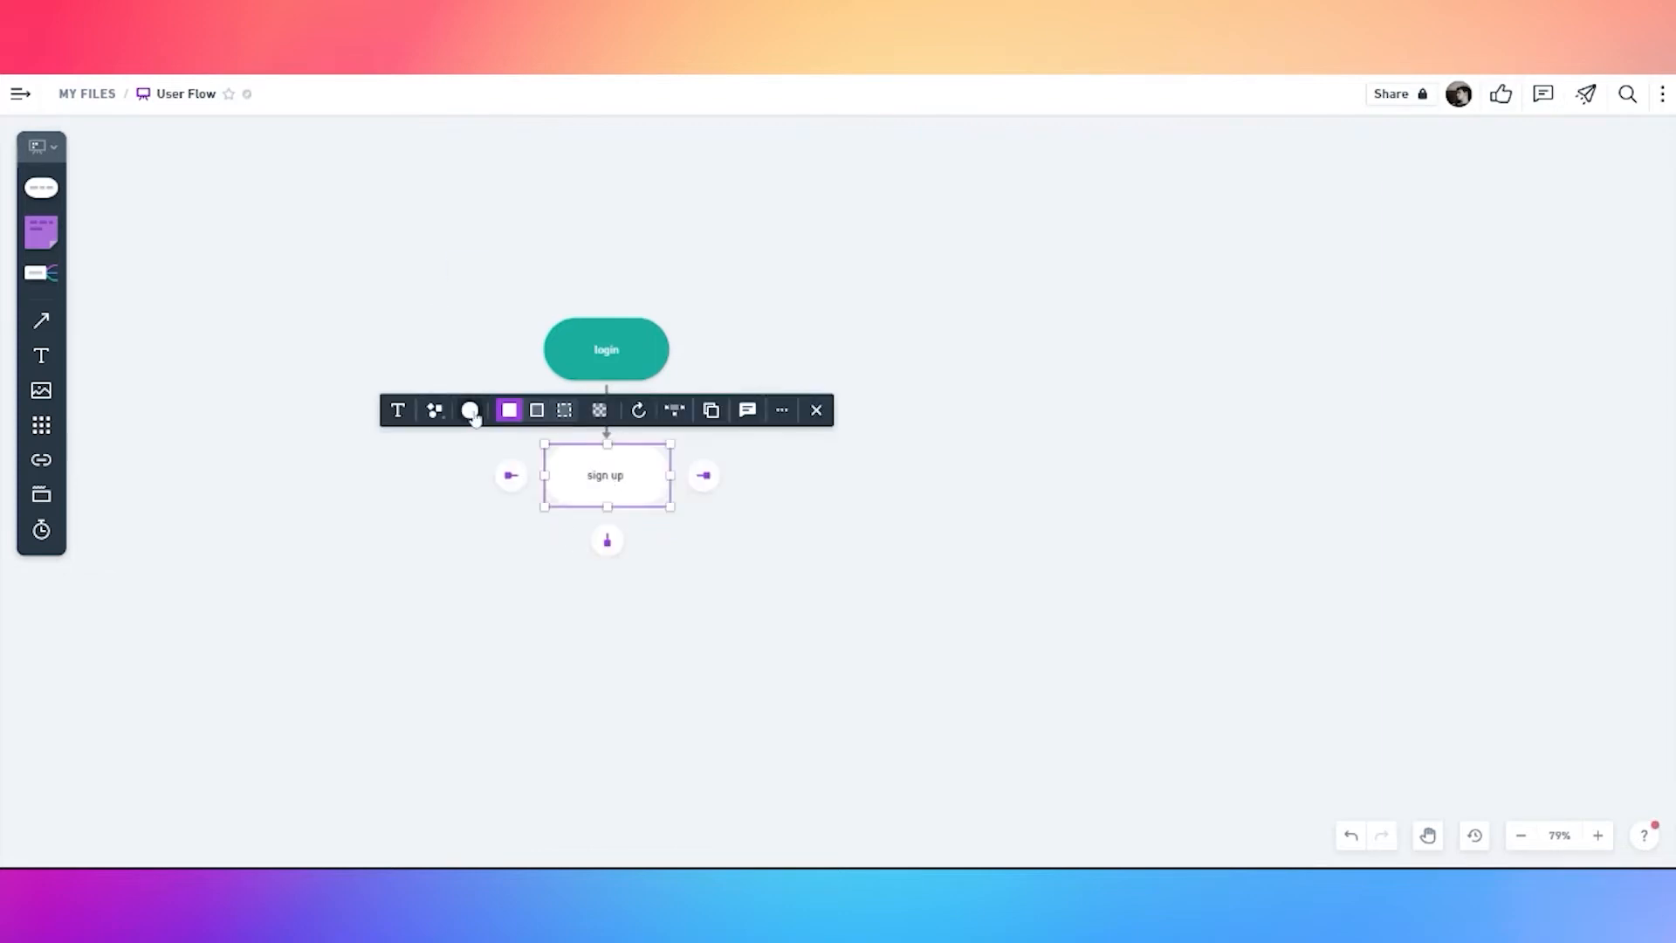
click(470, 409)
click(435, 409)
click(399, 295)
drag(589, 480, 695, 501)
Relabel the second box 'sign in' and attach a new connected step beneath it
double_click(718, 490)
double_click(728, 491)
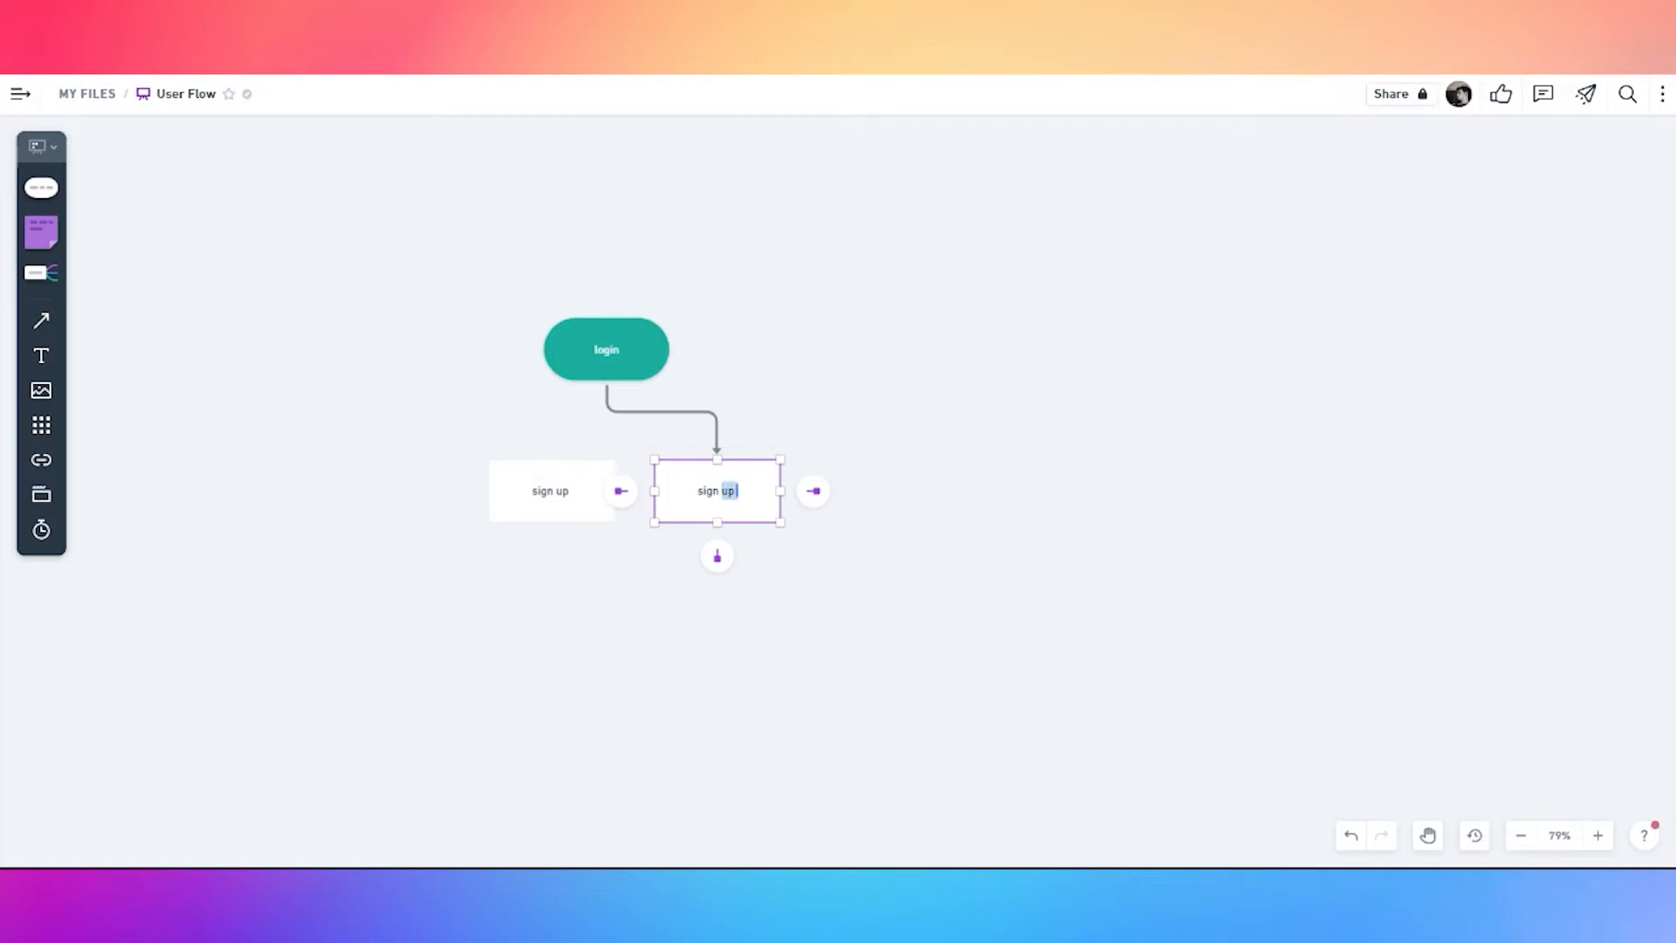
text(in)
click(719, 580)
click(718, 500)
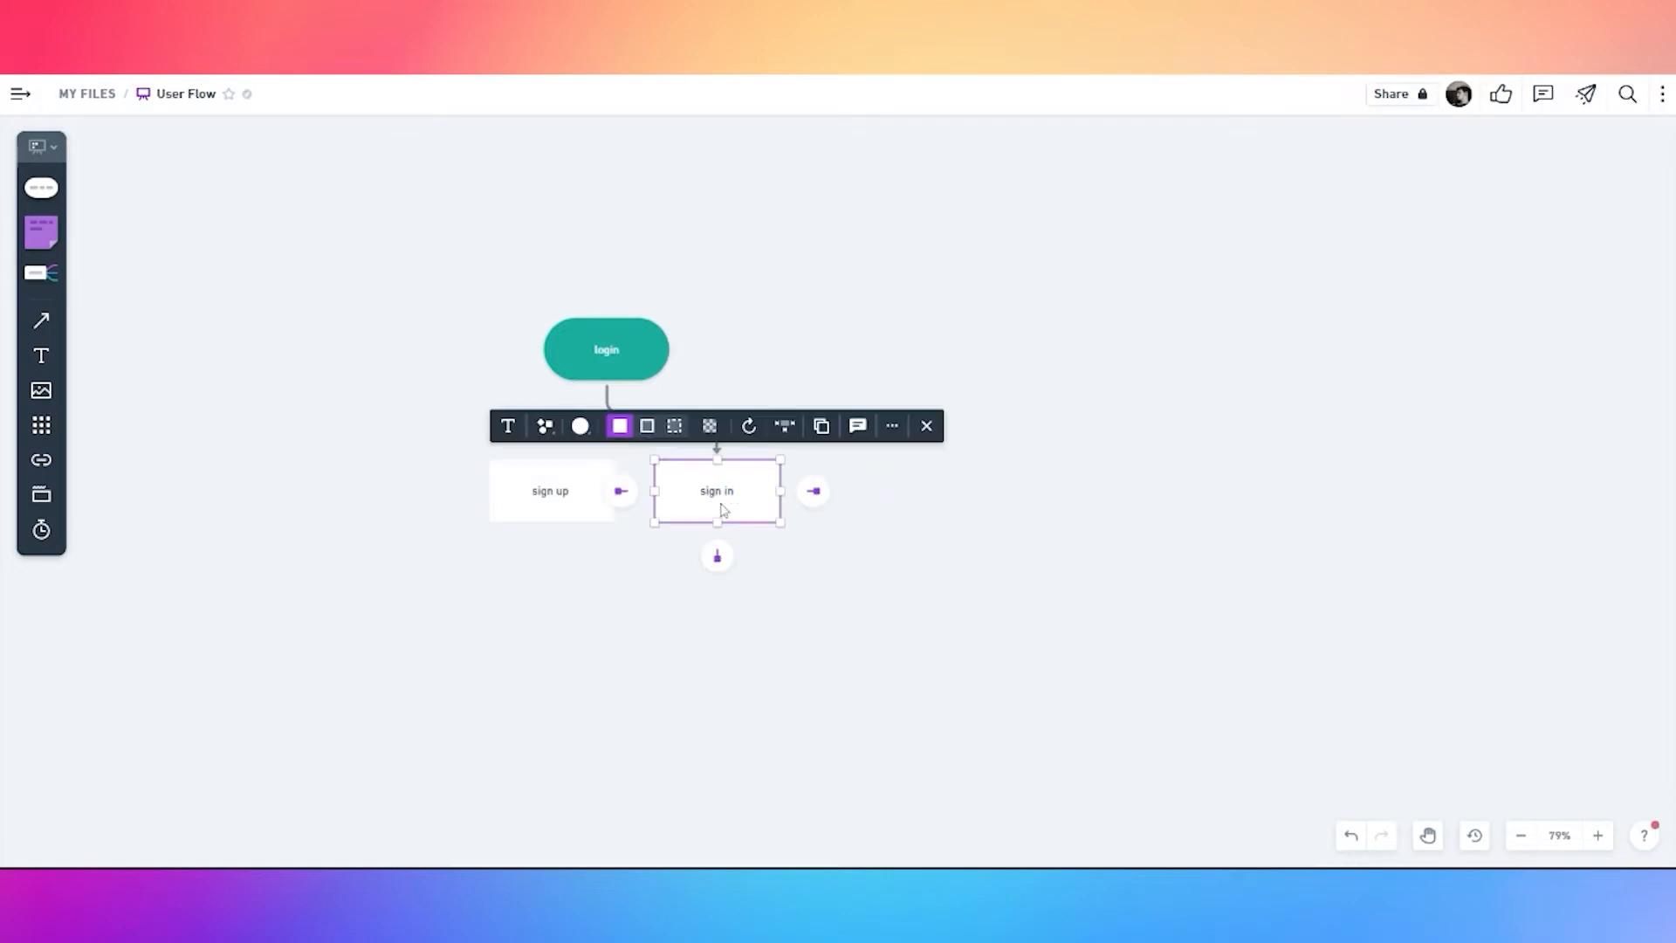
click(718, 557)
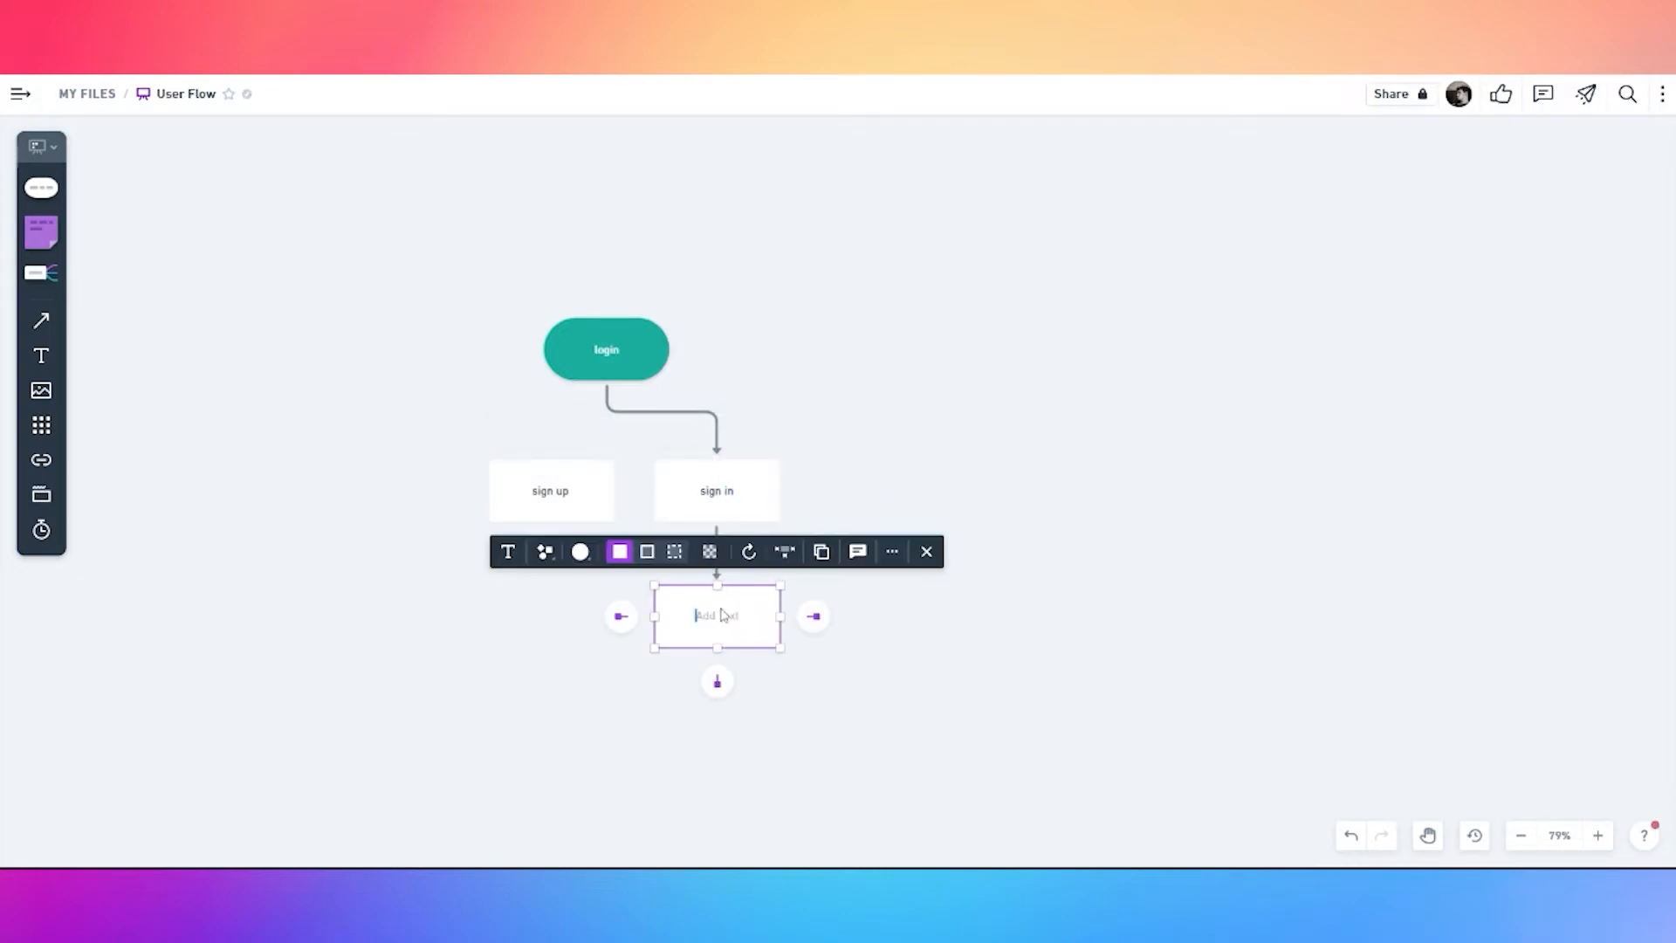
Make the new step a 'forgot password or em' decision diamond connected back to sign in
text(forgot password or em)
click(547, 554)
click(583, 440)
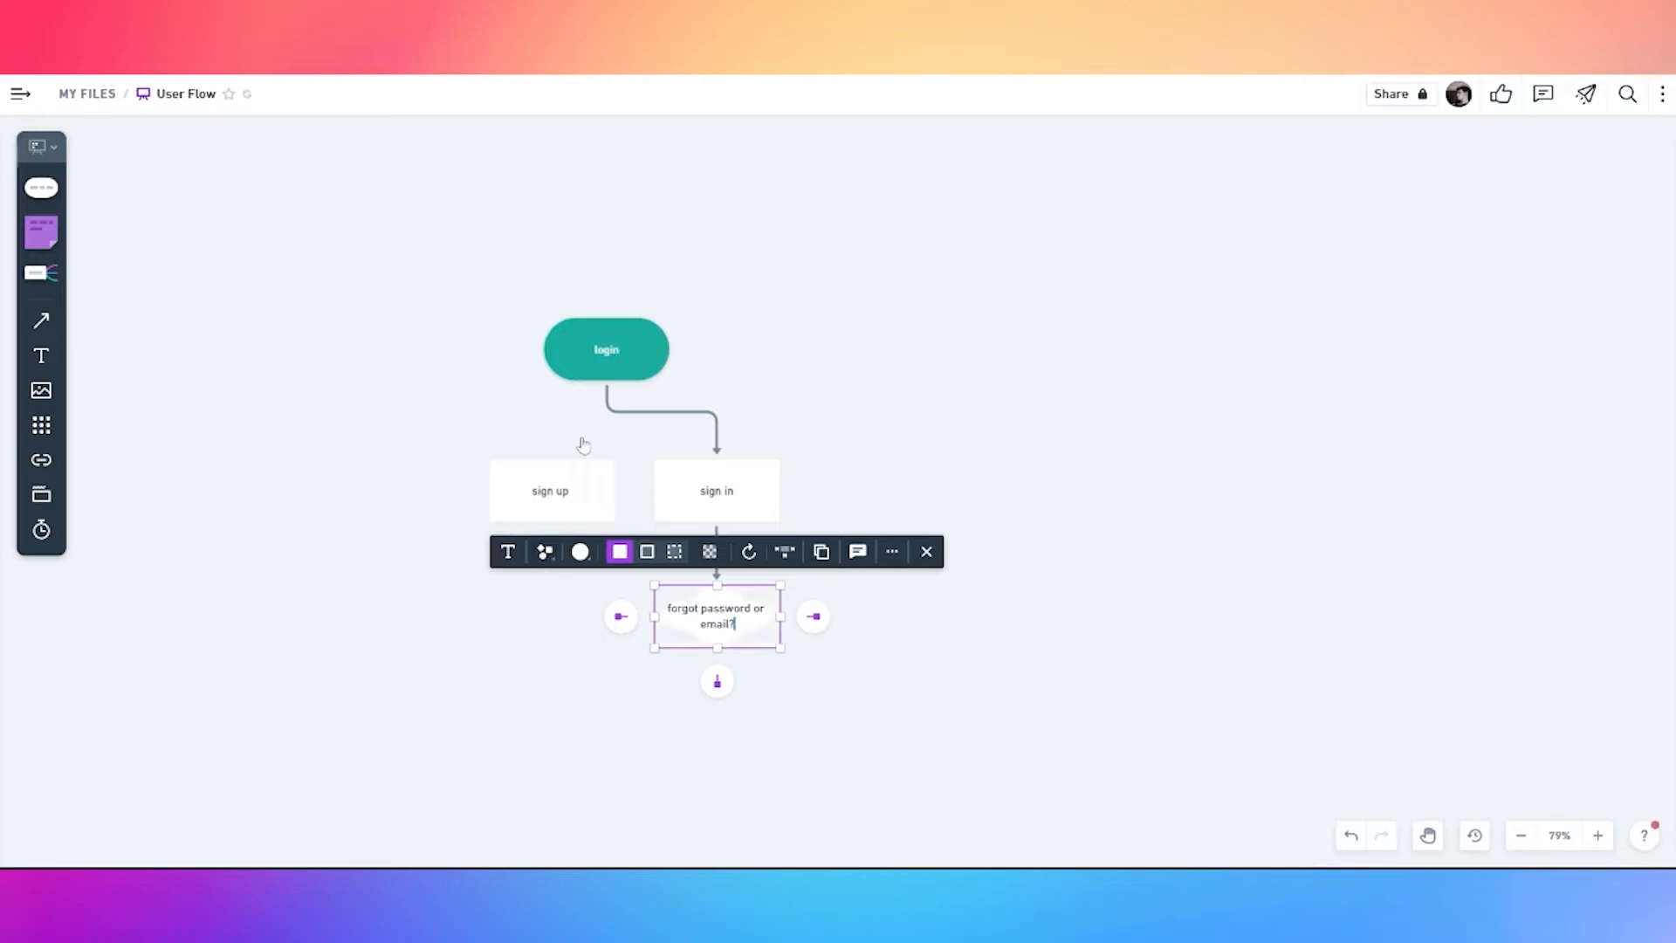
click(629, 699)
click(700, 607)
drag(621, 616, 503, 491)
click(543, 505)
click(722, 623)
Add a 'request new passowrd' rectangle connected below the decision
click(718, 680)
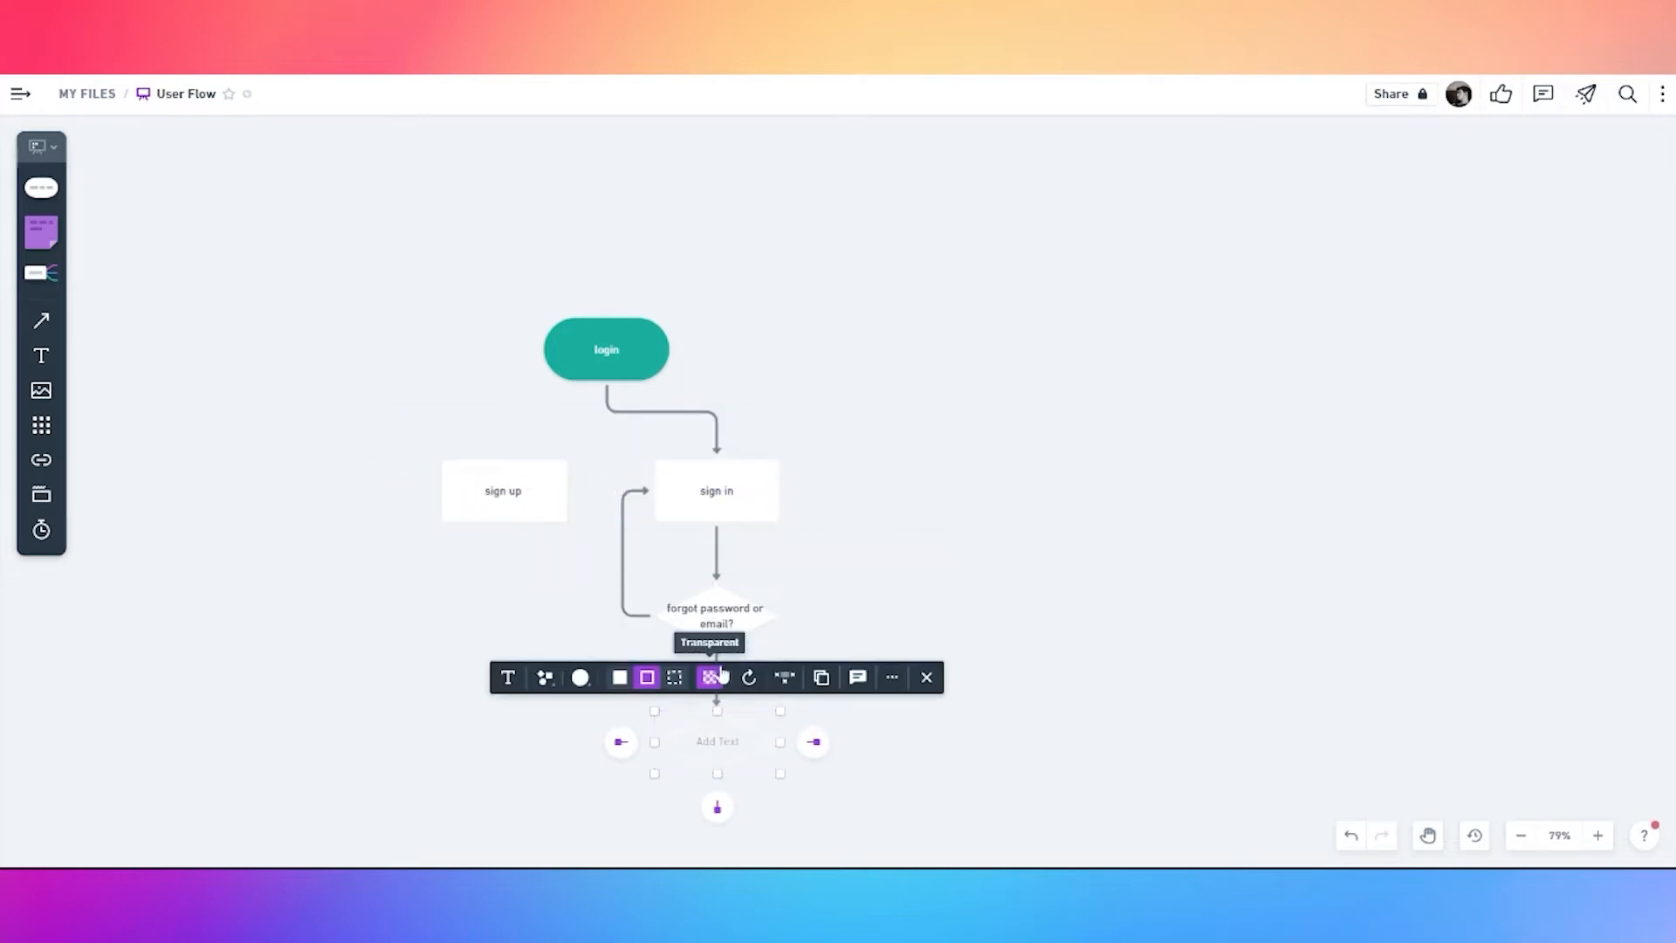
key(Delete)
click(716, 604)
click(717, 678)
click(581, 677)
click(546, 678)
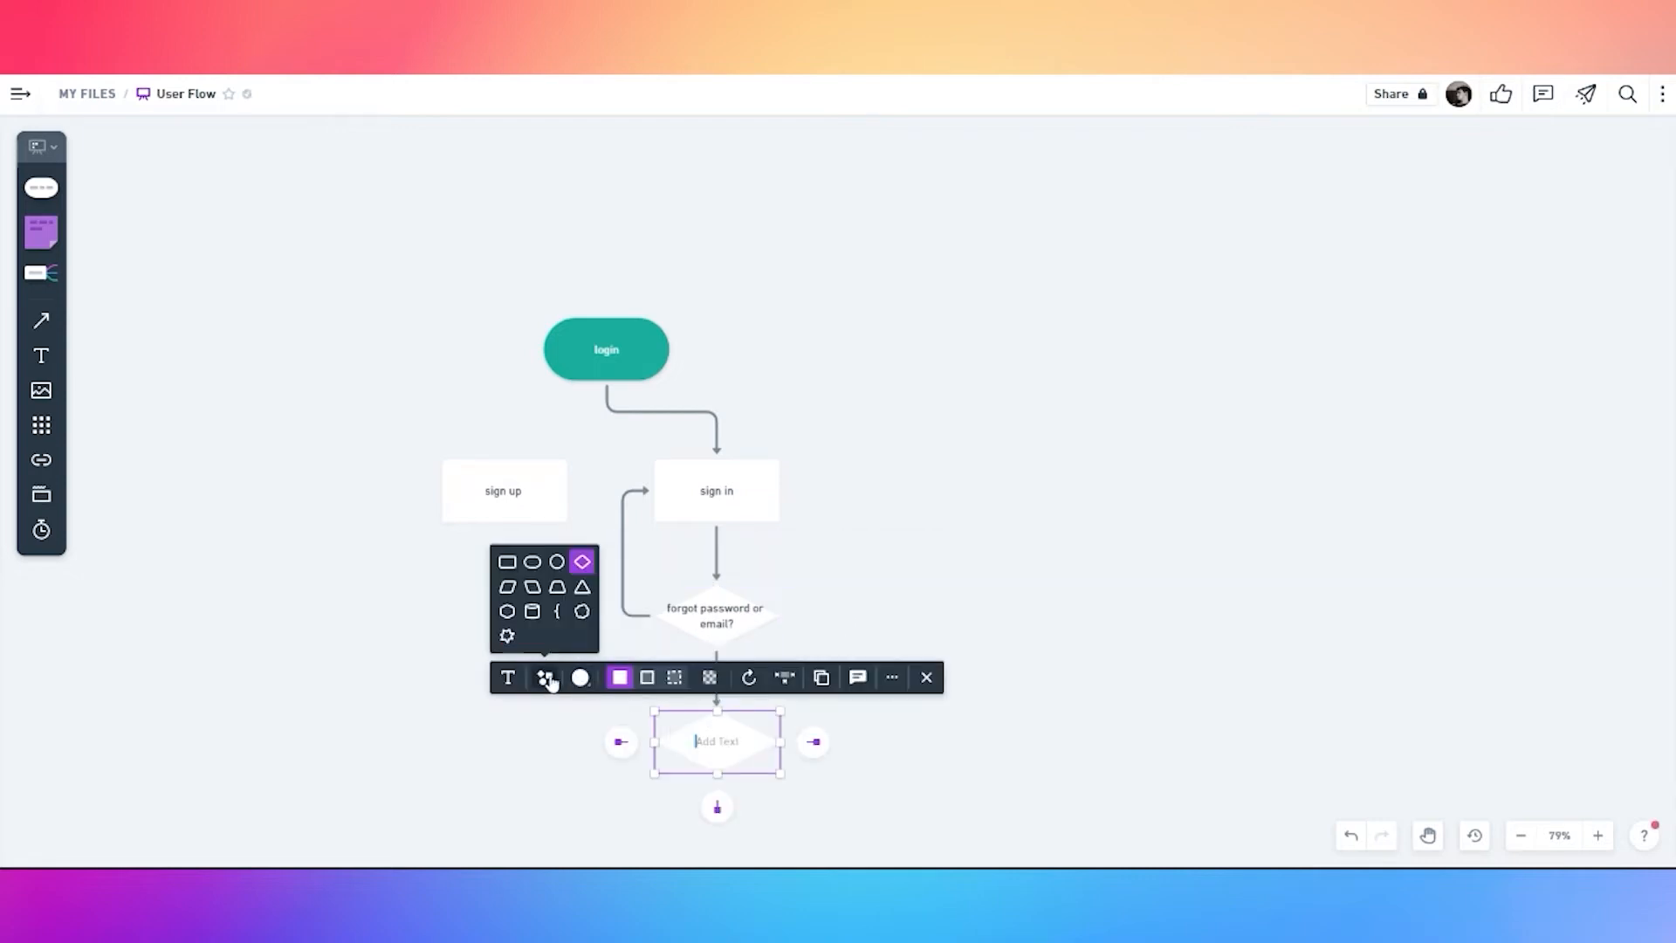
click(507, 561)
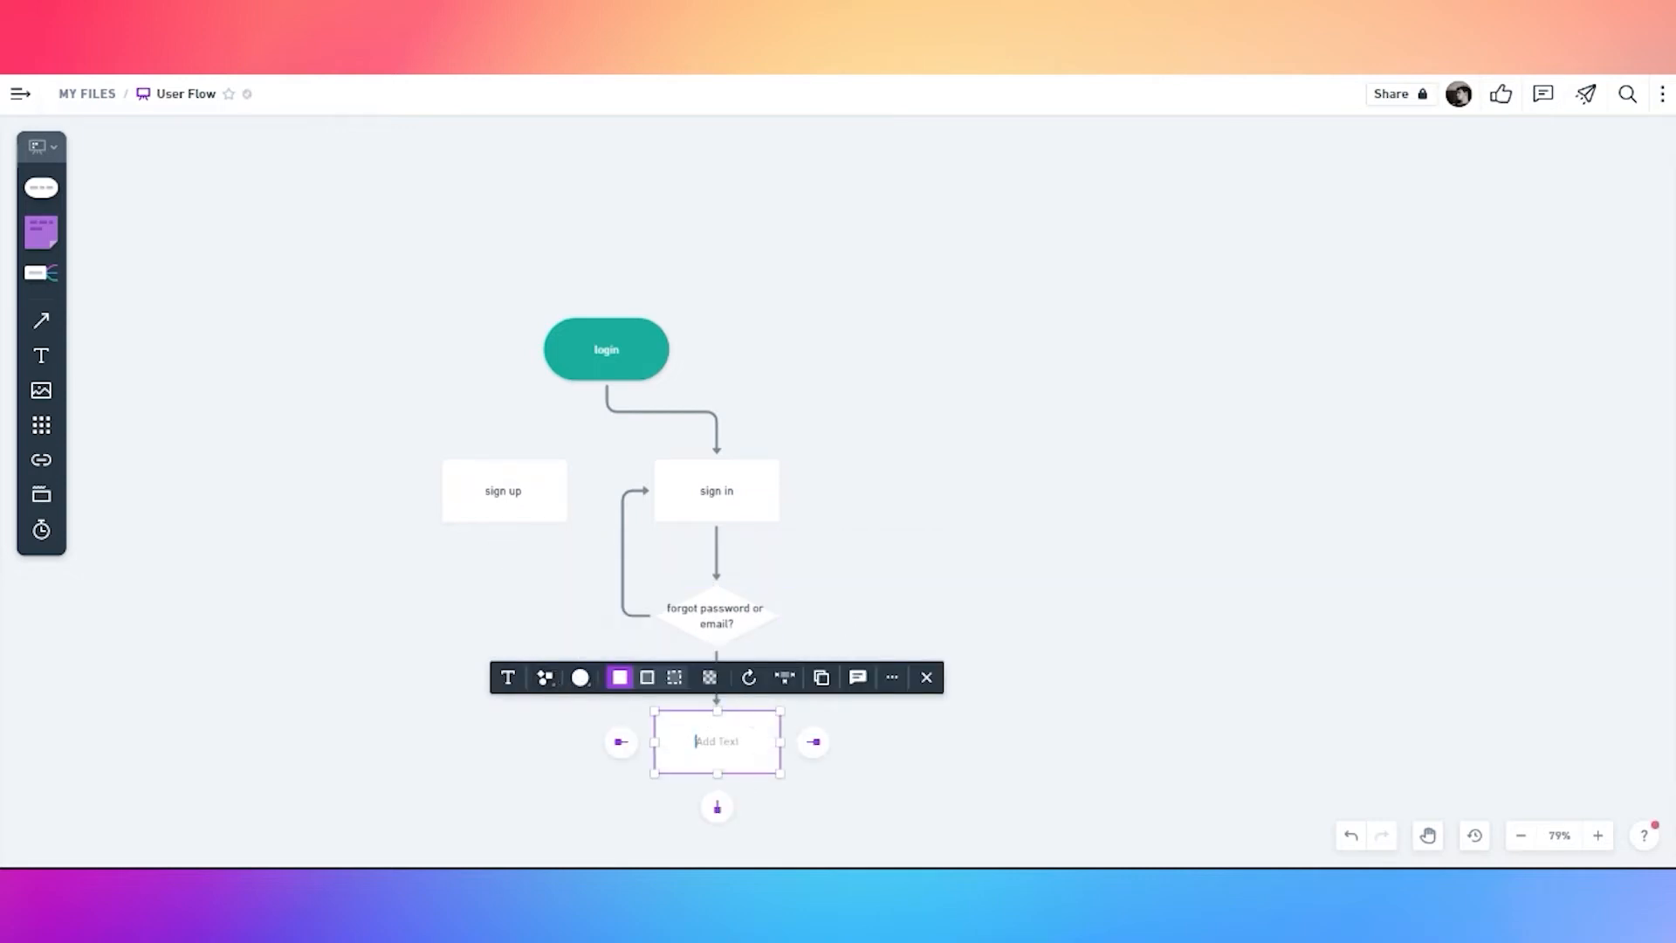
text(request new passowrd)
click(872, 783)
Chain 'get email' and 'redefine password' steps below request new password
key(space)
drag(872, 783, 928, 662)
click(774, 639)
click(772, 687)
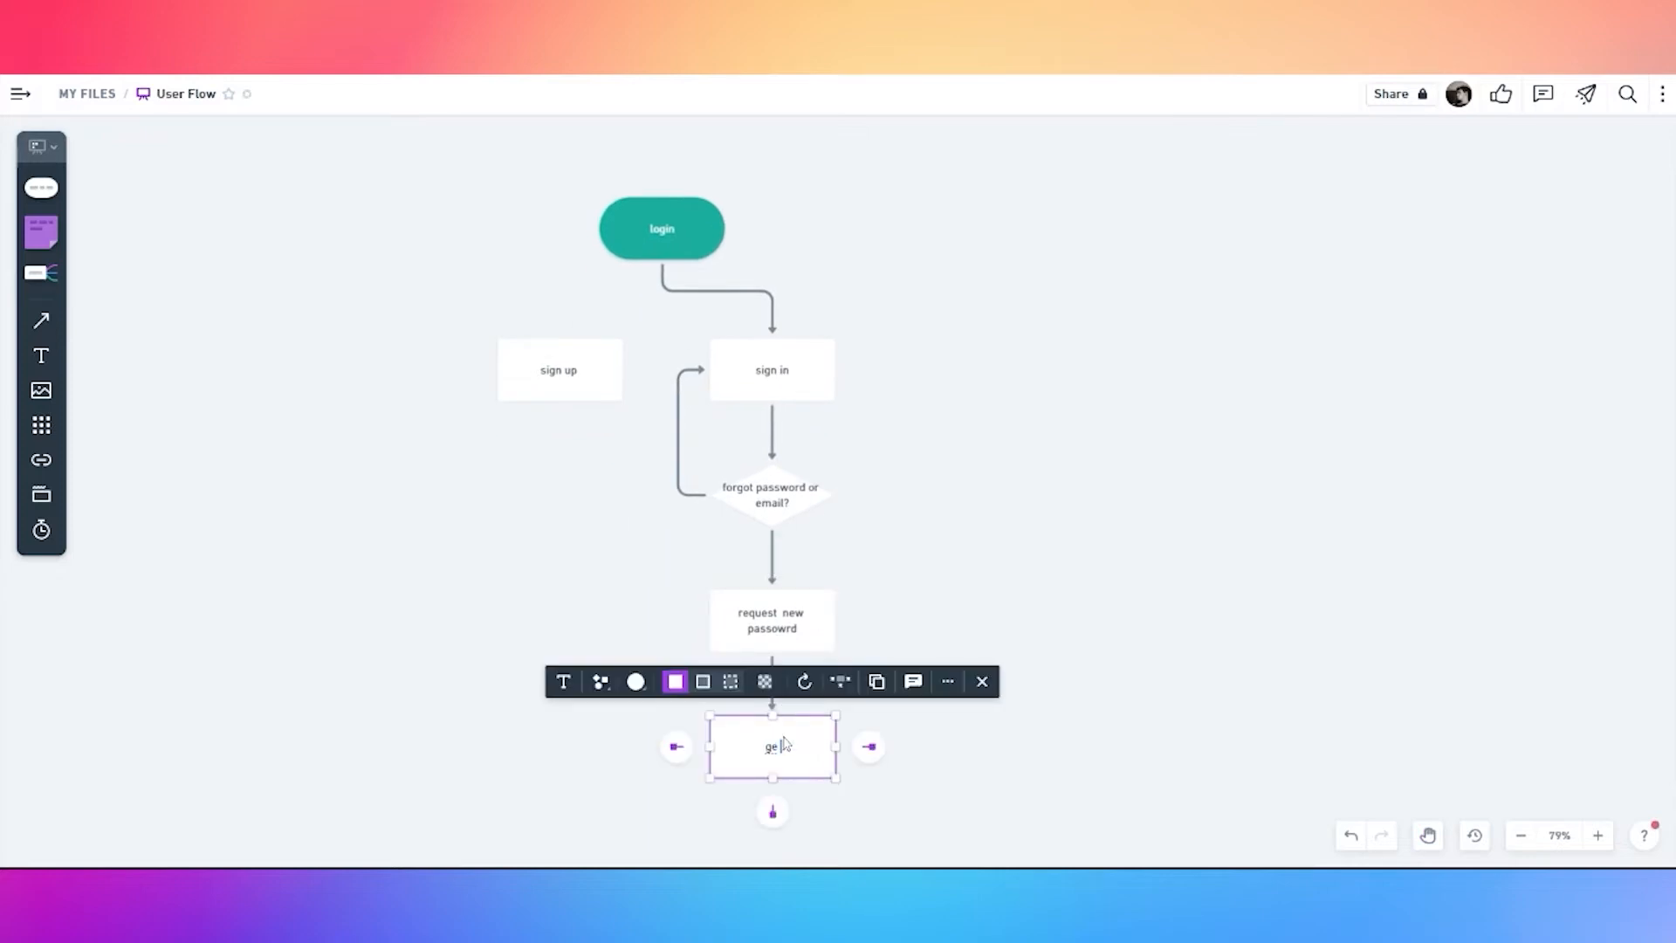
text(get email)
click(946, 771)
drag(828, 767, 849, 595)
click(792, 574)
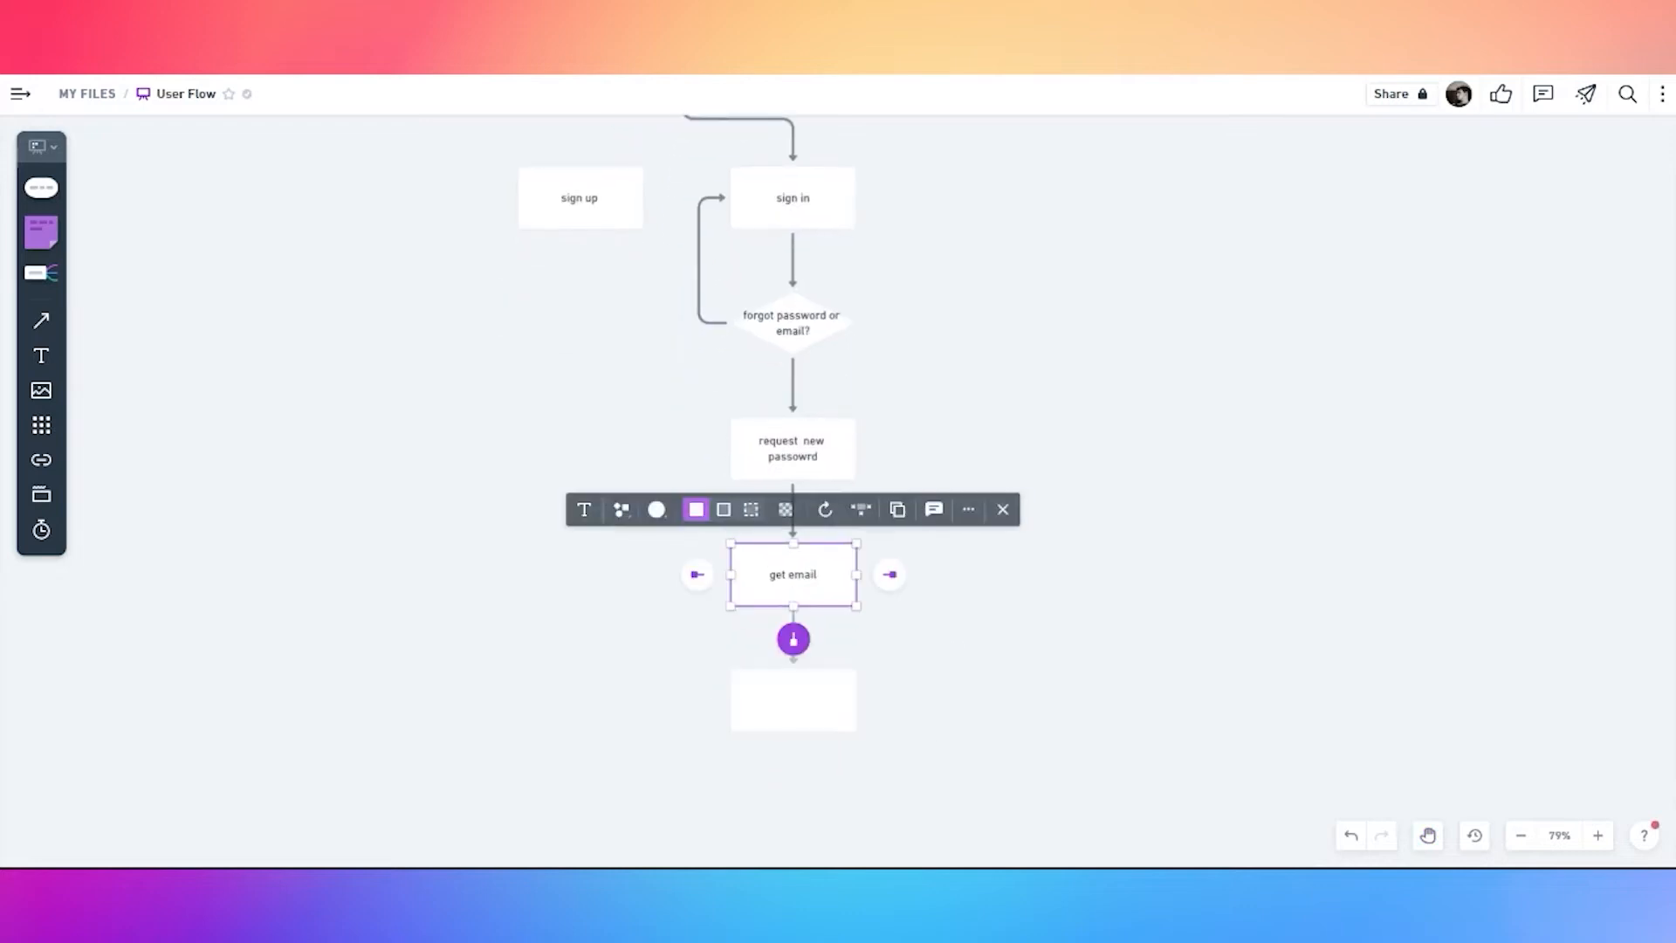
click(793, 637)
text(redefine password)
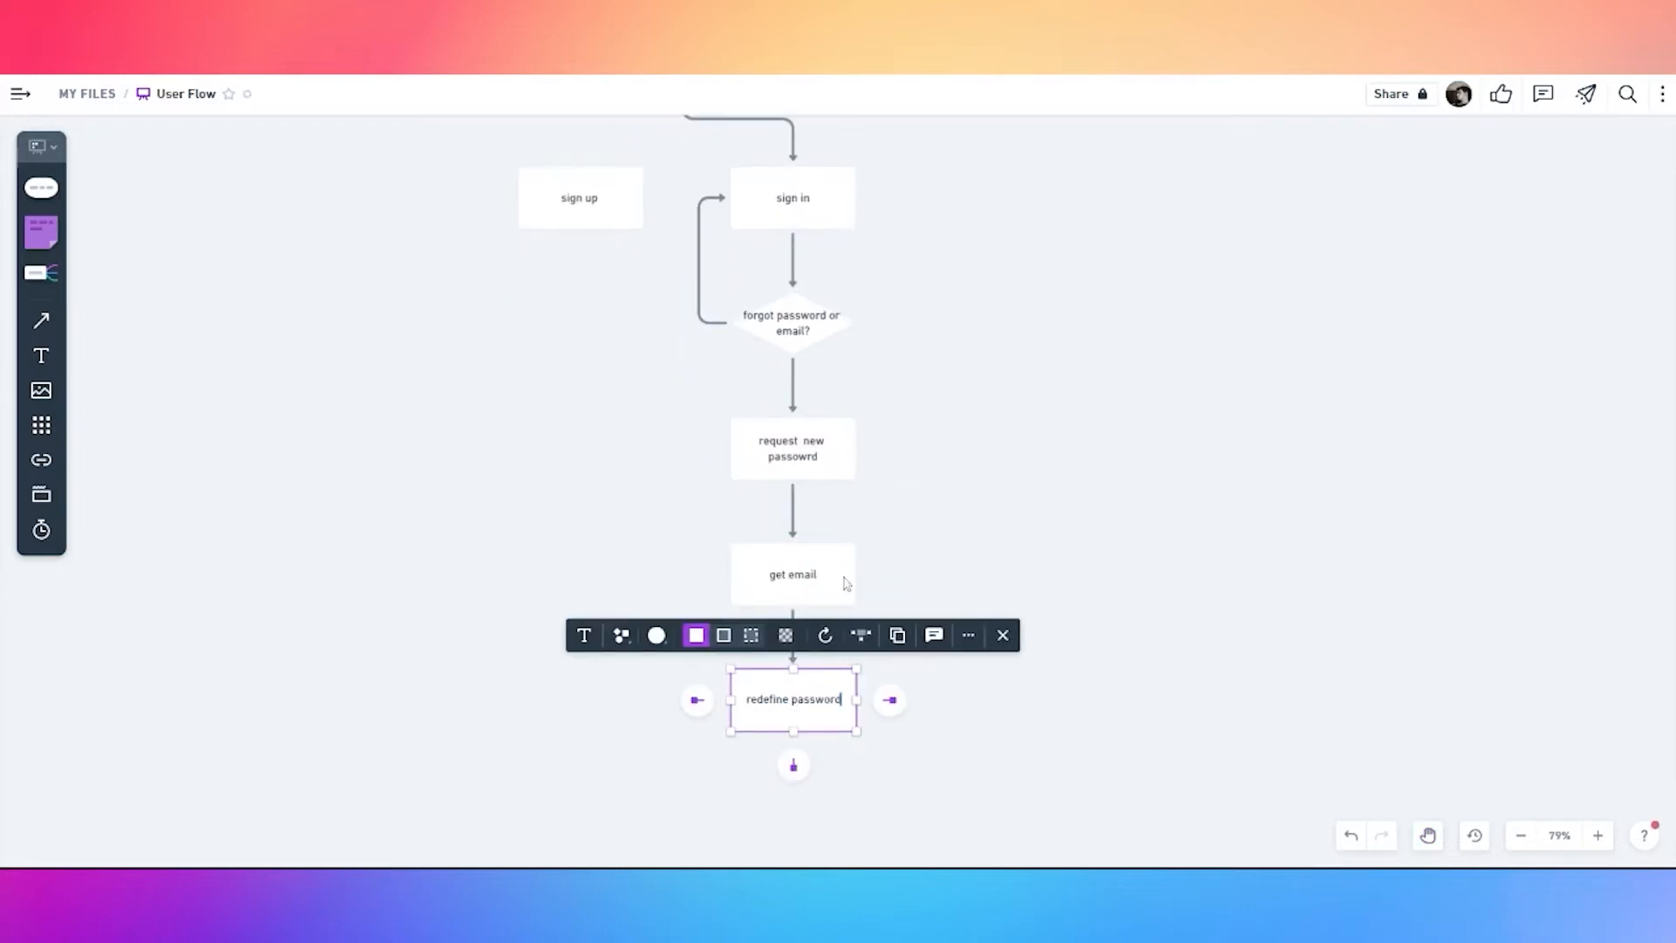
click(960, 440)
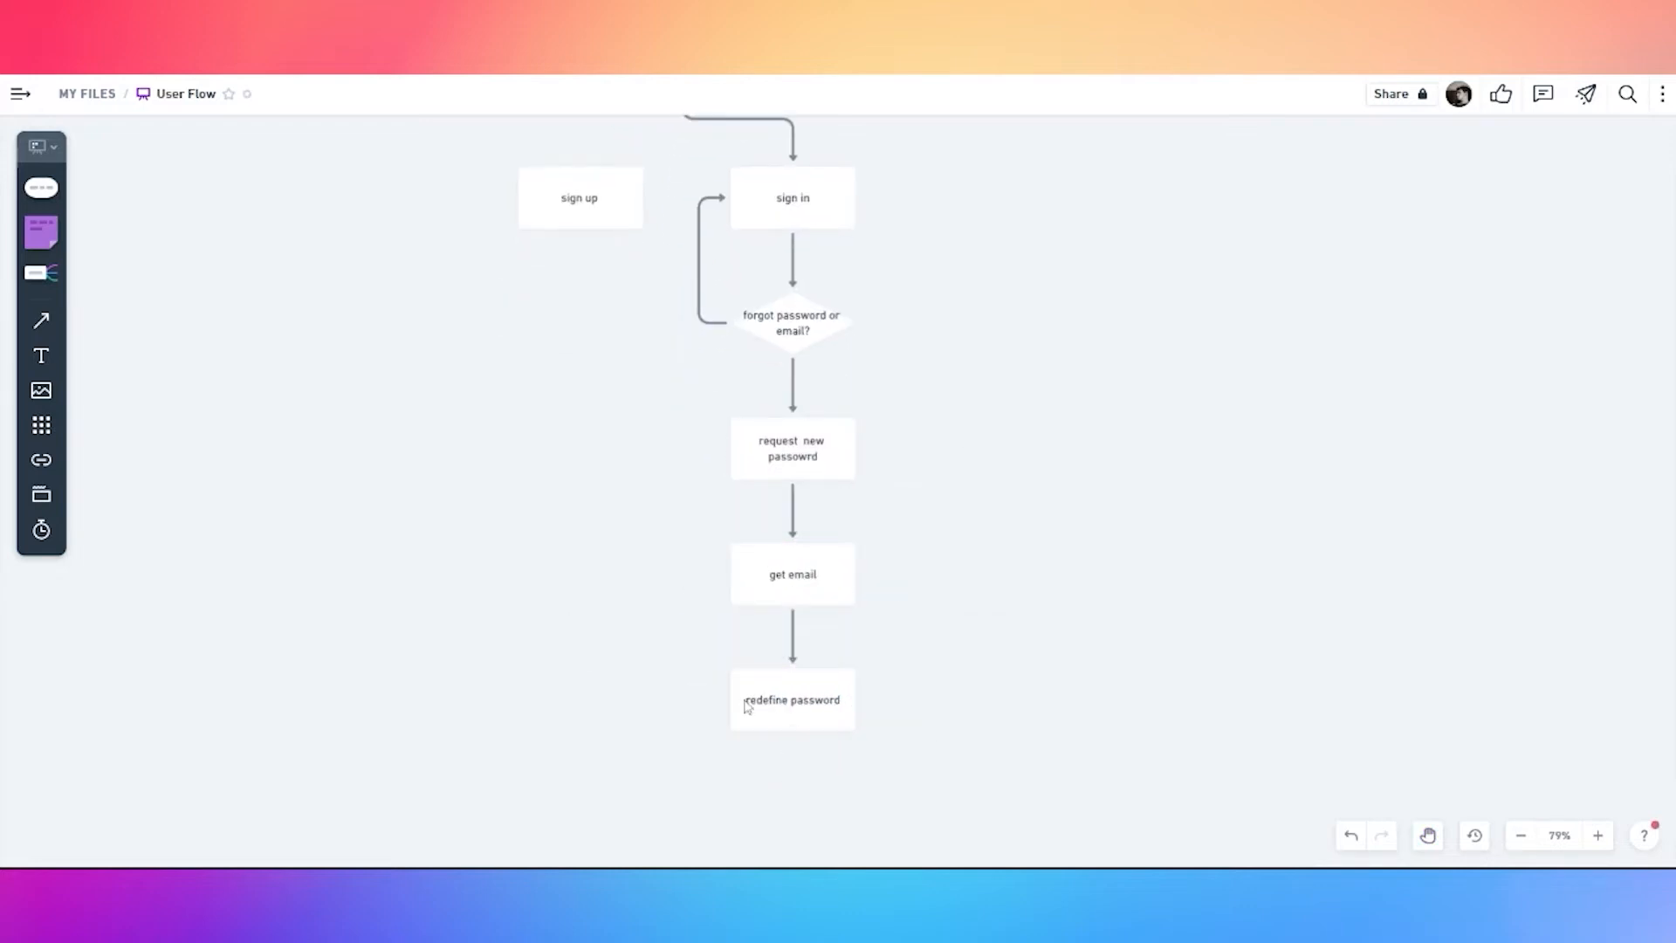
Loop redefine password back to sign in and label the connectors 'yes' and 'no'
drag(696, 700, 727, 198)
click(790, 378)
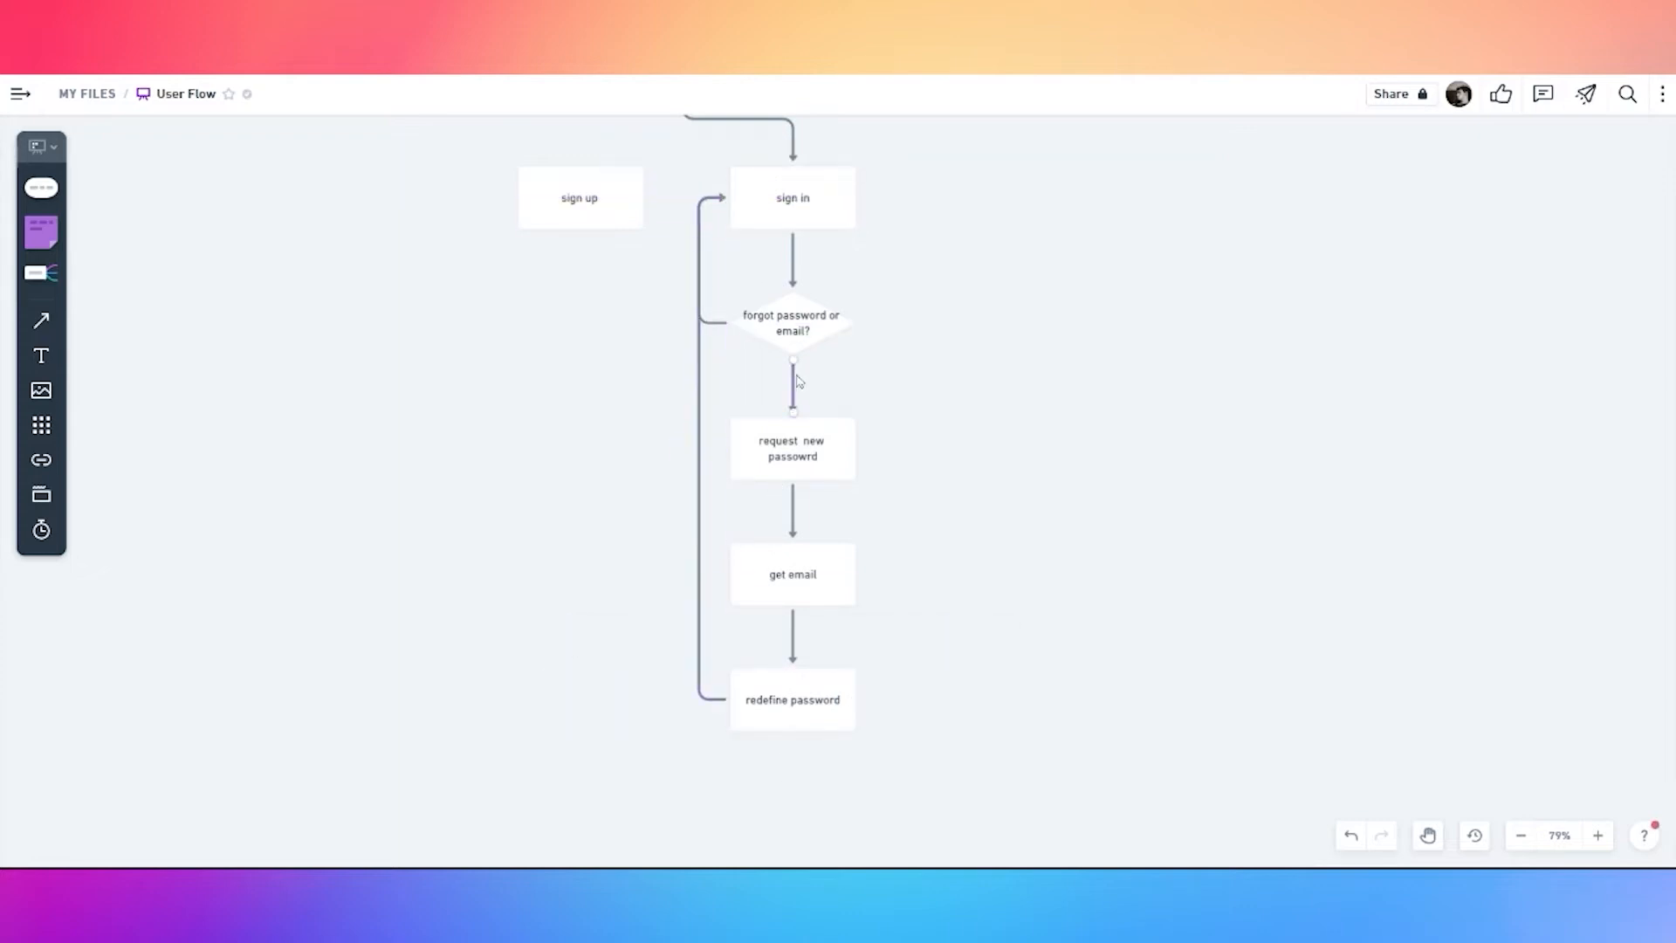
double_click(797, 380)
text(yes)
click(899, 373)
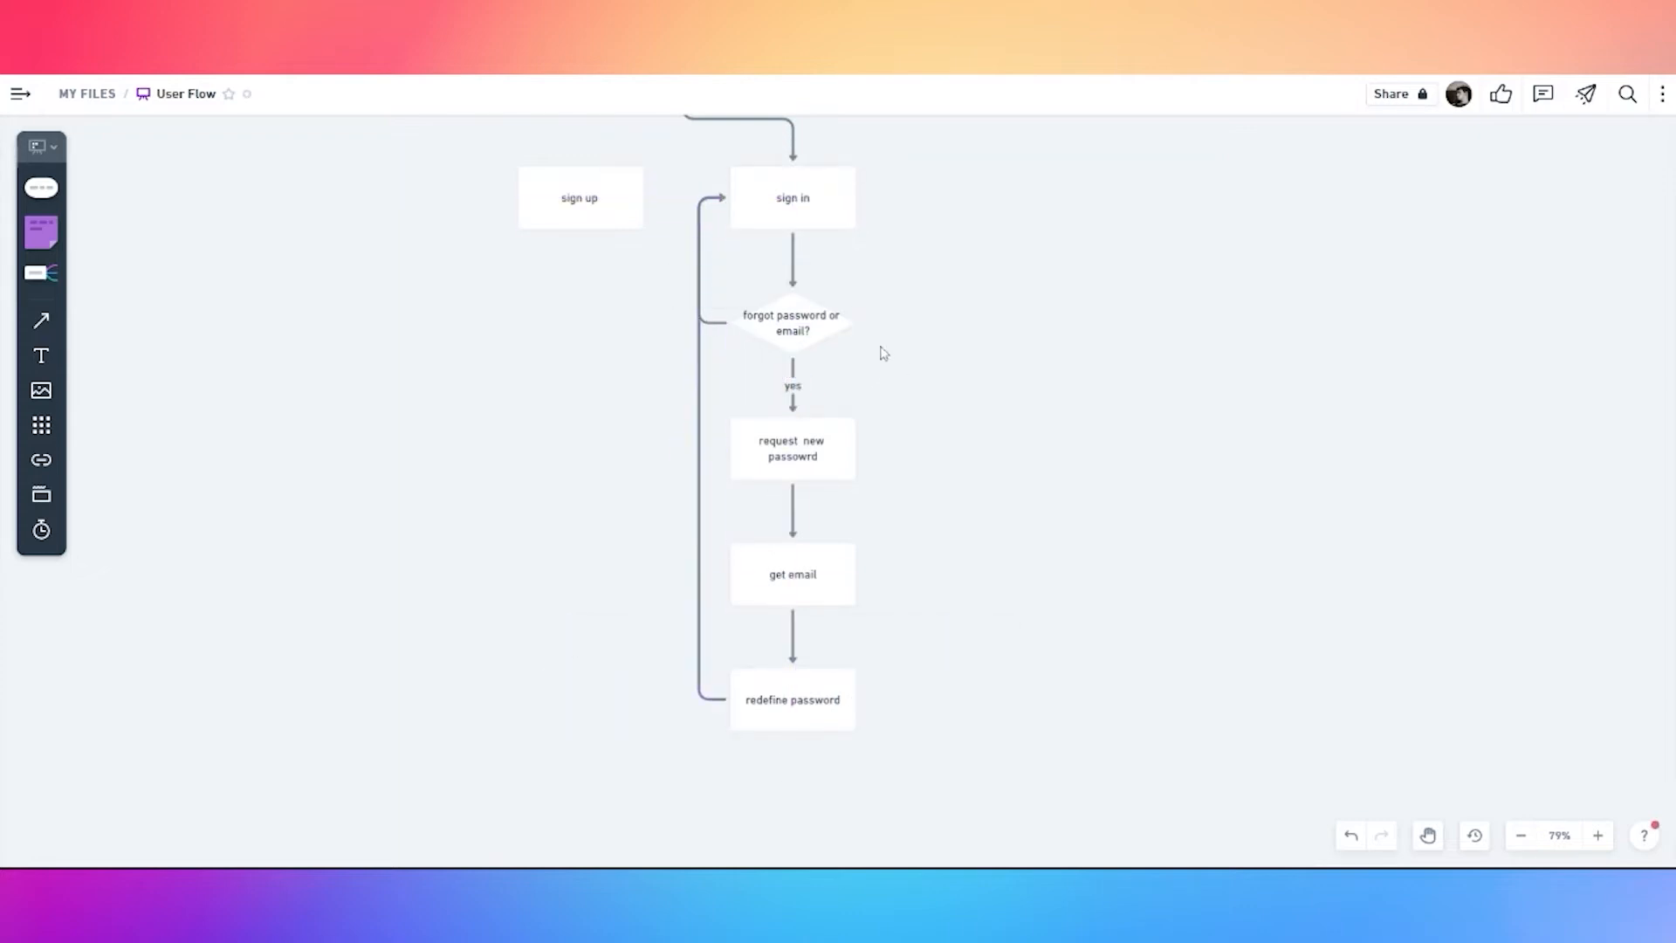
double_click(716, 323)
text(no)
click(771, 290)
drag(697, 267, 716, 327)
click(550, 327)
Connect login to sign up and add an 'add account info' step below sign up
key(space)
drag(557, 286, 559, 382)
click(684, 154)
drag(684, 218, 580, 324)
click(580, 324)
click(582, 358)
text(add account info)
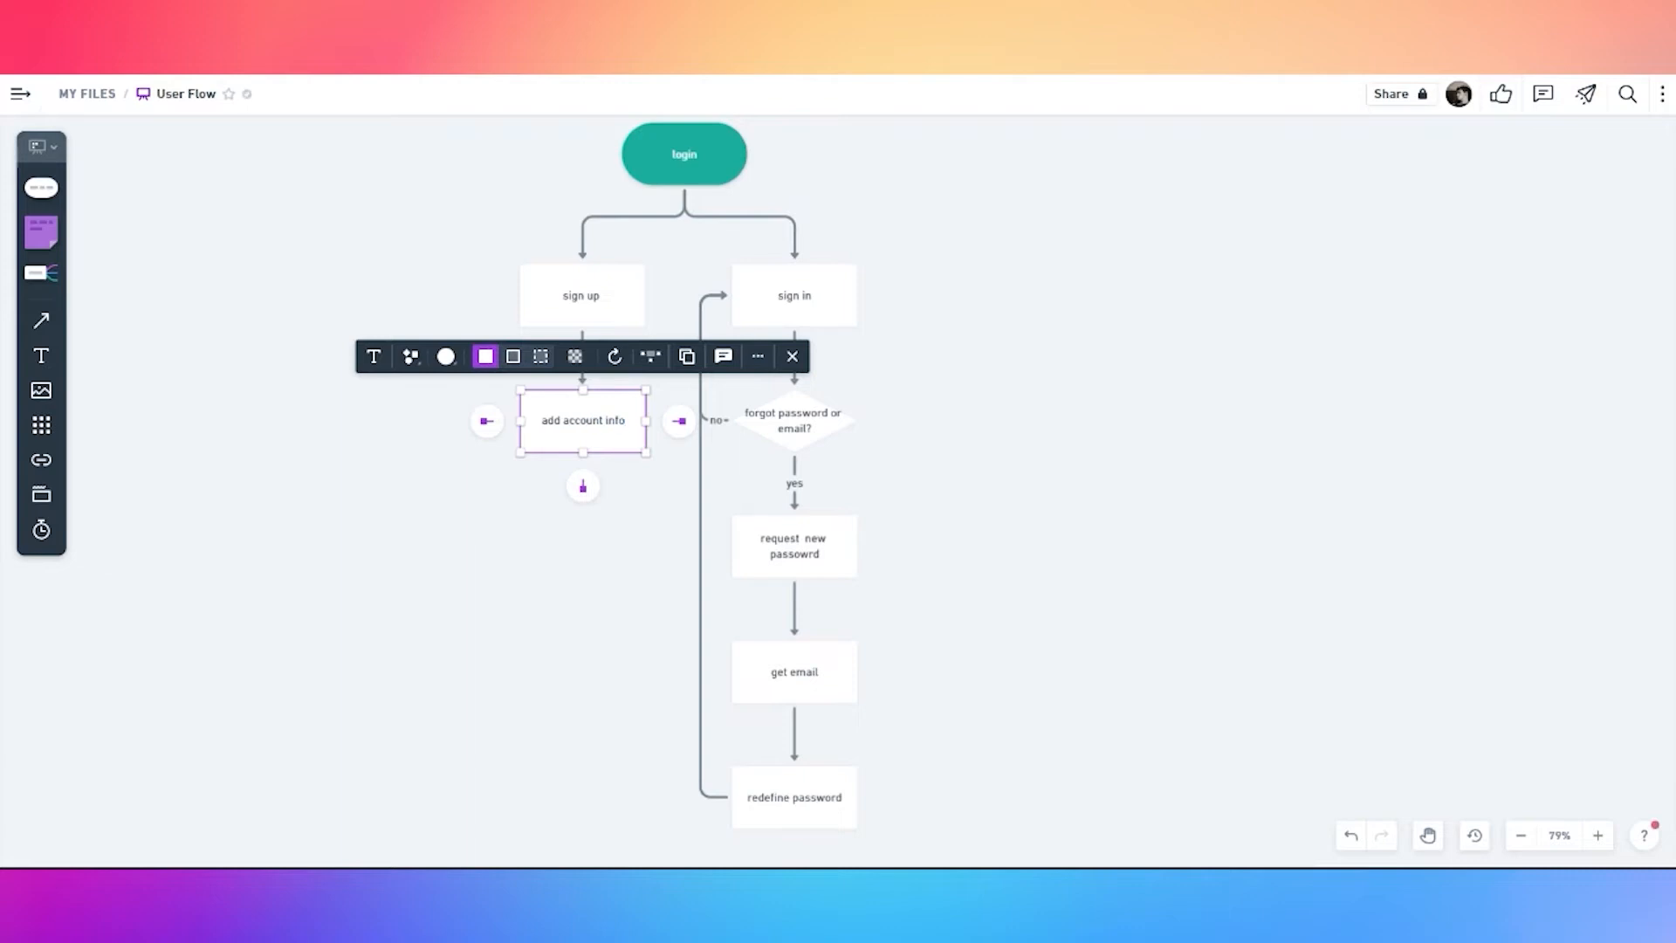
Correct the misspelled 'password' in the request new password step
key(Escape)
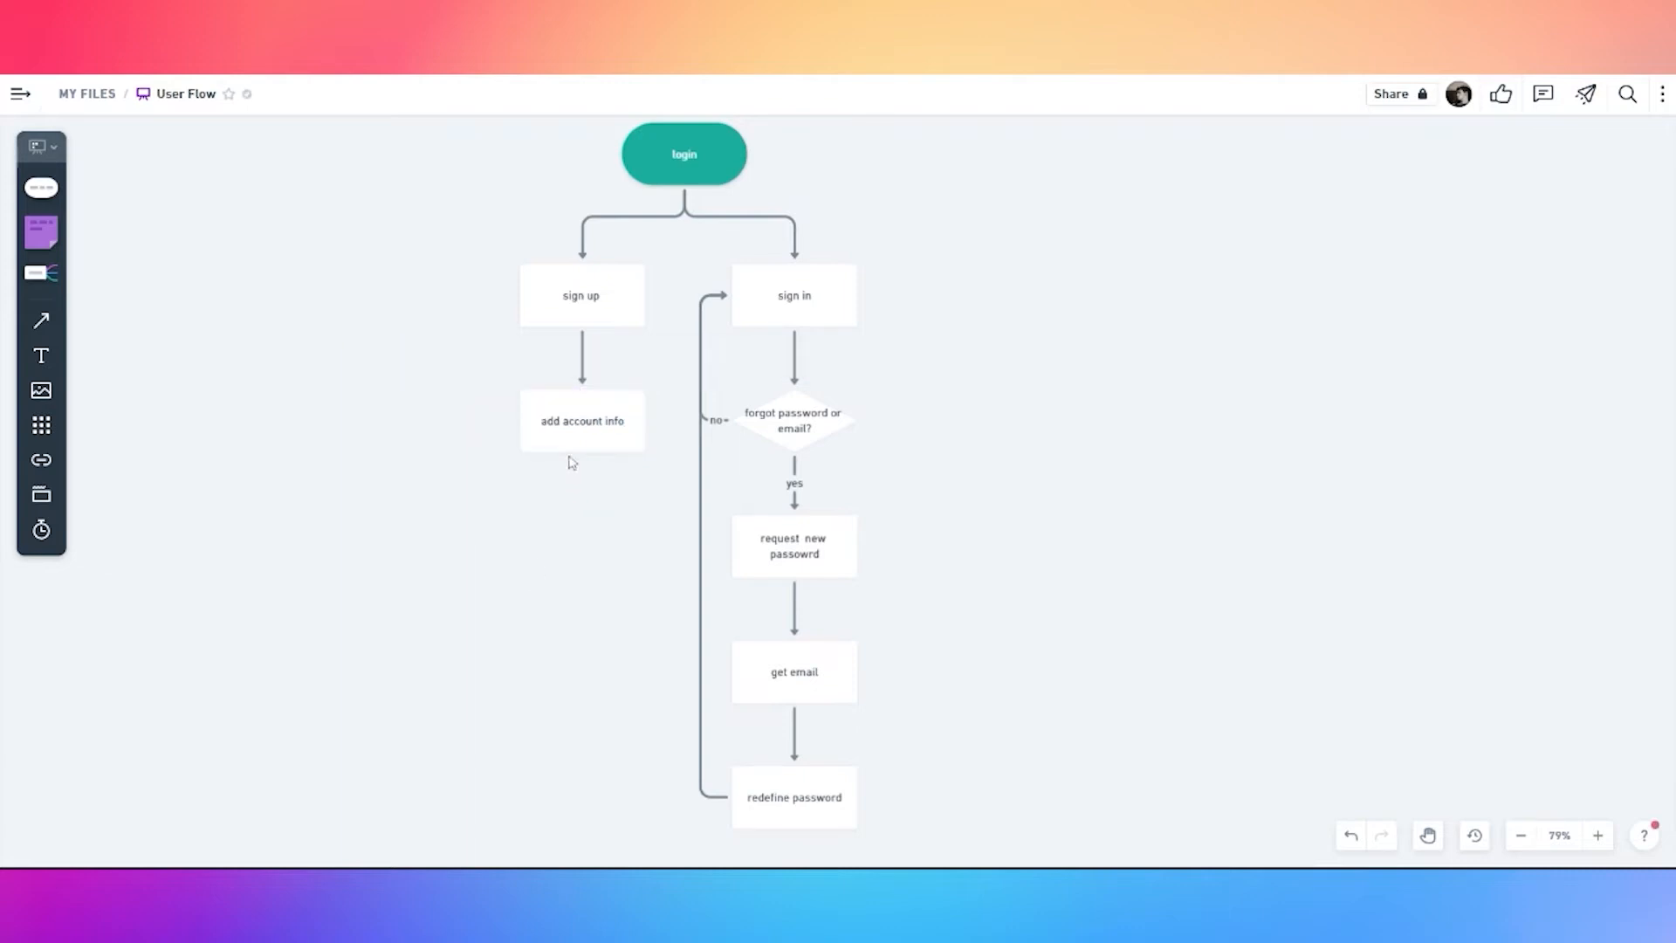
double_click(818, 561)
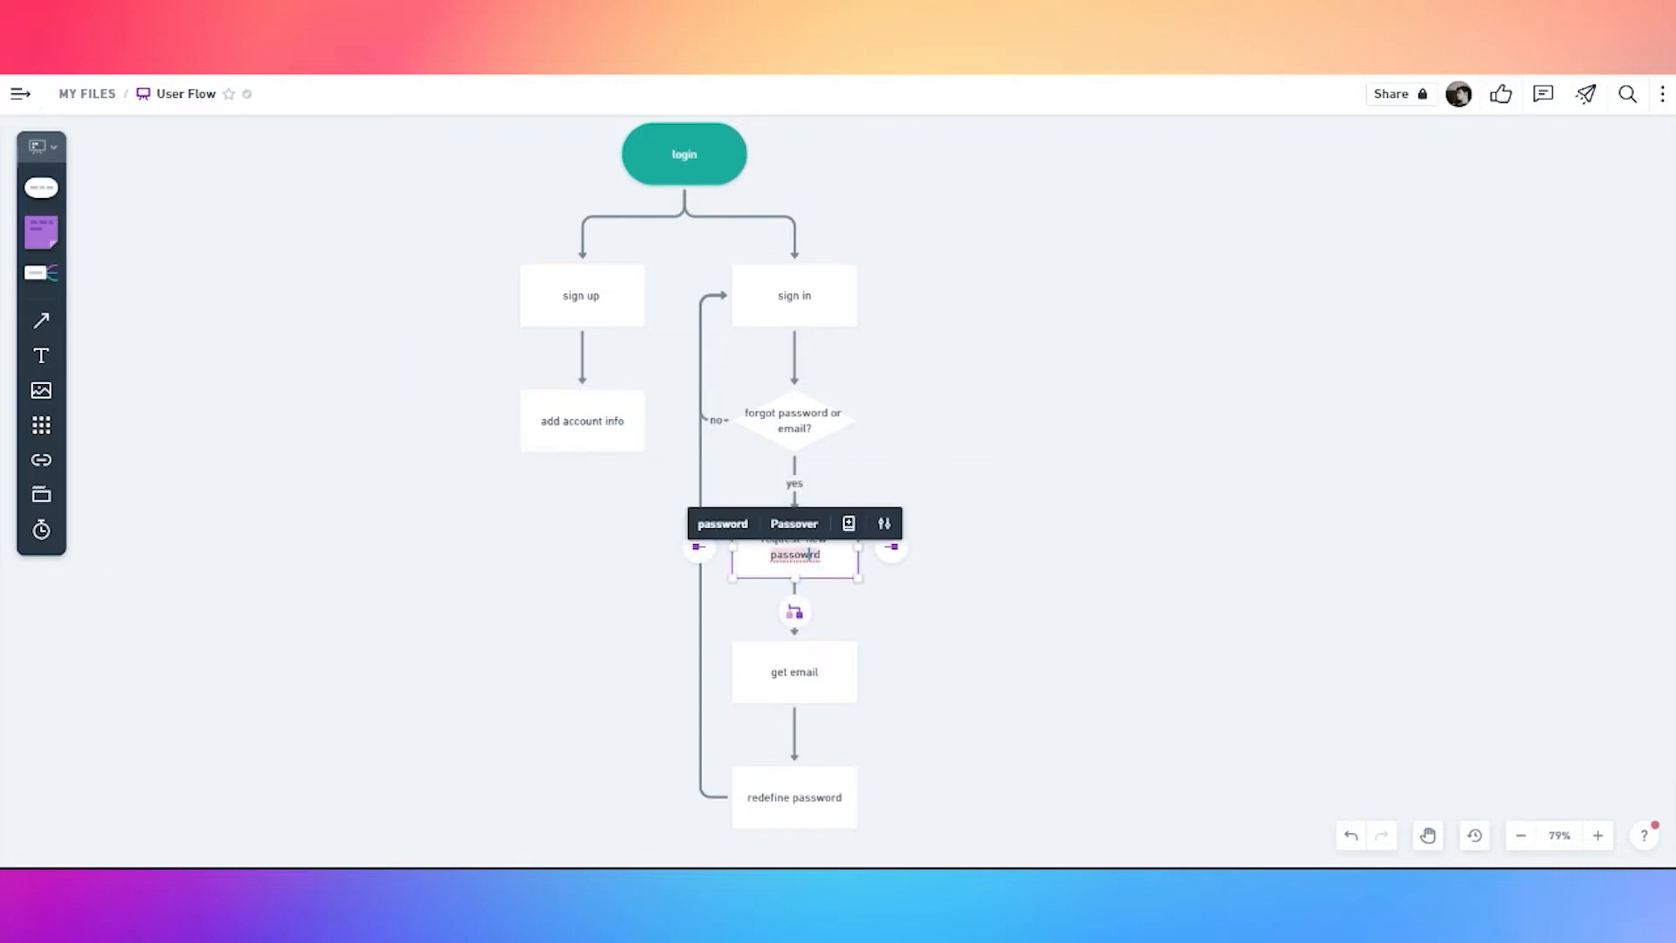
click(722, 524)
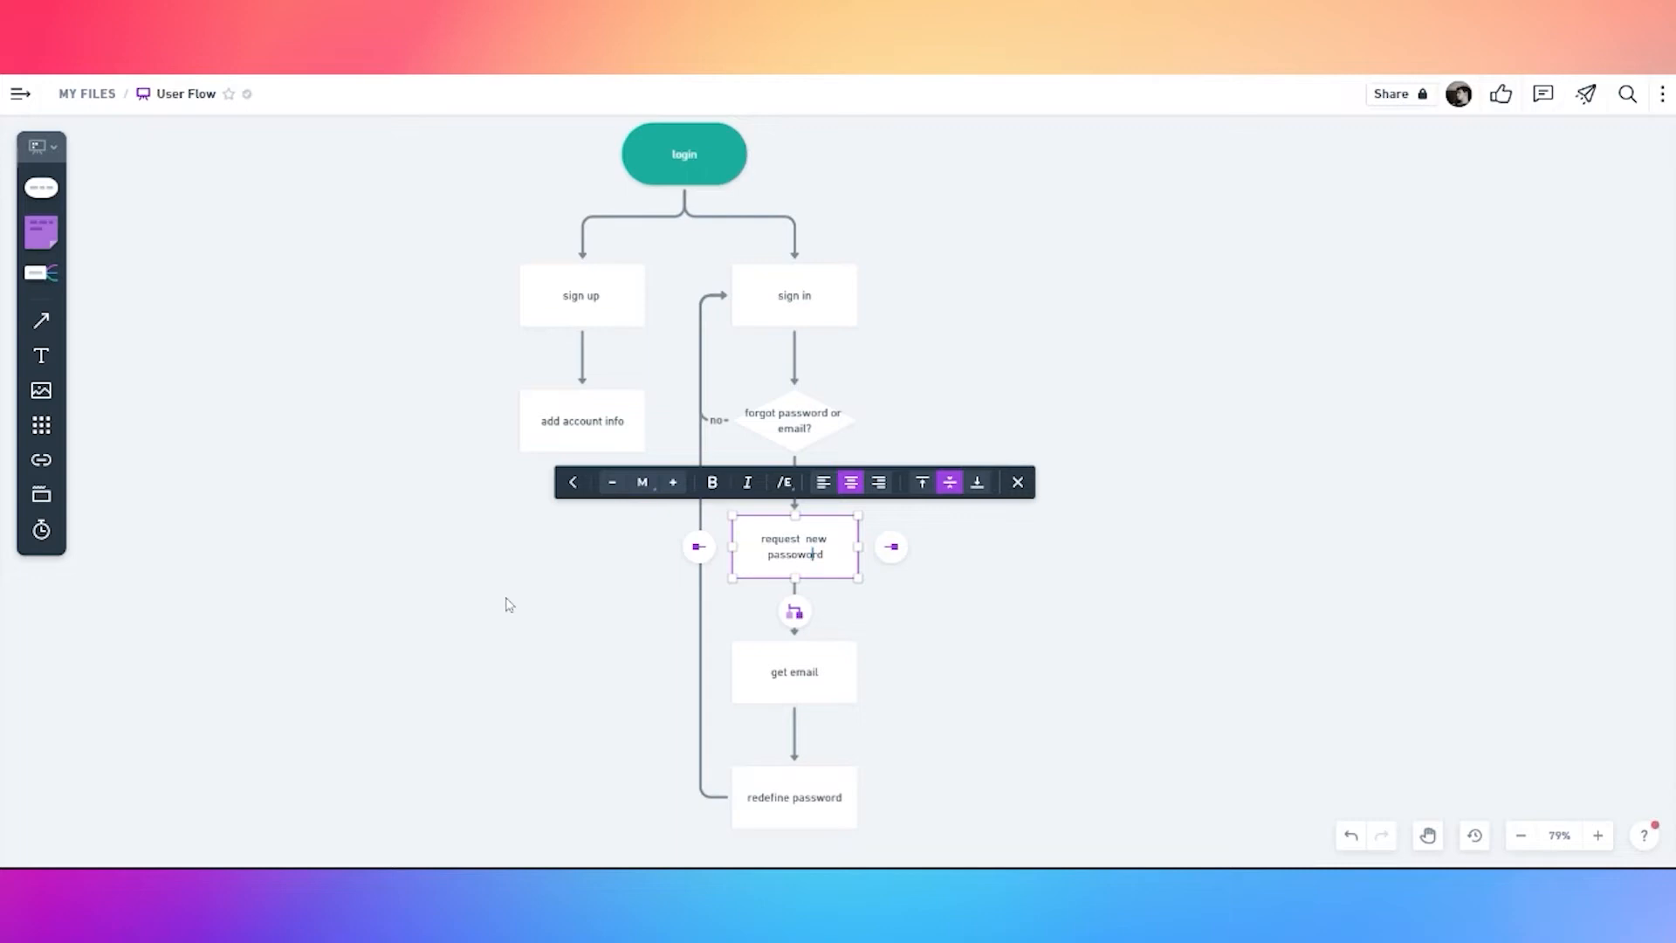
key(BackSpace)
text(s)
key(Delete)
click(507, 600)
Add a 'define password' step connected below add account info
click(592, 419)
click(582, 483)
text(add)
key(BackSpace)
key(BackSpace)
text(defi)
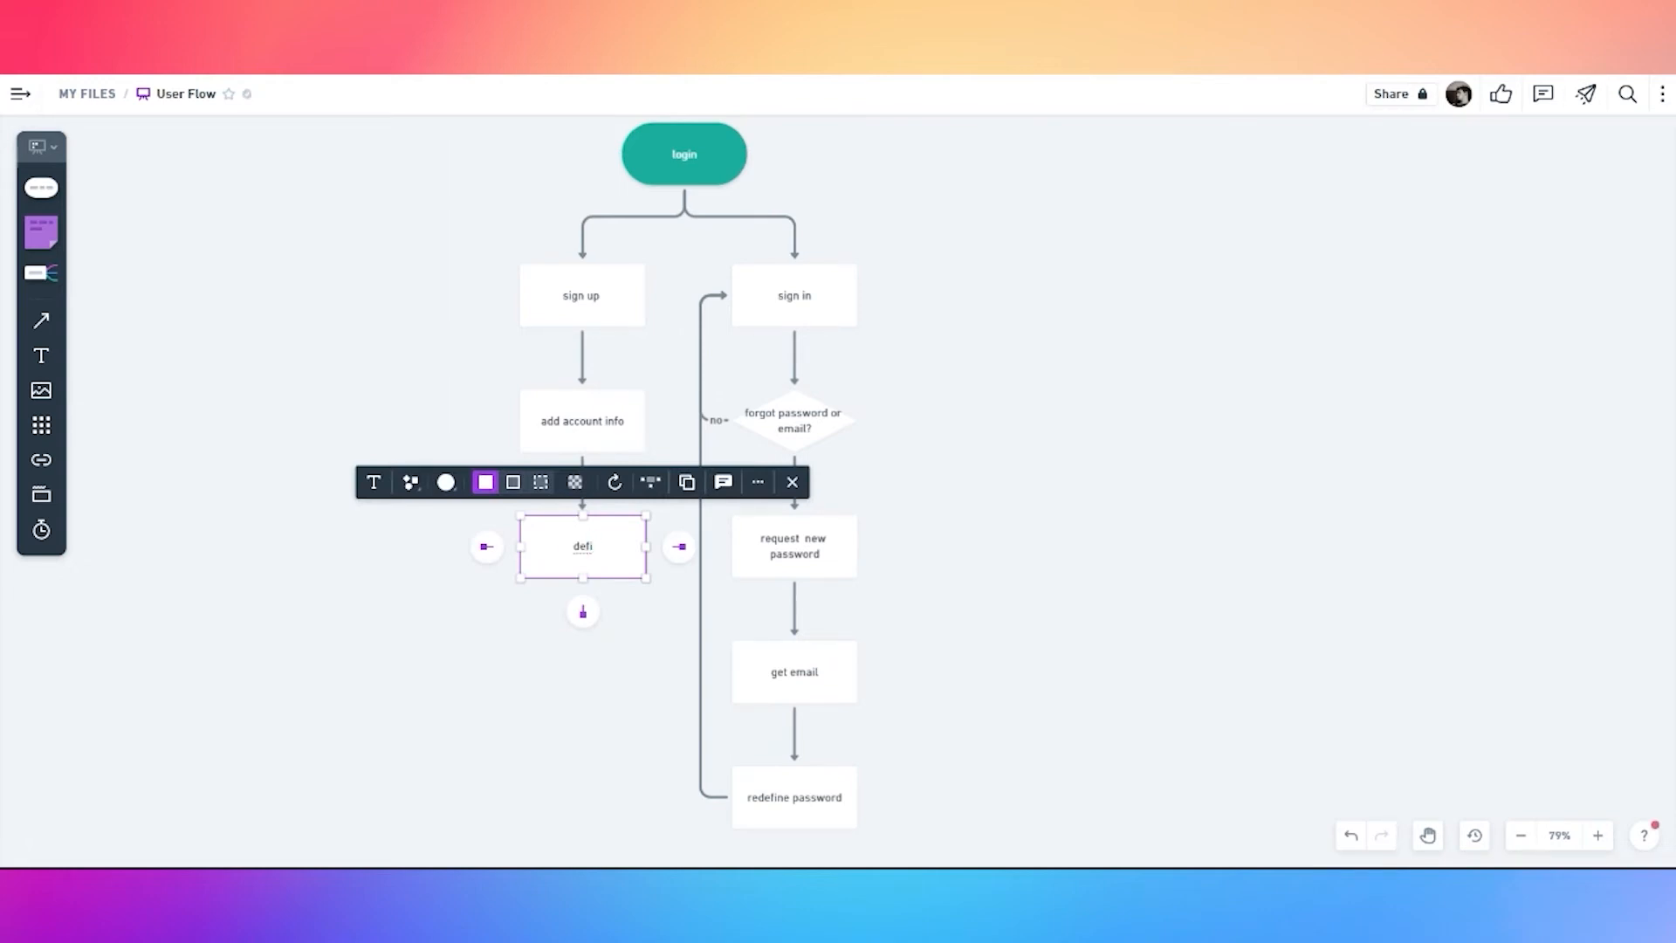
text(nne password)
click(563, 588)
Connect define password to sign in, and add an empty step right of sign in
click(585, 561)
click(591, 629)
click(589, 563)
drag(582, 611, 734, 297)
click(1013, 426)
drag(1067, 310, 867, 325)
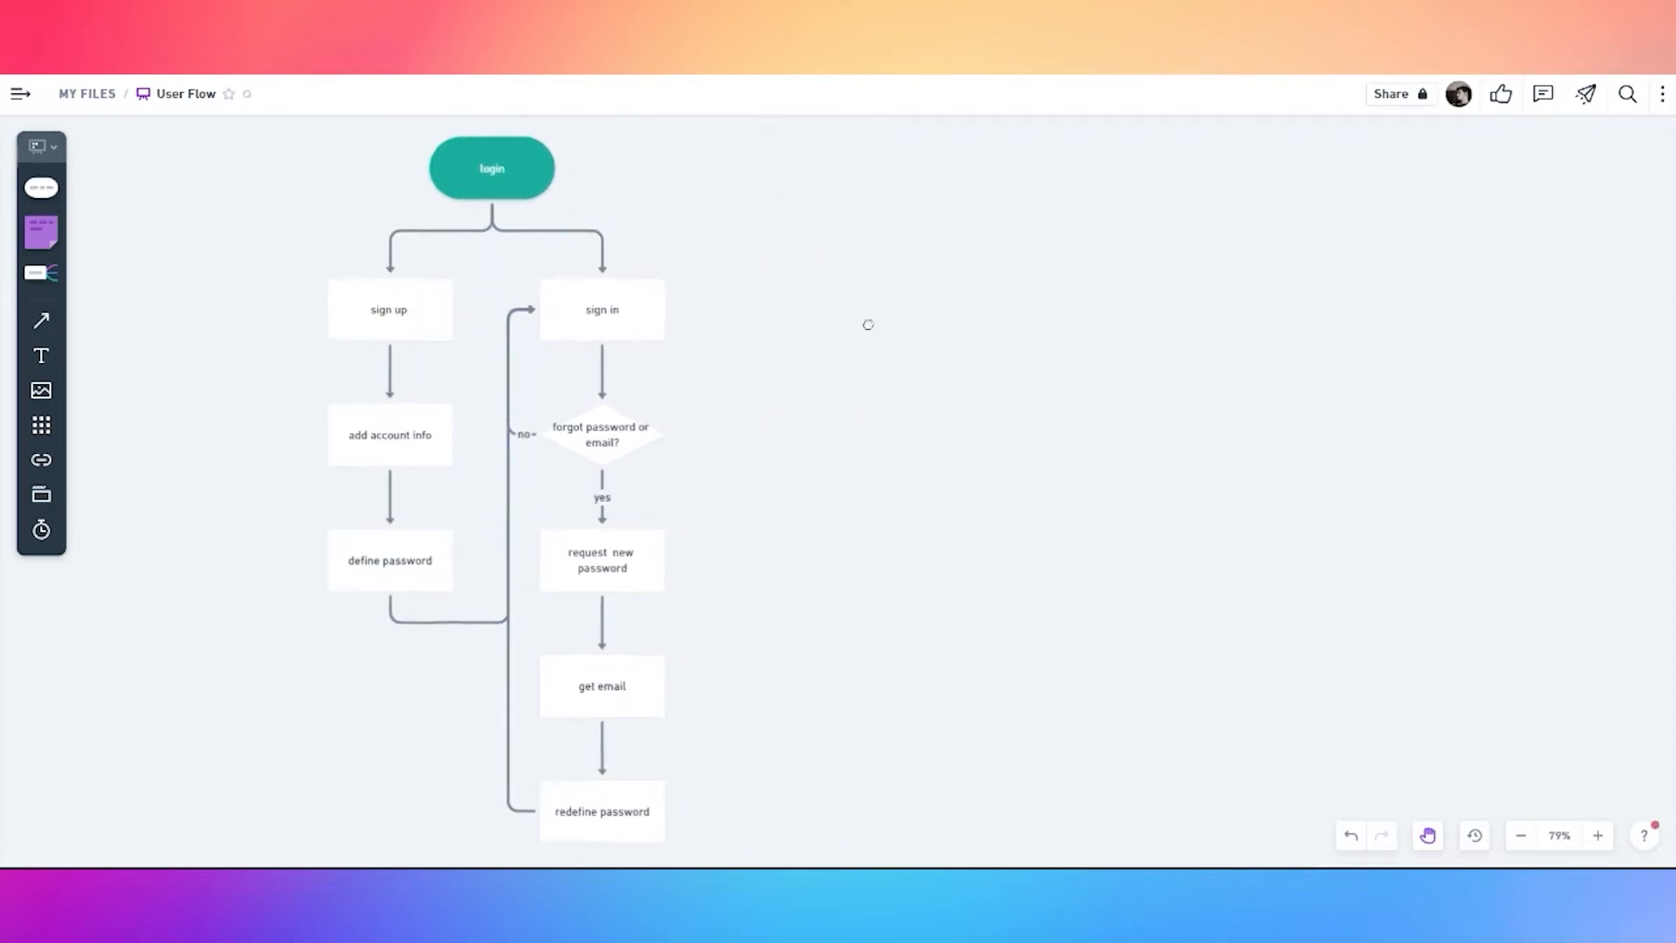
click(645, 316)
click(690, 311)
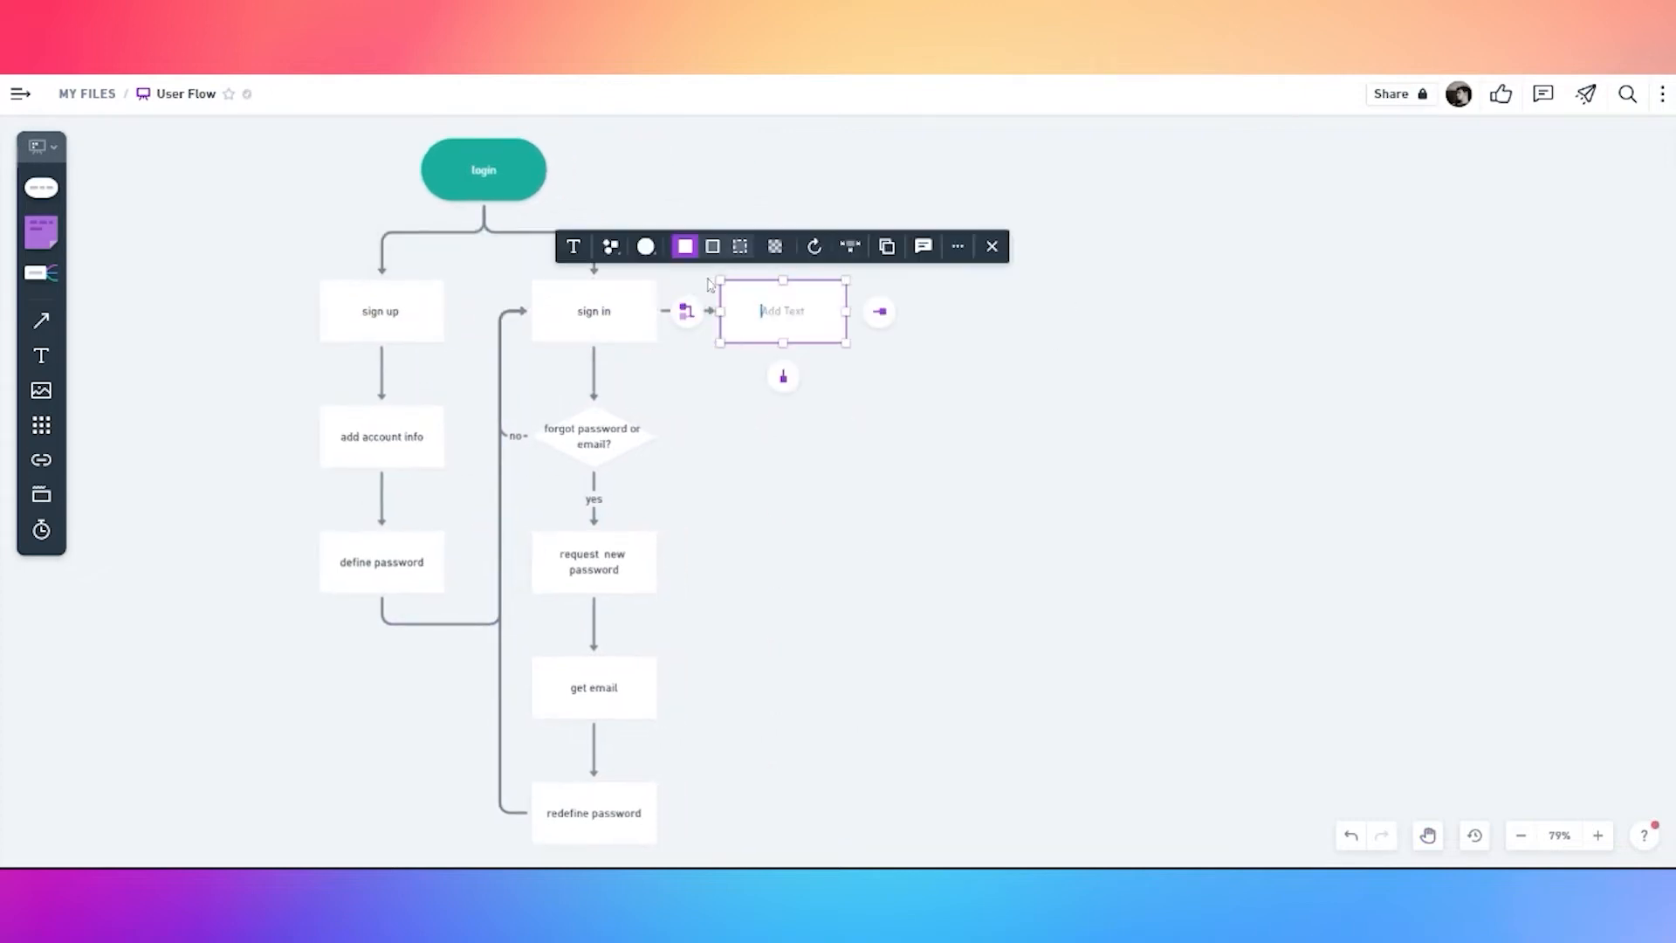
Name the new step 'homepage', fill it teal, and make it a pill shifted right
text(homepage)
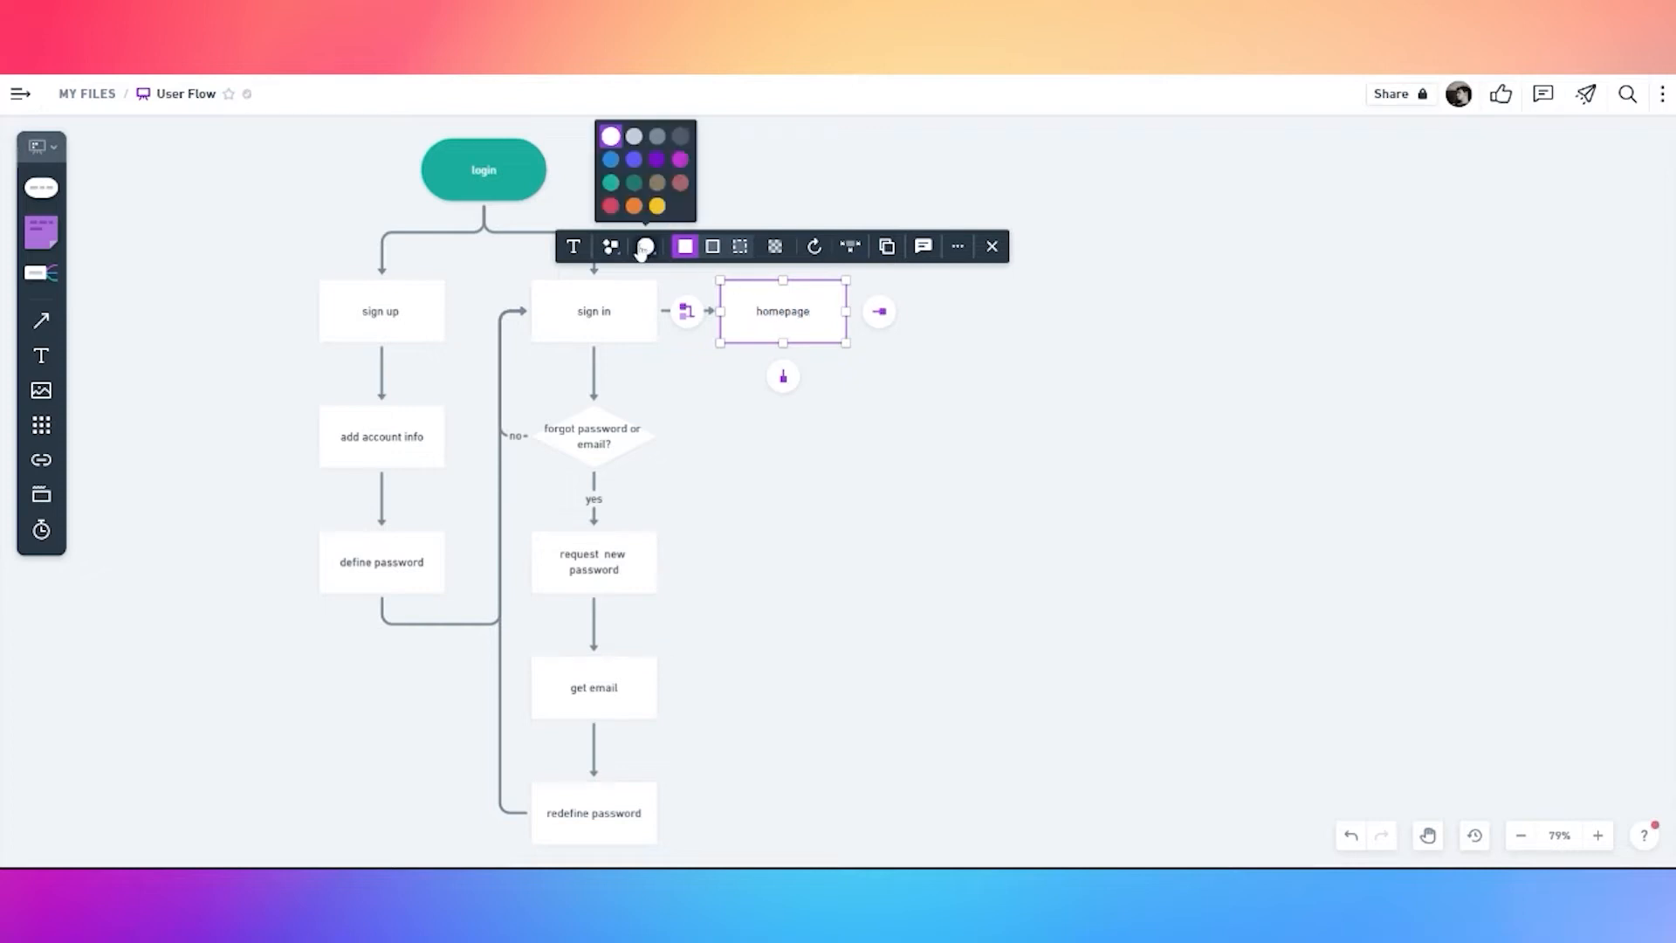
click(610, 182)
click(769, 307)
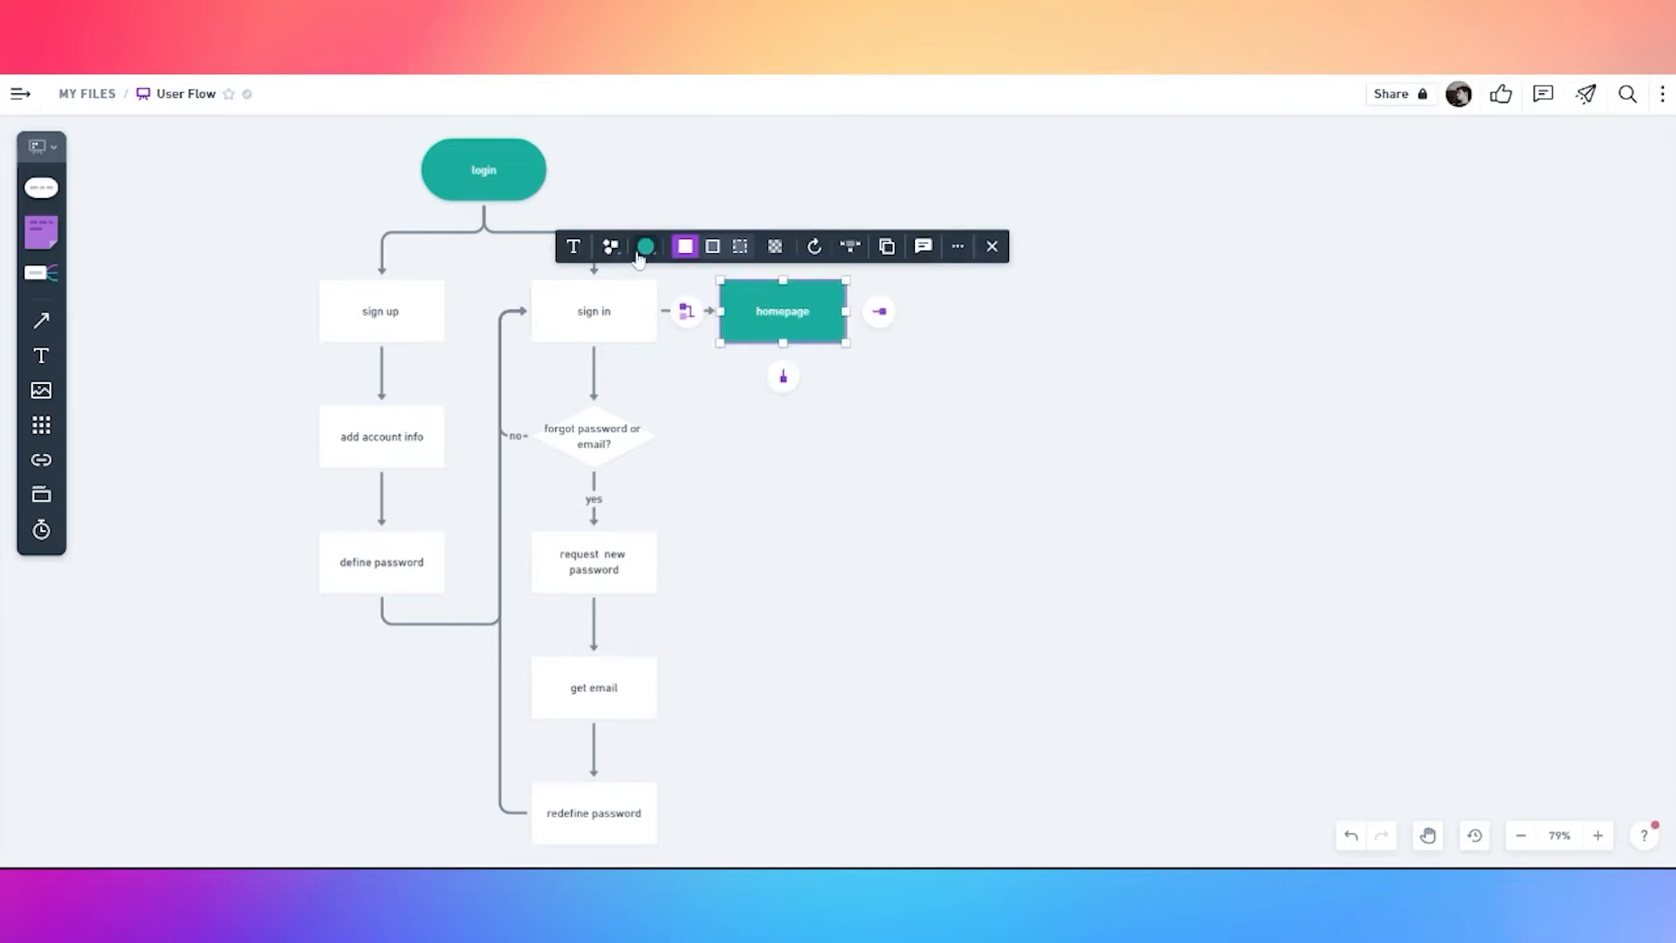
click(610, 246)
click(611, 285)
drag(793, 318, 900, 318)
Draw a small dark grey circle in the empty space above the flowchart
key(space)
drag(916, 162, 725, 344)
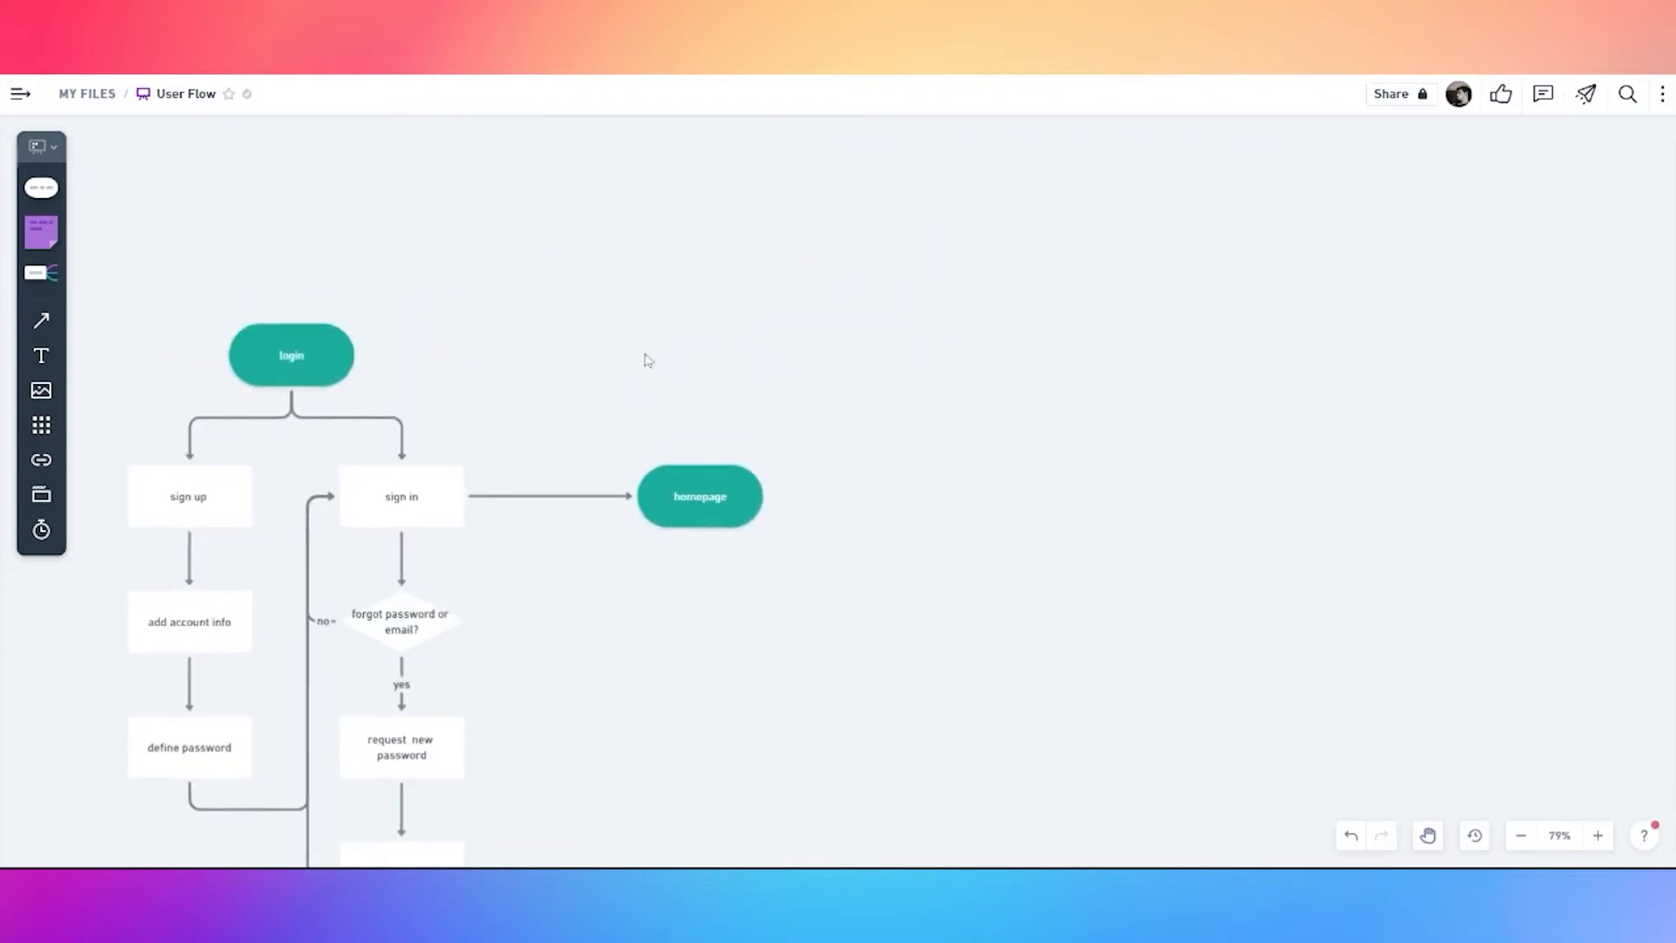
scroll(650, 356, up, 2)
key(t)
key(l)
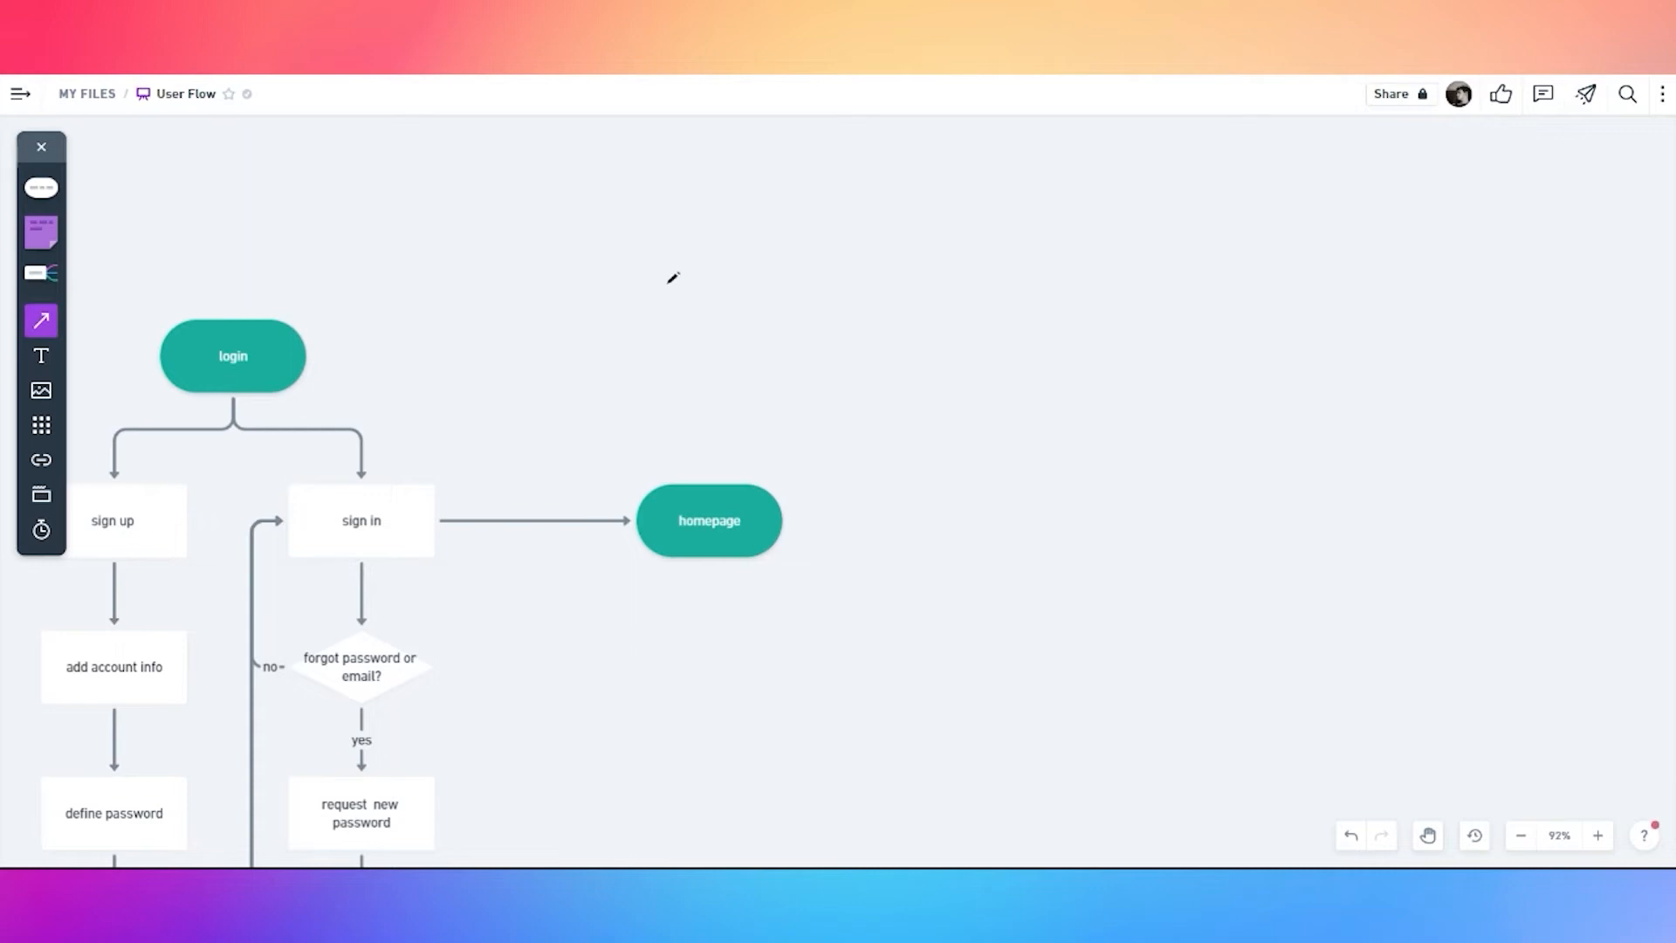
click(44, 186)
click(41, 235)
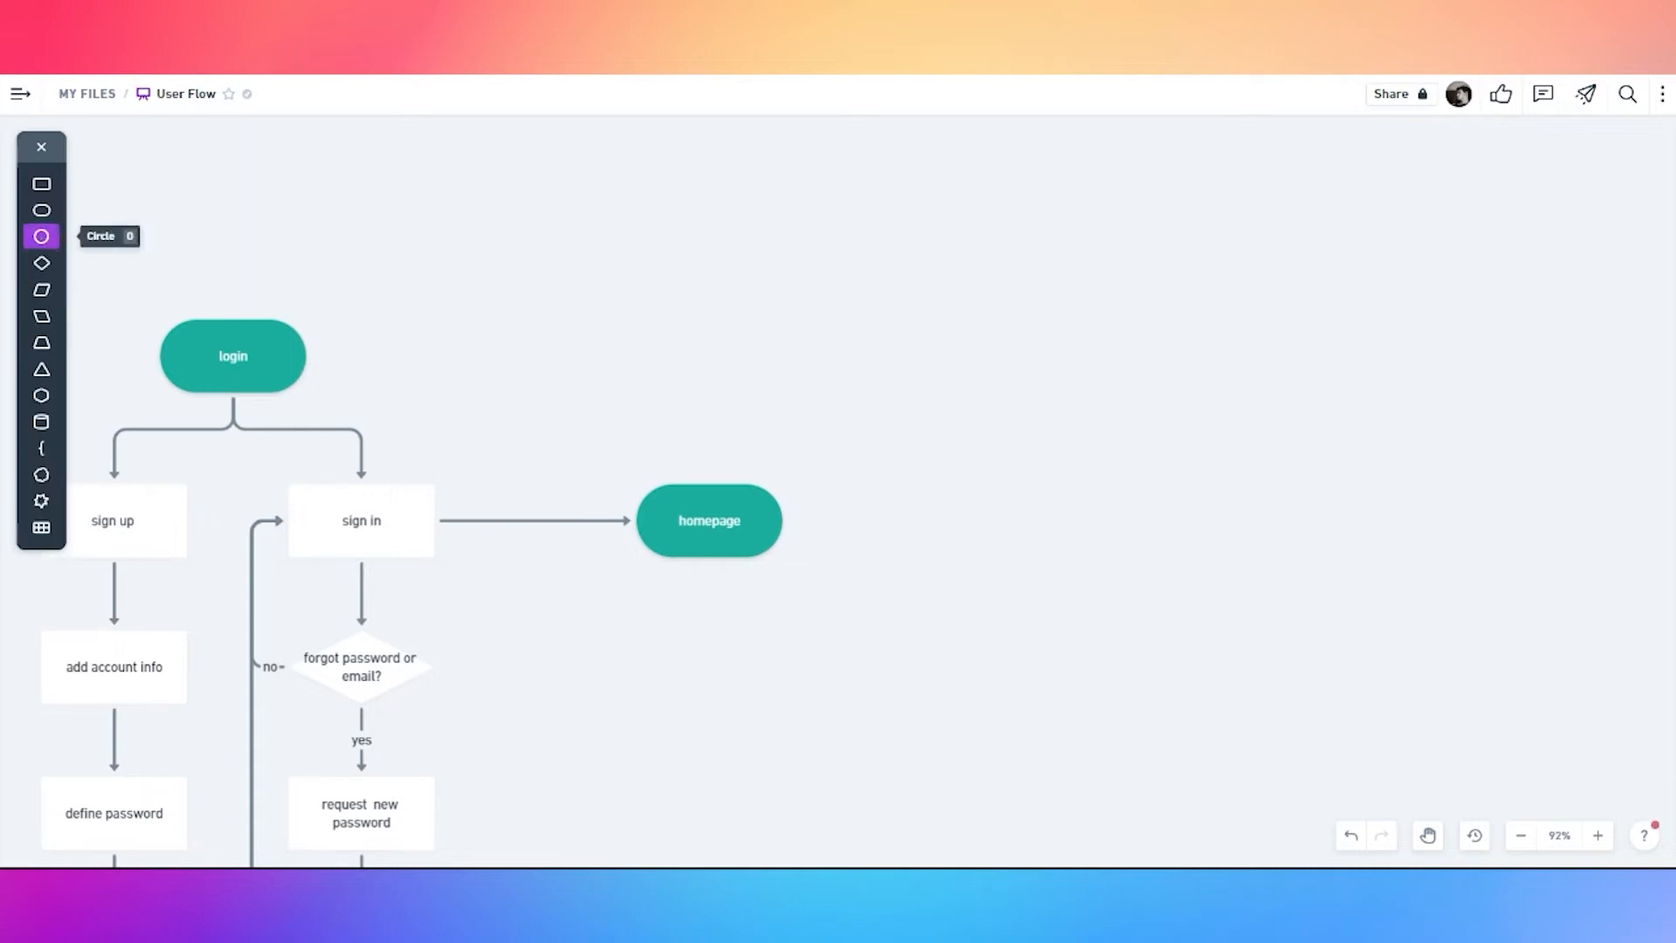
click(554, 292)
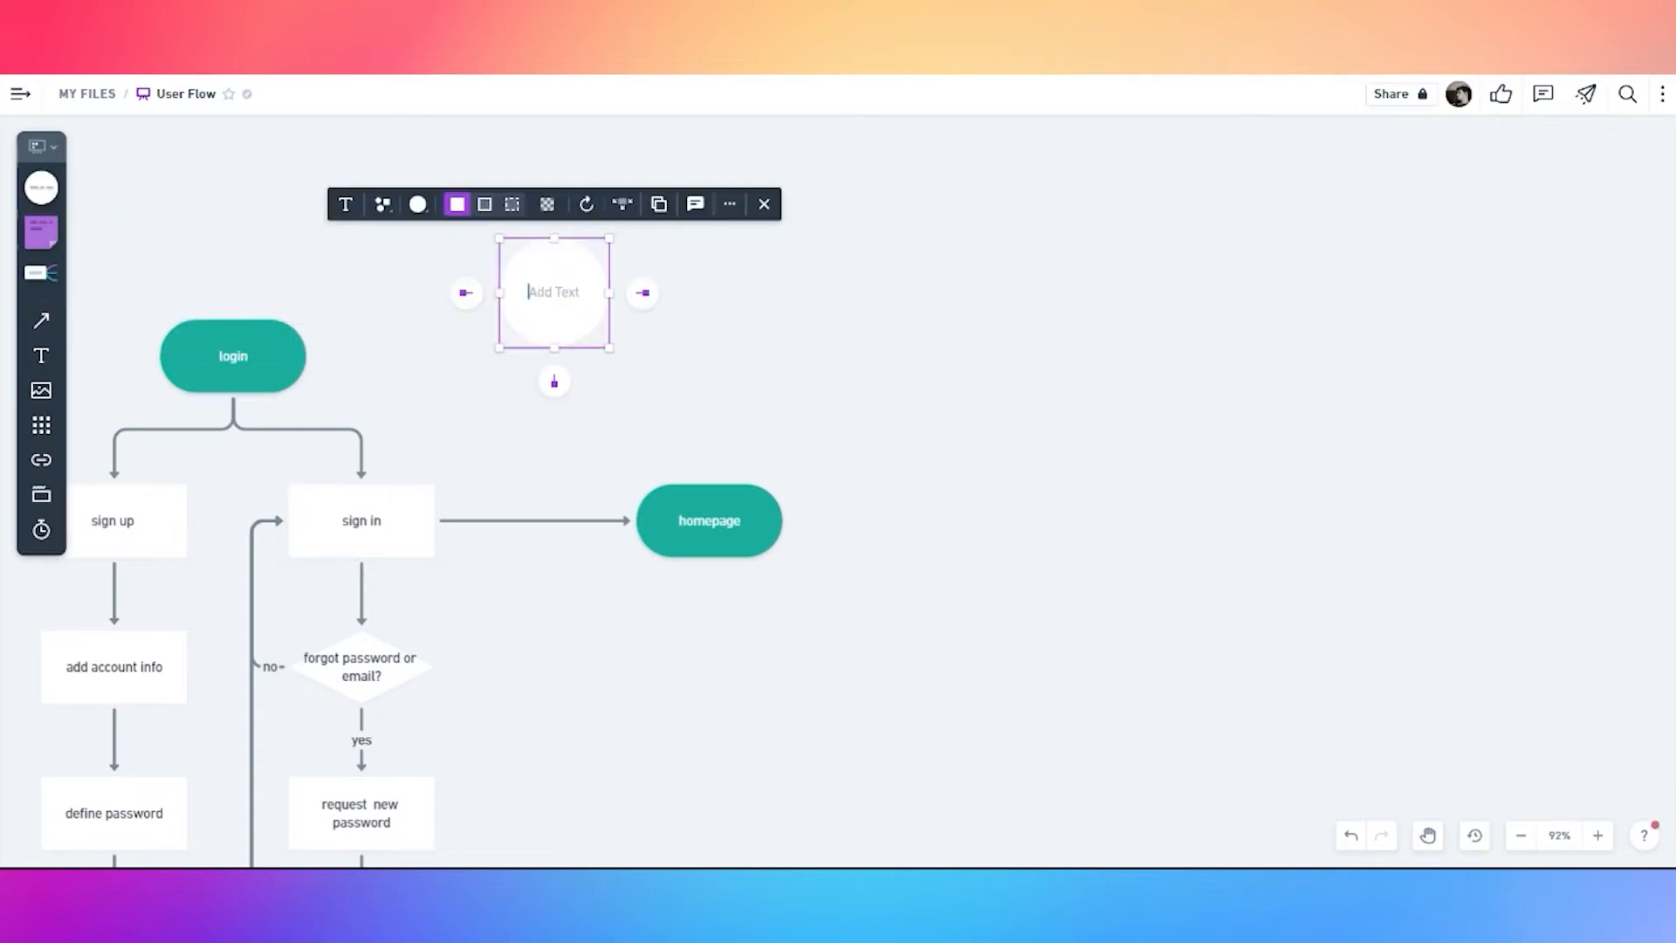
click(421, 204)
click(434, 316)
drag(610, 239, 557, 292)
click(578, 324)
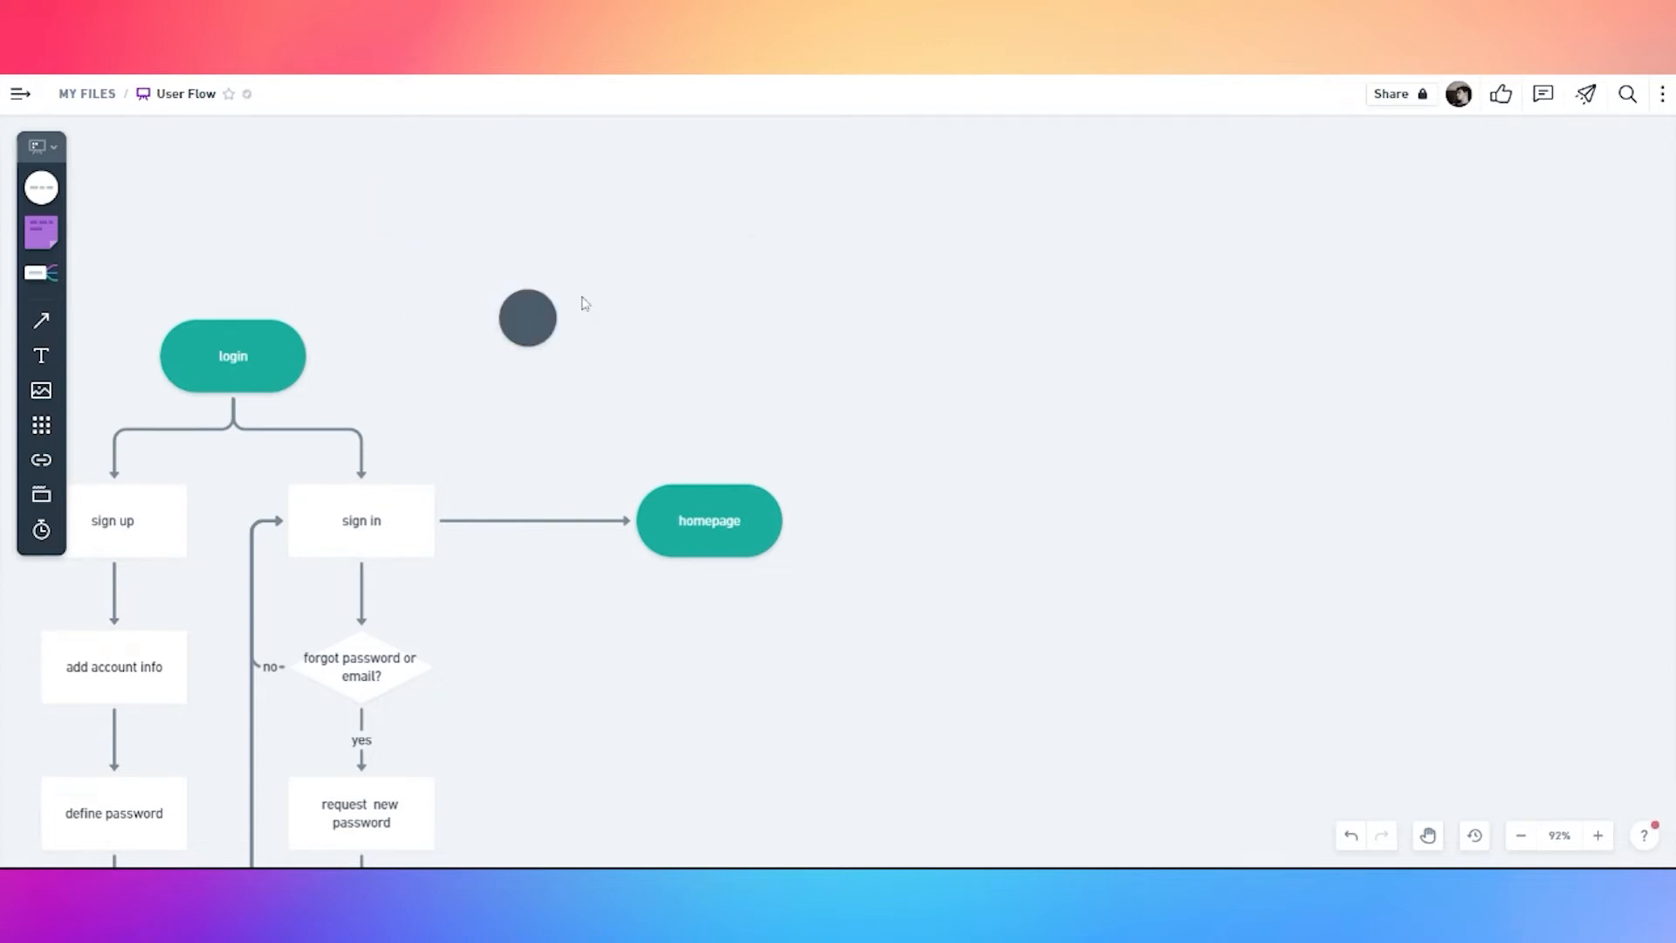
Label the grey circle 'reference to a page in Feature Map'
scroll(587, 294, up, 2)
key(t)
click(582, 322)
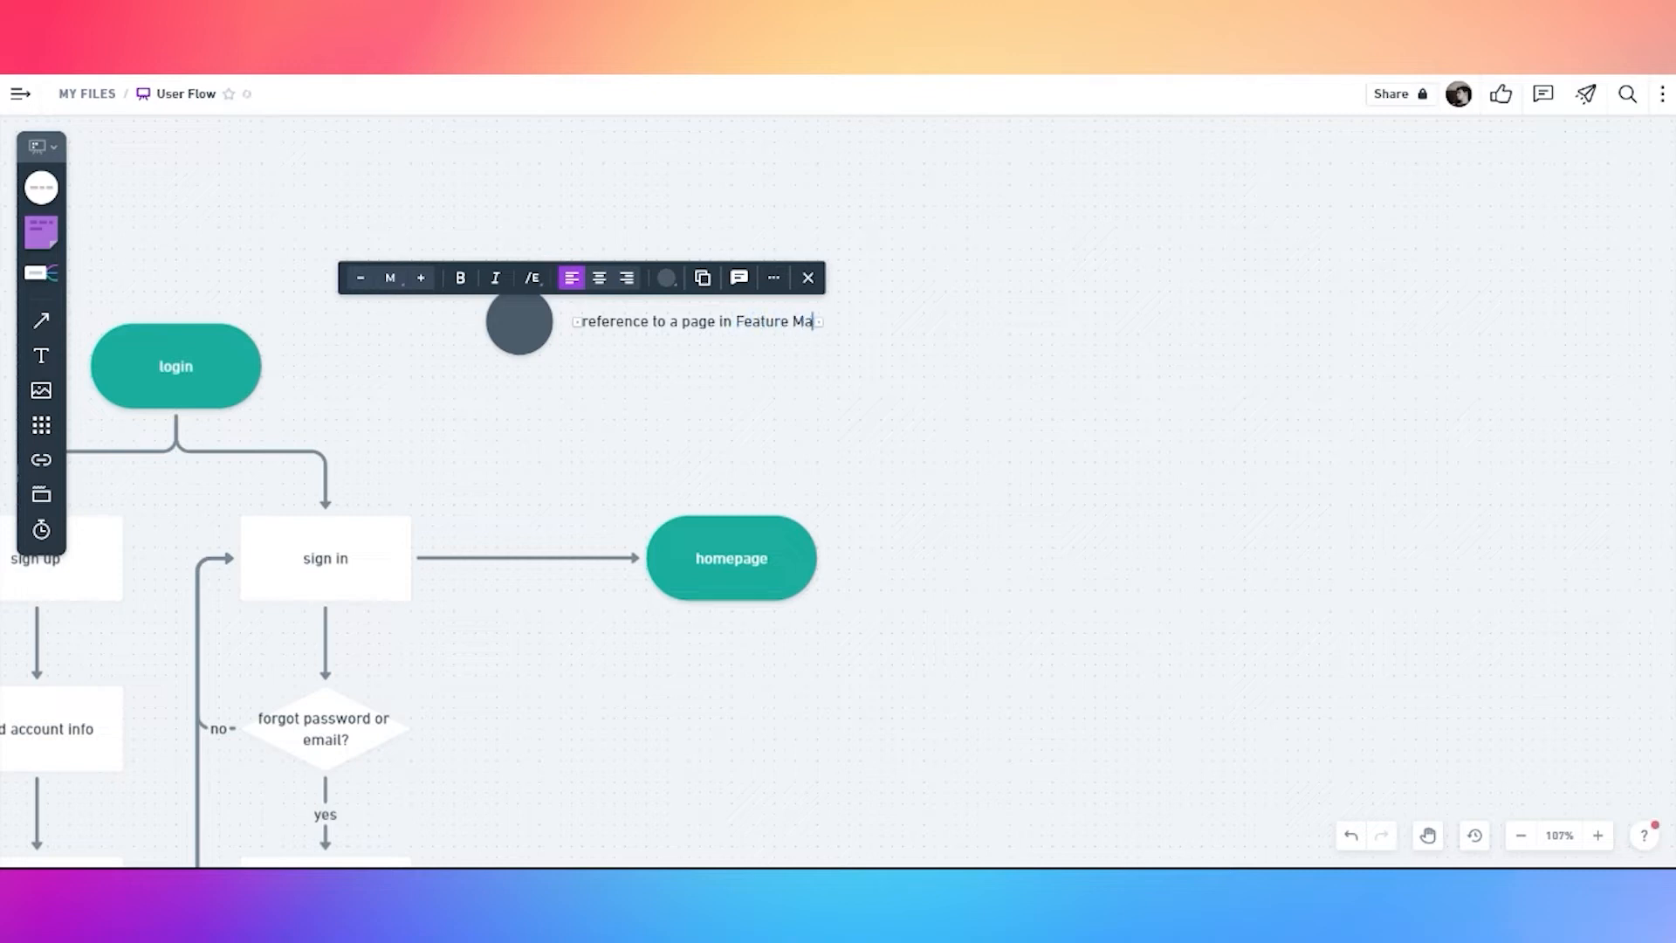
click(735, 436)
drag(678, 331, 666, 337)
click(661, 393)
Place a copy of the grey circle below the homepage pill
scroll(651, 443, down, 1)
key(space)
drag(742, 706, 733, 580)
drag(522, 209, 710, 507)
click(578, 447)
Fill the circle copy below homepage with orange
click(569, 410)
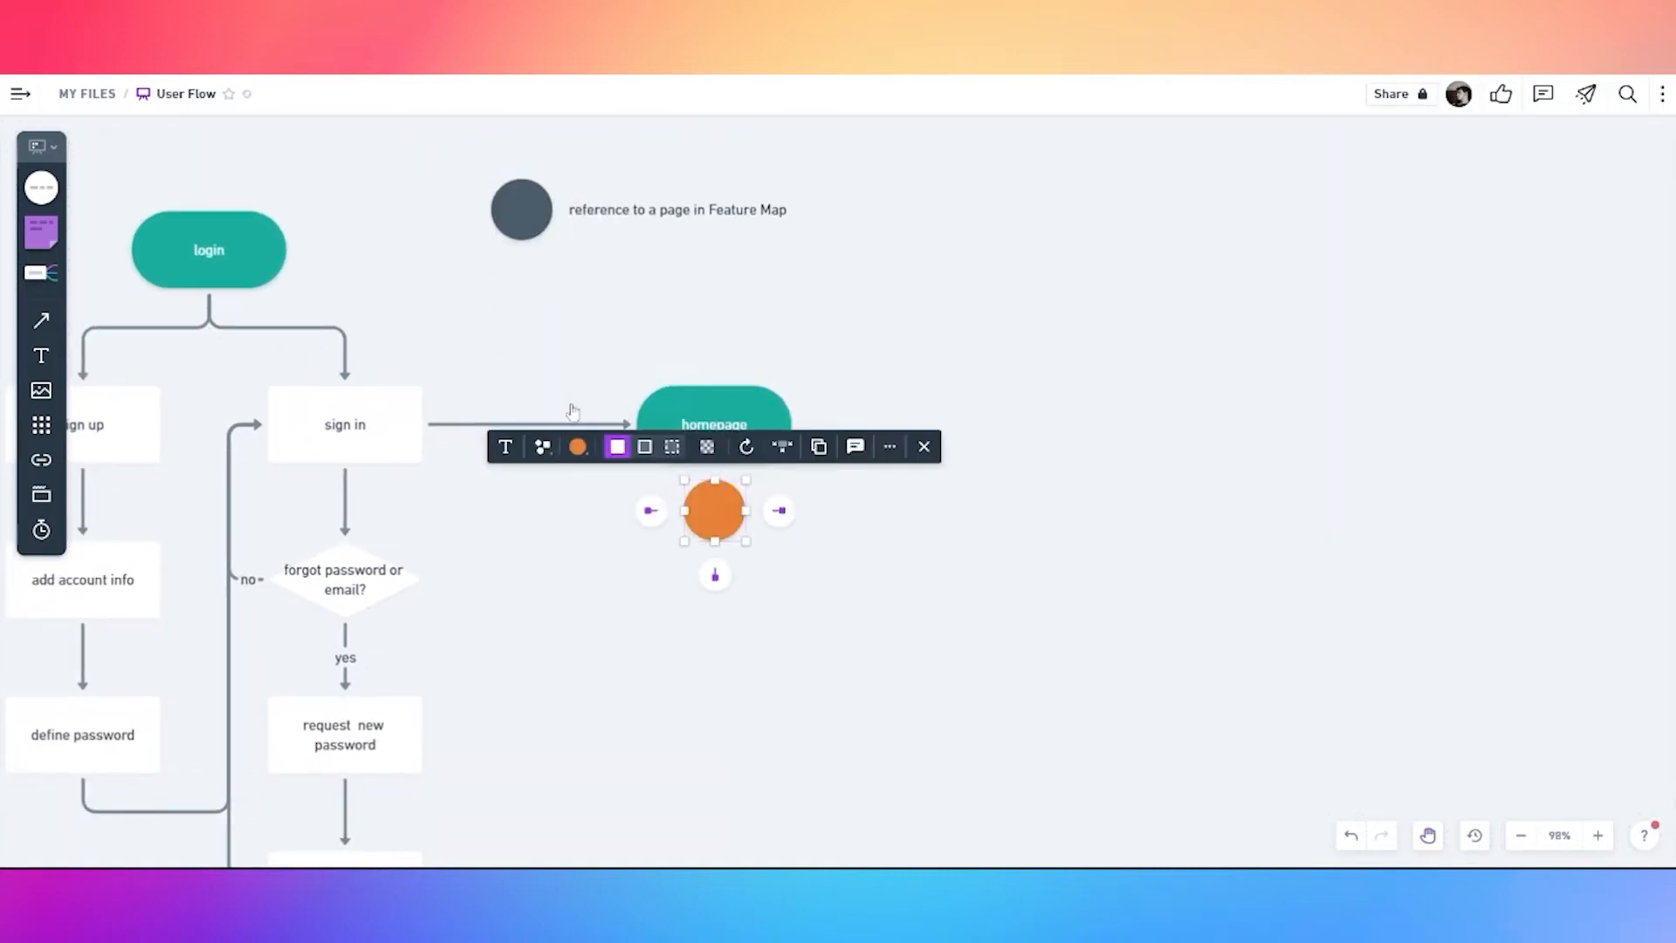
click(816, 640)
key(space)
drag(856, 509, 675, 509)
click(533, 511)
Add a white rectangle 'view product' step after homepage
click(537, 437)
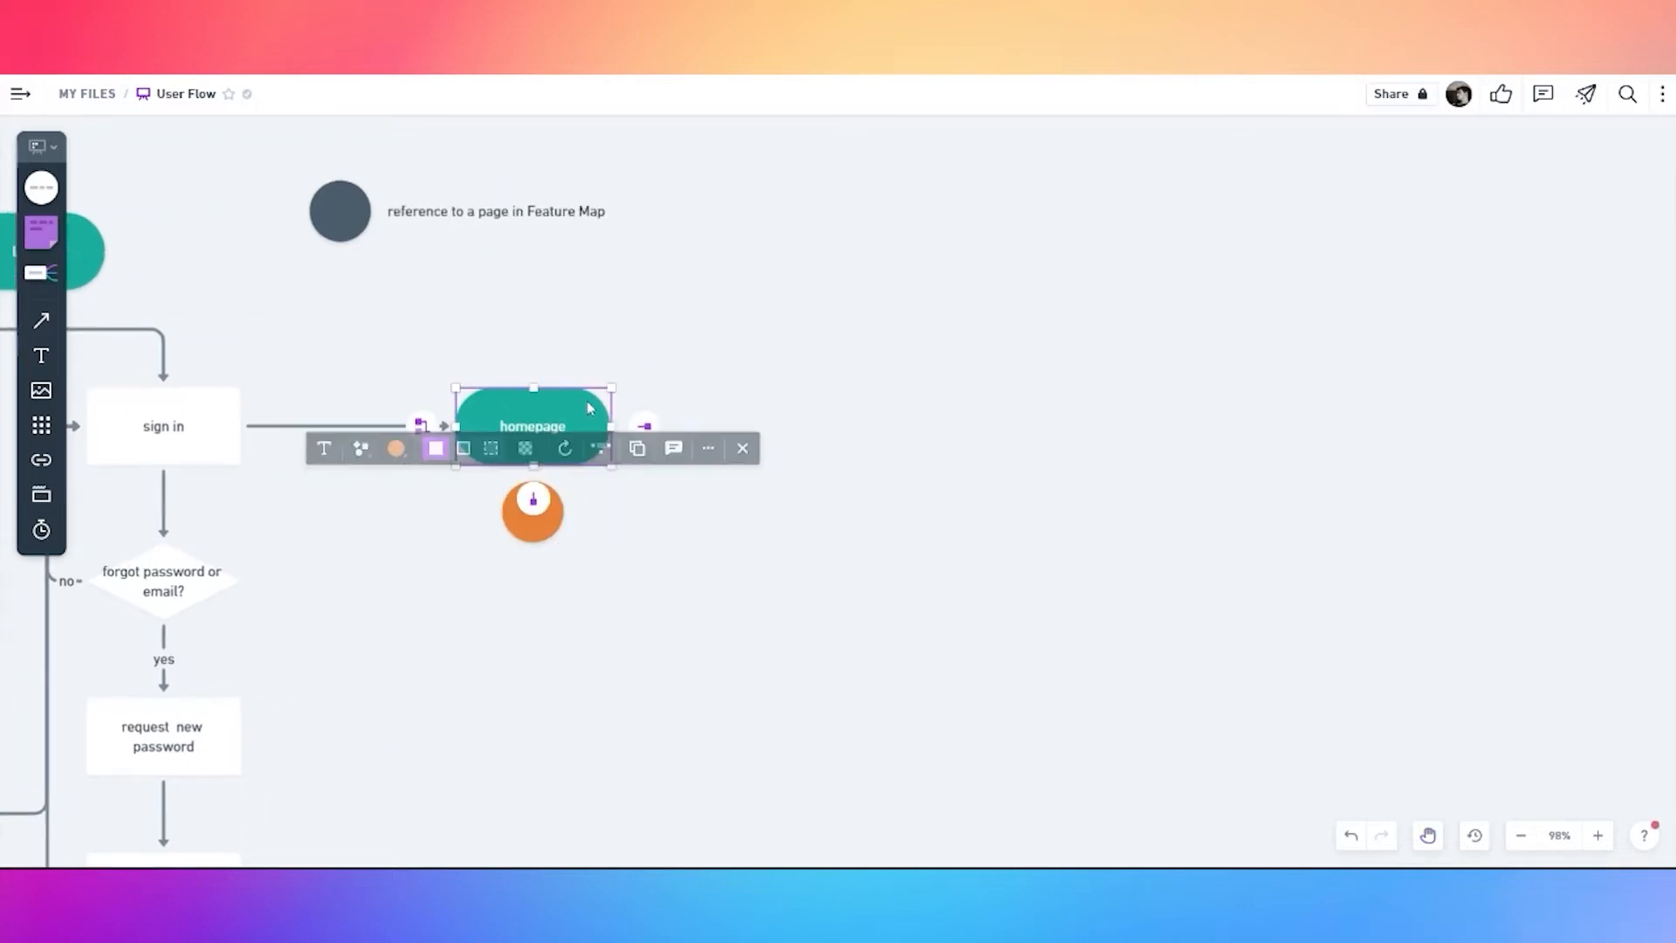
click(645, 424)
click(629, 354)
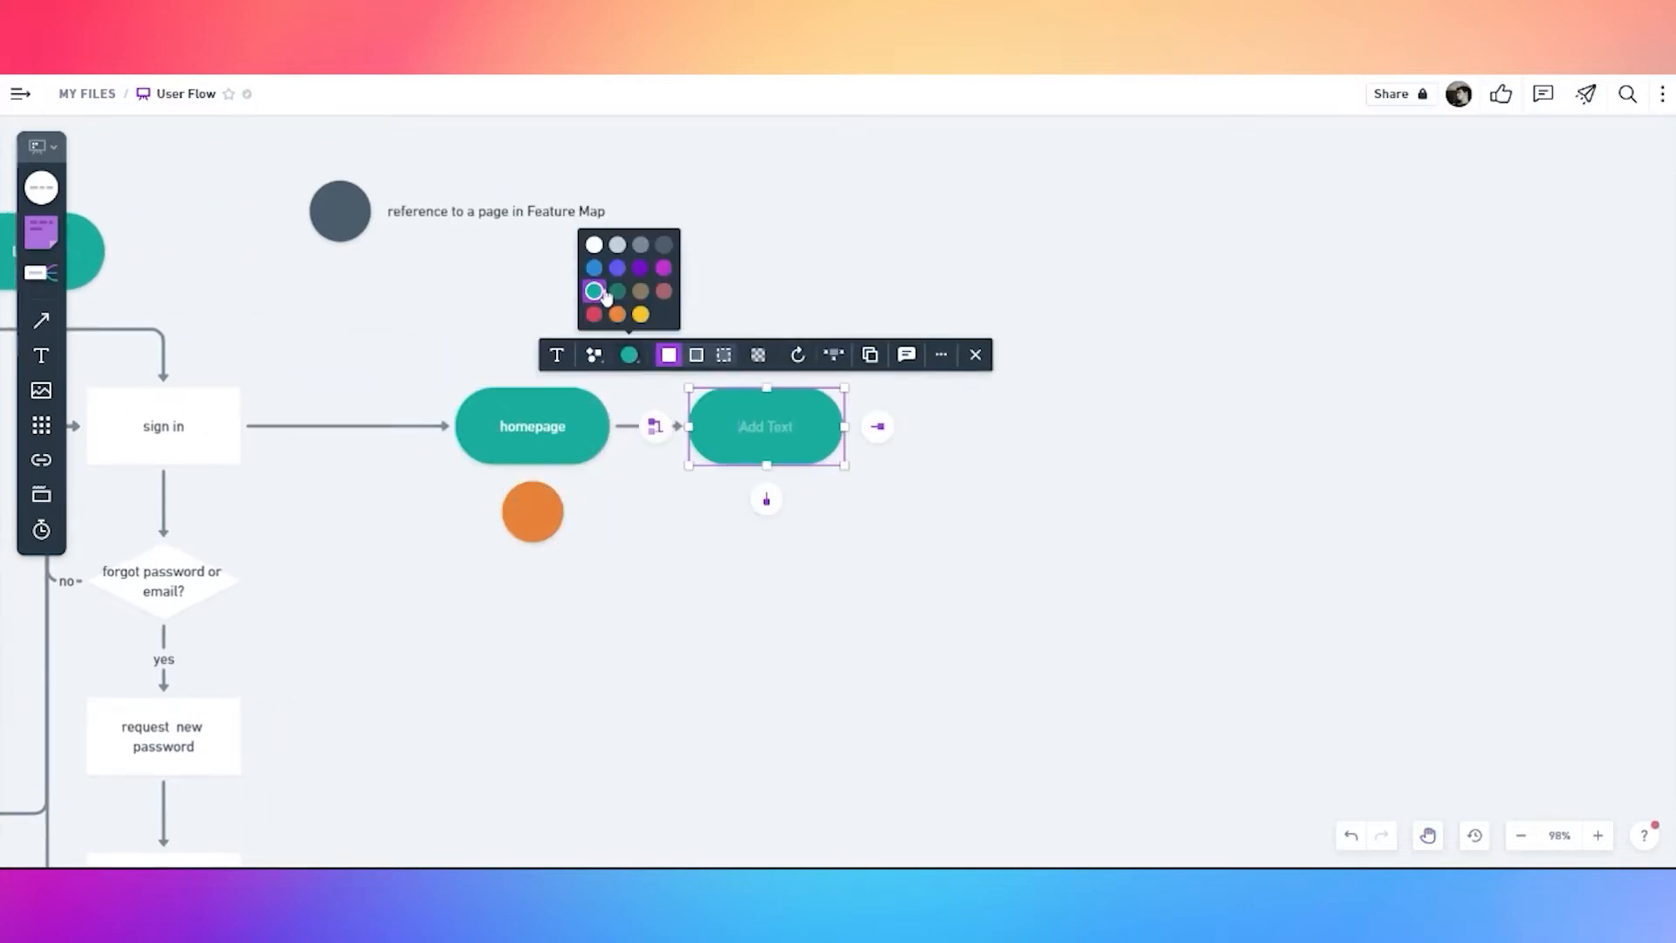
click(595, 245)
click(593, 355)
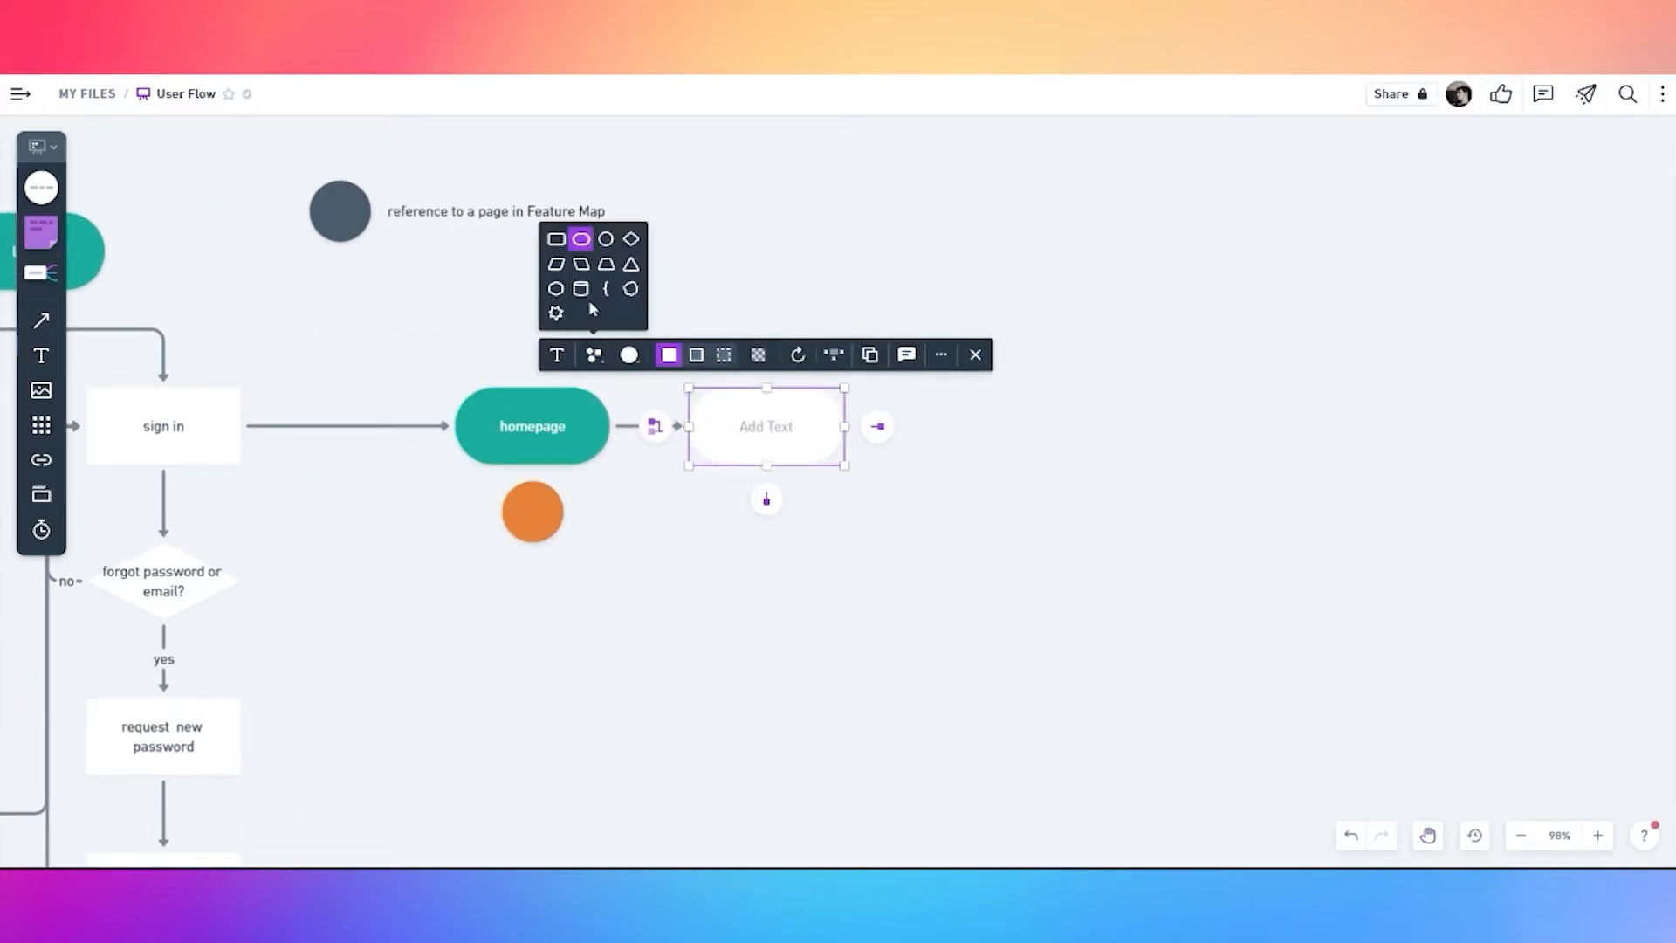
click(565, 245)
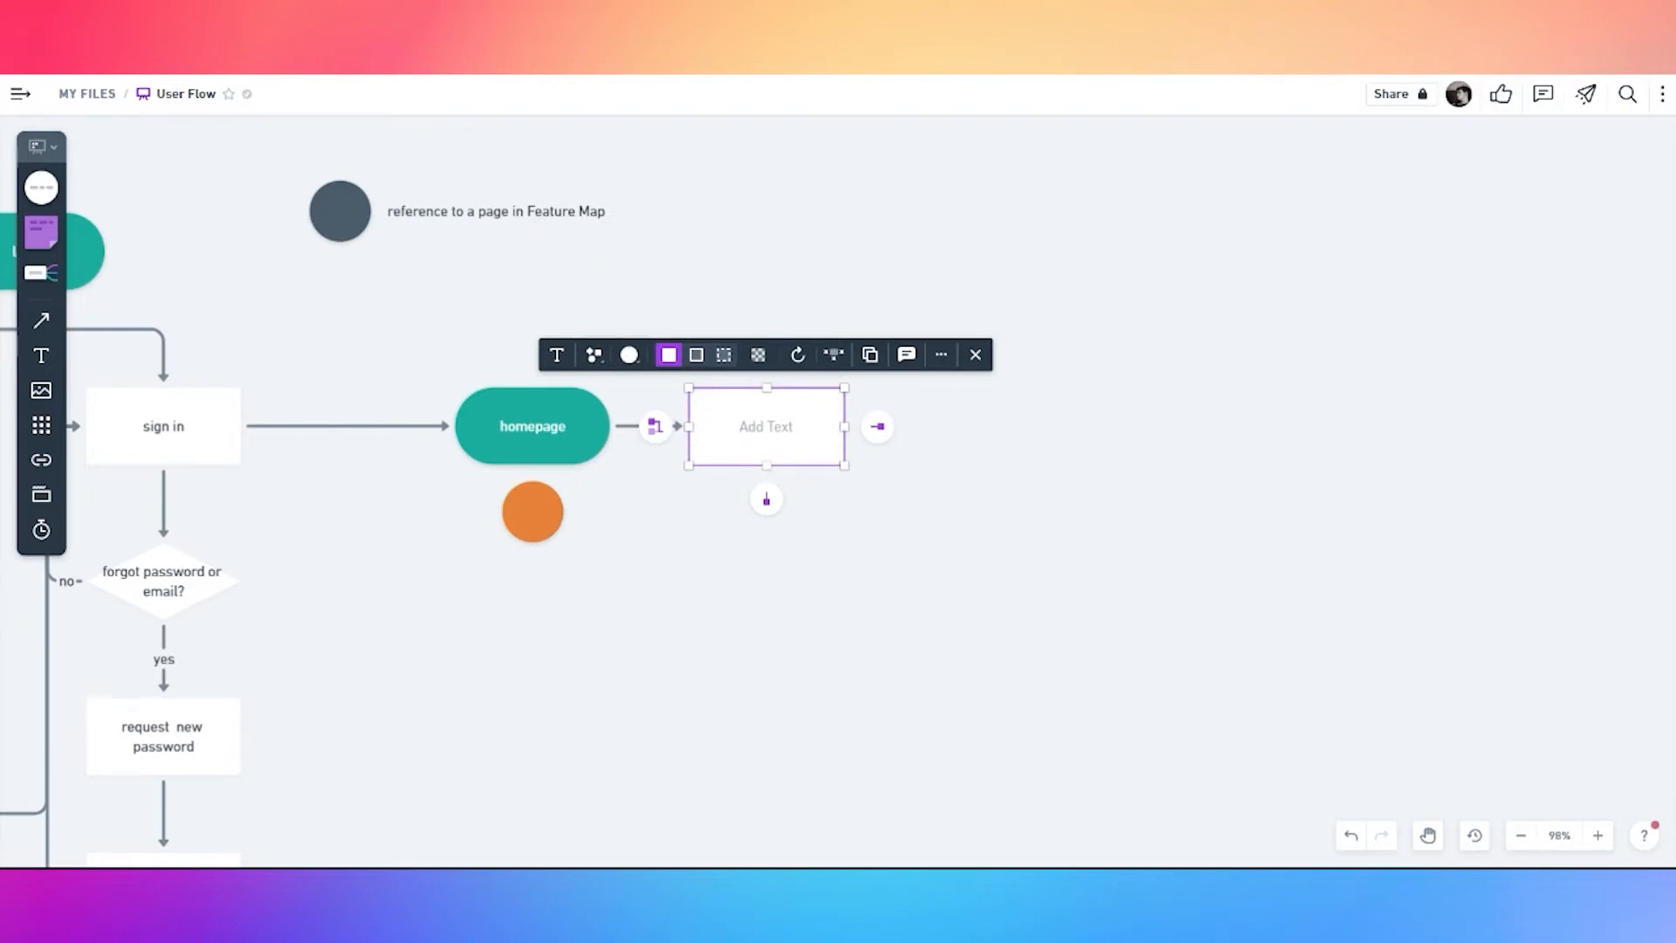
text(view producx)
click(836, 508)
Add a 'do you know what you want?' diamond after view product, fixing the typo
click(798, 427)
click(877, 426)
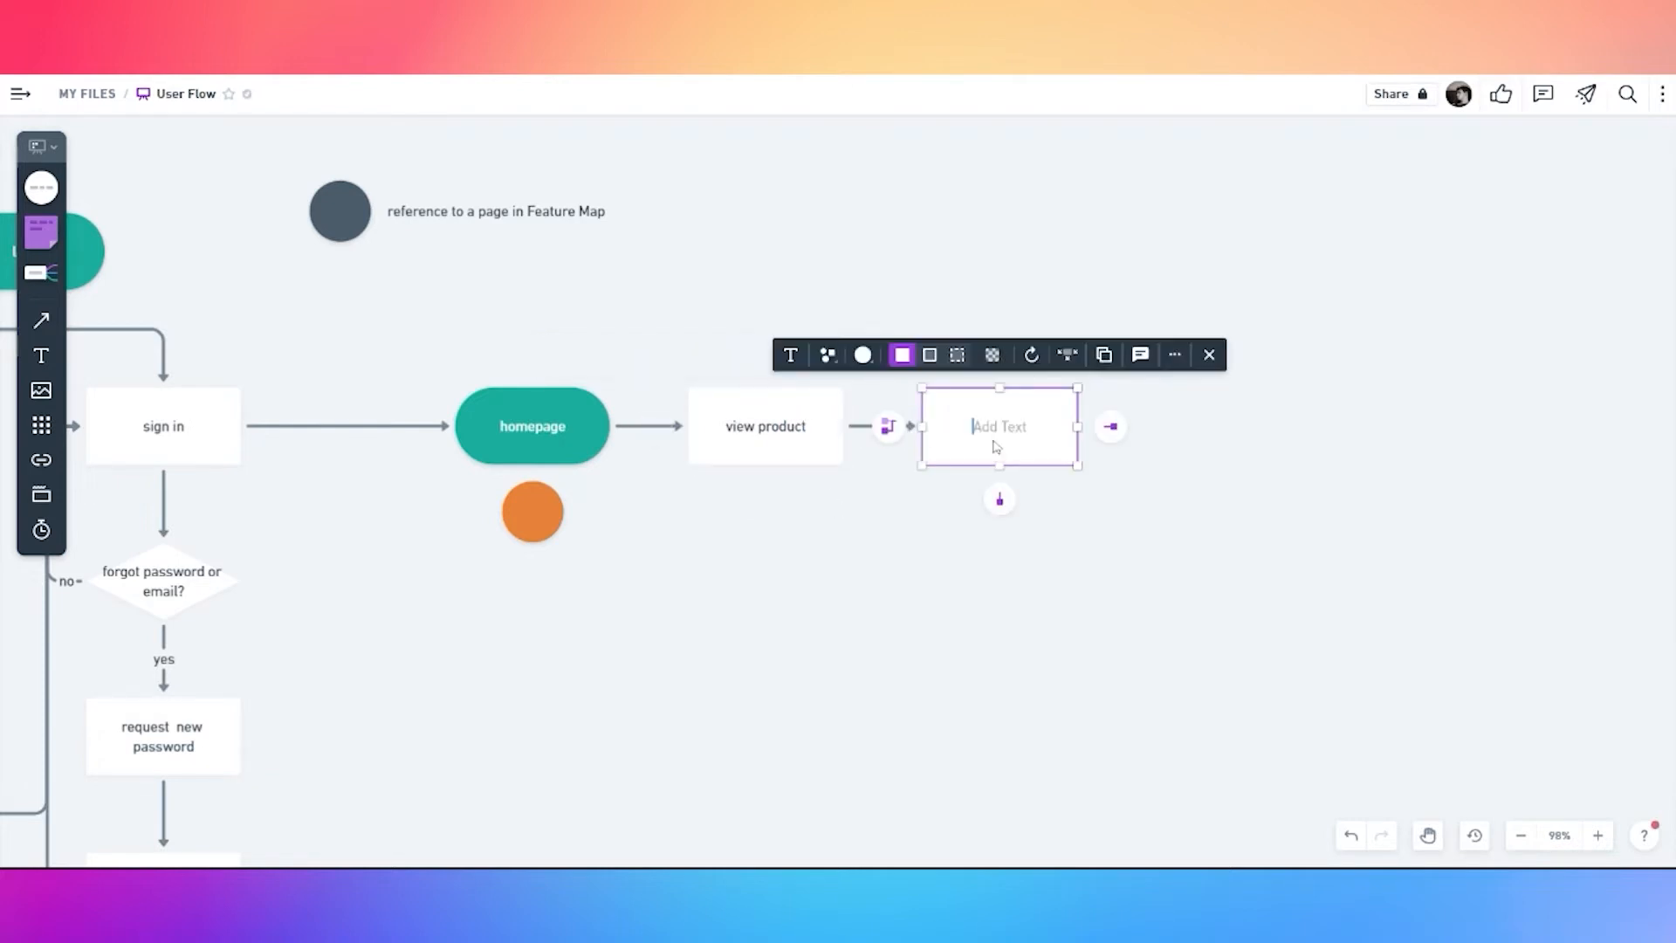
text(do you know what you wnat?)
right_click(1006, 434)
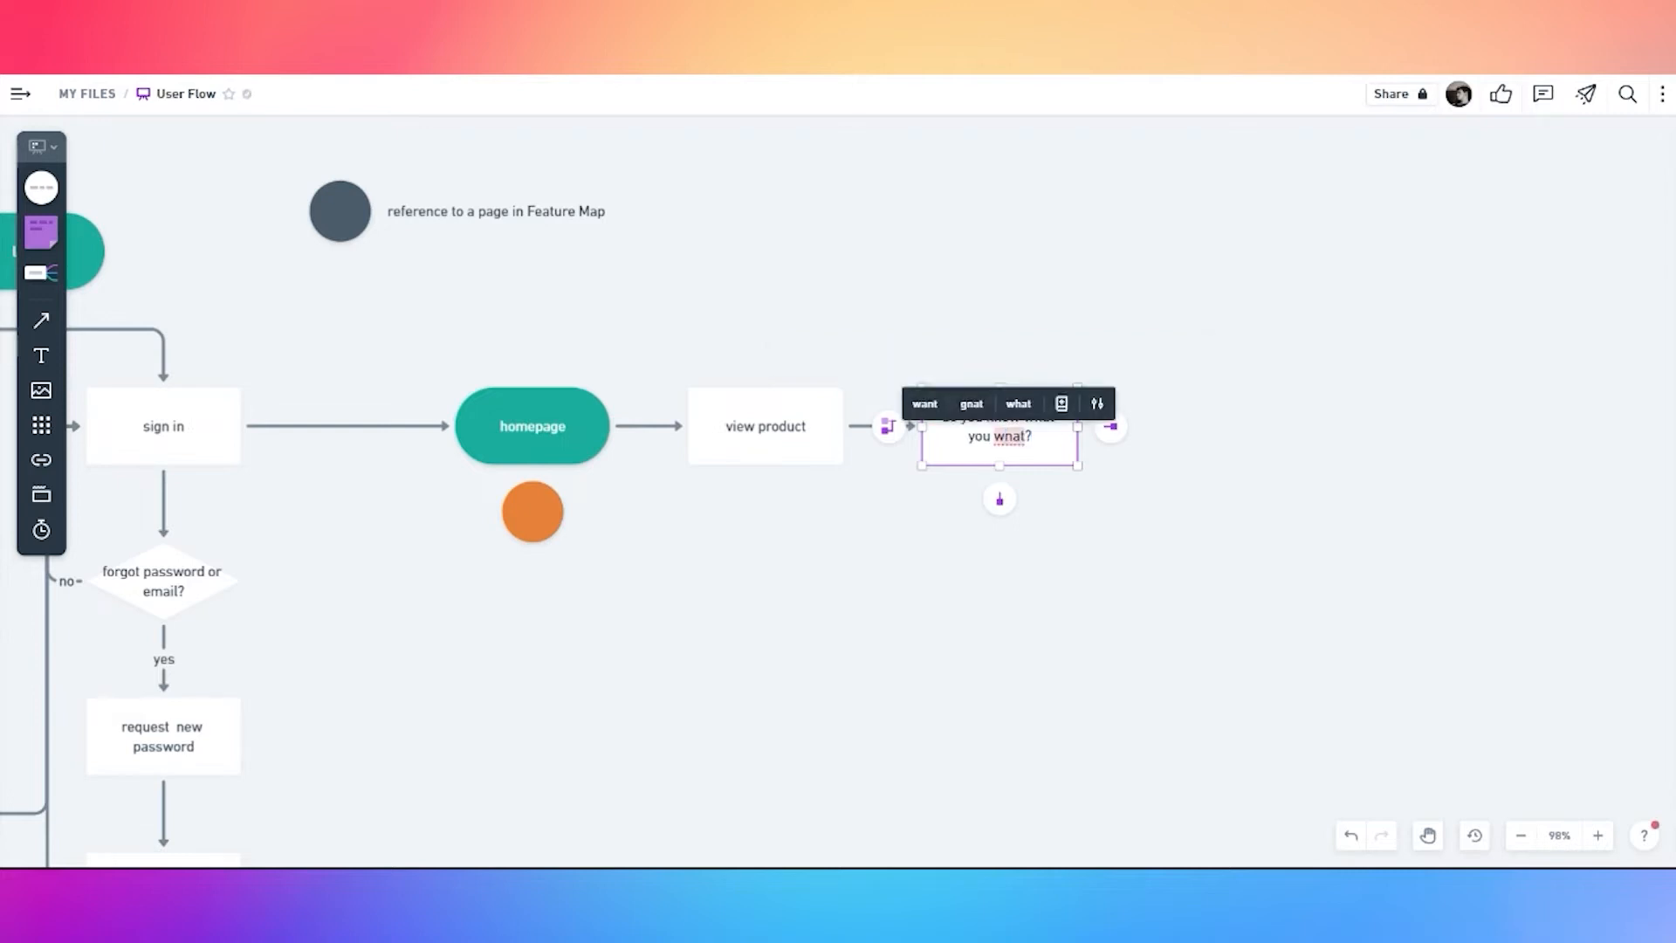
click(1011, 434)
key(BackSpace)
text(nt)
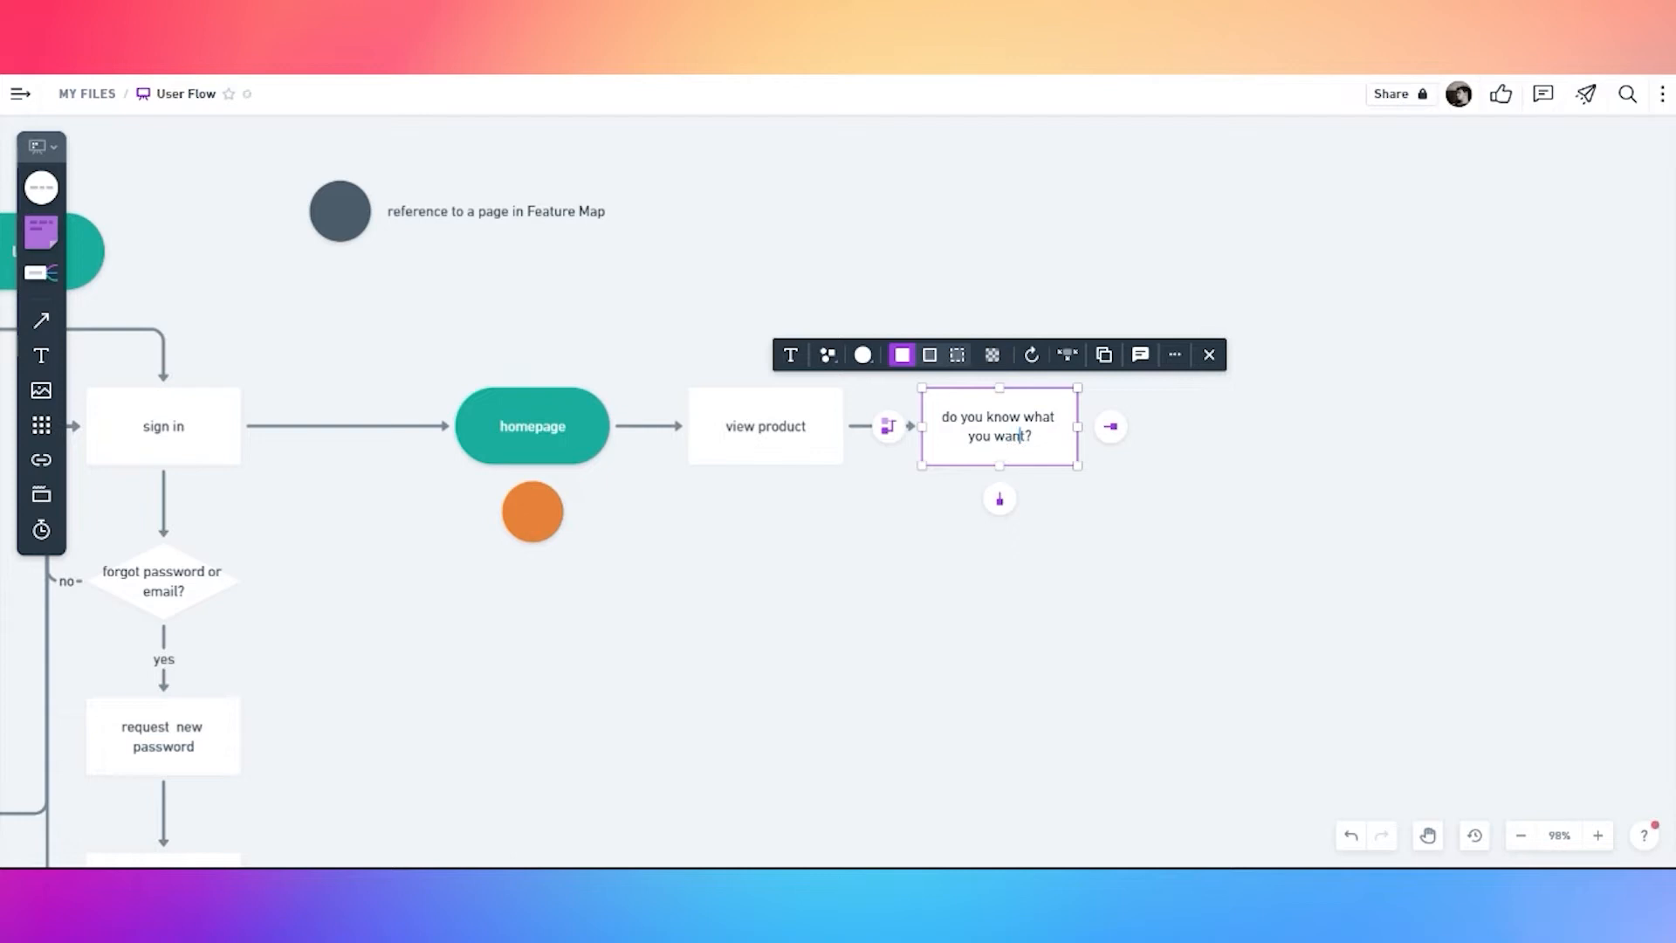
click(829, 358)
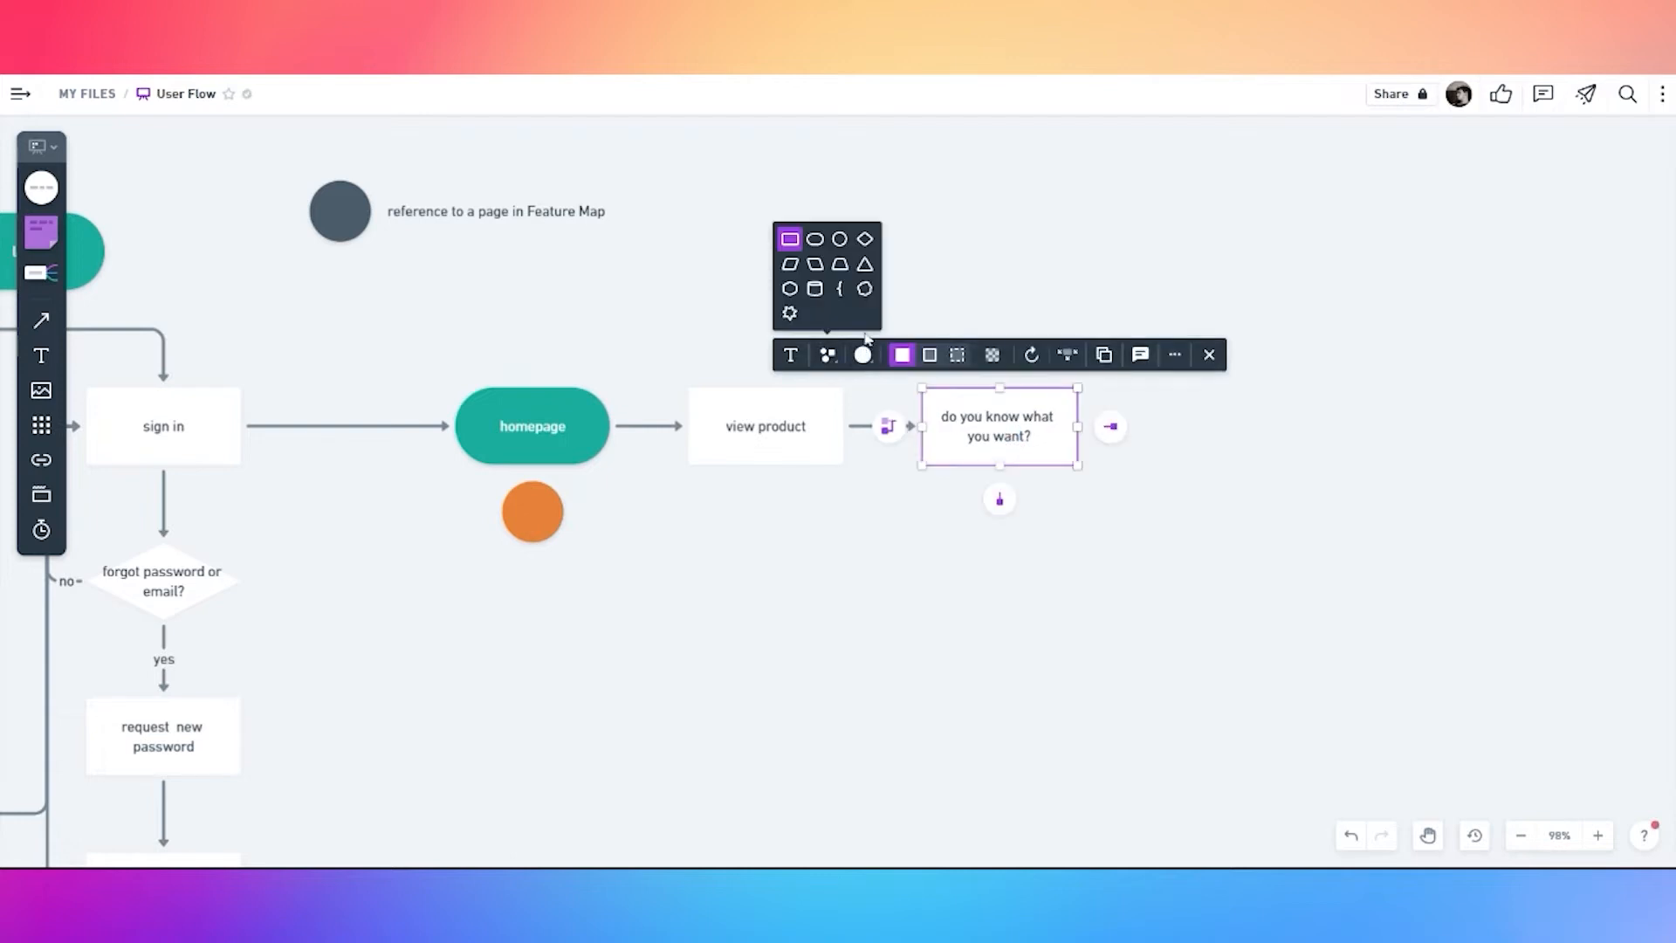
click(866, 242)
key(space)
drag(1237, 458, 1072, 445)
Add a rectangle branch to the right of the decision diamond
click(833, 414)
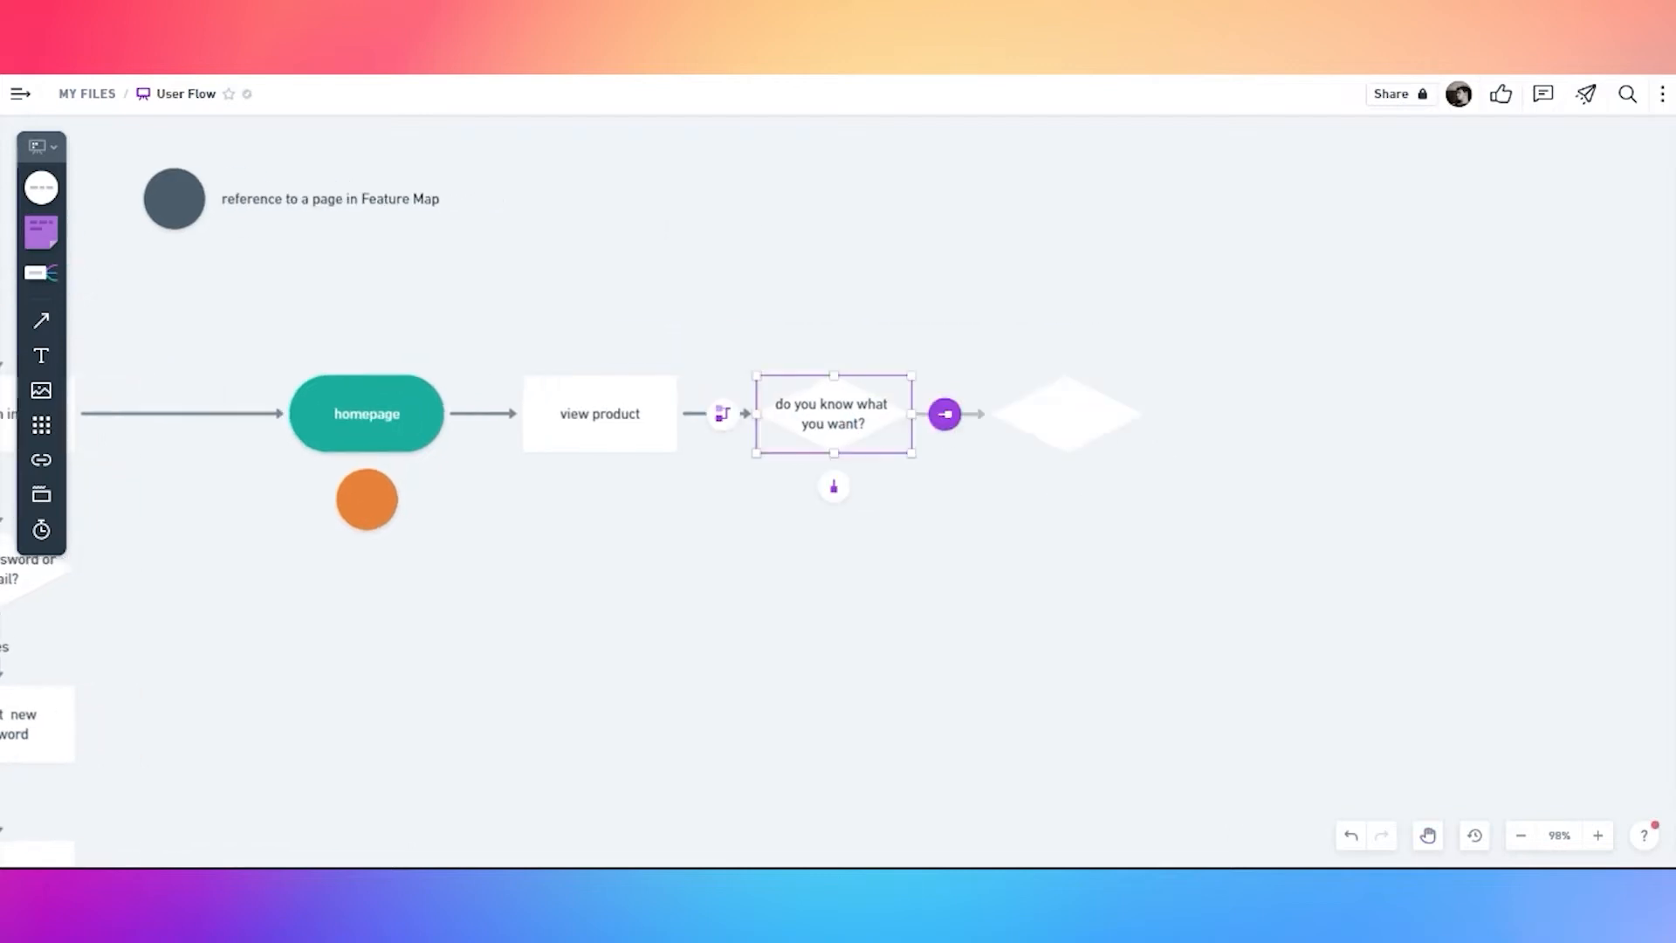
click(945, 415)
click(927, 422)
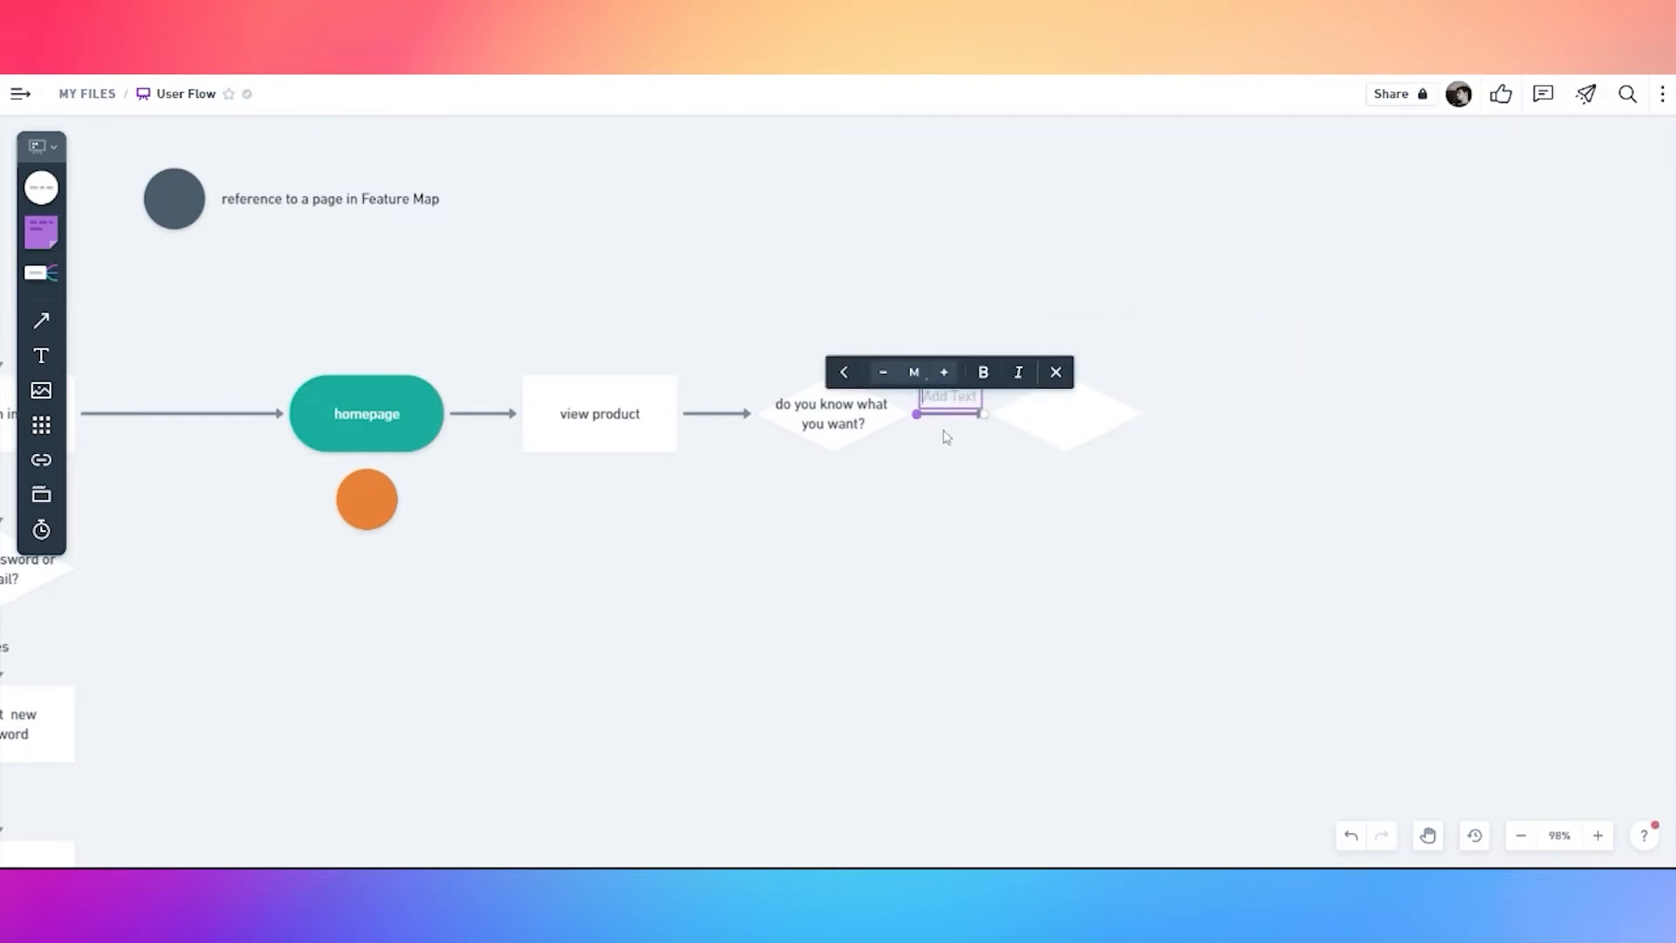
click(978, 477)
click(1047, 427)
click(929, 342)
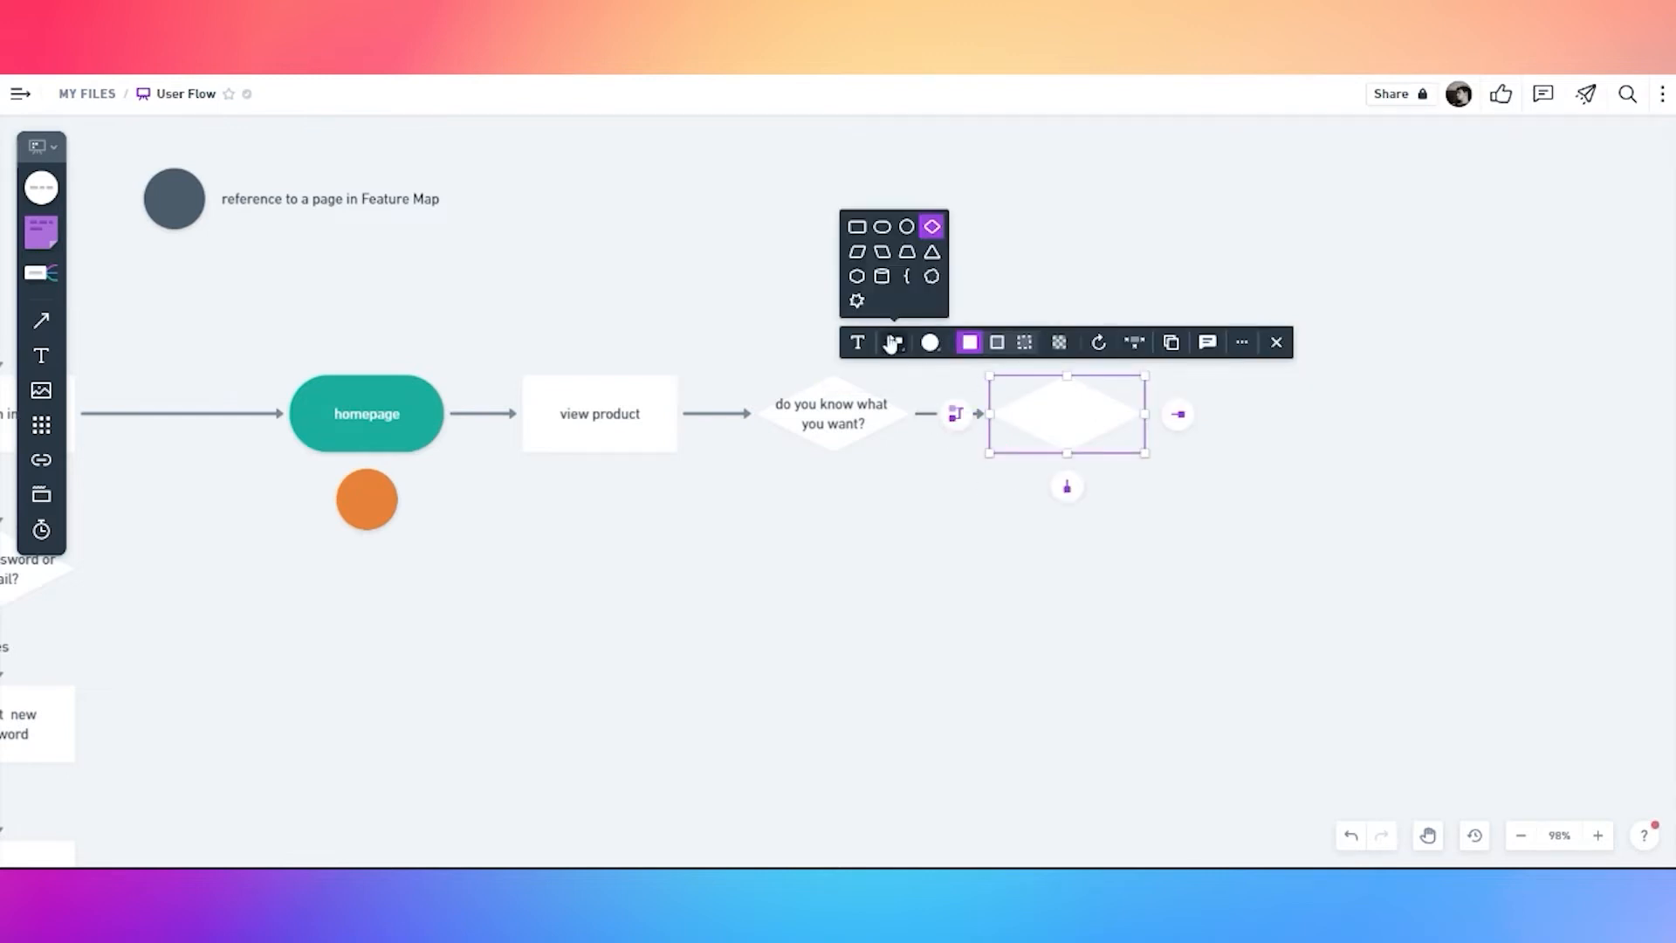
click(860, 226)
click(960, 474)
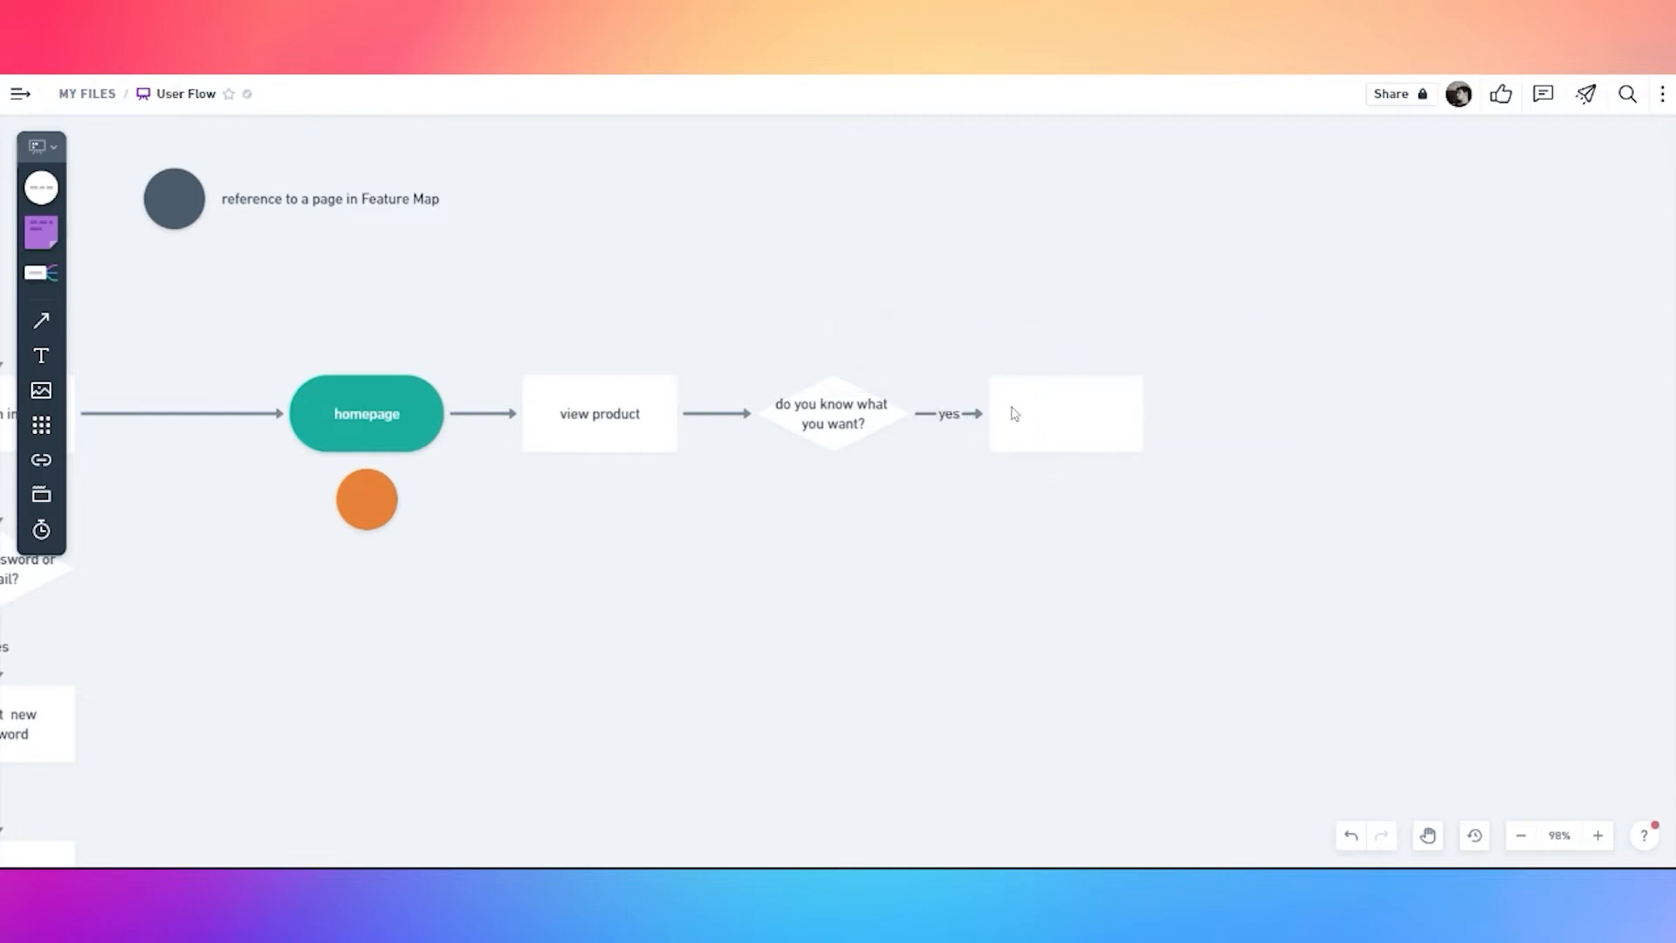
click(1014, 416)
Add two more branches from the decision and turn both into rectangles
click(831, 419)
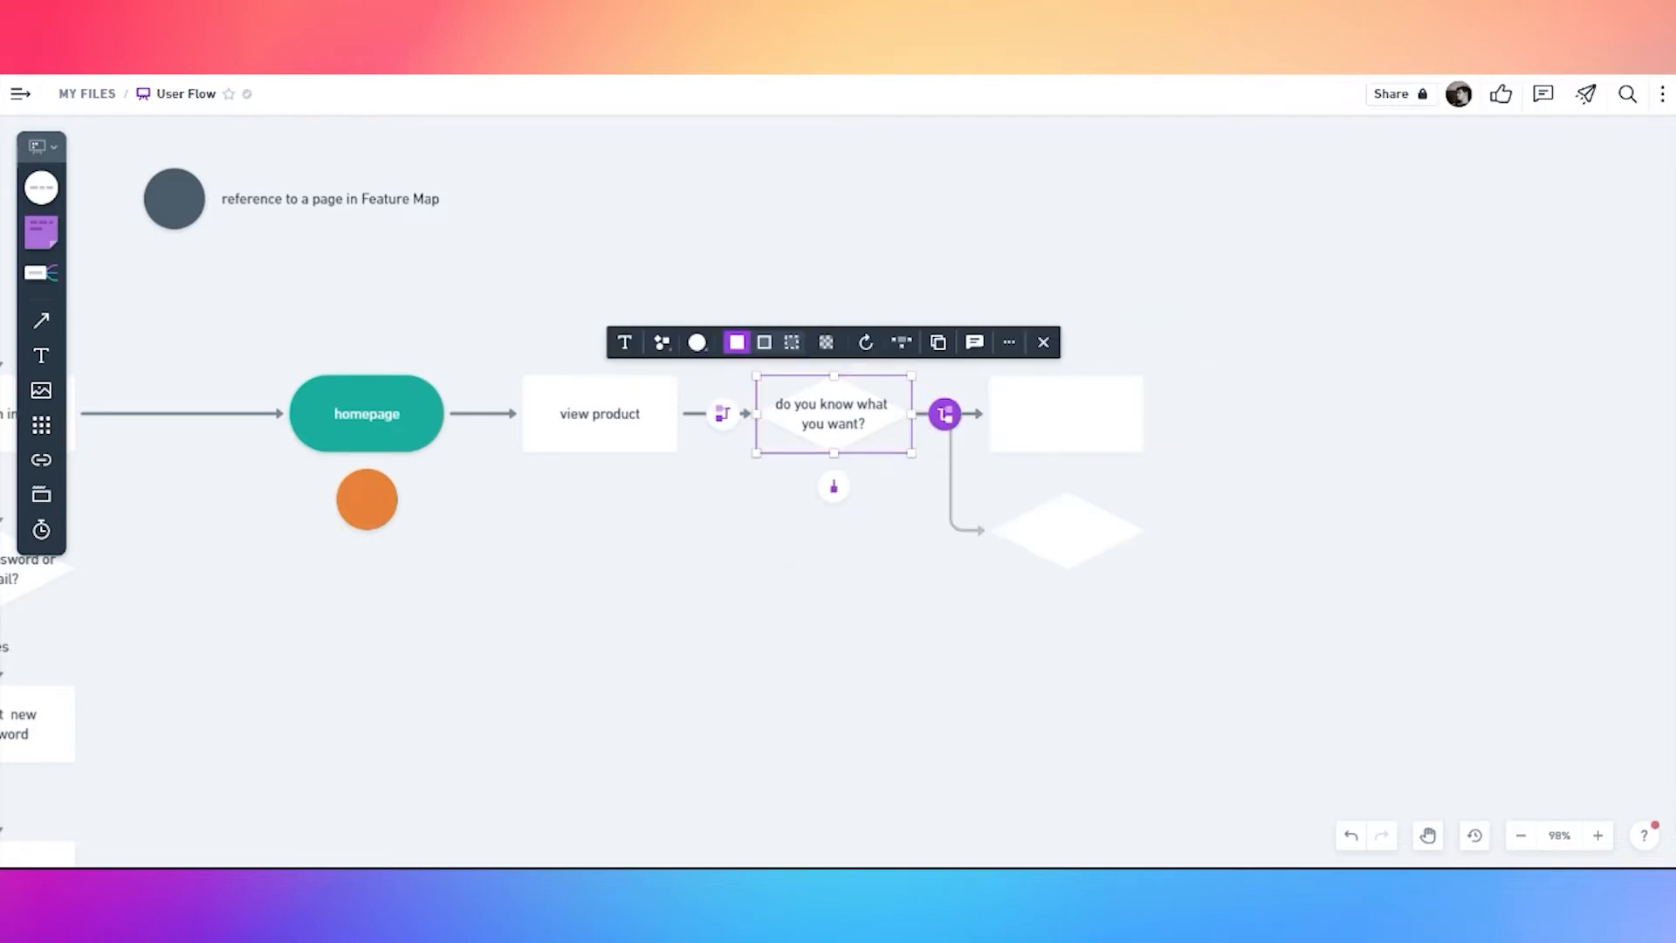
click(946, 414)
click(1062, 563)
shift+click(1066, 291)
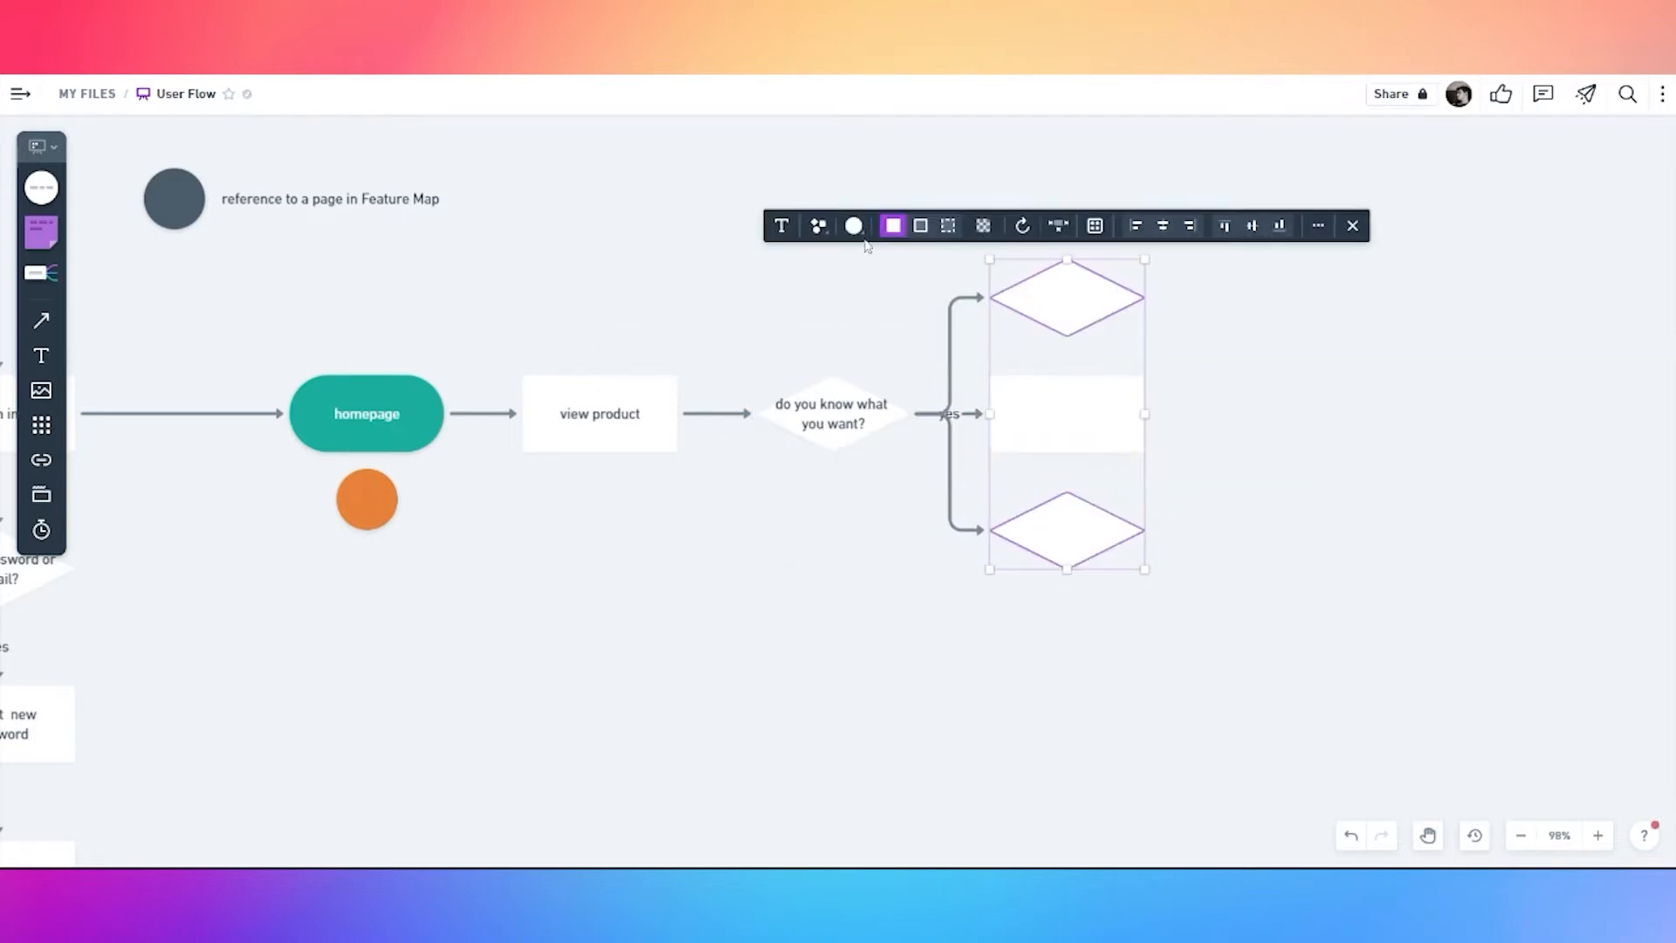
click(854, 226)
click(781, 266)
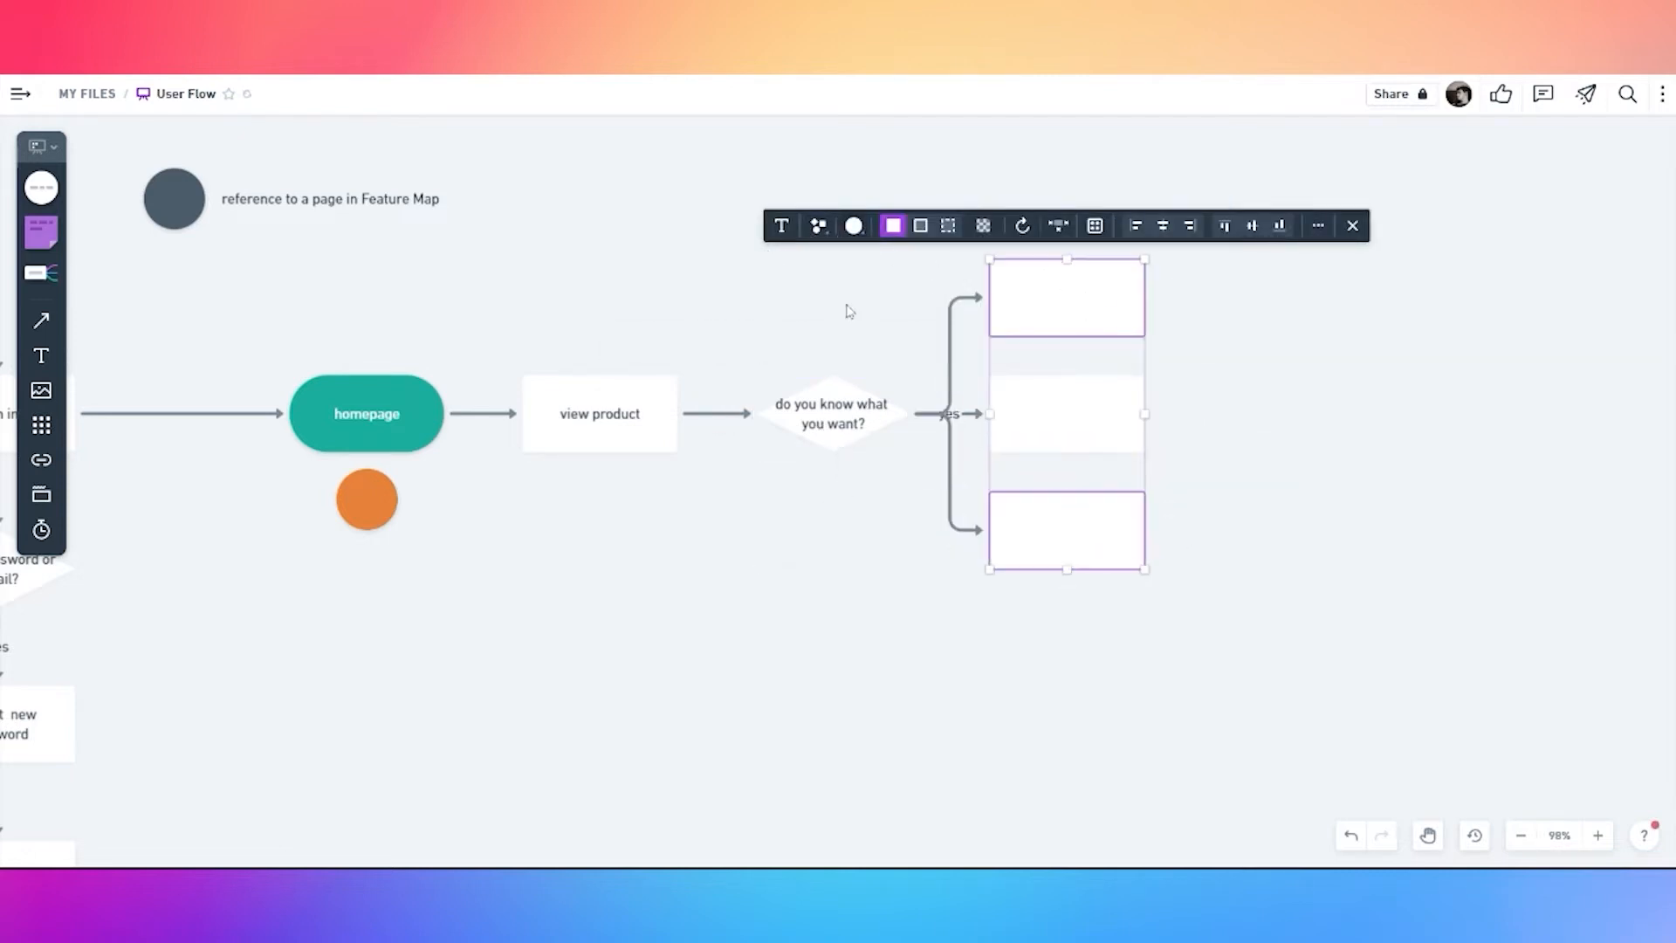
Label the branches 'enter keyword in search input', 'scroll to the product' and 'use filter params'
click(1035, 303)
click(1035, 303)
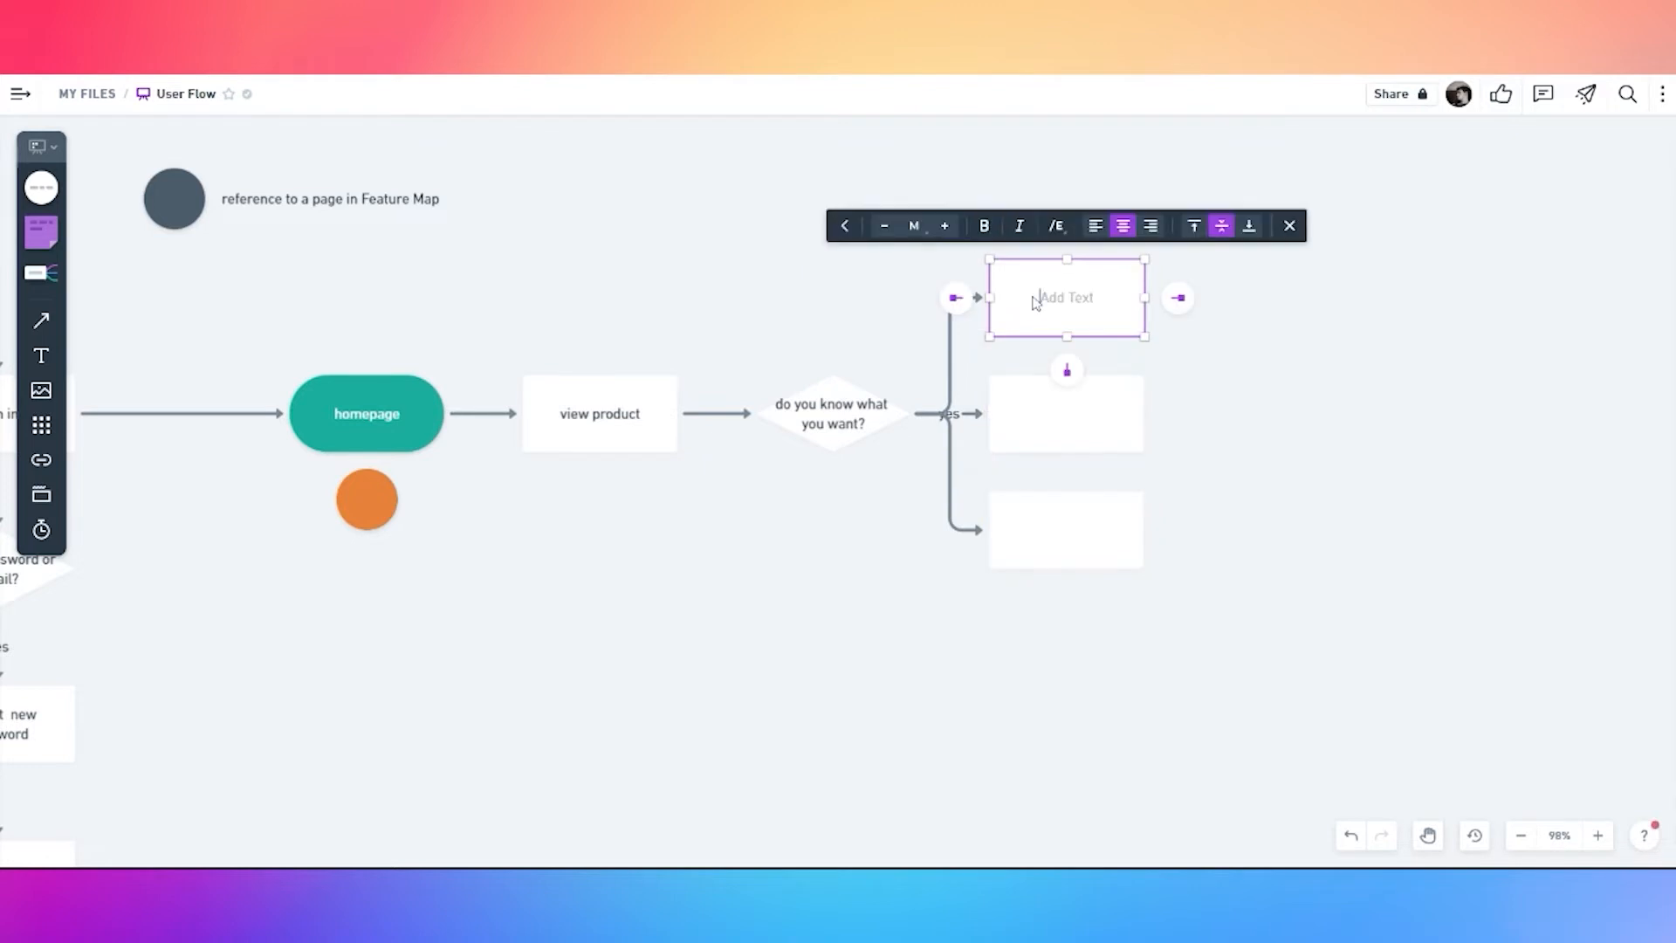
text(enter keyword in search i npu)
key(BackSpace)
key(BackSpace)
key(BackSpace)
text(nput)
double_click(1075, 415)
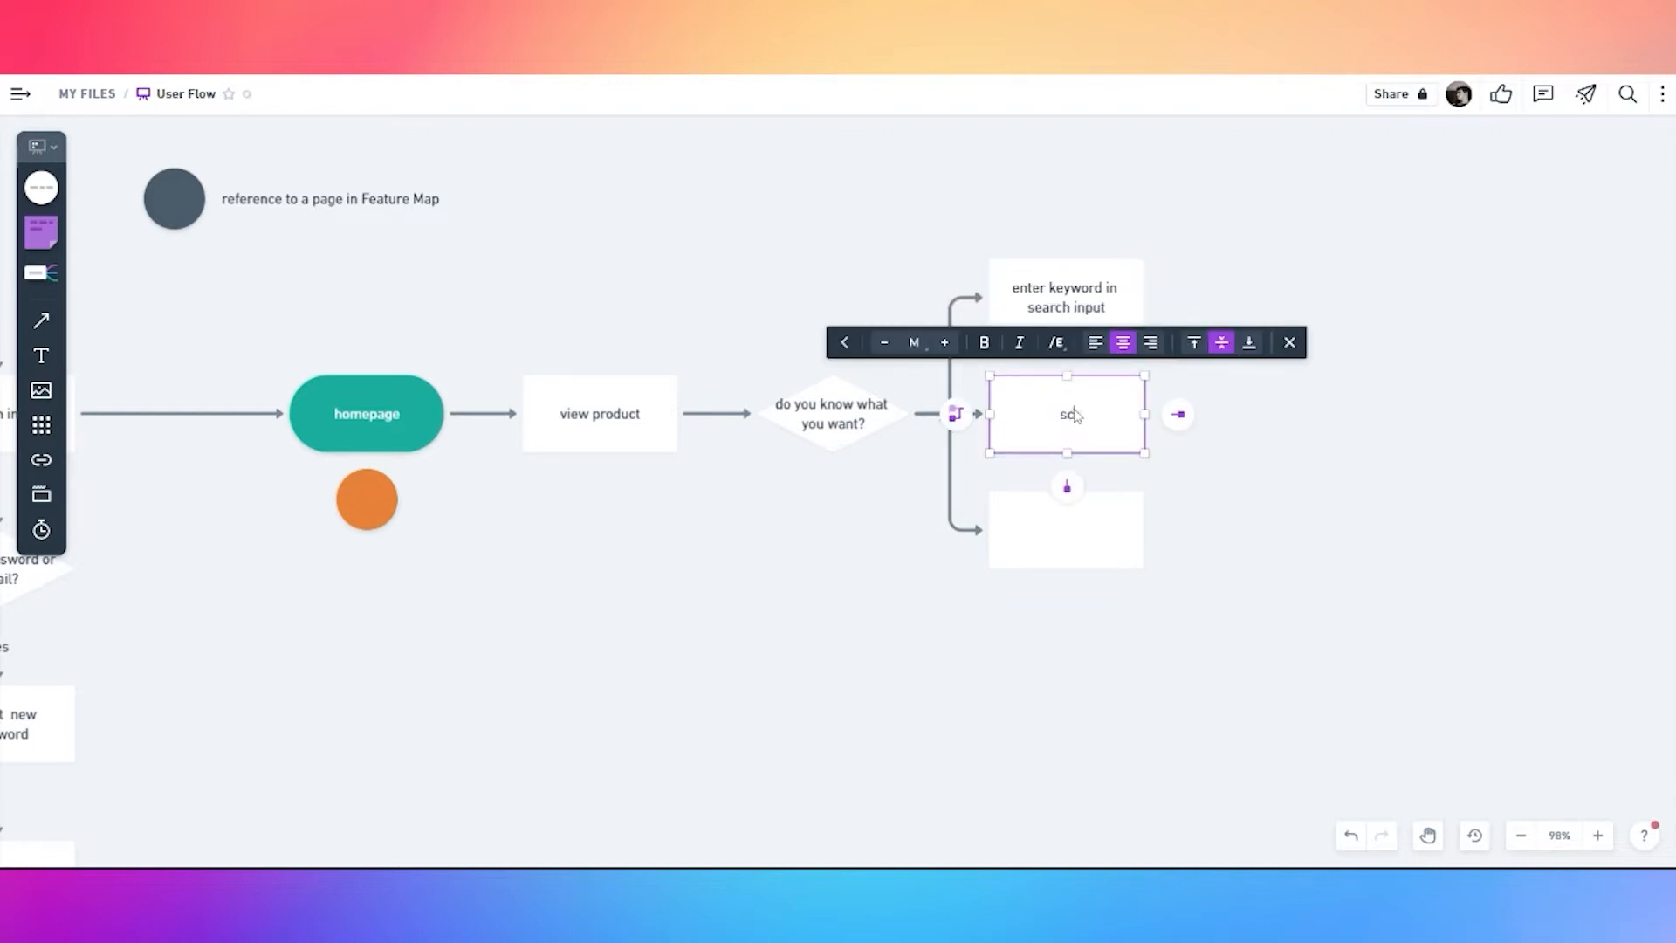
text(scroll to the product)
click(1072, 548)
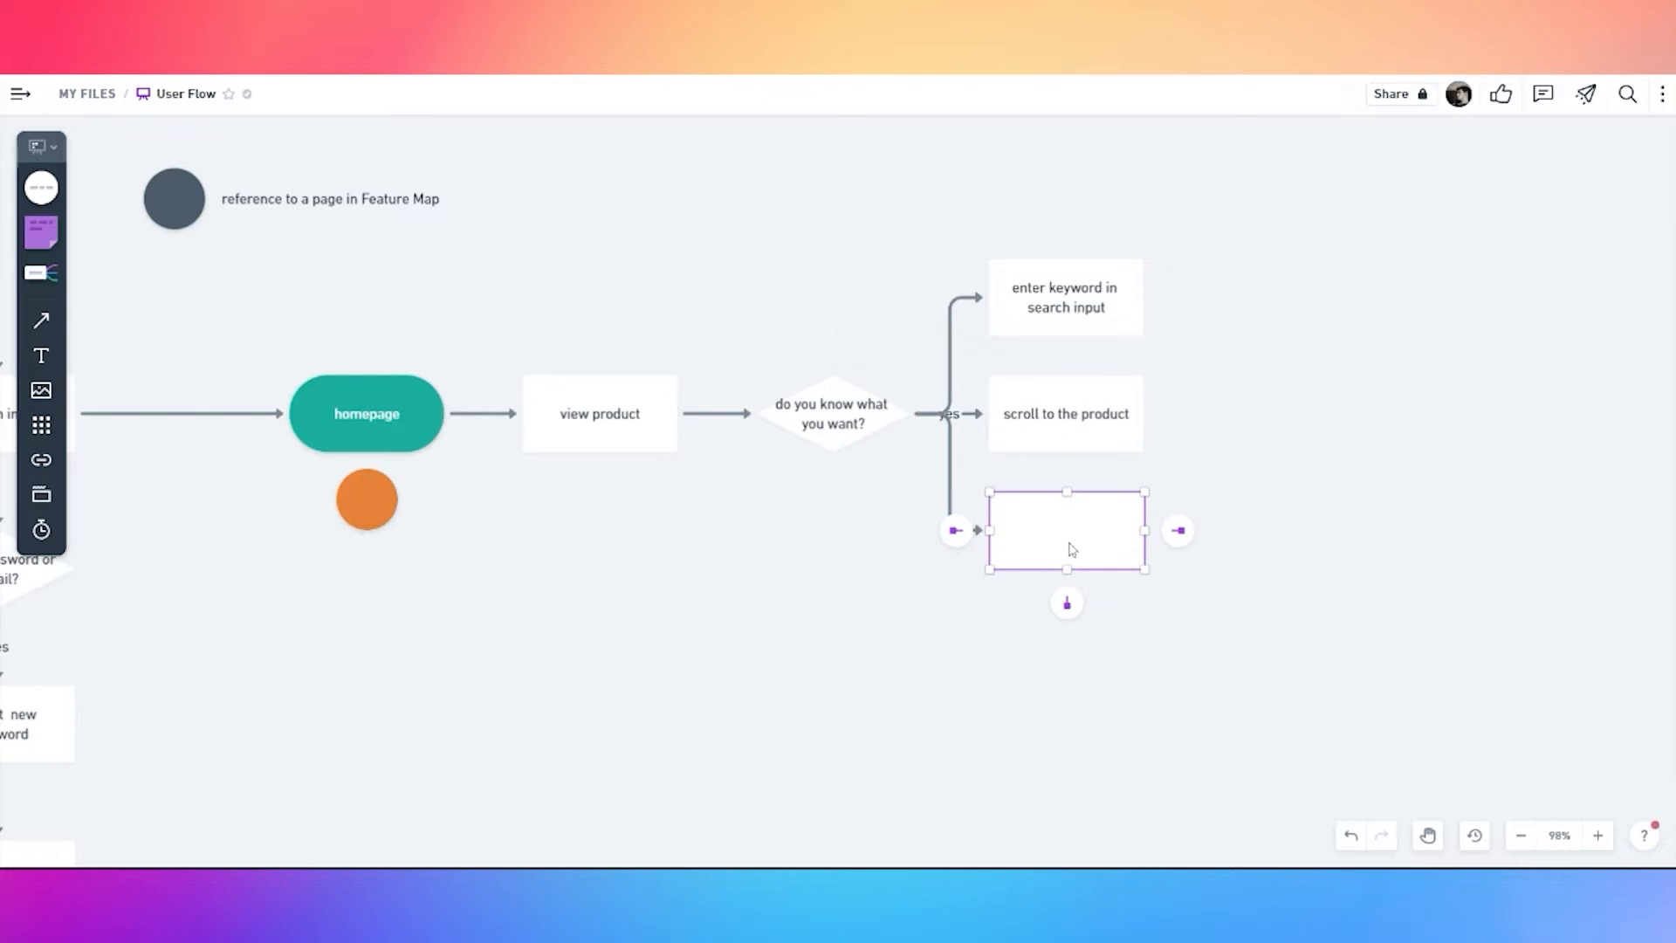
click(1072, 548)
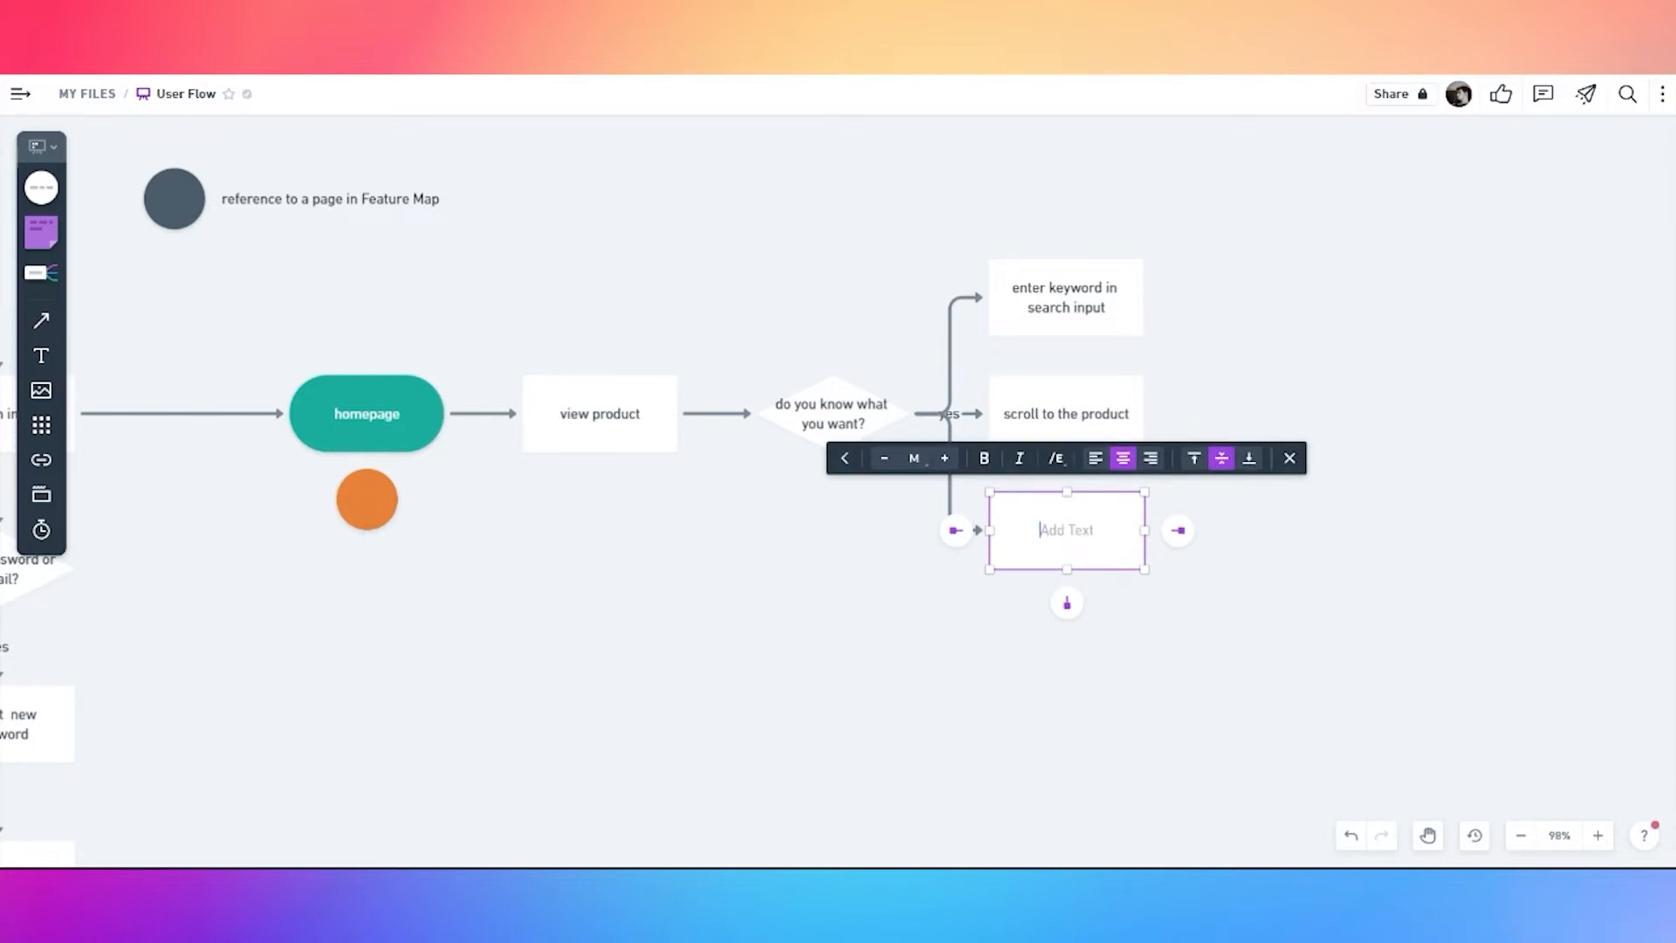
text(use filter params)
click(1237, 353)
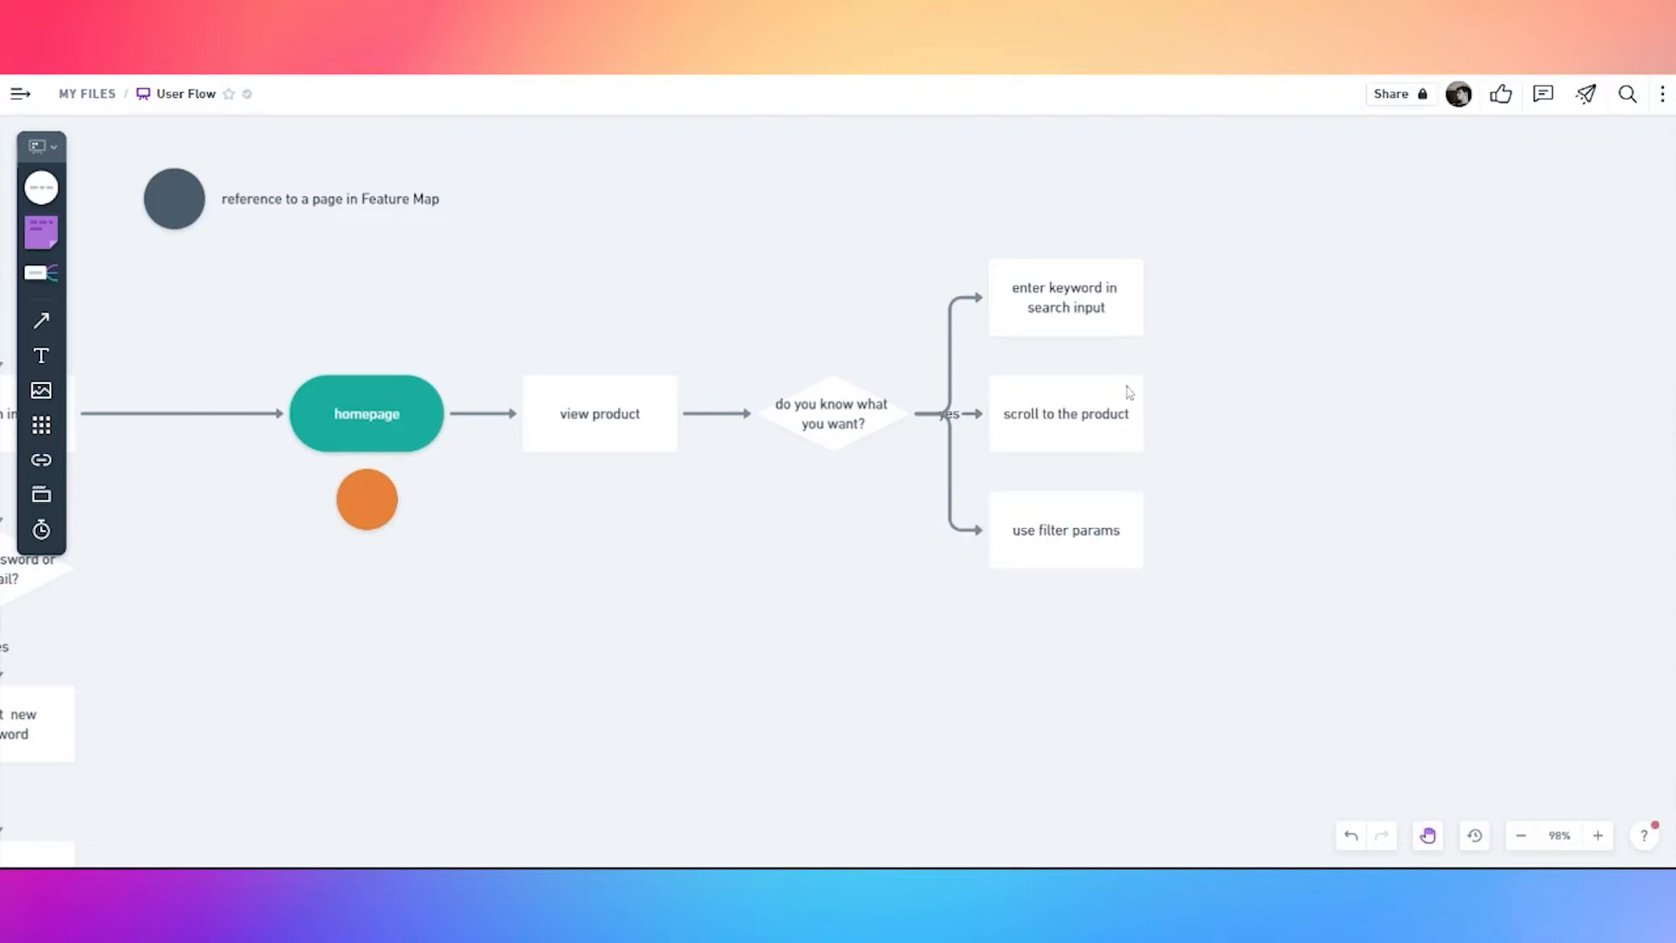
click(1108, 318)
Add 'results from keyword' and 'results from filtered list' boxes after their branches
click(1175, 296)
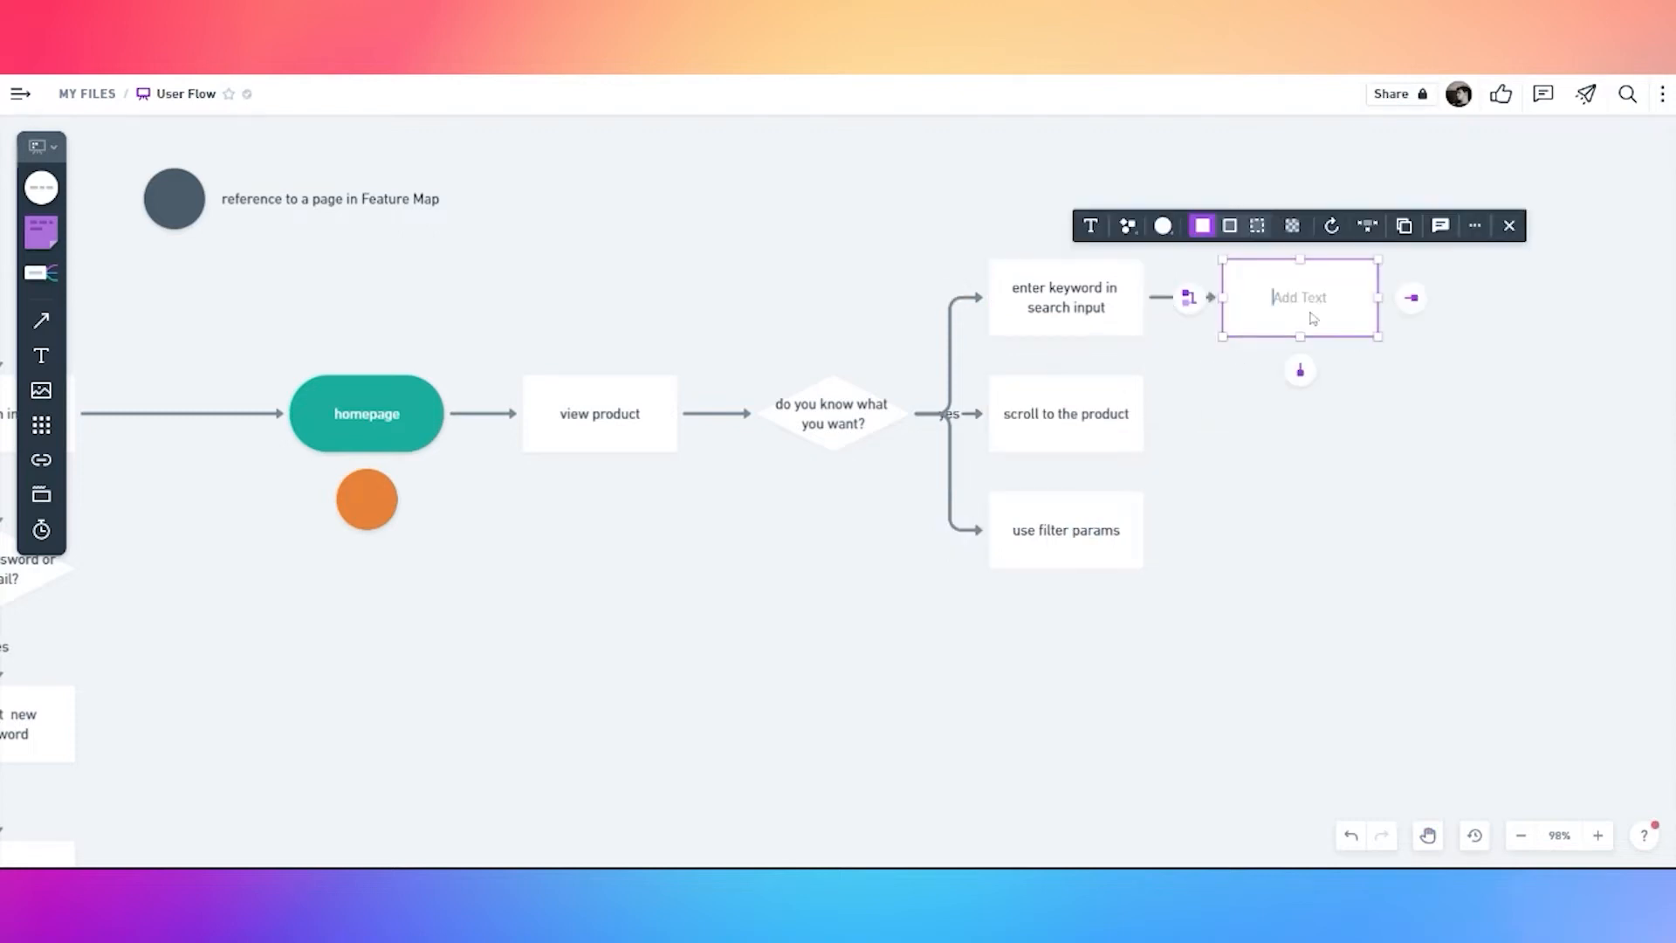
text(results from keyword)
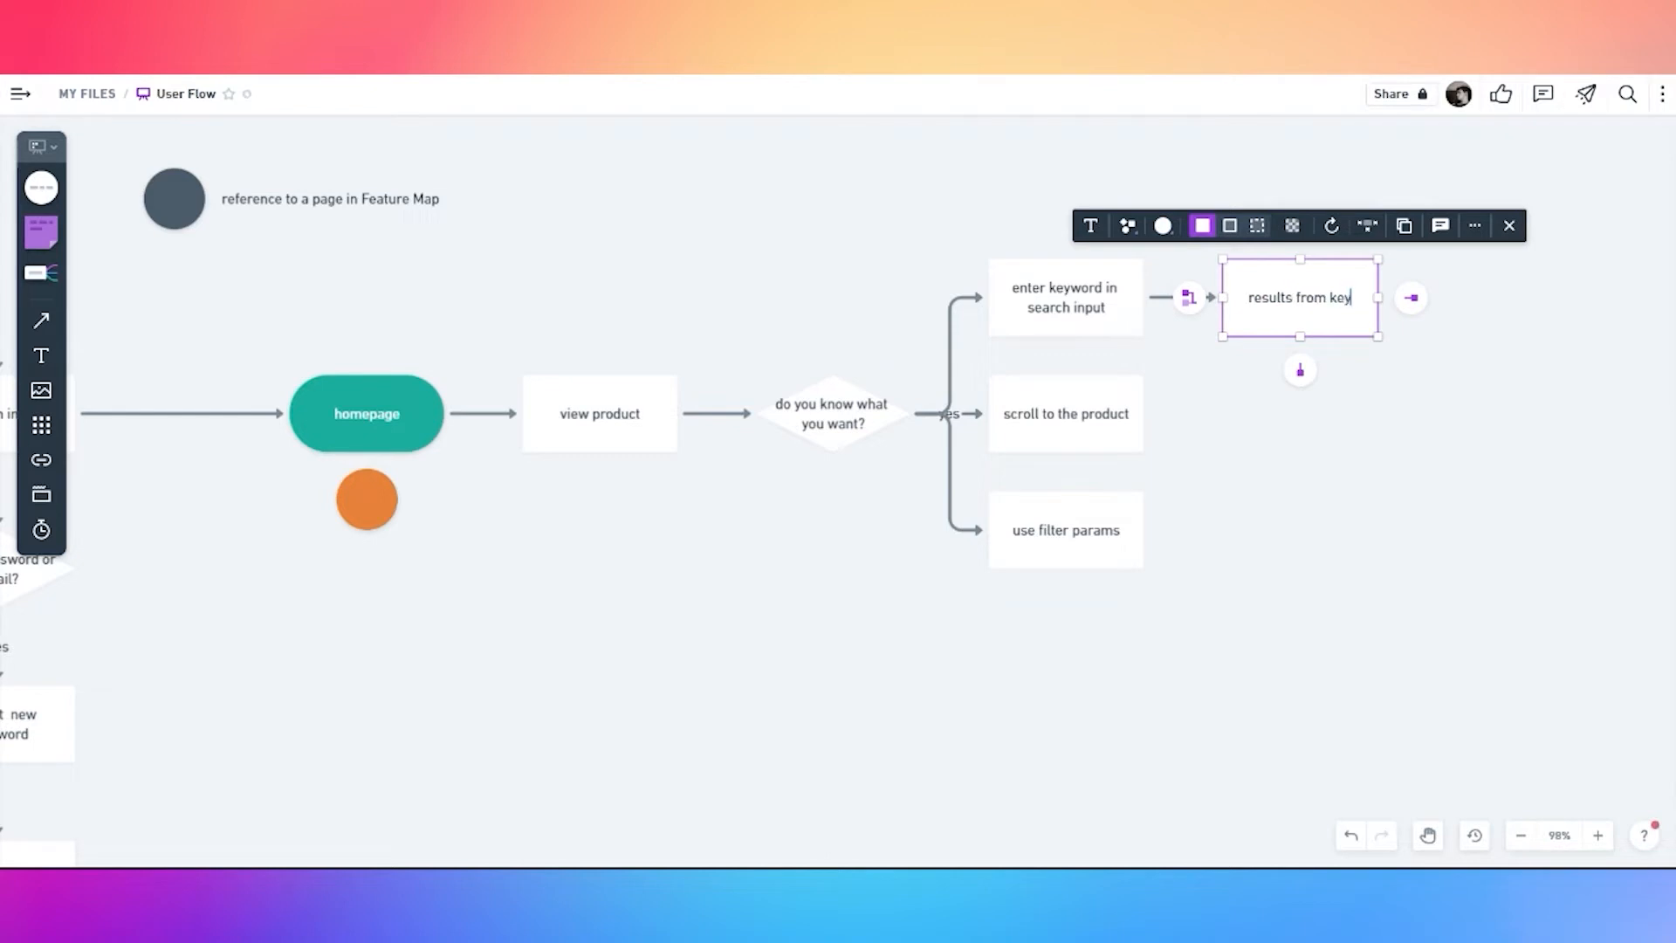
key(Return)
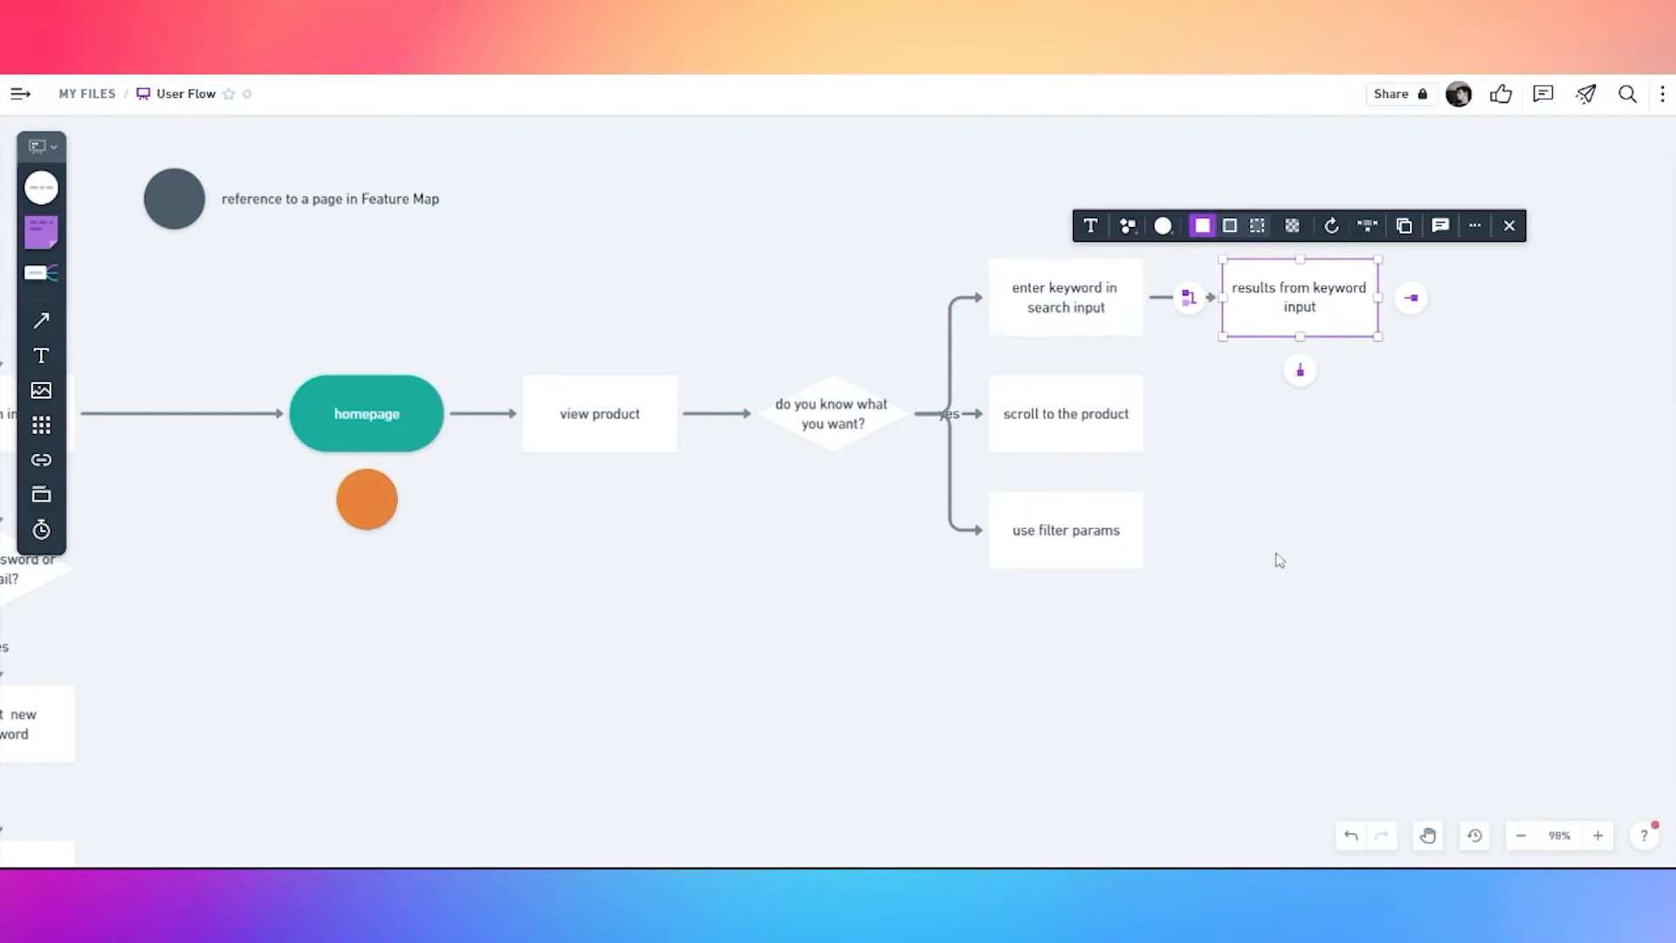
click(1081, 548)
click(1175, 530)
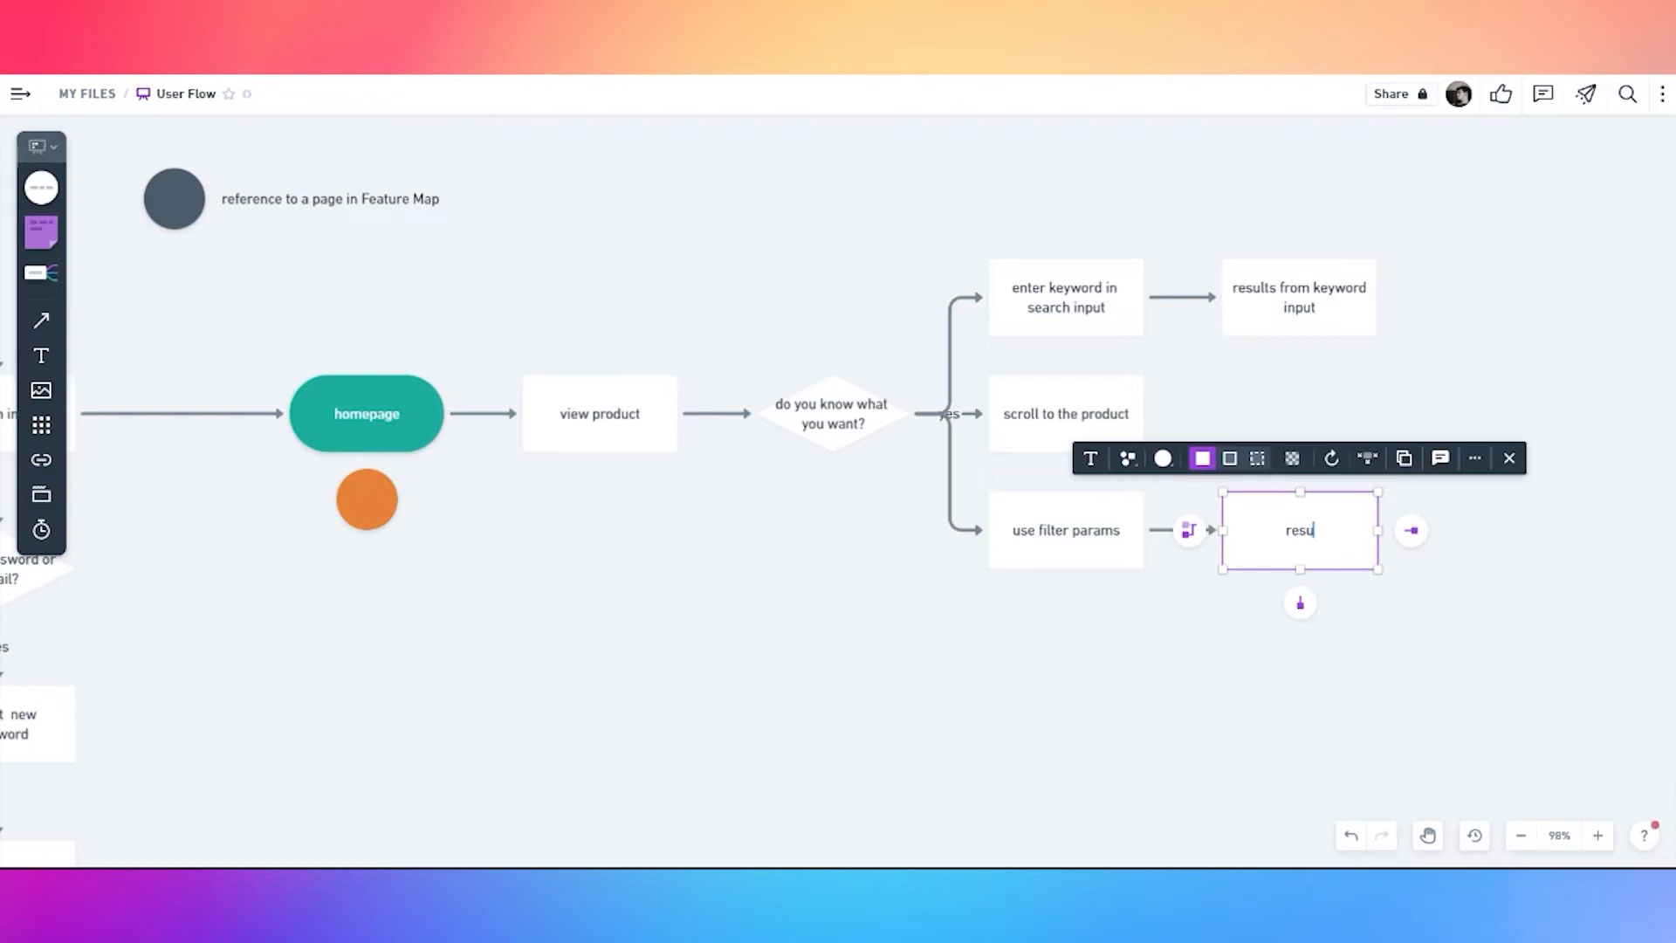
text(results from filtered products)
double_click(1300, 540)
text(list)
key(Escape)
Connect all three search paths into a new 'did you found the product?' box
click(1475, 426)
drag(1475, 426, 1259, 441)
click(918, 453)
drag(961, 429, 1258, 429)
click(1118, 315)
drag(1193, 312, 1257, 426)
click(1141, 542)
drag(1190, 542, 1257, 430)
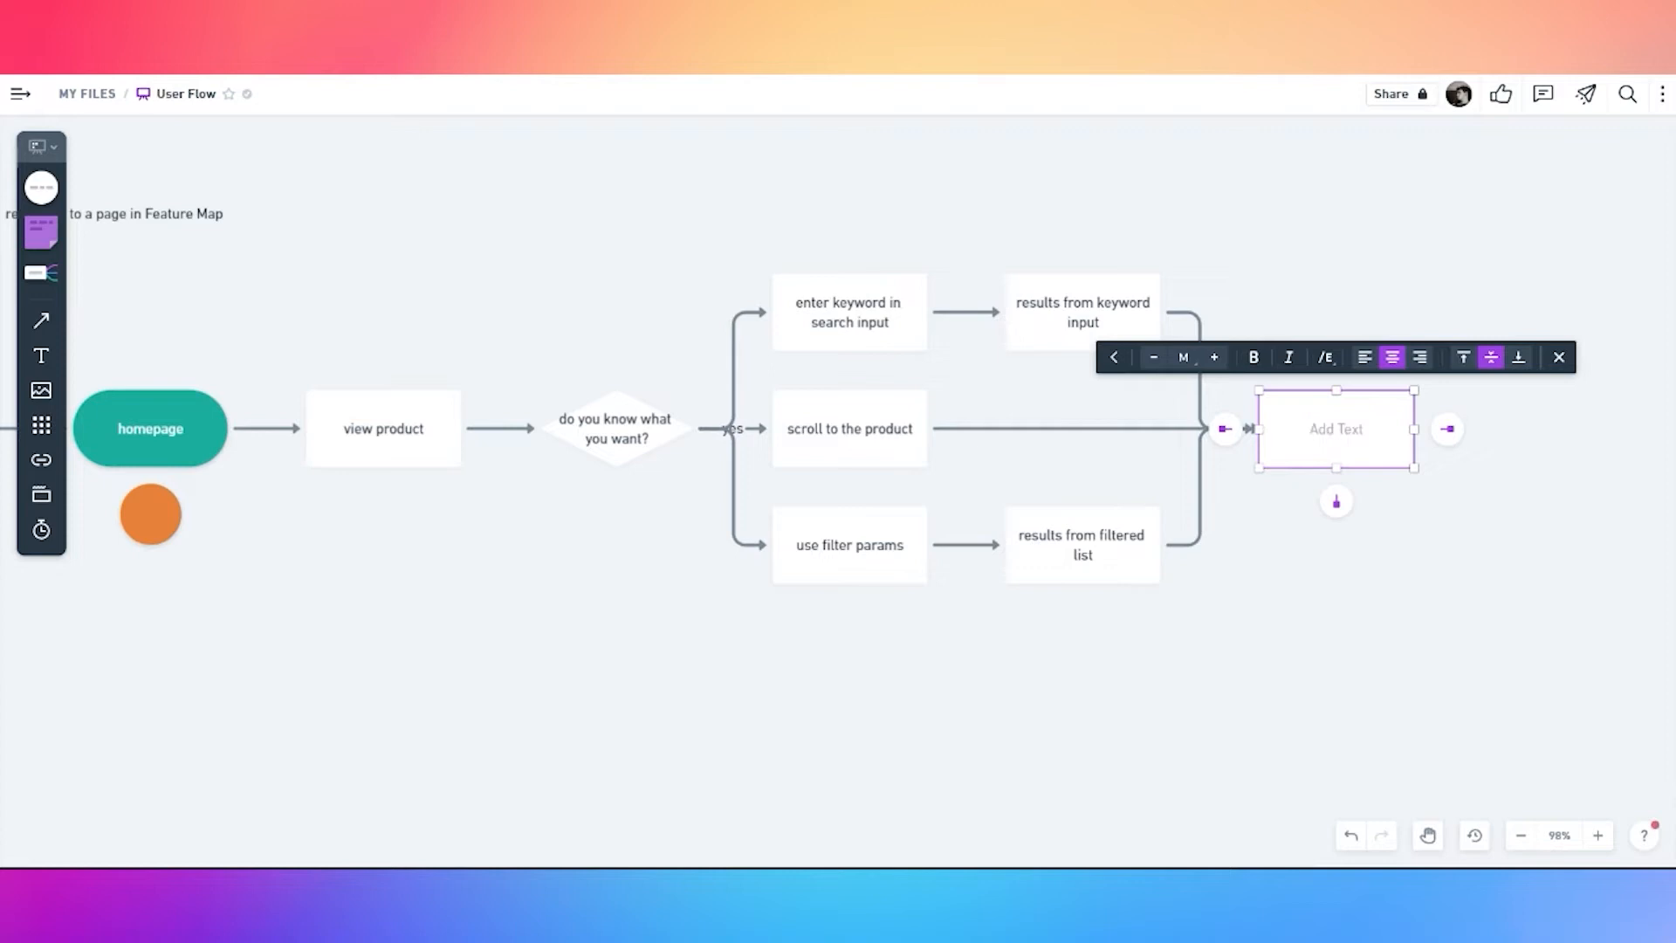
text(did you found the product?)
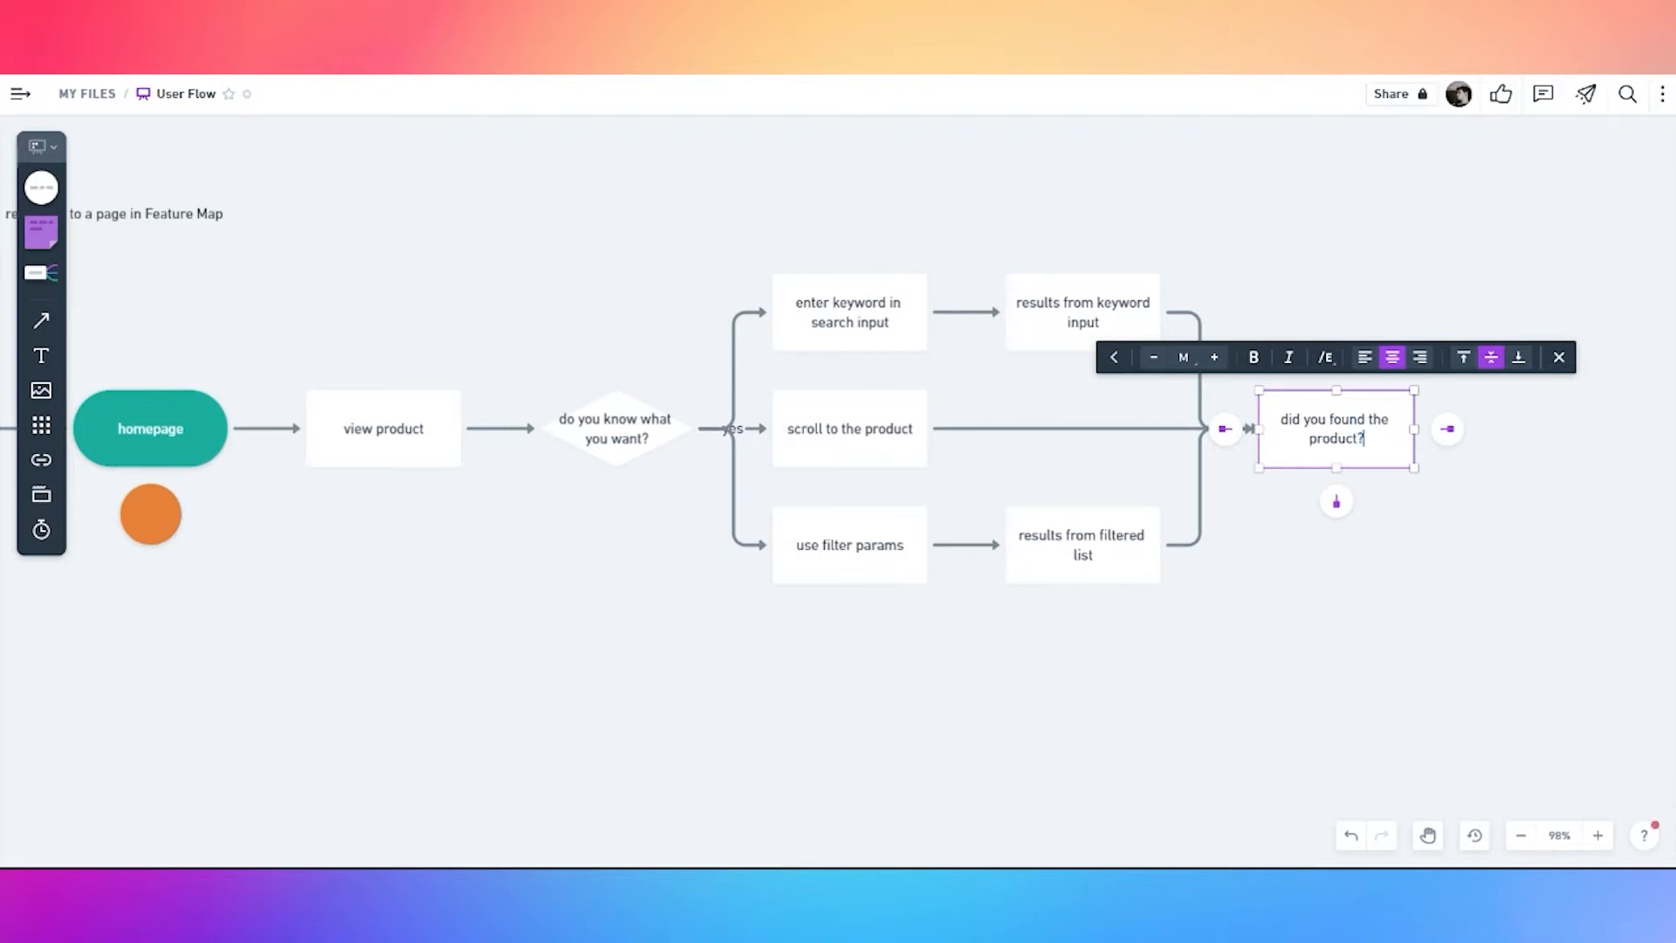
click(1307, 517)
Turn 'did you found the product?' into a decision diamond
click(1336, 442)
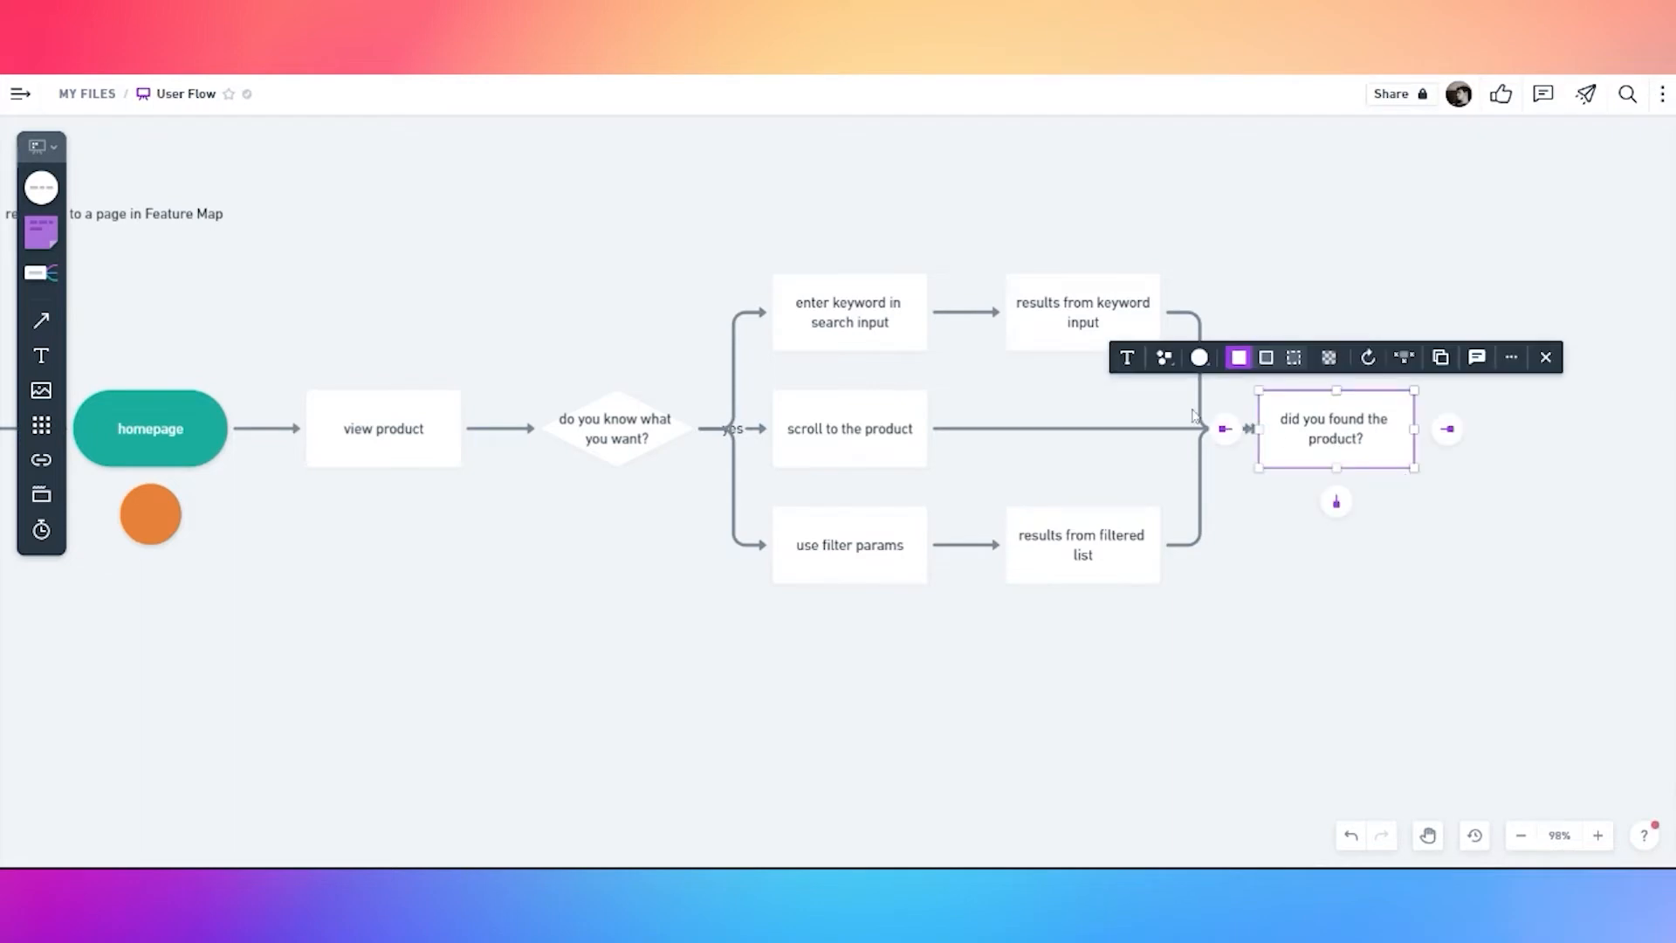
click(1164, 357)
click(1200, 247)
click(1339, 530)
click(1359, 425)
Loop a connector from the diamond back to view product, renamed 'view all products'
drag(1336, 502, 422, 436)
click(421, 429)
text(s)
text(all)
click(502, 592)
Lower the return connector's route and label it 'no'
click(559, 507)
drag(576, 506, 593, 642)
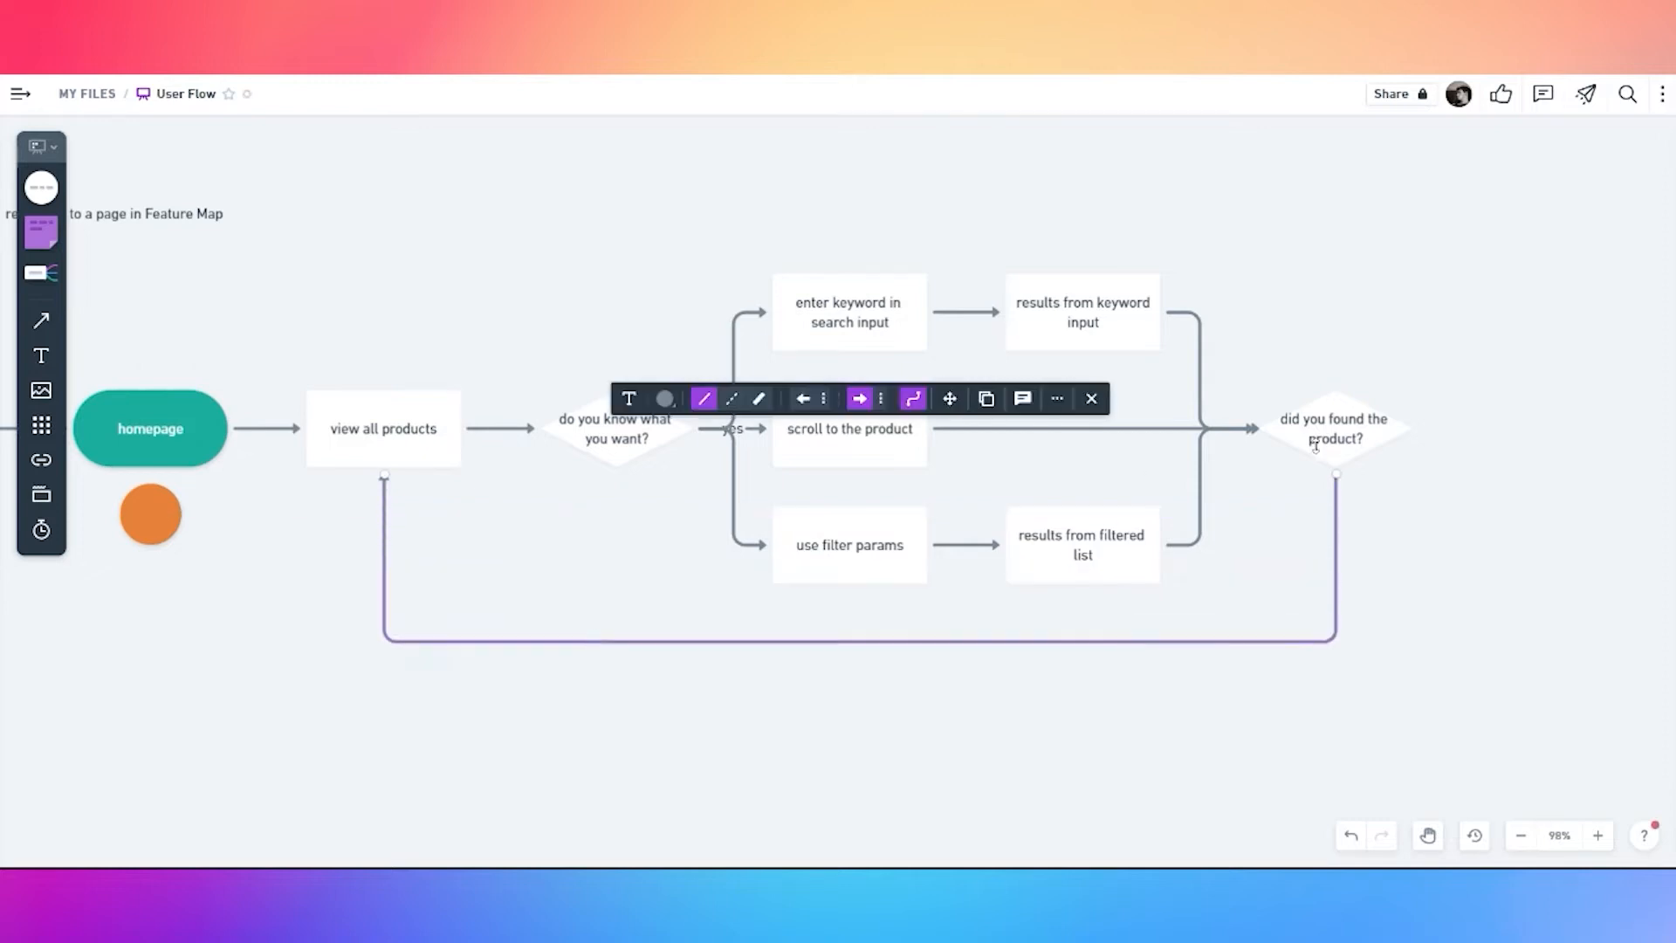
double_click(1338, 490)
text(no)
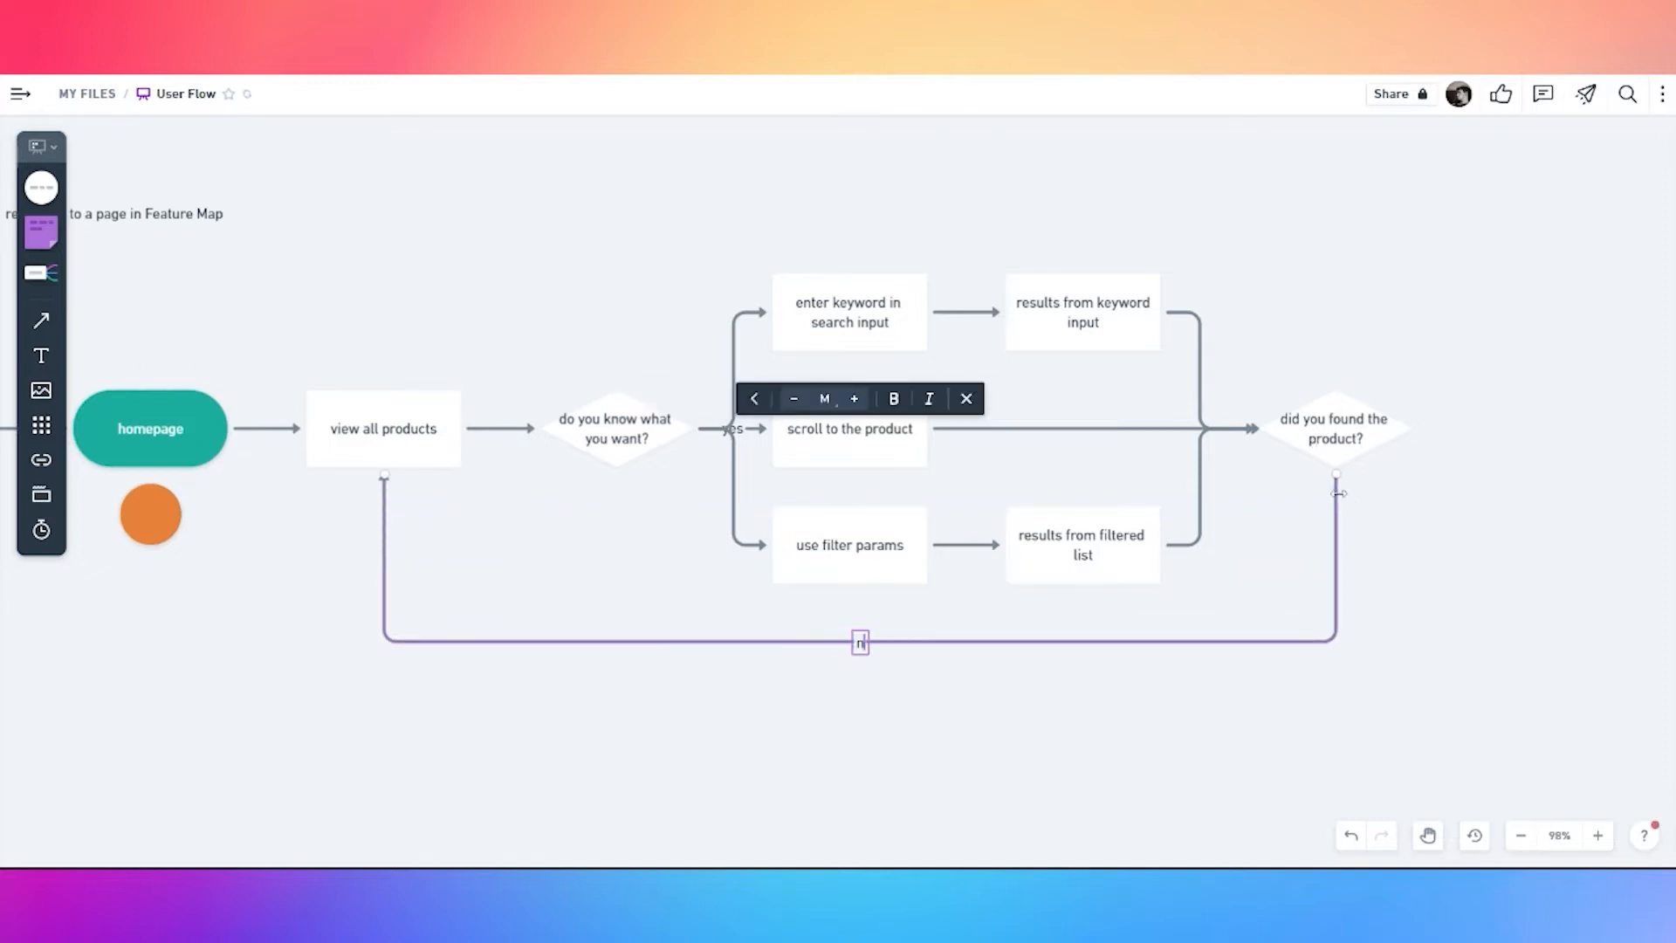
click(899, 692)
drag(866, 646, 1334, 580)
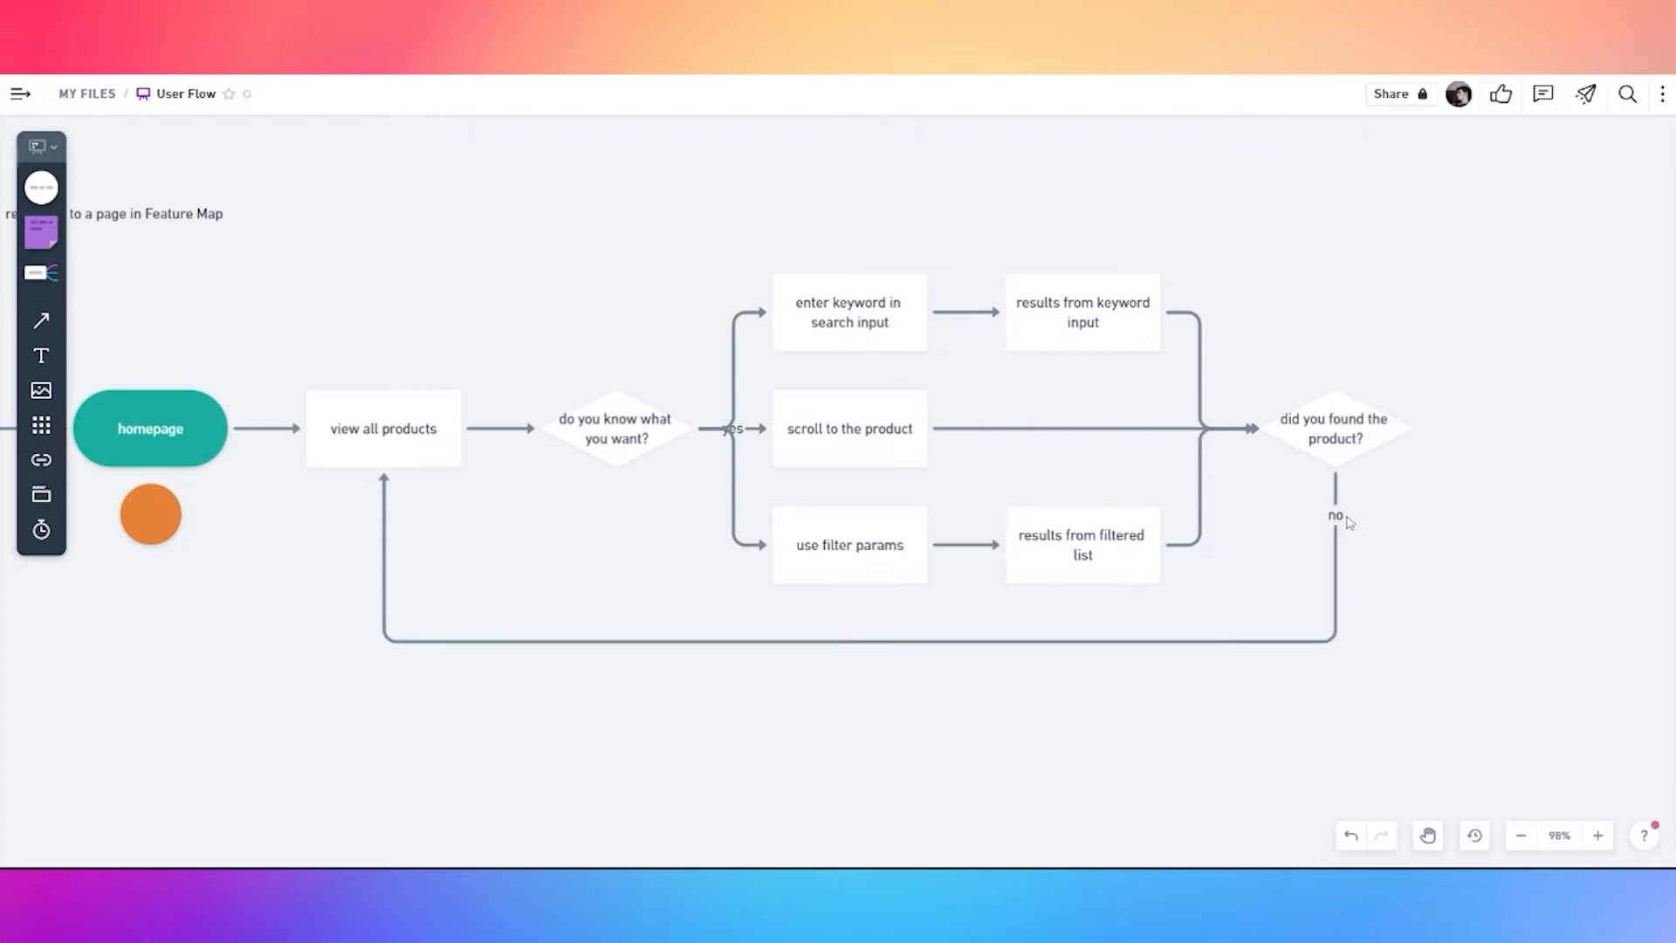
click(1348, 521)
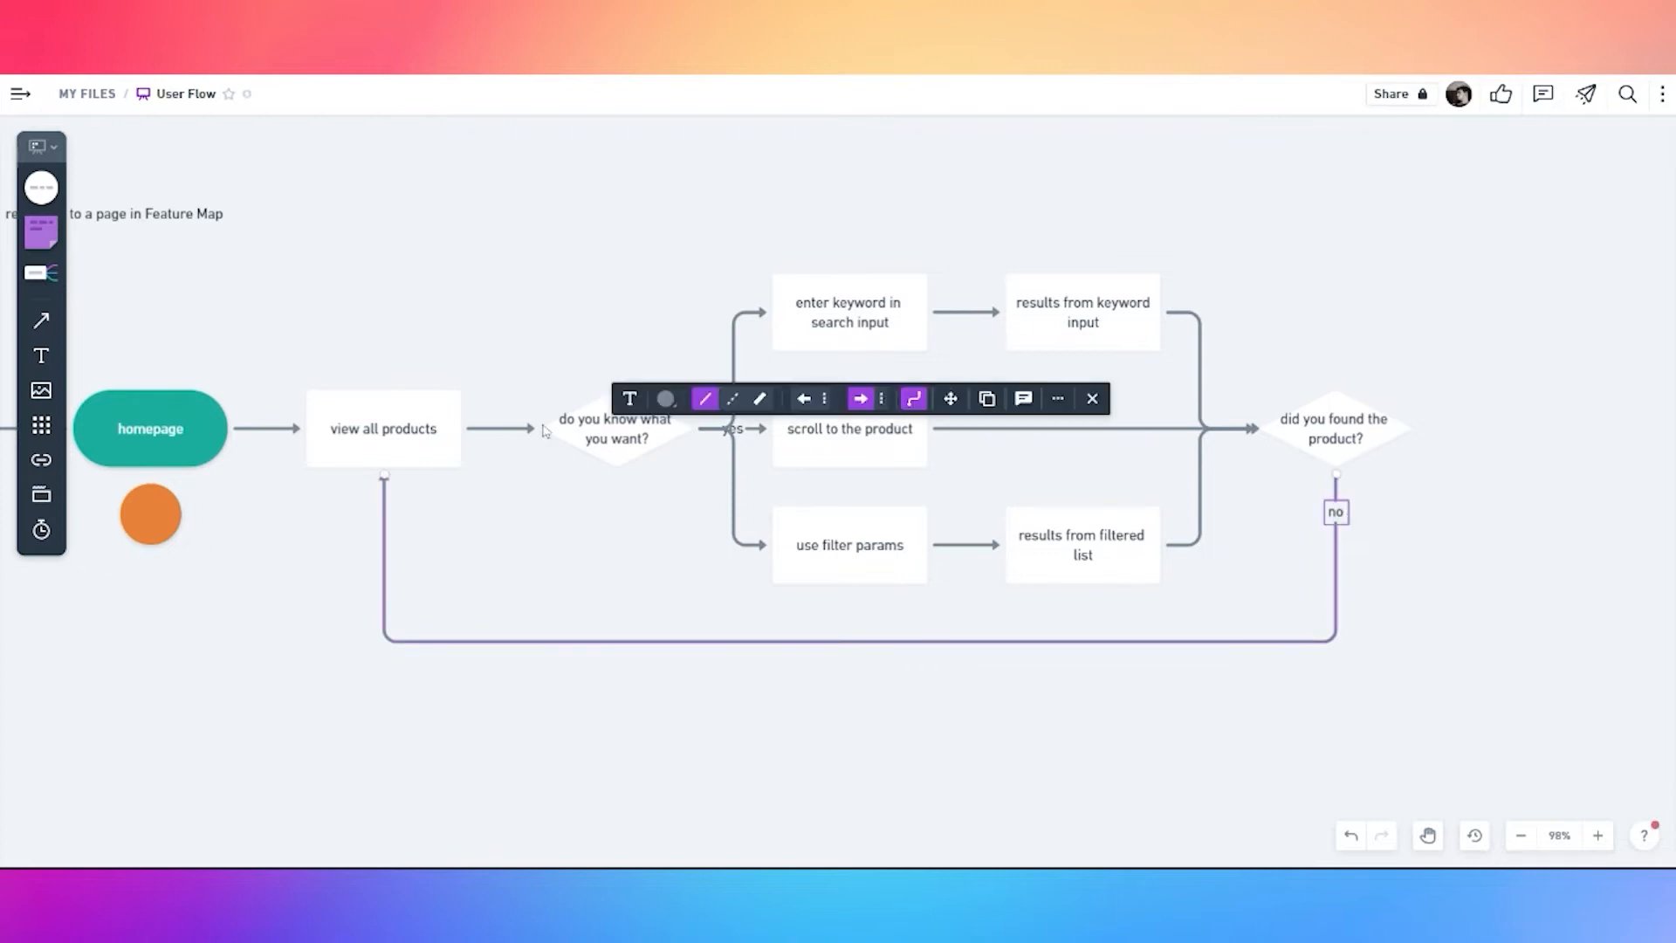
Add a connected rectangle above the 'do you know what you want?' decision
click(521, 270)
click(610, 424)
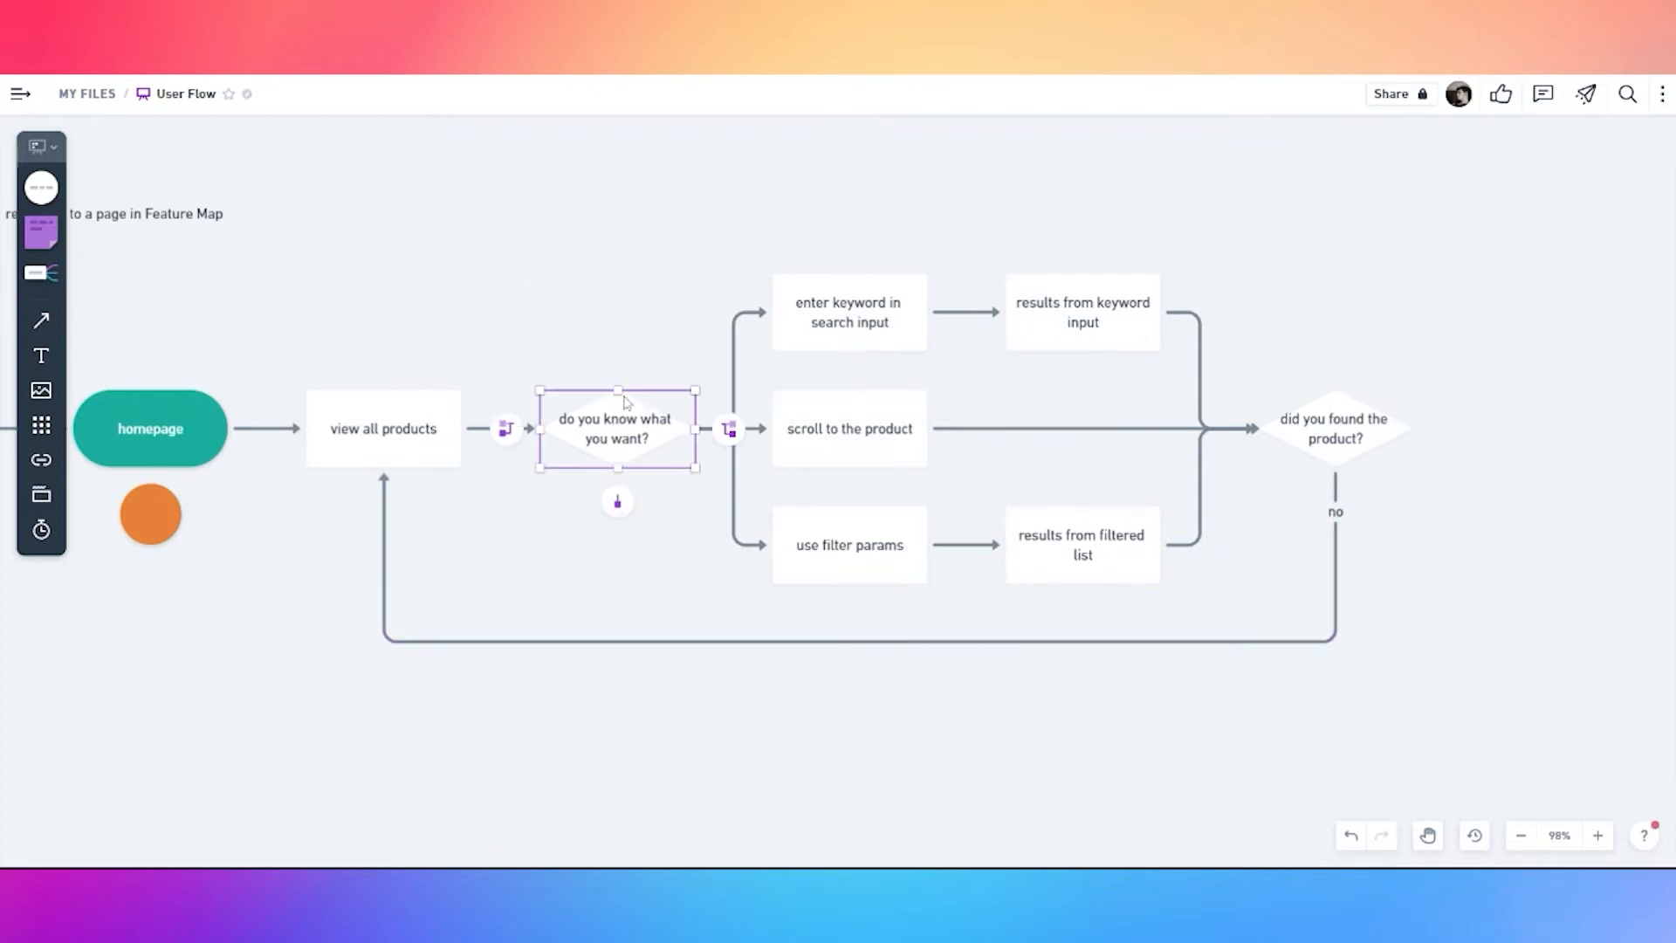
click(617, 497)
click(460, 584)
drag(617, 597, 617, 197)
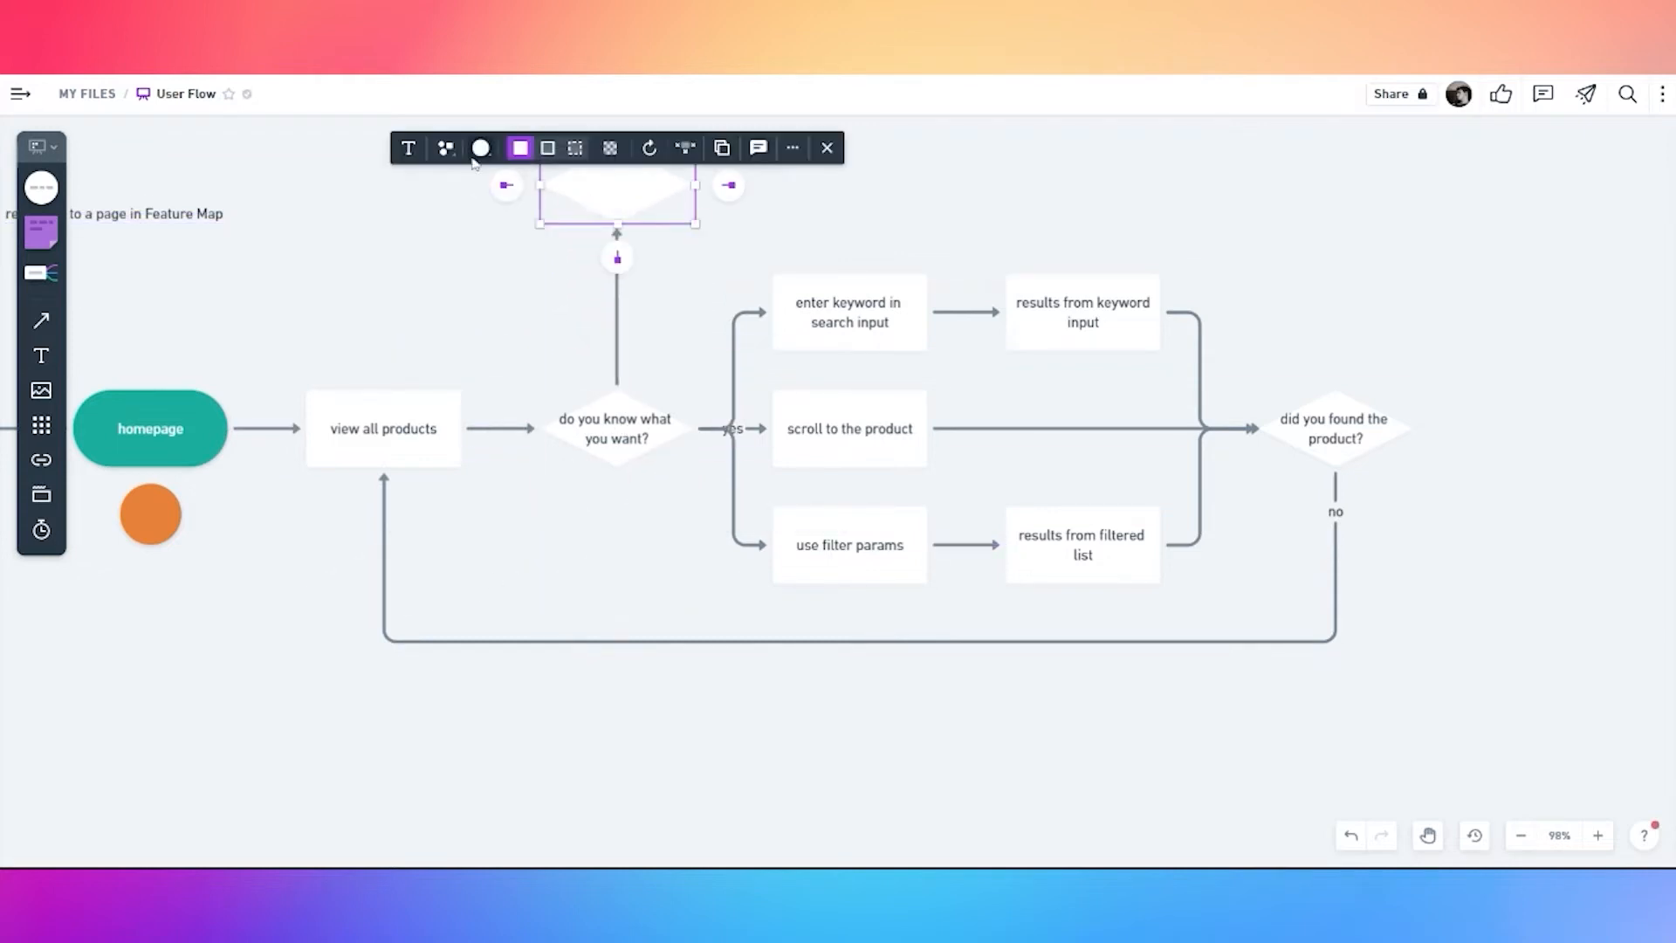
click(448, 148)
click(429, 191)
Label the upward connector 'no' and name the new box 'view featured products'
double_click(618, 367)
text(no)
click(583, 327)
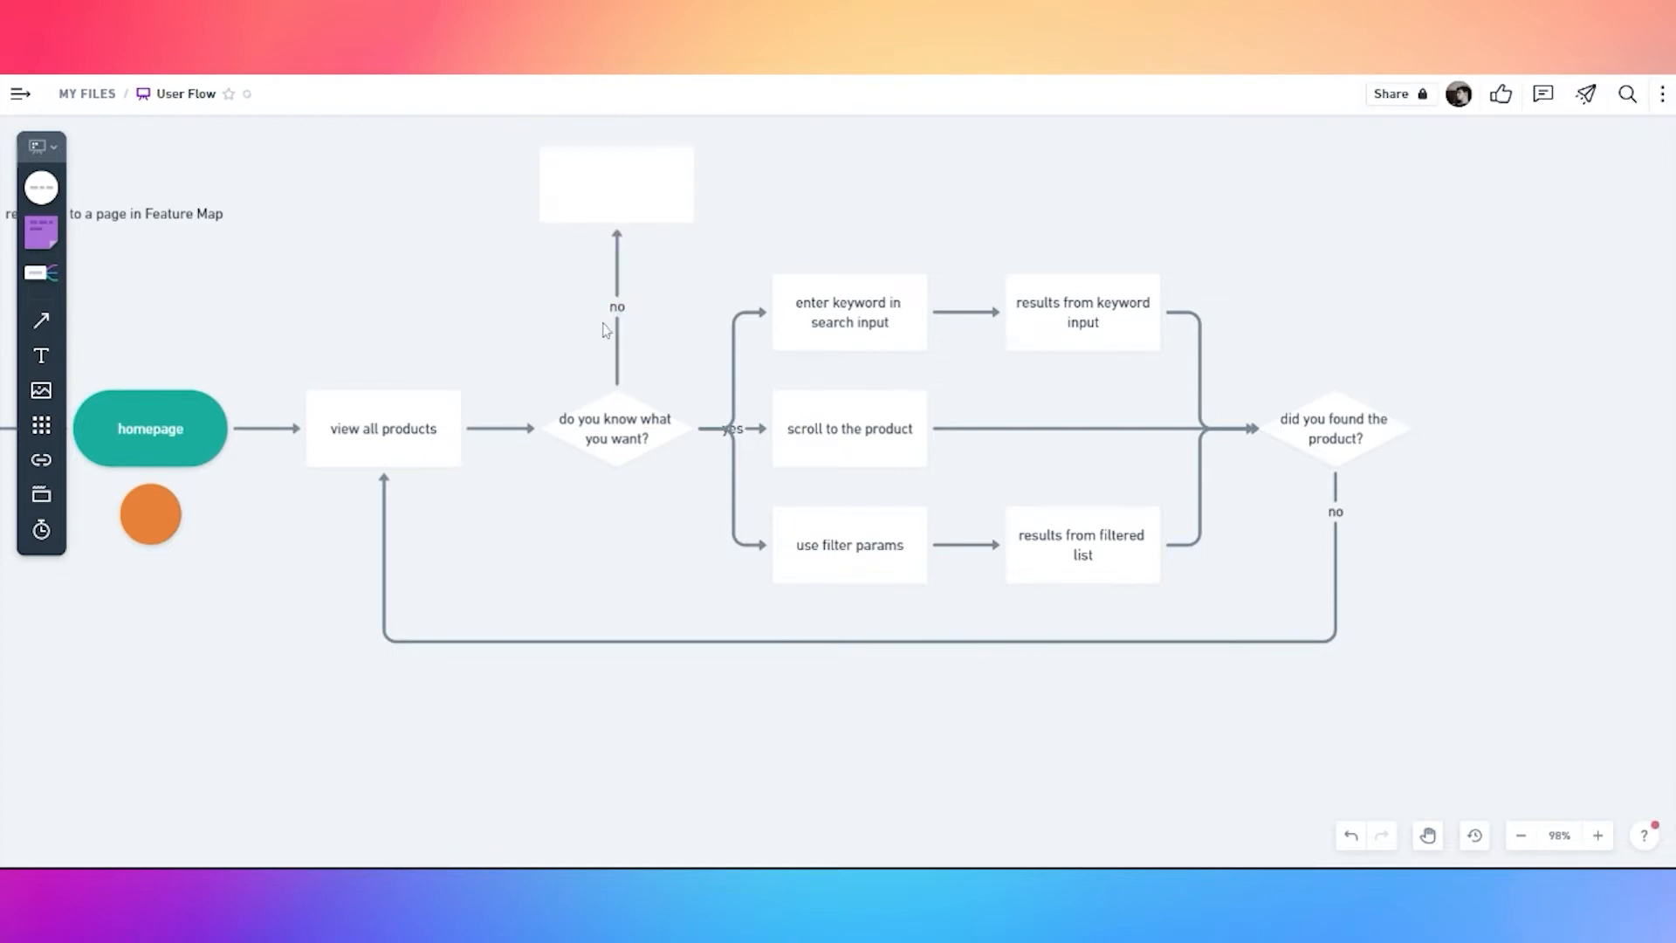
drag(620, 316, 618, 373)
double_click(609, 193)
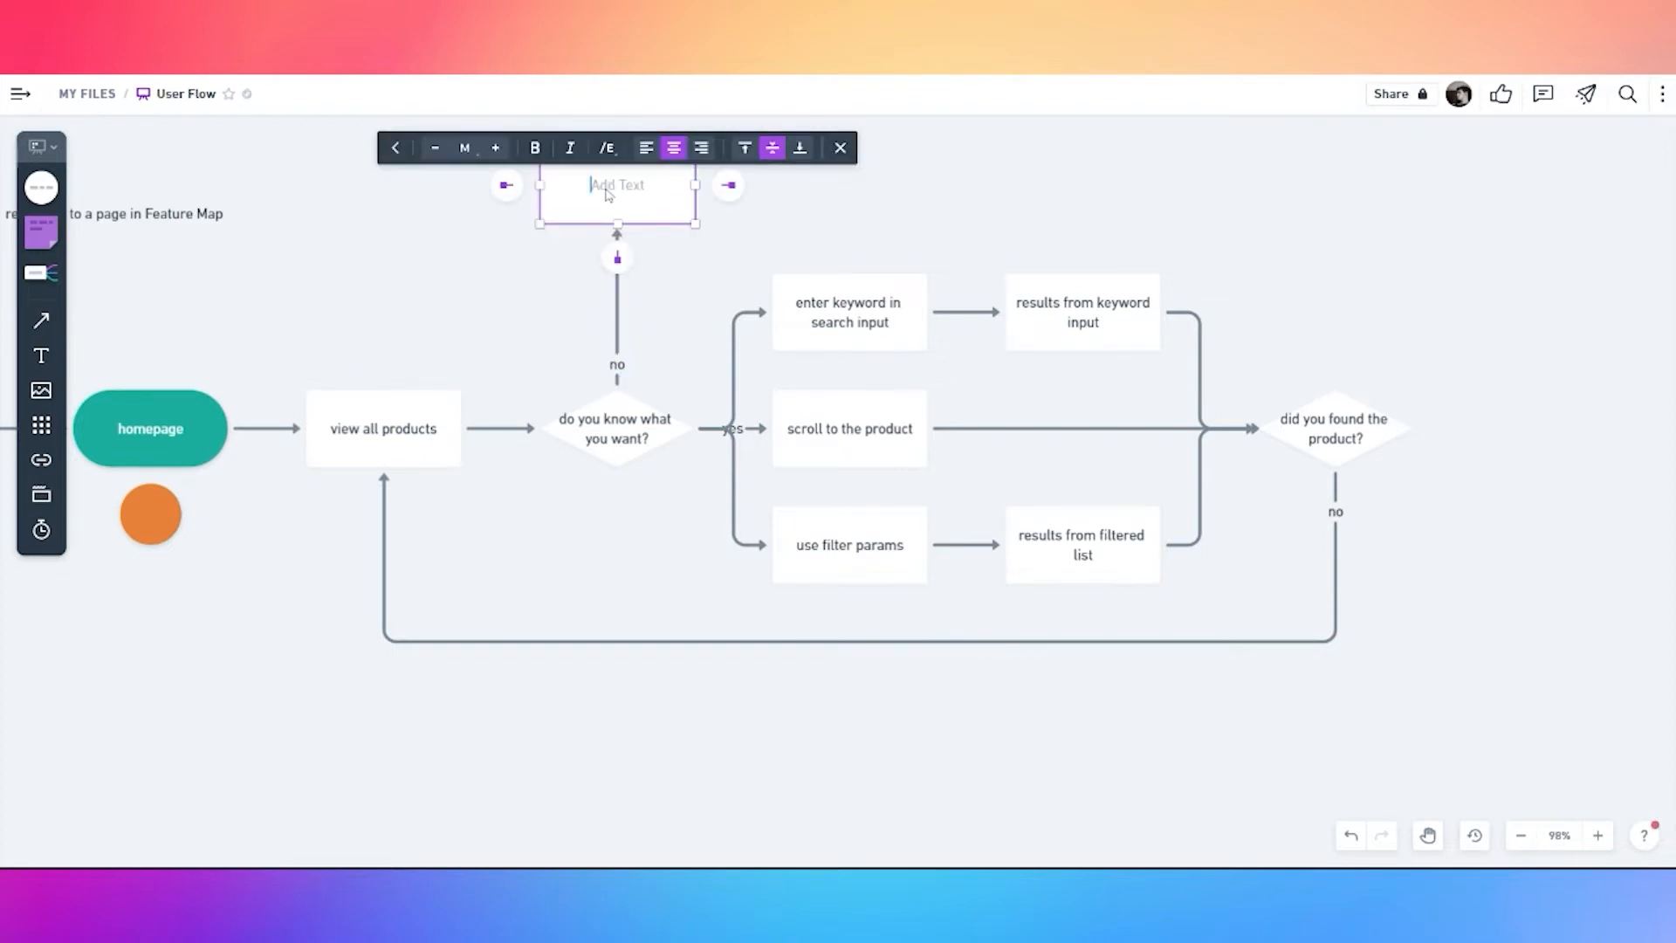
text(view )
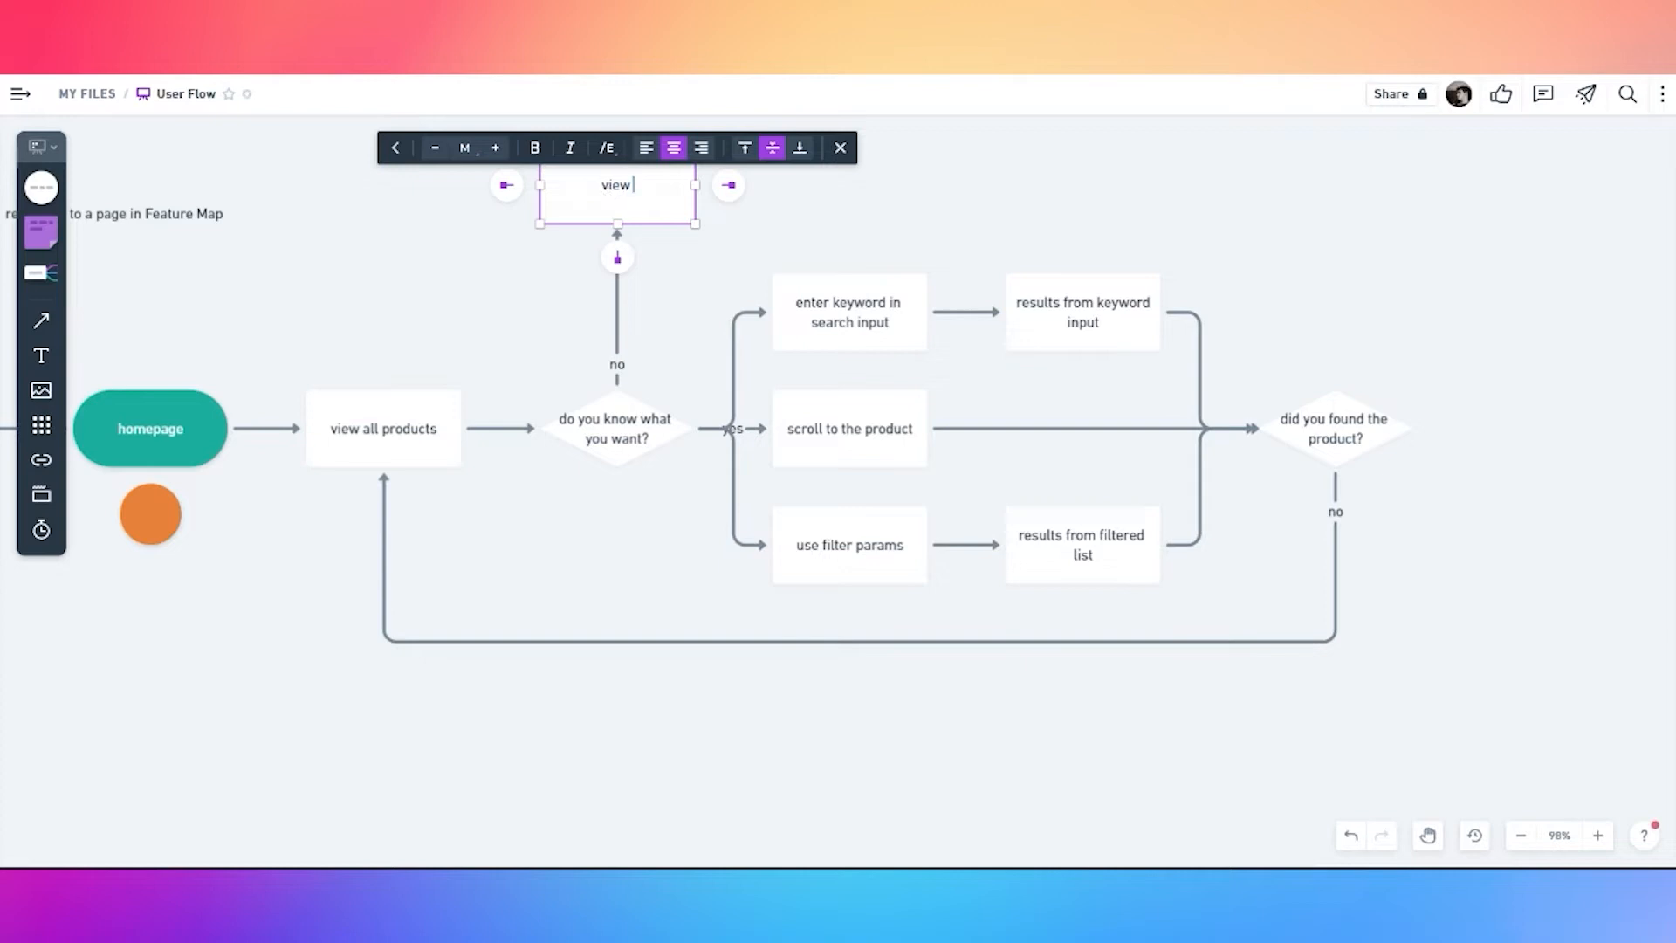
text(featured products)
click(571, 274)
Connect 'view featured products' to the 'did you found the product?' decision
click(625, 188)
drag(728, 185, 1336, 384)
double_click(975, 352)
drag(1243, 350, 1257, 181)
Attach a new empty diamond to the right side of 'did you found the product?'
click(1543, 377)
drag(1517, 415, 1175, 393)
click(1061, 409)
click(1108, 406)
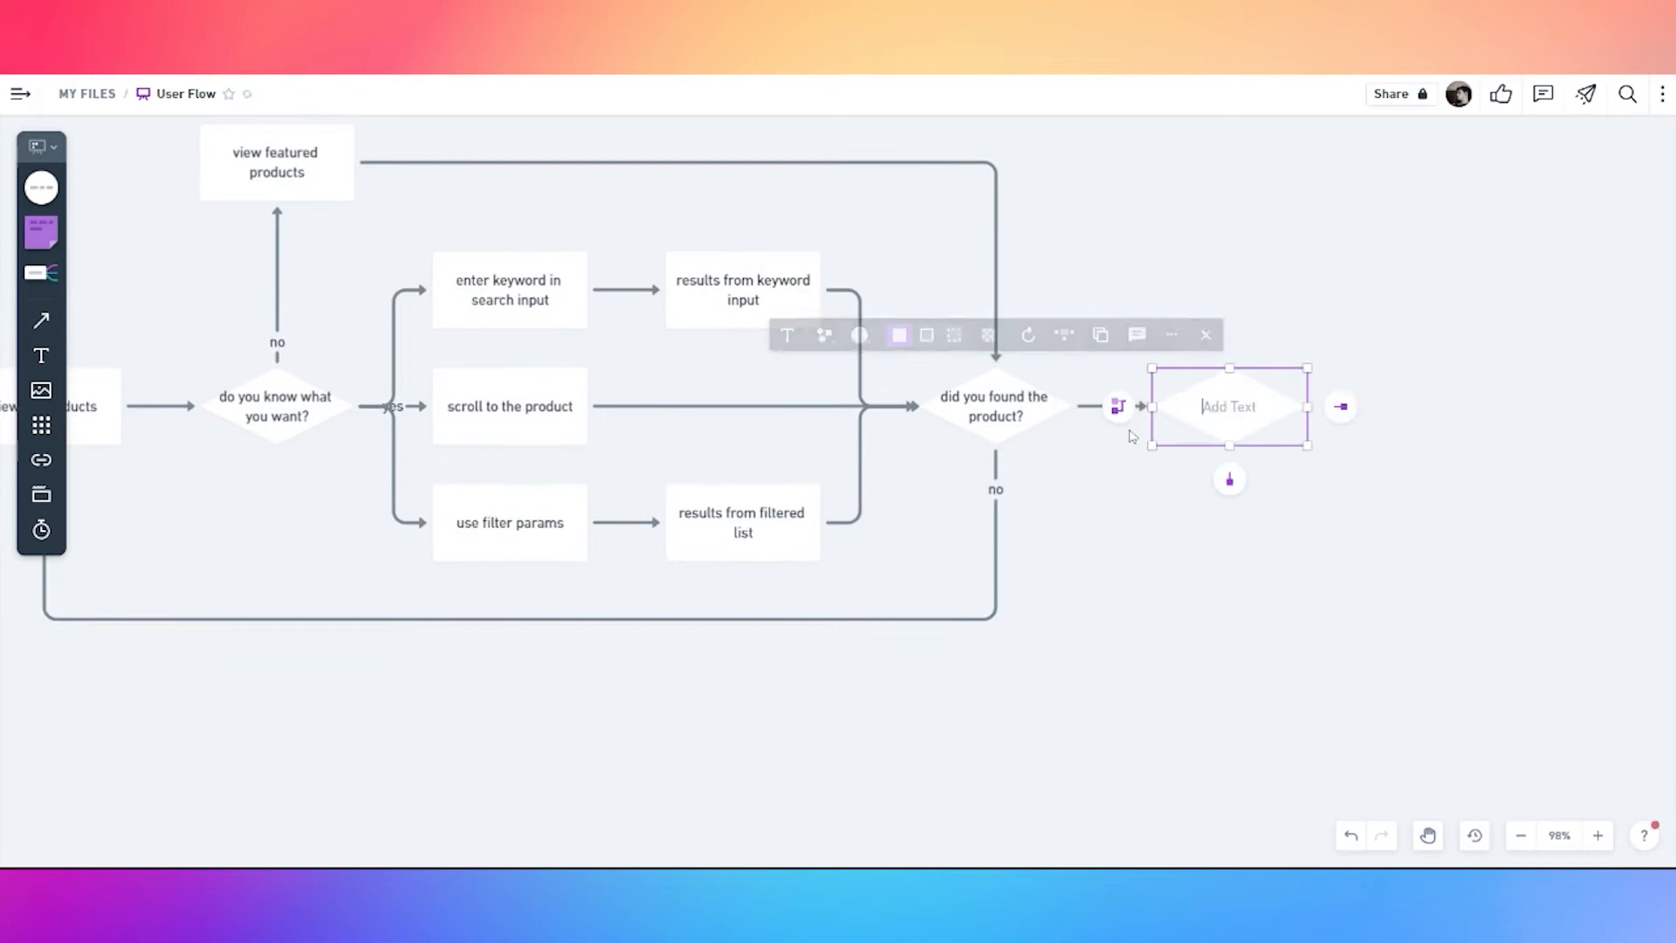
Label the connector 'yes' and make the new diamond a teal 'see product details' pill
double_click(1105, 406)
text(yes)
click(1224, 416)
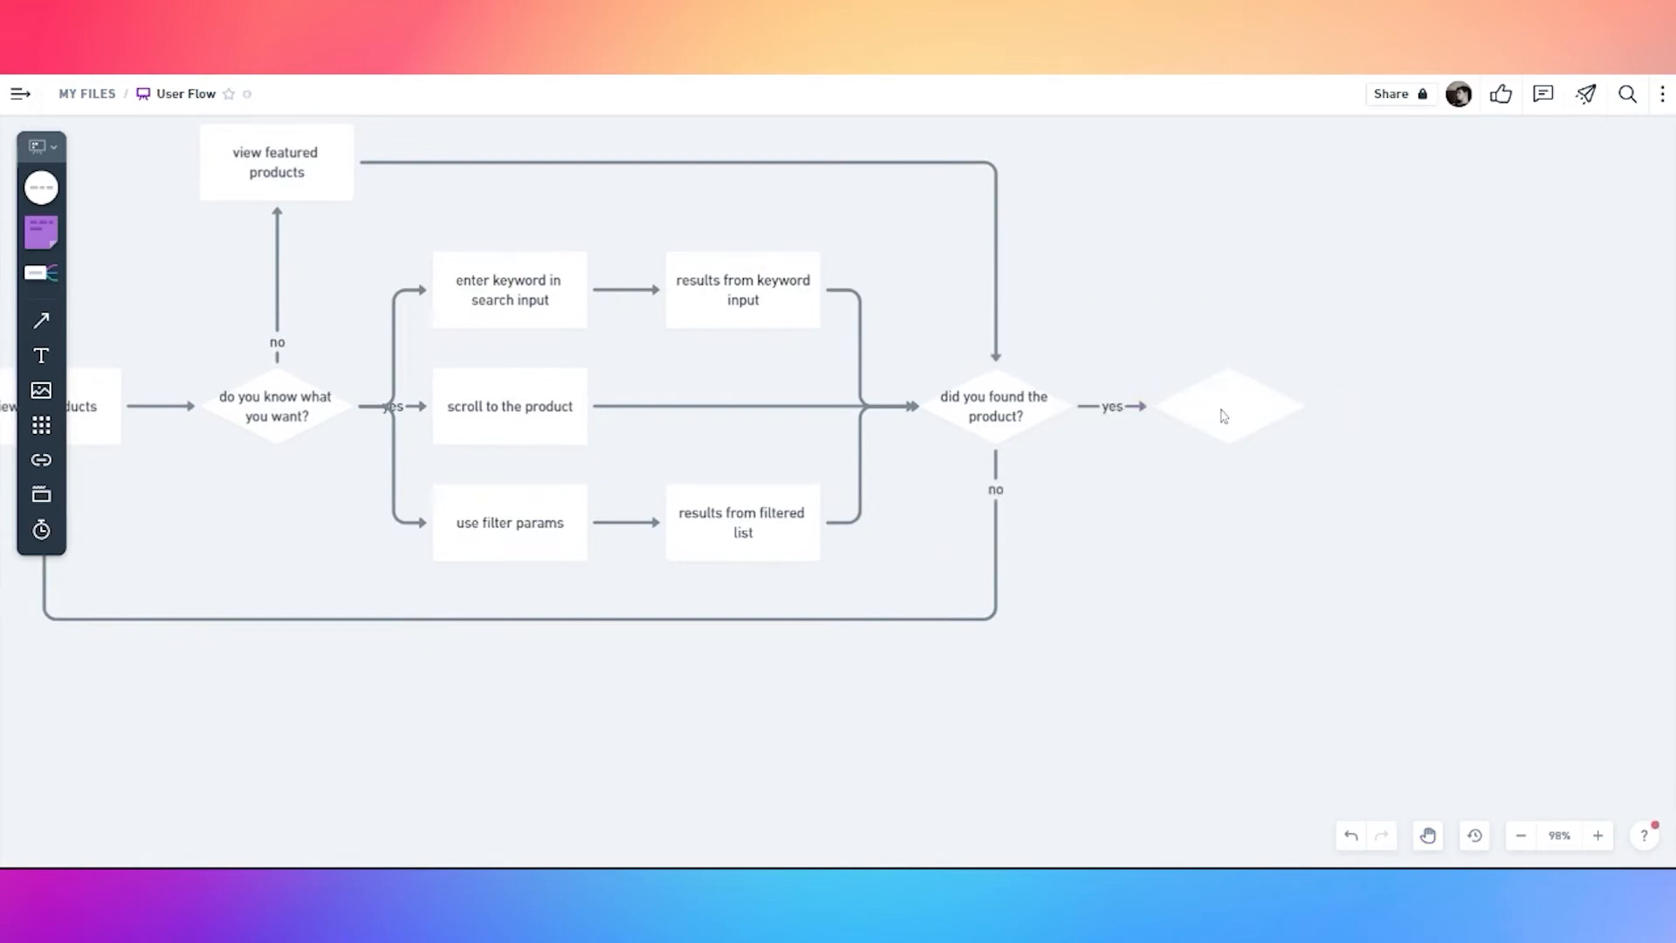
click(1224, 416)
click(1092, 335)
click(1075, 288)
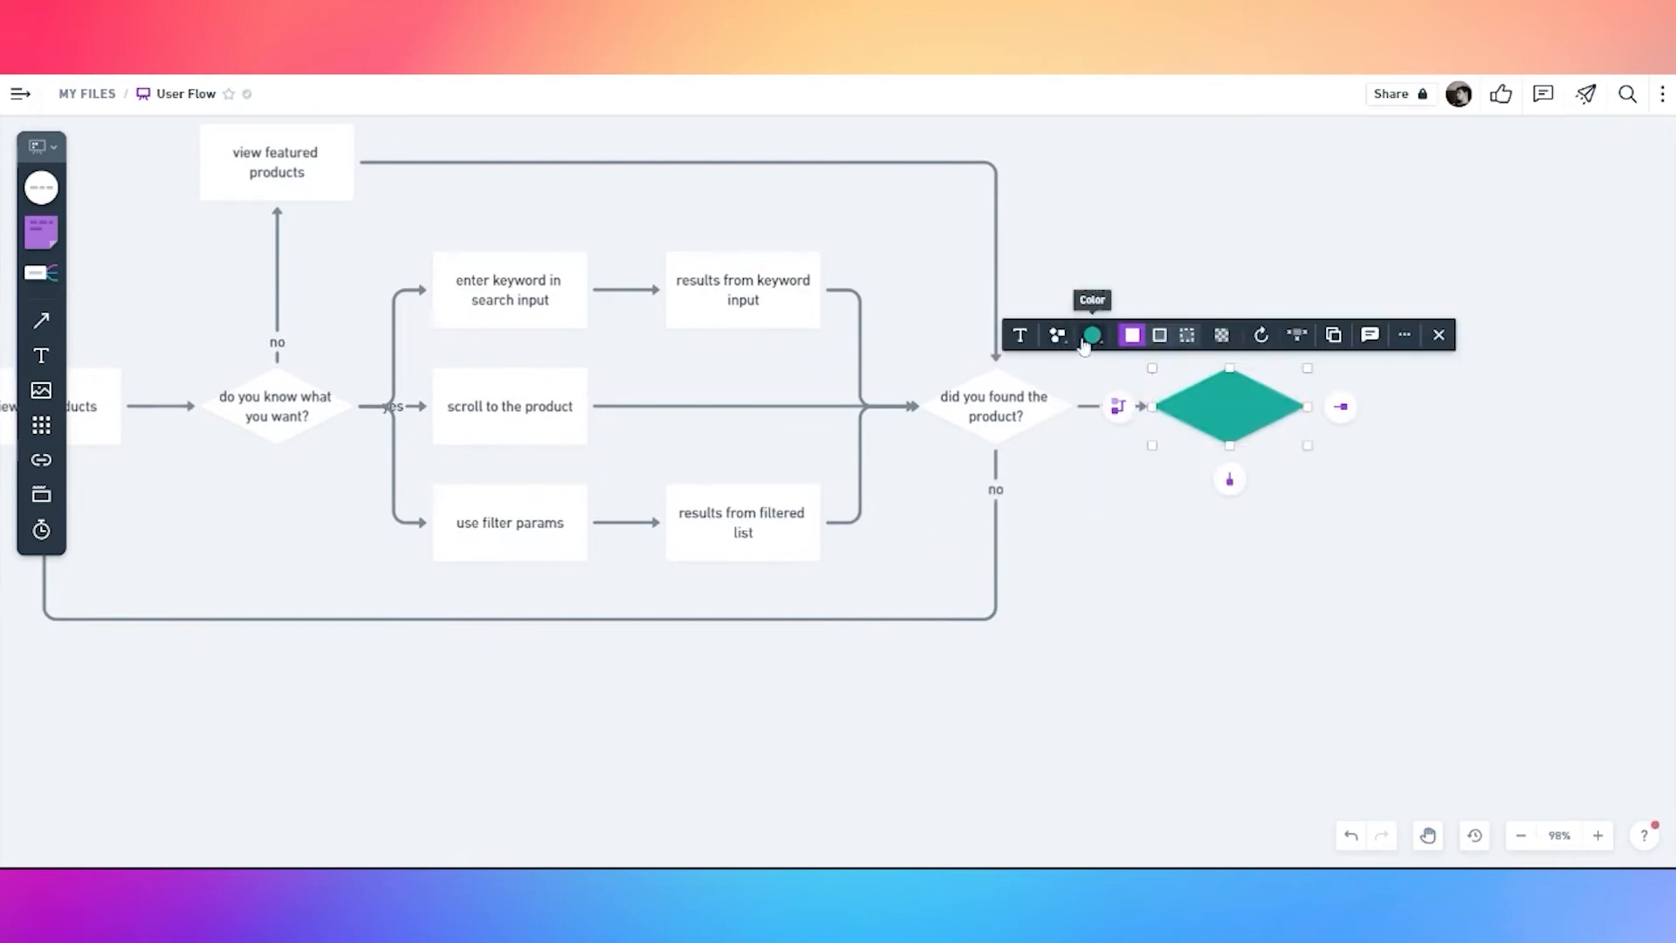
click(1057, 335)
click(1045, 222)
double_click(1210, 397)
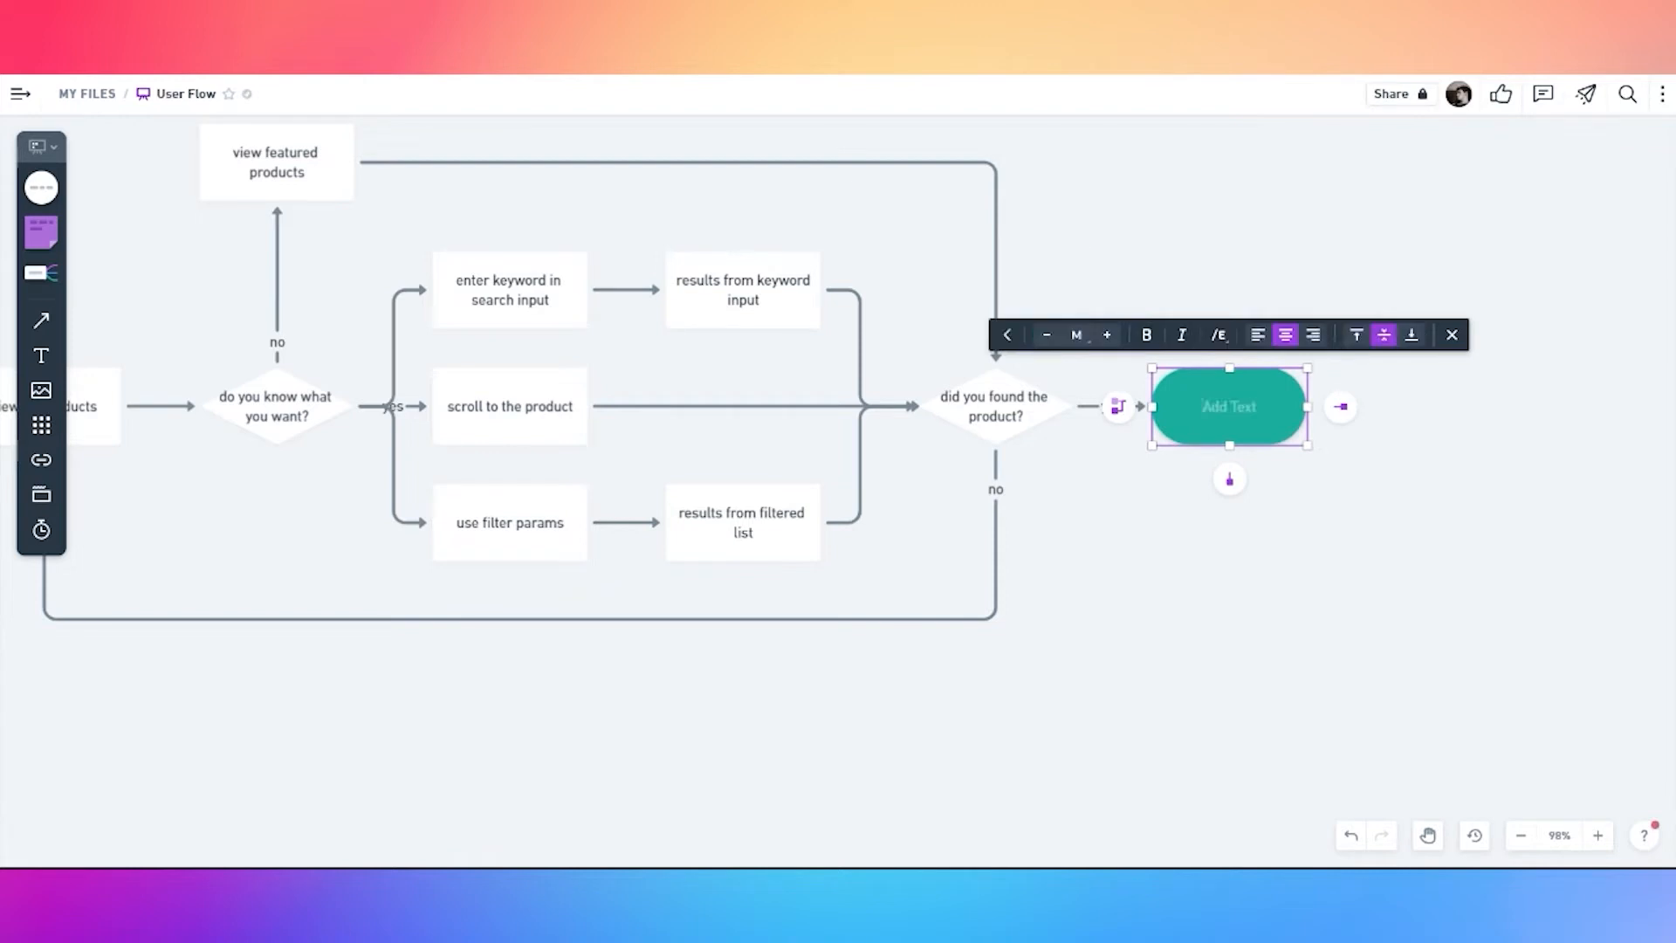
text(see product details)
click(1168, 538)
Drag a copy of the 'see product details' pill to the lower left
scroll(1168, 538, down, 2)
click(1217, 443)
click(1176, 589)
drag(747, 711, 1005, 563)
scroll(1005, 563, down, 3)
click(1373, 367)
alt+drag(1365, 357, 481, 614)
Place a copy of the orange circle below the new pill and recolour it teal
click(479, 406)
alt+drag(478, 406, 476, 671)
click(342, 611)
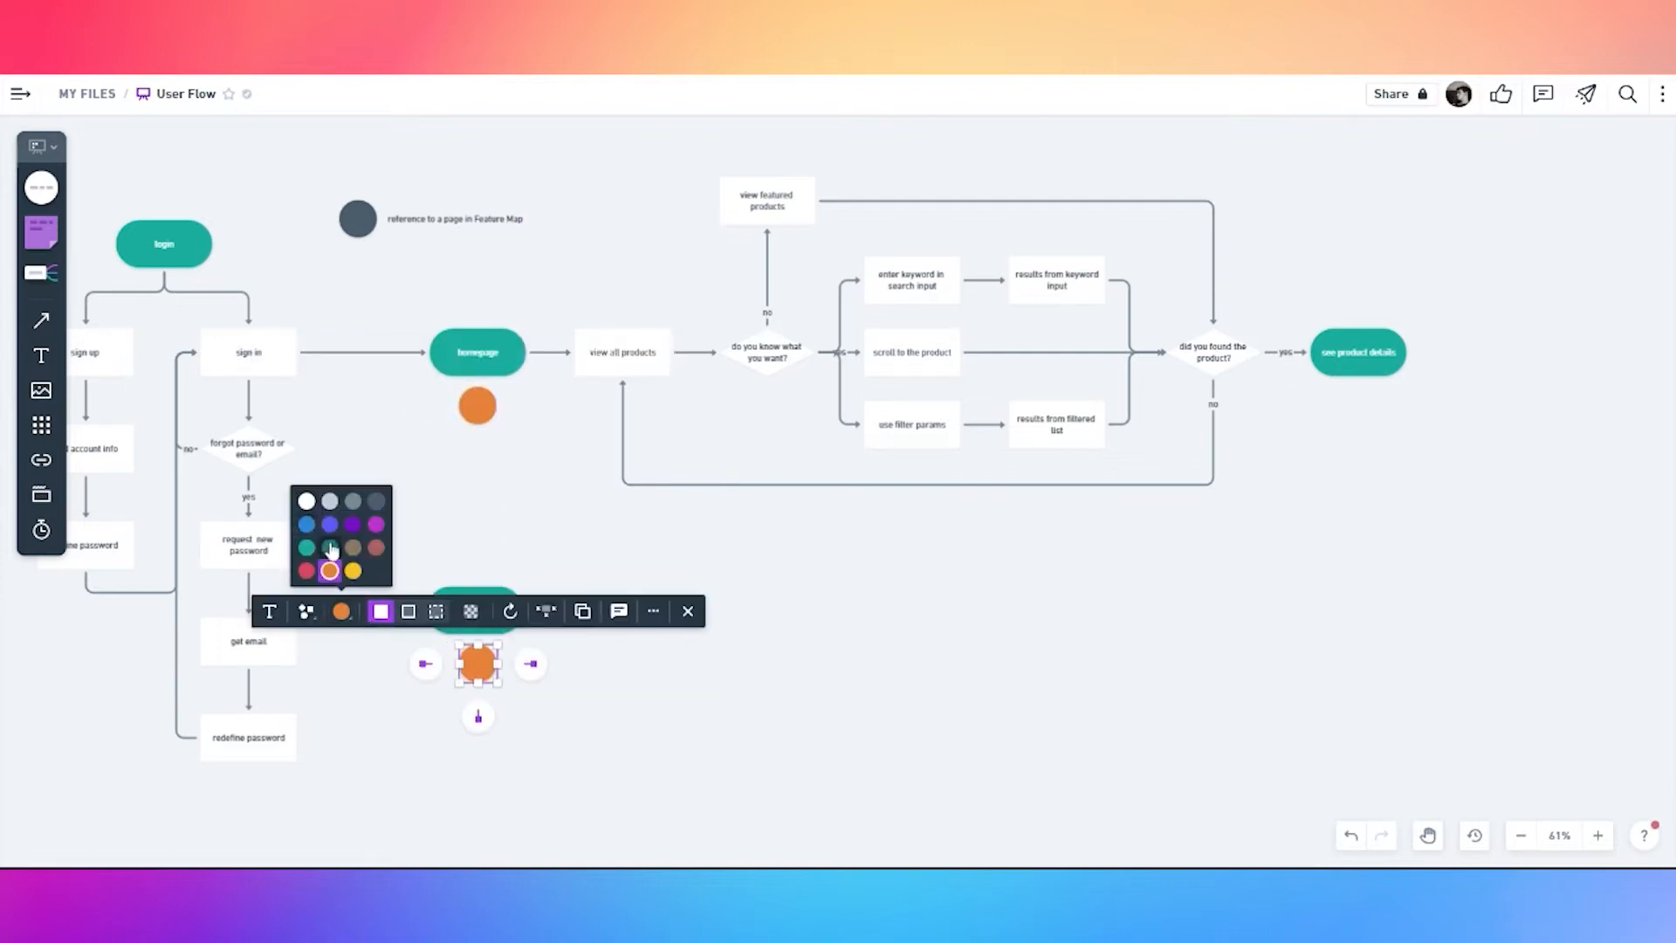
click(307, 523)
click(574, 740)
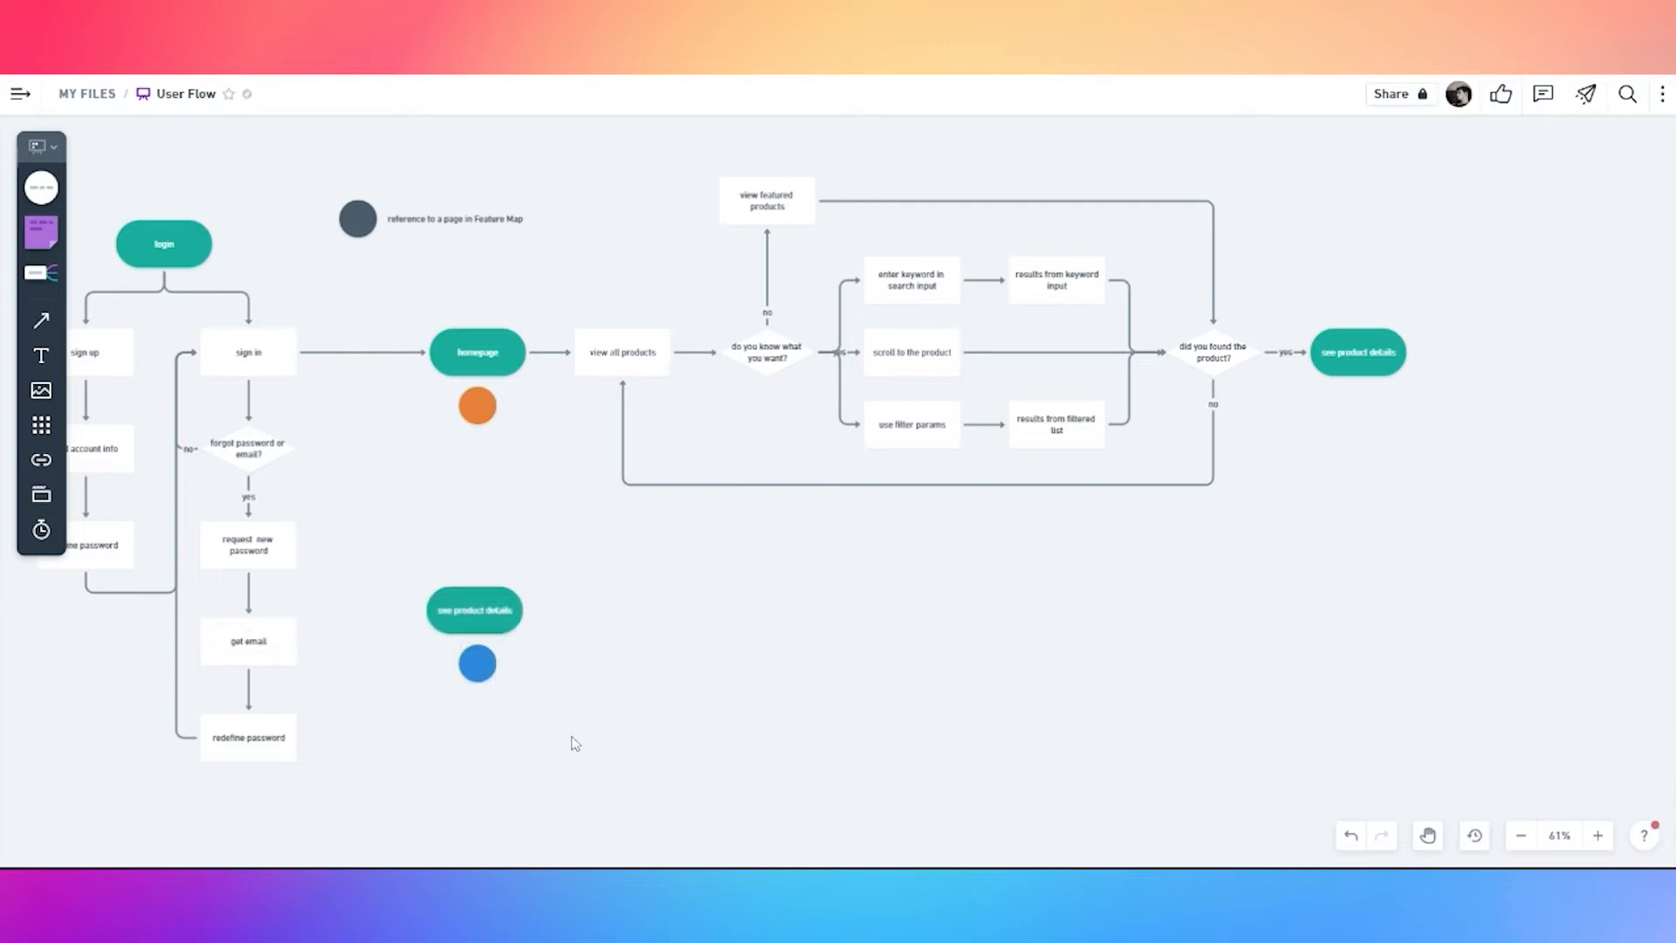
click(483, 679)
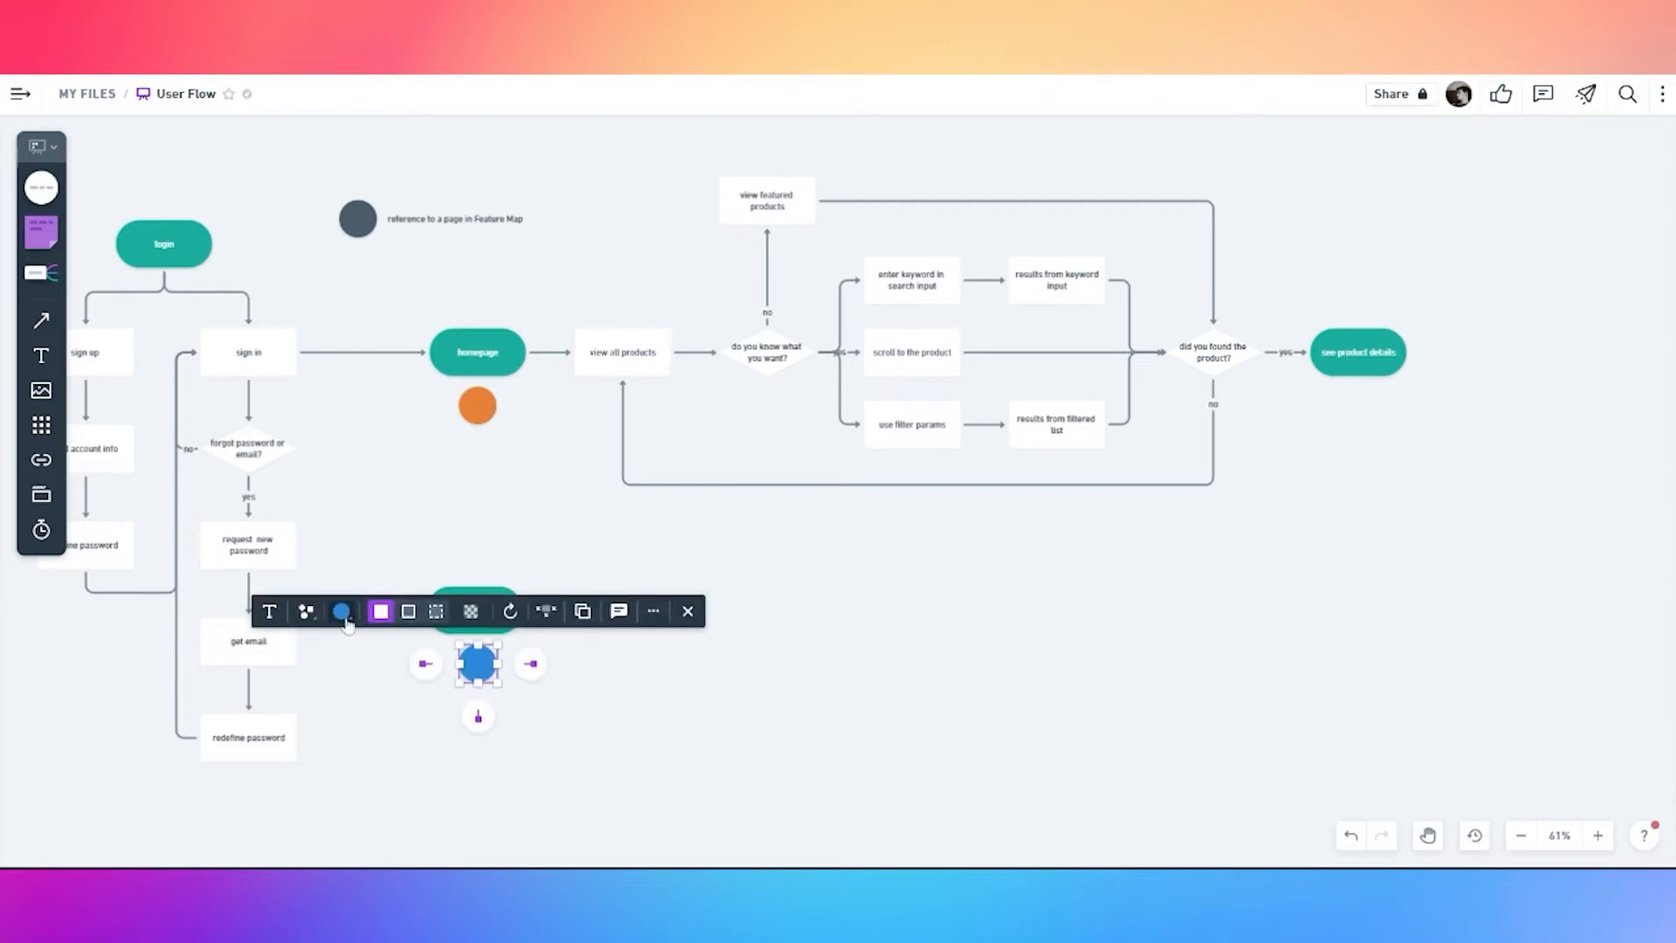
click(342, 612)
click(307, 547)
click(599, 768)
Make the lower 'see product details' pill dark teal and add a connected shape after it
scroll(528, 689, up, 2)
click(486, 590)
click(567, 666)
click(489, 617)
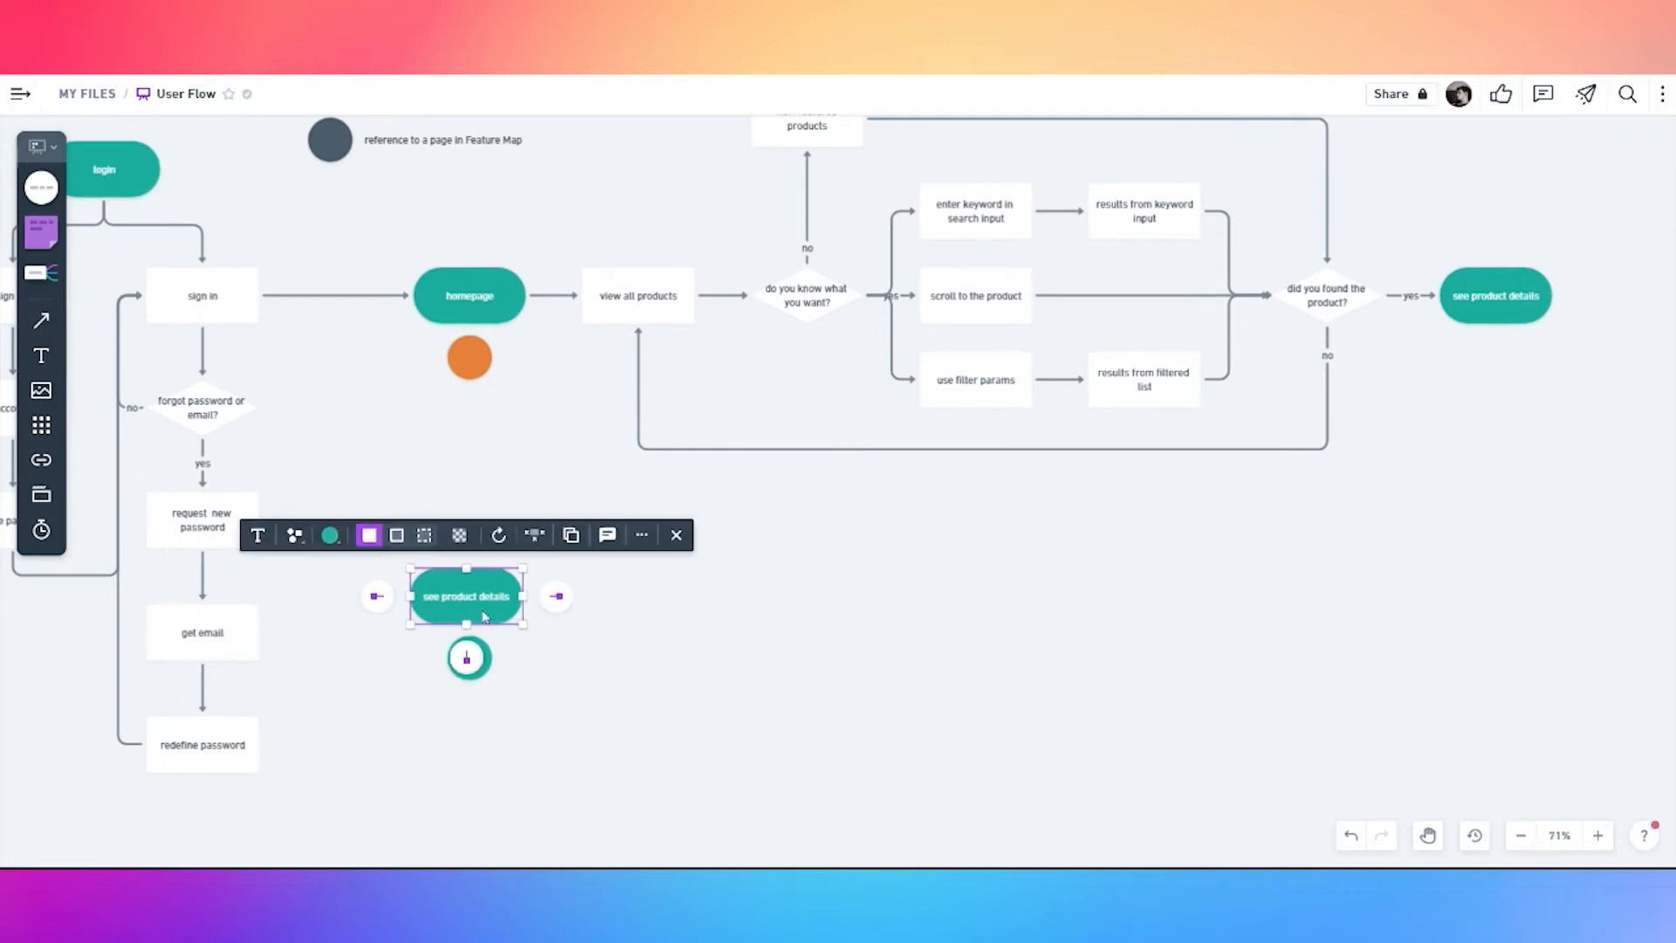
click(332, 535)
click(323, 475)
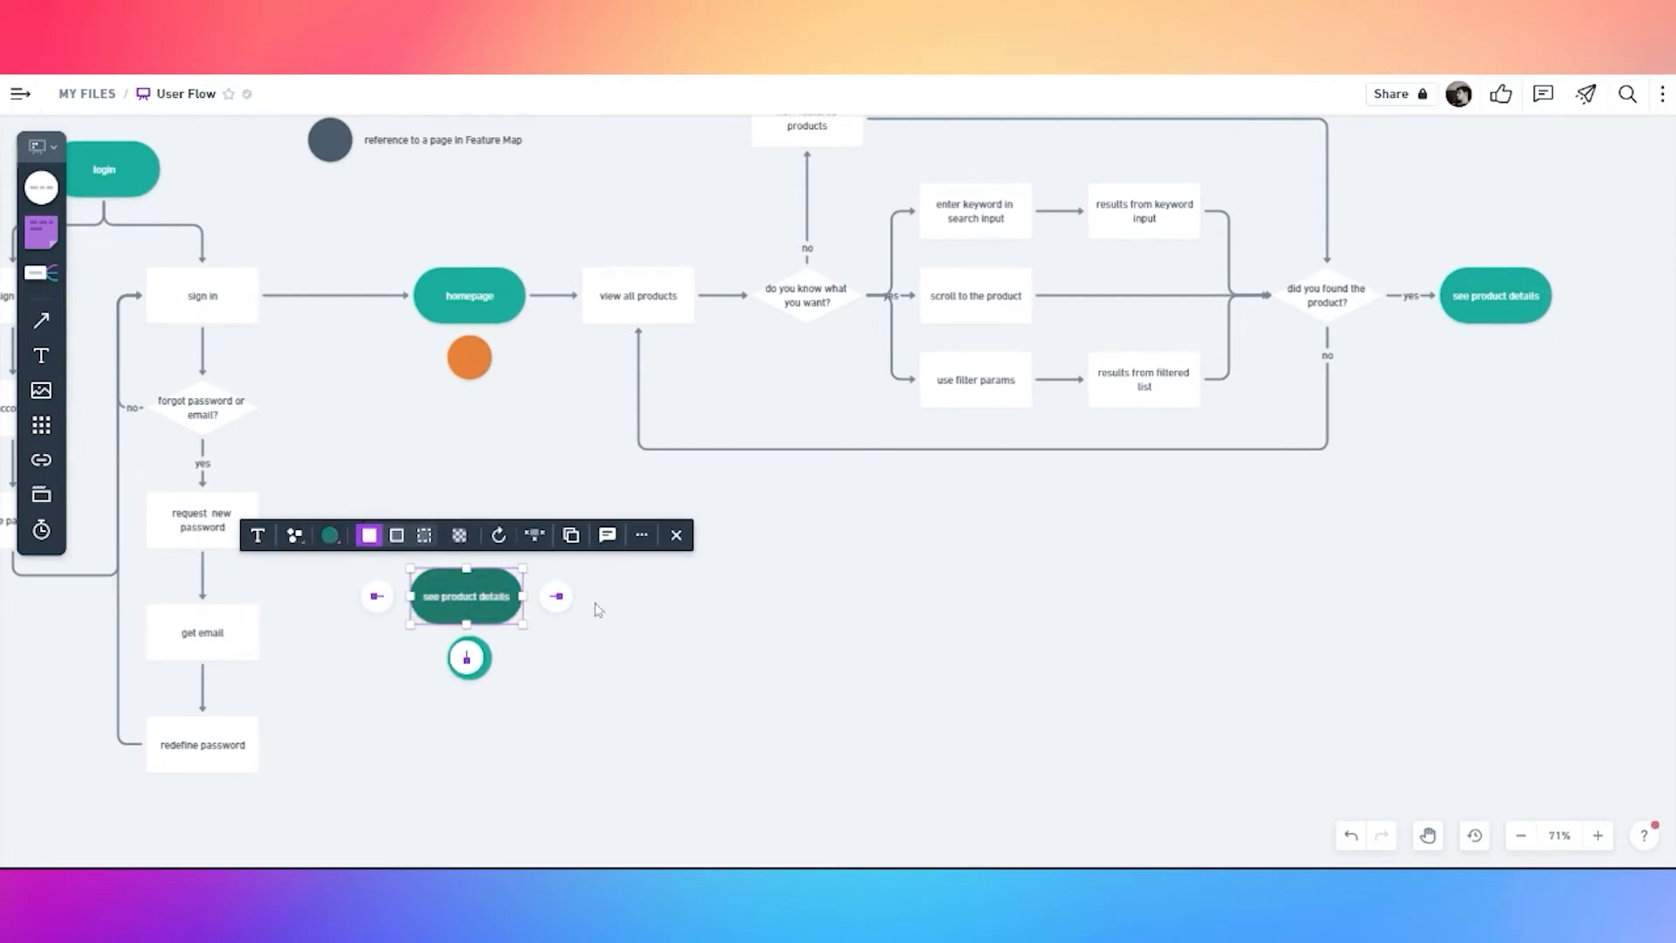
click(556, 596)
Make the new shape a white rectangle labelled 'read product content'
click(455, 444)
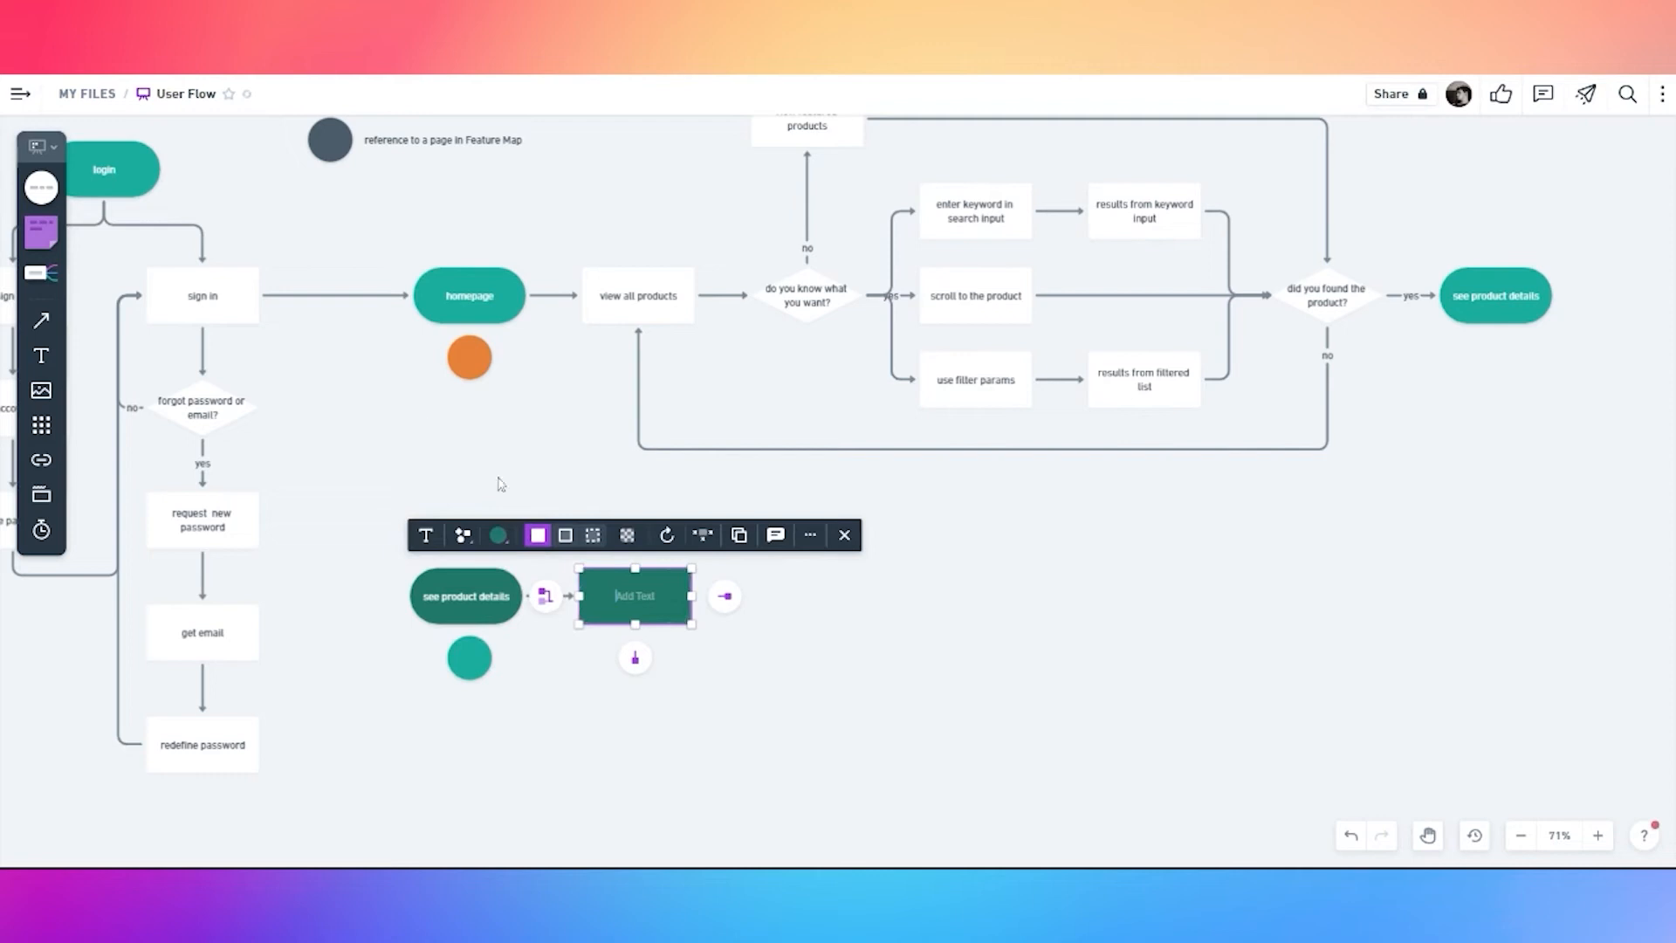
click(498, 535)
click(462, 425)
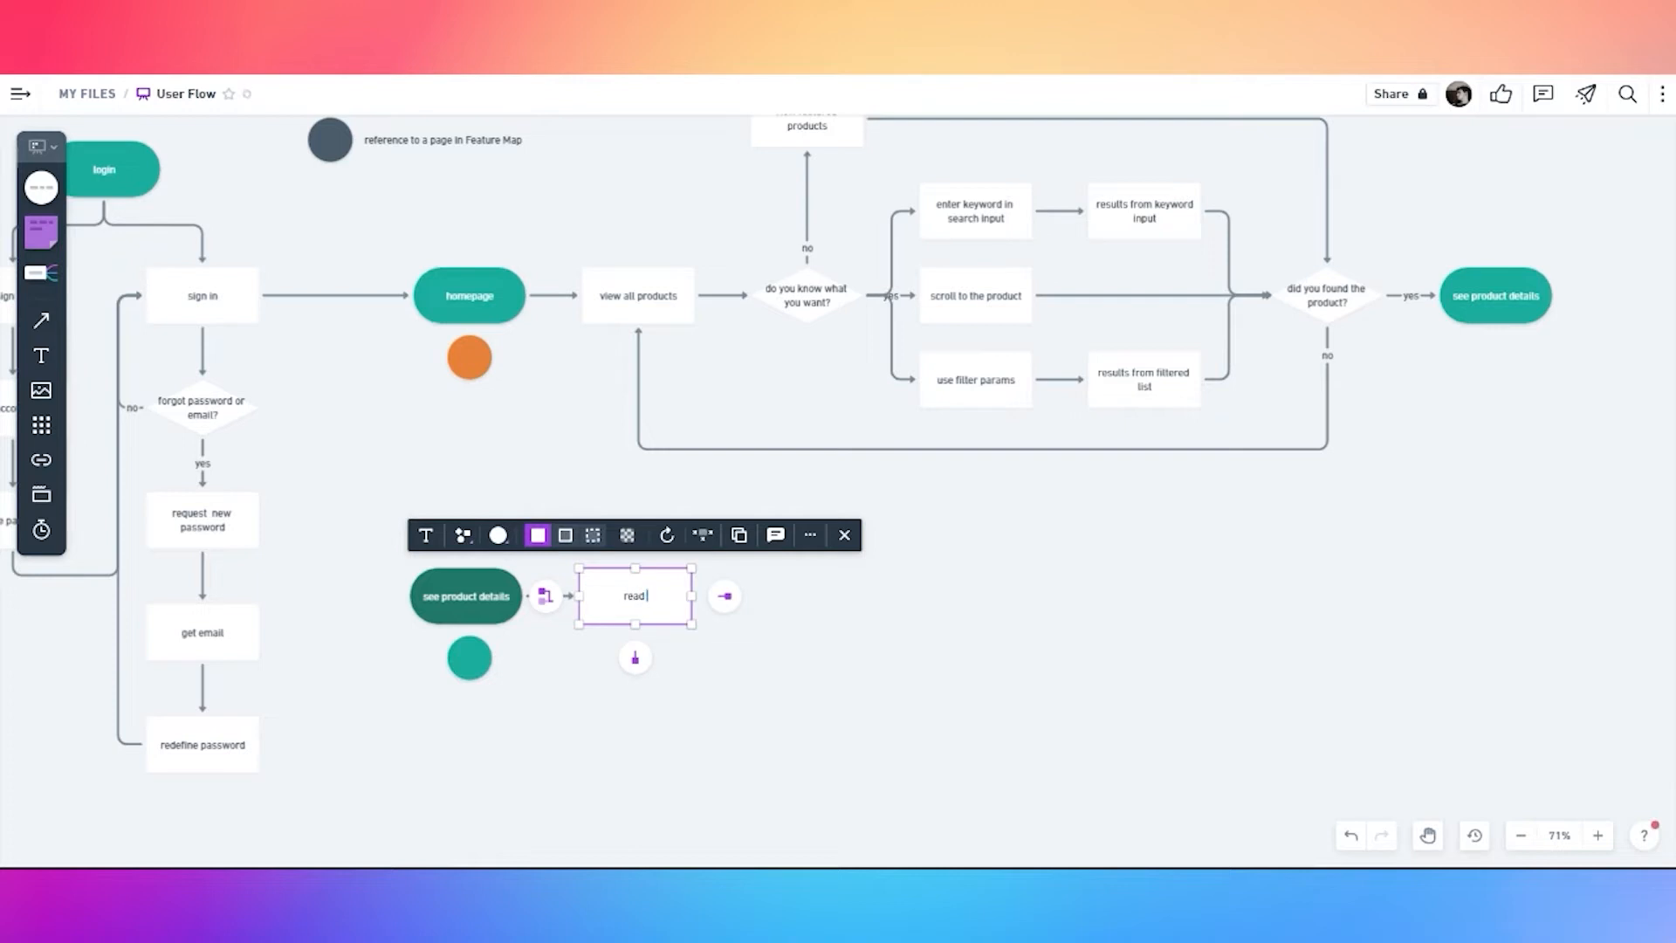
text(t content)
click(697, 678)
click(668, 613)
Add a connected 'do you want the product?' diamond to its right
click(724, 596)
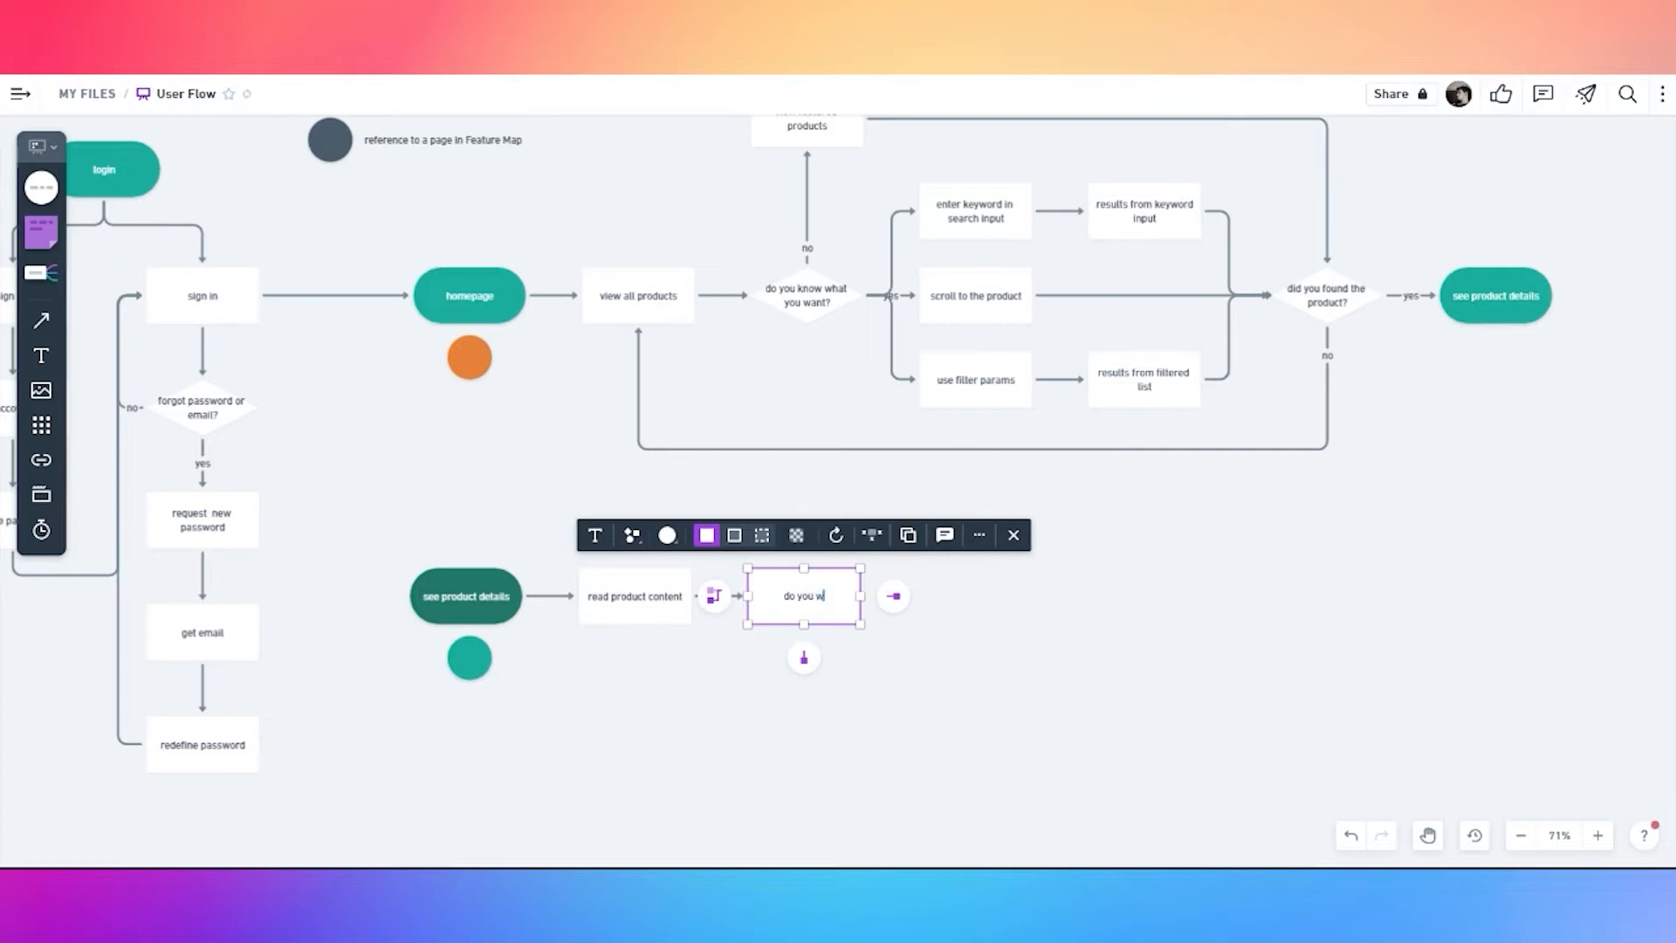
text(do you want the product?)
click(632, 535)
click(671, 445)
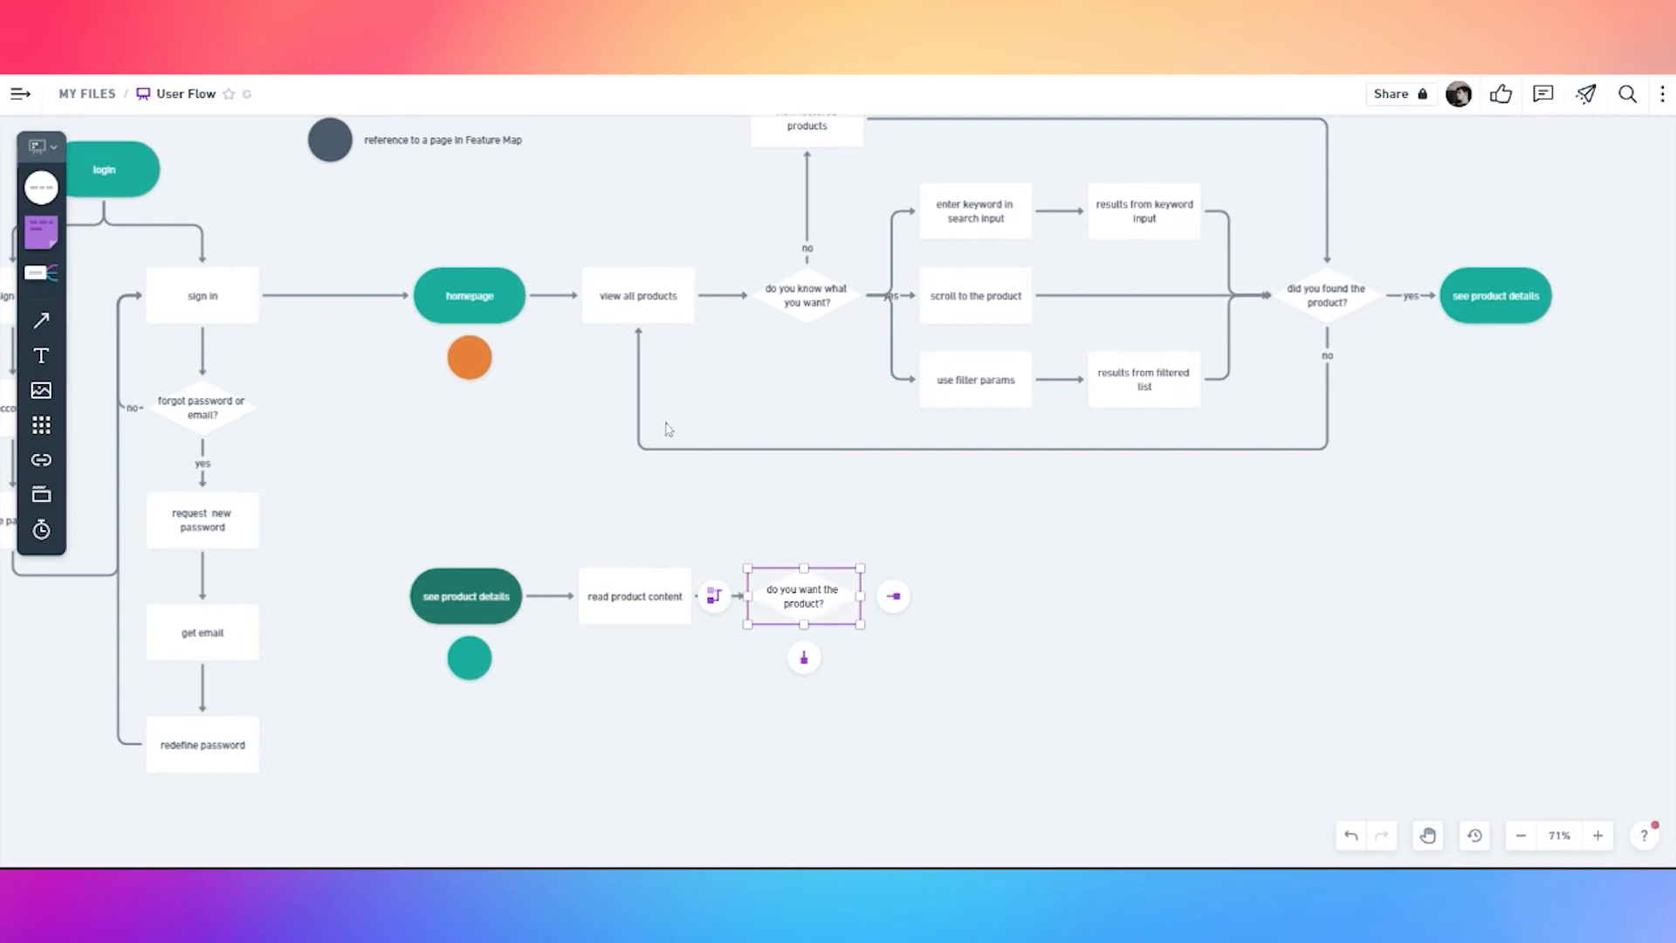
Loop a 'no' connector from the diamond back to 'view all products'
drag(805, 658, 650, 368)
drag(752, 650, 765, 449)
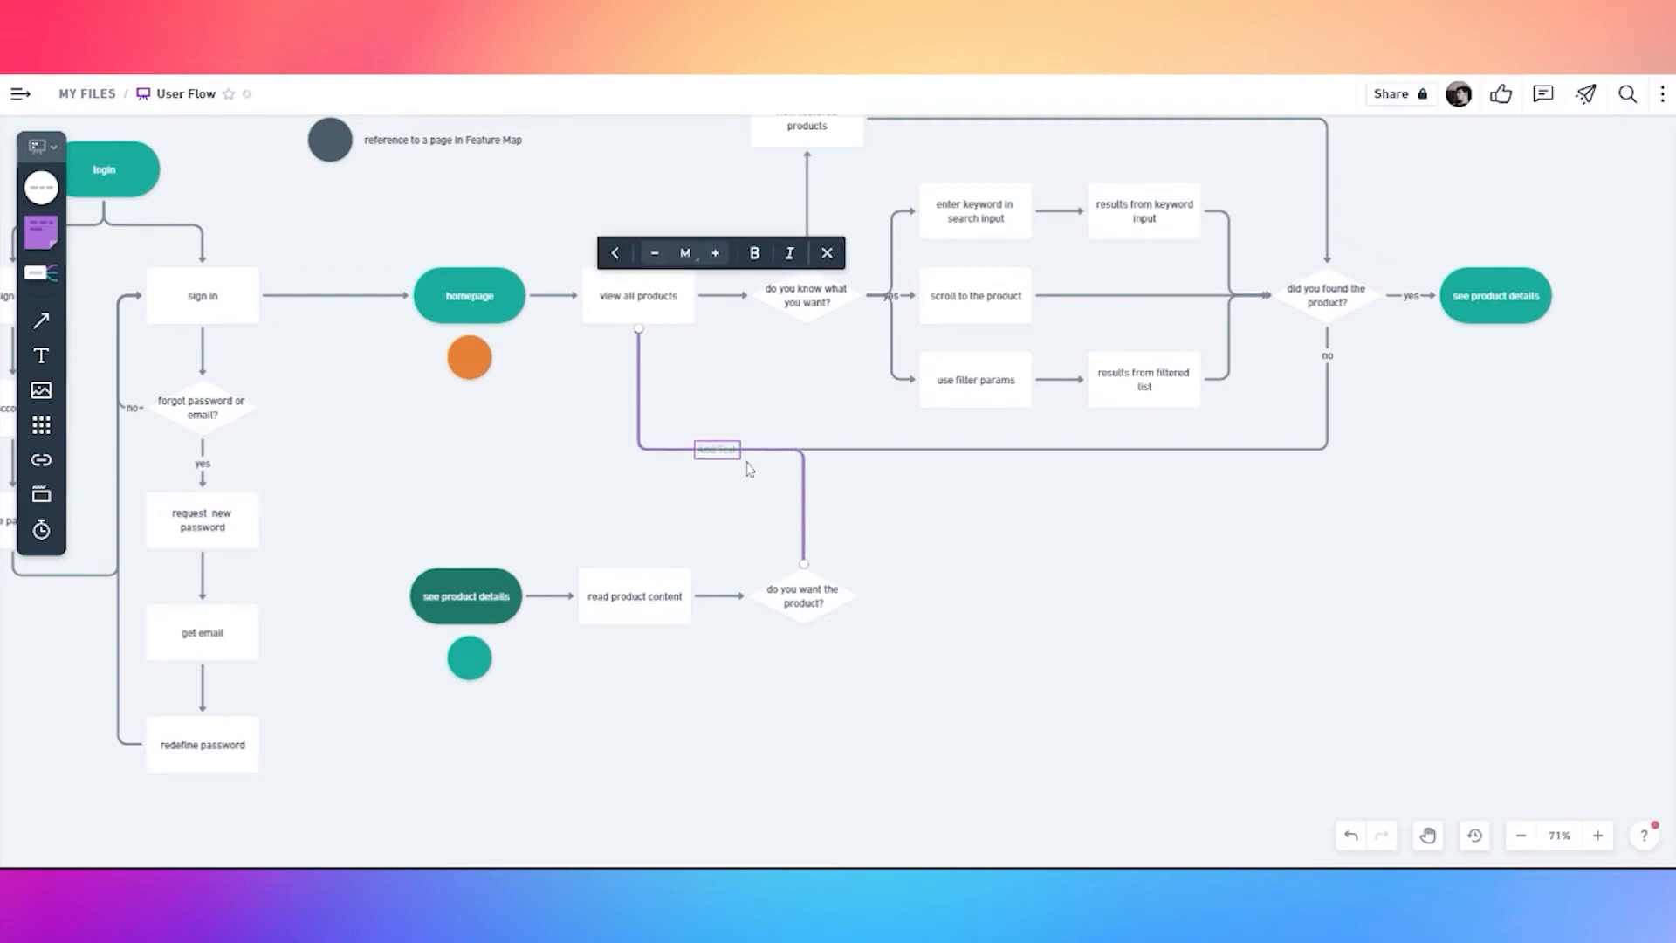
text(no)
click(734, 503)
drag(720, 454, 821, 555)
Add a new connected shape to the right of 'do you want the product?'
click(843, 589)
click(883, 595)
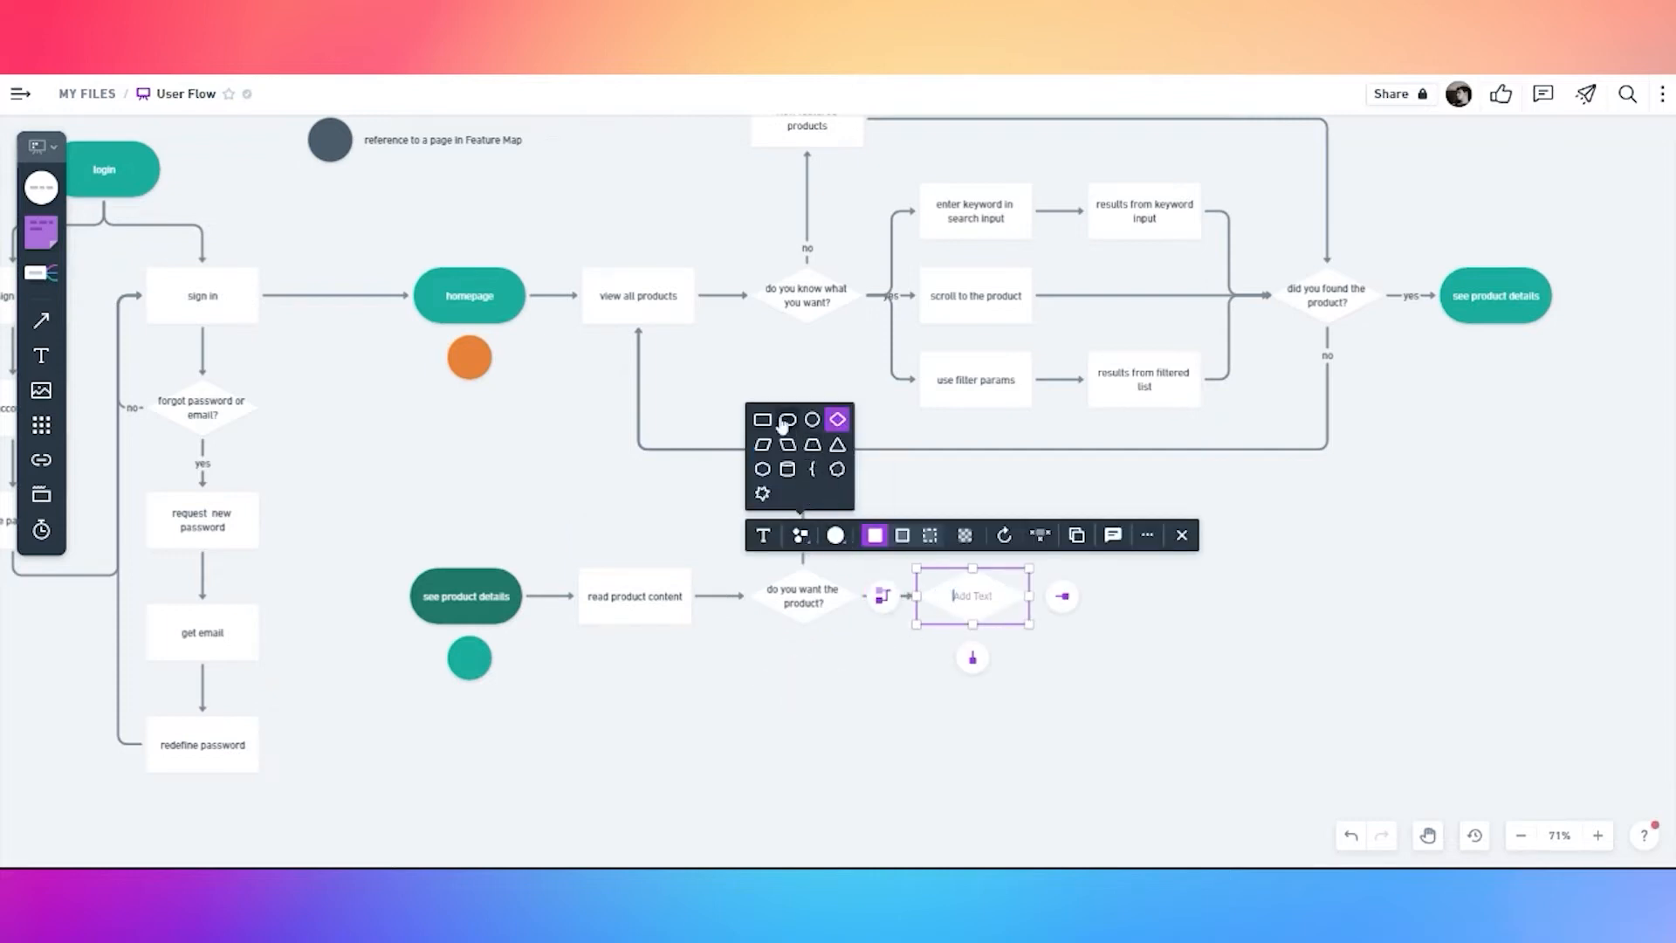
click(986, 670)
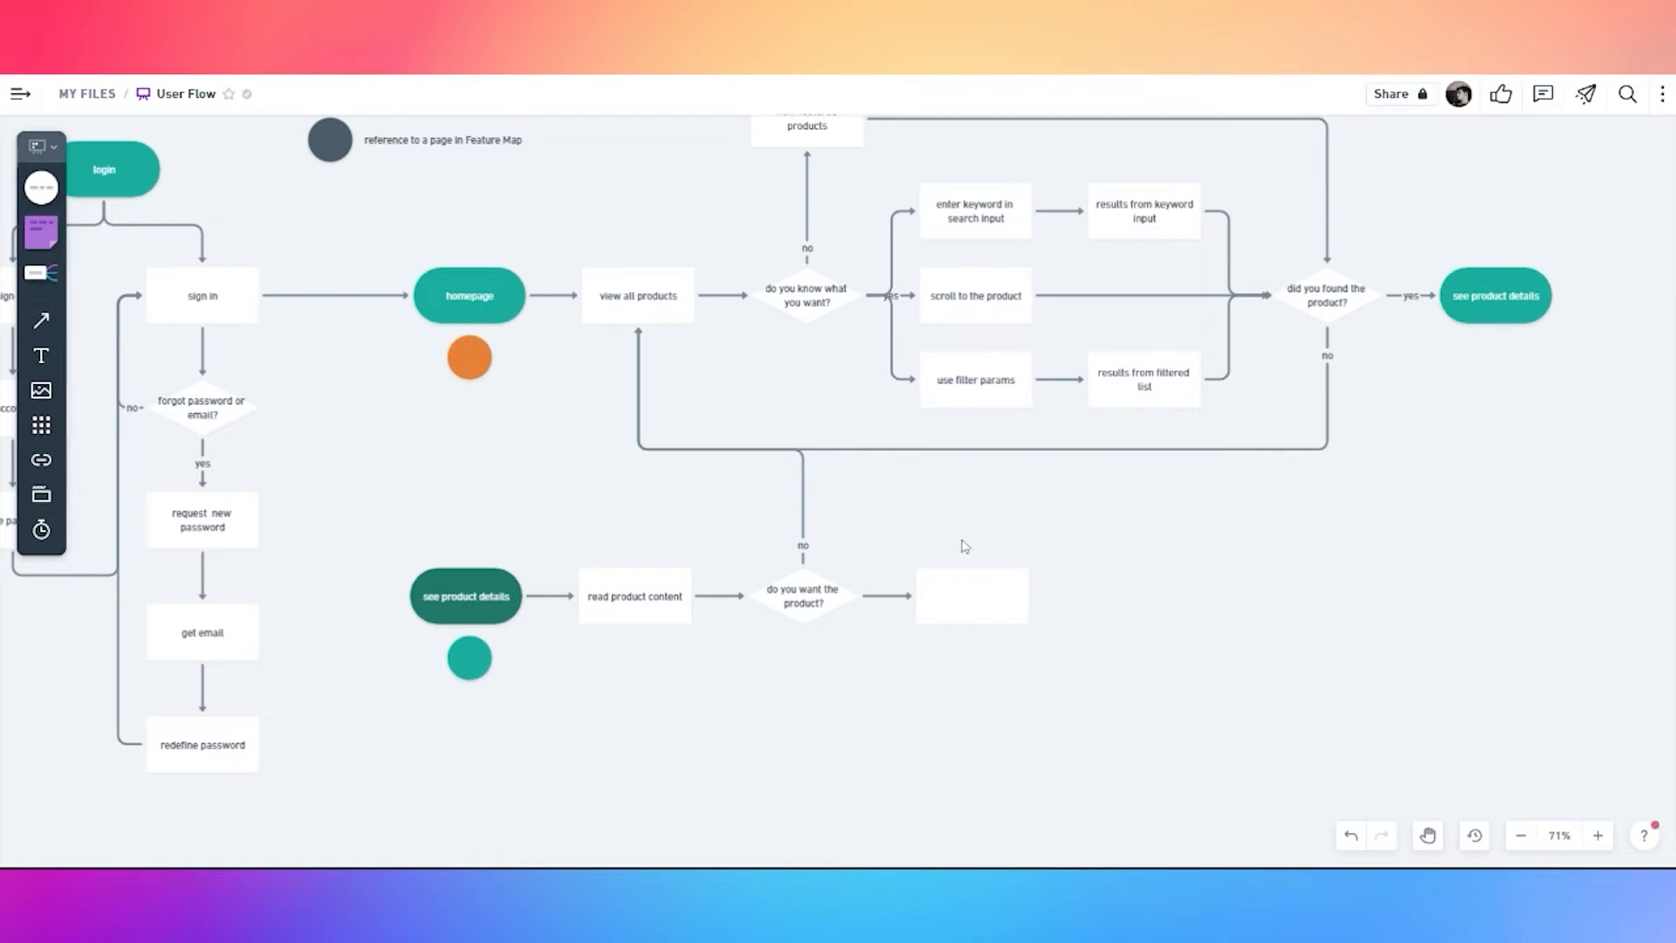
Label the new box 'add size option' and chain an 'add milk option' box after it
click(973, 595)
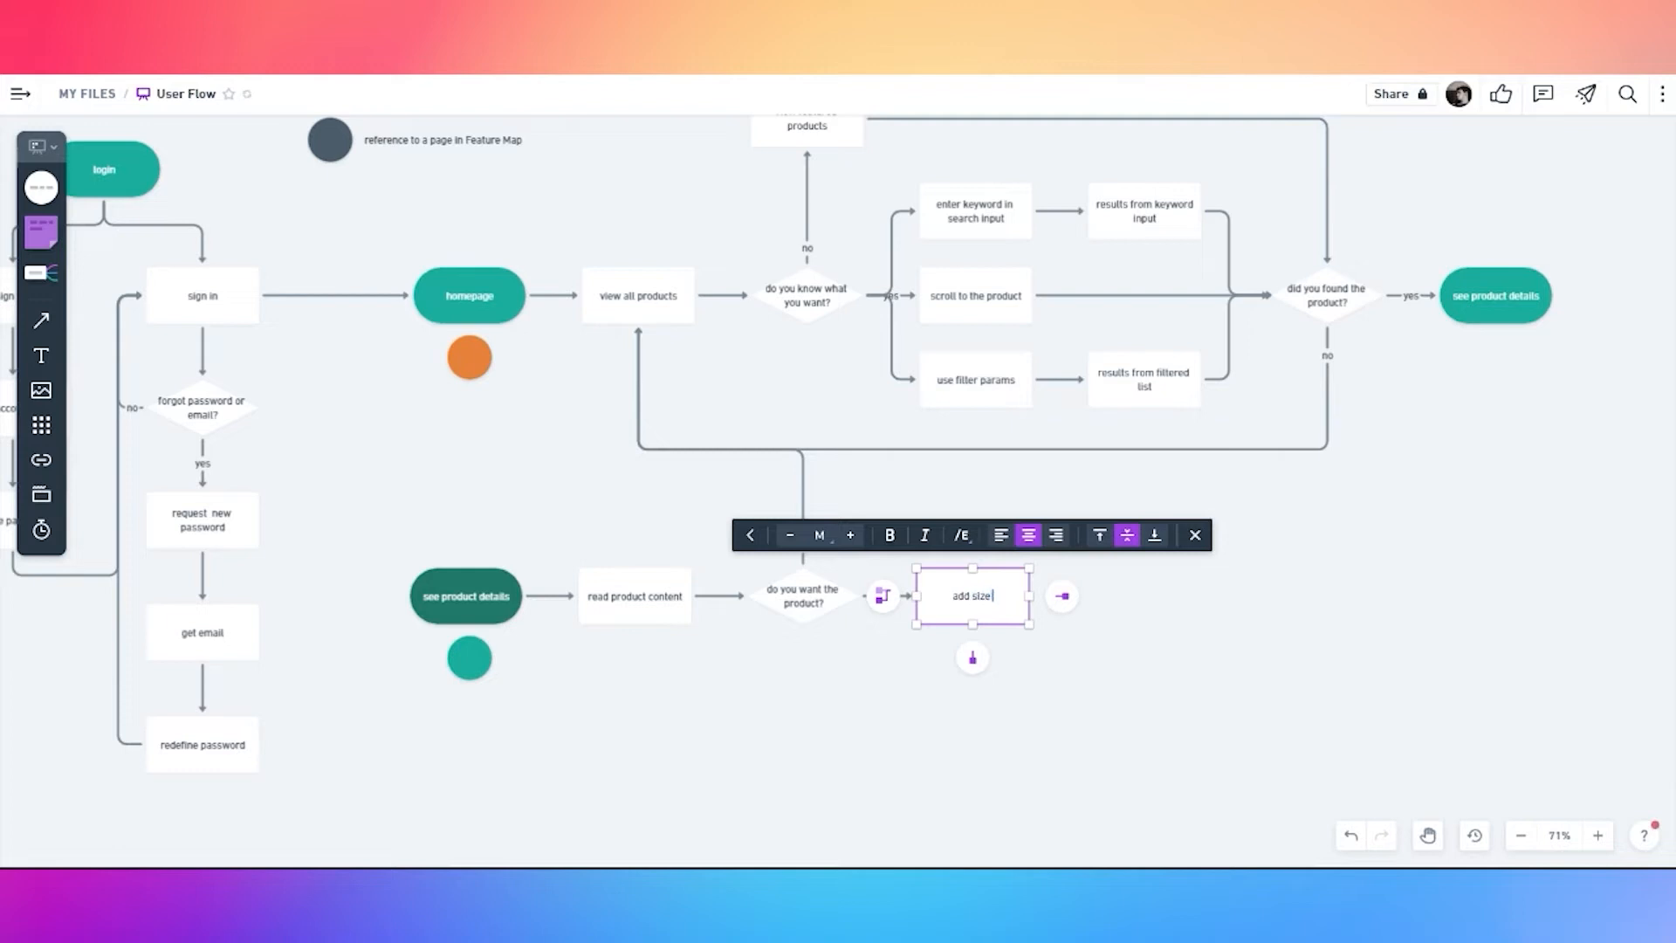
scroll(1082, 665, up, 2)
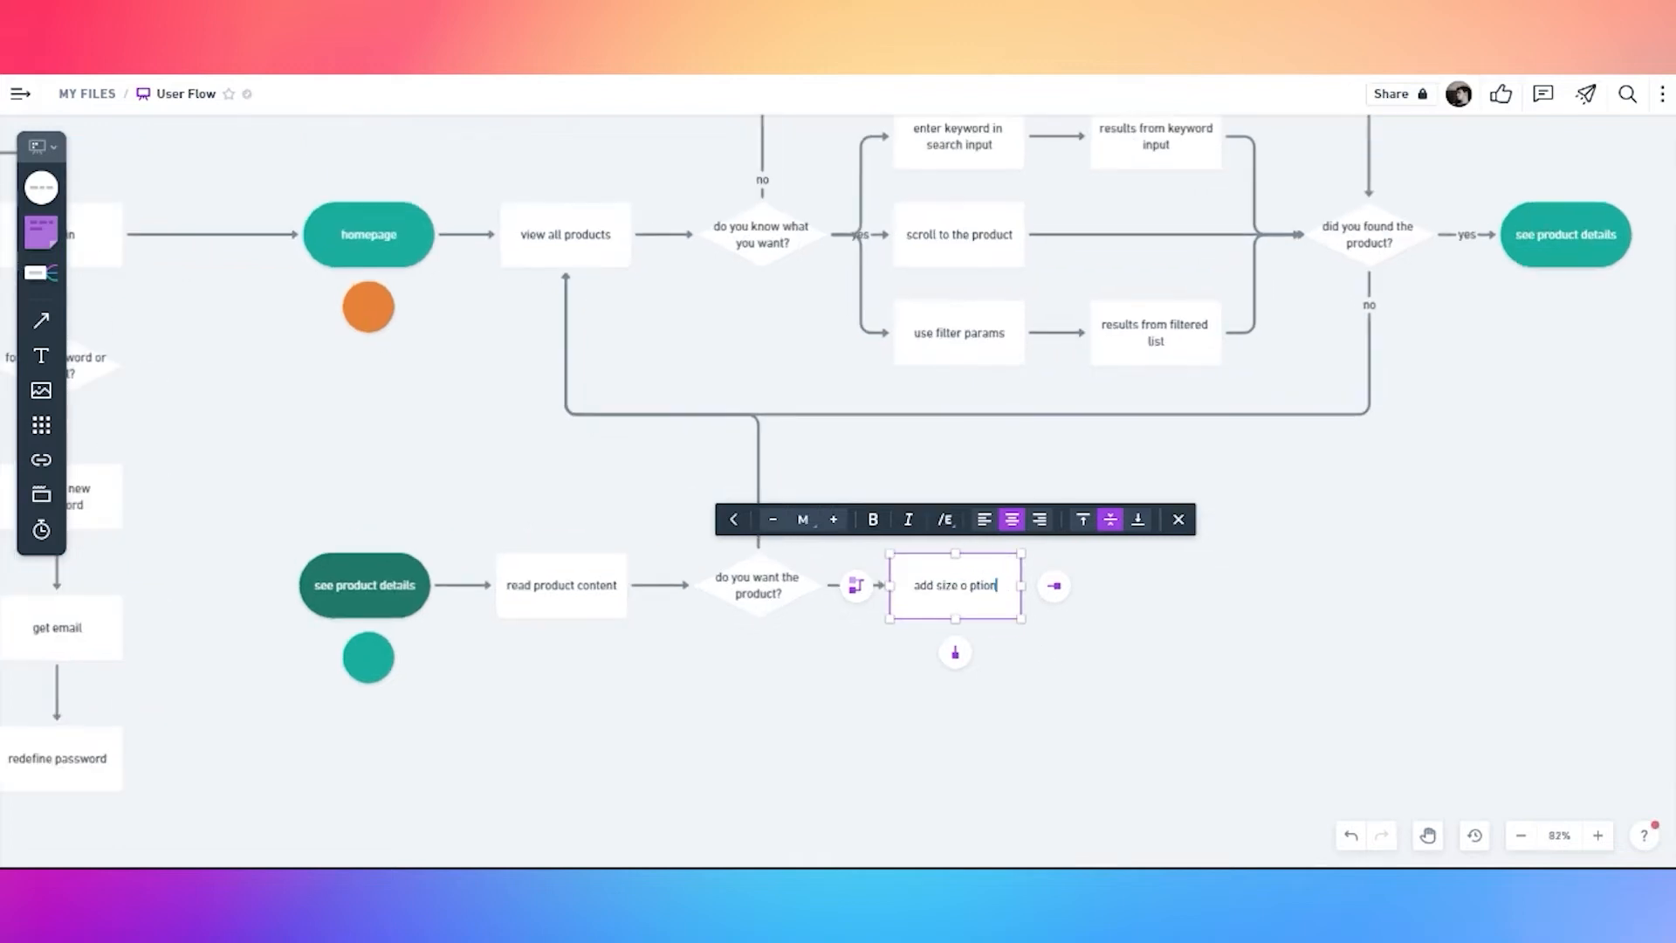
click(1054, 586)
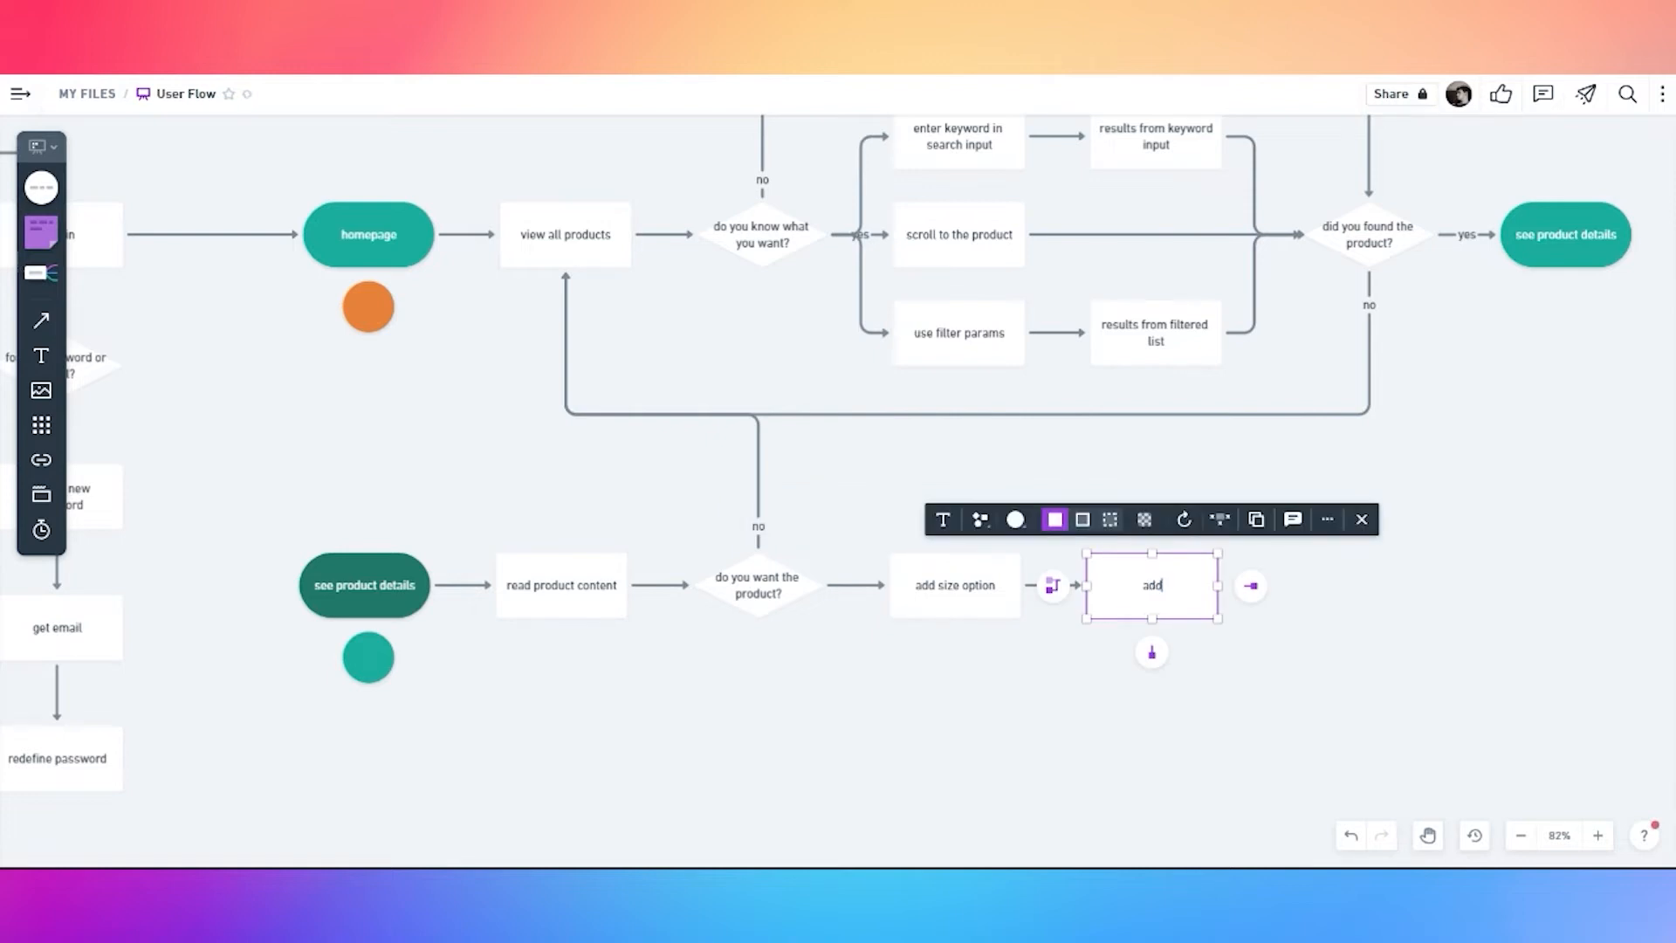
text(add milk option)
Chain 'add volume option' and 'add to order' boxes onto the row
drag(1277, 623, 1130, 622)
click(1104, 585)
text(add volume option)
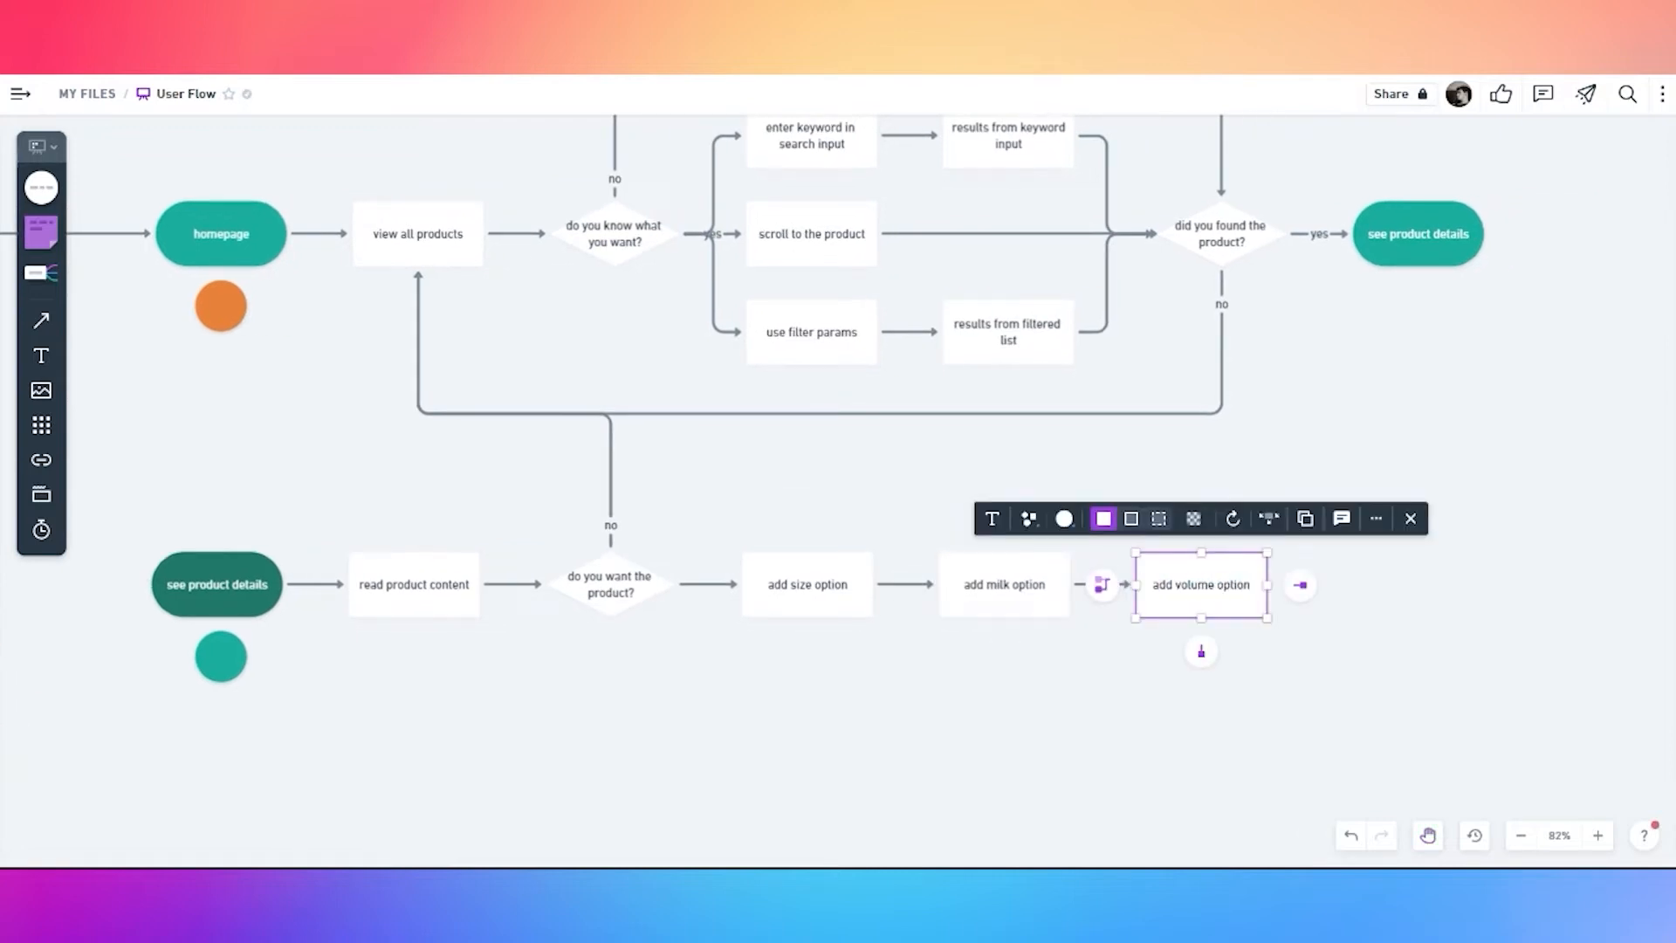
click(1290, 623)
click(1209, 591)
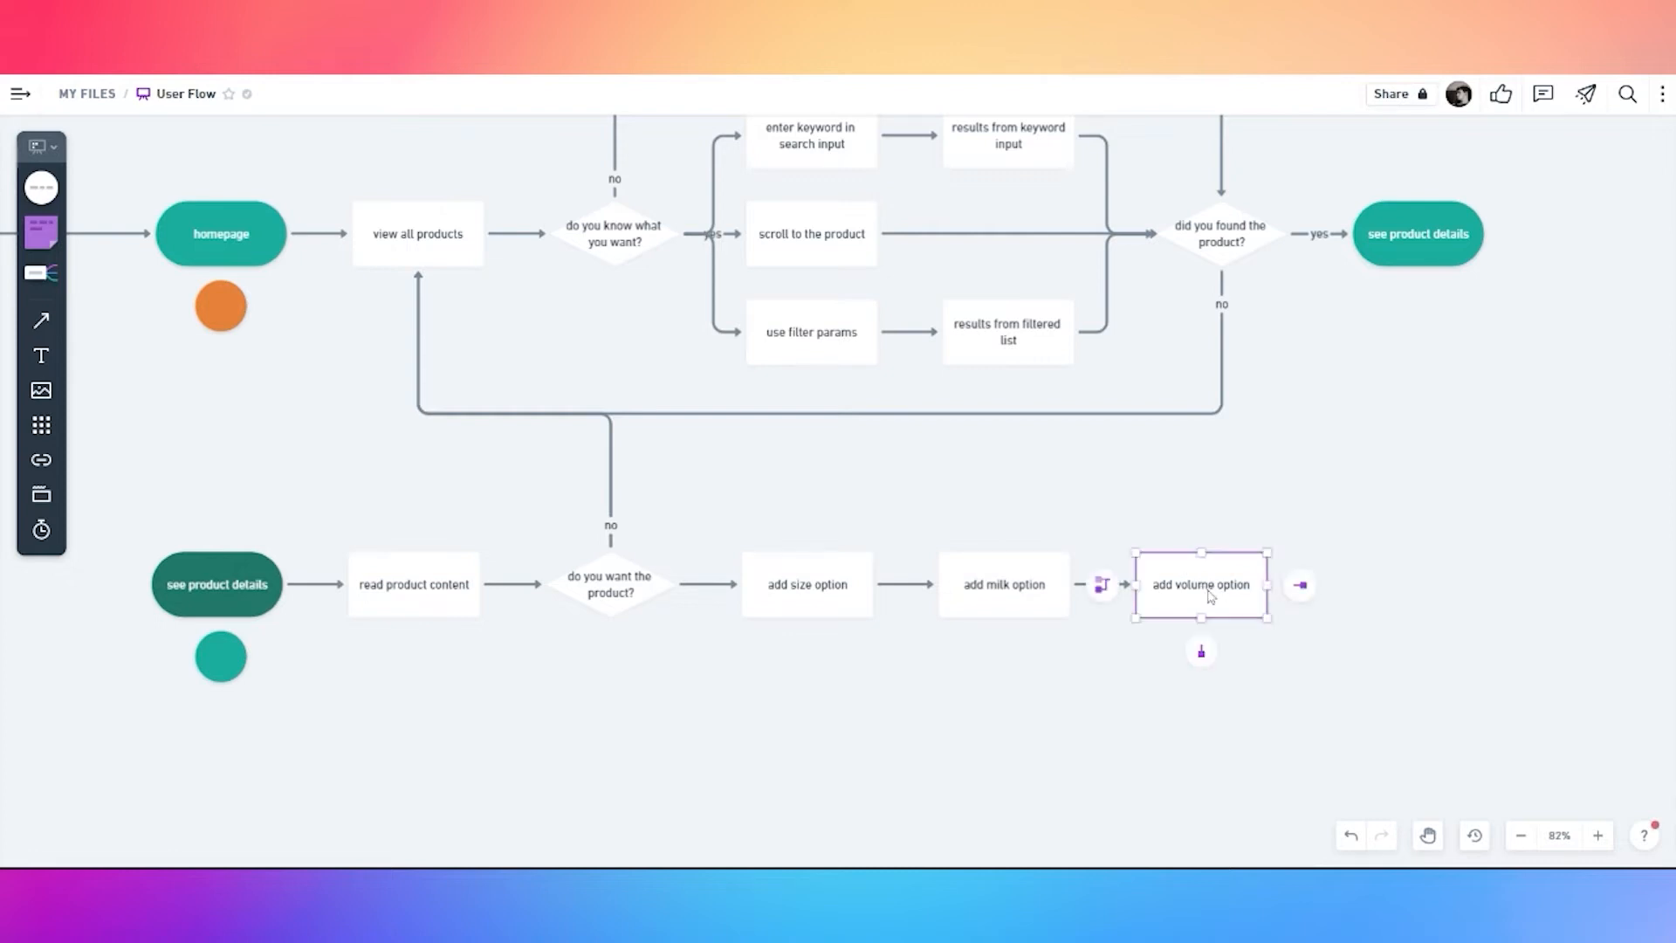
click(1300, 585)
text(add to or)
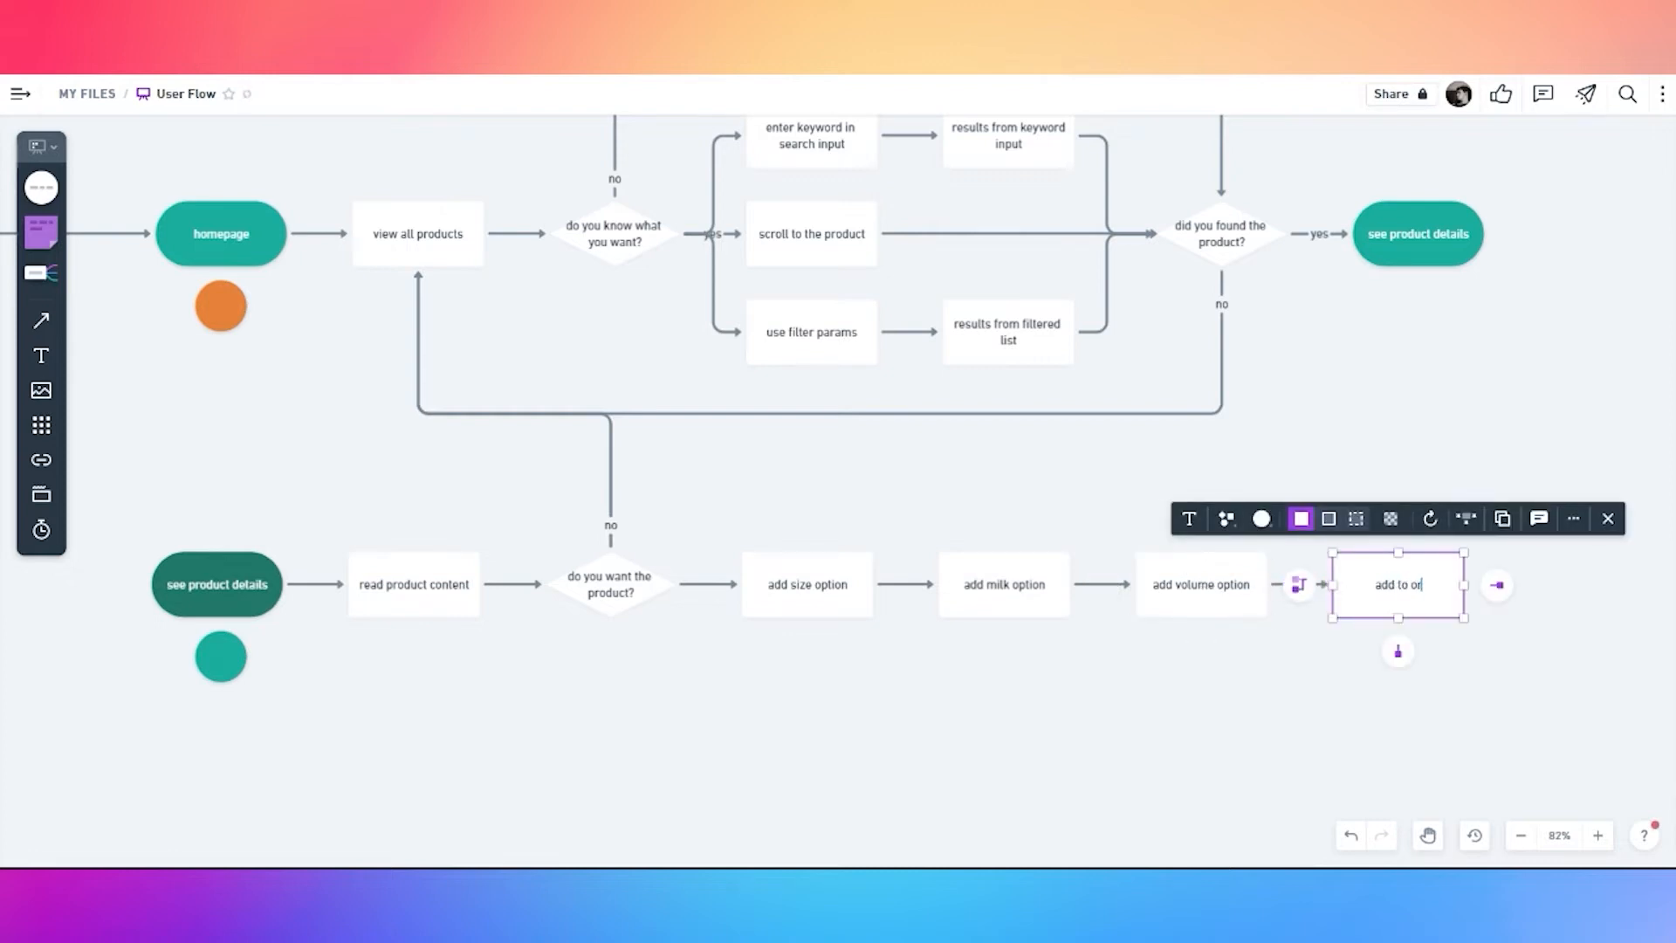
text(der)
click(792, 675)
Label the connector leaving the decision 'yes'
double_click(696, 586)
text(yes)
click(770, 665)
Add an 'add more products?' diamond after 'add to order'
drag(1309, 680, 963, 648)
click(1059, 570)
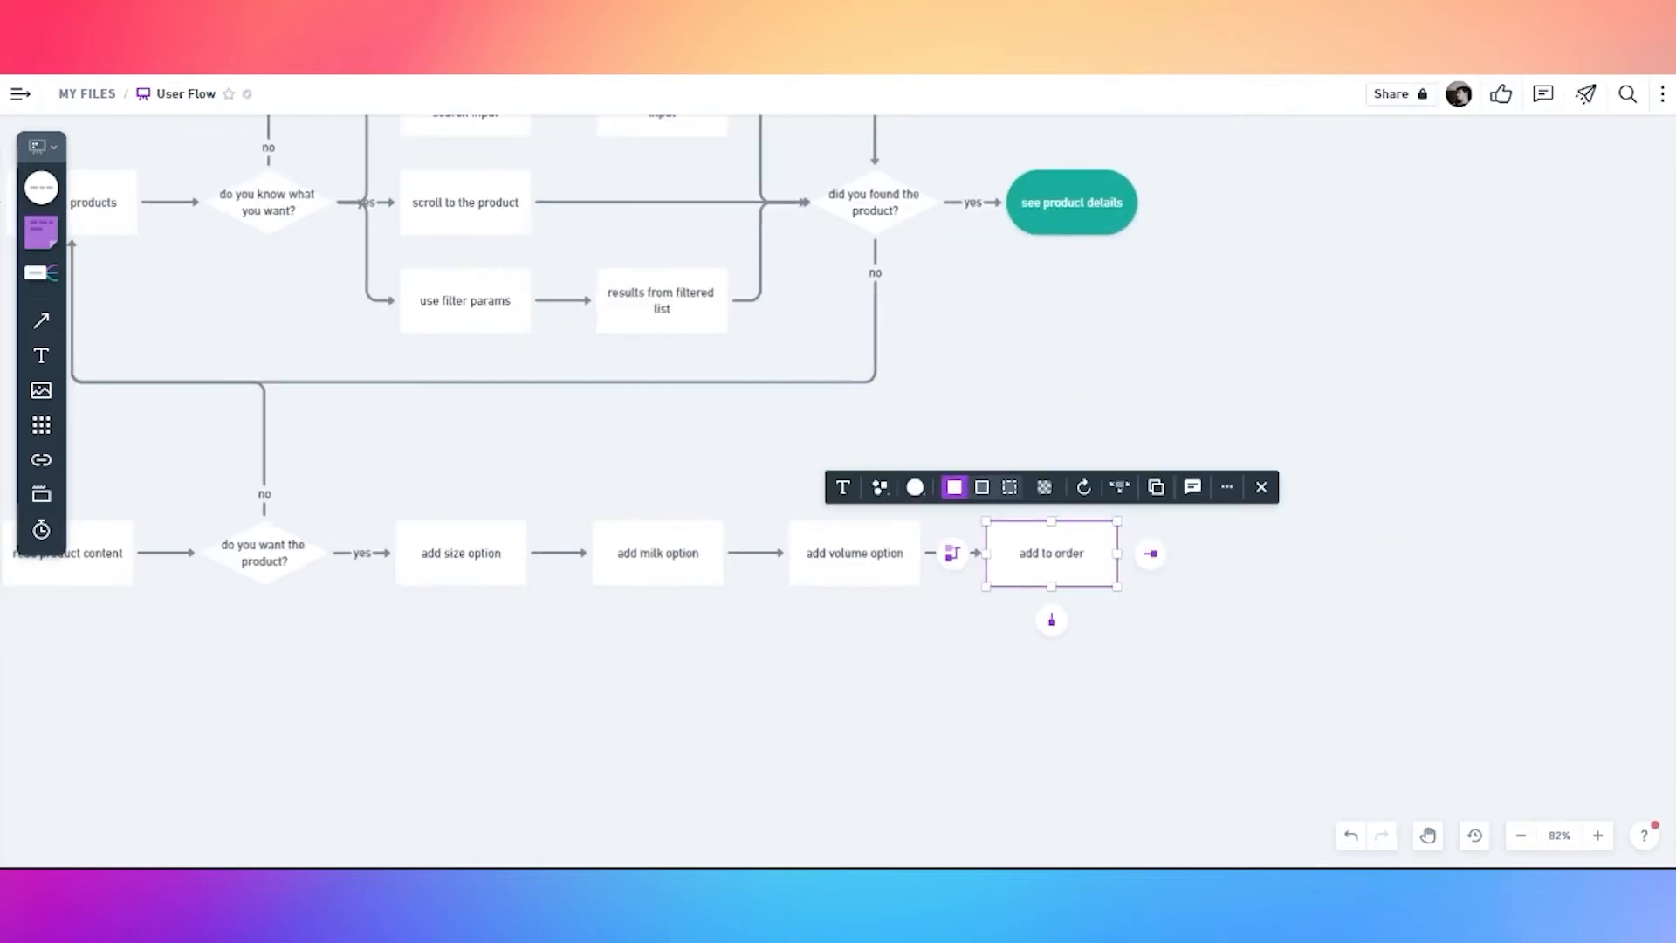
click(1151, 553)
text(add more products?)
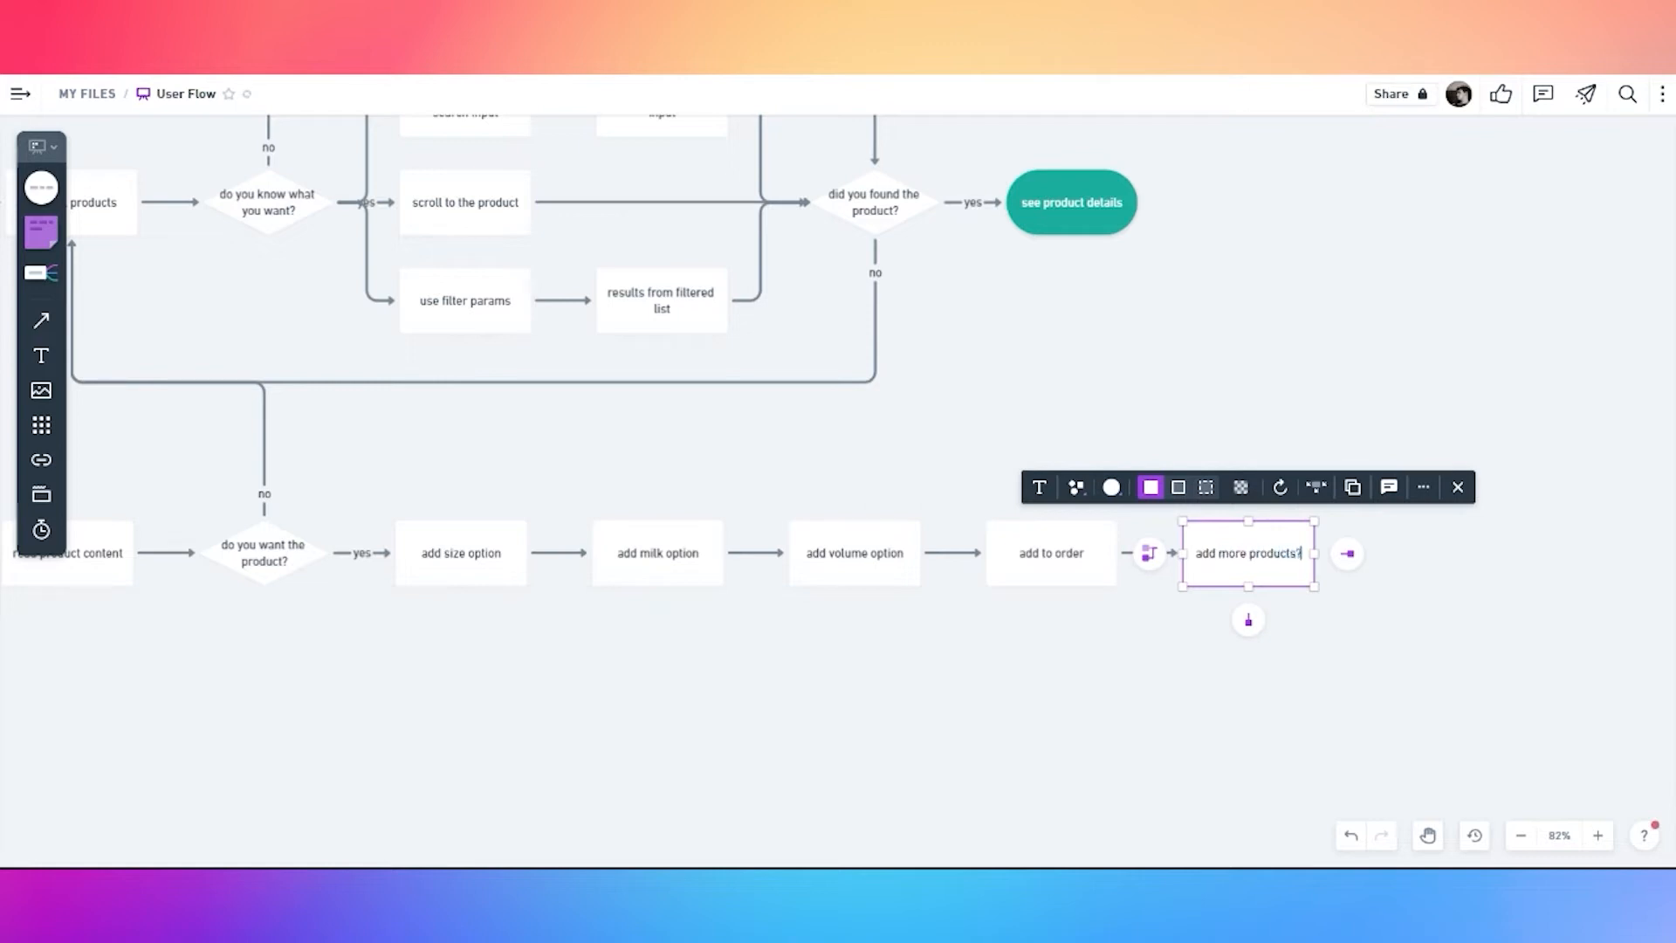
click(1076, 491)
click(1114, 374)
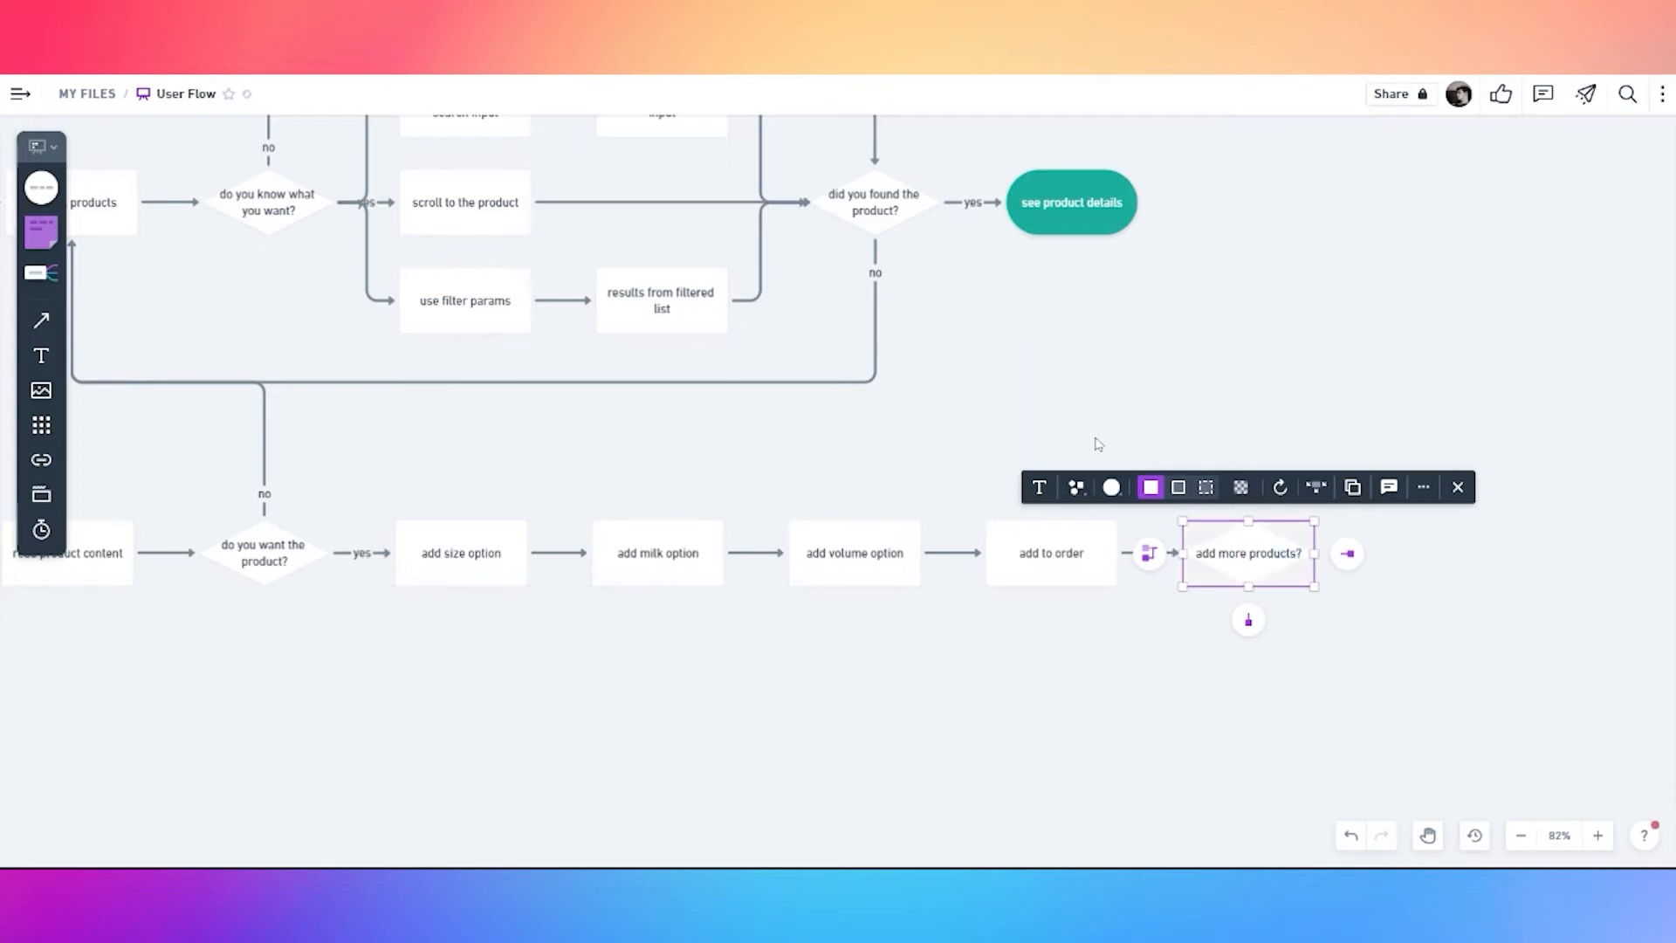
click(1097, 440)
scroll(1098, 440, down, 2)
Draw a 'yes' connector from 'add more products?' to 'view all products' and reroute it above the row
click(1221, 539)
drag(1222, 595, 250, 276)
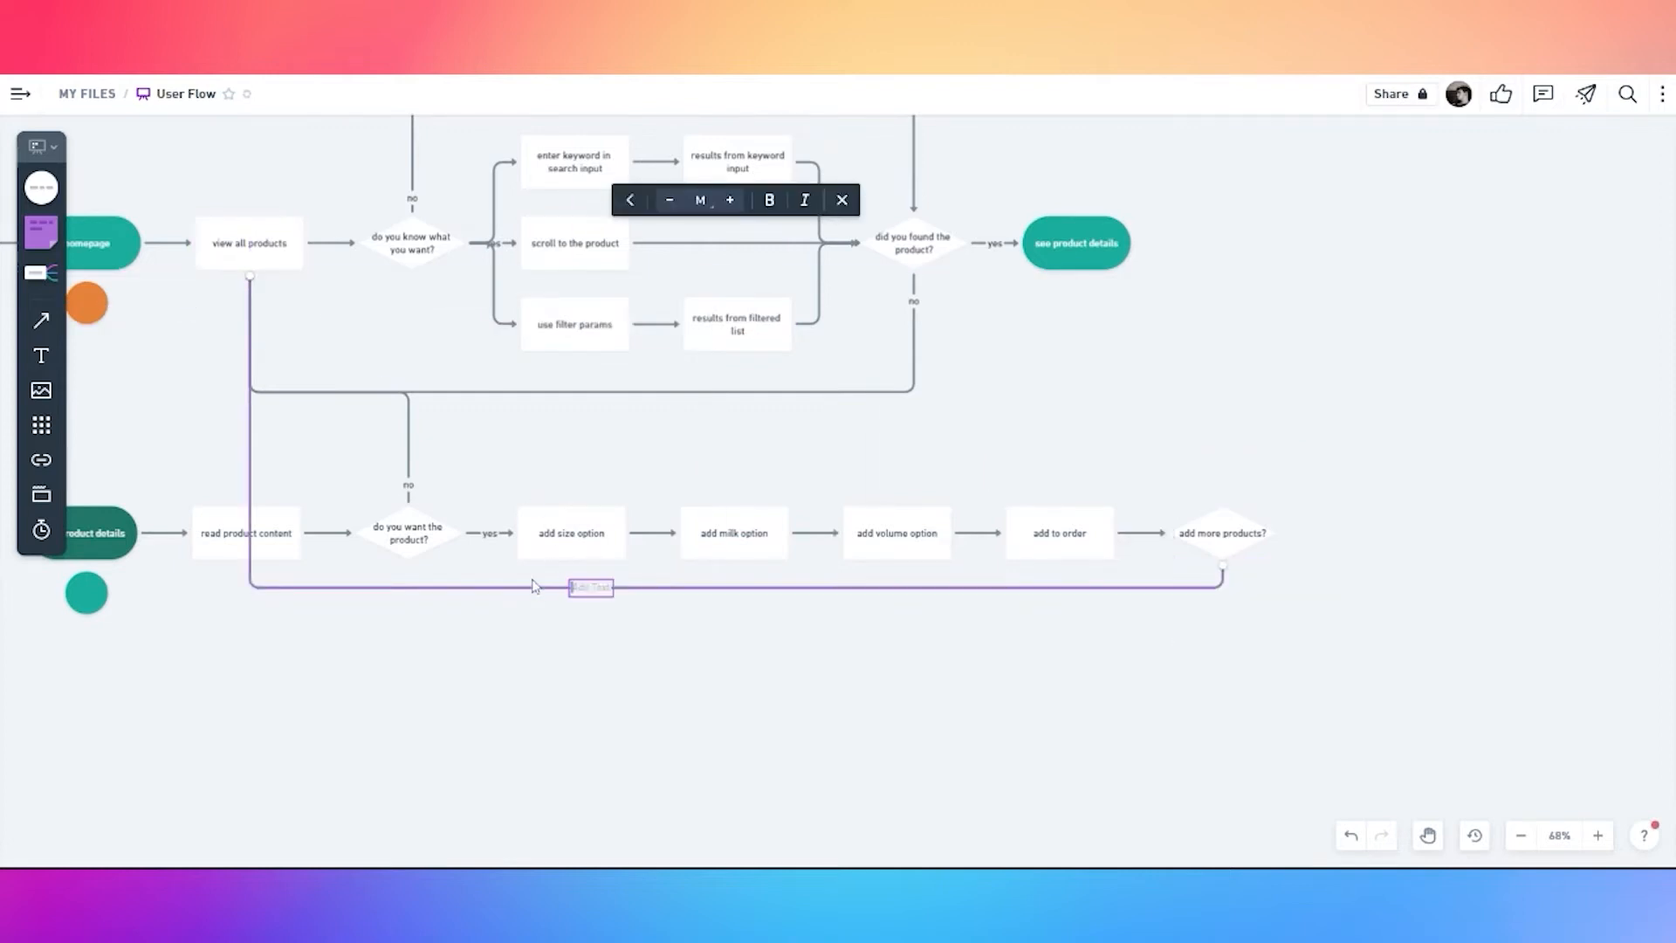
text(yes)
drag(648, 587, 656, 385)
drag(1226, 463, 825, 449)
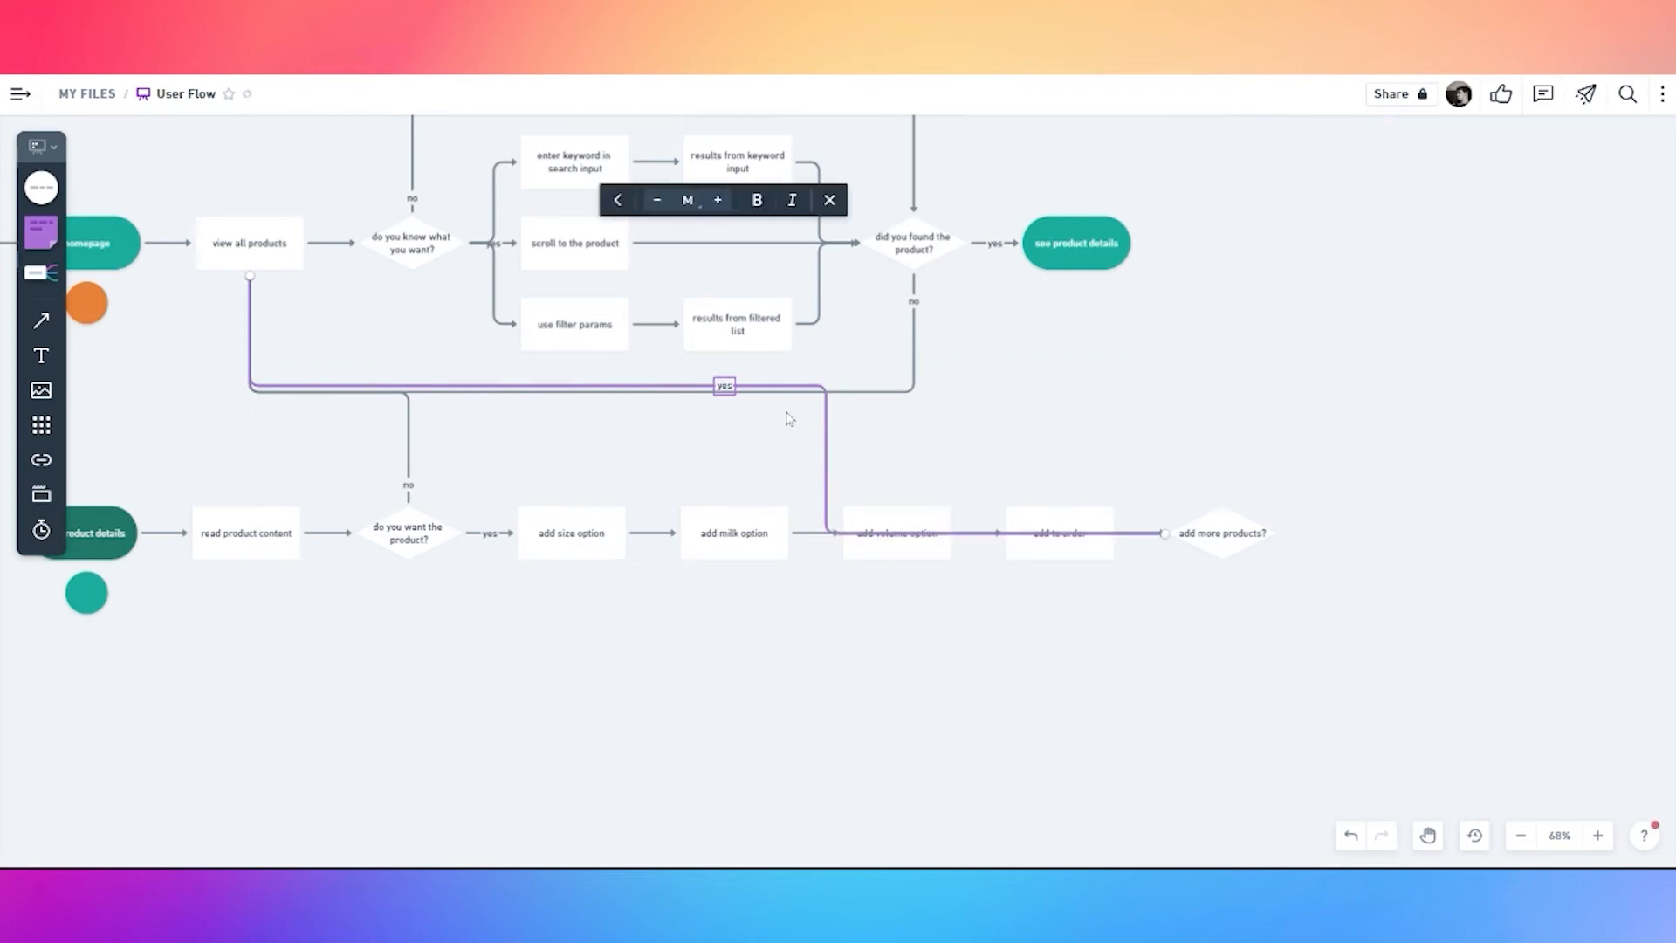
drag(778, 385, 778, 392)
drag(1145, 534, 1149, 459)
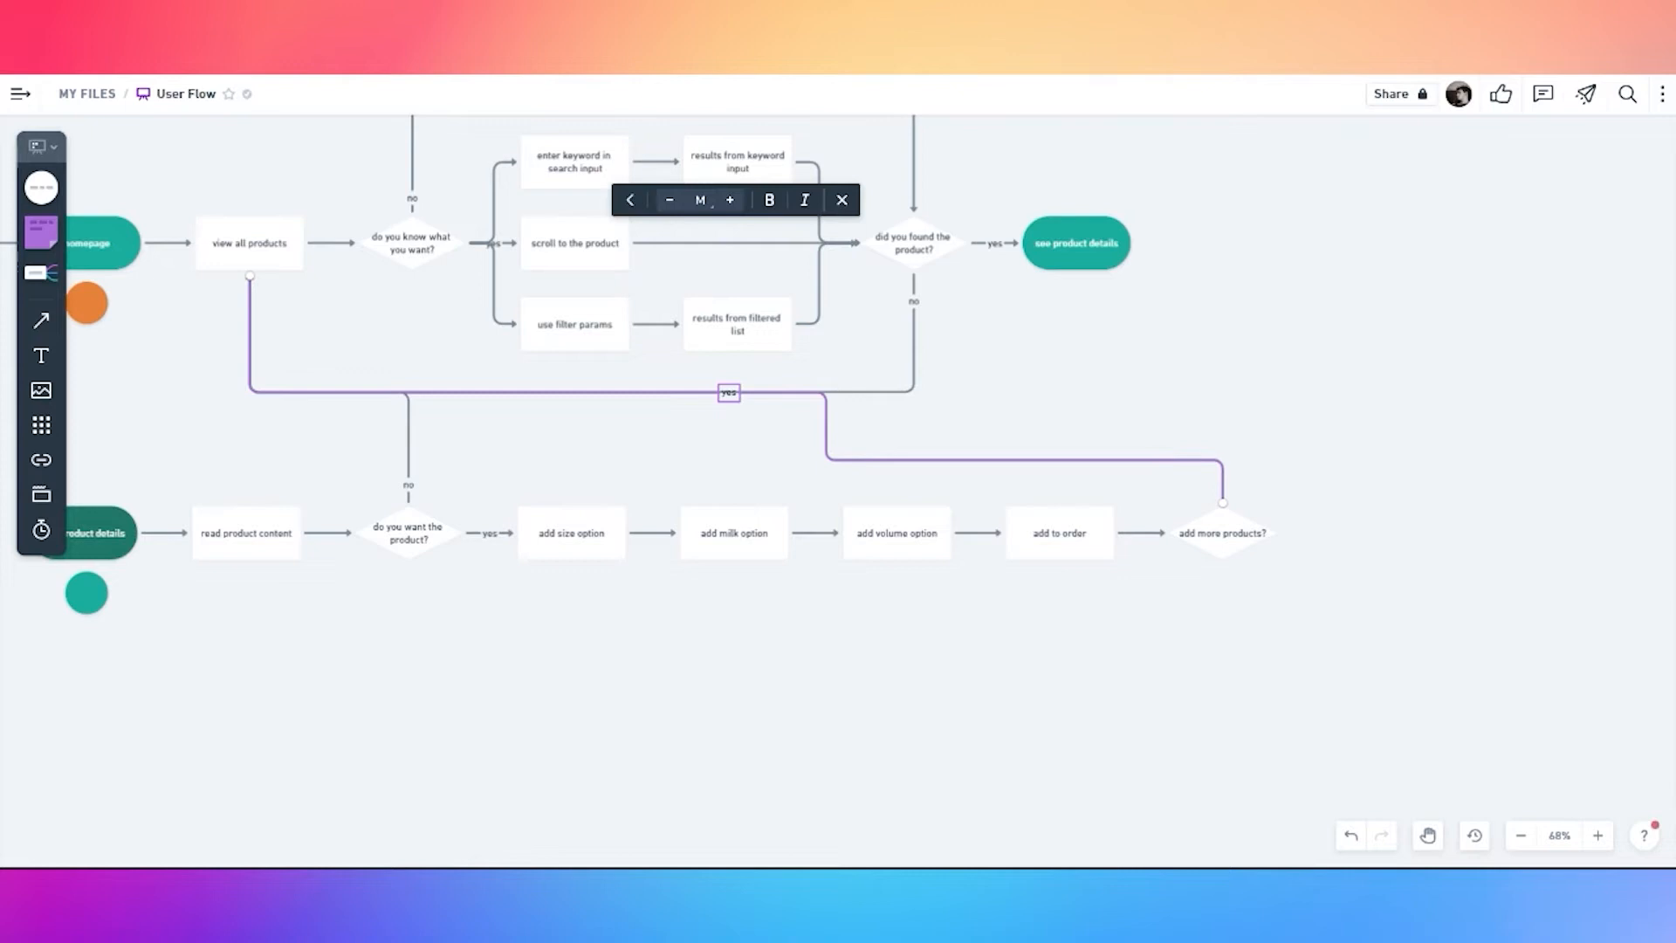
click(732, 418)
Add a new connected shape to the right of 'add more products?'
click(1222, 480)
click(1244, 534)
click(1309, 533)
Turn the new diamond into a teal pill labelled 'place my order'
double_click(1300, 532)
click(1415, 643)
click(1386, 532)
click(1249, 472)
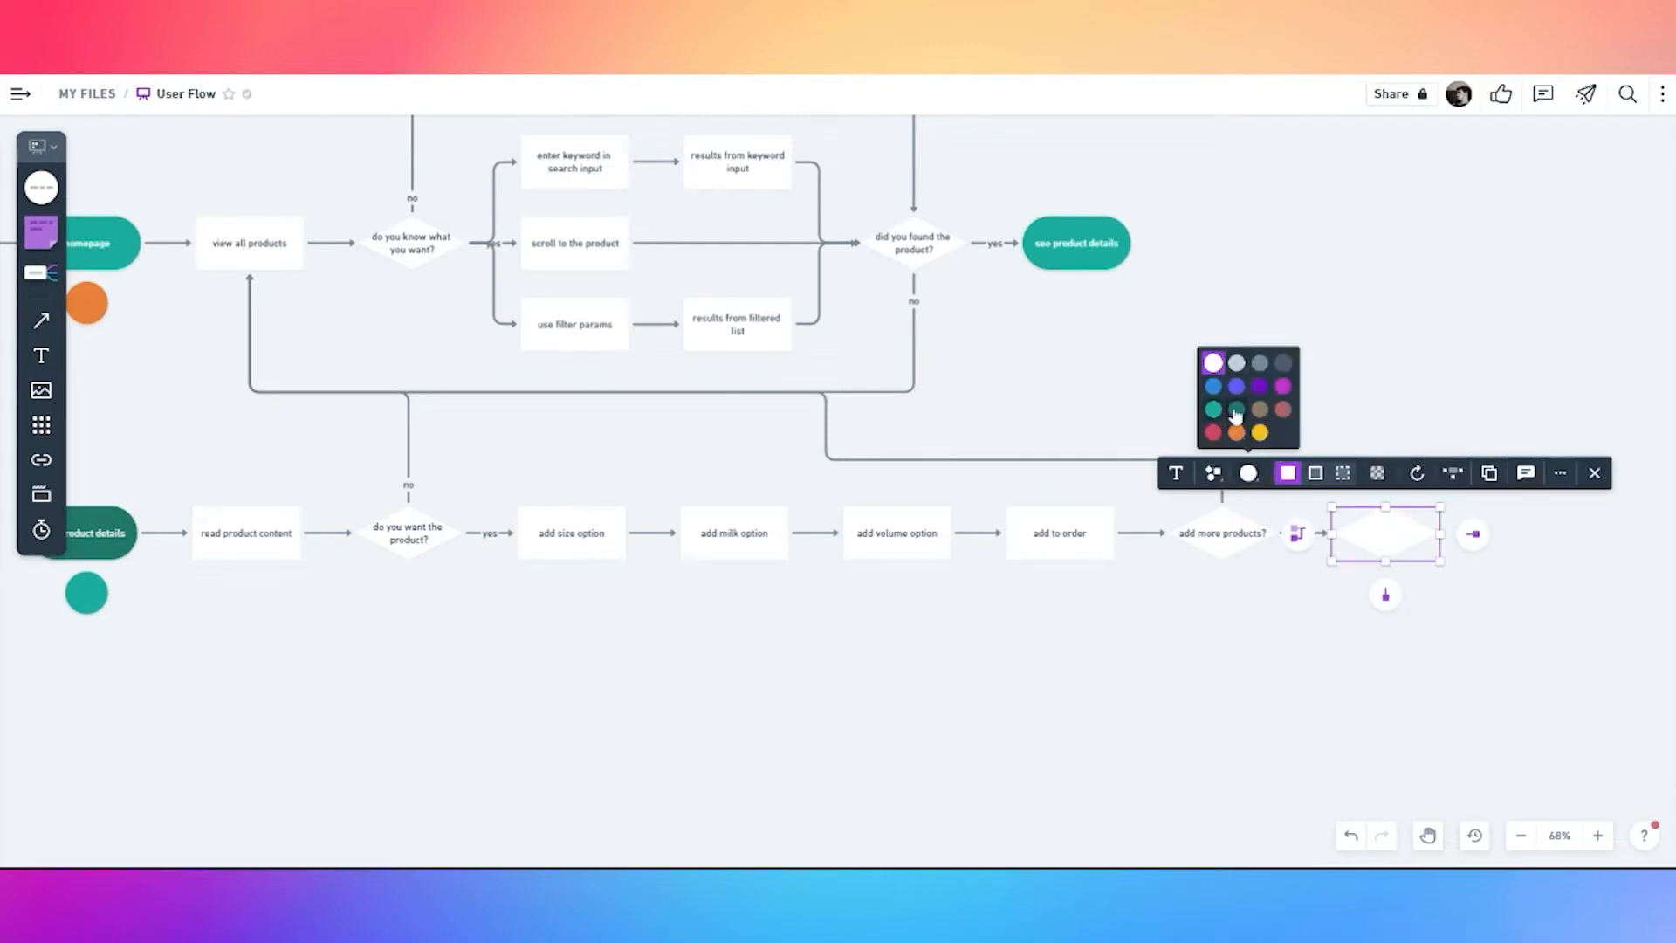
click(1215, 410)
click(1212, 476)
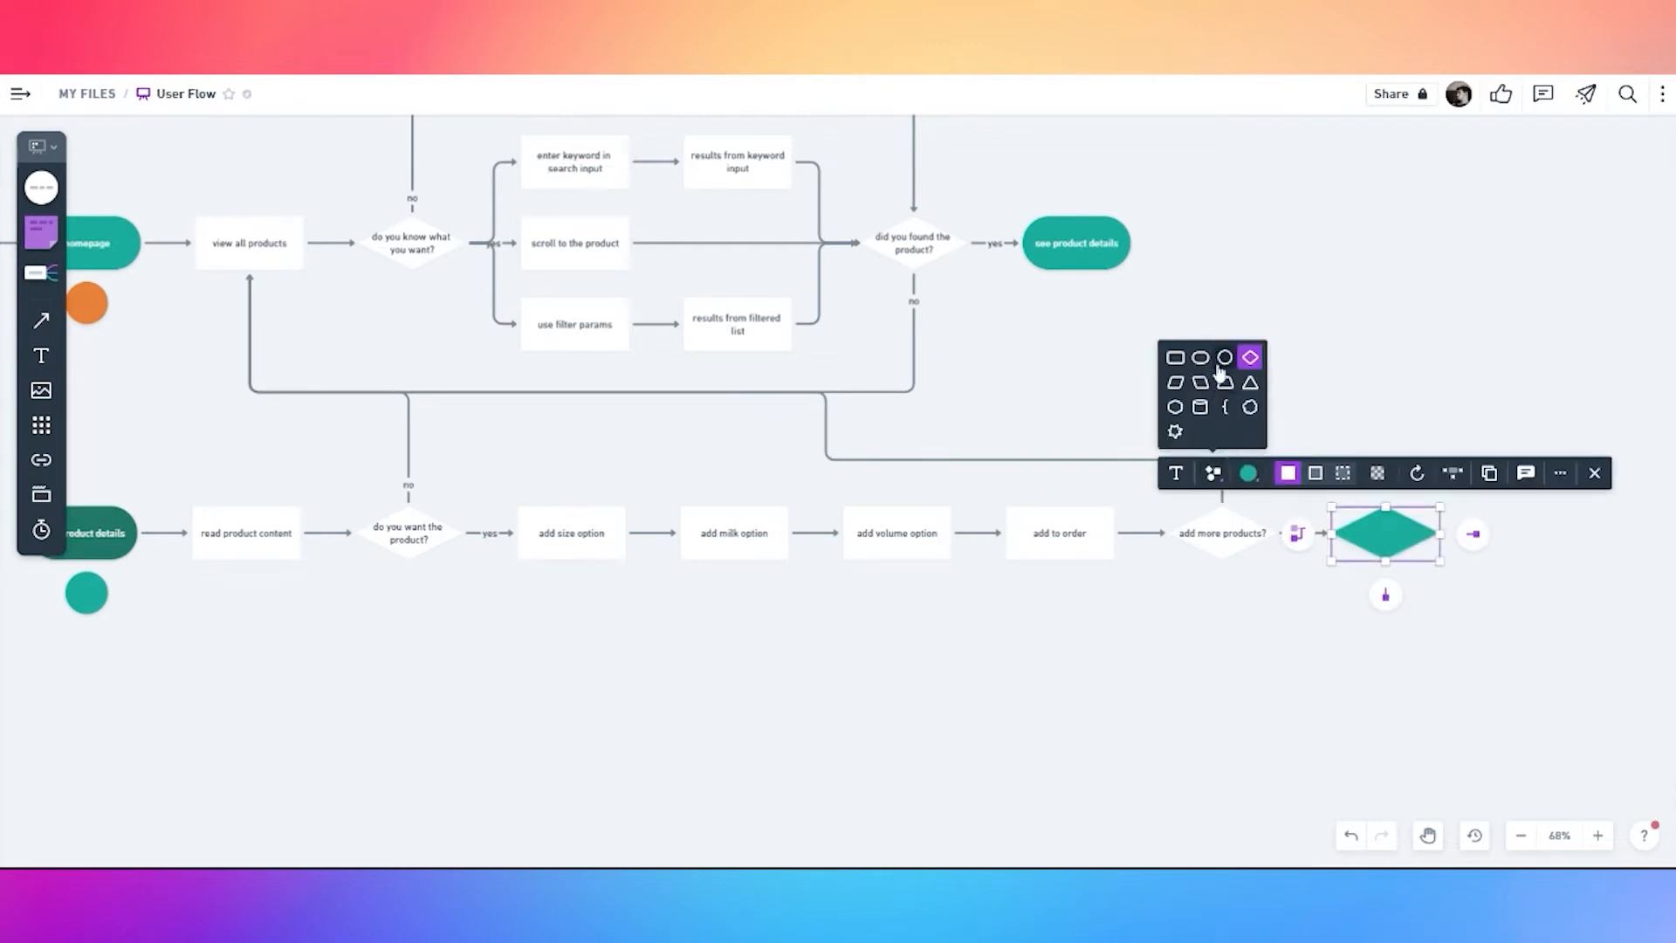
click(1198, 355)
double_click(1386, 532)
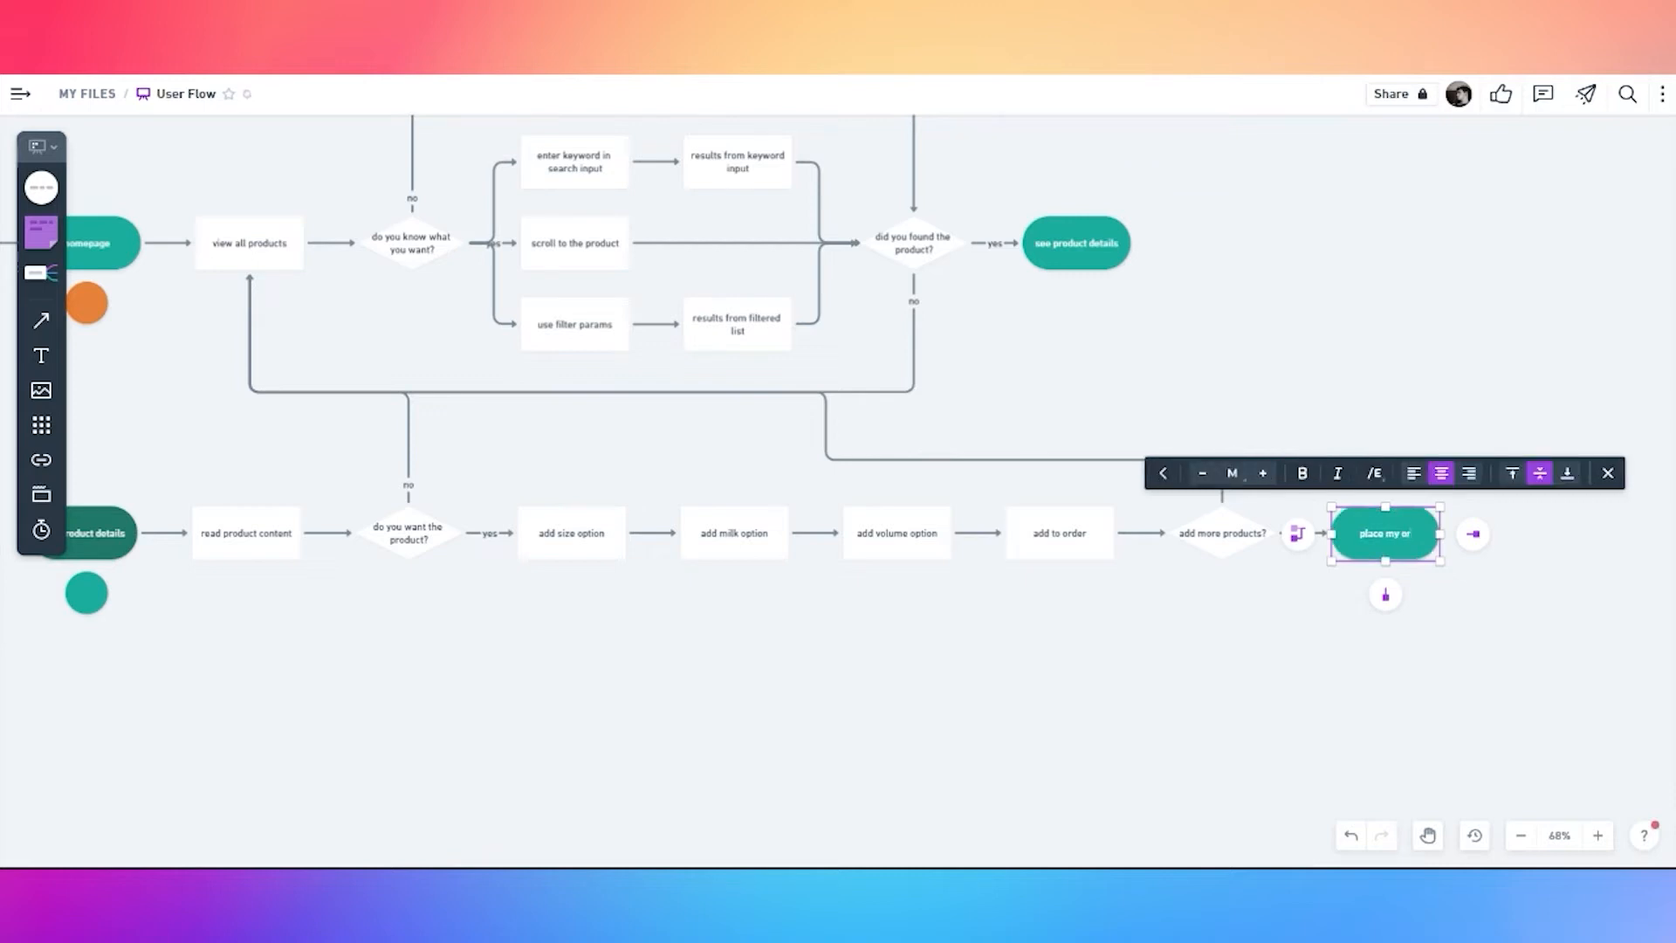
click(1358, 647)
Duplicate the 'place my order' pill into the lower row and make the copy dark green
click(1389, 548)
key(ctrl+d)
drag(1388, 550, 81, 720)
key(space)
drag(553, 647, 1061, 519)
drag(608, 588, 593, 608)
click(454, 543)
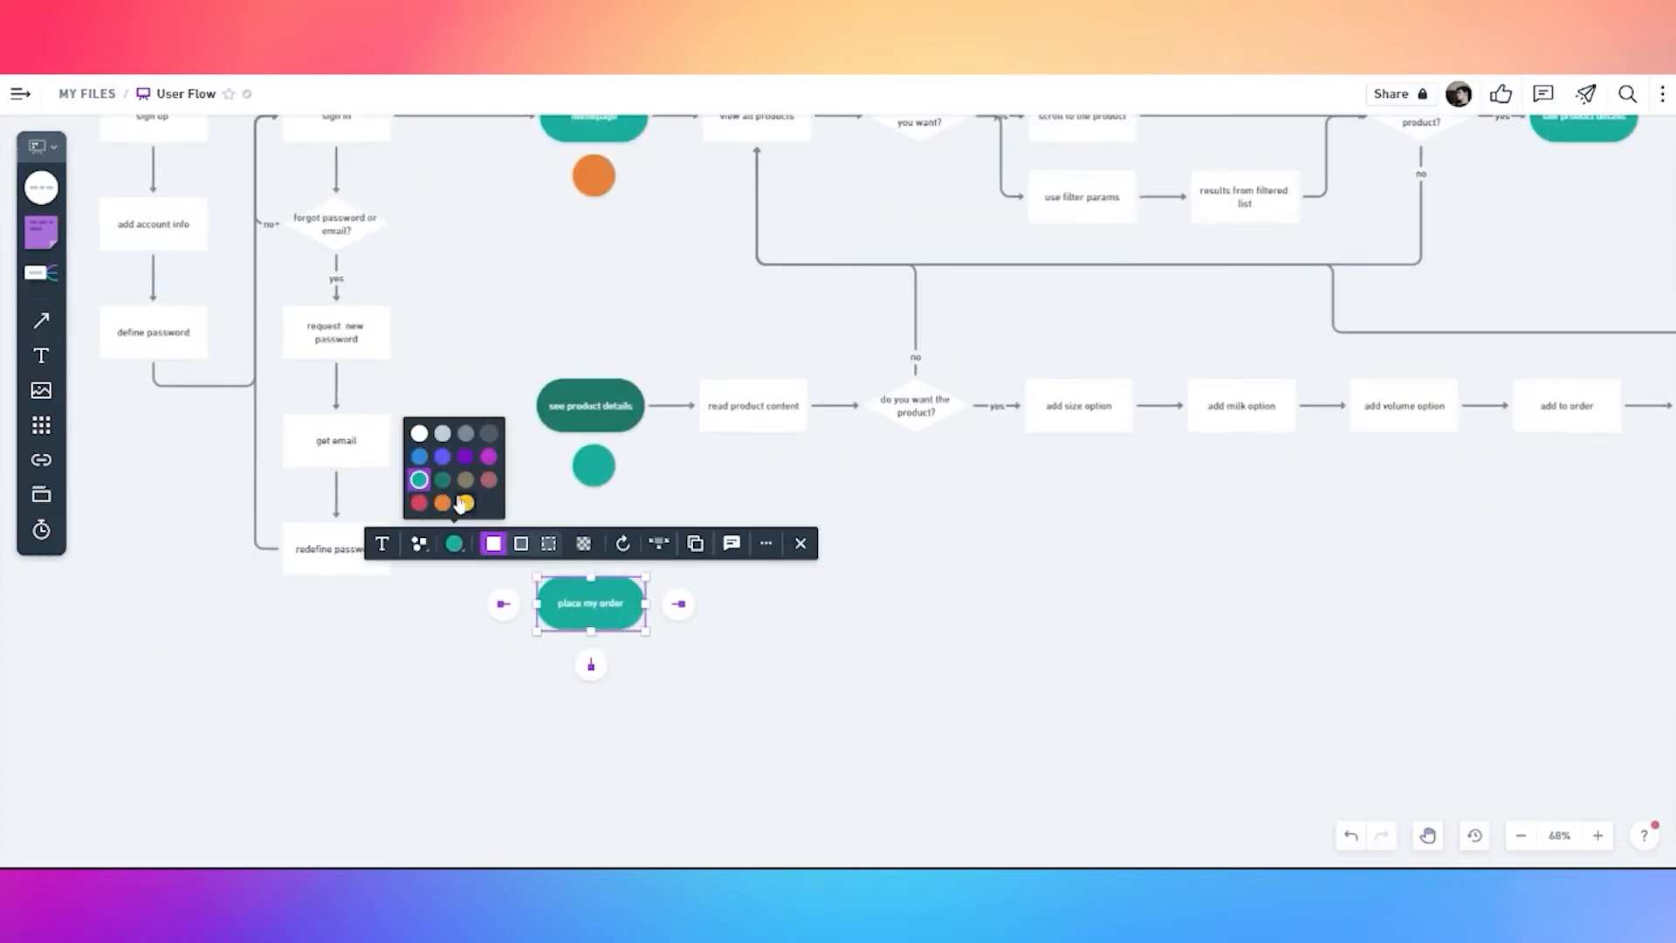
click(463, 485)
click(626, 490)
Copy the teal circle below 'place my order' and colour it yellow
click(603, 480)
key(ctrl+d)
drag(603, 480, 592, 674)
click(455, 624)
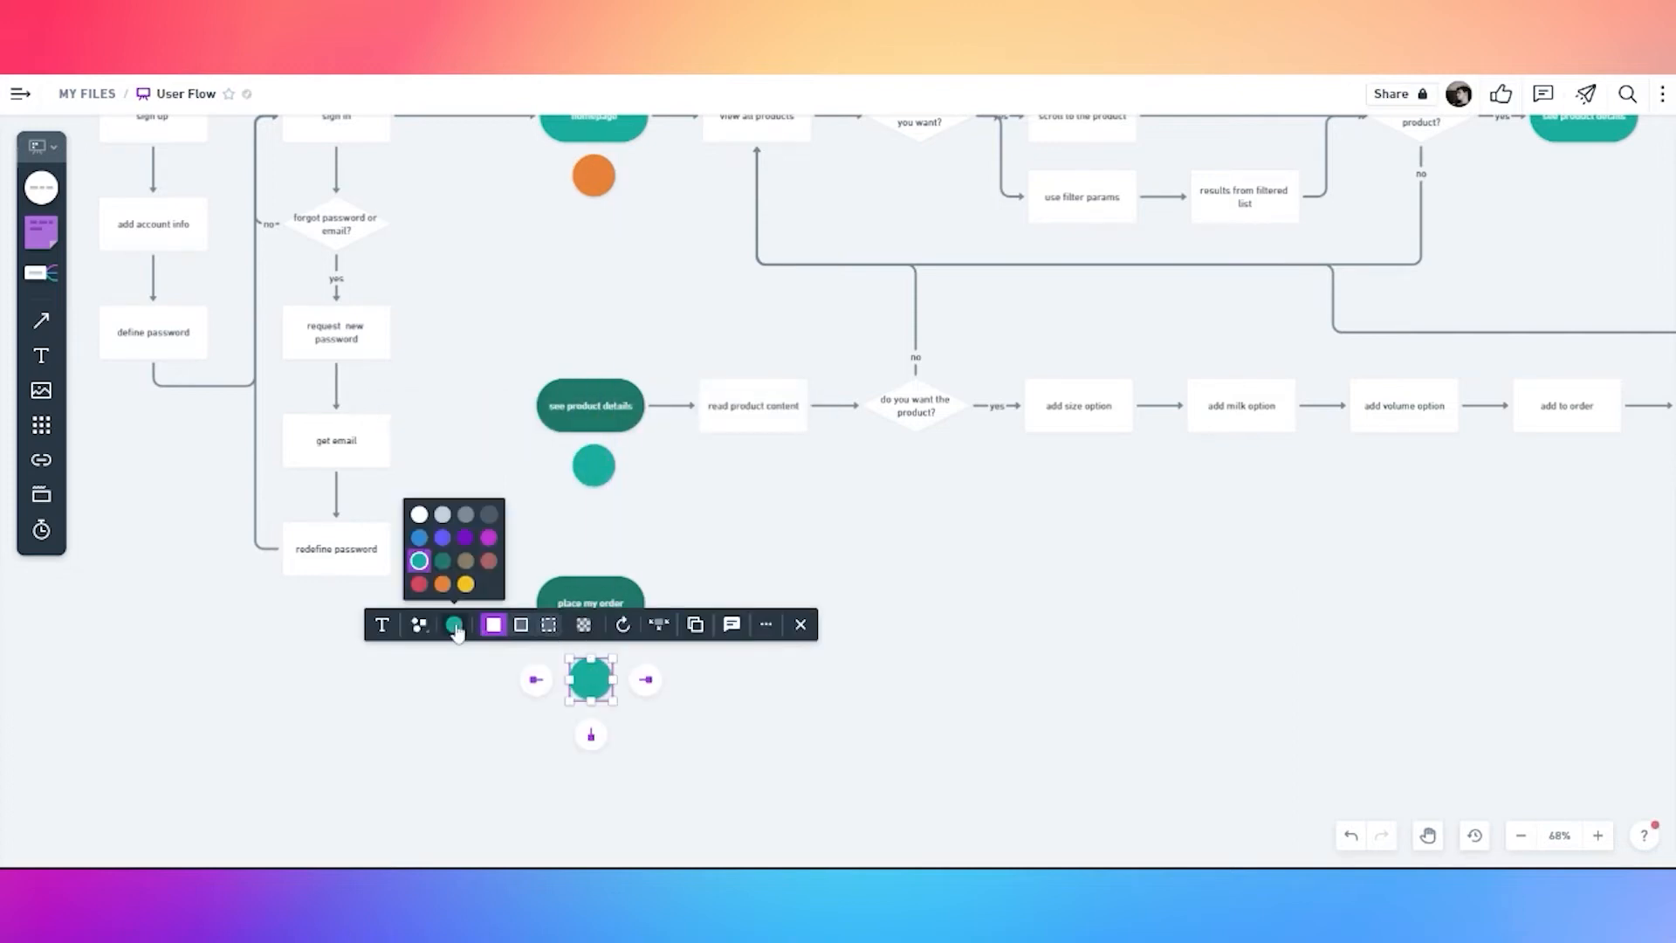
click(467, 584)
click(715, 756)
Add a connected white rectangle 'review current order' right of 'place my order'
click(646, 603)
click(678, 603)
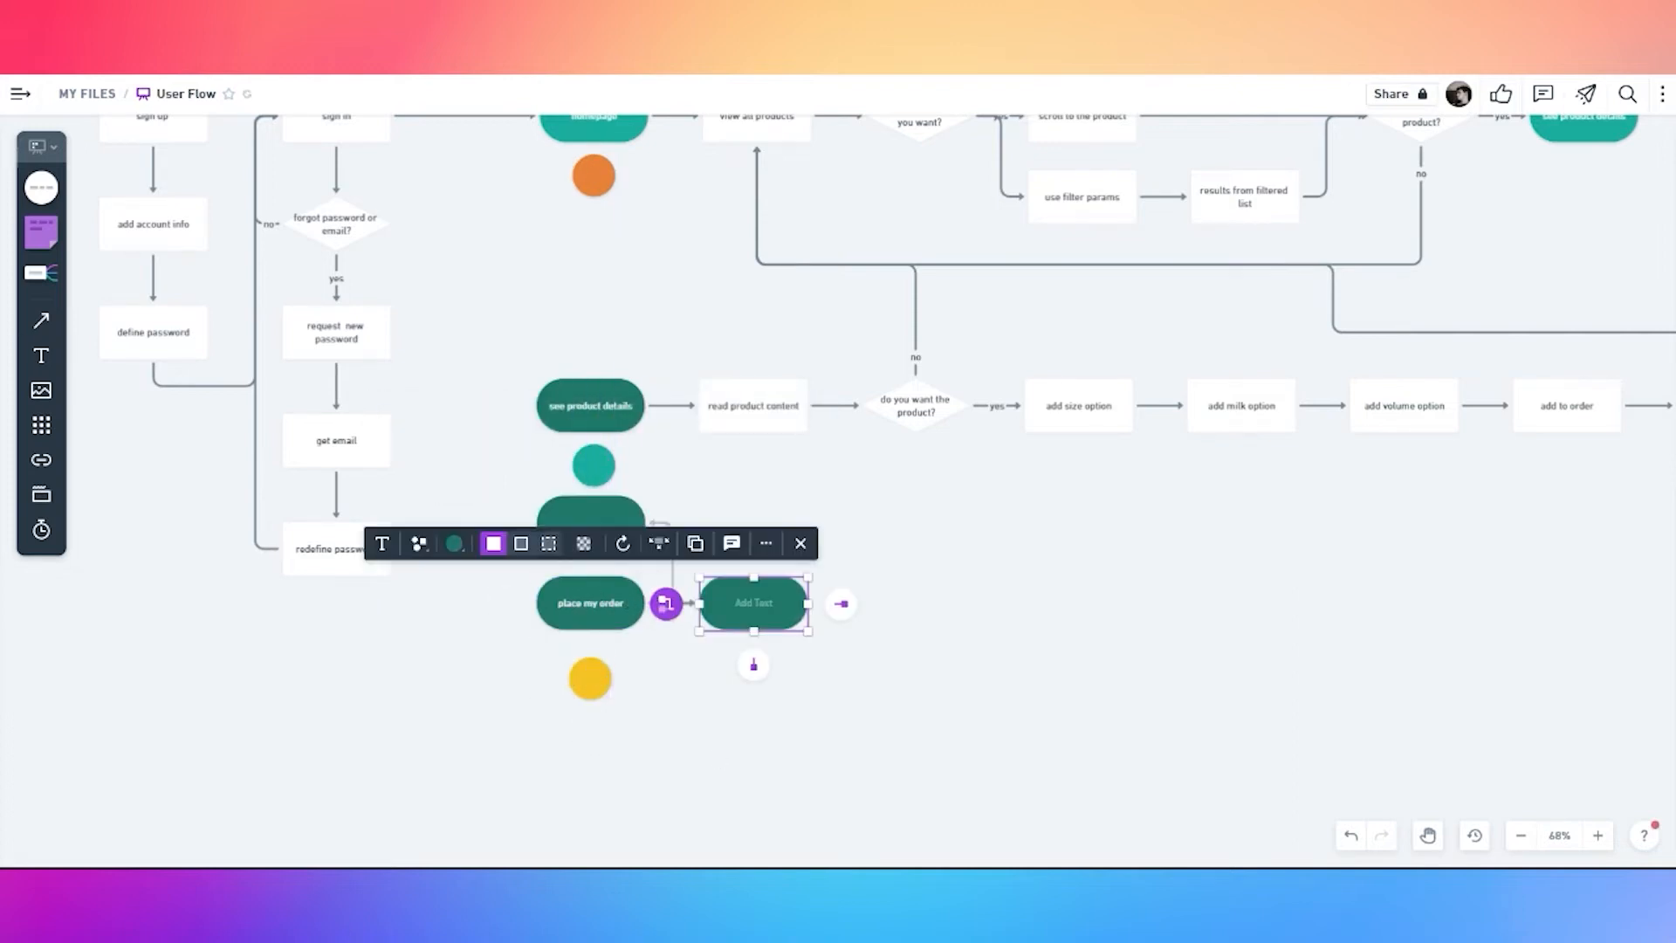
click(616, 543)
click(581, 433)
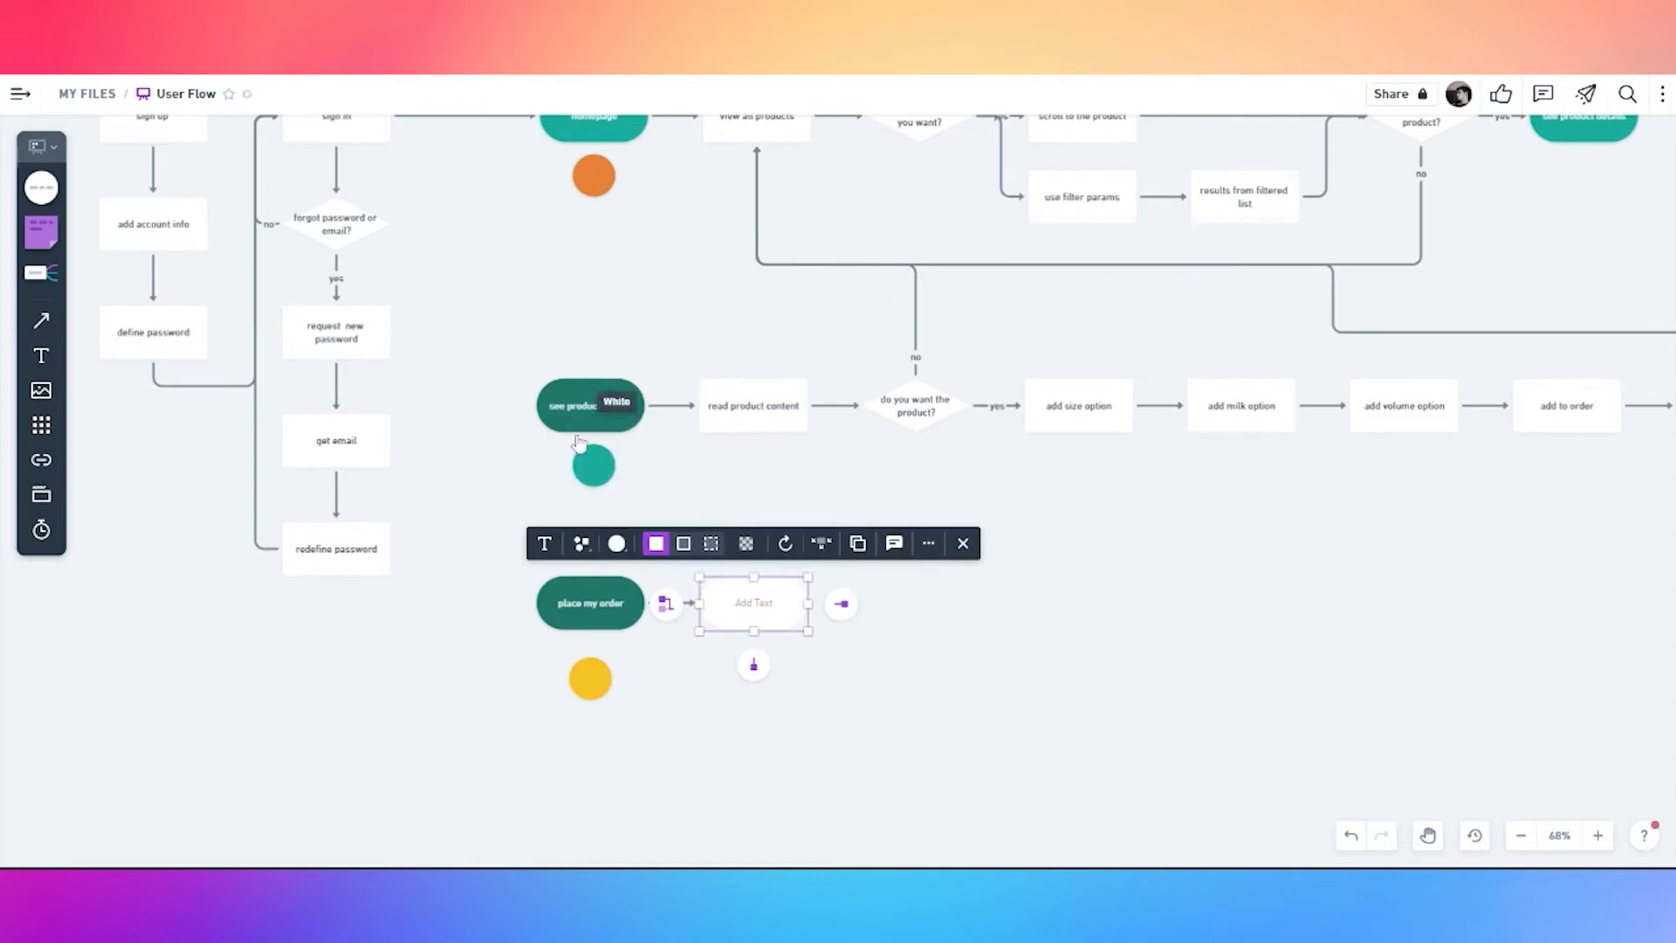
click(581, 543)
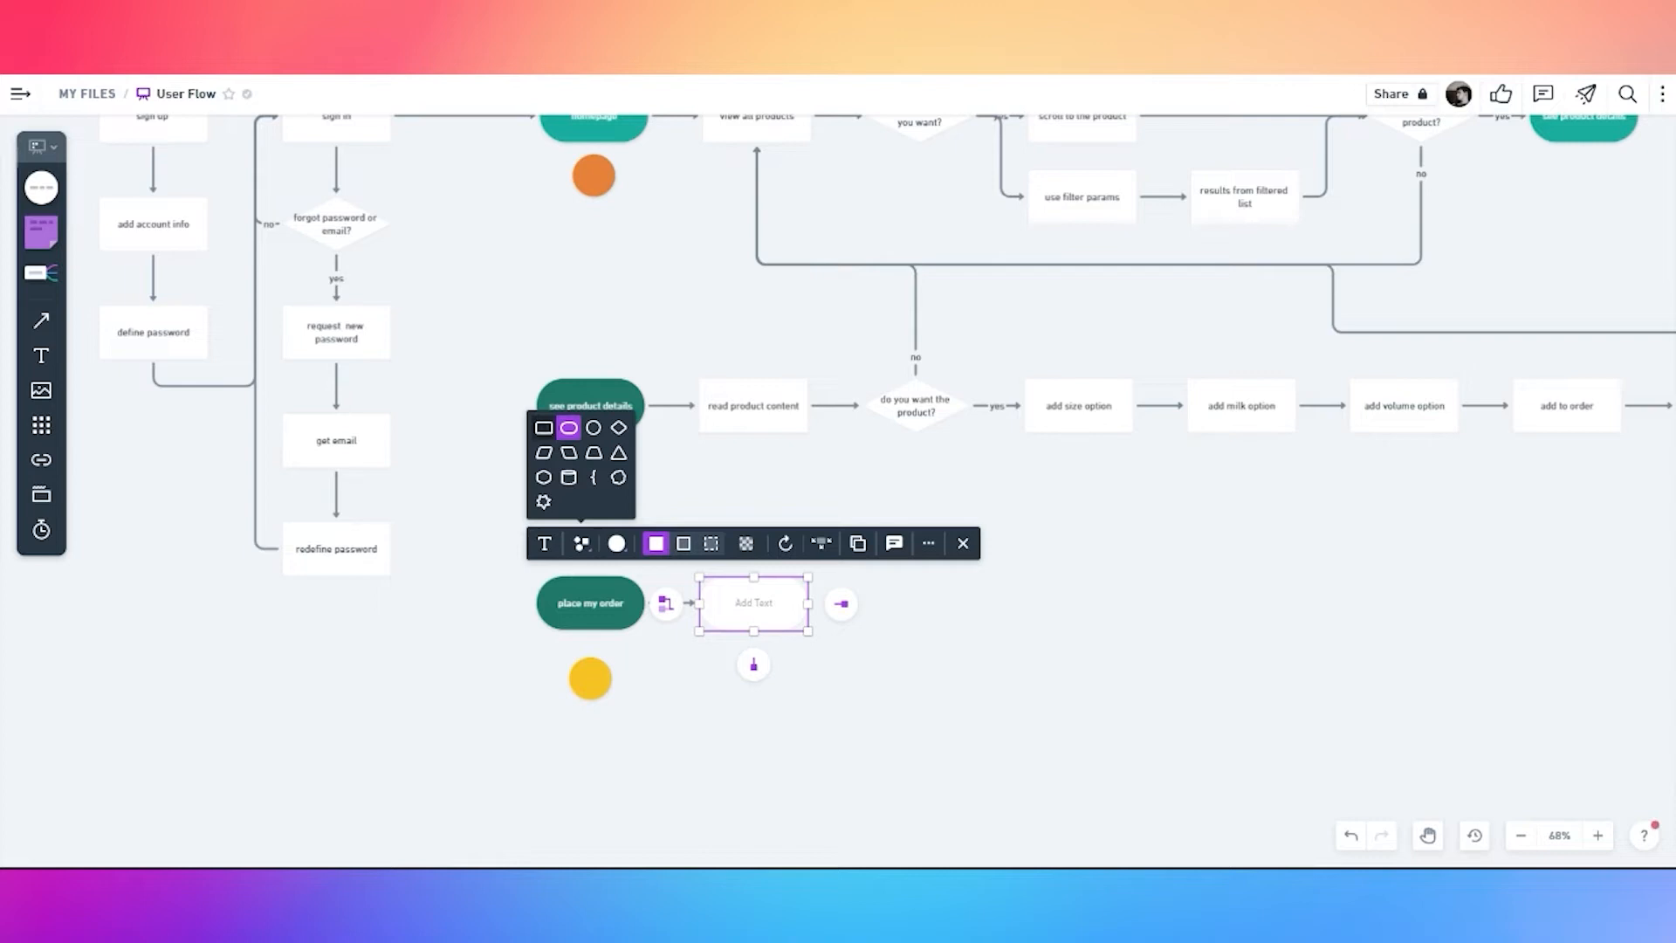
click(543, 428)
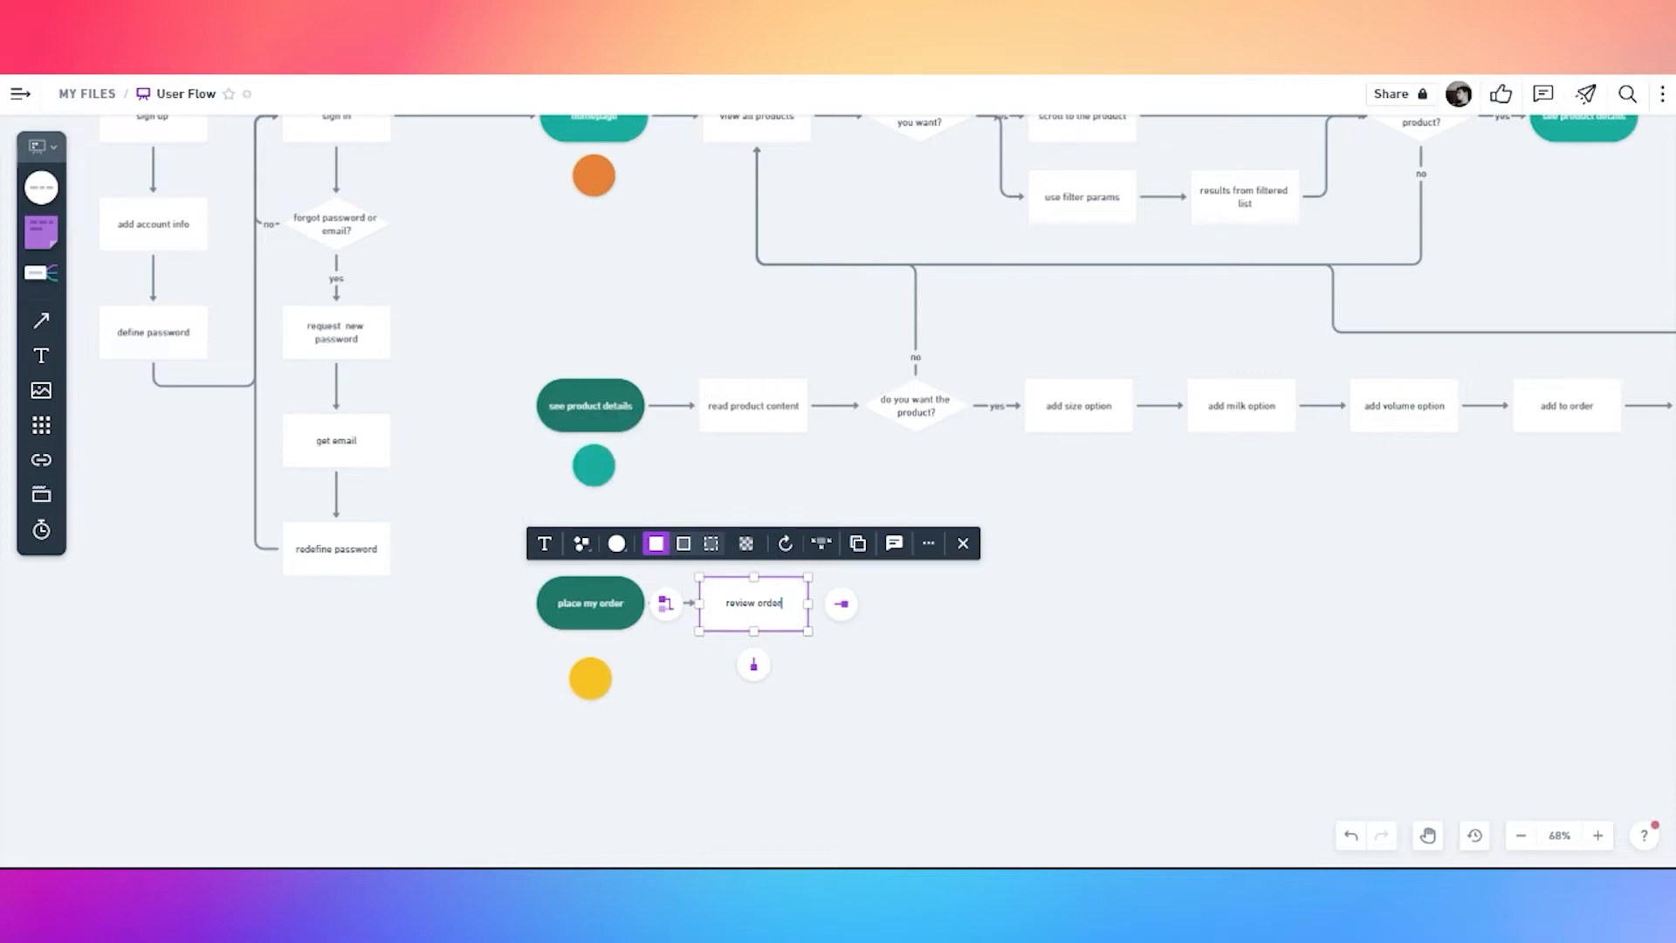
text(nt order)
click(874, 697)
Add a connected box 'is correct?' after 'review current order'
click(768, 616)
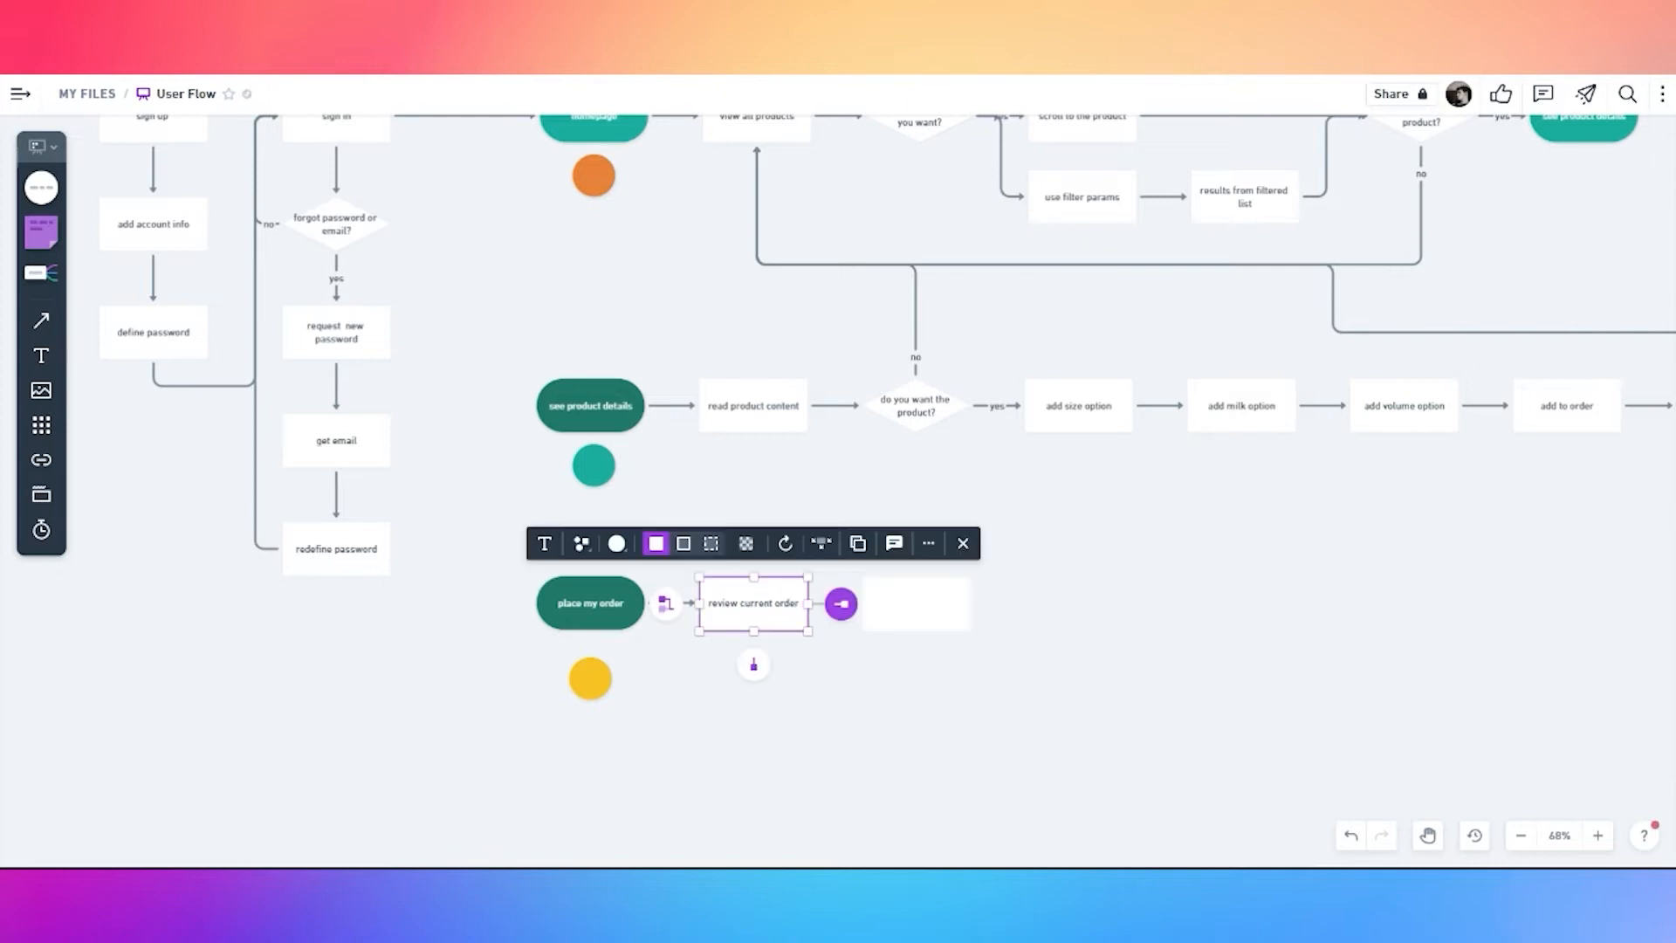
click(840, 603)
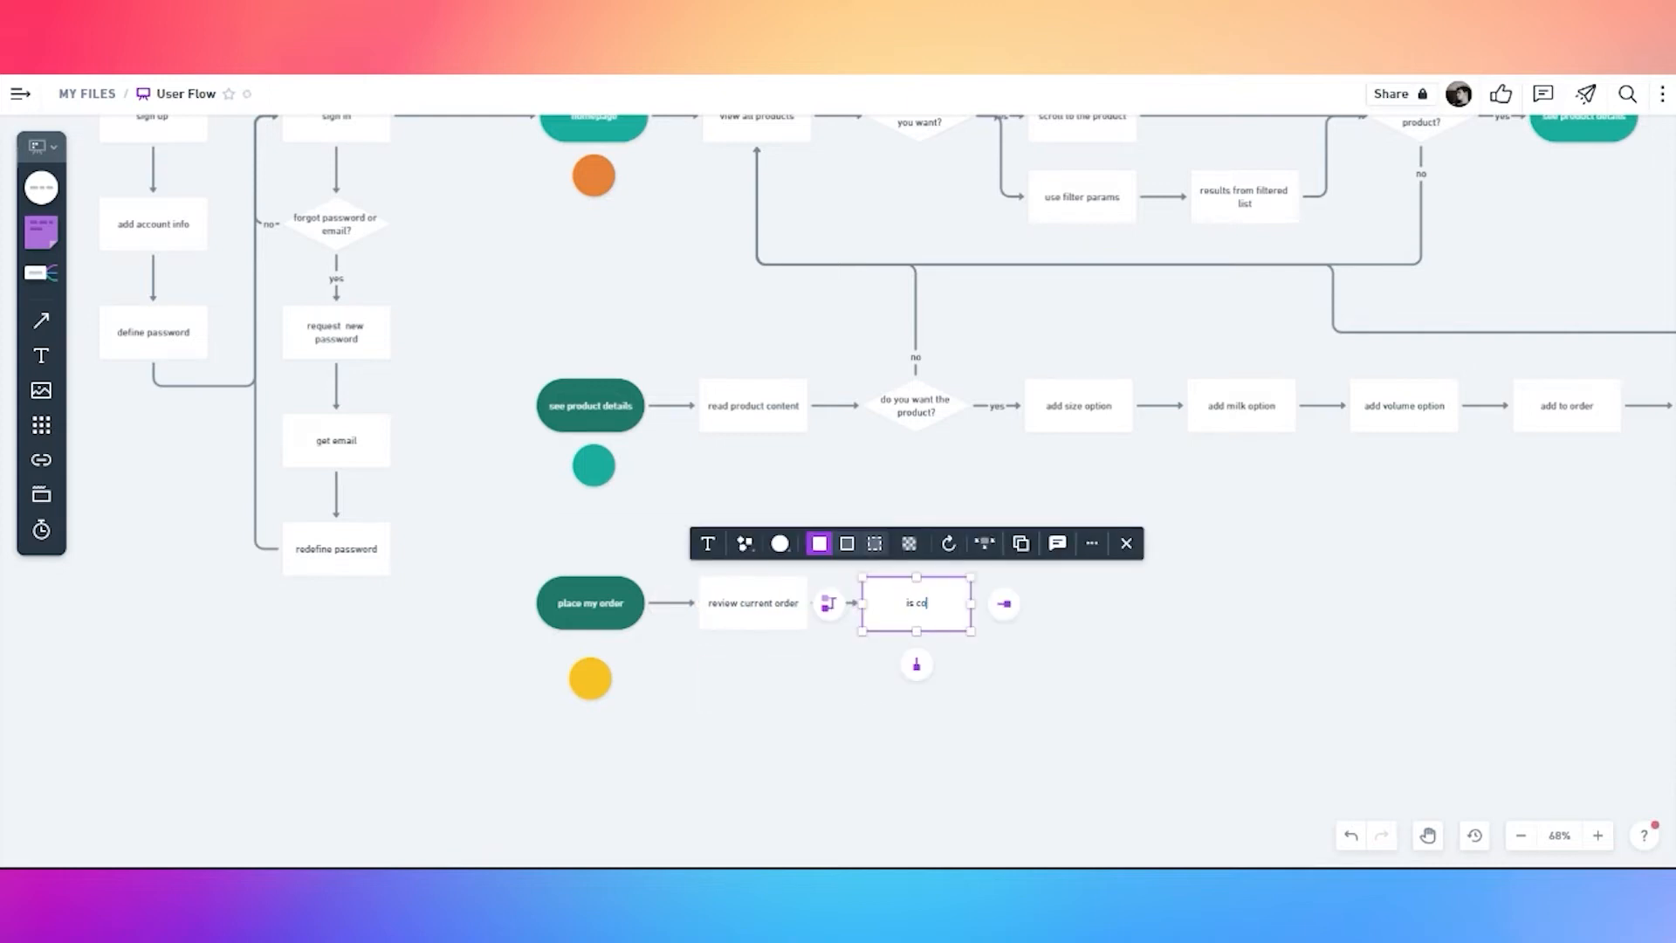
click(1035, 716)
Change the 'is correct?' box into a diamond
click(912, 625)
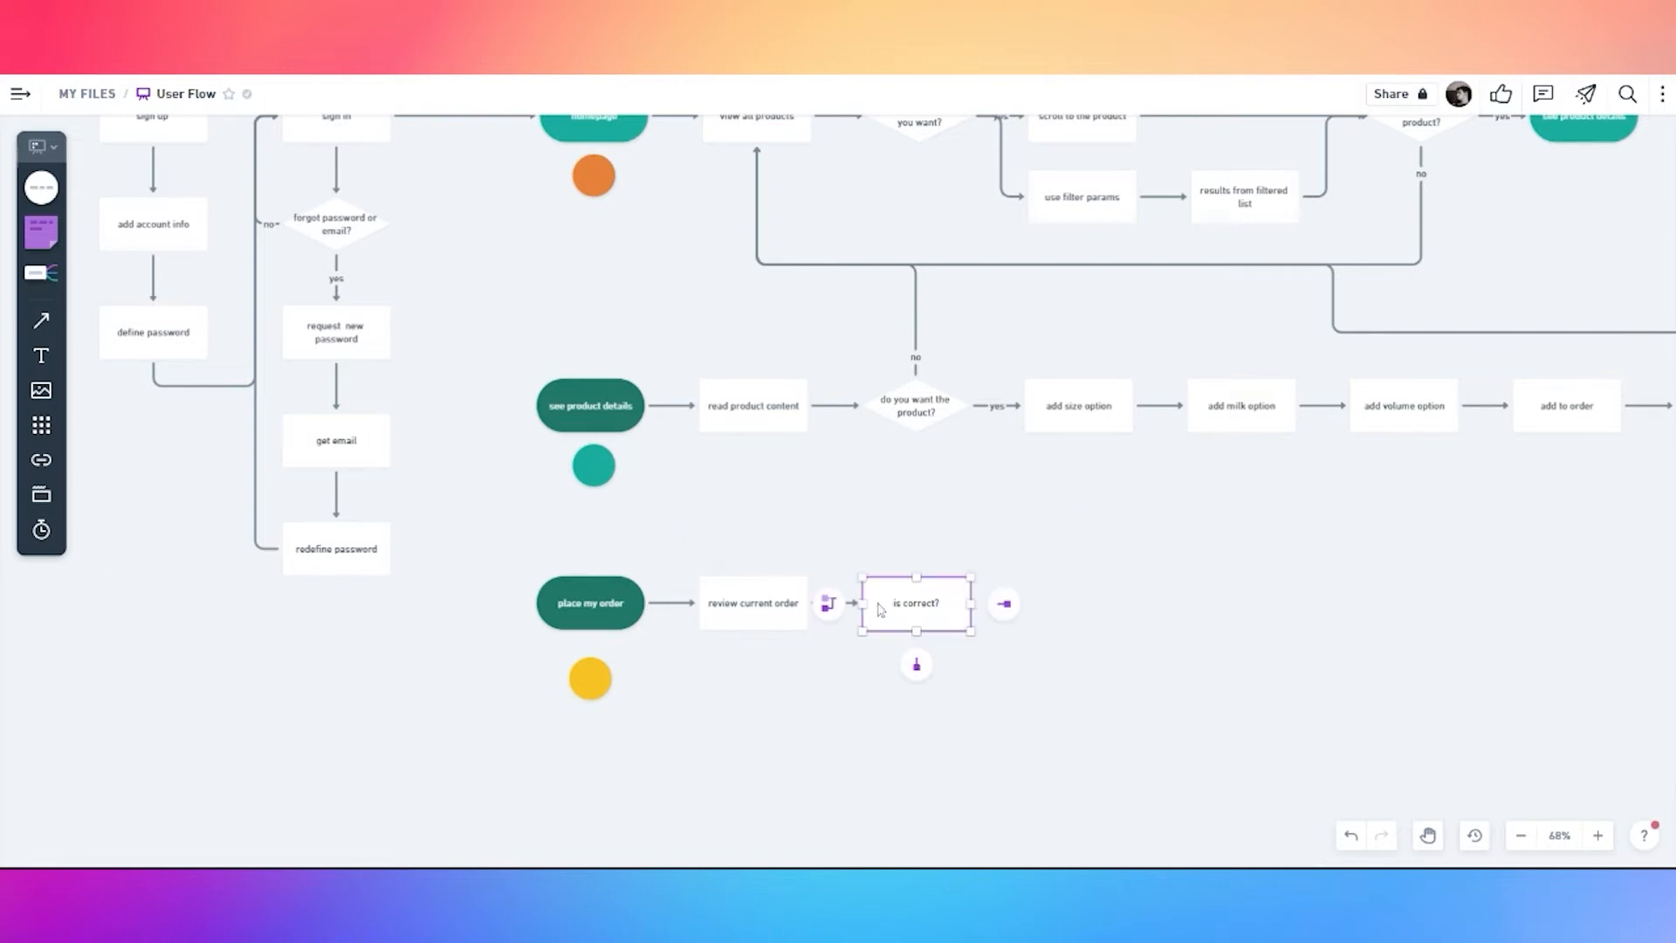
click(738, 545)
click(788, 439)
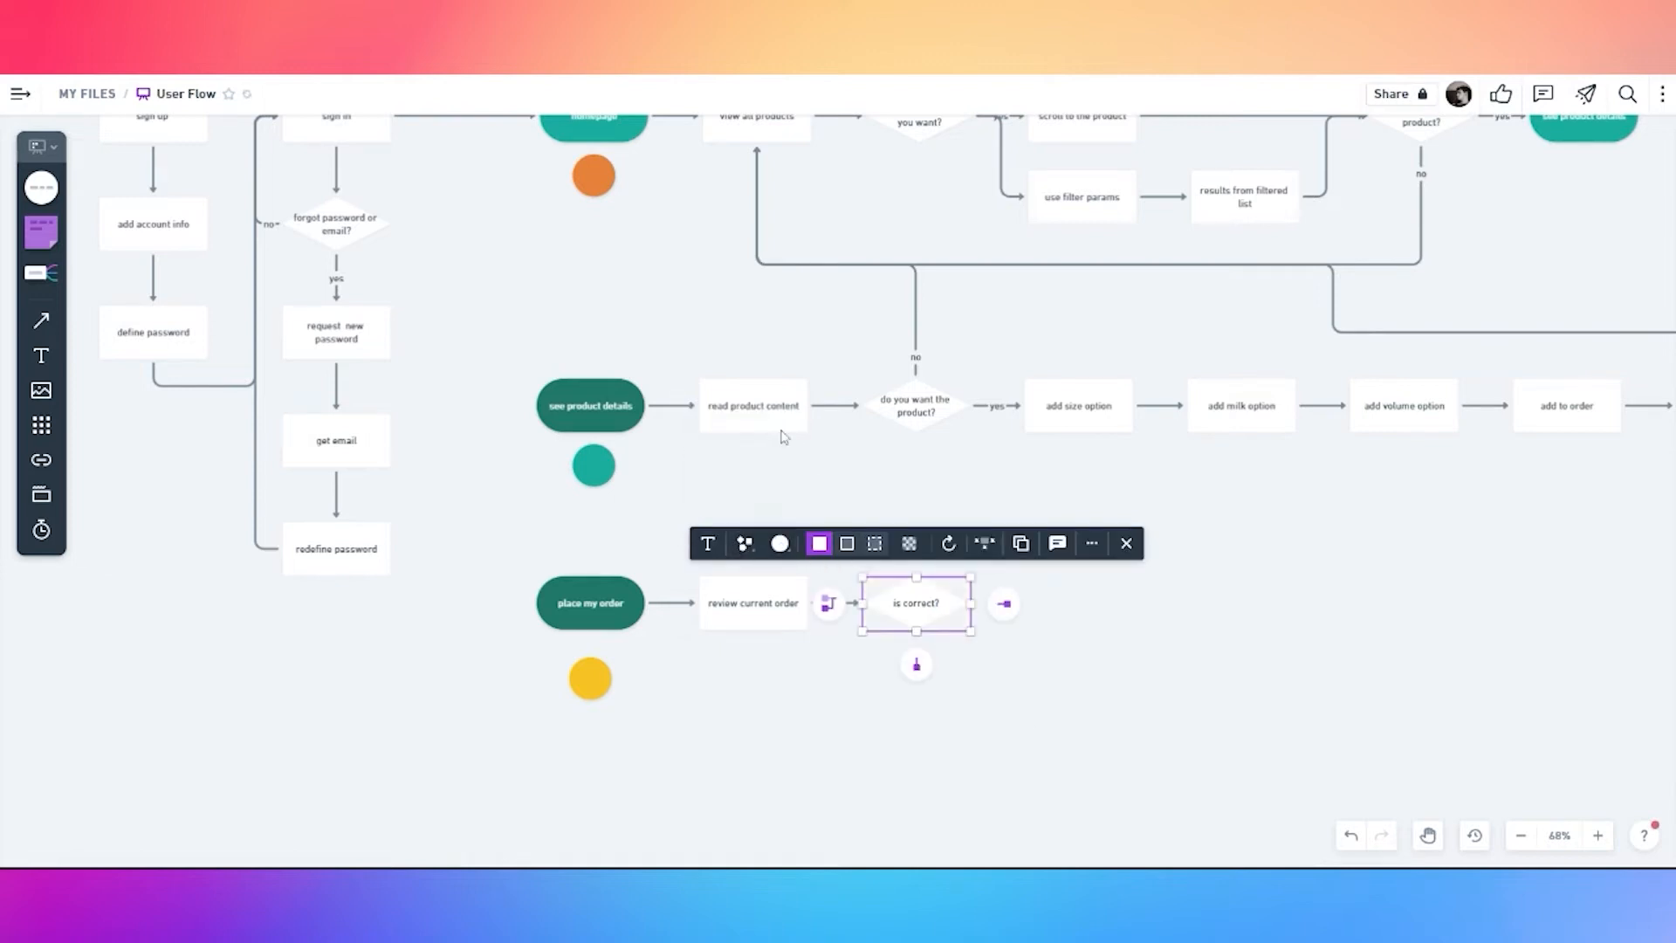
click(1008, 707)
scroll(1013, 692, up, 2)
scroll(1015, 692, up, 1)
drag(1017, 706, 934, 562)
Add a connected diamond below 'is correct?' with its connector labelled 'no'
click(821, 452)
click(800, 496)
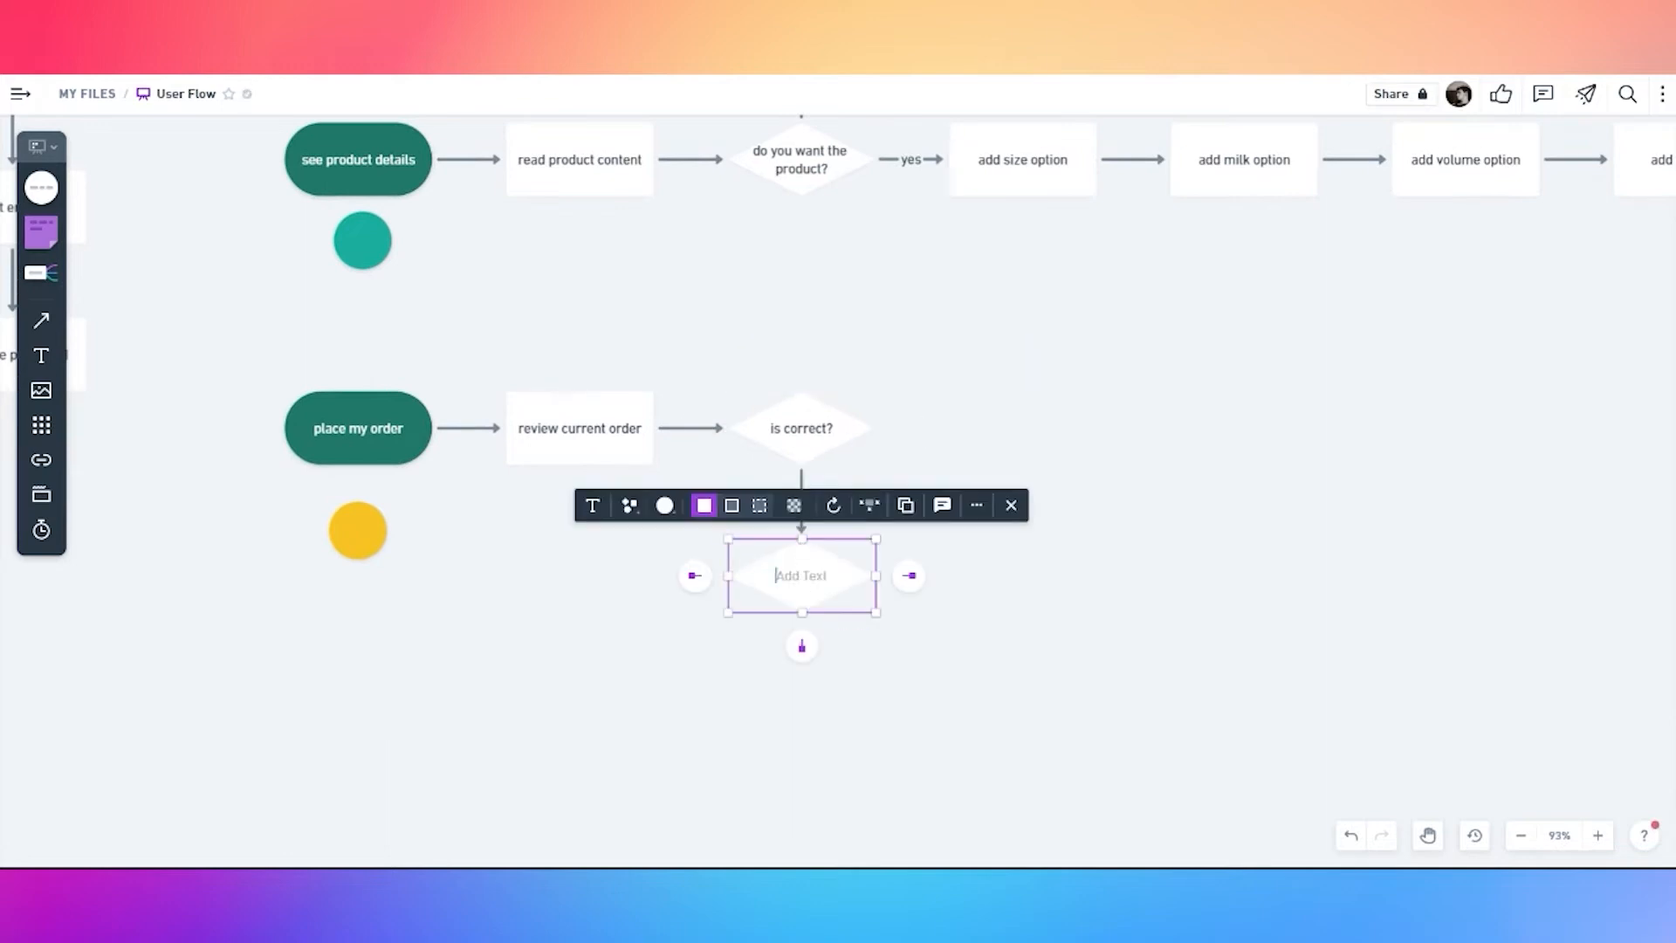
click(860, 478)
double_click(802, 484)
text(m)
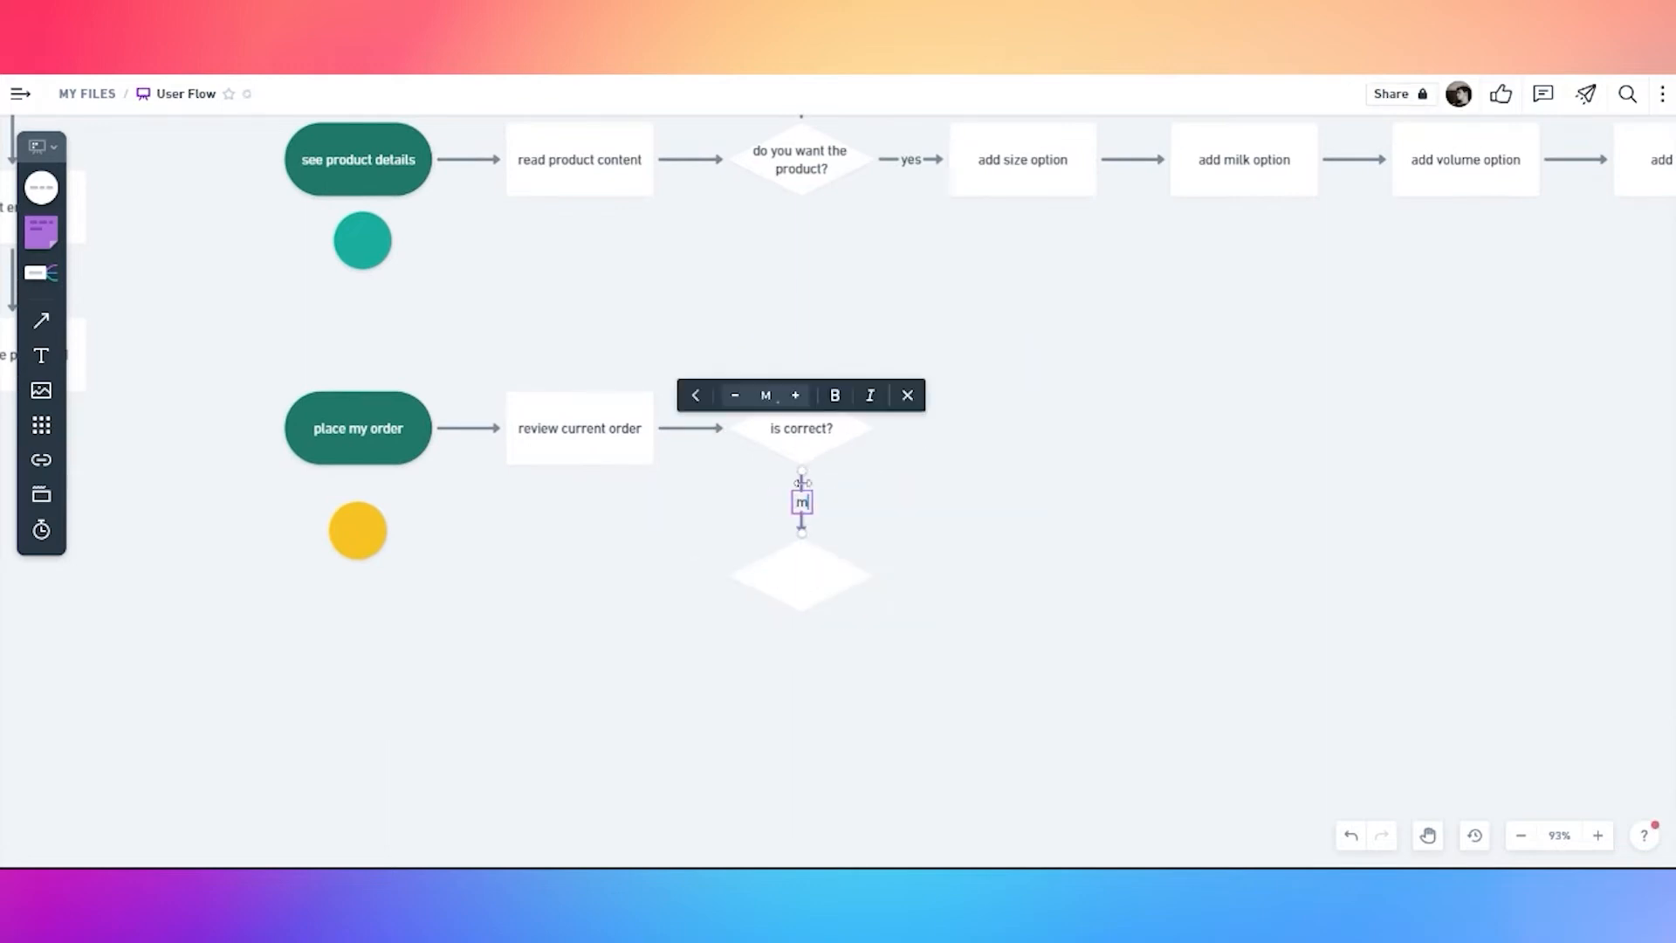
key(BackSpace)
text(n)
text(o)
click(867, 509)
Write 'do you need change any product option?' inside the lower diamond
double_click(819, 580)
text(do you need change any prorud)
key(BackSpace)
key(BackSpace)
key(BackSpace)
key(BackSpace)
key(BackSpace)
text(ro)
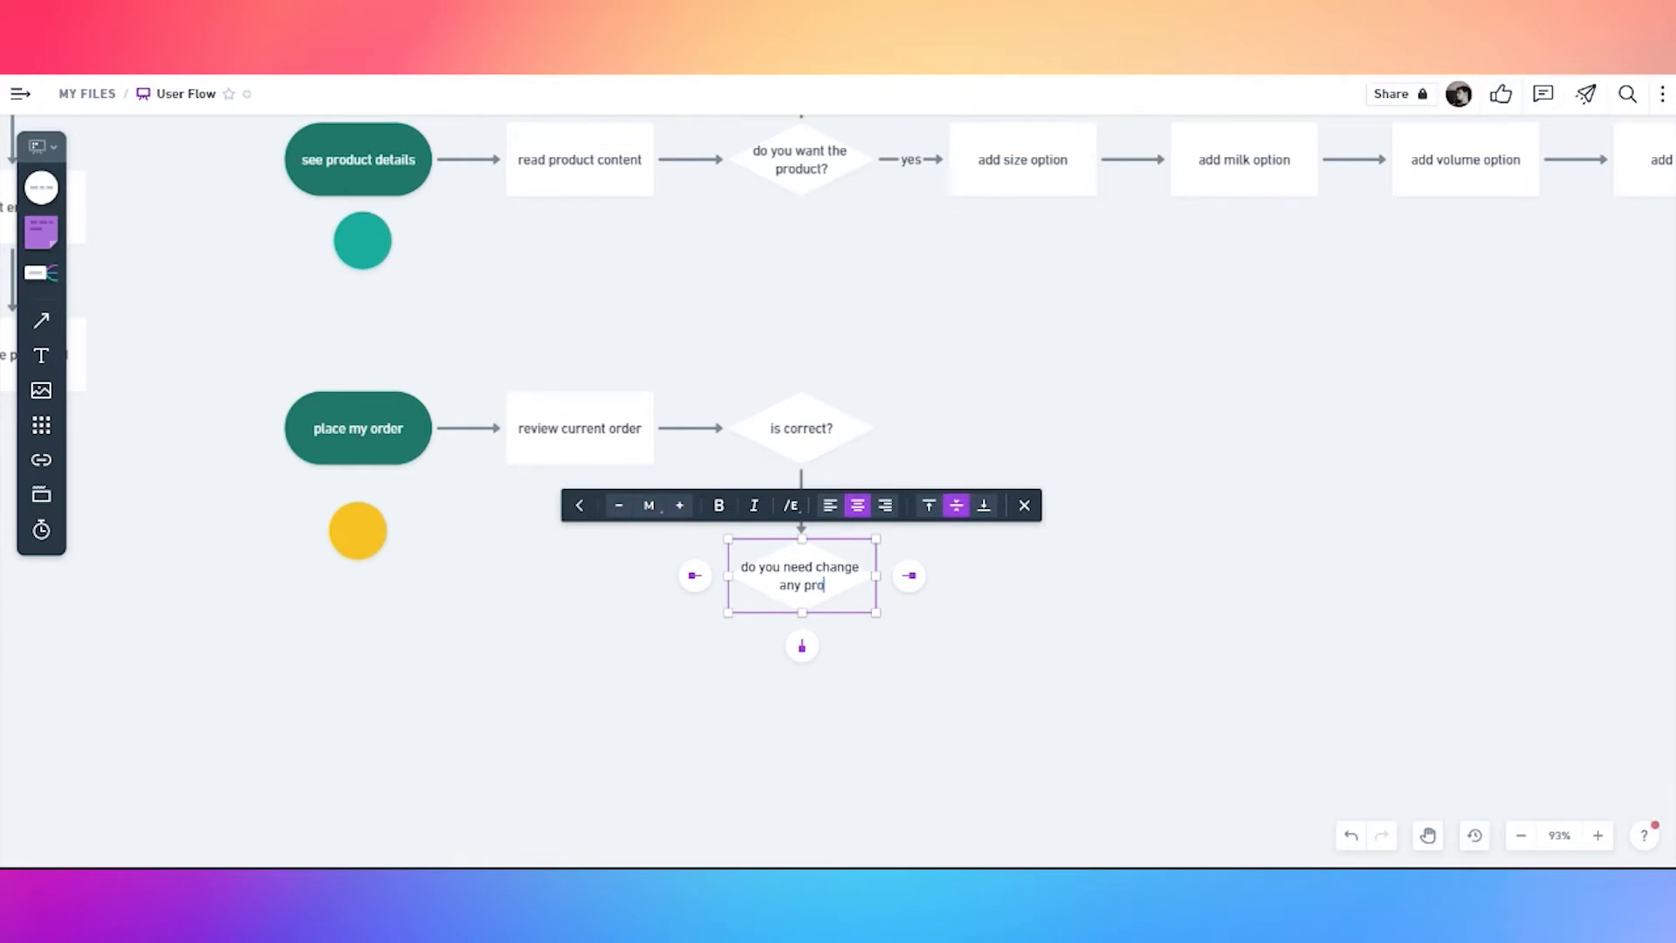
text(duct option?)
click(986, 631)
Draw a 'yes' connector from the product option question back to 'review current order'
click(776, 574)
drag(695, 575, 579, 457)
double_click(685, 549)
drag(683, 548, 581, 548)
text(n)
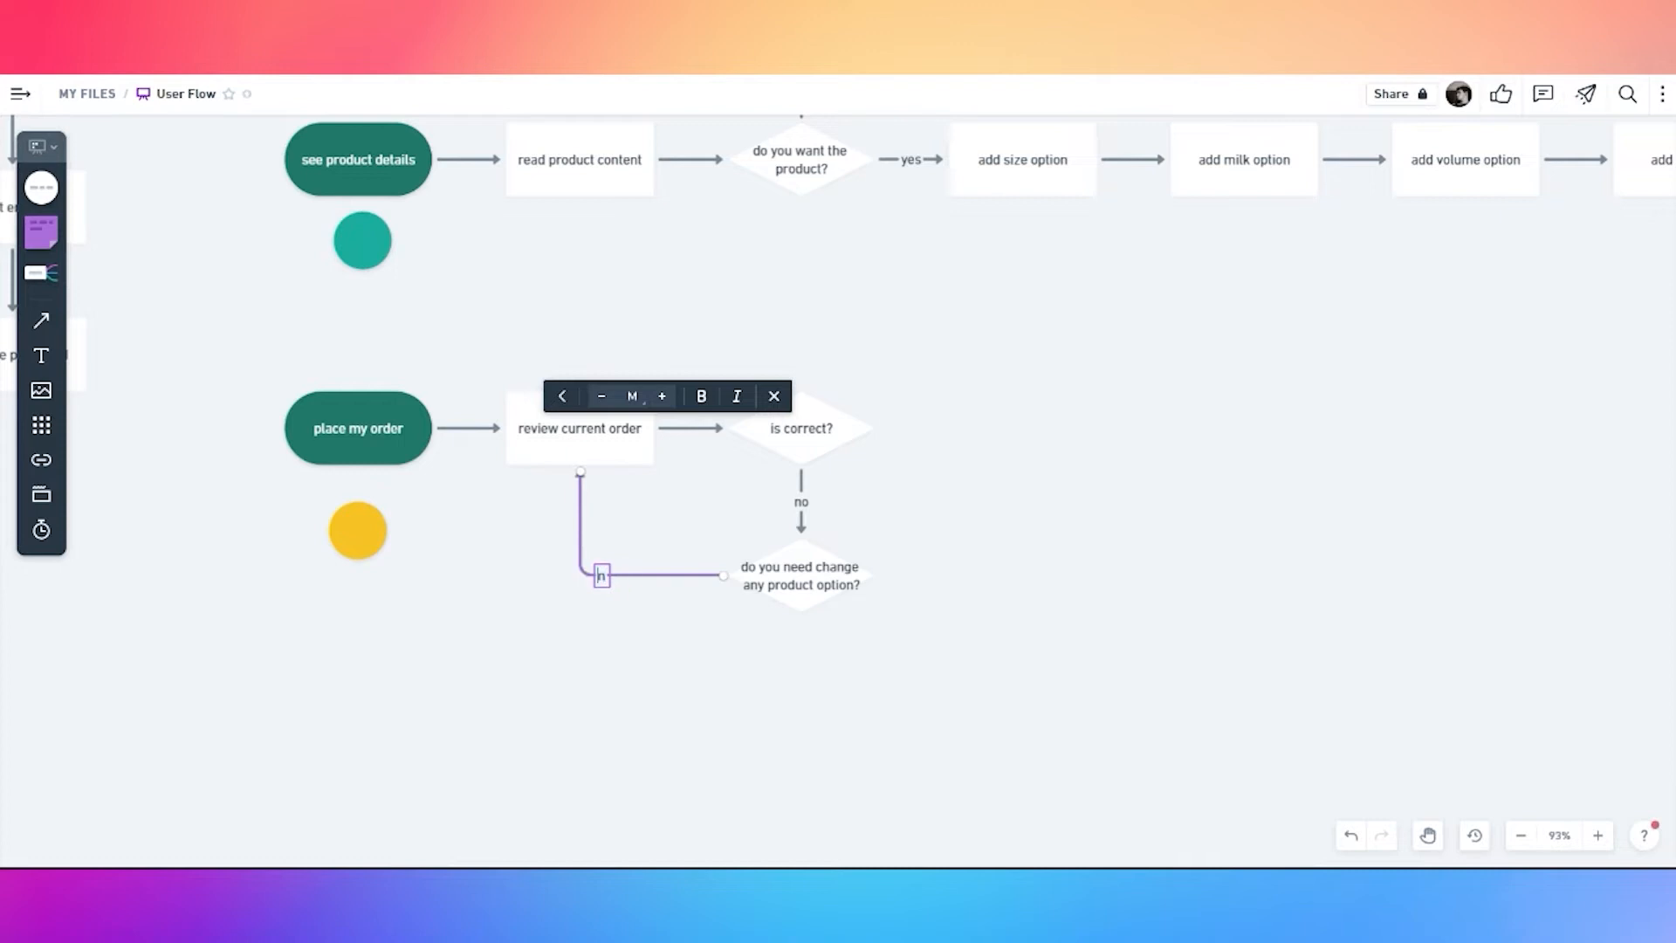
key(BackSpace)
click(609, 597)
drag(604, 583, 688, 578)
Add another connected diamond below the product option question
click(801, 593)
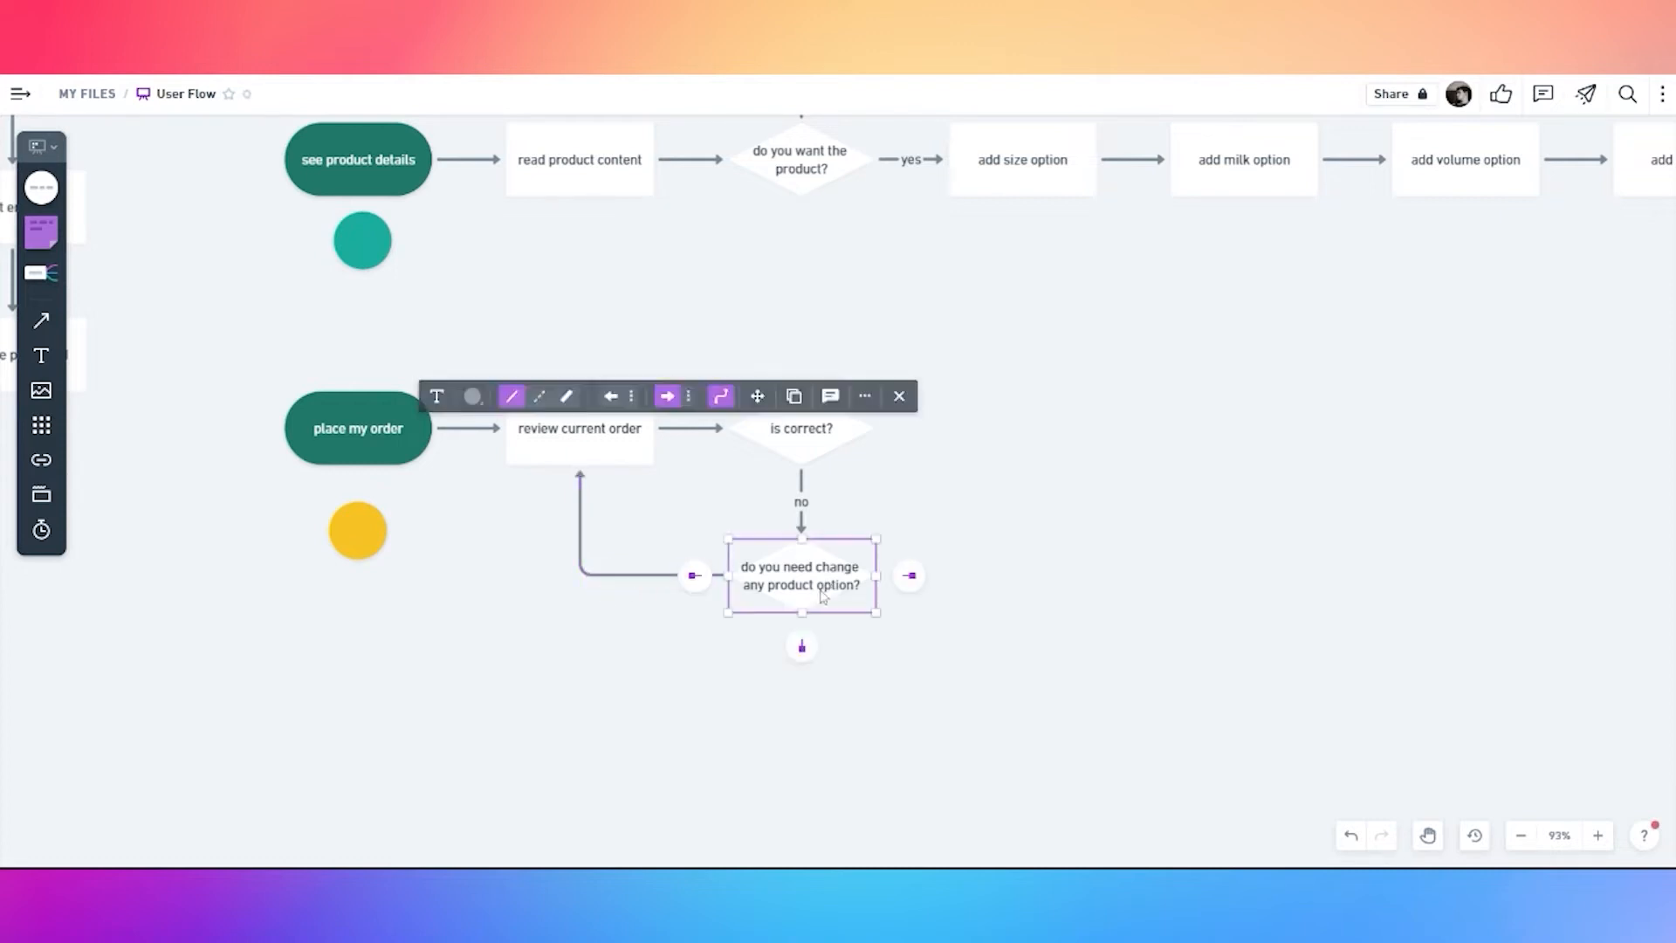
click(801, 644)
click(861, 606)
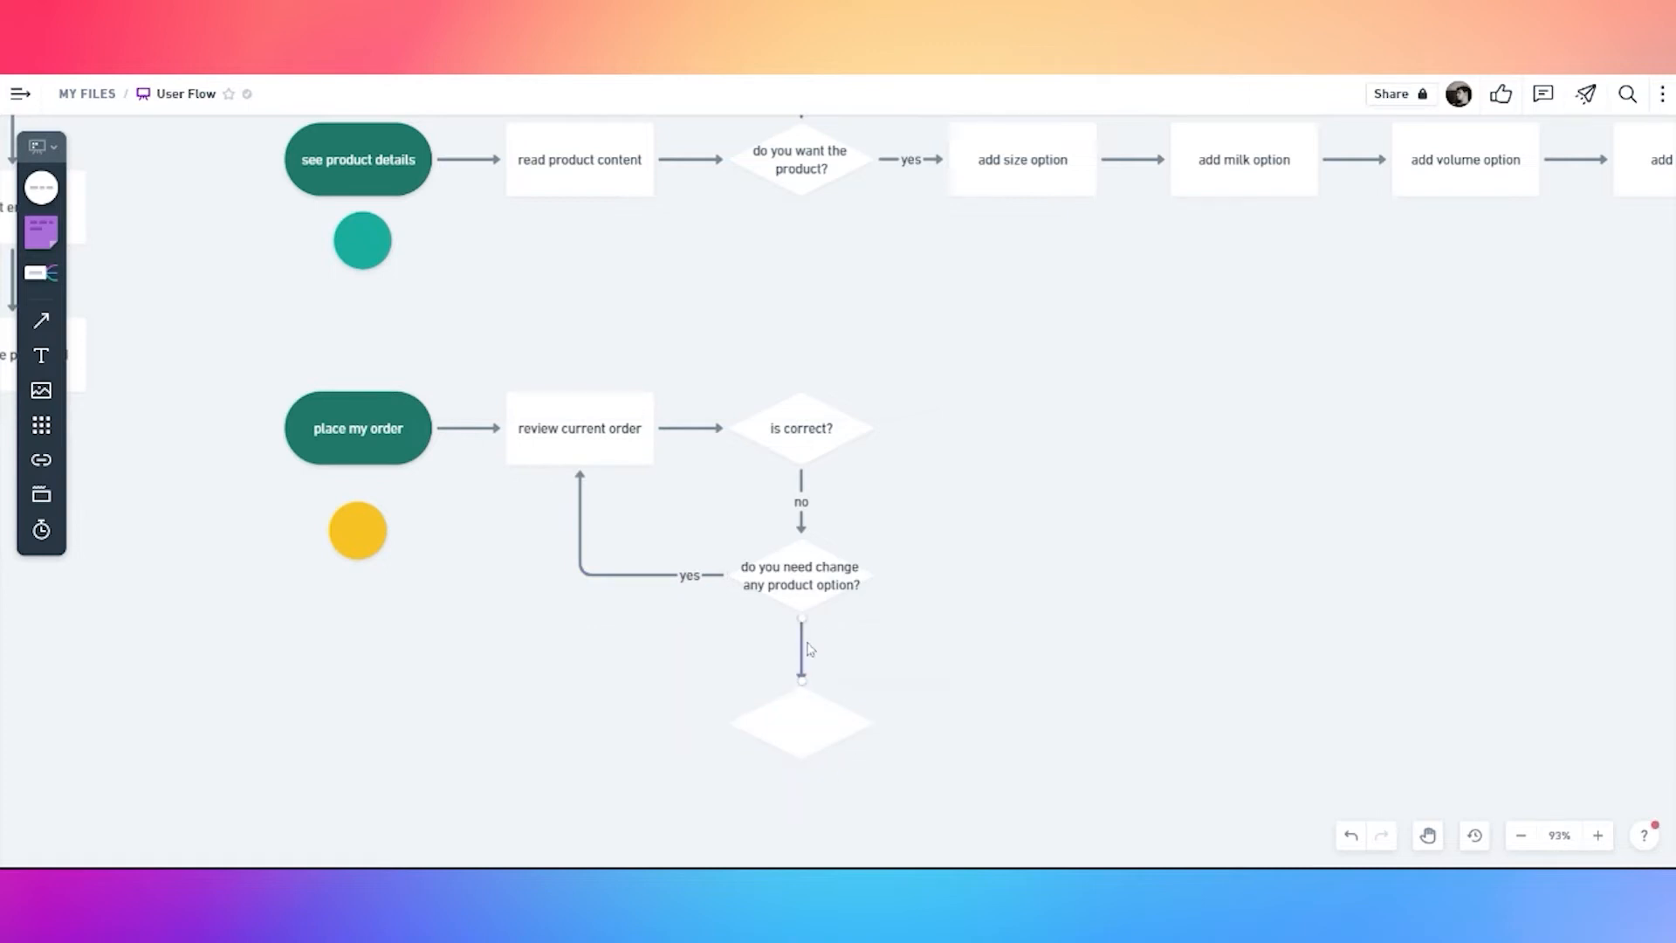
Label the new diamond 'do you want delete products from order?'
double_click(802, 646)
click(995, 532)
double_click(820, 722)
text(do you want cha)
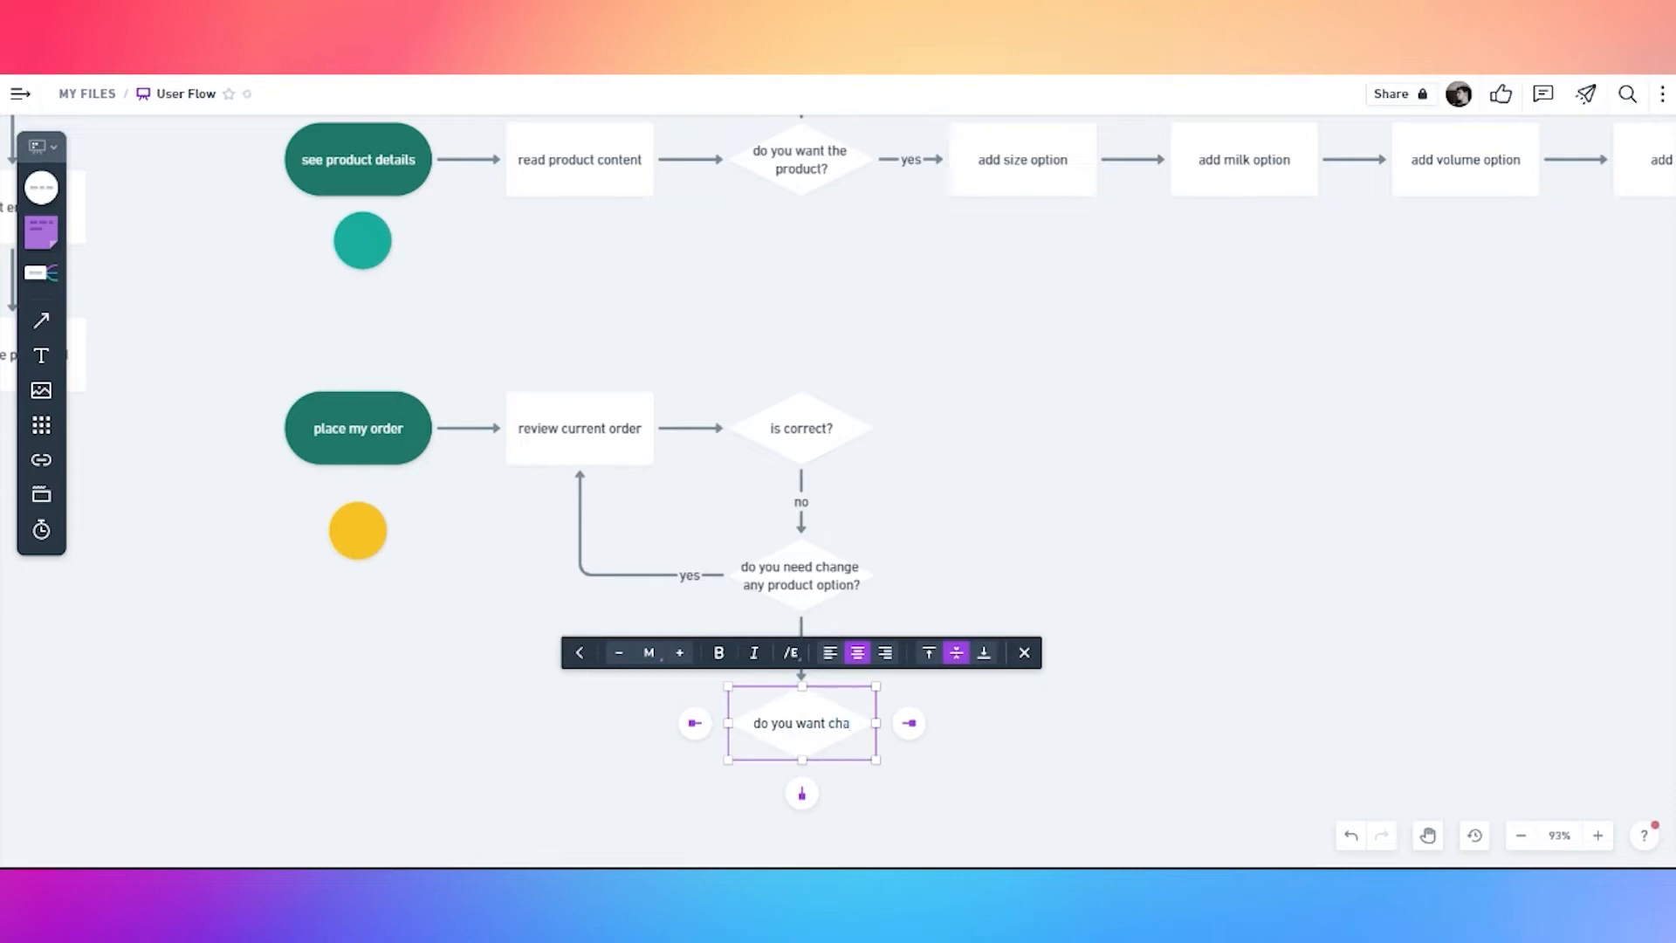
key(BackSpace)
key(BackSpace)
key(BackSpace)
text(delete products from order?)
key(Escape)
Connect the delete products question back to 'review current order' with a 'yes' label
click(822, 731)
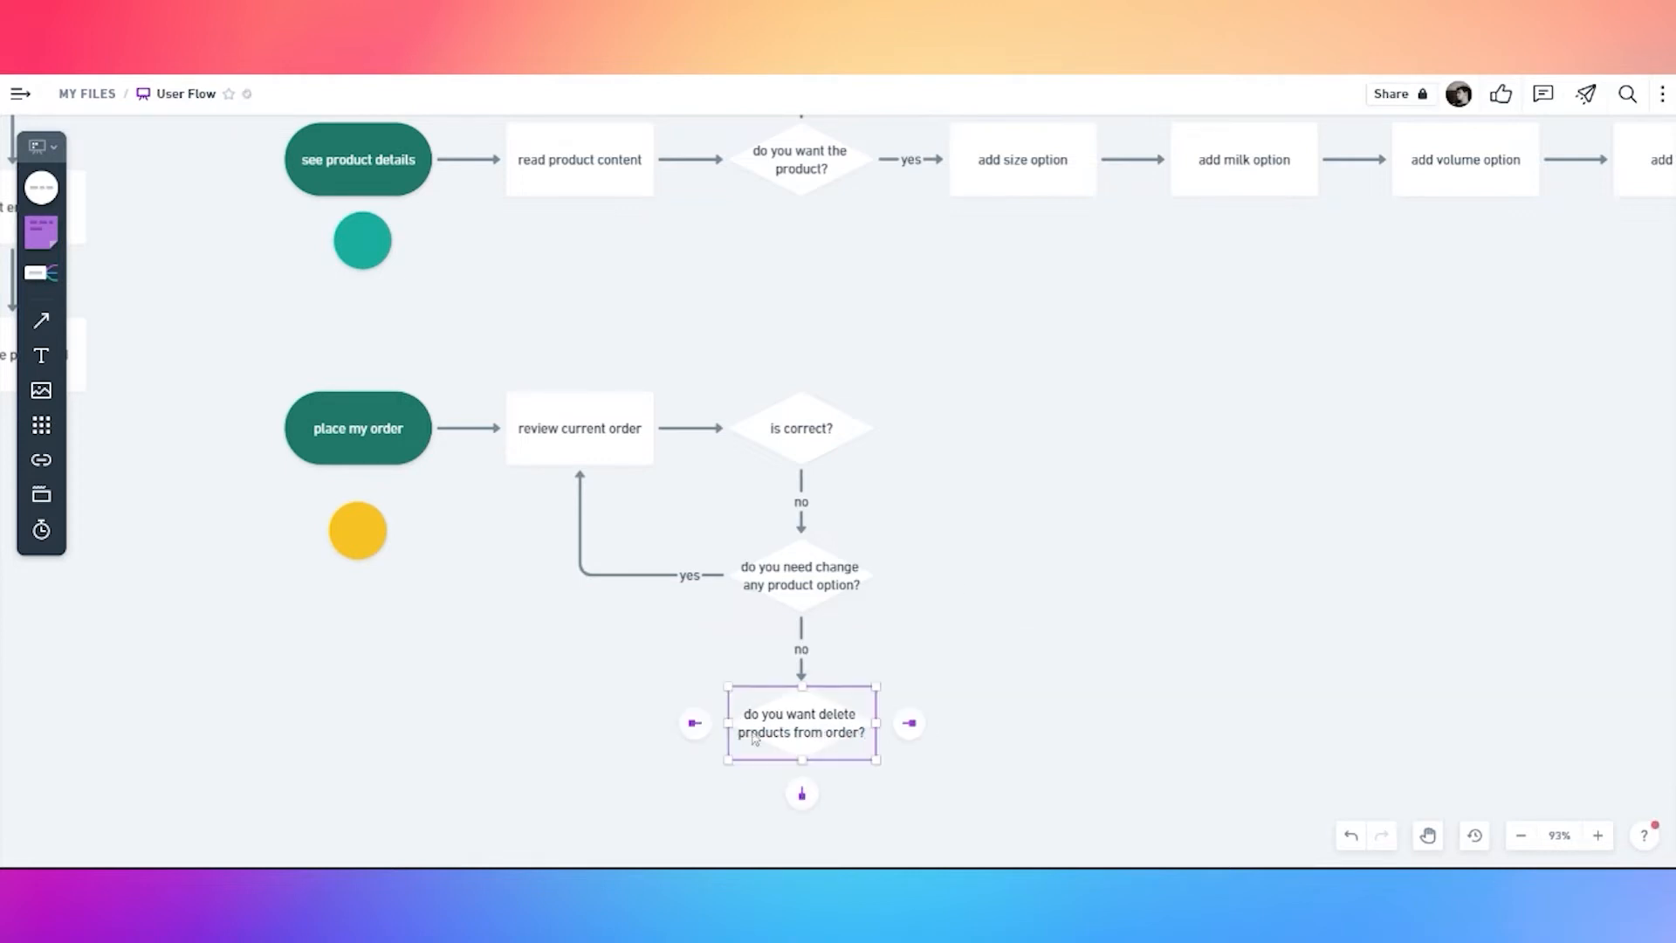
drag(696, 723, 594, 483)
drag(691, 632, 708, 739)
text(yes)
key(Escape)
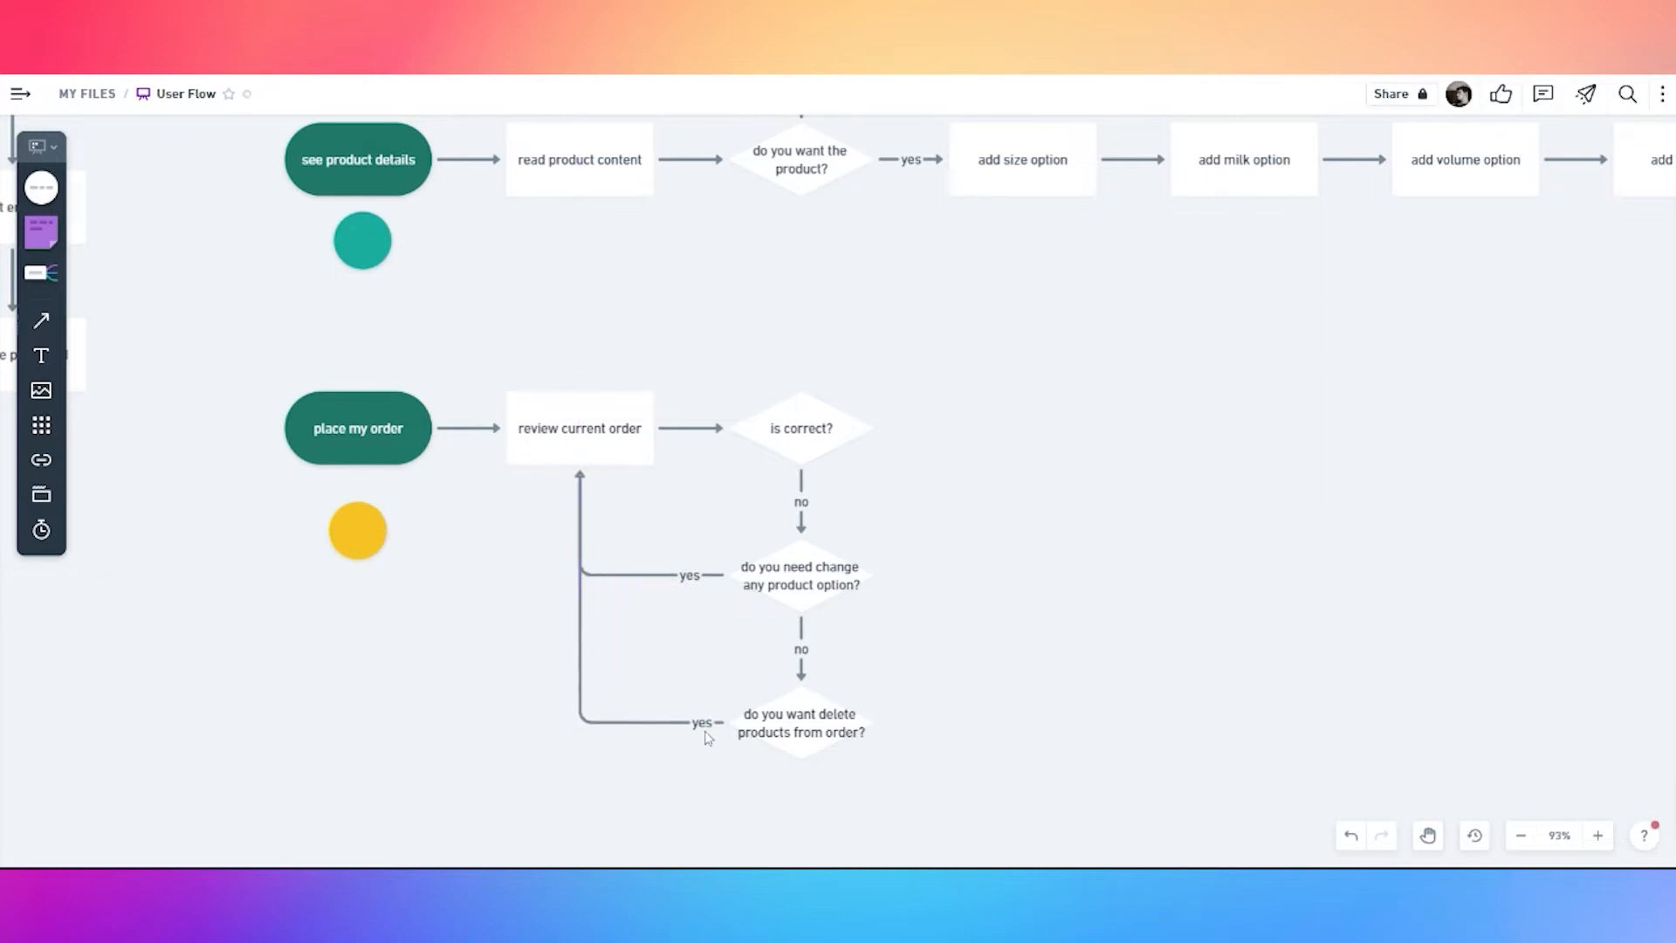
Add a 'no'-linked diamond below asking 'do you want add more products?'
drag(820, 794, 818, 674)
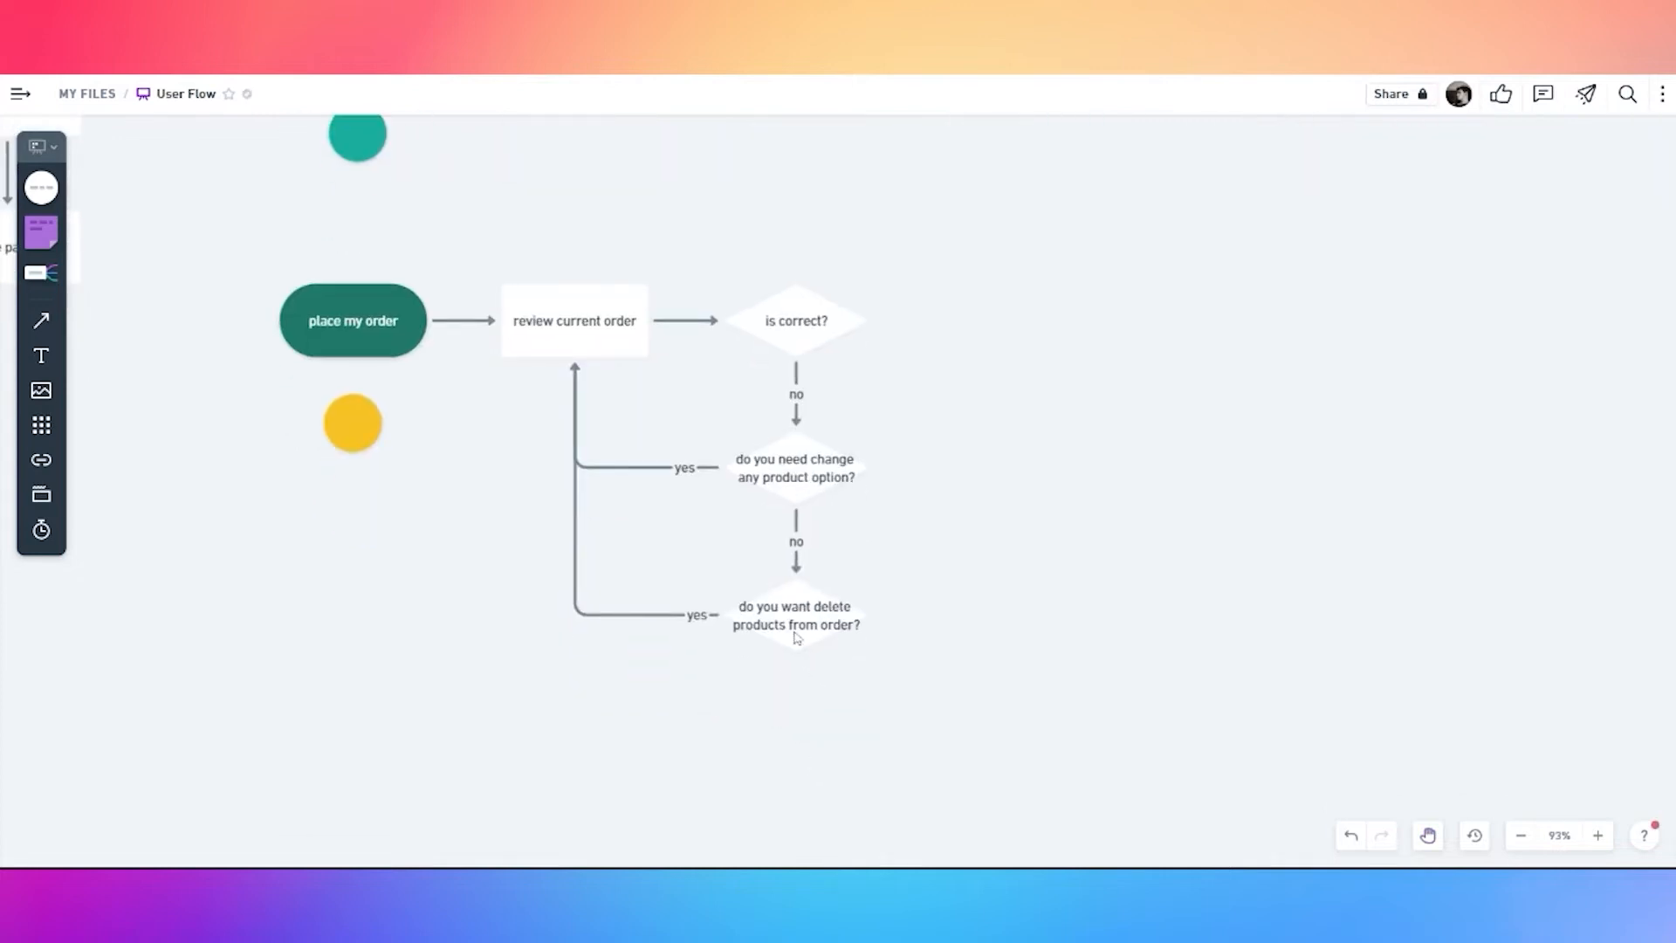
click(797, 637)
click(797, 683)
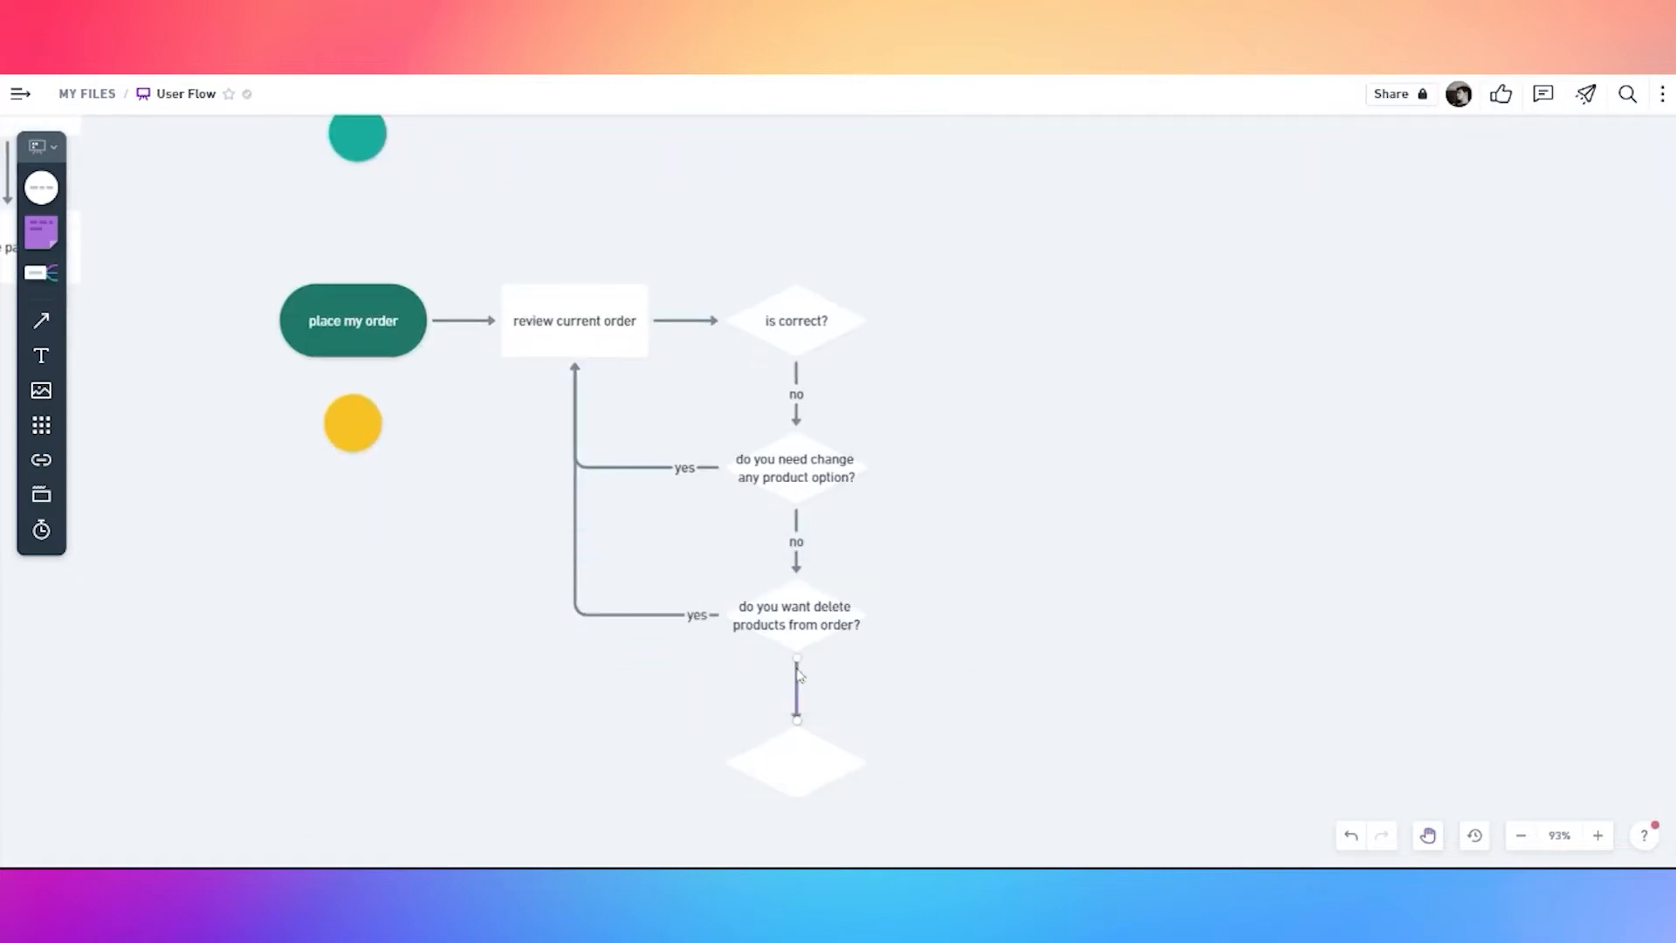
double_click(797, 676)
text(no)
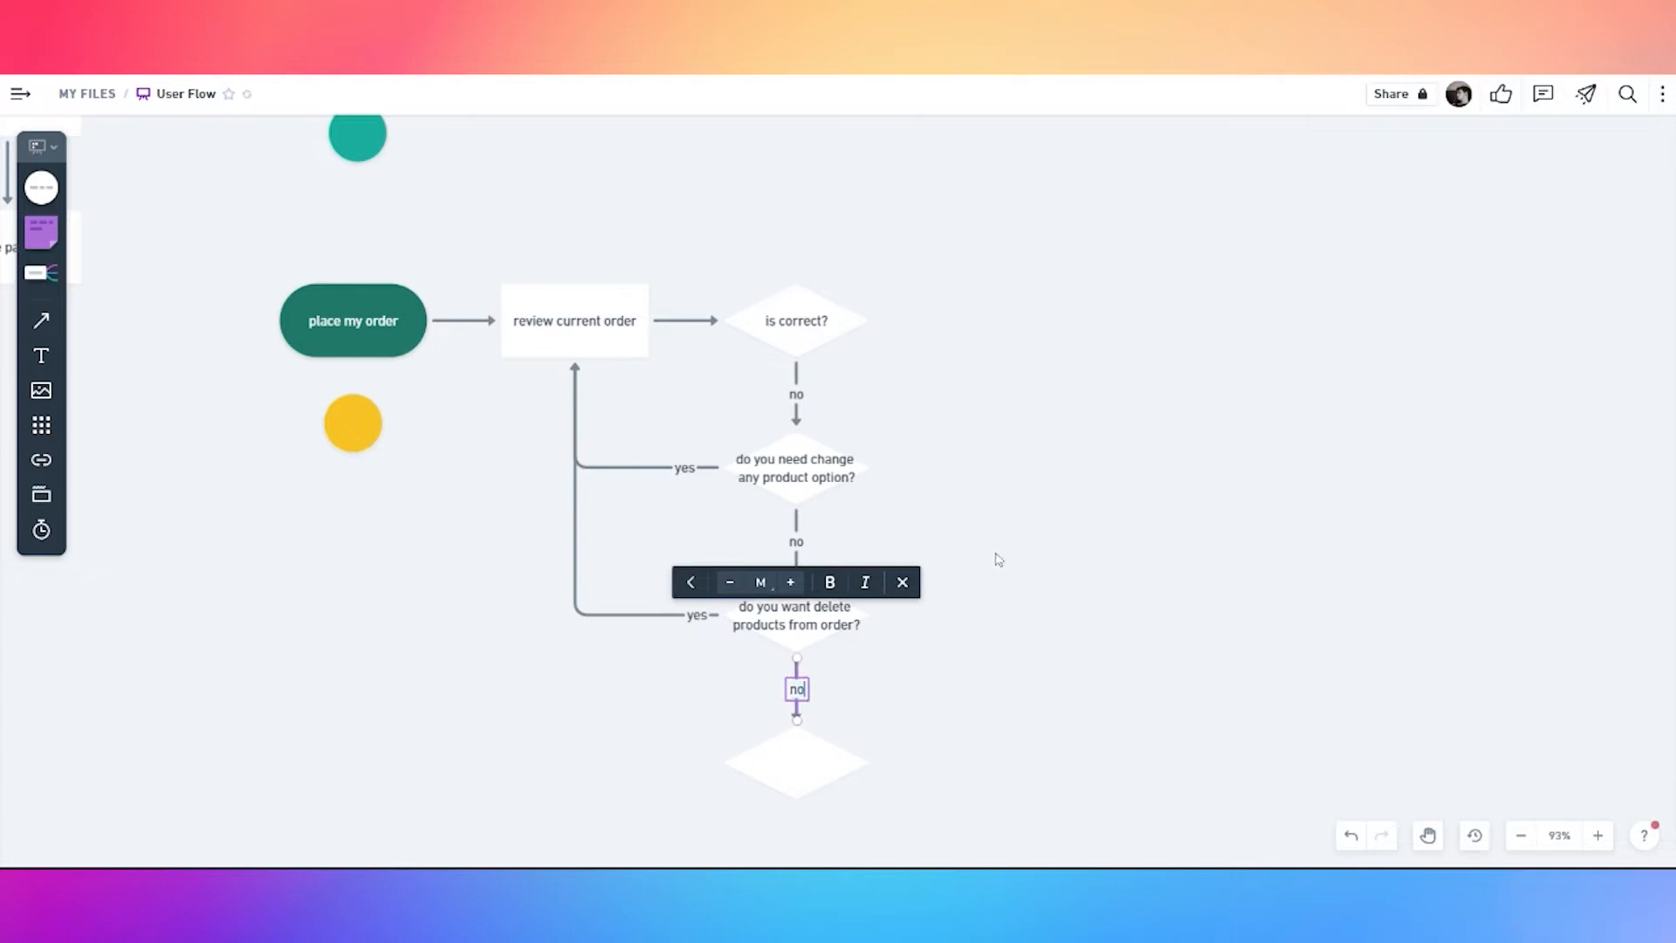
click(996, 560)
double_click(805, 762)
text(do you)
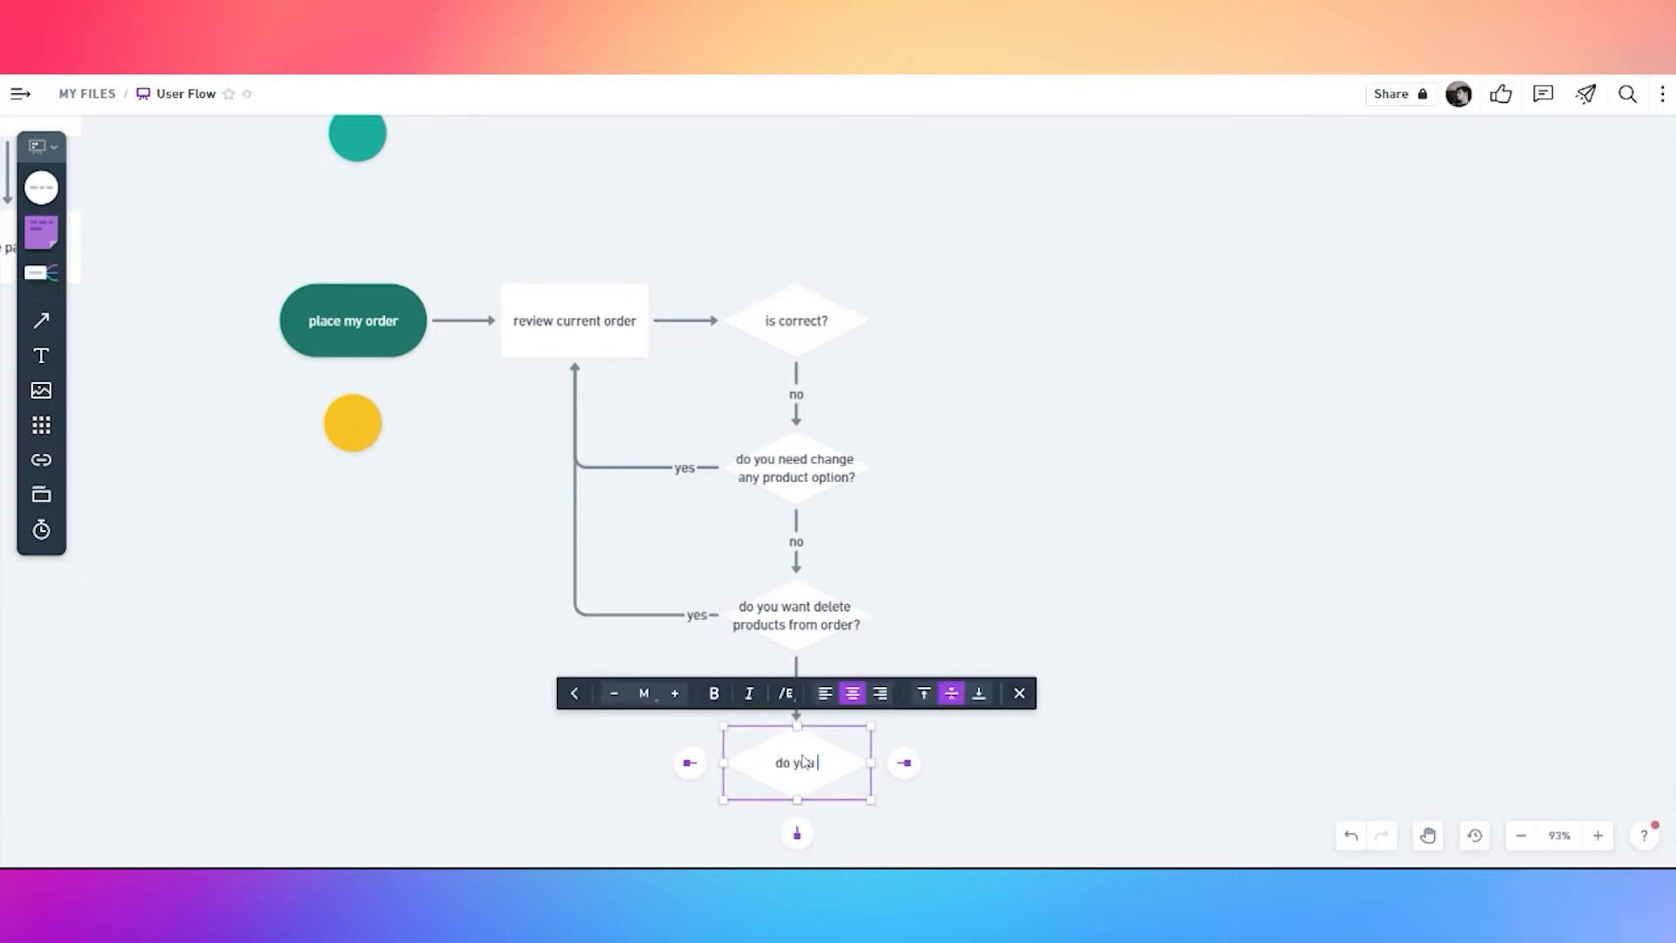
text( want add more products?)
click(950, 474)
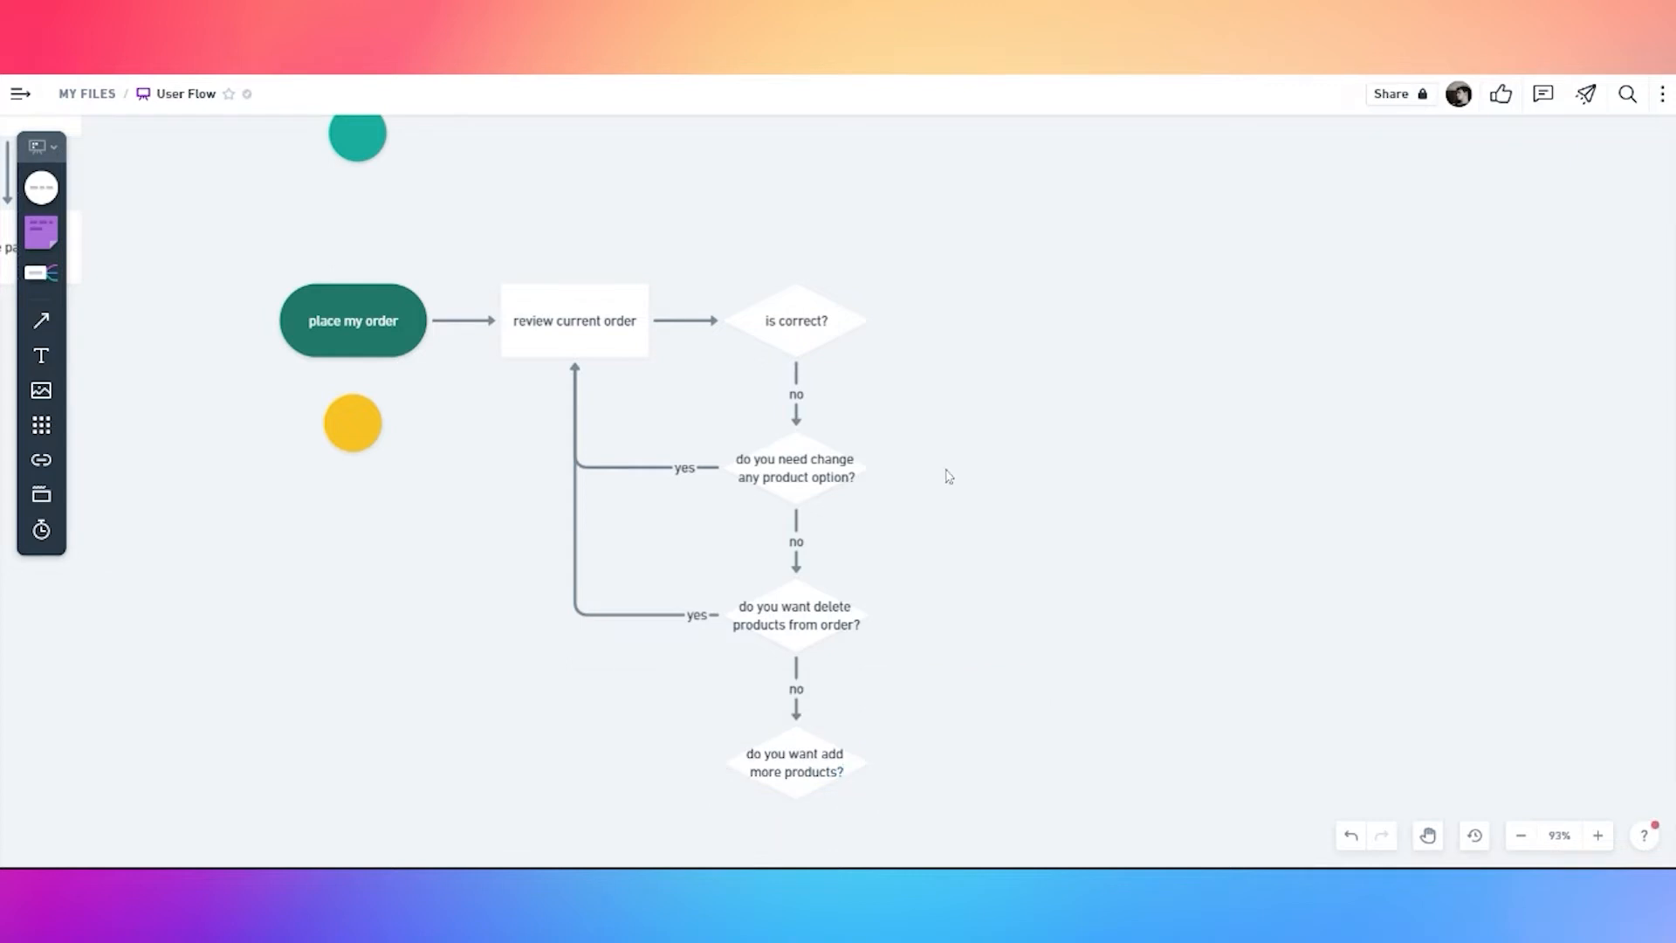
Draw a 'yes' connector from 'add more products?' to 'view all products', routed to the left
scroll(951, 472, down, 3)
click(876, 652)
drag(775, 651, 718, 236)
scroll(783, 273, up, 3)
drag(784, 496, 474, 491)
drag(648, 259, 616, 363)
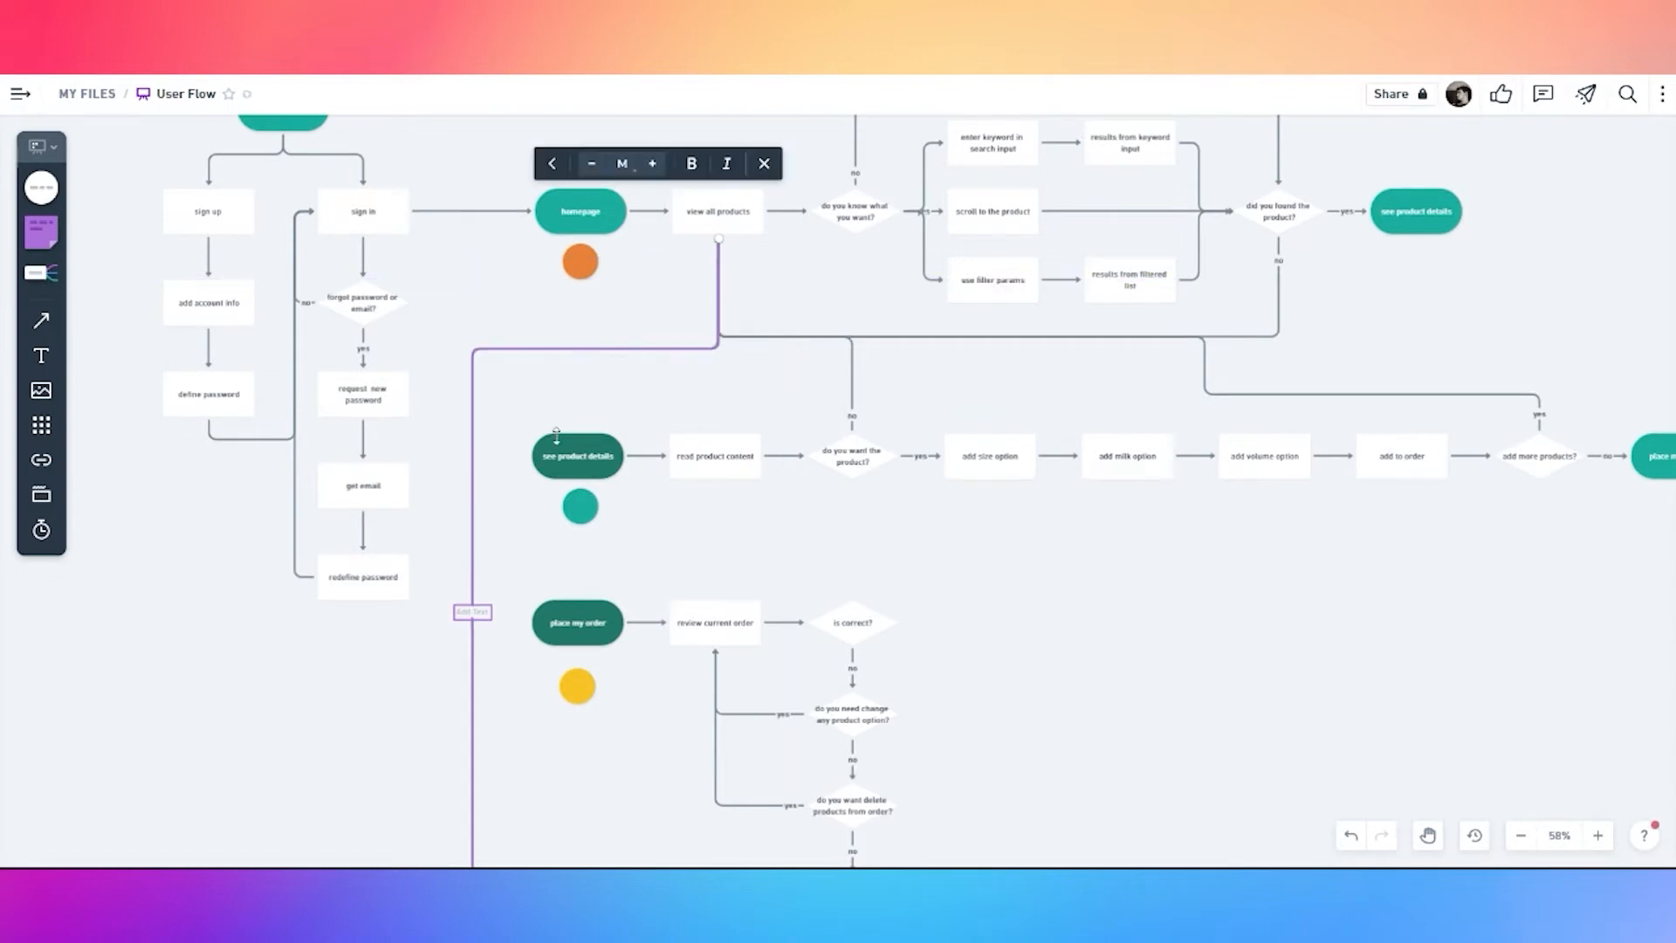
text(yes)
click(516, 684)
scroll(518, 698, down, 3)
drag(511, 688, 689, 643)
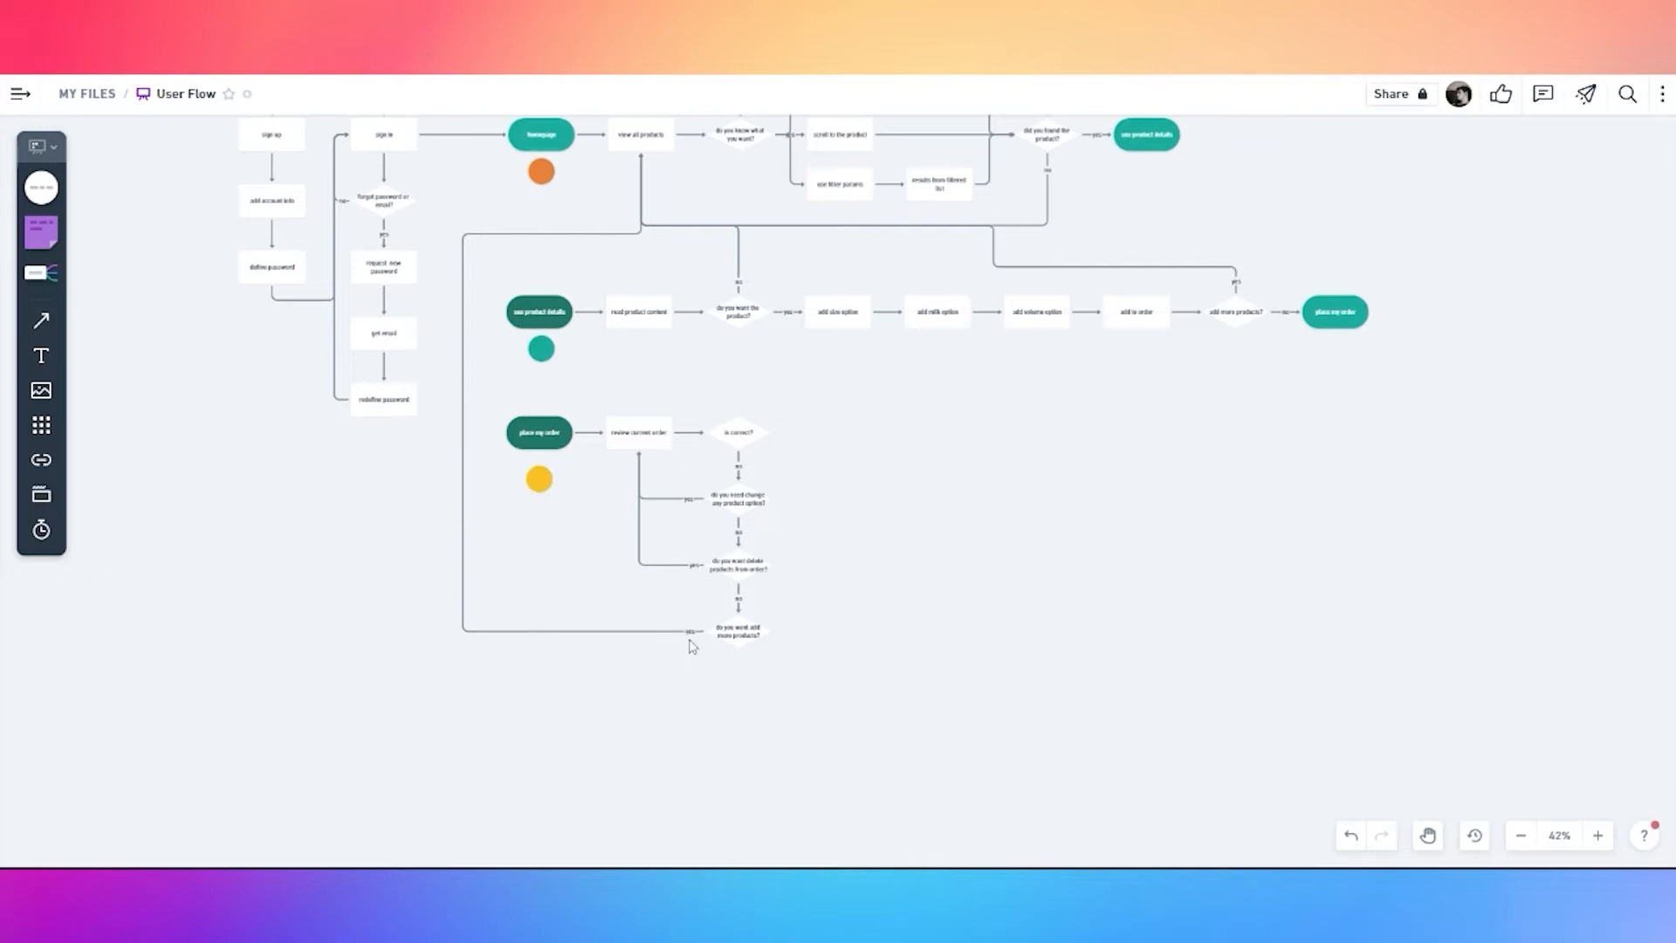
scroll(786, 675, up, 2)
click(797, 555)
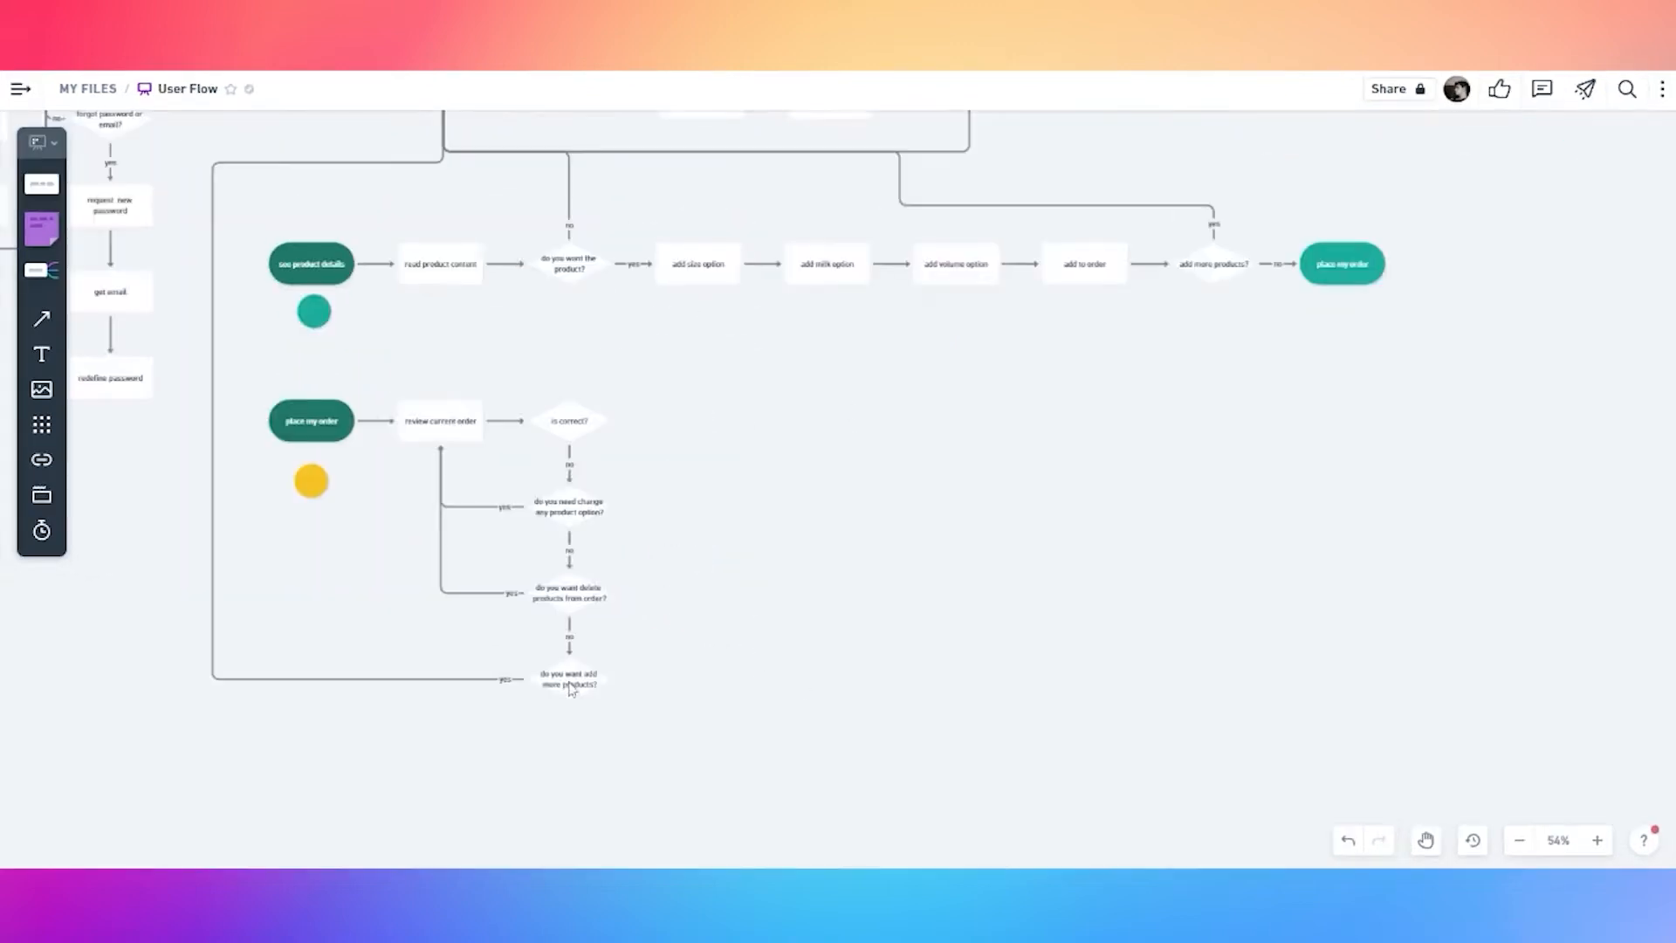
Add a dark green pill 'proceed to order checkout' right of 'is correct?'
click(574, 688)
click(593, 432)
click(646, 421)
click(561, 367)
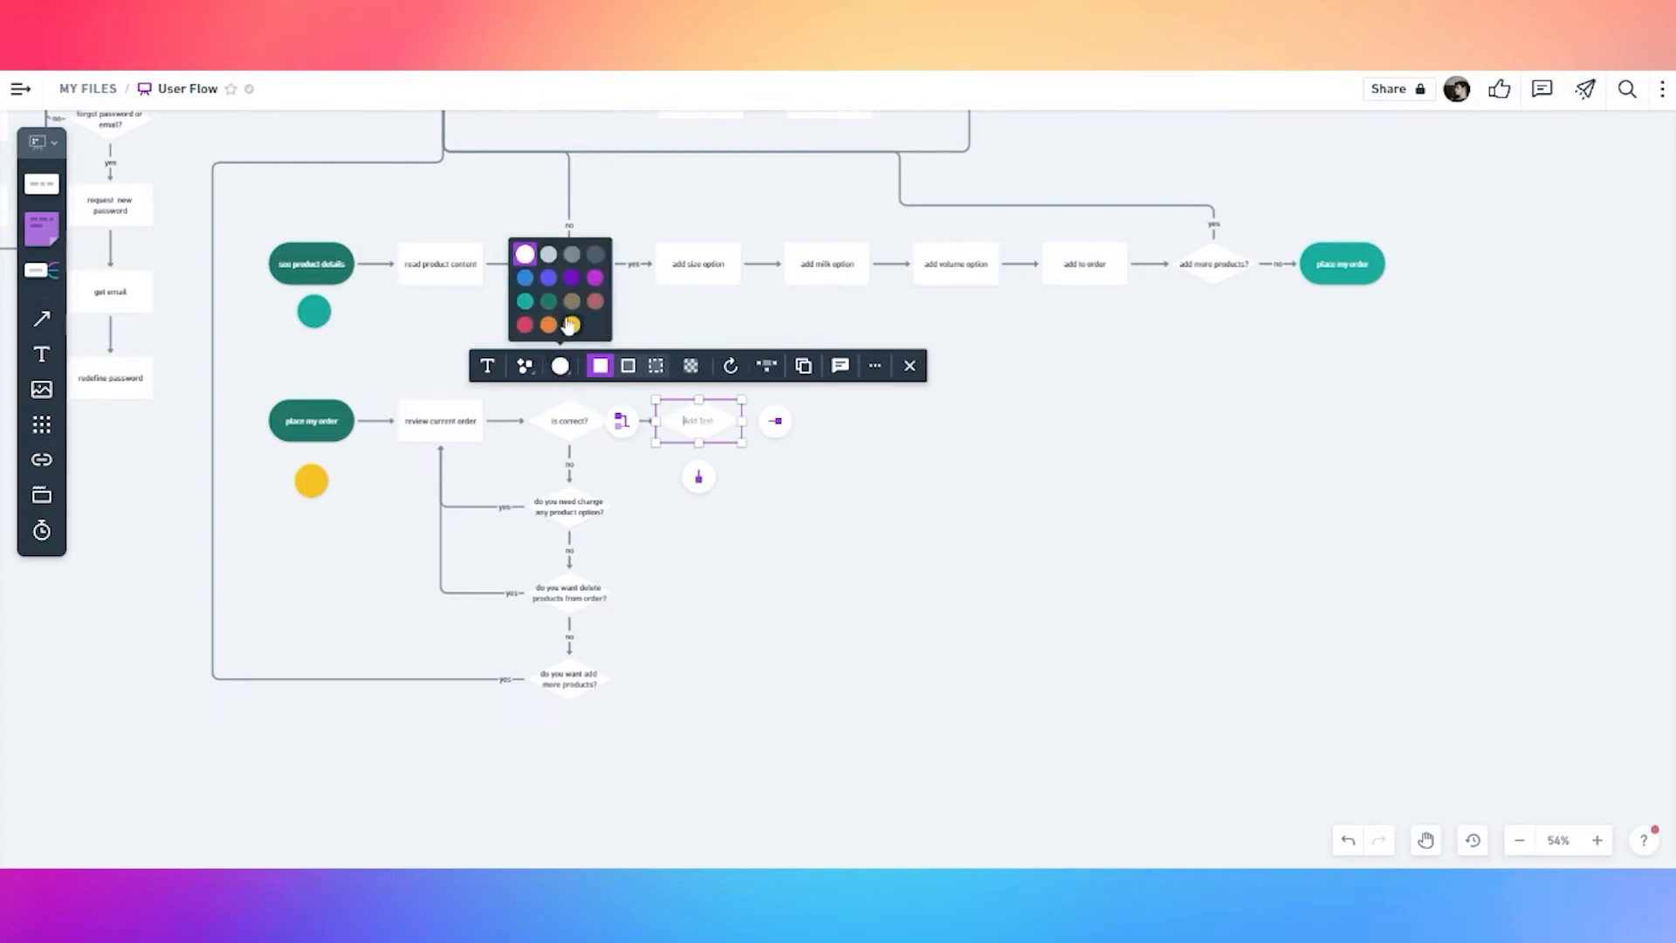
click(551, 314)
click(524, 366)
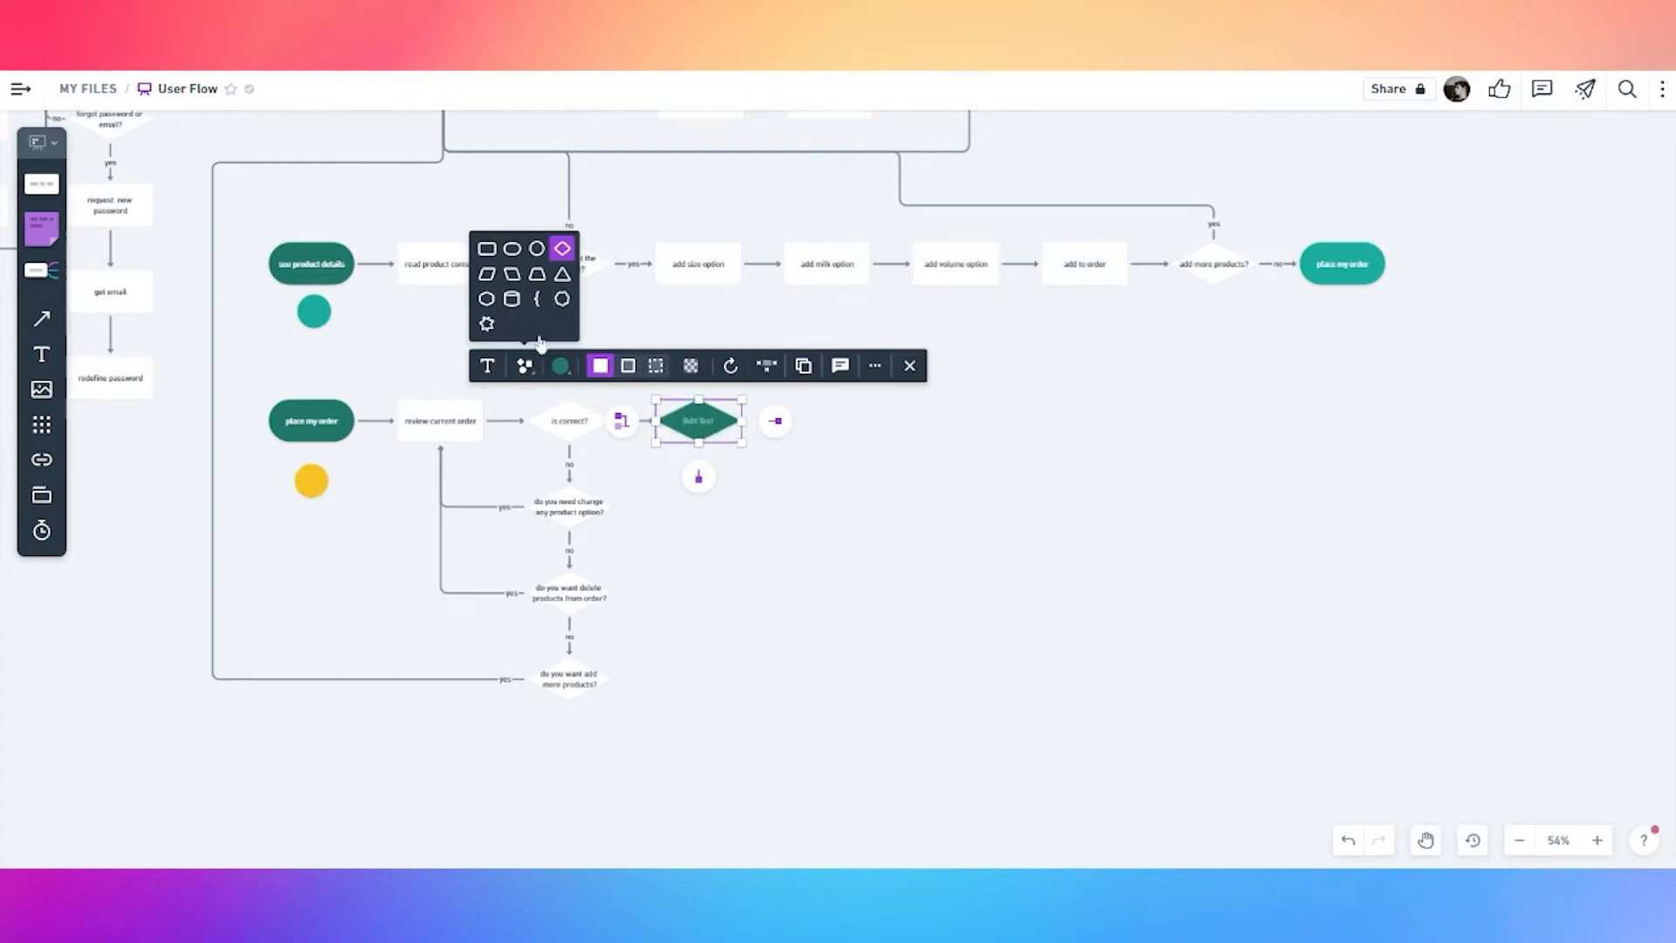
click(511, 255)
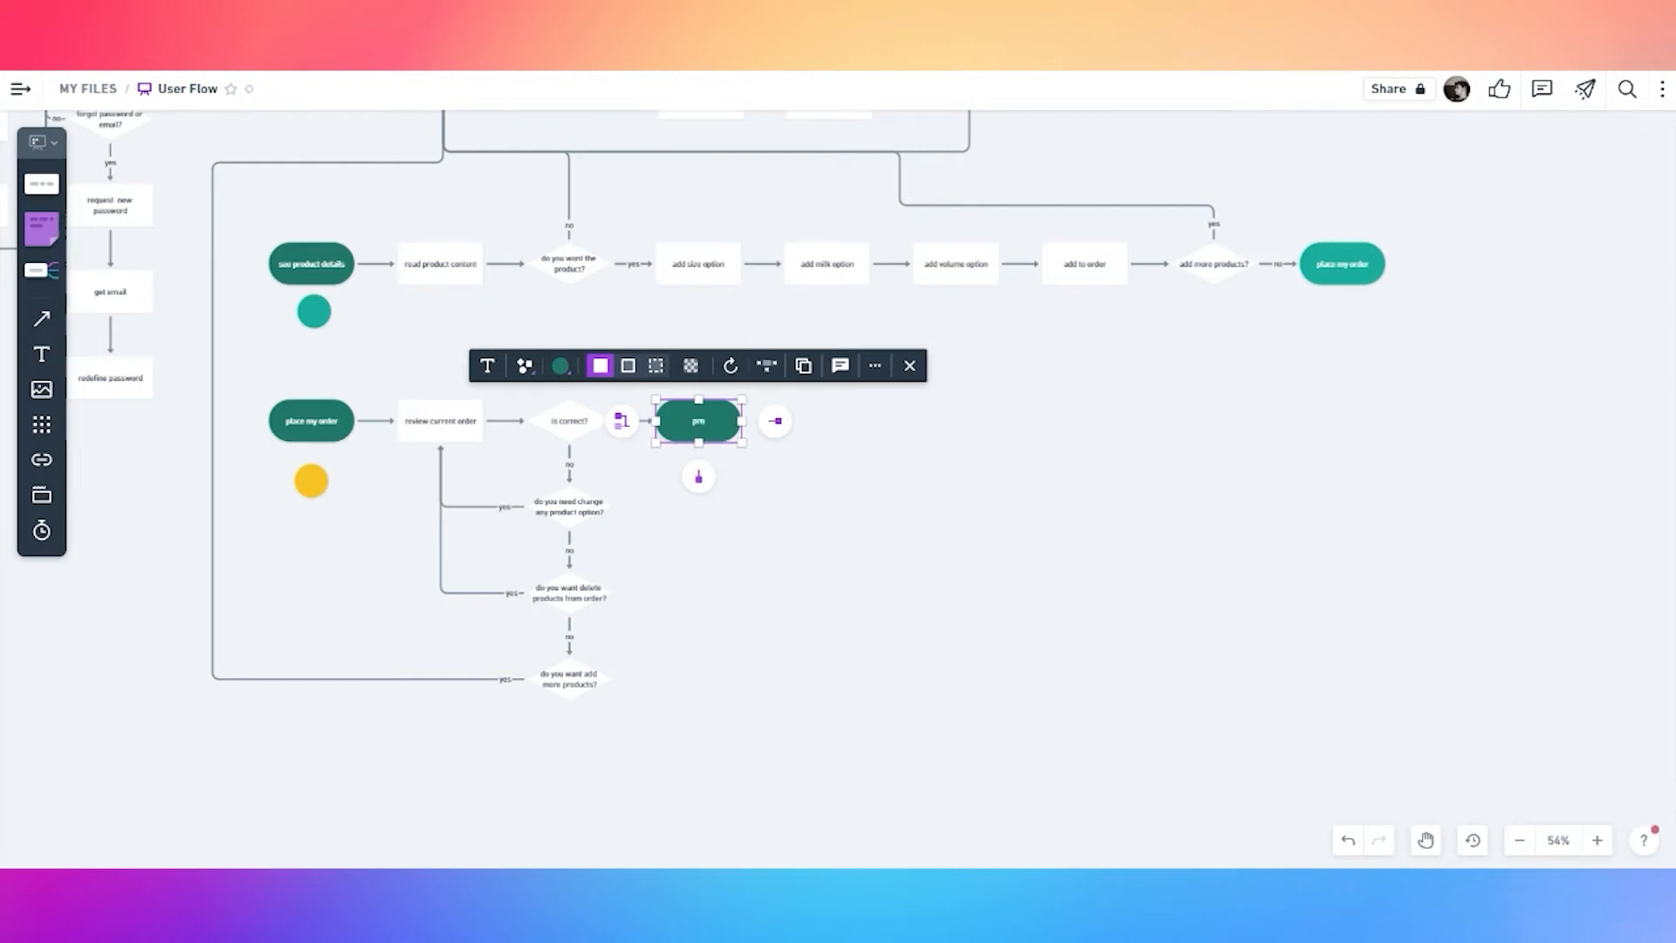
scroll(717, 428, up, 2)
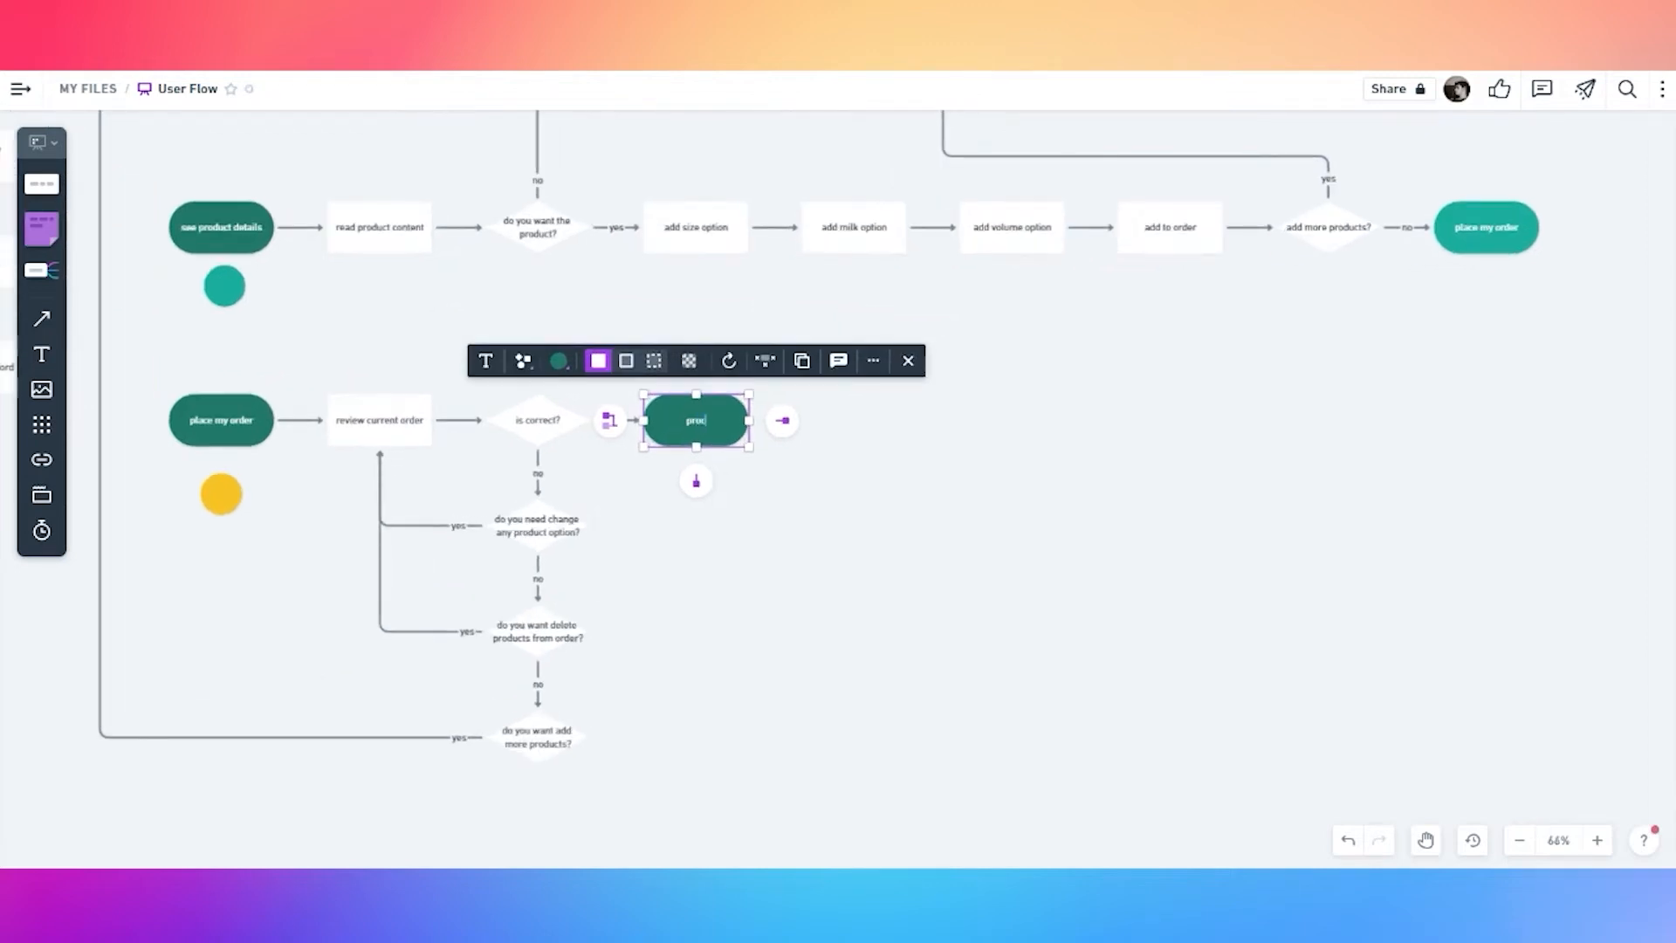
text(cko)
click(884, 497)
Place a red copy of the circle under the checkout pill
click(233, 506)
drag(233, 507, 699, 494)
click(558, 439)
click(530, 412)
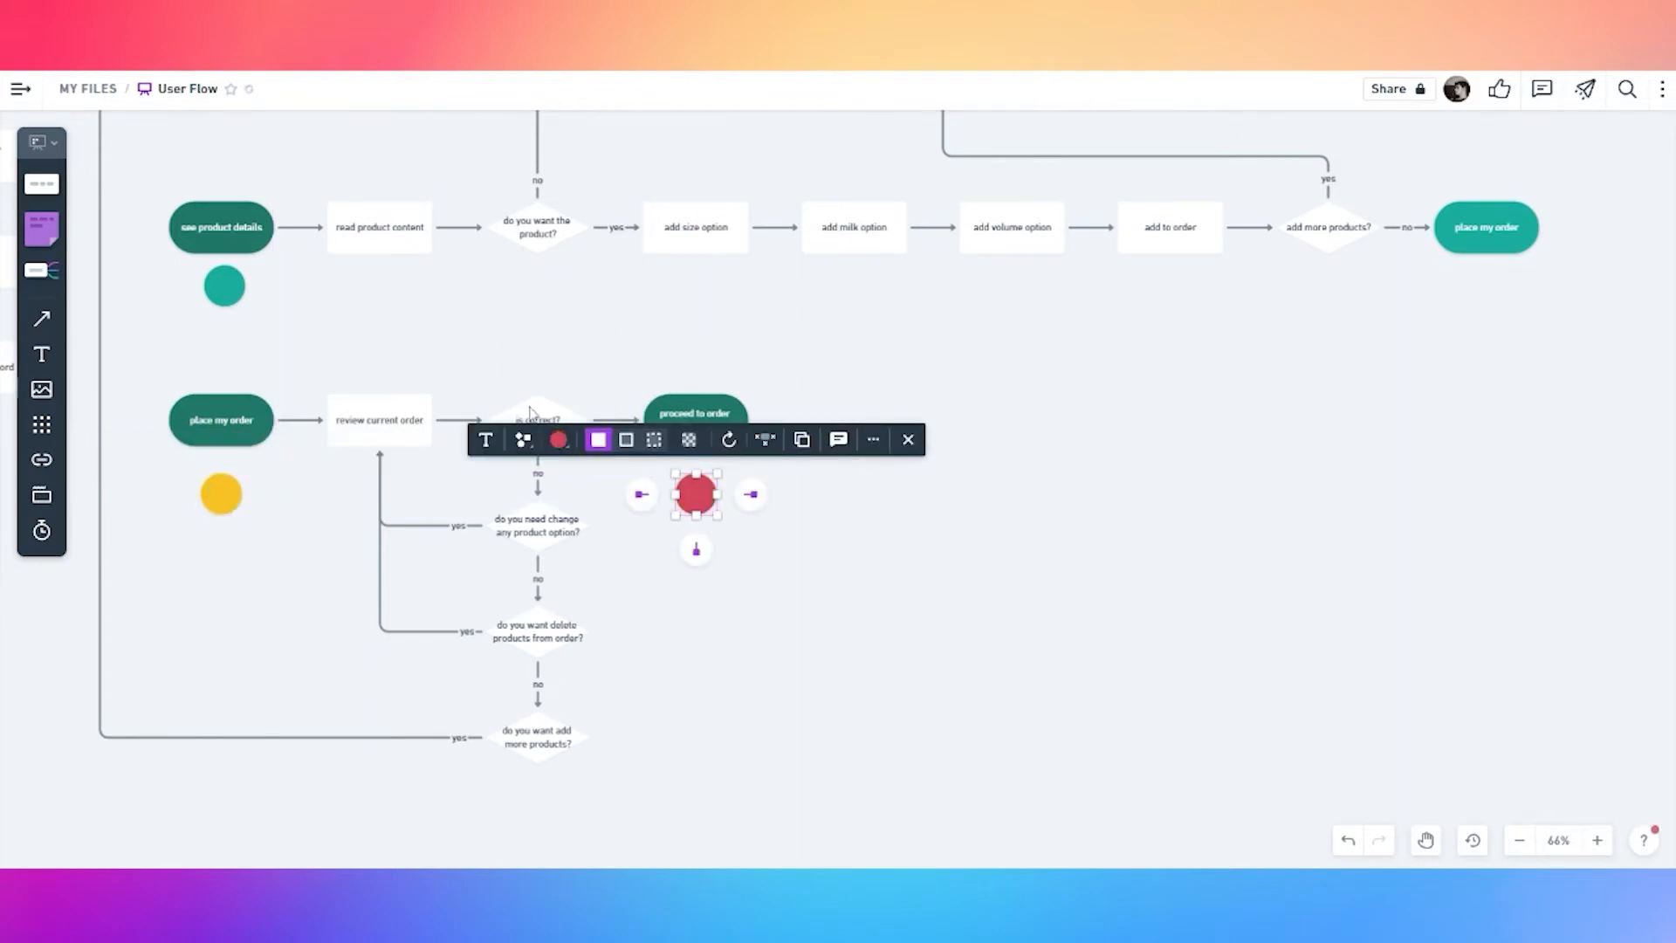
click(729, 611)
Connect 'add more products?' to the checkout pill with a 'yes' label at the bend
click(546, 750)
drag(537, 799, 653, 433)
double_click(617, 647)
text(yes)
click(668, 630)
drag(617, 649, 548, 796)
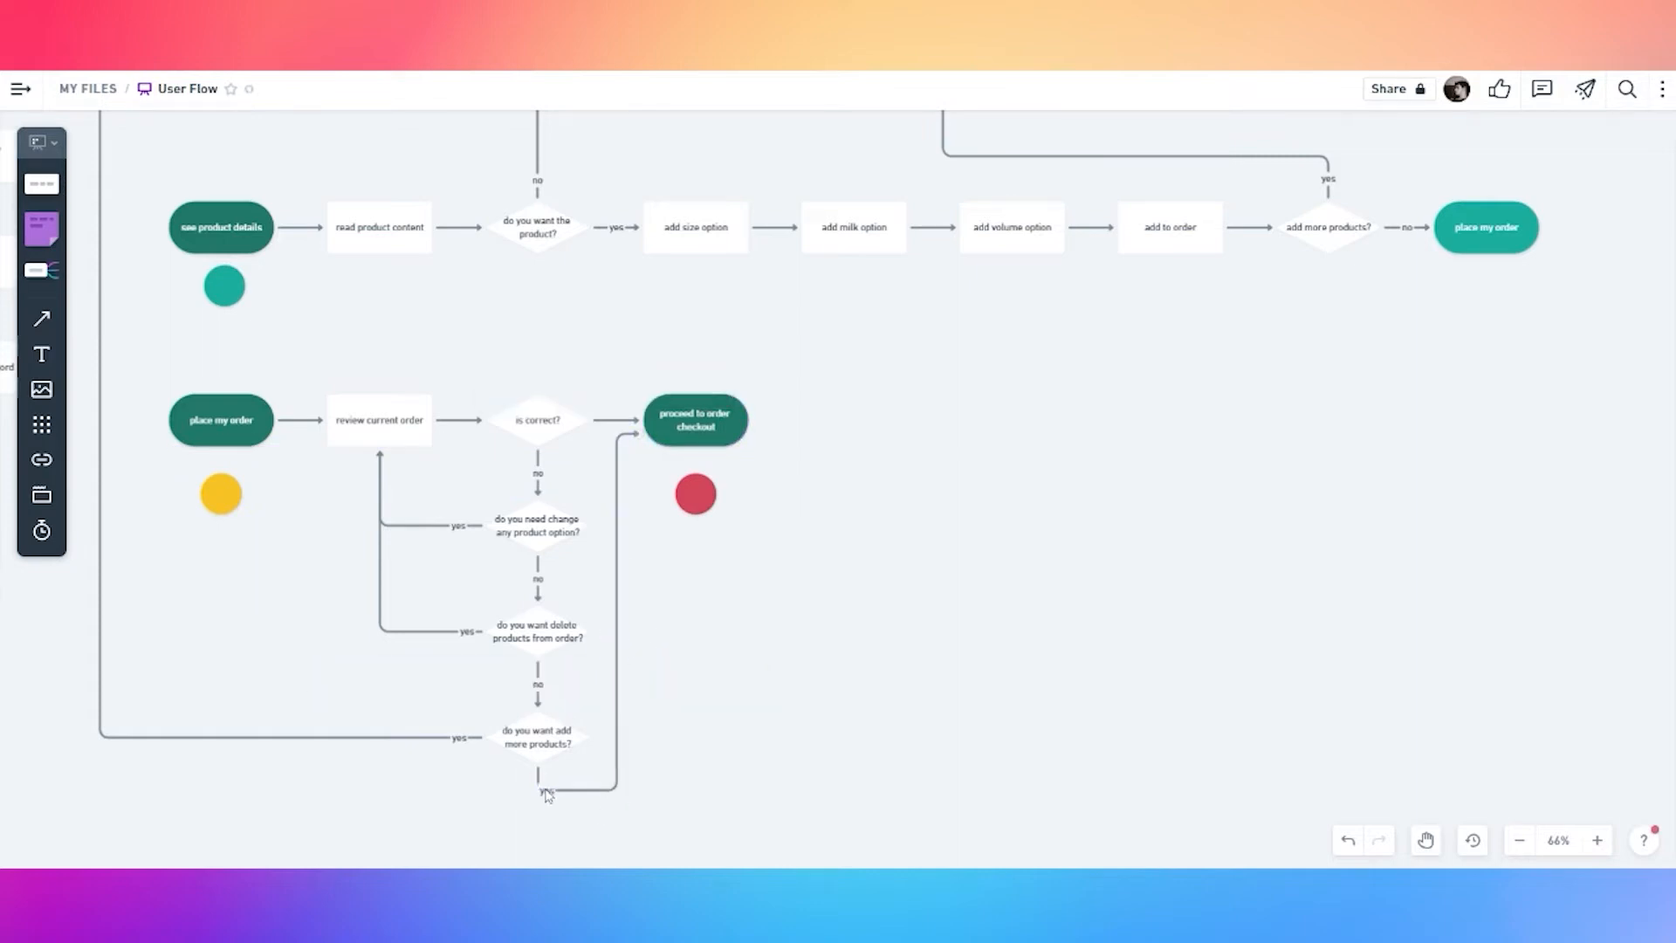
Label the arrow from 'is correct?' to checkout 'yes' and add a connected pill after checkout
click(618, 488)
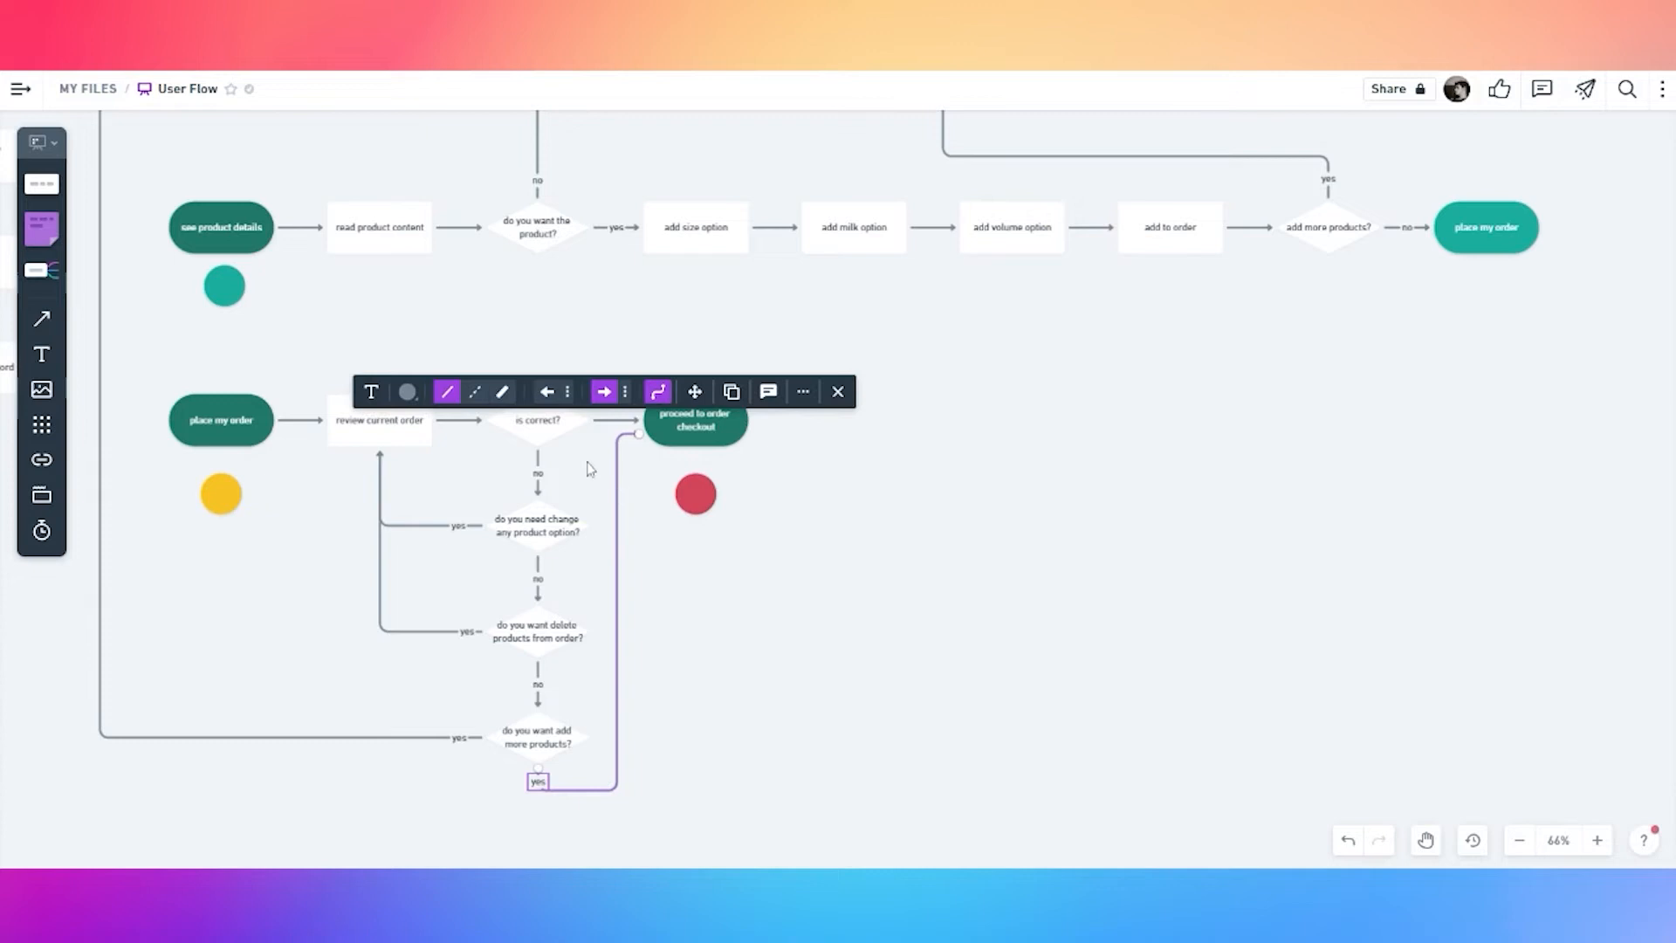
click(590, 469)
double_click(616, 420)
text(yes)
click(727, 498)
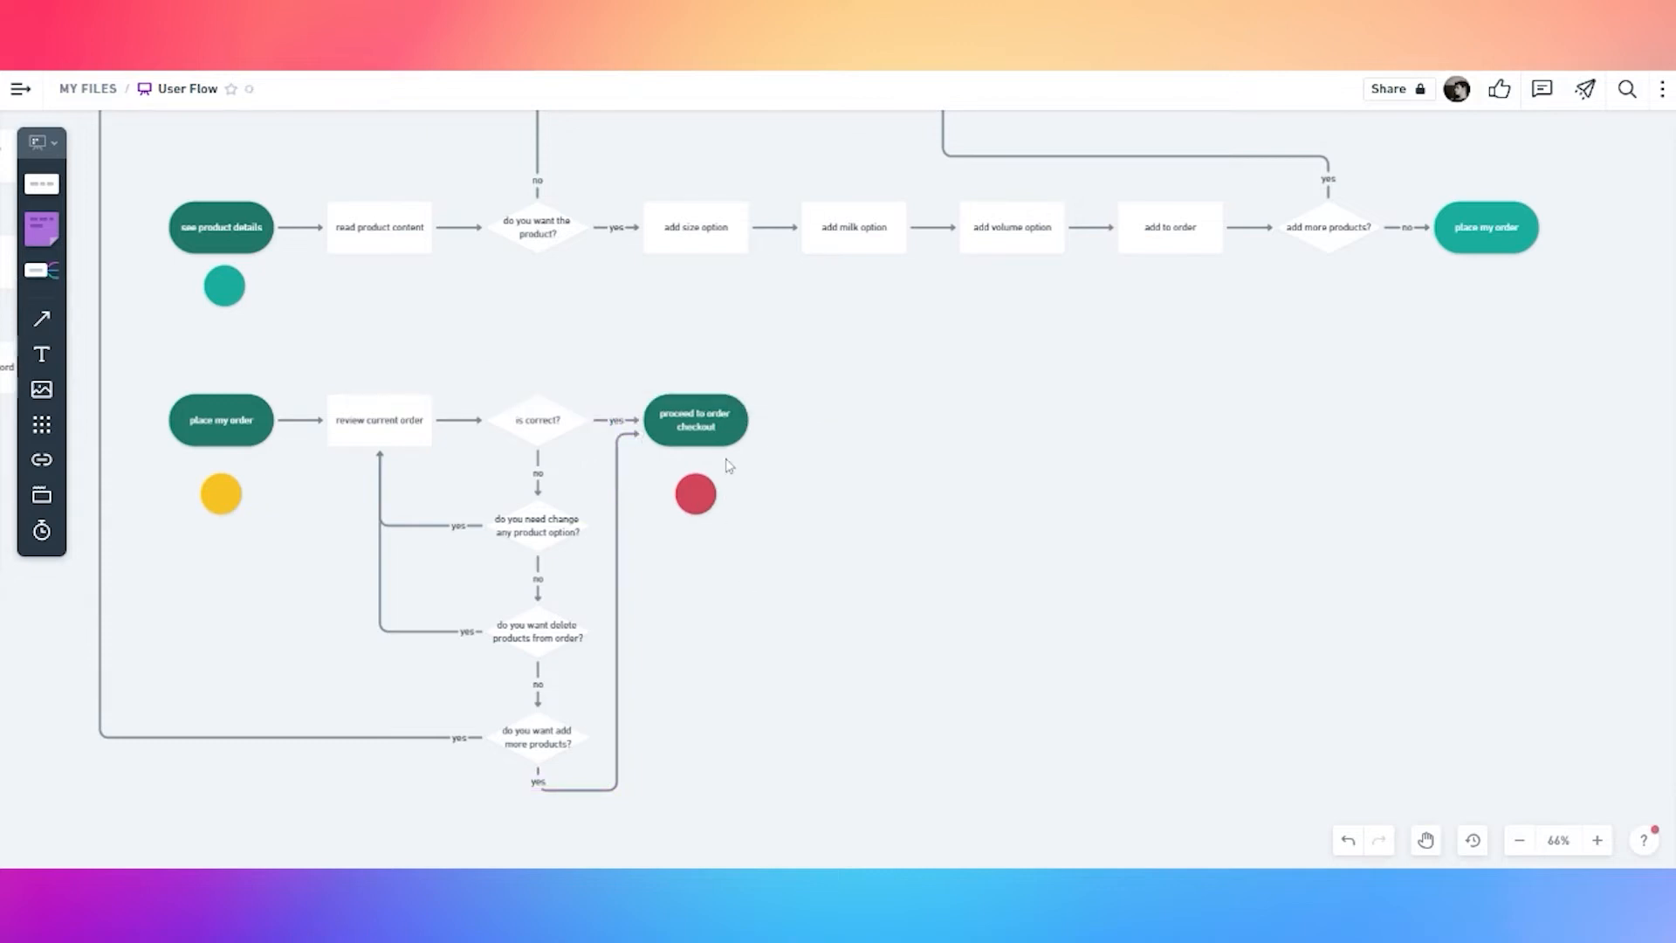
click(786, 420)
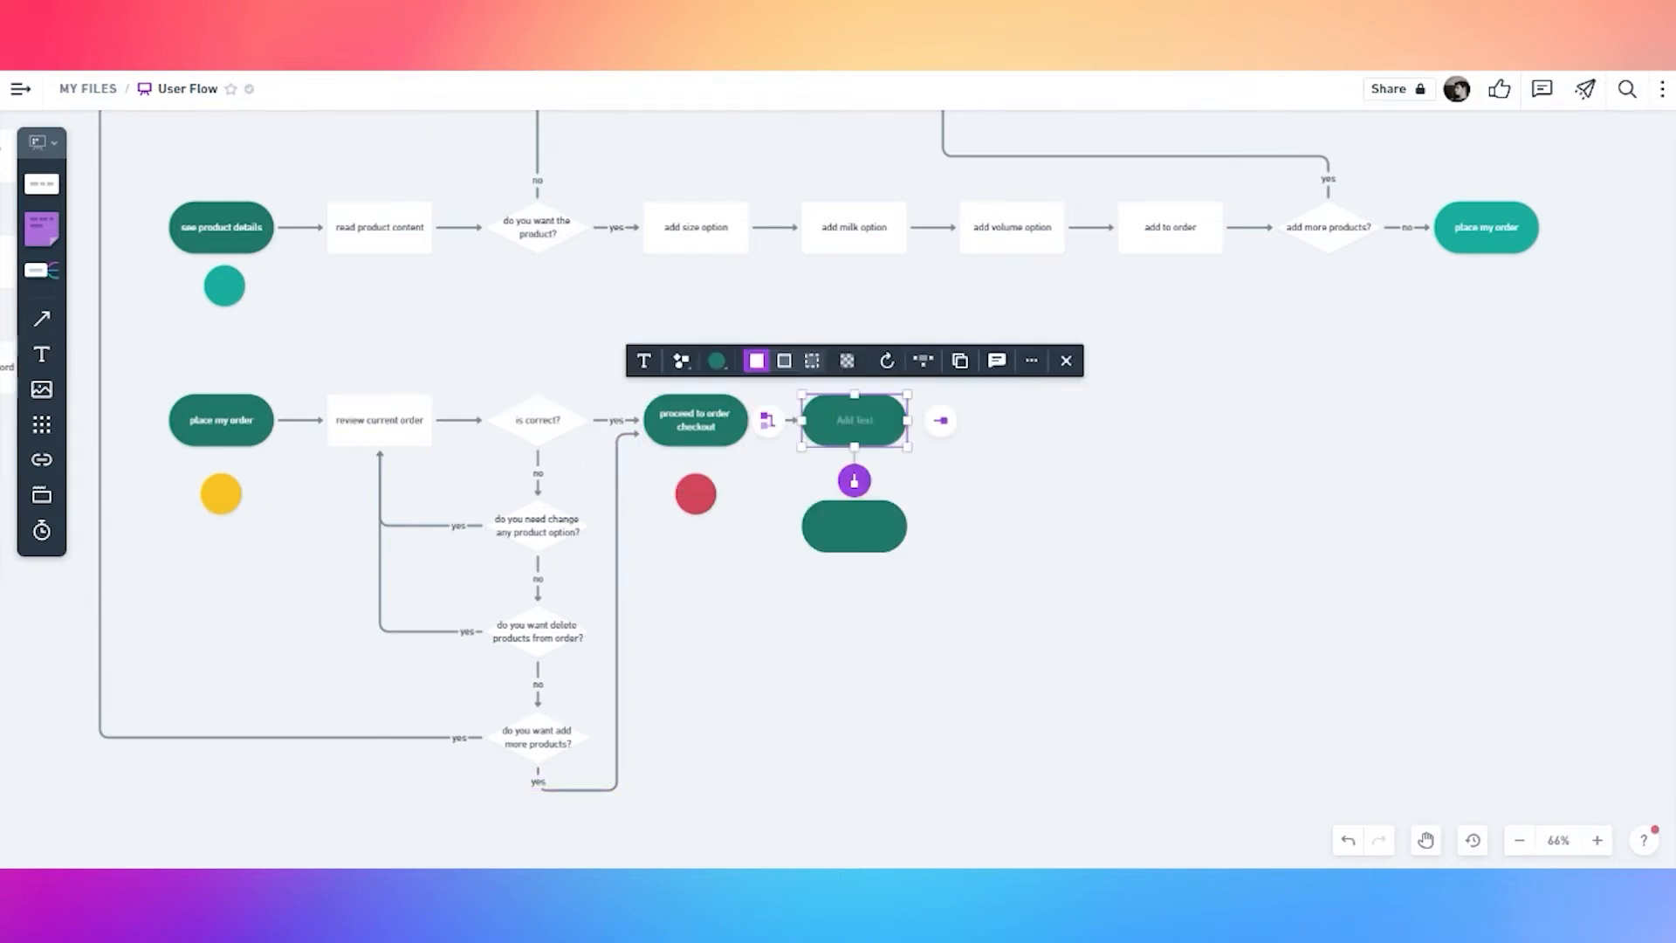
Make the new step a white rectangle and delete the stray green pill below it
click(717, 361)
click(681, 251)
click(681, 360)
click(655, 247)
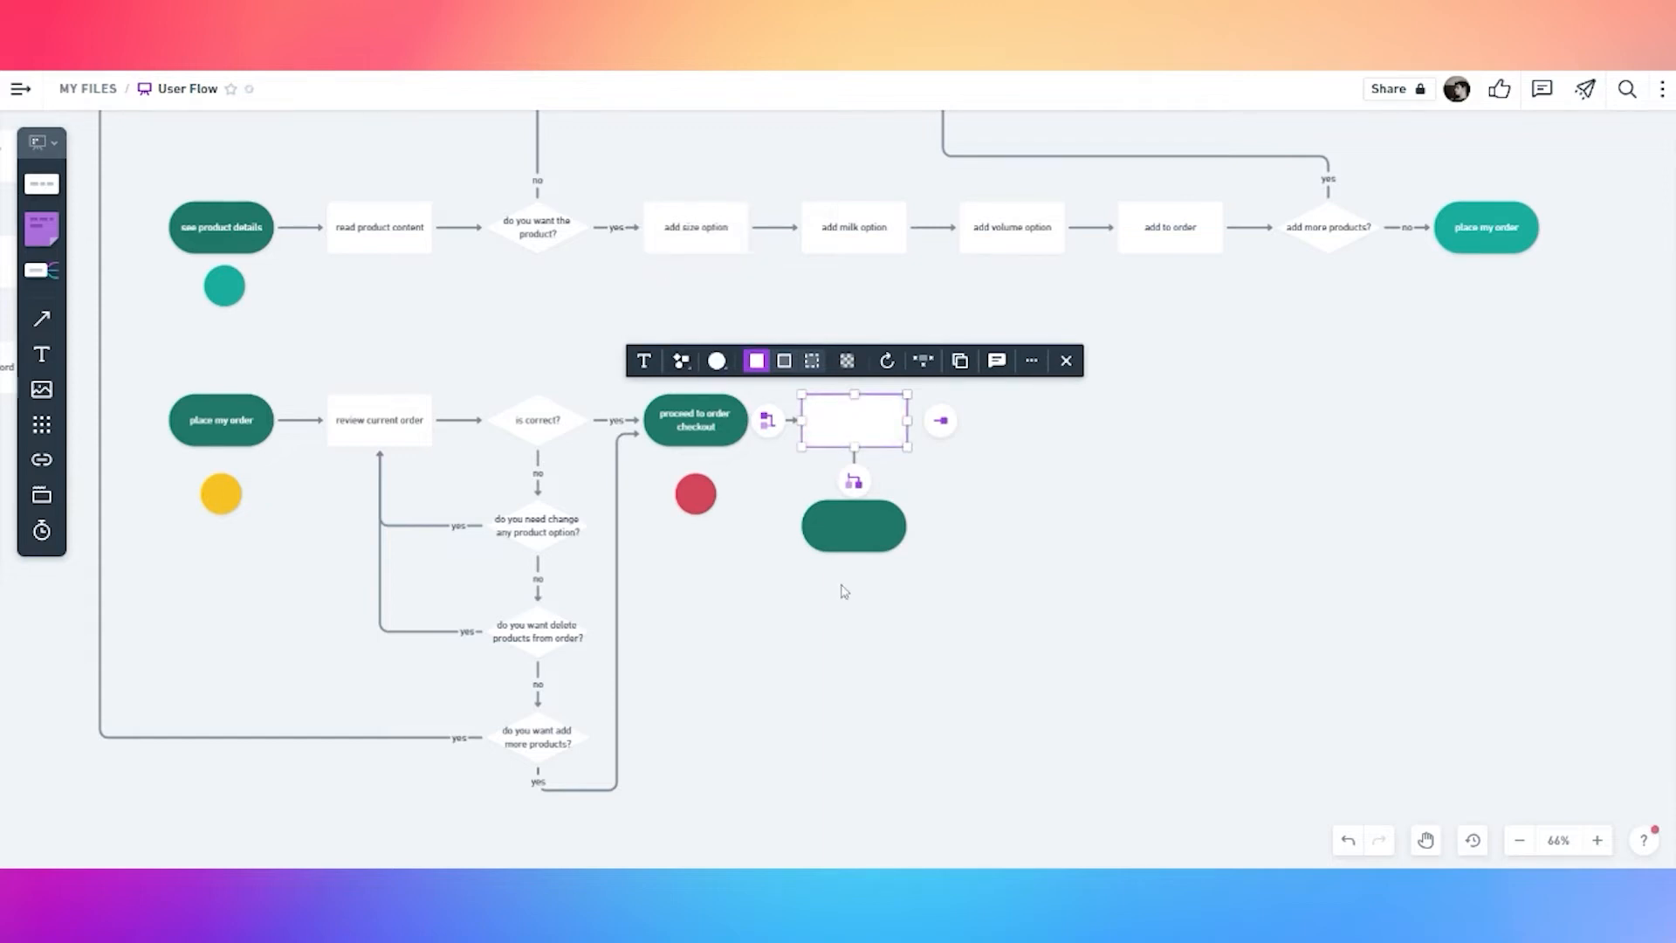
click(842, 586)
click(860, 532)
key(Delete)
Label the box 'add shipment info' and add a connected 'add payment info' step
double_click(859, 430)
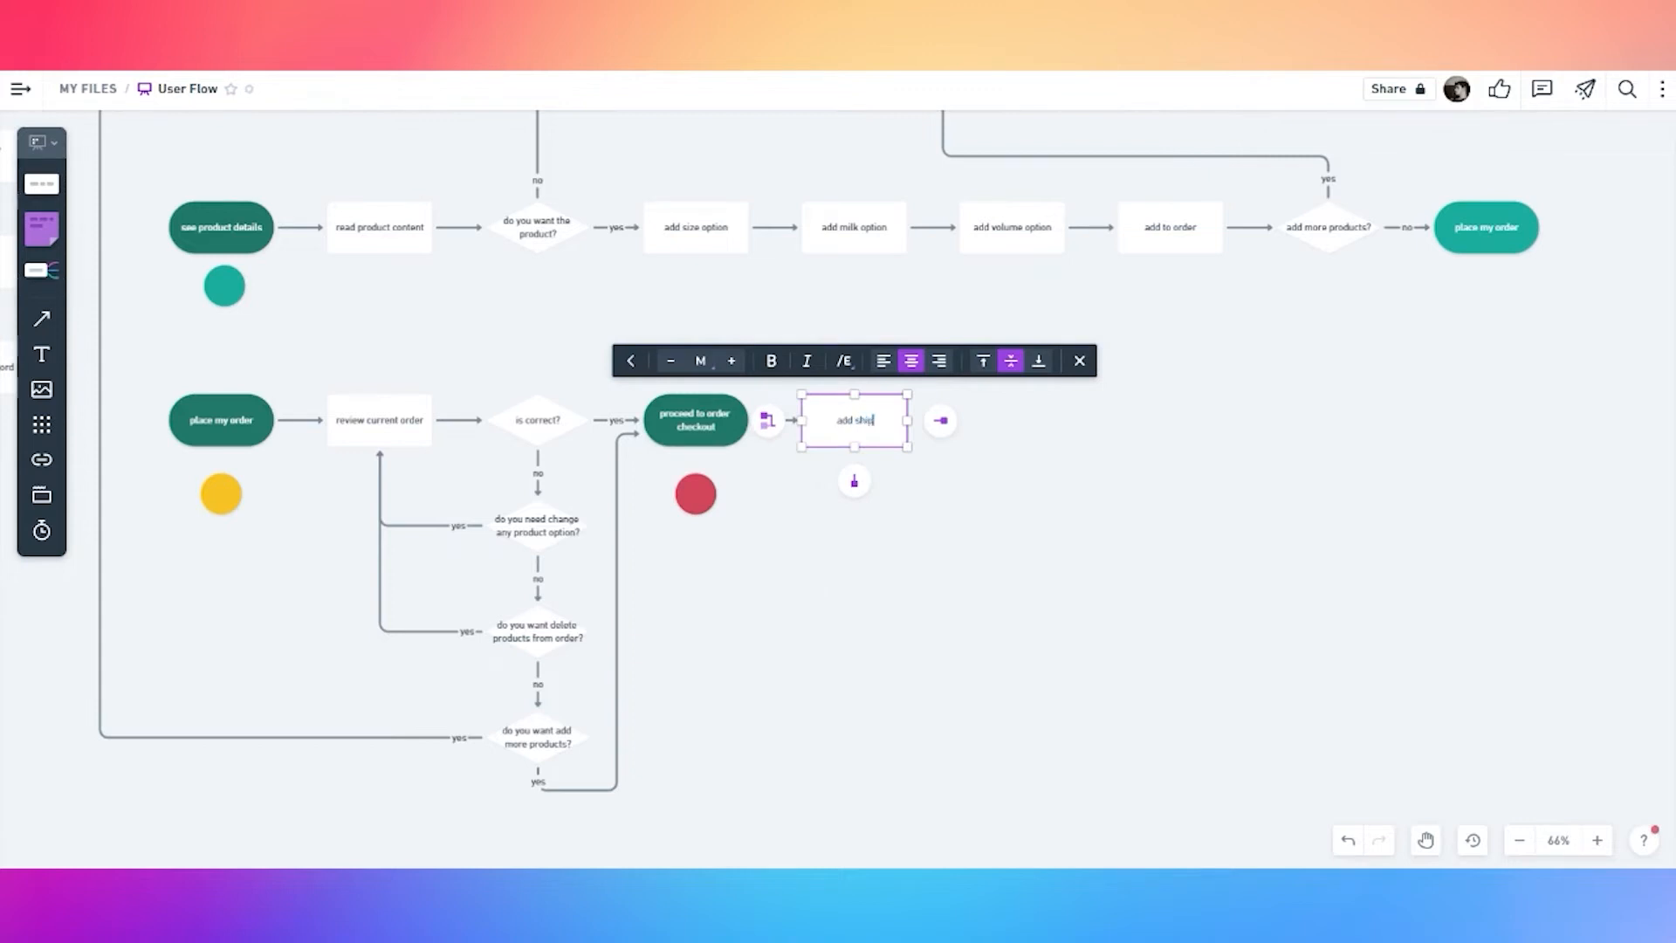
click(969, 481)
click(853, 443)
click(940, 420)
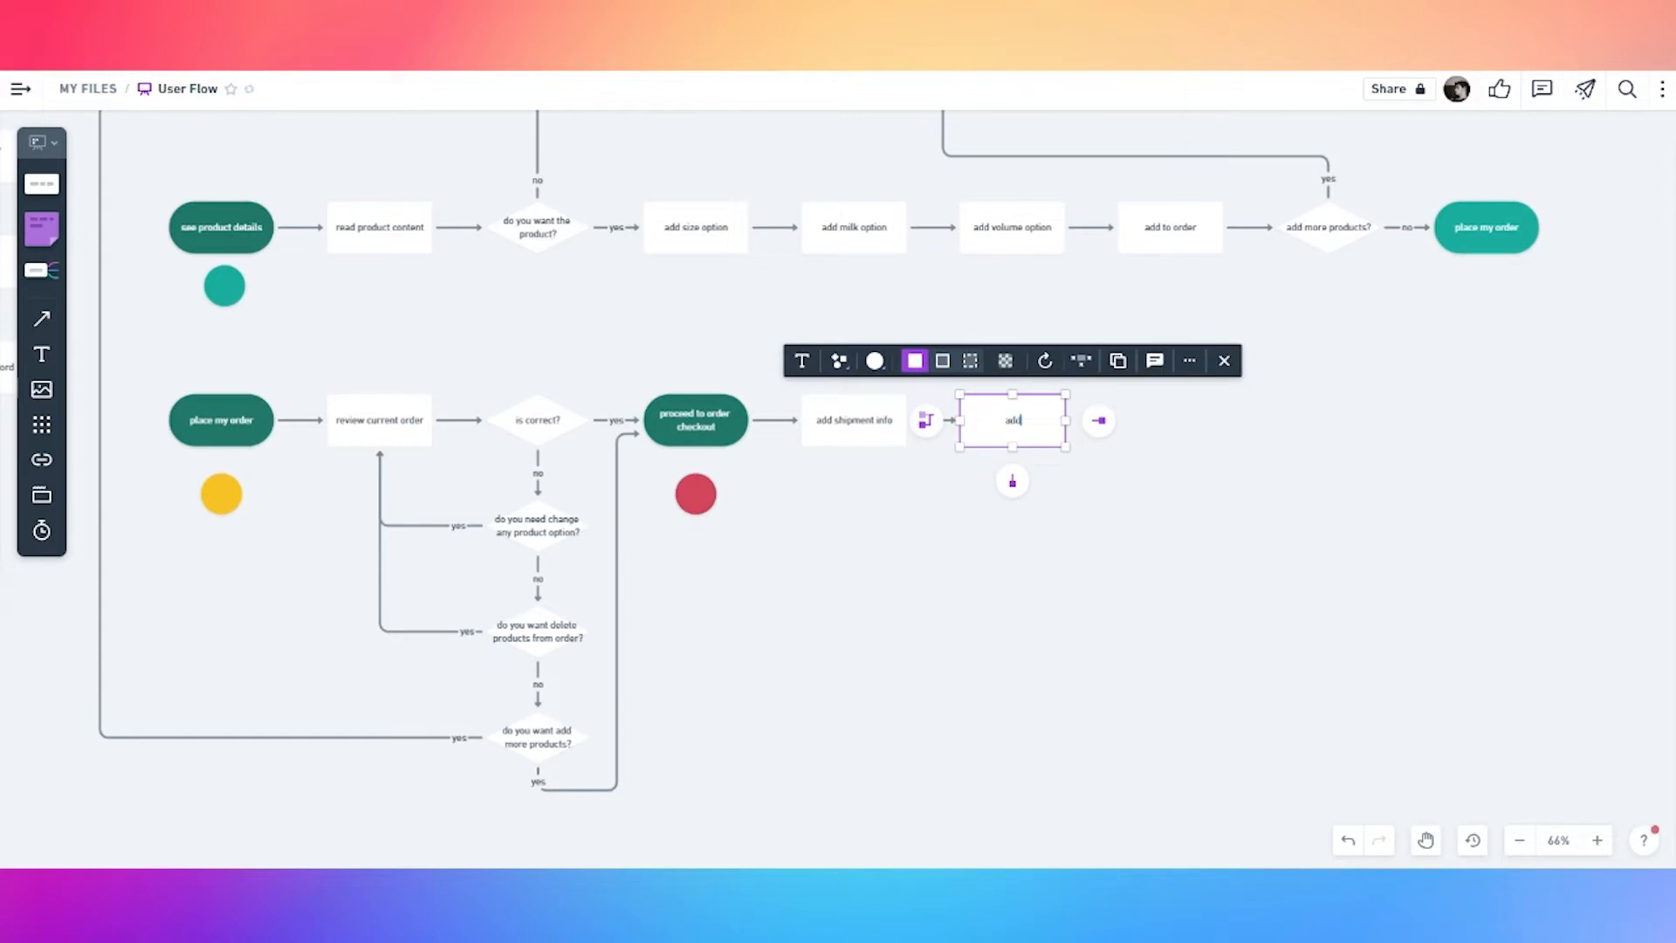
click(1132, 510)
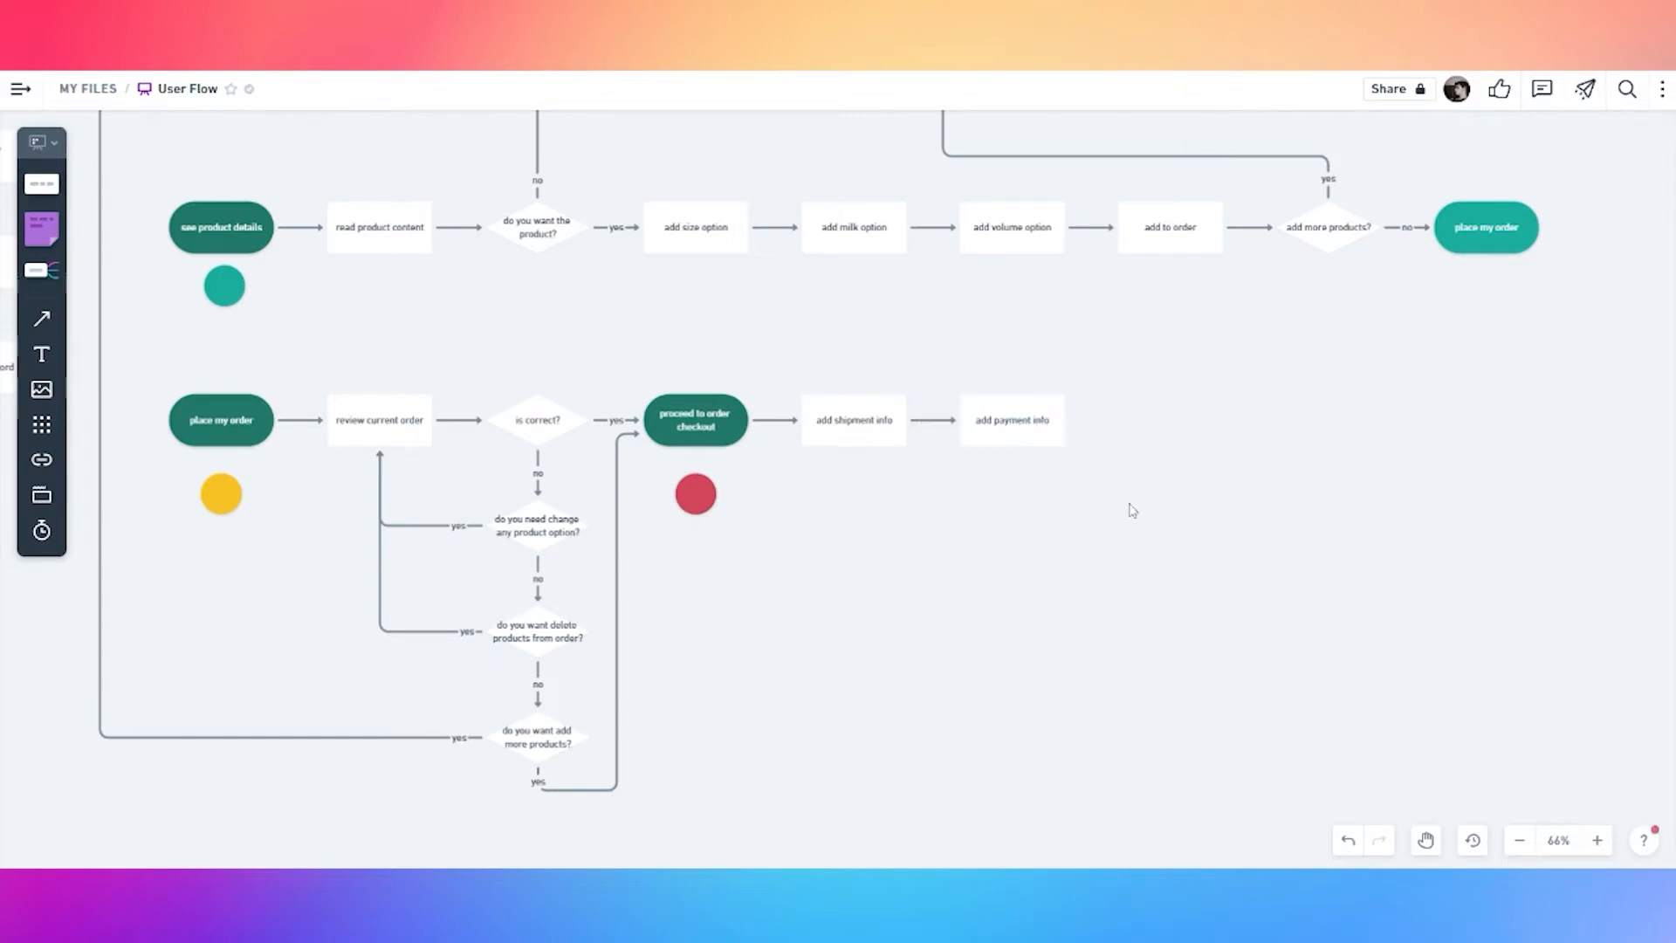
click(1057, 427)
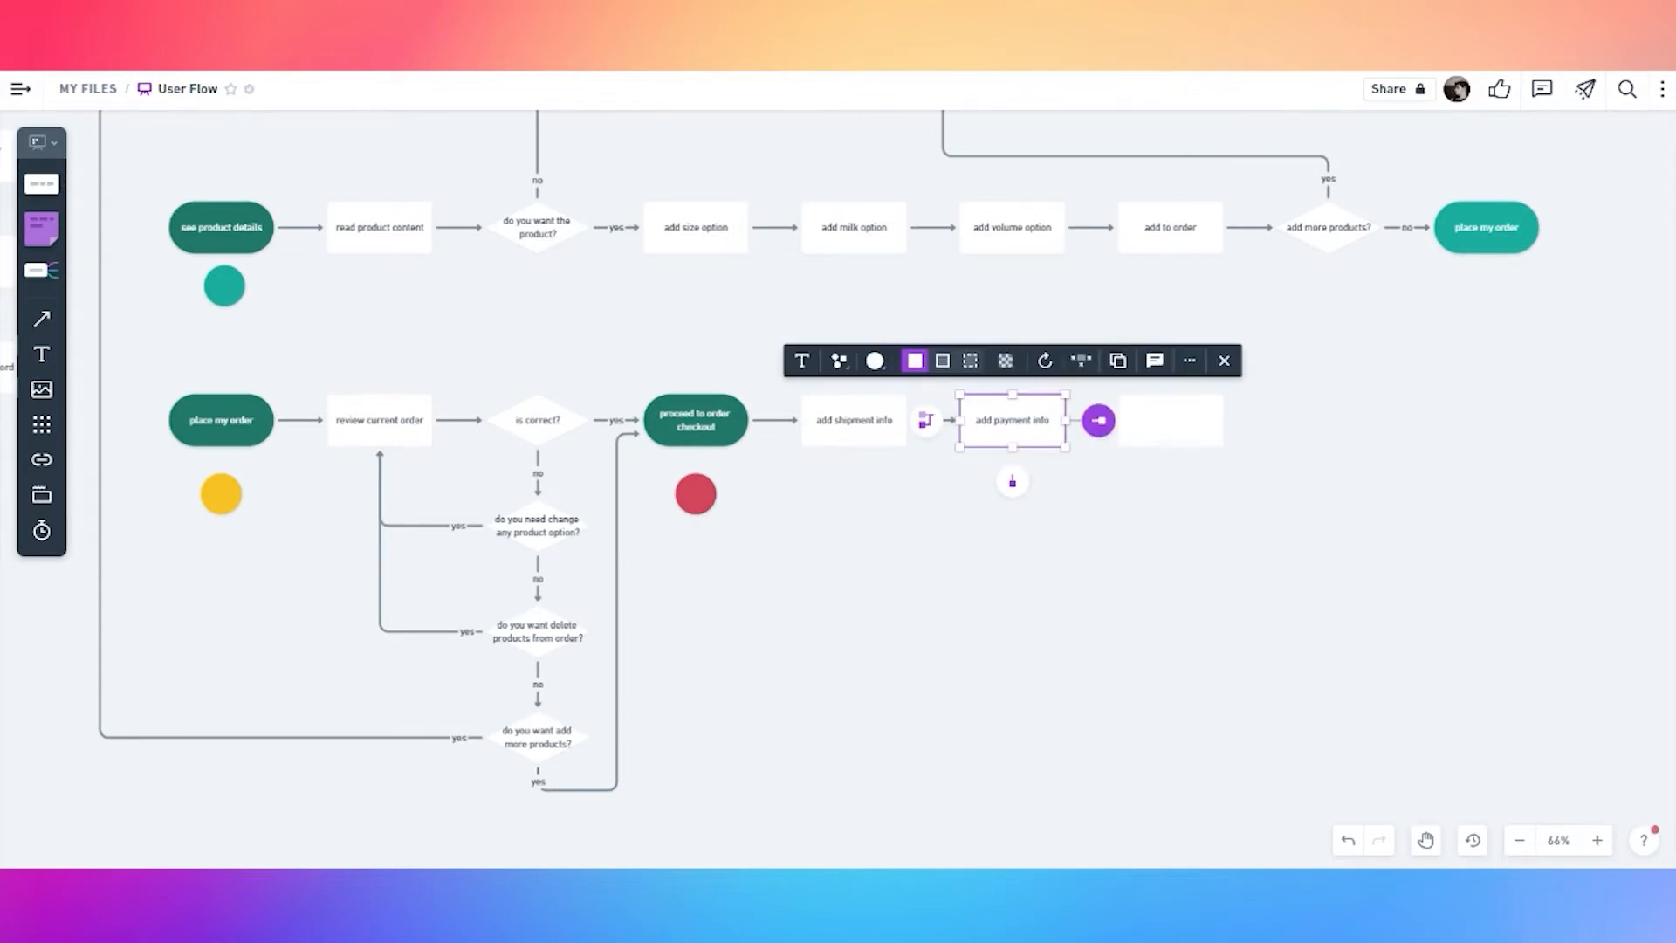
Add a dark green rounded pill step after 'add payment info'
click(1097, 420)
click(1031, 362)
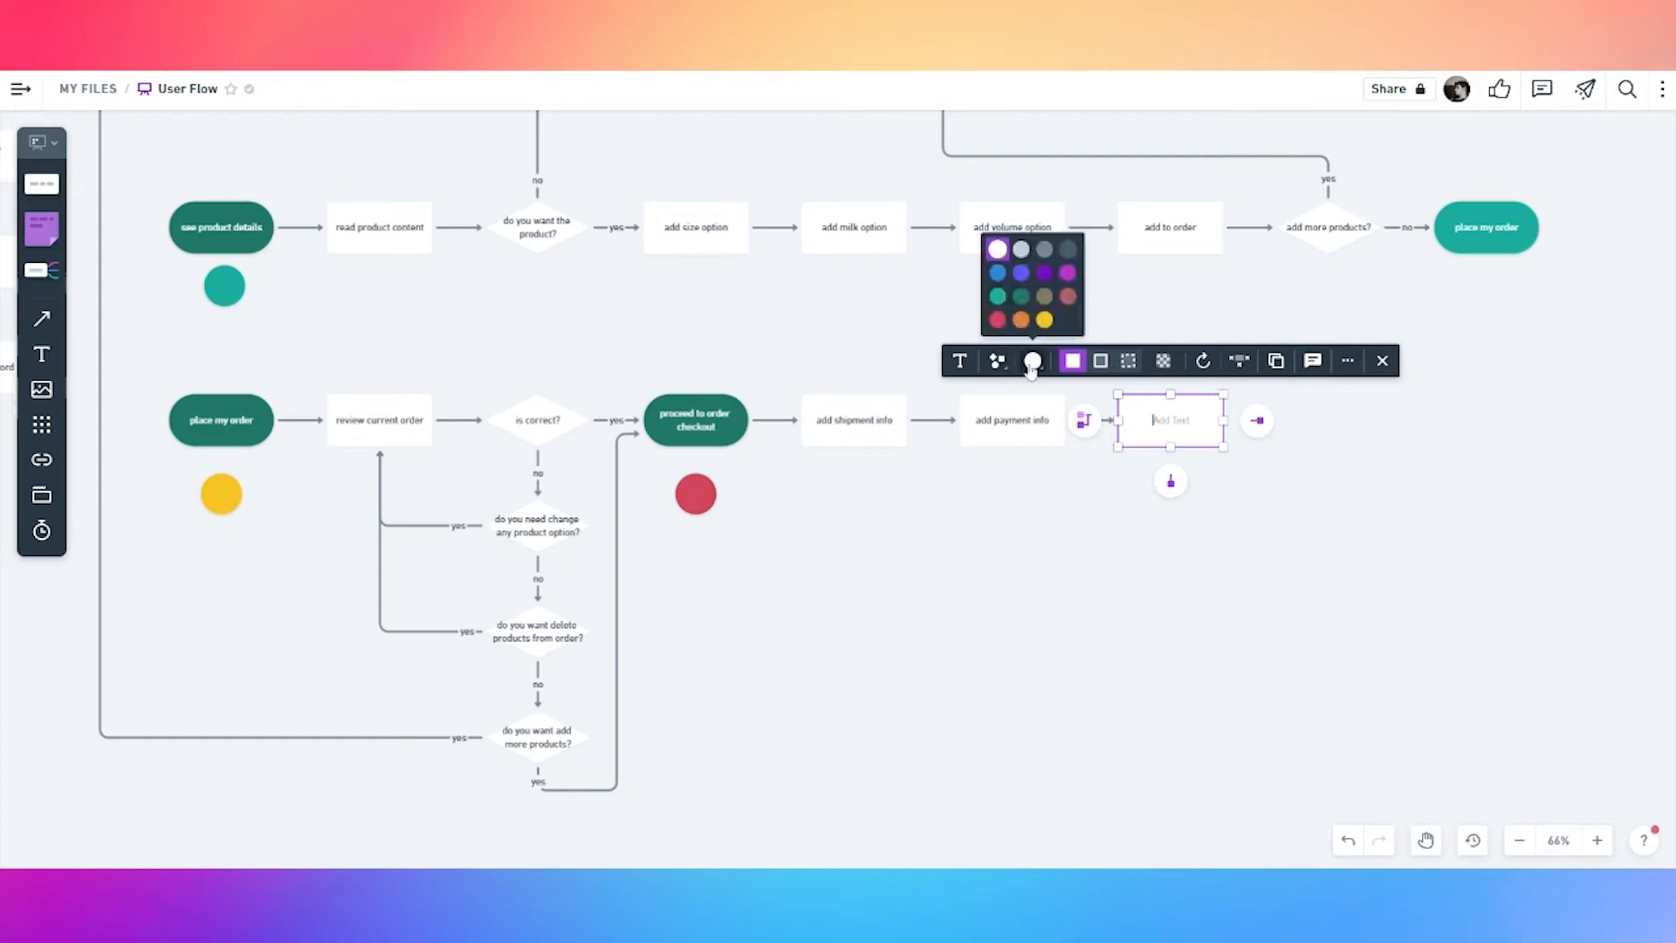
click(1023, 295)
click(1000, 361)
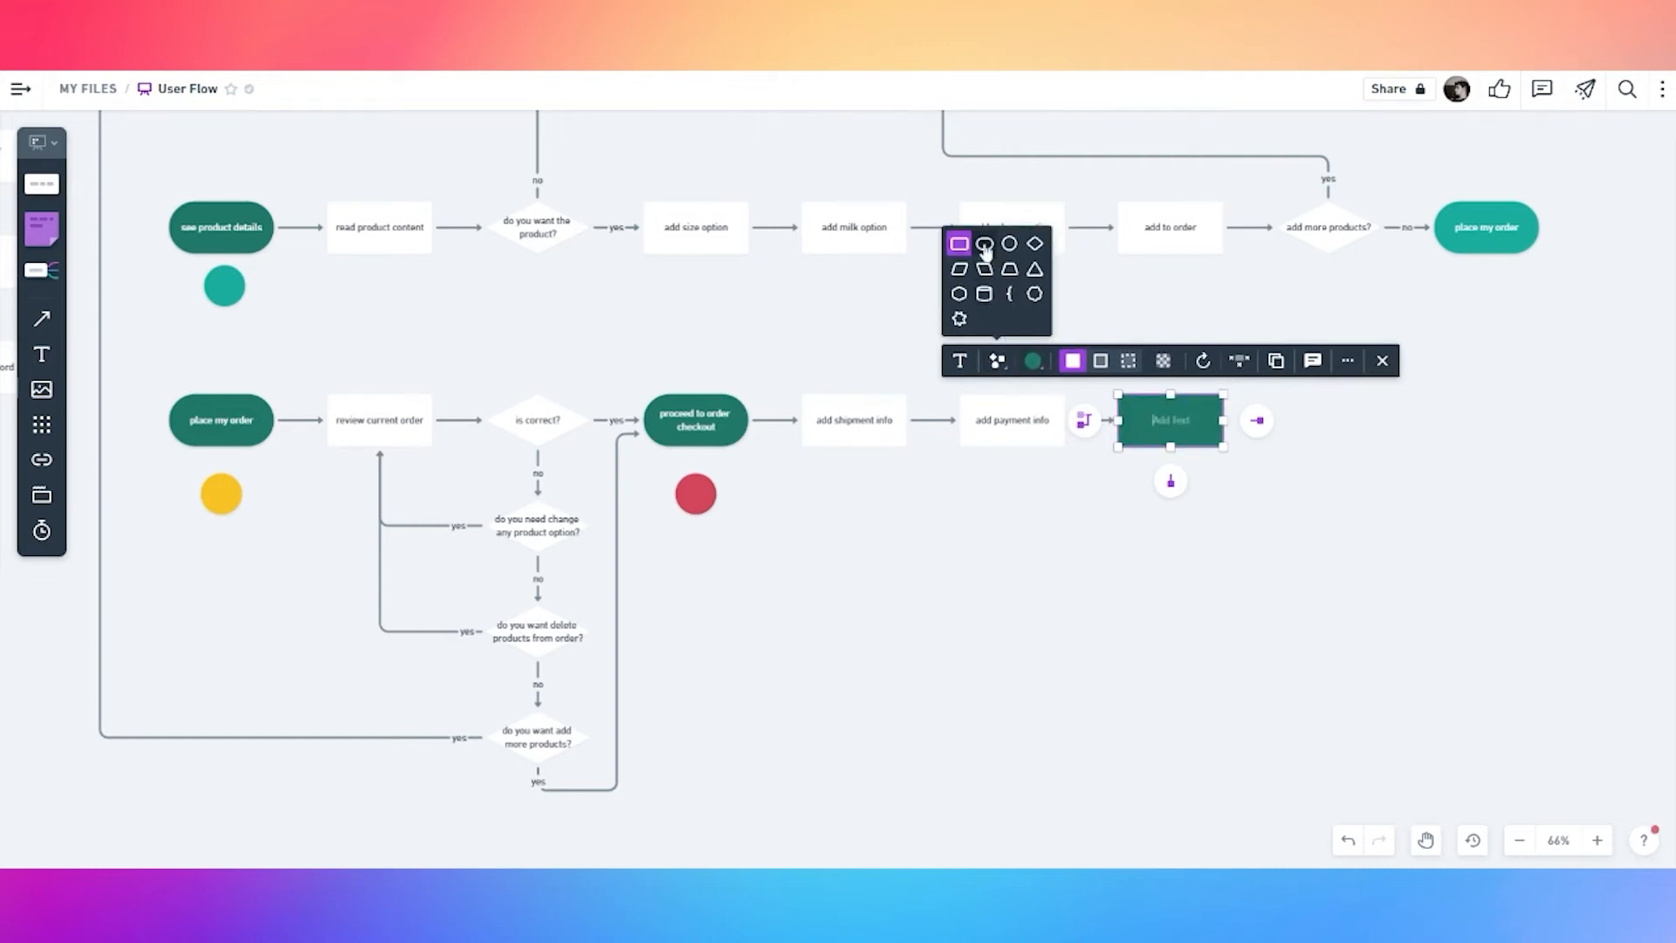
click(990, 252)
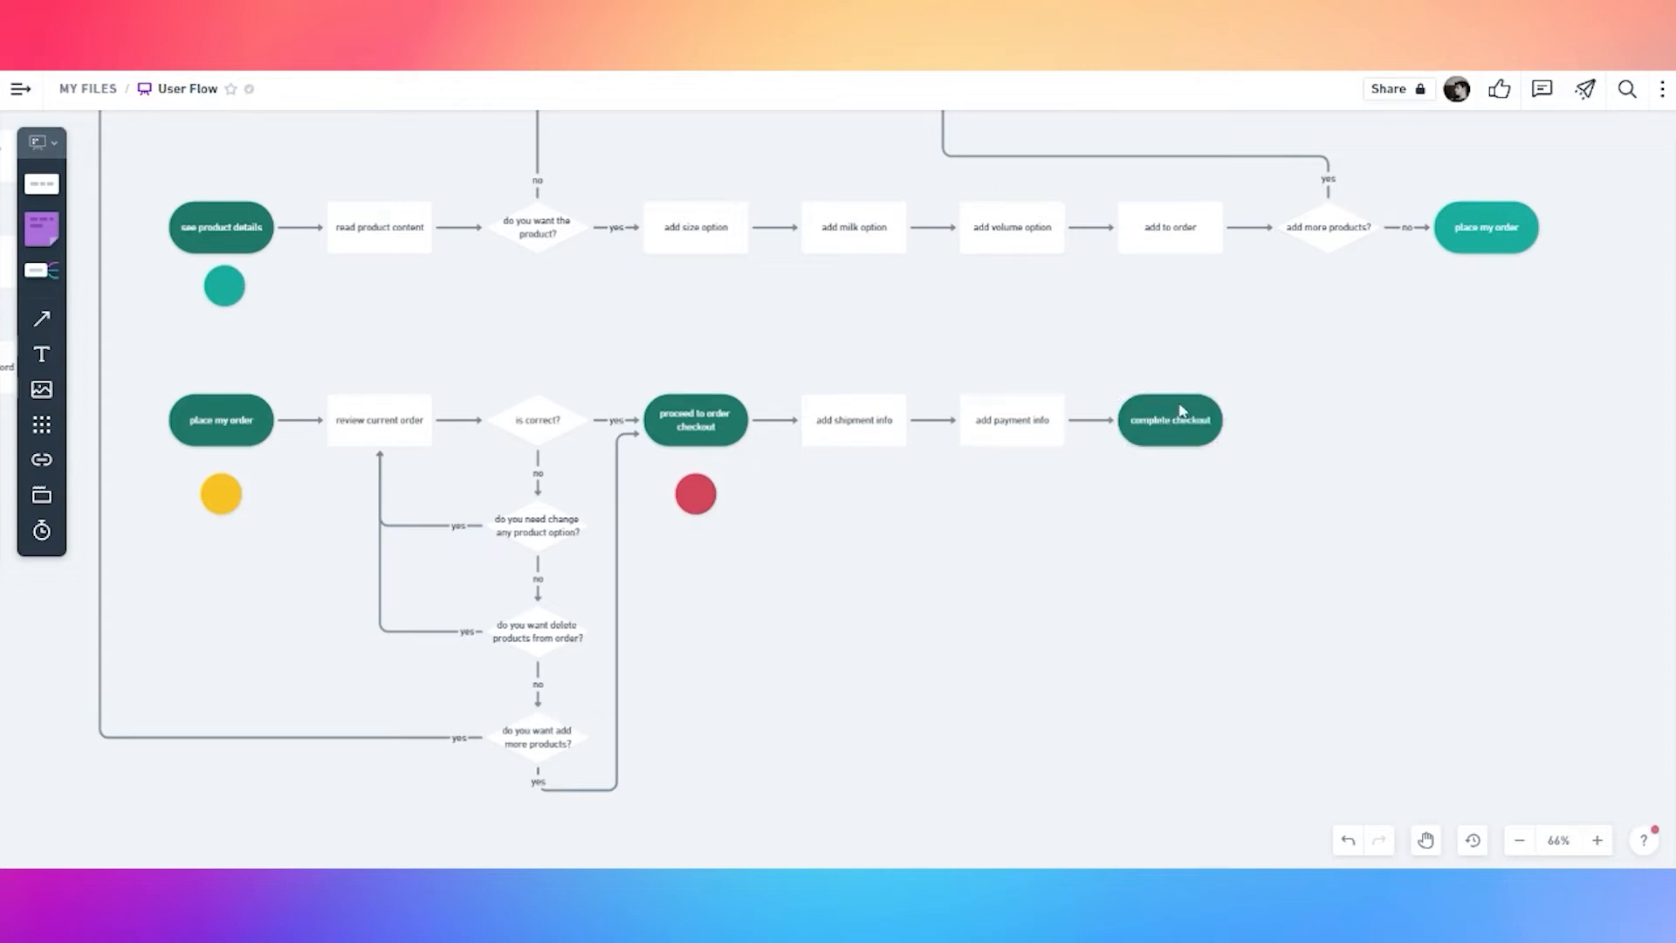
Add a white 'payment ok?' decision diamond after complete checkout
click(1256, 419)
click(1191, 361)
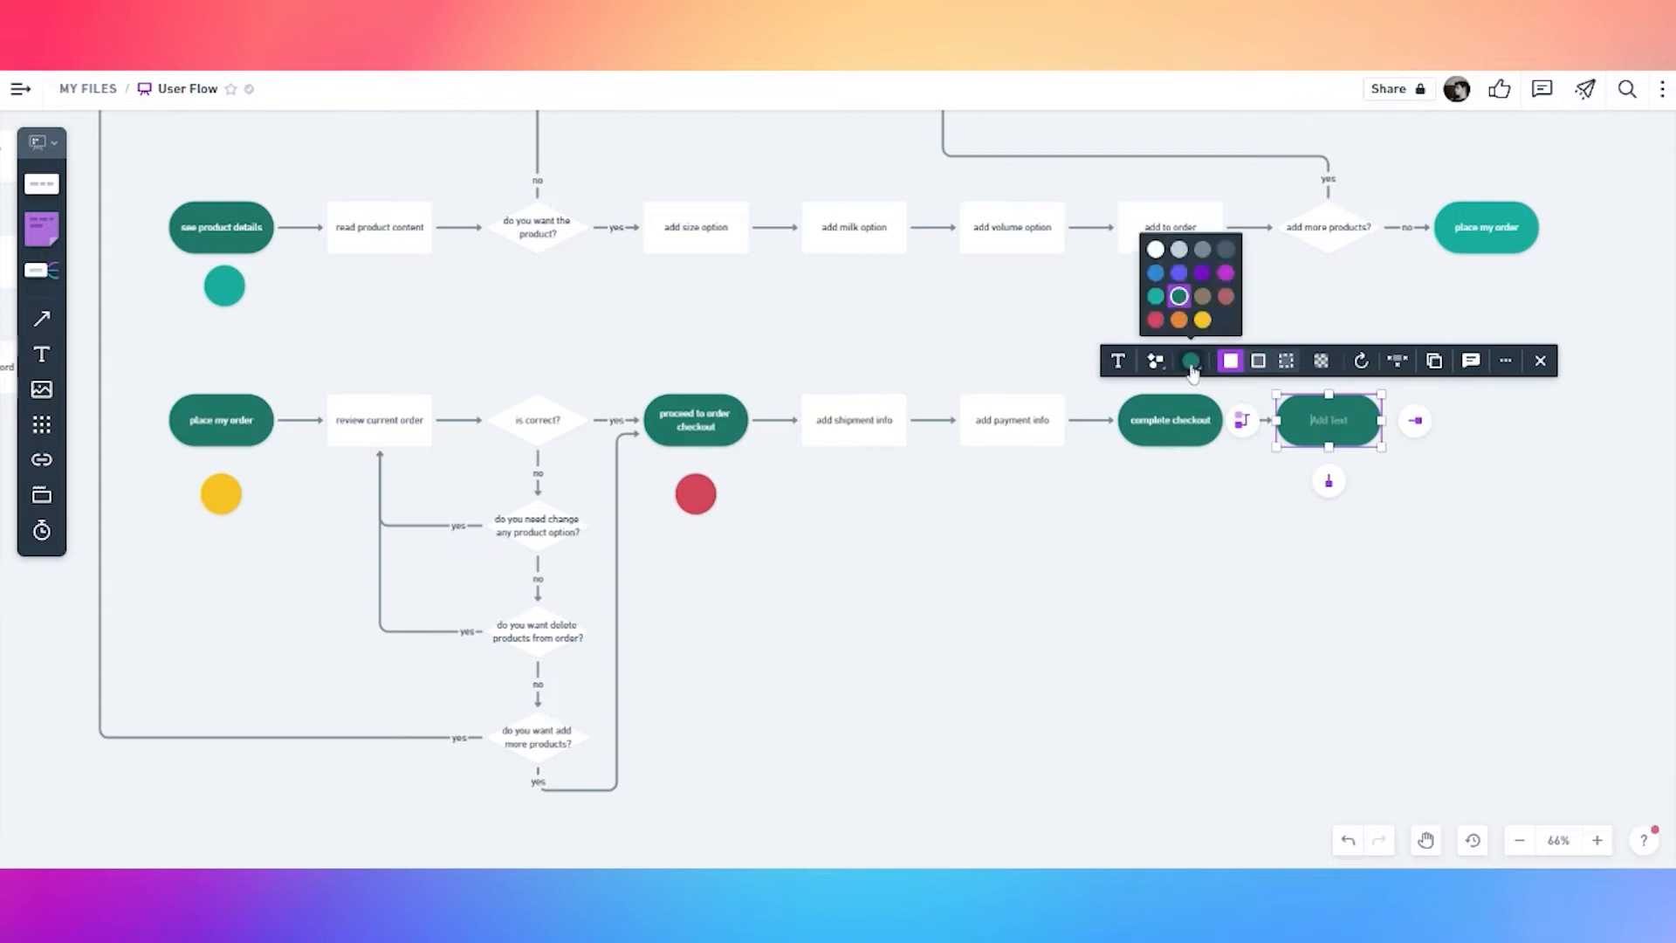
click(1156, 252)
click(1157, 364)
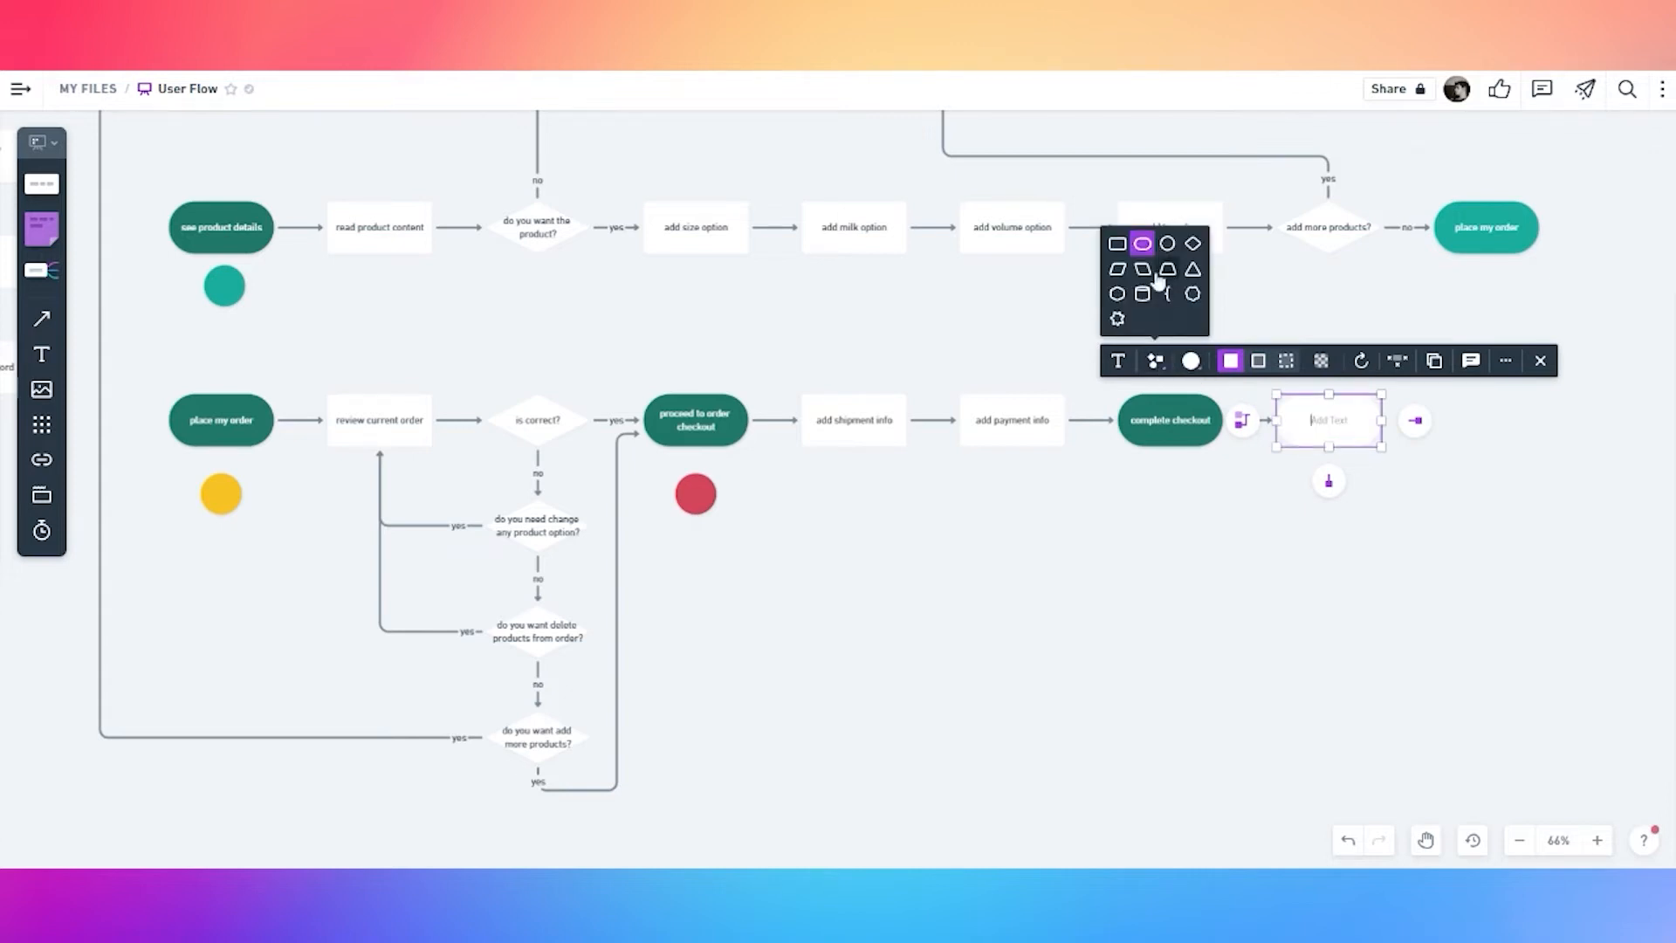
click(1119, 251)
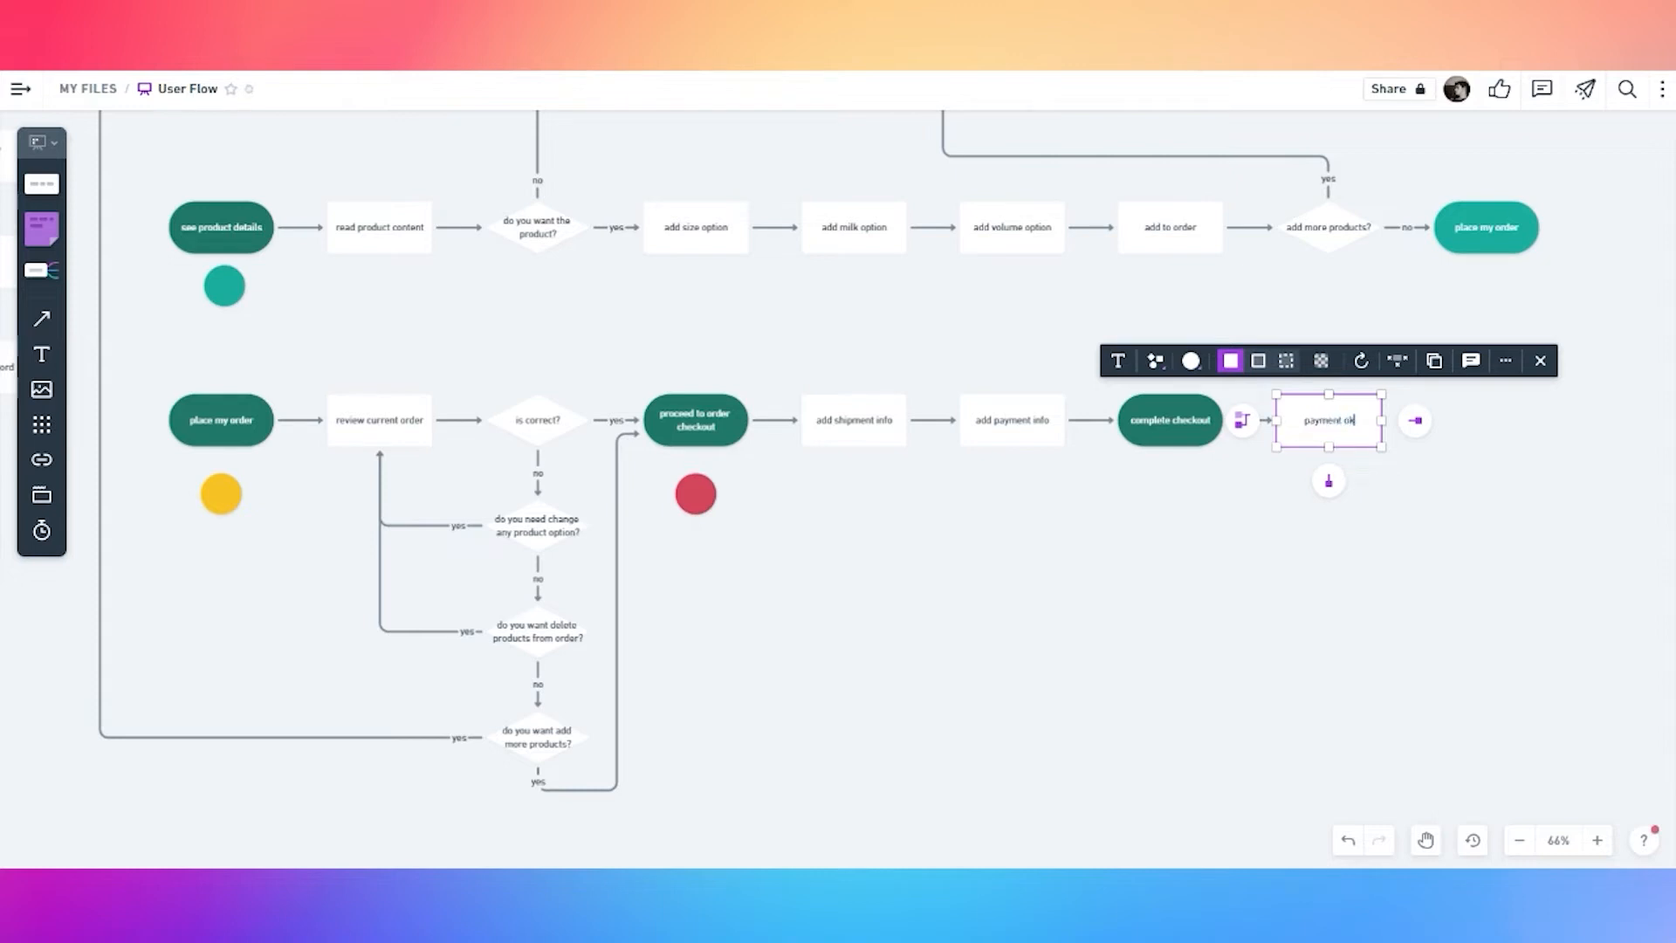
click(1305, 472)
click(1296, 411)
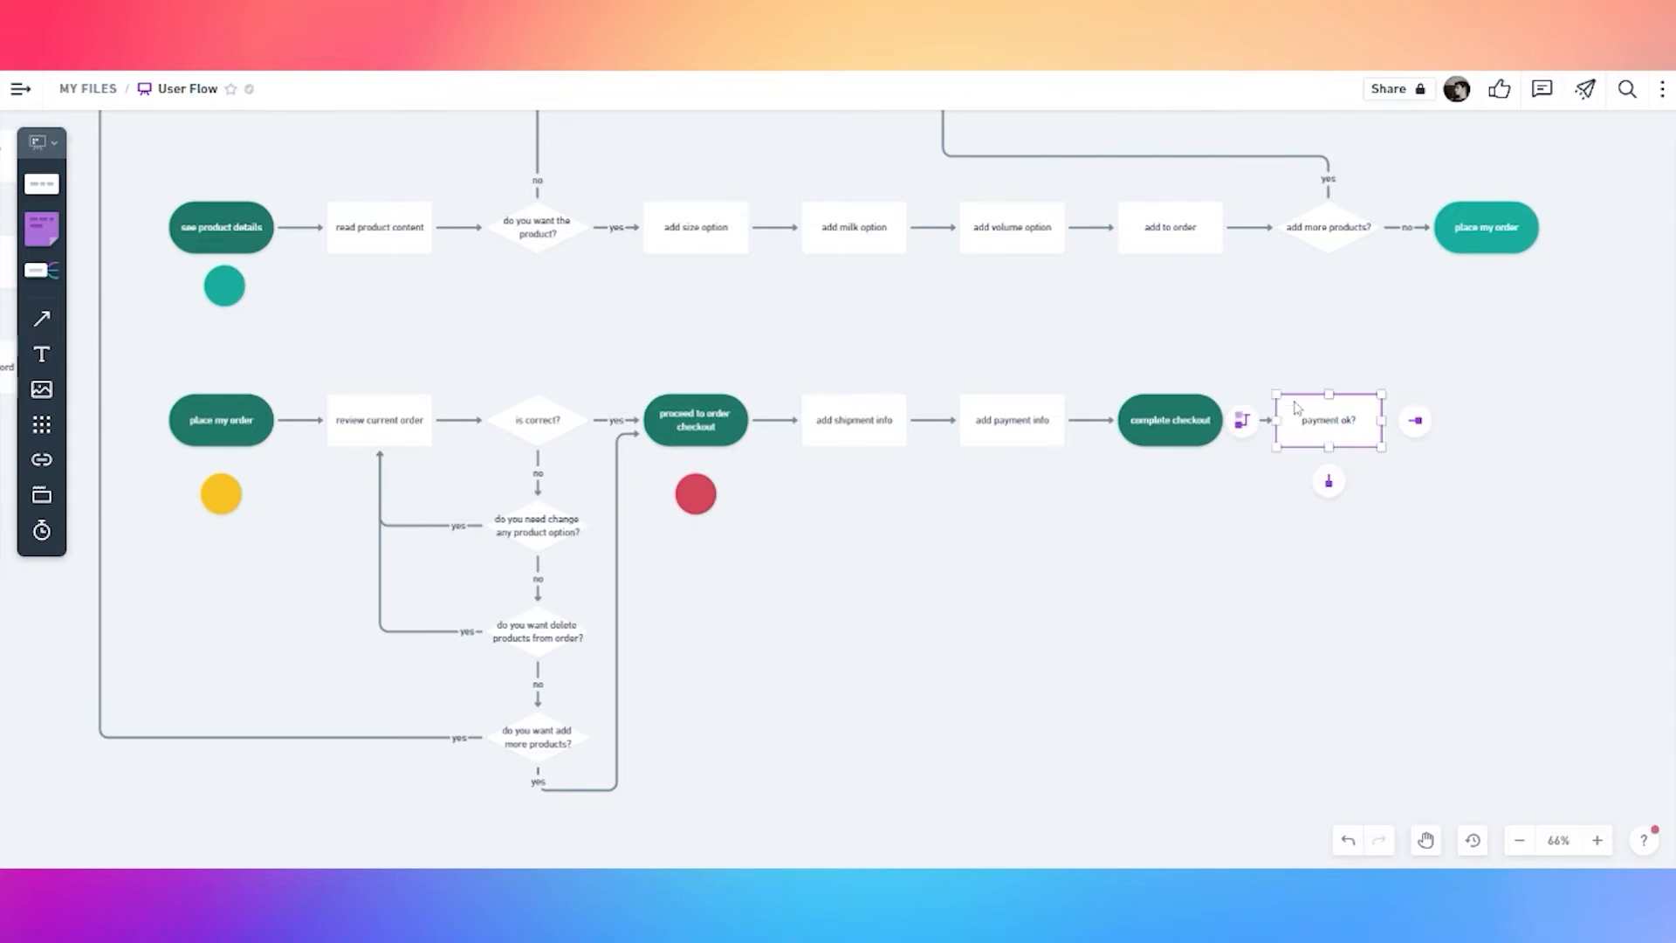
click(1158, 361)
click(1193, 244)
Draw a 'no' connector from 'payment ok?' back to 'add payment info'
click(1328, 420)
drag(1328, 481, 1012, 450)
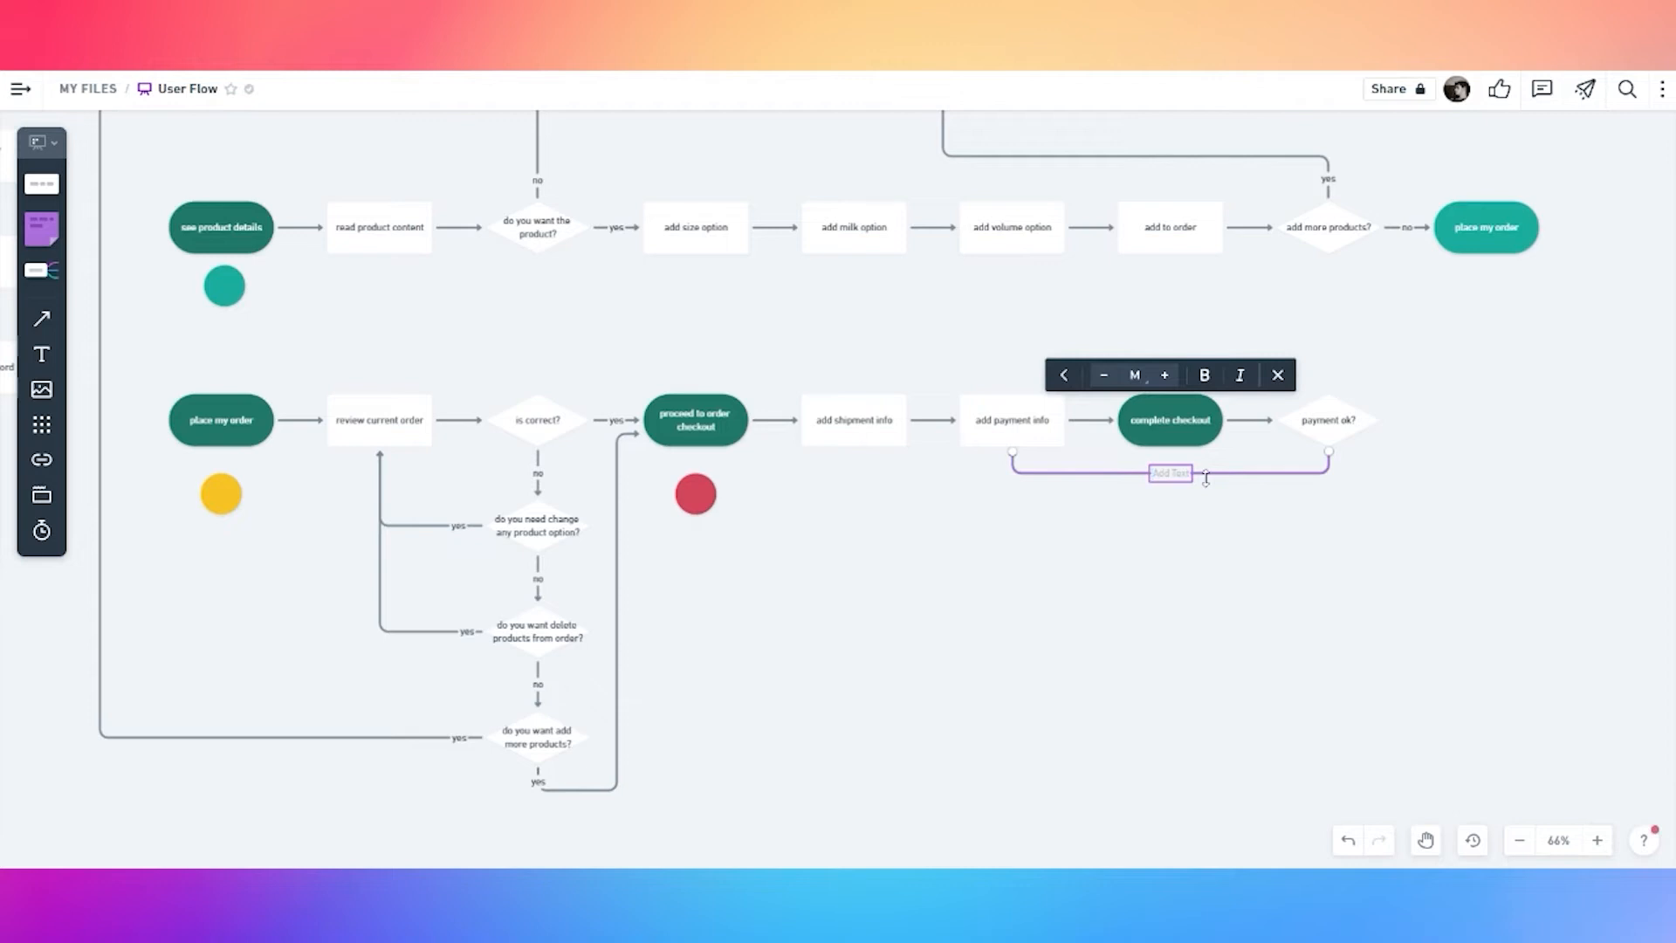
click(1212, 490)
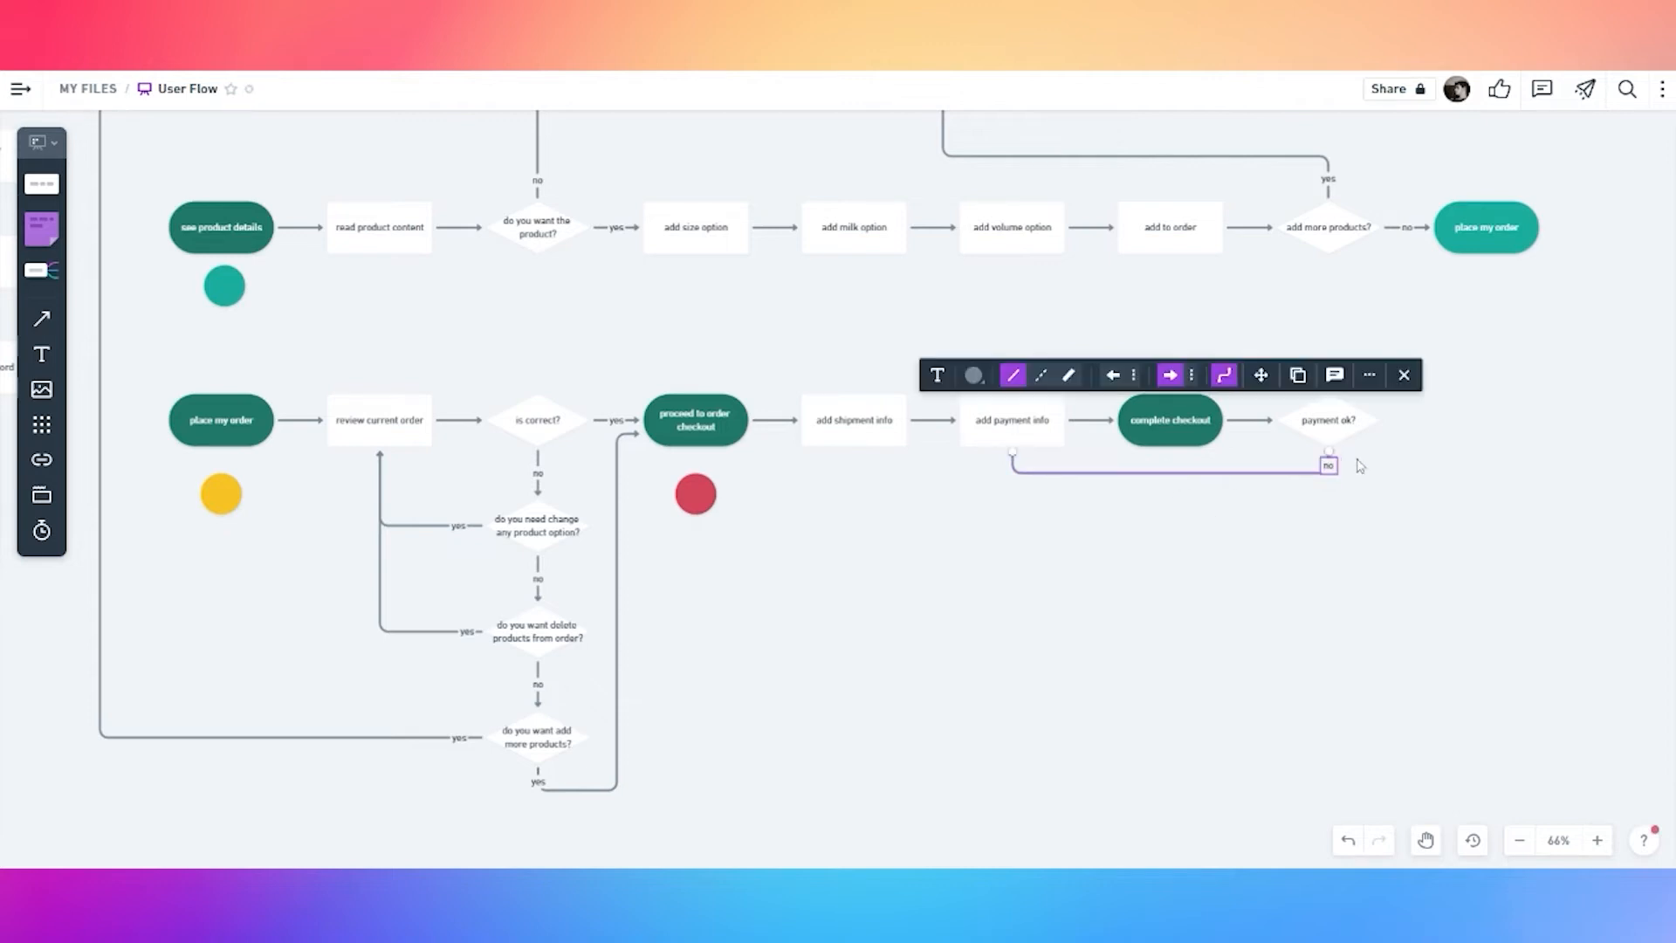
click(1421, 472)
drag(1424, 463, 1132, 490)
Add a dark teal rounded pill 'confirmation page' after 'payment ok?'
click(1060, 454)
click(1128, 449)
text(yes)
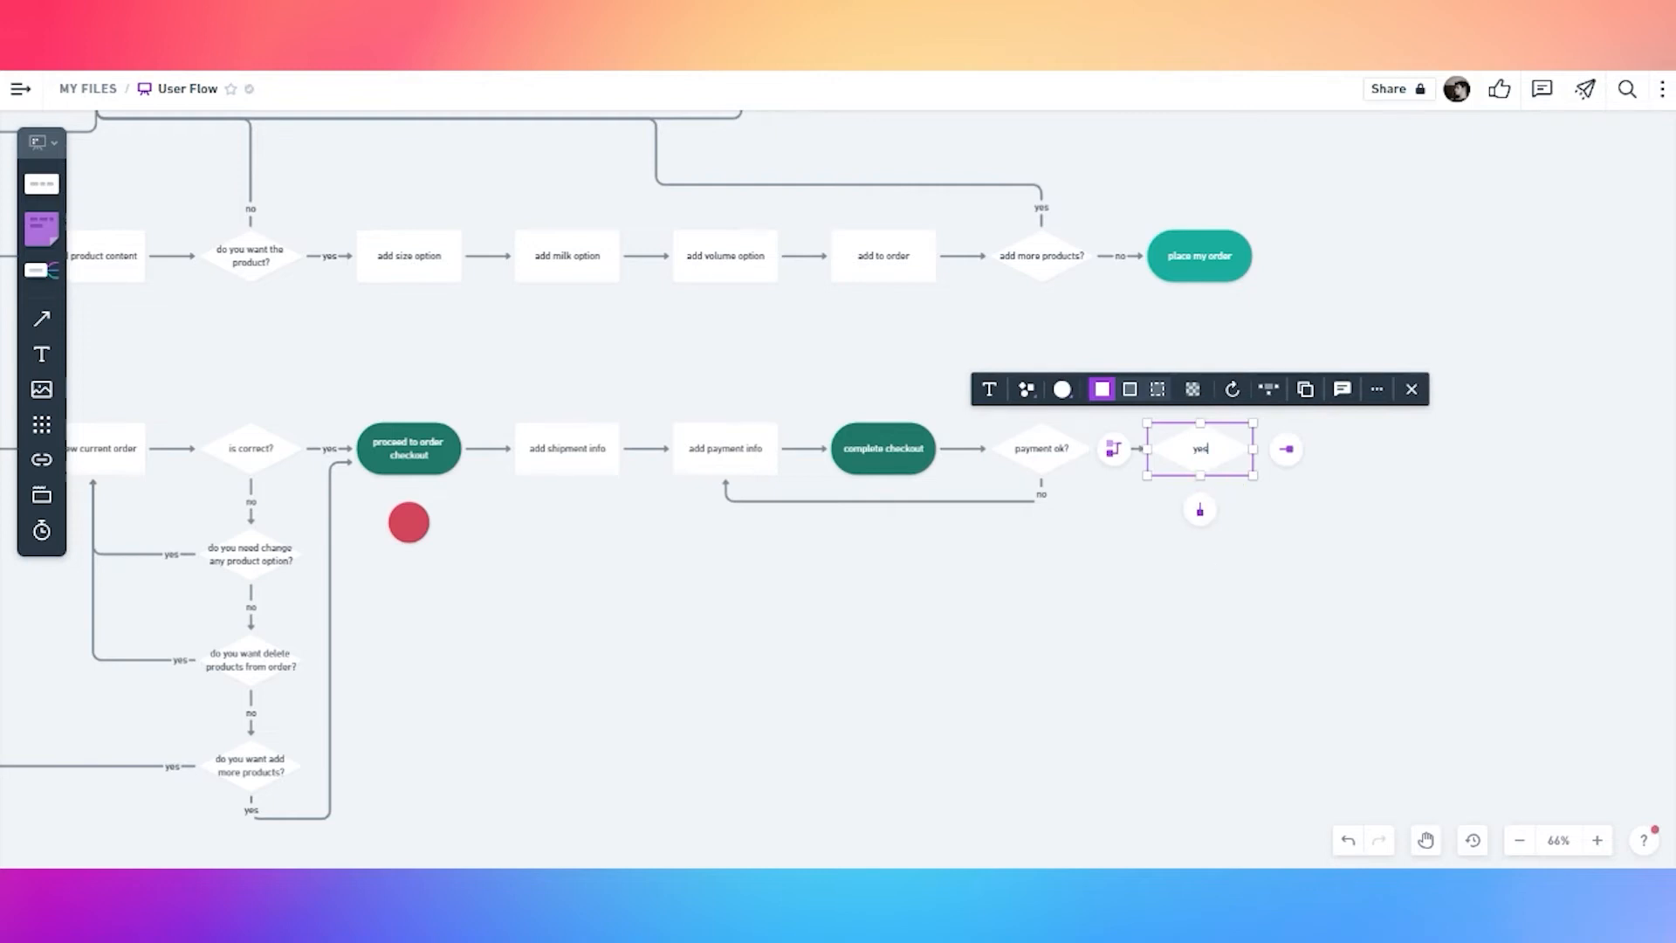
double_click(1201, 450)
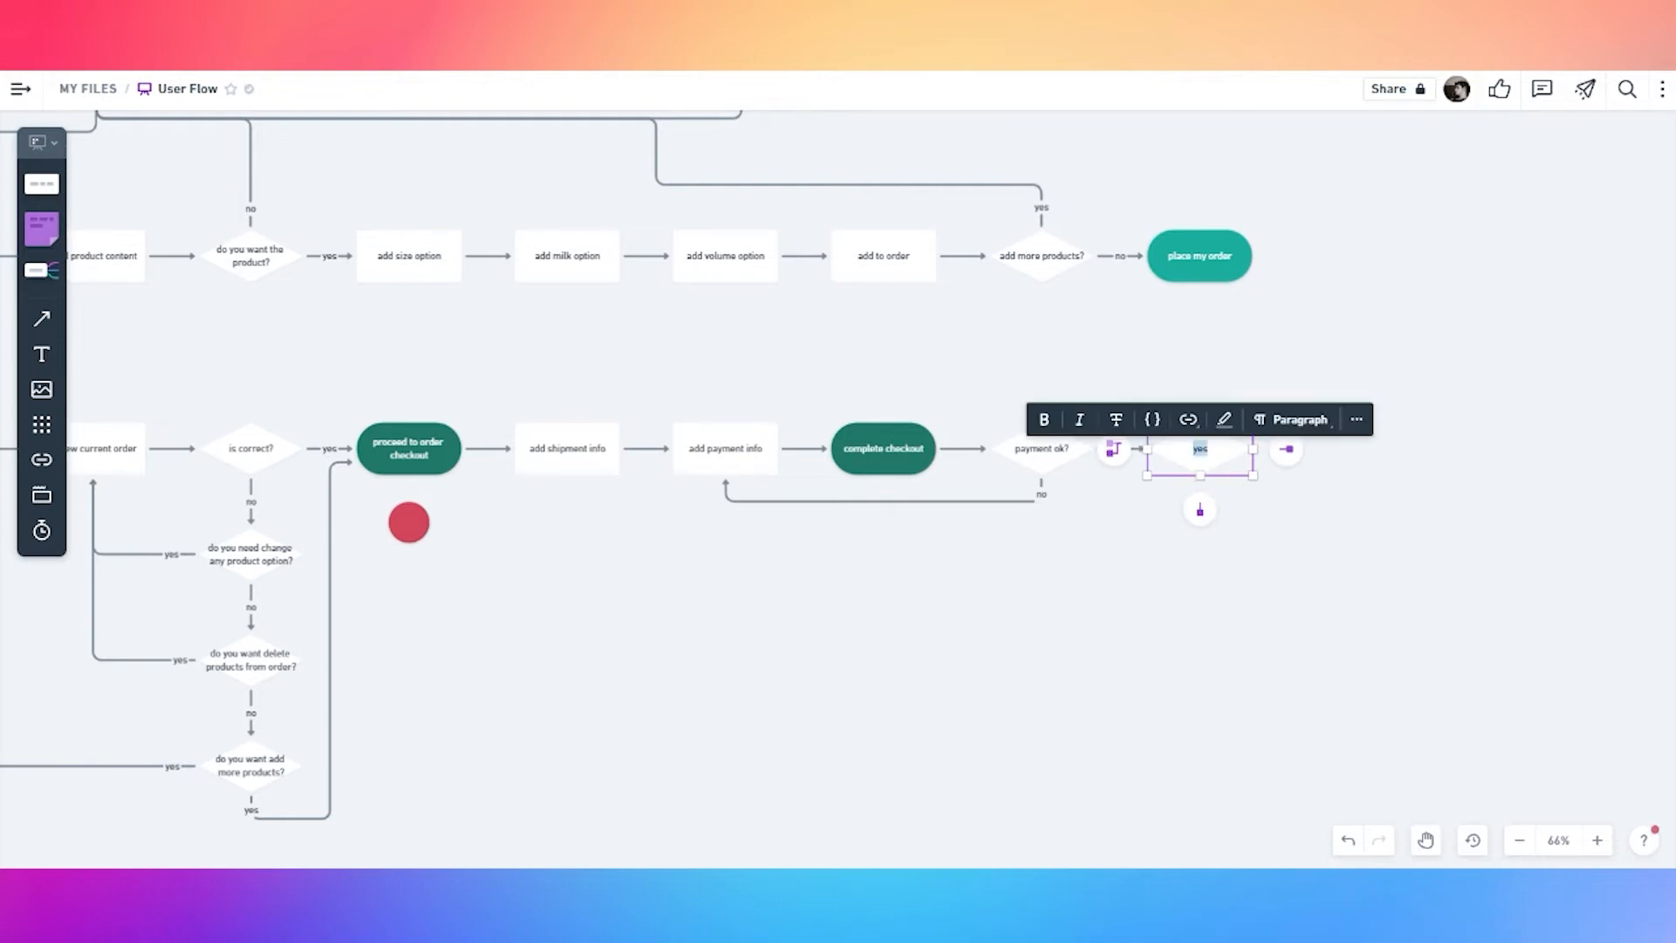
text(confirmation page)
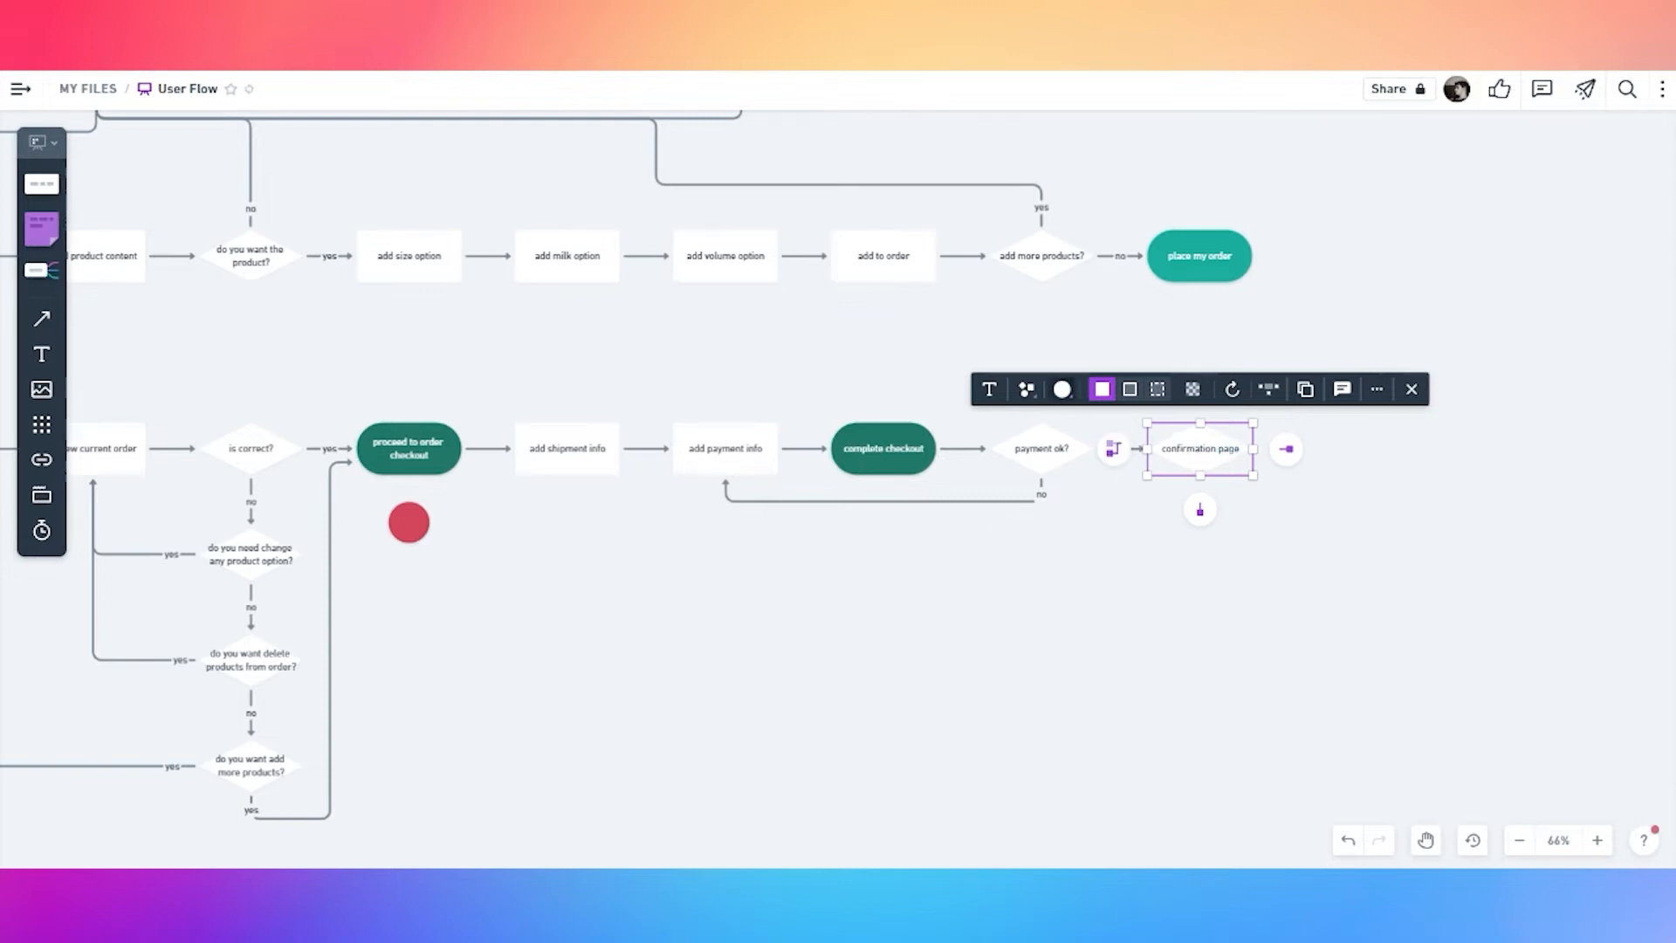
click(1061, 388)
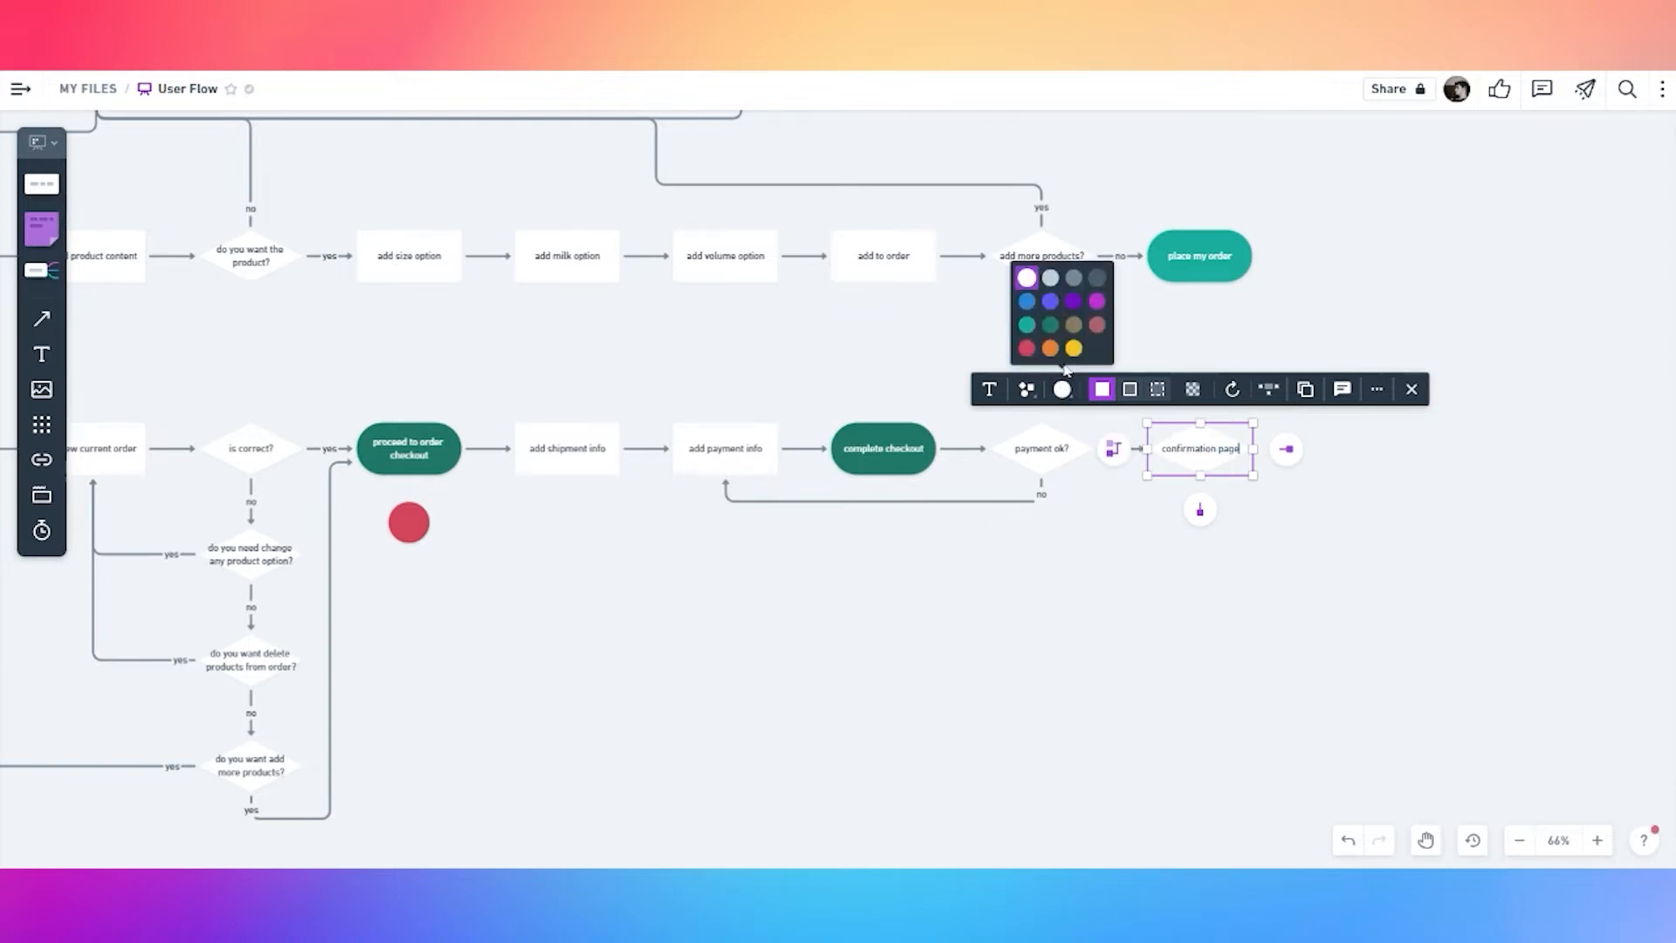
click(1035, 328)
click(1061, 389)
click(1054, 349)
click(1027, 390)
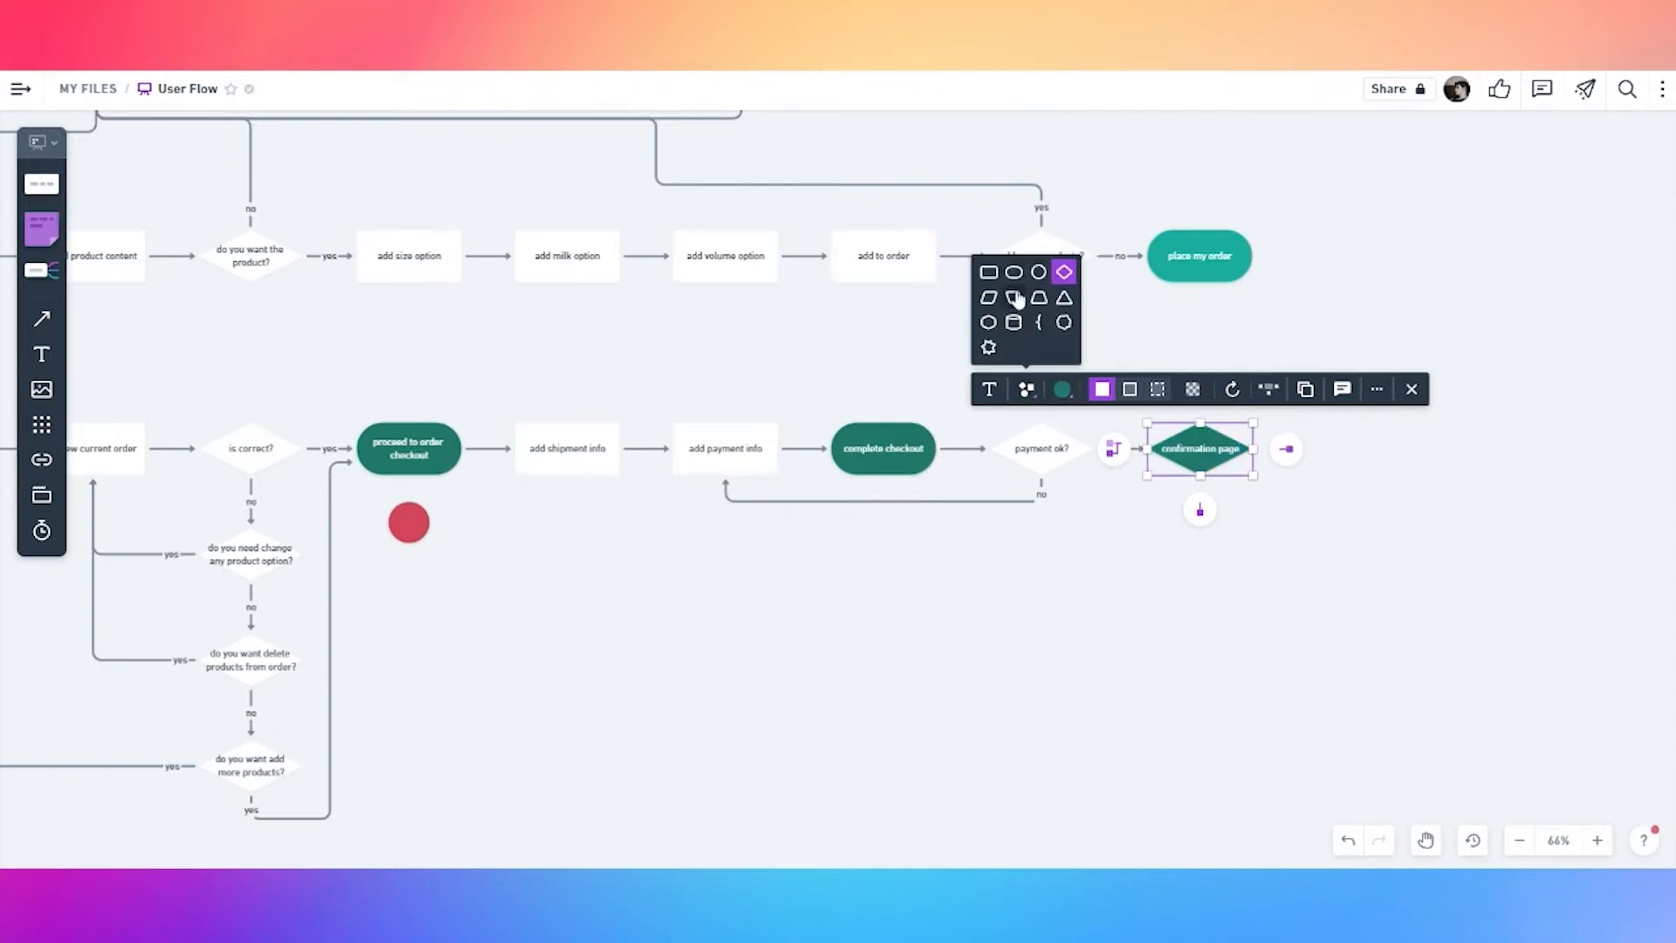
click(1014, 272)
Label the arrow into 'confirmation page' as 'yes'
click(1106, 503)
click(1122, 450)
click(1187, 527)
click(1215, 466)
Copy the red dot below 'confirmation page' and recolour it Indigo
click(572, 568)
drag(415, 524, 1209, 519)
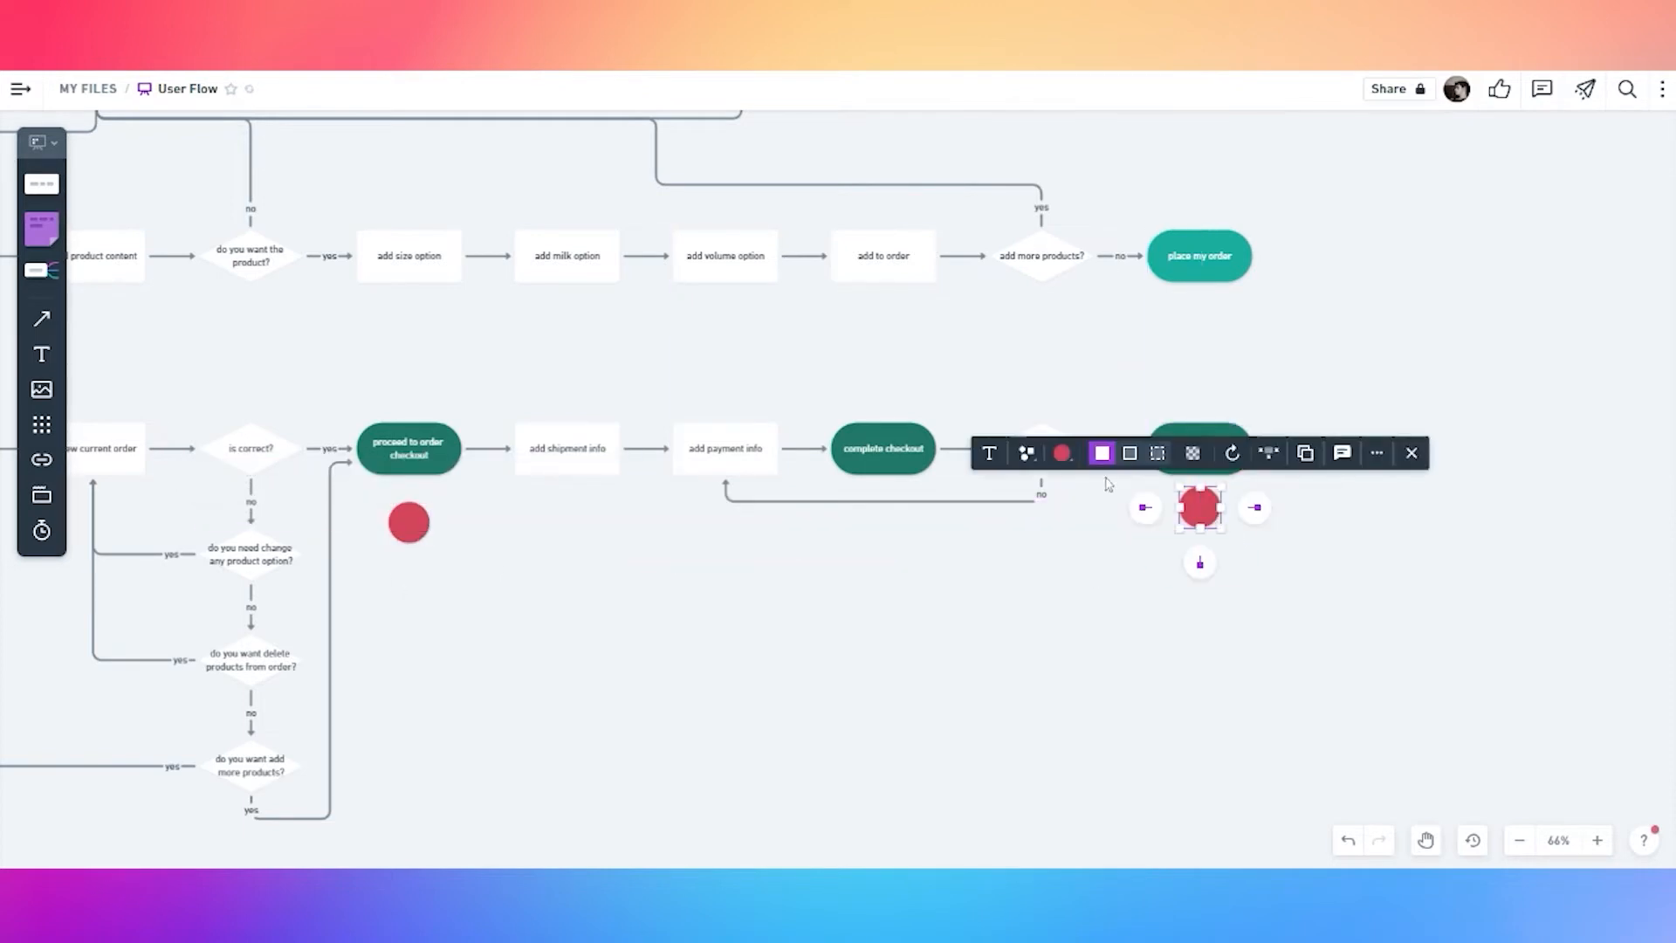
click(1062, 452)
click(1025, 365)
click(1274, 573)
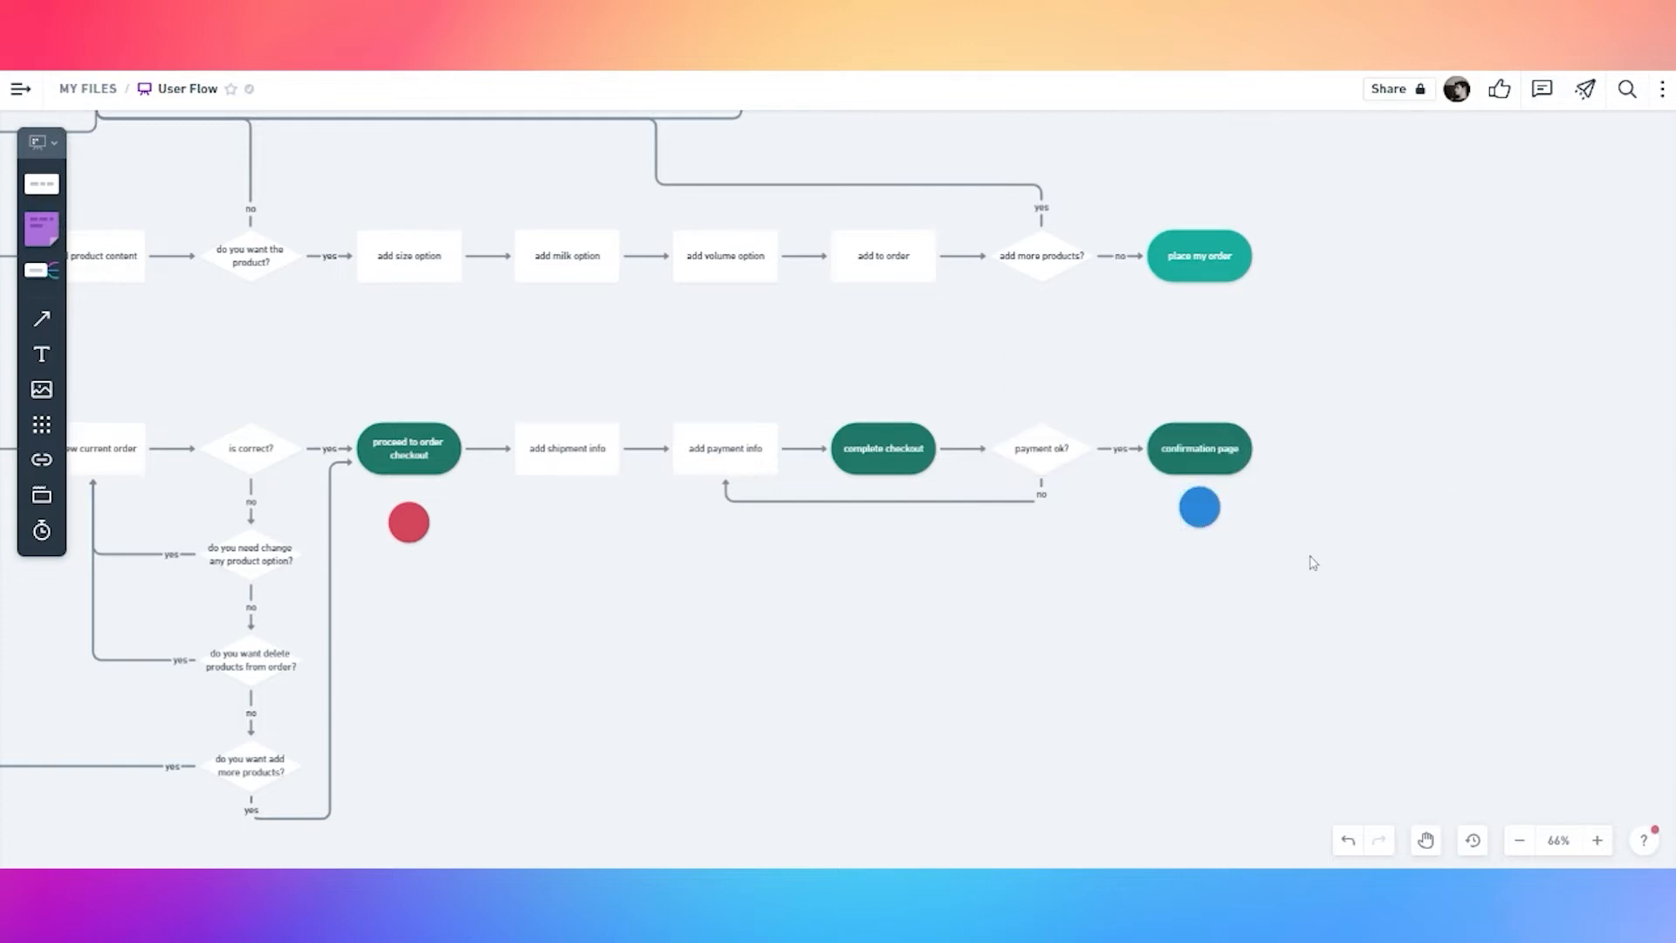
drag(1357, 526, 1089, 465)
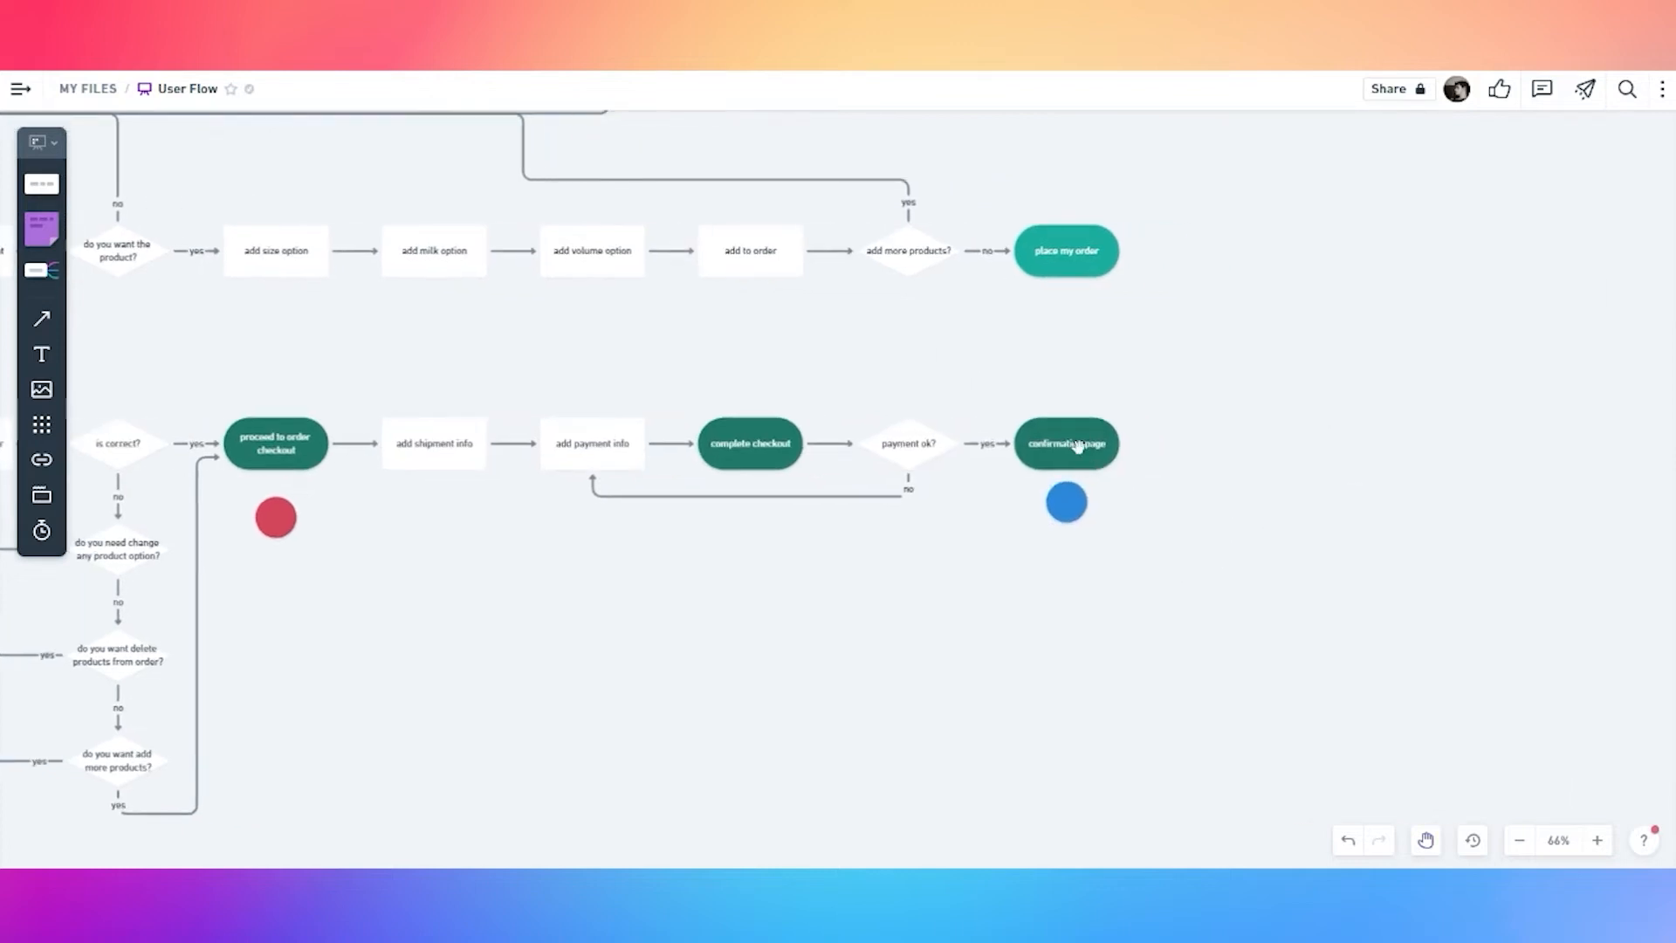
click(1078, 447)
click(1066, 572)
click(1066, 502)
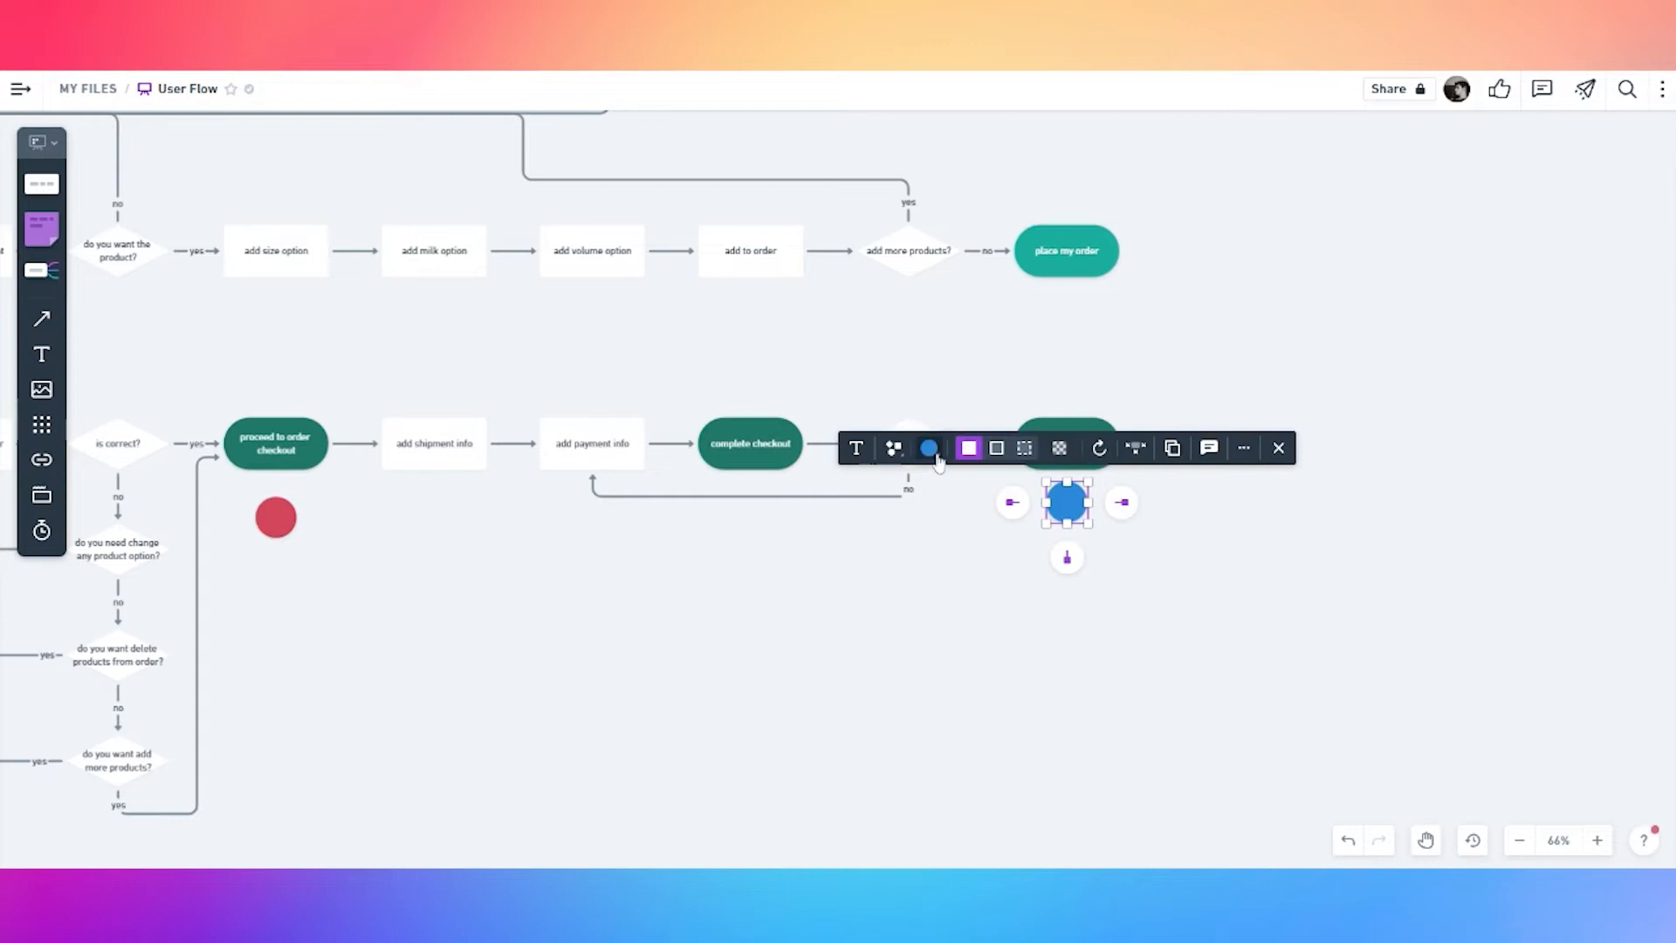
click(929, 448)
click(927, 363)
drag(1194, 534, 1012, 510)
Add a white rectangle 'do you want to see order status?' after 'confirmation page'
click(912, 432)
click(970, 420)
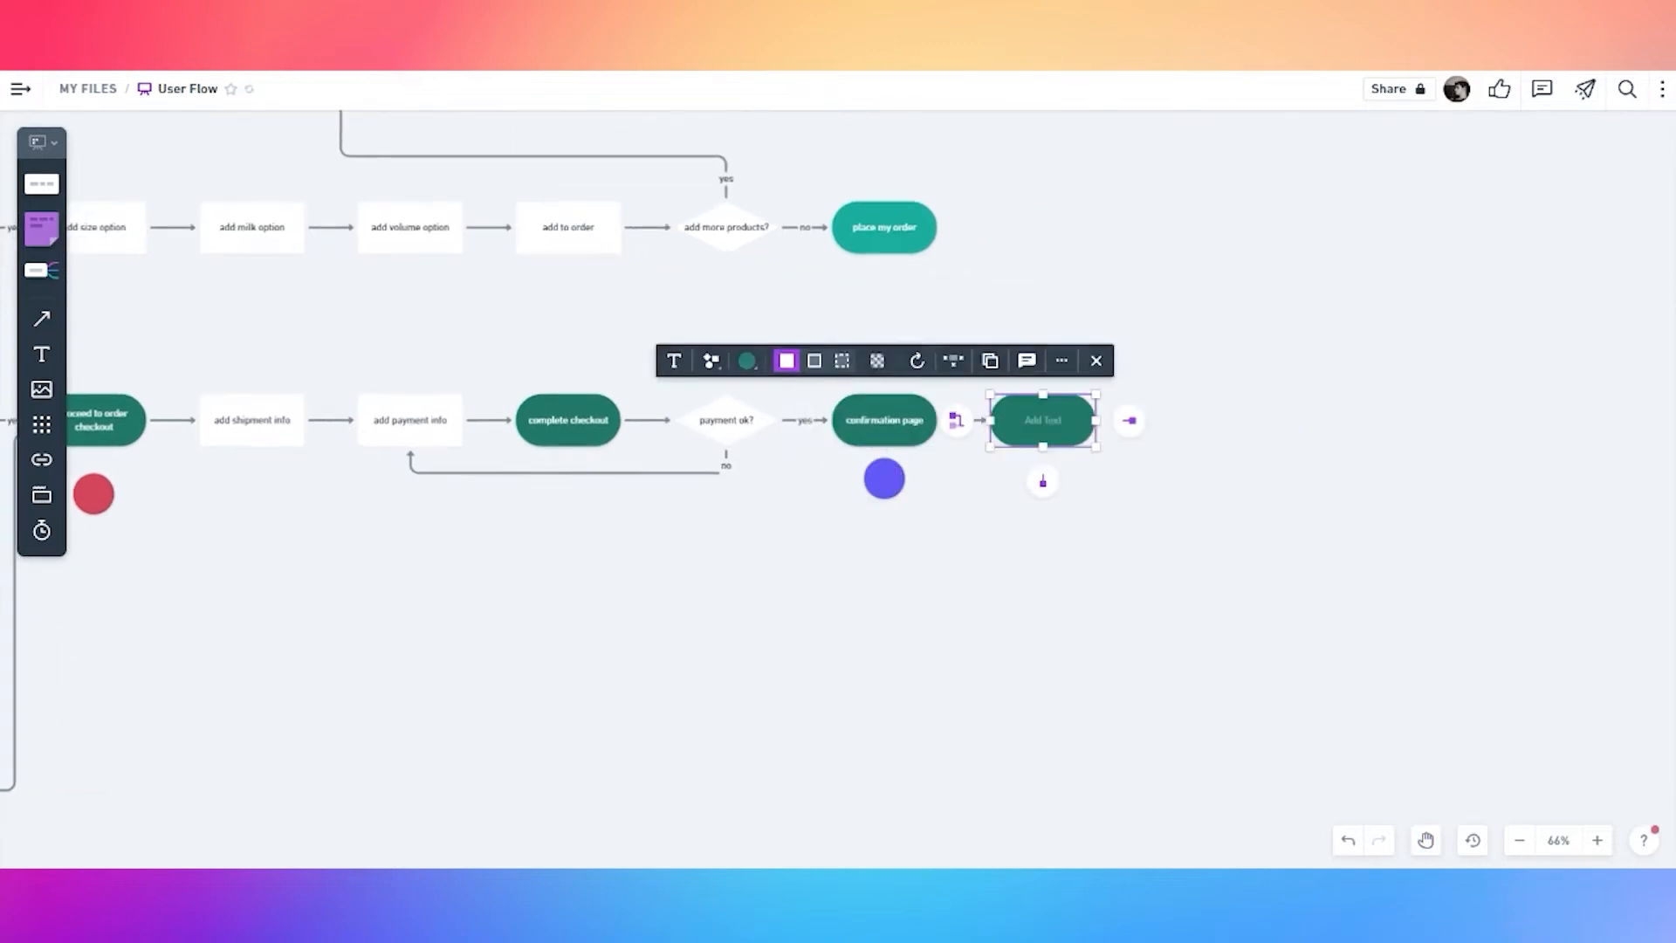
click(897, 363)
click(873, 247)
click(868, 362)
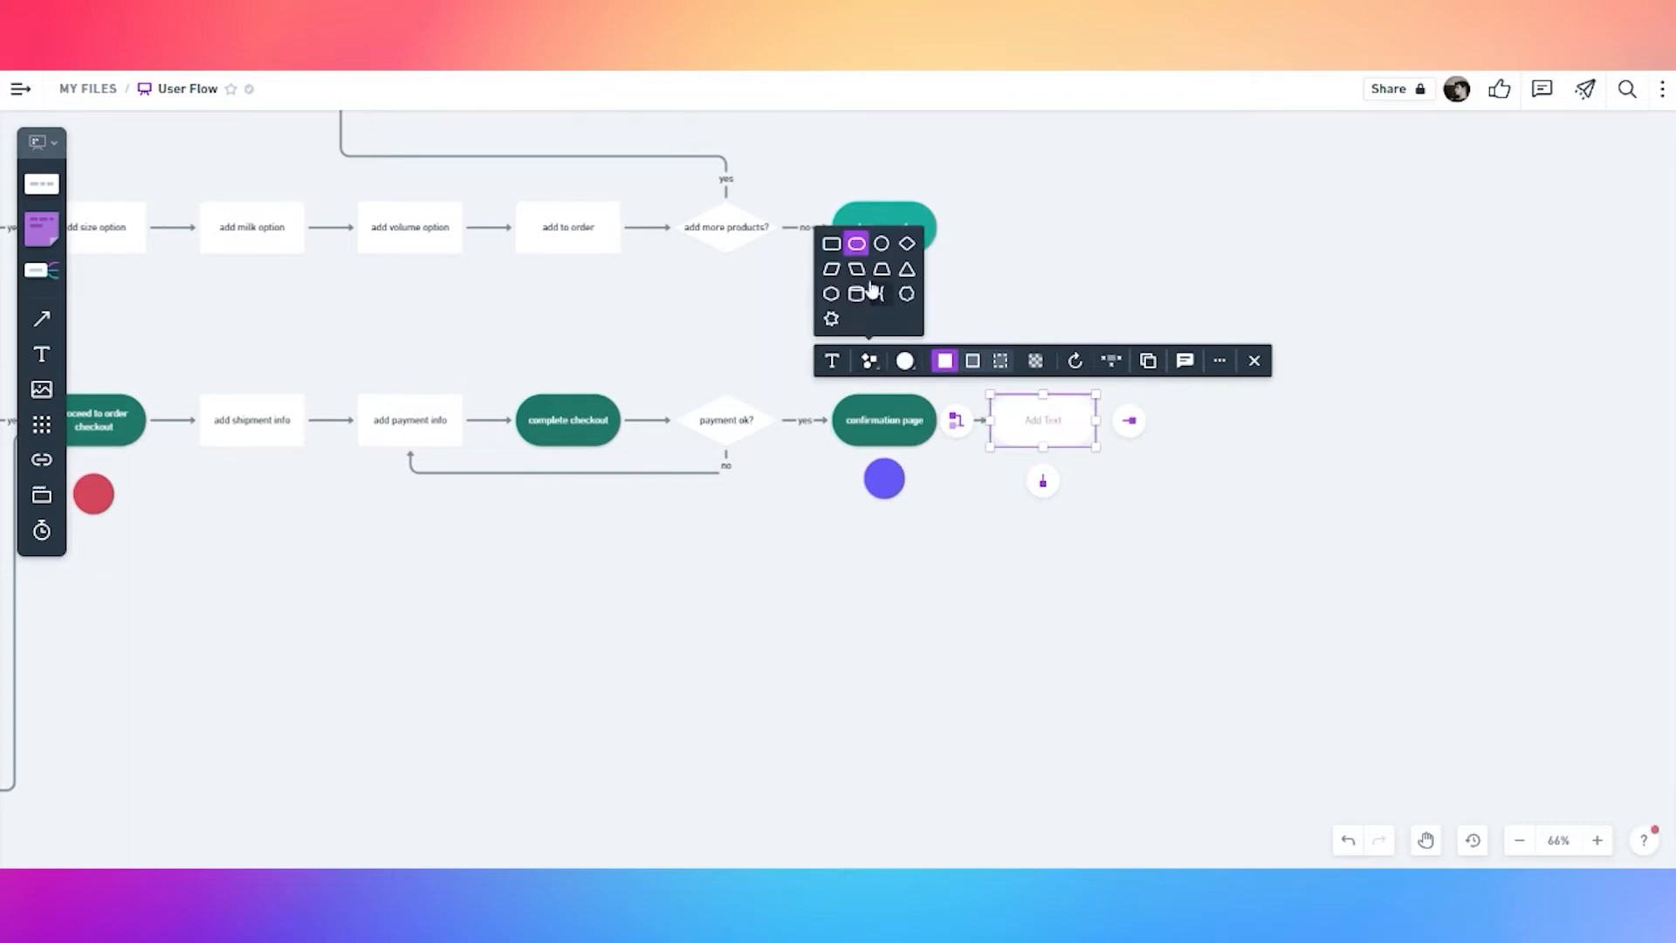
click(830, 249)
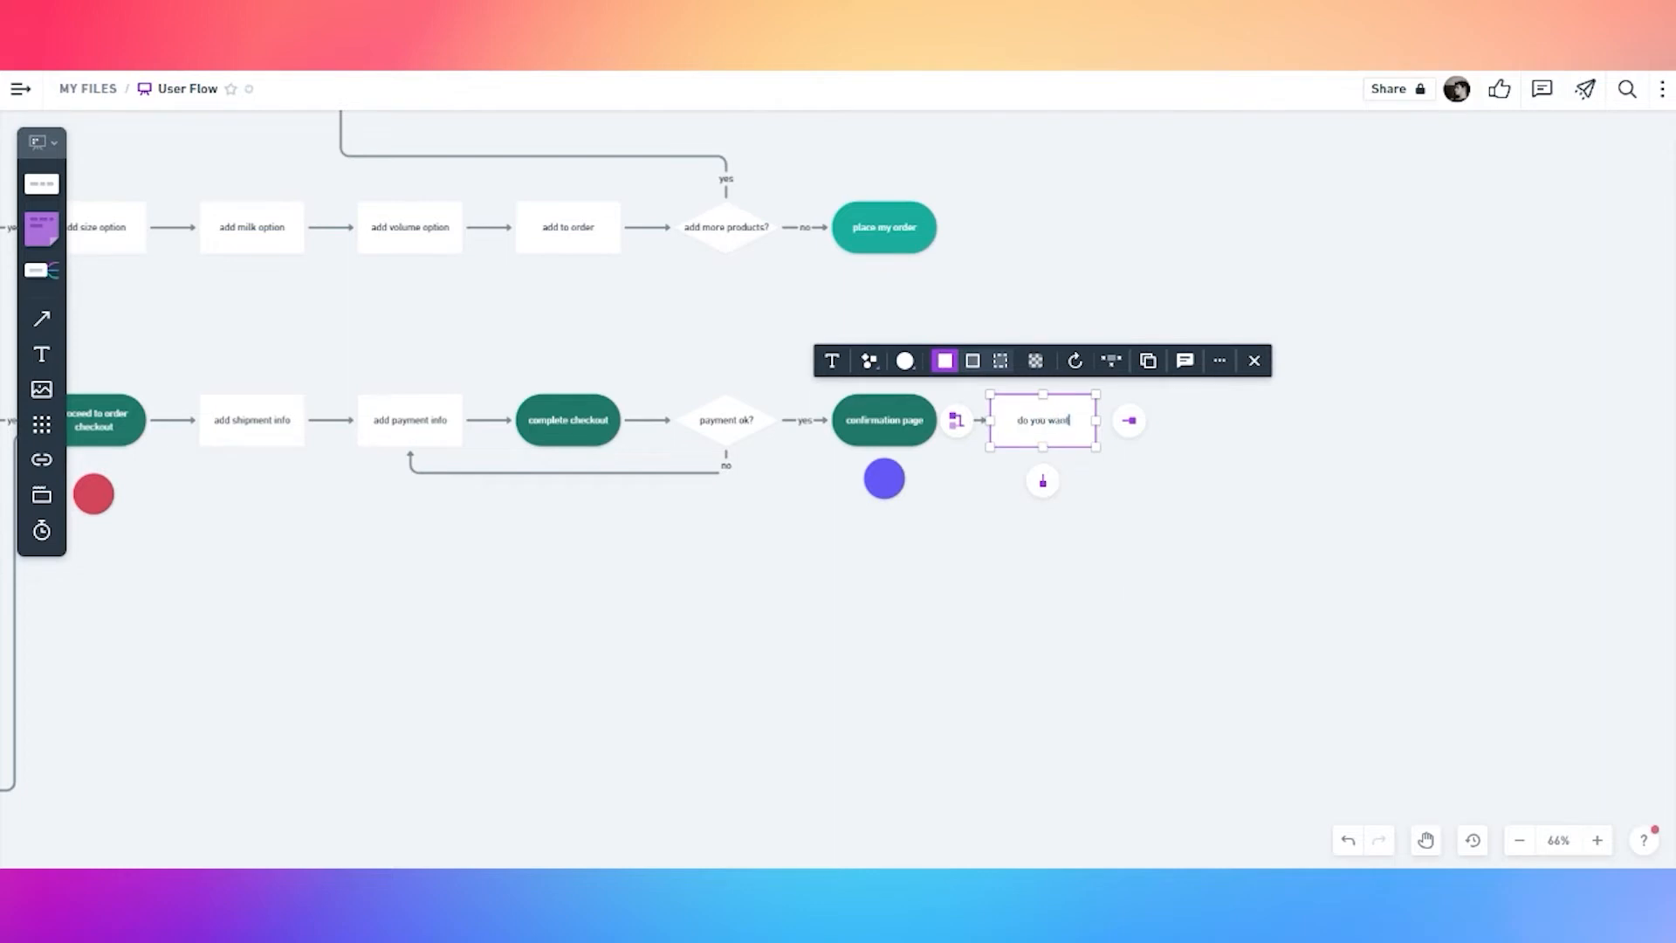
text(order status?)
click(1175, 479)
Branch the question into two new boxes, right and below, filling the right one dark teal
scroll(1175, 479, up, 1)
drag(1179, 449, 988, 470)
click(857, 465)
click(919, 460)
click(918, 606)
click(821, 449)
click(920, 459)
click(1002, 499)
click(1002, 459)
click(864, 397)
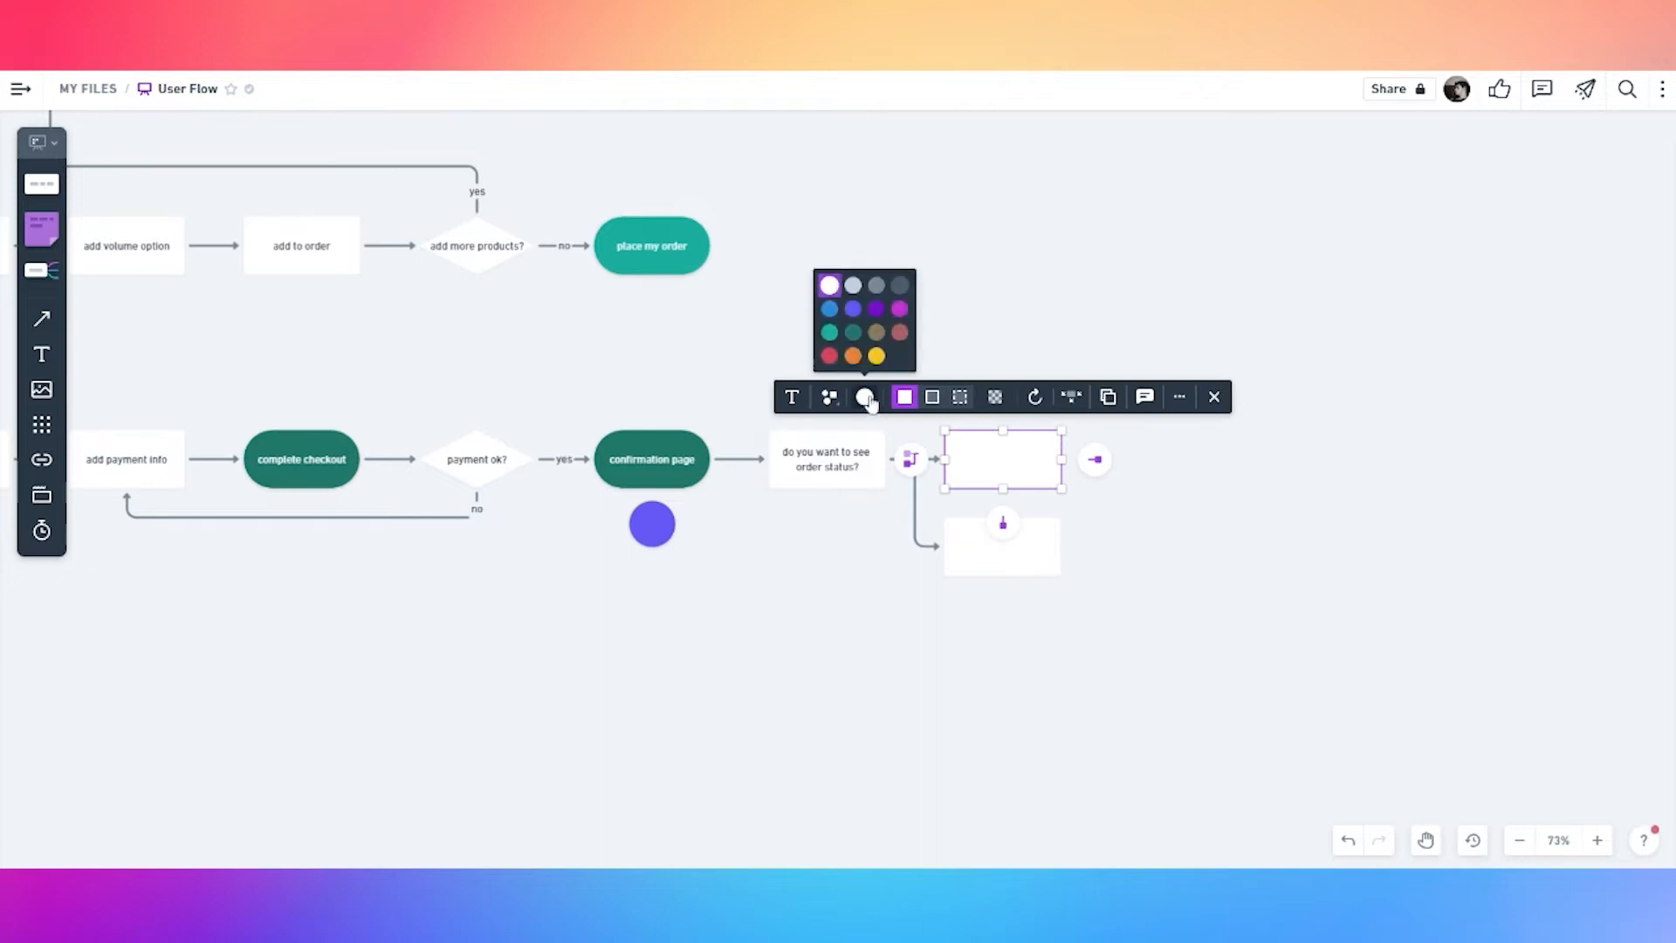
click(853, 332)
Make the teal box a 'my order page' pill, move it up, and label its connector 'yes'
click(829, 397)
click(837, 329)
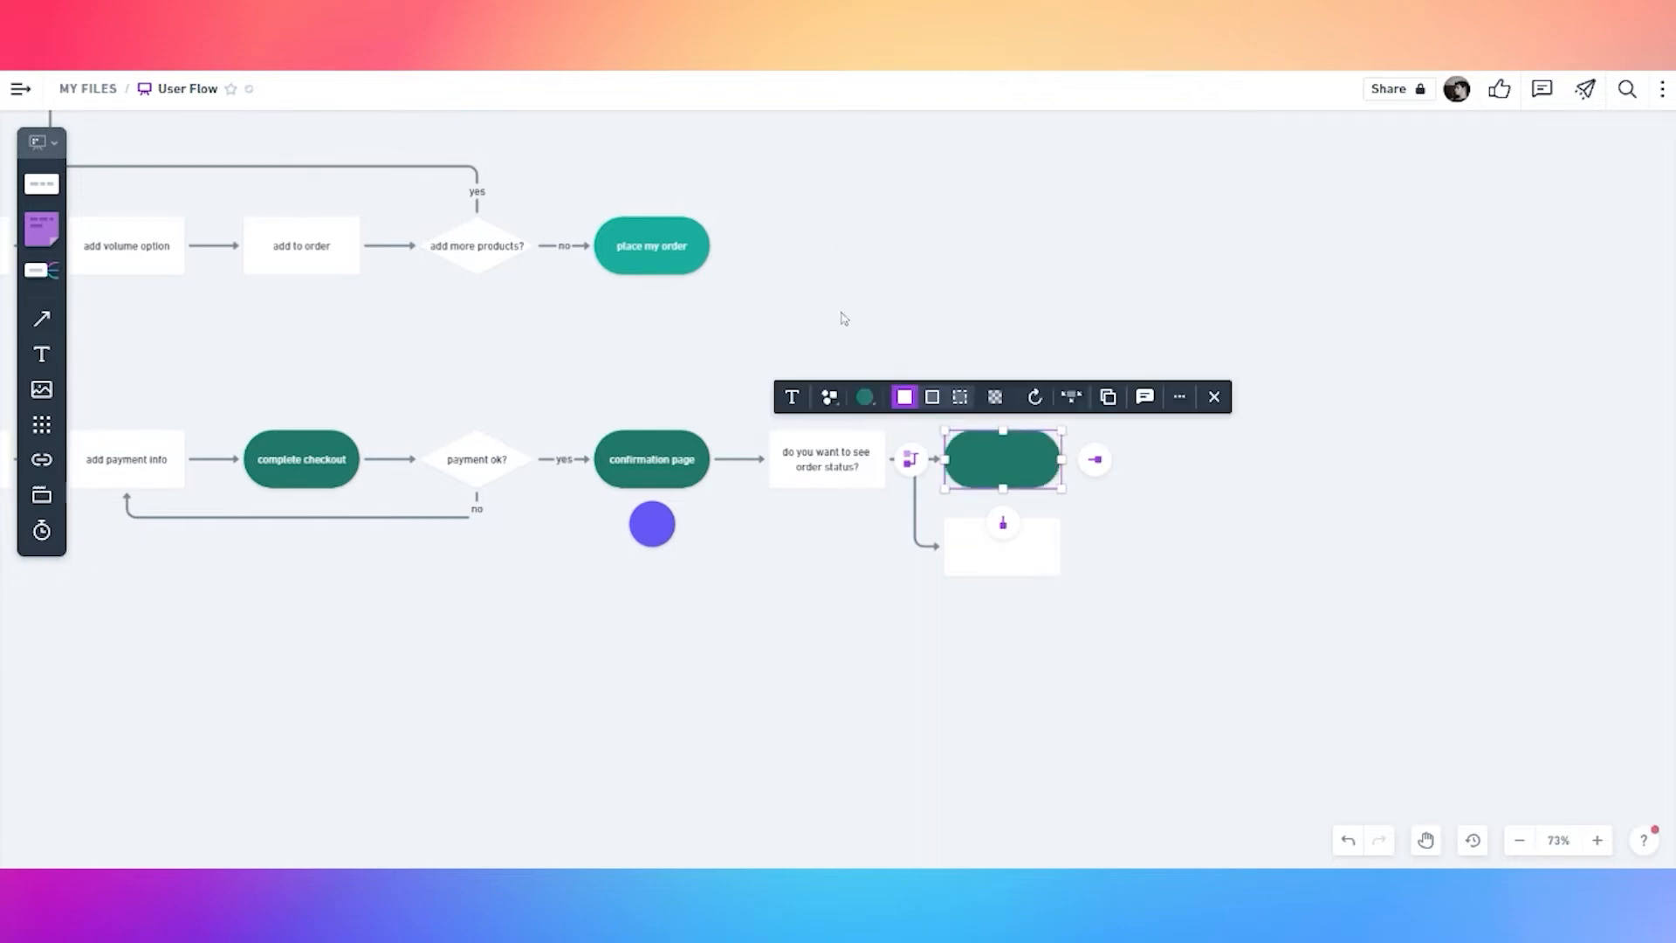
double_click(1008, 469)
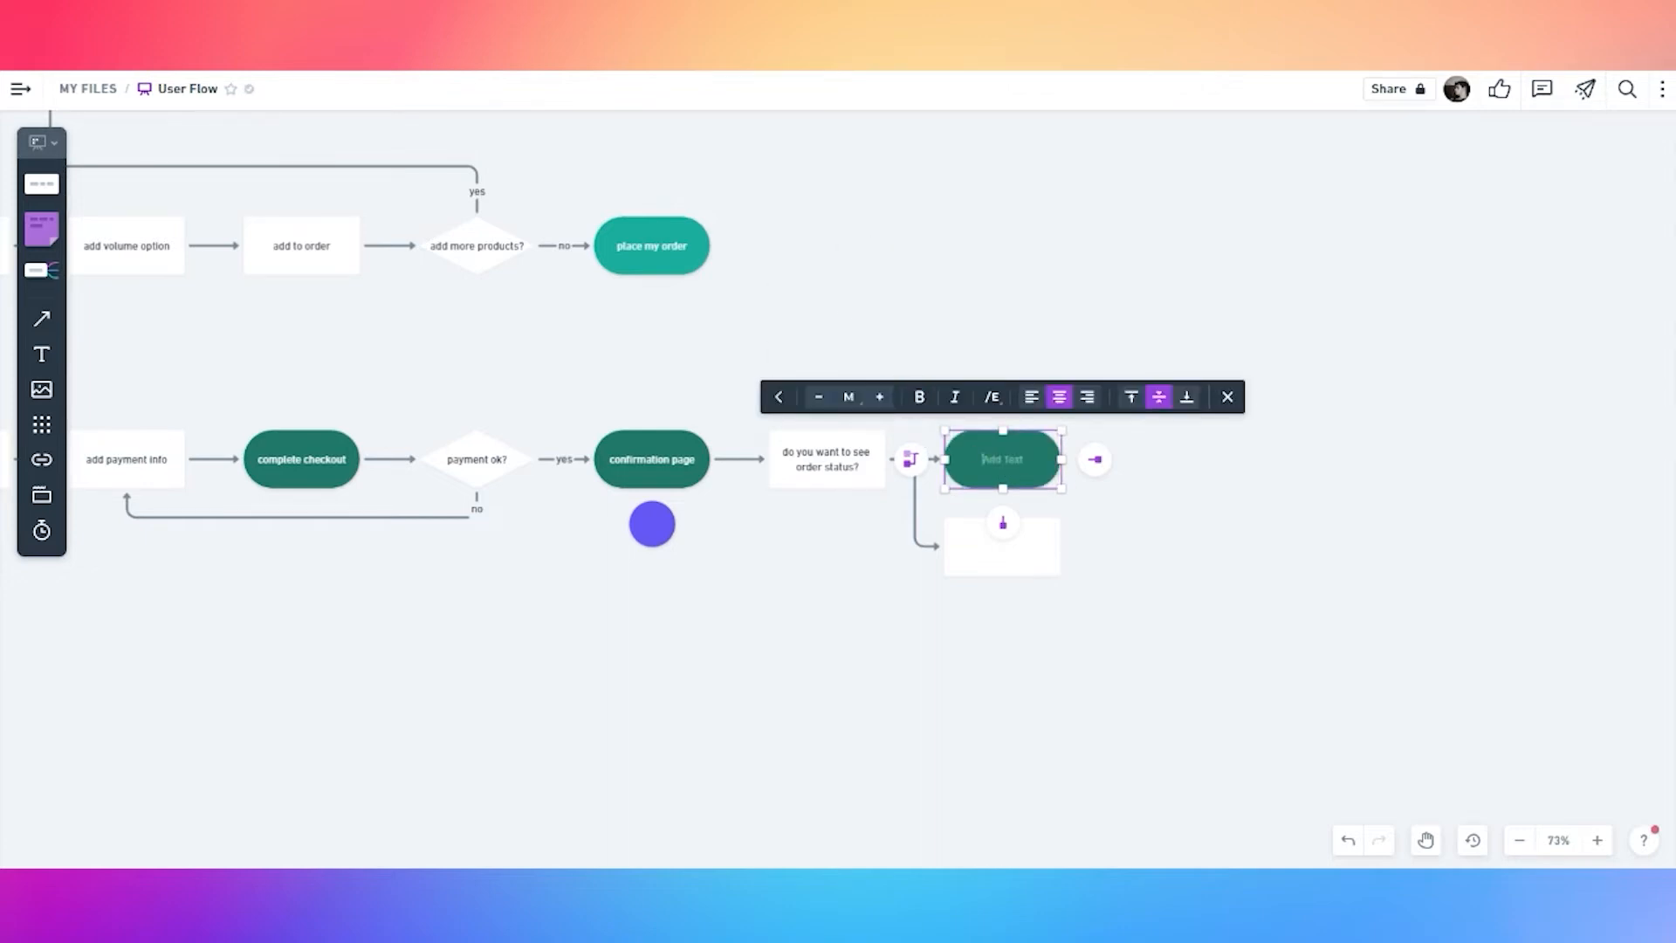
text(my order page)
click(1027, 563)
drag(1023, 463, 1011, 361)
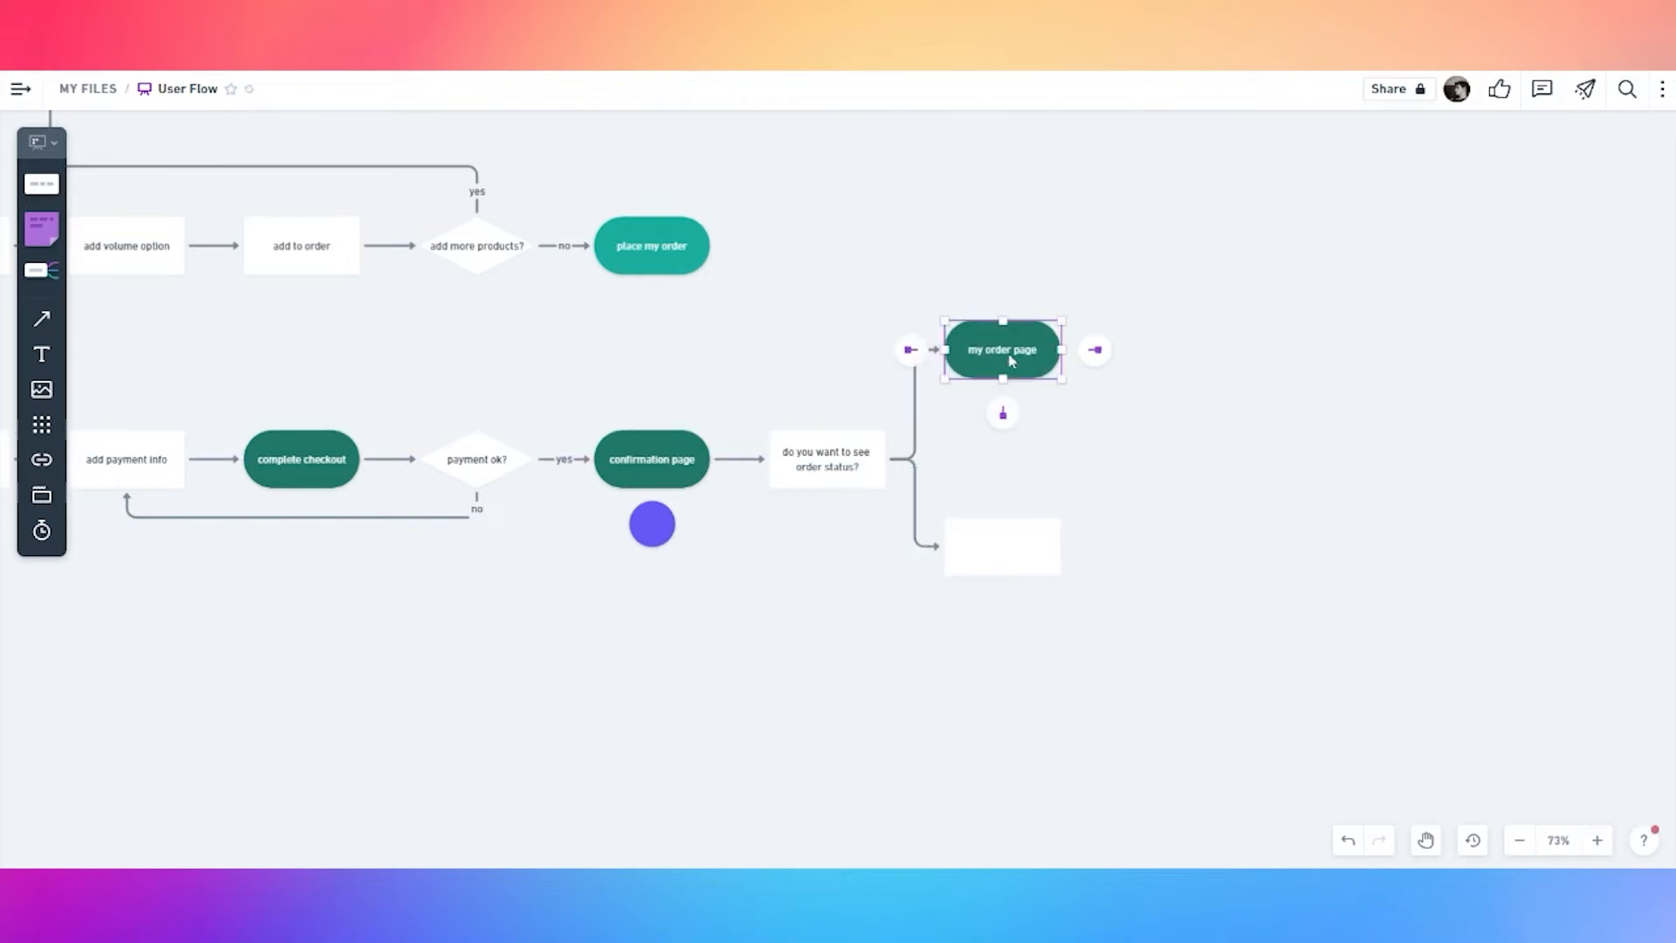
double_click(914, 418)
text(yes)
click(763, 491)
Copy the circle beside 'my order page' and make it yellow
click(651, 524)
drag(651, 524, 1003, 406)
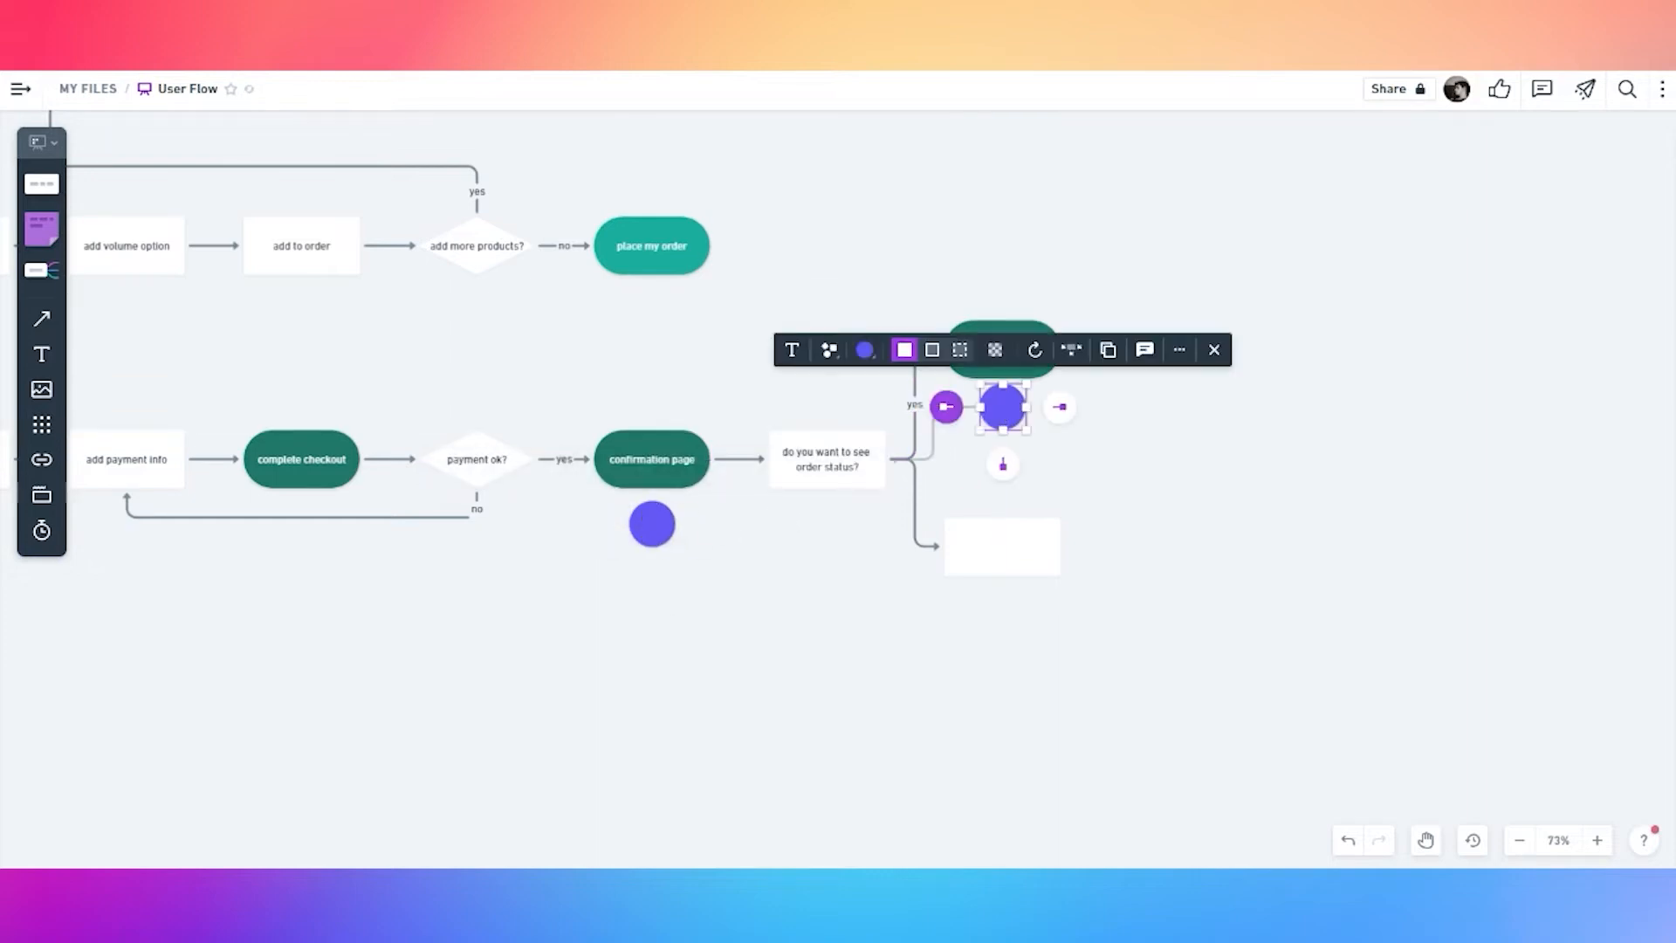
click(865, 349)
click(859, 305)
Turn the empty box into a dark green 'homepage' pill
click(1036, 560)
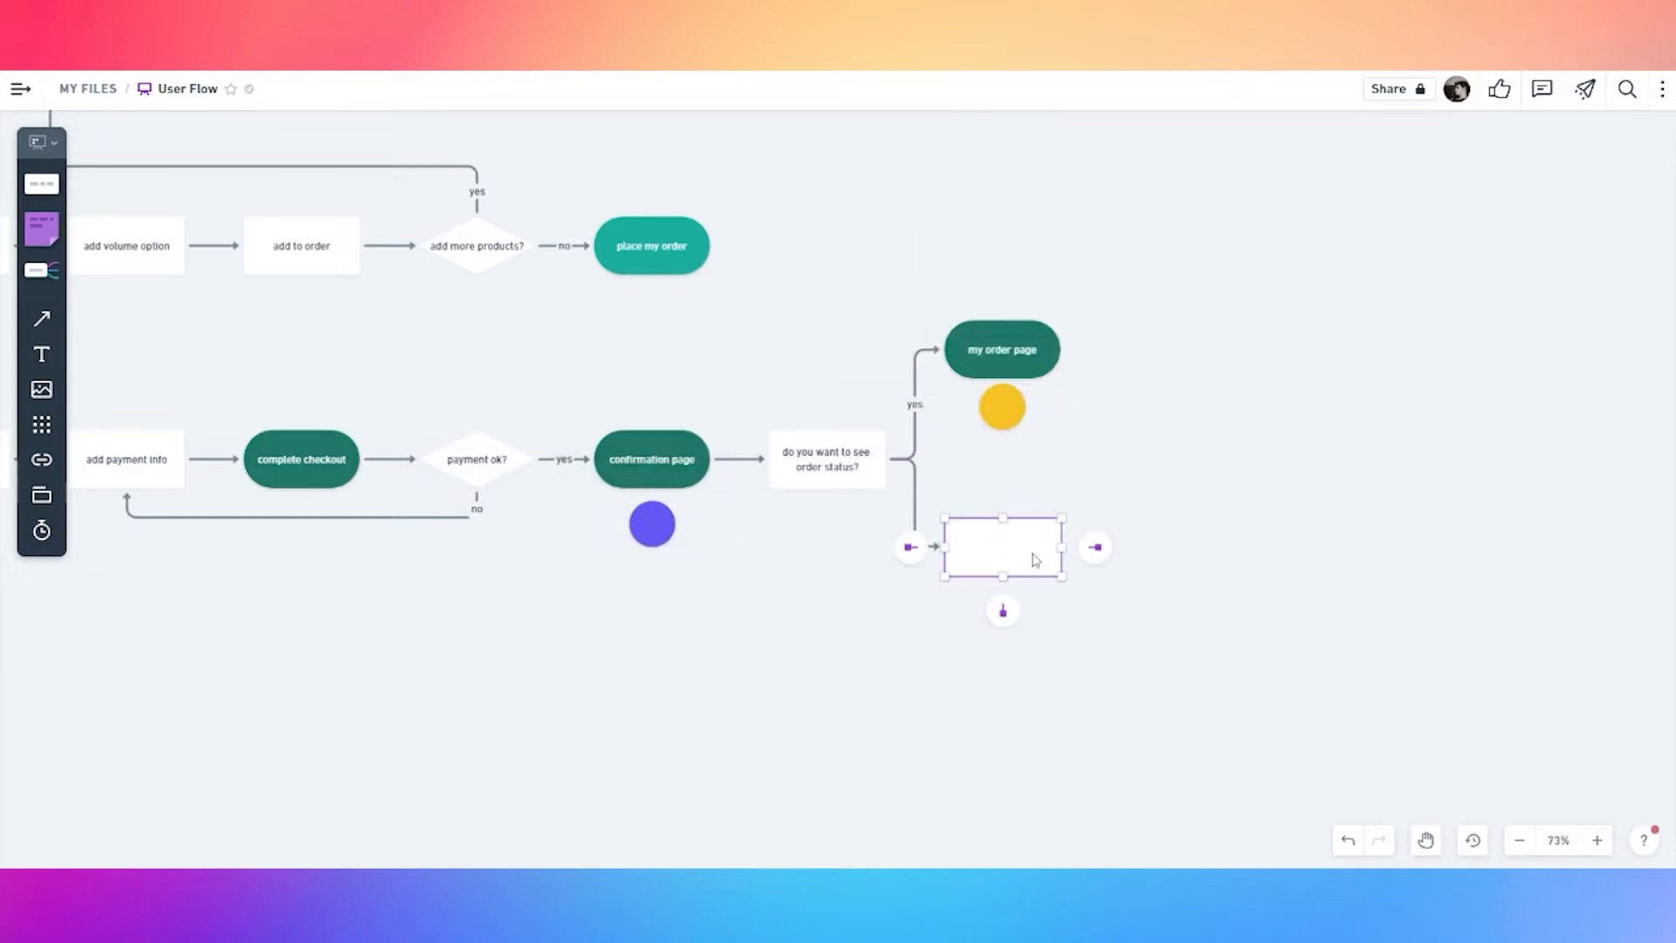
click(1036, 560)
click(973, 655)
click(993, 541)
click(863, 483)
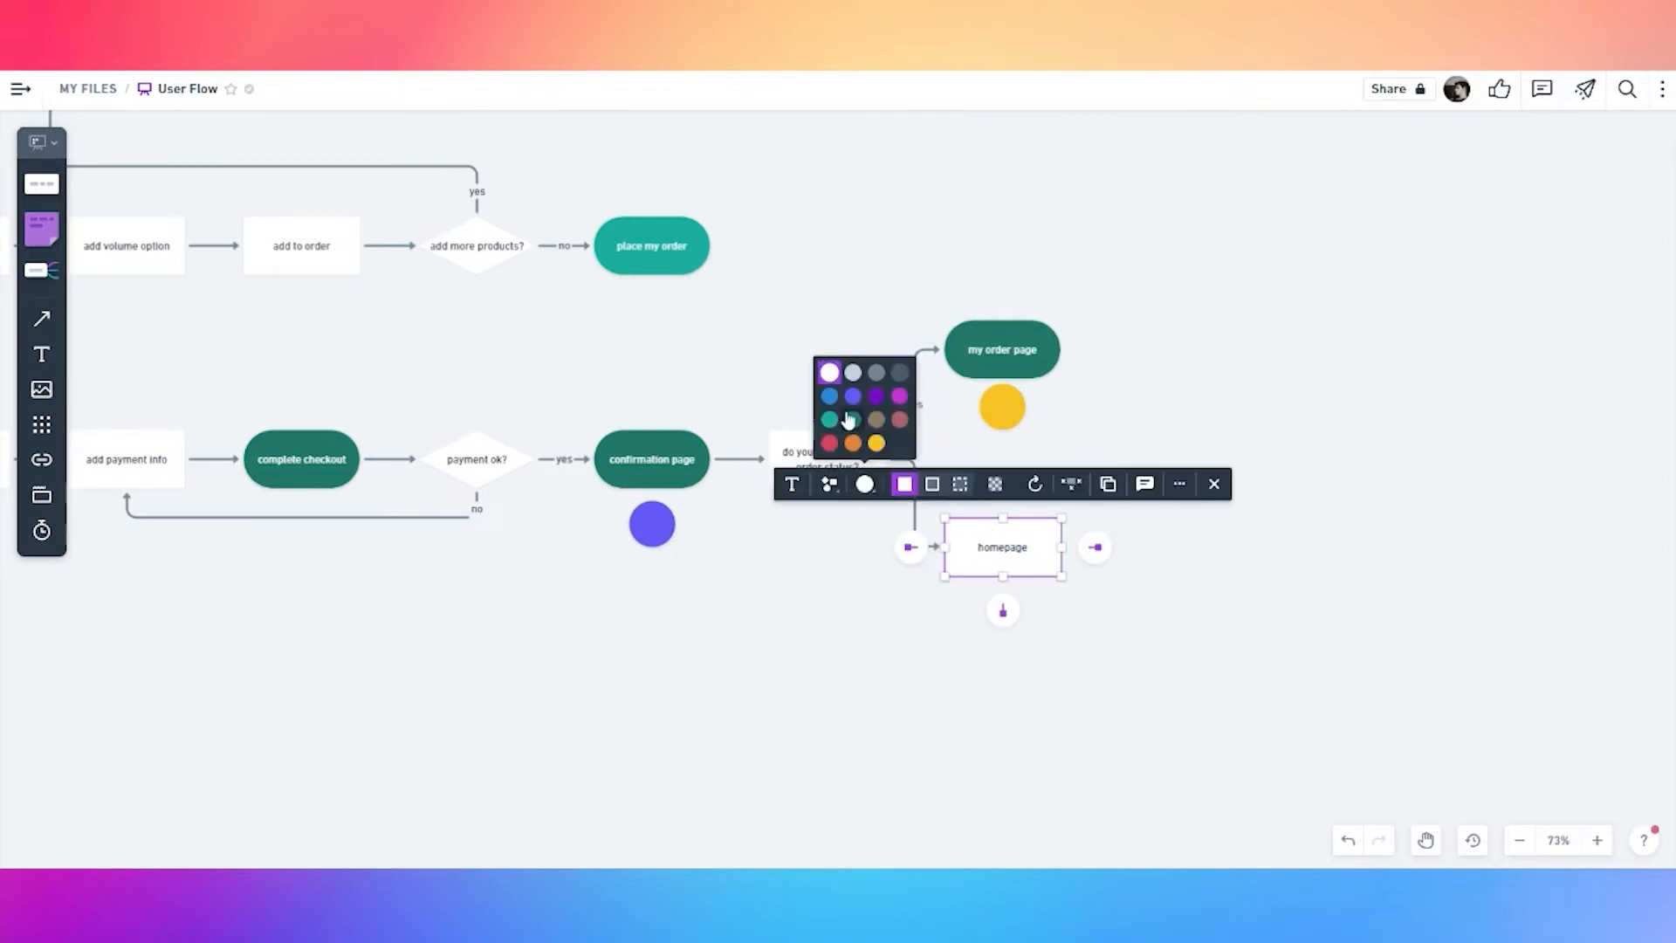
click(852, 420)
click(829, 484)
click(820, 365)
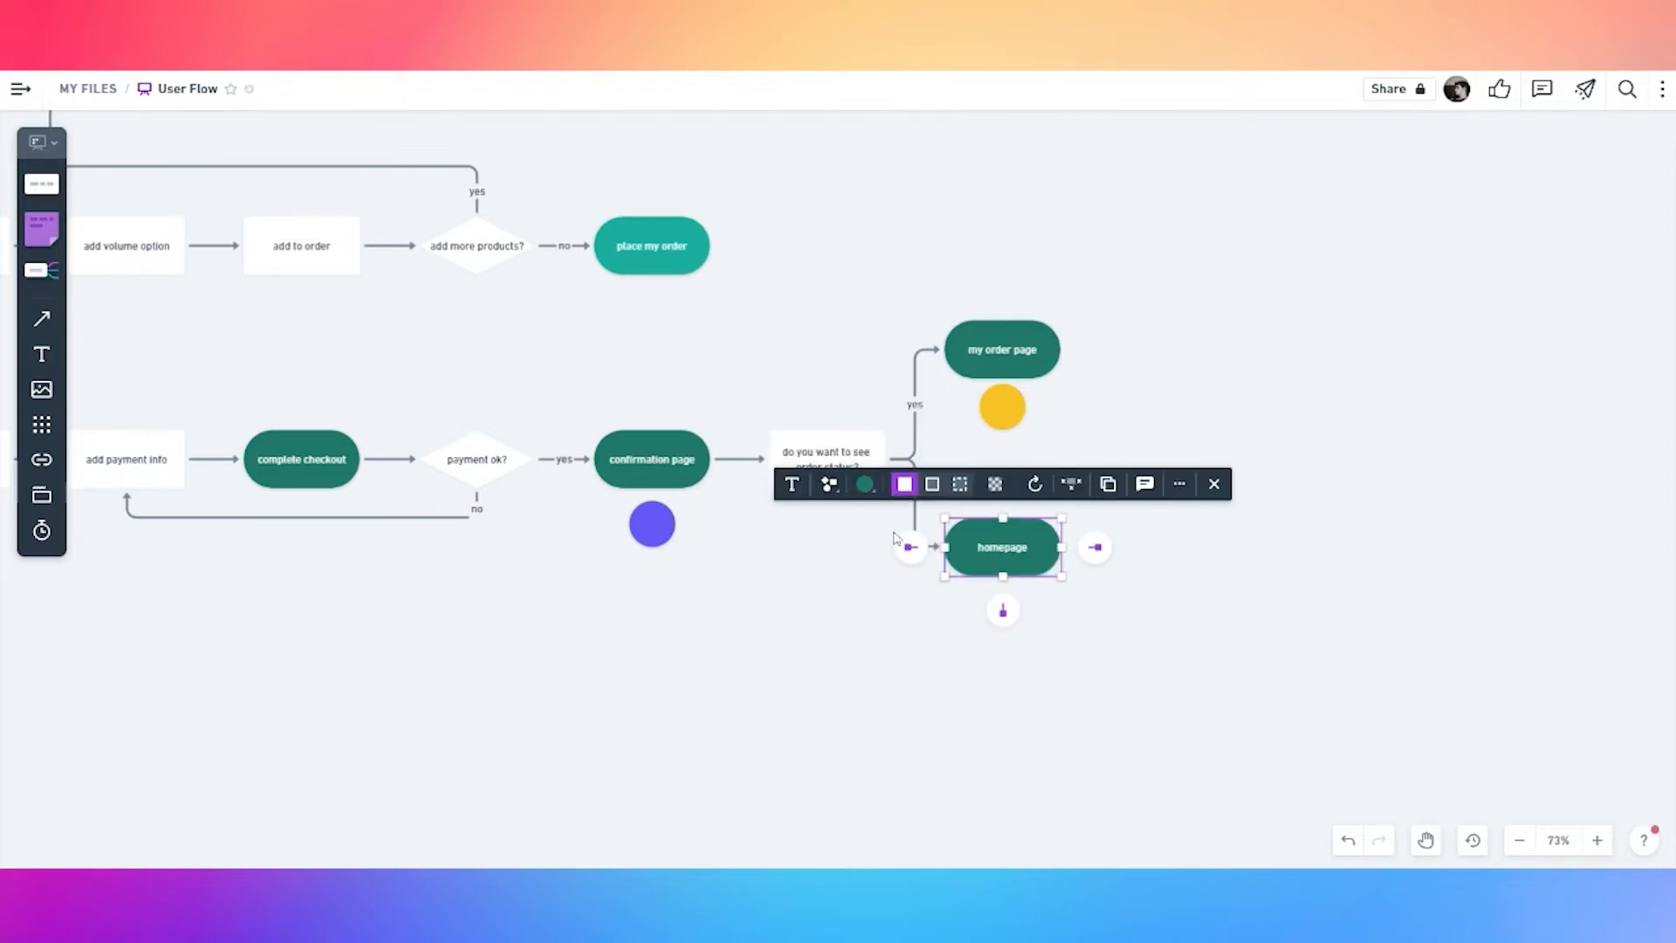
Label the lower connector 'no' and copy the yellow circle under 'homepage'
click(895, 538)
double_click(915, 501)
text(no)
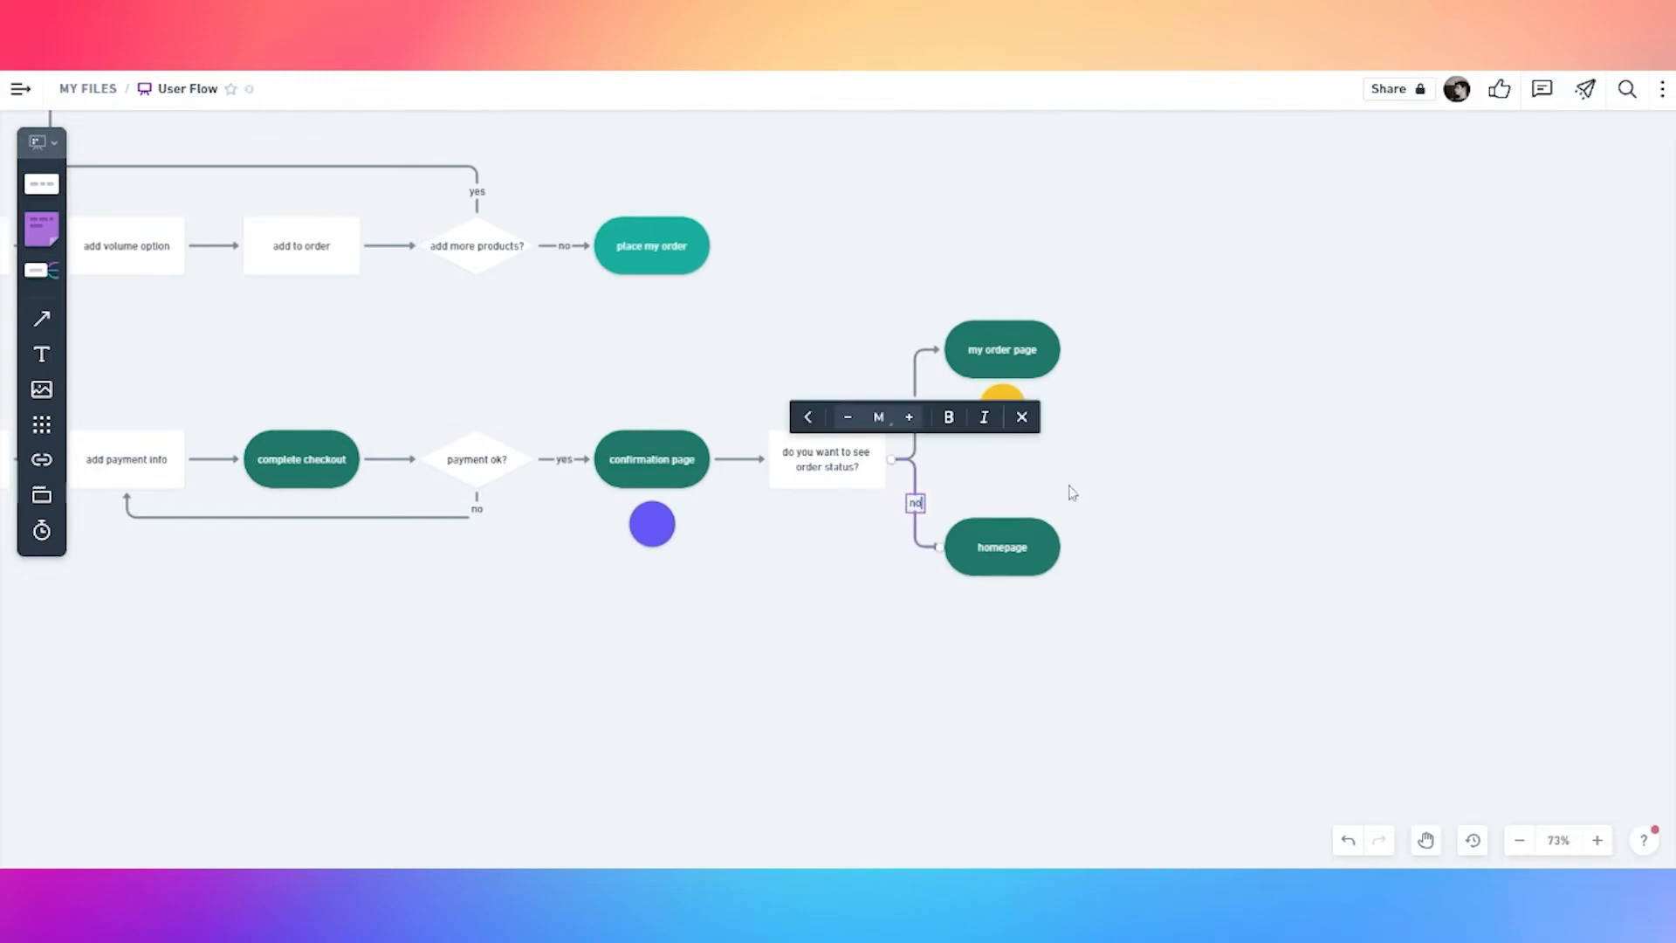
click(1152, 467)
click(1034, 543)
click(1010, 416)
drag(1010, 417, 1010, 629)
drag(1016, 422, 1002, 407)
Add a white 'place new order?' diamond after 'my order page'
click(1037, 351)
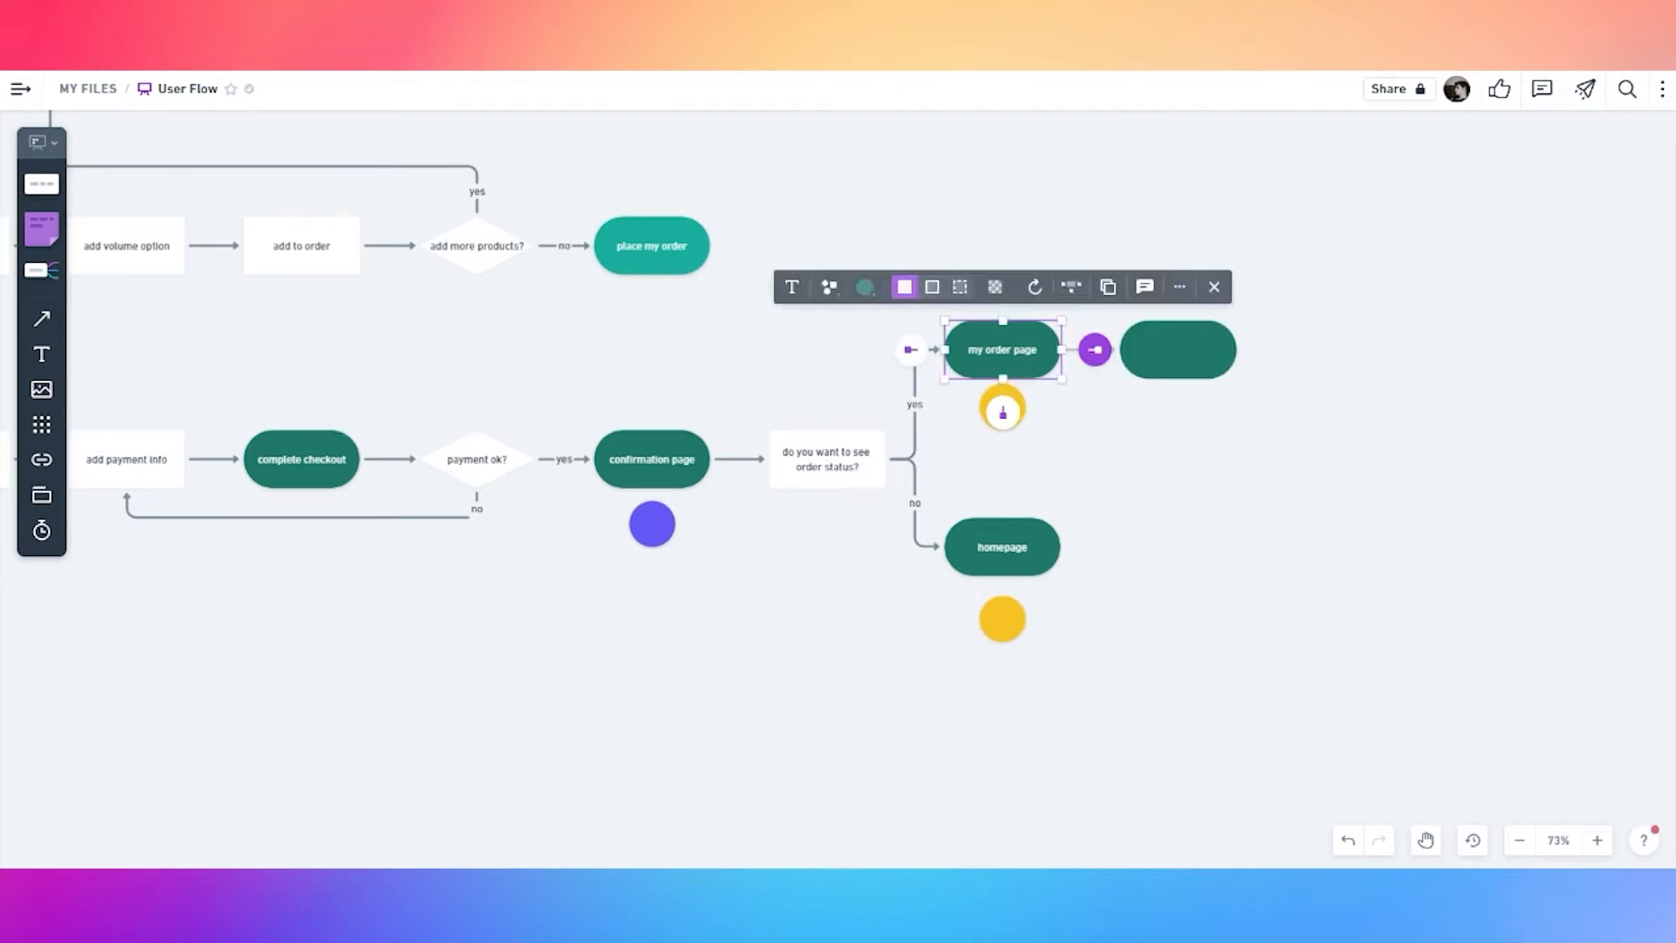
click(1088, 350)
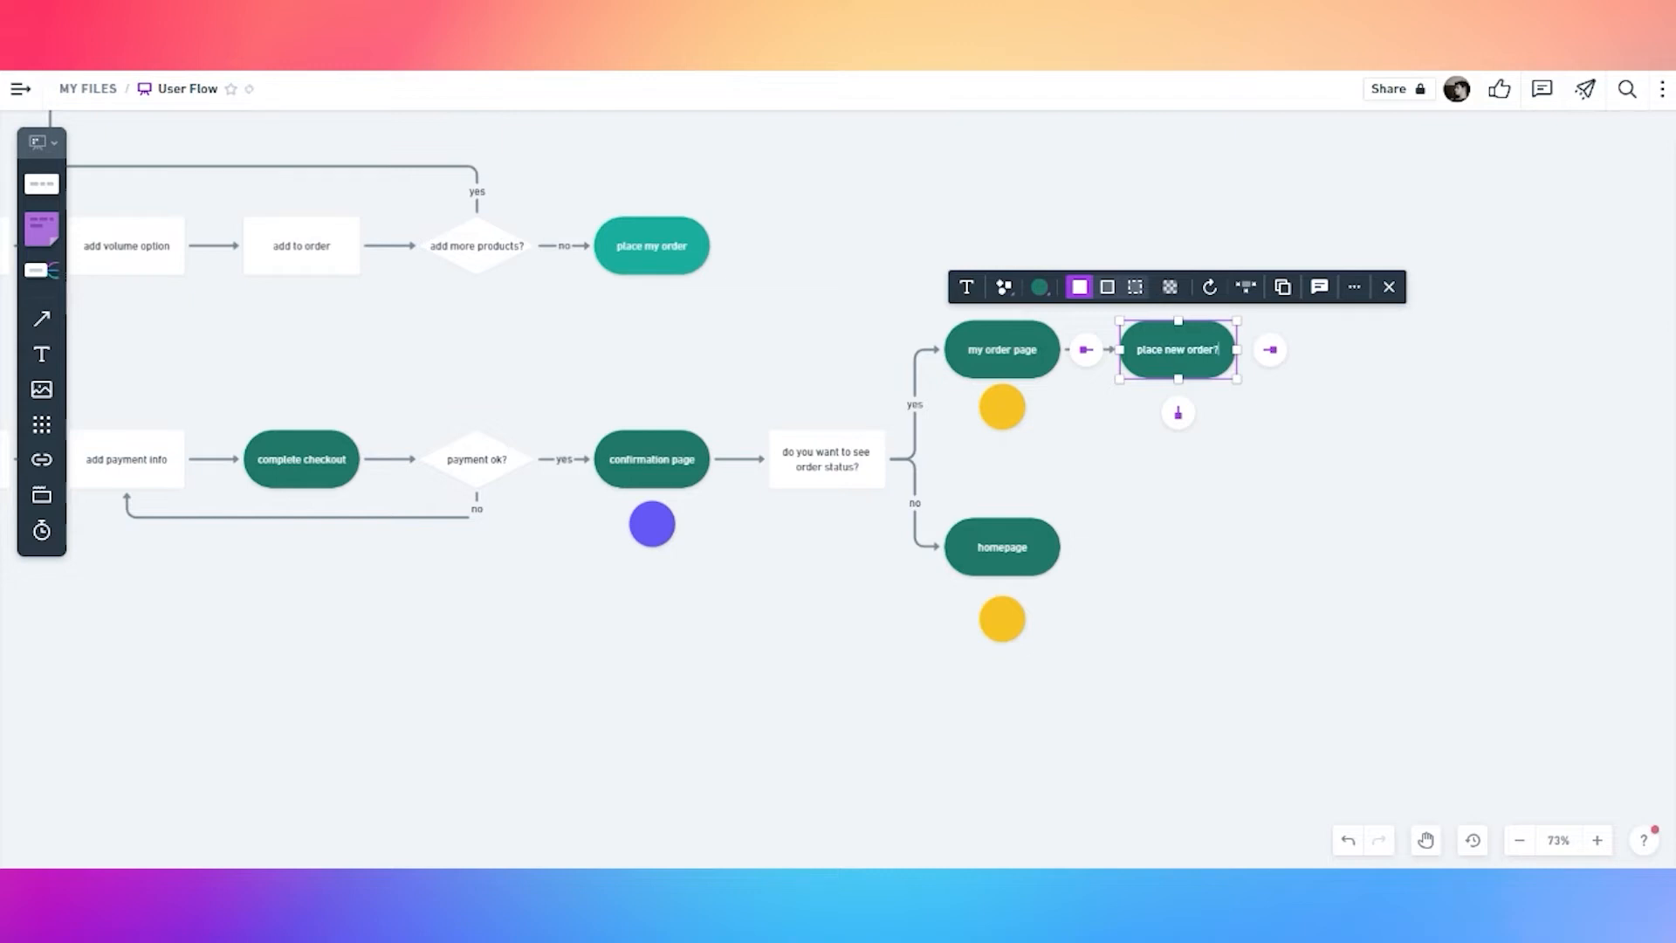
key(Escape)
click(1004, 286)
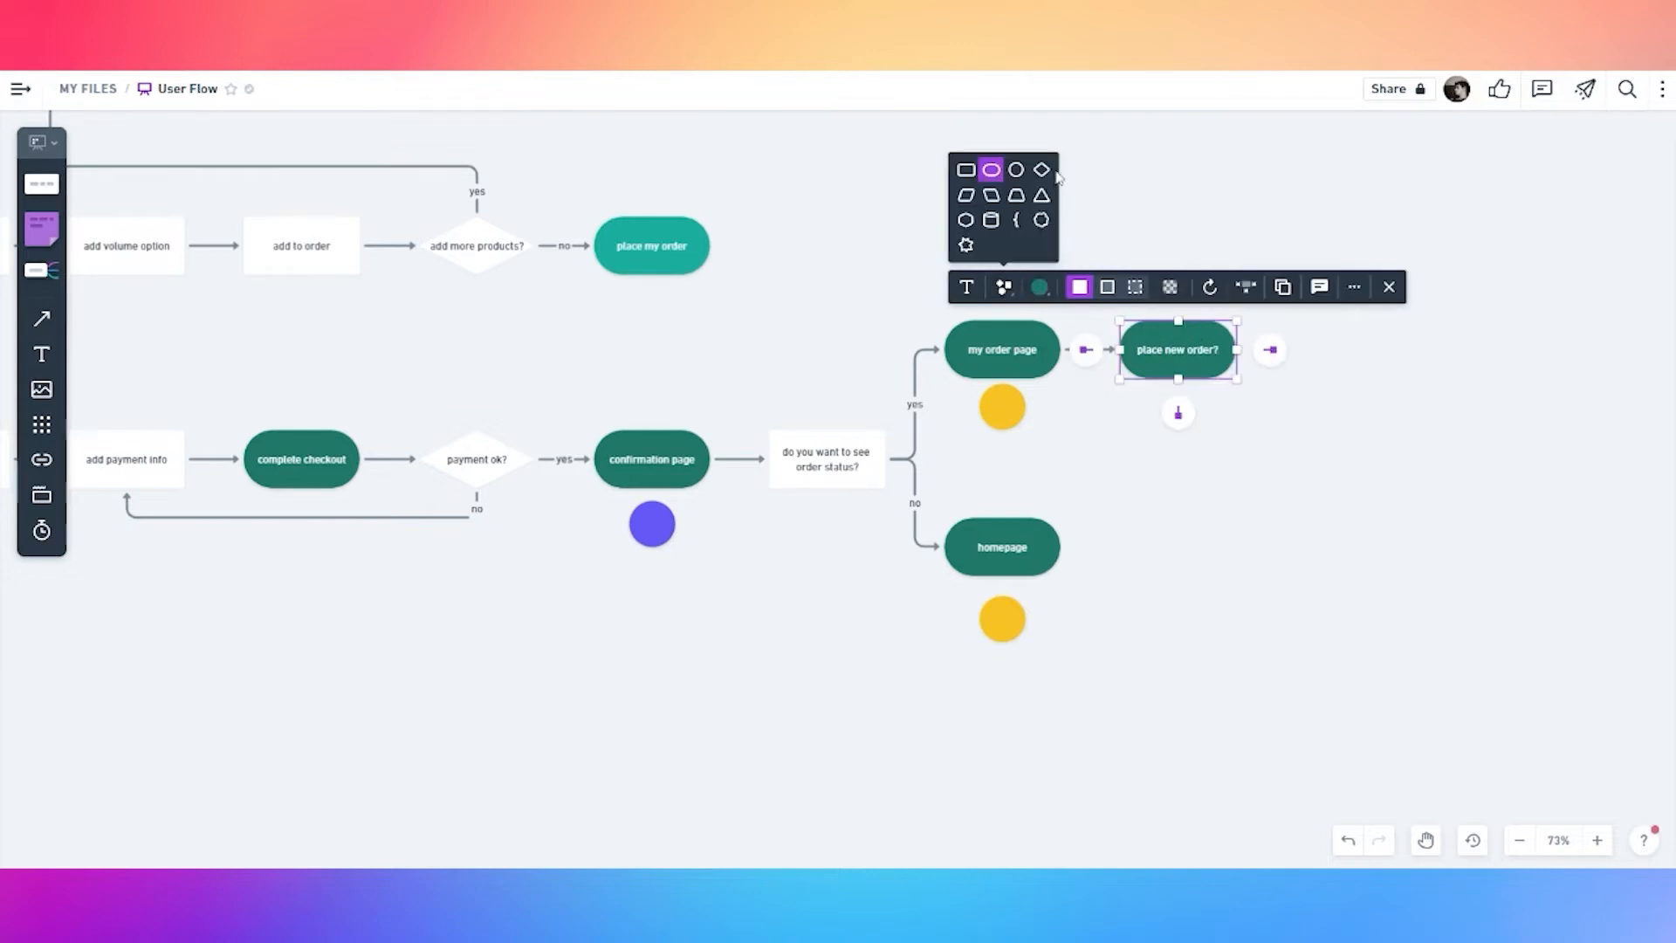
click(1043, 171)
click(1043, 287)
click(1006, 172)
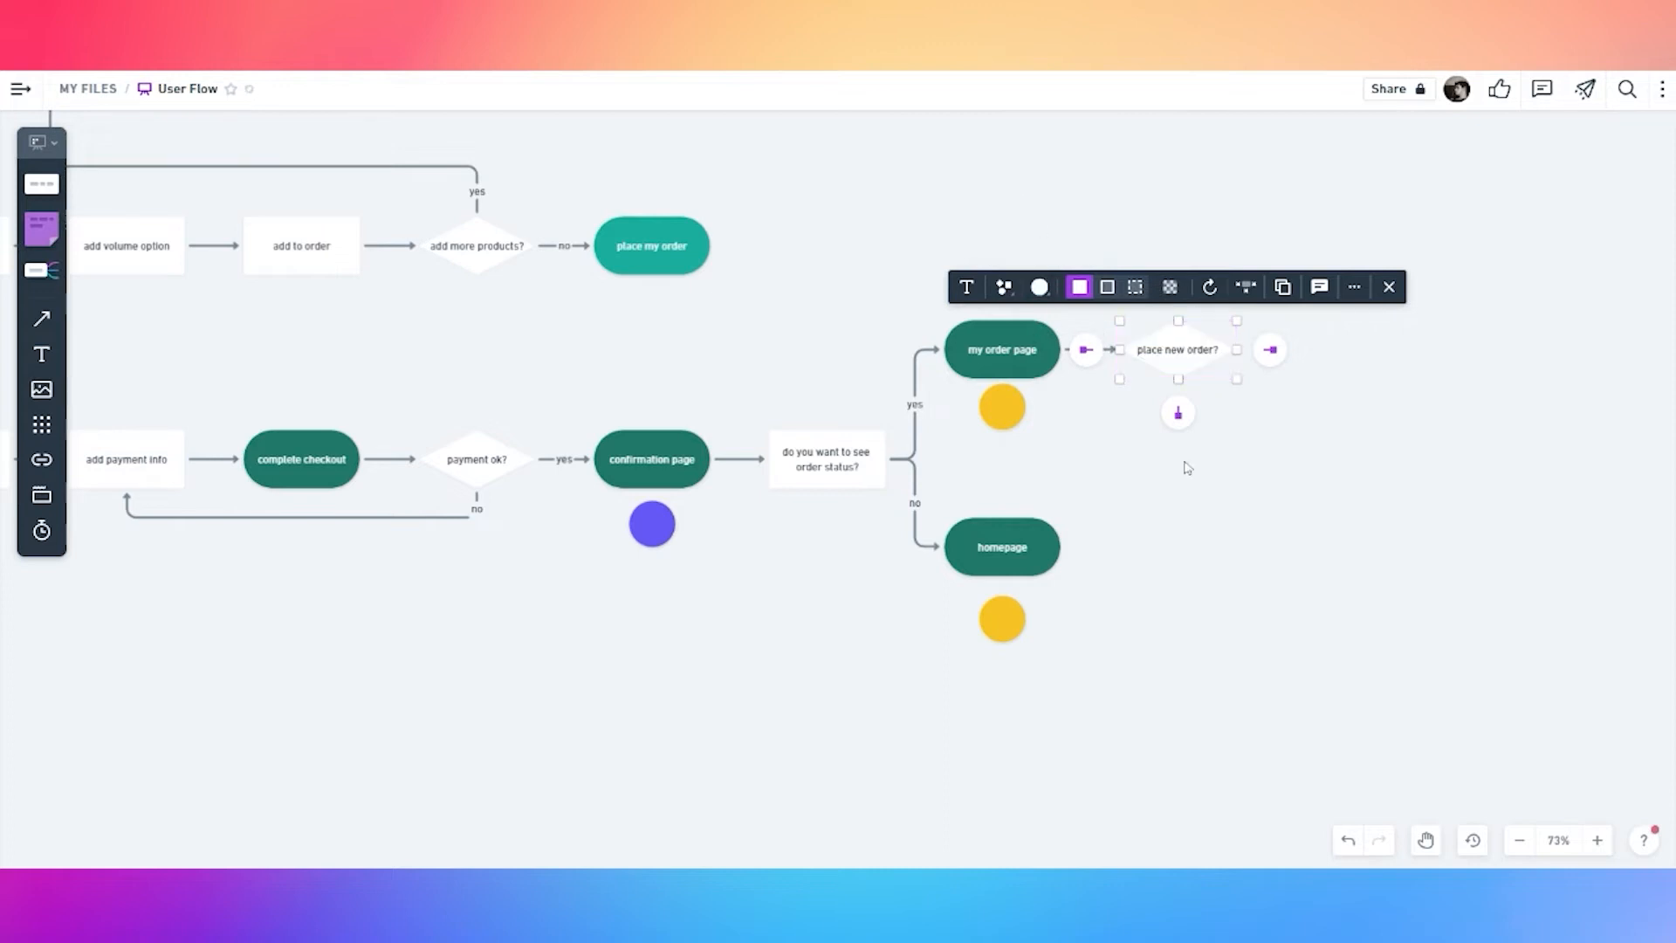
click(1199, 479)
Connect the diamond down to 'homepage' with a 'yes' label
click(1180, 360)
drag(1268, 347, 1066, 548)
text(yes)
click(1279, 568)
drag(1270, 543, 1272, 387)
click(1322, 240)
Loop a 'no' connector from the diamond back to 'my order page' above both shapes
click(1182, 354)
drag(1179, 411, 1002, 329)
drag(1112, 408, 1111, 262)
text(no)
click(1196, 417)
Recolour the circle below 'homepage' orange
click(1013, 617)
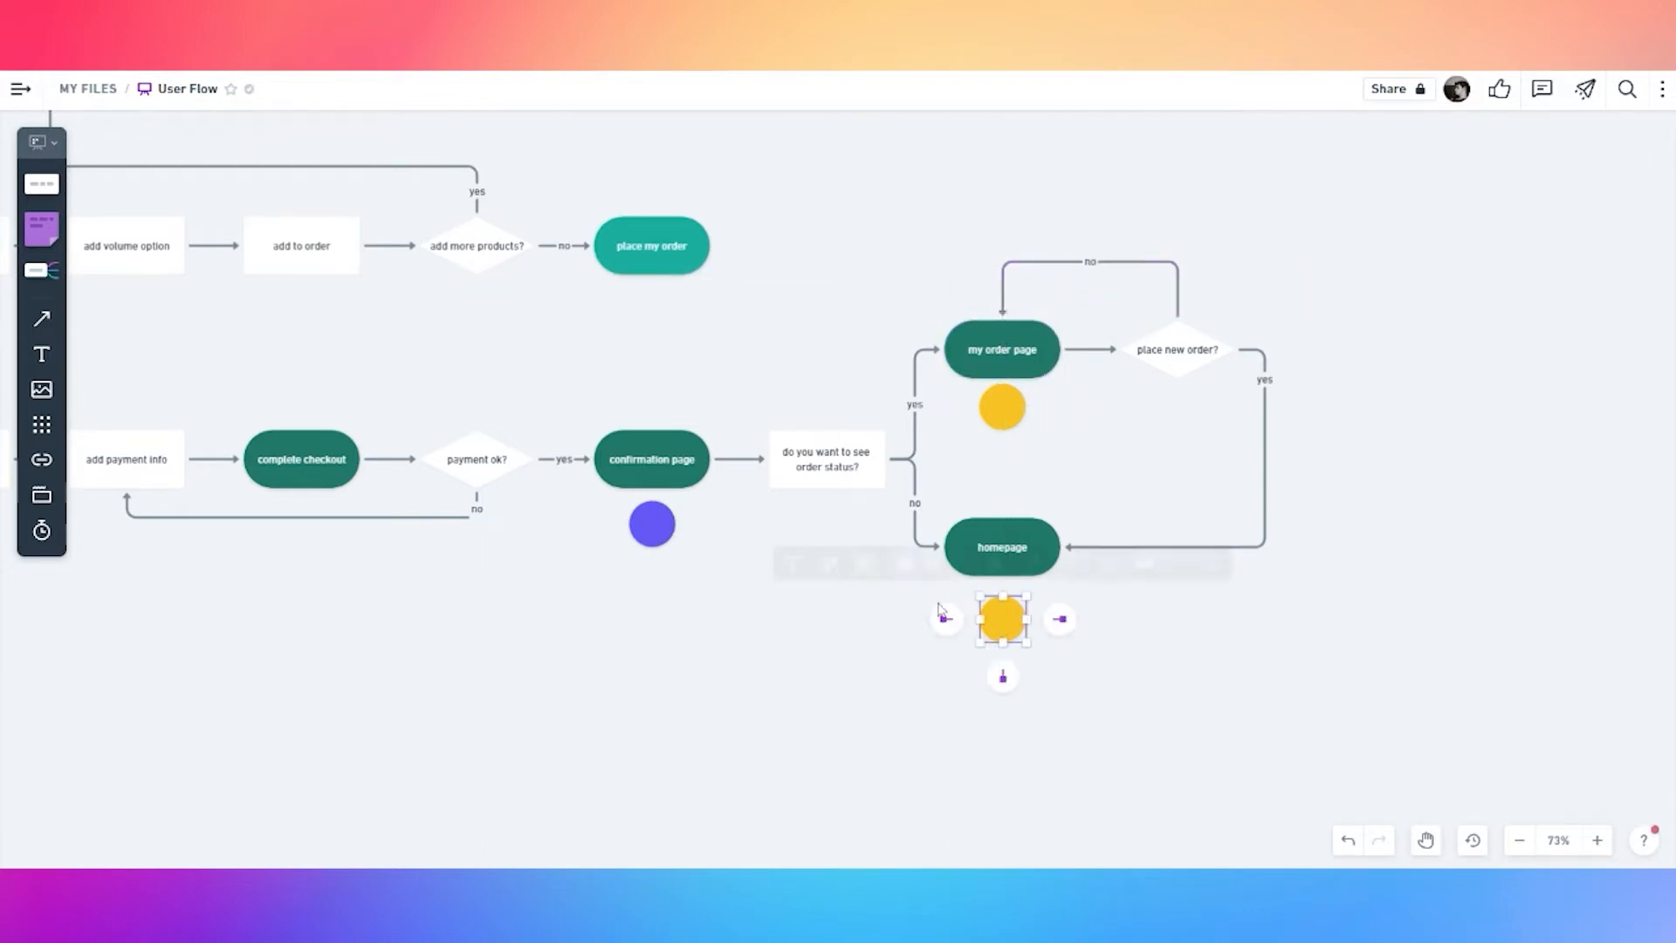
click(864, 563)
click(853, 522)
click(844, 683)
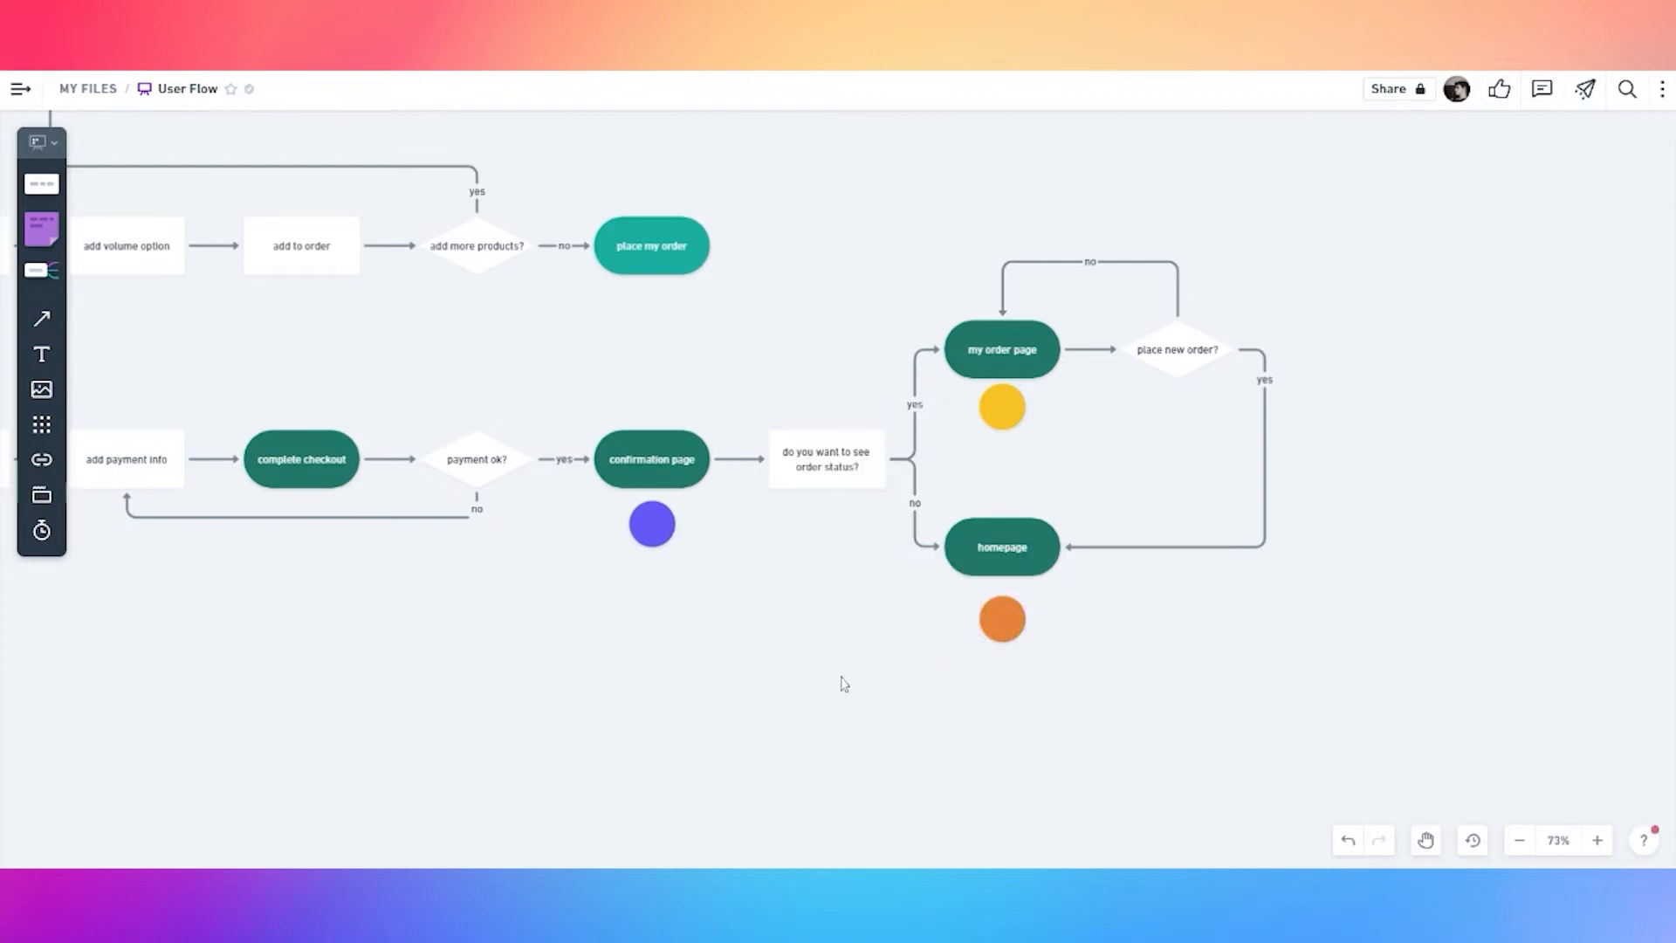
Zoom out and pan across the finished User Flow flowchart to review it
scroll(1332, 479, down, 3)
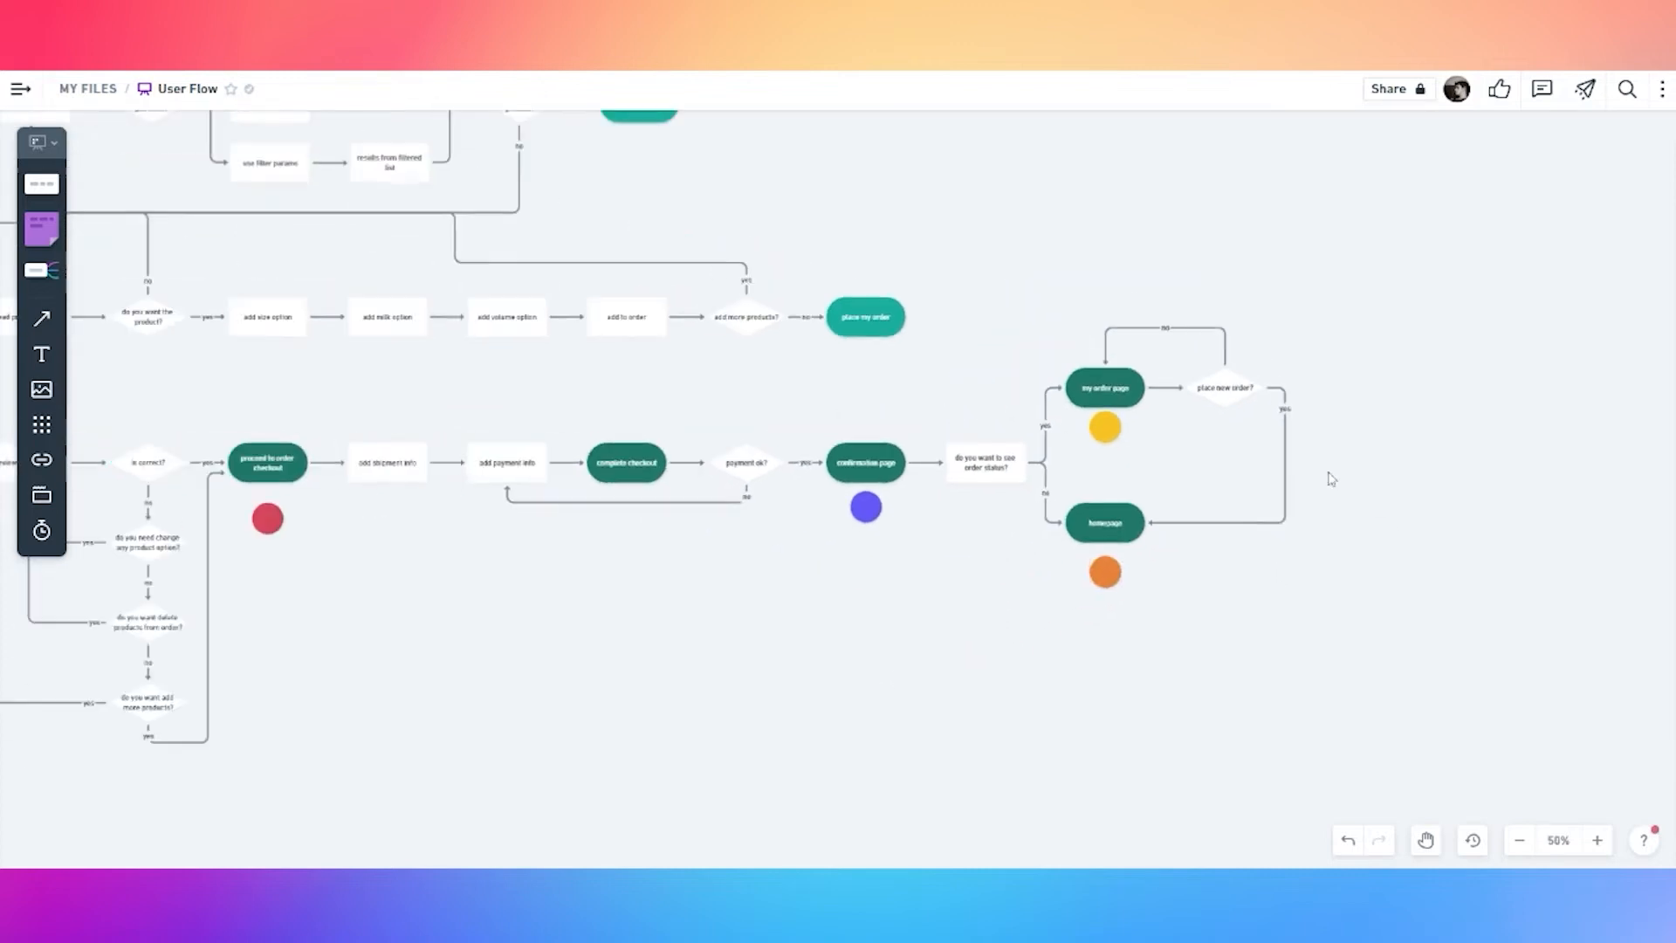
drag(756, 594, 1023, 614)
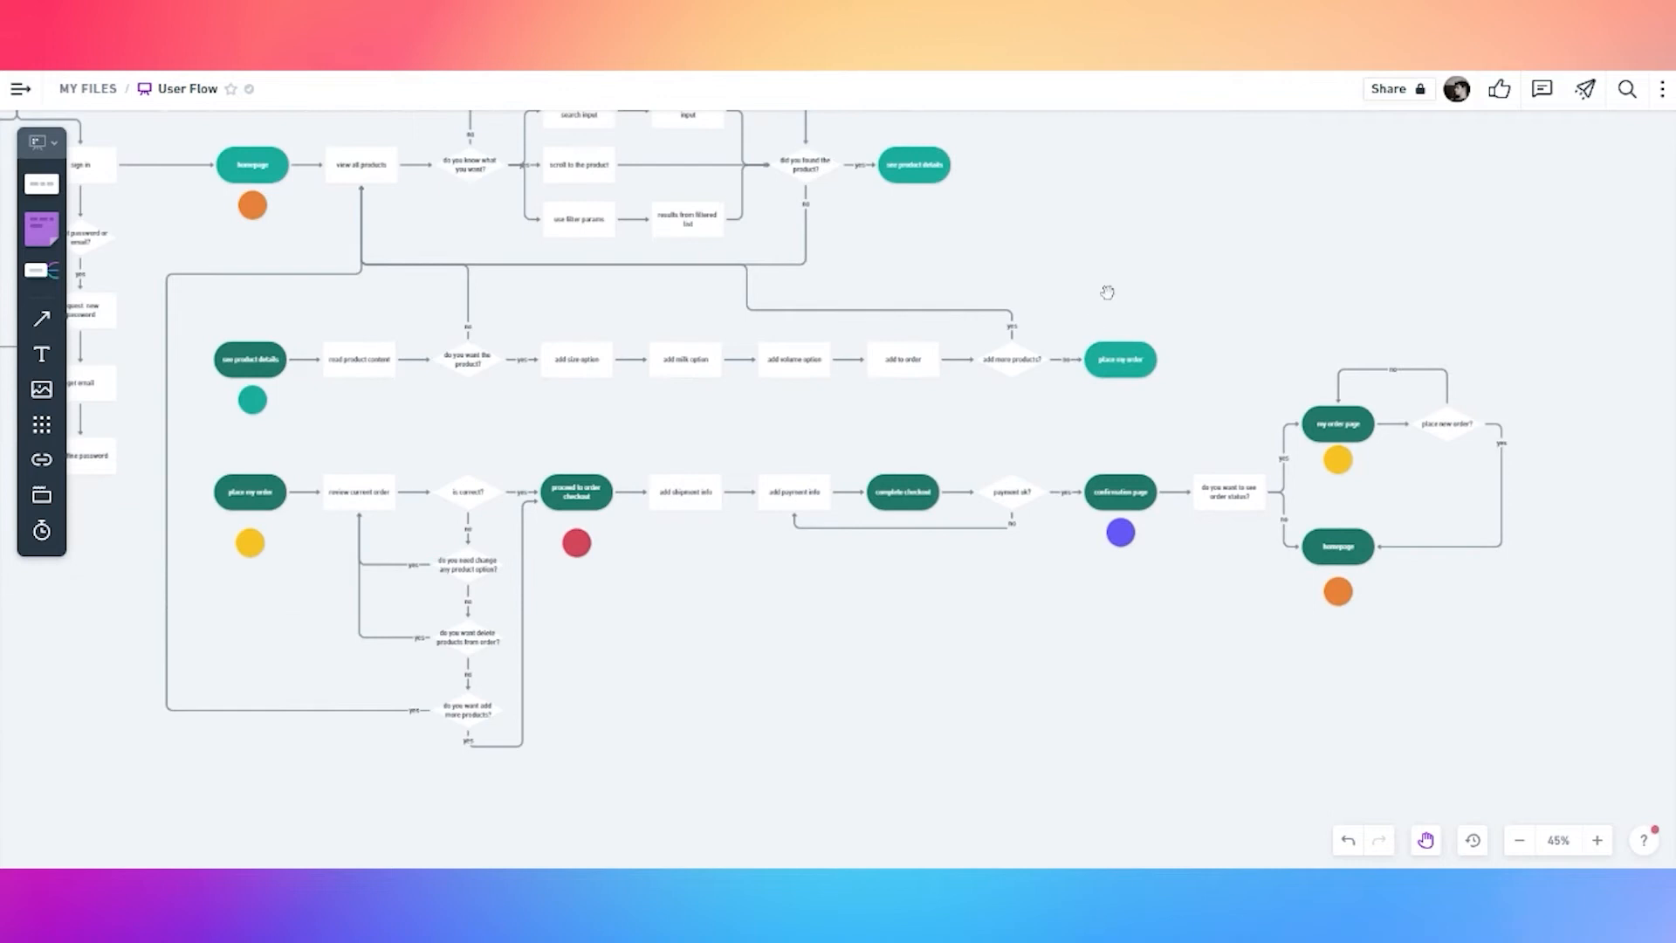
scroll(1135, 314, down, 3)
drag(1176, 319, 1259, 302)
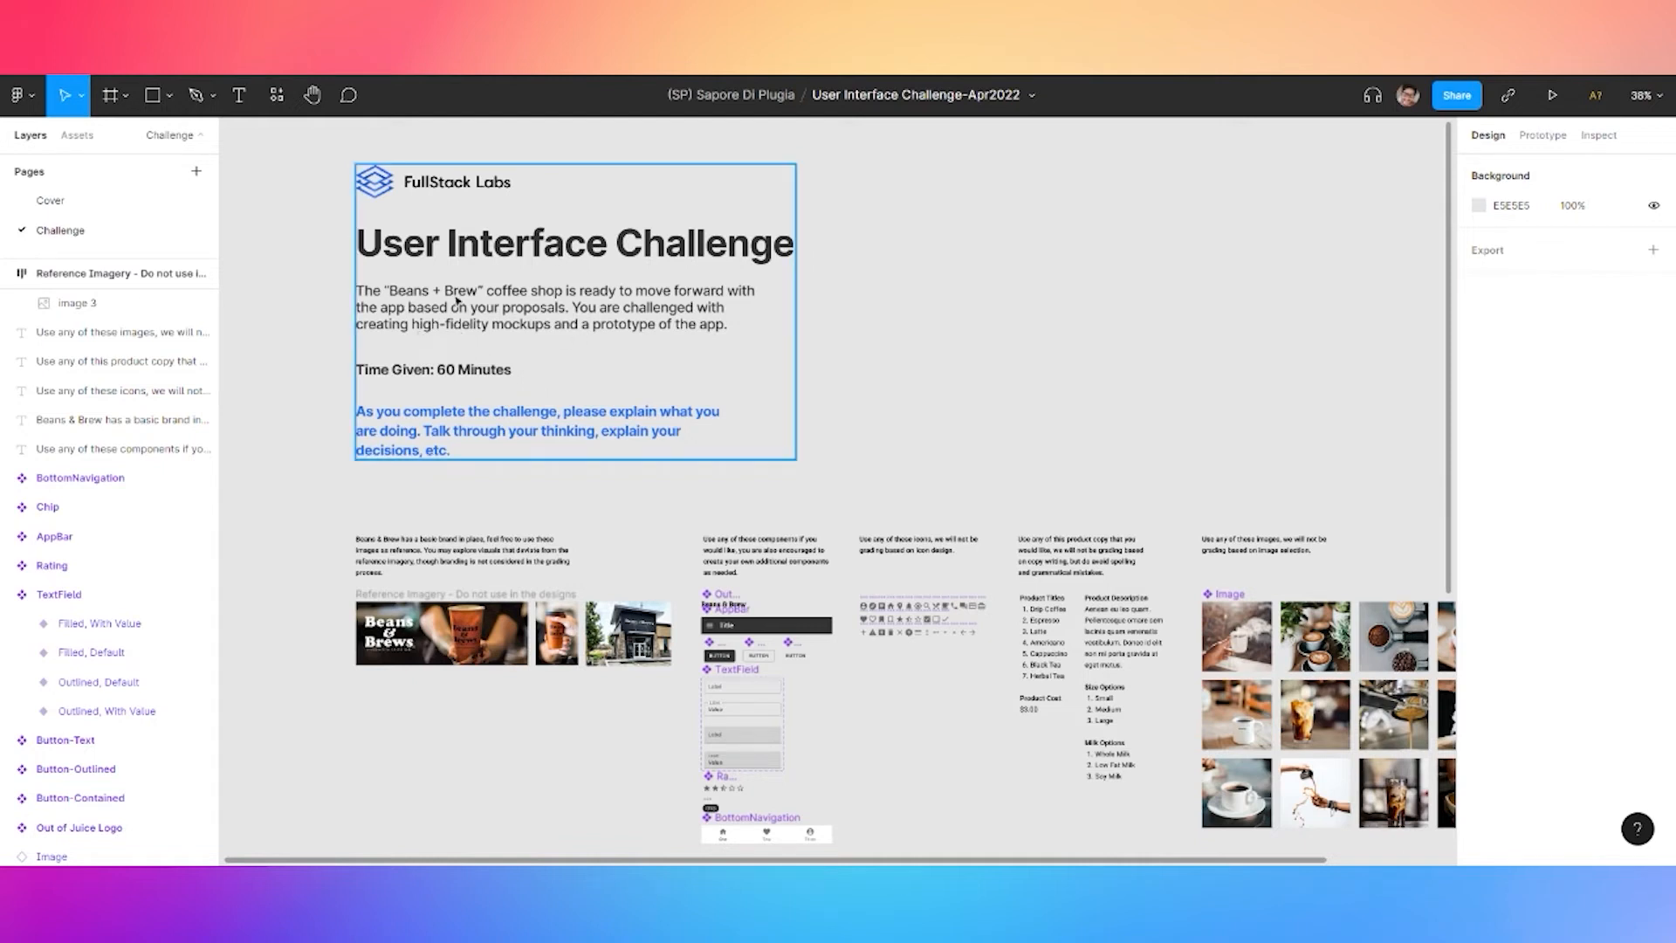
scroll(301, 480, down, 3)
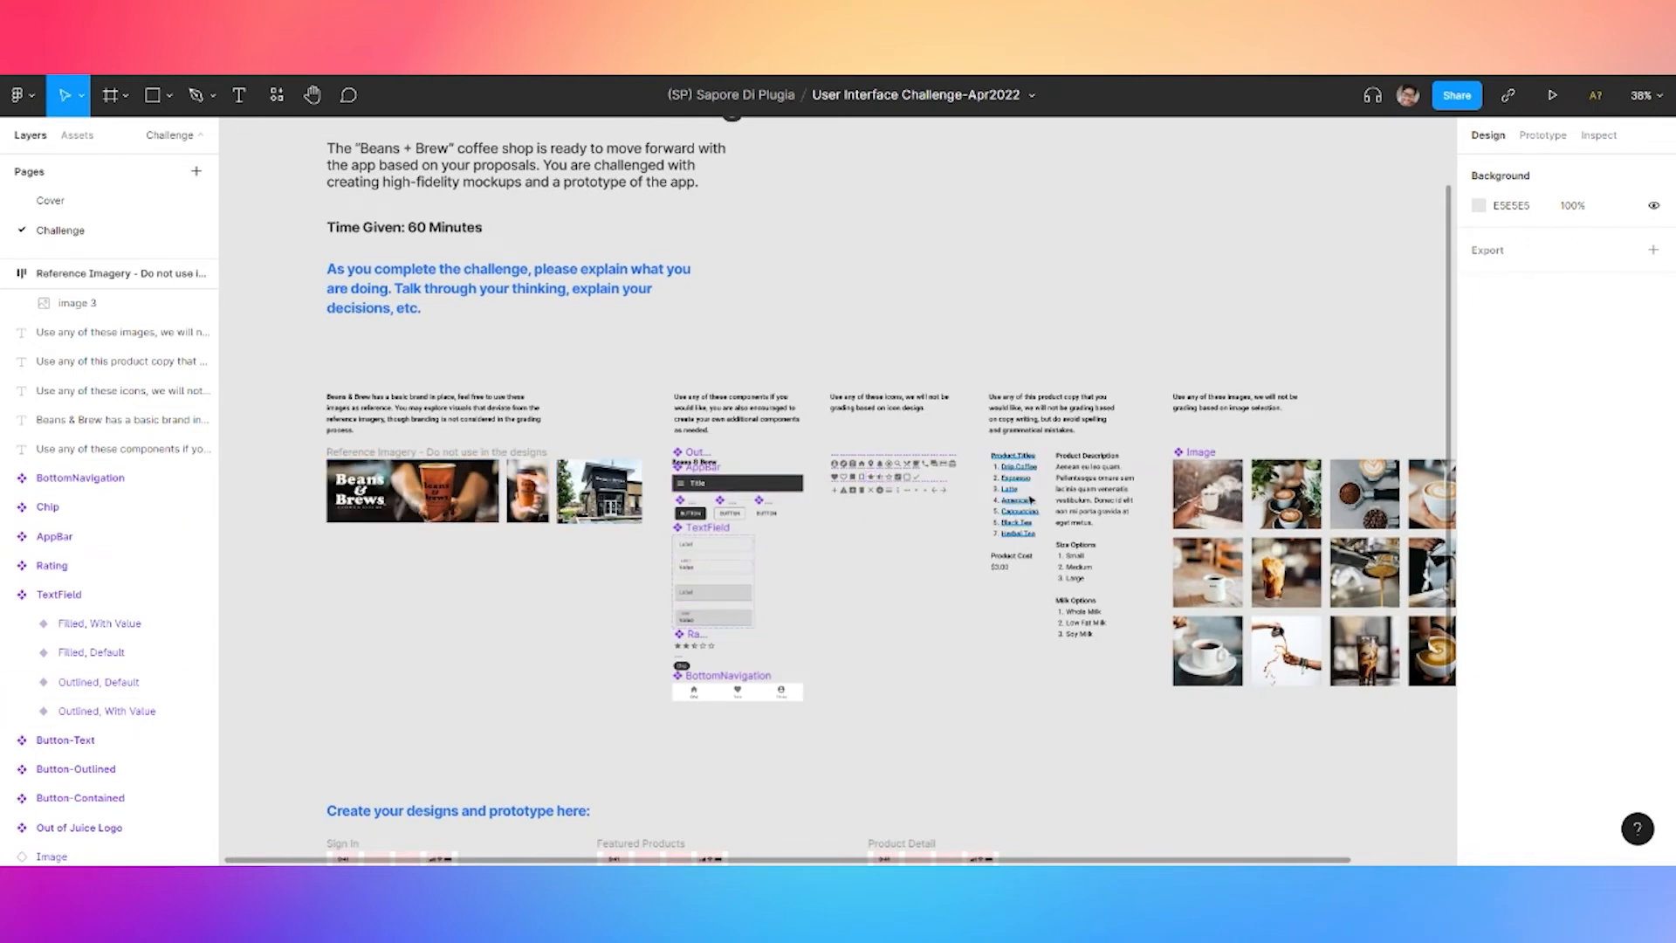
scroll(505, 259, down, 5)
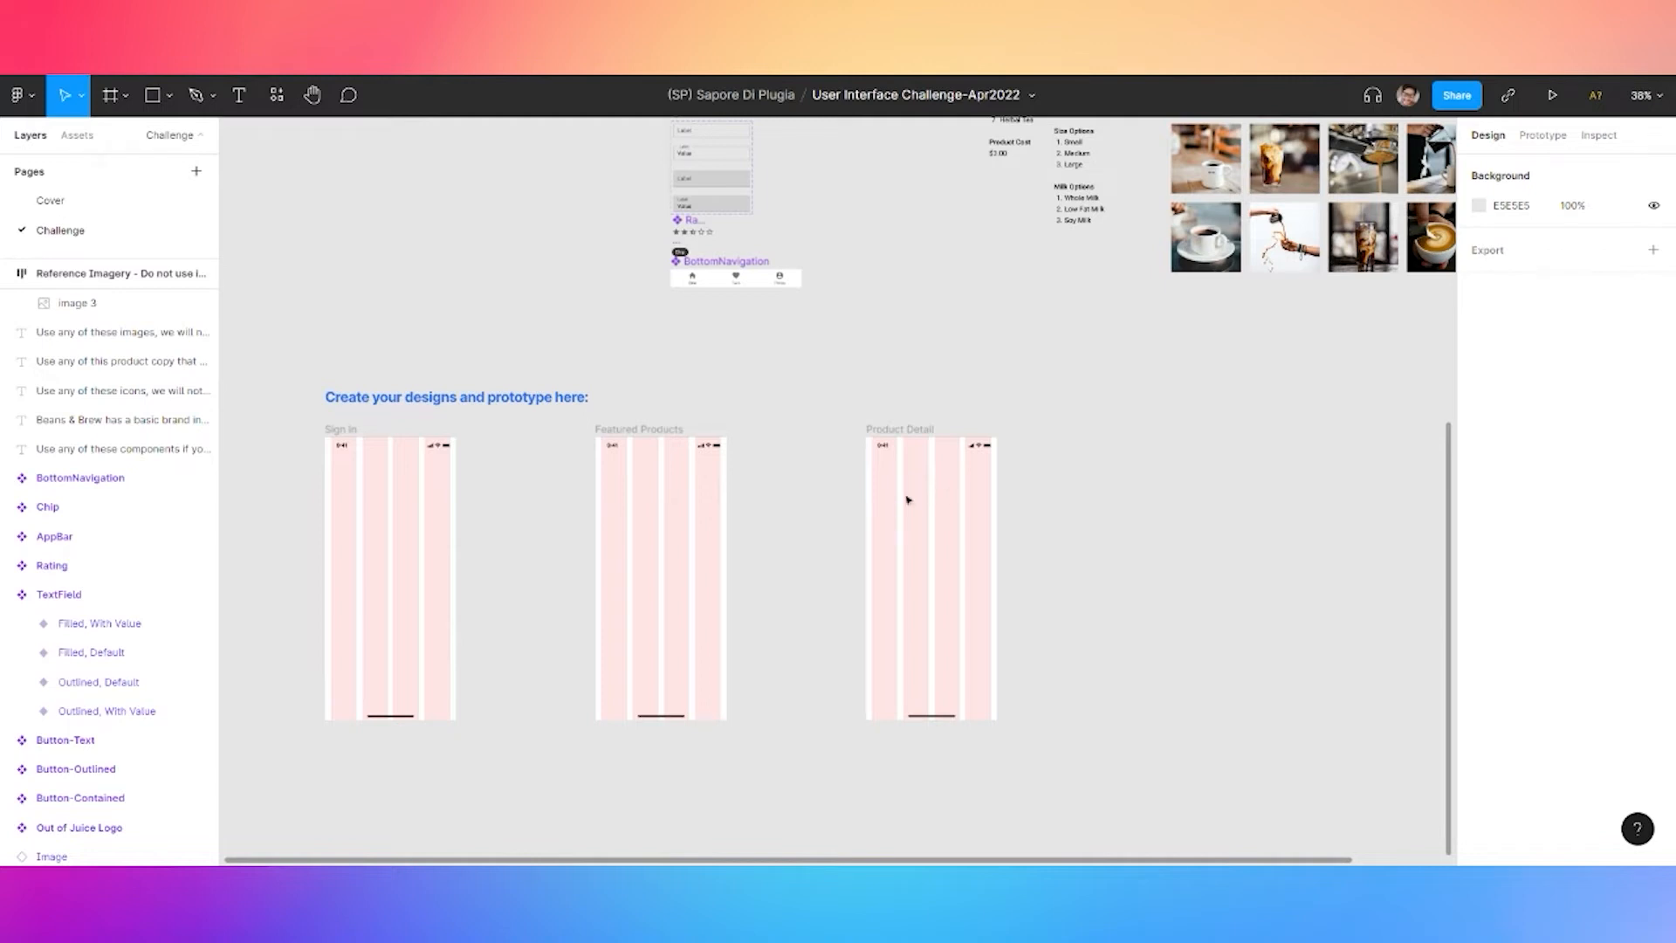
scroll(459, 240, up, 6)
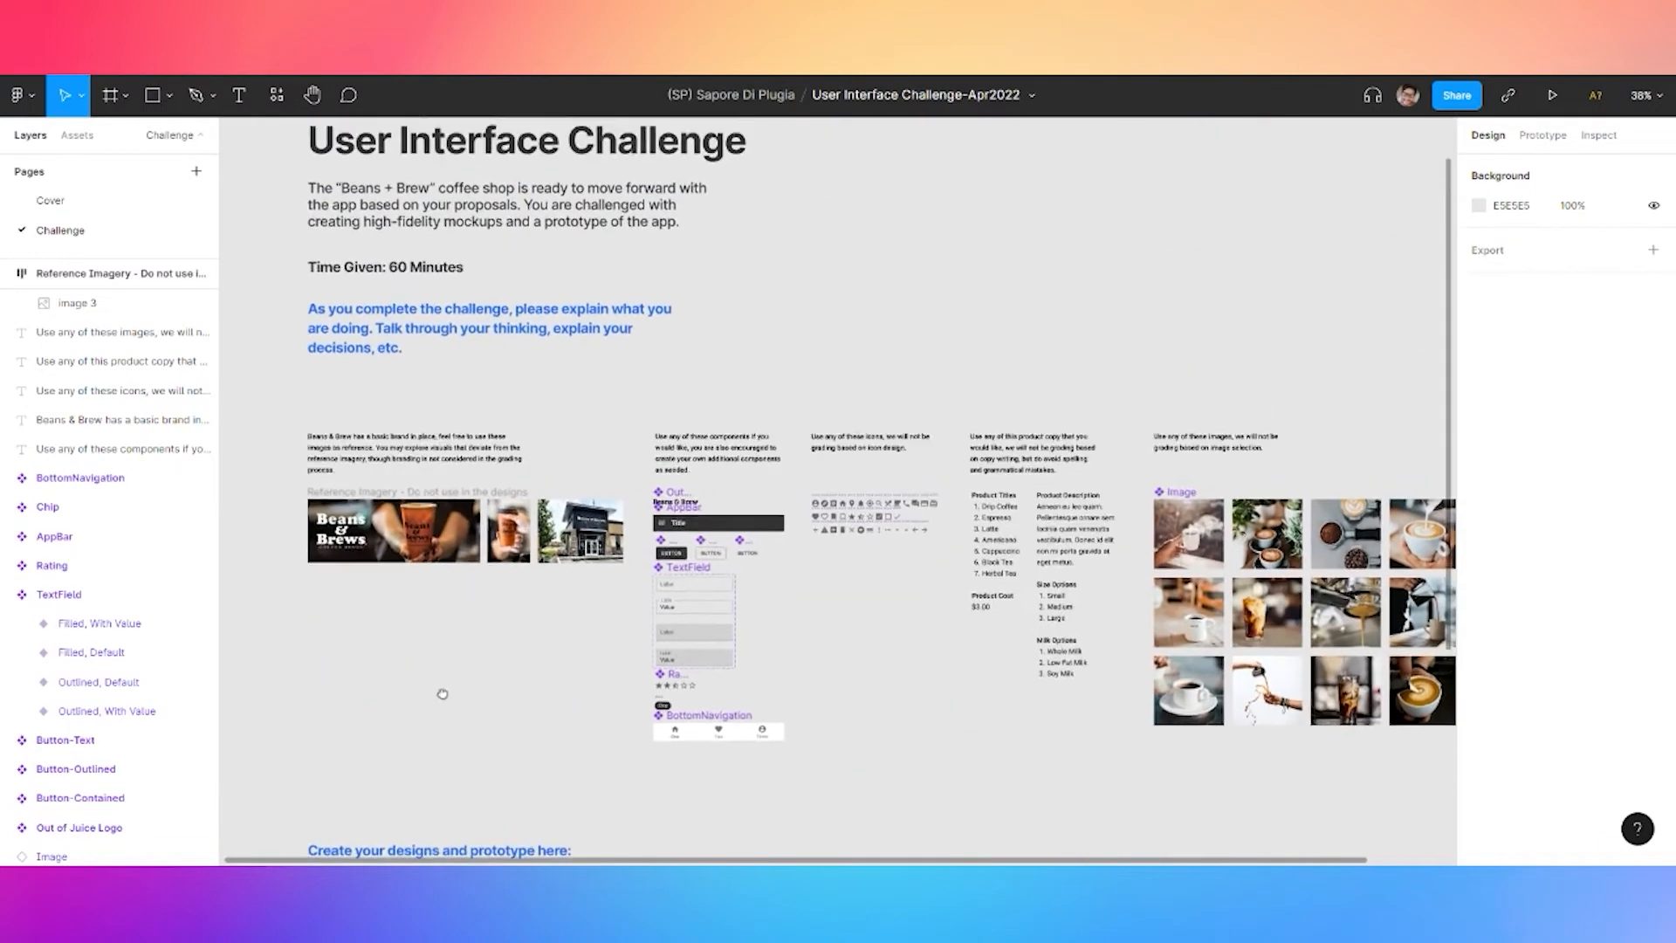
Add a new page named 'Design Styles'
click(196, 171)
text(Design Styles)
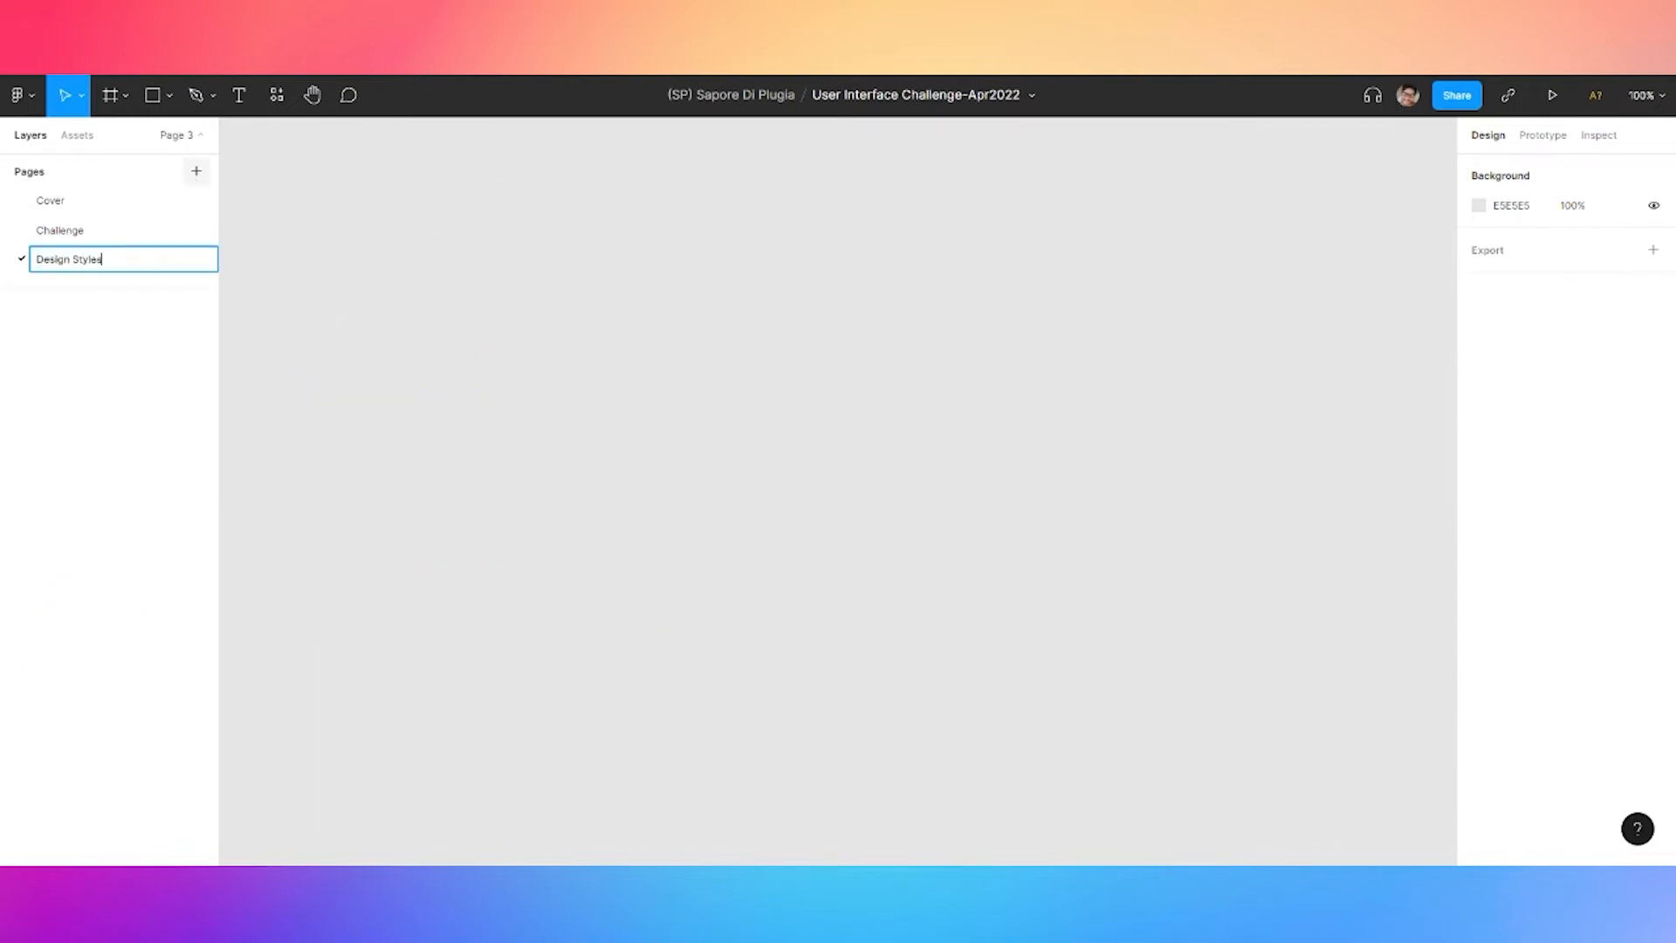
key(Return)
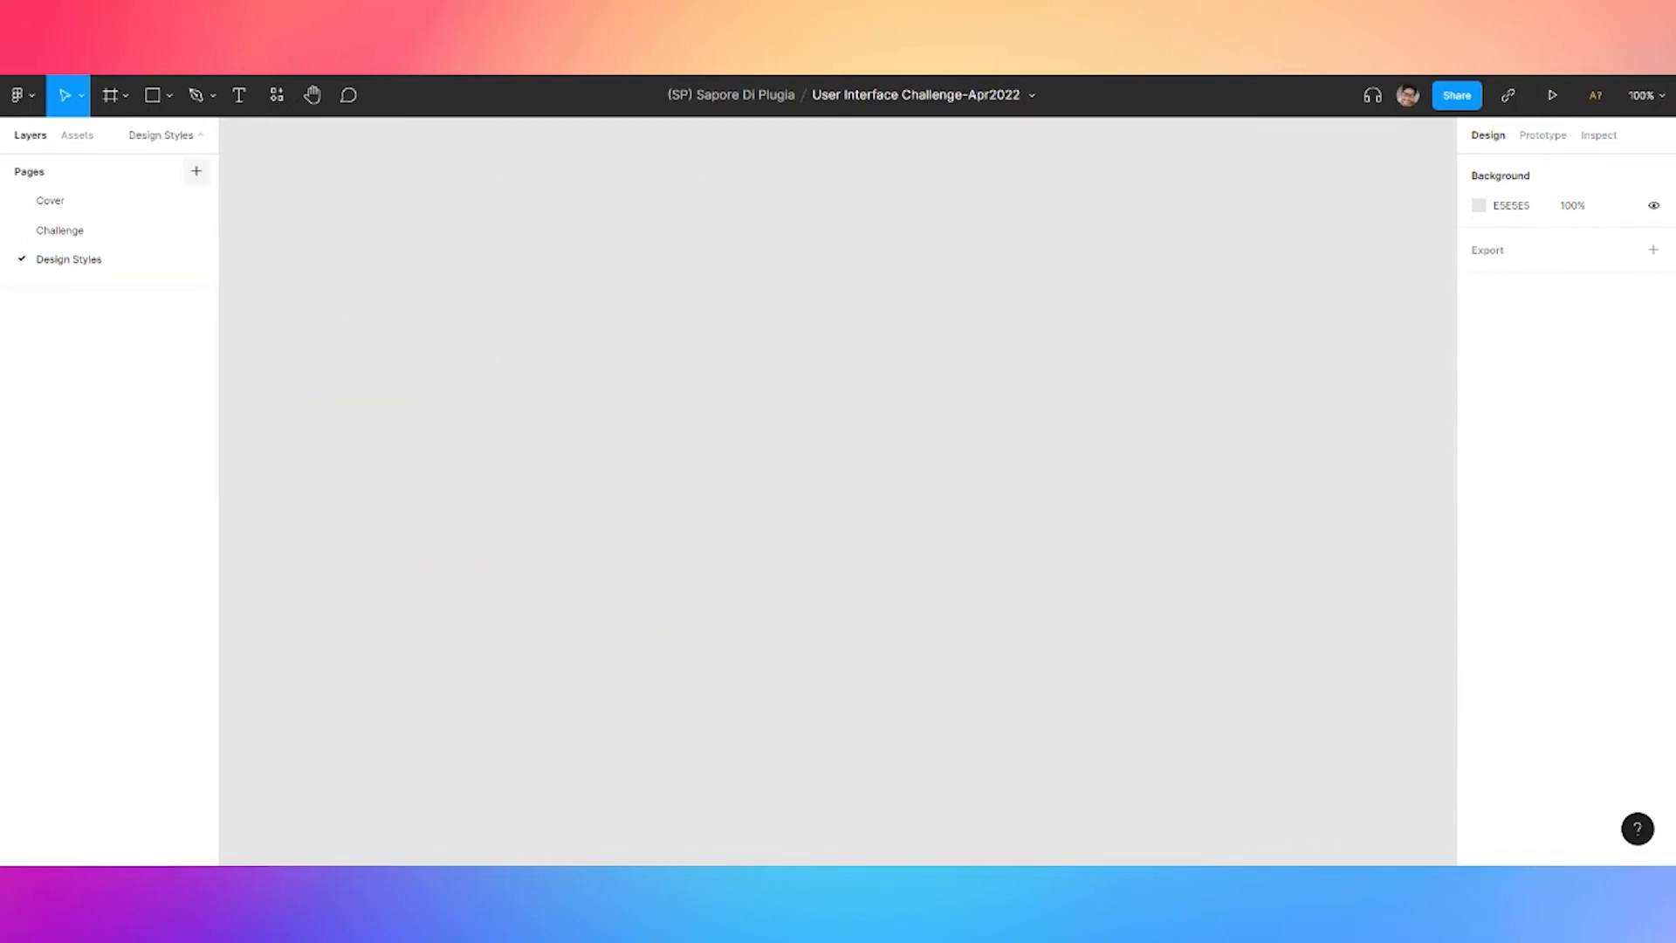
Draw a frame on the page and size it to 1200 × 1920
click(126, 97)
click(140, 139)
click(511, 297)
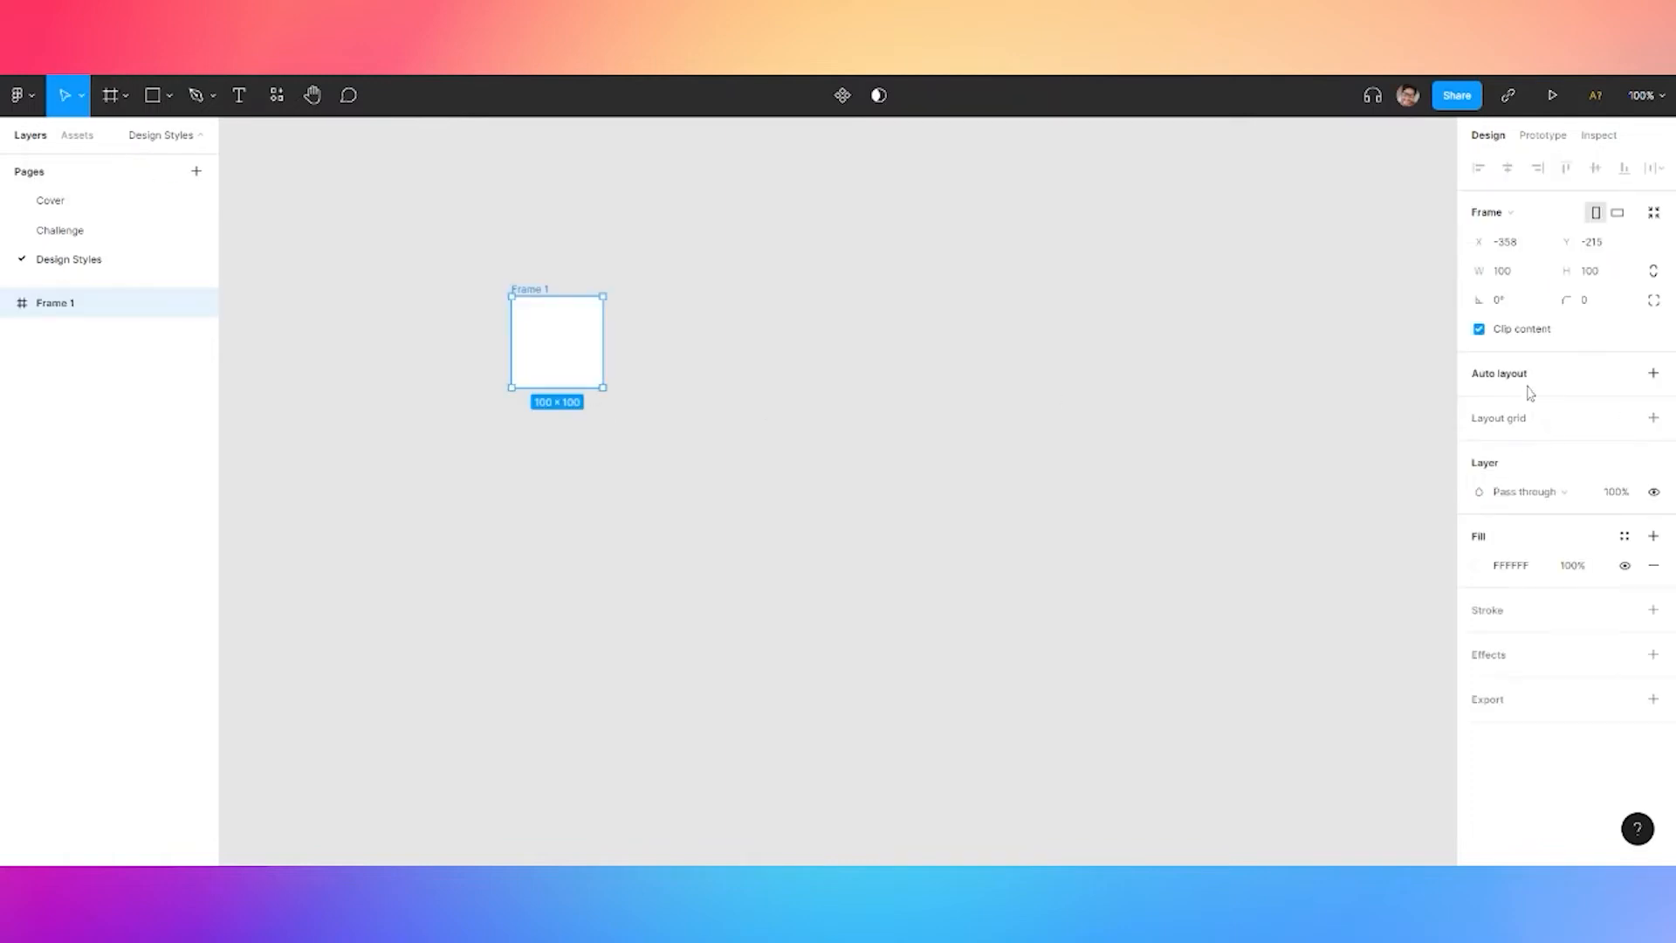
click(1523, 278)
key(Tab)
text(1)
key(Return)
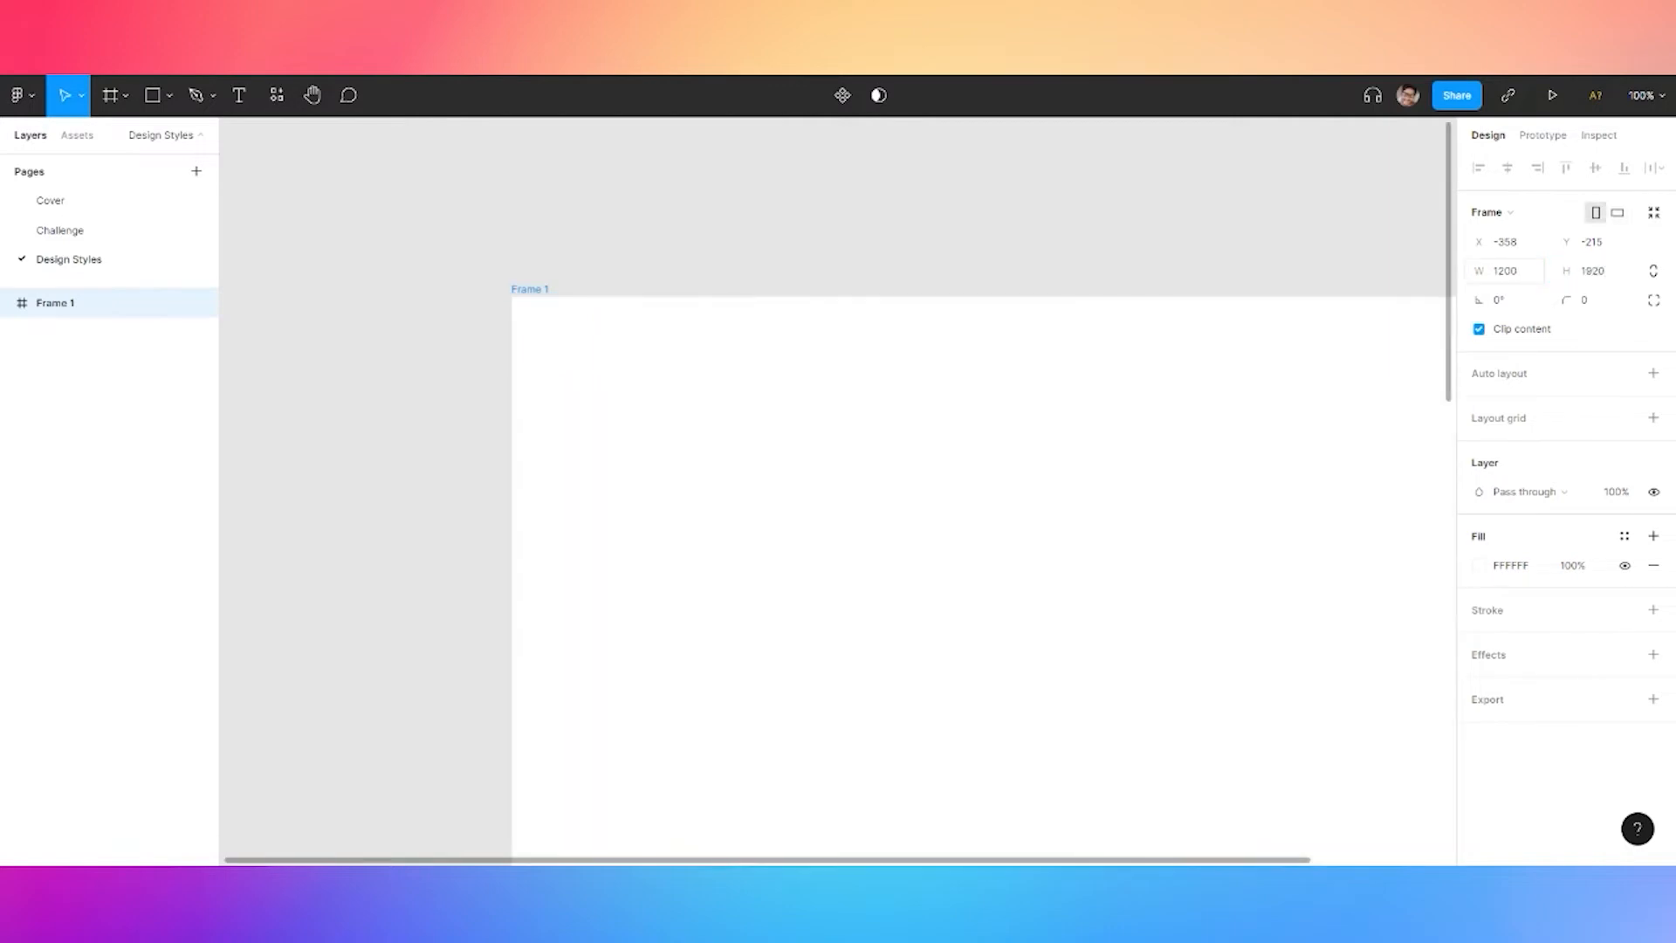
Rename the frame to 'Text Styles'
double_click(532, 289)
text(Text Styles)
key(Return)
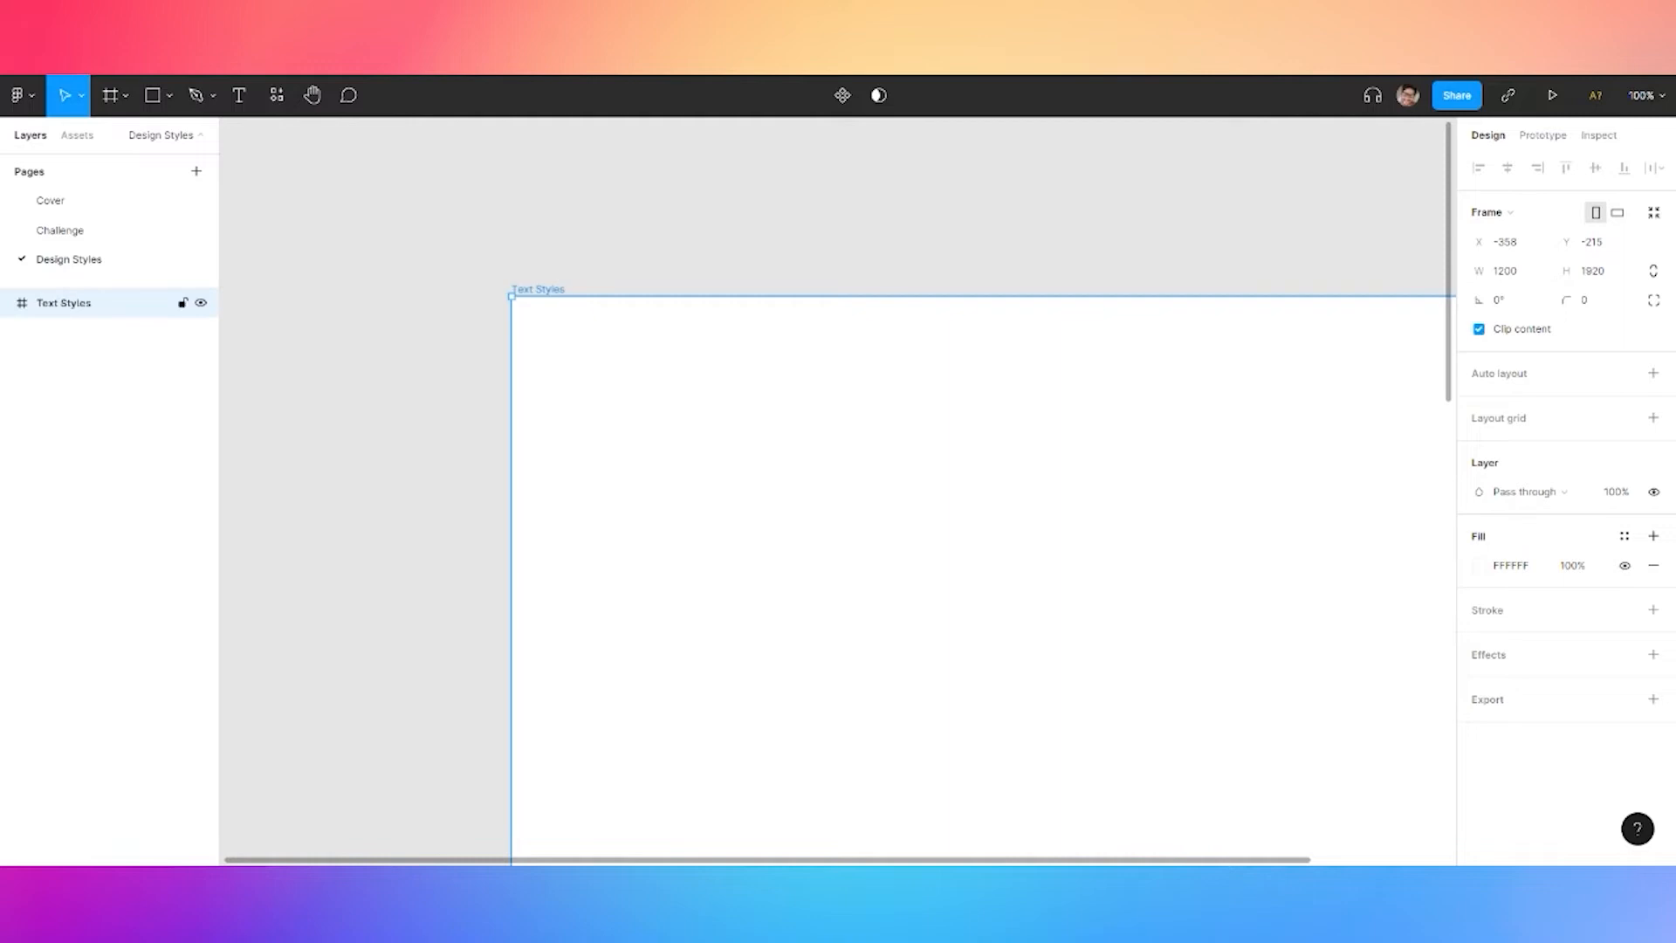
click(356, 319)
drag(413, 396, 220, 248)
Add a 'Font Family' text label inside the Text Styles frame
key(t)
click(442, 254)
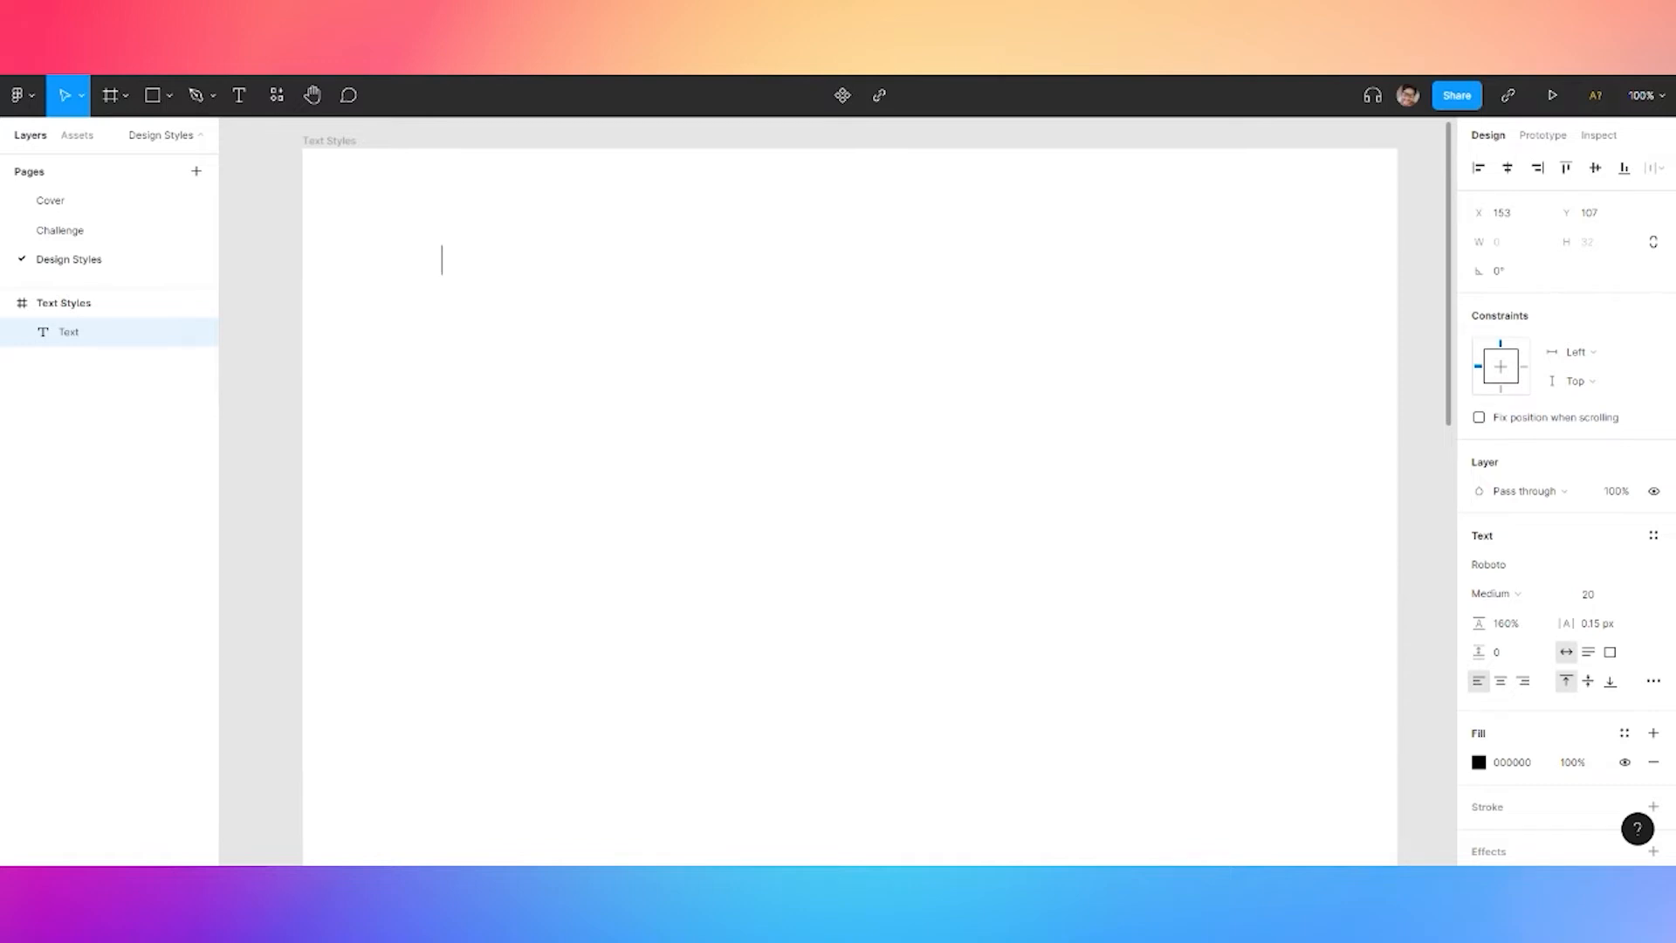
text(Font Family)
key(Escape)
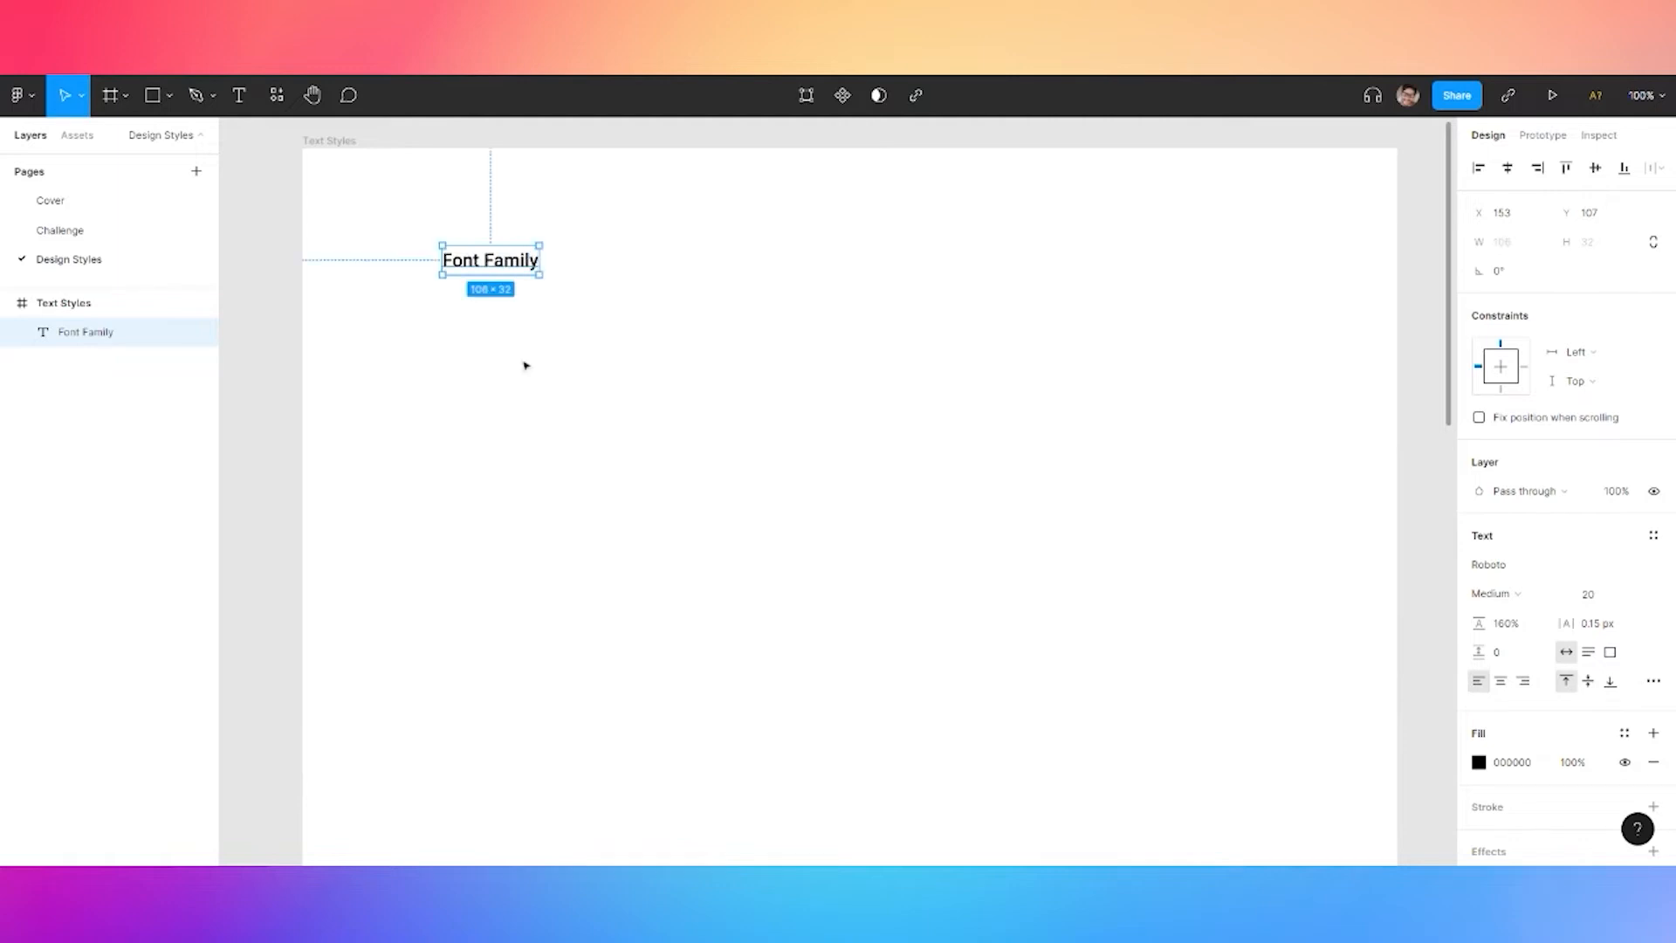
drag(514, 269, 532, 306)
key(ctrl+z)
Duplicate the label, set the copy to Poppins size 64, and retype it as 'Poppins'
key(ctrl+c)
key(ctrl+v)
click(1525, 567)
text(pop)
key(Return)
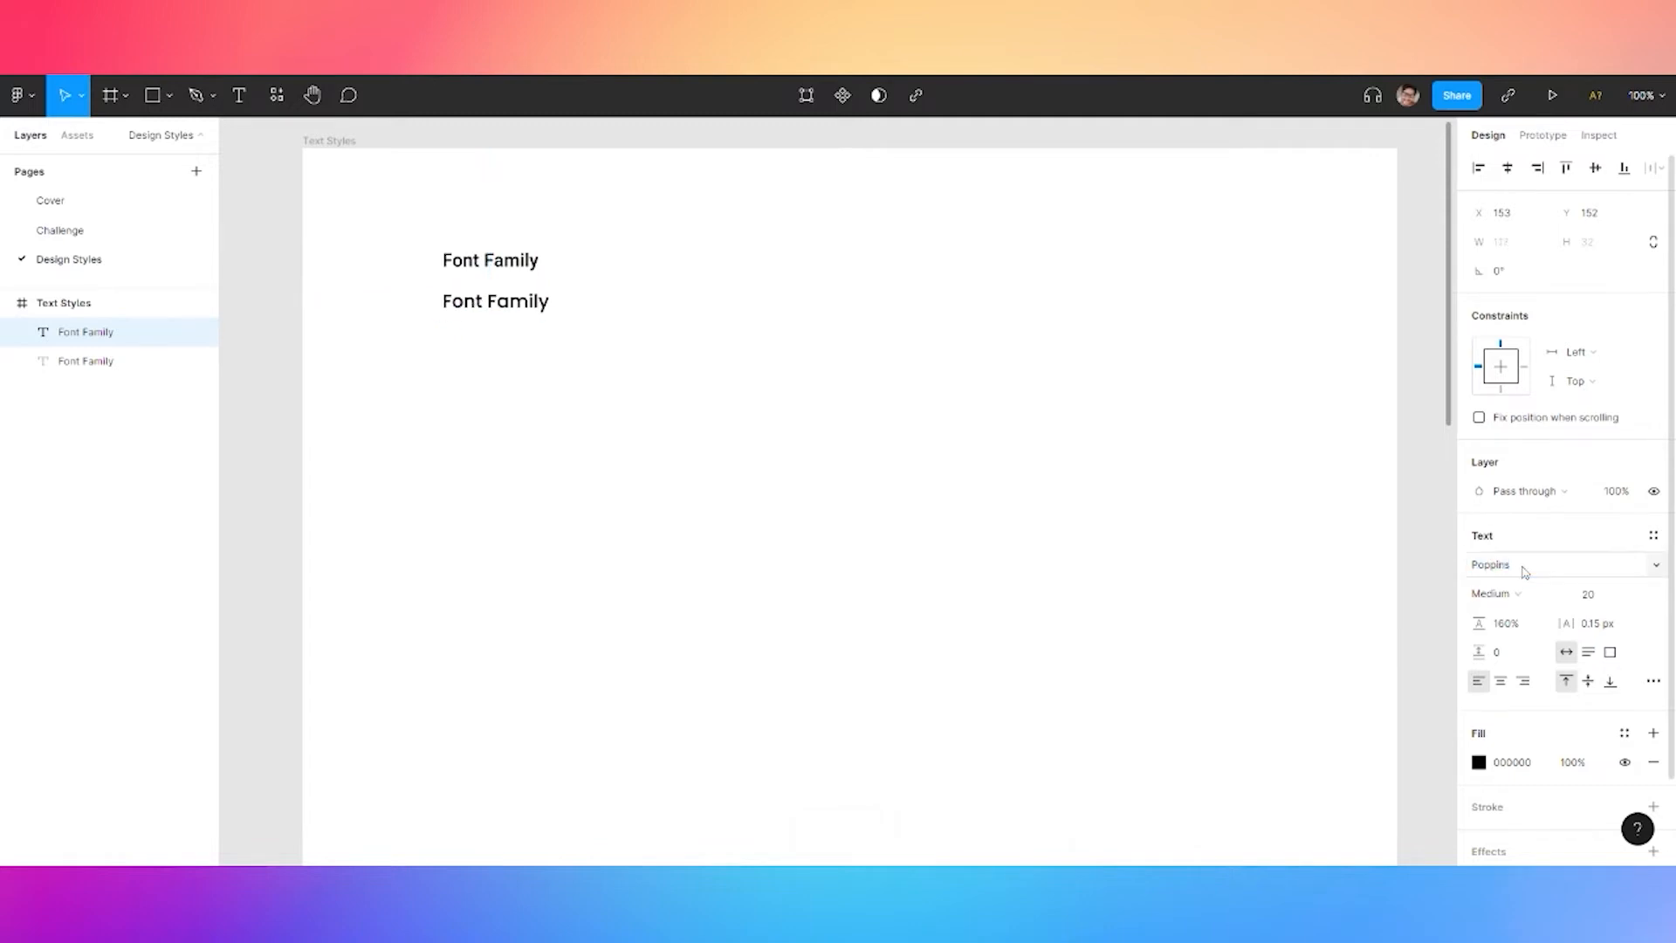
click(1613, 600)
text(64)
key(Return)
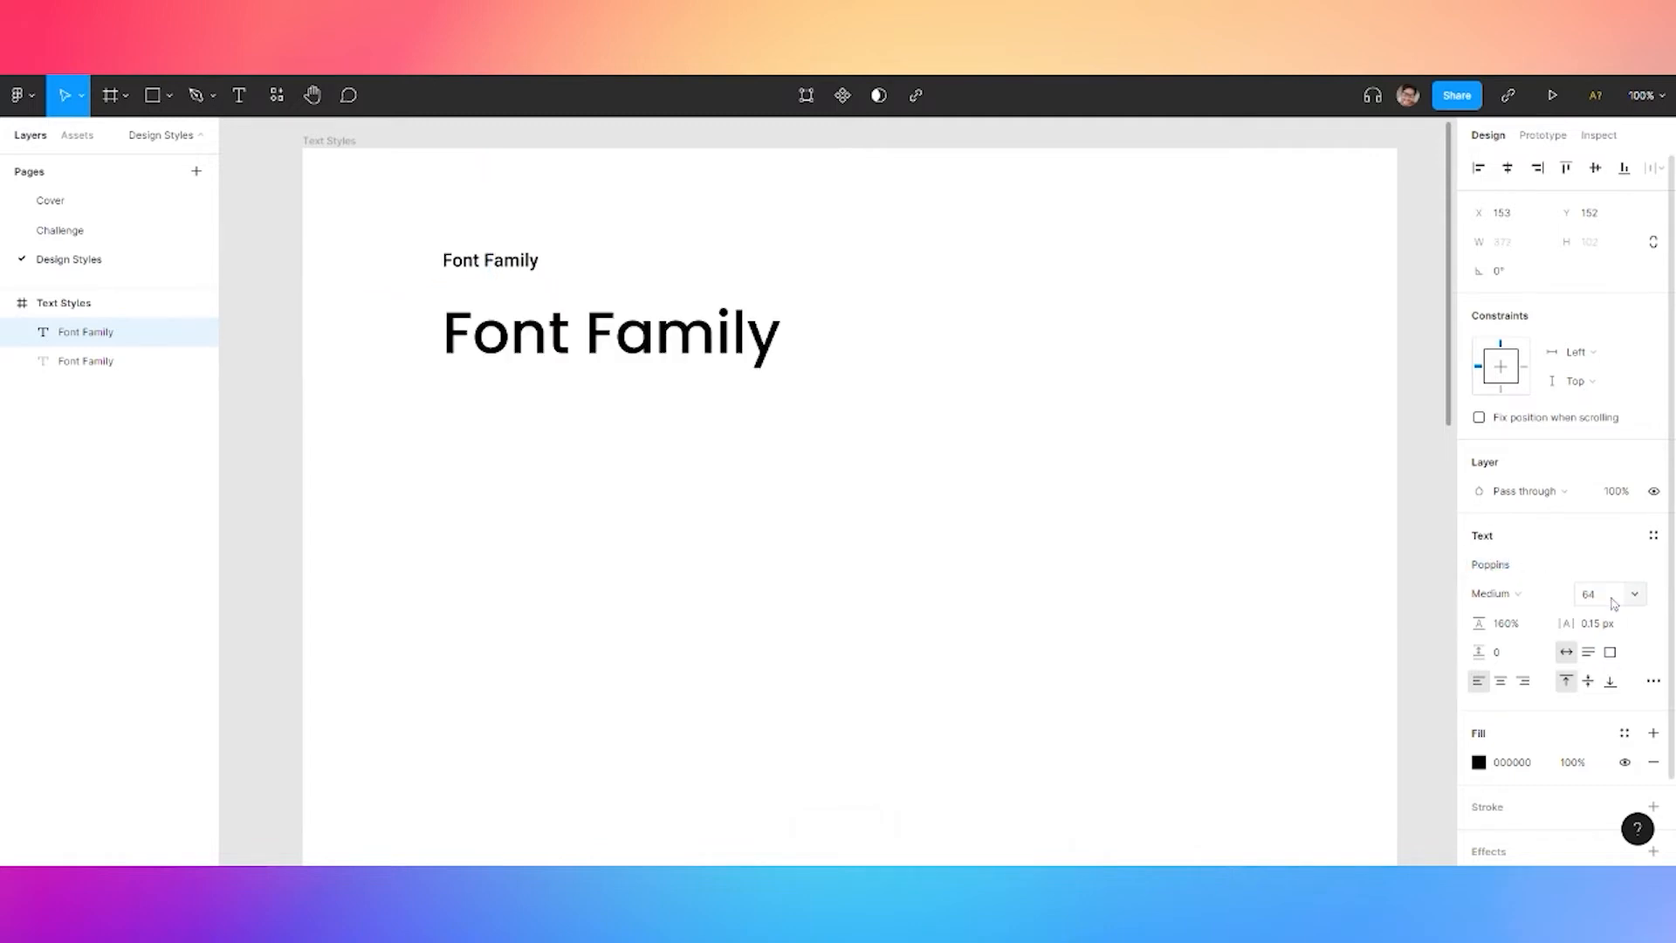
double_click(589, 353)
text(Poppins)
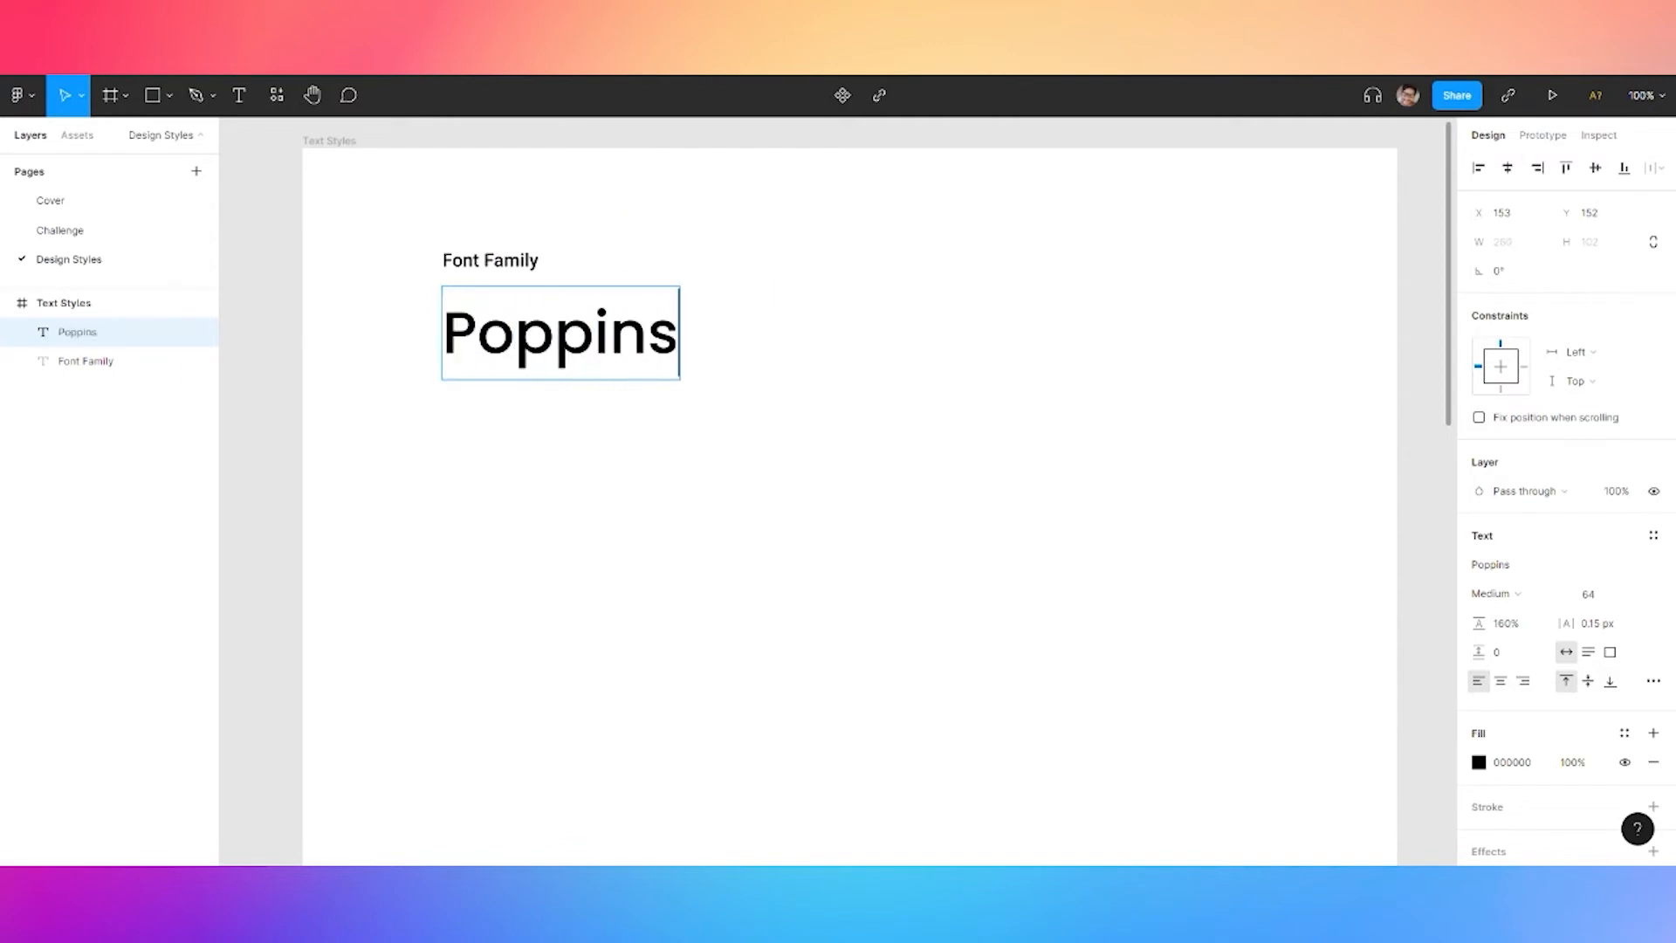
click(530, 263)
Wrap both texts in a vertical auto layout with 16 spacing
click(633, 266)
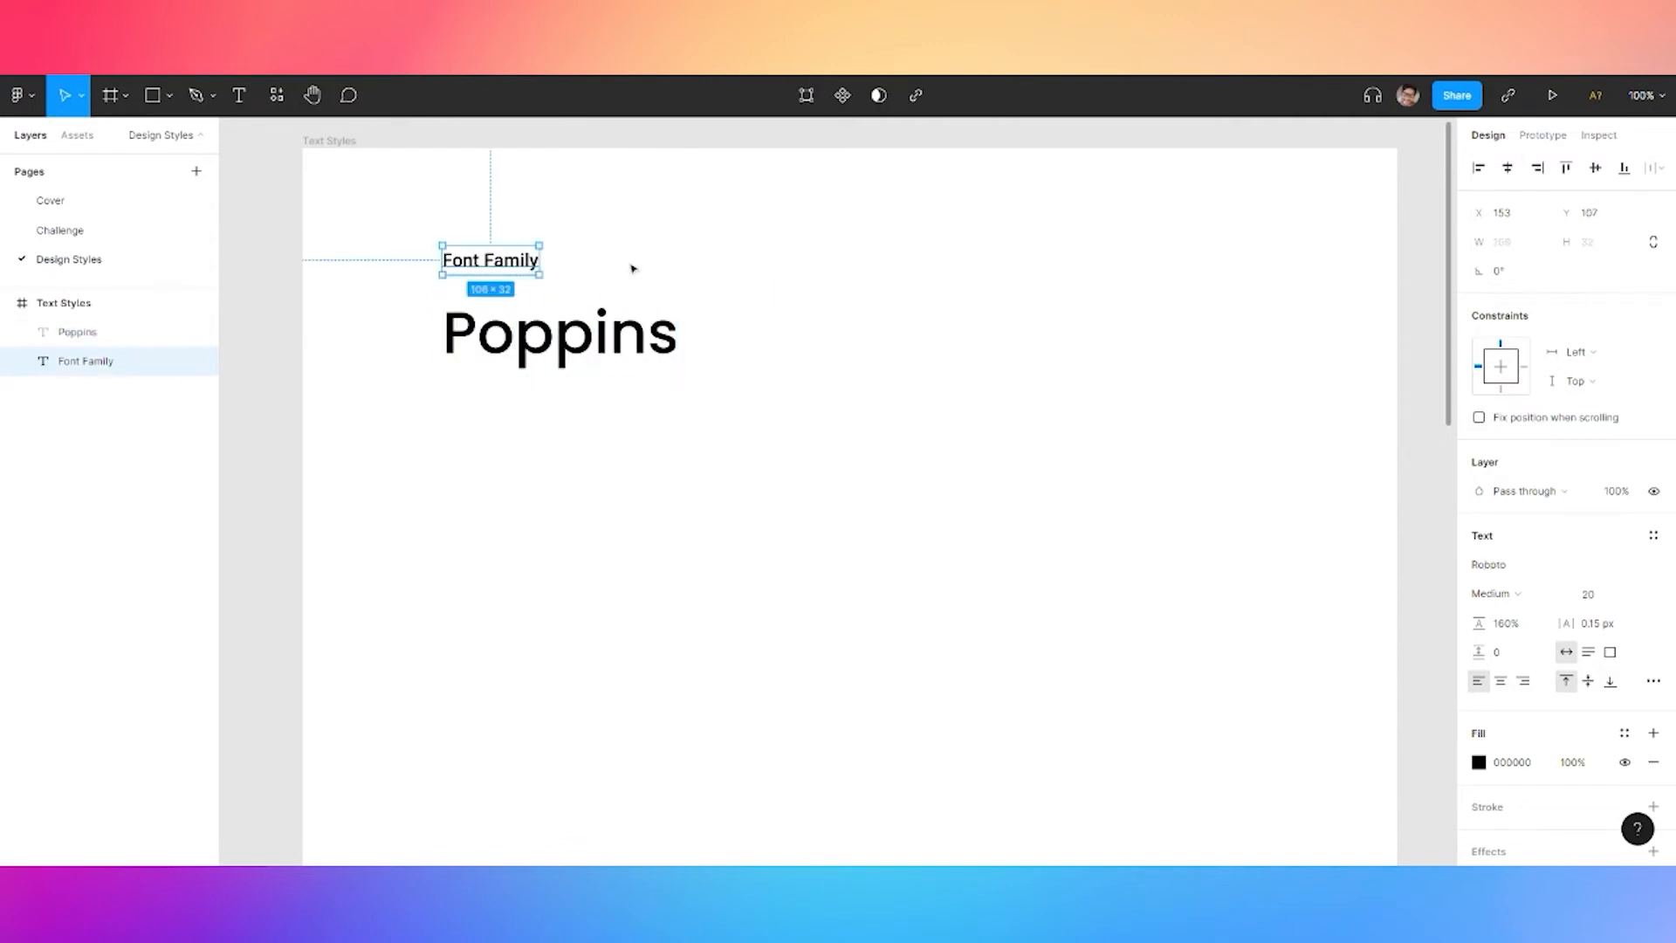
click(545, 362)
shift+click(511, 272)
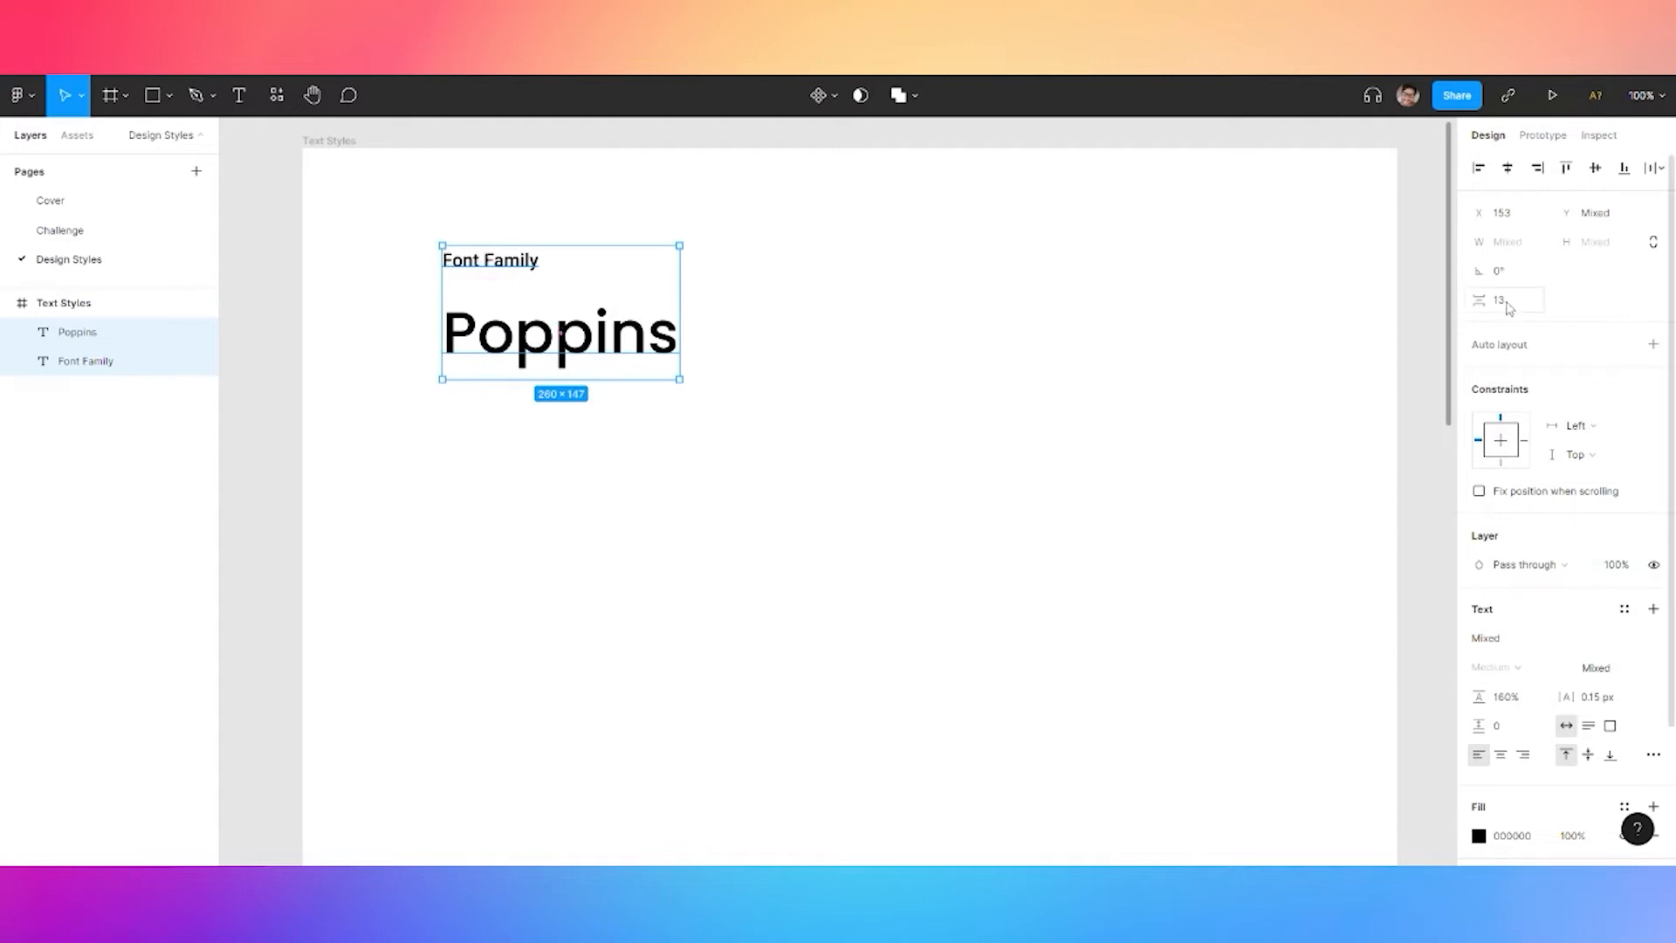
key(shift+a)
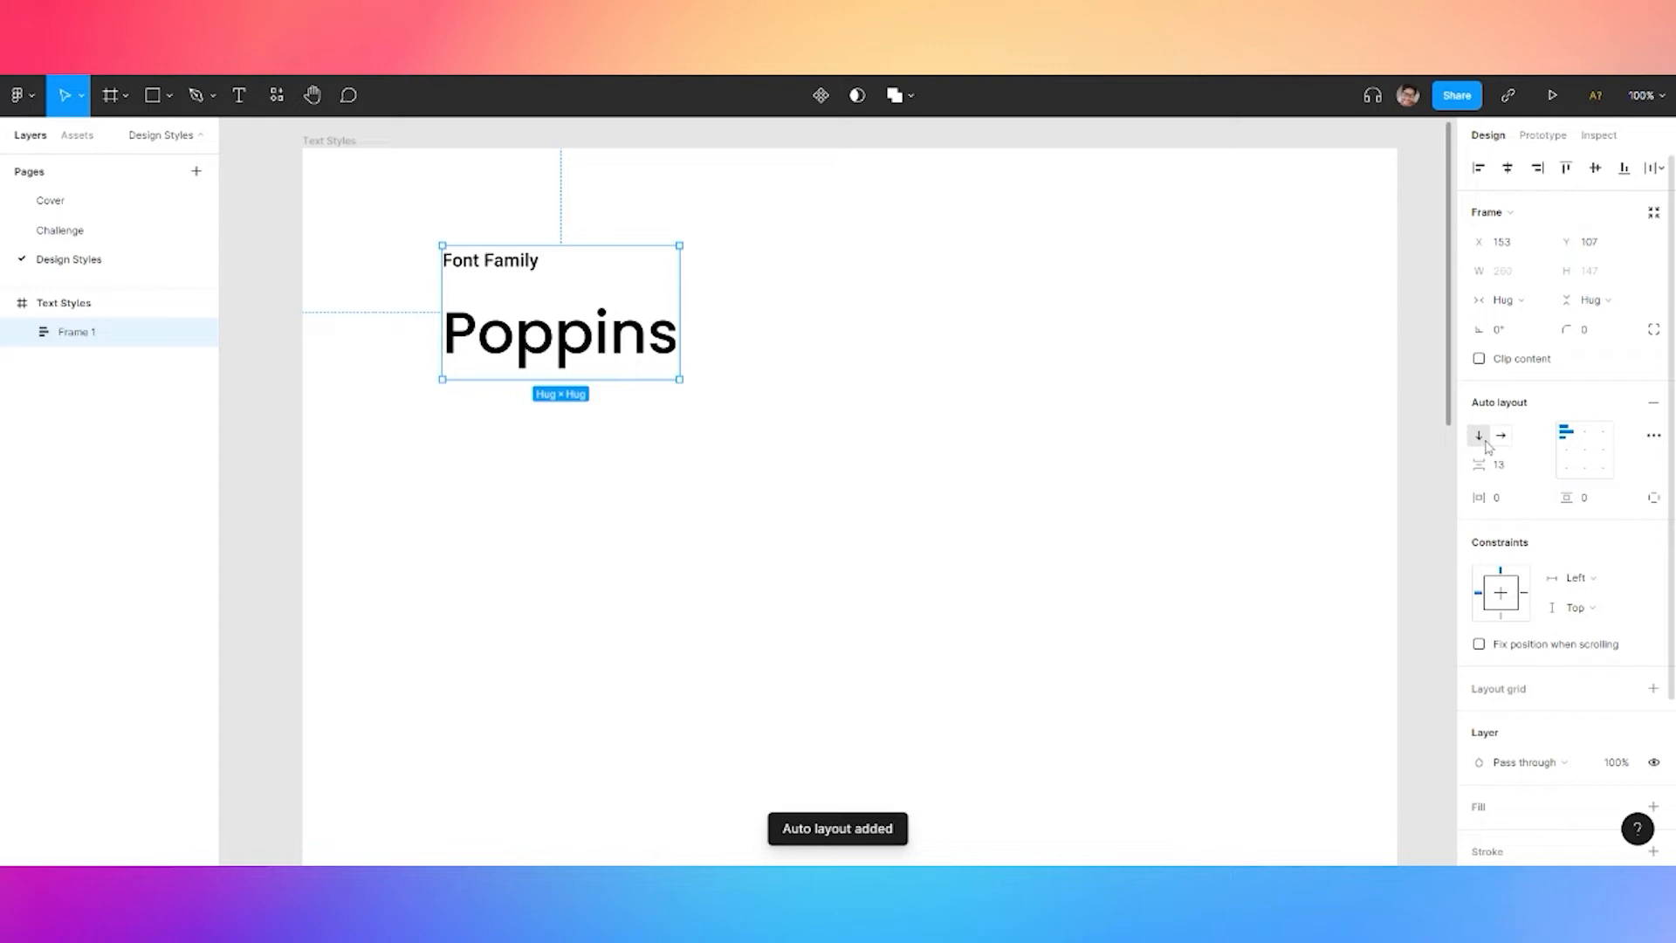
click(1513, 472)
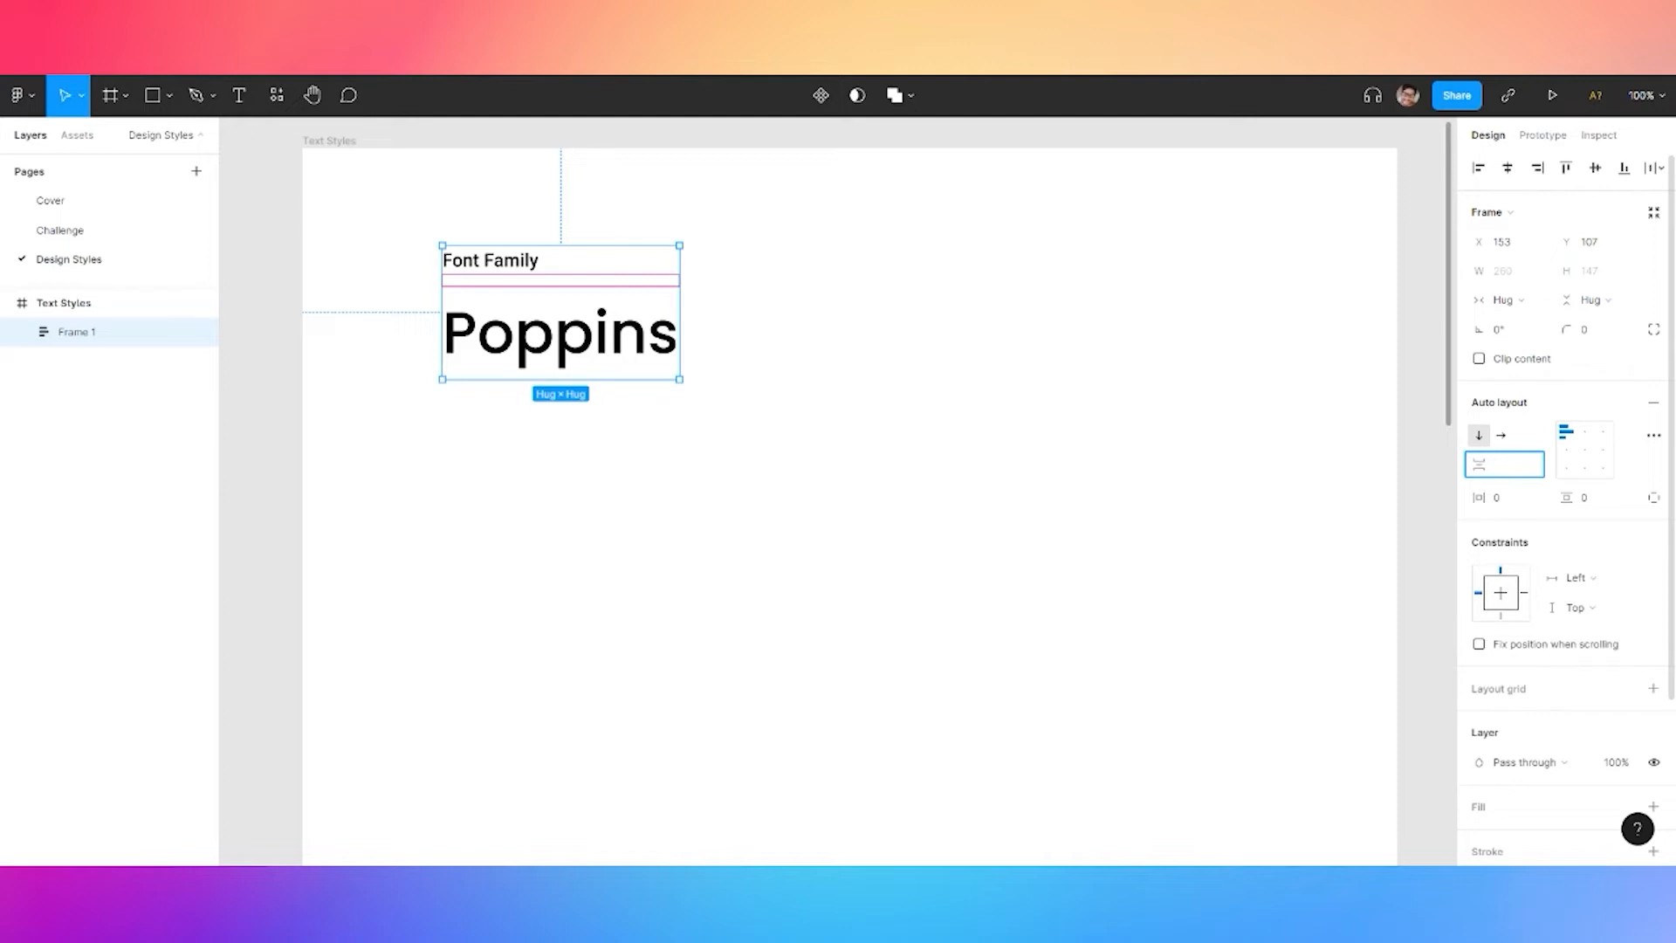
Set Frame 1's item spacing to 8 and Alt-drag a copy of the Poppins text below it
click(696, 337)
click(541, 293)
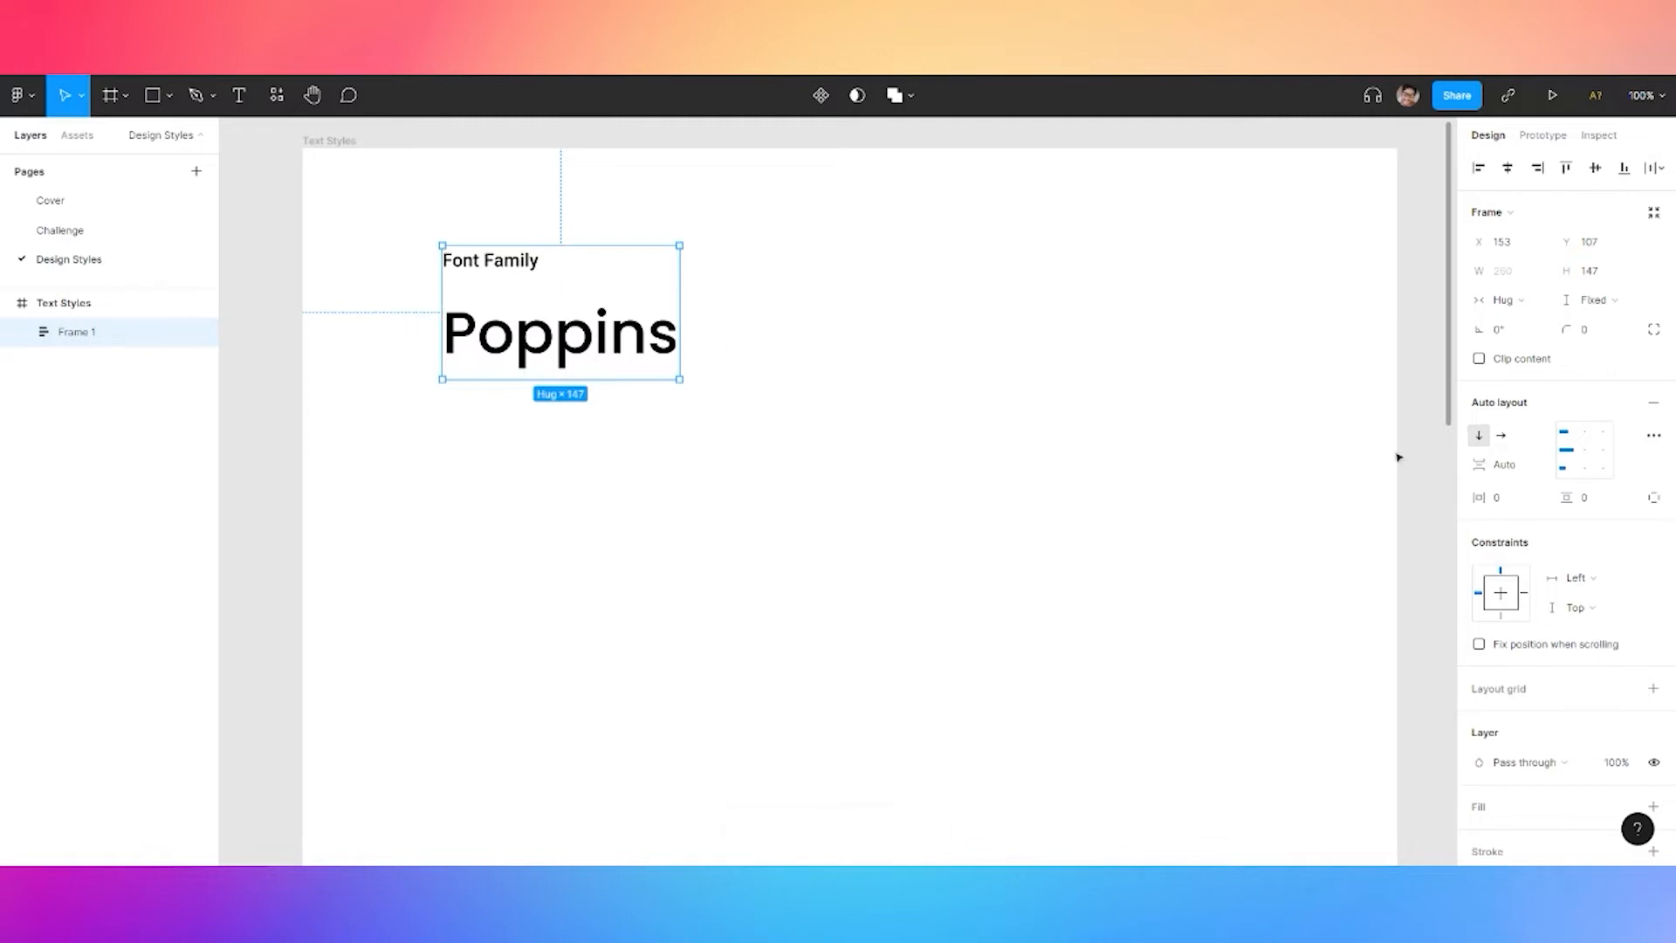
click(1513, 496)
click(1516, 471)
text(8)
key(Return)
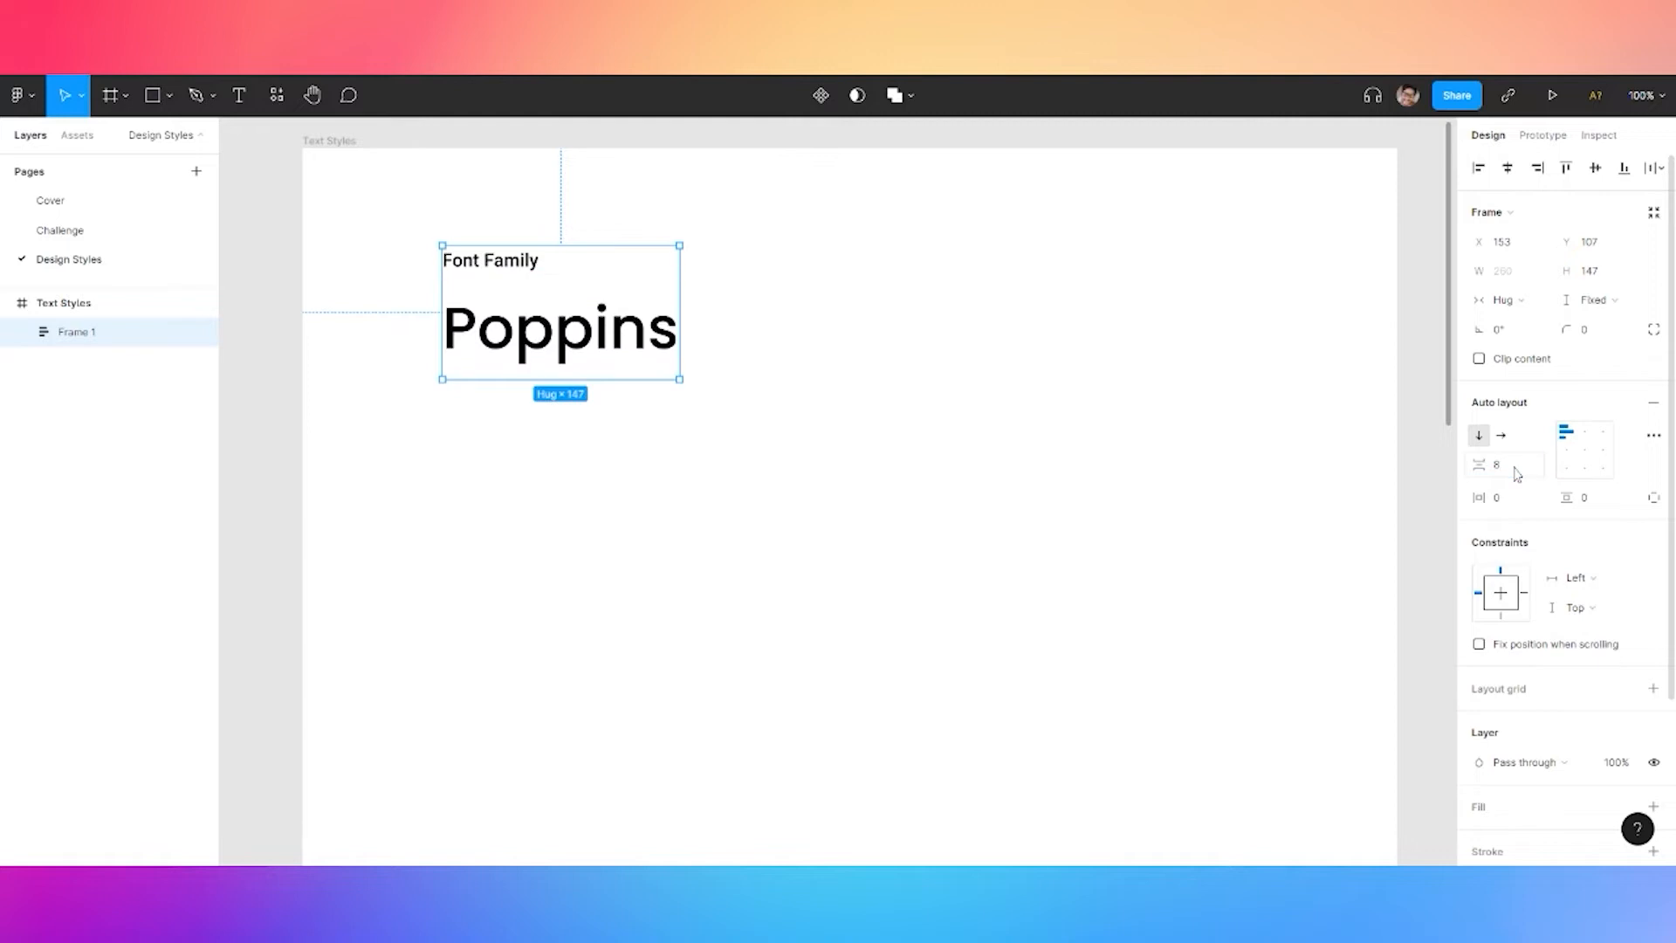
click(556, 349)
drag(555, 350, 548, 499)
Retype the copied Poppins text as 'Title 1'
double_click(548, 499)
text(Tiutle)
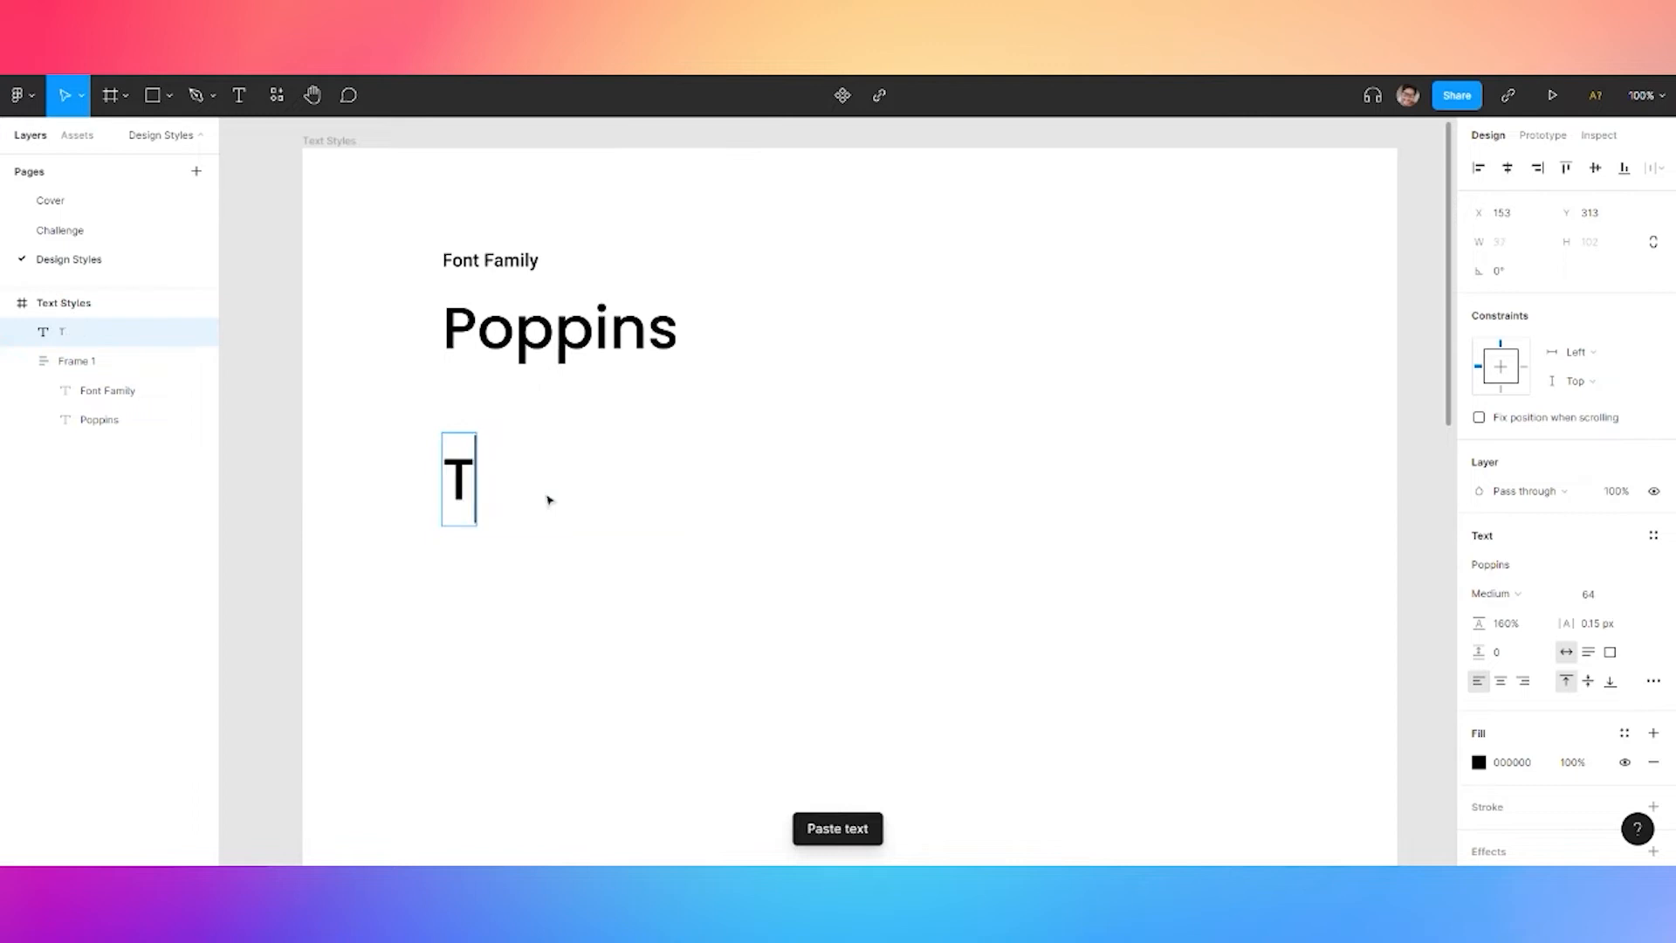
key(BackSpace)
key(BackSpace)
key(BackSpace)
key(BackSpace)
text(tle 1)
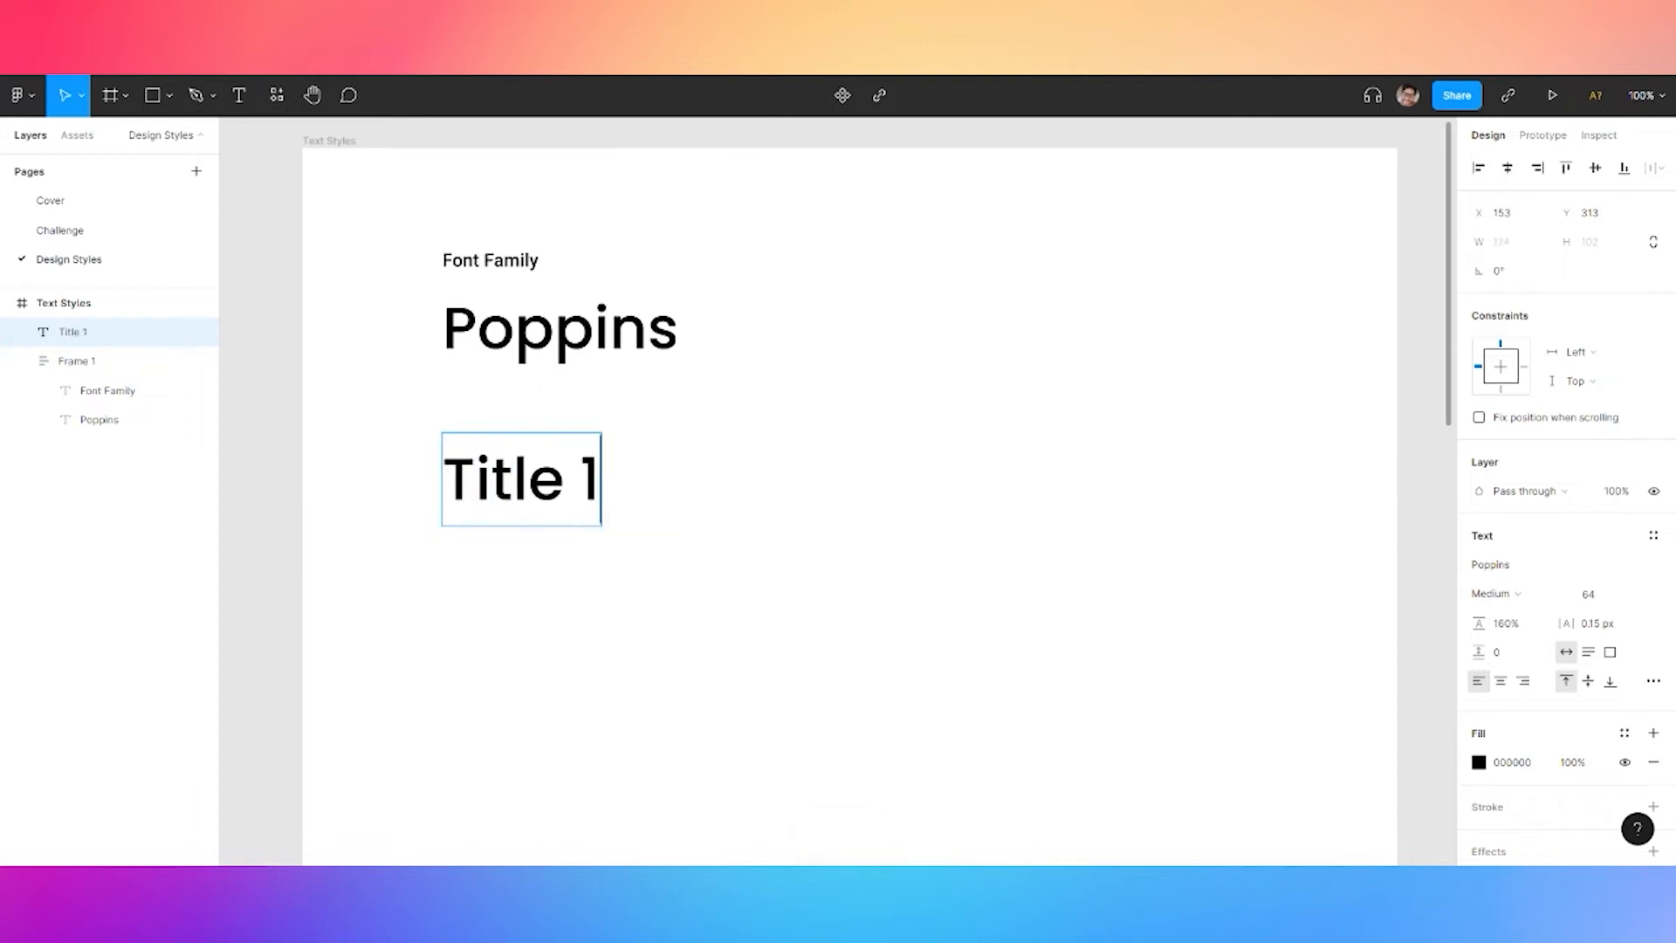
key(Return)
key(BackSpace)
key(Escape)
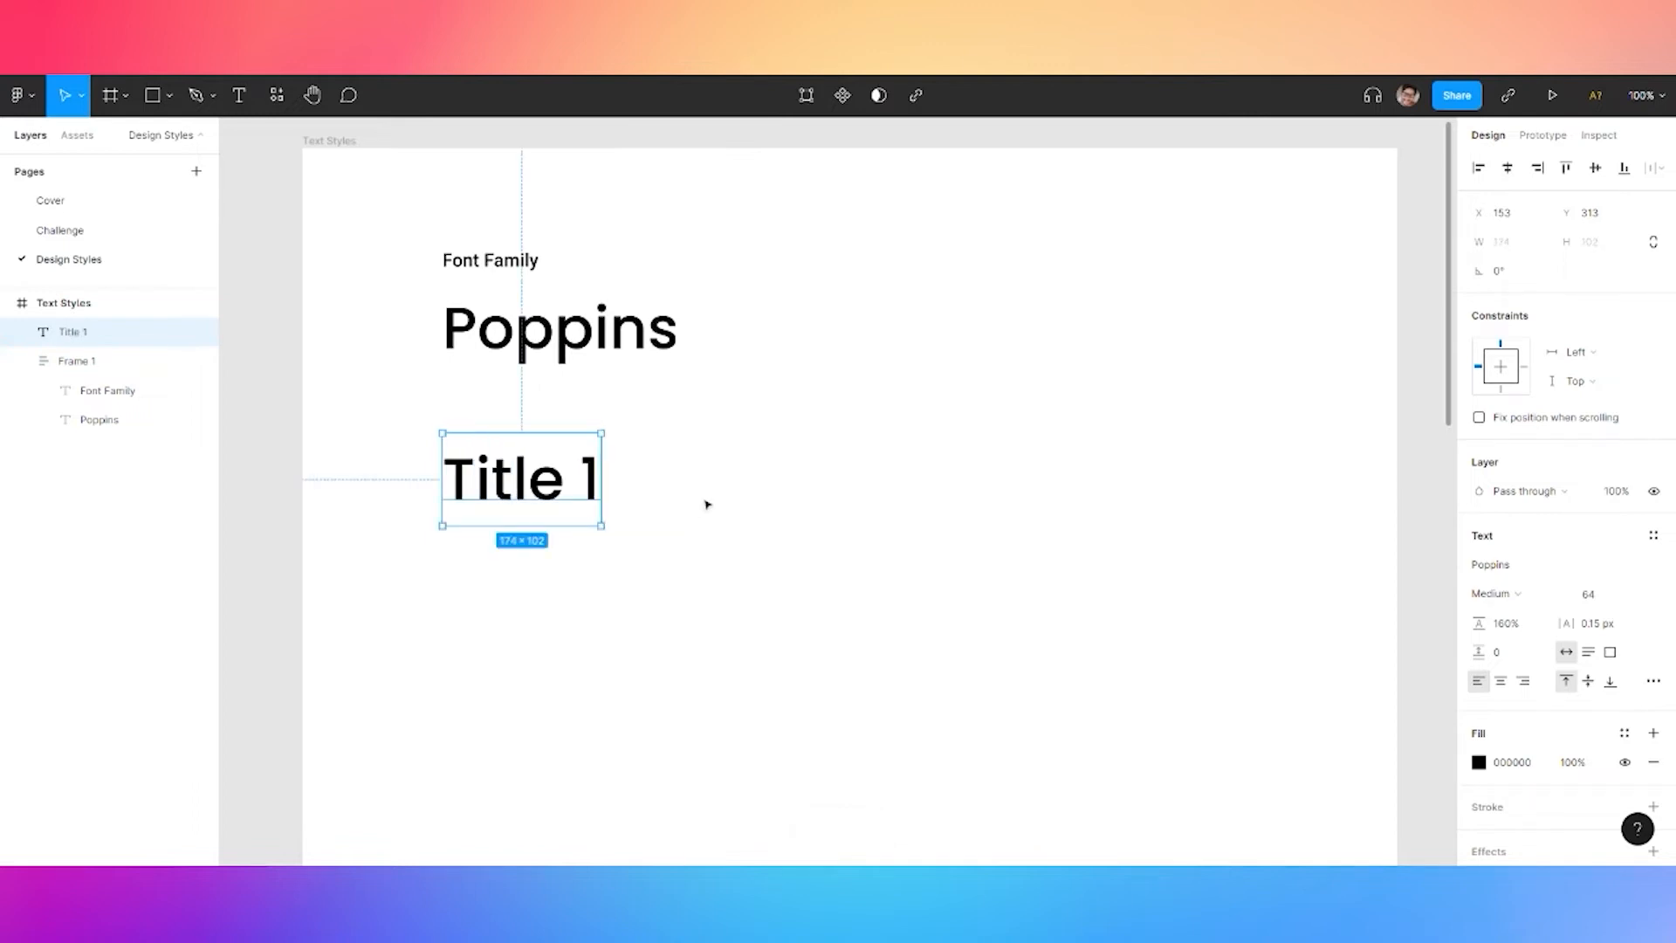
Duplicate Title 1 below itself and renumber the copy to 'Title 2'
key(ctrl+c)
key(ctrl+v)
drag(538, 480, 538, 594)
double_click(538, 595)
click(567, 596)
key(Right)
key(Right)
key(BackSpace)
text(2)
click(722, 592)
click(723, 594)
Paste two more copies of Title 2 beneath it
scroll(701, 649, down, 2)
click(559, 432)
key(ctrl+c)
key(ctrl+v)
drag(578, 550, 542, 630)
key(ctrl+v)
Renumber the two new copies to Title 3 and Title 4
double_click(534, 430)
drag(580, 428, 612, 430)
text(3)
drag(574, 521, 606, 523)
text(4)
click(580, 614)
drag(580, 614, 614, 614)
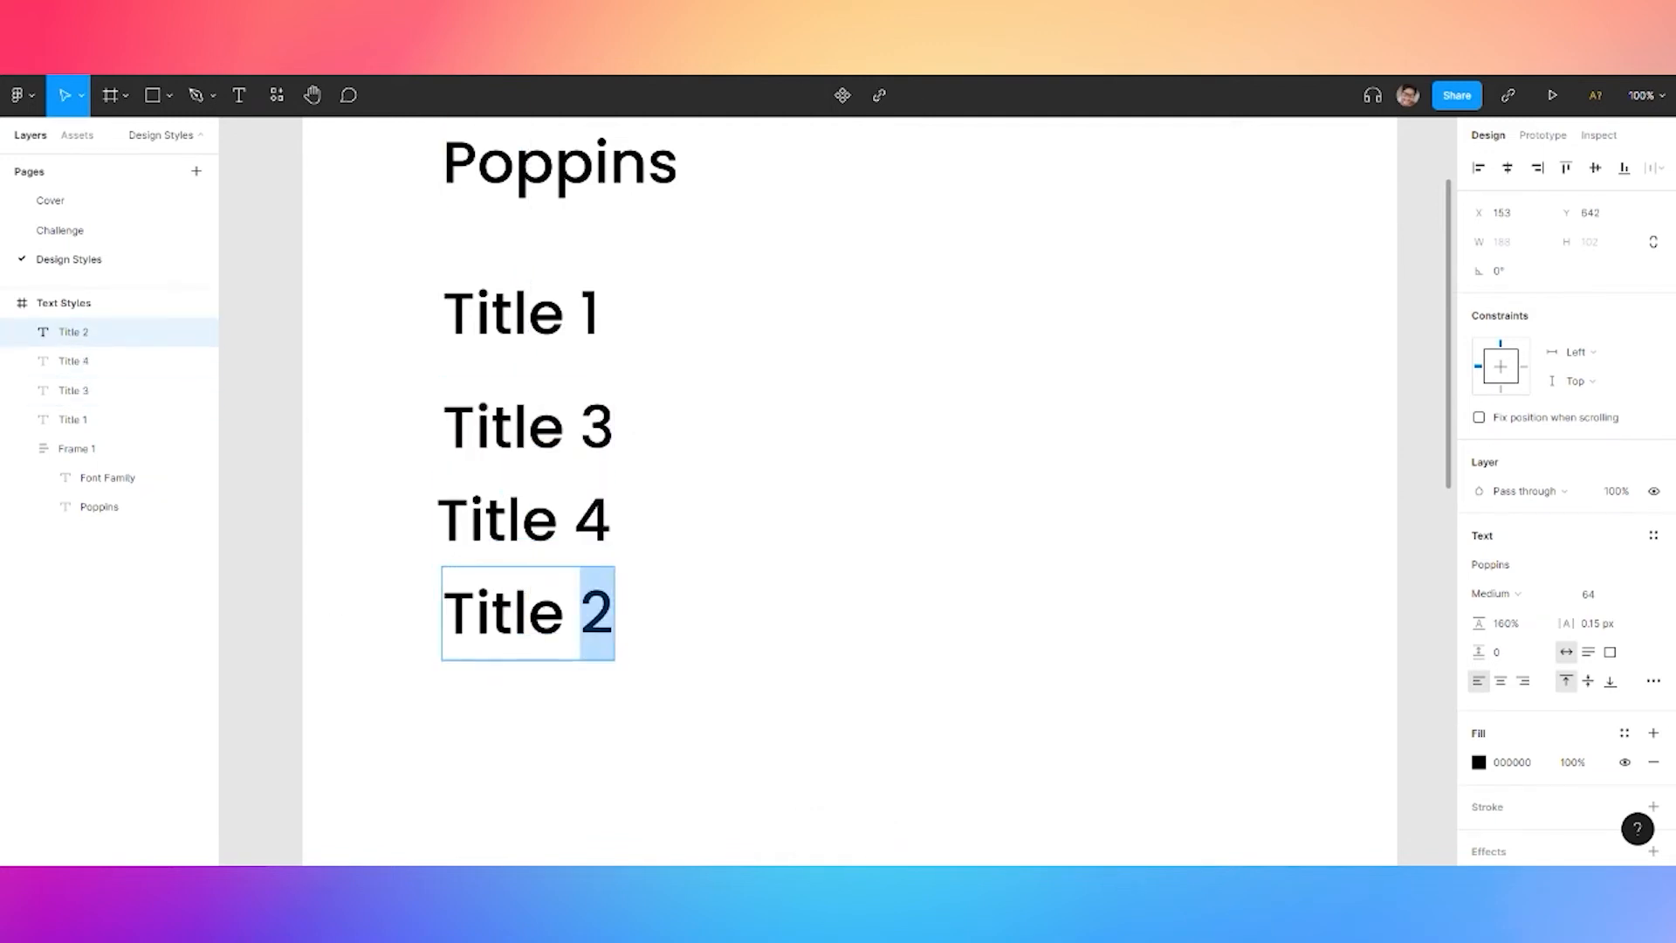
click(574, 522)
Correct the numbering to Title 2, 3 and 4, then left-align all four titles
drag(580, 428, 613, 429)
text(2)
drag(573, 524, 621, 531)
text(3)
drag(581, 614, 622, 611)
text(4)
key(Escape)
drag(696, 300, 558, 624)
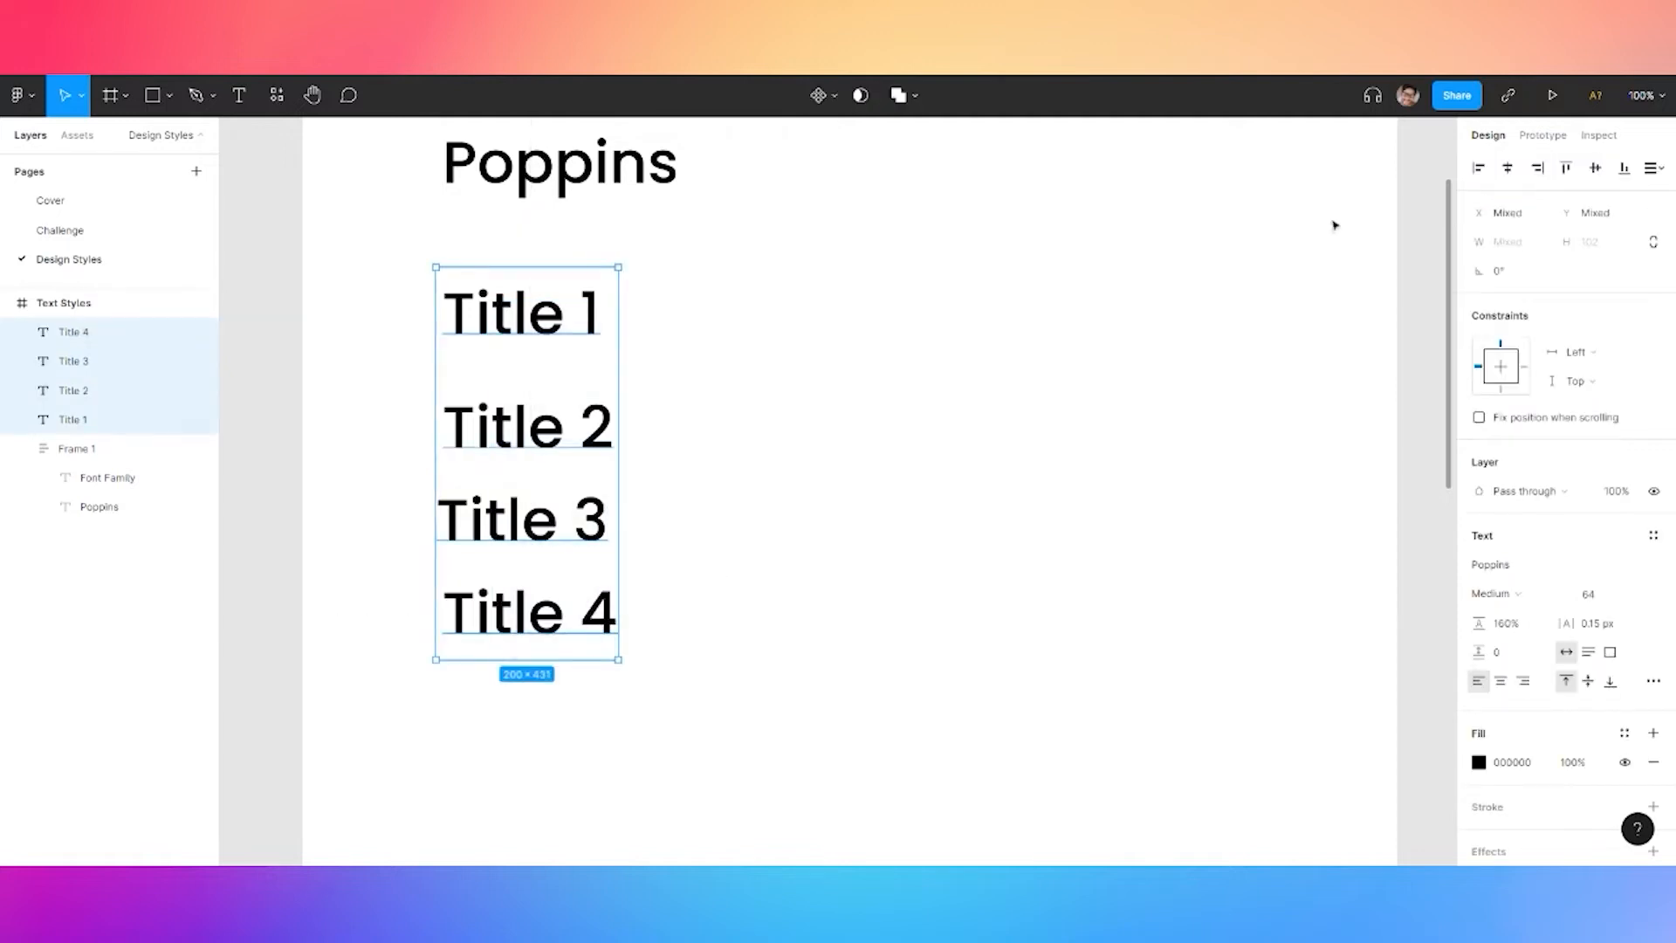
click(1478, 167)
Paste the four titles on the Challenge page inside the Sign In frame
click(60, 230)
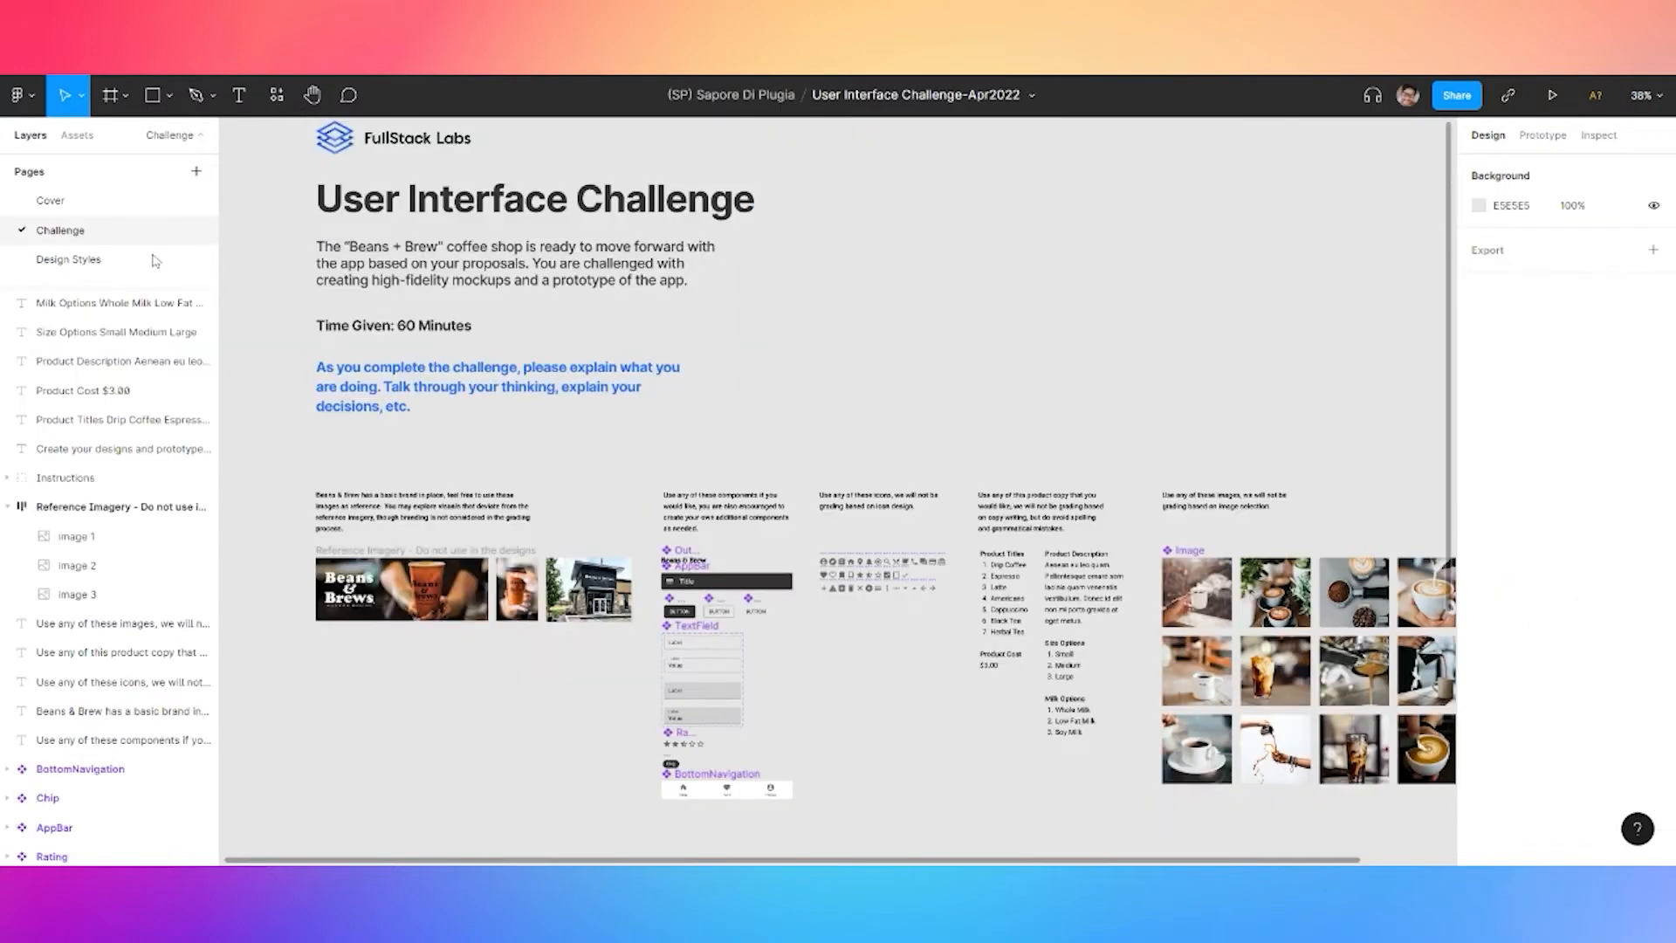
scroll(569, 691, down, 10)
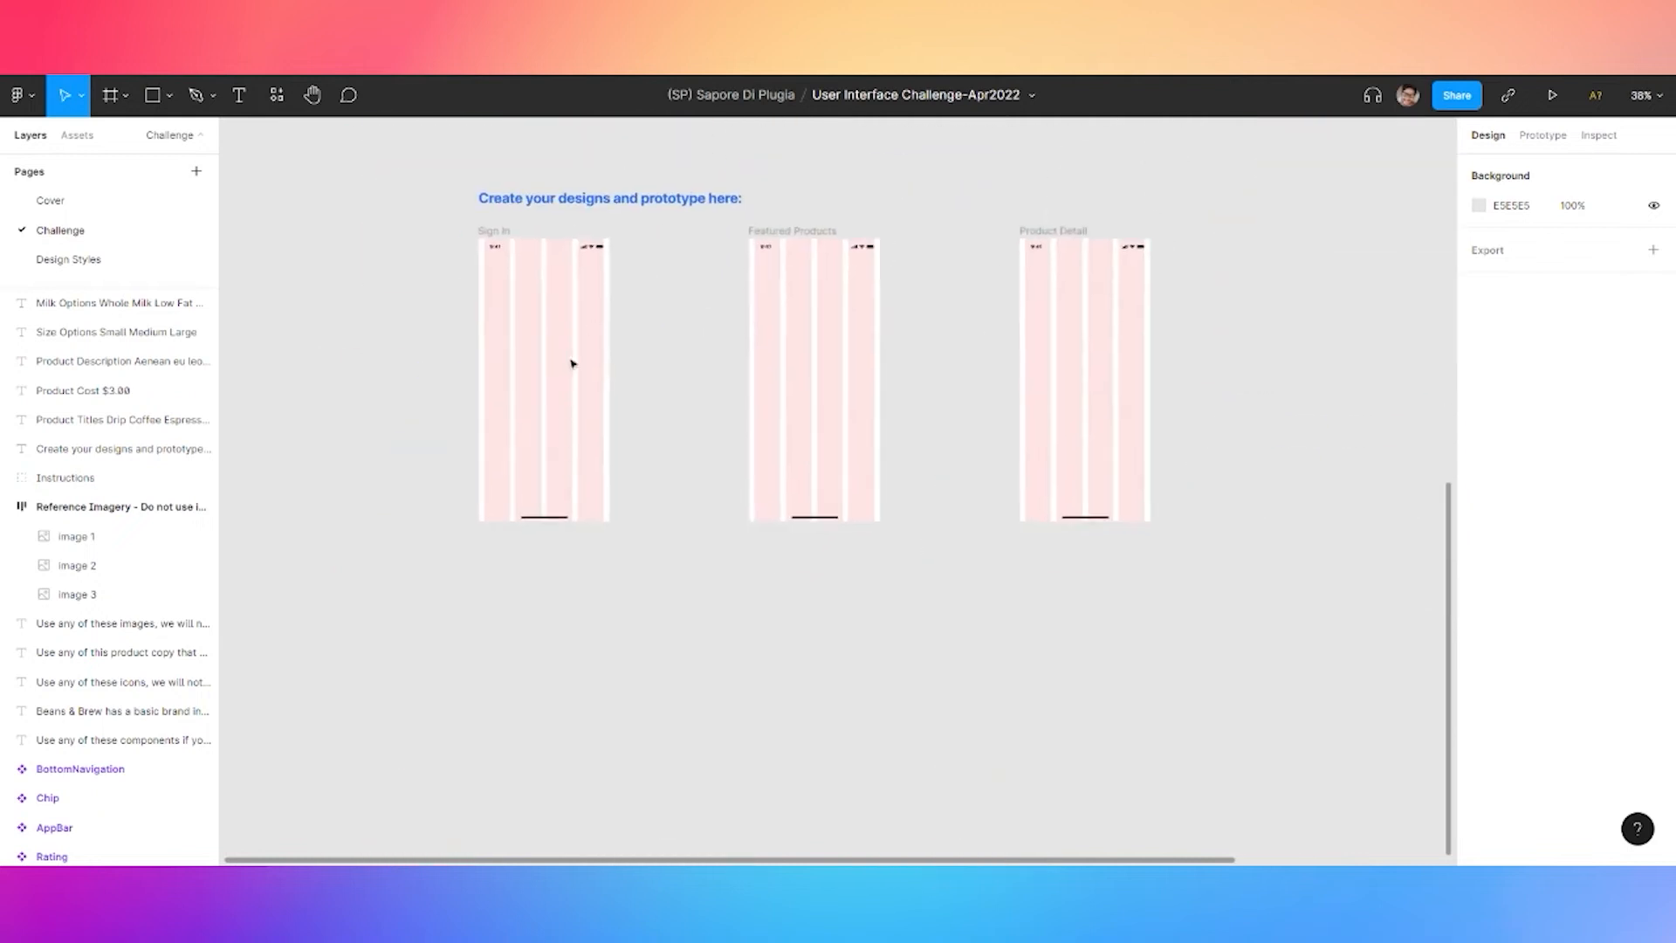
key(ctrl+v)
drag(862, 446, 546, 300)
scroll(547, 300, up, 5)
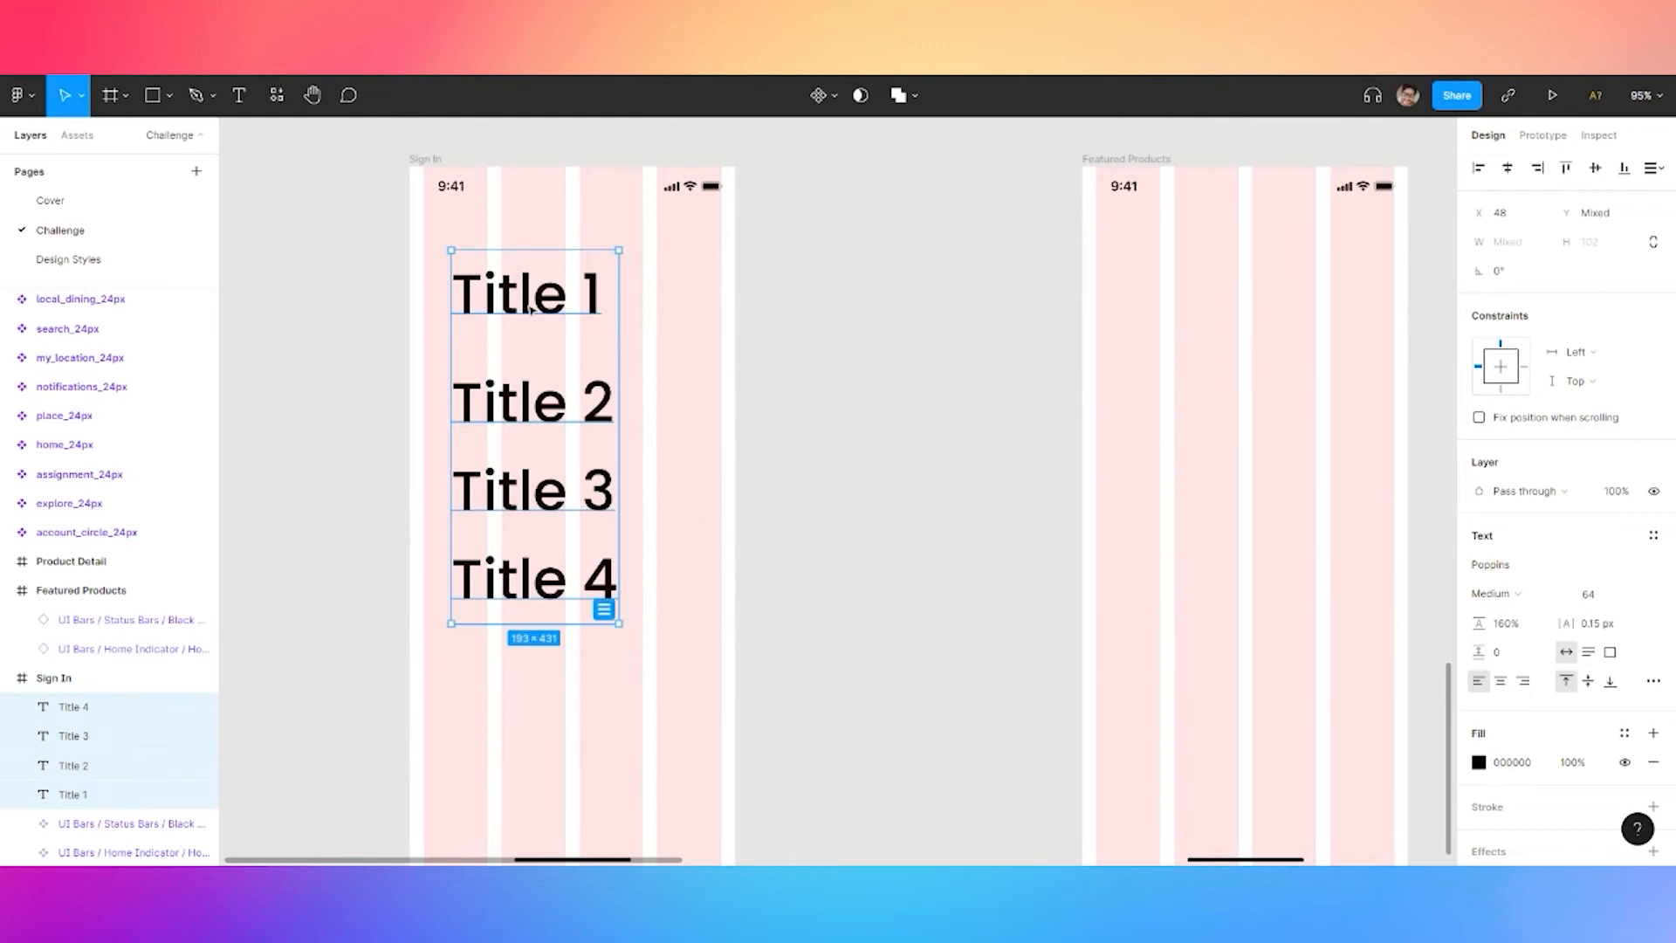
Give Title 1 font size 32 and line height 38
double_click(531, 310)
click(1604, 602)
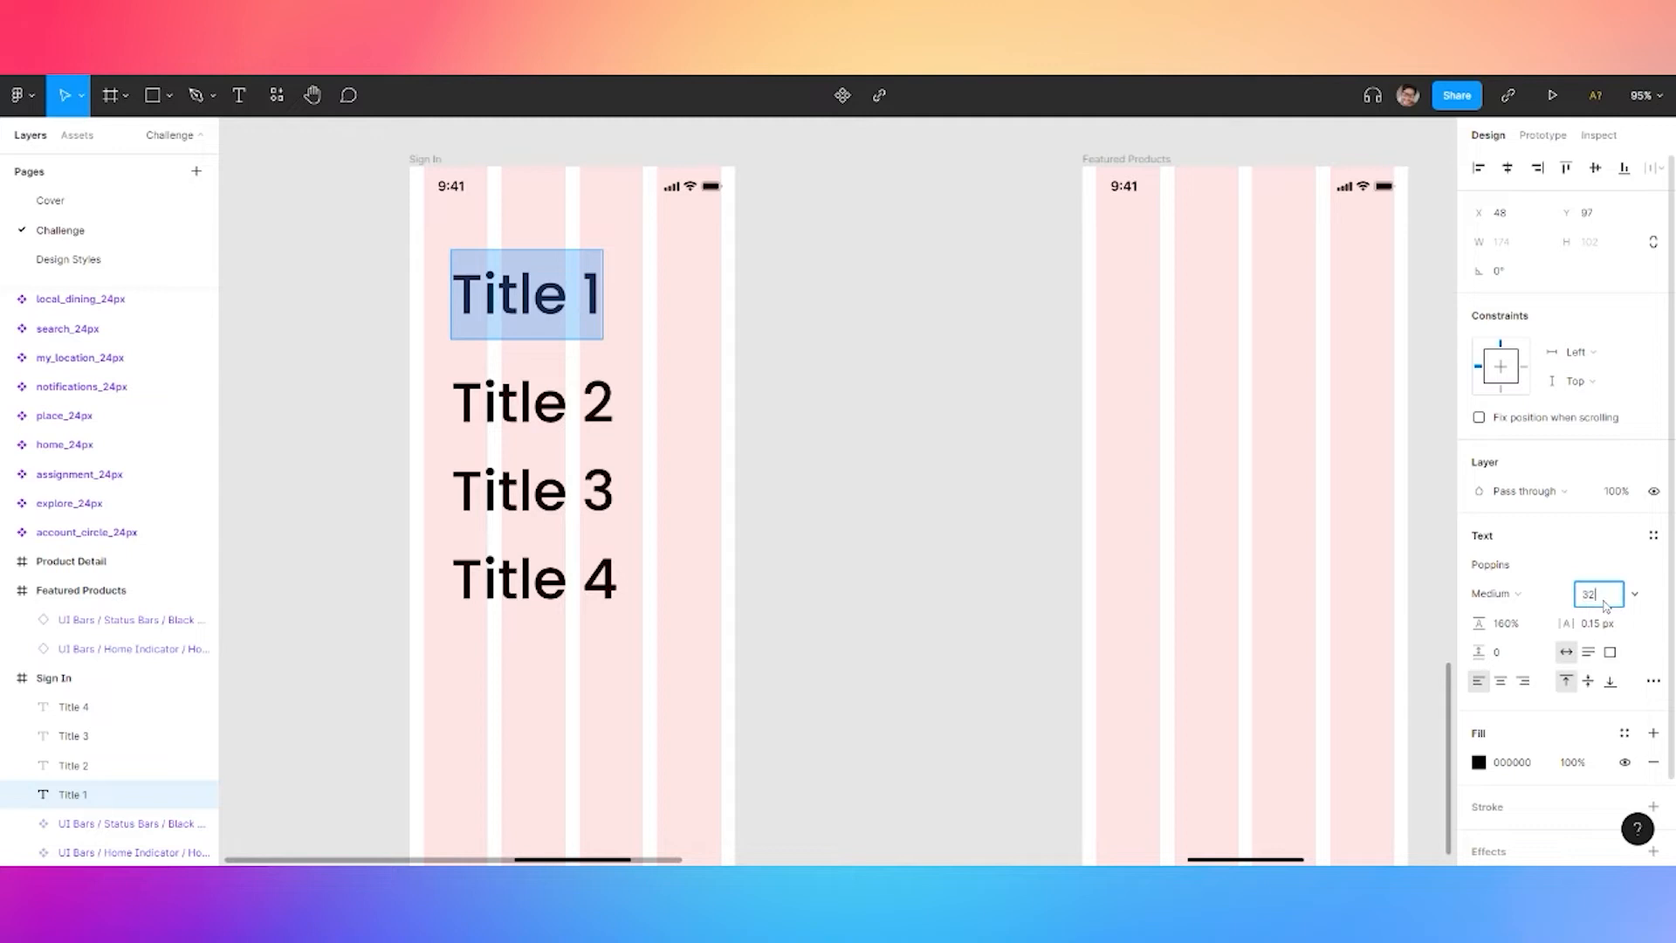
key(Return)
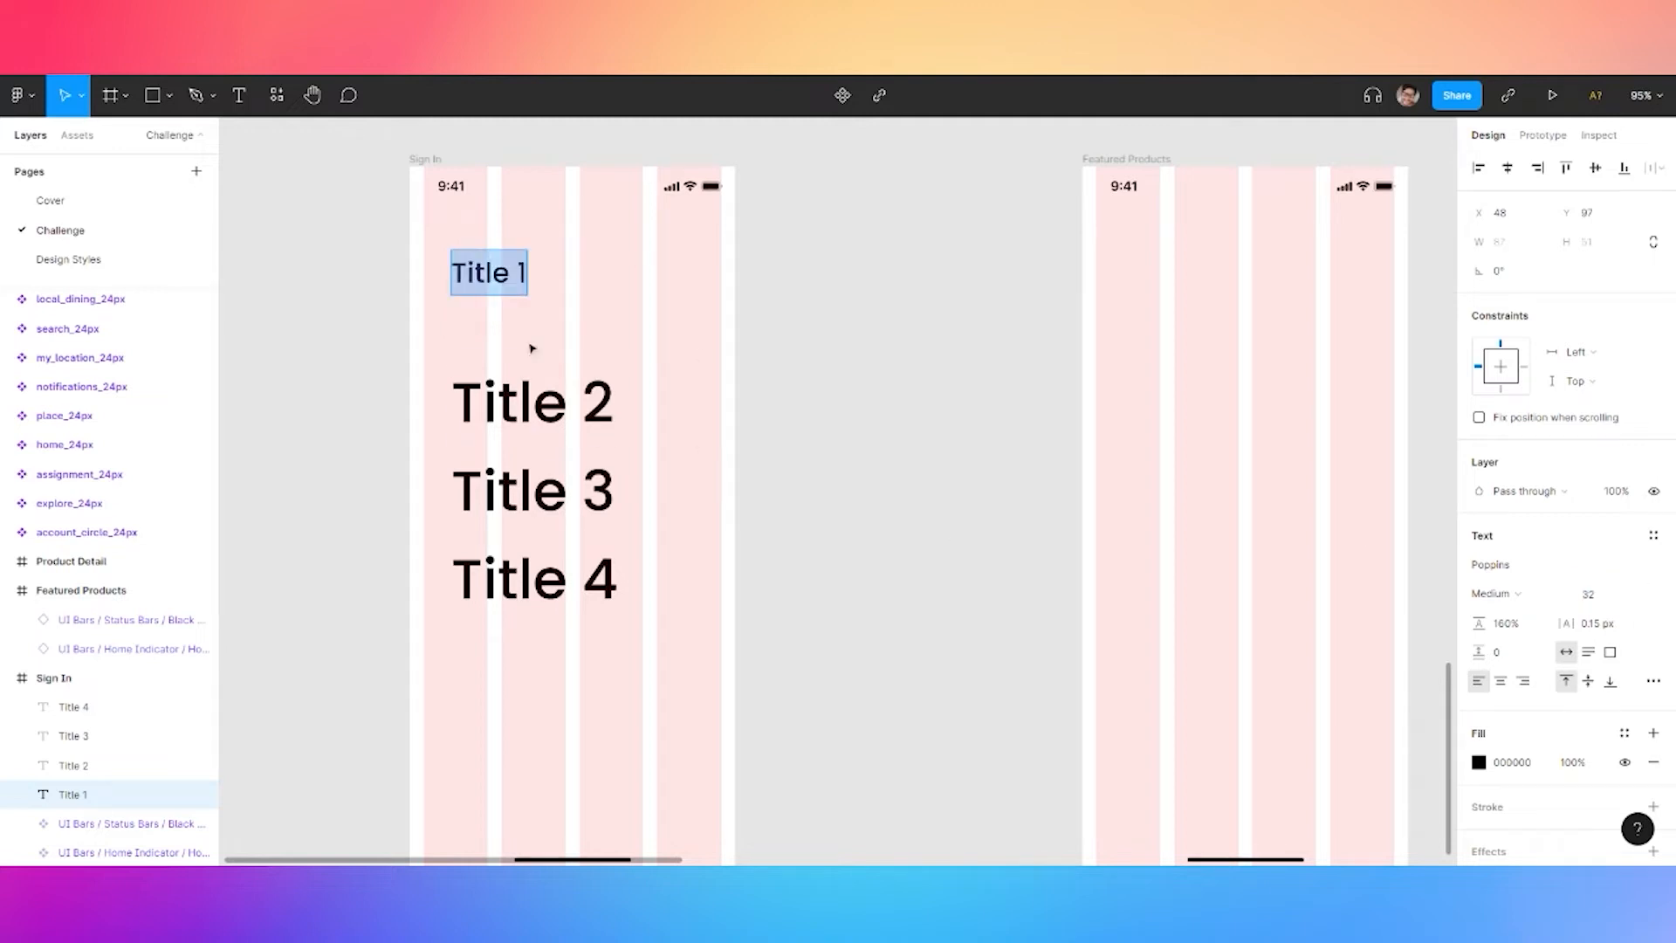
click(1520, 628)
text(37%)
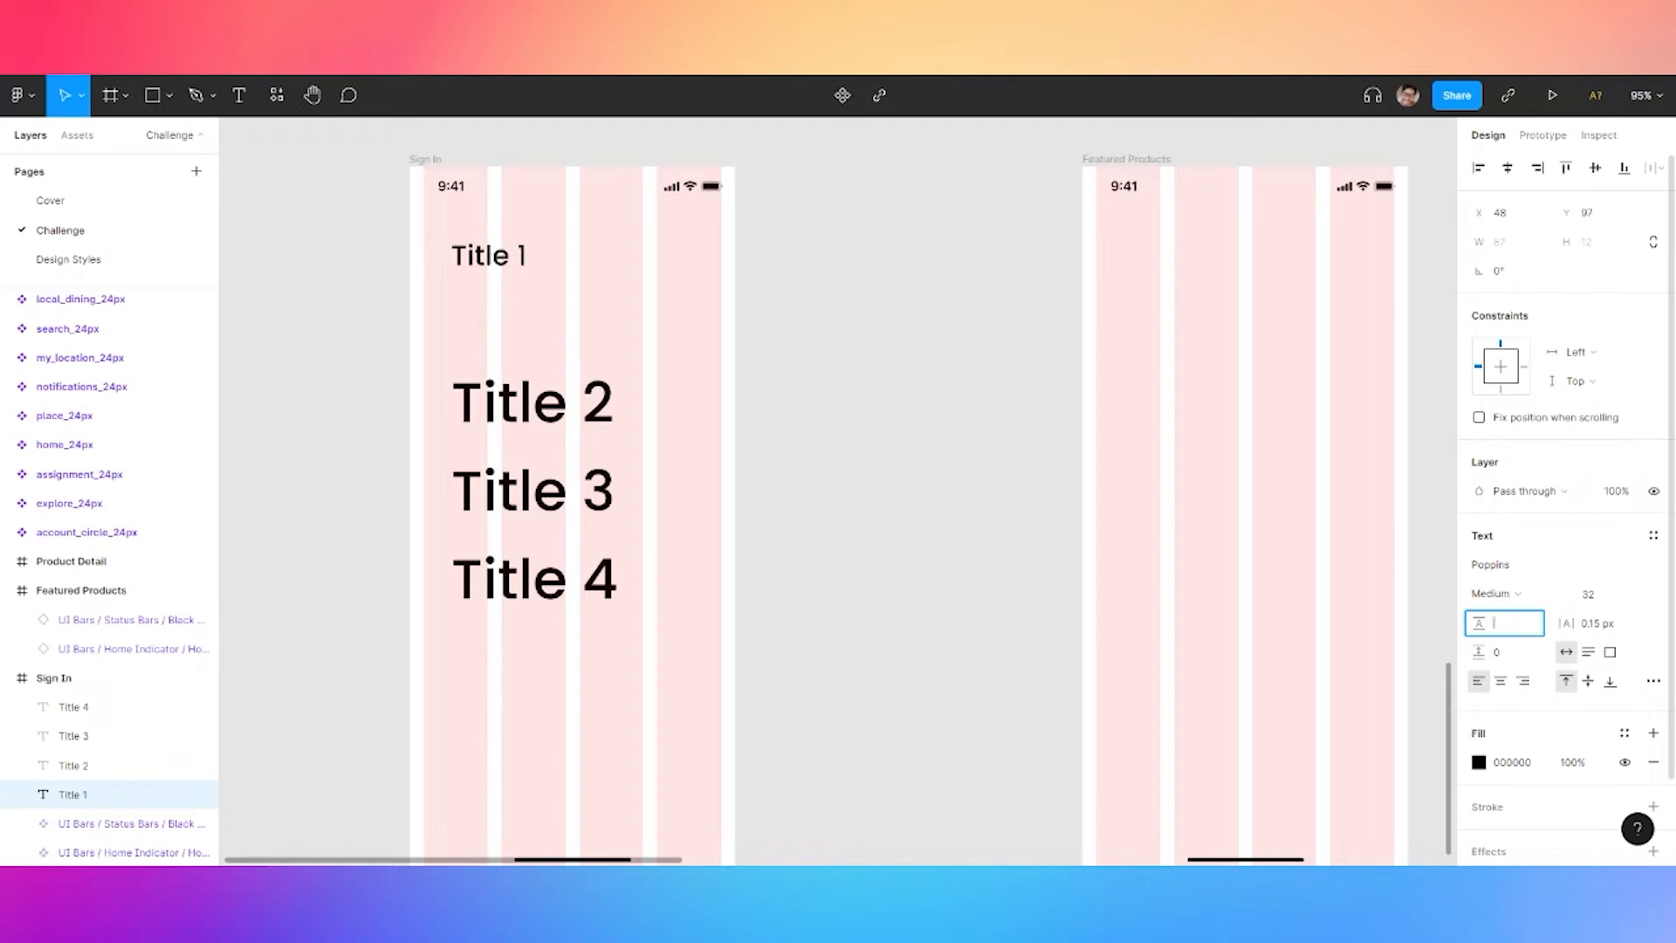
text(38)
key(Return)
Set the font sizes of Title 2, Title 3 and Title 4 to 20, 16 and 12
click(565, 404)
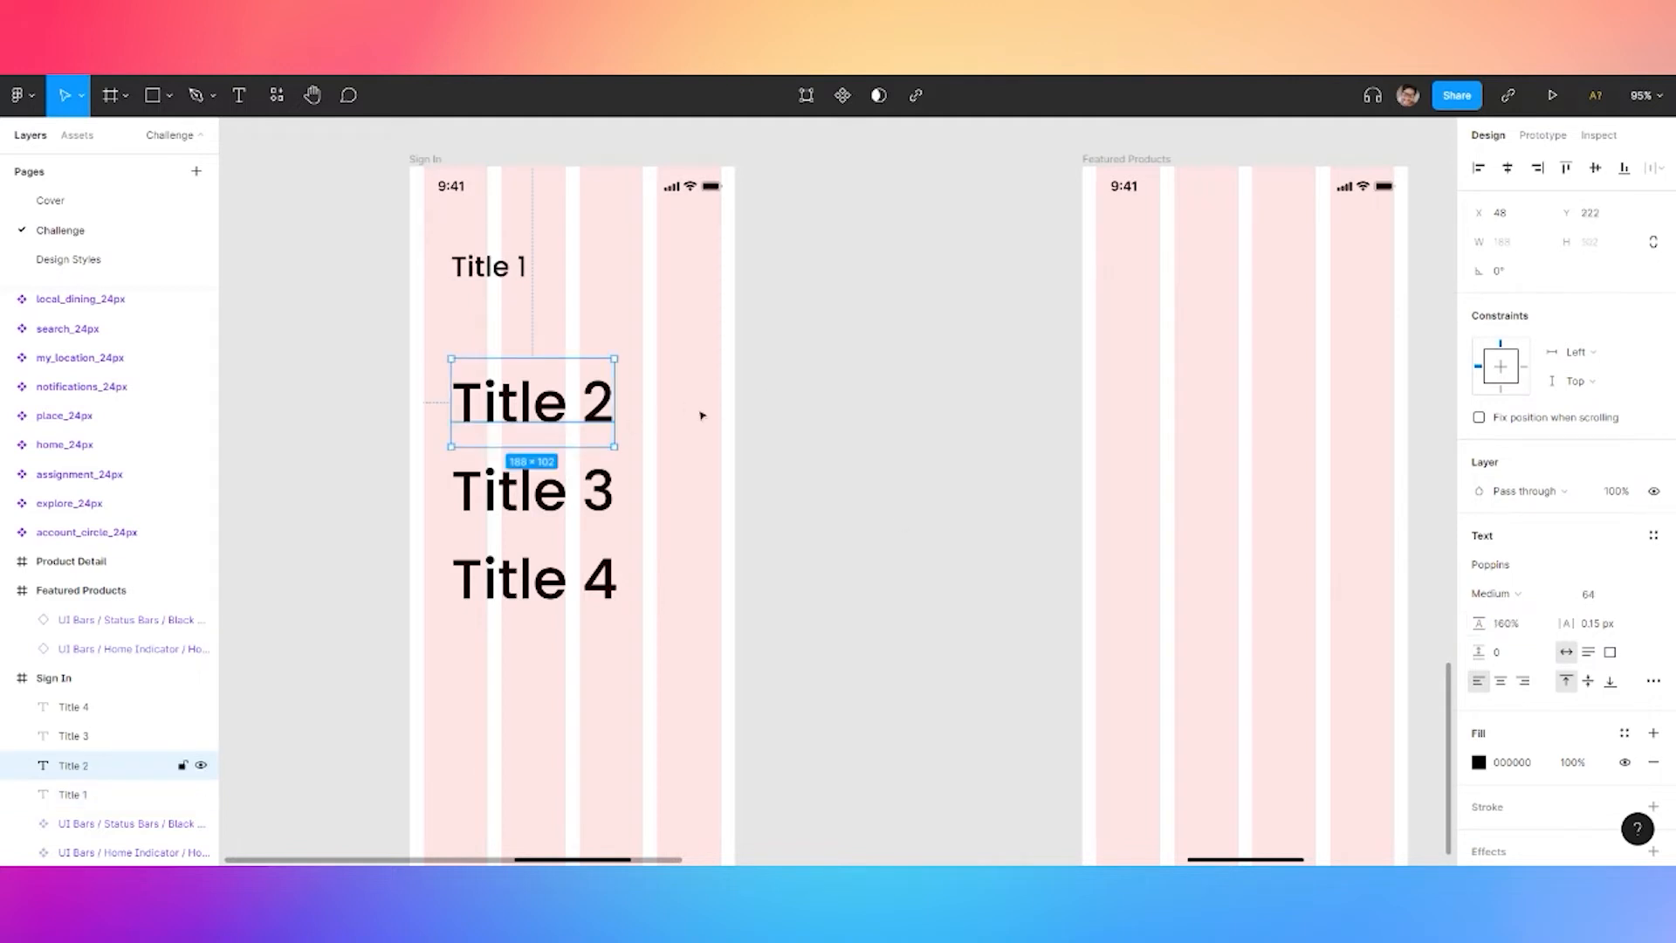
click(1599, 599)
text(20)
click(821, 453)
click(537, 491)
click(1590, 600)
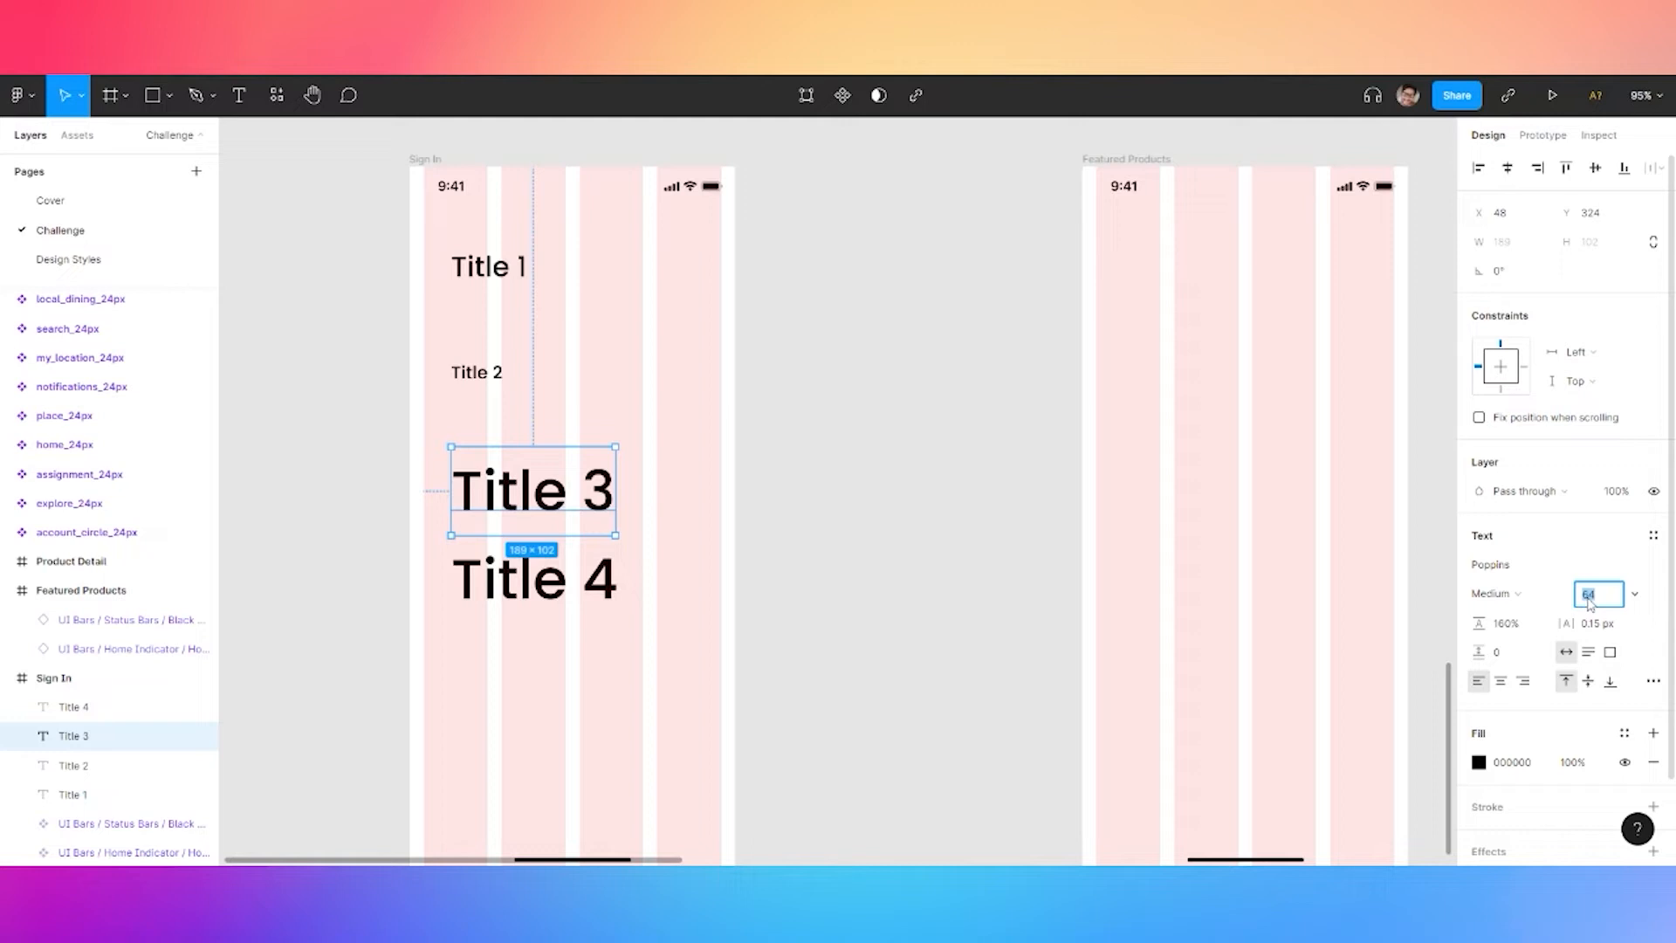
text(16)
key(Return)
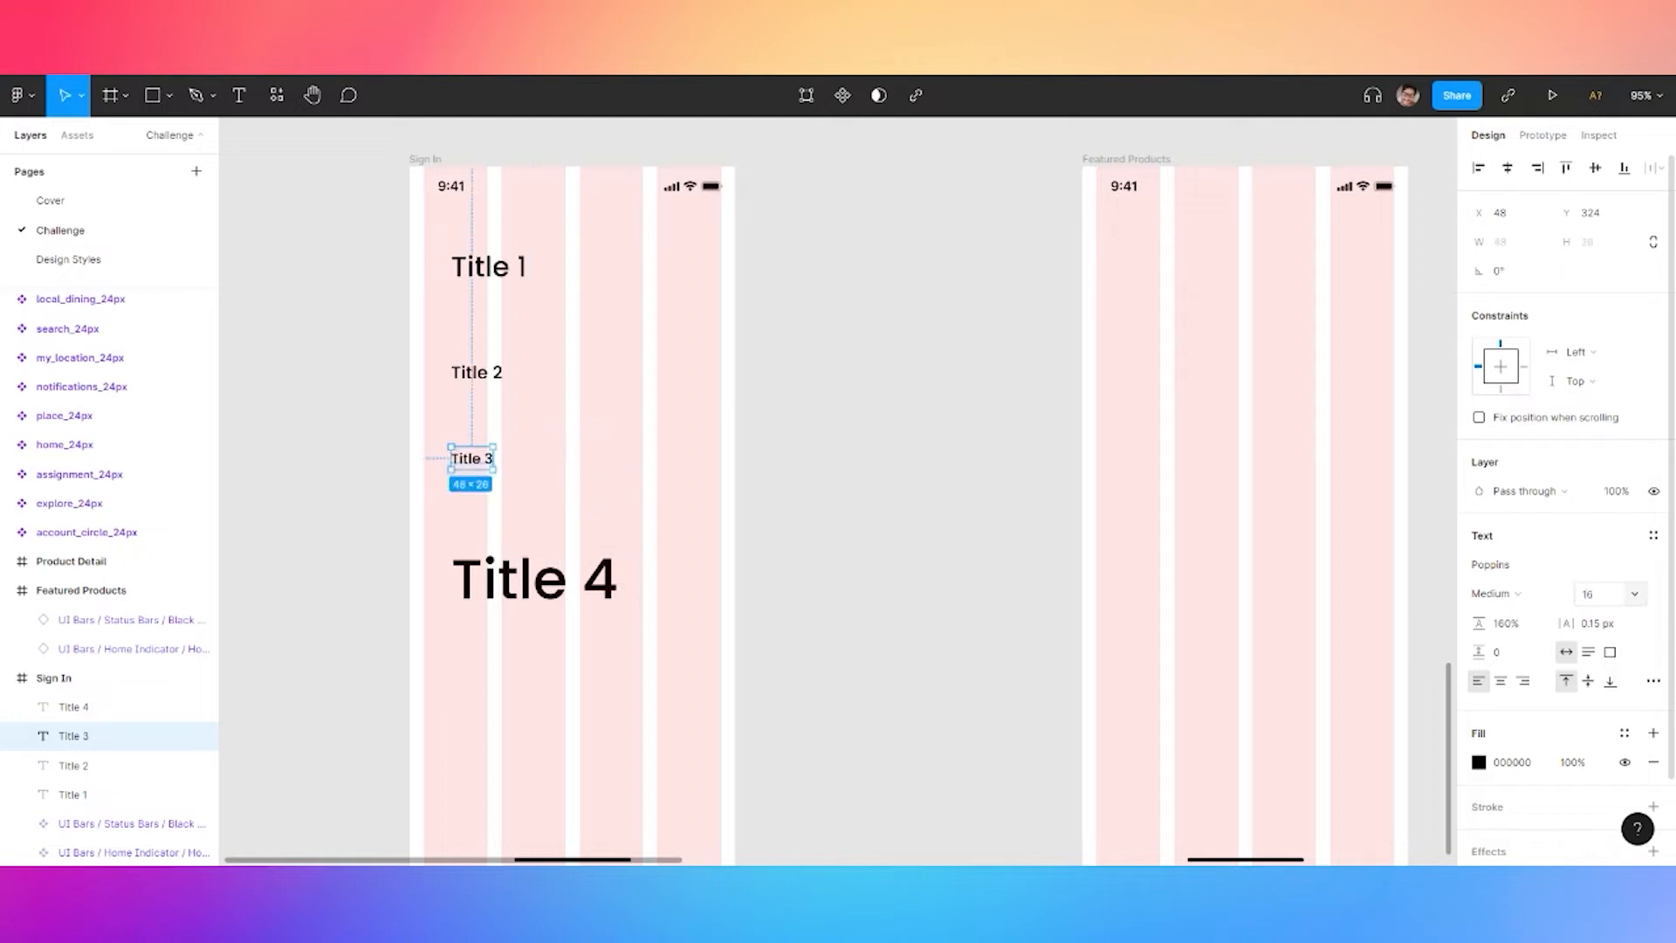
click(588, 597)
click(1594, 594)
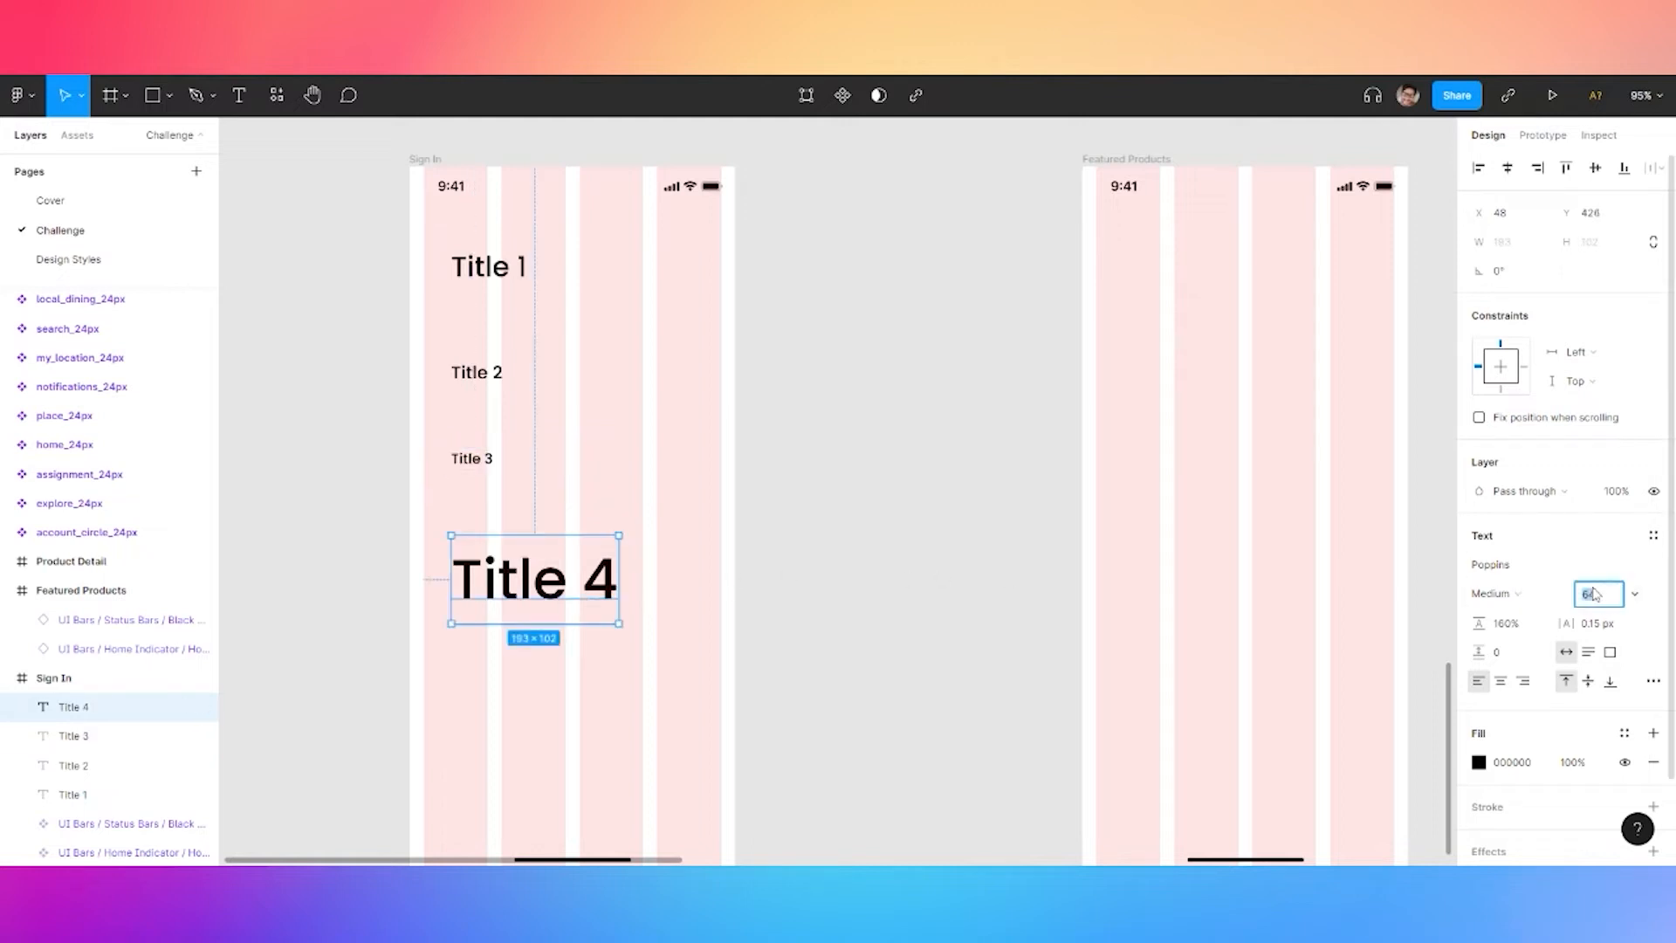
key(Return)
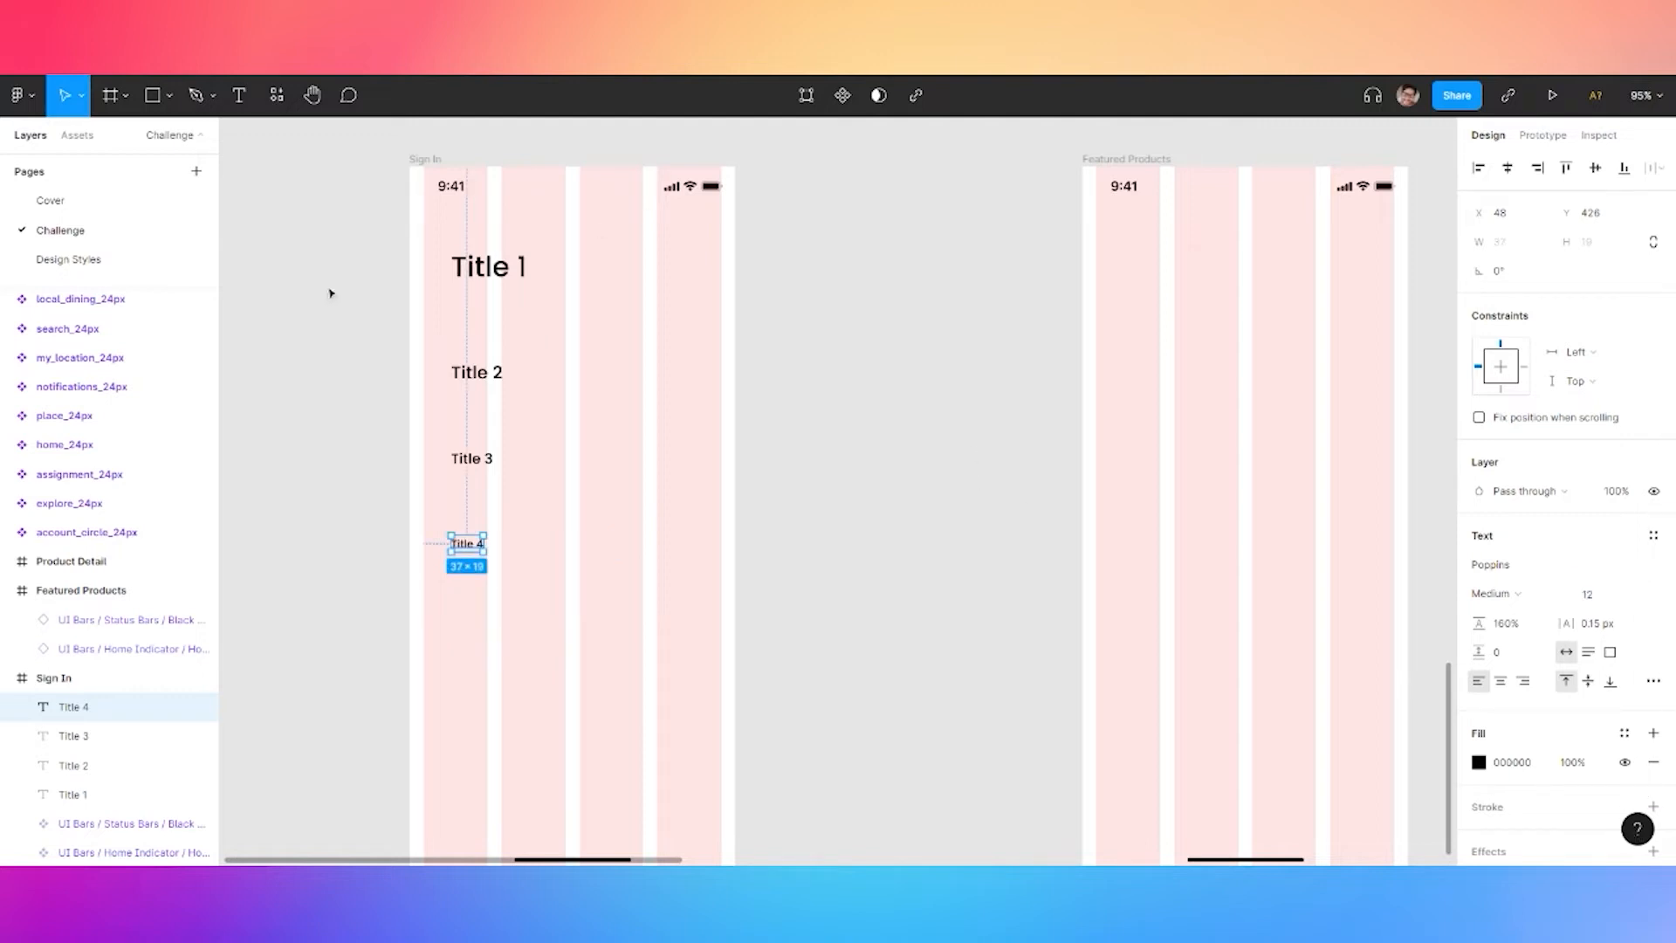
Select and copy all four resized titles
shift+click(472, 458)
shift+click(479, 374)
shift+click(490, 271)
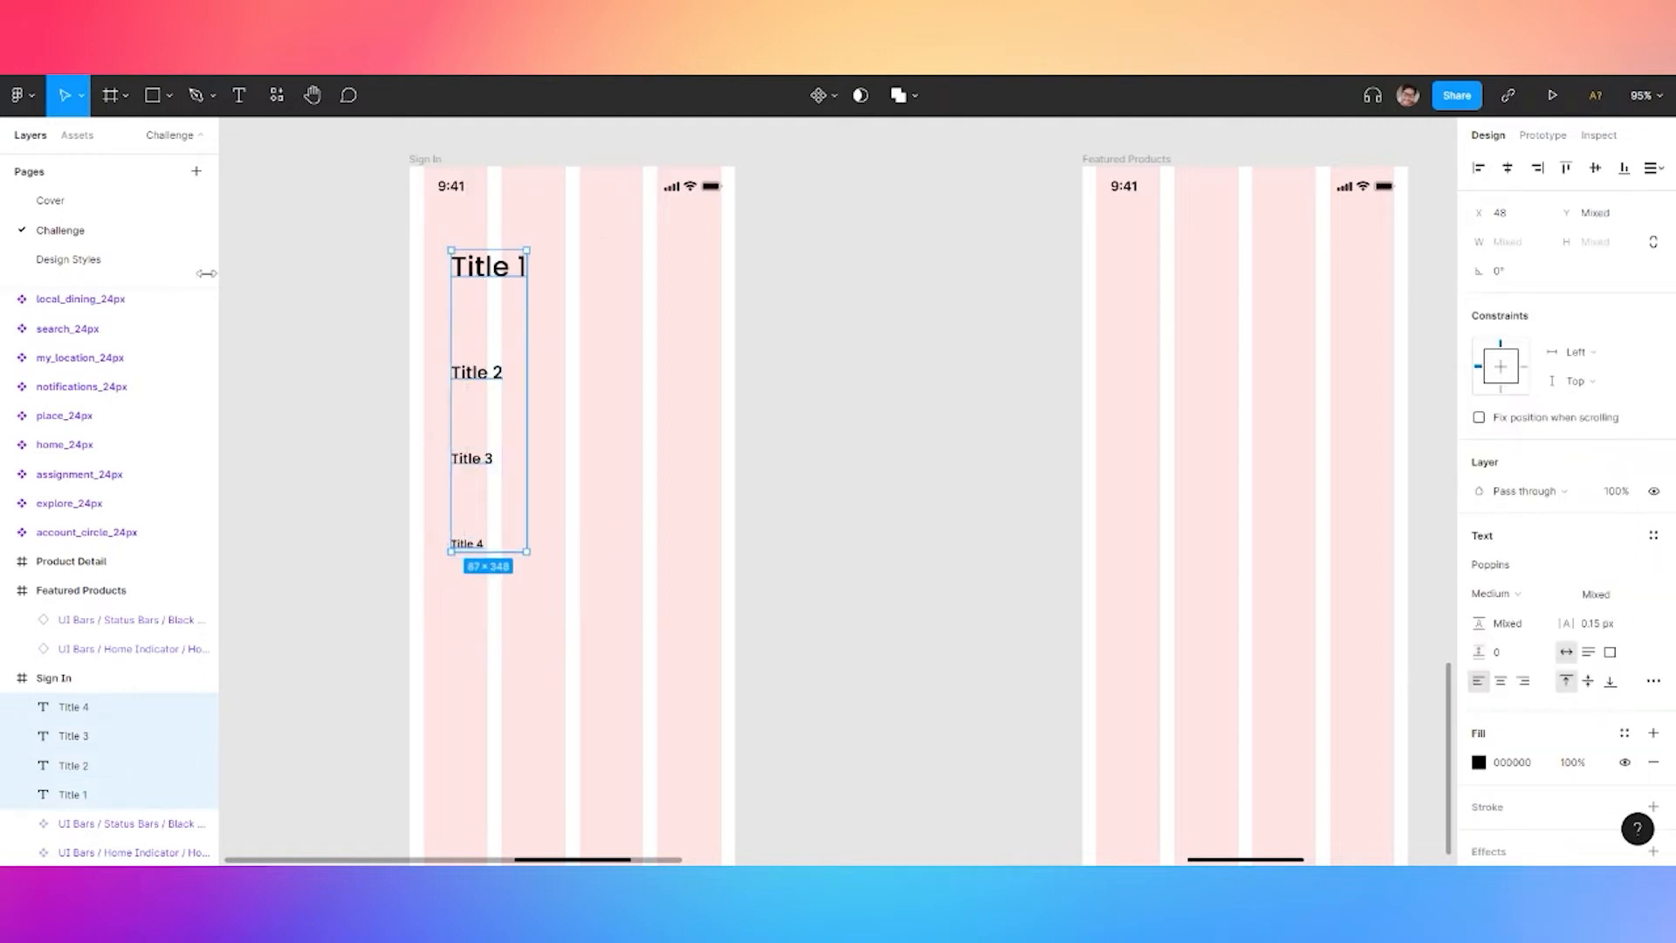
key(ctrl+c)
click(90, 259)
Paste the resized titles on Design Styles and delete the old large titles
key(ctrl+v)
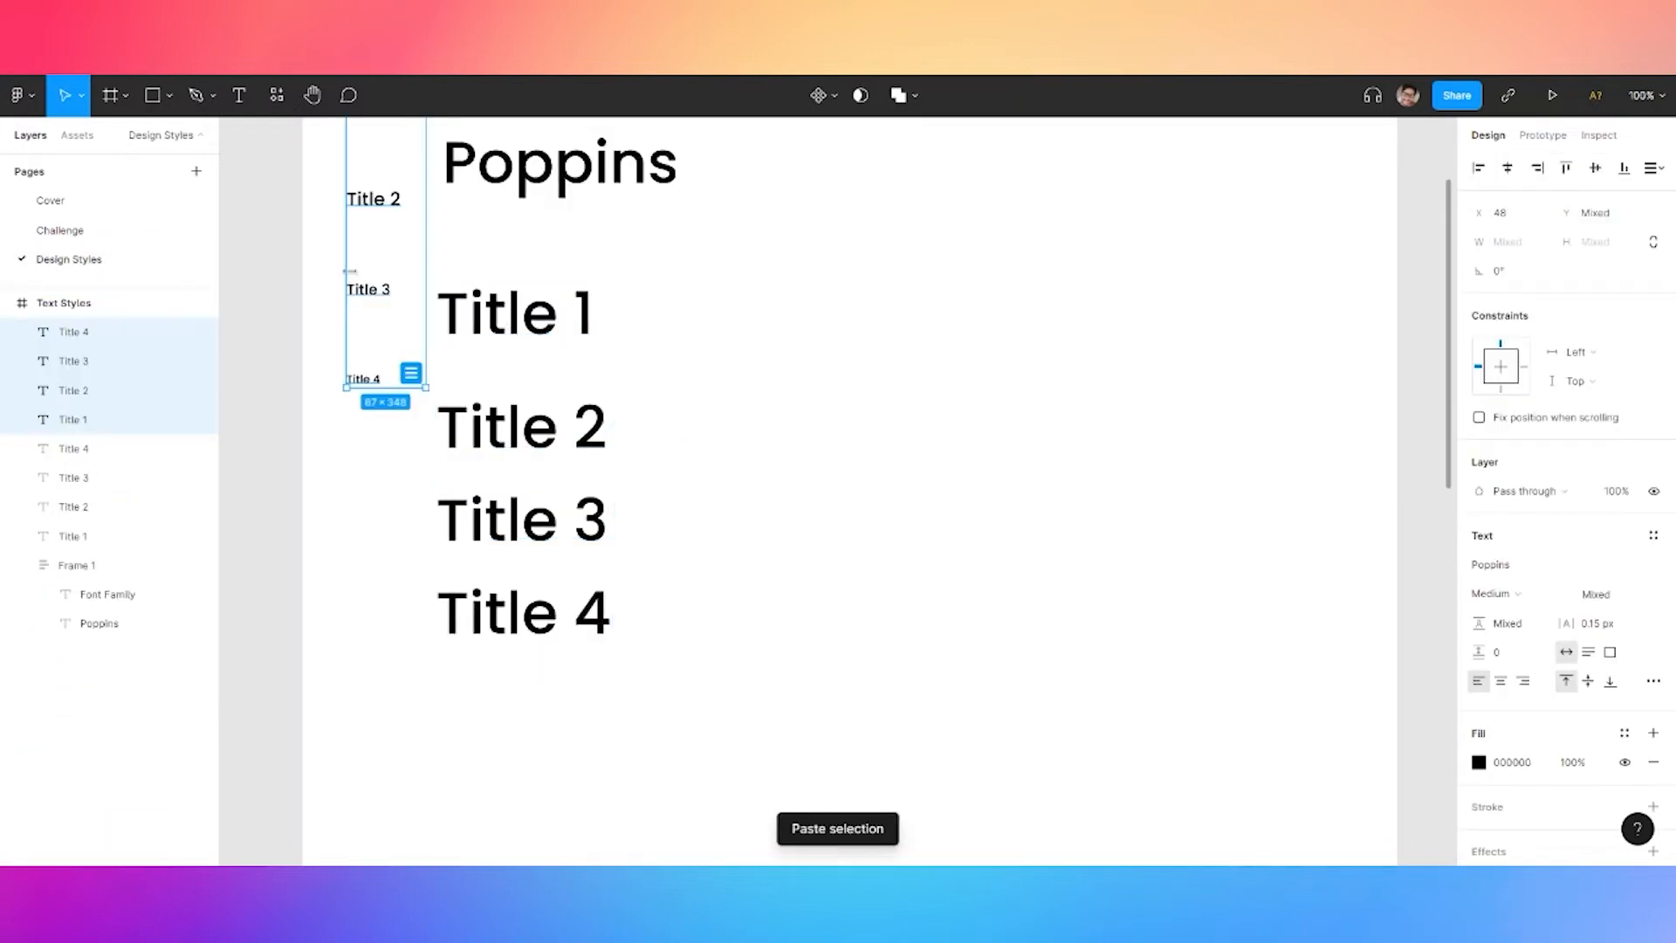
drag(377, 201, 763, 473)
drag(390, 285, 570, 647)
key(Delete)
Distribute the spacing of the four small titles and align their left edges
drag(873, 340, 678, 681)
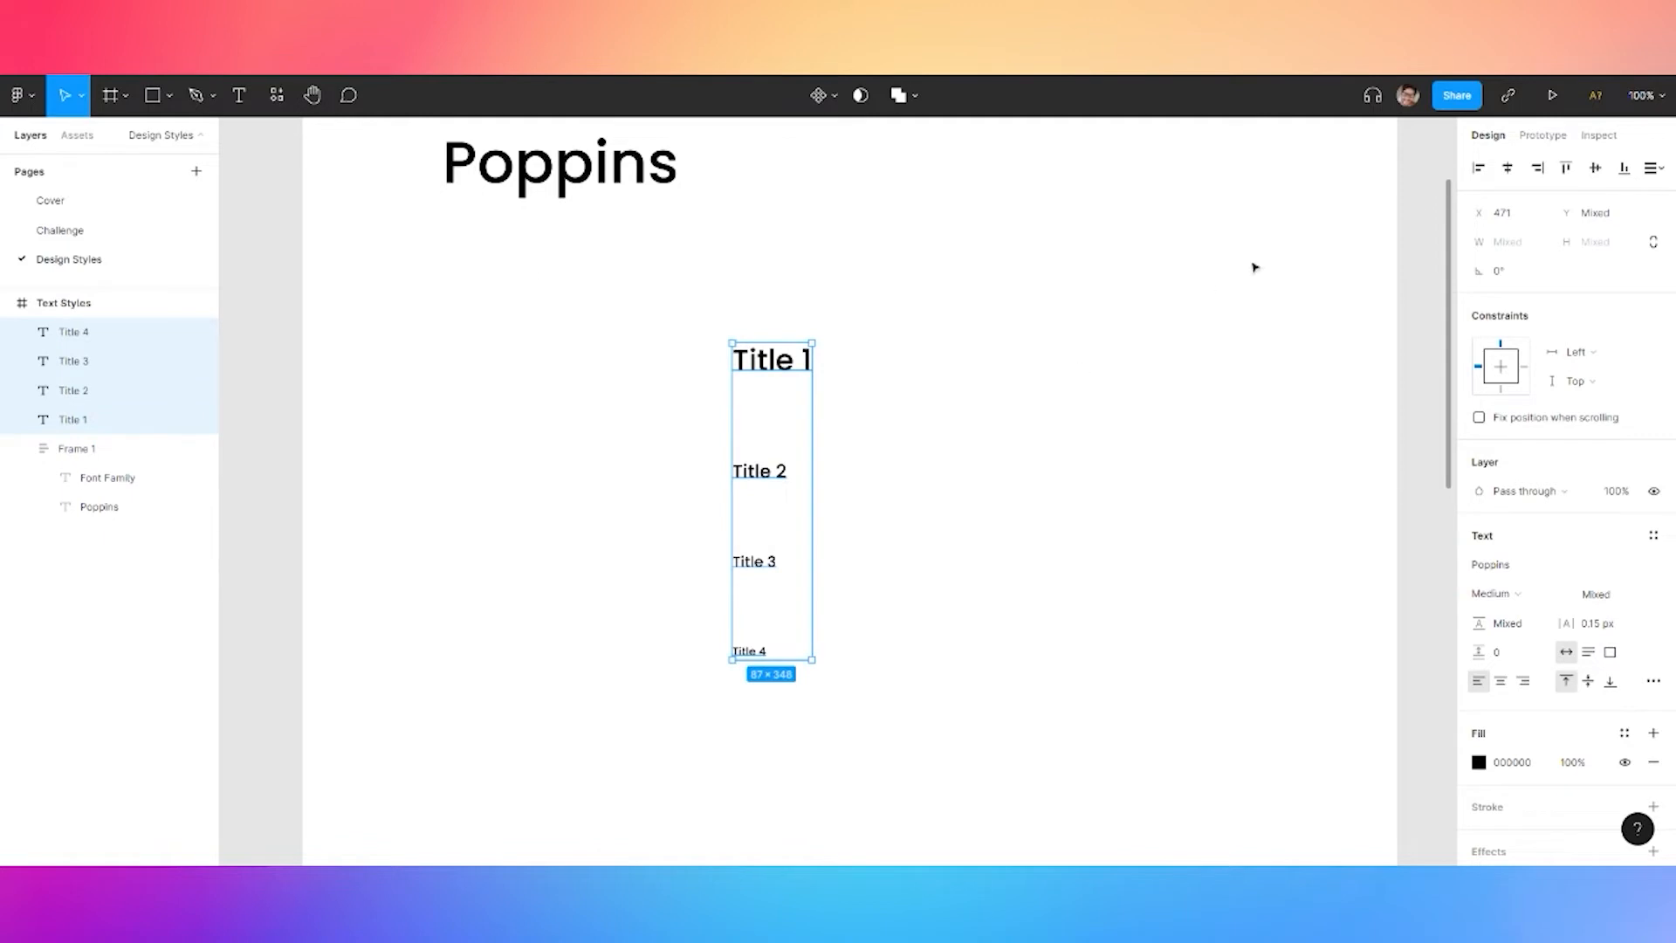
click(1653, 168)
click(1530, 250)
click(1478, 167)
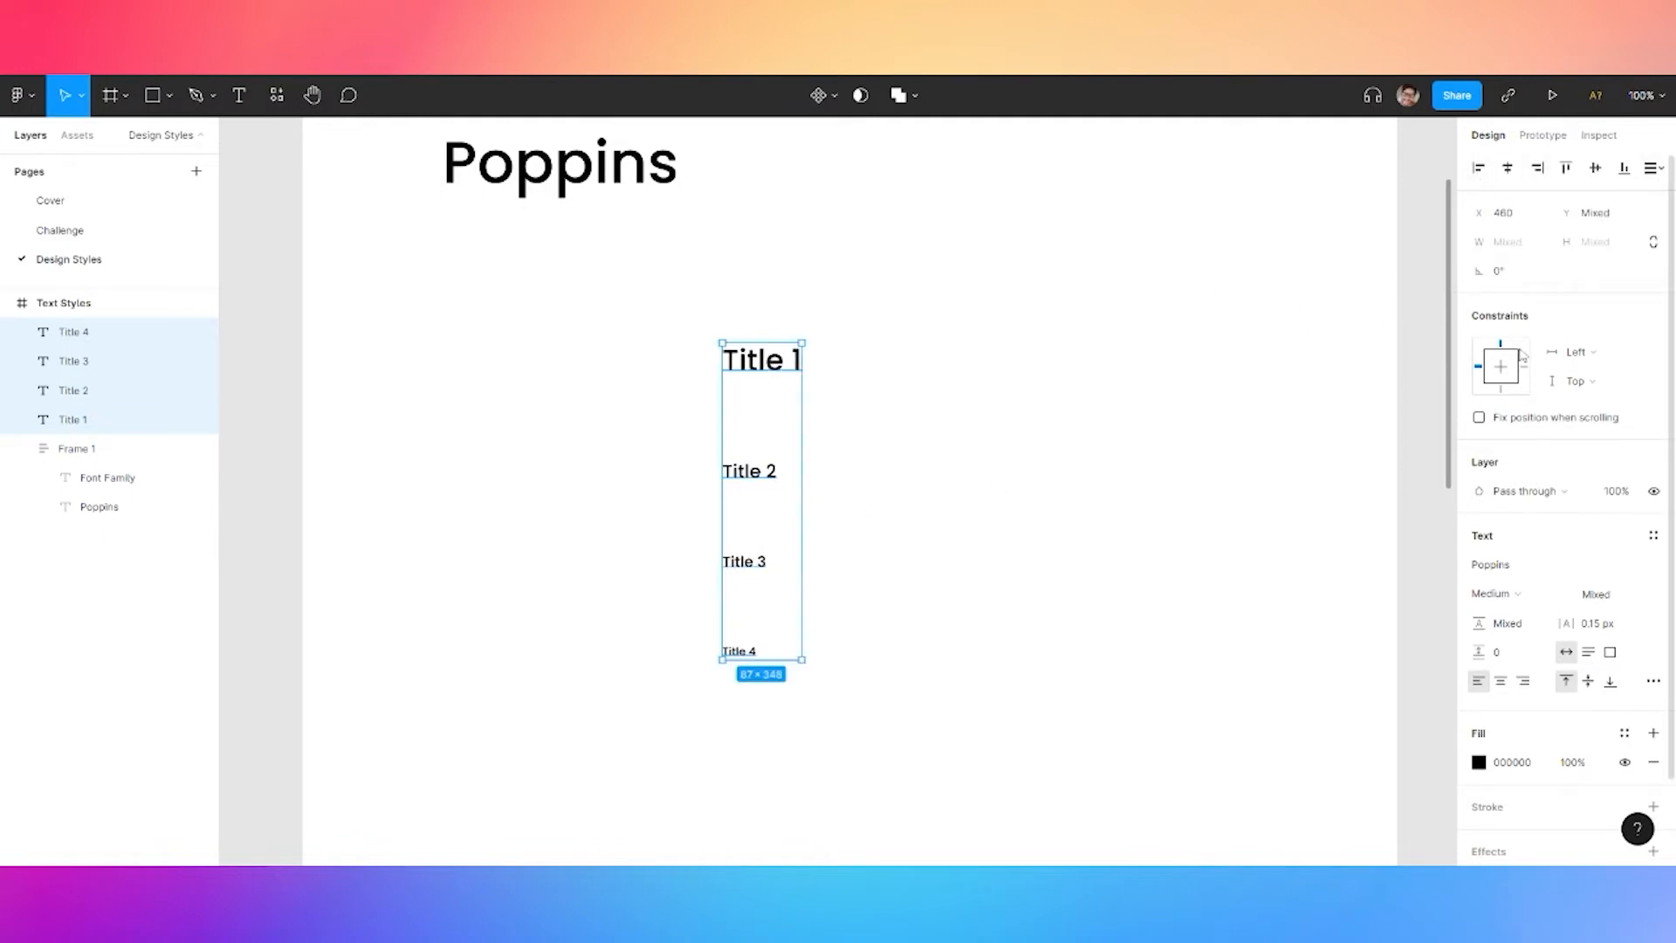
Group the titles under Poppins as an auto-layout frame with 8 spacing
key(ctrl+g)
drag(769, 379, 497, 298)
key(shift+a)
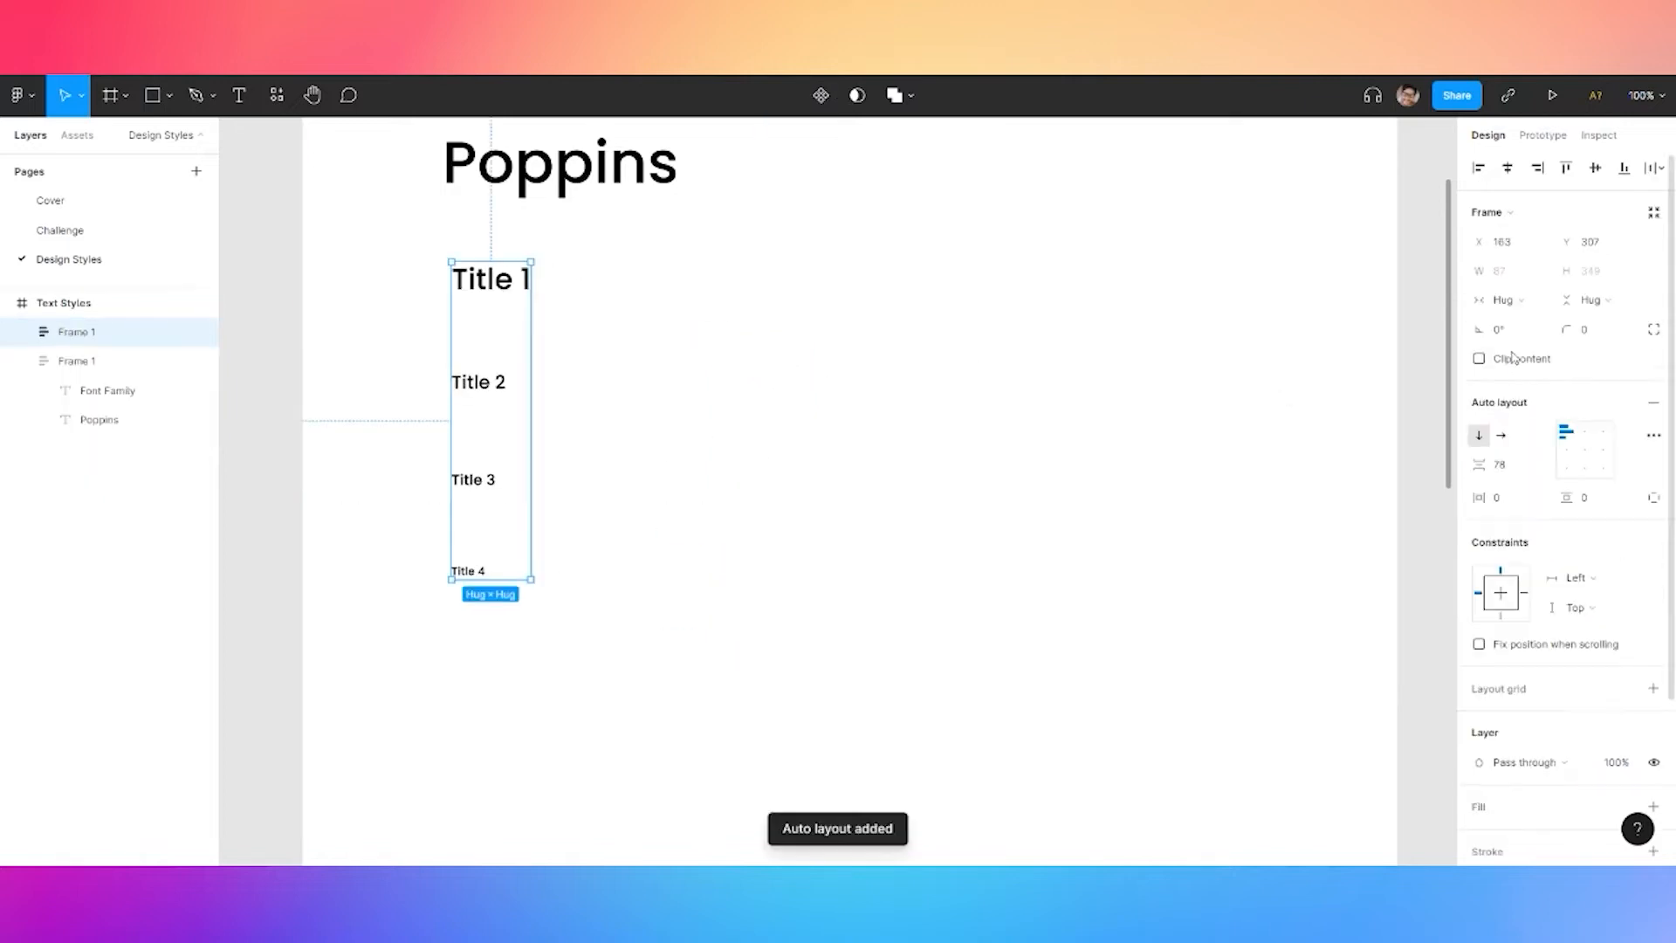
click(1503, 469)
key(Return)
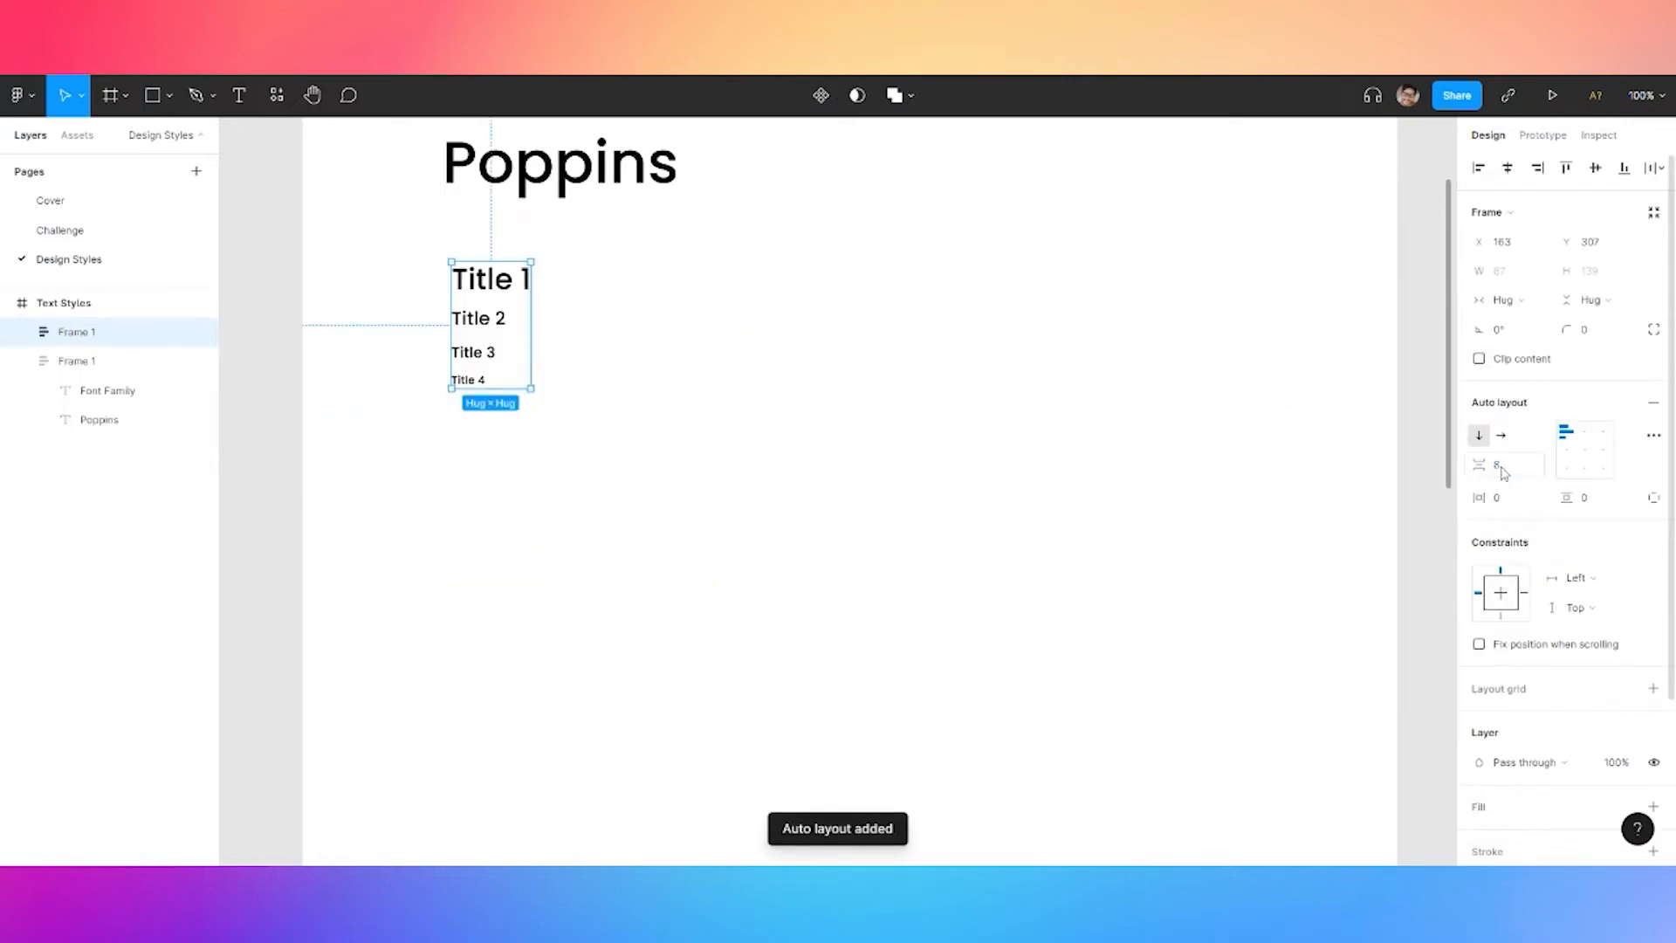
scroll(519, 266, up, 5)
scroll(552, 301, down, 5)
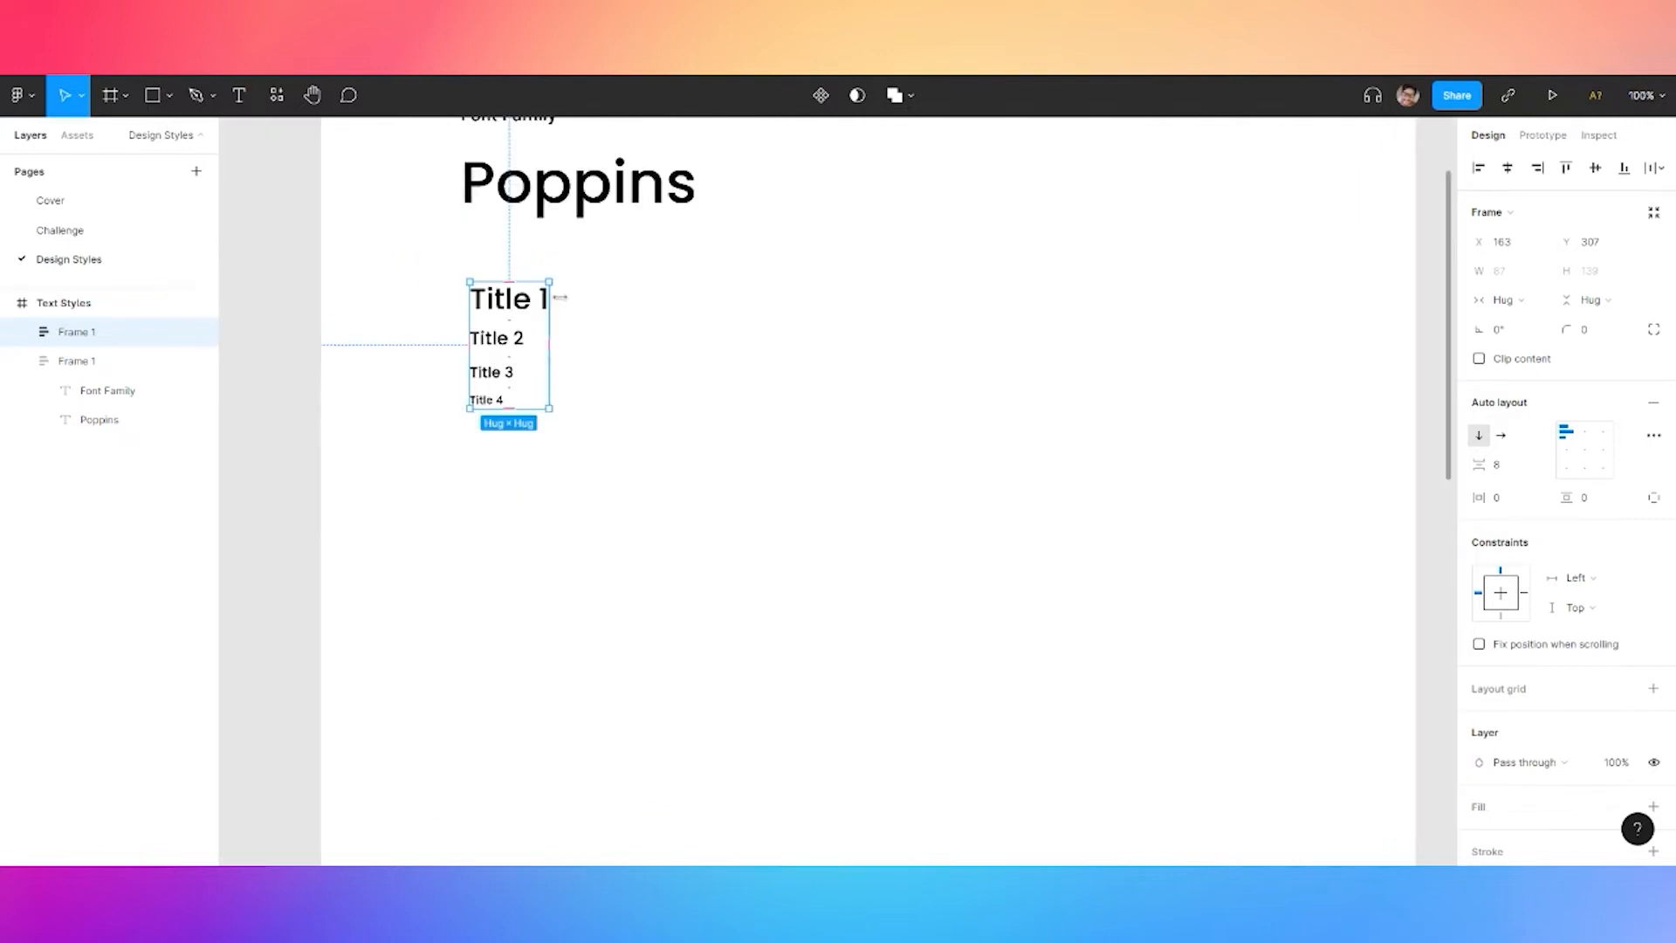
drag(500, 300, 490, 303)
Change Title 1's font weight to Poppins SemiBold
double_click(490, 303)
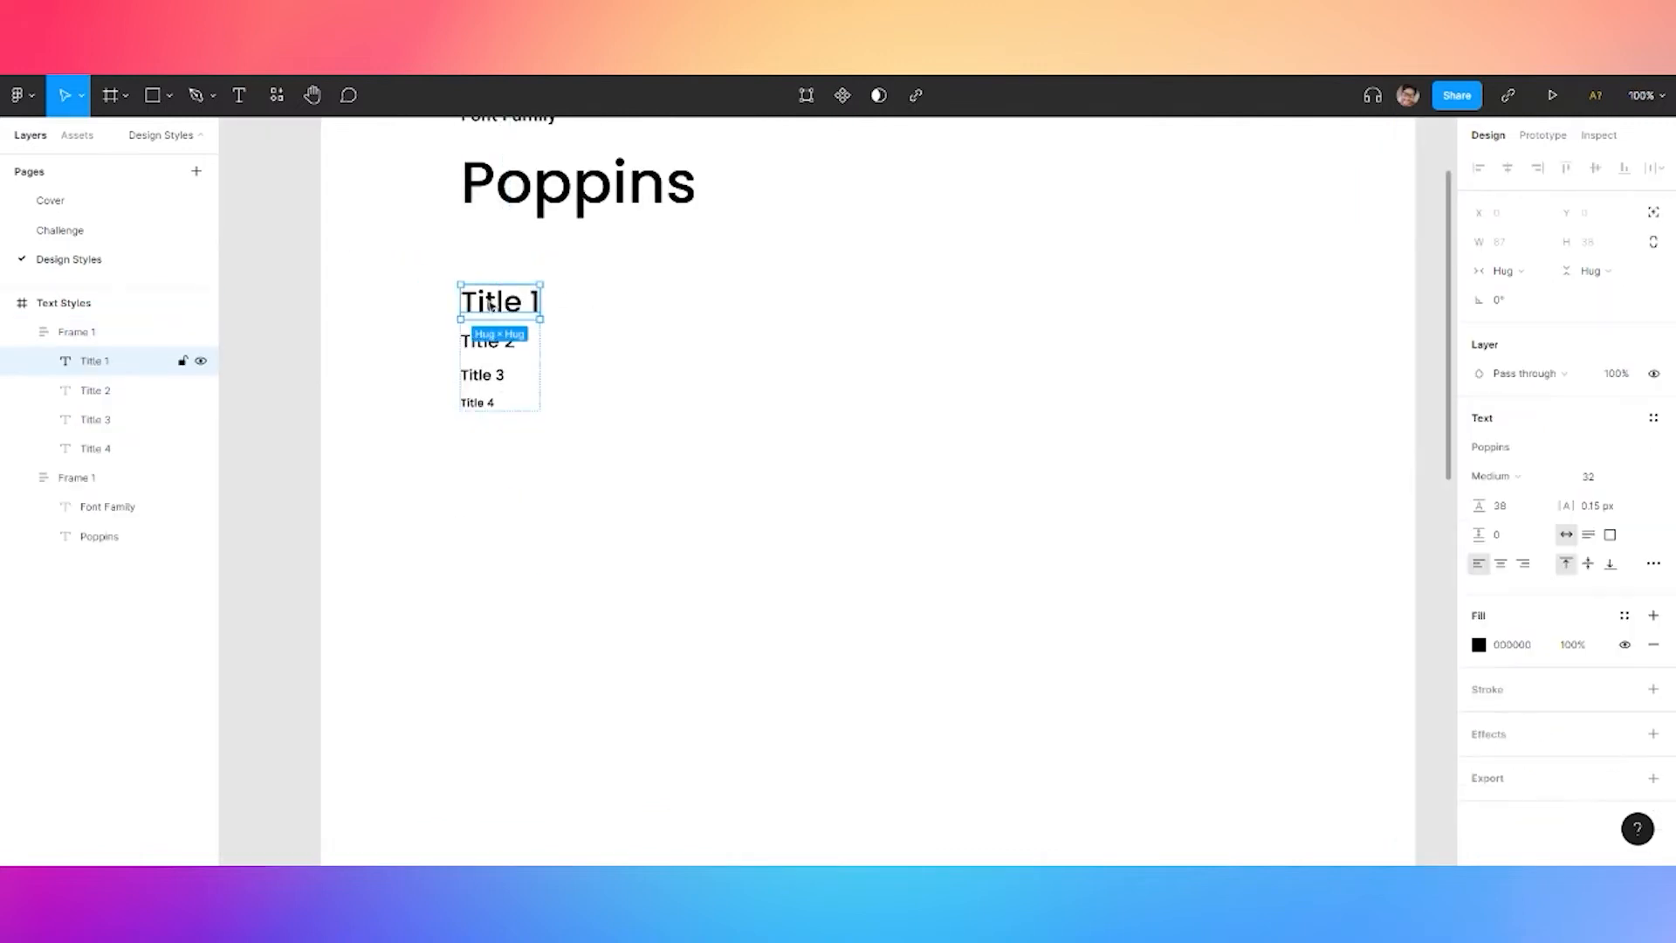
click(1516, 480)
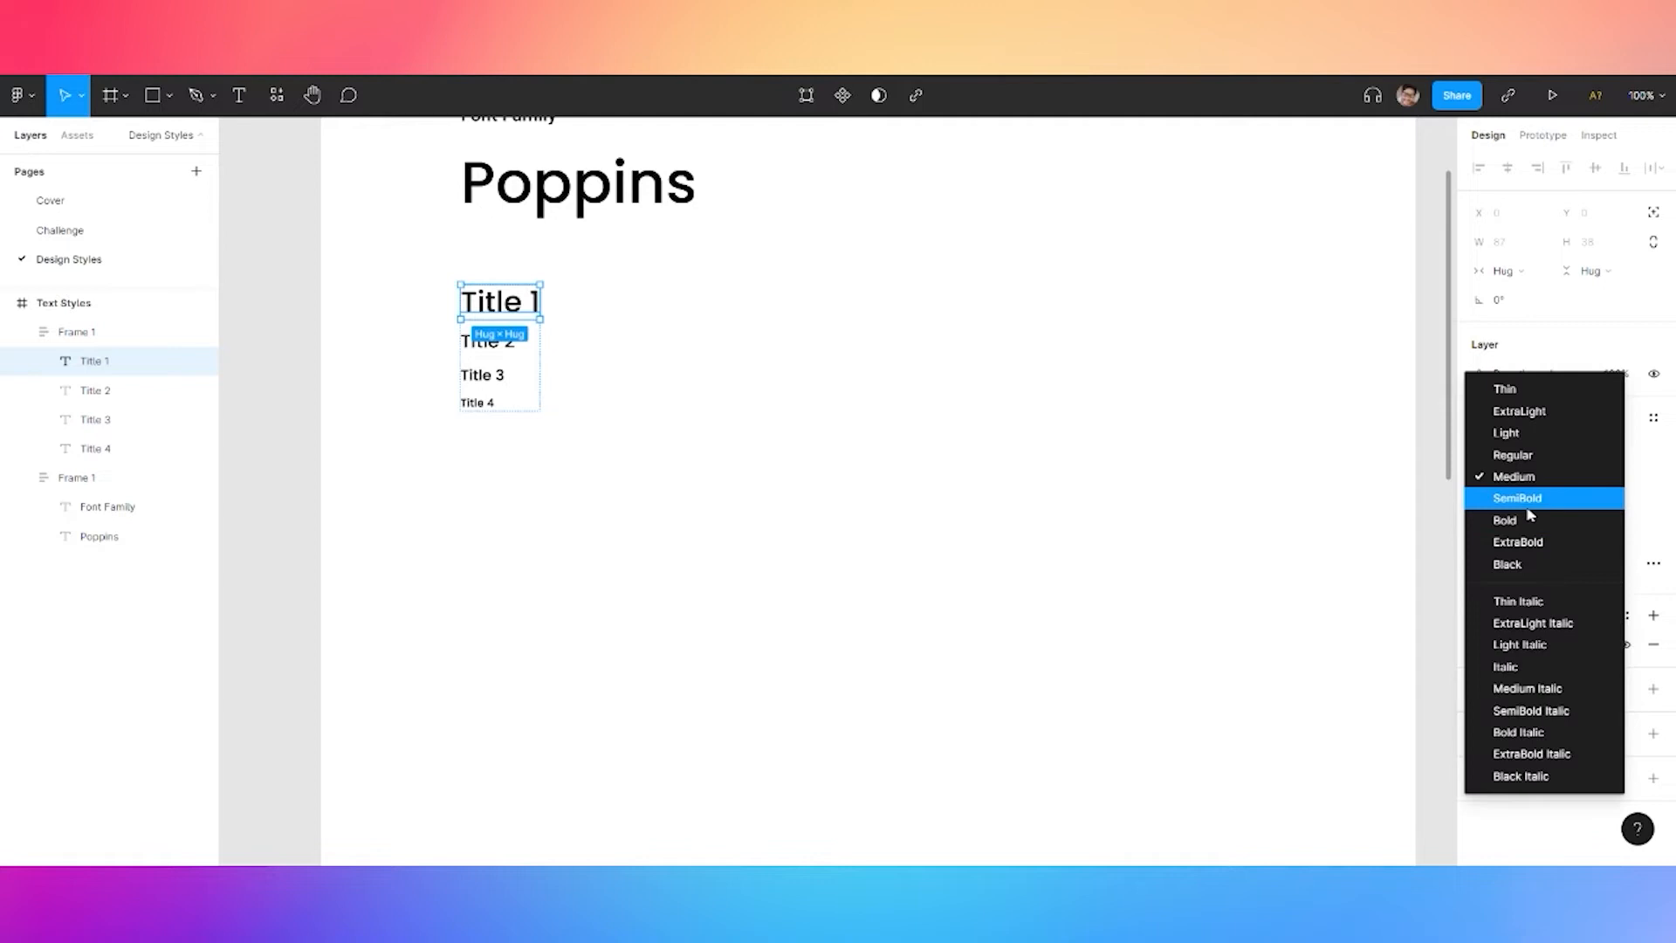
click(1529, 502)
click(482, 358)
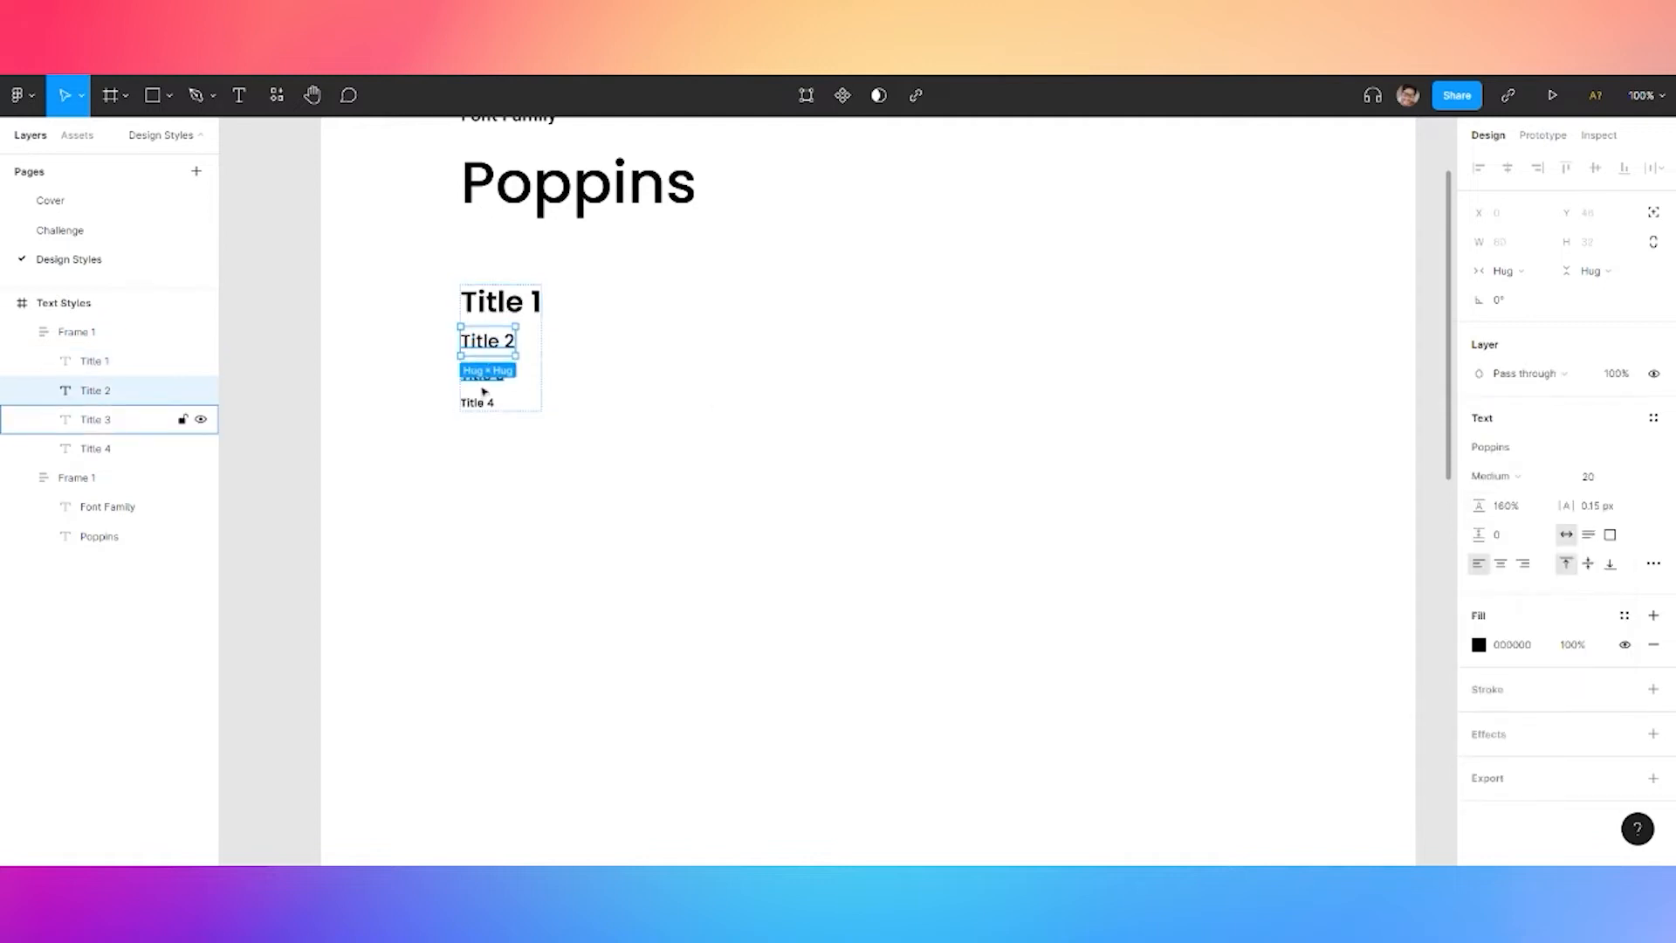
scroll(489, 384, up, 5)
shift+click(490, 376)
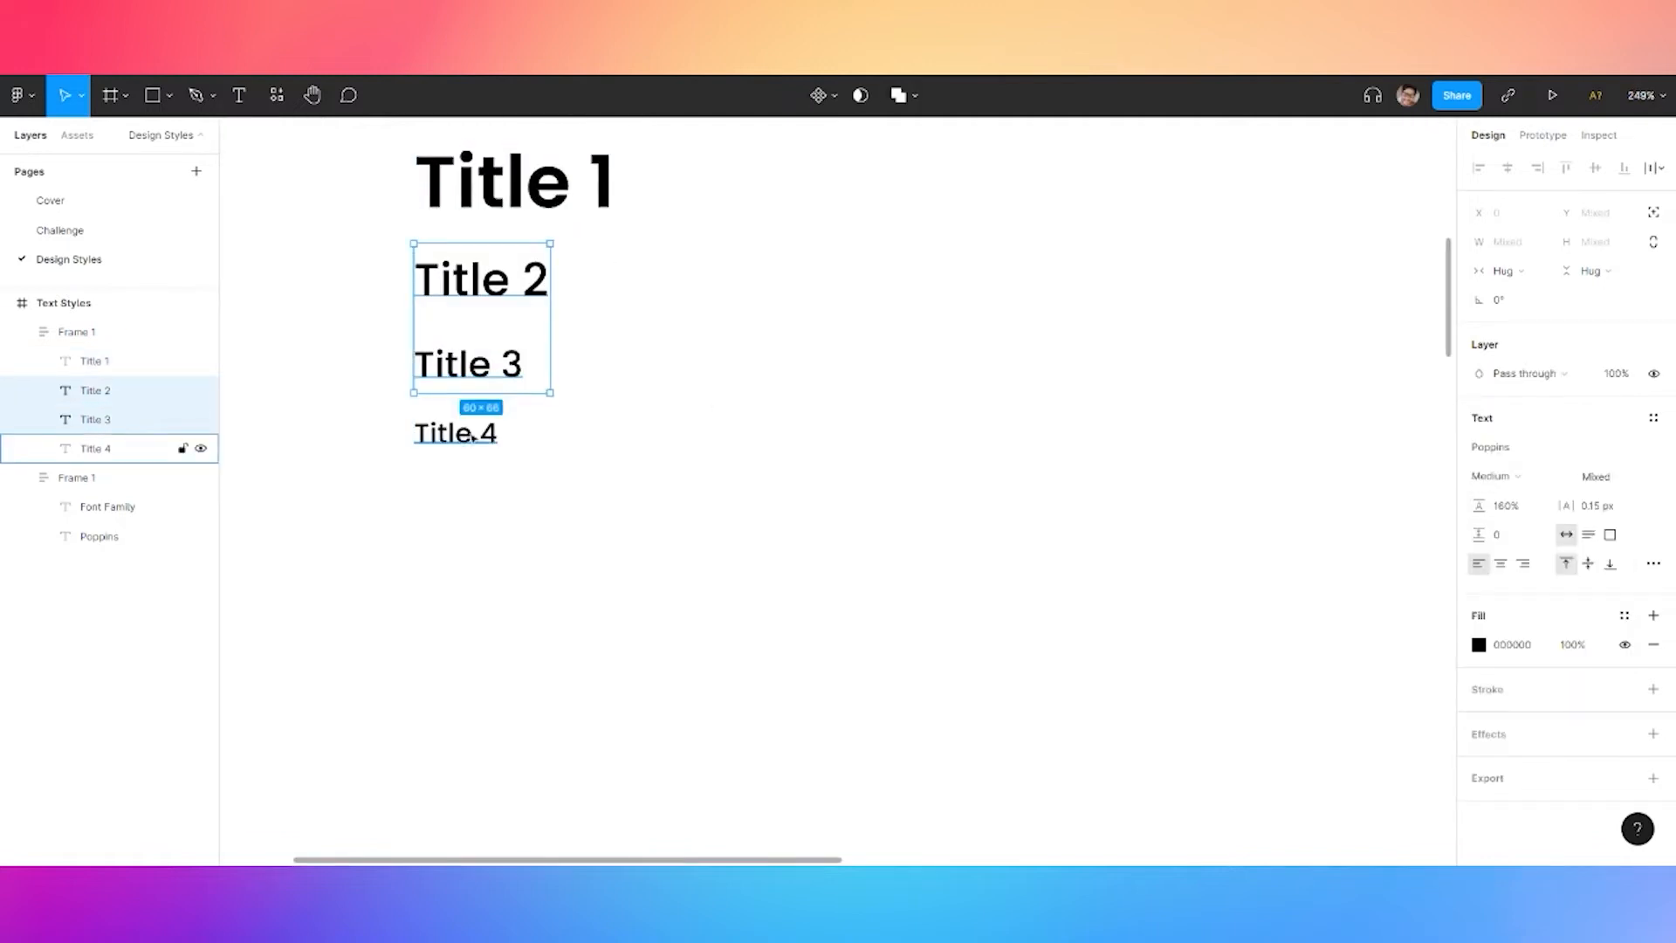
shift+click(476, 435)
click(653, 286)
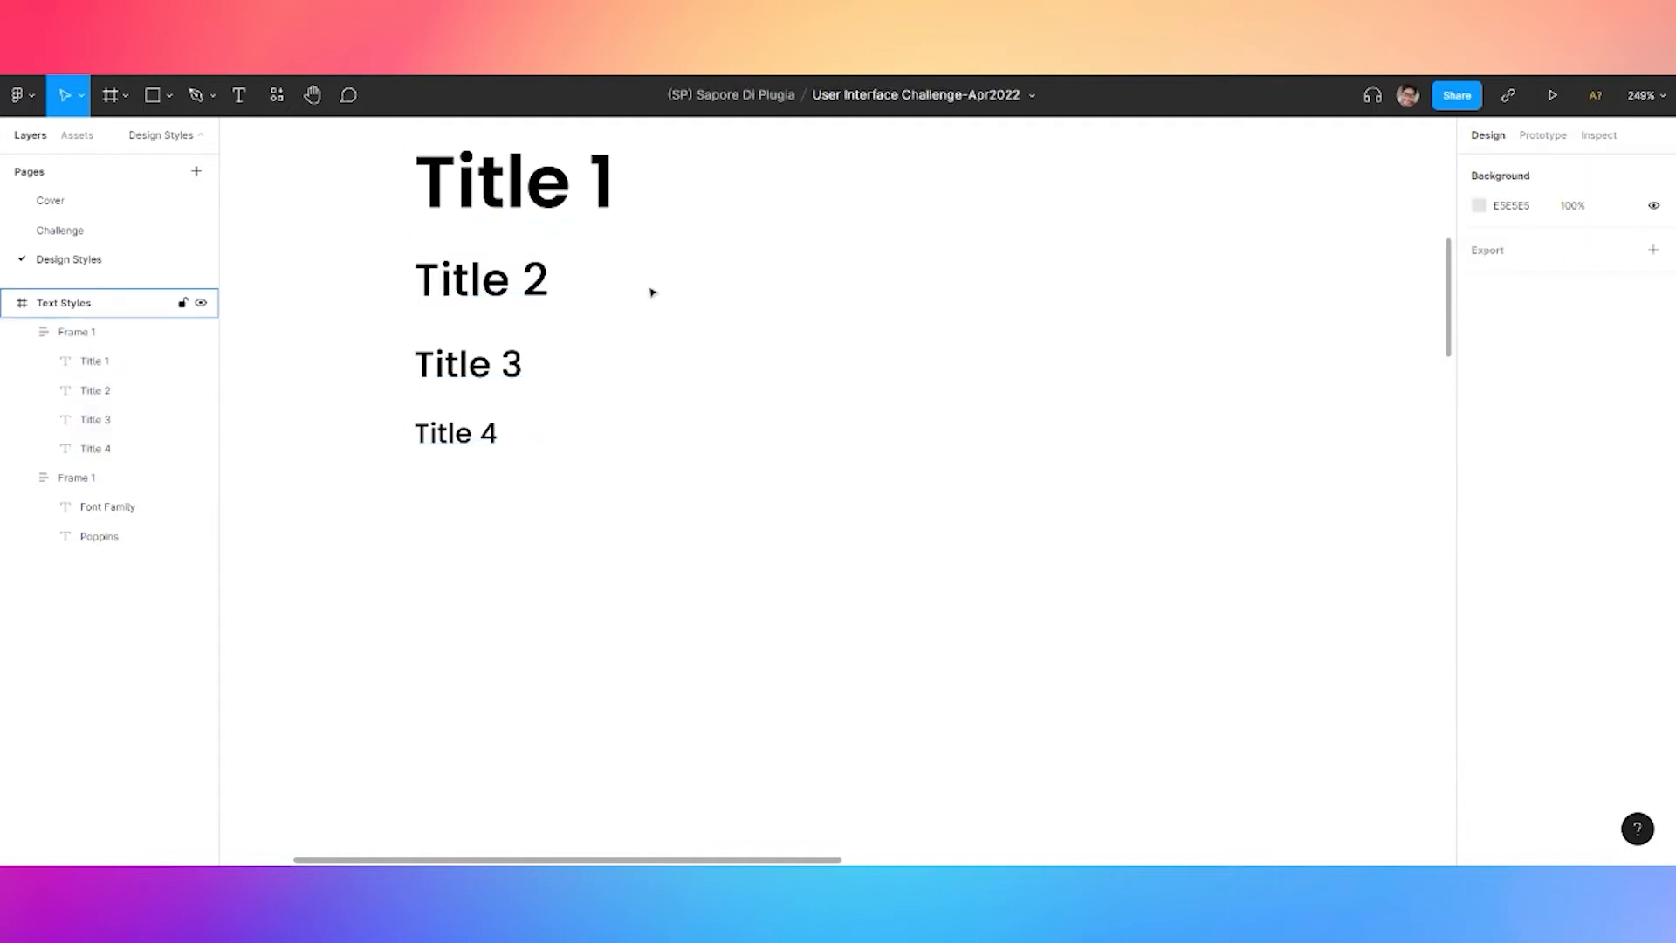
scroll(653, 286, down, 3)
drag(437, 210, 414, 356)
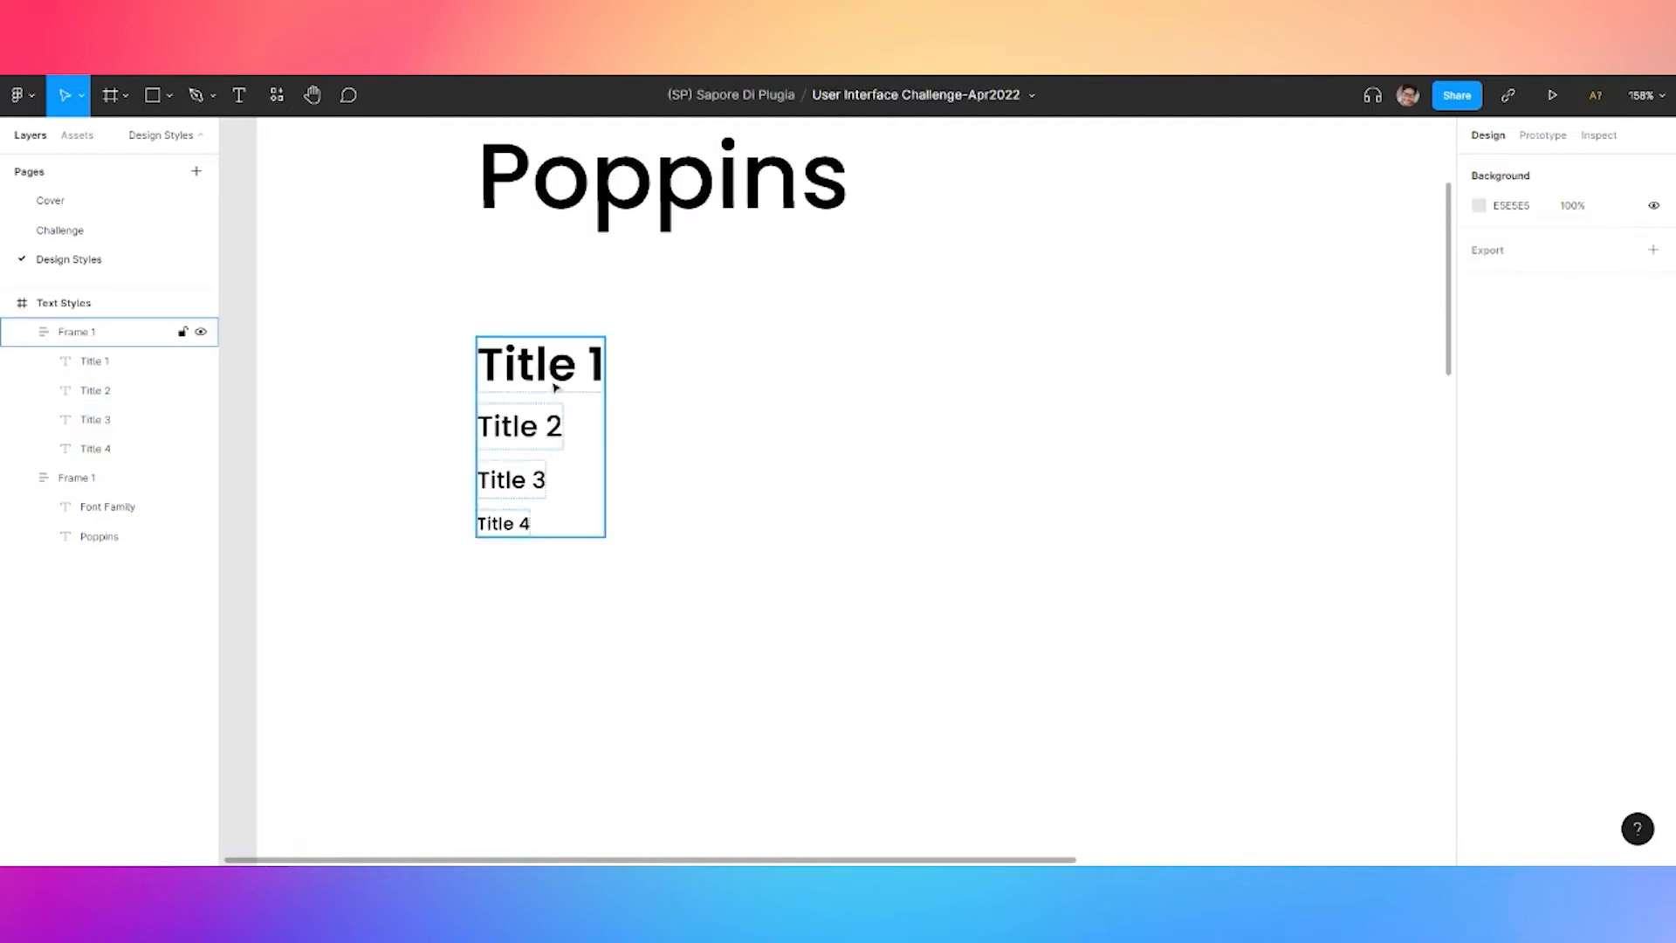
double_click(556, 378)
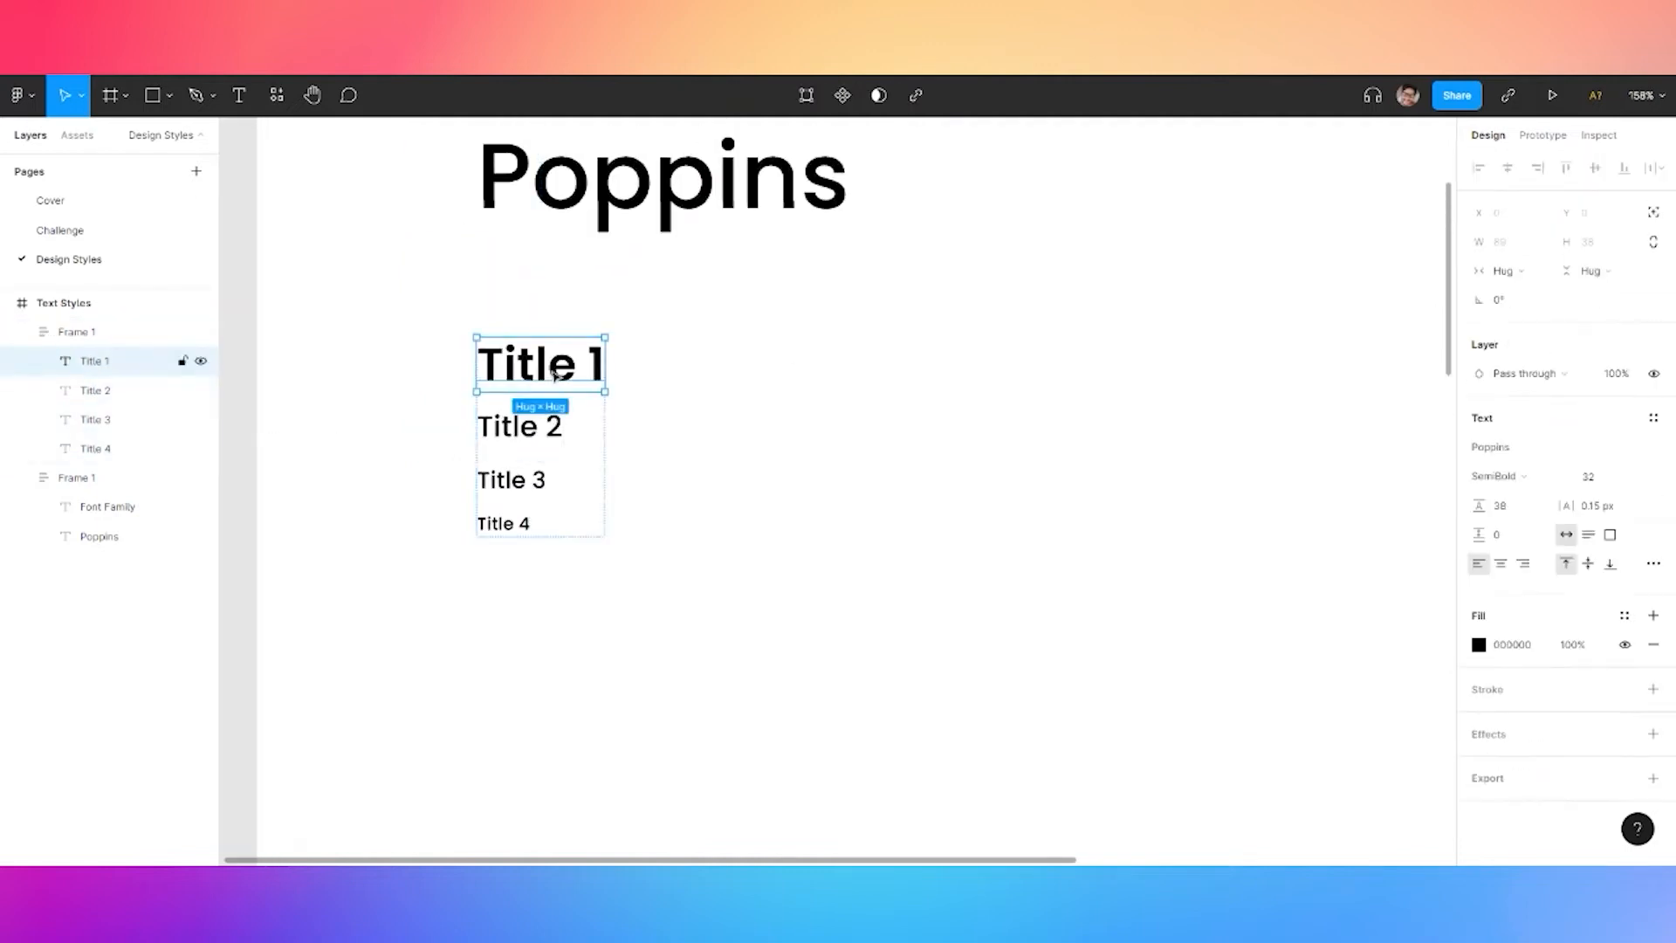
Save Title 1 as a text style named 'Title one'
click(1654, 420)
click(1647, 451)
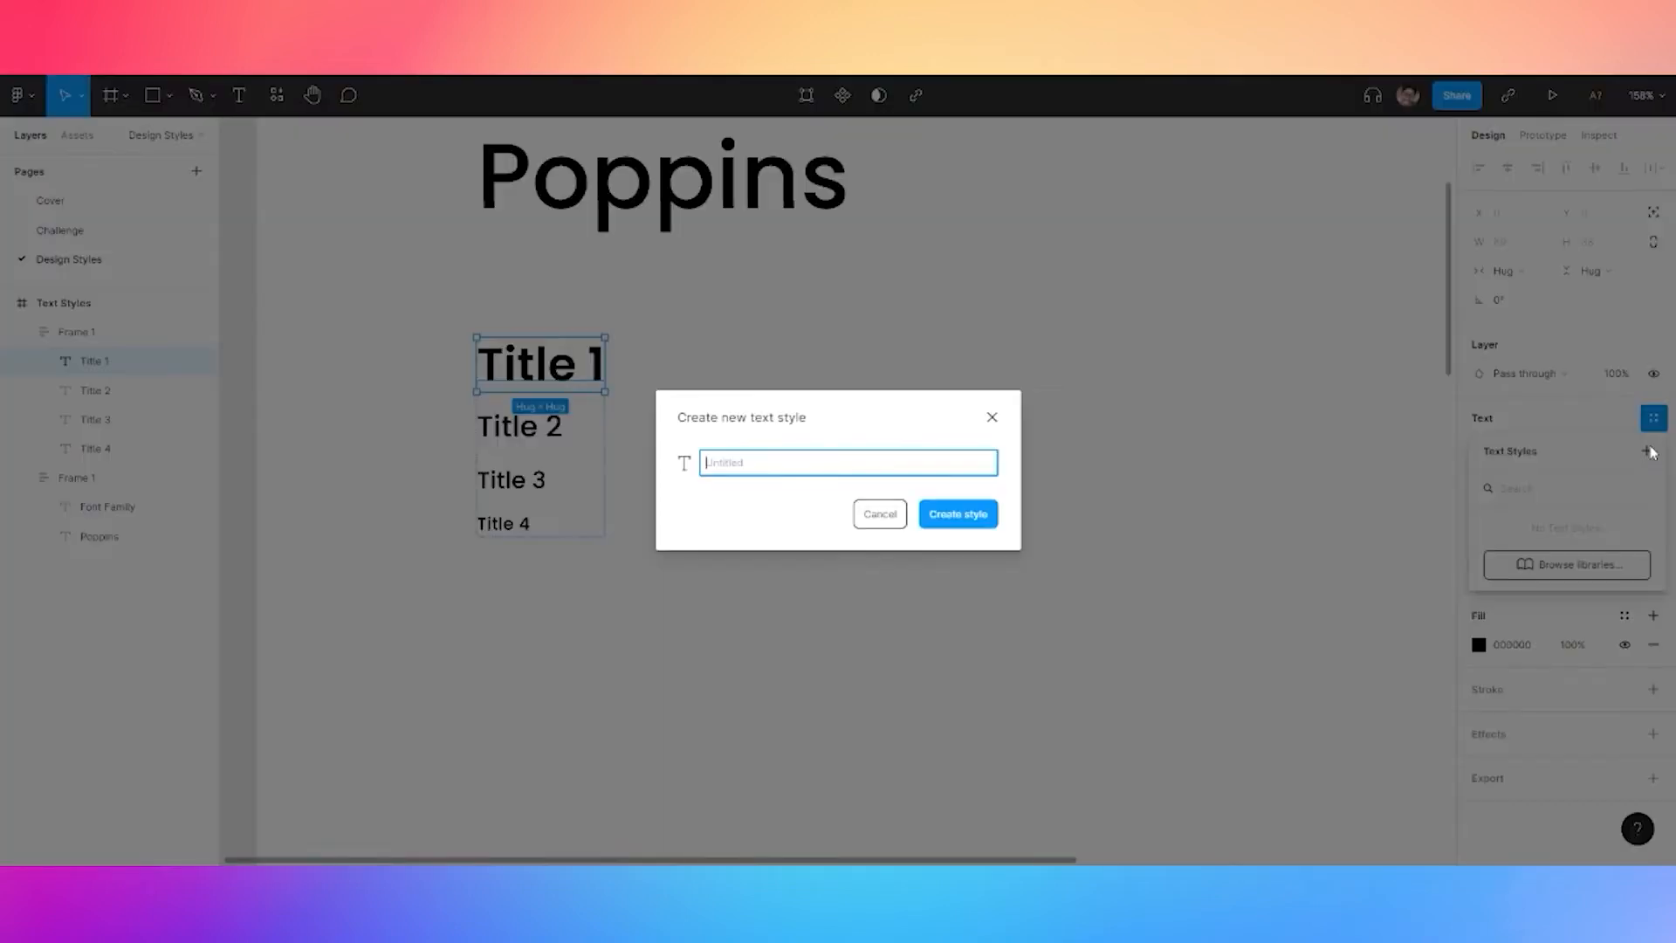
text(Title one)
key(ctrl+a)
click(960, 516)
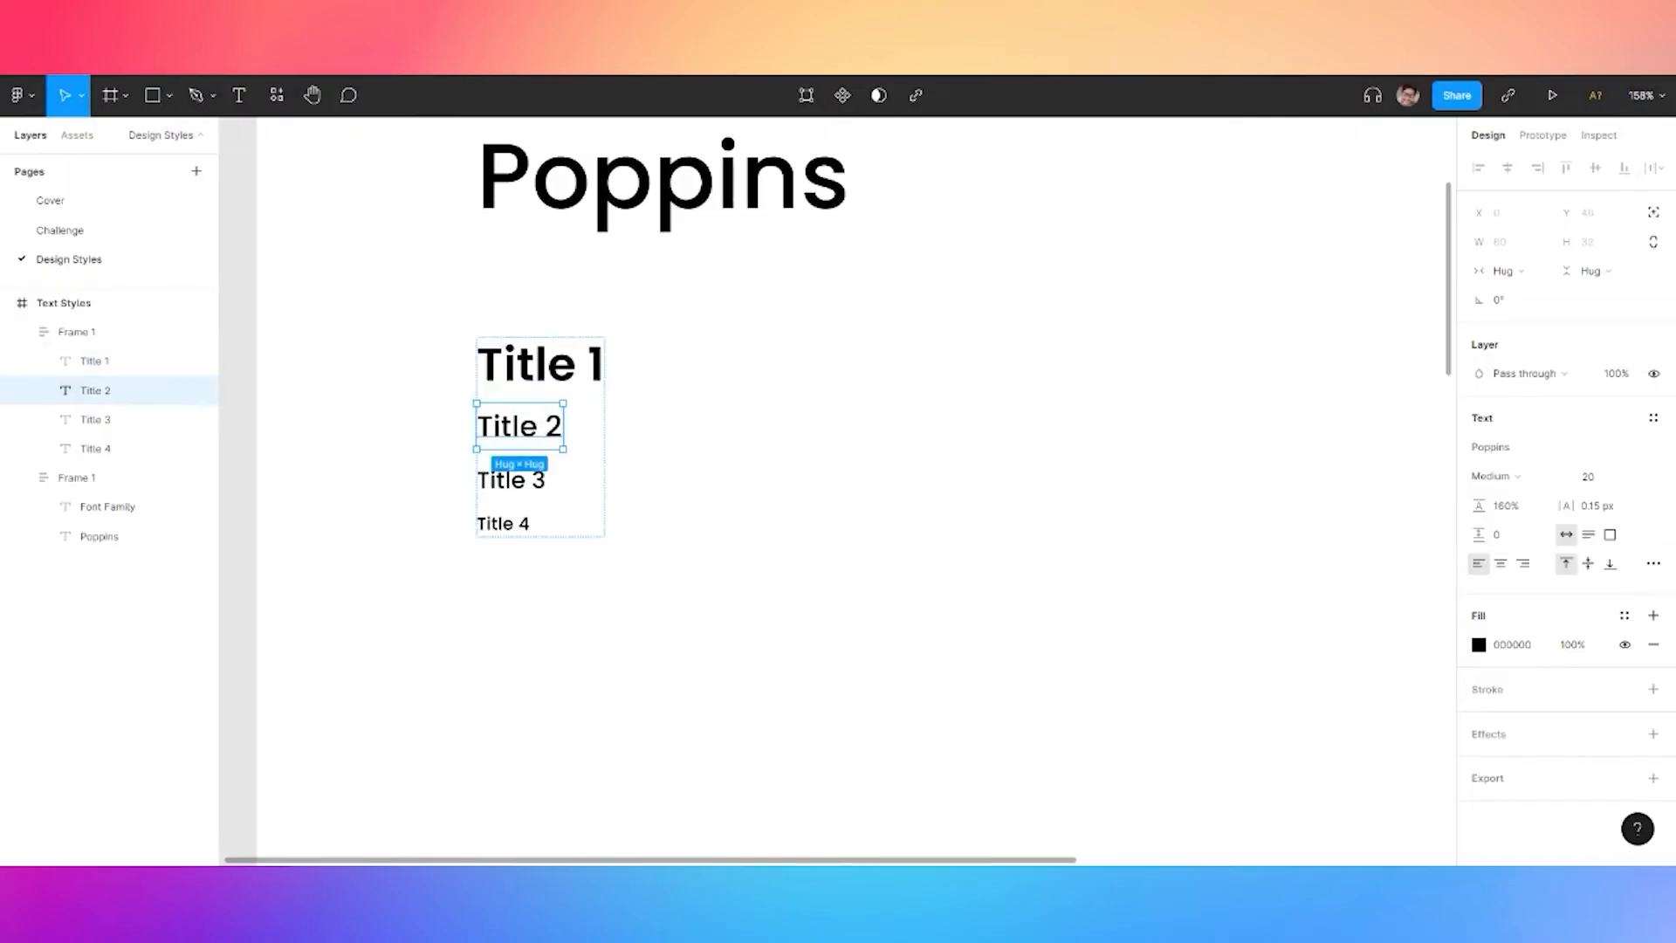
Save Title 2 as a text style named 'Title two'
click(1653, 417)
click(1647, 451)
Save Title 3 as a text style named 'Title three'
text(Title one)
key(ctrl+shift+Left)
text(two)
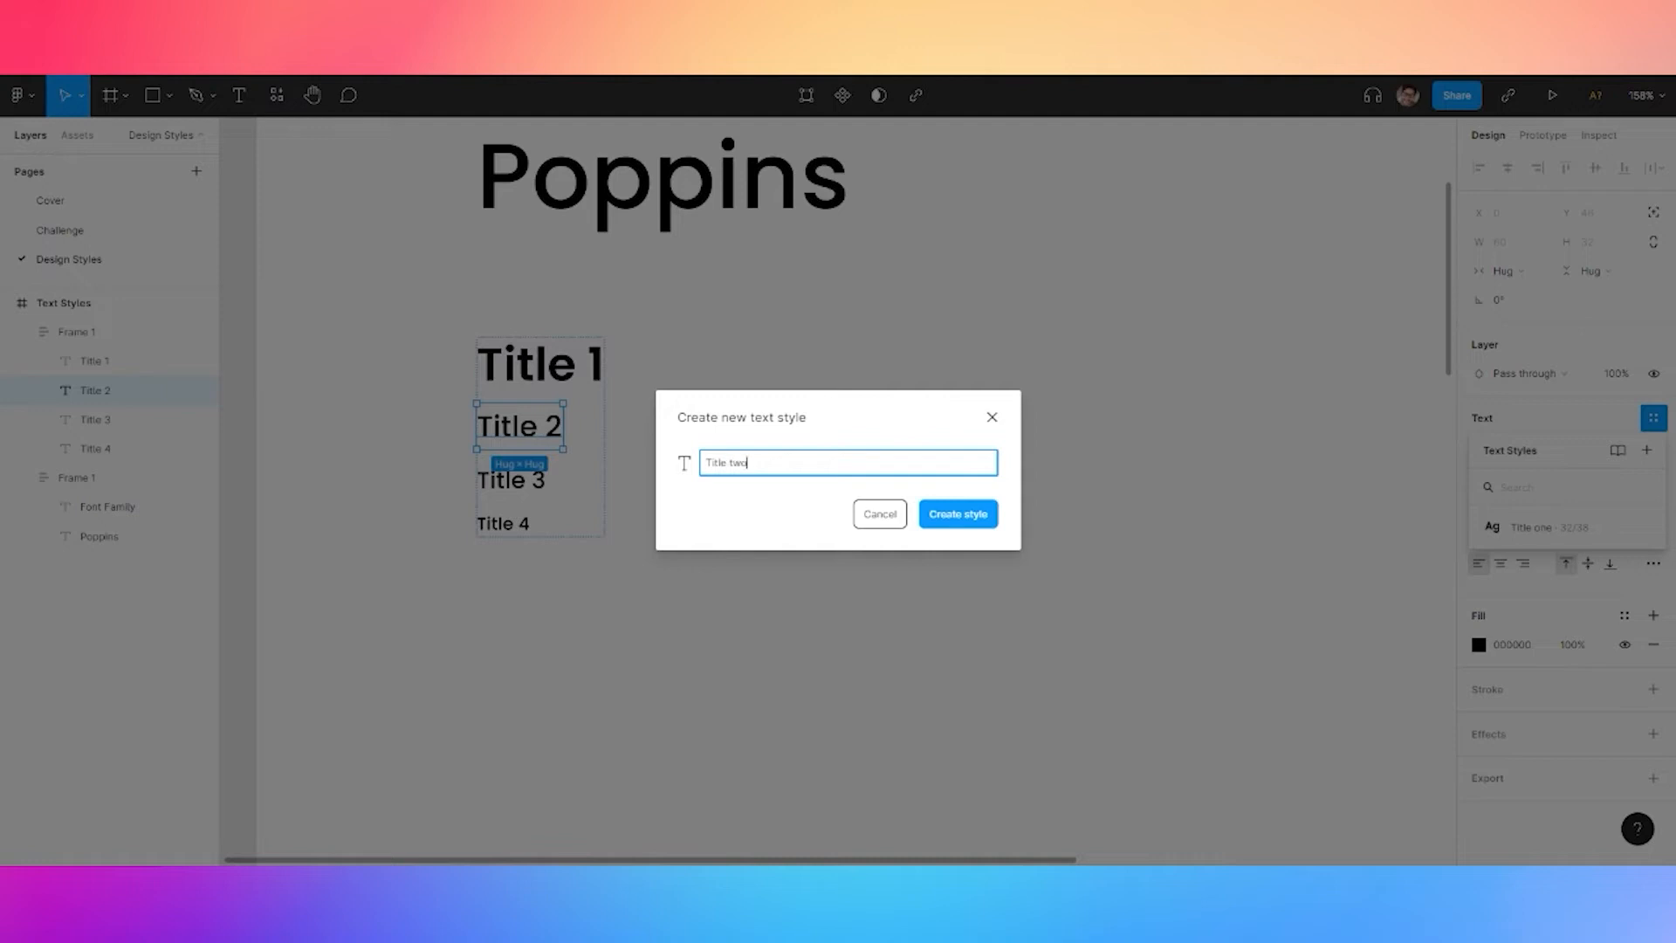
click(938, 515)
click(511, 480)
click(1655, 419)
click(1647, 450)
text(Title one)
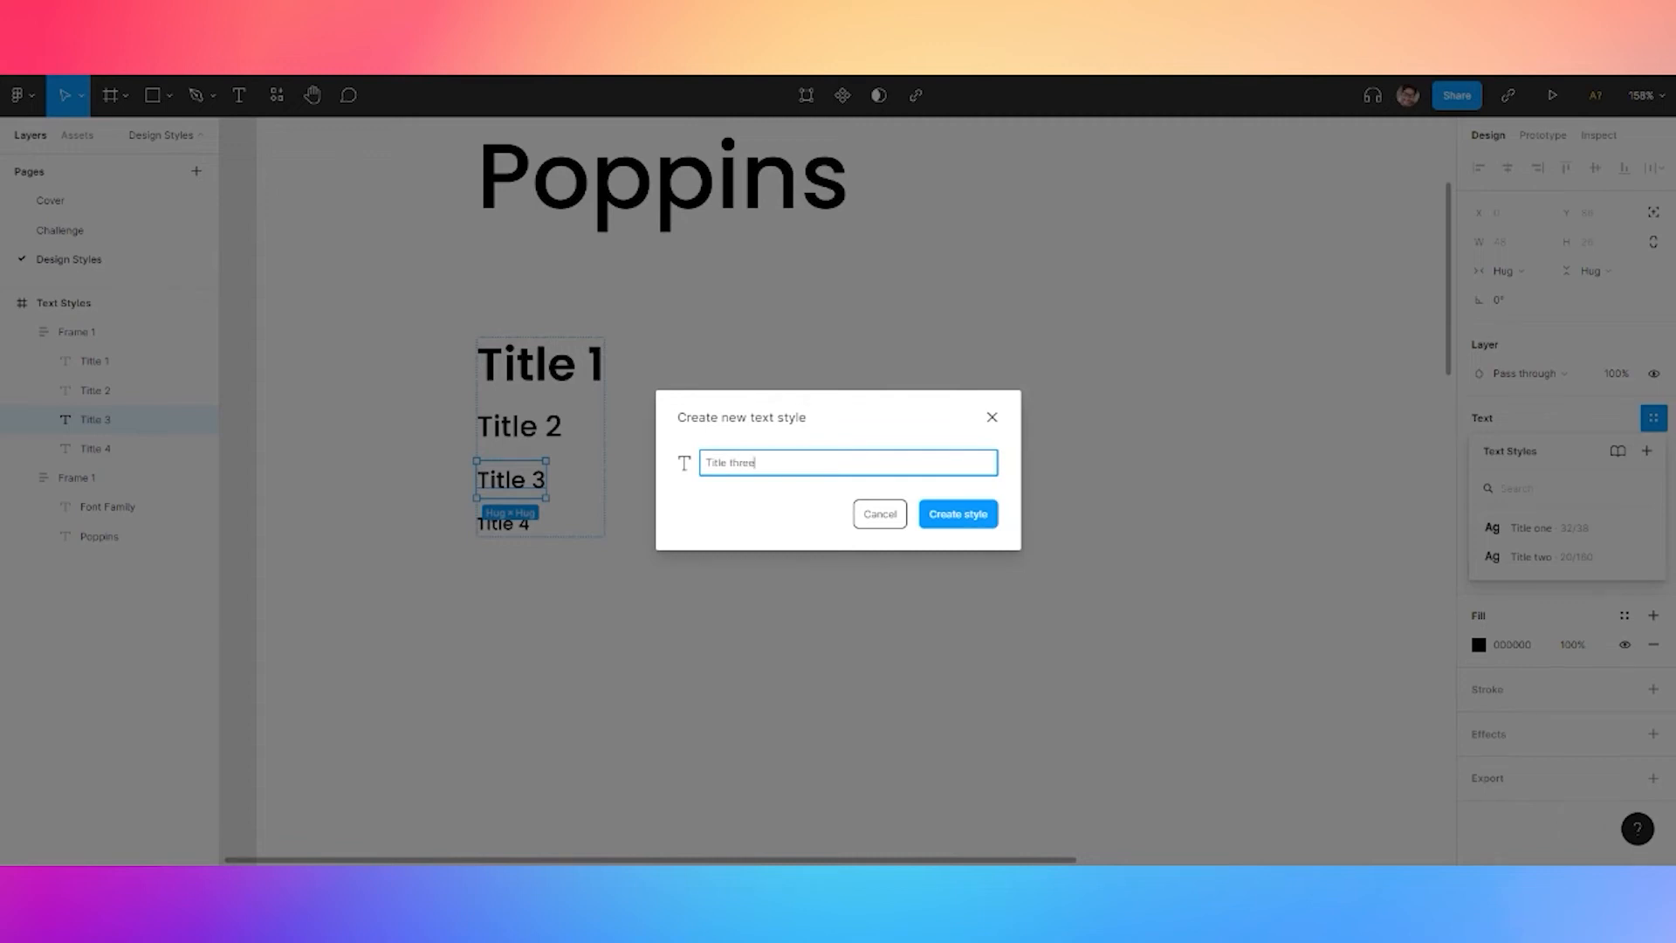
click(957, 514)
Save Title 4 as the text style 'Title four', then paste a Lorem ipsum text block
click(96, 448)
click(1654, 418)
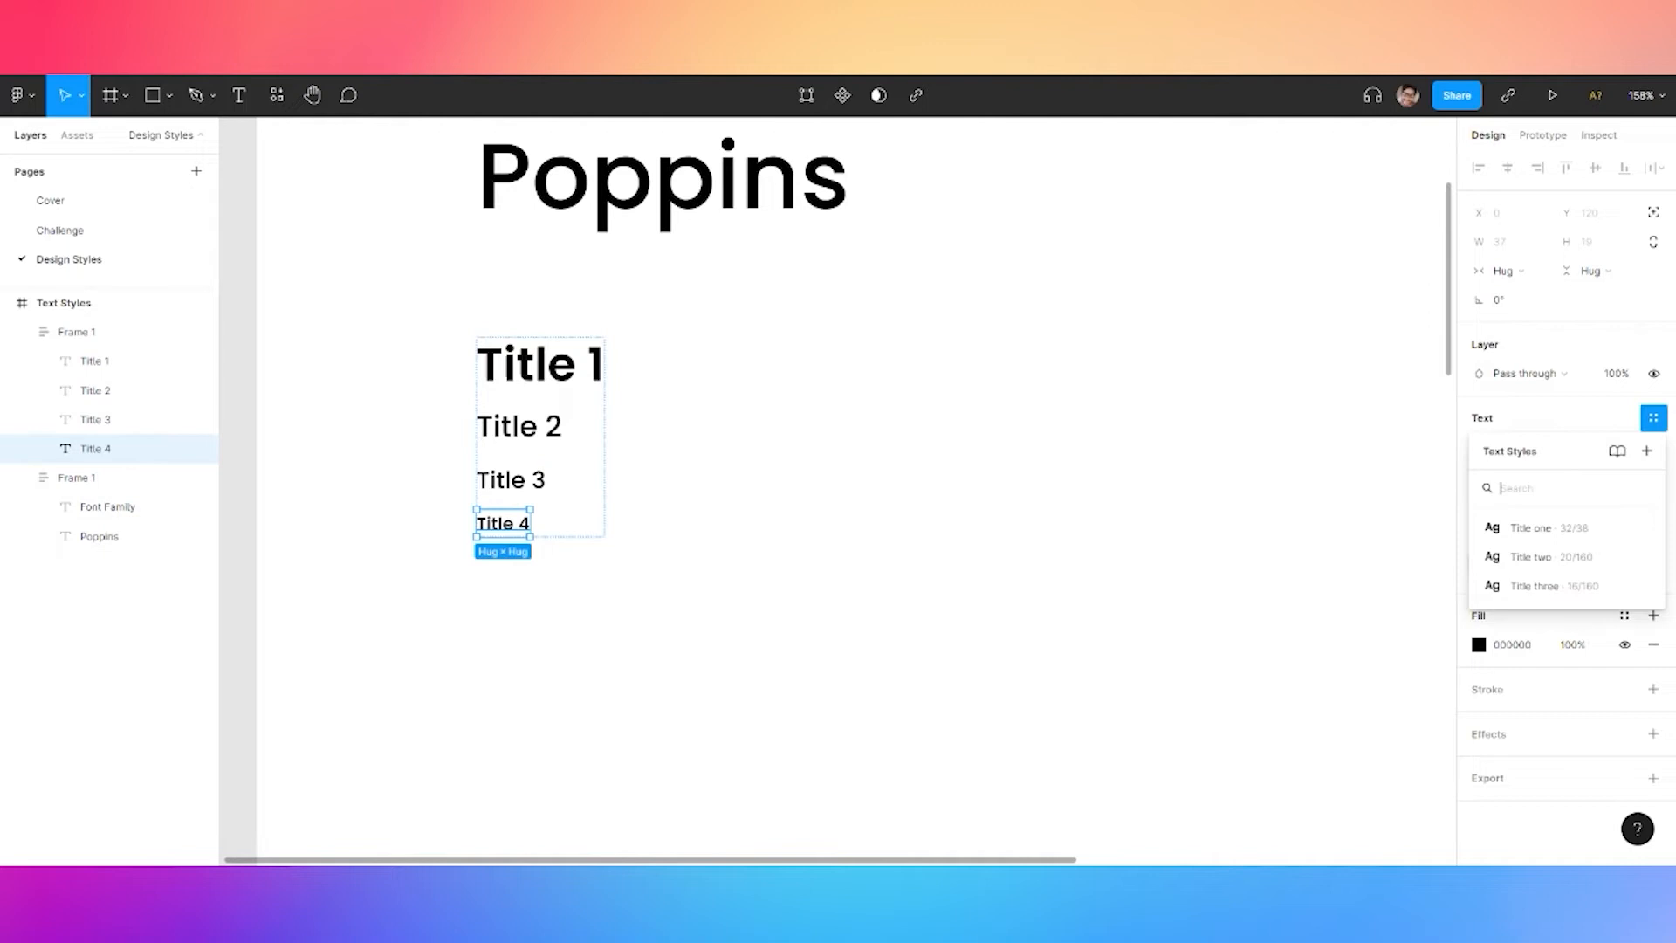
click(1647, 450)
text(Title one)
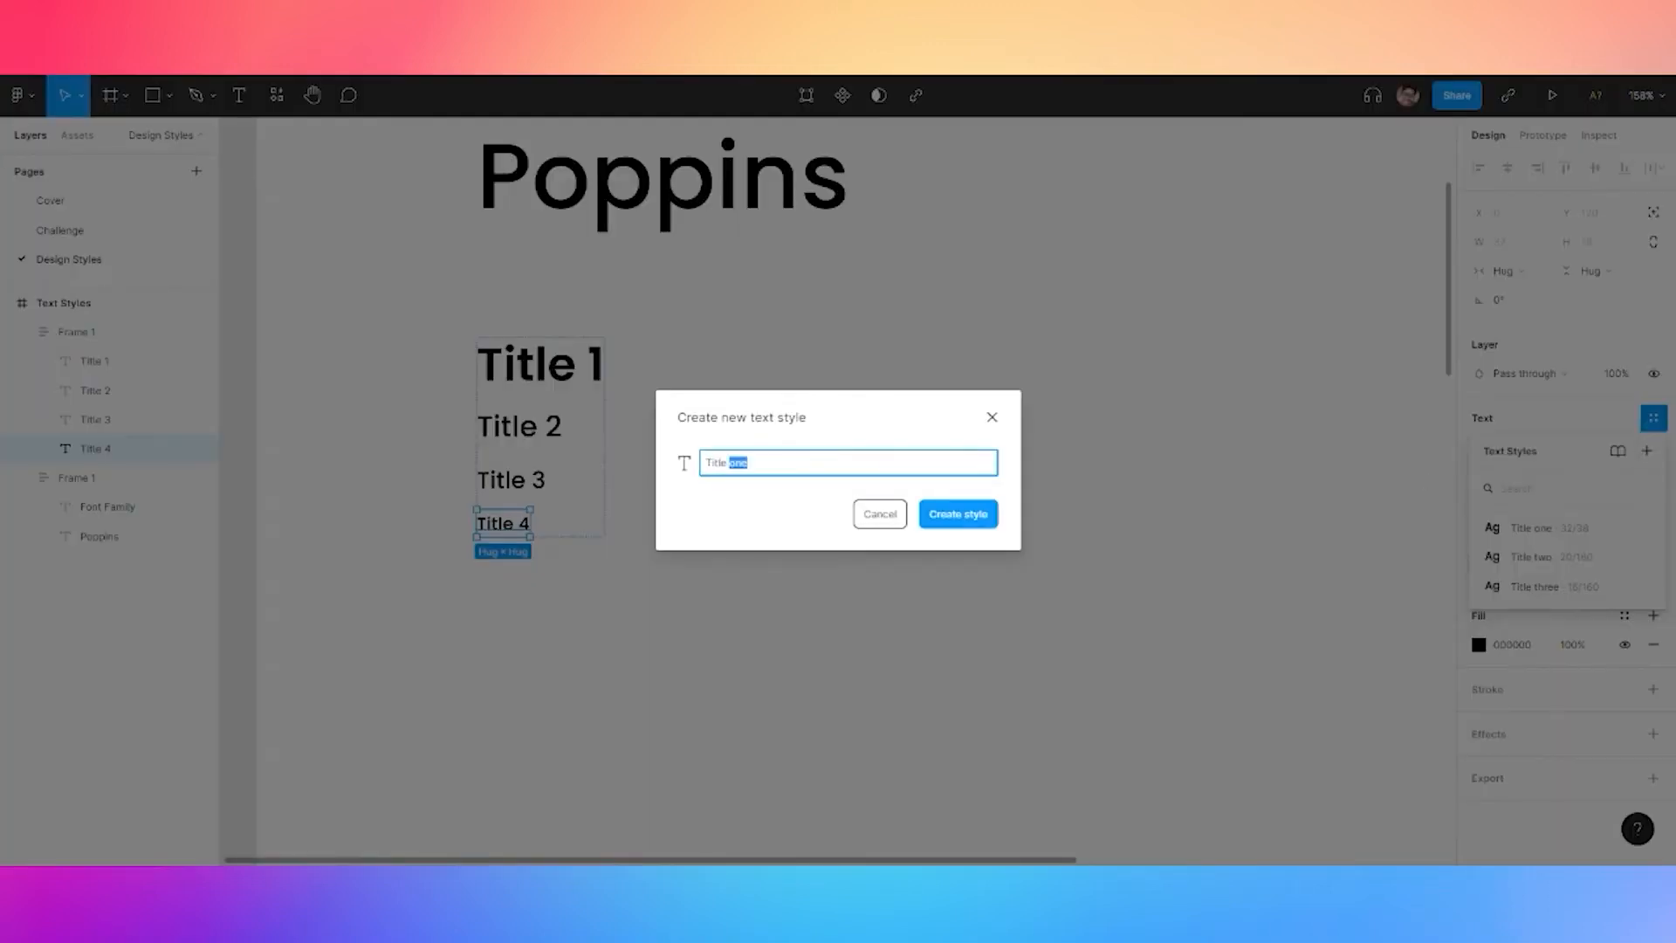
click(958, 513)
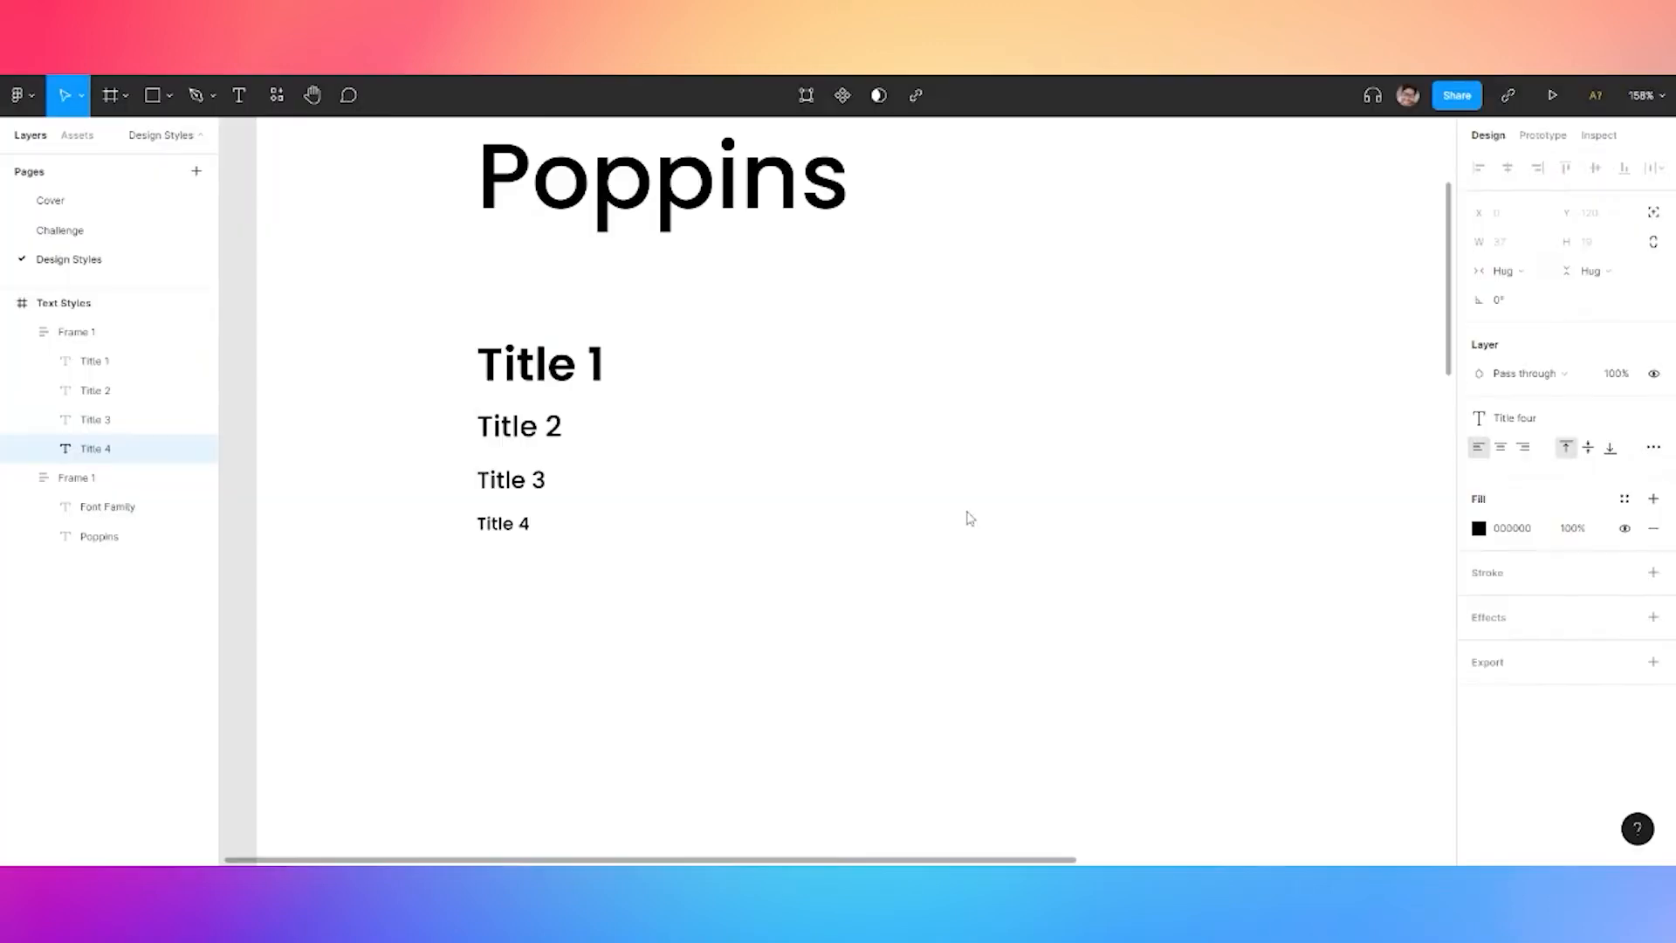
click(646, 467)
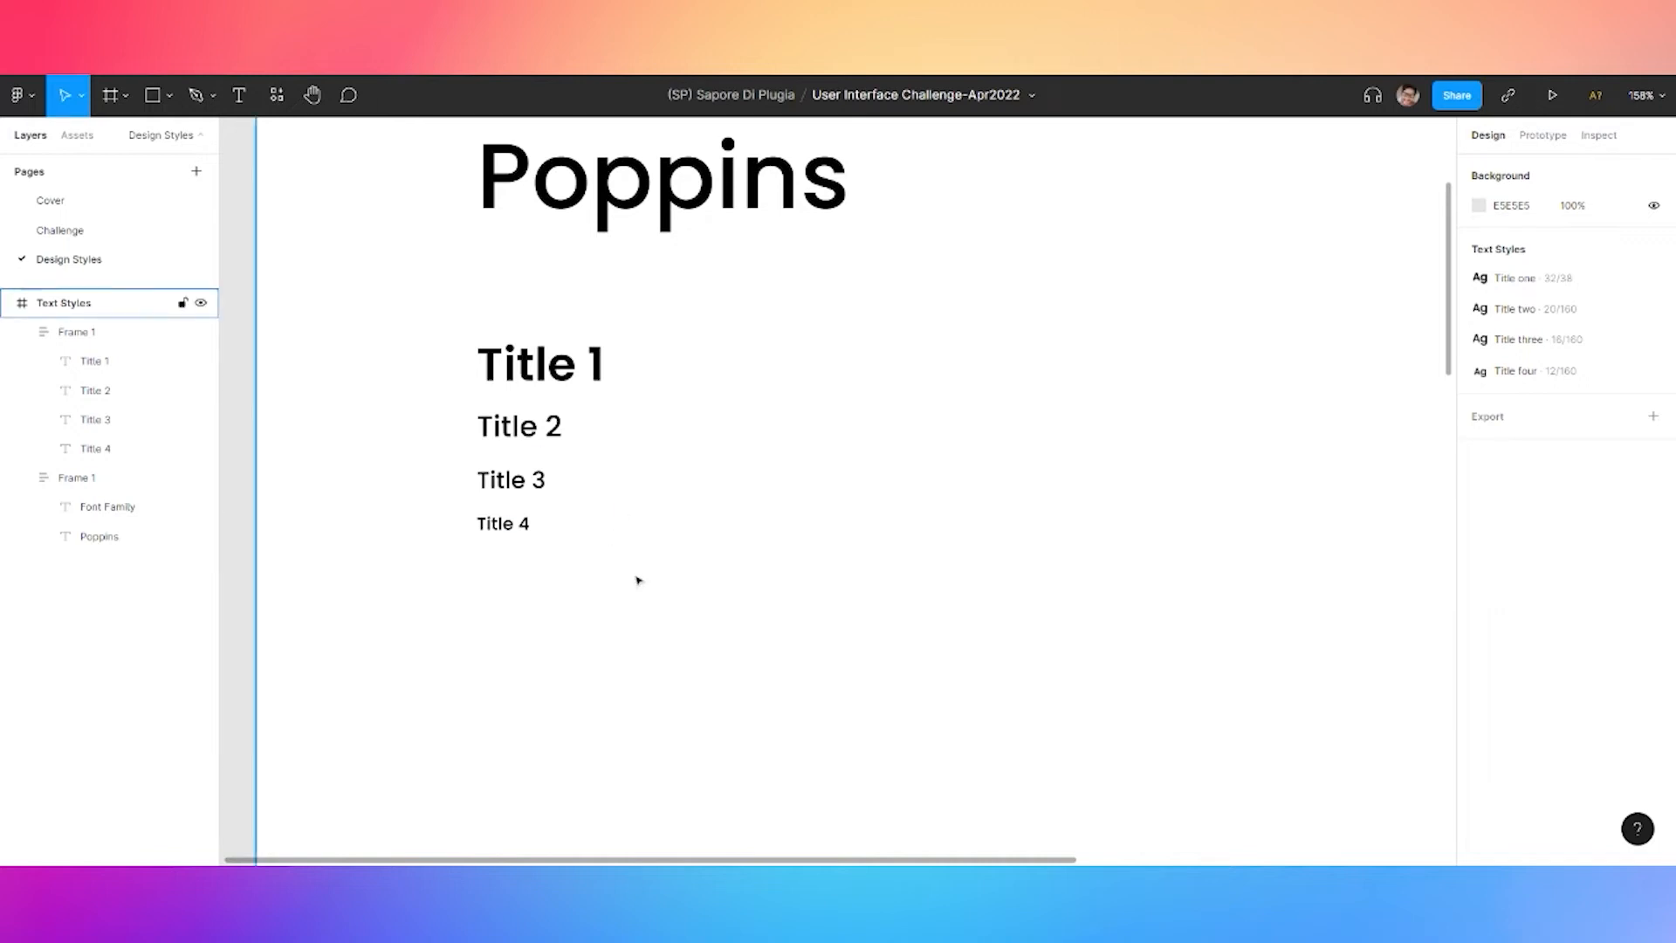
key(ctrl+v)
Make the pasted Lorem ipsum text auto-height with a fixed width of 440
click(1653, 418)
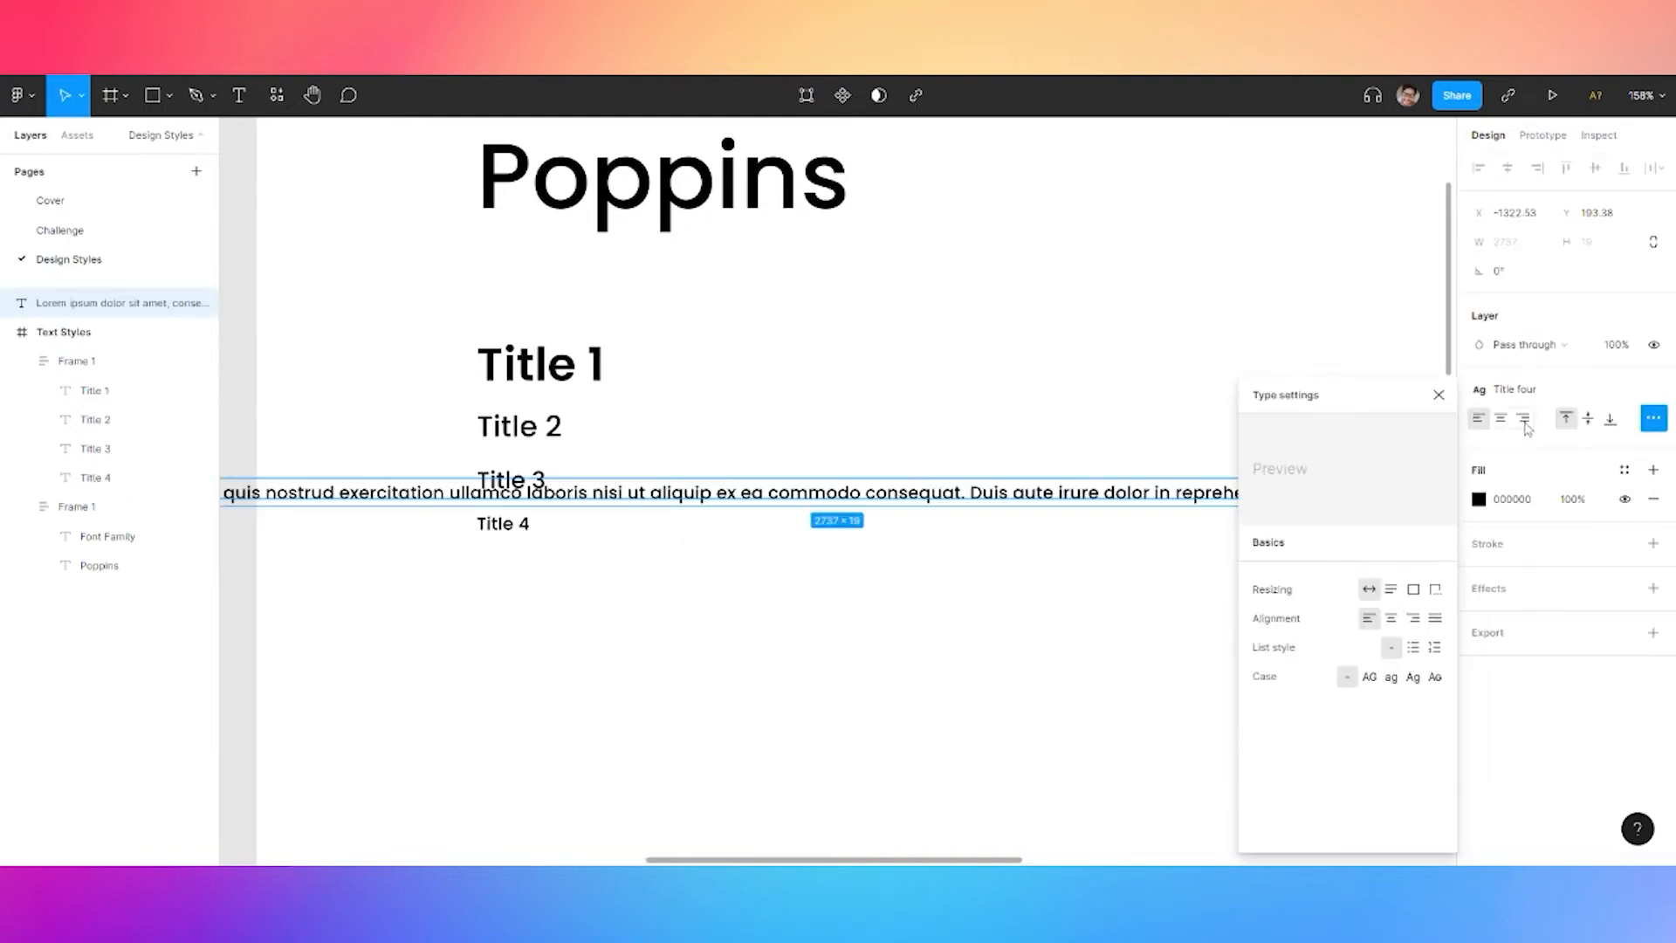
click(1392, 589)
click(1518, 244)
text(440)
key(Return)
Move the Lorem paragraph into the Text Styles frame, lined up under the titles
key(shift+1)
drag(500, 587, 749, 612)
scroll(748, 612, up, 5)
drag(478, 577, 556, 739)
Paste a copy of the paragraph and place it below the first one
key(ctrl+v)
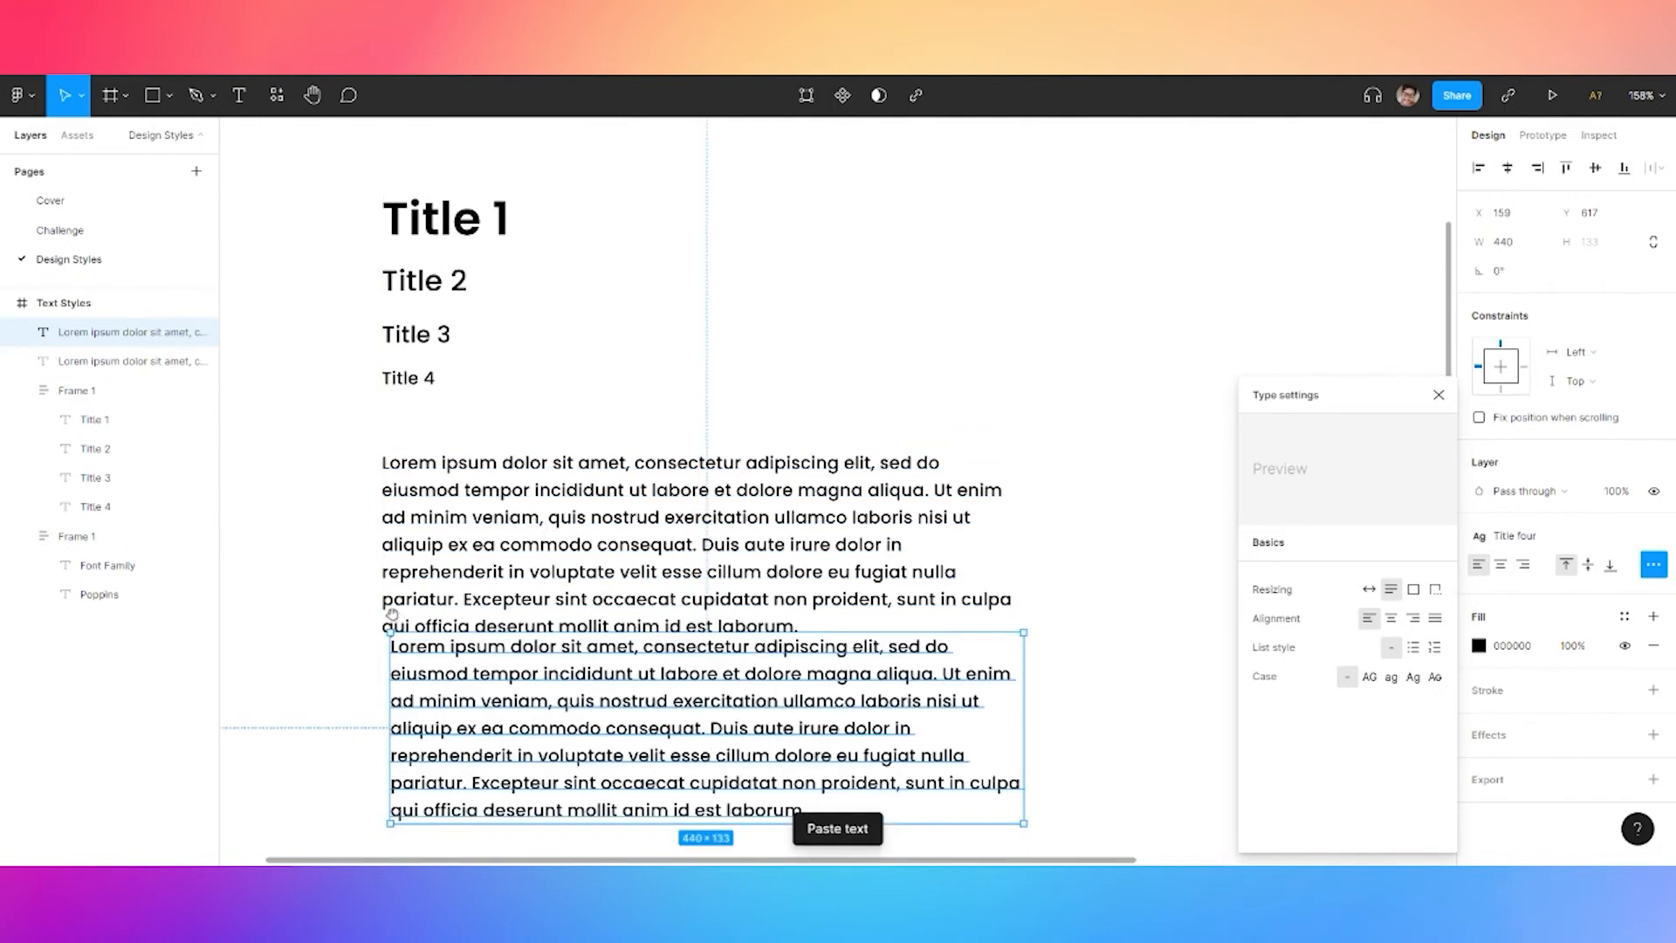
scroll(393, 616, down, 5)
drag(650, 198, 644, 218)
key(ctrl+z)
drag(577, 299, 567, 351)
Paste a third copy further down and delete its text from 'Ut enim' onward
key(ctrl+v)
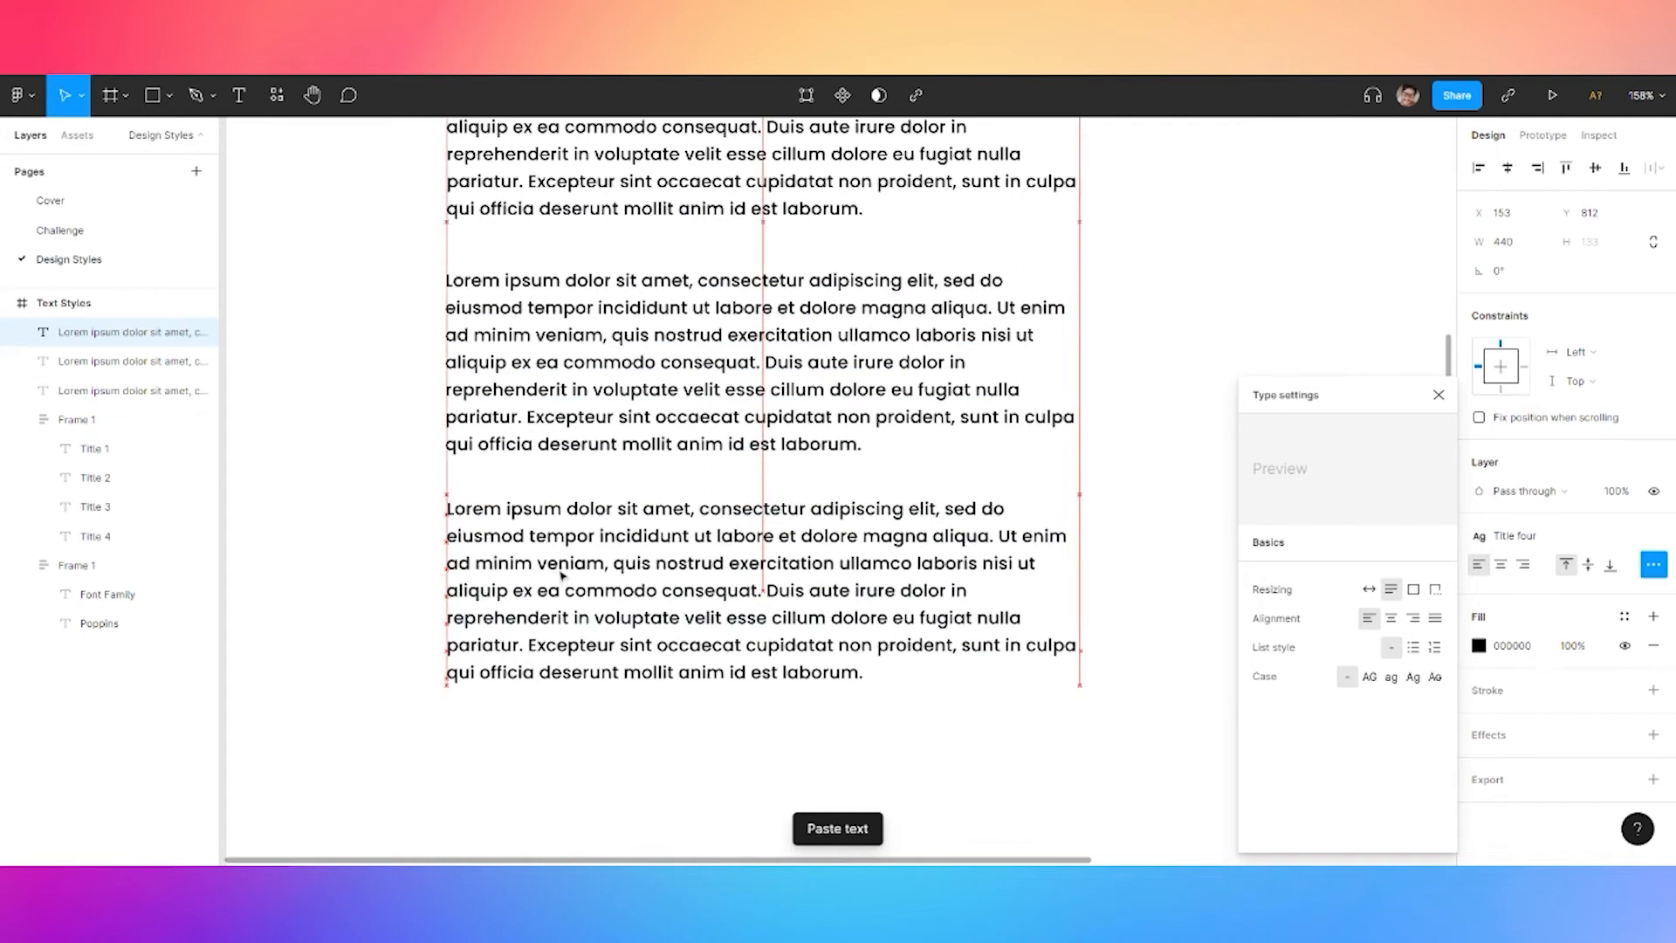
key(Return)
click(831, 536)
drag(994, 536, 1010, 696)
click(1010, 536)
key(BackSpace)
key(Escape)
scroll(992, 689, up, 4)
Detach the Title four style from the first paragraph and set it to Regular 12
click(908, 467)
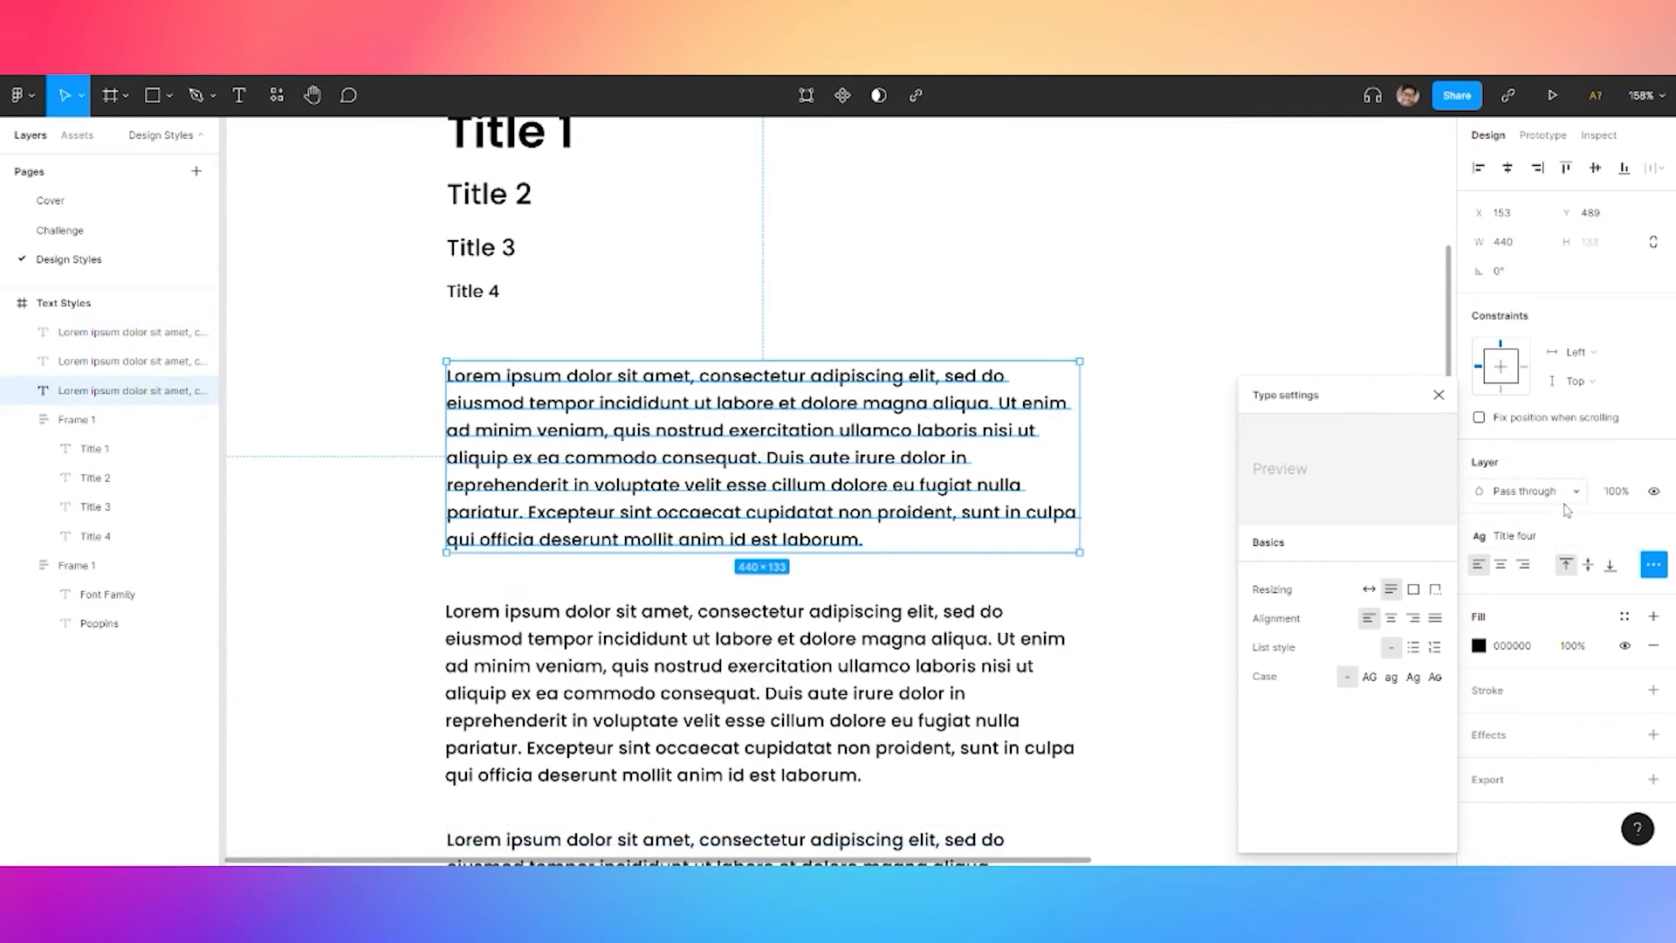
click(1653, 536)
click(1594, 594)
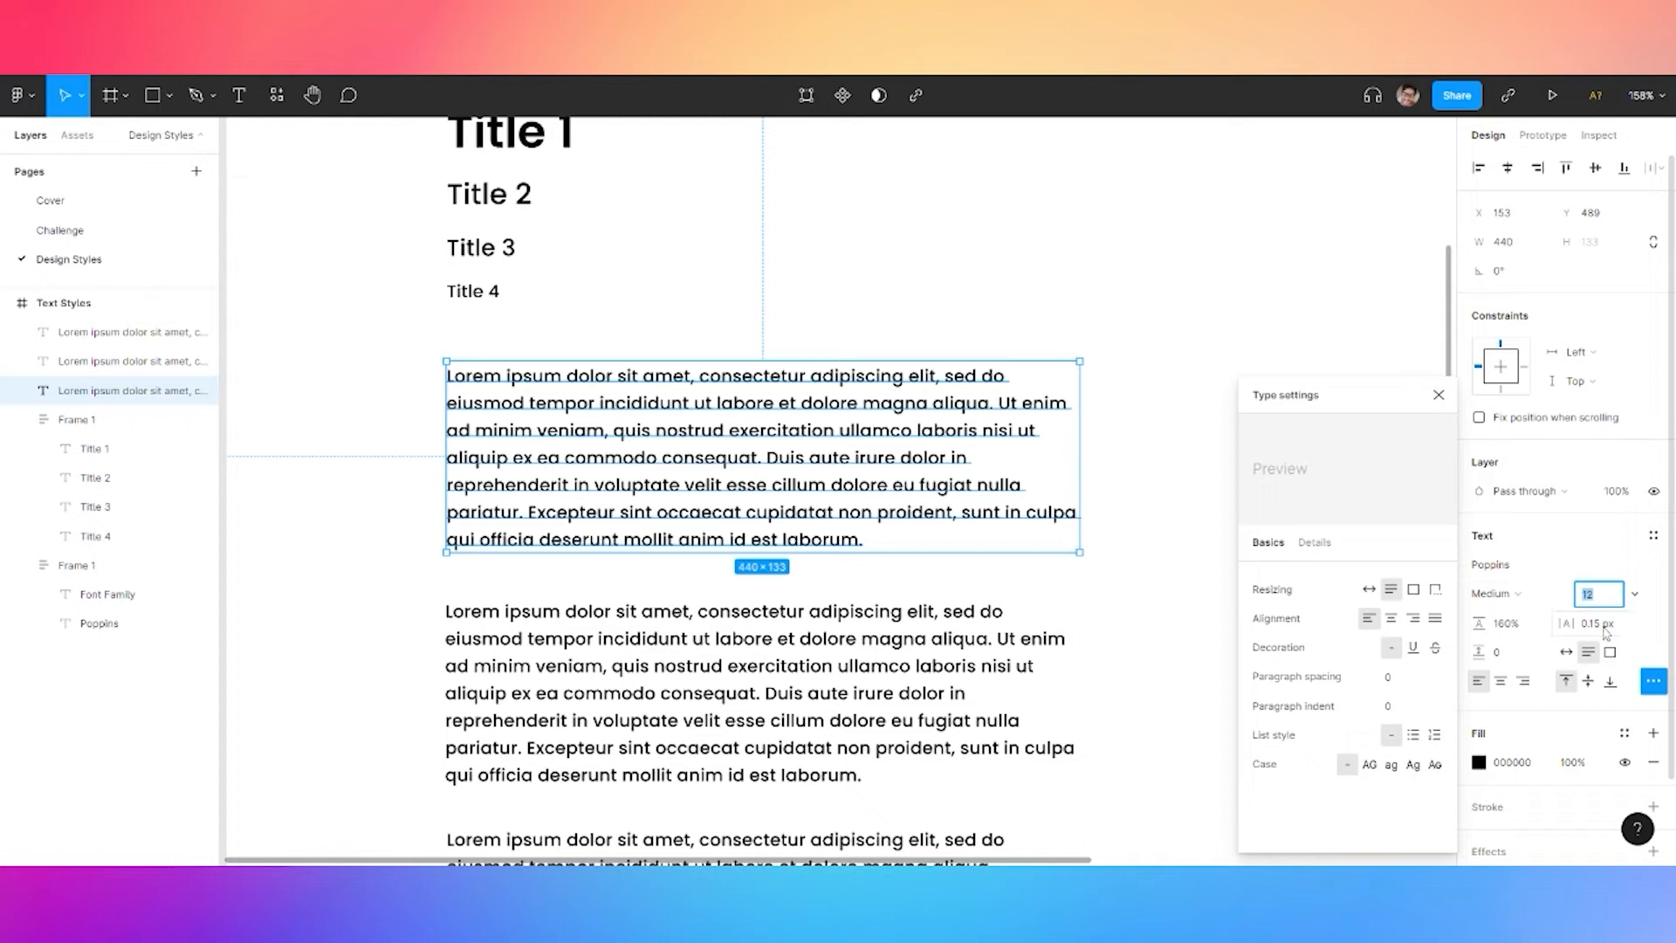
click(1495, 594)
click(1524, 522)
Detach the second paragraph's Title four style and set it to Poppins Regular 10
click(801, 650)
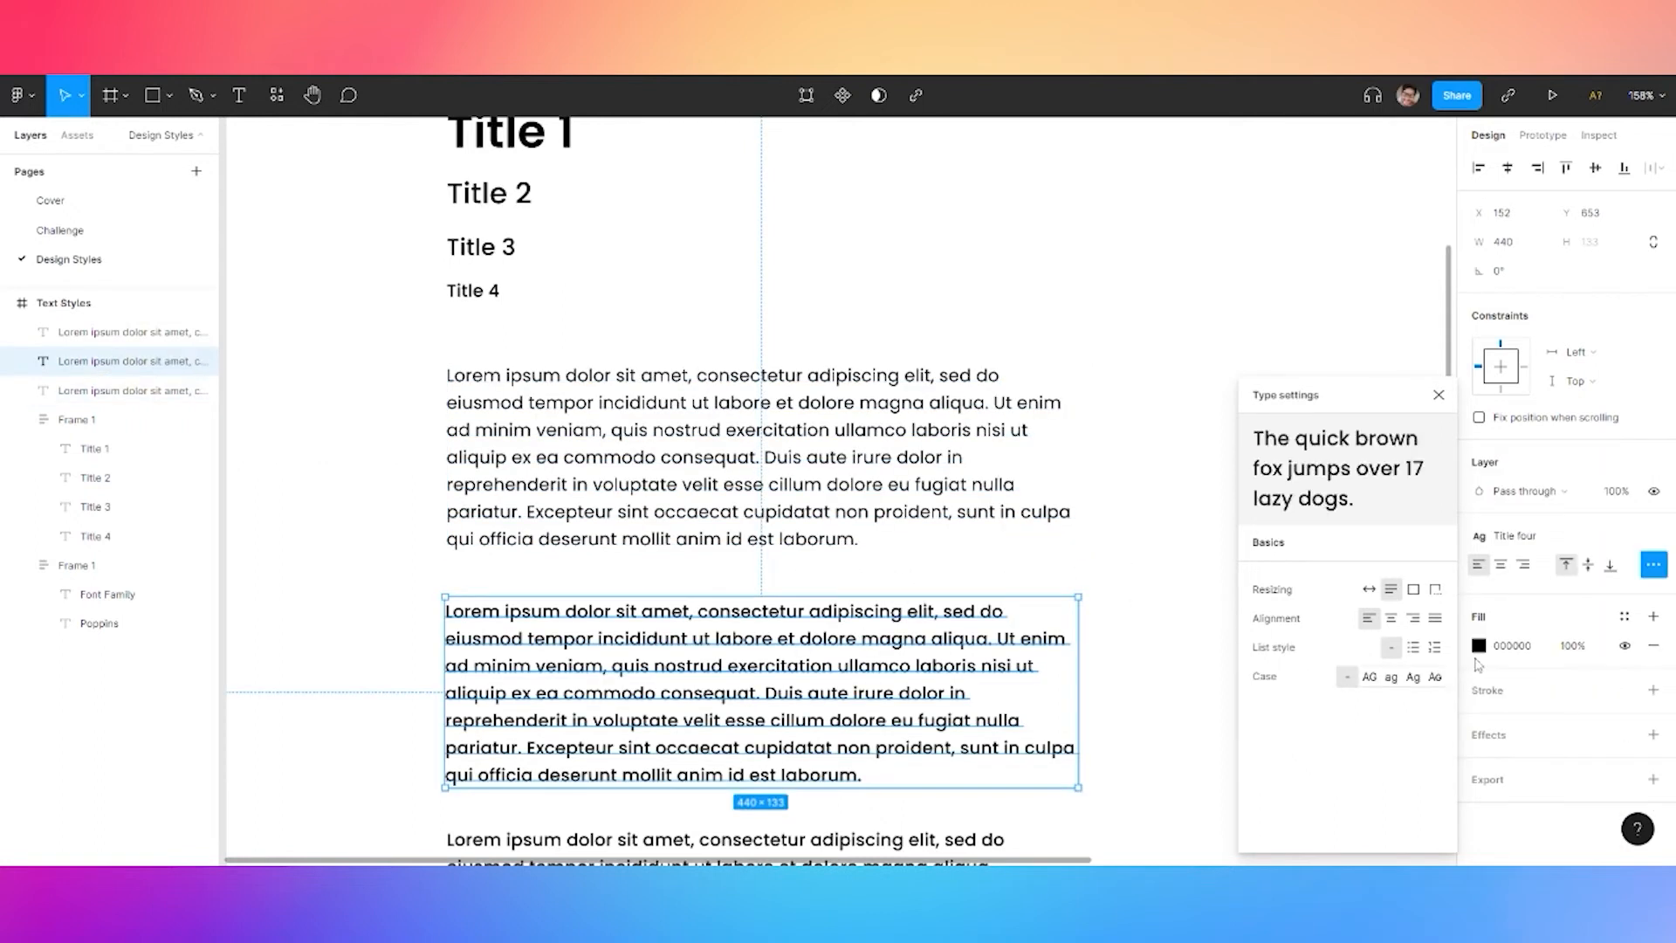
click(1655, 538)
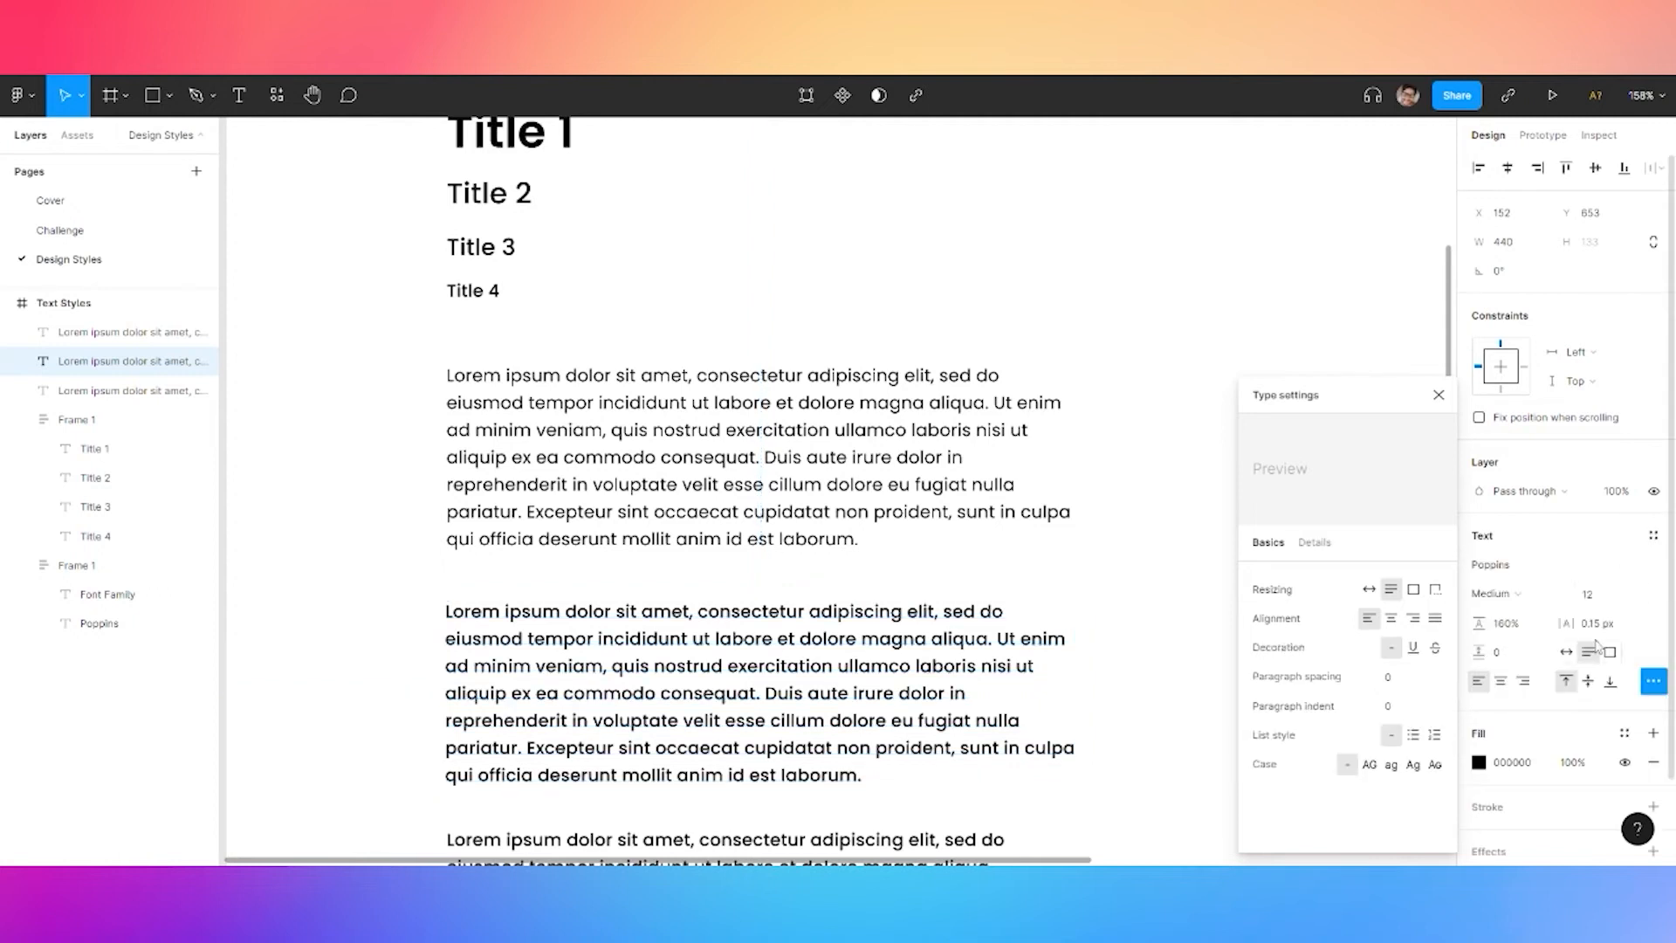
click(1607, 597)
text(10)
key(Return)
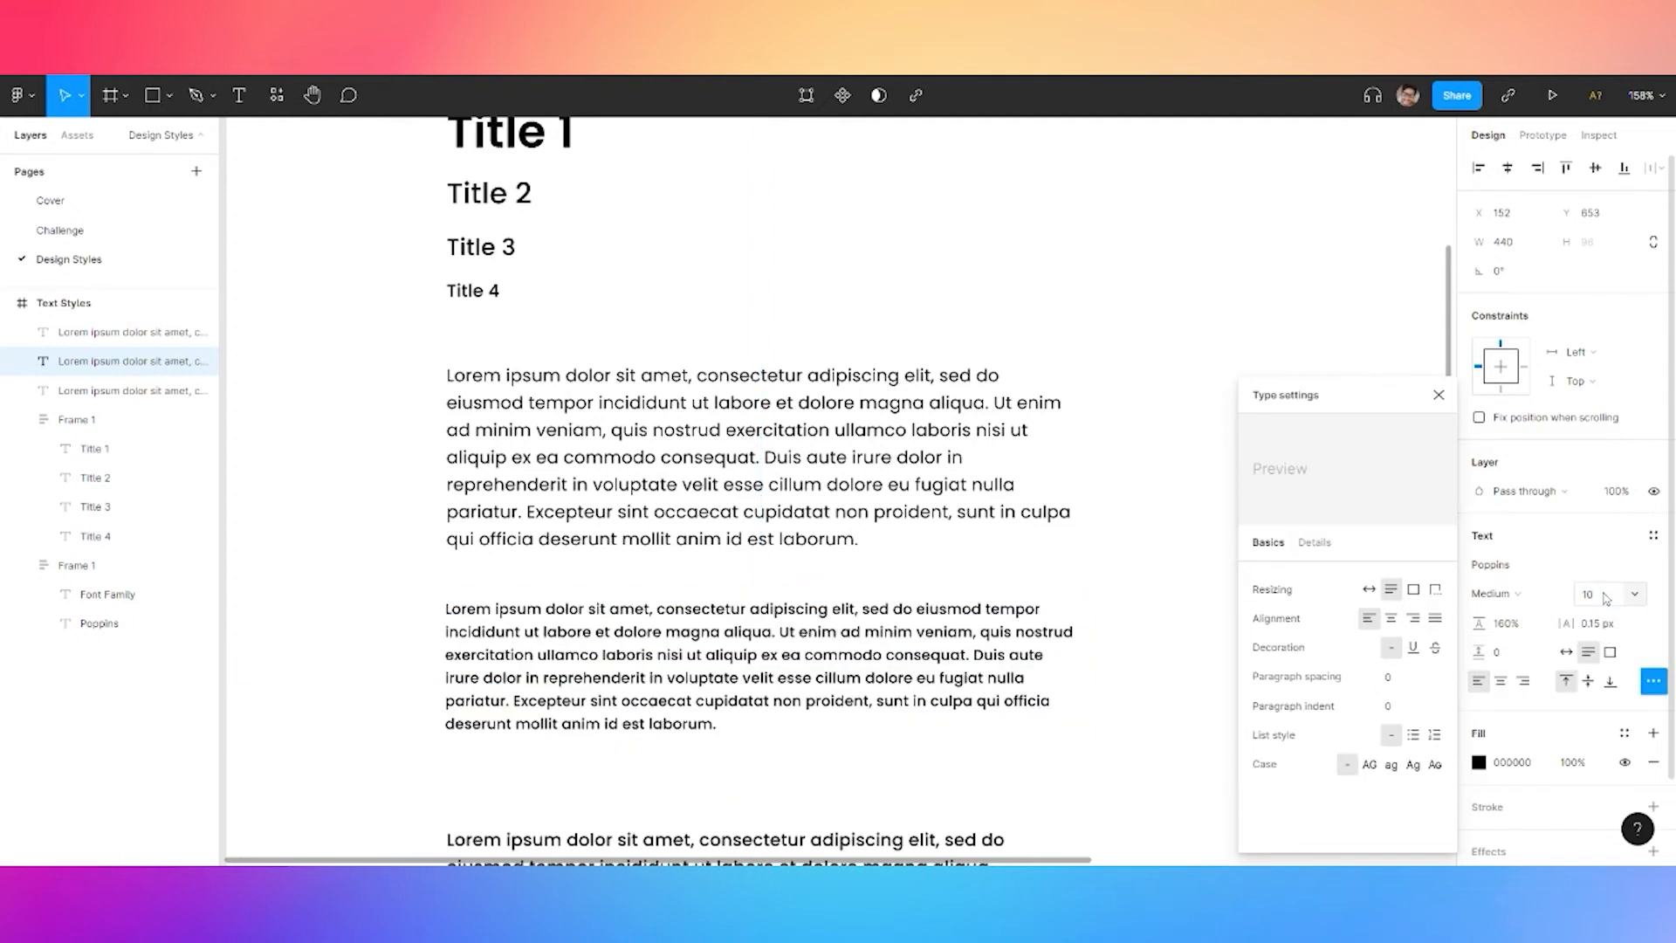
click(1500, 593)
click(1519, 521)
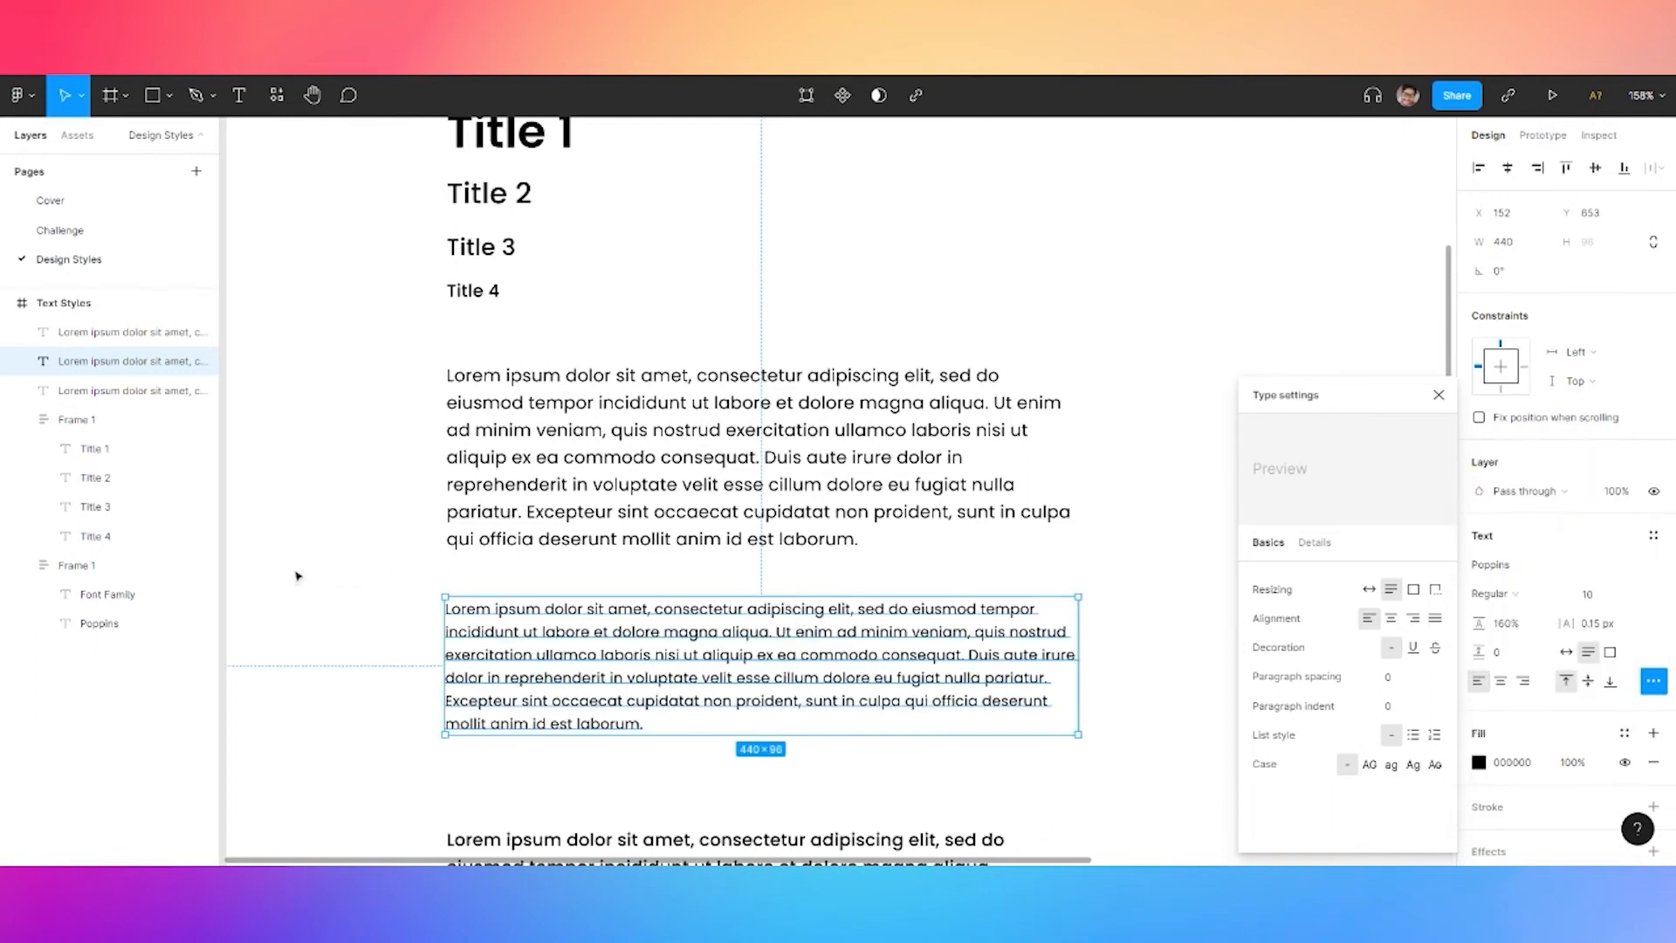
click(340, 559)
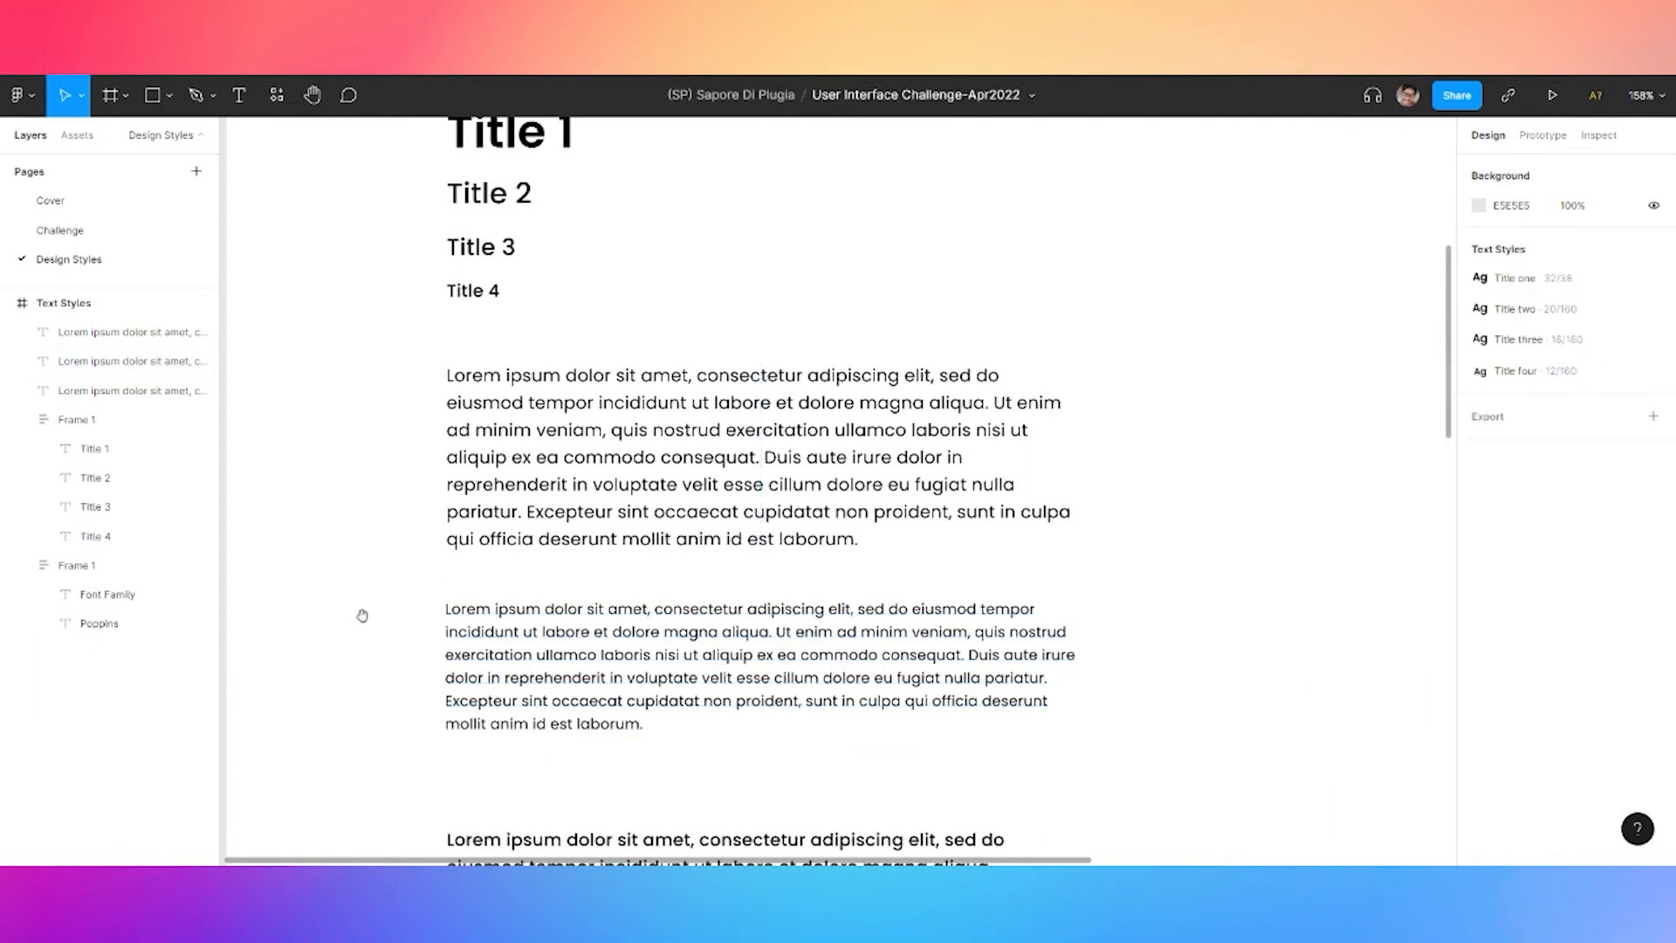
drag(358, 614, 405, 499)
Replace the short bottom paragraph with 'Caption Text', detach Title four, and set size 10
double_click(646, 724)
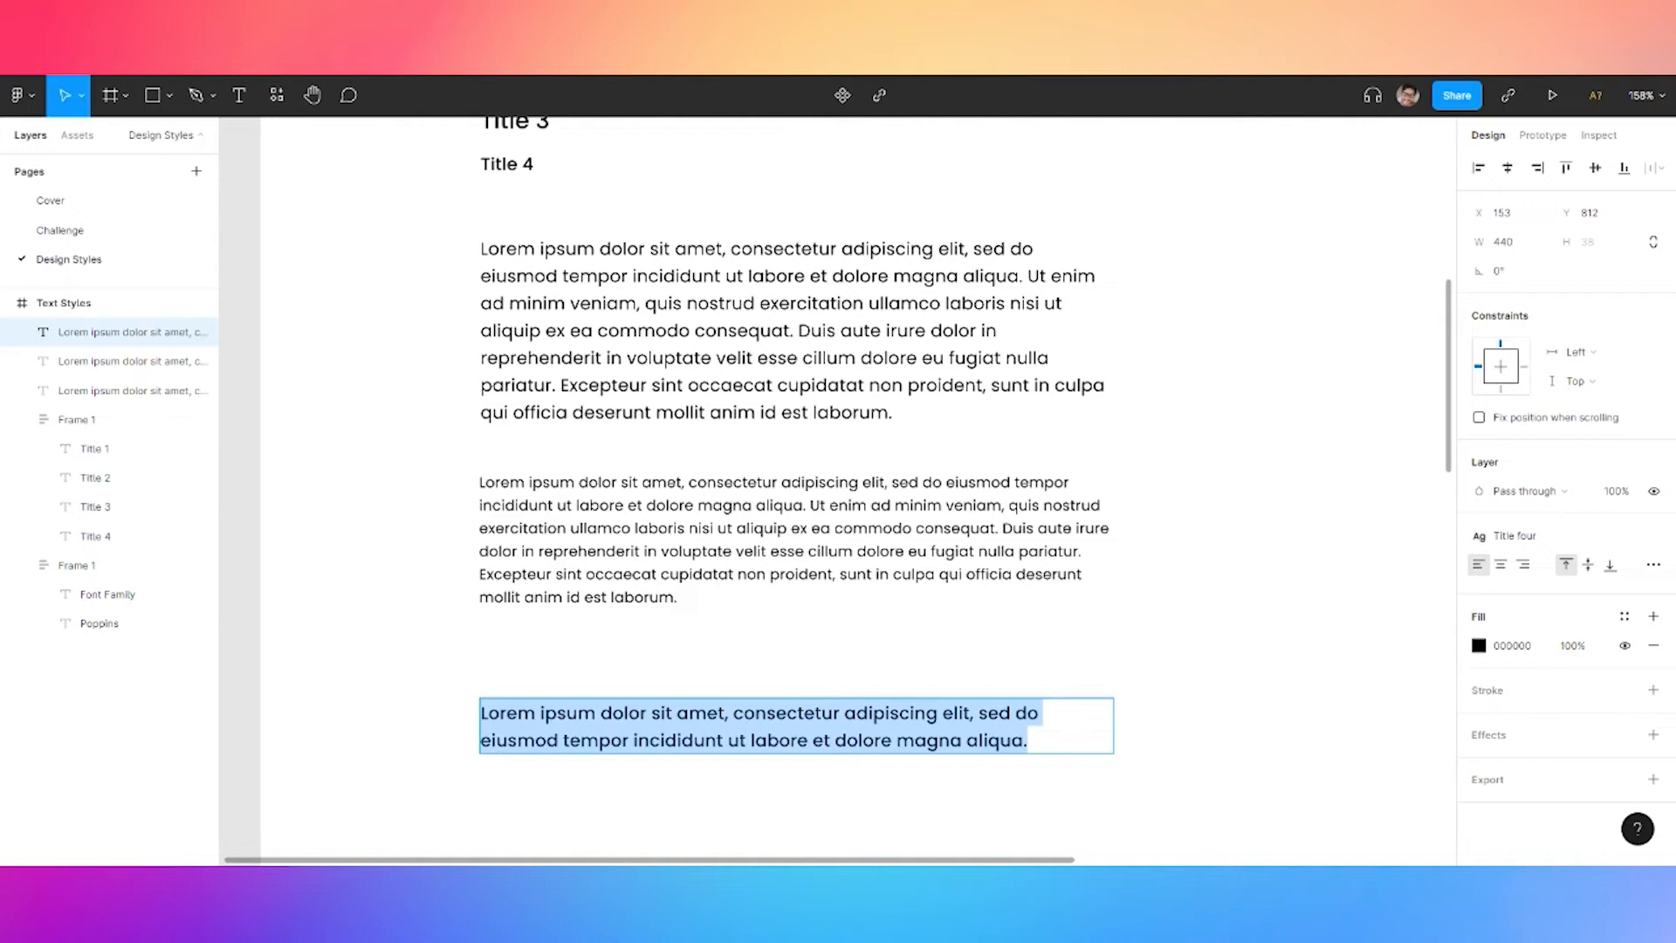
text(Caption Text)
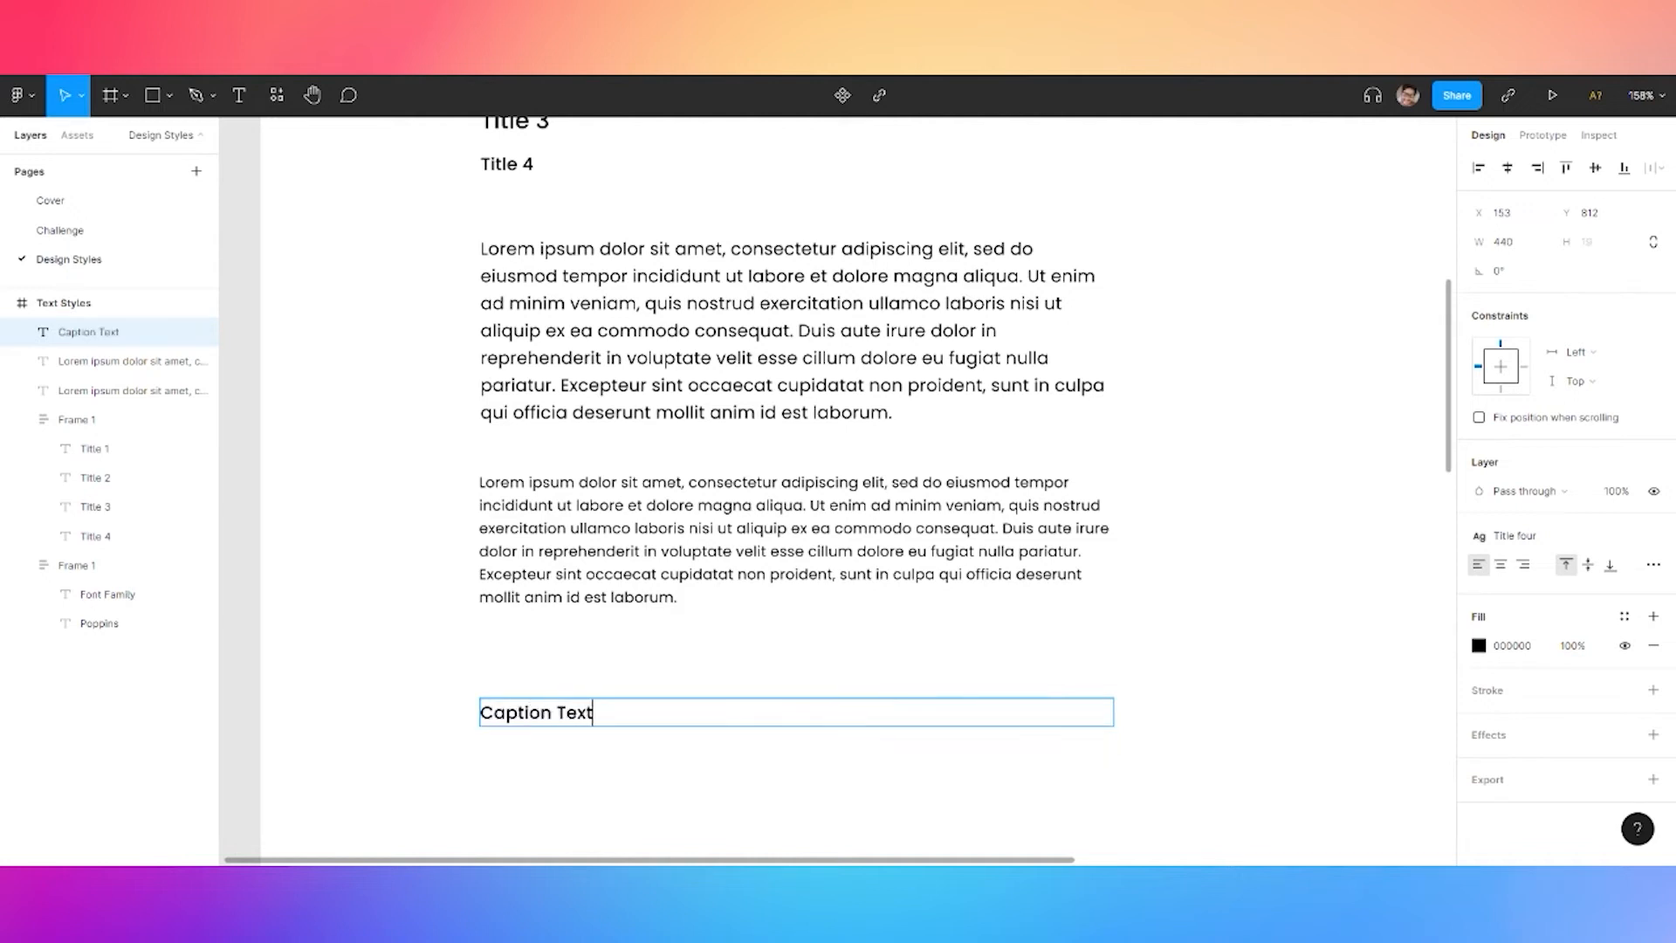
key(Escape)
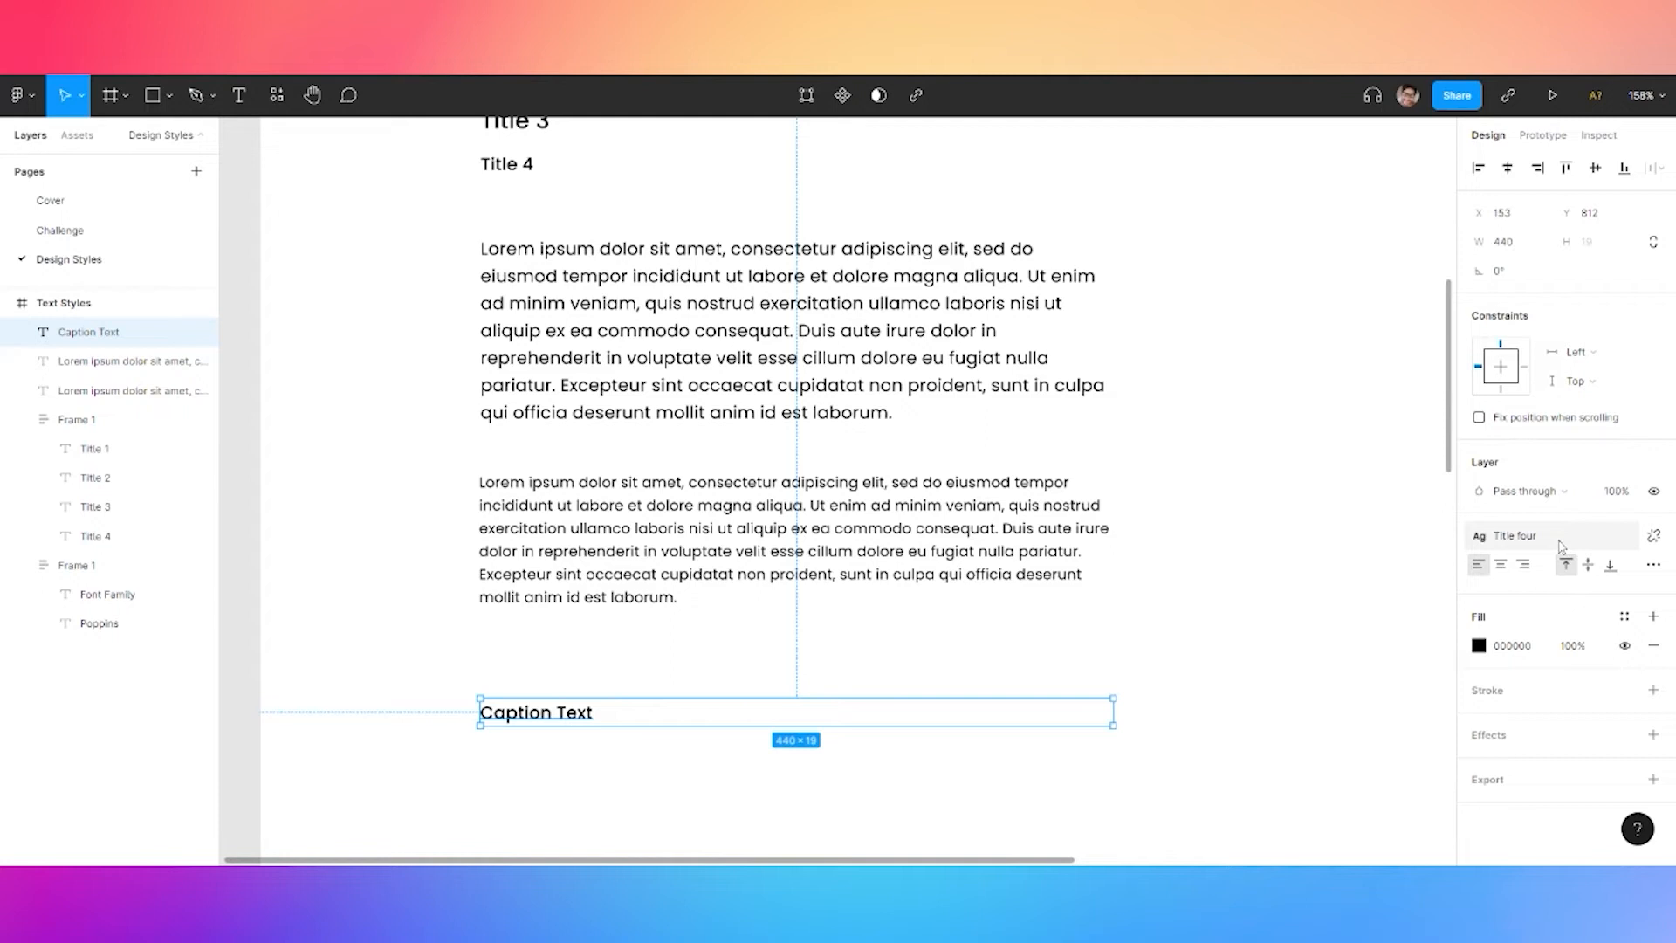
click(1653, 536)
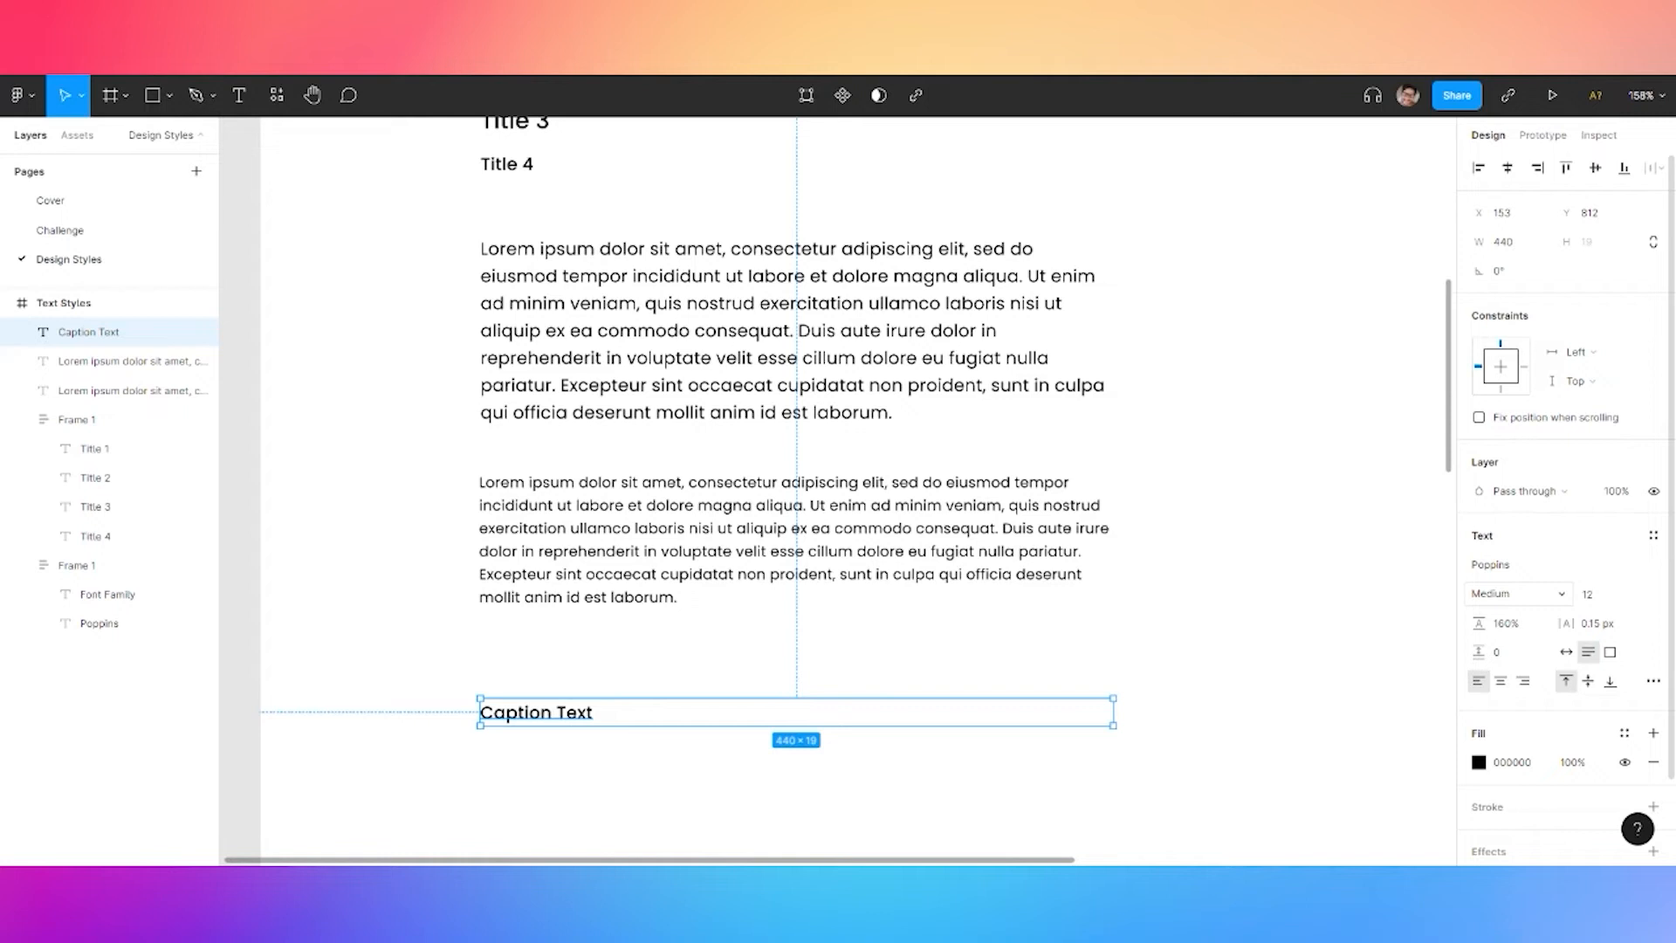
click(1591, 597)
text(10)
key(Return)
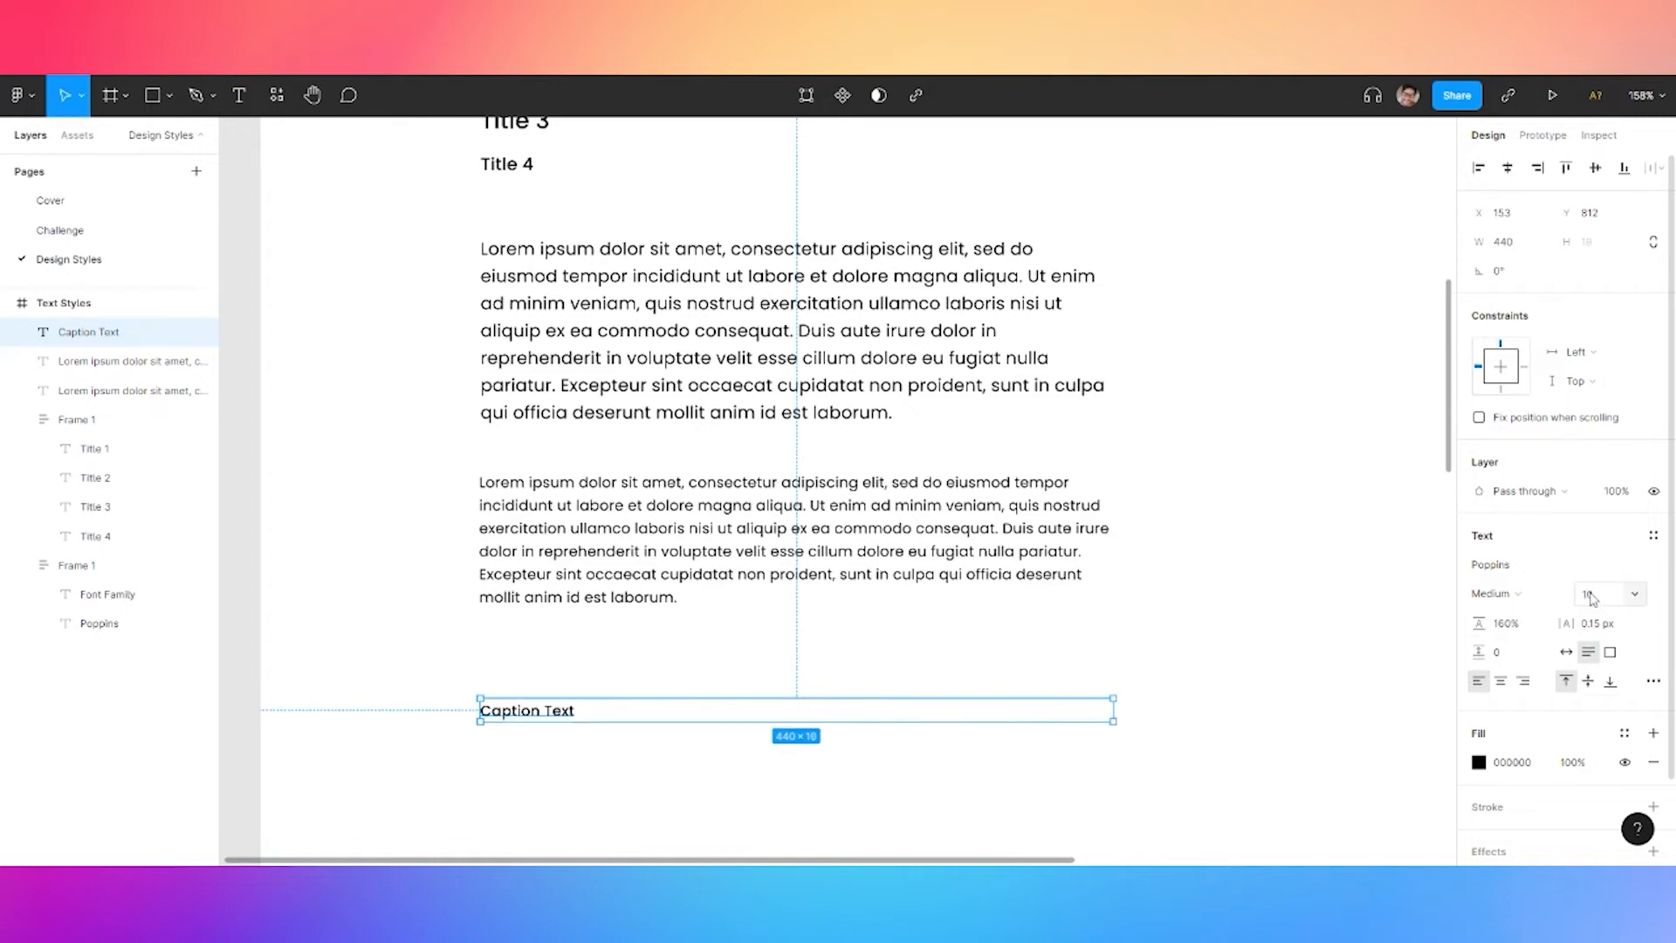
click(1653, 681)
Save the larger Lorem paragraph as a new text style named Body
click(122, 361)
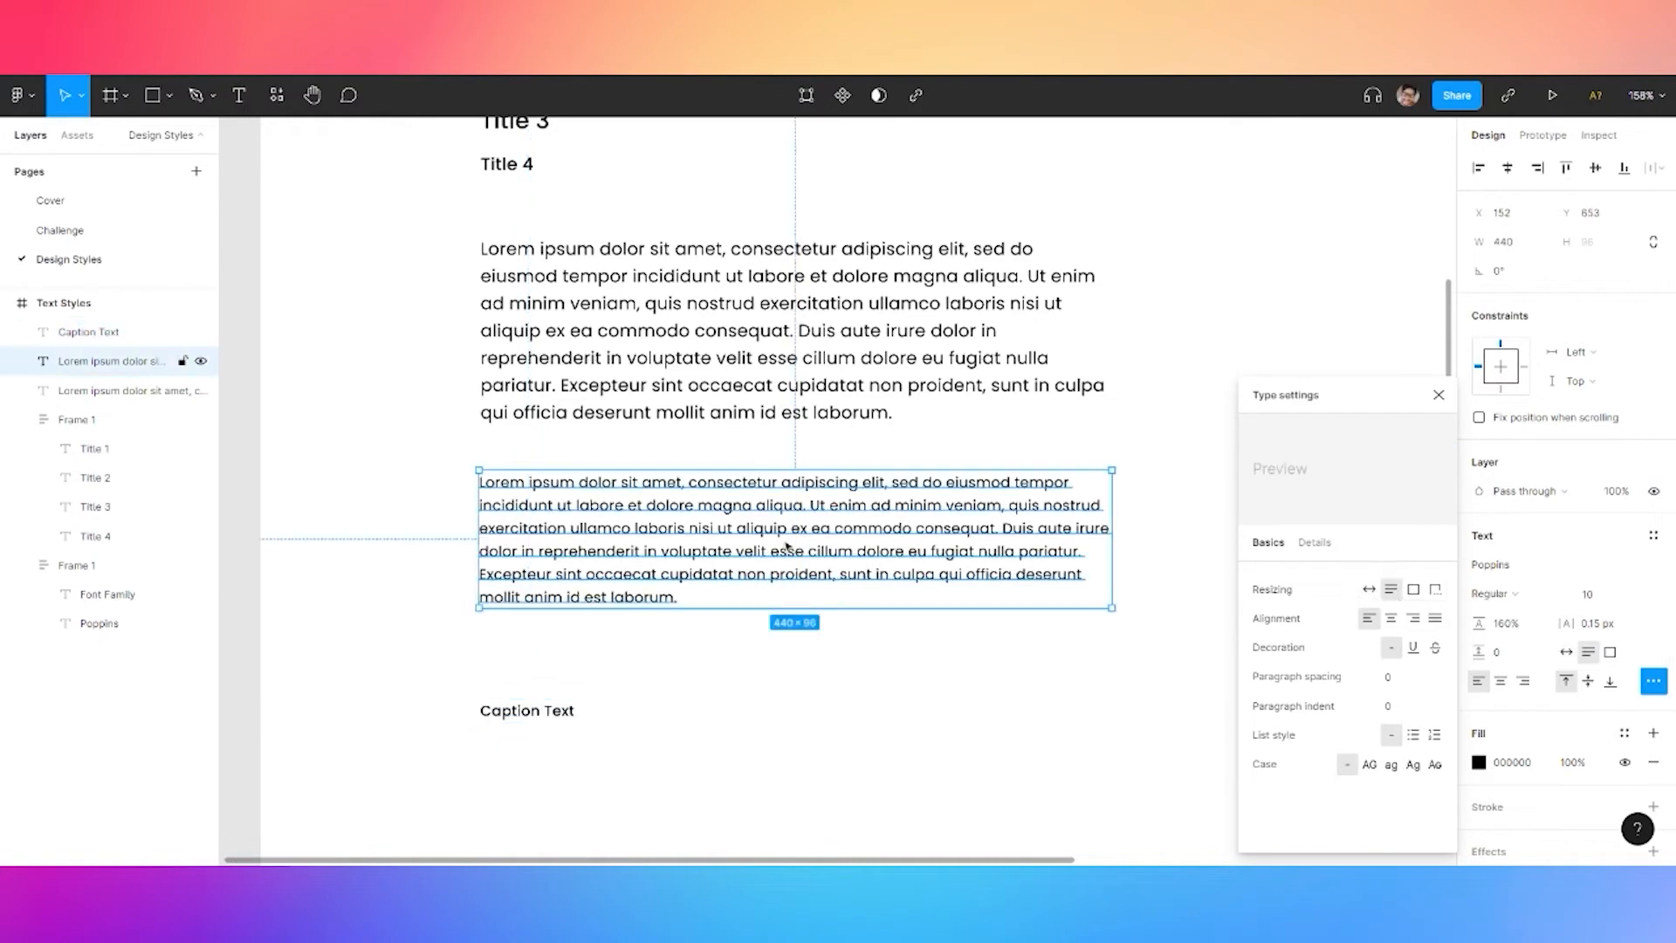
click(96, 331)
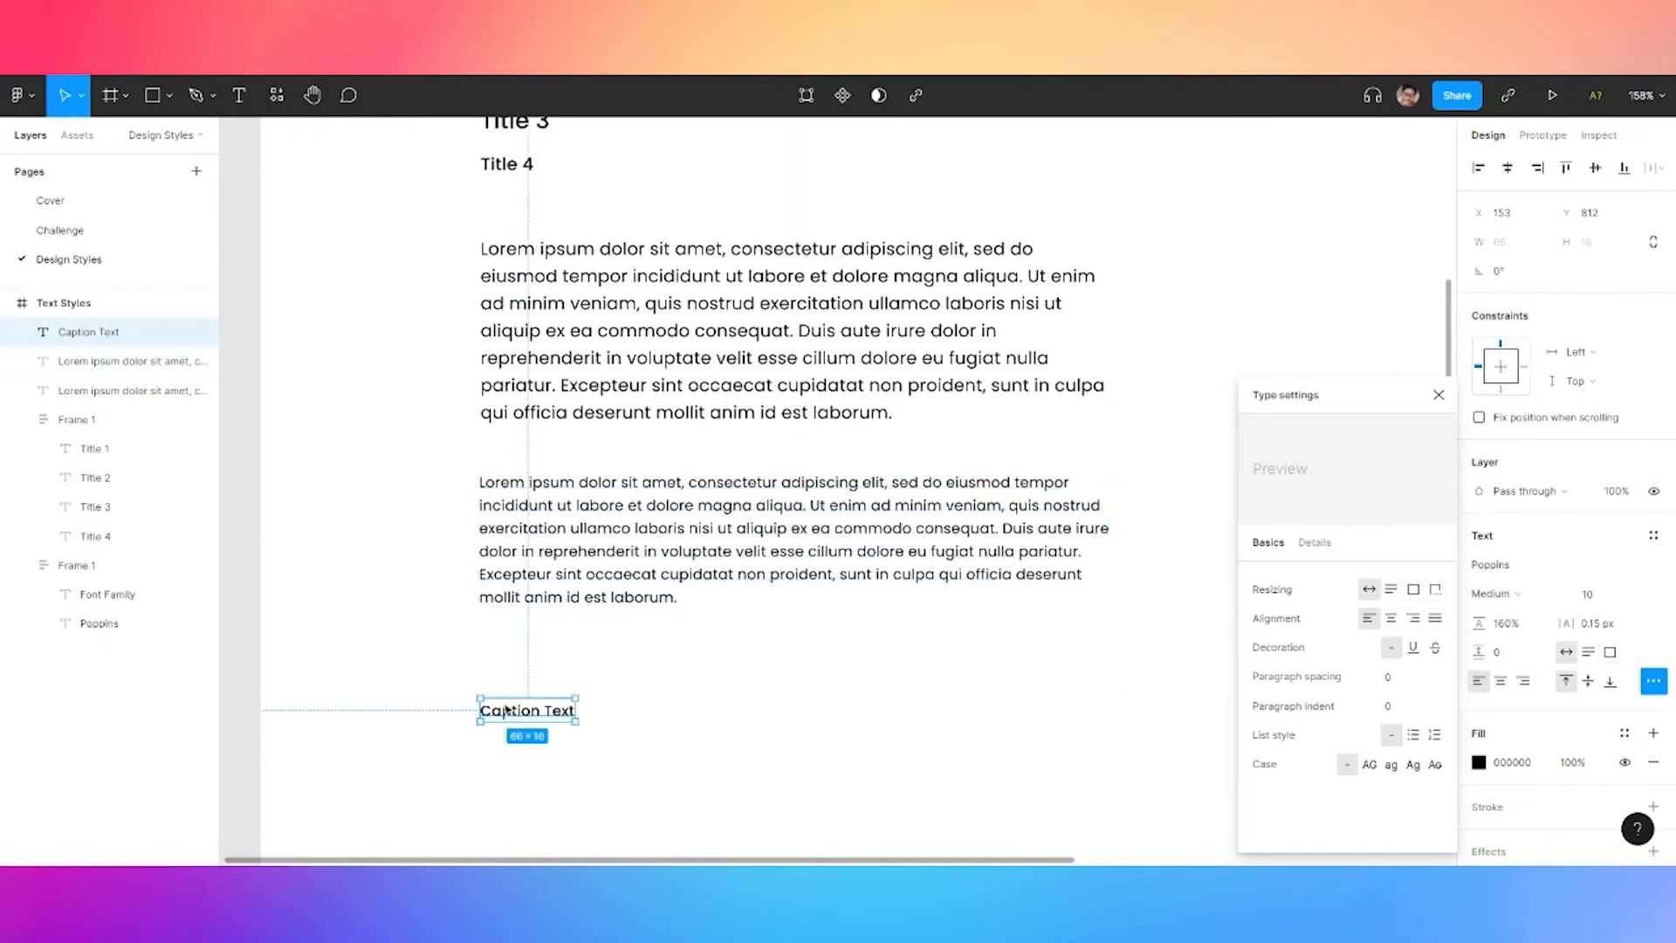
click(131, 390)
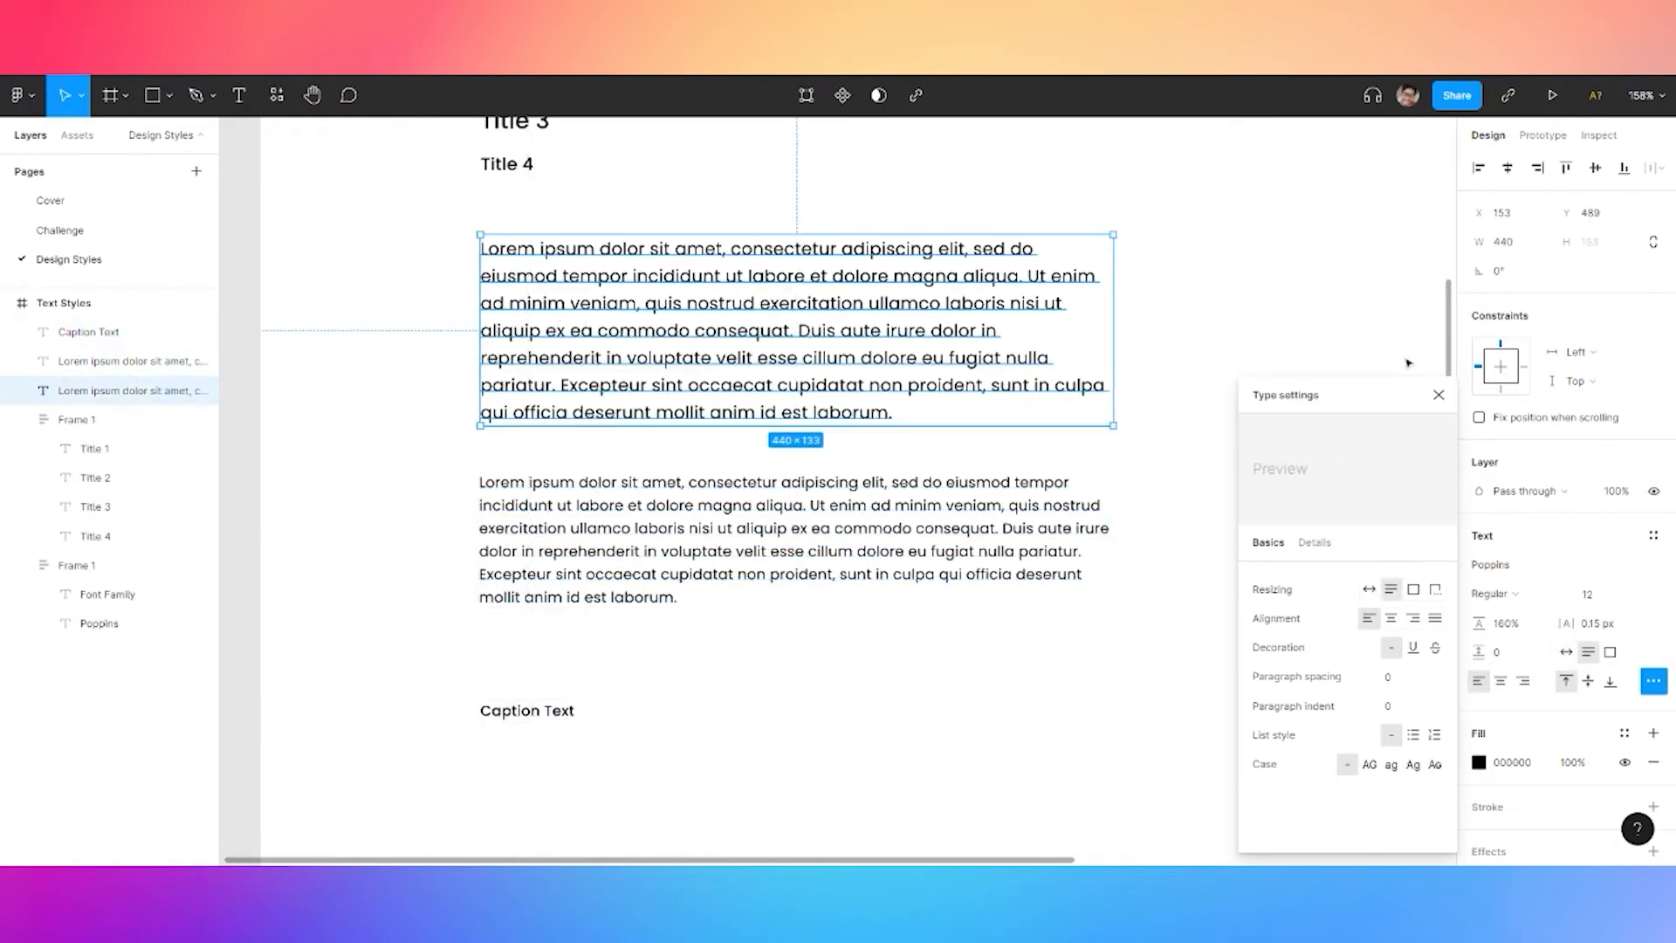
click(1653, 536)
click(1647, 568)
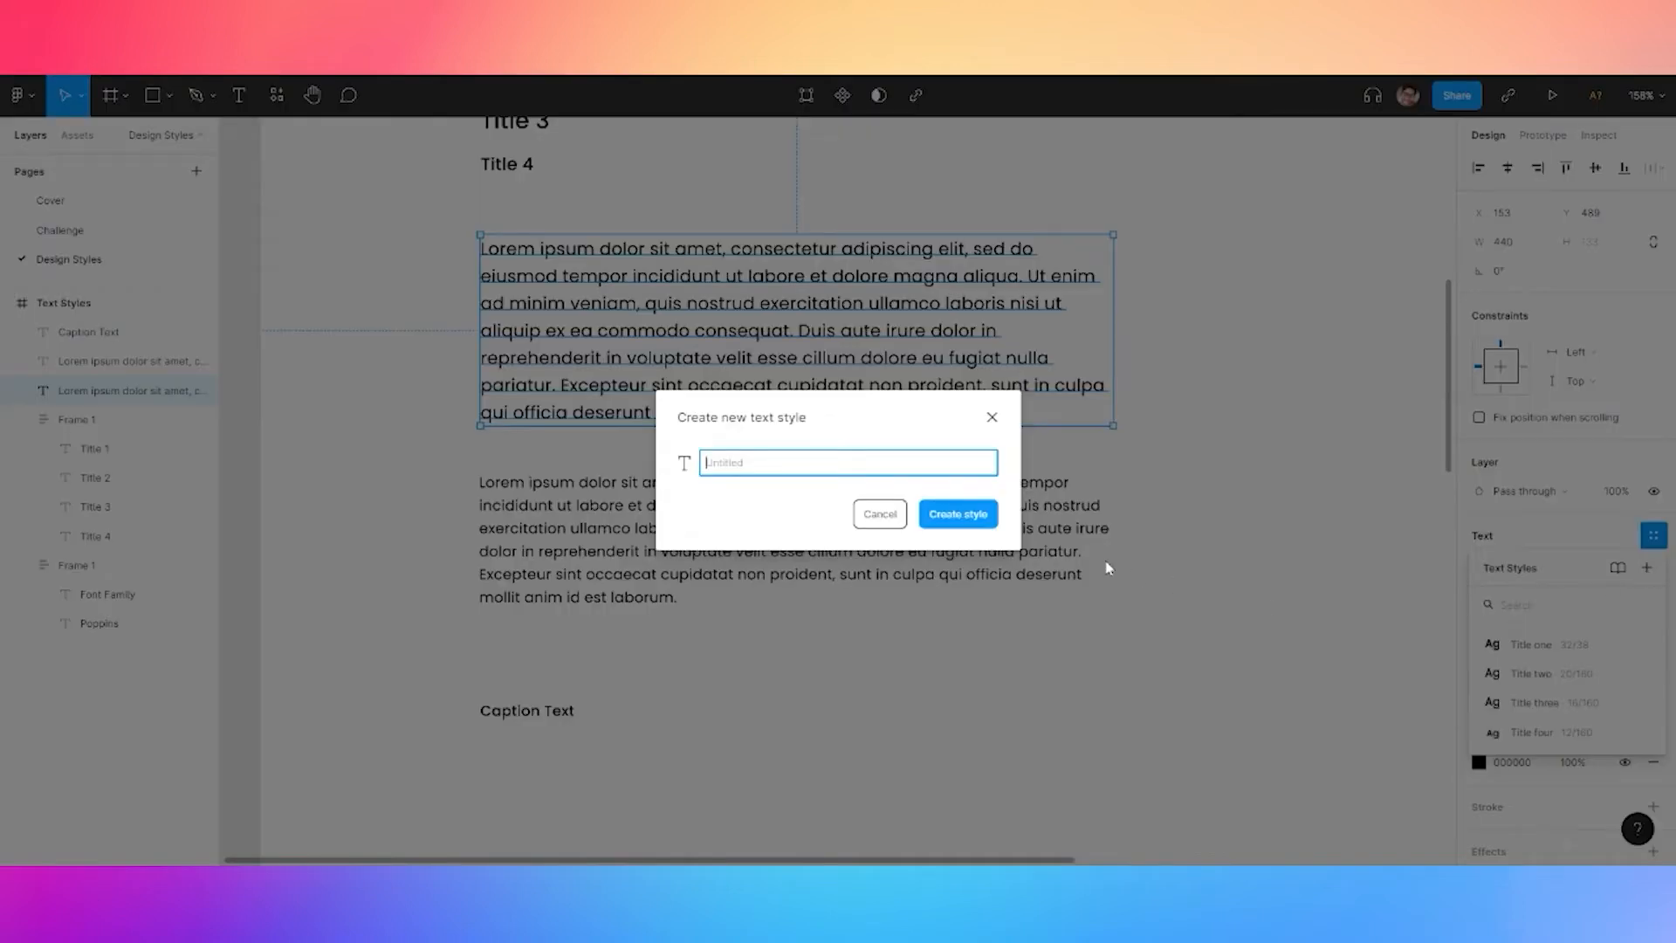
text(Body)
click(954, 517)
Save the smaller Lorem paragraph as a text style named Body Small
click(827, 525)
click(1653, 536)
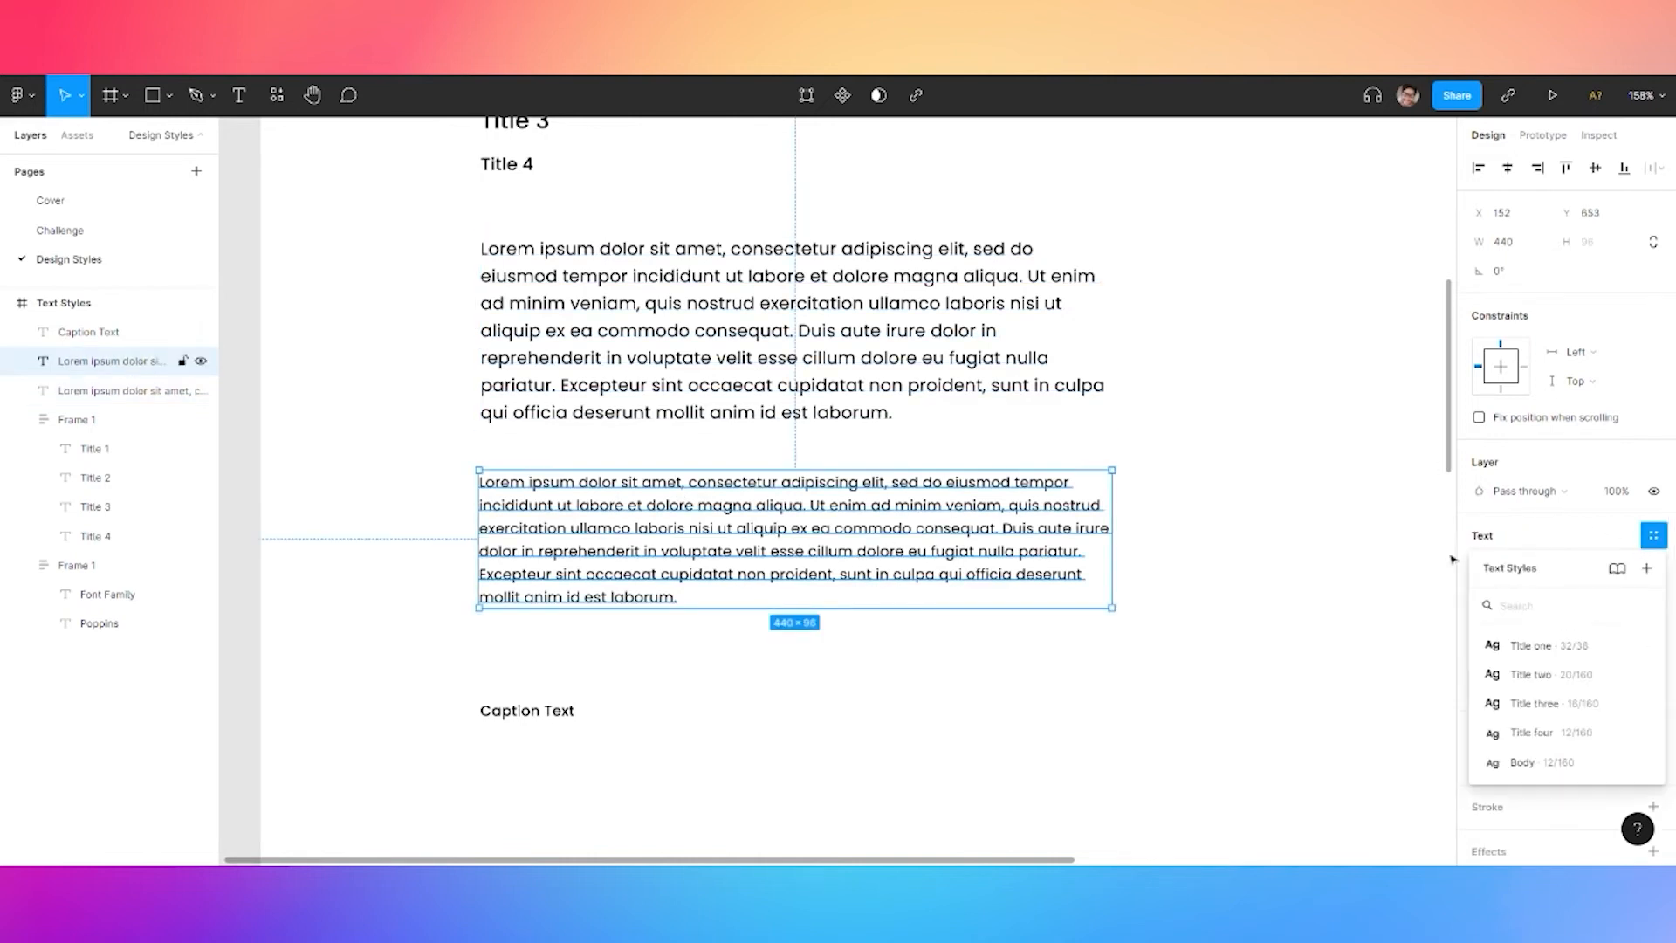
click(1647, 569)
text(Body Small)
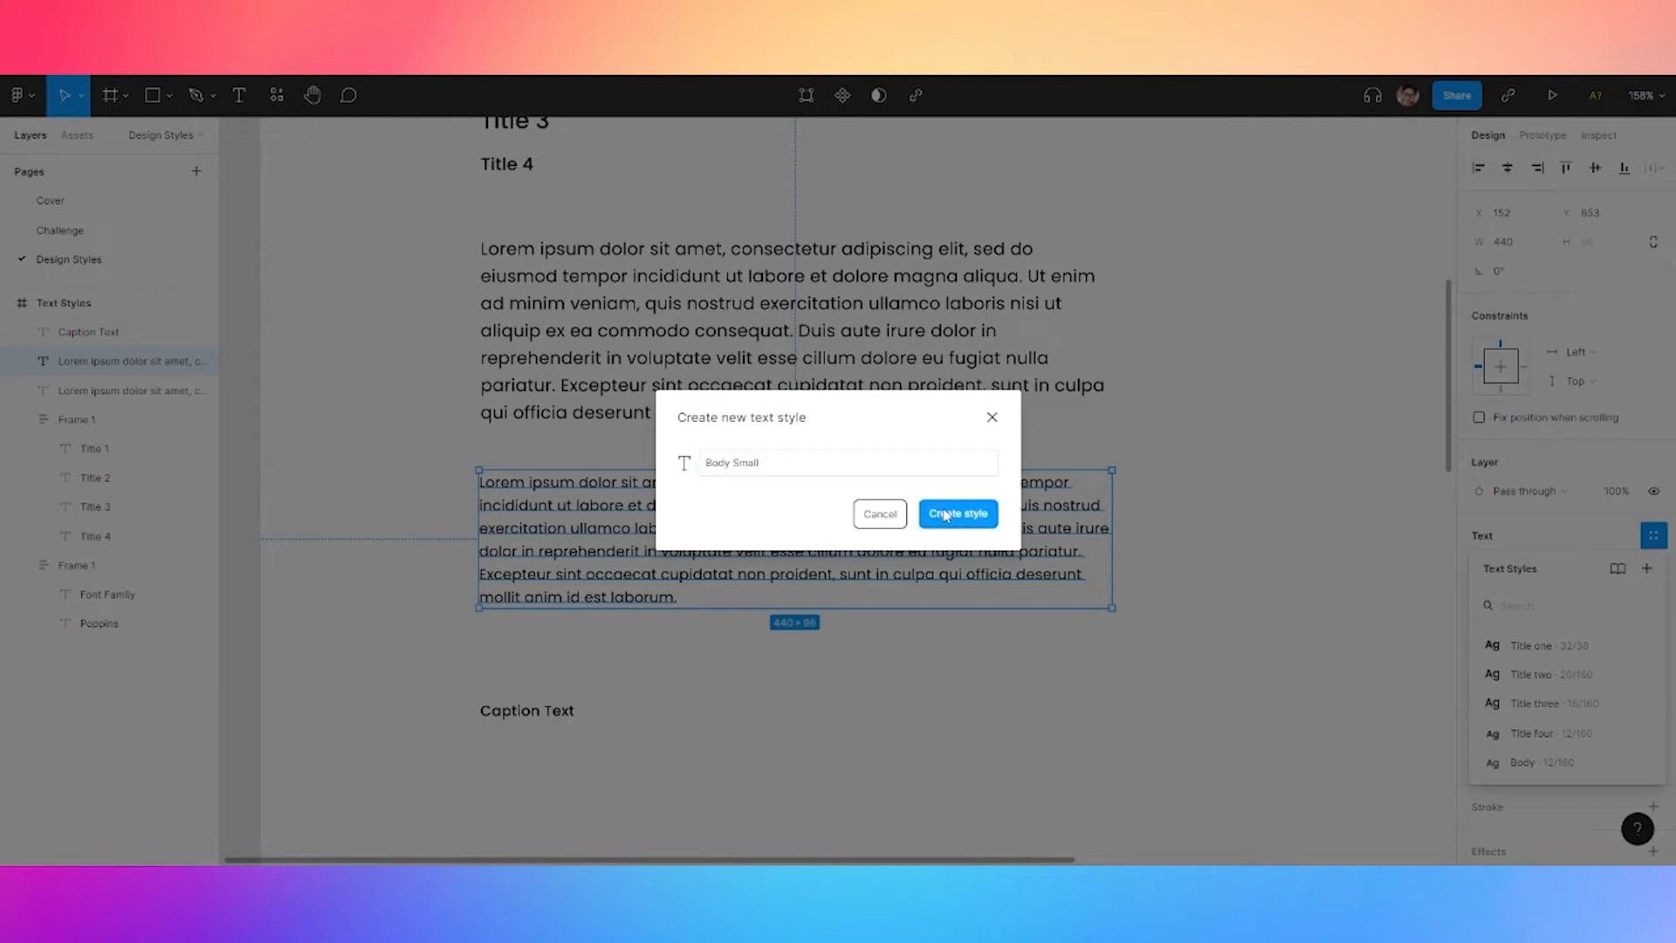
click(917, 516)
Save Caption Text as the Caption text style, then select both Lorem paragraphs
click(528, 711)
click(1655, 537)
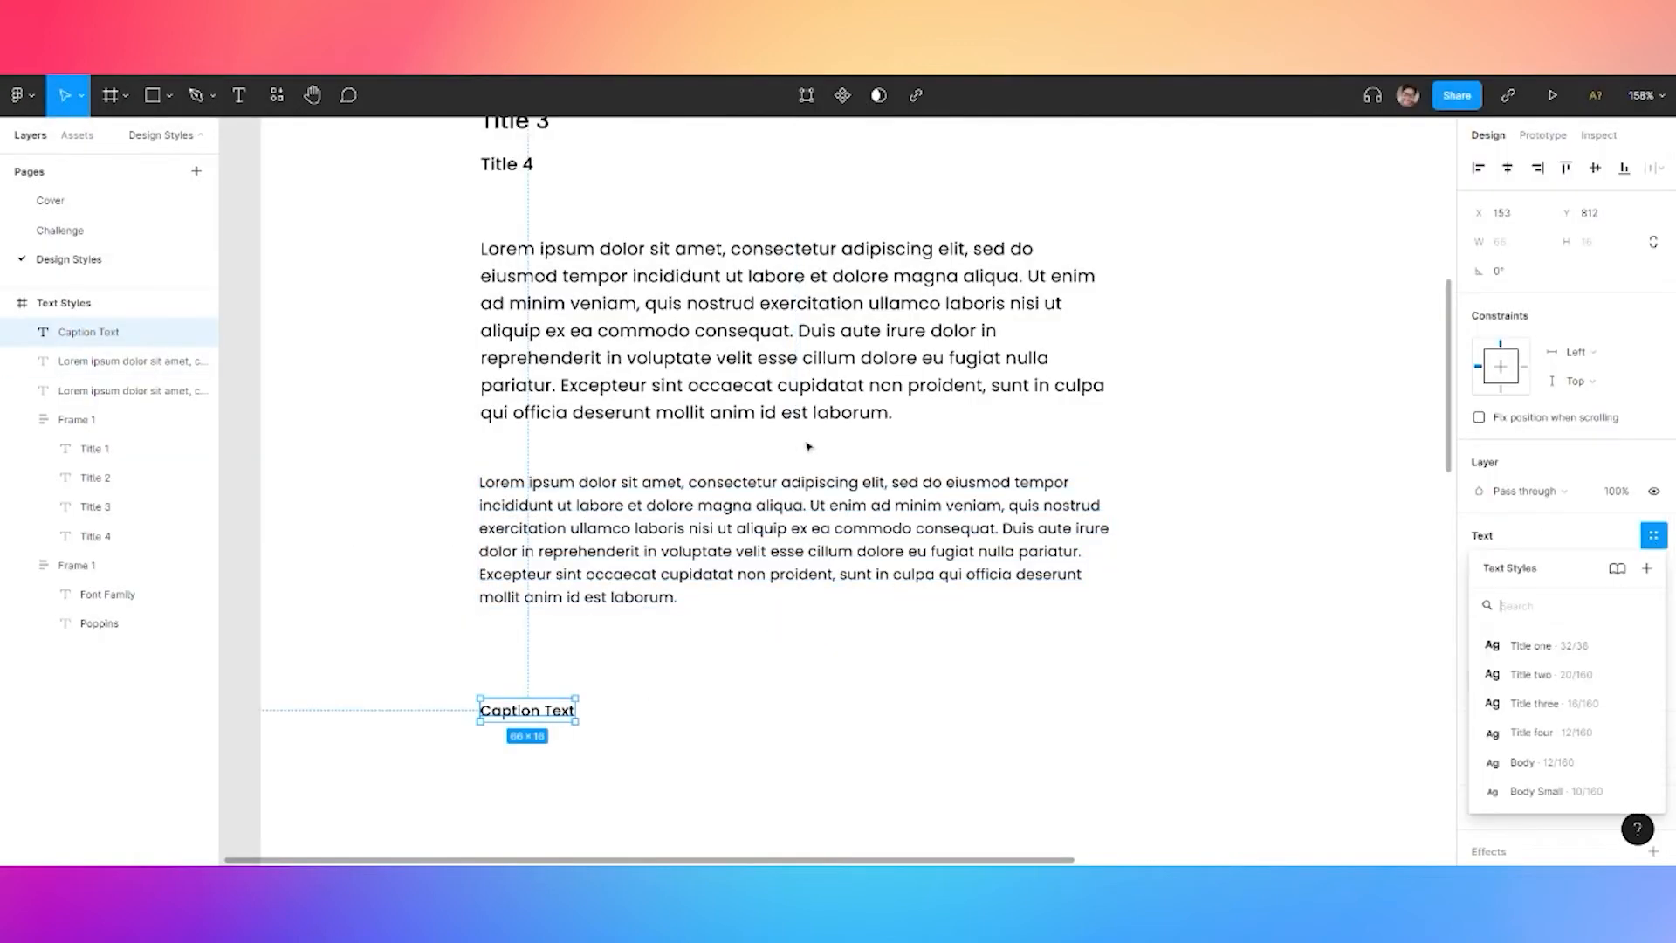
click(1648, 569)
text(Caption)
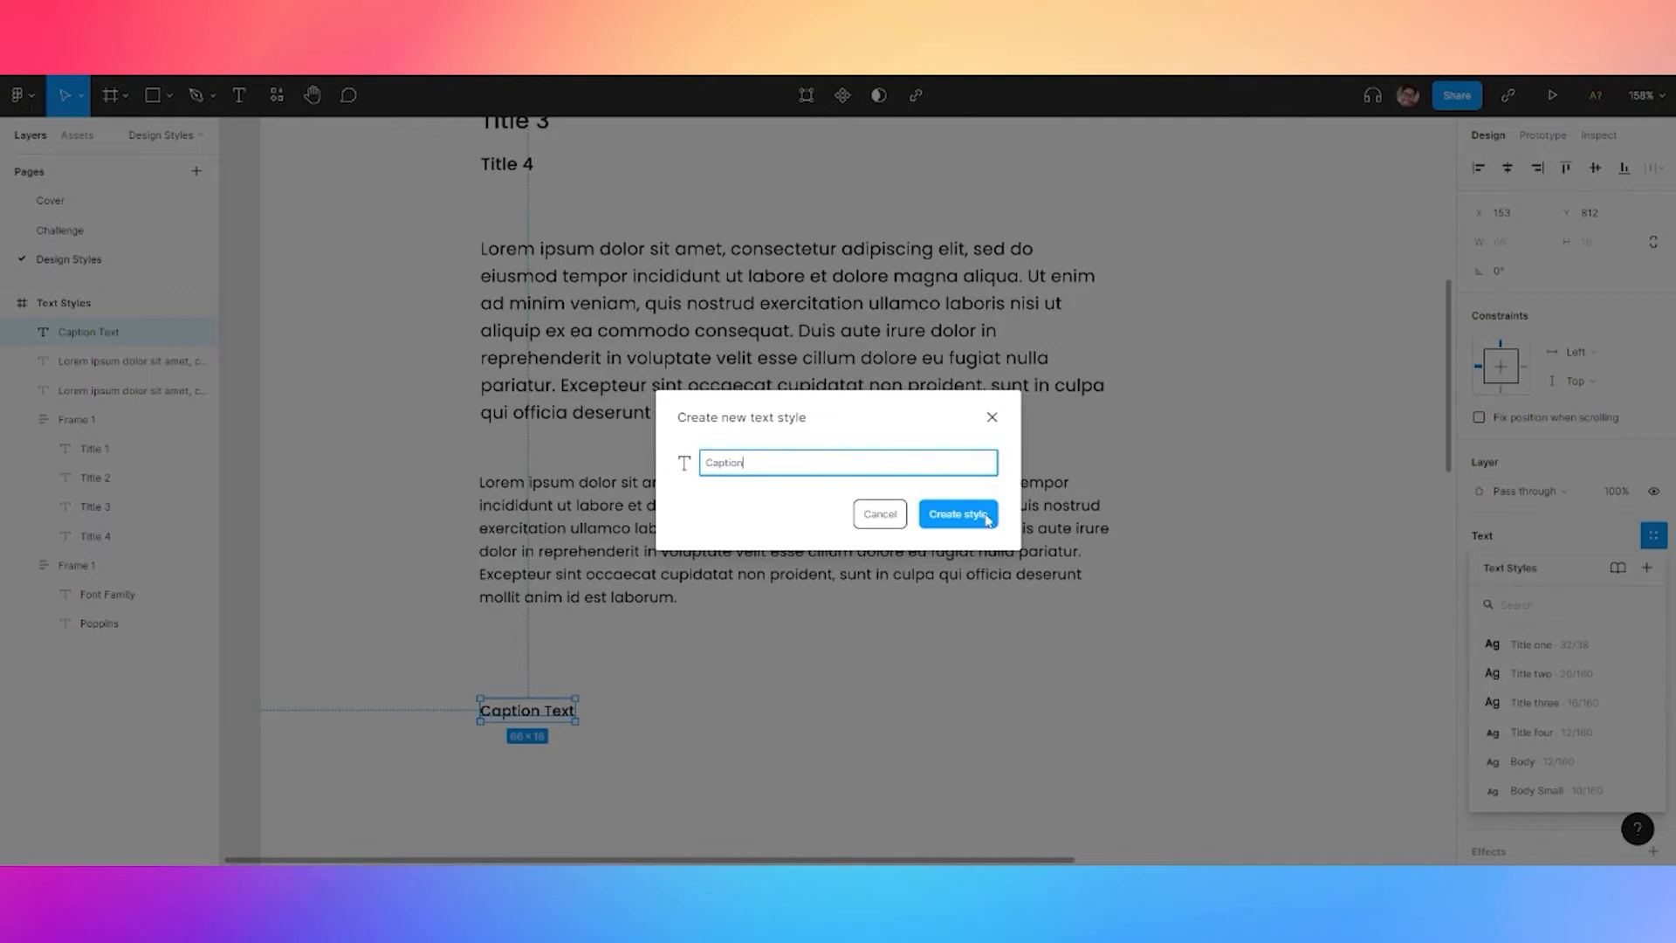
click(987, 516)
shift+click(131, 360)
shift+click(131, 390)
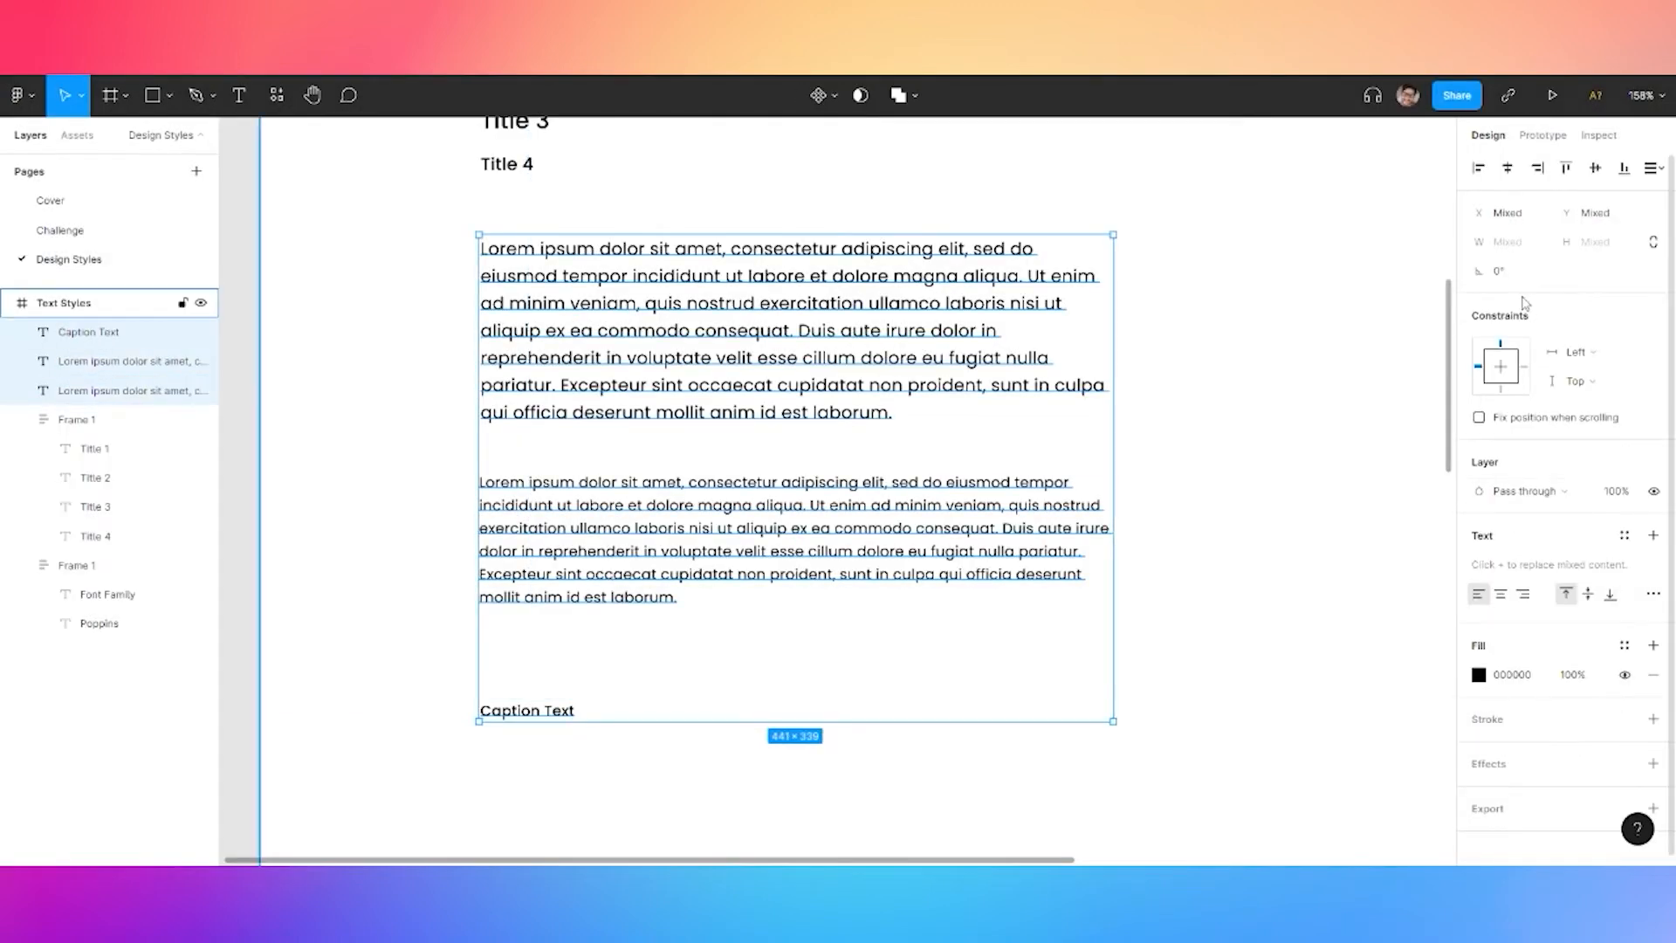
Group the paragraphs and caption into an auto-layout stack with 16 spacing
key(ctrl+g)
key(shift+a)
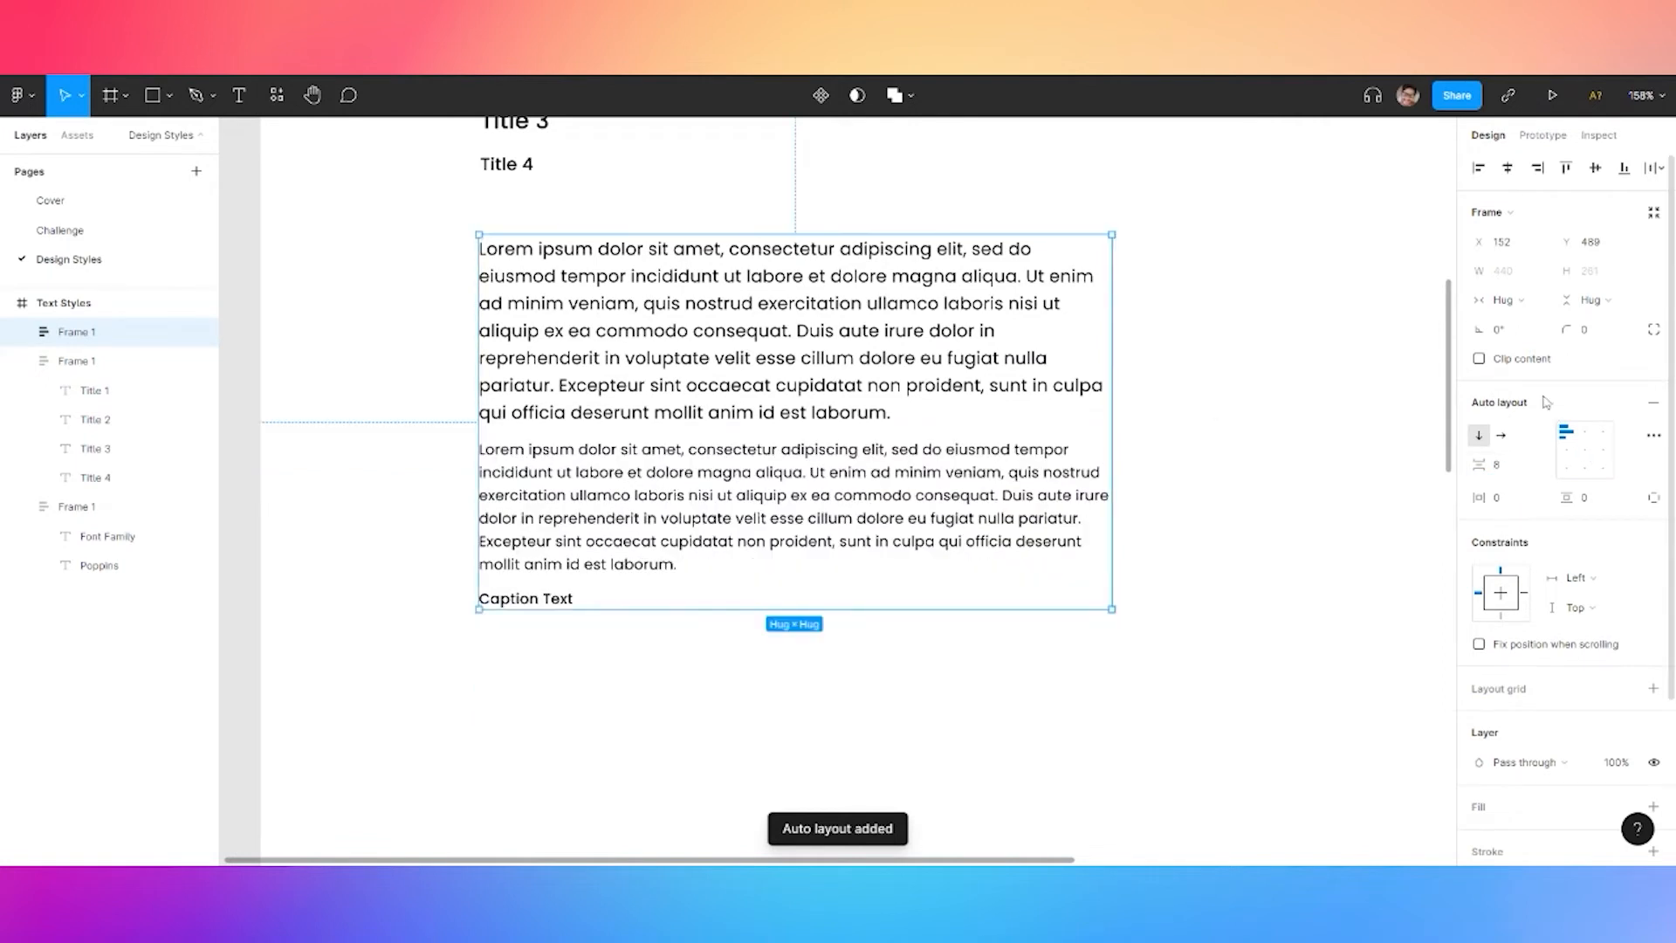
click(1505, 467)
text(32)
key(Return)
click(1506, 469)
text(16)
key(Return)
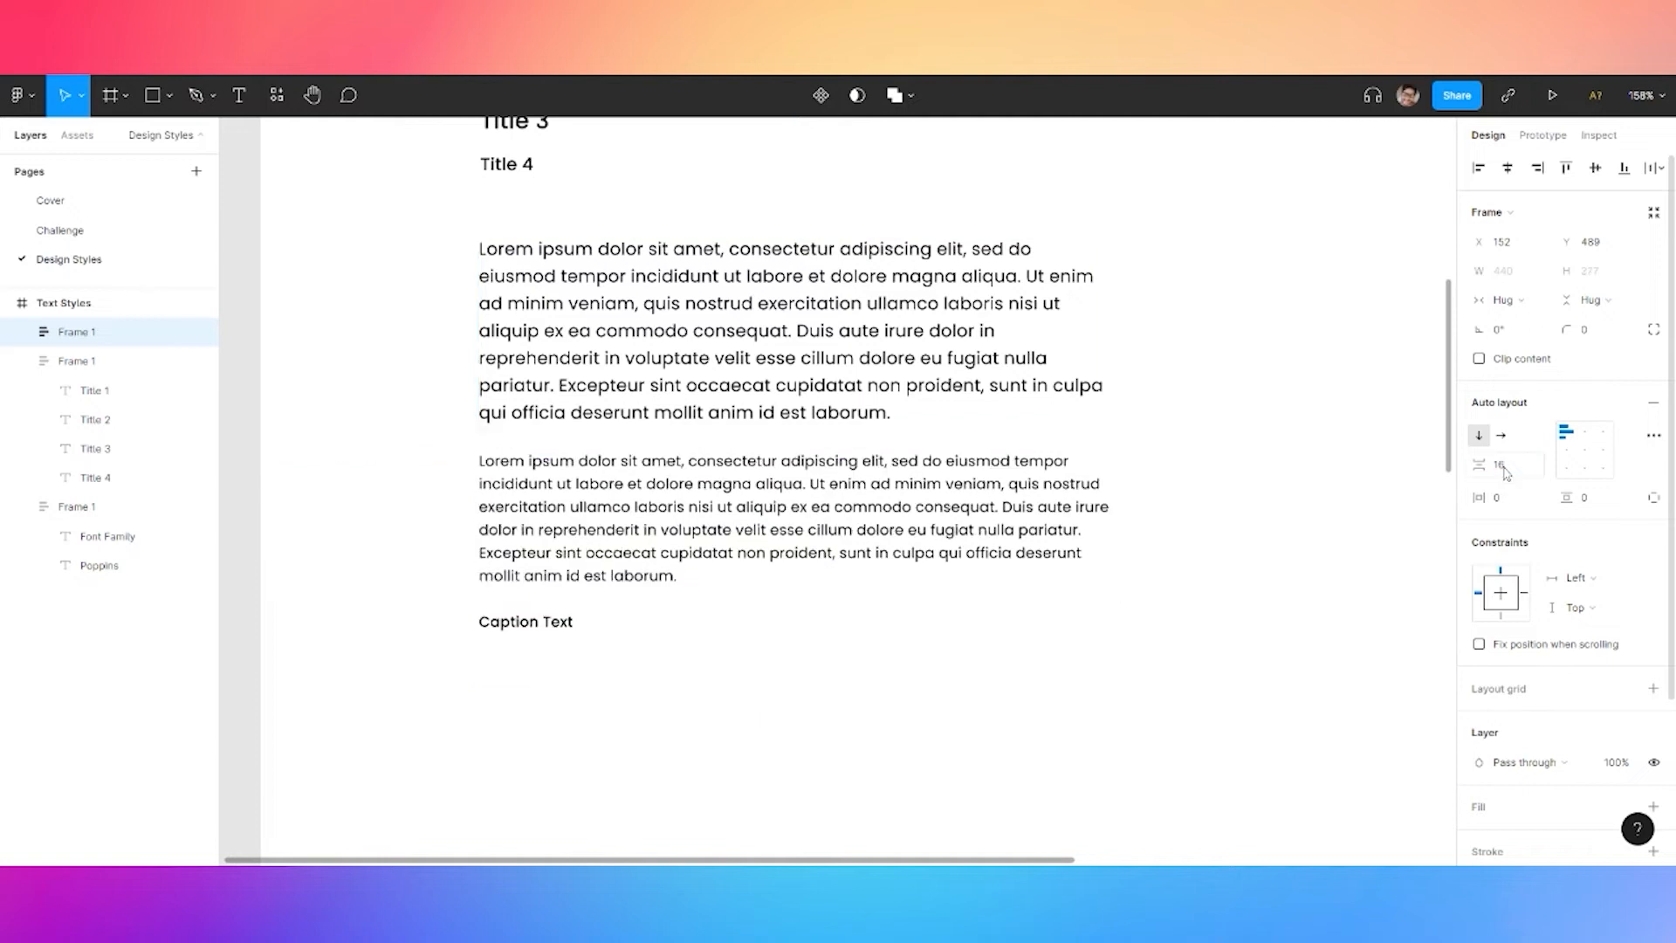
Copy the Font Family/Poppins block and paste a duplicate
scroll(1199, 419, down, 2)
click(1247, 400)
drag(1249, 343, 1026, 545)
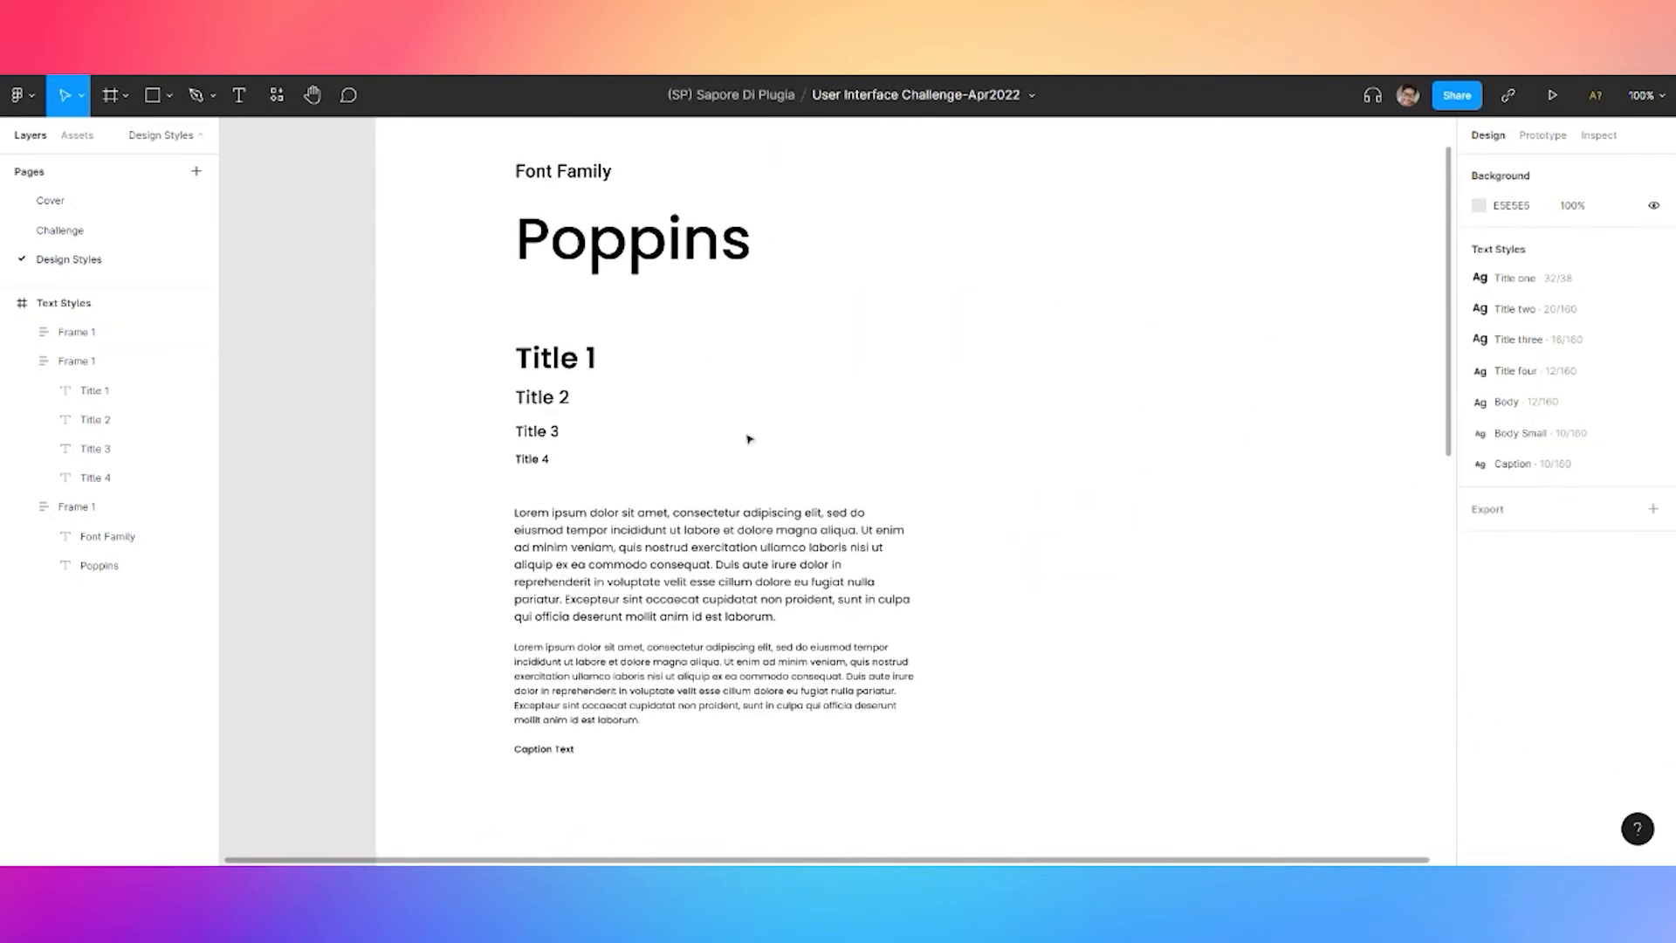
drag(480, 155, 712, 771)
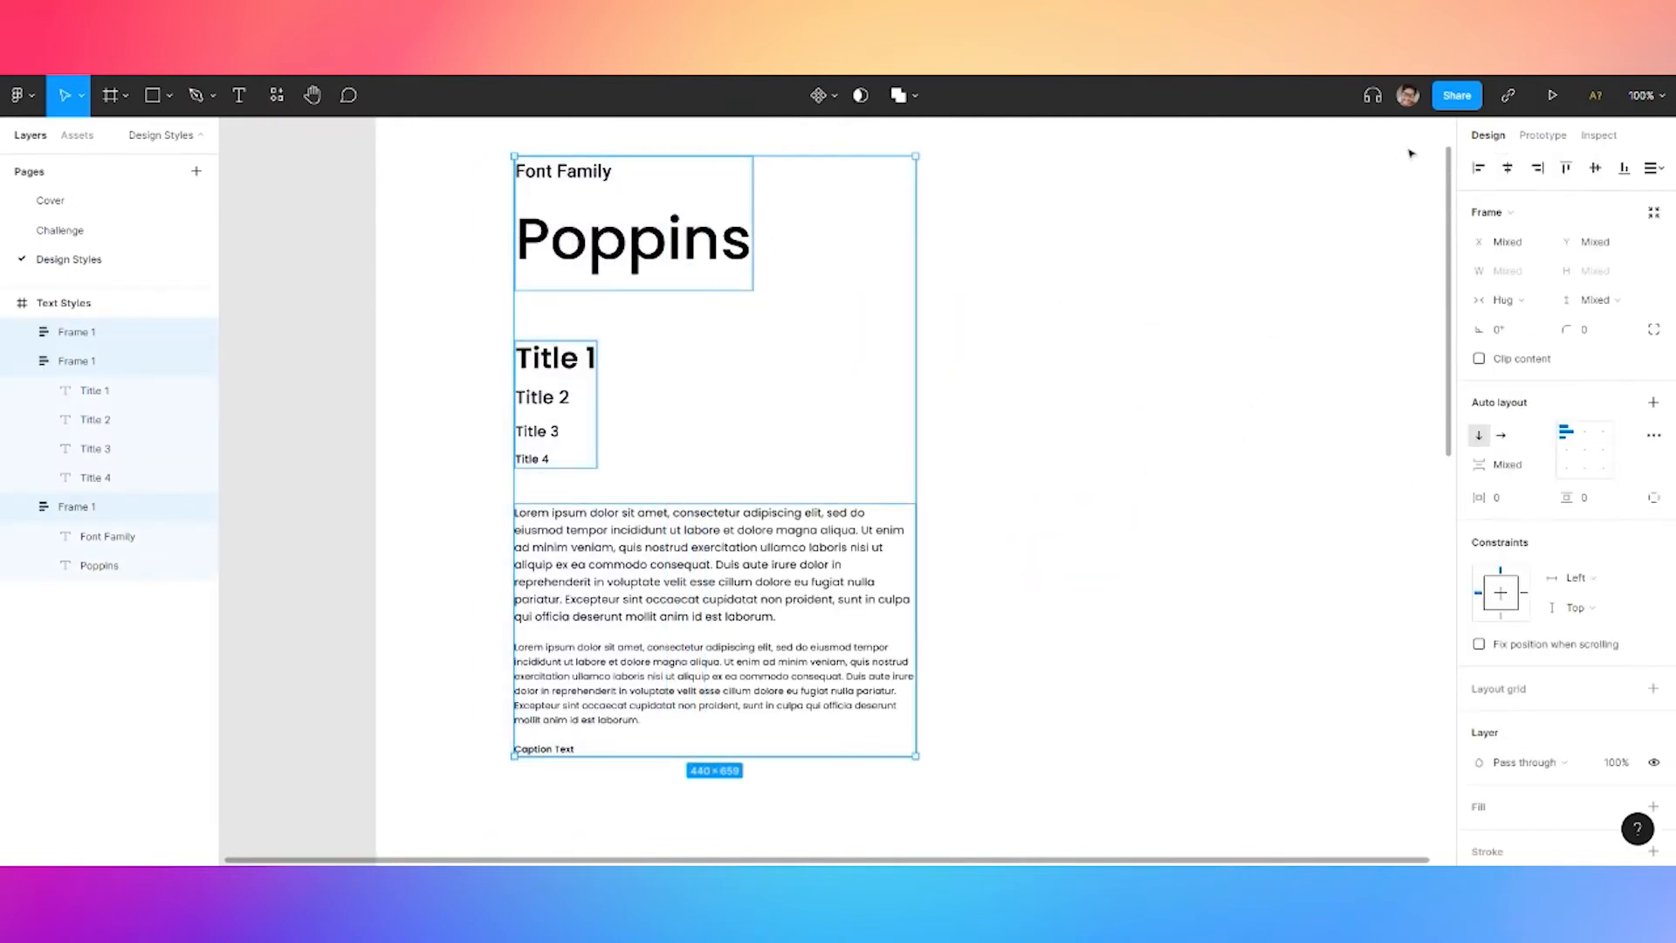
click(1044, 276)
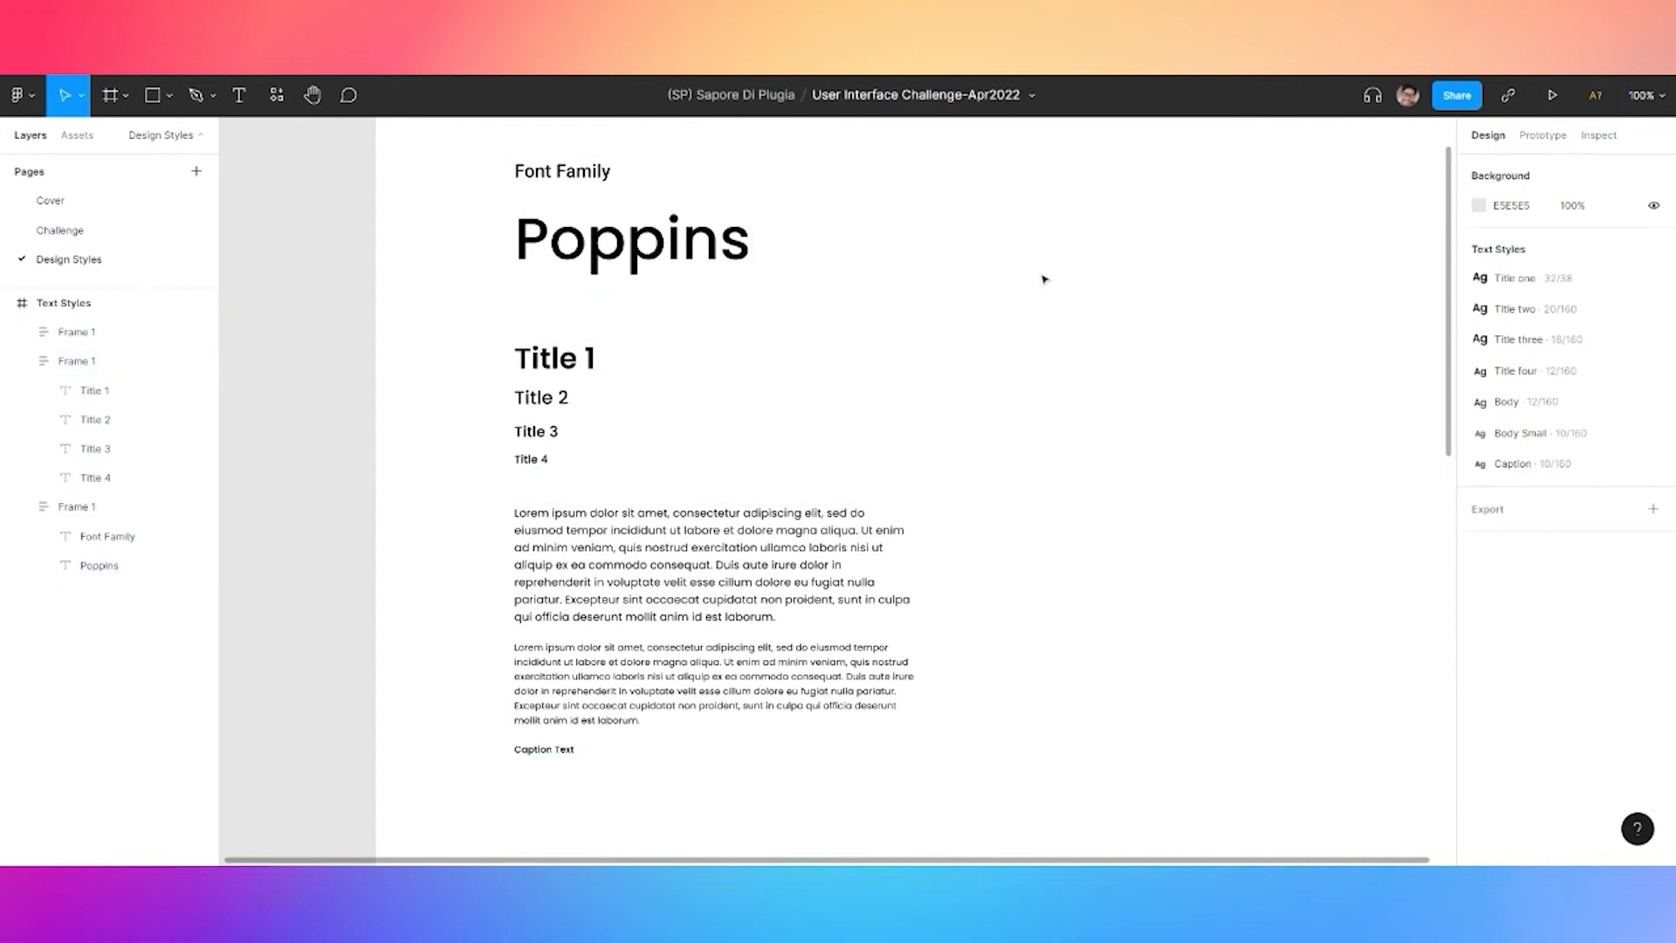
click(572, 237)
key(ctrl+c)
key(ctrl+v)
Place the copy beside the original and apply Title two to both Font Family labels
drag(909, 249, 935, 252)
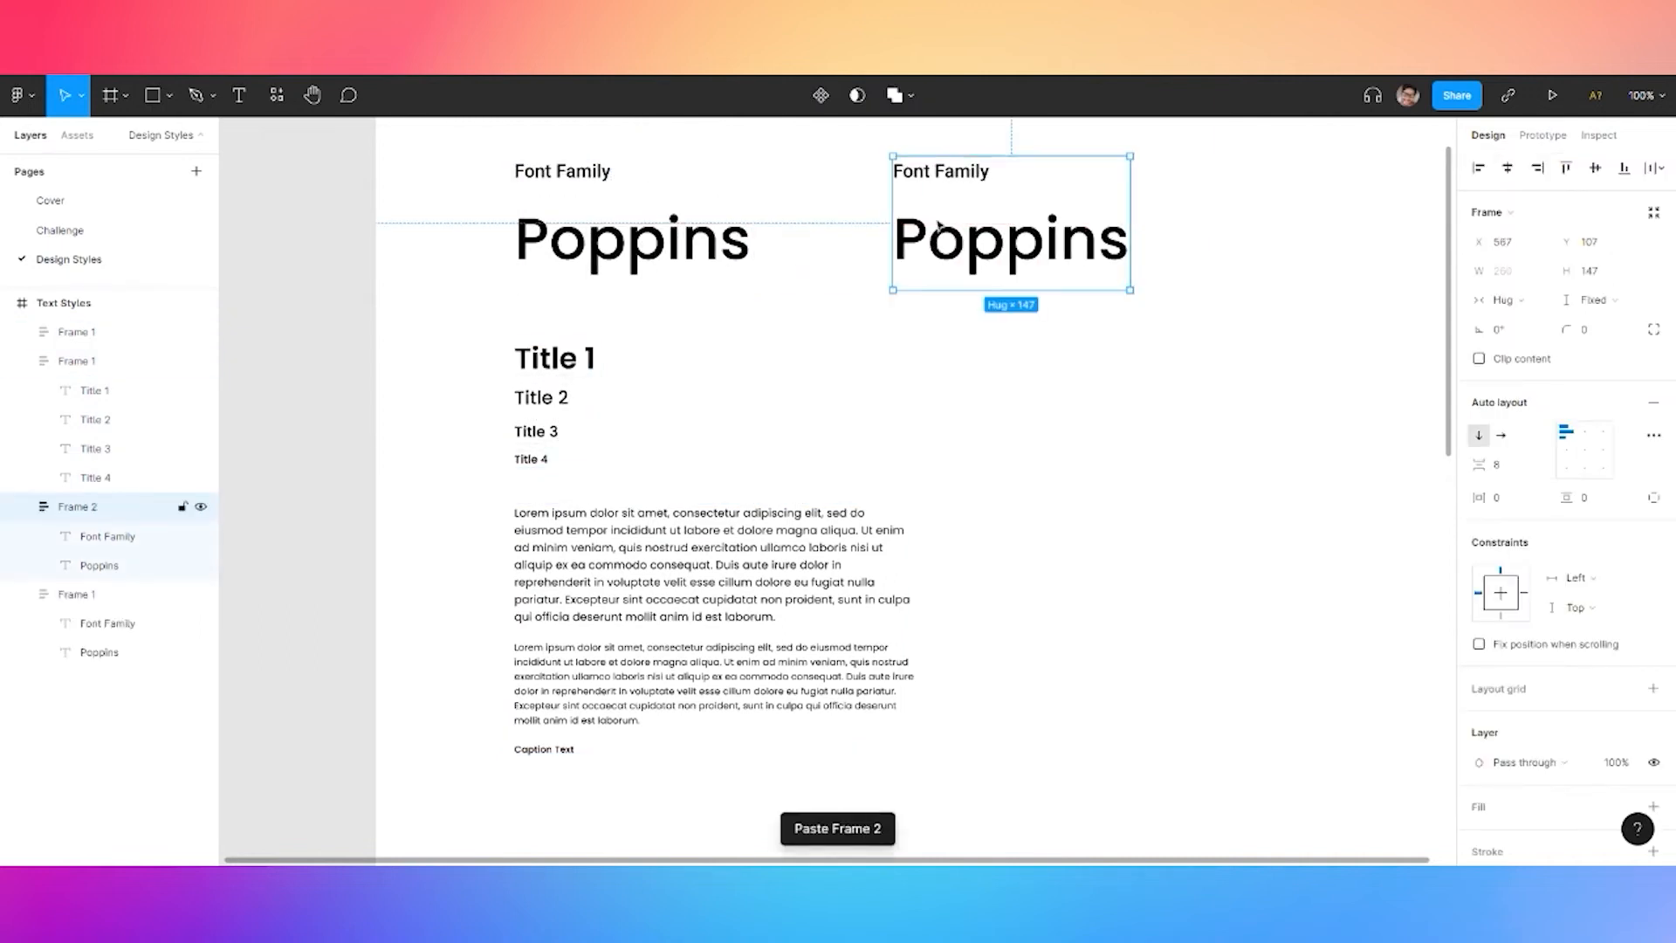
click(649, 182)
click(598, 175)
click(1654, 418)
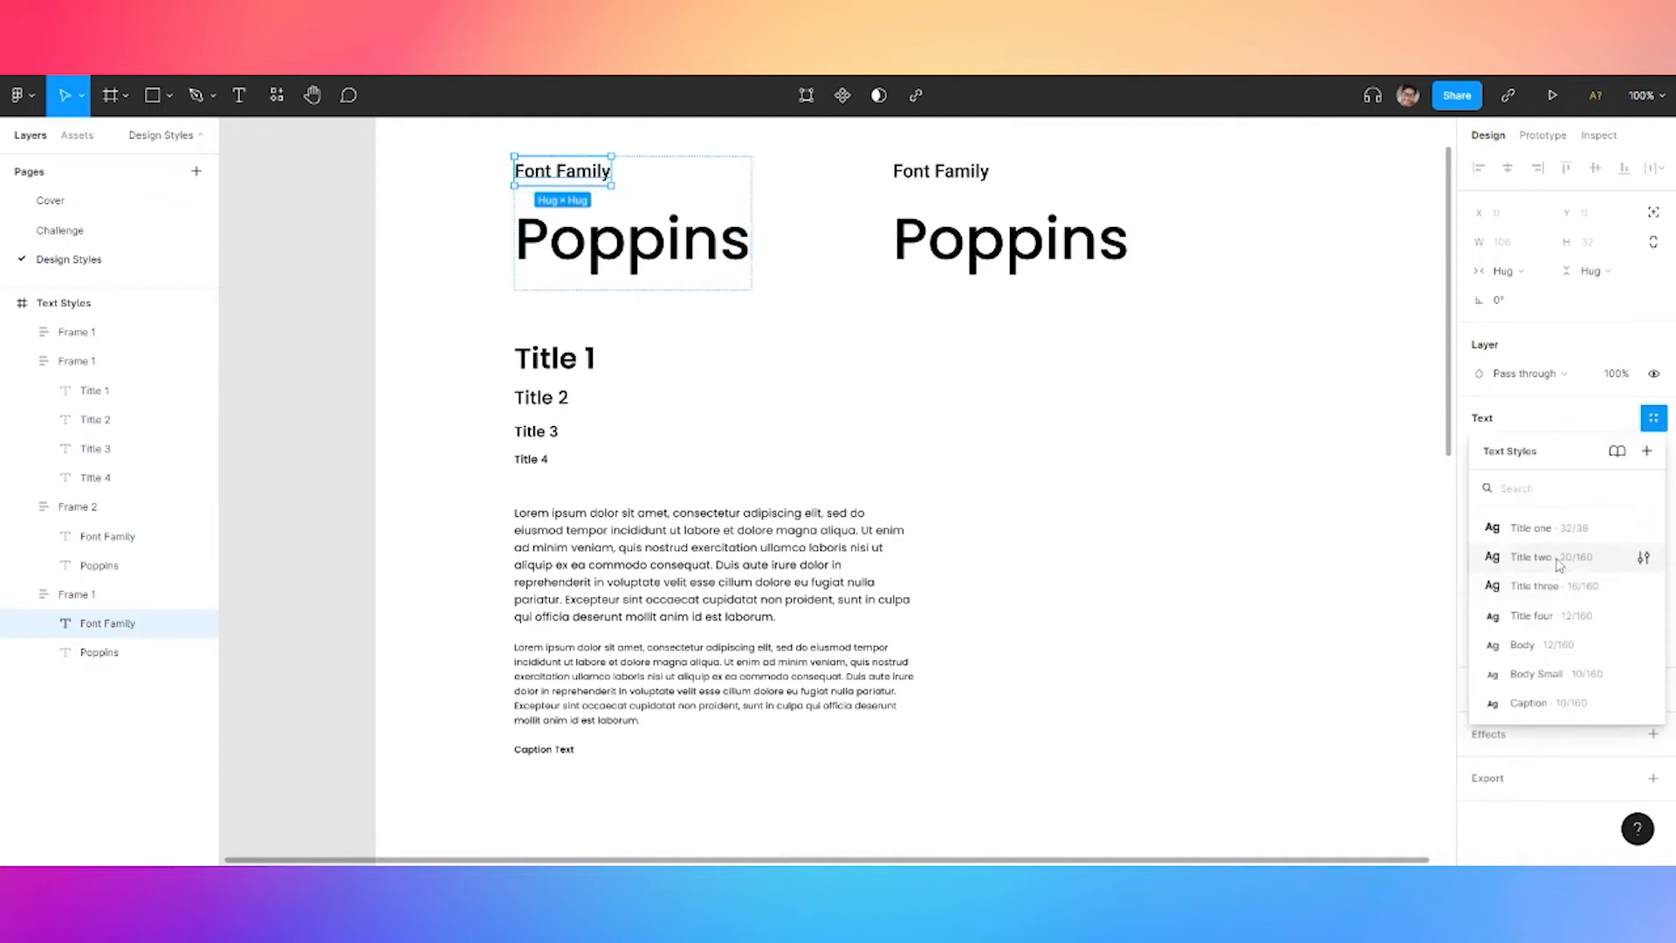
click(1560, 559)
click(925, 175)
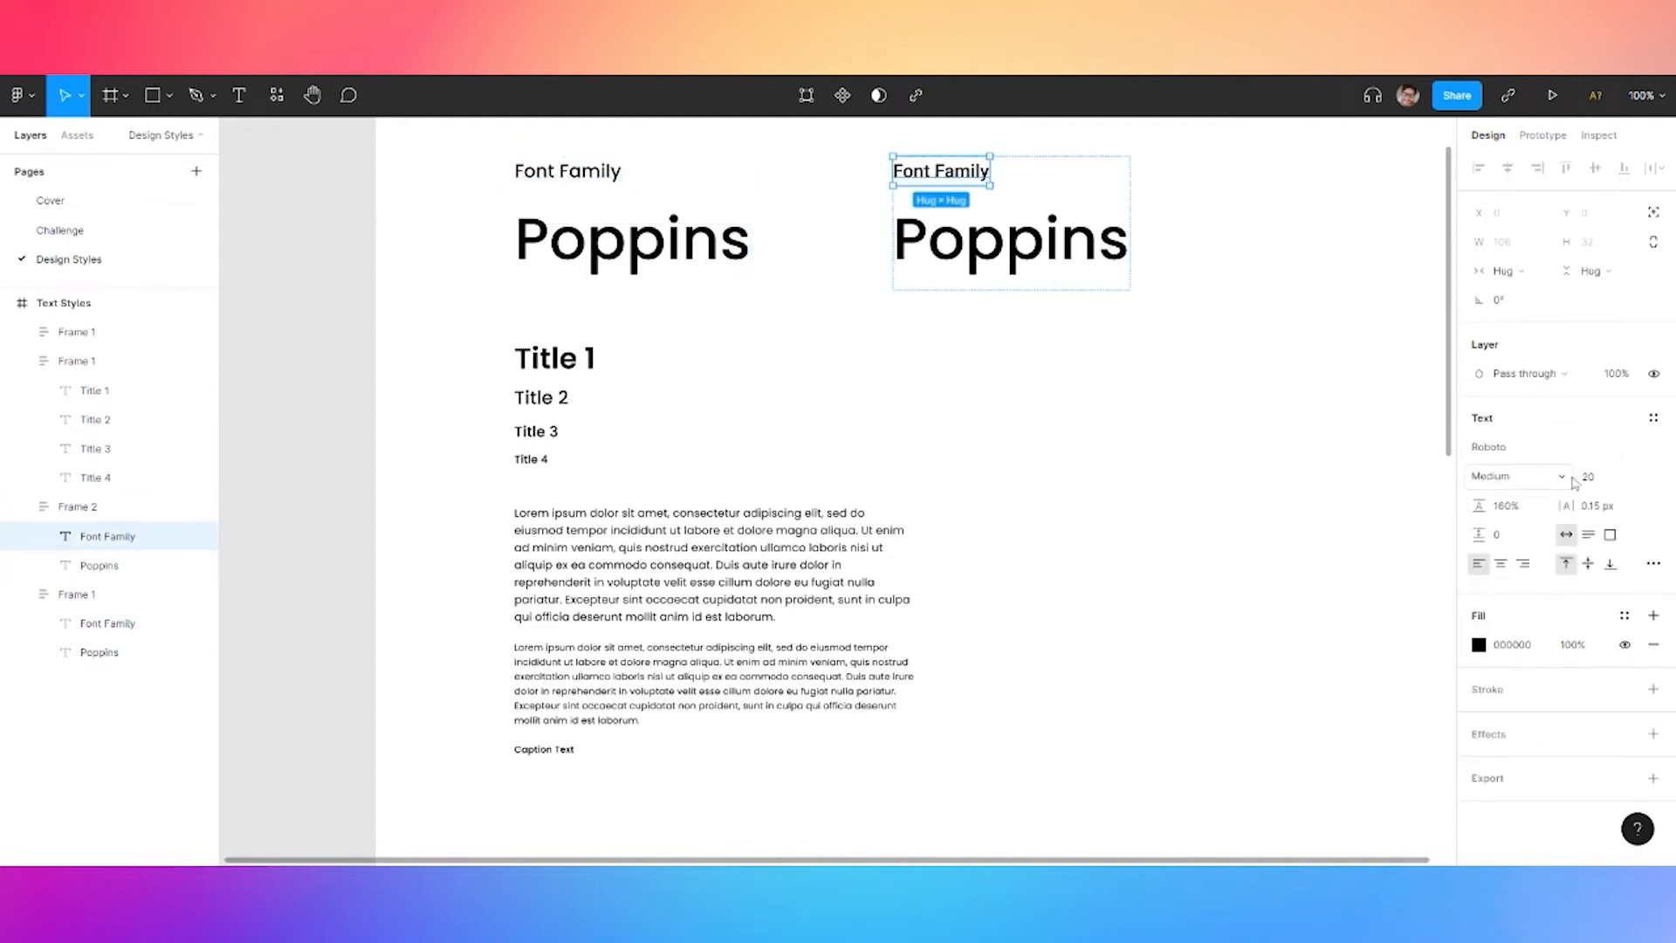
click(1654, 417)
click(1633, 556)
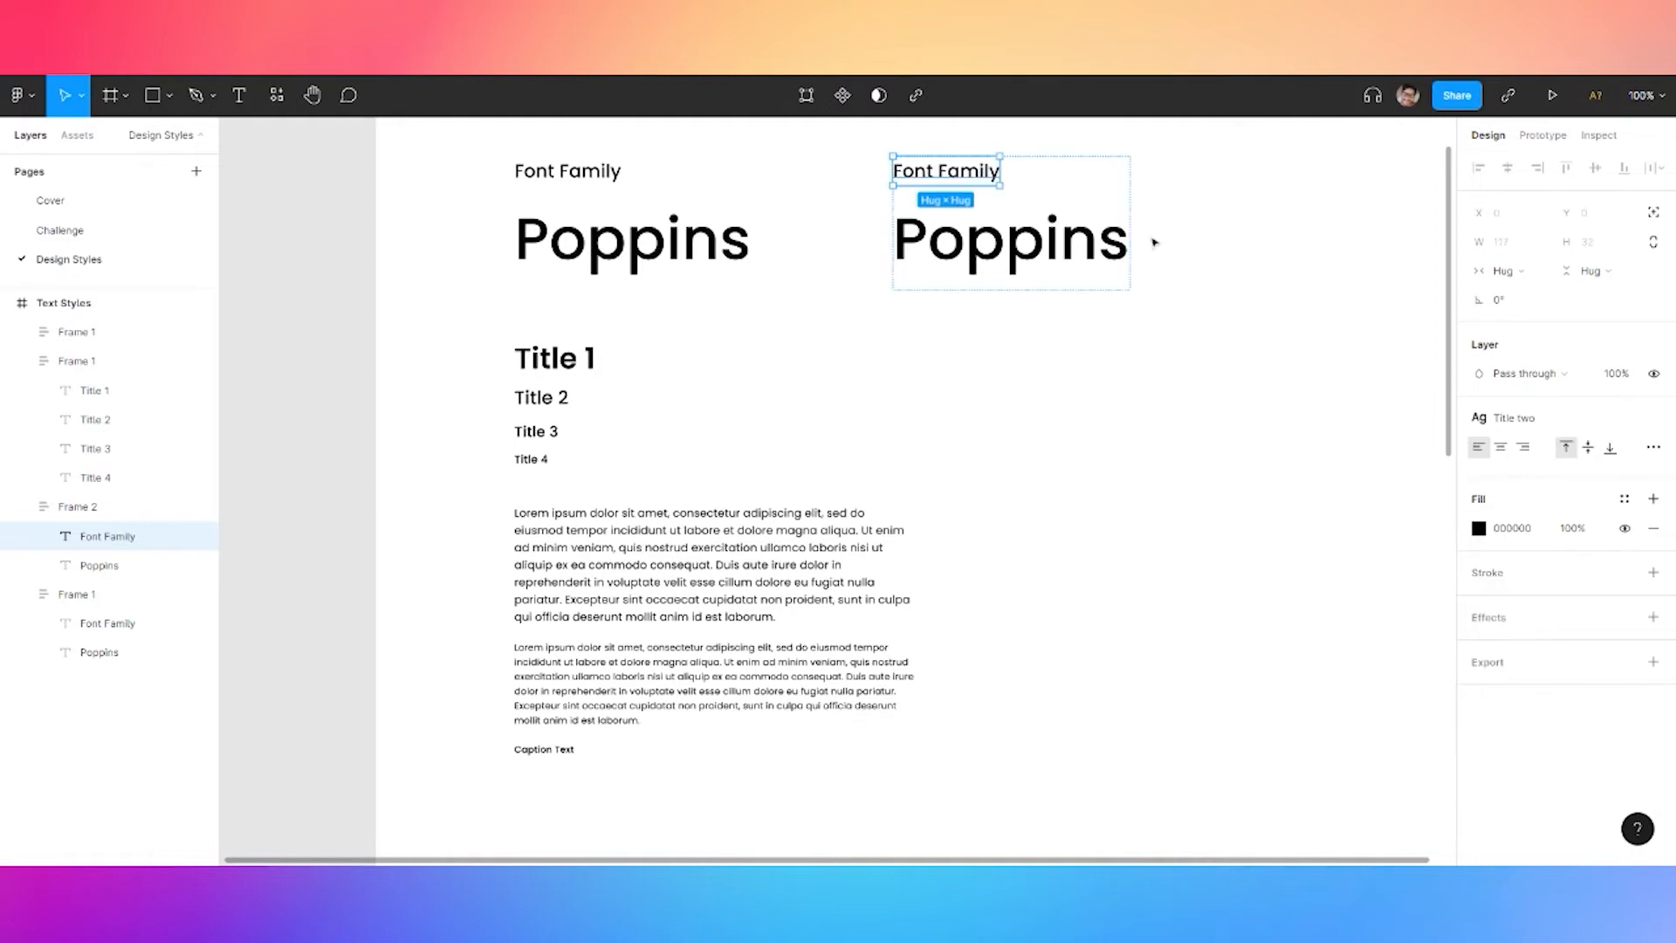
Rename the copied heading from Font Family to Font Weight
scroll(995, 188, up, 5)
scroll(995, 187, up, 1)
key(Return)
drag(805, 205, 960, 208)
text(S)
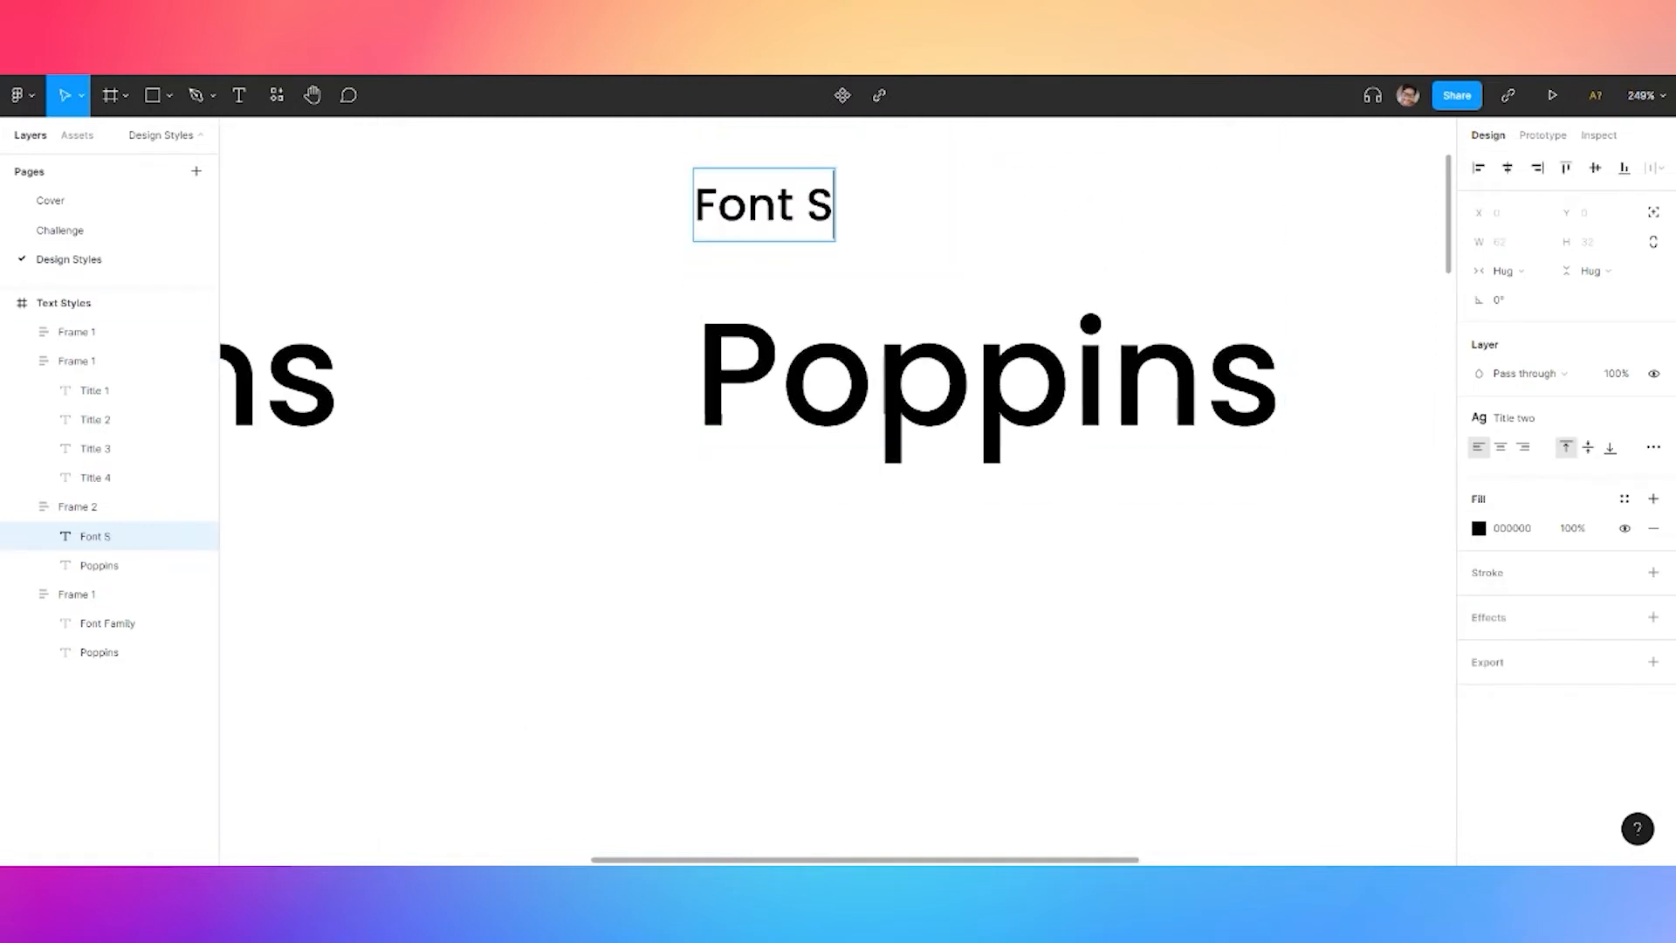
key(BackSpace)
text(Weighyt)
key(BackSpace)
text(t)
Apply the Body text style to the copied Poppins text
double_click(874, 384)
key(Escape)
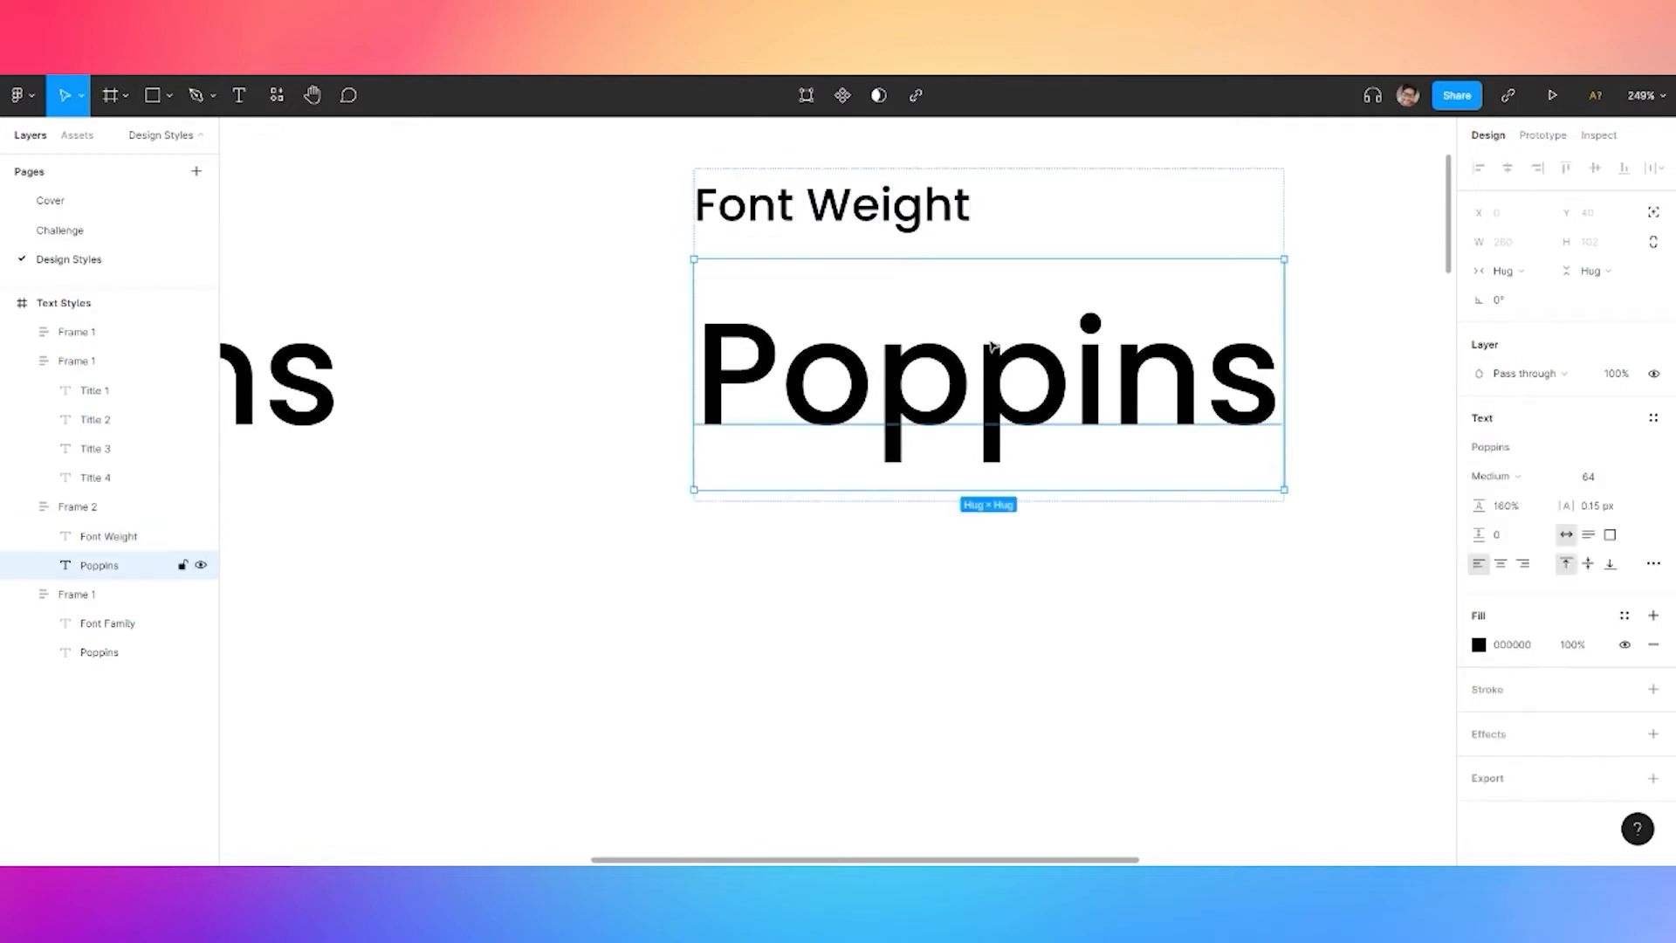
key(Return)
click(1653, 417)
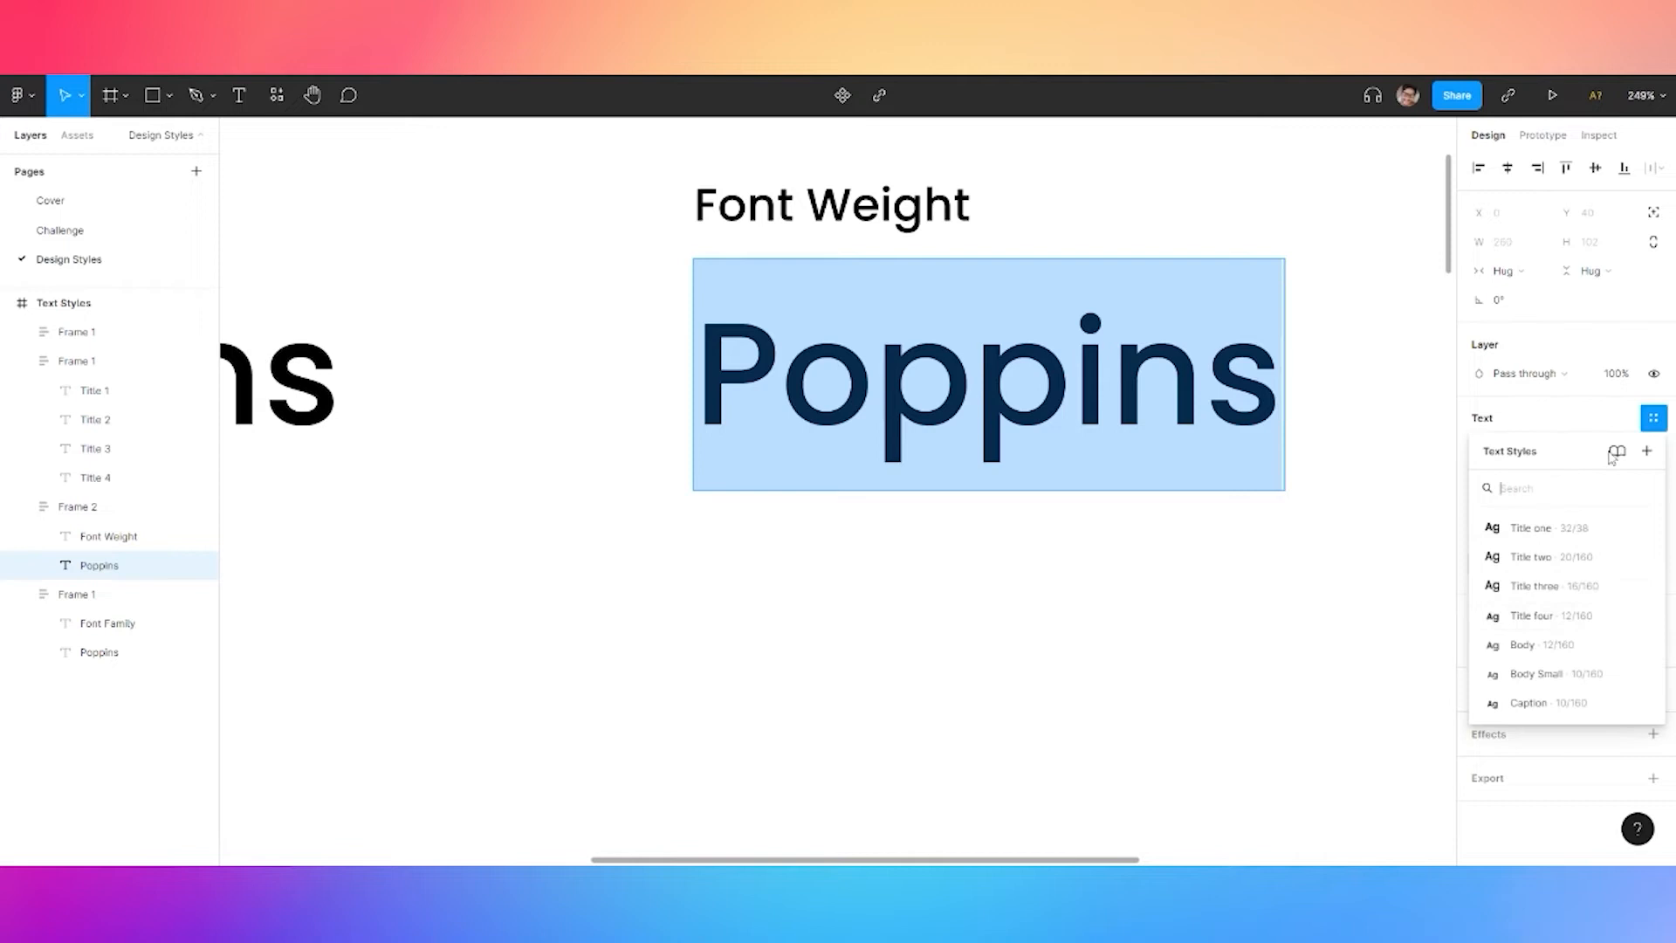
click(1550, 646)
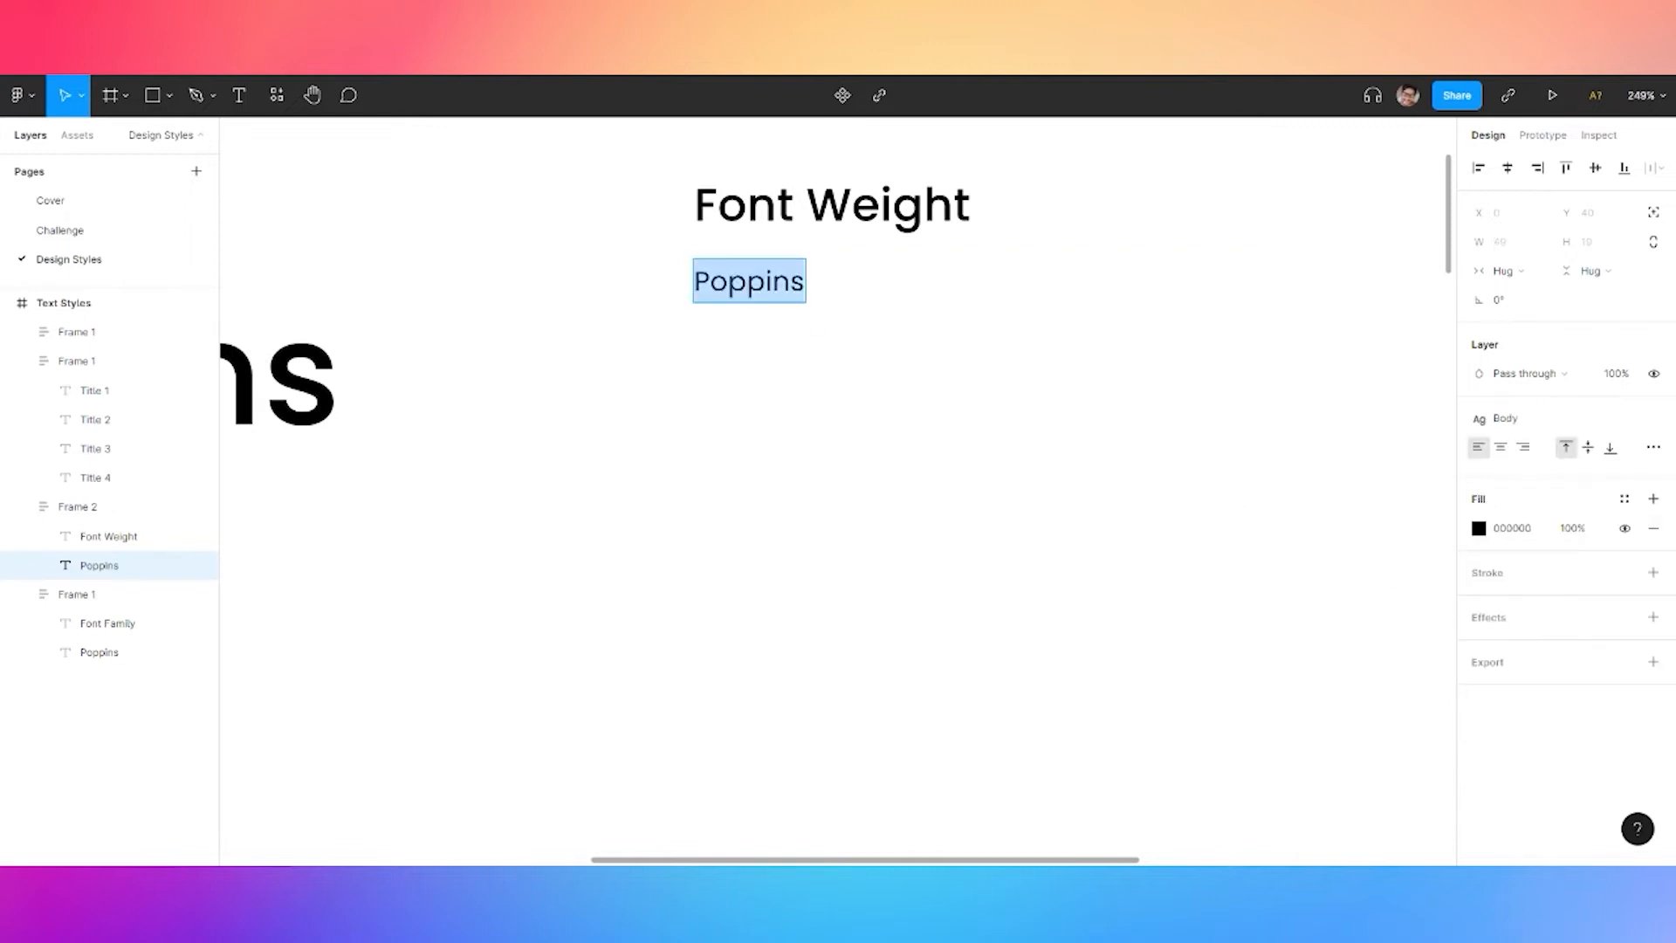
Change the text to 'Semibold 600, Medium 500, Regular 400' and set the frame height to Hug
text(Semibold,)
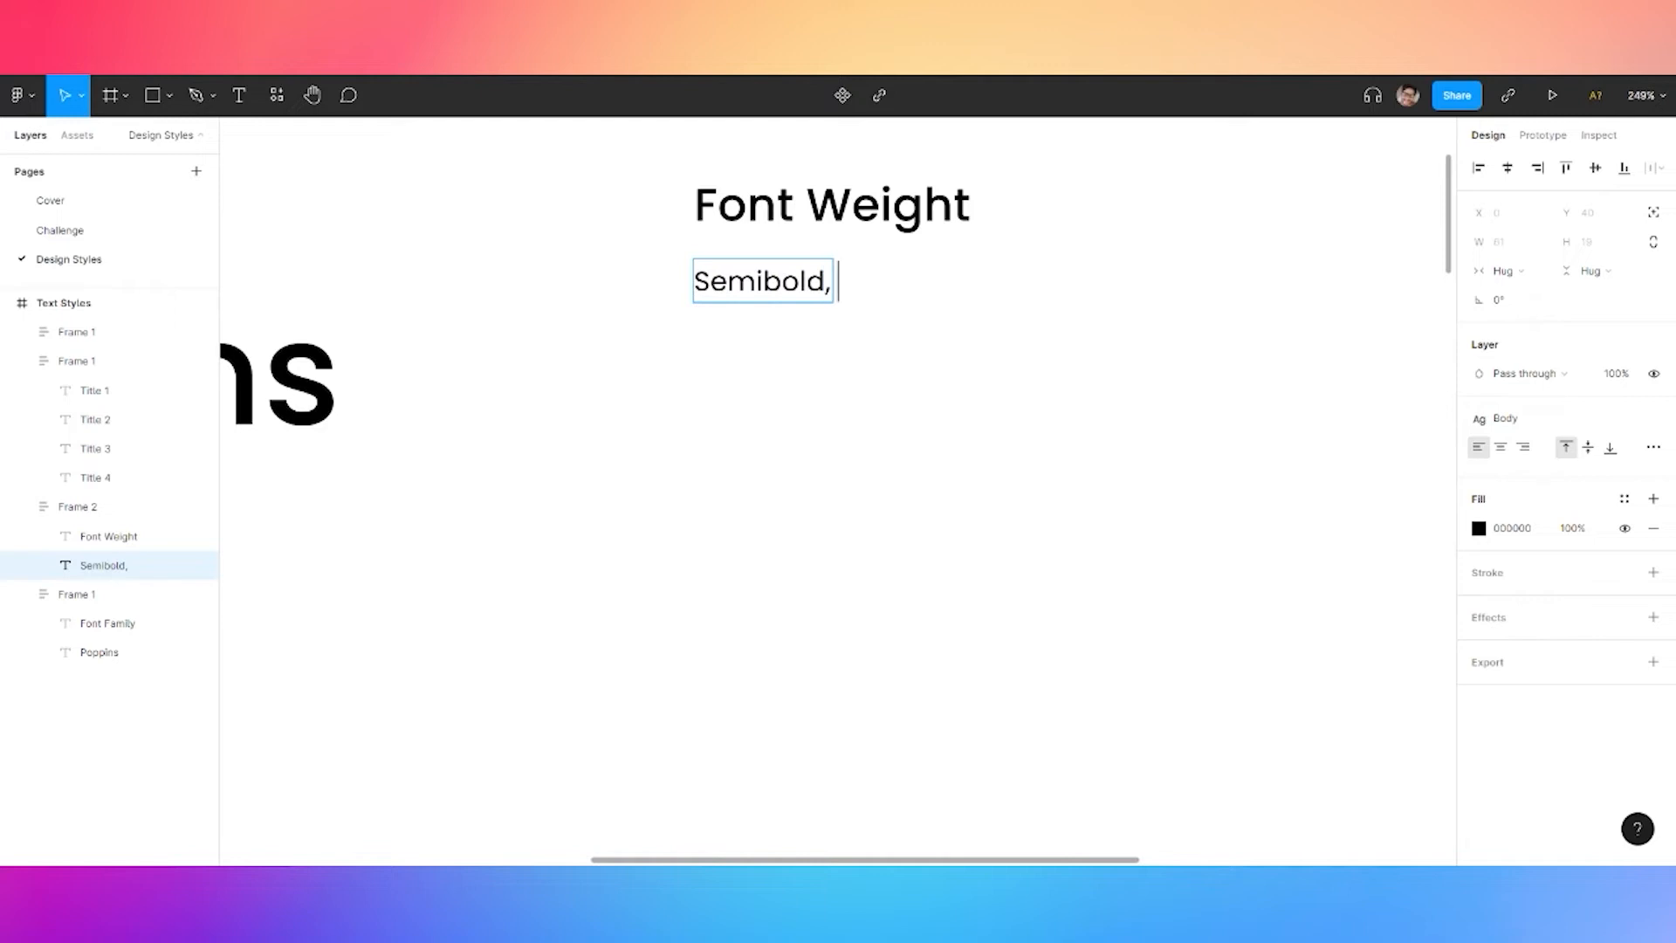
text( Mediu)
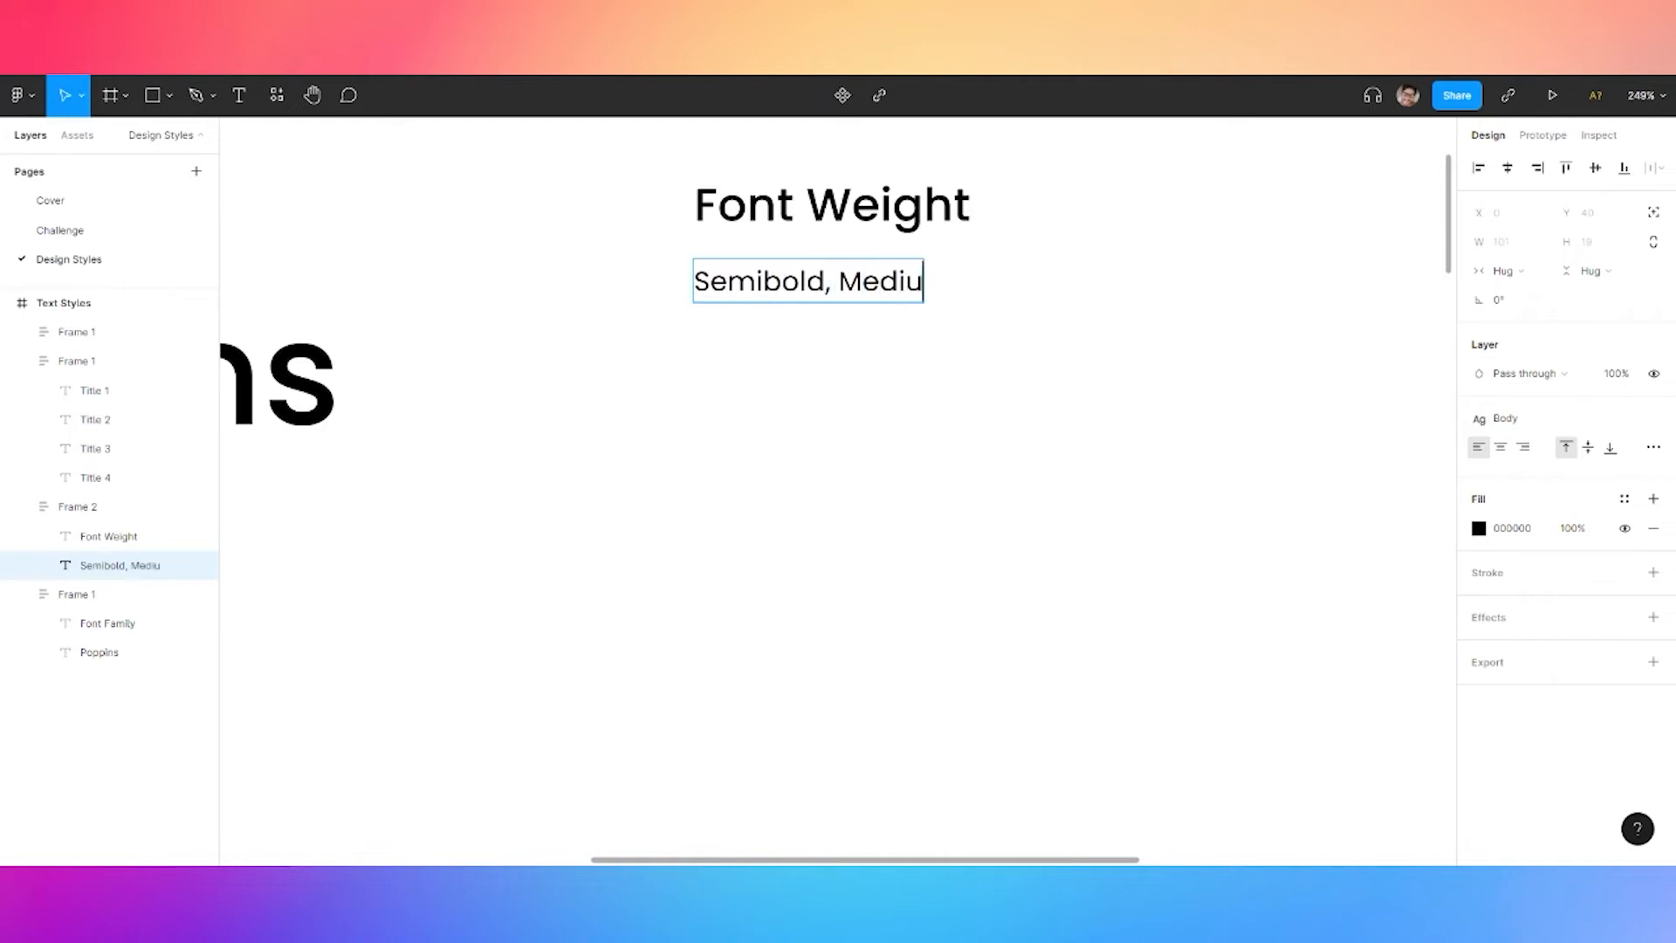
text(m, Regular 400)
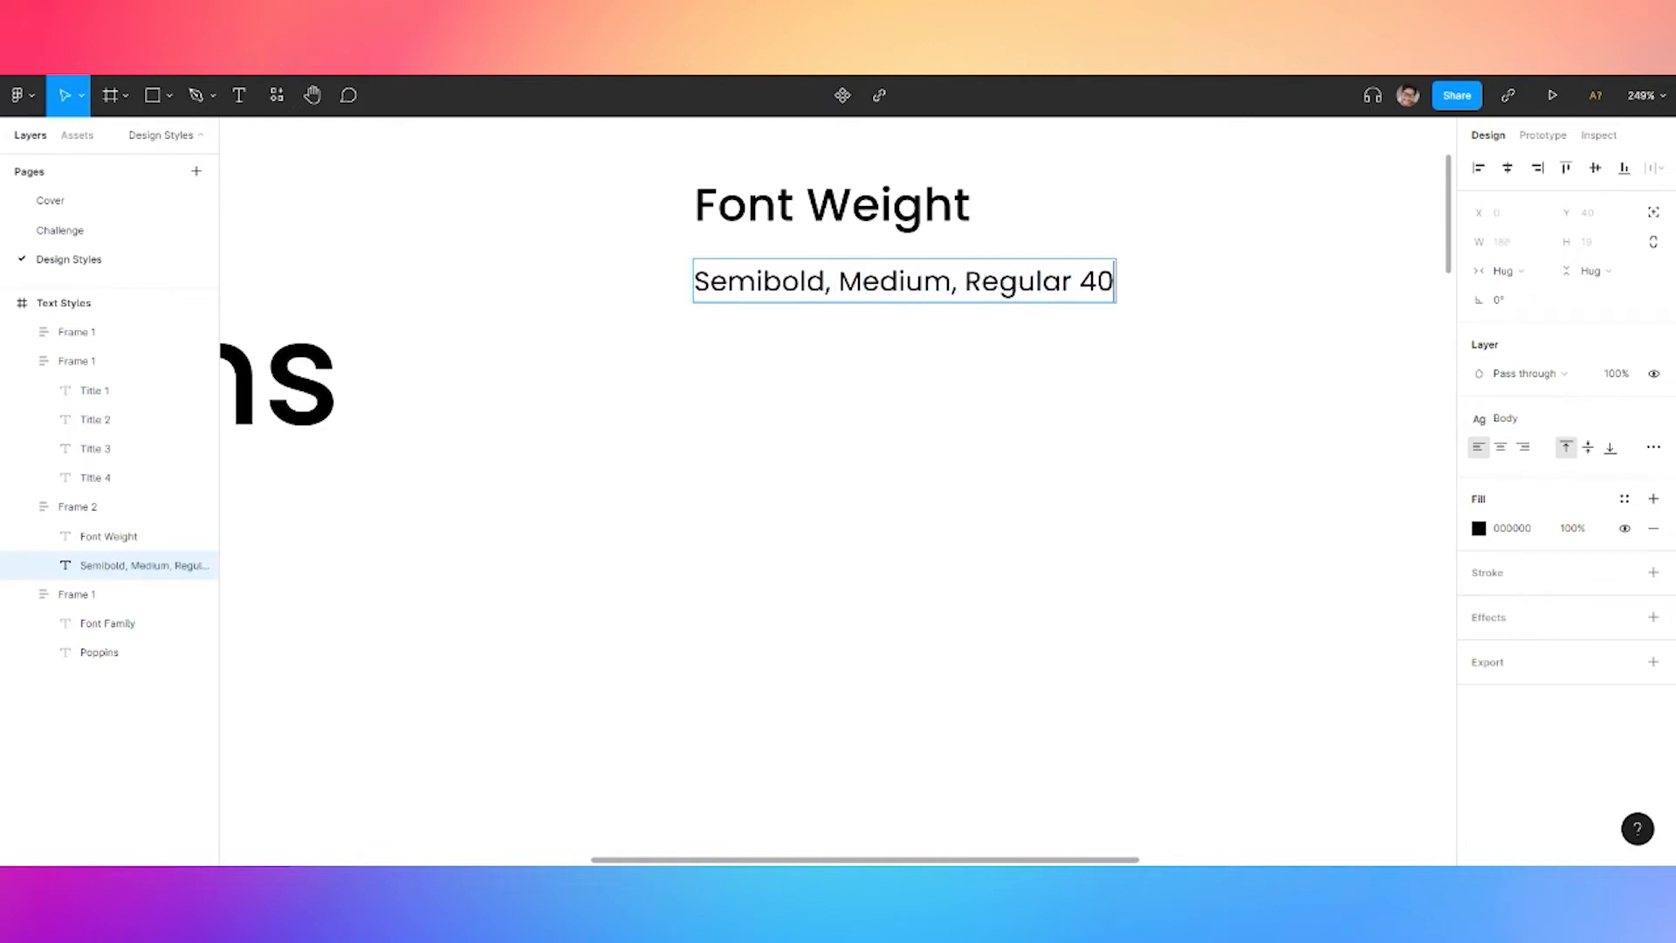
click(951, 281)
text(500)
click(825, 281)
text(600)
click(880, 437)
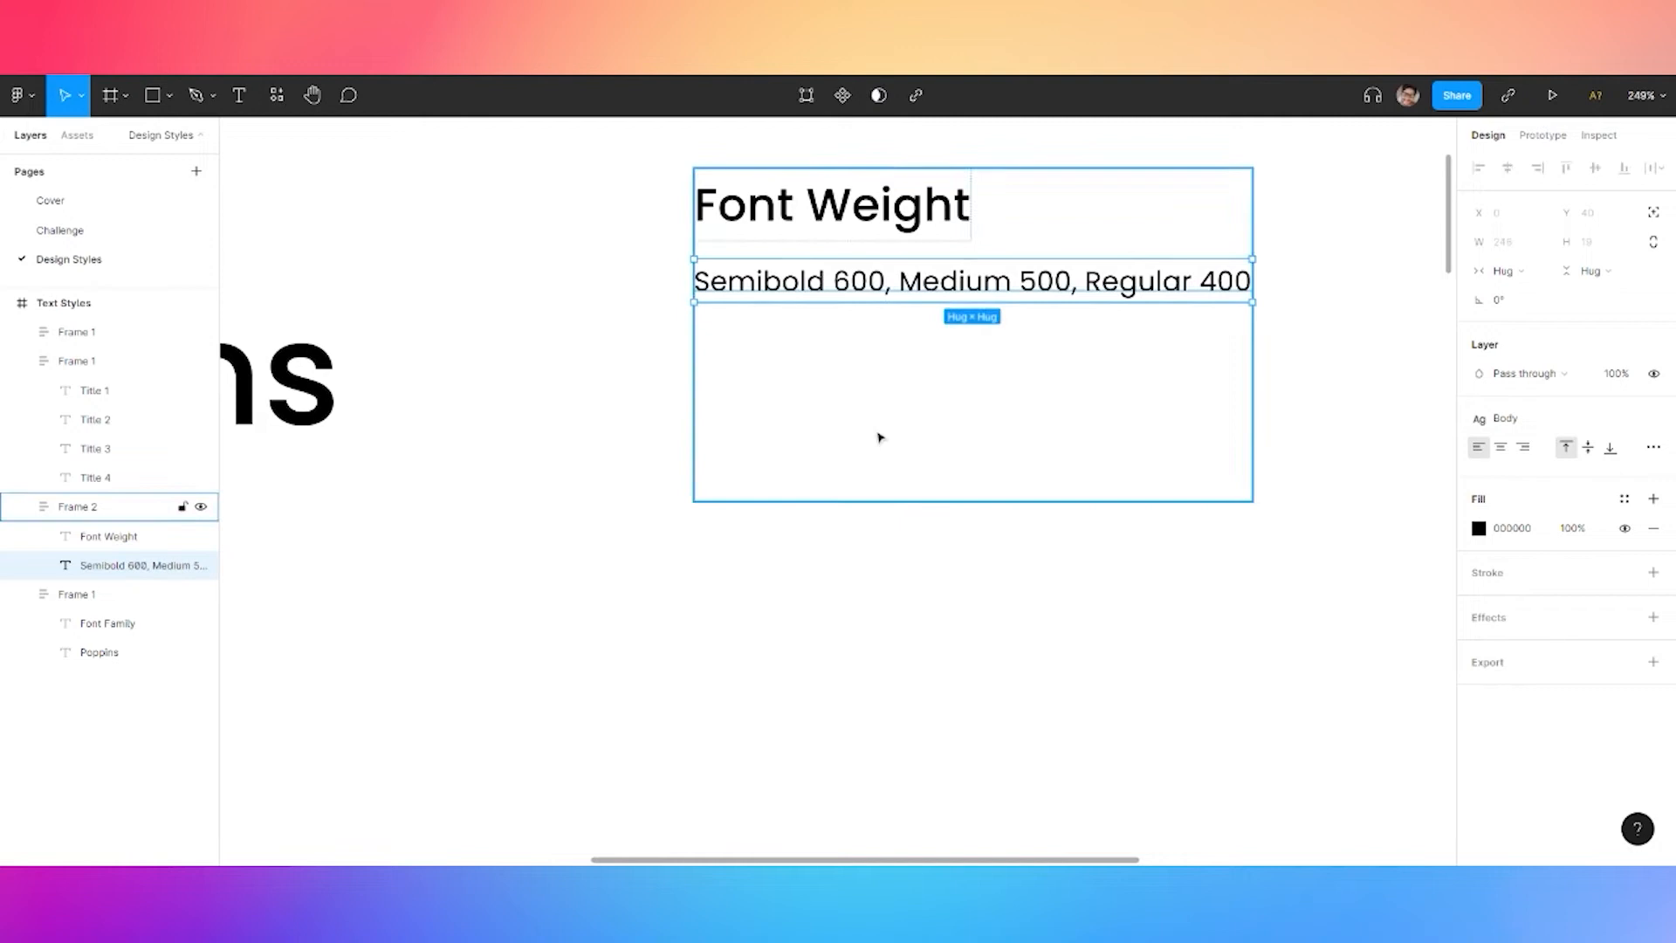
click(880, 438)
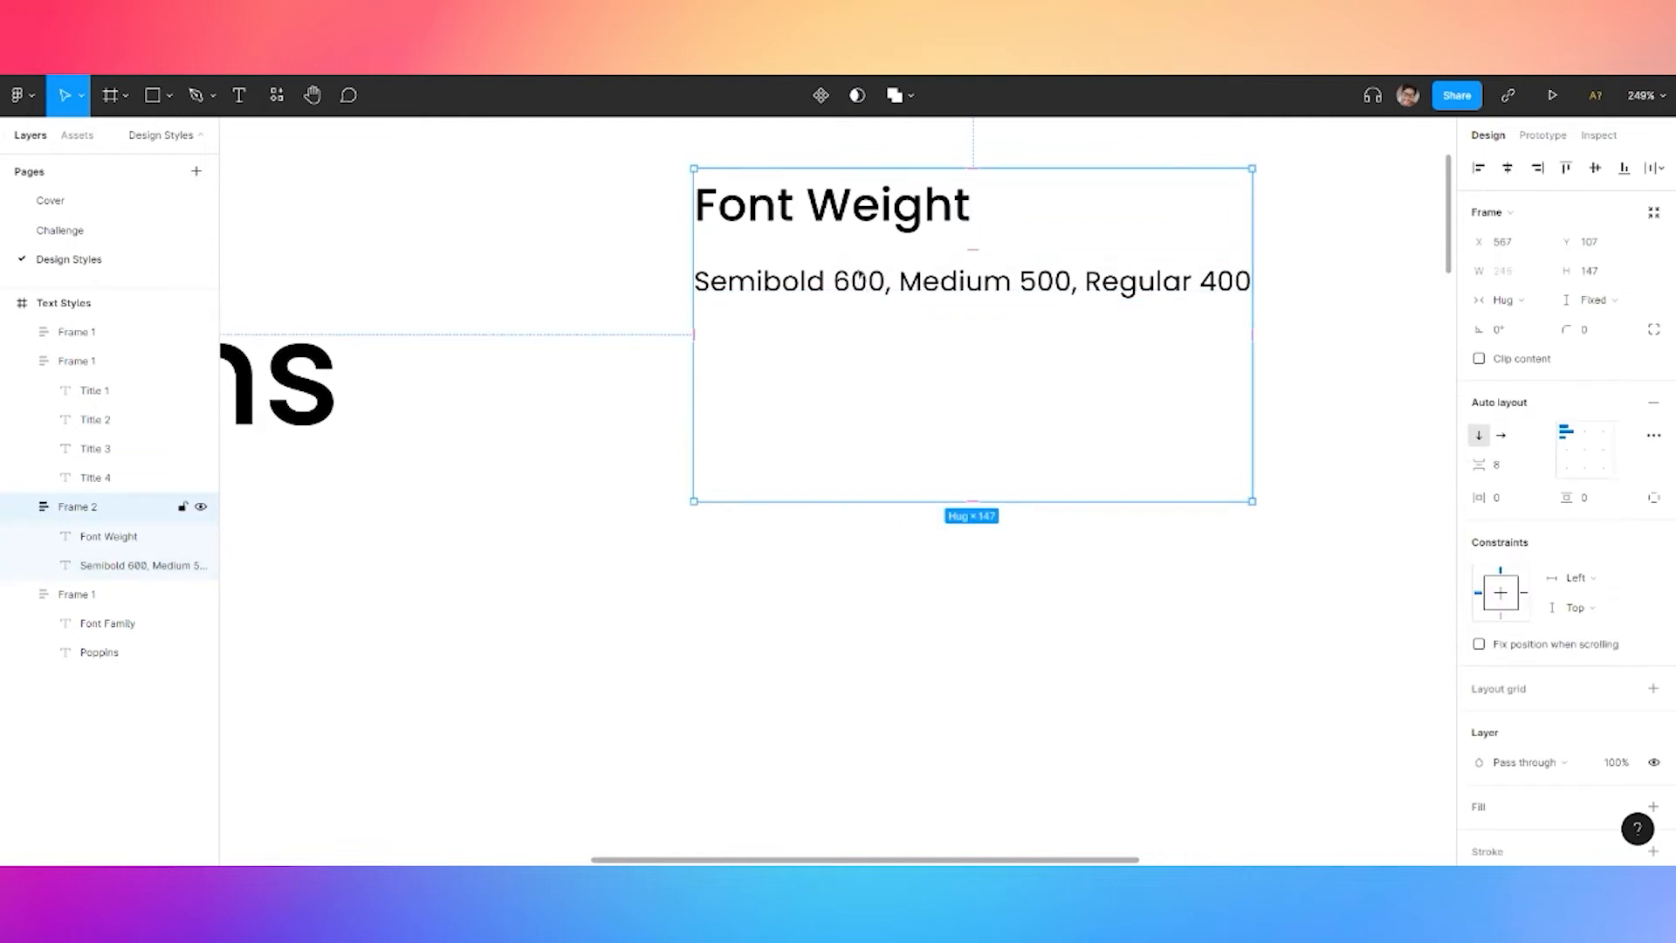
click(1654, 212)
Duplicate the Font Weight block and rename its heading to Font Sizes
key(ctrl+c)
key(ctrl+v)
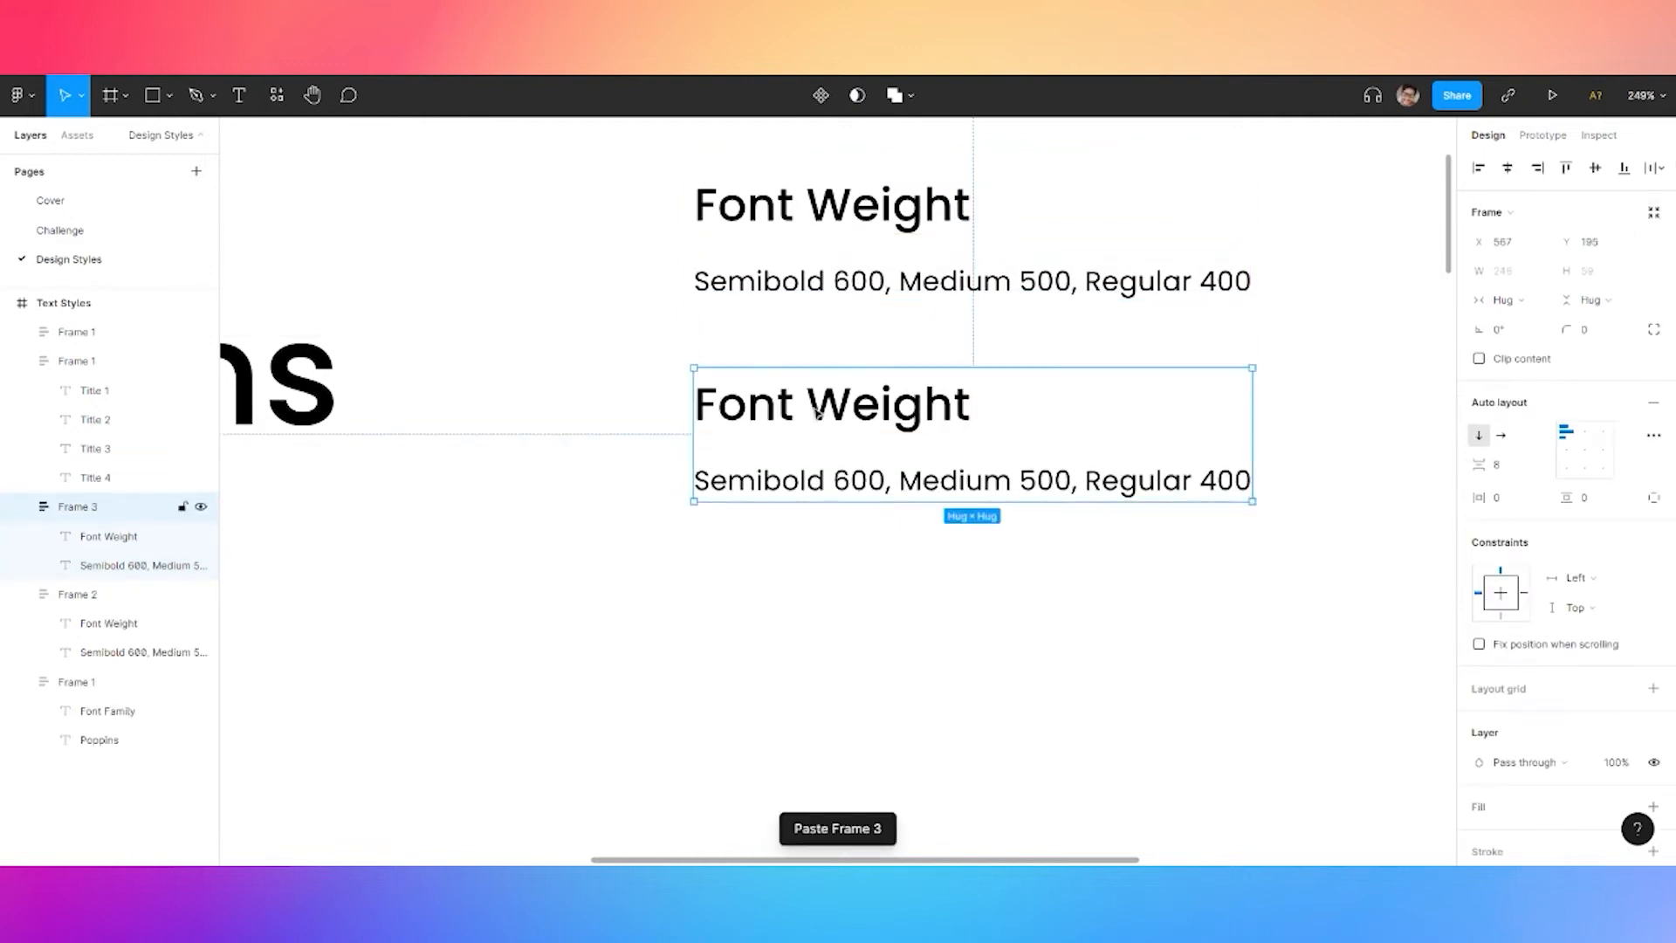
double_click(824, 409)
double_click(805, 408)
drag(805, 409, 973, 408)
text(Sizes)
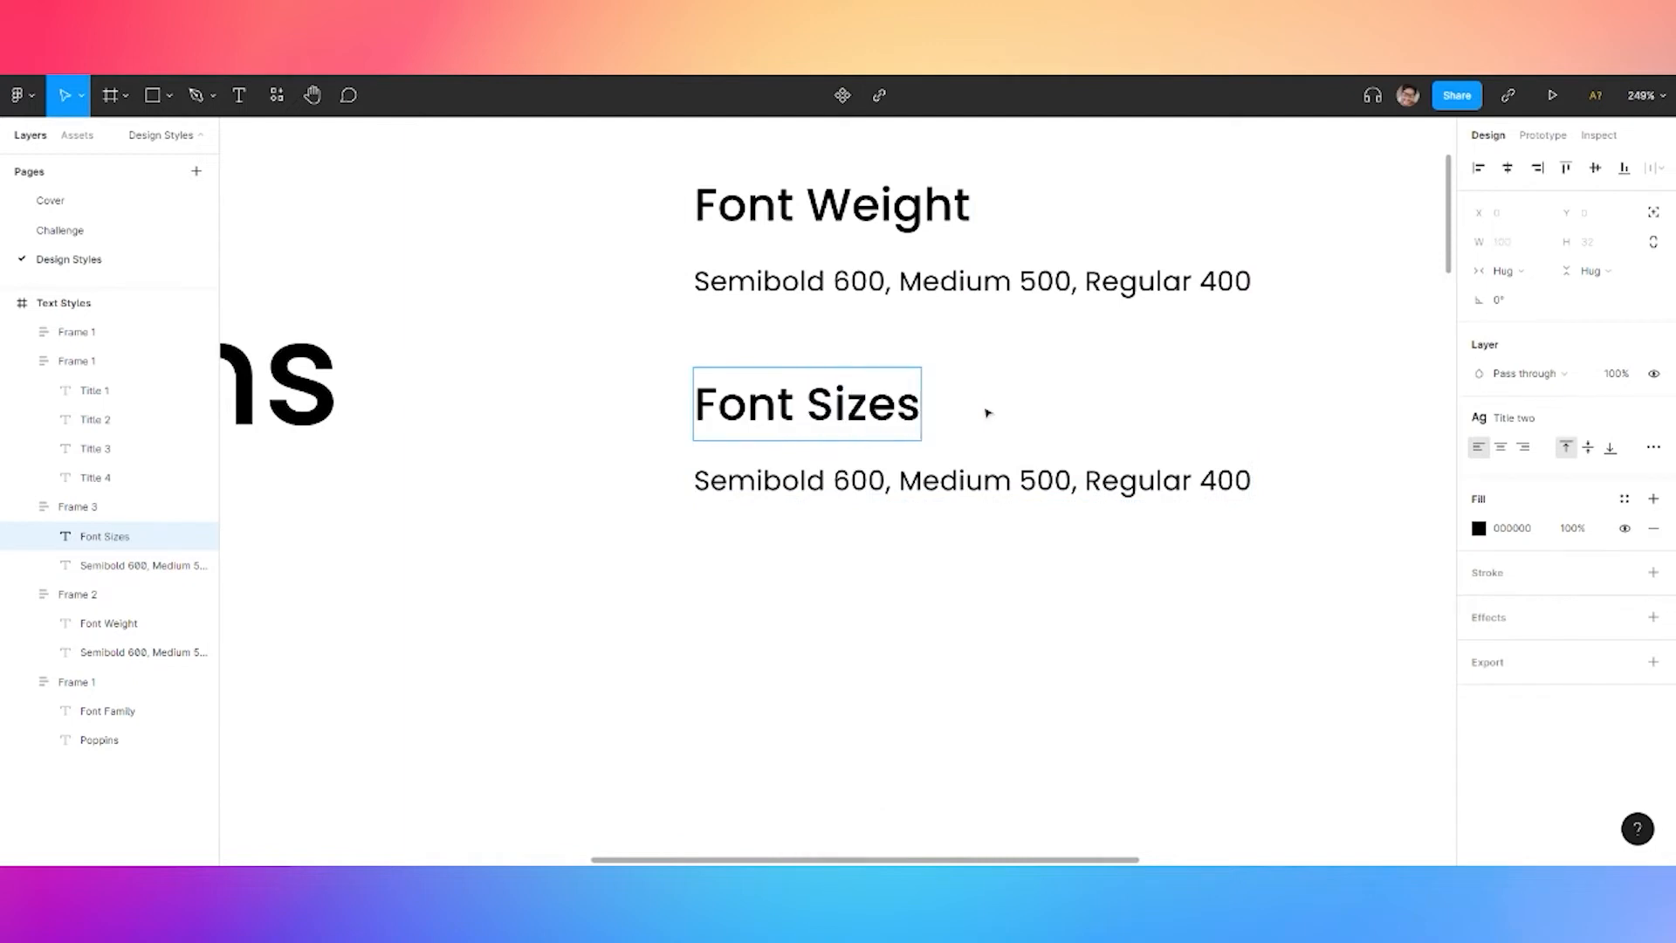
Replace the copied weight list with '32px, 20px, 16px, 12px, 10px'
click(854, 478)
double_click(854, 478)
text(32px, )
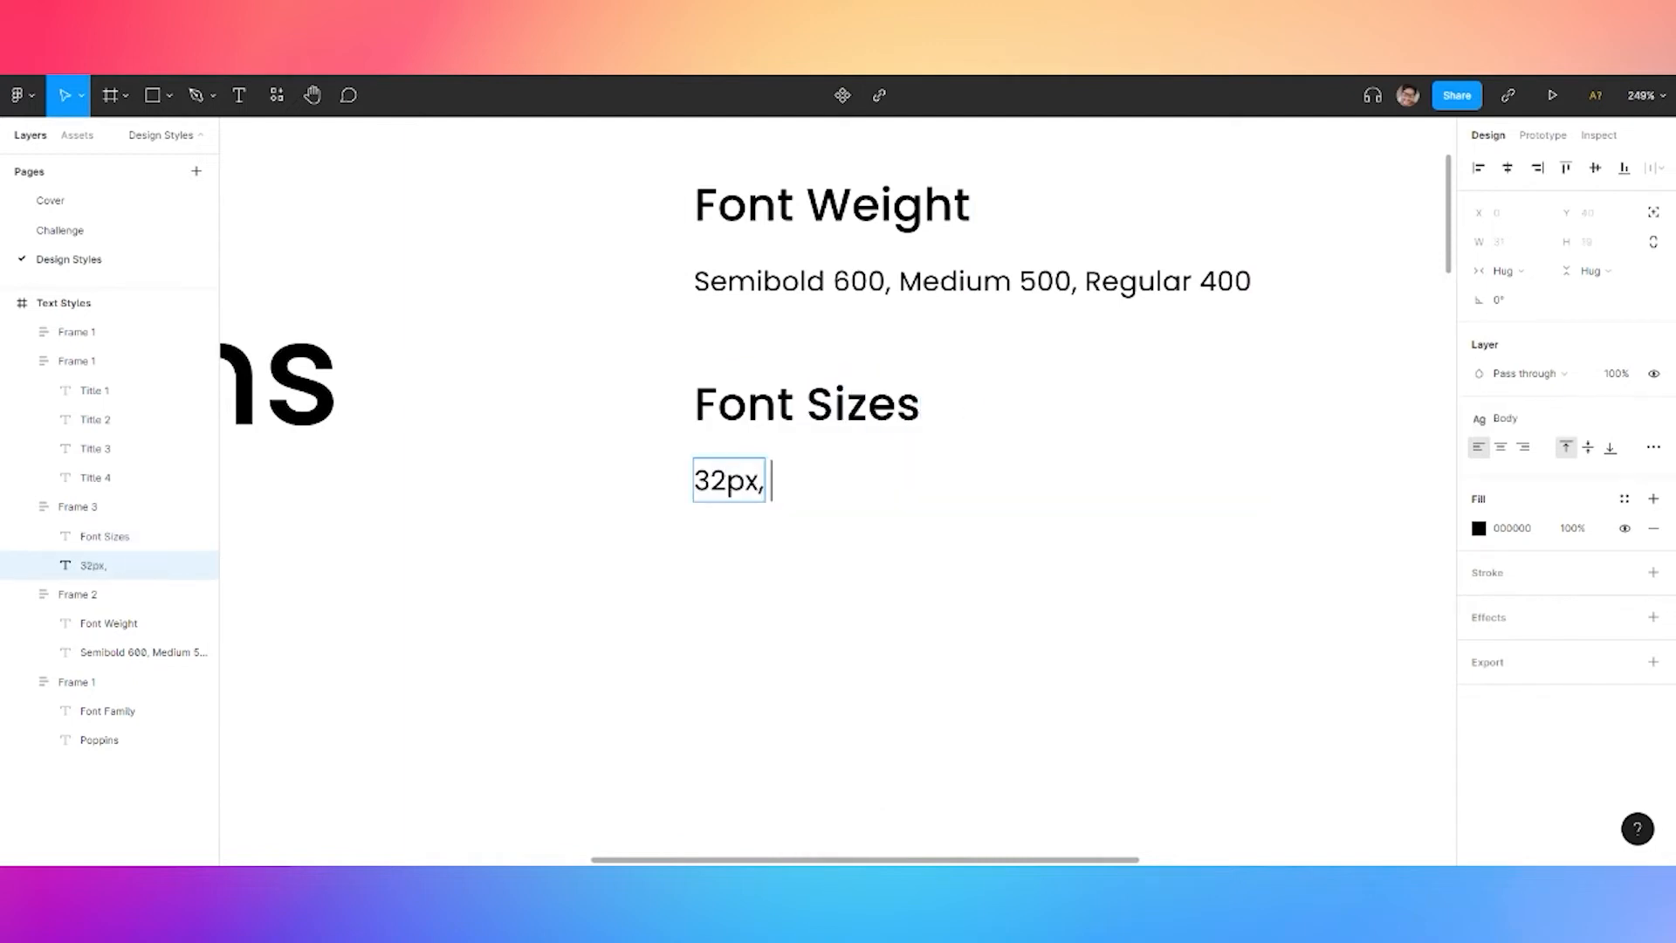
text(20px, )
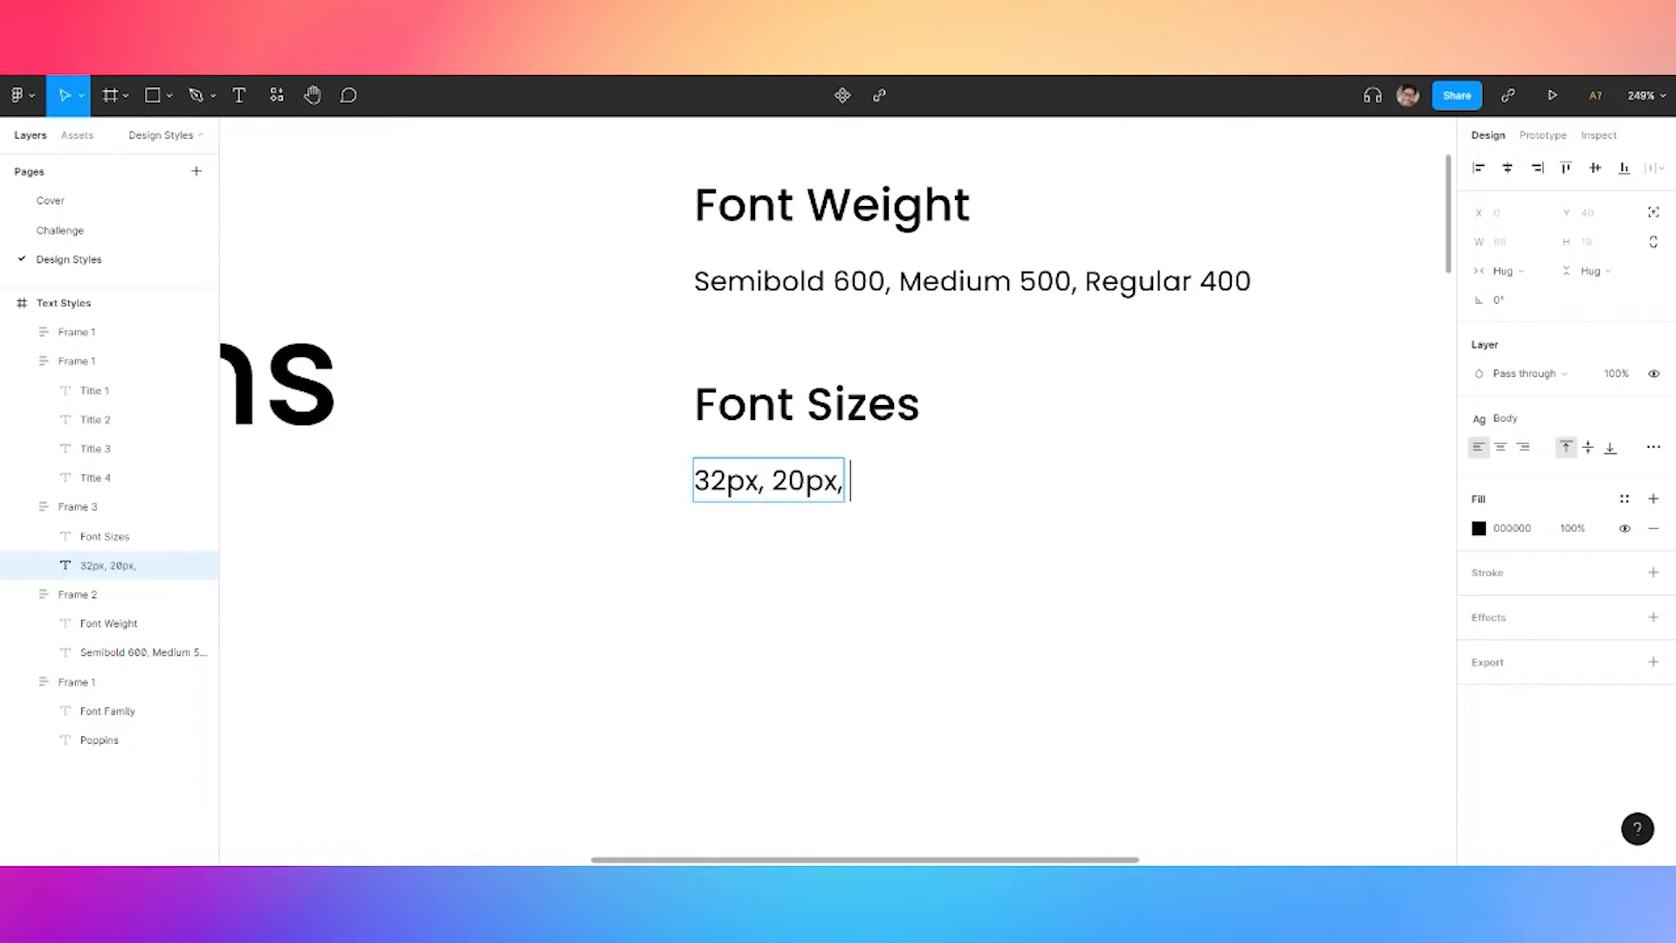
text(16px, )
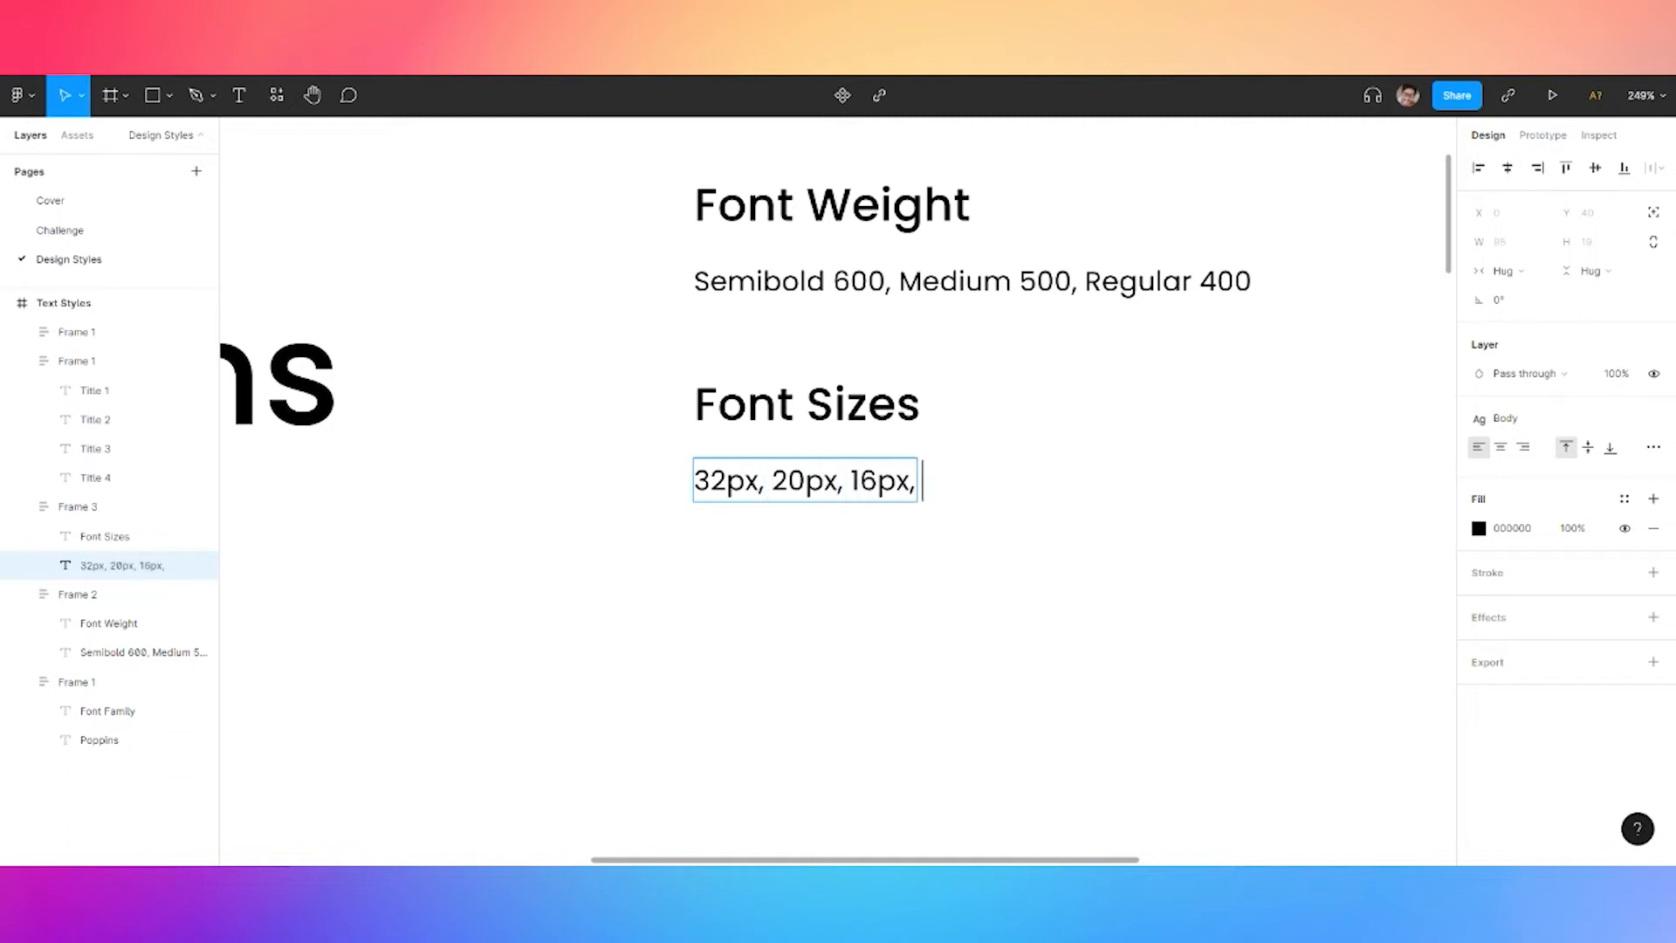
text(12px, 10px)
key(Escape)
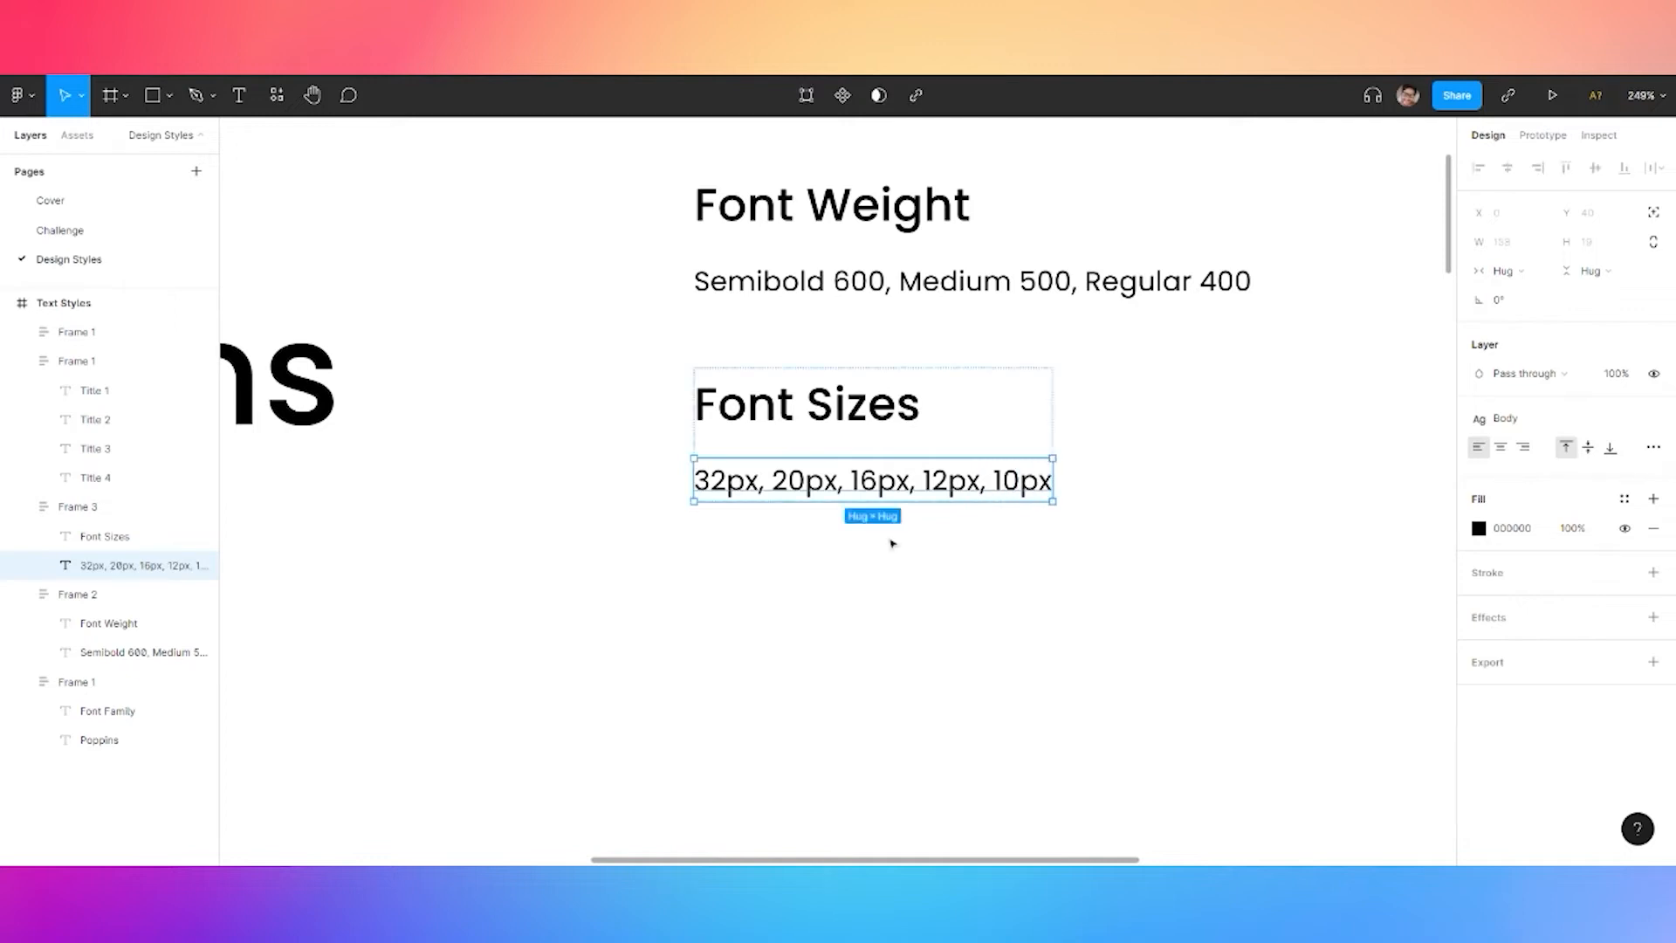
key(Escape)
key(shift+0)
scroll(685, 250, down, 3)
scroll(853, 217, down, 4)
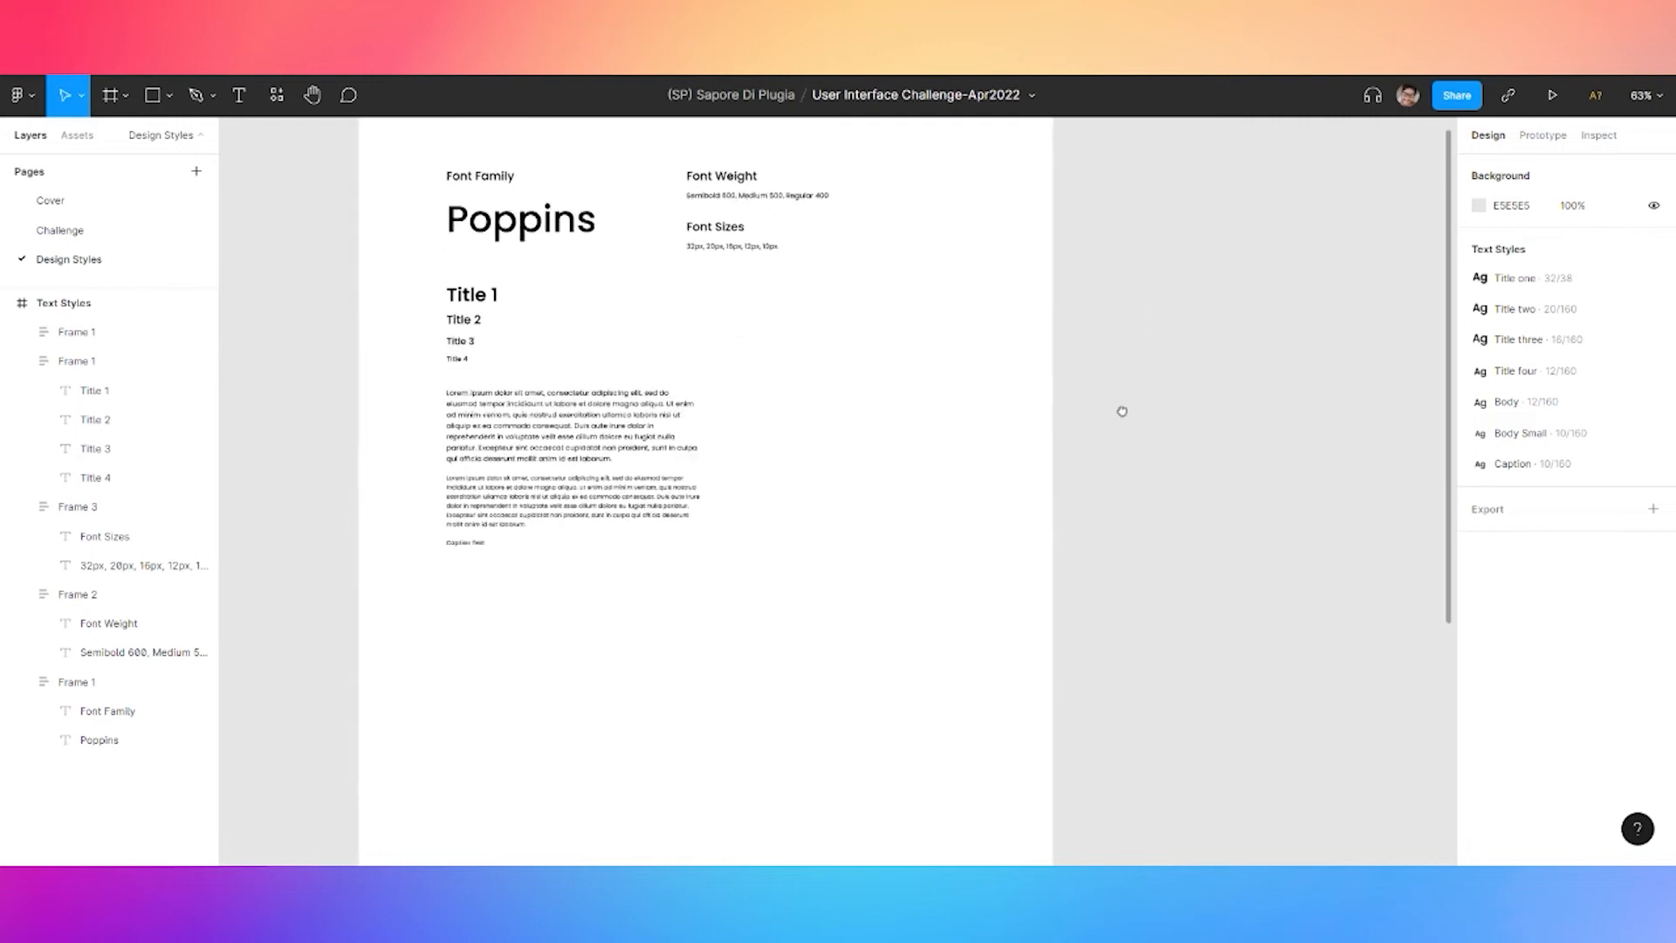
scroll(1108, 388, down, 4)
Set the Text Styles frame's height to 980, making it 1200×980
click(806, 276)
click(1604, 275)
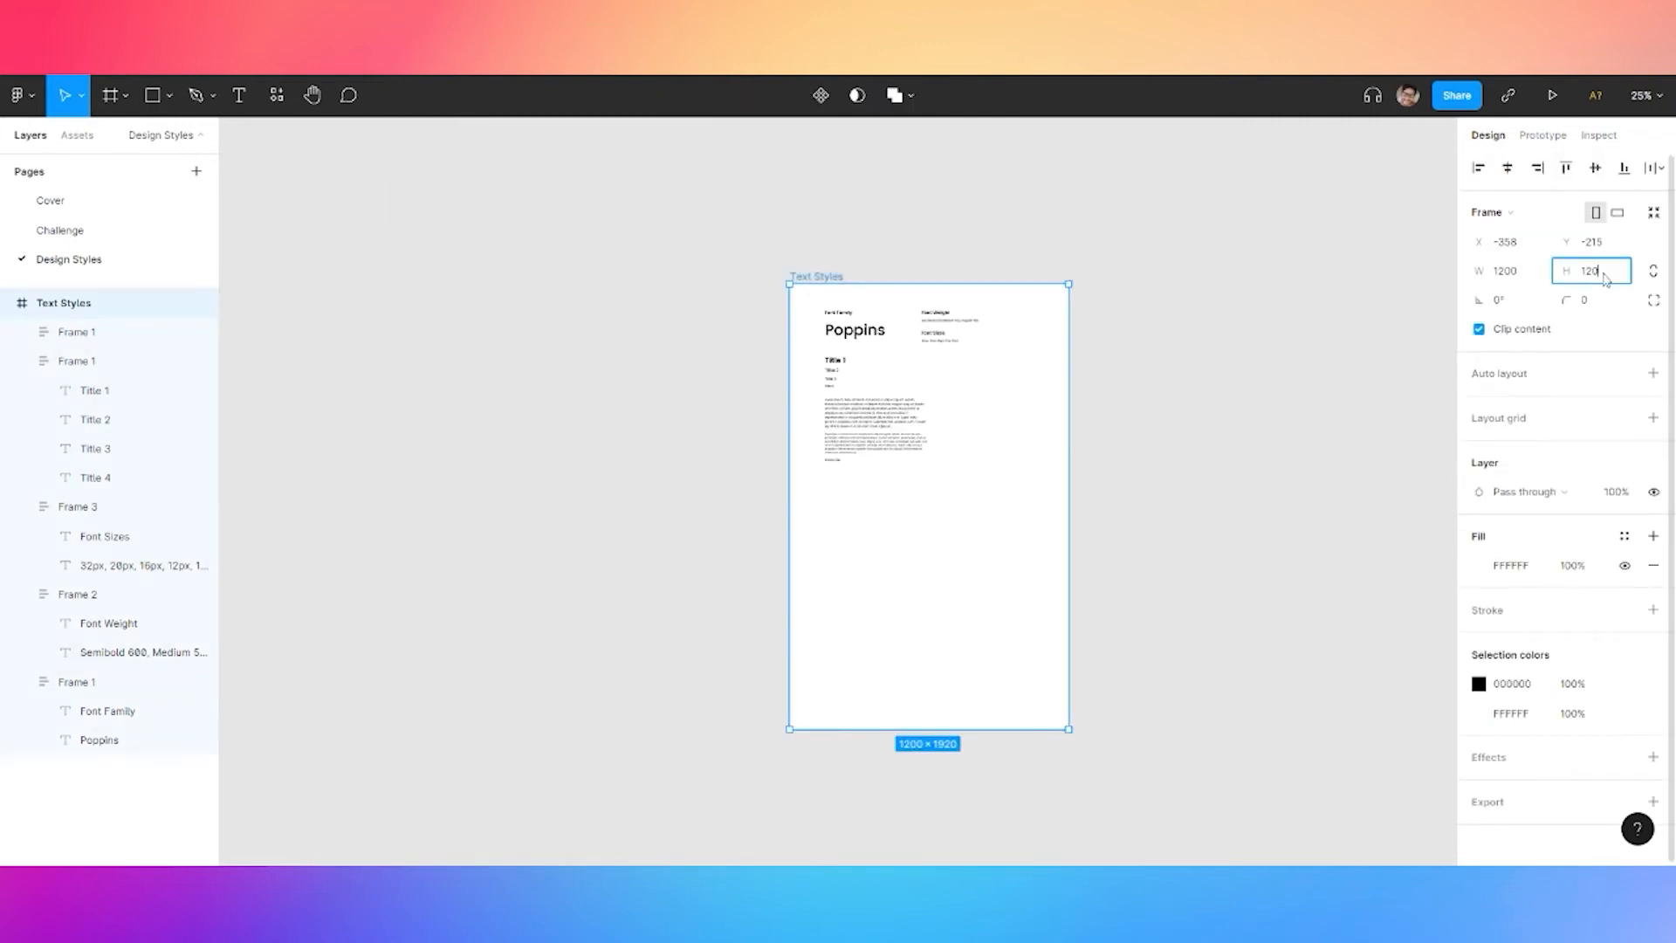
text(0)
key(Return)
click(1604, 277)
text(80)
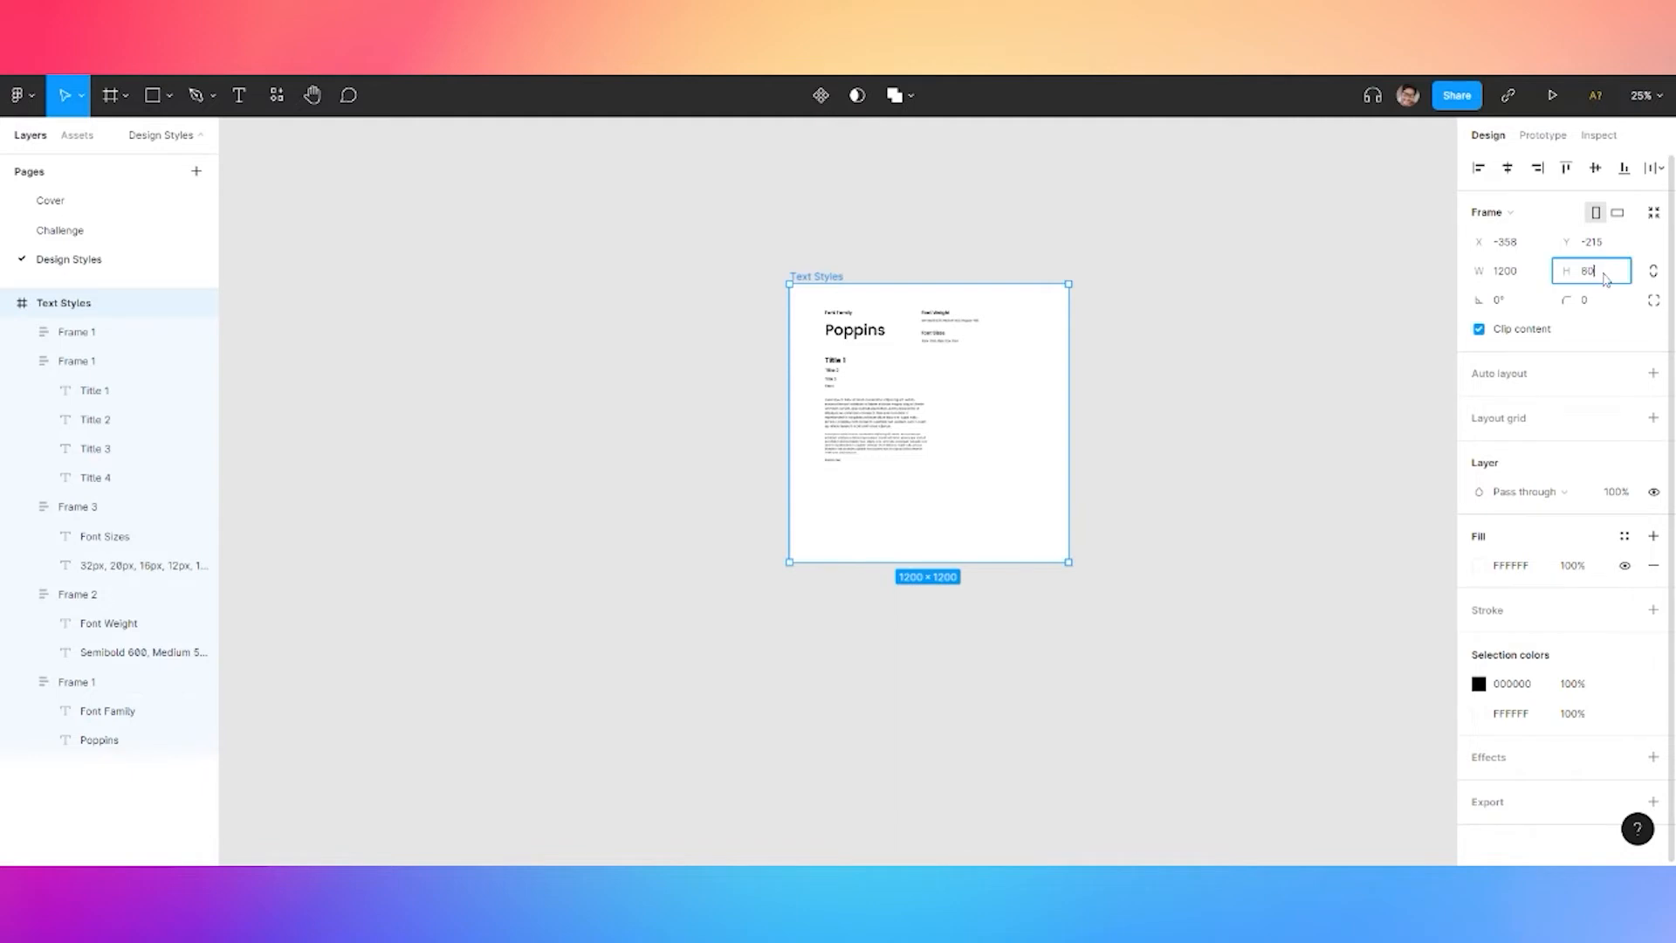
text(0)
key(Return)
text(1)
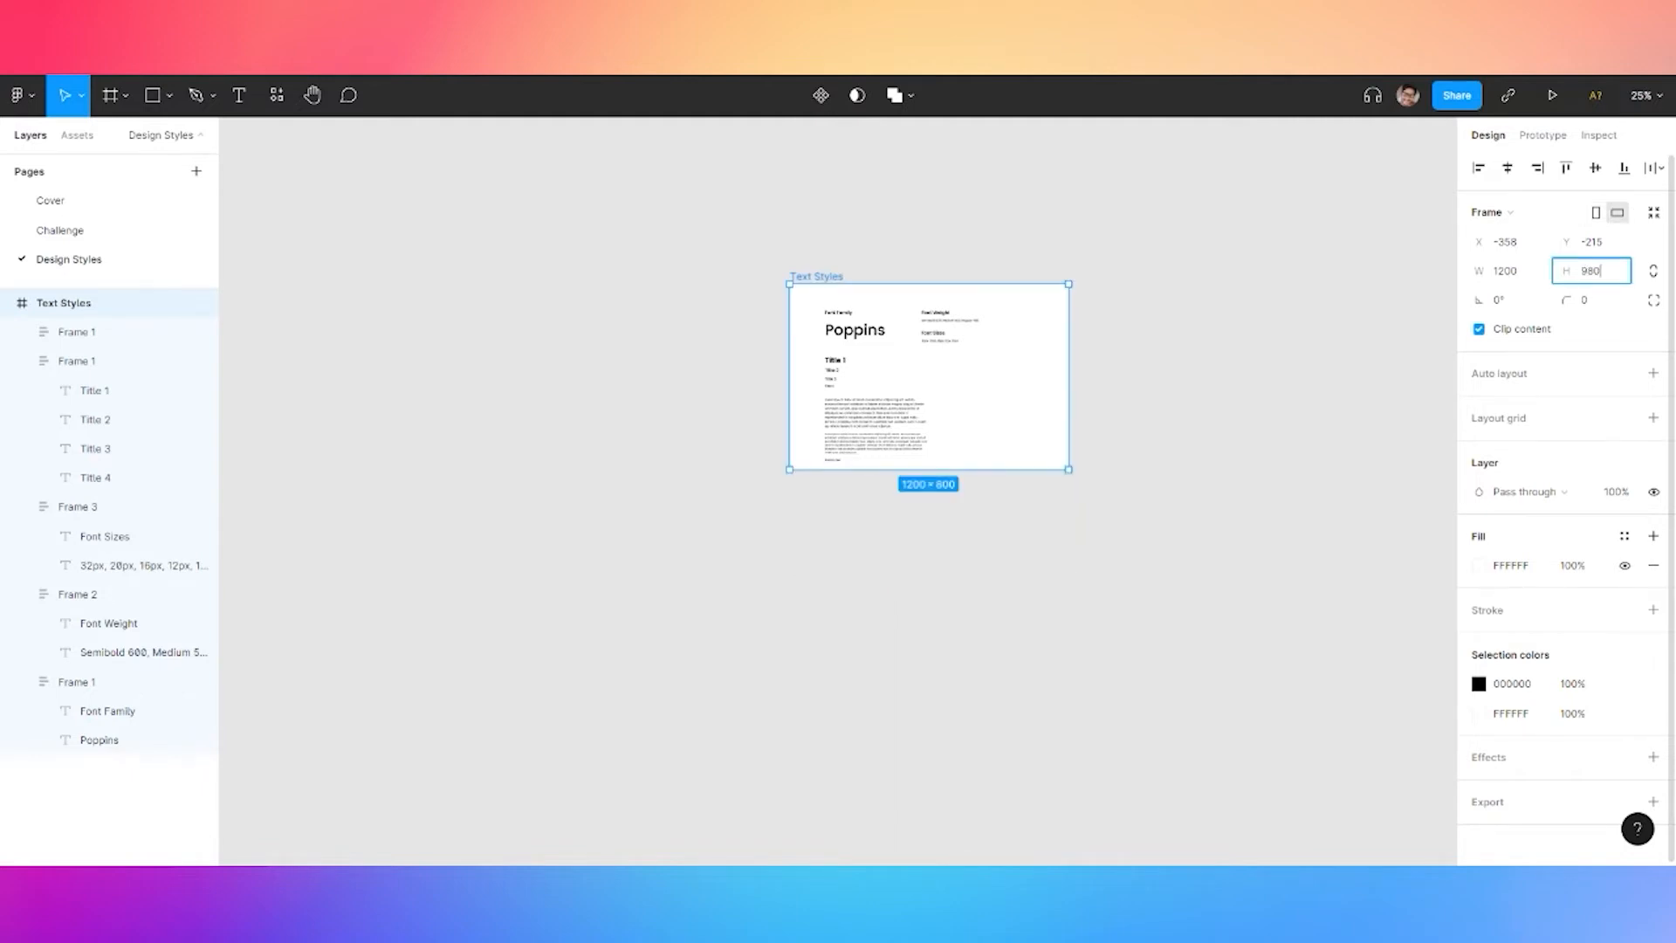
key(Return)
Paste a duplicate of the Text Styles frame beside it and rename it 'Colors'
click(1151, 411)
scroll(1161, 403, up, 2)
drag(1159, 370, 1009, 357)
click(436, 200)
key(ctrl+v)
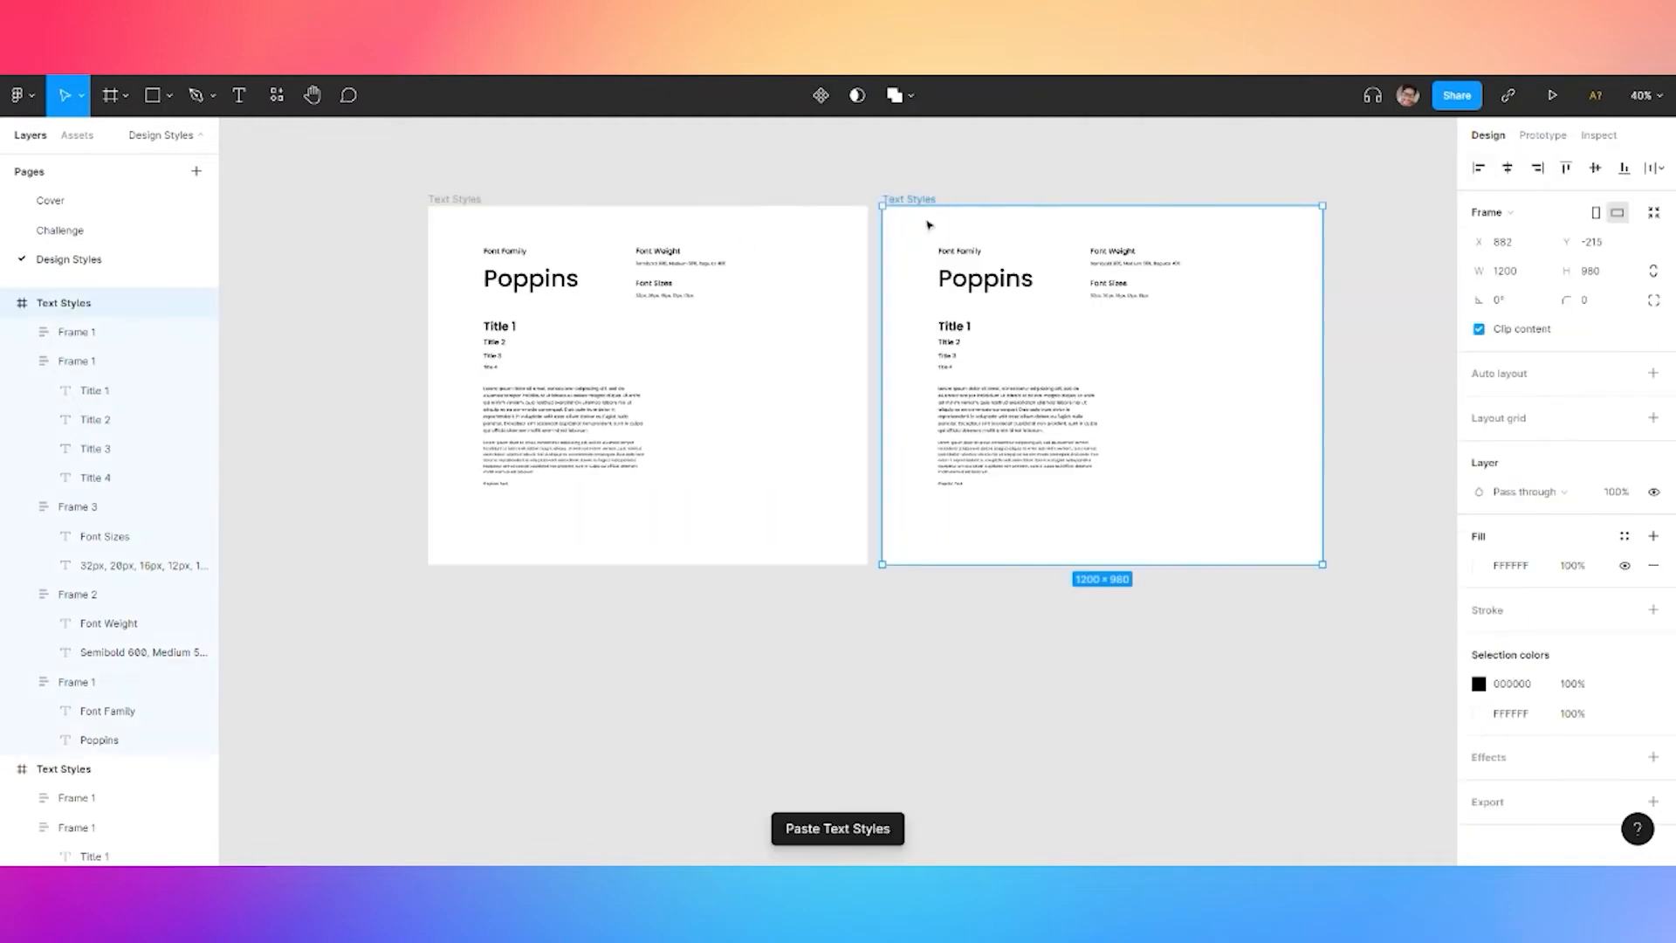
double_click(927, 200)
text(Color)
click(1043, 191)
Go back to the original Text Styles frame and select its Font Family and Poppins group
scroll(1067, 222, up, 4)
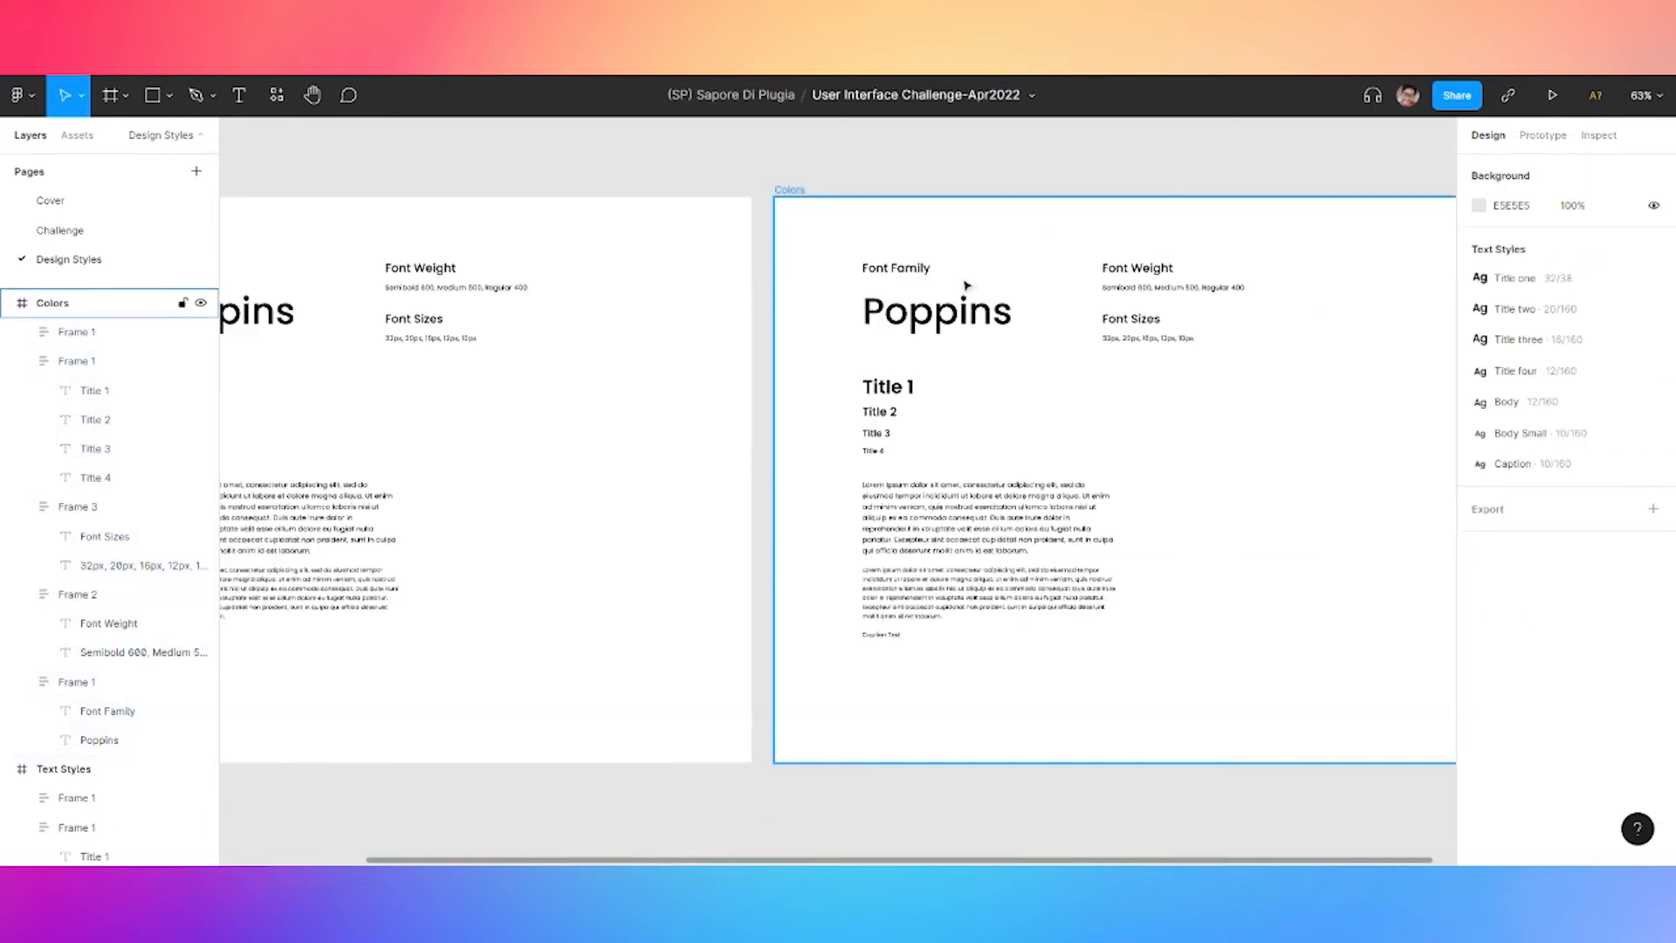
double_click(906, 318)
click(542, 165)
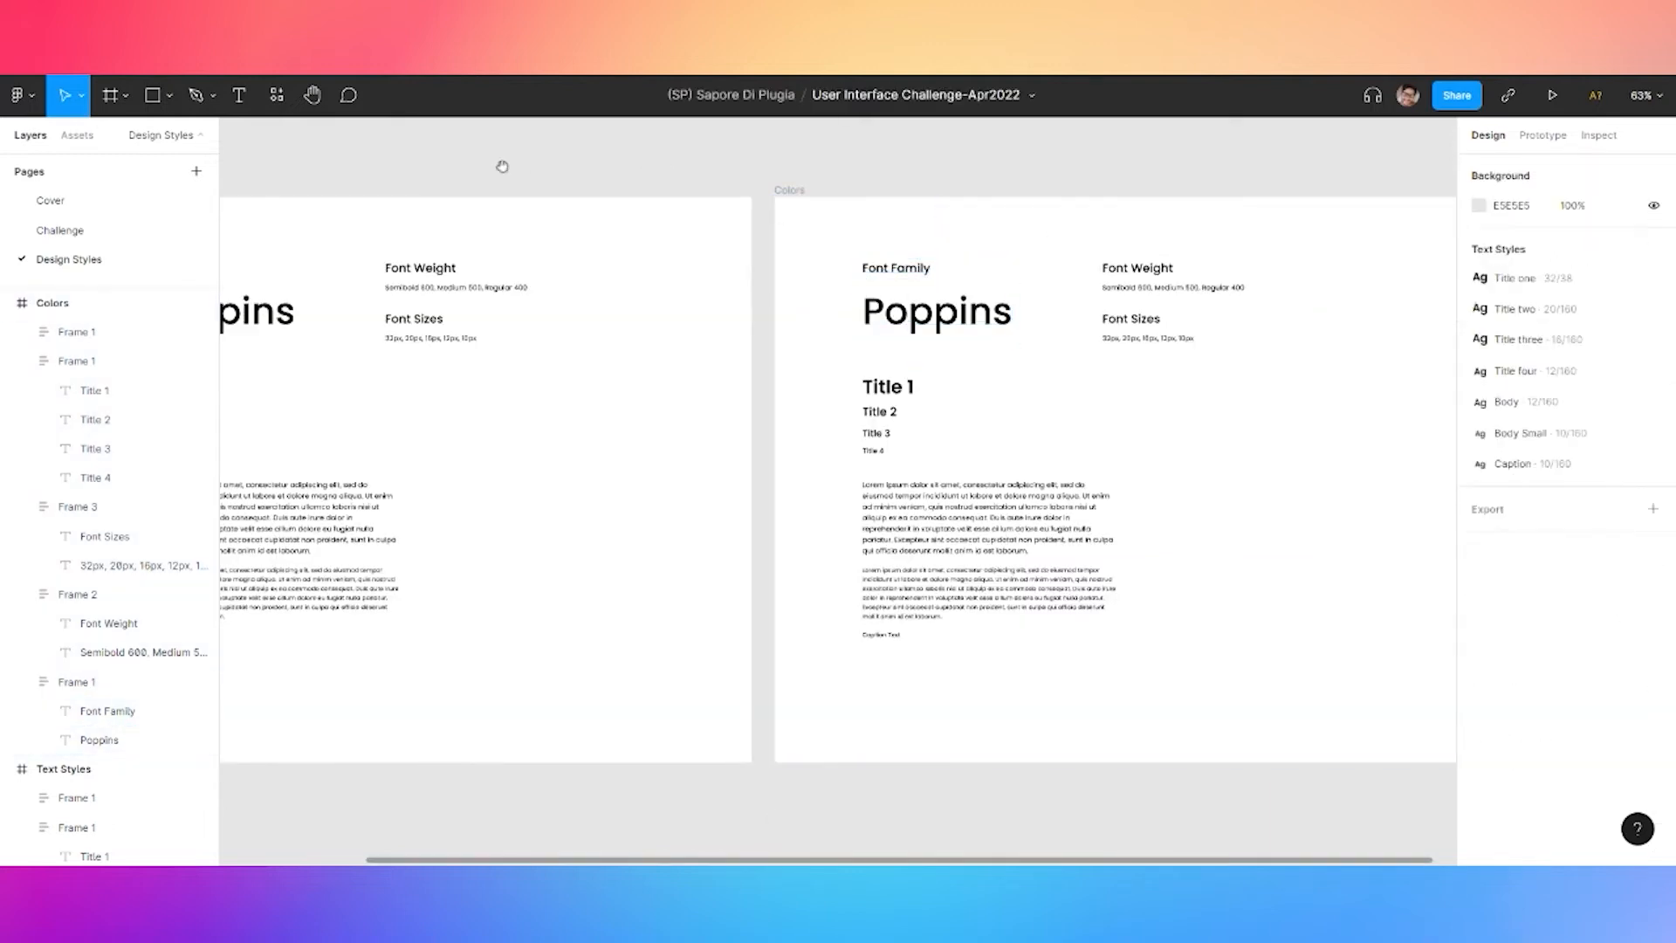
drag(305, 196, 740, 262)
click(608, 333)
Add a 'Text Styles' heading in the Title one style at the board's top-left
click(677, 245)
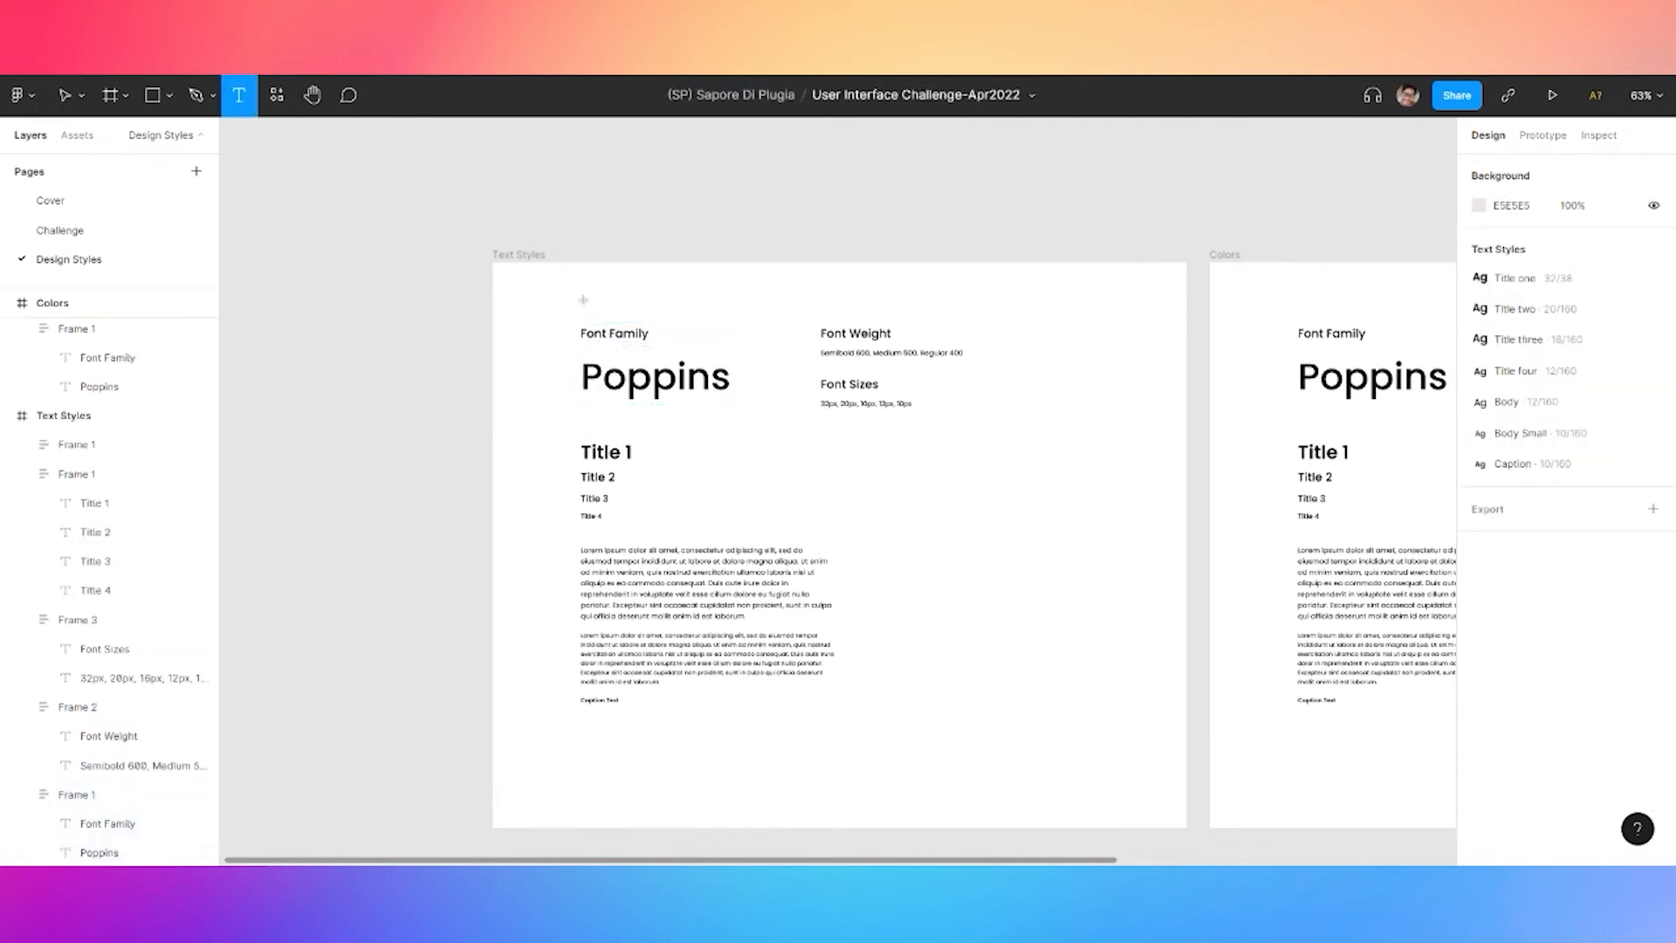
key(t)
click(582, 299)
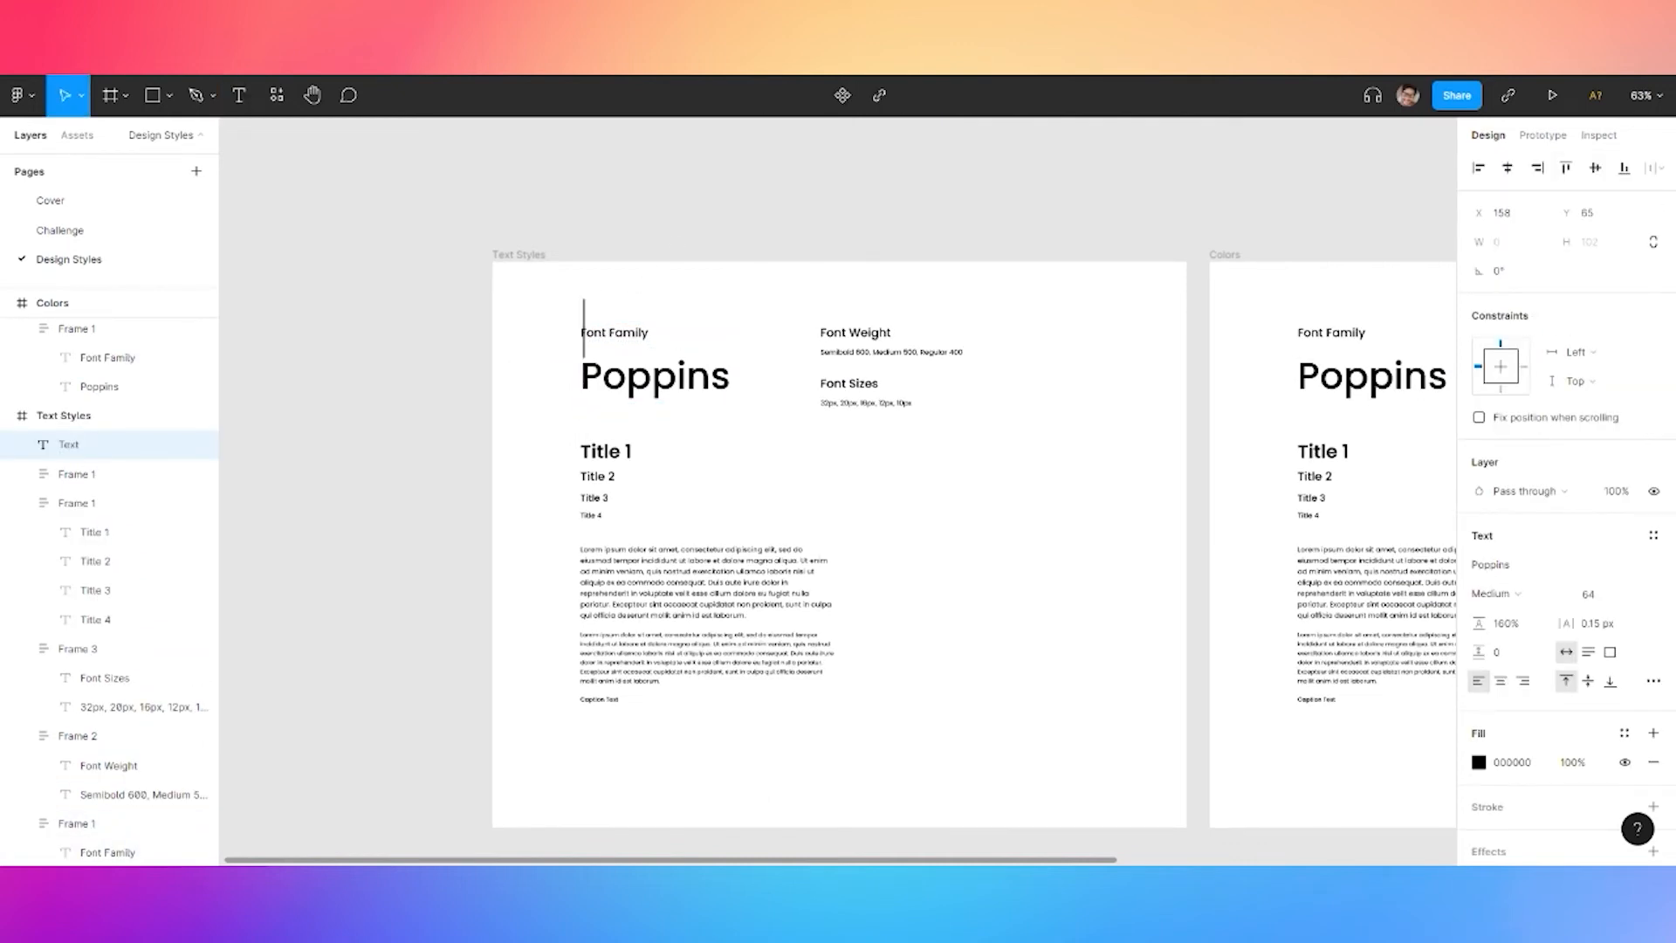
text(Text Styles)
key(Escape)
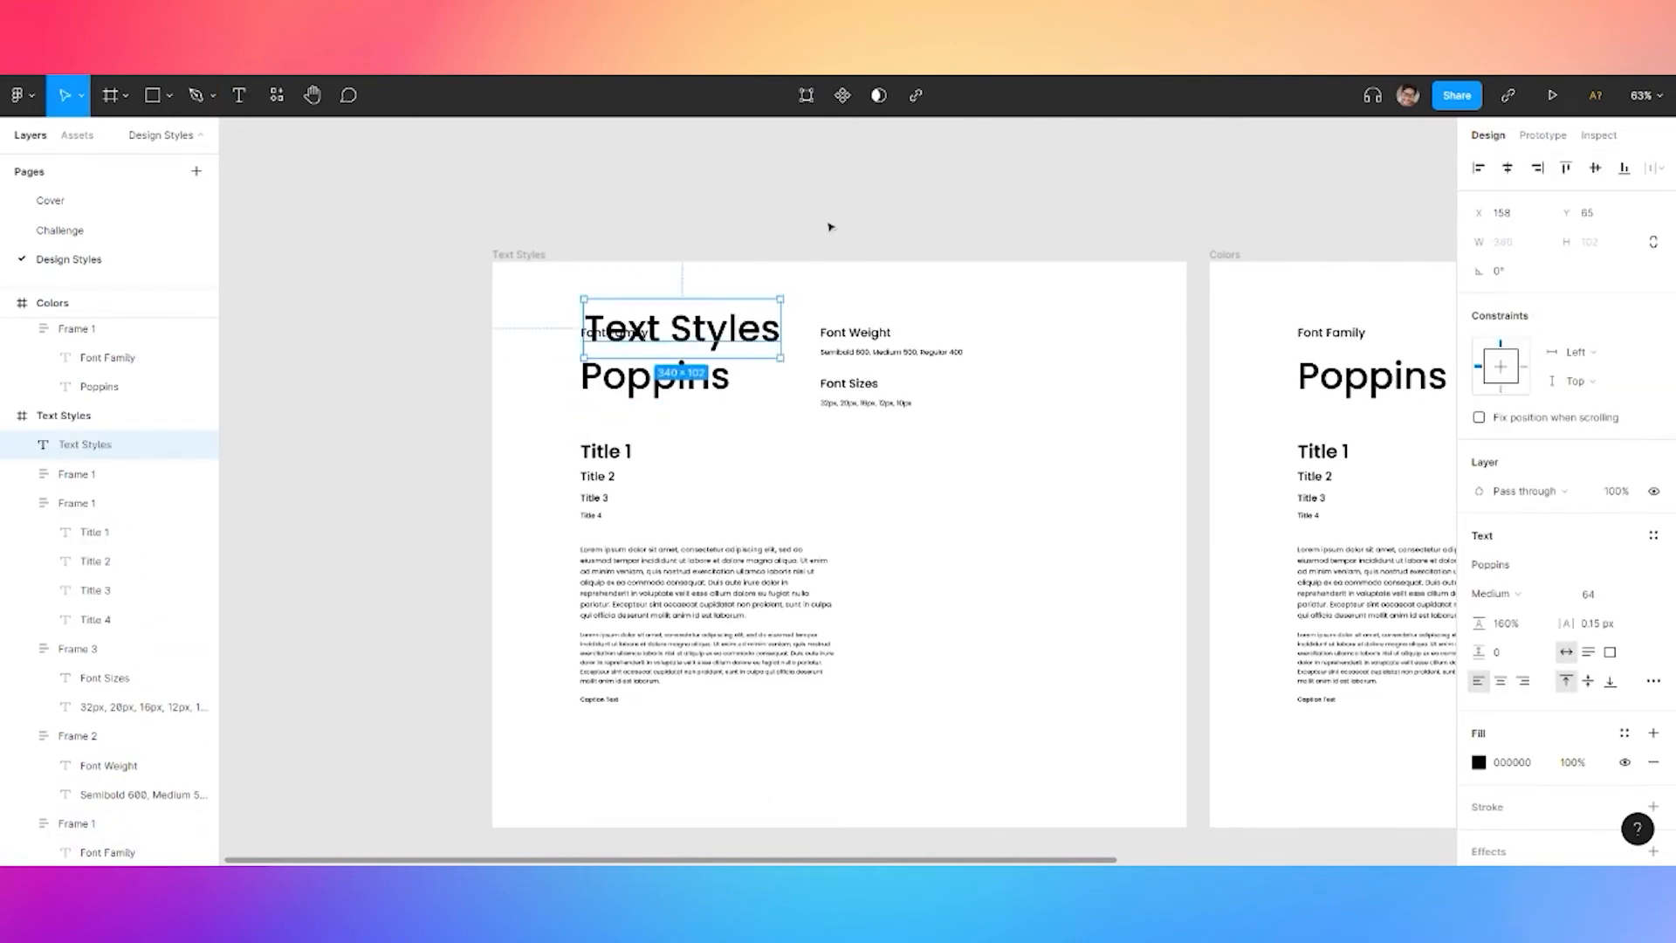
click(1653, 536)
click(1537, 651)
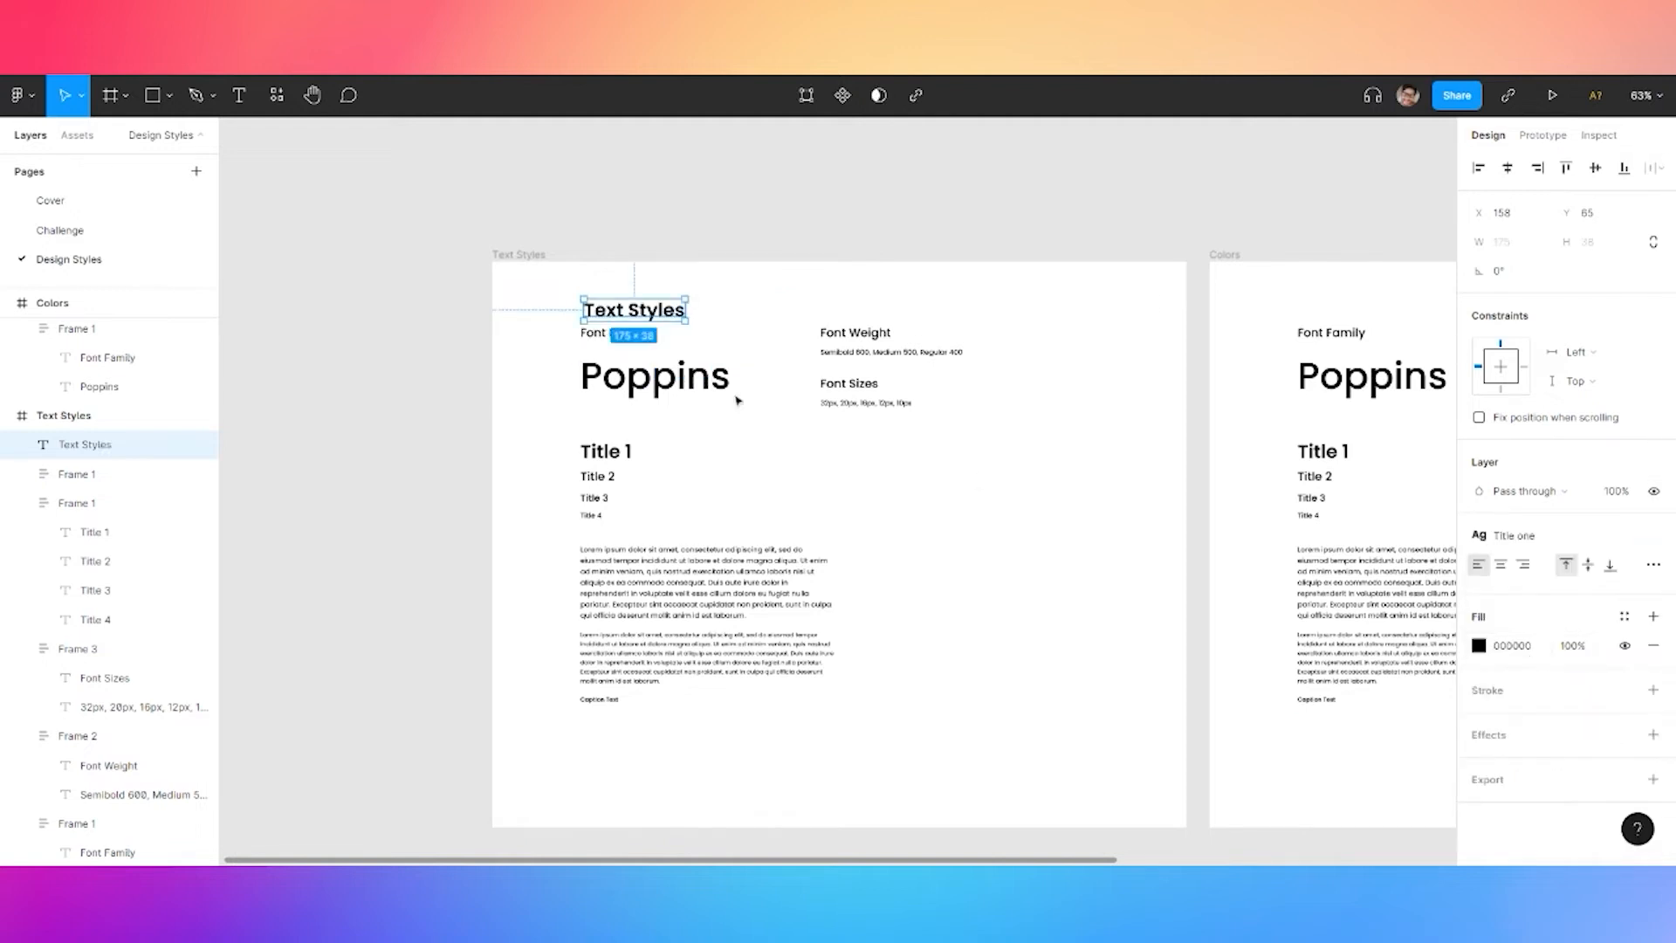
drag(630, 312, 1103, 668)
Stack the heading, Poppins, Title and paragraph groups in a vertical auto-layout with 40 spacing
drag(658, 602, 637, 633)
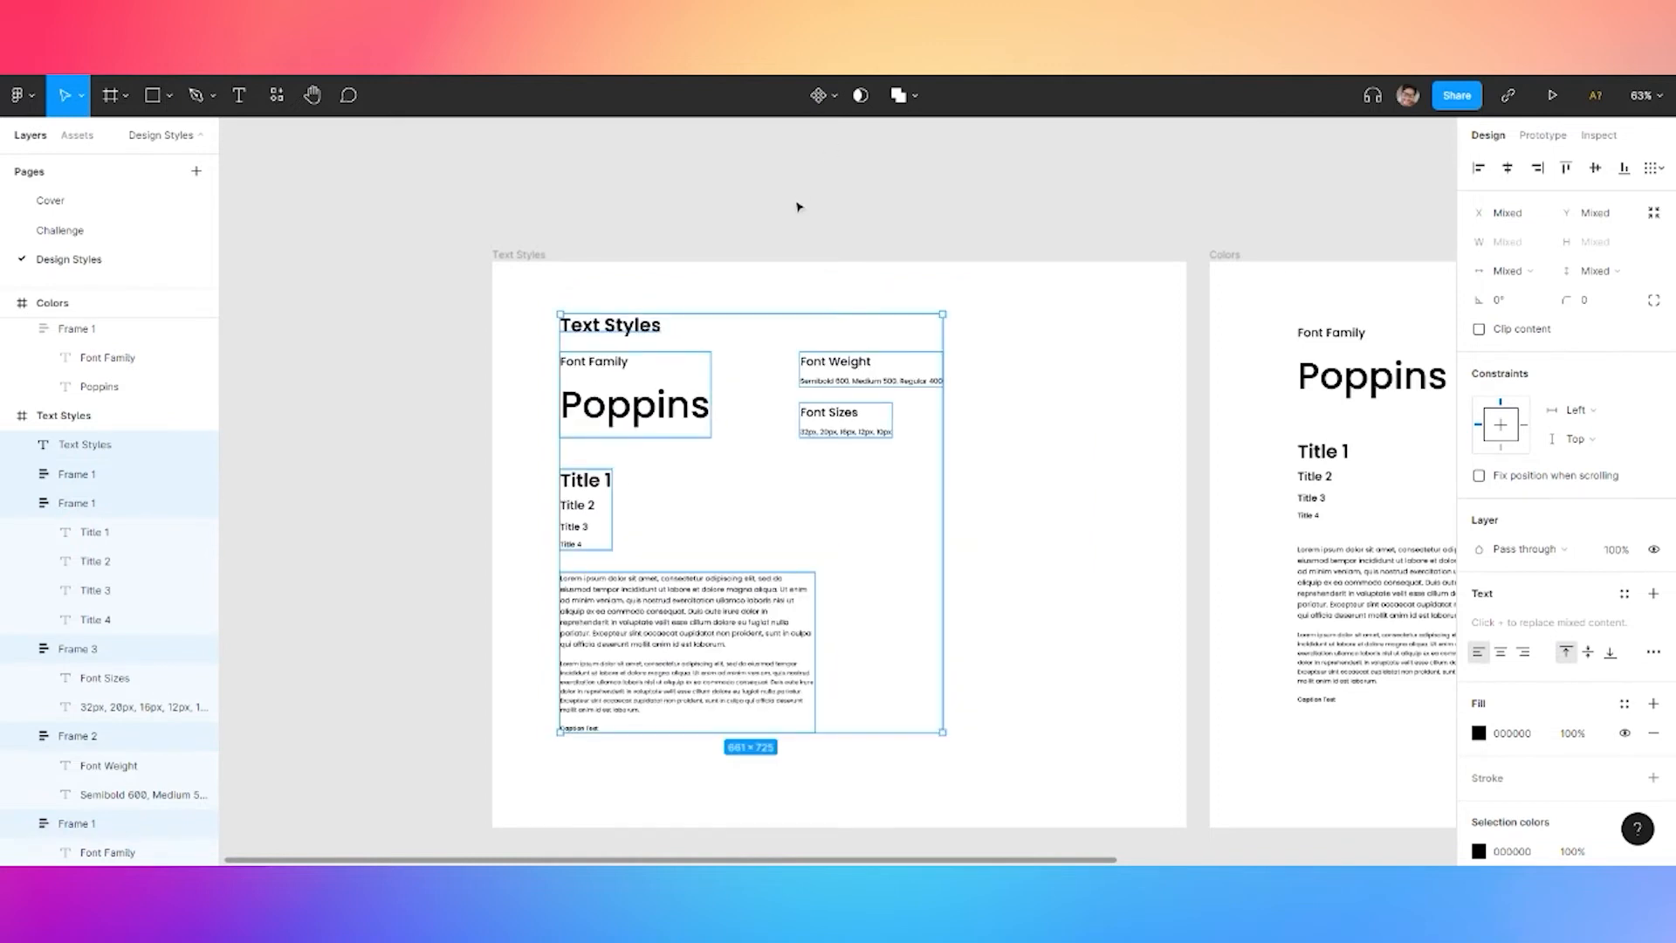
click(751, 284)
click(611, 324)
shift+click(635, 405)
shift+click(584, 481)
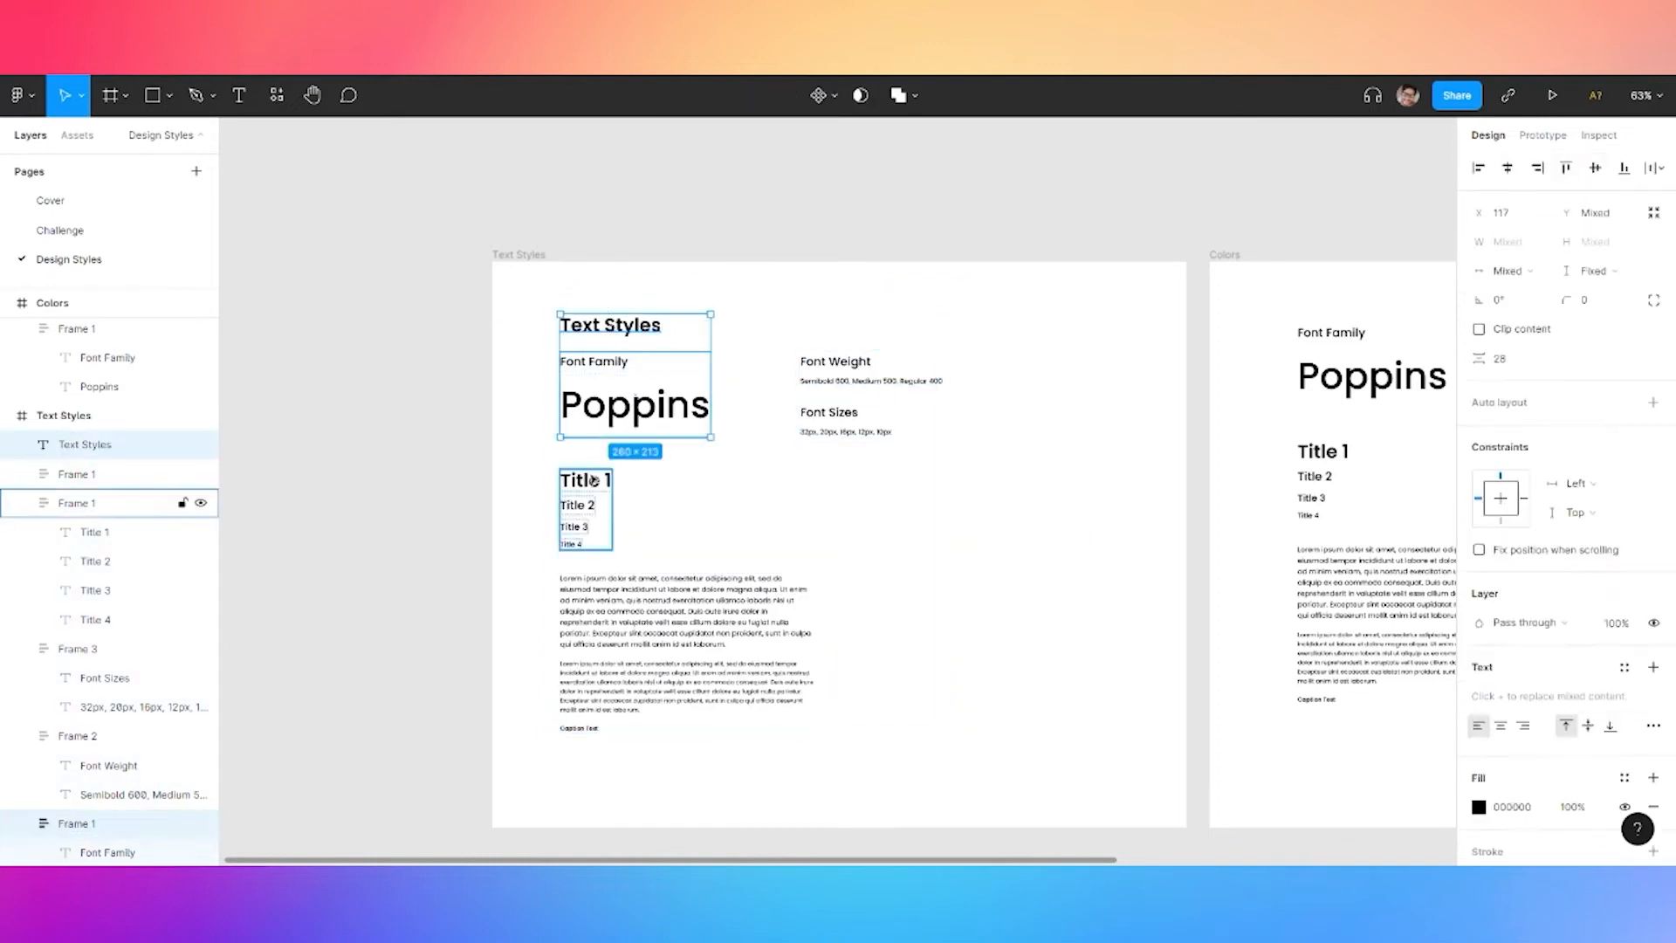
shift+click(669, 580)
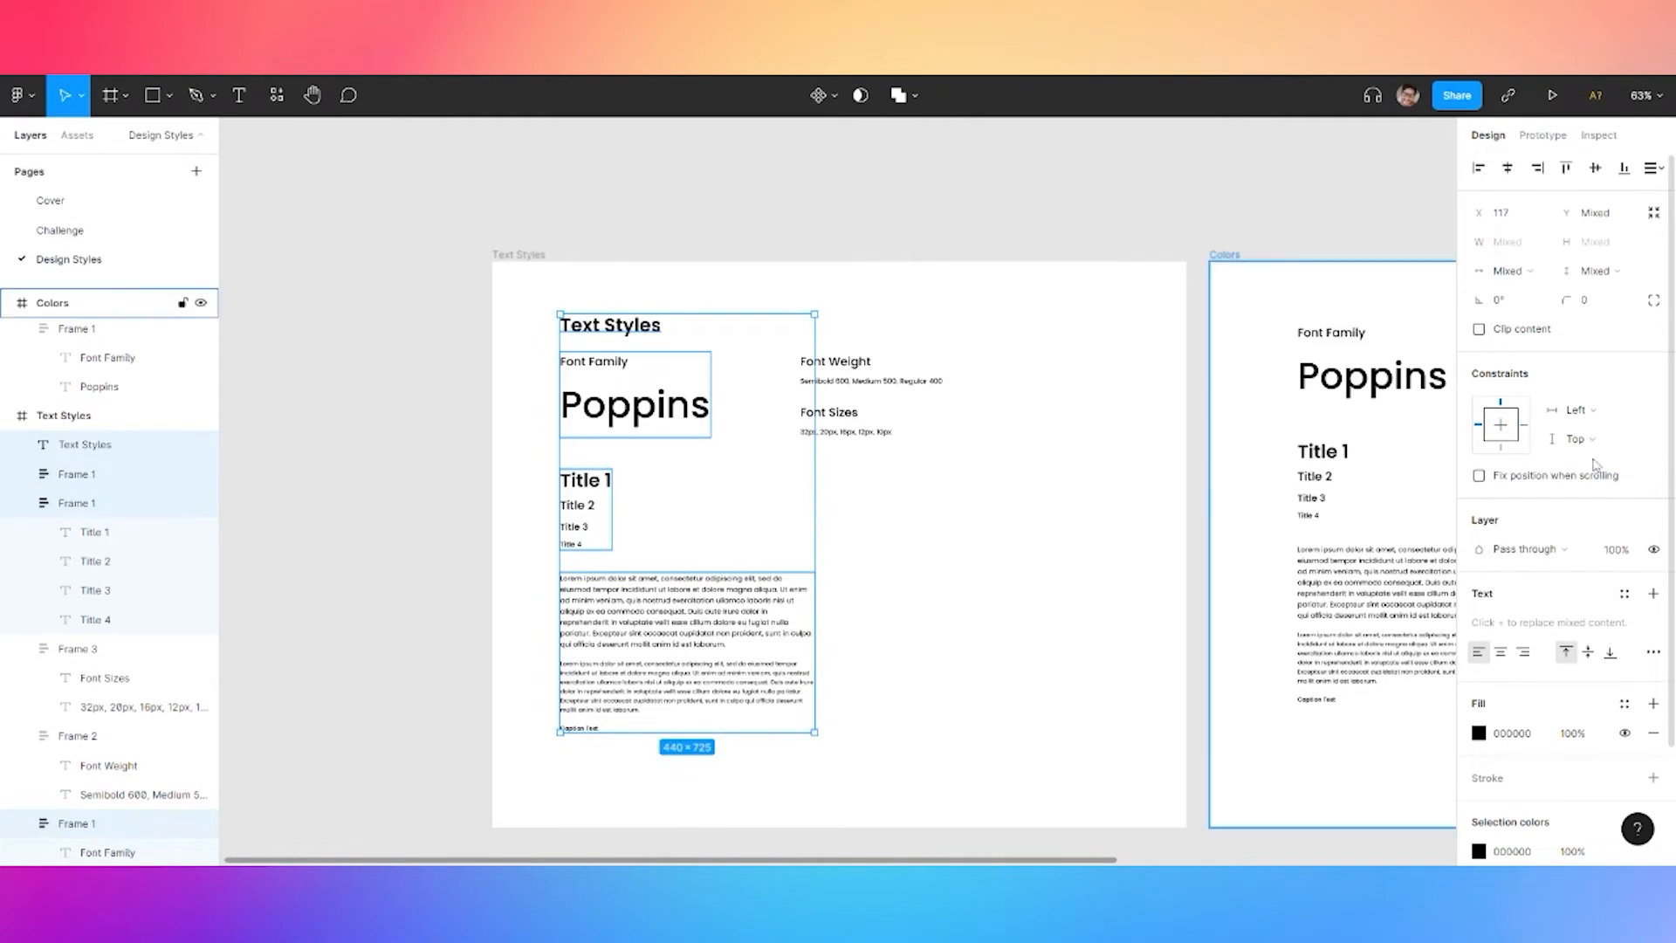
key(shift+a)
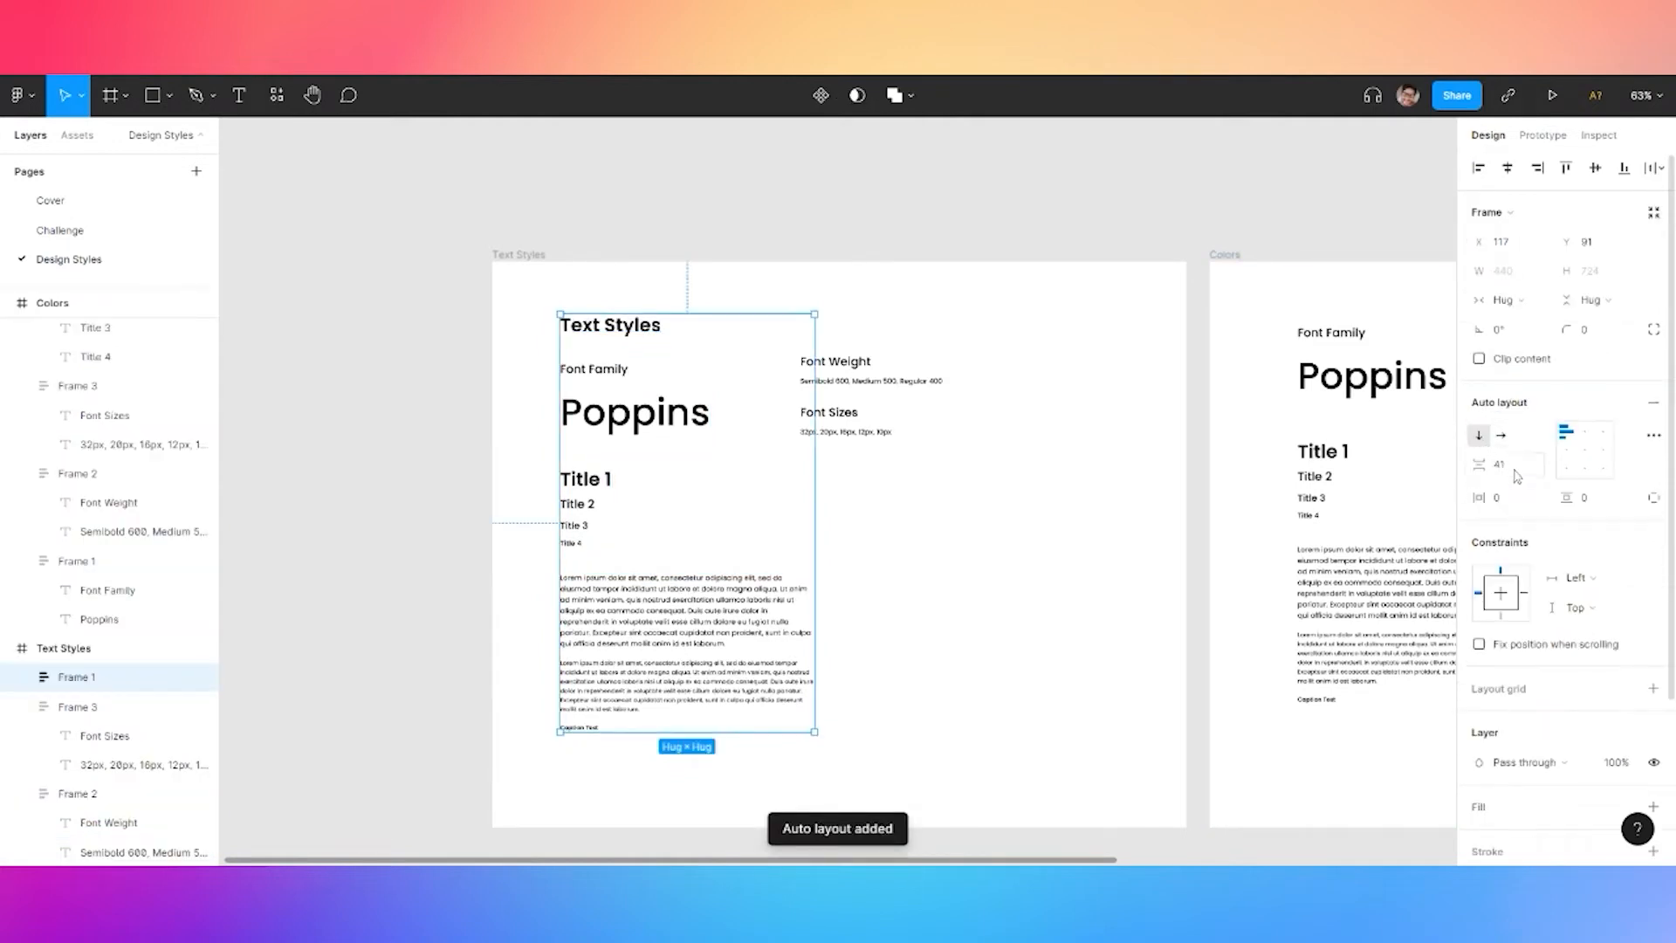
click(1513, 468)
text(40)
key(Return)
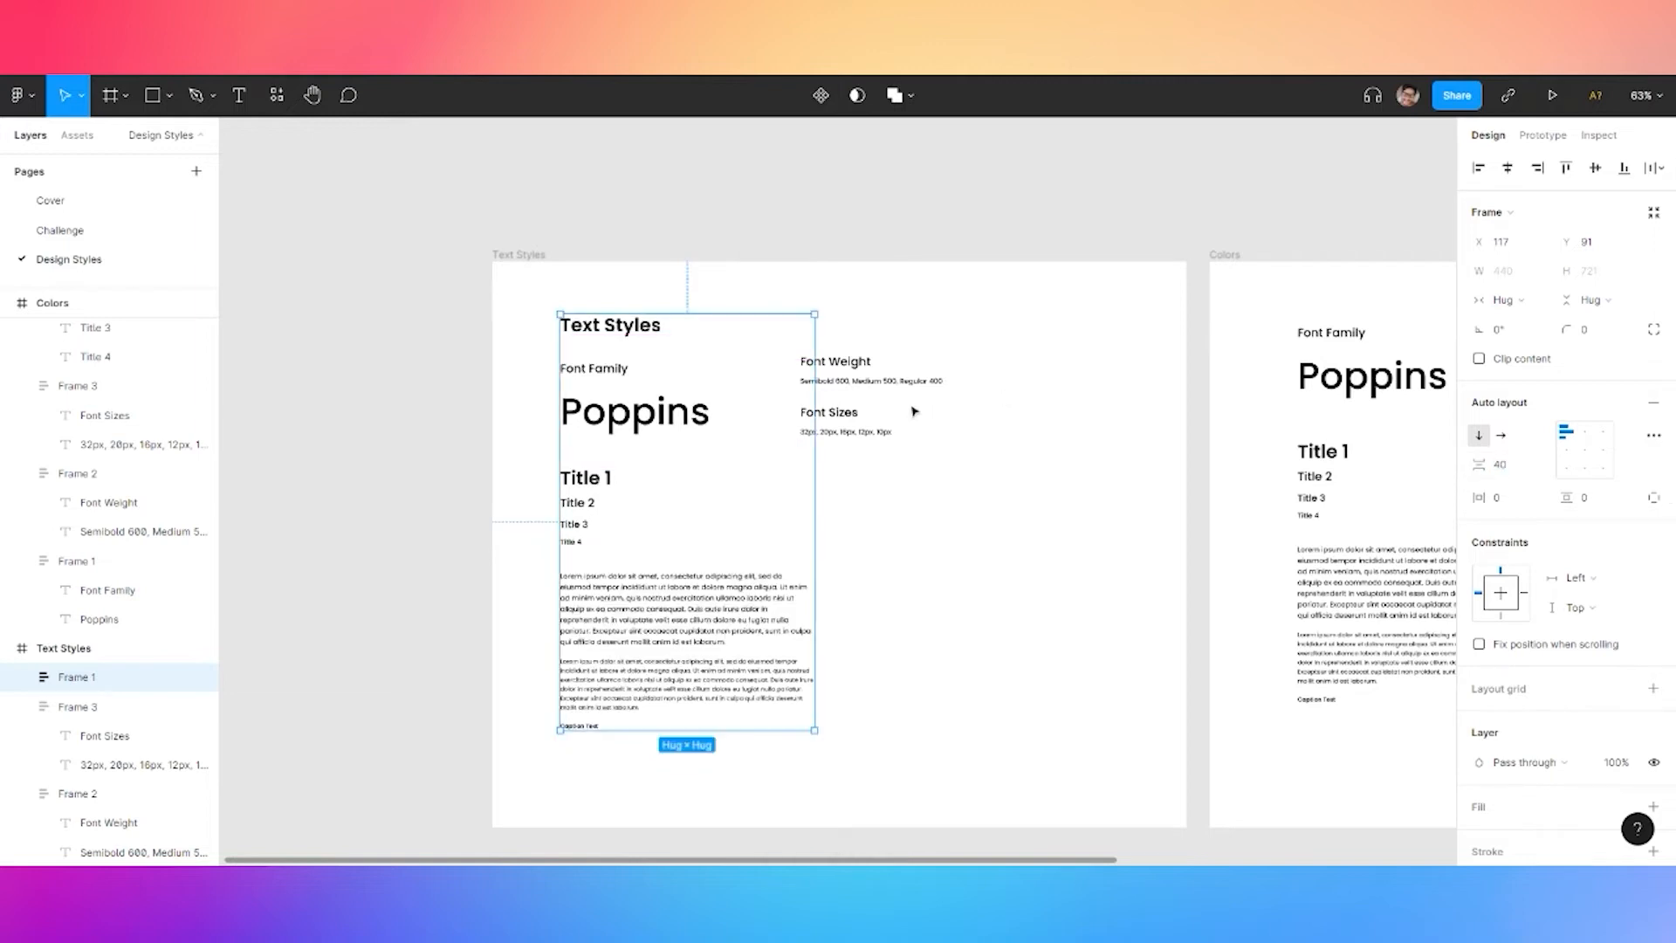
Shift the Font Weight and Font Sizes groups slightly to the right
click(835, 362)
shift+click(830, 412)
mouse_move(836, 382)
mouse_down()
mouse_move(850, 374)
mouse_move(845, 390)
mouse_up()
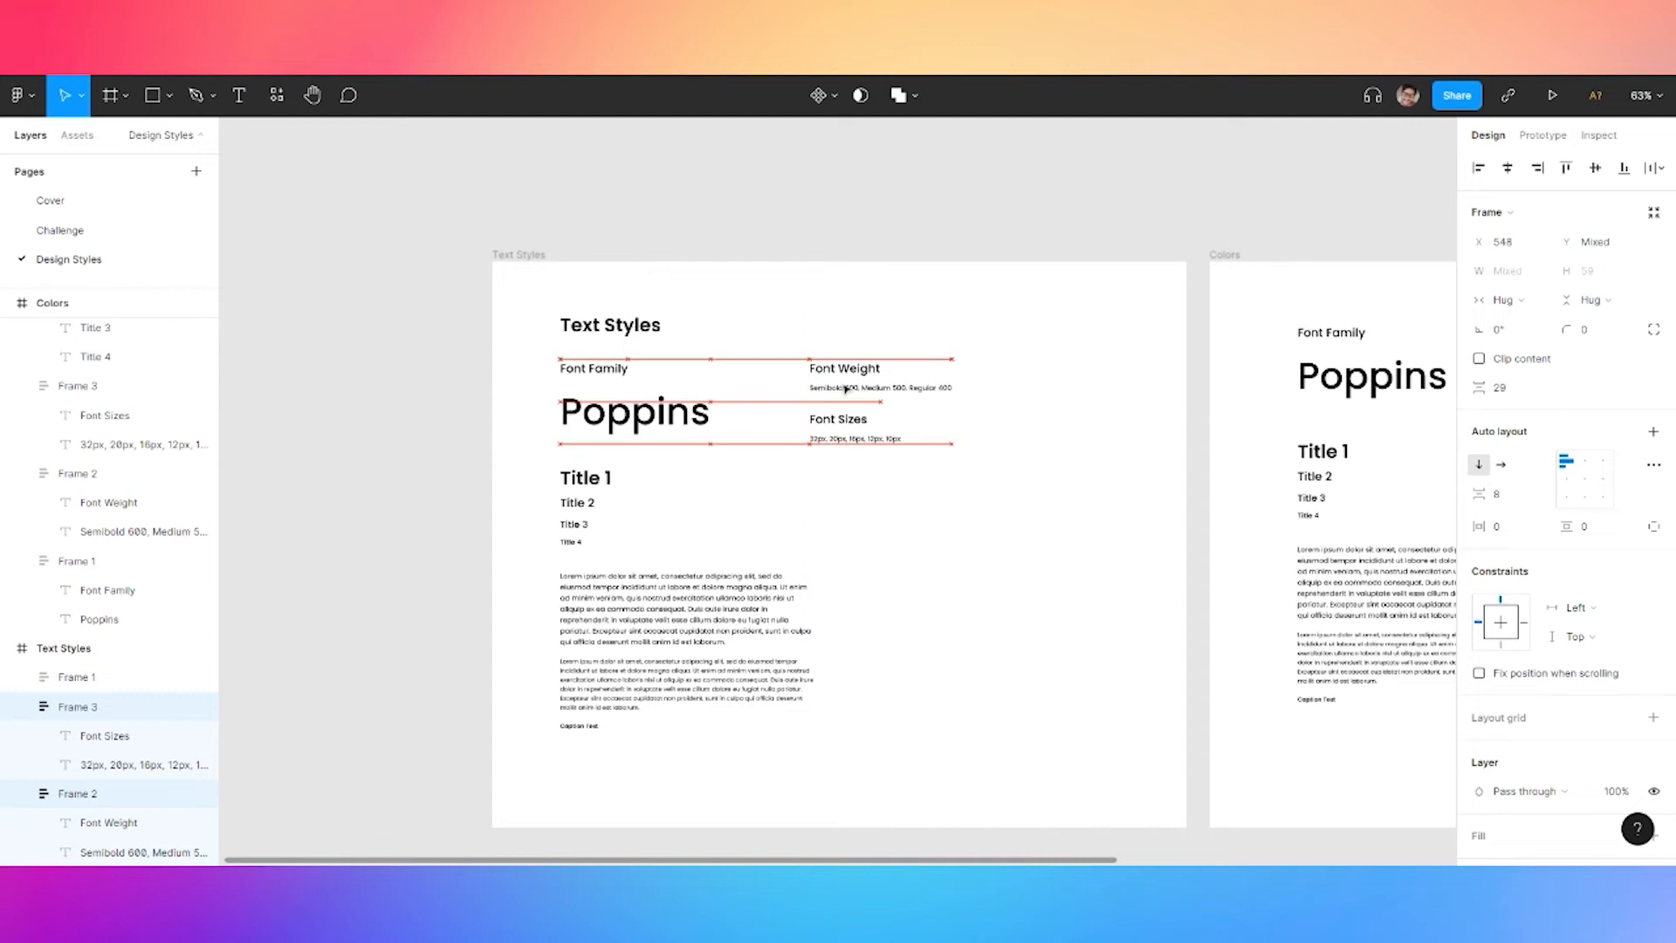
click(894, 198)
scroll(933, 220, right, 3)
Replace the old Colors board with a fresh copy of Text Styles named Colors
scroll(838, 229, down, 3)
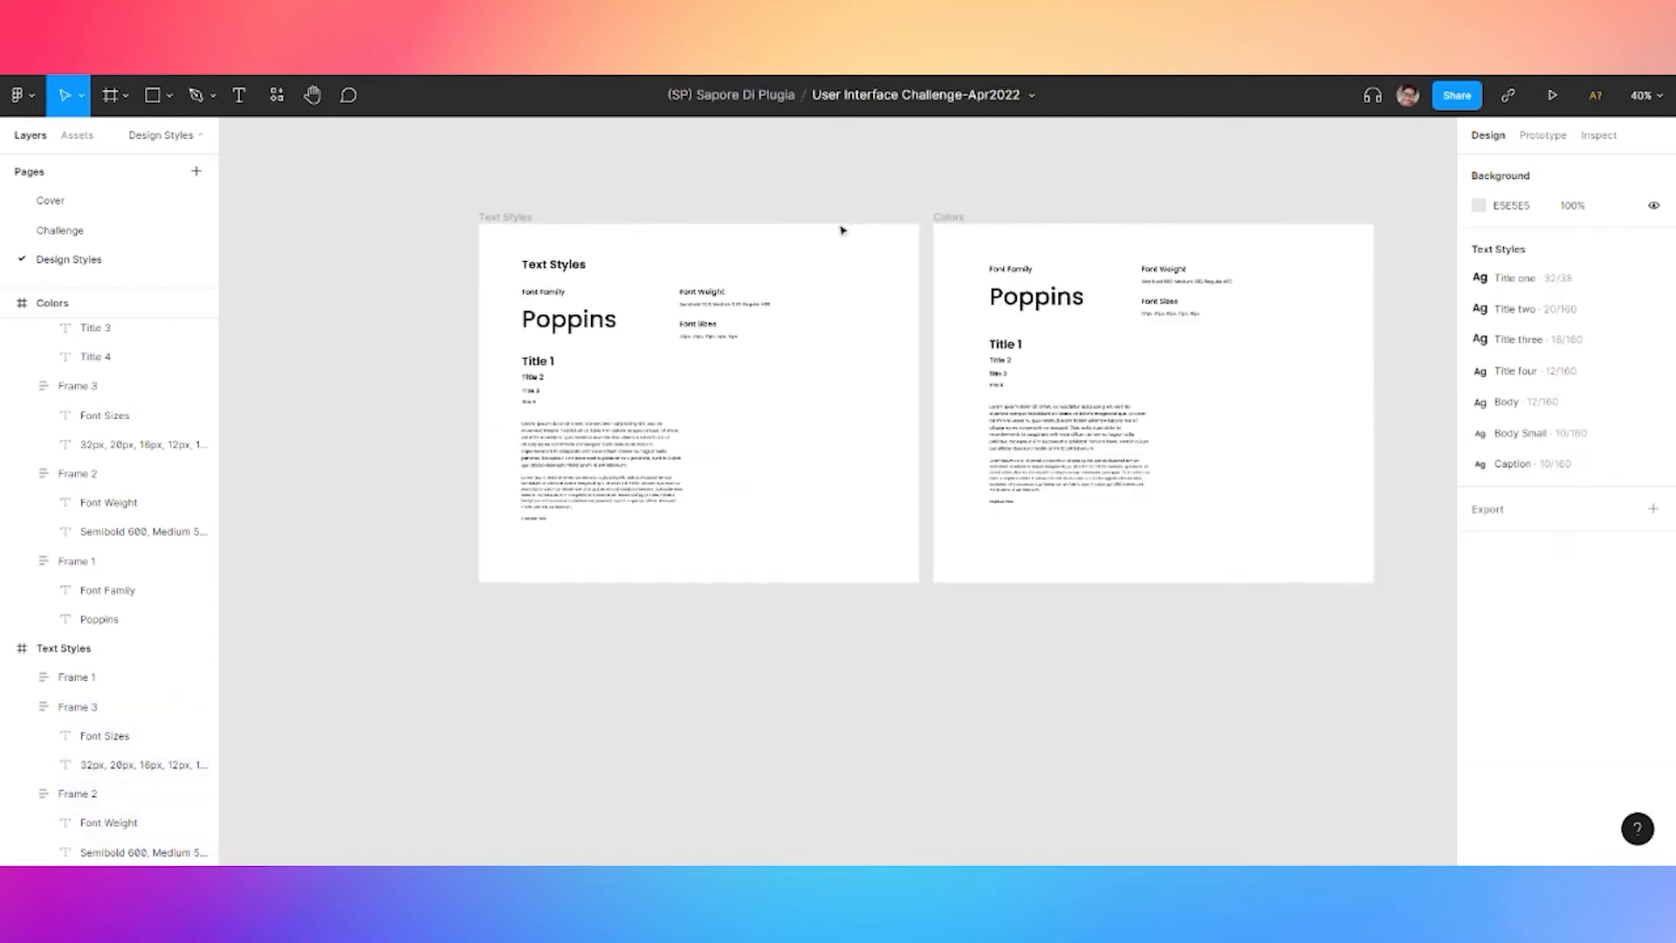
click(960, 219)
key(Delete)
click(489, 218)
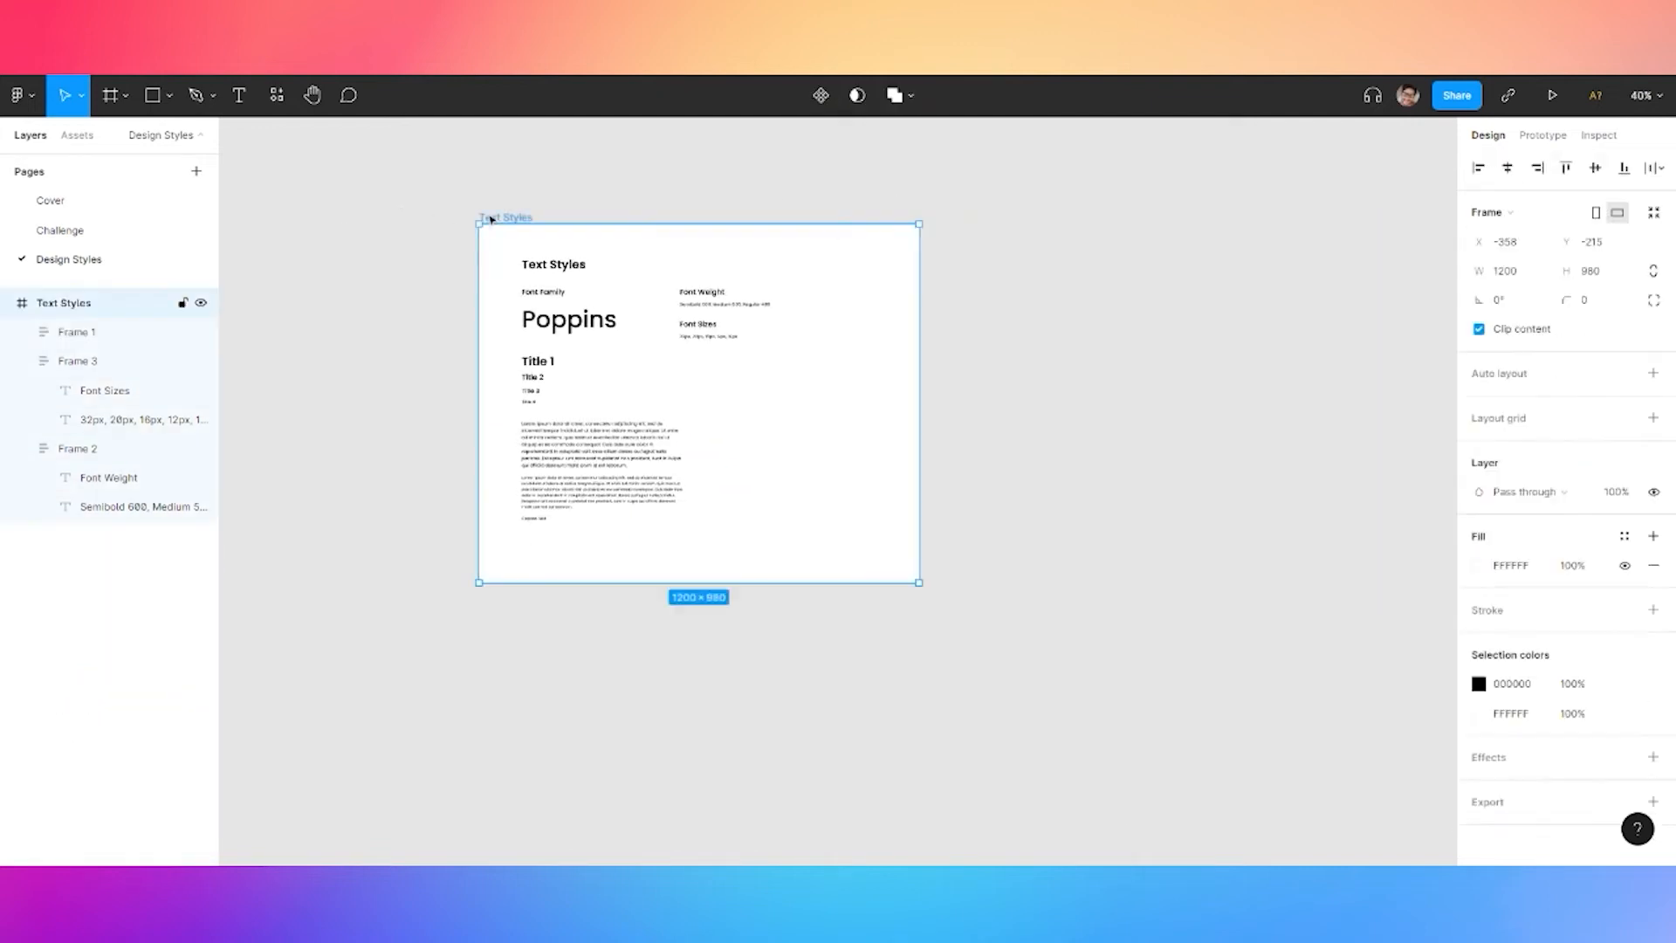
key(ctrl+c)
key(ctrl+v)
click(982, 276)
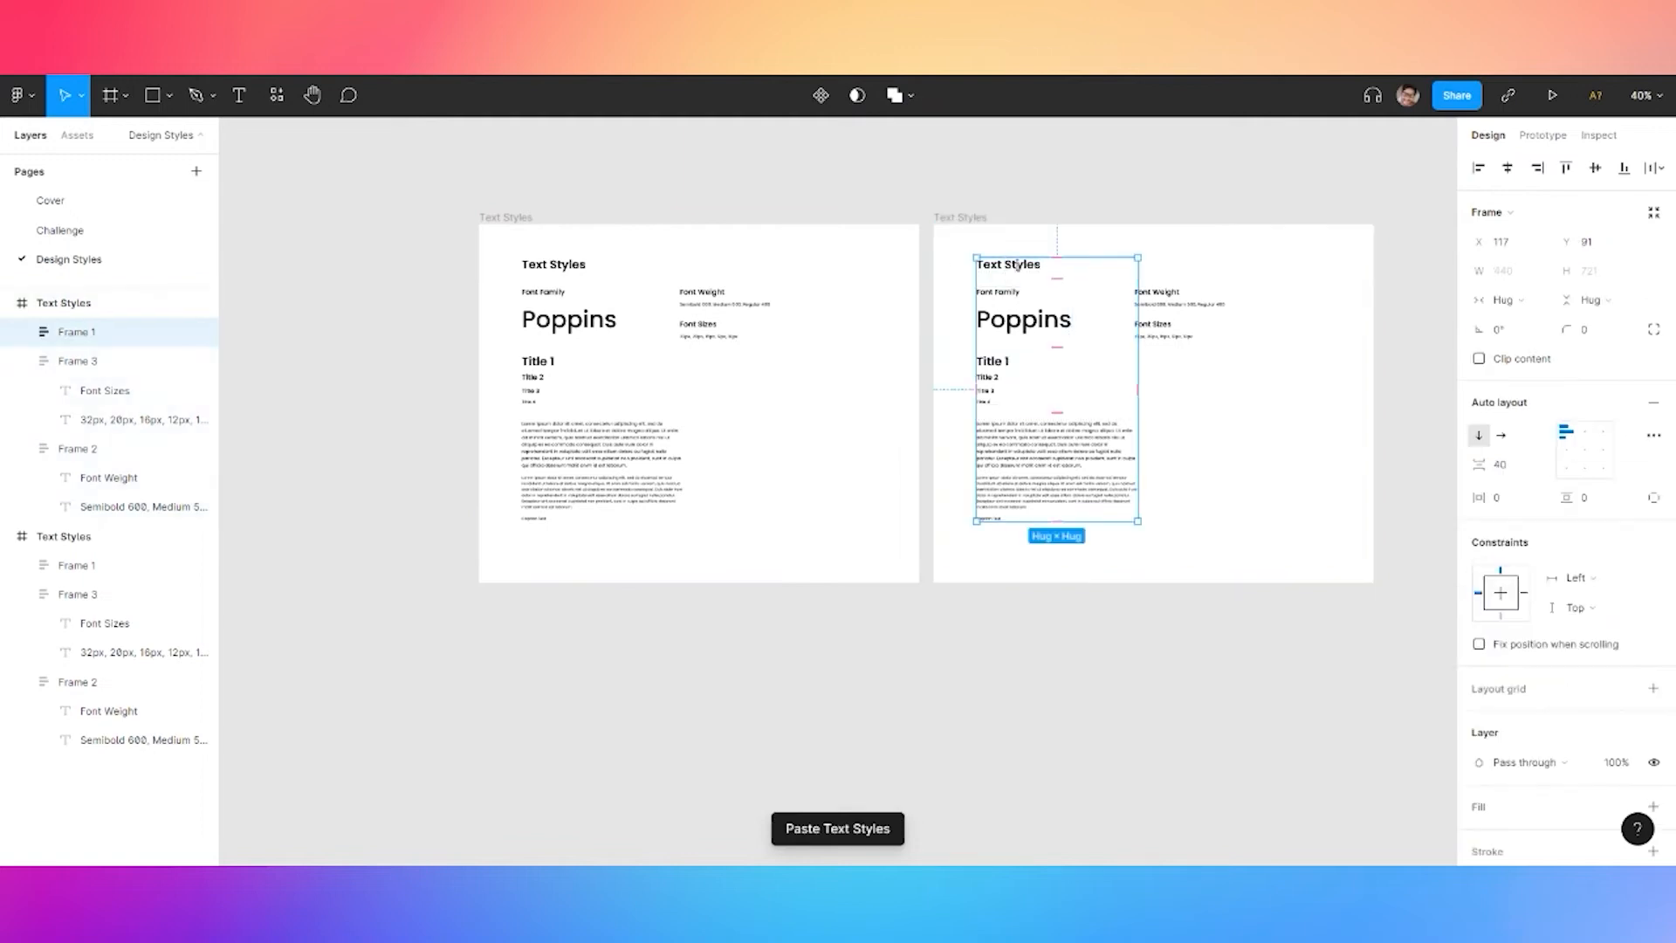
click(981, 225)
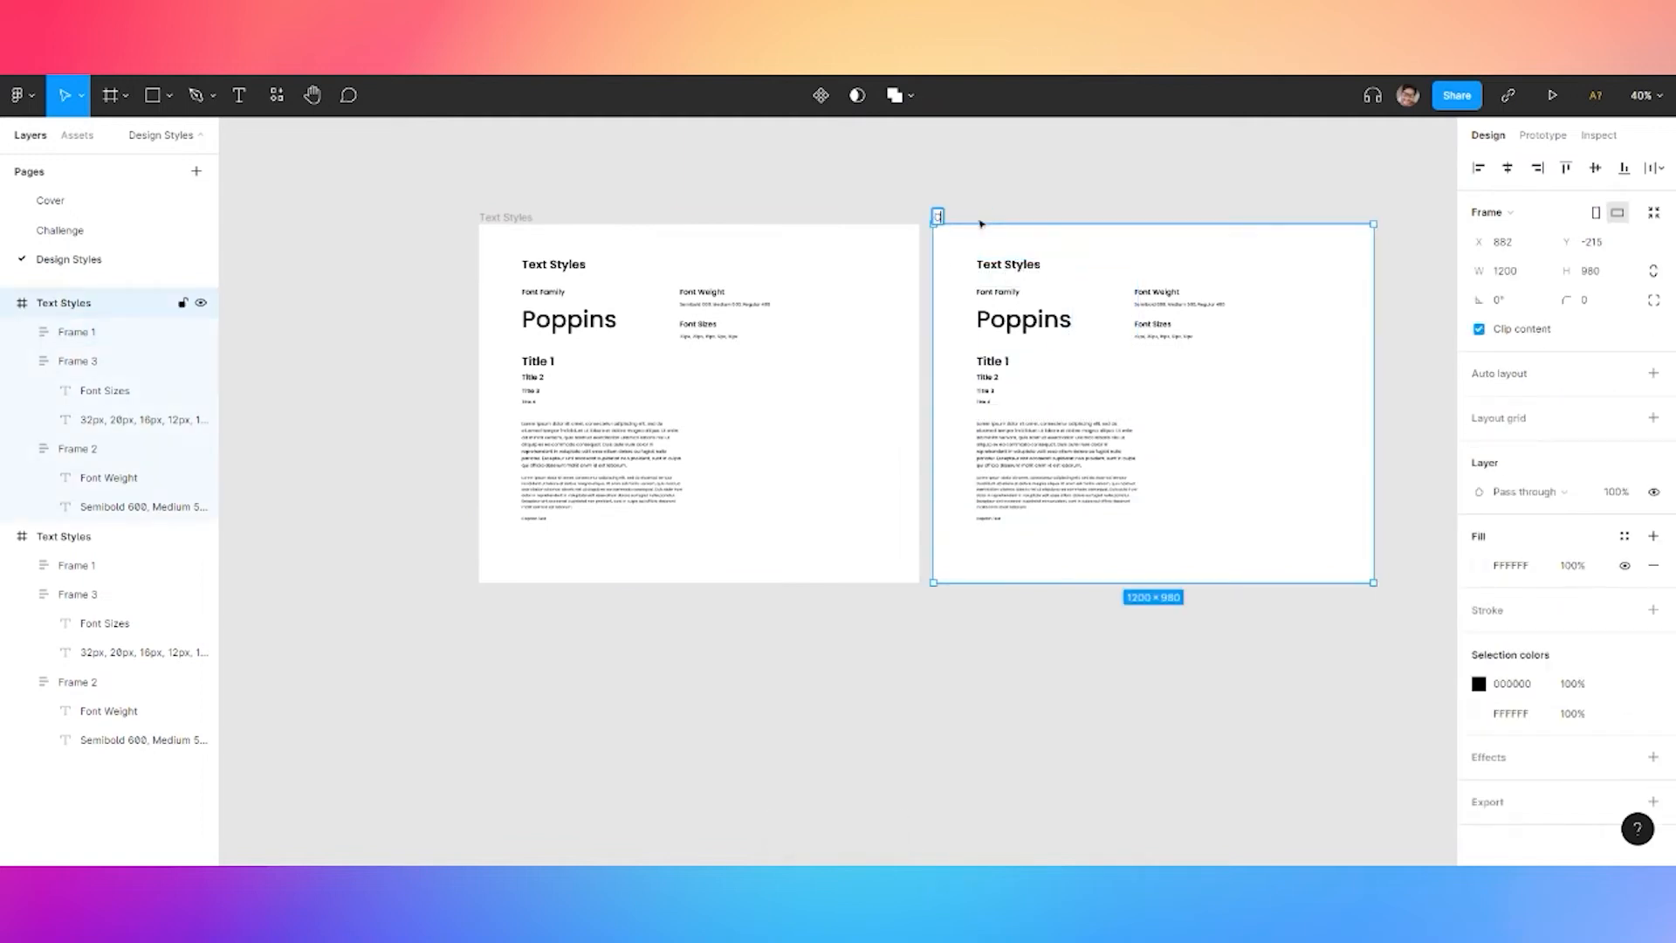
click(1062, 197)
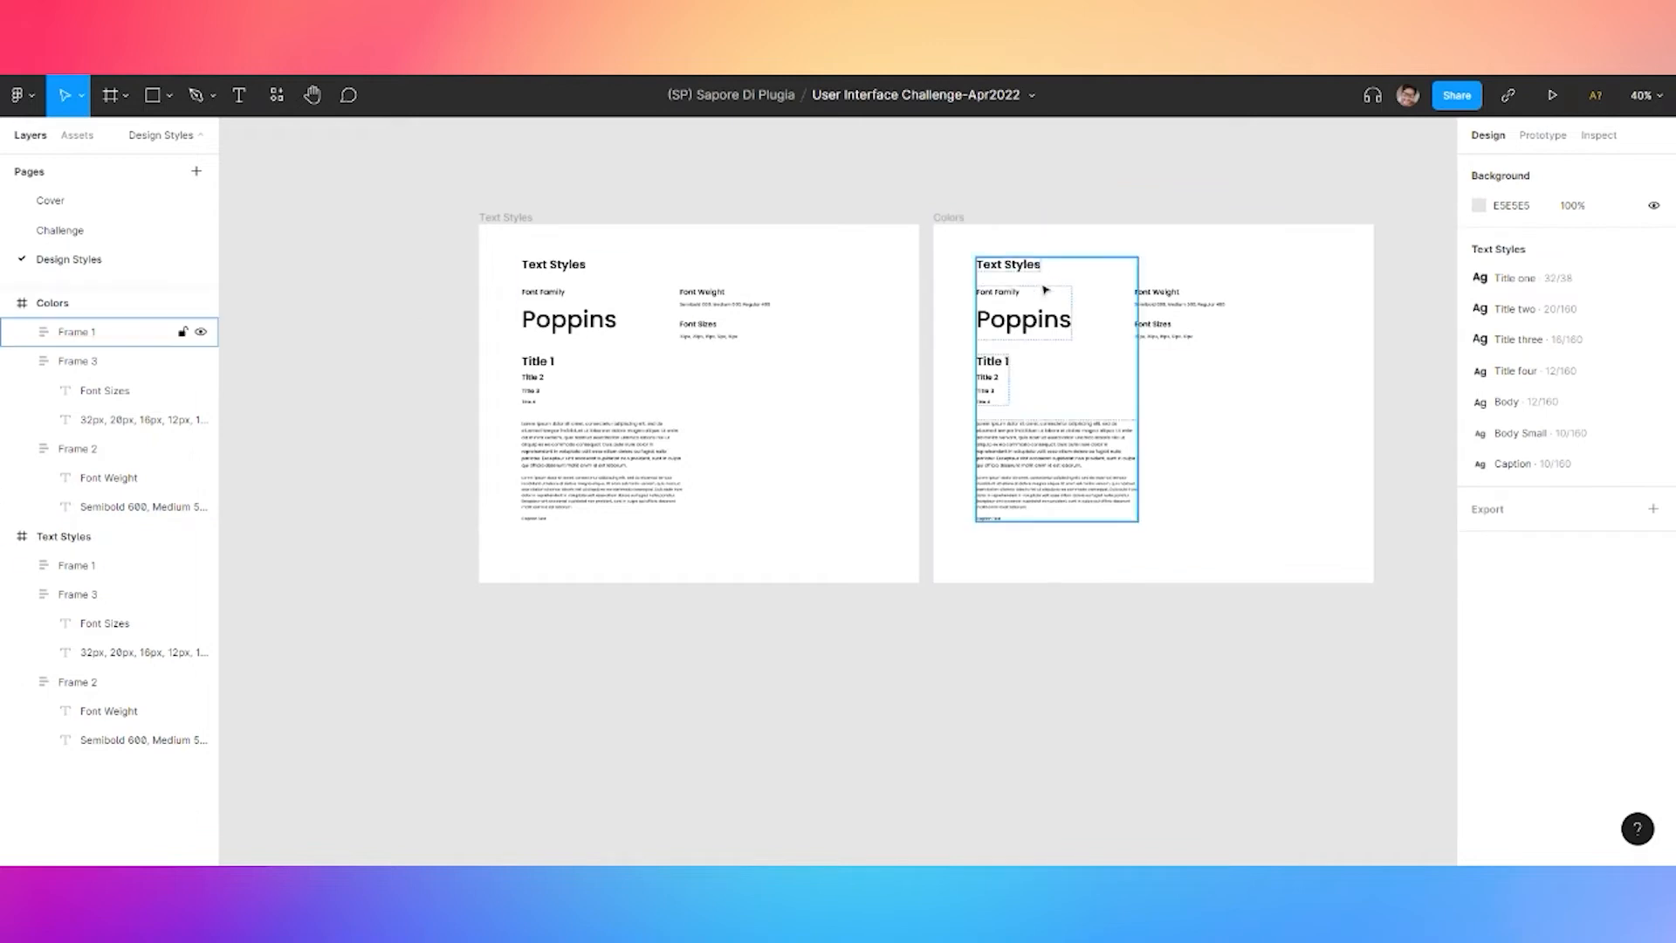
scroll(1032, 316, up, 3)
Delete the paragraphs, Title, Font Family, font weights, Font Sizes and Font Weight groups from the copy
double_click(1029, 332)
click(982, 277)
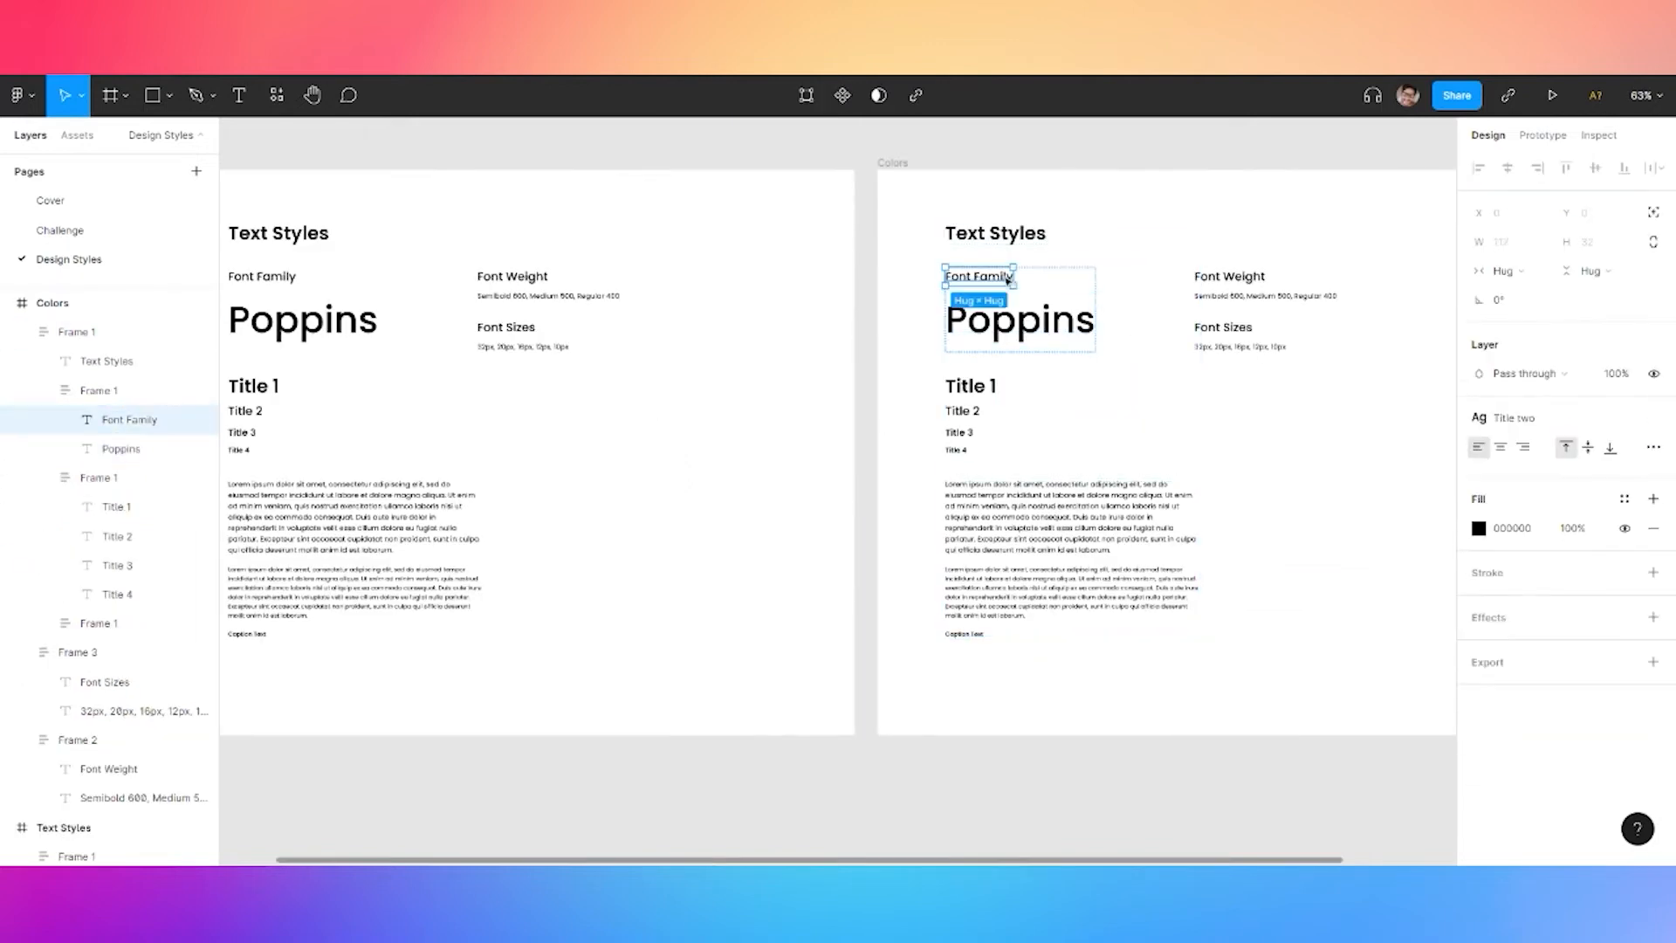
click(1054, 494)
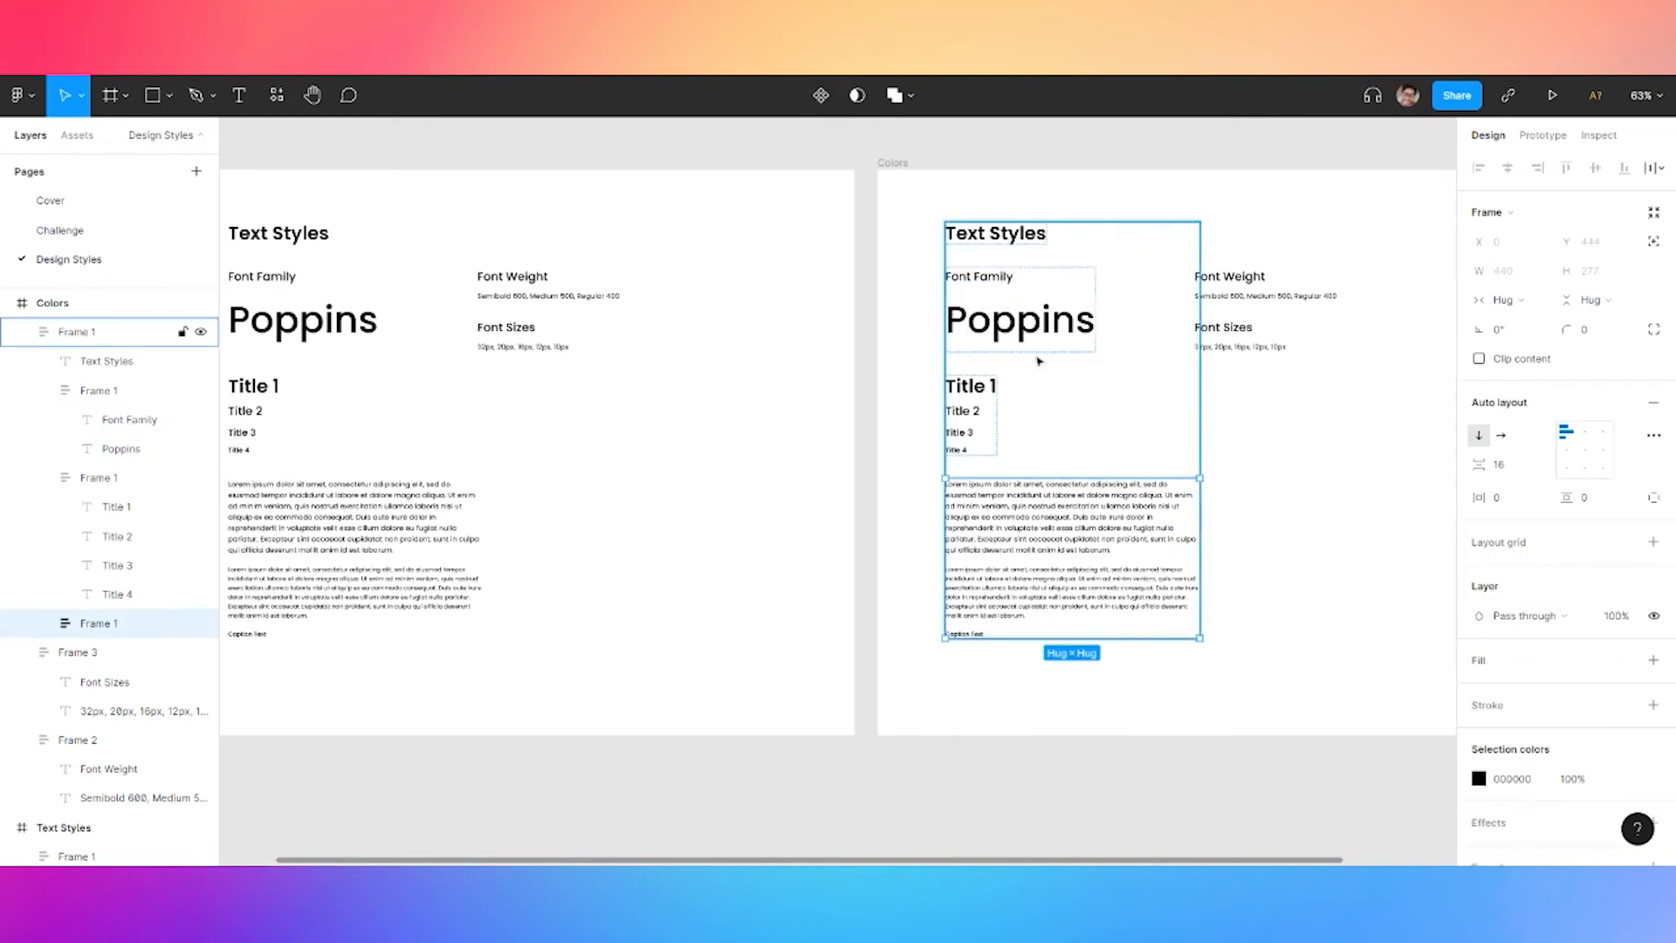
key(Delete)
click(973, 400)
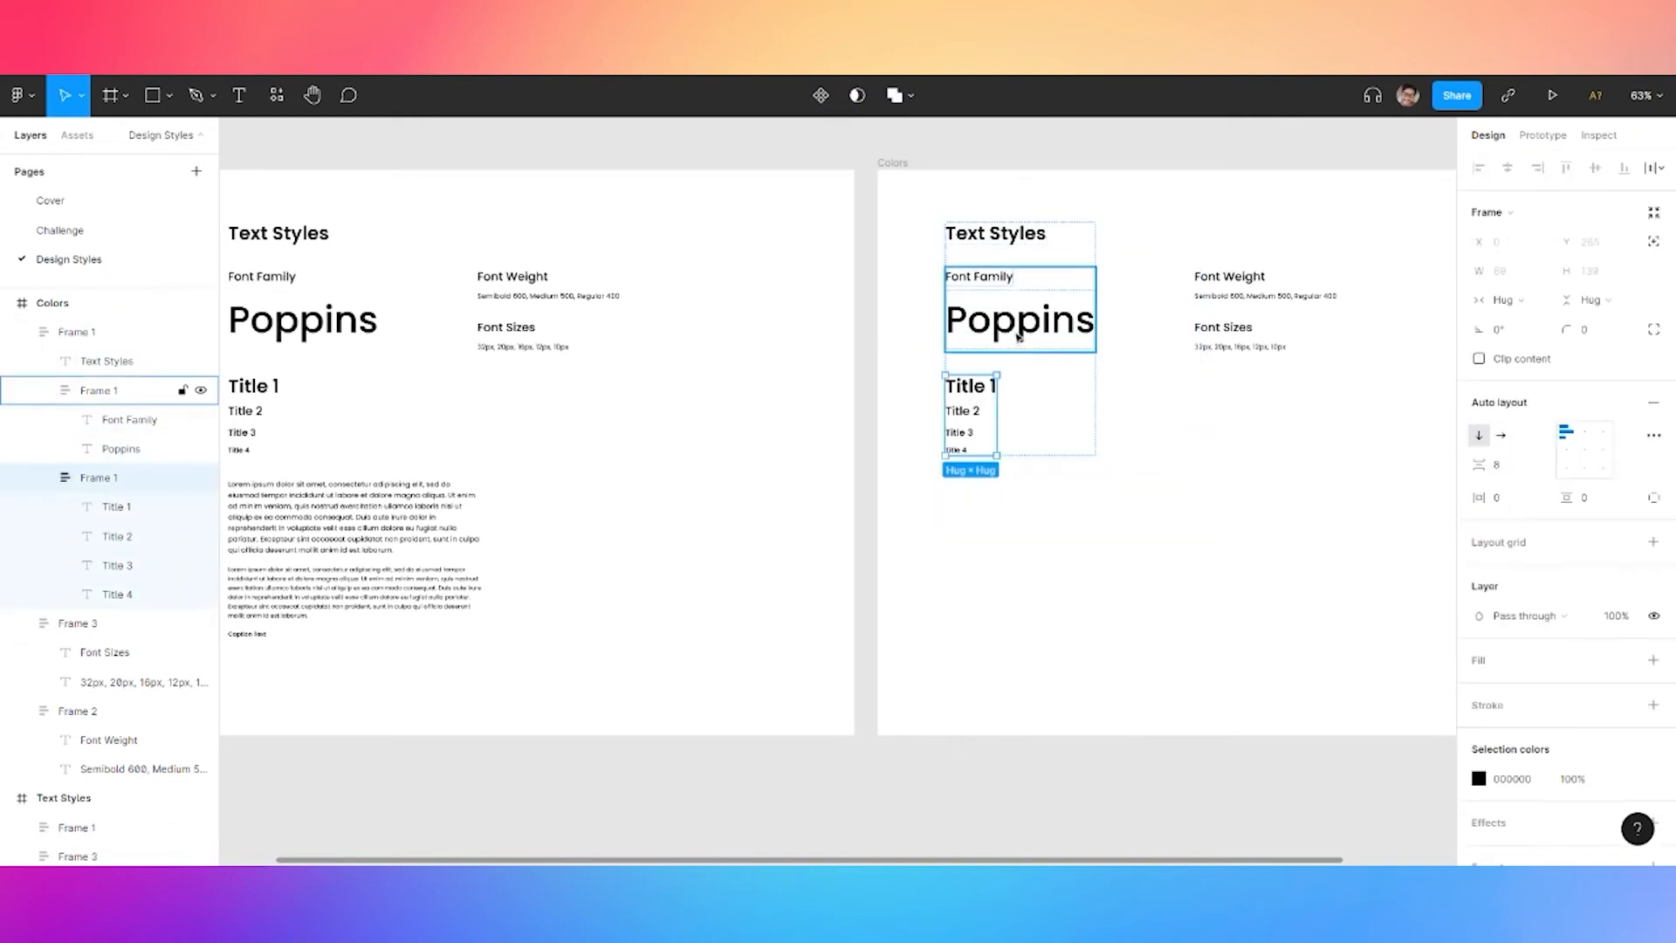
key(Delete)
click(1082, 322)
key(Delete)
click(1233, 300)
click(1233, 297)
key(Delete)
click(1226, 337)
key(Delete)
click(1229, 277)
key(Delete)
Change the copied heading's text from 'Text Styles' to 'Colors'
click(1004, 244)
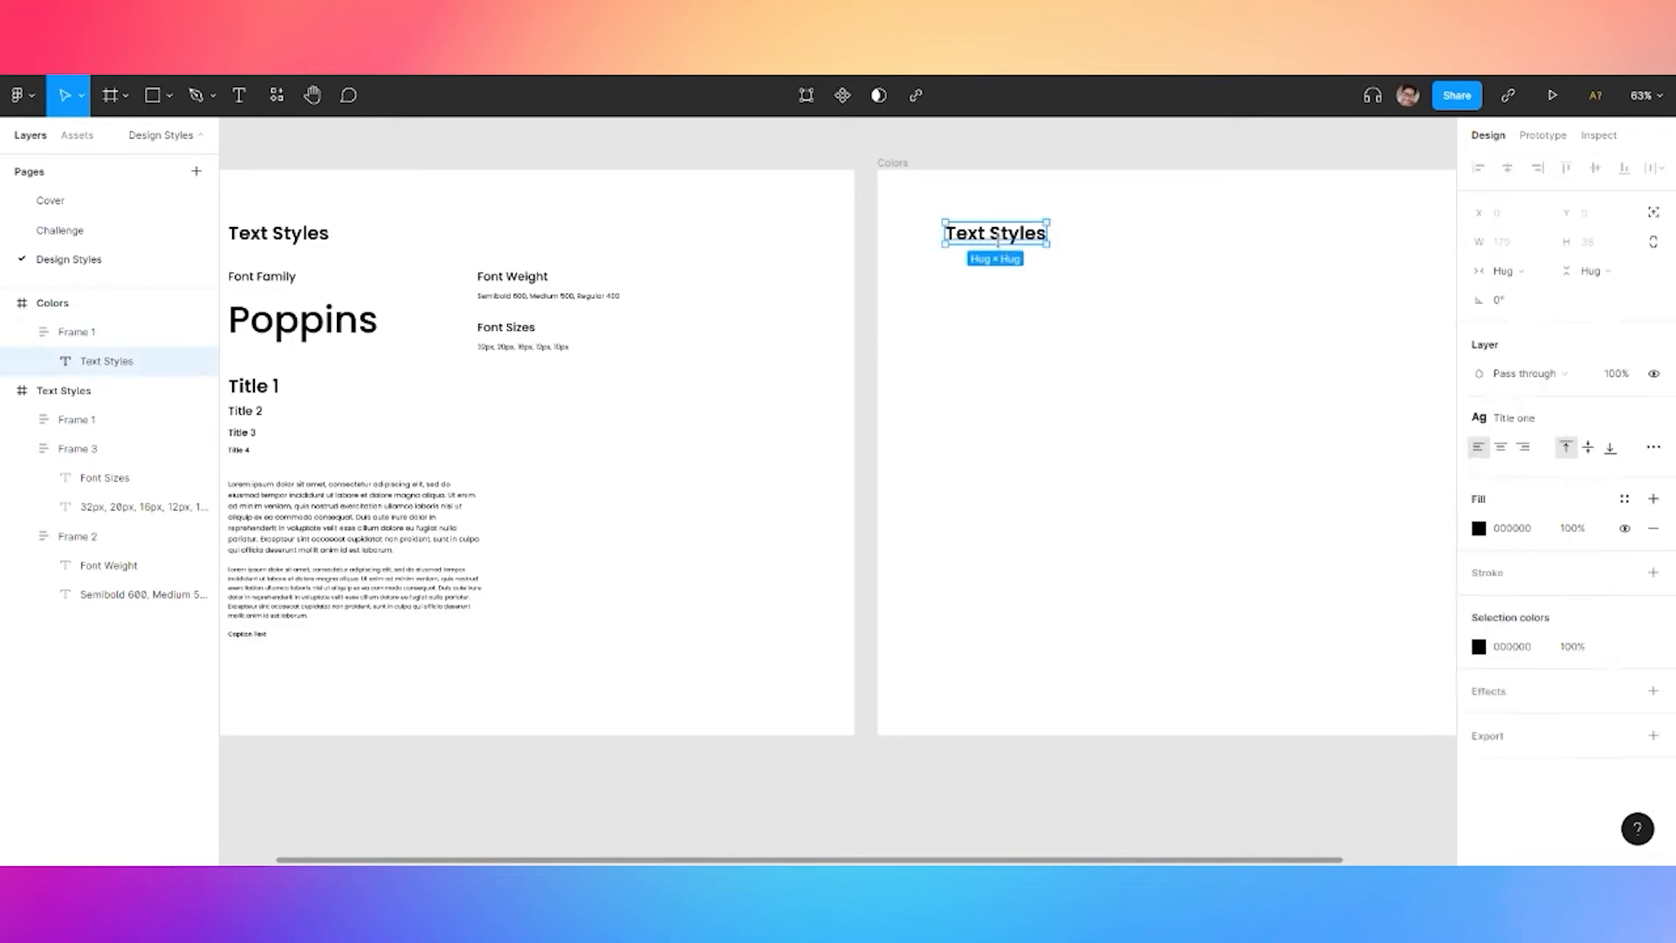
double_click(1022, 235)
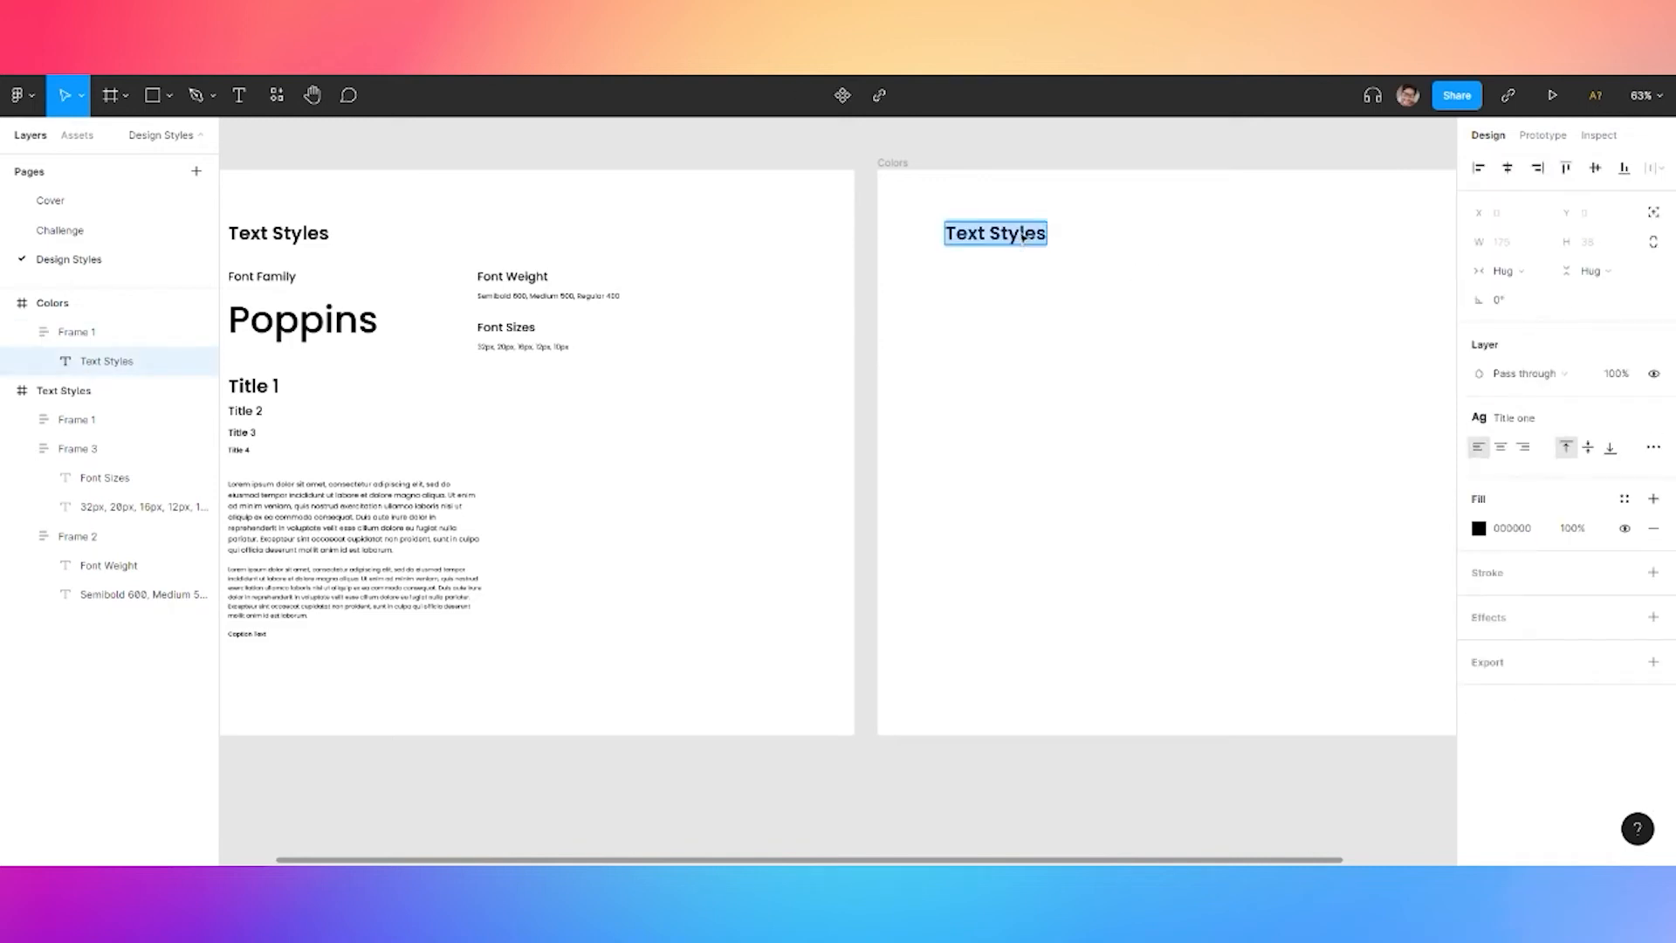
key(BackSpace)
text(Color)
key(Escape)
Add a 'Primary' label below the heading and a duplicated 'Neutral' label further down
key(Escape)
scroll(991, 296, up, 3)
key(t)
click(923, 302)
text(Primary)
key(Escape)
alt+drag(998, 324, 993, 476)
double_click(994, 476)
text(Neutral)
click(1008, 310)
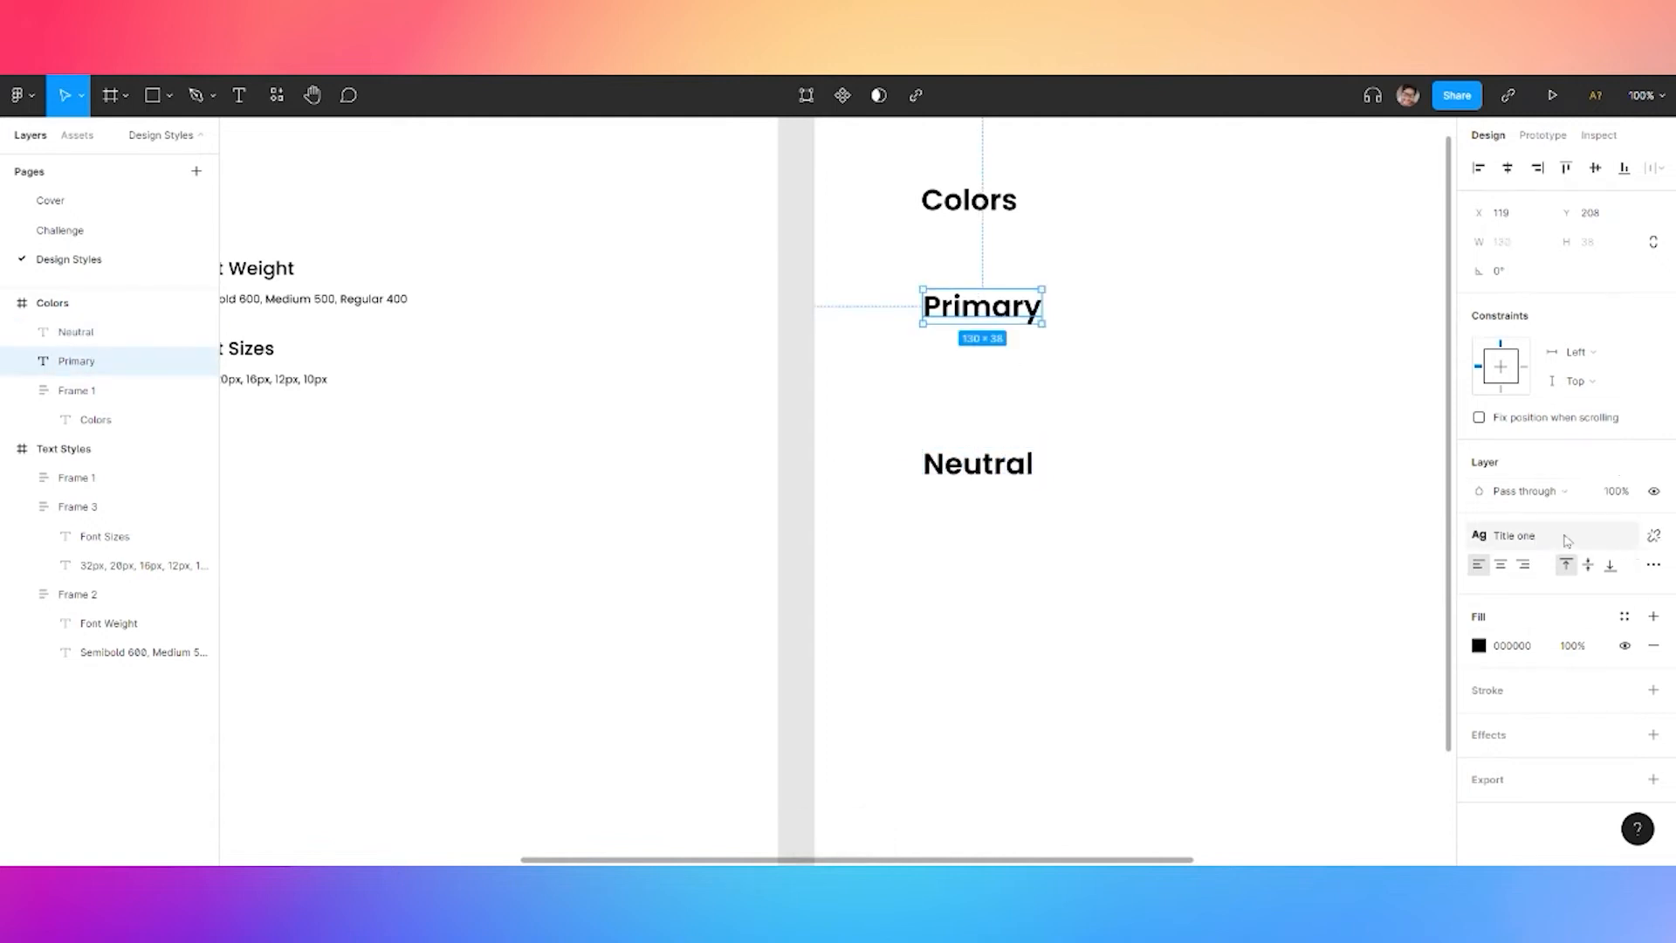
Apply the Title two text style to both the Primary and Neutral labels
click(1643, 560)
click(1541, 680)
click(1017, 472)
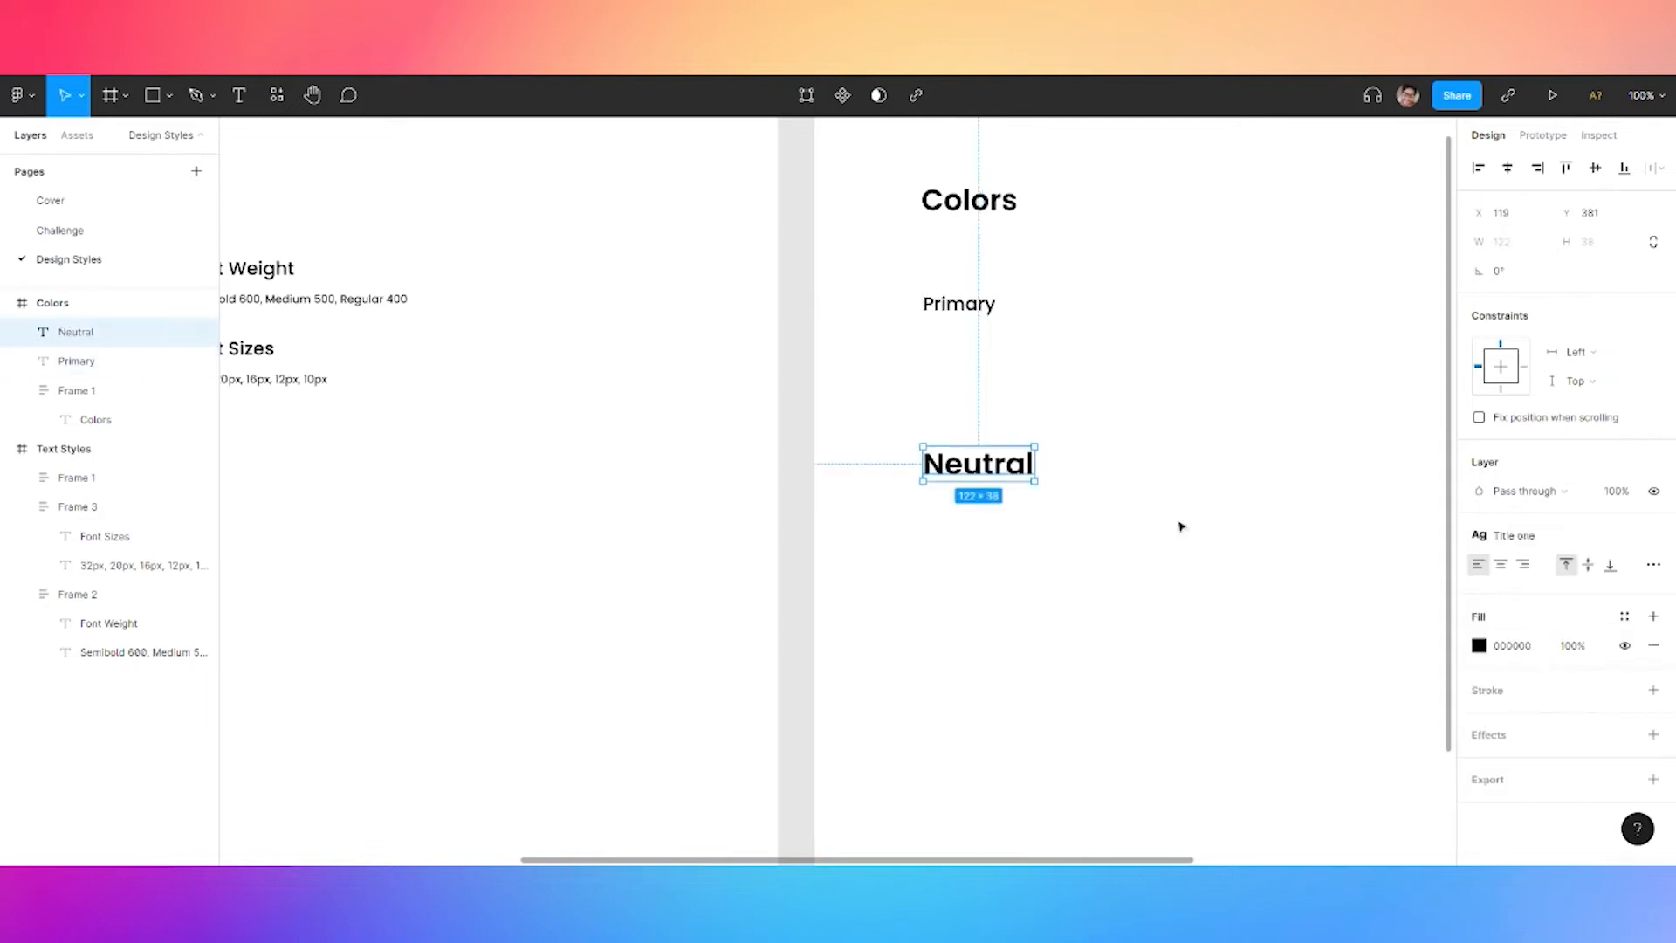
click(1532, 539)
click(1528, 678)
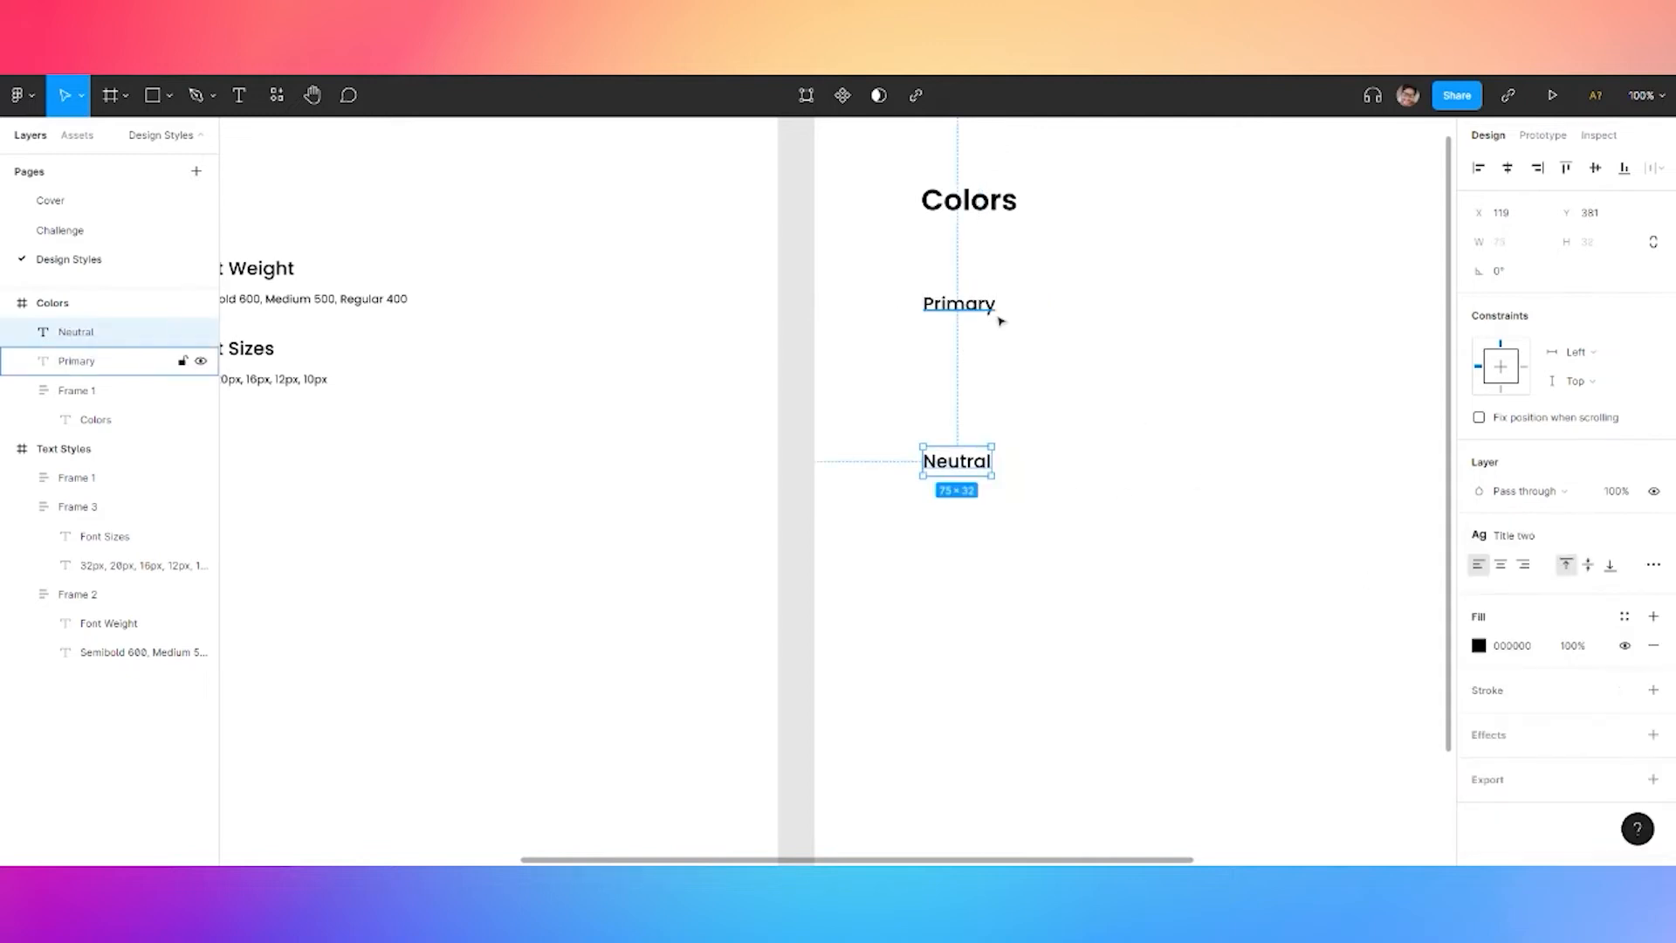
click(972, 312)
key(Escape)
Draw a 200×80 grey swatch rectangle under the Primary label
click(152, 98)
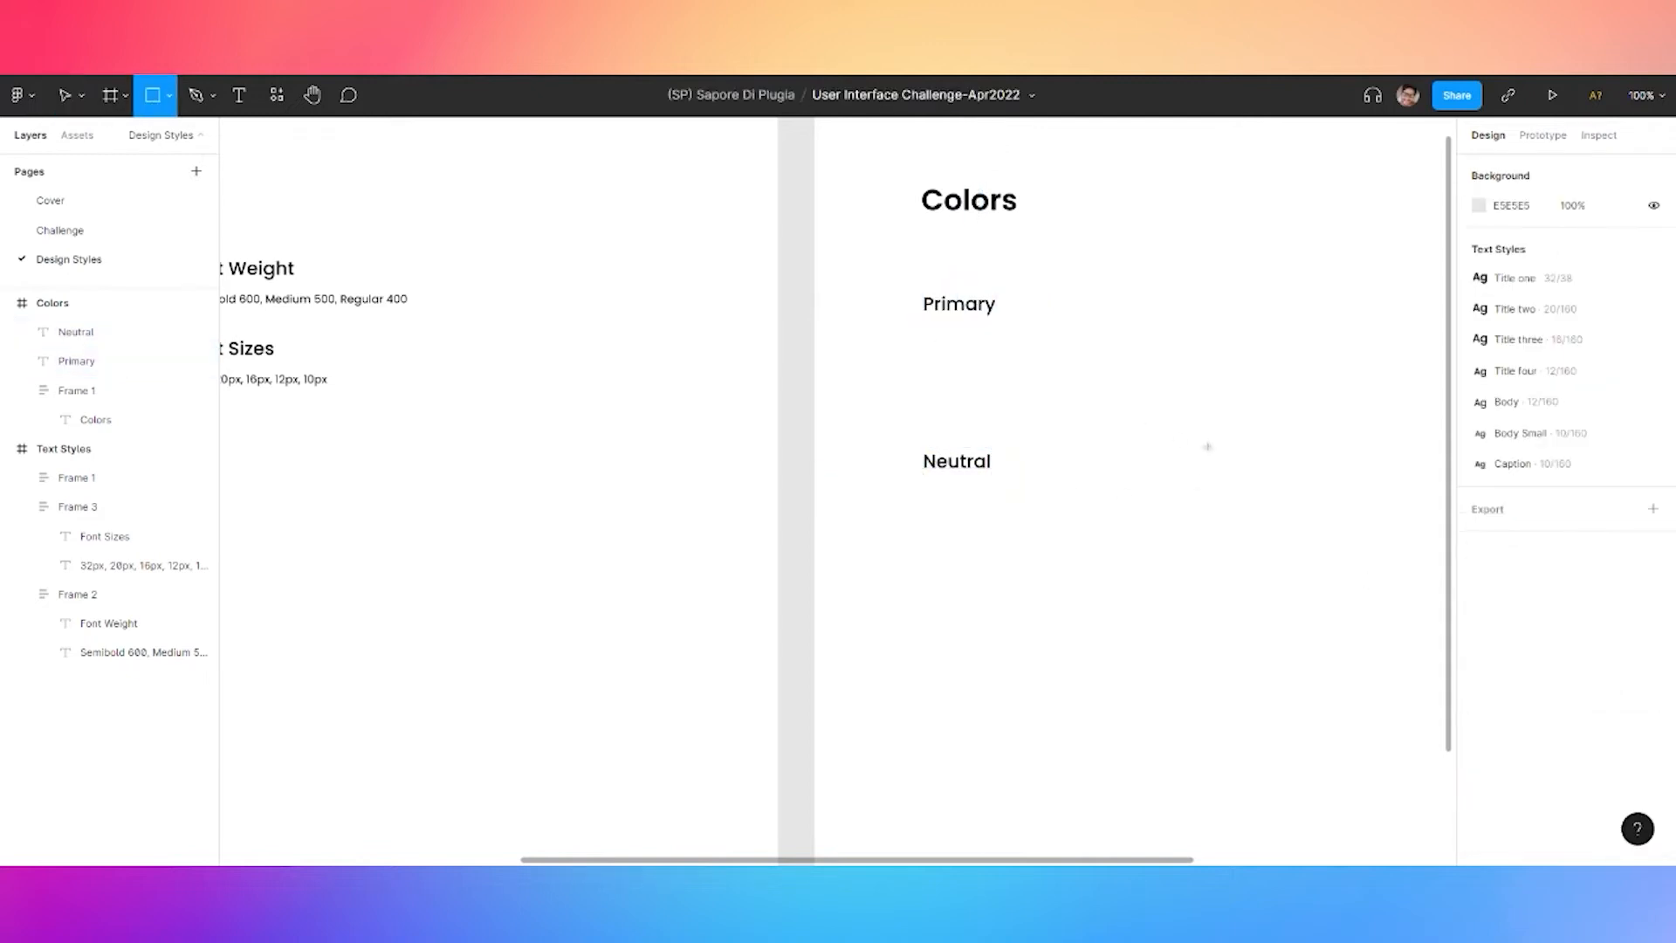
drag(929, 338, 1087, 400)
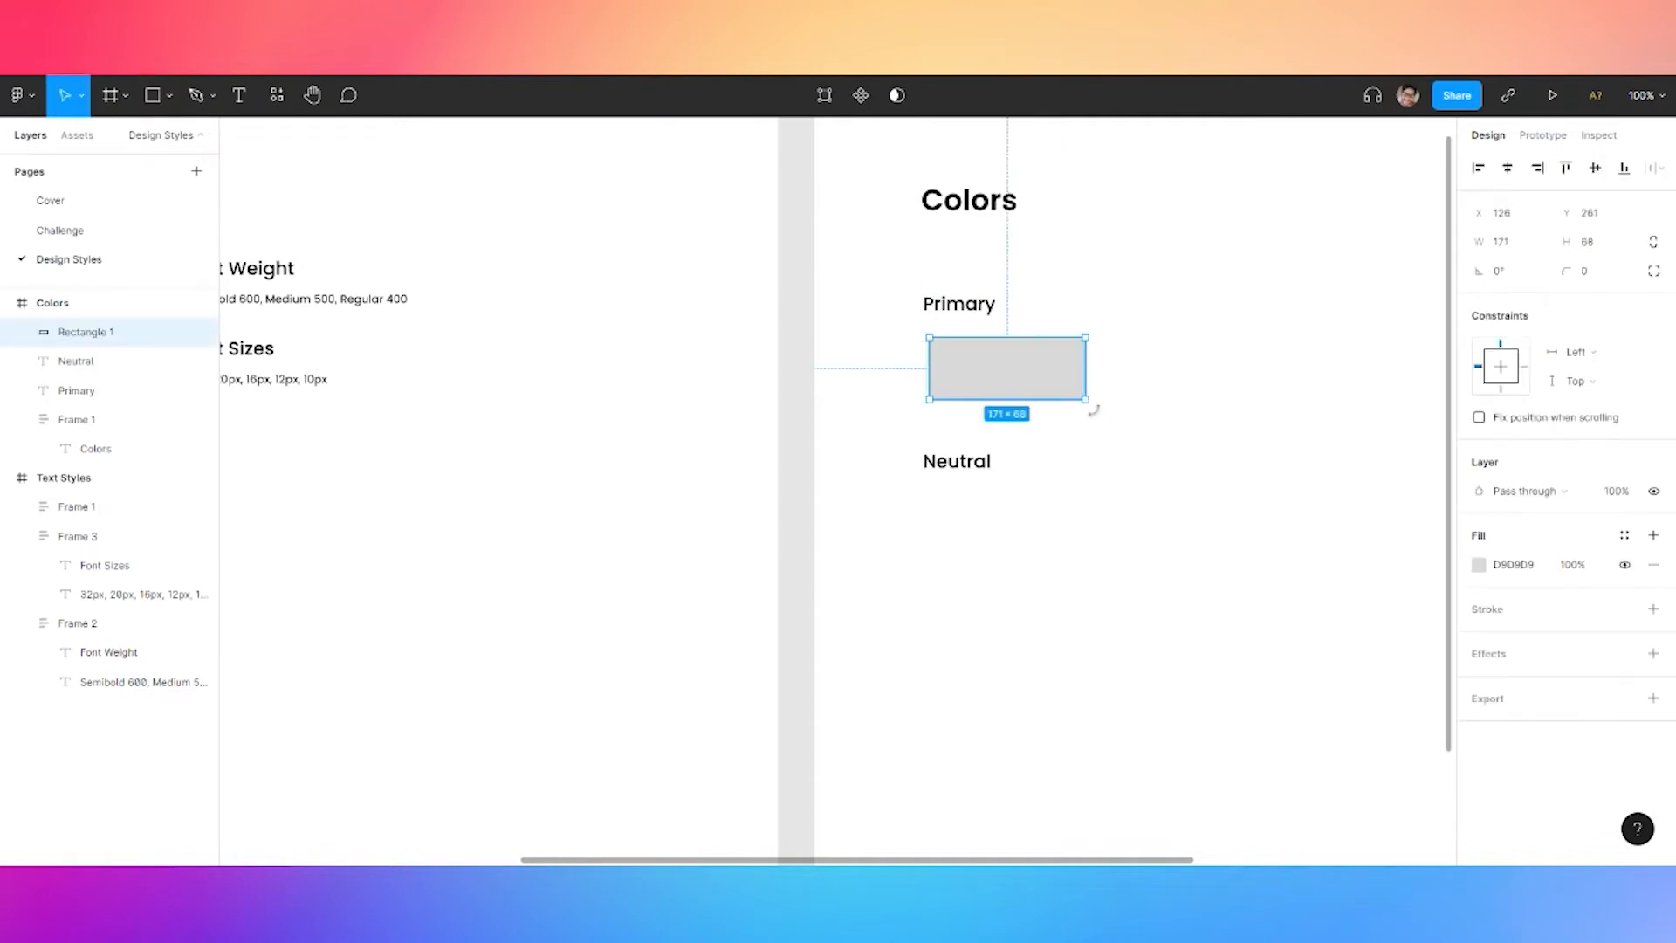
click(1525, 253)
text(200)
key(Tab)
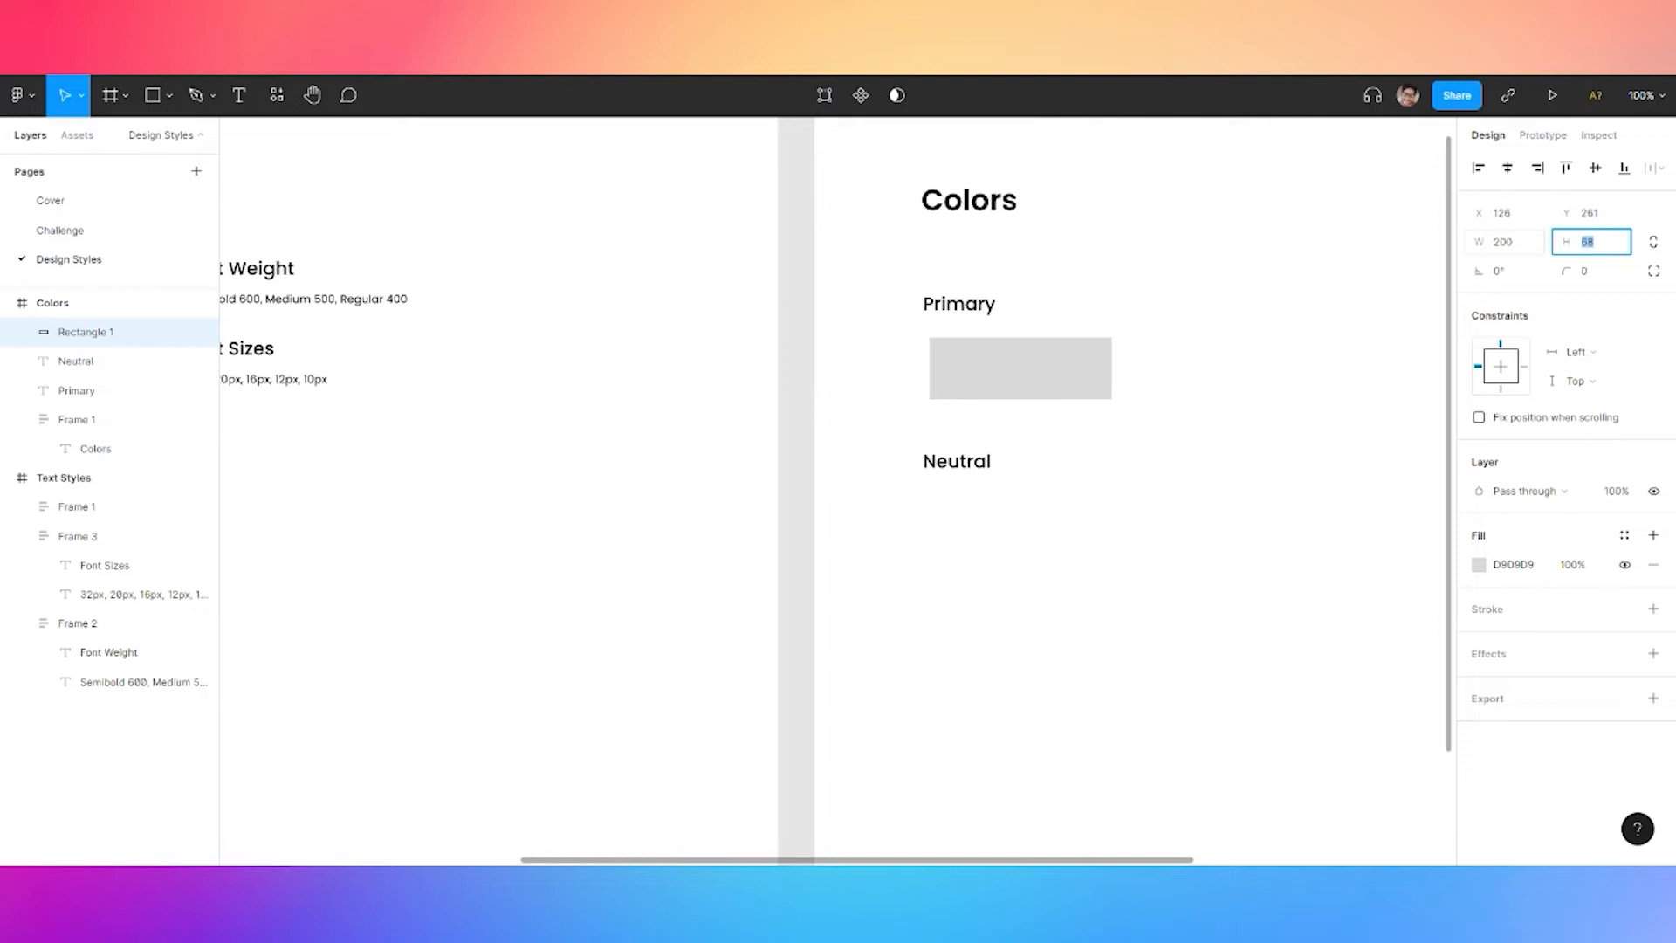
text(80)
key(Return)
drag(1011, 391, 1005, 385)
Caption the swatch with a copy of the Primary label in the Title three style
click(960, 304)
key(ctrl+c)
key(ctrl+v)
drag(960, 303, 960, 425)
click(1548, 546)
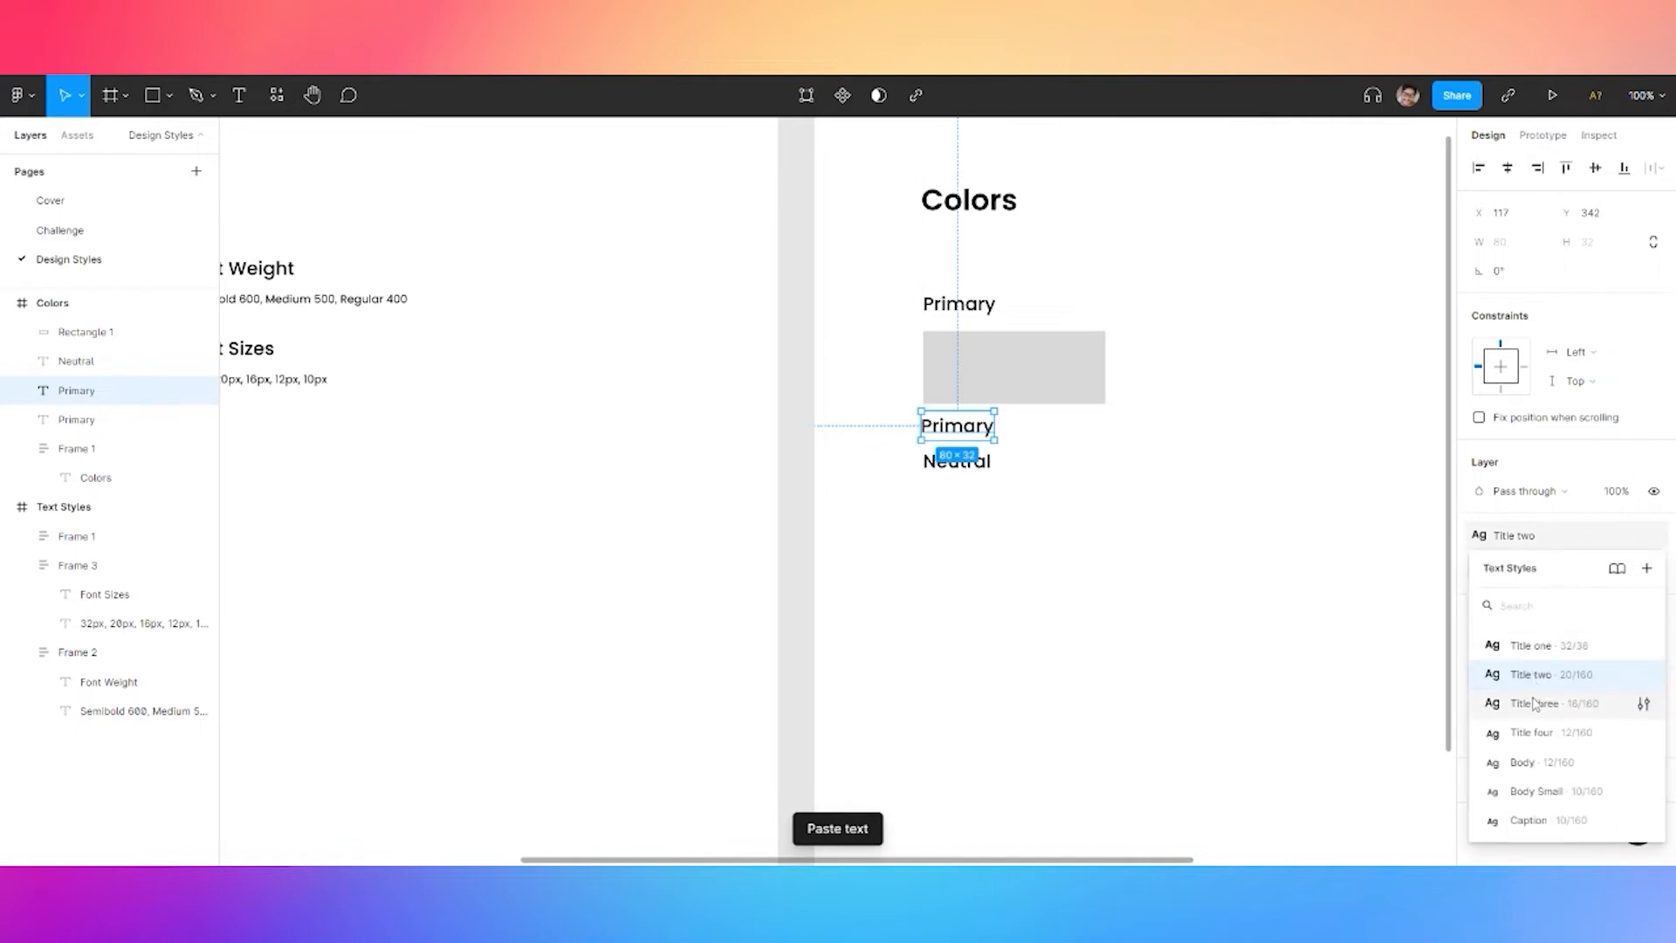
click(1538, 699)
Move Neutral lower, then left-align the swatch and caption and wrap them in auto layout
click(971, 474)
drag(956, 461, 958, 539)
click(950, 423)
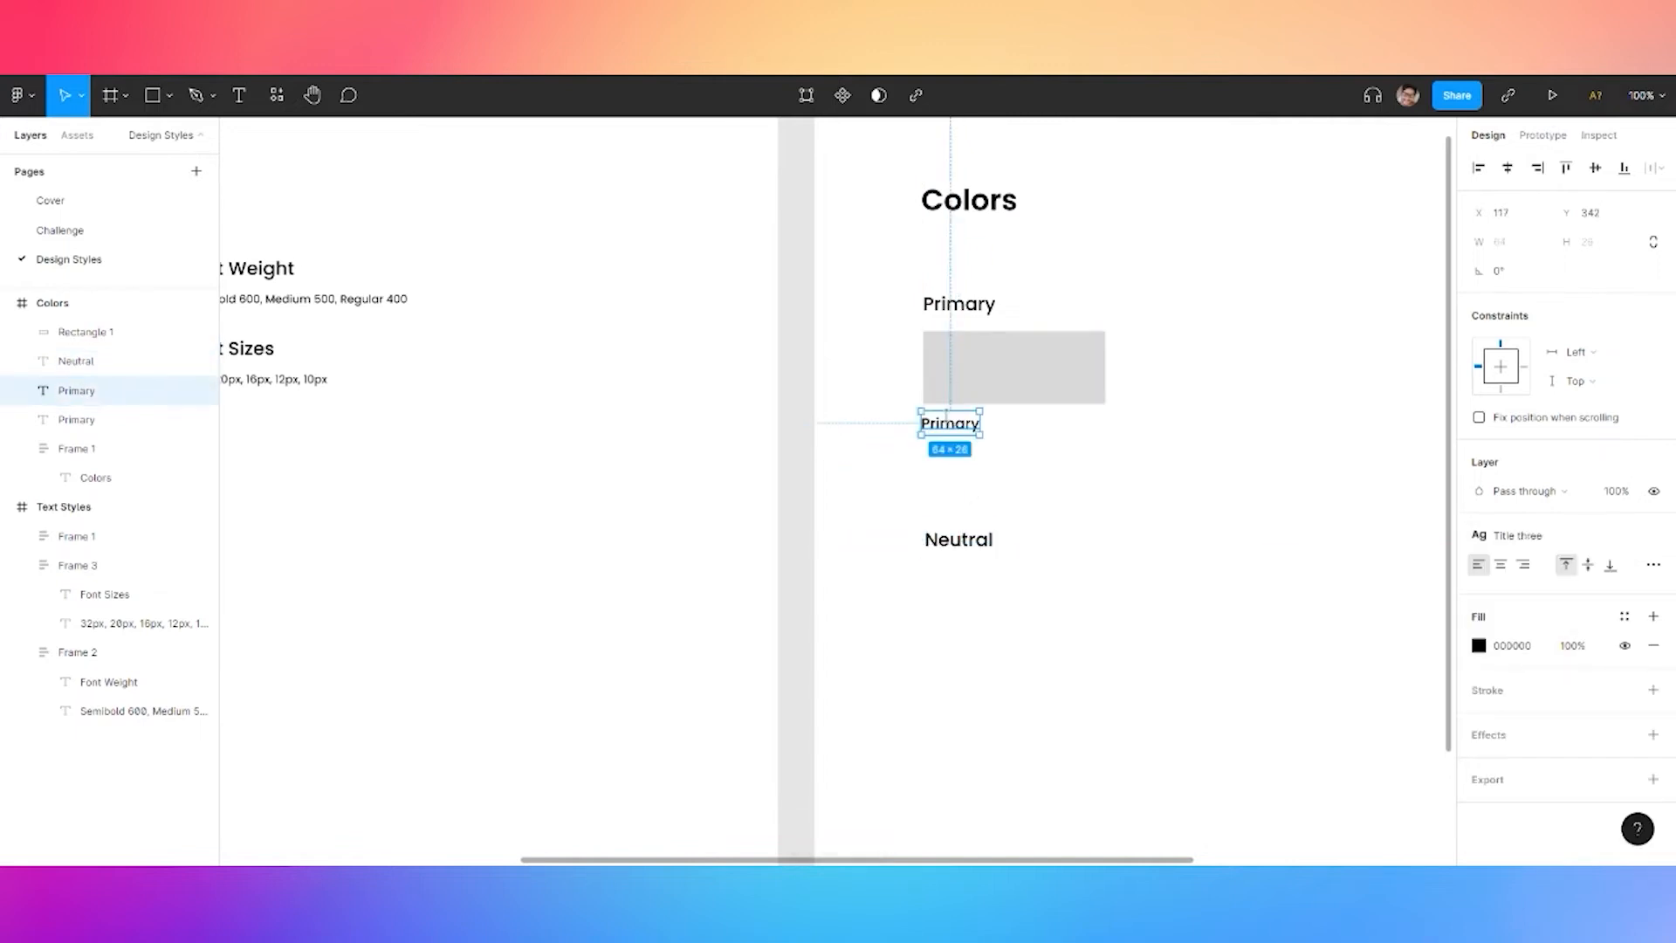
shift+click(1012, 367)
click(1478, 170)
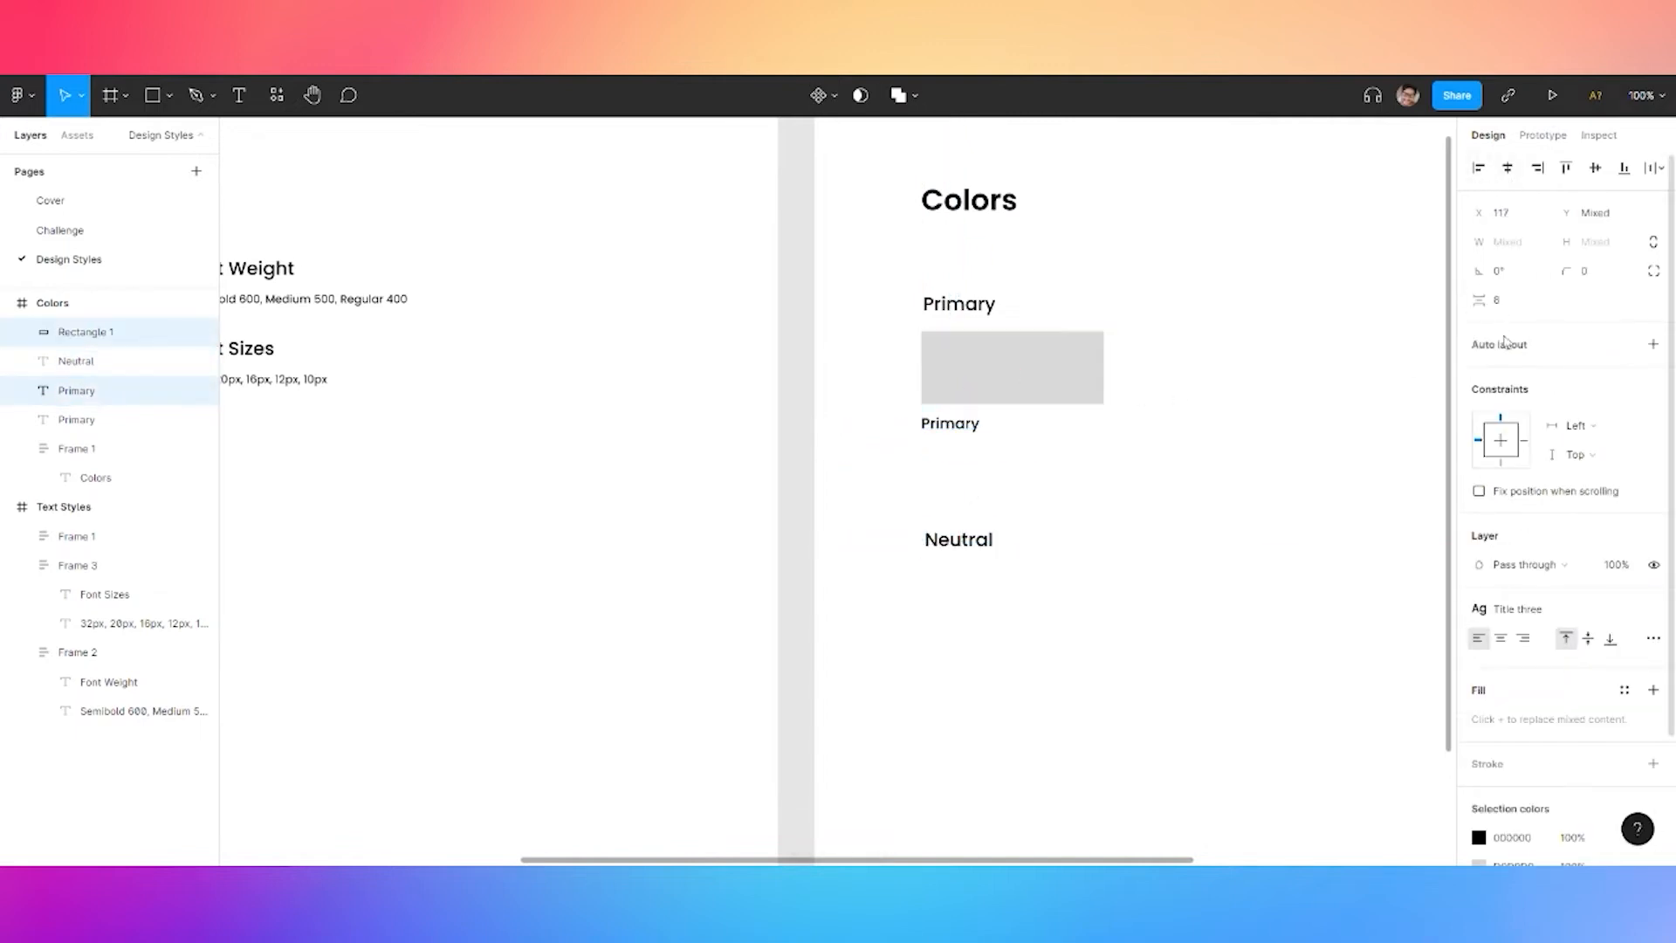
key(shift+a)
Paste two more copies of the swatch card to the right of the first
key(ctrl+c)
key(ctrl+v)
drag(1011, 397, 1375, 390)
key(ctrl+c)
key(ctrl+v)
key(space)
drag(1284, 481, 1084, 480)
drag(1149, 383, 1182, 385)
Distribute the three Primary swatch cards with even spacing
shift+click(1003, 378)
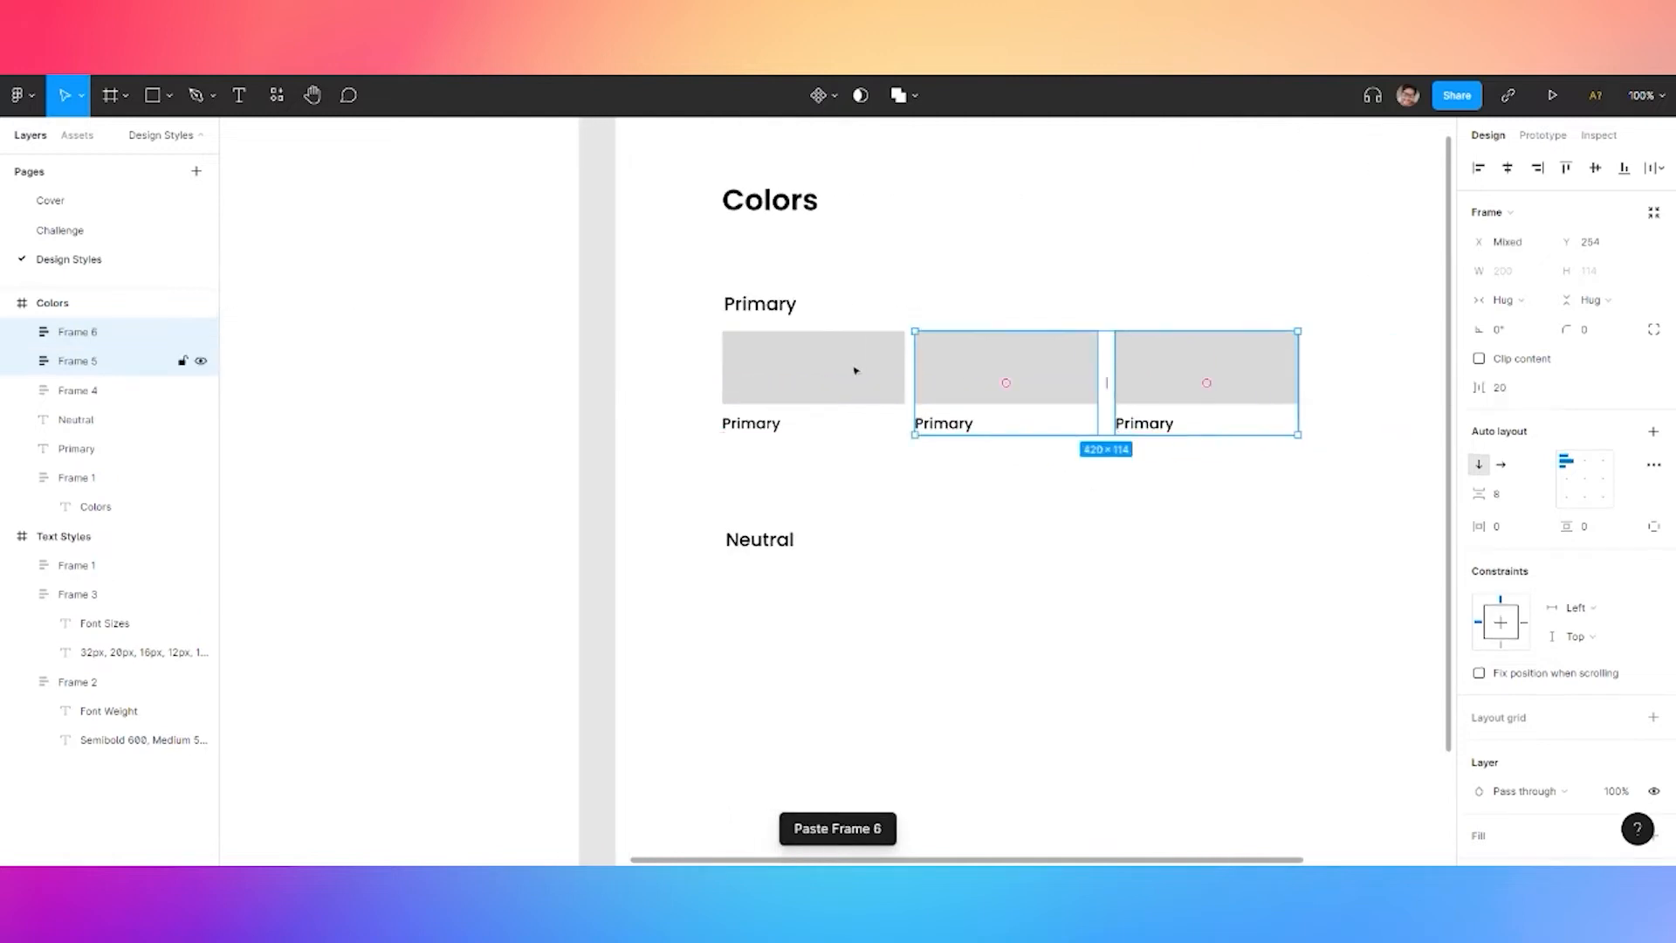
shift+click(880, 373)
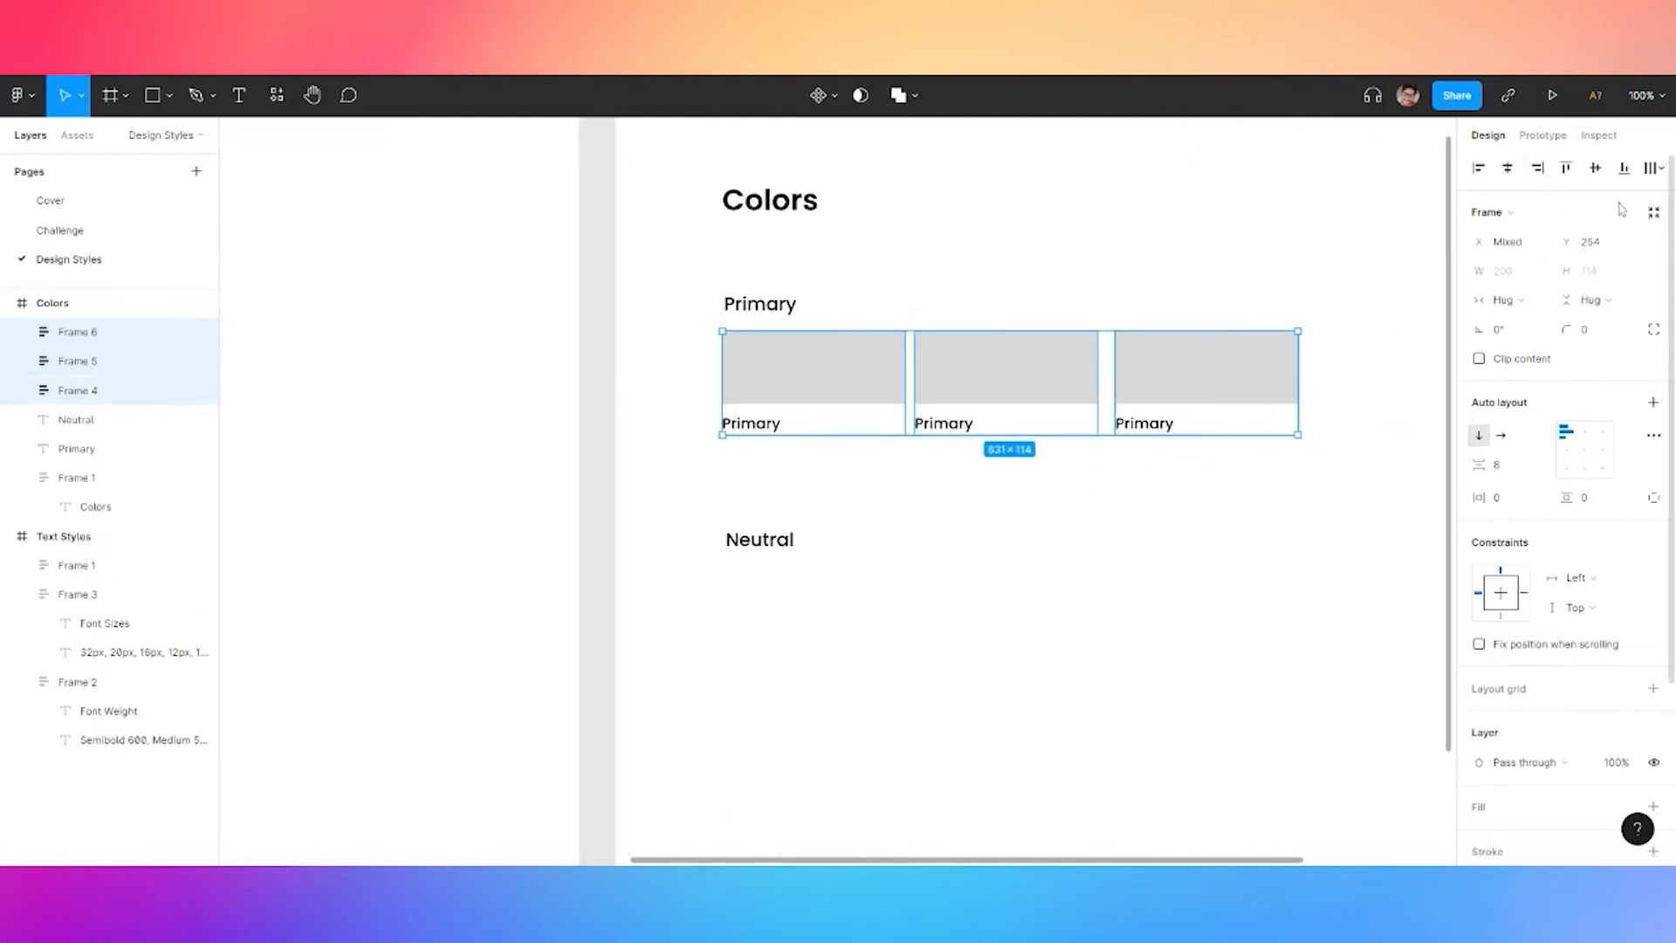
click(1652, 171)
click(1498, 247)
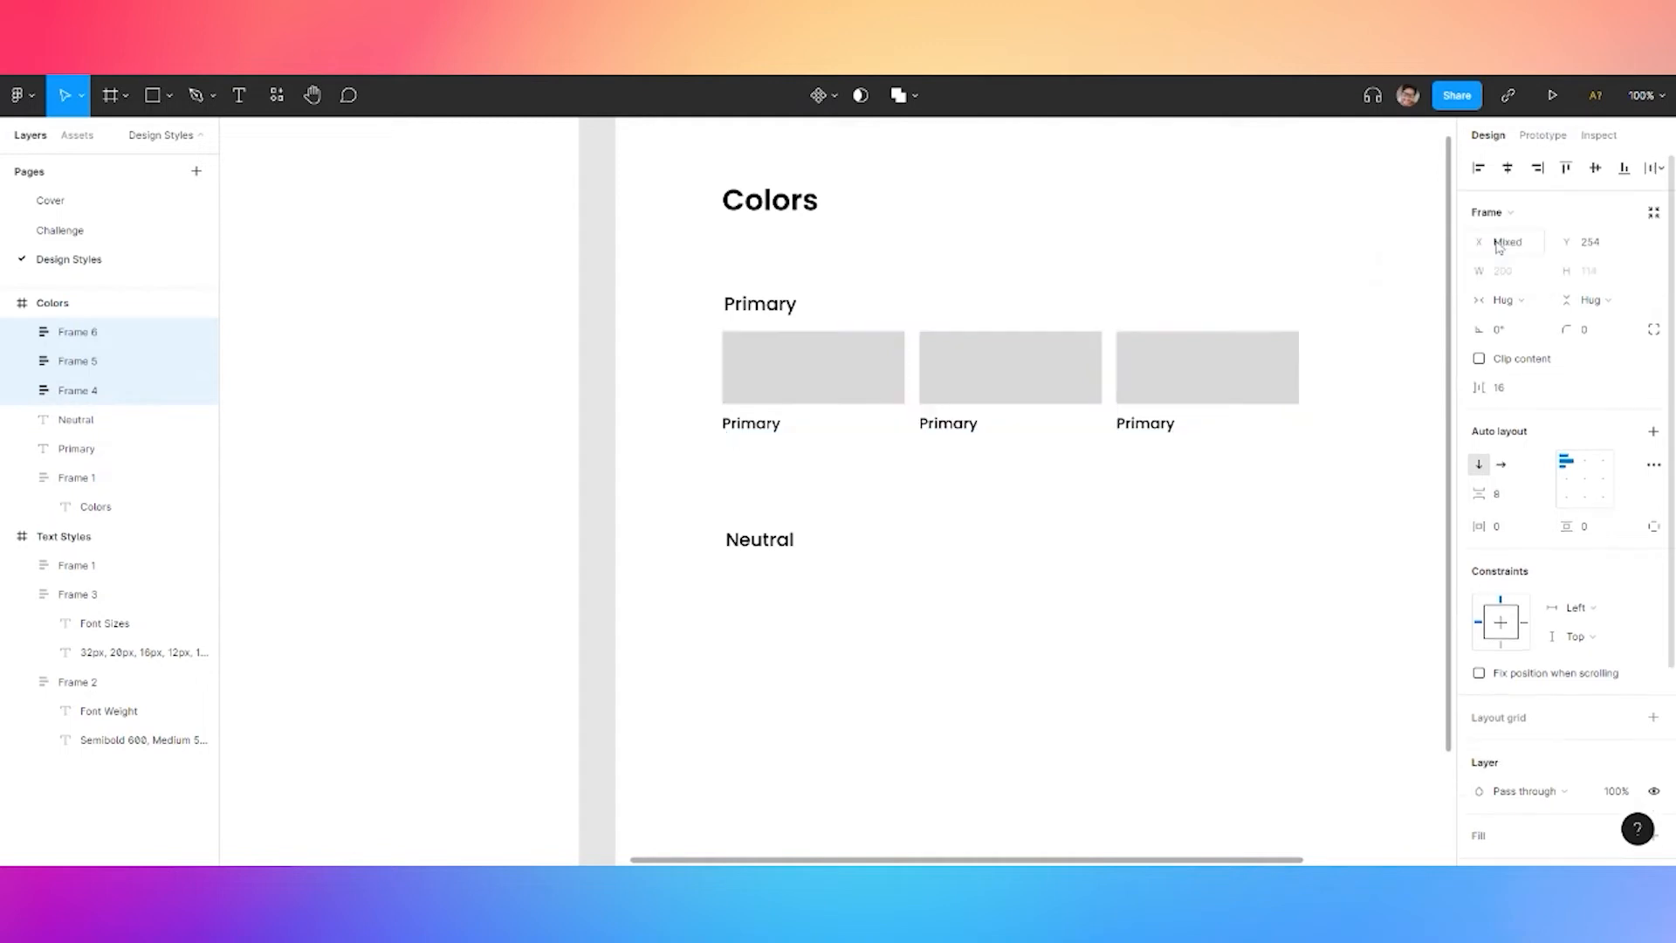
click(1498, 386)
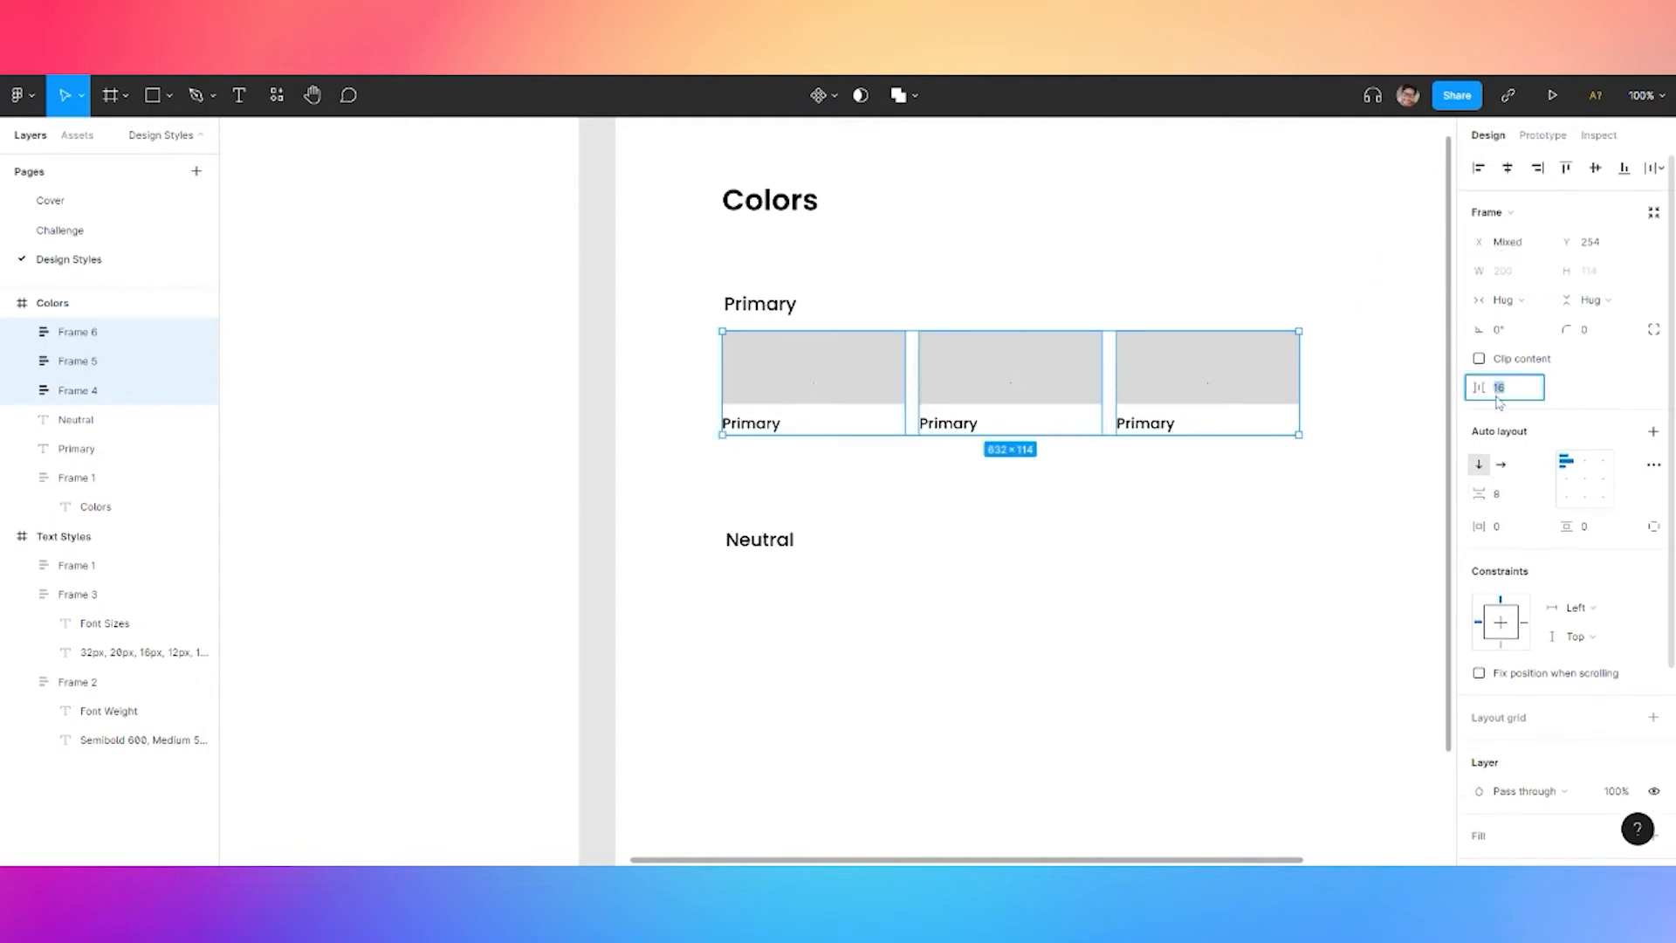
Paste a copy of the three swatch cards under the Neutral heading
click(1139, 519)
click(846, 396)
shift+click(1003, 381)
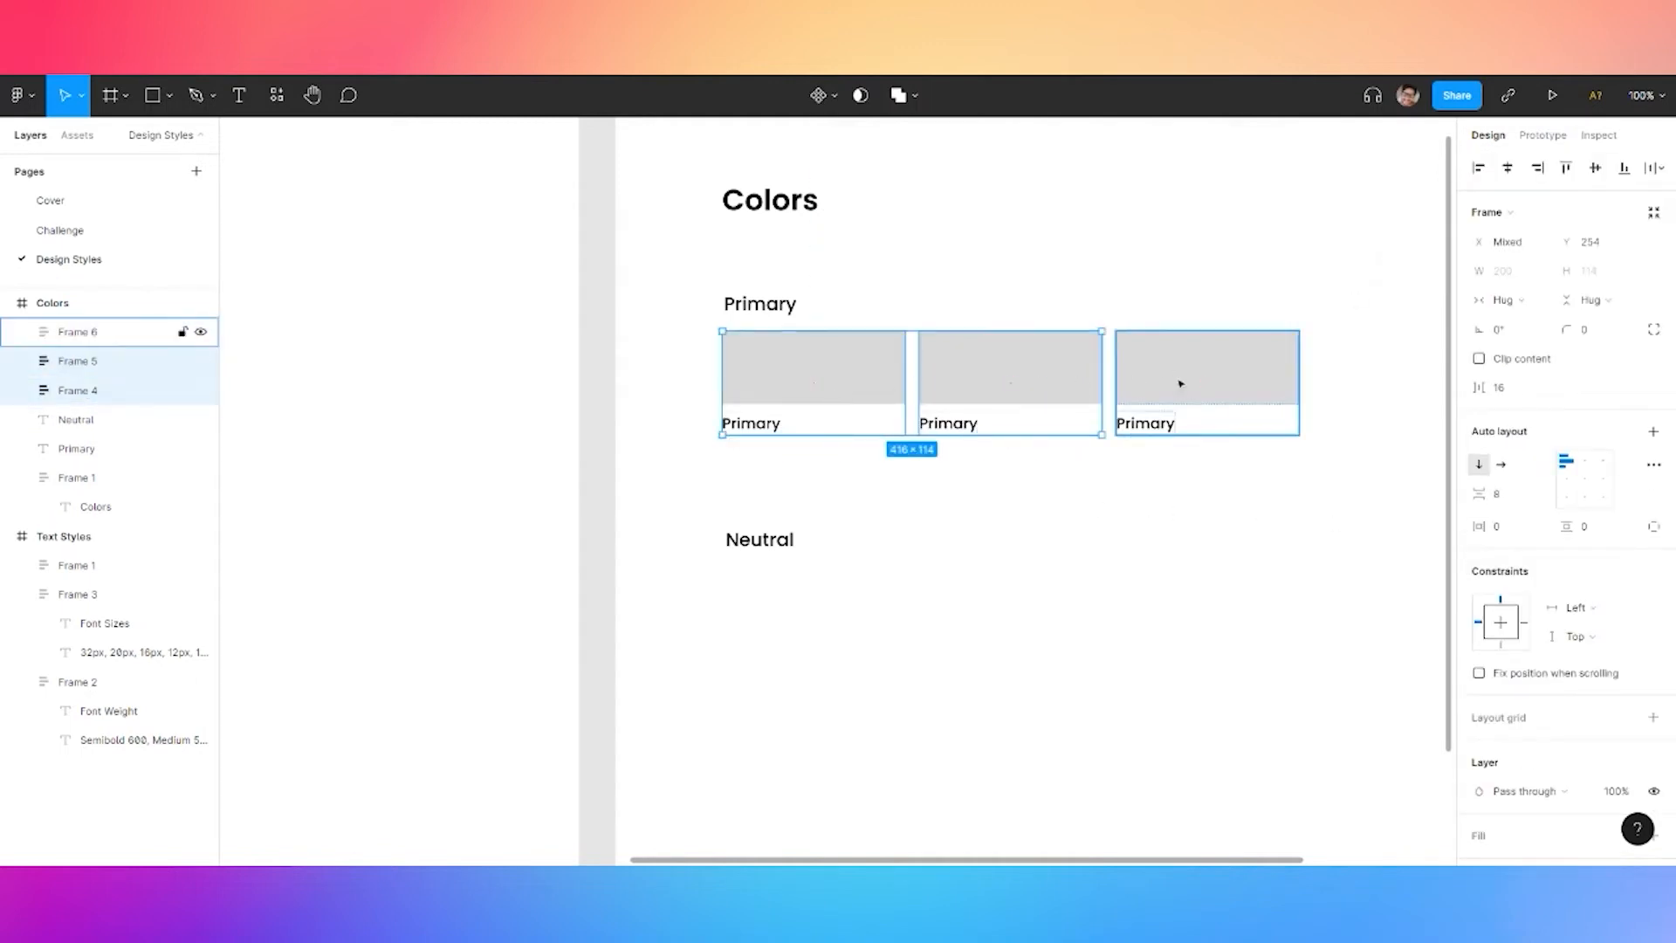
shift+click(1182, 382)
key(ctrl+v)
drag(819, 610, 801, 637)
Group the Primary heading with its three swatches, undoing a trial auto layout
click(812, 367)
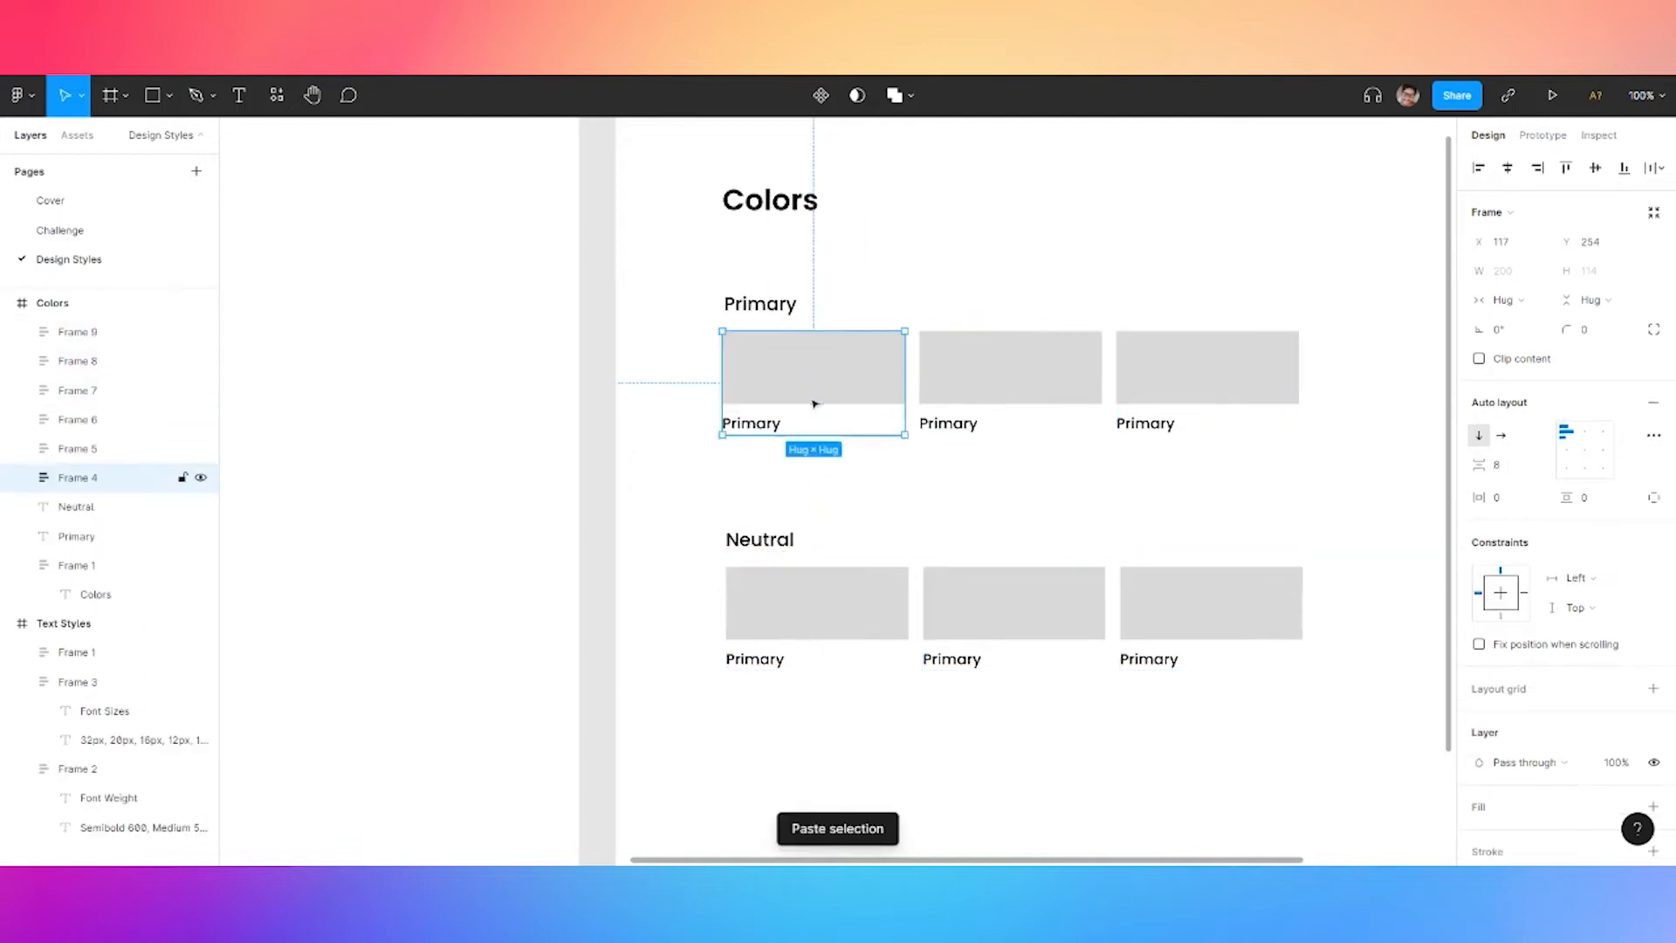
shift+click(1004, 366)
shift+click(1162, 367)
shift+click(759, 304)
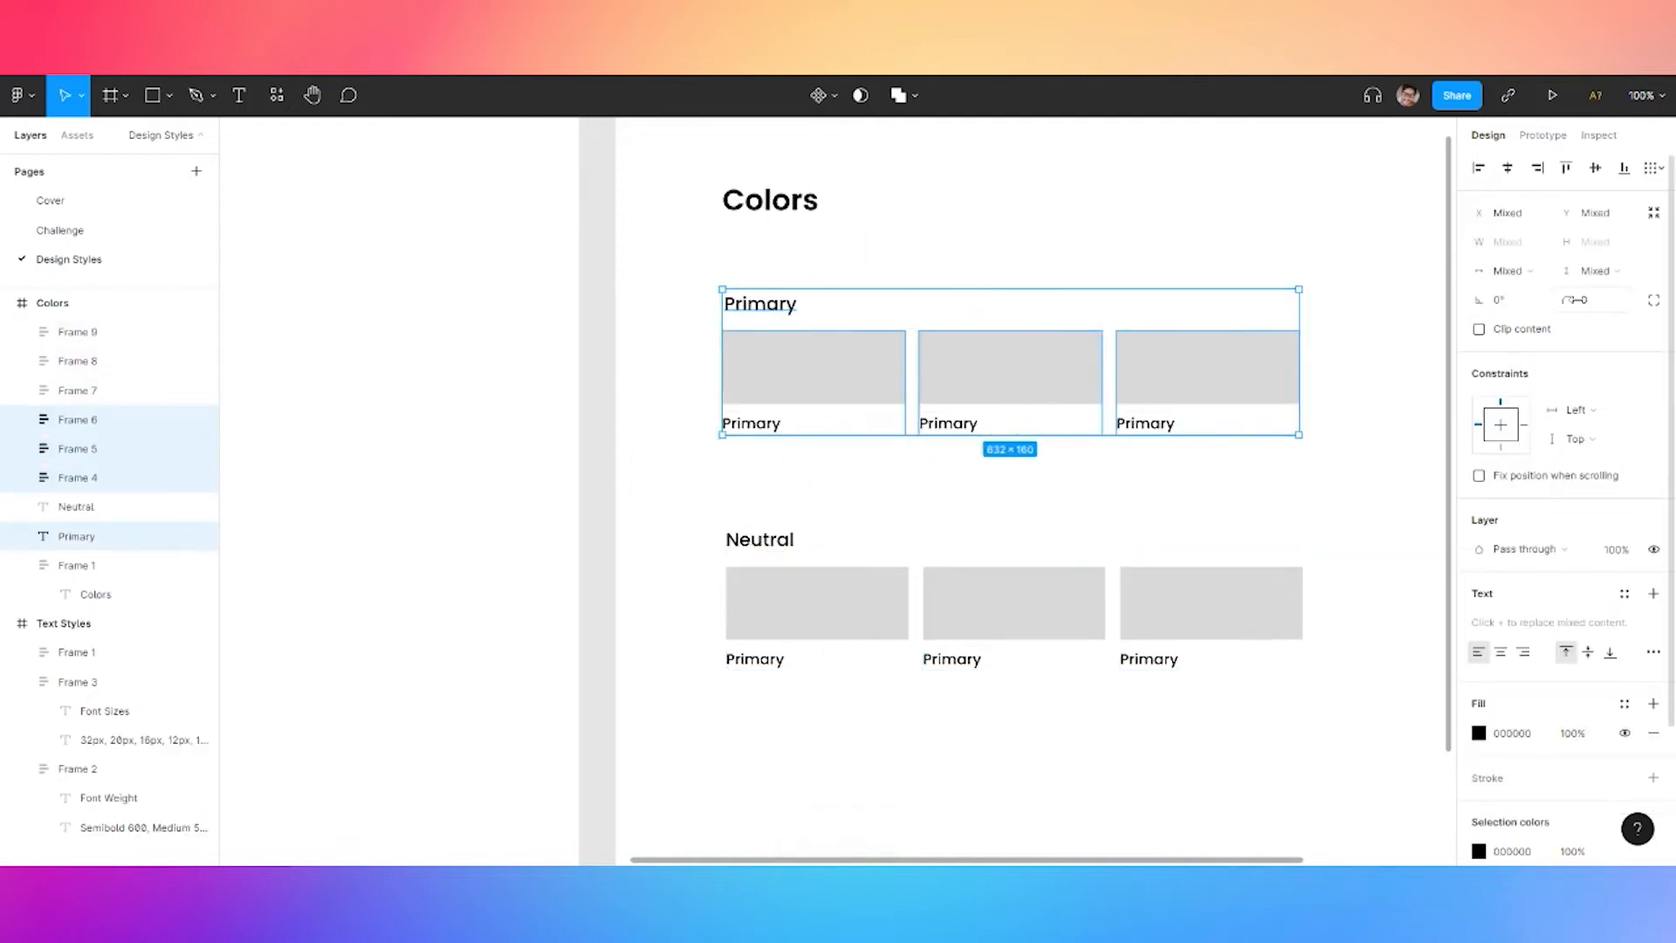
key(ctrl+g)
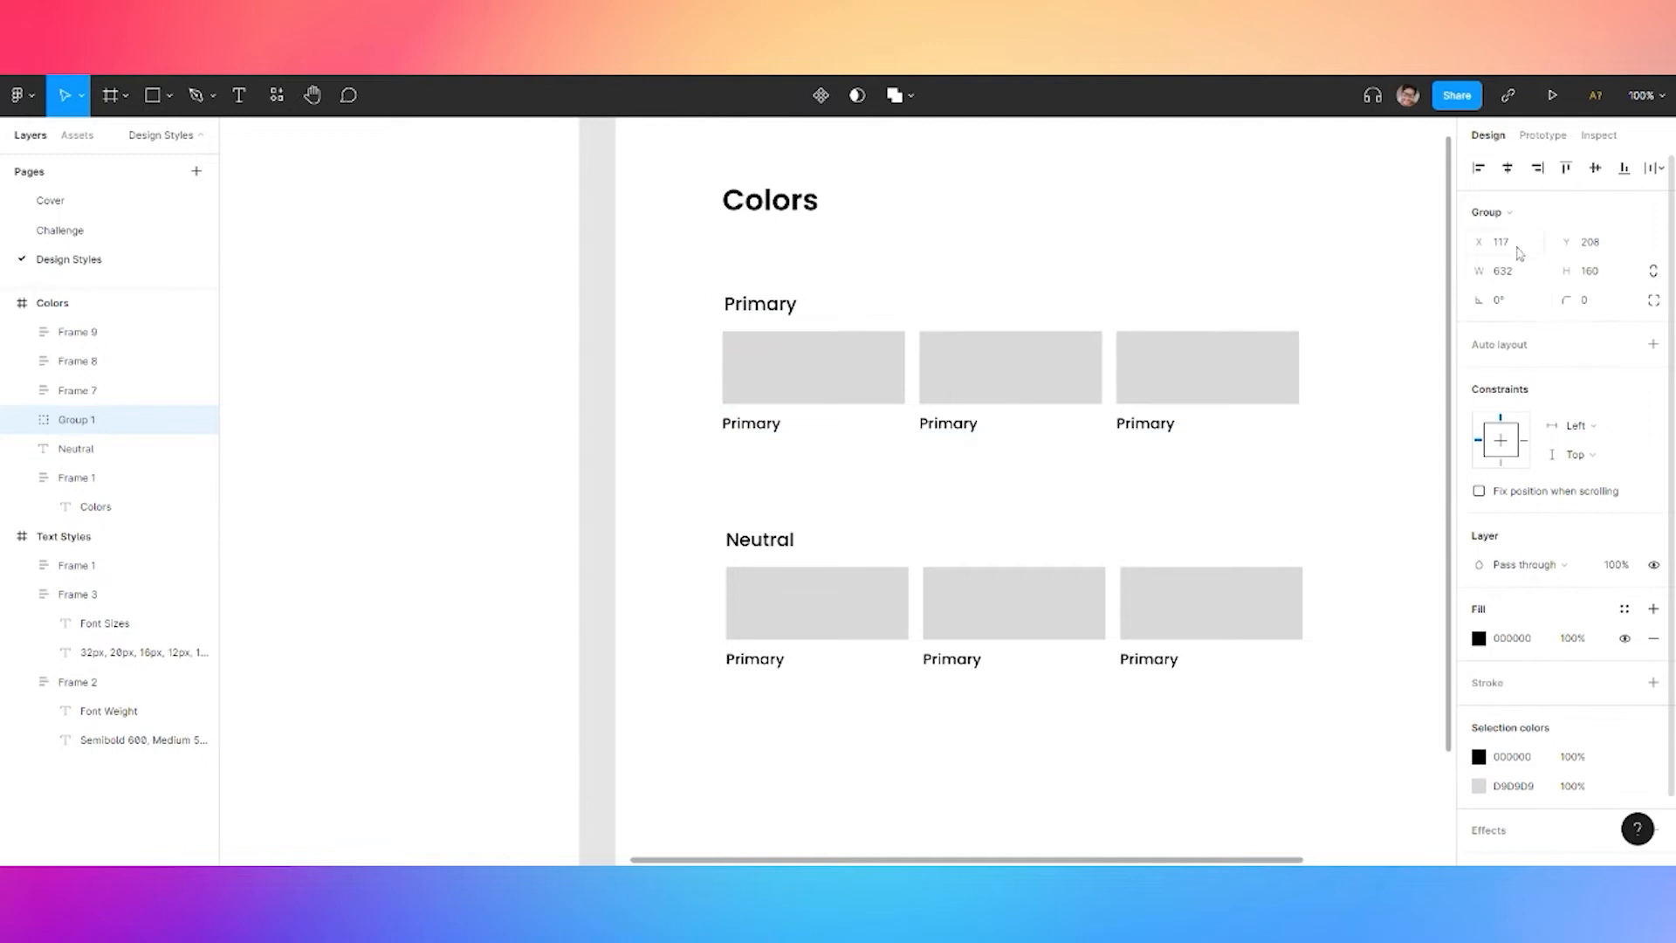
key(shift+a)
click(1481, 440)
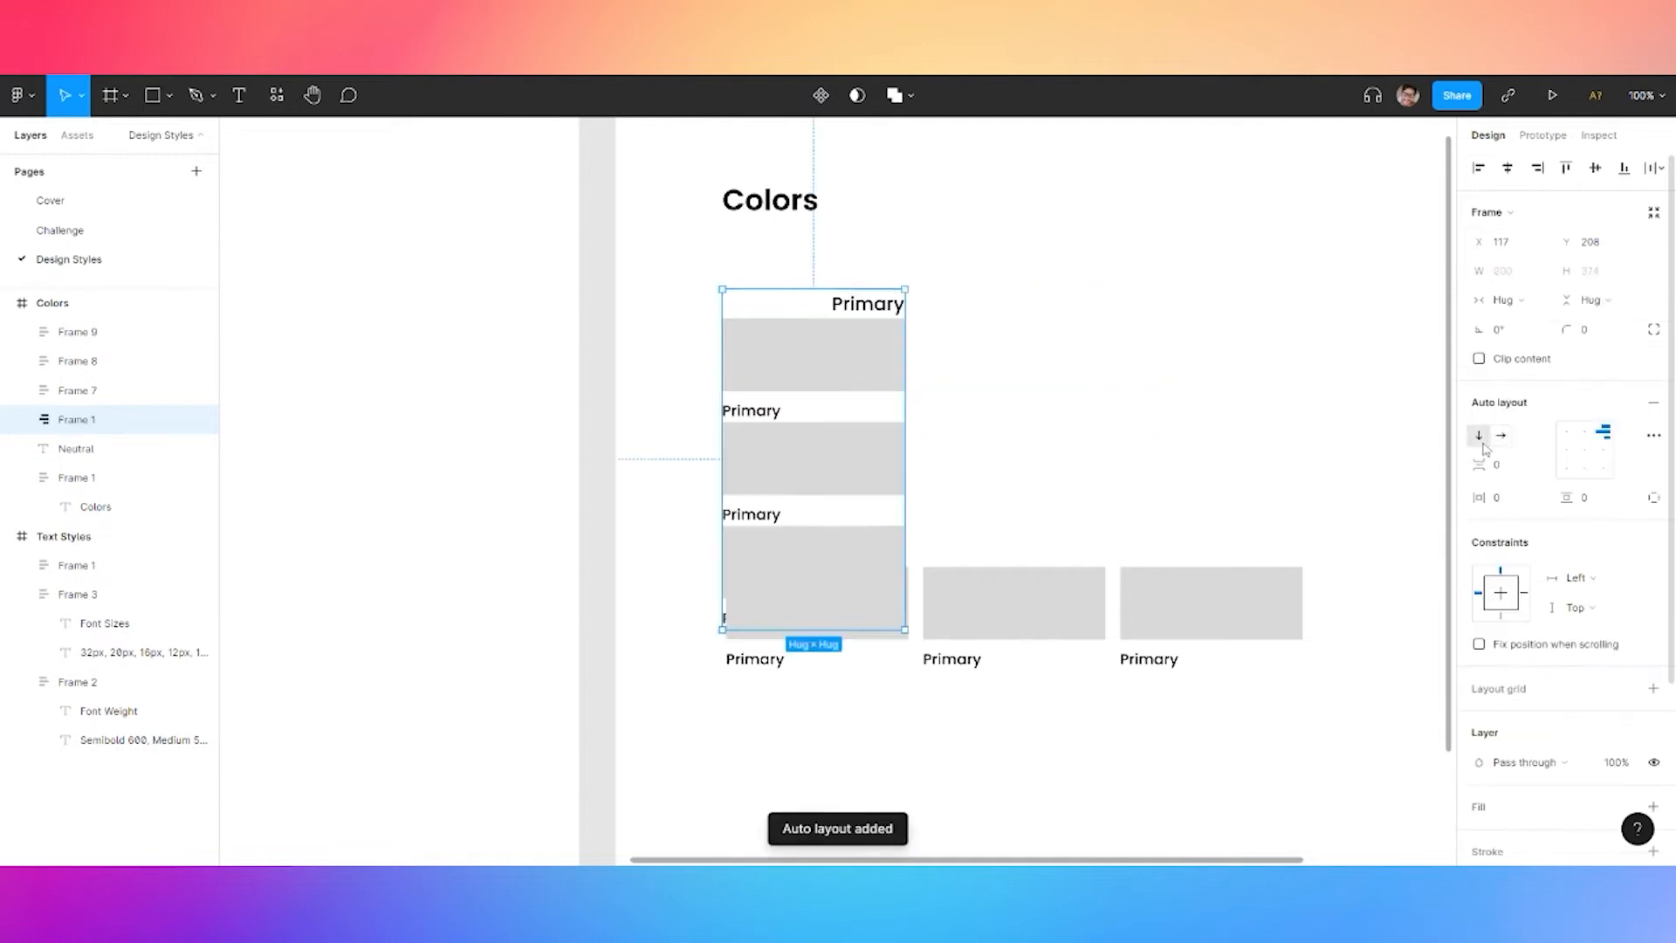
key(ctrl+z)
key(ctrl+z)
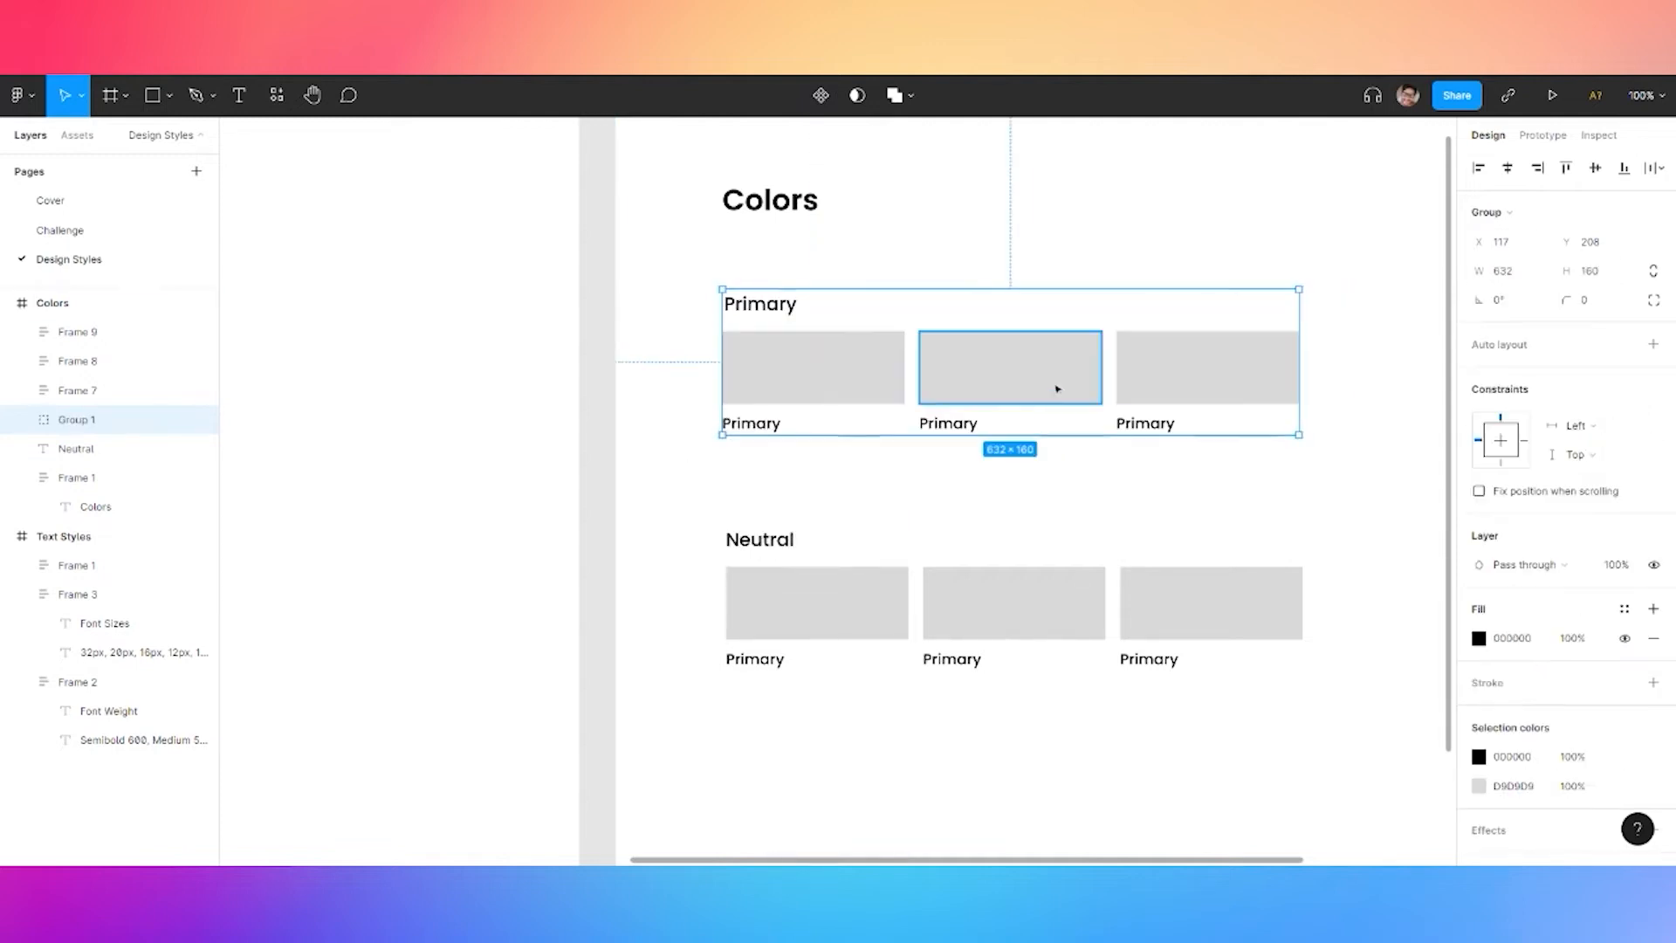
click(658, 374)
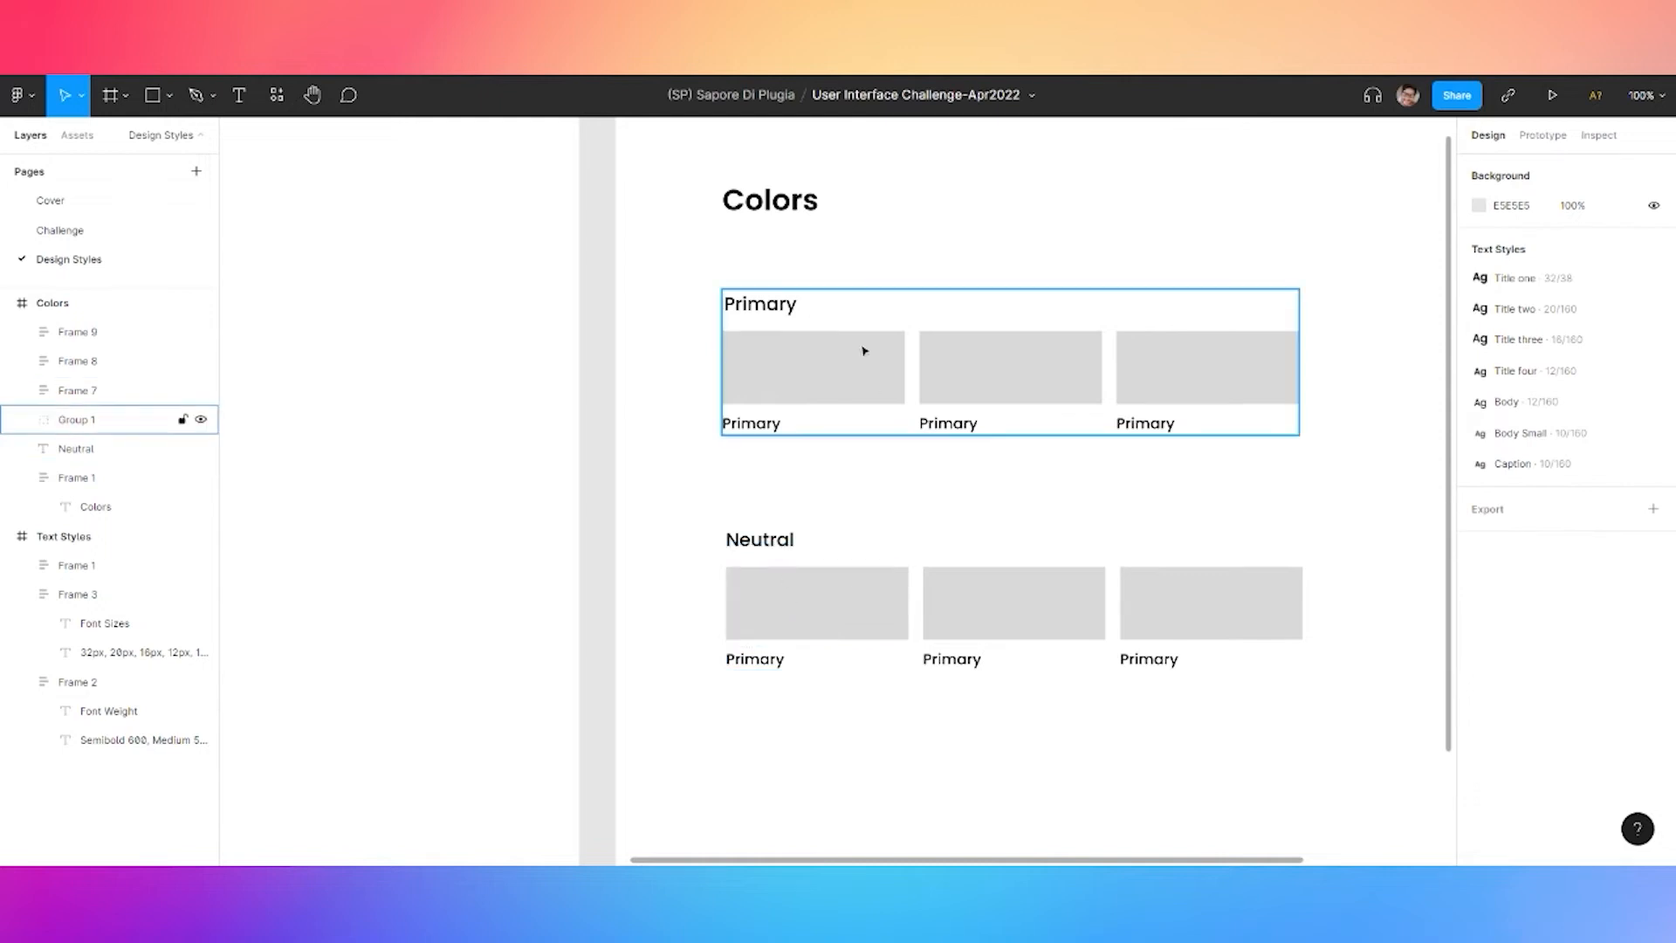
click(795, 430)
double_click(793, 428)
double_click(778, 426)
click(768, 376)
click(772, 505)
click(59, 229)
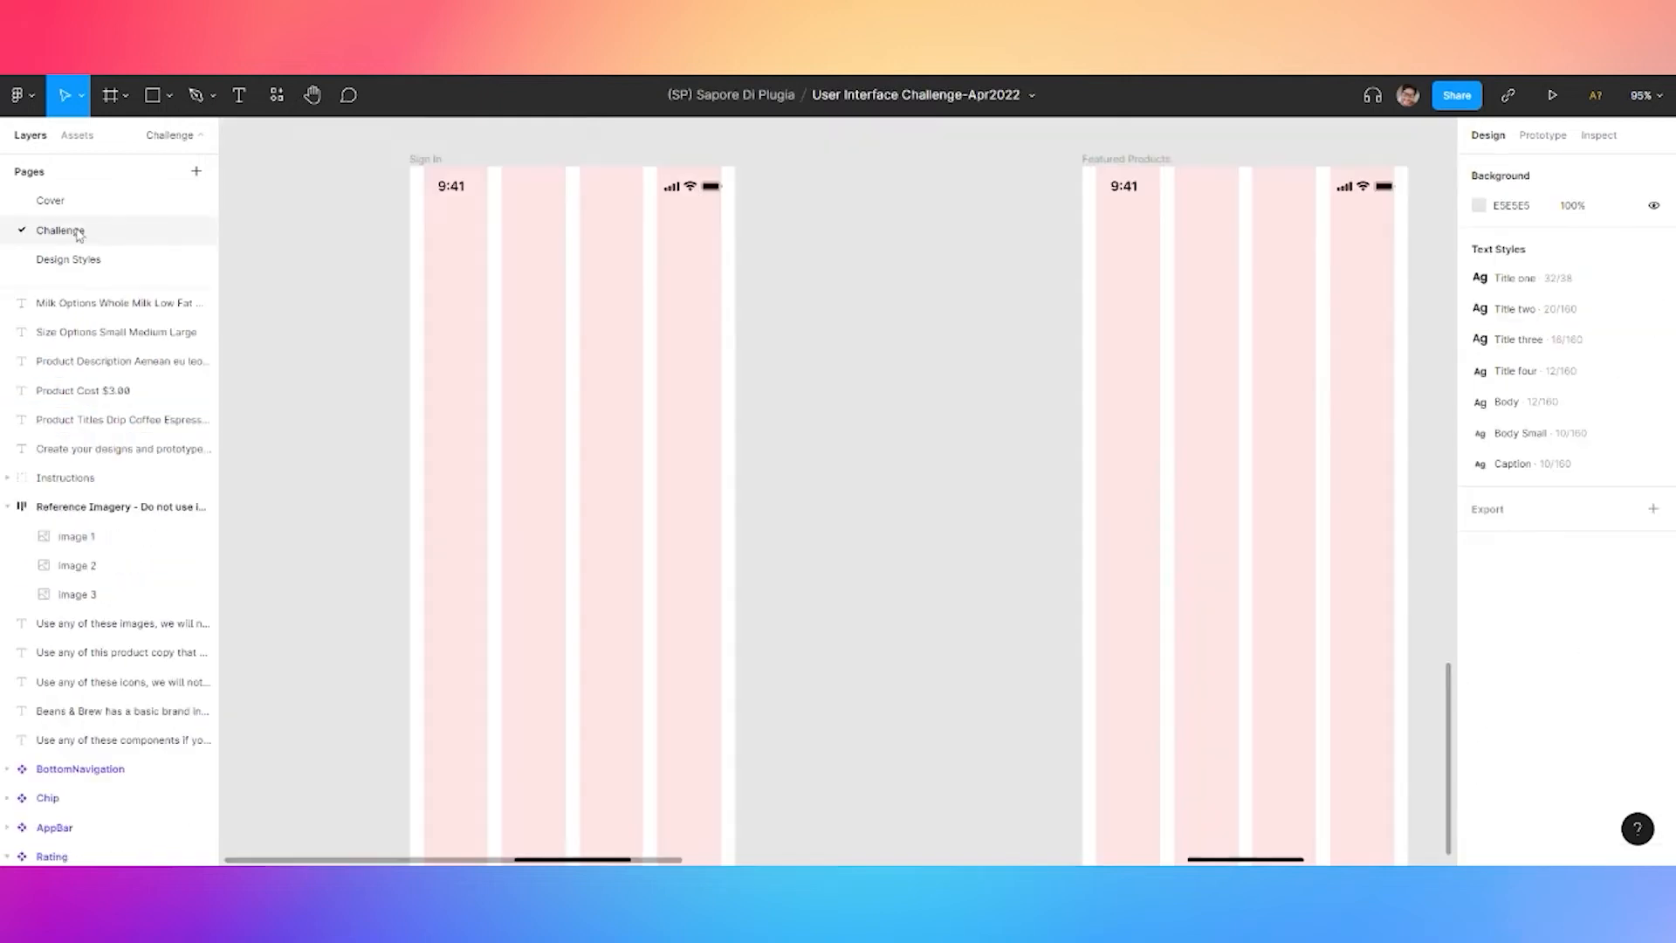
scroll(490, 311, up, 15)
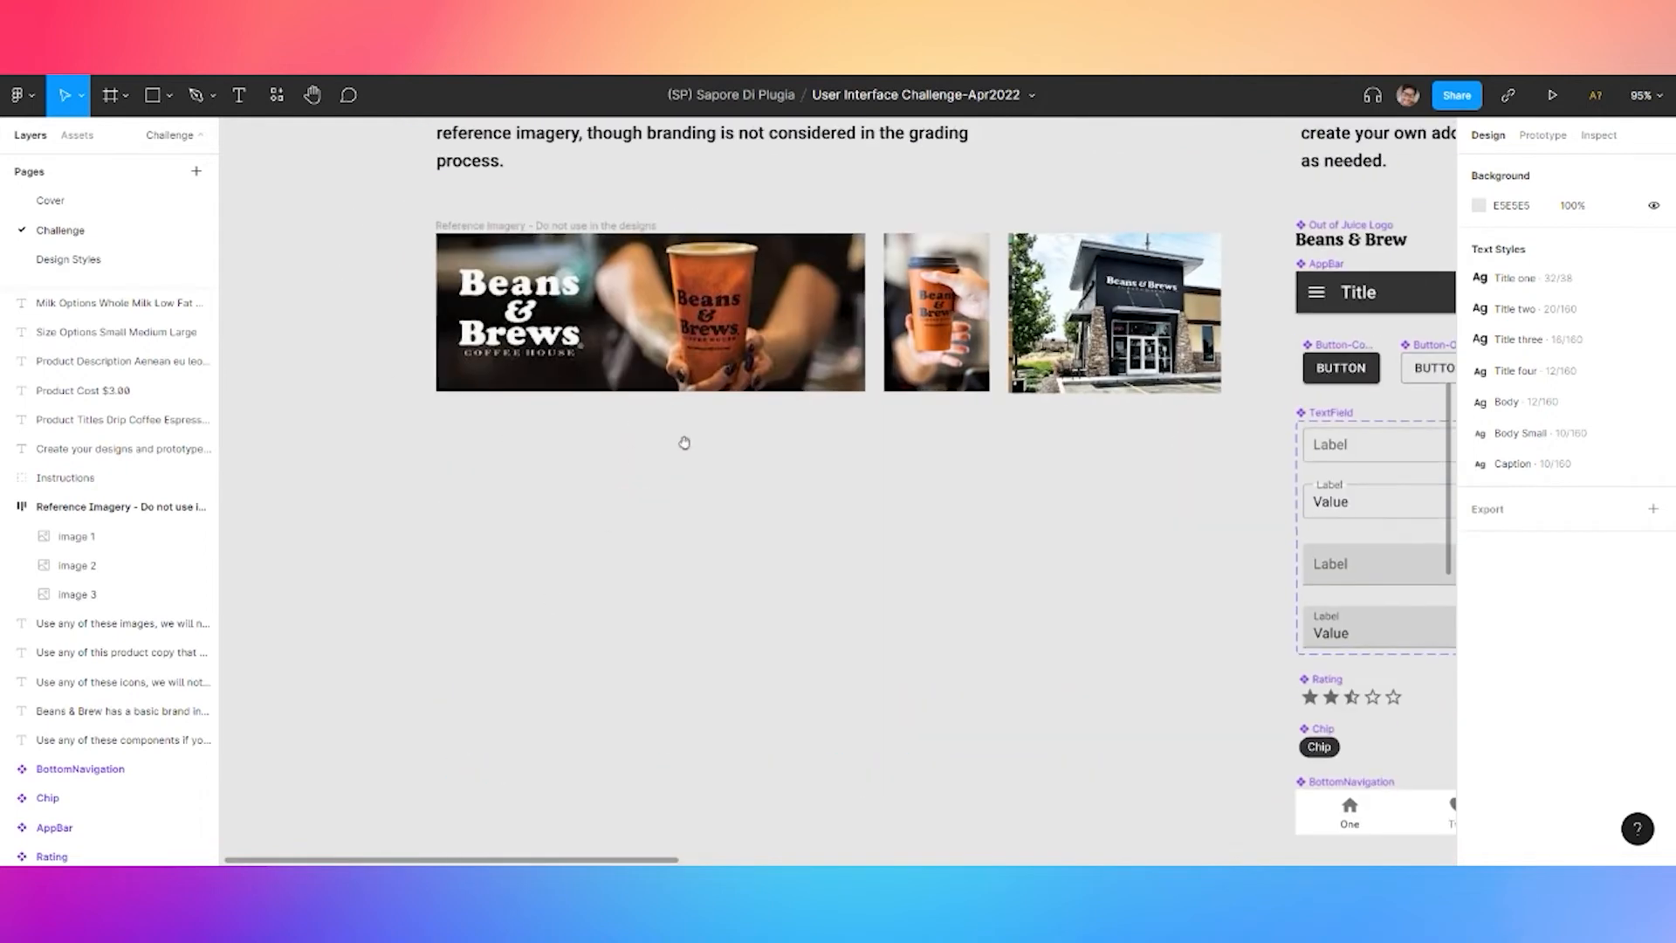
key(i)
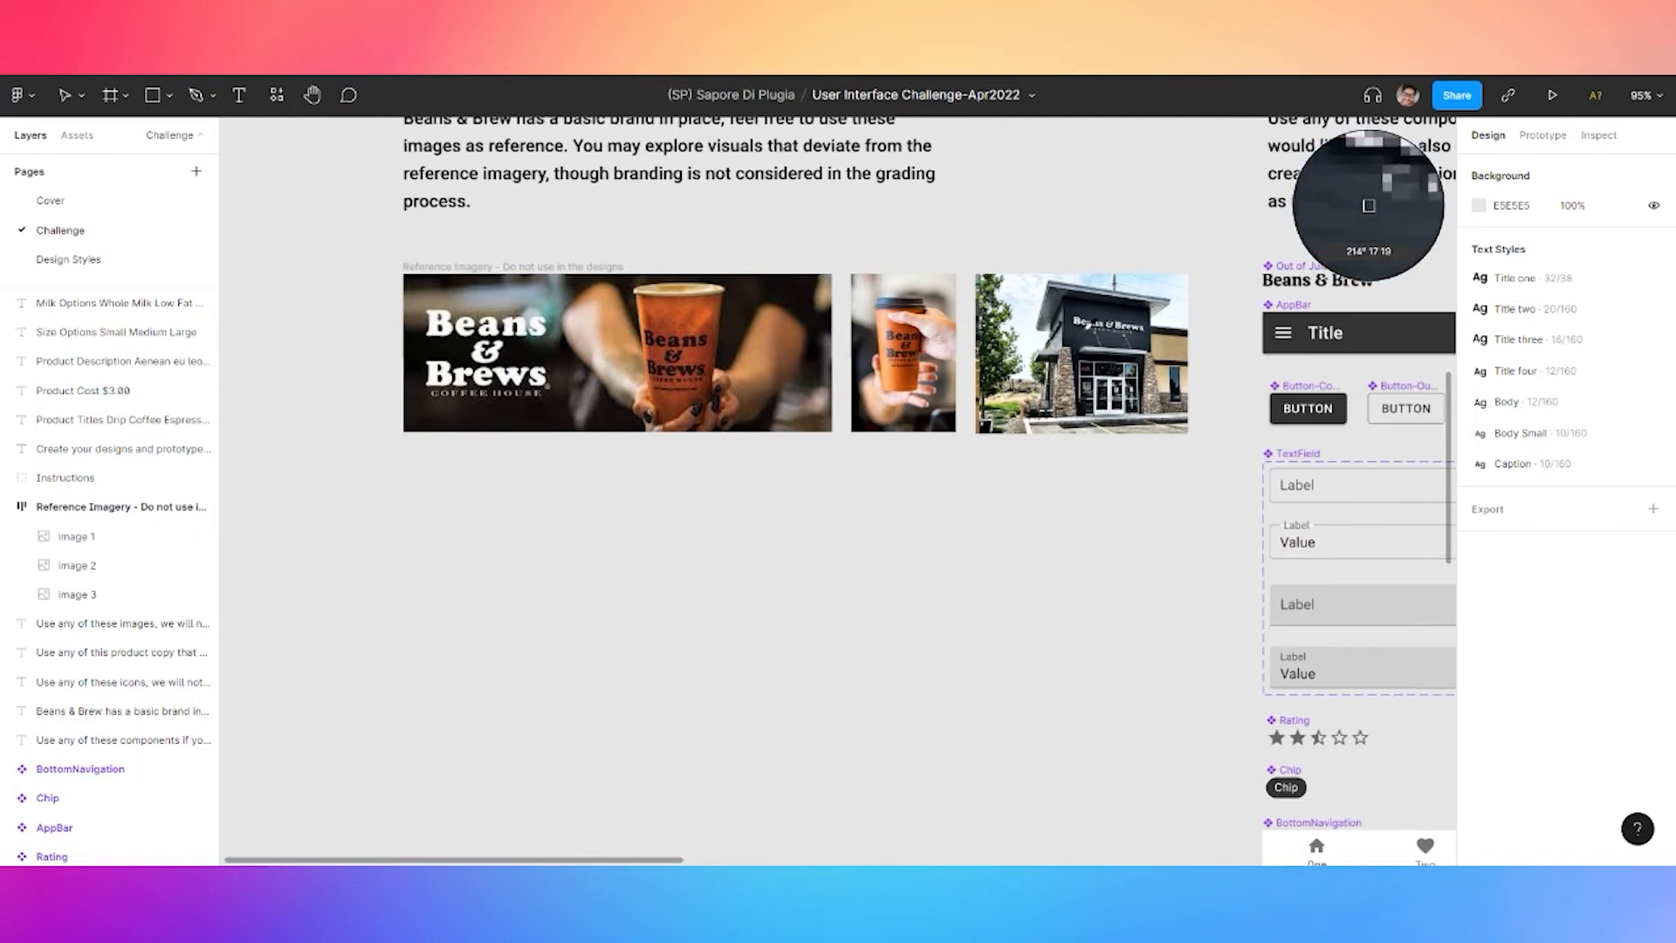
scroll(1084, 330, up, 5)
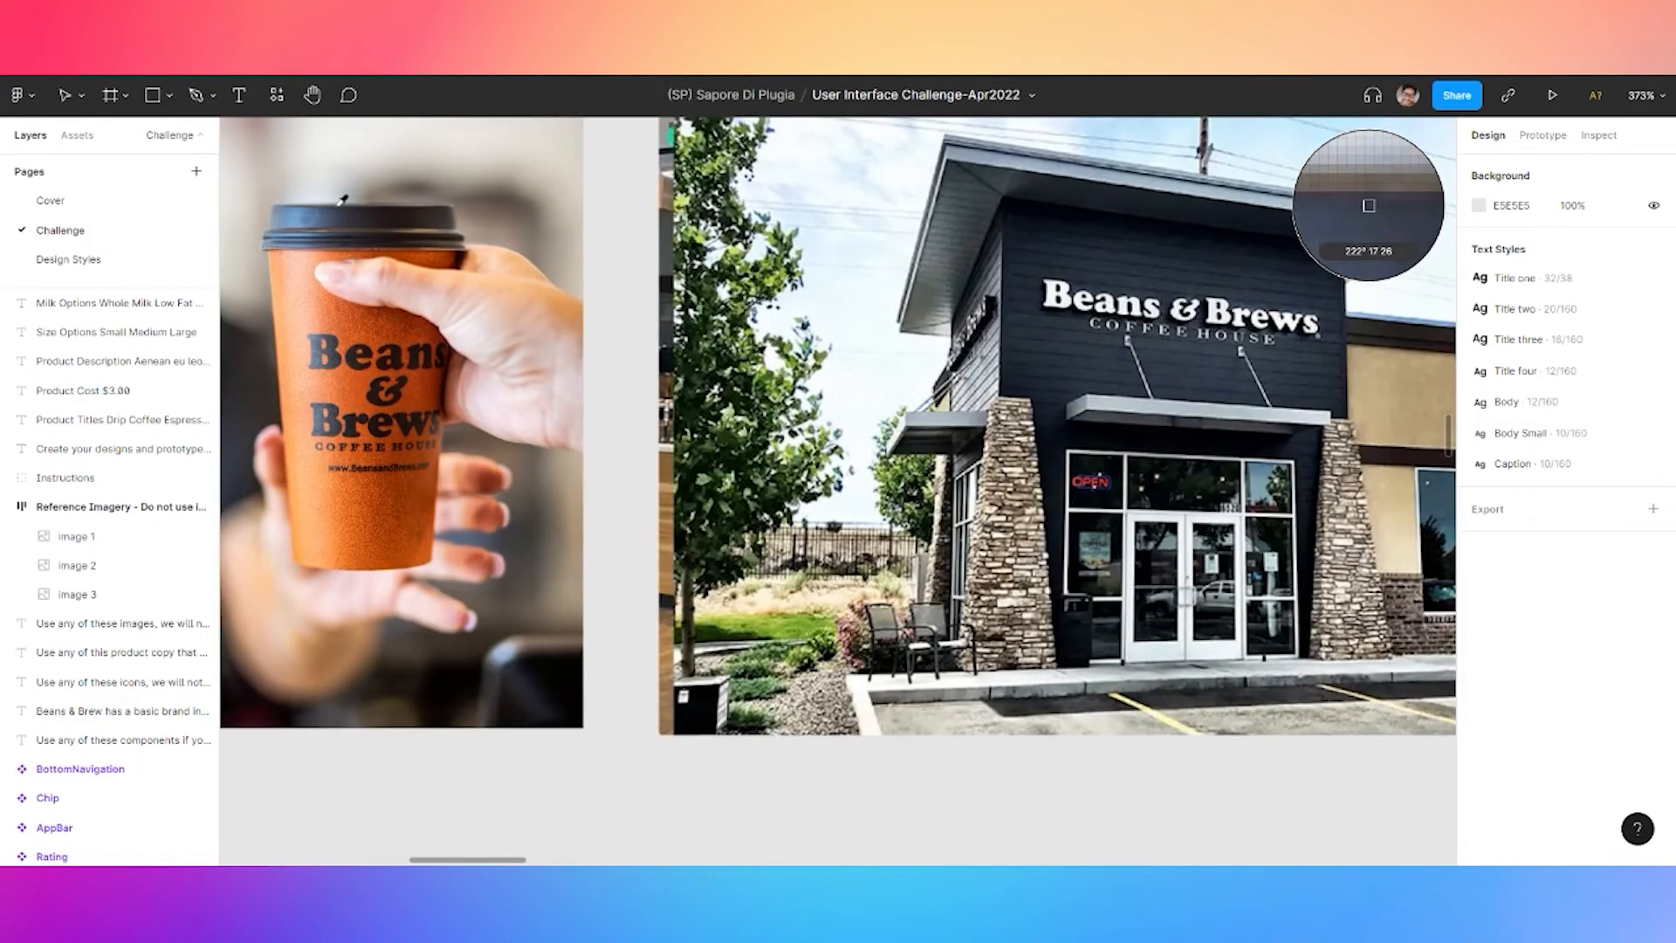
scroll(355, 200, down, 2)
scroll(353, 202, down, 1)
drag(353, 201, 767, 417)
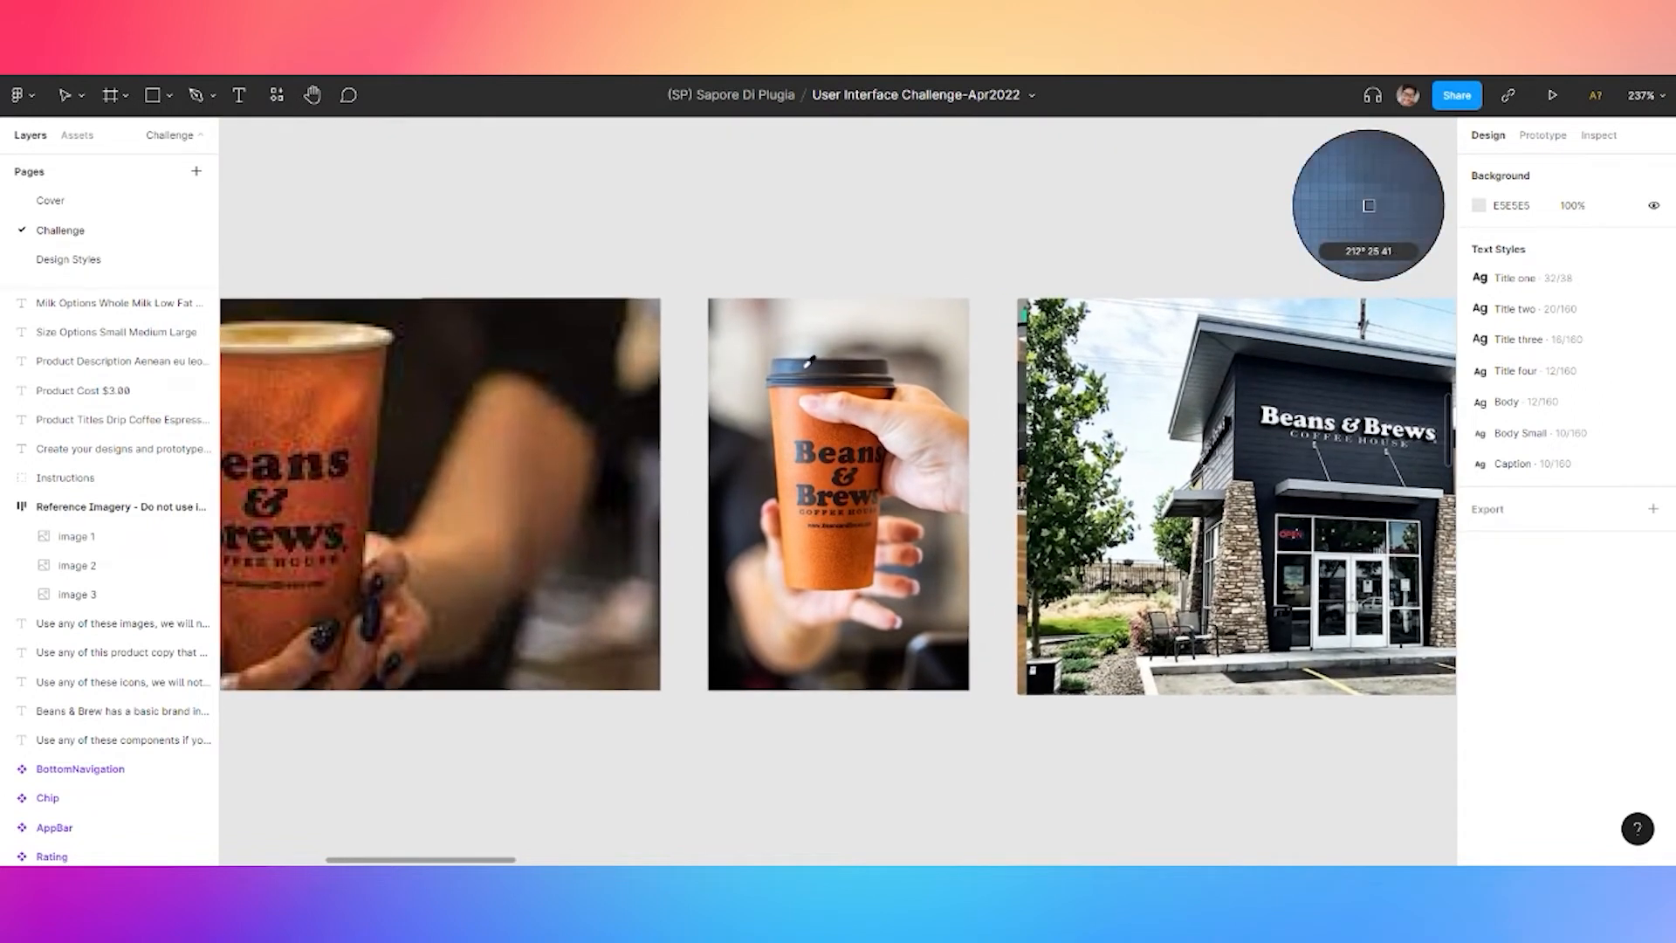
click(87, 259)
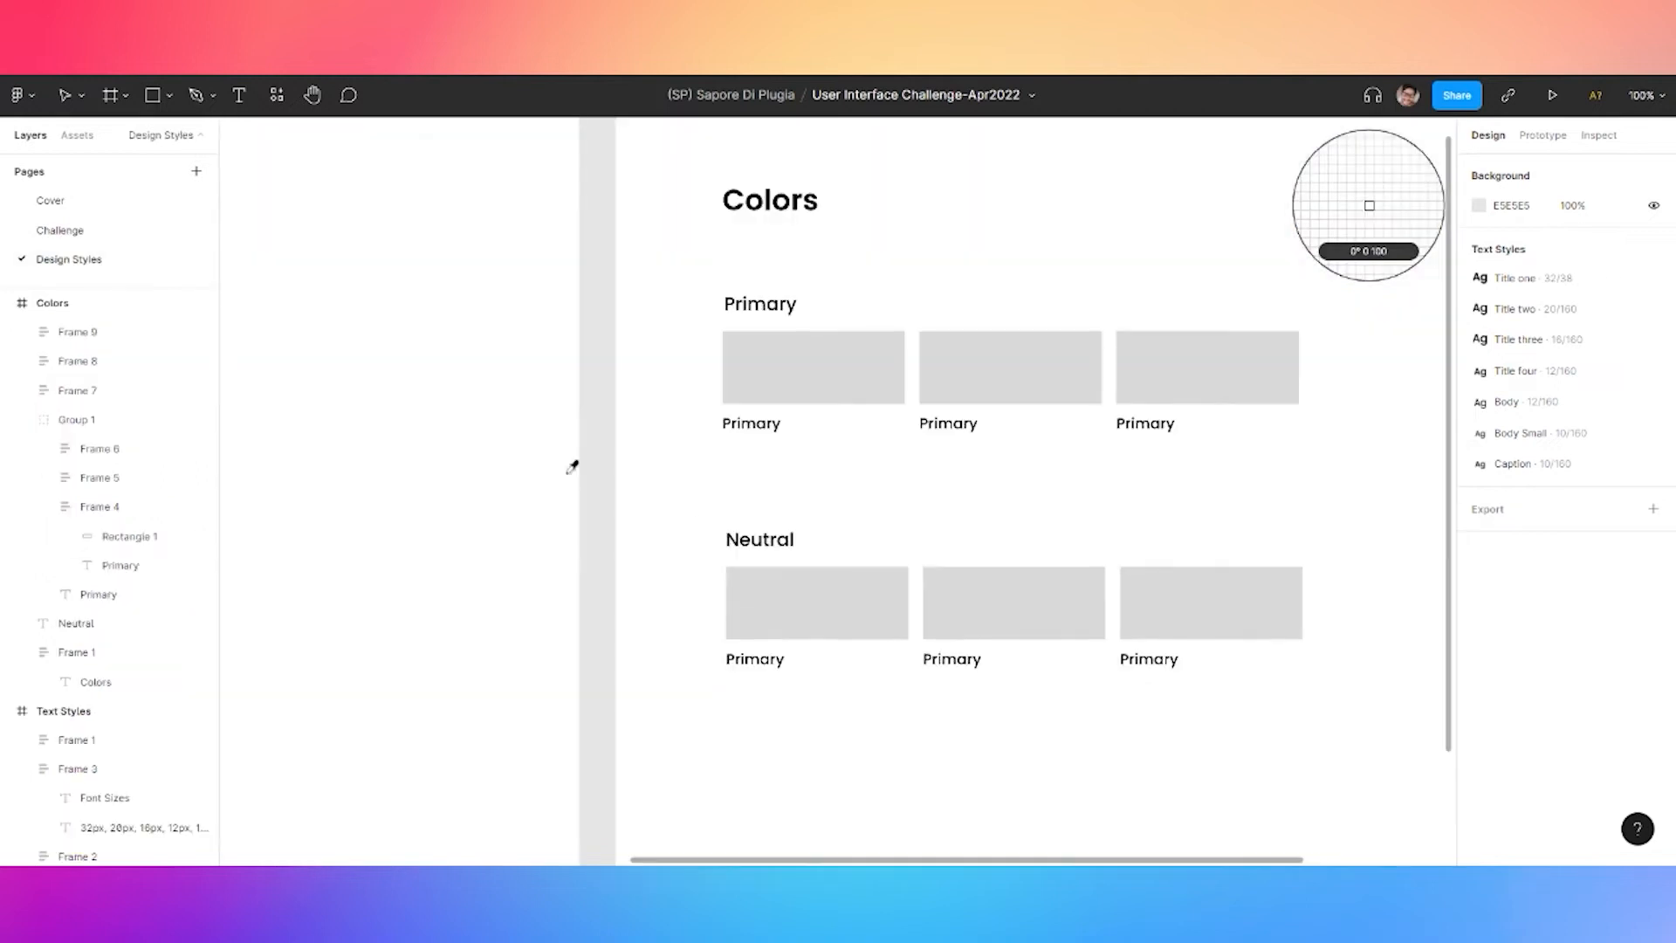
key(Escape)
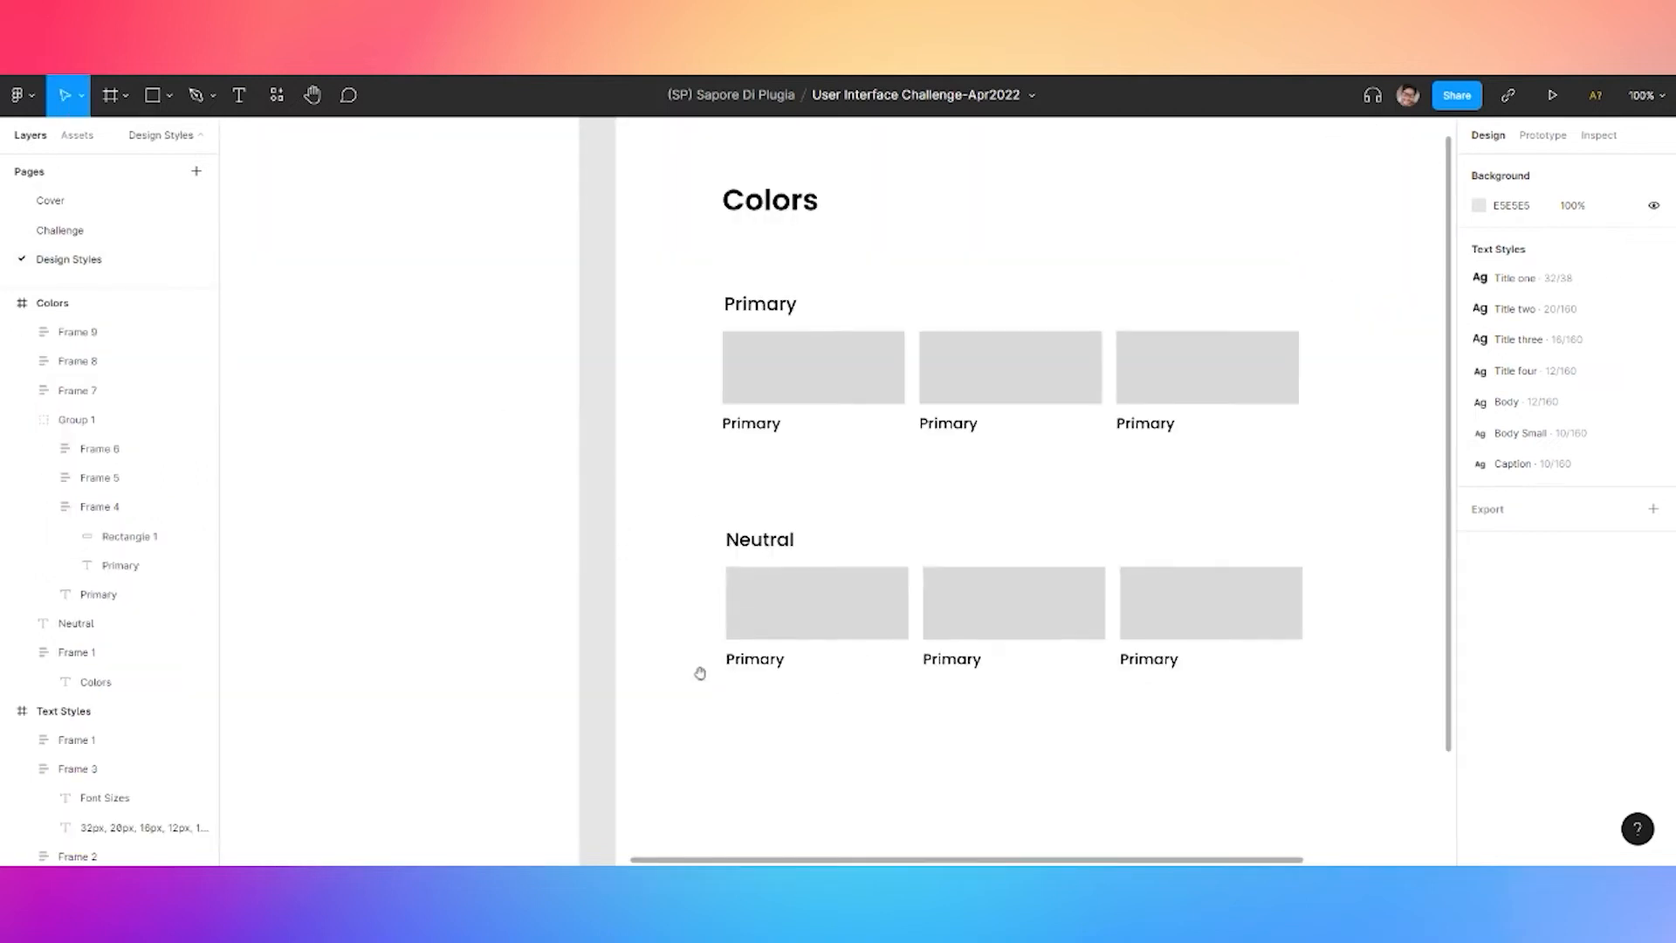
drag(696, 656, 543, 469)
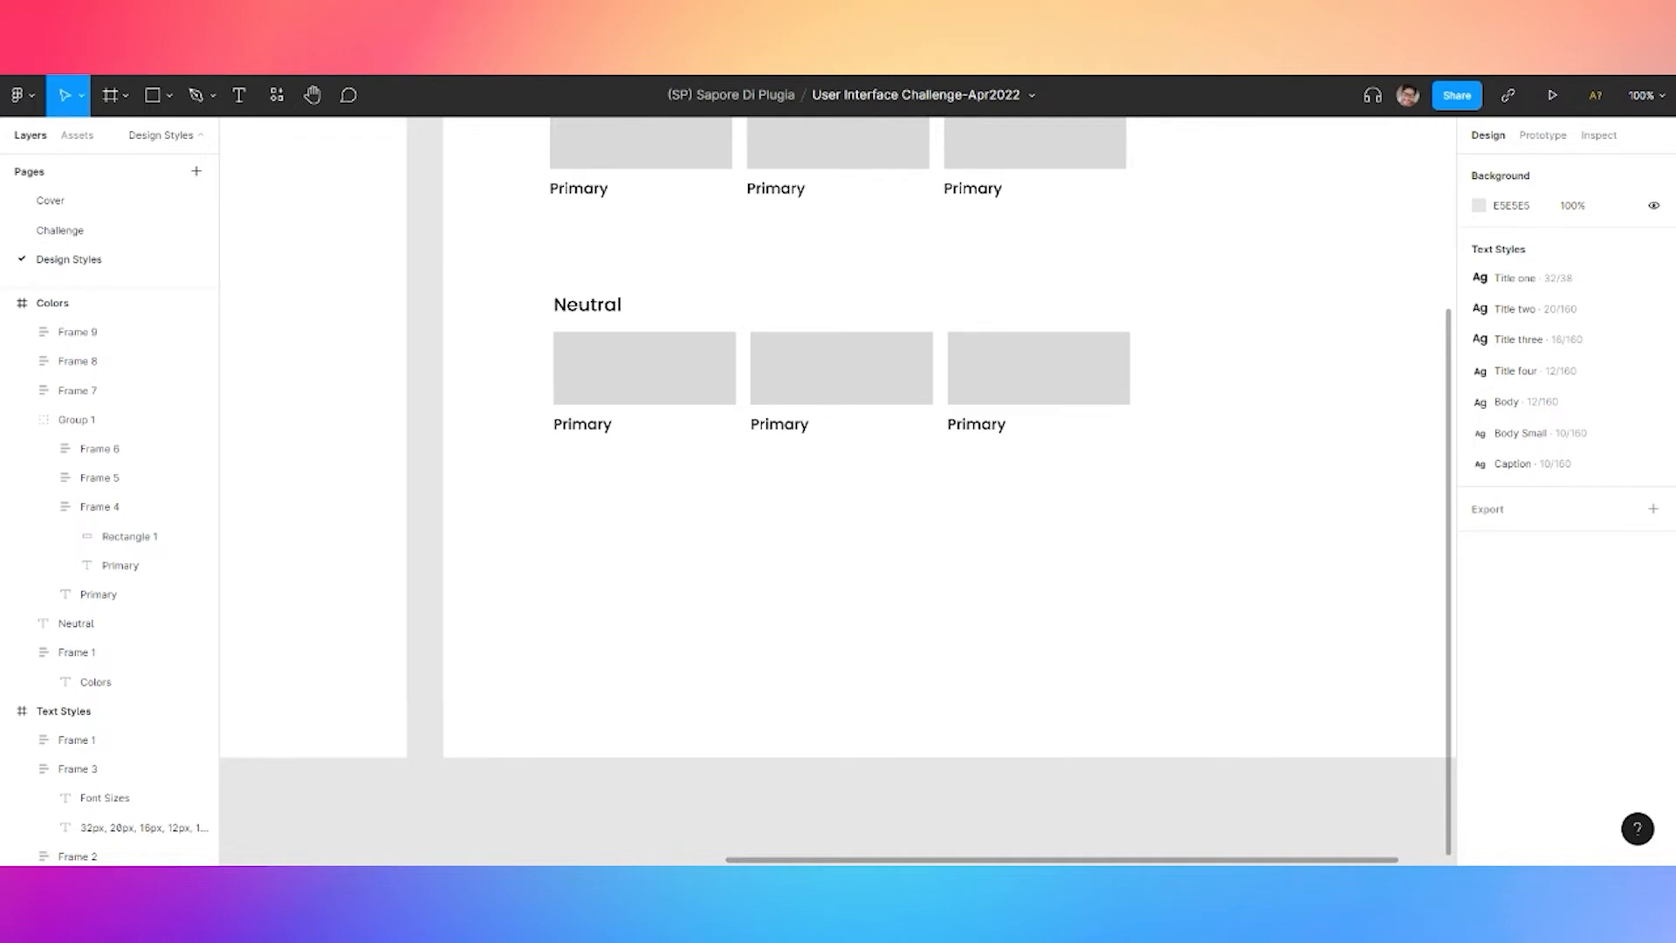
key(r)
Draw a rectangle below the Neutral row, duplicate it, and shift both into alignment
drag(600, 540, 912, 617)
key(ctrl+c)
key(ctrl+v)
click(733, 606)
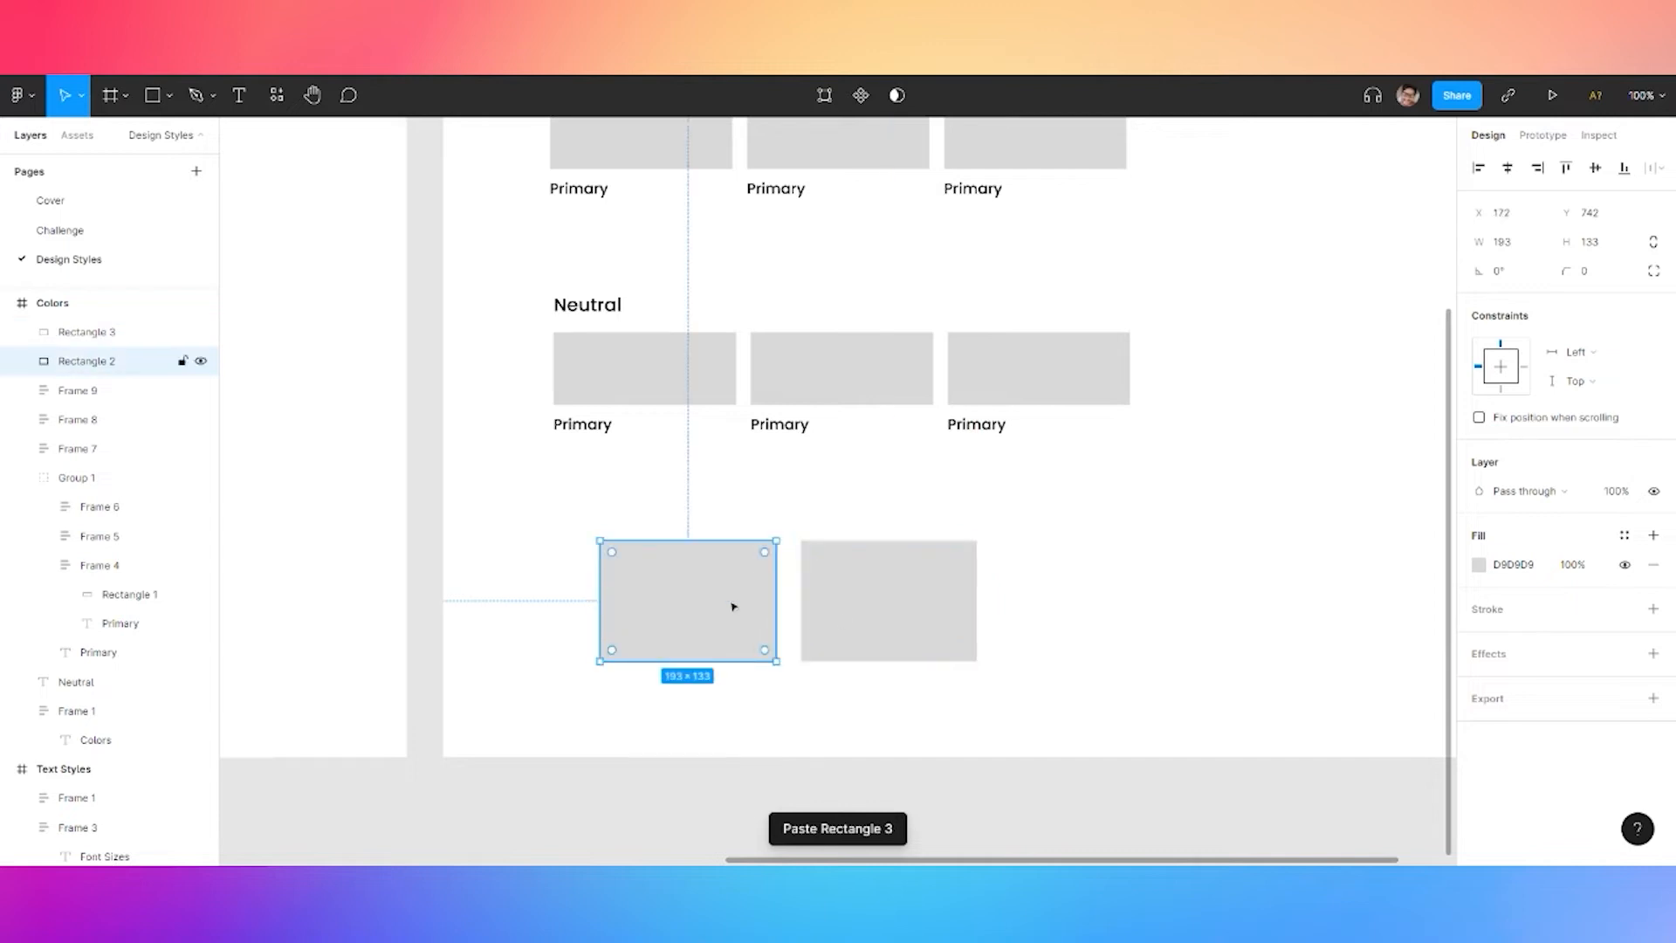
shift+click(899, 620)
drag(683, 599, 636, 587)
Fill the left rectangle orange with HSL 36/100/50 (FF9900)
click(636, 588)
click(1479, 565)
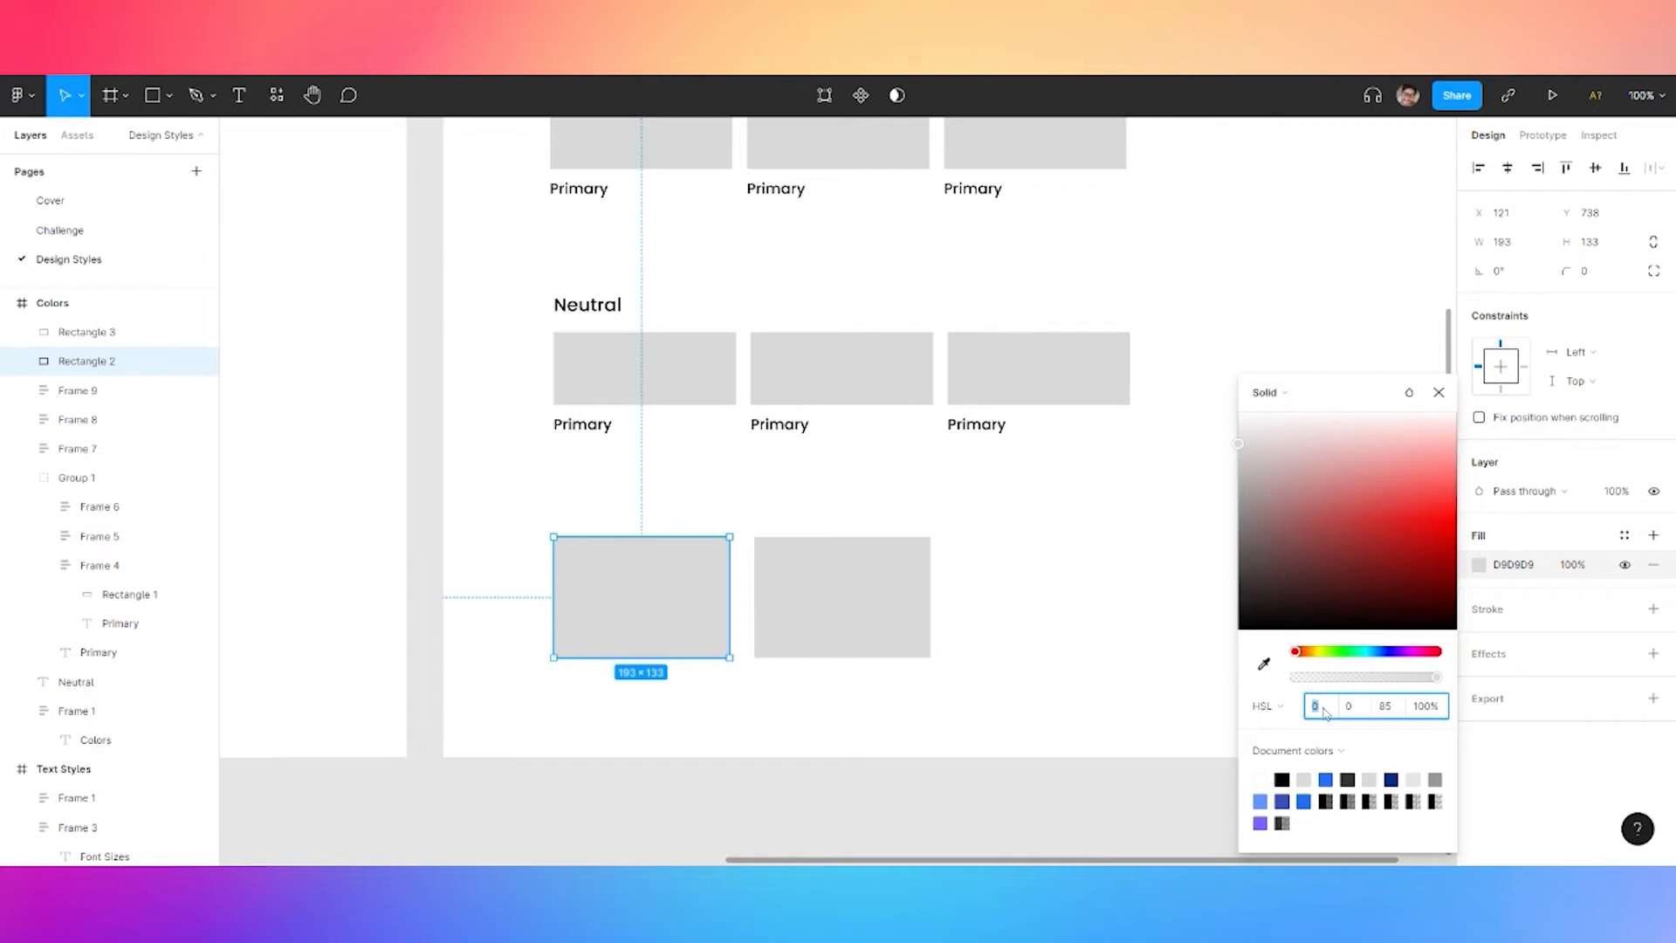
click(1267, 705)
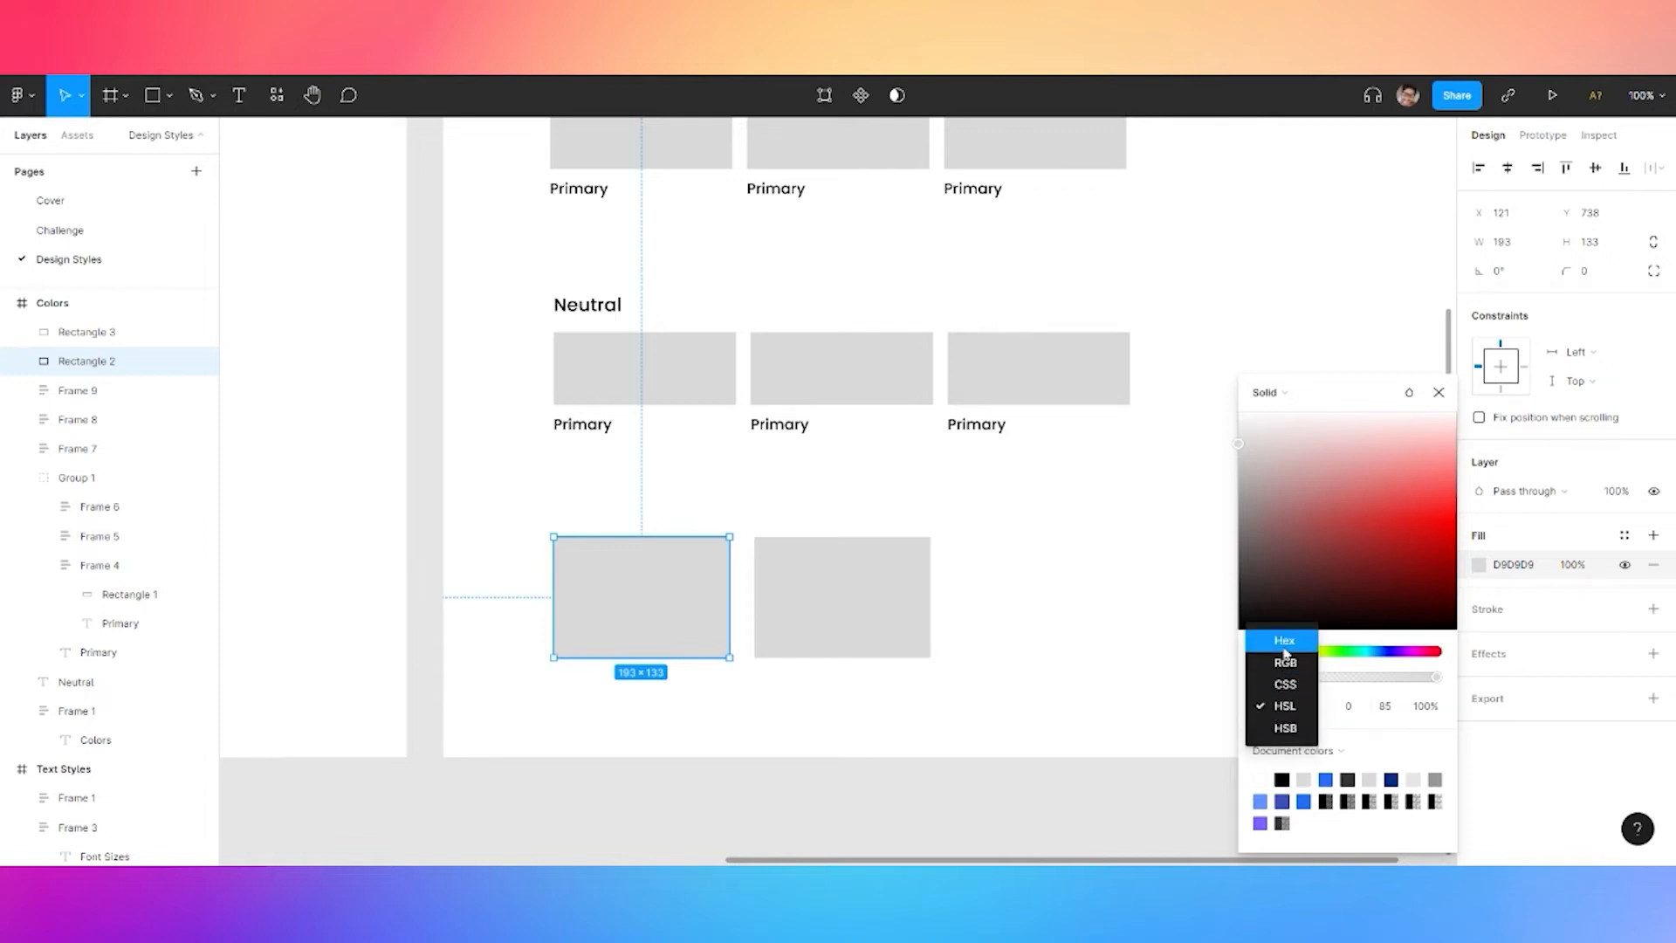
click(1325, 713)
click(1331, 715)
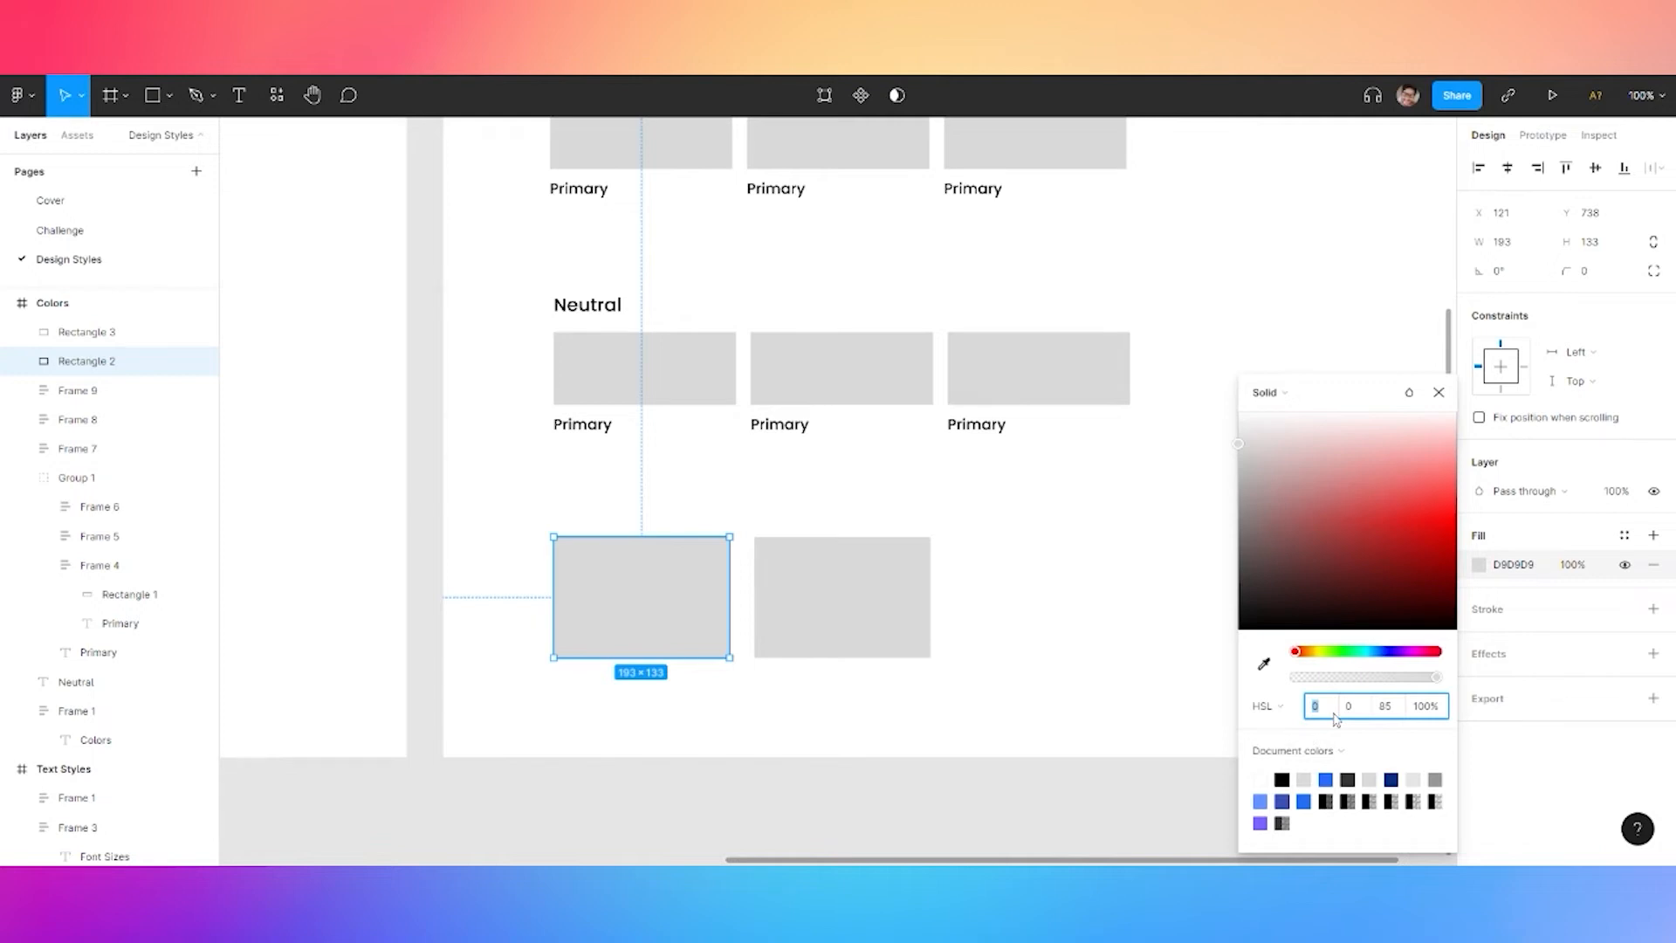
key(Return)
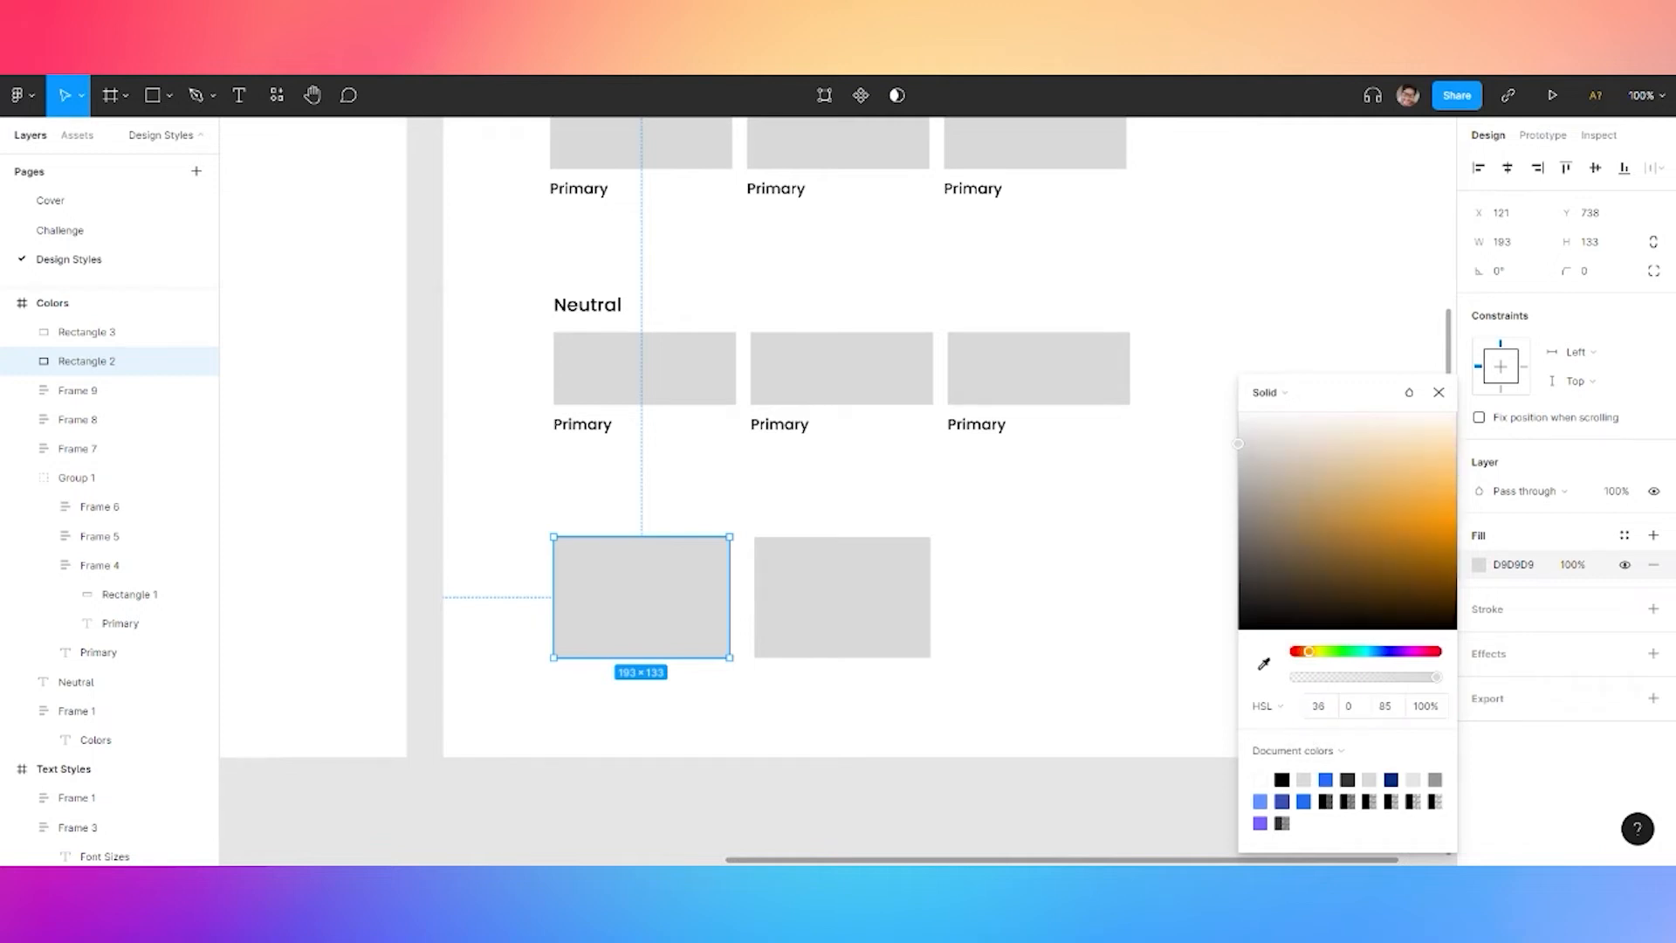
click(1357, 714)
text(100)
key(Return)
click(1387, 712)
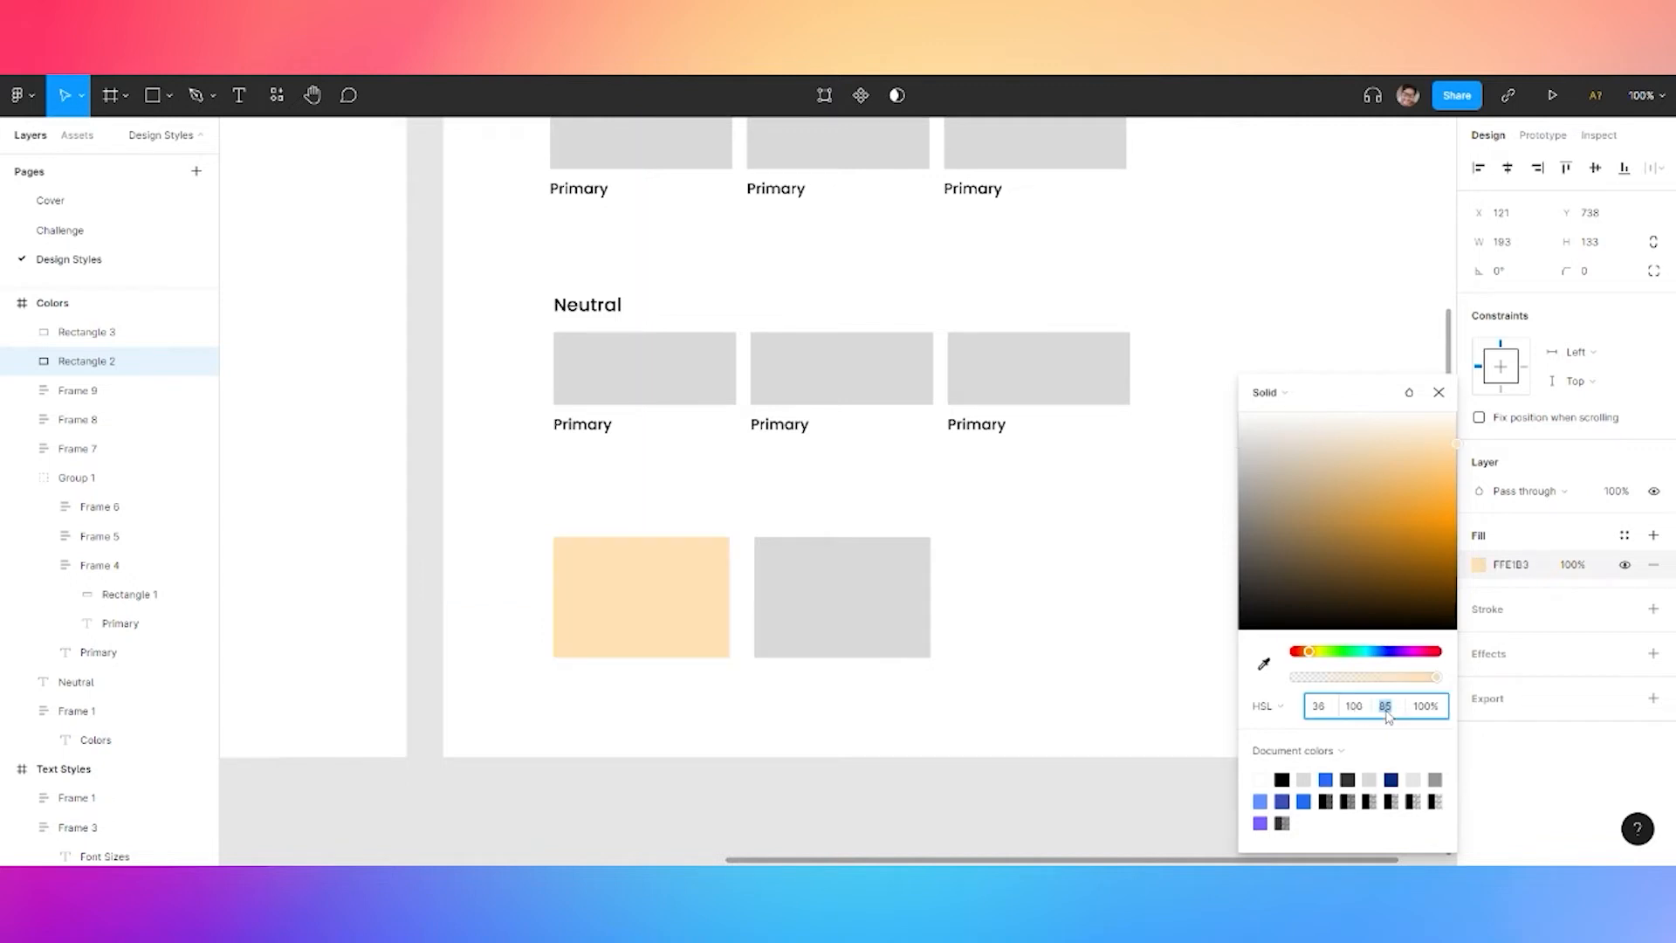
text(0)
key(Return)
click(1387, 711)
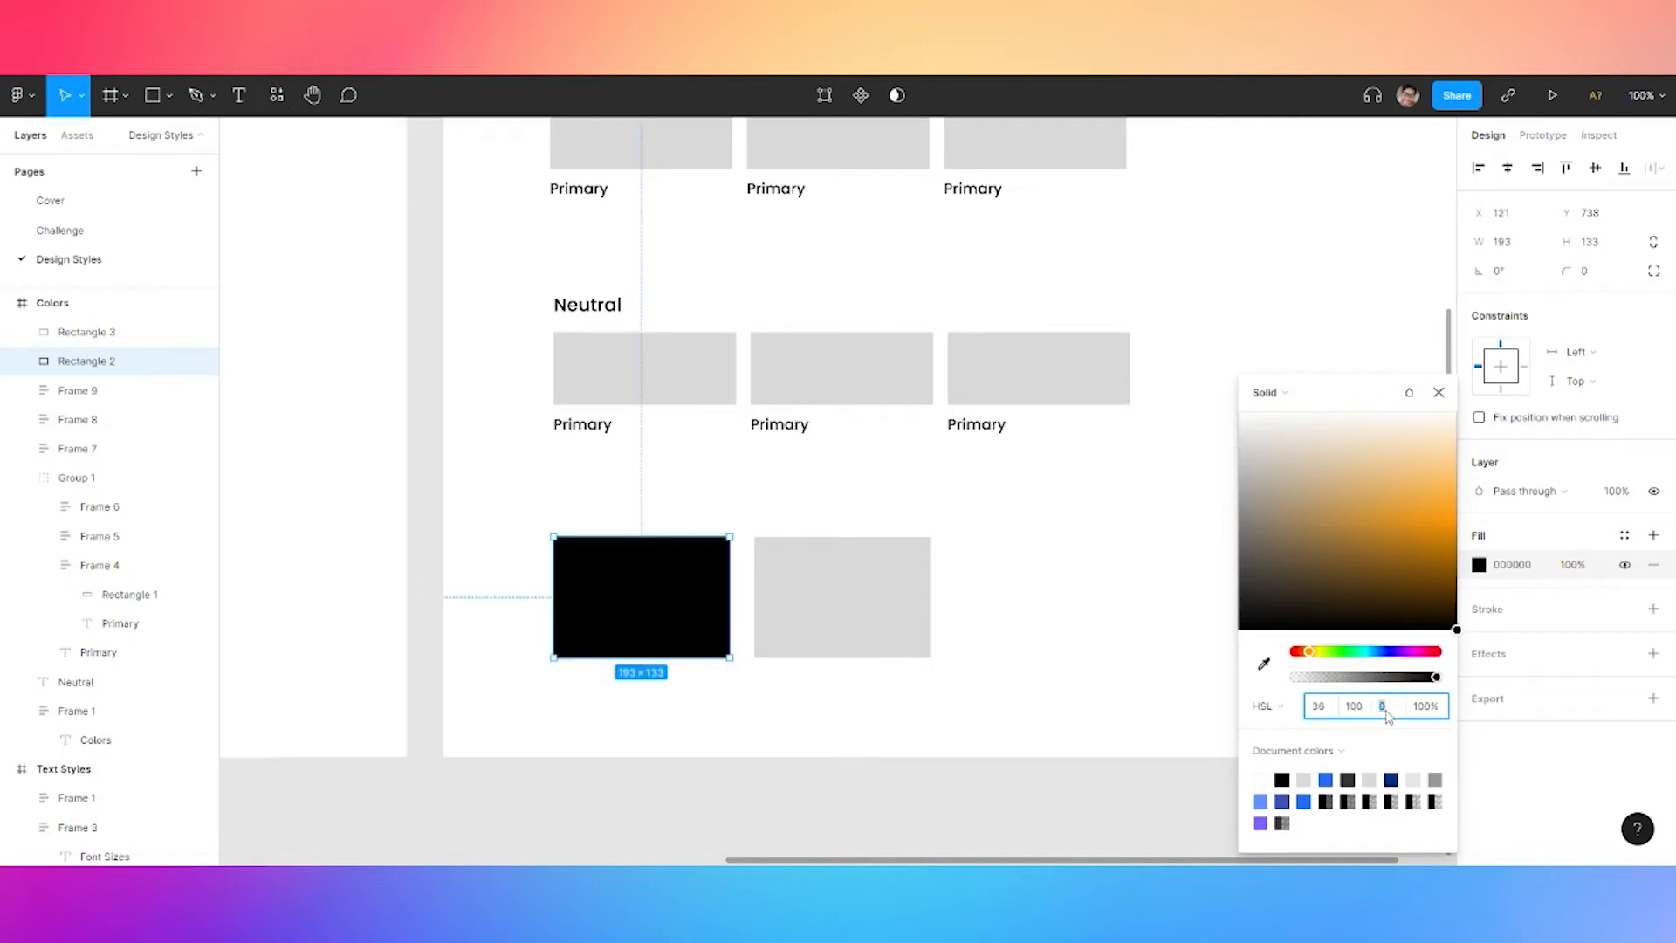
text(50)
key(Return)
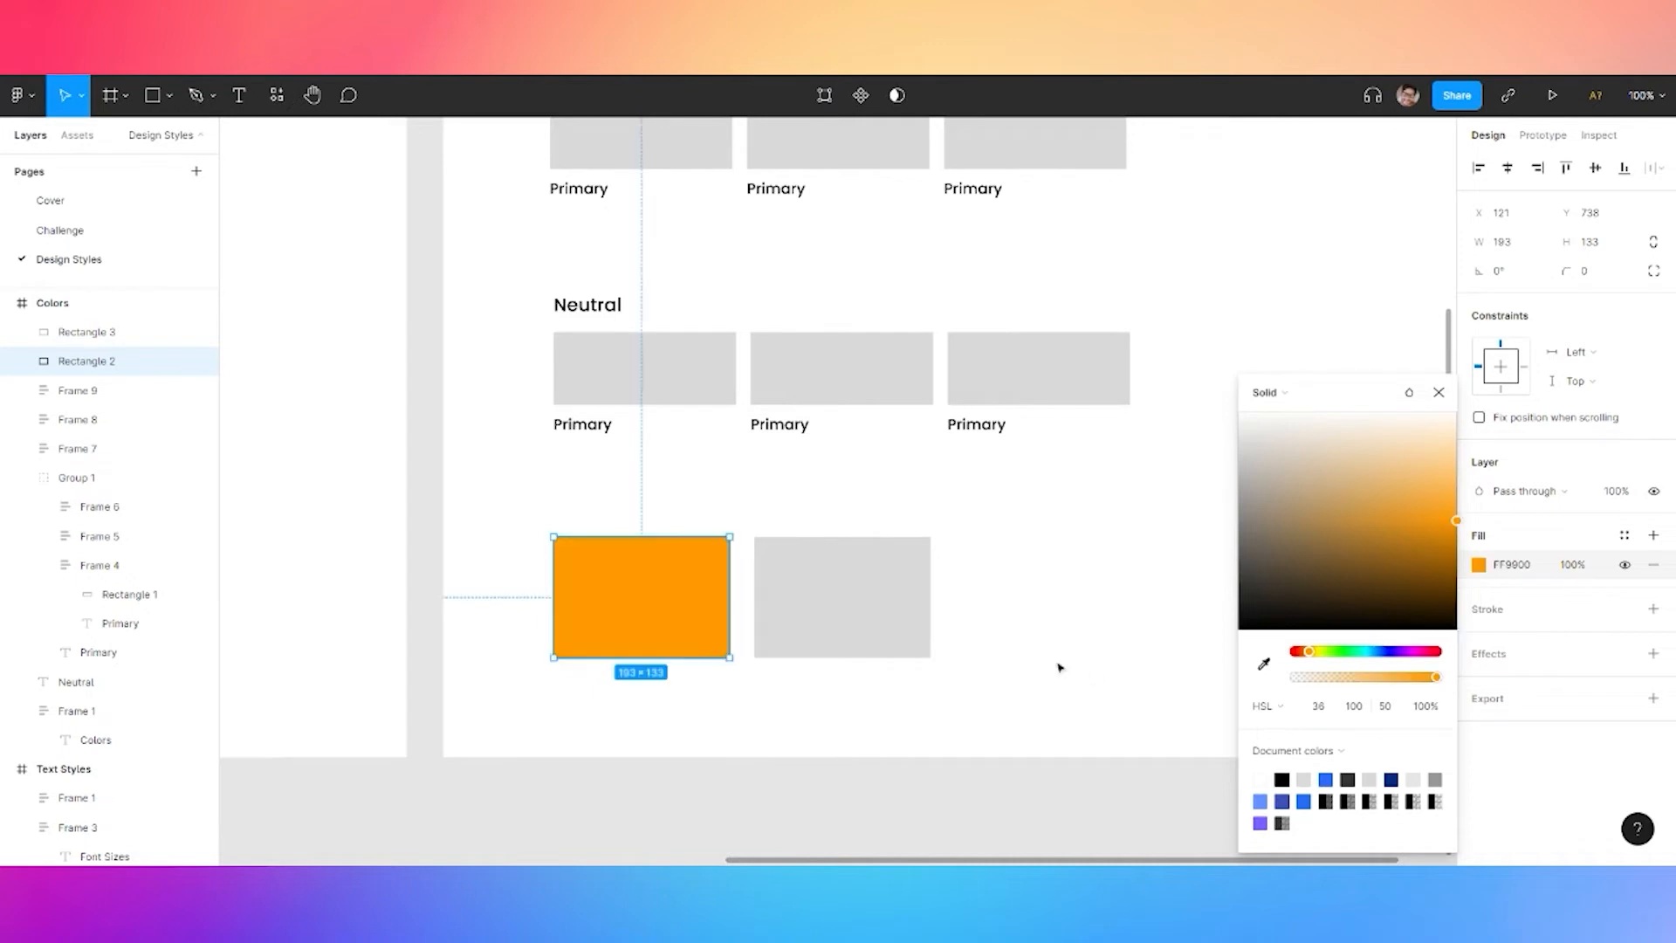
Fill the right rectangle blue with HSL 202/100/50 (00A2FF)
click(851, 596)
click(1480, 566)
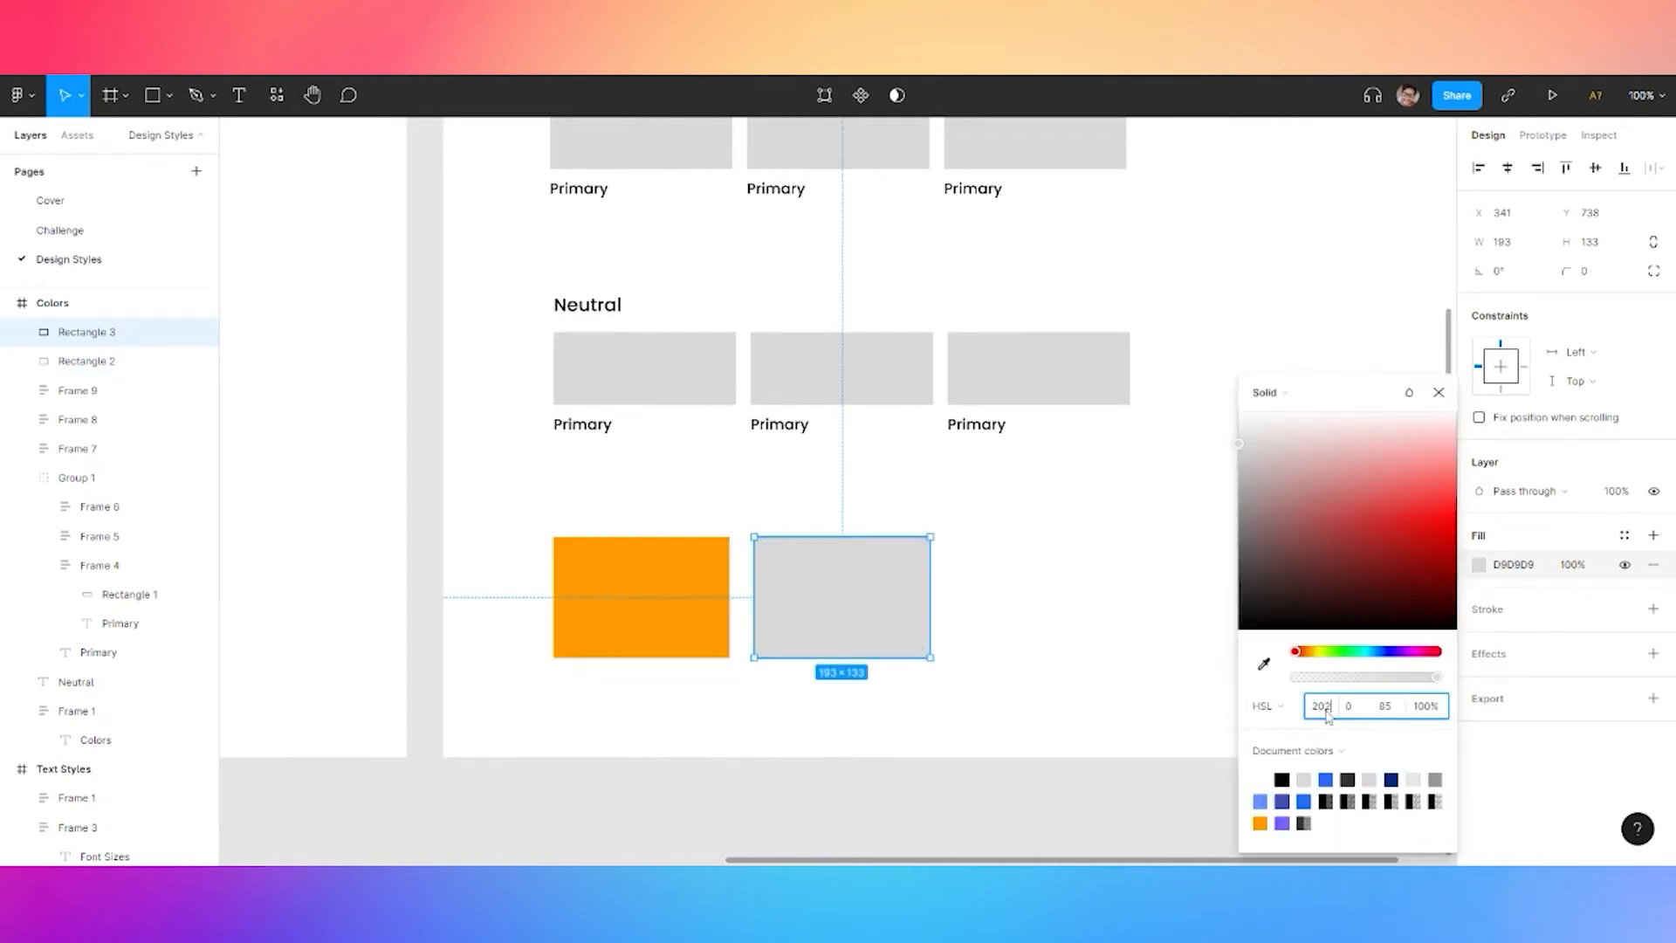
key(Tab)
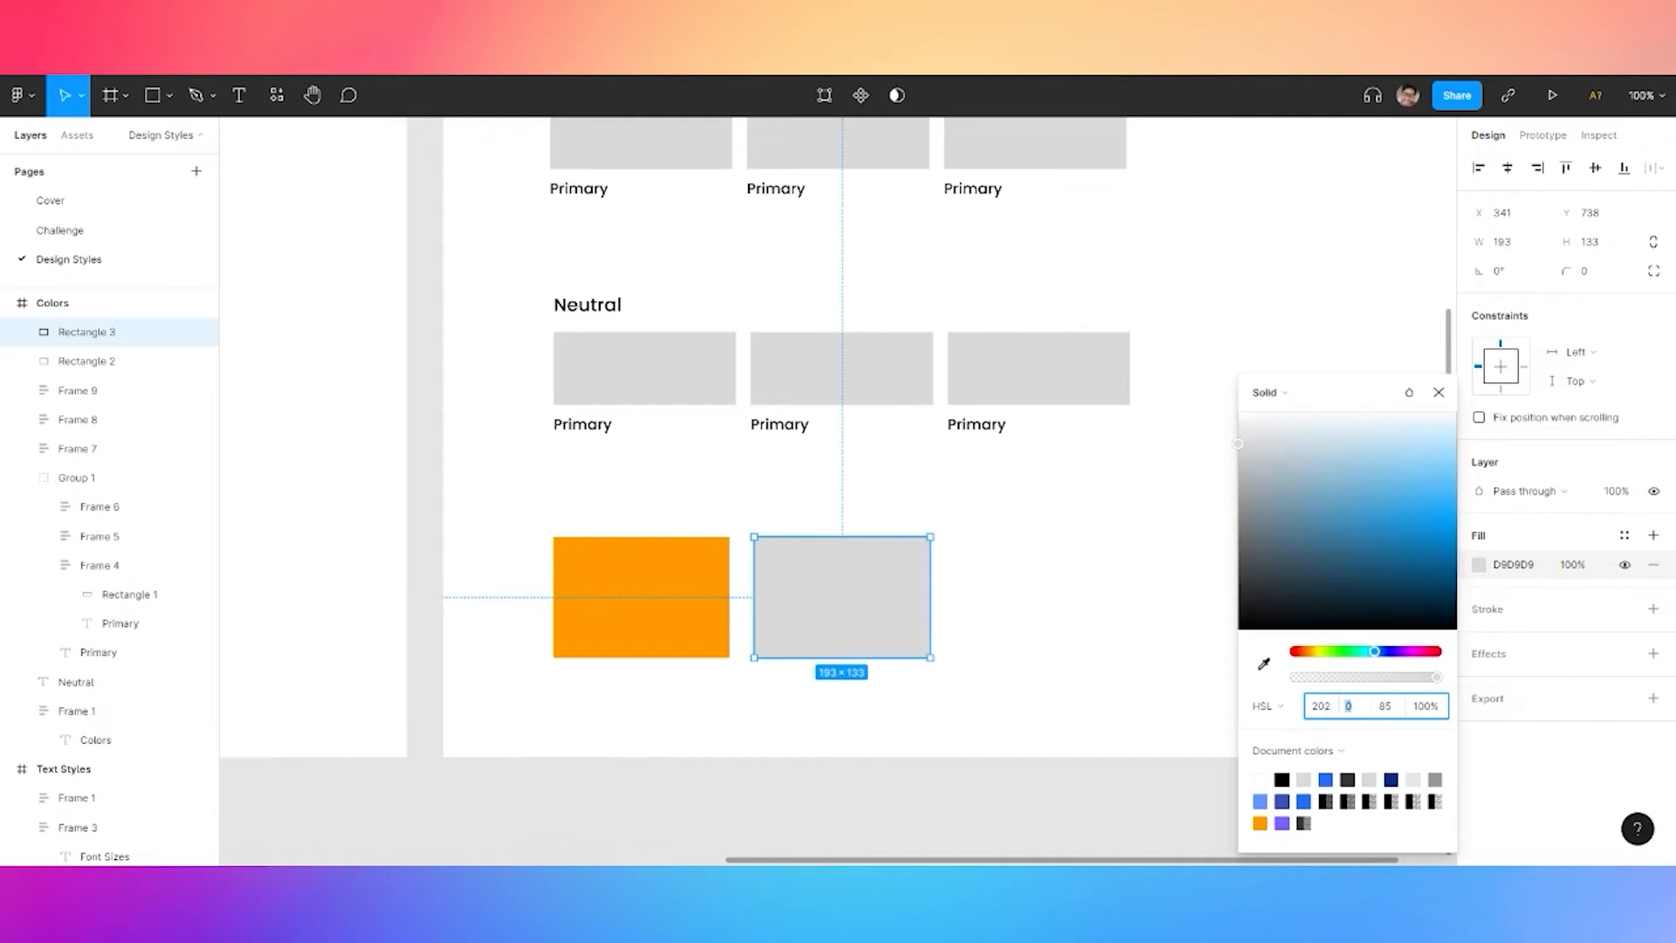
text(10)
text(50)
key(Tab)
text(100)
key(Return)
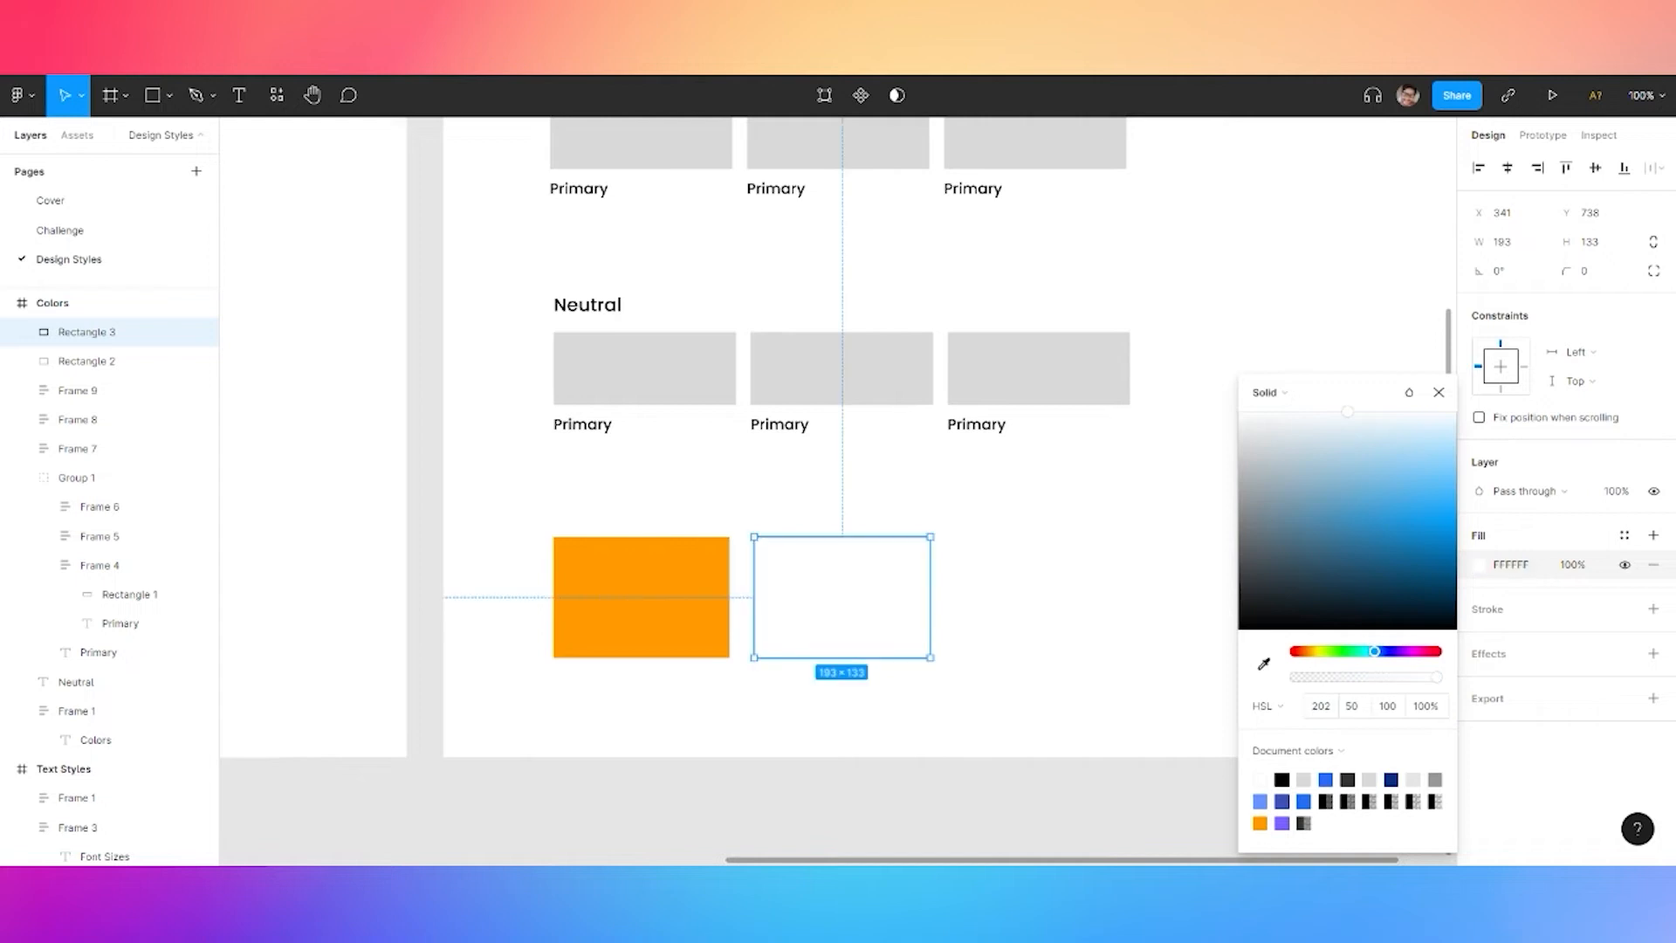
click(1349, 709)
text(100)
key(Tab)
text(50)
key(Return)
shift+click(685, 601)
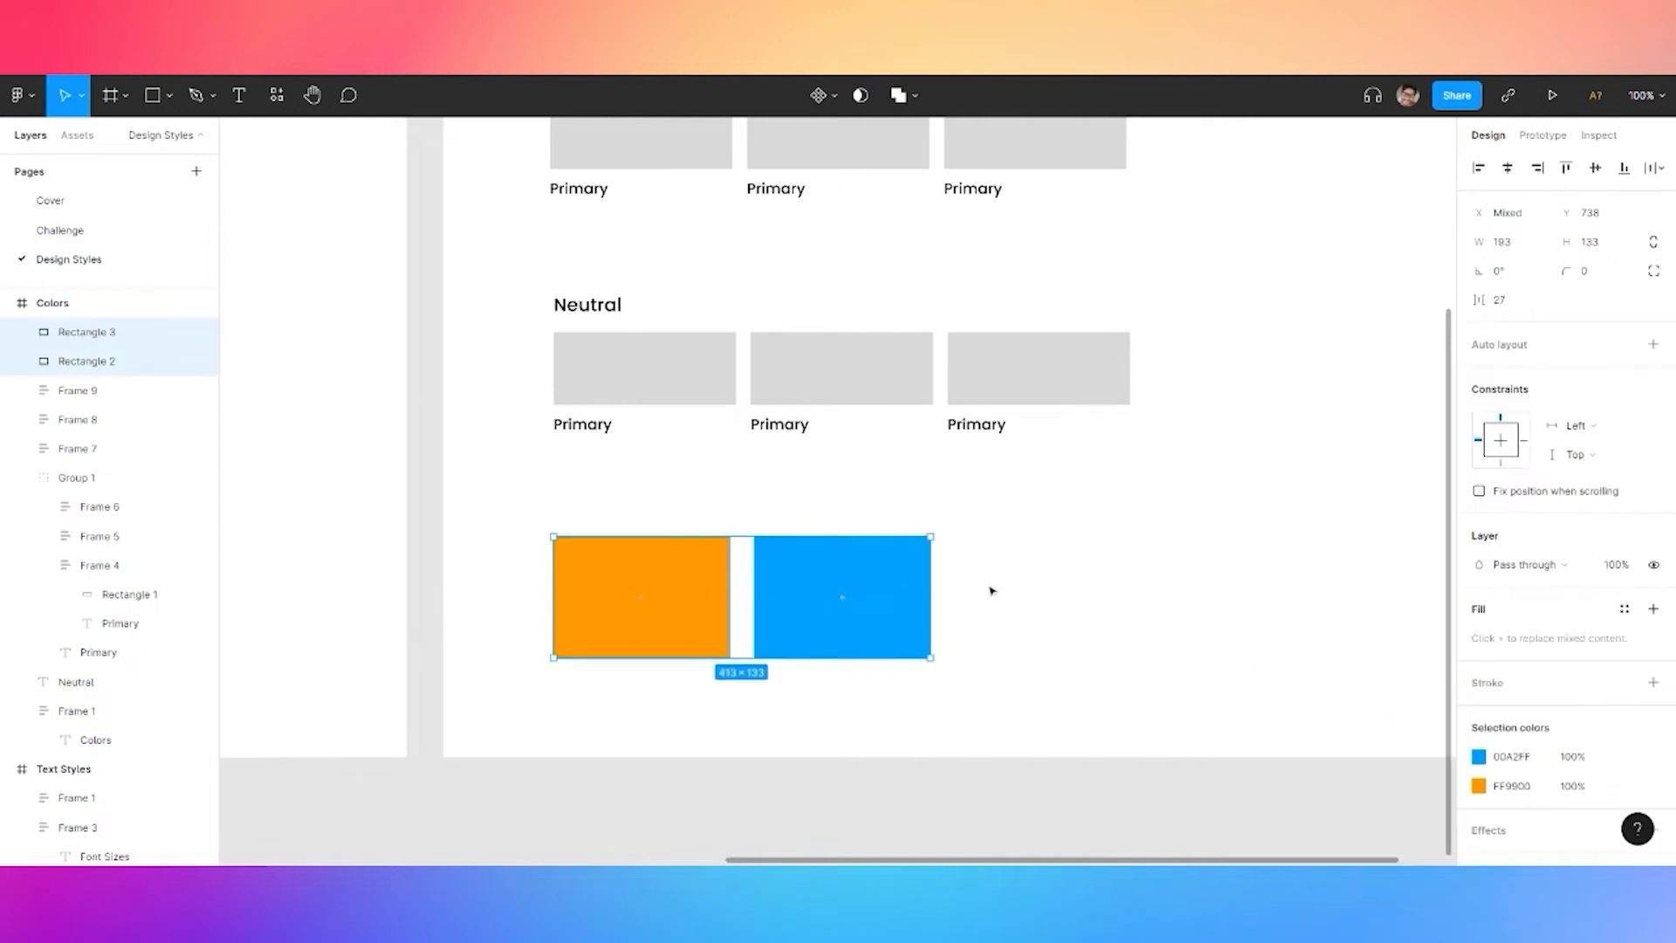
Fill the first Primary swatch strong orange with HSL 36/100/60
scroll(835, 390, up, 3)
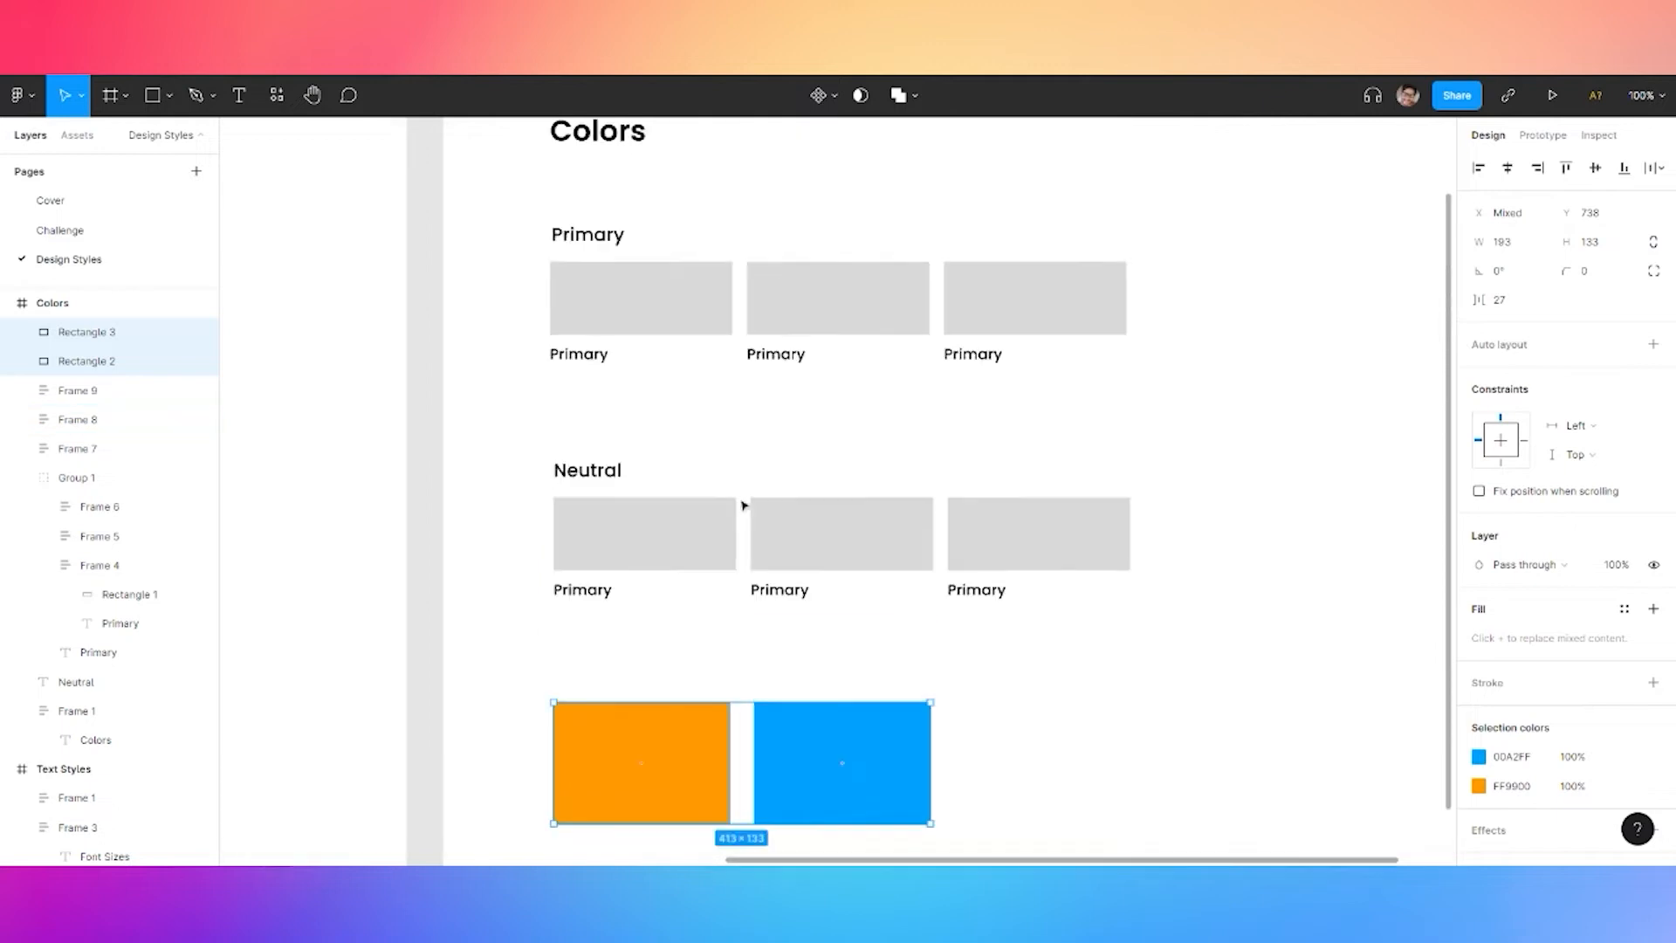
click(617, 318)
click(617, 317)
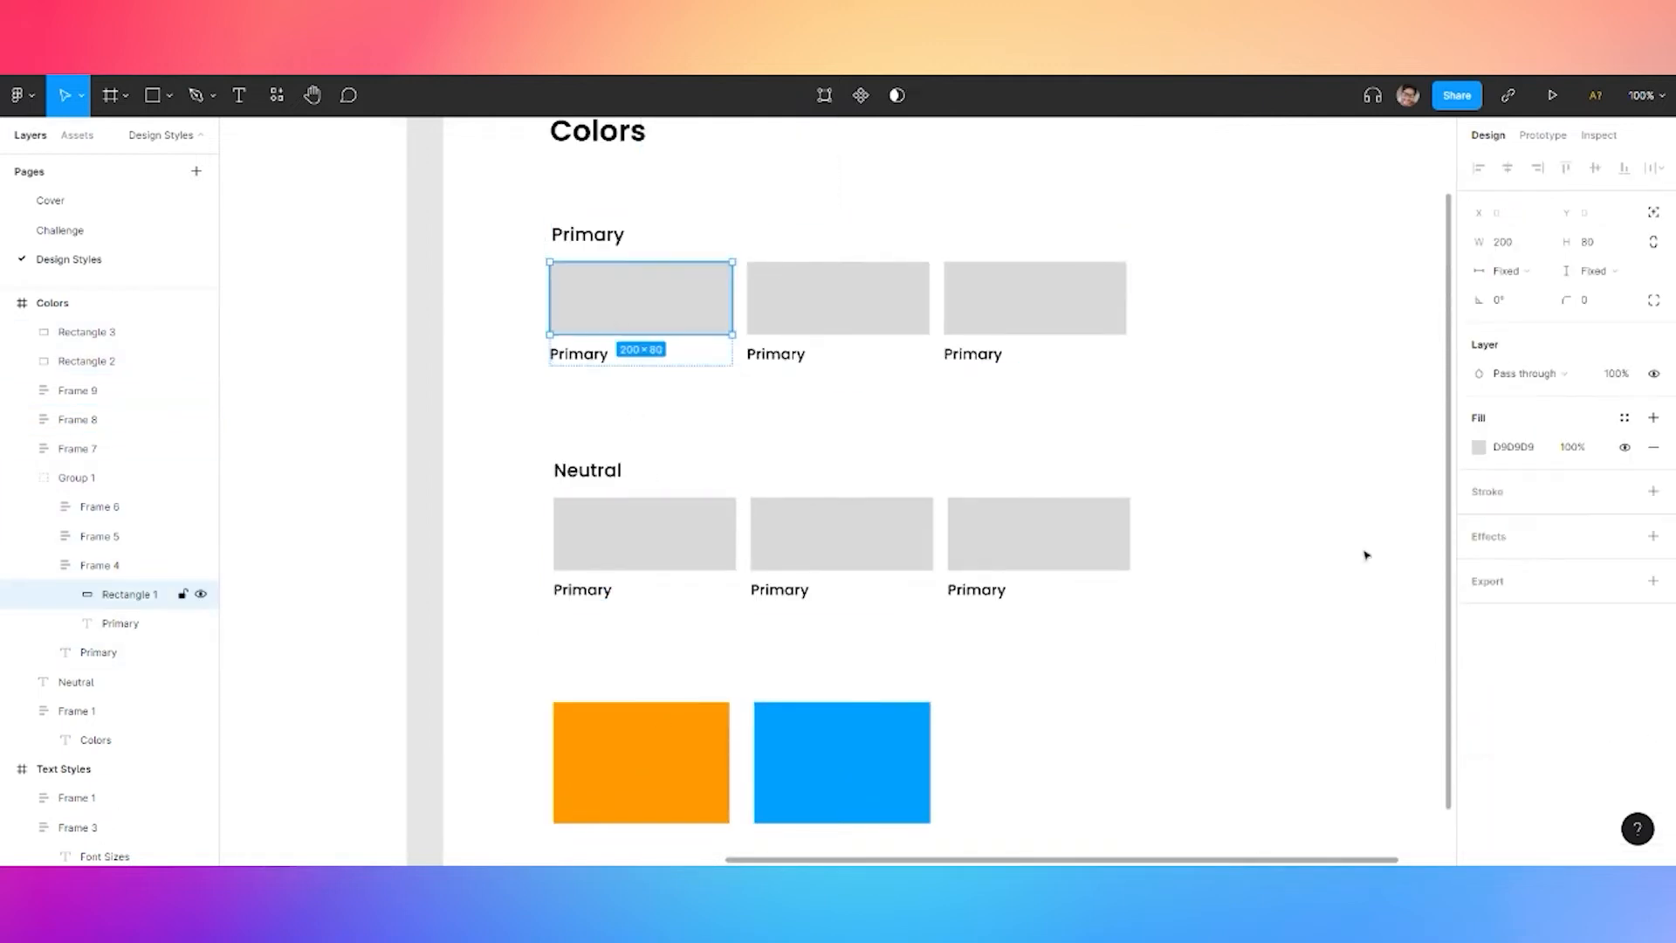
click(1479, 447)
click(1320, 705)
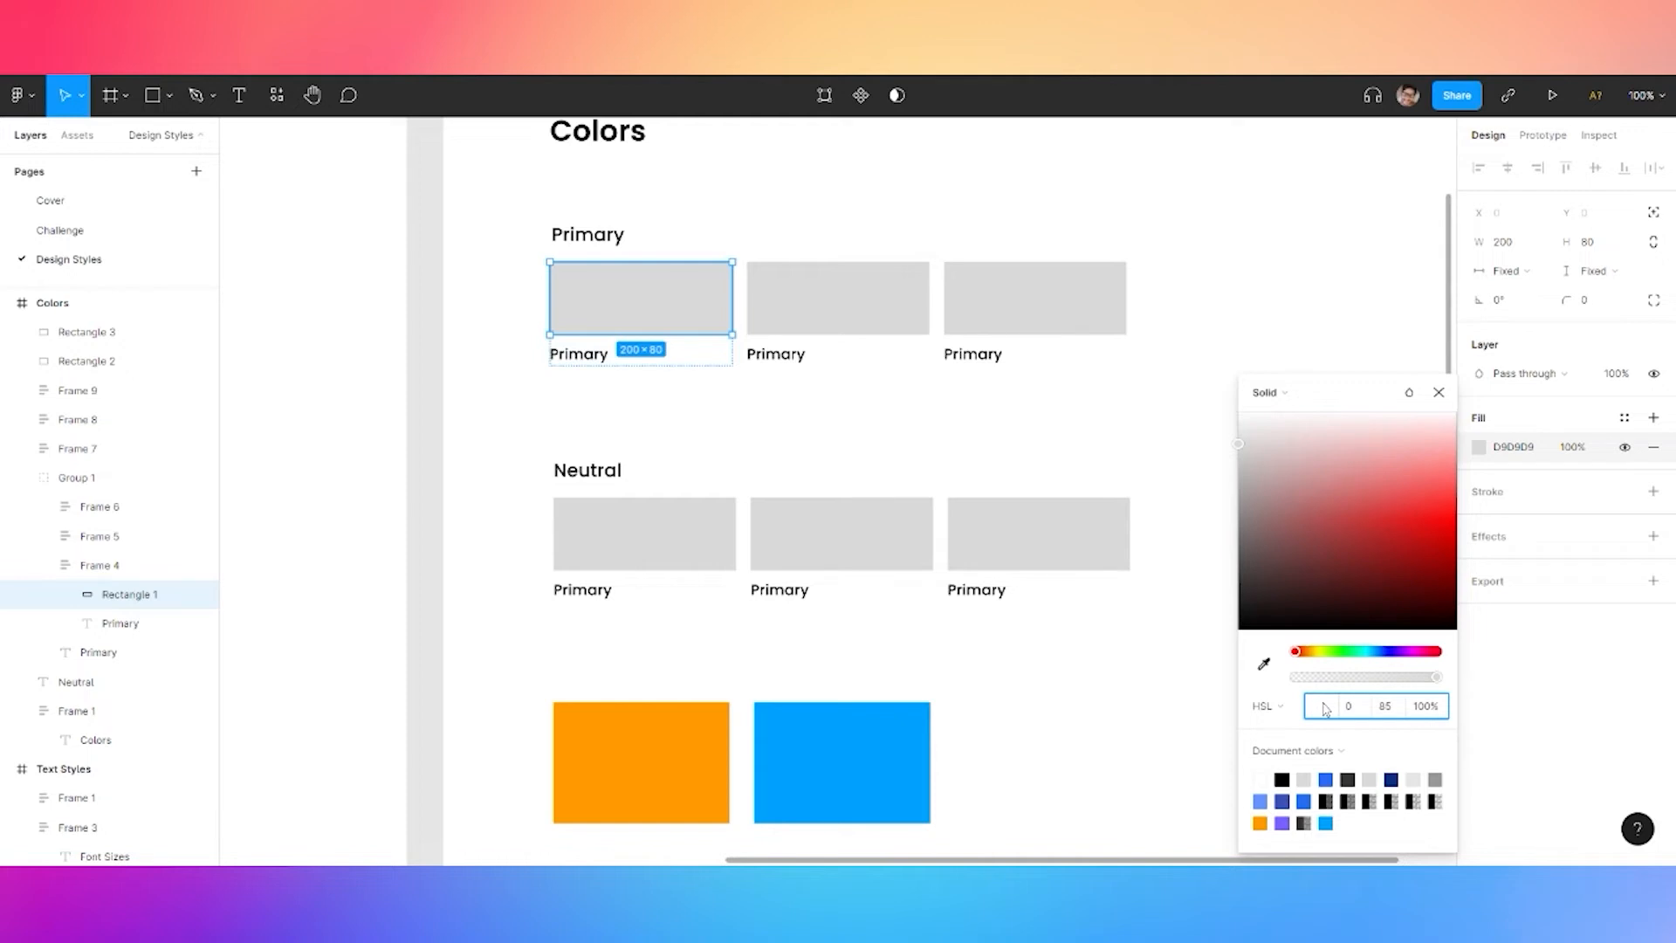
text(36)
key(Tab)
text(1)
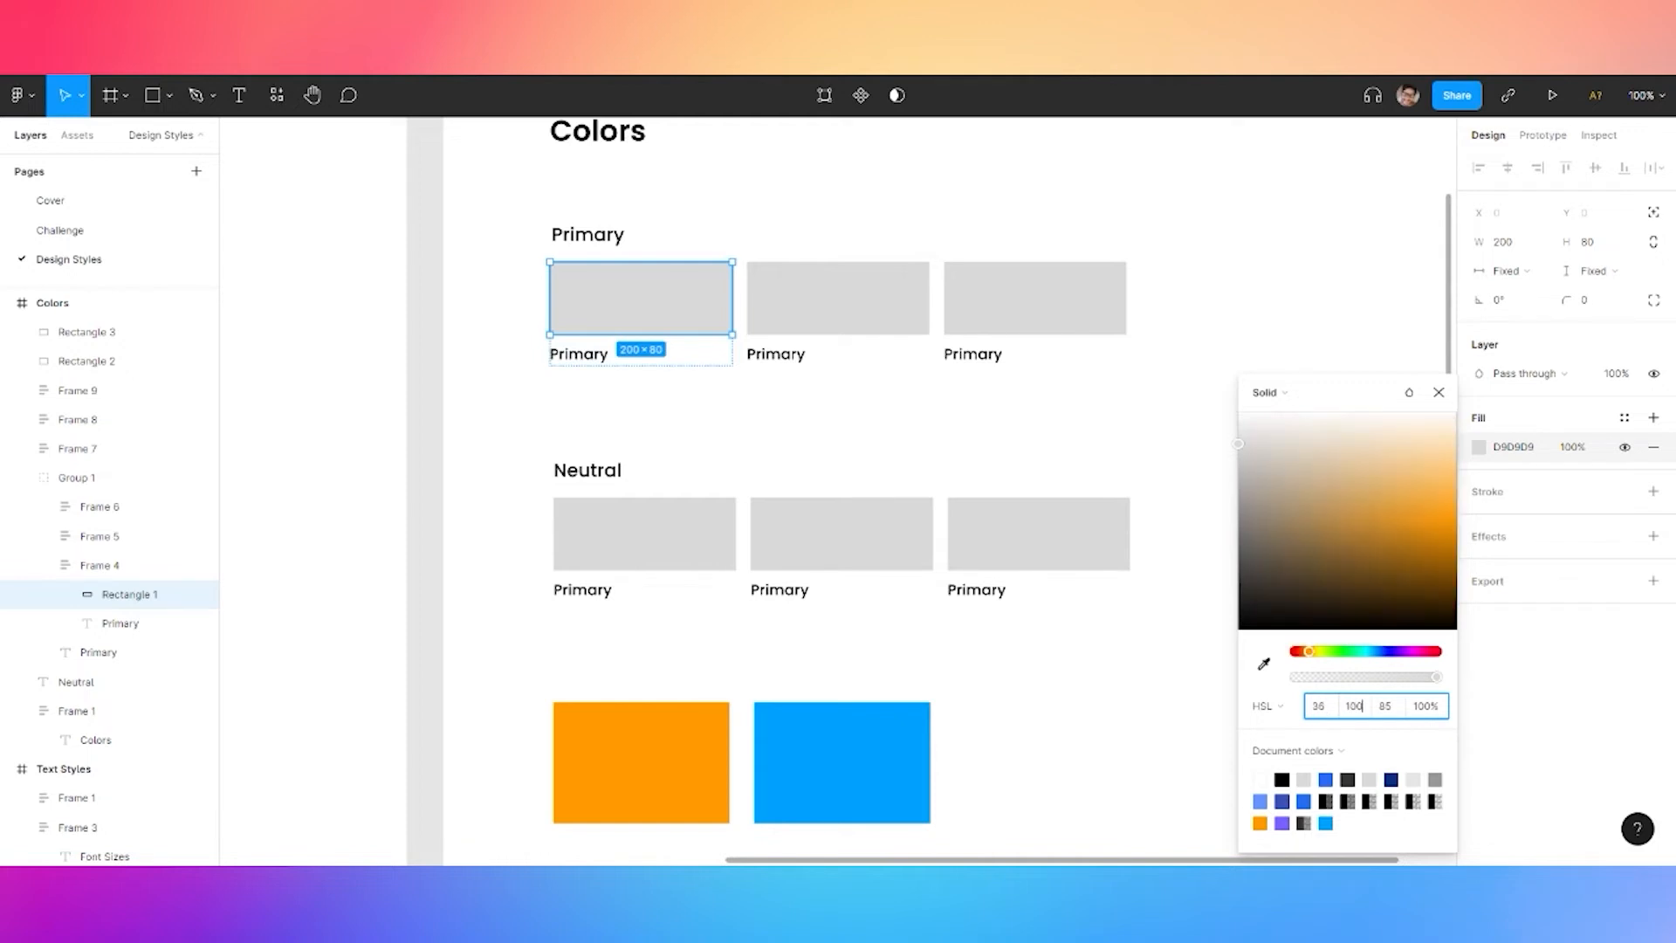
key(Tab)
text(60)
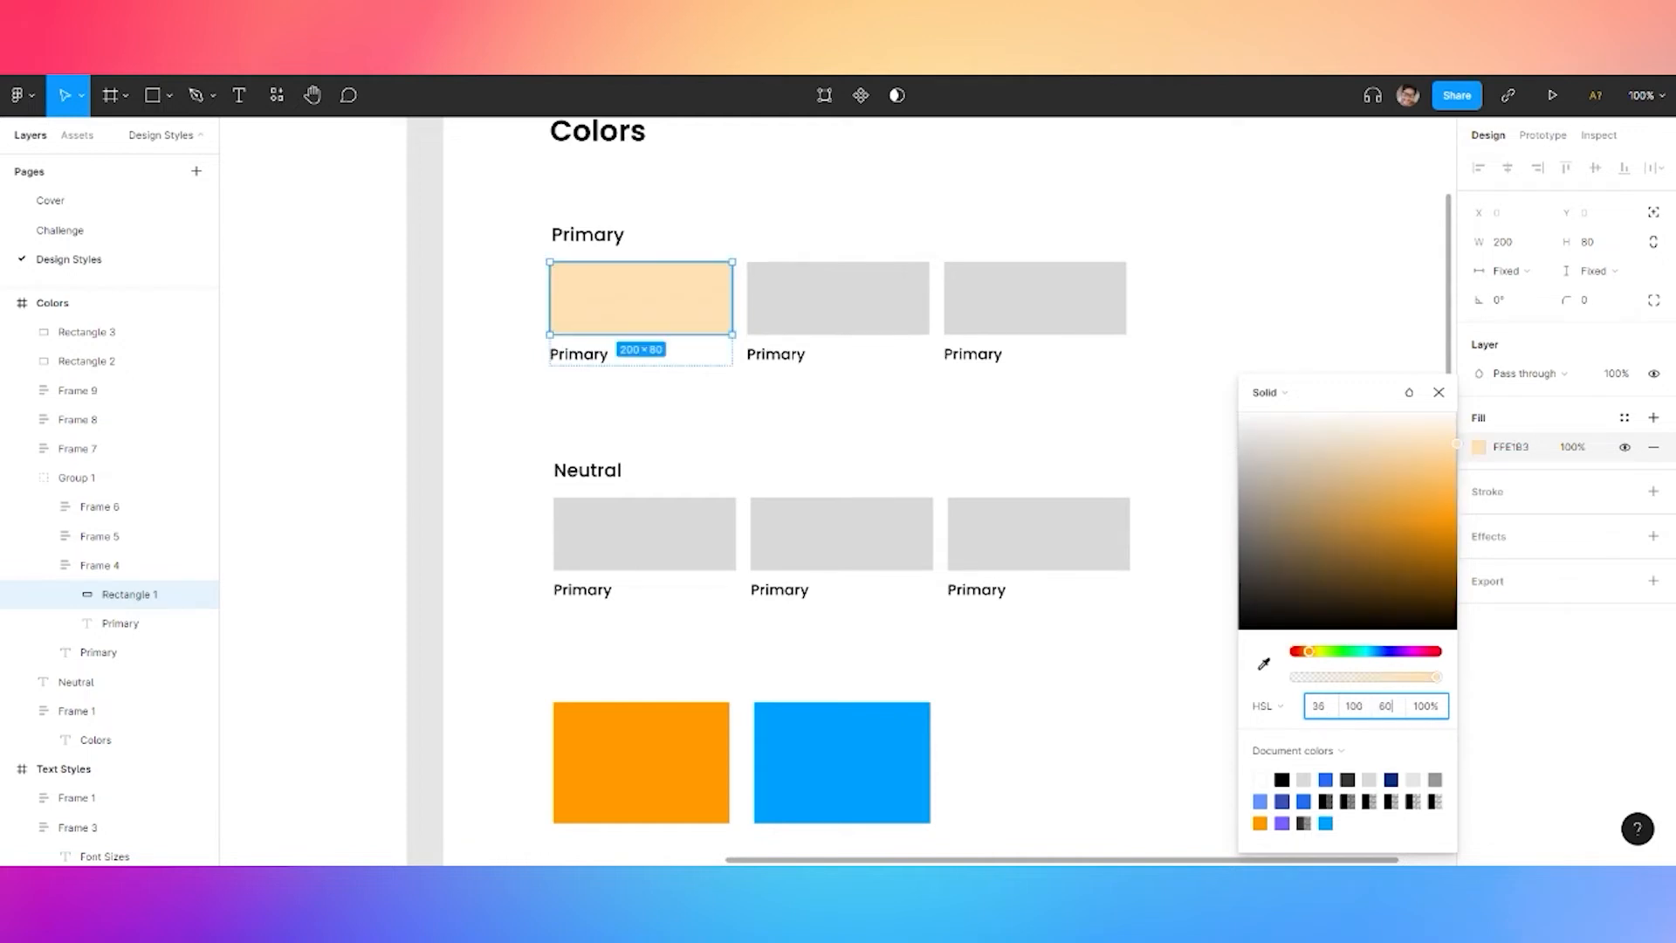
click(940, 317)
Set the second Primary swatch to a lighter orange, HSL 36/85/70
click(841, 303)
click(842, 303)
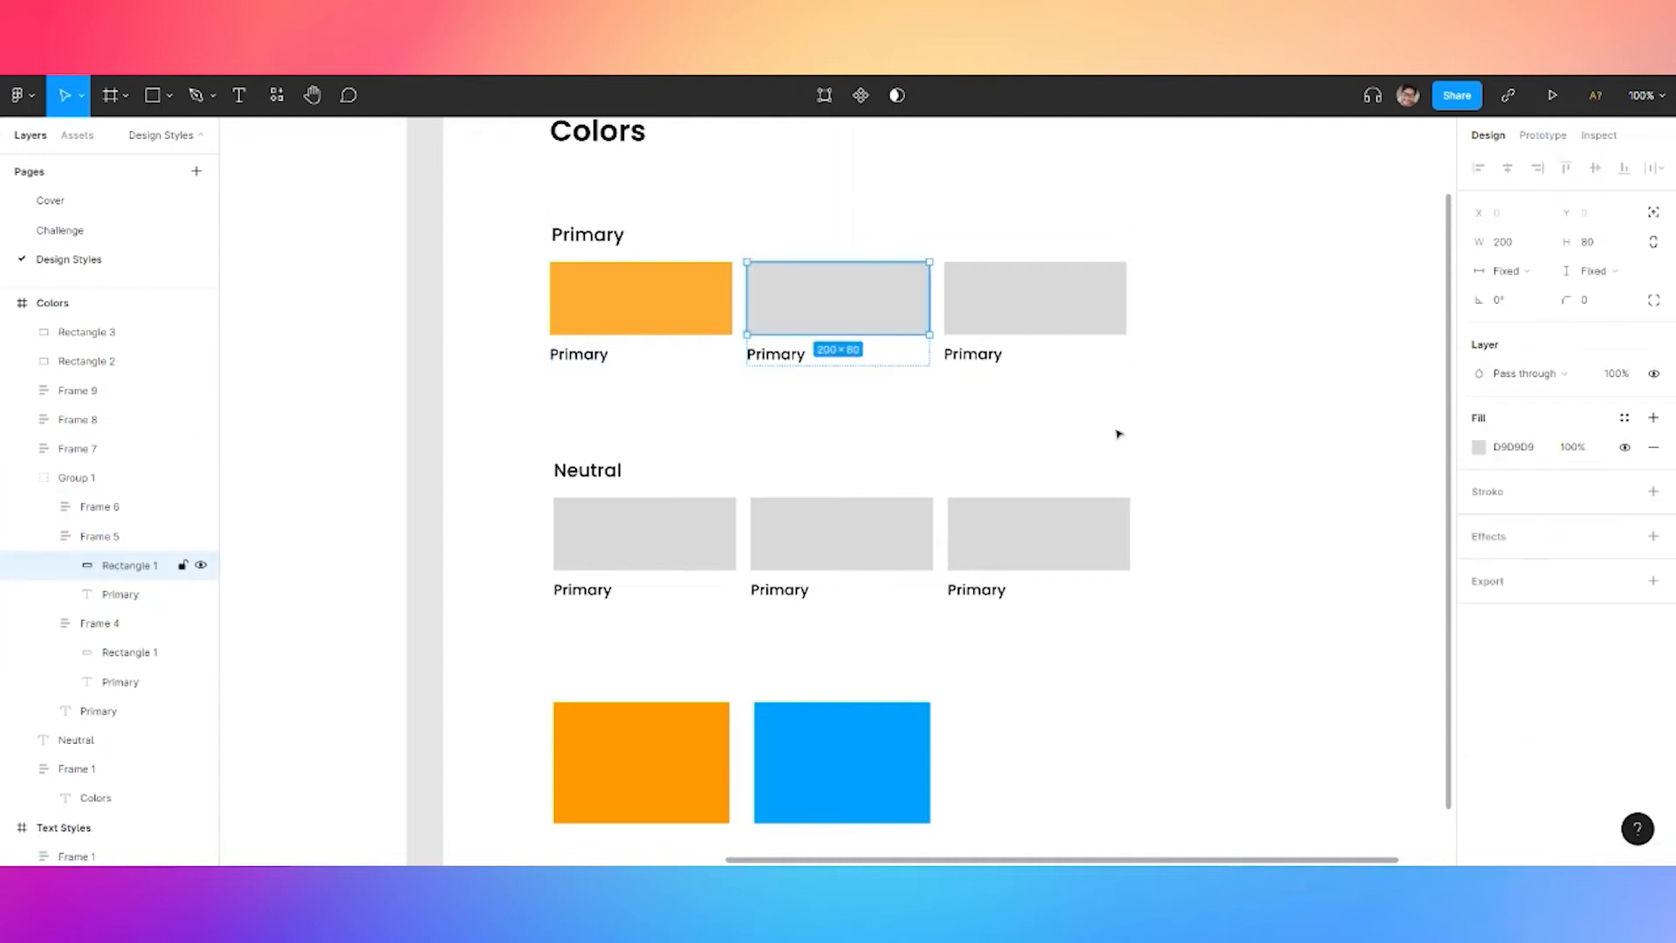
click(1481, 449)
click(1268, 705)
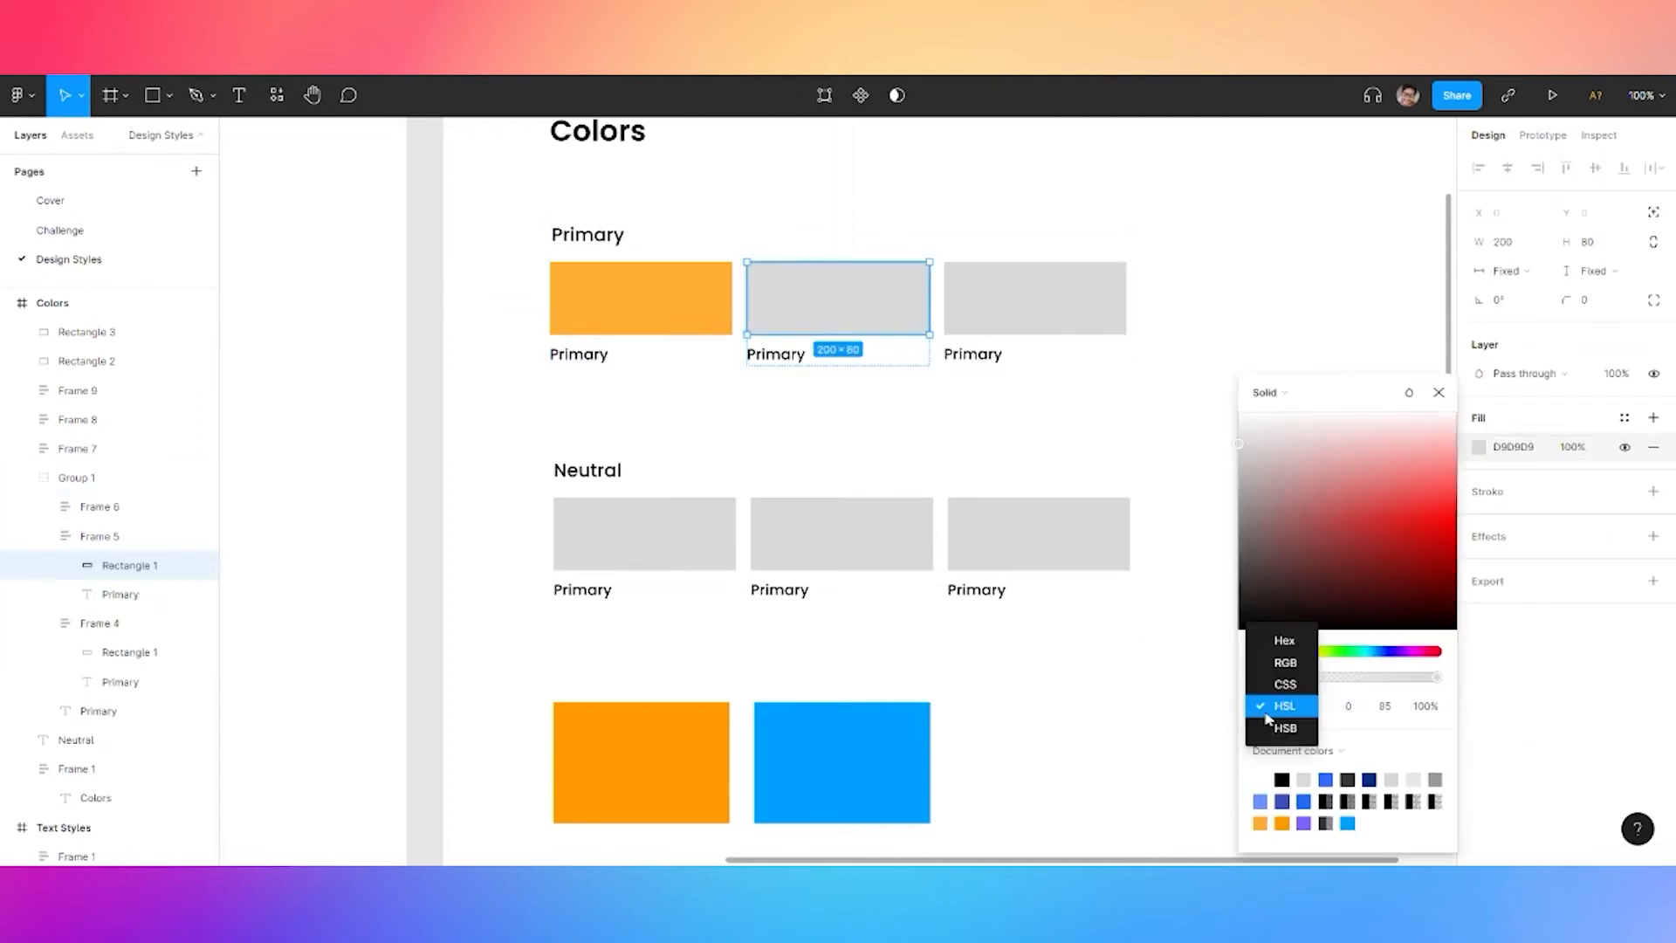
click(1296, 705)
click(1318, 709)
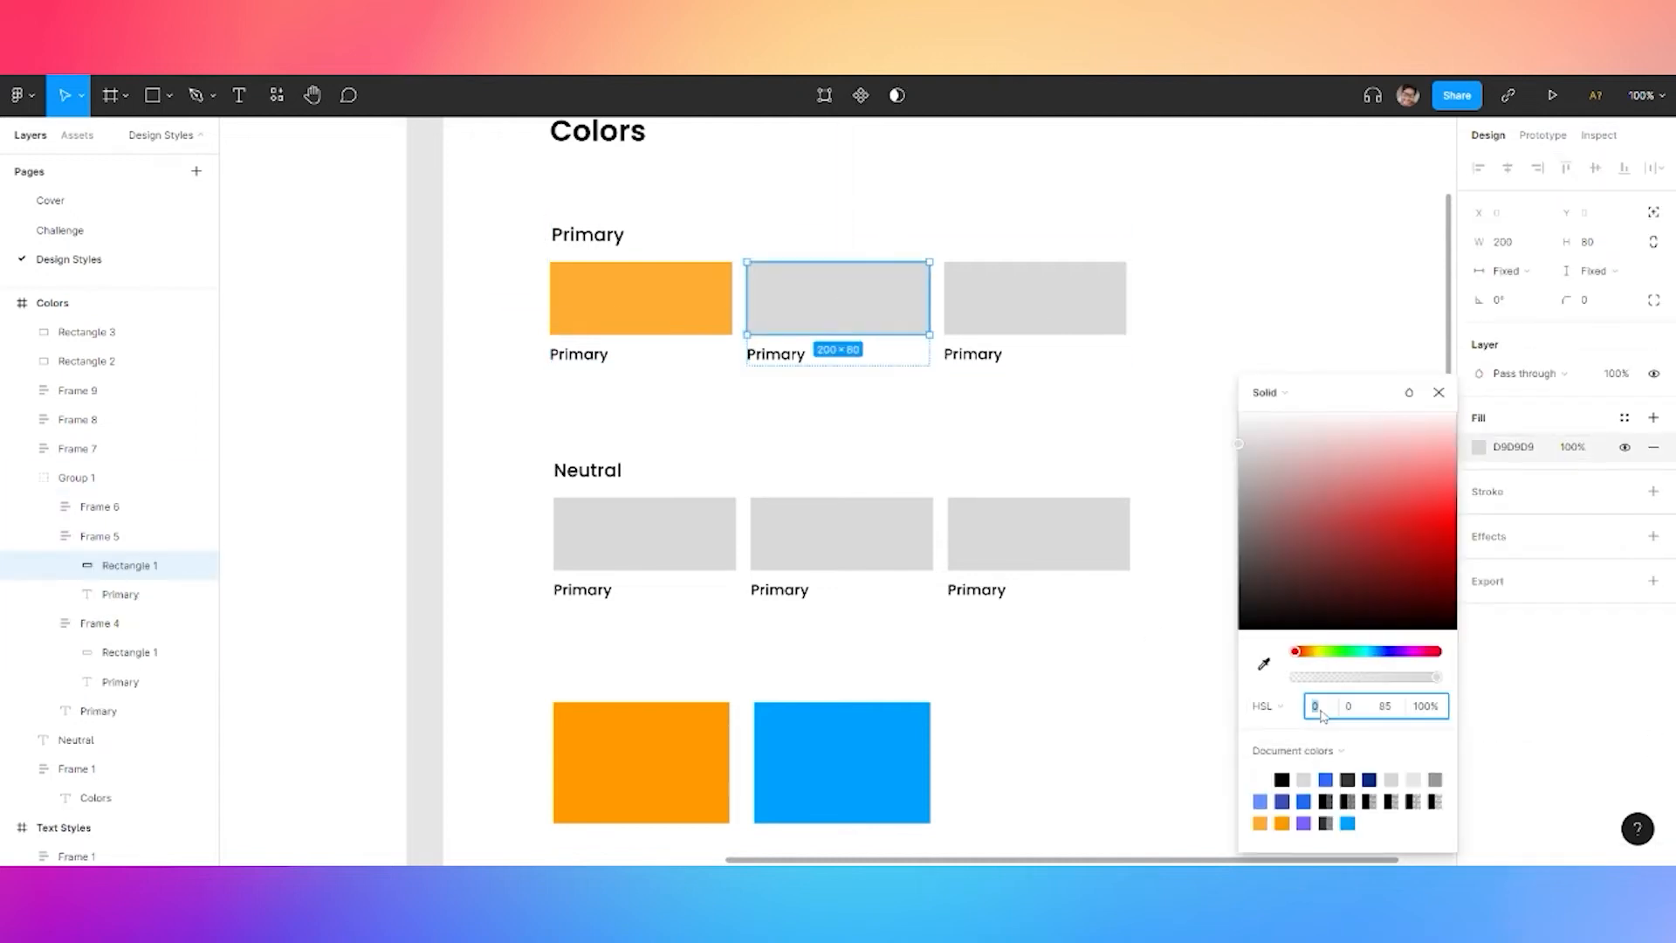
text(36)
key(Tab)
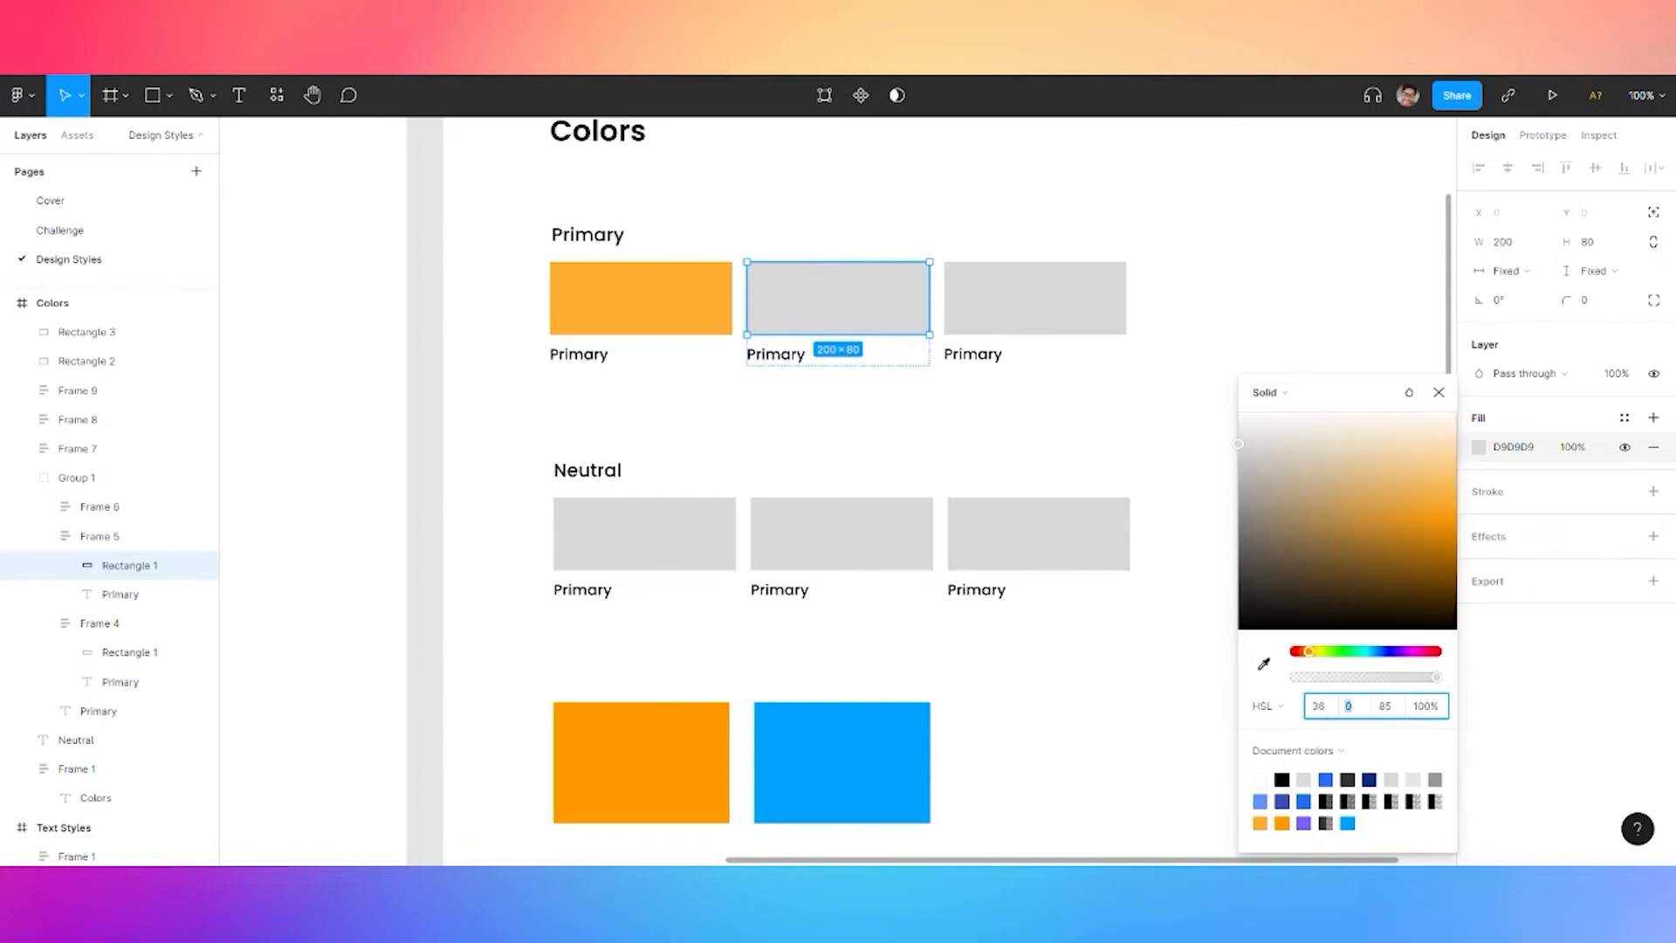
text(85)
key(Tab)
text(70)
key(Tab)
Give the third Primary swatch a pale peach fill, FFE1B3 (hue 36, saturation 100)
click(1051, 281)
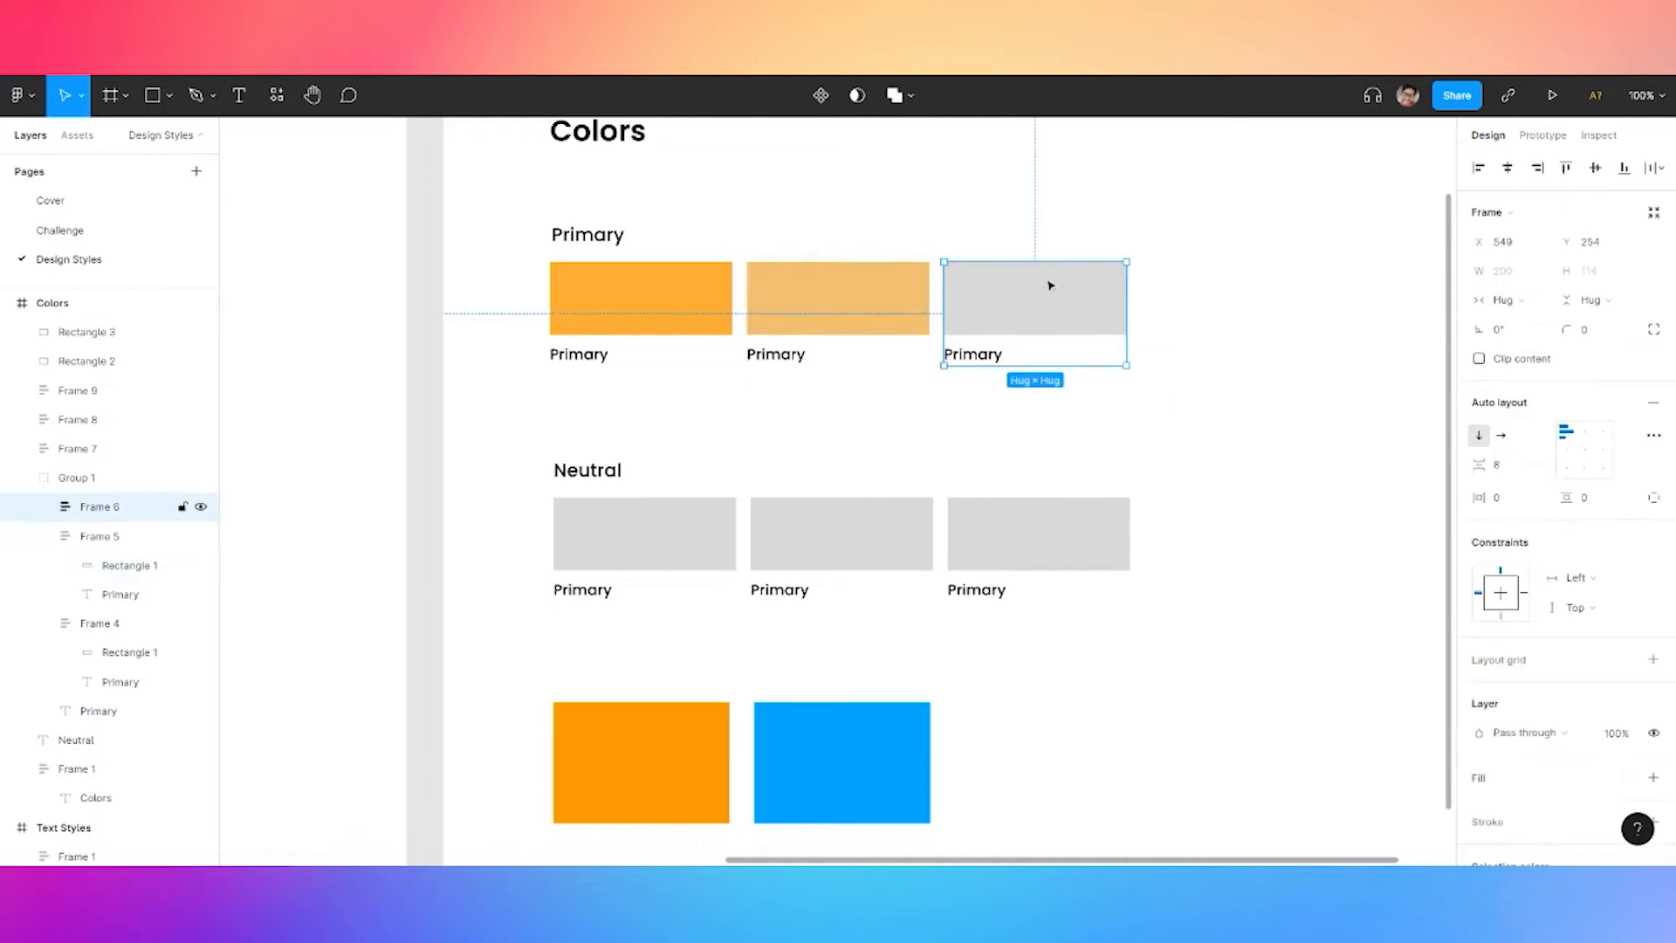
click(1078, 303)
click(1478, 446)
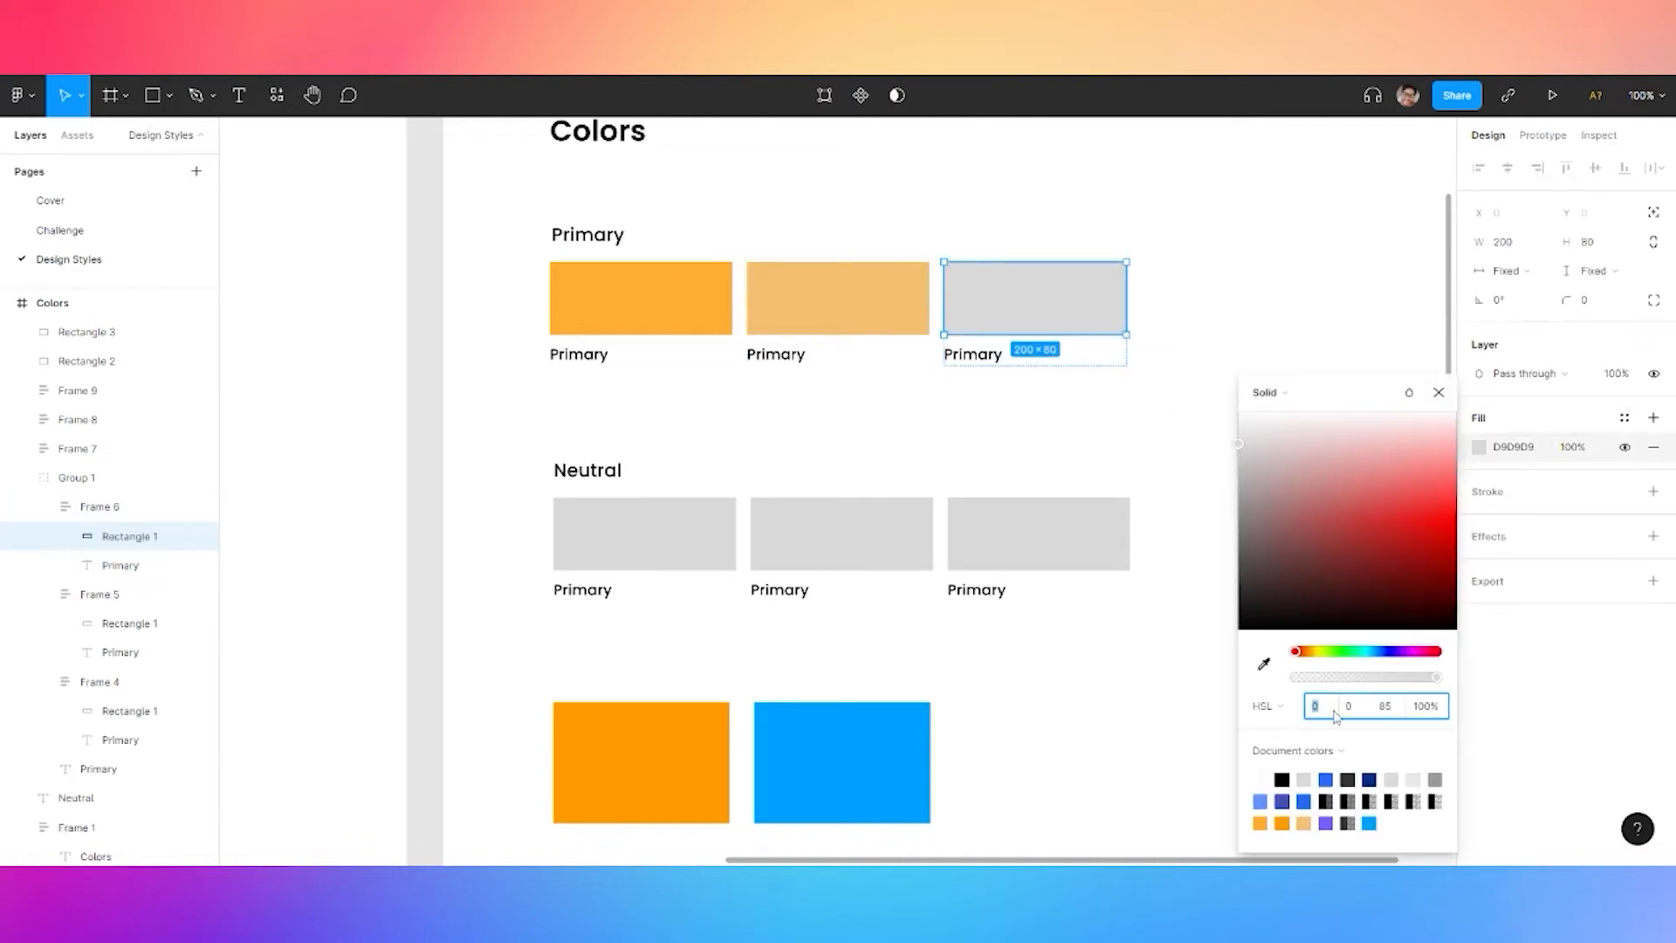
text(36)
key(Tab)
text(100)
key(Tab)
key(Return)
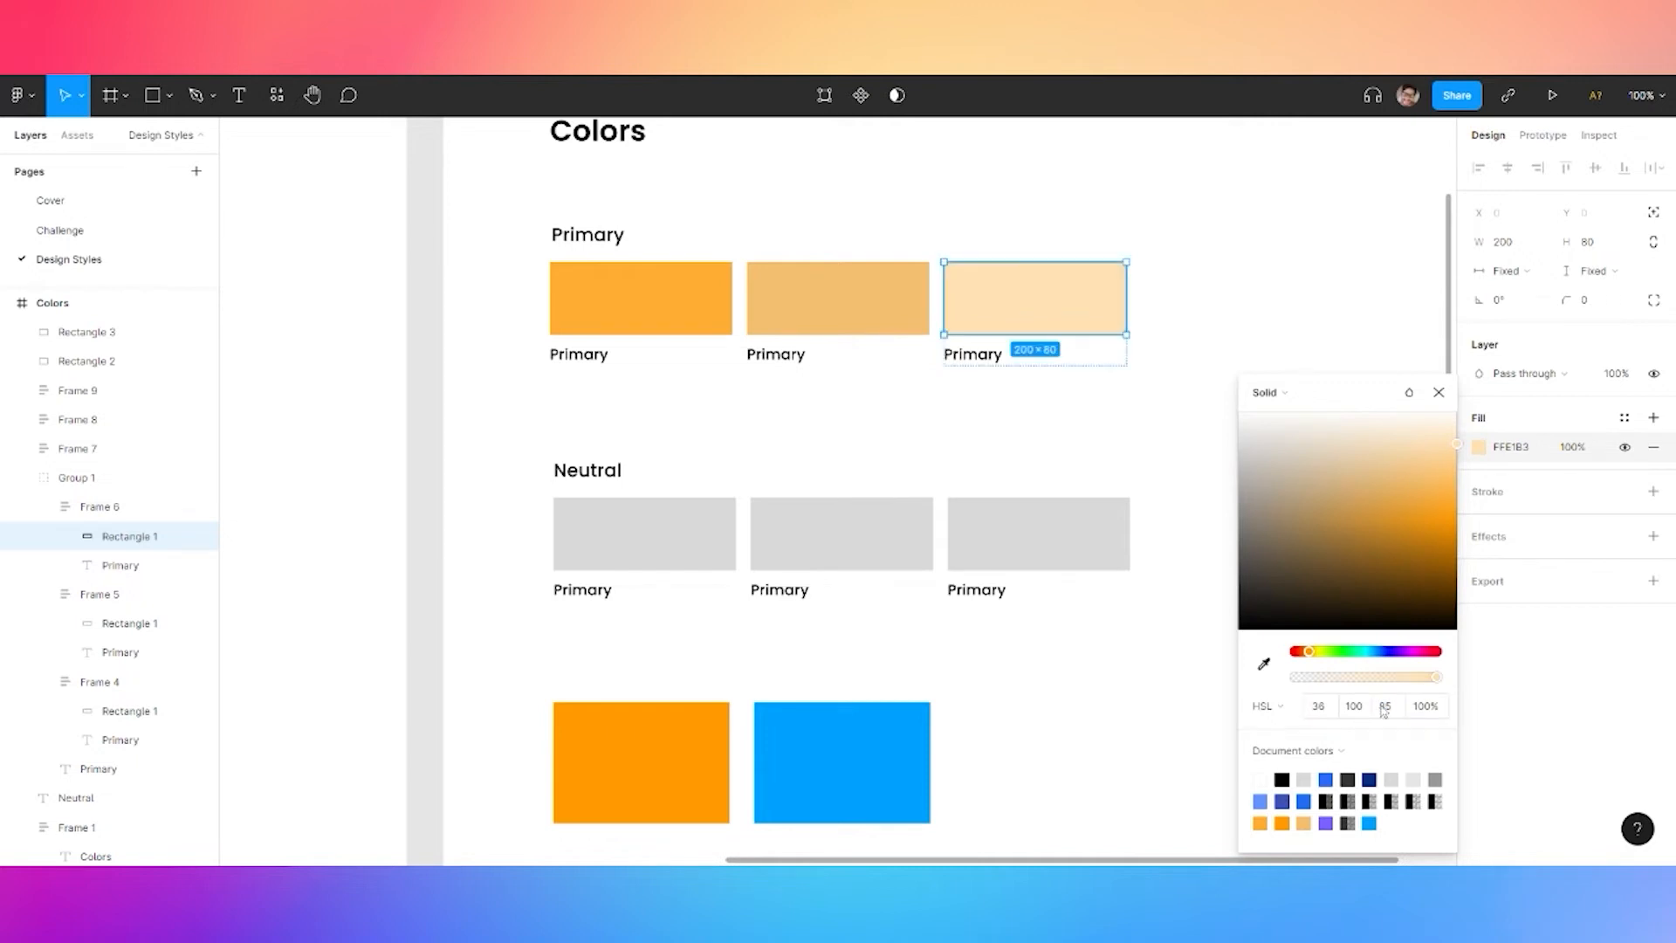
click(679, 533)
click(679, 533)
Fill the first Neutral swatch dark navy with HSL 202/40/10
click(1479, 448)
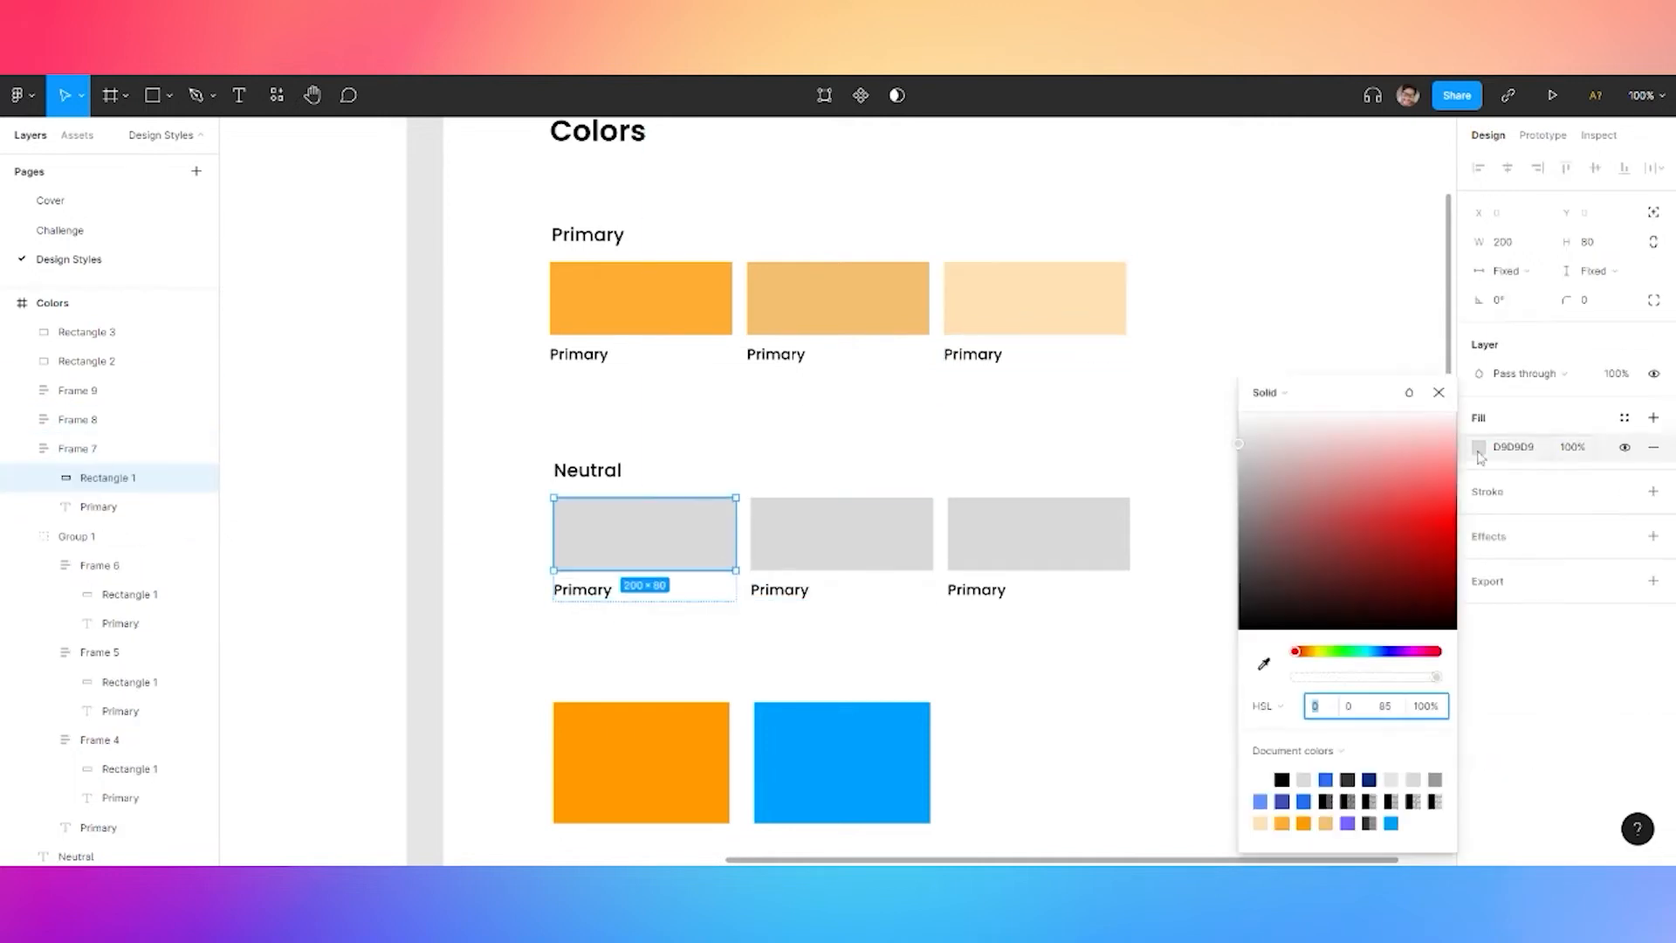
text(202)
key(Tab)
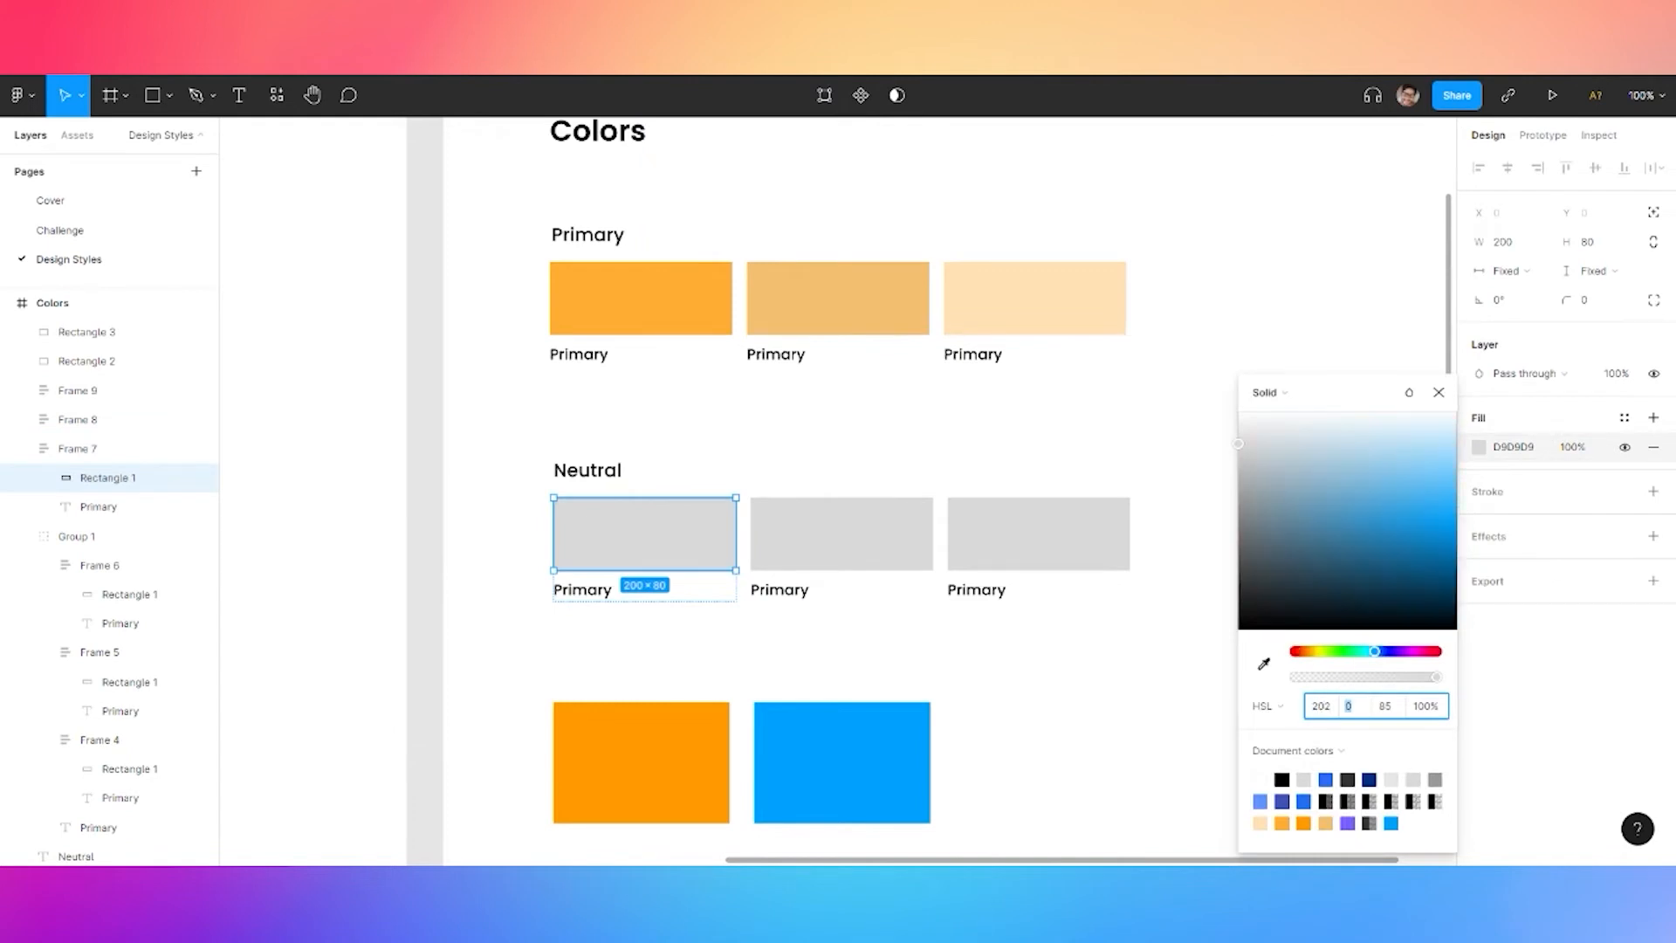
text(40)
key(Tab)
text(1)
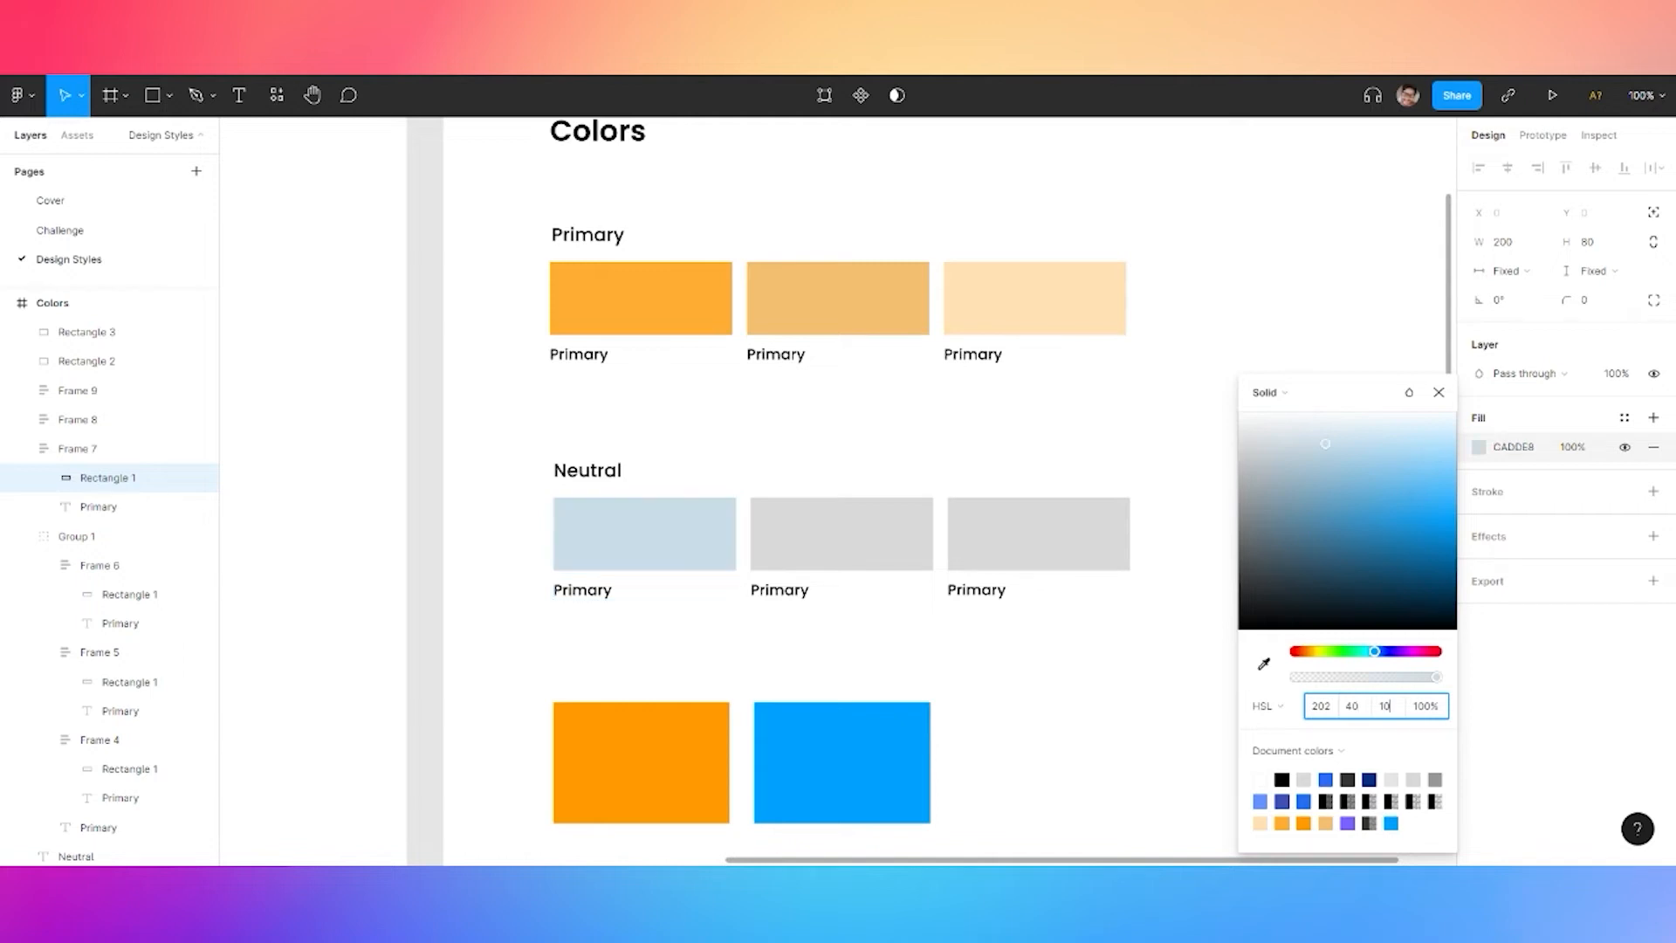
key(Return)
Set the middle Neutral swatch to slate grey, HSL 202/10/45
click(930, 597)
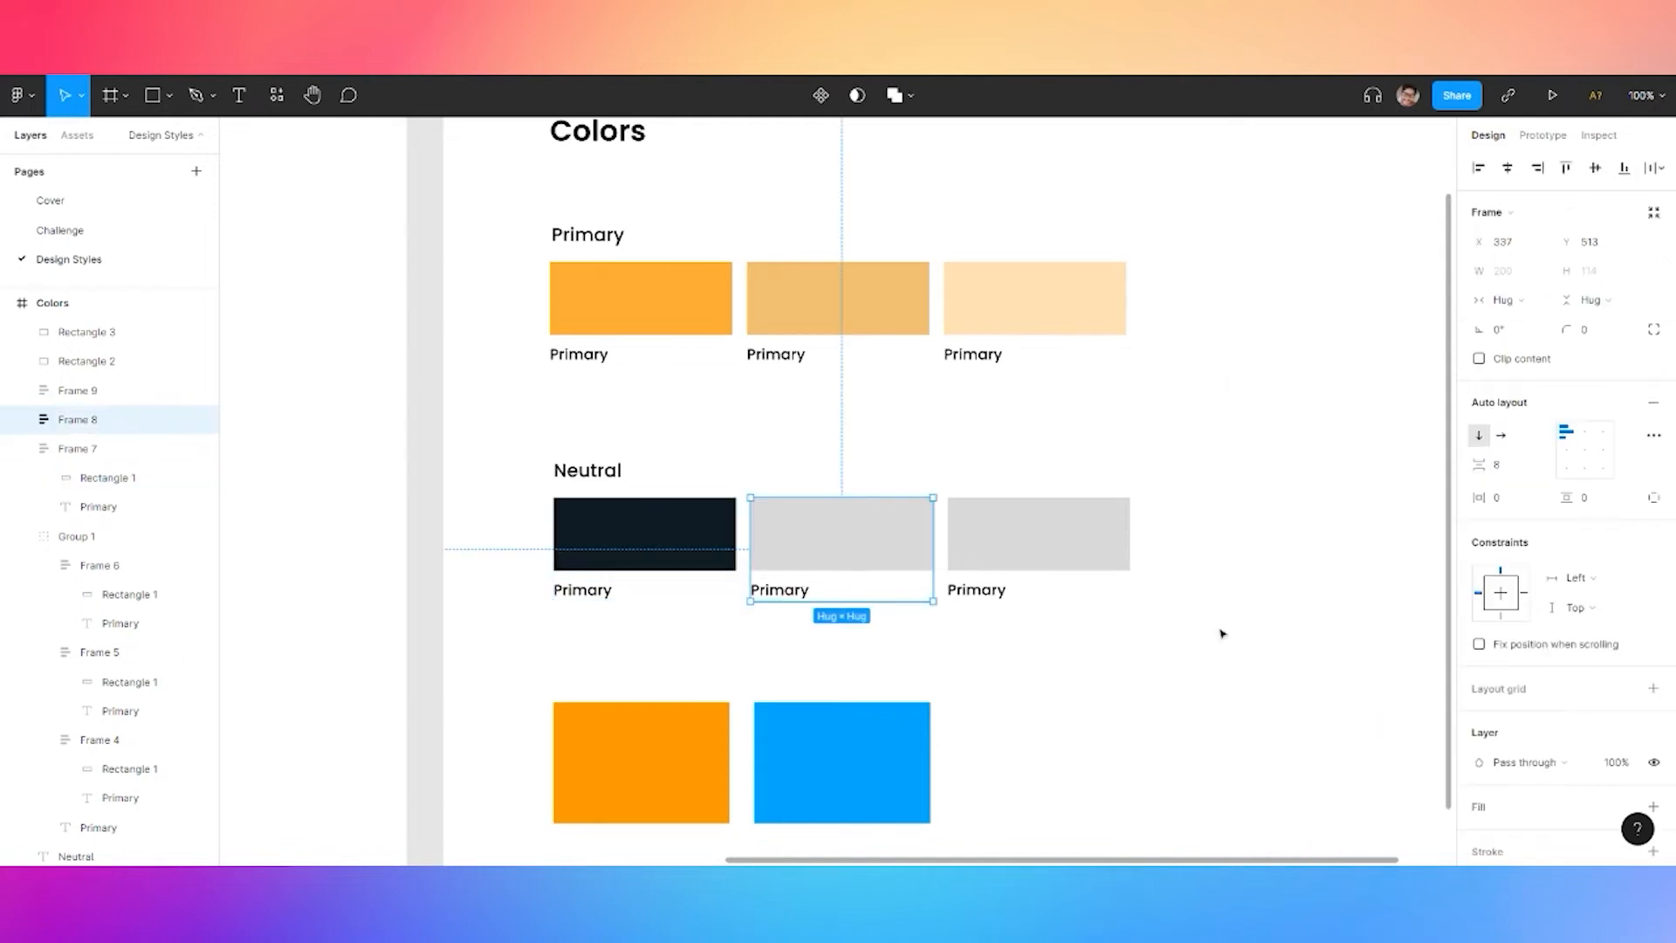
click(931, 558)
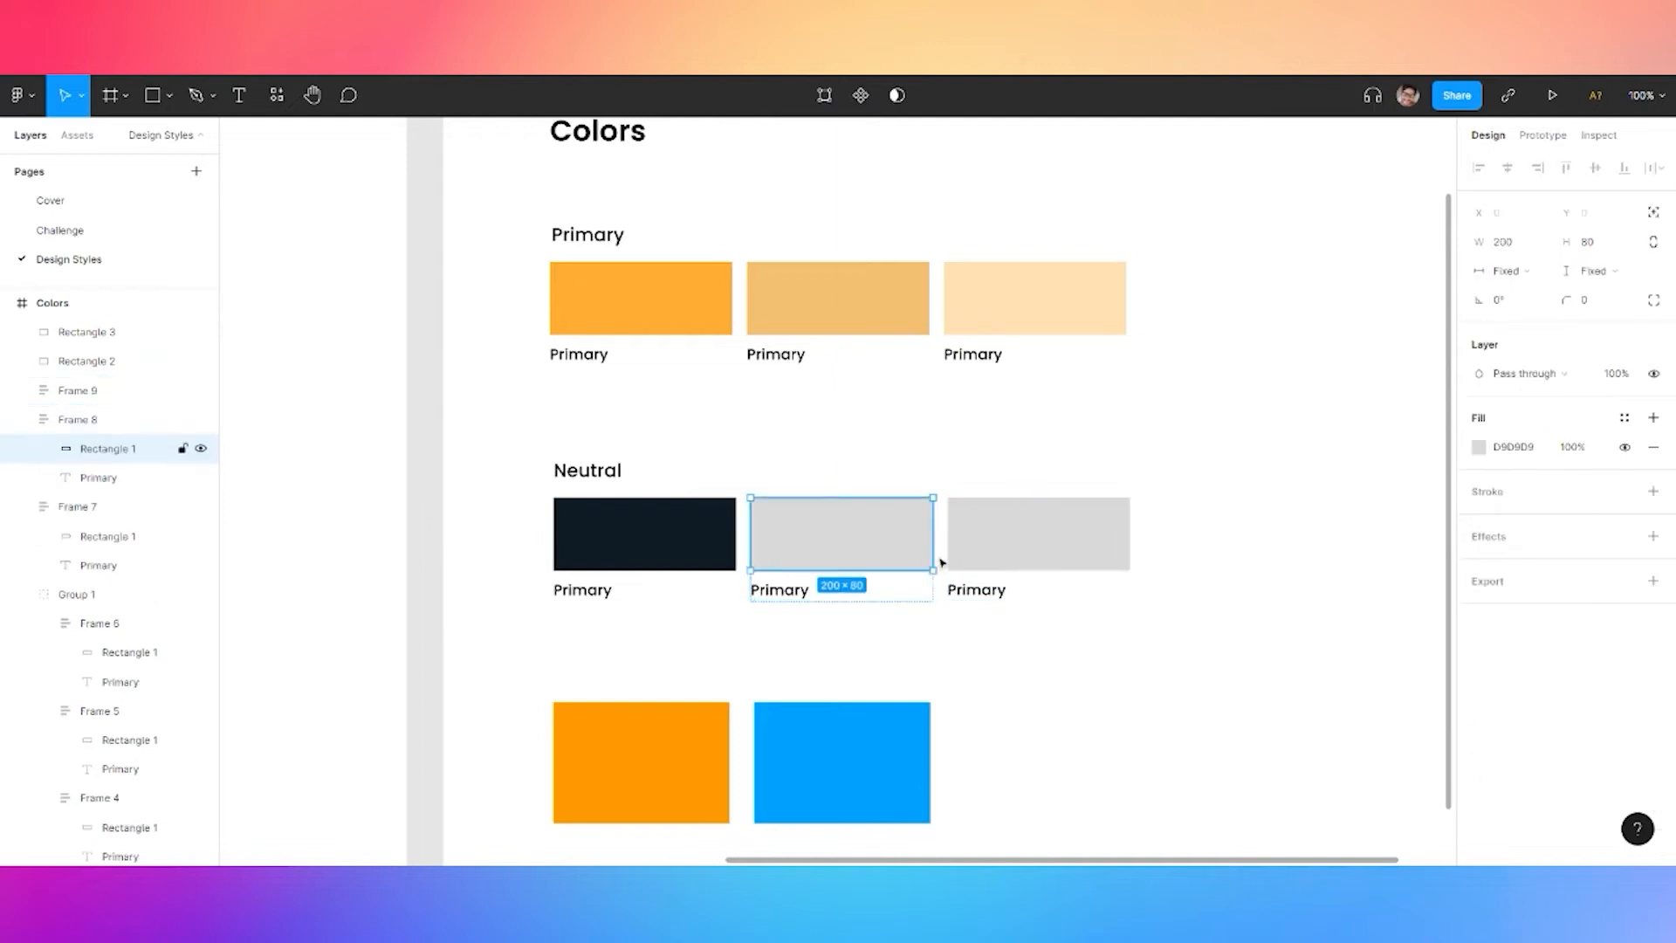
click(1478, 448)
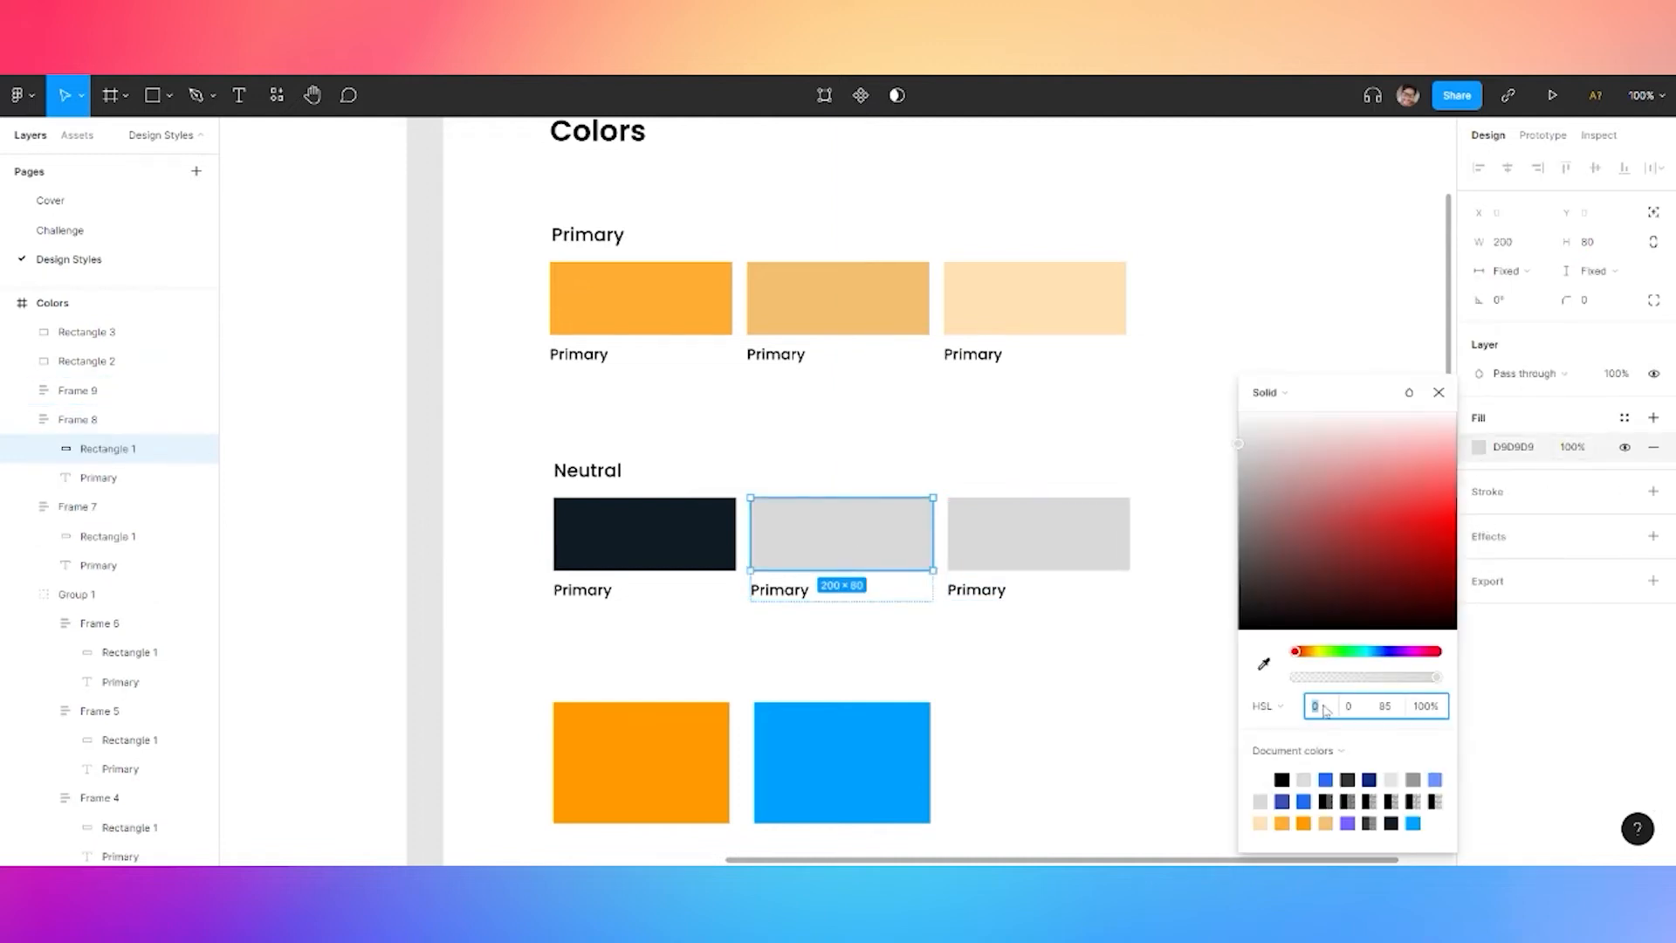
text(202)
key(Tab)
text(10)
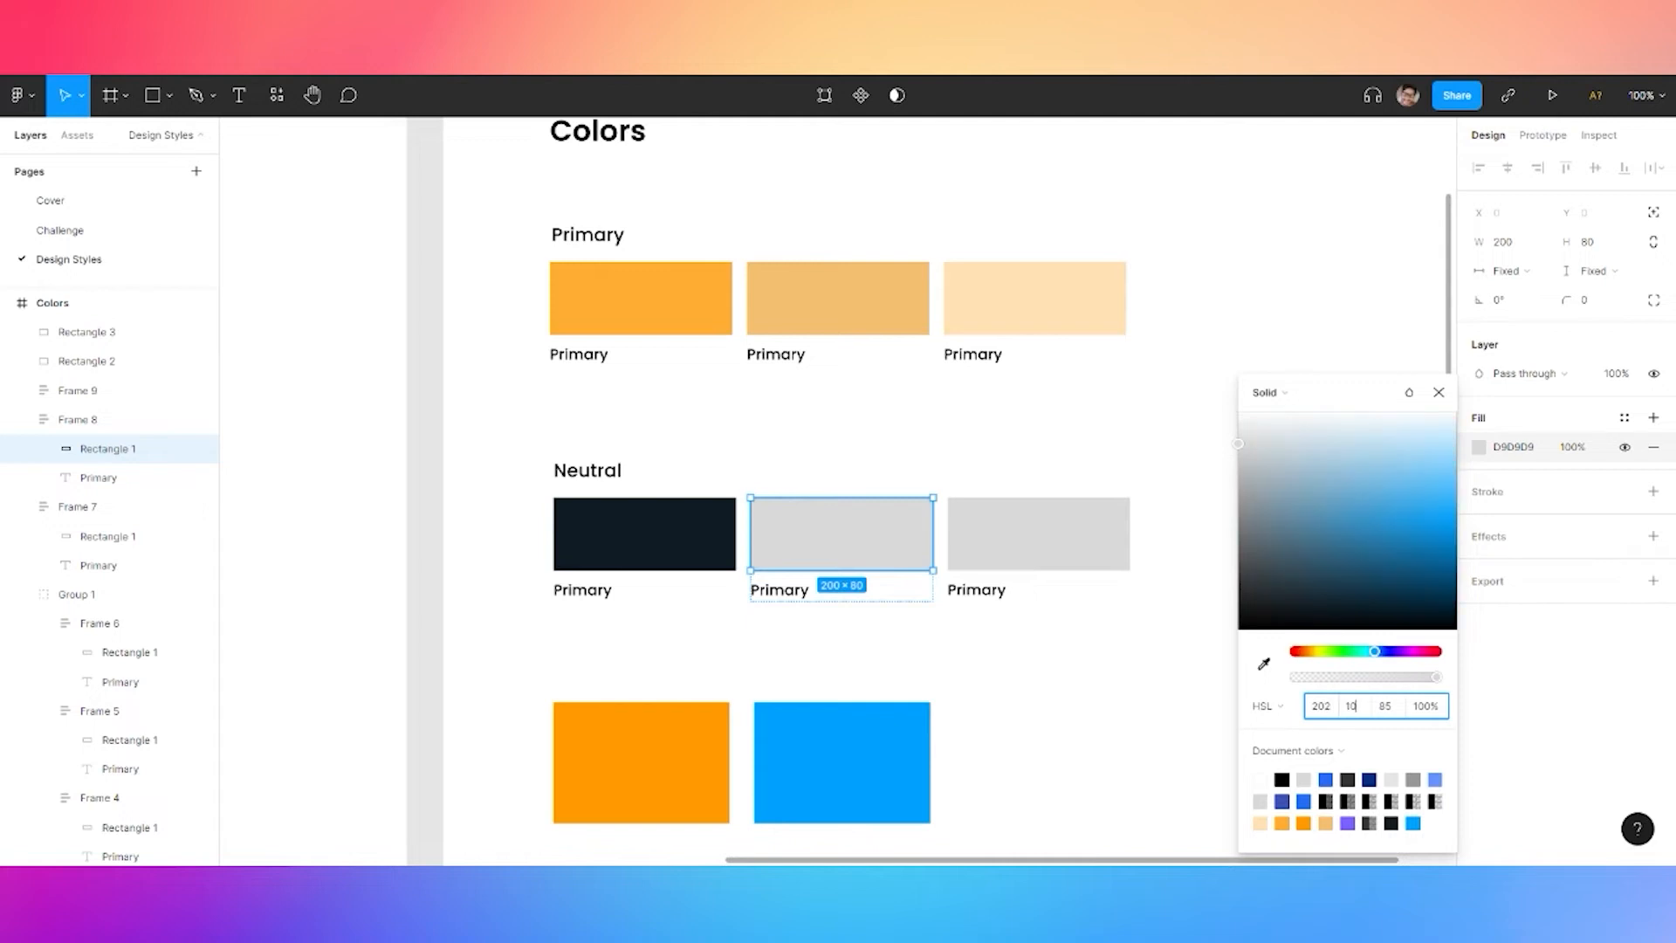
key(Tab)
text(40)
key(Return)
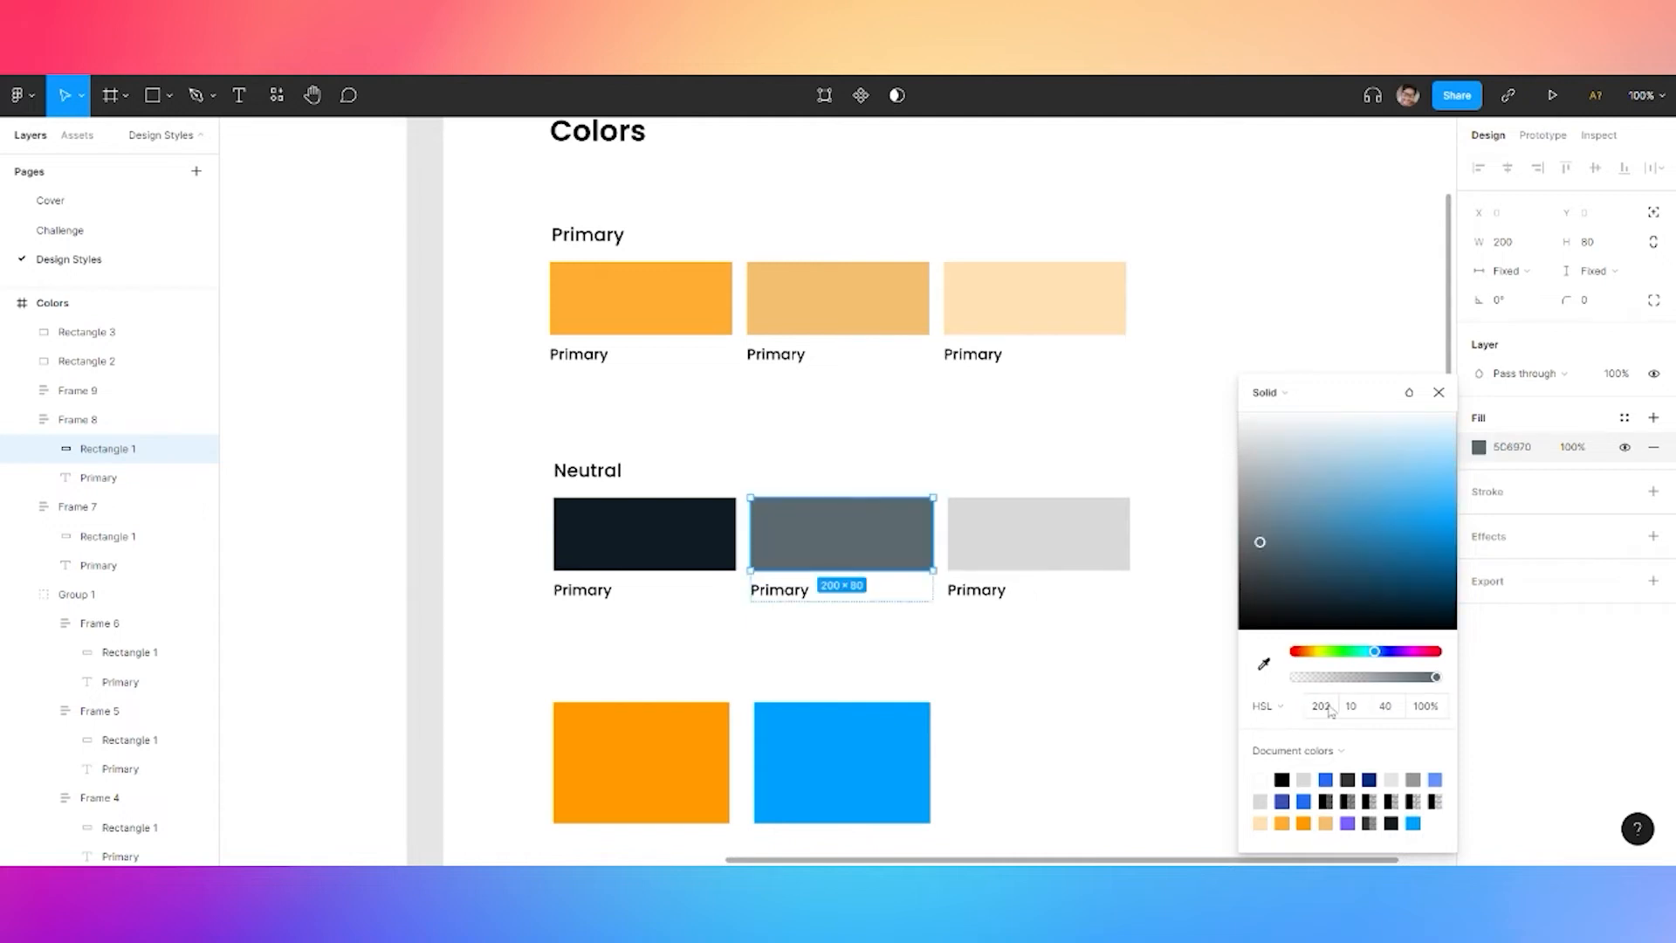
click(1386, 706)
text(45)
key(Return)
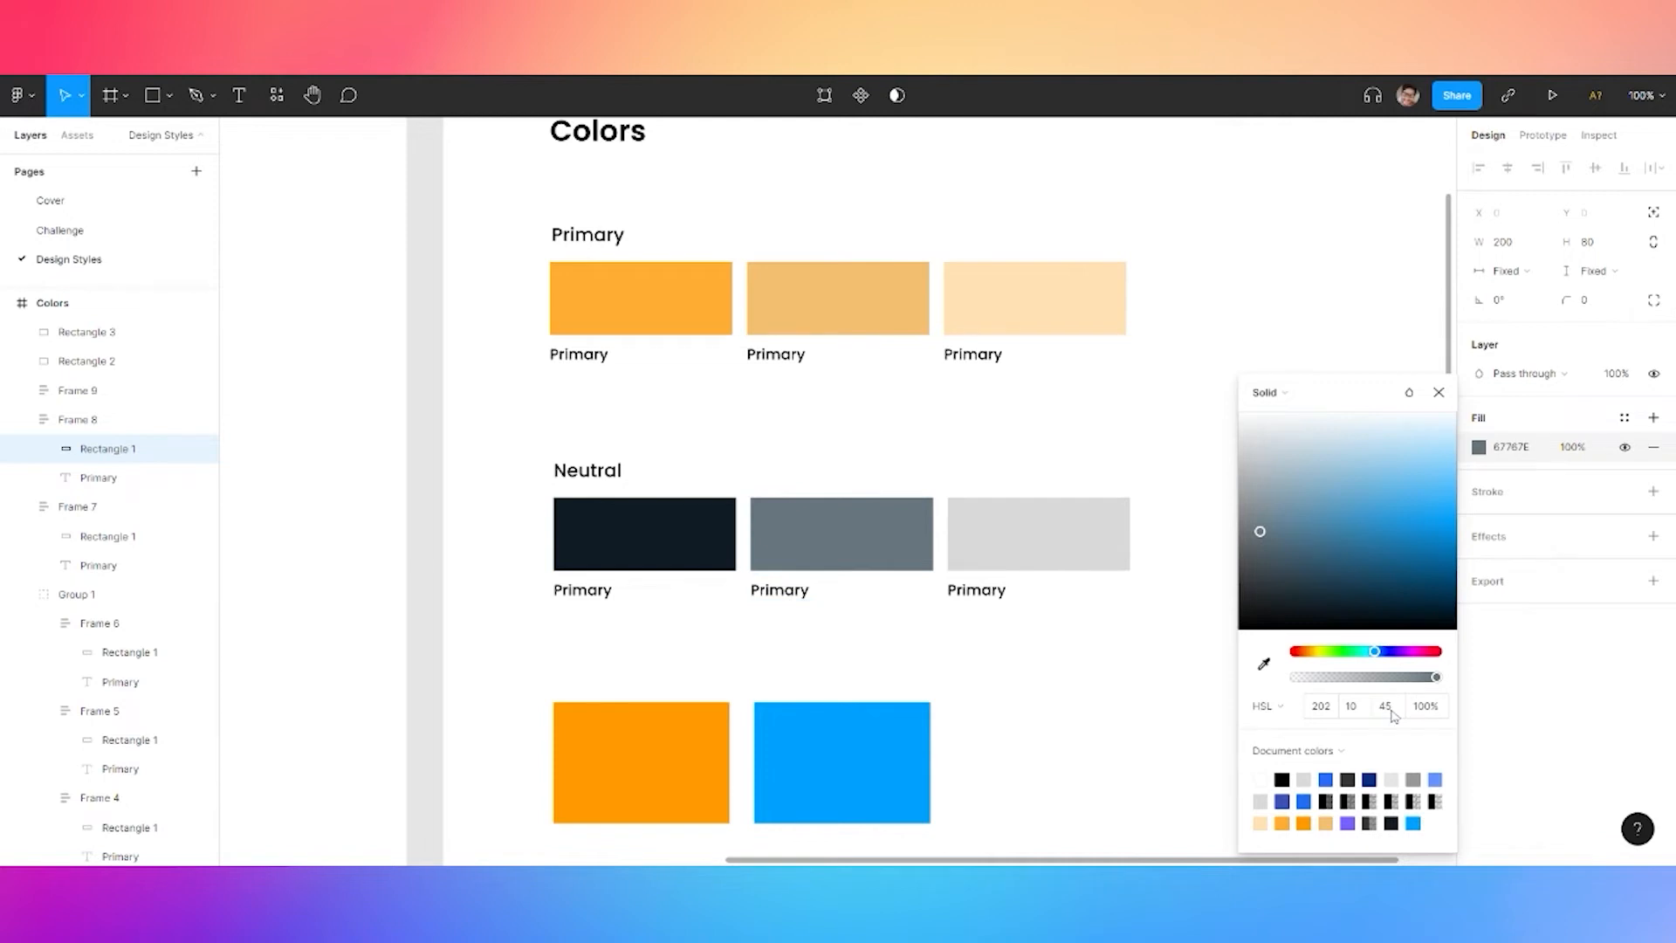
Give the third Neutral swatch a near-white fill, HSL 202/30/95 (EEF3F6)
click(1067, 545)
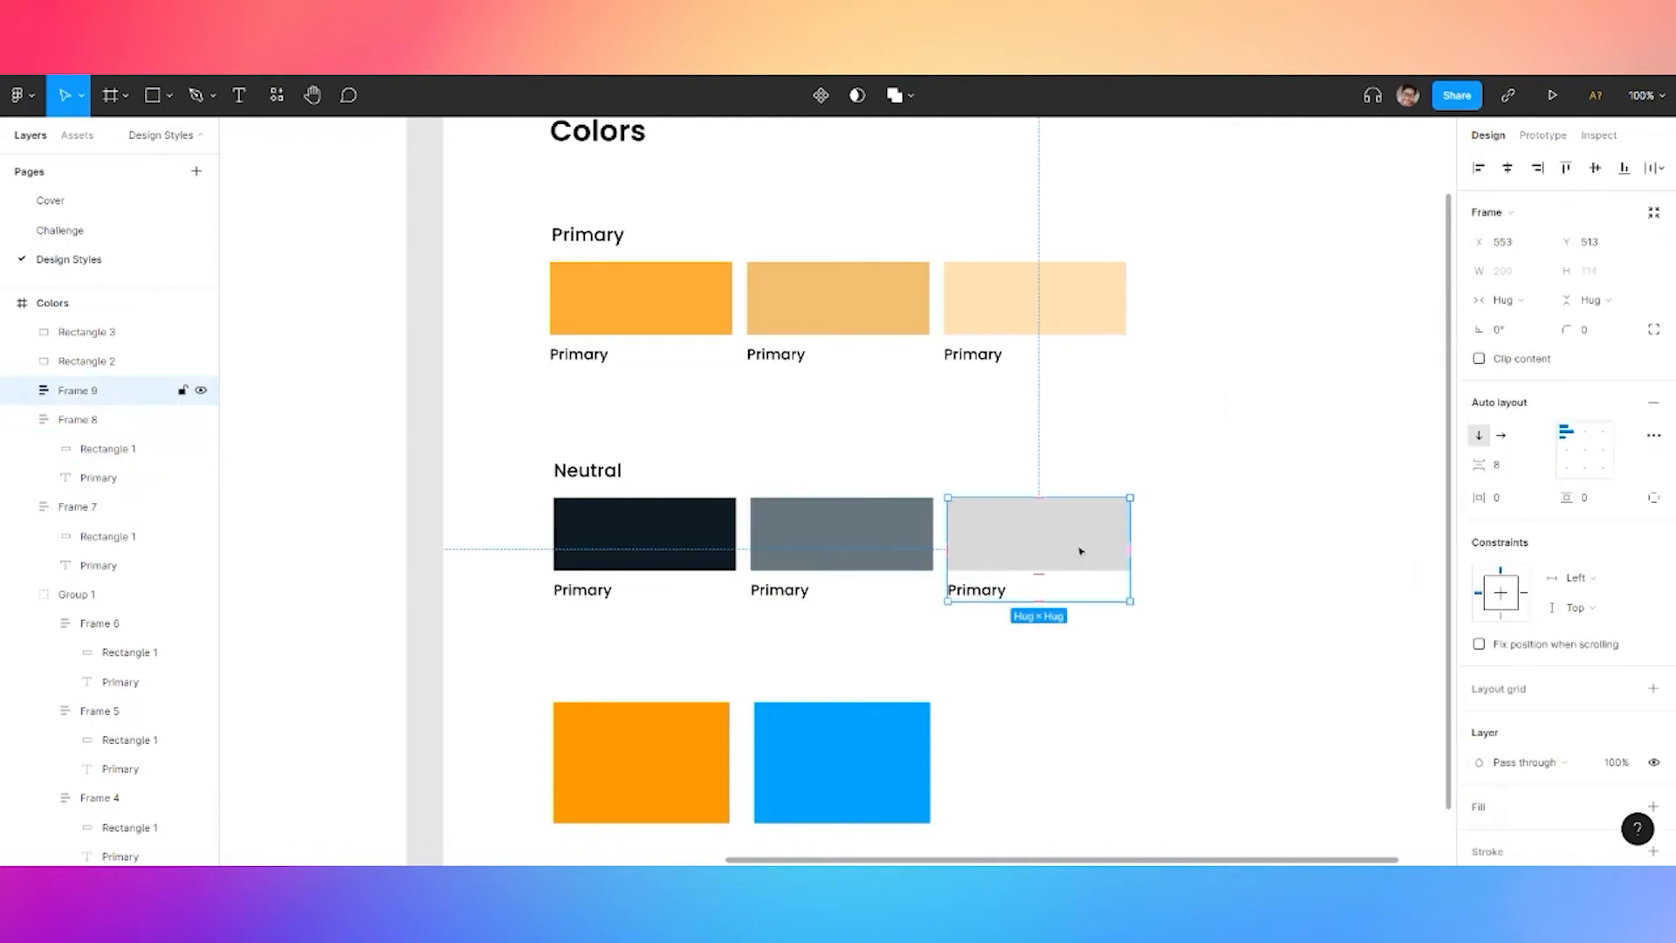
click(1080, 551)
click(1479, 447)
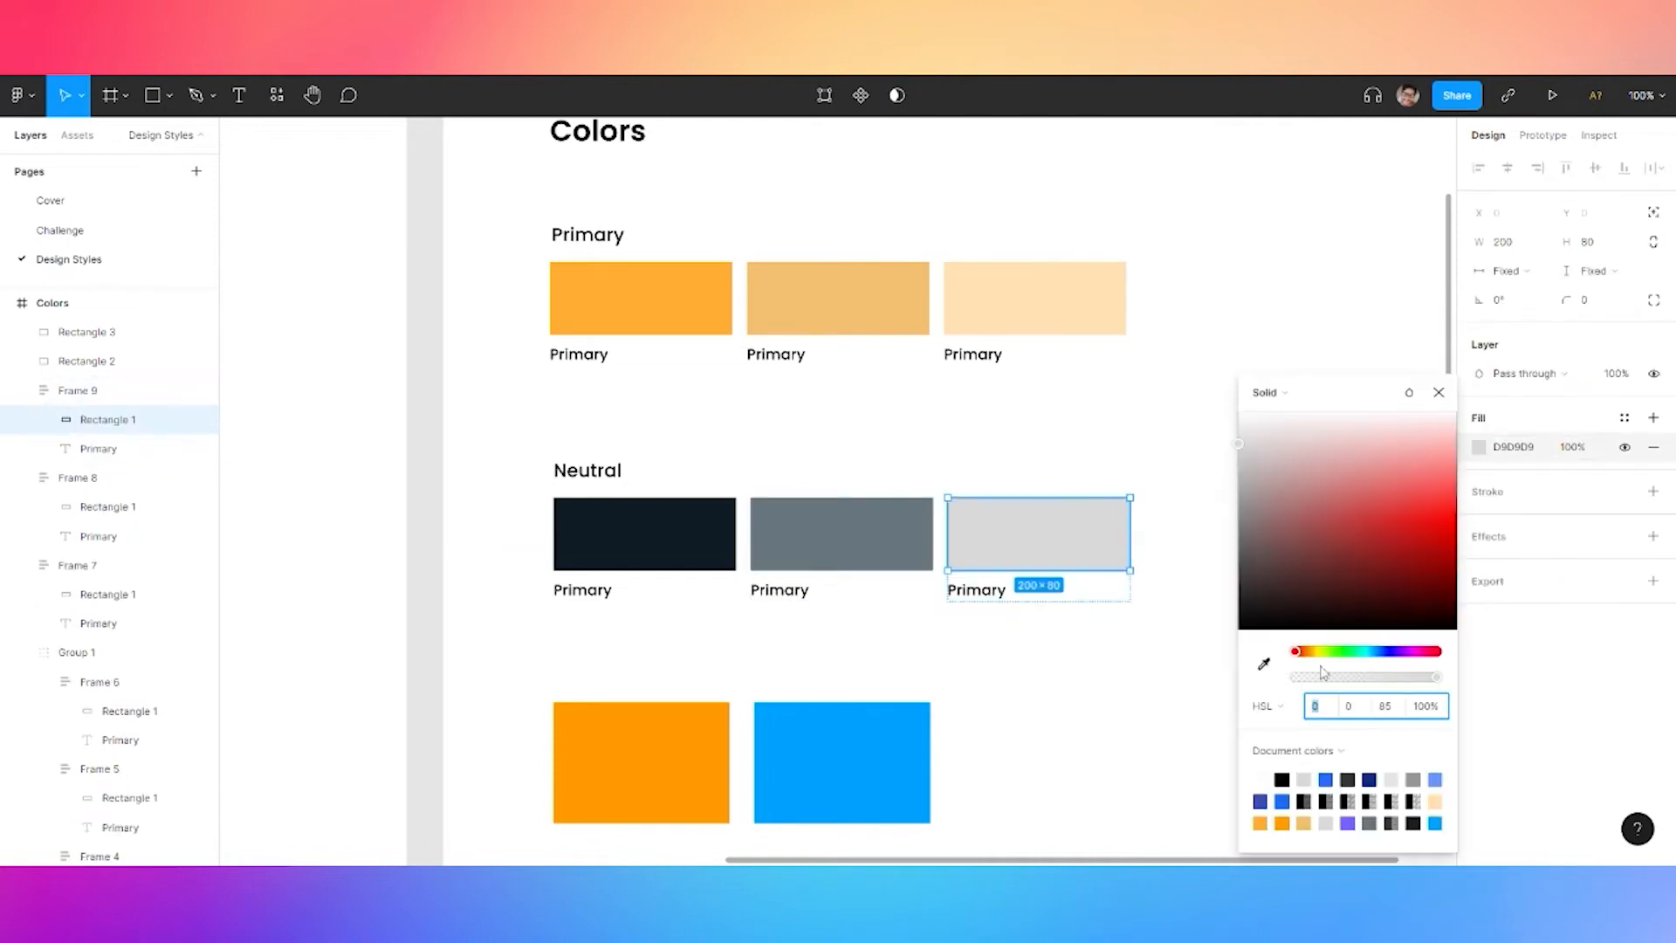
click(1315, 706)
text(202)
key(Tab)
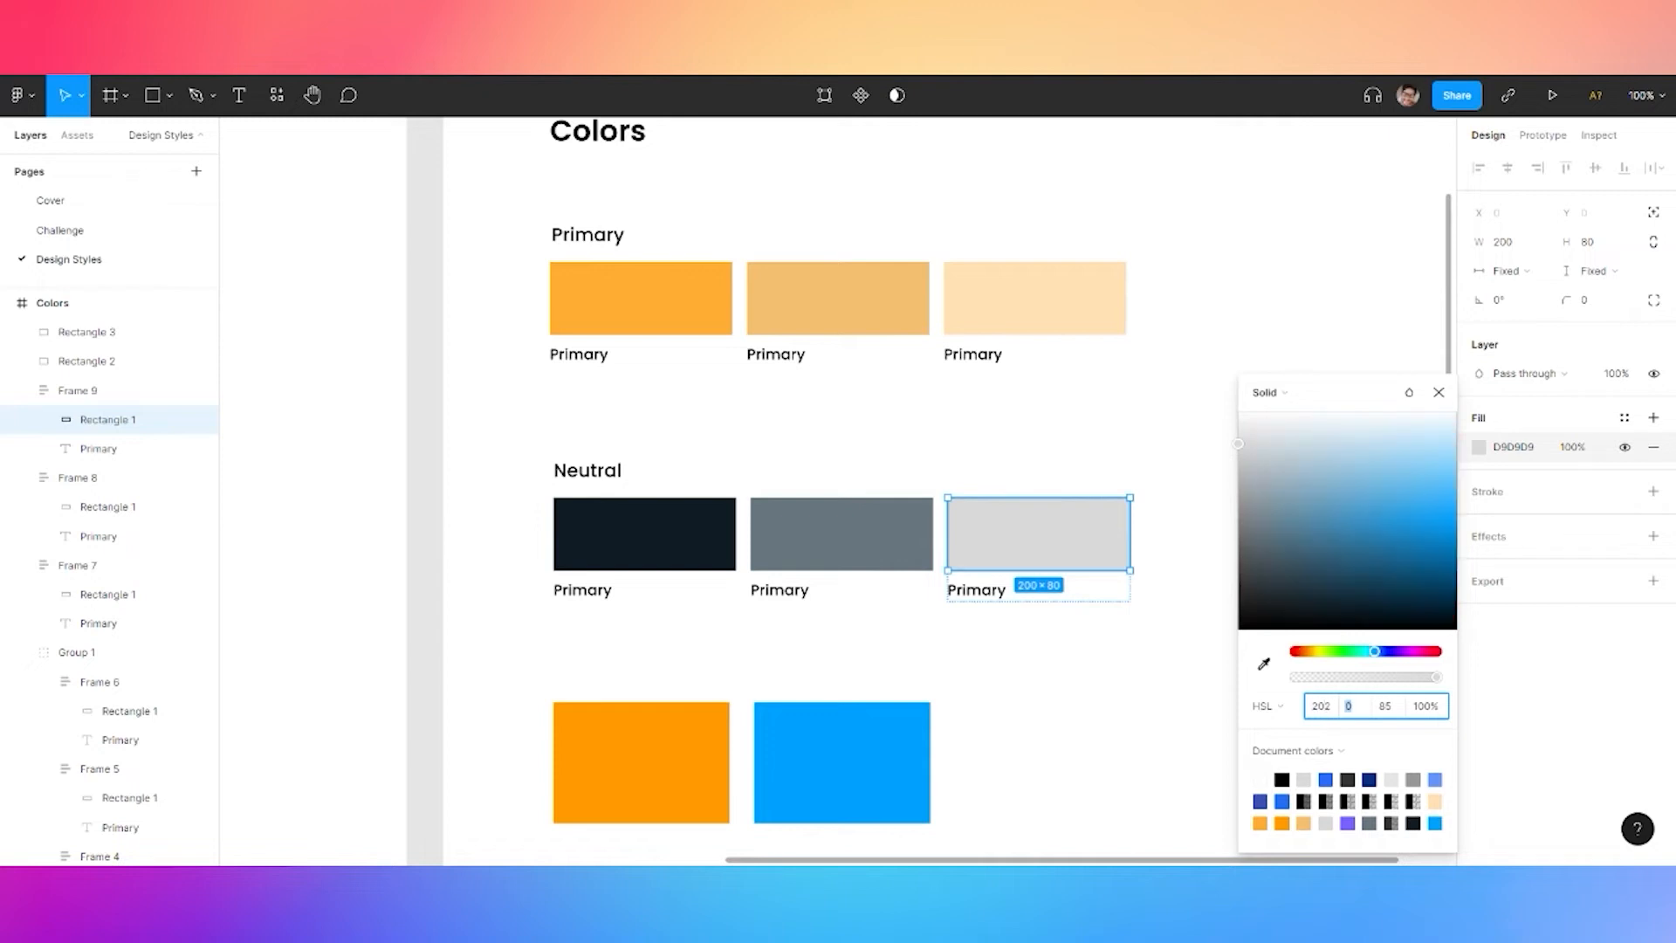
text(30)
key(Tab)
text(95)
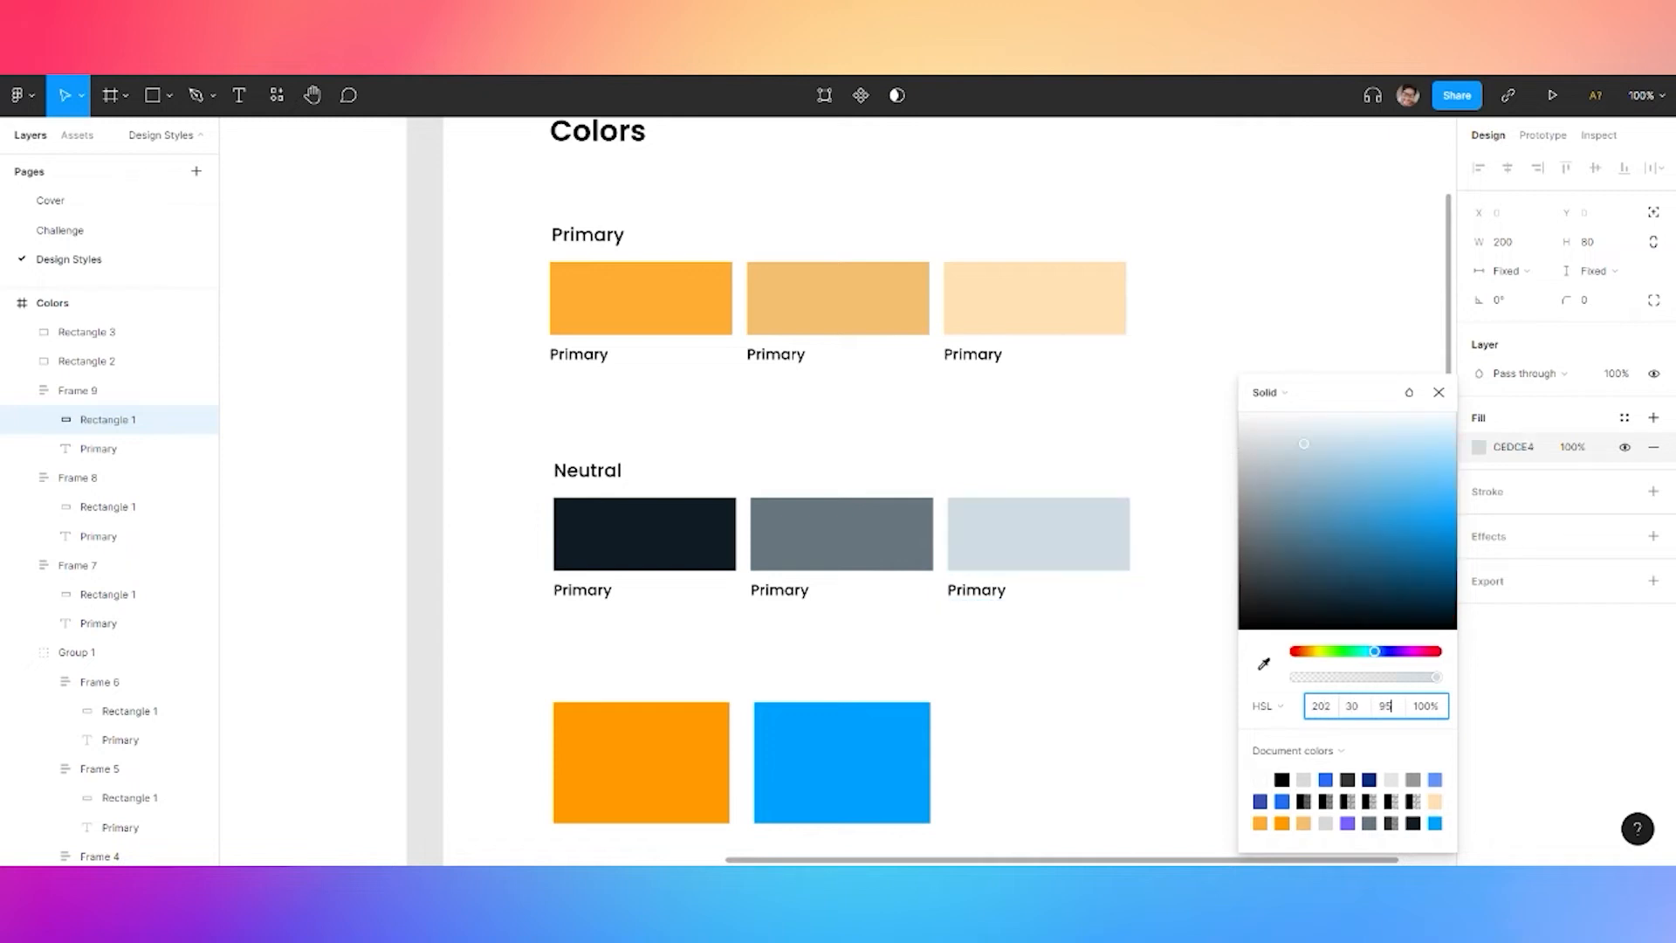
key(Return)
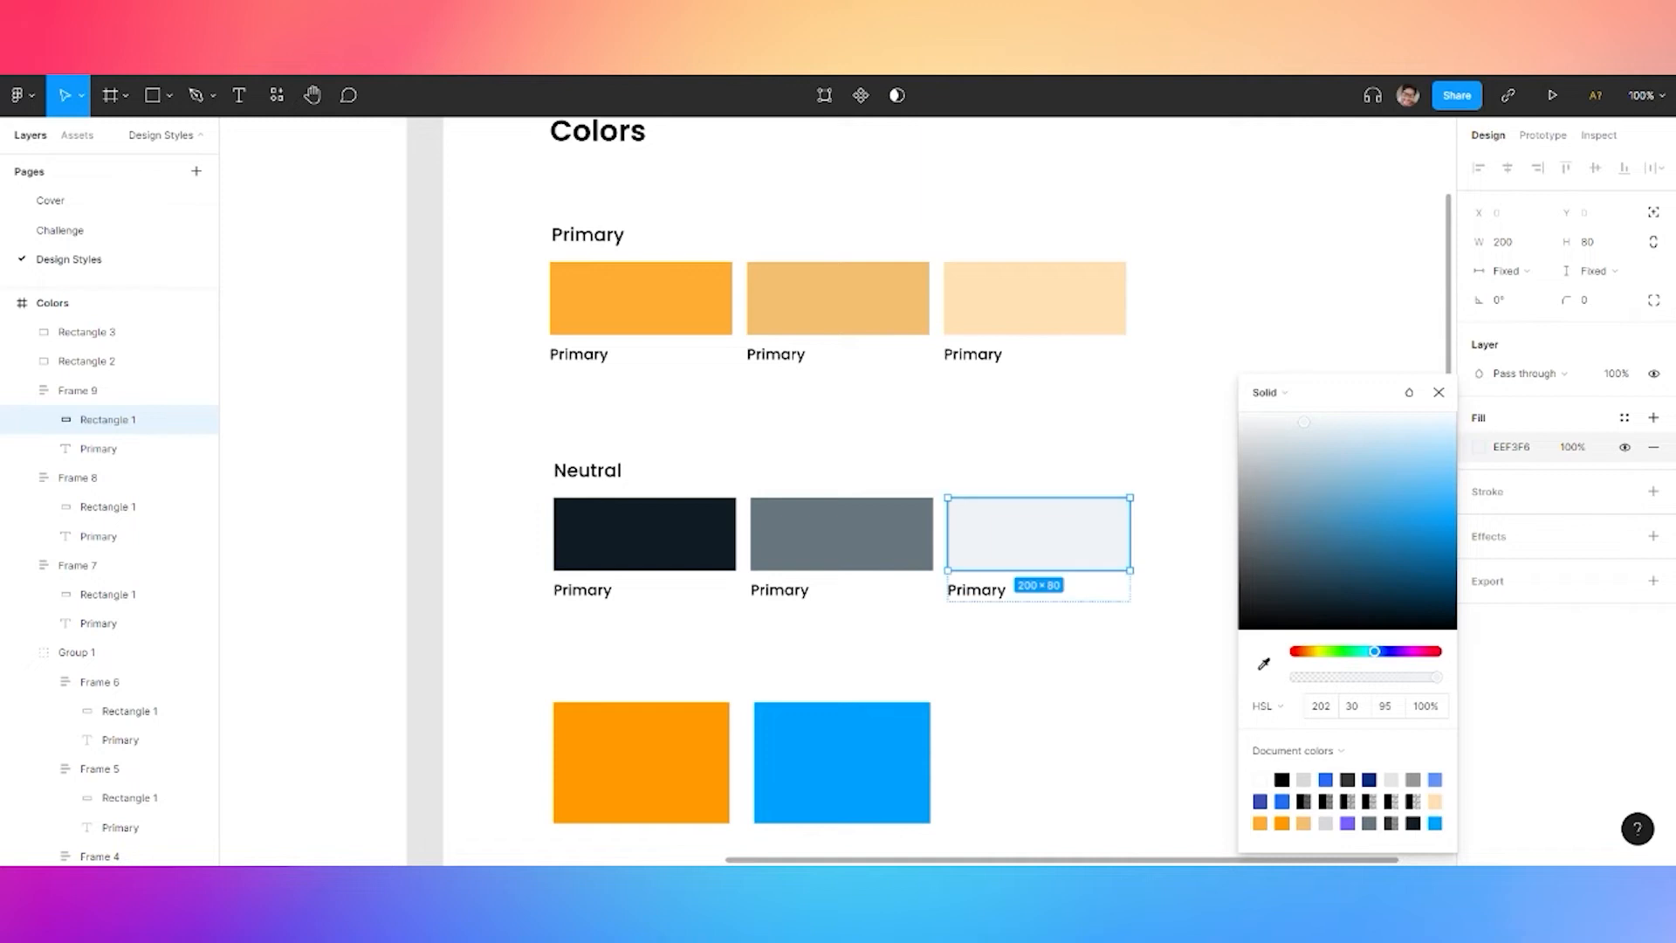
click(1131, 689)
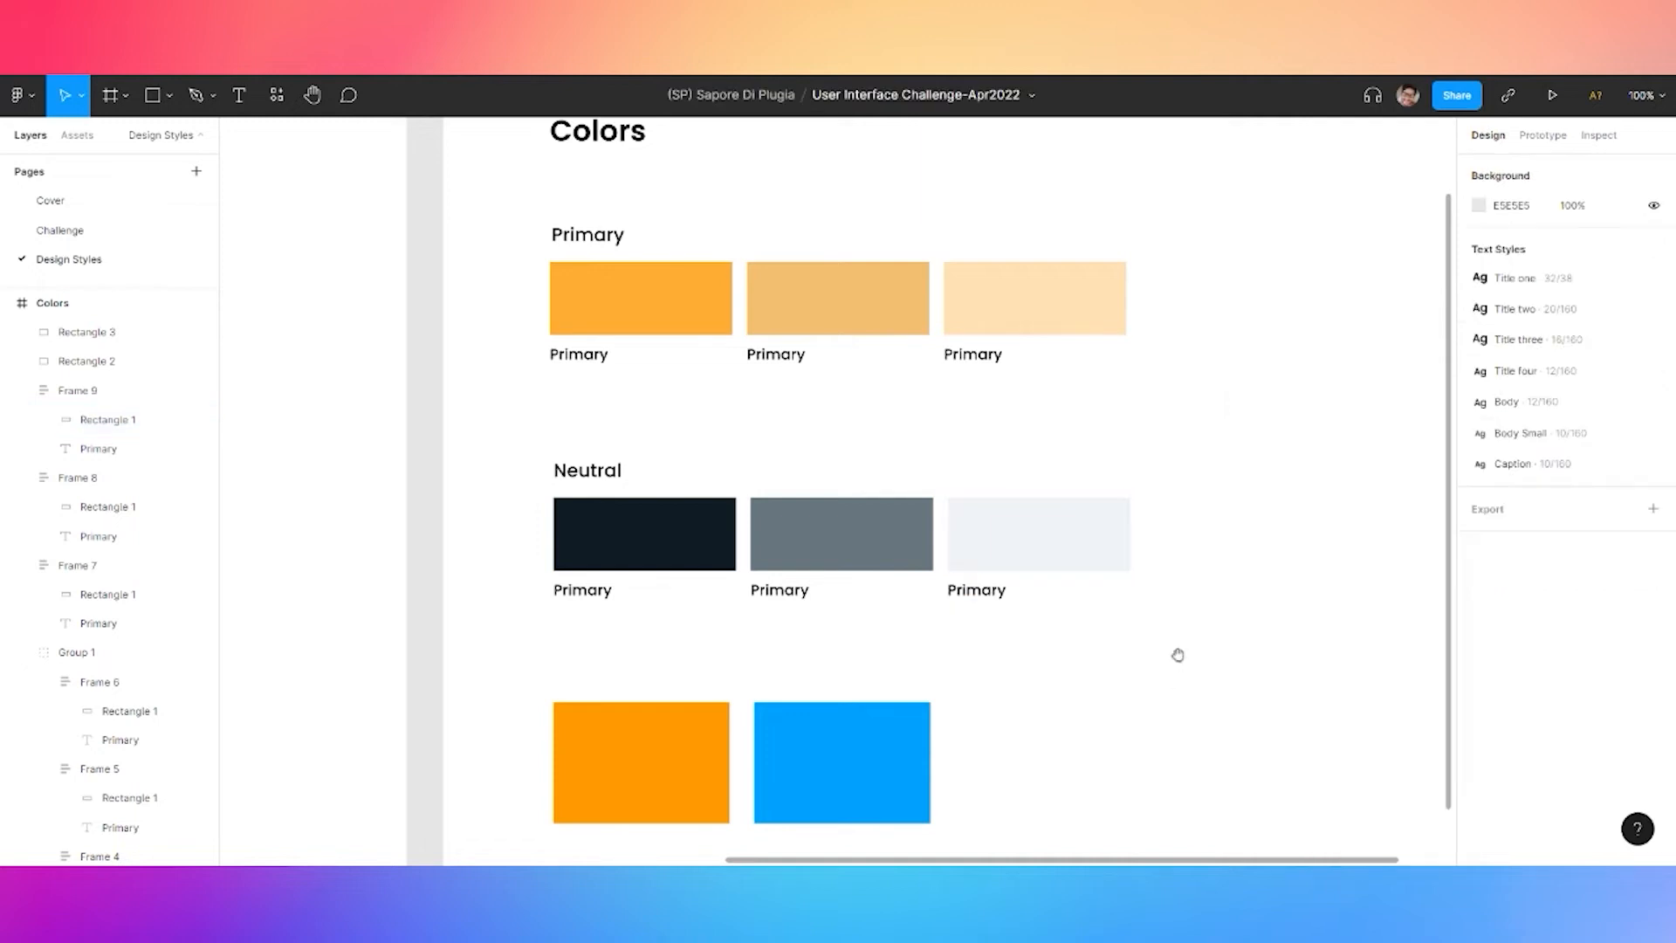
scroll(1178, 655, right, 3)
Duplicate the grey Neutral swatch into the gap before the near-white swatch
drag(846, 542, 1067, 539)
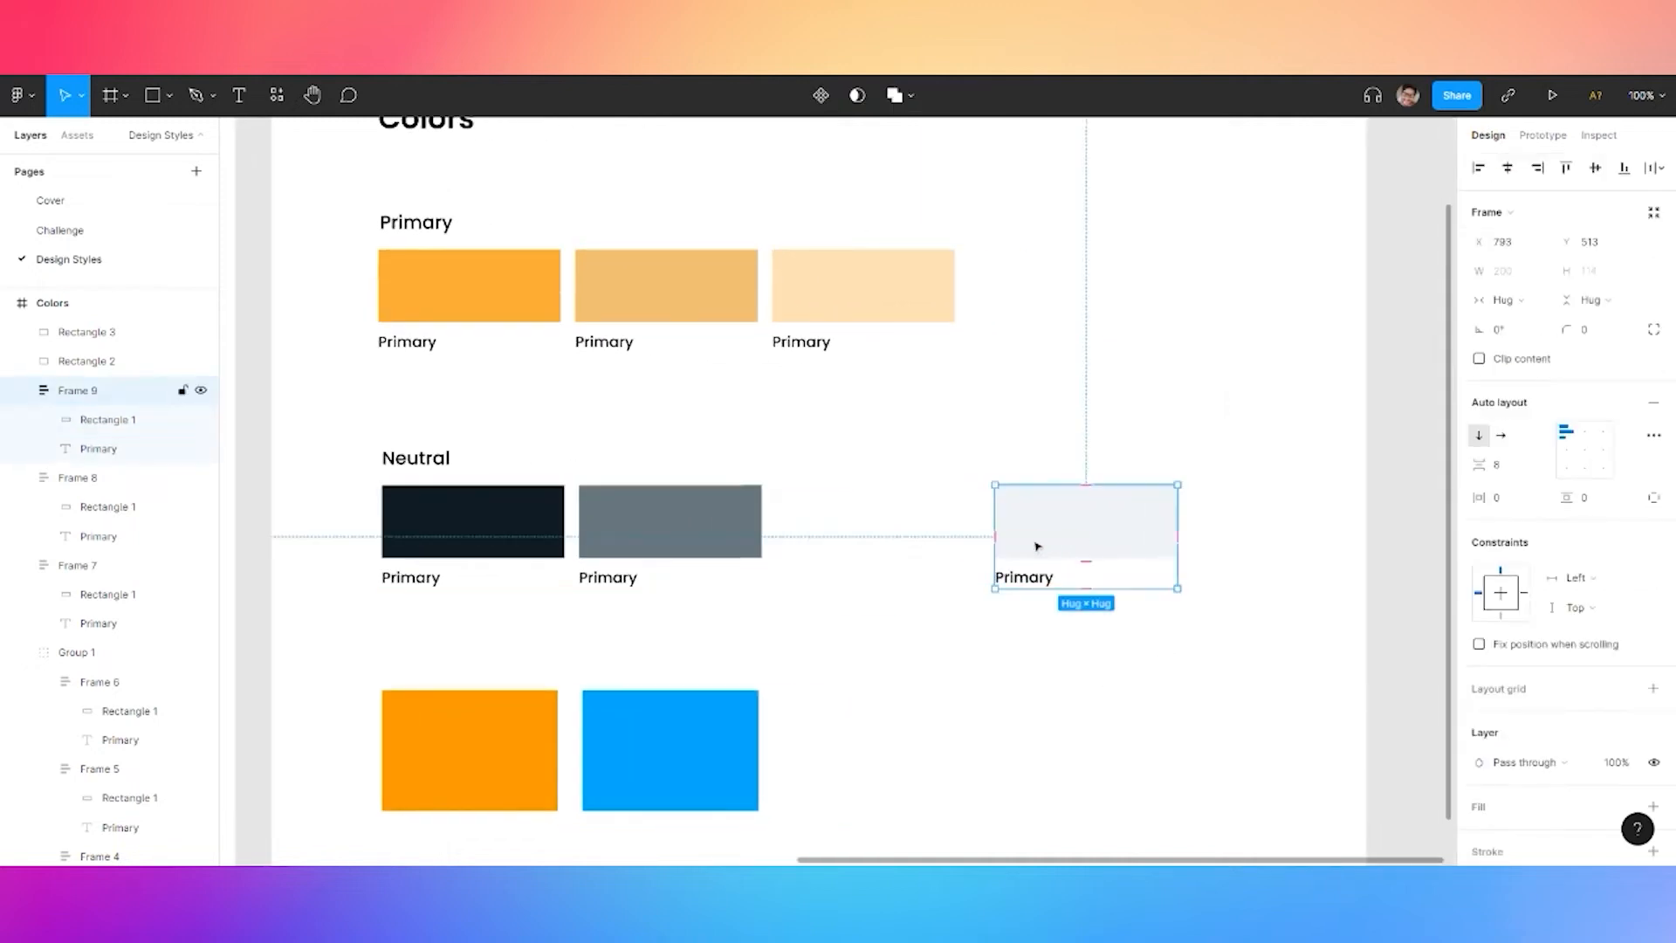
click(679, 544)
key(ctrl+c)
key(ctrl+v)
drag(674, 539, 845, 535)
drag(1039, 536, 1020, 532)
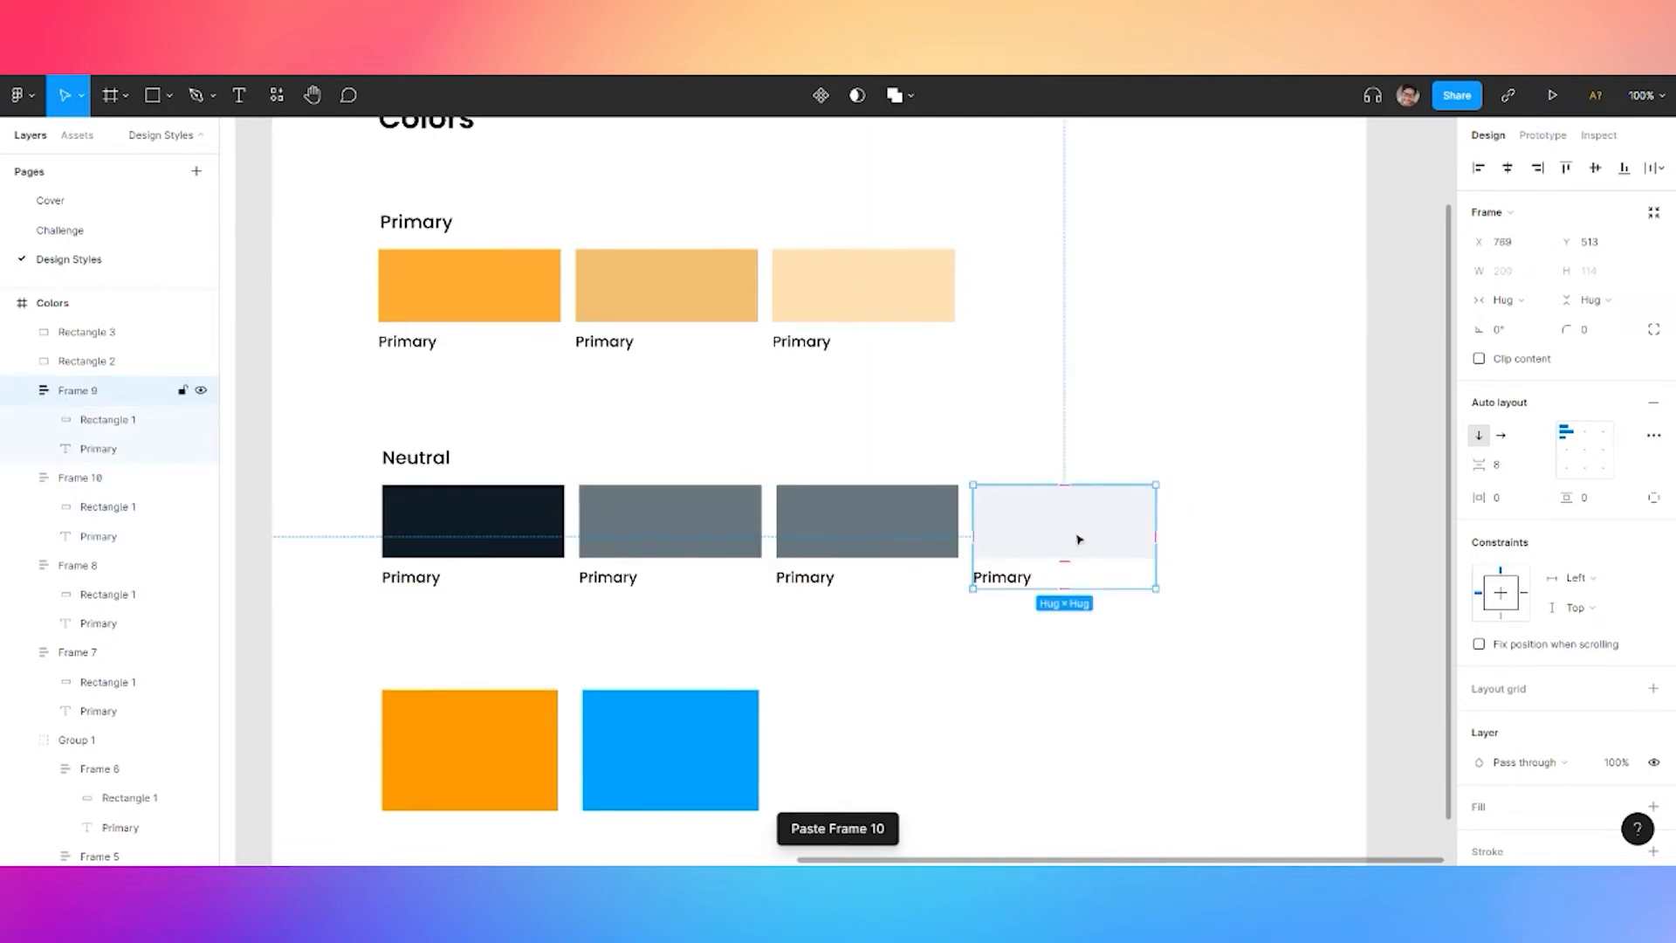
Fill the duplicated swatch's rectangle light grey, HSL 202/10/70 (A8B5BA)
click(867, 537)
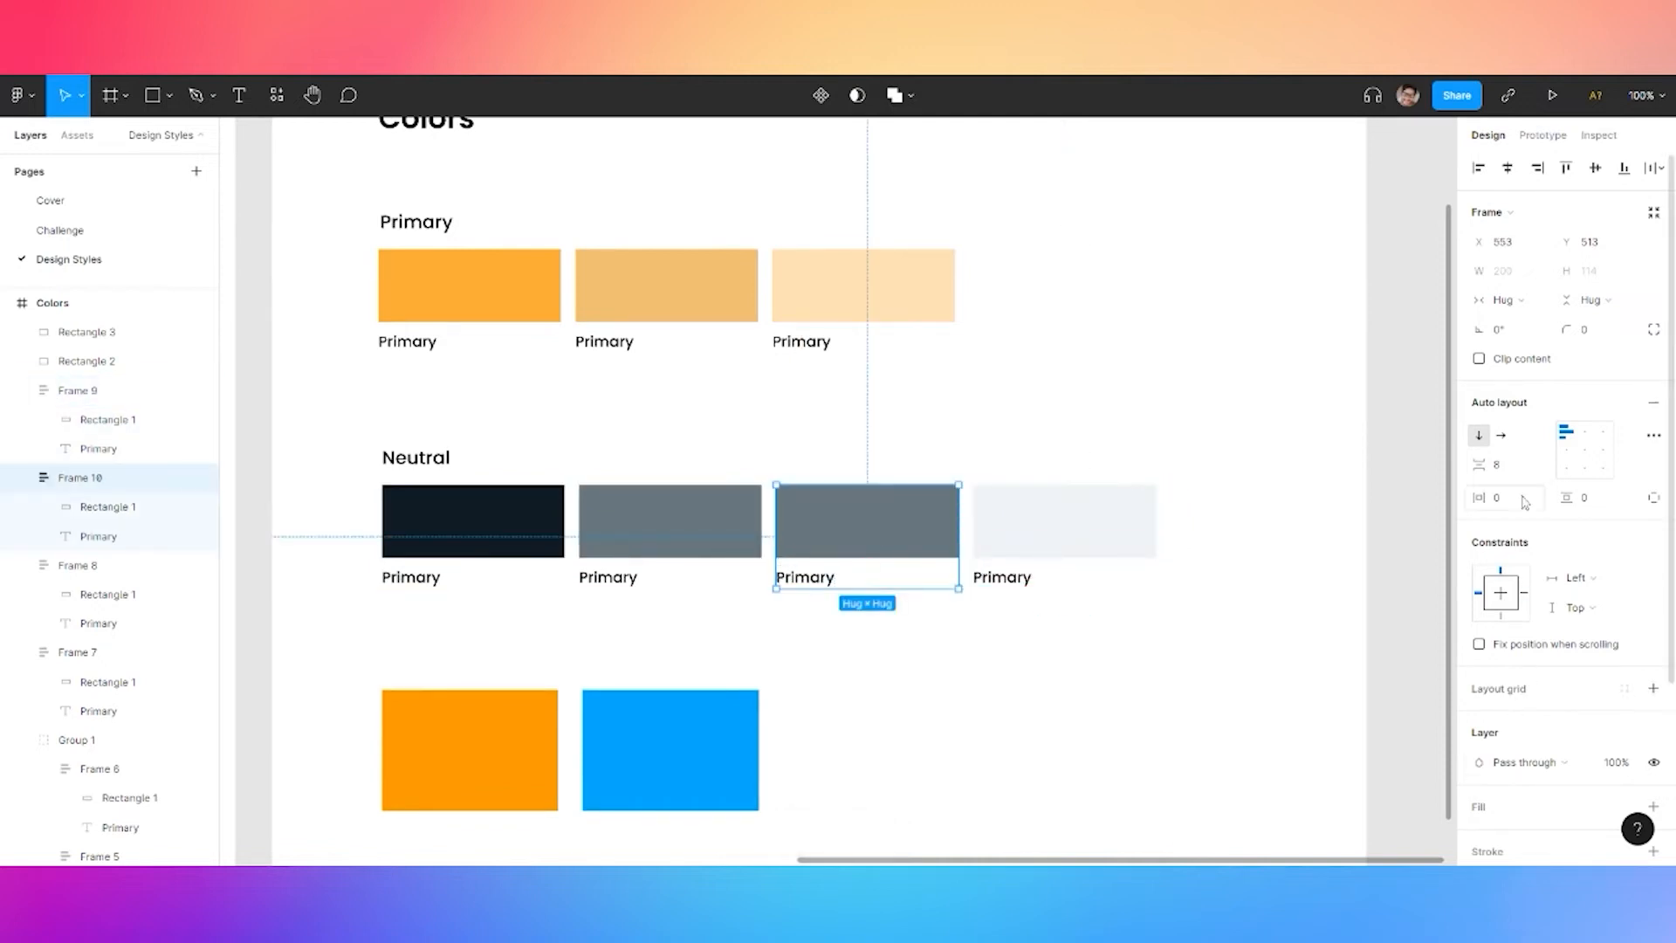
click(897, 541)
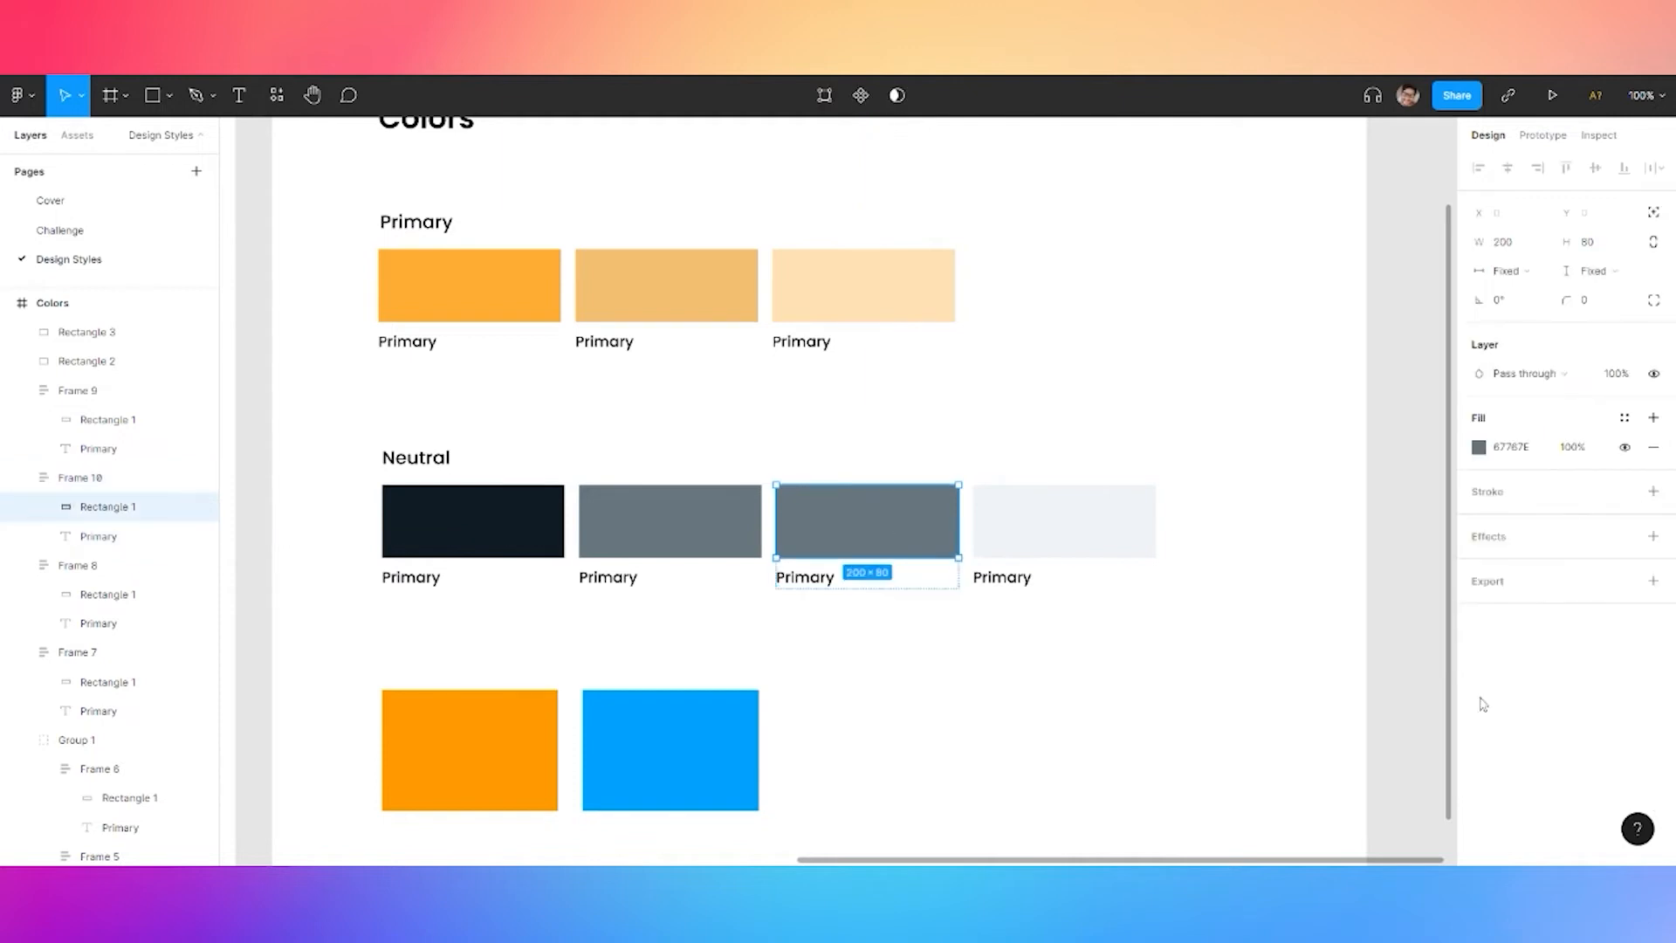
click(1478, 446)
click(1350, 705)
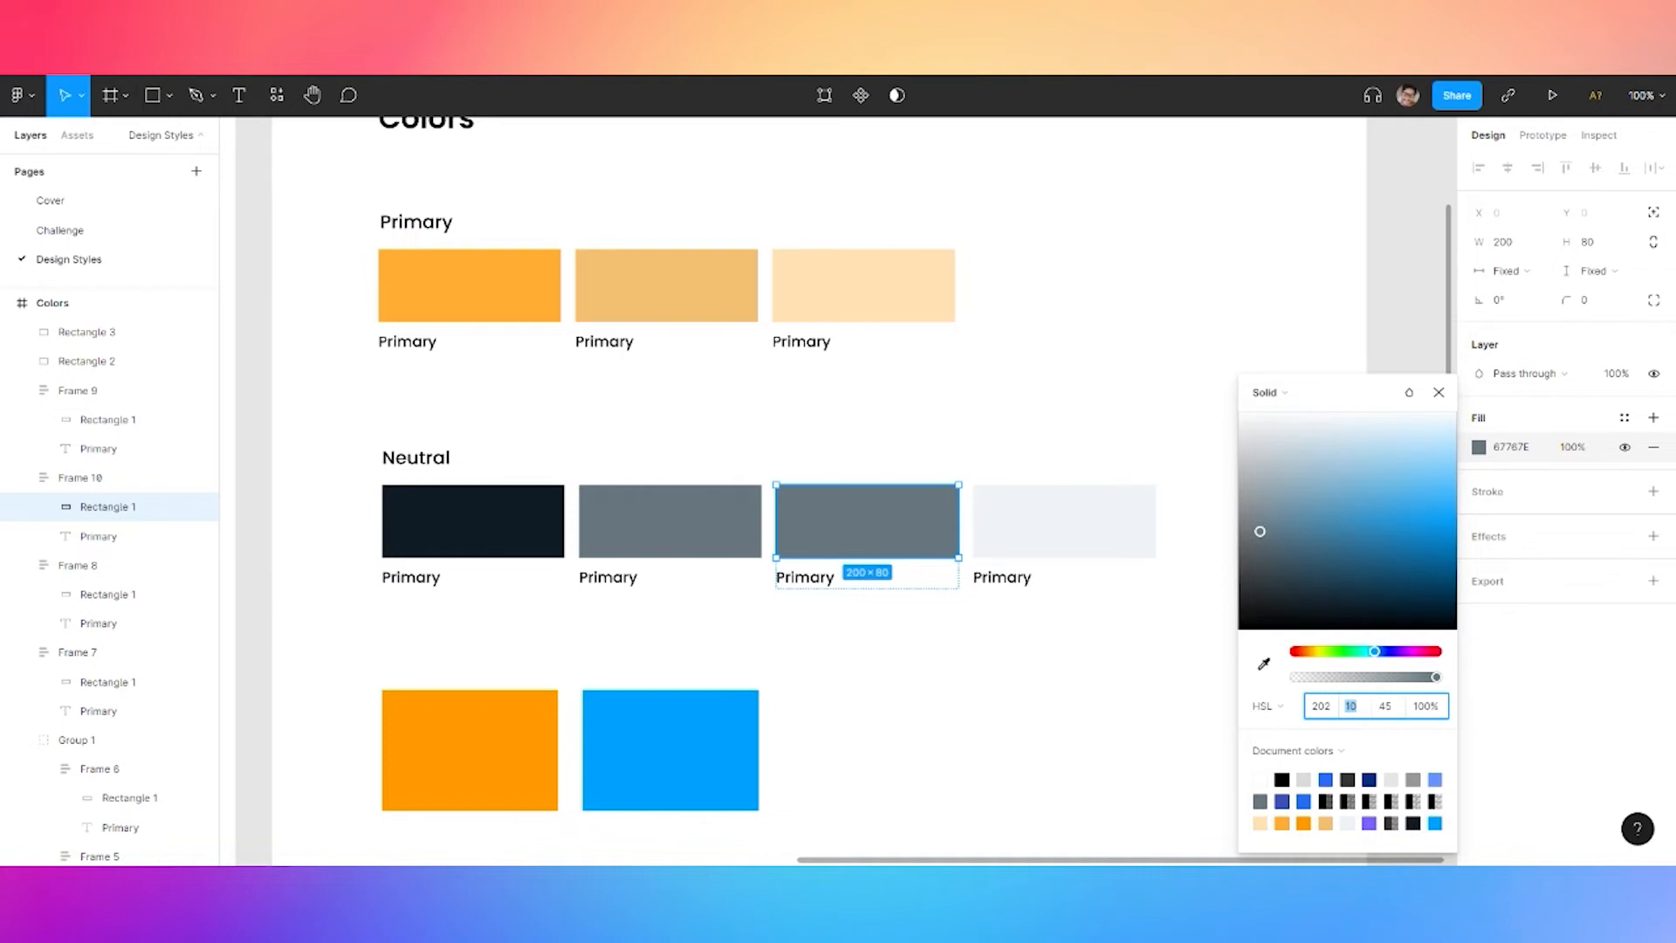
text(10)
key(Tab)
text(60)
key(Return)
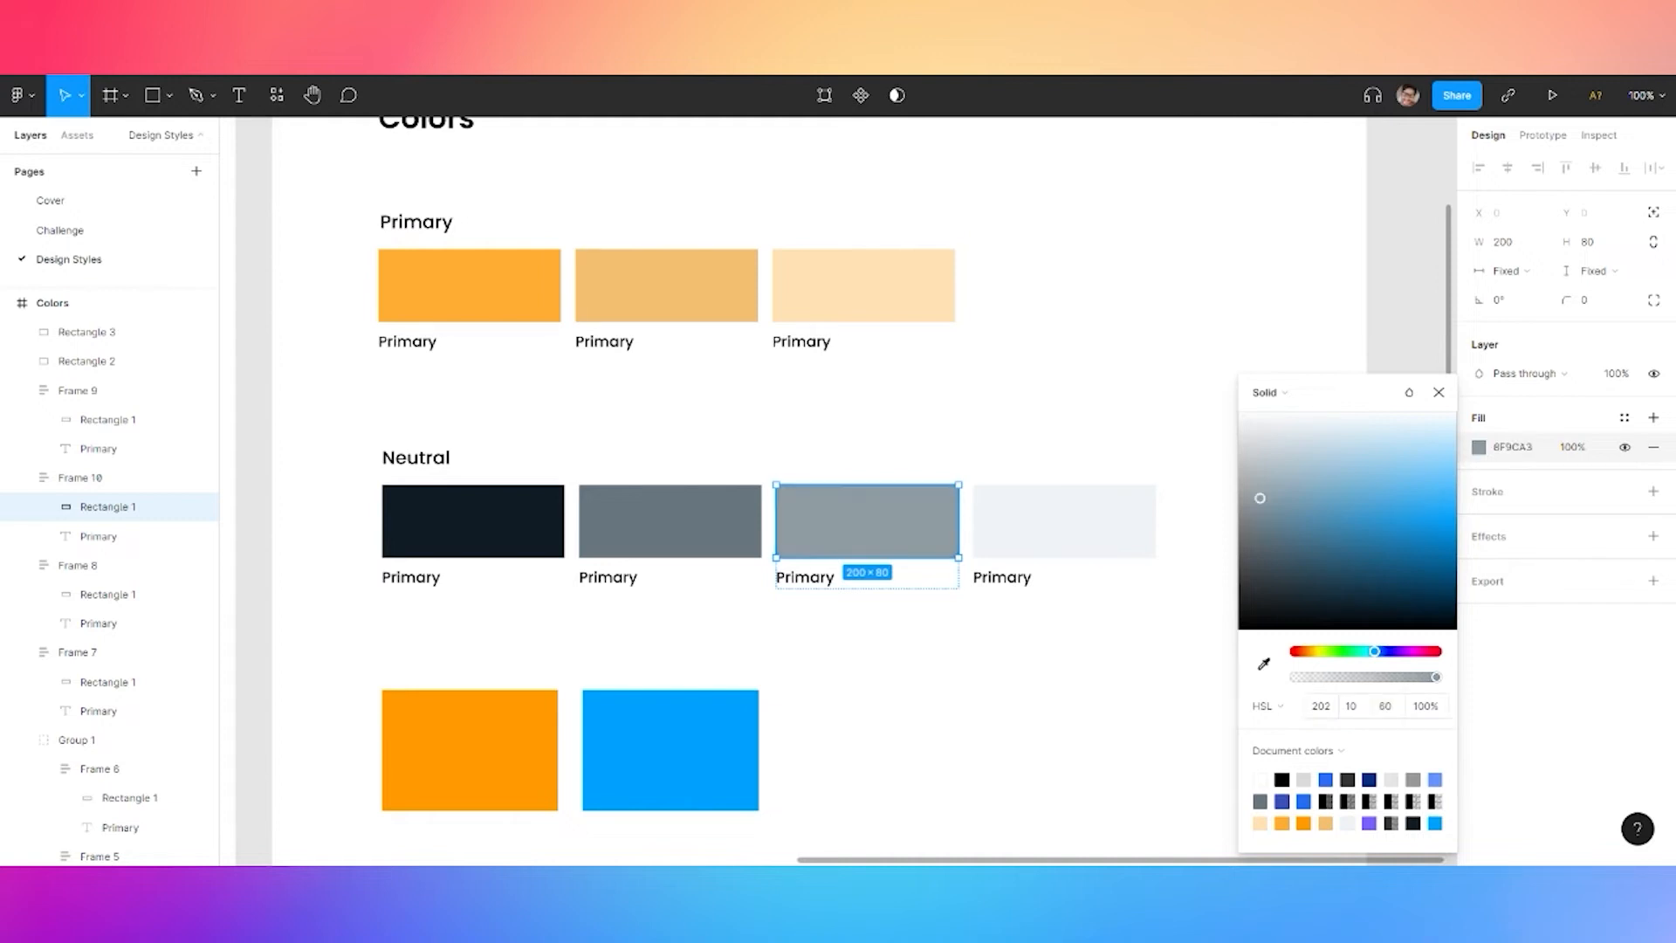
click(1385, 709)
text(70)
key(Return)
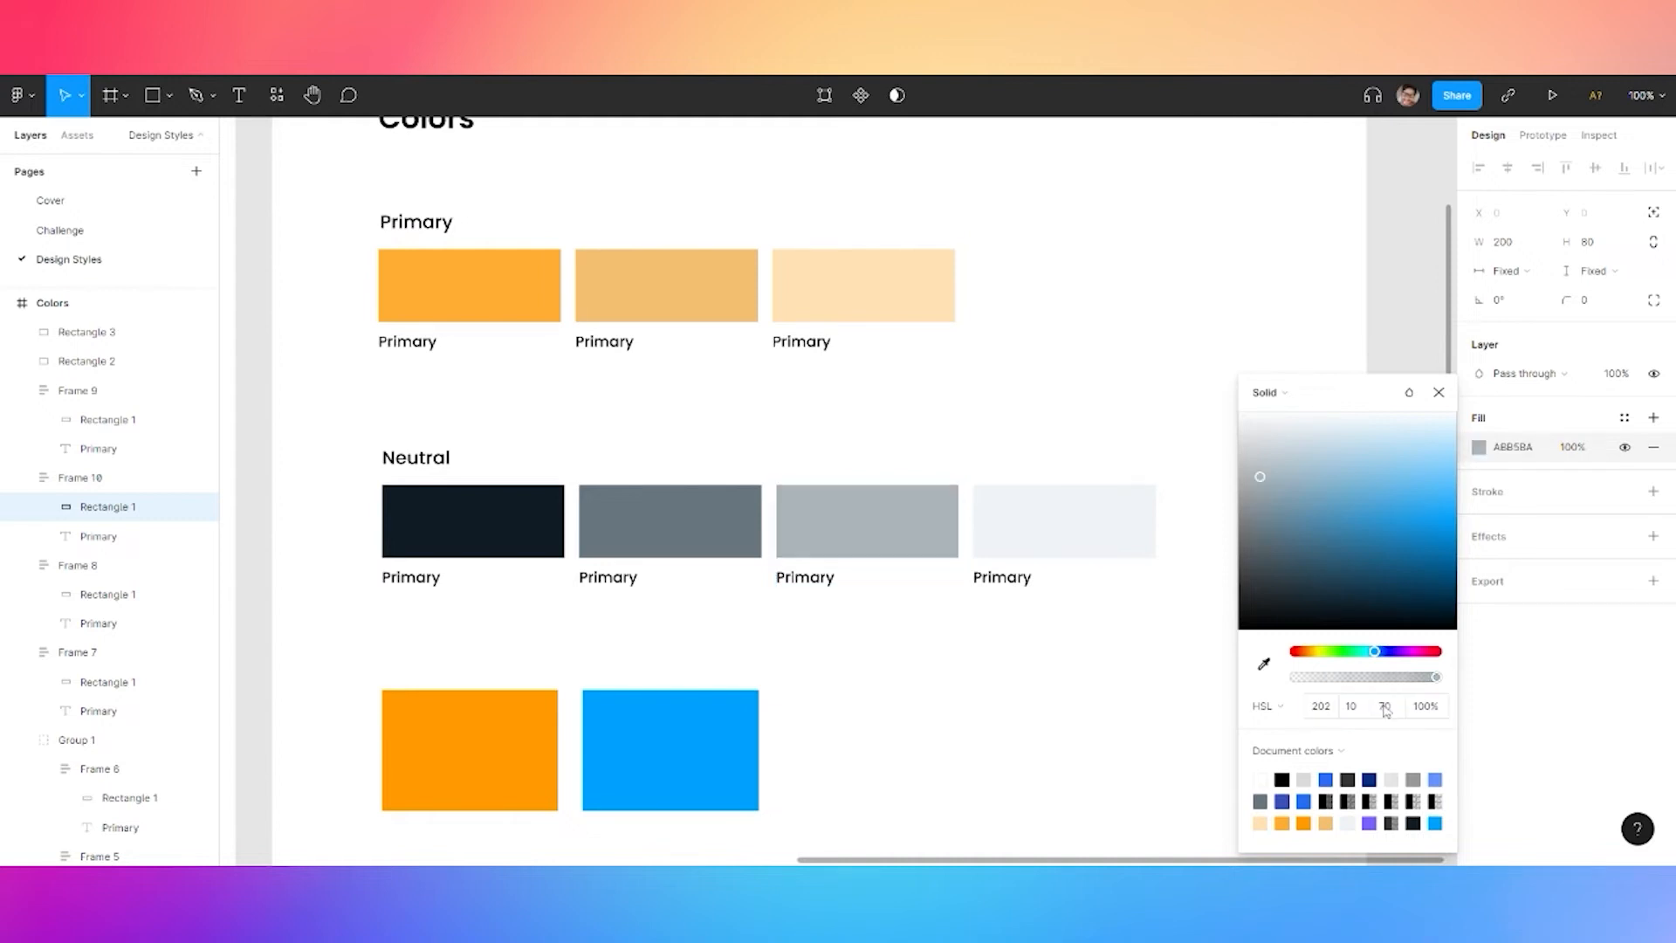
click(986, 437)
Caption the black swatch 'Neutral 900' and the fourth Neutral swatch 'Neutral 100'
double_click(427, 578)
double_click(430, 578)
text(Neutral 900)
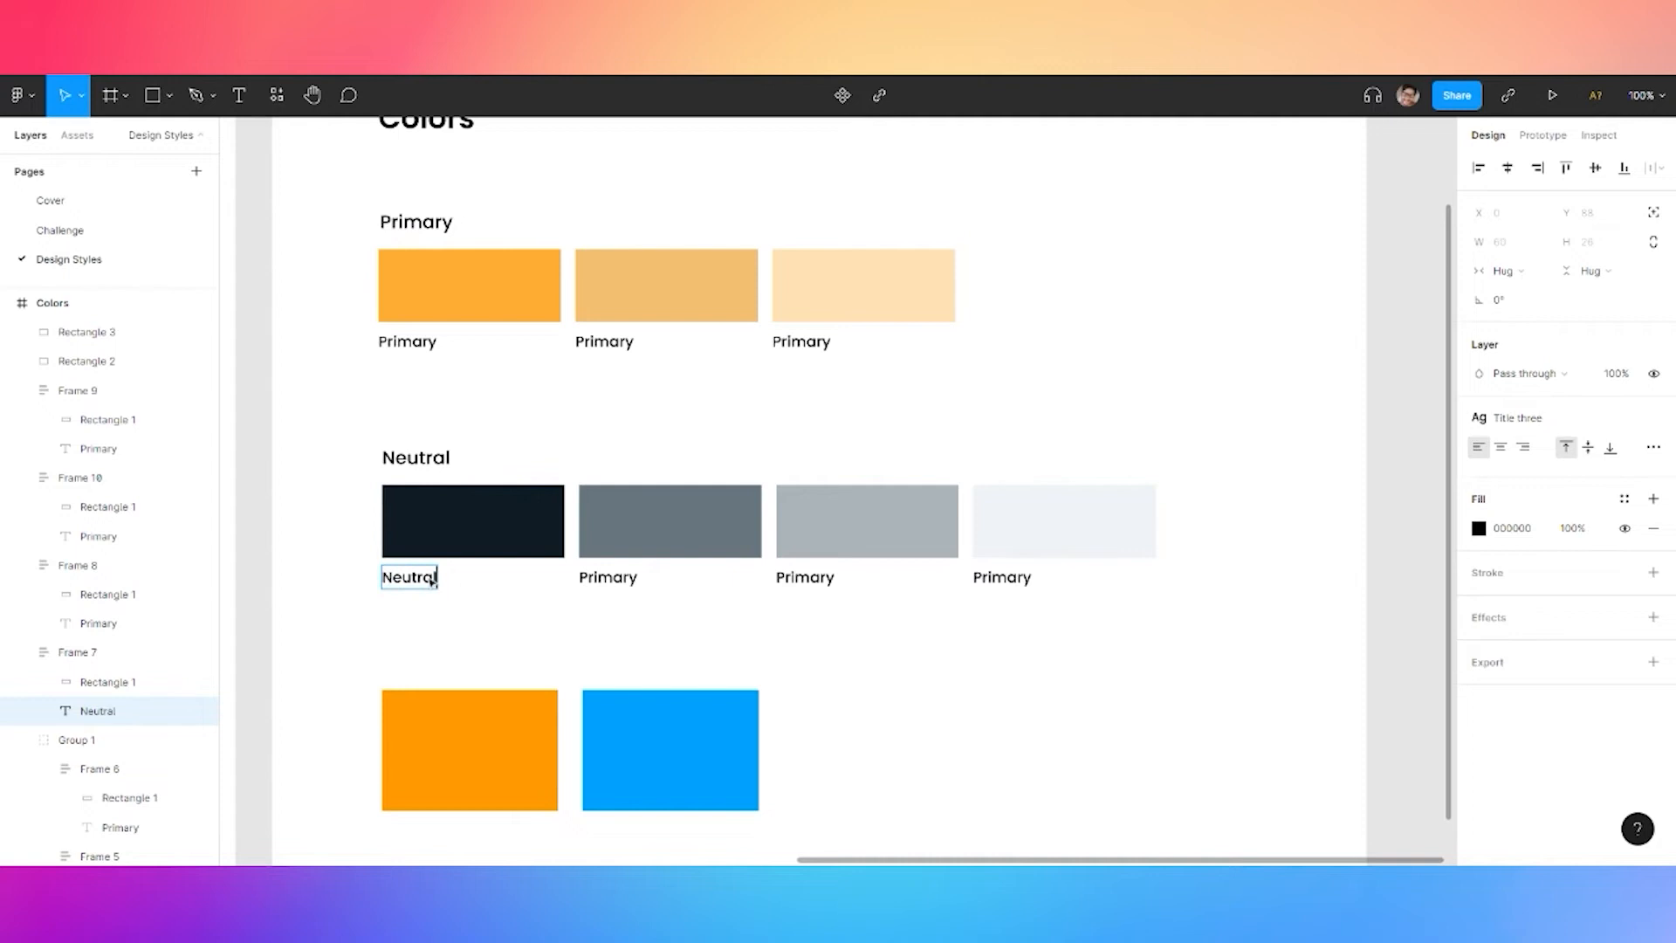
key(ctrl+a)
key(Right)
key(Left)
key(Left)
key(Left)
key(Left)
key(shift+Right)
key(shift+Right)
key(shift+Right)
key(shift+Right)
key(ctrl+a)
double_click(1002, 577)
key(ctrl+v)
key(Left)
key(Left)
key(shift+Left)
text(1)
click(1003, 661)
double_click(1028, 579)
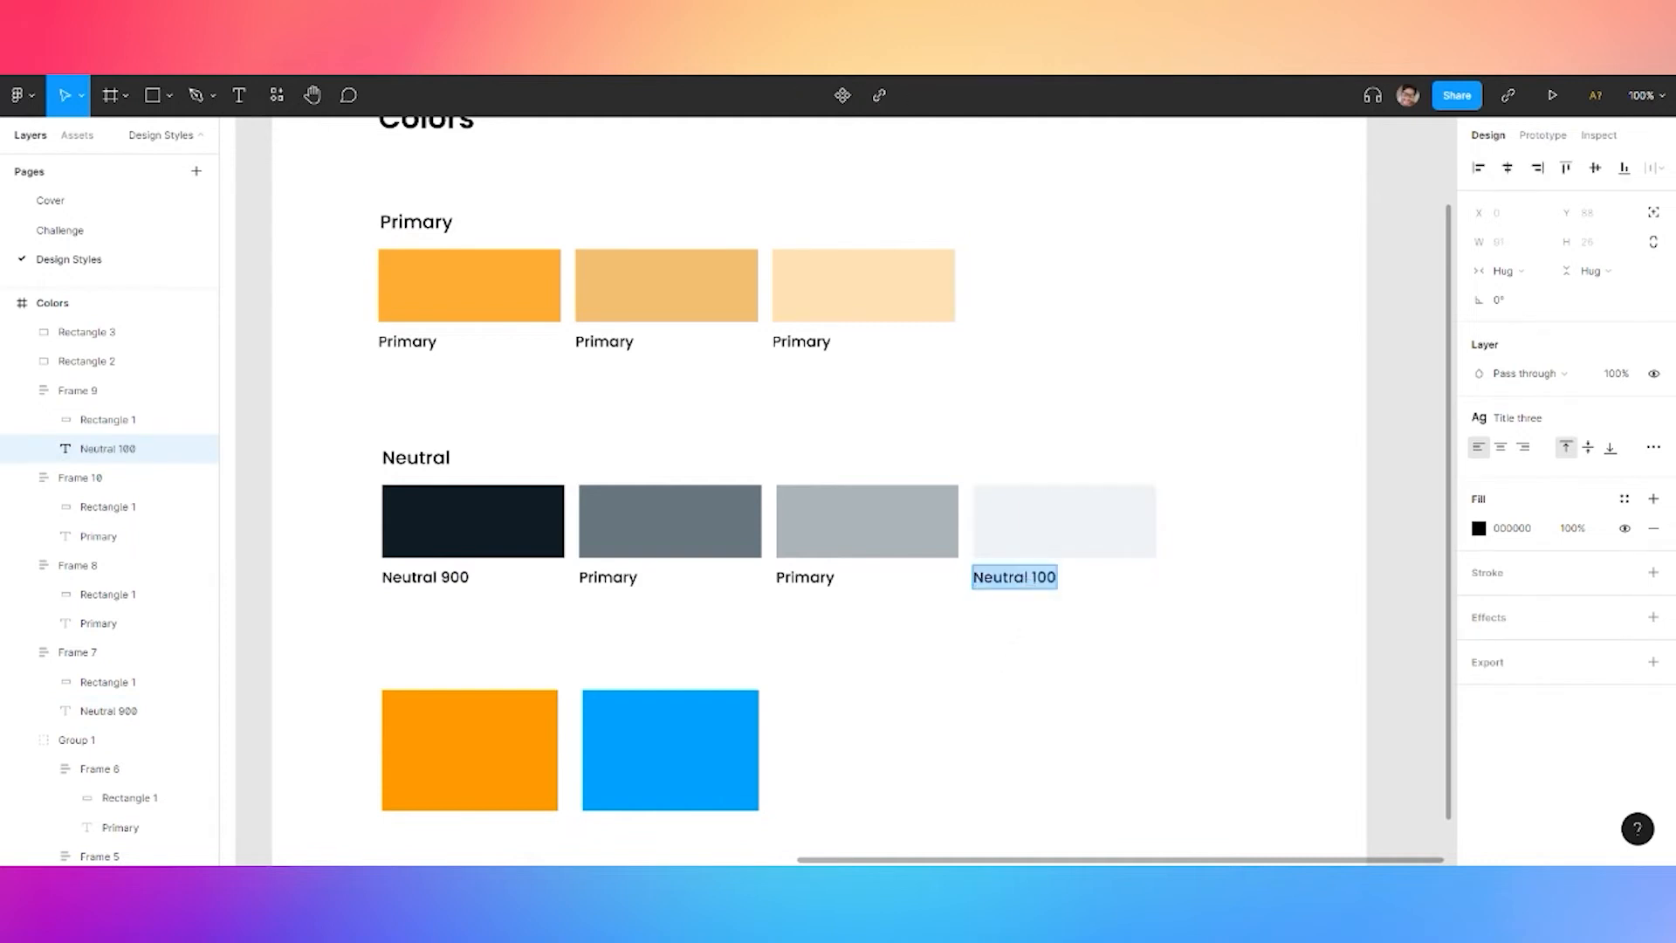
Relabel the second and third Neutral swatches 'Neutral 600' and 'Neutral 400'
double_click(587, 578)
key(ctrl+v)
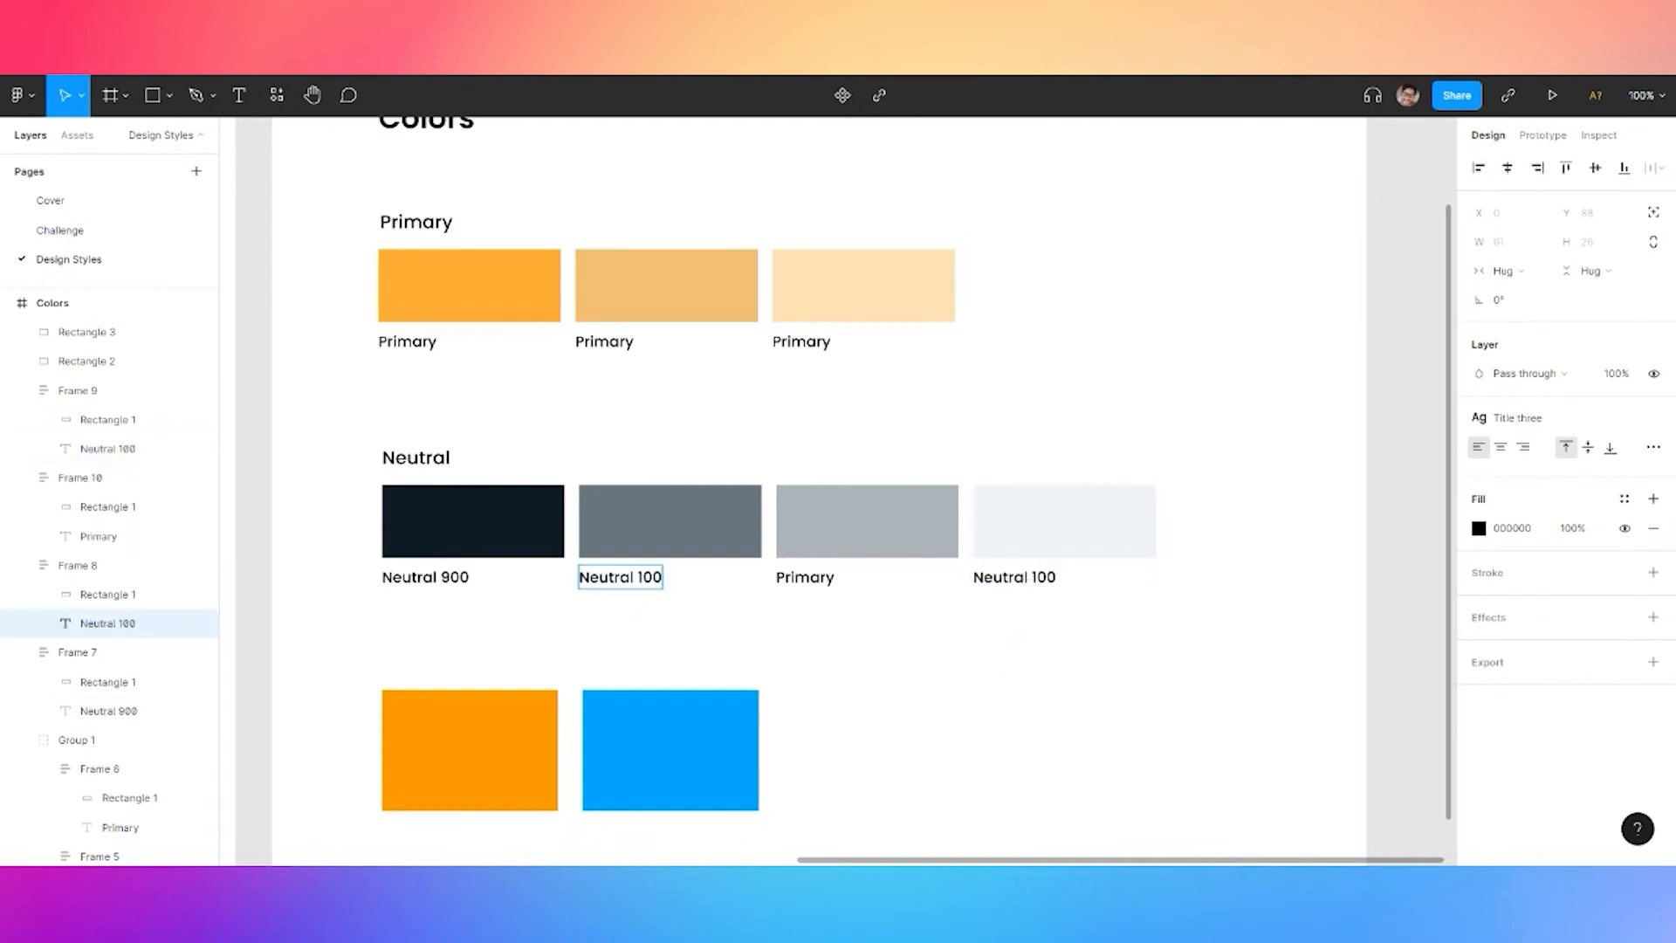
key(Left)
key(Left)
key(shift+Left)
text(6)
double_click(805, 578)
key(ctrl+v)
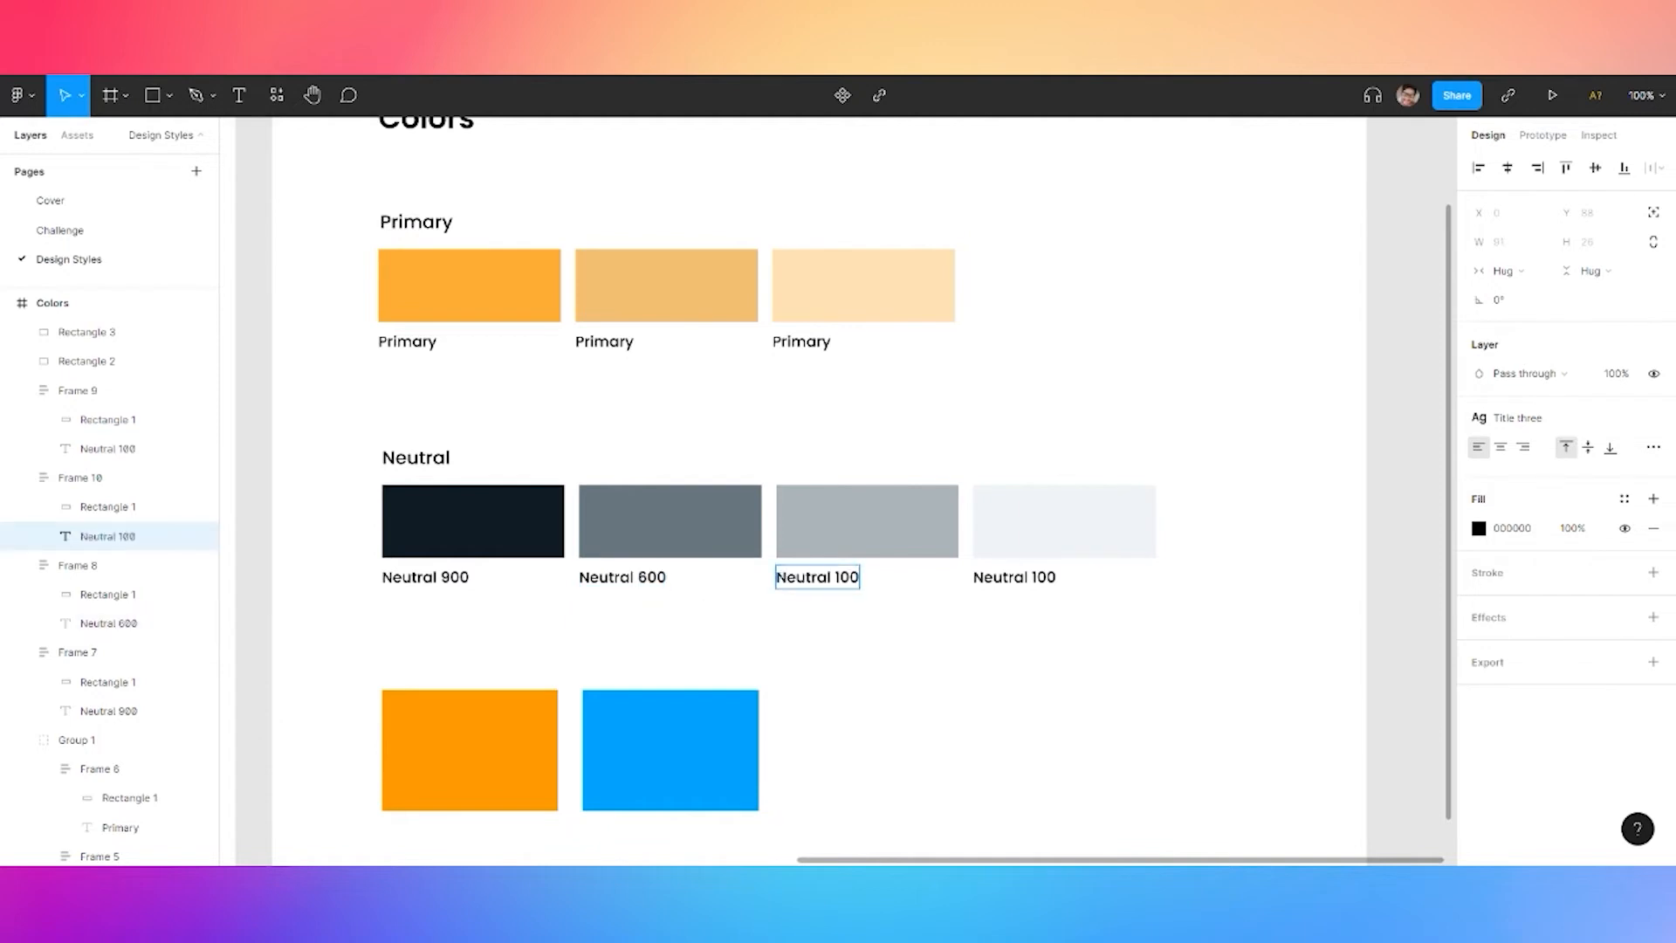
key(Left)
key(Left)
key(alt+shift+Right)
key(Right)
key(Left)
key(Left)
key(BackSpace)
text(4)
key(Escape)
click(930, 659)
Number the three Primary swatch labels 500, 400 and 300
click(420, 353)
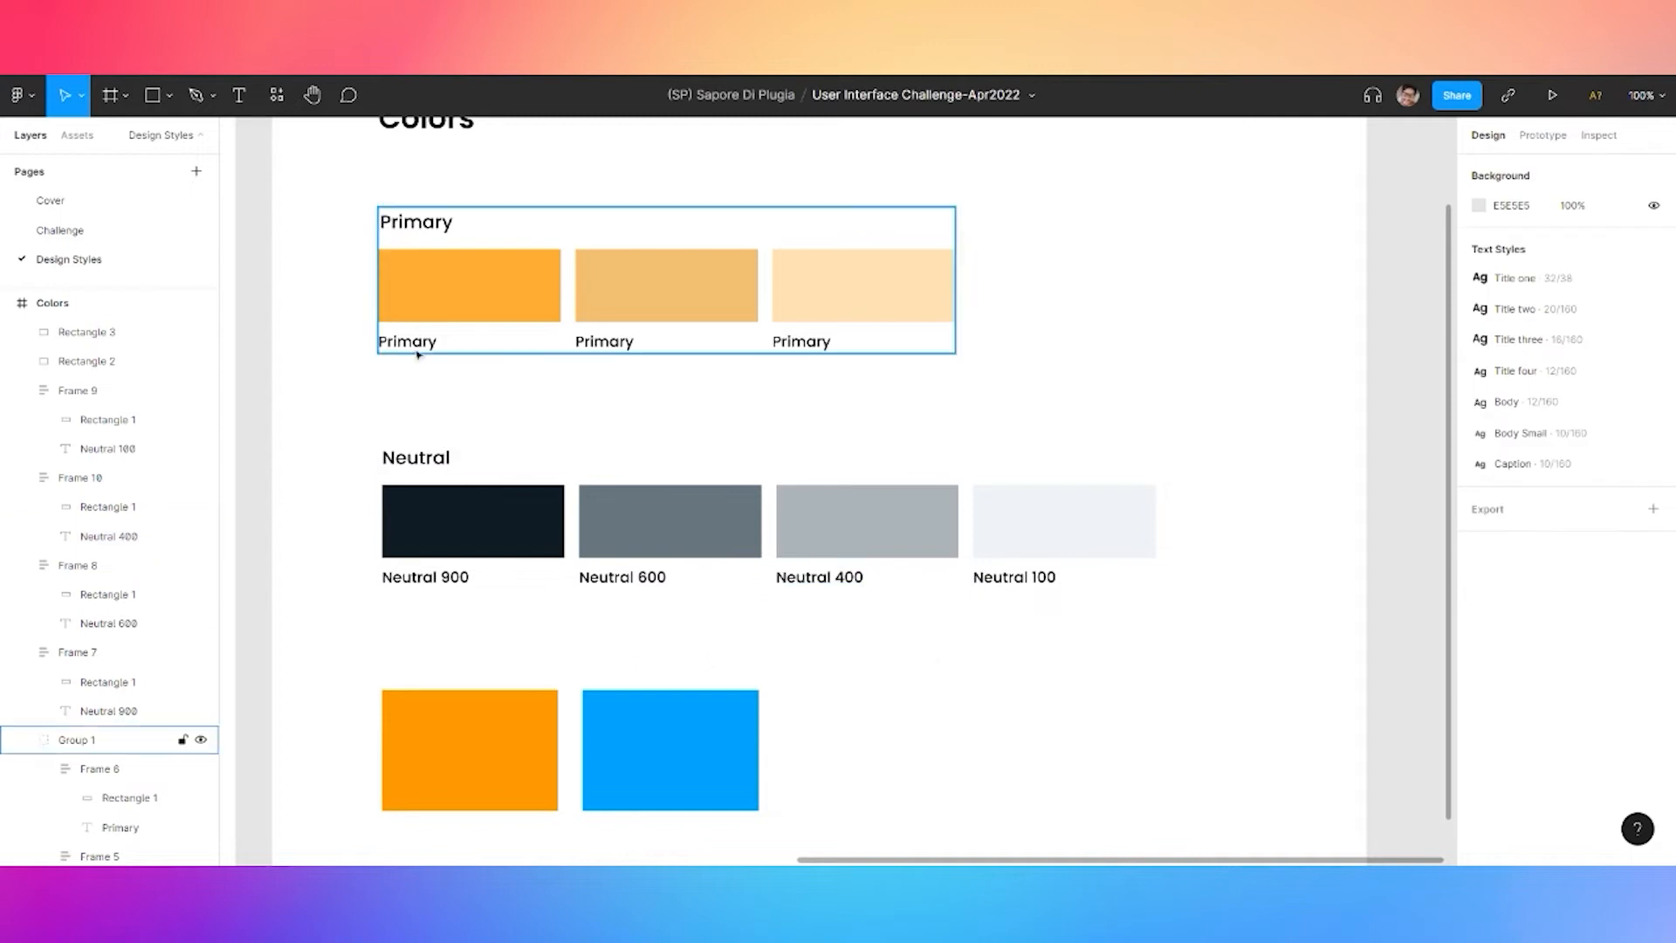
double_click(419, 352)
double_click(426, 351)
click(428, 341)
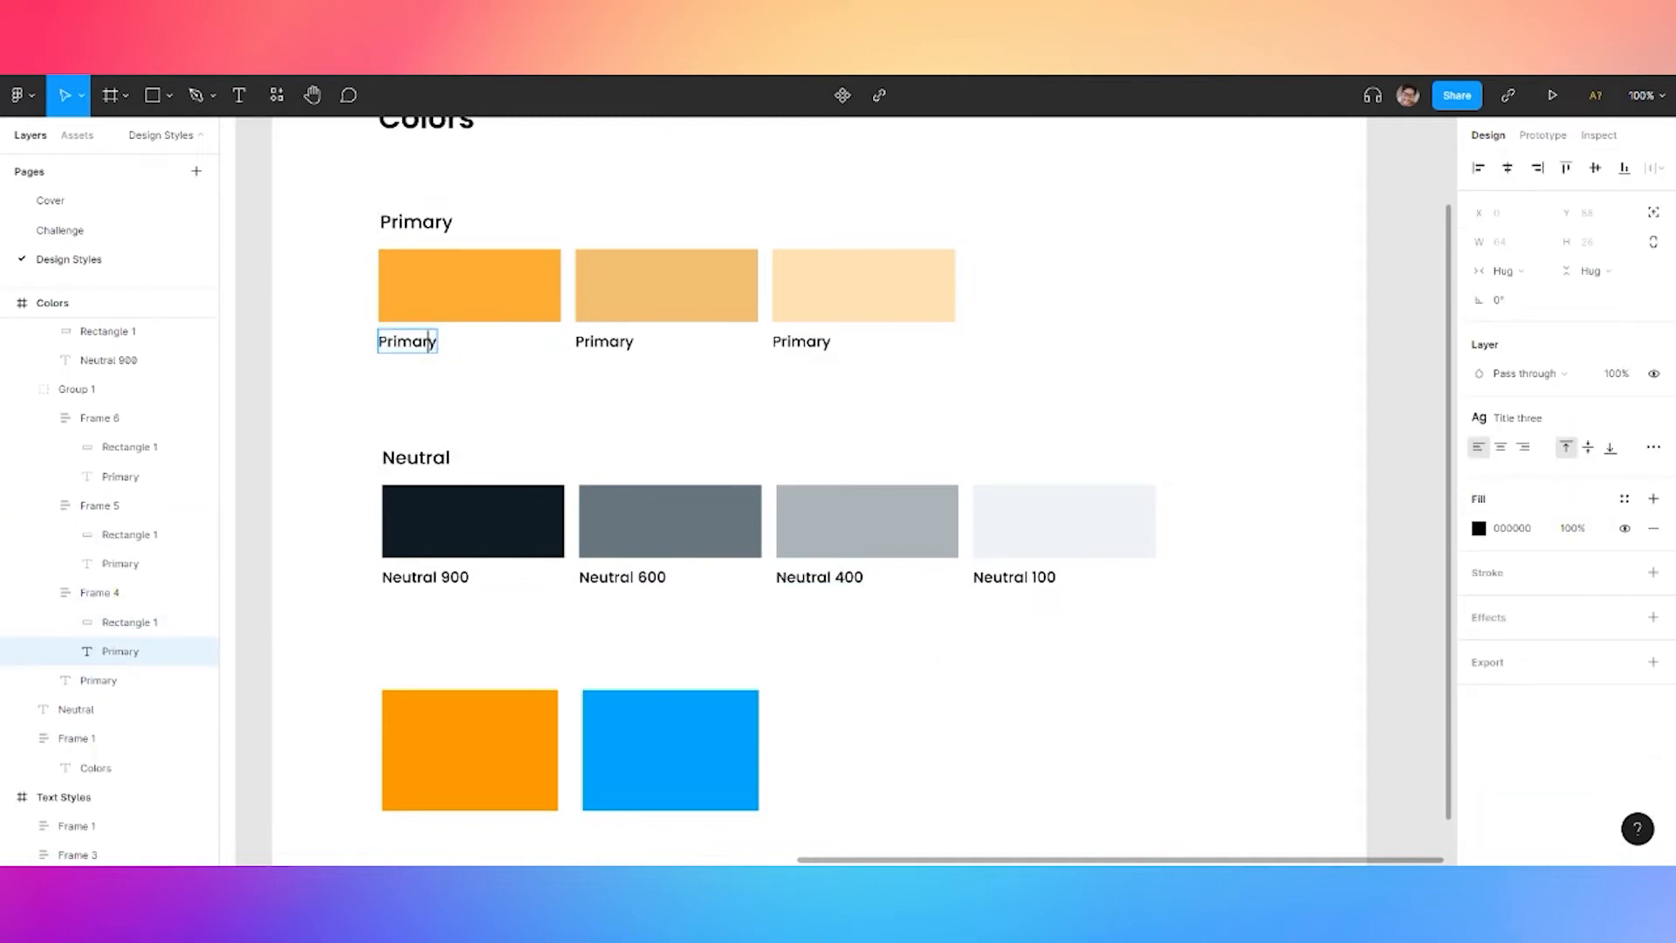
text(500)
double_click(620, 341)
text(400)
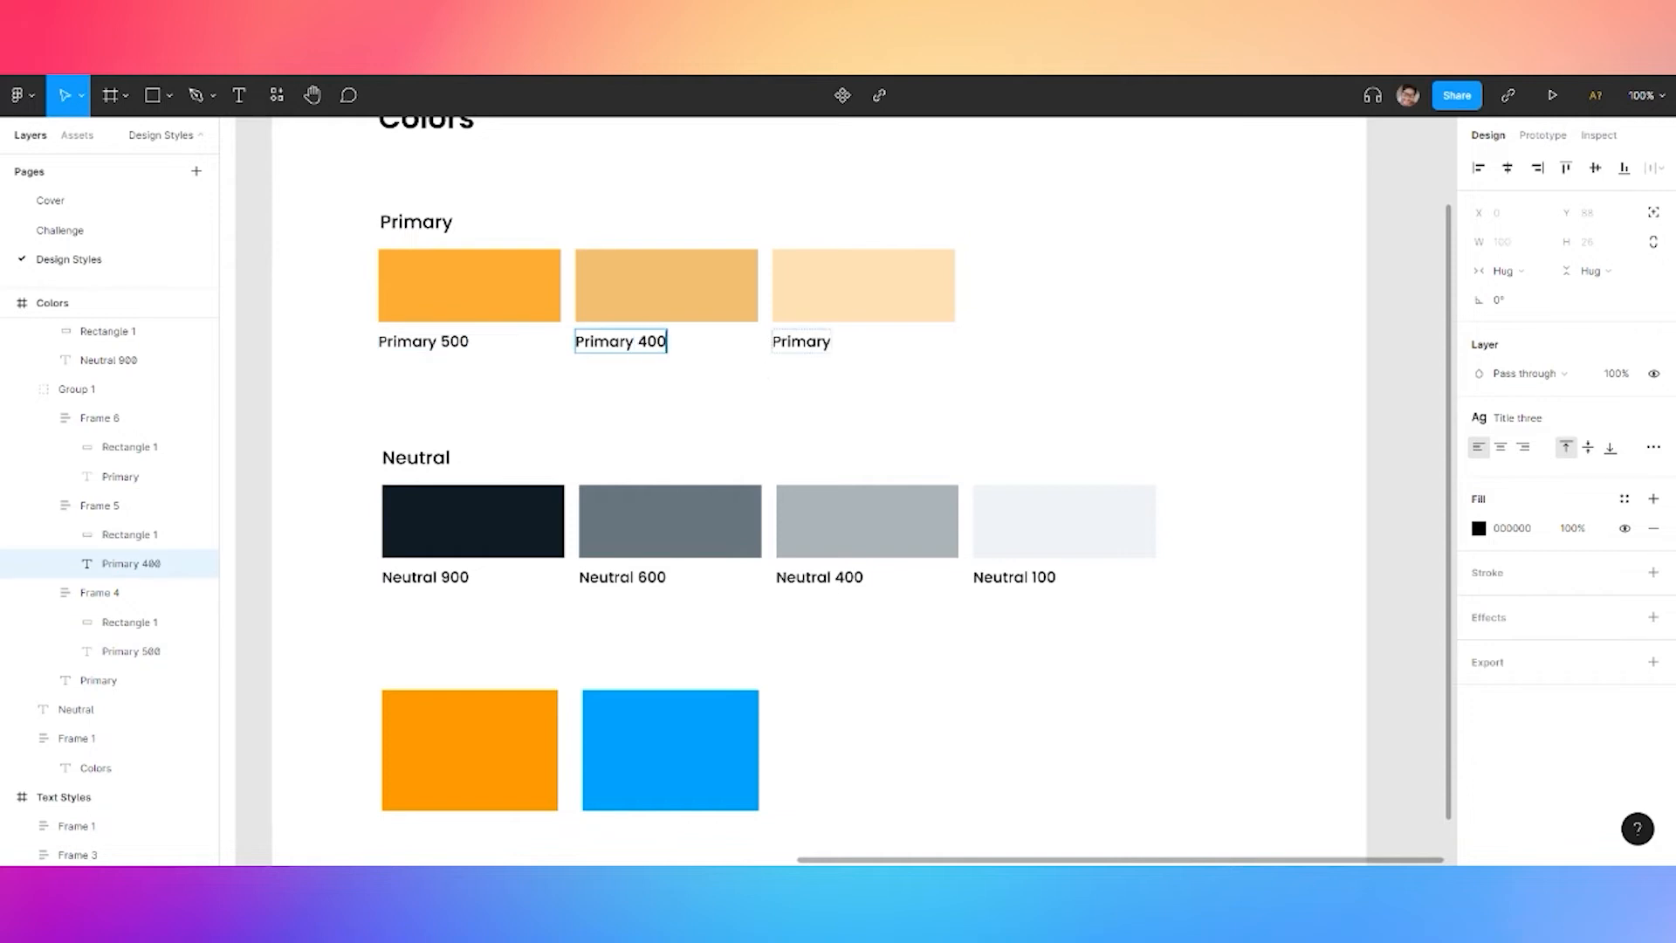
double_click(798, 341)
text(300)
key(Escape)
click(1029, 430)
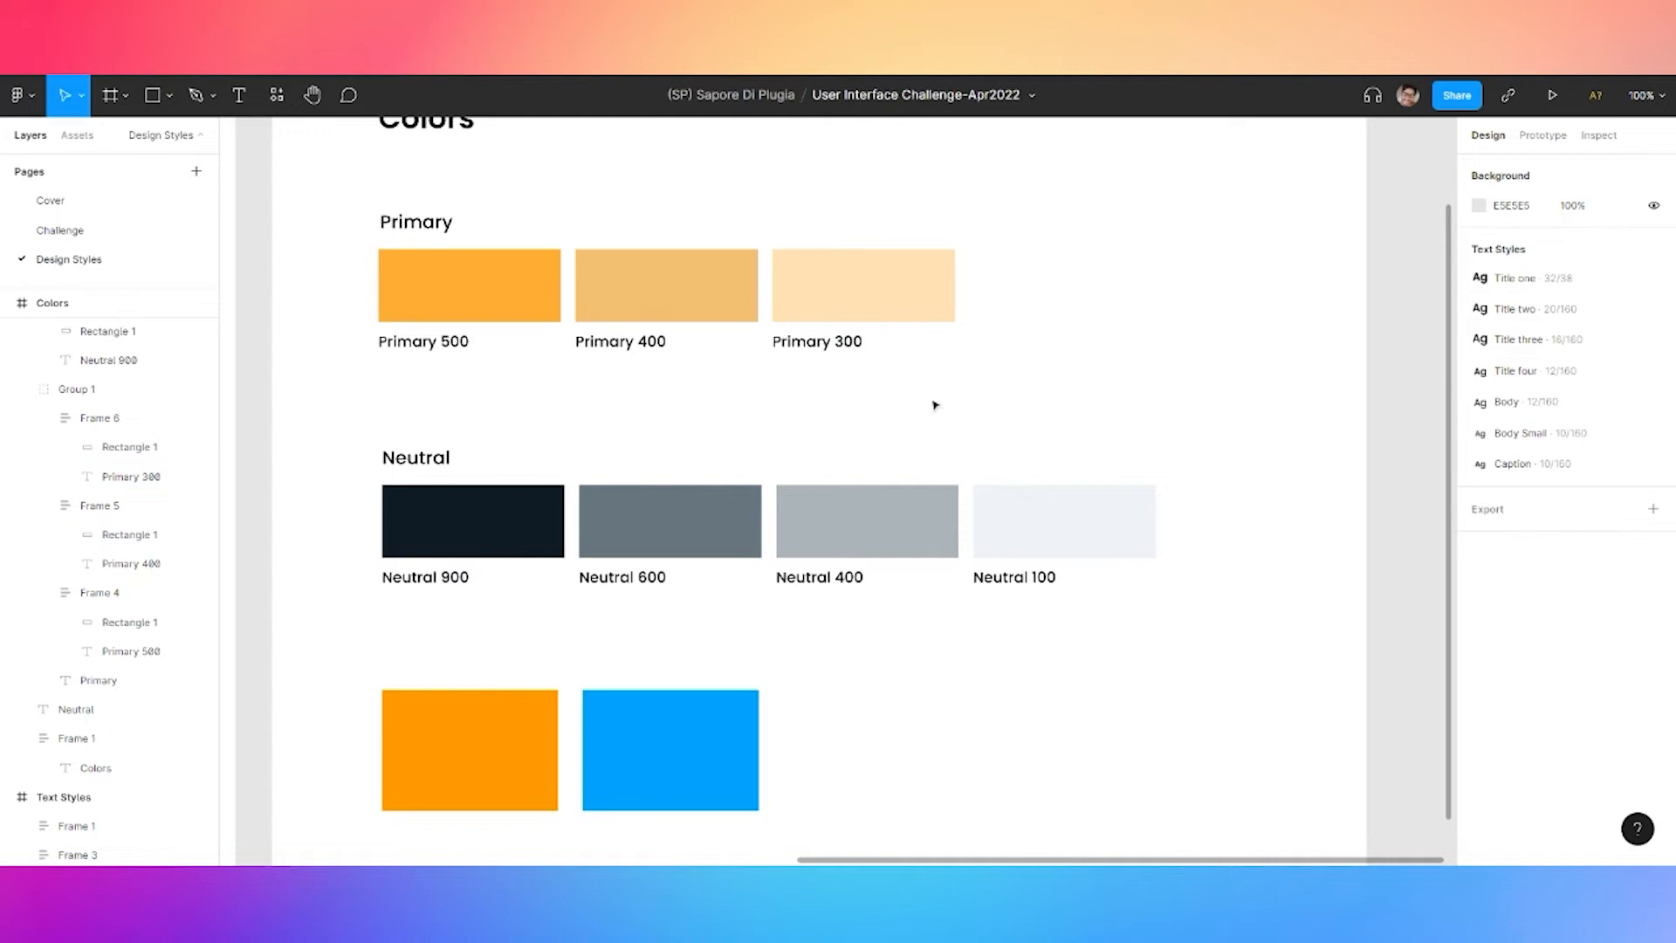
click(504, 306)
double_click(502, 305)
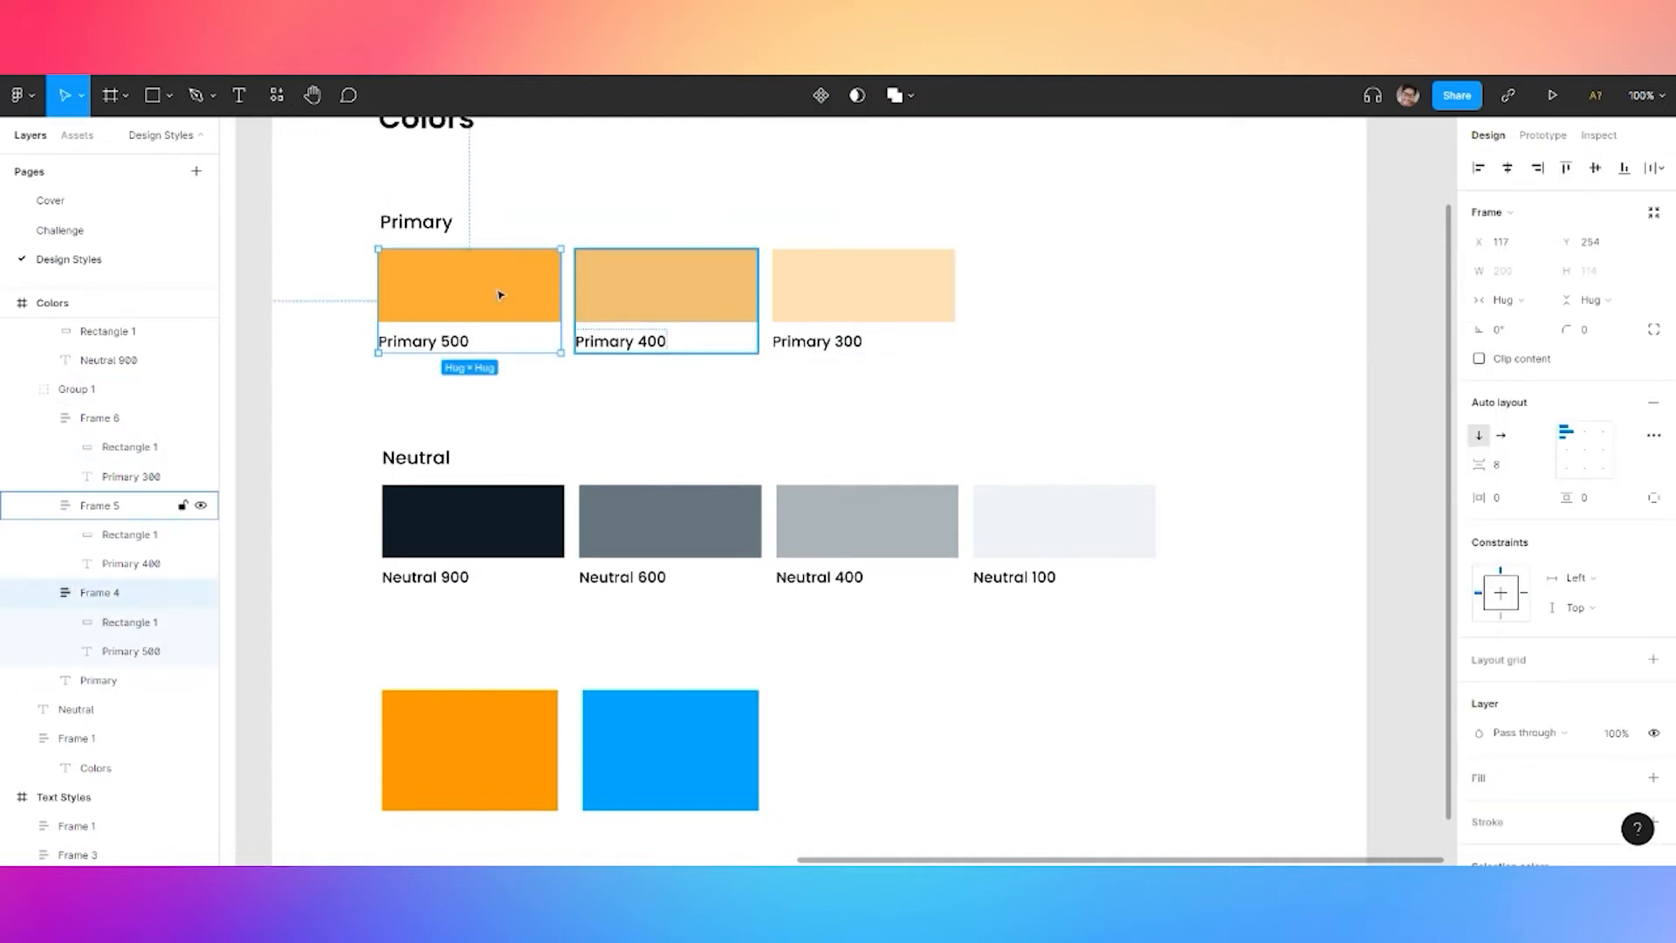
Save the orange Primary 500 rectangle's fill as colour style 'primary 500'
double_click(500, 293)
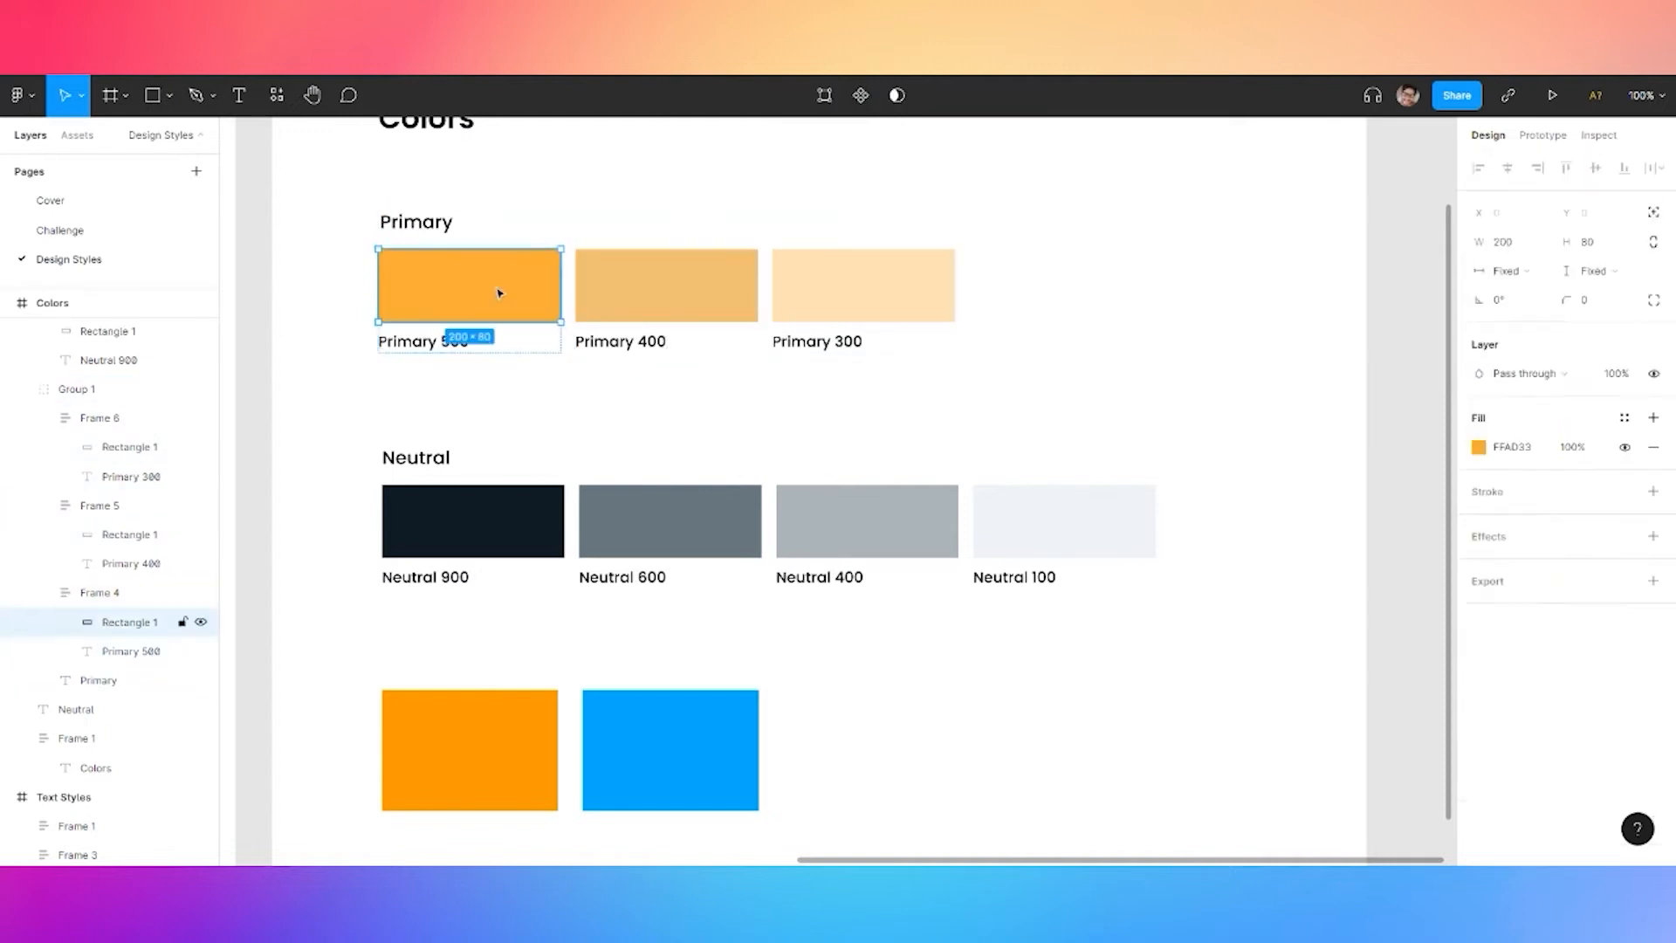
click(1624, 418)
click(1647, 452)
text(primary)
key(BackSpace)
key(BackSpace)
key(ctrl+a)
text(primary 500)
key(ctrl+a)
key(ctrl+c)
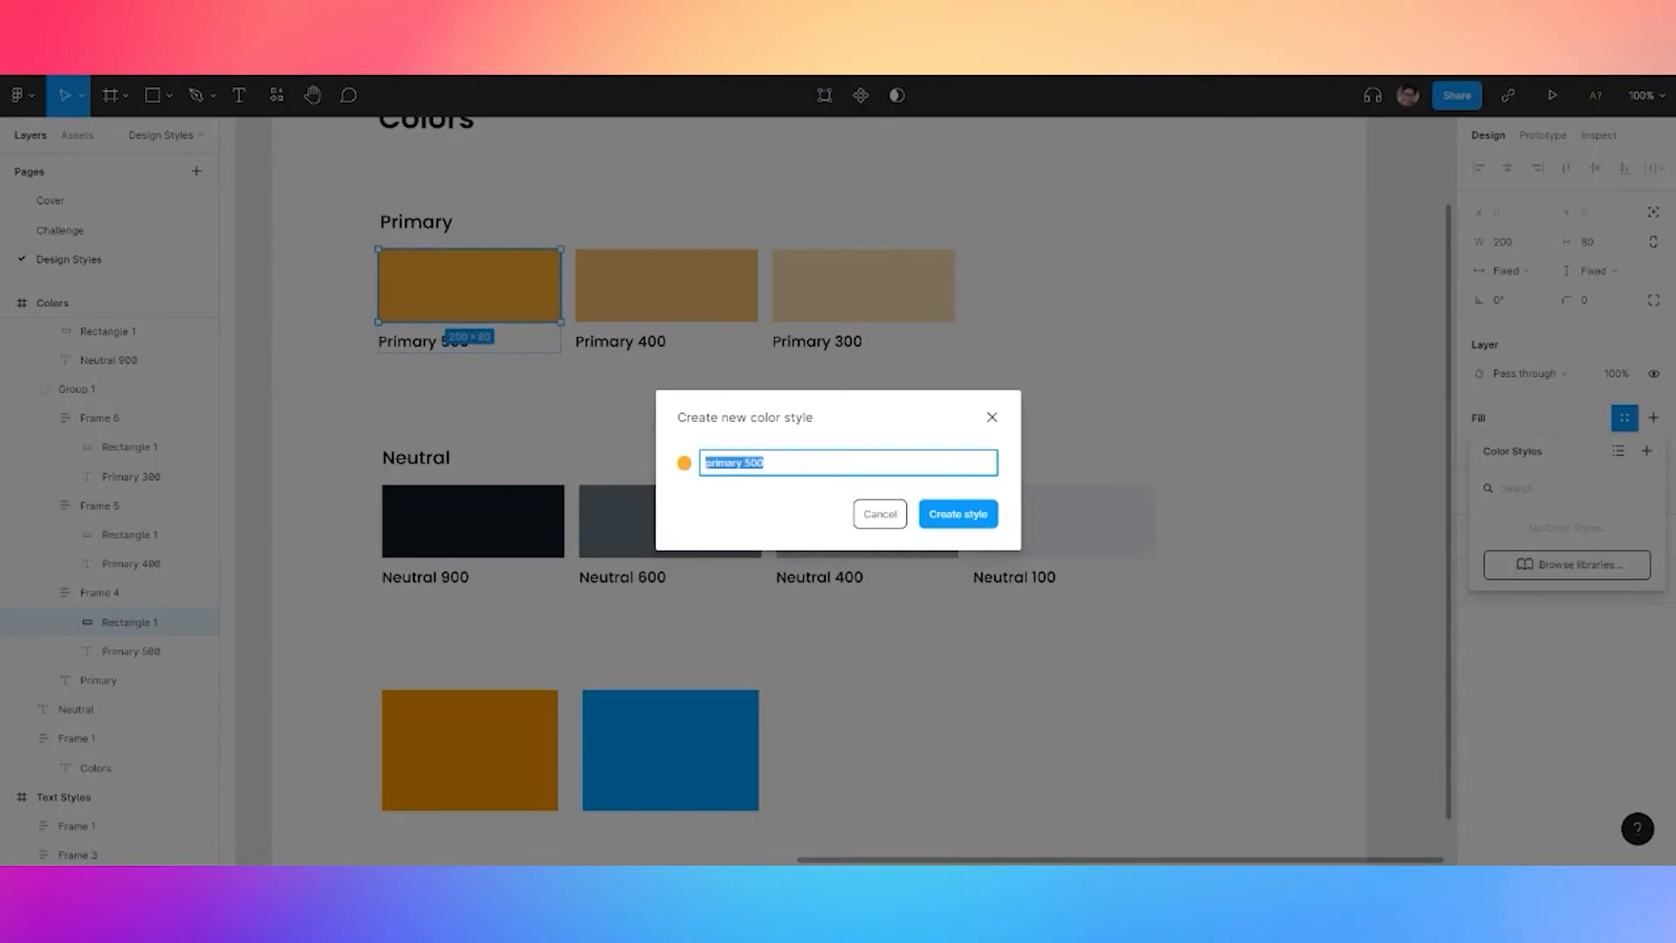
click(983, 518)
Save the Primary 400 rectangle's fill as colour style 'primary 400'
click(677, 292)
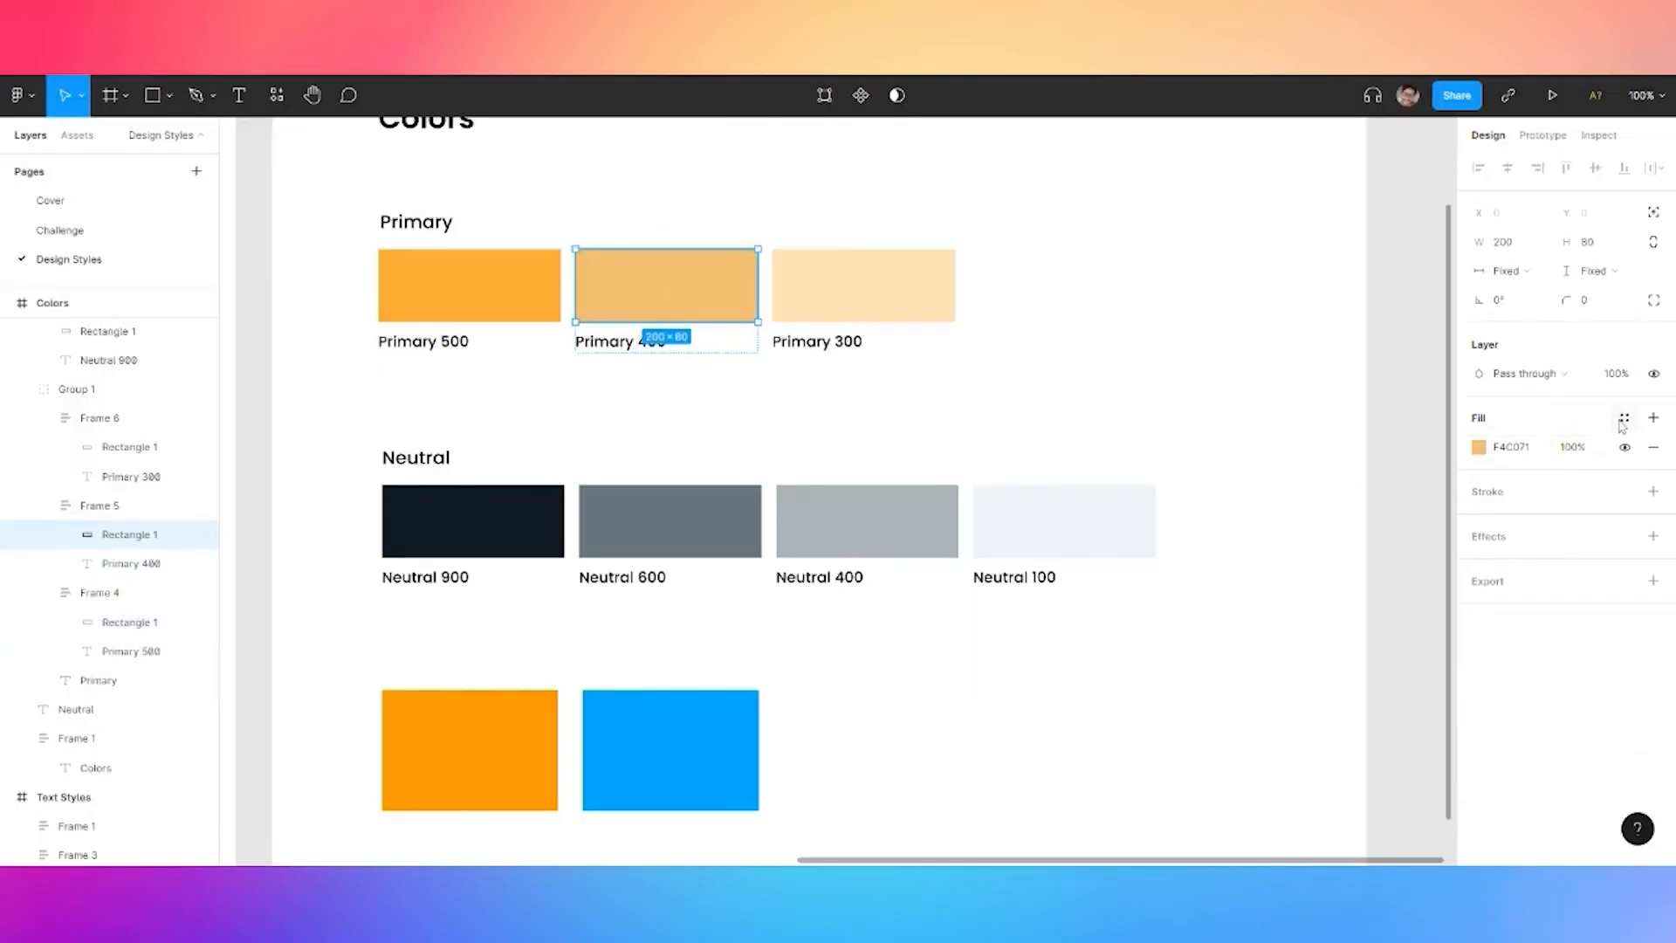
click(1624, 418)
click(1647, 449)
key(ctrl+v)
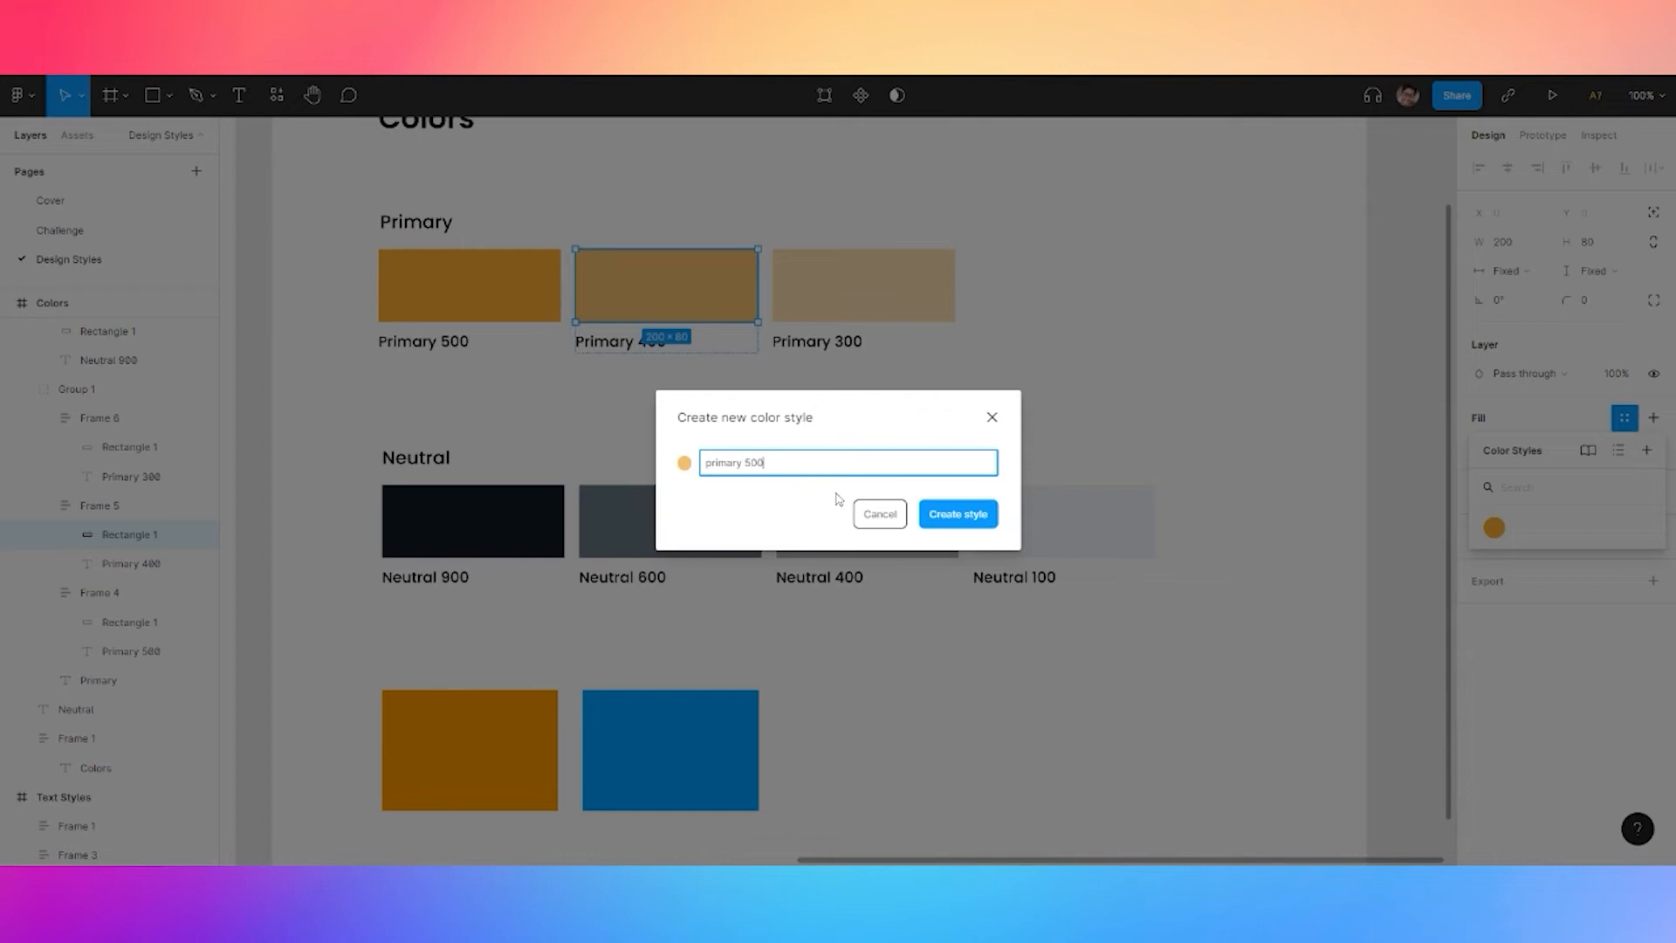
key(BackSpace)
text(40)
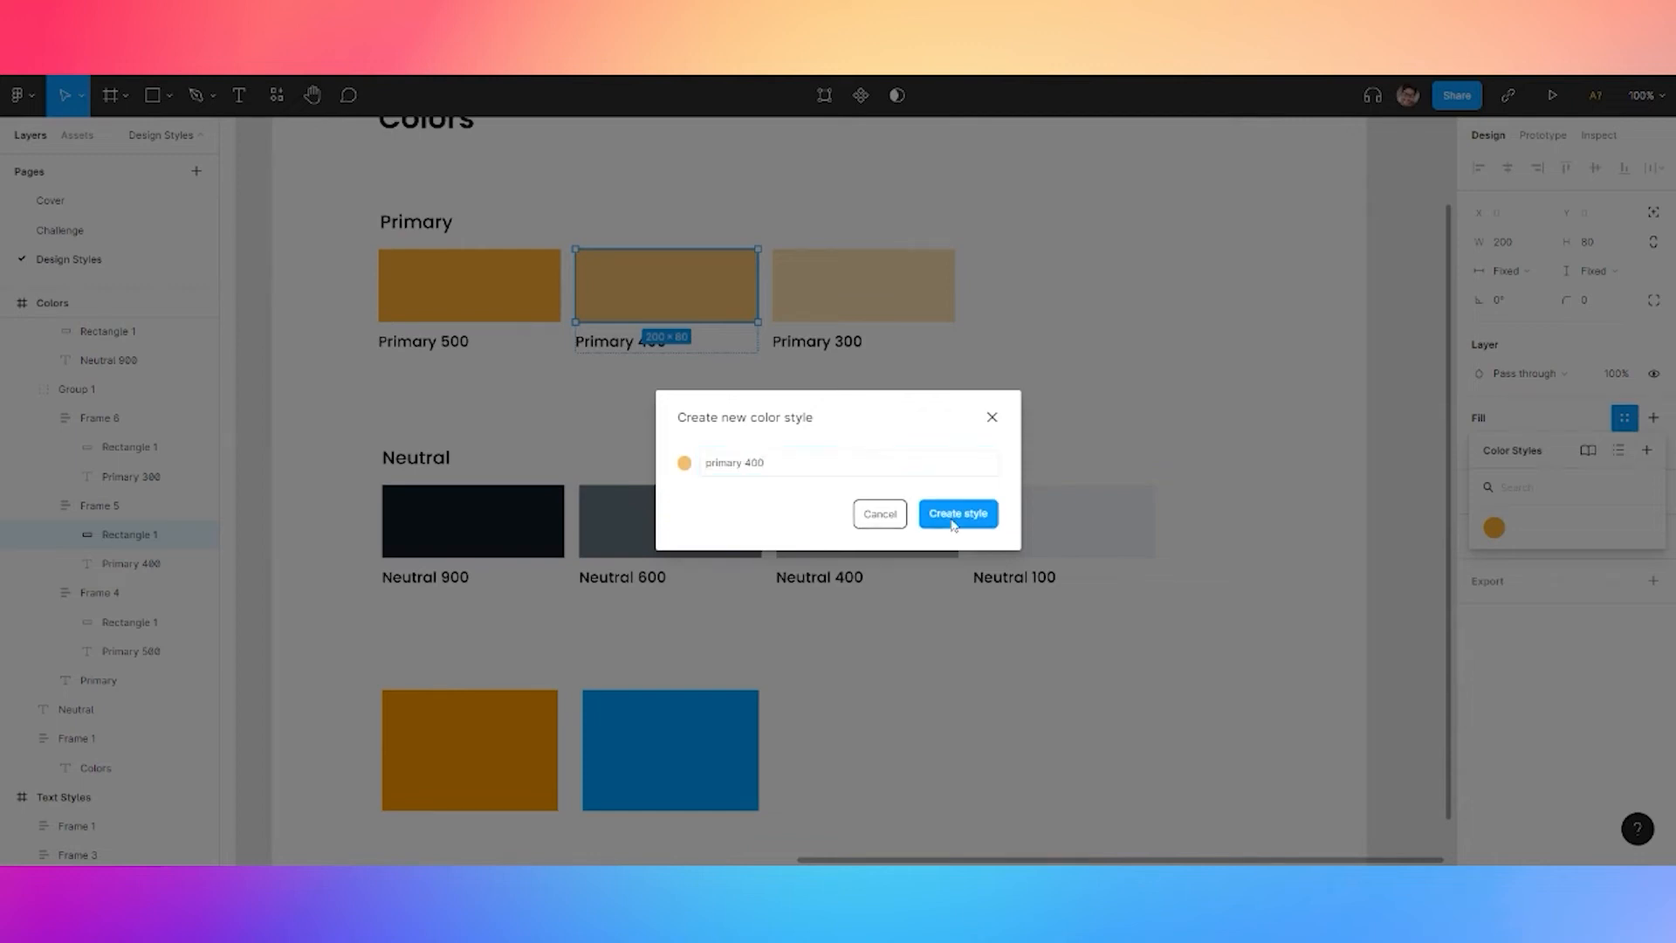
click(953, 515)
Save the Primary 300 rectangle's fill as colour style 'primary 300'
click(879, 311)
click(891, 300)
click(1624, 418)
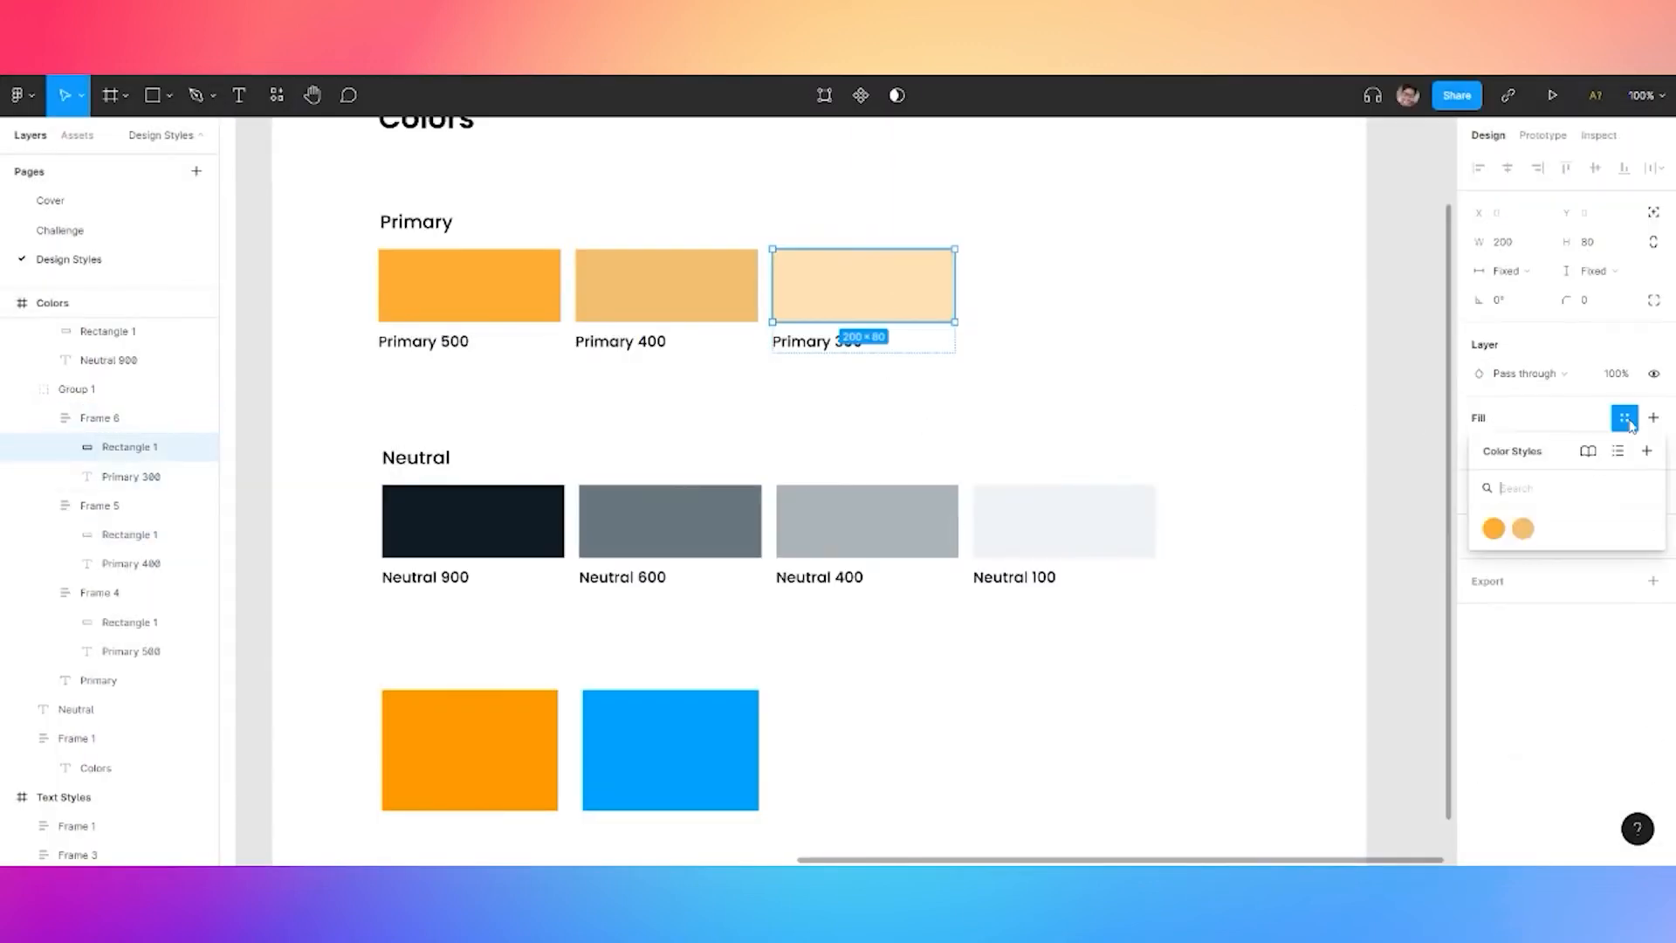
click(1646, 450)
text(primary 500)
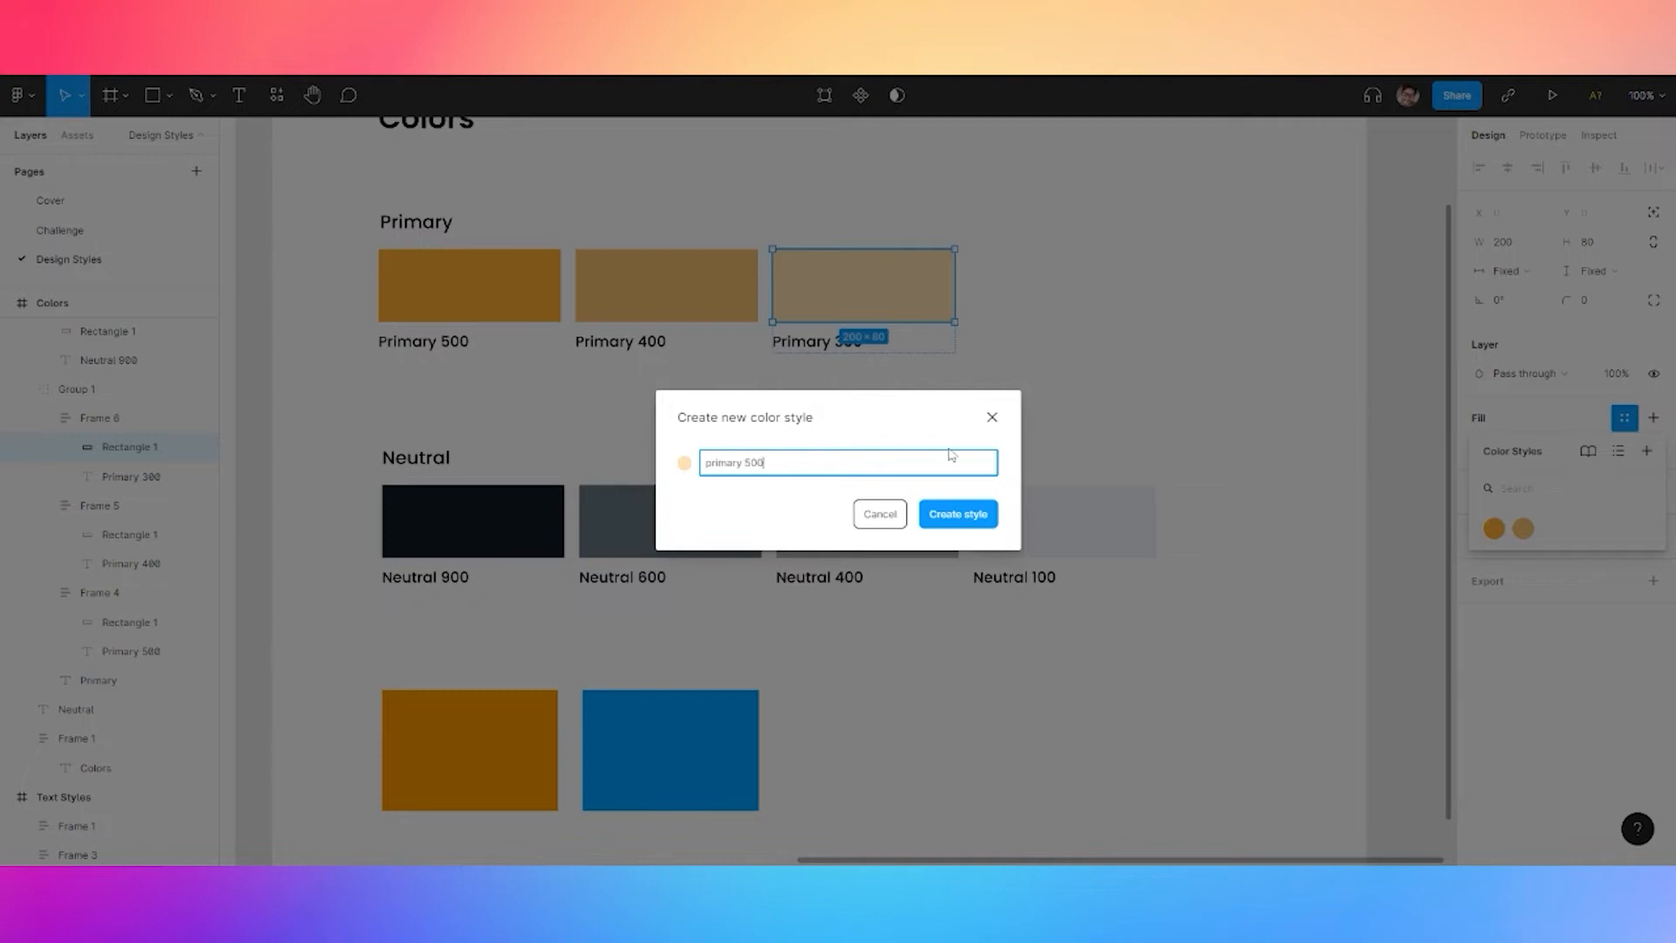
key(BackSpace)
key(BackSpace)
key(BackSpace)
text(300)
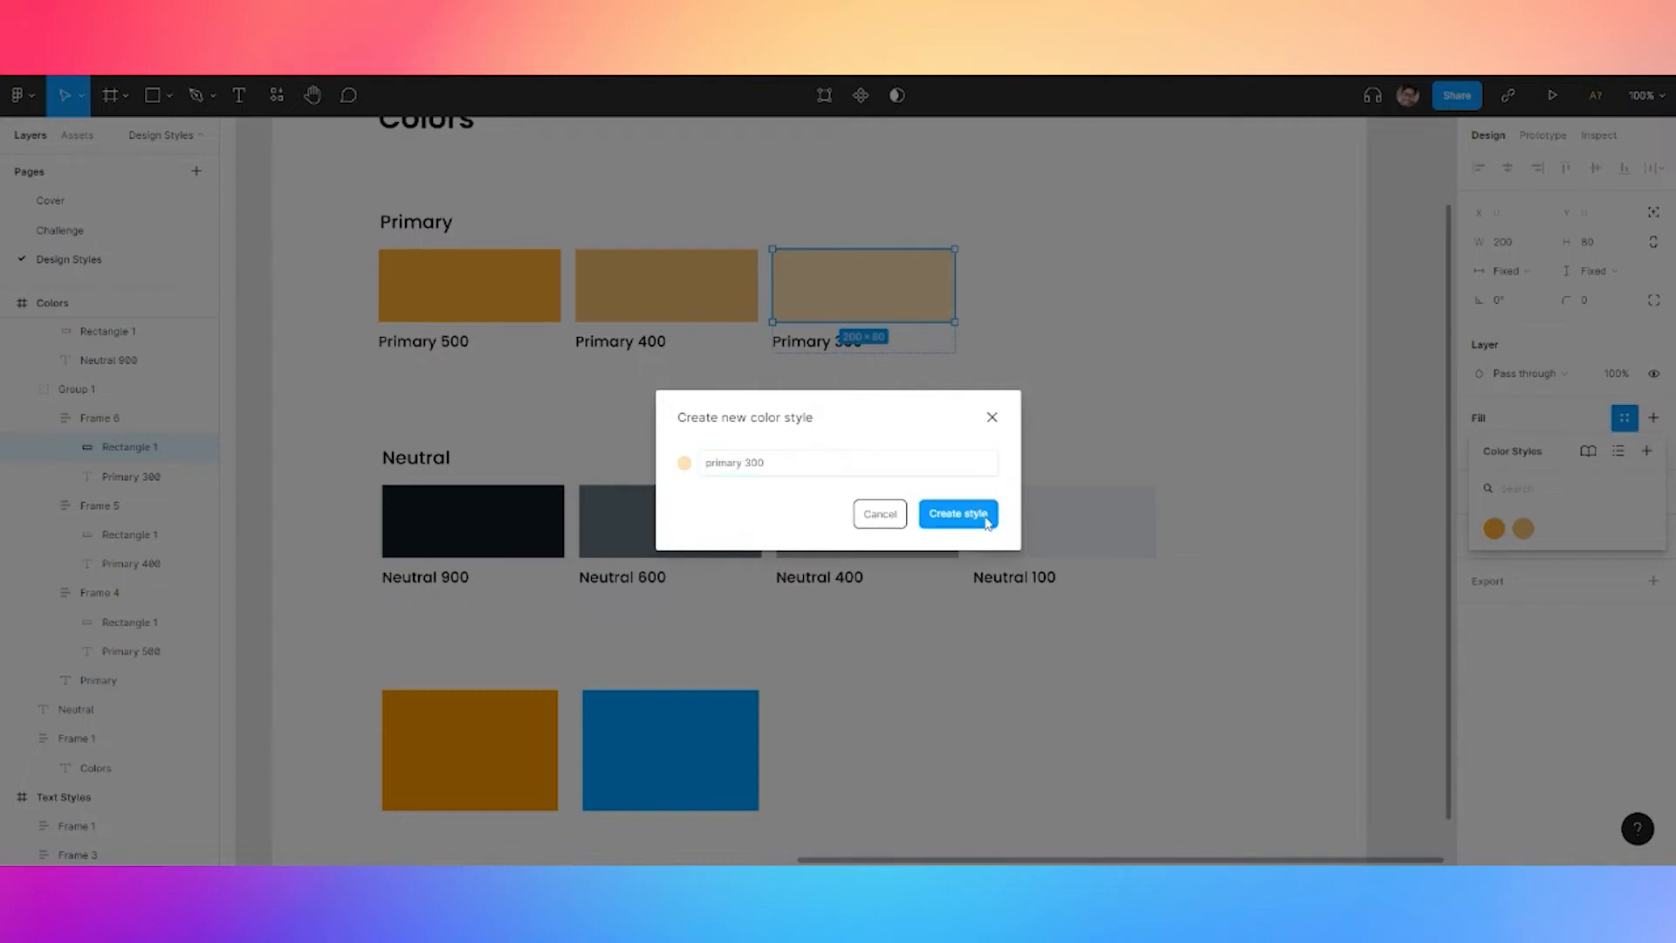
click(977, 515)
Save the dark Neutral 900 rectangle's fill as colour style 'neutral 900'
click(505, 528)
click(1625, 417)
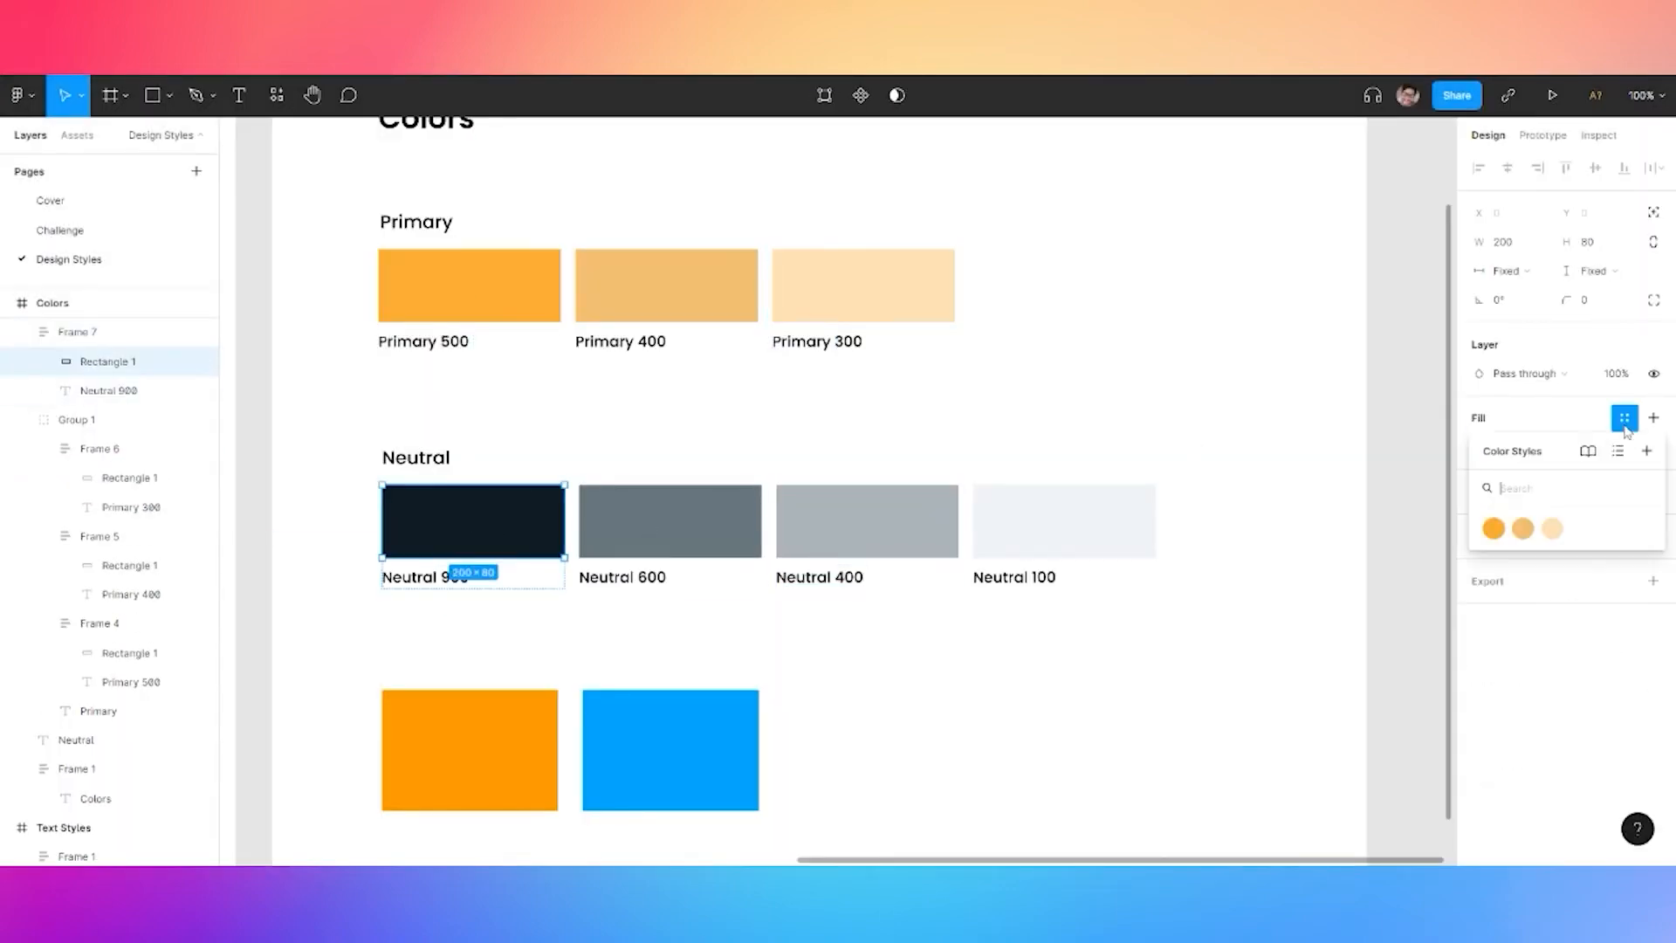
click(1648, 450)
text(Neutral)
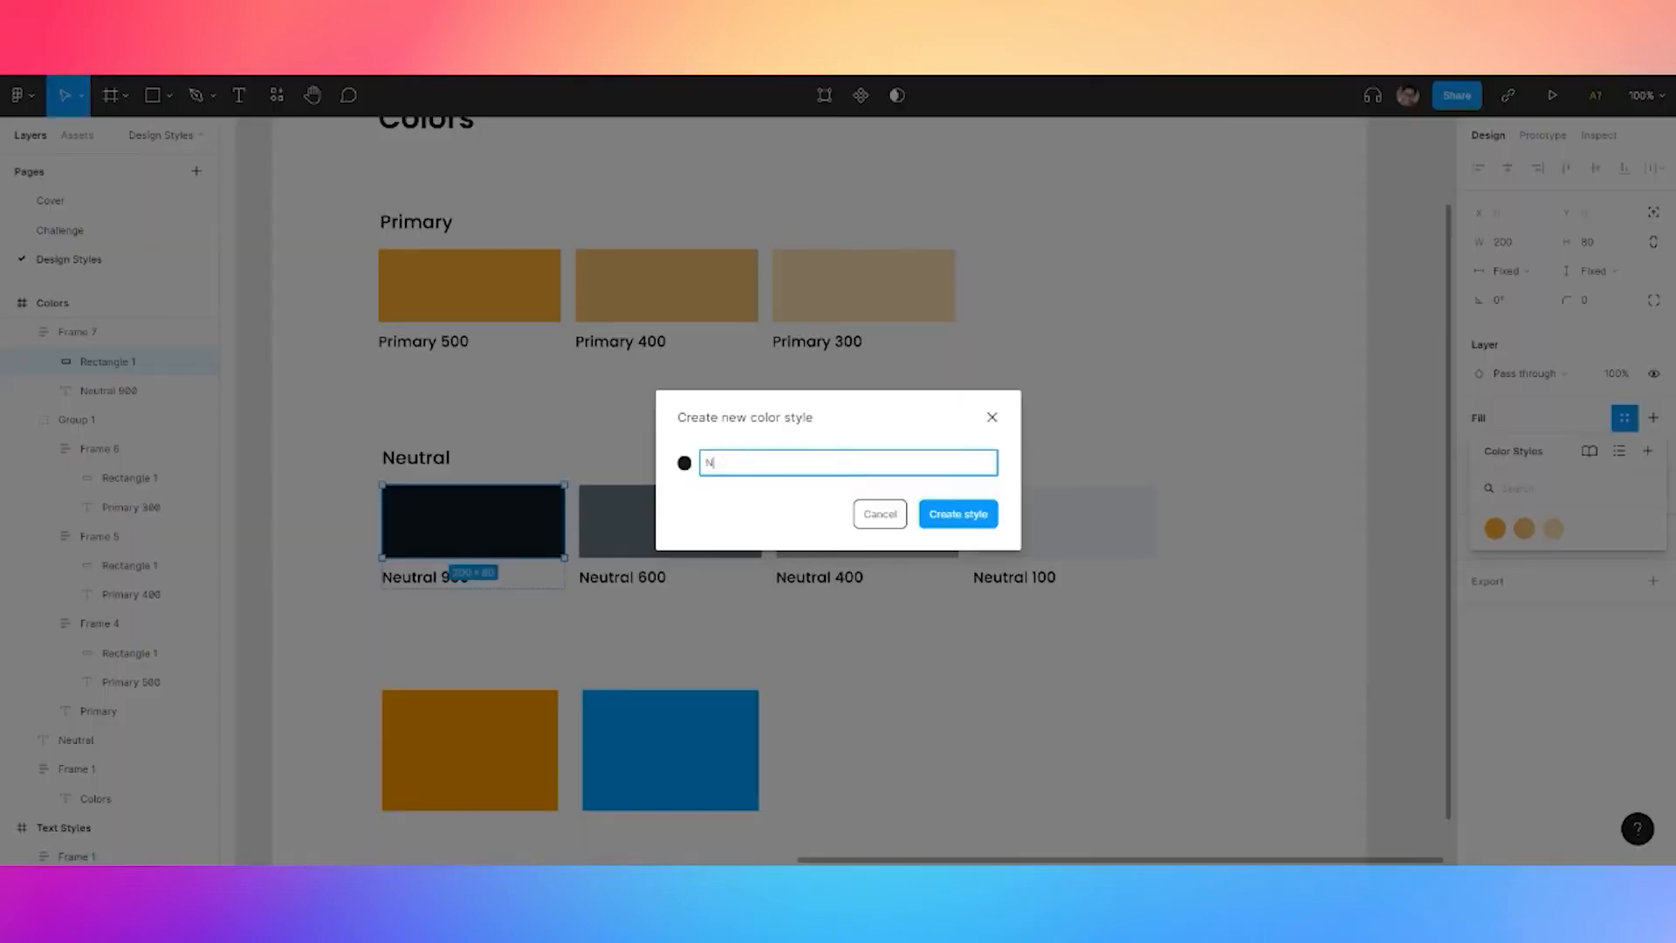
key(BackSpace)
key(BackSpace)
key(BackSpace)
key(BackSpace)
key(BackSpace)
key(BackSpace)
key(BackSpace)
text(neutral 900)
key(ctrl+a)
key(ctrl+c)
click(957, 513)
Save the grey Neutral 600 rectangle's fill as colour style 'neutral 600'
click(711, 515)
click(711, 515)
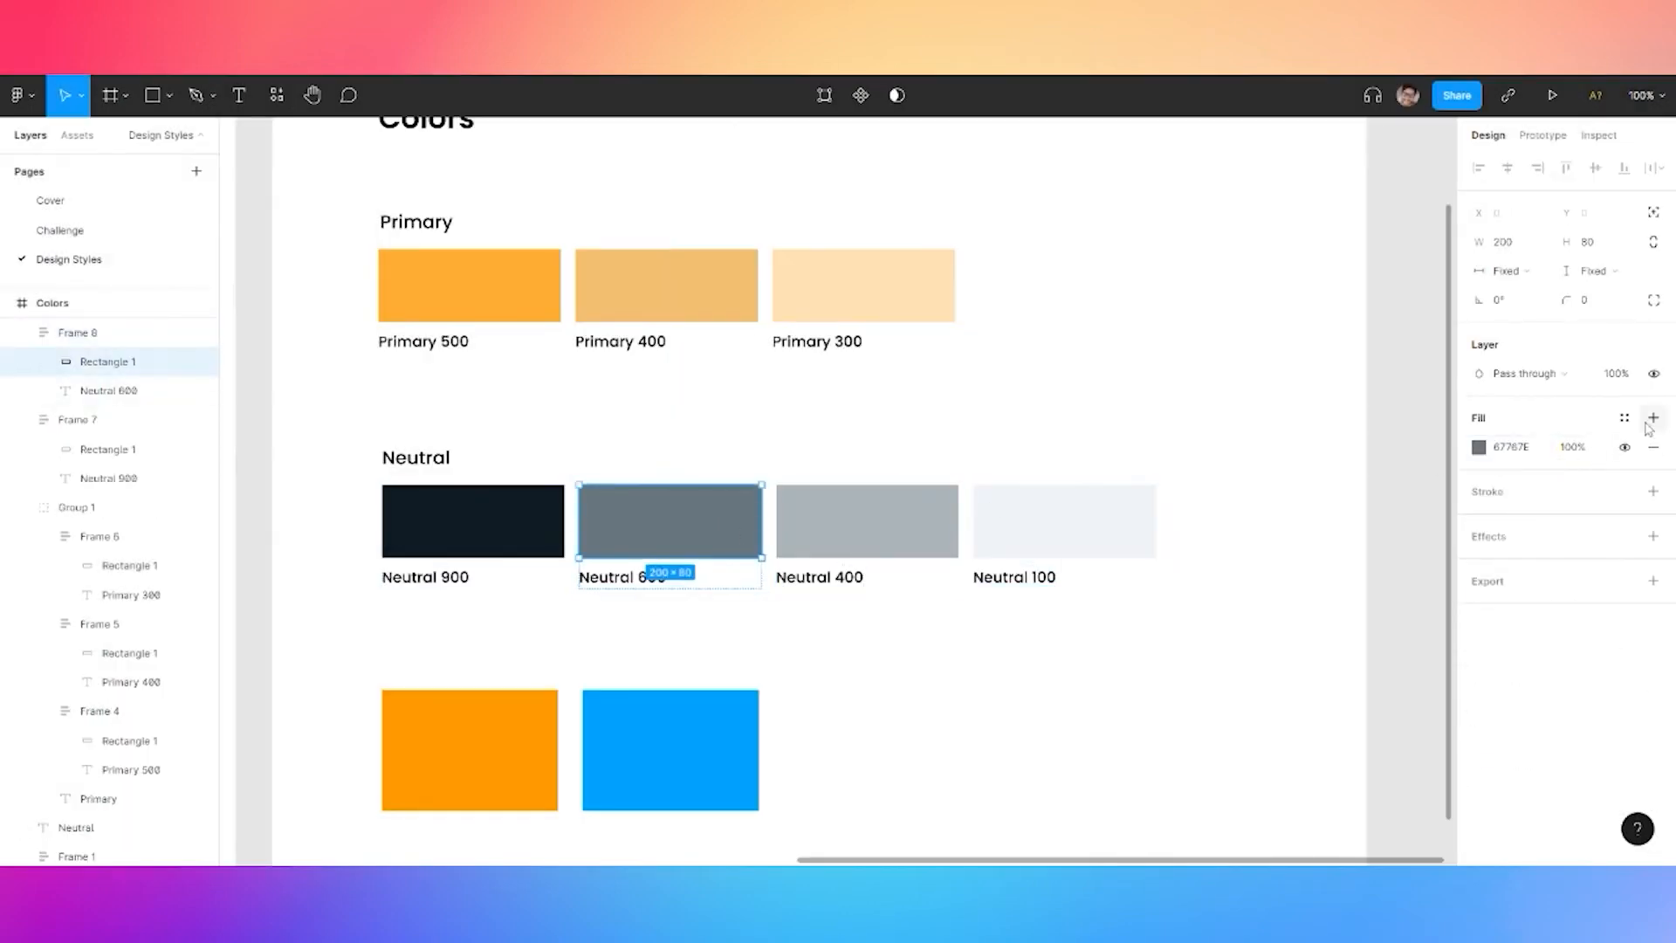
click(1625, 417)
click(1647, 450)
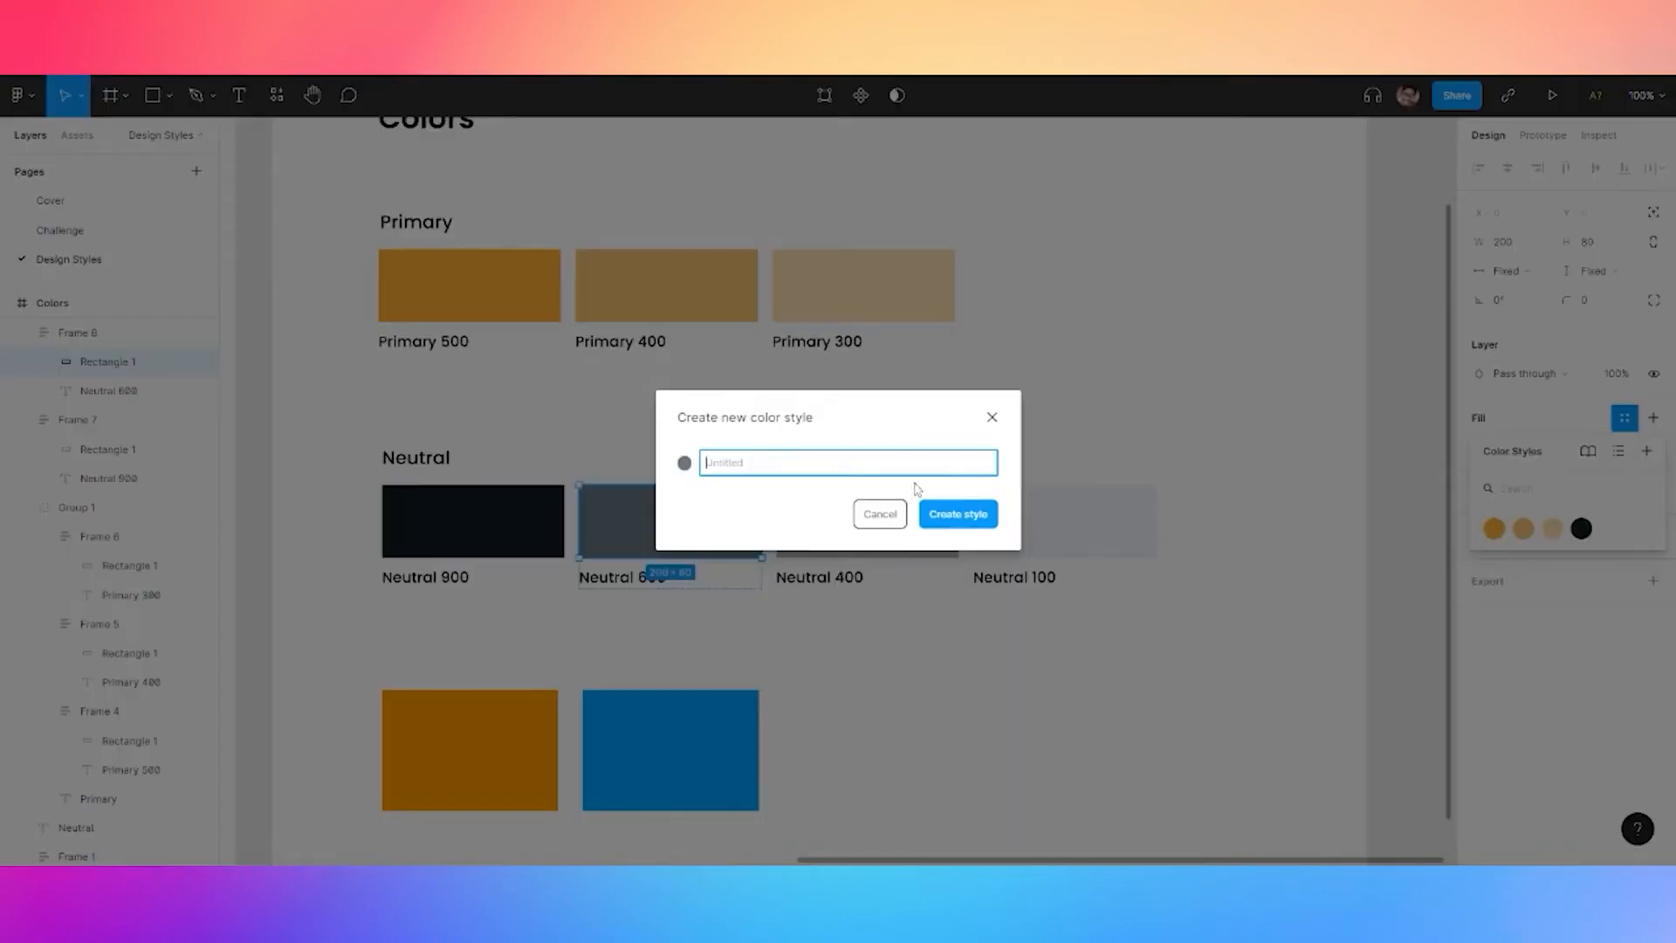
key(ctrl+v)
text(600)
click(939, 517)
Save the Neutral 400 rectangle's fill as colour style 'neutral 400'
click(894, 529)
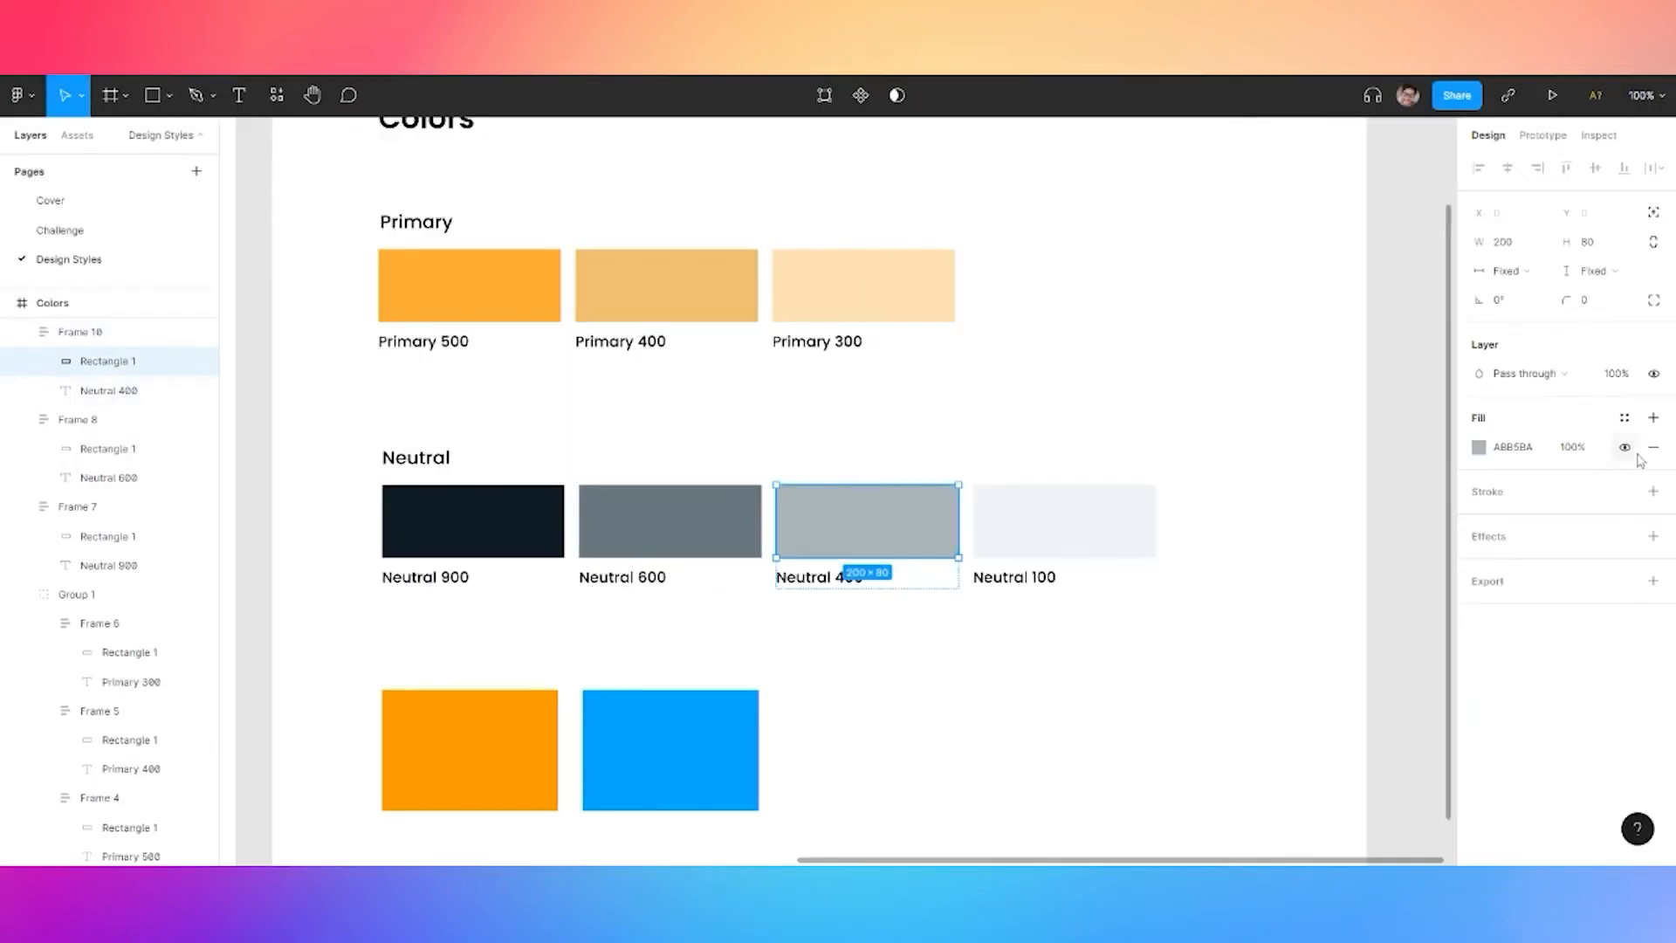
click(1629, 422)
click(1646, 450)
key(ctrl+v)
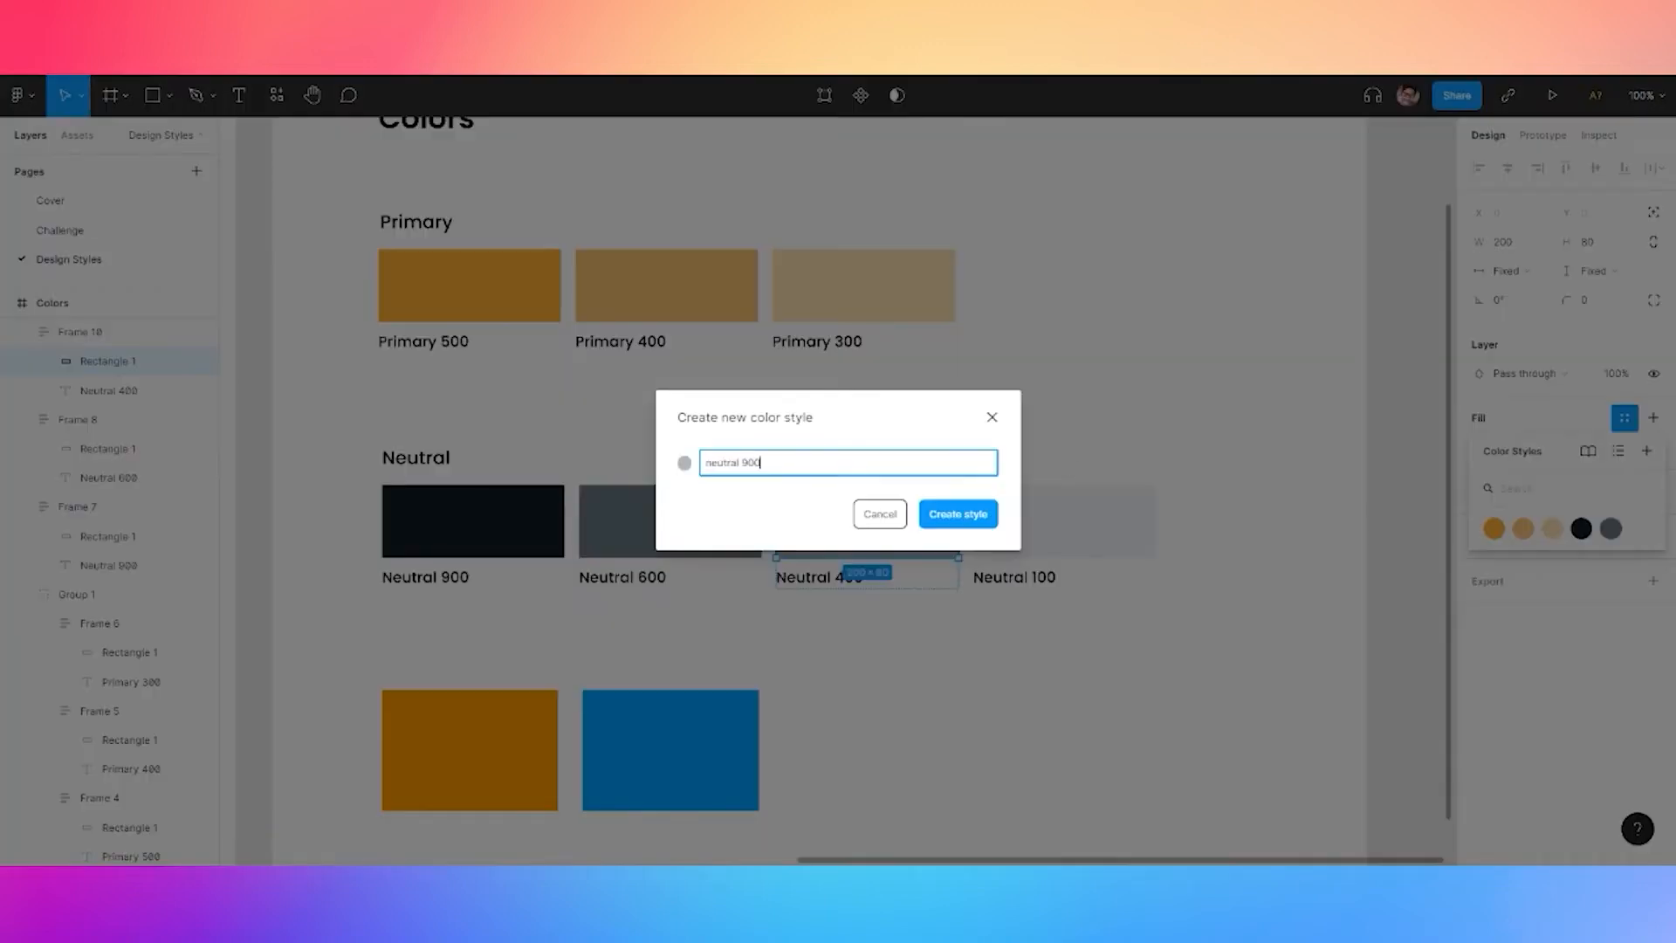
key(BackSpace)
text(400)
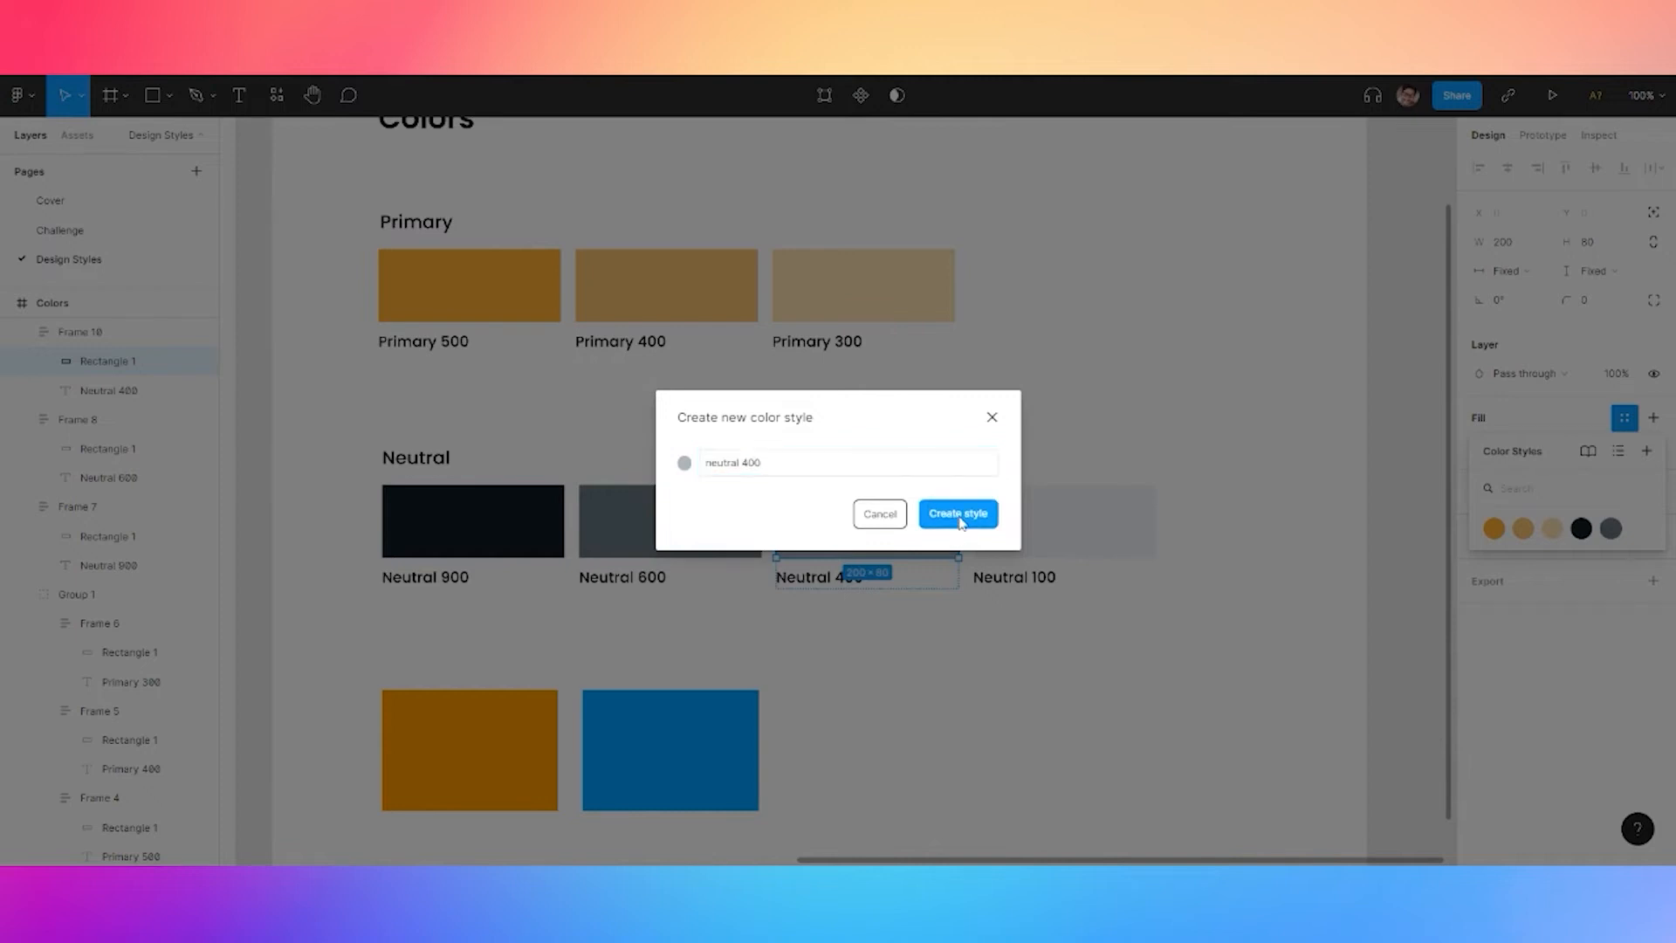
click(958, 516)
Save the pale Neutral 100 rectangle's fill as colour style 'neutral 100'
click(1032, 536)
click(1083, 536)
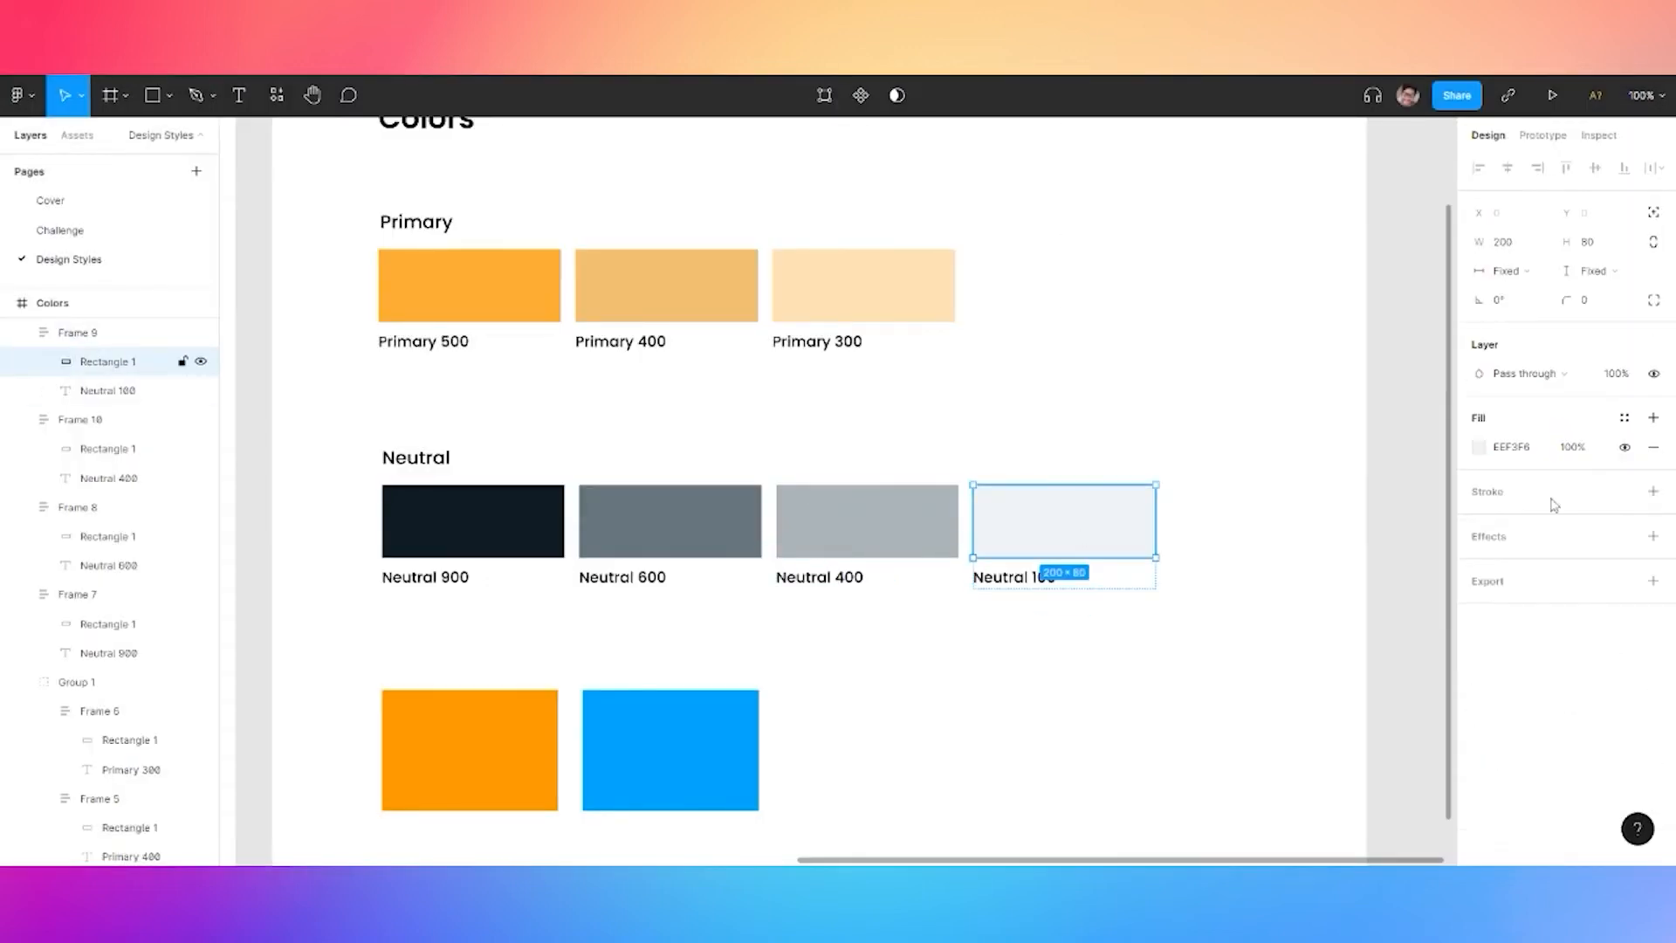
click(1624, 418)
click(1647, 451)
text(neutral 900)
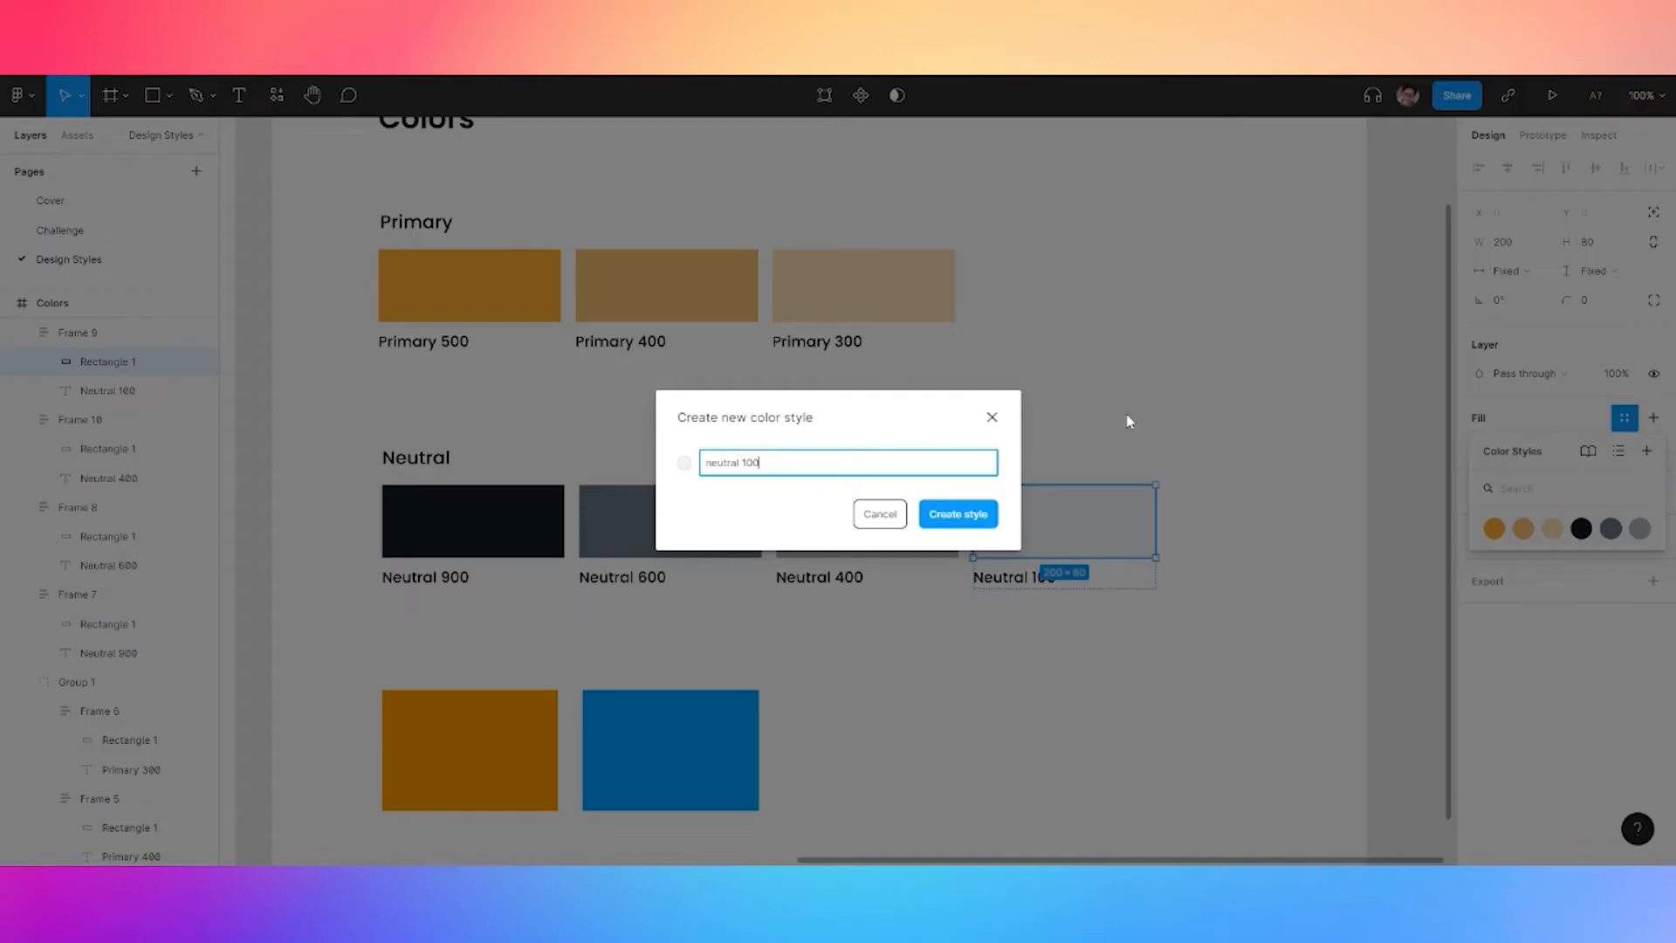
click(956, 524)
scroll(1133, 336, down, 5)
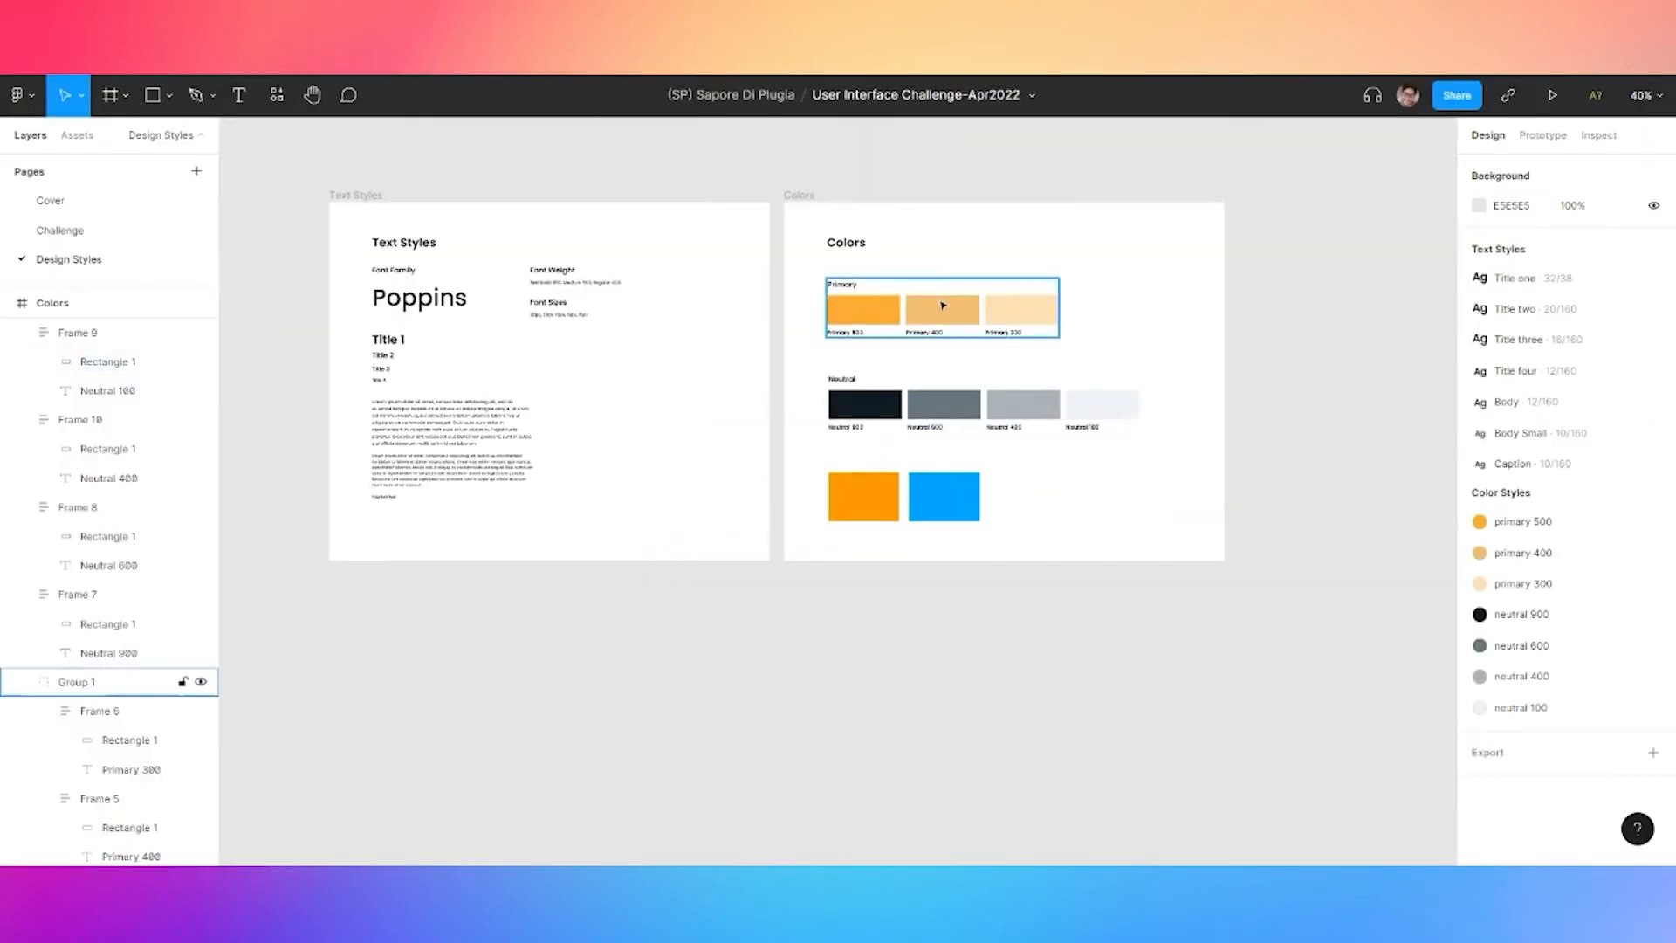
drag(666, 156, 663, 182)
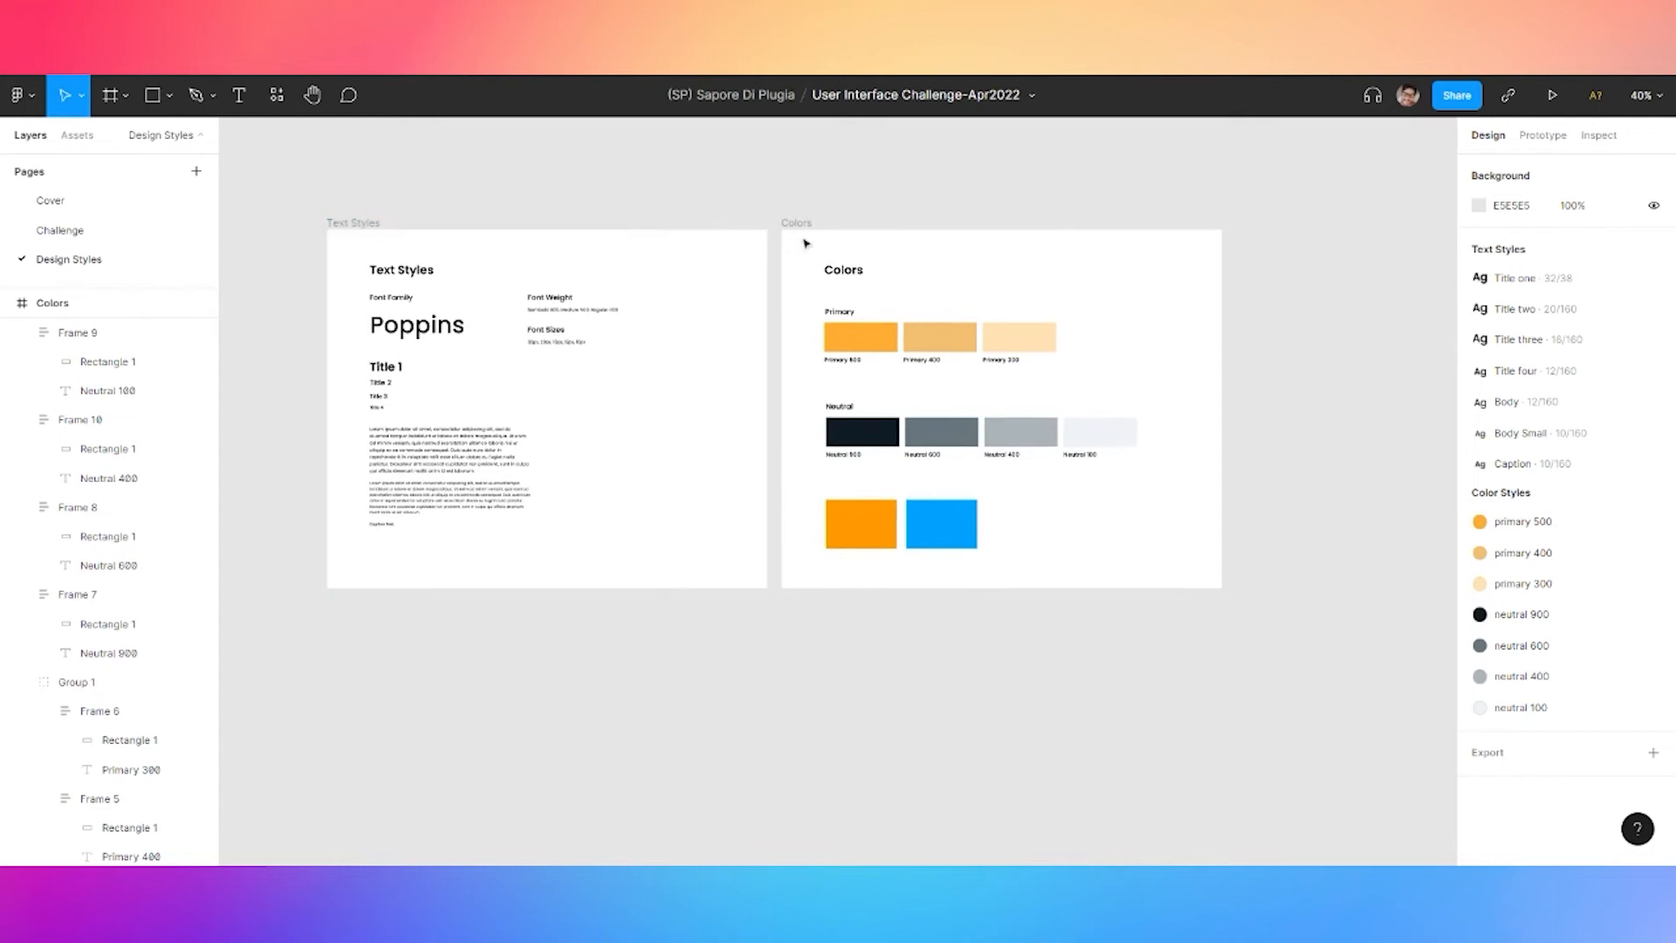
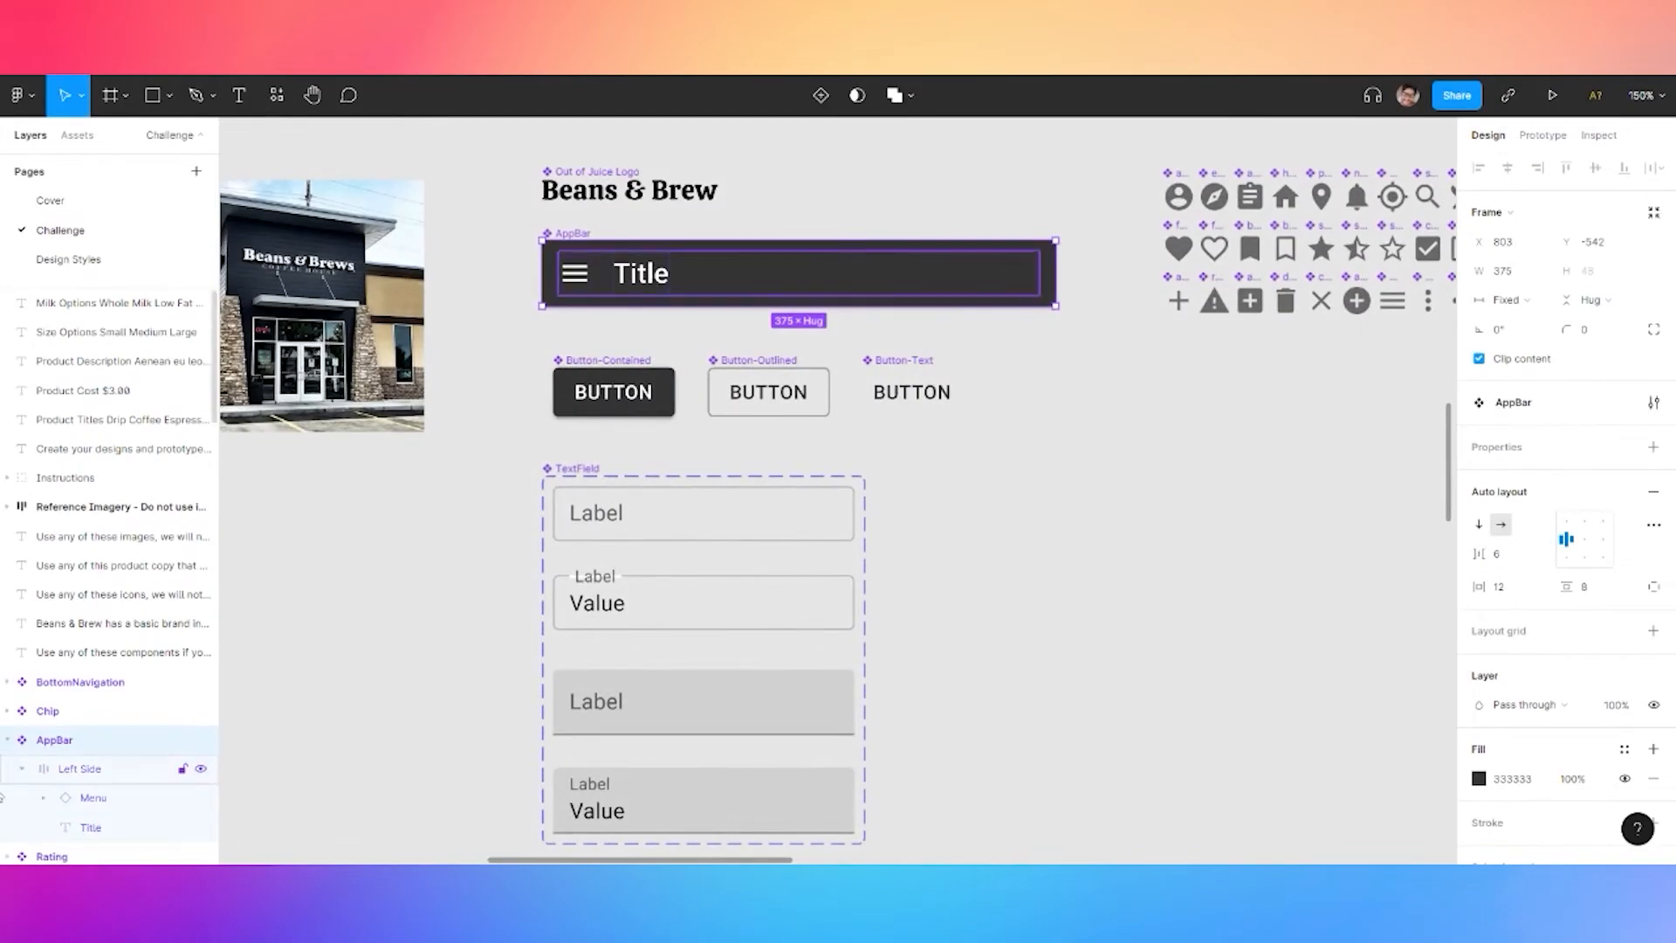
Paste the profile photo on Design Styles and make it a round 24×24 avatar with corner radius 999
click(62, 261)
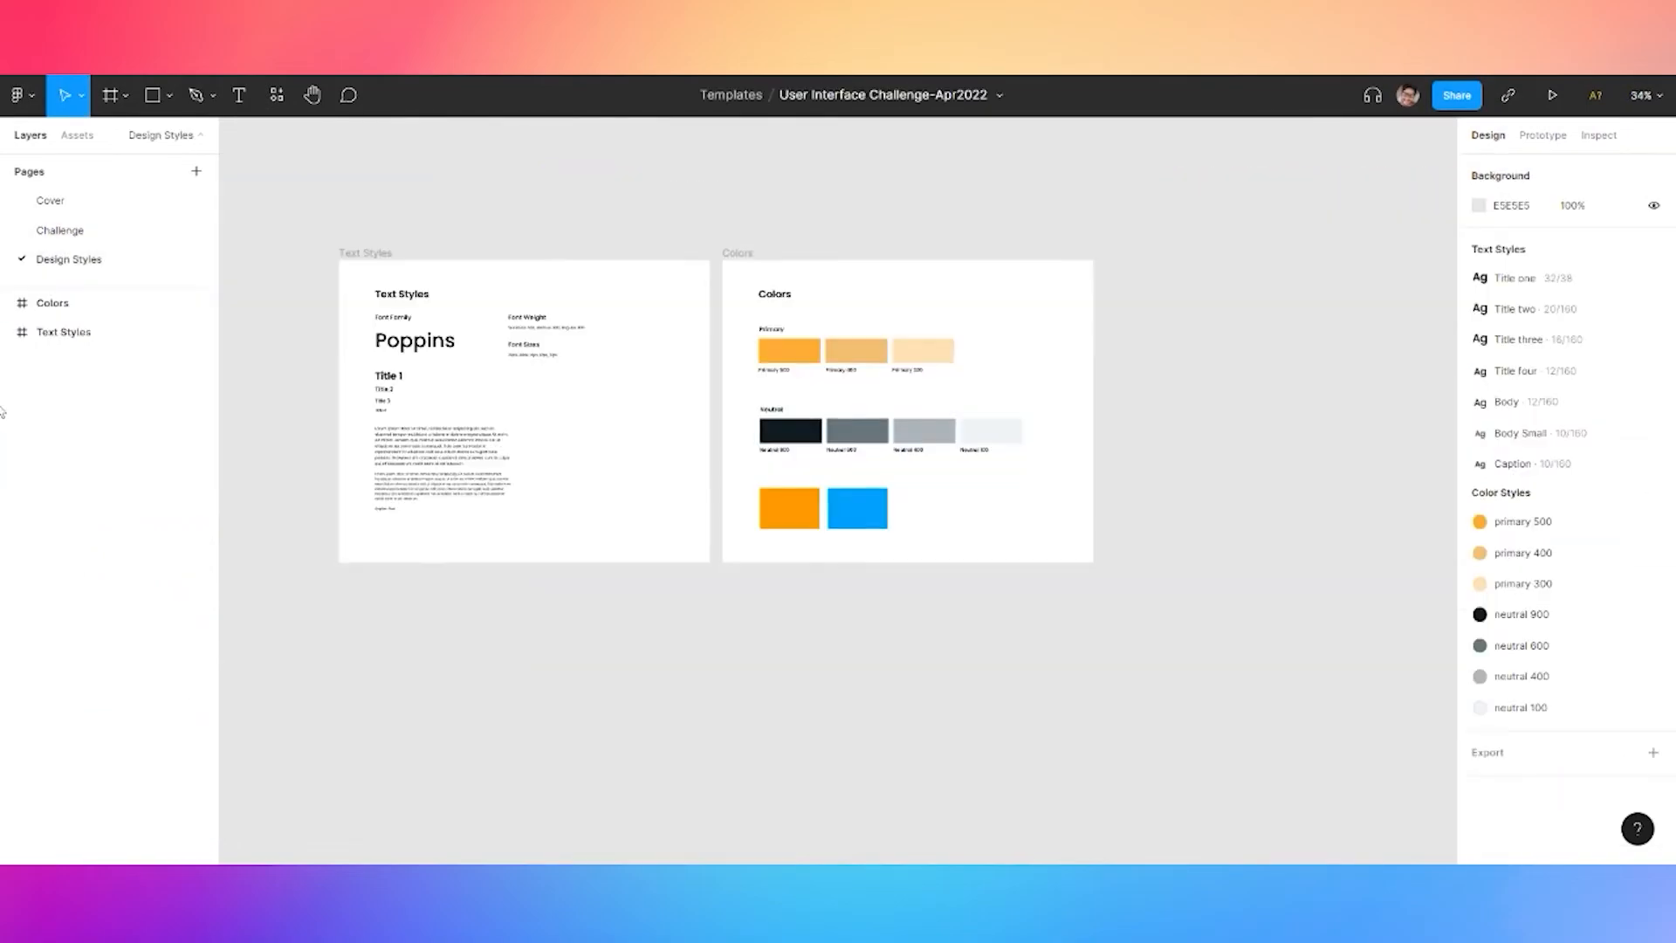
key(ctrl+v)
scroll(725, 202, right, 2)
drag(419, 216, 1174, 330)
click(1584, 271)
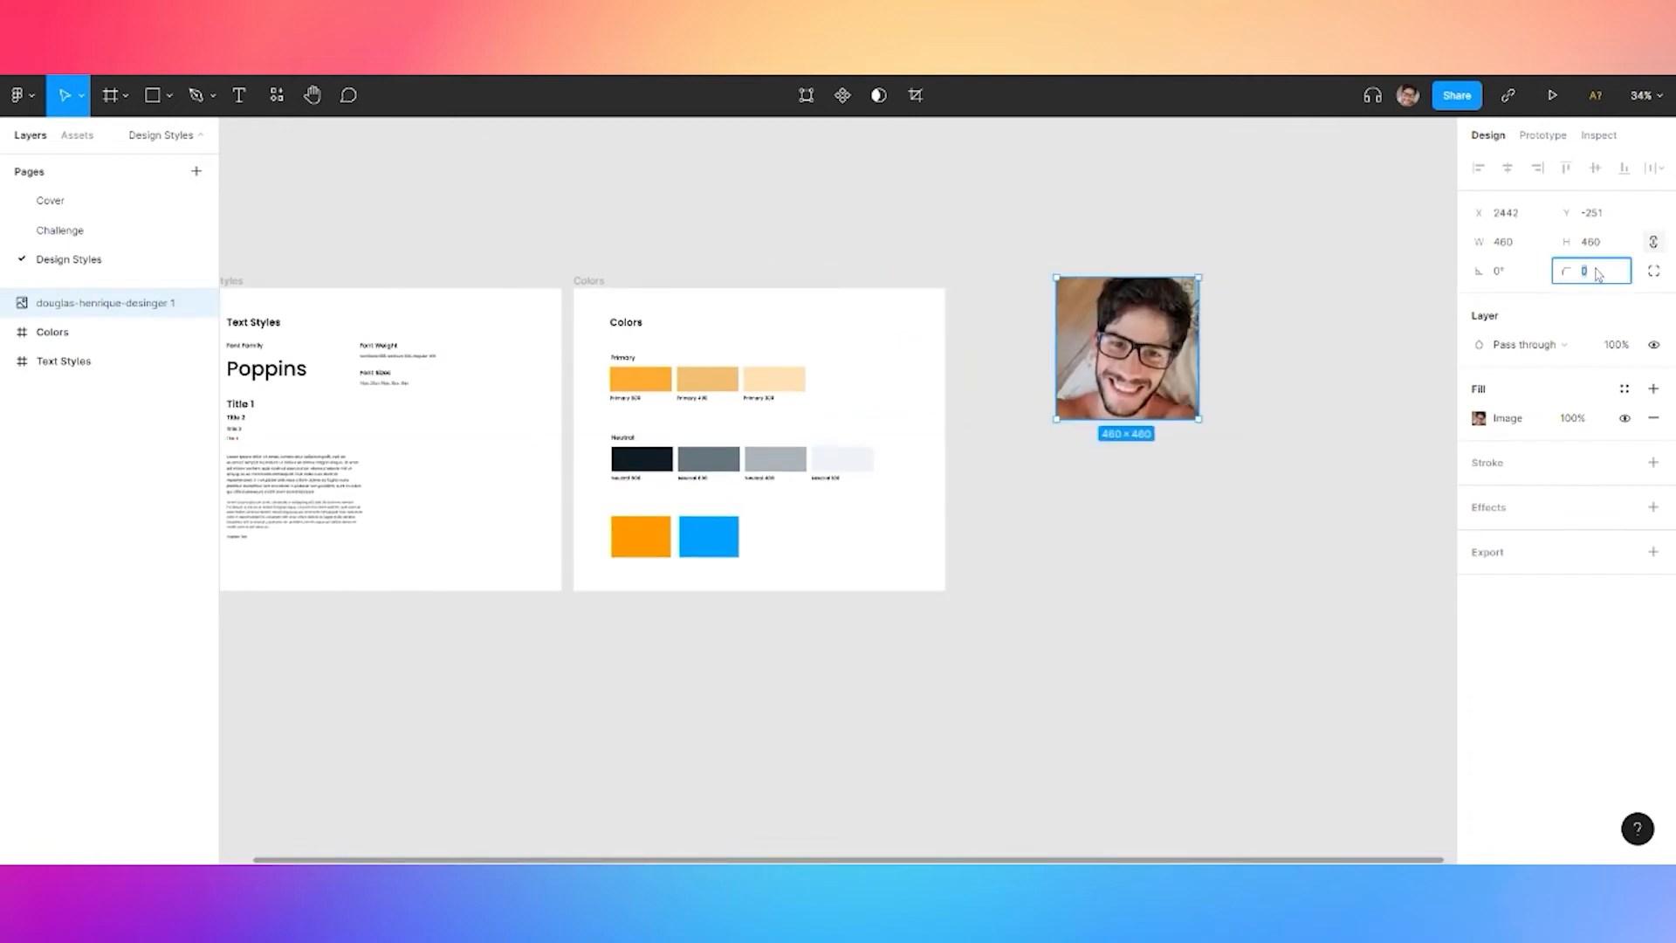
text(999)
key(Return)
click(1509, 244)
text(24)
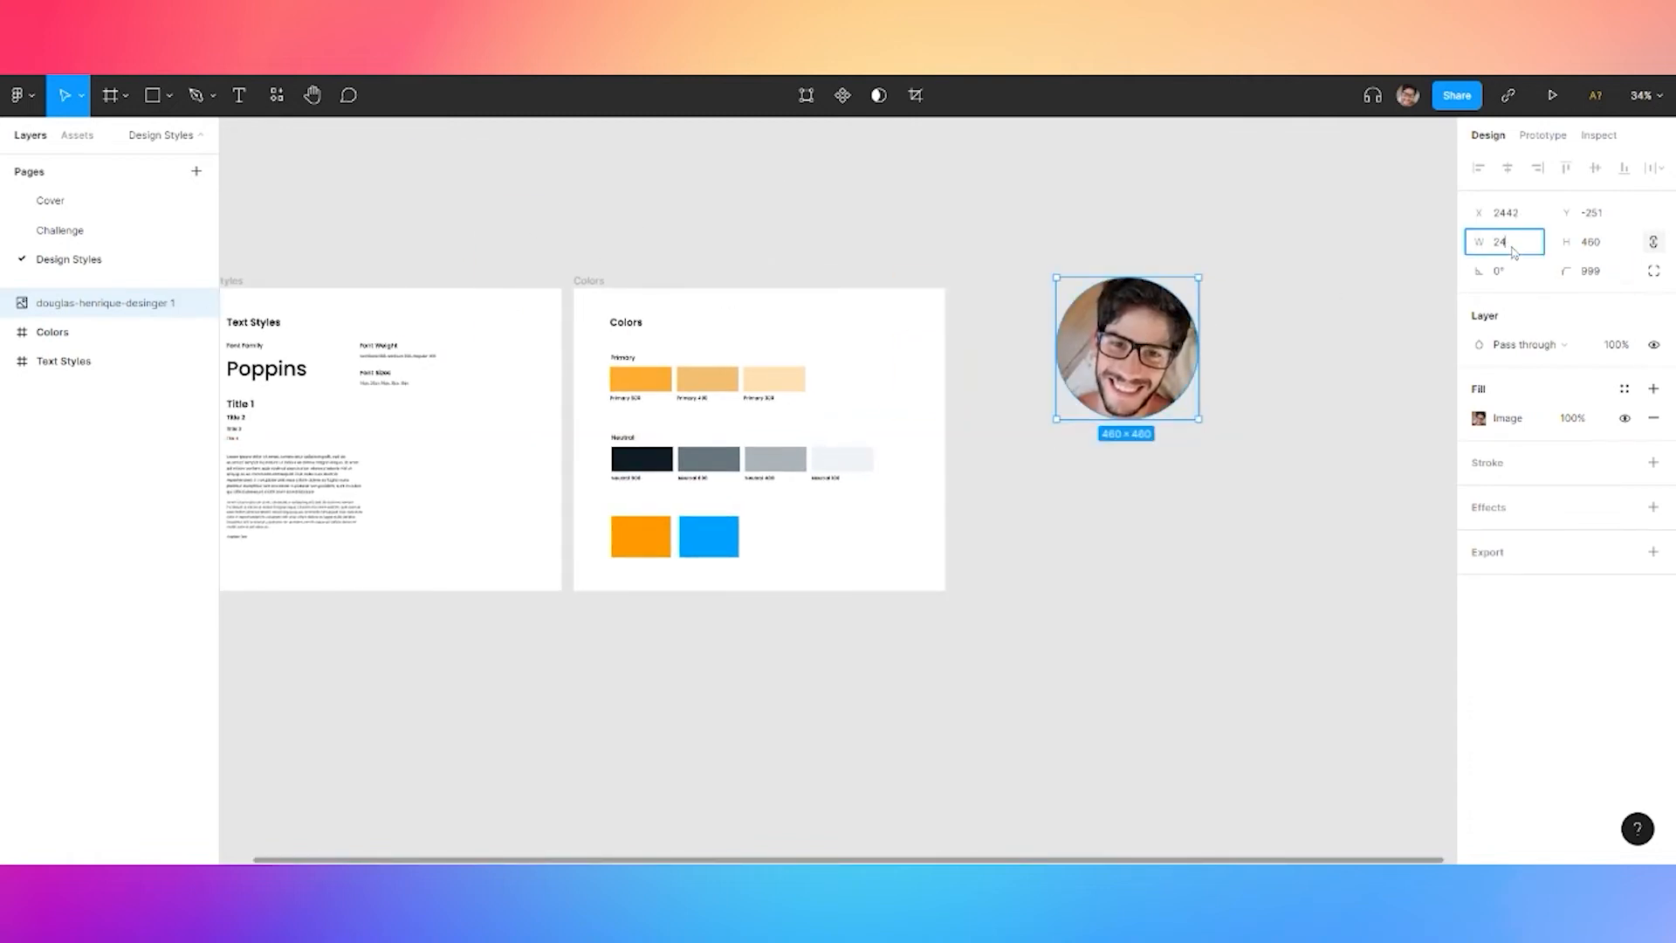
key(Return)
scroll(1082, 288, up, 8)
drag(817, 225, 961, 334)
Make the avatar a component, rename it appbar-menu, and return to the Challenge page
right_click(870, 374)
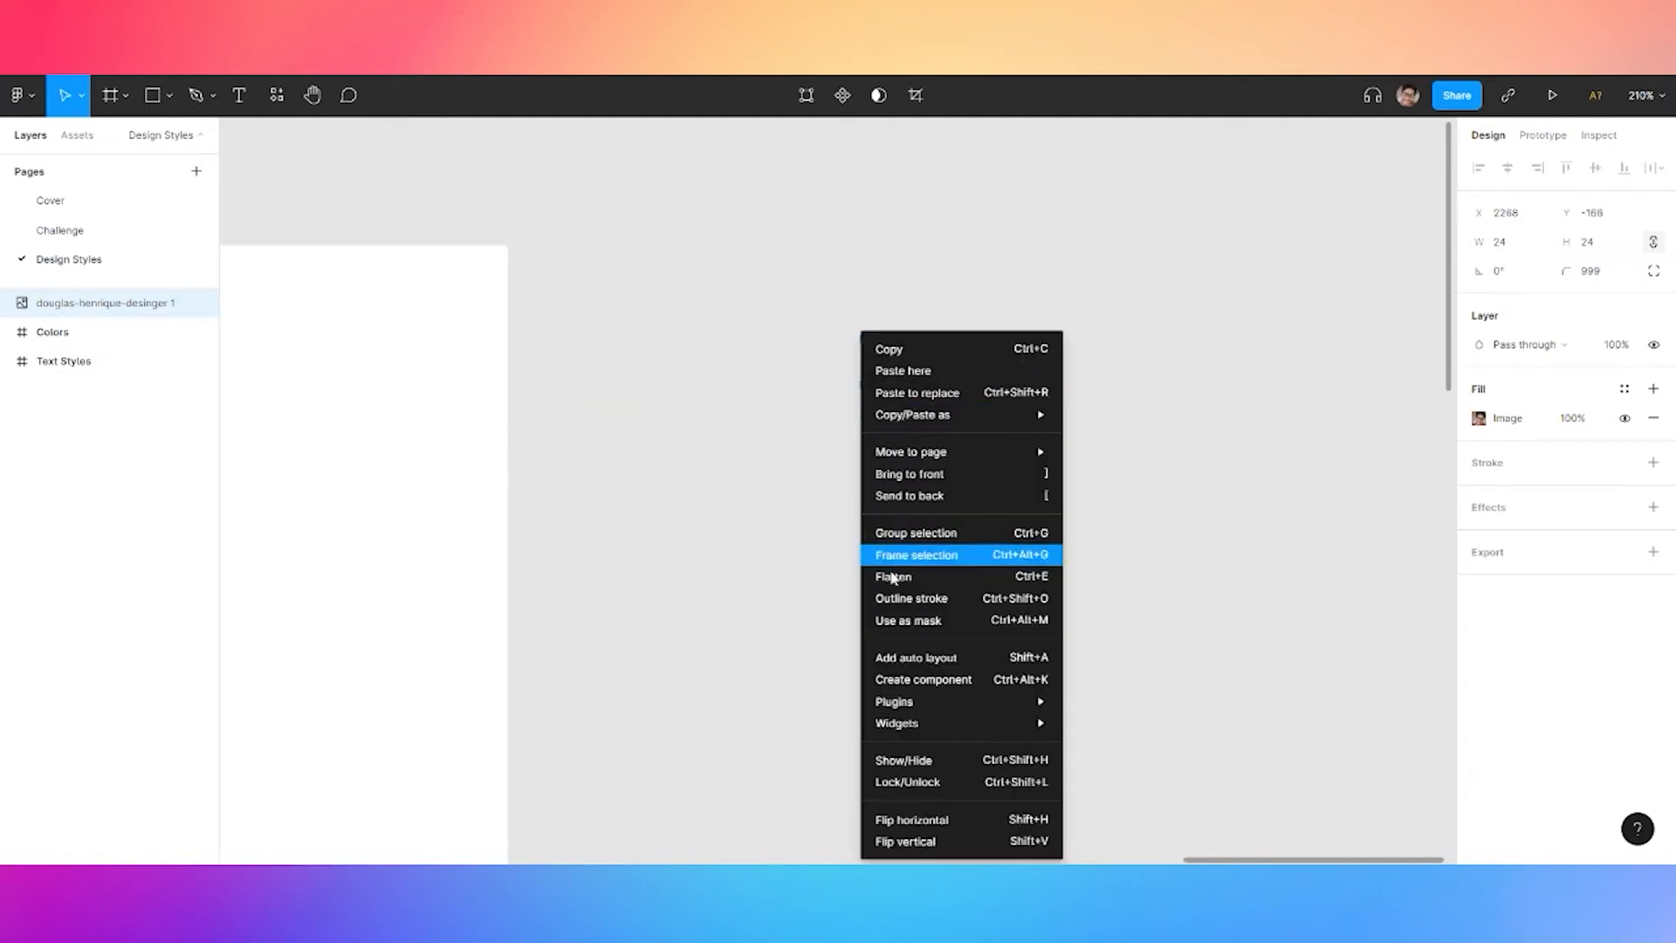
click(939, 674)
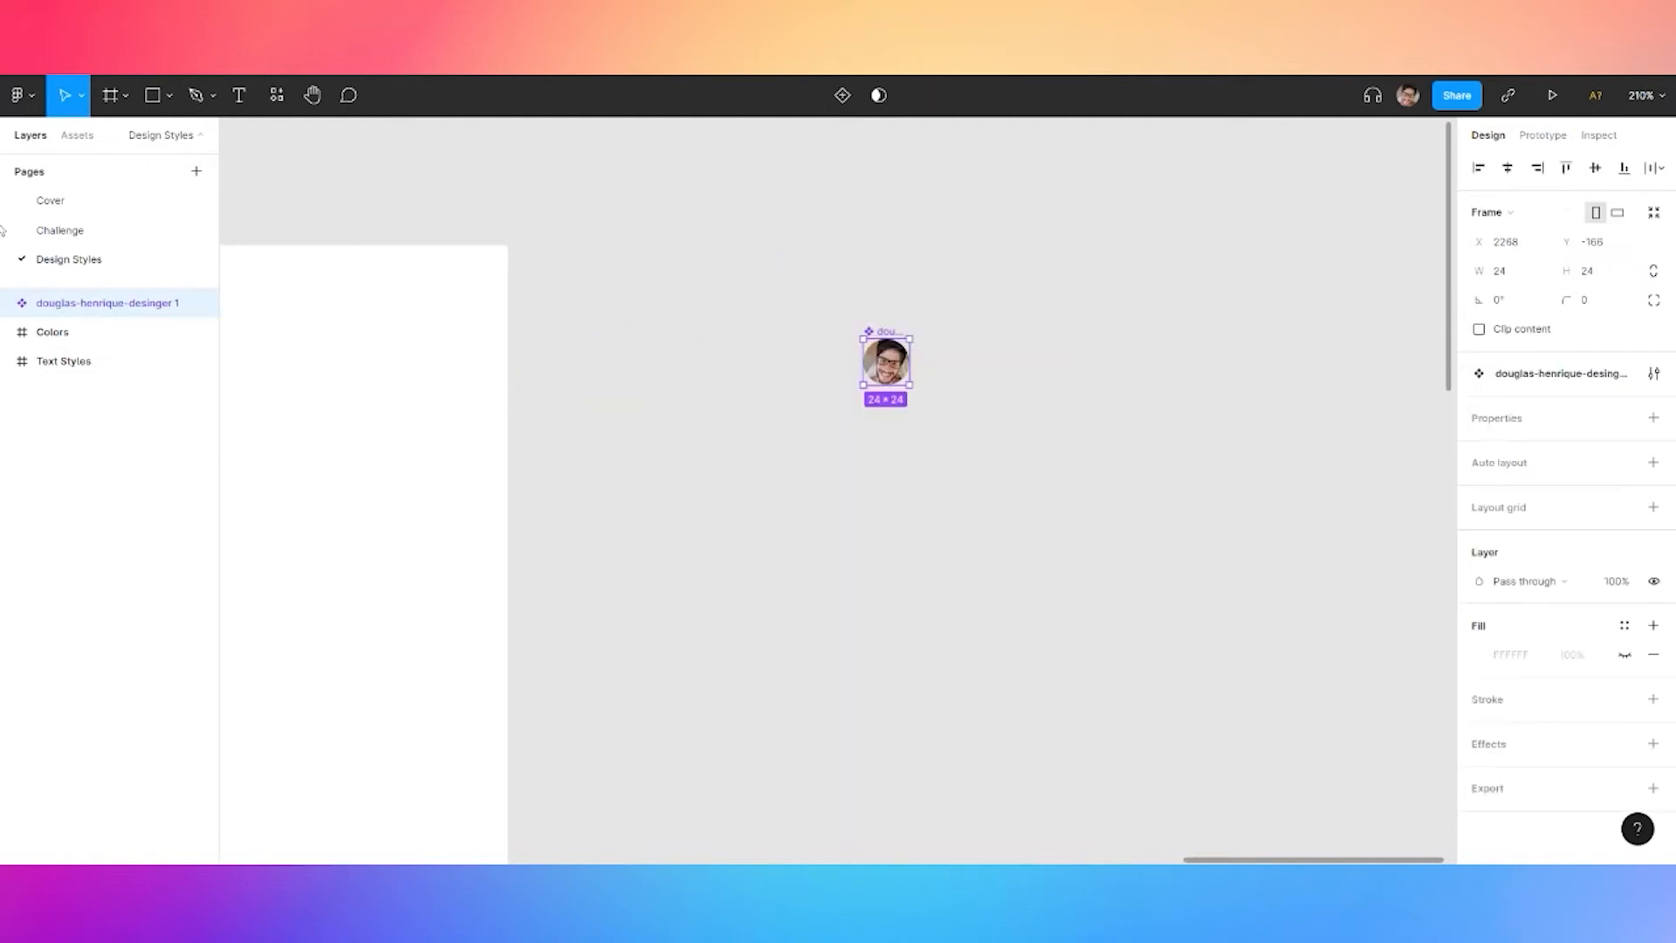
right_click(107, 308)
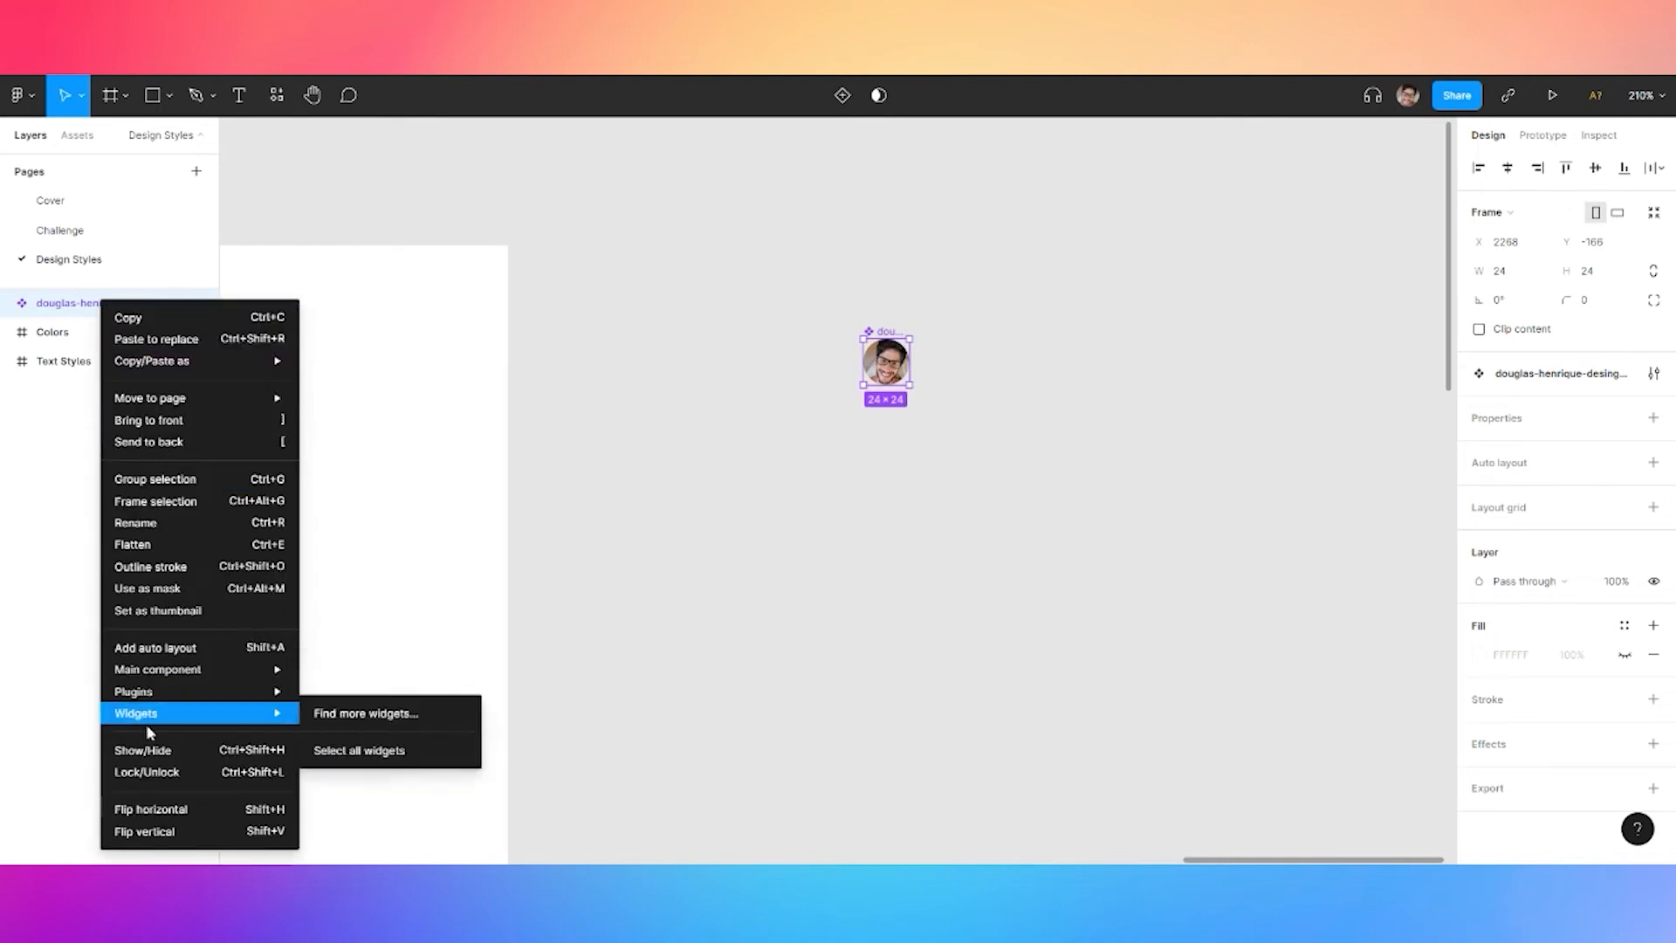
click(148, 524)
text(appbar-menu)
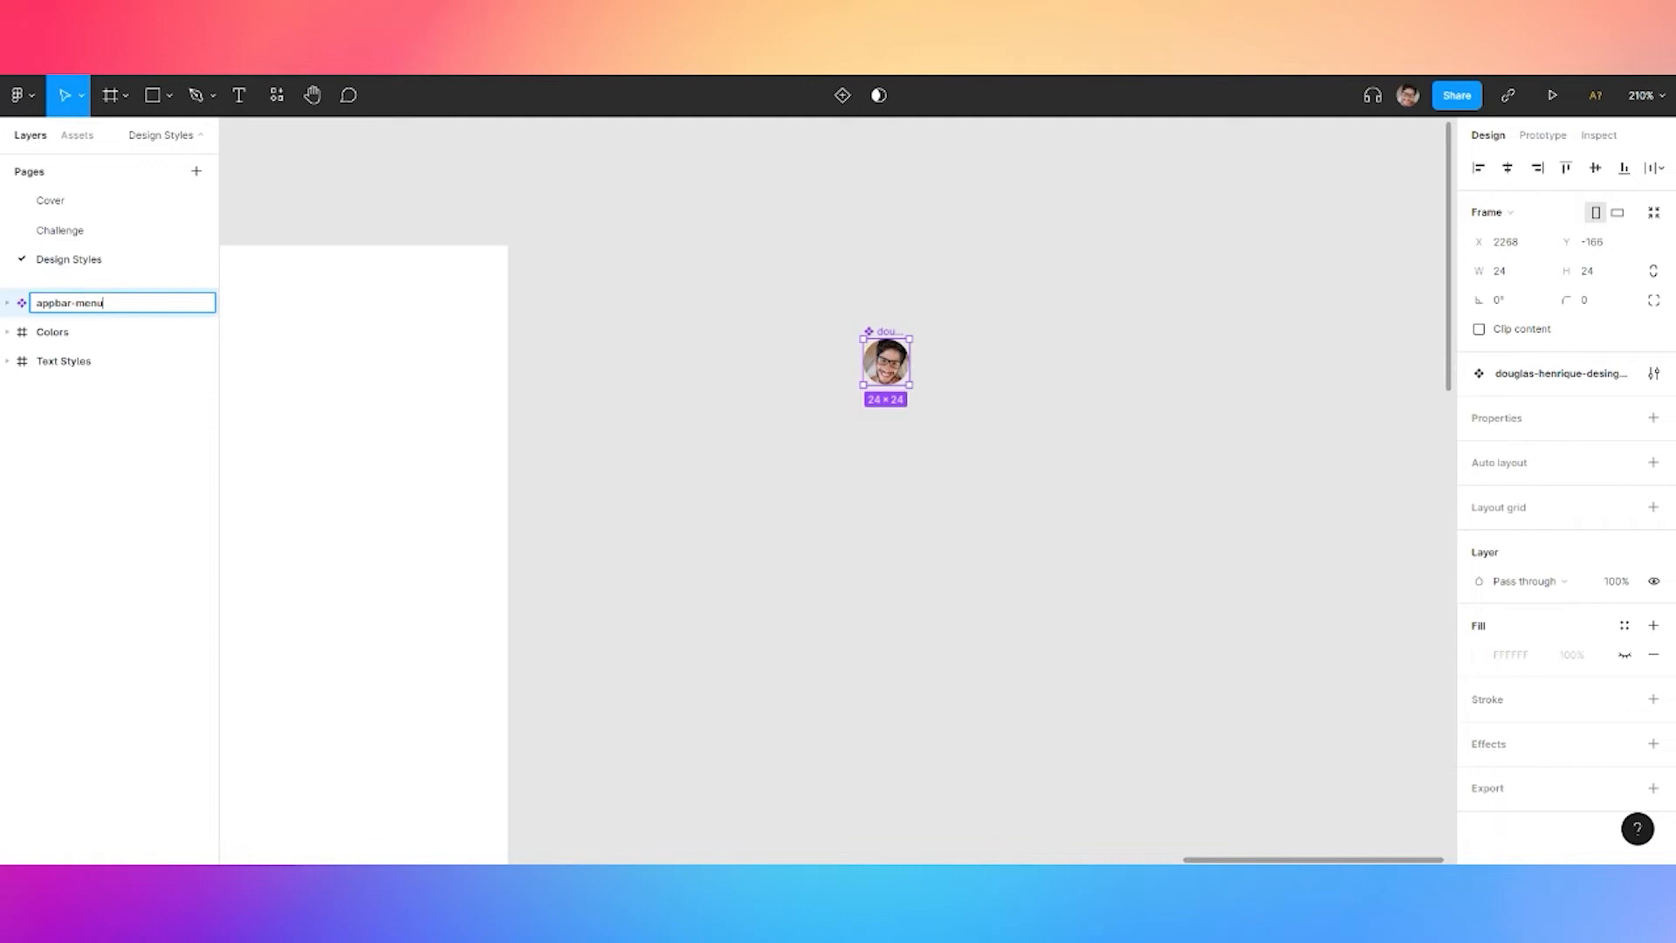
click(59, 229)
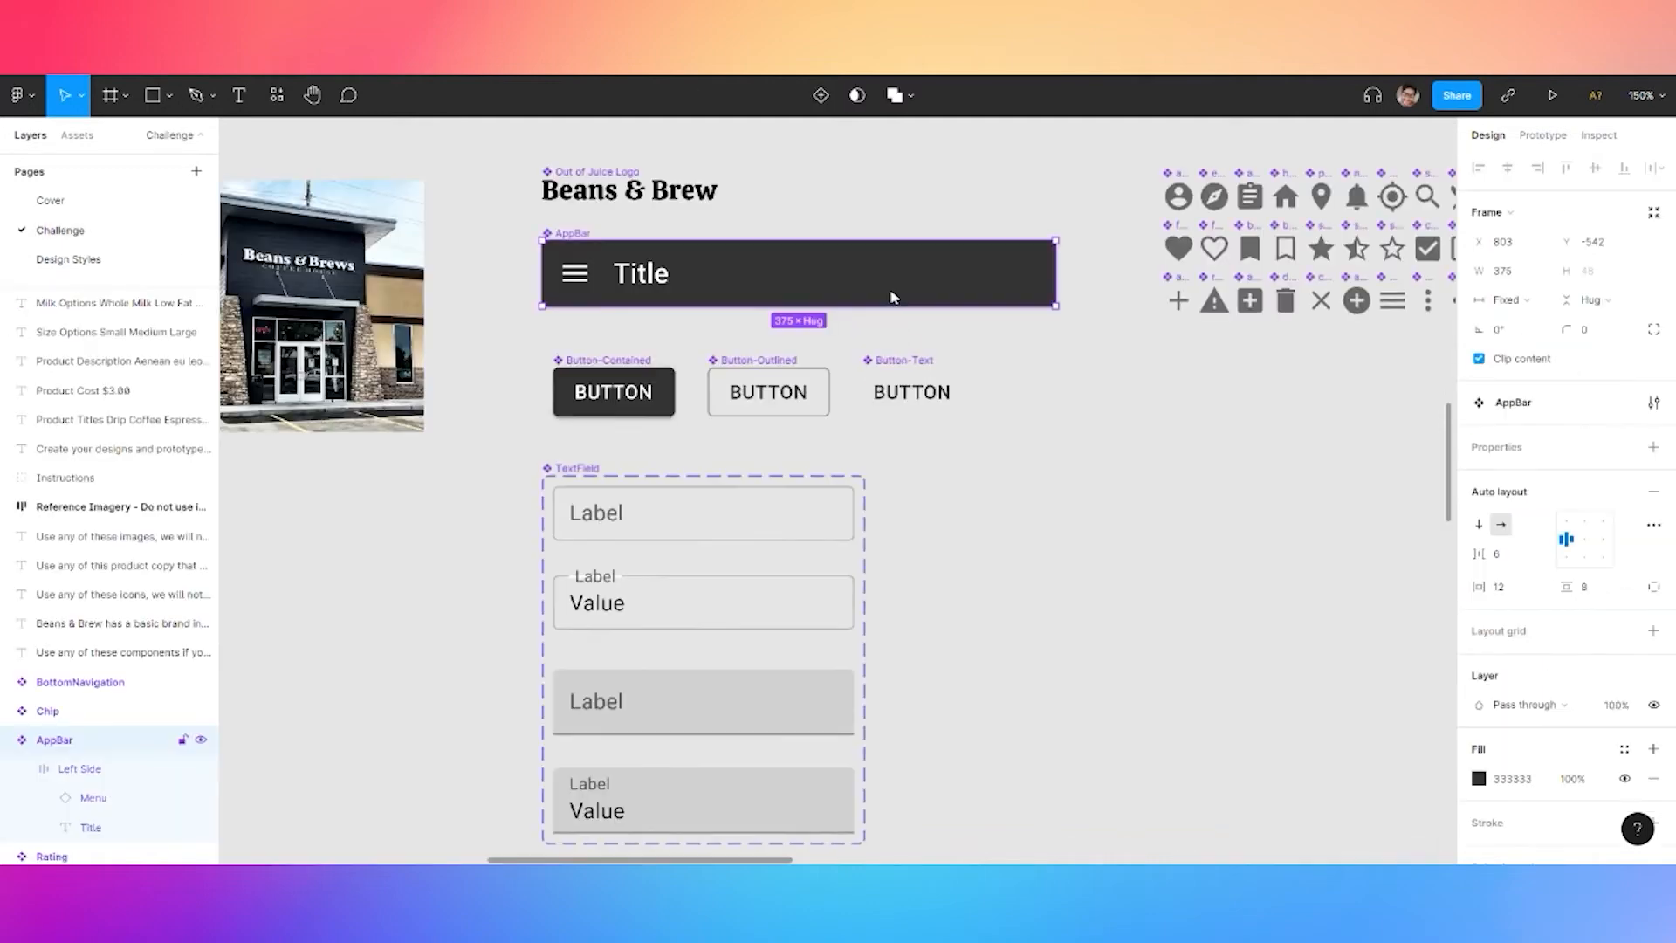
Drop the appbar-menu avatar from local components into the AppBar's left side
scroll(759, 216, up, 3)
click(277, 95)
click(301, 227)
click(306, 262)
click(316, 286)
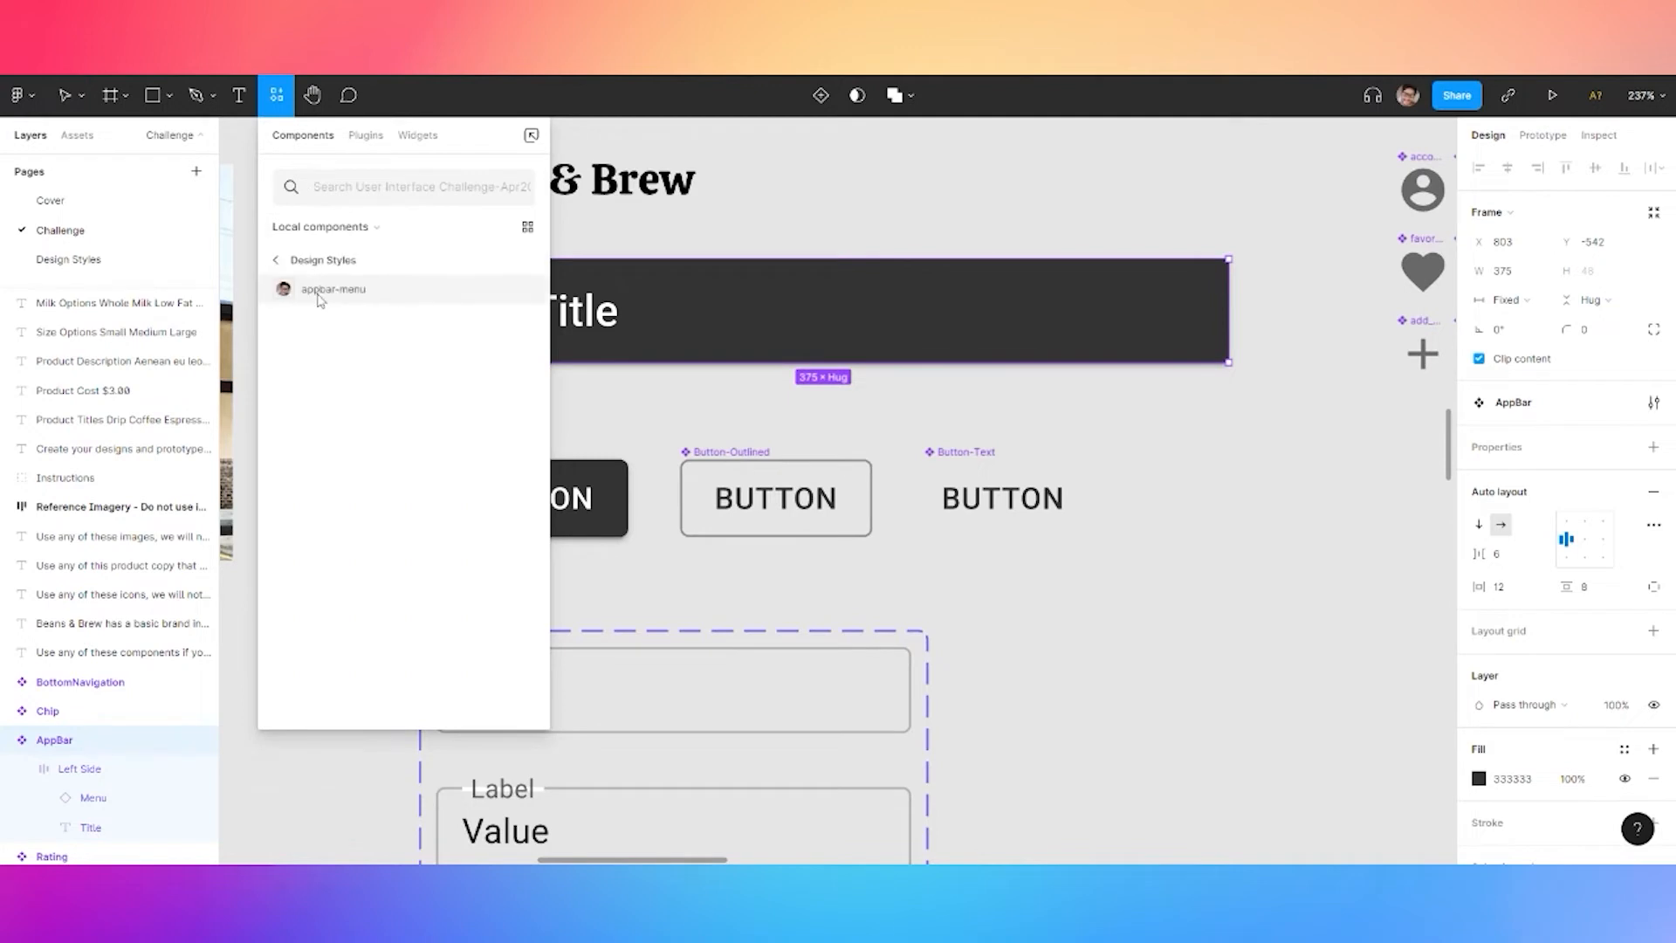
drag(517, 295, 470, 323)
Add the Out of Juice Logo component into the AppBar
click(284, 104)
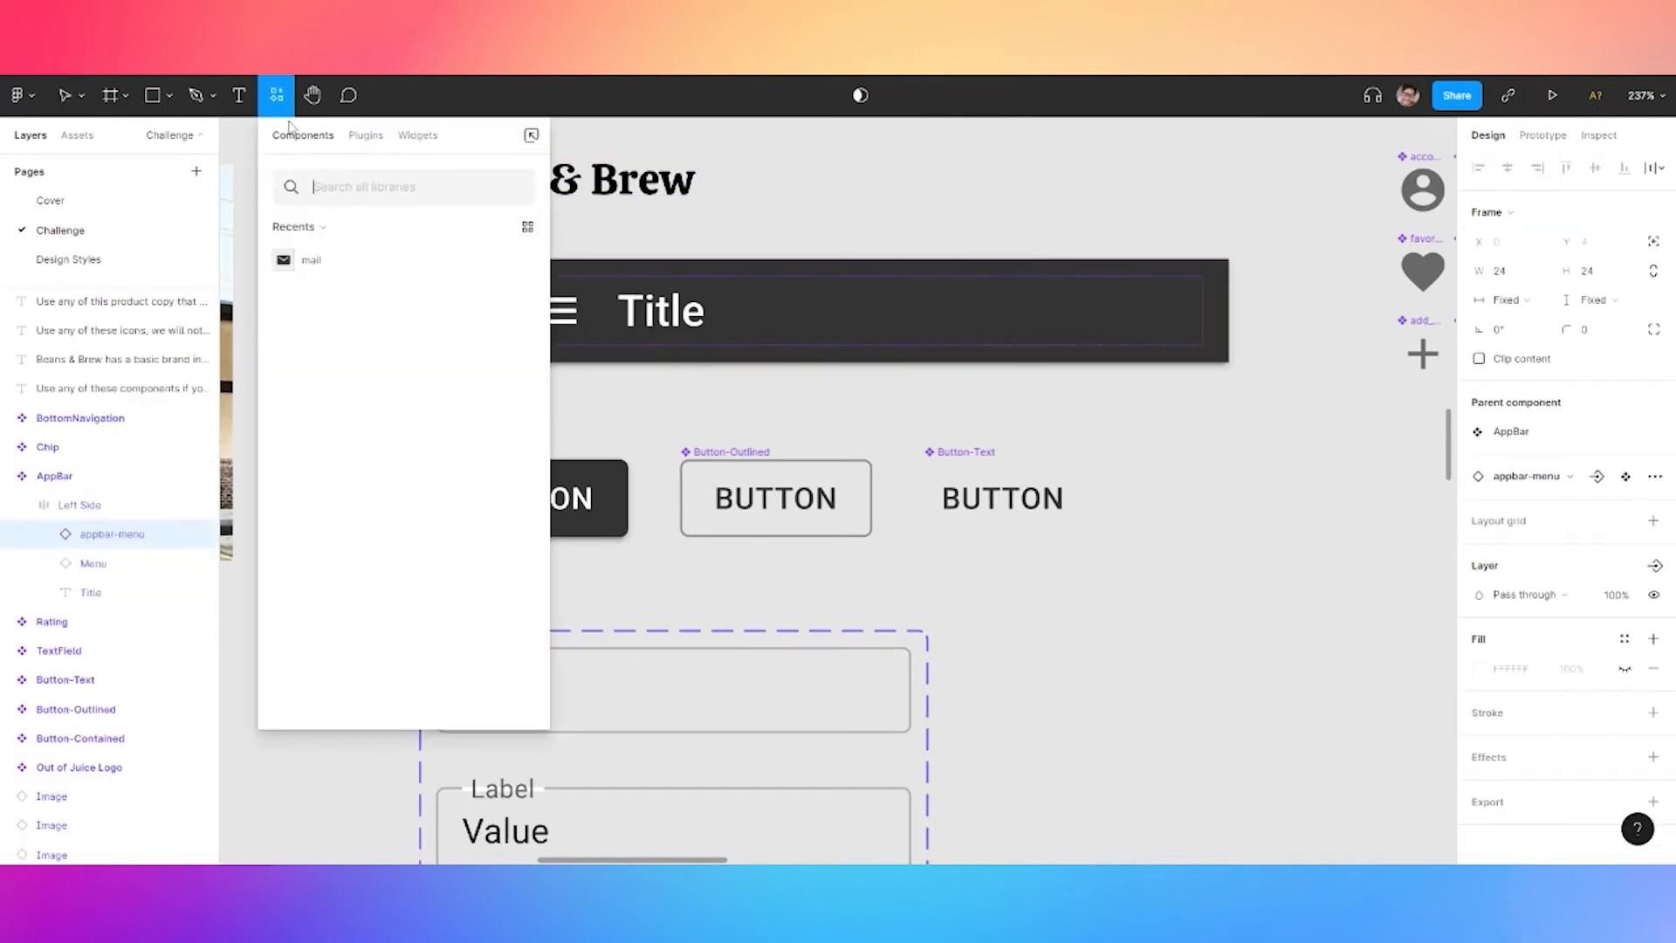
click(319, 229)
click(325, 261)
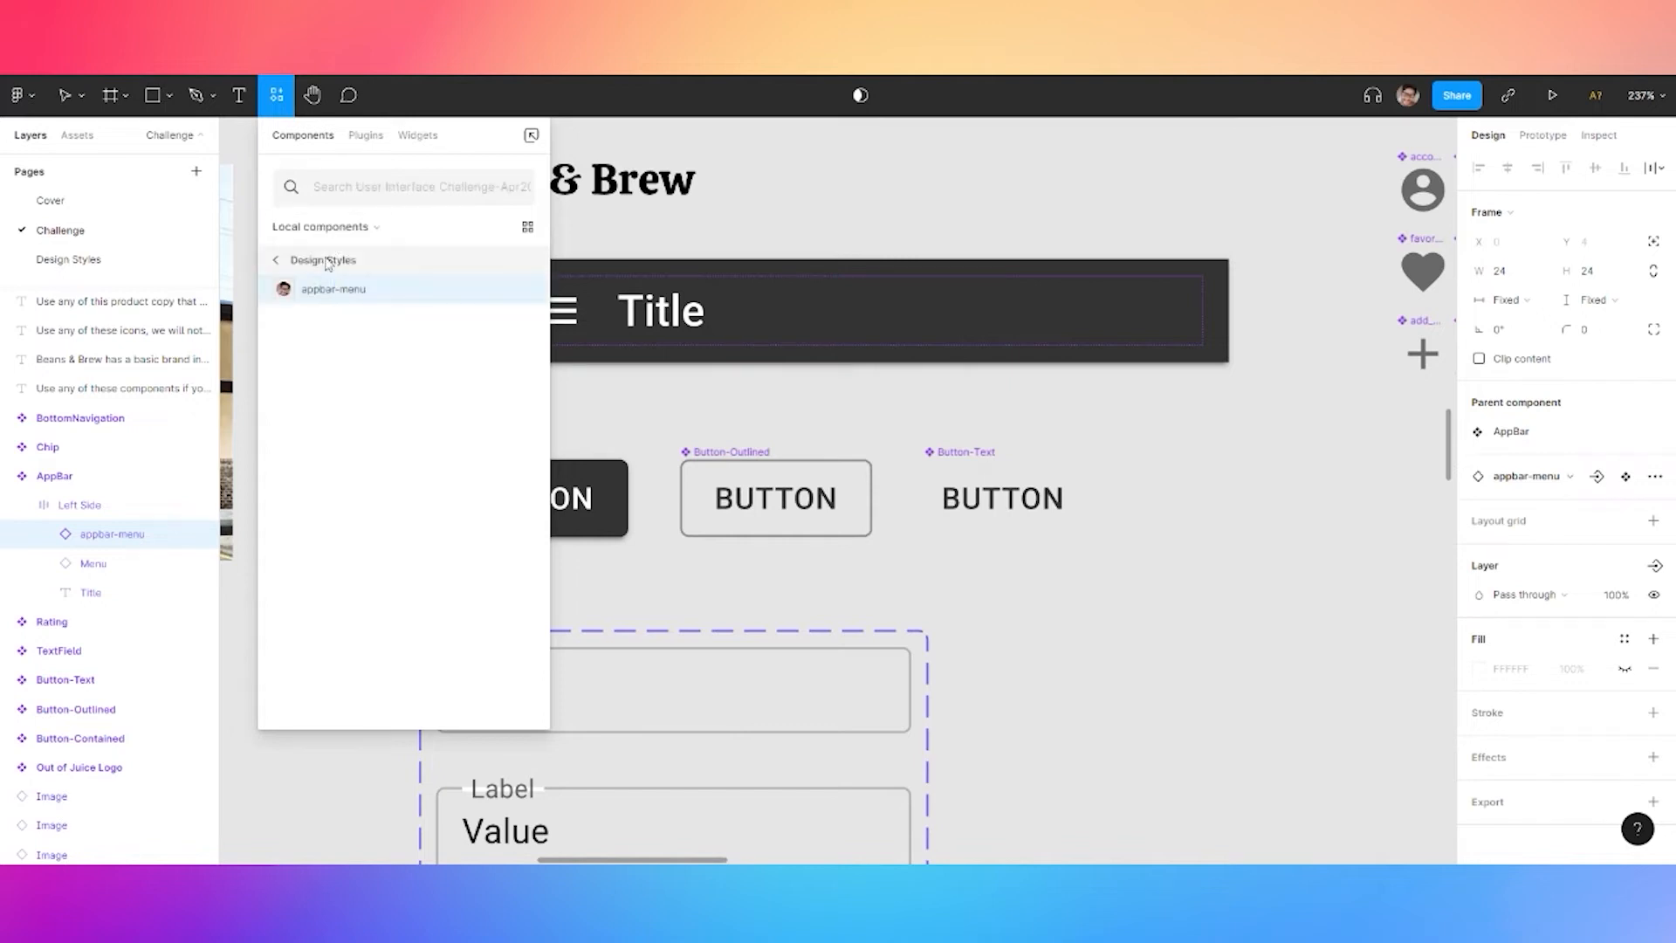
click(323, 258)
click(317, 261)
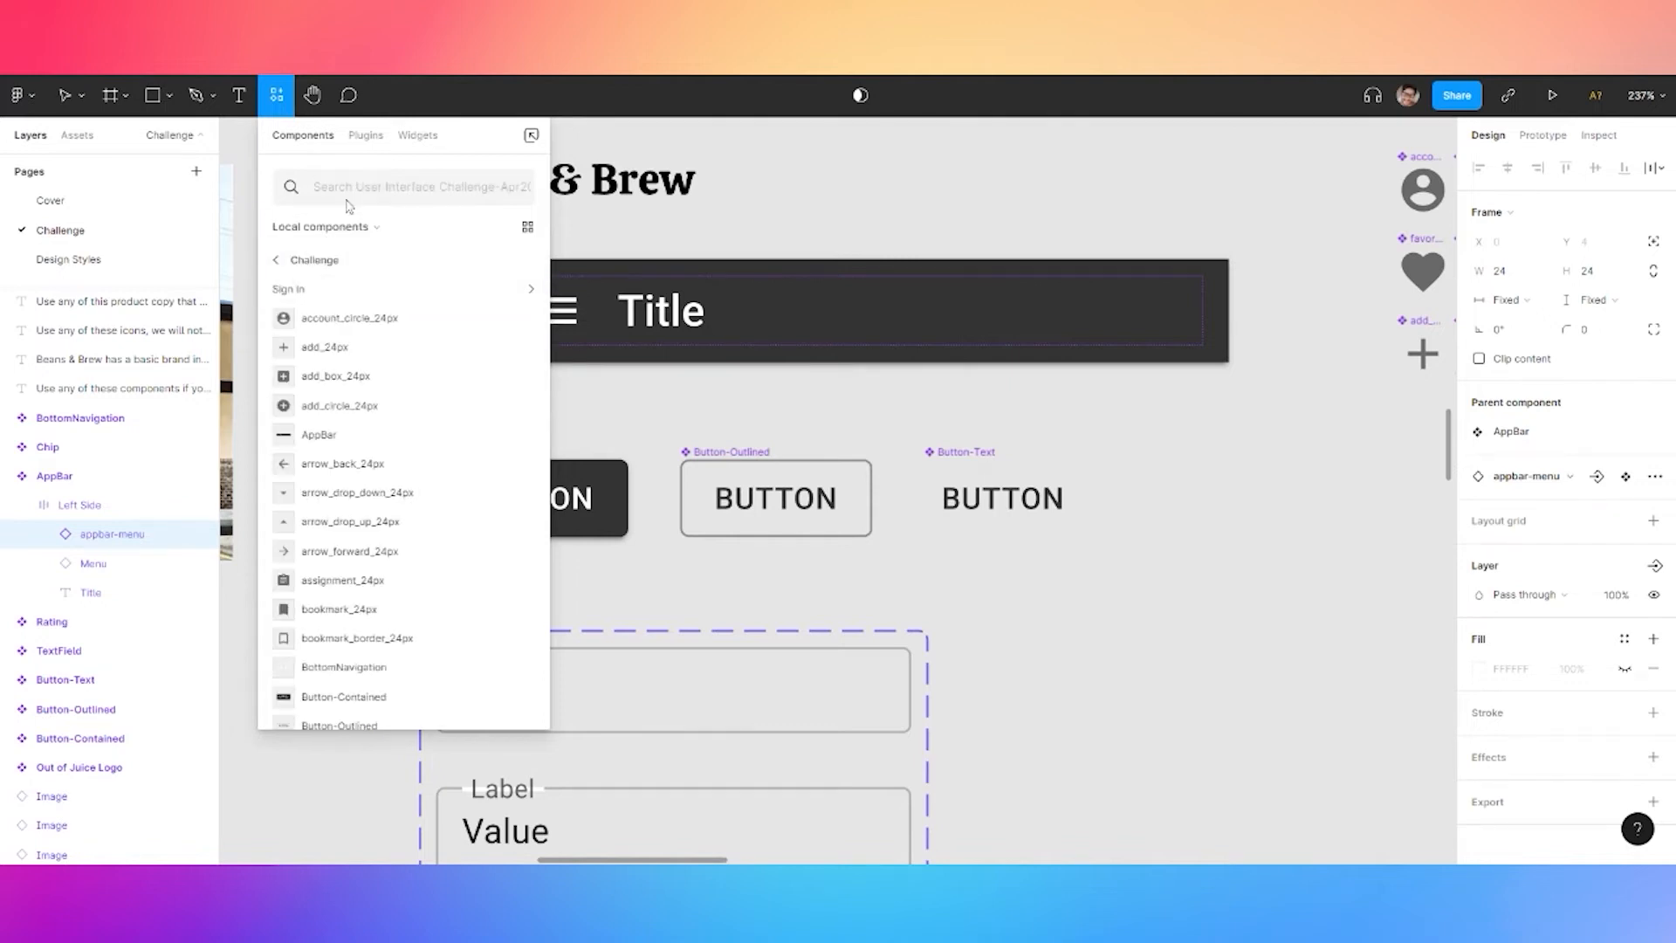
text(l)
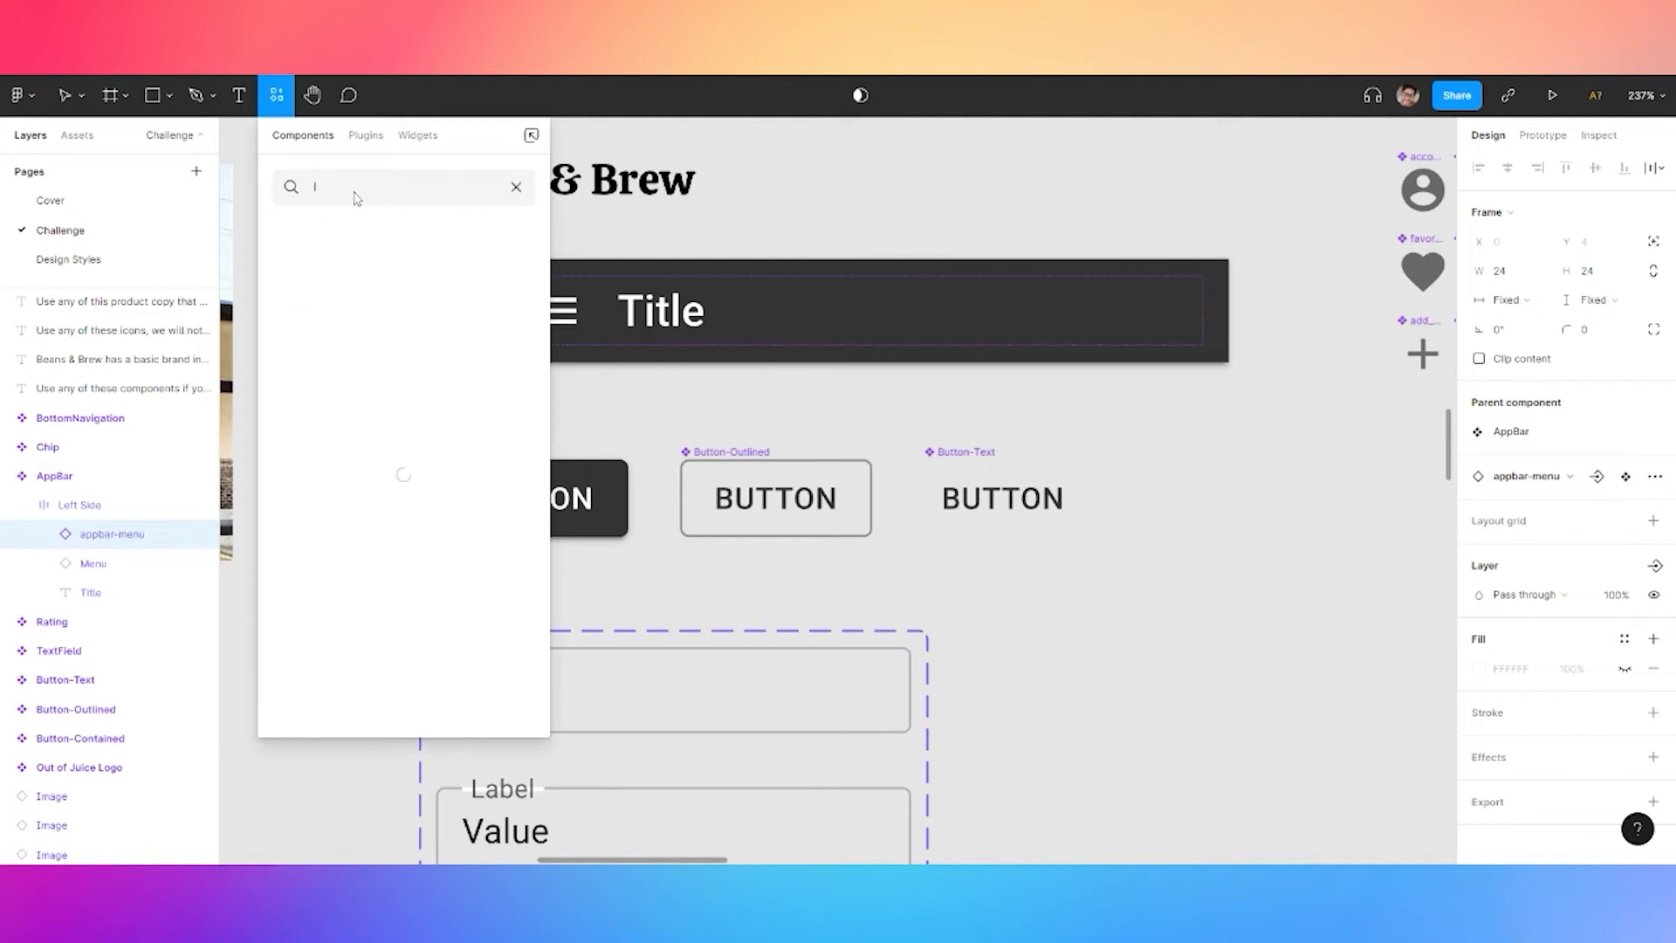
drag(336, 260, 830, 313)
Add the notifications_24px bell component into the AppBar
click(276, 96)
click(316, 227)
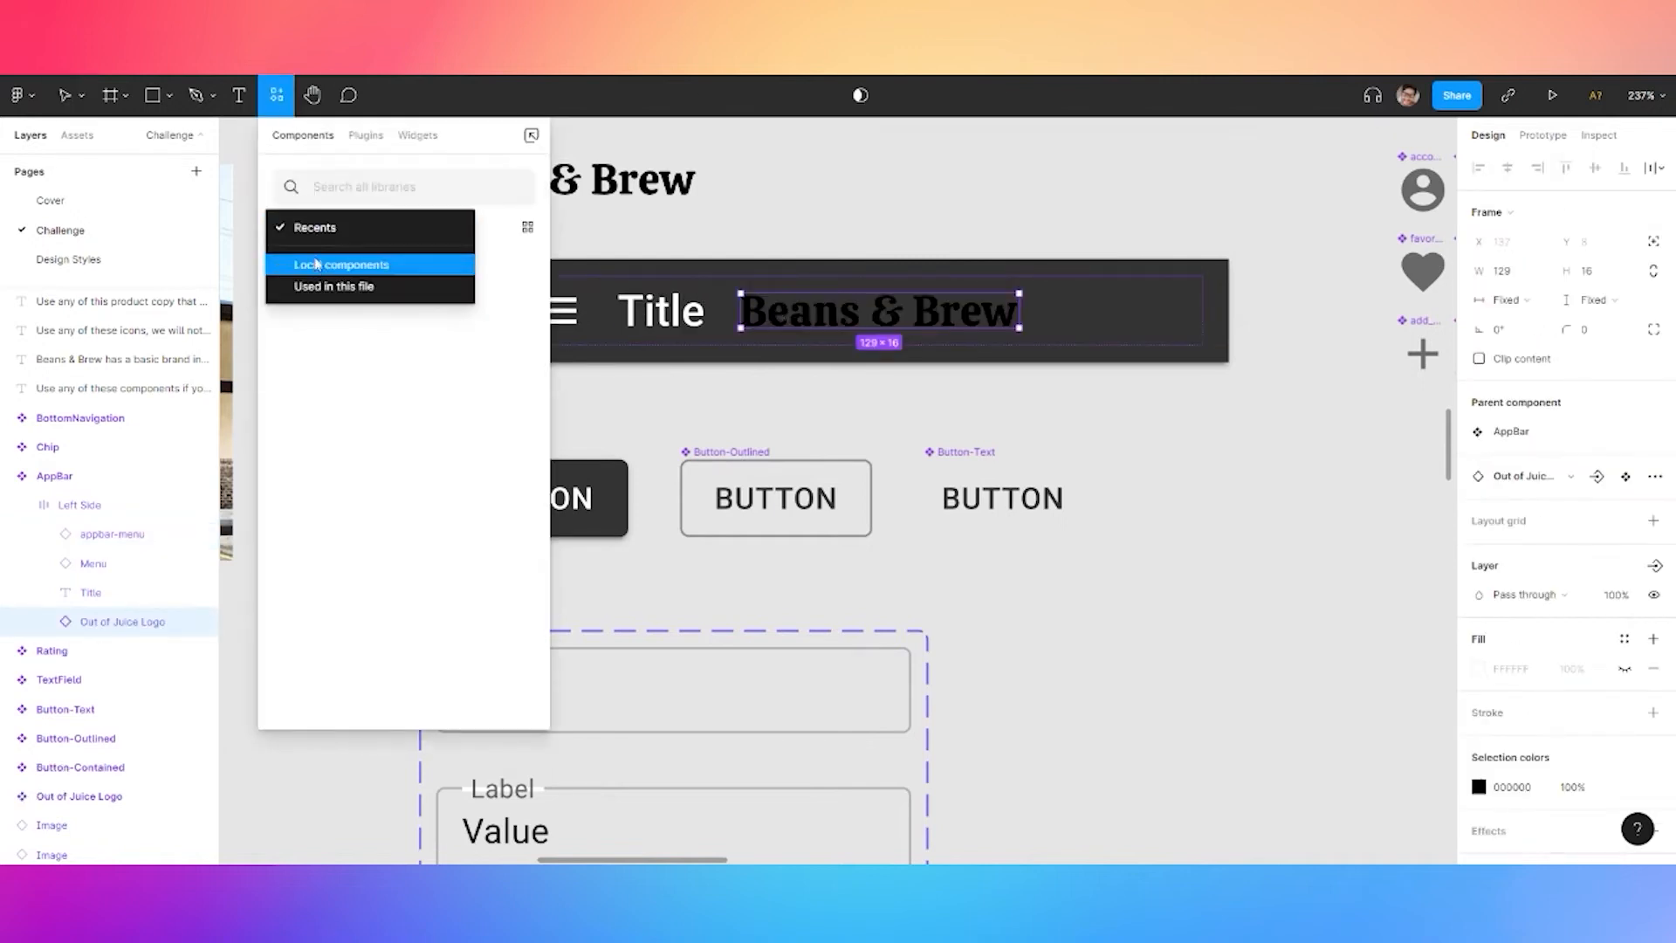
click(321, 255)
text(notifi)
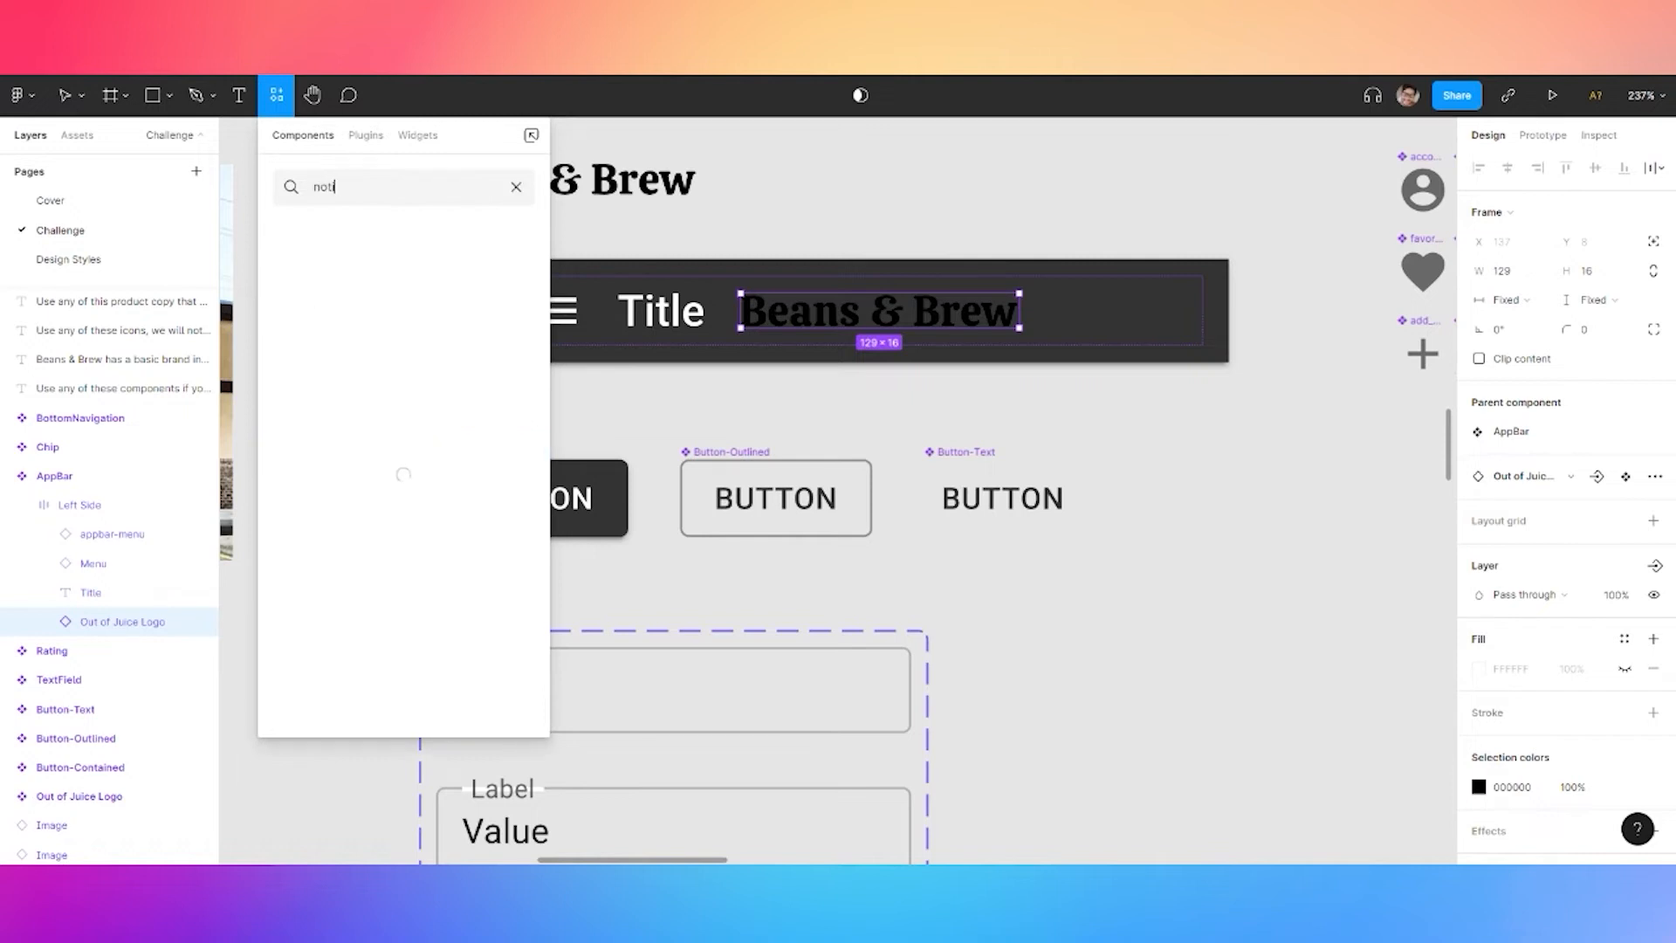
click(337, 262)
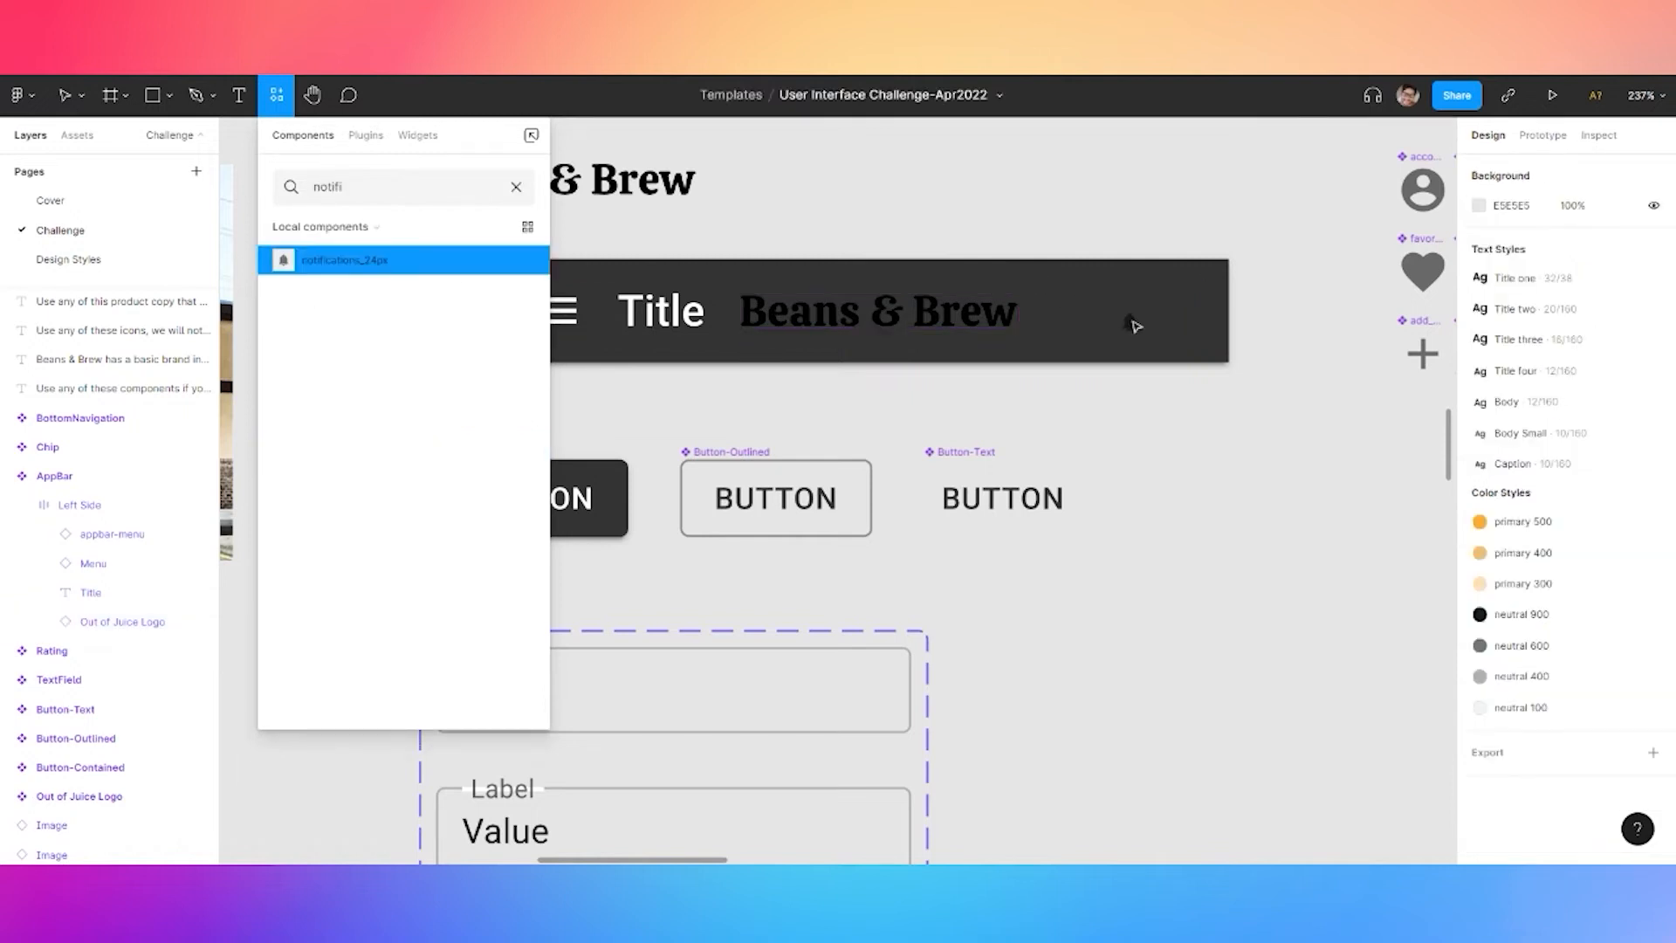
drag(1135, 326, 1126, 316)
Delete the AppBar's Title text and hamburger Menu icon
click(661, 311)
key(Delete)
click(574, 326)
double_click(574, 326)
double_click(567, 314)
key(Delete)
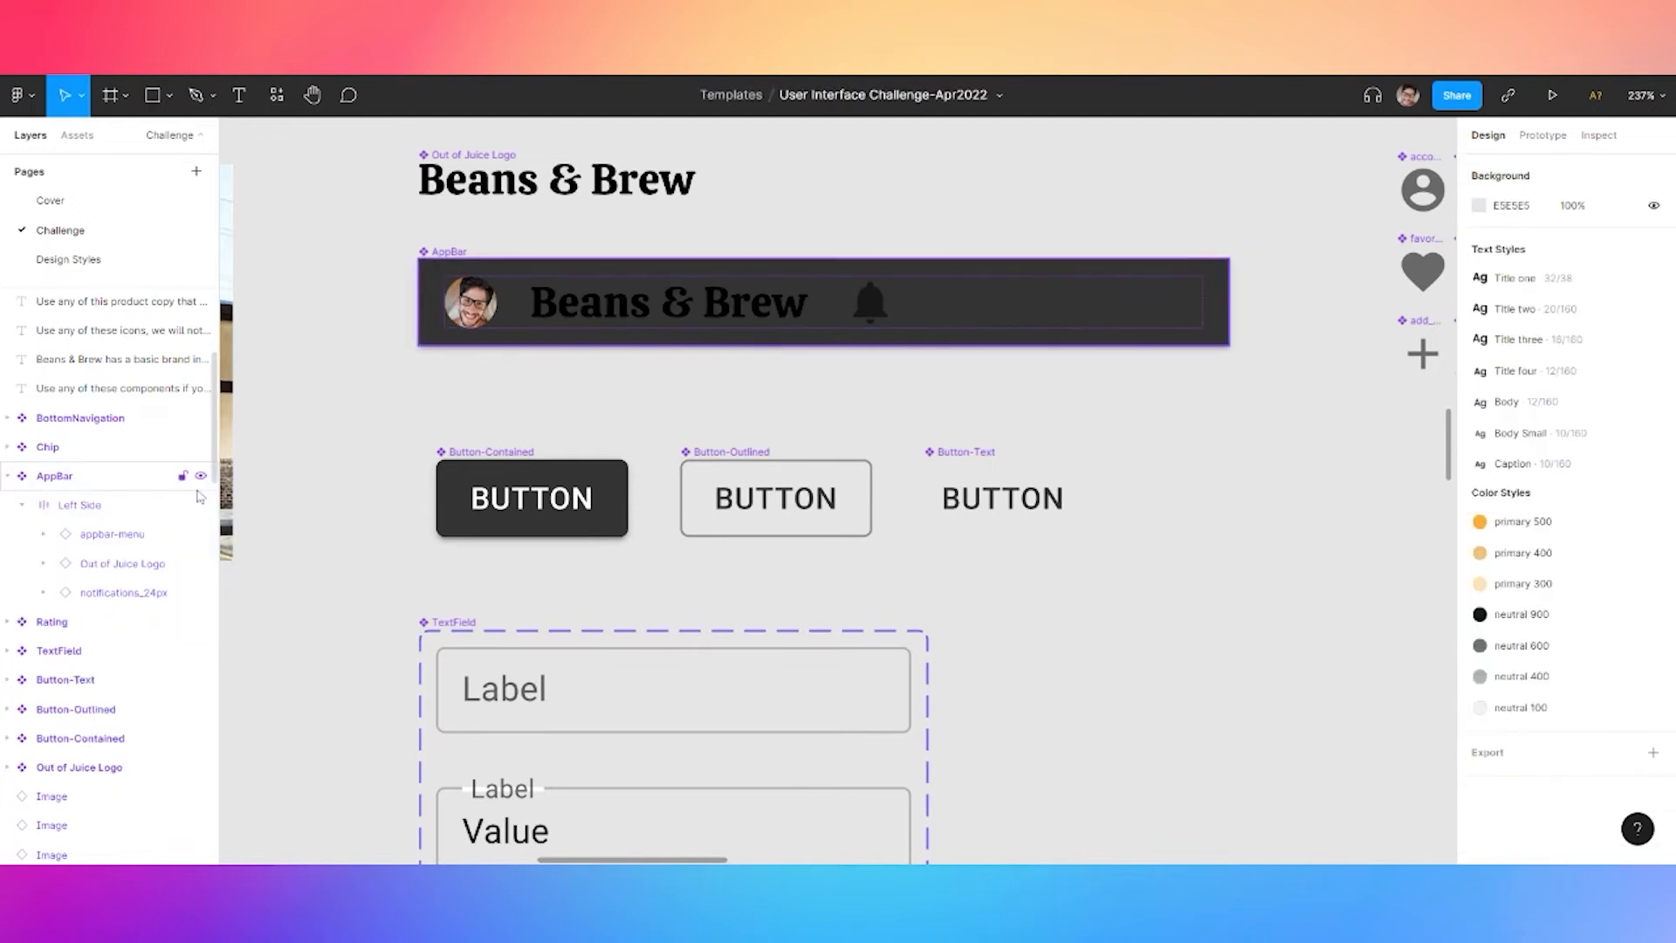
Set the Left Side layout frame's spacing to Space between
click(97, 531)
click(88, 510)
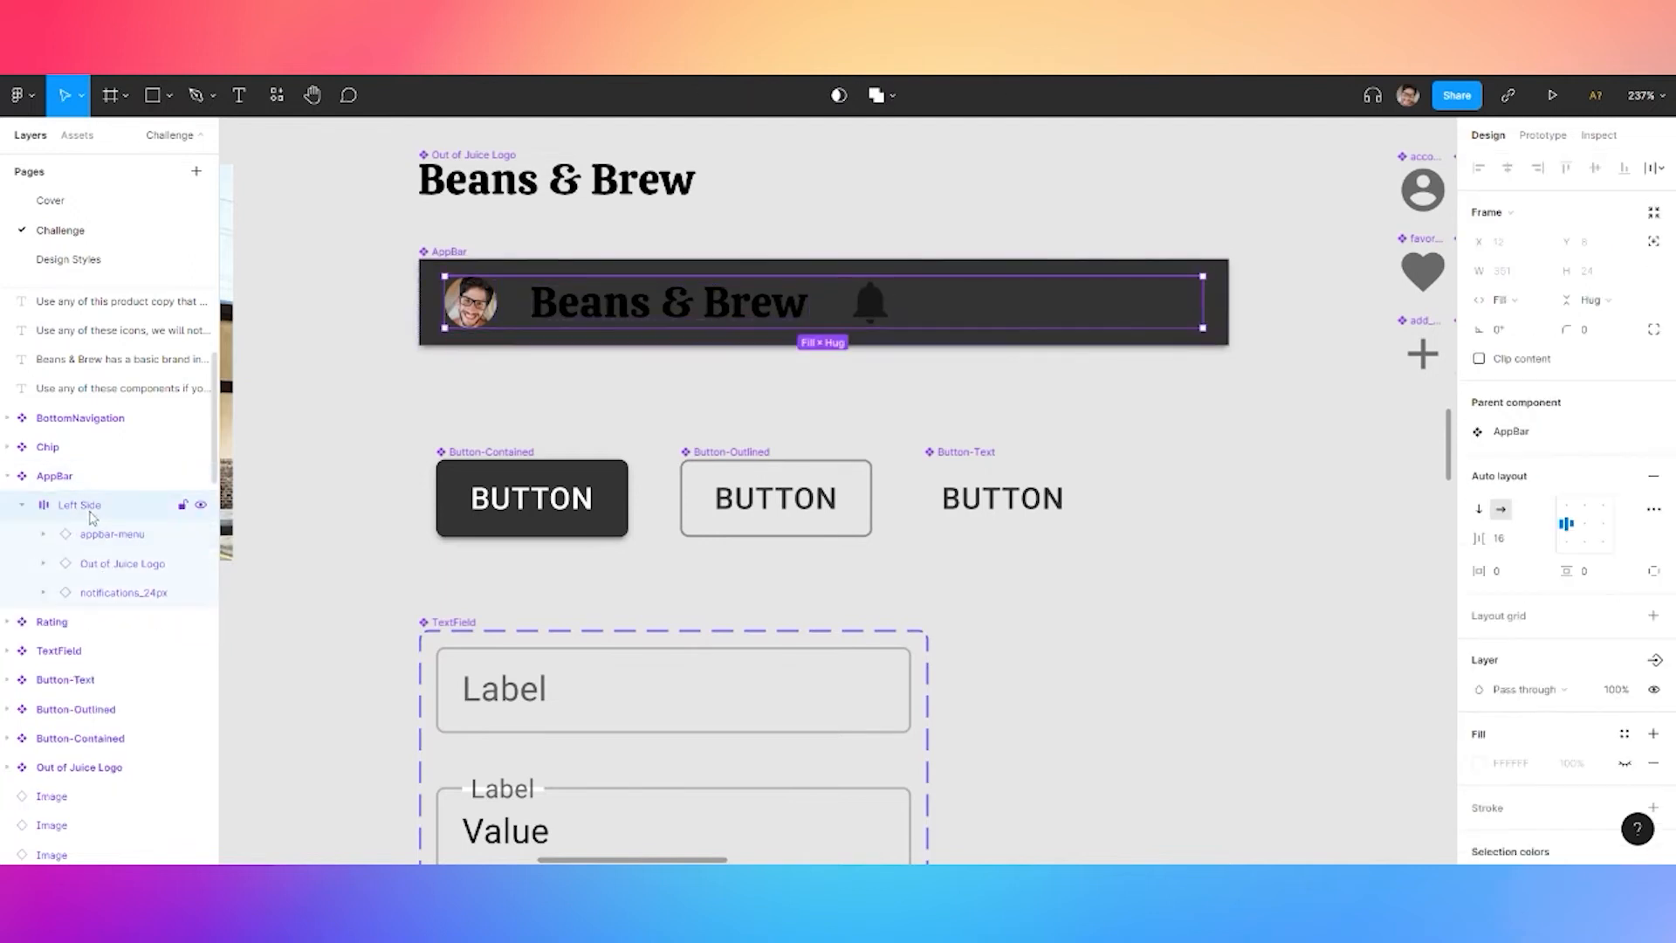
click(1653, 509)
click(1416, 668)
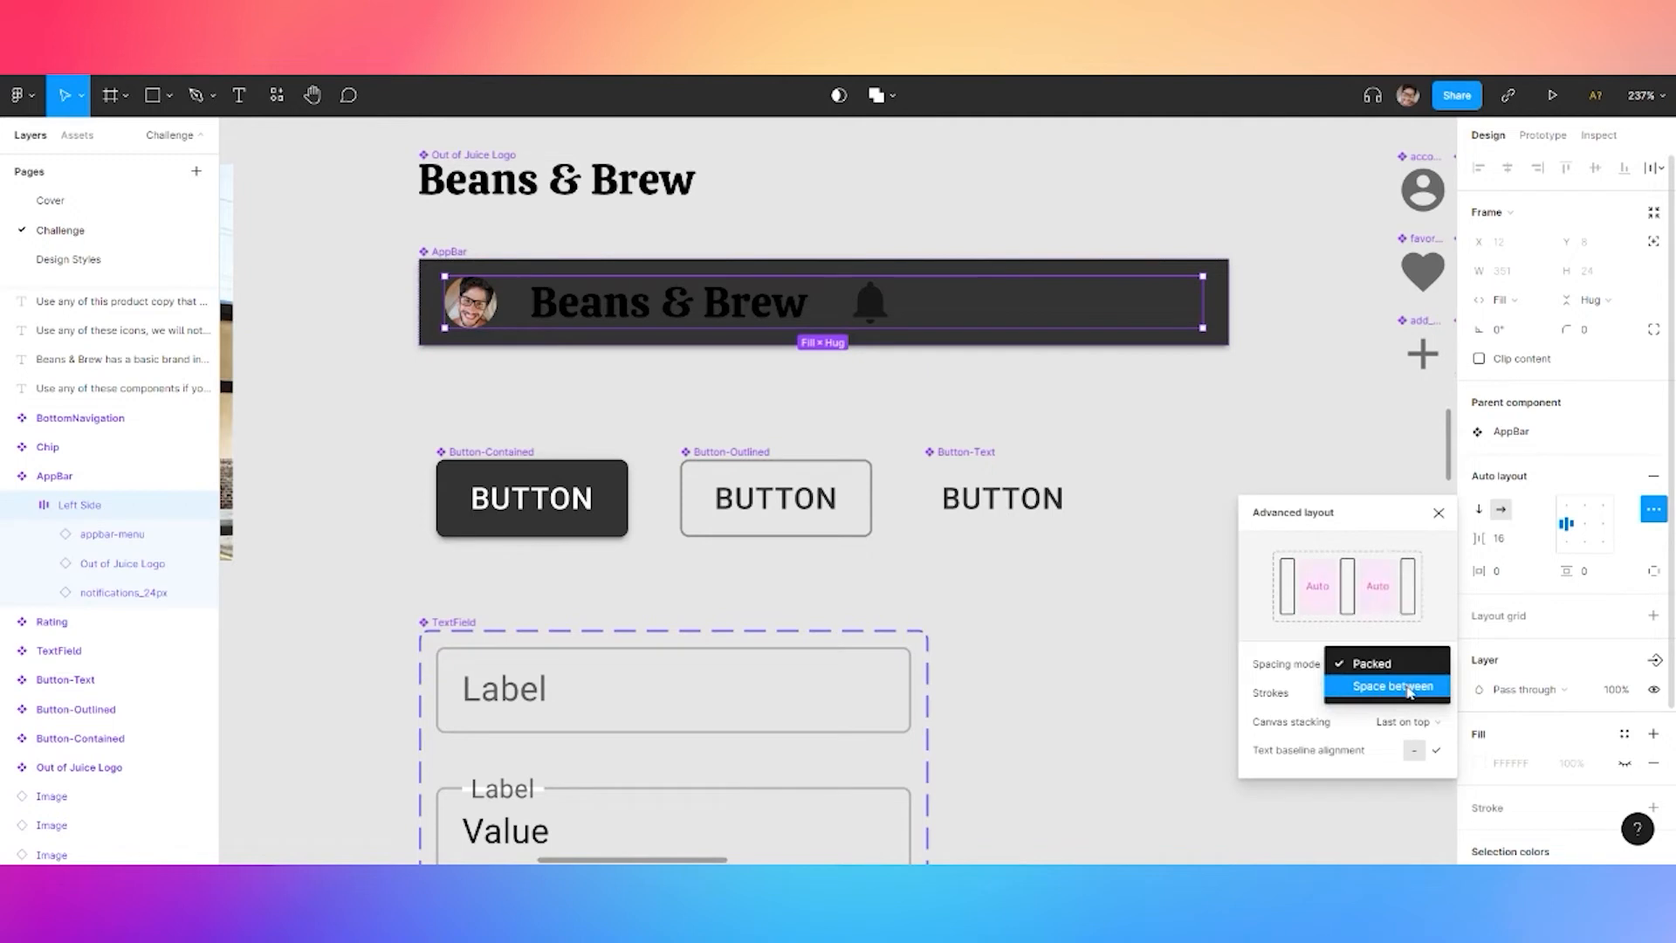
click(1397, 686)
Remove the AppBar's dark fill and all three drop shadows
click(104, 489)
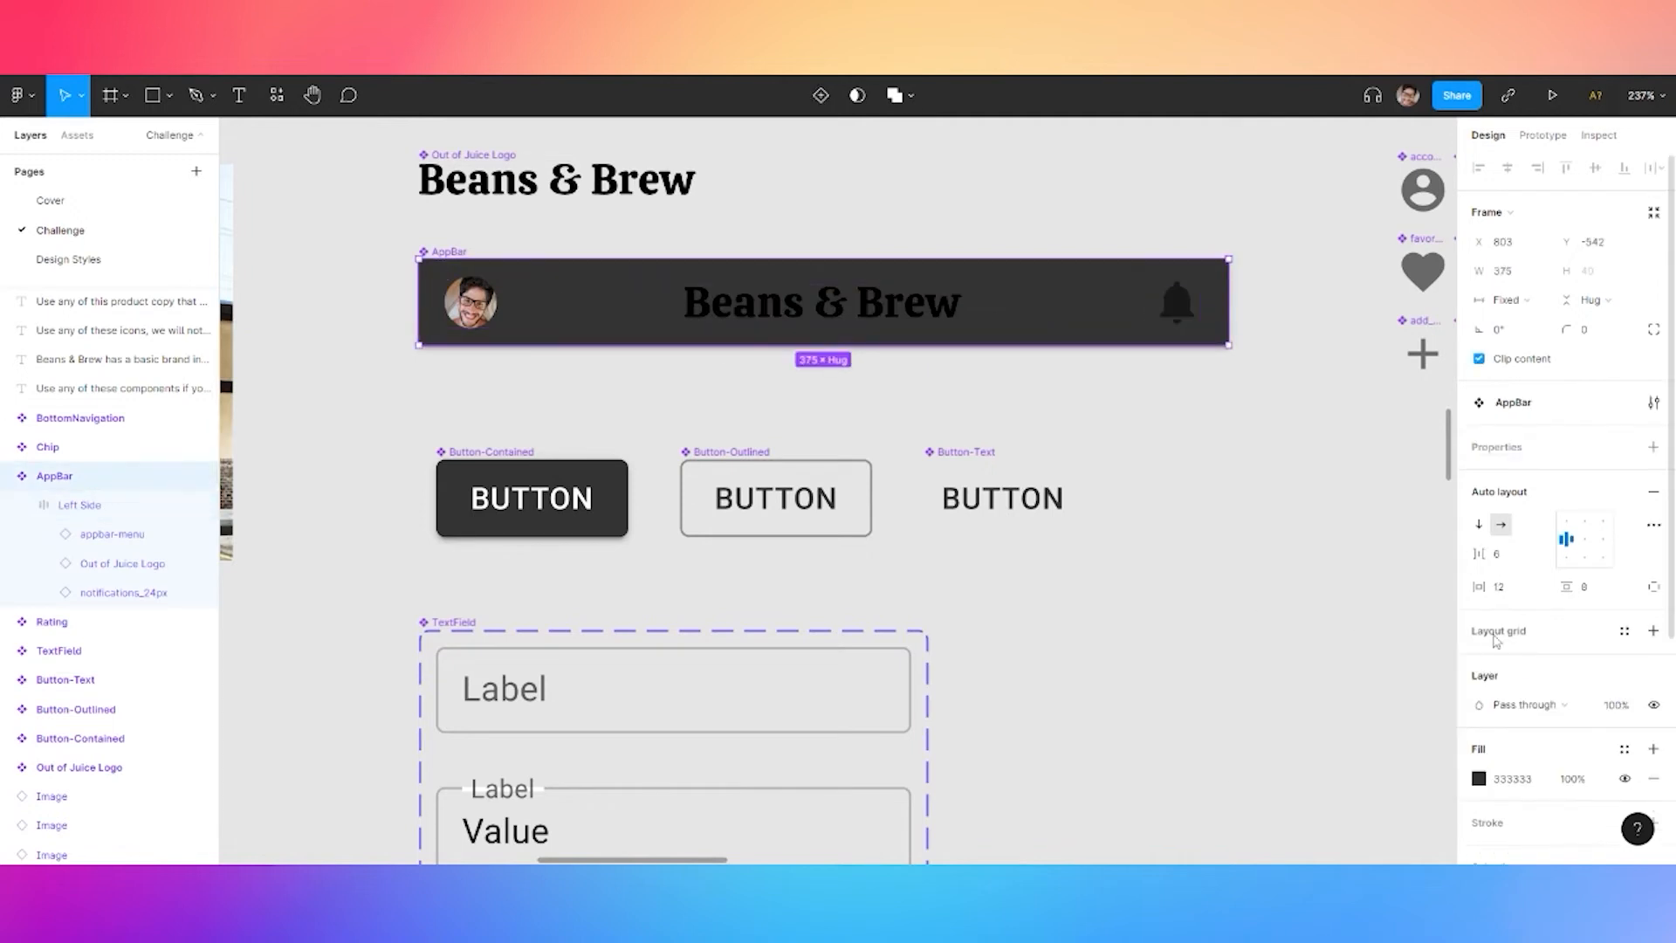
scroll(1659, 699, down, 2)
click(1653, 696)
scroll(1641, 708, down, 5)
click(1652, 696)
click(1653, 724)
click(1653, 752)
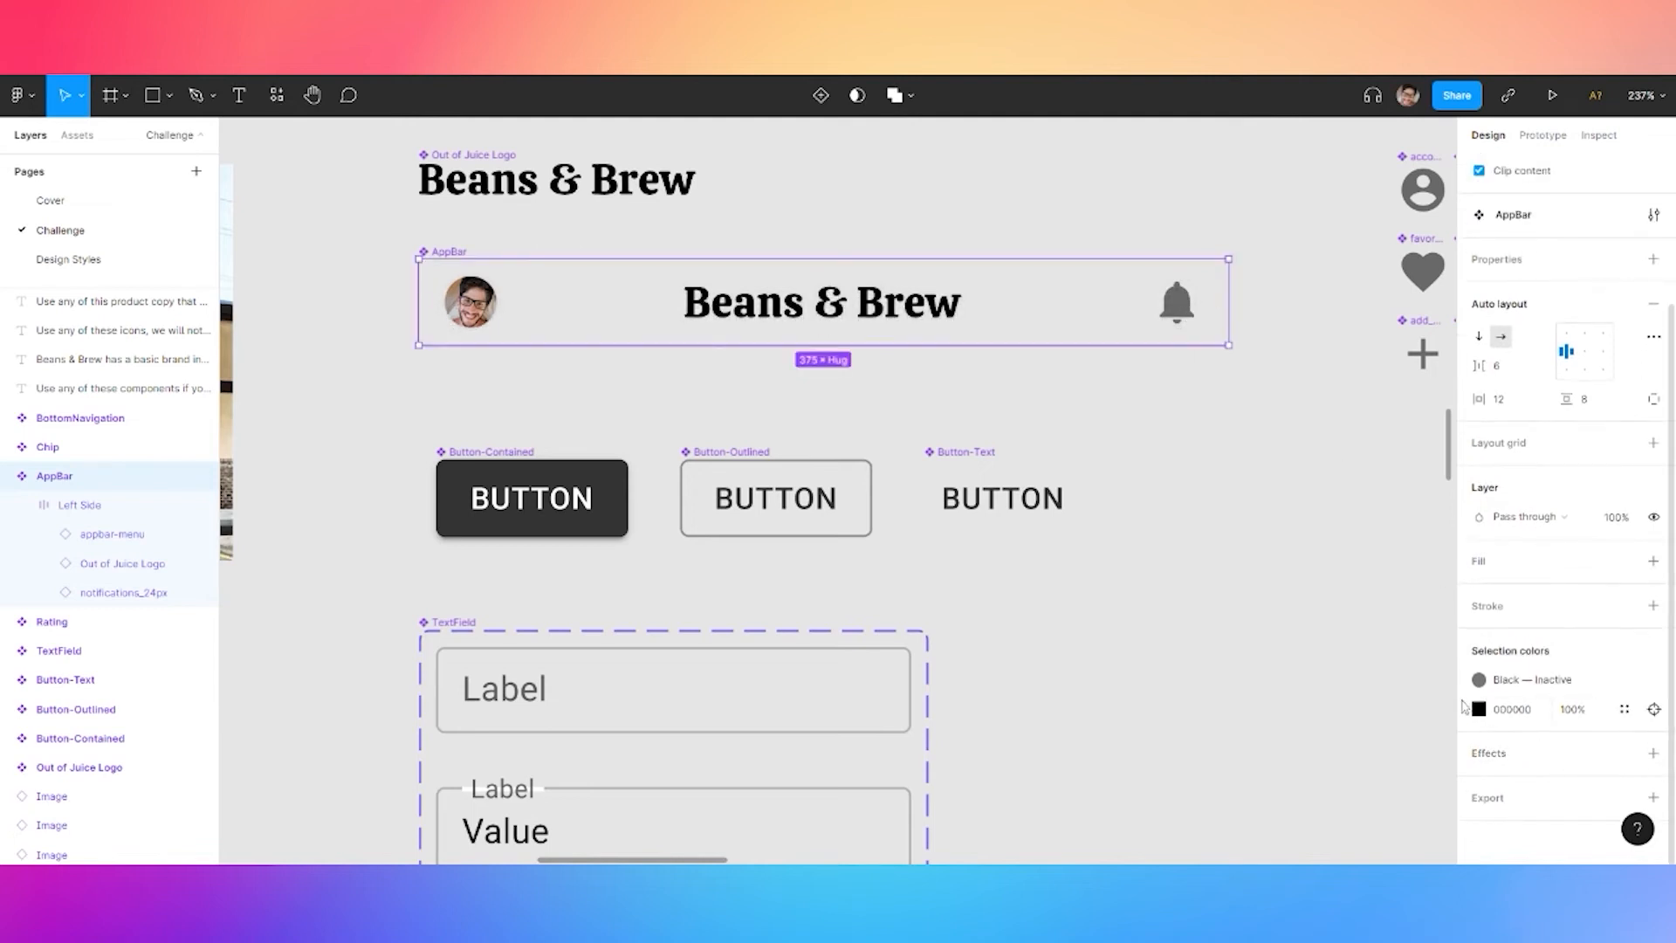
Apply neutral 900 to the AppBar's black parts and a light grey style to the bell
click(1479, 709)
click(1617, 712)
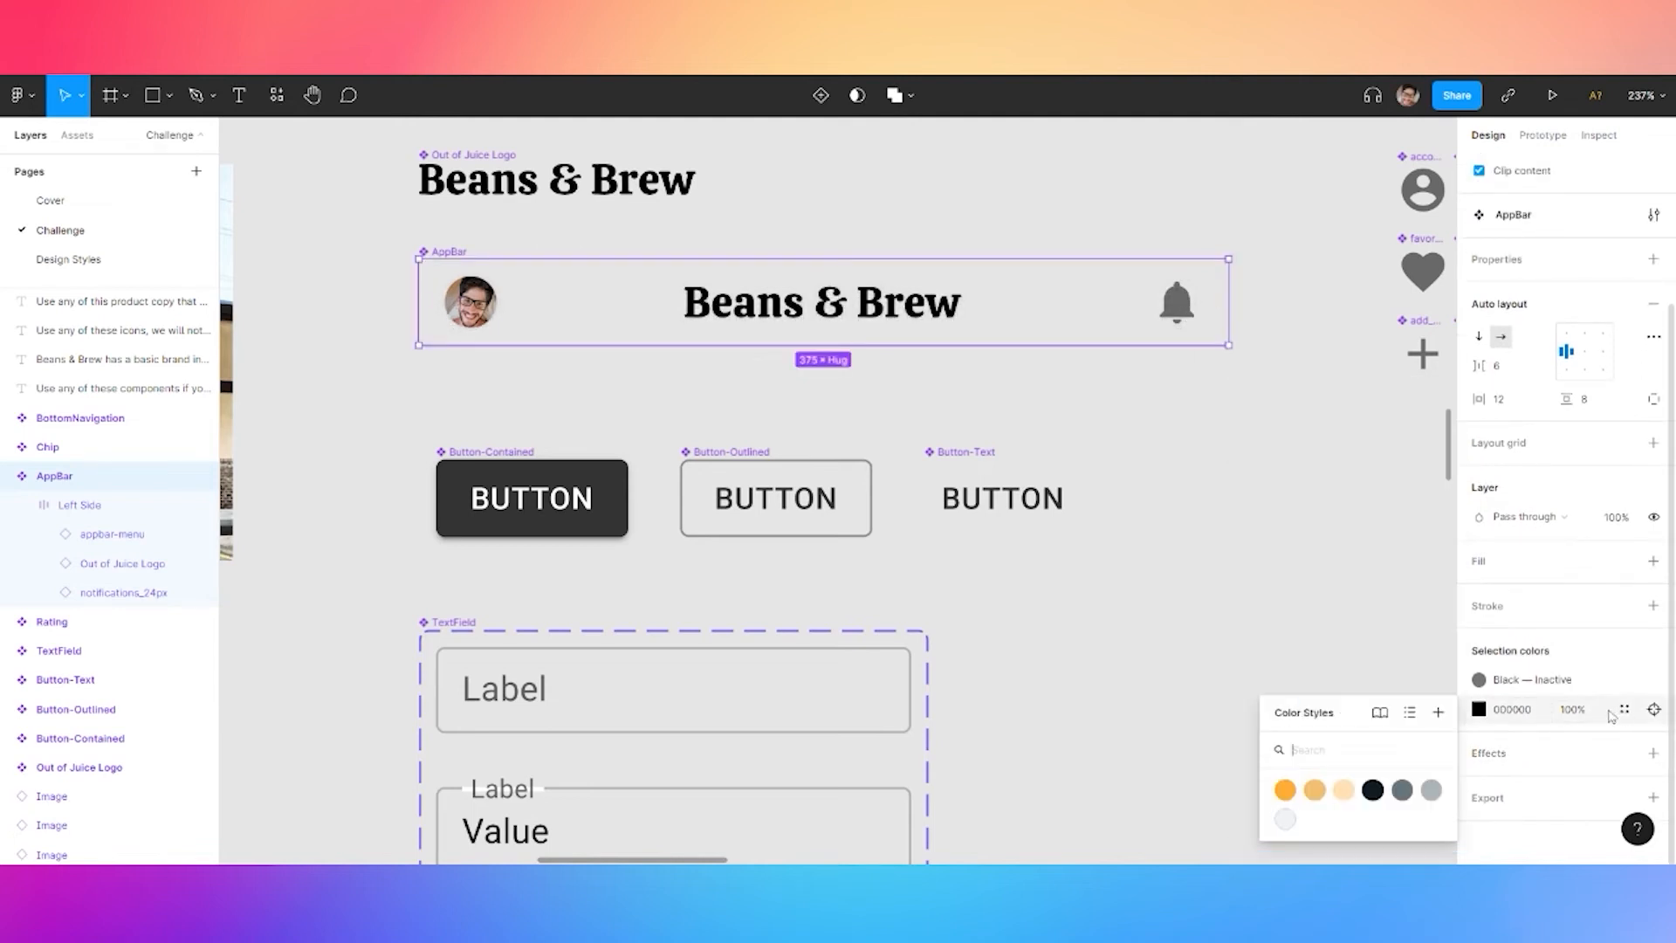
click(1372, 789)
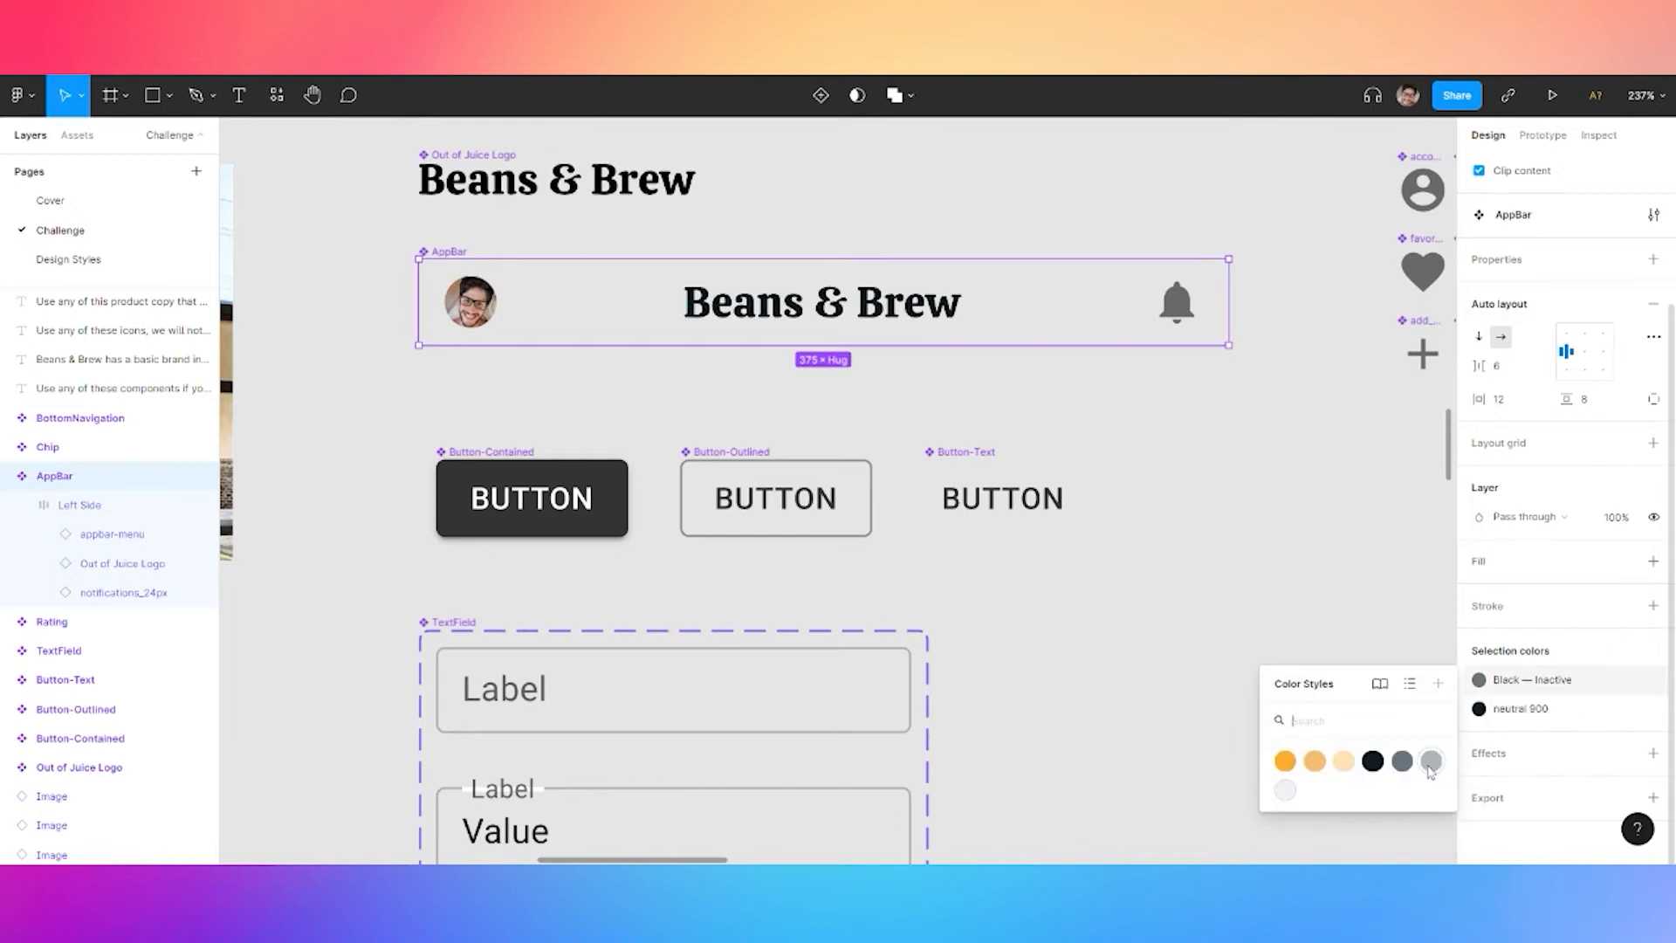
click(1430, 768)
click(1201, 487)
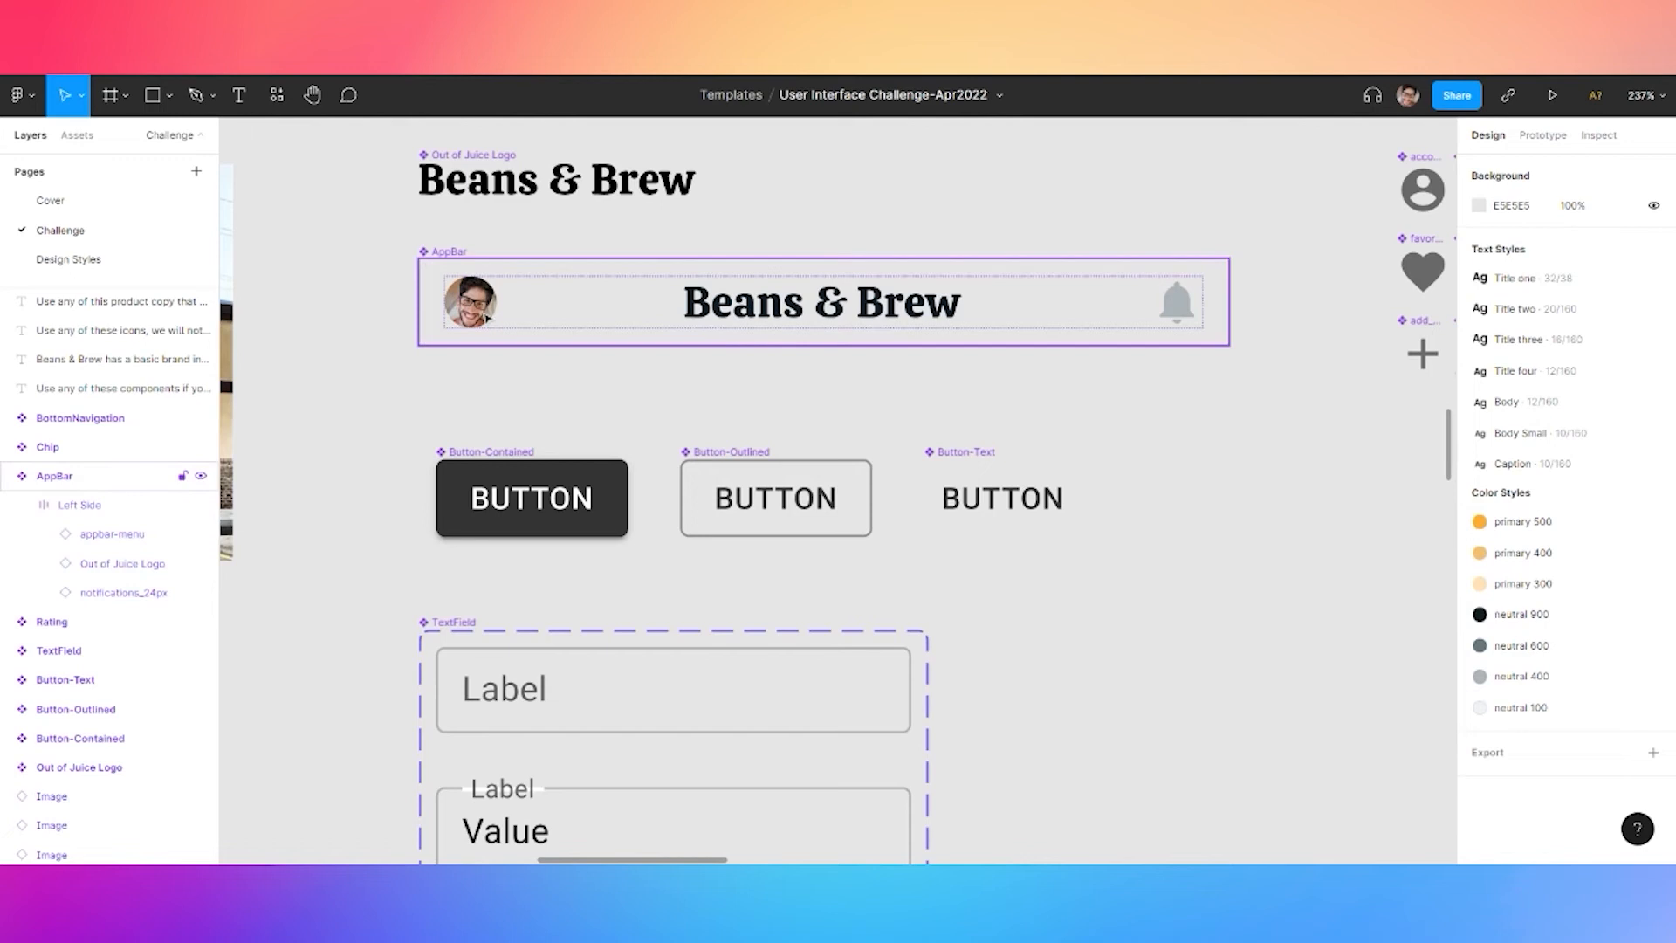
click(486, 318)
click(370, 460)
scroll(651, 558, down, 10)
Search local components for 'app bar' and drop an AppBar instance just under Featured Products' status bar
scroll(786, 428, down, 4)
scroll(617, 574, up, 5)
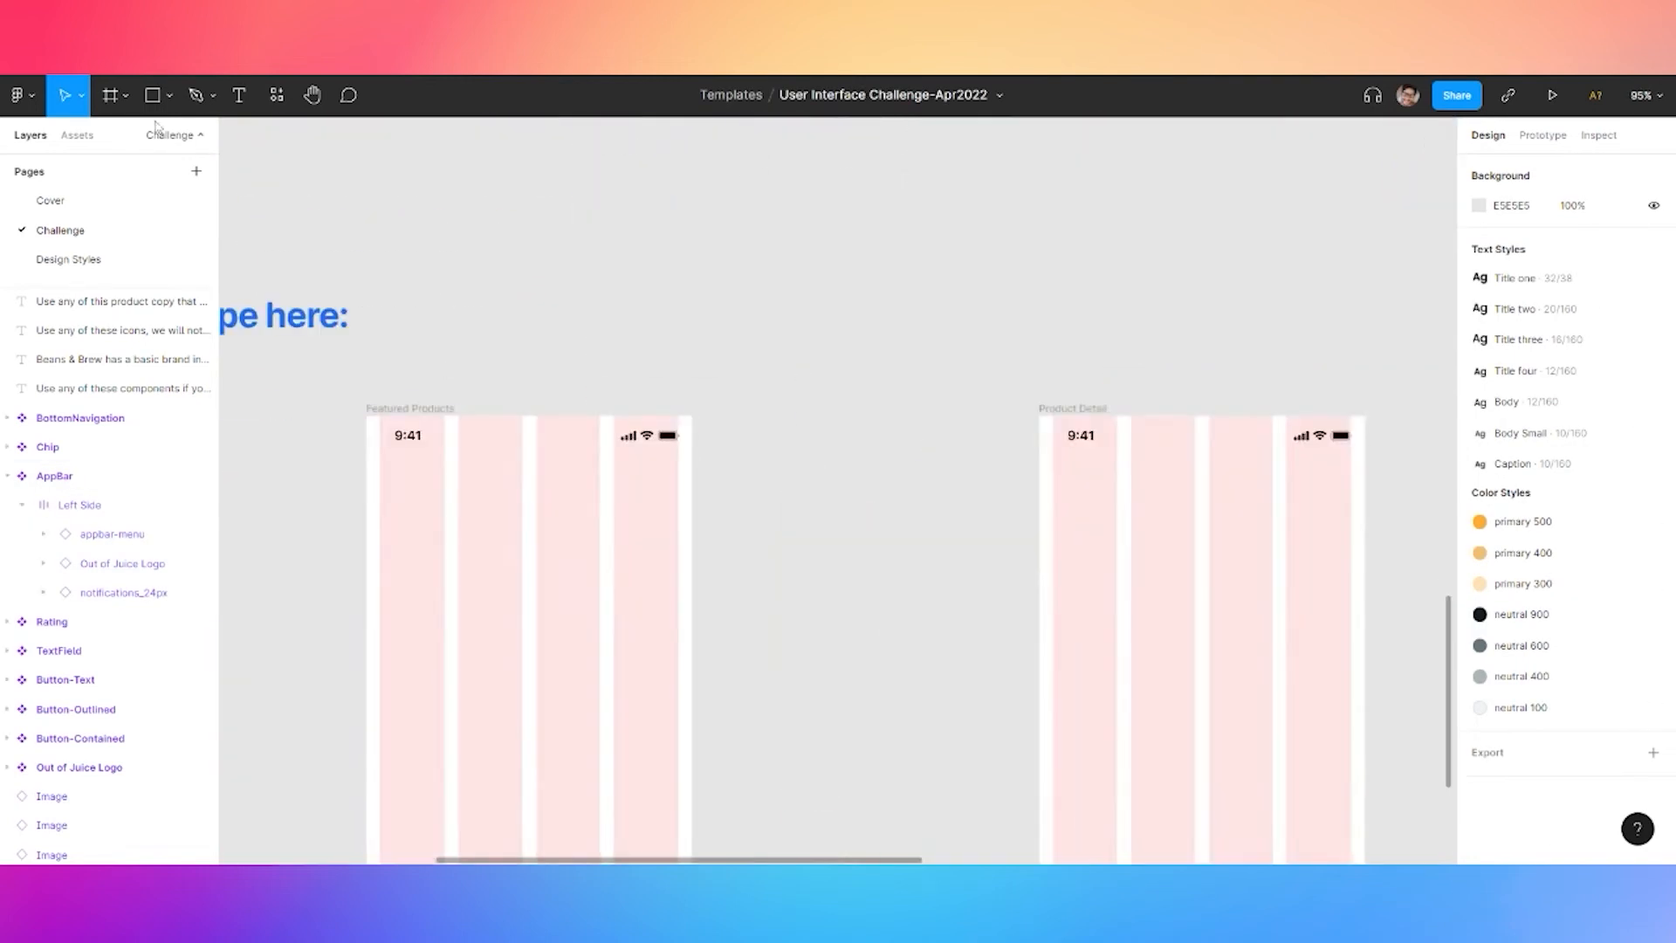
click(277, 94)
click(301, 227)
click(322, 262)
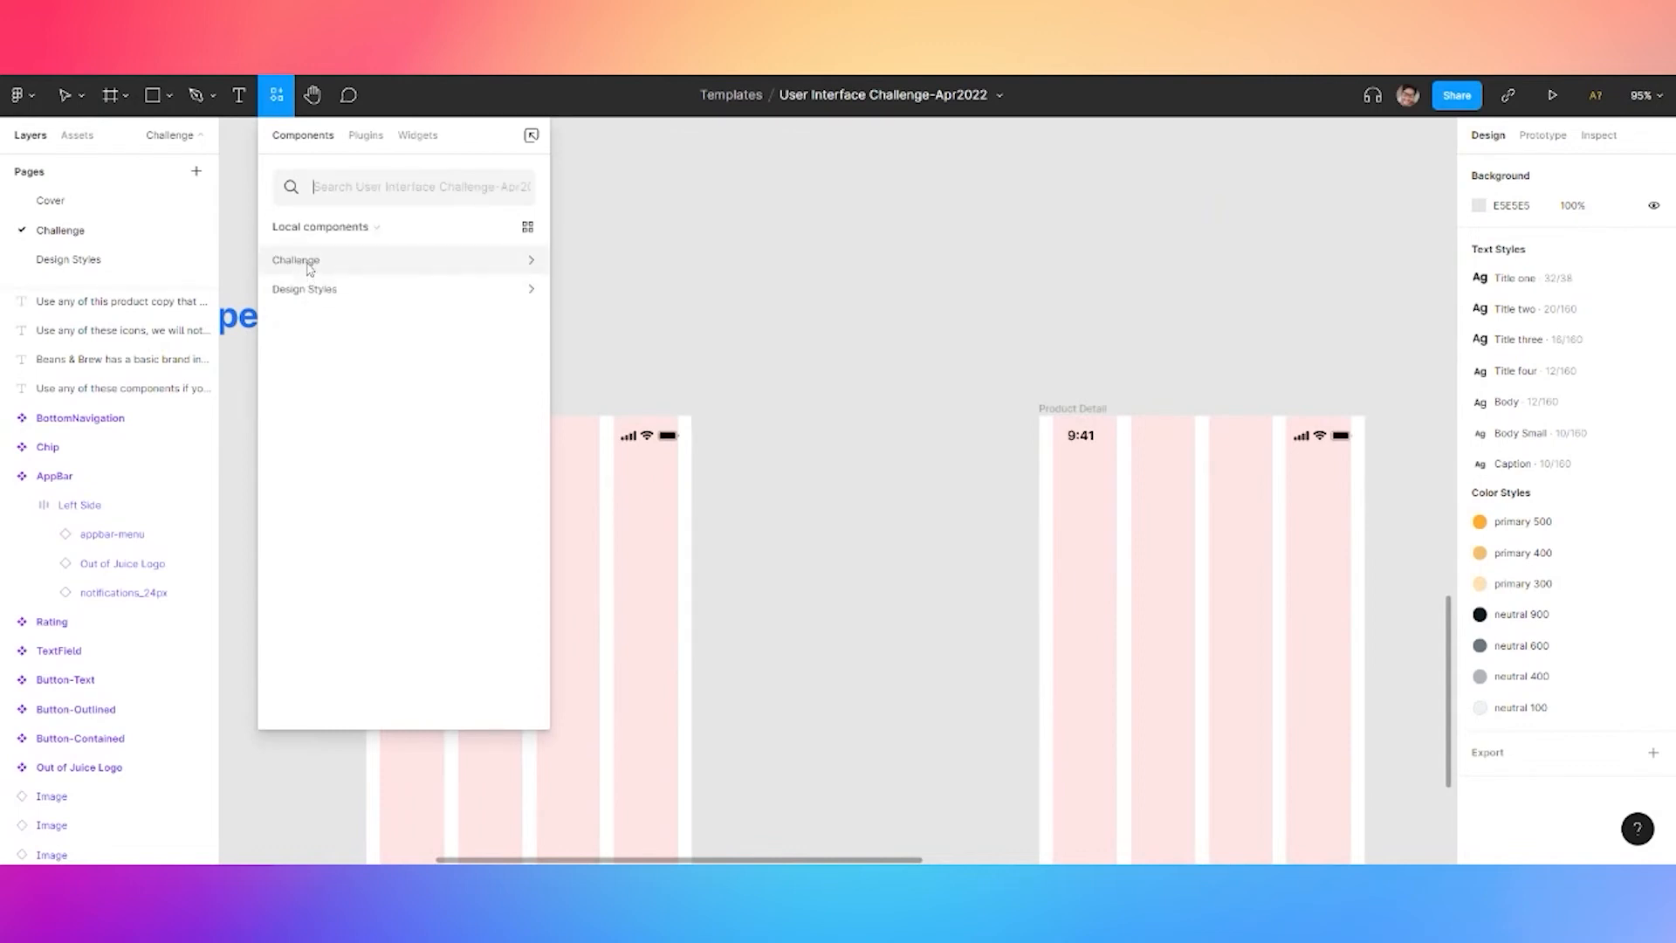
click(312, 262)
text(nav)
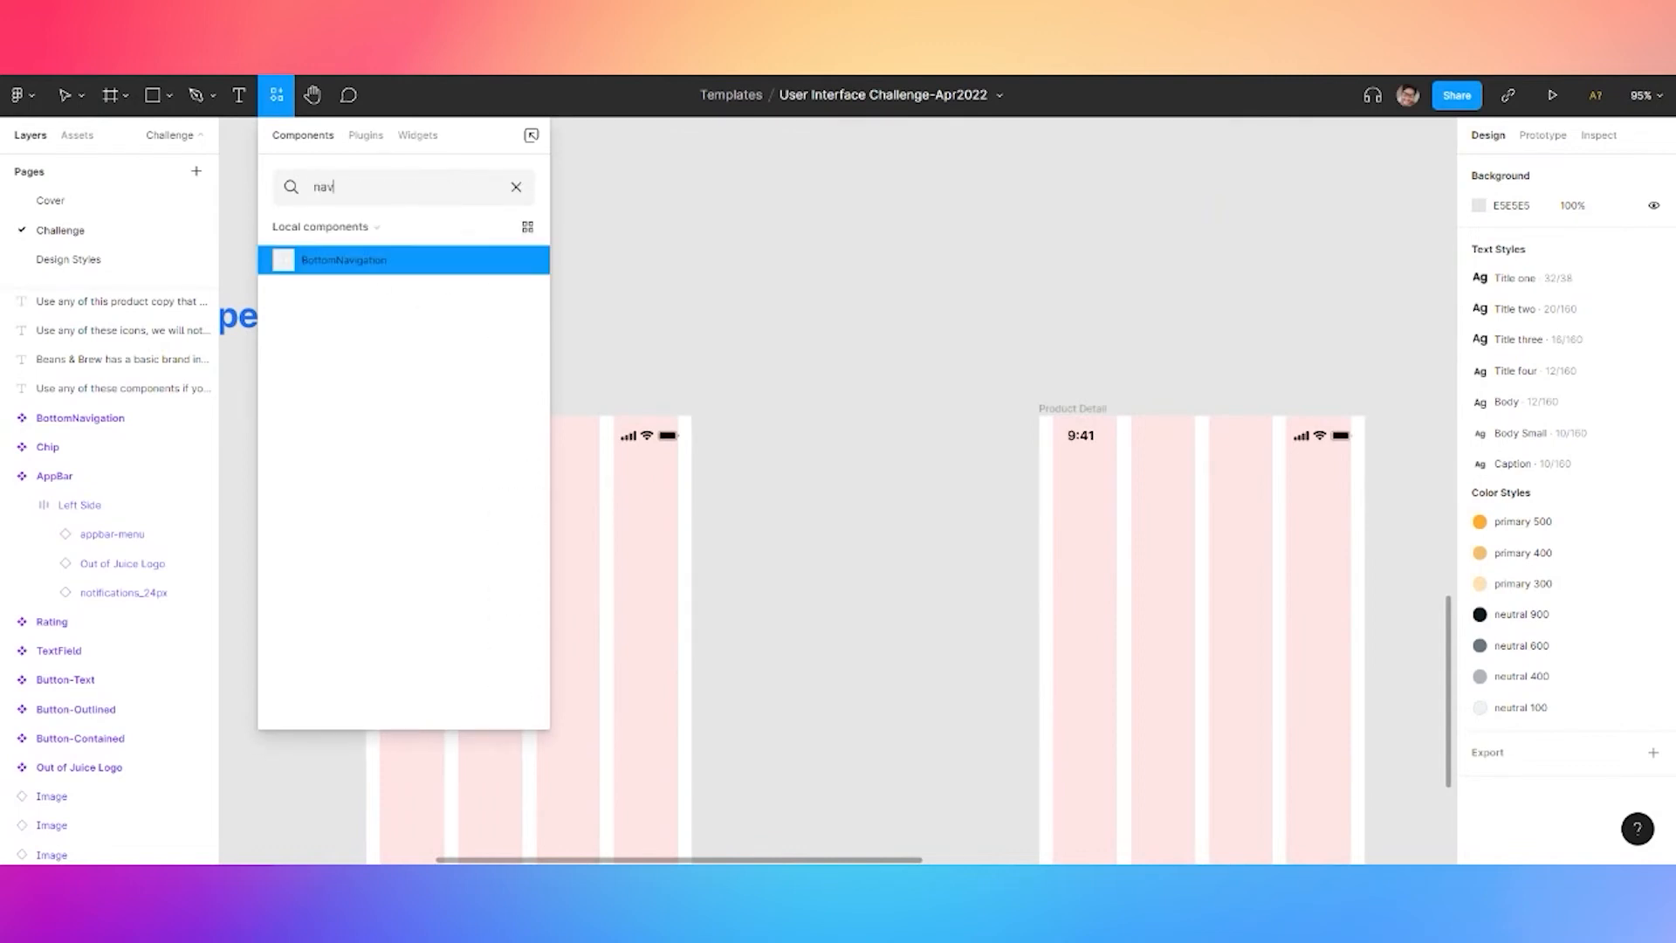
text(menu)
key(BackSpace)
key(BackSpace)
key(BackSpace)
key(BackSpace)
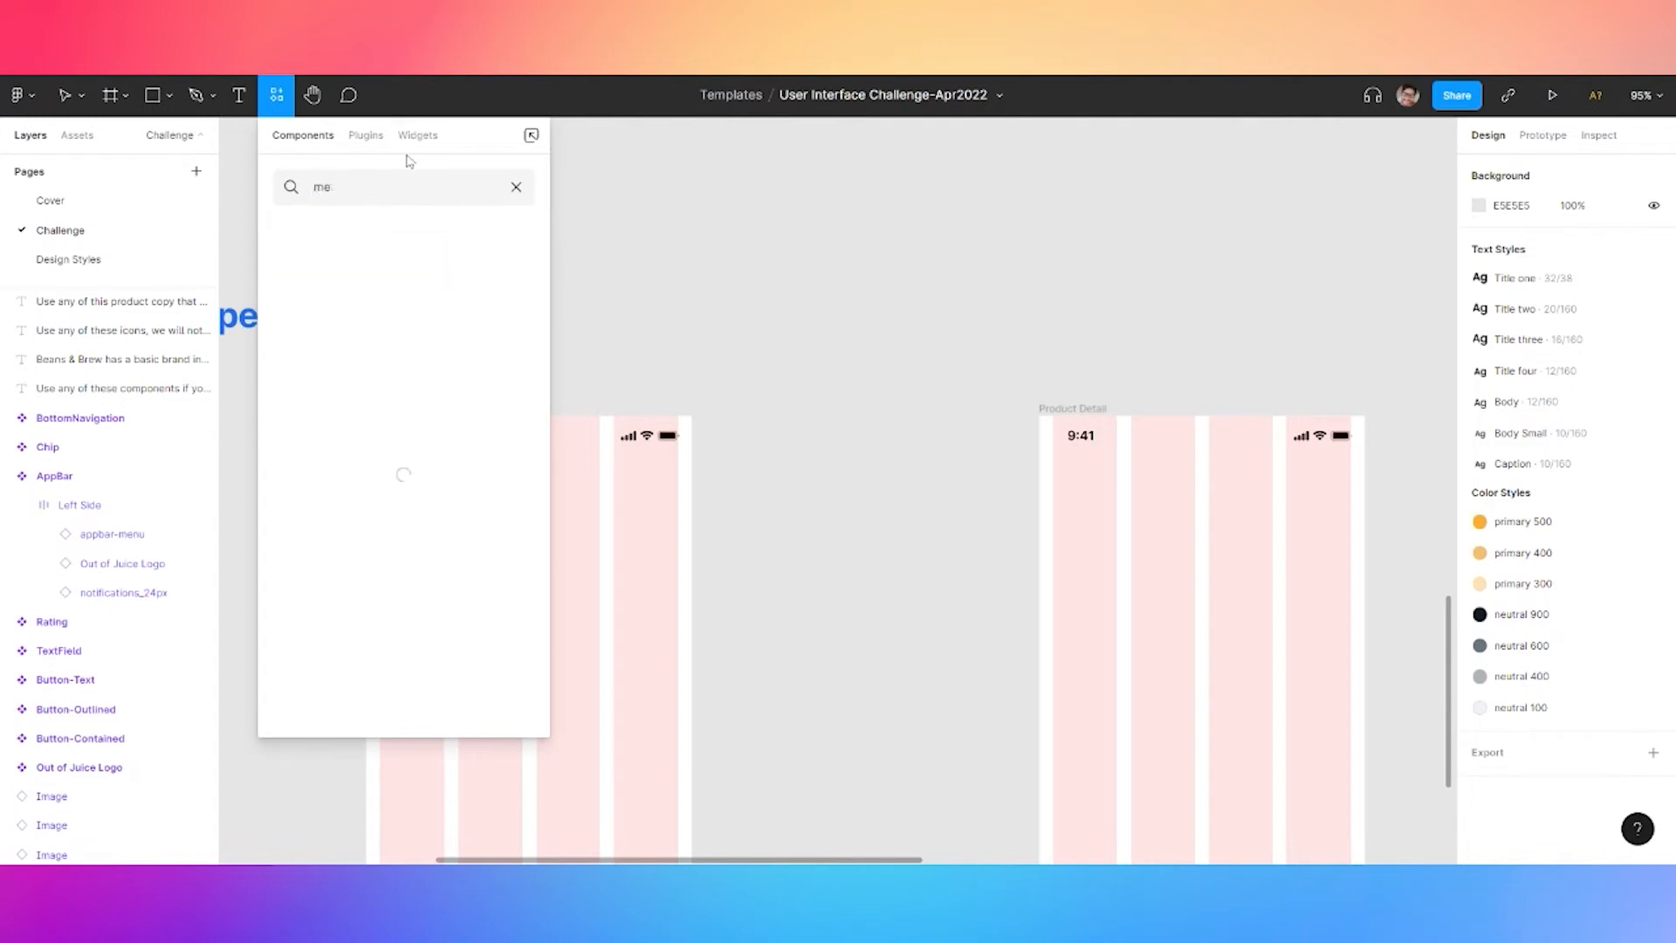
text(b)
key(BackSpace)
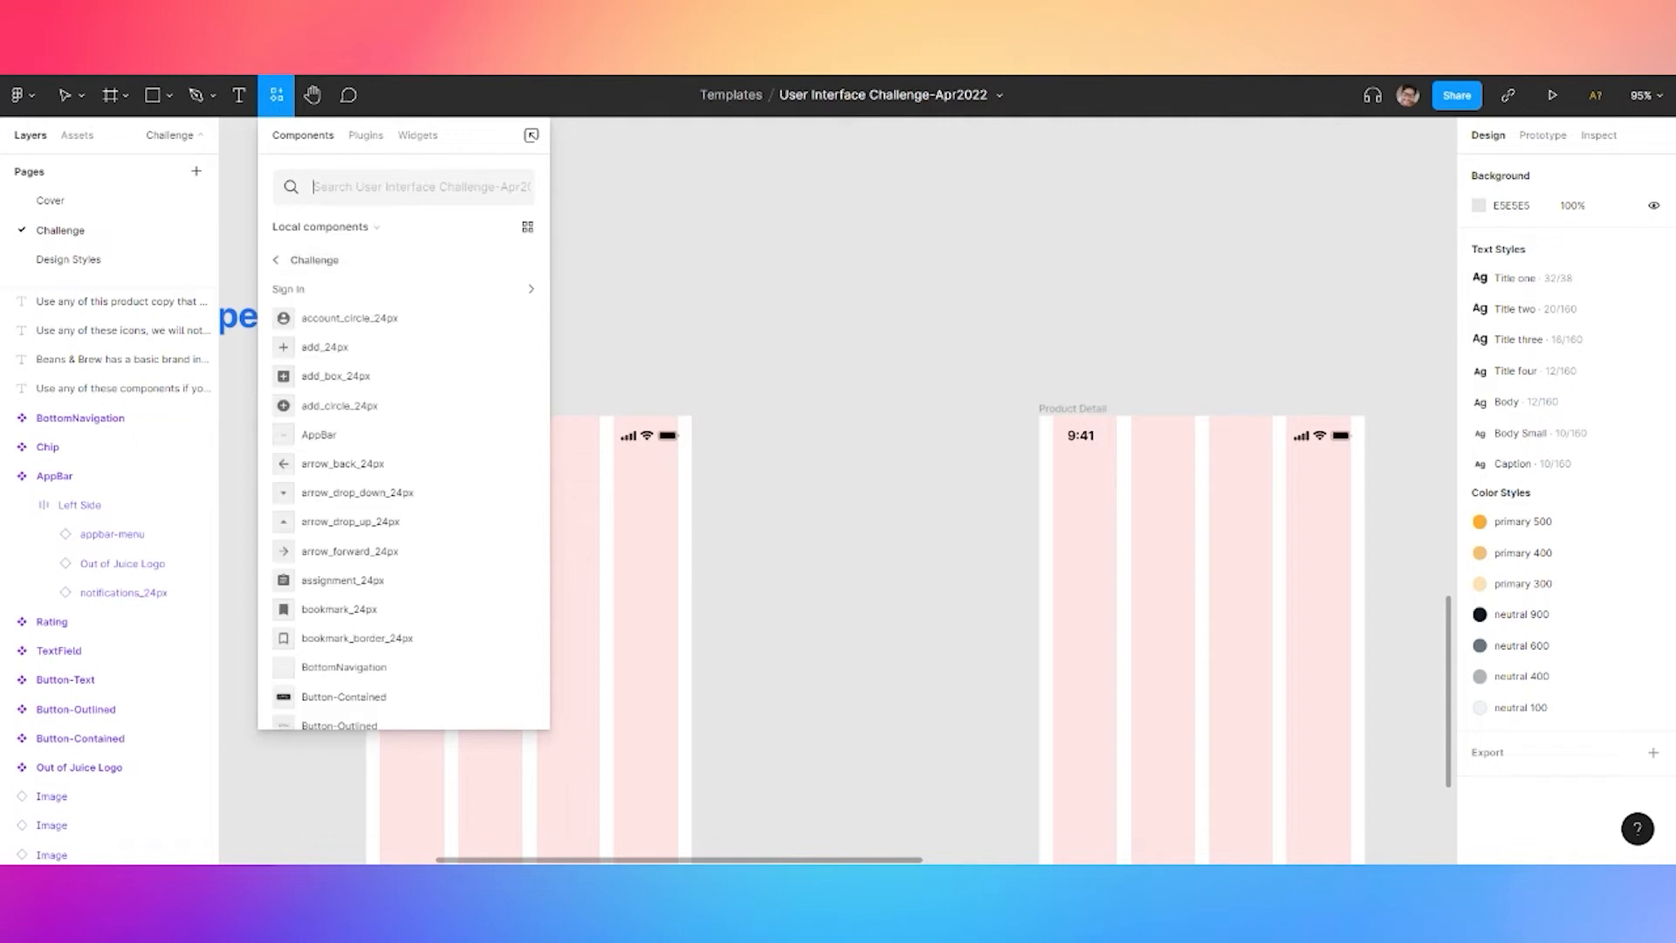
text(app bar)
drag(351, 263, 625, 503)
scroll(850, 307, left, 2)
drag(736, 484, 657, 456)
scroll(564, 448, up, 5)
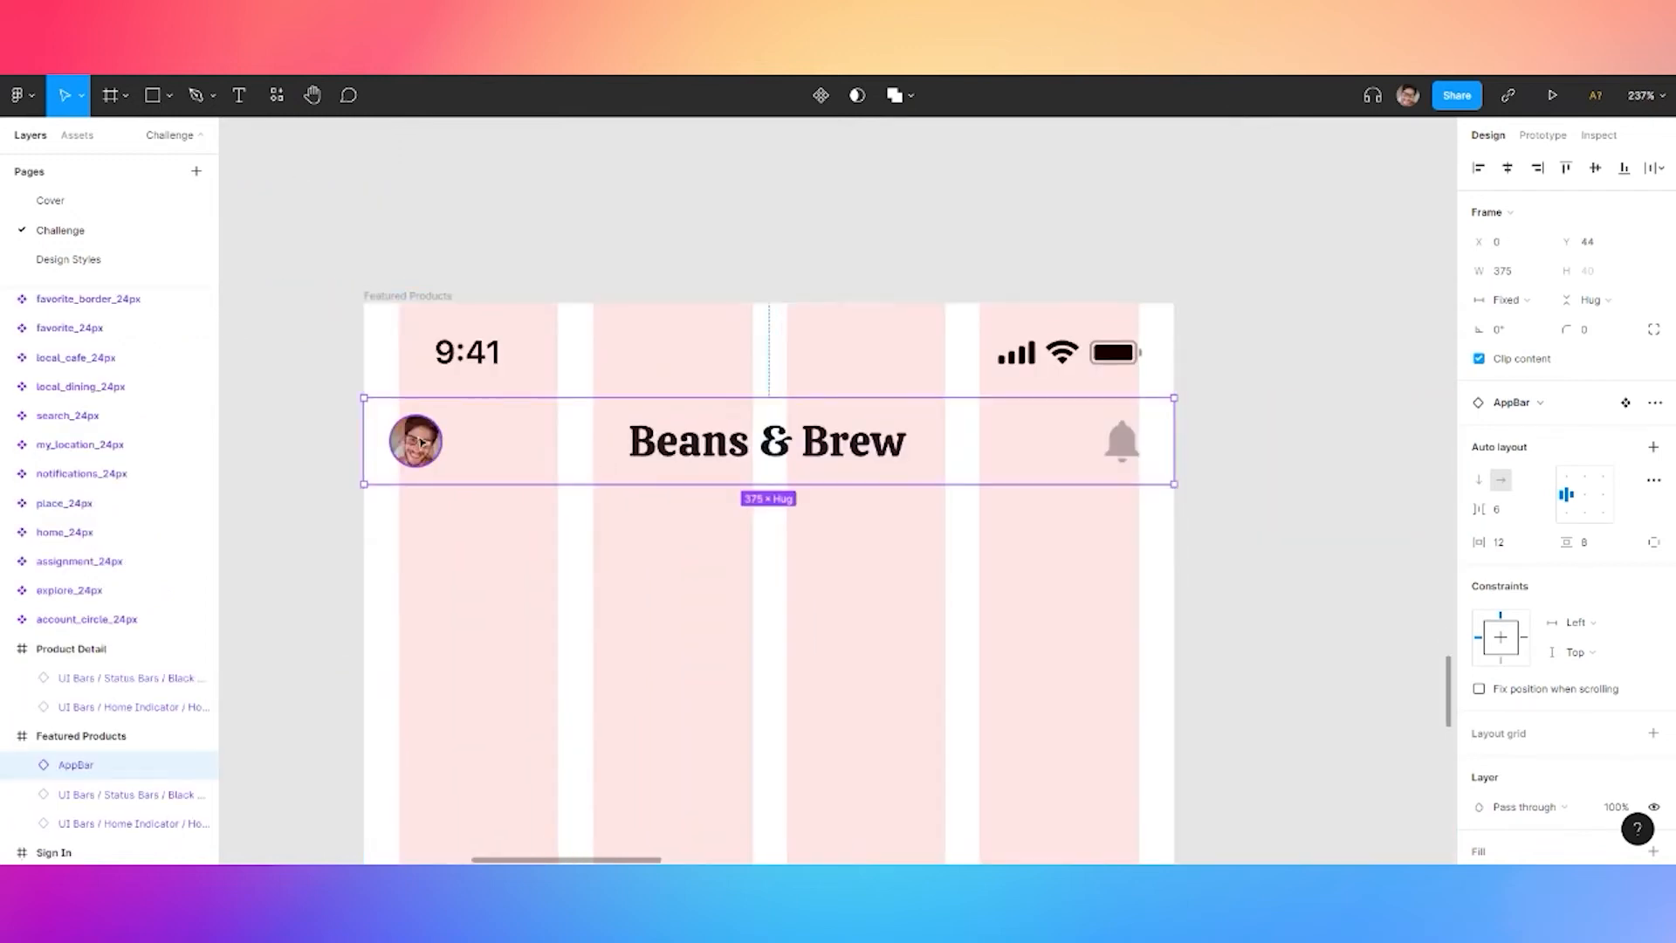
scroll(384, 453, down, 5)
scroll(588, 419, up, 10)
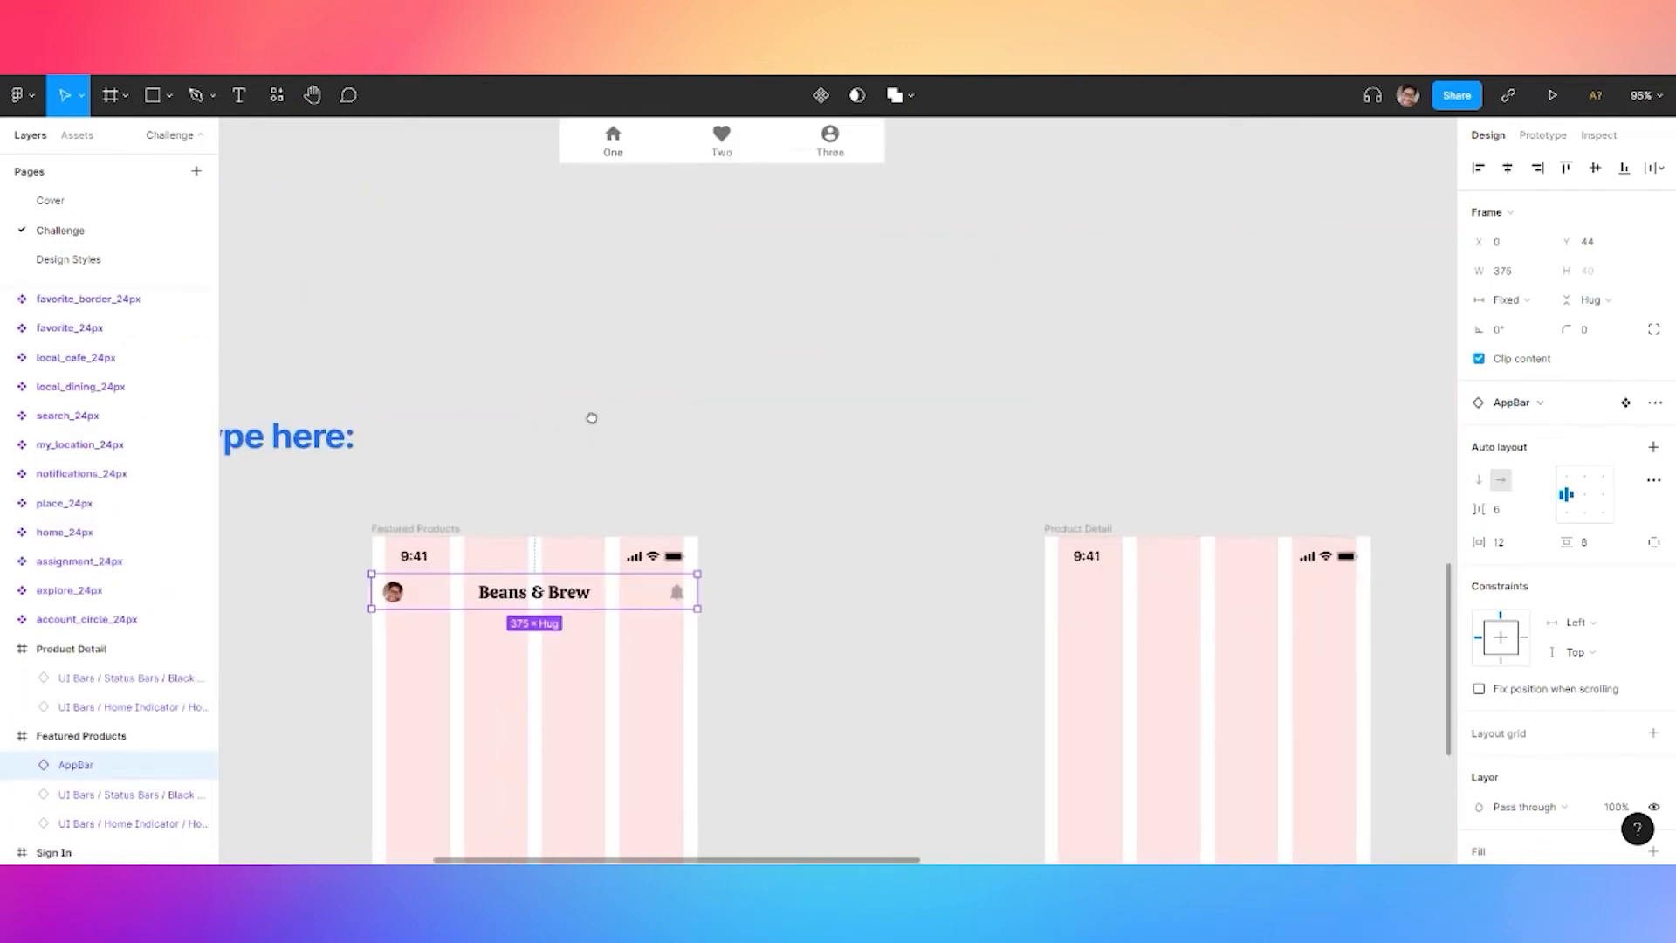
scroll(585, 495, up, 4)
Try 16 left padding on the AppBar's Left Side group, then undo it
double_click(578, 498)
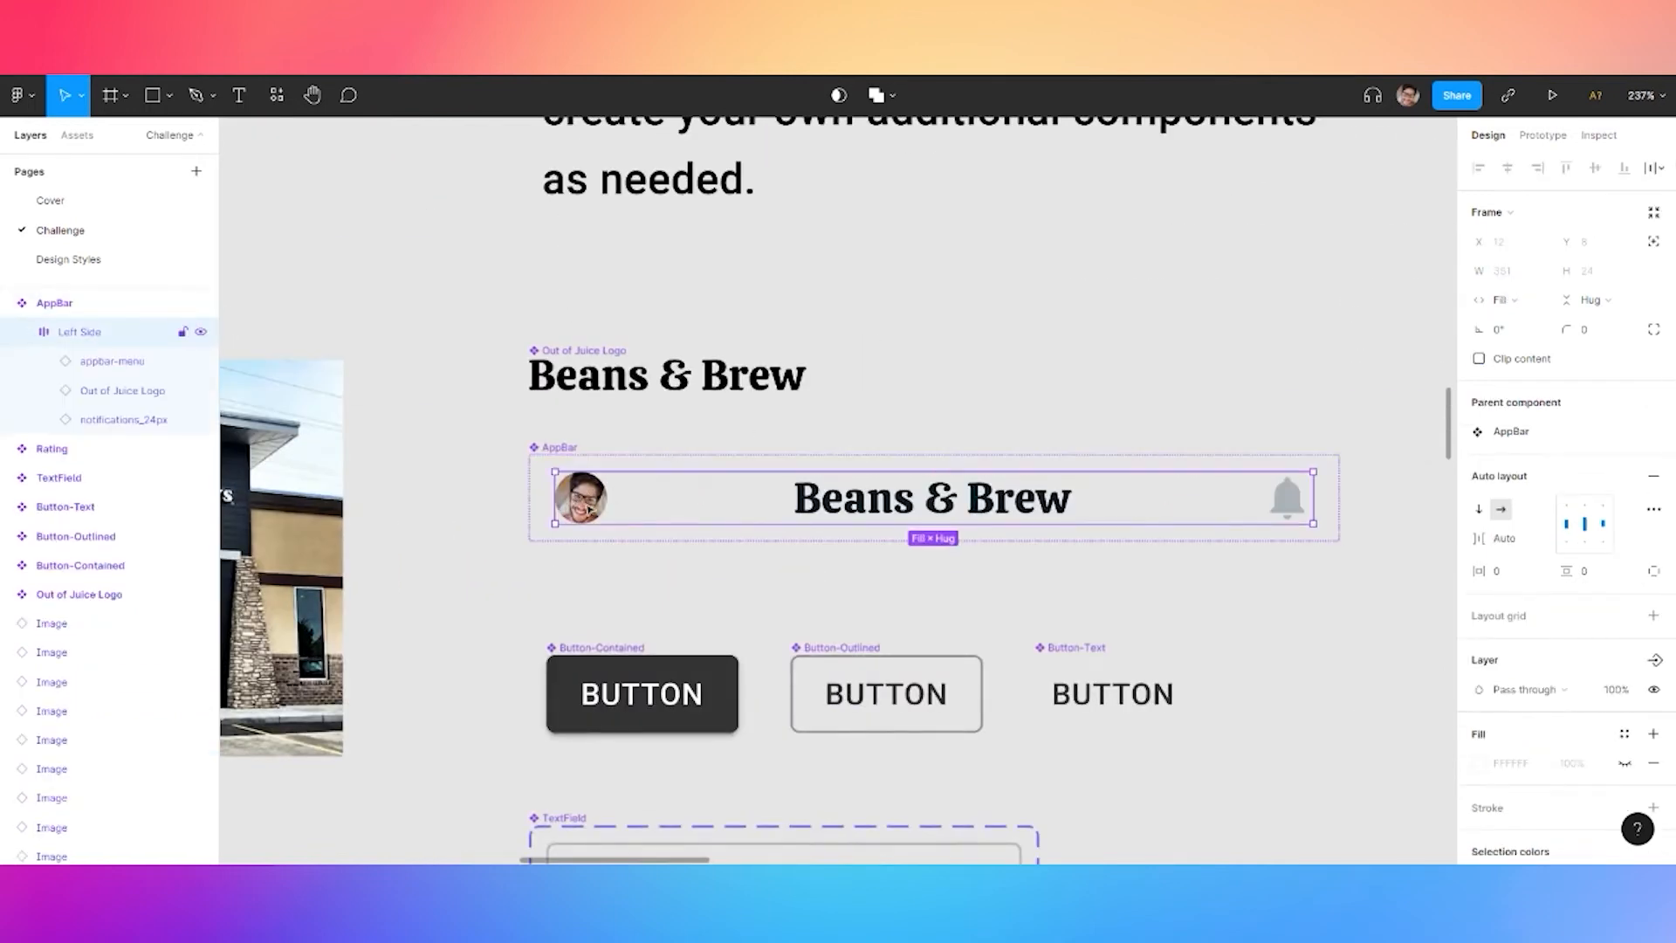
click(579, 498)
click(662, 495)
click(1655, 572)
click(1513, 581)
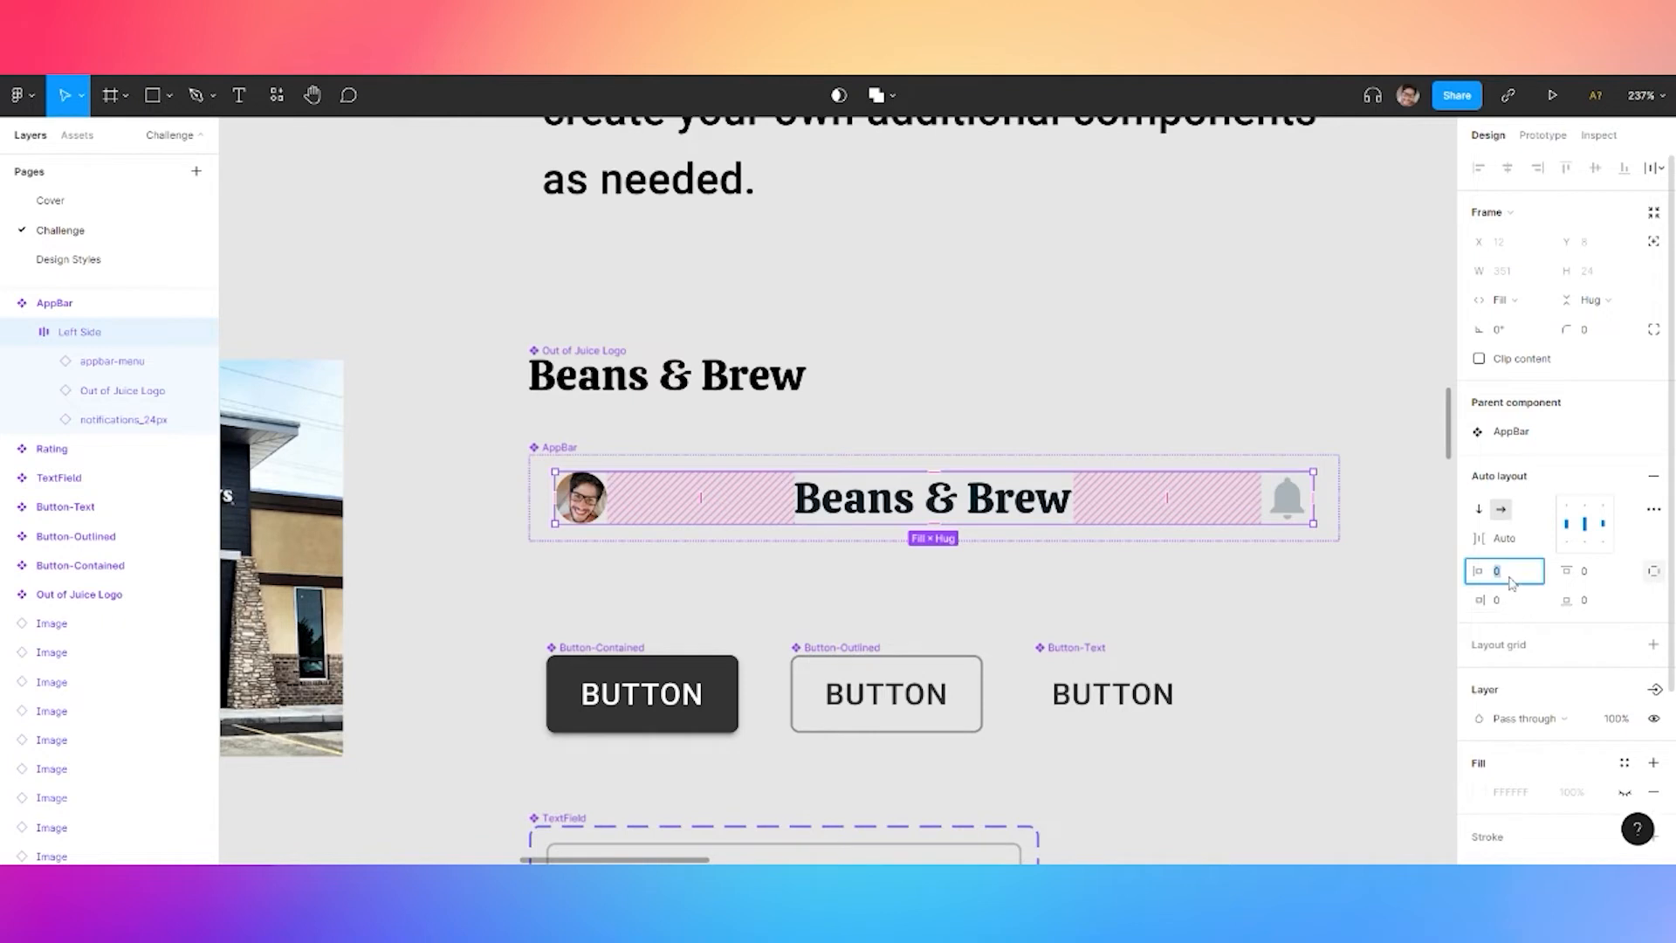
key(Return)
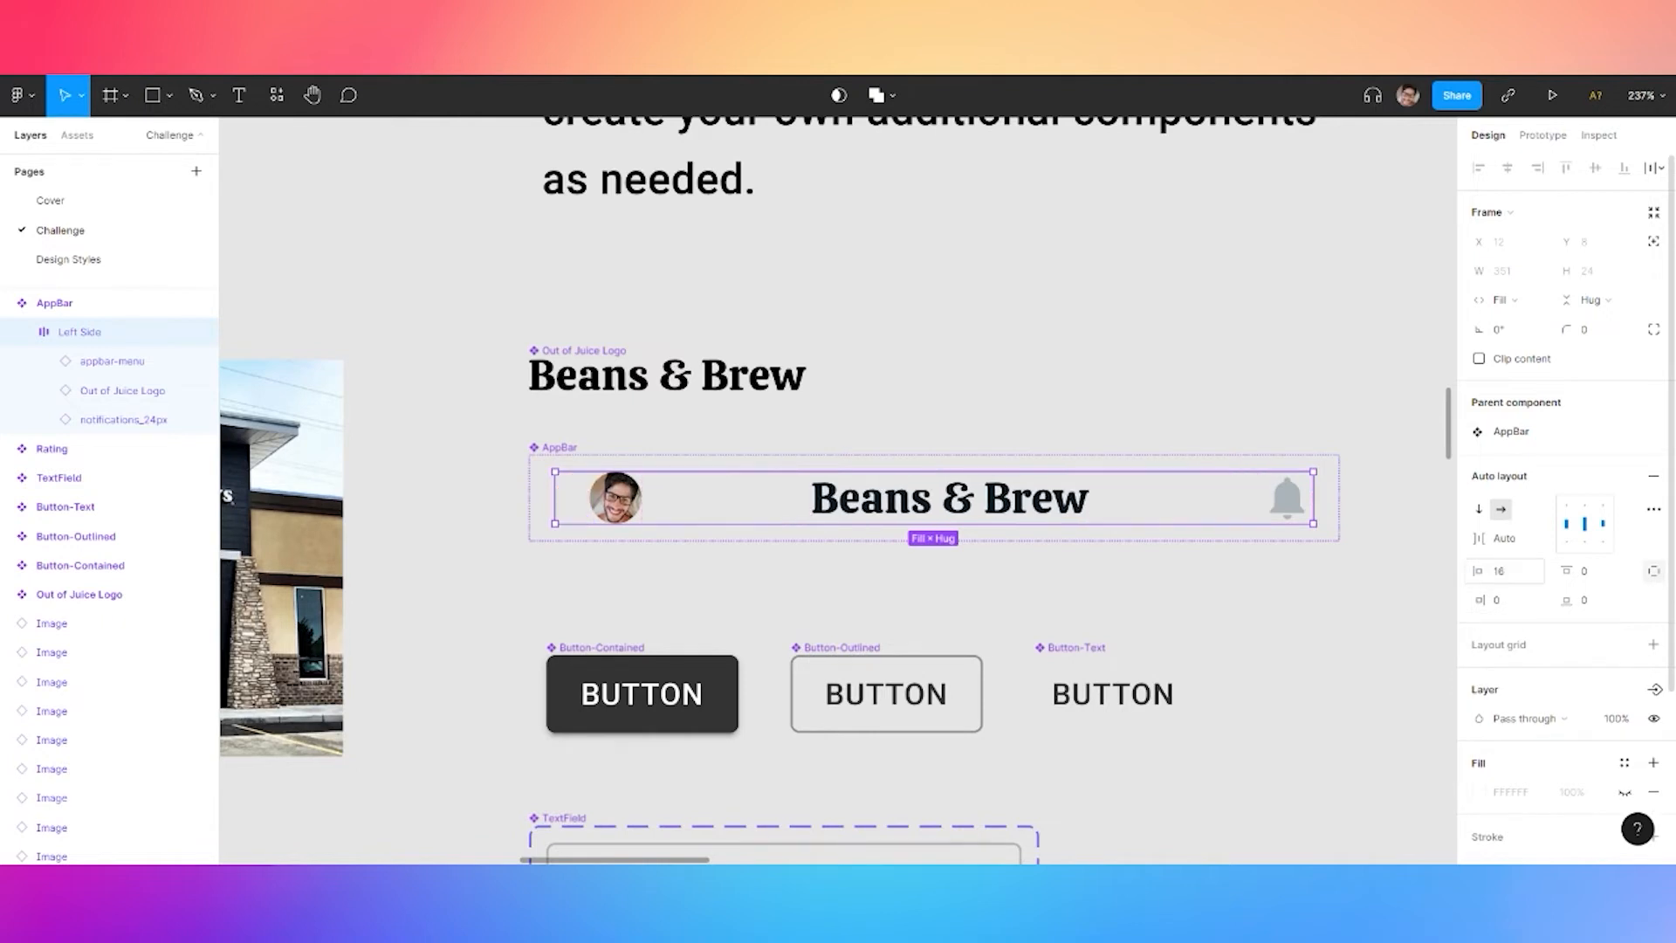
key(ctrl+z)
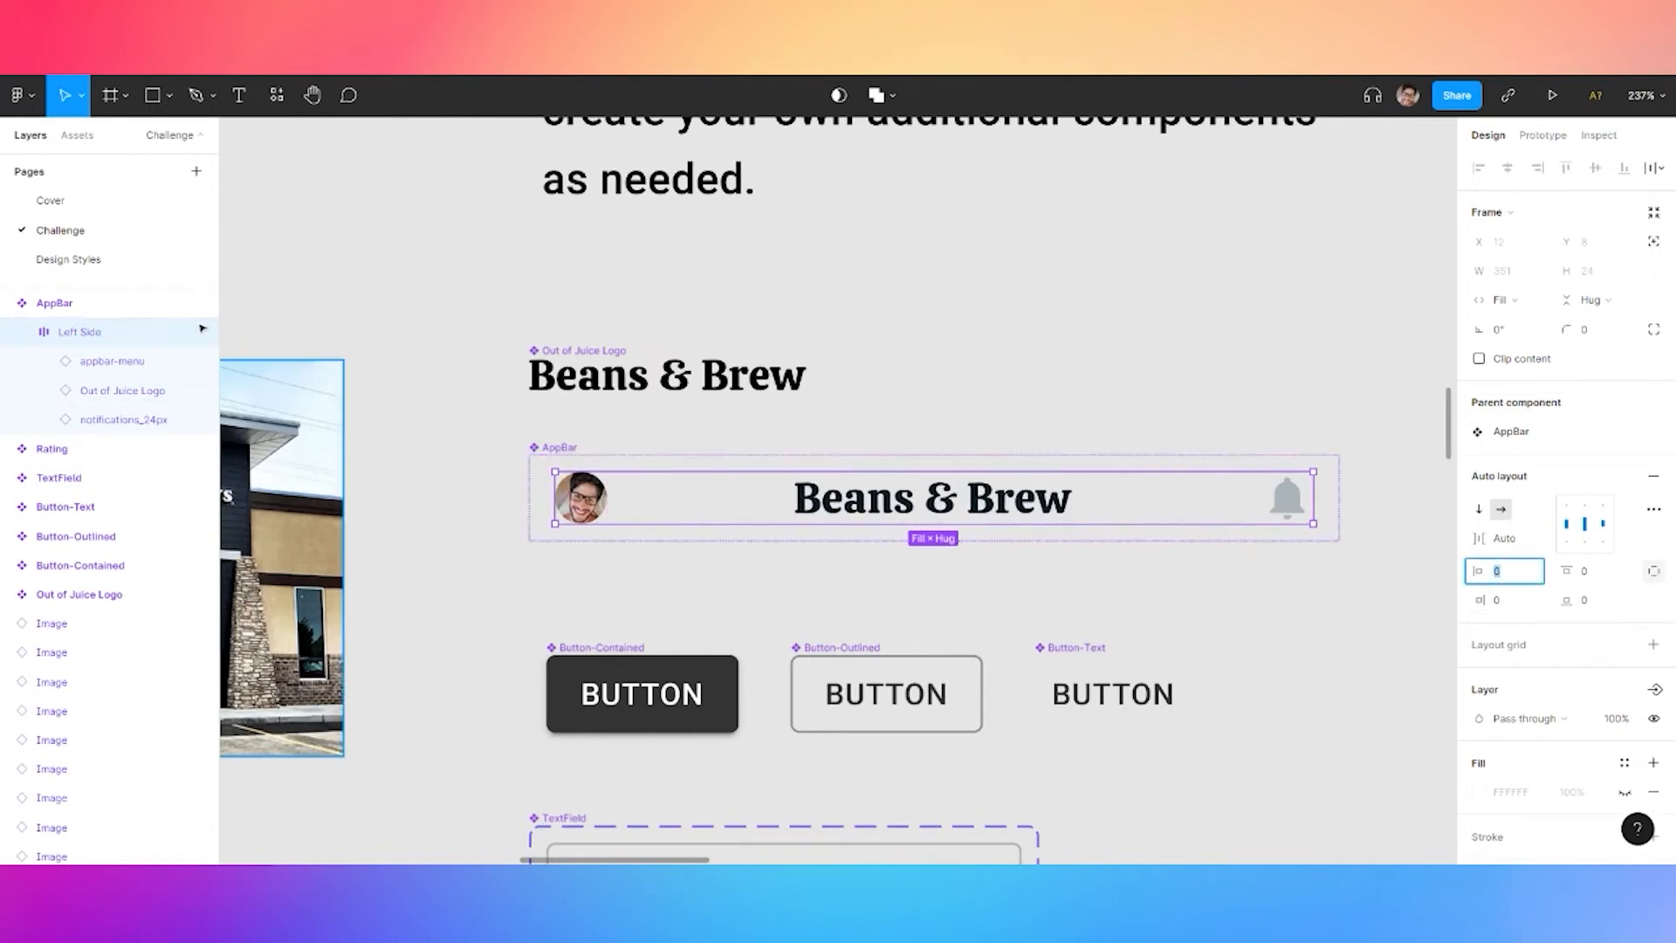
Set the AppBar component's left padding to 16
click(90, 306)
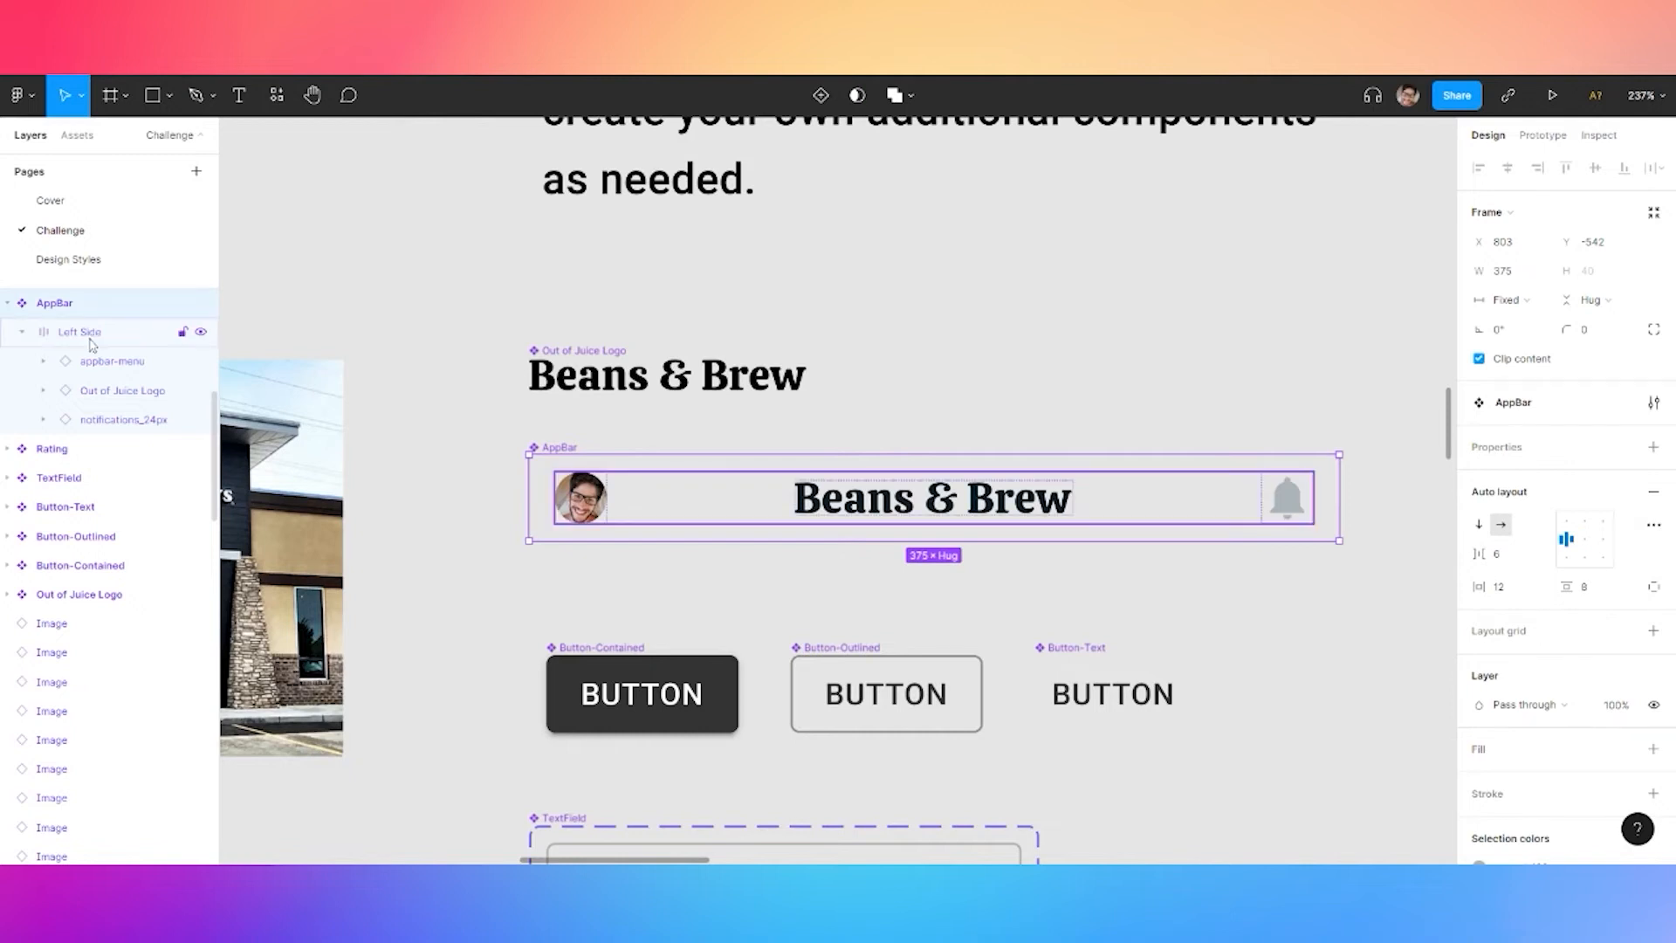
click(1654, 588)
click(1502, 590)
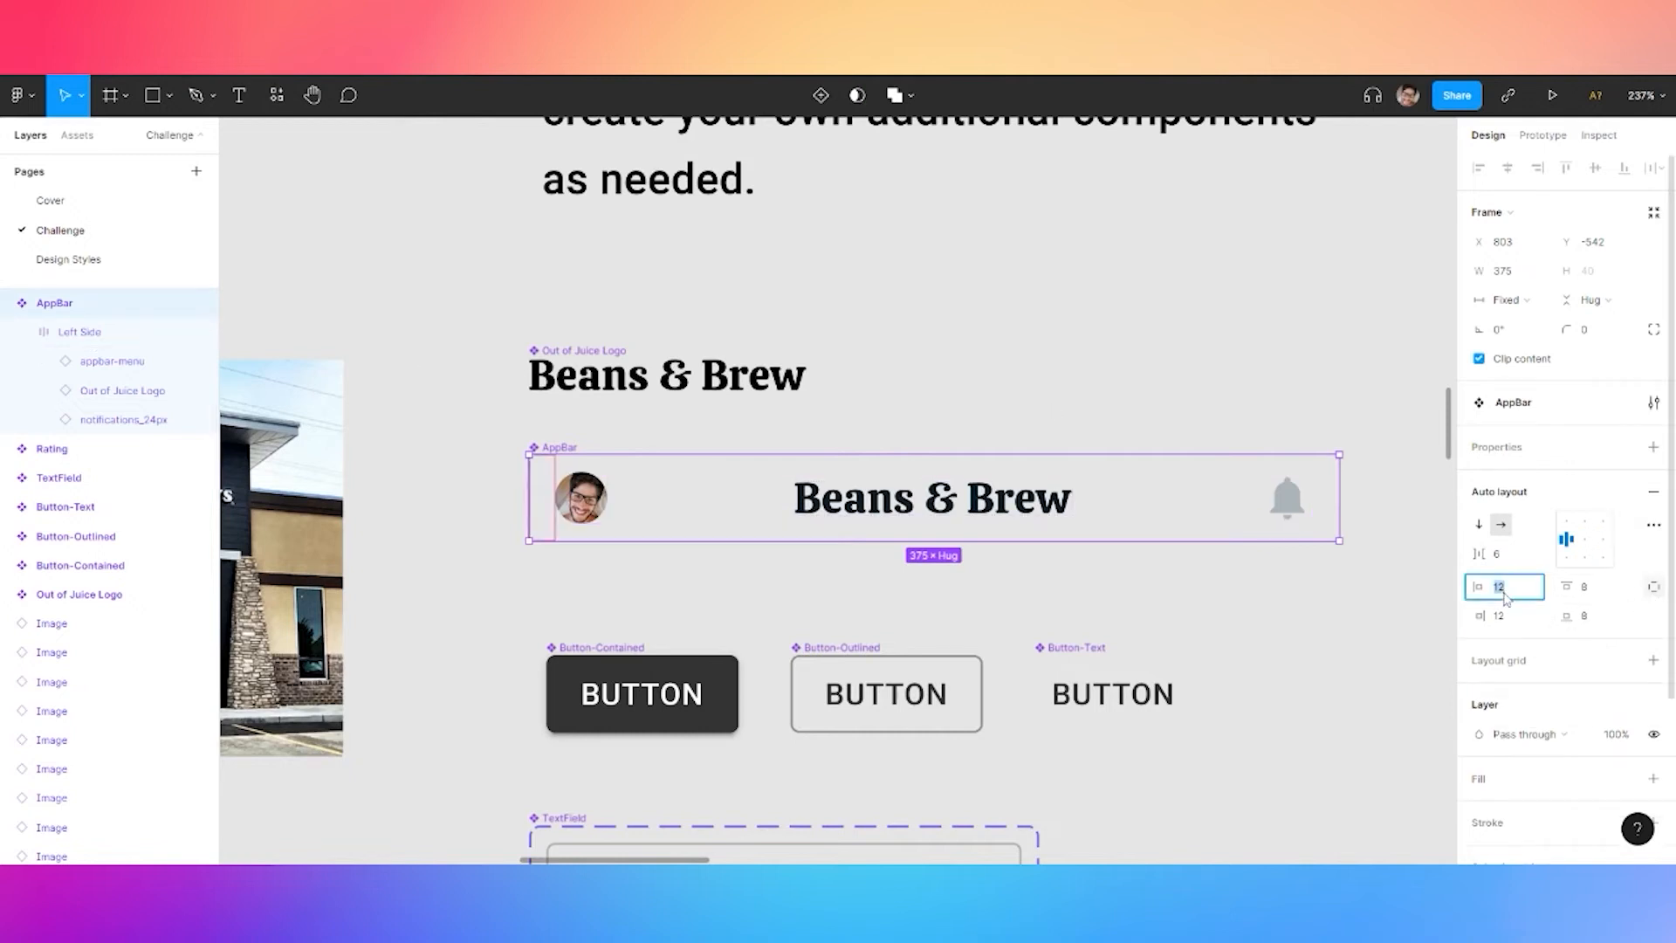
text(16)
key(Return)
click(502, 591)
Bring the Featured Products screen into view and select its AppBar instance
scroll(501, 591, down, 3)
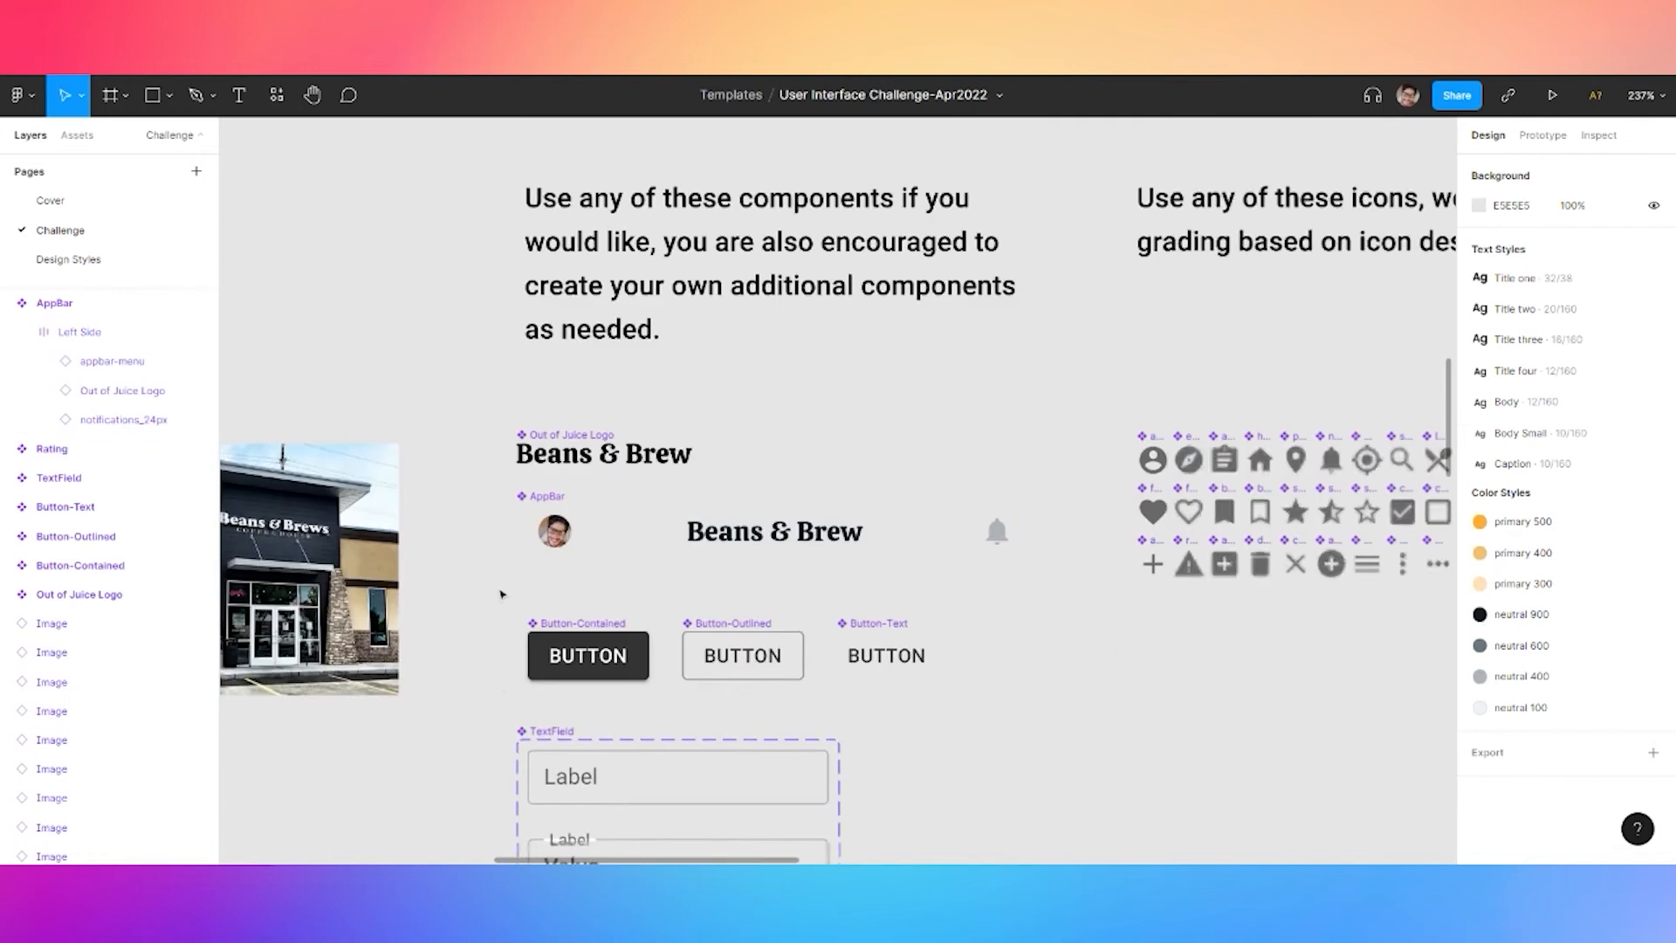
drag(501, 661, 543, 345)
click(490, 652)
drag(486, 726, 532, 424)
drag(468, 655, 504, 128)
drag(488, 613, 516, 144)
drag(564, 660, 554, 605)
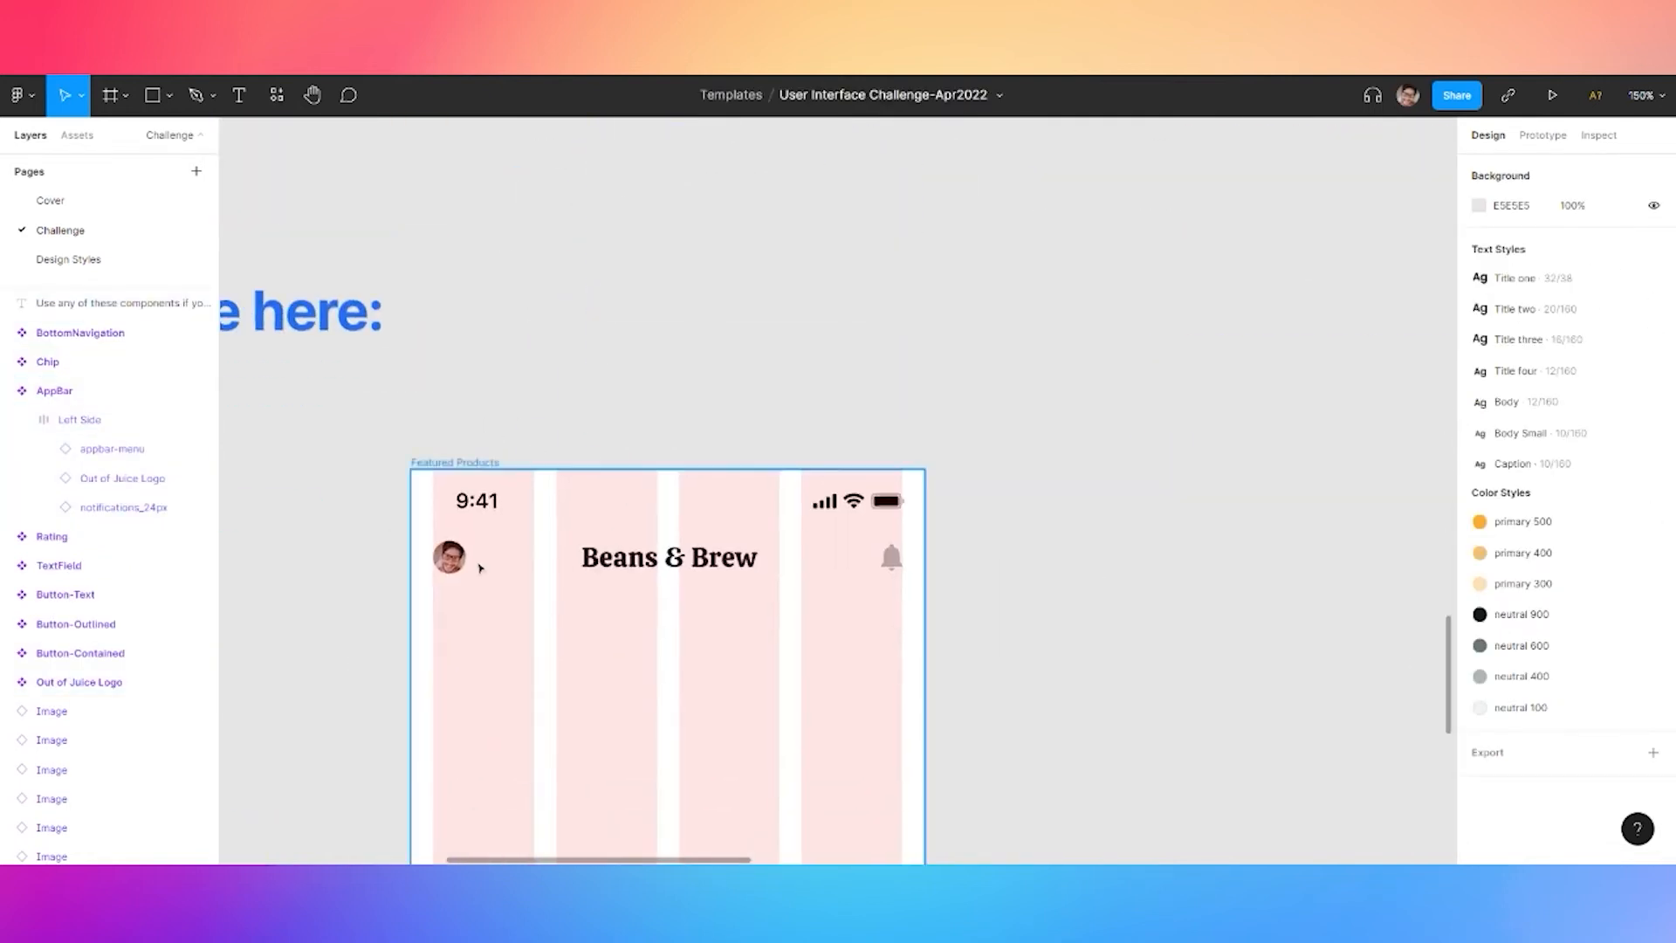
scroll(476, 563, up, 3)
click(451, 568)
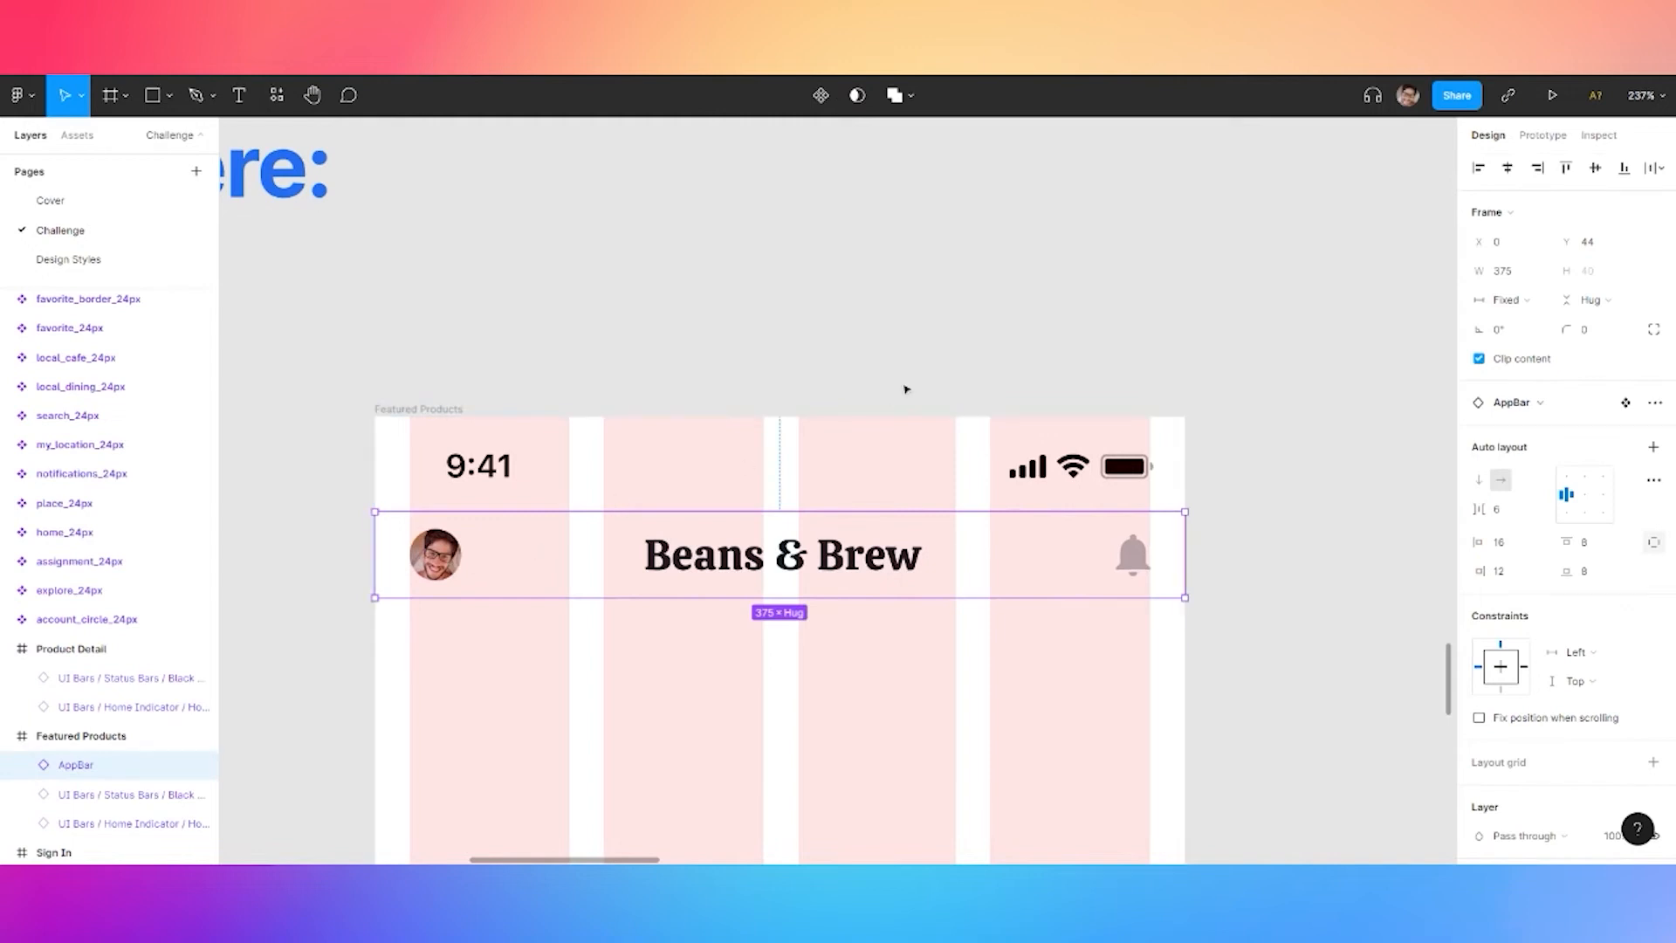
scroll(534, 550, down, 6)
Paste an AppBar copy into Product Detail and align both AppBars to the same height
key(ctrl+v)
drag(386, 421, 1046, 424)
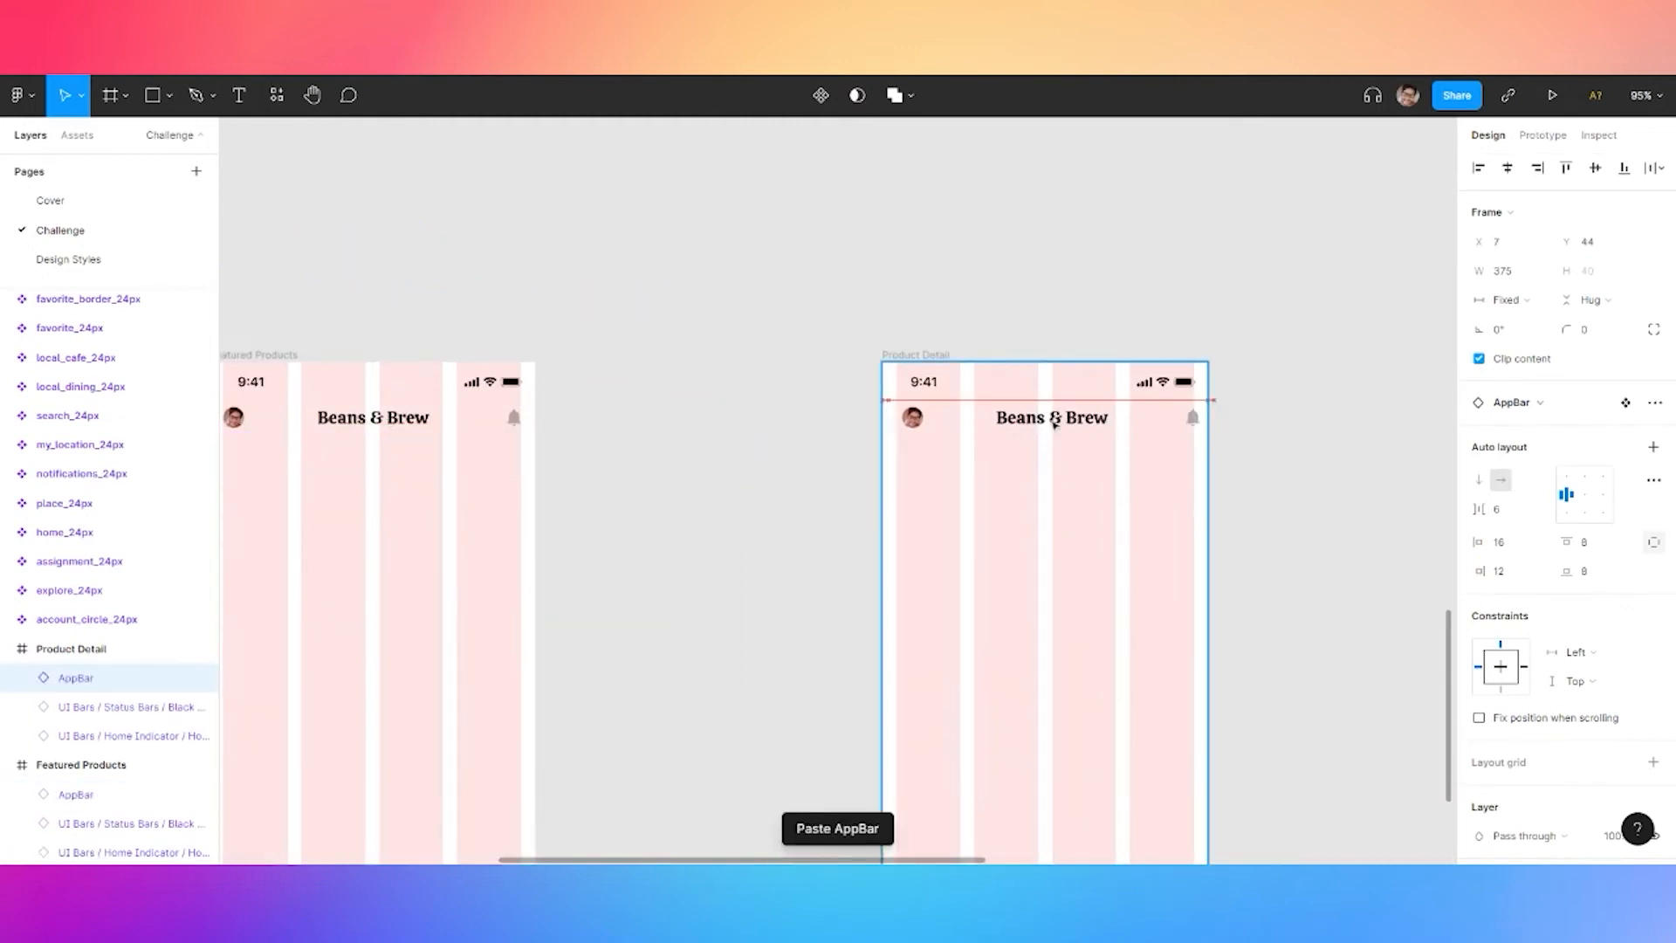
shift+click(439, 431)
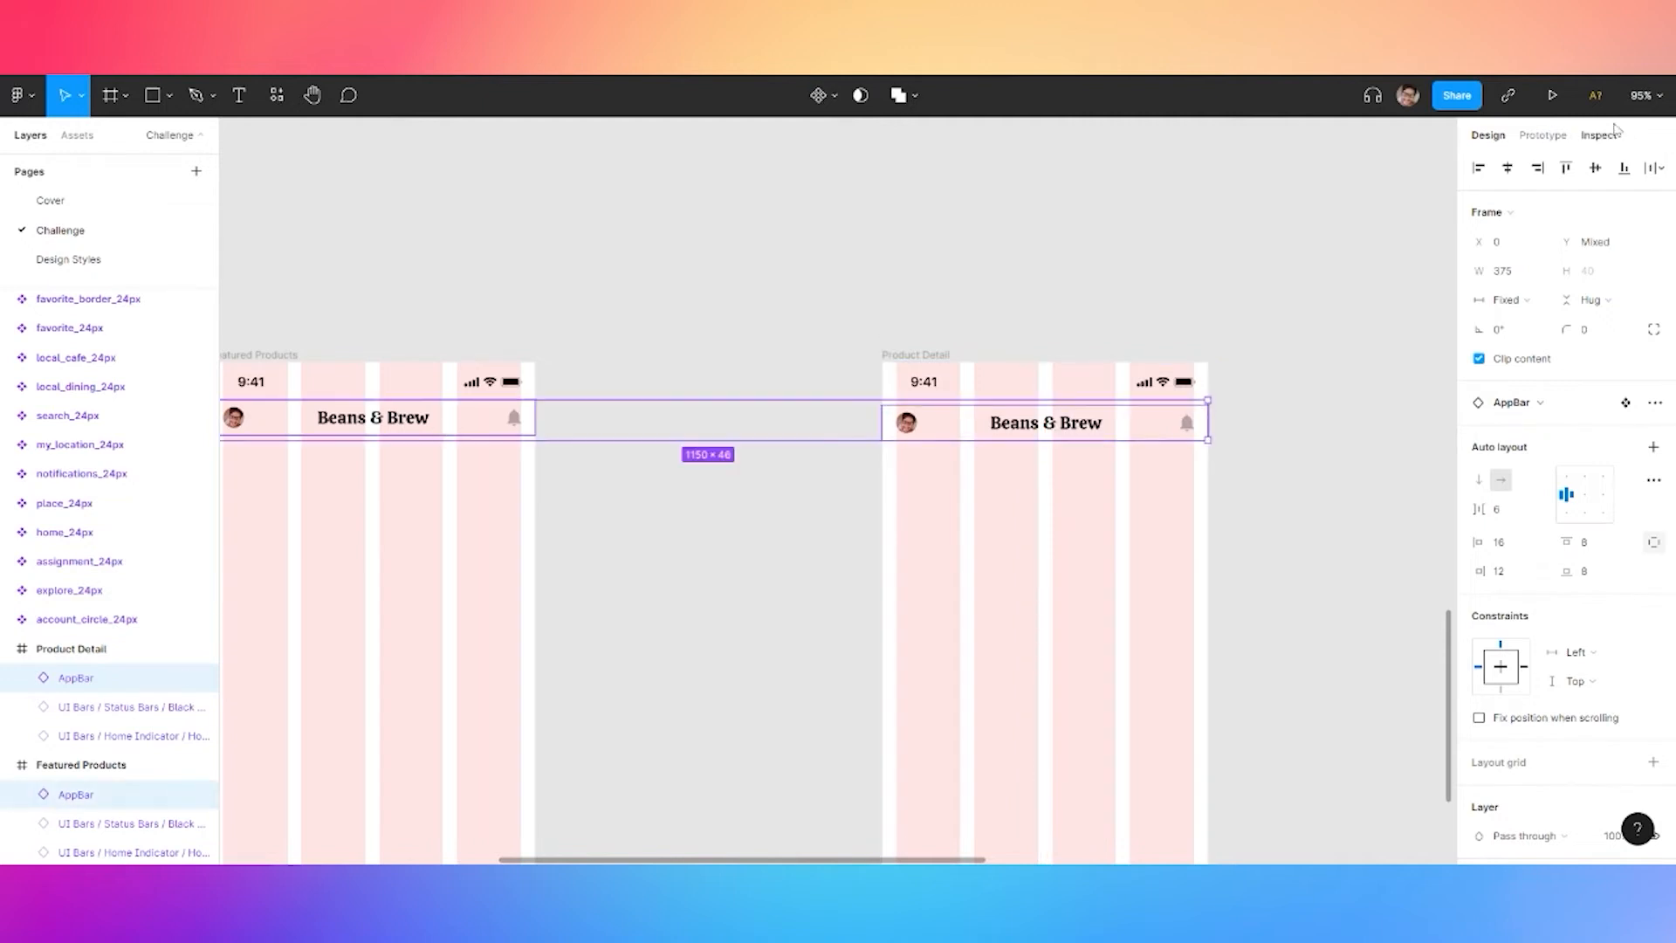
click(1595, 168)
click(537, 280)
scroll(536, 279, up, 10)
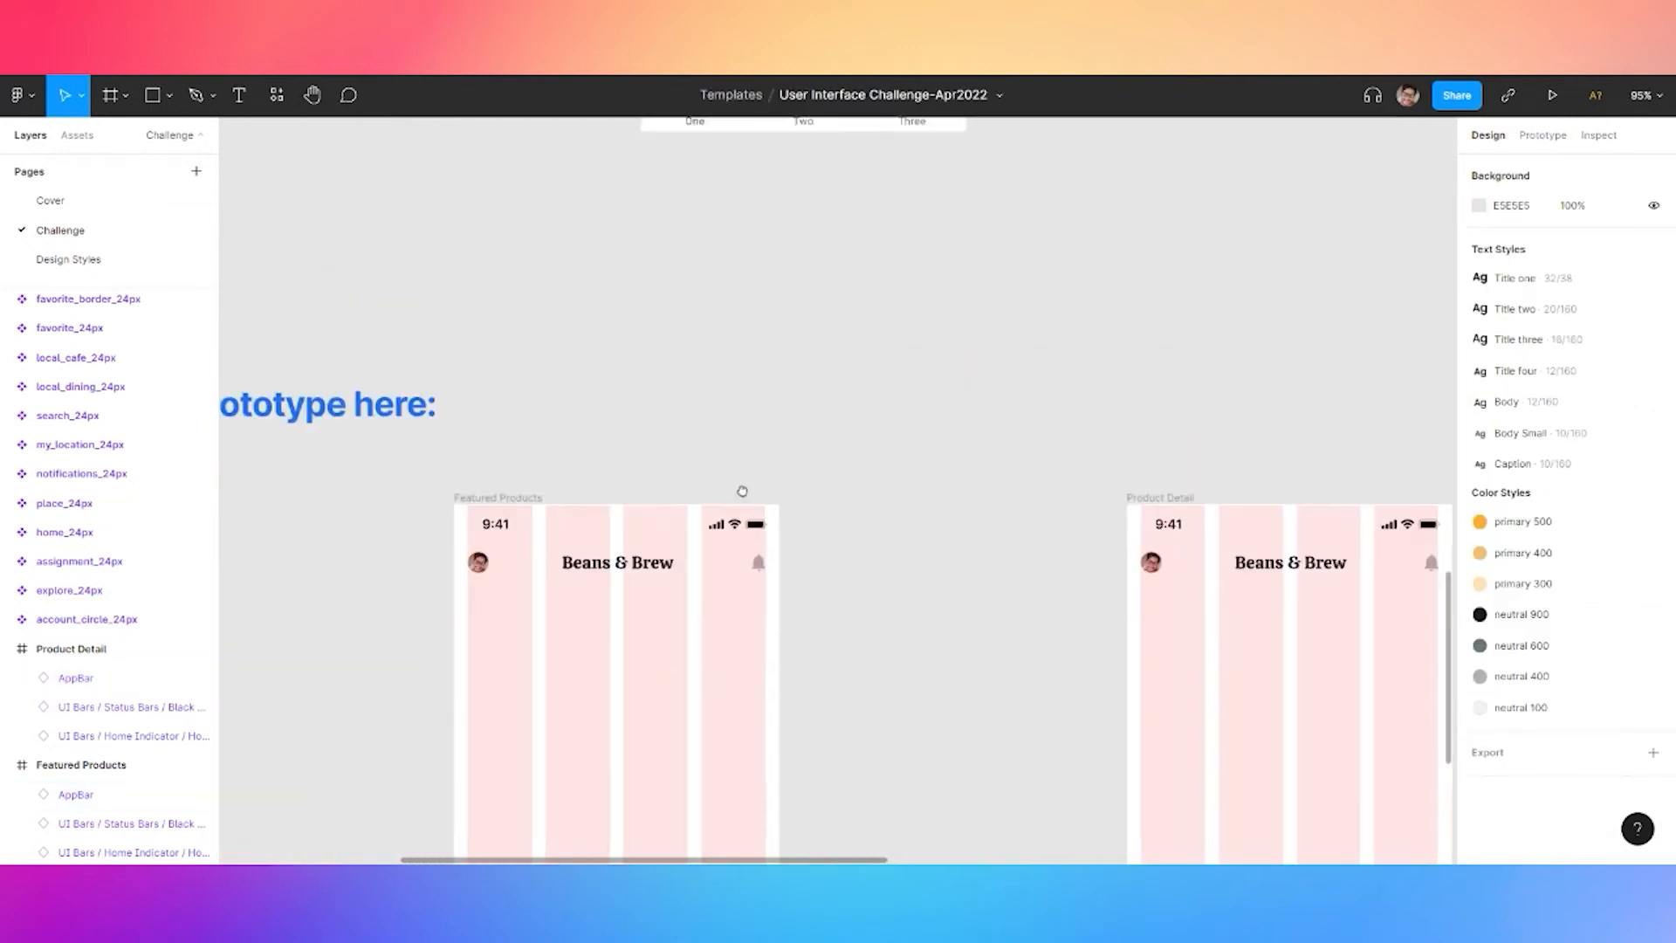
Apply neutral 600 and neutral 400 styles to BottomNavigation and make its FFFFFF background 0% opacity
click(719, 358)
scroll(1565, 702, down, 3)
click(1479, 702)
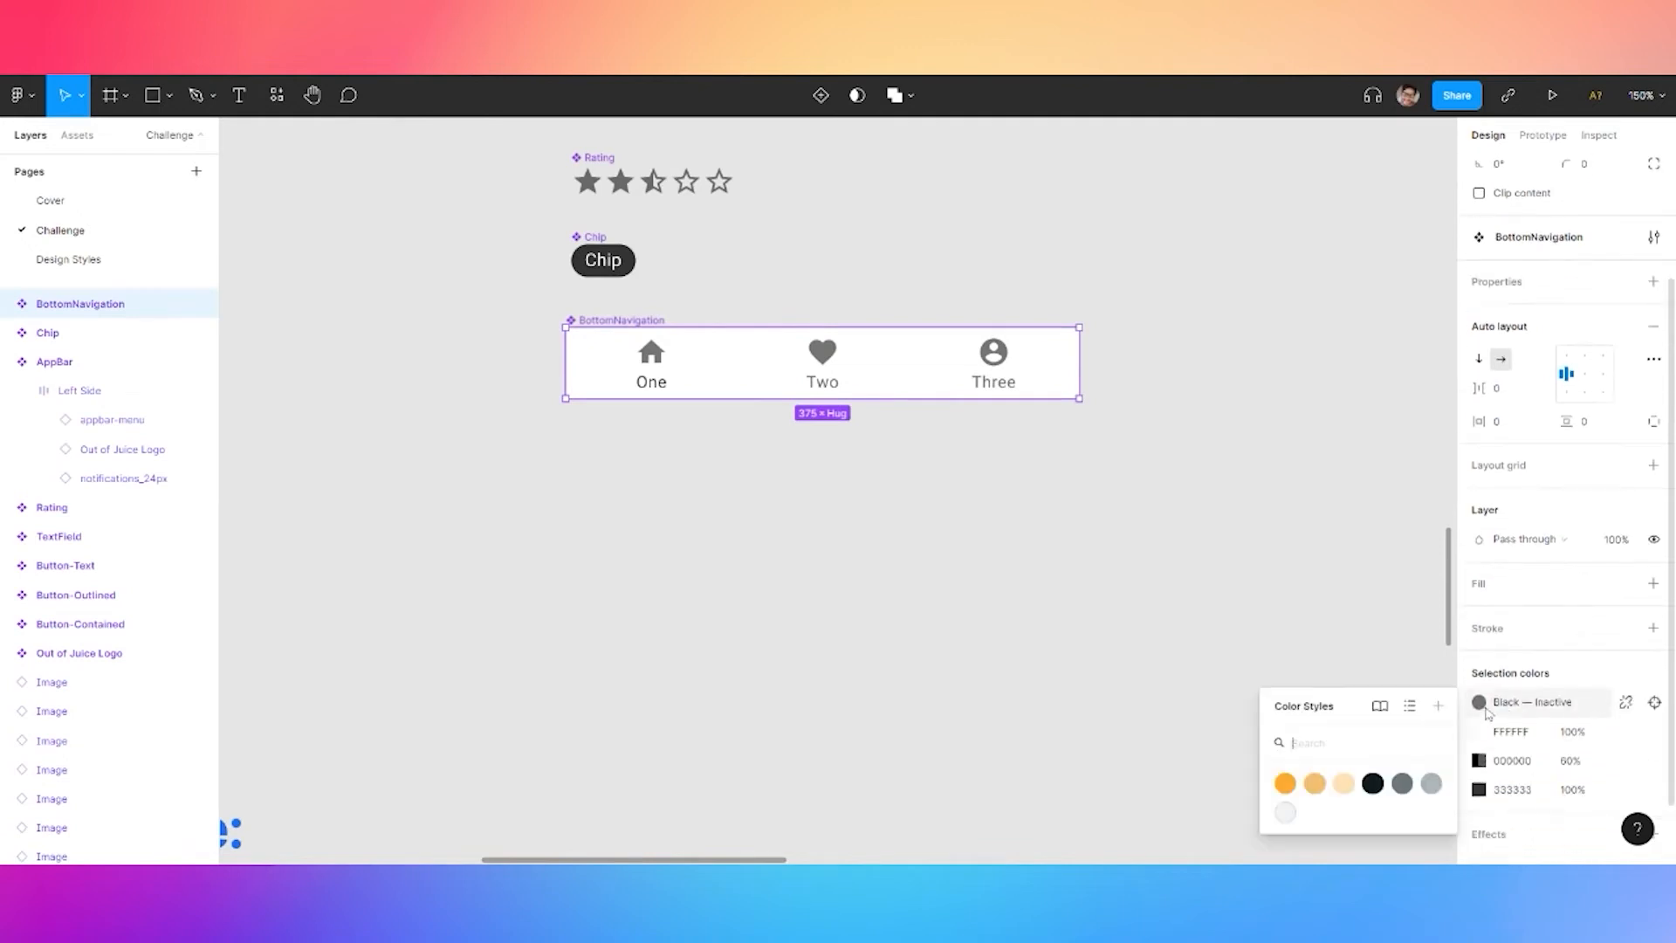
click(1406, 784)
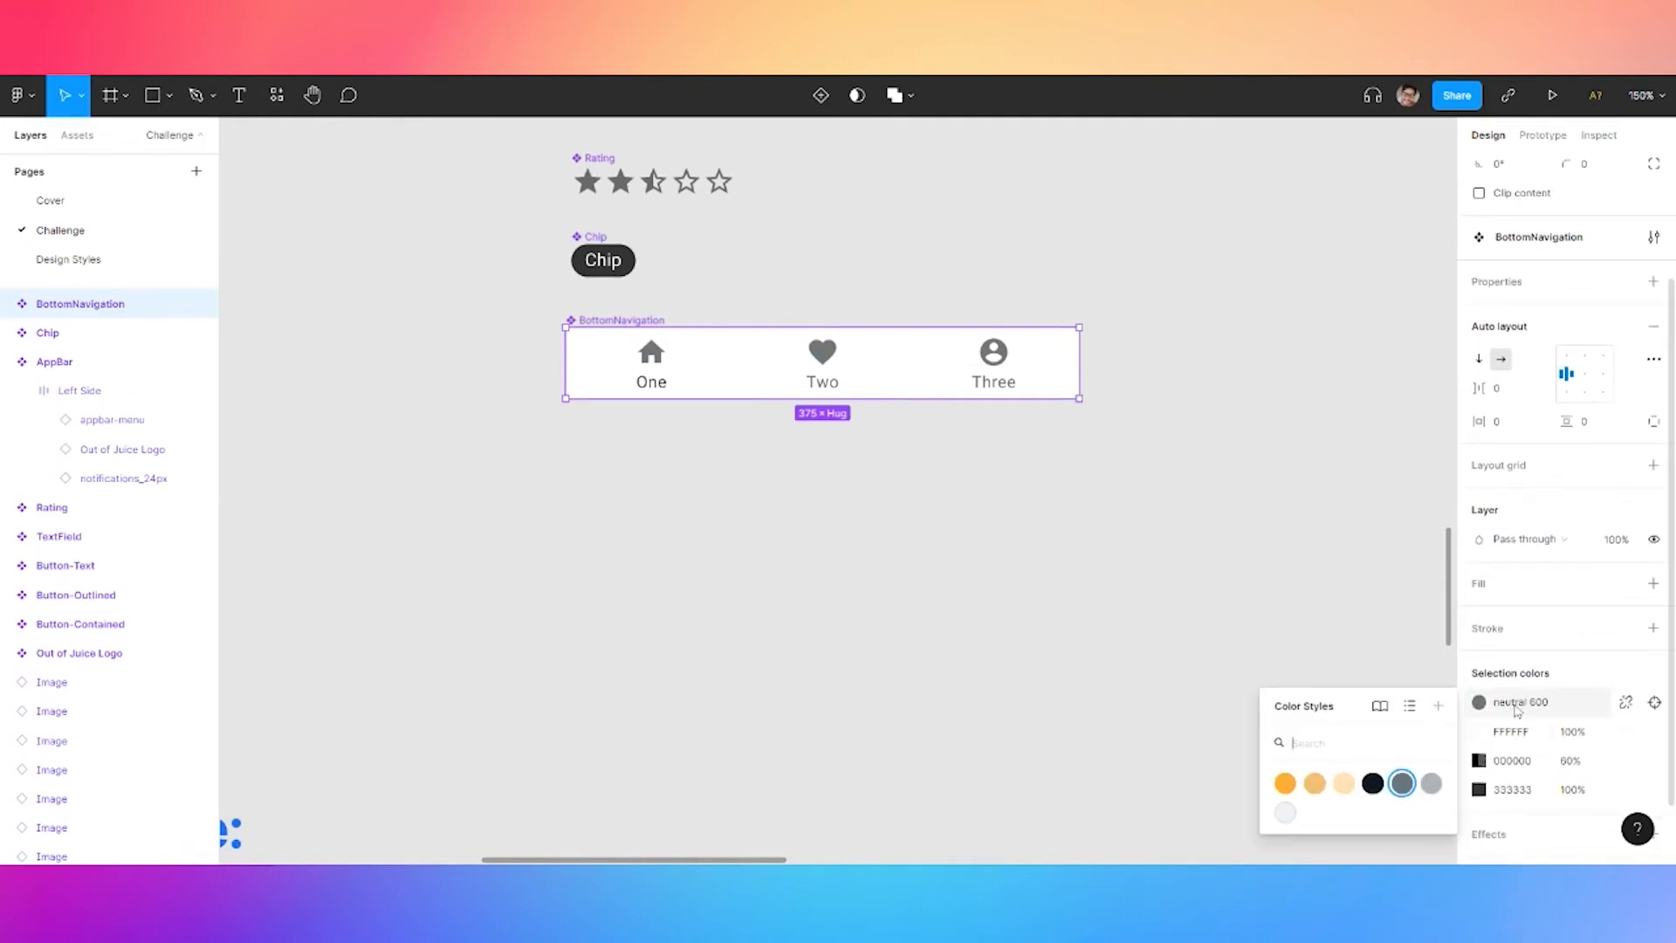
click(1431, 783)
click(1570, 735)
key(Return)
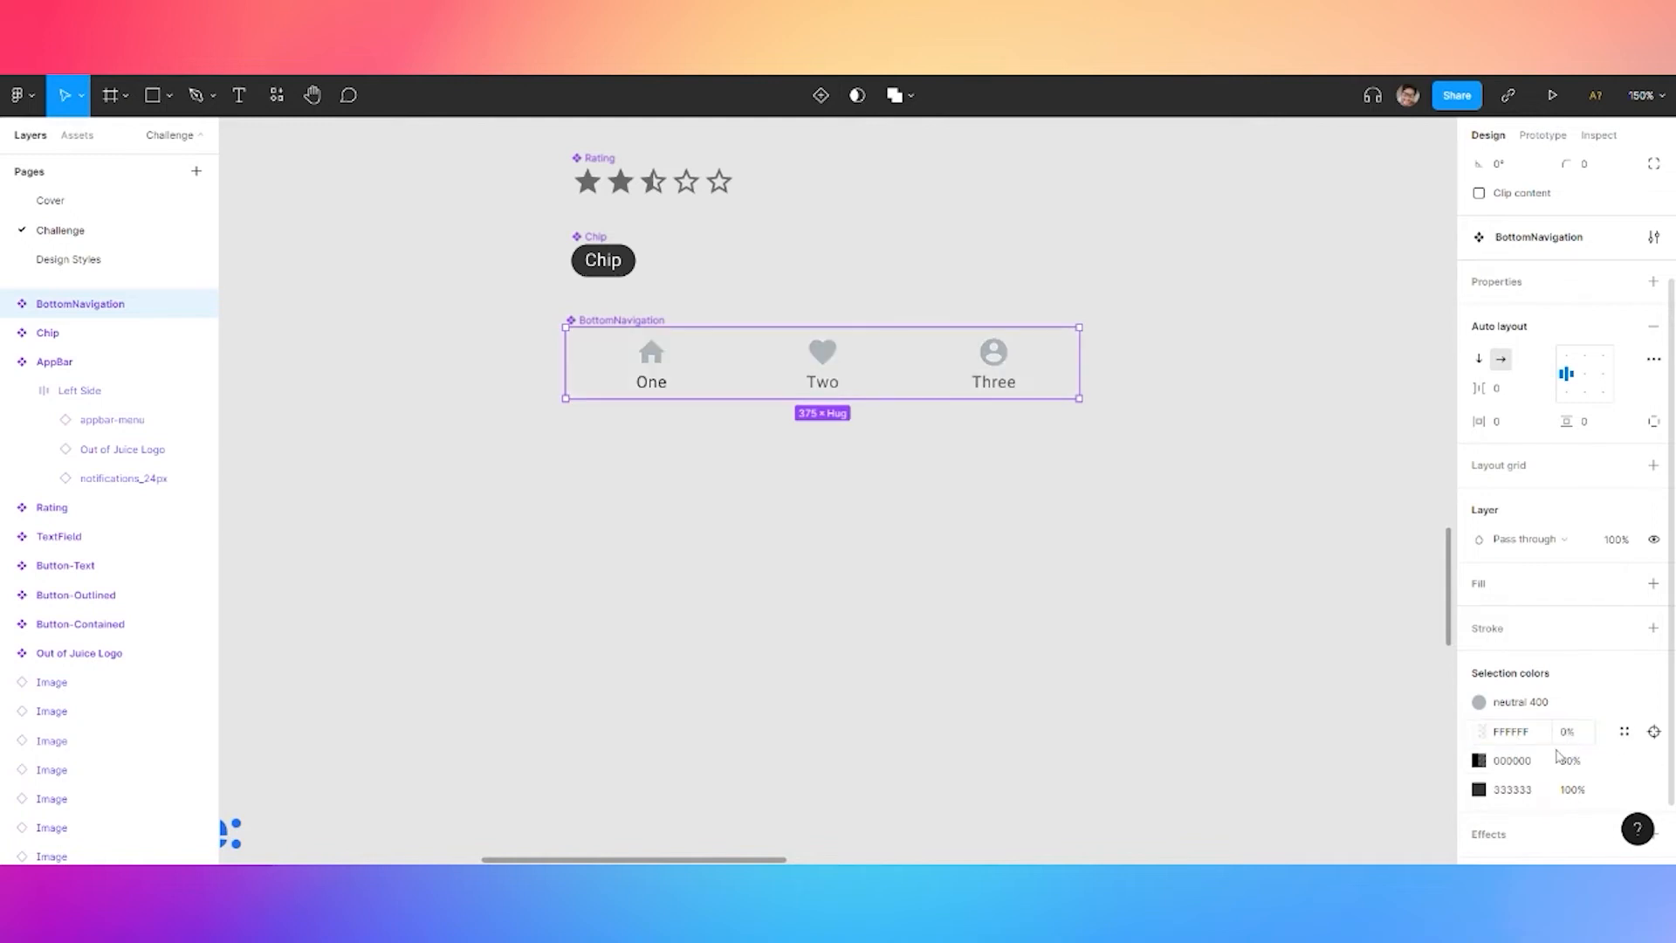
Replace BottomNavigation's 333333 and 000000 colours with the neutral 600 style
click(1625, 790)
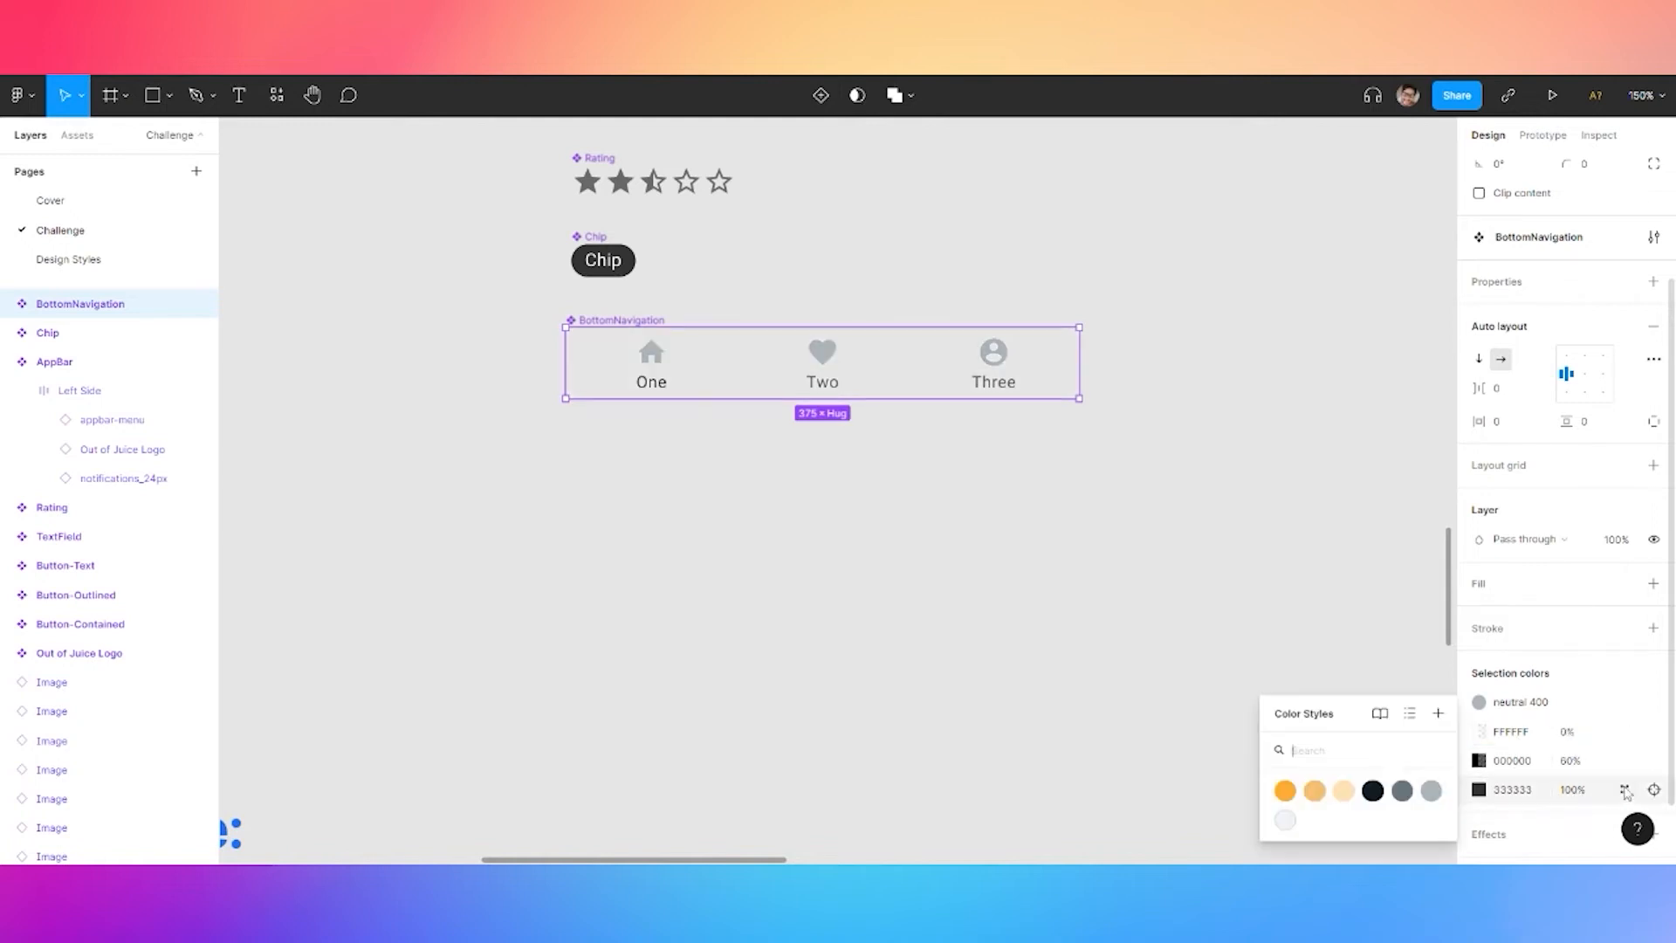
click(1430, 791)
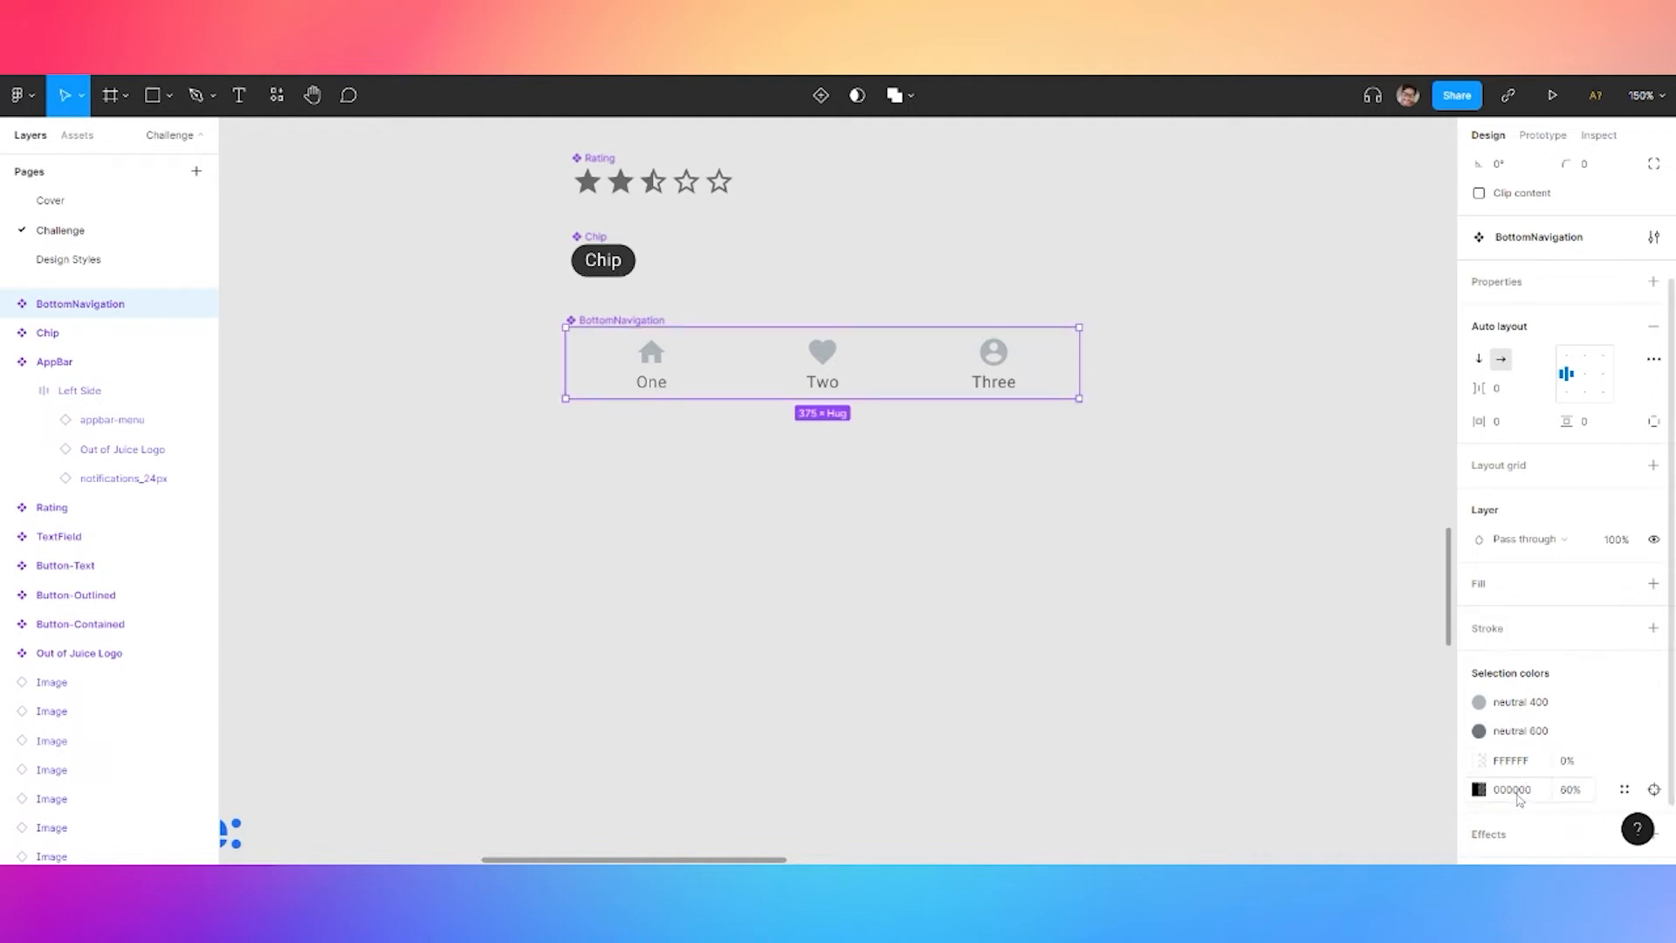
click(1623, 791)
click(1398, 796)
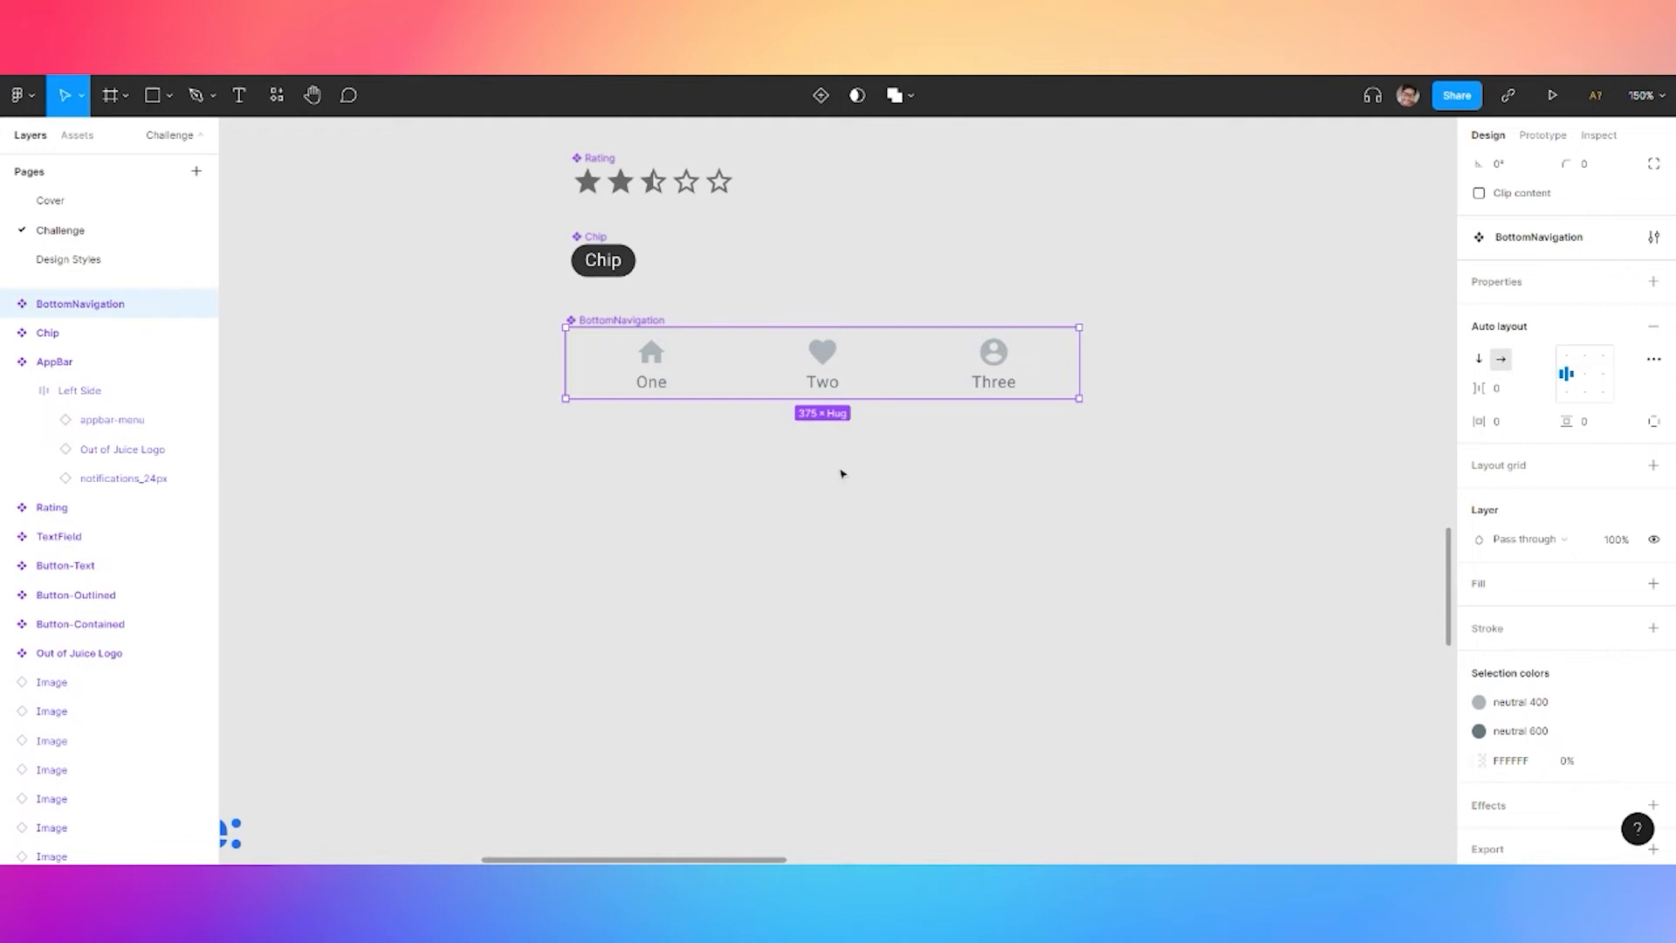
Place a BottomNavigation instance from local components at the bottom of Featured Products
click(1033, 495)
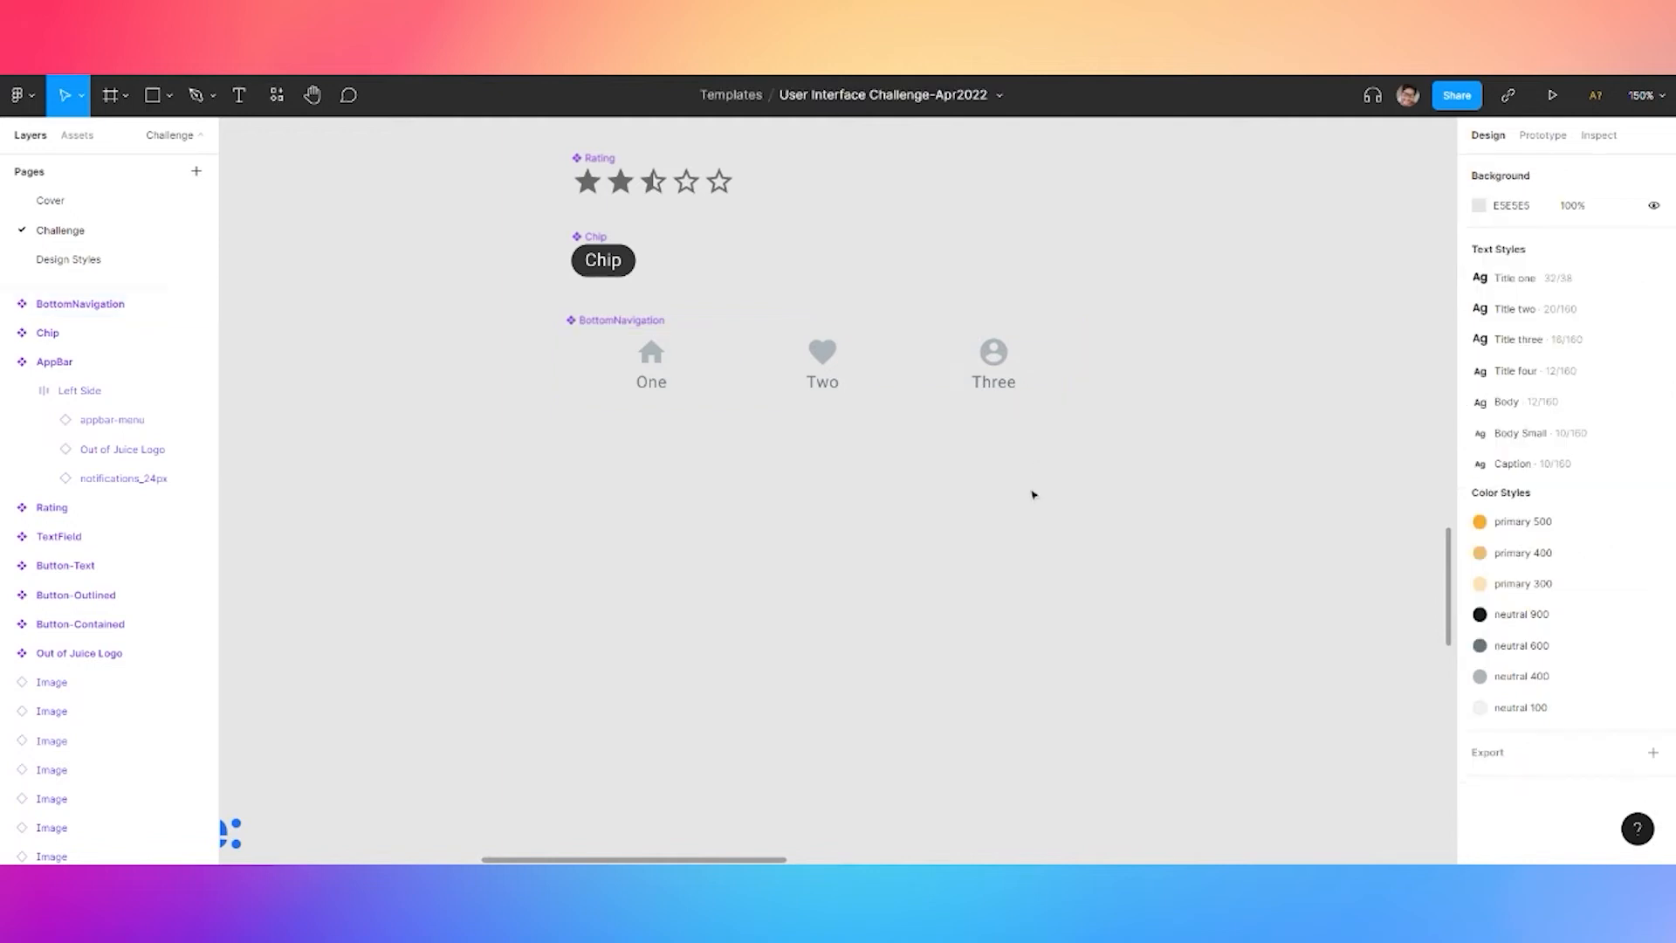
scroll(1030, 491, down, 8)
scroll(916, 436, down, 3)
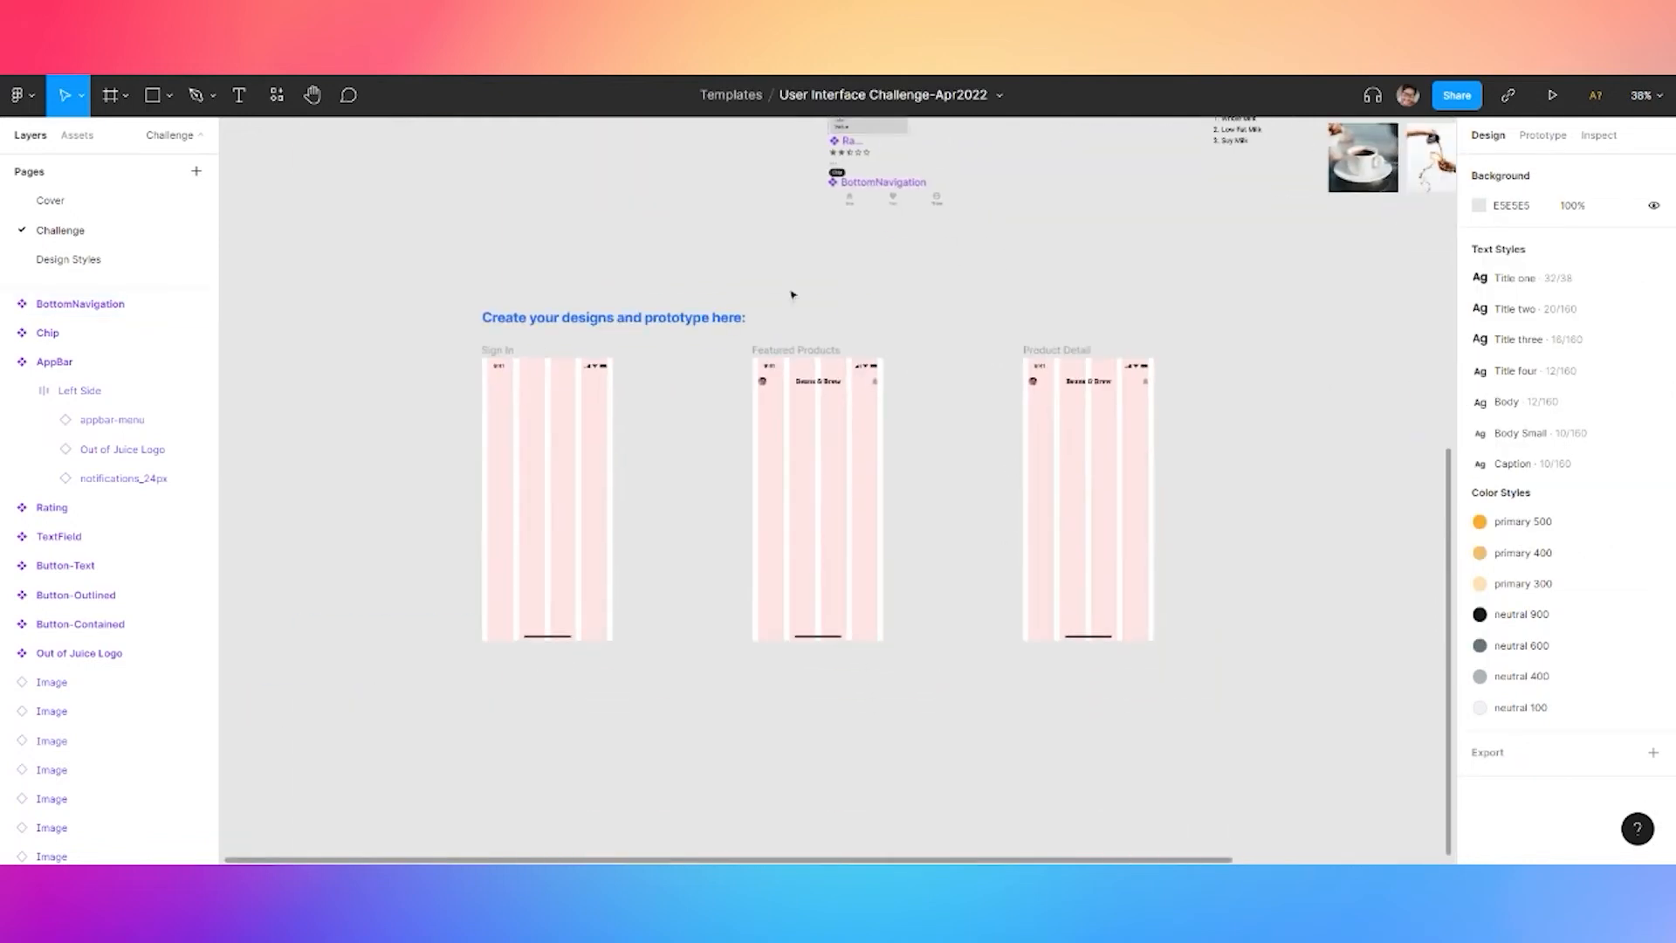
click(277, 94)
click(294, 227)
click(315, 265)
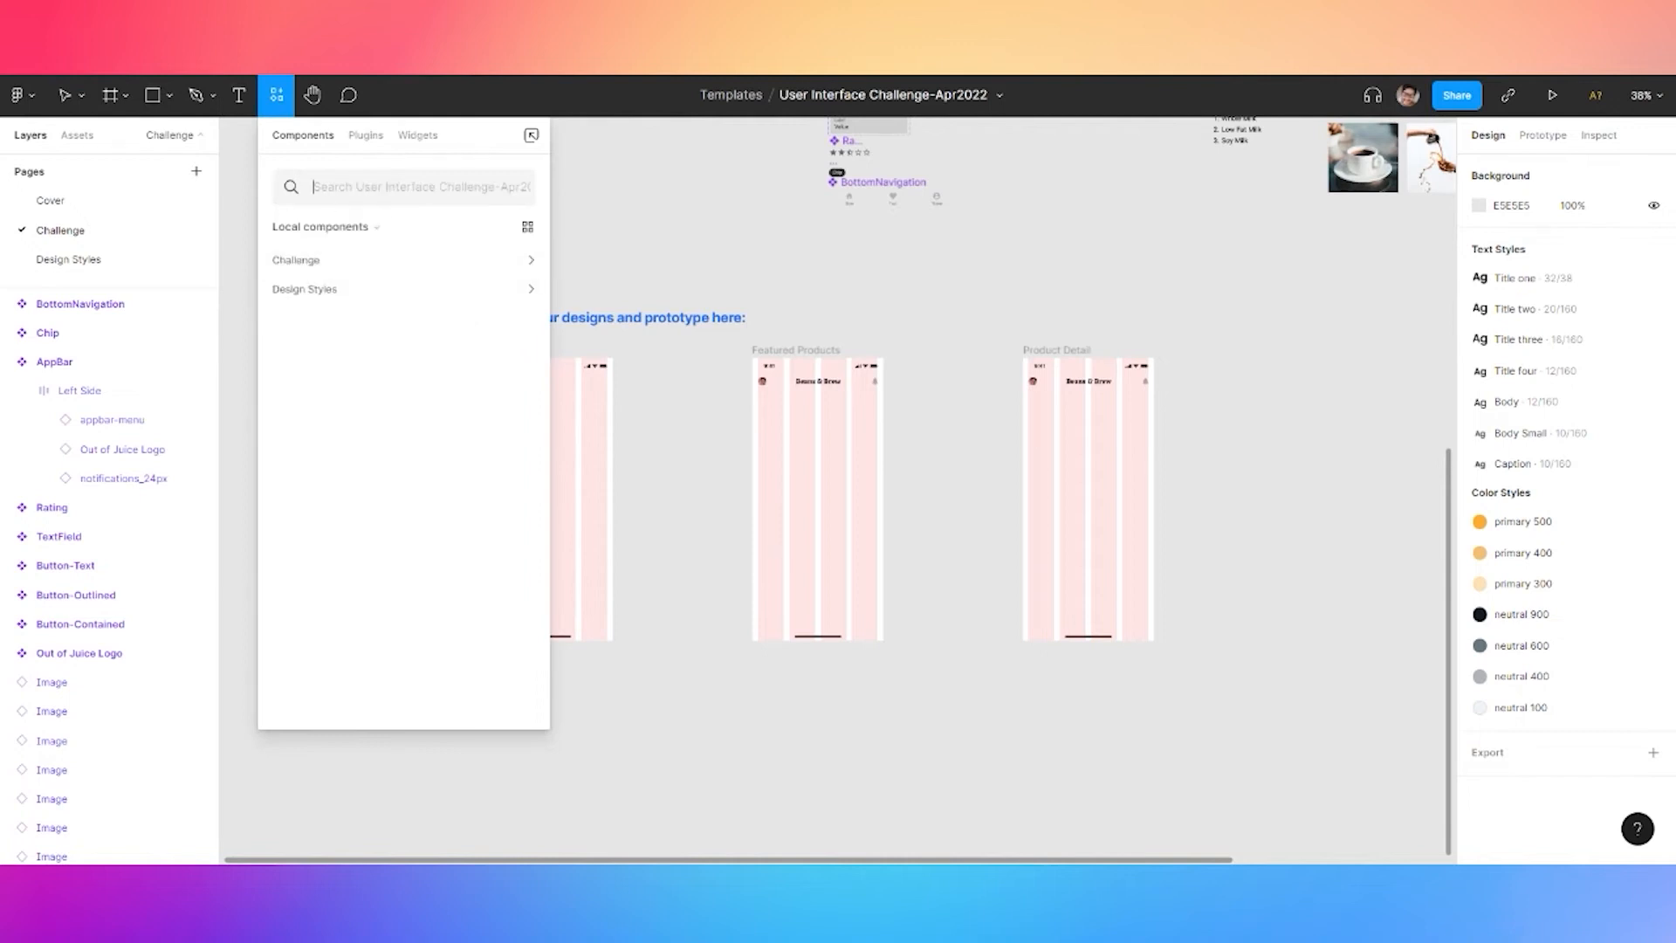
text(bo)
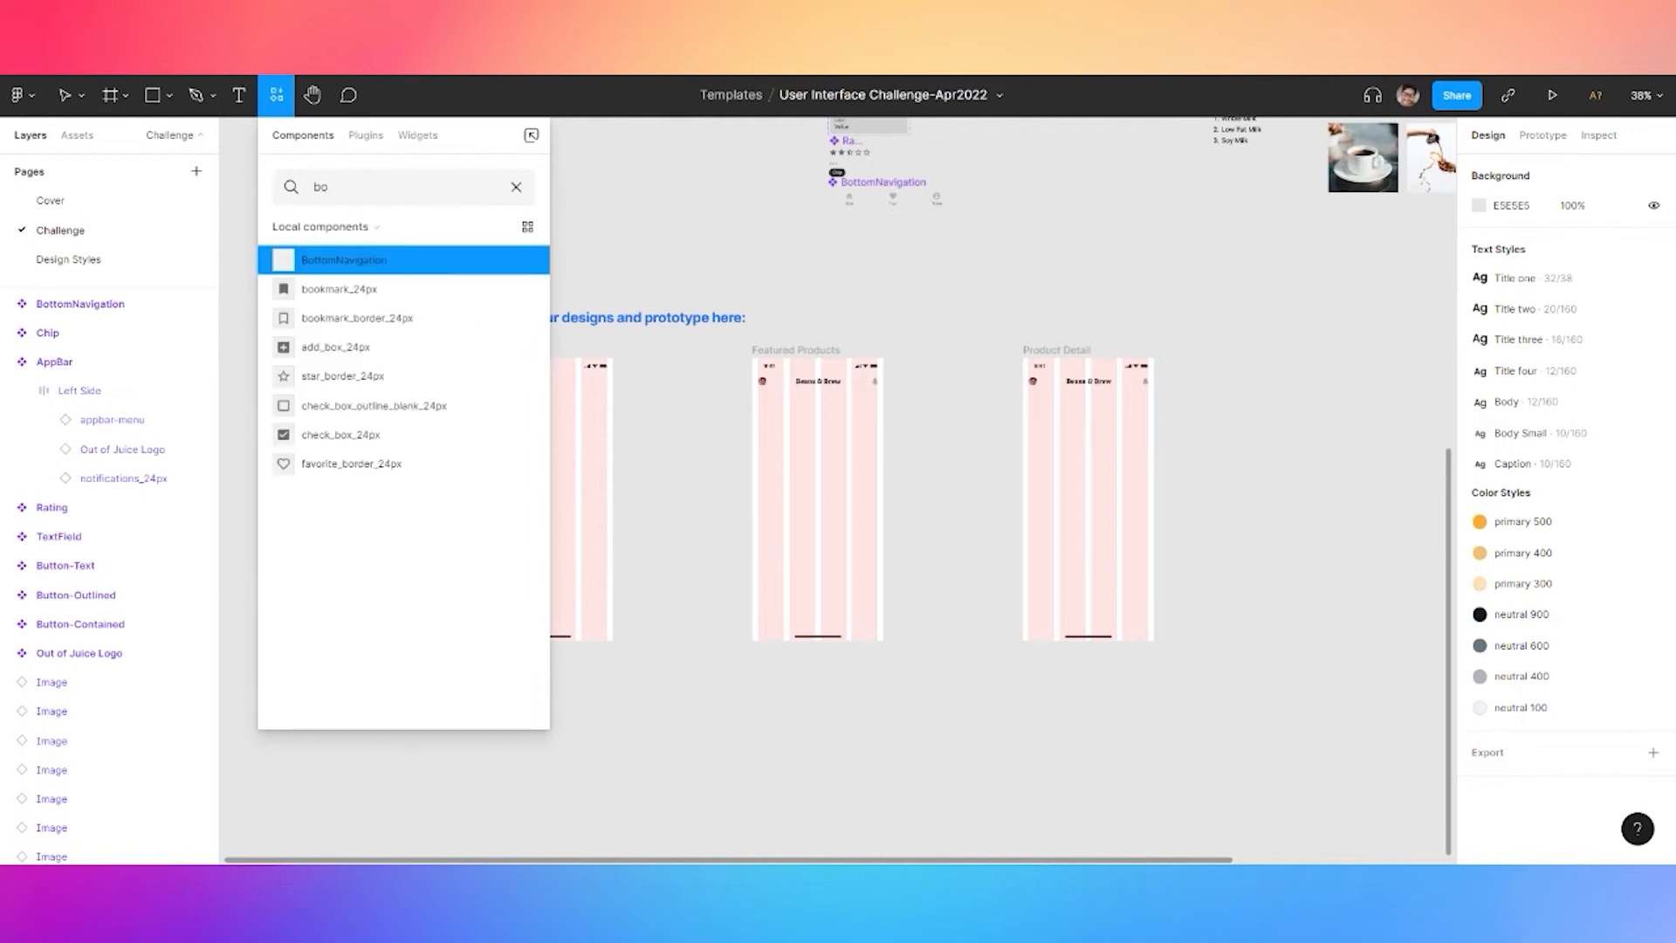
drag(325, 261, 824, 629)
Paste a BottomNavigation copy centred along the bottom of Product Detail
scroll(824, 628, up, 5)
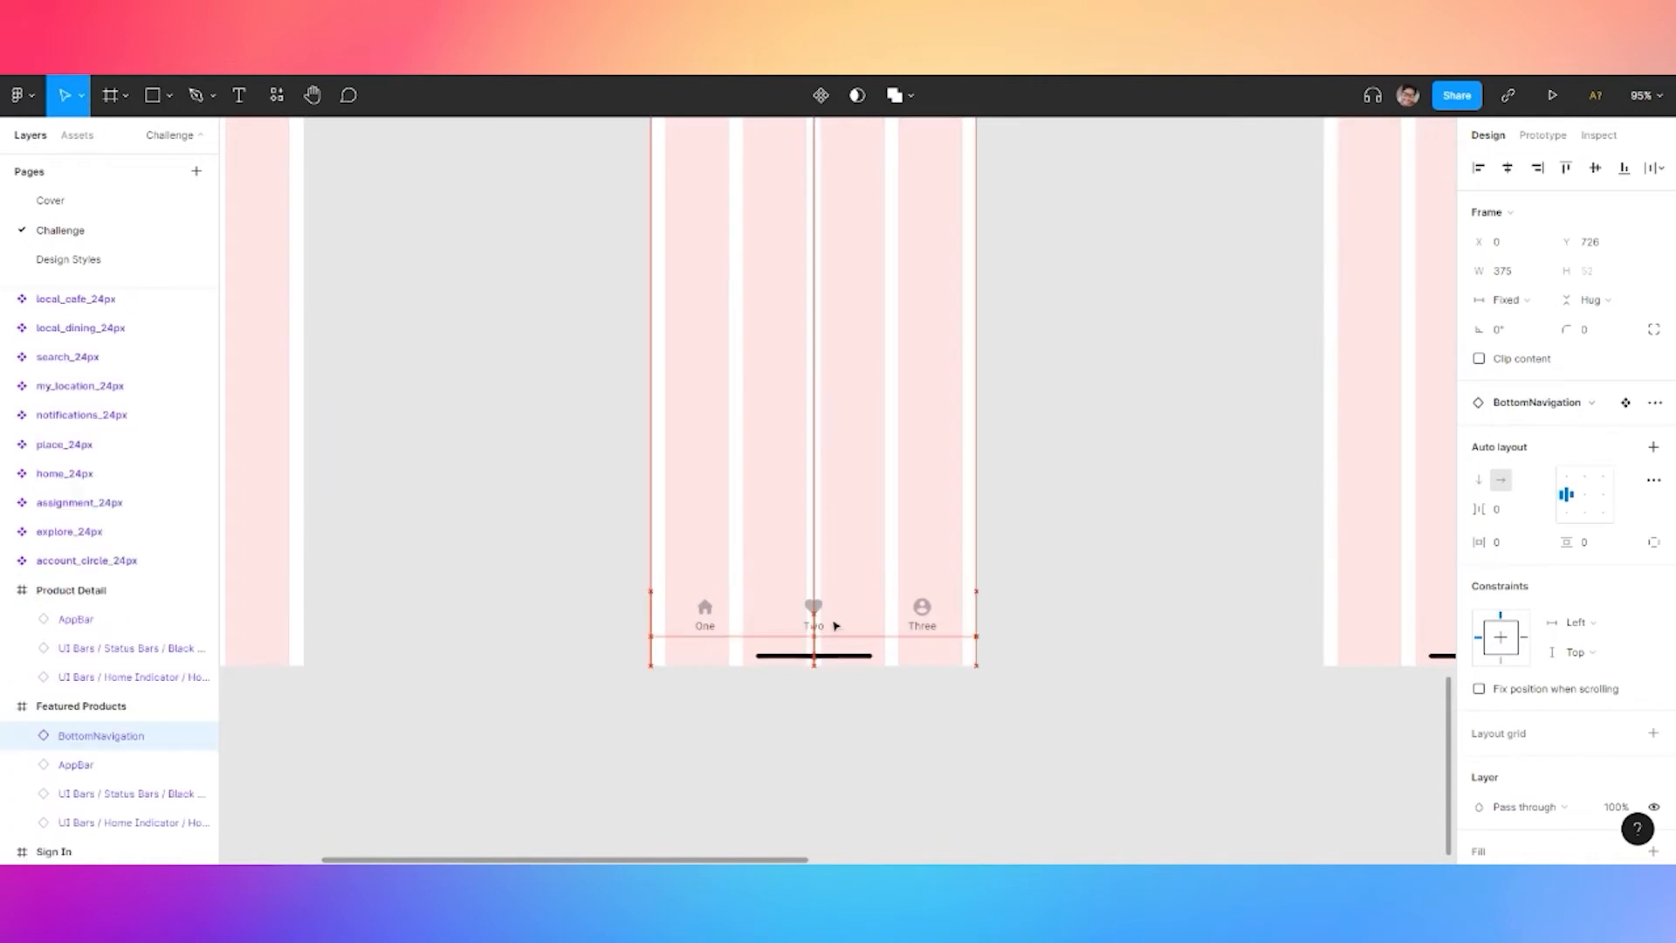
key(ctrl+v)
drag(1216, 537, 792, 487)
drag(749, 581, 1071, 565)
drag(762, 514, 970, 523)
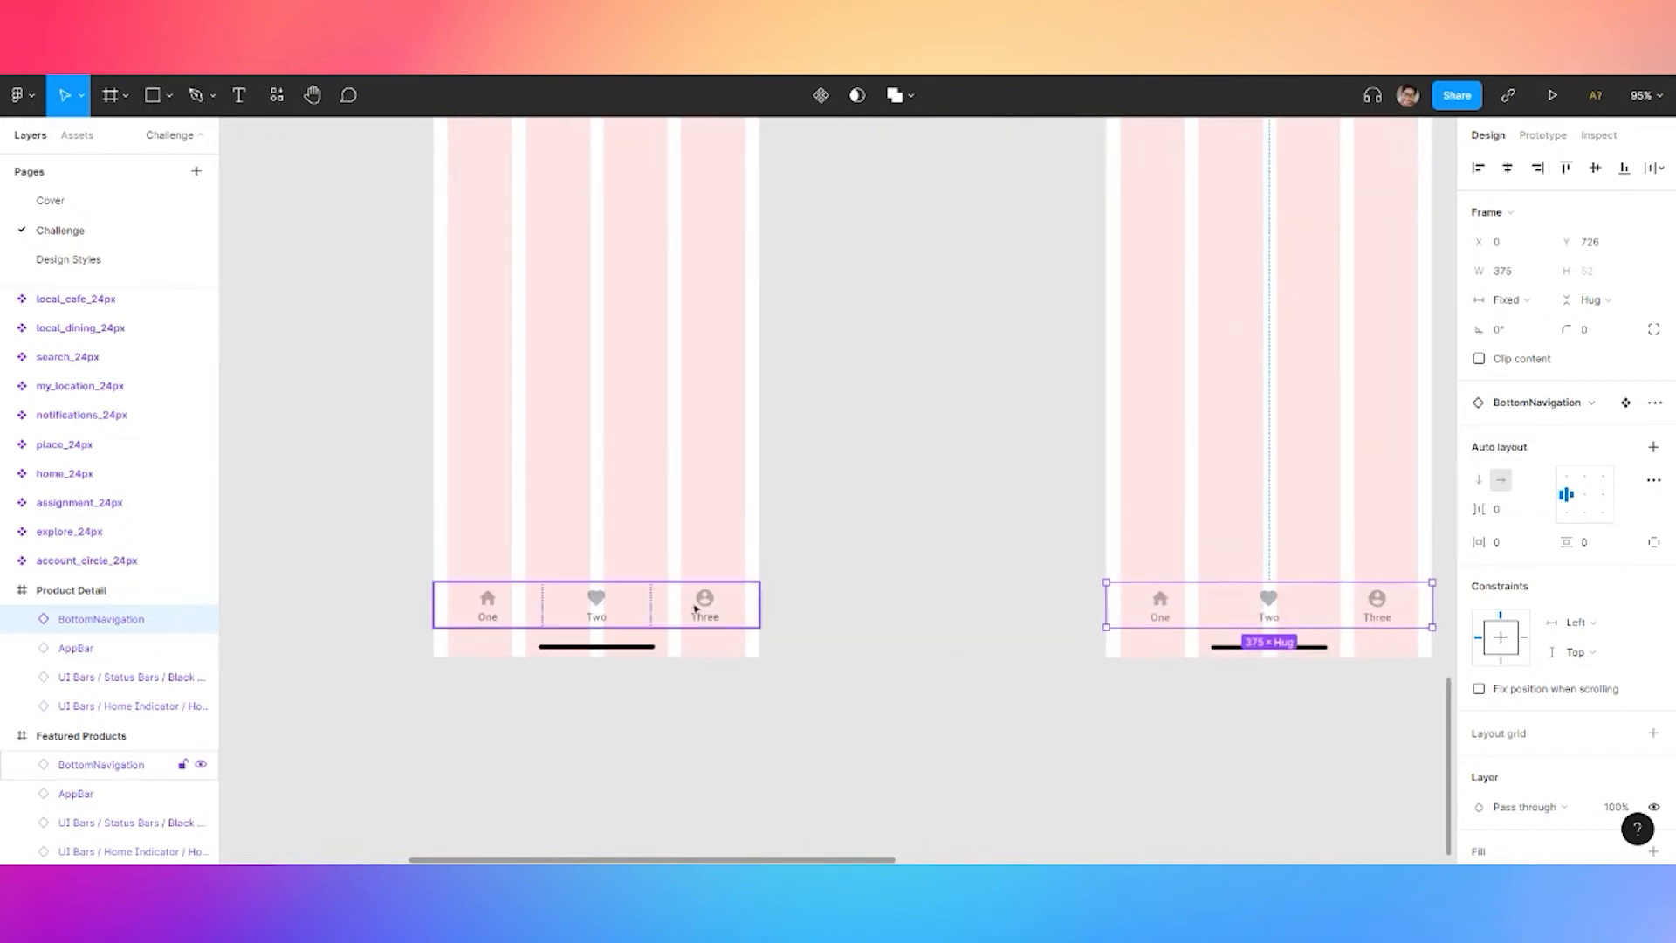
shift+click(693, 605)
click(875, 422)
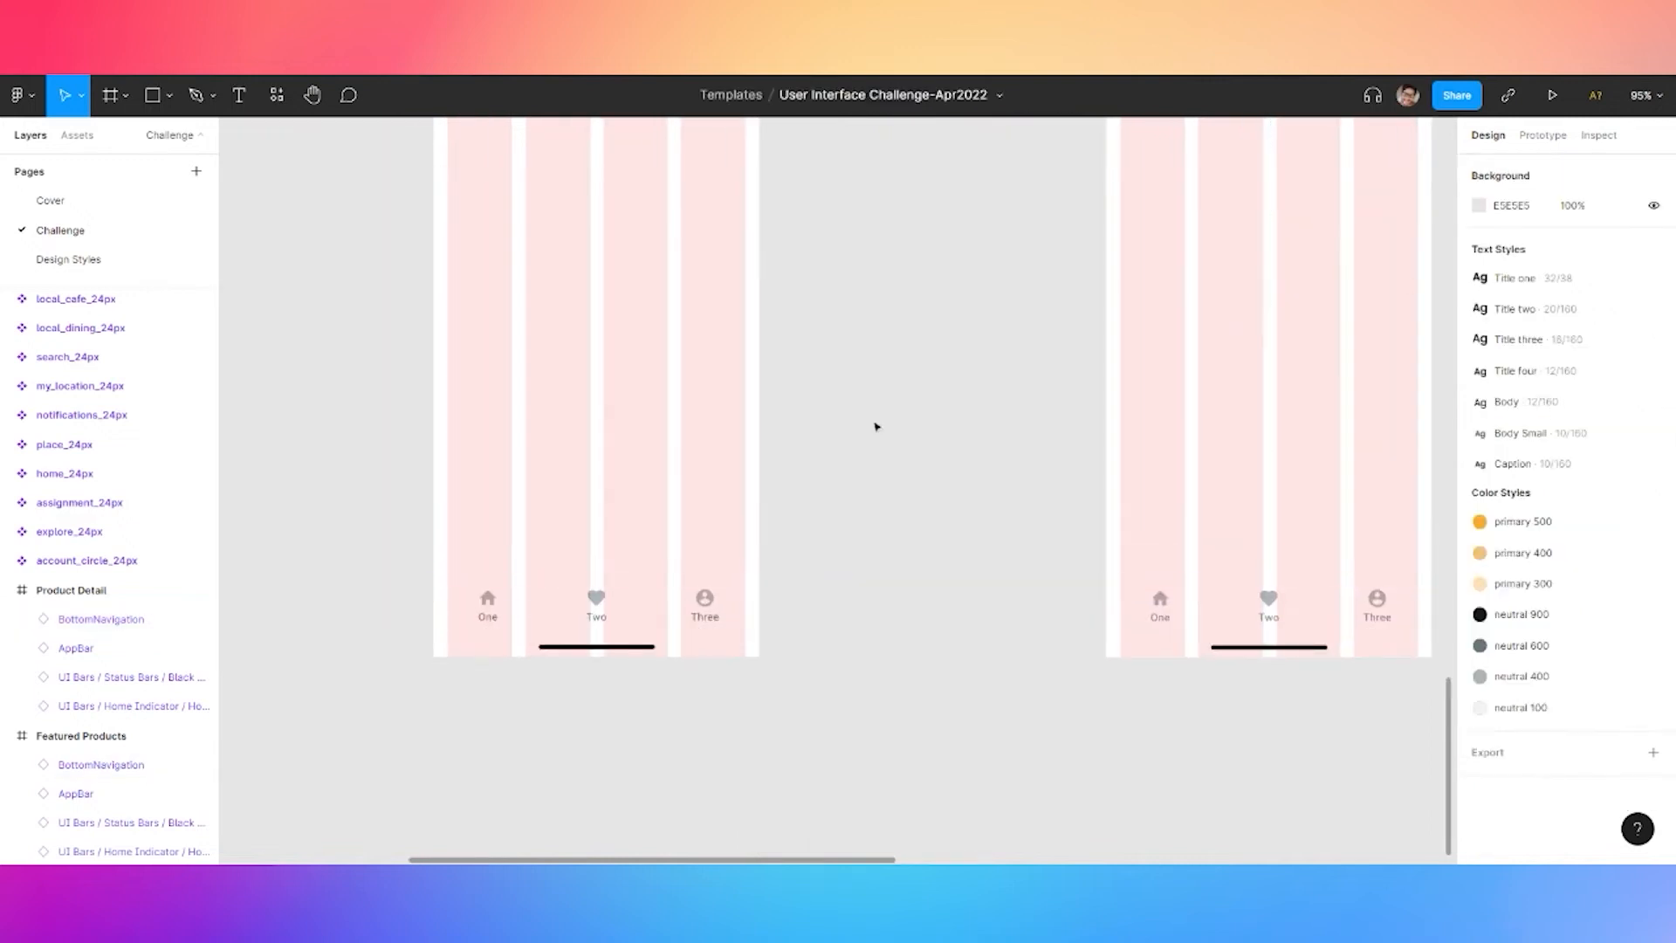
scroll(804, 419, down, 5)
drag(851, 344, 810, 341)
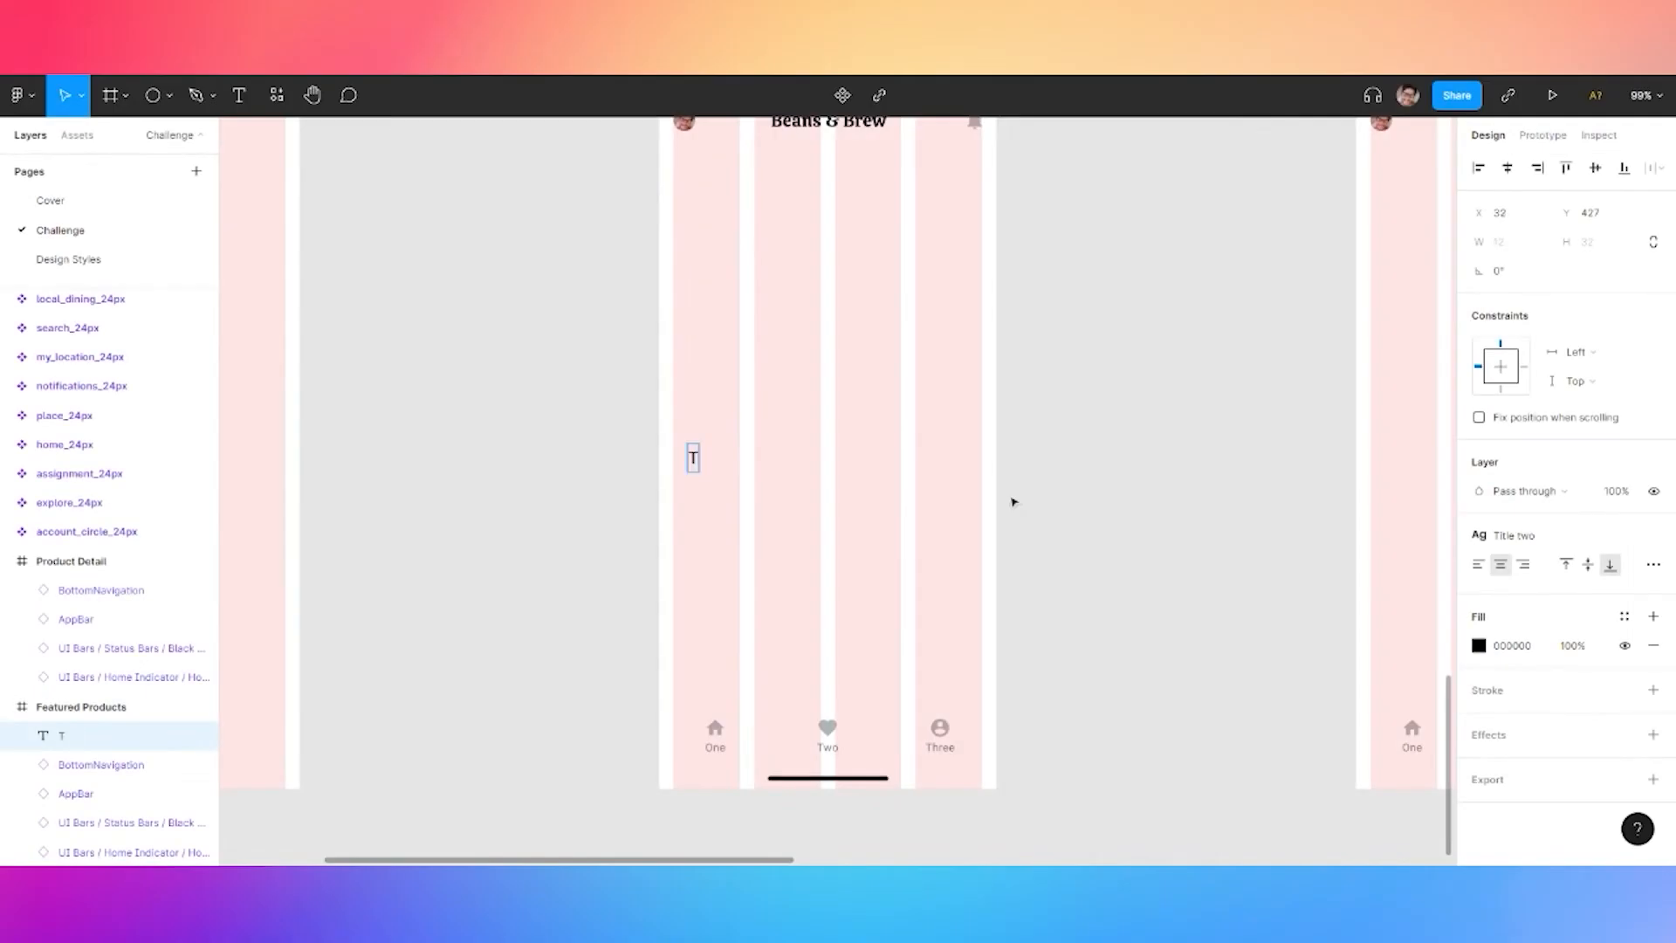
Finish the 'Treding products' heading, style it Title two, and move it inside the left margin
text(ding products)
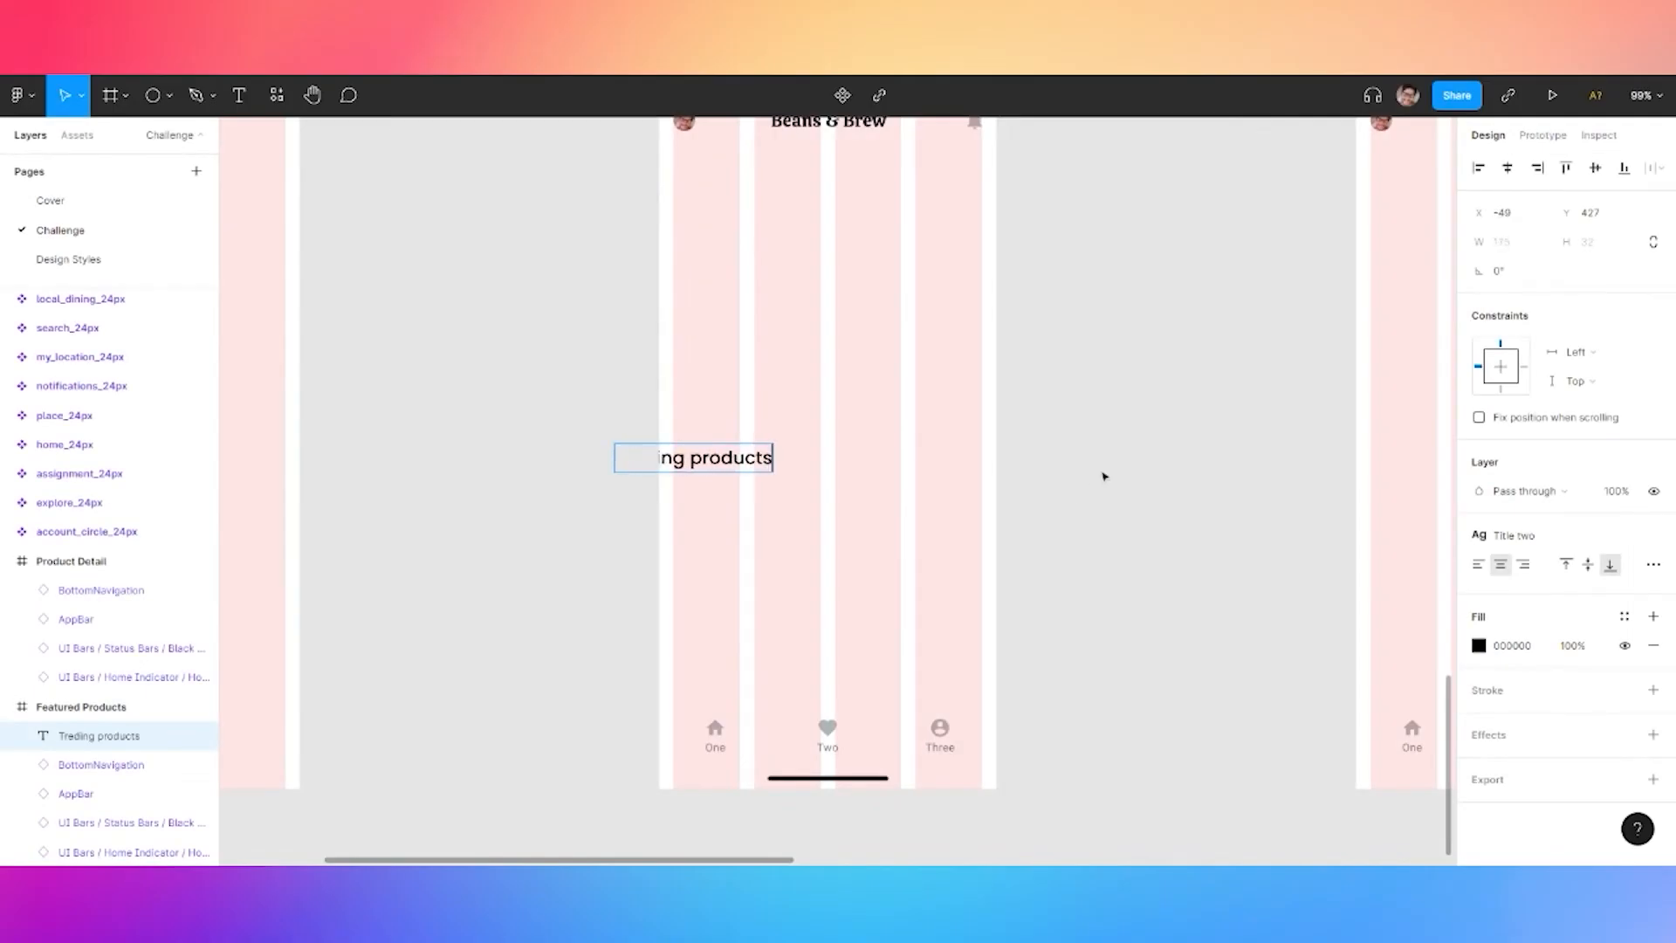
key(Escape)
click(1519, 536)
click(1538, 677)
drag(724, 463, 781, 454)
click(689, 509)
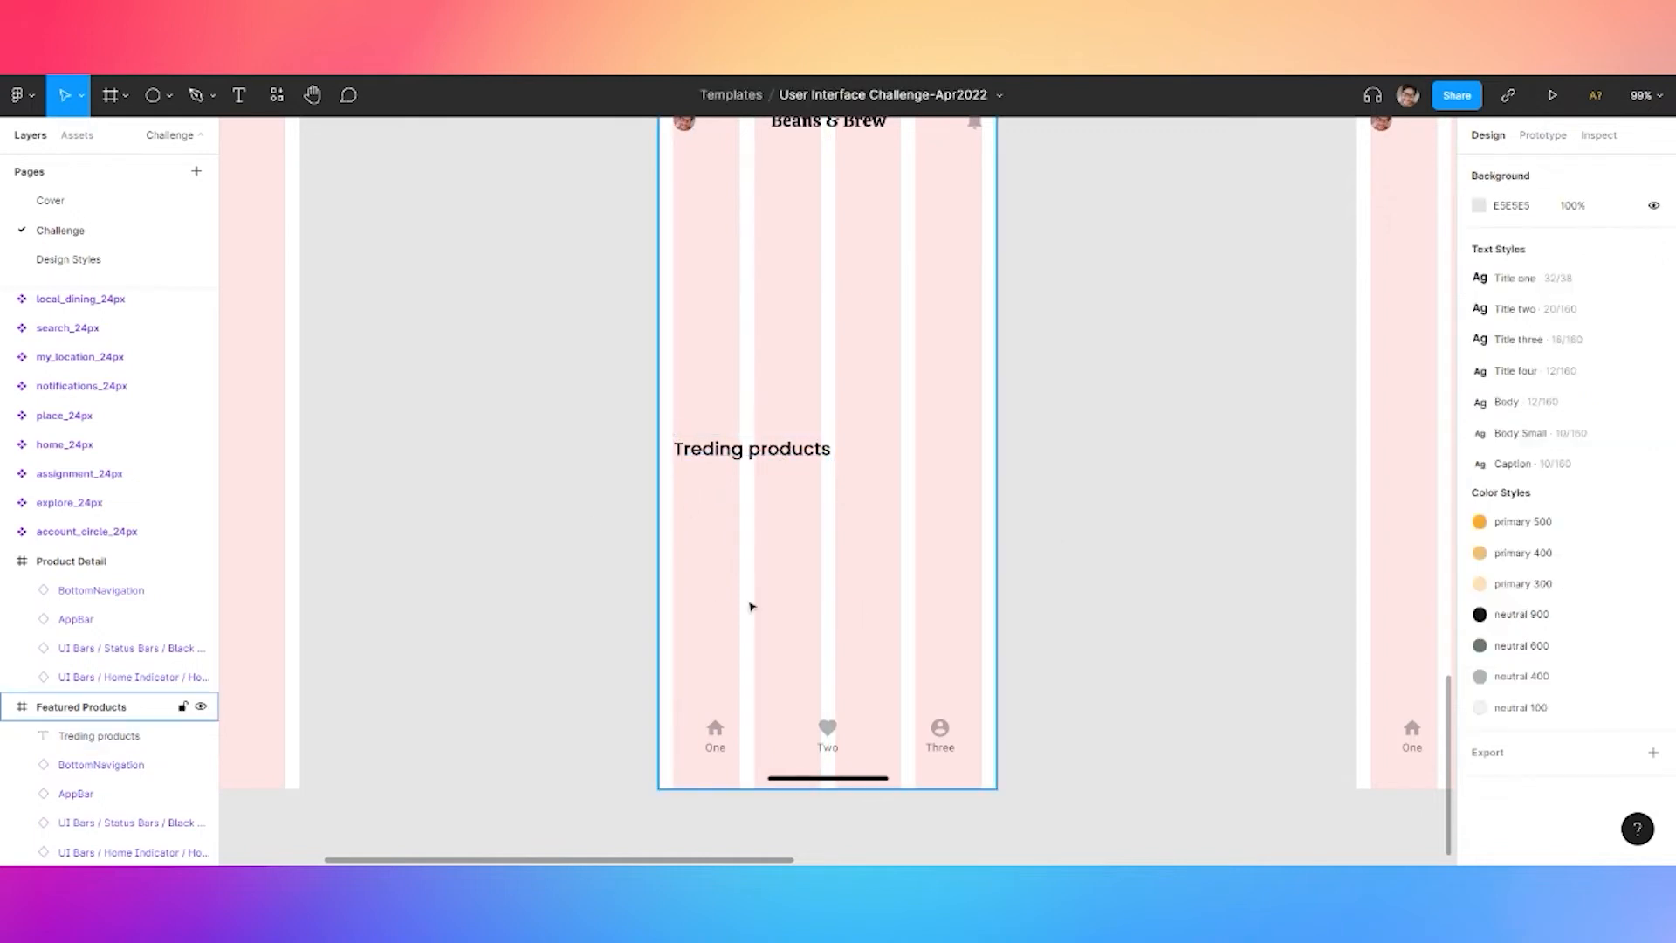
scroll(685, 508, up, 5)
Draw a wide rectangle across the four columns and set its height to 80
key(r)
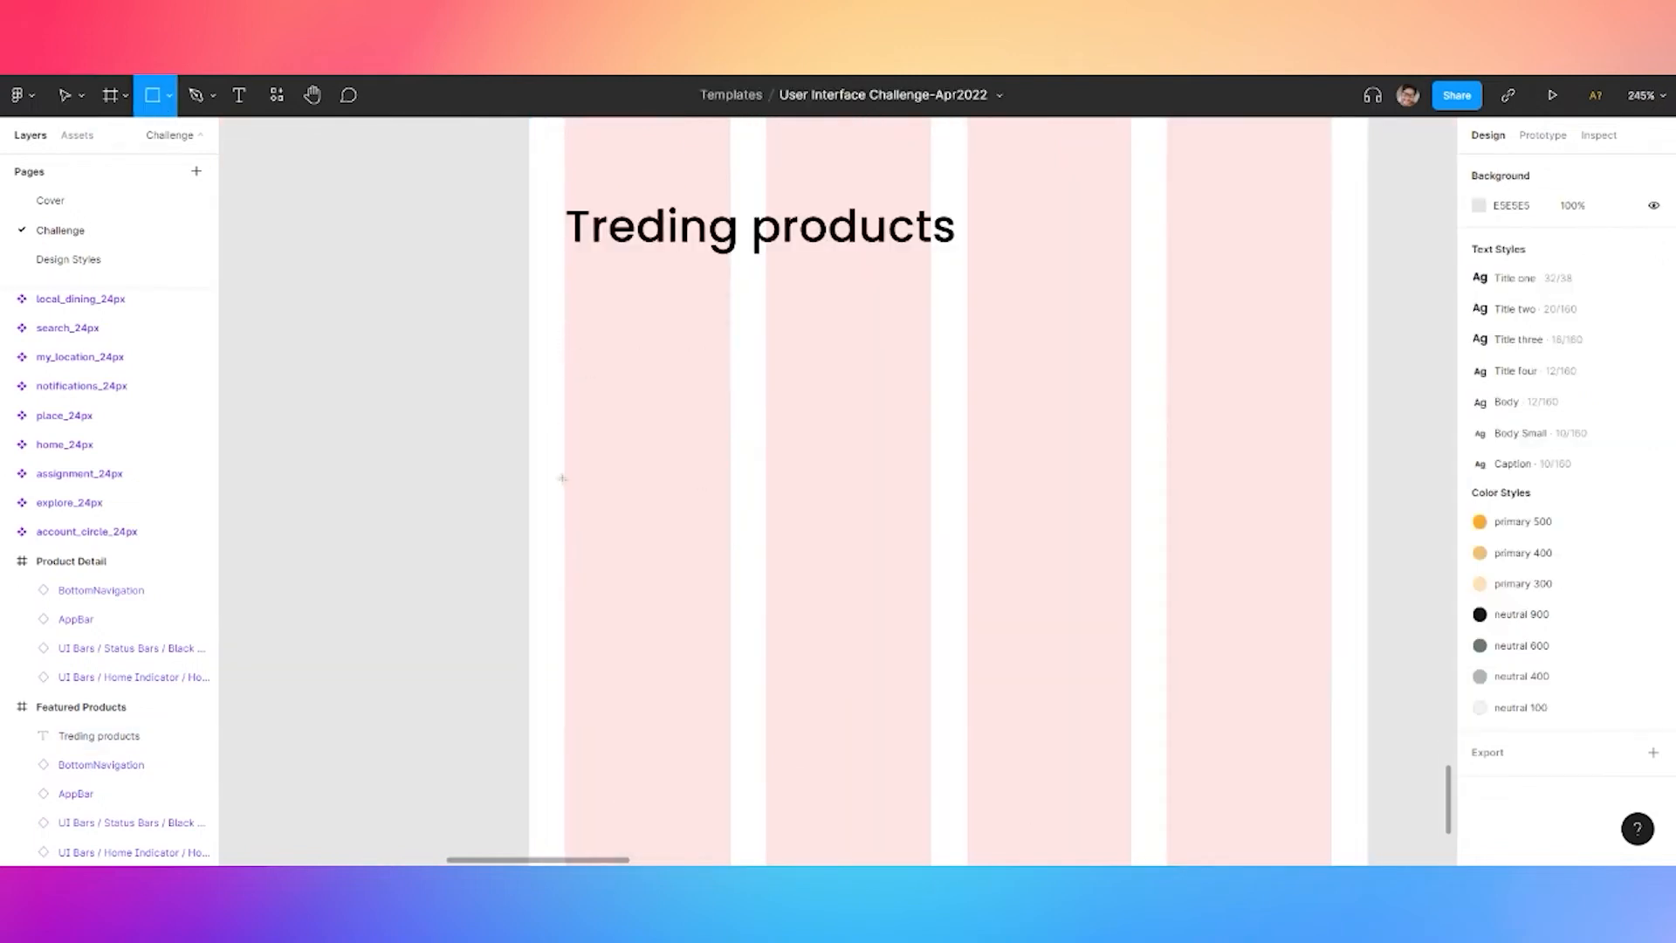
drag(564, 435, 1332, 563)
click(1604, 255)
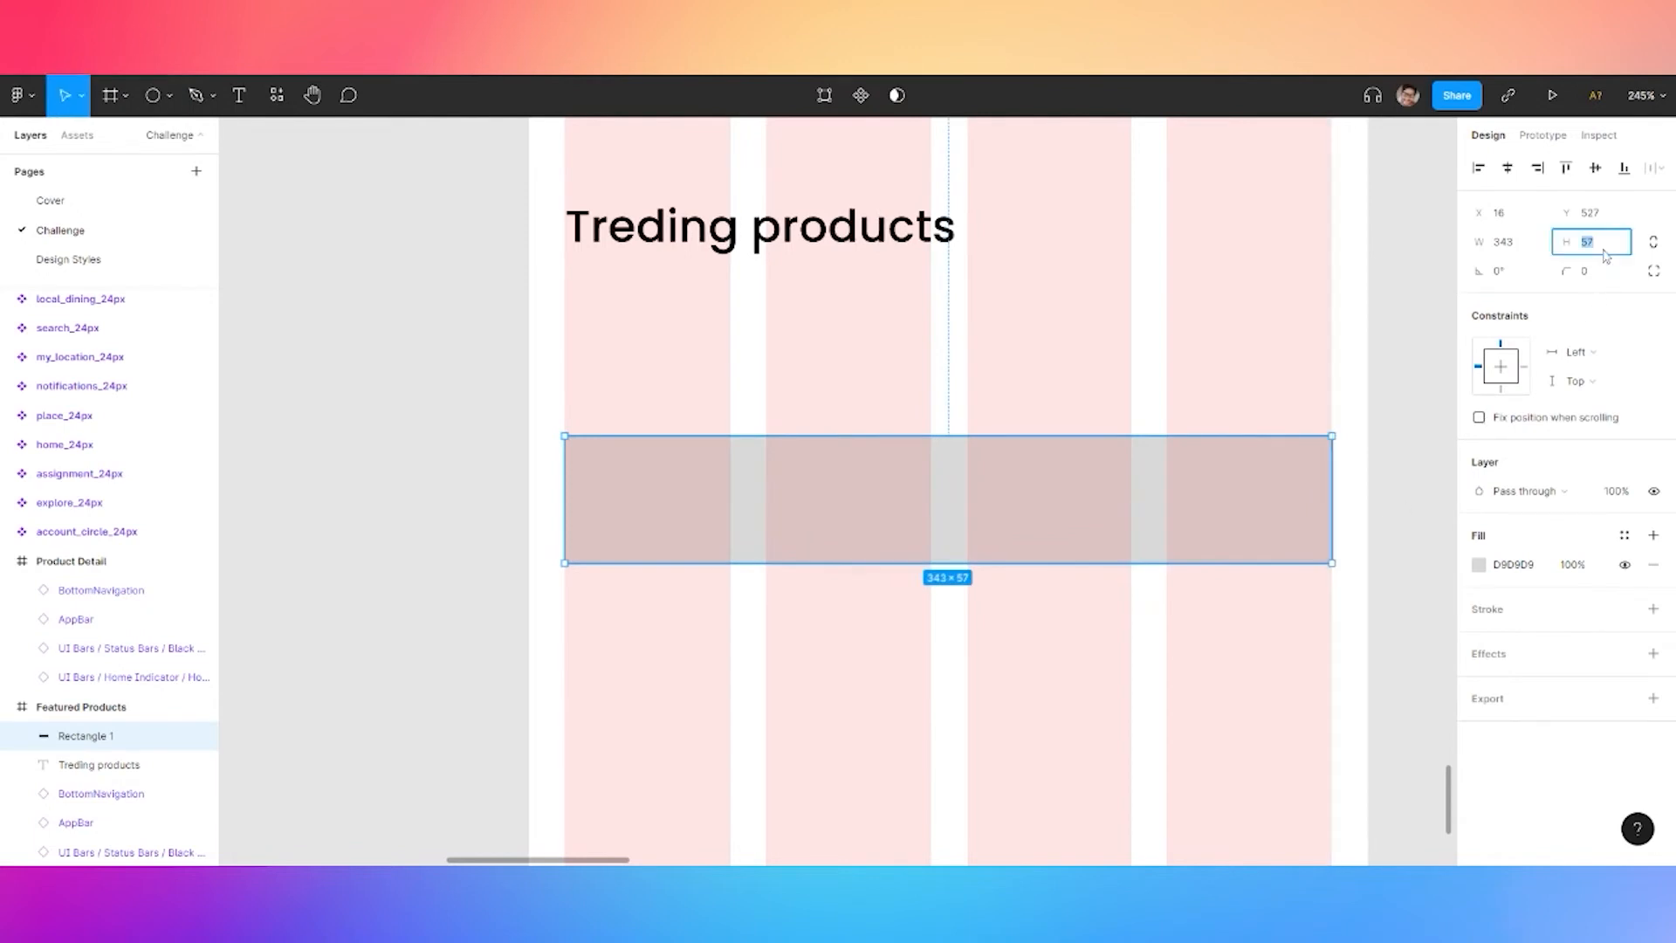
text(80)
key(Return)
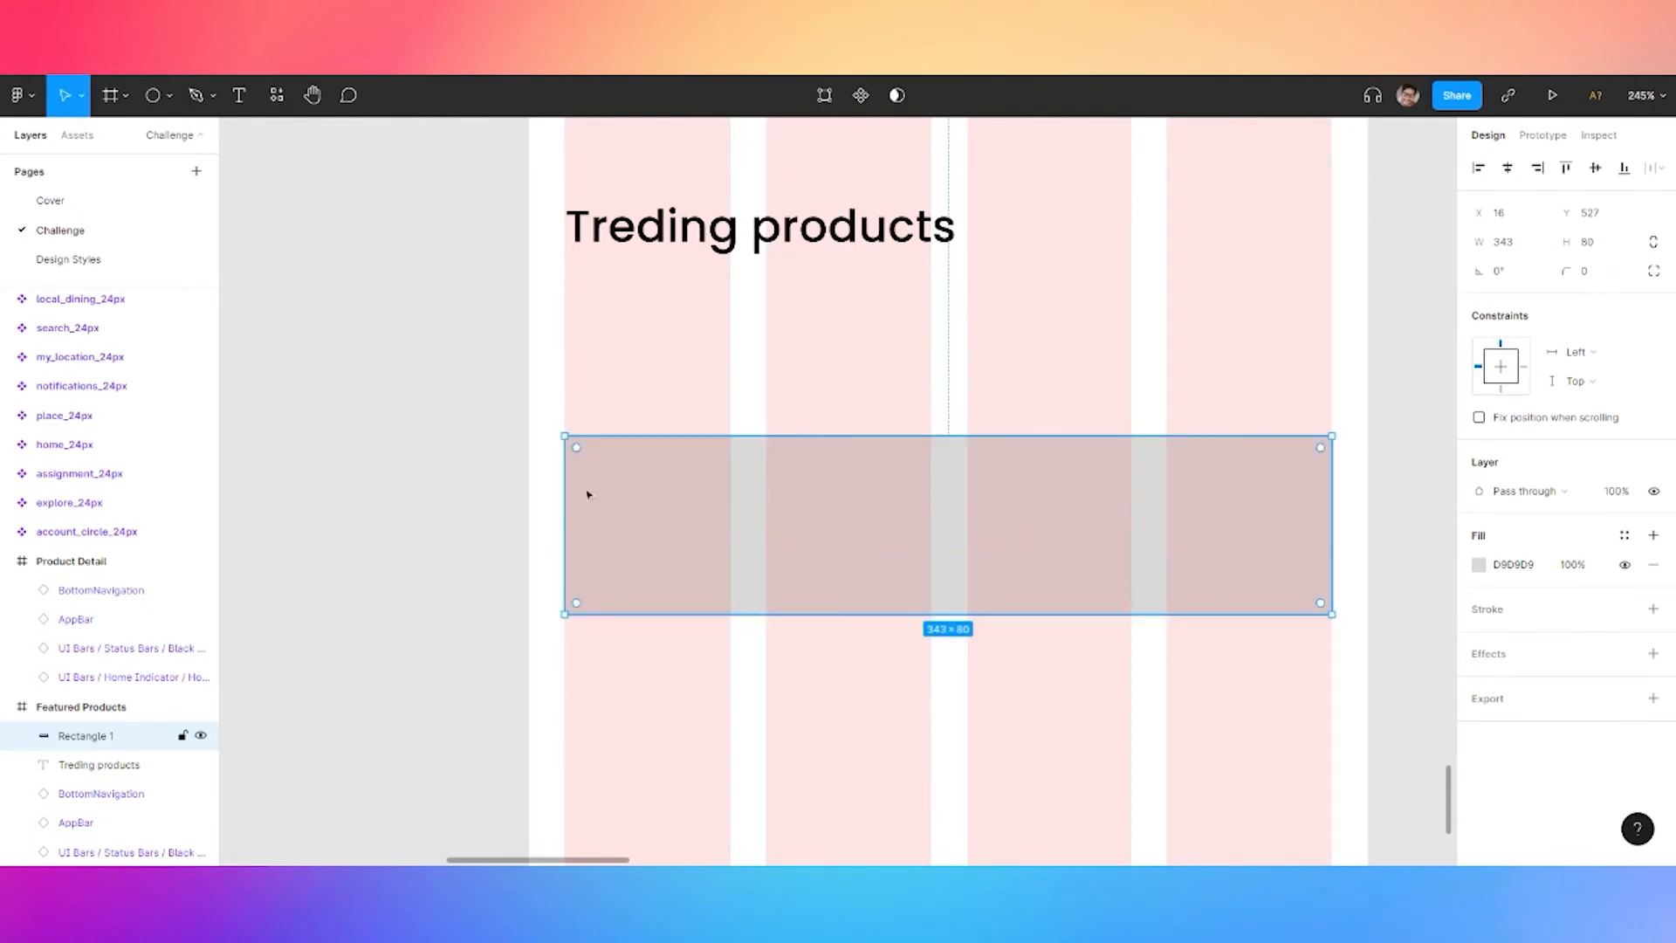
Round the card's corners to 20 with about 60% corner smoothing
scroll(487, 442, down, 3)
click(1606, 279)
text(20)
key(Return)
click(1654, 272)
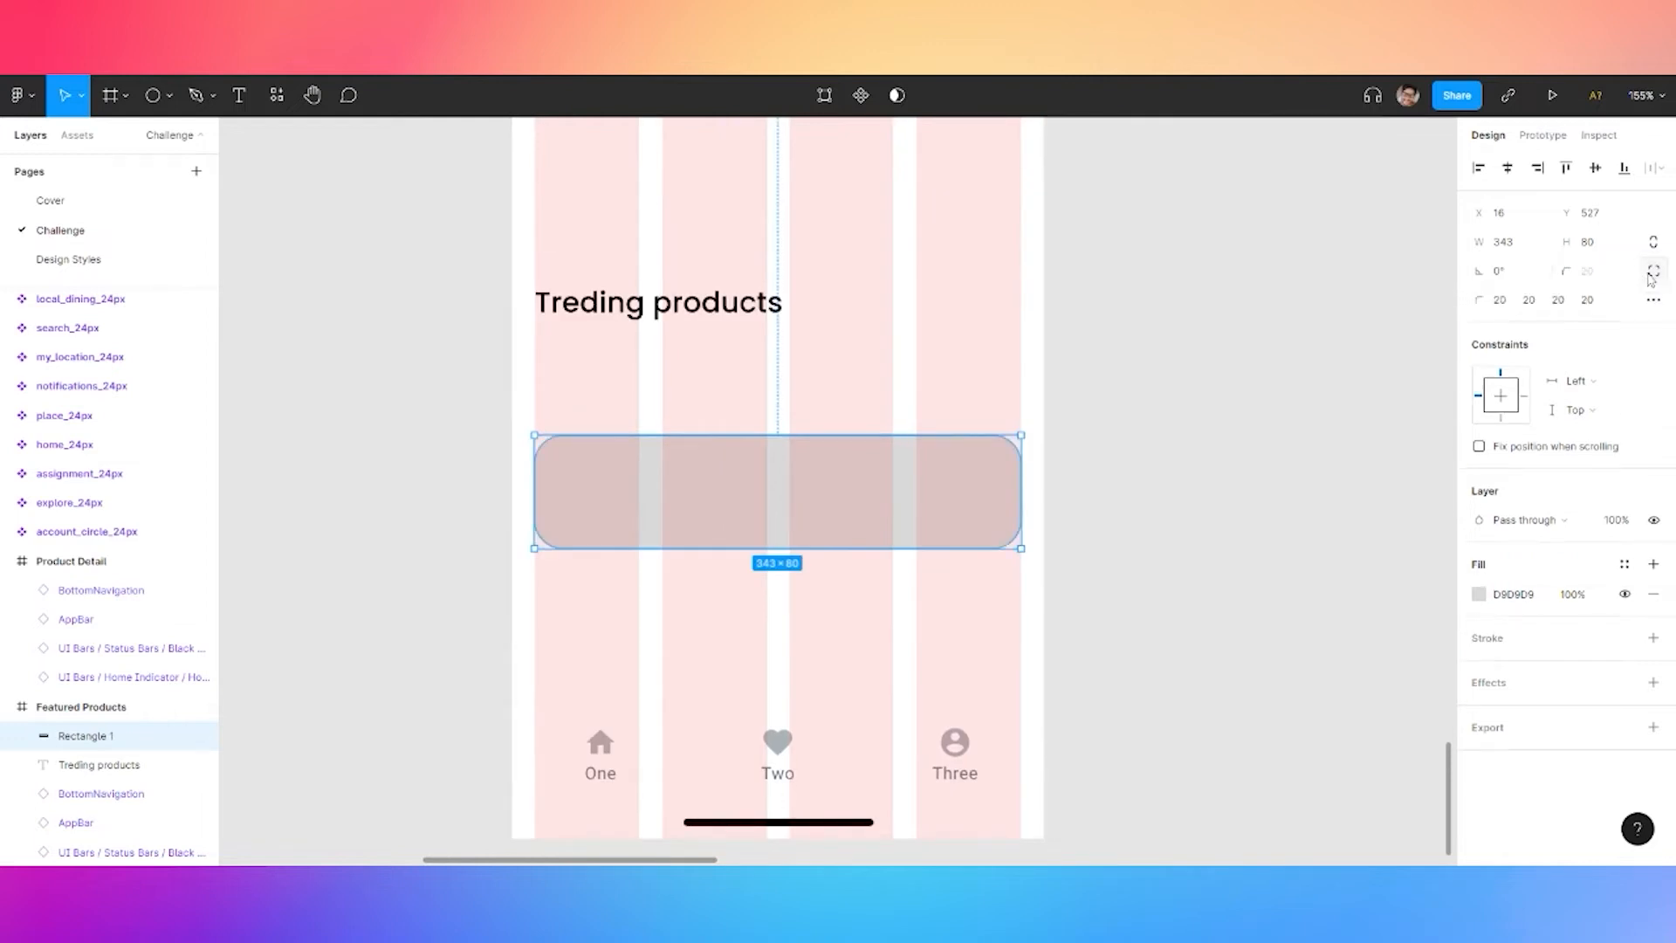
click(1653, 299)
drag(1355, 346, 1337, 346)
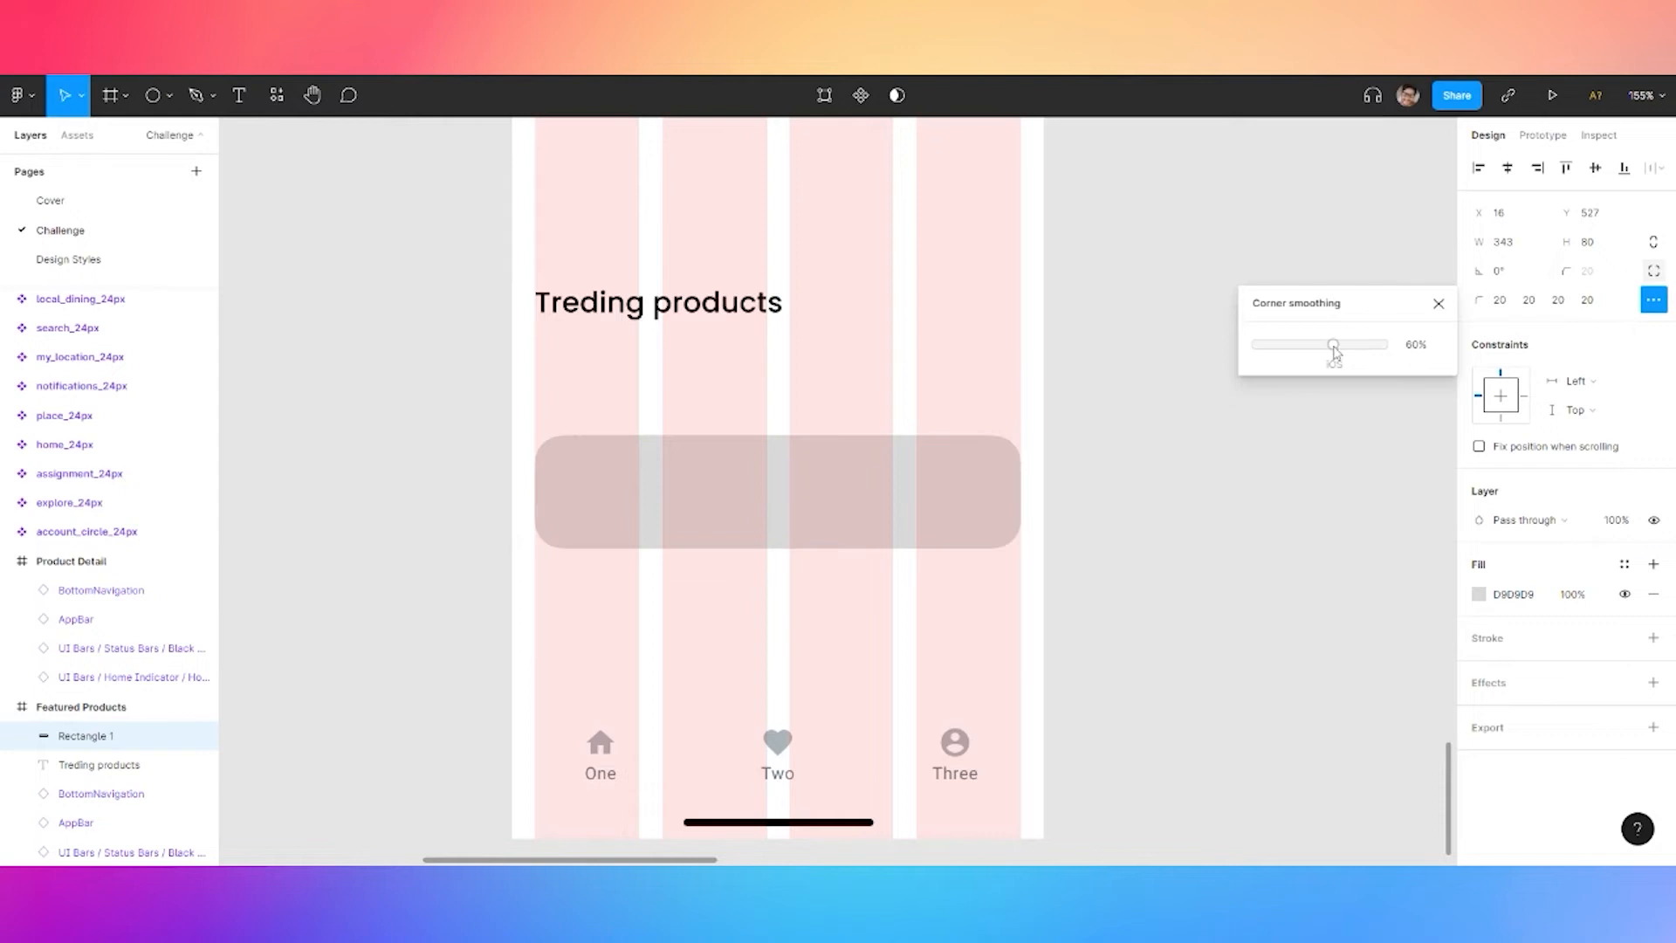
click(1223, 272)
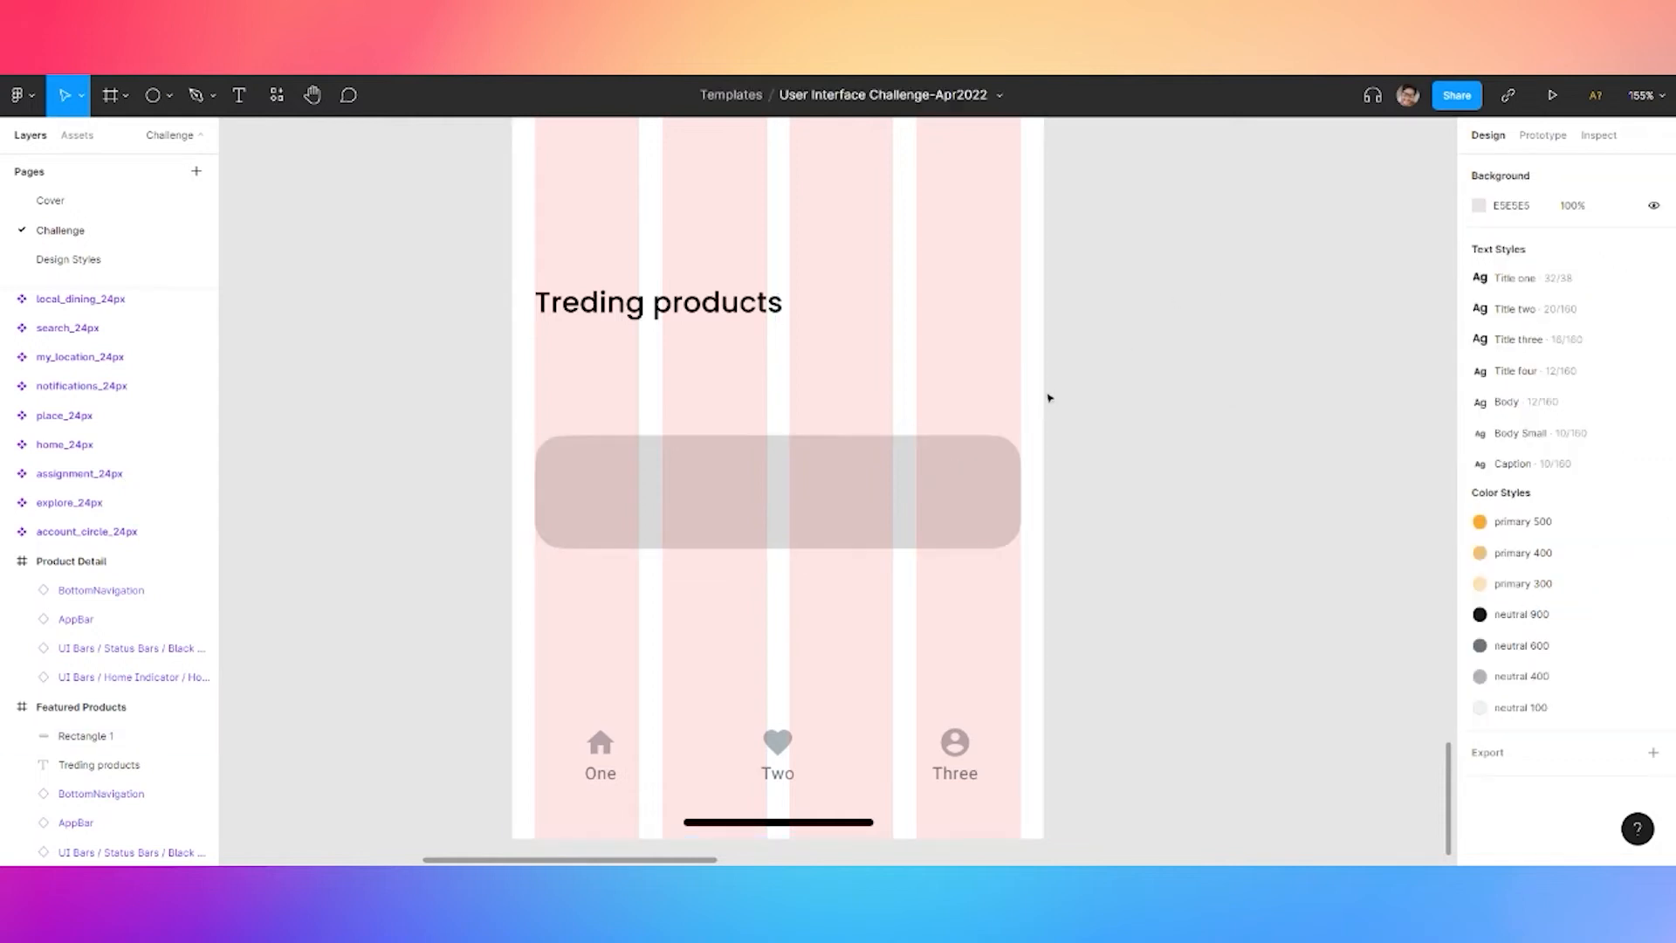
click(86, 736)
Add an 'Americano' title on the card in Title four style
key(t)
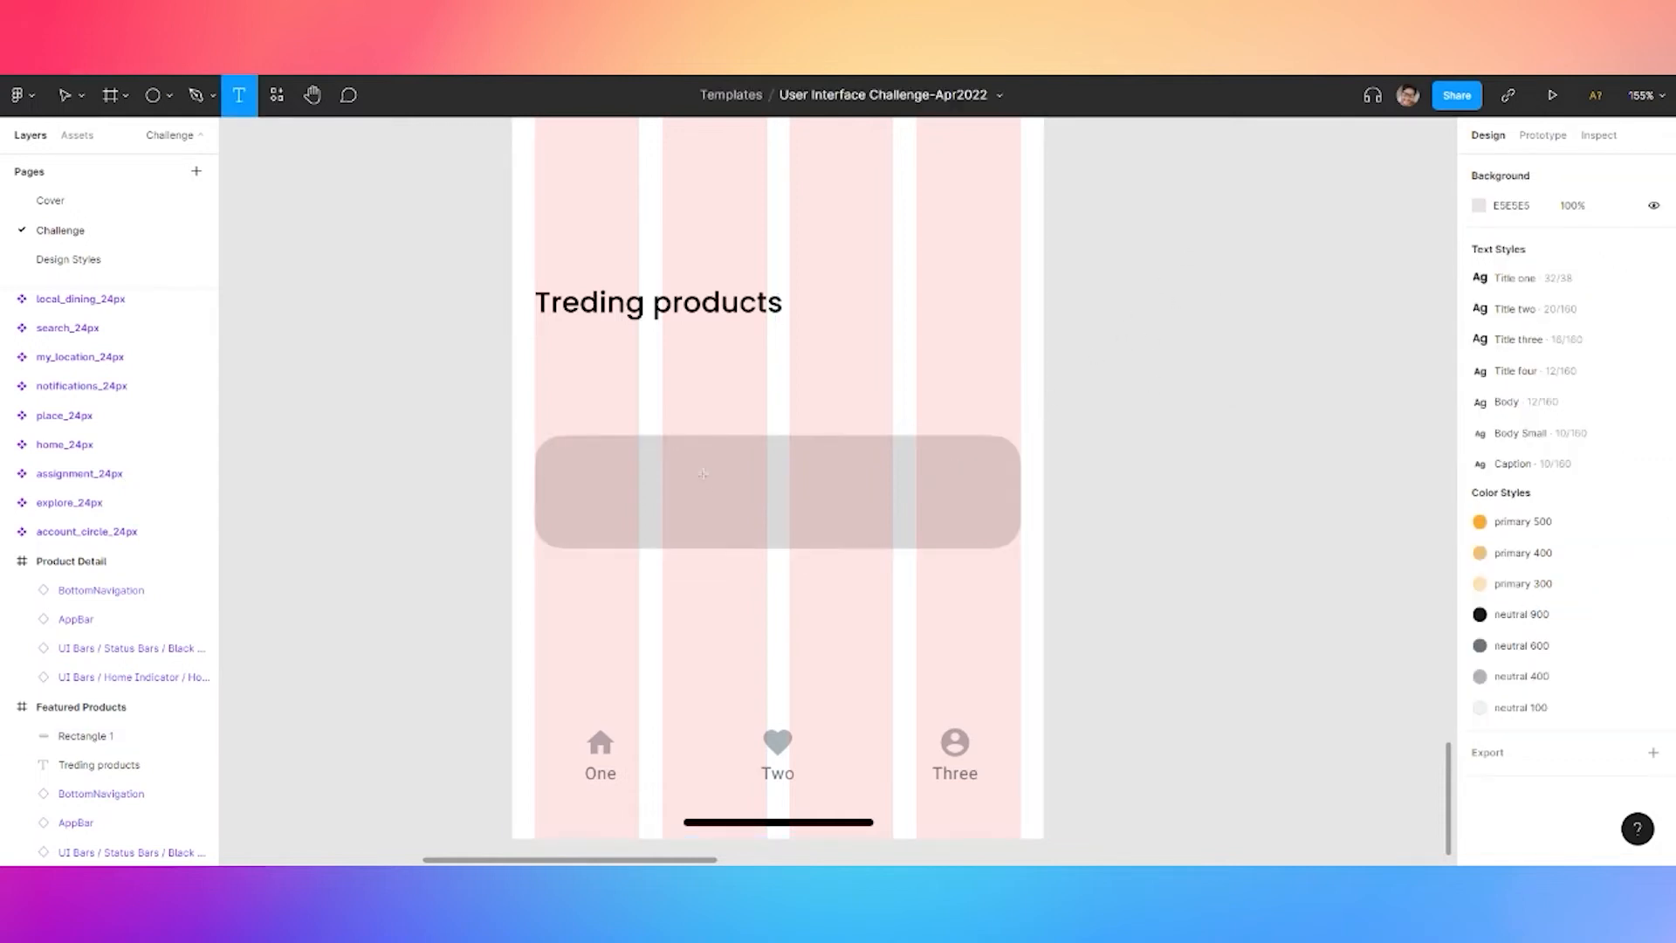
click(748, 480)
text(Americano)
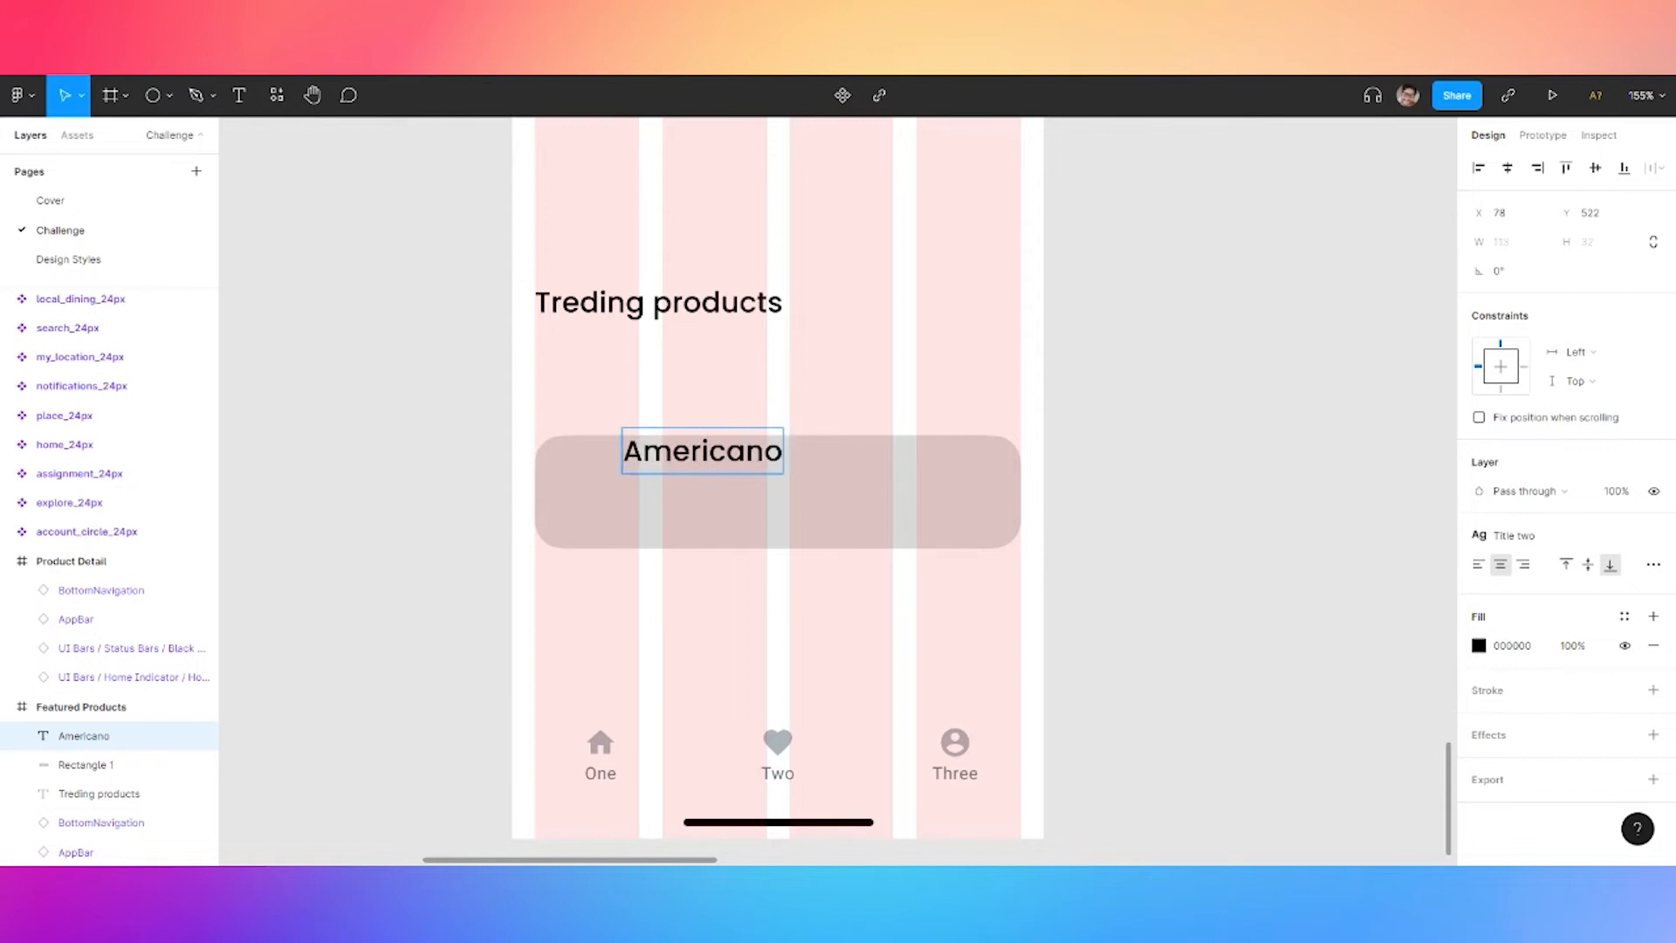
key(Escape)
click(1517, 536)
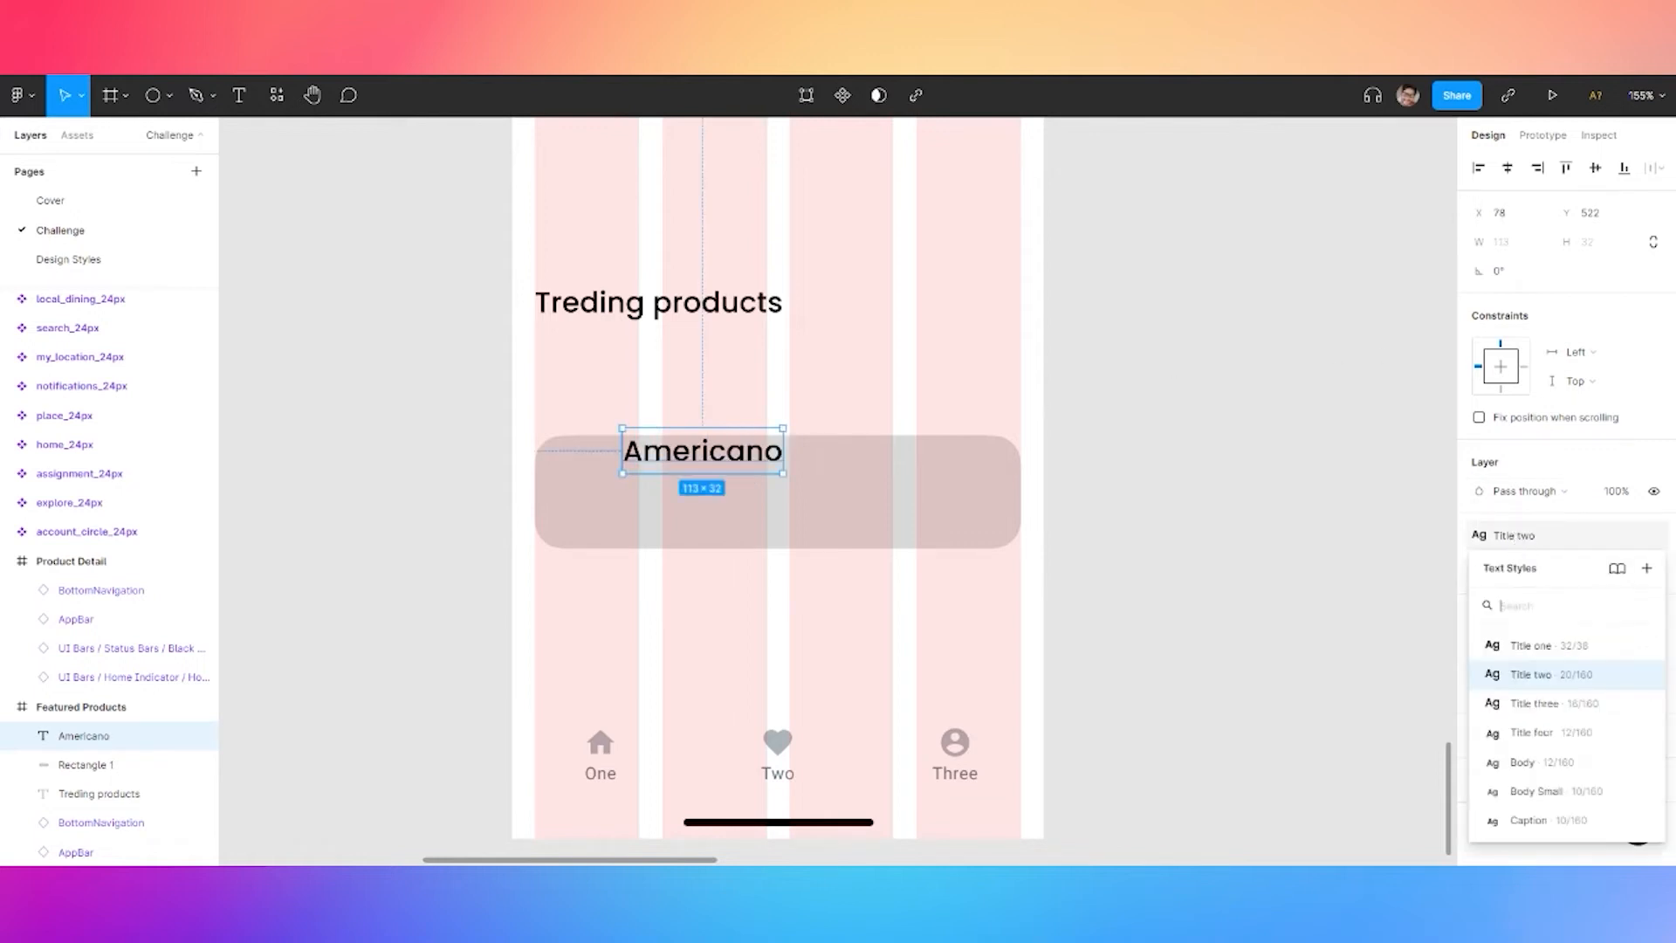
click(1548, 744)
drag(702, 463, 713, 474)
click(297, 237)
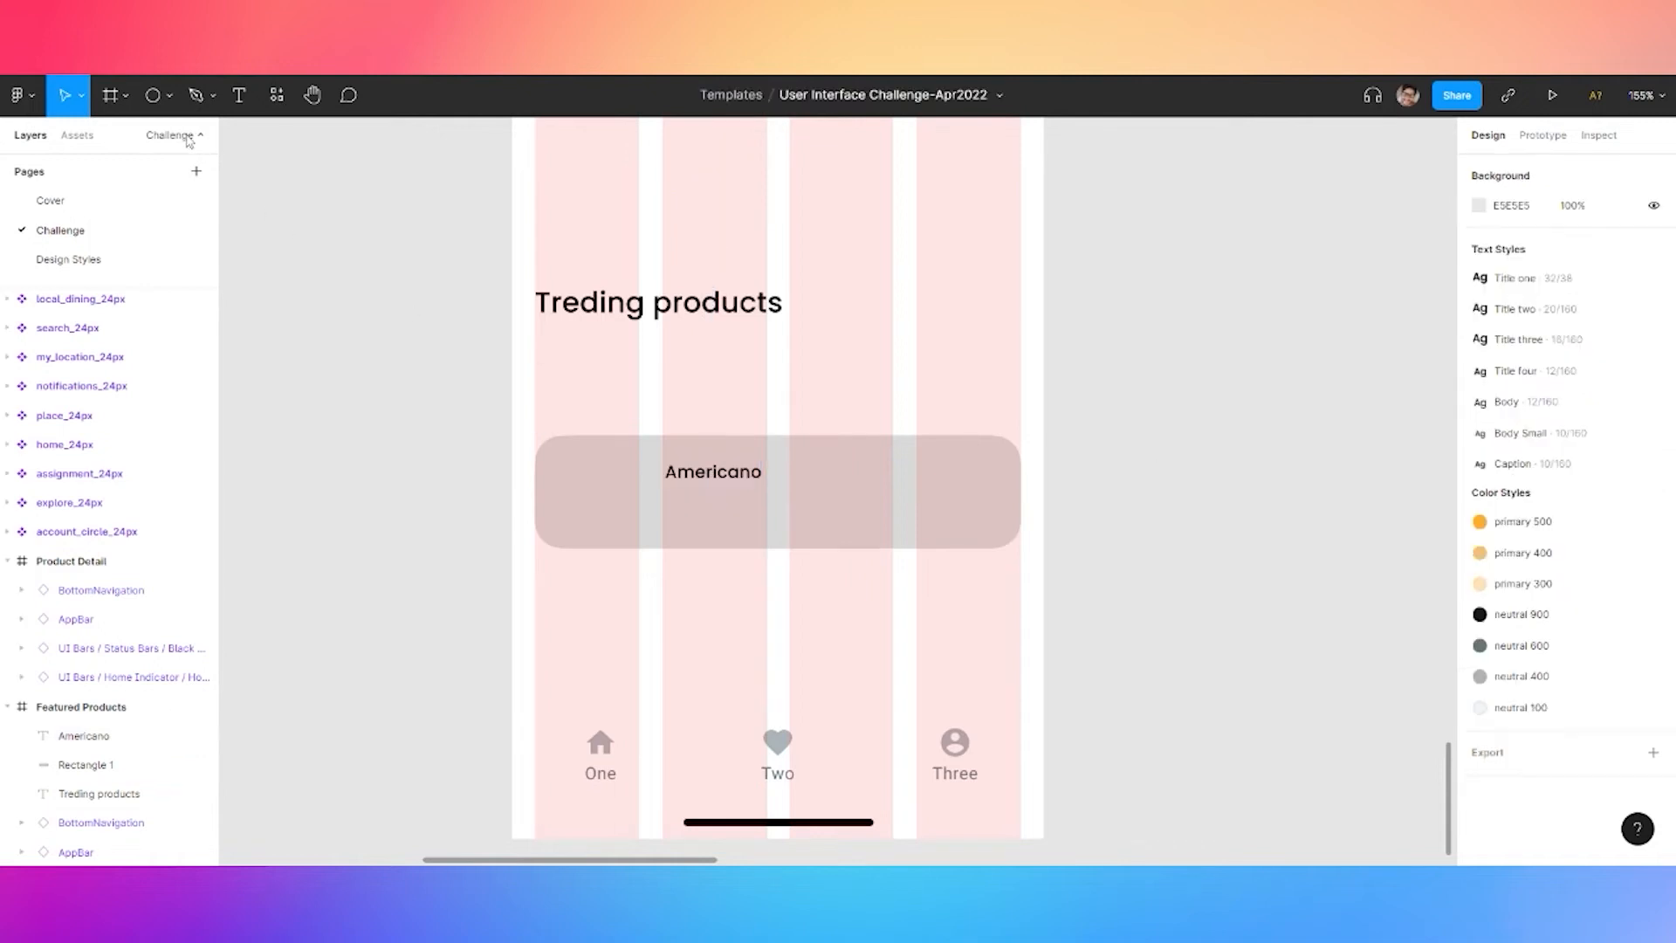
Insert the star component from the library under Americano and resize it to 12
click(276, 94)
click(323, 229)
click(306, 263)
text(star)
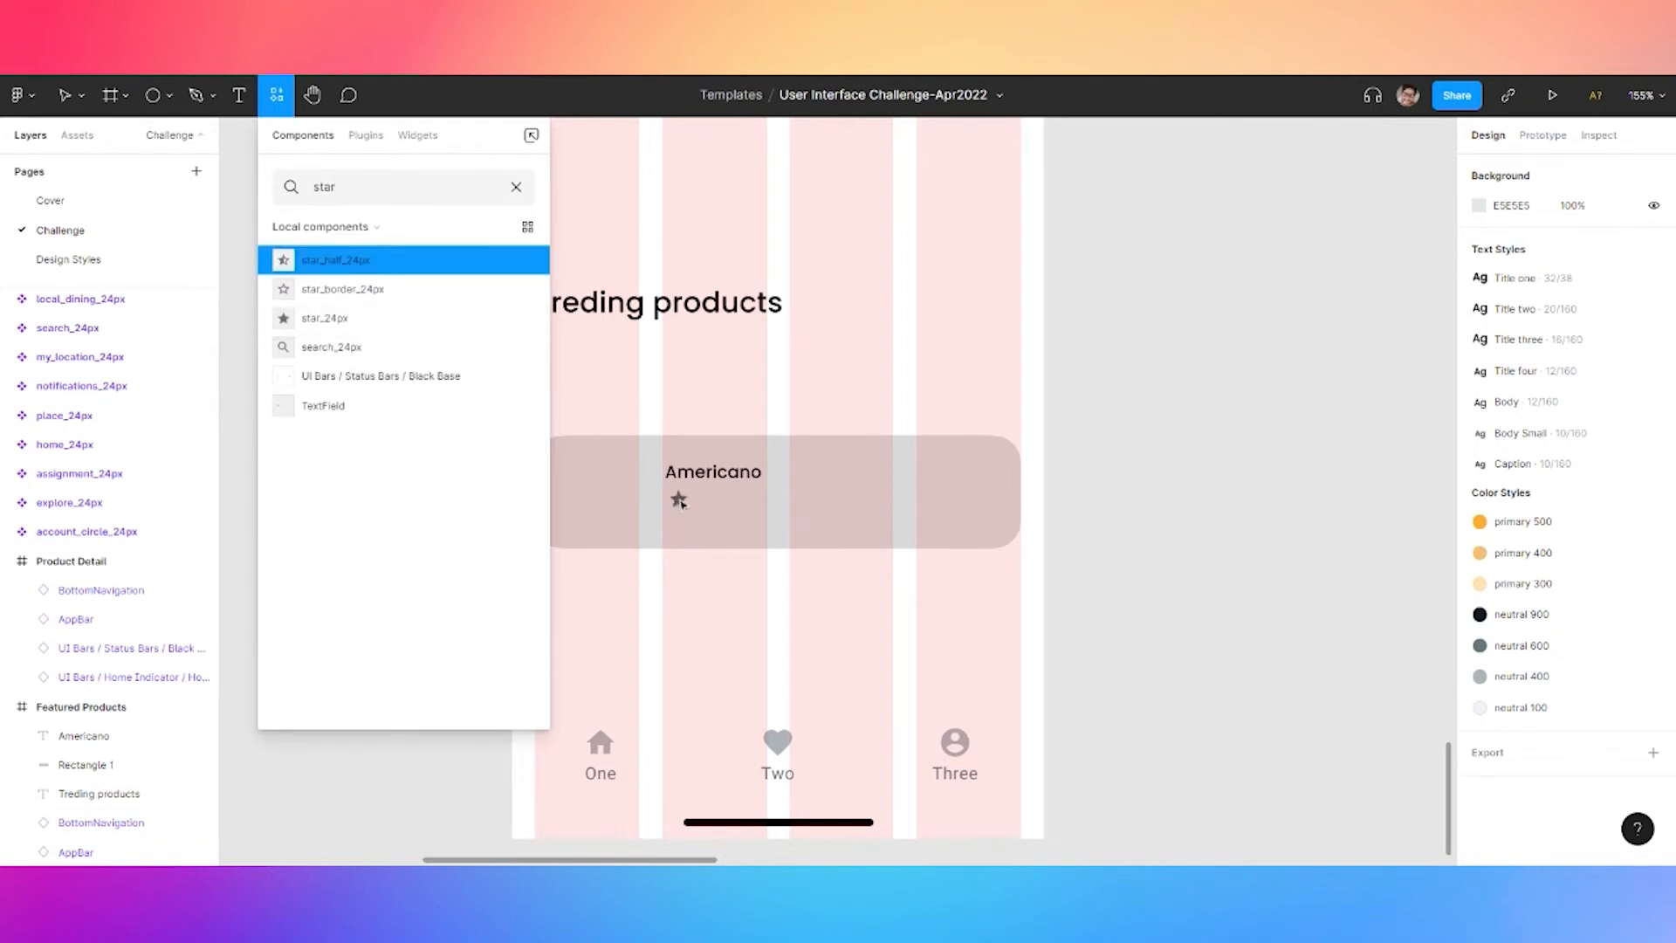
drag(679, 502, 676, 499)
click(1653, 279)
click(1497, 273)
text(12)
click(1316, 310)
Colour the star icon orange
scroll(669, 506, up, 5)
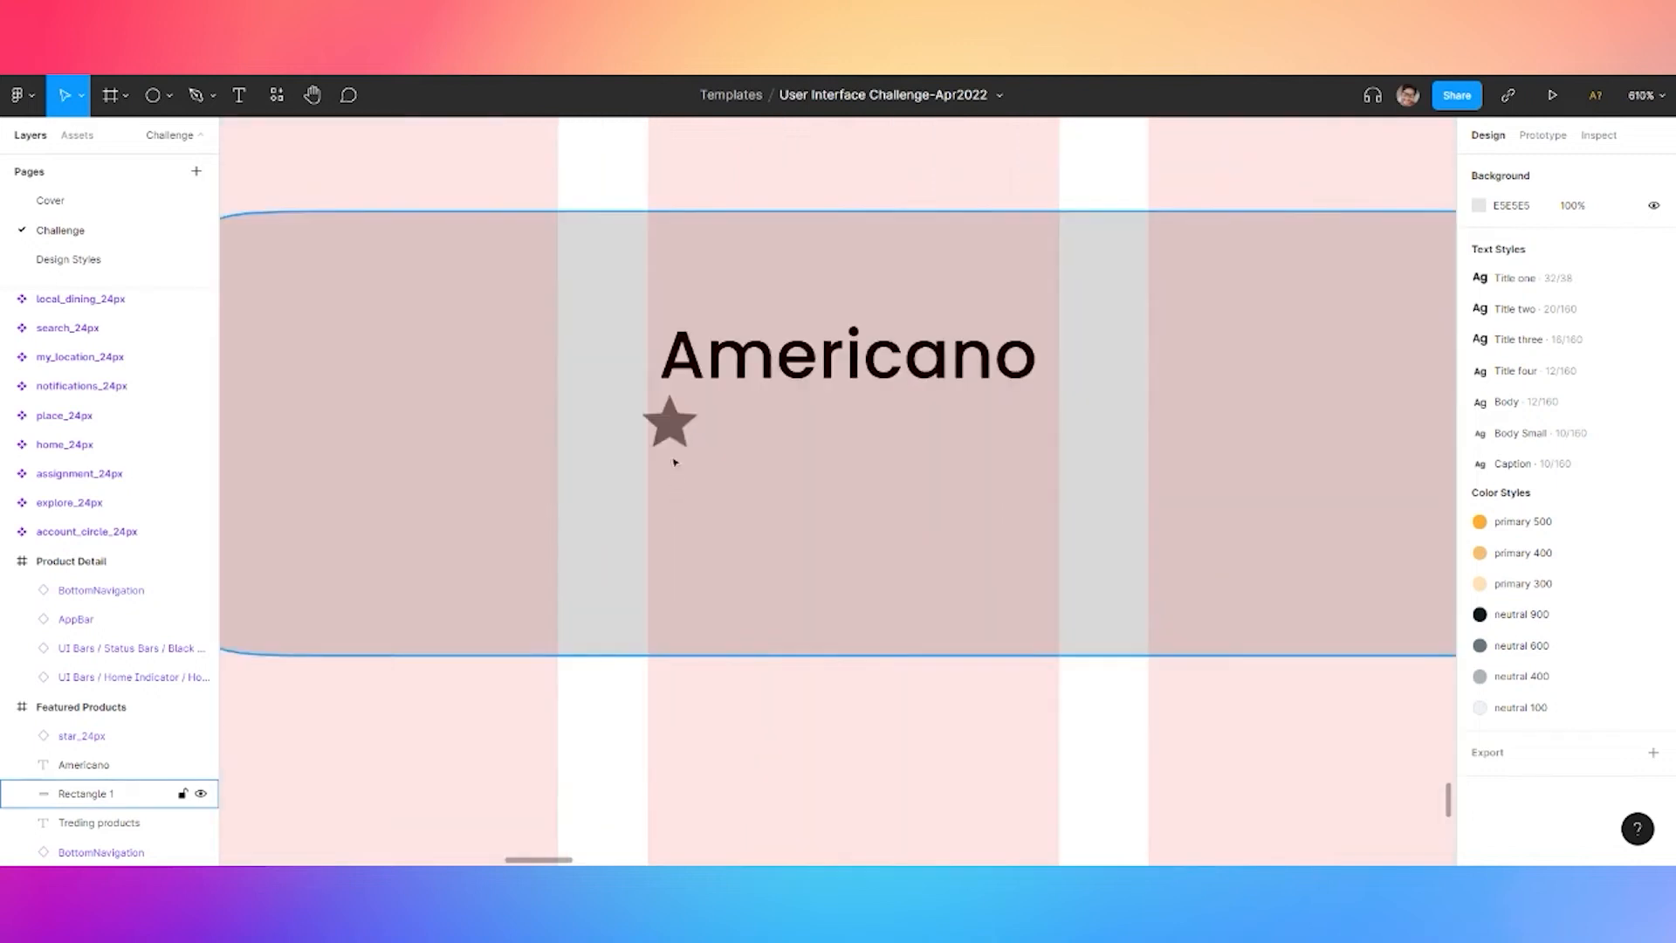
click(668, 489)
click(1478, 831)
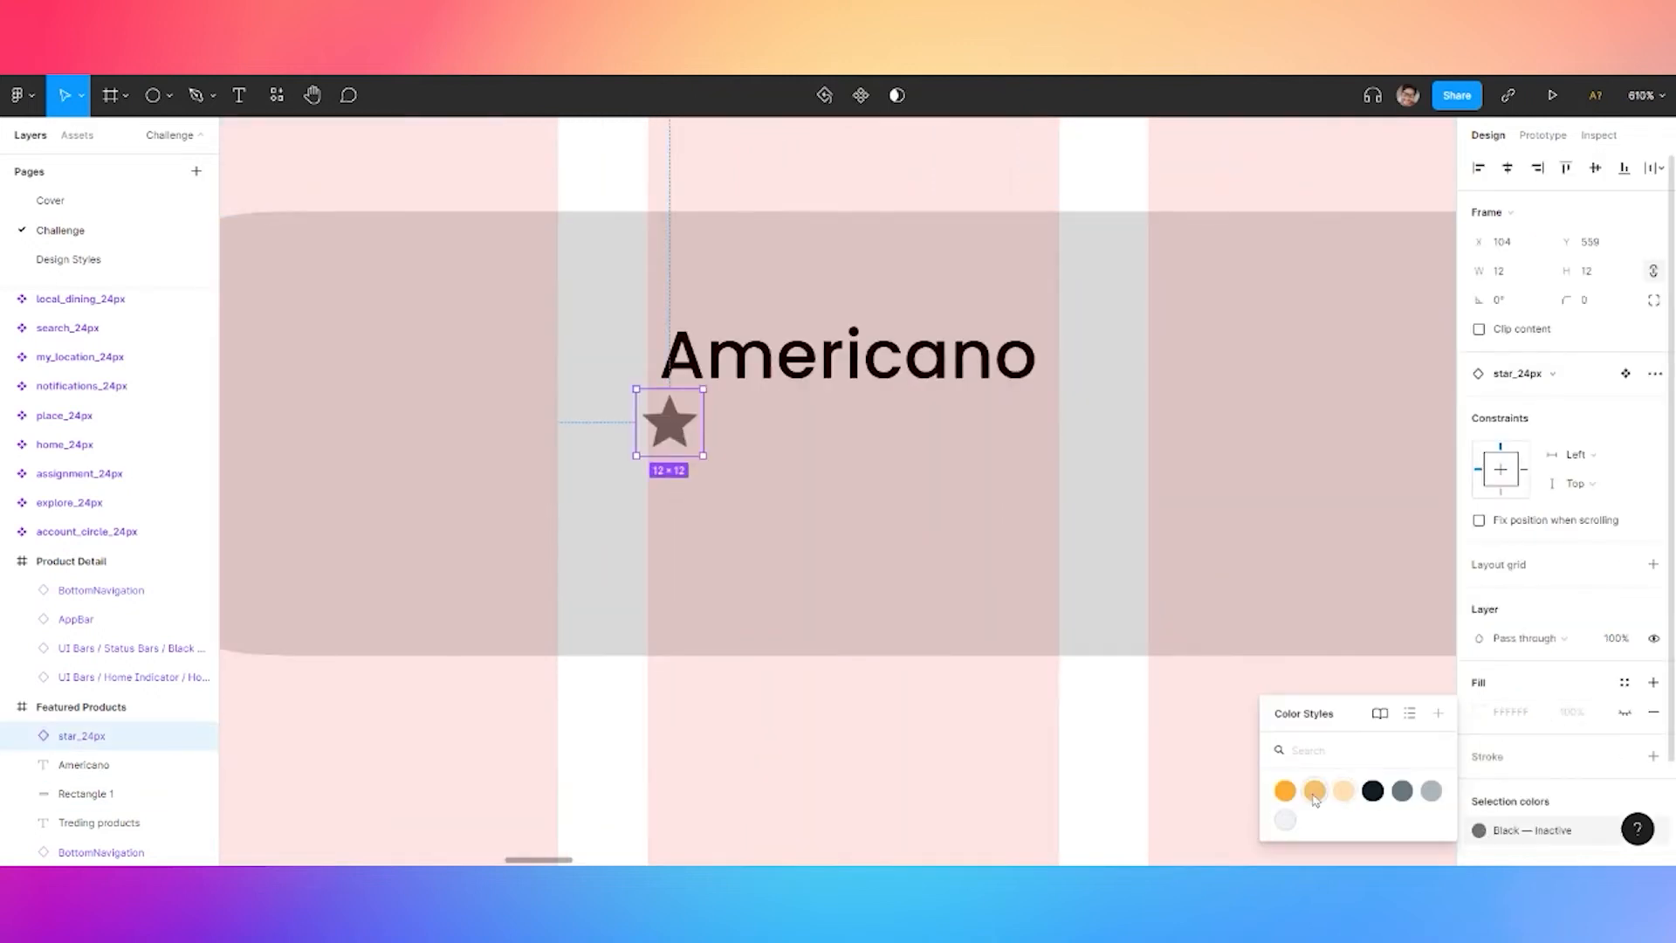
click(1285, 791)
Add a '4.8 (6.504)' rating beside the star in Caption style
key(t)
click(773, 442)
text(4)
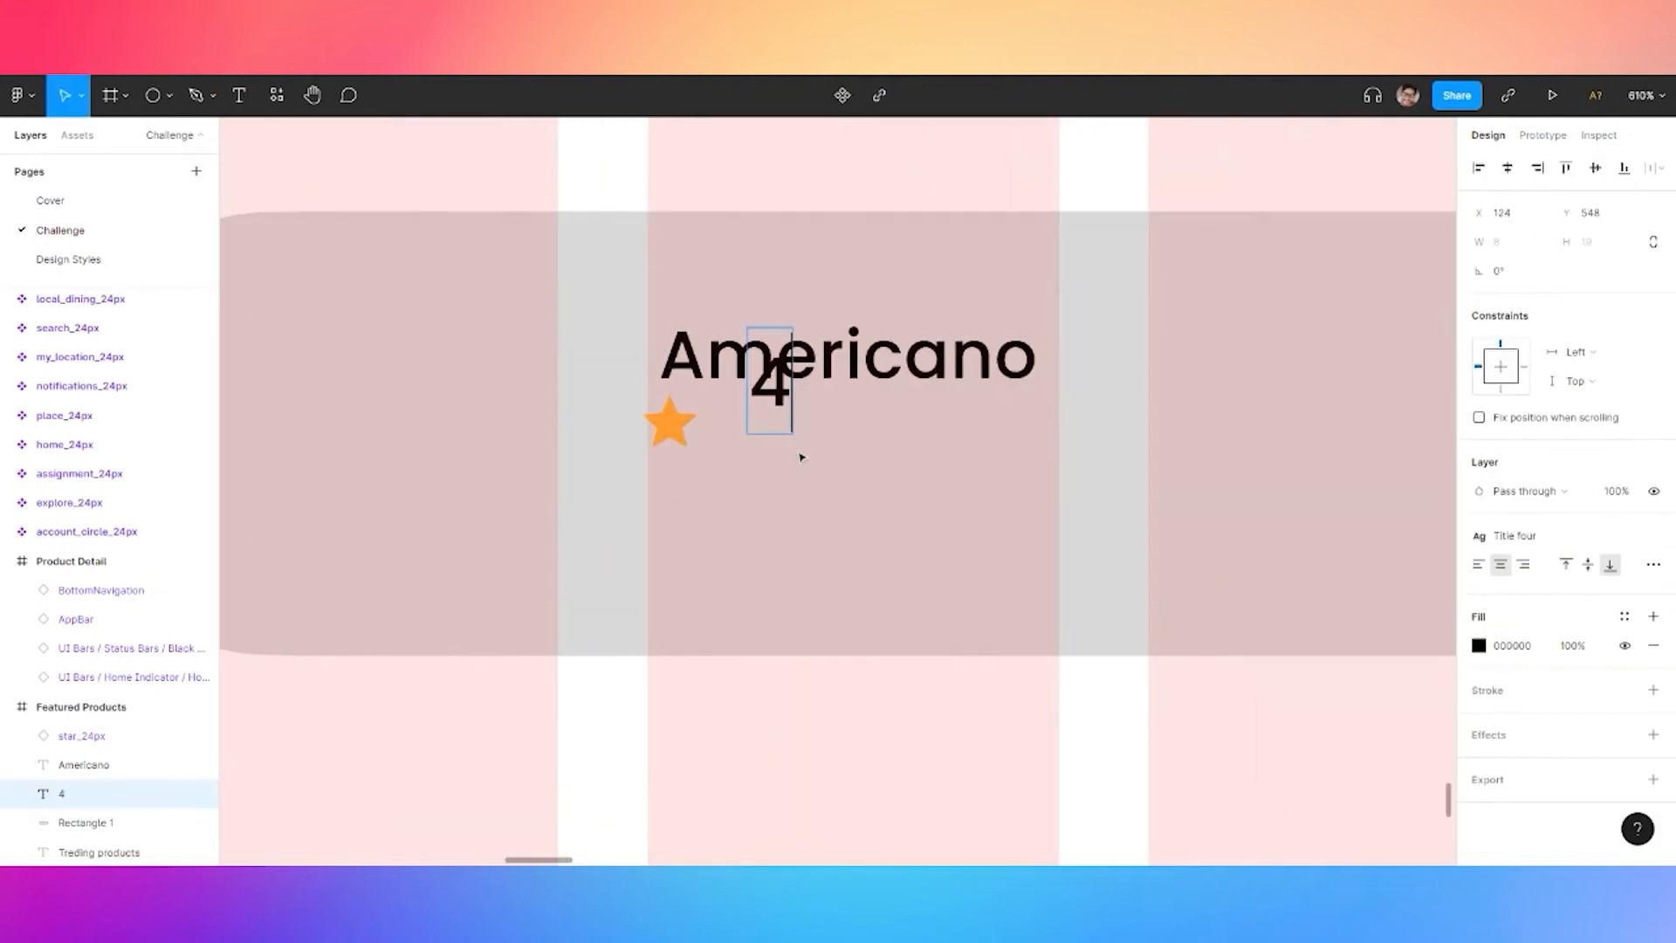
text(.8 (6)
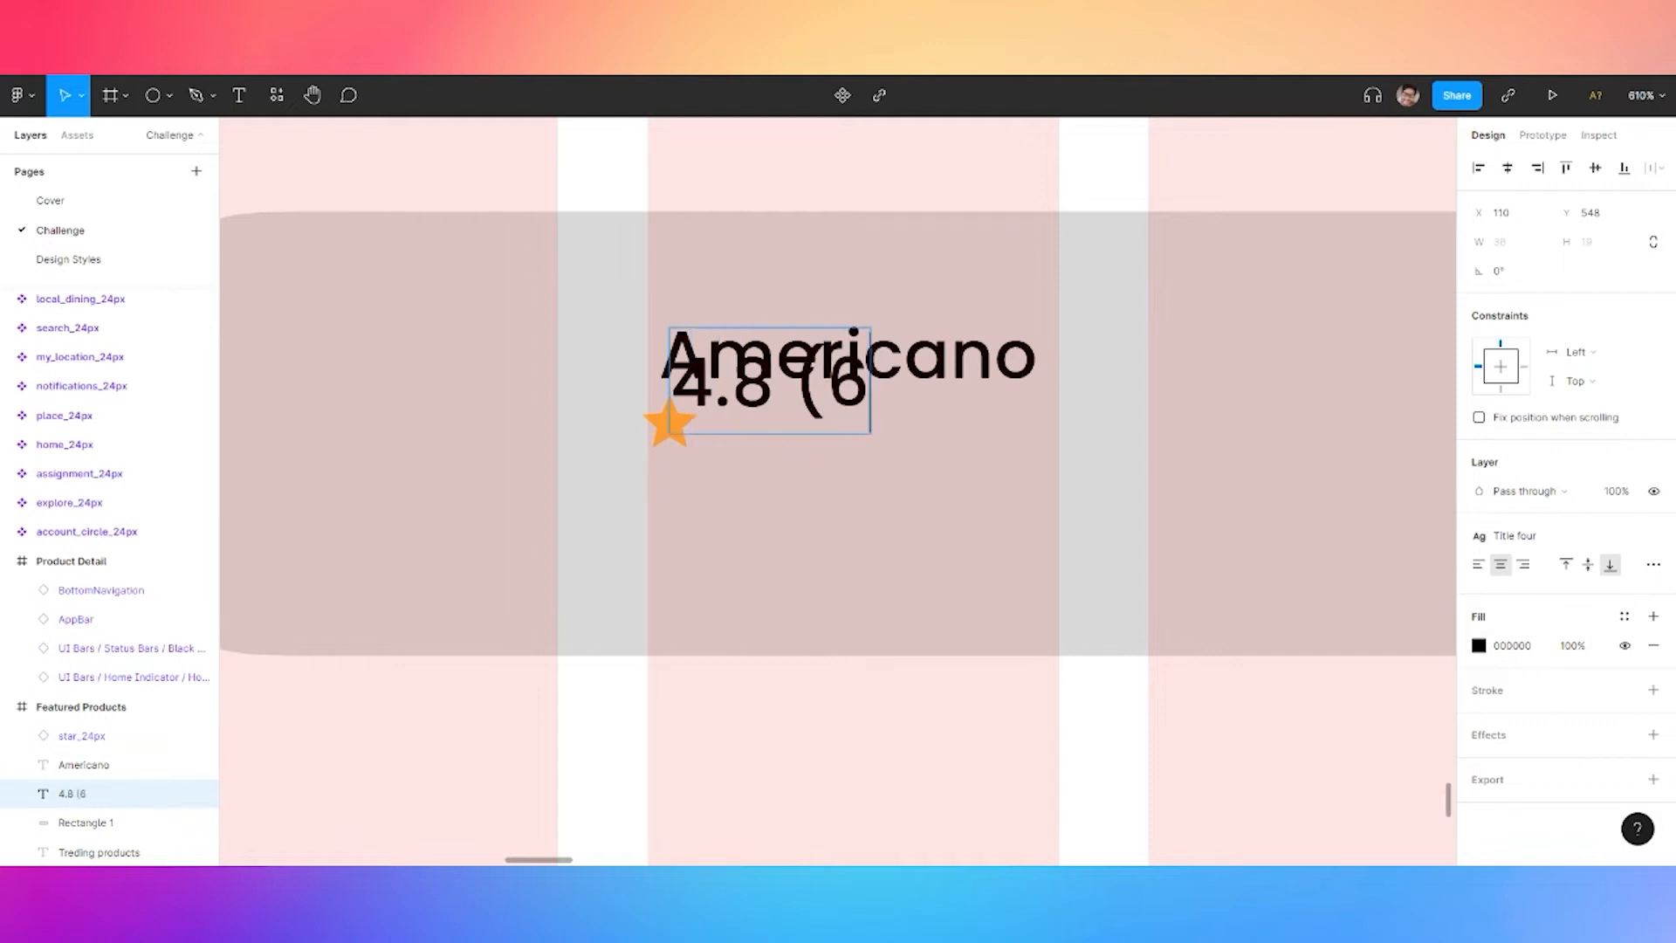
text(.504))
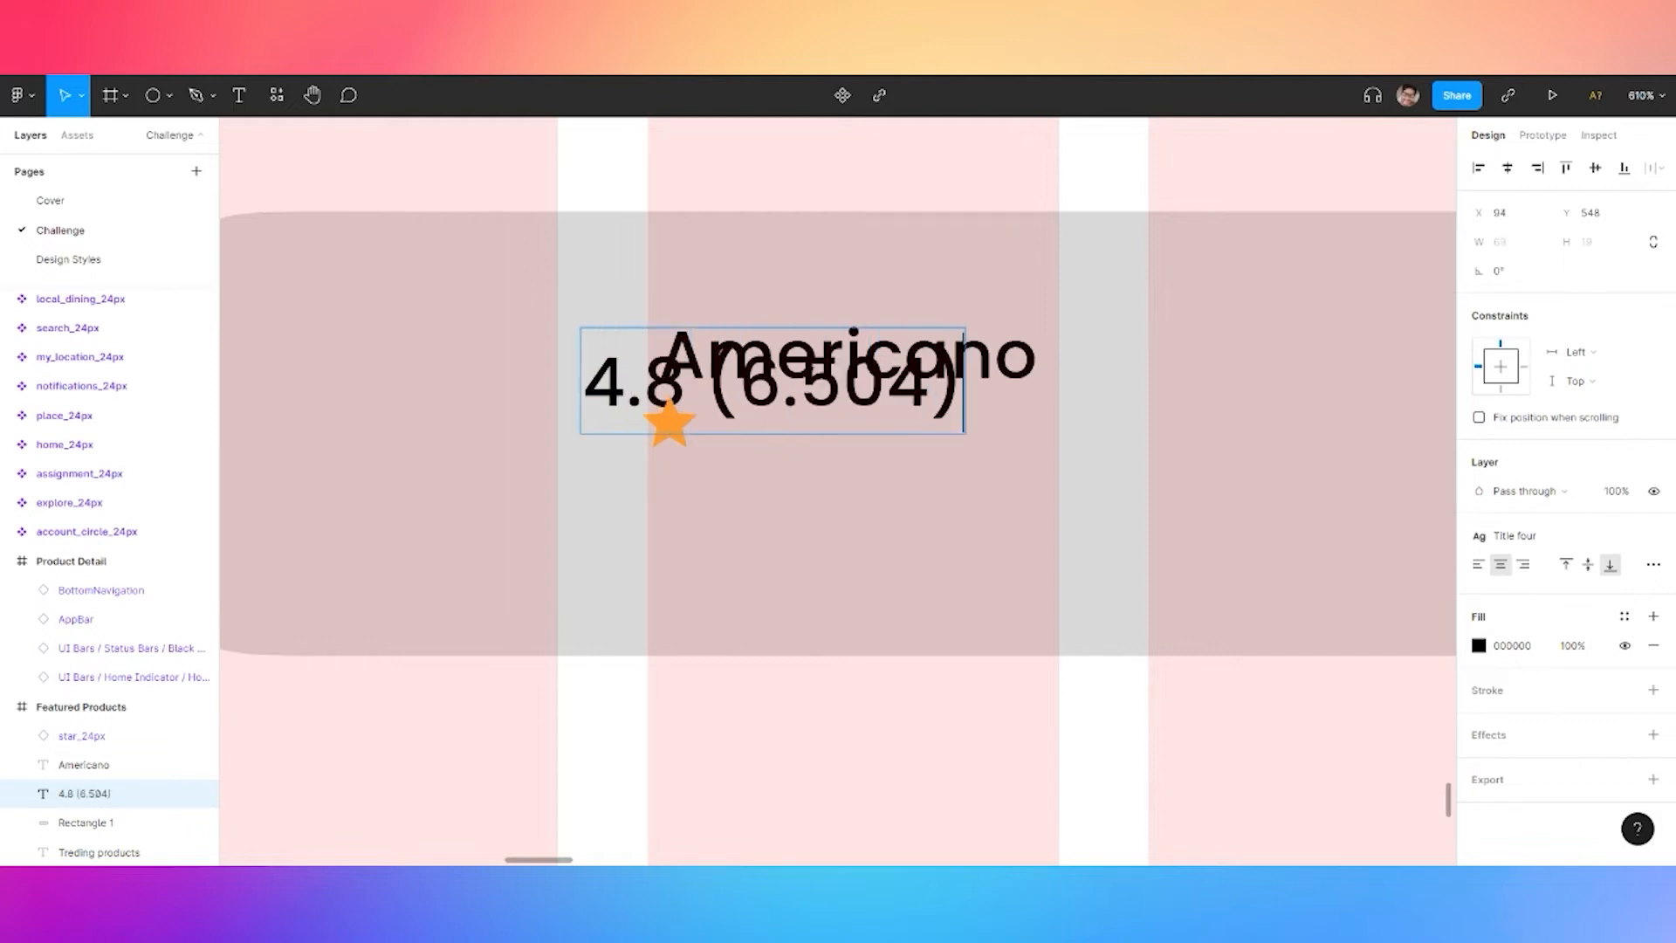
click(674, 513)
drag(699, 380, 826, 480)
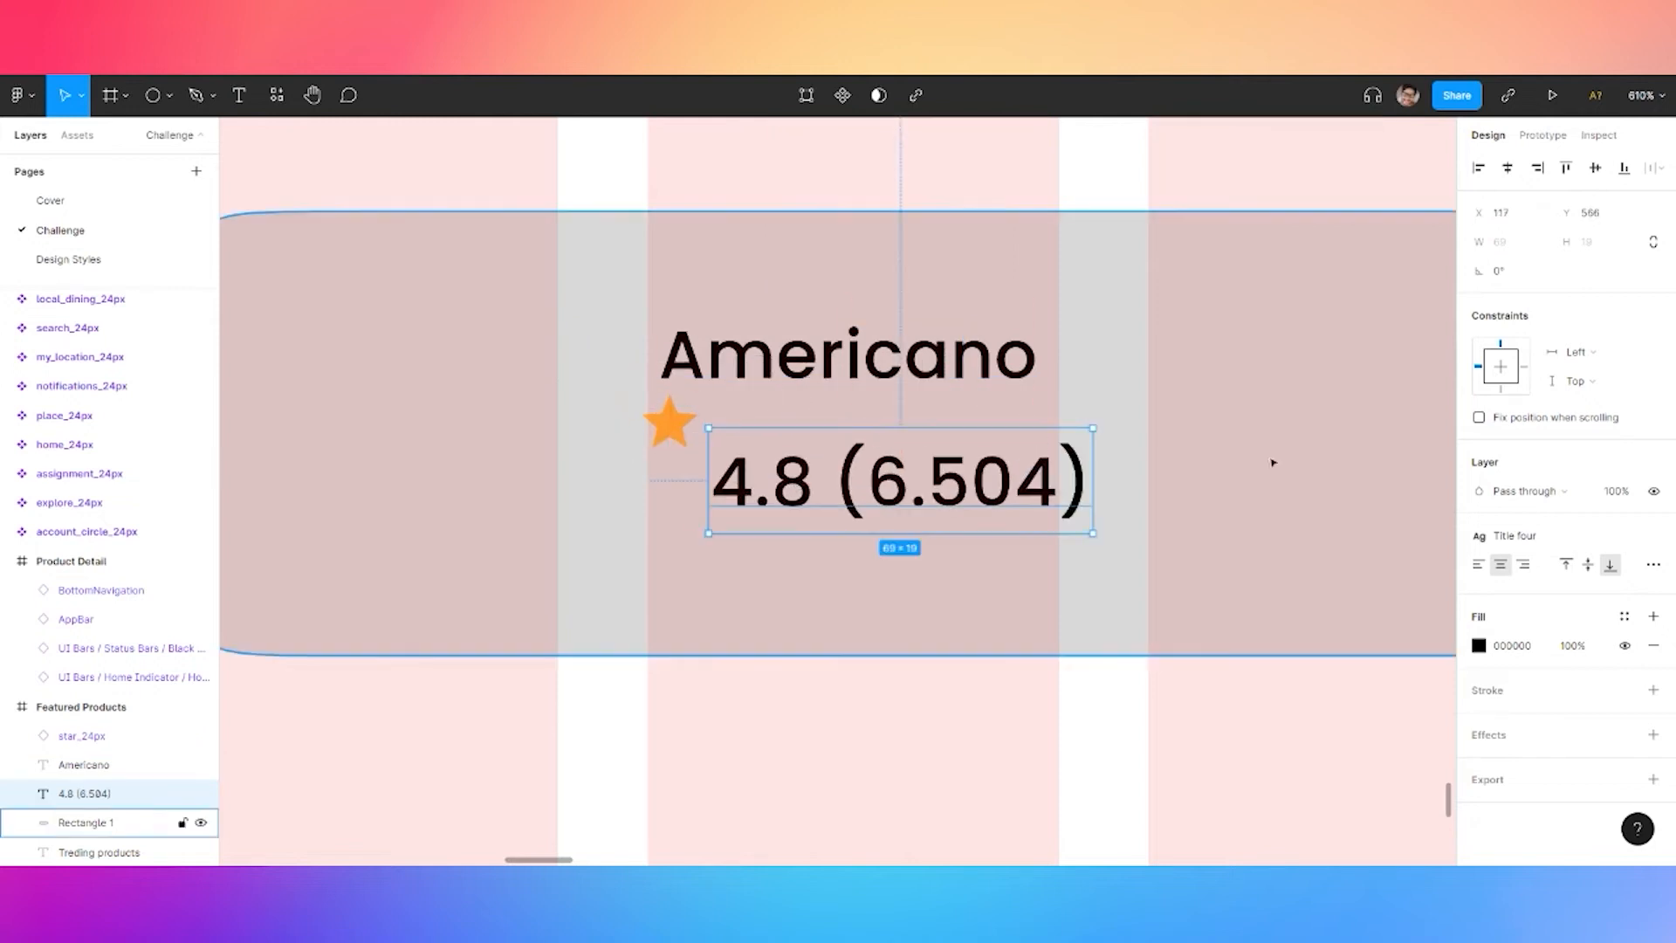
click(1517, 535)
click(1529, 820)
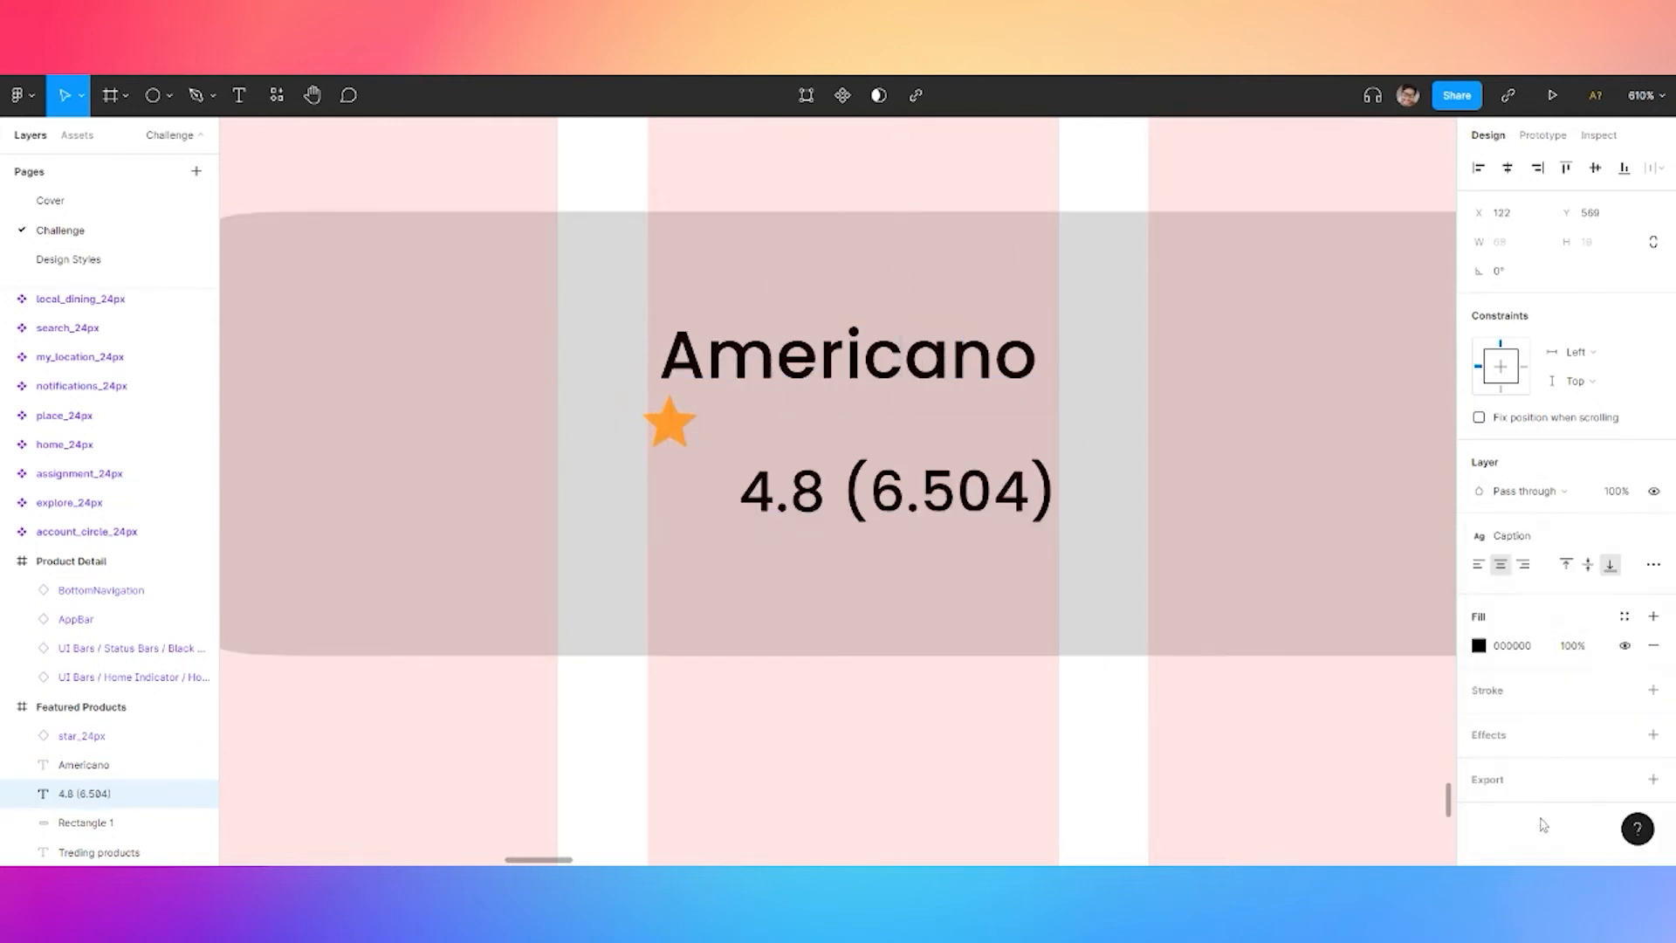
double_click(895, 506)
click(827, 494)
Make '(6.504)' size 8 light grey and colour '4.8' neutral 600
drag(843, 493, 1056, 495)
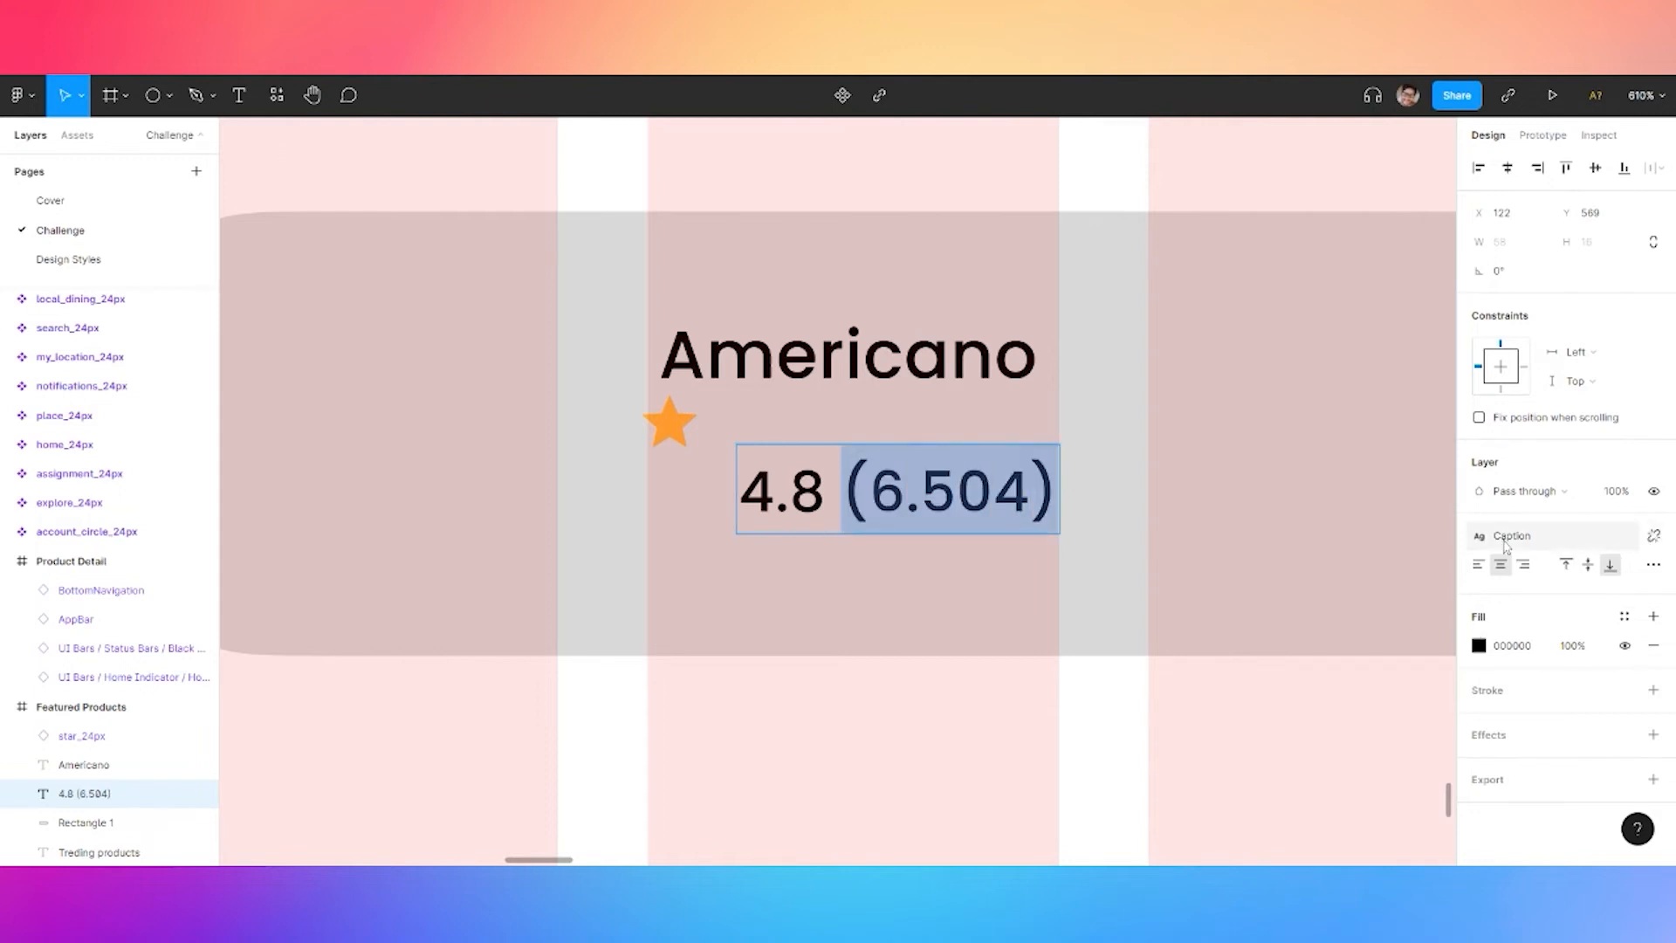
click(1653, 535)
click(1596, 597)
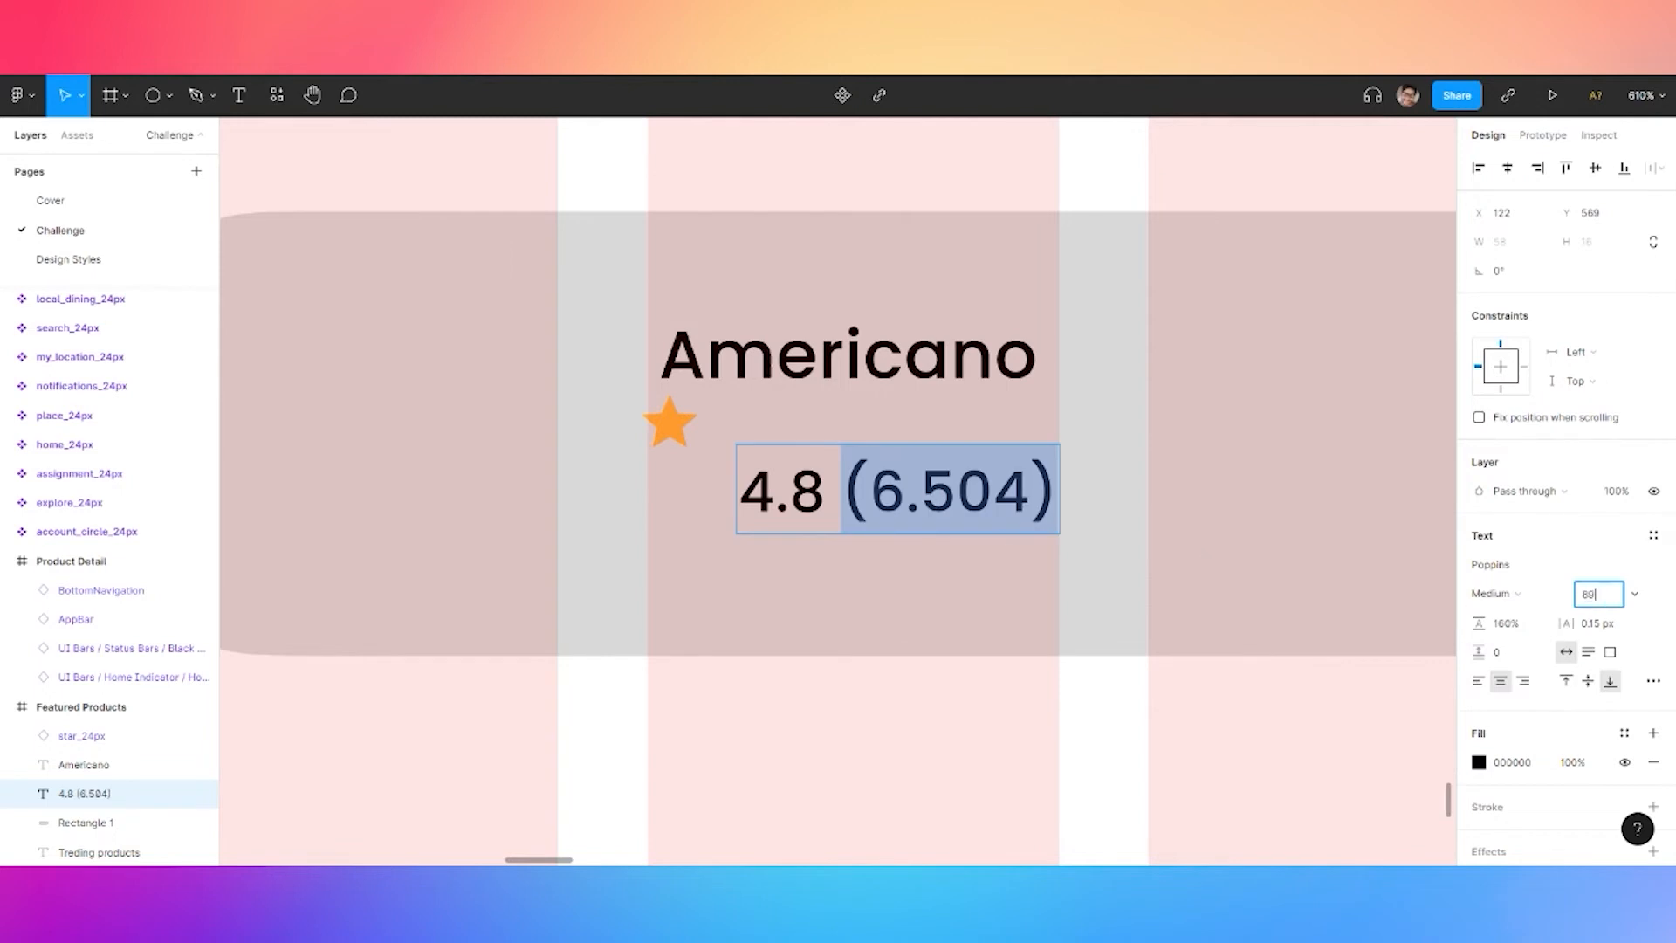
text(8)
key(Return)
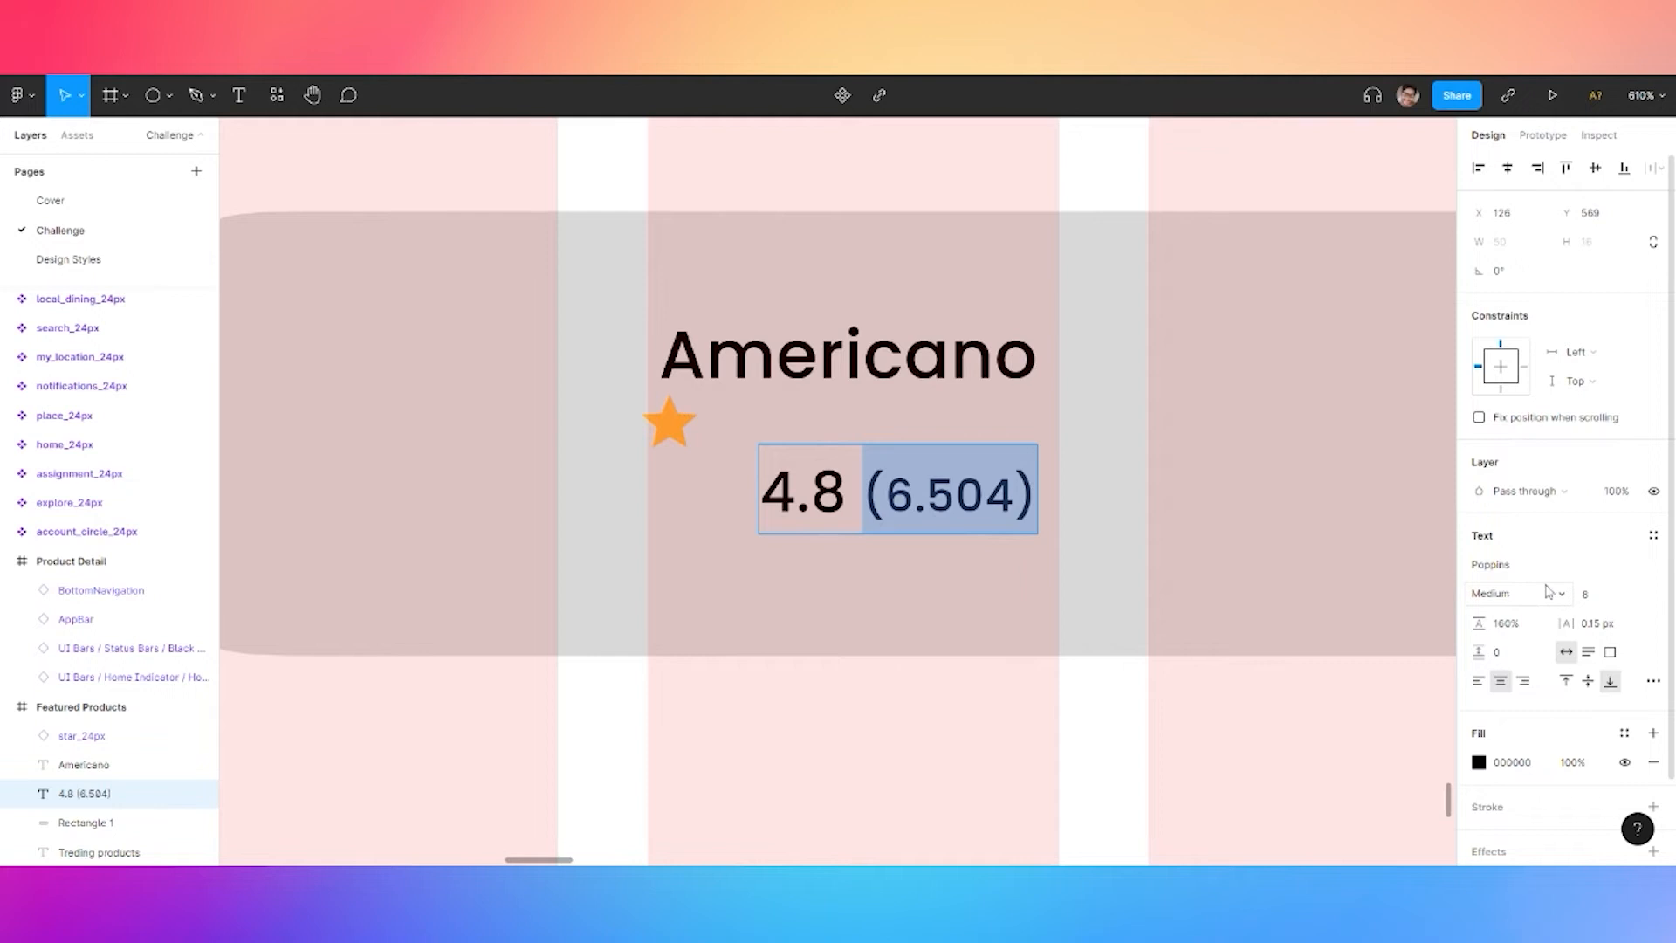
click(1624, 734)
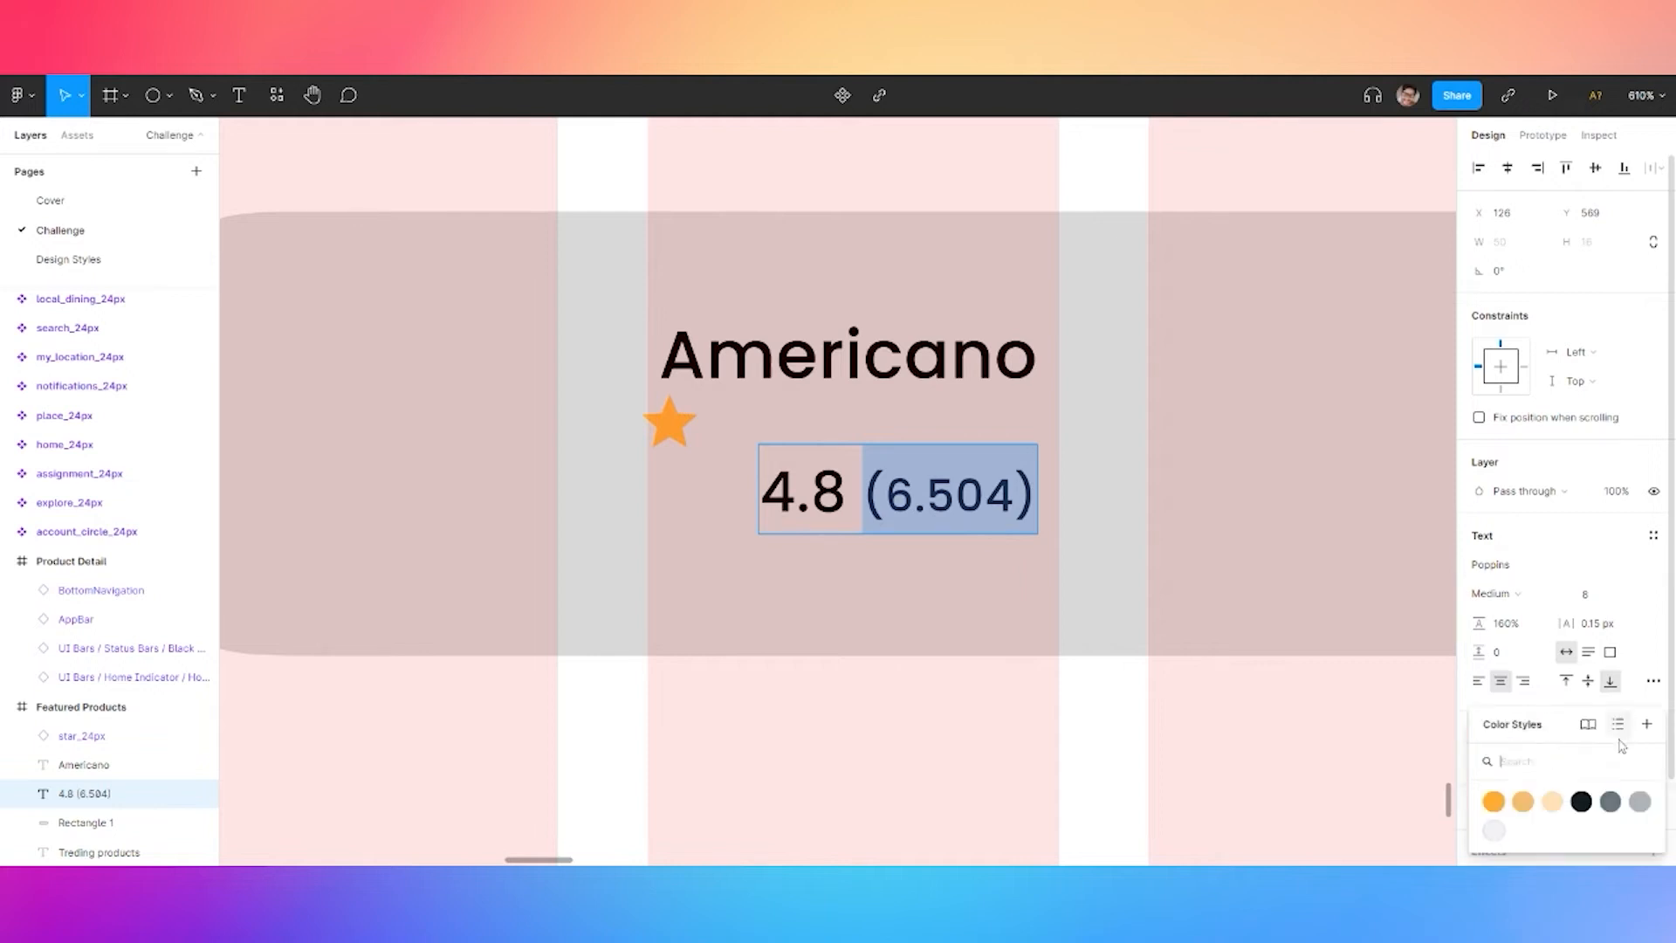
click(1639, 805)
double_click(836, 492)
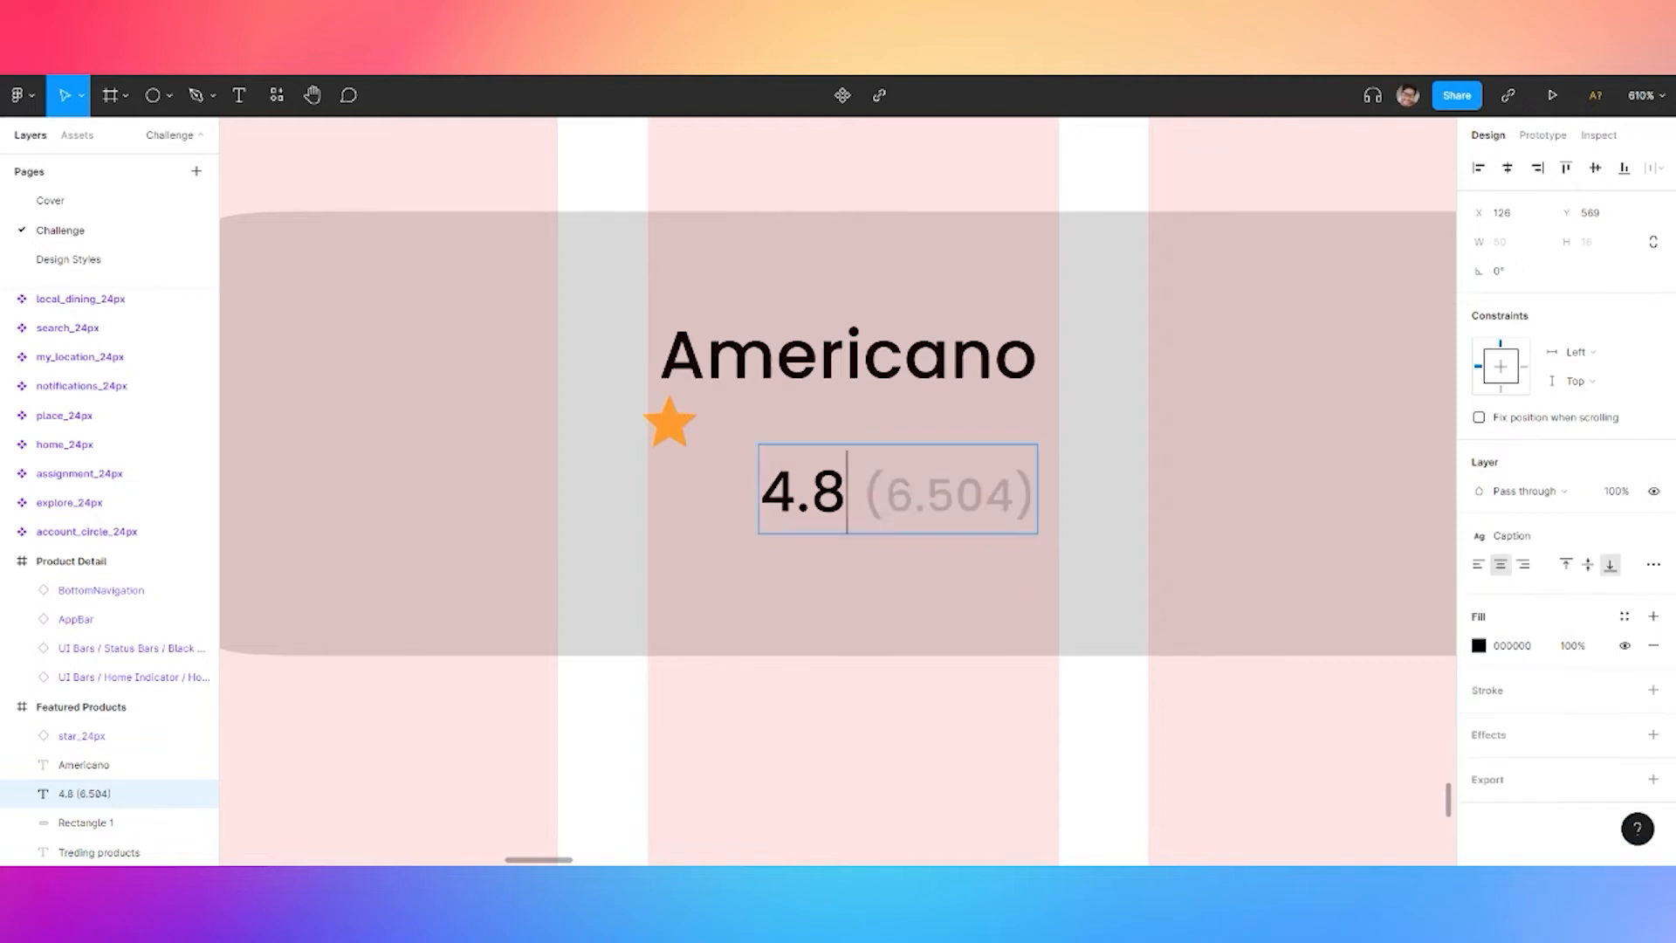
click(1625, 617)
click(1611, 737)
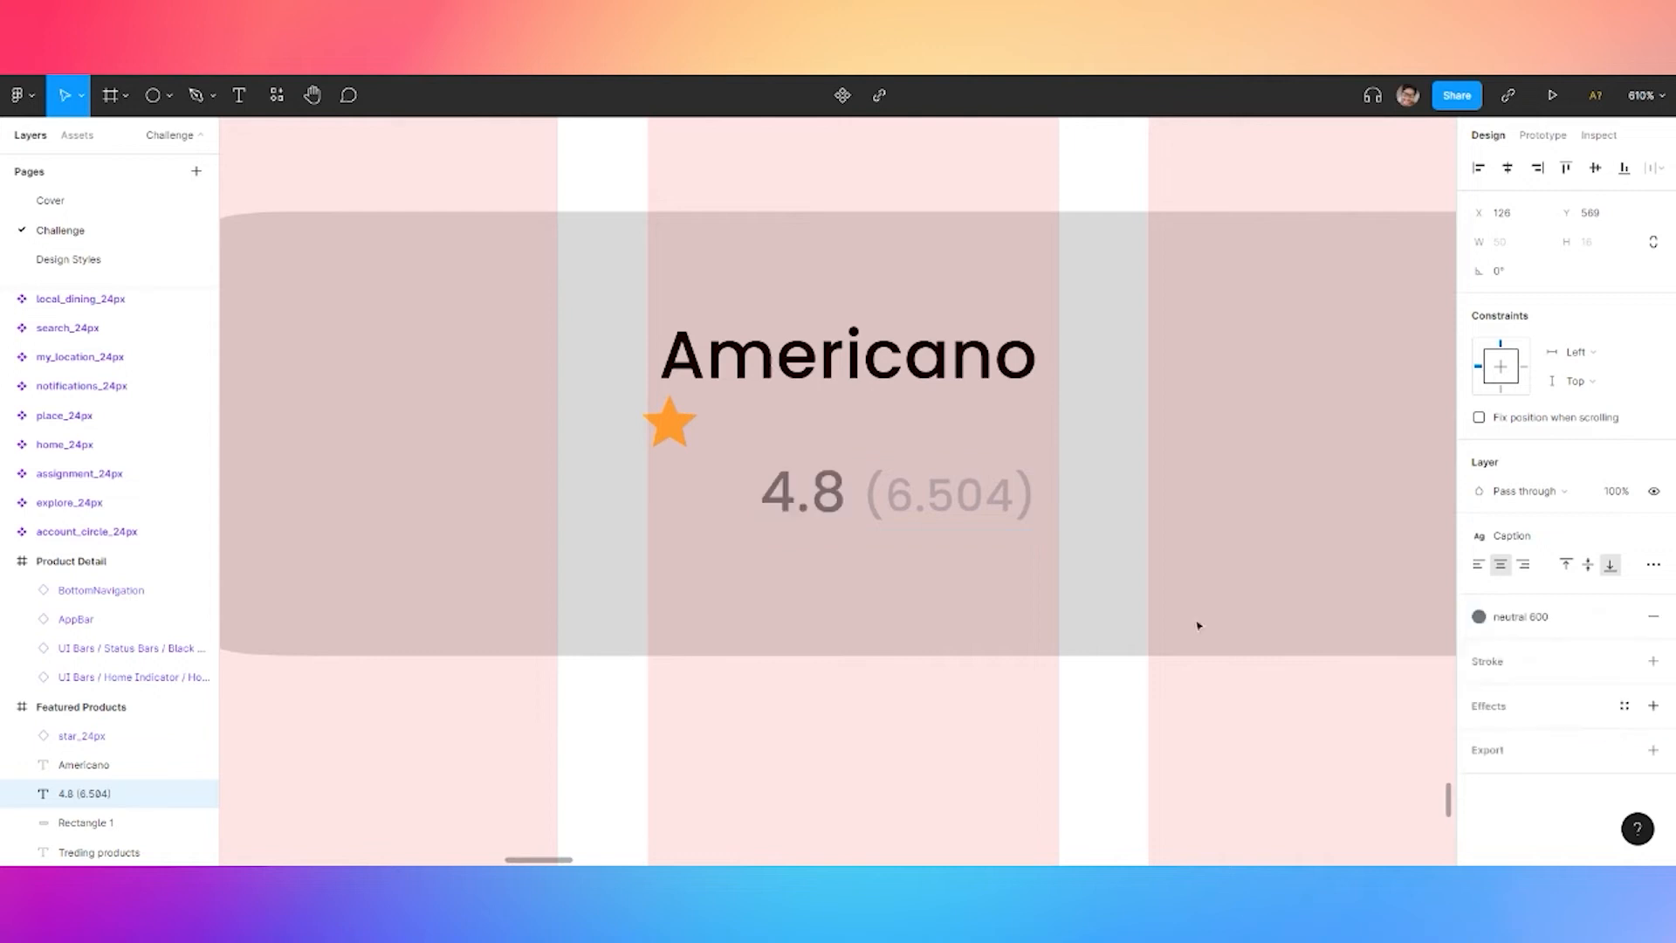
key(Escape)
Wrap the star and rating in an auto layout row with a 4 gap
shift+click(670, 423)
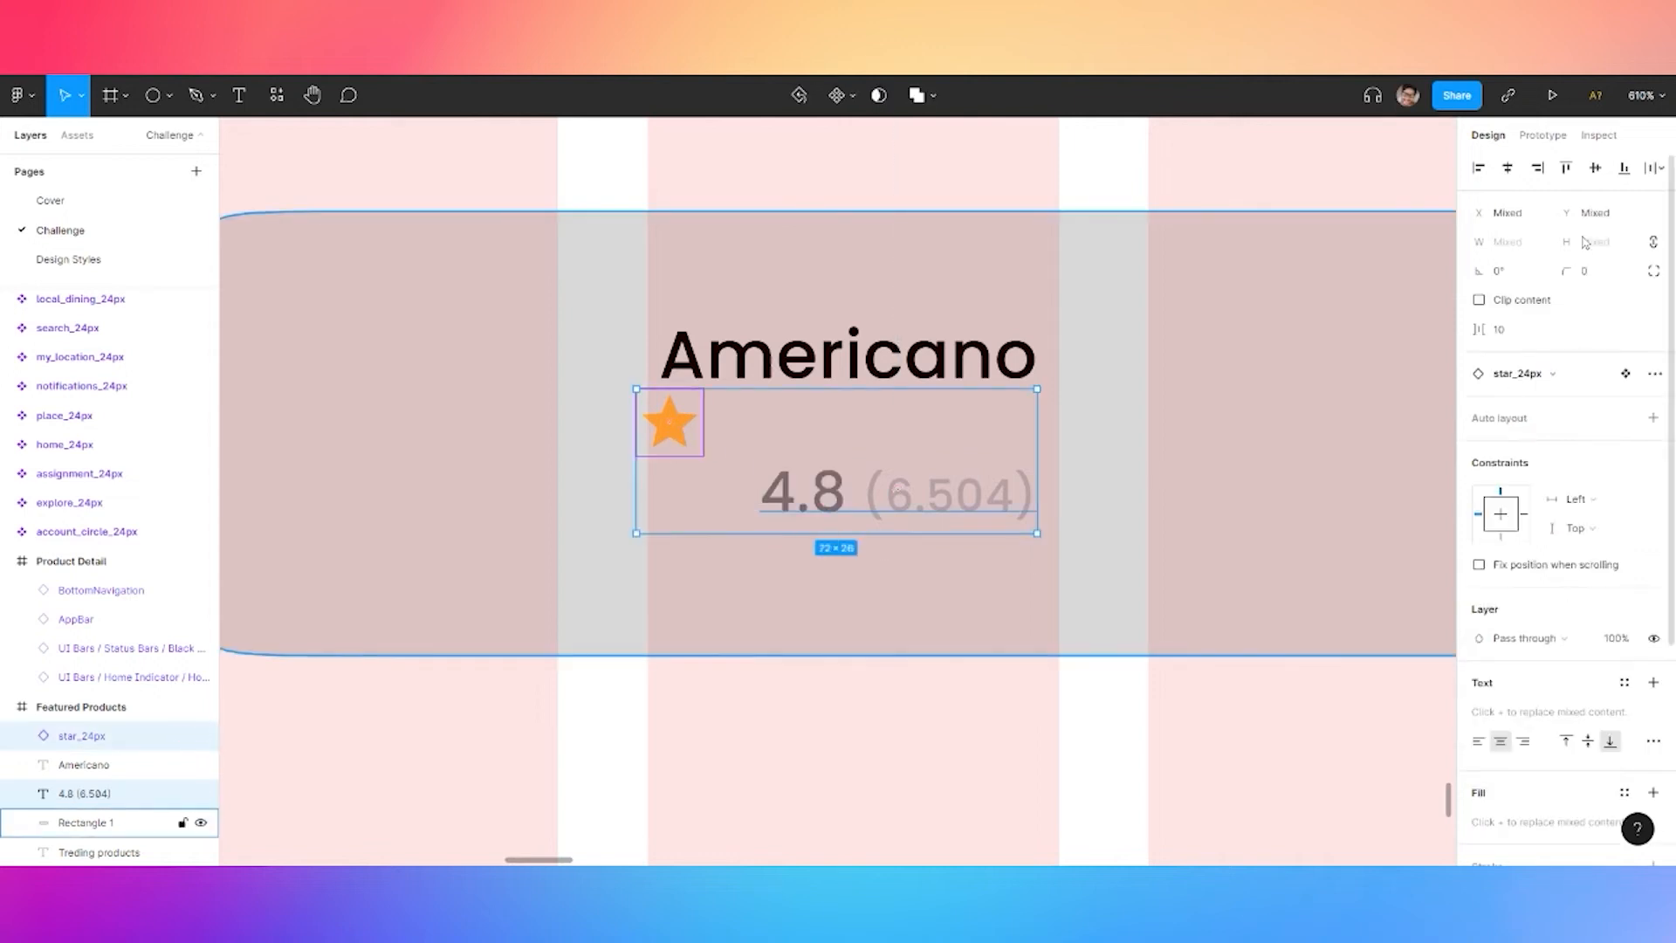
key(shift+a)
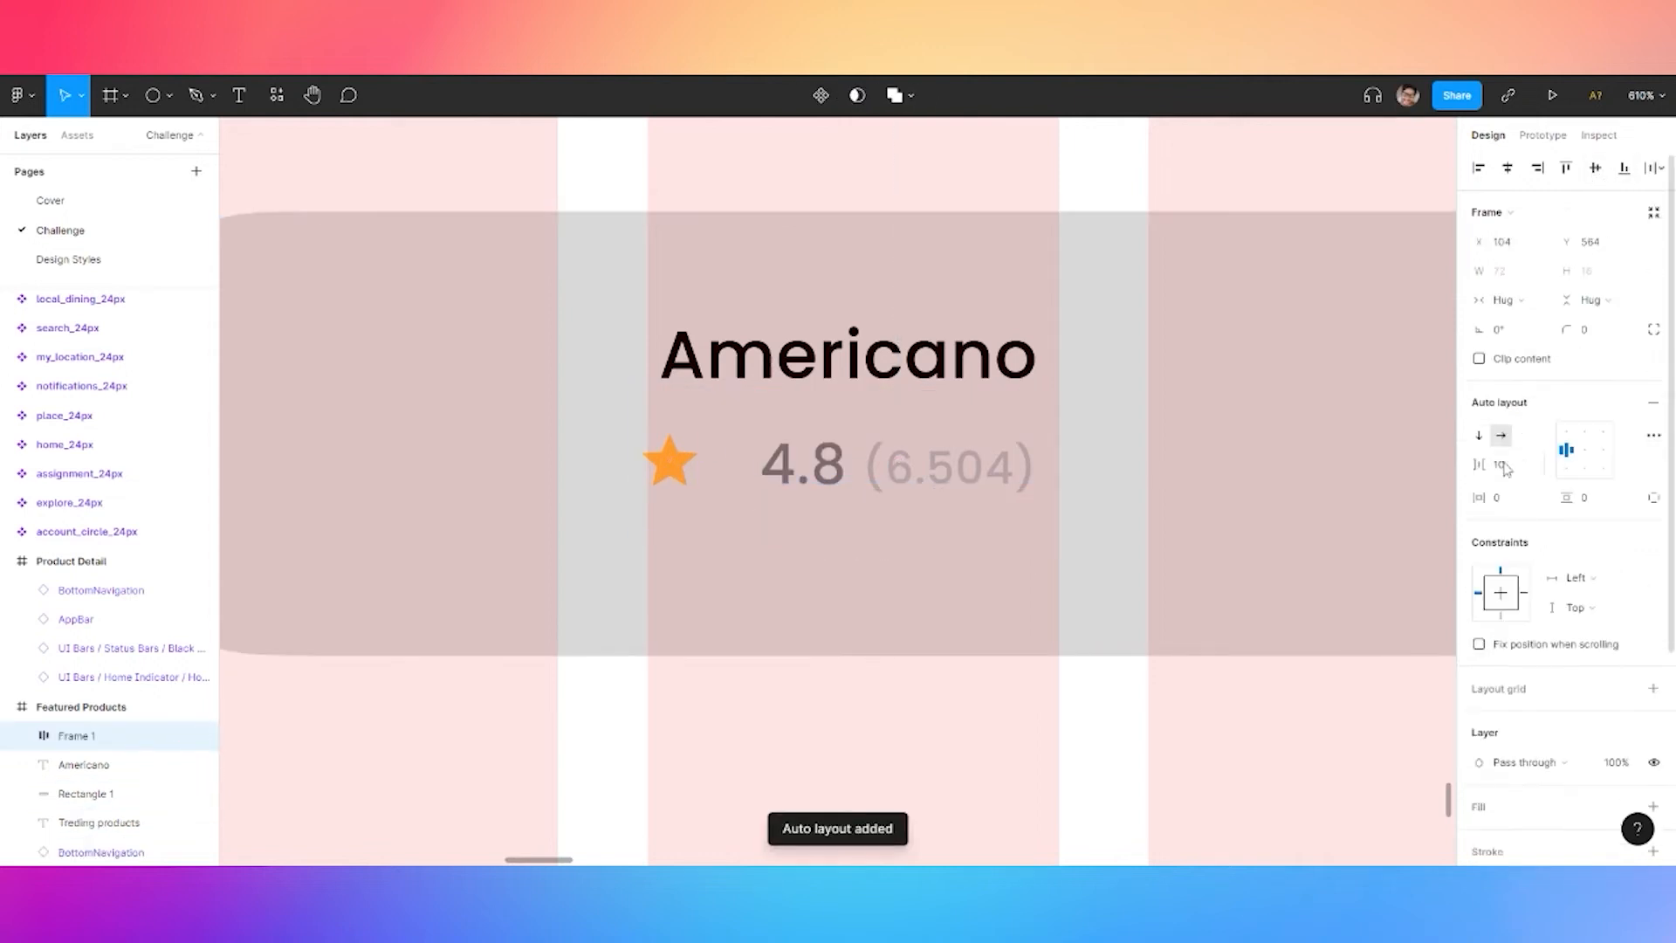
click(1503, 472)
text(4)
key(Return)
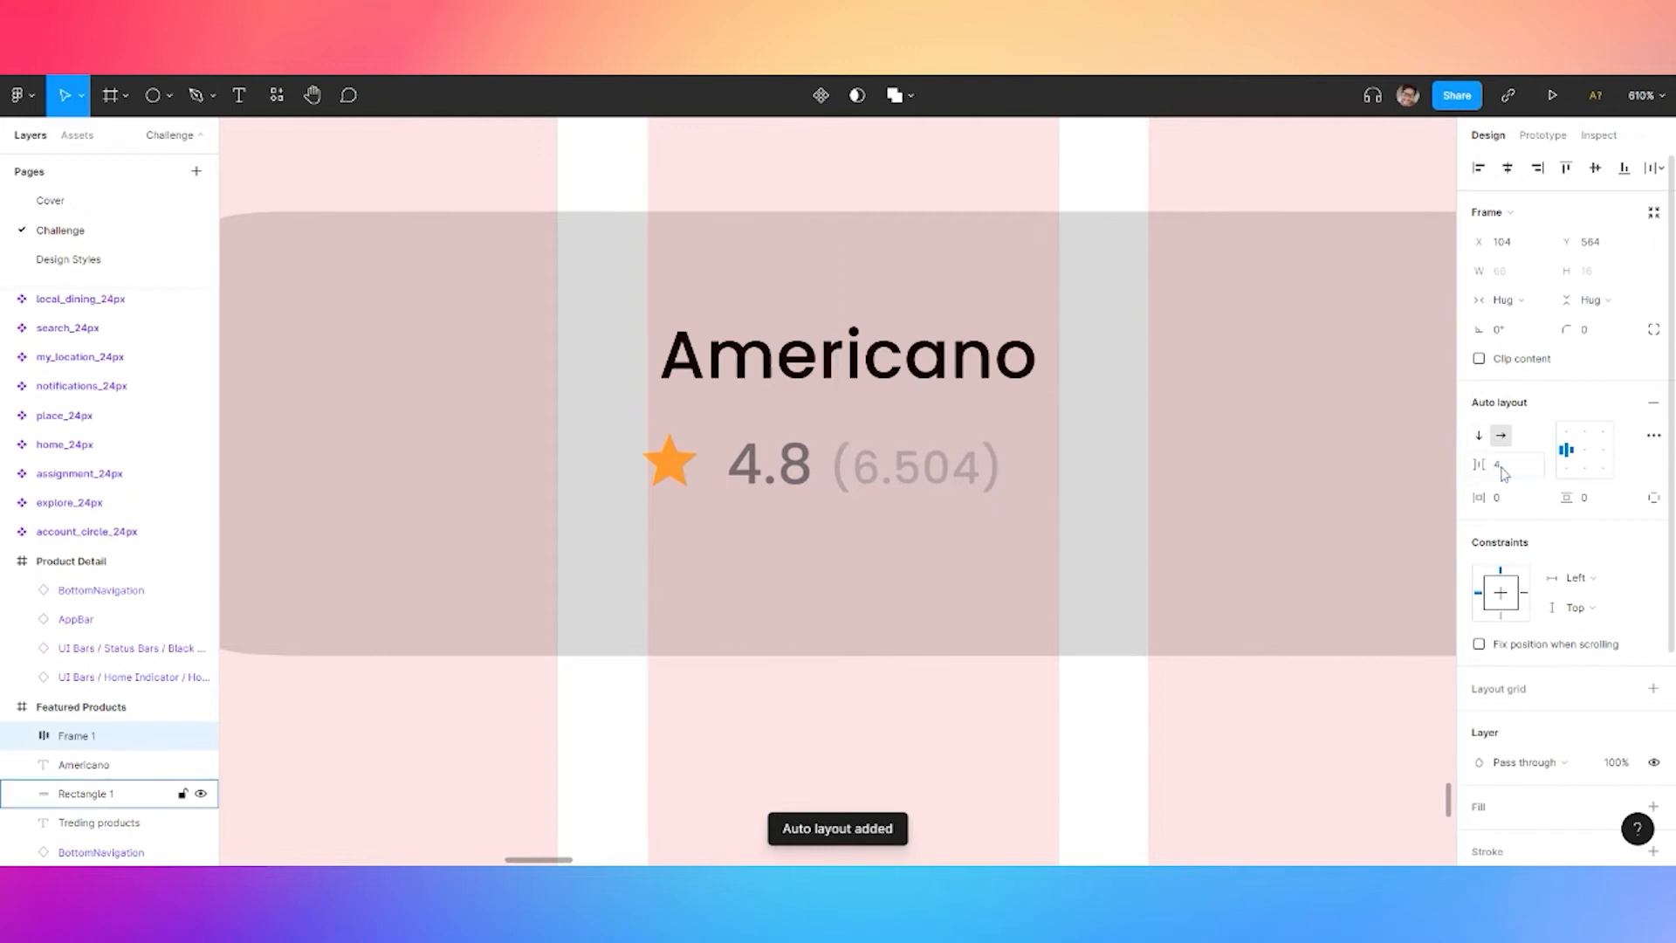
Stack Americano above the rating row in auto layout with 0 spacing
shift+click(778, 381)
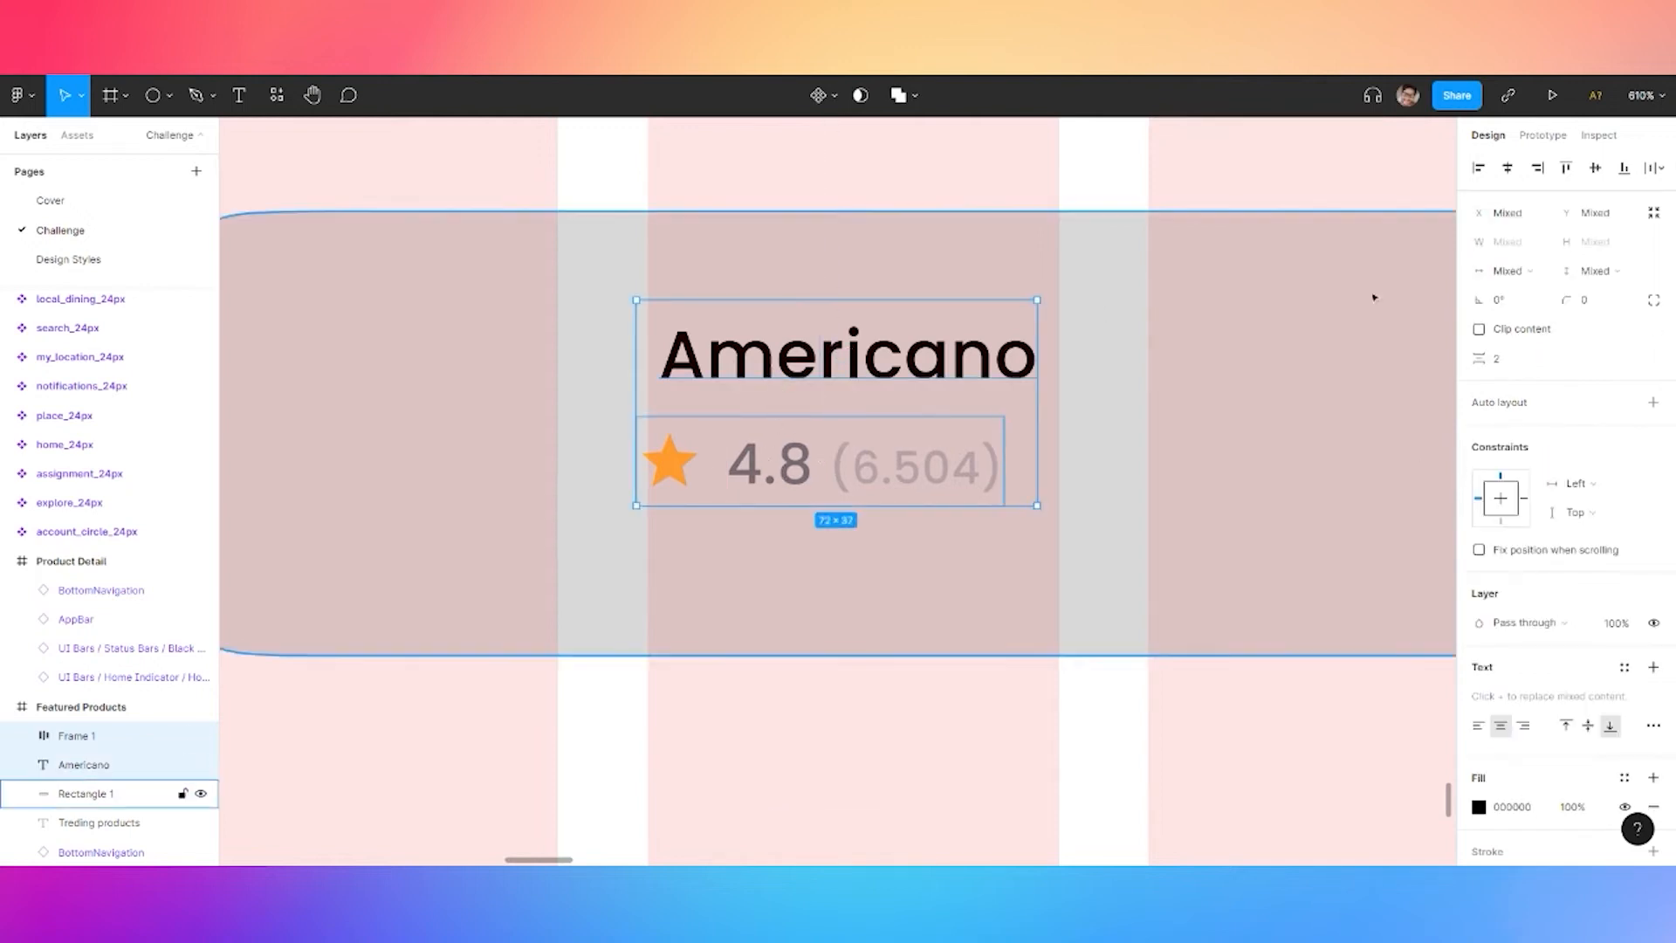
key(shift+a)
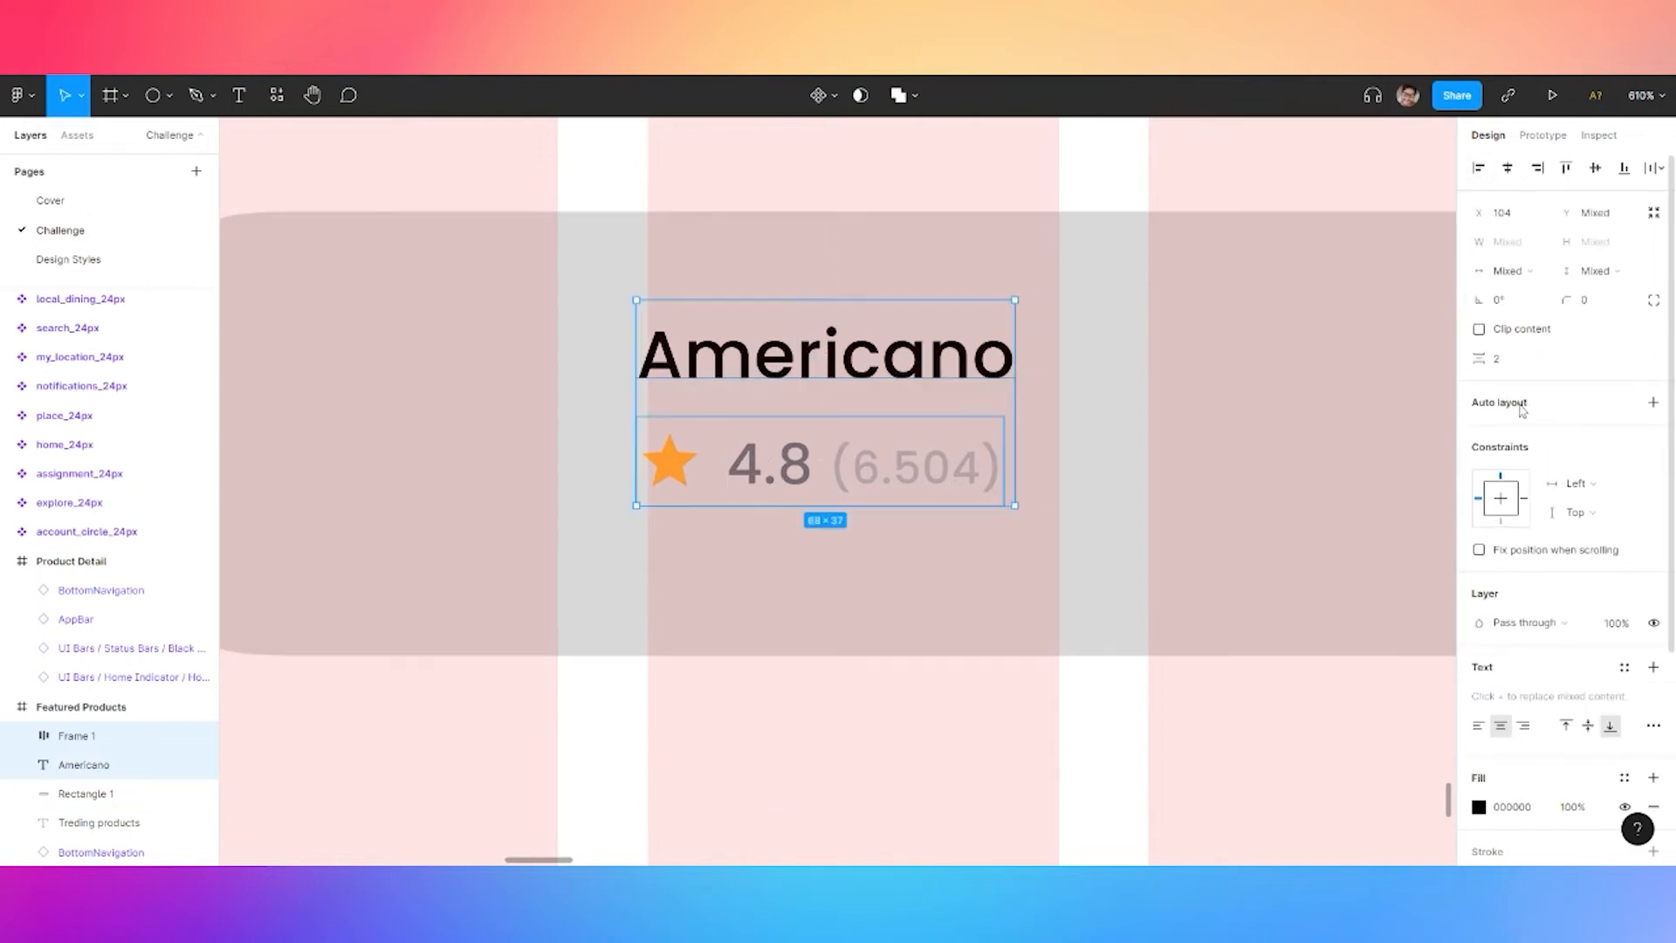
click(1500, 465)
text(0)
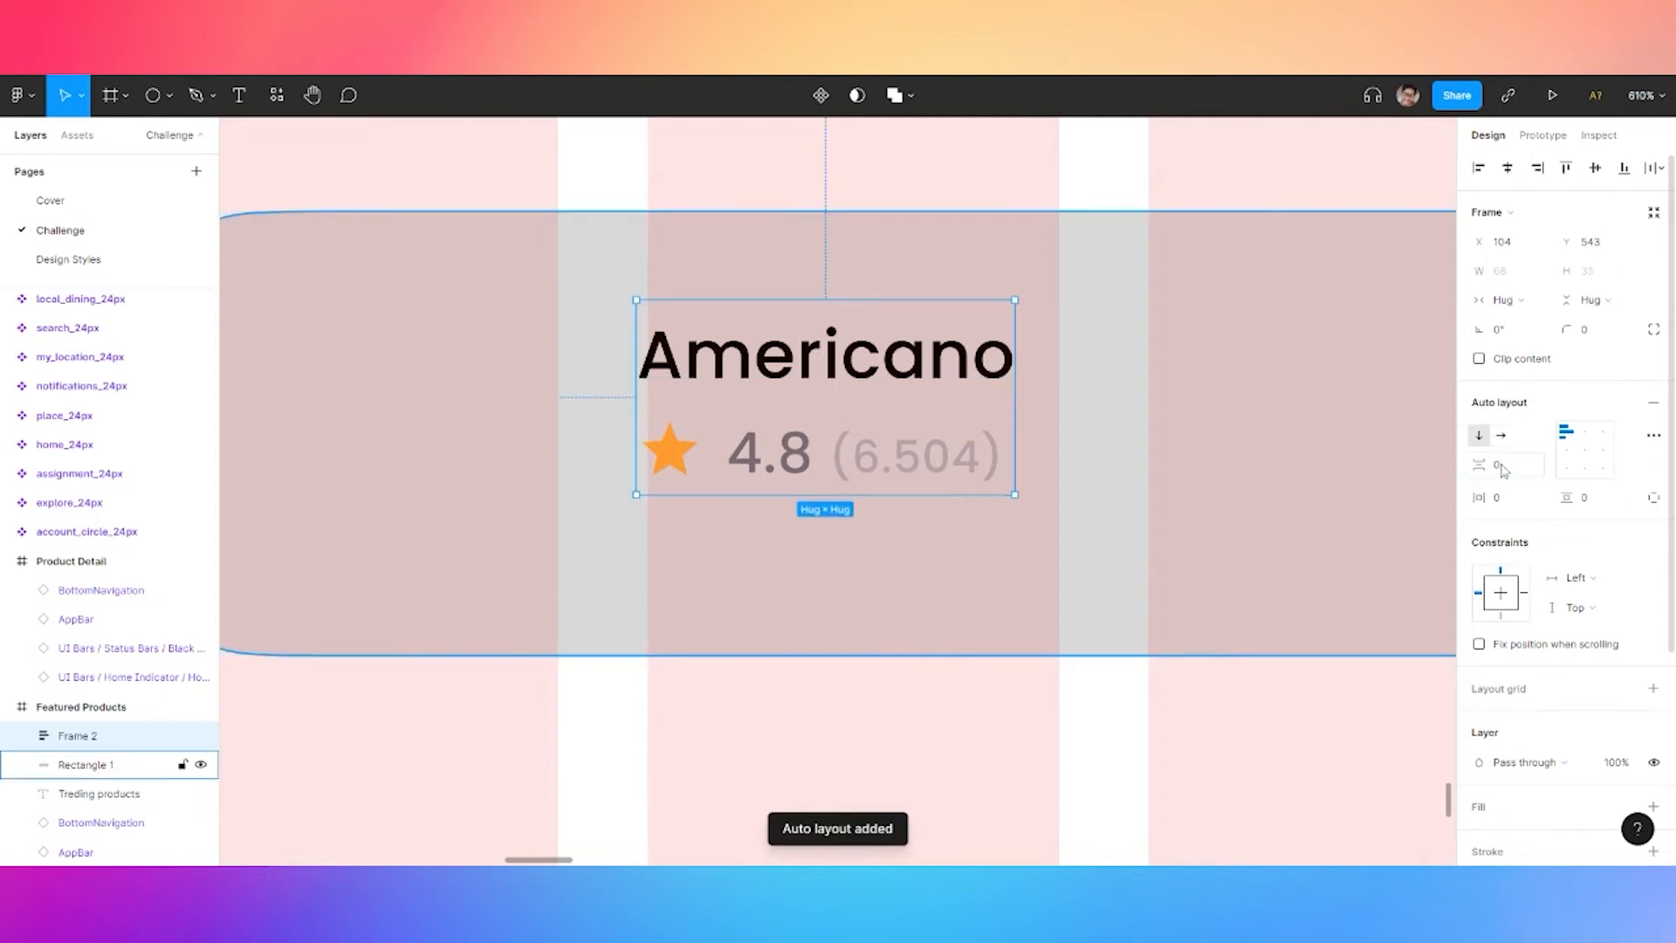
mouse_move(821, 322)
mouse_down()
mouse_move(855, 345)
mouse_move(838, 345)
mouse_up()
scroll(841, 345, down, 5)
click(1217, 338)
Duplicate the Americano text as a '$ 3.50' price on the card's right side
scroll(1112, 353, up, 2)
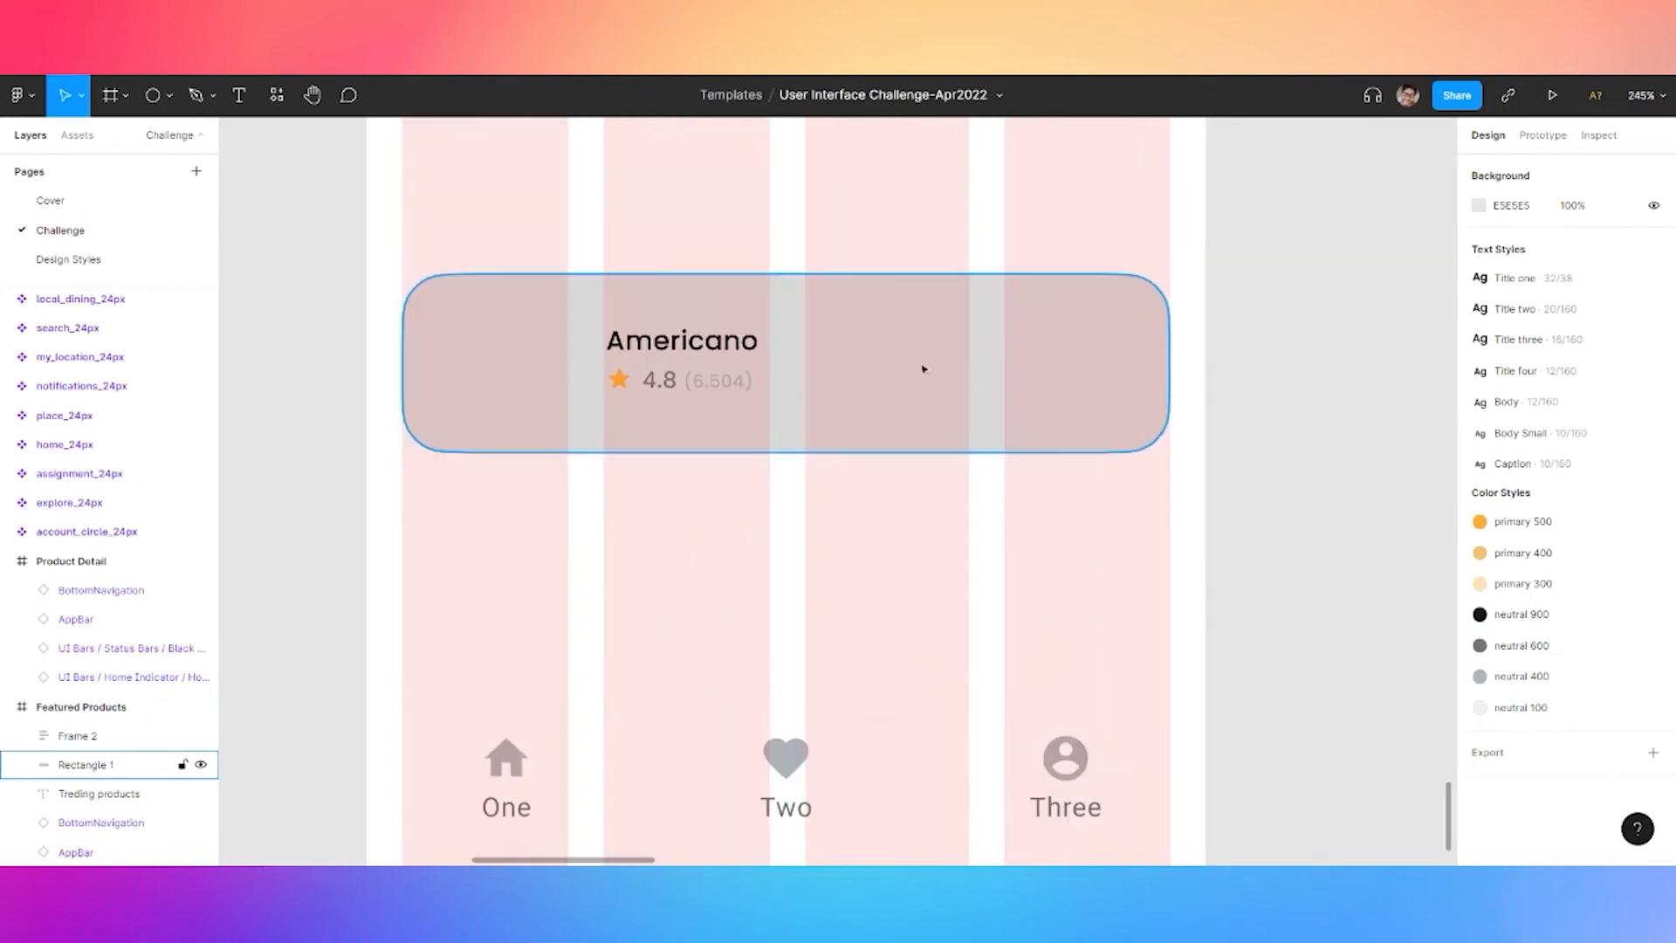
click(659, 347)
double_click(659, 347)
key(ctrl+c)
key(ctrl+v)
drag(663, 388, 1001, 358)
double_click(1002, 358)
text($ 3.50)
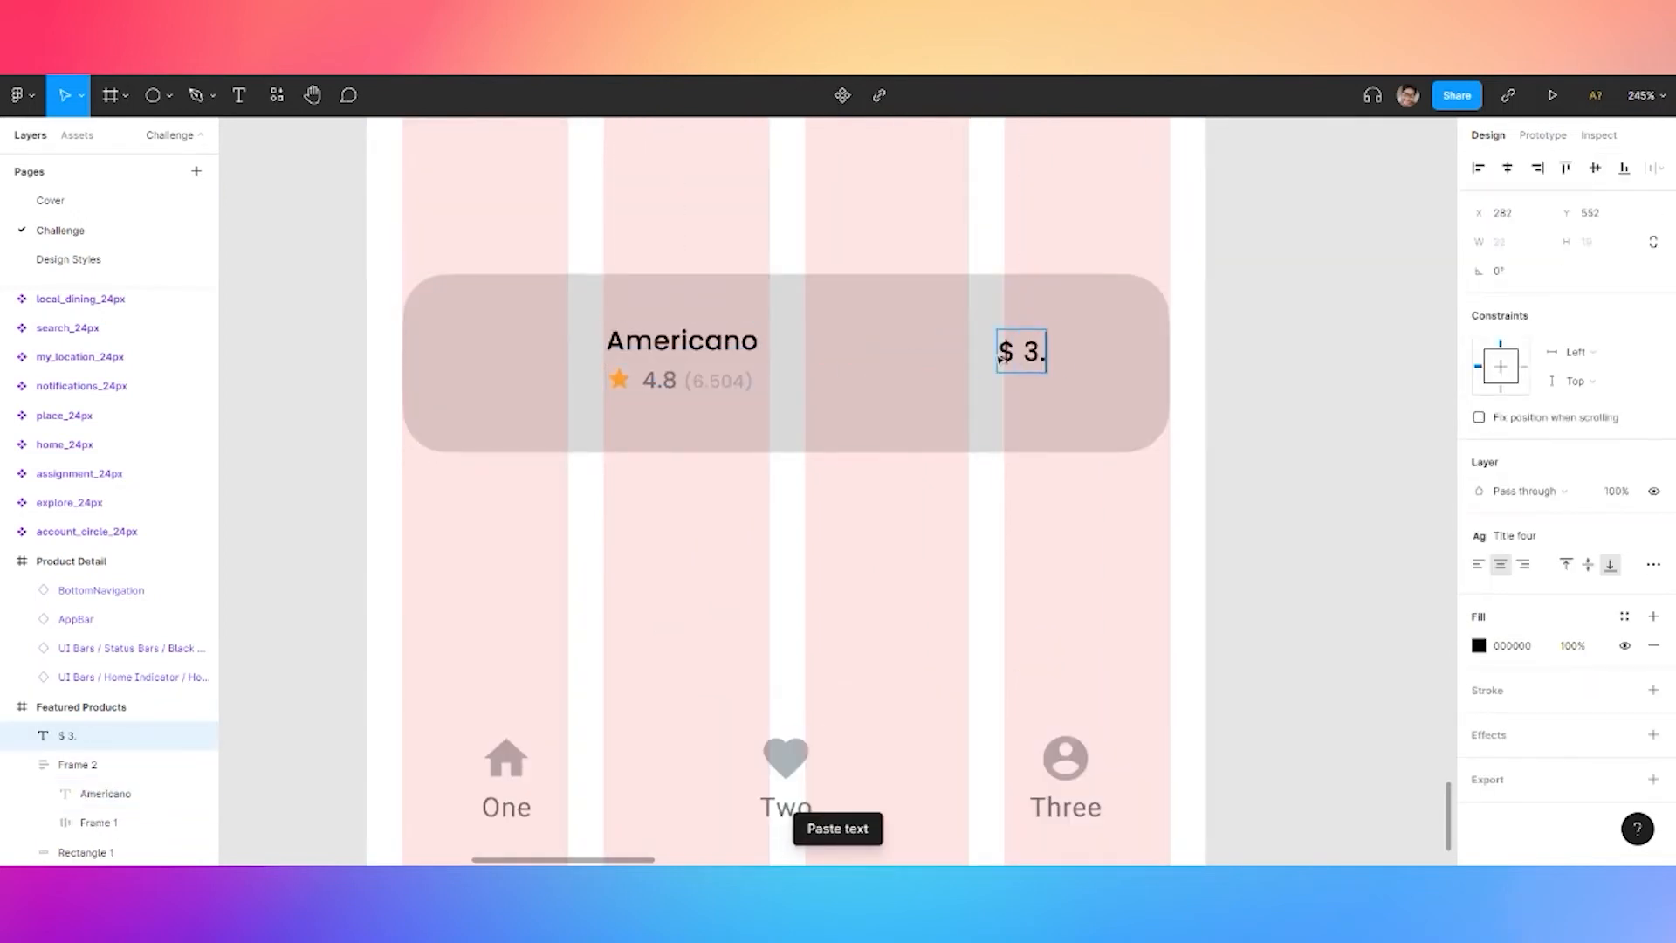
key(Escape)
drag(1035, 351, 1000, 355)
click(1253, 344)
Place the add_24px plus icon from Local components beside the card
scroll(1089, 365, up, 3)
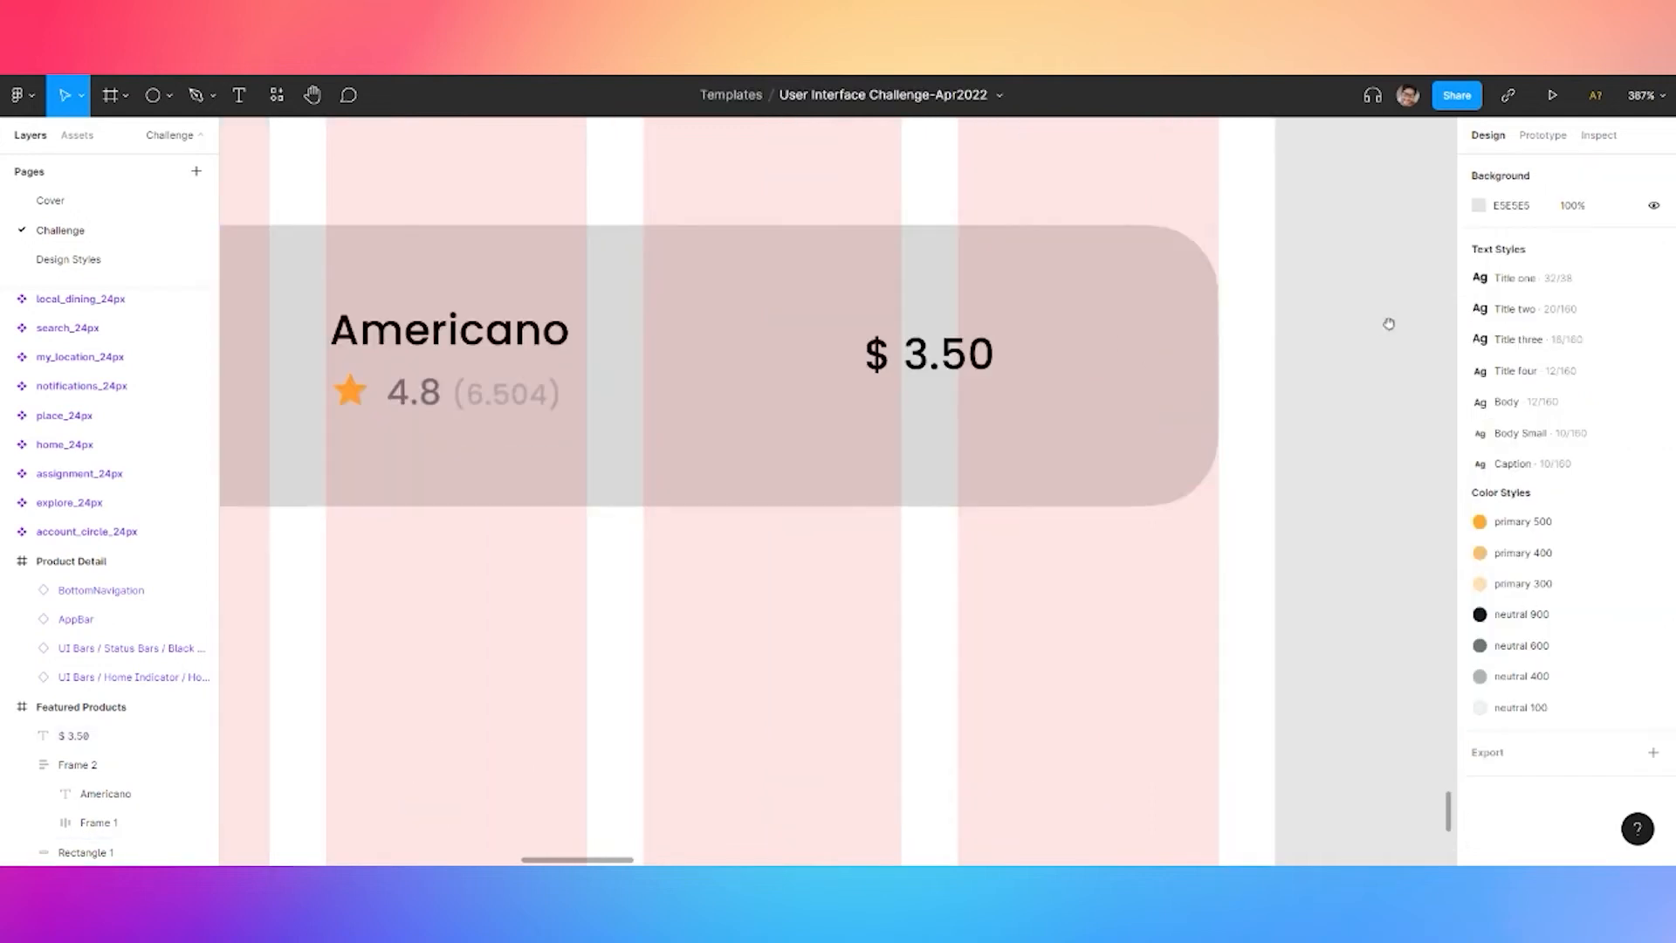
scroll(1362, 315, up, 3)
click(278, 98)
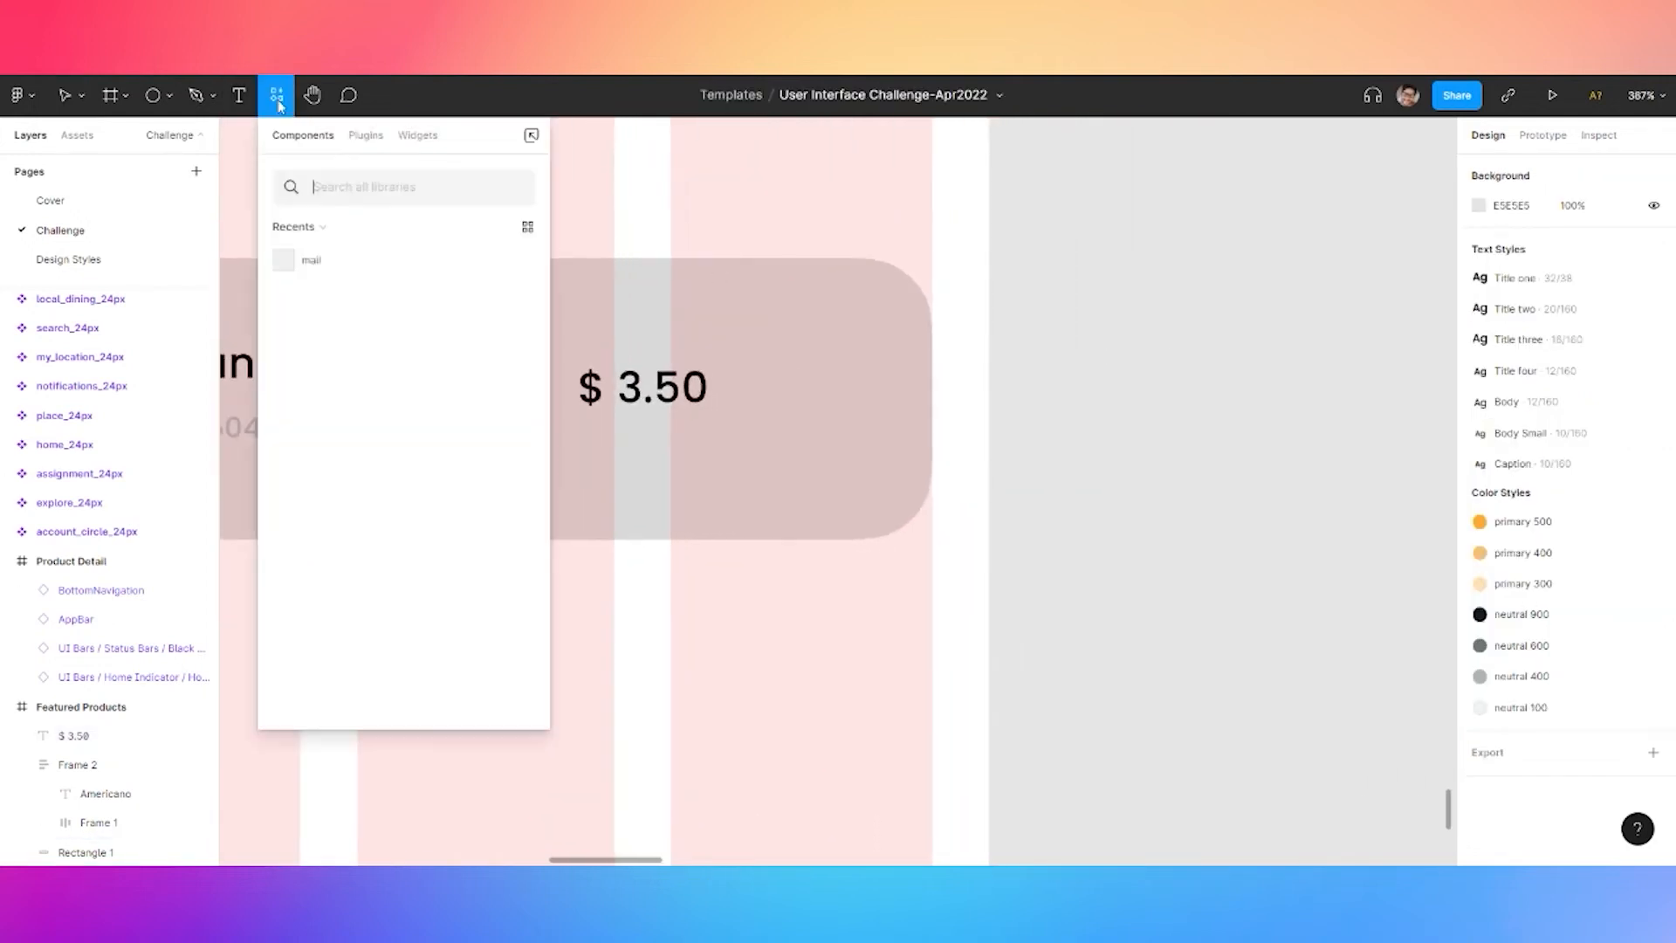
click(290, 226)
click(311, 260)
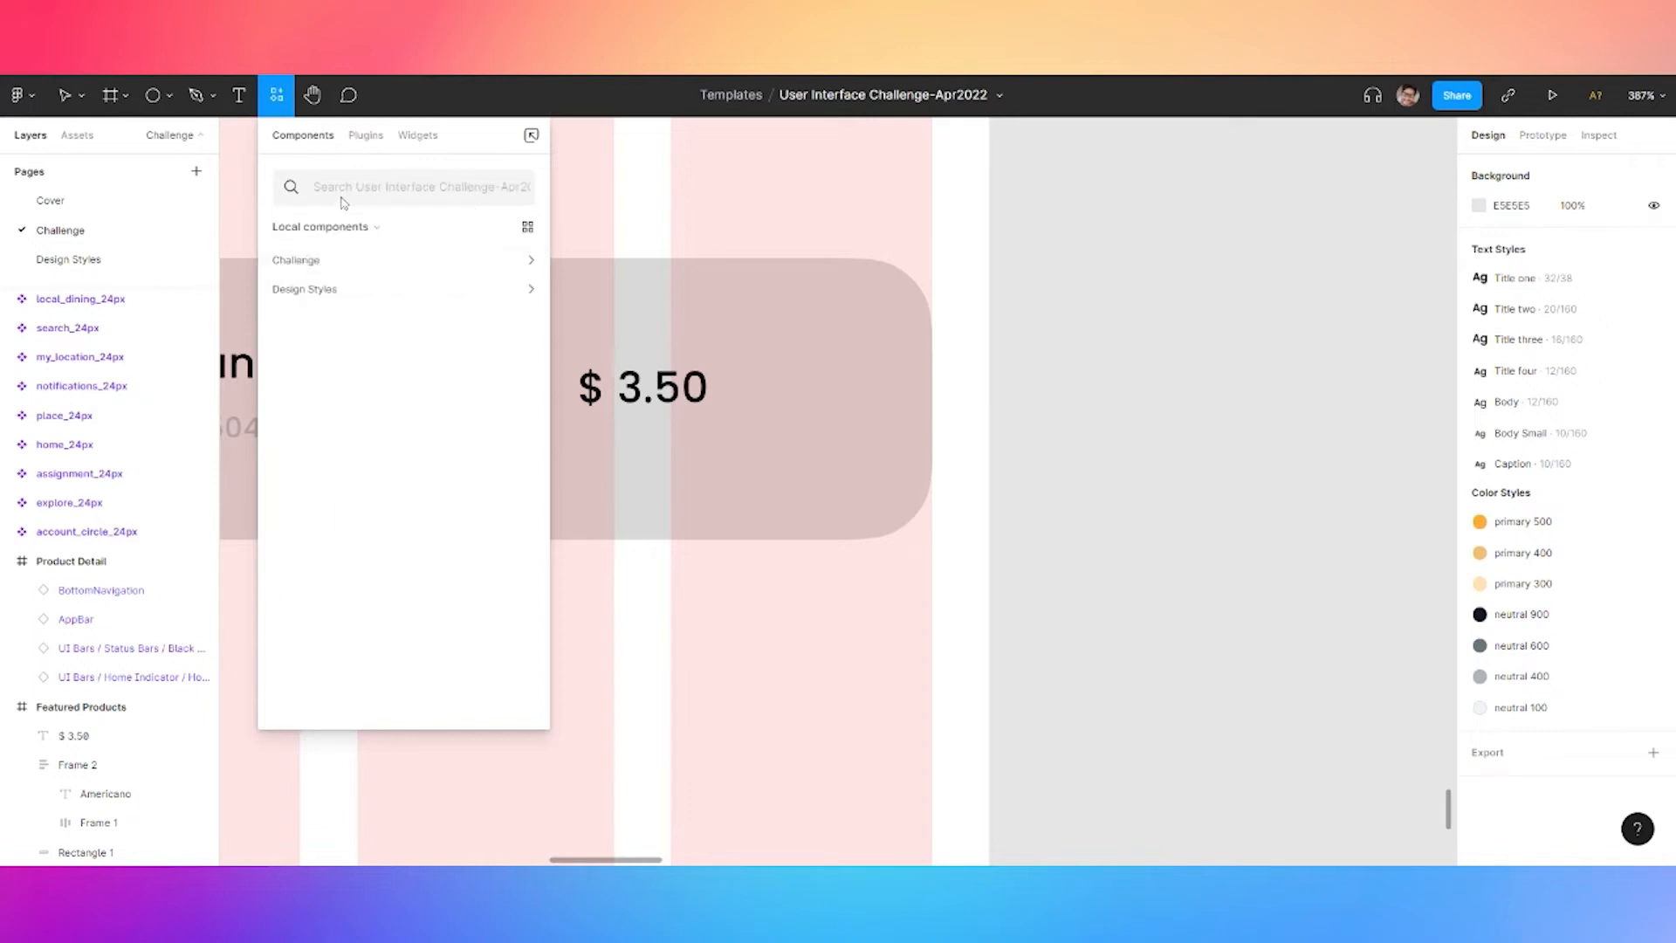
click(321, 267)
drag(307, 353, 1136, 416)
scroll(1234, 431, up, 3)
click(1246, 396)
scroll(1135, 411, right, 3)
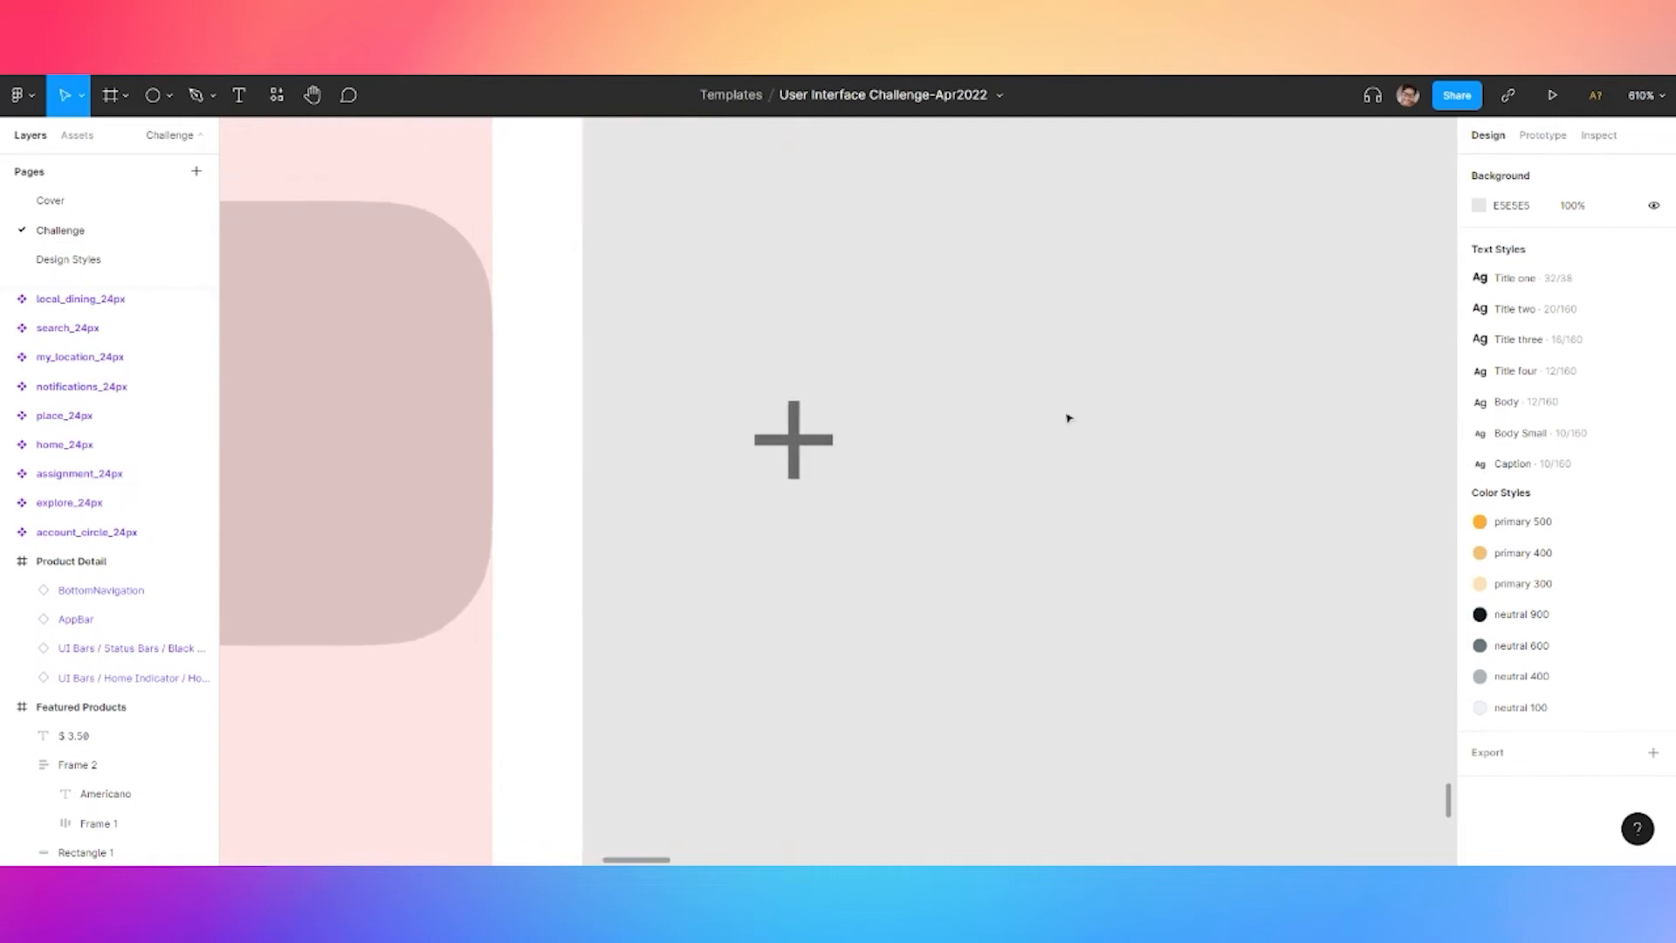
Draw an ellipse and size it to a 48×48 circle
key(o)
click(997, 414)
scroll(1203, 387, down, 5)
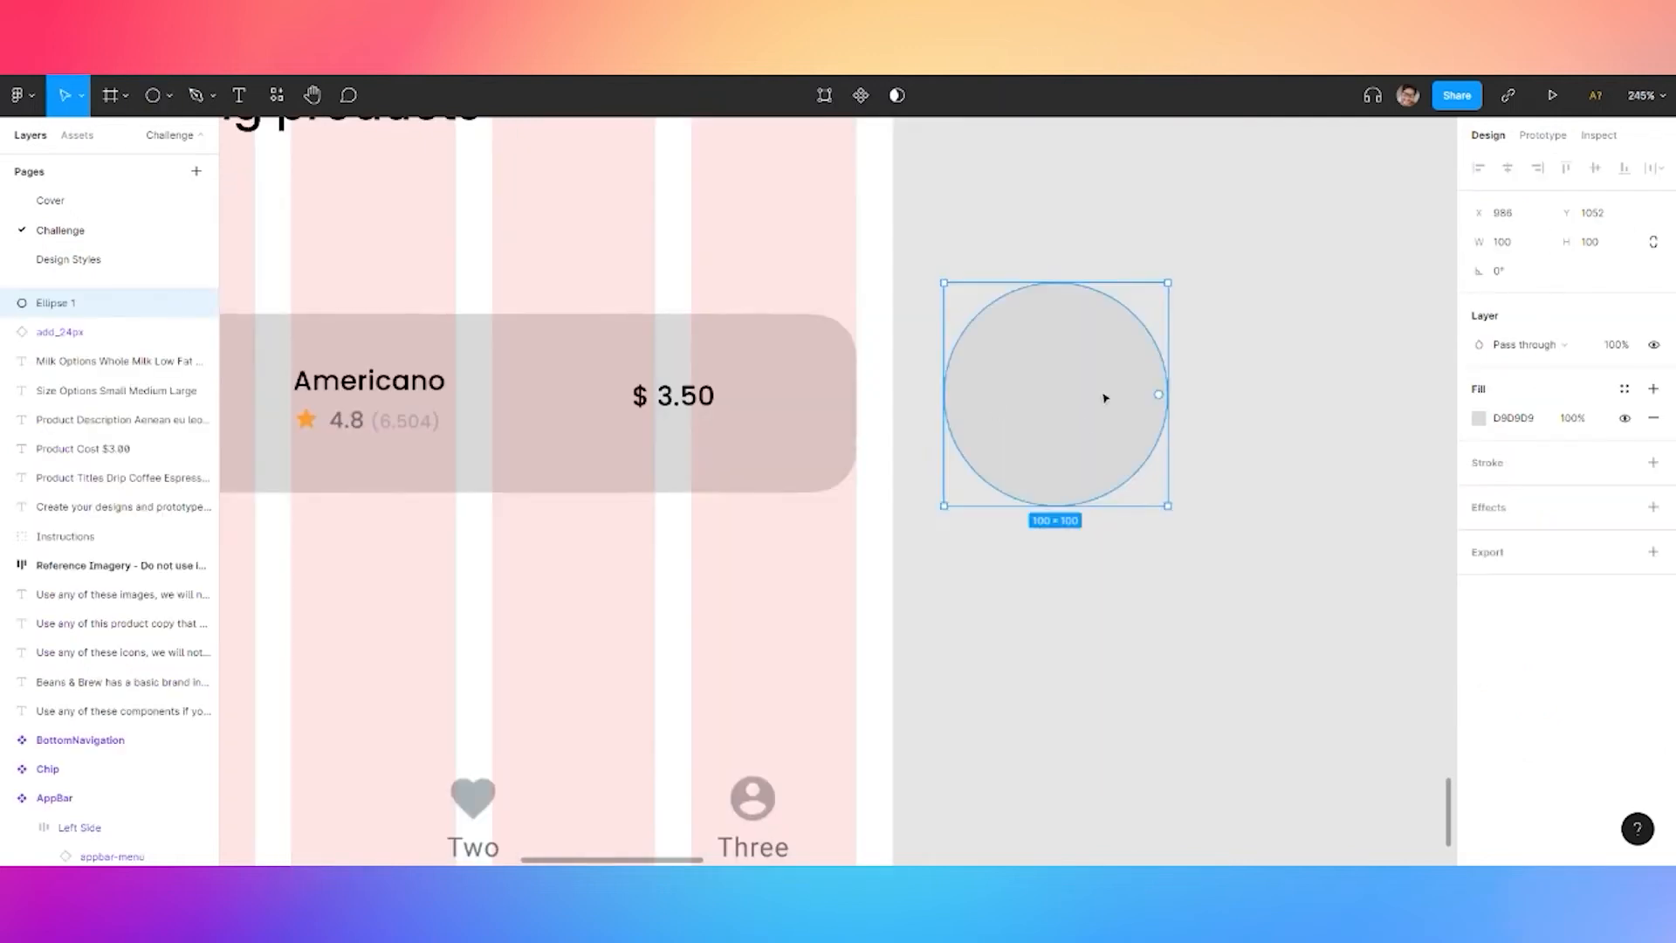
click(1511, 245)
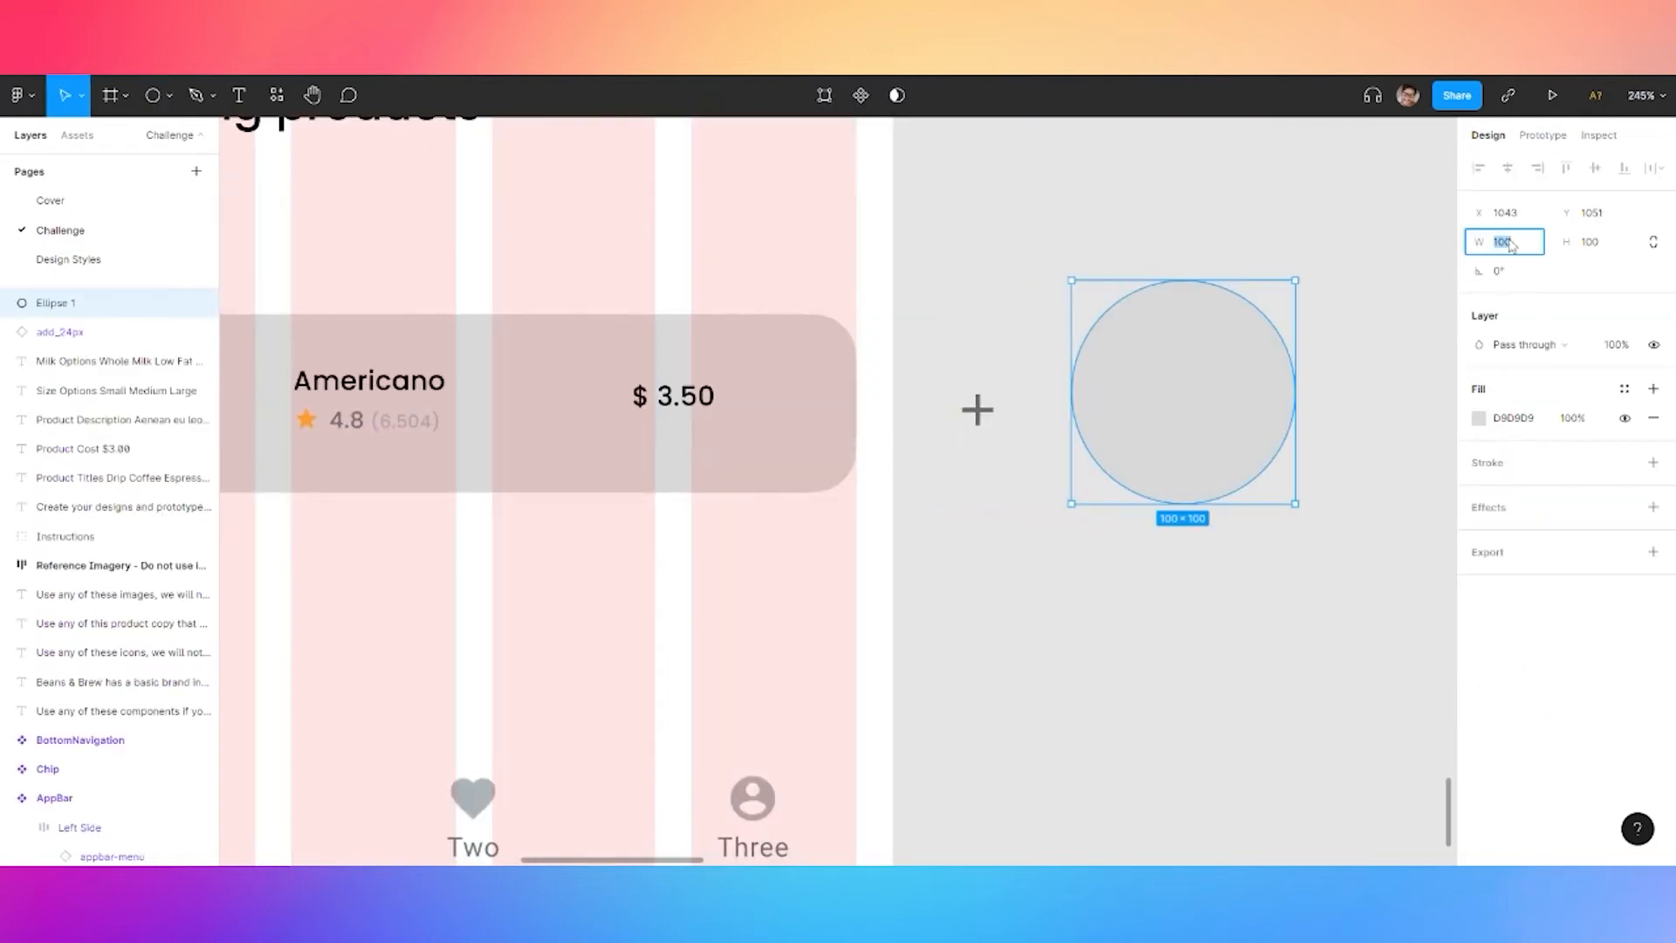
text(48)
key(Return)
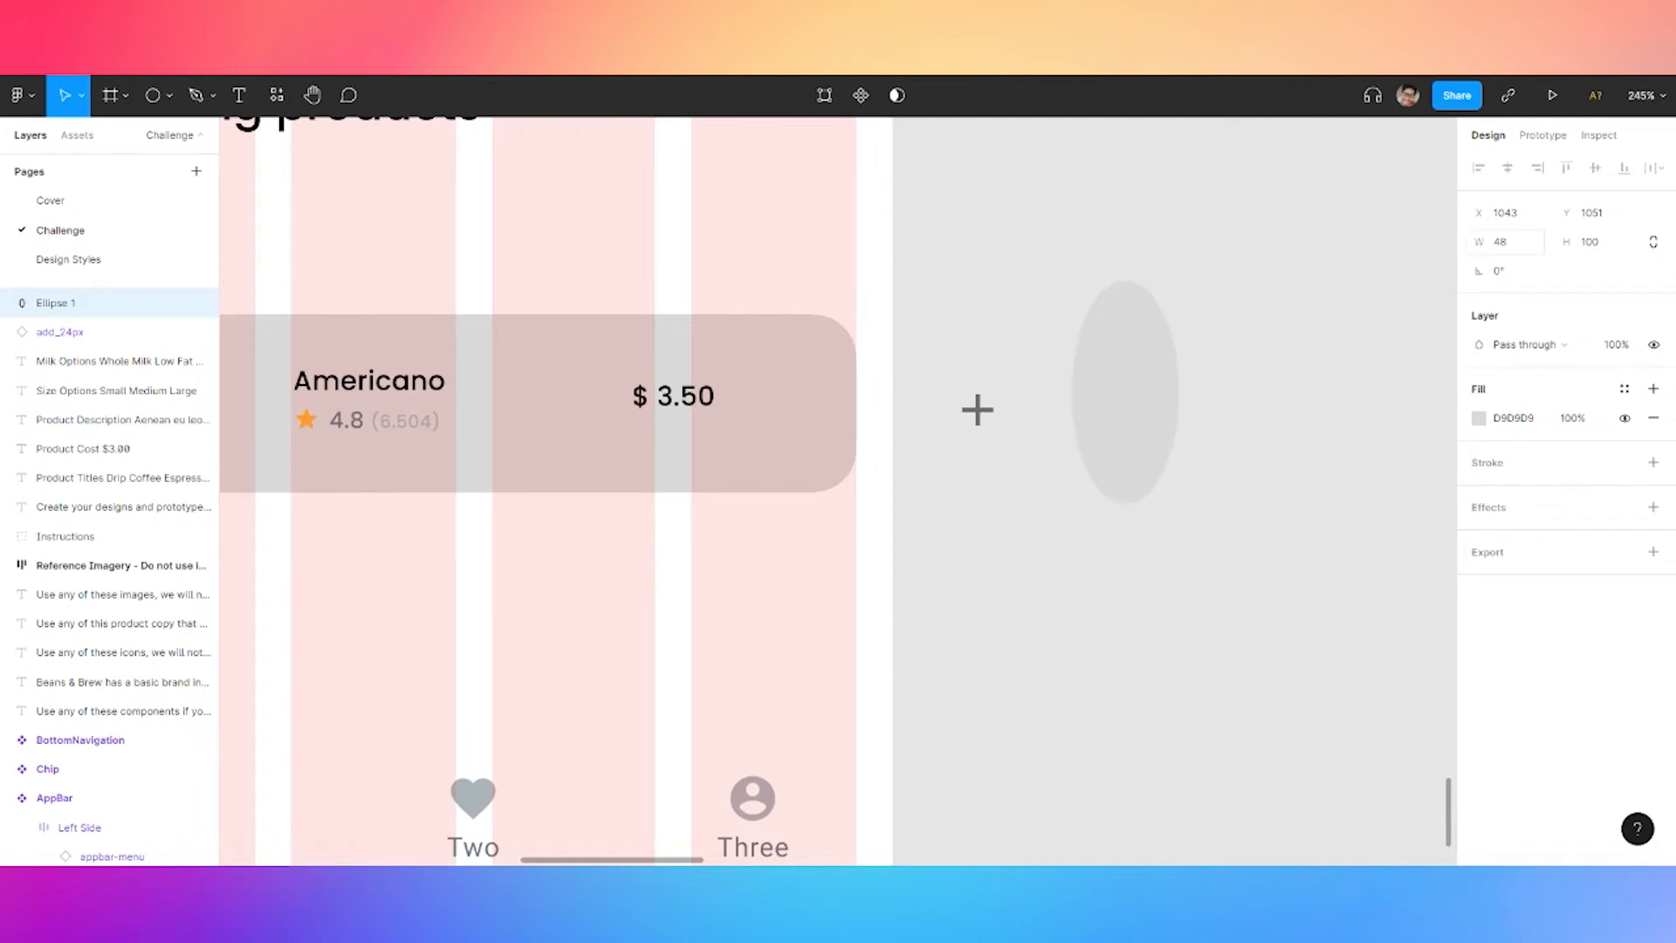
click(1594, 245)
text(48)
key(Return)
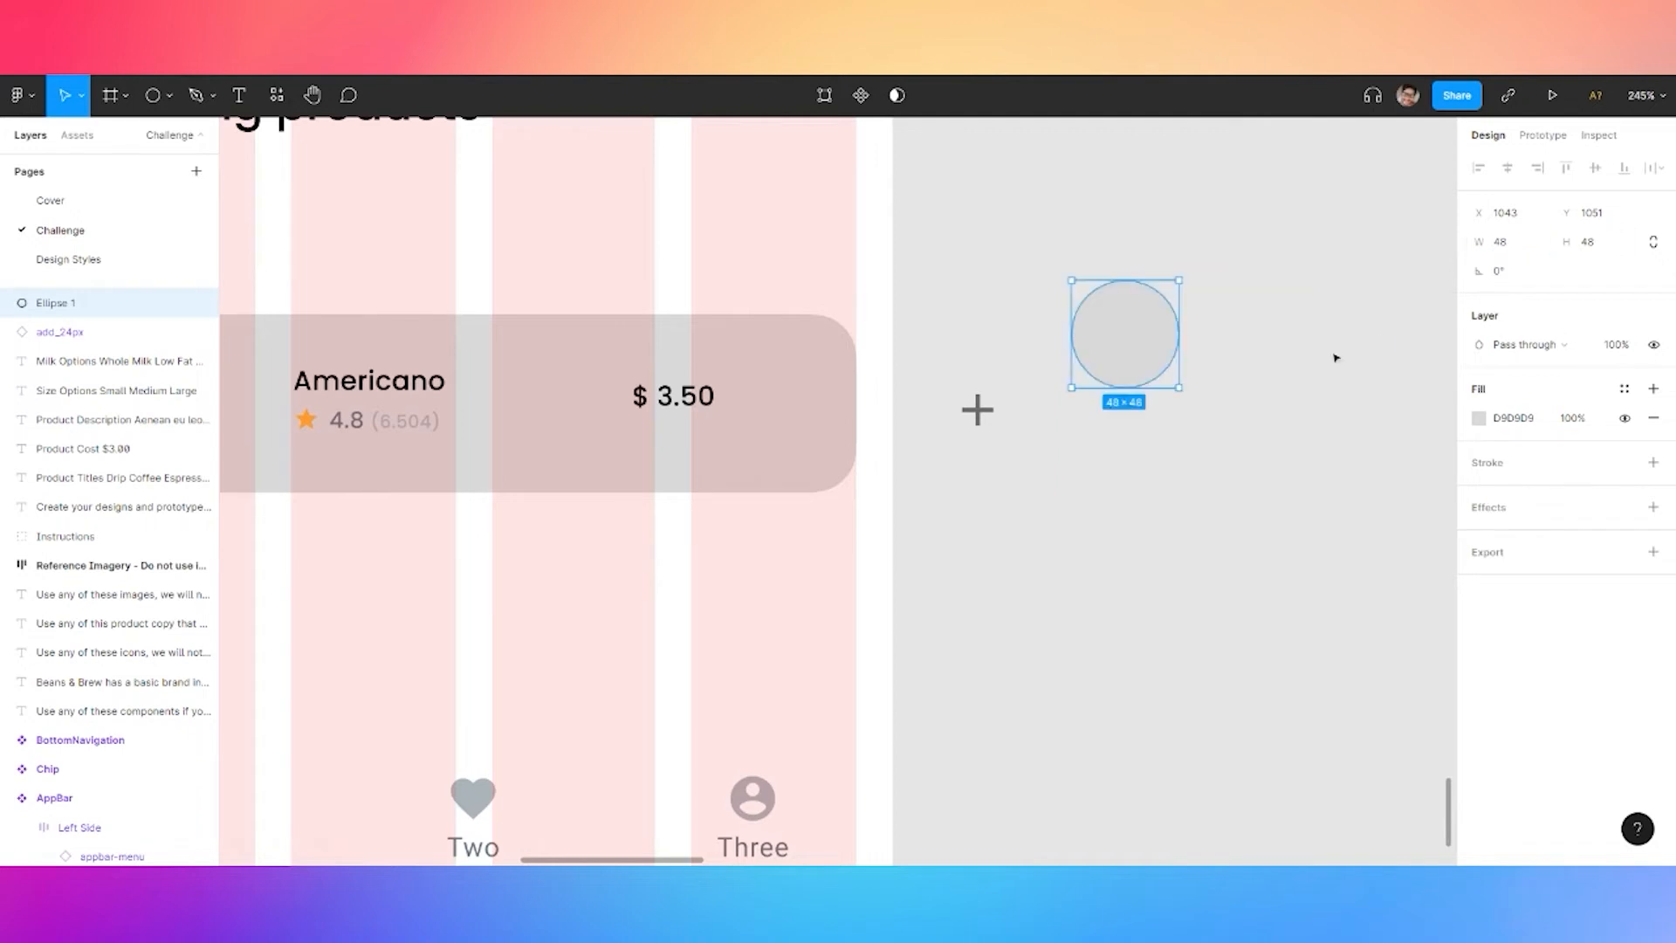
Turn the circle into a component and resize its inner ellipse to 42×42
right_click(1126, 354)
click(1174, 679)
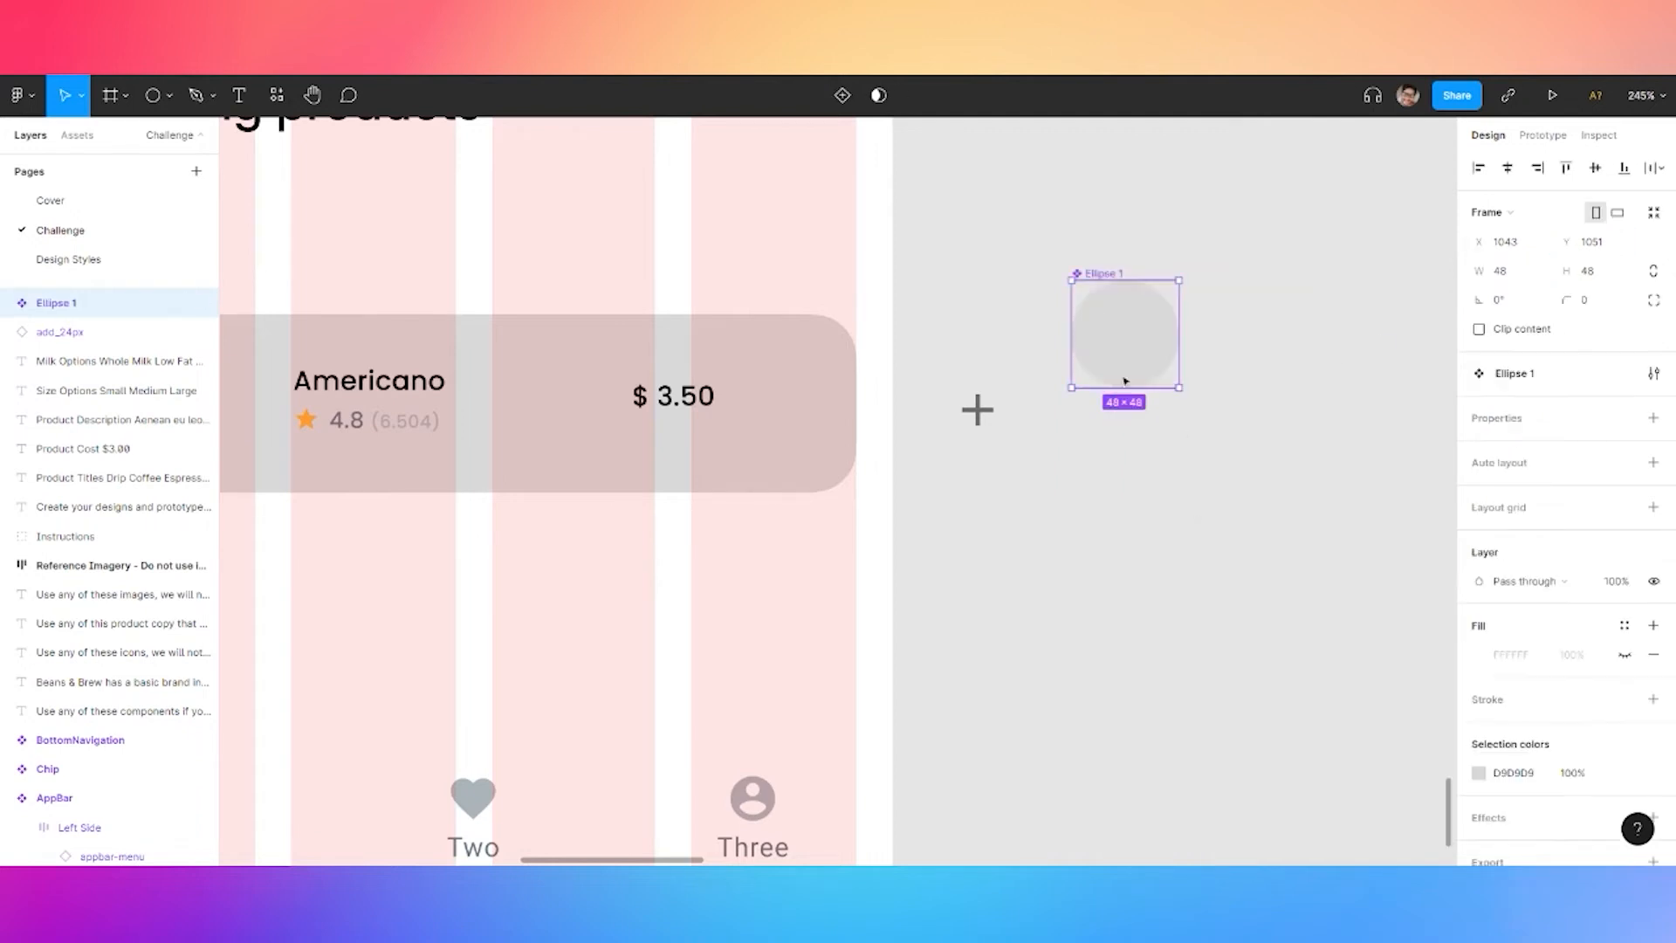
drag(1124, 334, 1102, 410)
double_click(1101, 413)
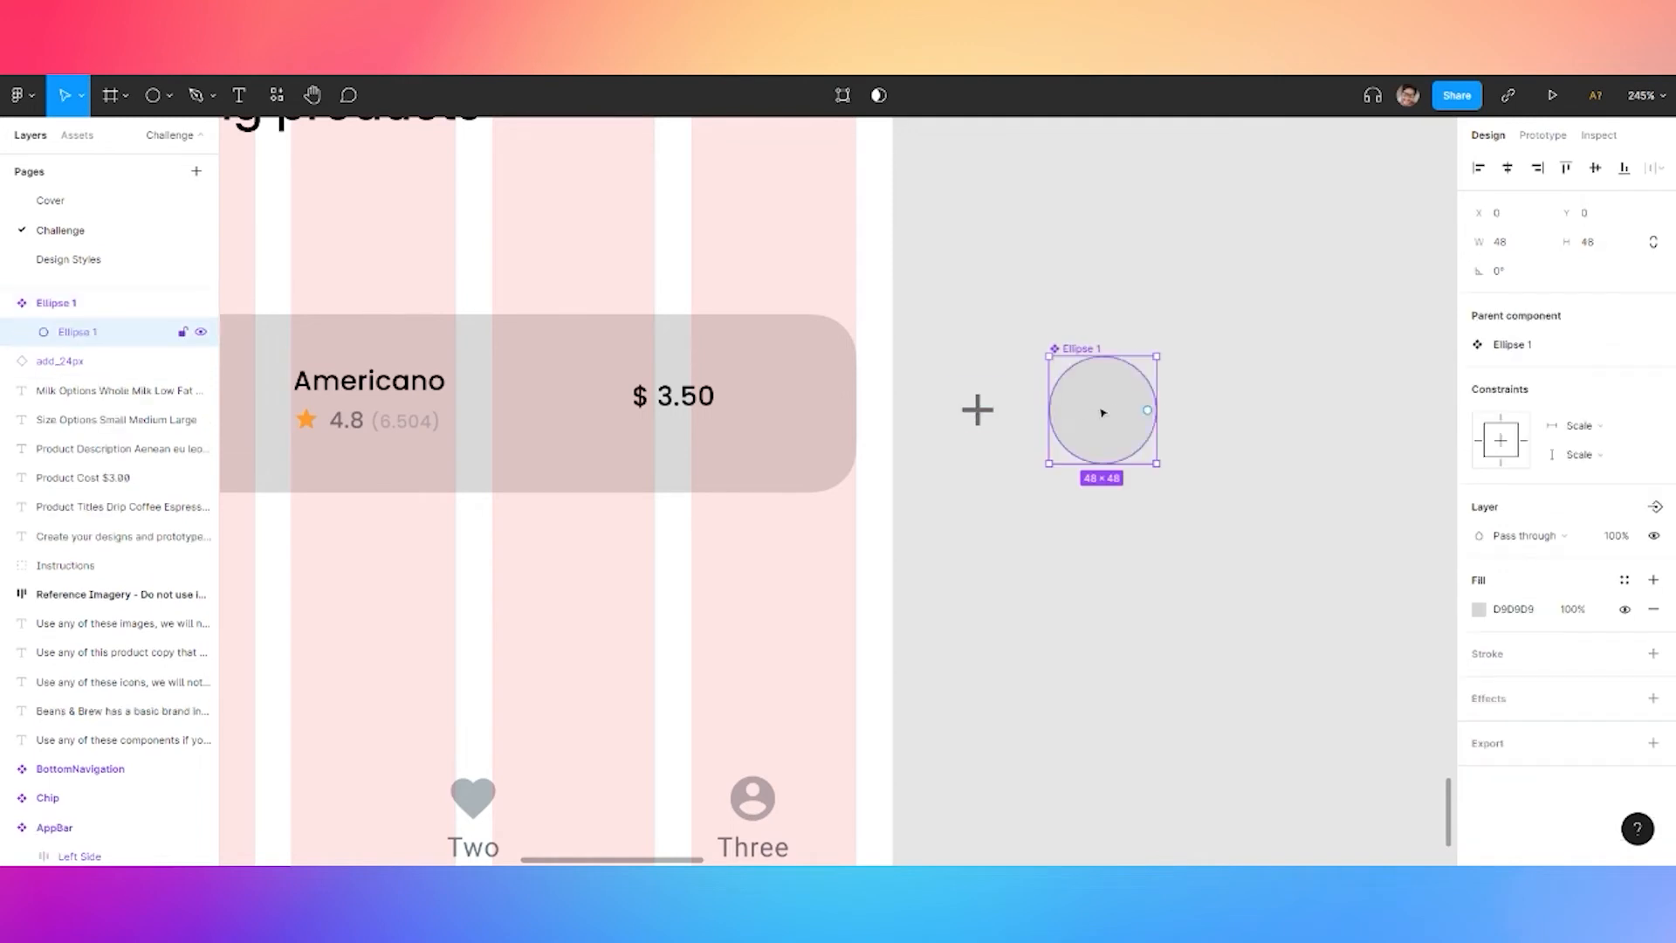
click(1493, 248)
text(32)
click(1586, 252)
text(42)
click(1367, 349)
Nest the add_24px plus icon inside the circle component
double_click(1108, 429)
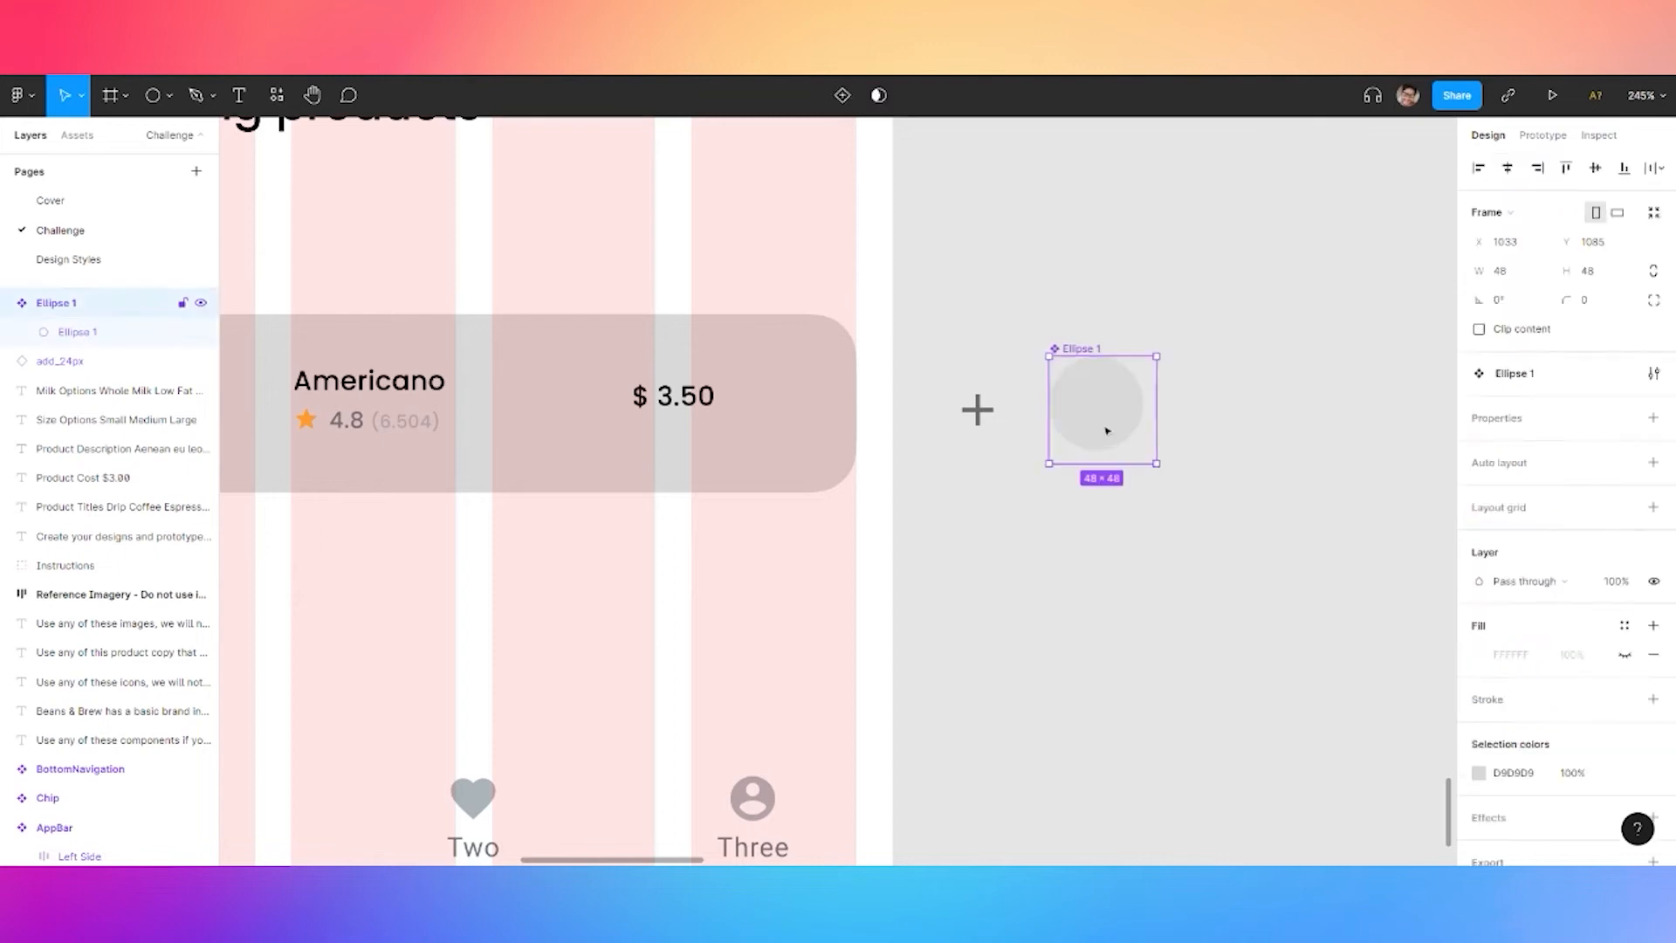
click(976, 410)
drag(977, 409, 1096, 402)
shift+click(1120, 371)
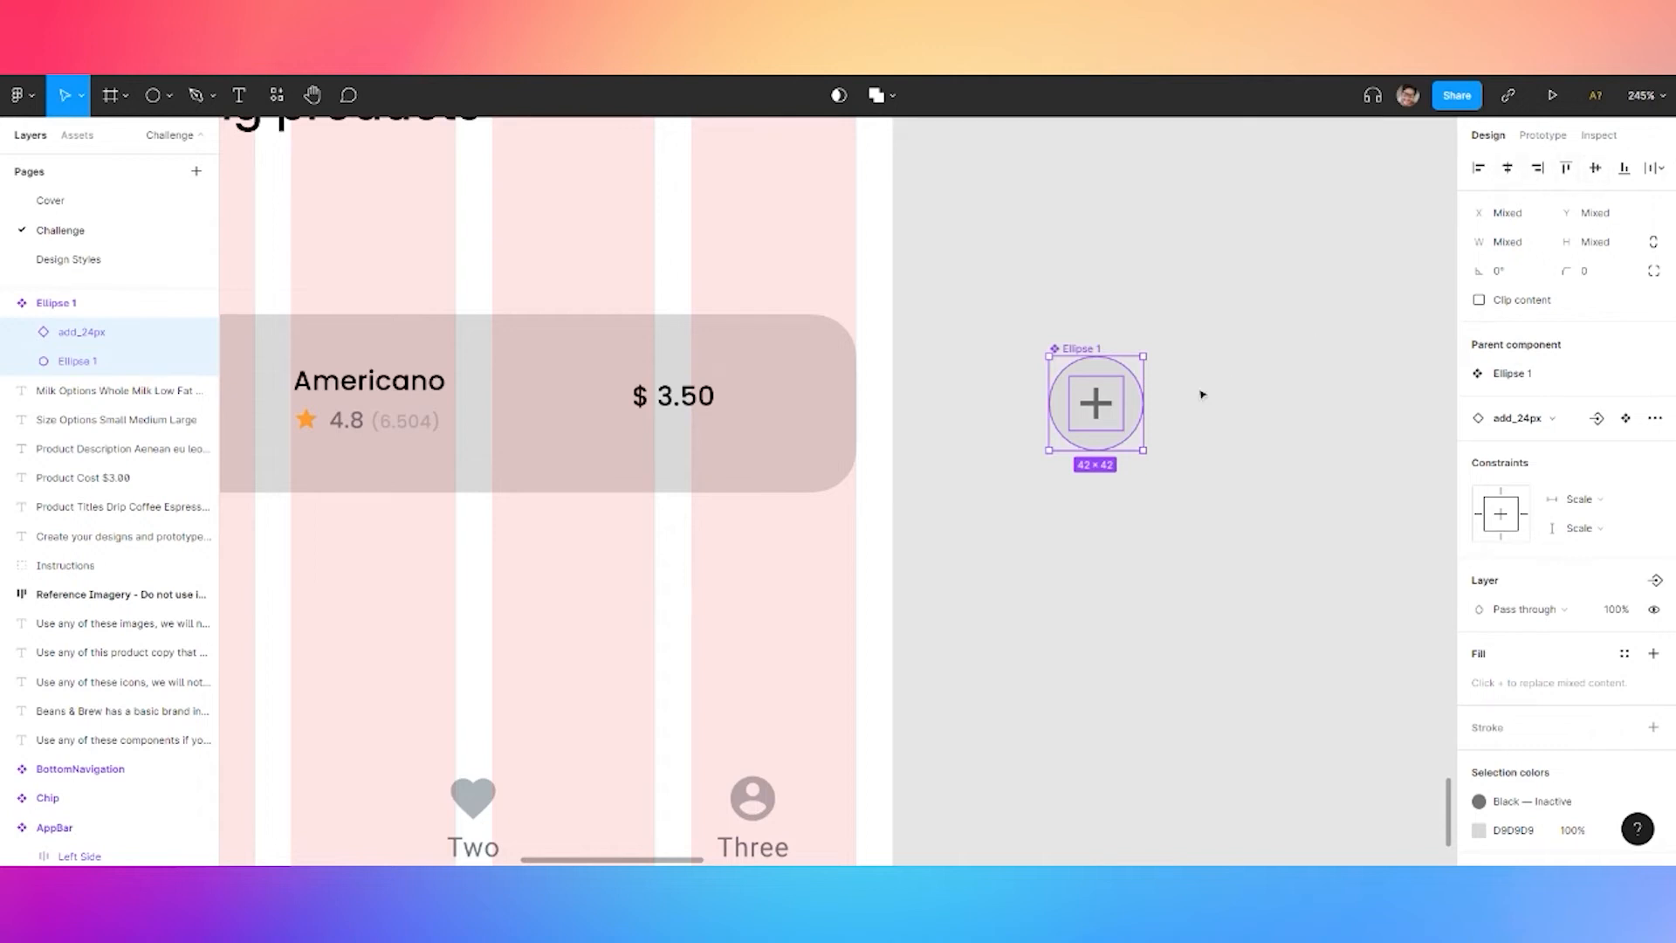
scroll(1132, 386, up, 5)
double_click(1088, 330)
scroll(1088, 330, down, 3)
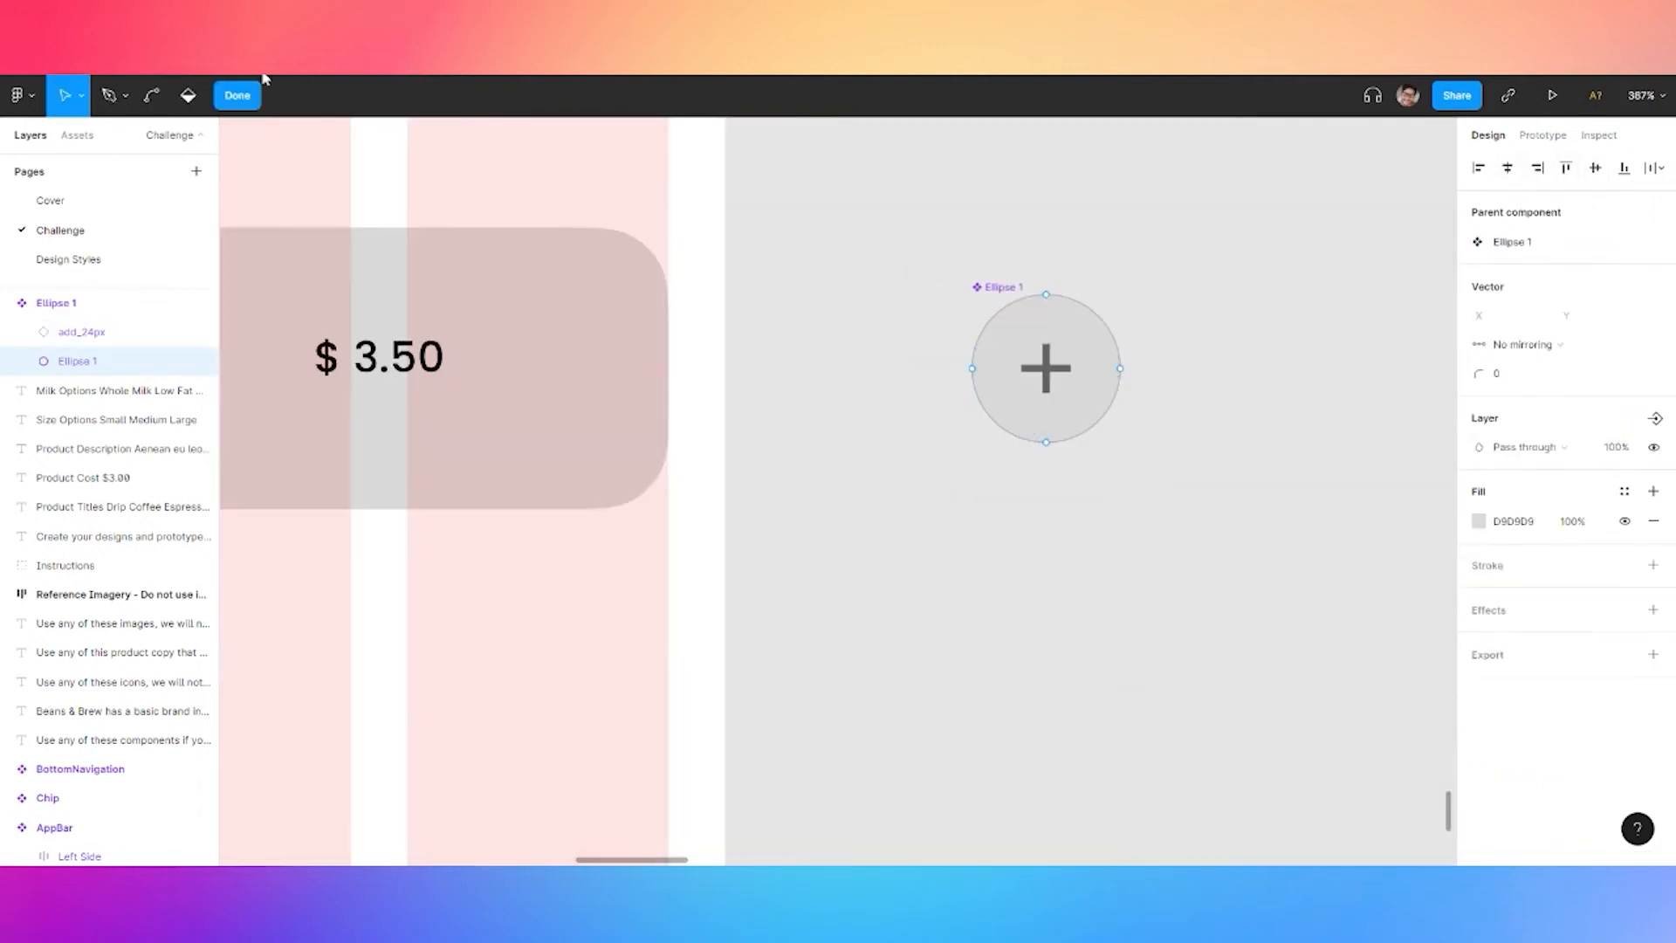
click(238, 96)
click(1059, 379)
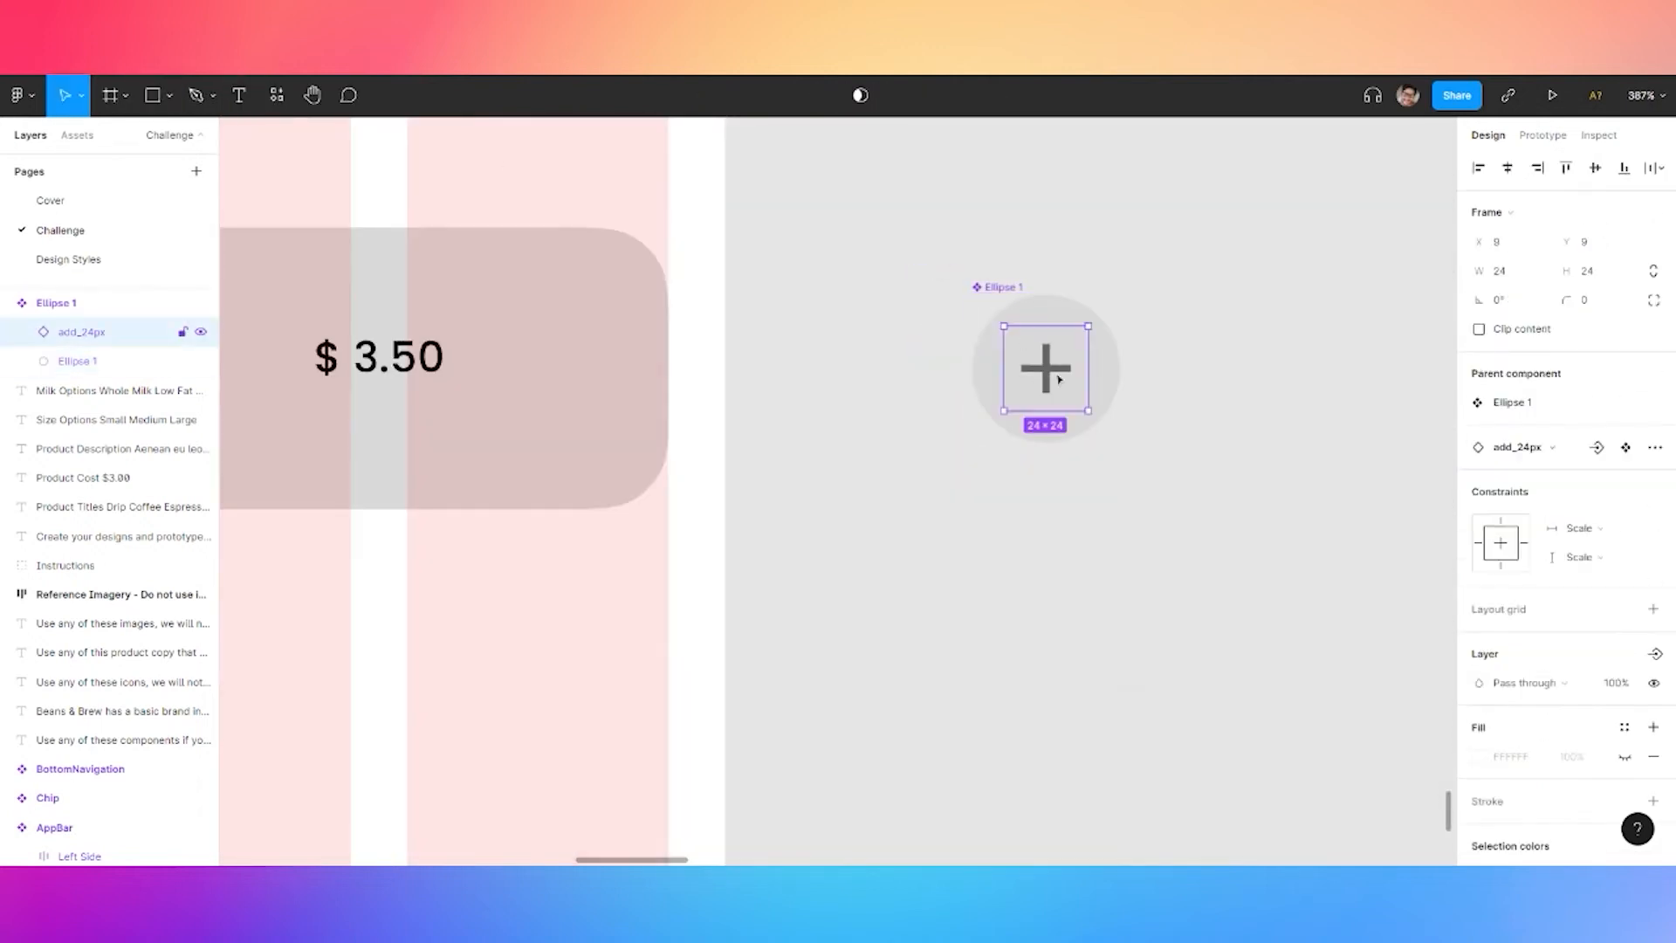
double_click(1056, 376)
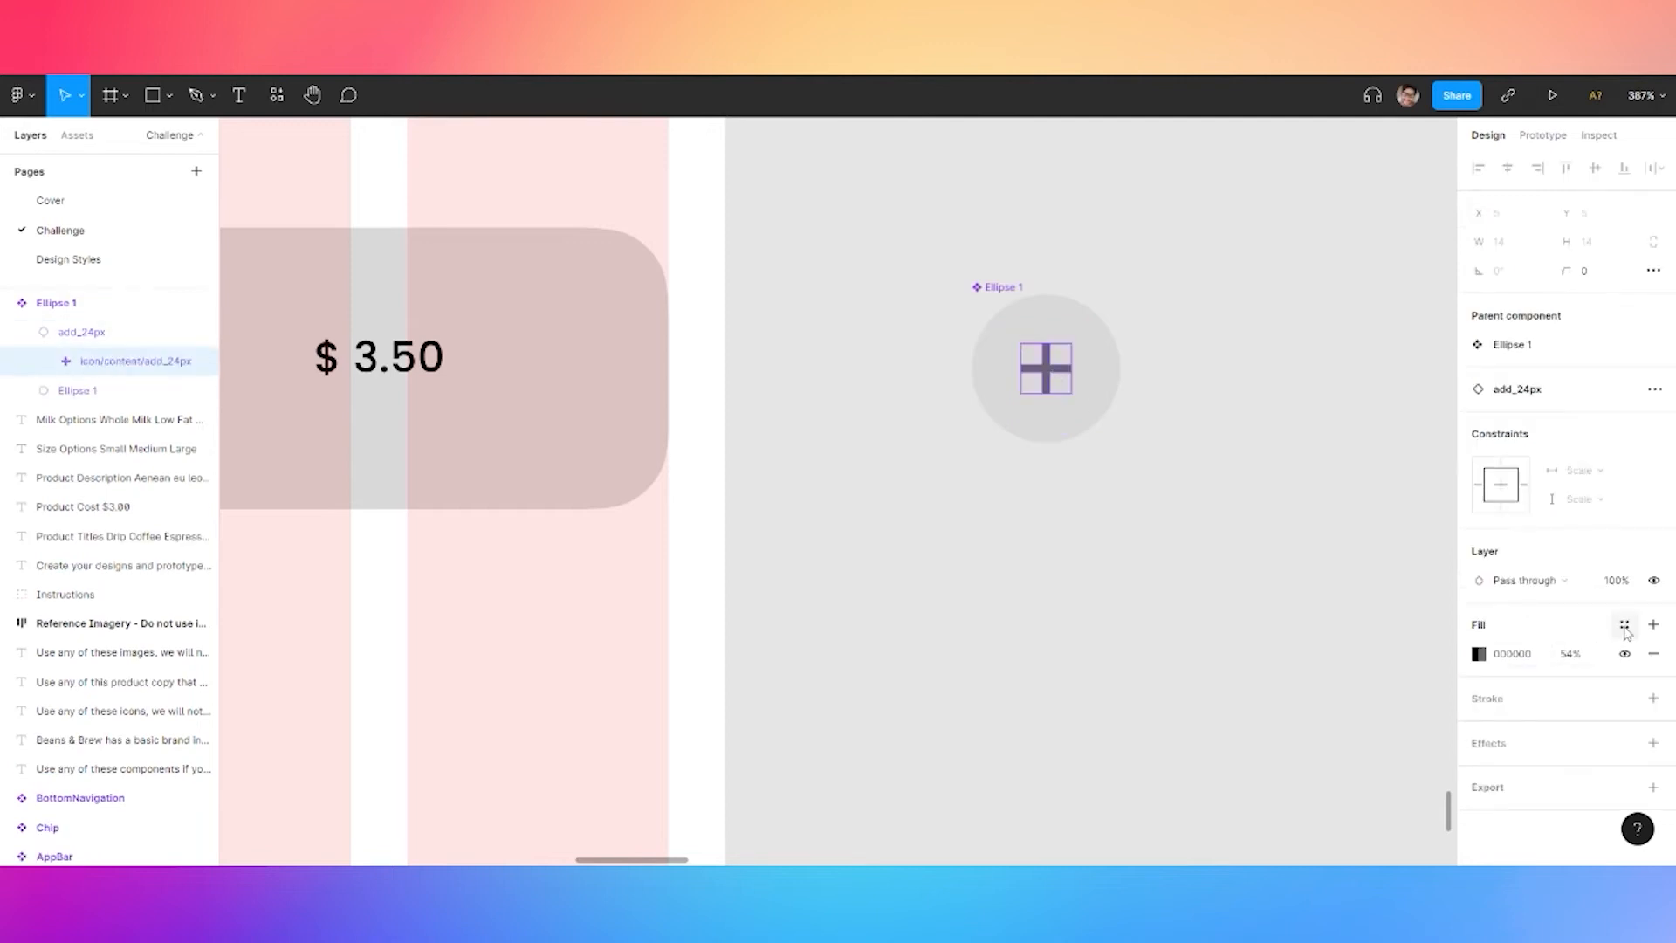
Colour the plus primary 500 orange and set the background circle's fill to white FFFFFF
click(1624, 623)
click(1502, 733)
click(1079, 350)
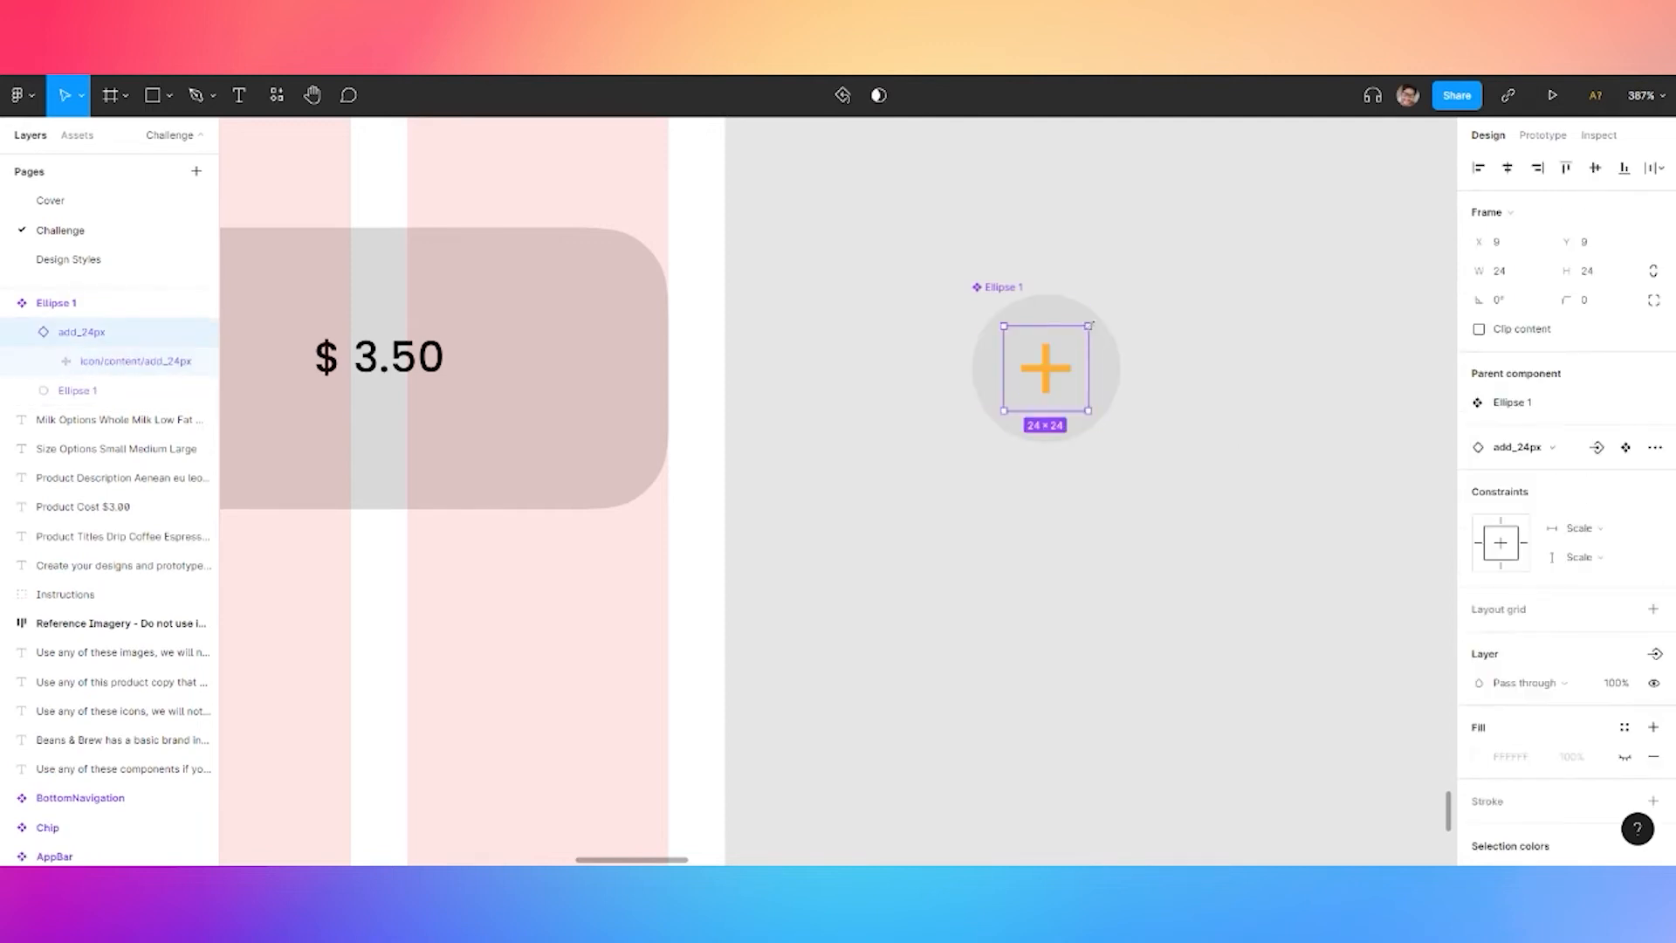
click(1068, 311)
click(1477, 611)
drag(1256, 429, 1227, 397)
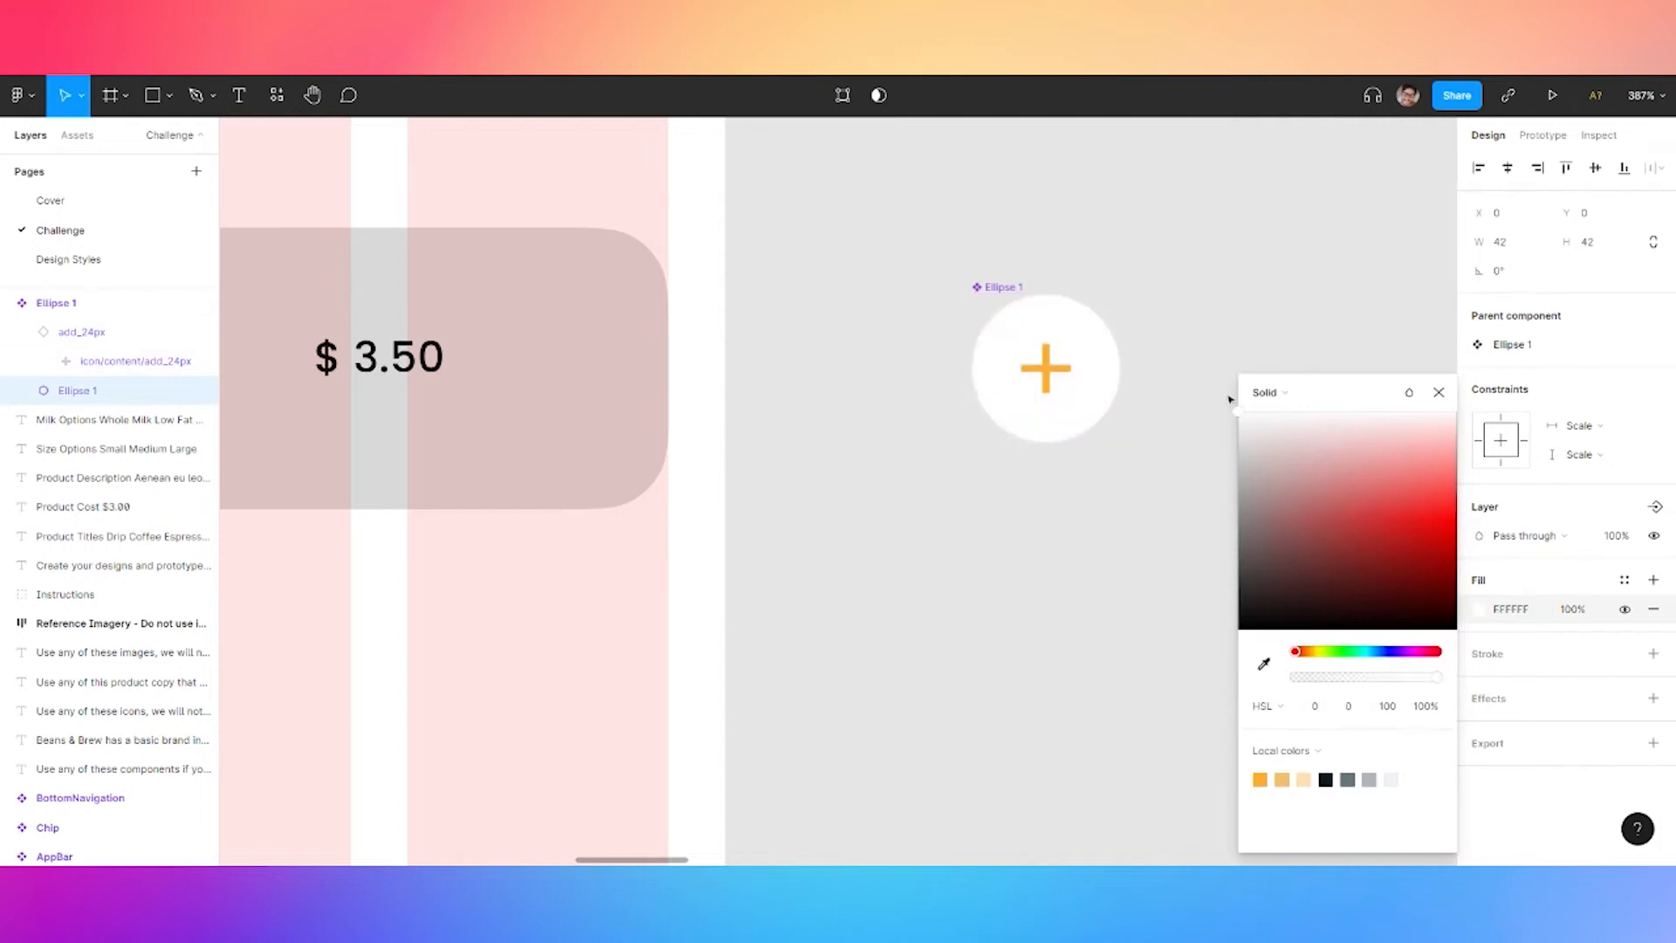
click(1180, 264)
Centre the plus icon and the white circle horizontally and vertically within the button
click(1088, 341)
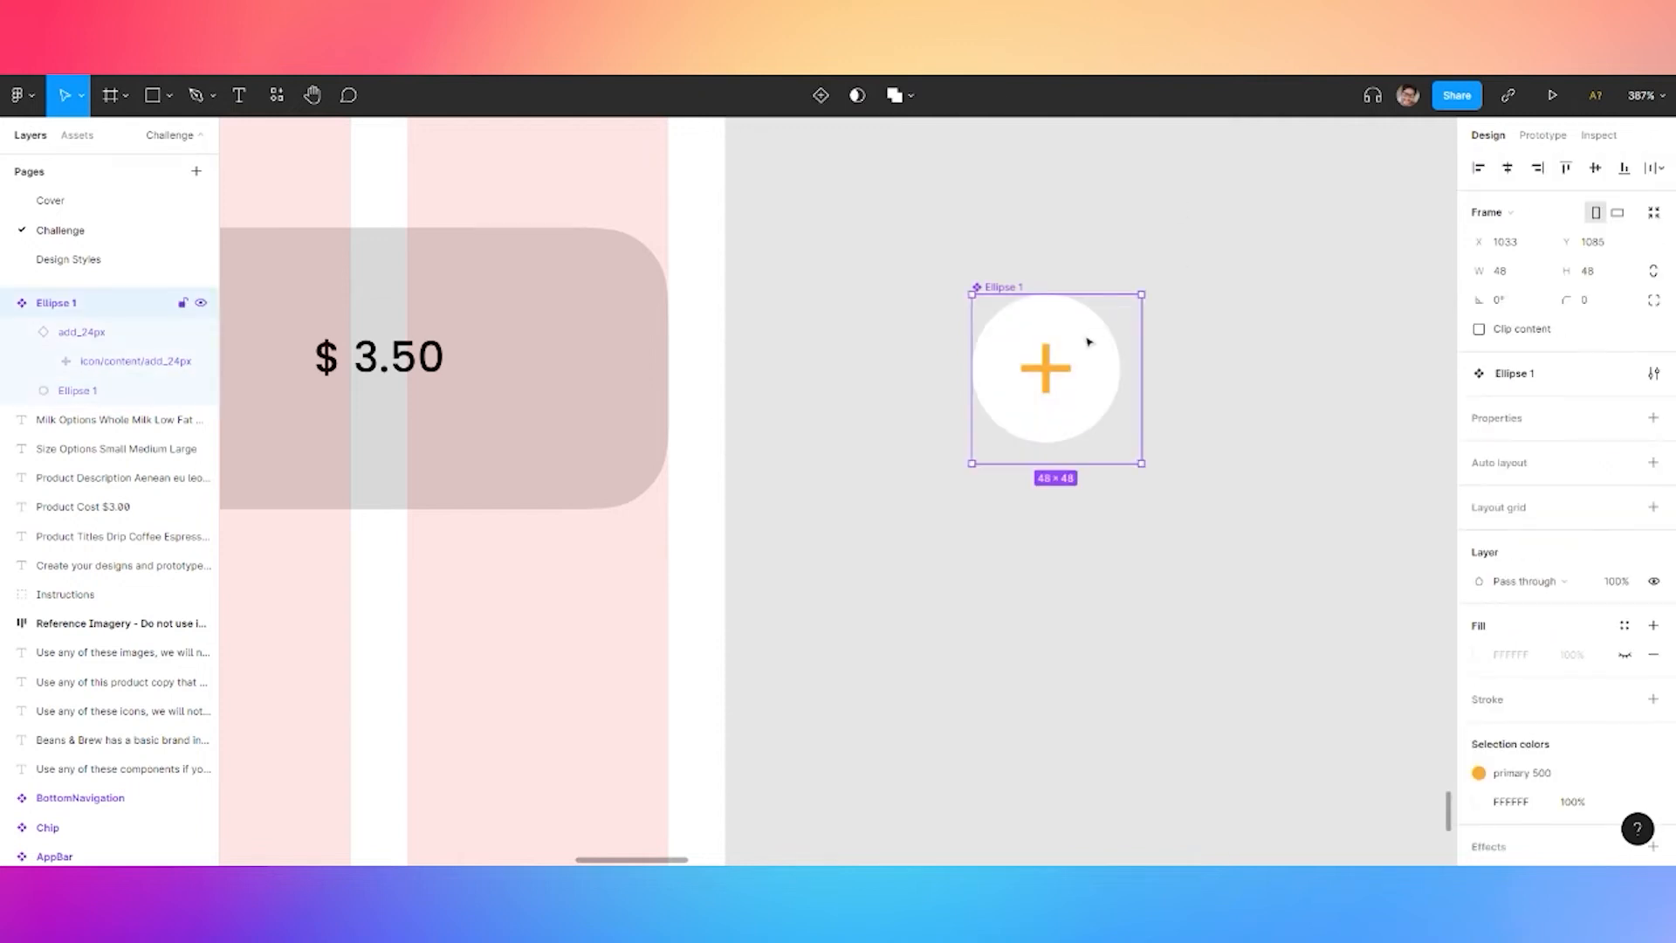
click(1052, 373)
click(1508, 168)
click(1596, 171)
click(1093, 339)
click(1508, 169)
click(1596, 169)
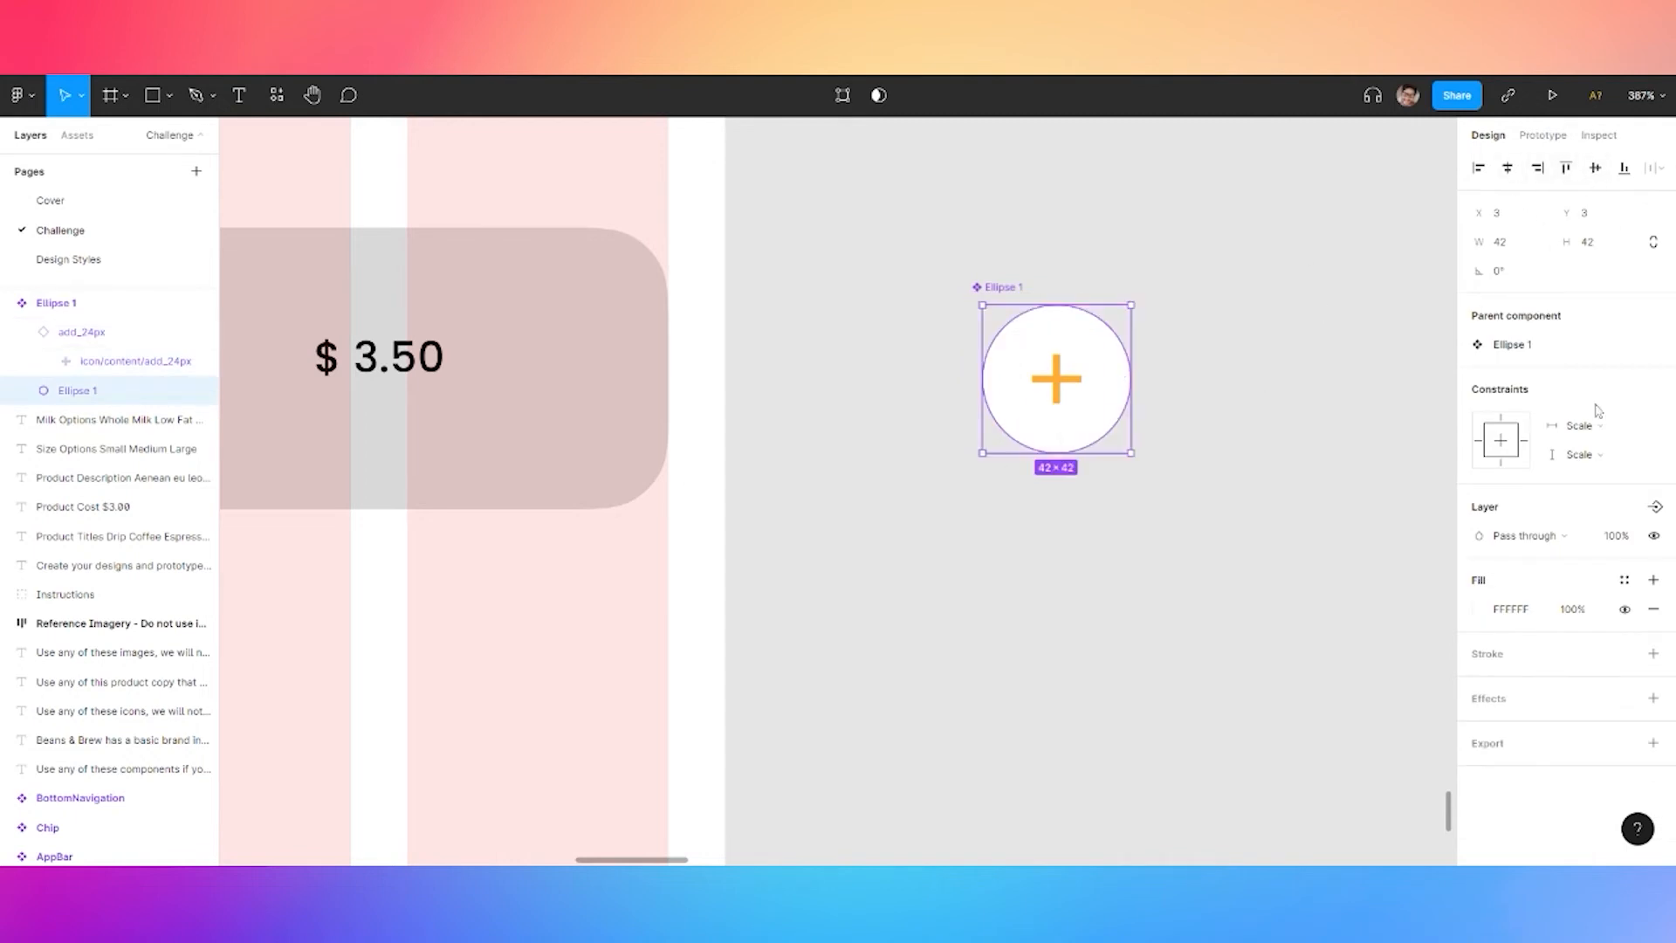
Give the circle a drop shadow: Y 2, blur 5, colour ABB5BA at 25%
click(1490, 698)
click(1479, 729)
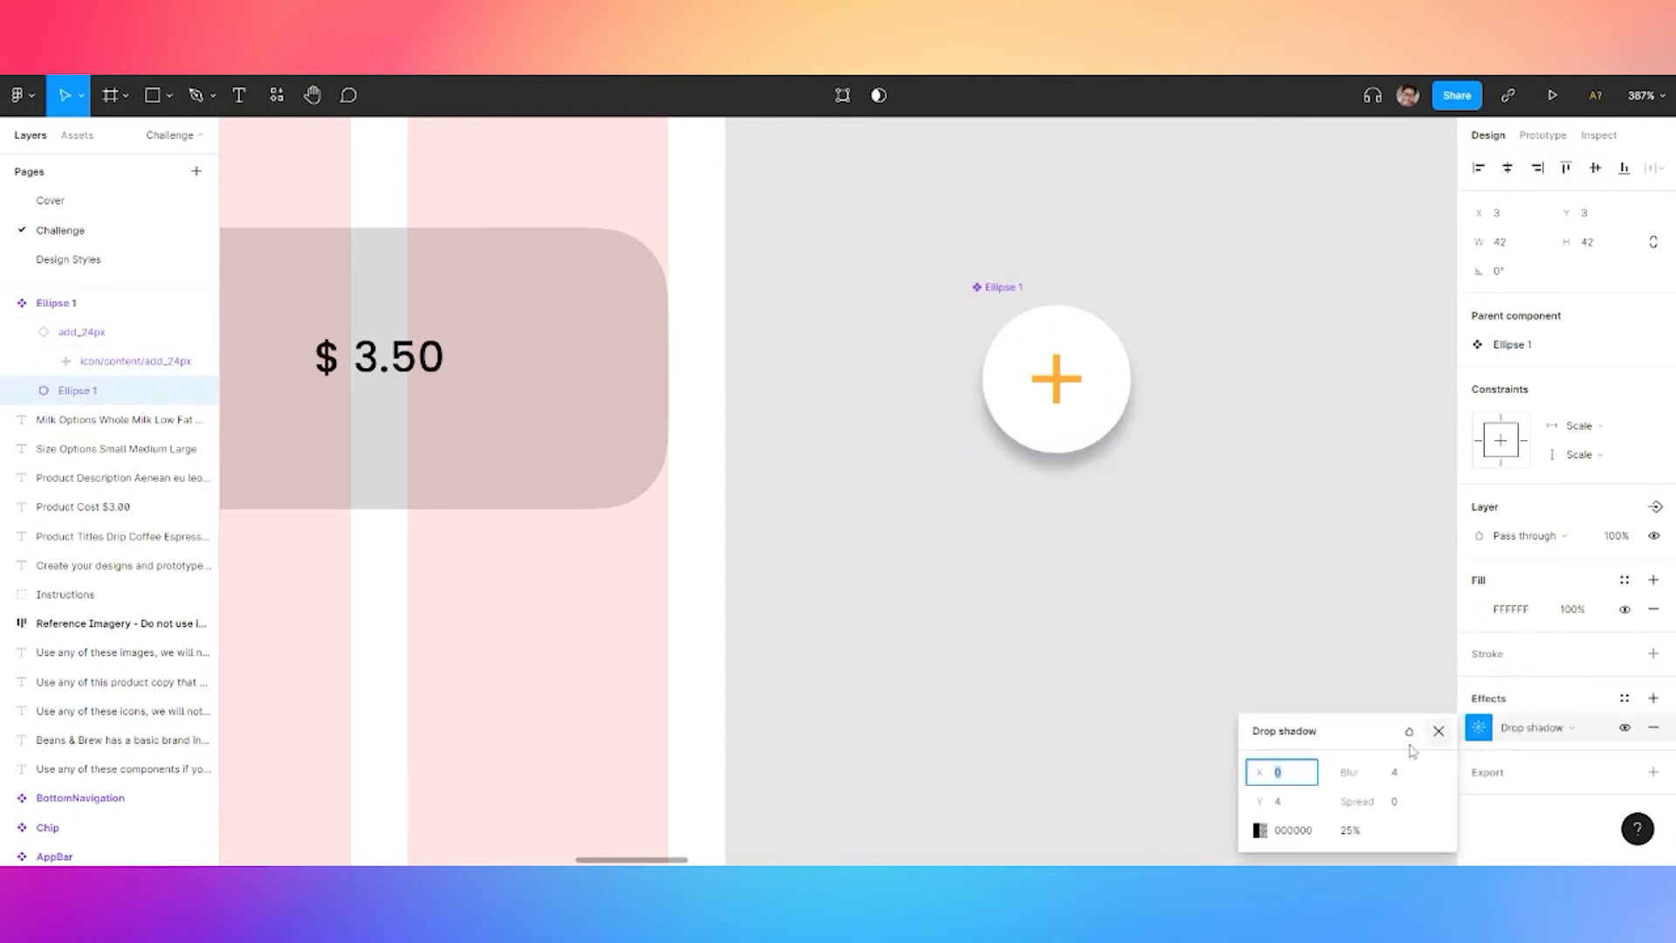
click(1395, 773)
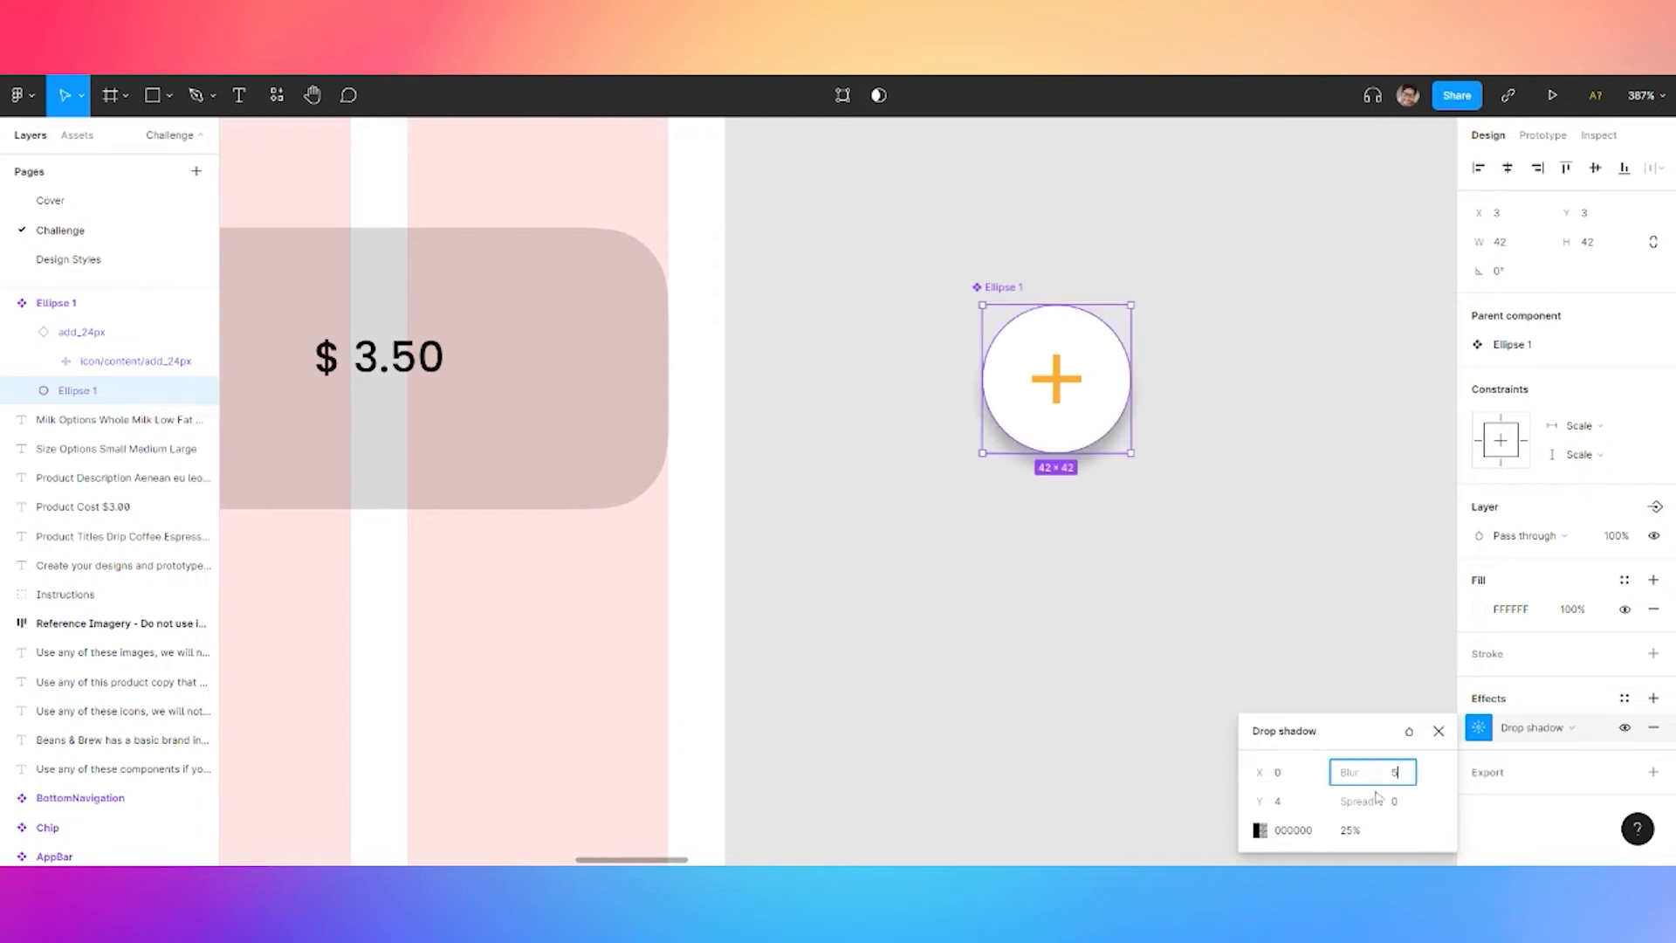
click(1289, 805)
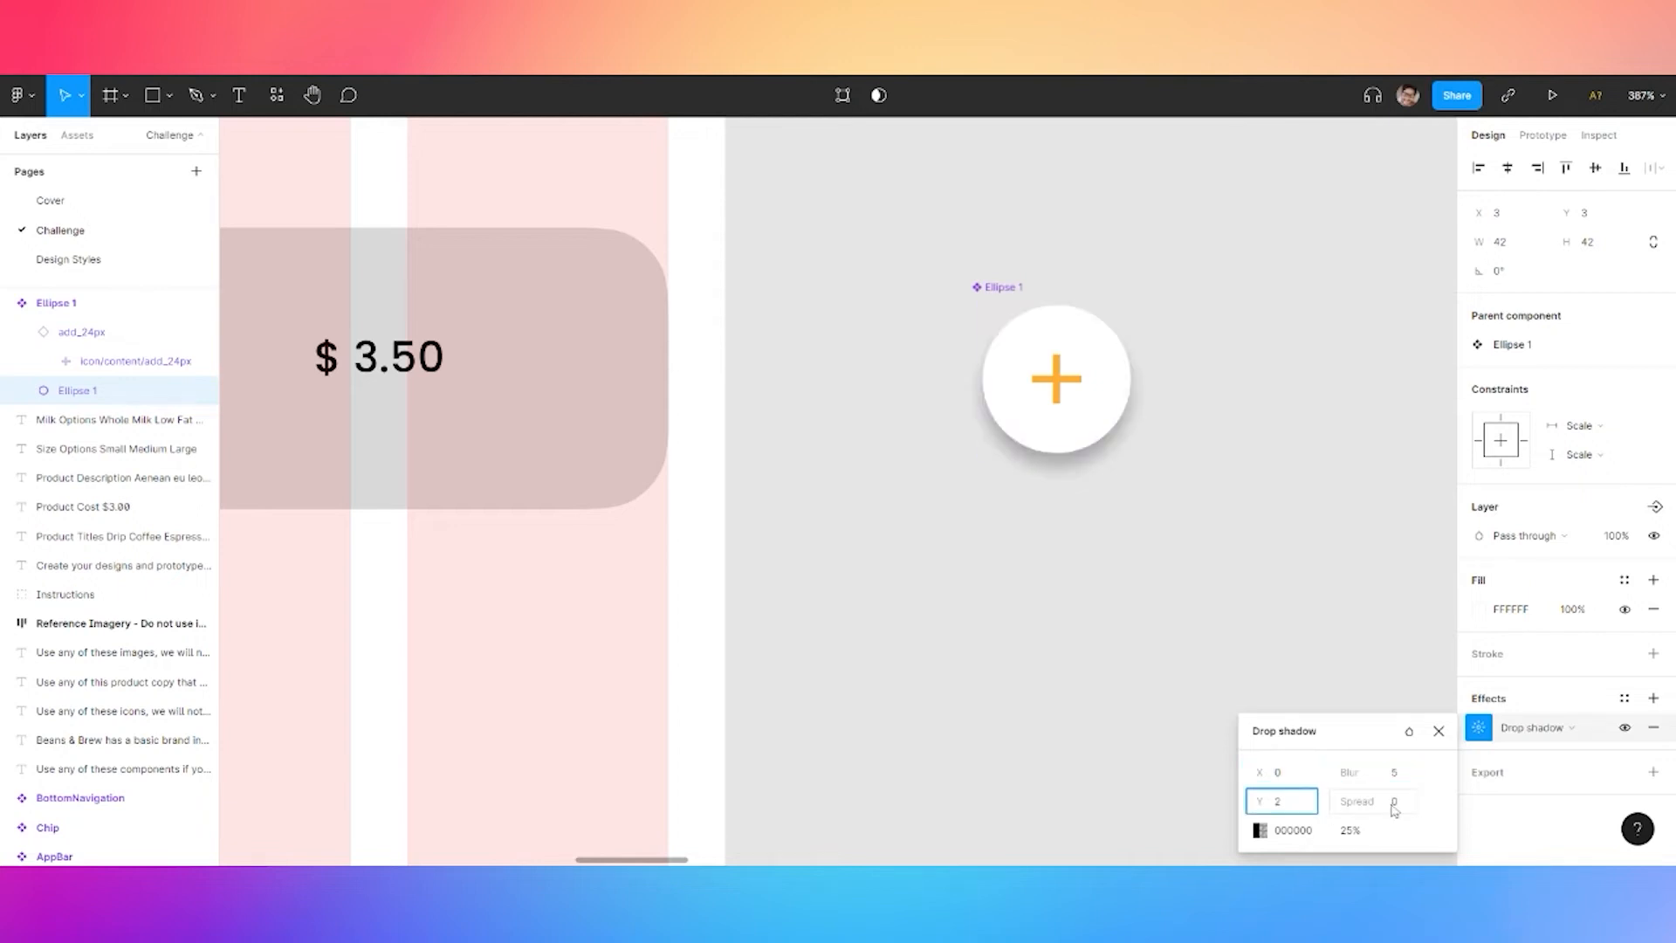
click(1424, 813)
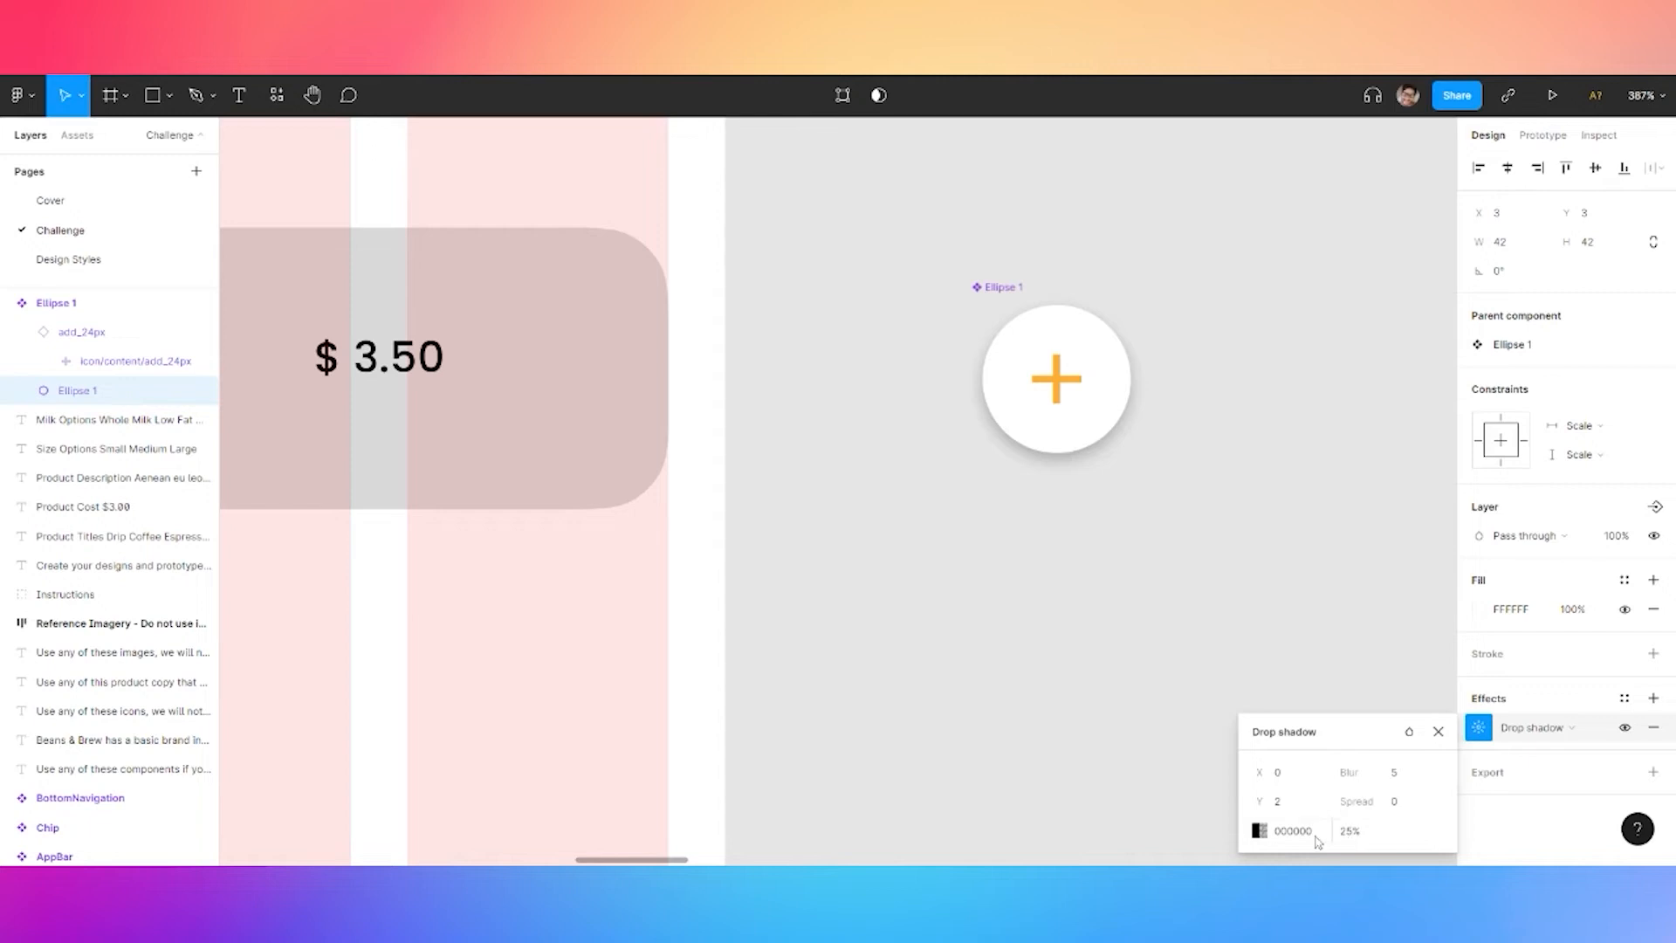
click(1259, 831)
click(1150, 779)
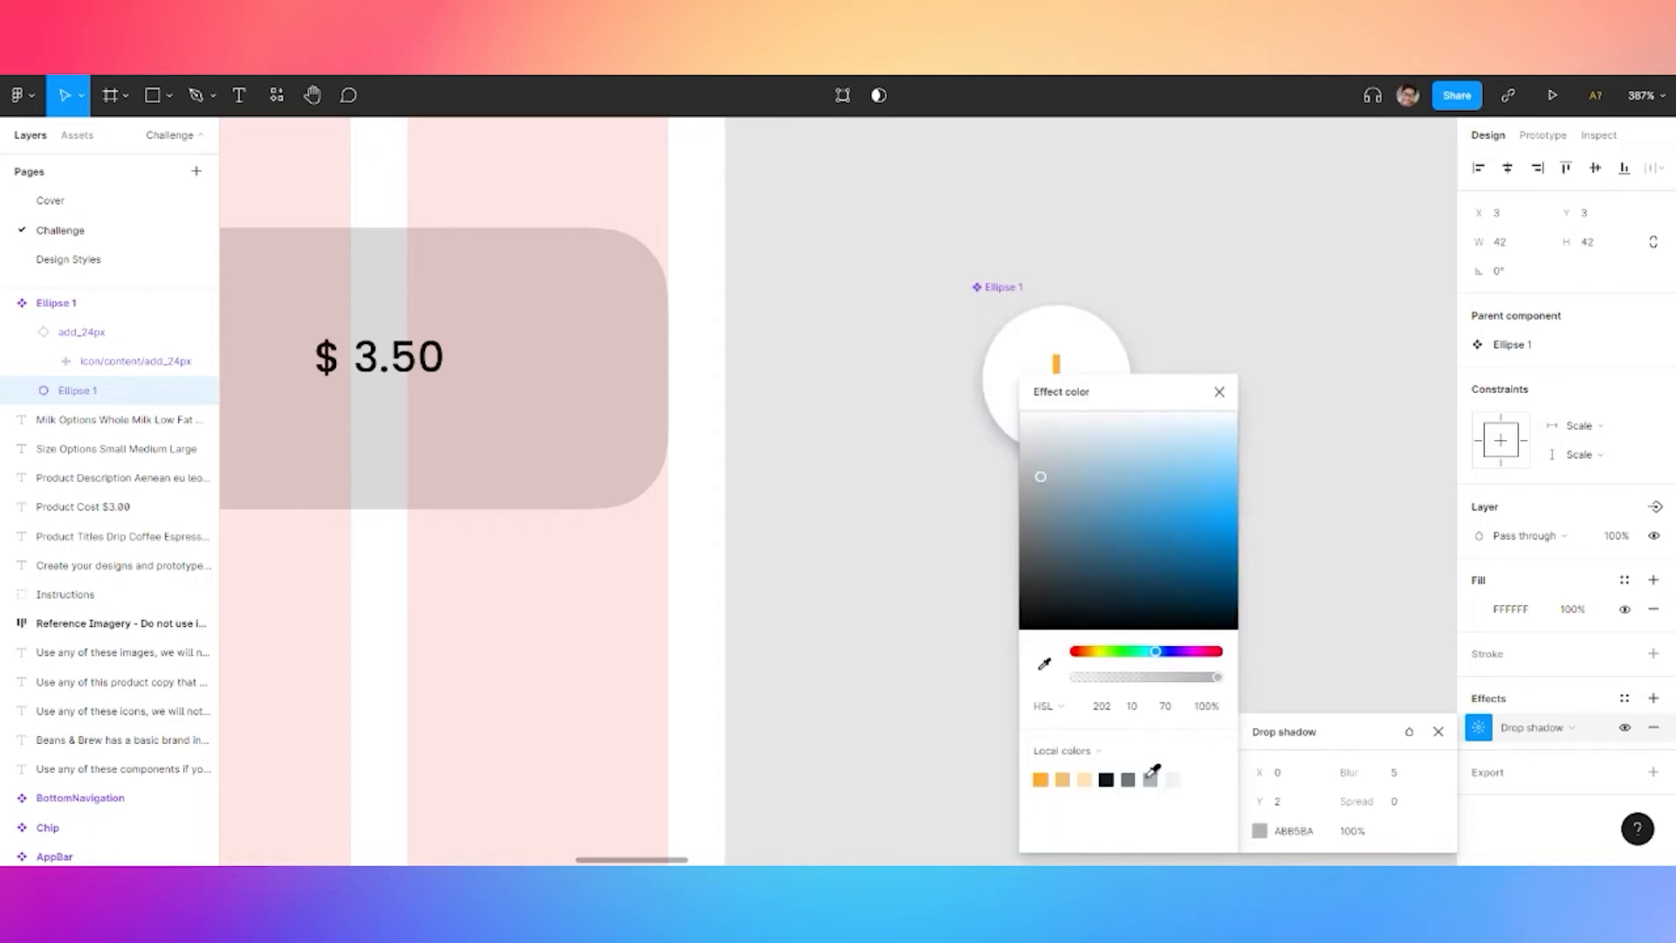
click(1355, 832)
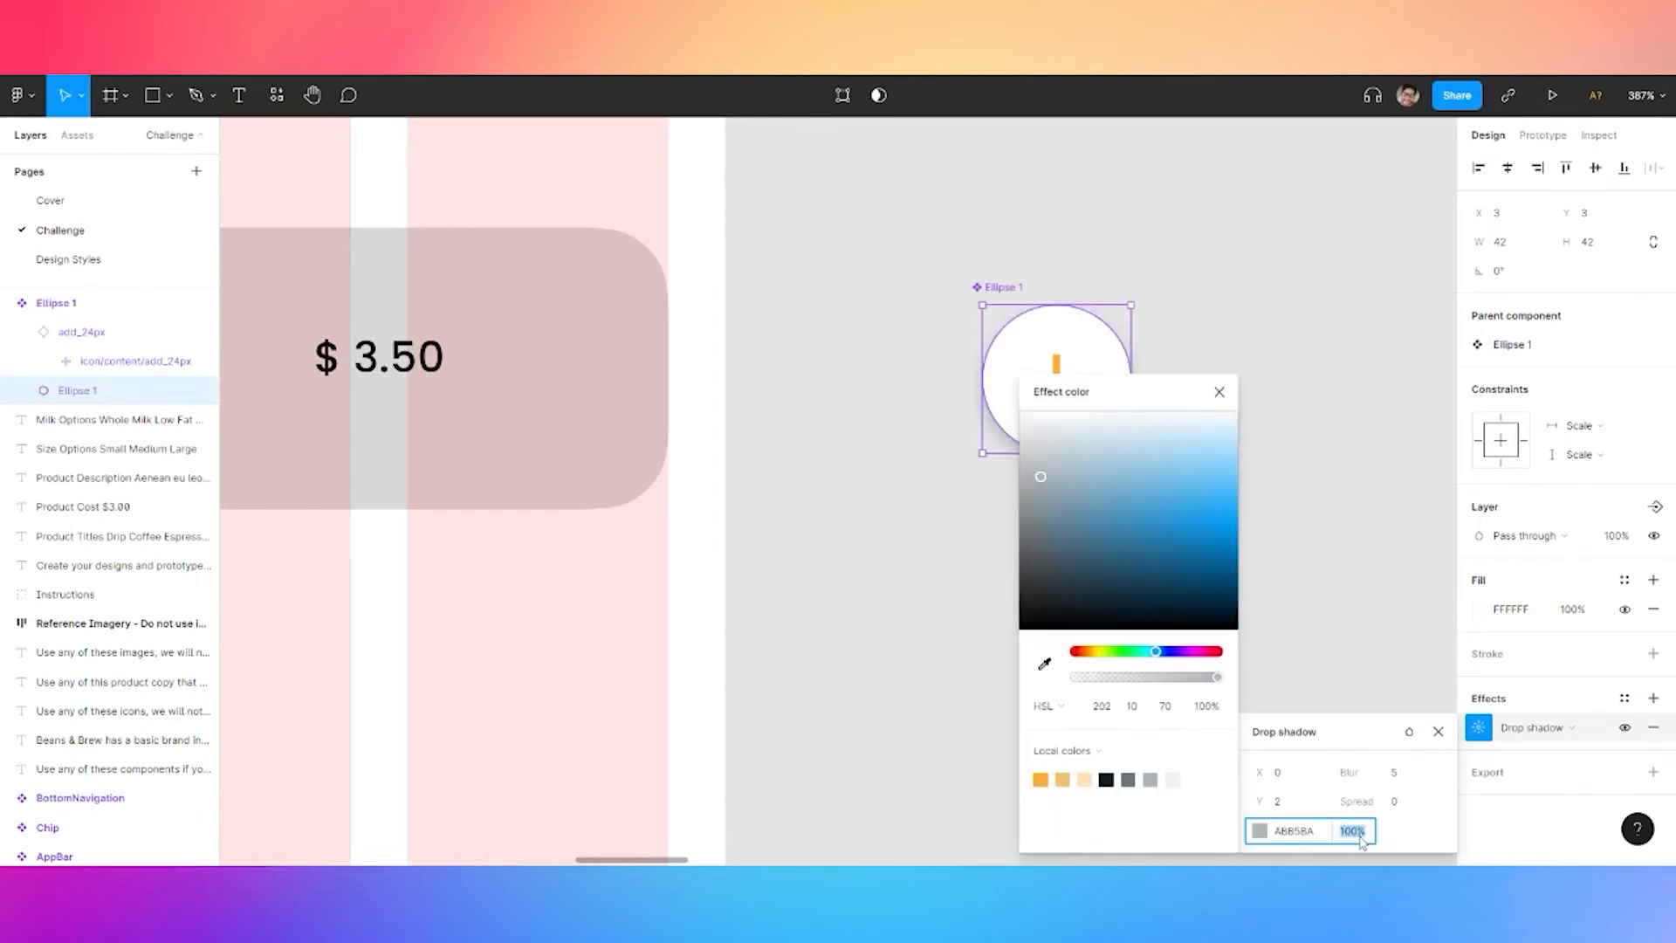
key(Return)
click(1341, 574)
click(995, 288)
Rename the circle component to 'Icon Button' and move it into the $3.50 card
double_click(1013, 286)
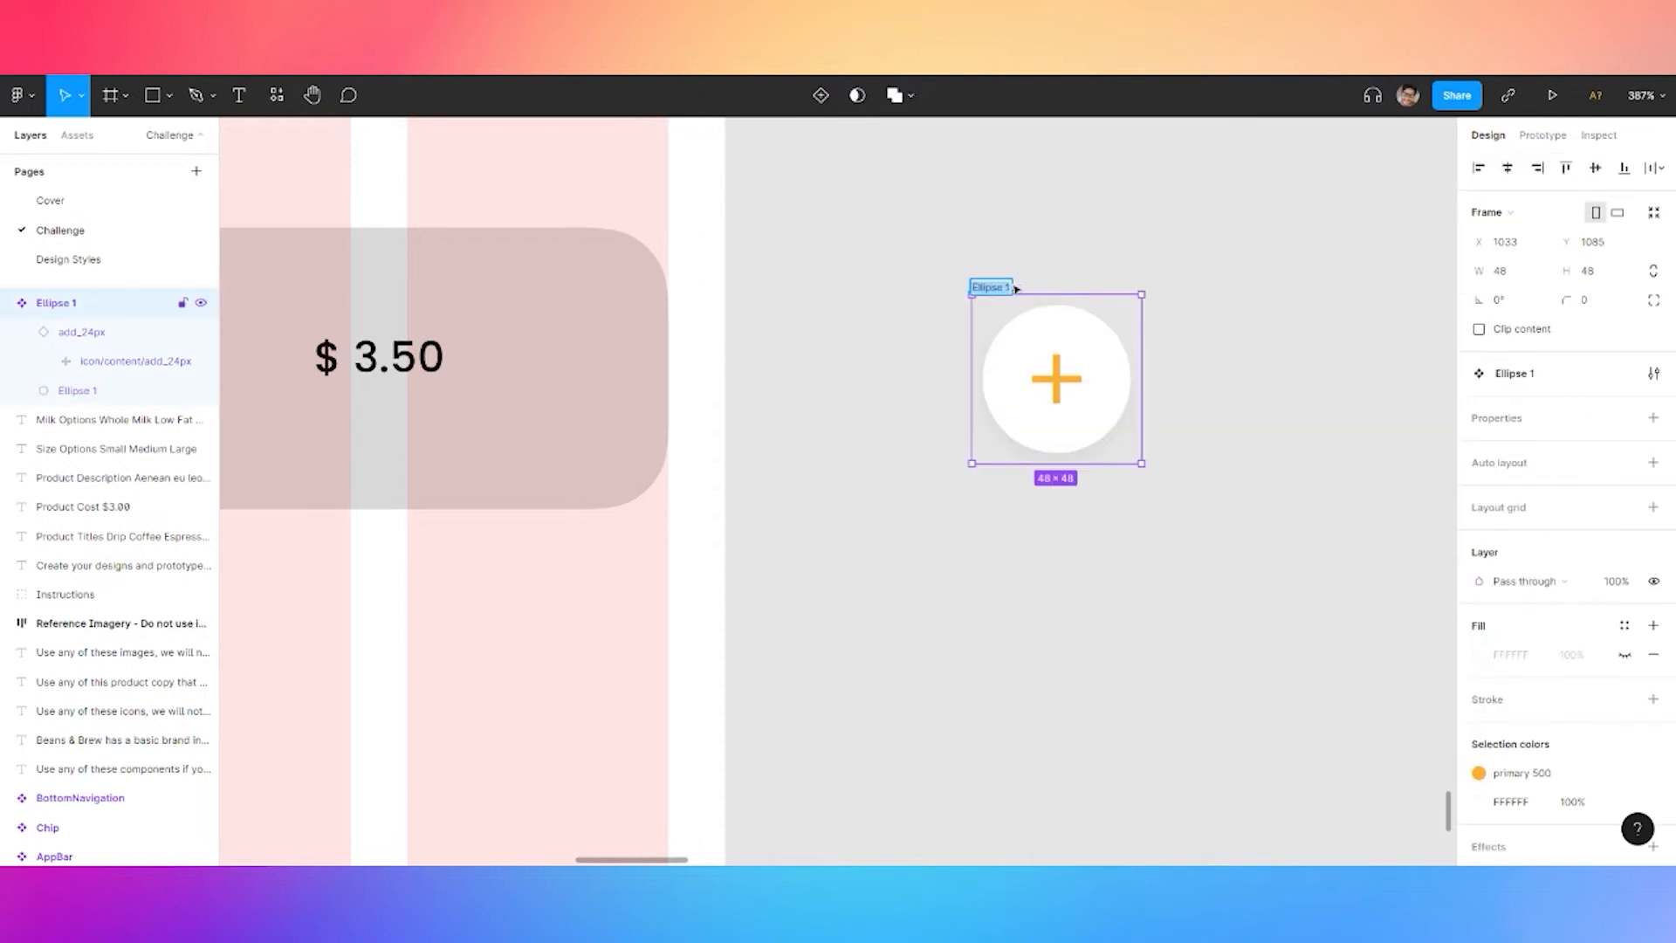
text(Icon Button)
click(1030, 237)
drag(1103, 378, 1053, 370)
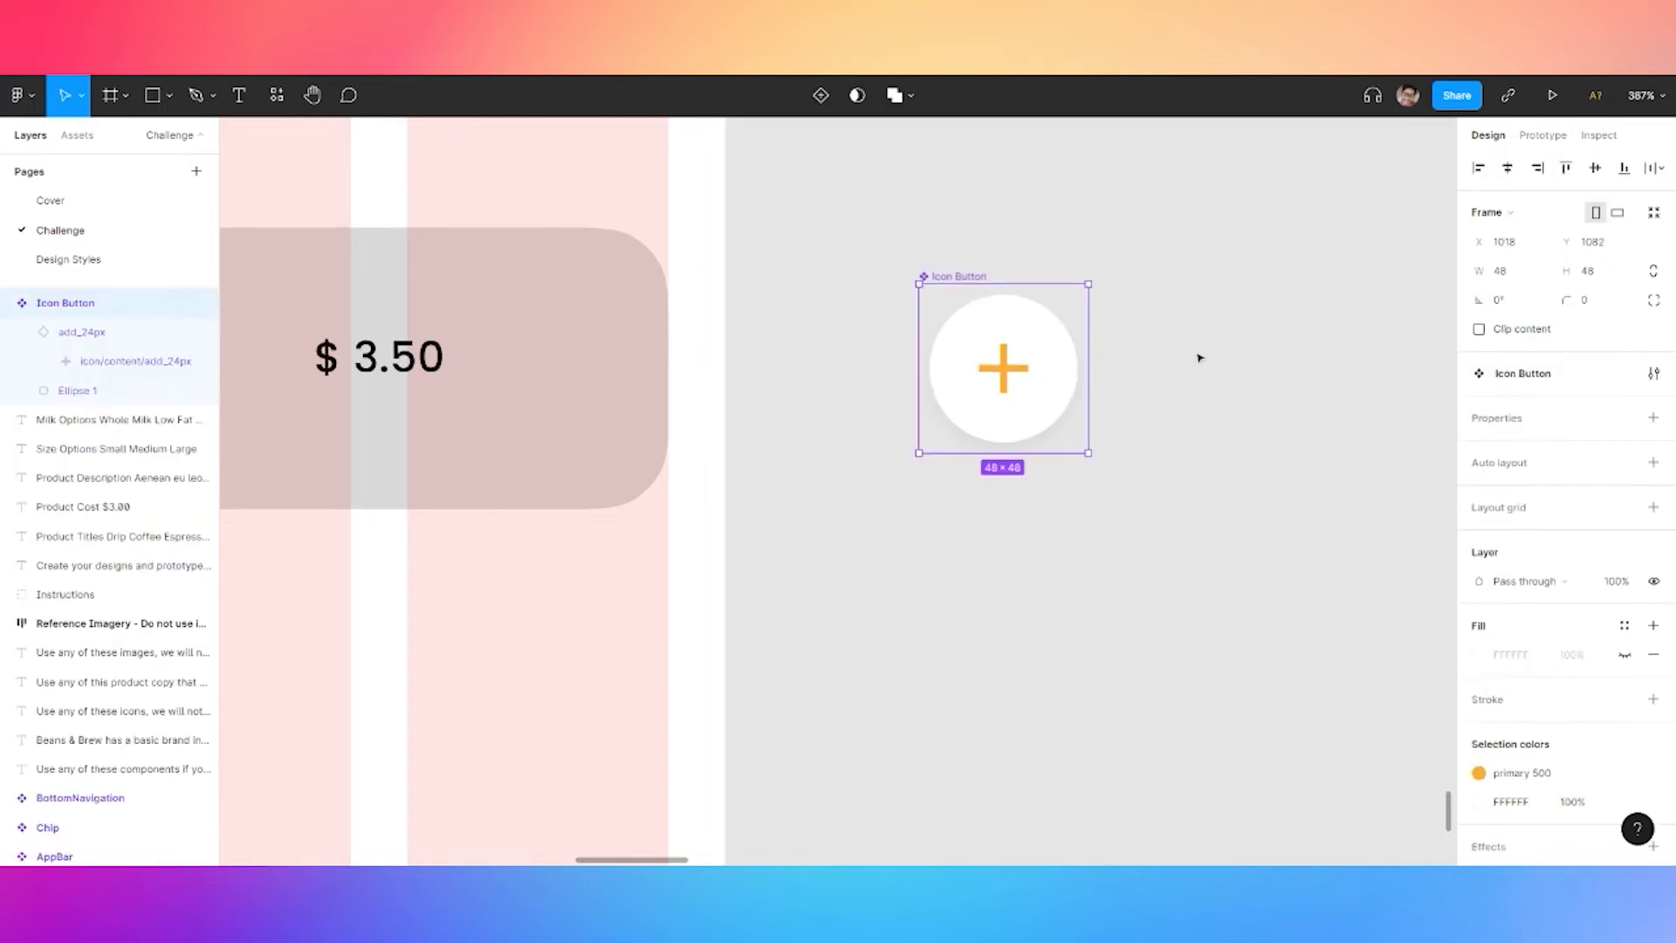
right_click(1061, 377)
click(1533, 428)
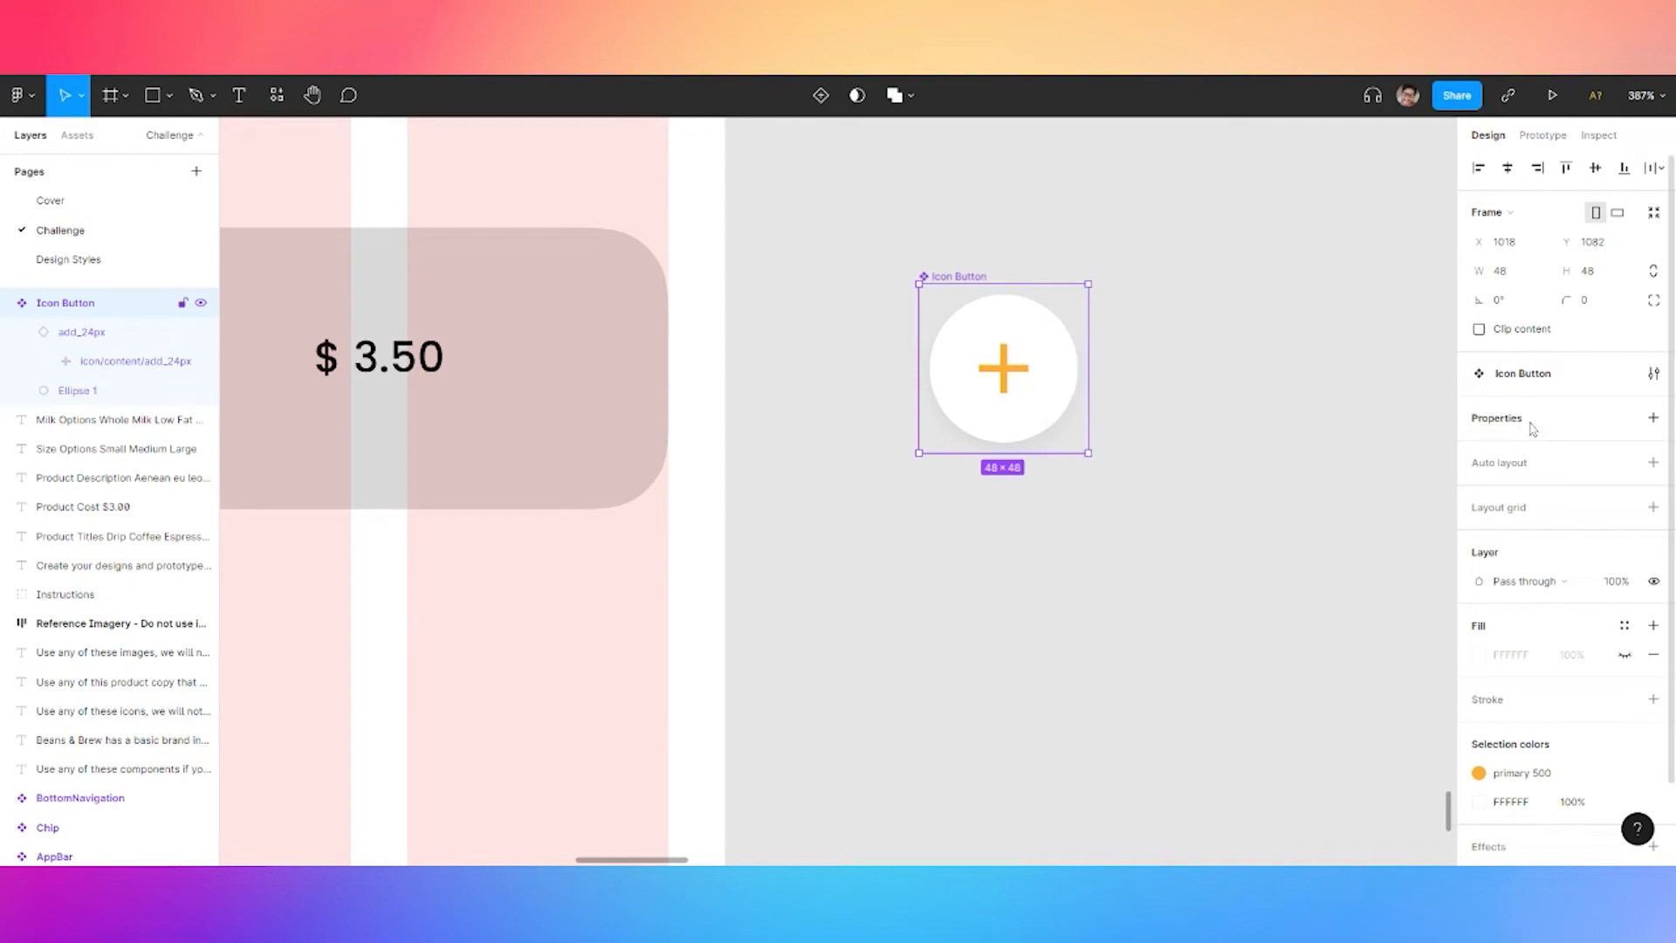
Add a second variant and shrink its circle to a centred 24×24
click(1653, 419)
click(1566, 483)
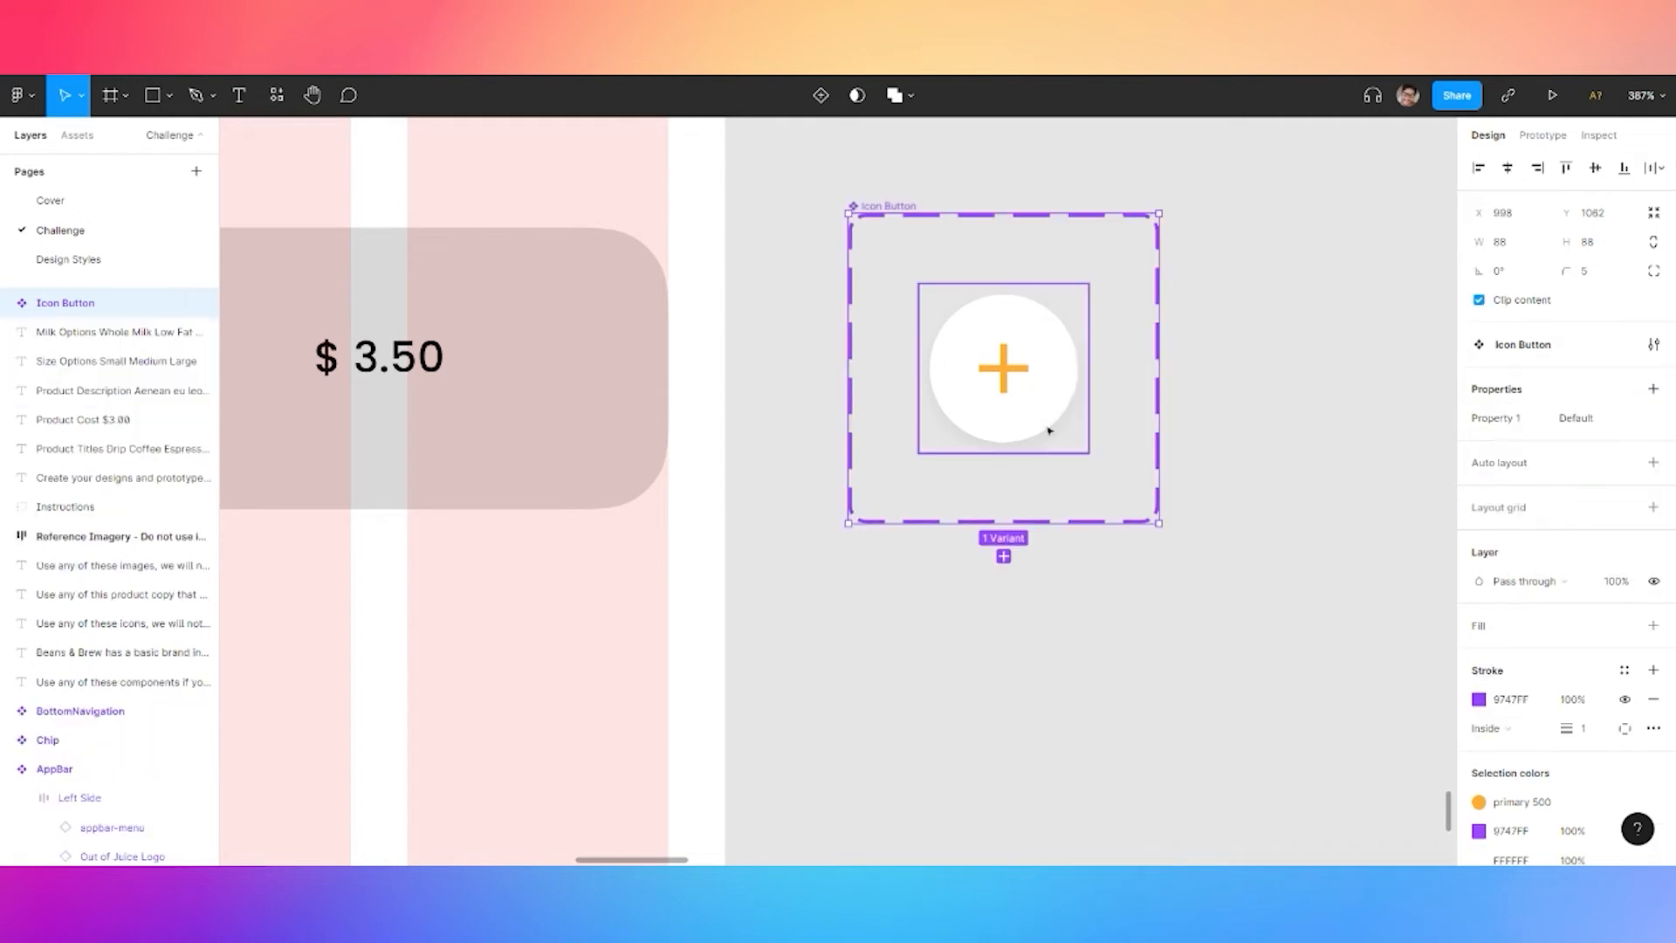
click(1005, 553)
click(1059, 614)
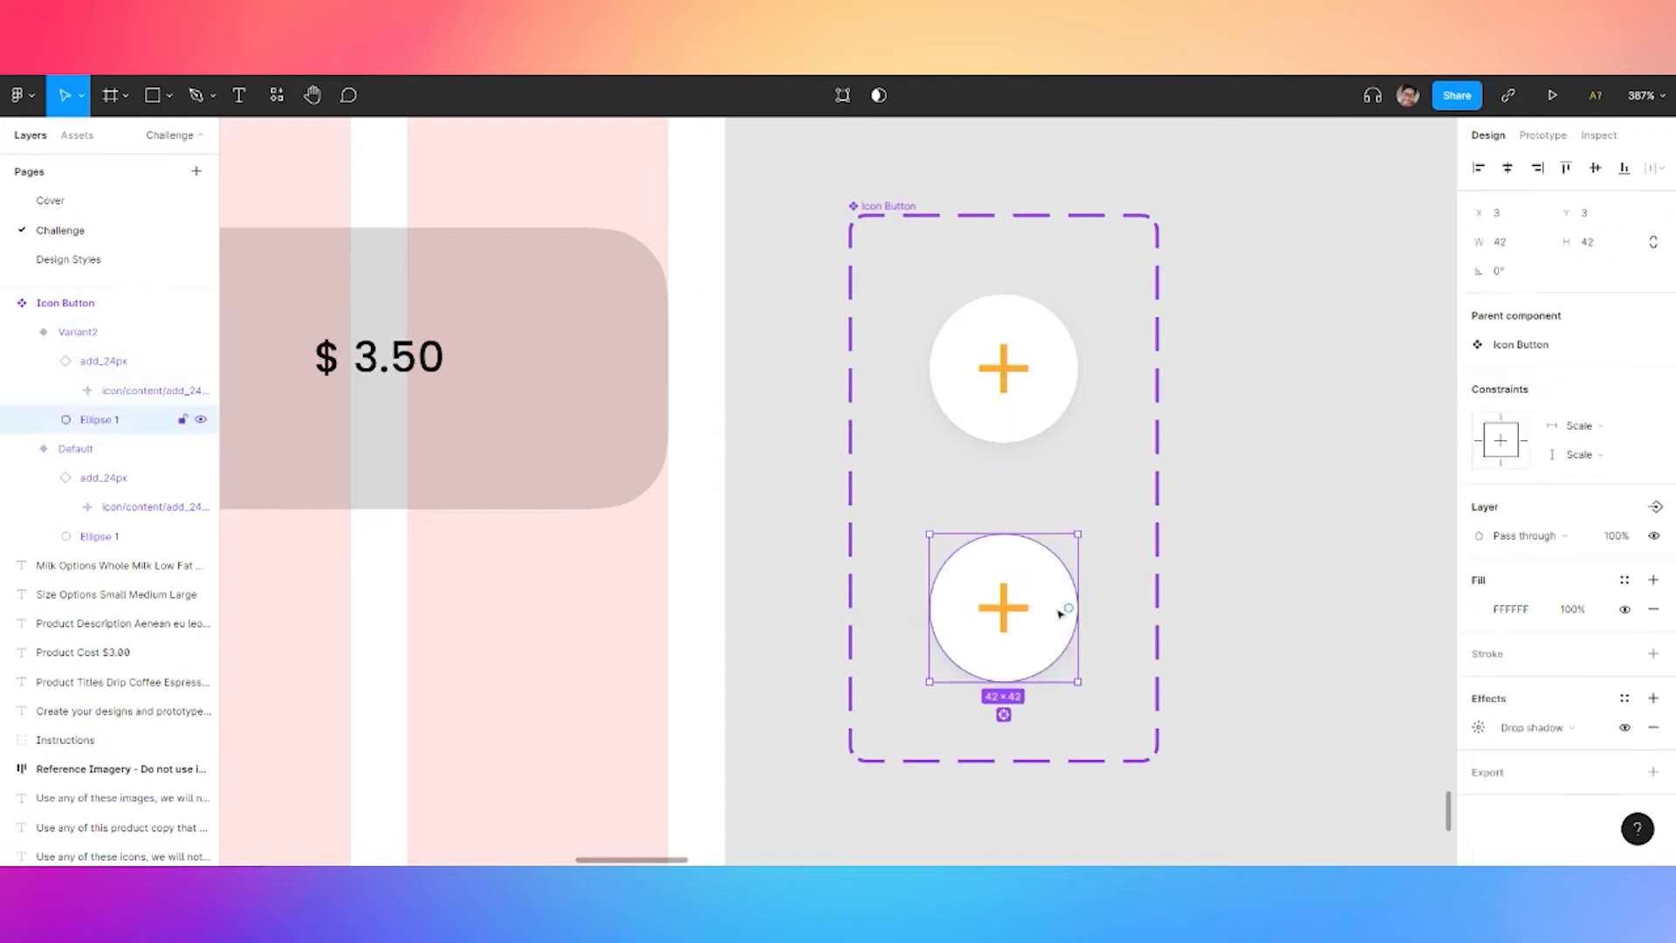
click(1519, 247)
key(Tab)
text(24)
key(Return)
click(1507, 168)
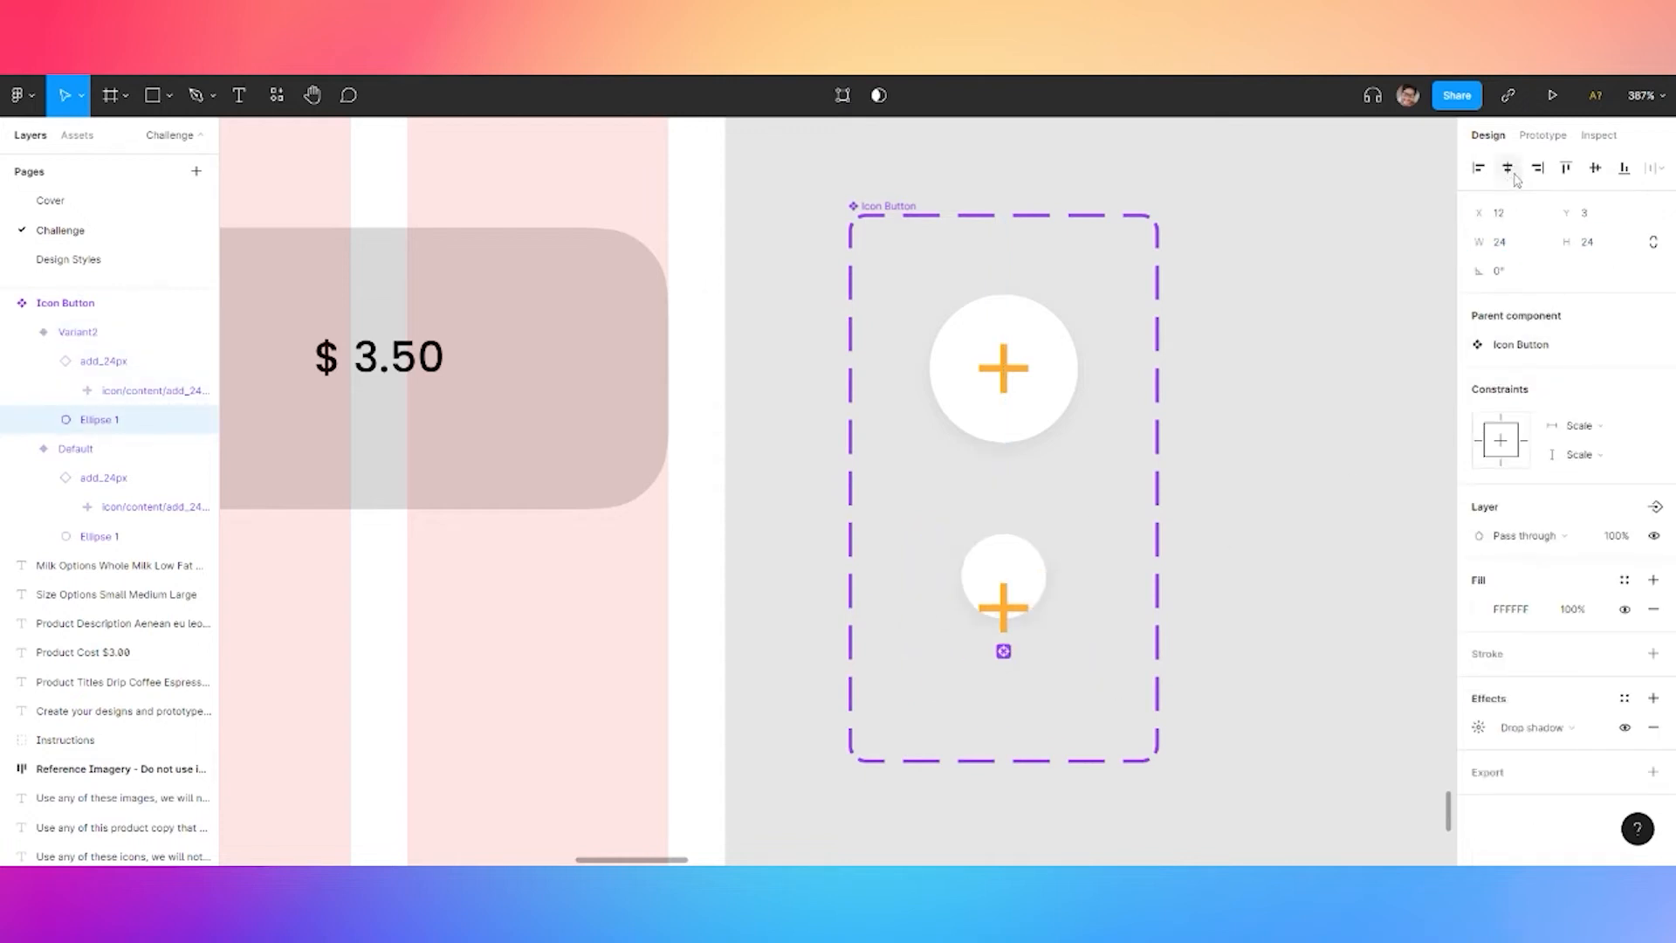
click(1595, 168)
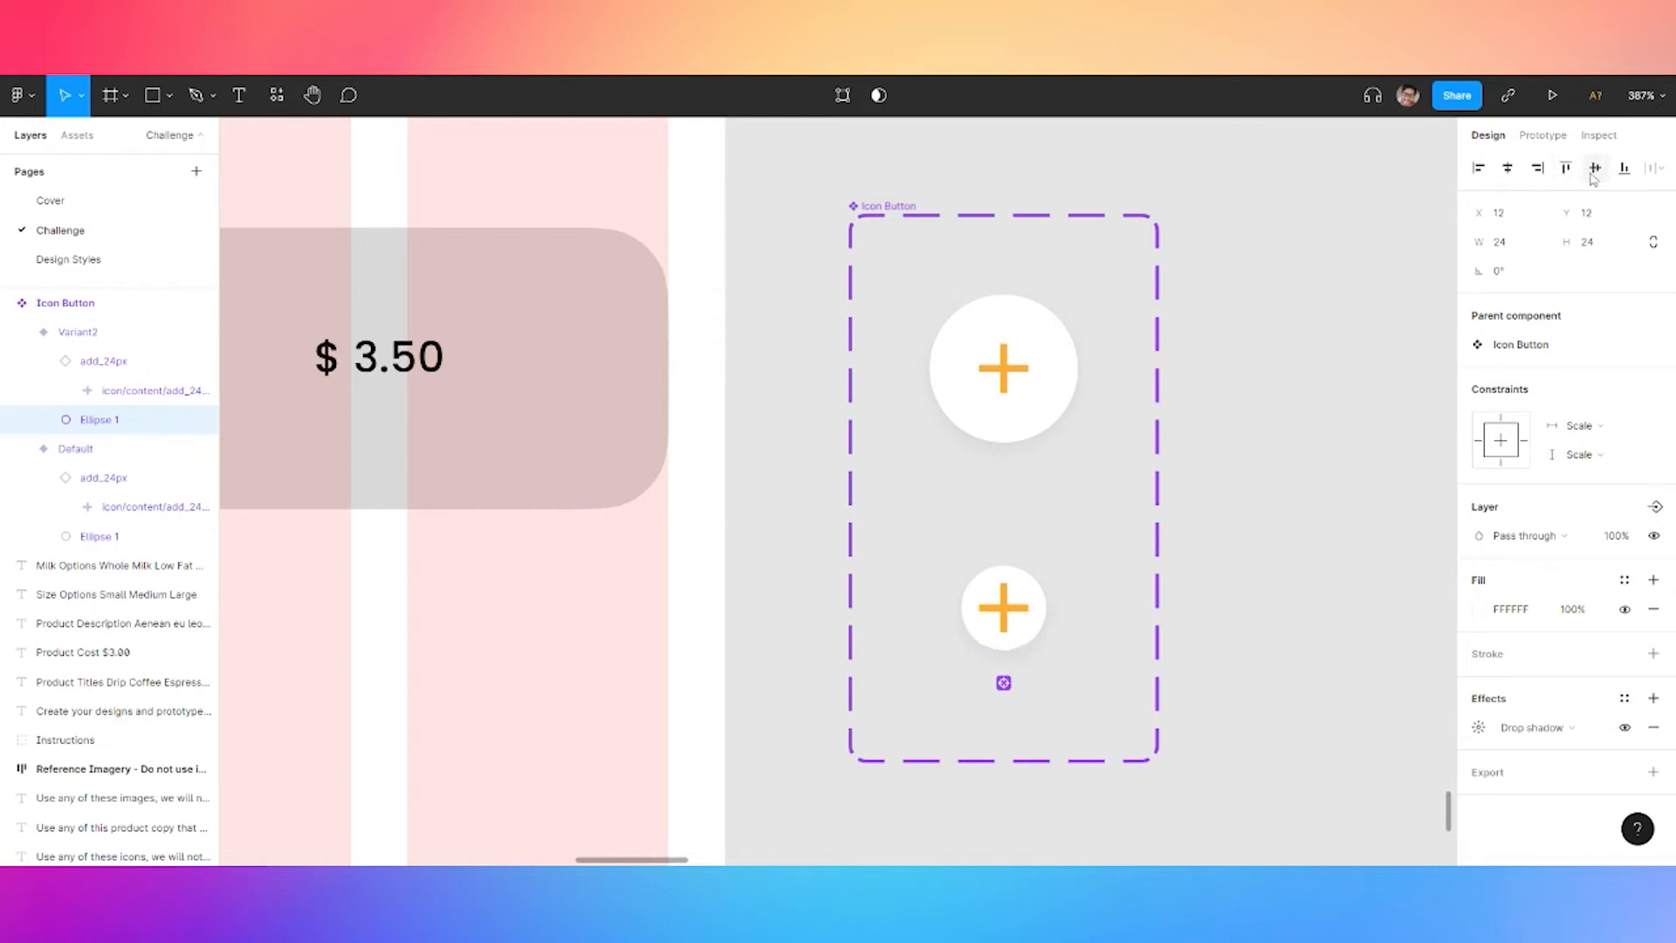
Rename the variant property from Property 1 to 'Size'
double_click(1004, 609)
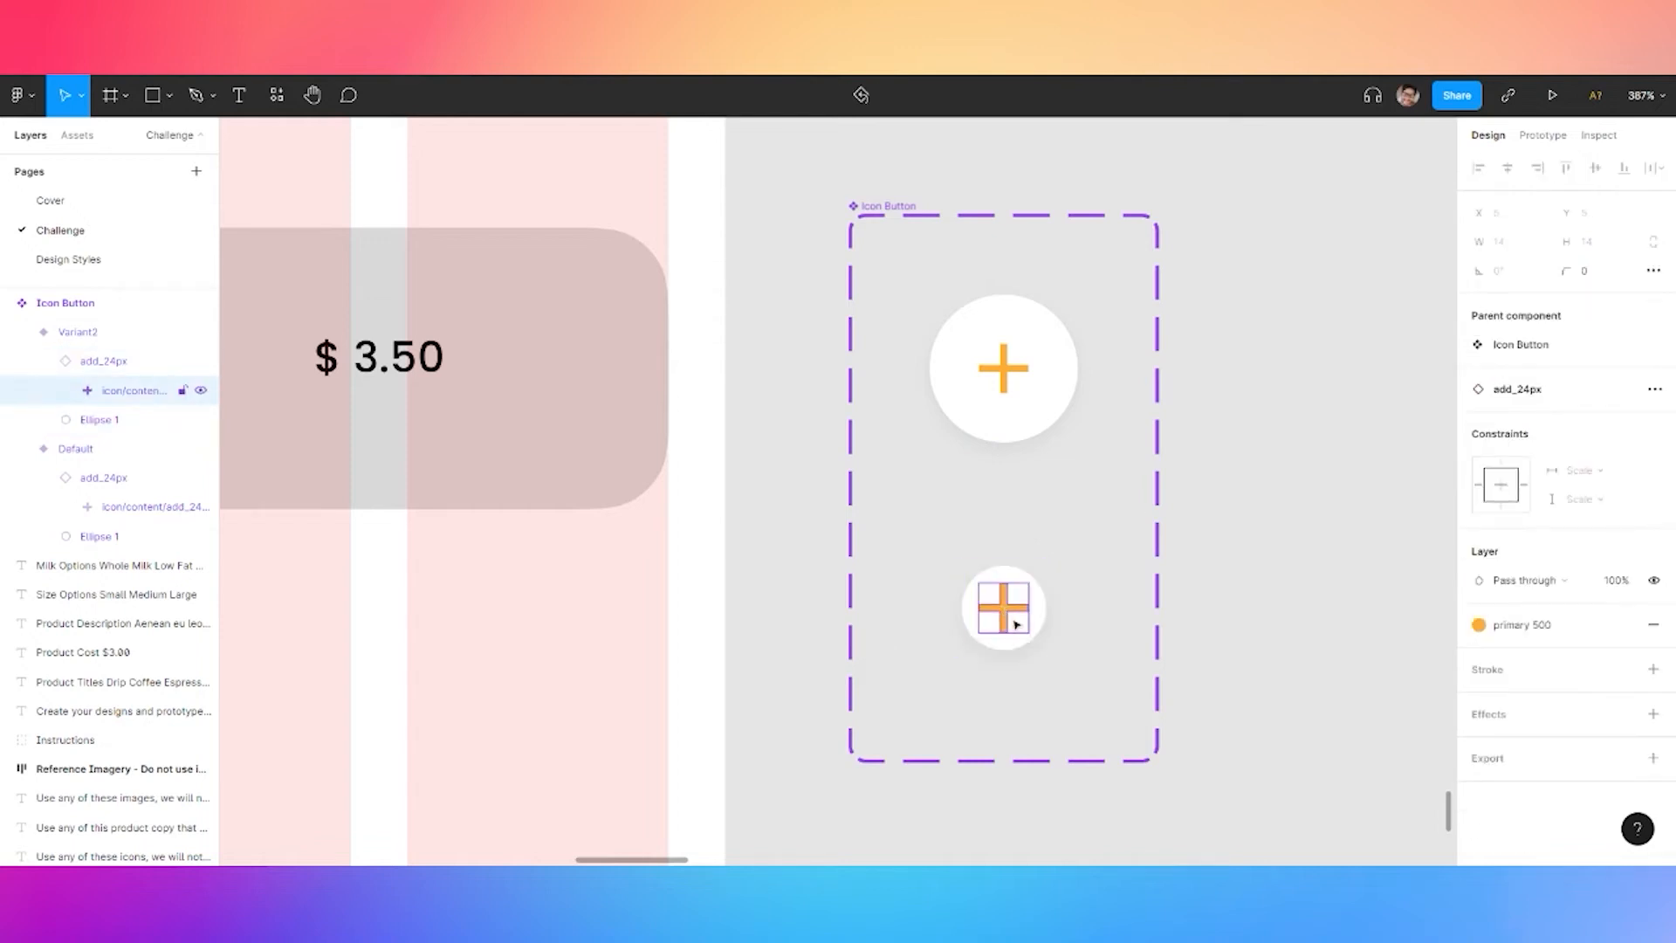
click(1227, 523)
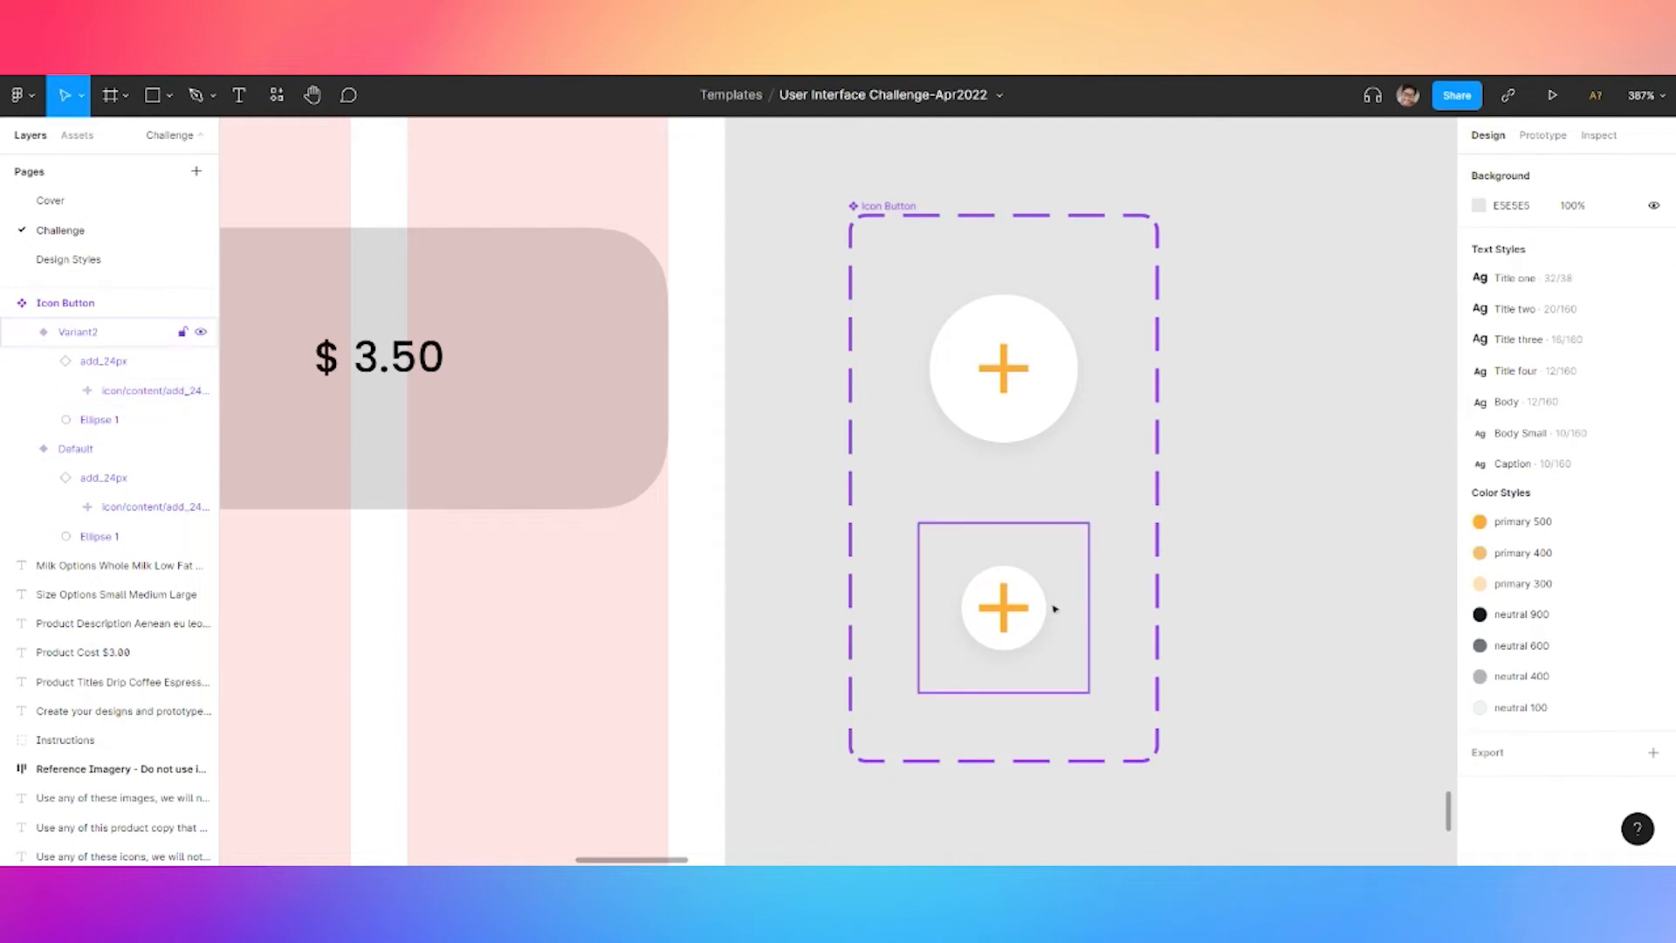
click(1043, 614)
click(1134, 463)
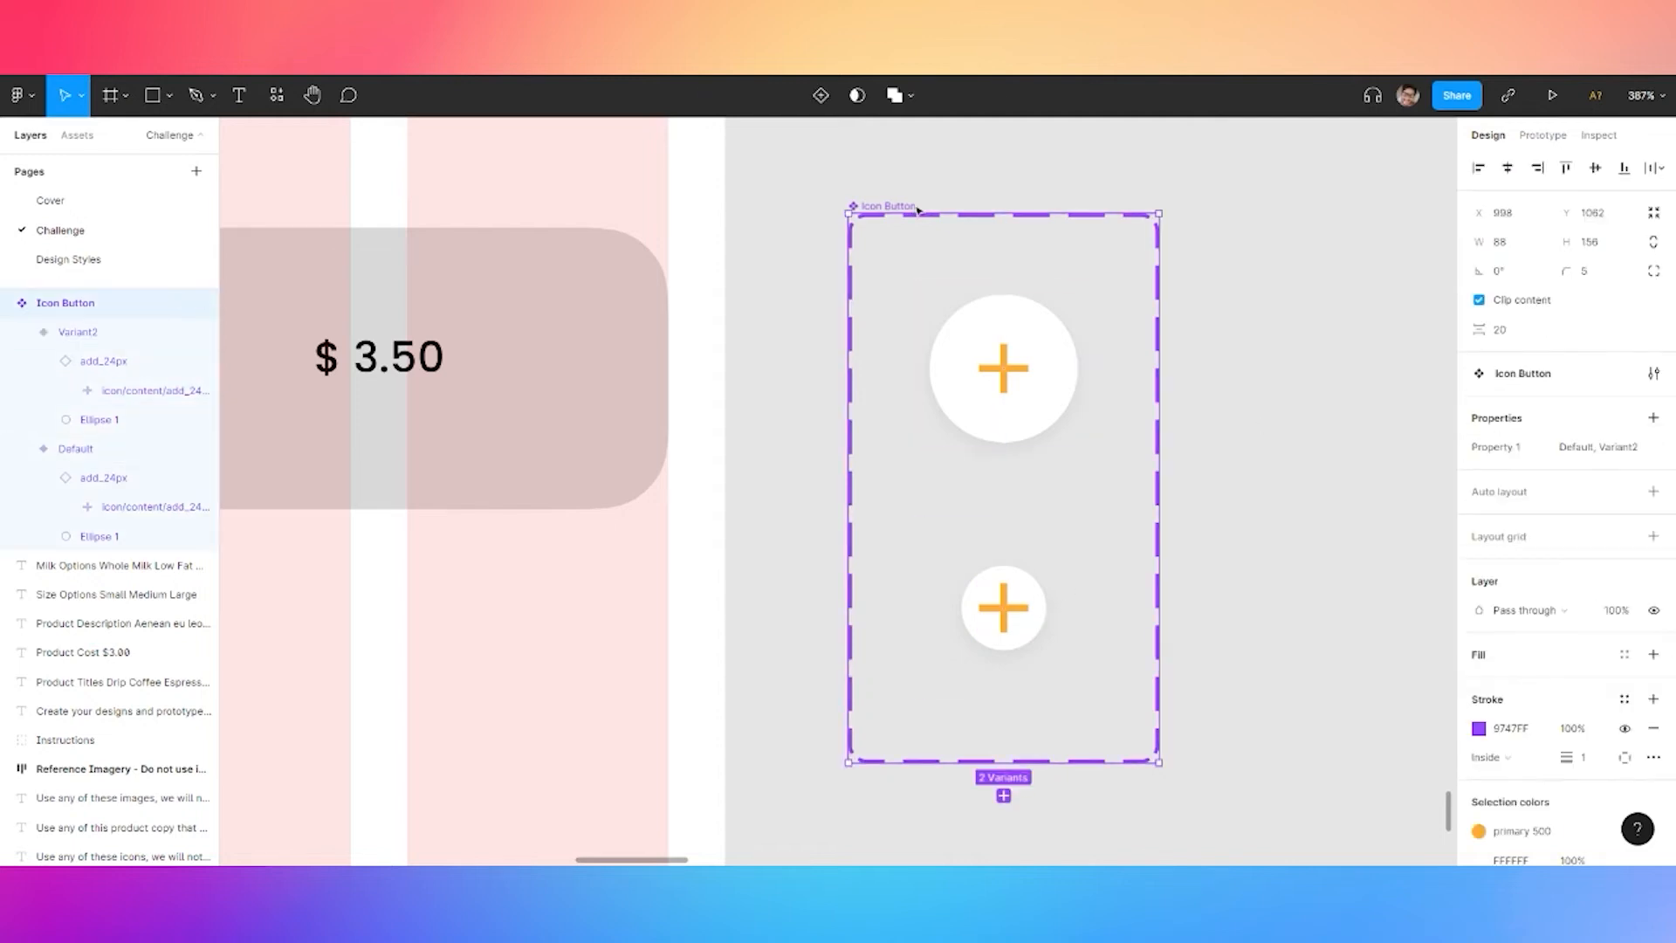
double_click(1493, 451)
text(Size)
key(Return)
Set the original variant's Size to 'Large' and the new one's to 'Small'
click(1081, 420)
click(1596, 483)
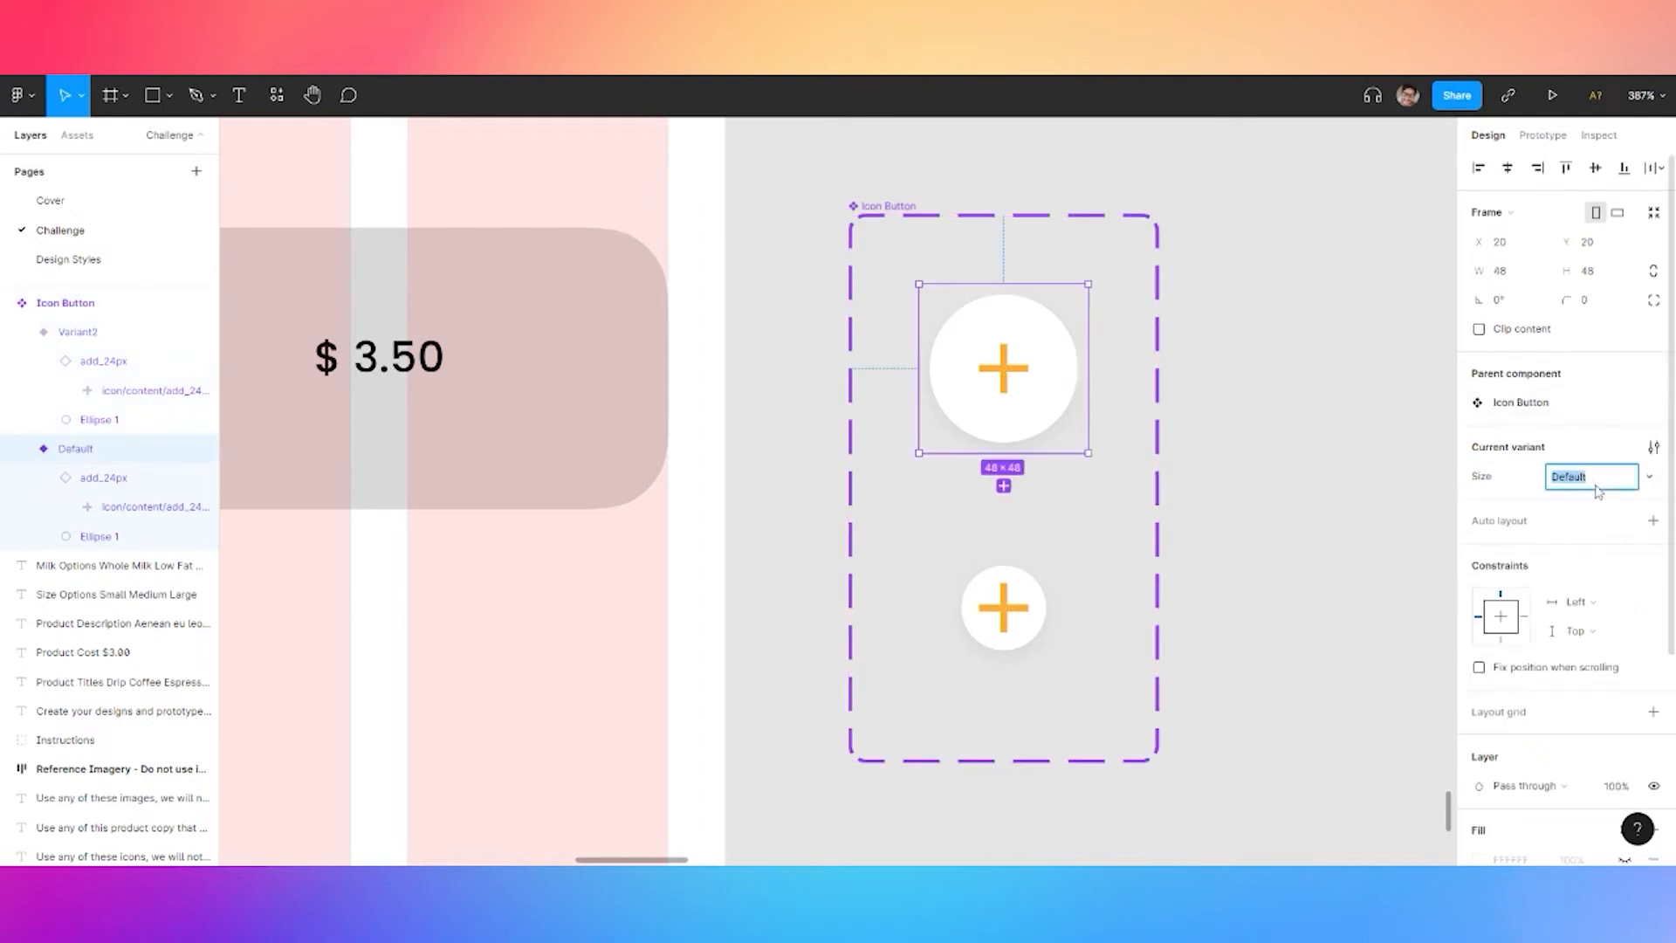
text(Large)
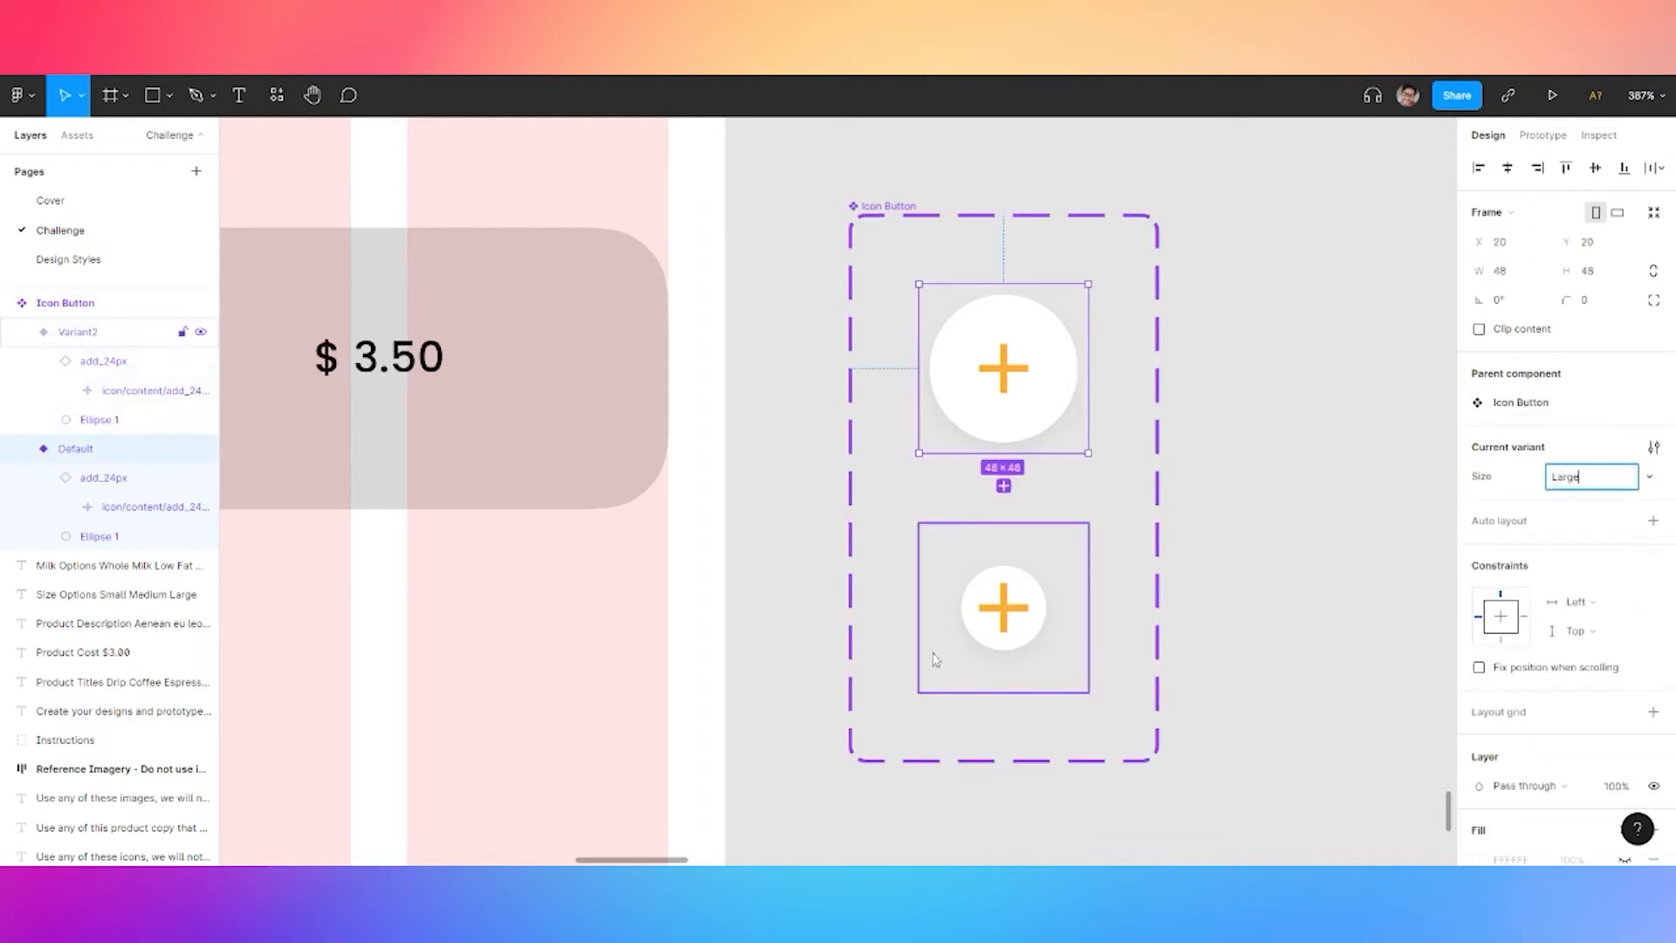
click(1045, 608)
click(1616, 487)
text(Small)
key(Return)
click(1254, 393)
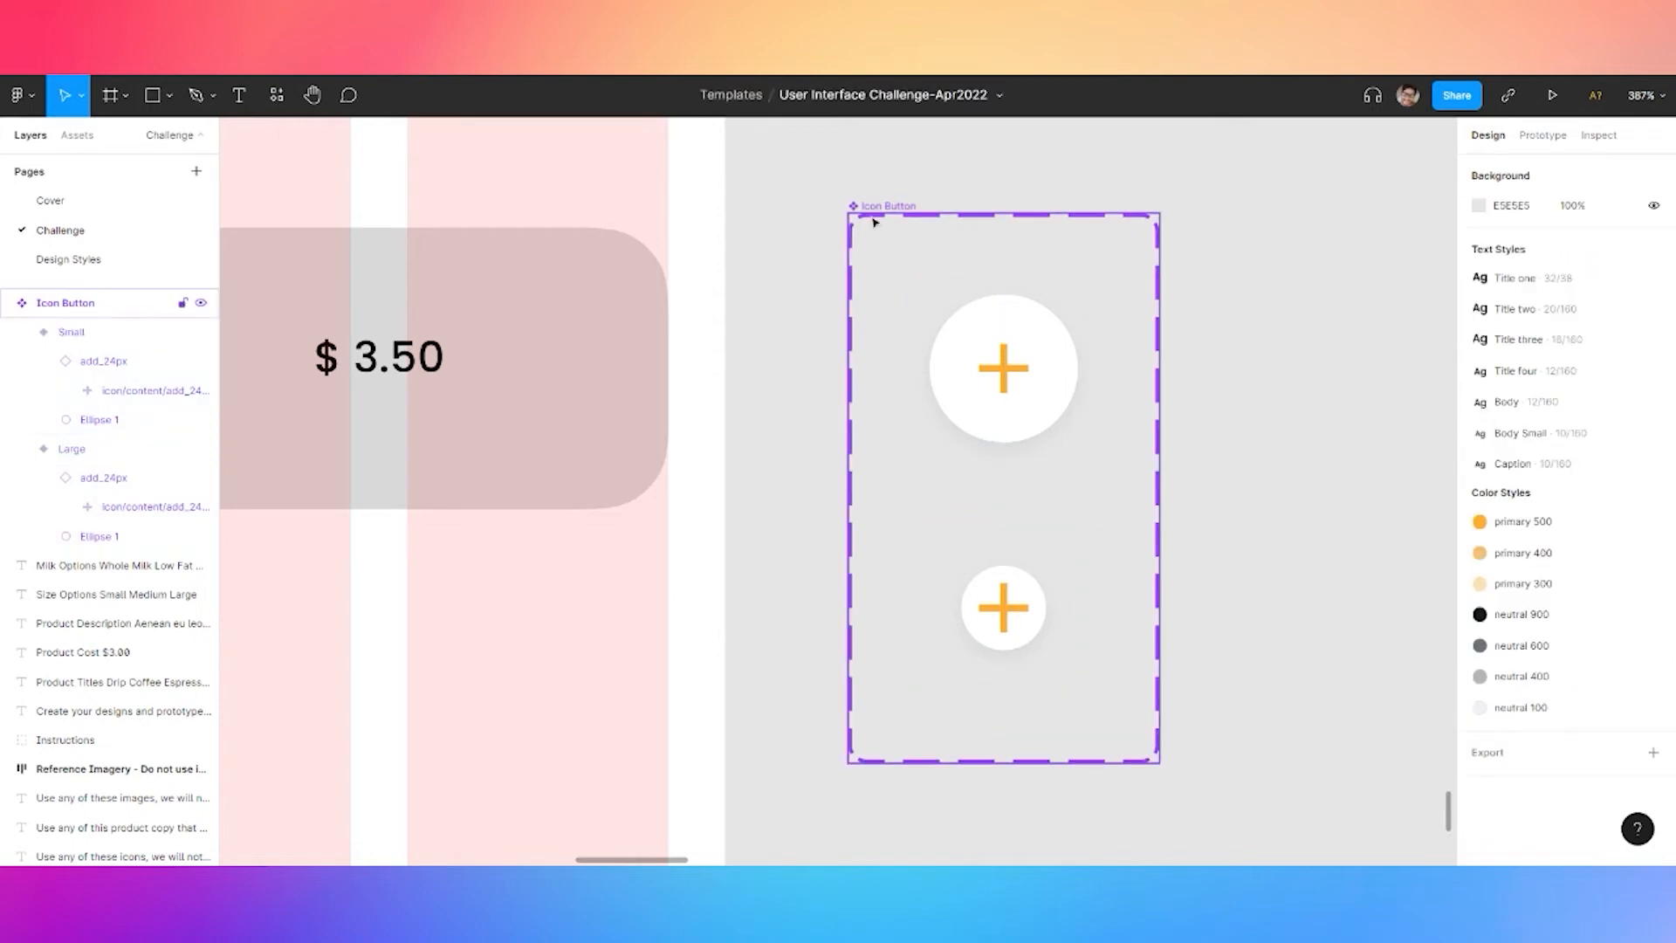
Move the Icon Button component set to the Design Styles page, below the avatar
click(874, 210)
click(82, 261)
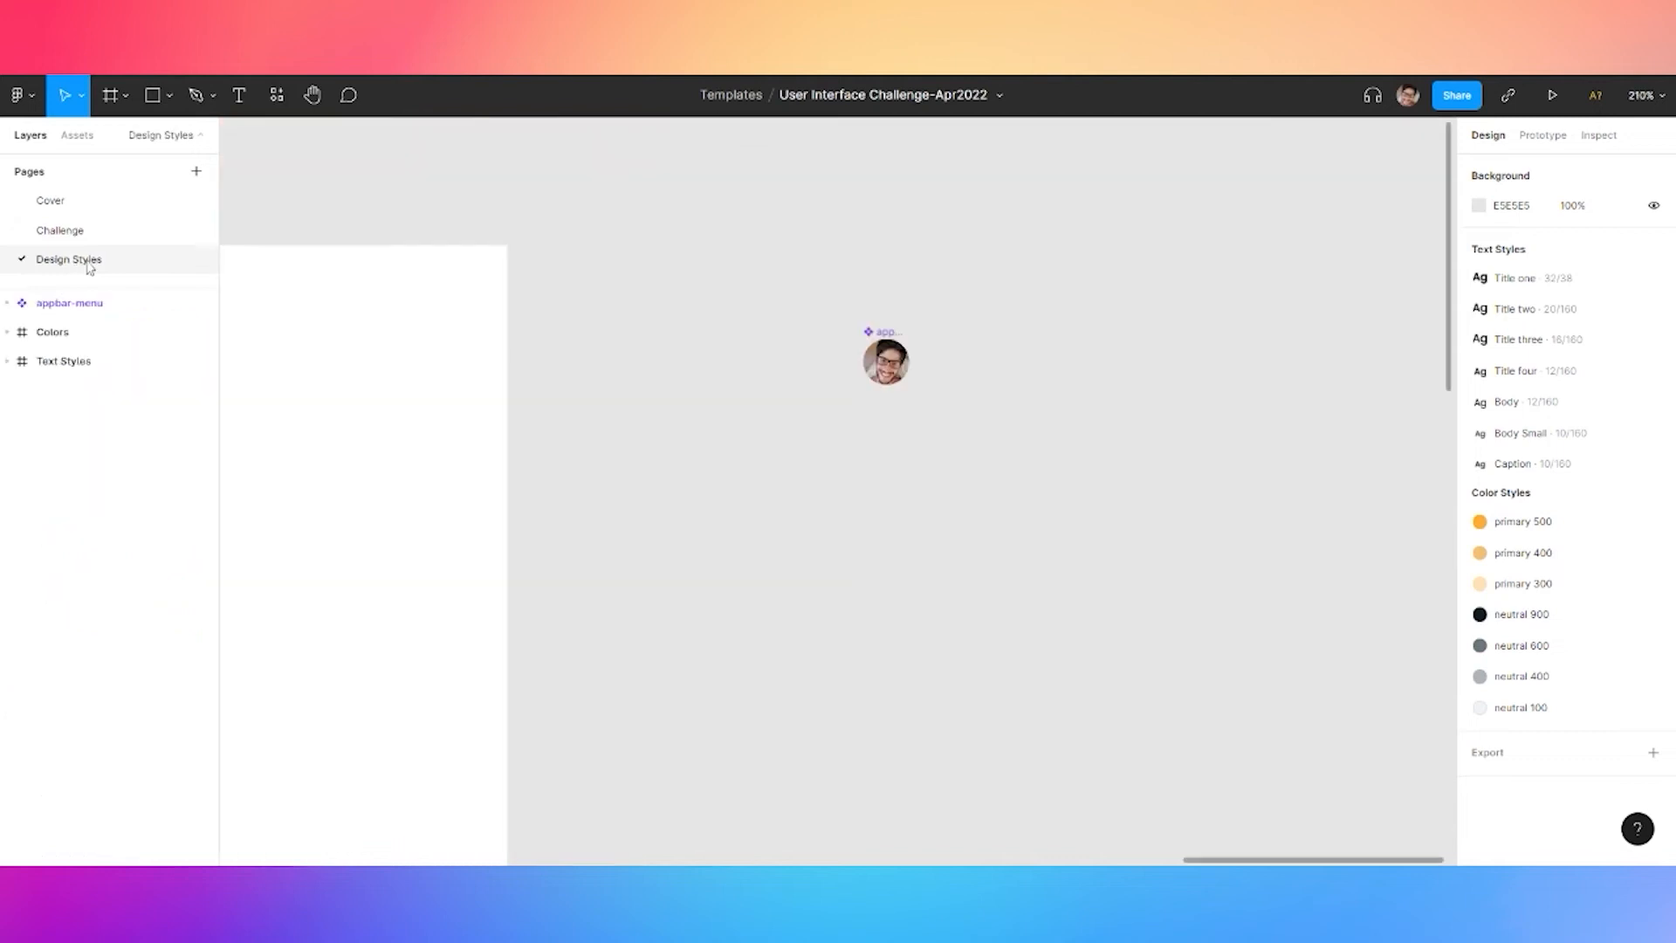
key(ctrl+v)
drag(768, 327, 820, 448)
Place an Icon Button instance from local components onto the product card beside $3.50
click(77, 232)
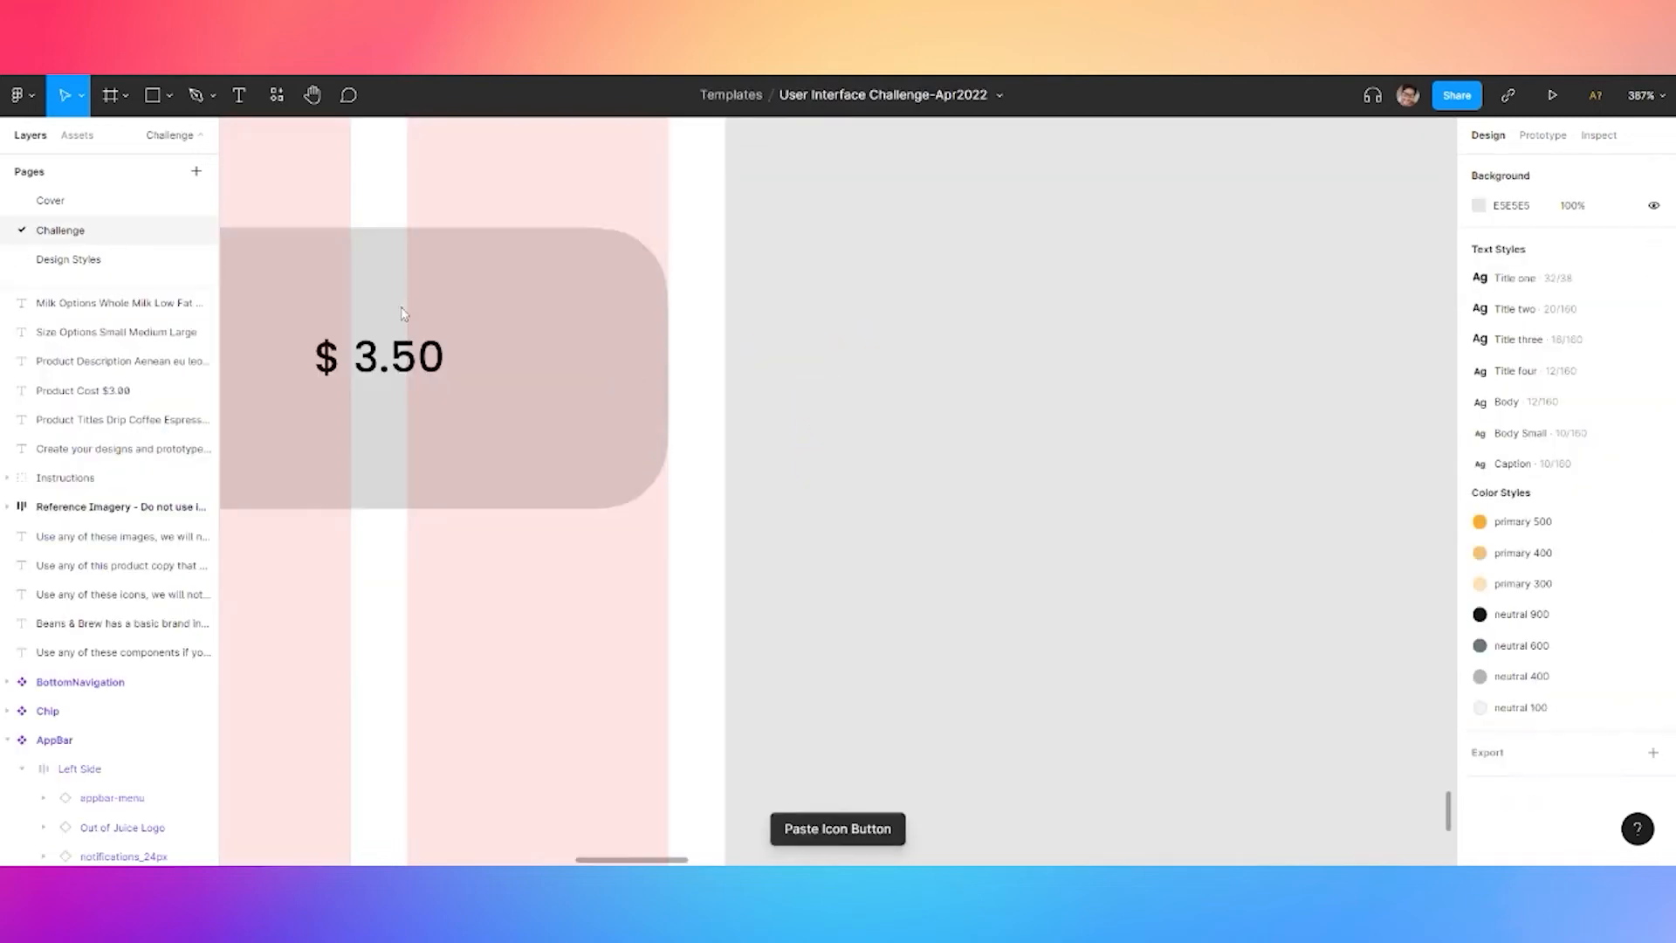
click(277, 95)
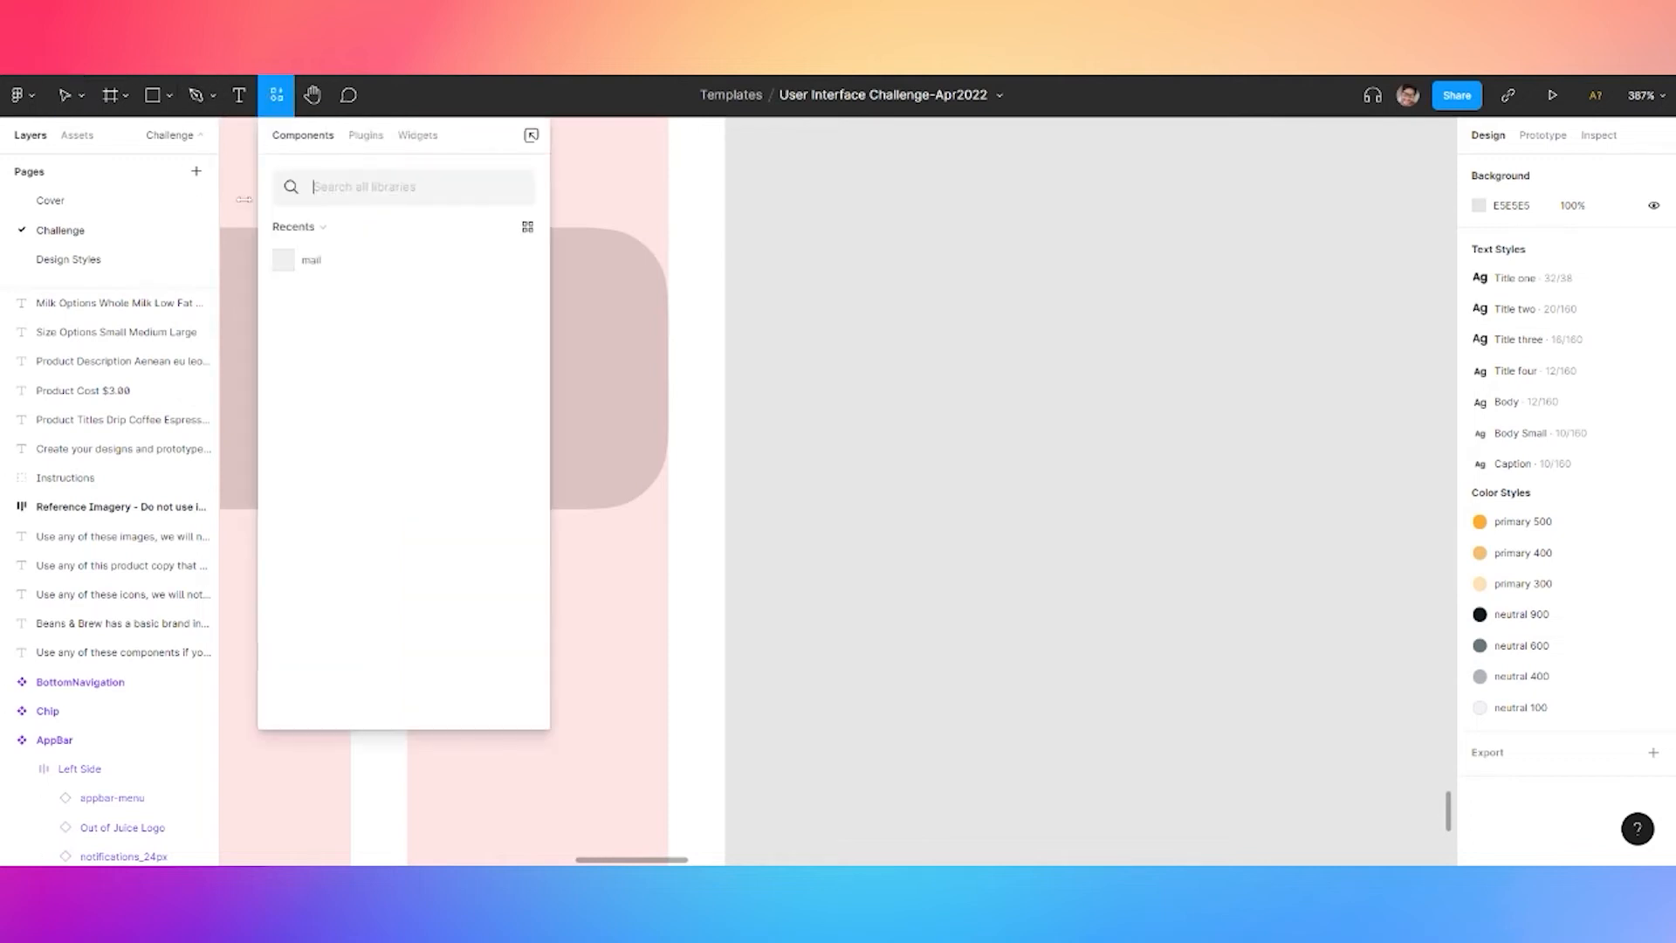
click(314, 228)
click(337, 262)
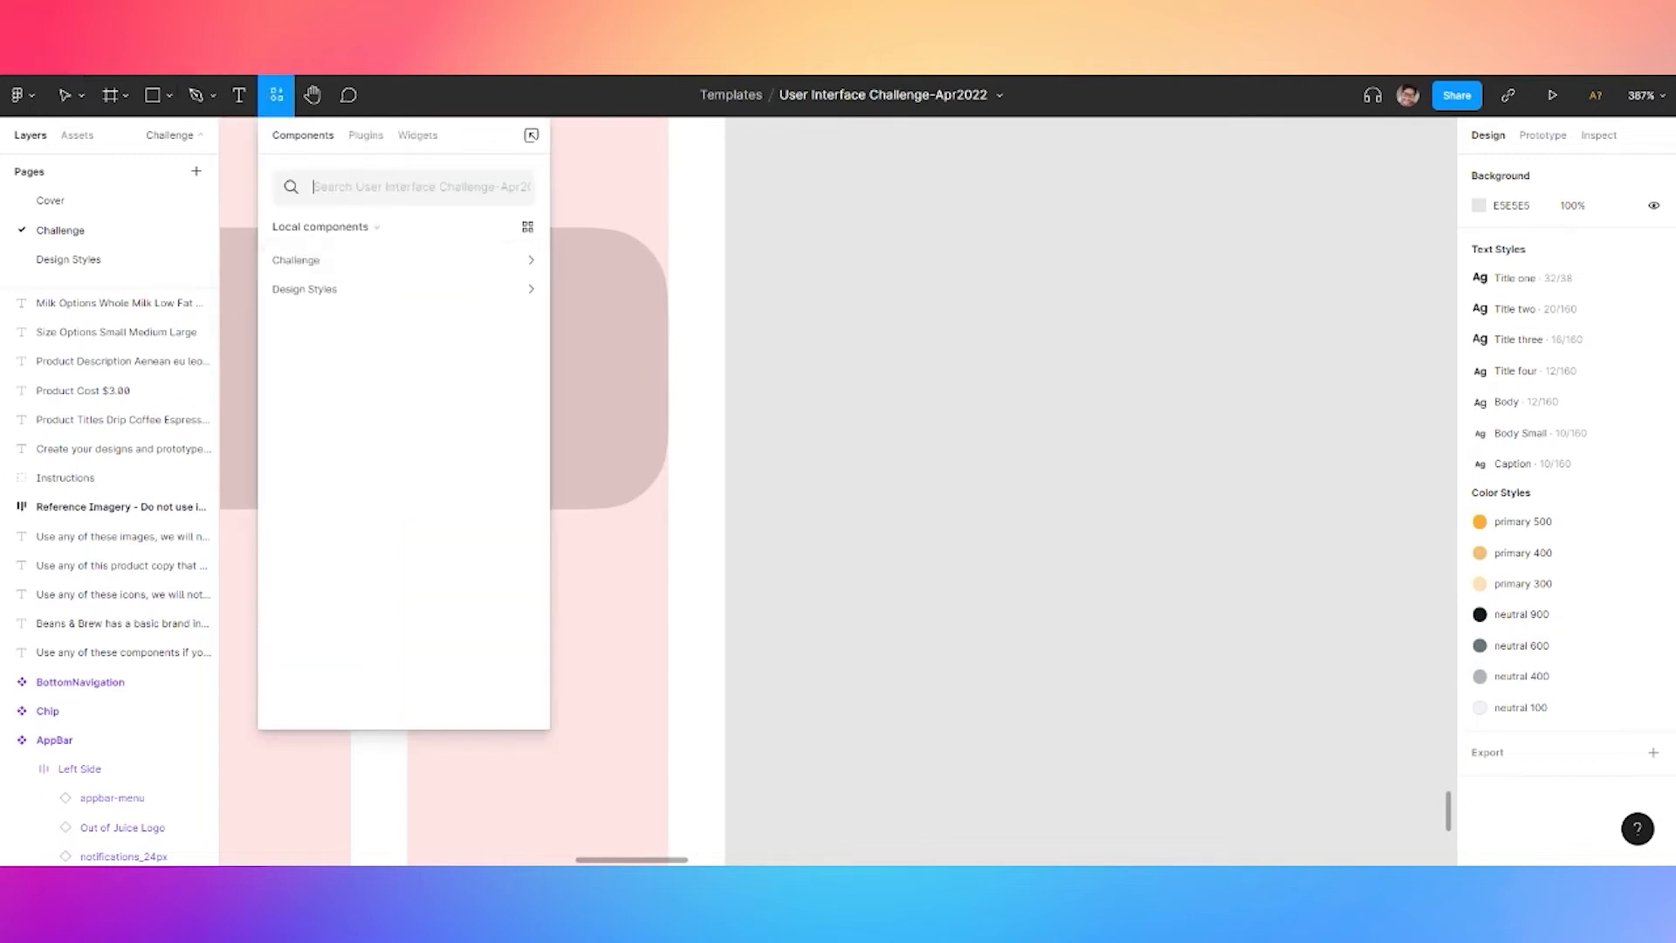
click(305, 289)
drag(316, 291, 577, 367)
Make the button Small and wrap it with the $3.50 price in a horizontal auto layout, gap 8
click(1585, 427)
drag(580, 359, 574, 381)
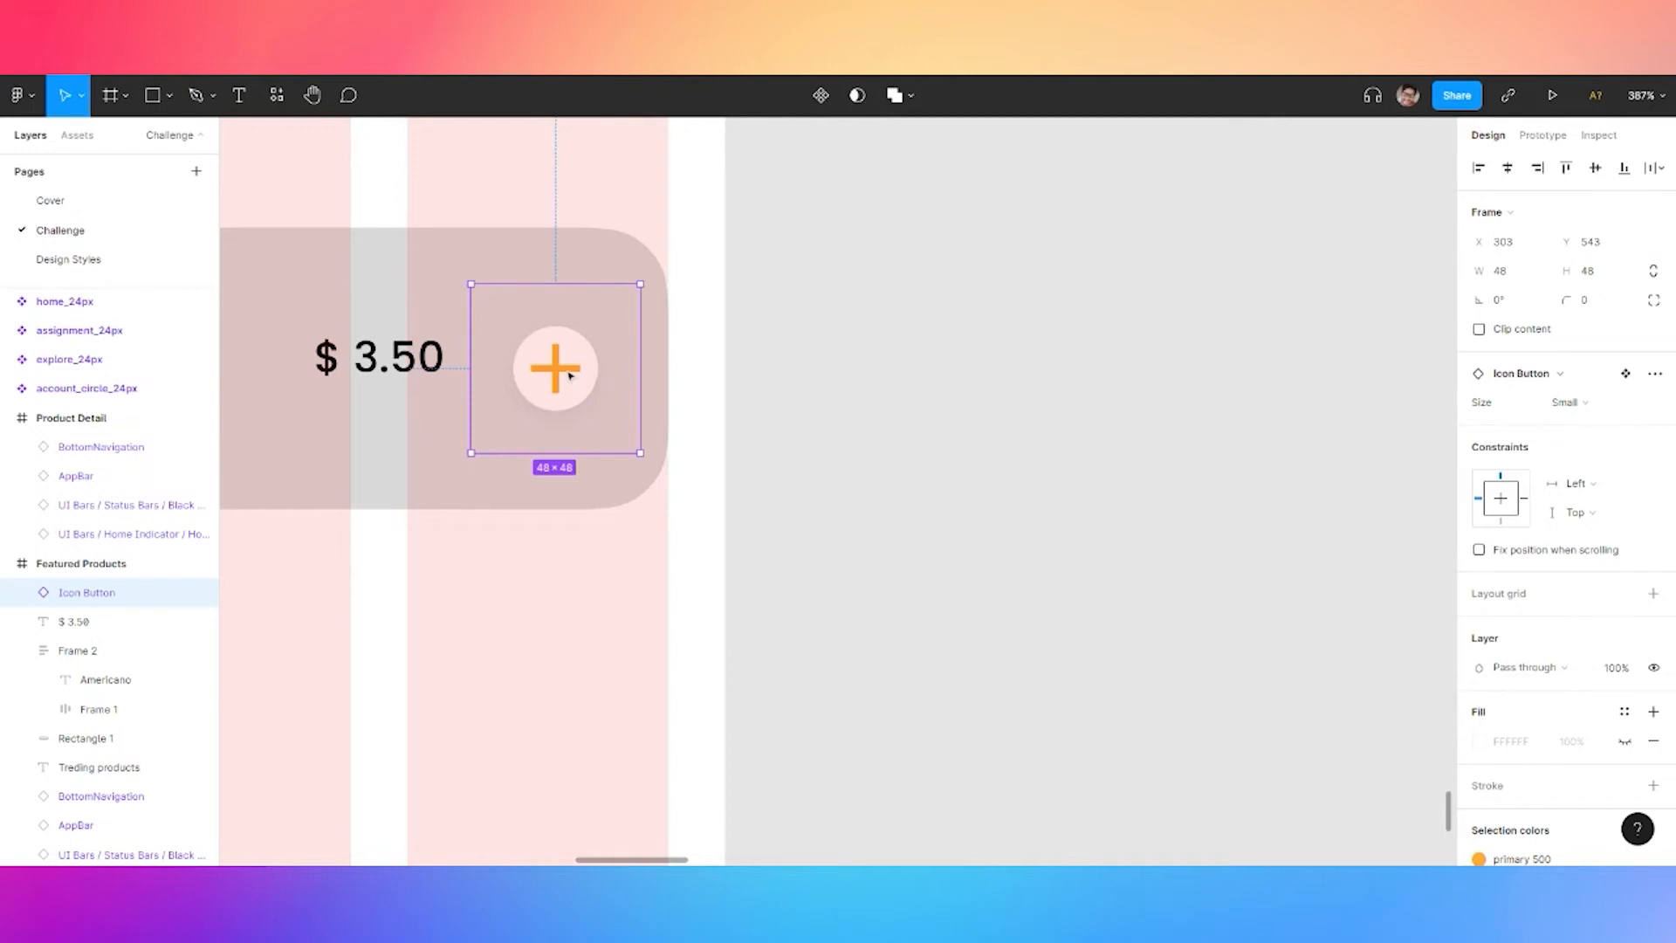
shift+click(73, 621)
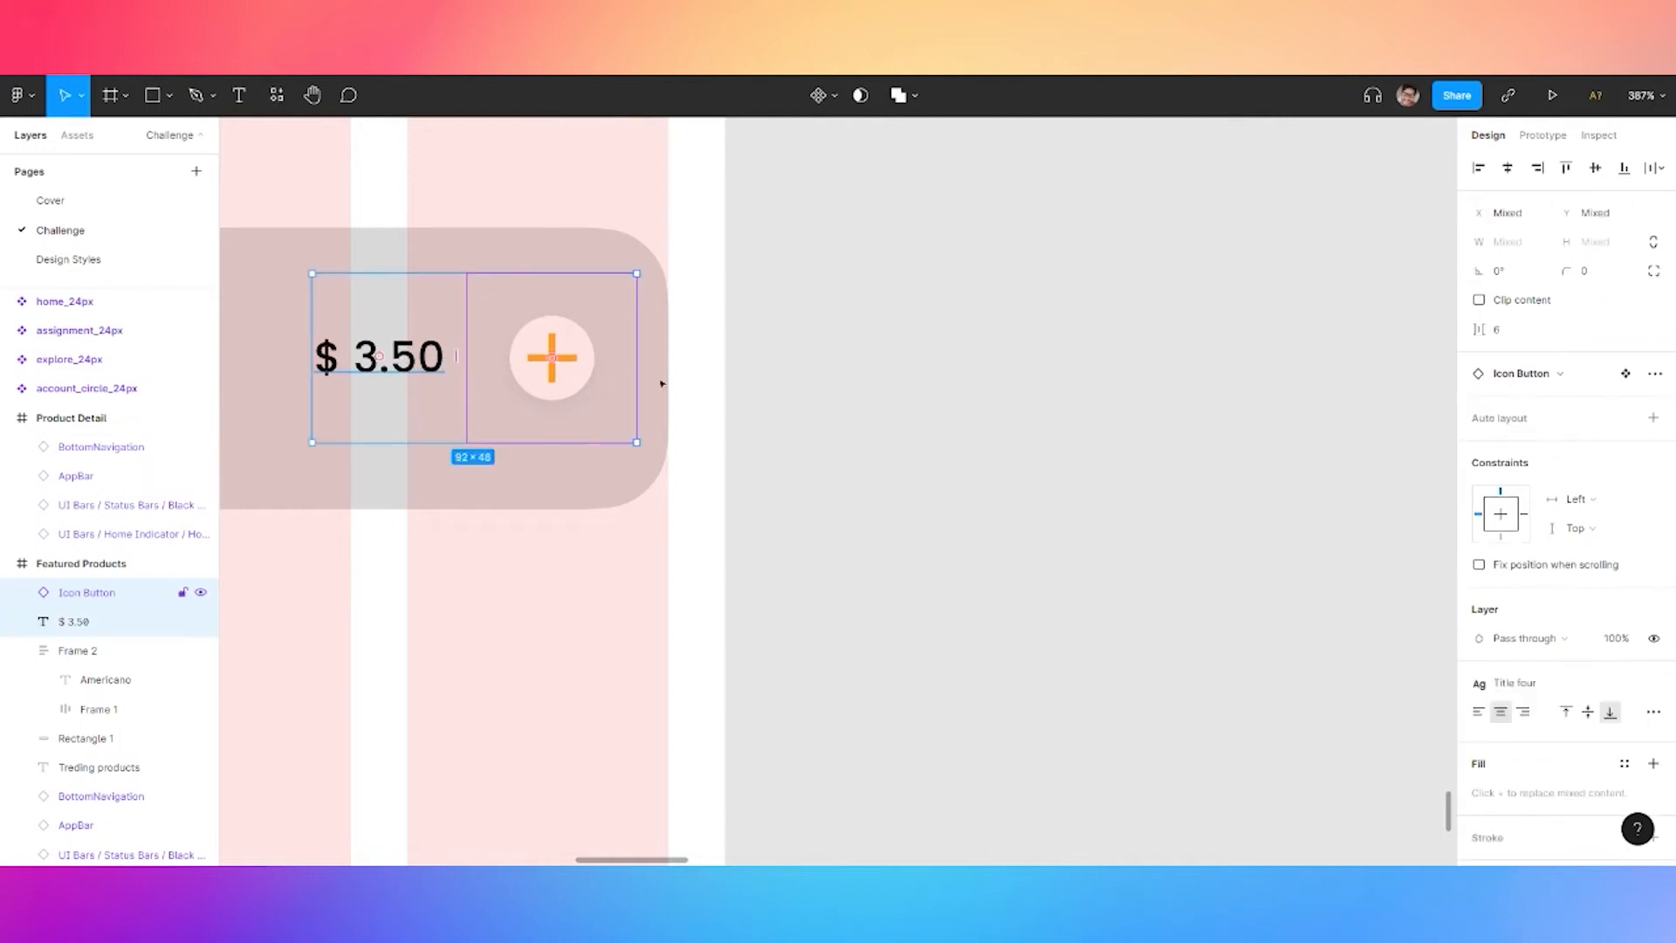
click(1517, 423)
click(1479, 435)
click(1500, 435)
click(1506, 465)
text(8)
key(Return)
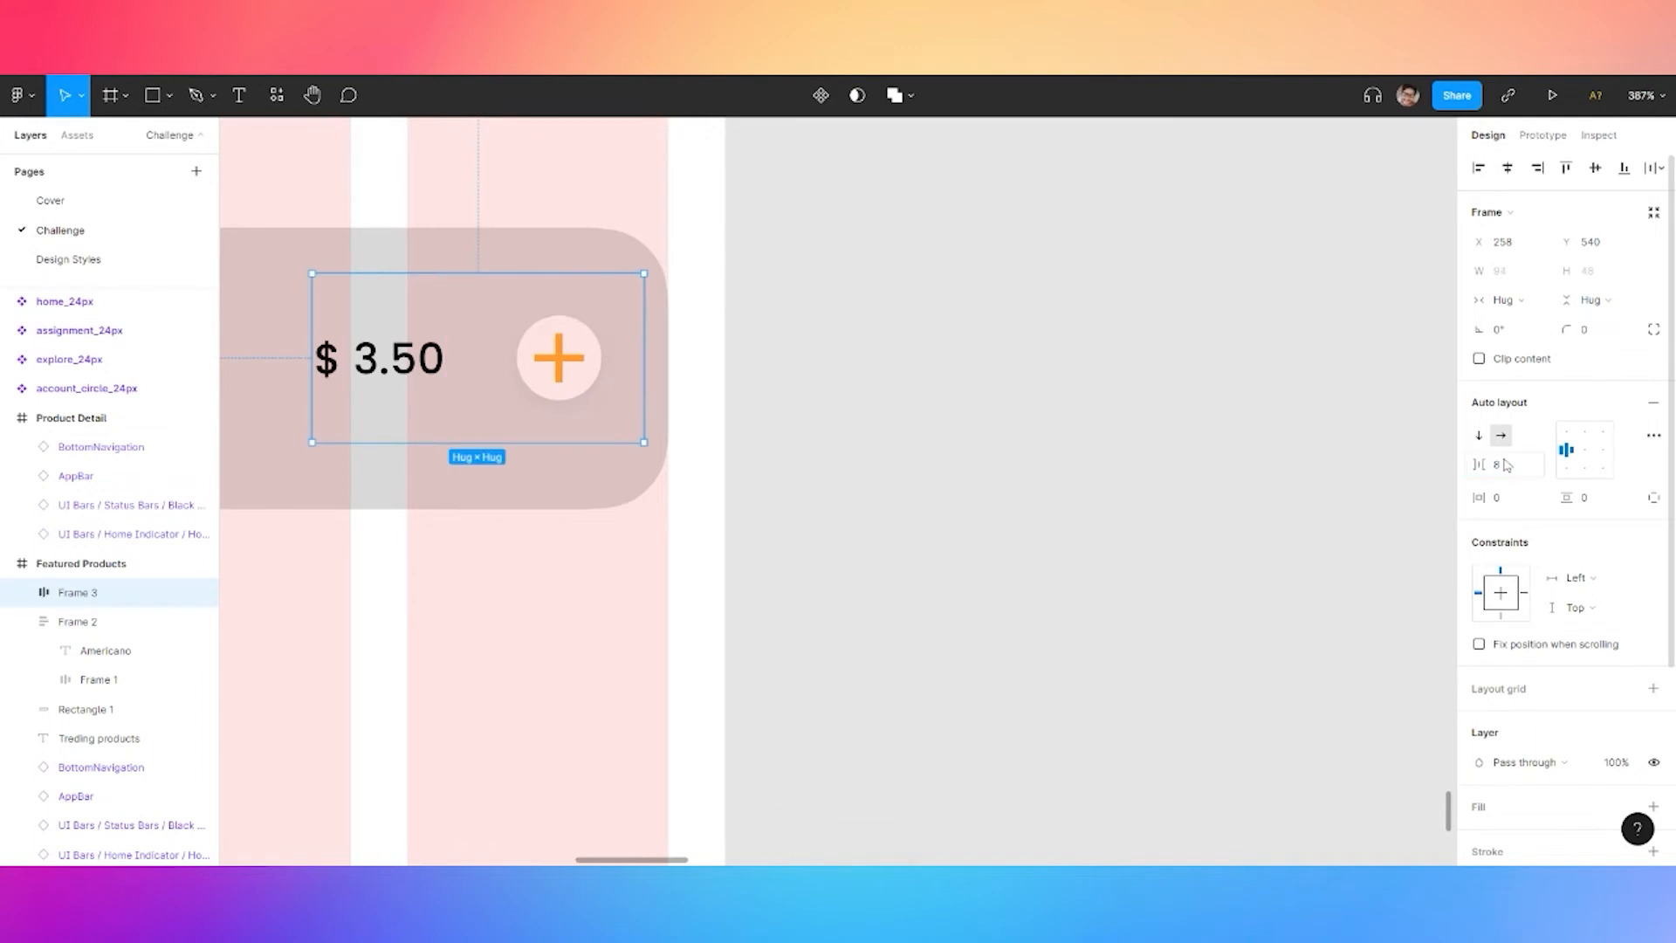
Pan the canvas to bring the product card and coffee reference photos into view
scroll(996, 446, down, 3)
drag(951, 404, 1075, 417)
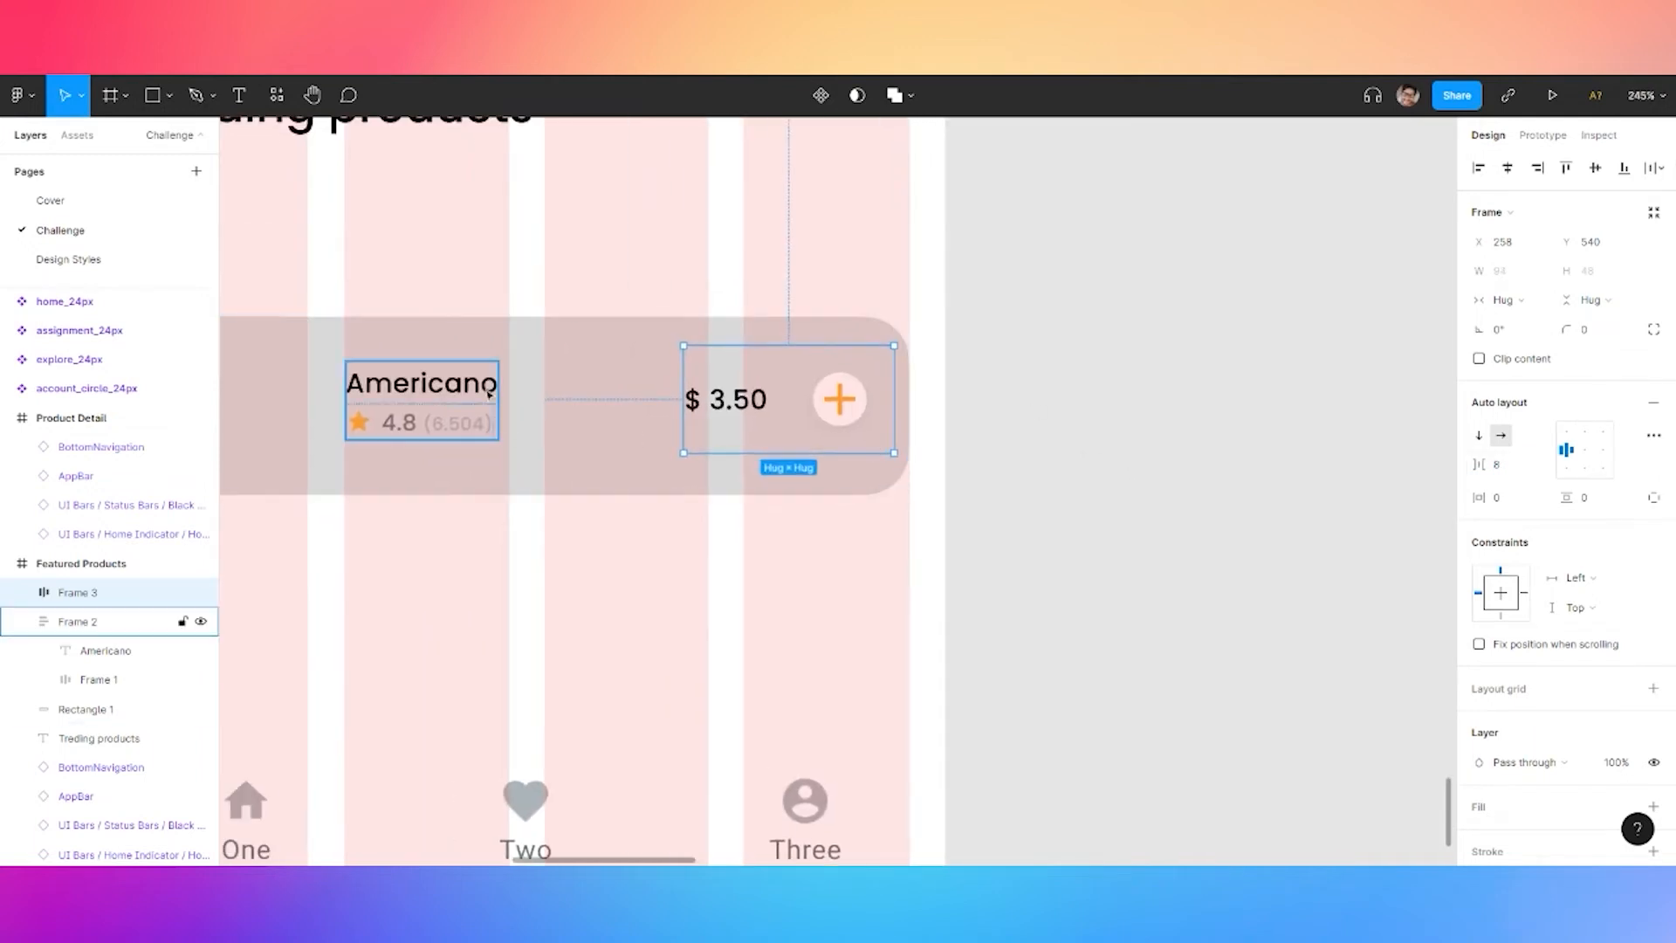
click(1107, 371)
scroll(1113, 325, down, 3)
drag(1156, 280, 864, 803)
drag(1249, 171, 882, 664)
drag(1236, 251, 748, 625)
scroll(1070, 285, down, 5)
drag(1069, 280, 895, 431)
Paste the coffee-cup photo and move it onto the Americano card's left side
click(1258, 272)
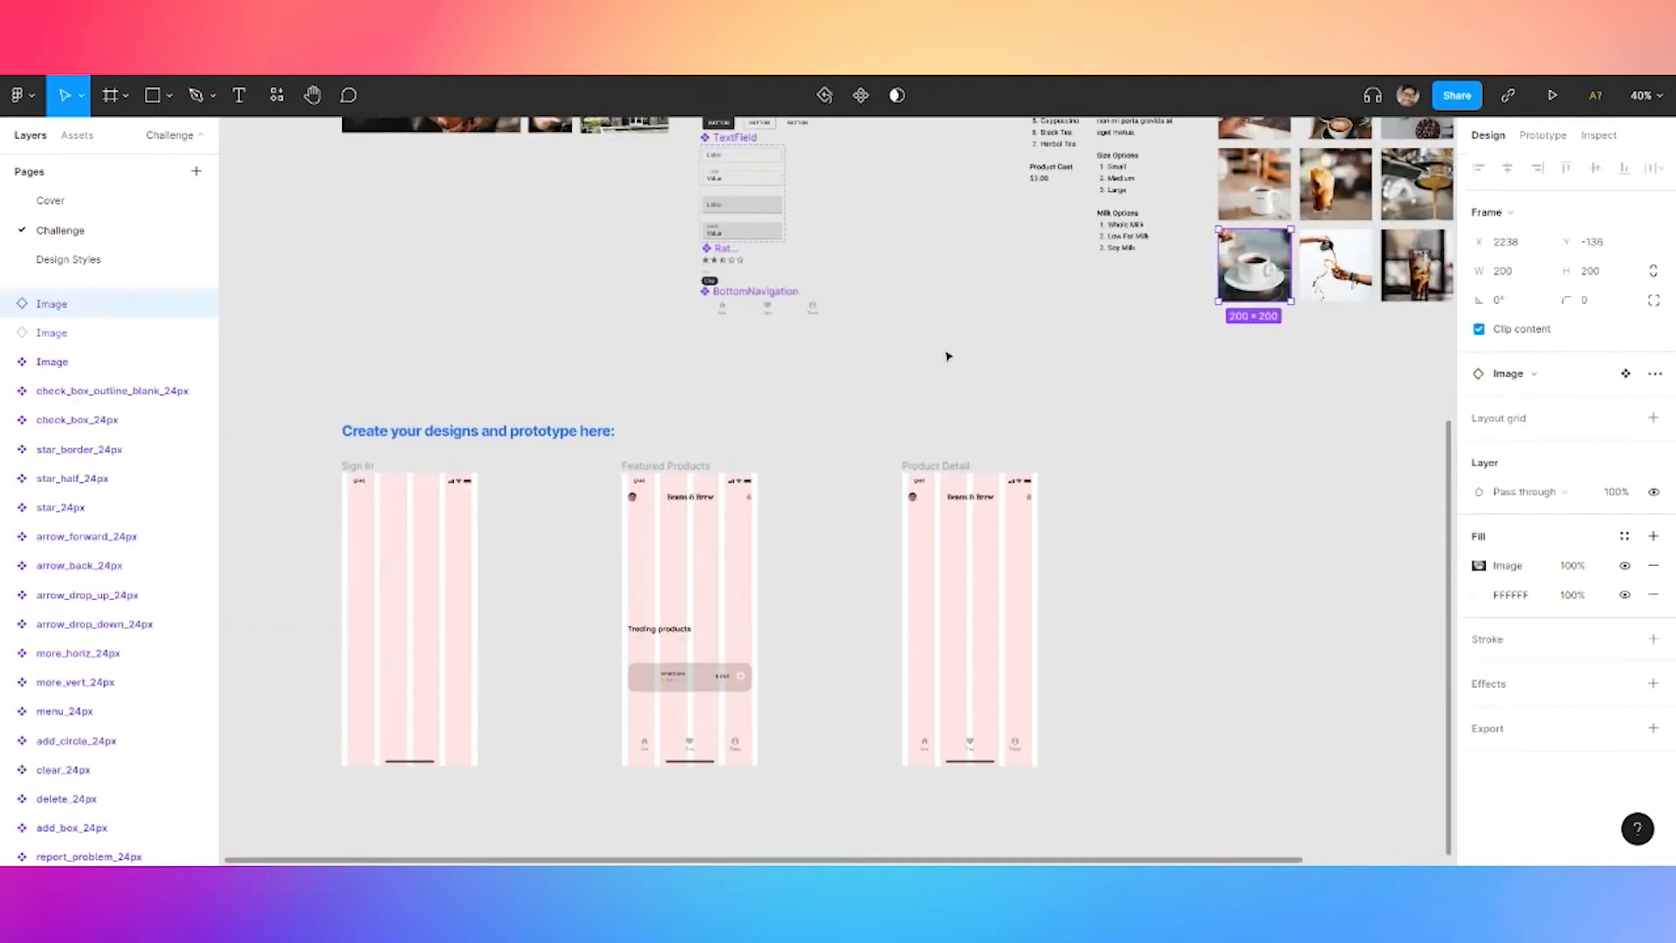
click(894, 457)
scroll(767, 521, up, 5)
scroll(909, 333, up, 4)
drag(851, 283, 569, 619)
key(ctrl+v)
drag(891, 437, 821, 509)
drag(758, 577, 852, 372)
Resize the coffee photo to 60×60
click(1505, 272)
text(60)
key(Tab)
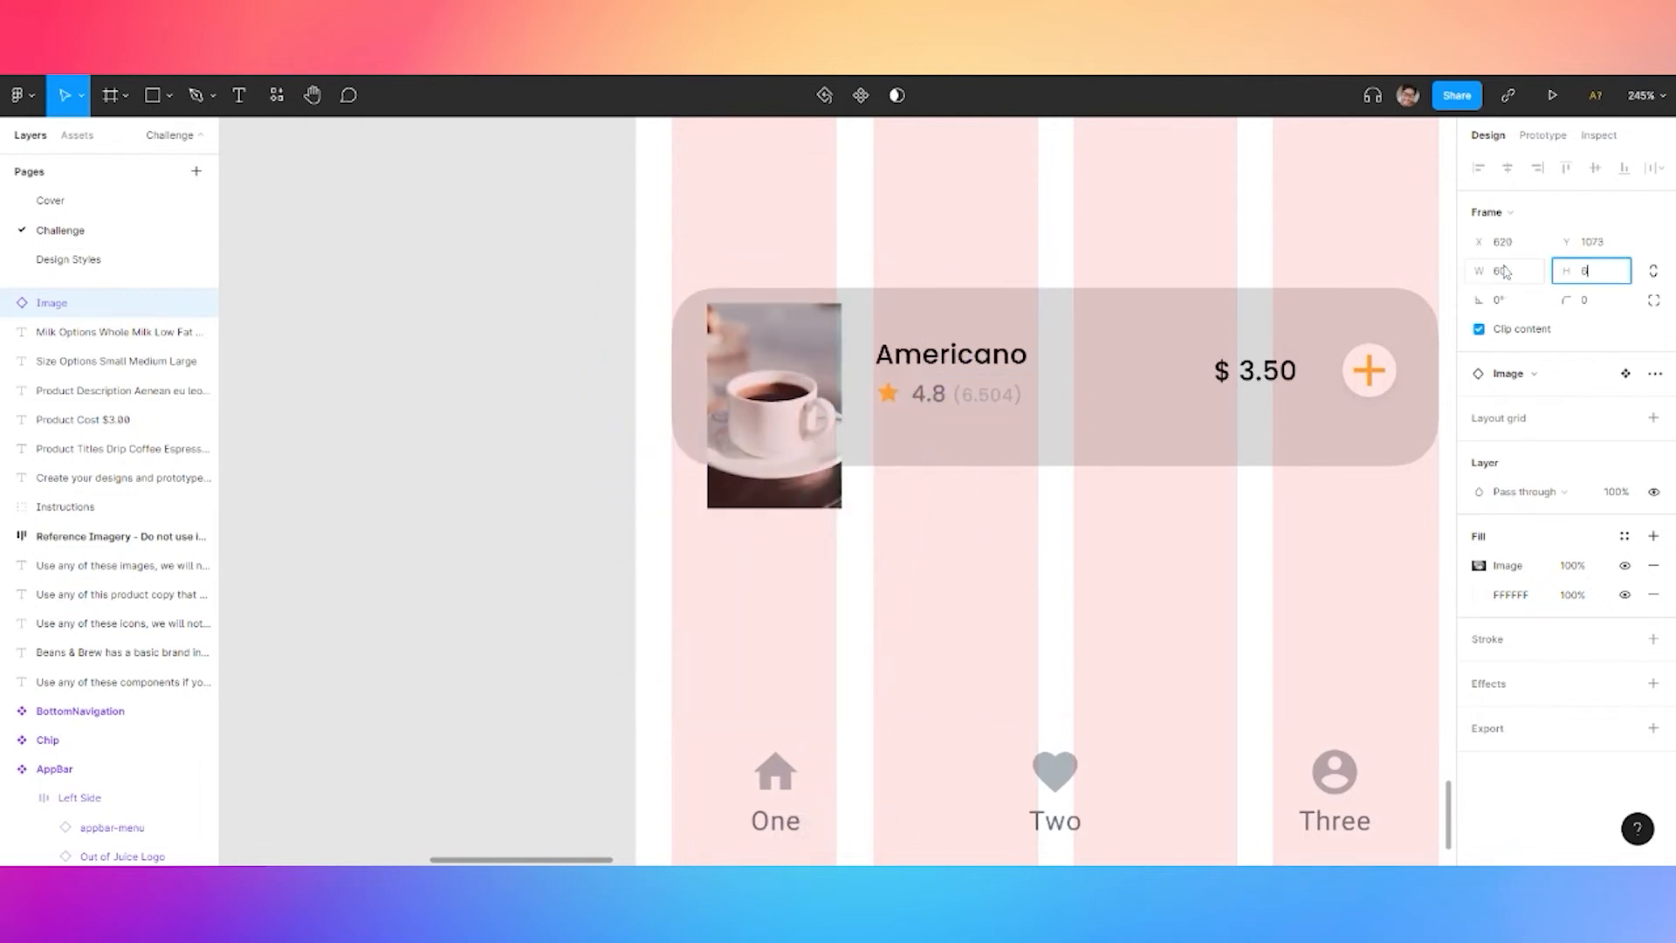
text(60)
key(Return)
scroll(719, 303, up, 3)
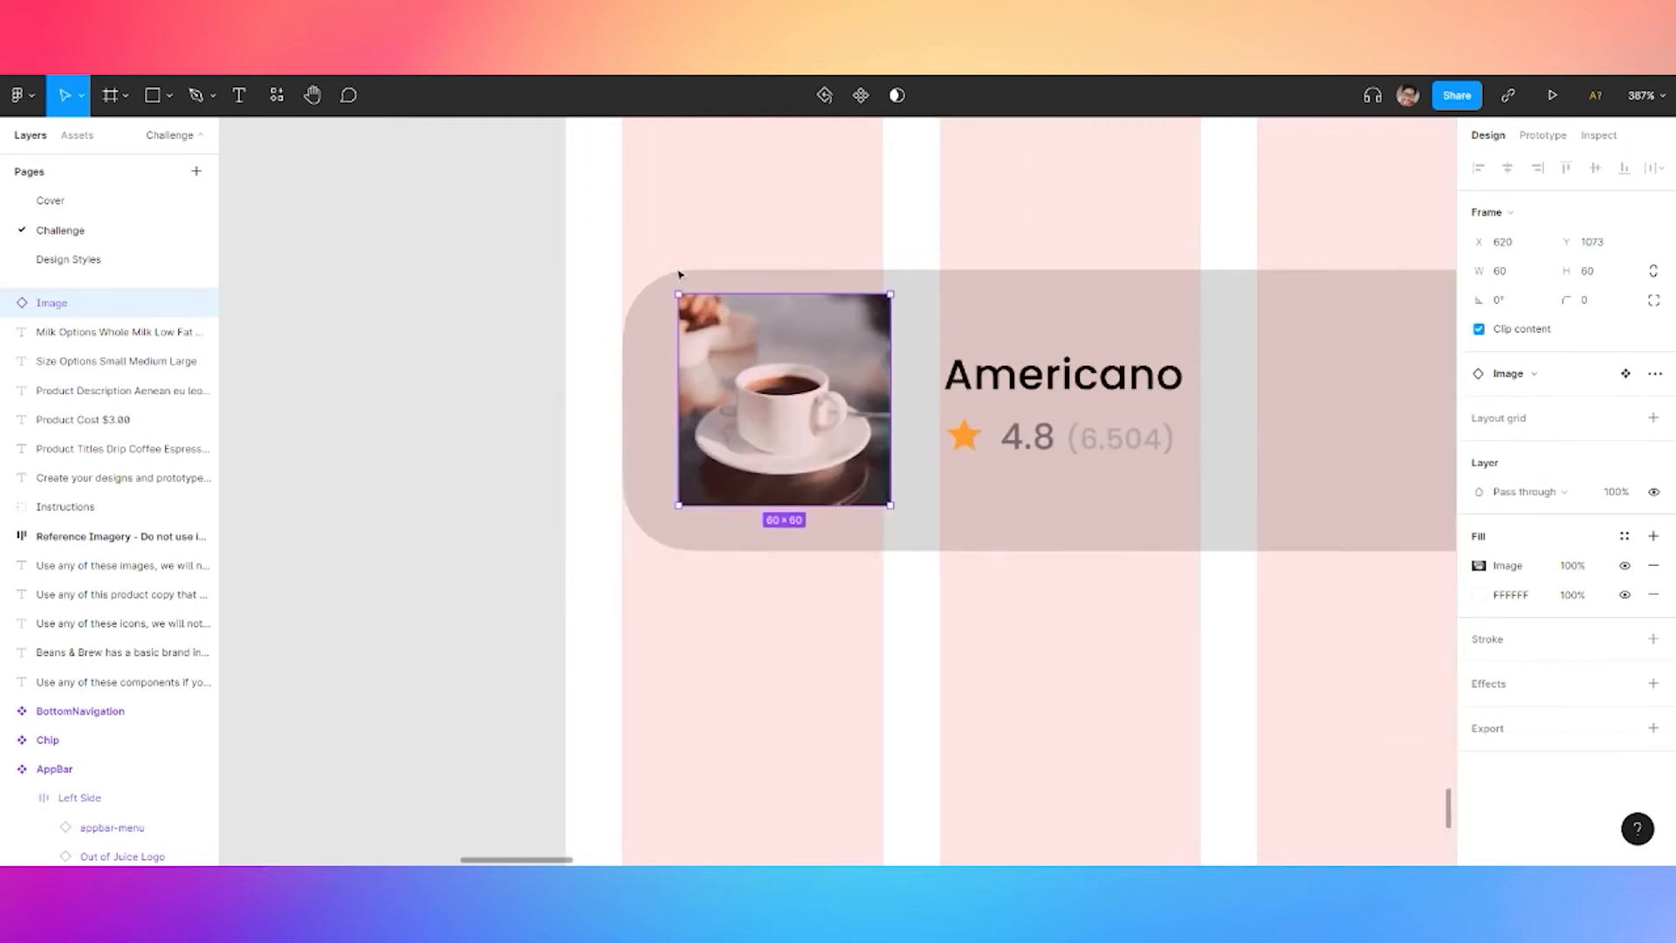
click(1589, 301)
Set the photo's corner radius to 10 with about 60% corner smoothing
text(10)
key(Return)
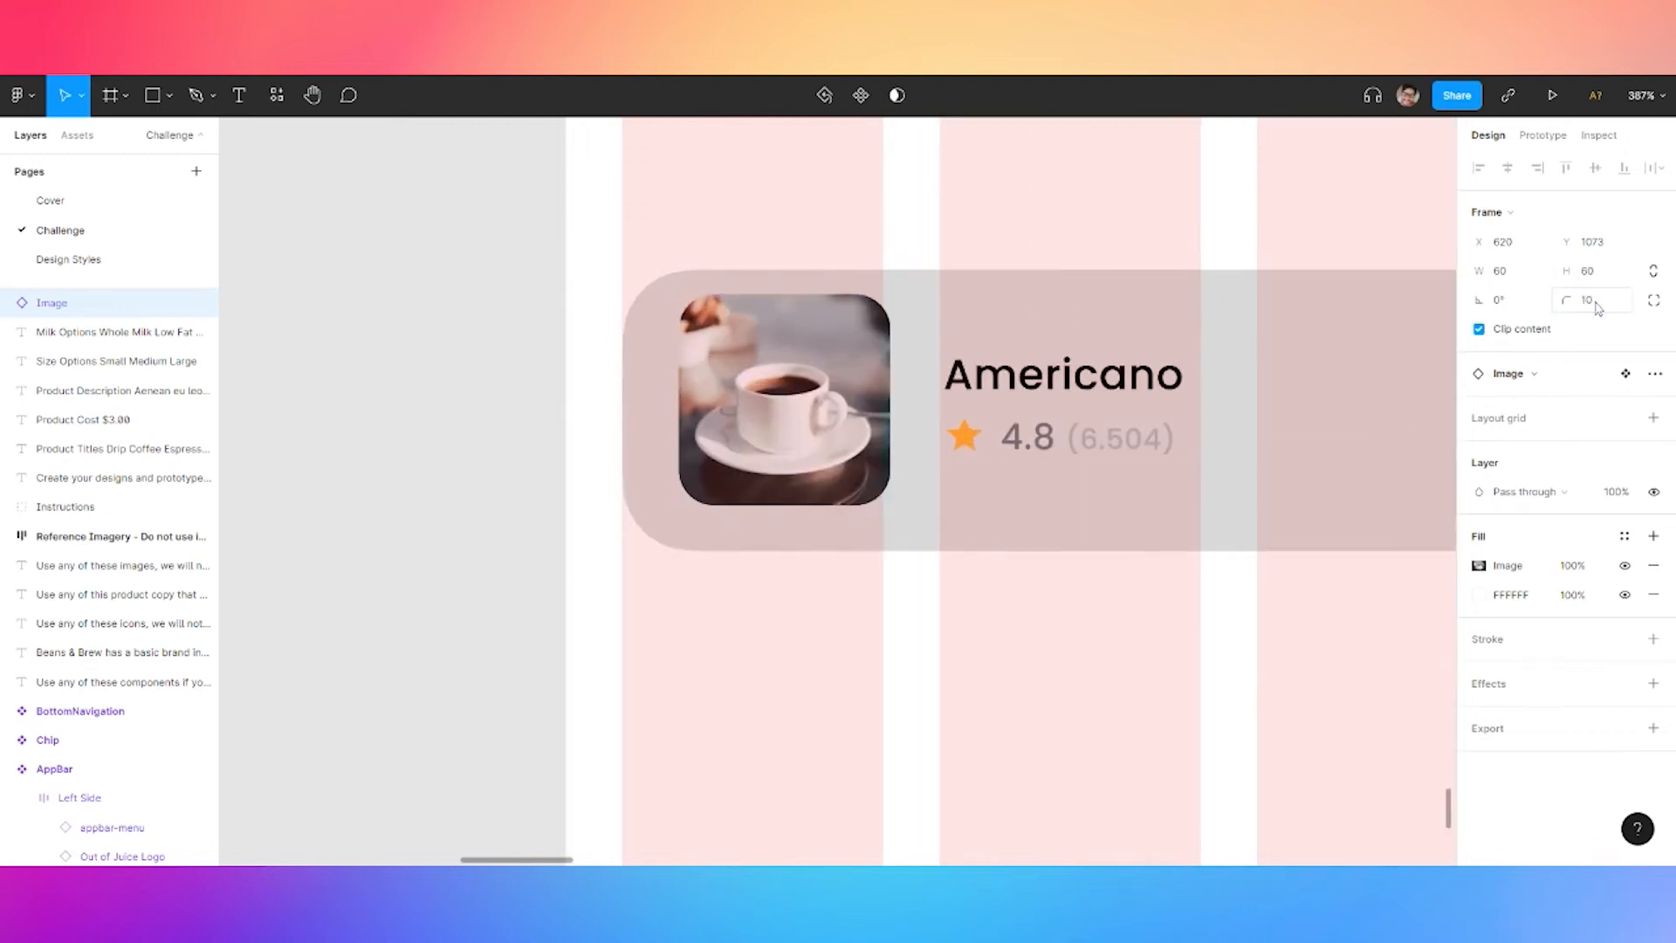
click(1654, 300)
click(1655, 330)
click(1335, 375)
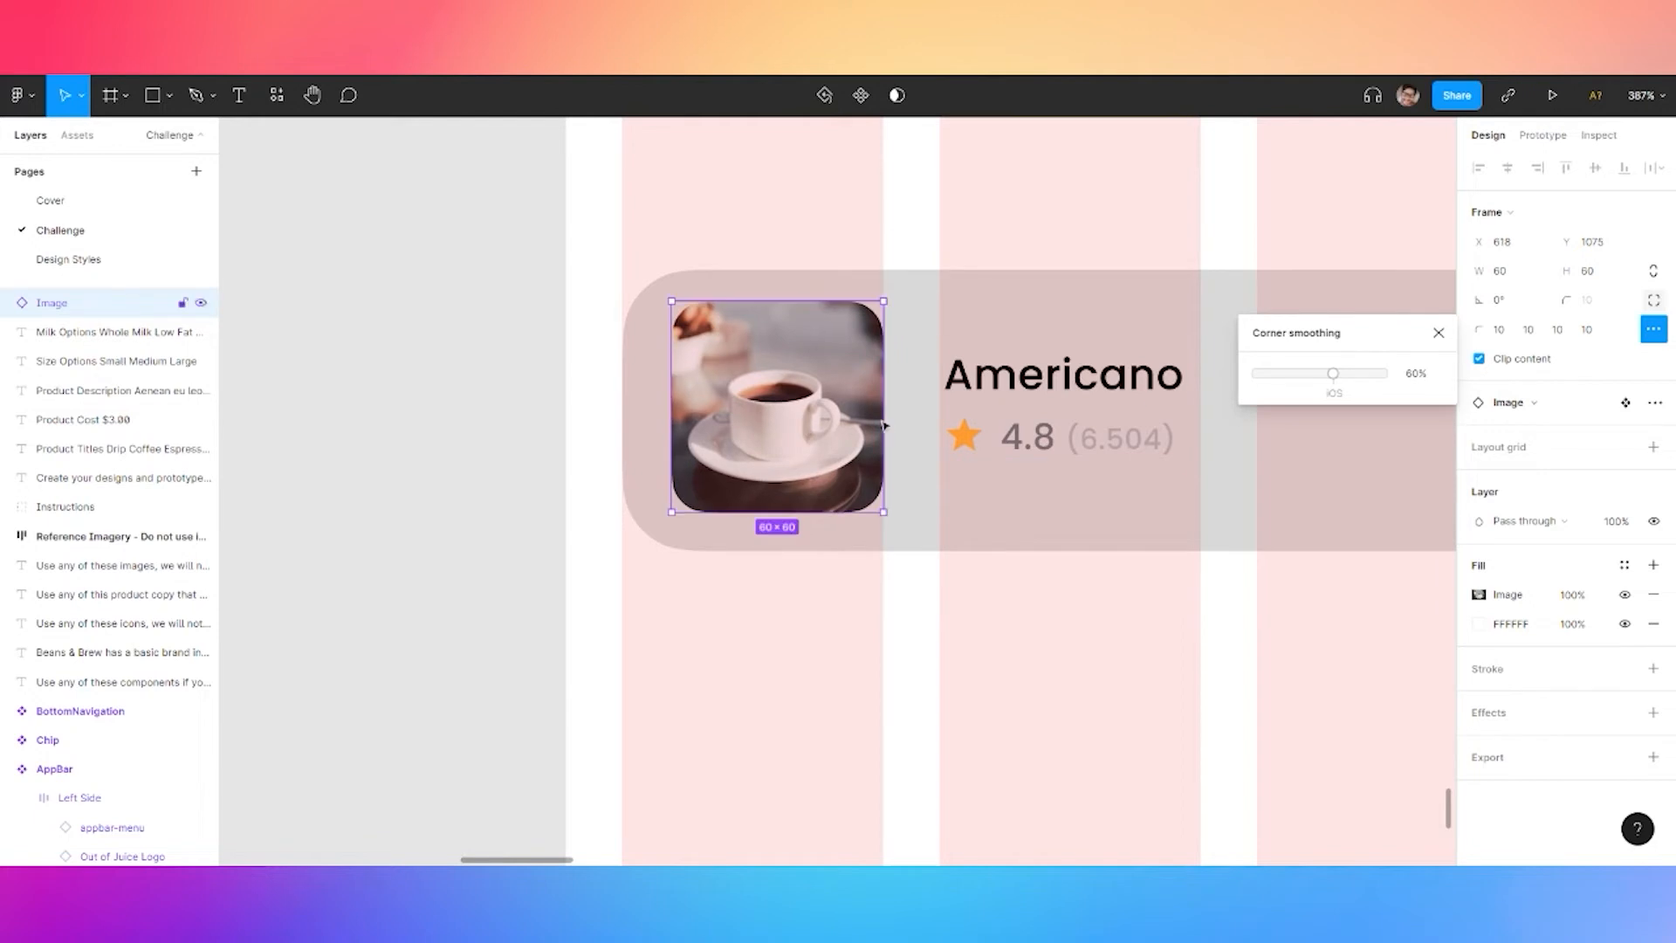
Select the photo together with the Americano text group, adding then removing a layout grid
shift+click(1066, 397)
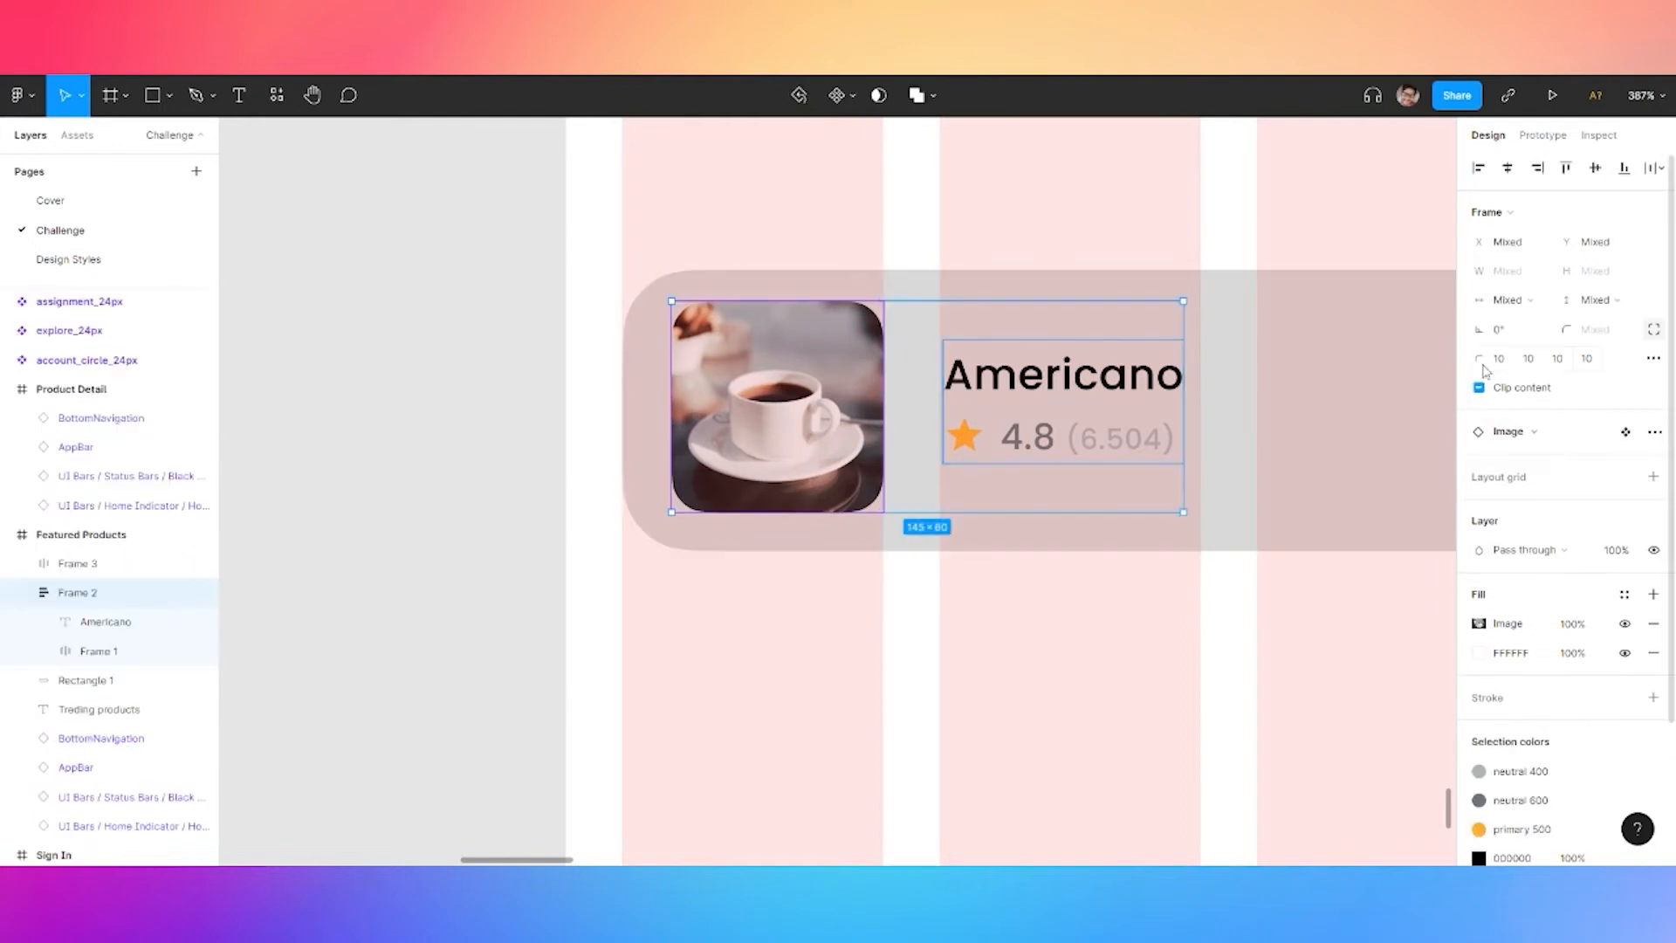
click(1502, 482)
click(1653, 505)
key(shift+a)
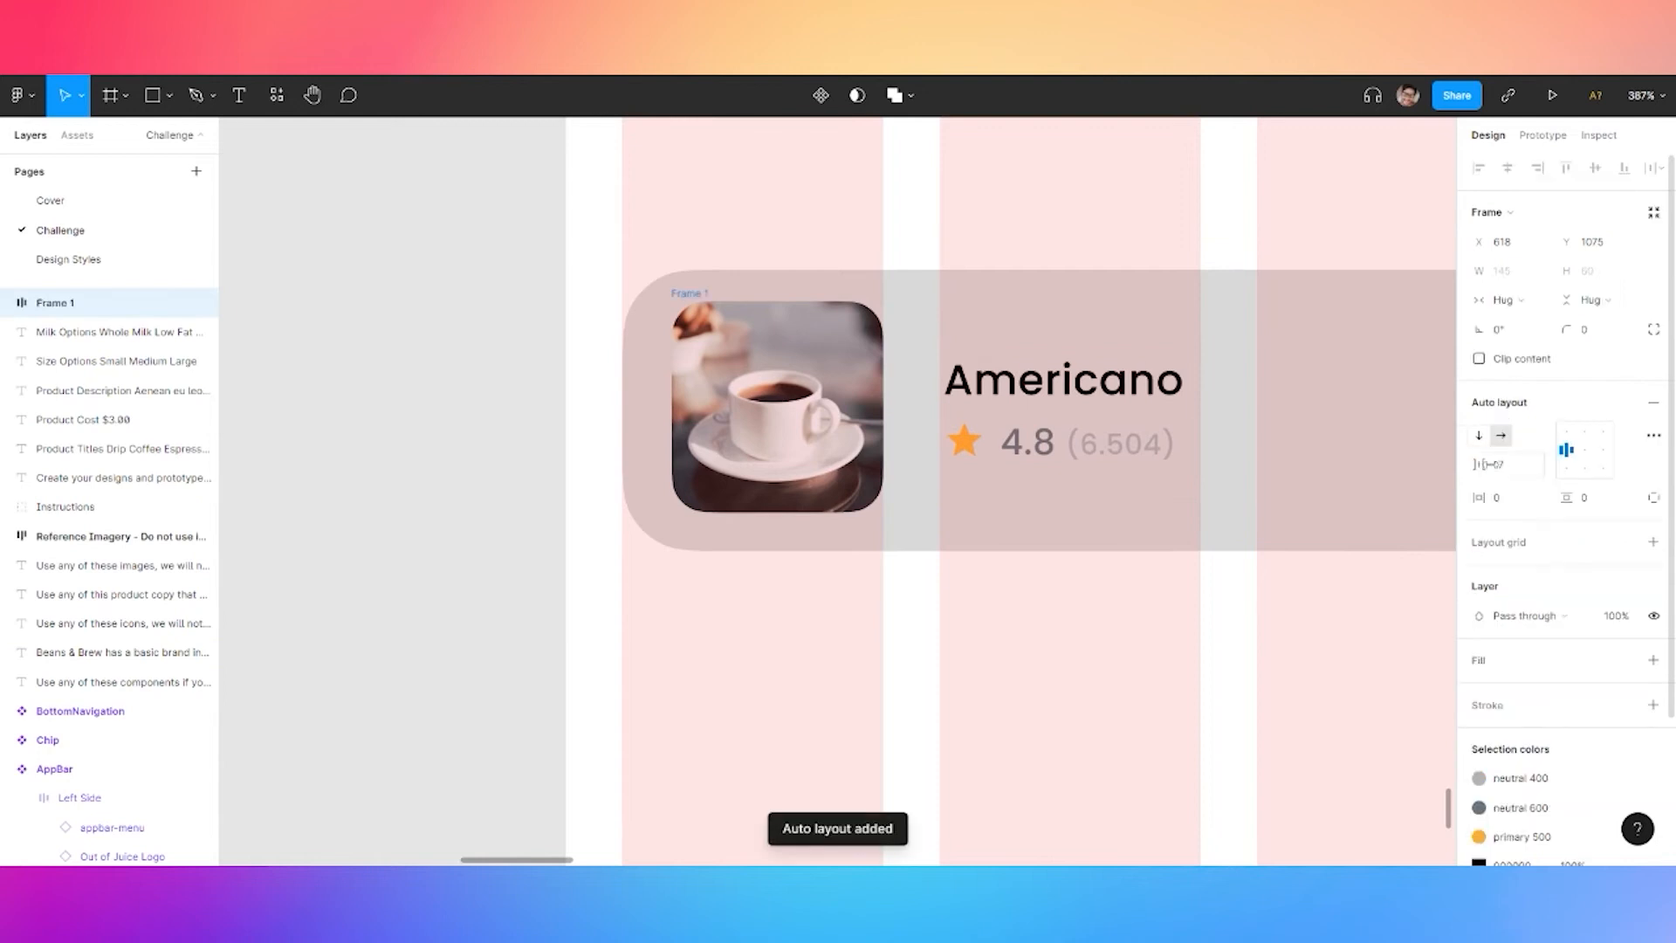
click(1511, 473)
text(16)
key(Return)
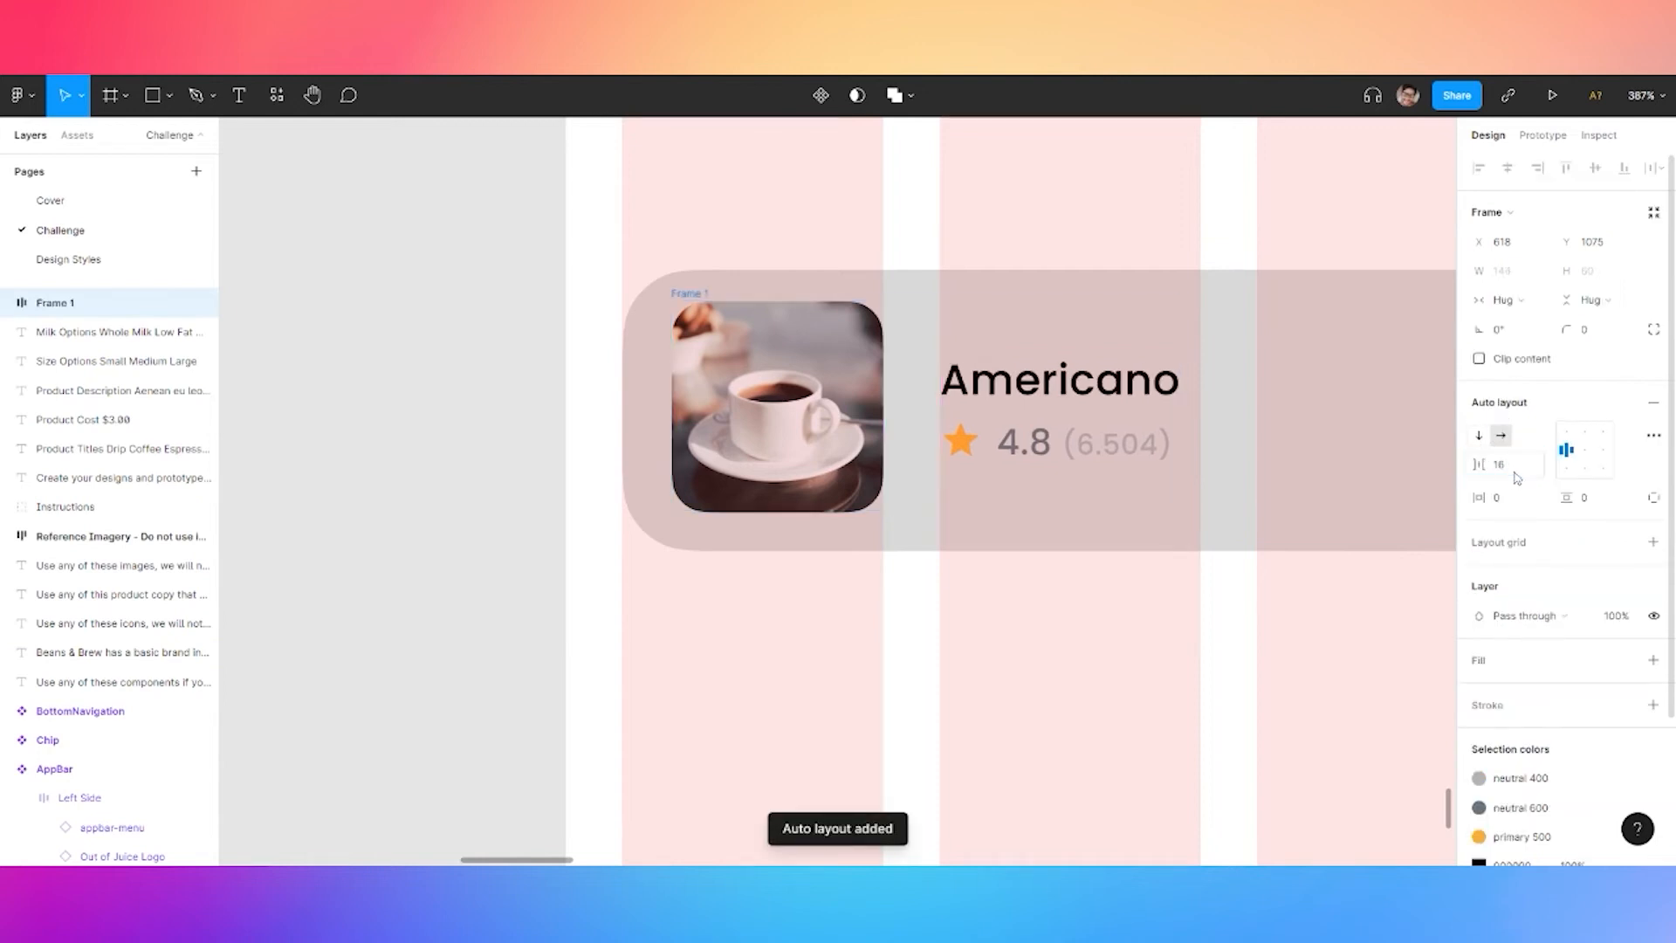
scroll(1095, 379, down, 3)
scroll(1126, 358, up, 6)
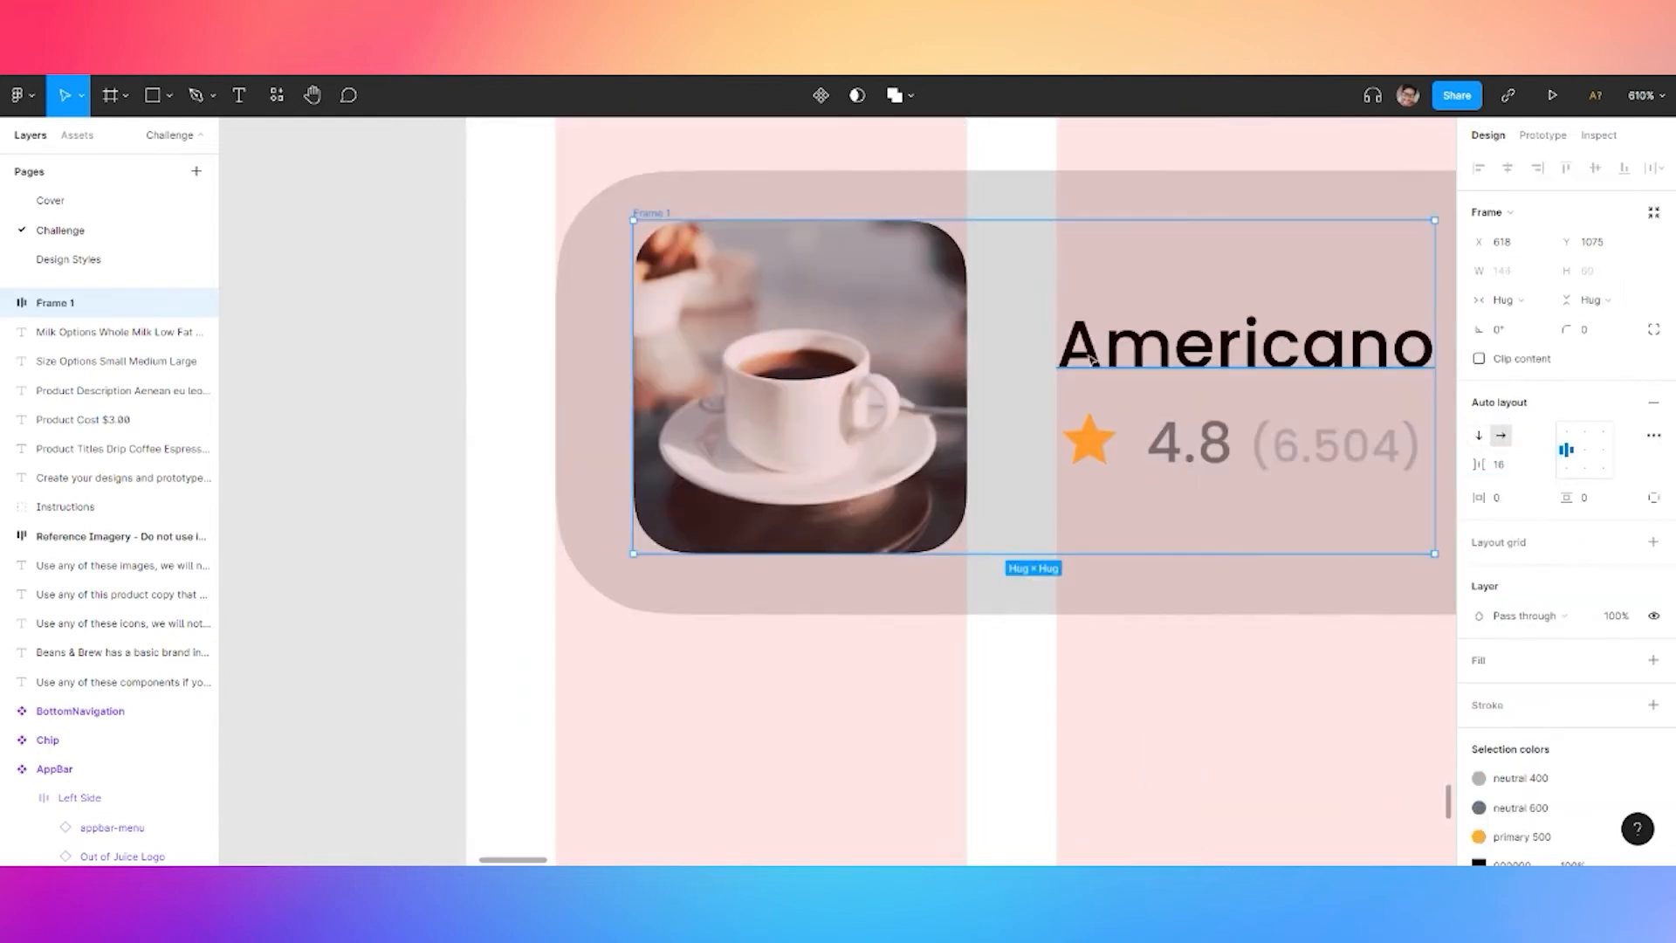
scroll(1131, 358, down, 3)
click(566, 269)
drag(1175, 227, 517, 310)
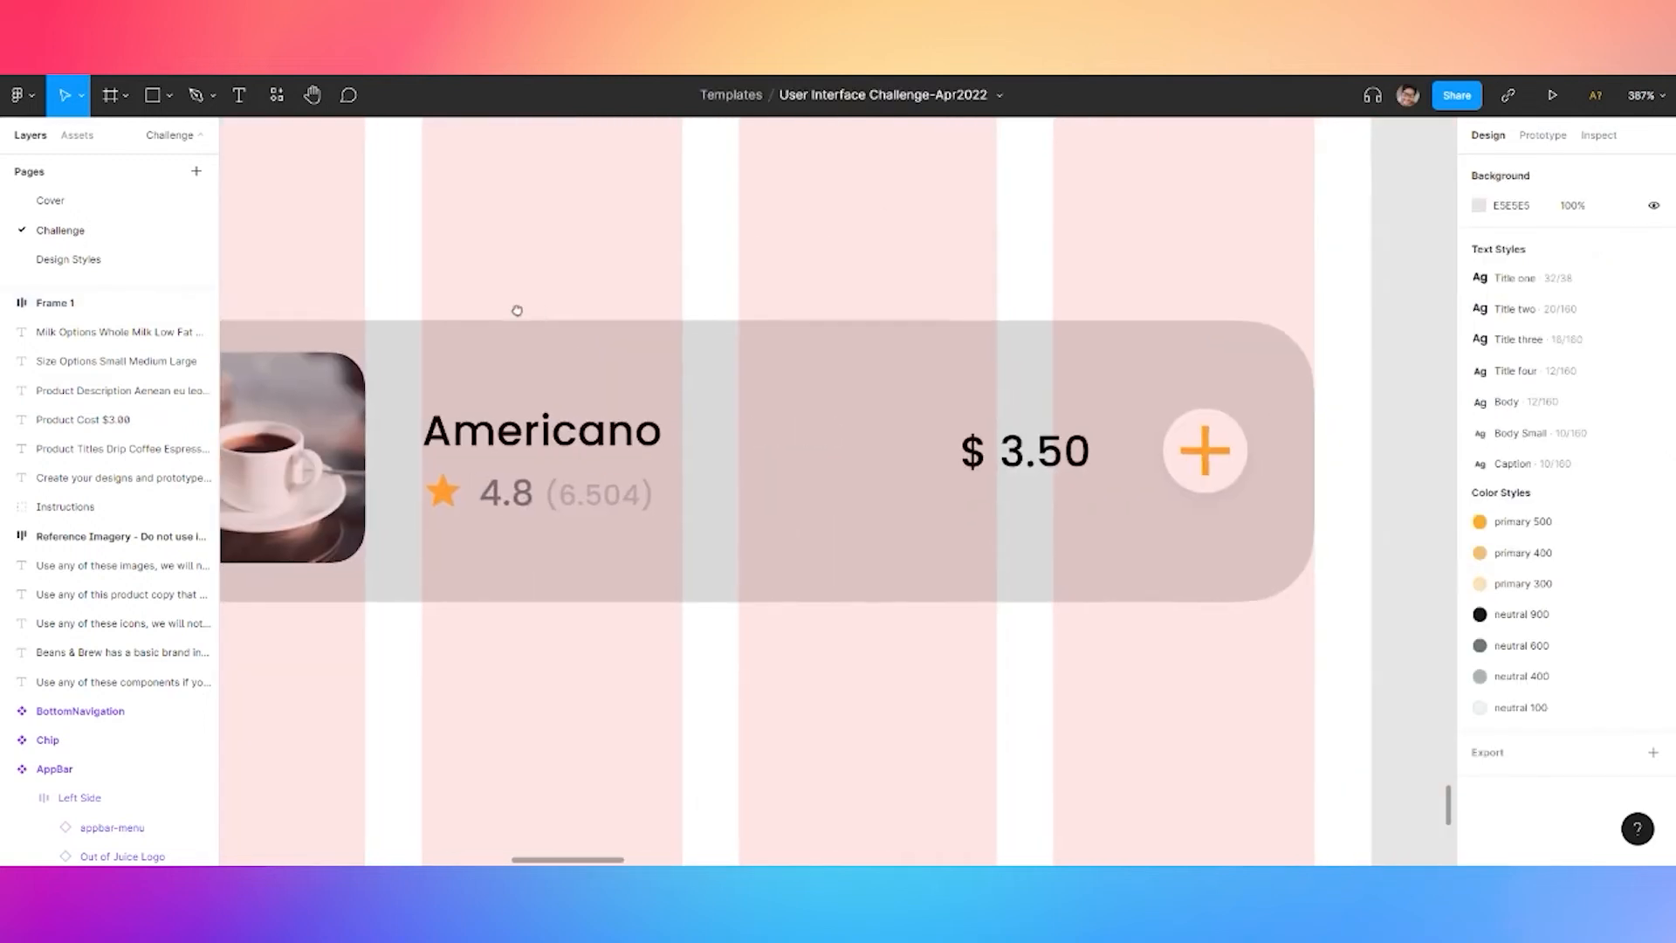
click(1048, 447)
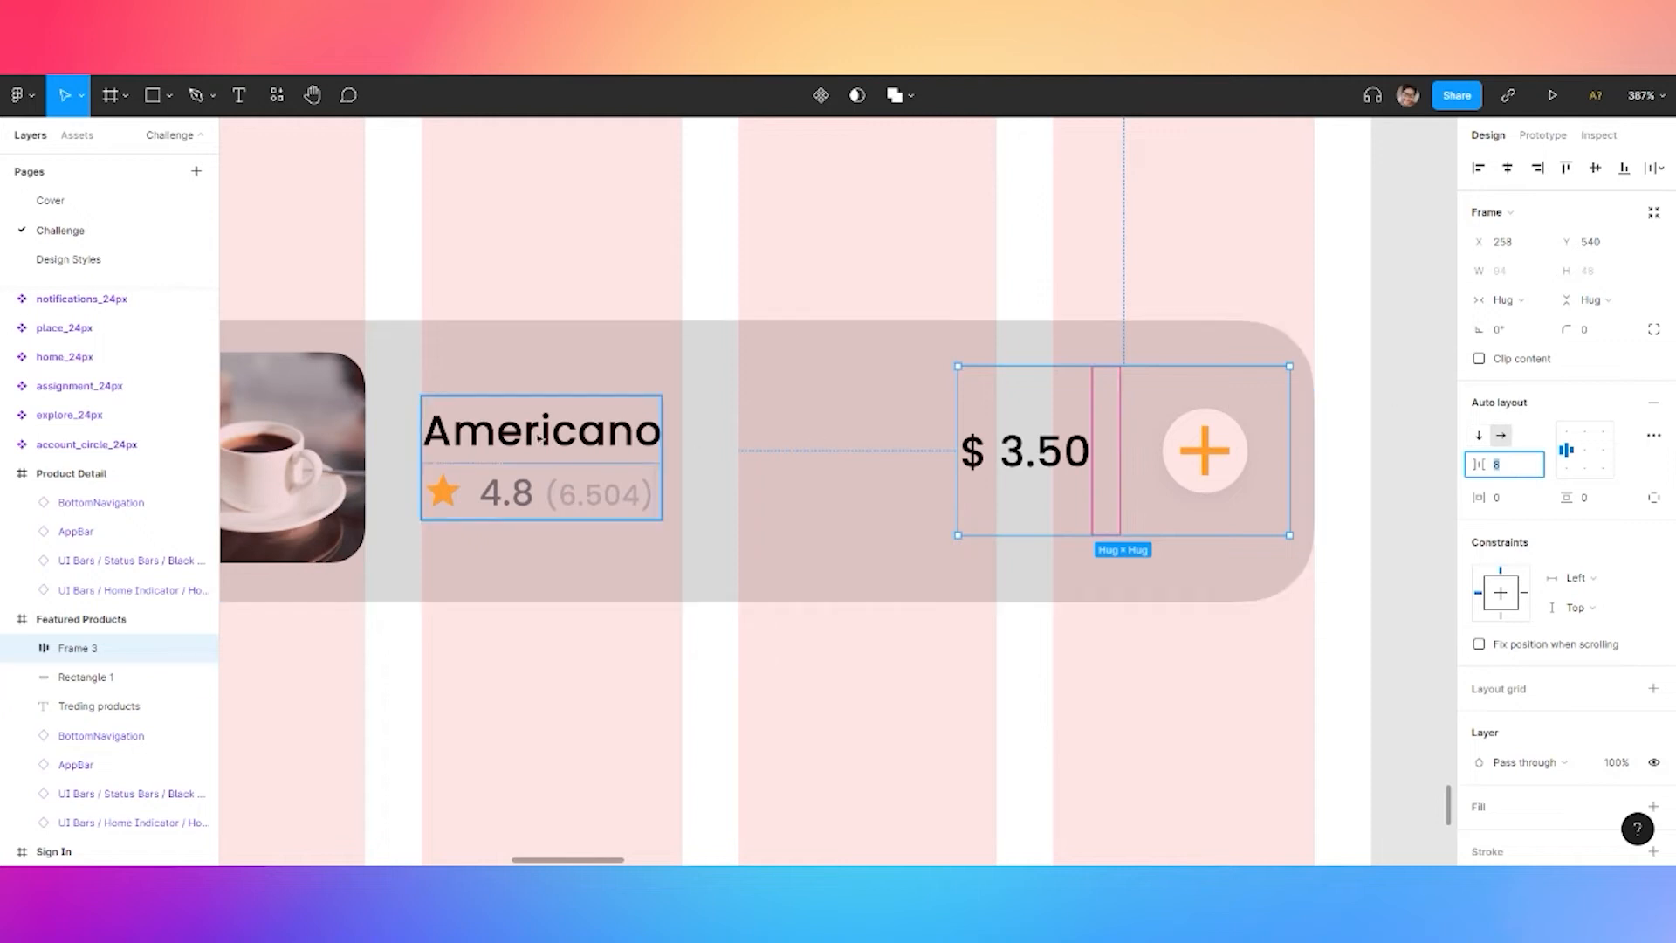
shift+click(524, 454)
shift+click(340, 434)
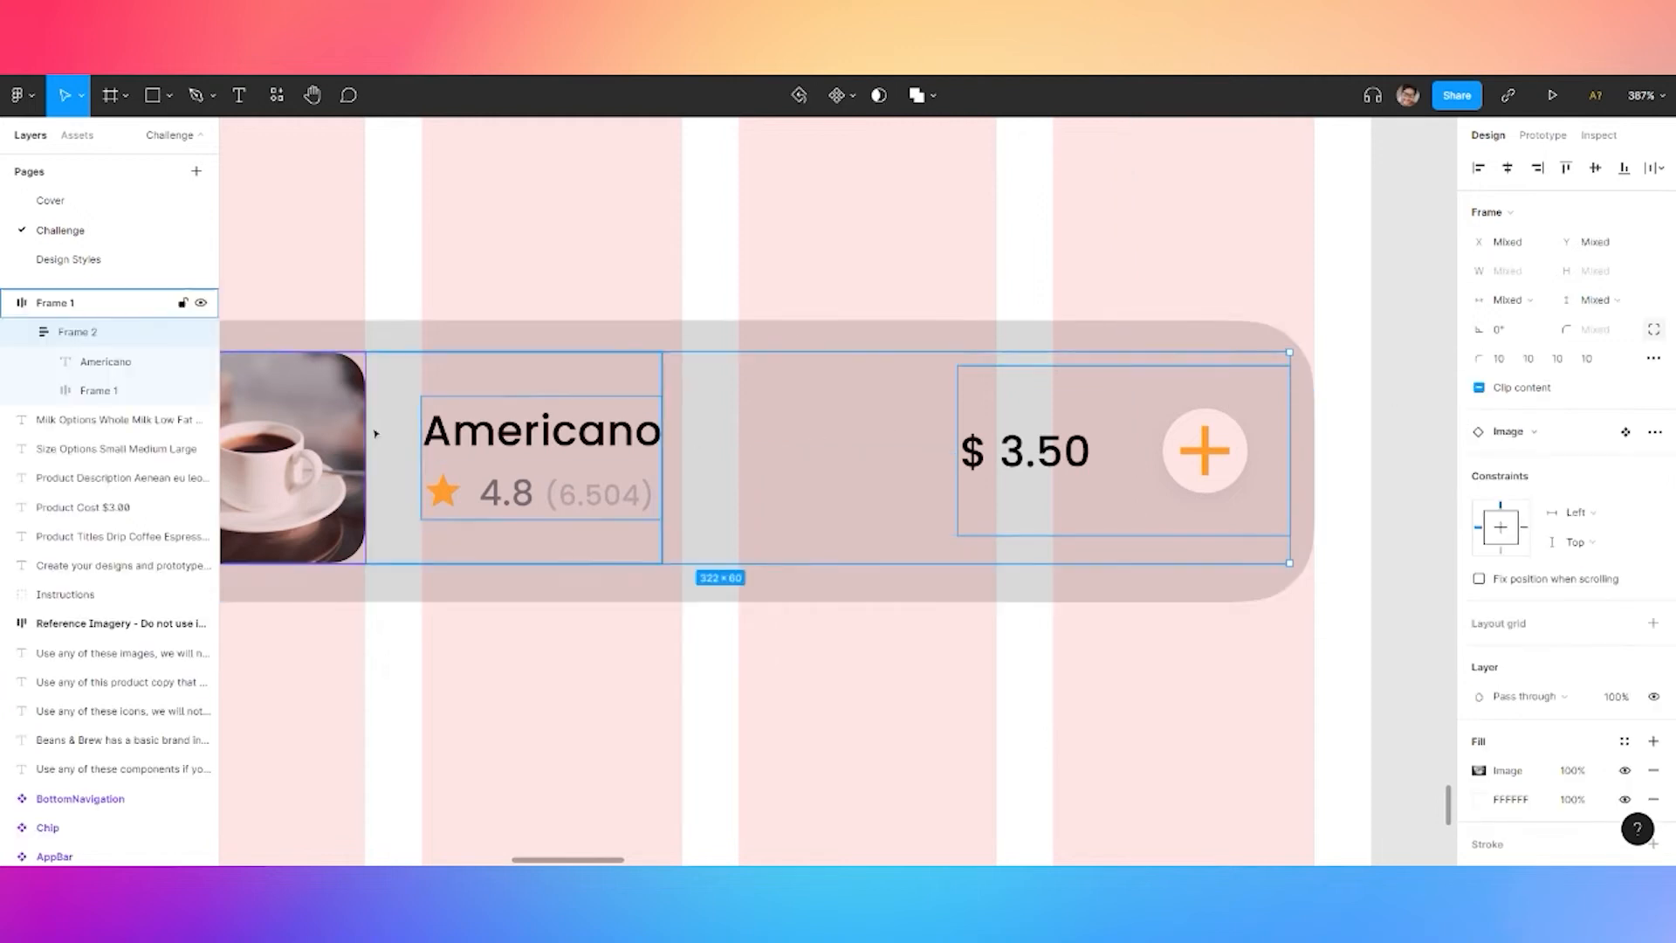
click(1598, 170)
scroll(1108, 485, down, 3)
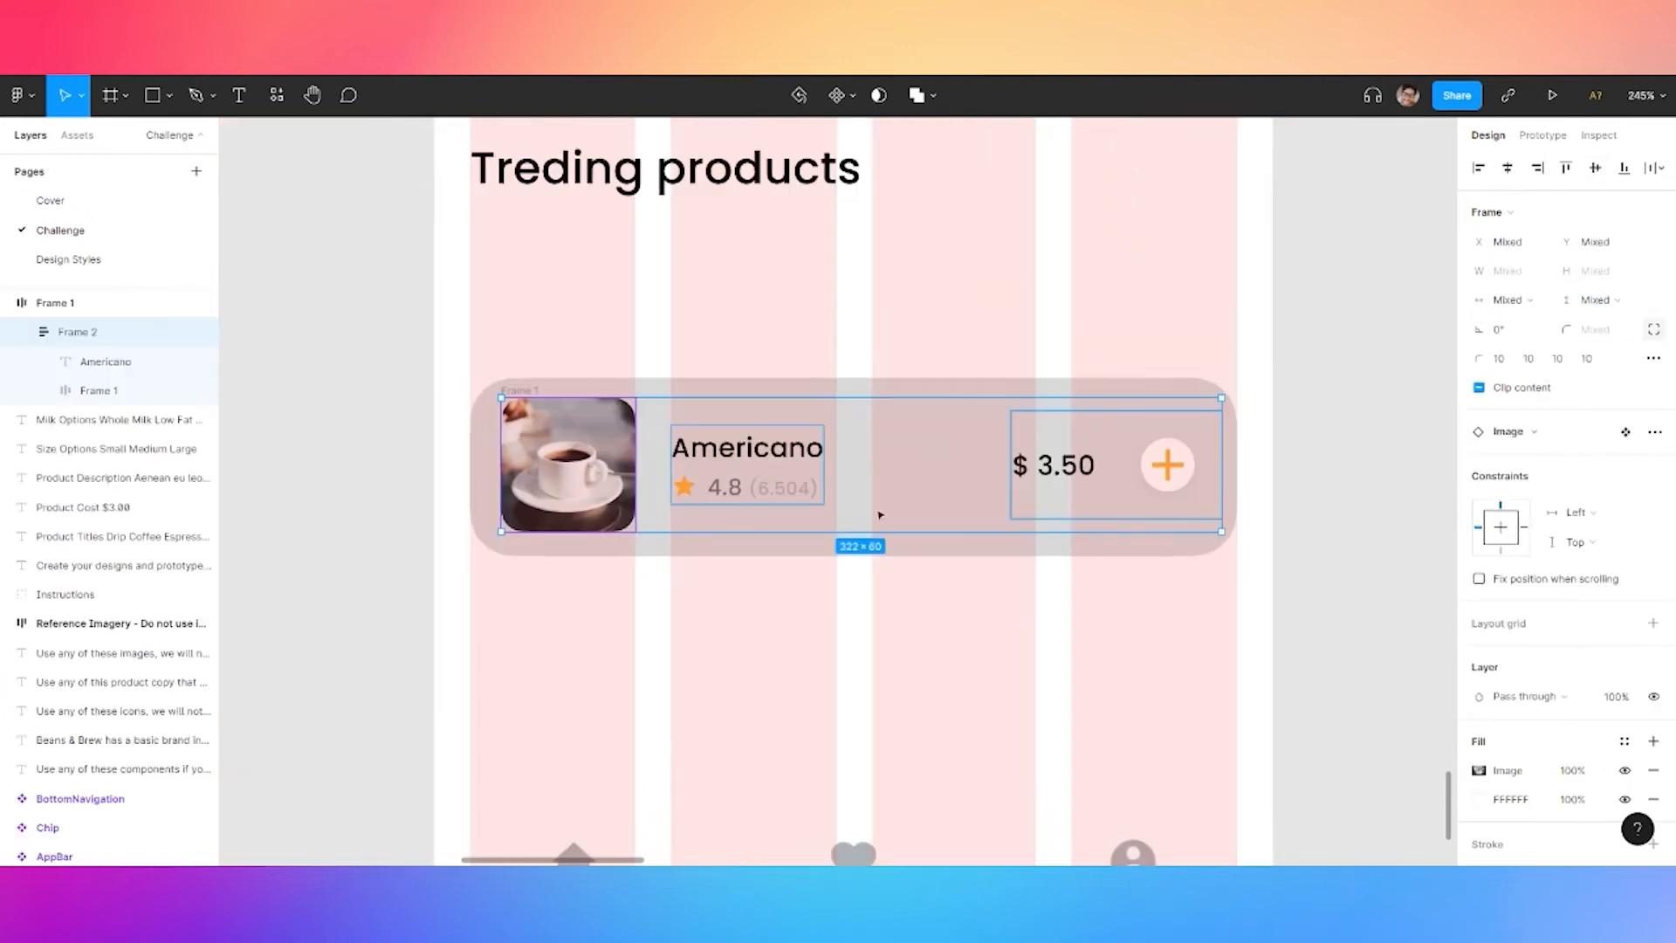
click(351, 437)
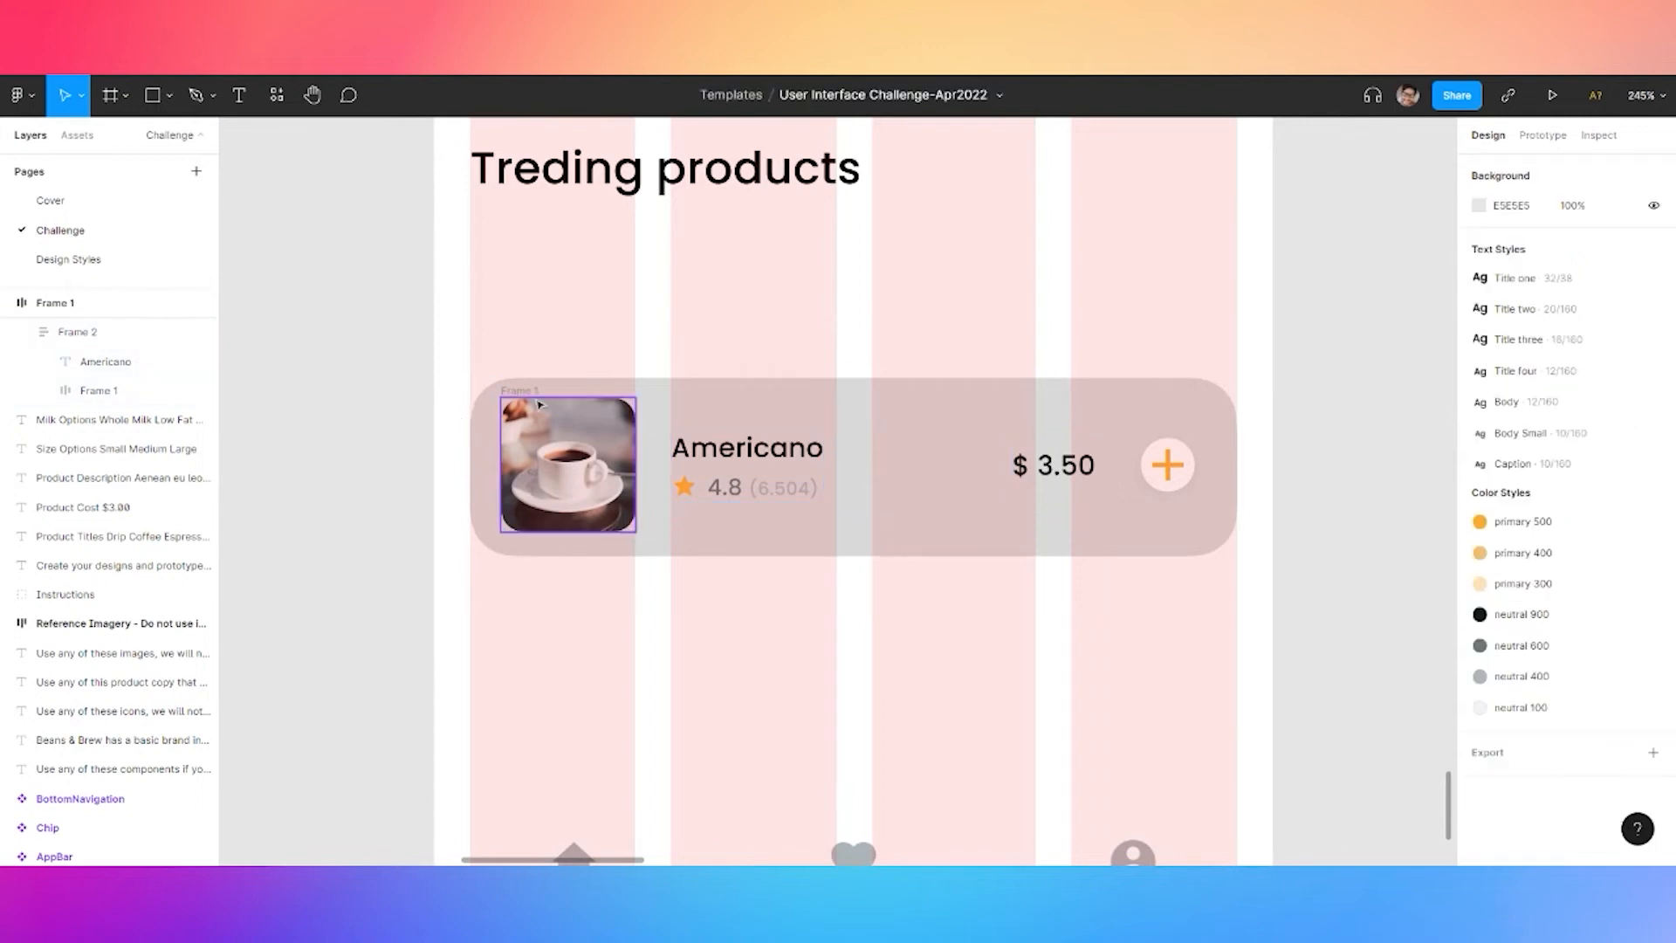
click(555, 391)
click(507, 350)
drag(492, 338, 1242, 608)
click(1006, 592)
scroll(635, 281, down, 2)
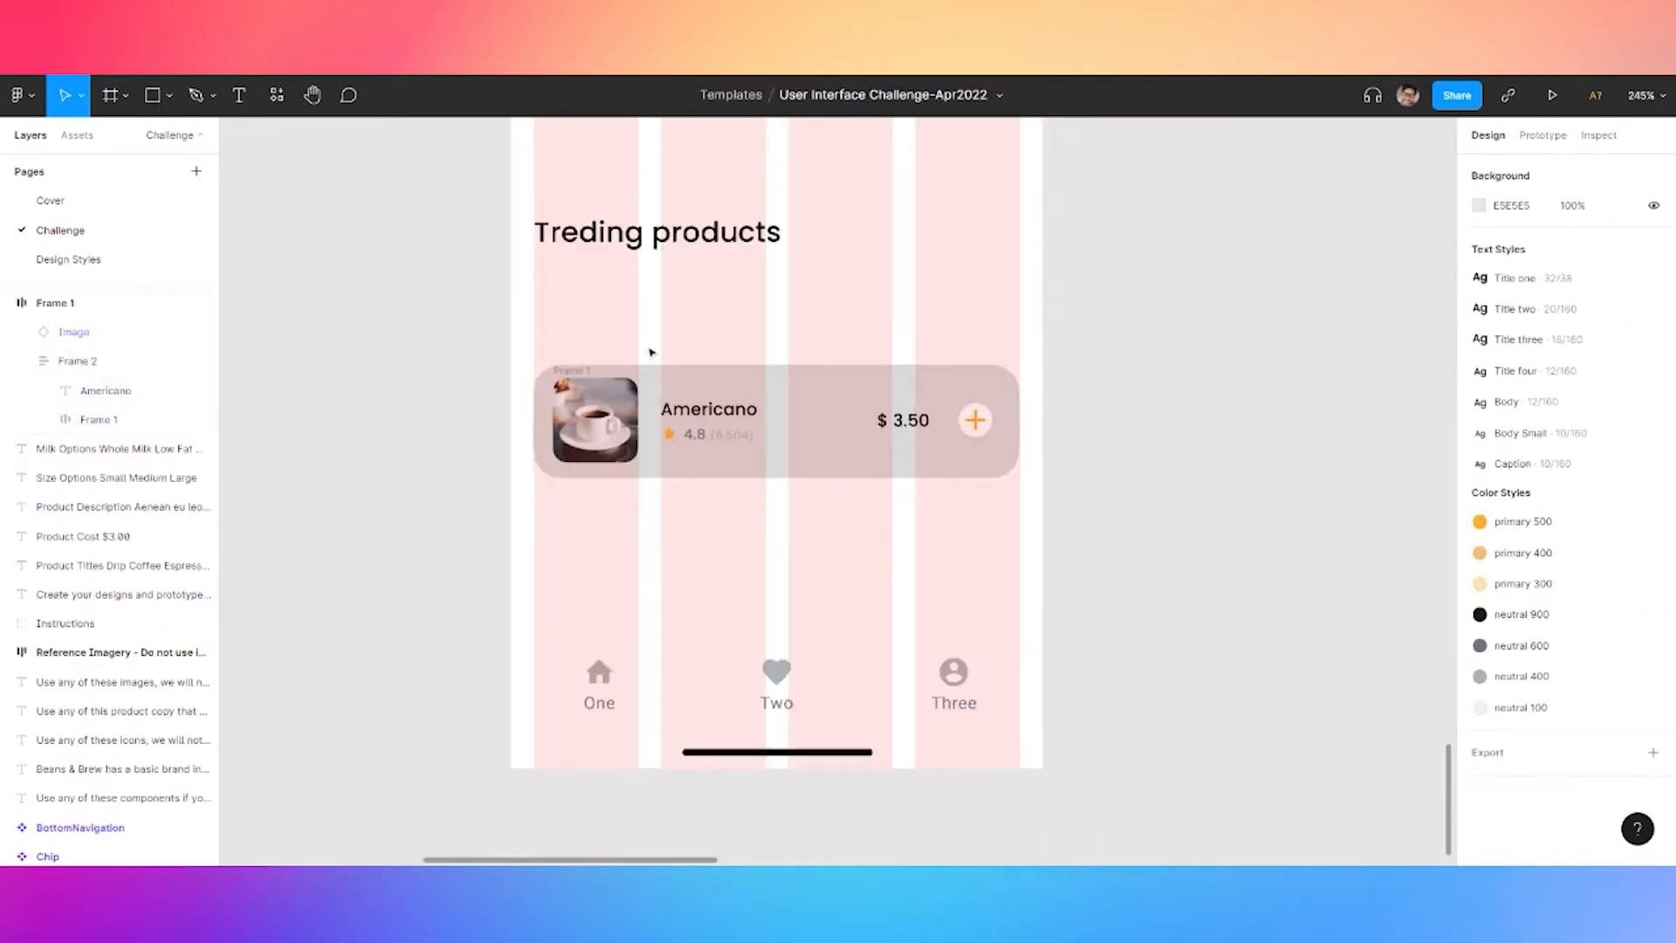
drag(1209, 292, 1171, 666)
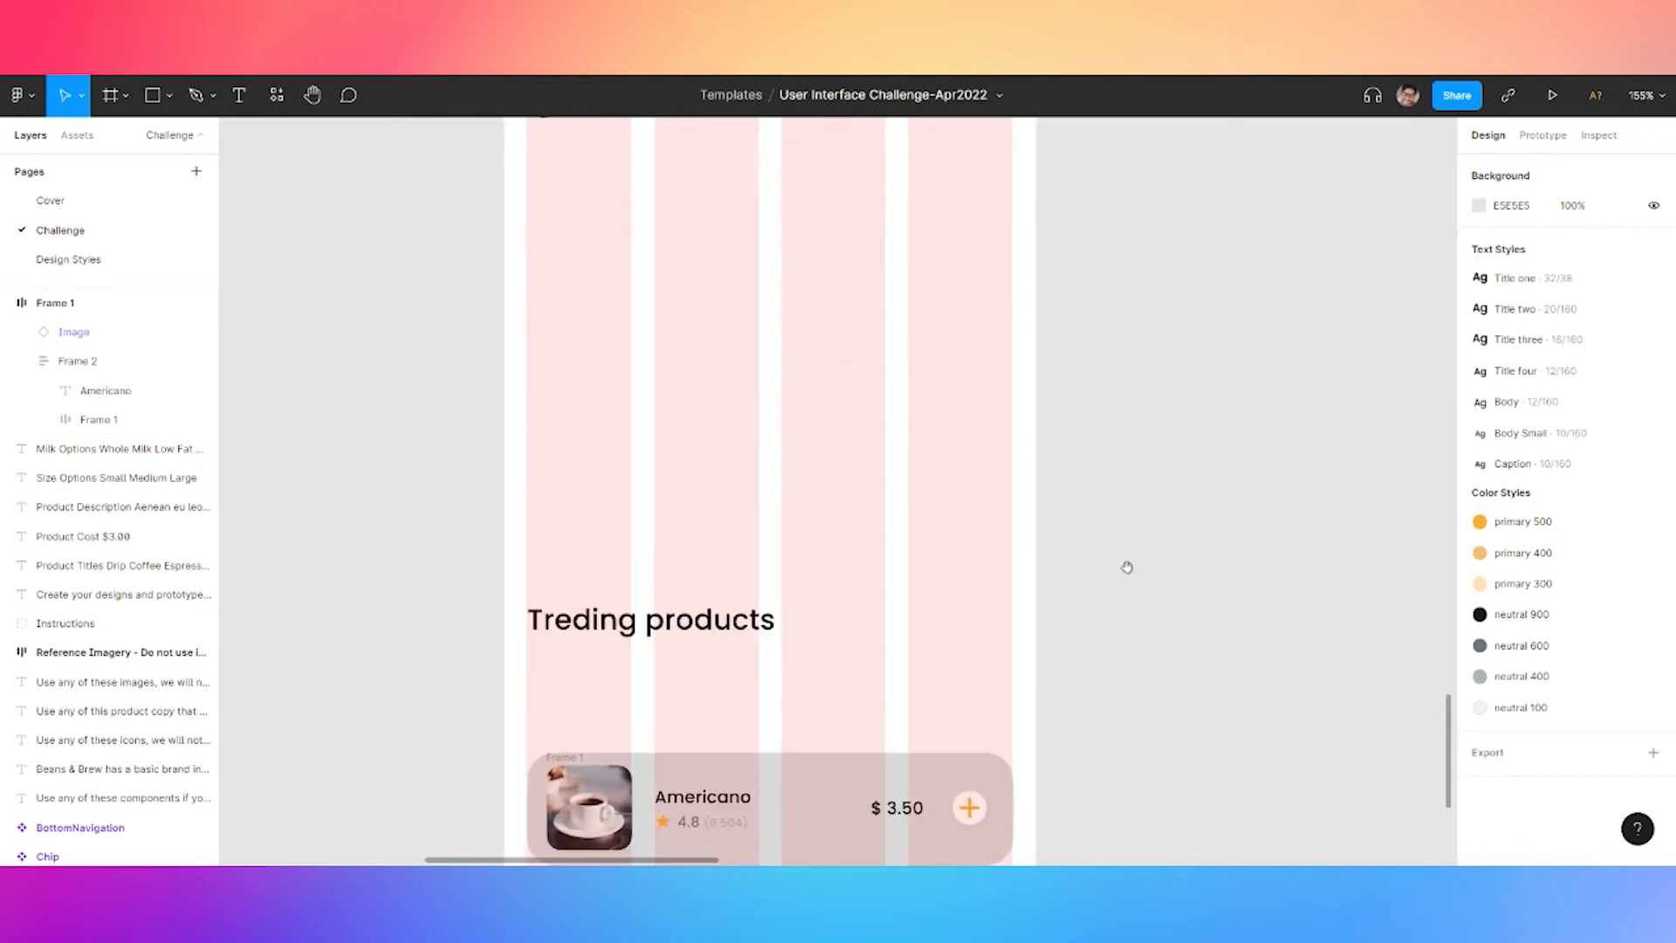
drag(1120, 413, 1127, 709)
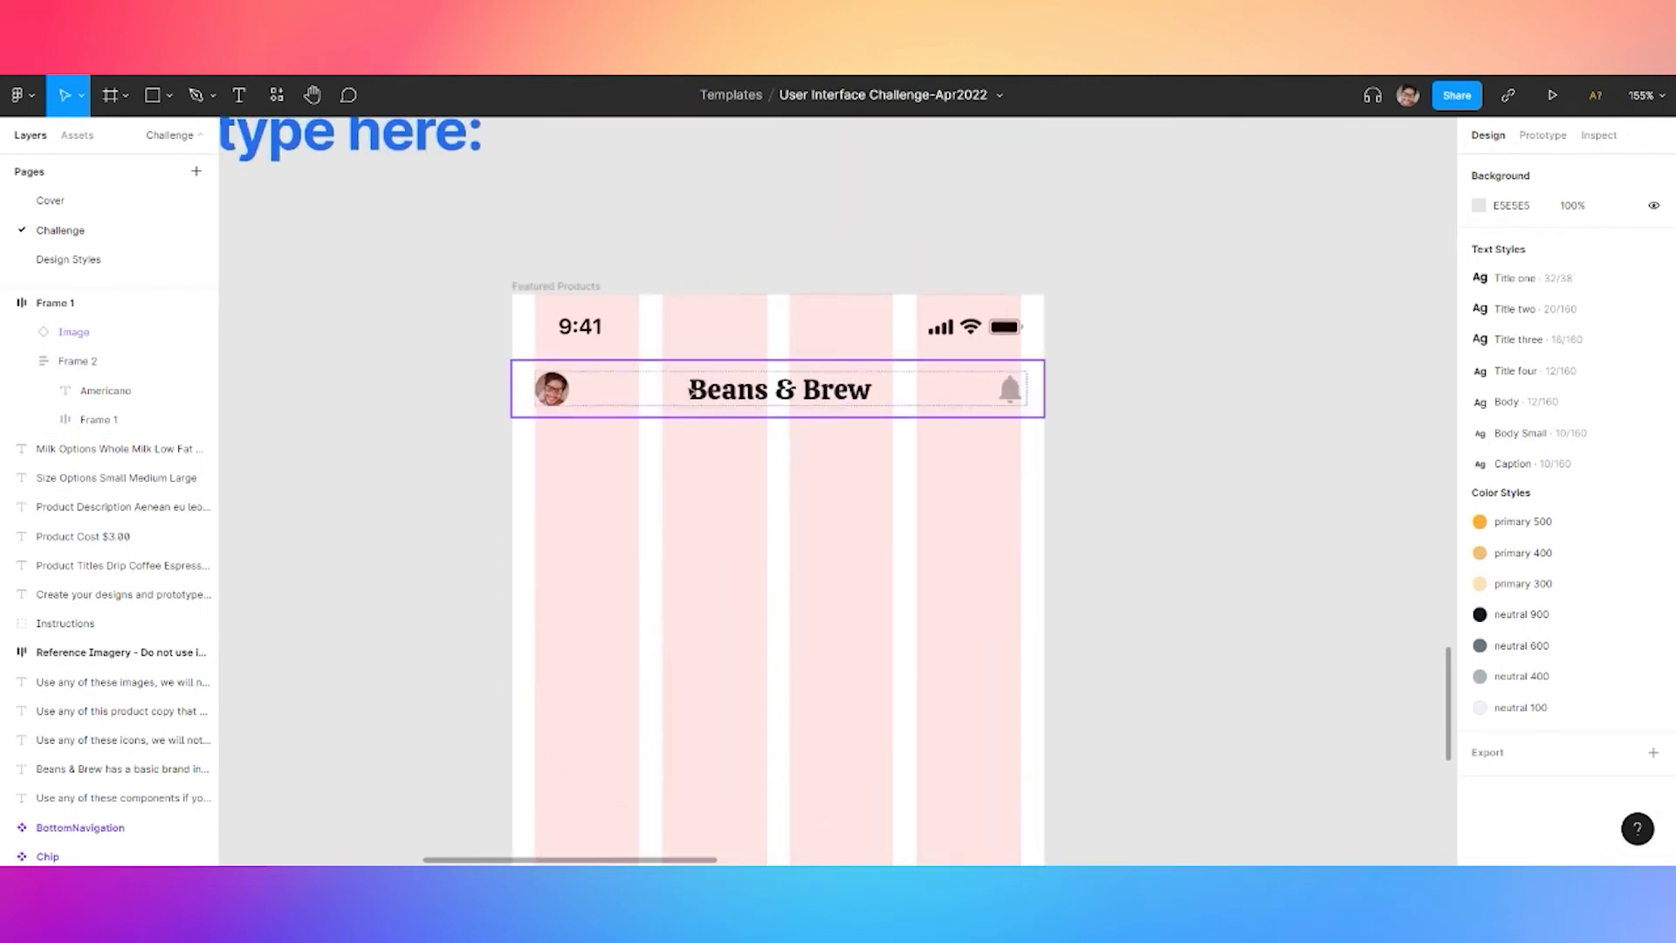
Hide the Featured Products screen's layout grid and select the Americano card's background rectangle
click(556, 285)
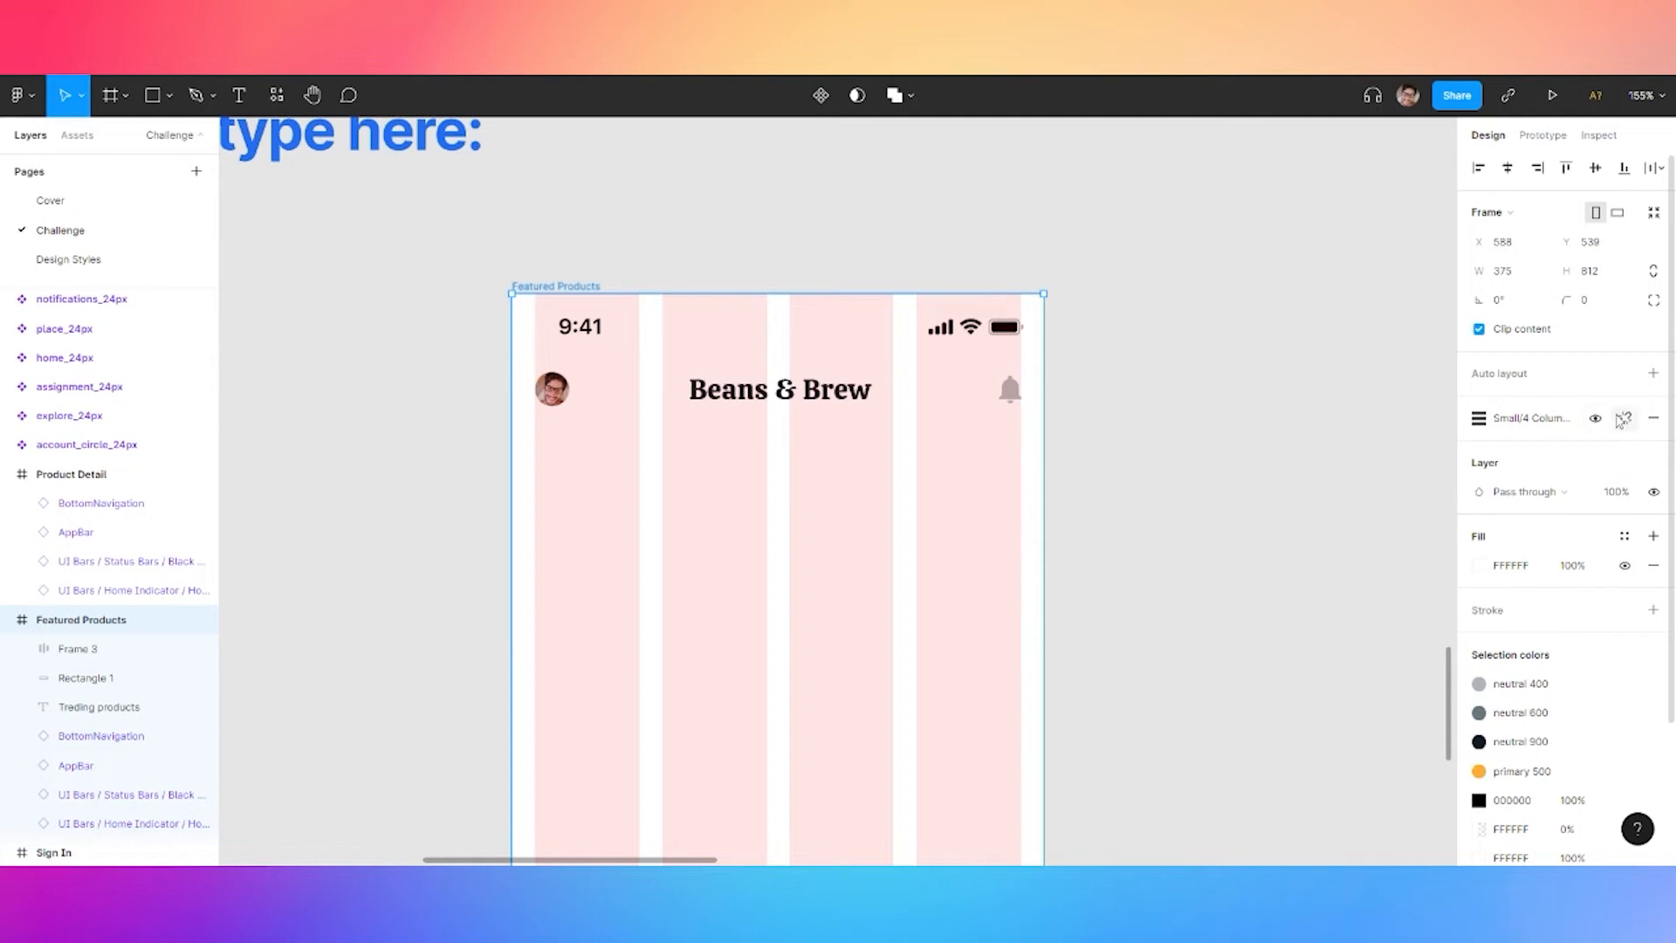
click(1601, 423)
click(1156, 684)
scroll(1144, 419, down, 6)
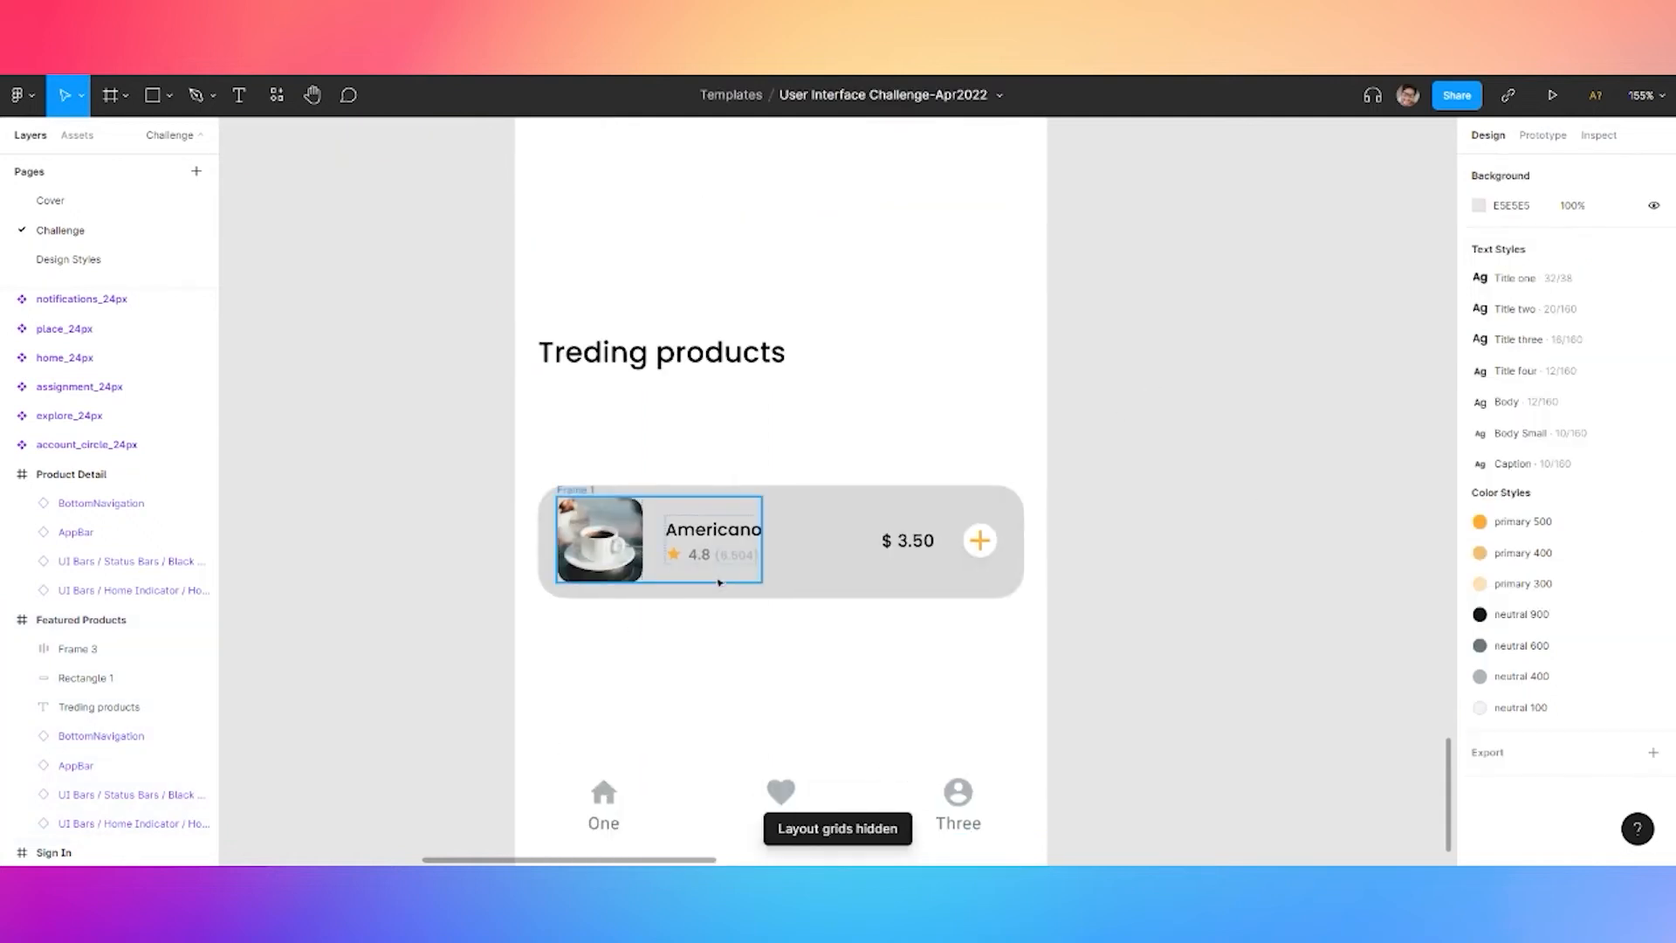
click(824, 550)
click(1479, 594)
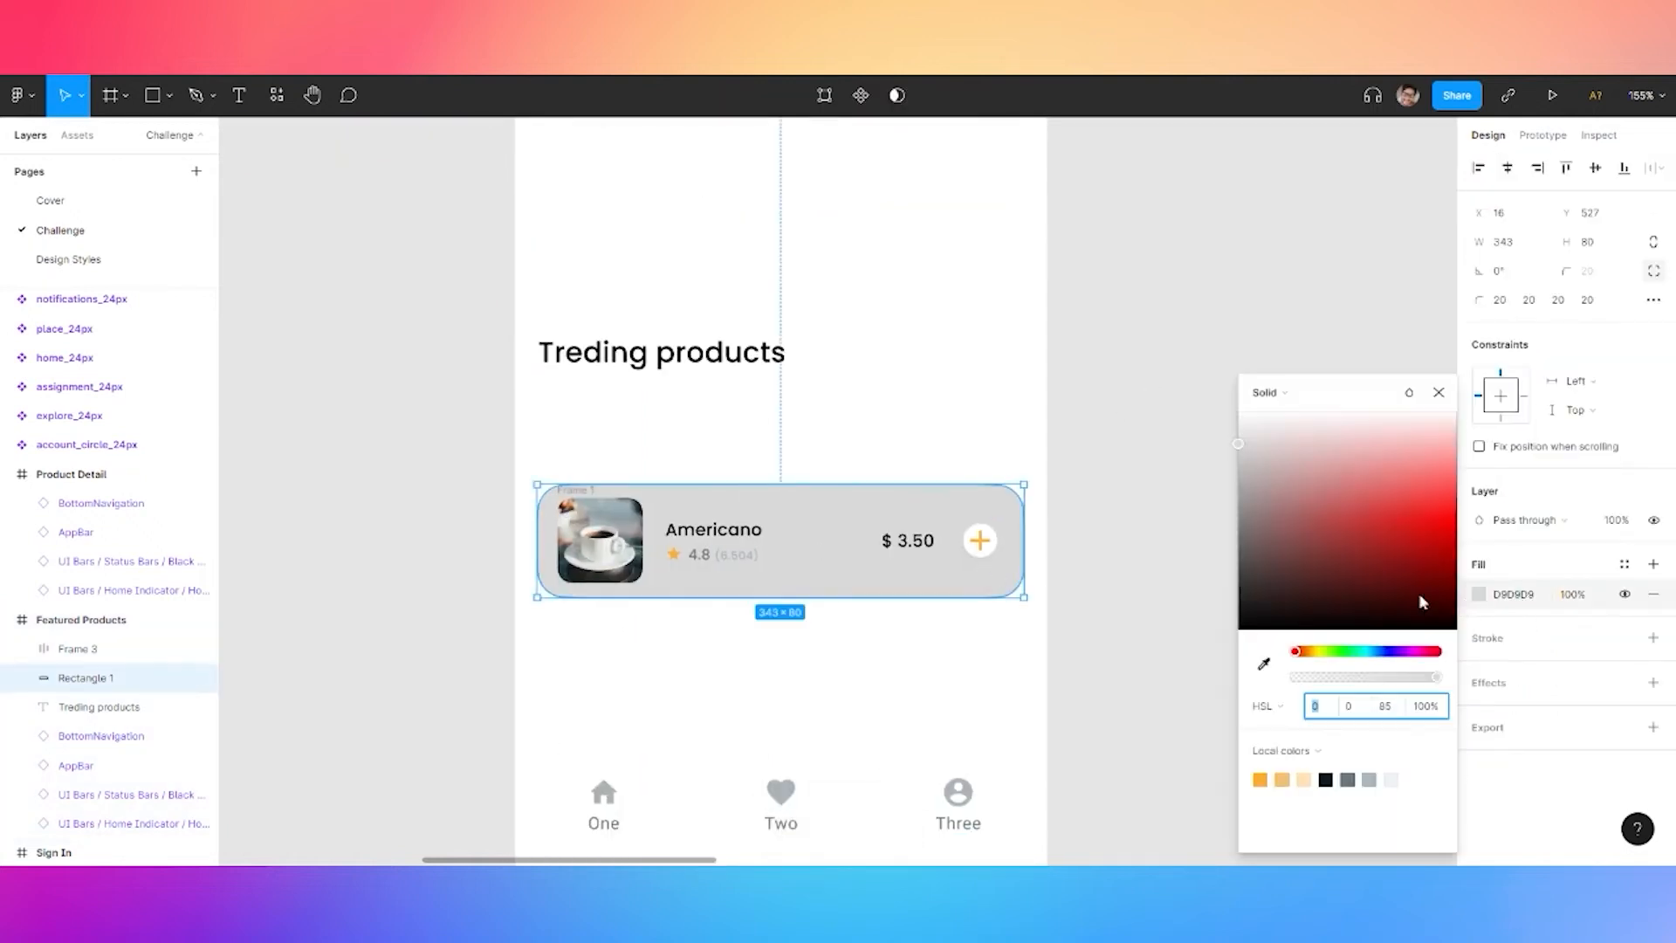
key(Escape)
Add a drop shadow to the card: blur 48, Y 8, spread -12, grey-blue ABB5BA
click(1488, 698)
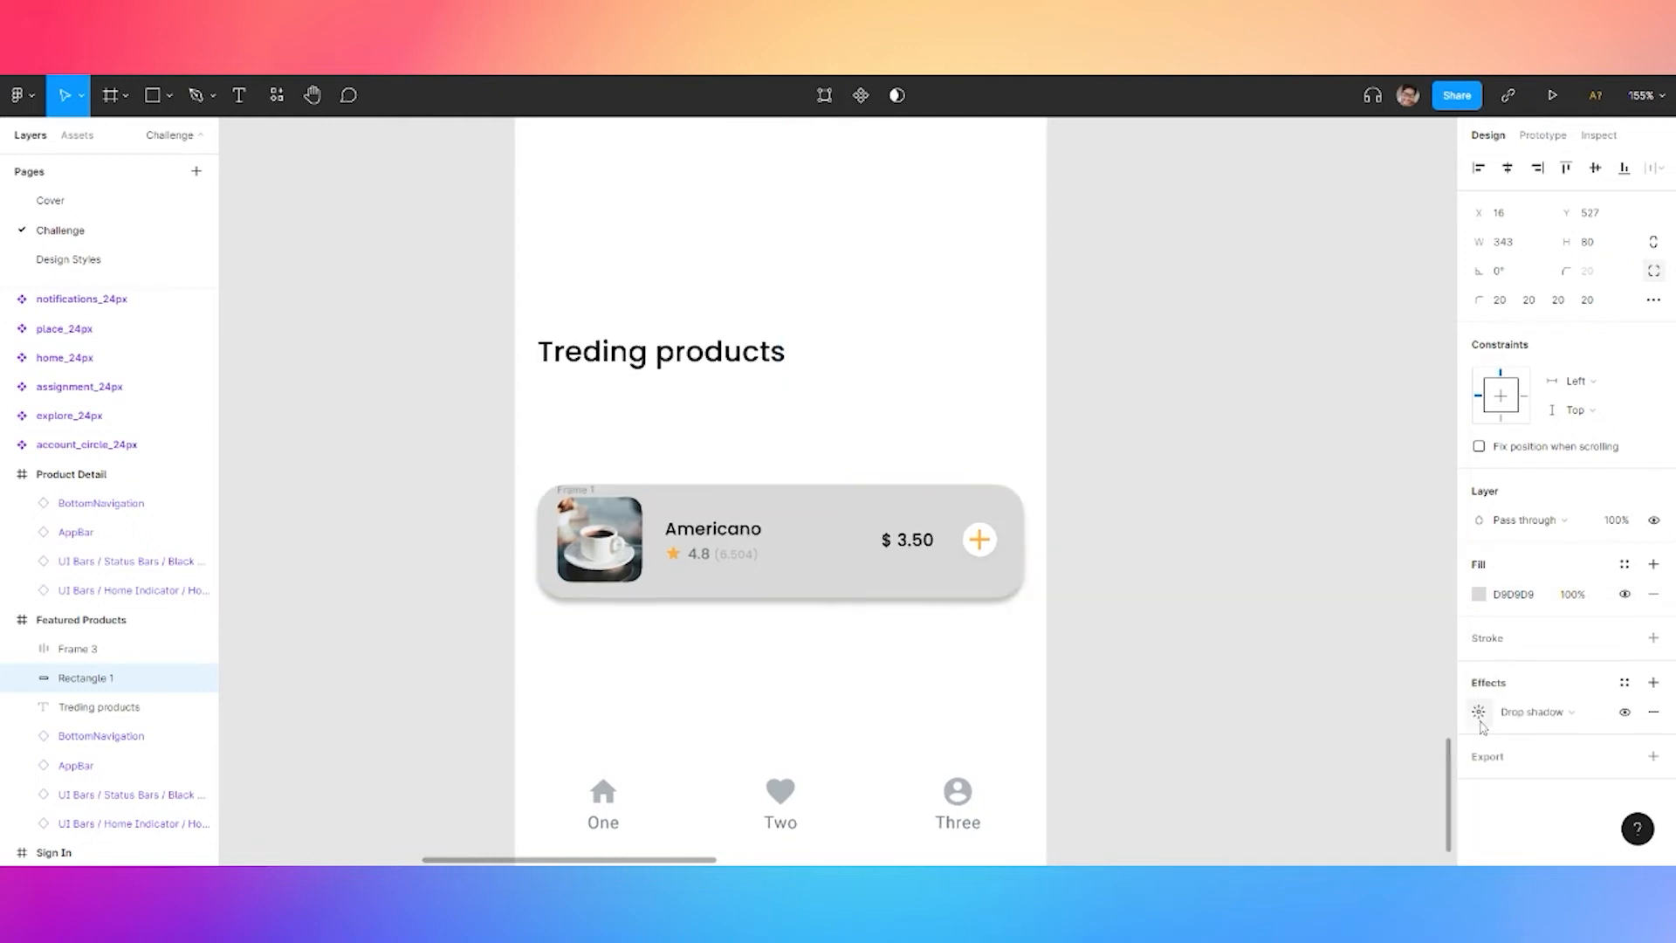
click(1480, 723)
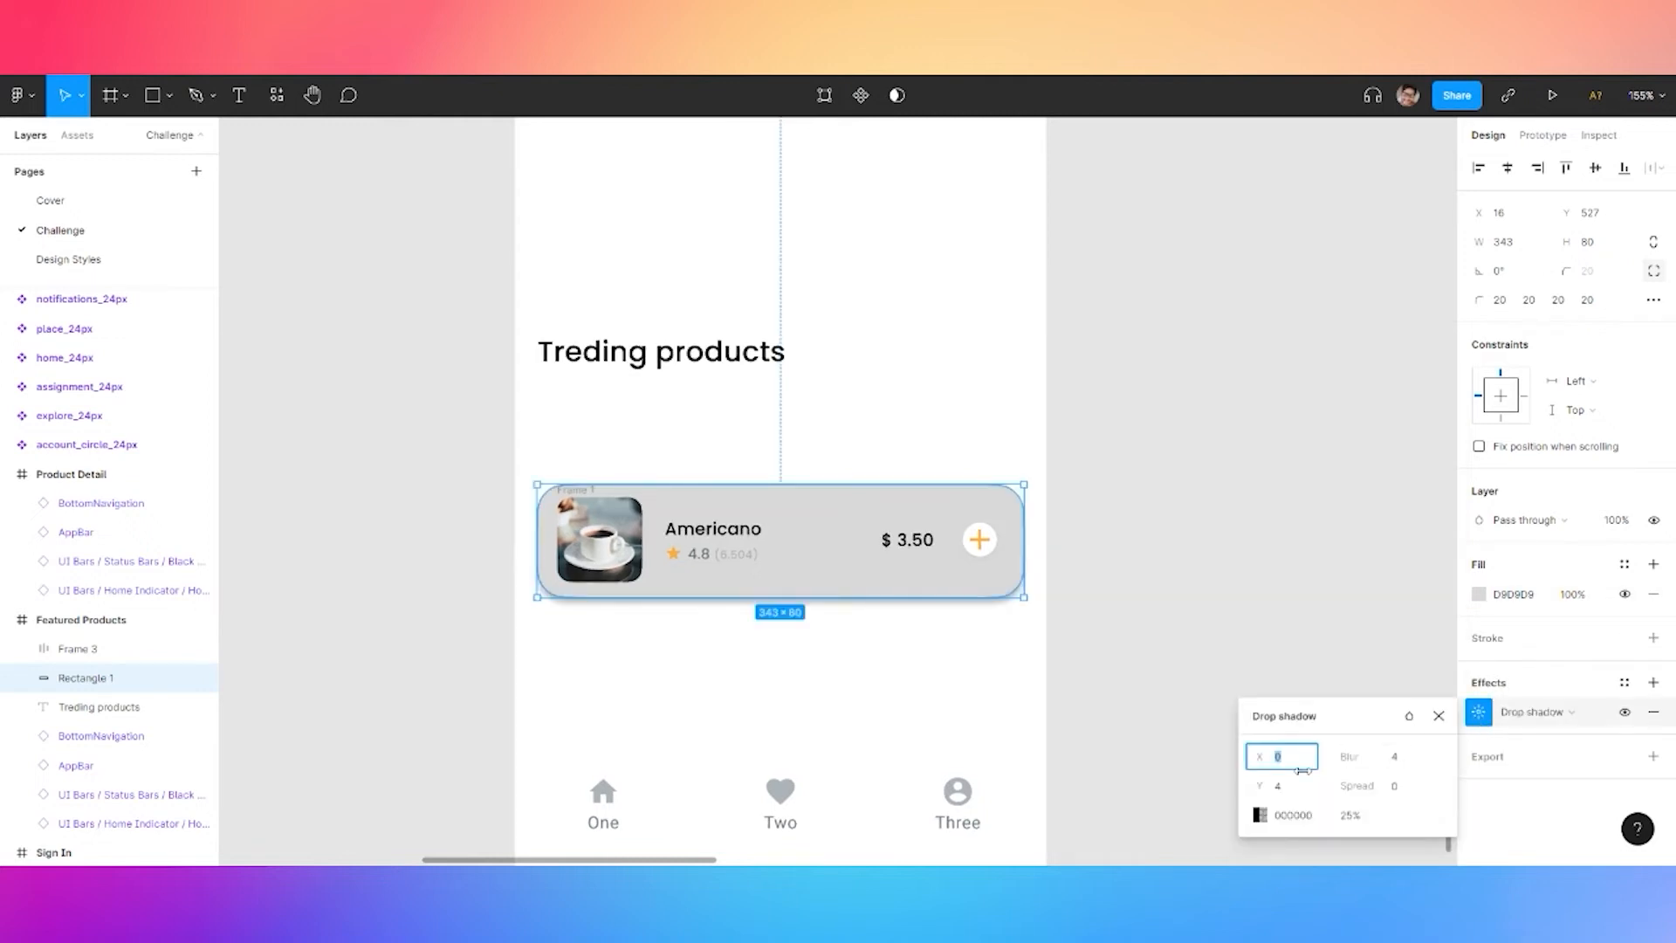
click(1401, 768)
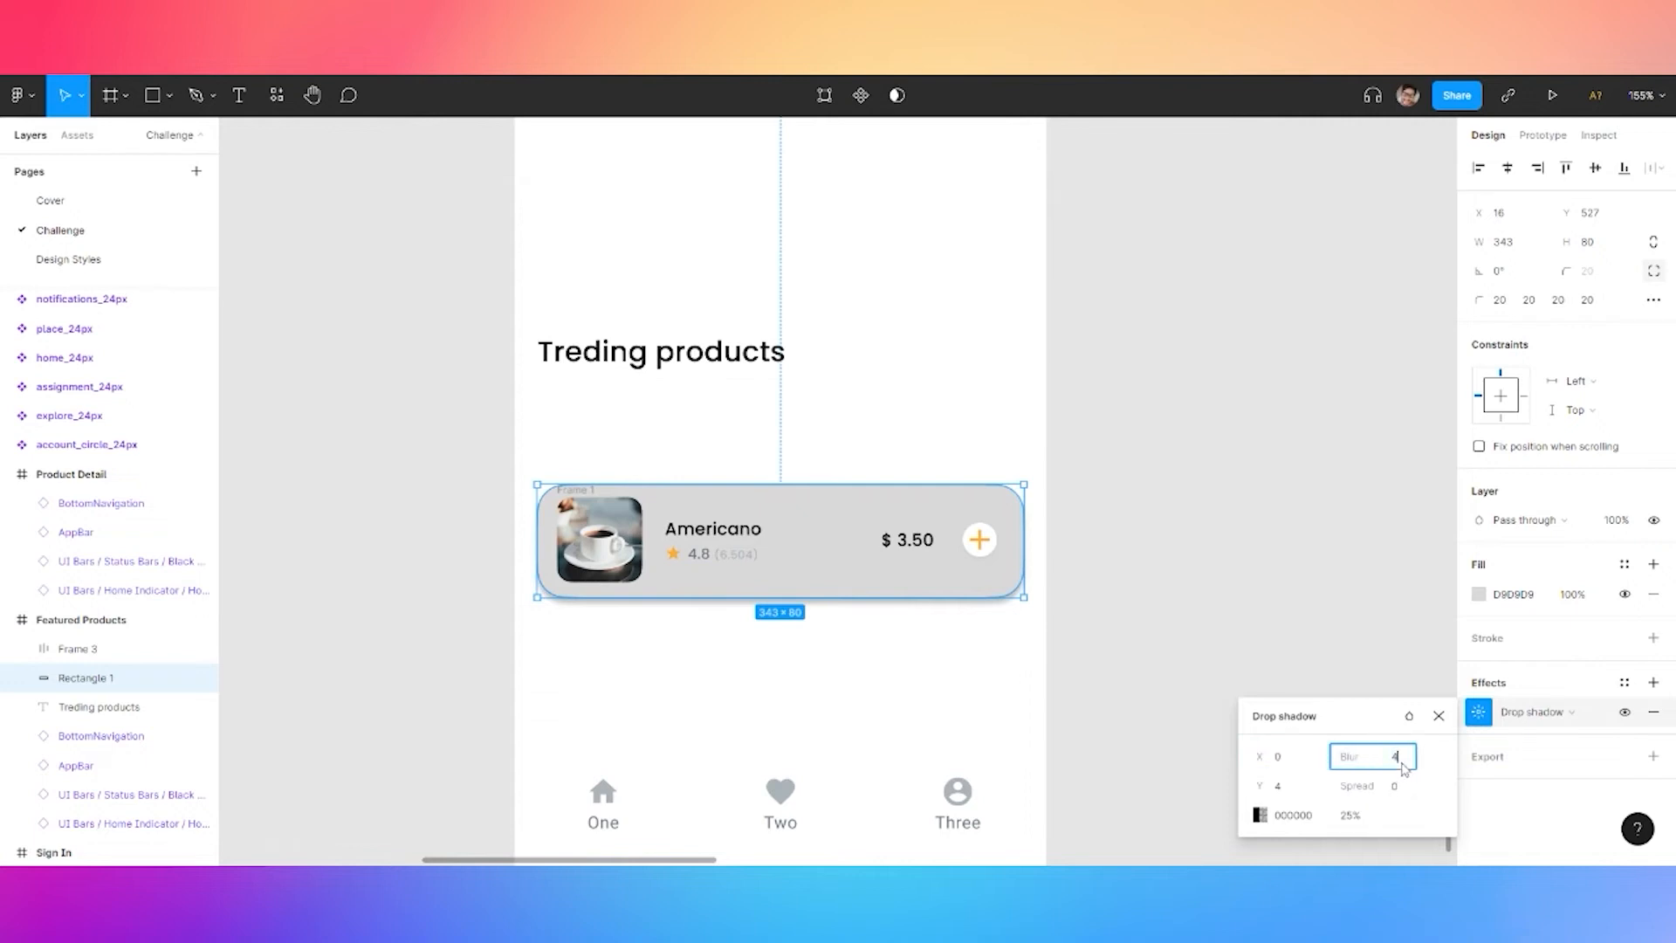
text(48)
key(Tab)
click(1292, 788)
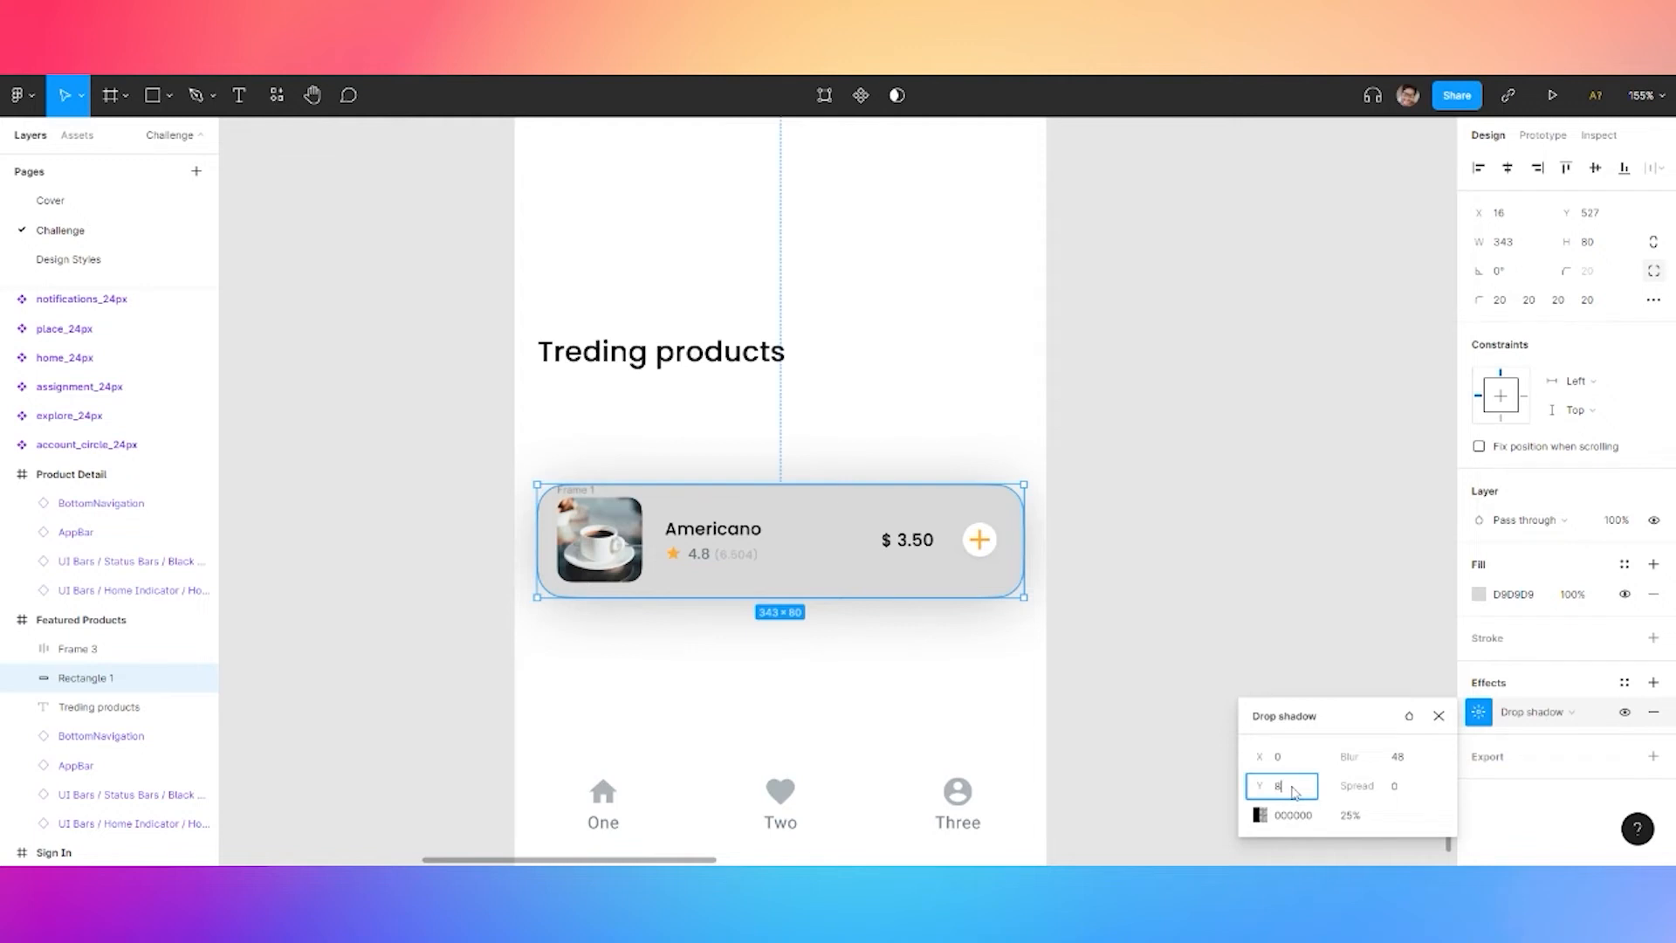
key(Tab)
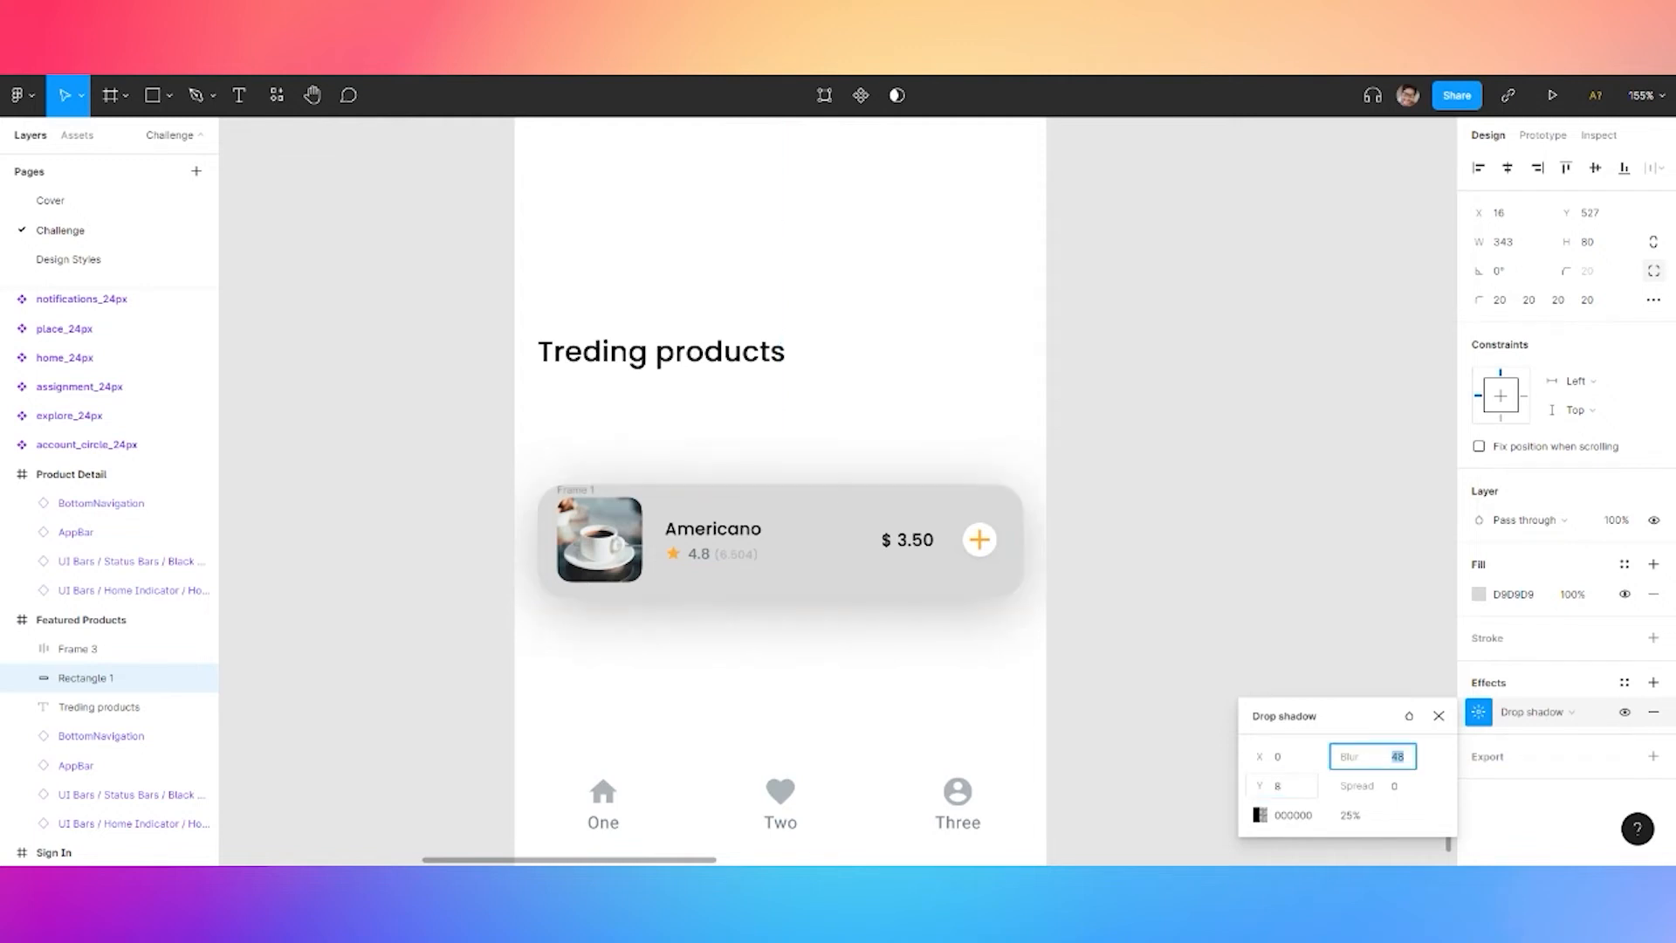
click(1399, 795)
text(-12)
key(Return)
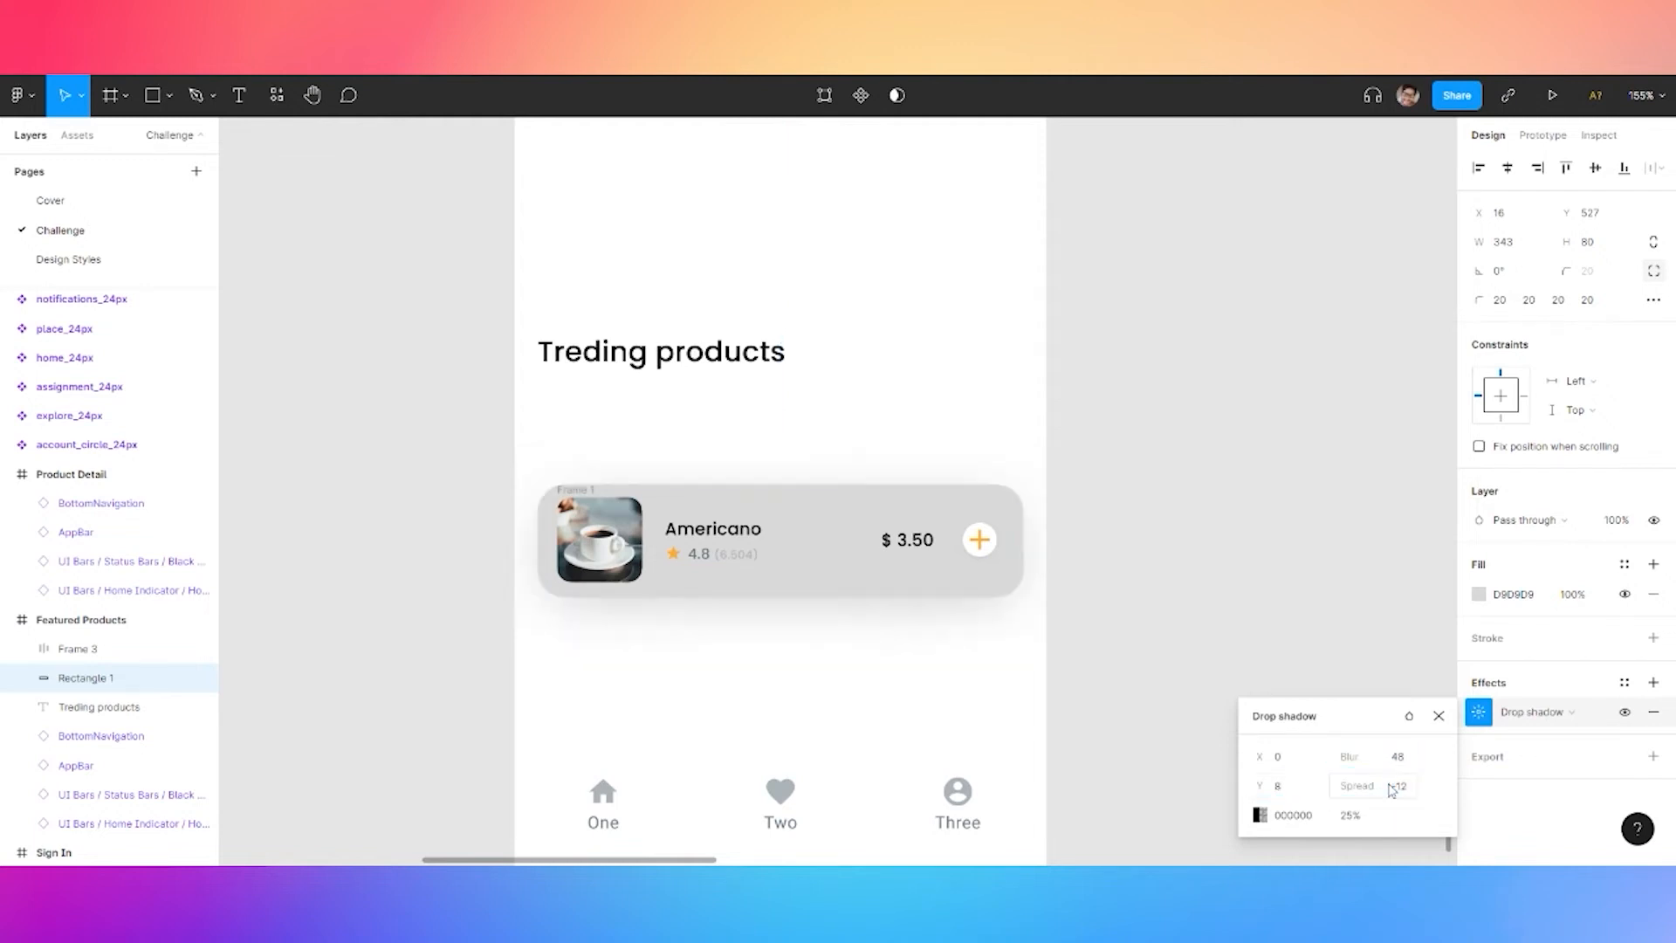
click(1350, 816)
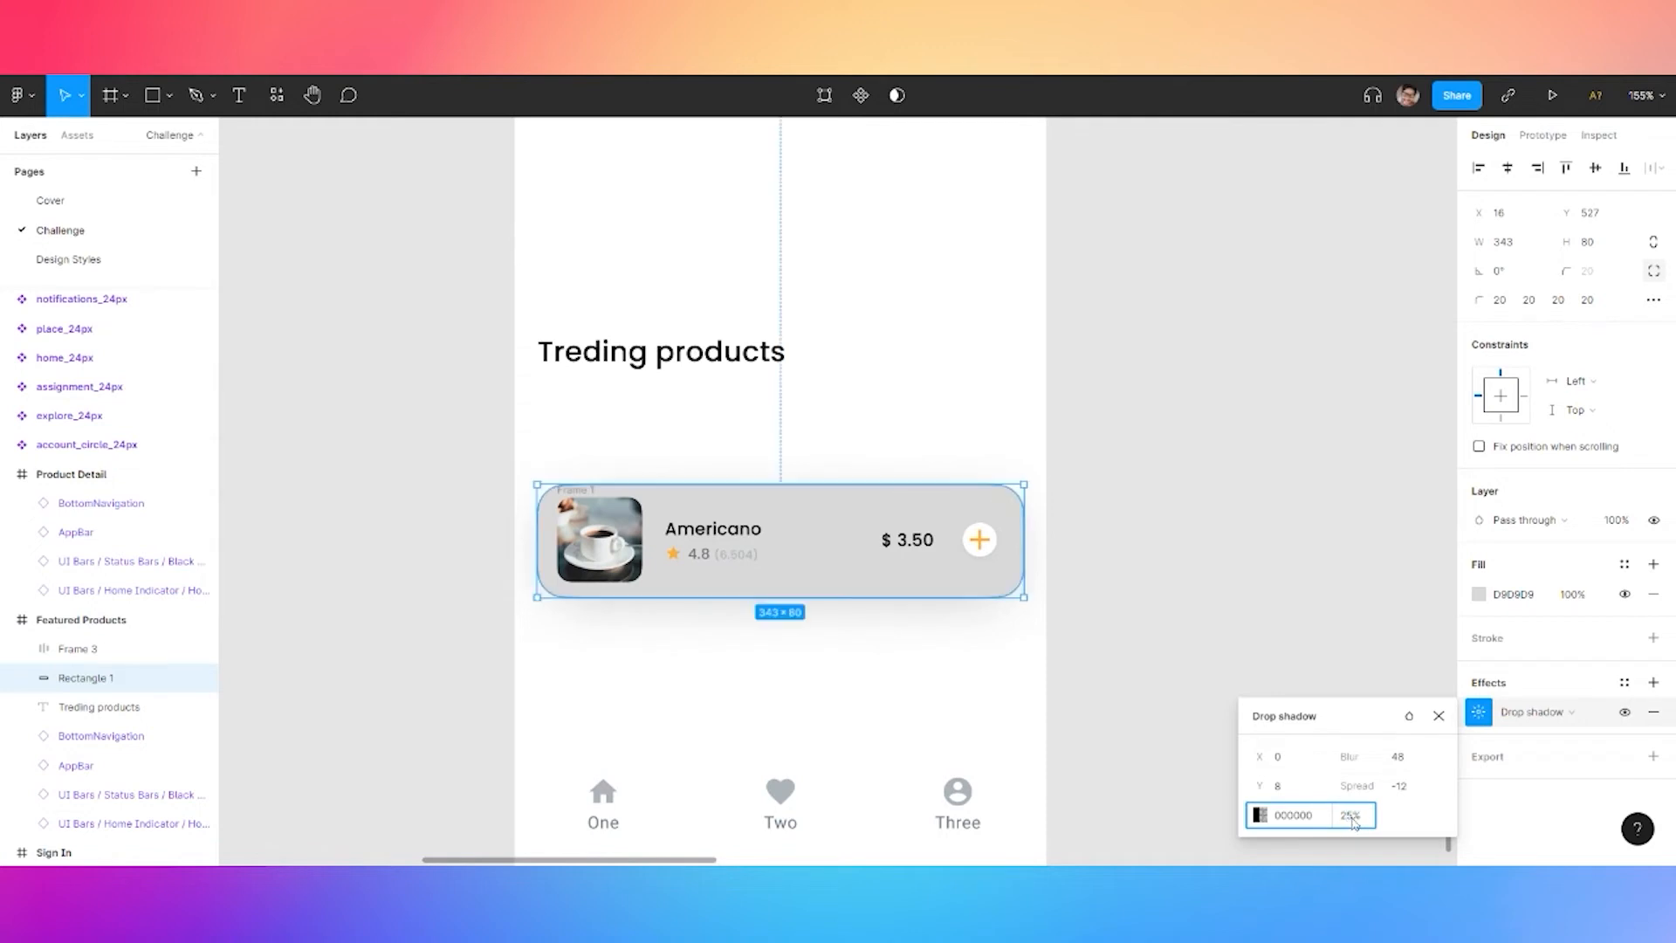
click(1261, 815)
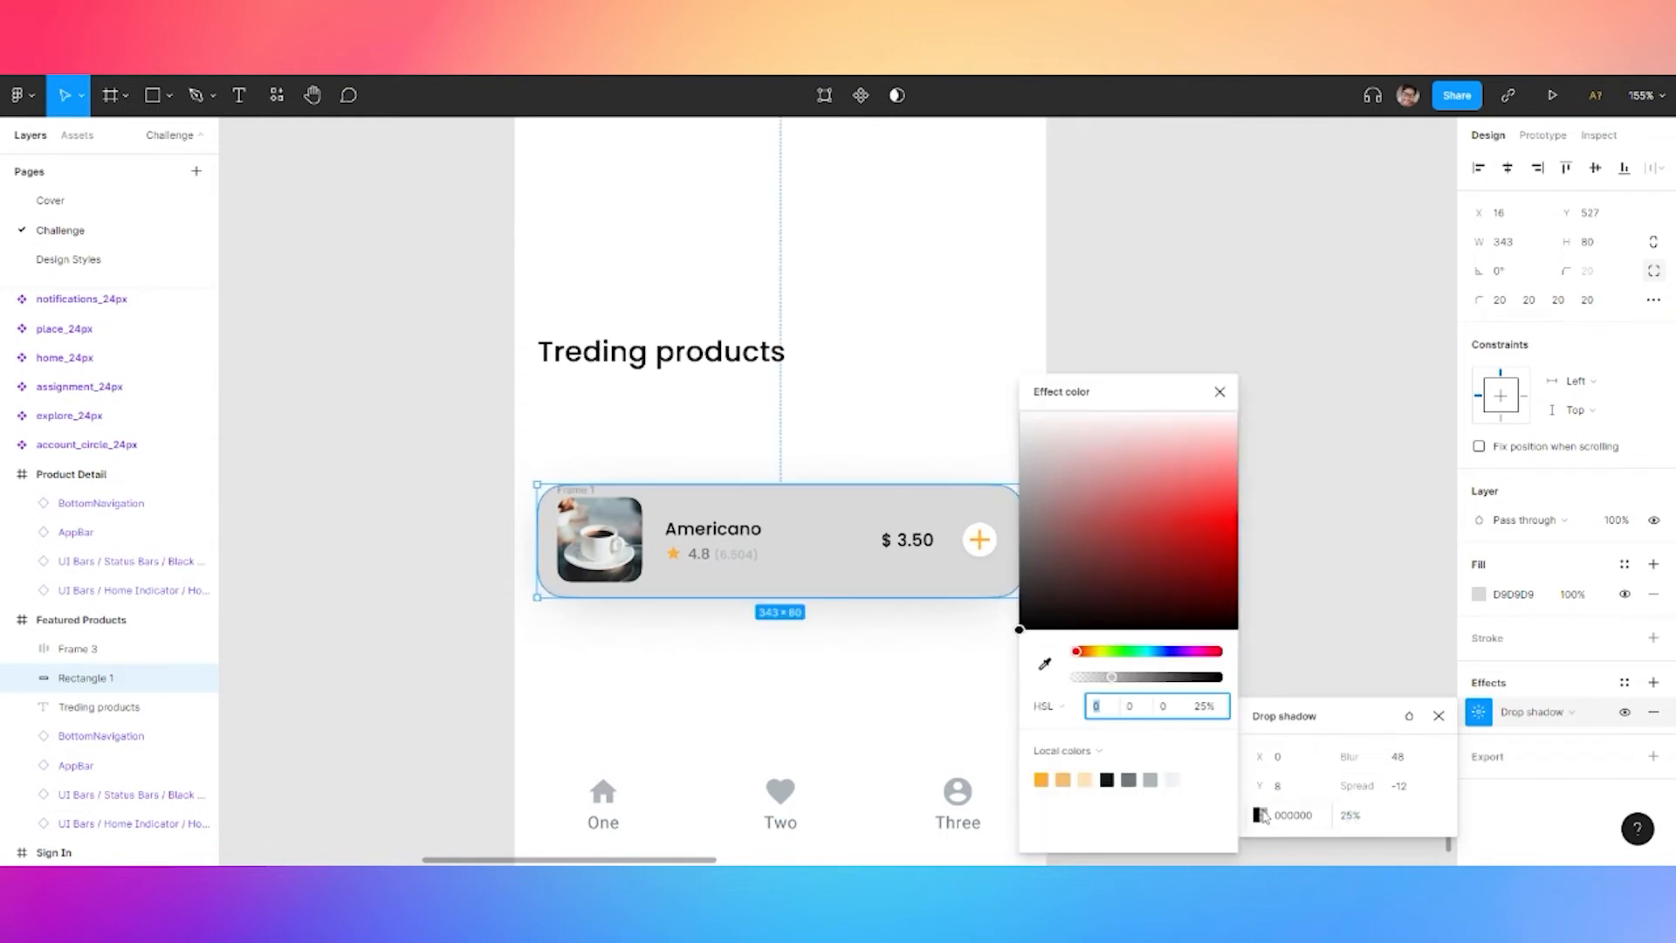
click(1152, 778)
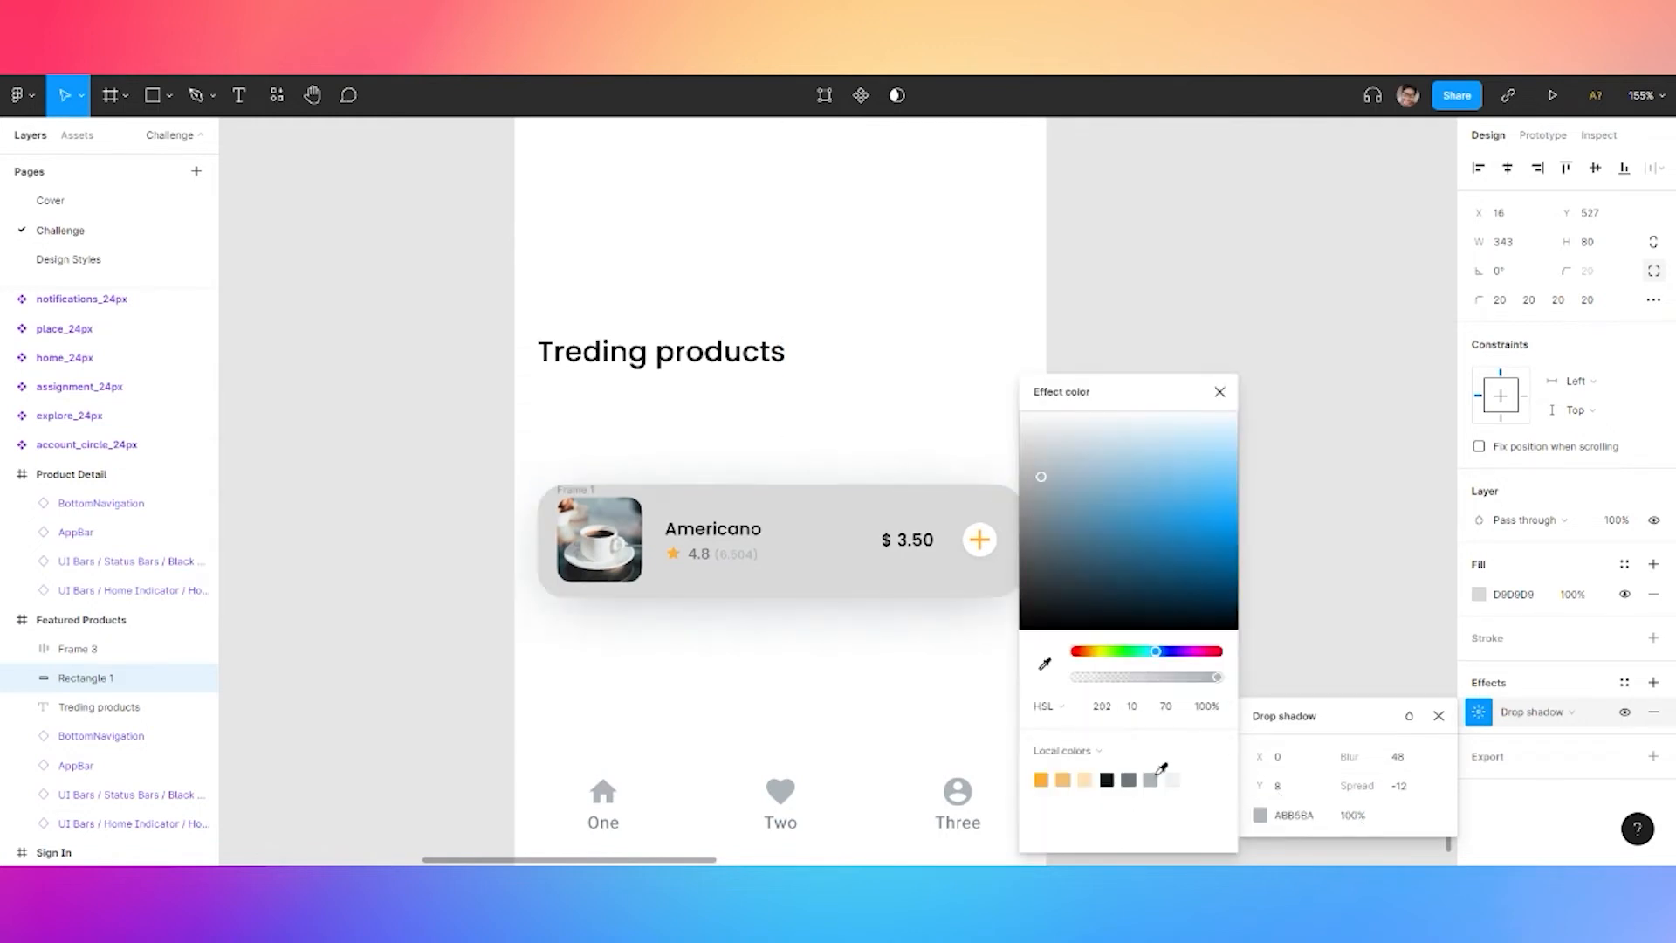
Set the card fill to white FFFFFF and the shadow opacity to 36%
click(1486, 596)
drag(1325, 472, 1231, 408)
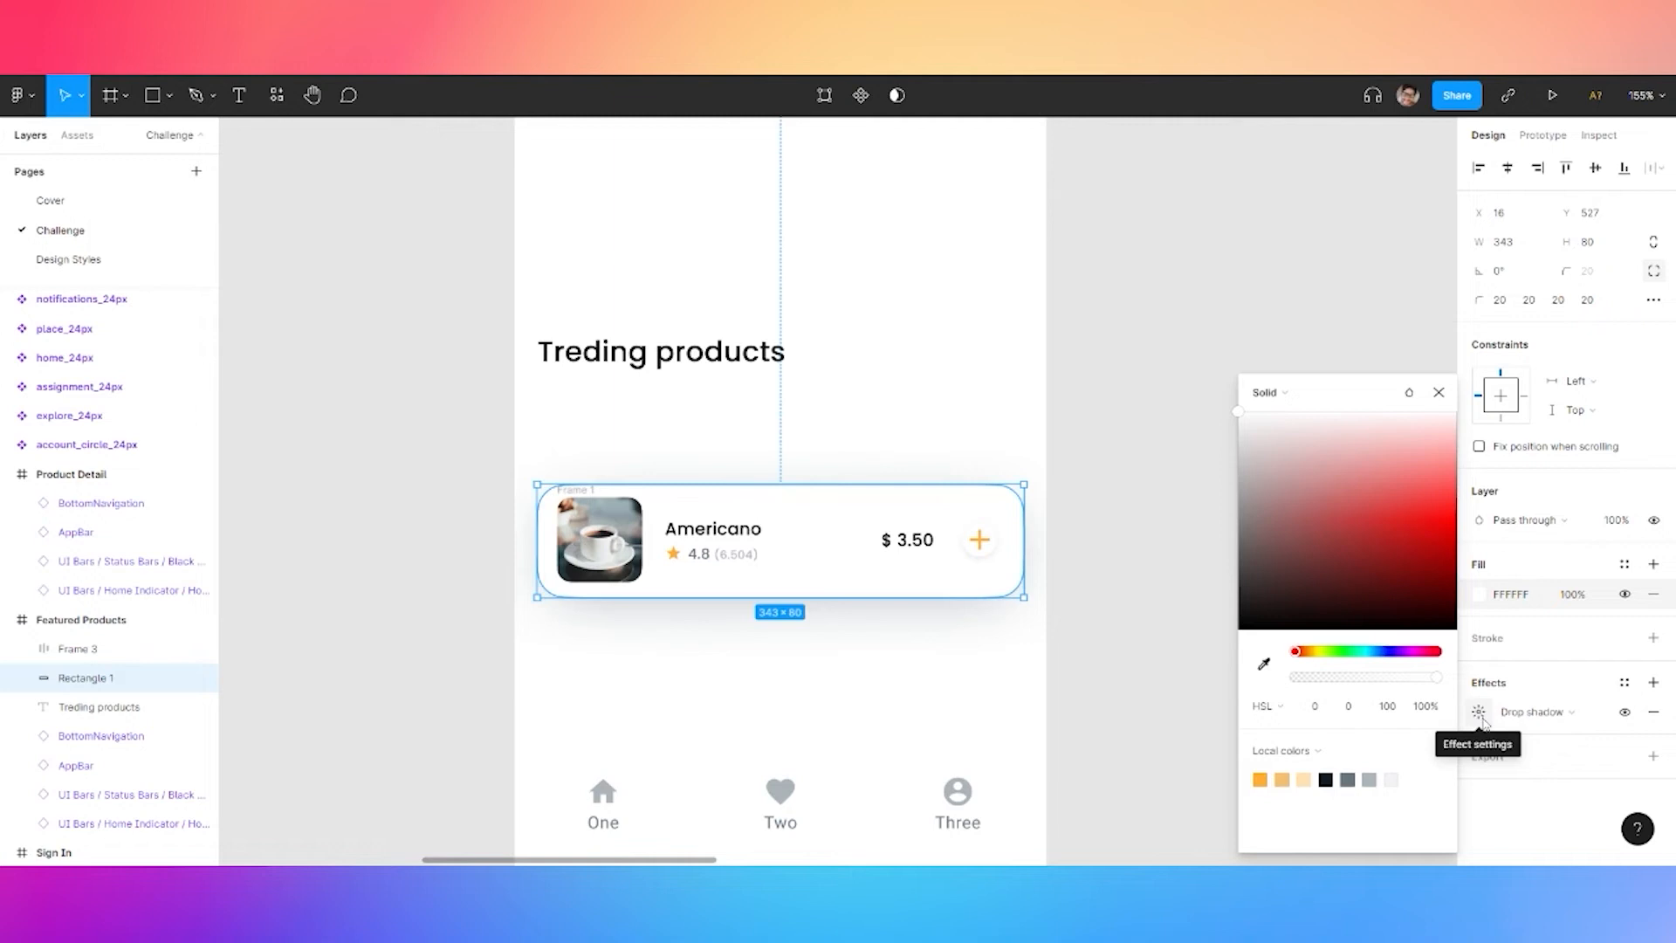
click(1480, 714)
click(1361, 817)
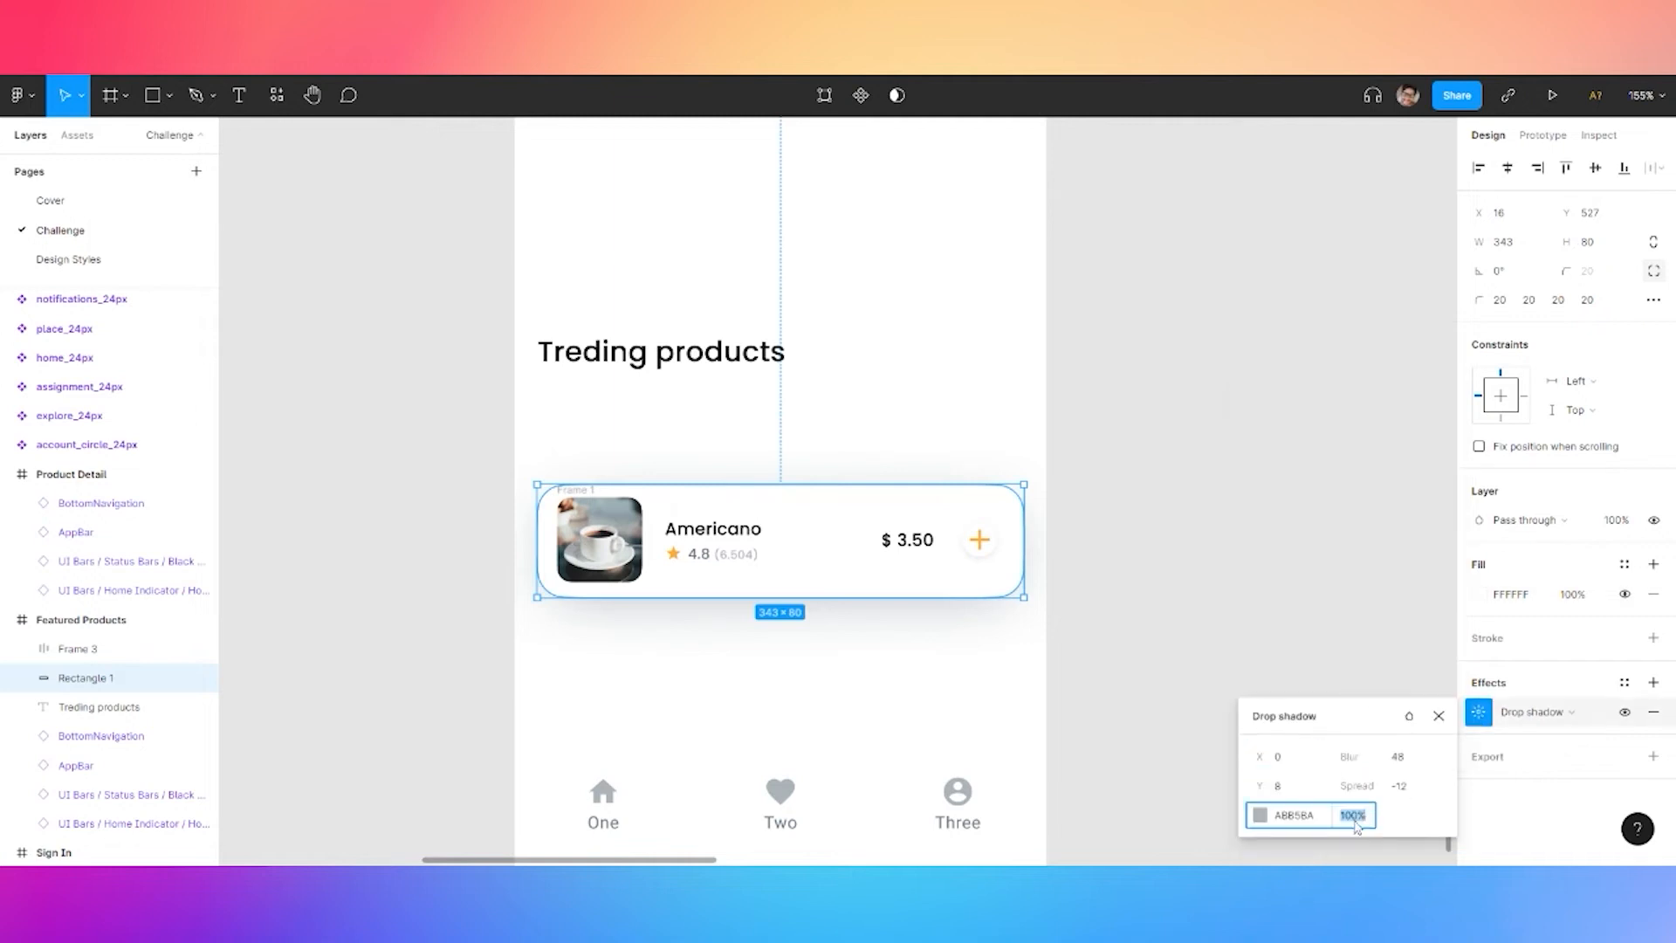
key(Return)
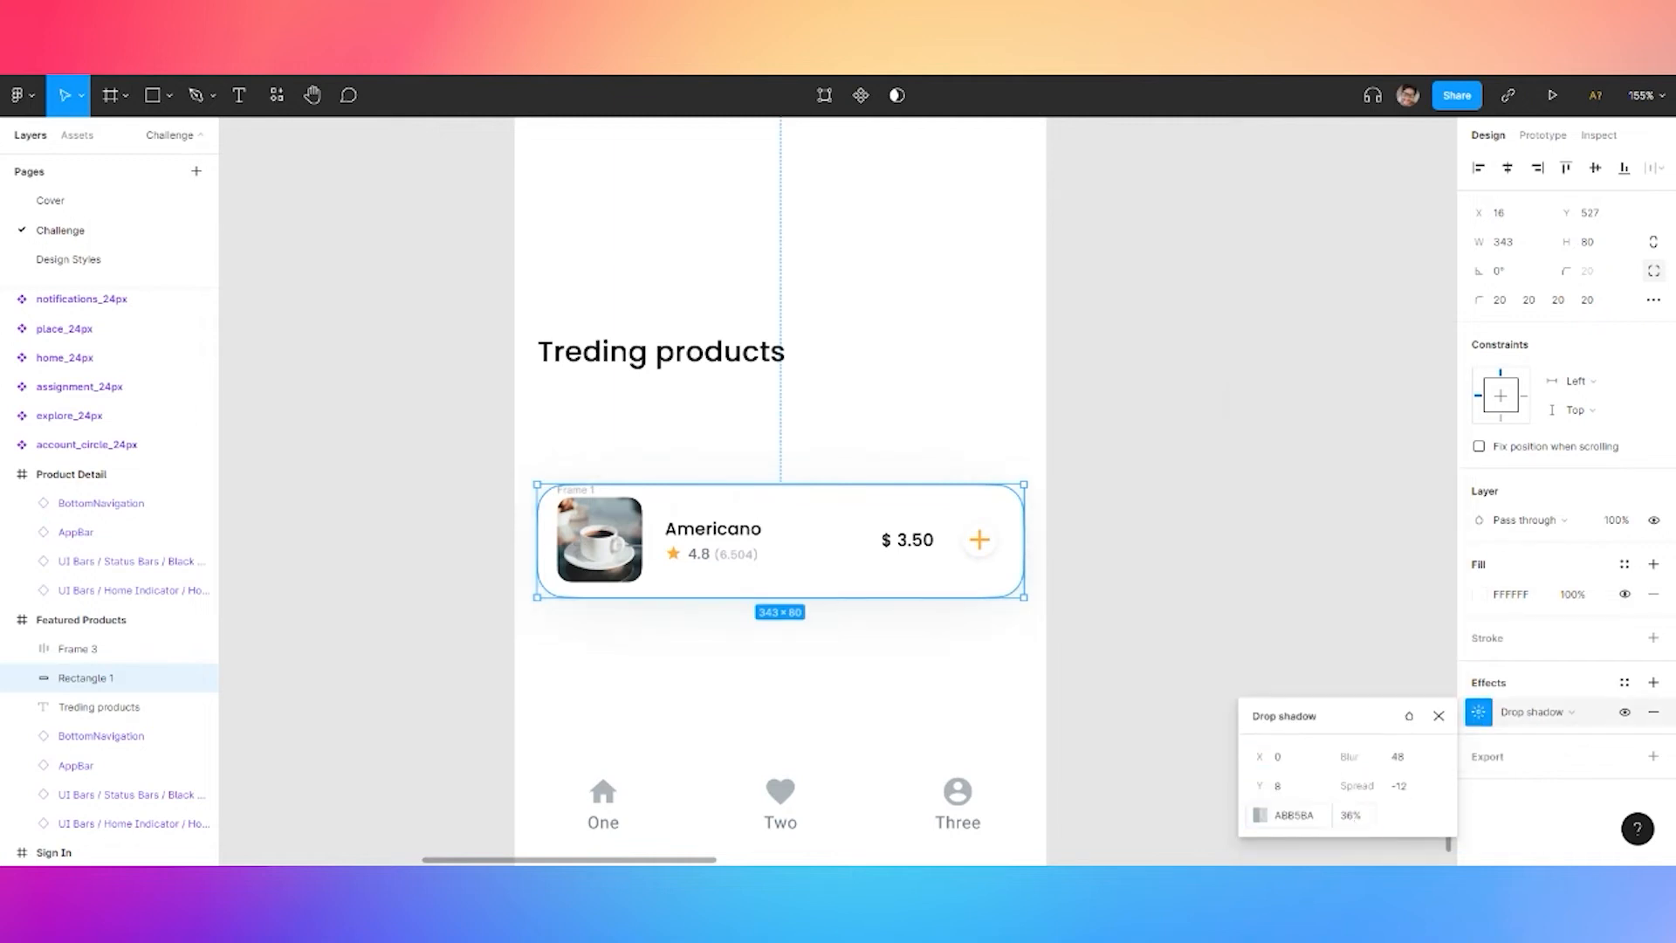
Tint the Americano card's background fill to F9FAFA using HSL 202/10/98
click(1127, 542)
click(853, 539)
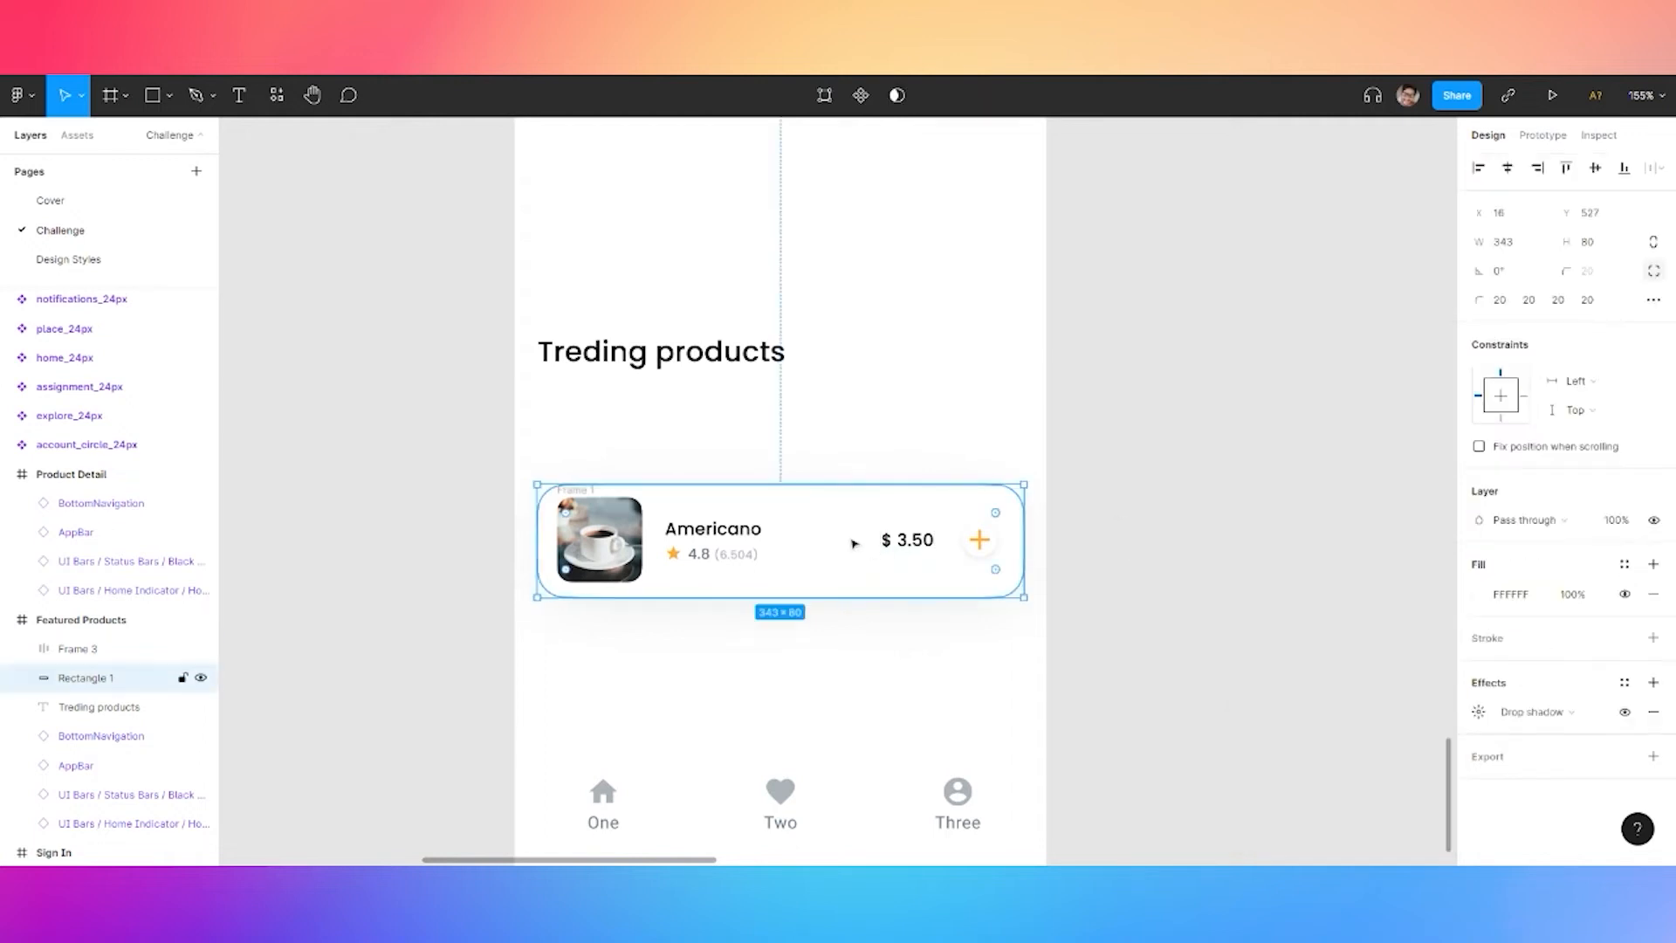
click(1483, 595)
click(1307, 752)
click(1396, 787)
click(1392, 778)
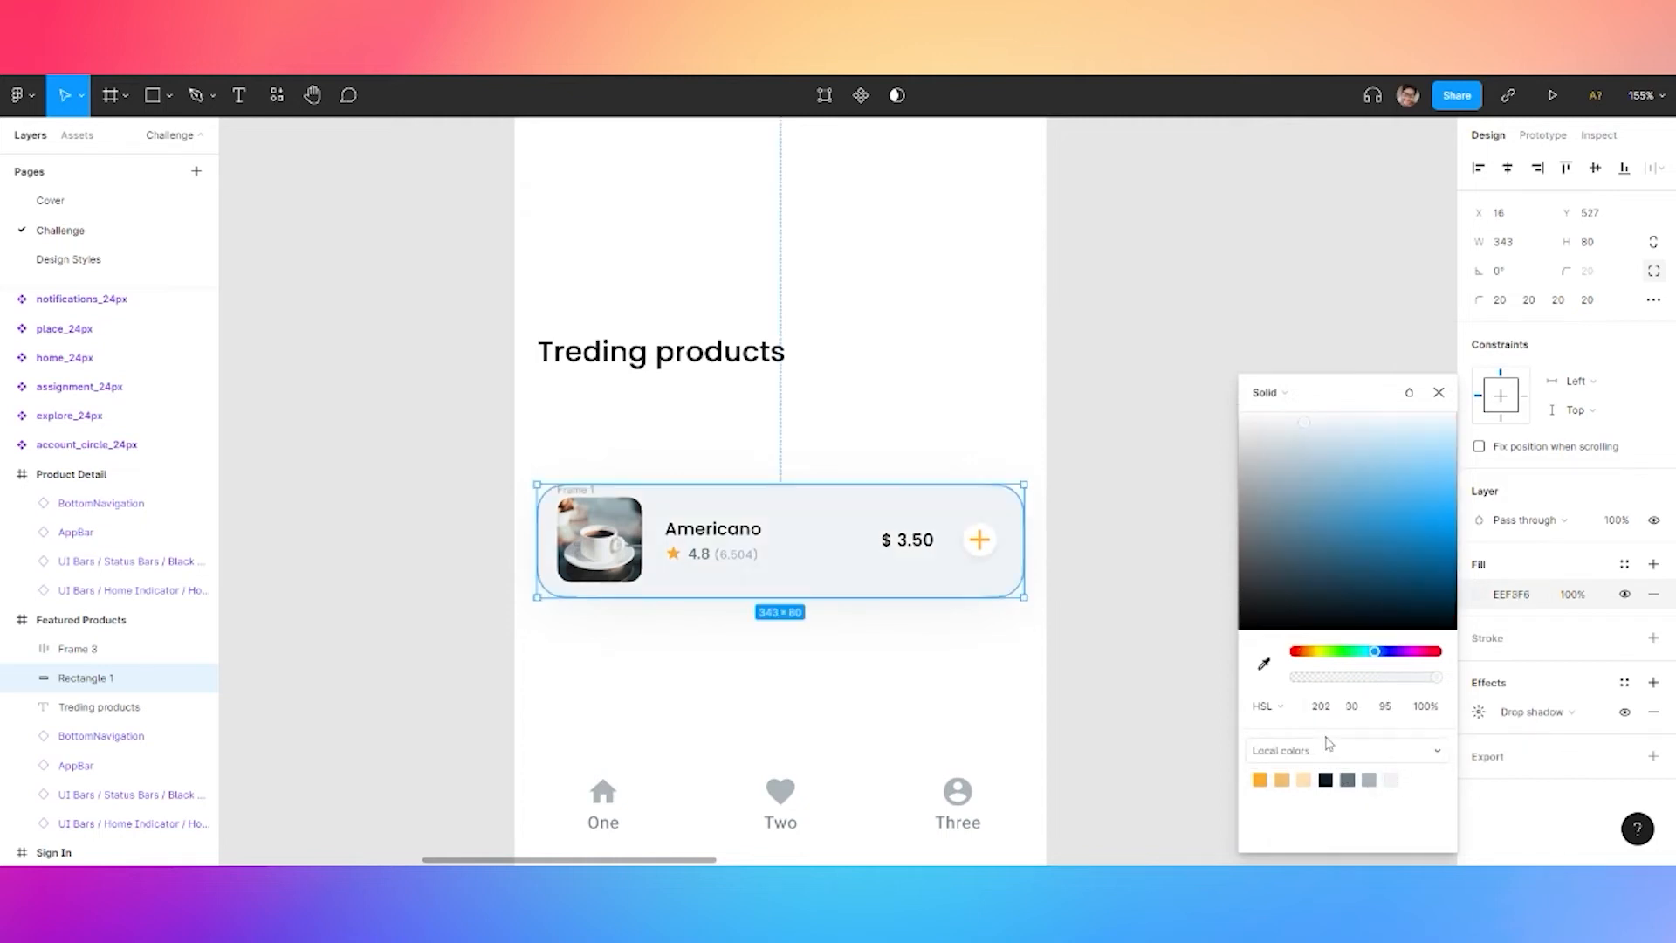
click(1362, 707)
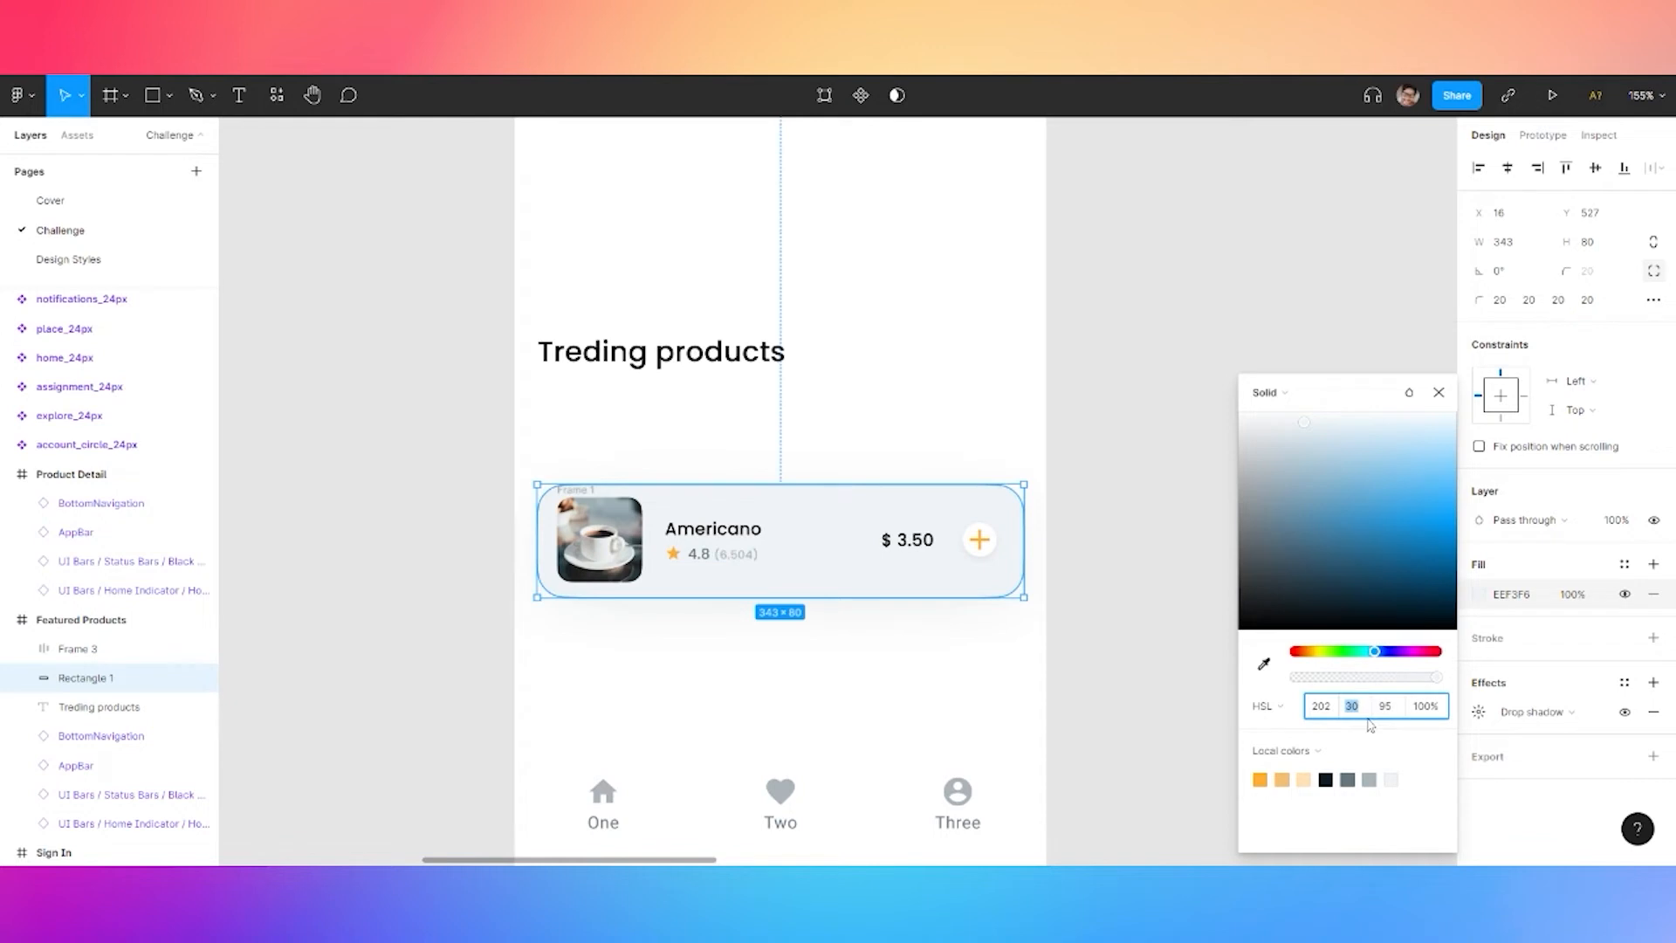
text(10)
key(Tab)
text(98)
key(Return)
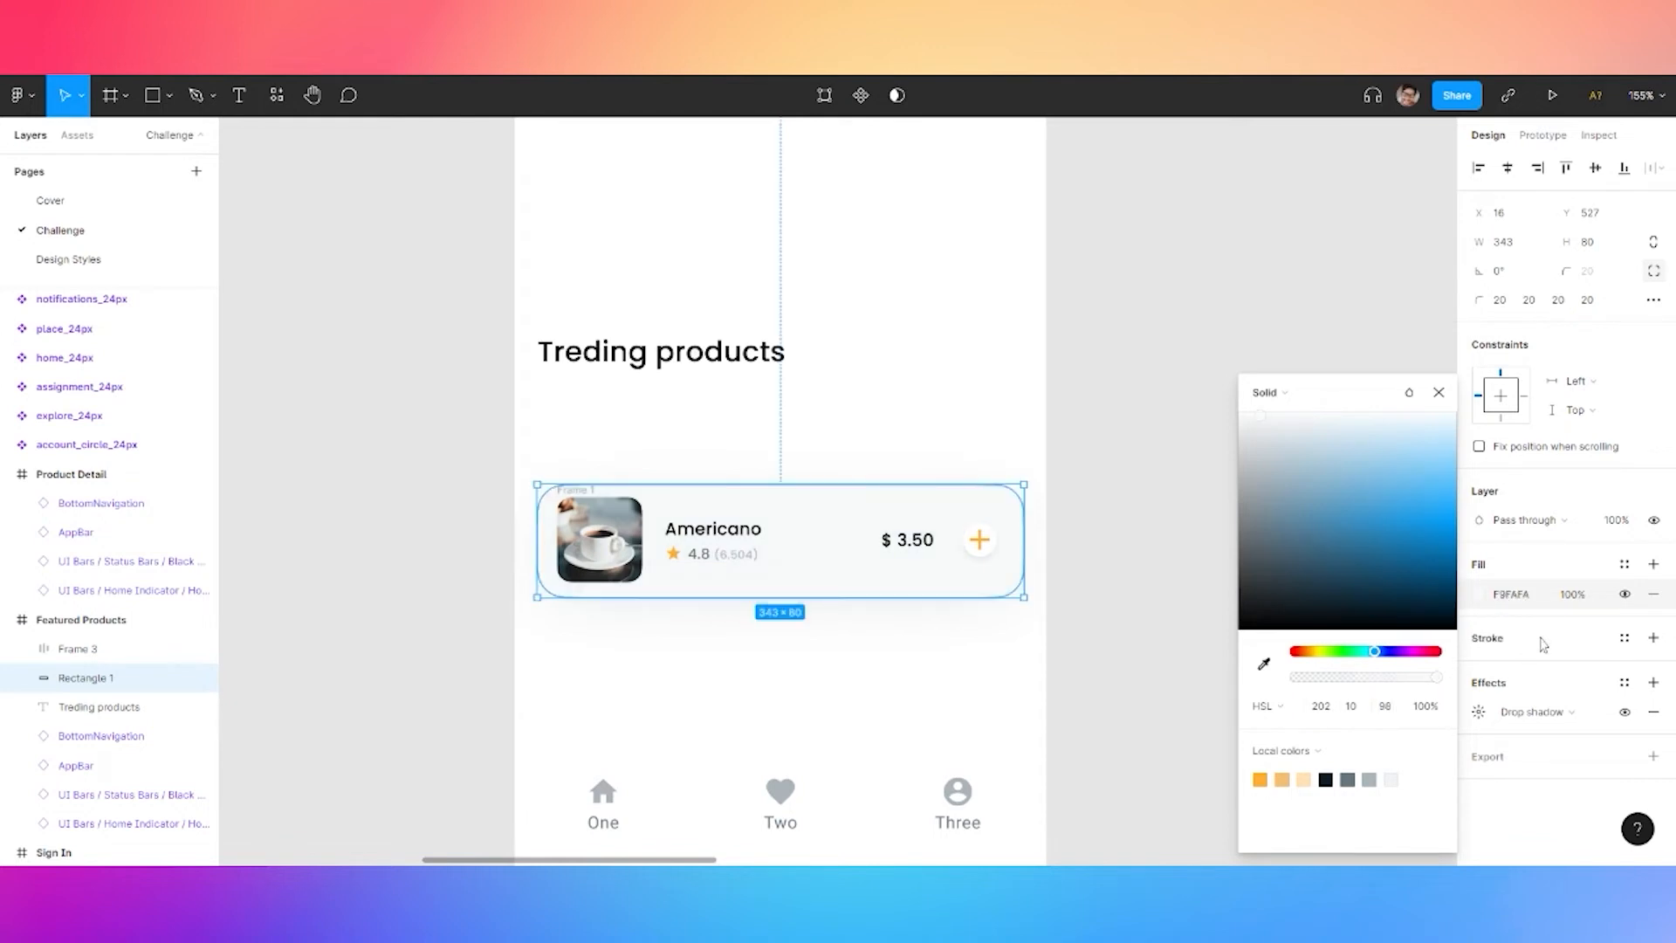
click(1569, 565)
Save the card's fill as a new colour style named 'neutral 50'
click(1652, 565)
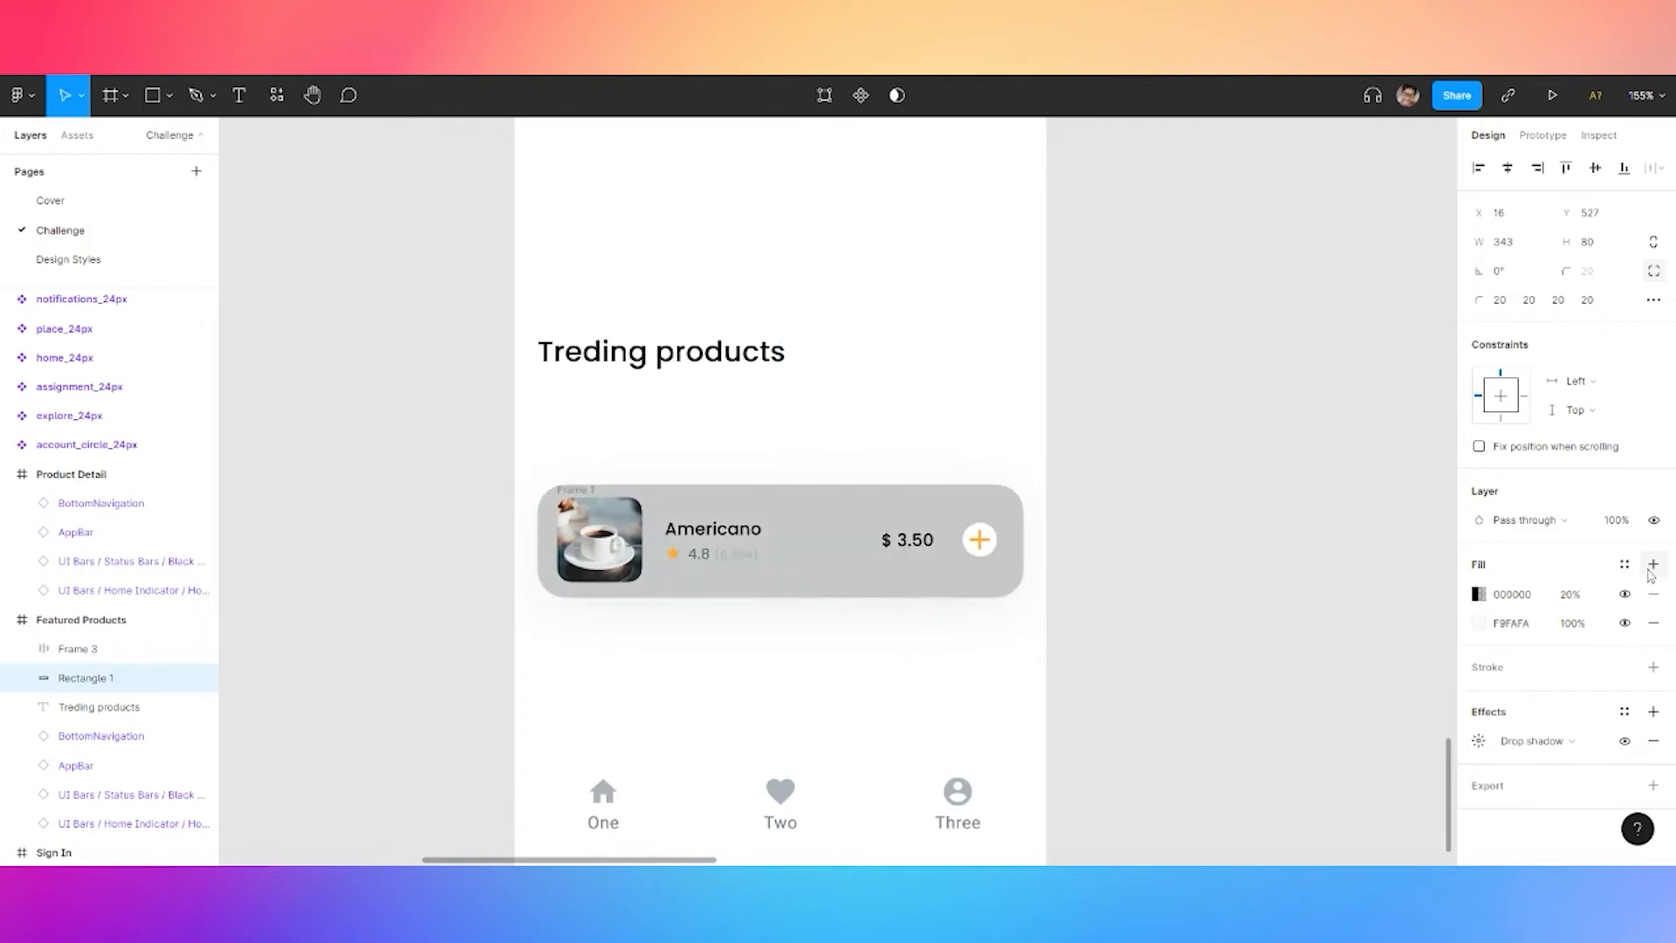
click(1654, 593)
click(1625, 564)
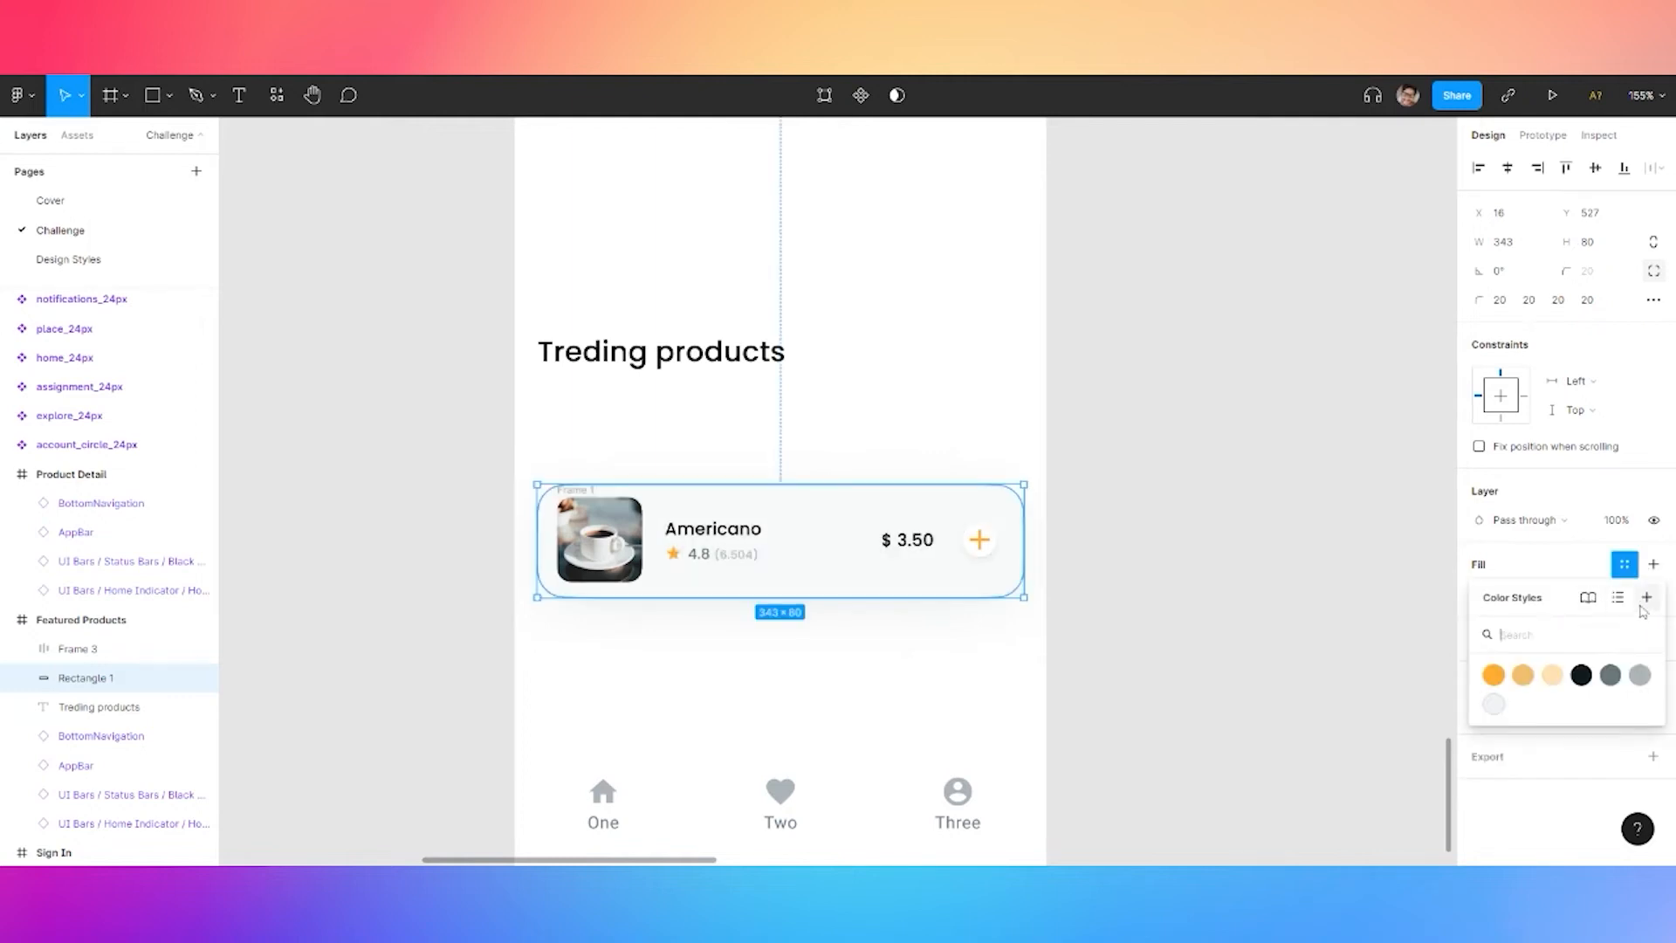
click(1649, 599)
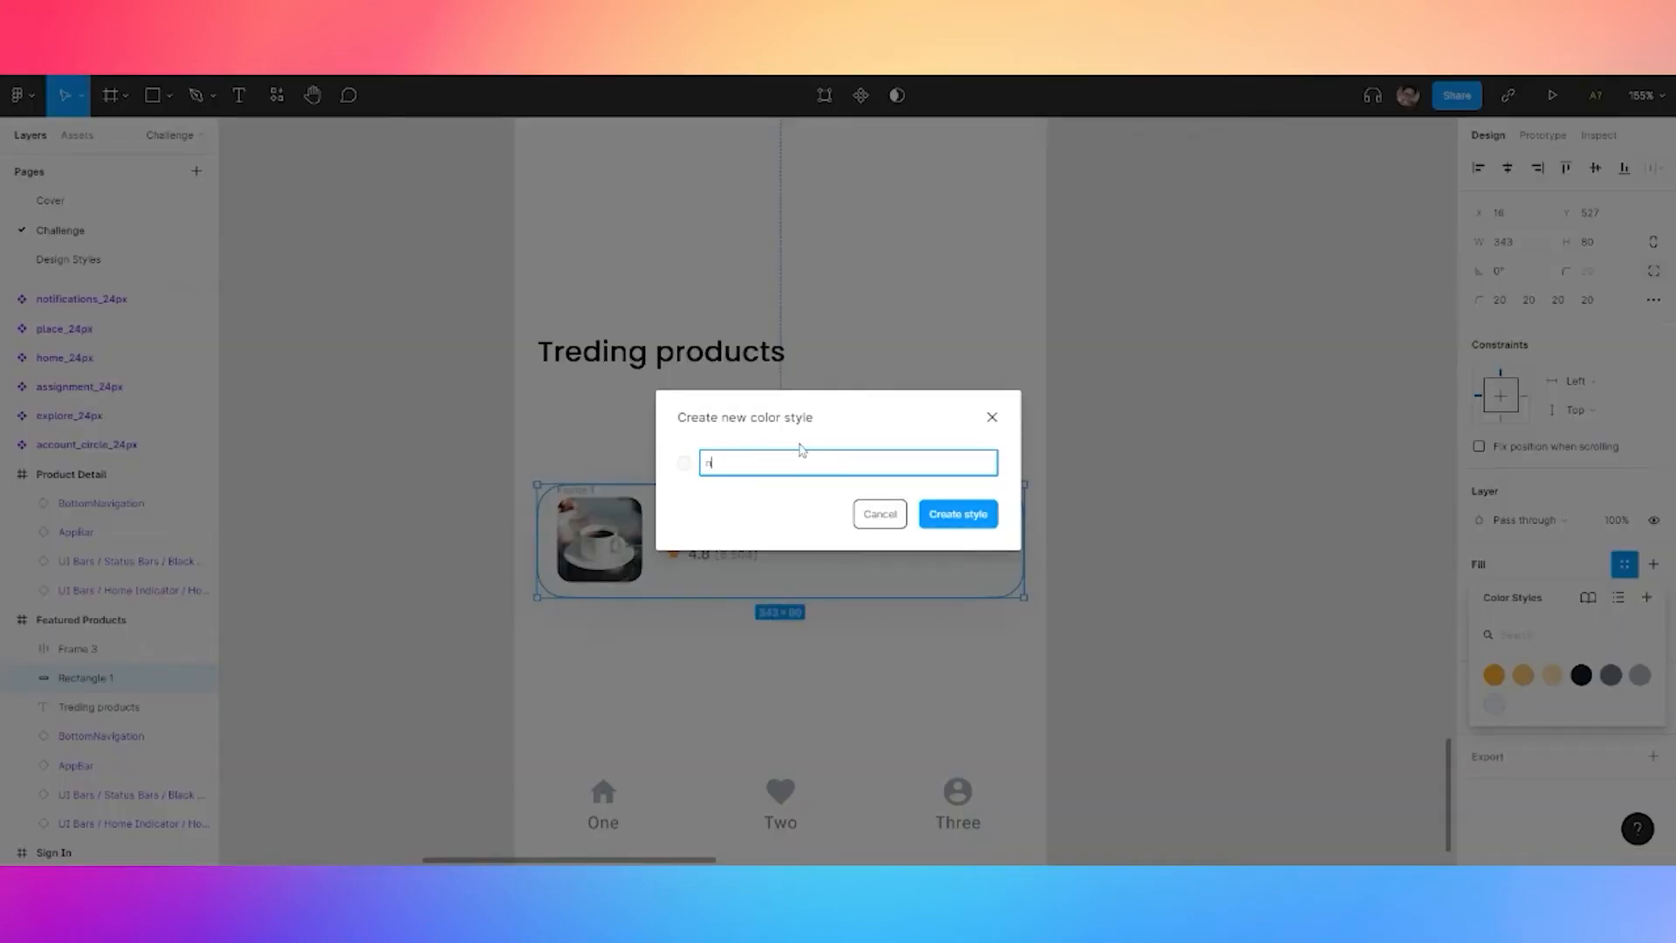
click(939, 512)
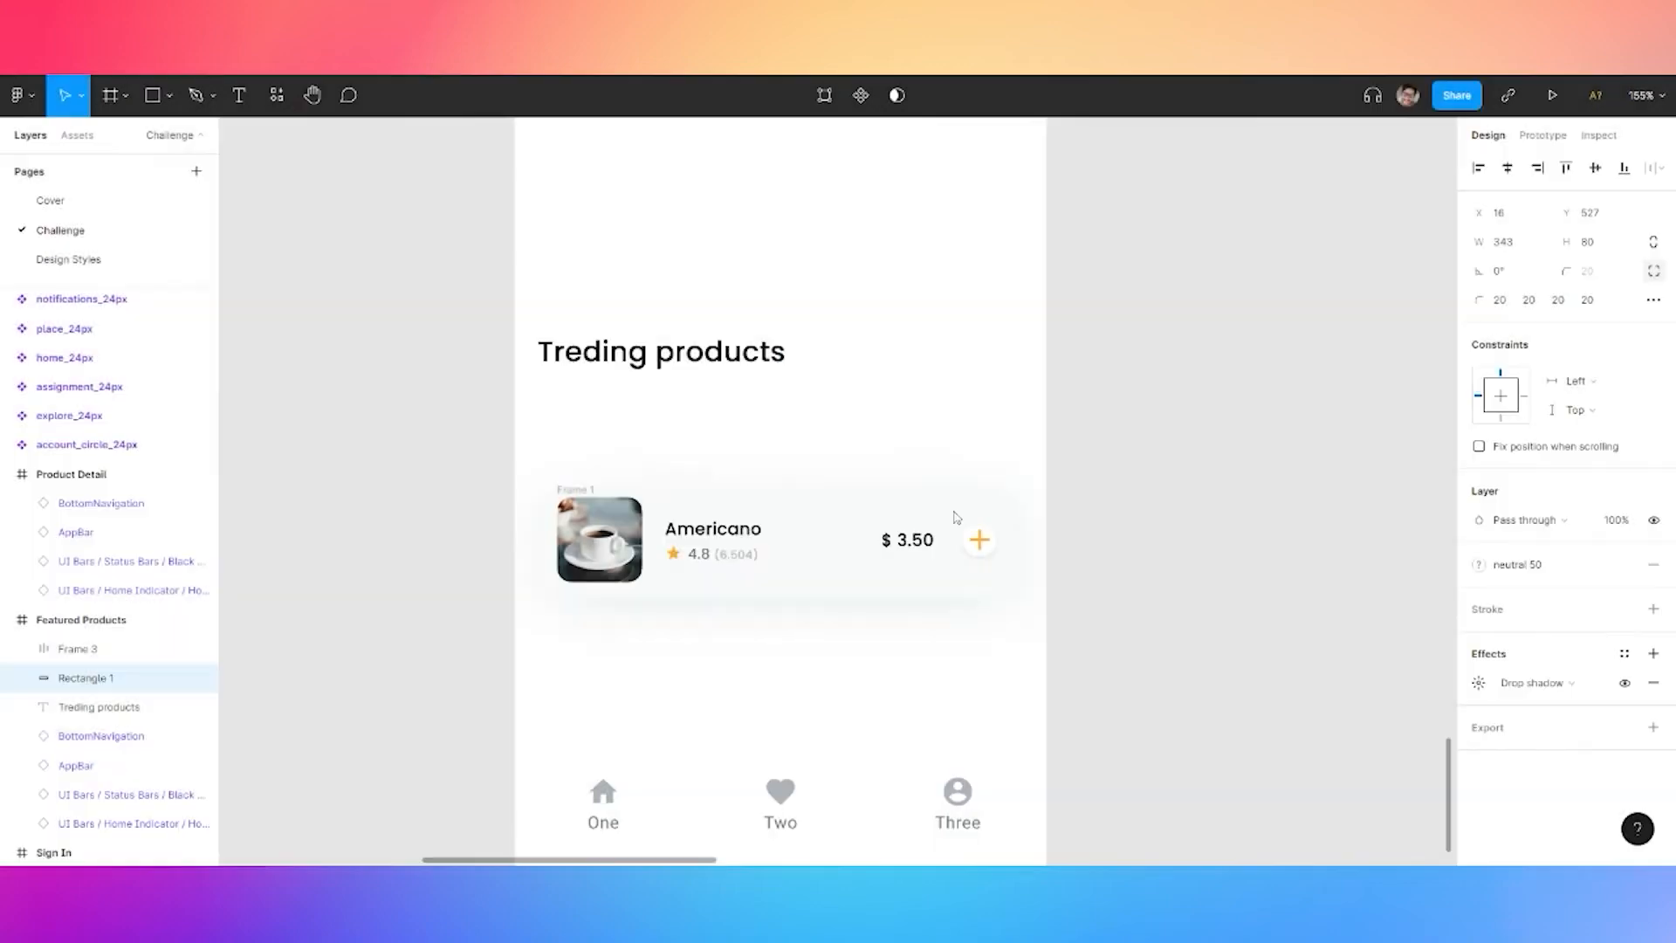
Select the whole Americano card and turn it into a component
click(573, 470)
drag(554, 446, 1023, 625)
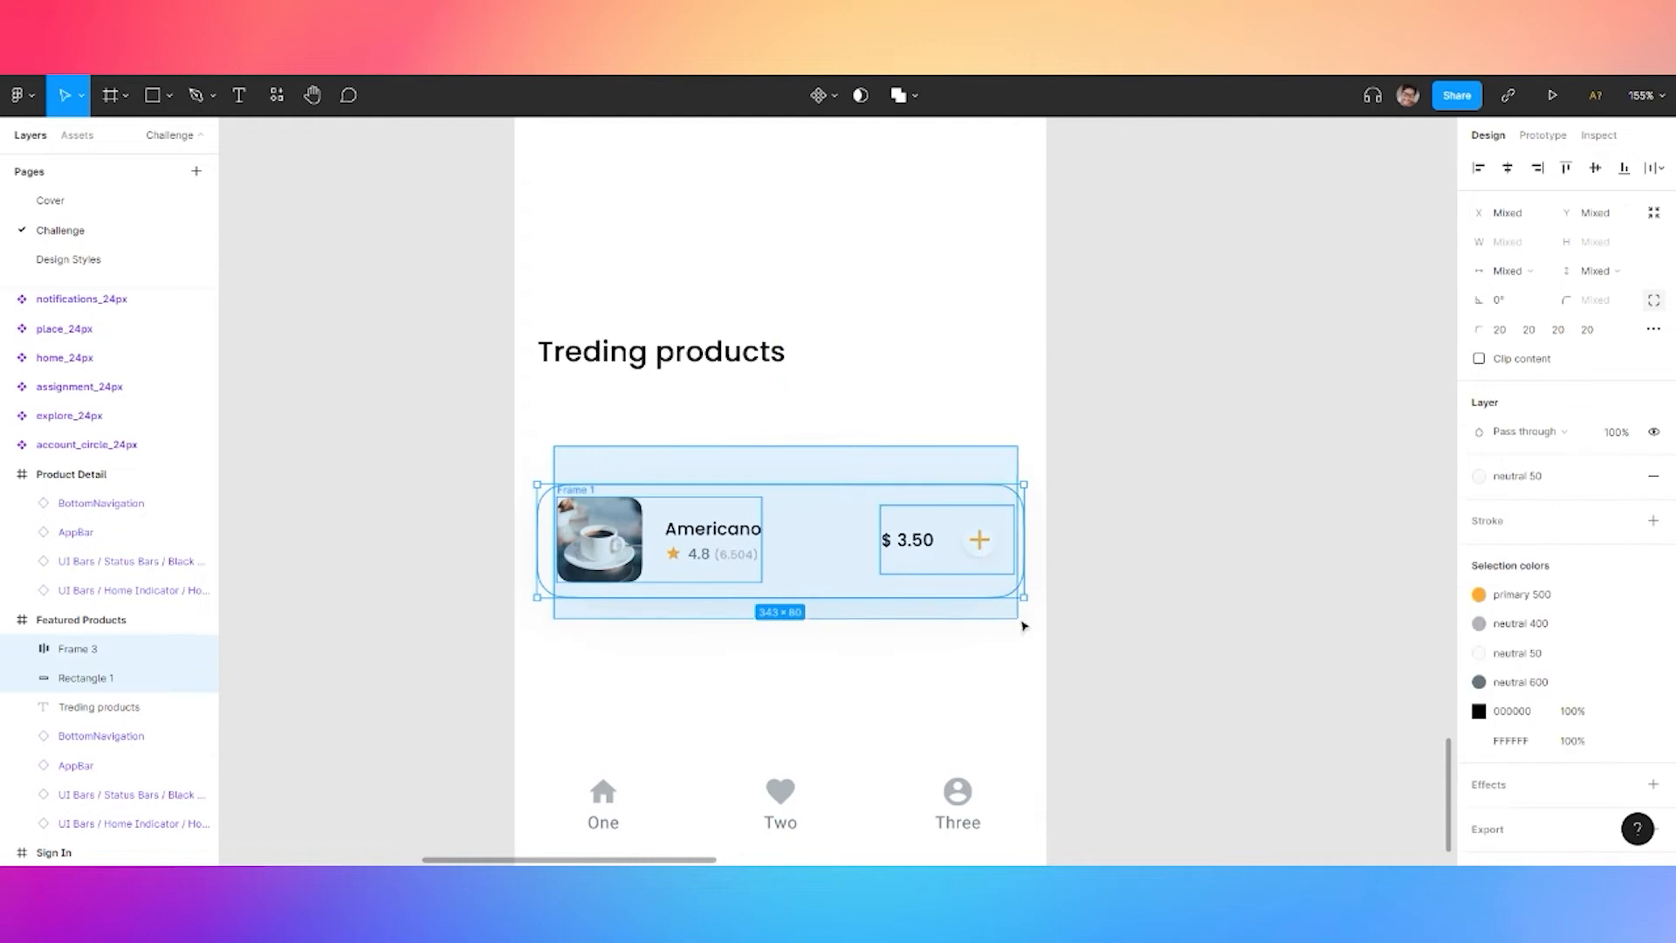
right_click(712, 565)
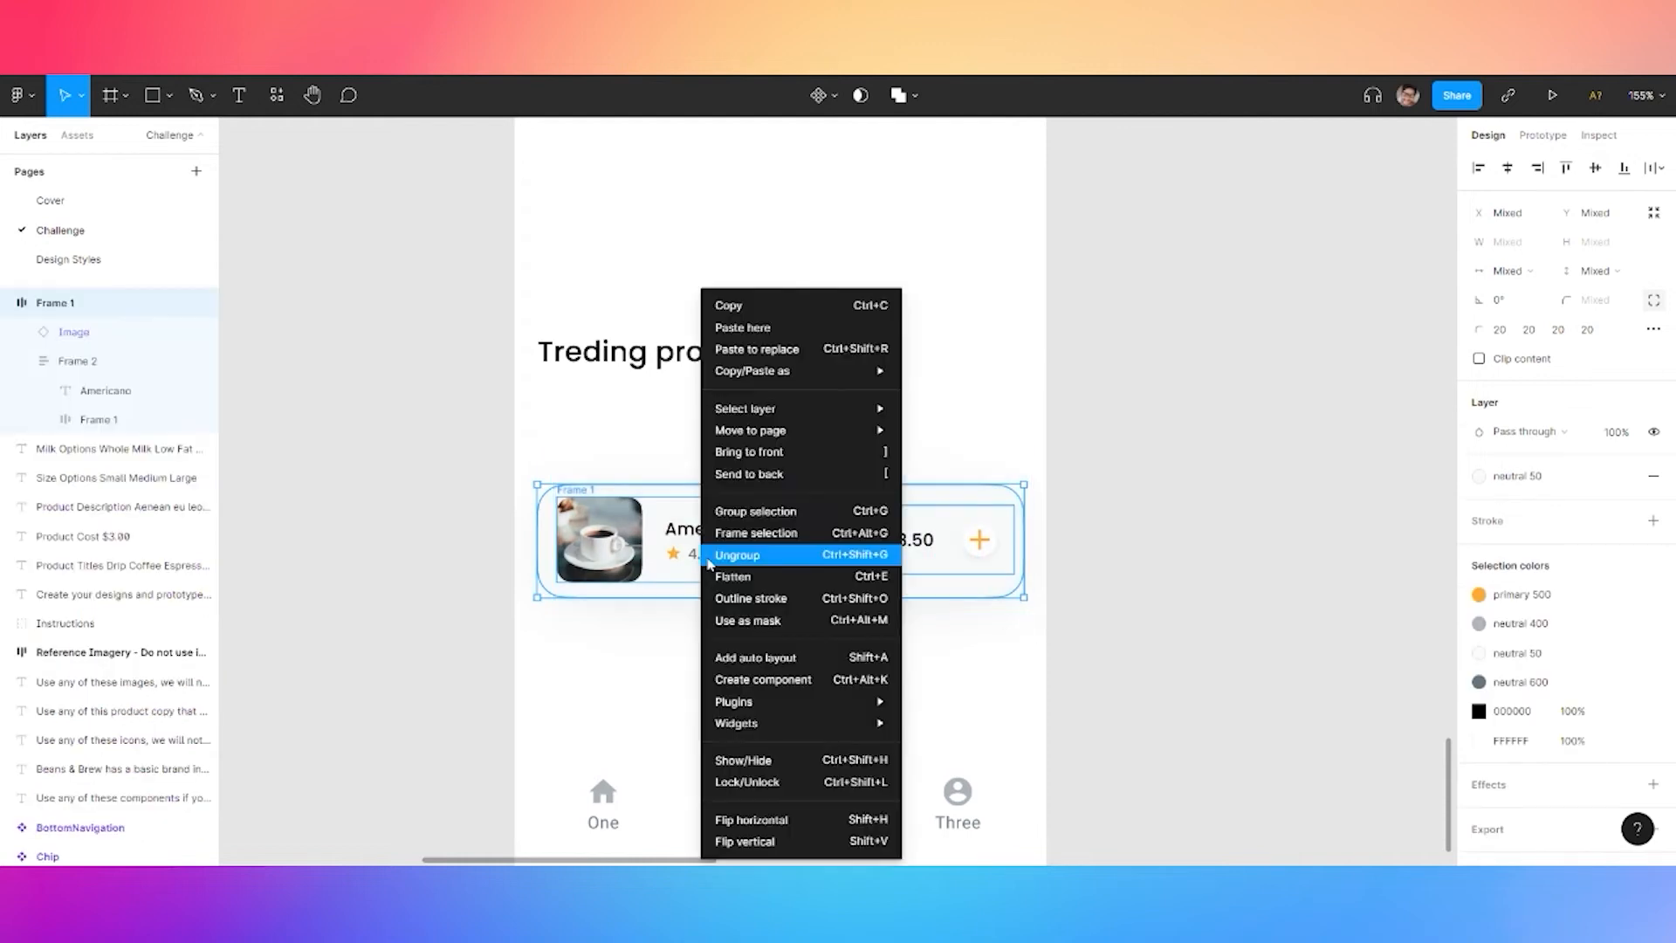
click(760, 682)
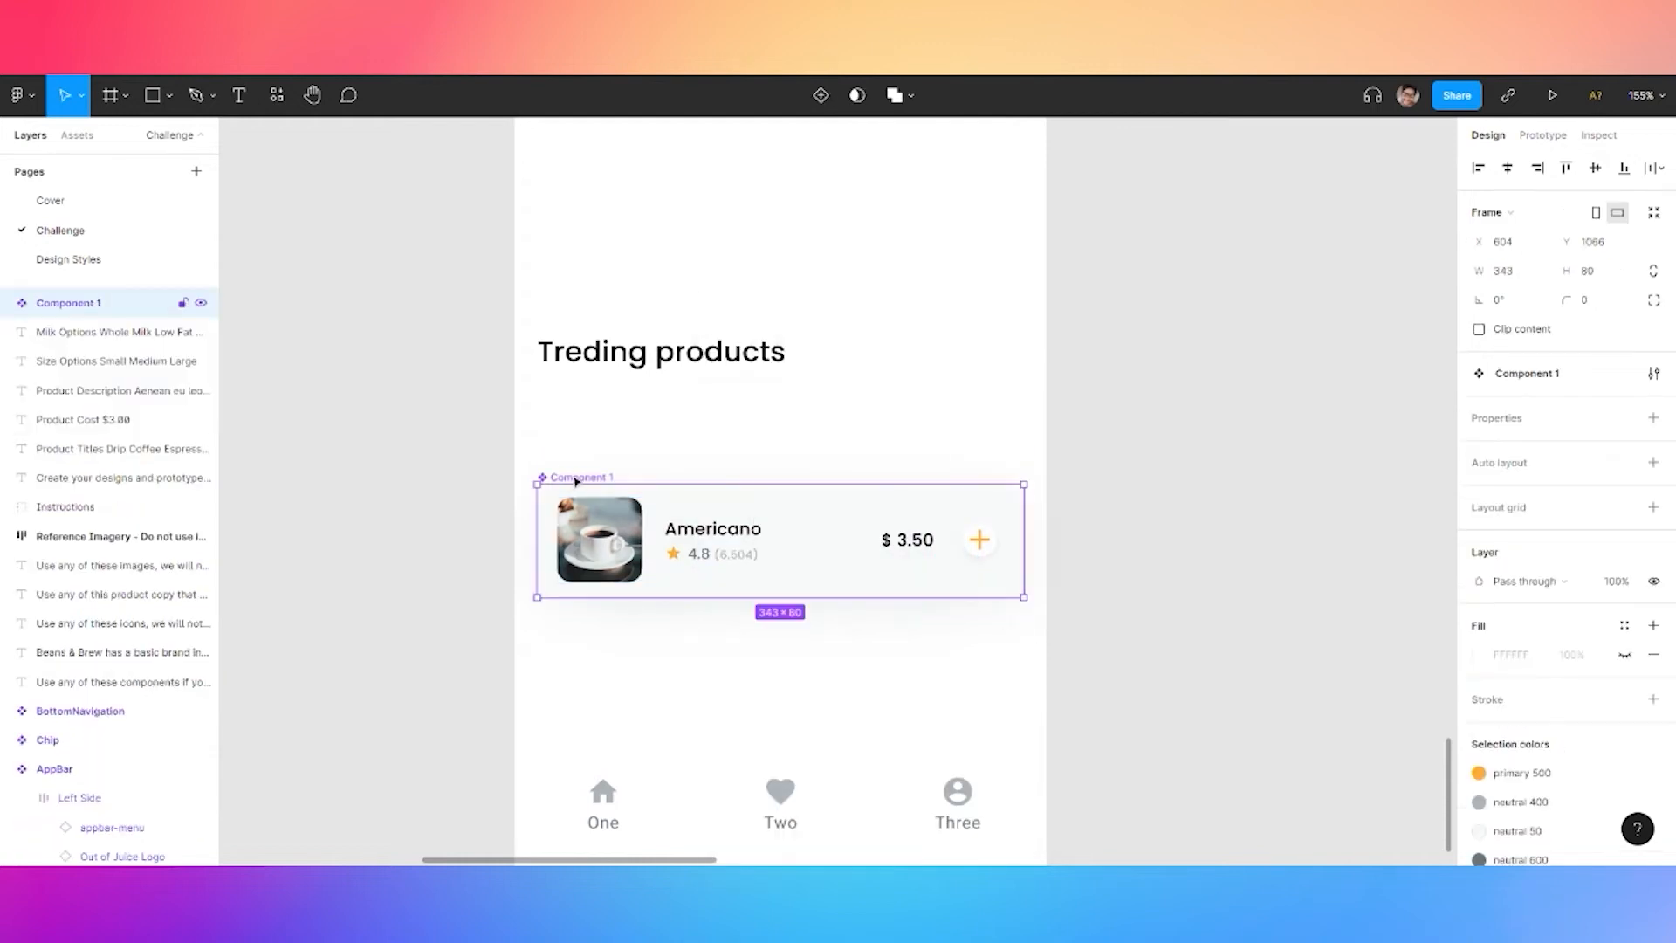
Paste the card beside the Icon Button on Design Styles and delete the original from Challenge
click(79, 259)
click(1091, 496)
key(ctrl+v)
drag(584, 446, 838, 480)
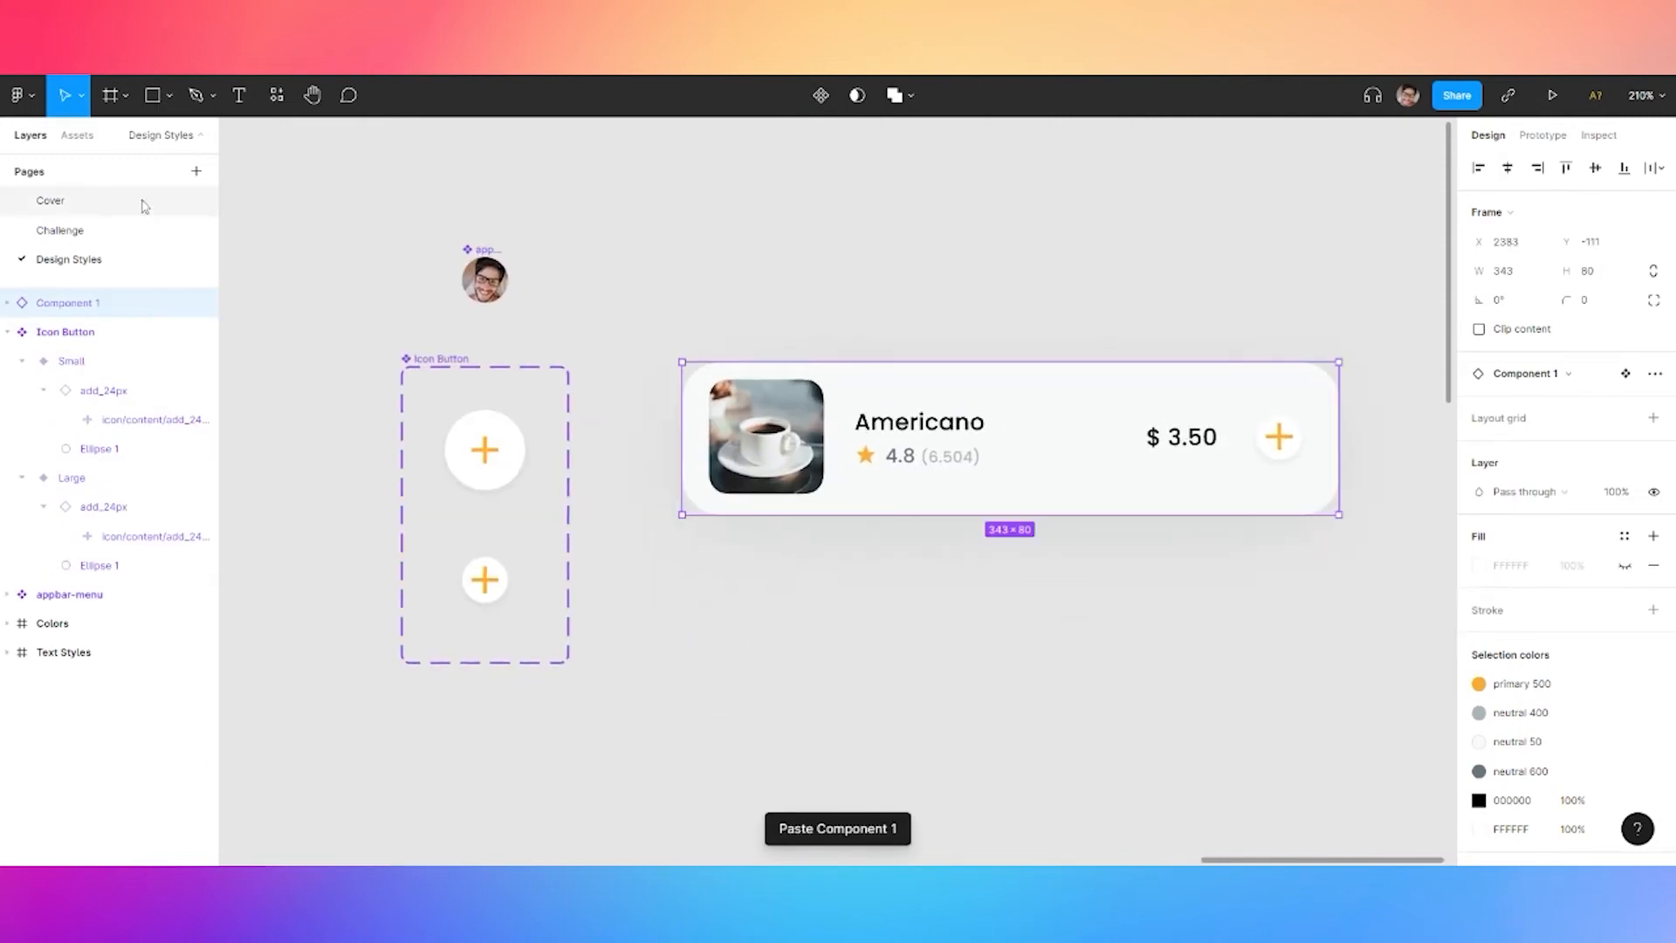
click(78, 231)
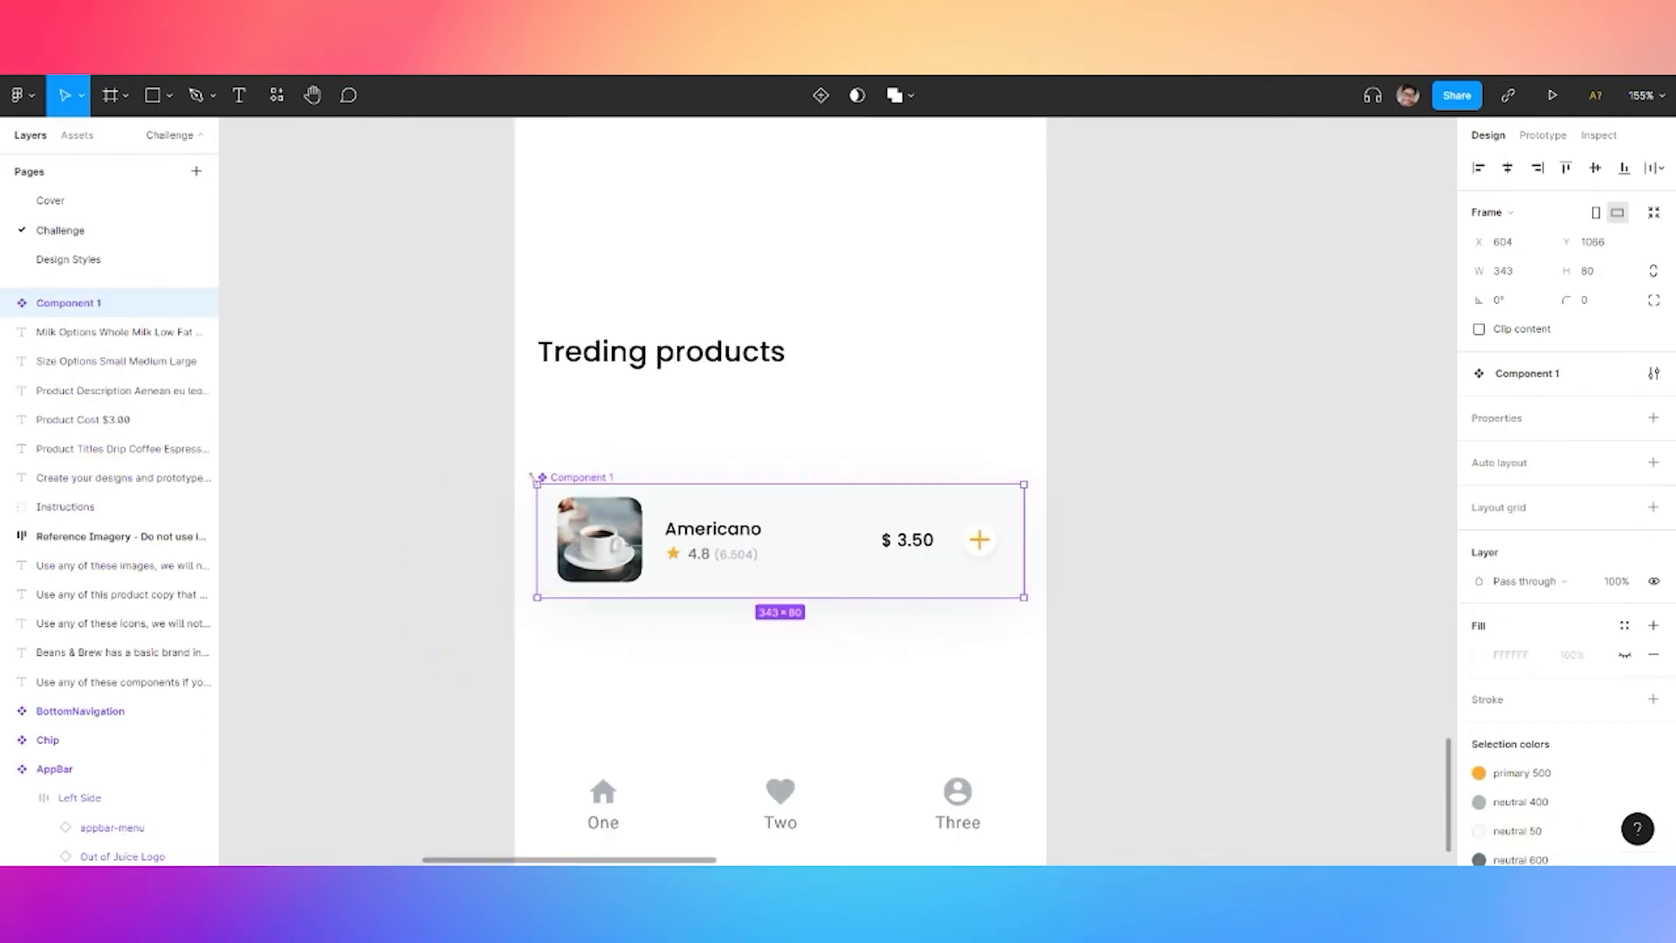
key(Delete)
Show the layout grids on the Featured Products frame and bring the Treding products area into view
scroll(401, 228, down, 3)
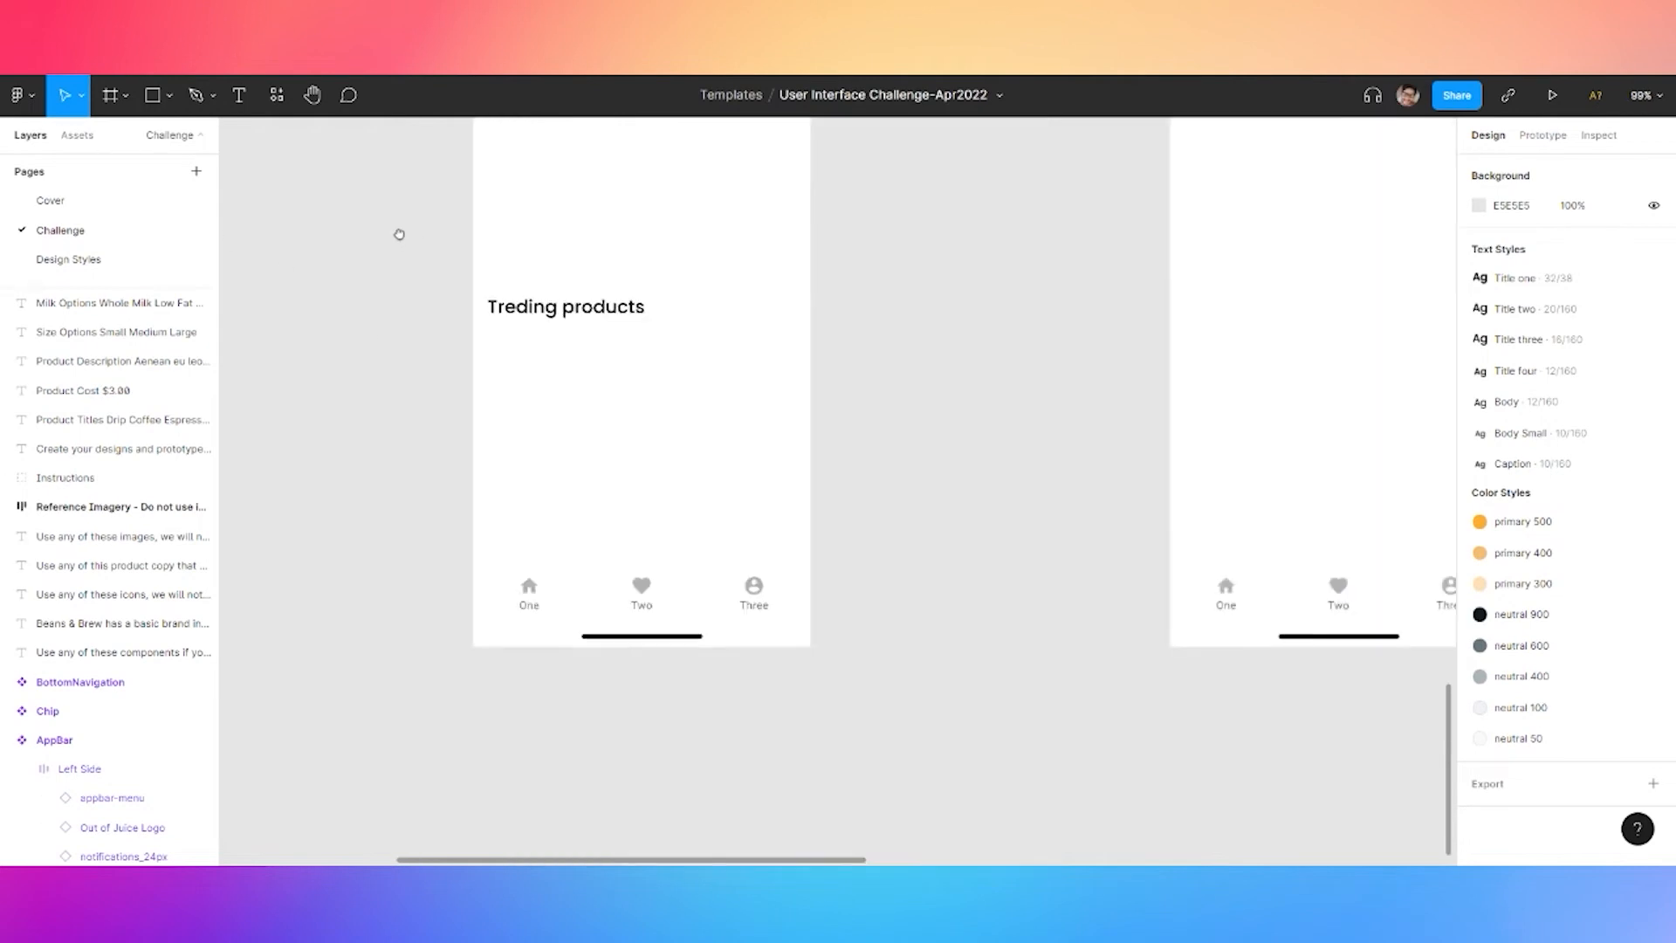
drag(401, 228, 415, 610)
click(573, 345)
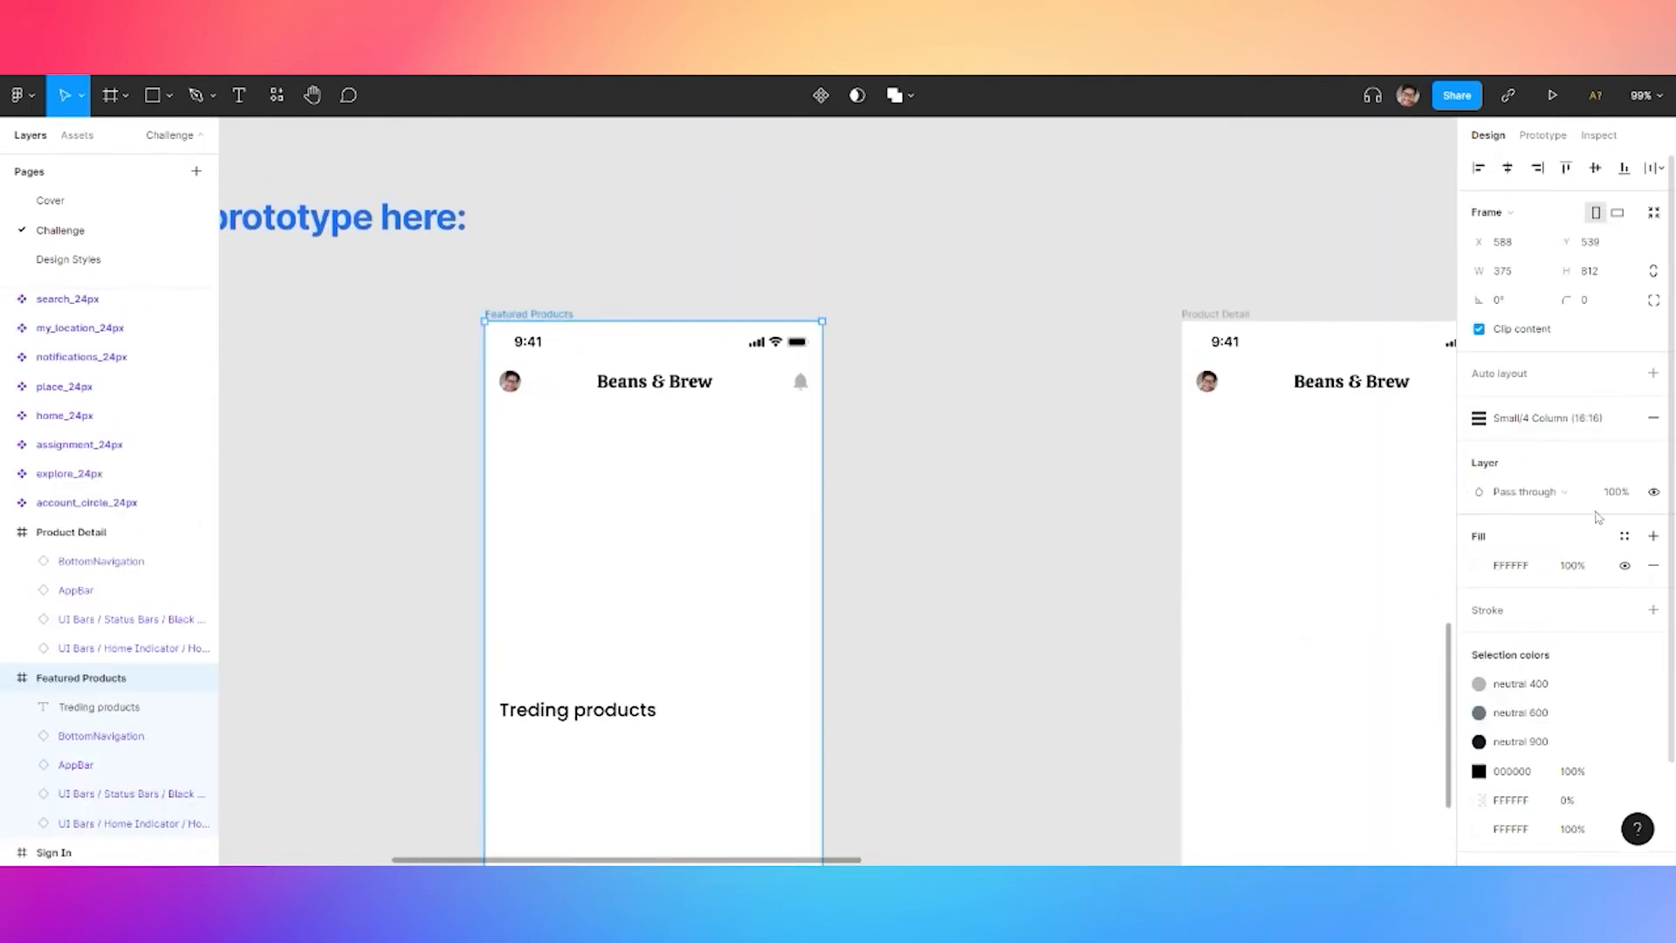
key(shift+g)
click(947, 662)
drag(946, 662, 985, 335)
Browse the Design Styles local components in the components library
click(276, 94)
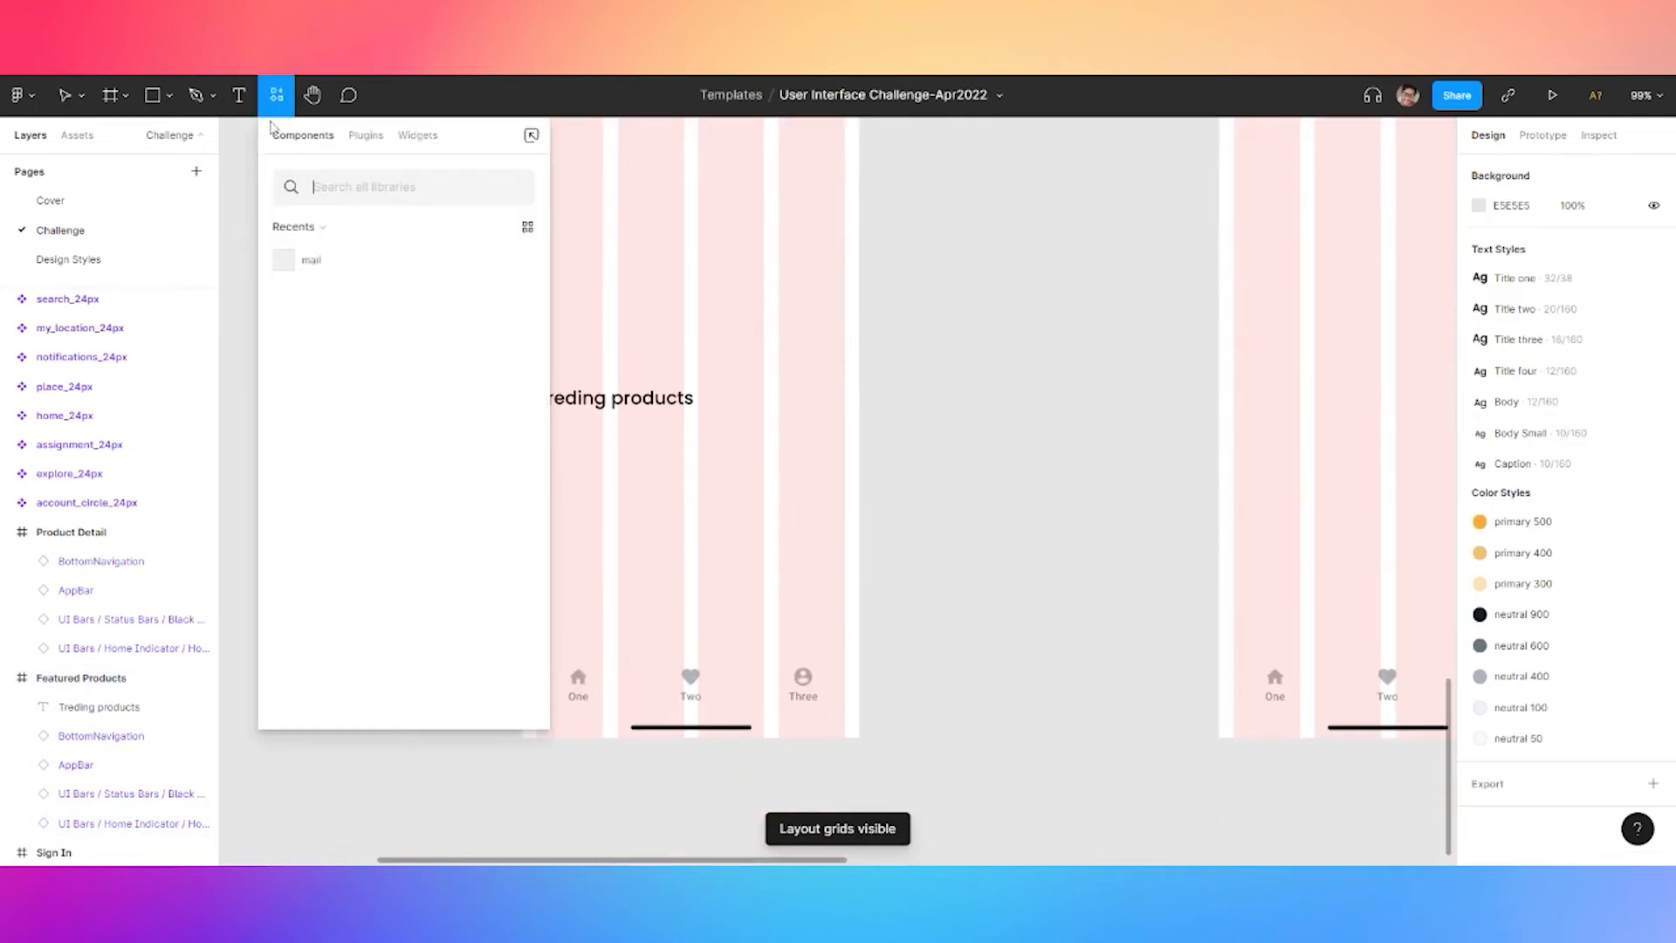
click(308, 229)
click(314, 288)
click(321, 290)
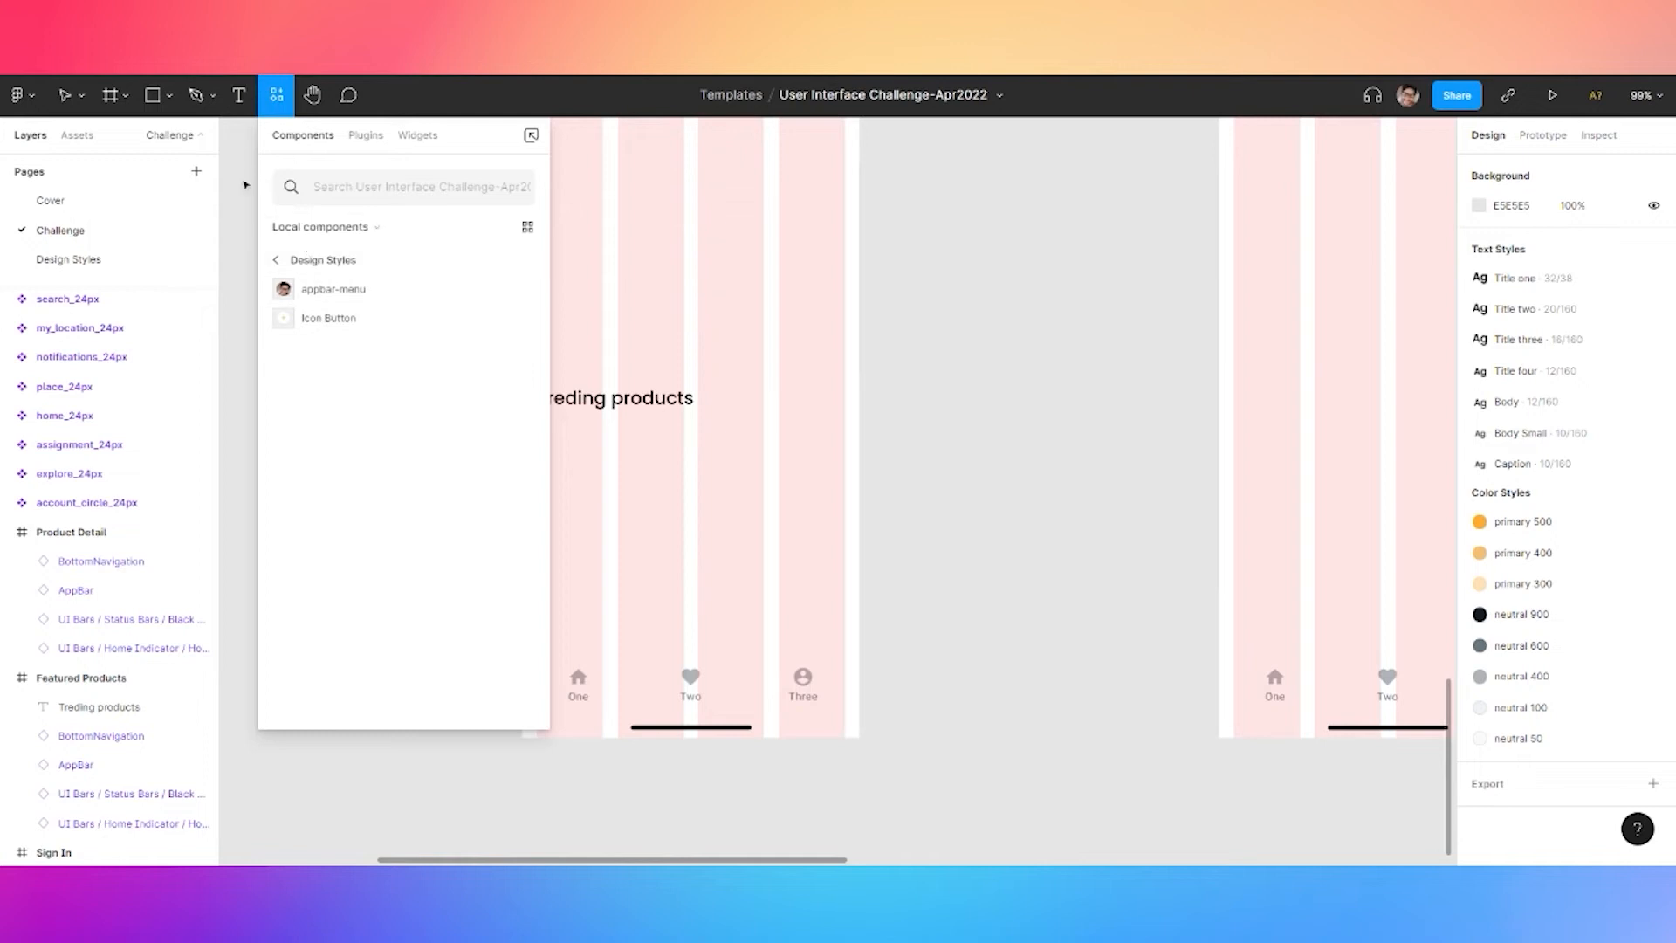
click(244, 218)
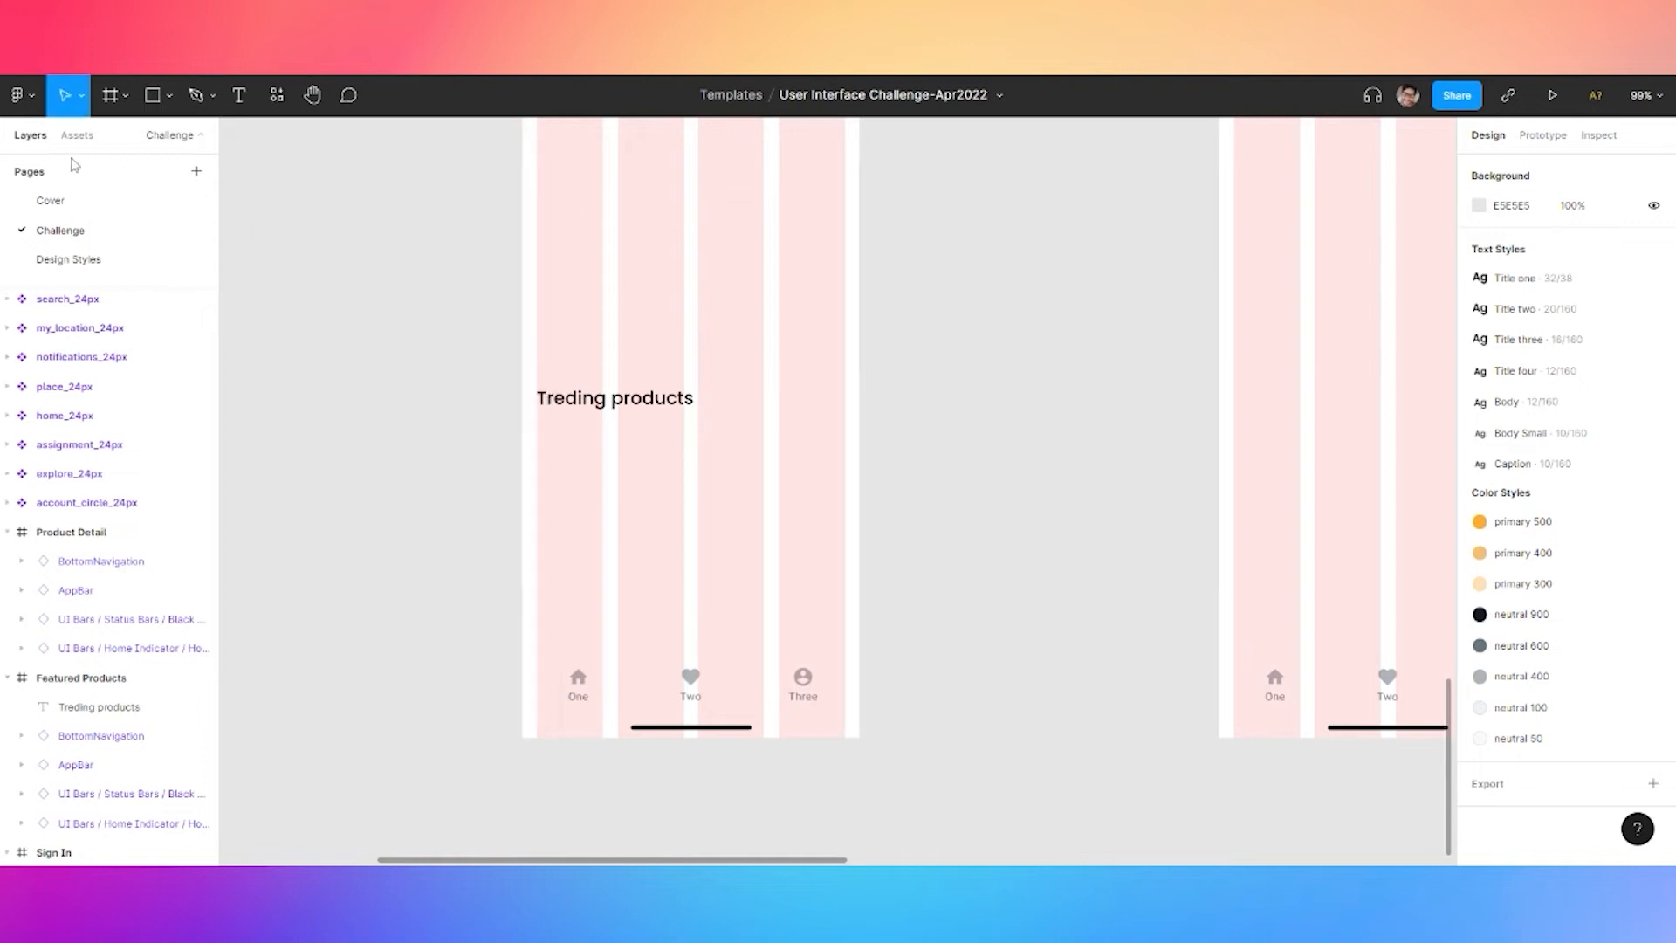
Make the card layer on Design Styles a main component named 'Product Card'
click(90, 259)
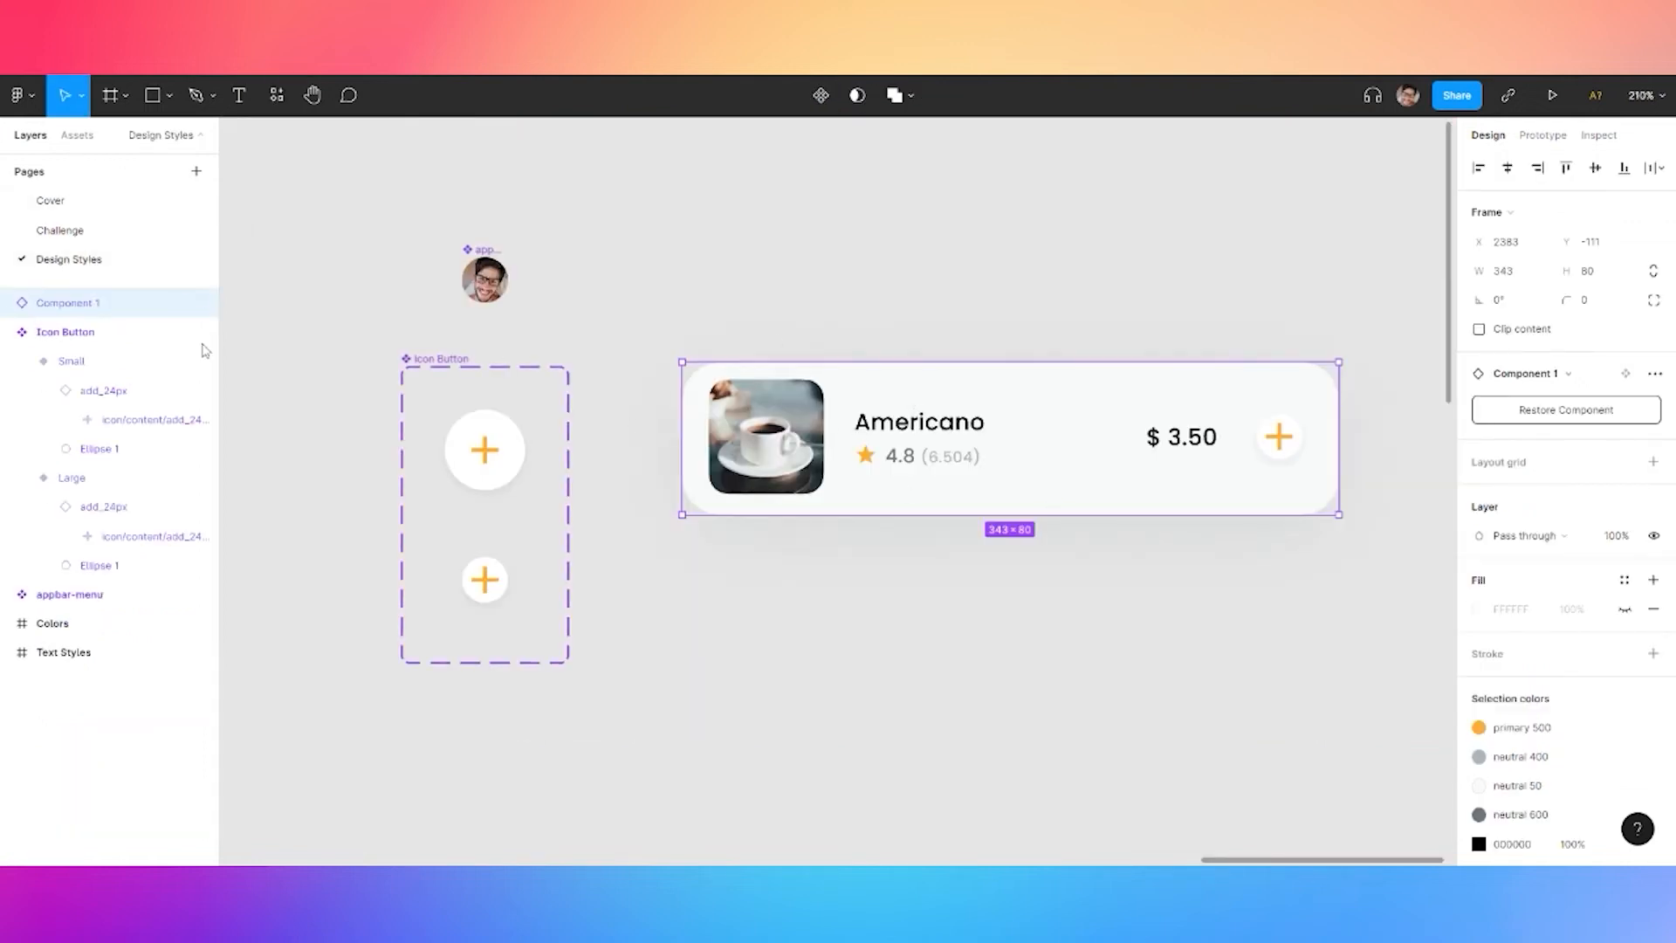
right_click(98, 301)
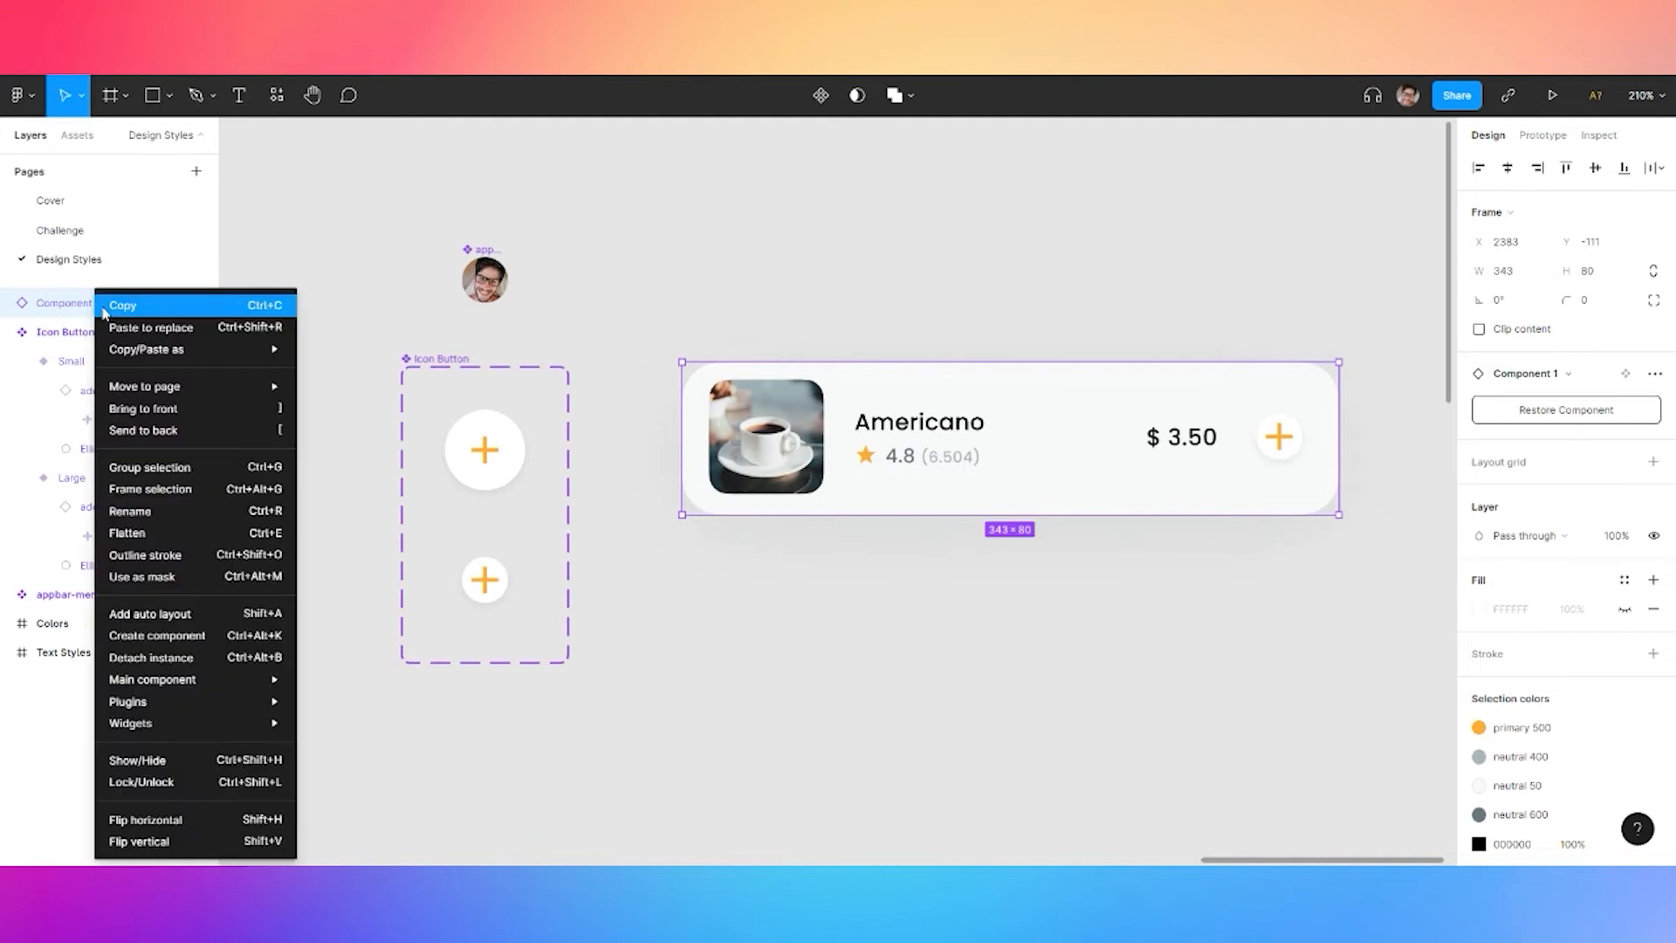
click(167, 637)
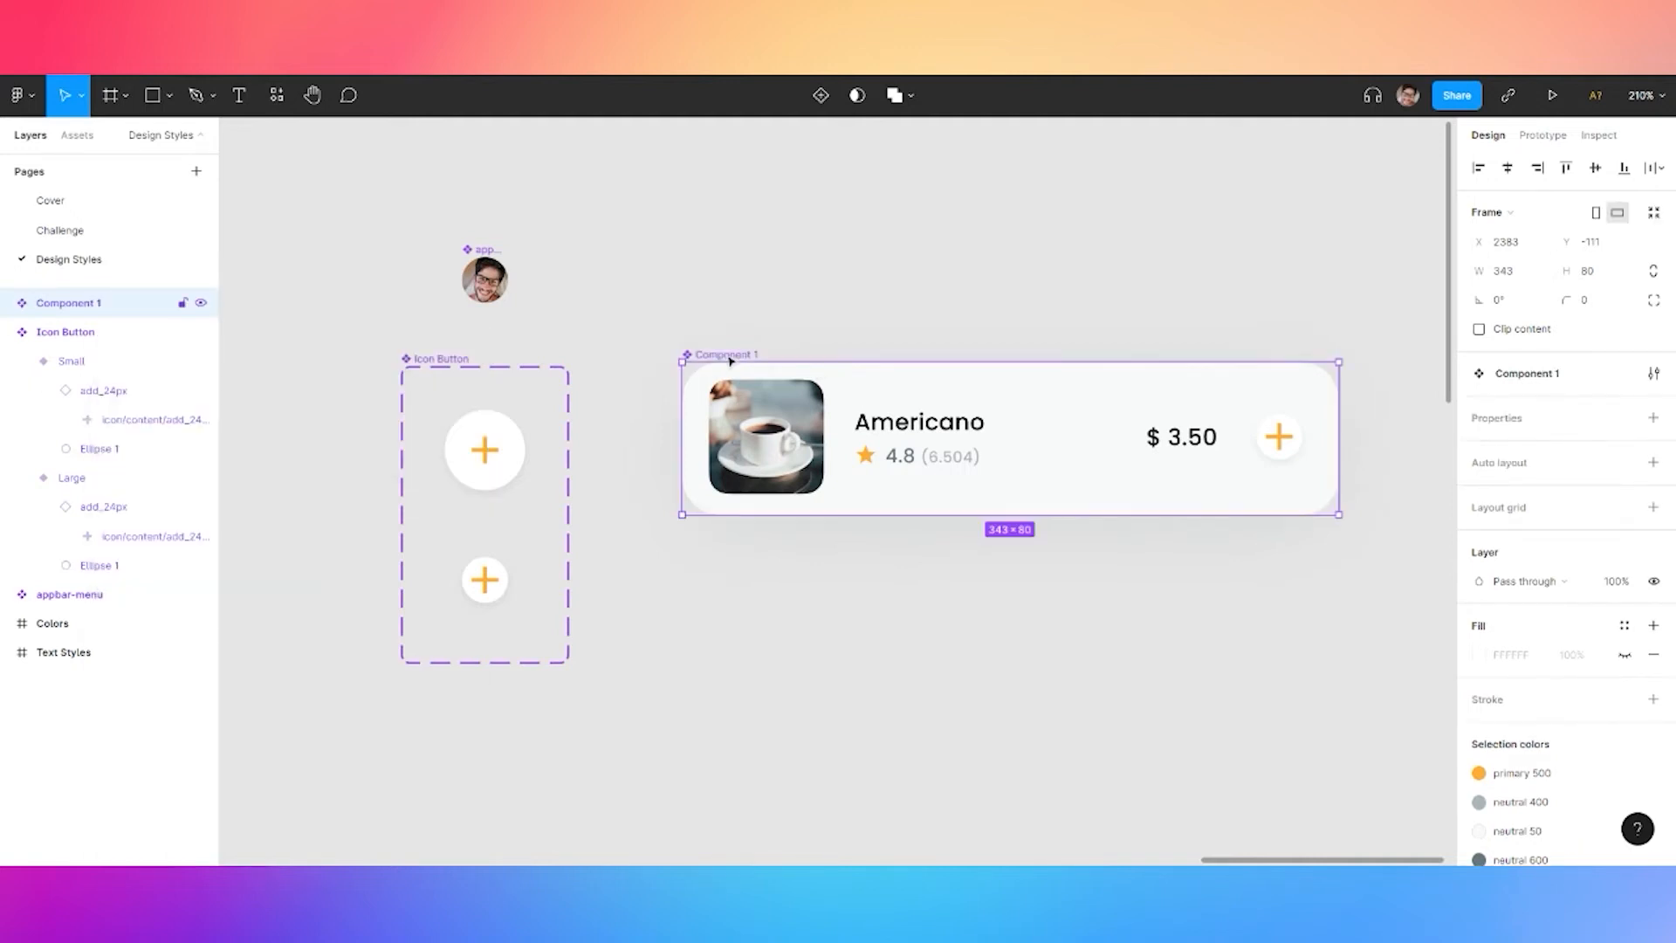
double_click(68, 303)
text(B)
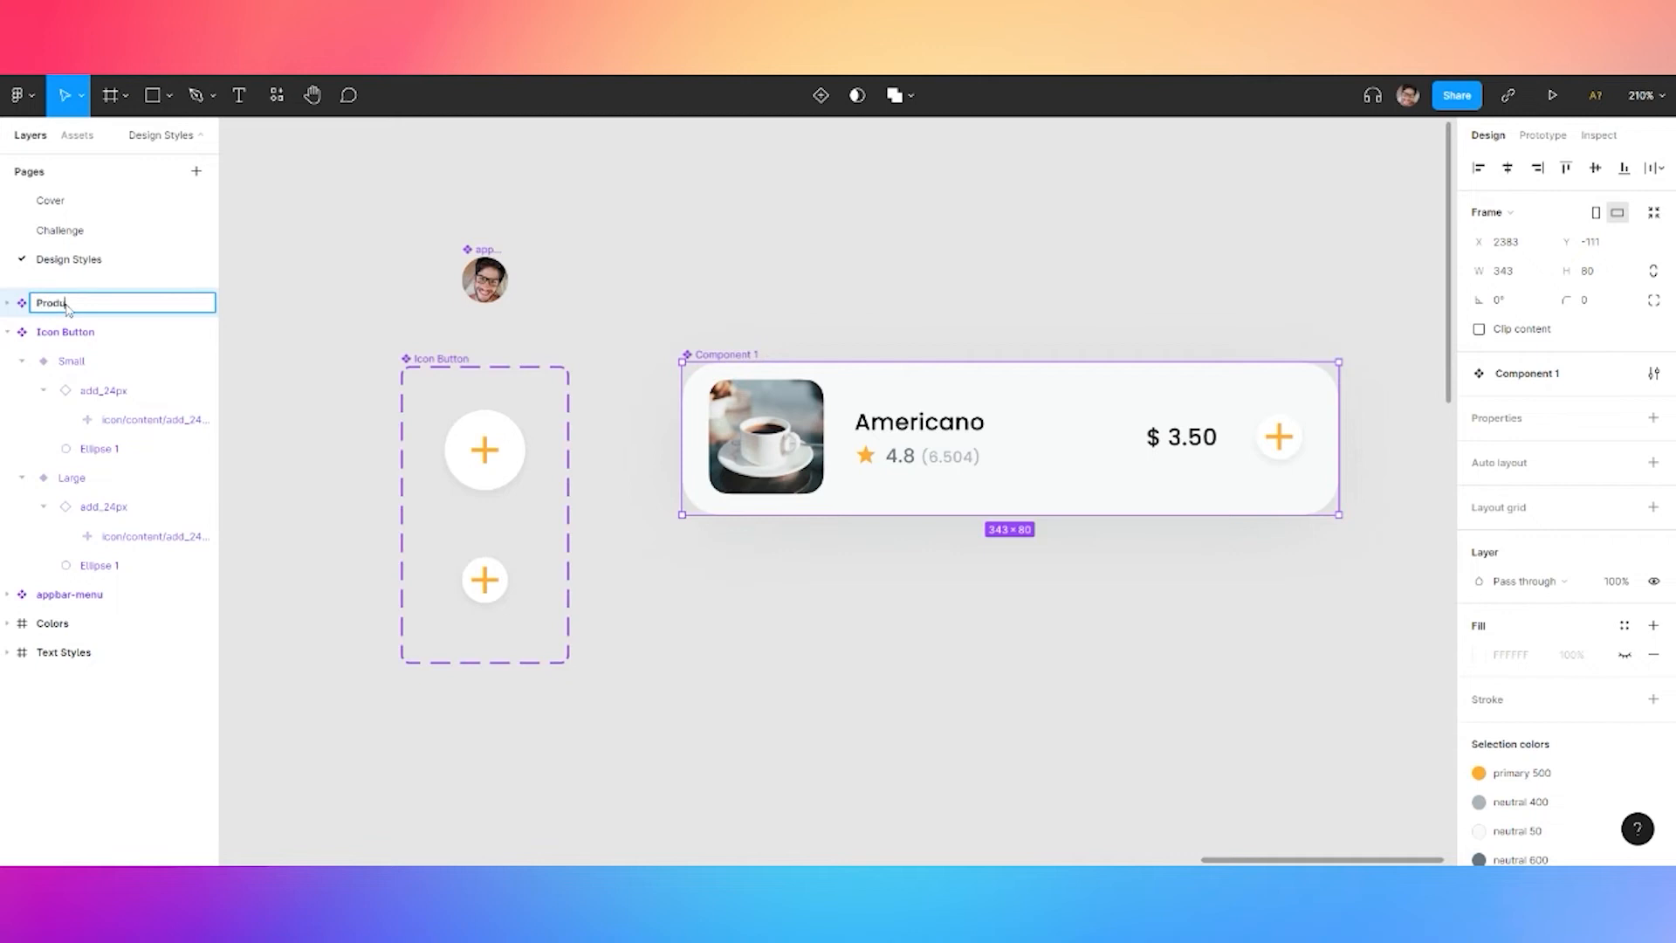
text(roduct Card)
key(Return)
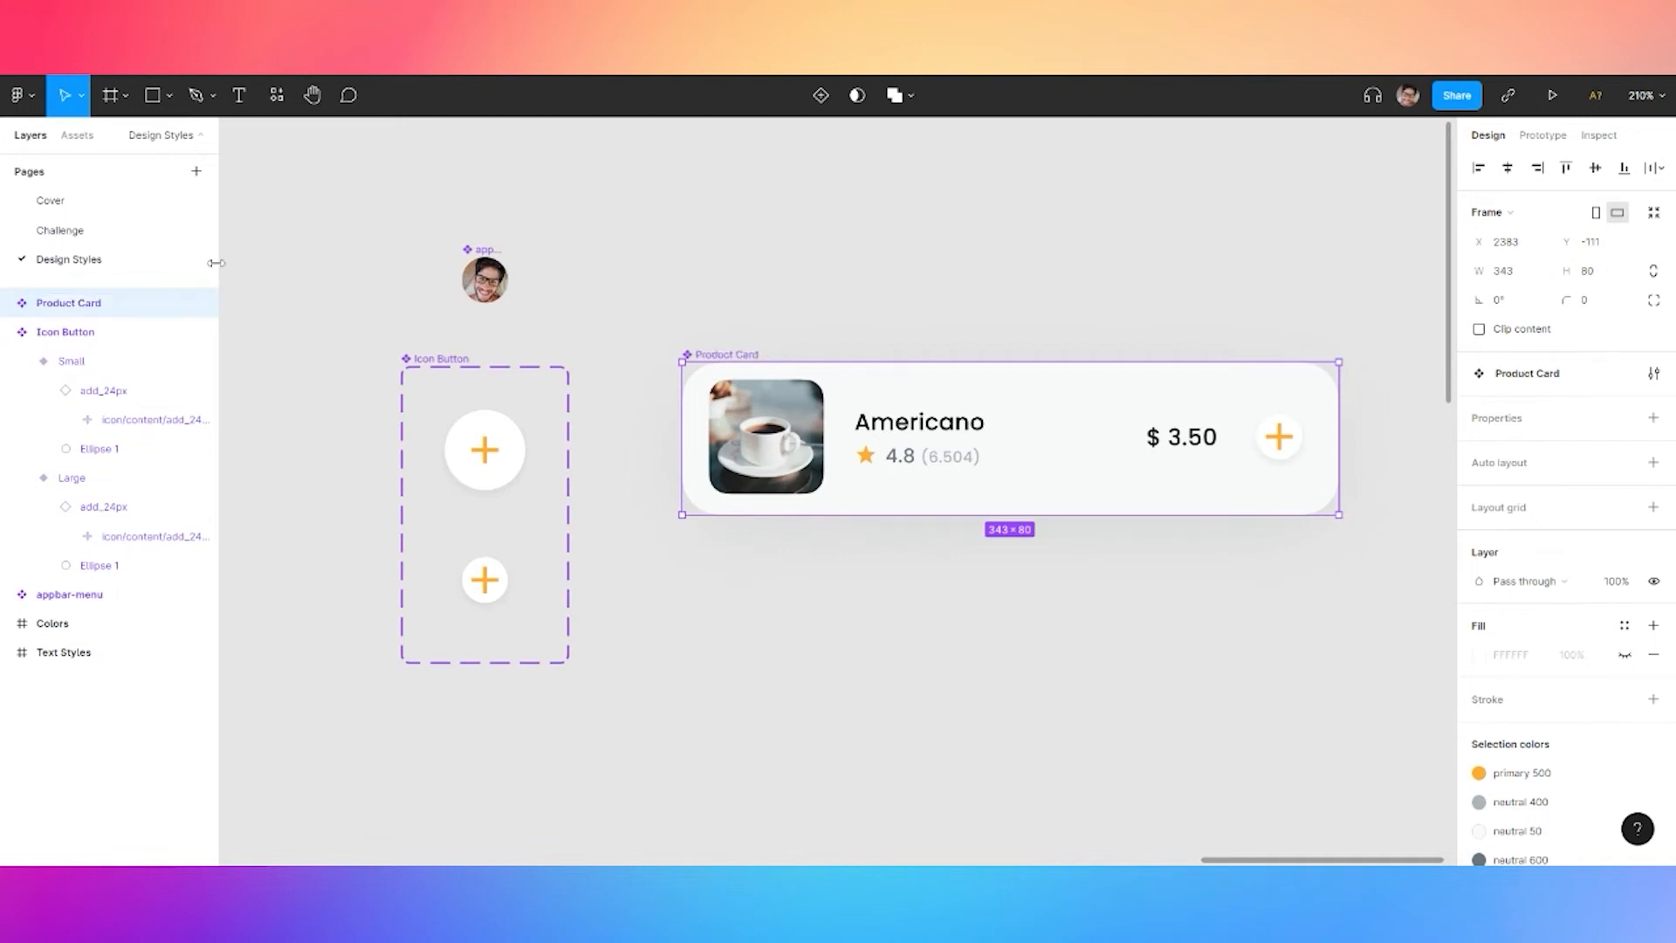
click(67, 228)
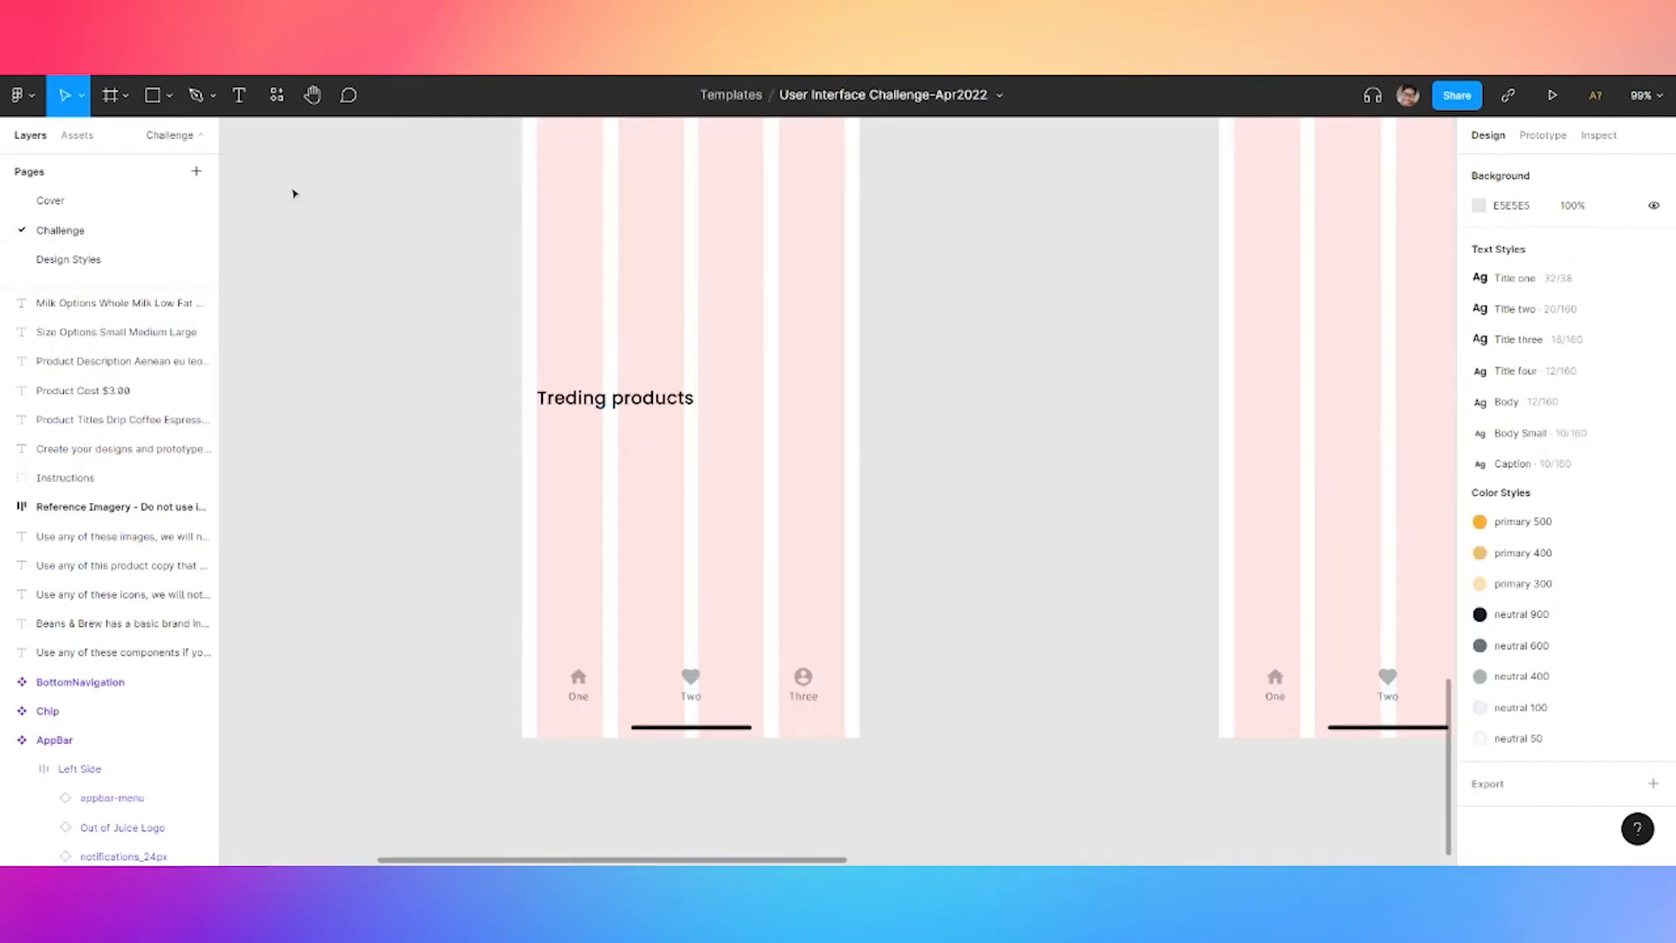
Drag a Product Card from the Design Styles local components under the Treding products heading
click(274, 110)
click(302, 226)
click(317, 265)
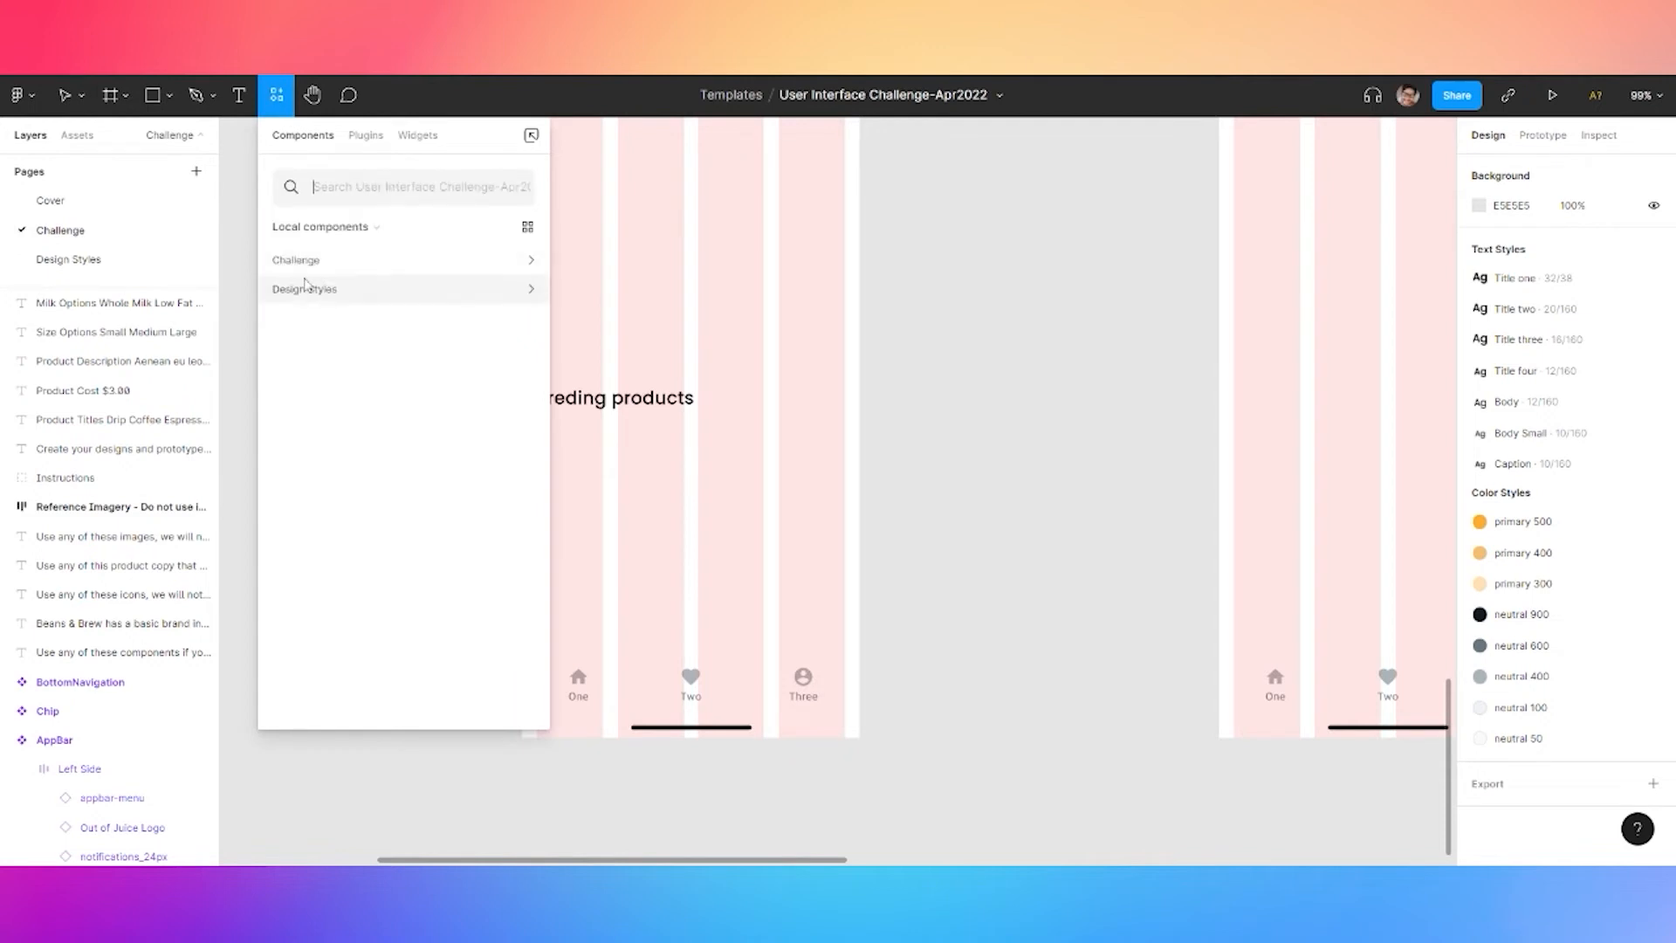
click(315, 259)
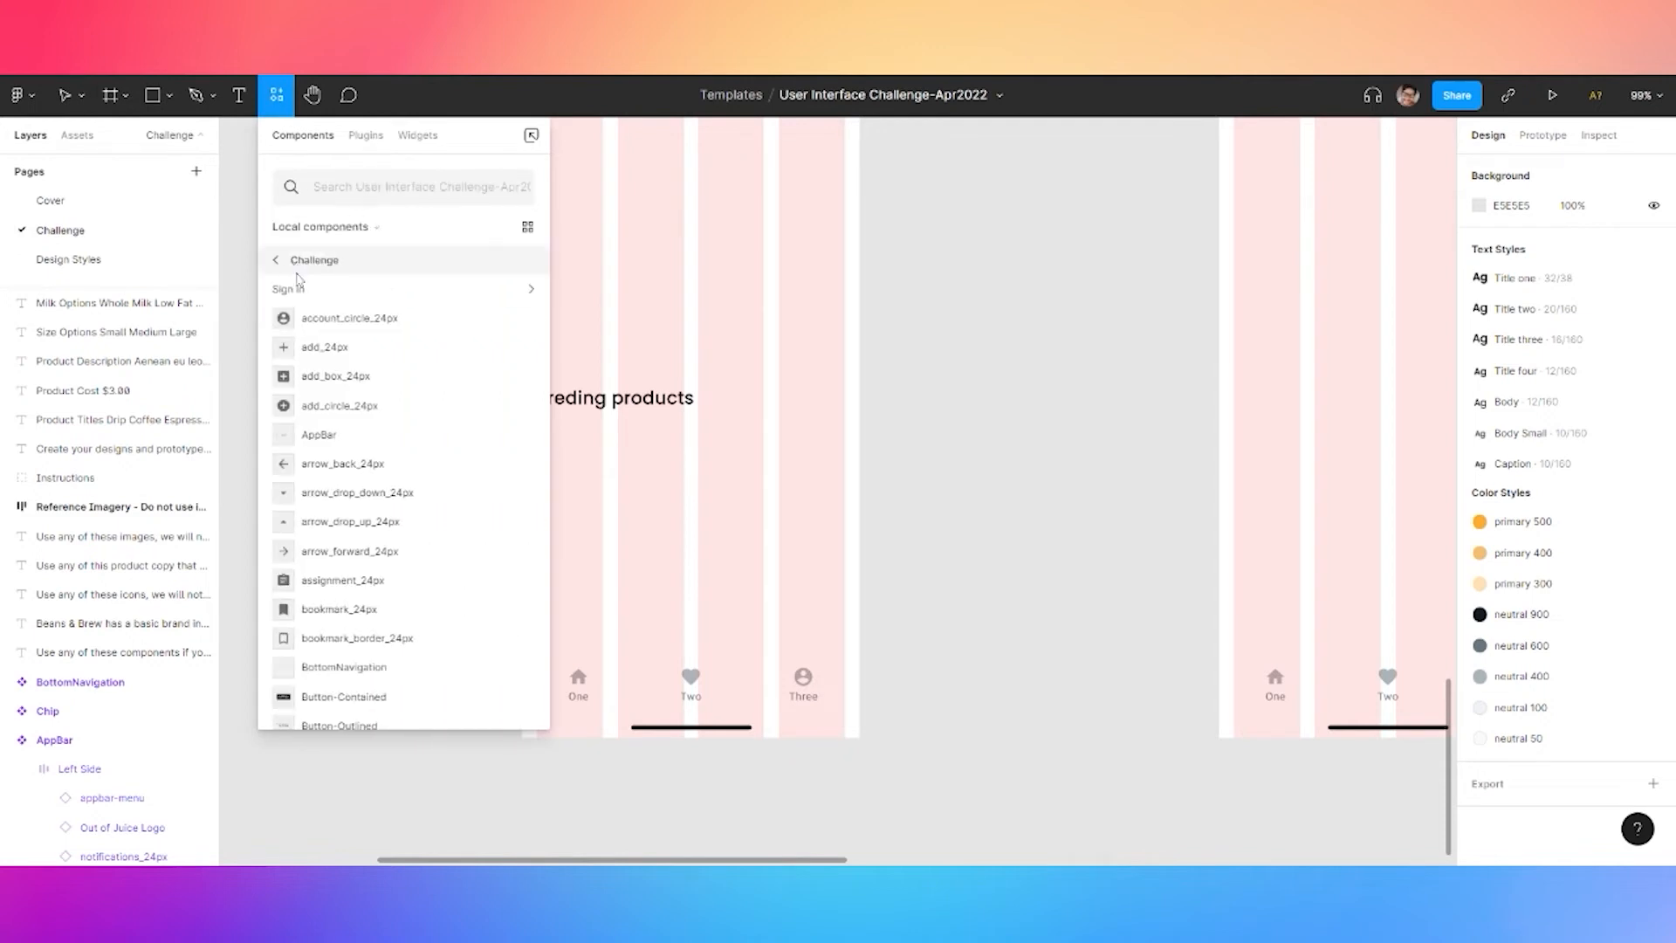
click(293, 261)
click(313, 291)
drag(322, 358, 713, 475)
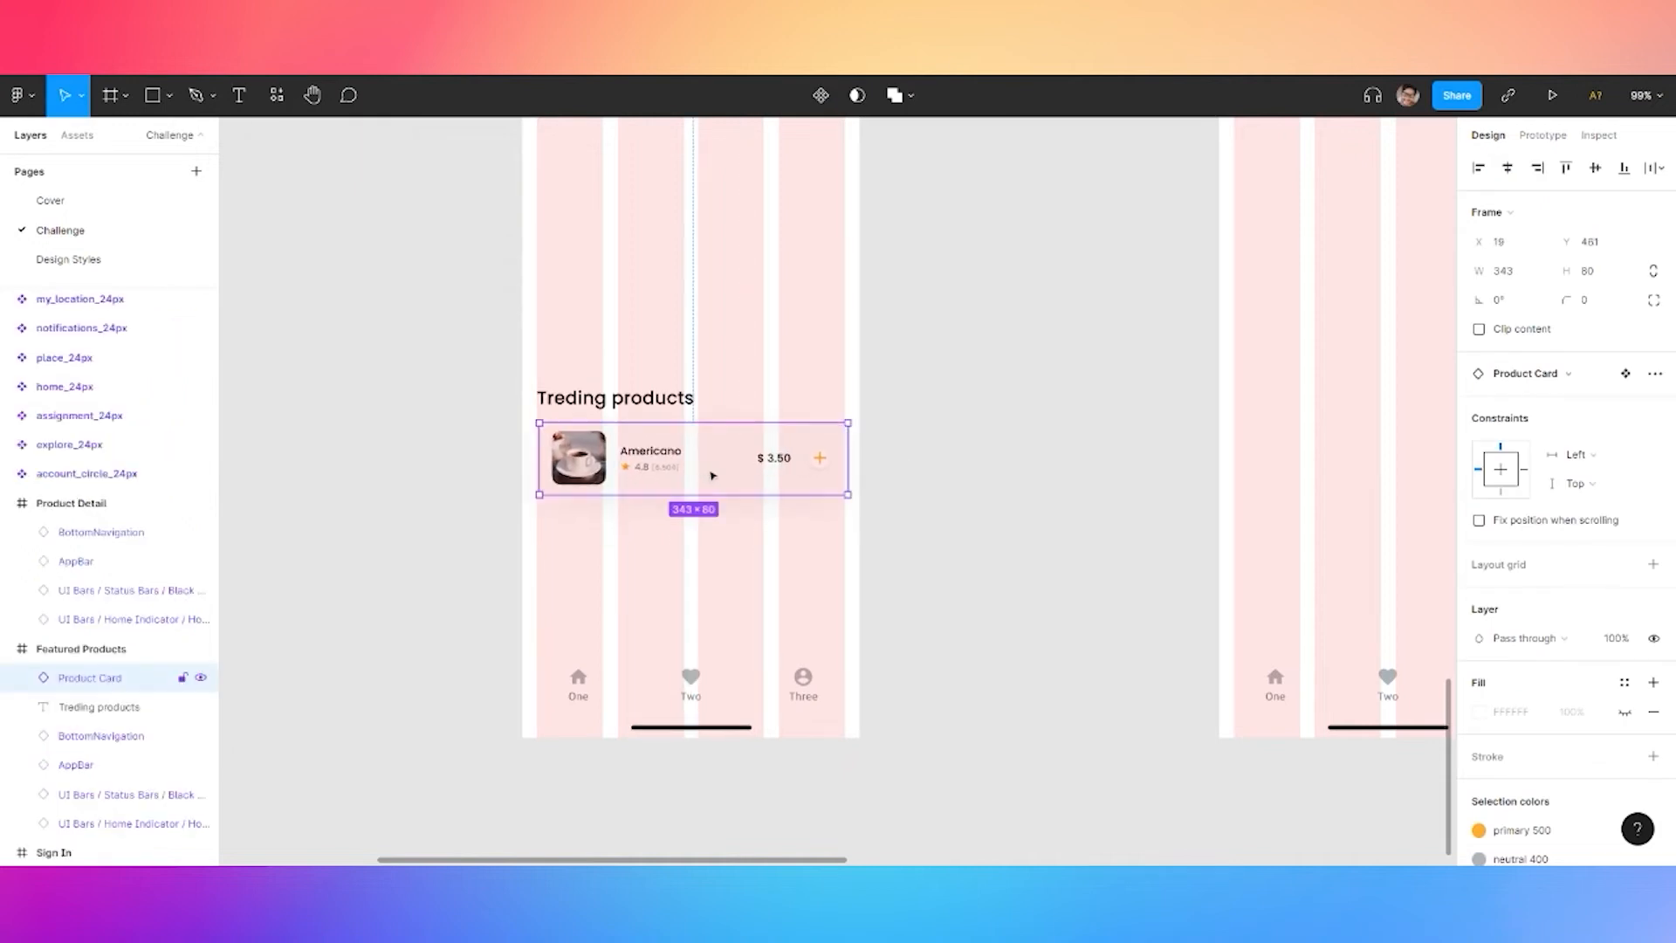
Paste a second Product Card directly below the first one
scroll(712, 475, up, 3)
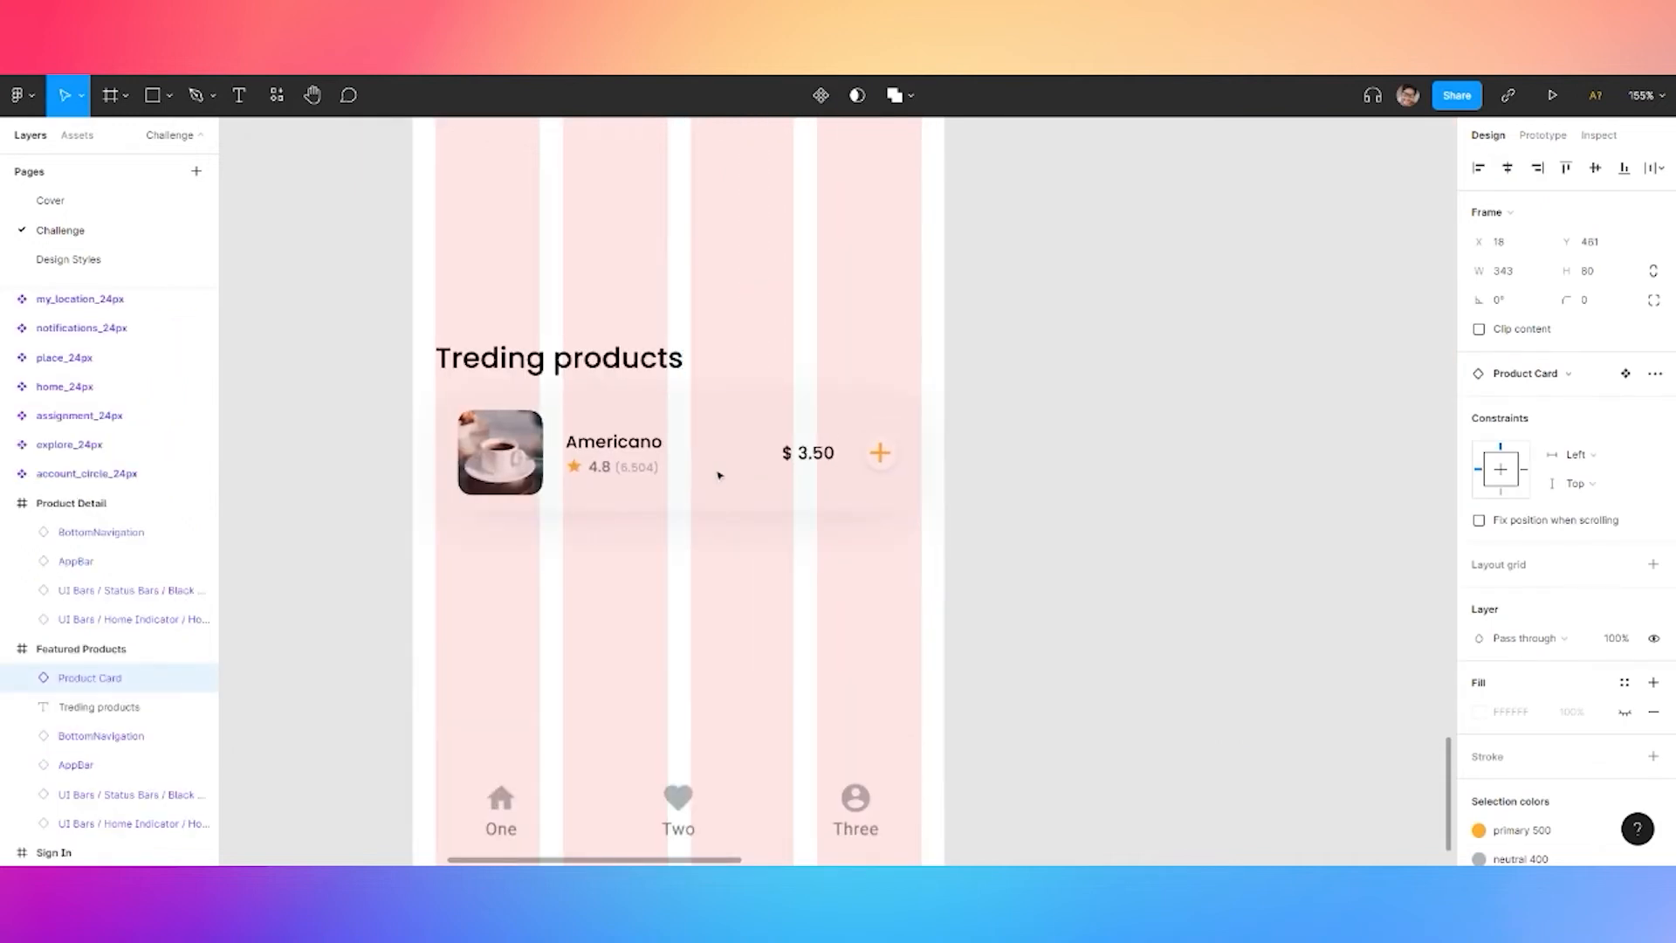
key(ctrl+v)
drag(690, 614, 690, 613)
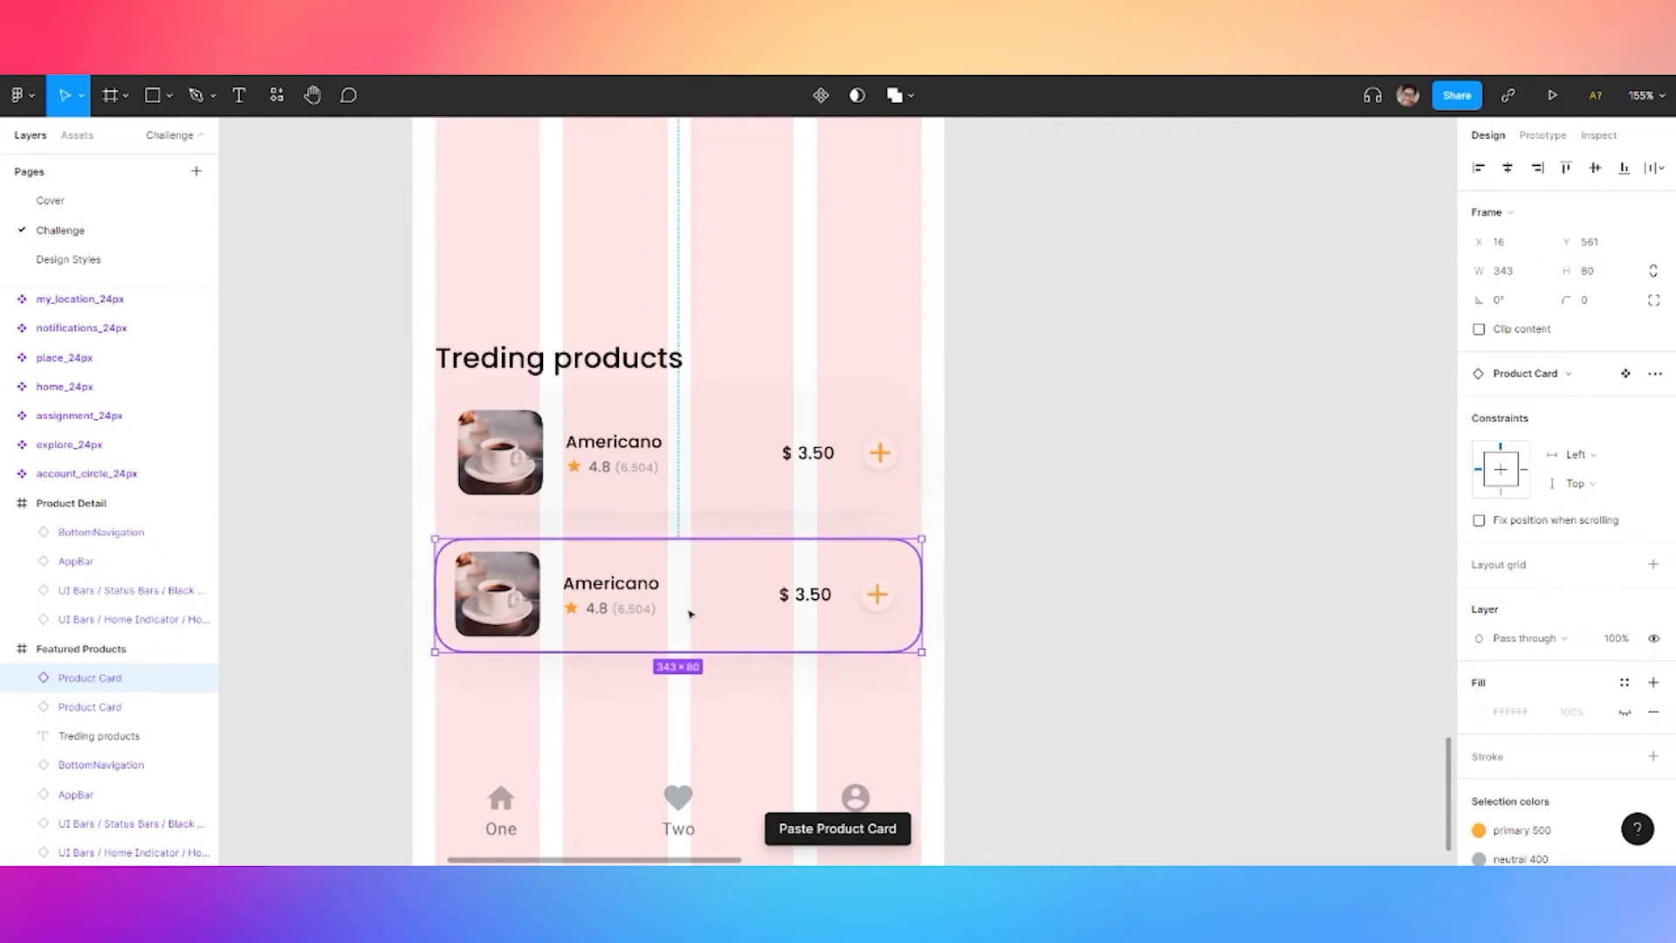
click(1108, 506)
Hide and then re-show the layout grids on the Featured Products frame
scroll(1082, 443, down, 3)
drag(1089, 304, 1054, 601)
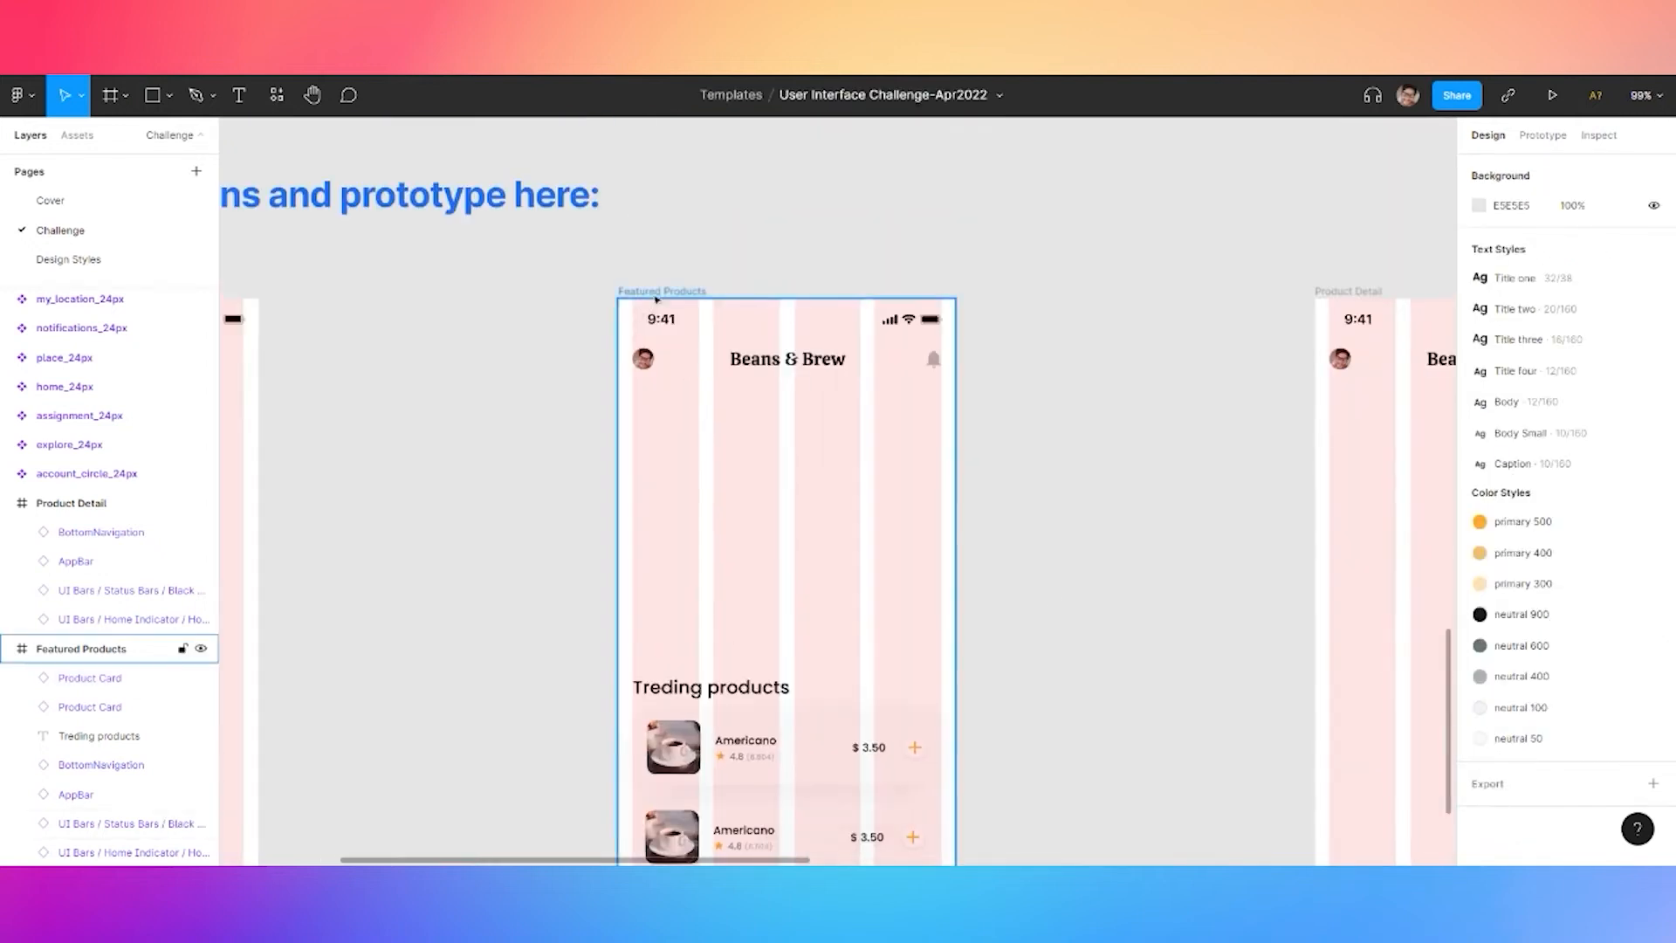
click(131, 648)
key(ctrl+g)
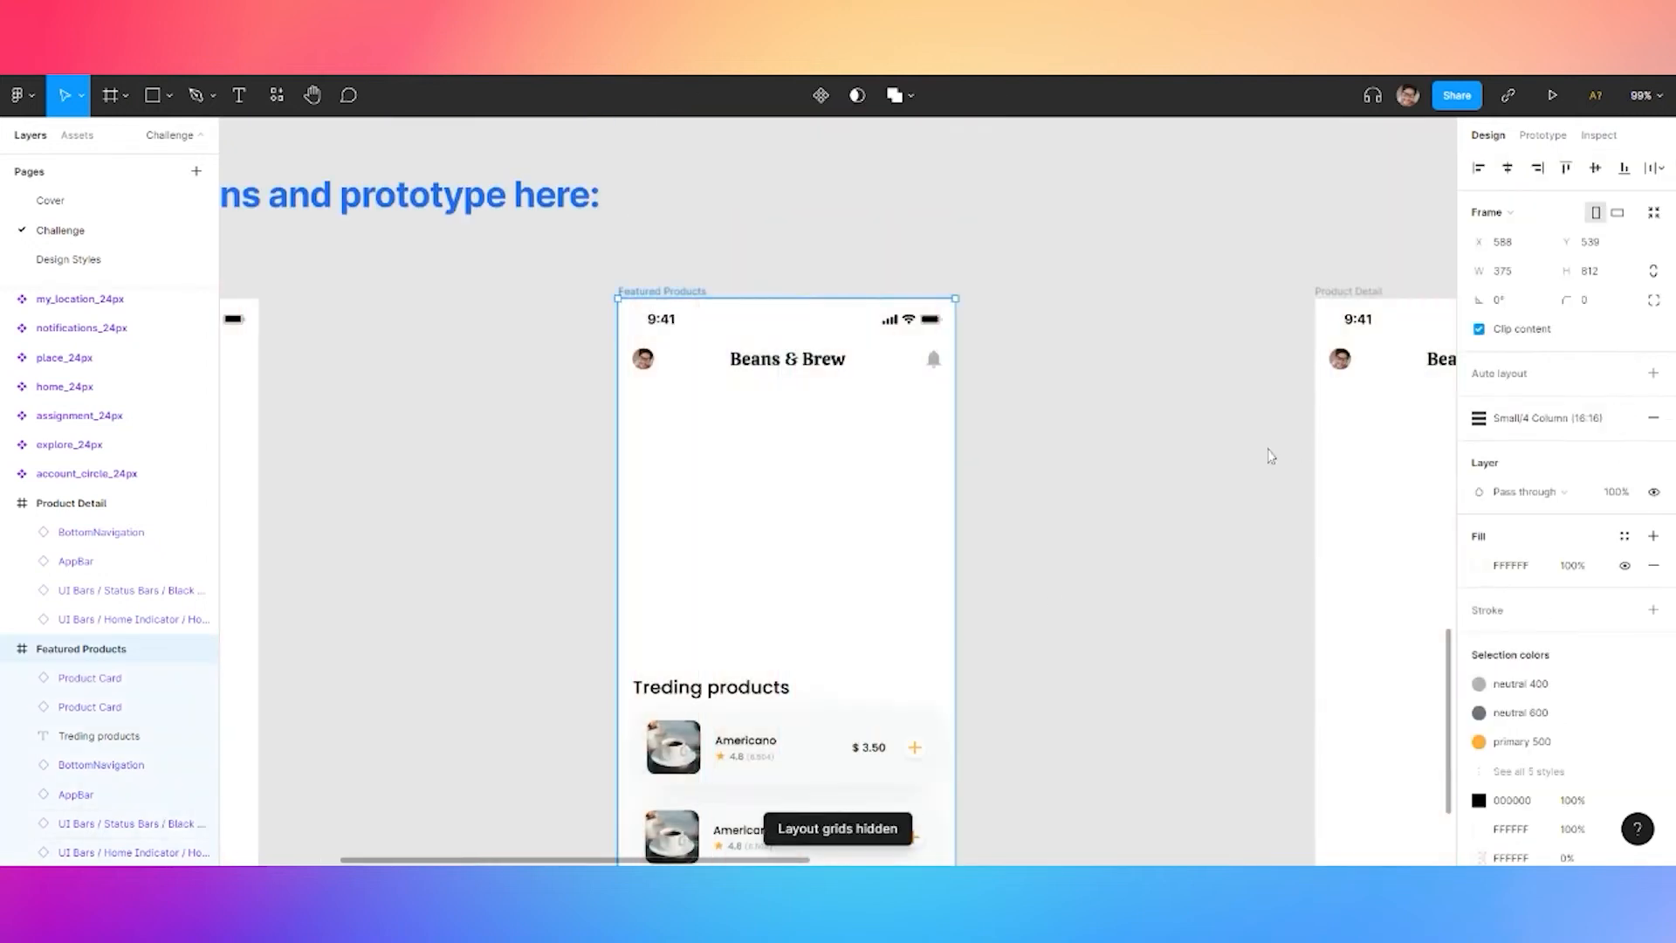
click(1206, 463)
drag(1138, 631, 1104, 480)
scroll(1119, 482, down, 3)
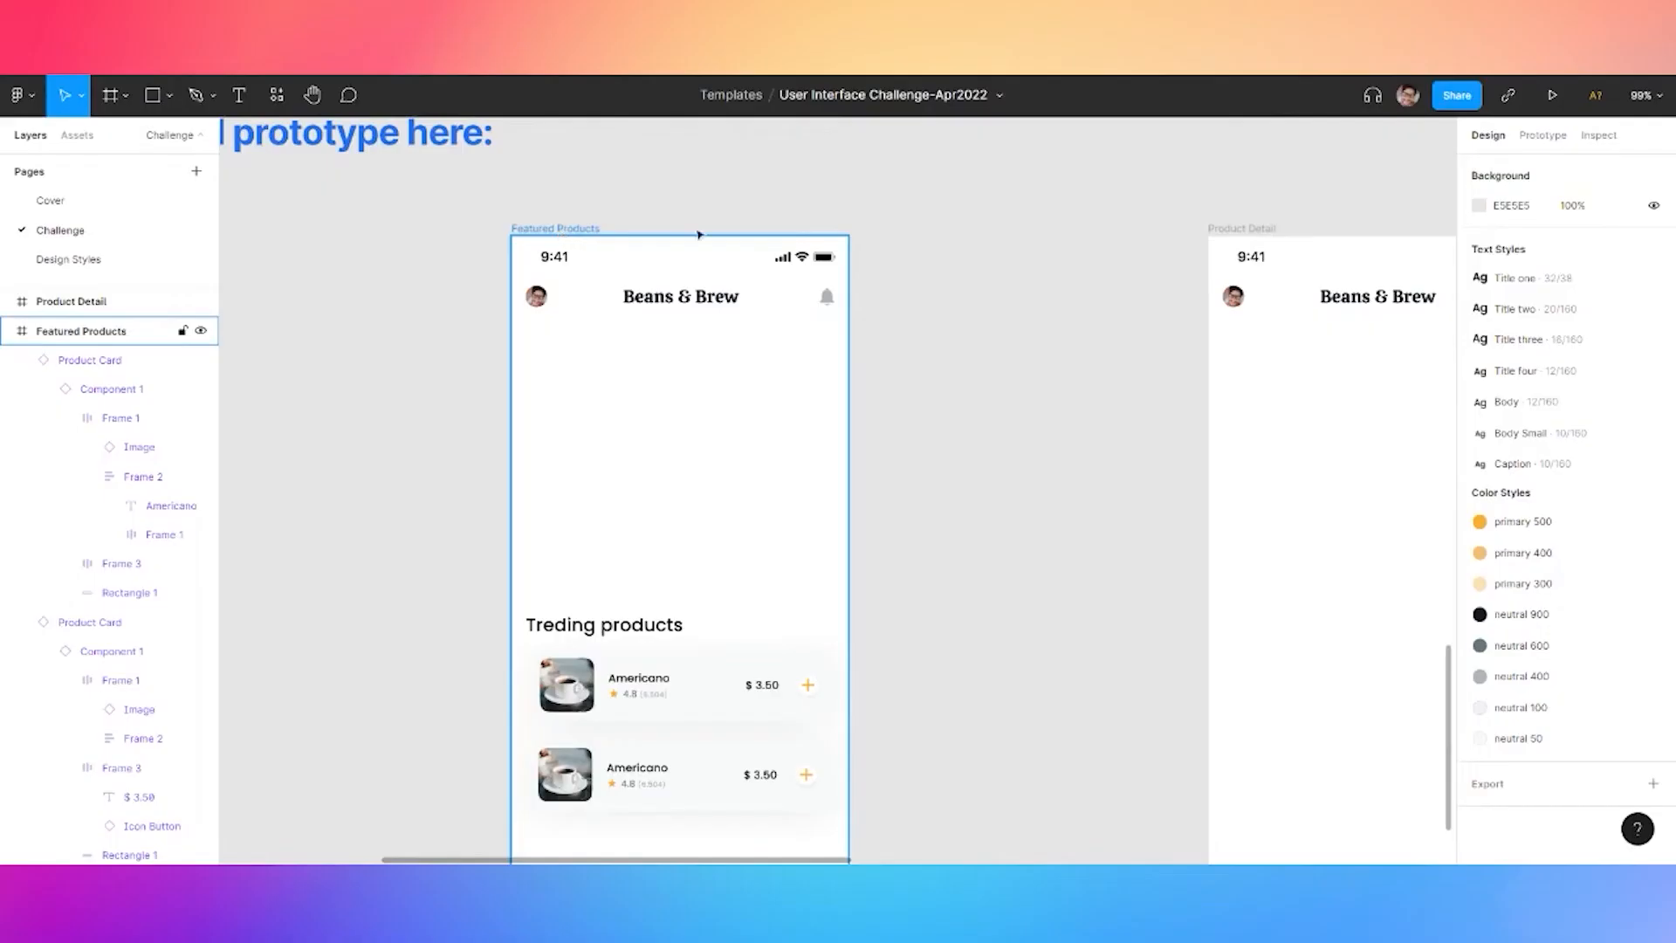
click(845, 471)
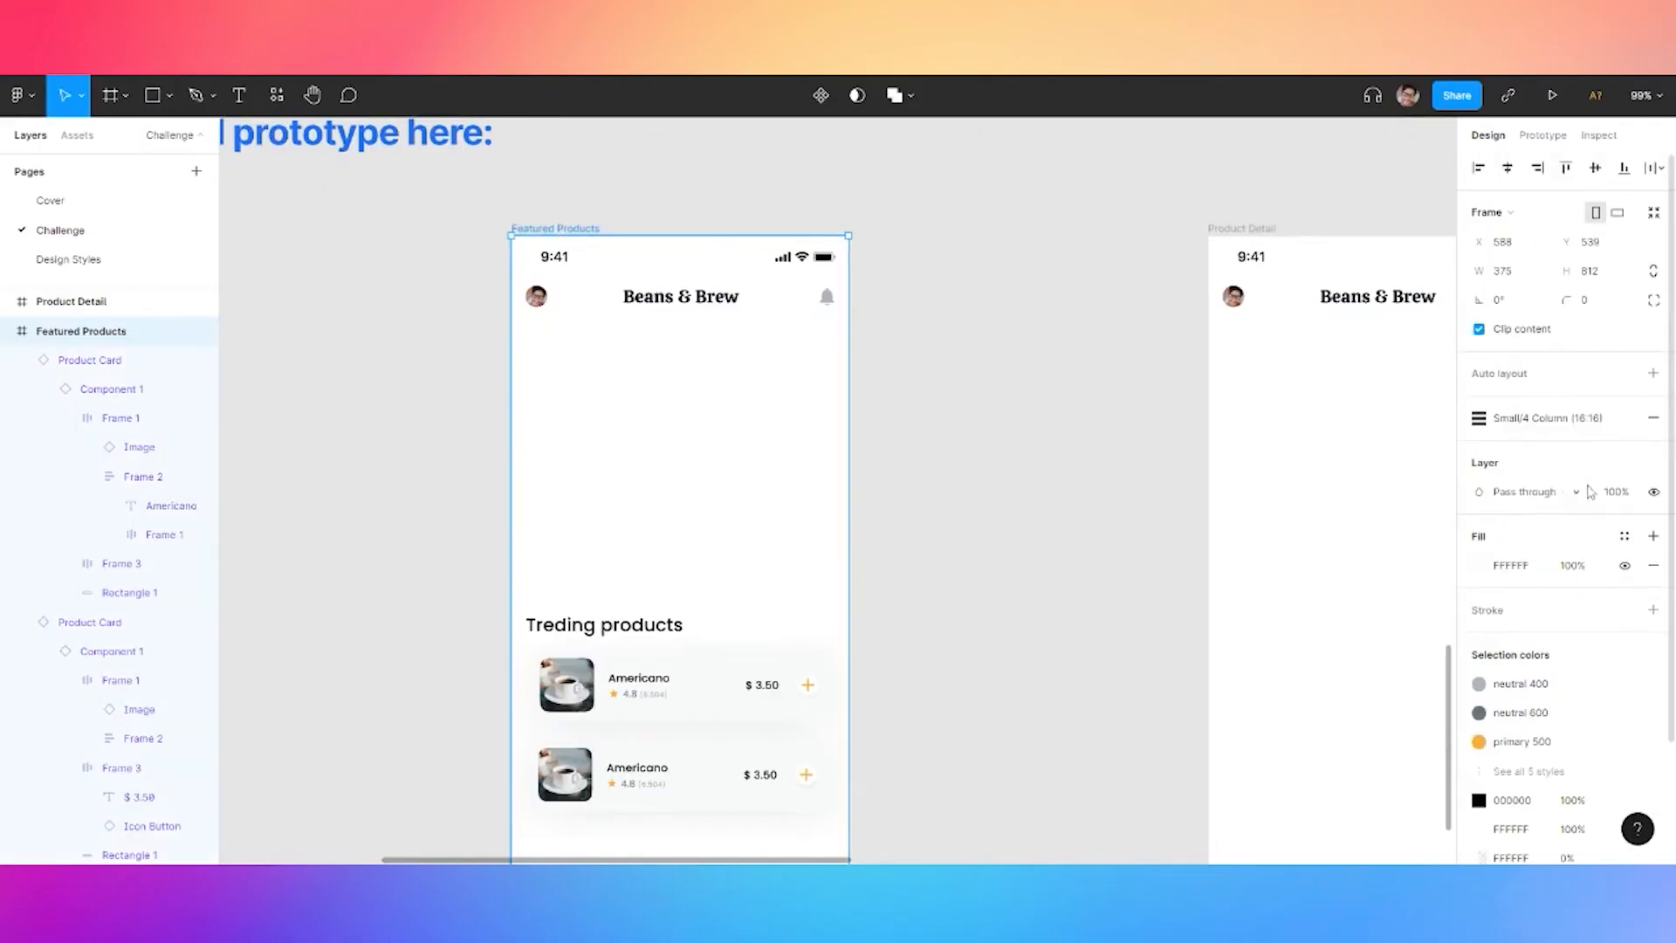
key(ctrl+g)
click(1179, 410)
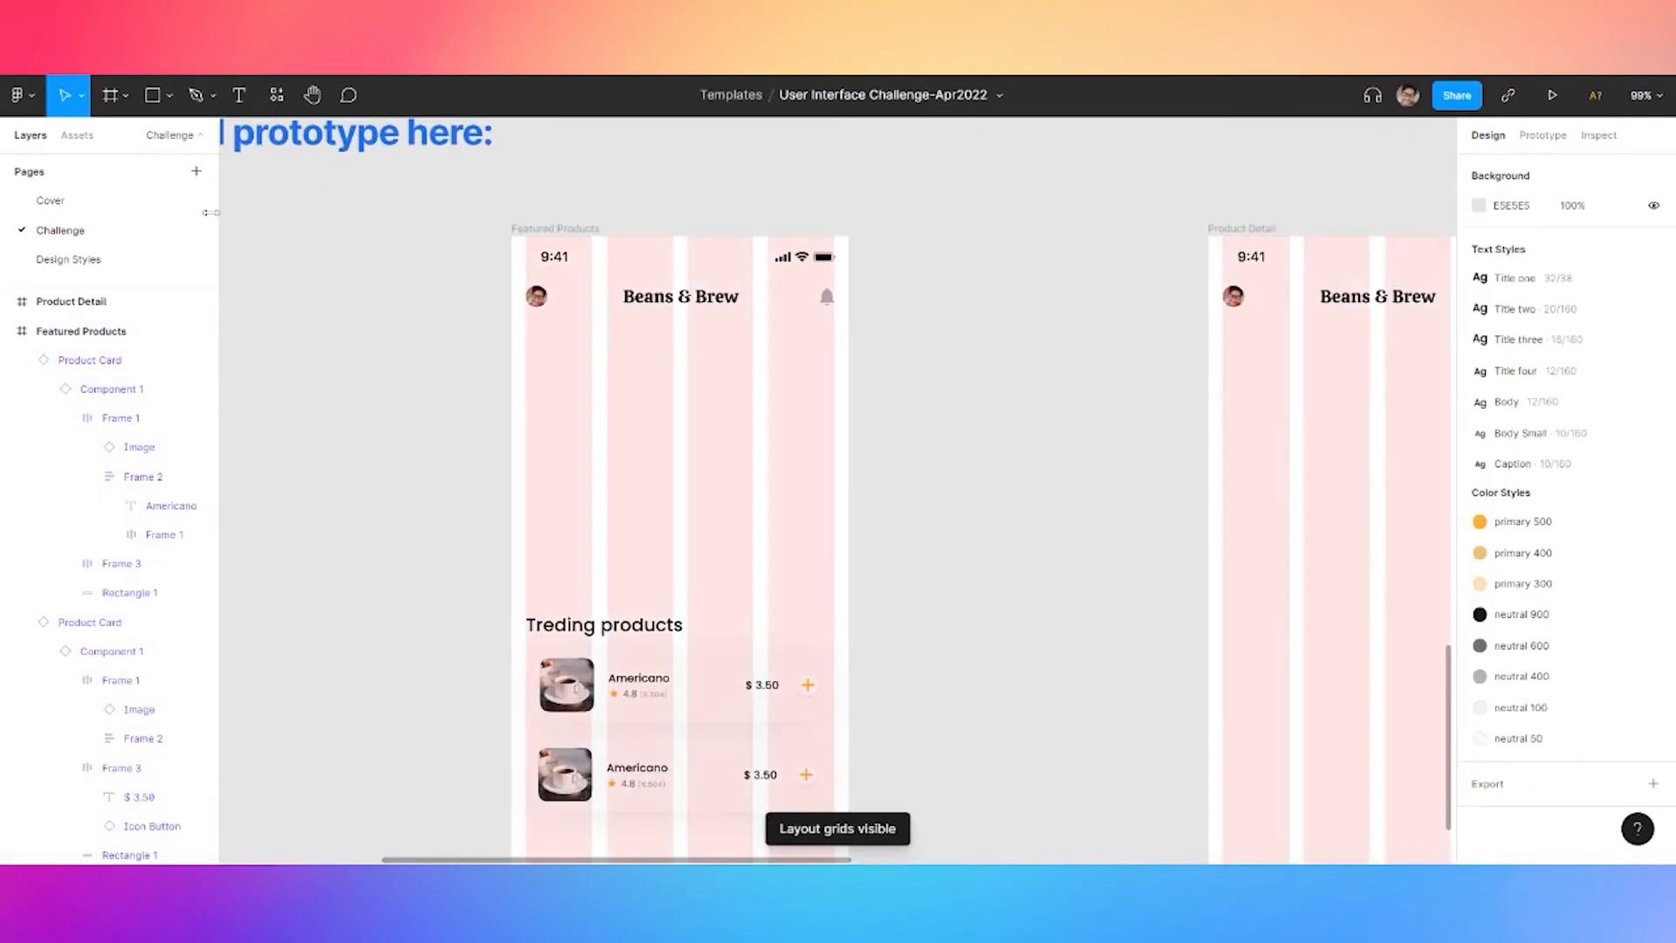
Add a 'Good morning' greeting with the user's name, colouring the name primary 400
click(169, 103)
key(t)
click(486, 385)
text(g)
key(BackSpace)
text(Good morning, Douglas)
drag(511, 381, 572, 381)
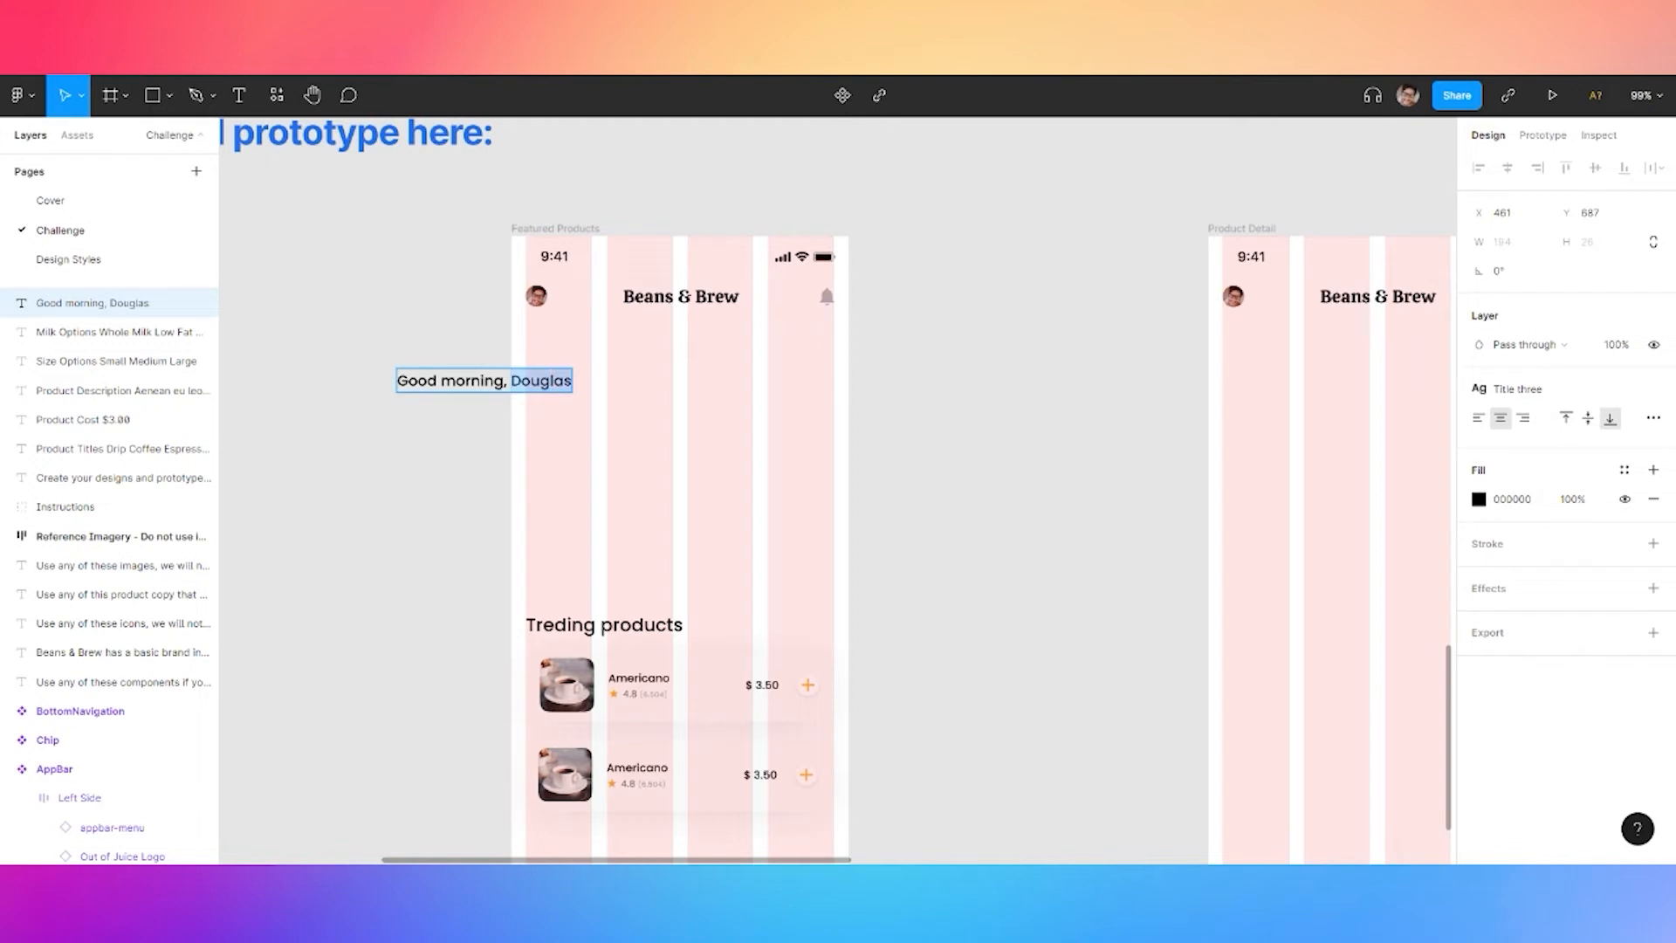
click(1625, 470)
click(1523, 587)
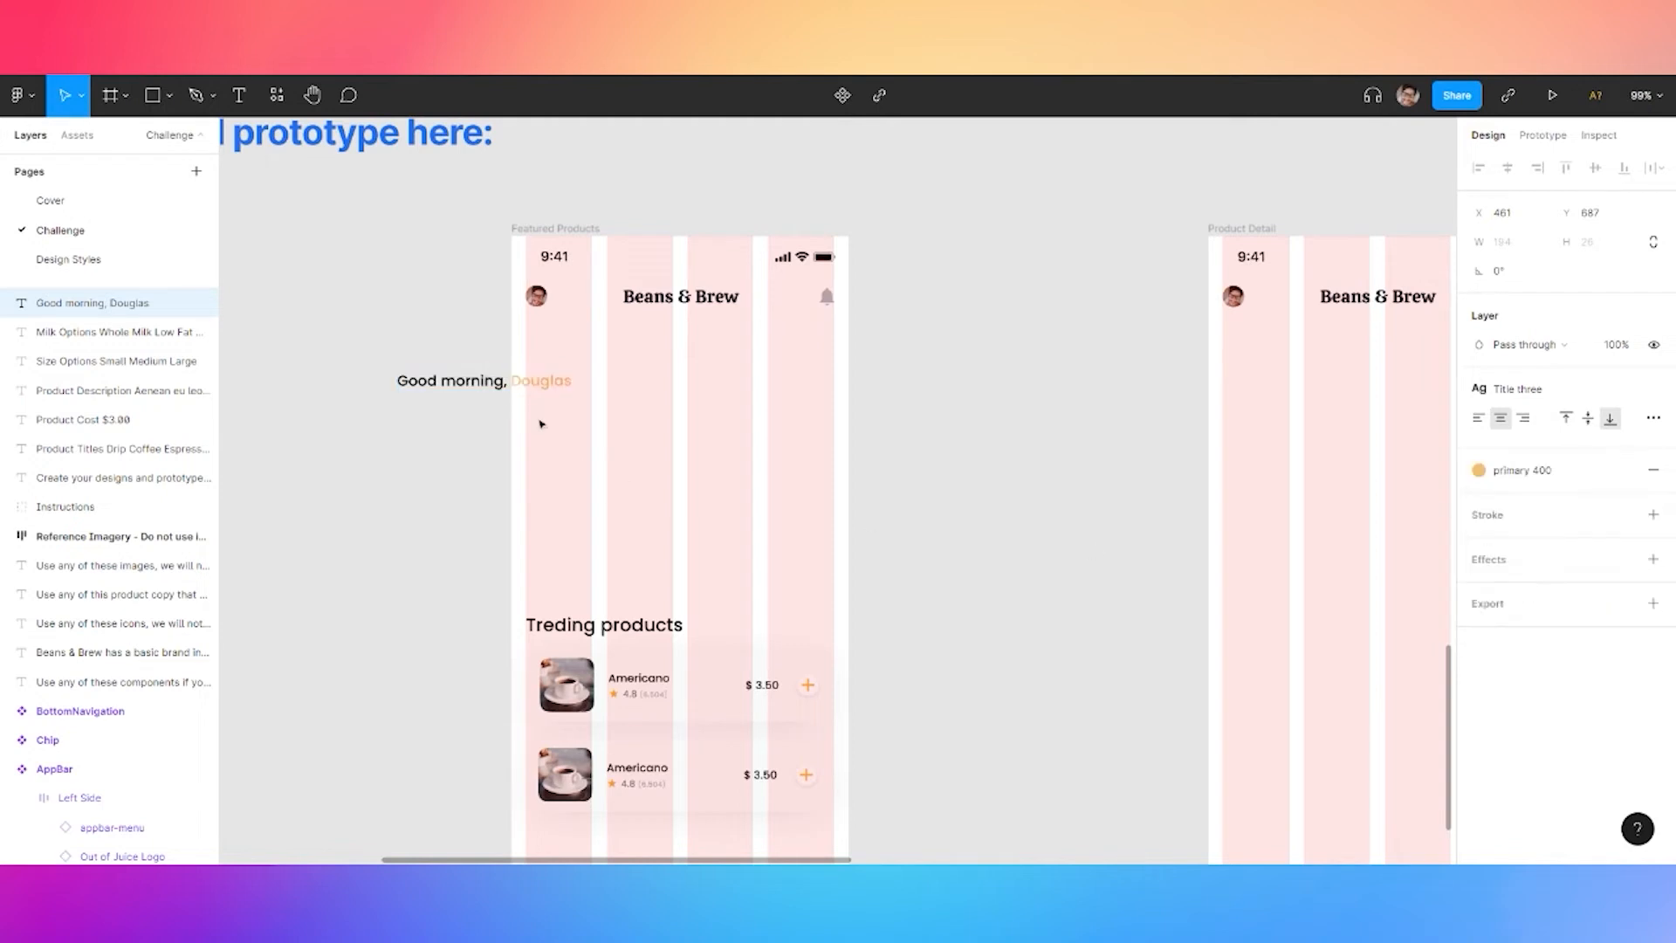
Move the greeting into the Featured Products frame below the header, aligned to the left margin
key(ctrl+a)
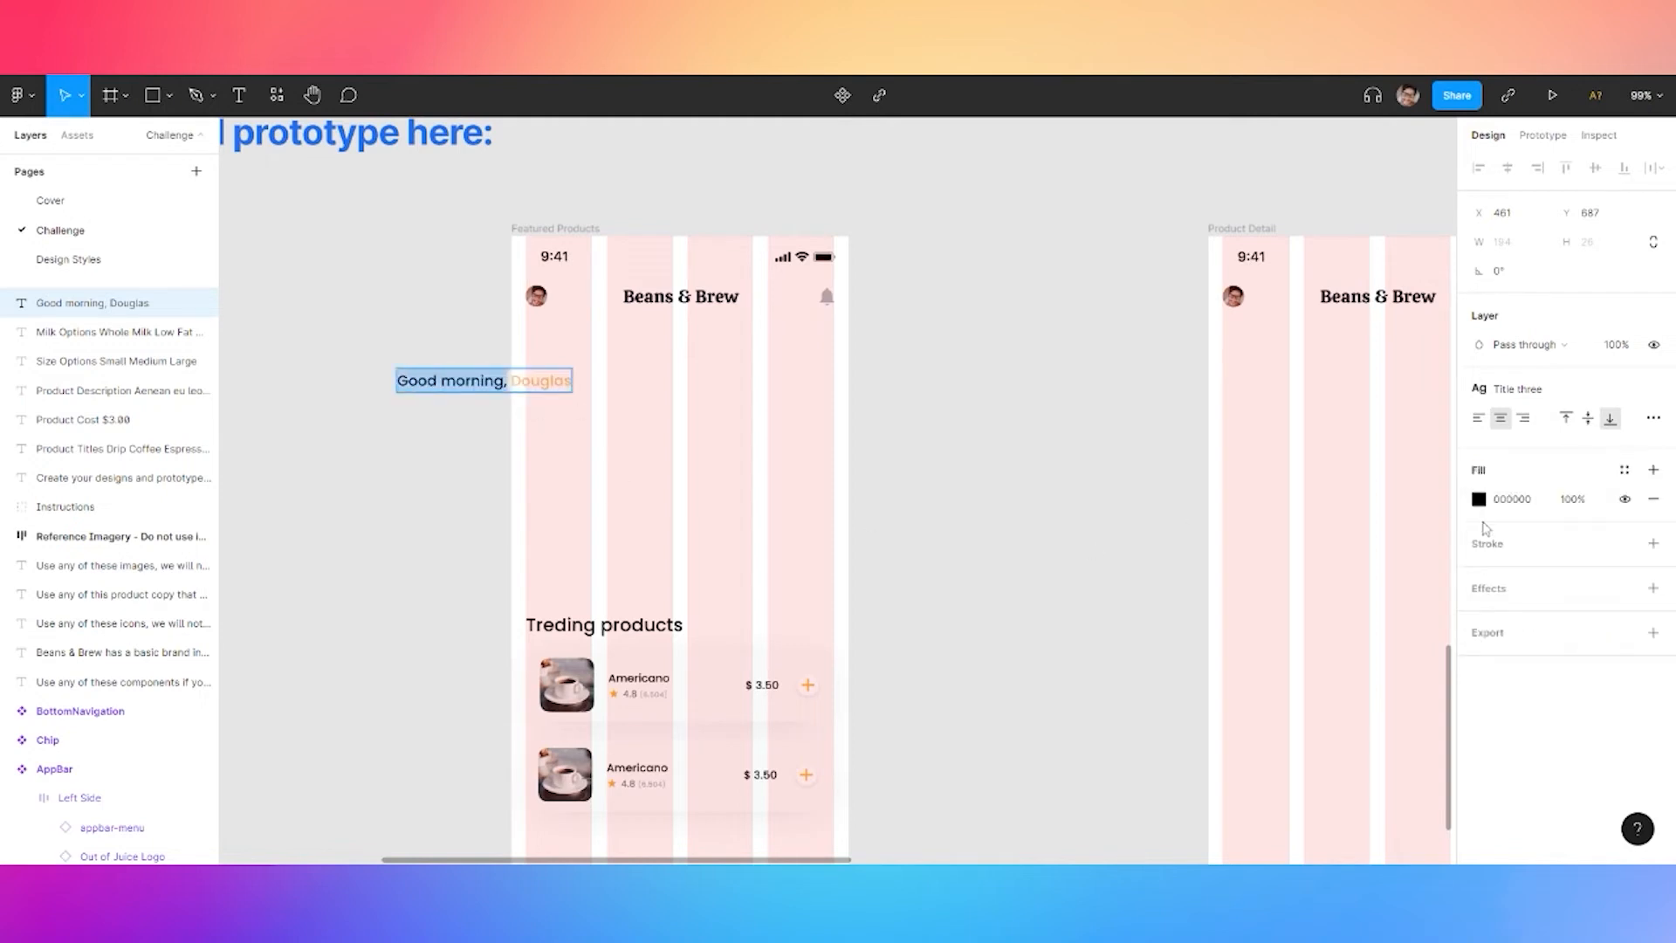
click(1624, 470)
click(420, 420)
scroll(475, 385, up, 6)
drag(475, 385, 884, 301)
drag(511, 314, 378, 655)
drag(616, 641, 700, 574)
Duplicate the greeting and move the copy lower in the frame
scroll(576, 630, down, 4)
scroll(602, 609, up, 7)
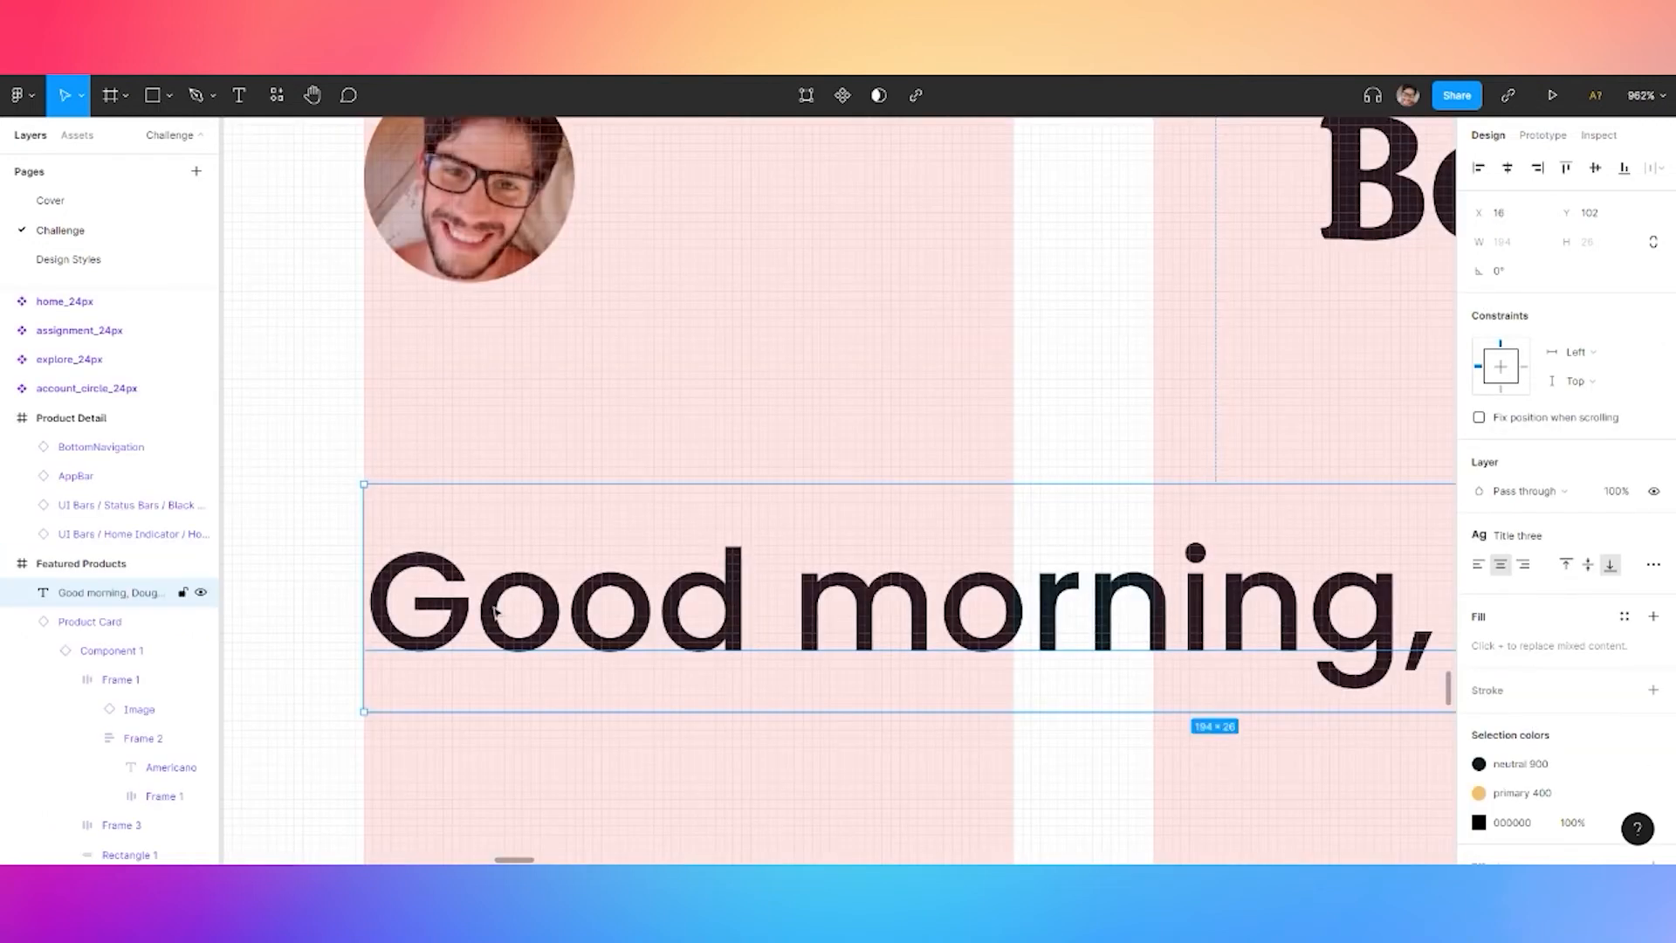
scroll(311, 682, down, 10)
click(412, 583)
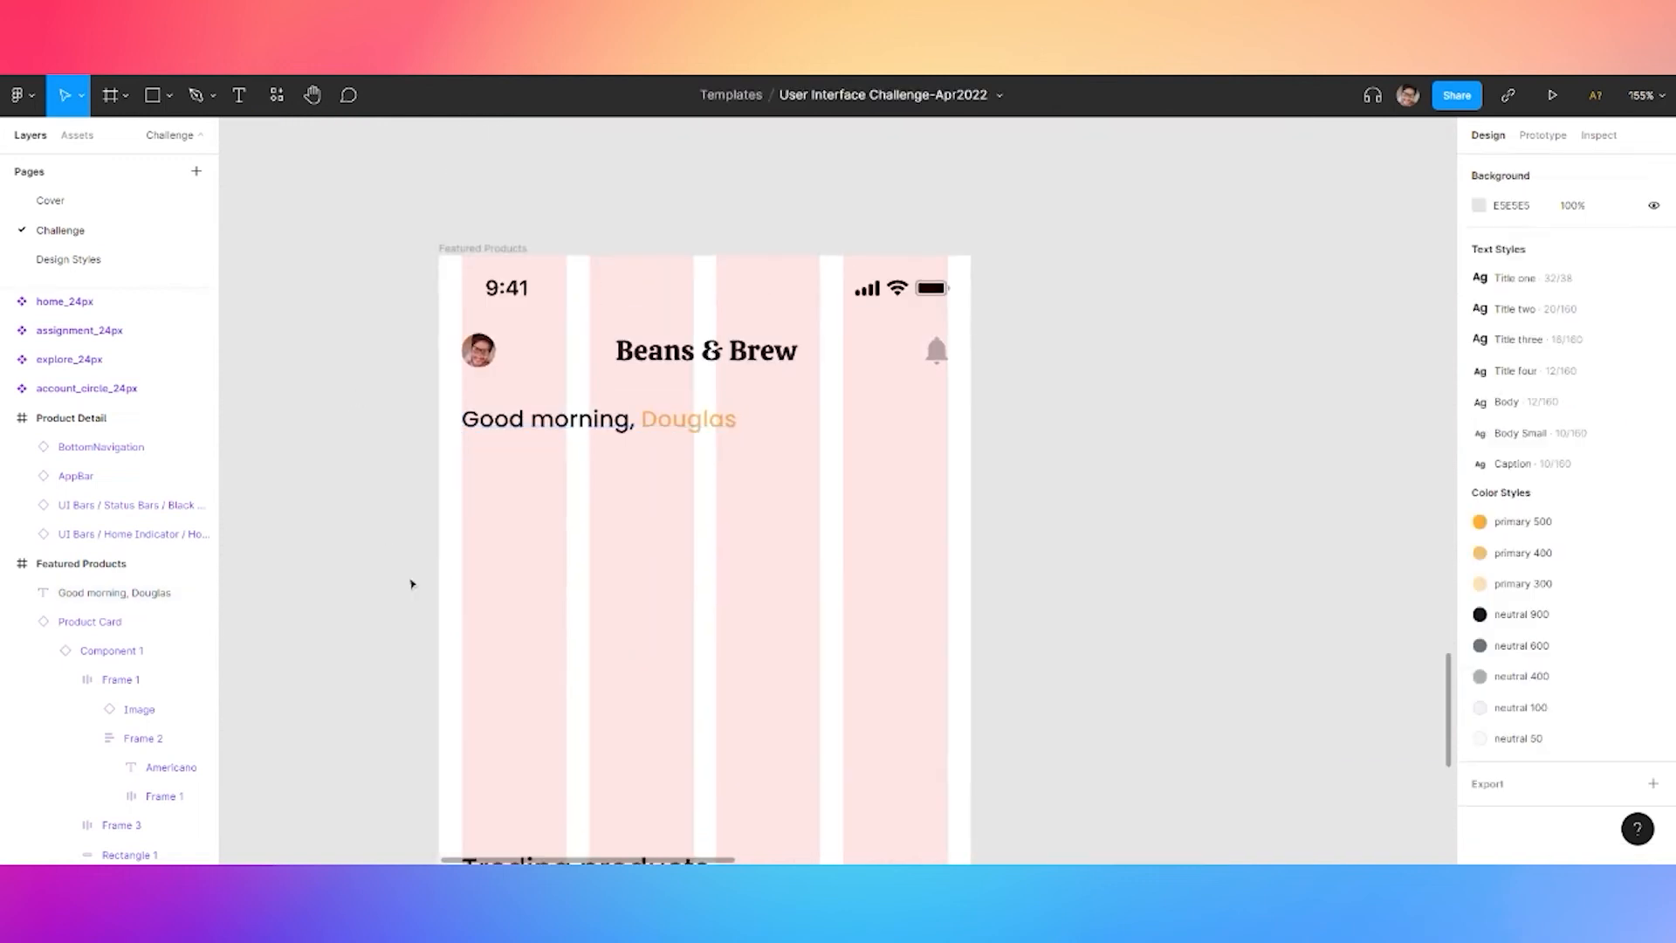
click(512, 427)
key(ctrl+c)
key(ctrl+v)
drag(513, 427, 512, 539)
Retype the duplicate's text as 'Special for you'
double_click(513, 538)
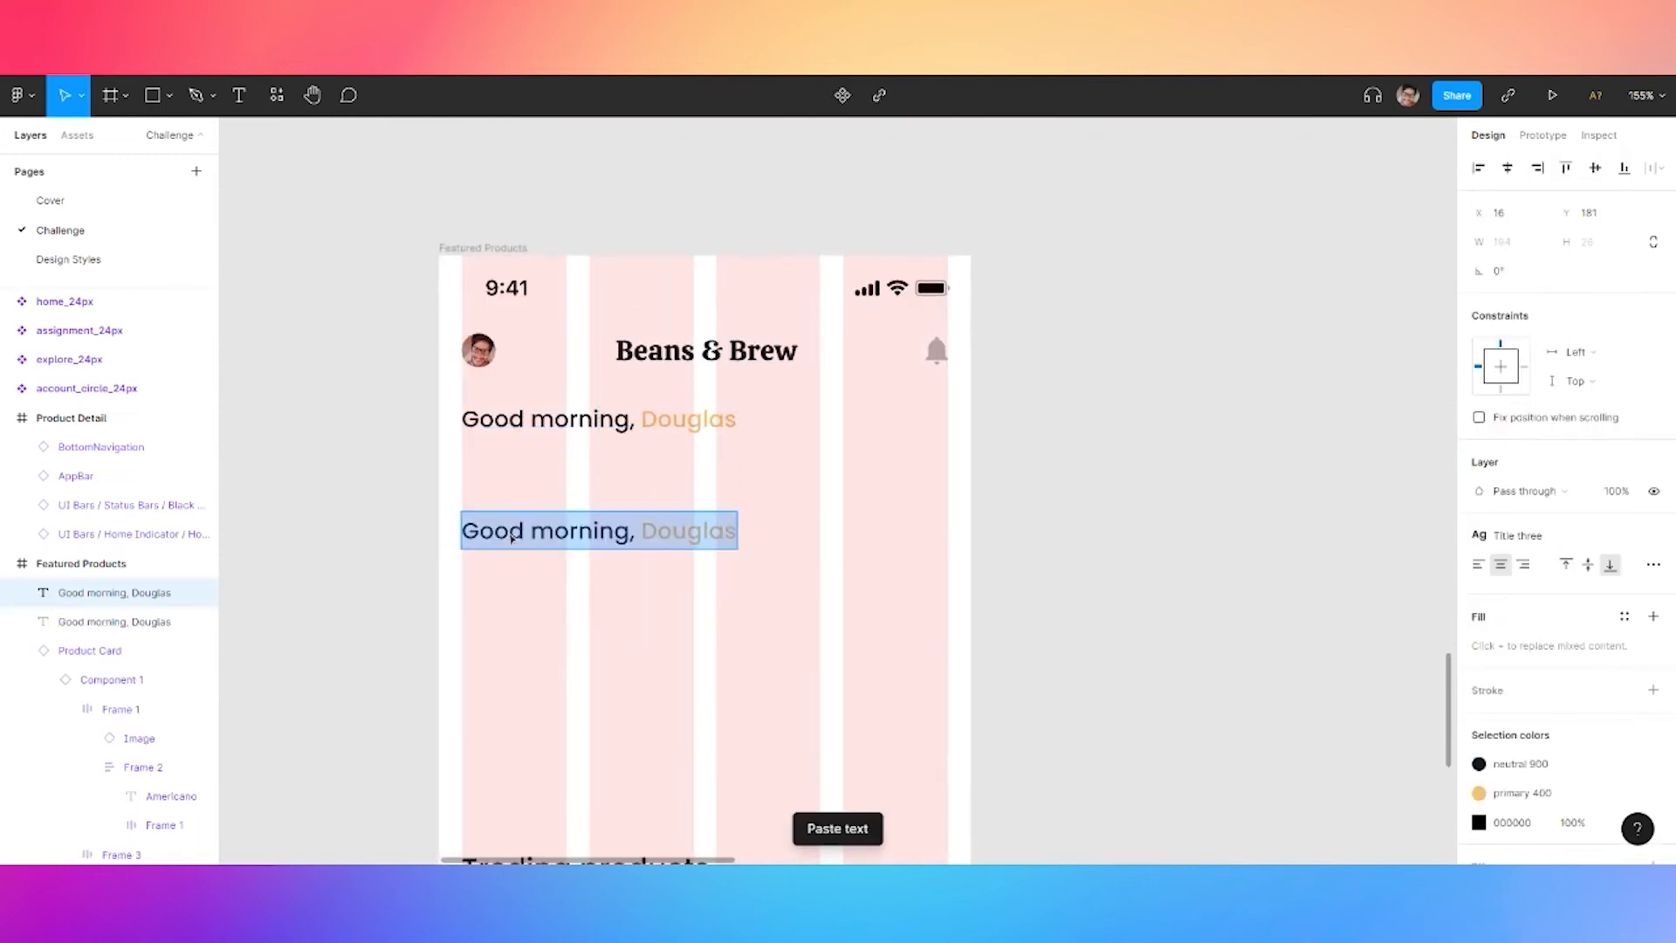
text(Special for y ou)
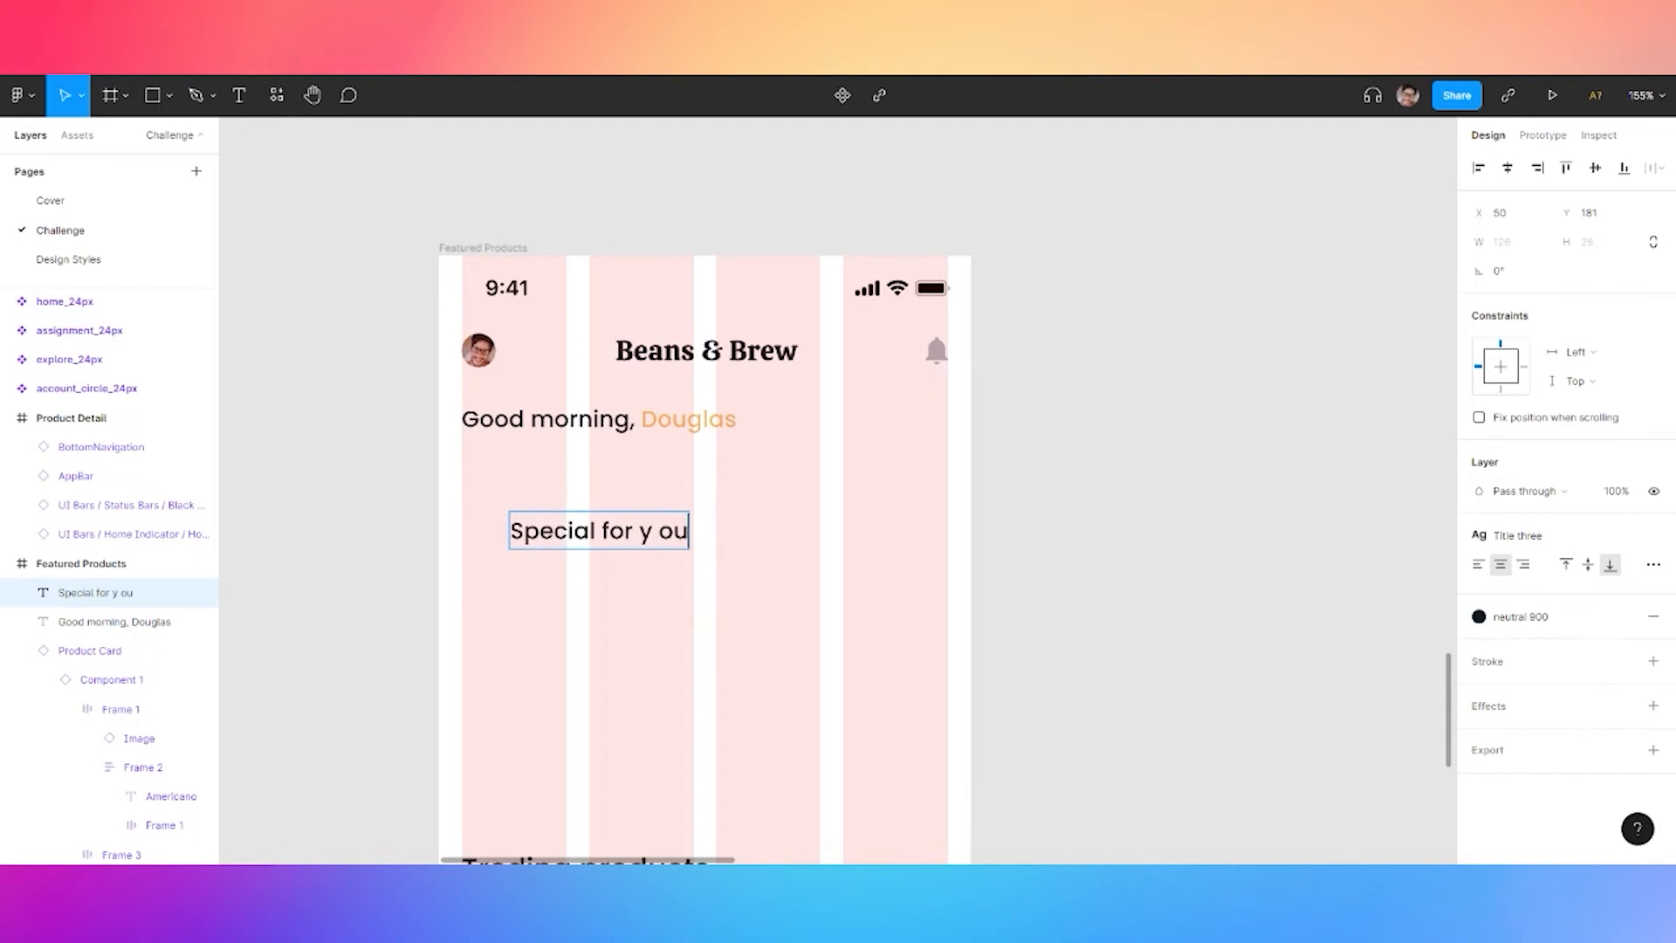
key(BackSpace)
key(BackSpace)
key(BackSpace)
text(ou)
key(Escape)
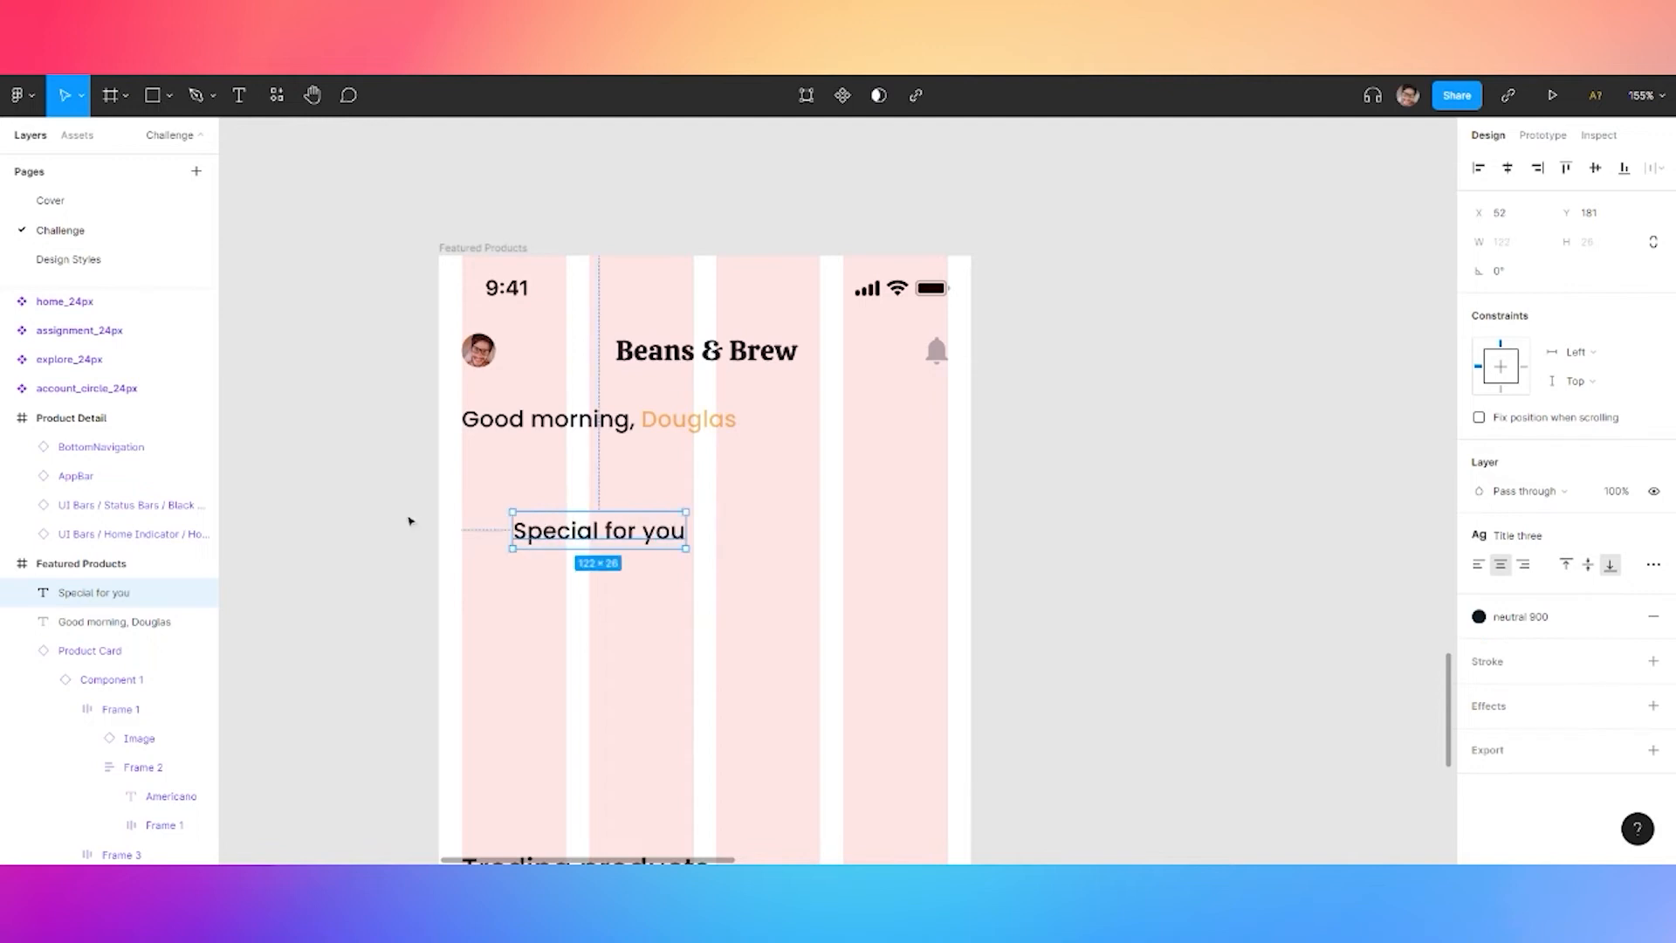
Apply the Title two text style to the heading and align it left under the greeting
click(1537, 536)
click(1528, 674)
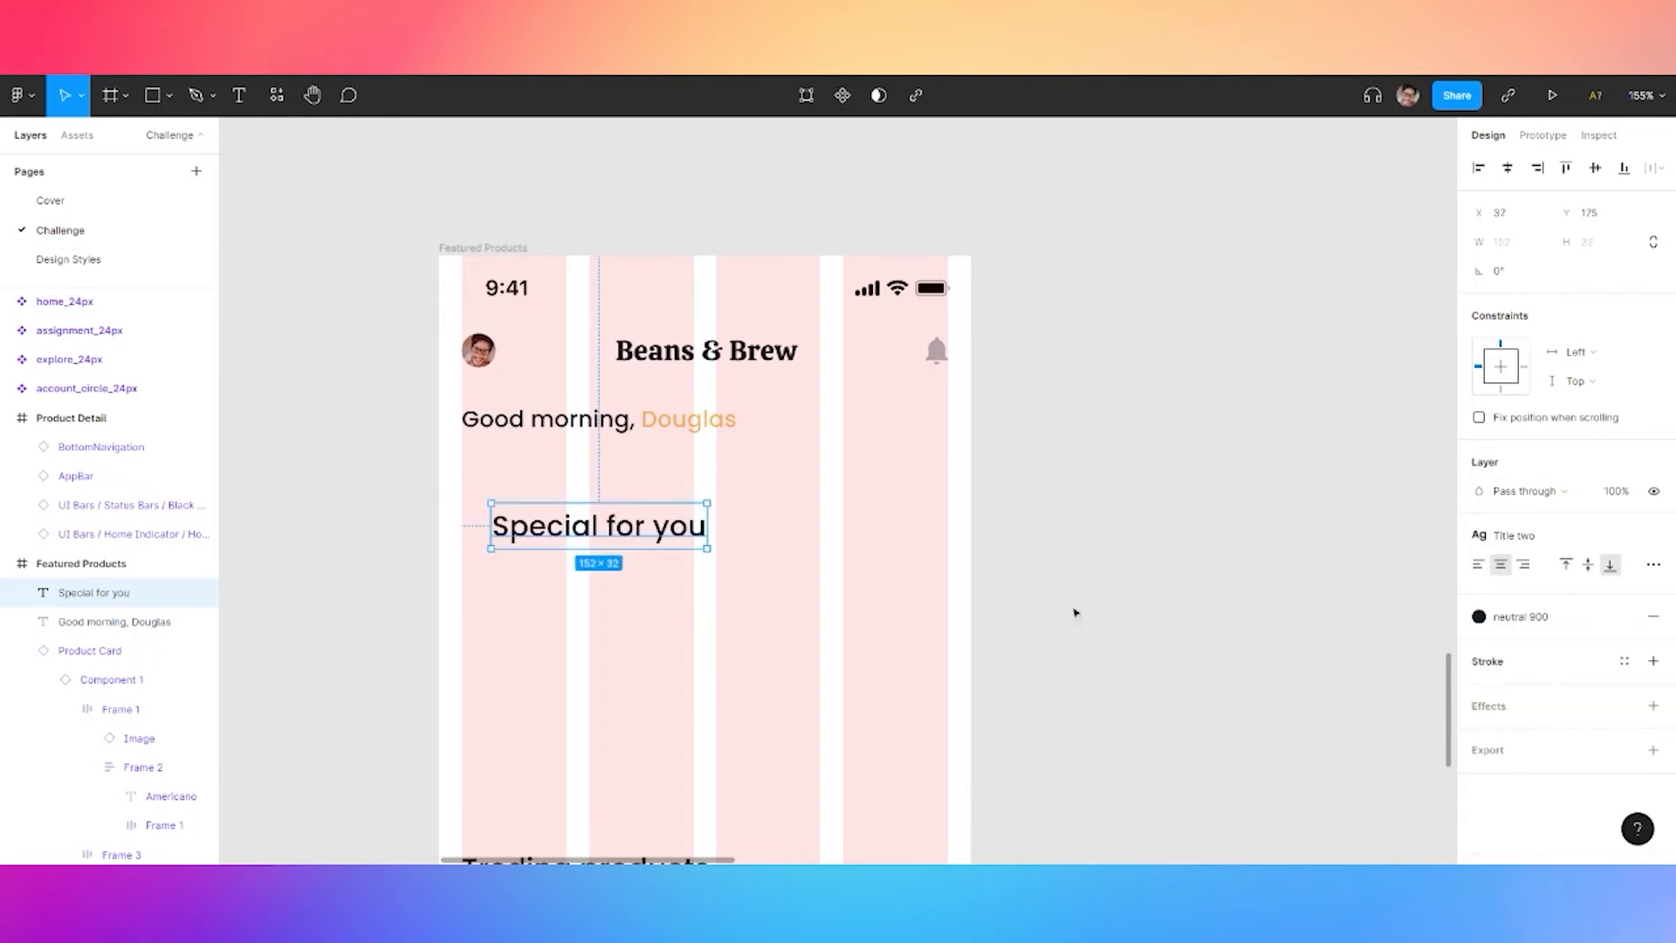
drag(599, 526, 569, 486)
click(329, 582)
scroll(393, 610, down, 5)
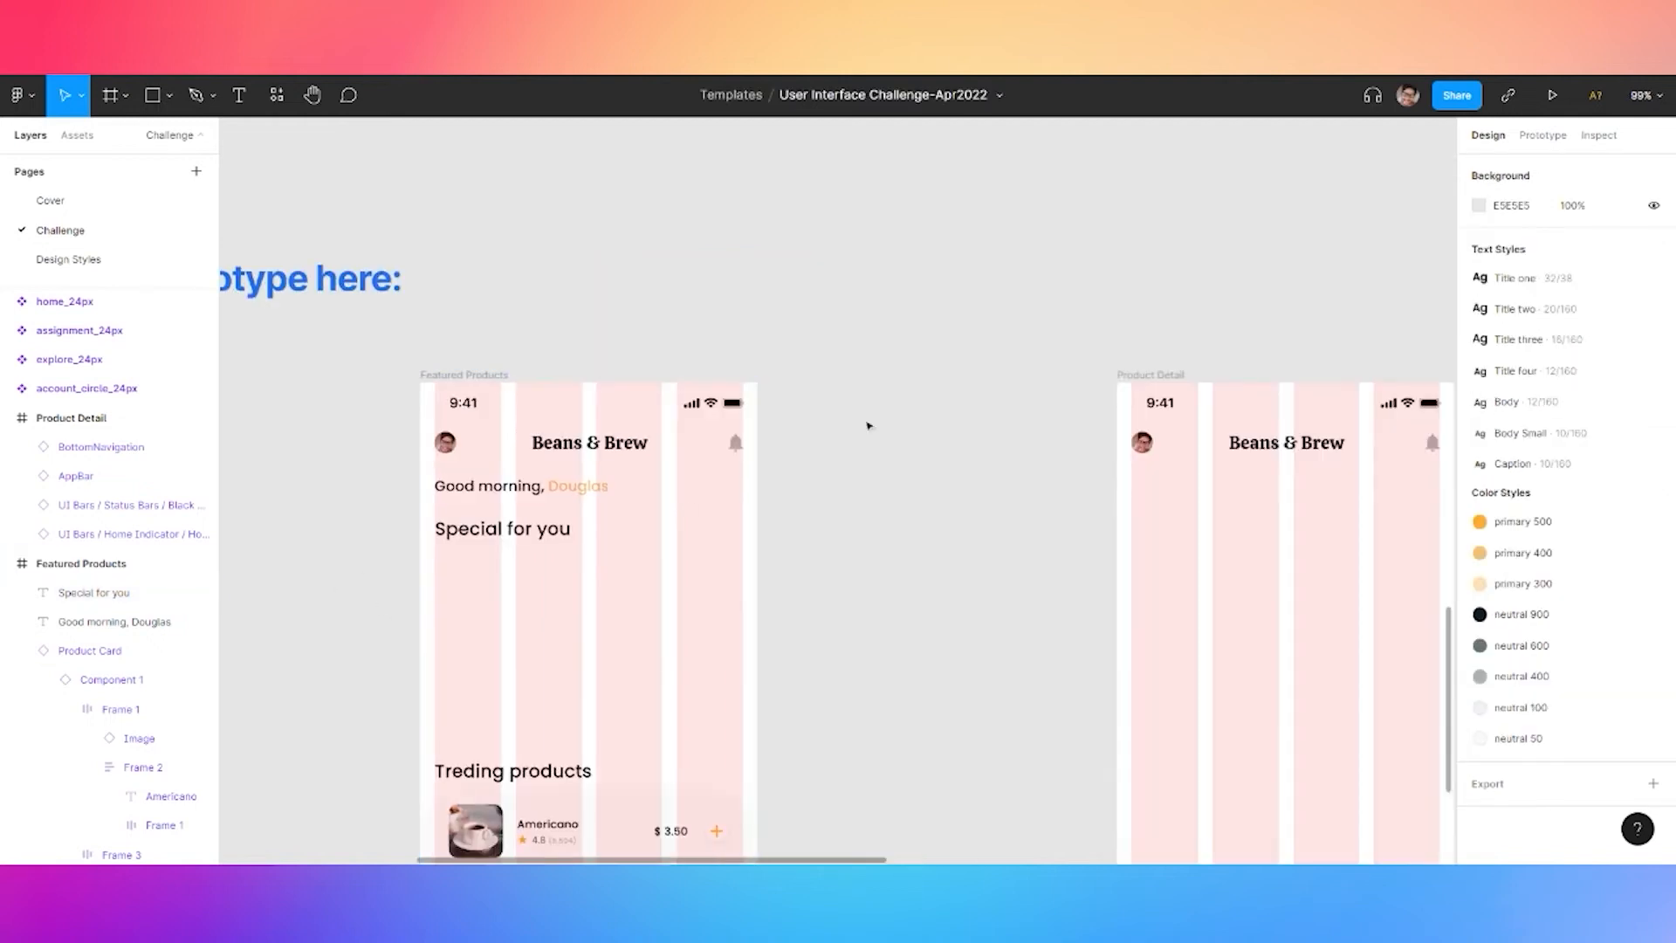
Take a latte photo from the reference images and return to the Featured Products screen
scroll(894, 404, up, 3)
scroll(1003, 374, down, 4)
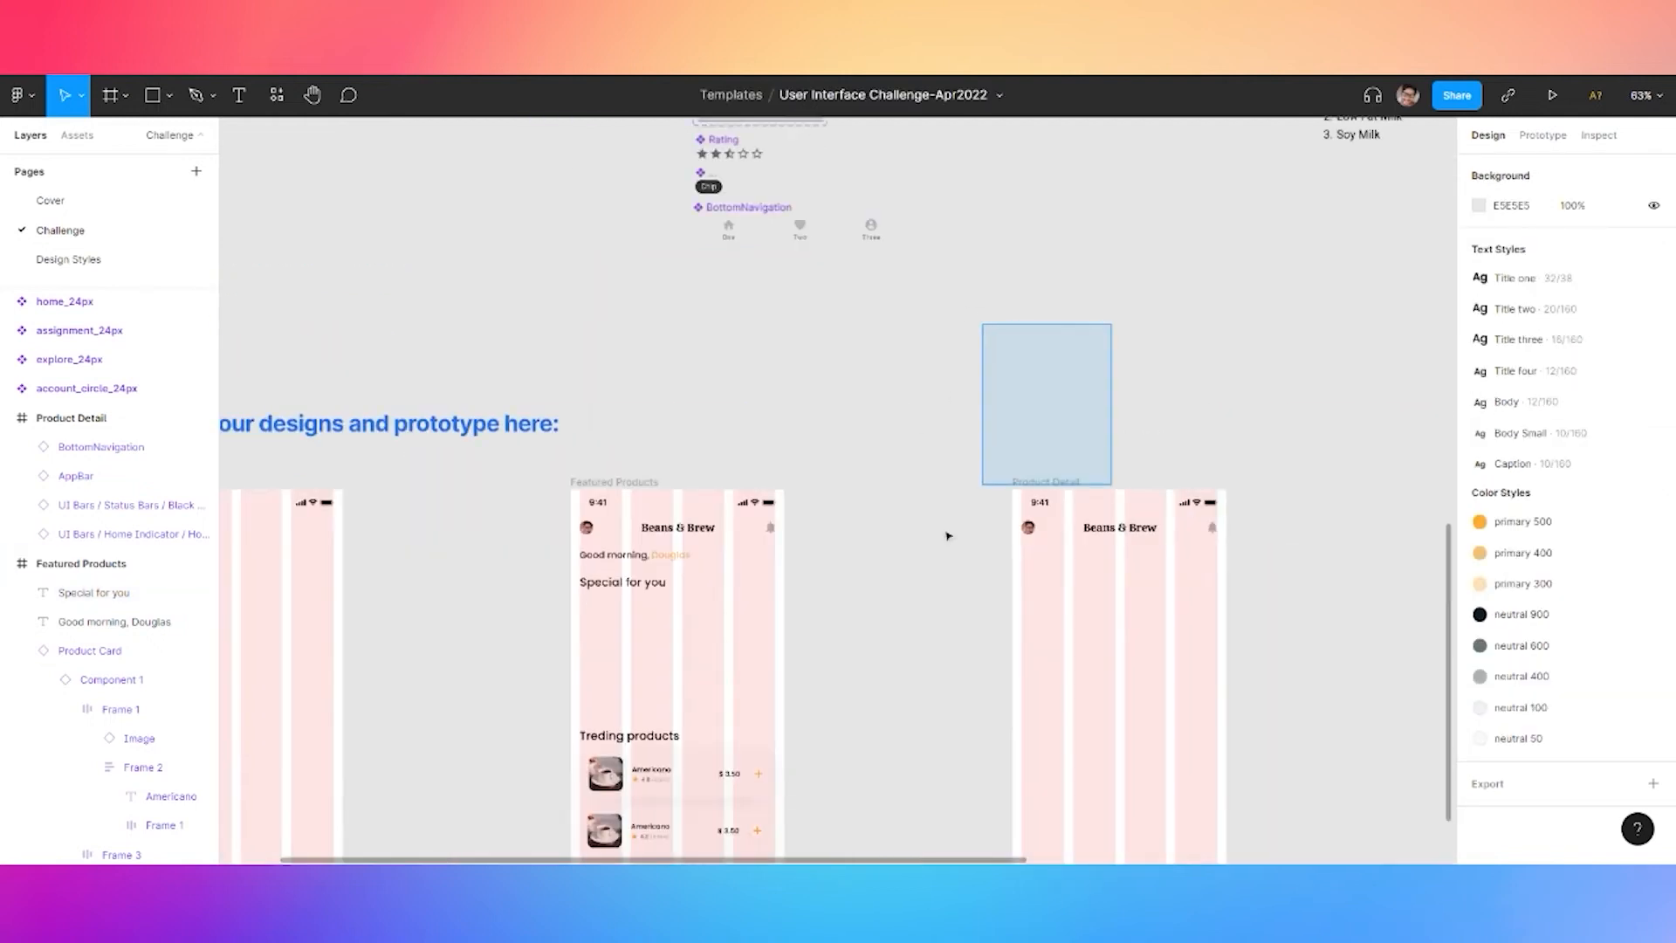
scroll(1159, 288, up, 3)
scroll(1159, 288, right, 4)
scroll(1231, 602, right, 3)
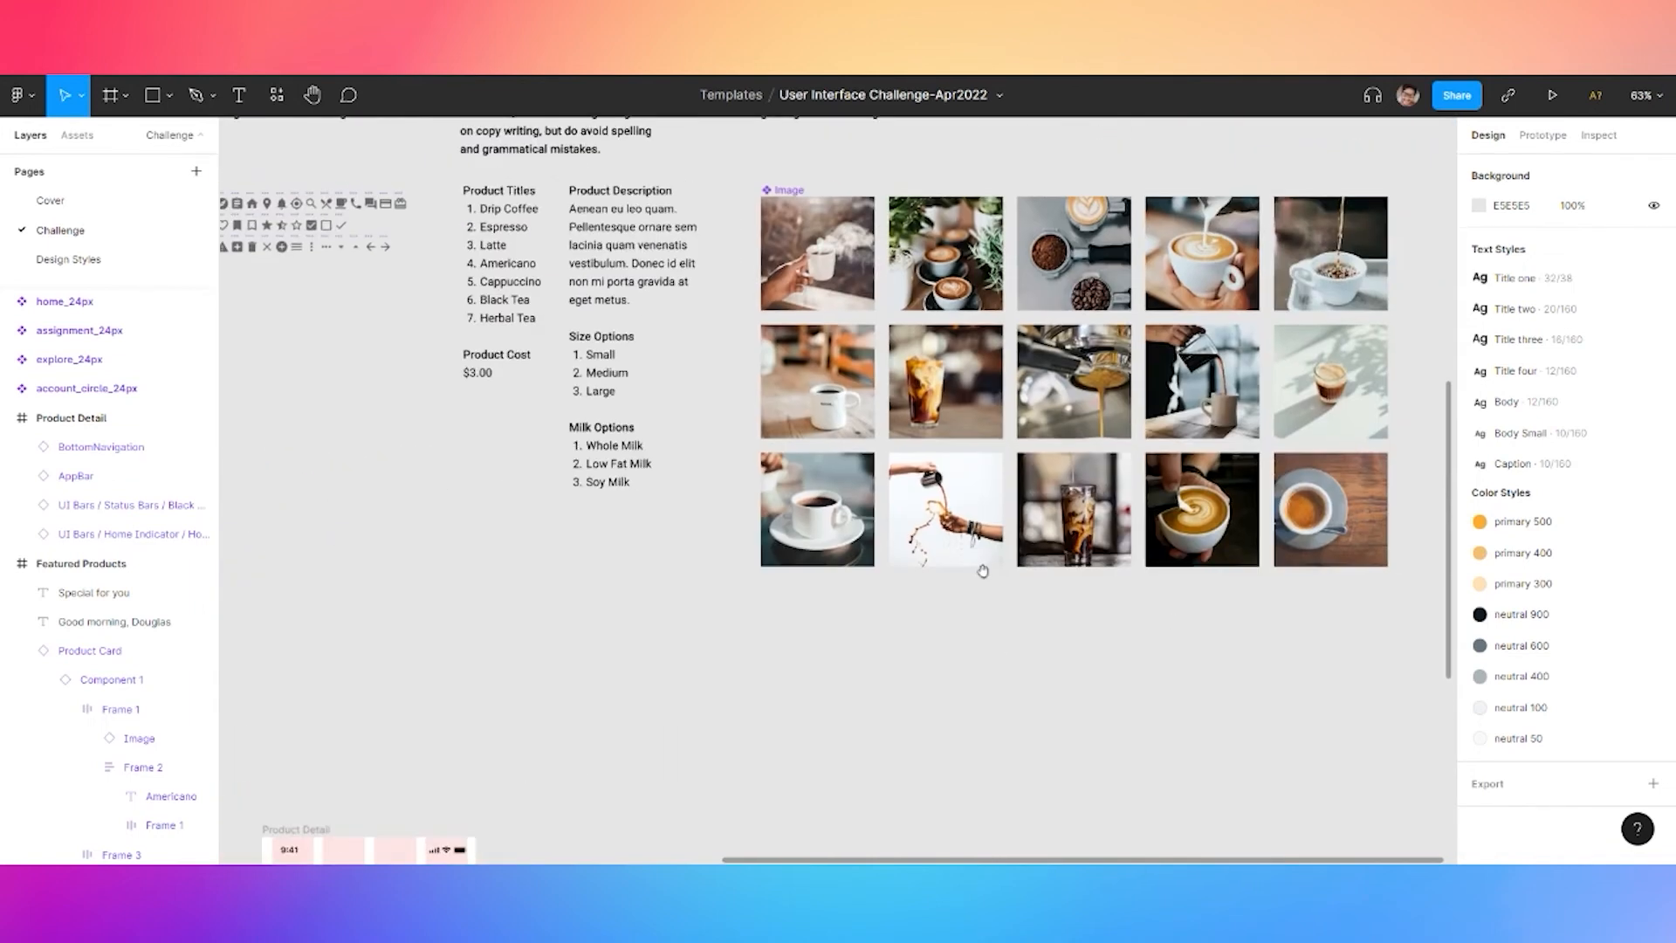
click(950, 223)
click(506, 534)
drag(437, 584, 774, 332)
drag(534, 475, 909, 277)
drag(349, 466, 513, 347)
scroll(768, 384, up, 5)
Paste the 200×200 latte photo and line it up under the 'Special for you' heading
key(ctrl+v)
drag(810, 461, 734, 426)
scroll(527, 460, up, 5)
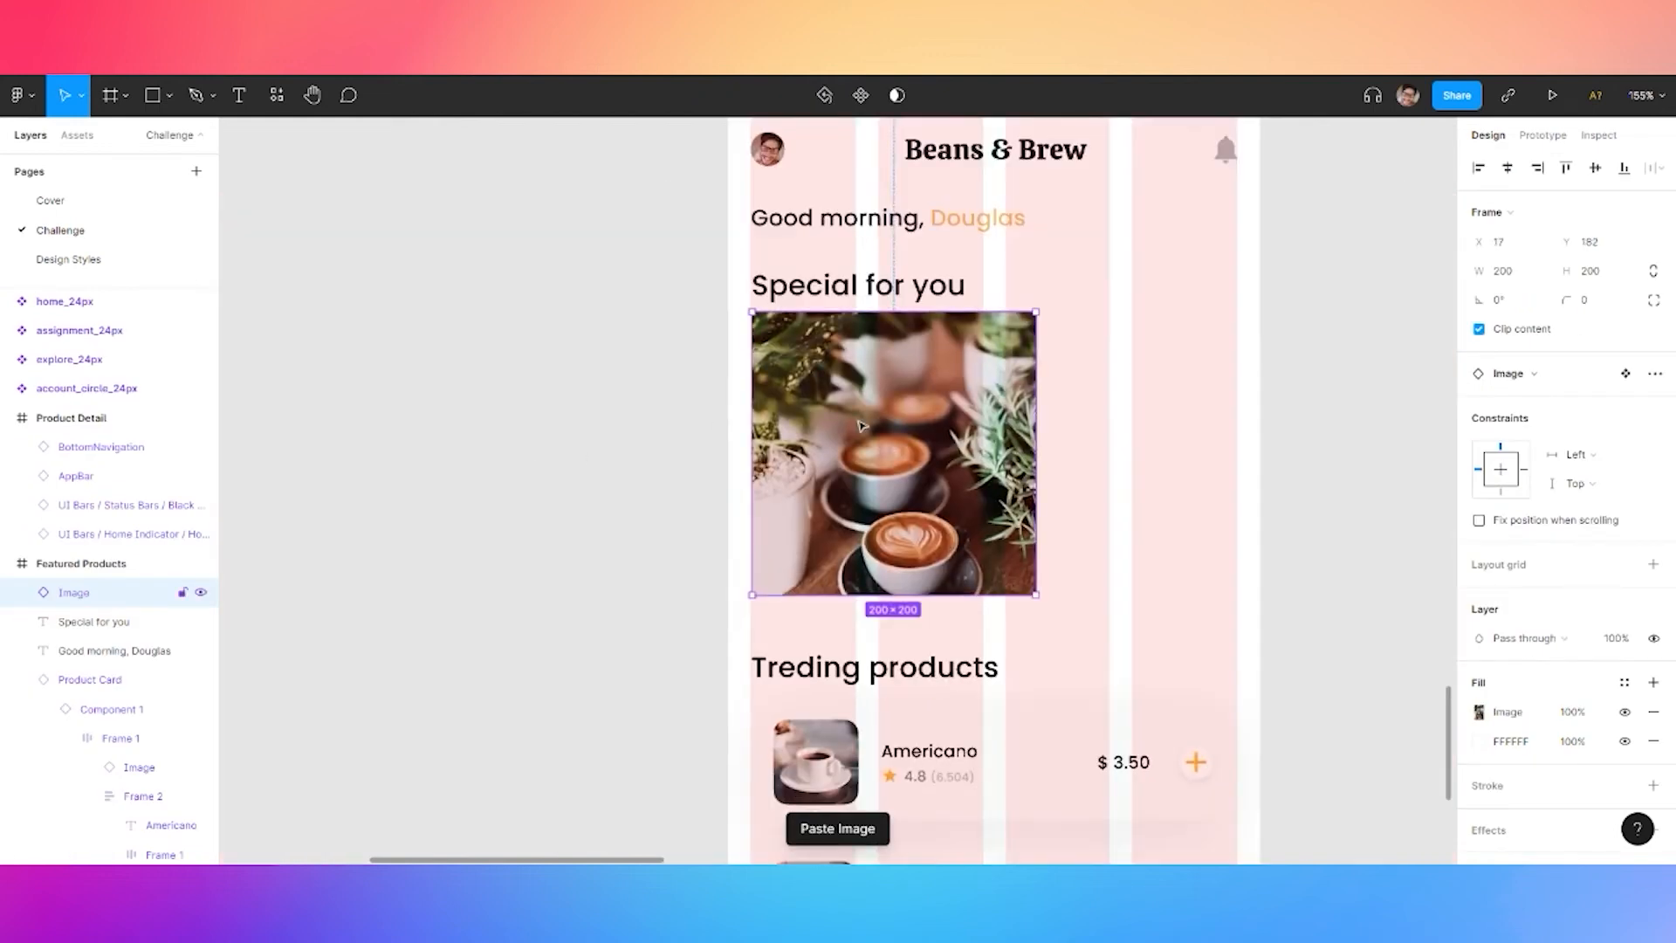
drag(864, 437, 860, 444)
Round the photo's corners to radius 20 with 61% iOS corner smoothing
click(1592, 302)
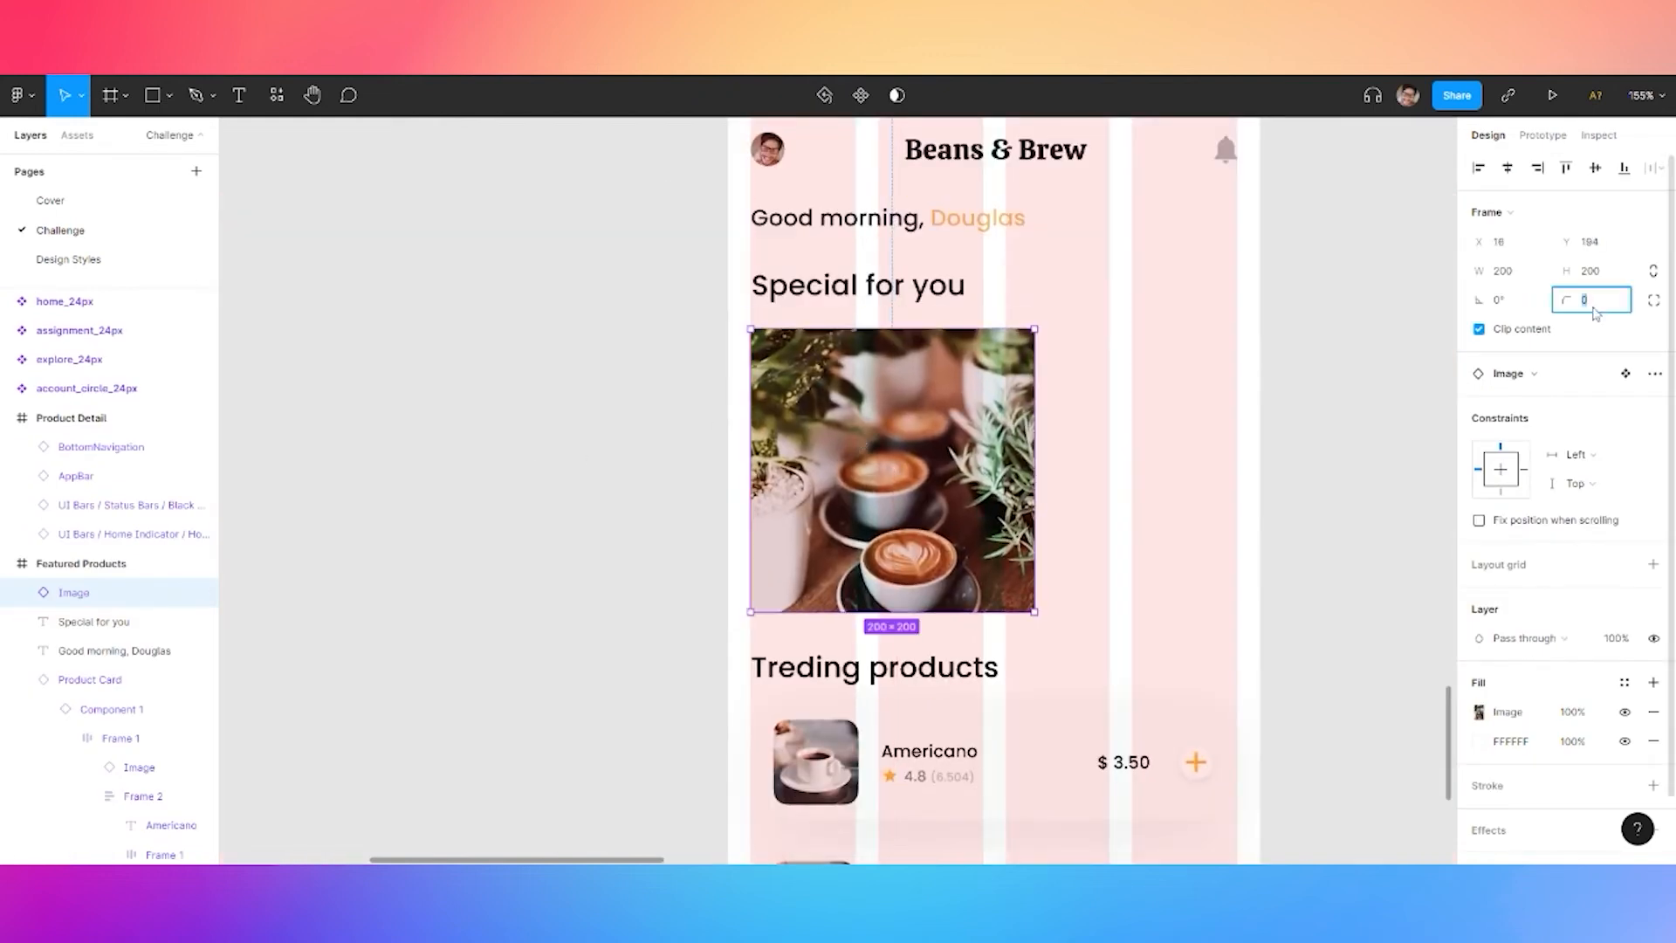
key(Return)
click(1652, 302)
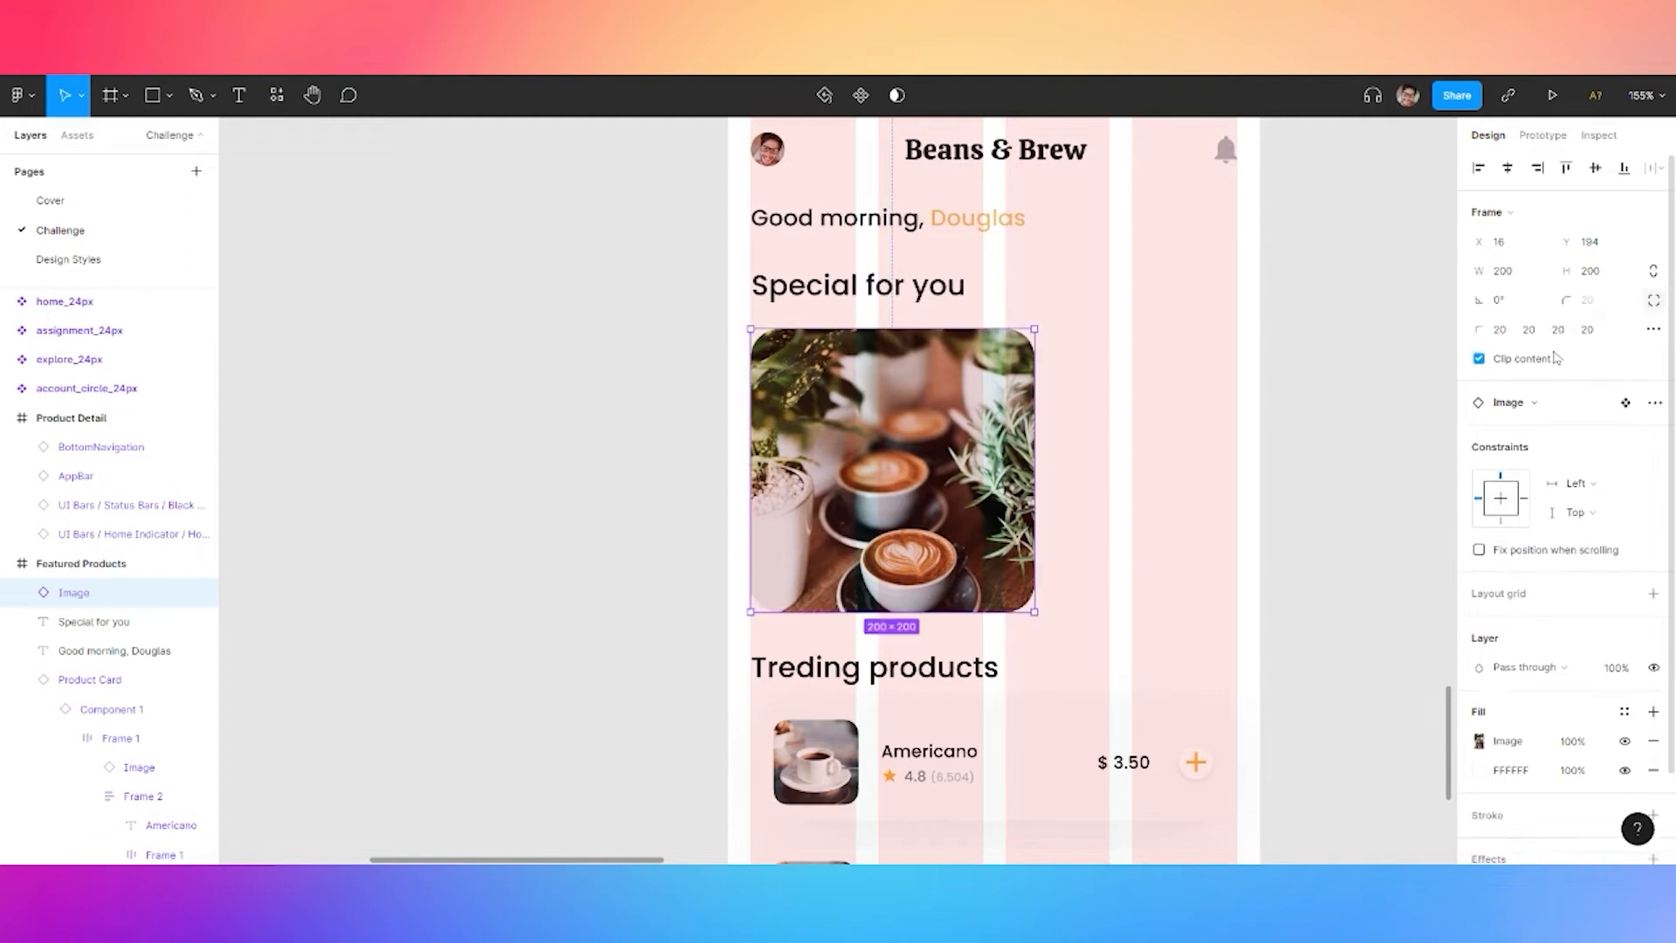
click(1654, 330)
click(1336, 384)
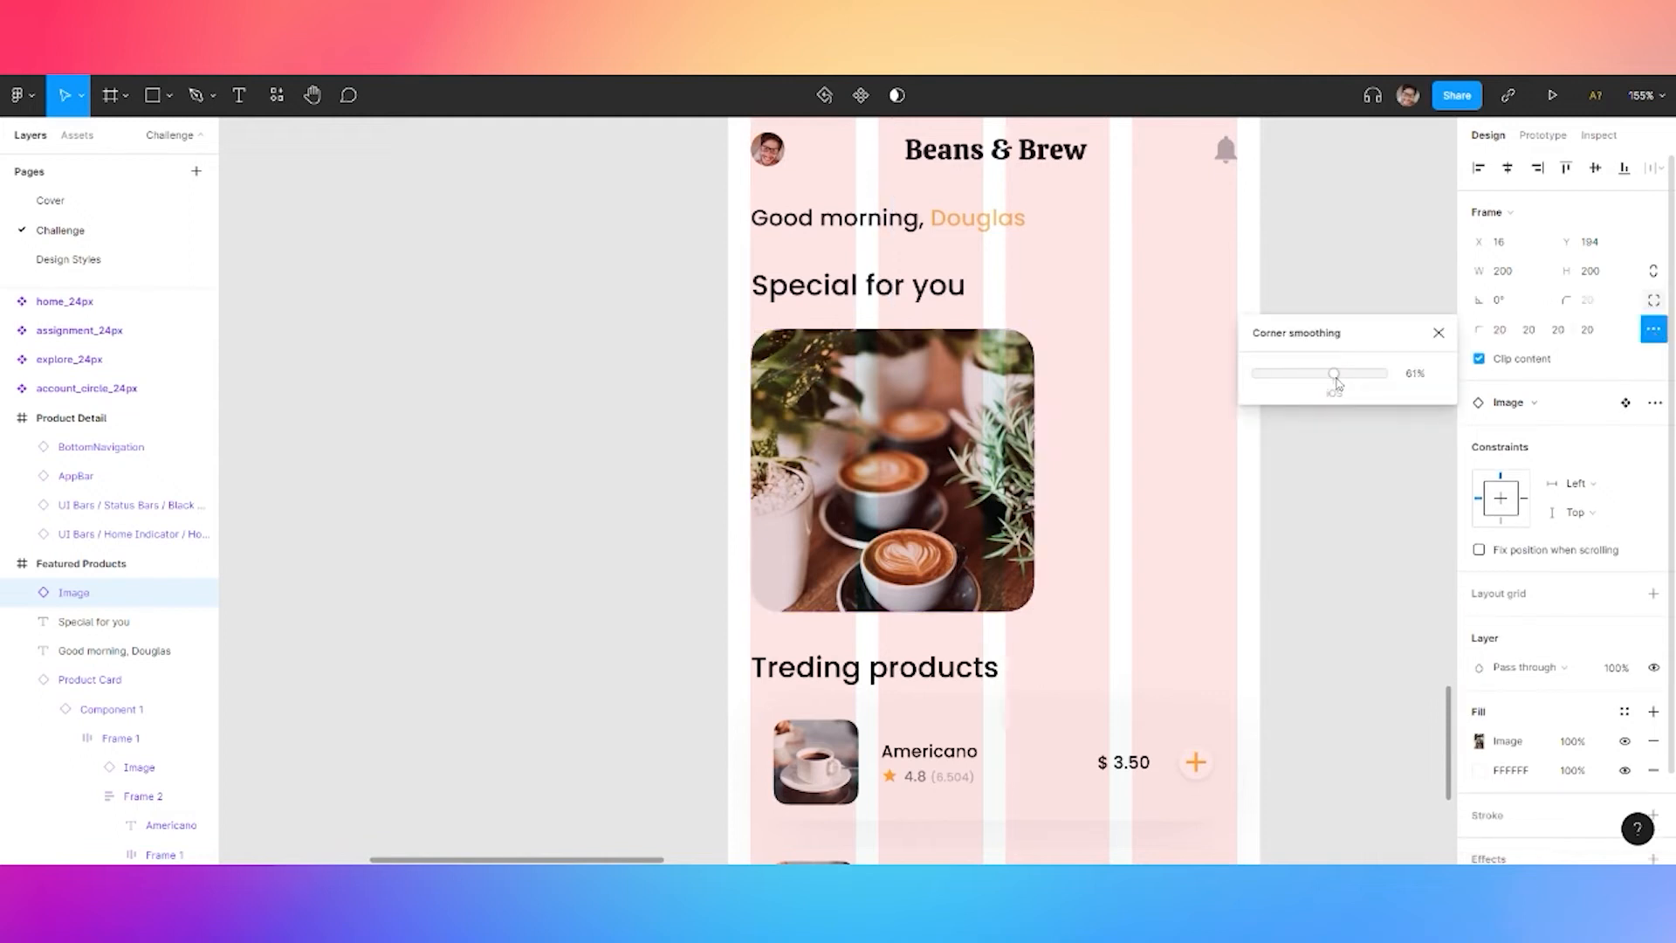
click(1337, 380)
click(1336, 488)
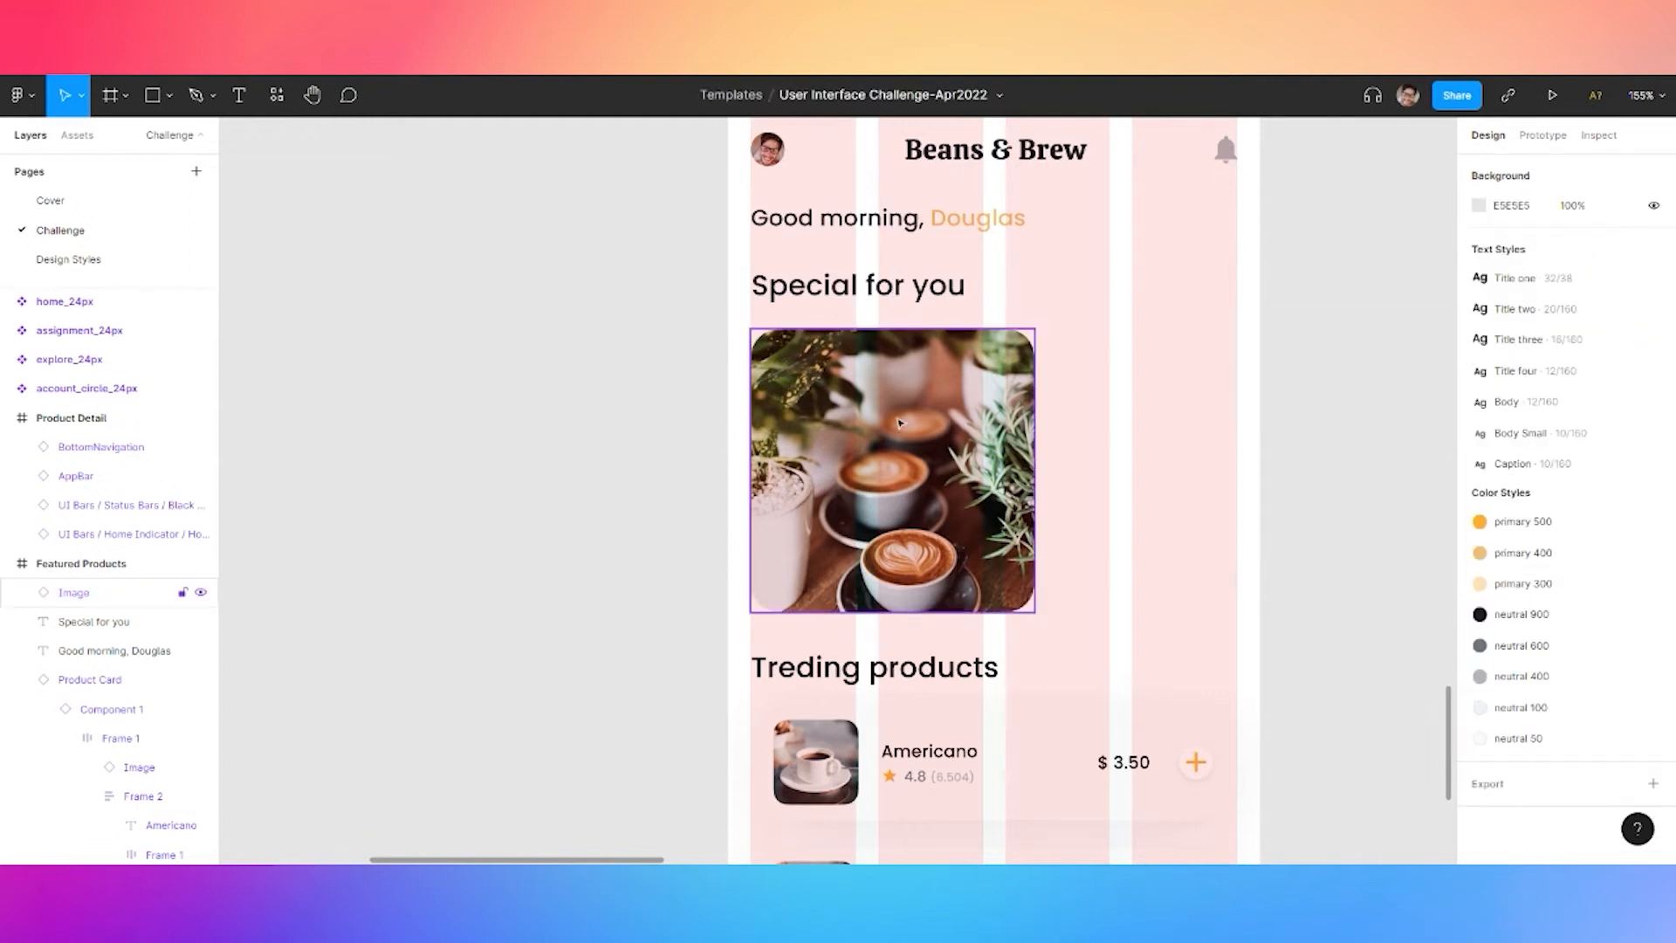
click(969, 454)
Draw a new 188×48 frame on the empty canvas
click(569, 507)
key(f)
click(404, 294)
click(1605, 277)
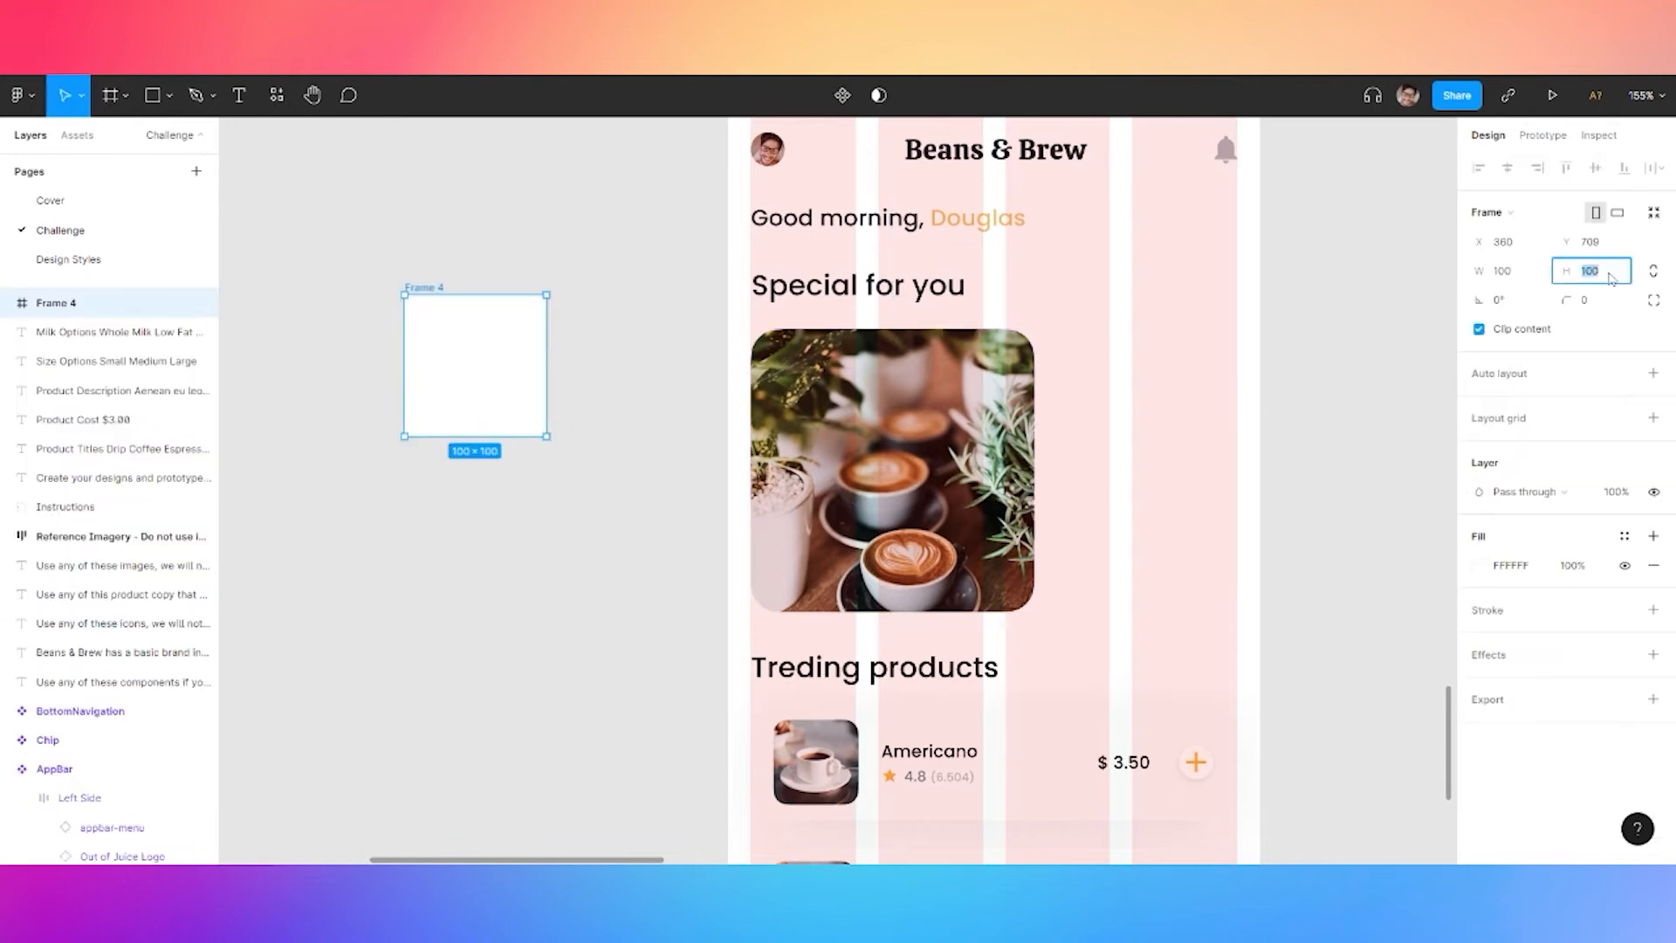
text(48)
key(Return)
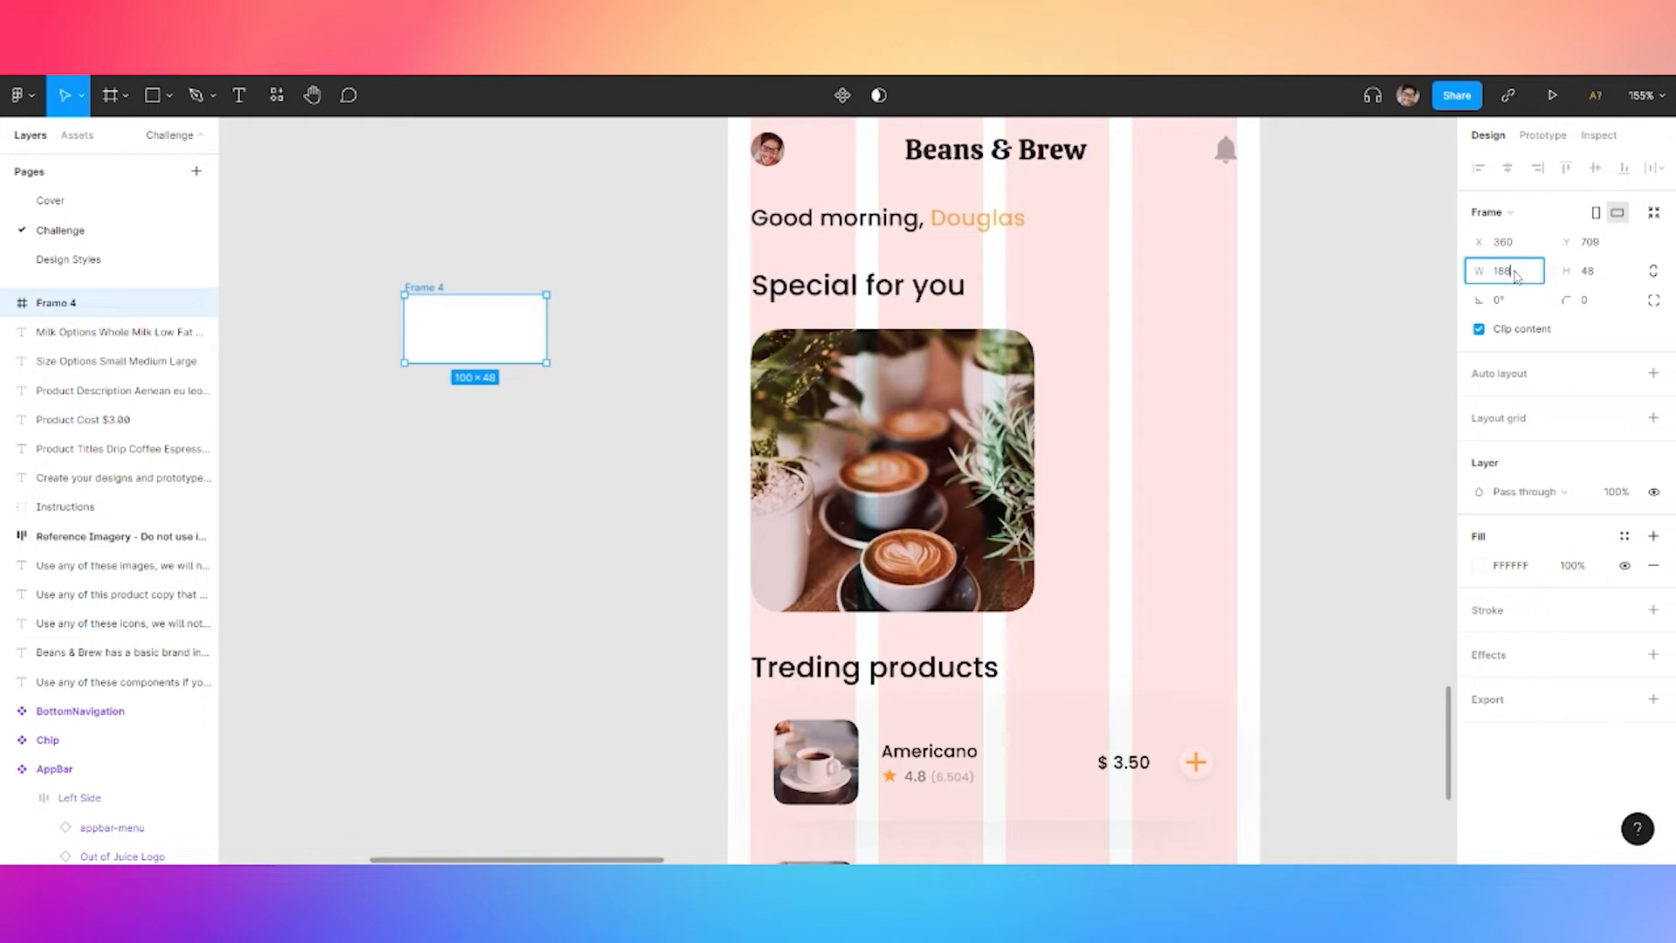
click(1516, 276)
text(188)
key(Return)
Fill the frame with neutral 900, round its bottom corners to 20, and move it lower
click(1625, 536)
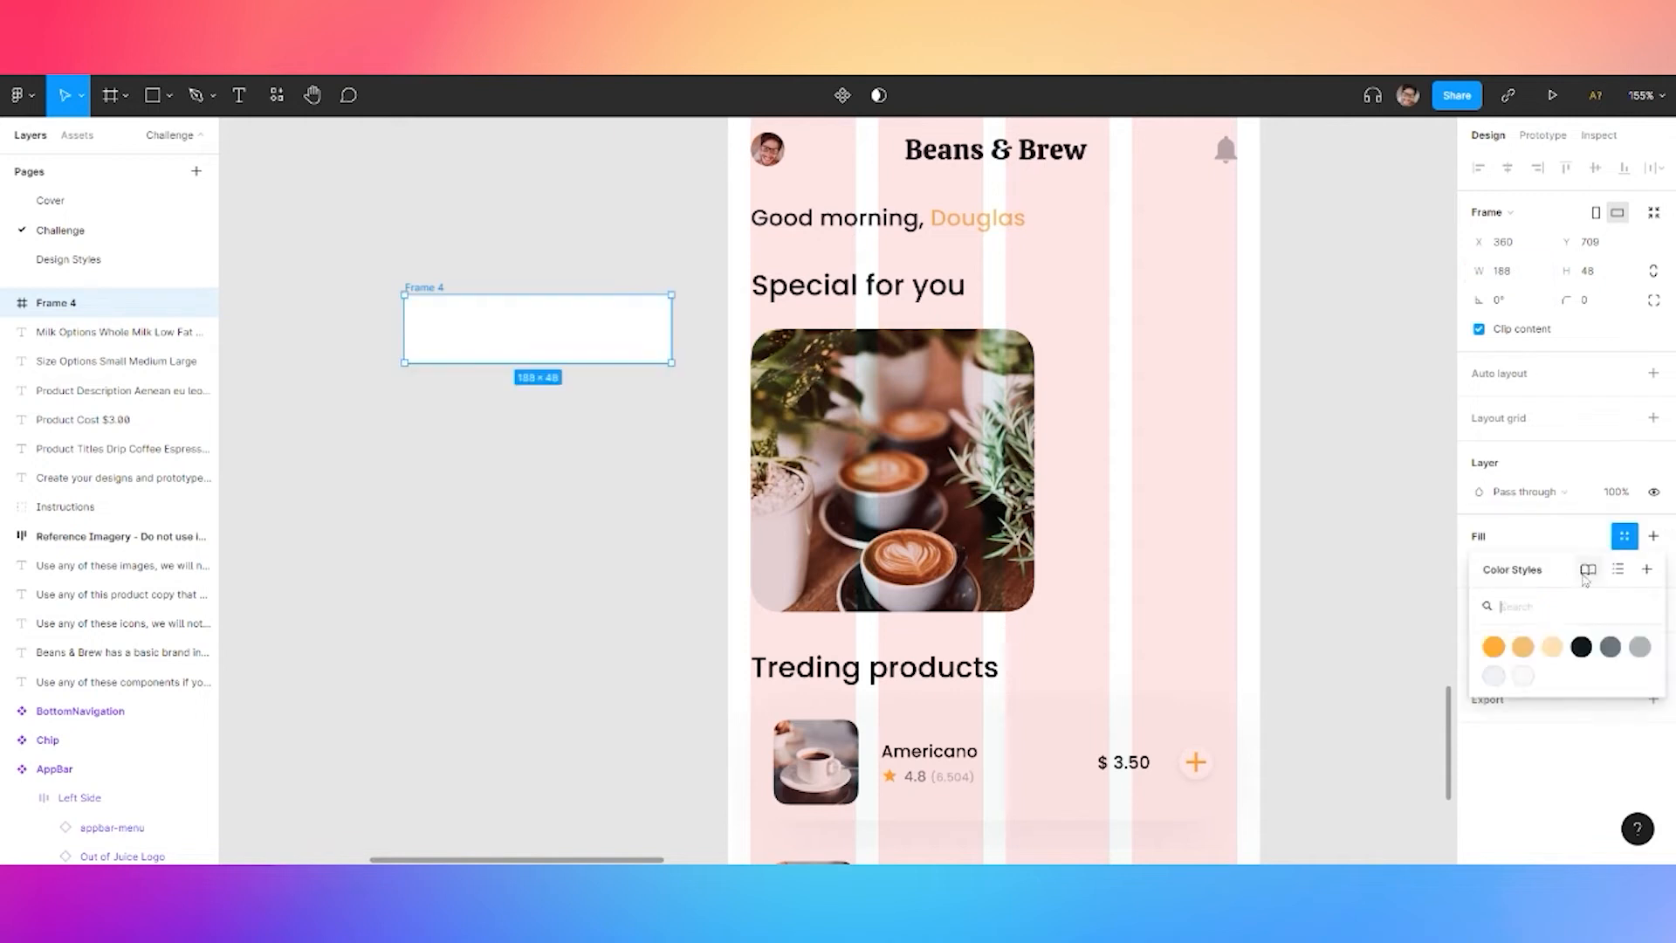
click(1580, 649)
click(1653, 300)
click(1555, 332)
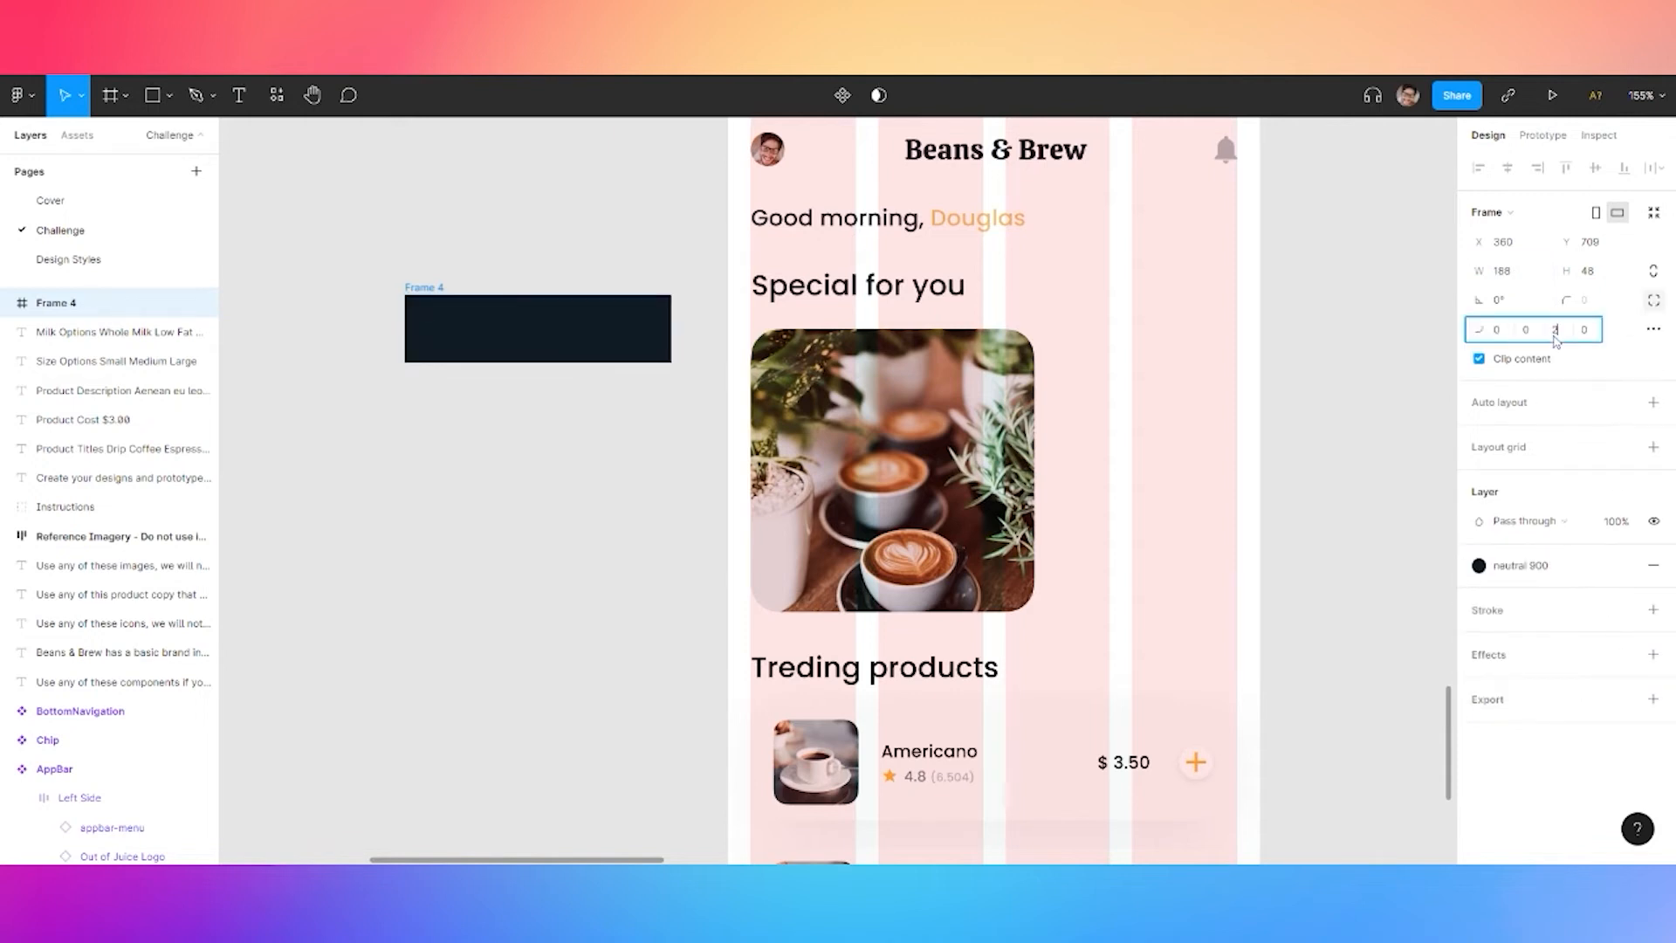
click(1654, 330)
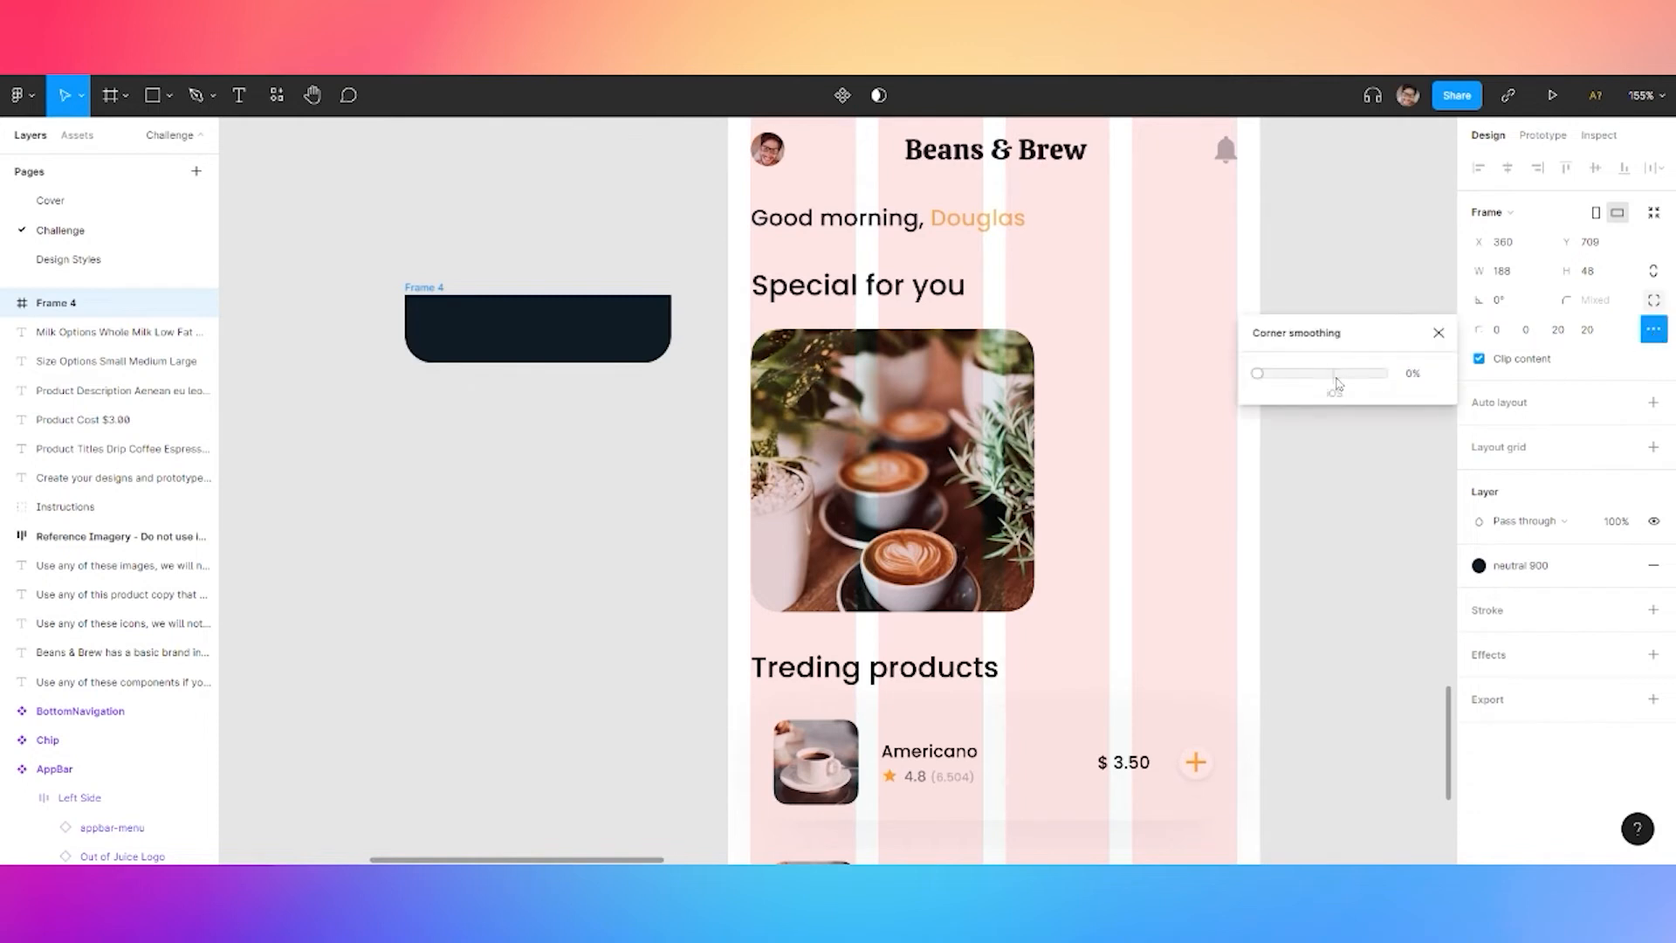
drag(561, 320, 554, 427)
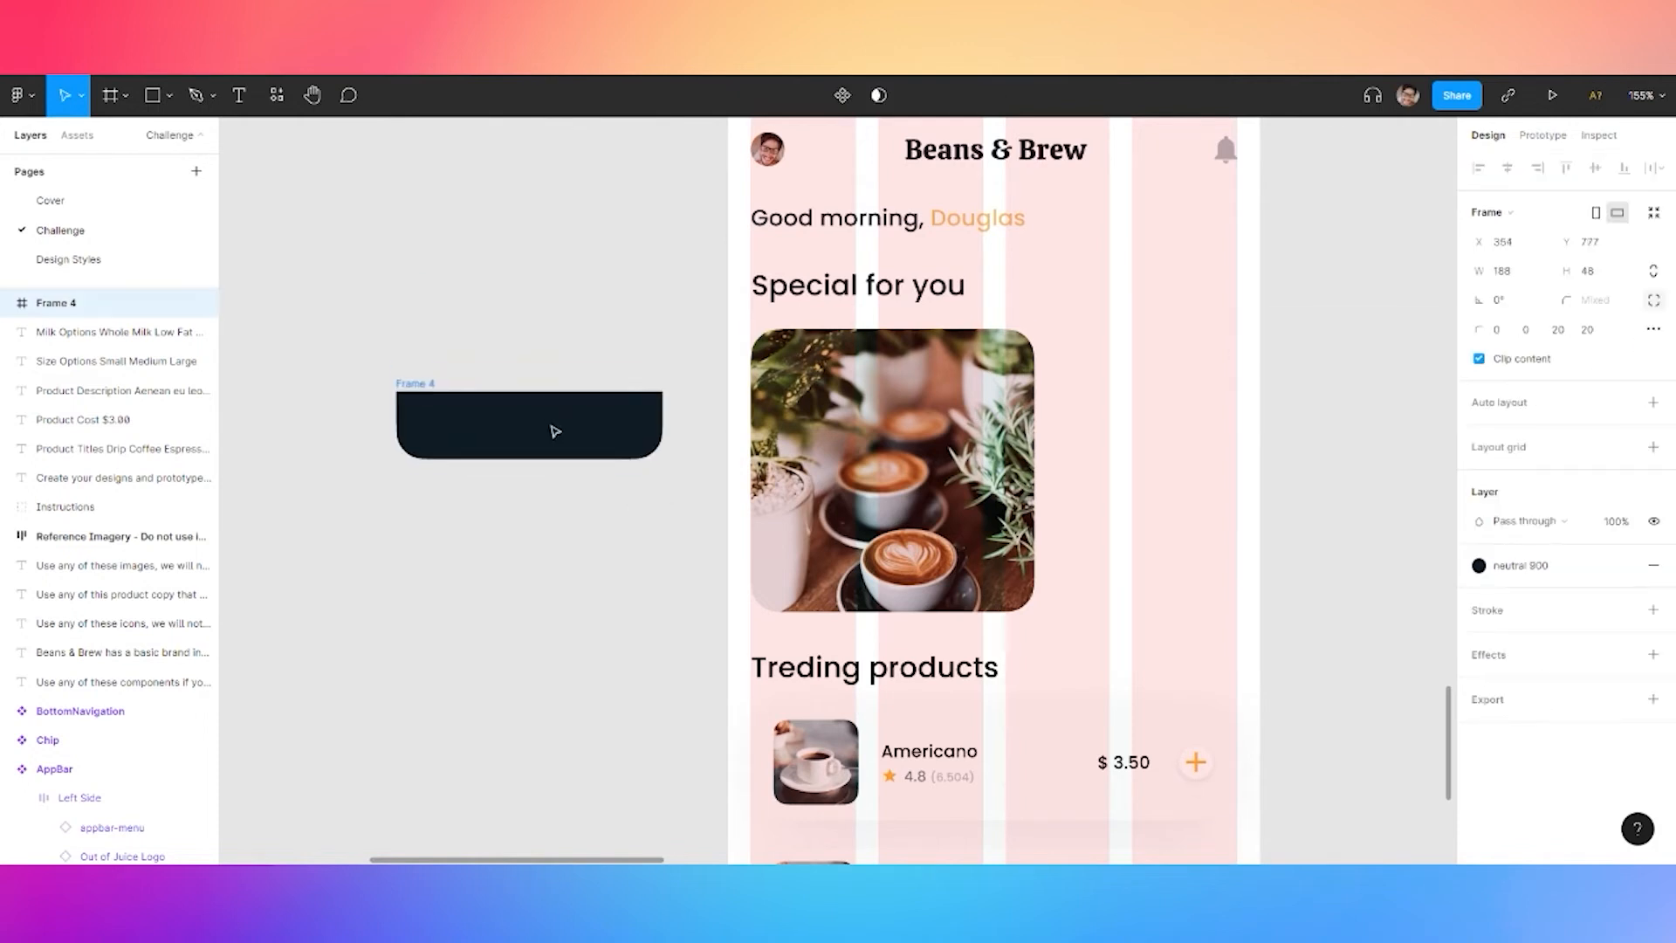
Give the dark bar a Background blur effect of 20
click(1498, 655)
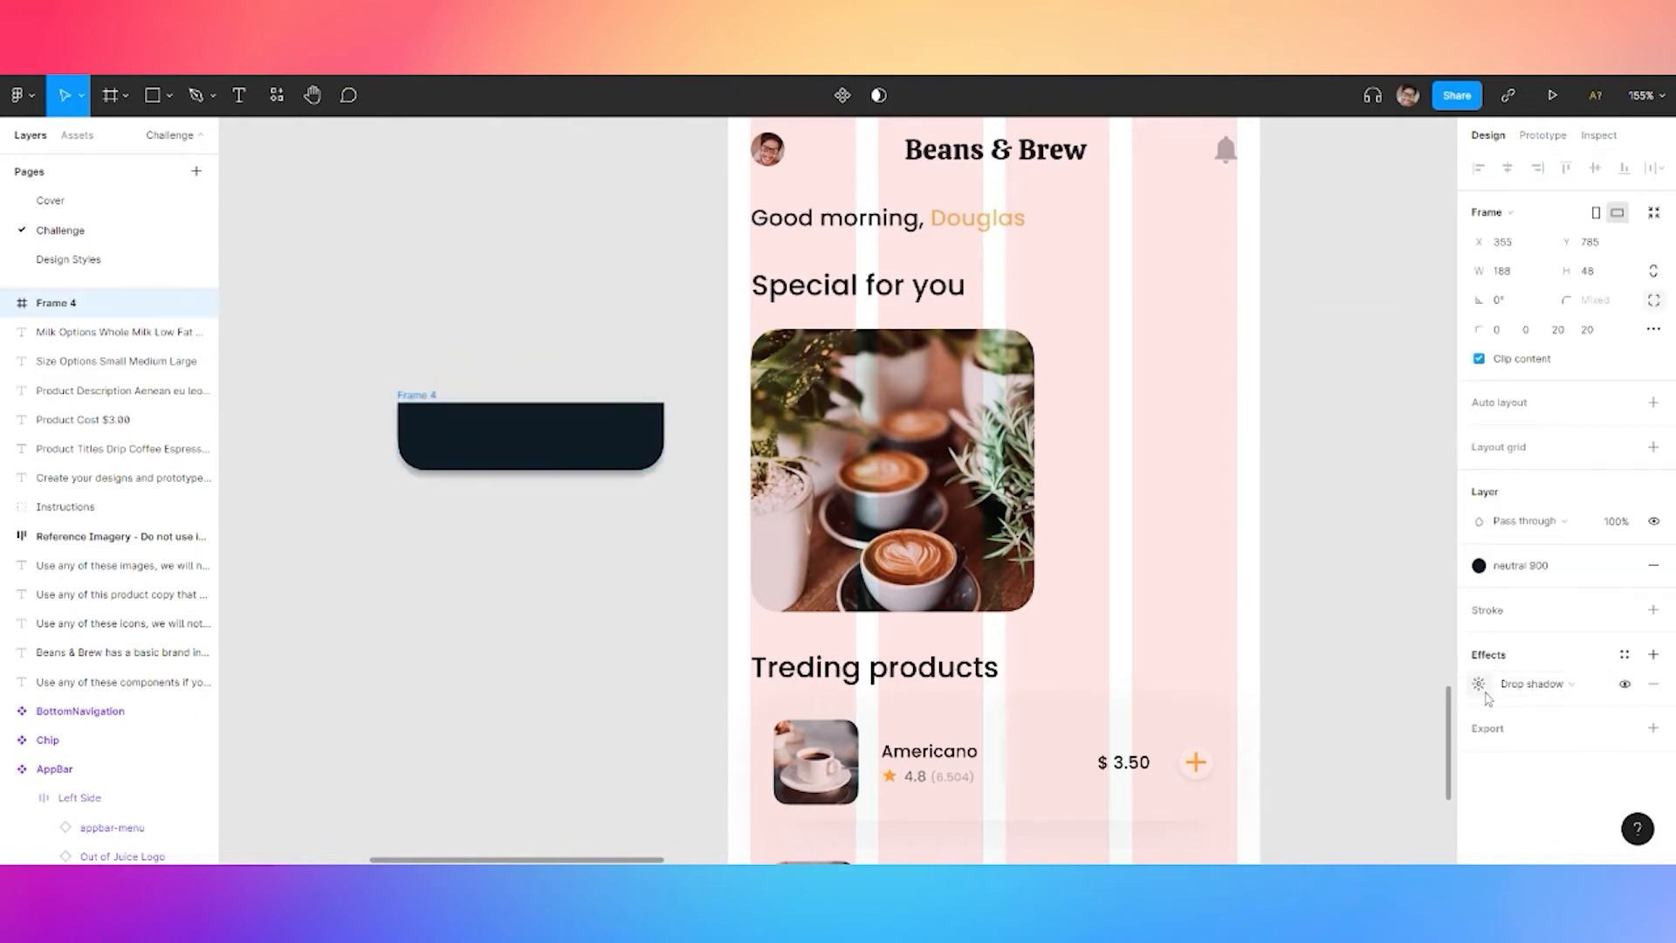
click(1480, 685)
click(1534, 684)
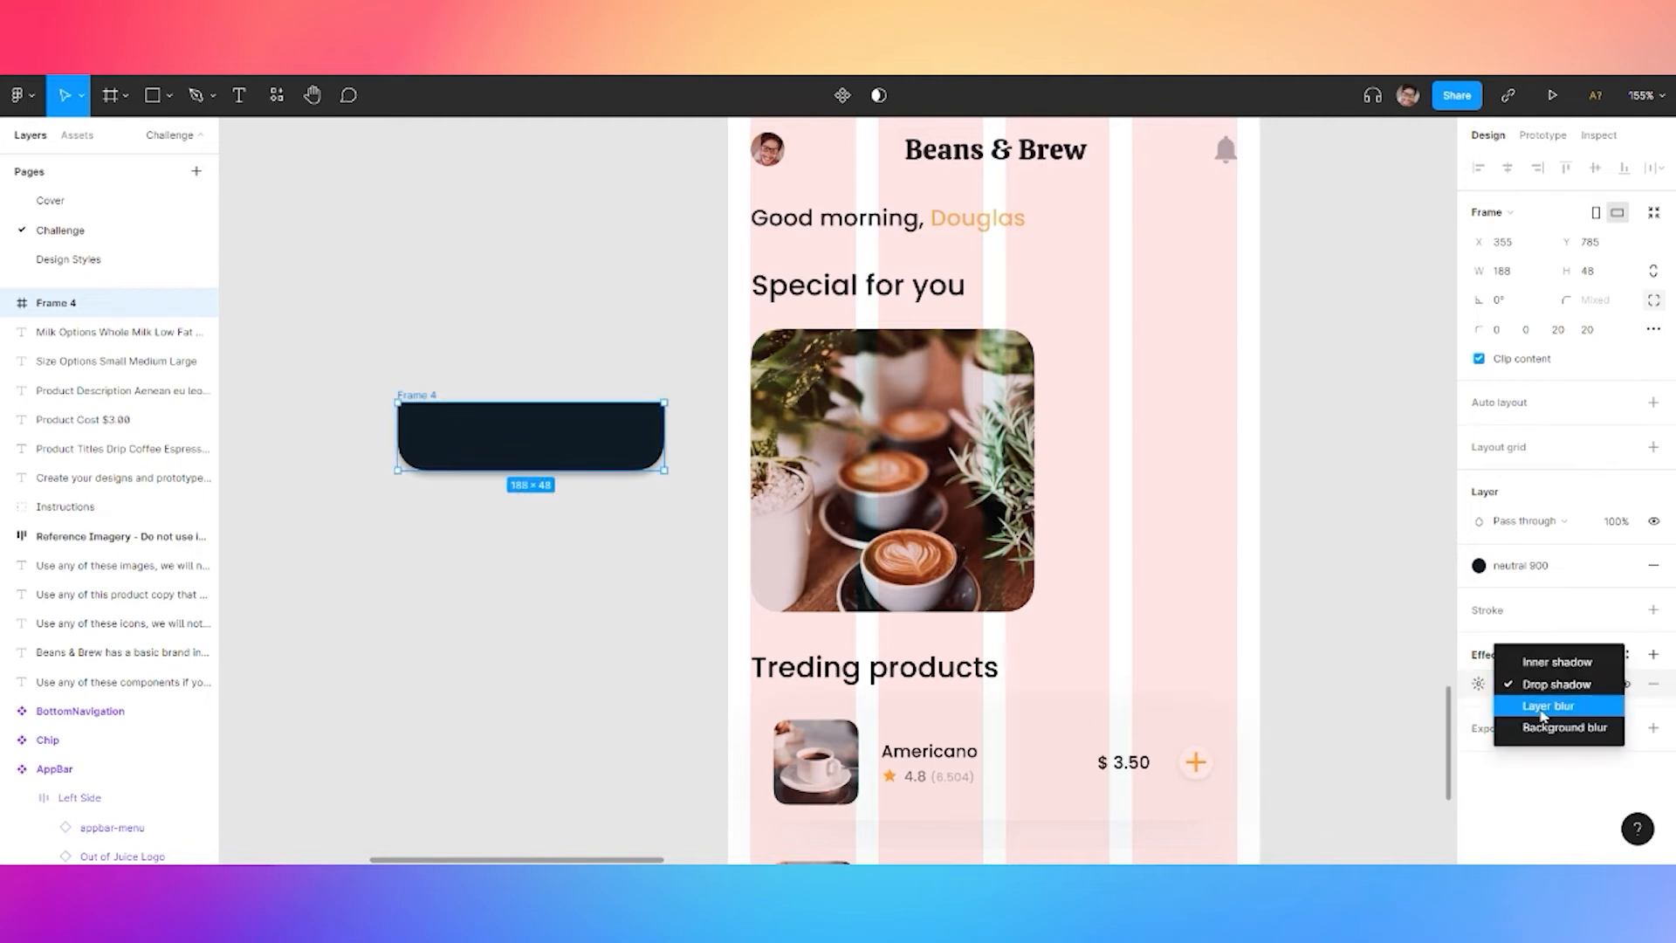
click(1562, 727)
click(1478, 684)
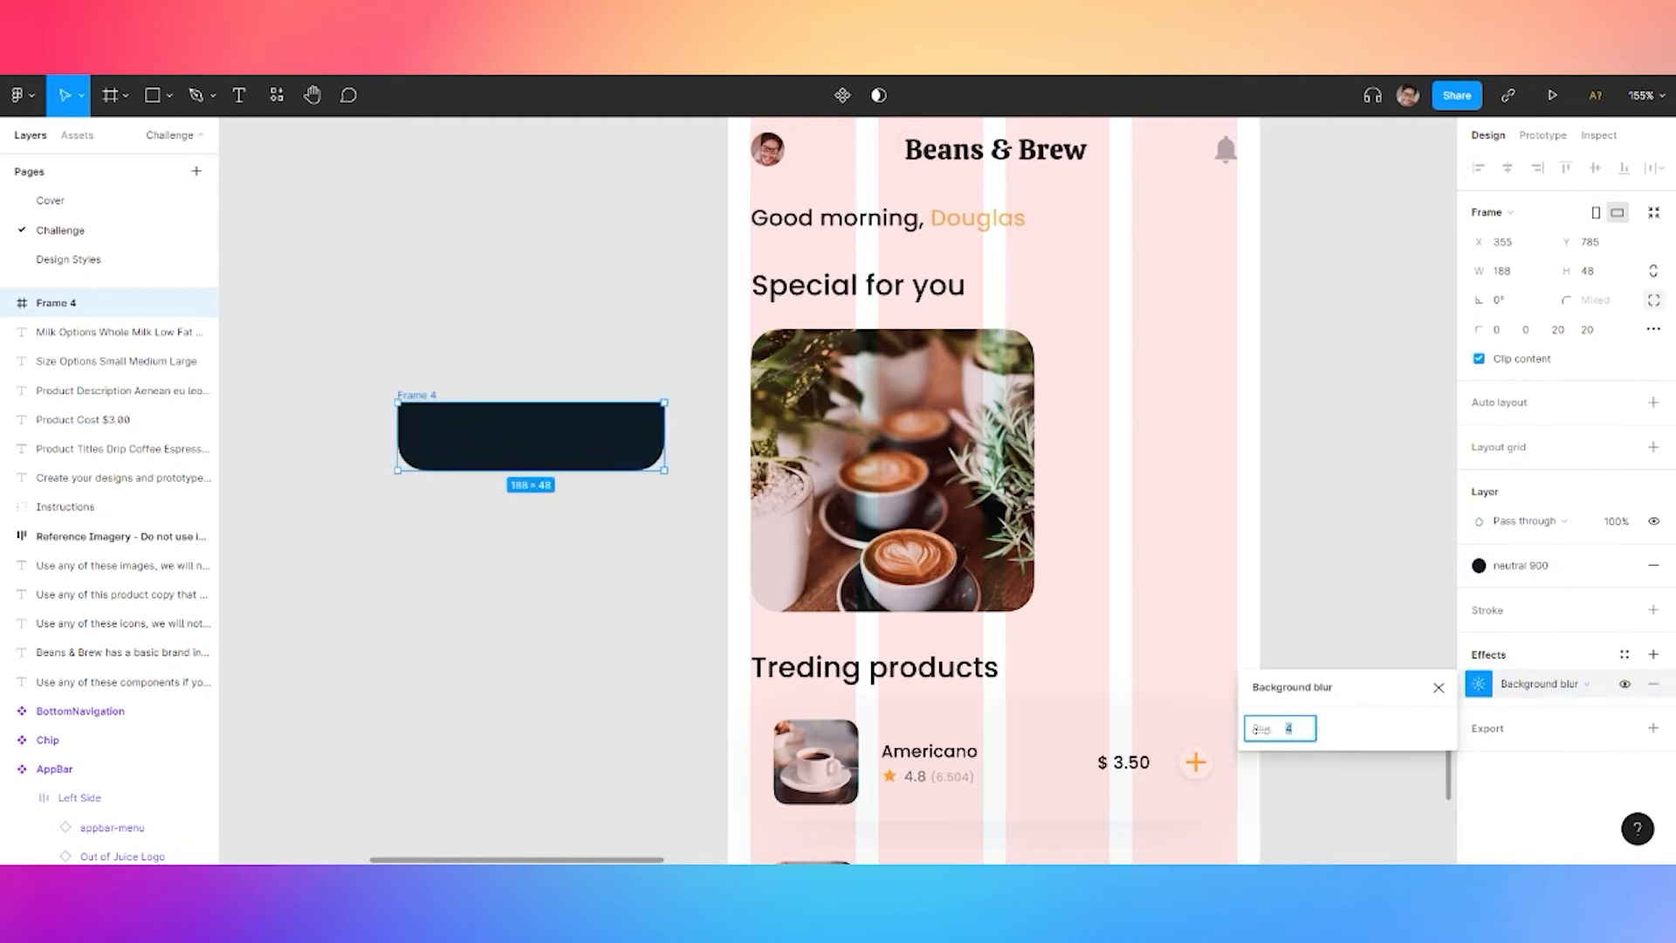
text(20)
key(Return)
Select the Americano name and price group inside the first product card
click(578, 502)
scroll(602, 611, down, 5)
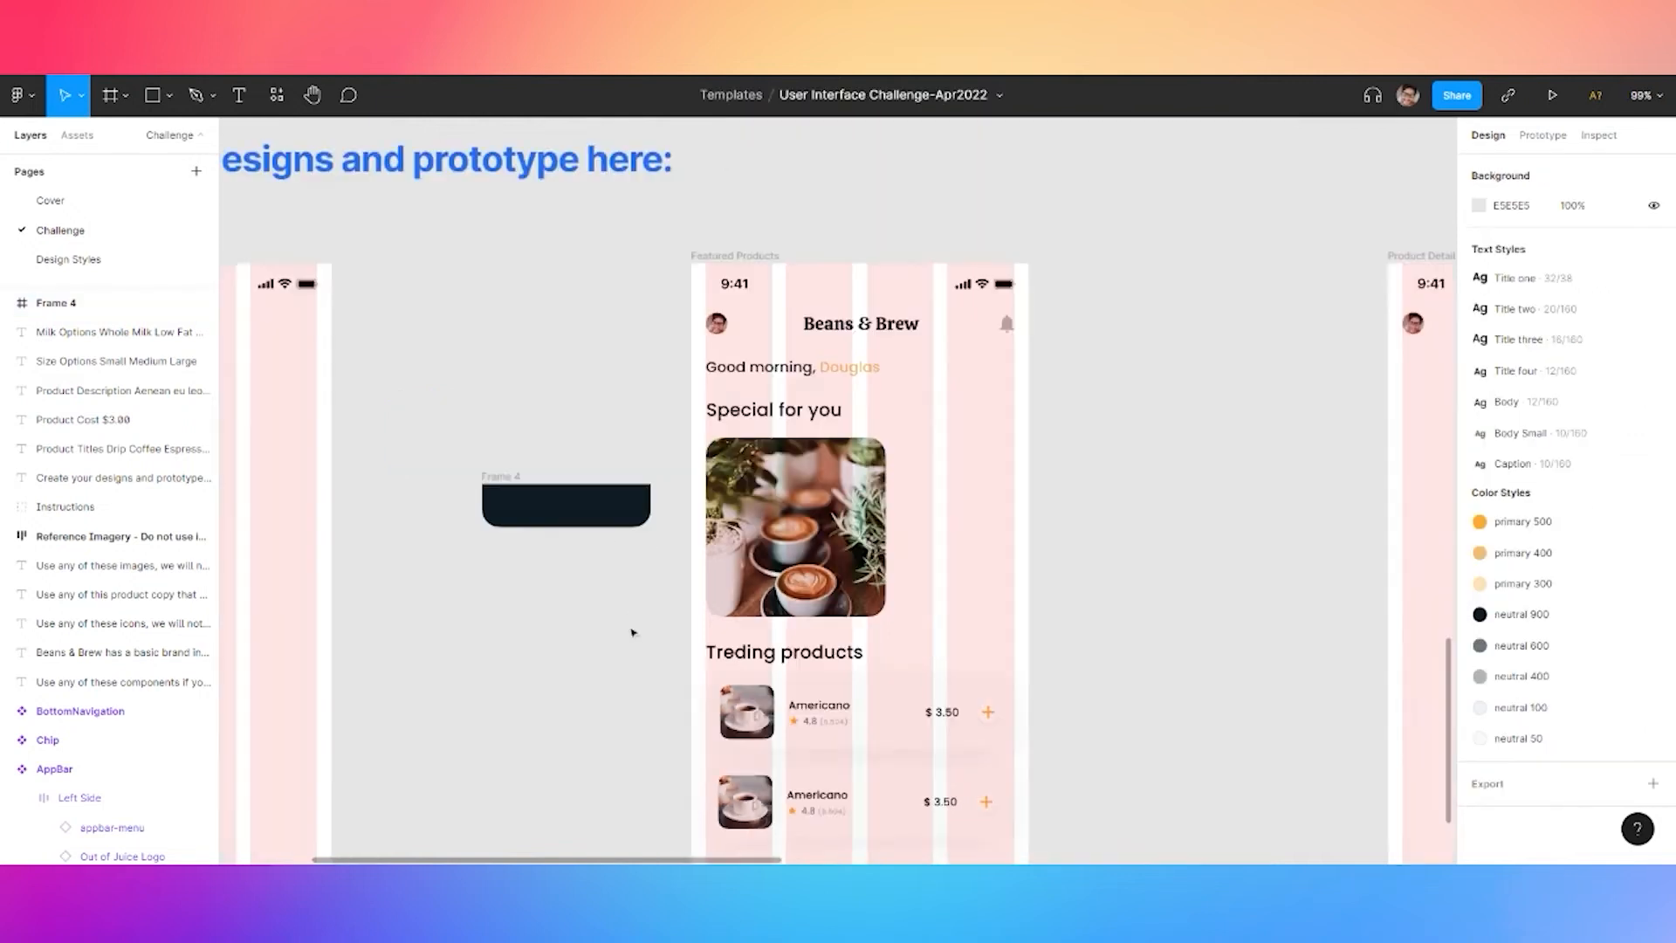
scroll(816, 664, up, 5)
click(810, 608)
double_click(810, 608)
double_click(811, 608)
shift+click(994, 602)
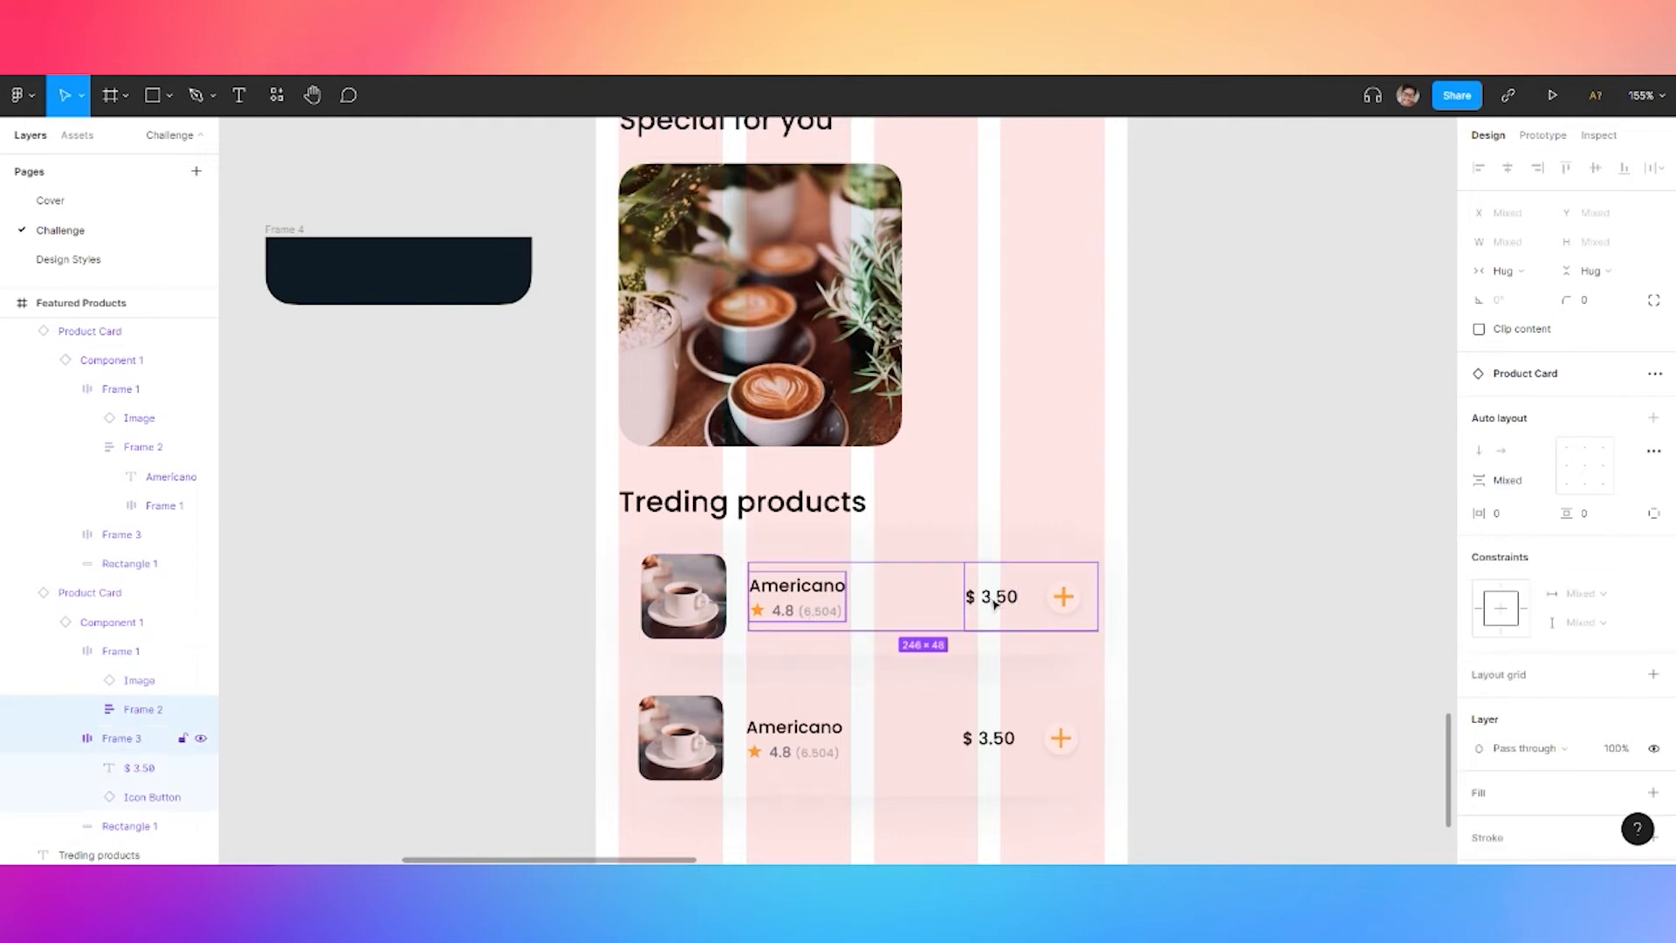
shift+double_click(999, 605)
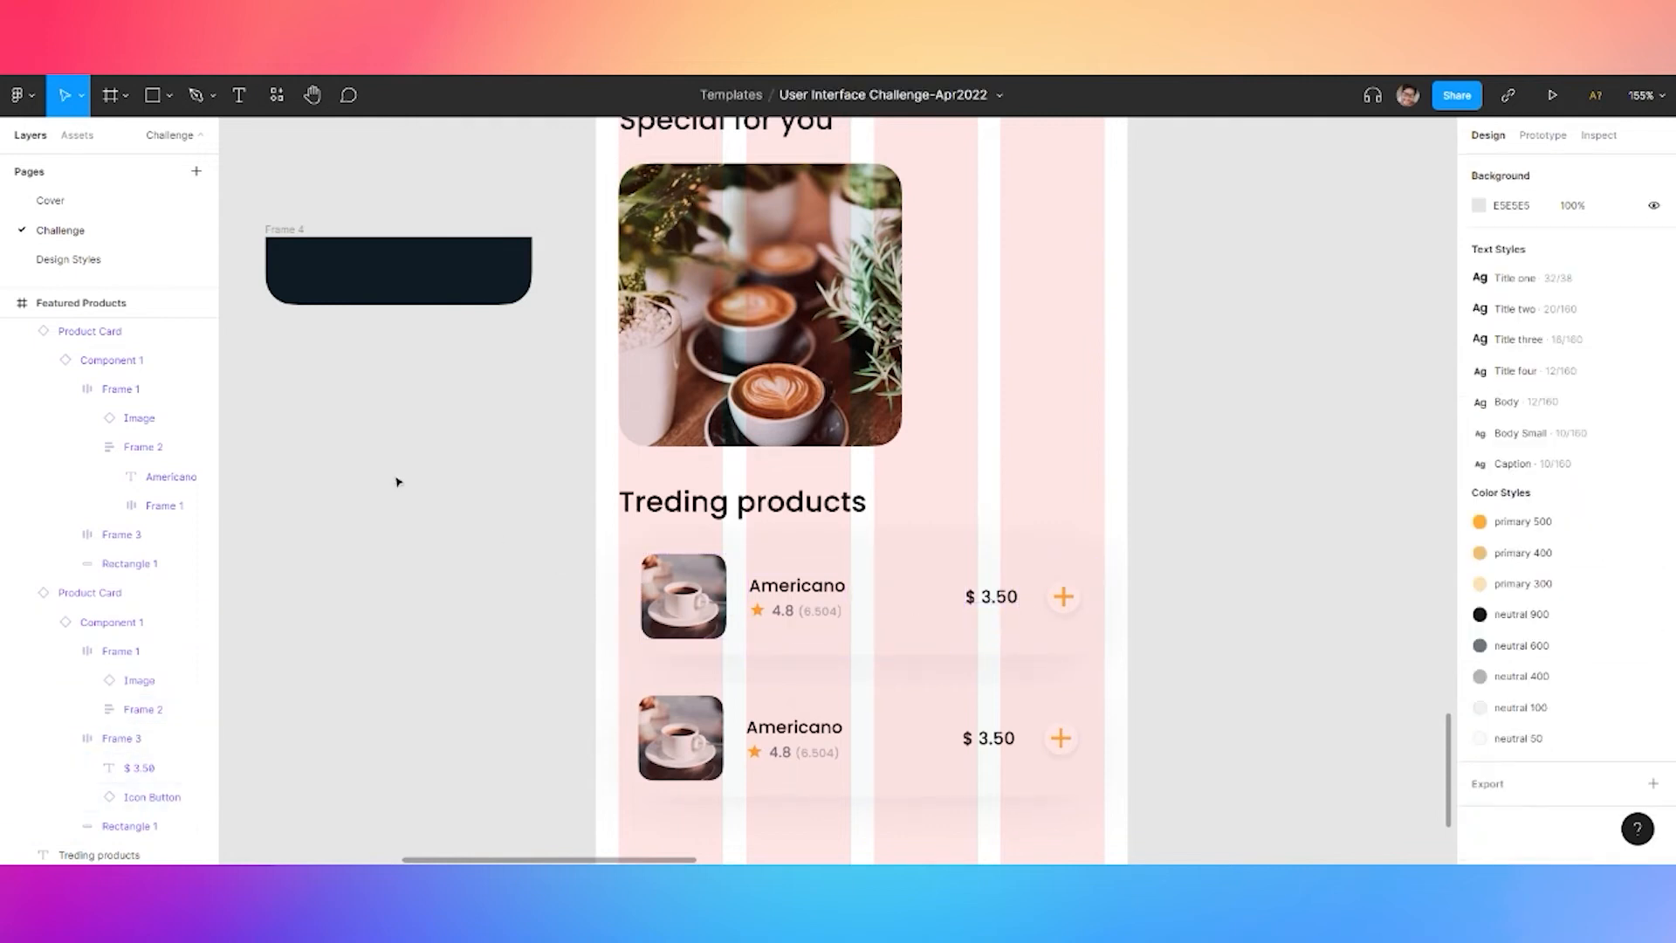
Paste the Americano name and $ 3.50 price copies into the dark bar
click(398, 481)
drag(407, 423, 637, 550)
key(ctrl+v)
drag(1013, 724, 544, 405)
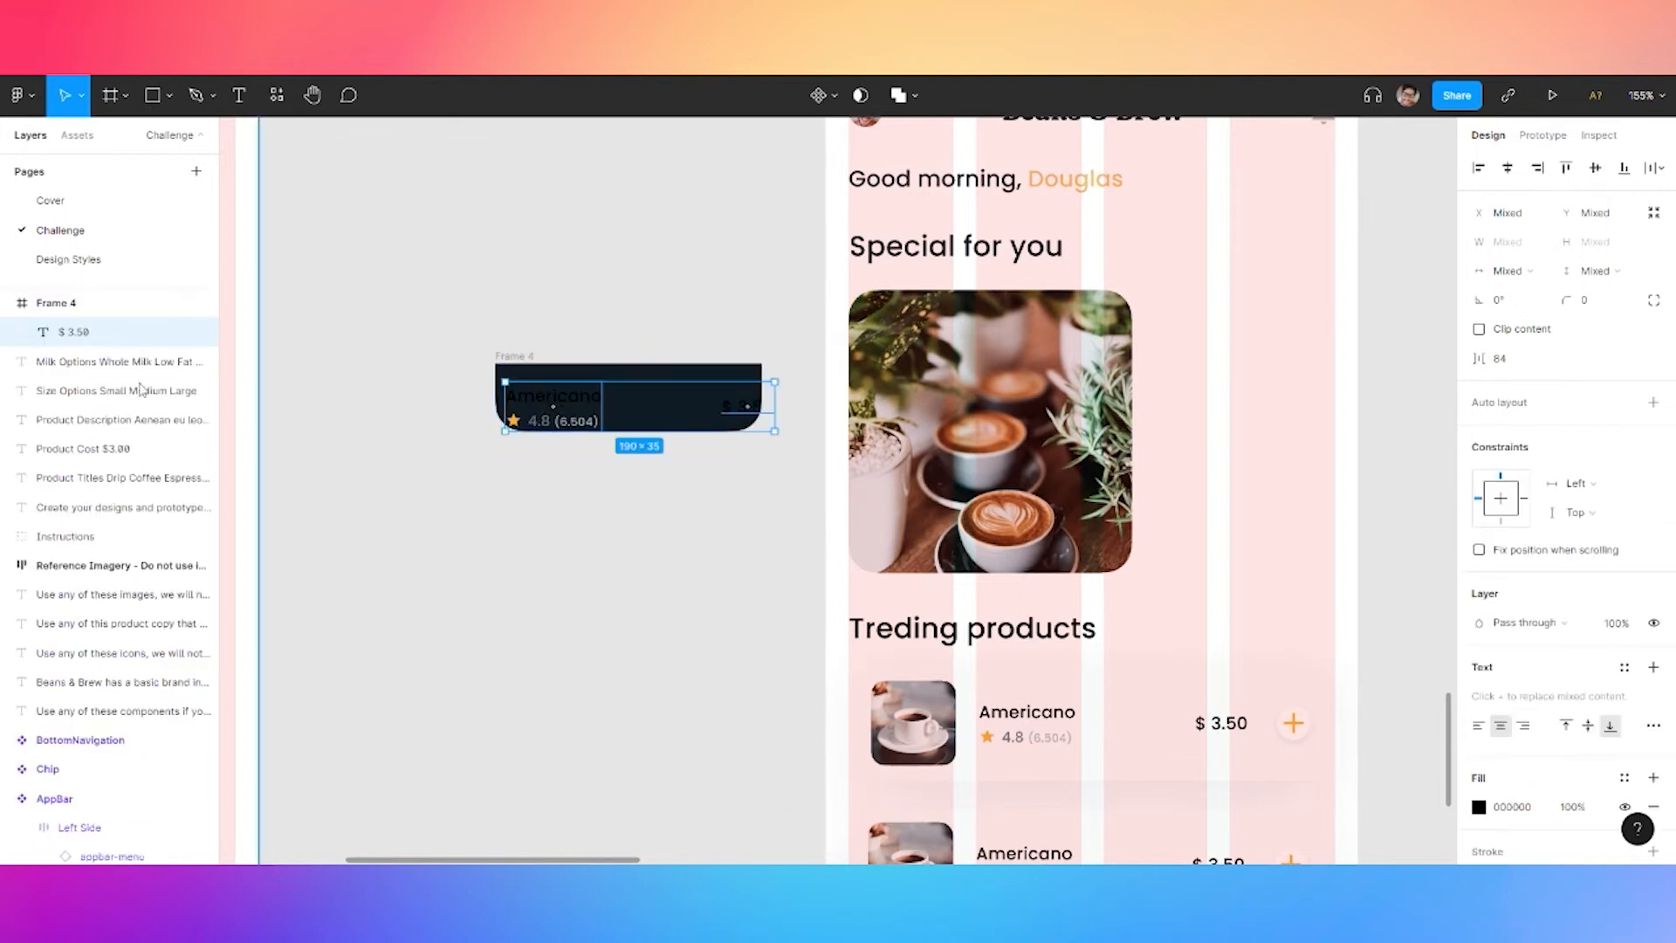
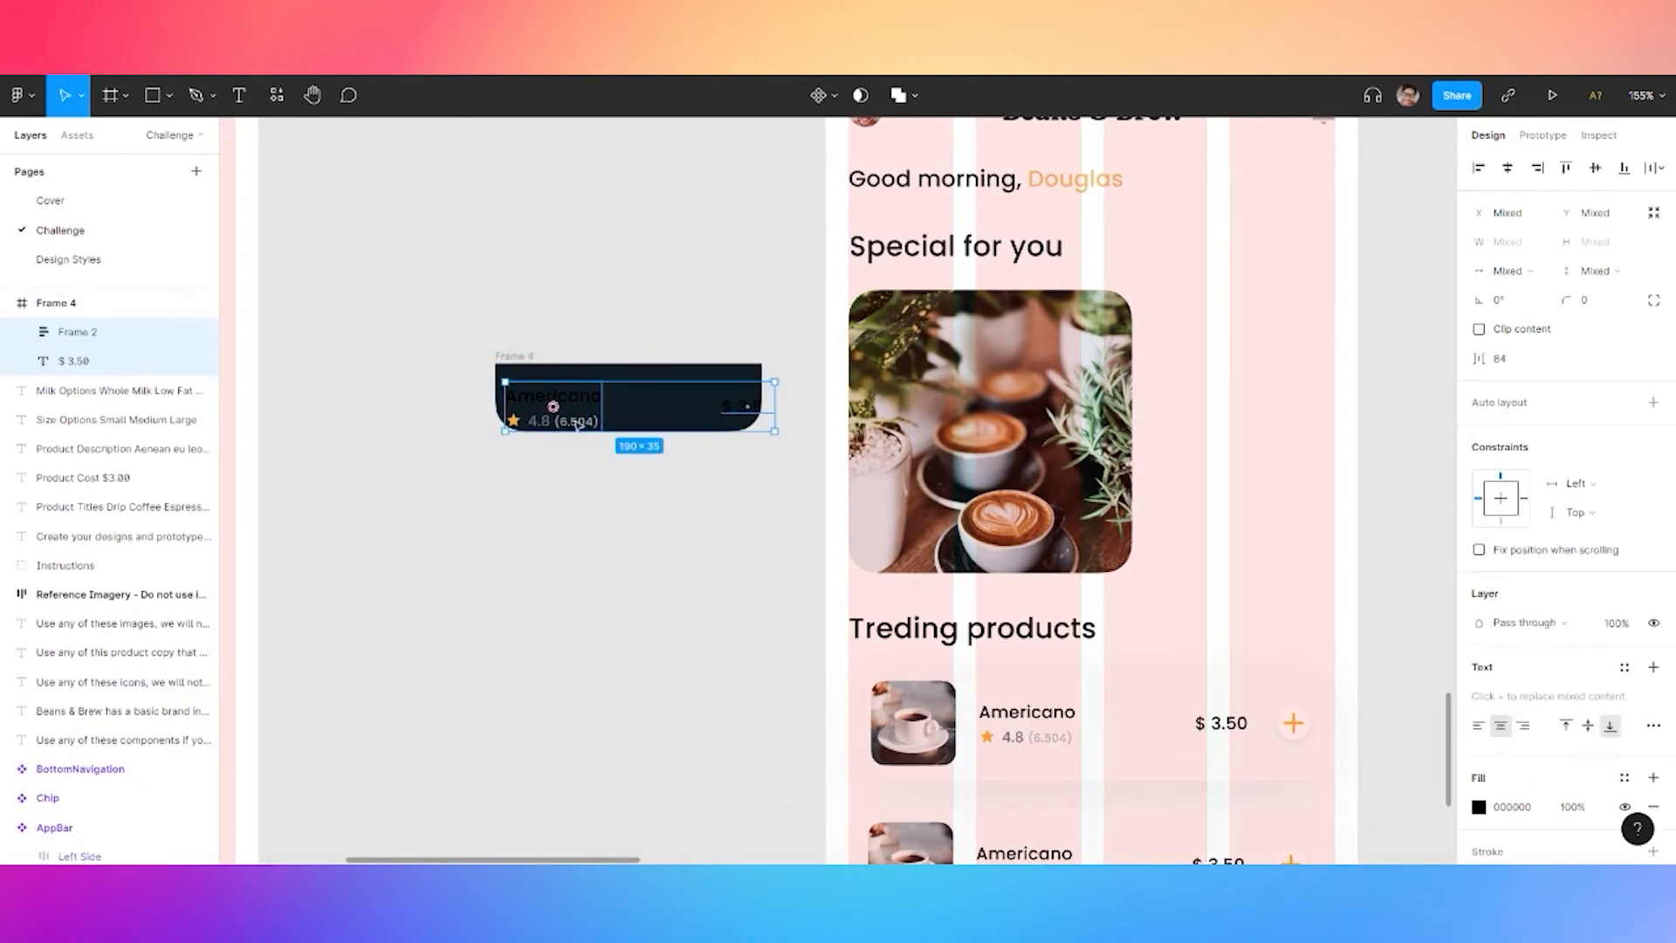
Add centred auto layout to the dark details bar with fixed width and 4 px item spacing
drag(570, 417, 570, 407)
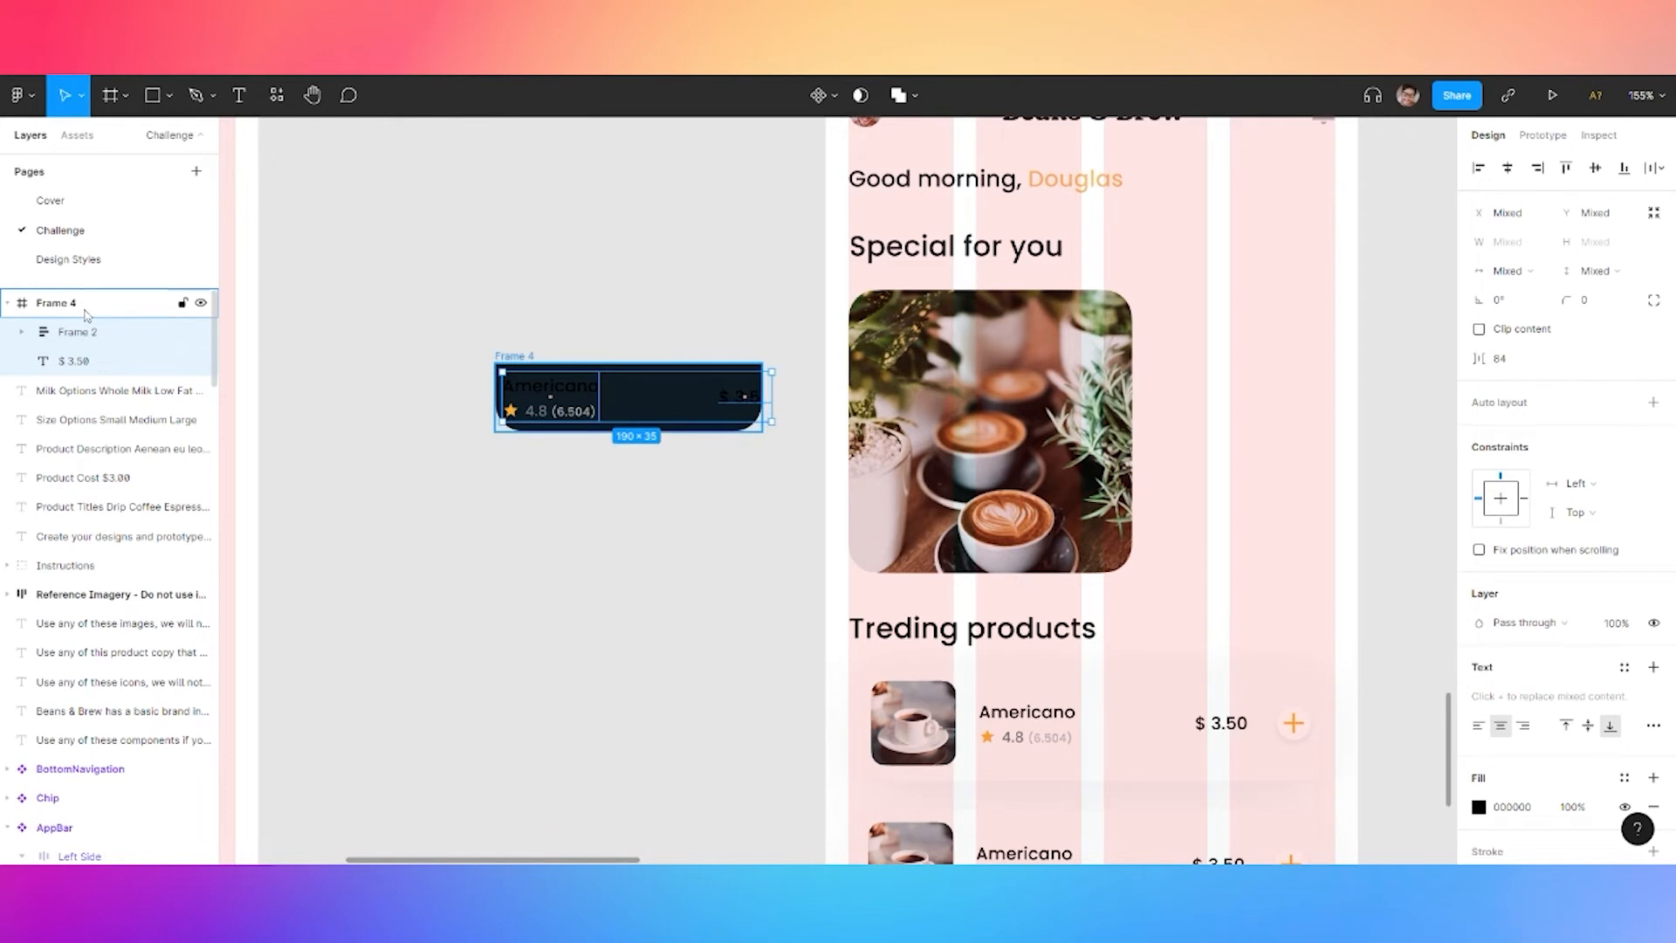
click(87, 312)
key(shift+a)
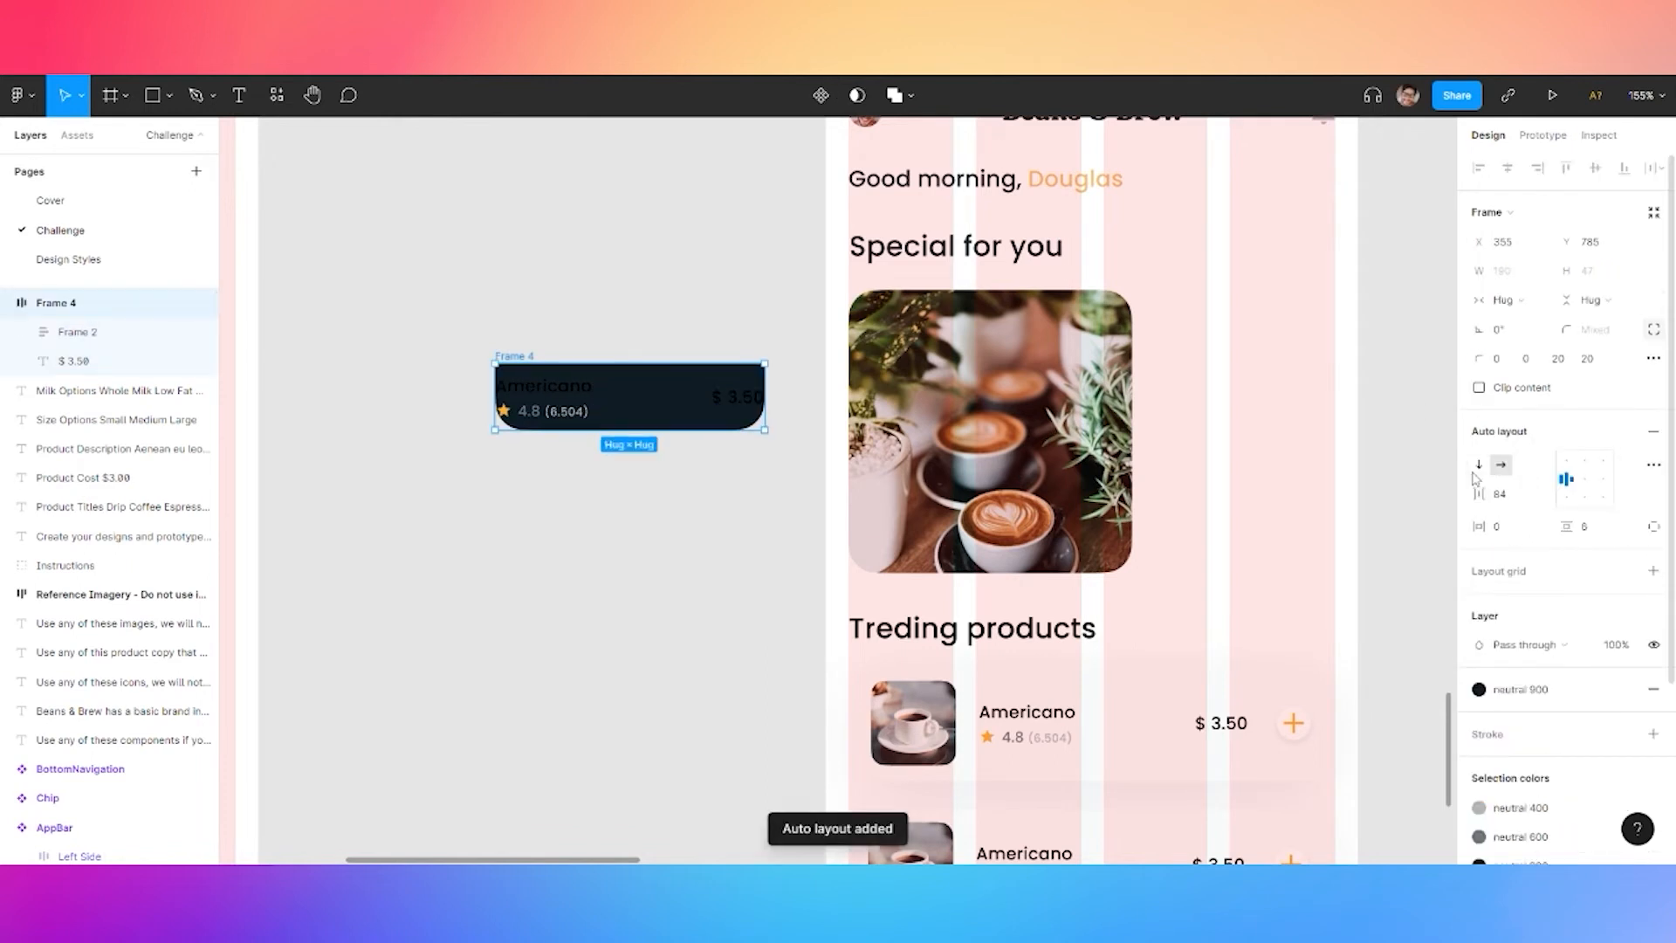
click(1583, 479)
click(1519, 530)
text(12)
key(Return)
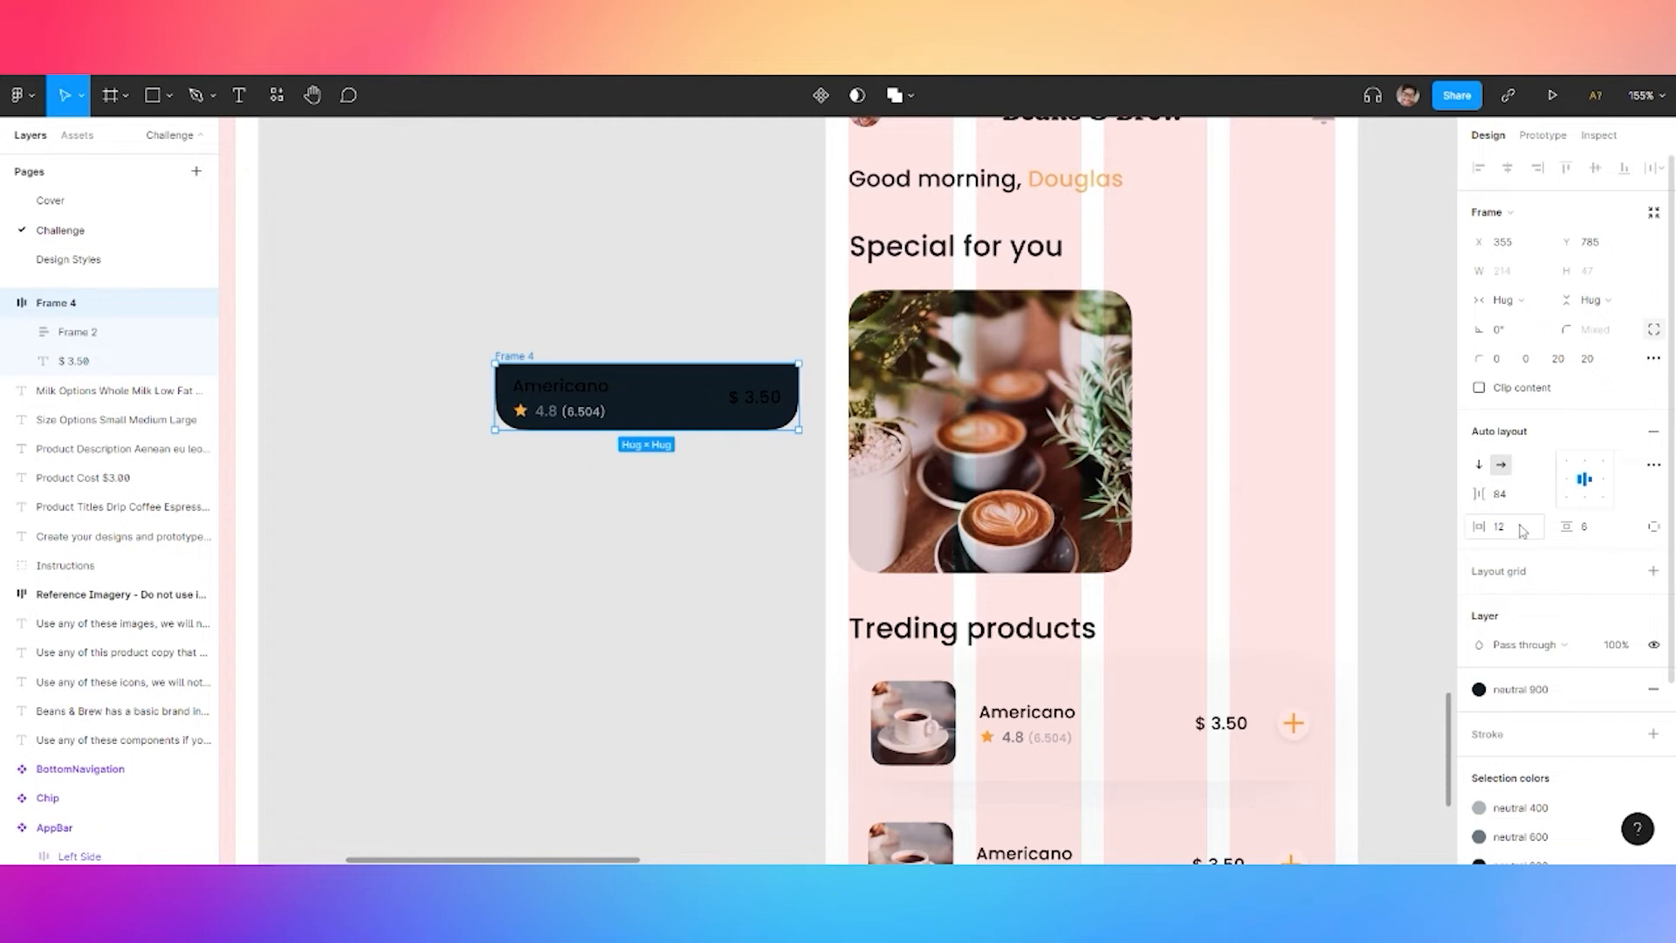
key(ctrl+z)
click(1509, 306)
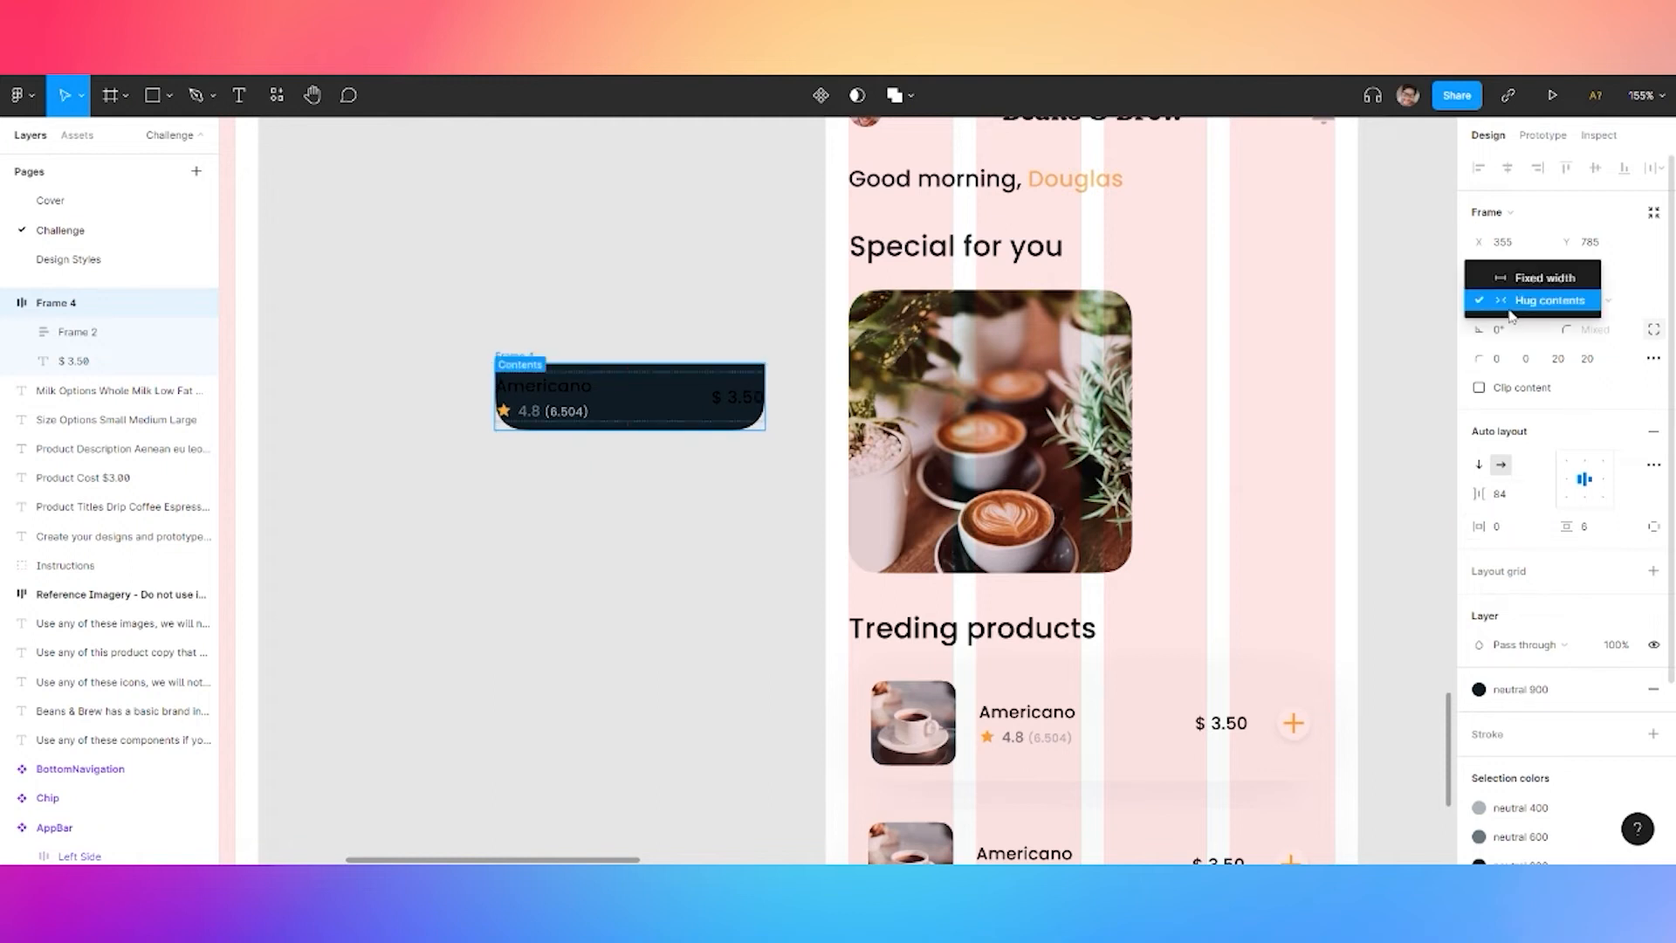
click(1516, 278)
click(1499, 500)
text(12)
key(Return)
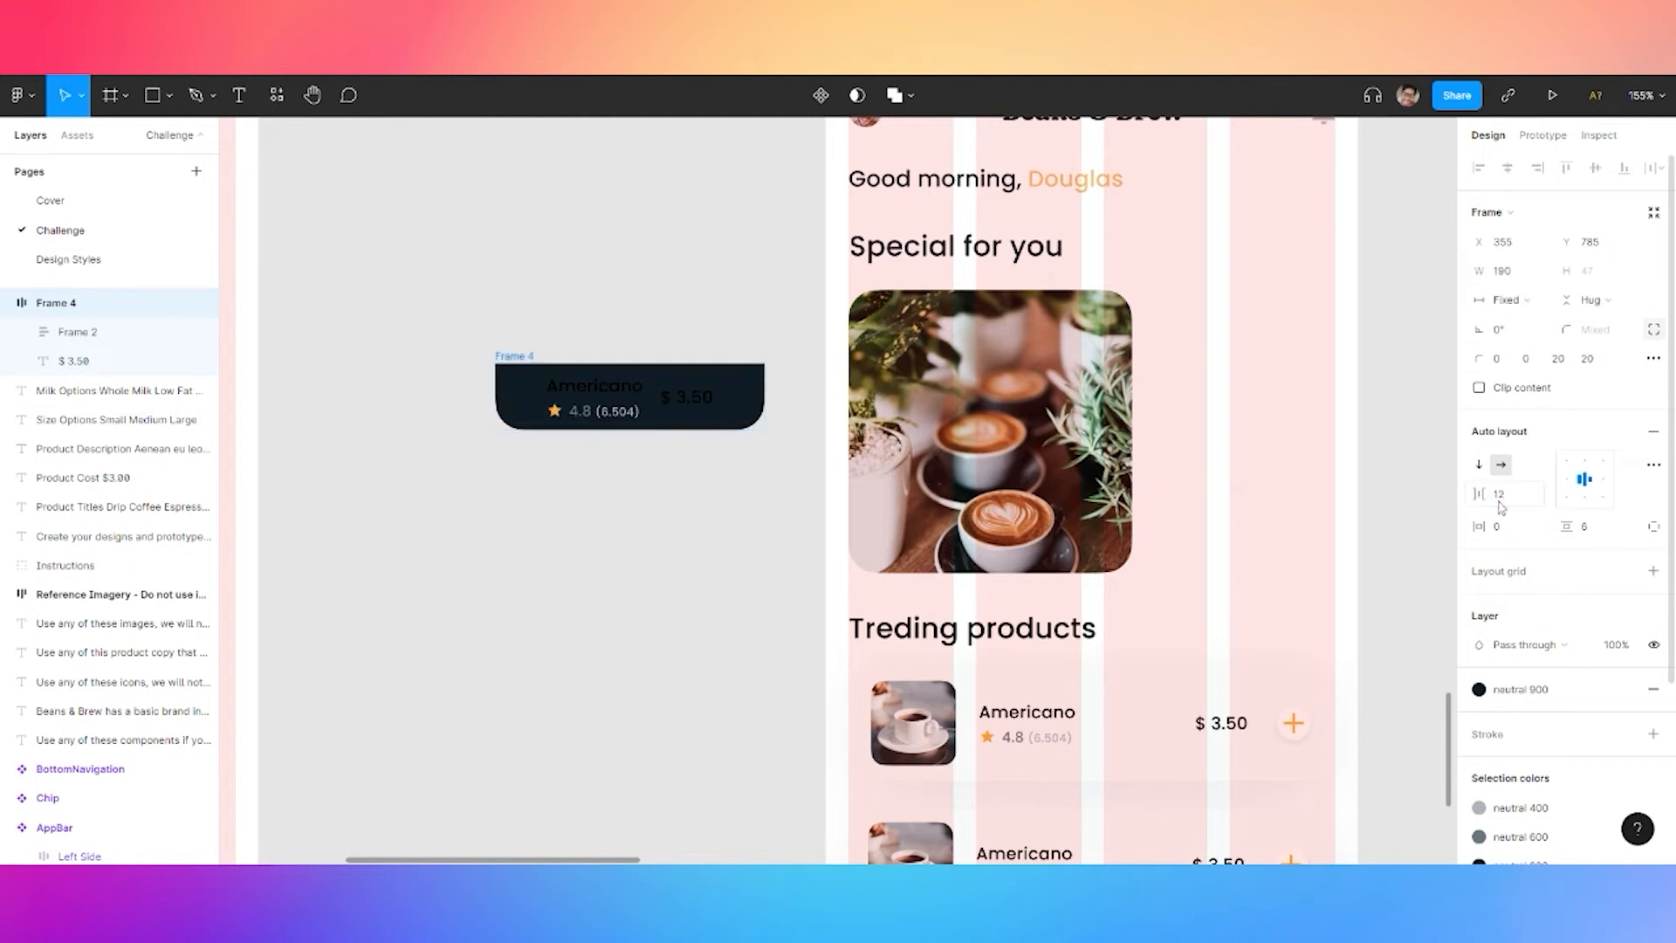
key(Return)
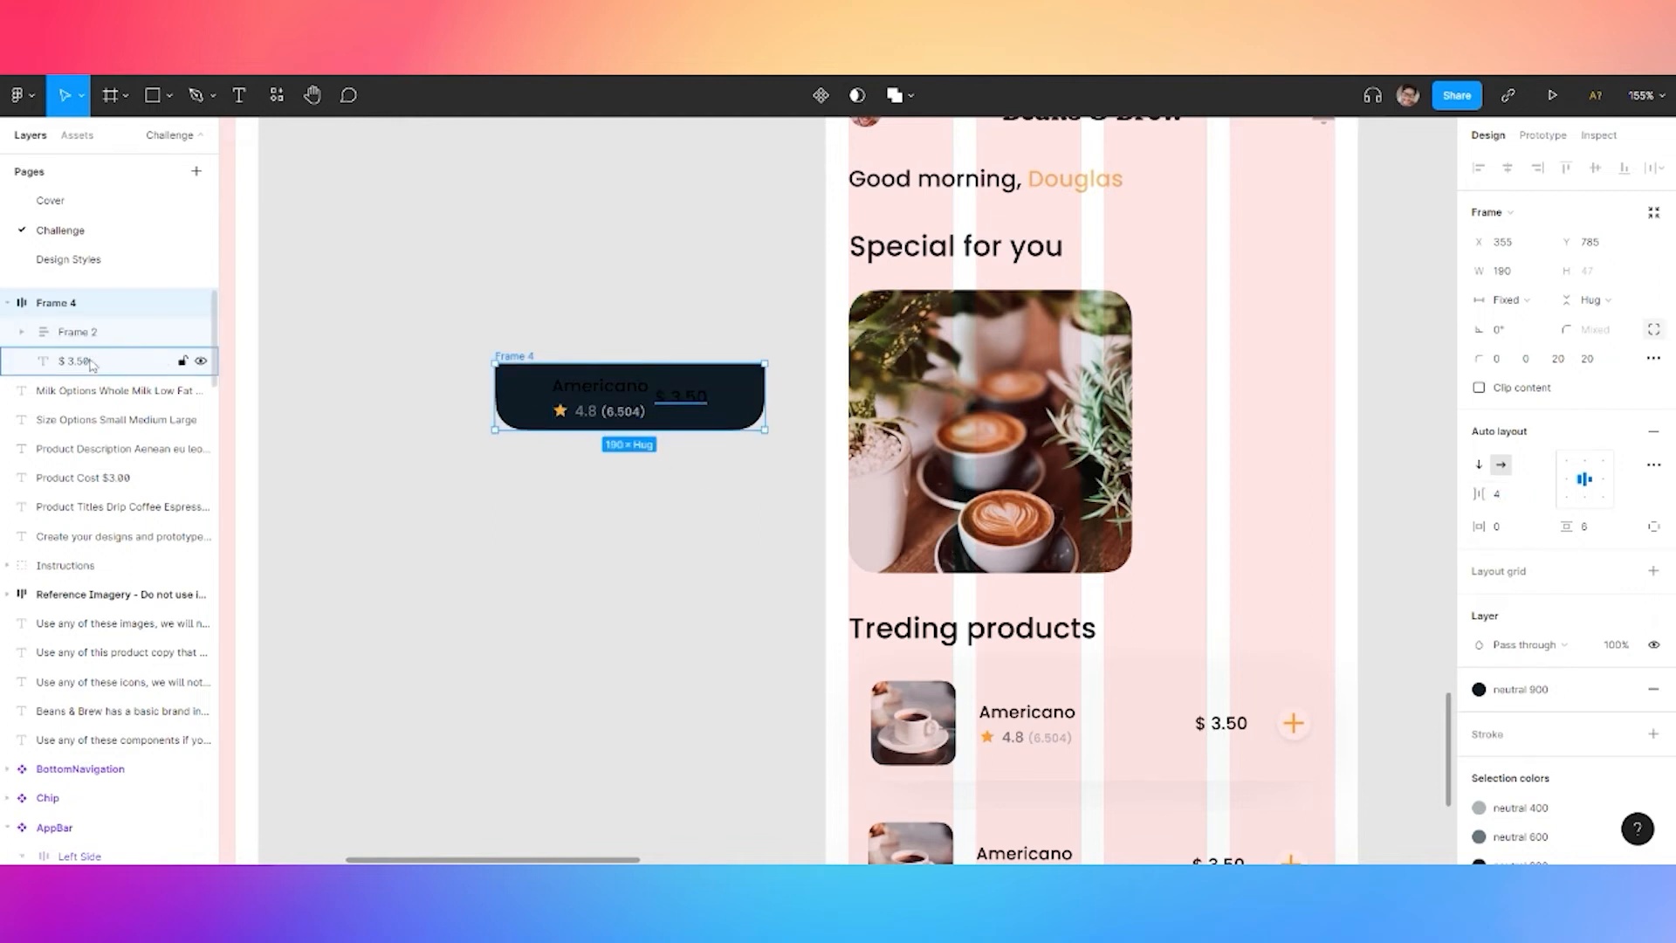
Wrap the name block and $ 3.50 price in an auto-layout frame set to Space between and Fill container
click(78, 332)
shift+click(92, 361)
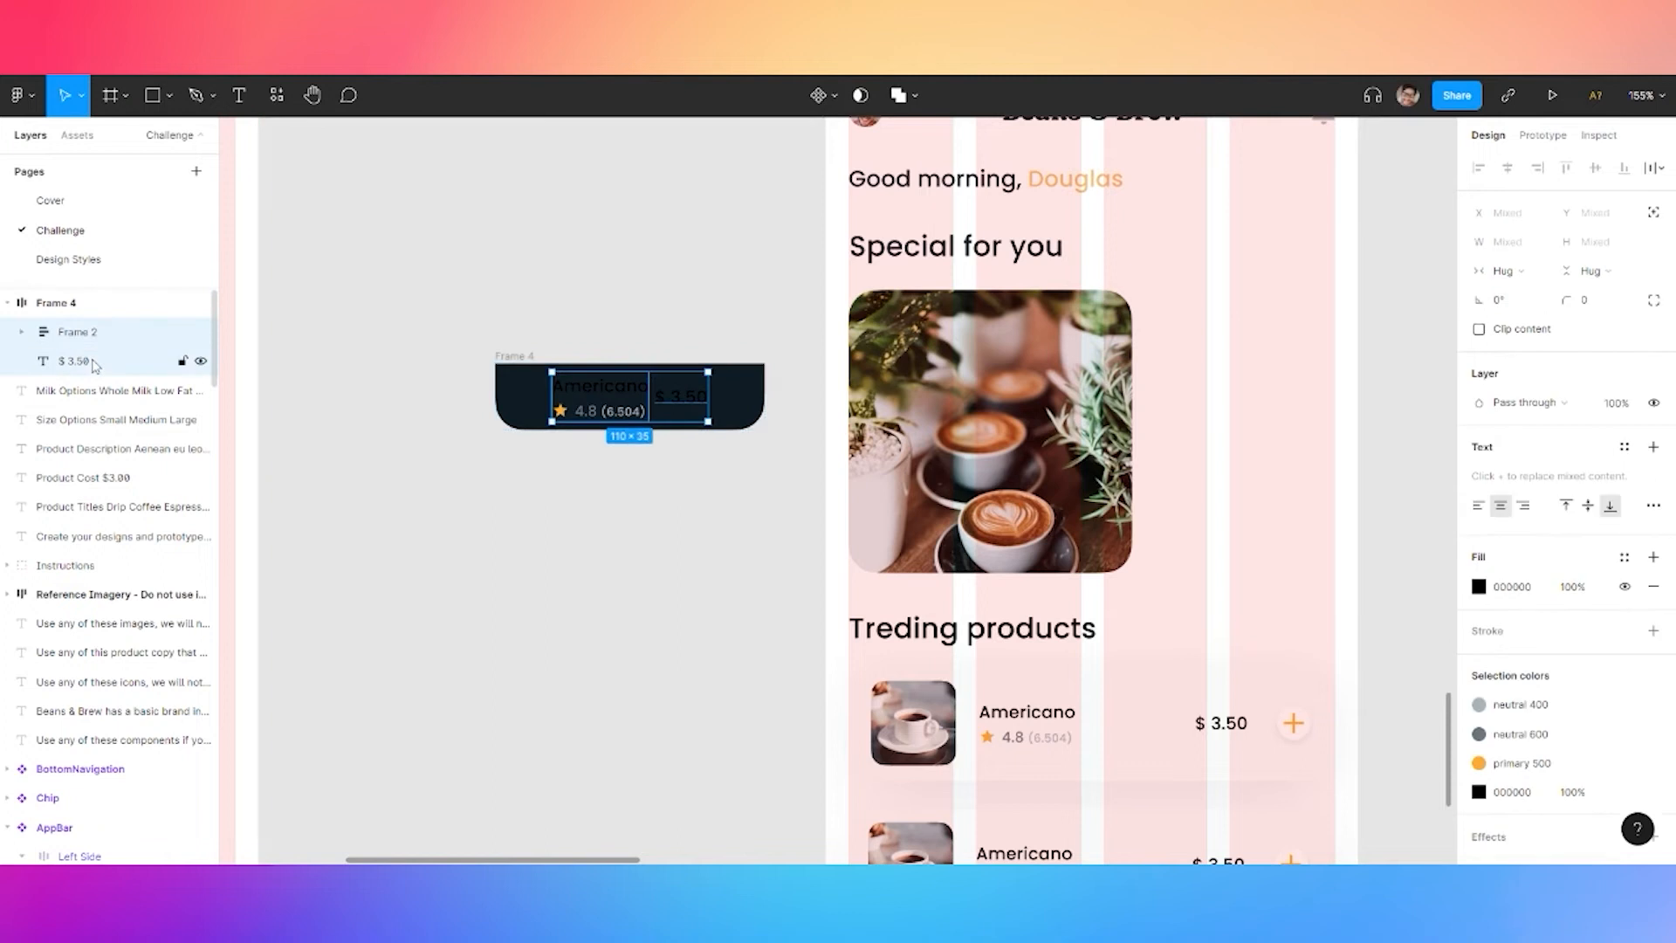
key(shift+Return)
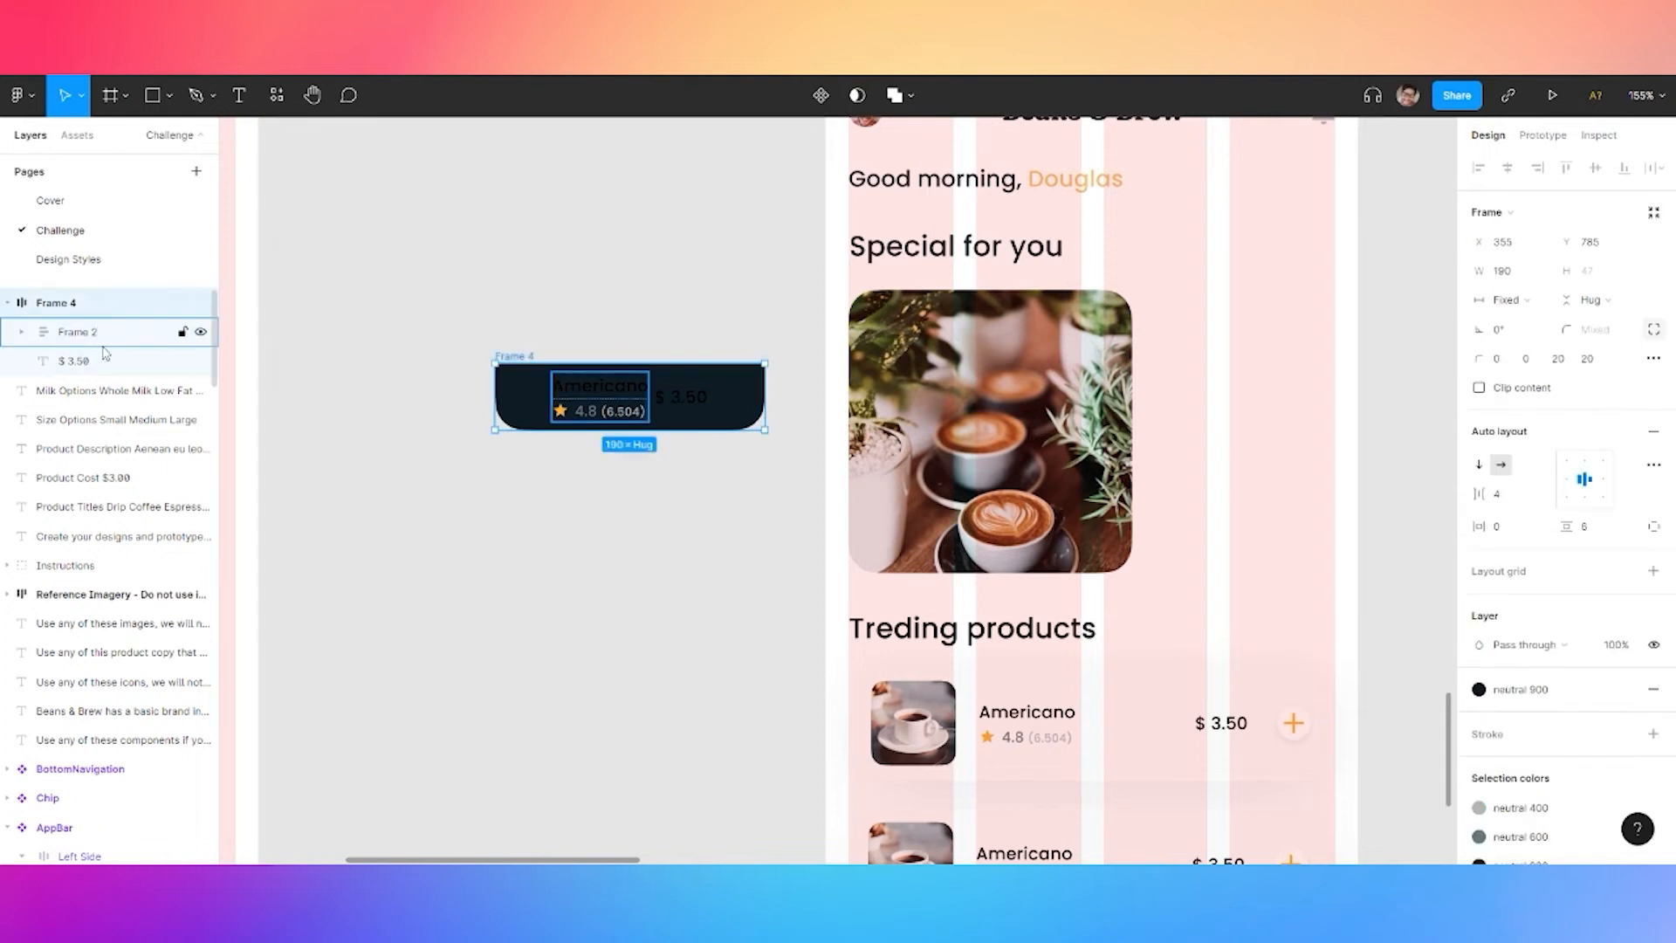
click(1596, 531)
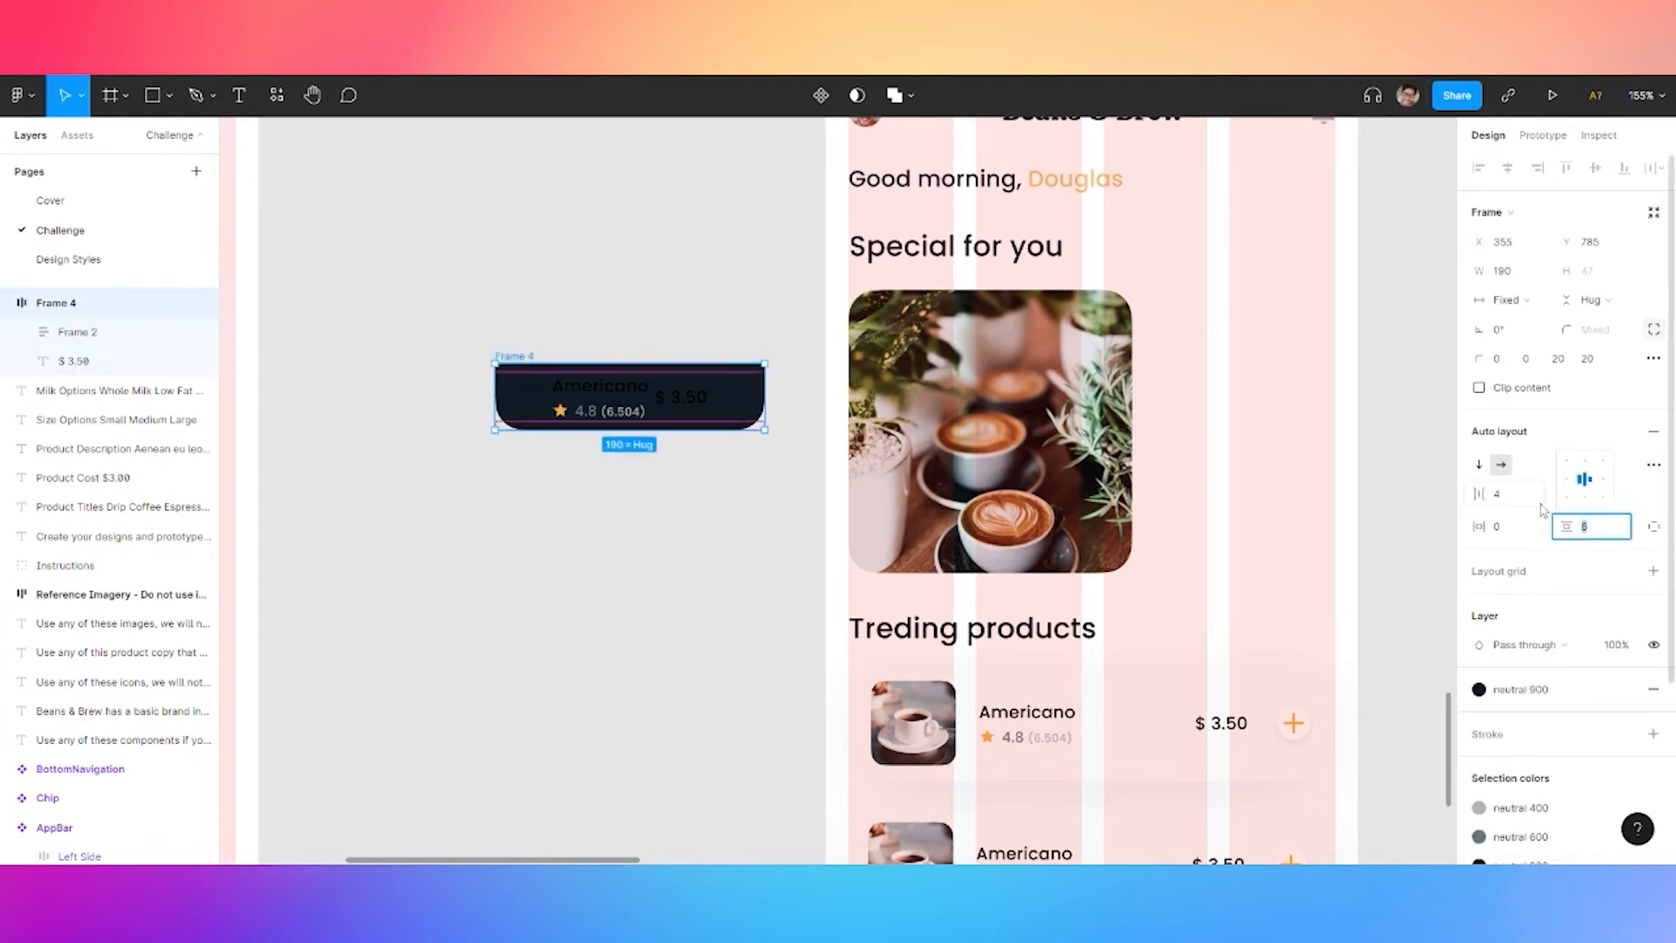
click(89, 339)
shift+click(74, 361)
key(ctrl+g)
key(shift+a)
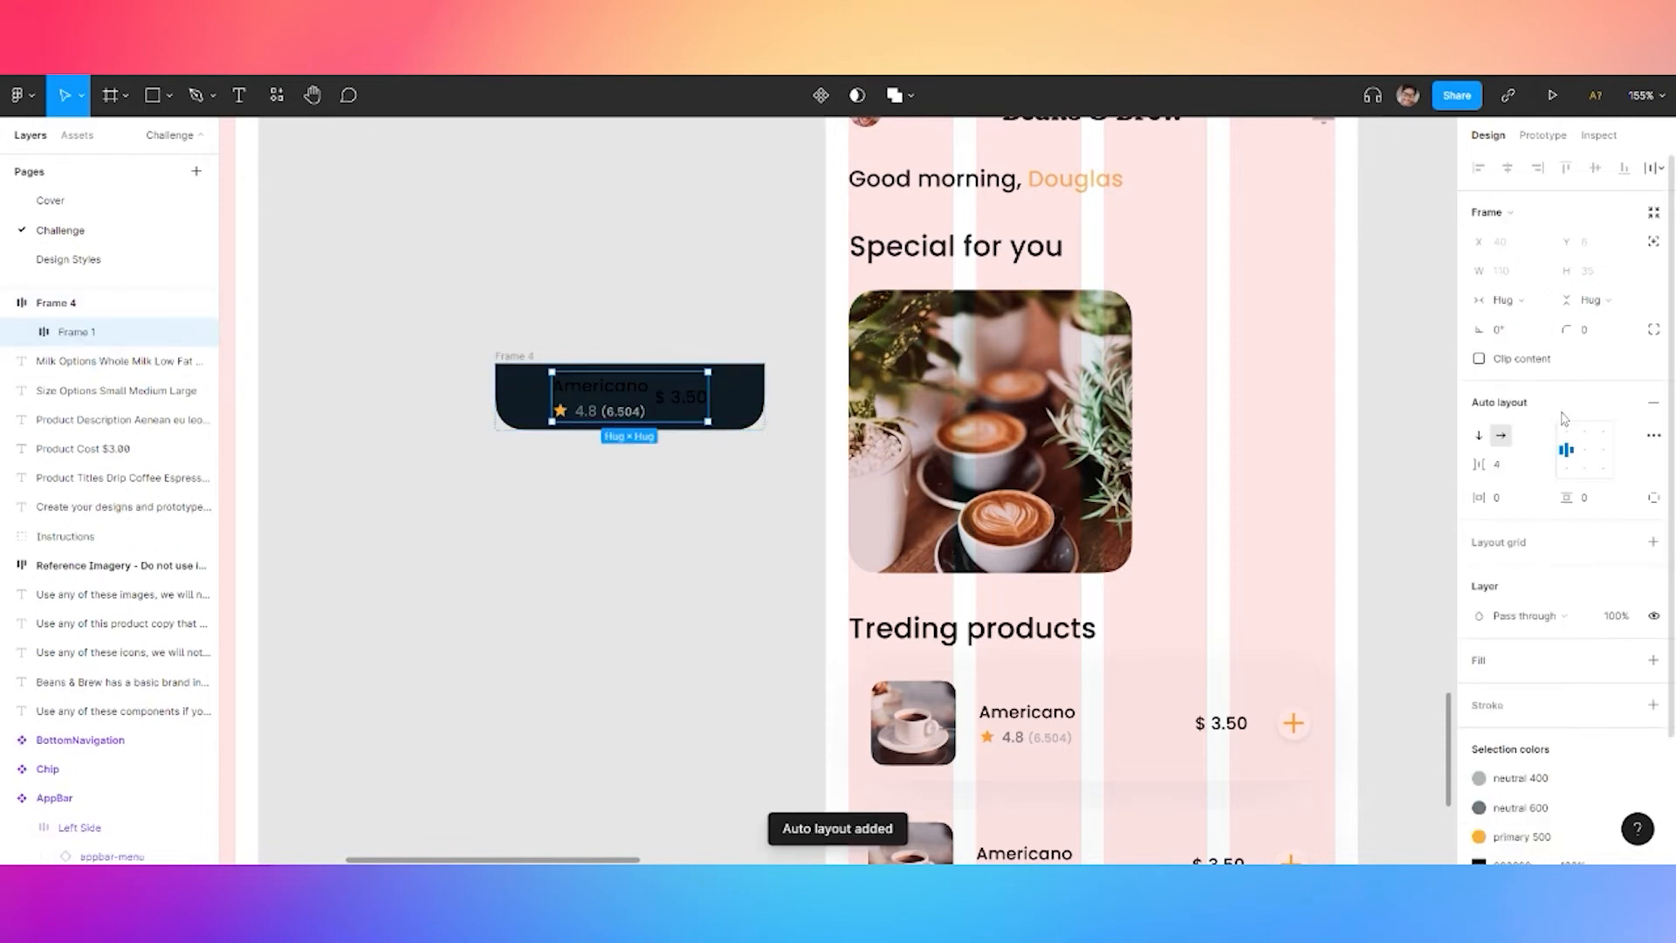
click(1654, 436)
click(1393, 590)
click(1383, 606)
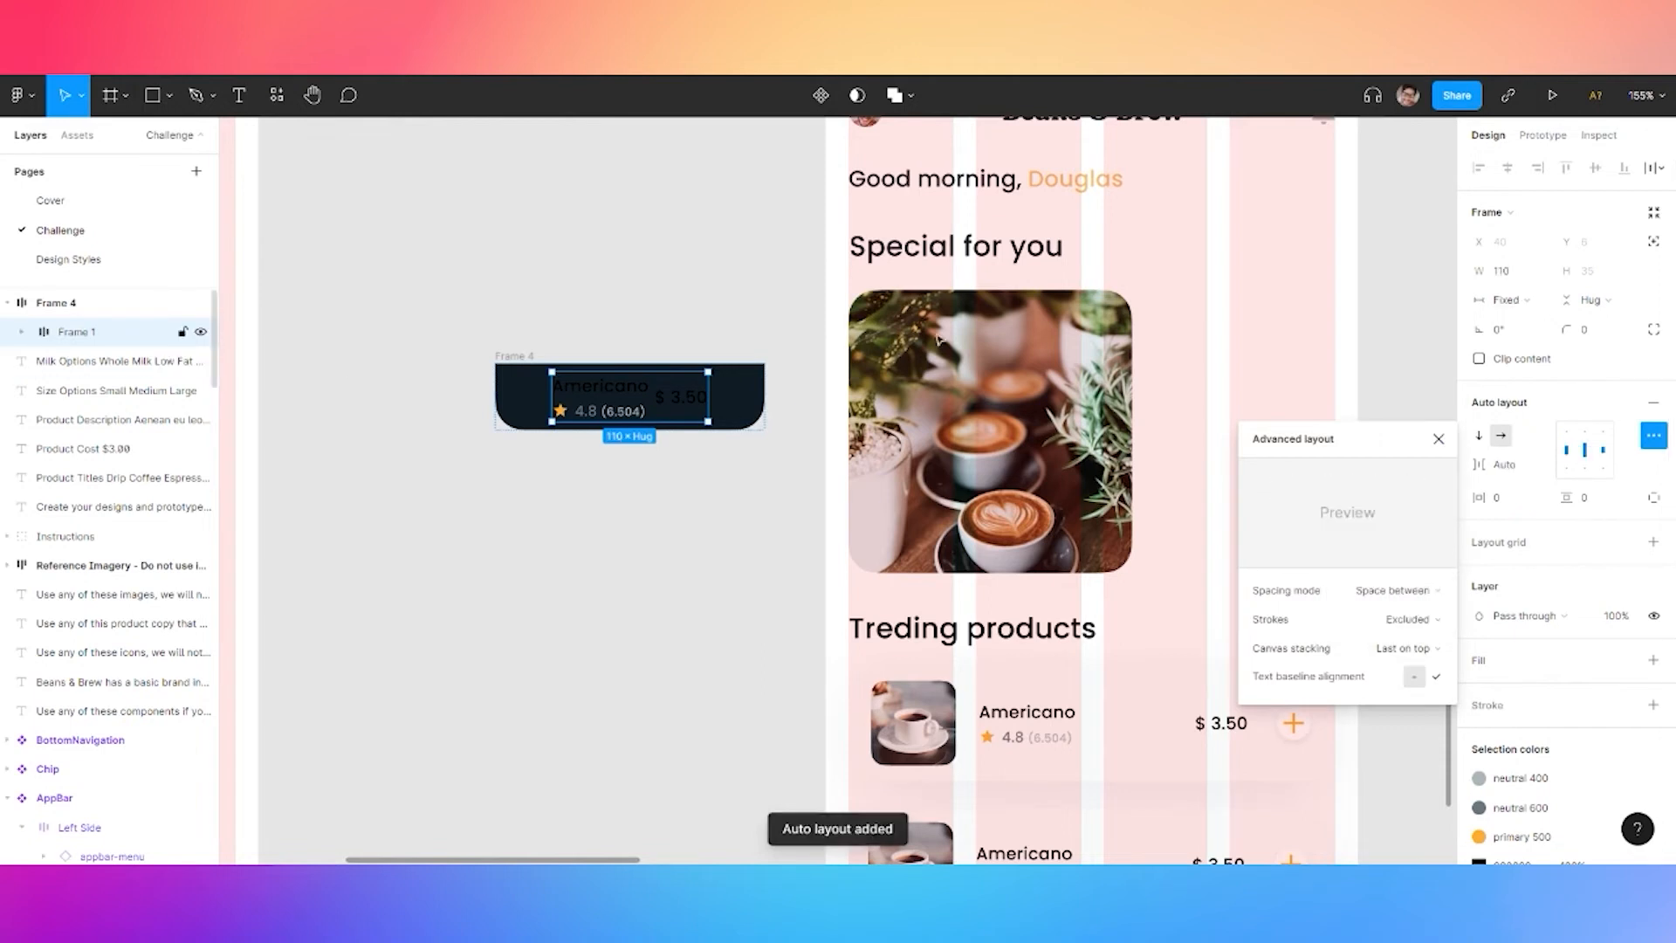
click(1508, 299)
click(1534, 349)
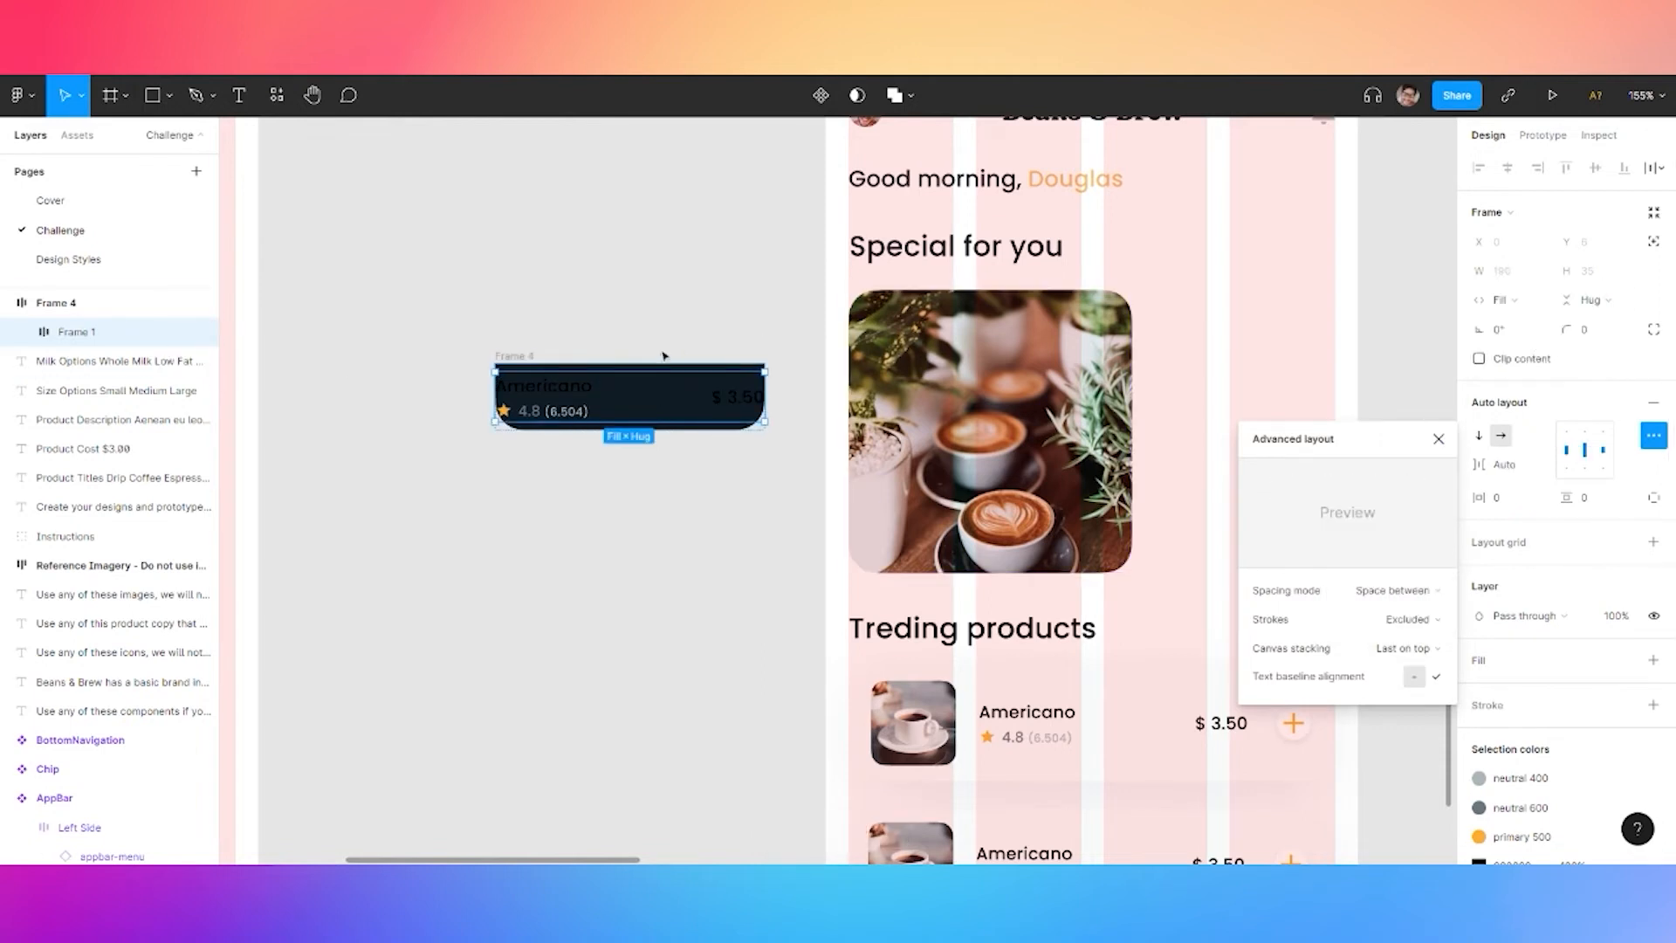
Set the details bar's side padding to 16 px
click(75, 303)
click(1522, 534)
text(12)
key(Return)
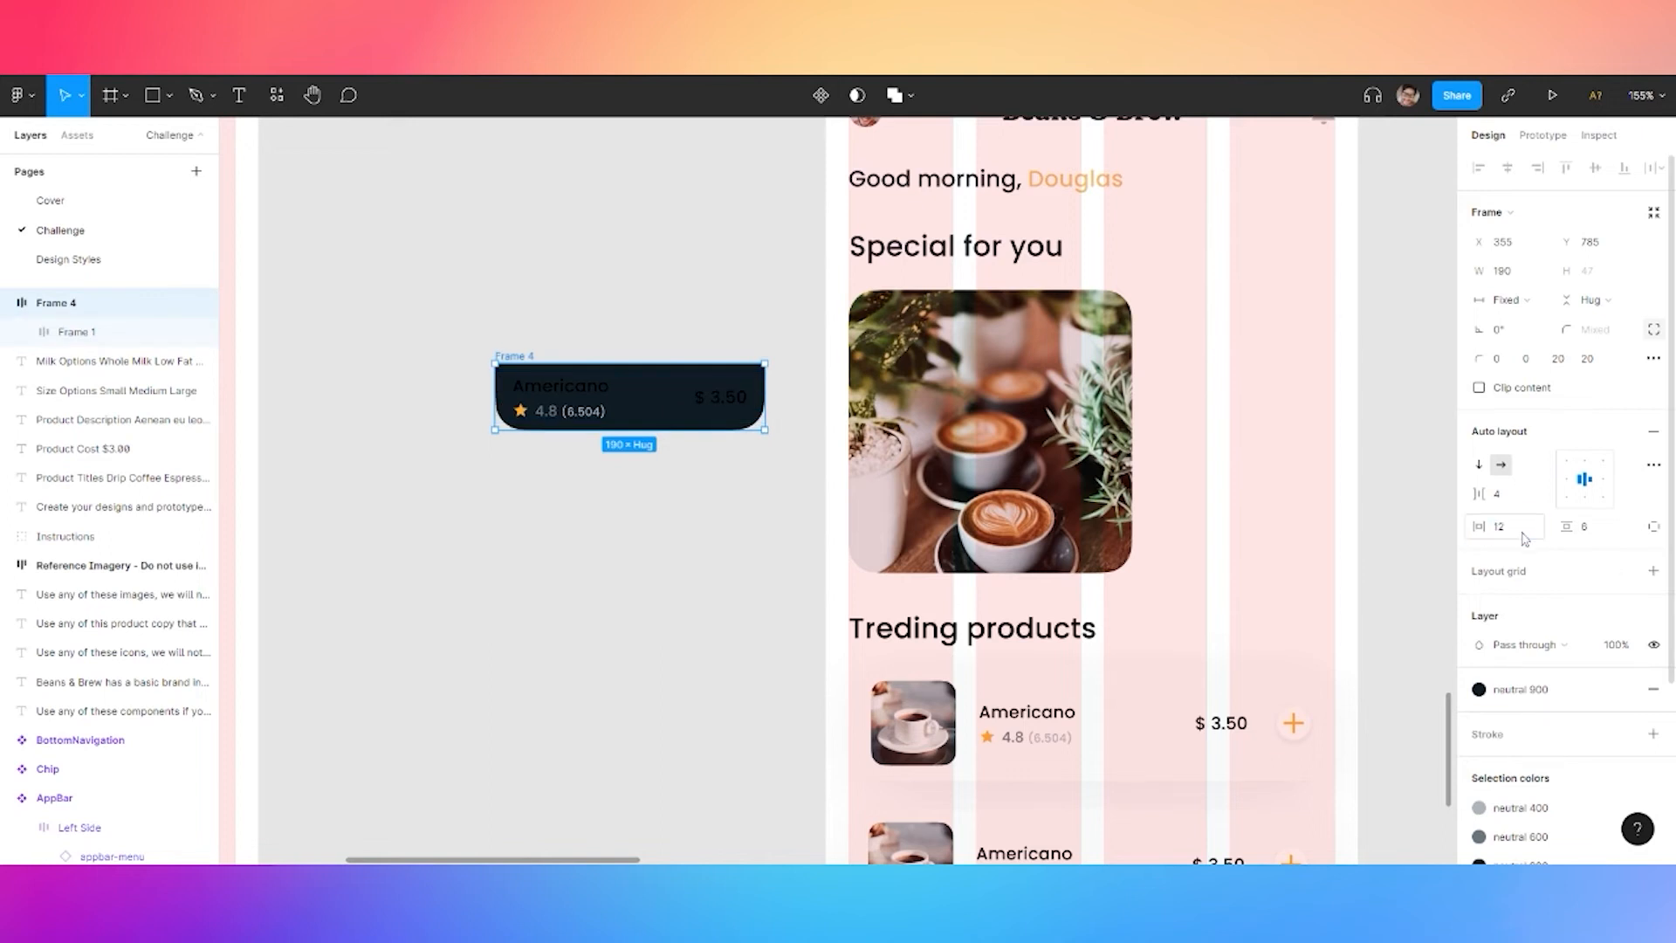
click(1519, 529)
text(16)
key(Return)
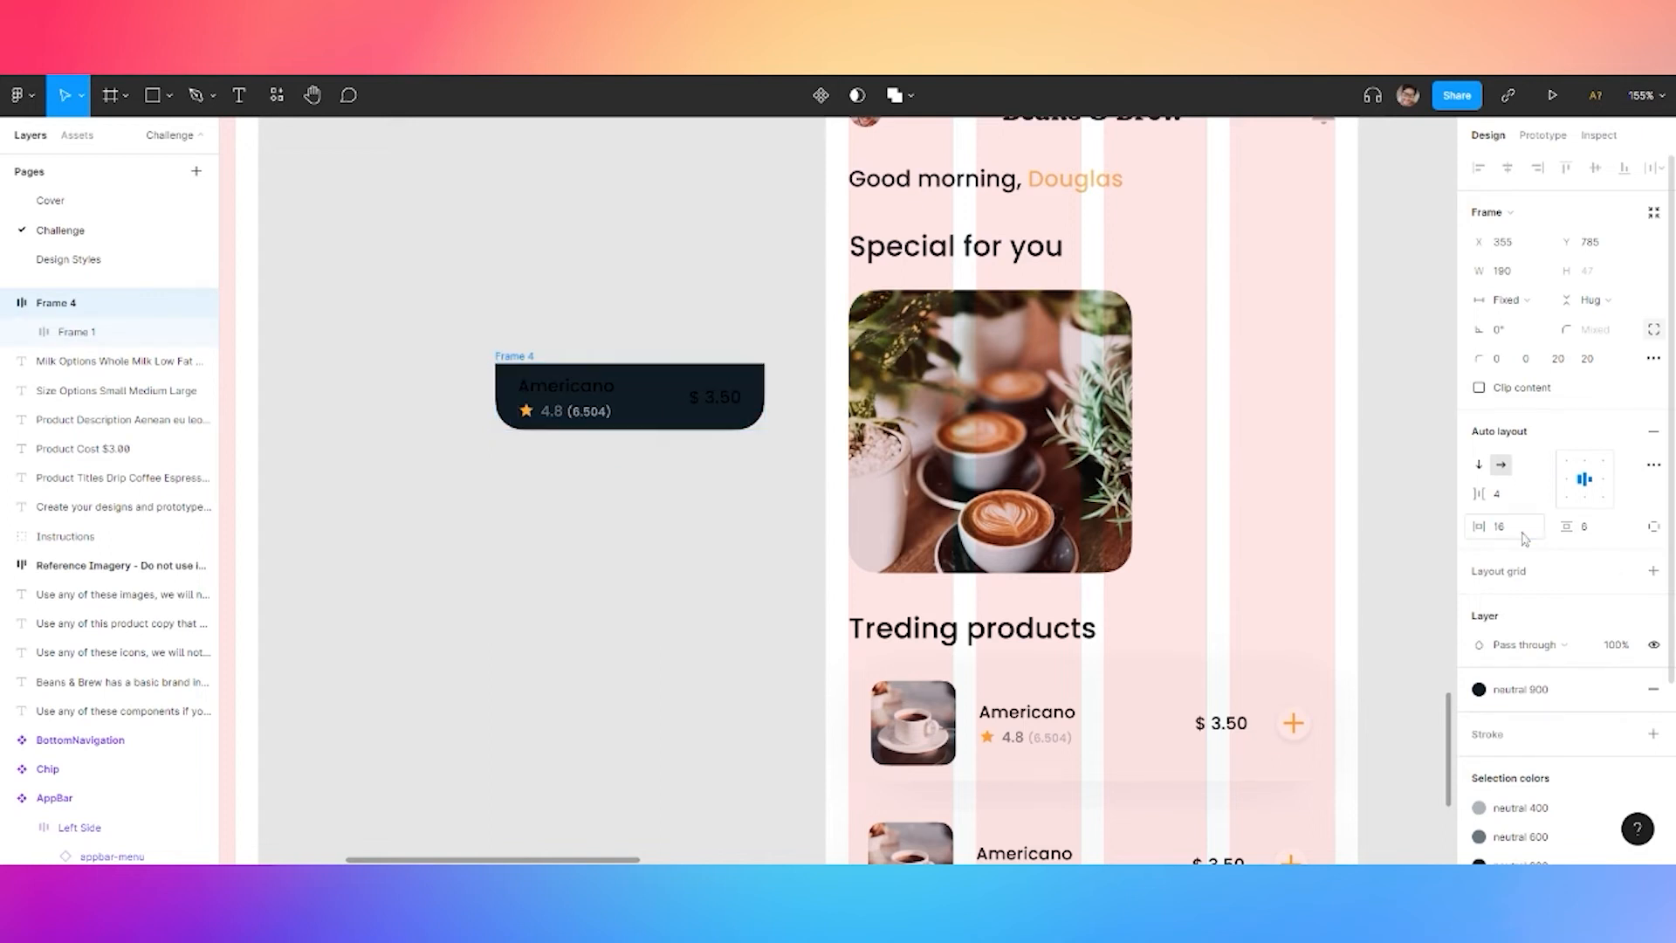
click(625, 468)
click(519, 362)
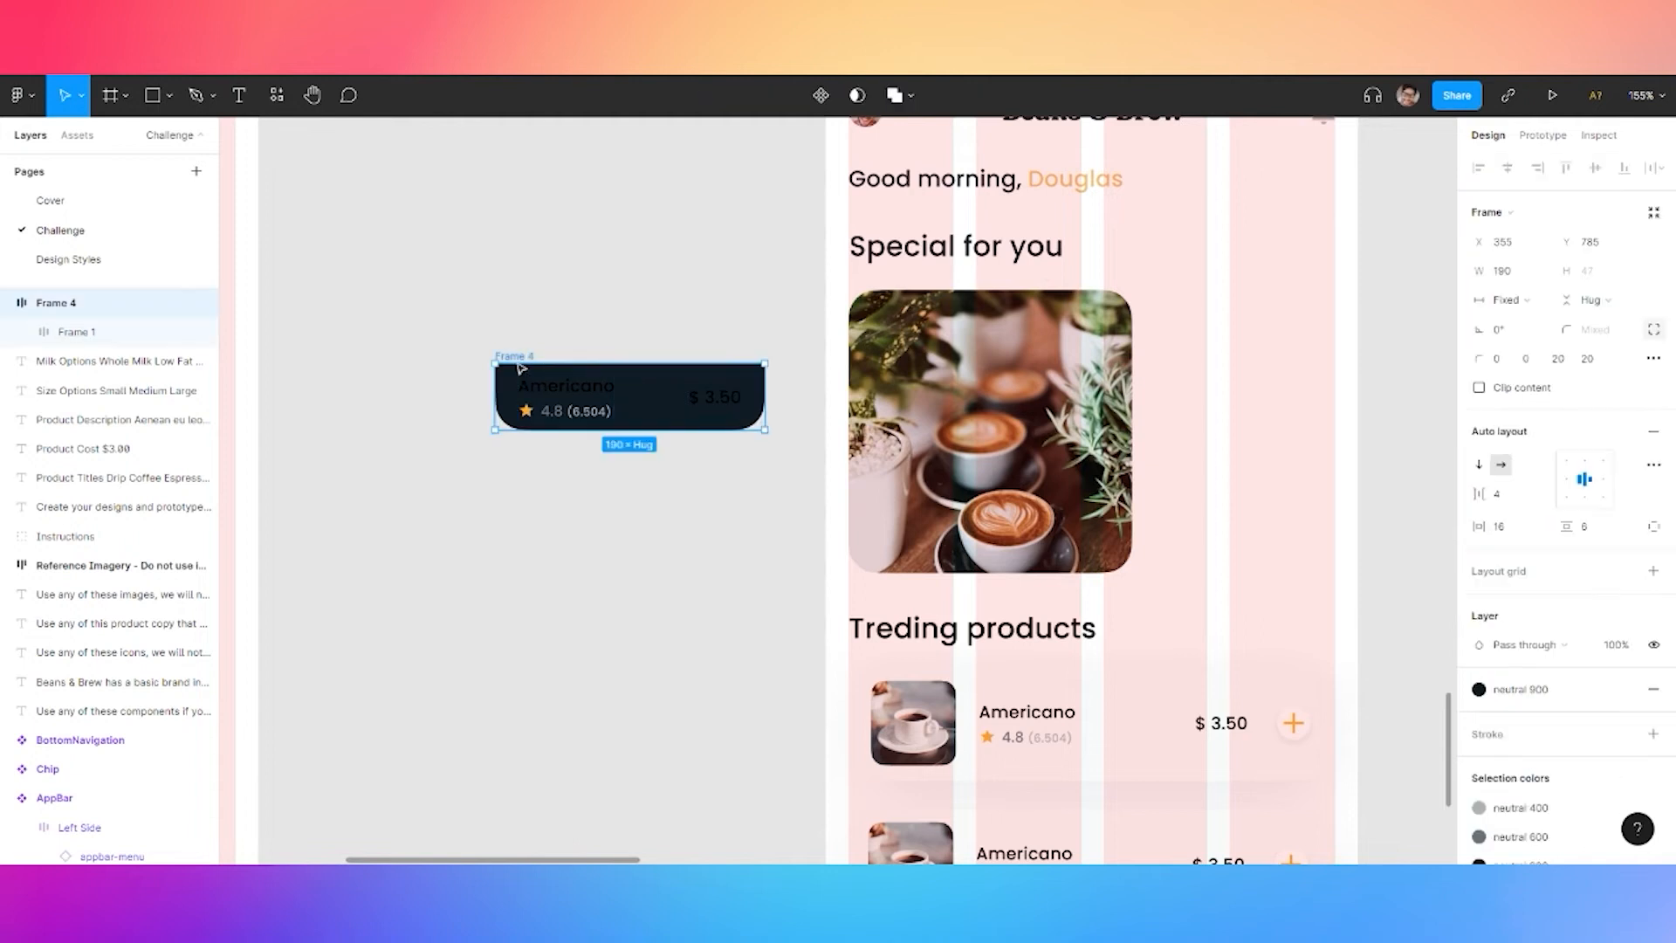
Snap the details bar to the bottom-left of the Special for you image and make it 188 wide
drag(519, 356, 531, 357)
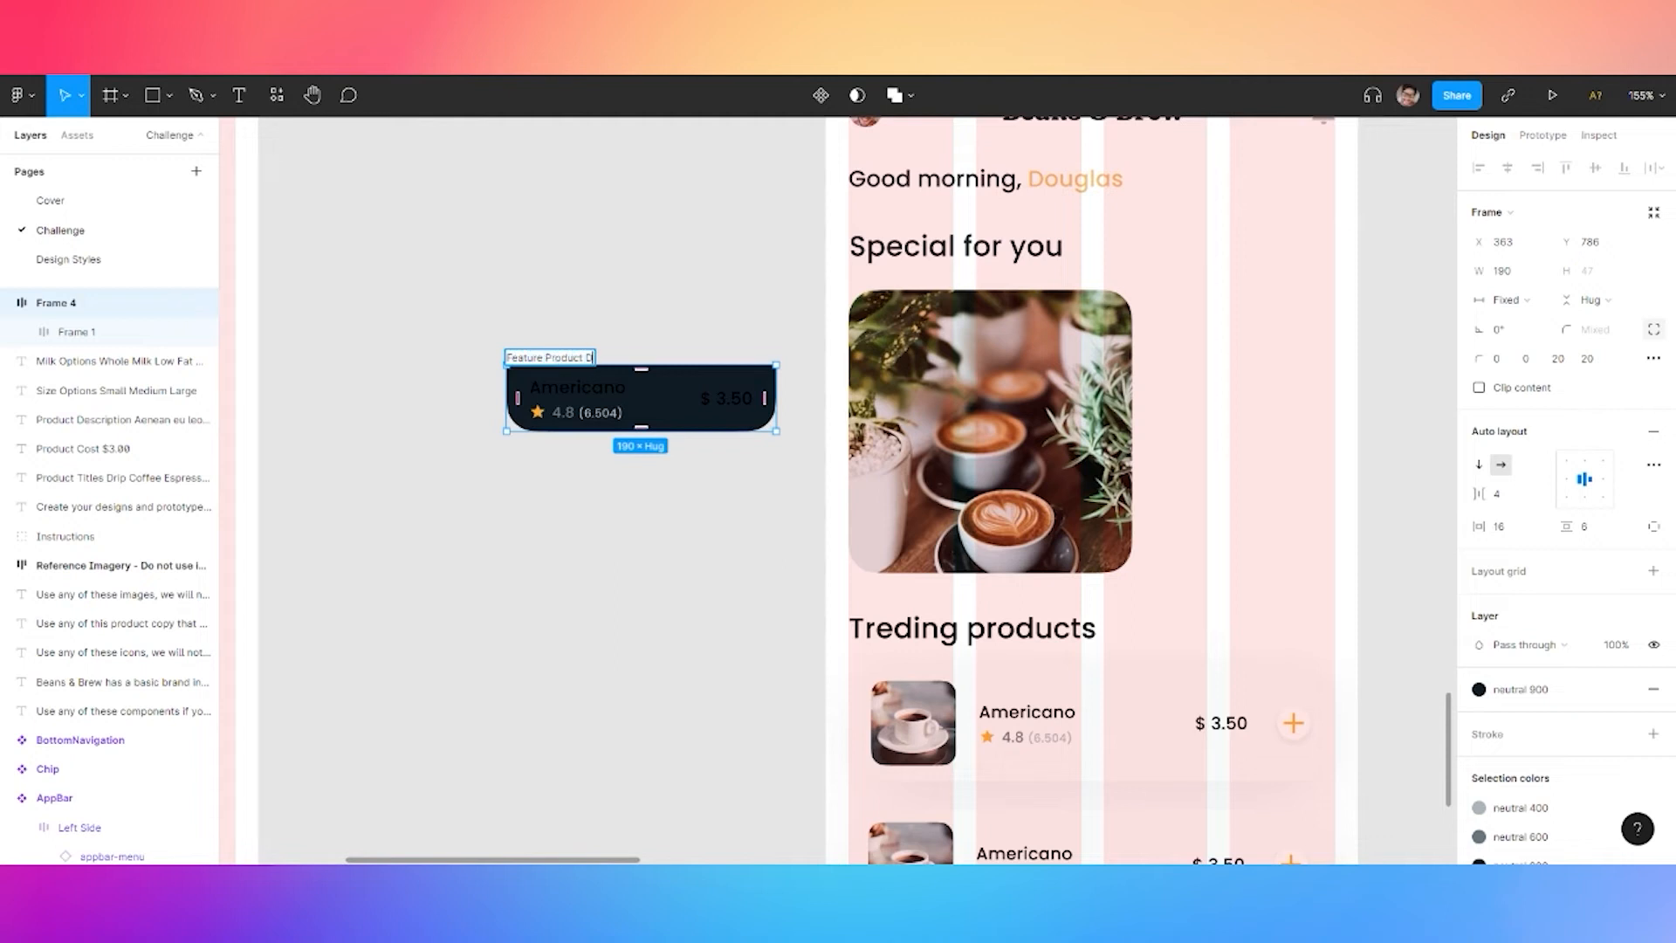
drag(570, 358, 912, 502)
scroll(661, 506, up, 3)
drag(660, 506, 399, 485)
click(1510, 276)
text(188)
key(Return)
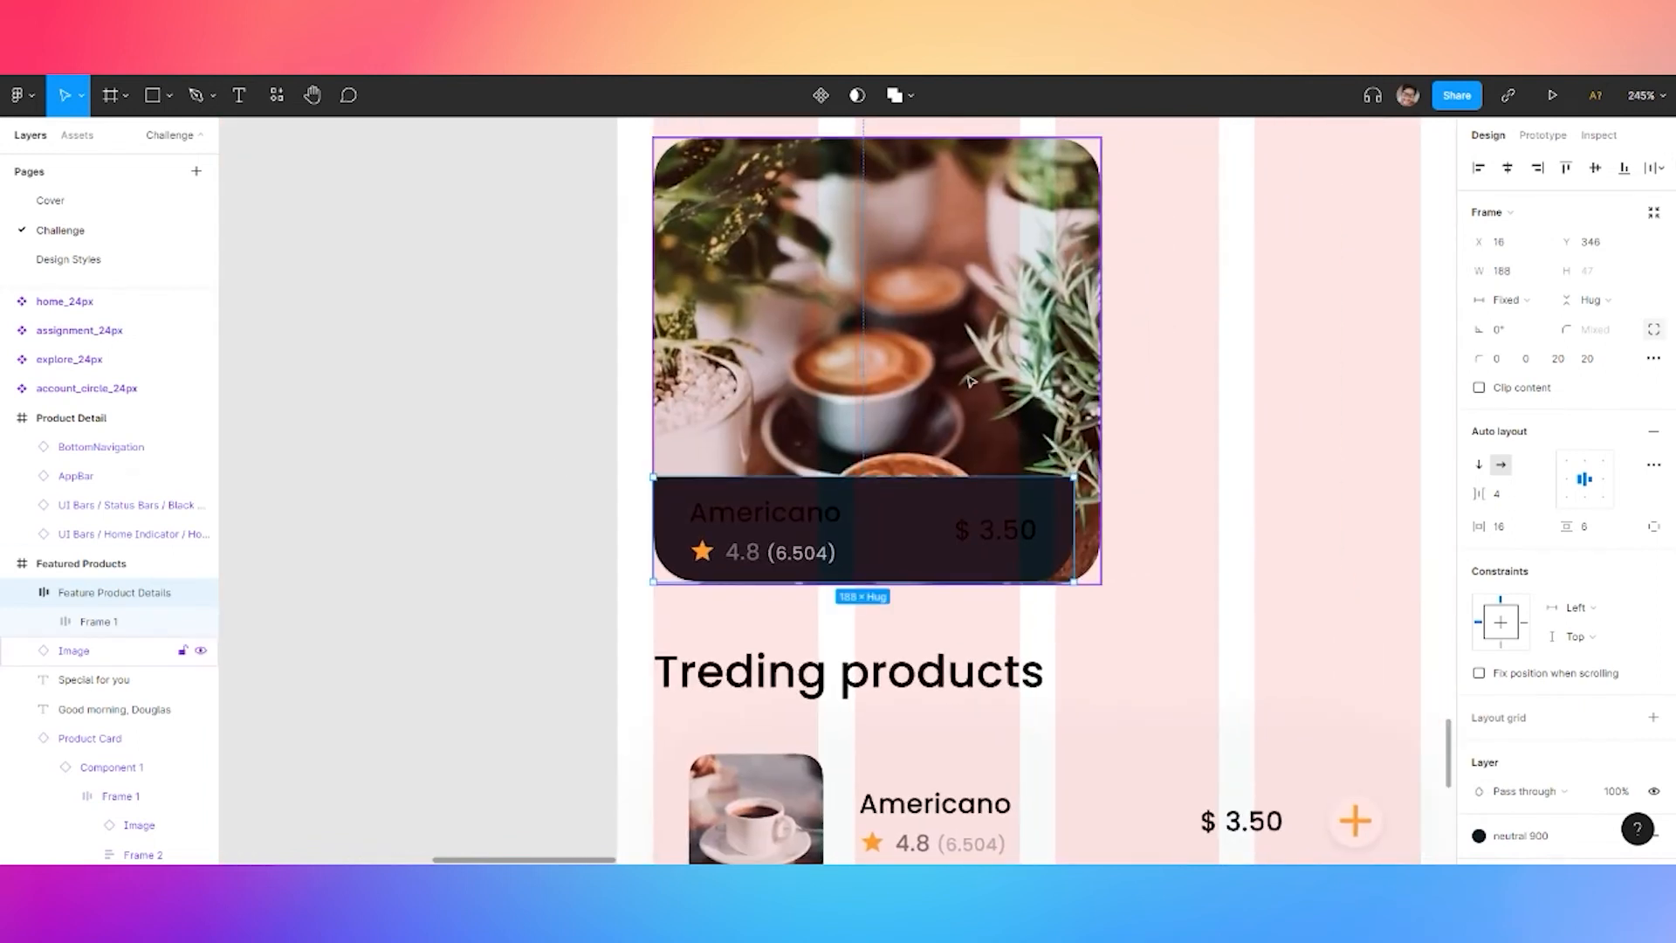
Set the coffee image's width to 188 to match the bar
scroll(986, 380, down, 5)
click(985, 367)
click(1509, 270)
text(188)
key(Return)
scroll(962, 396, up, 5)
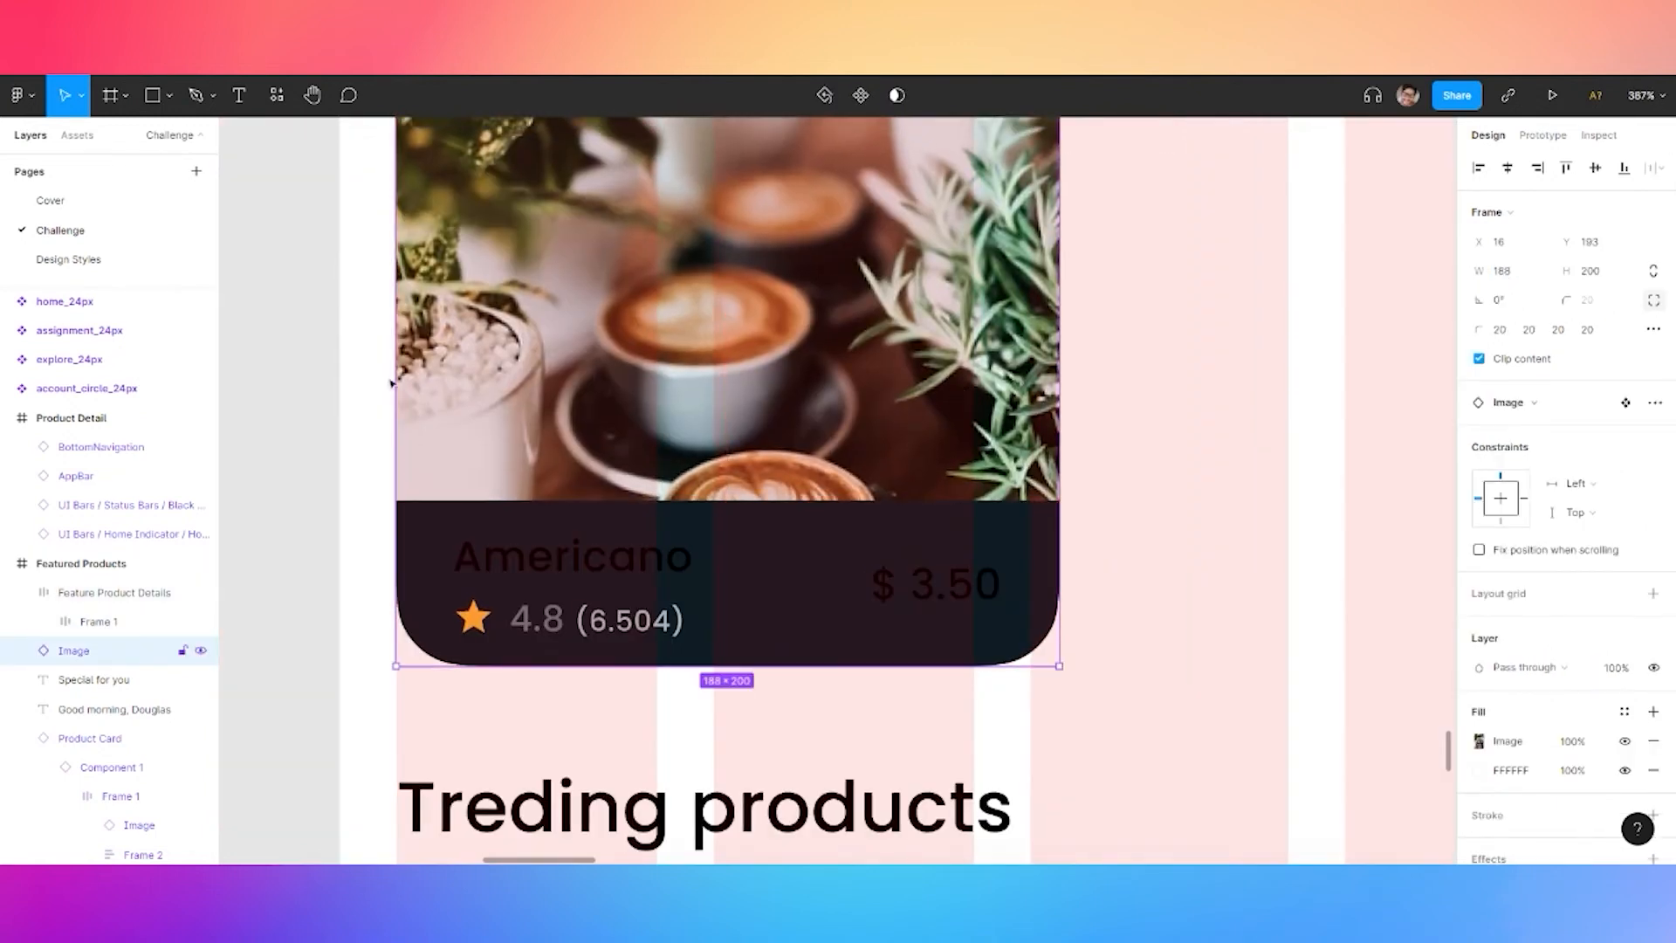
click(300, 284)
scroll(299, 684, down, 3)
scroll(306, 266, down, 5)
scroll(288, 307, up, 5)
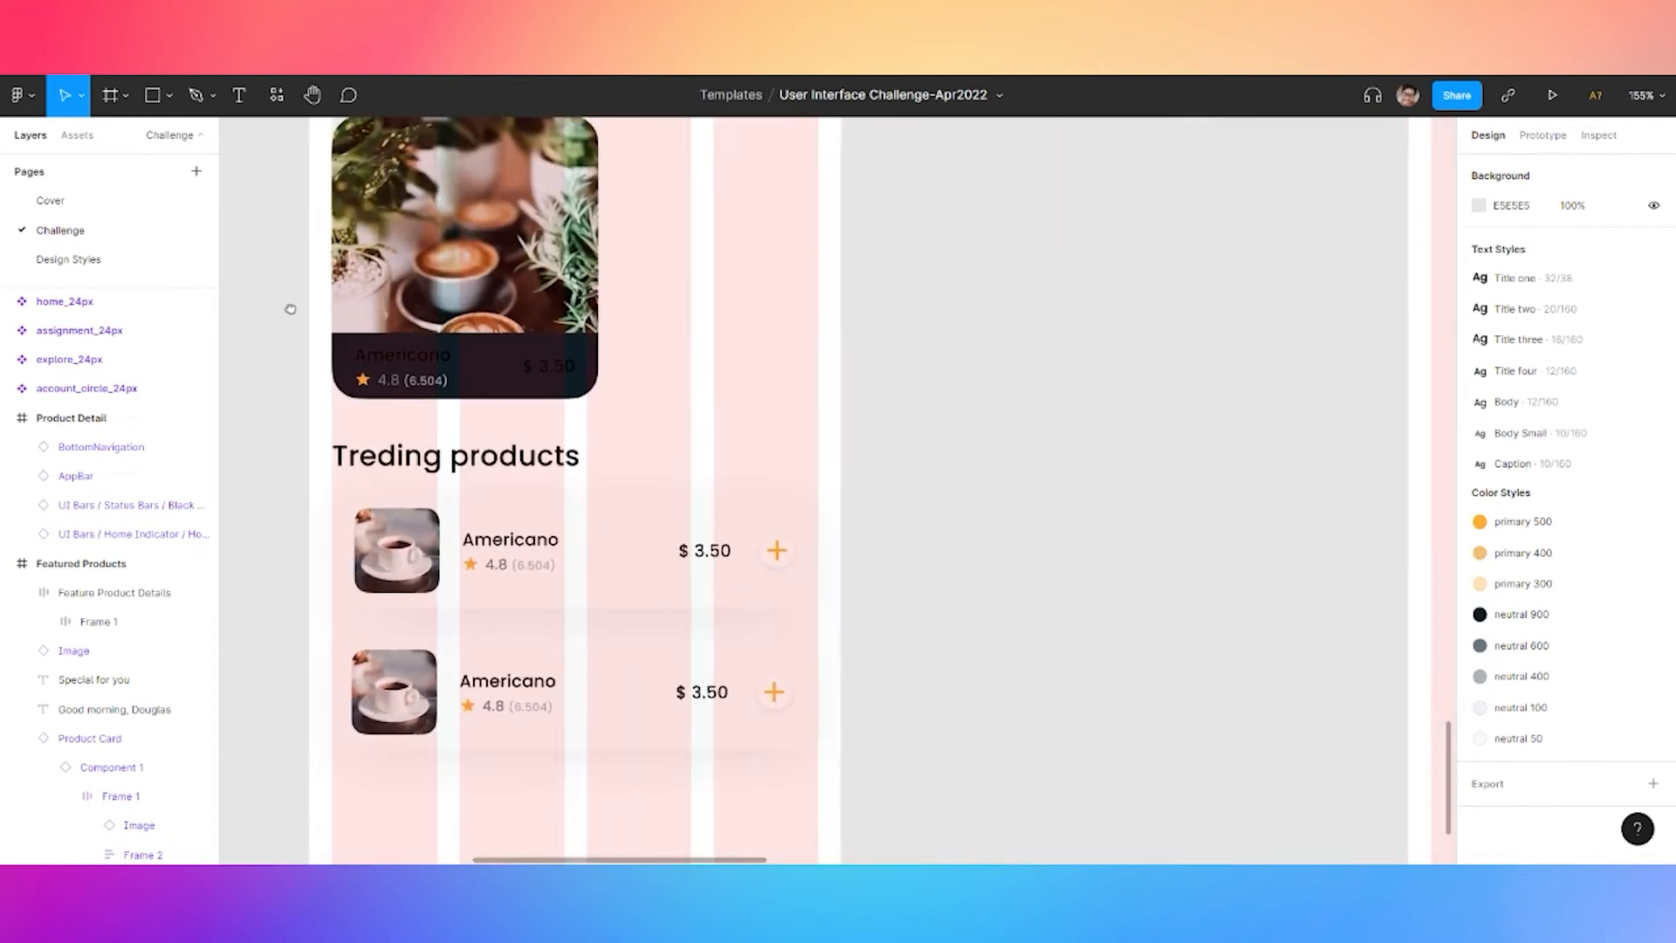
Hide the pink column layout grid on the Featured Products screen
drag(375, 455, 433, 507)
click(548, 257)
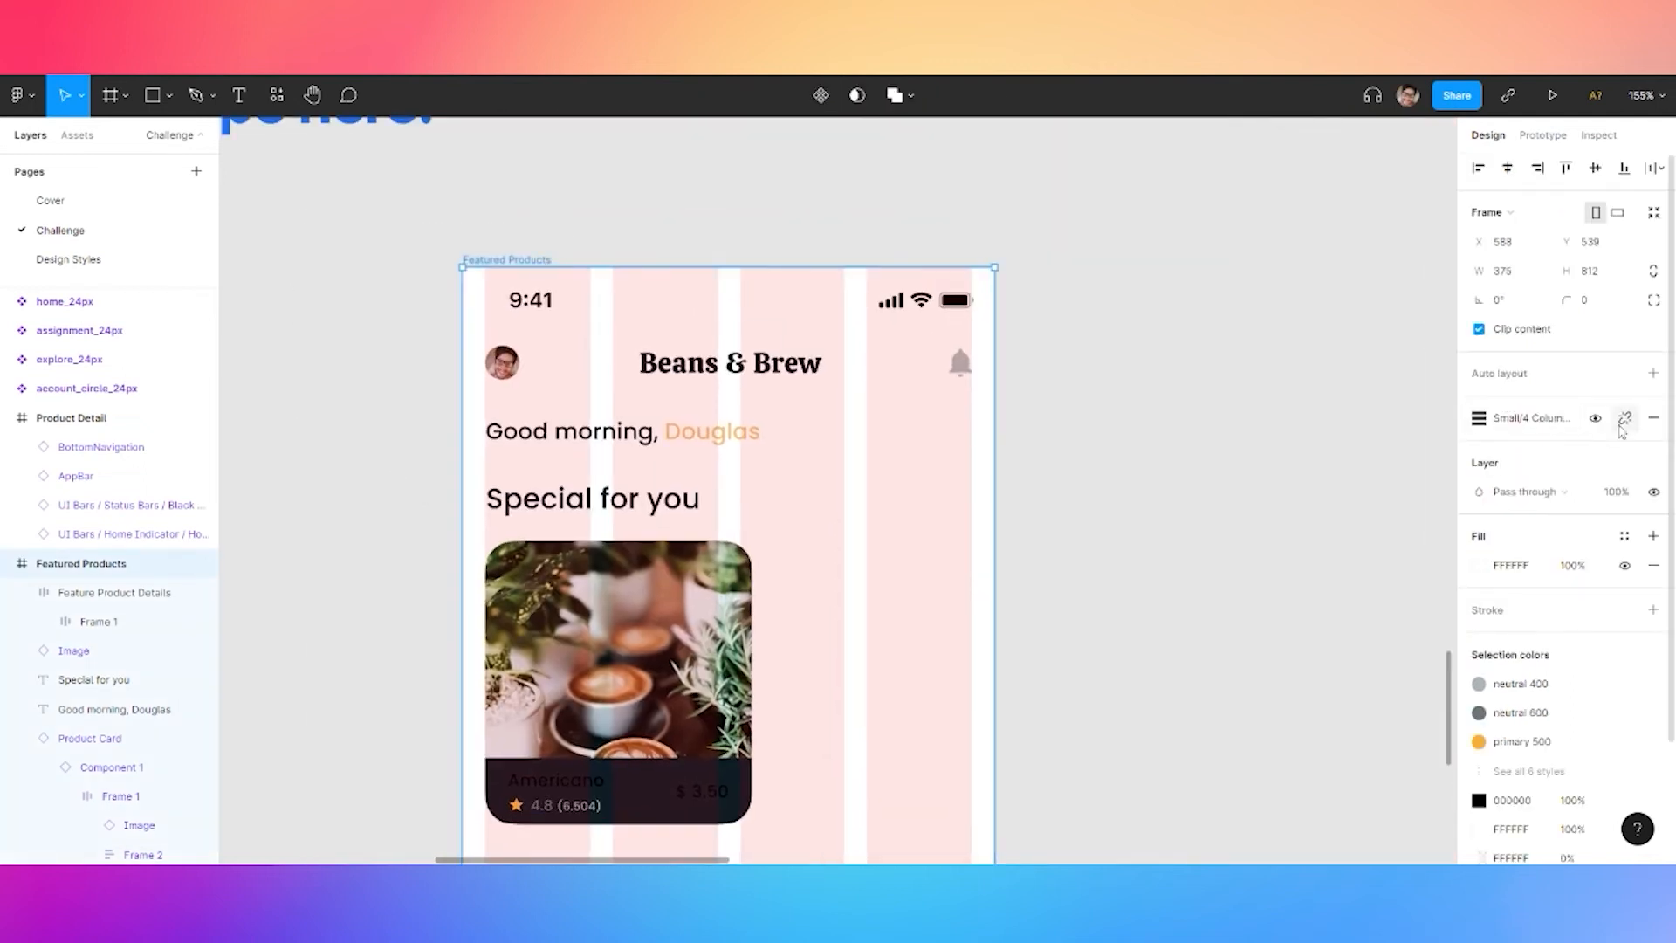
click(1596, 419)
click(1141, 530)
scroll(1134, 411, down, 5)
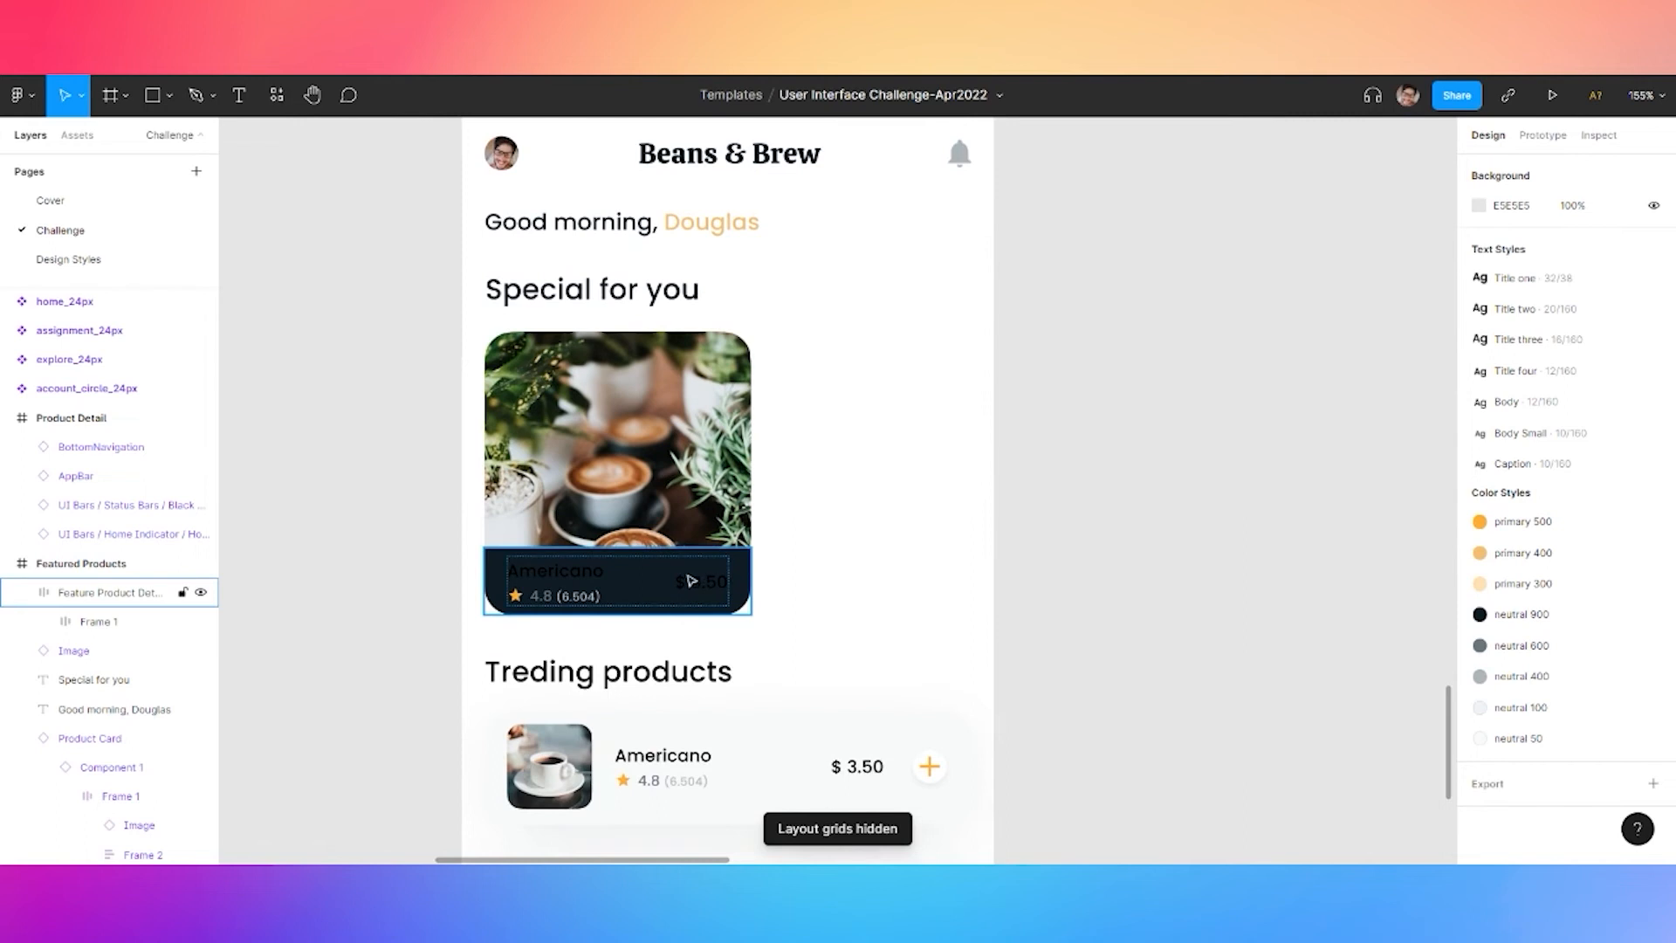
Set the details bar's dark fill to 1% opacity
click(664, 574)
key(Escape)
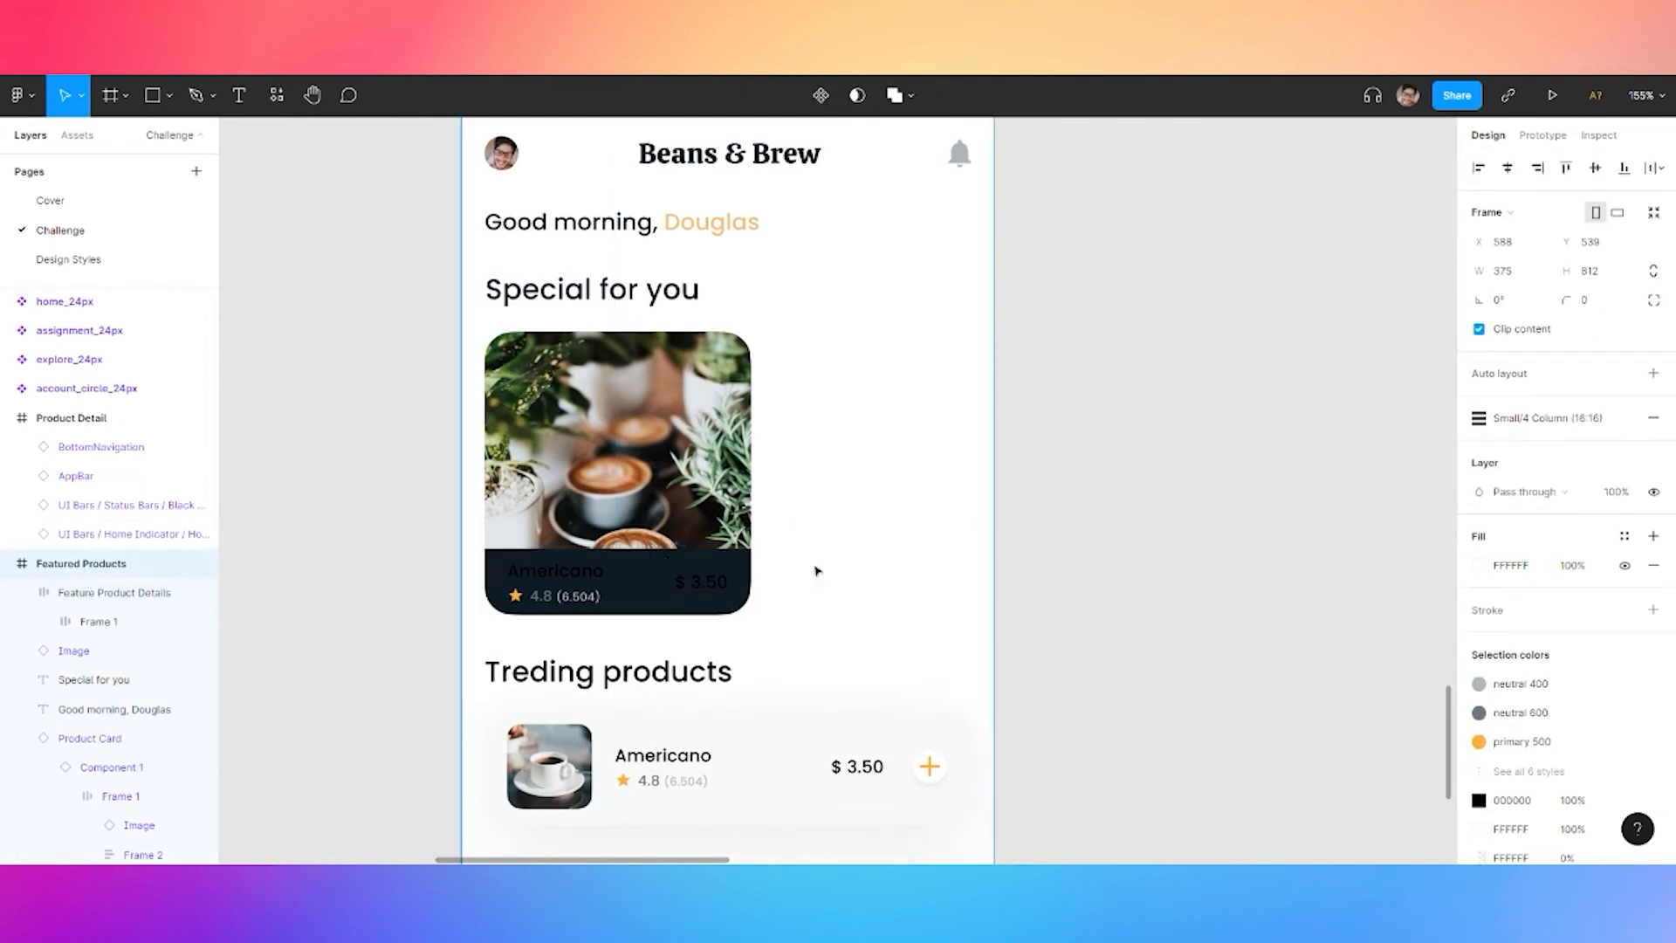
scroll(1562, 667, down, 2)
click(531, 569)
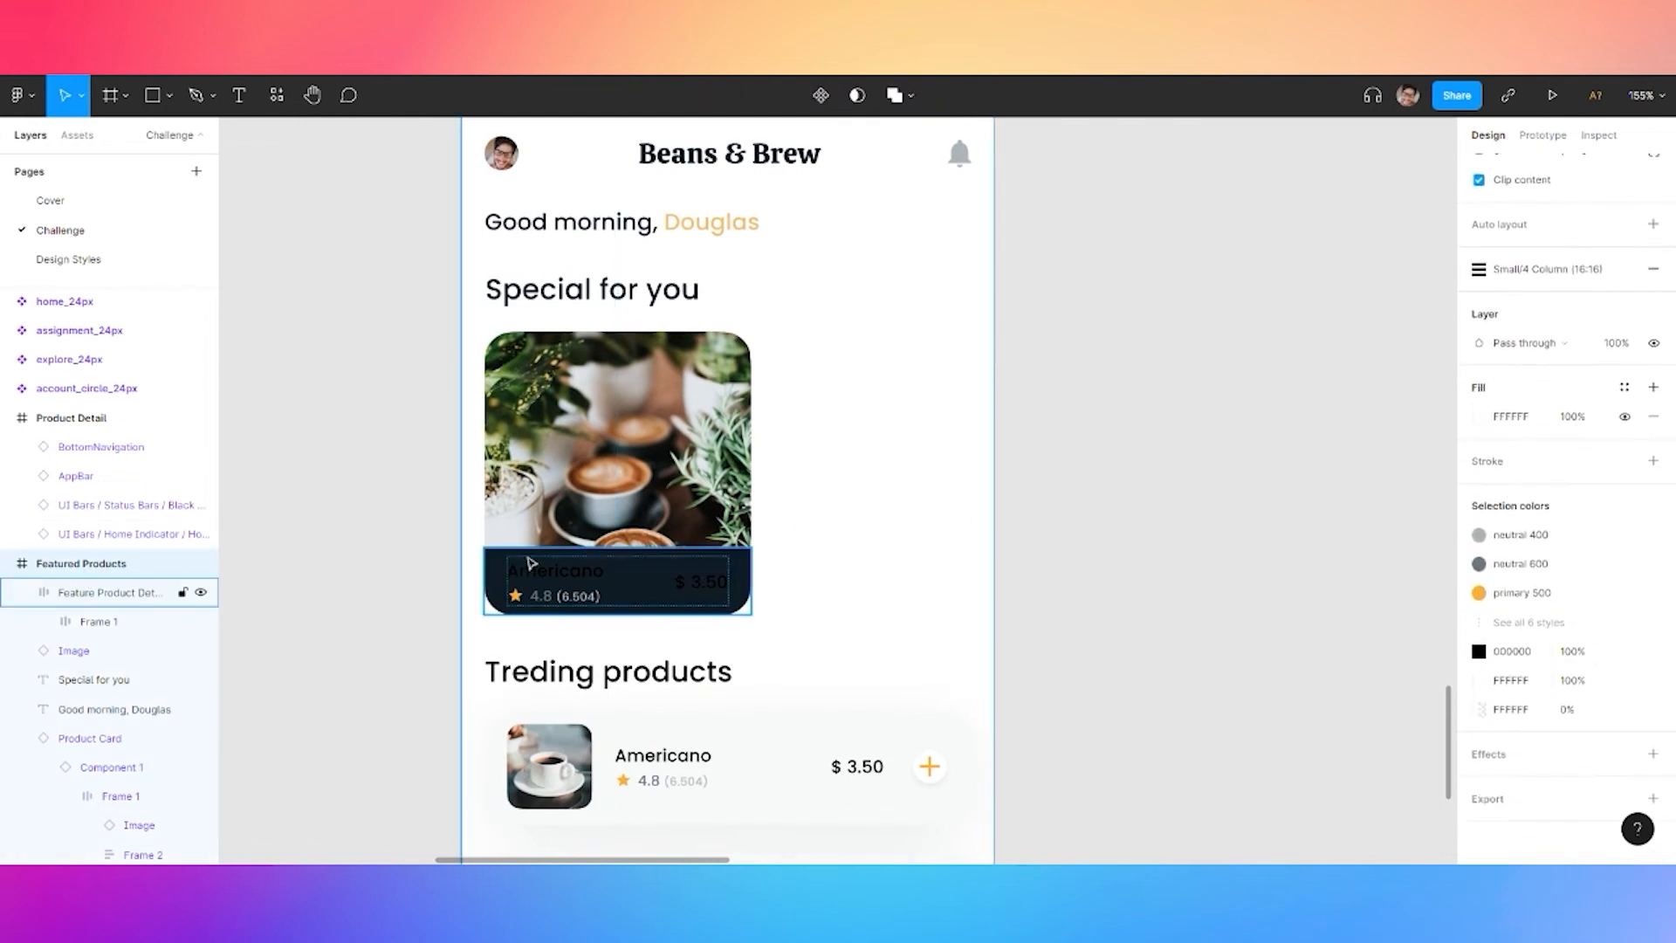
click(500, 578)
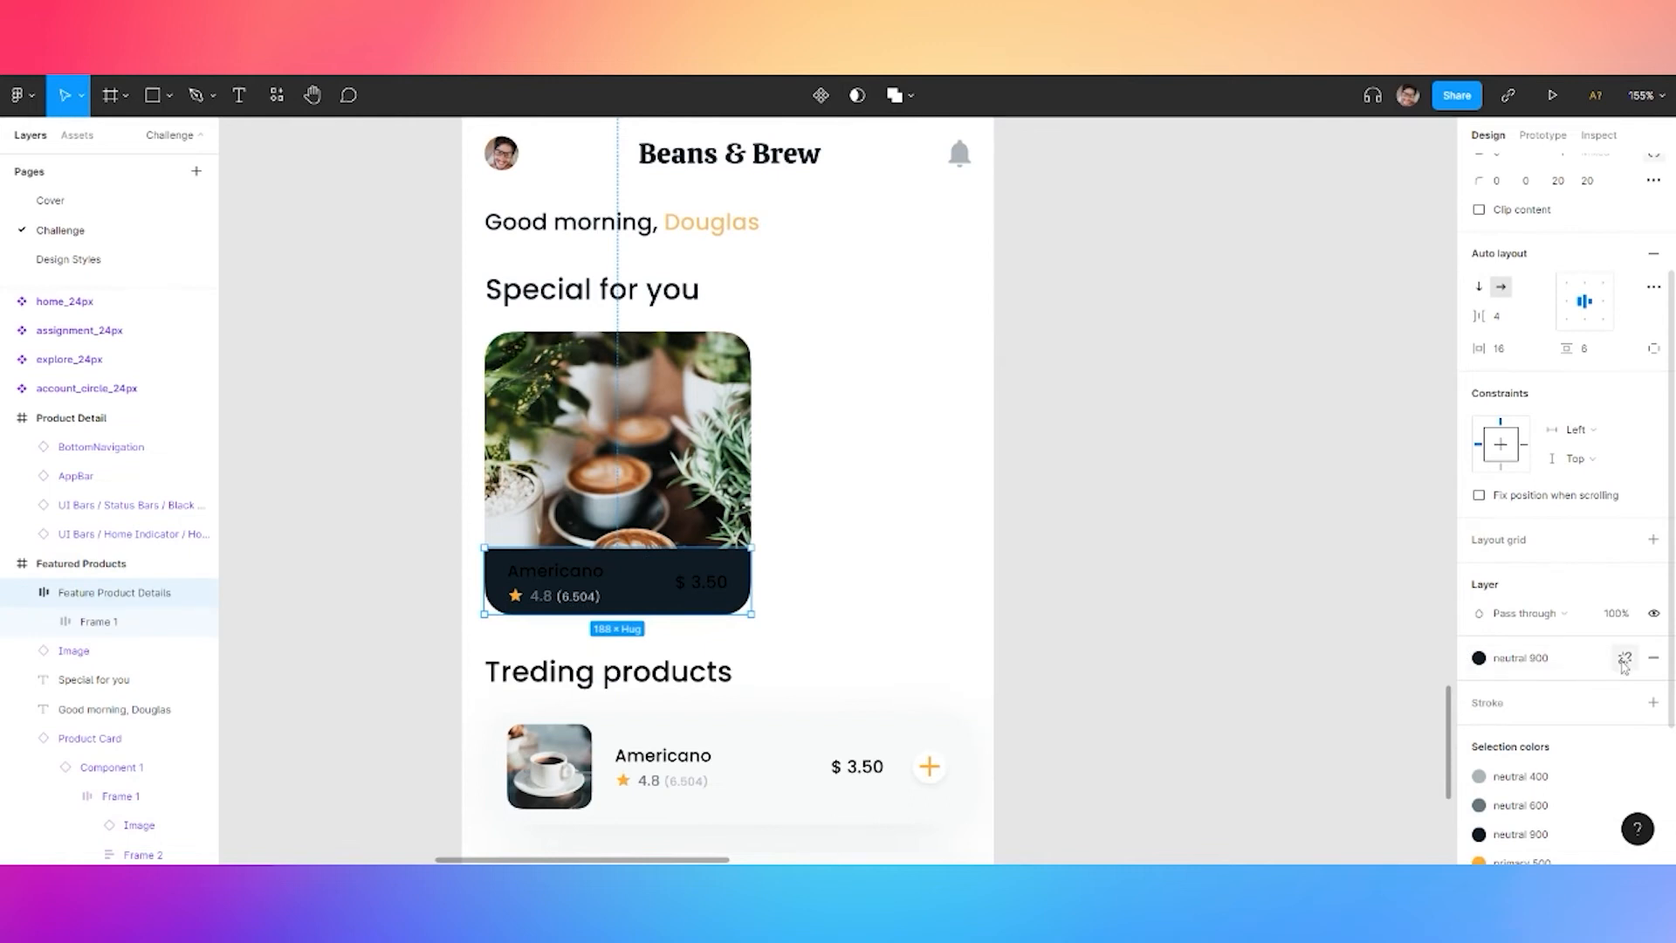
click(1572, 687)
text(1)
key(Return)
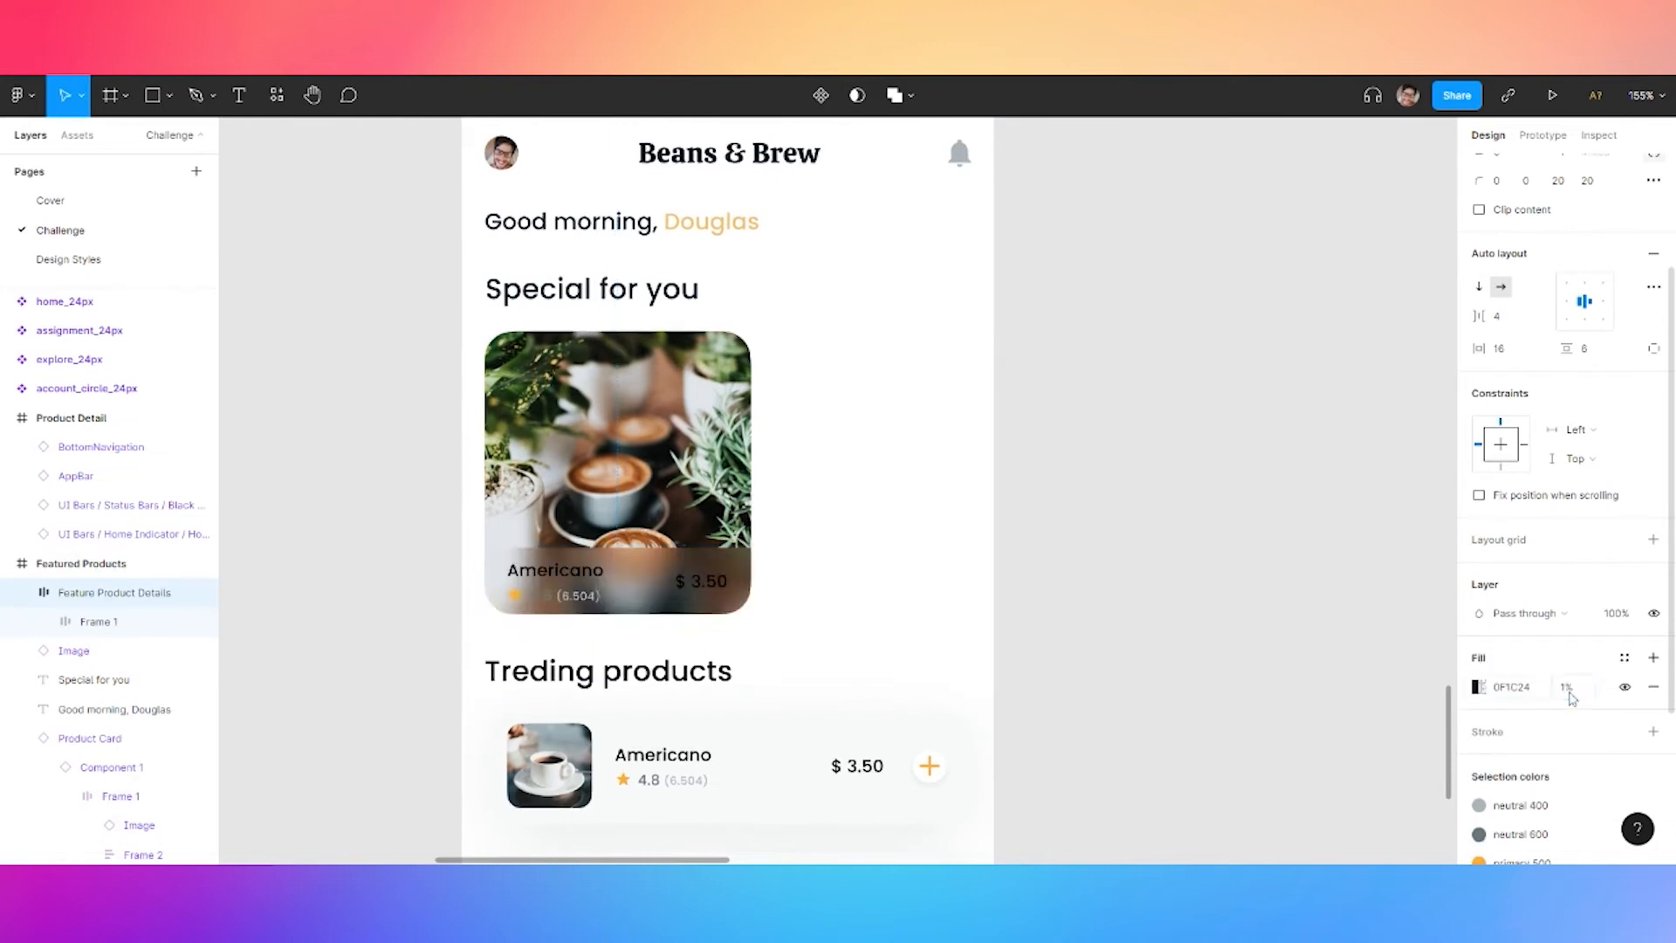
Recolour the Americano name text white (FFFFFF)
double_click(566, 576)
double_click(566, 576)
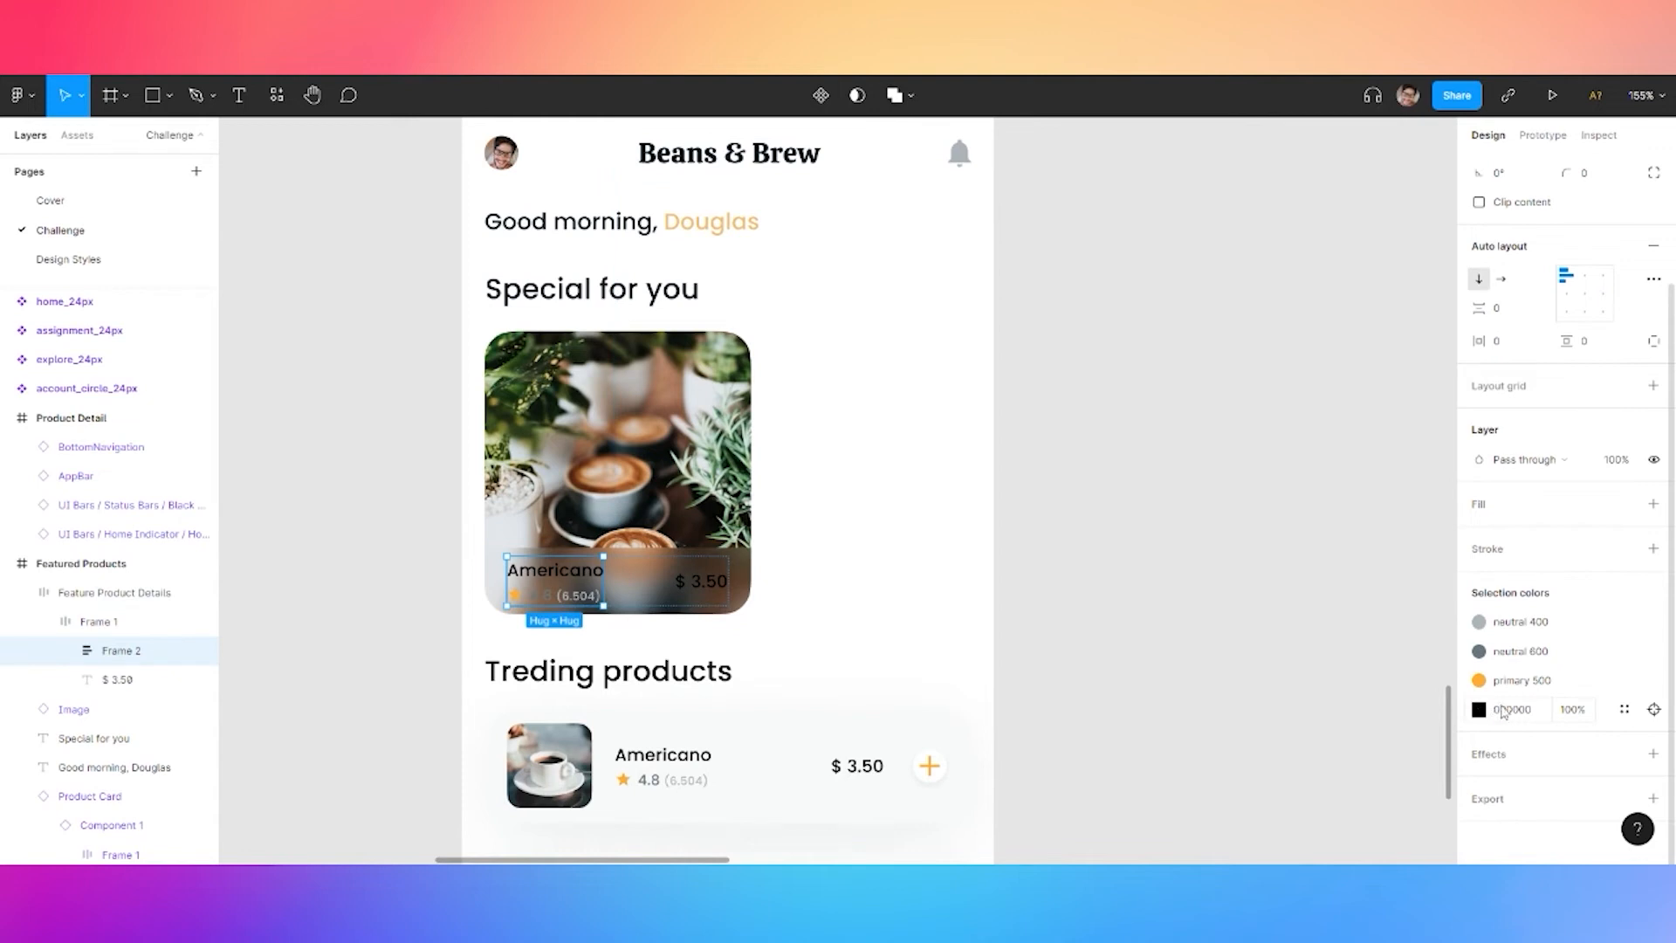
click(1625, 710)
click(1480, 710)
drag(1336, 559, 1222, 402)
click(1623, 710)
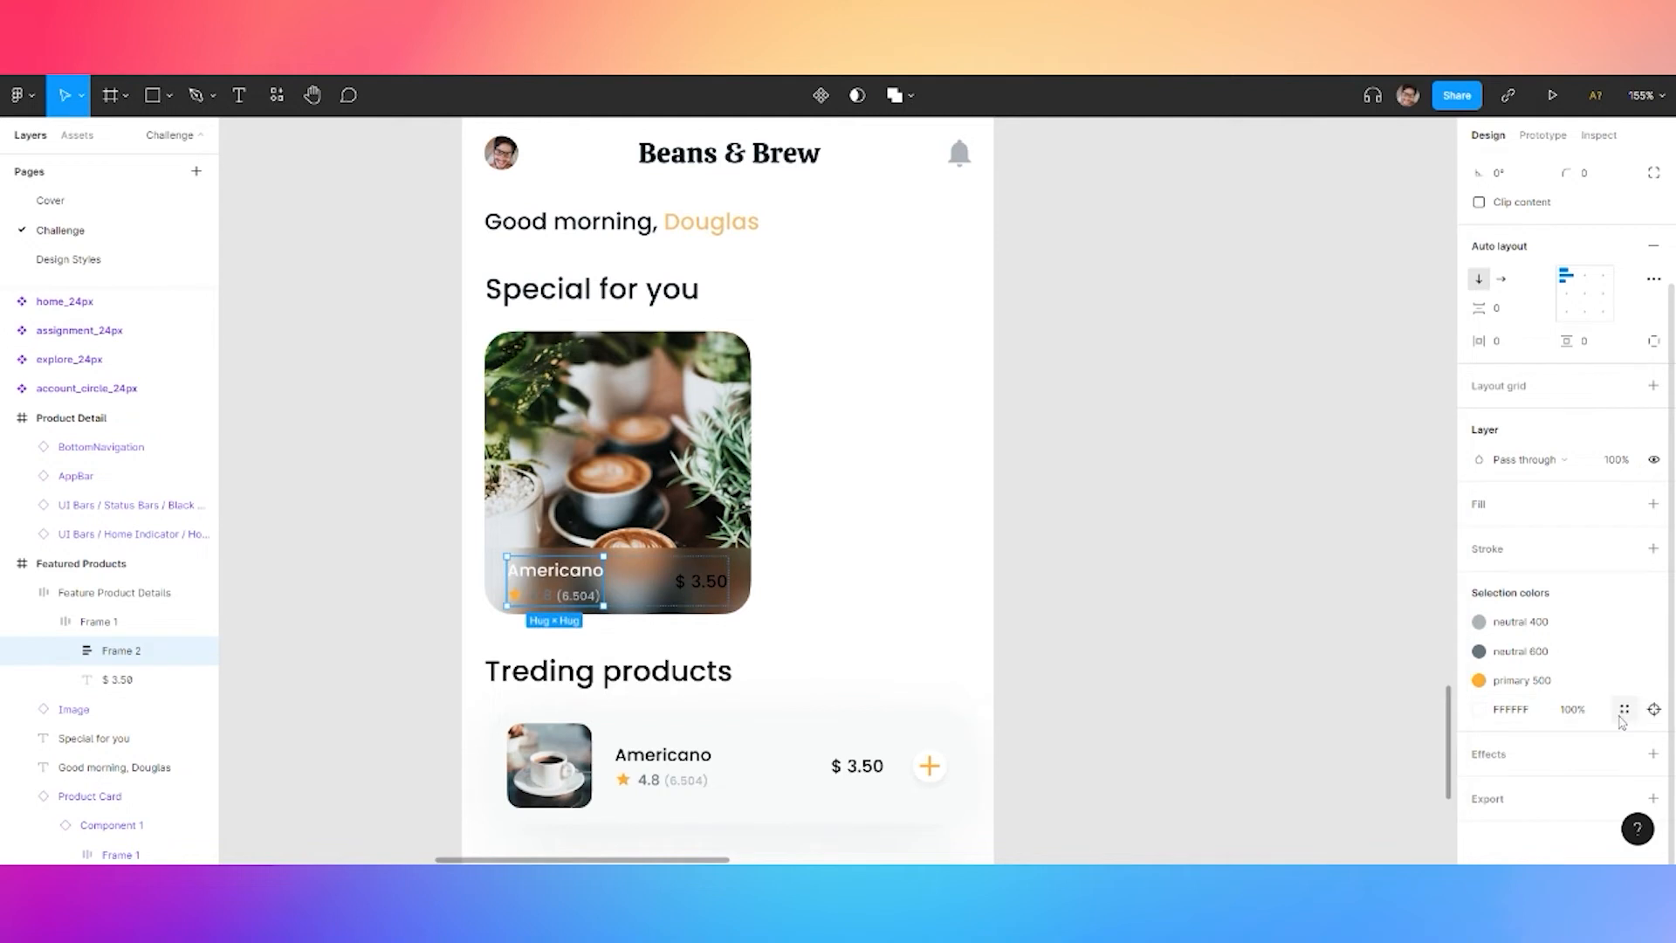
click(1628, 713)
click(1187, 592)
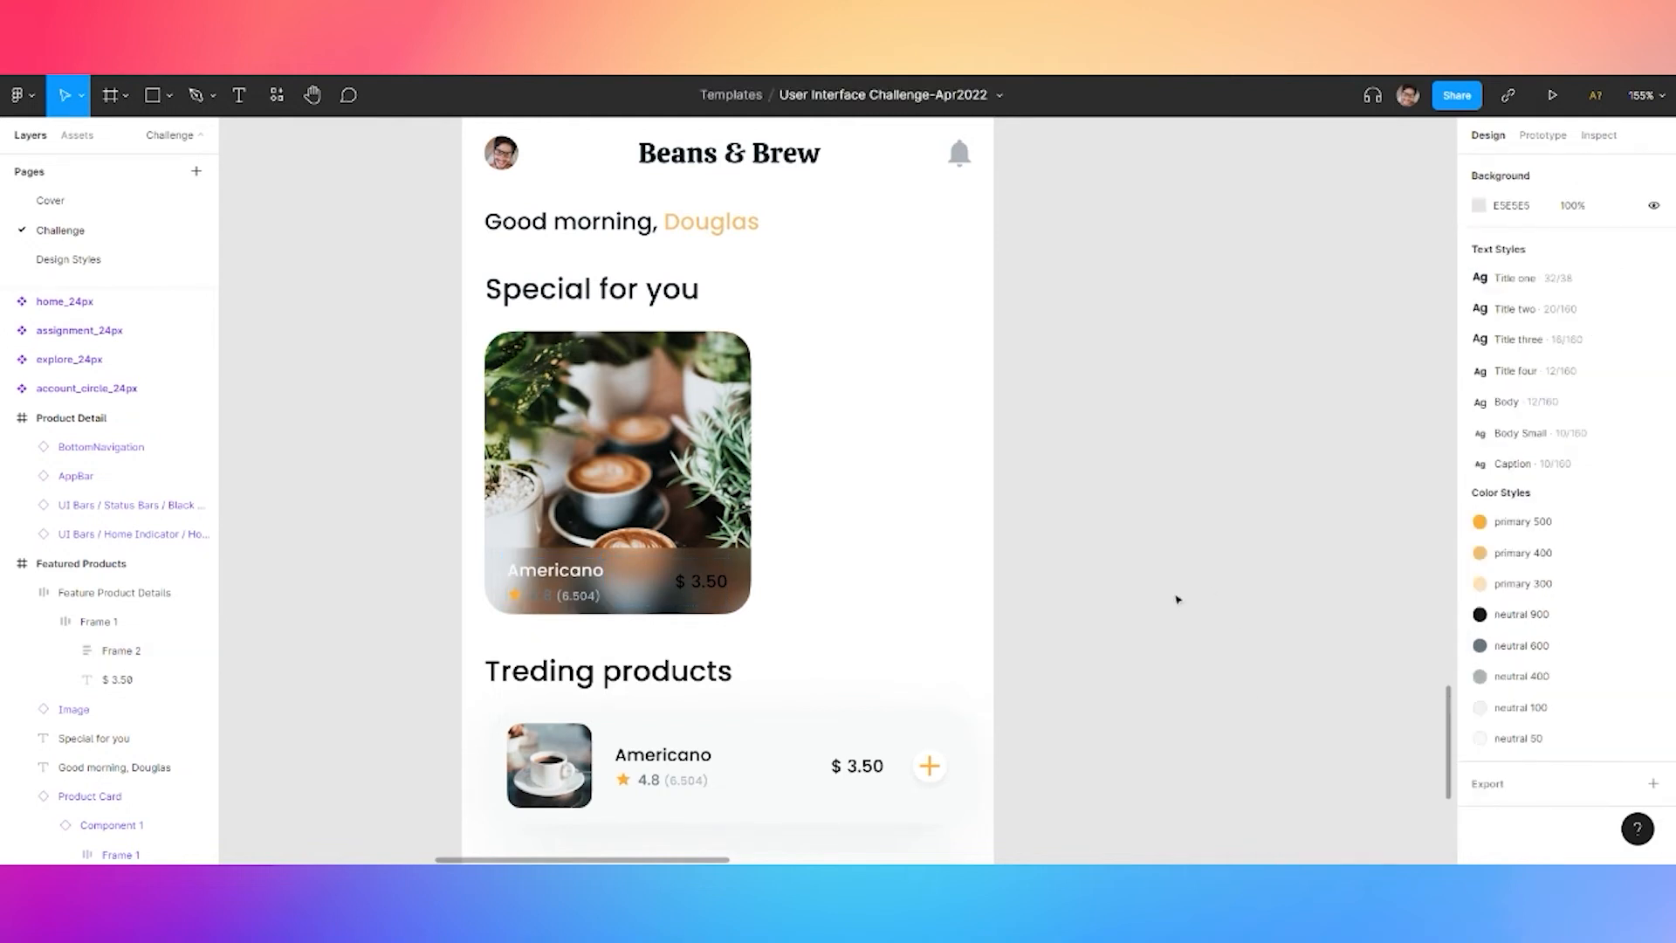
scroll(1187, 592, up, 5)
click(768, 569)
Colour the $ 3.50 price with an orange primary colour style
double_click(768, 569)
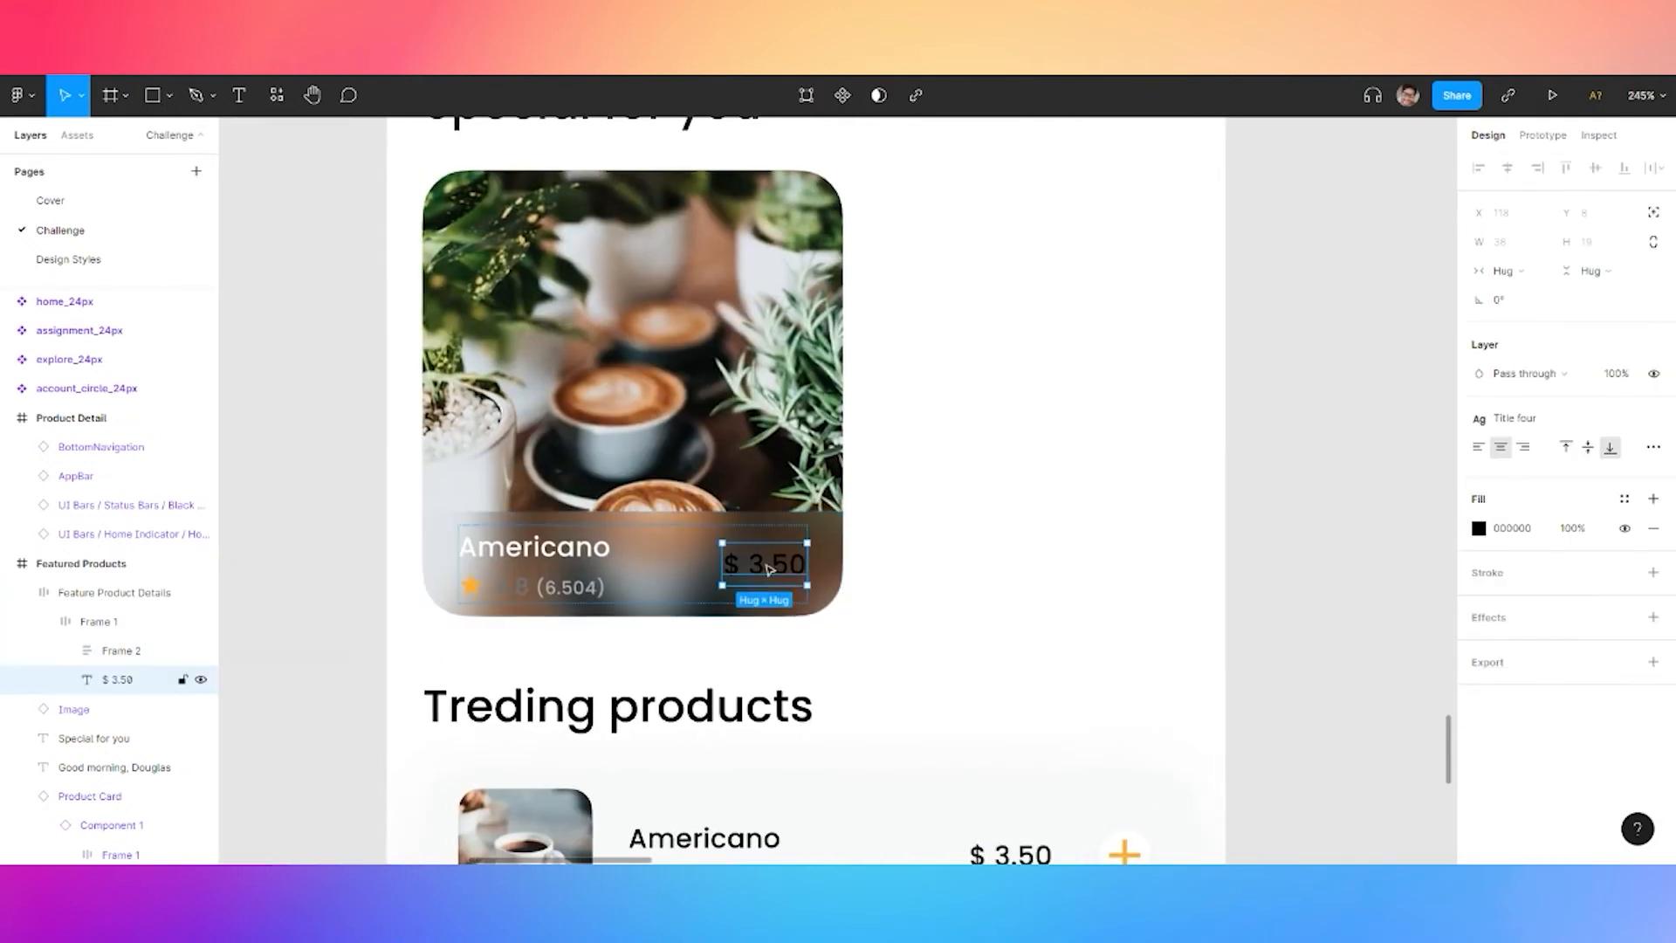
click(1625, 499)
click(1494, 610)
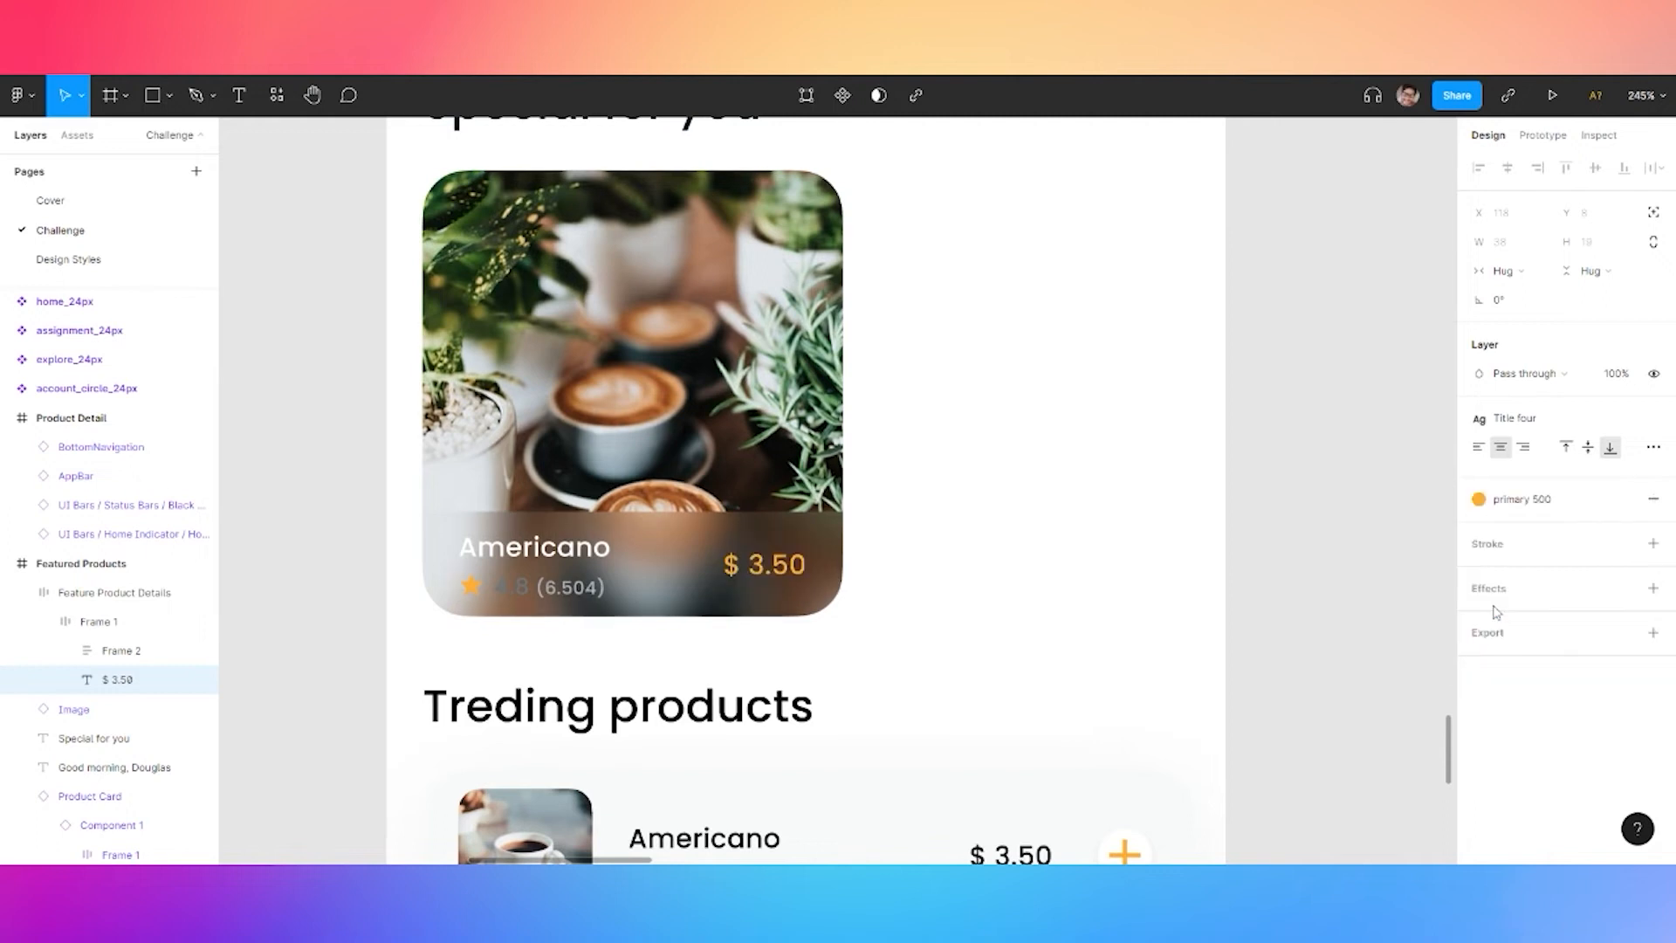
click(1484, 500)
click(1524, 609)
click(1479, 500)
click(1553, 609)
click(1524, 502)
click(1553, 610)
click(1329, 504)
Colour the 4.8 (6.504) rating neutral 50, with the detached (6.504) count at 50% opacity
click(506, 598)
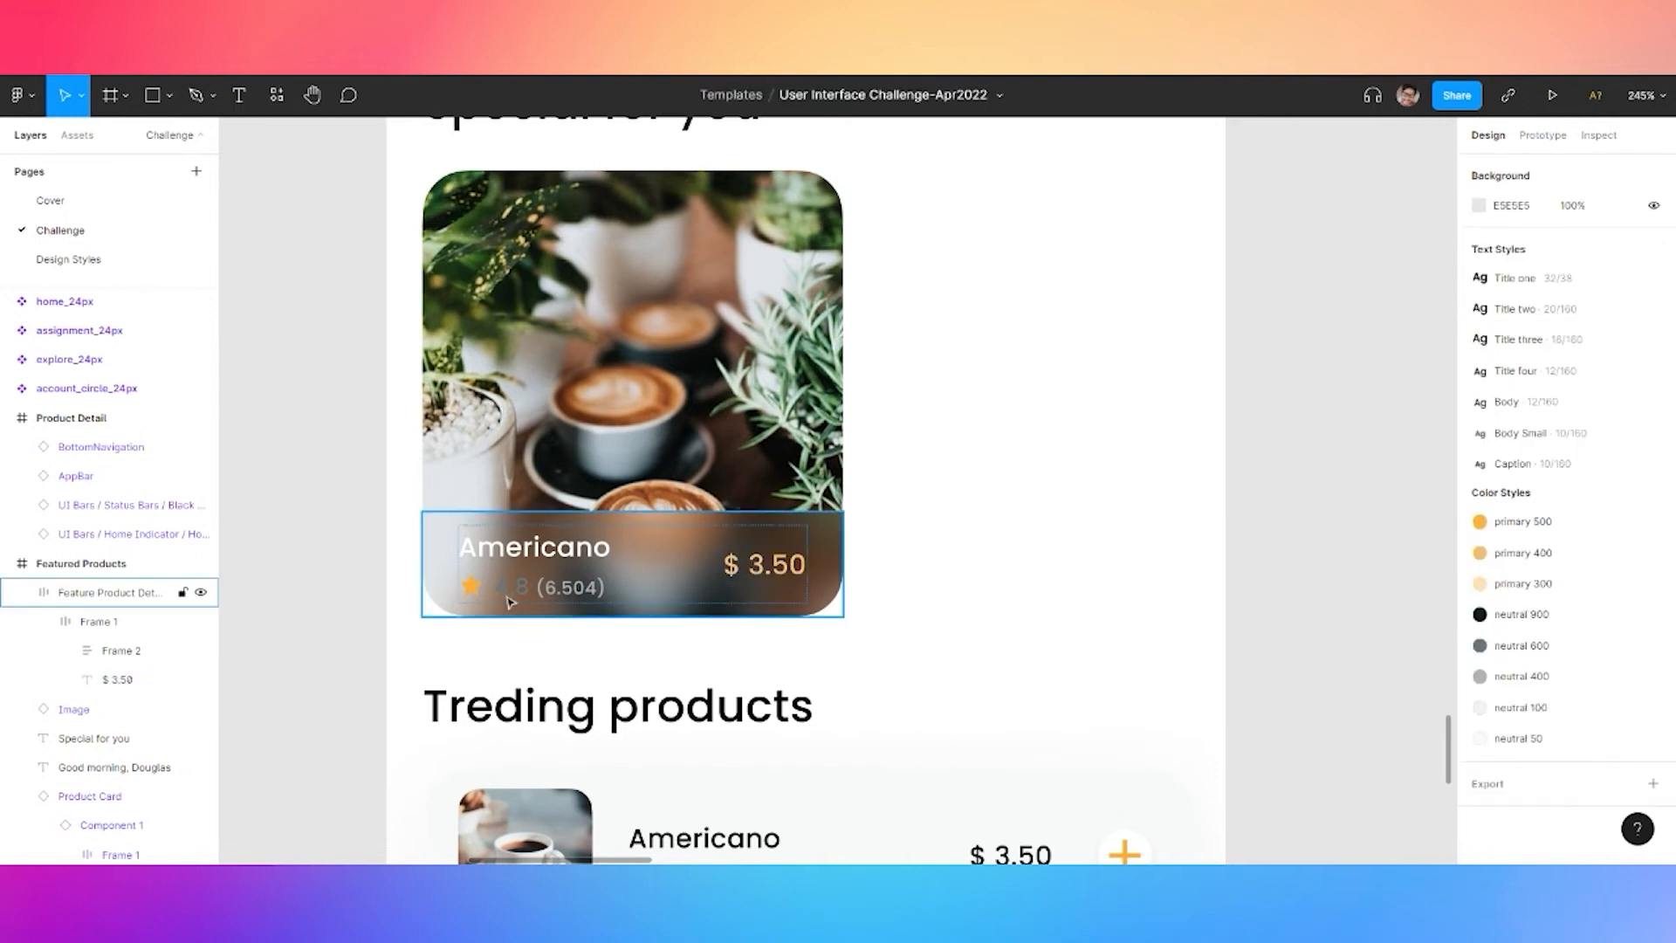
double_click(503, 599)
double_click(511, 596)
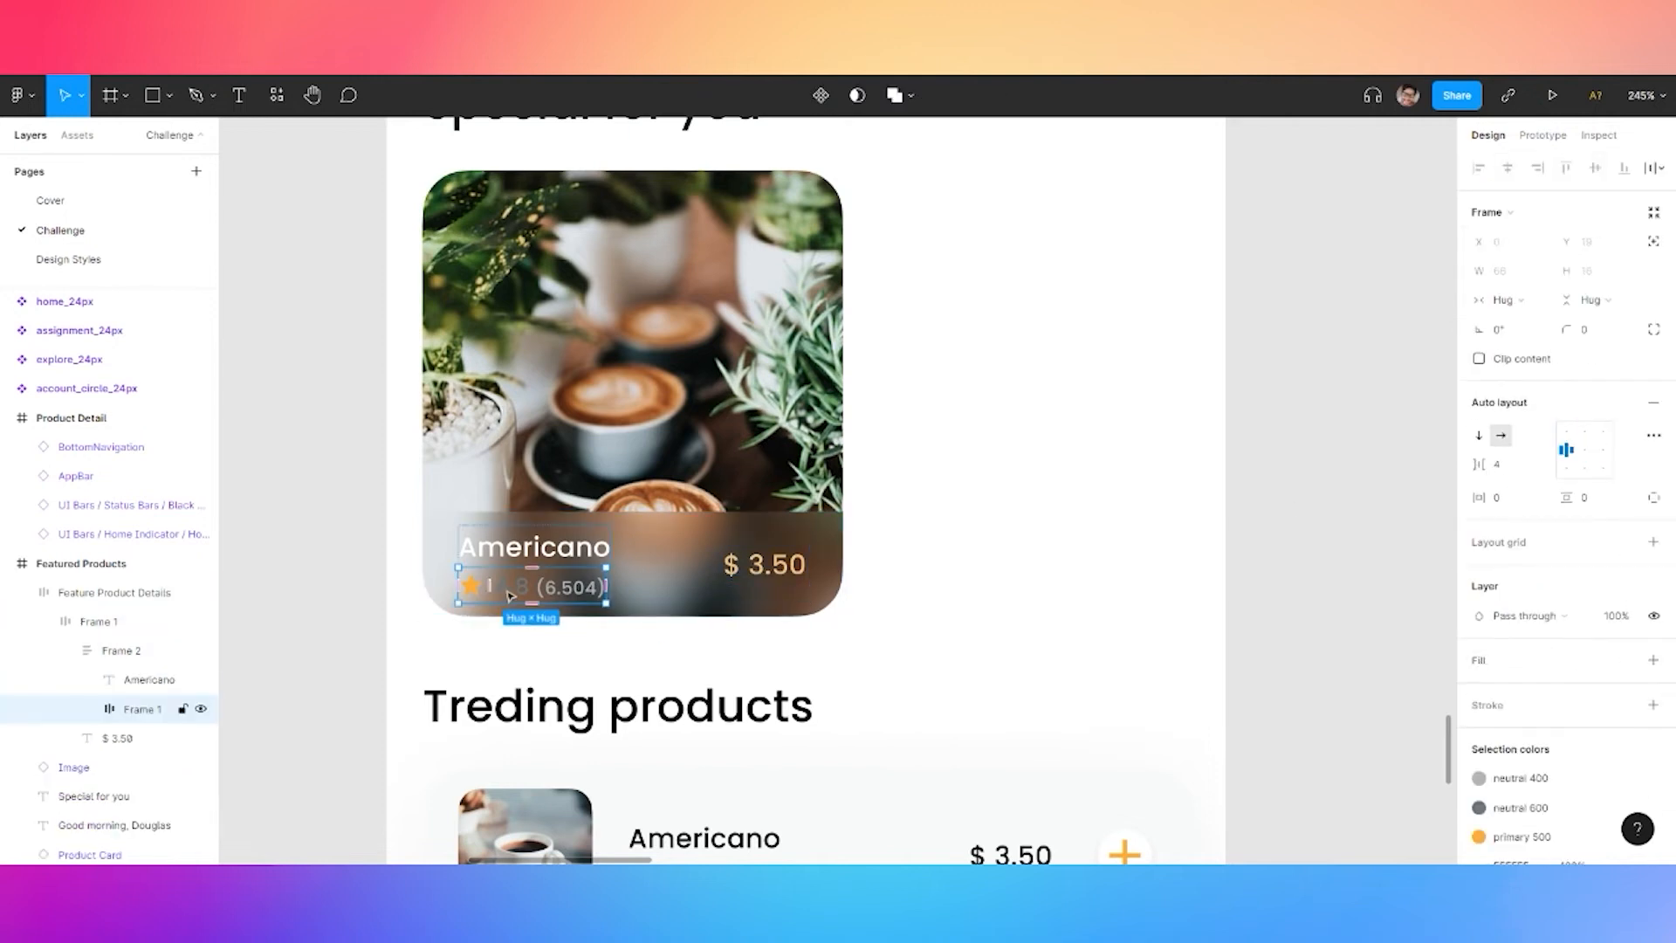
double_click(511, 596)
click(1626, 705)
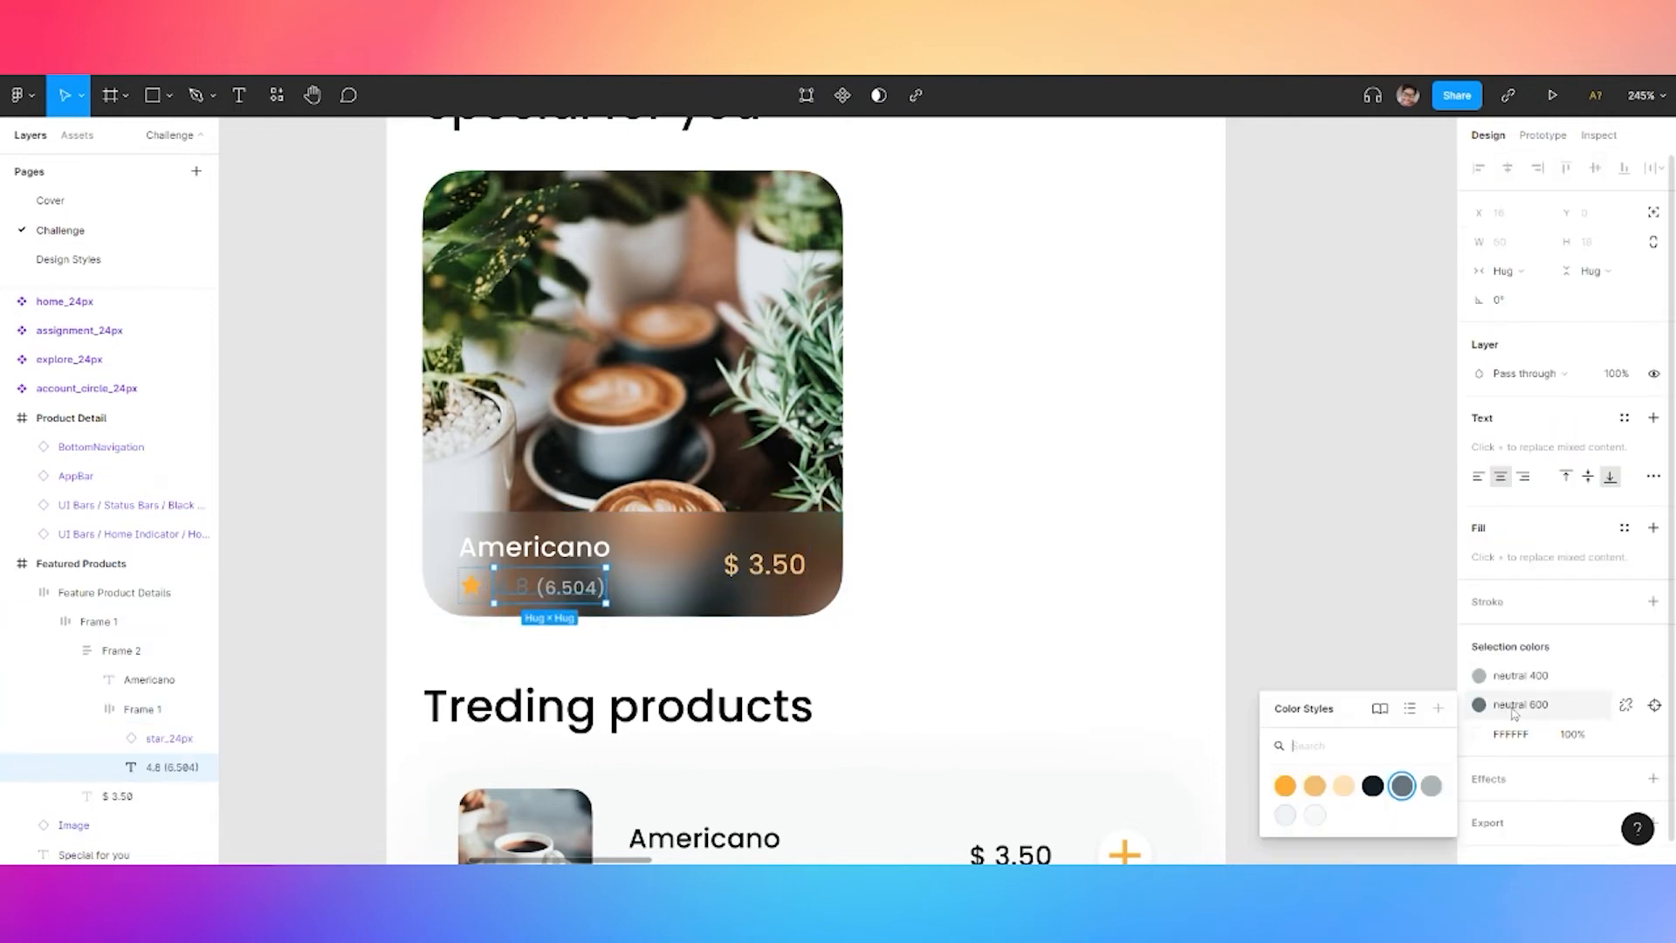
click(1314, 816)
click(1254, 570)
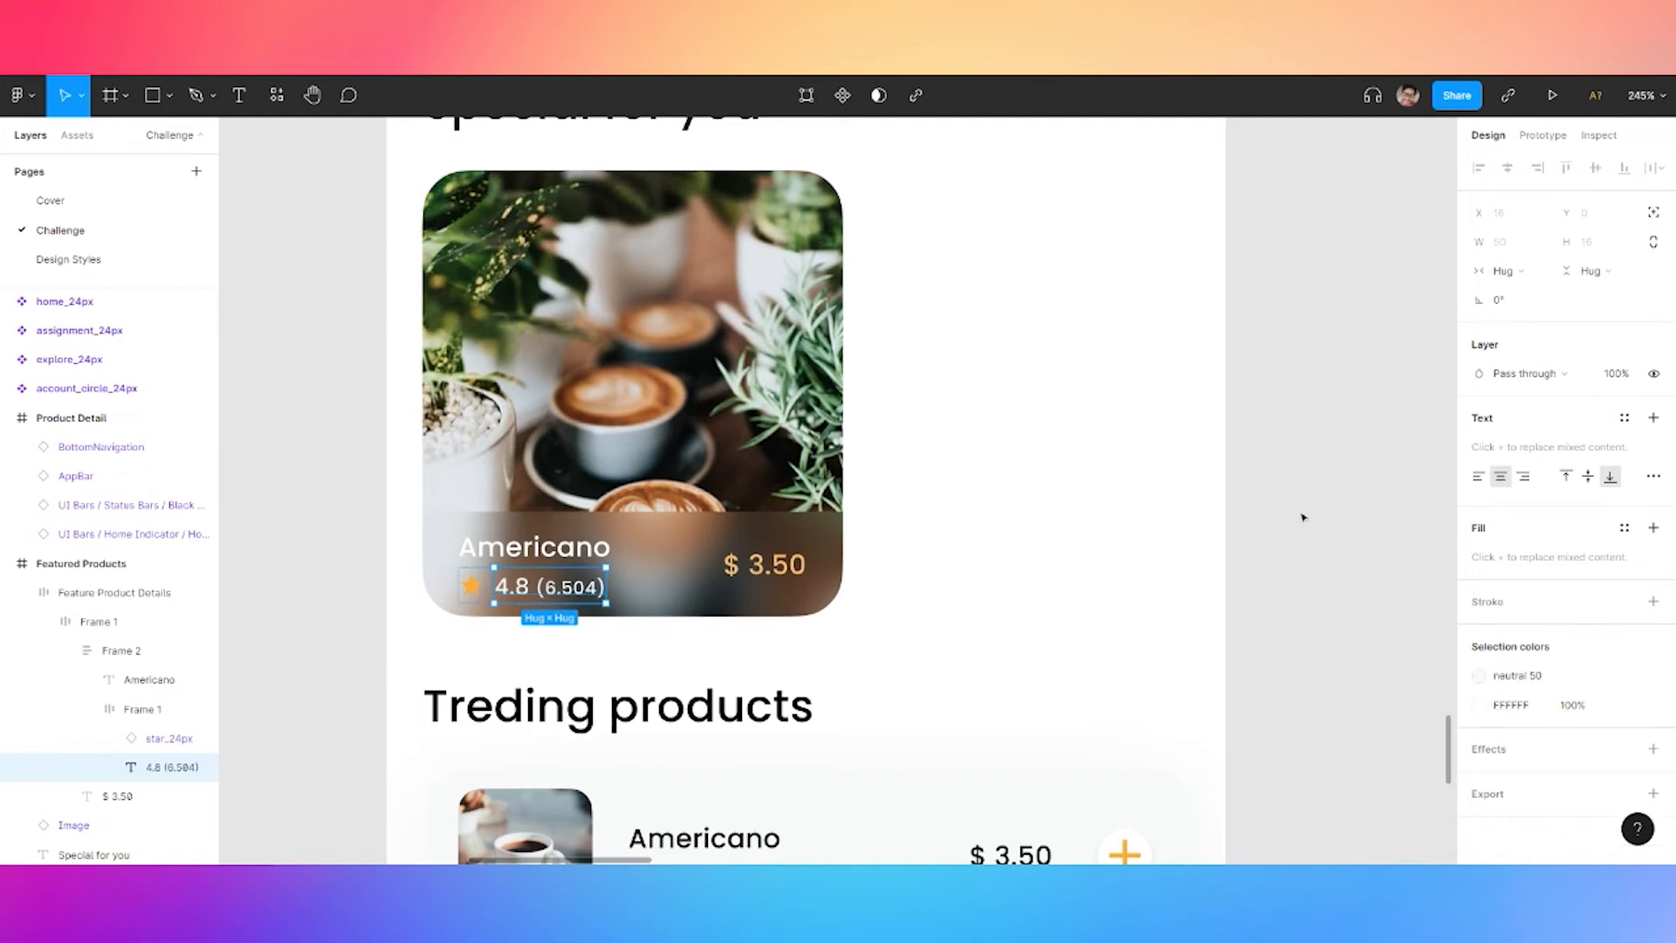
double_click(583, 597)
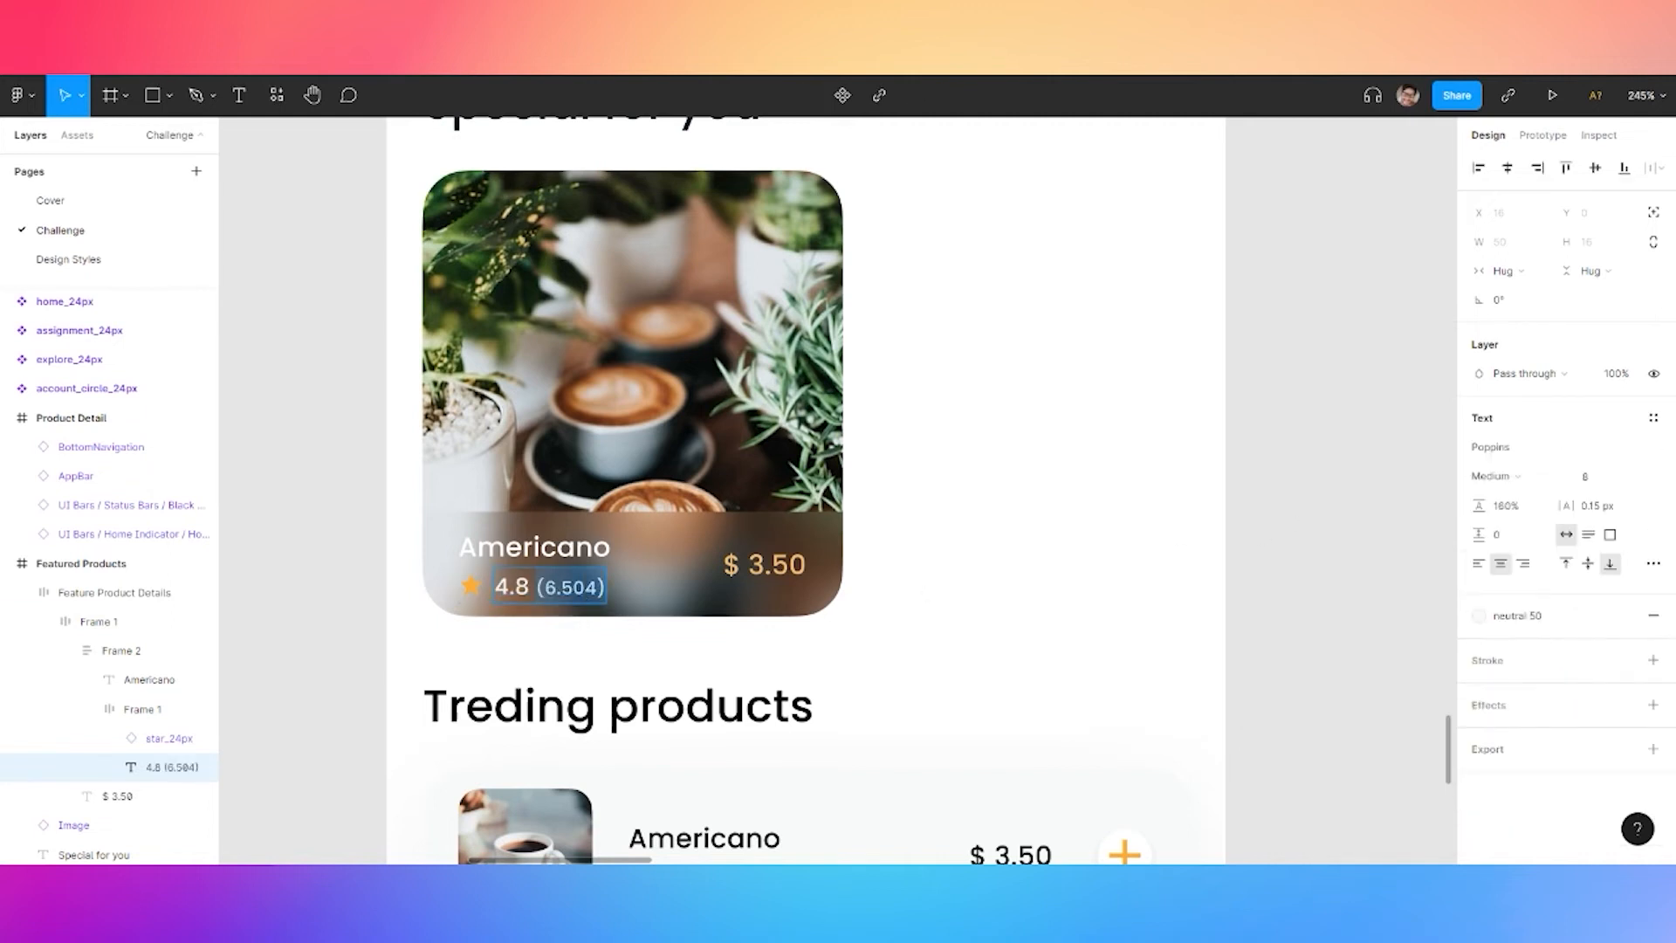
click(1625, 617)
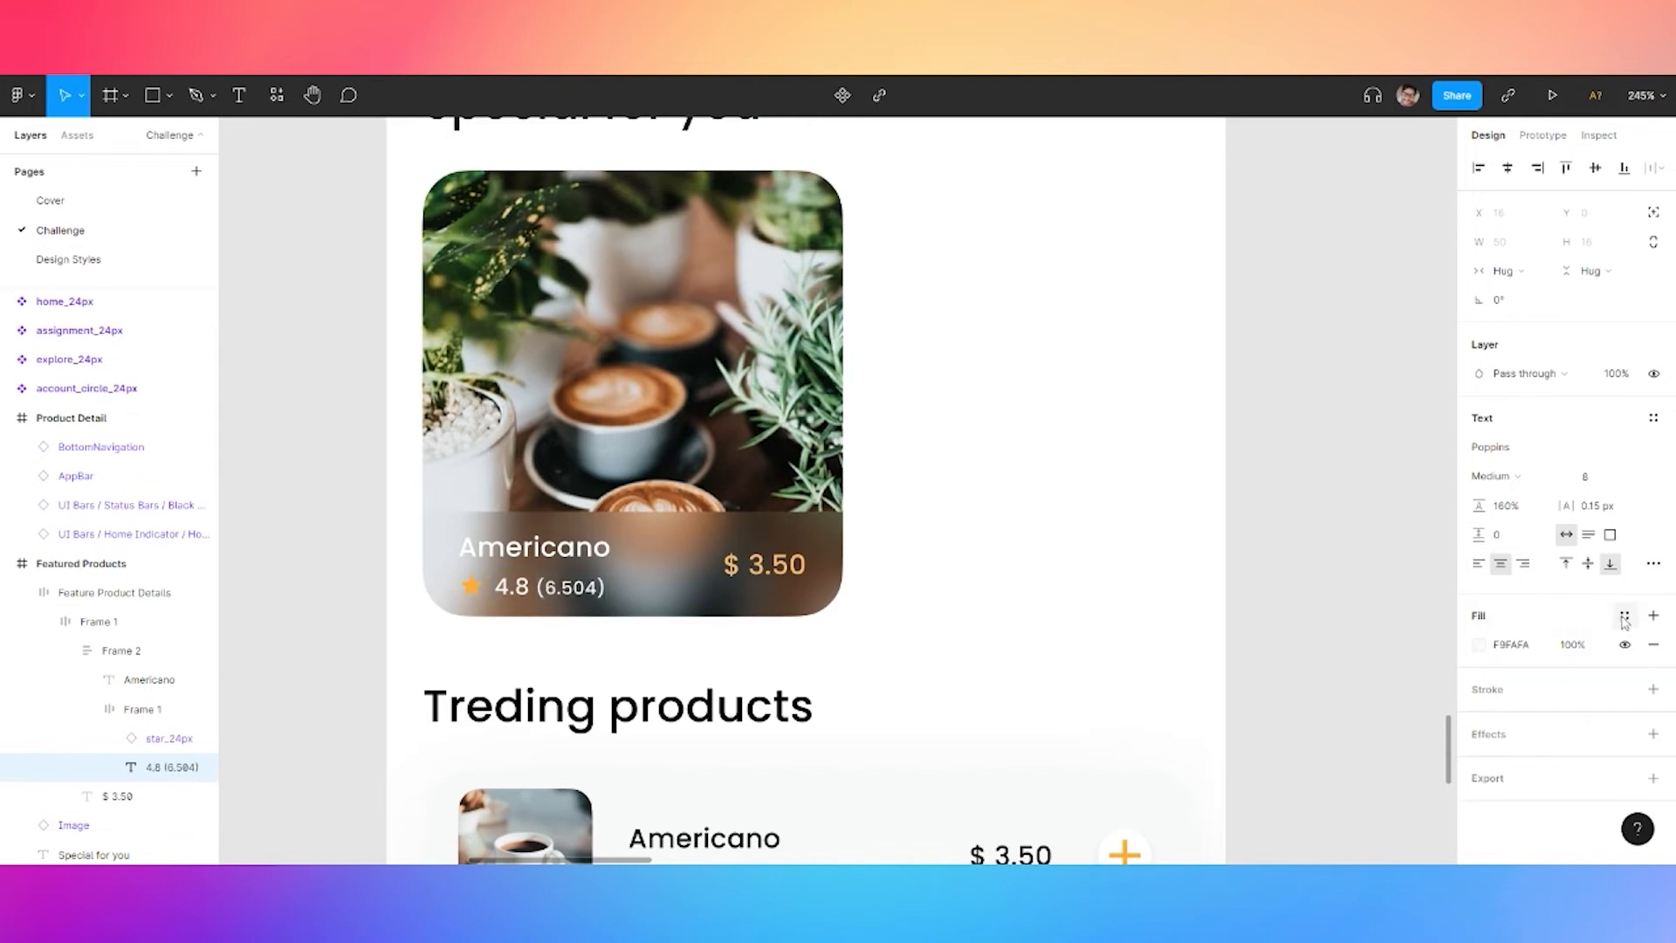
click(1572, 651)
text(50)
key(Return)
Set the Feature Product Details caption frame's fill opacity to 2%
click(541, 576)
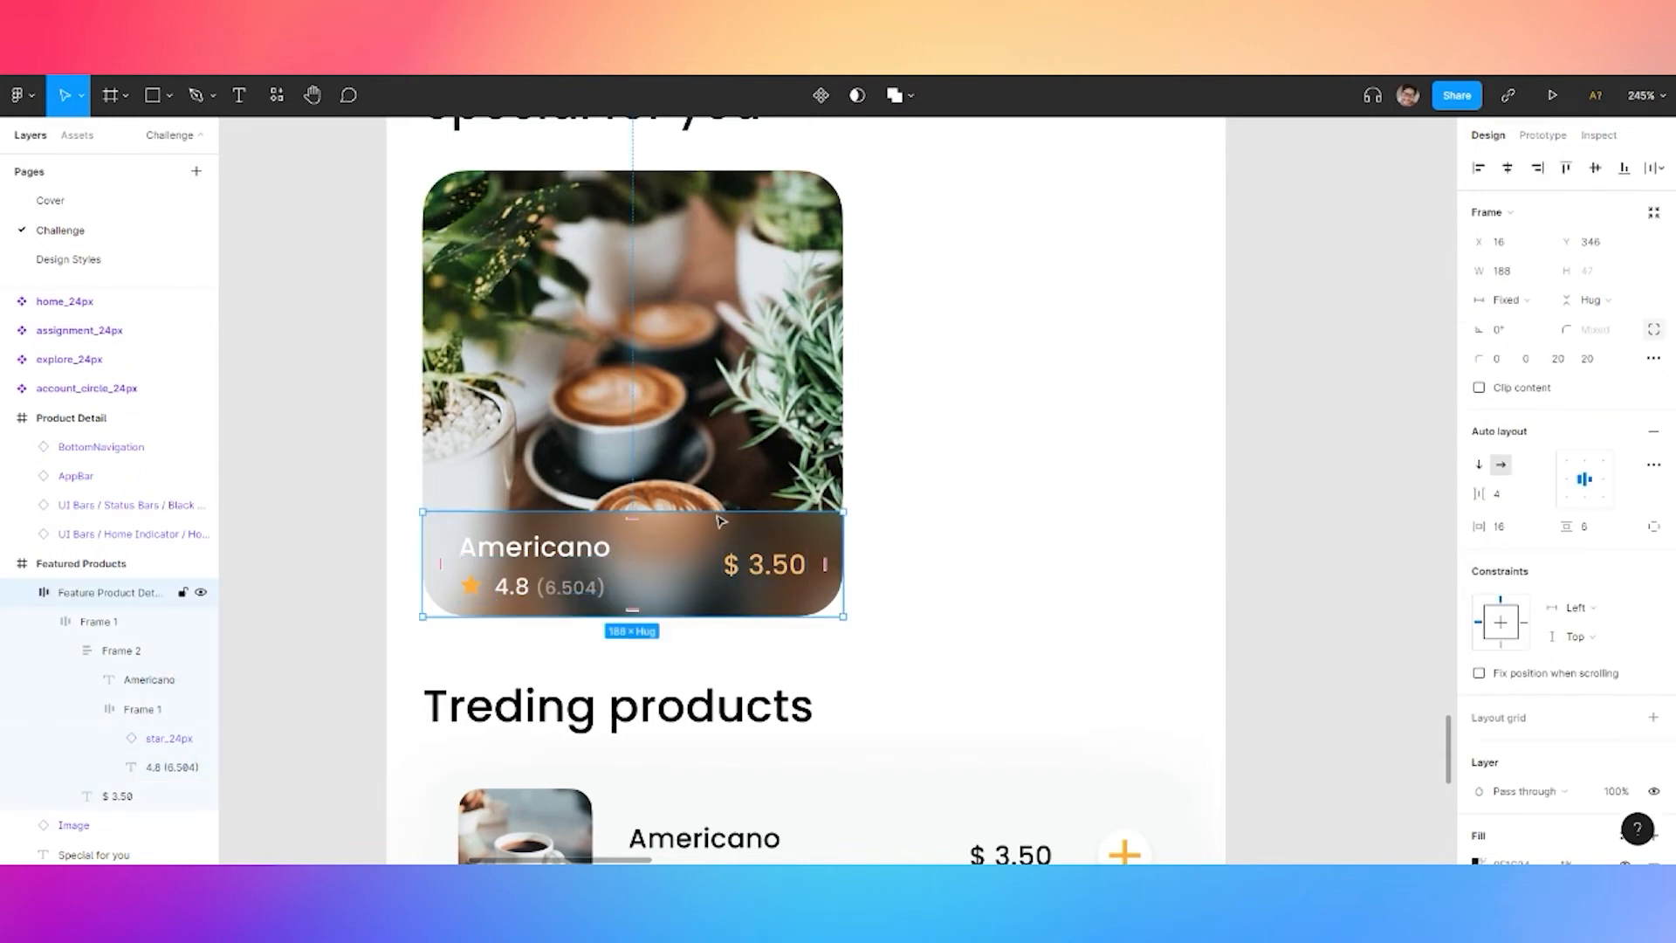
click(615, 592)
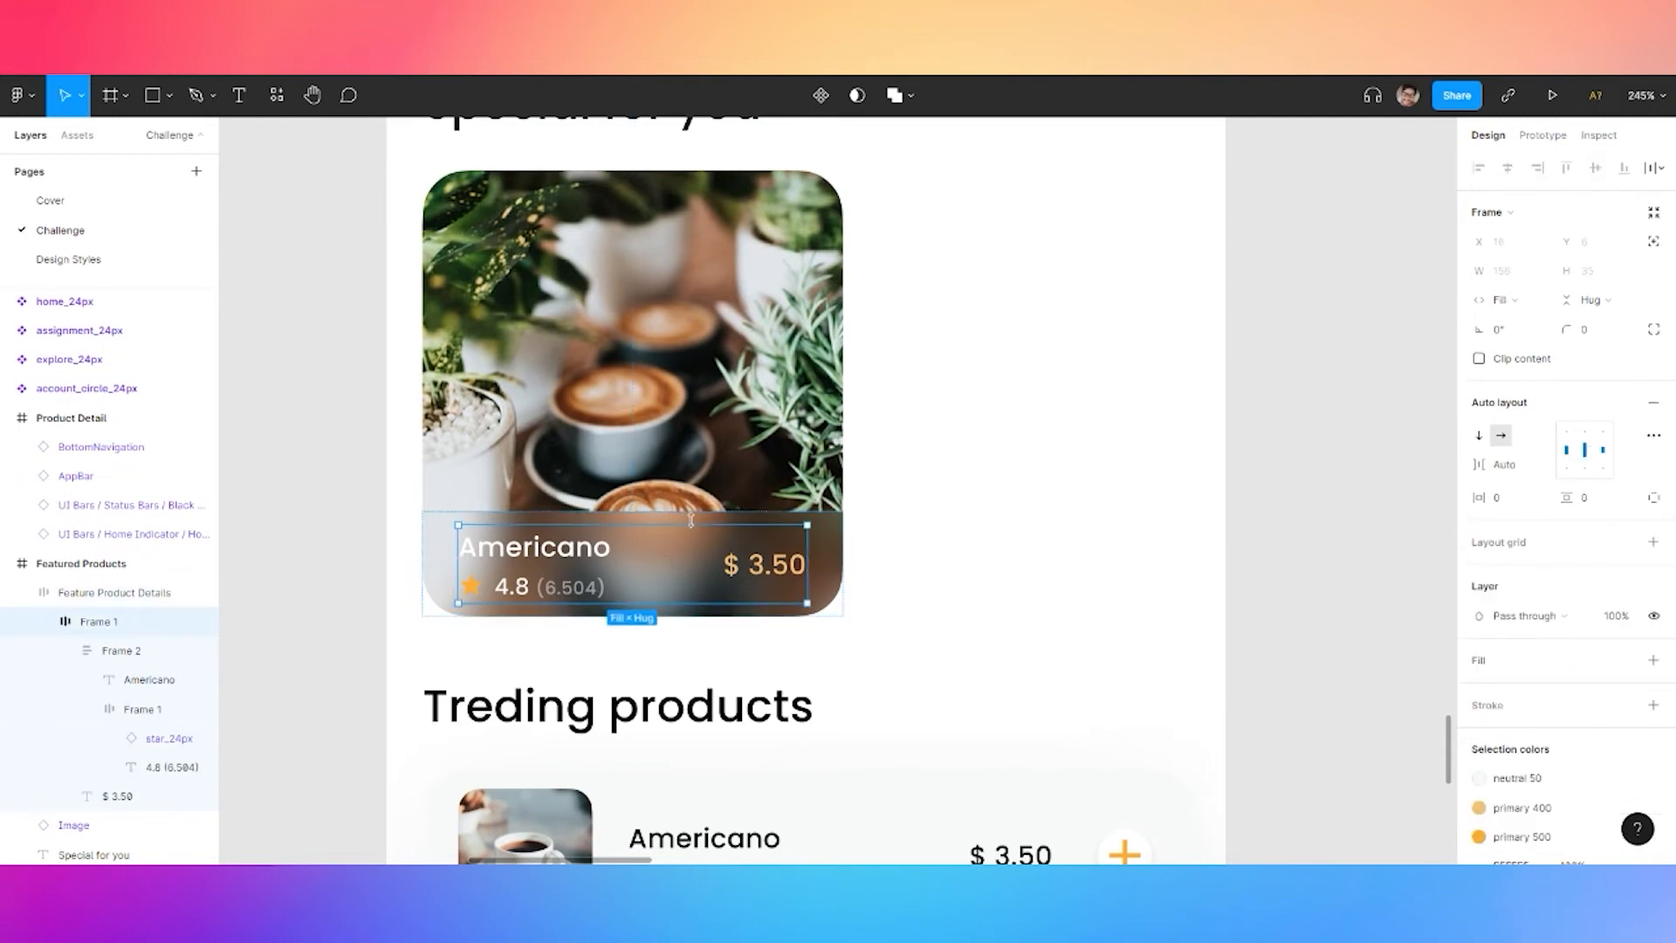
click(692, 517)
scroll(1571, 611, down, 2)
click(1570, 784)
key(Return)
Add a dark navy 0F1C24 fill over the card image and make it a linear gradient
click(686, 406)
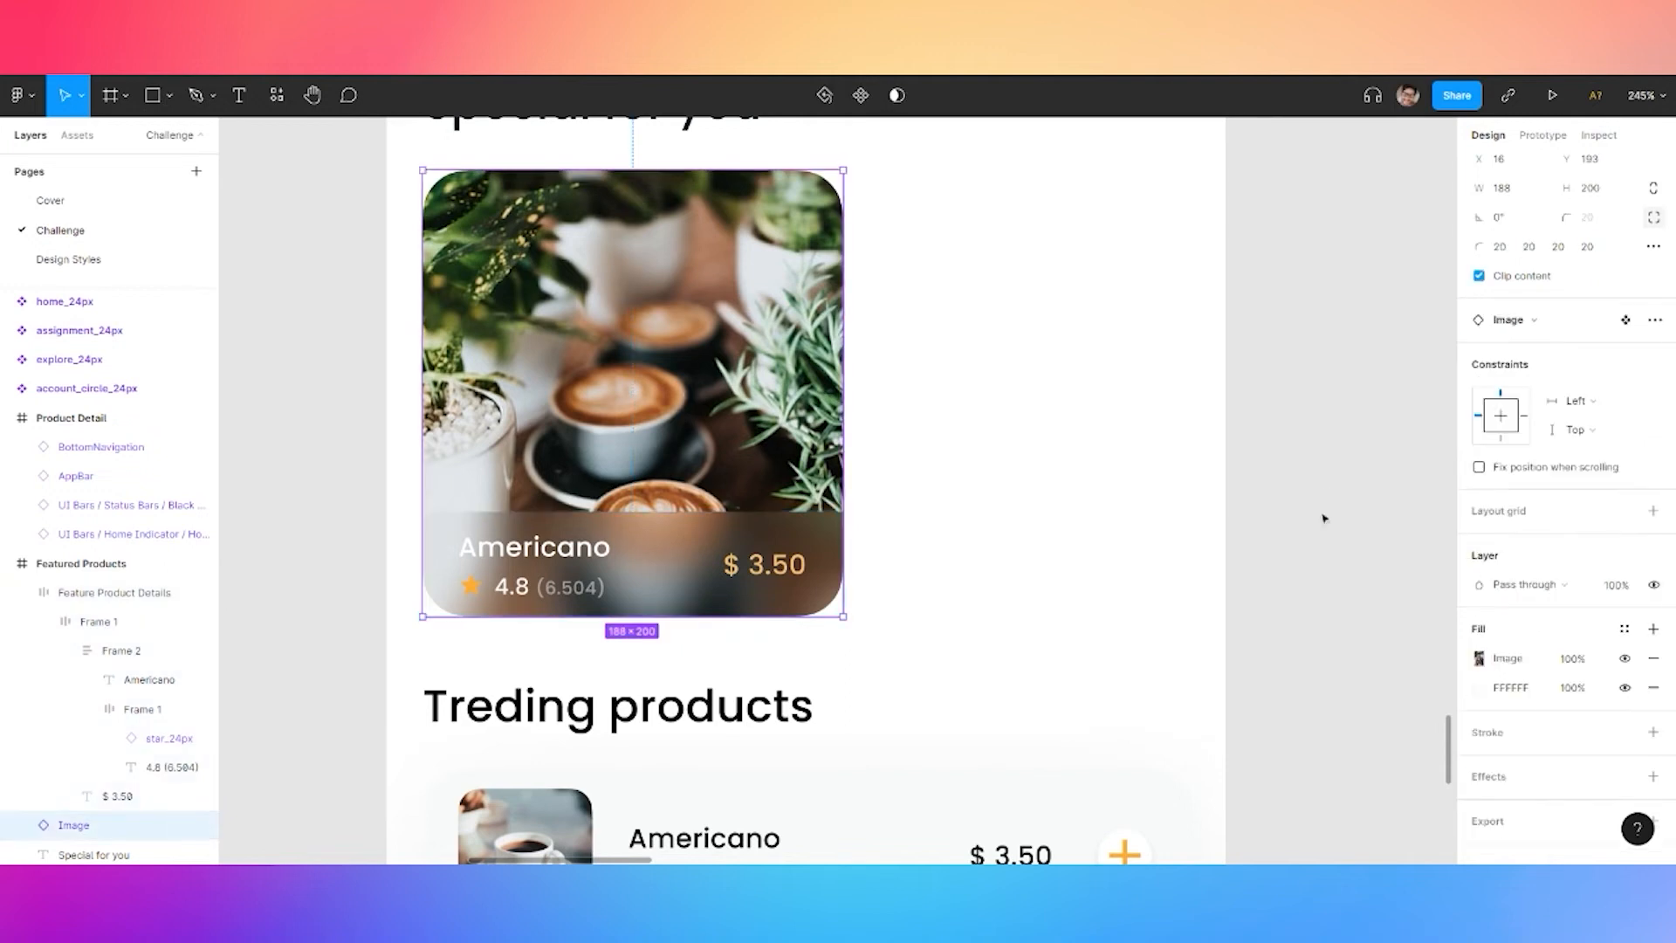
click(1654, 629)
click(1482, 661)
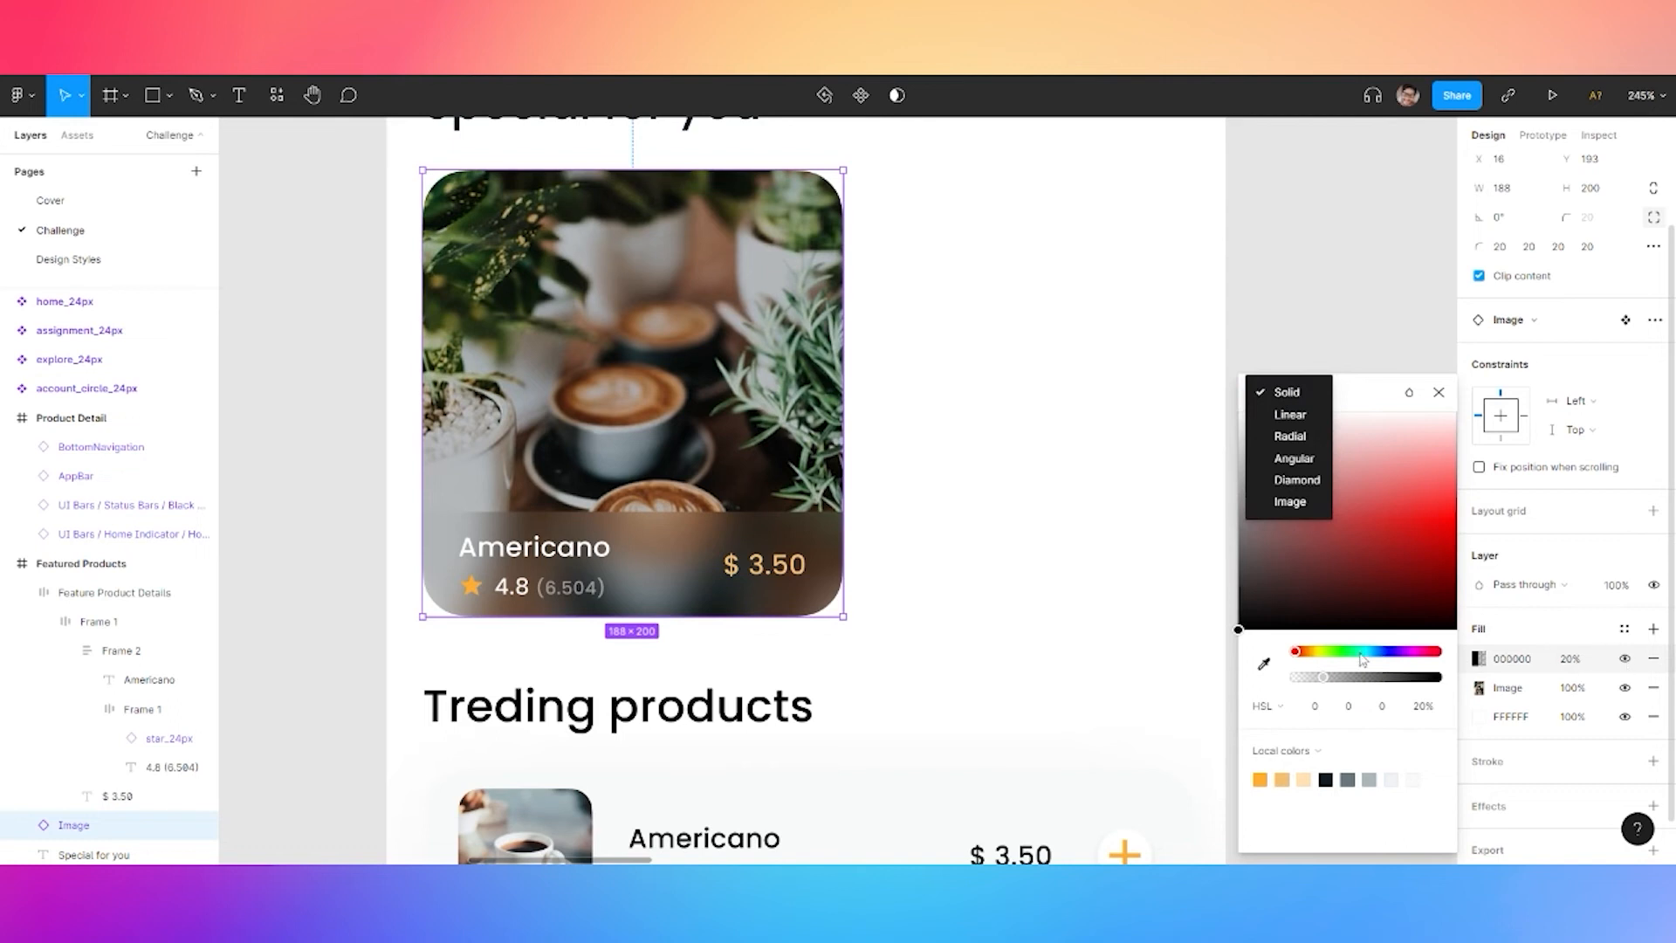
click(1263, 669)
click(1327, 779)
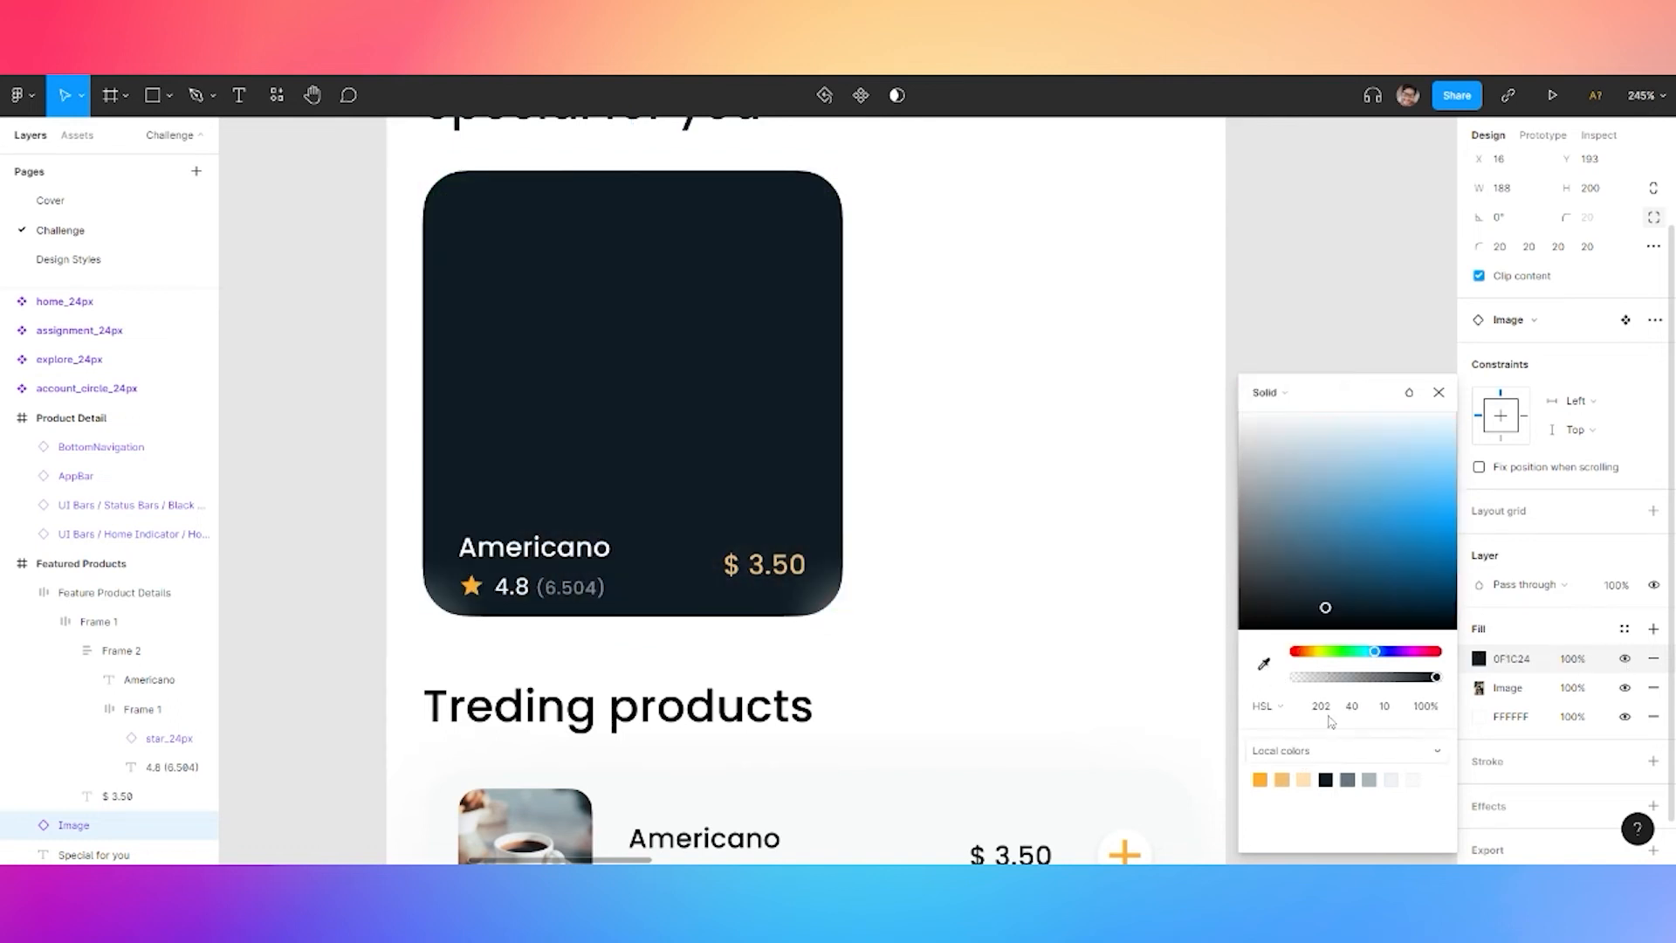
click(1288, 393)
click(1270, 412)
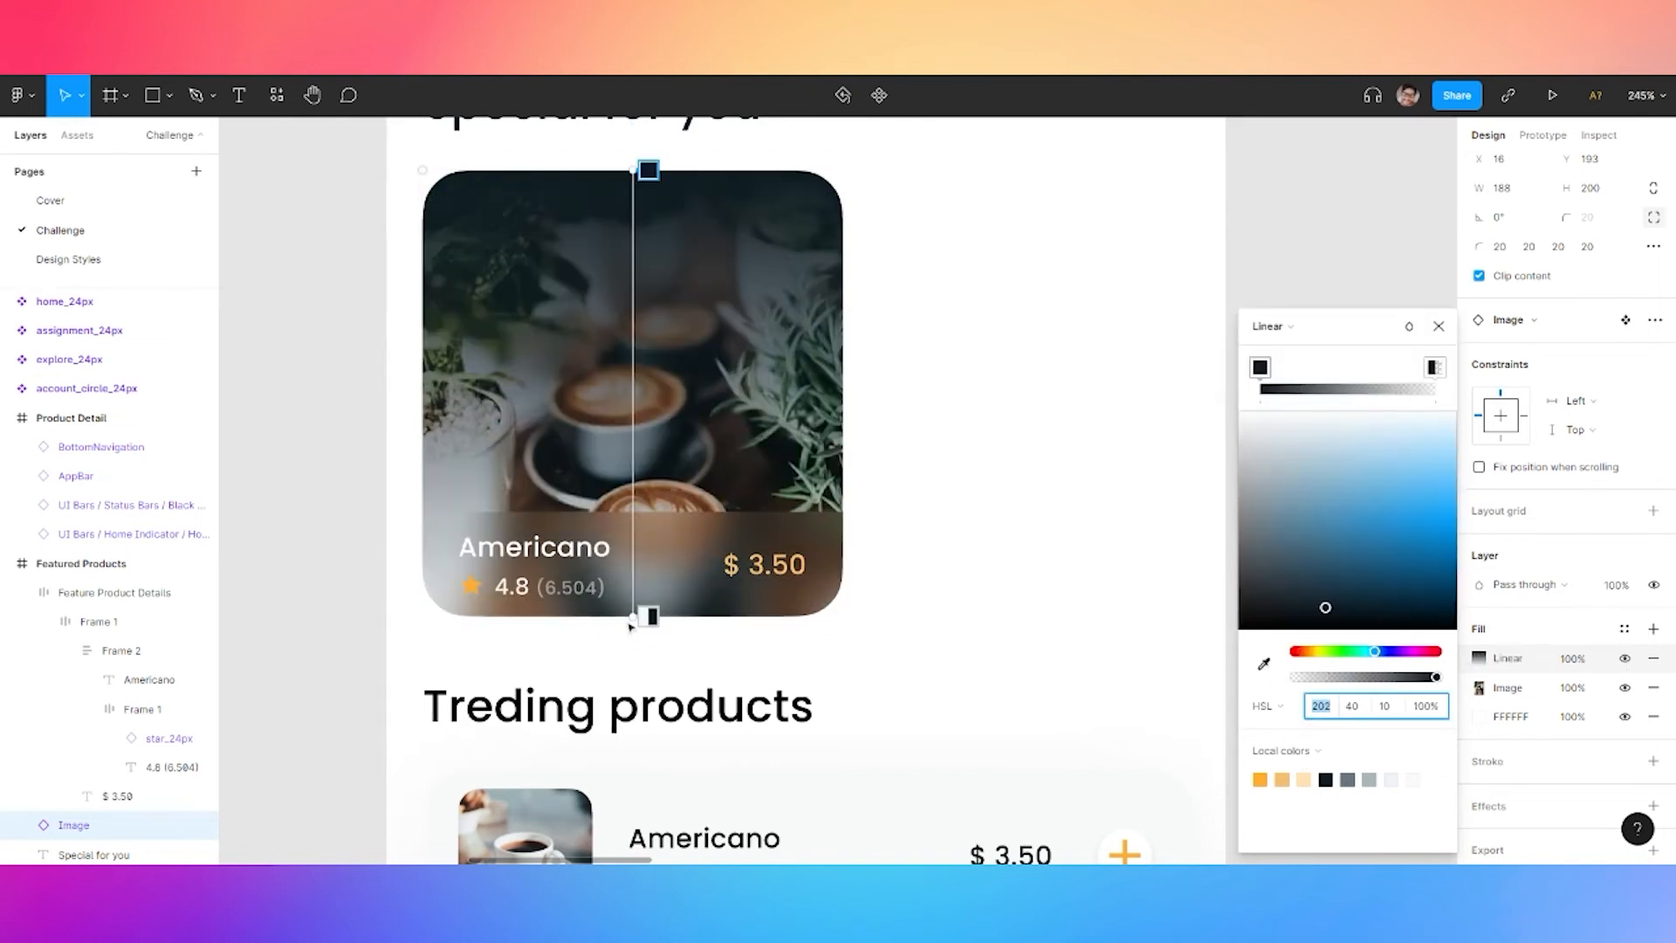
Angle the gradient diagonally and fade its stops, adding a middle stop at 10% opacity
drag(645, 618, 487, 377)
drag(645, 179, 472, 630)
drag(552, 208, 573, 153)
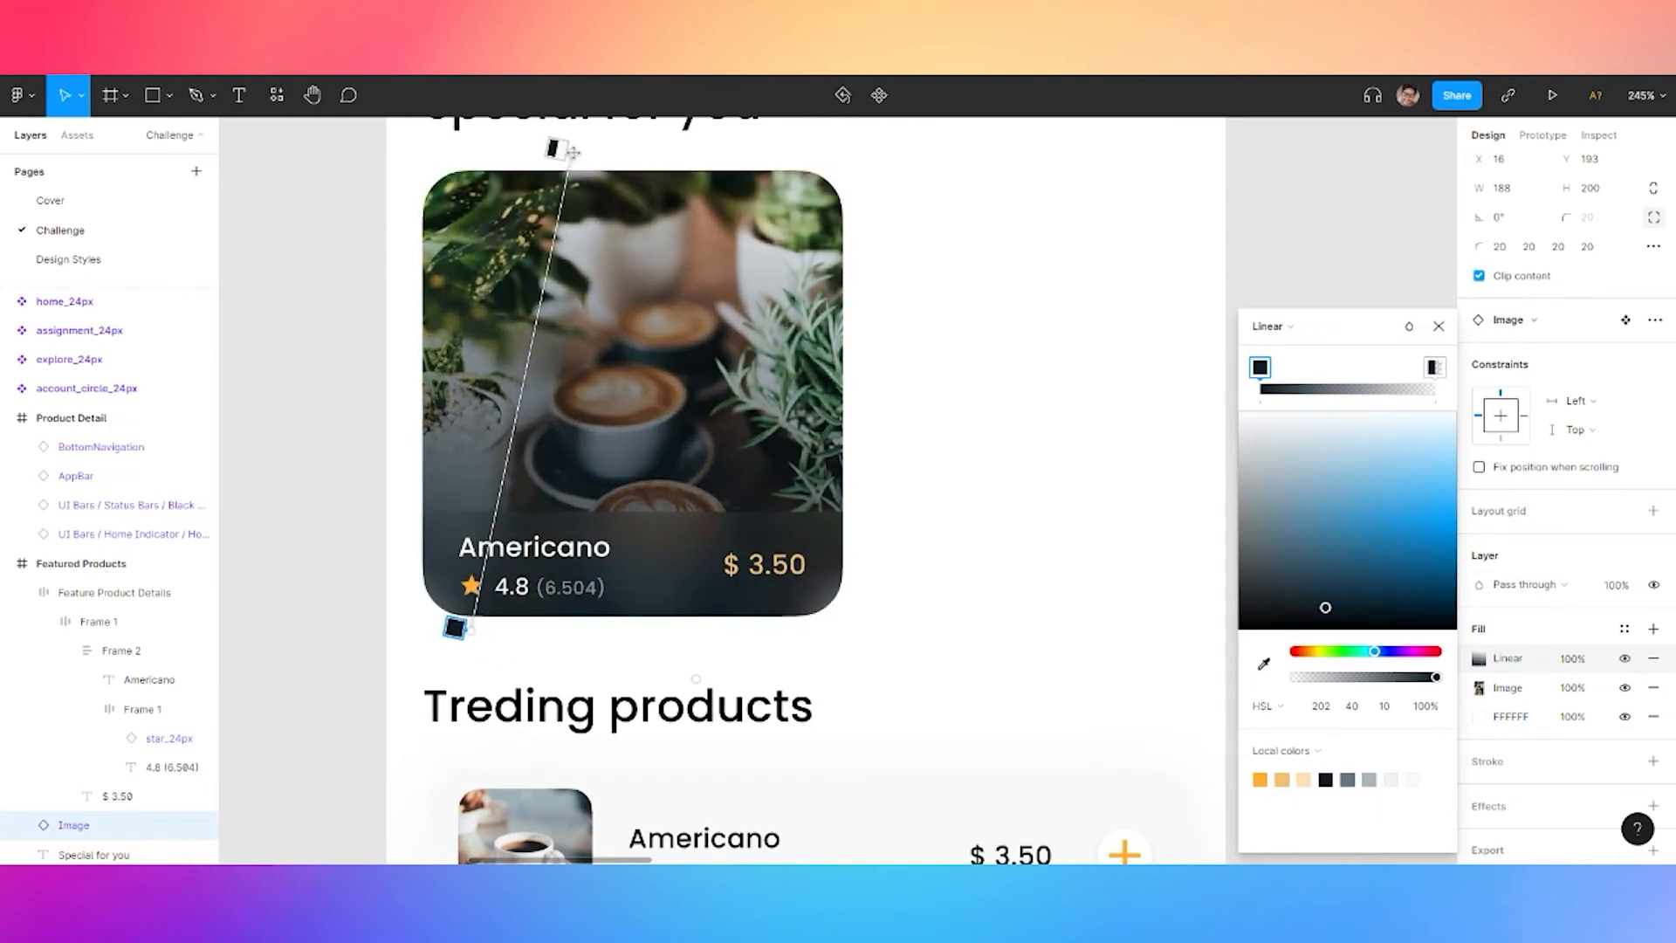
drag(1436, 677, 1338, 678)
drag(553, 148, 696, 184)
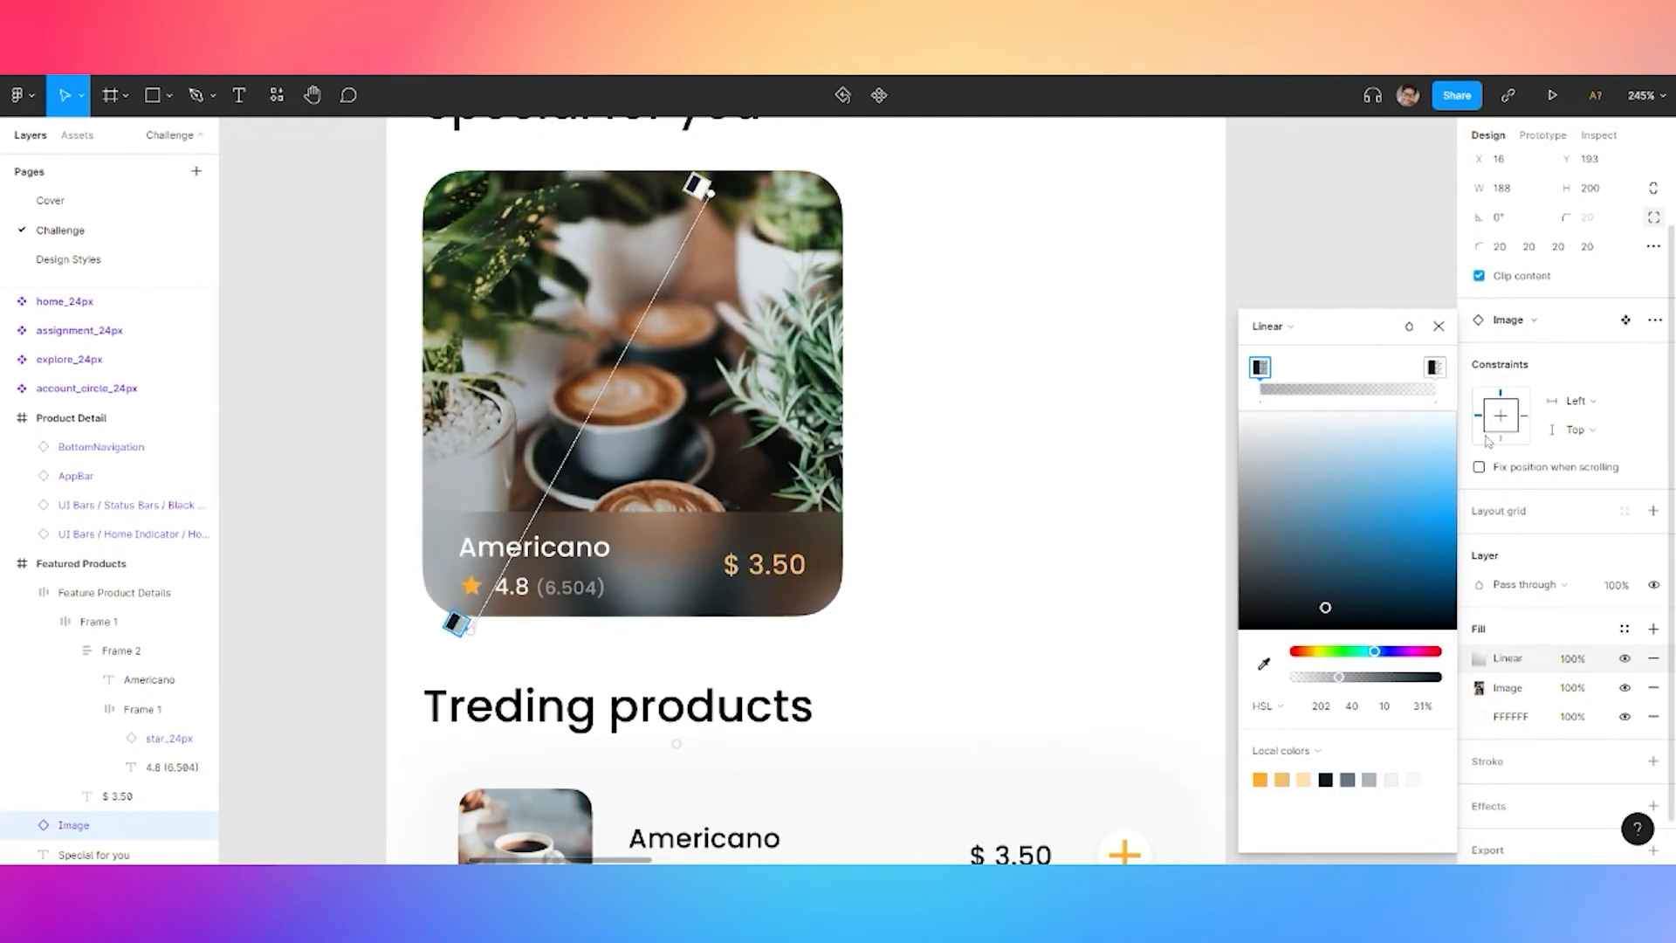
click(1293, 387)
mouse_move(1327, 674)
mouse_down()
mouse_move(1341, 676)
mouse_move(1323, 683)
mouse_up()
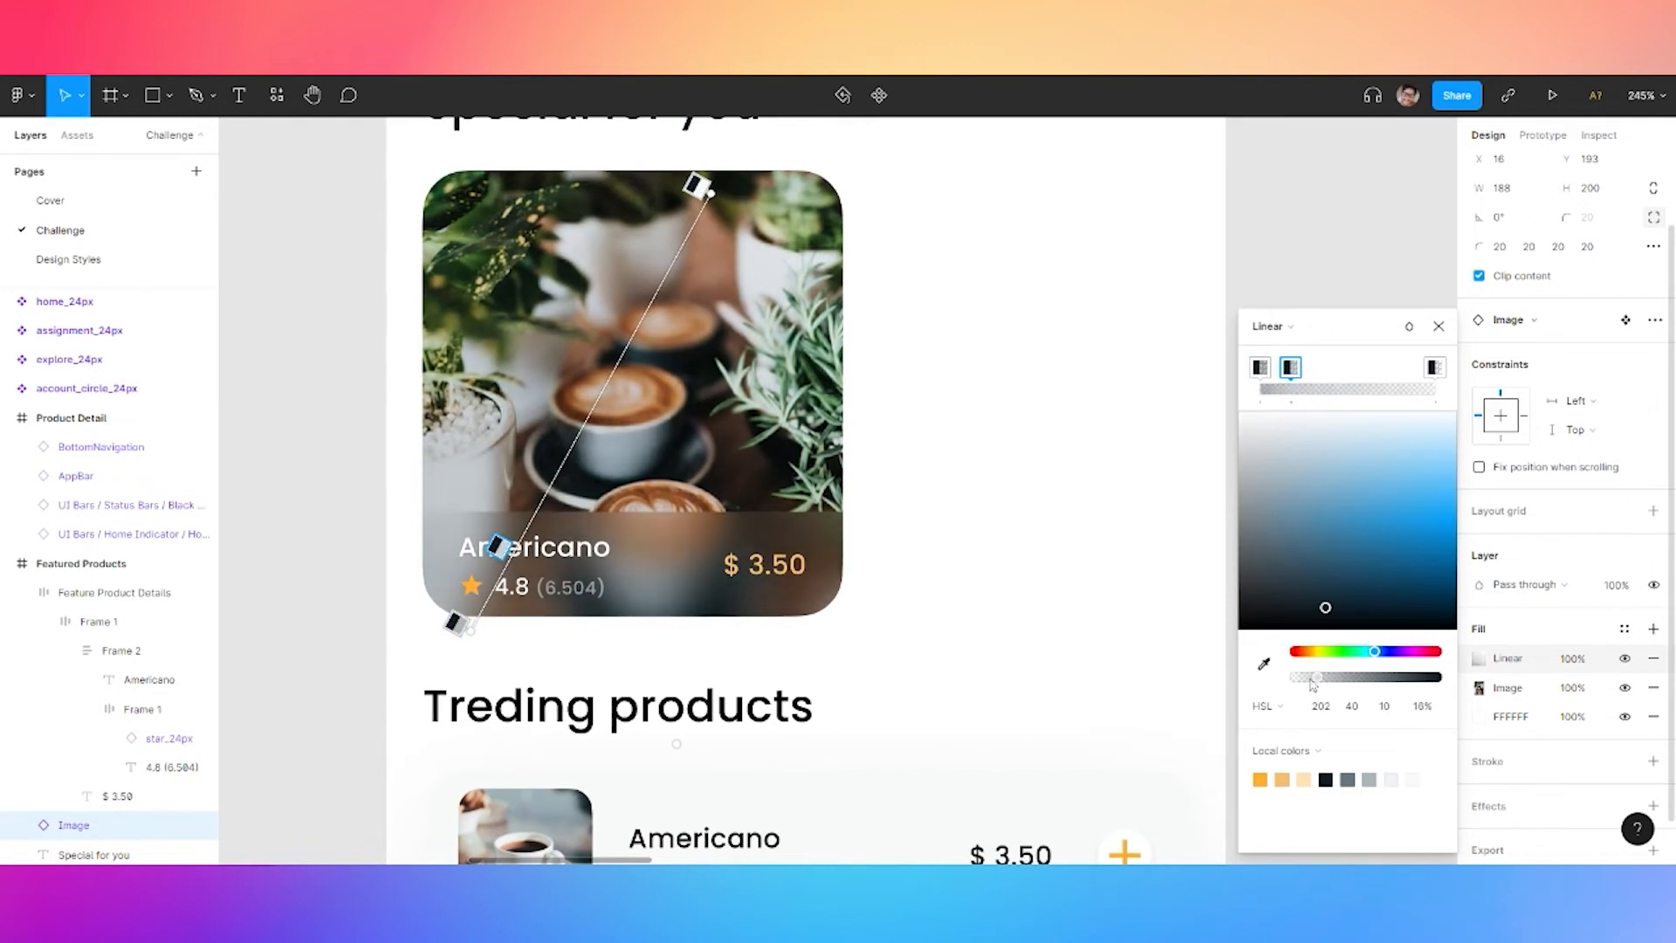
click(1439, 325)
click(666, 563)
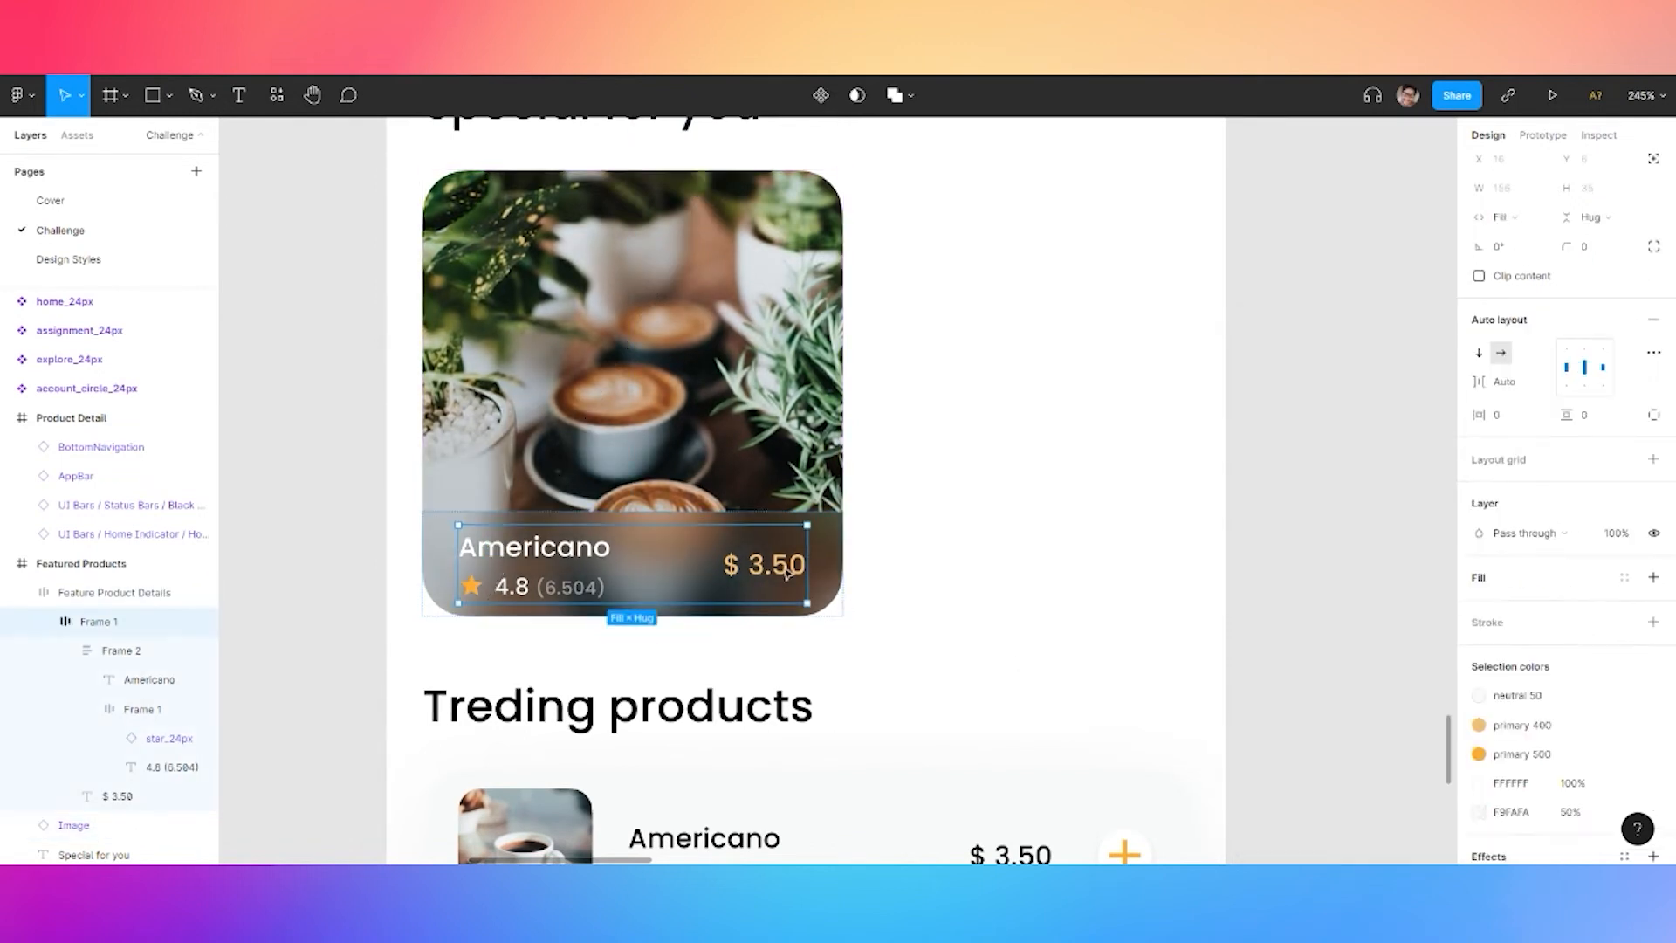
click(1265, 483)
click(686, 353)
scroll(686, 353, down, 3)
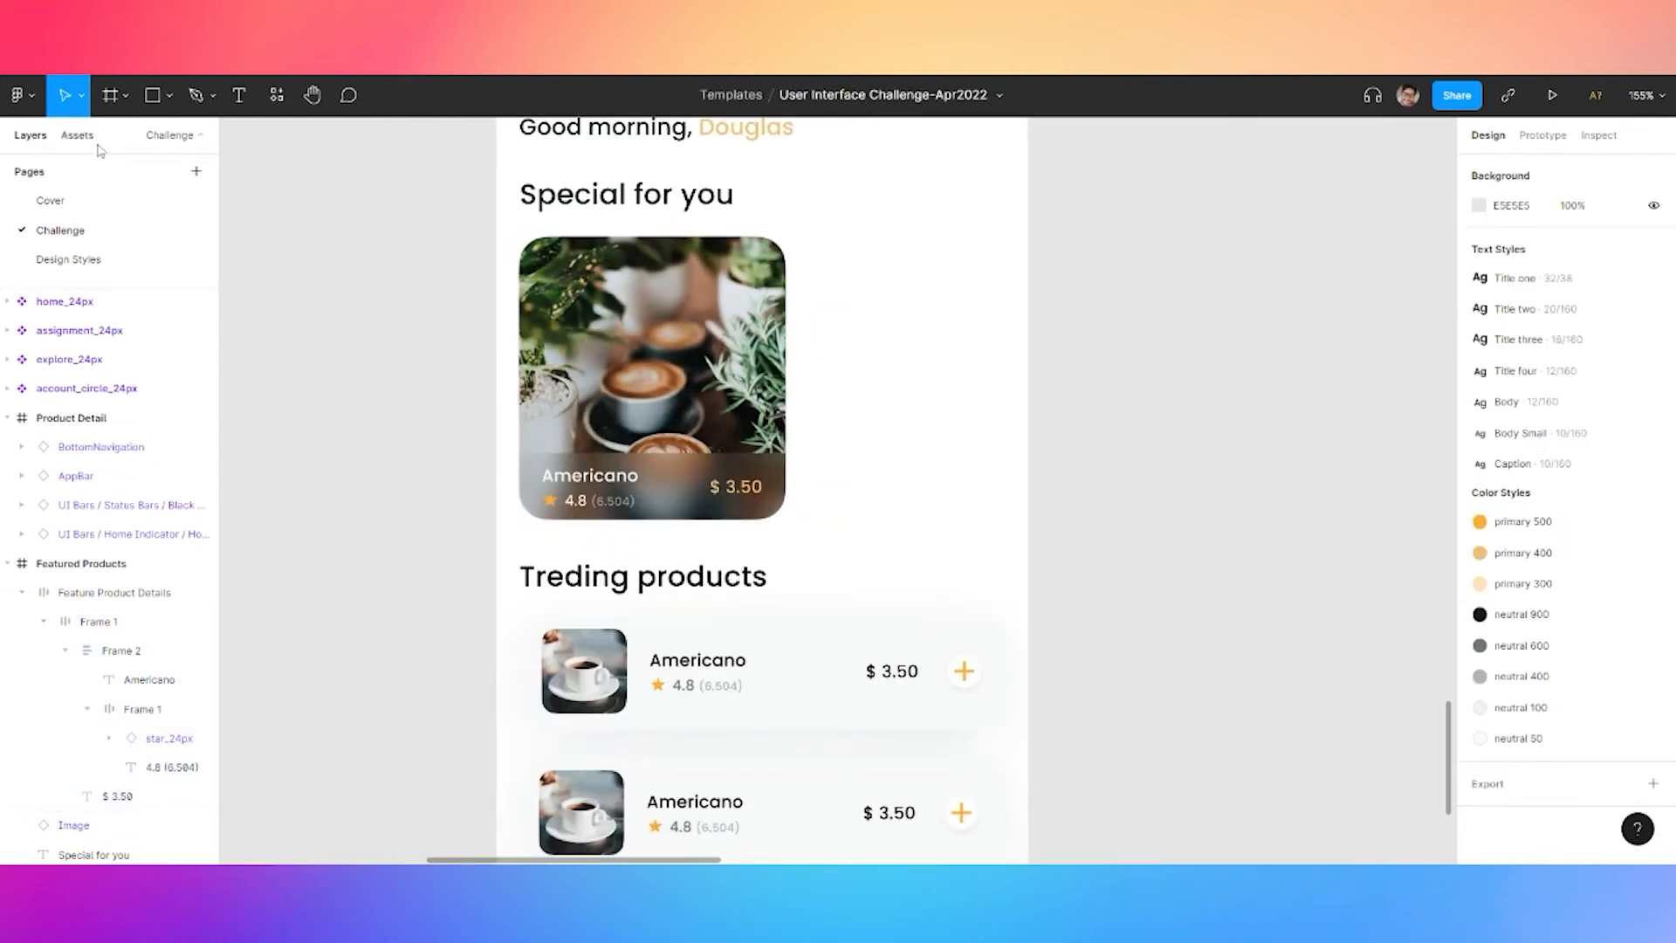
Drop a Small Icon Button from Design Styles onto the Americano card's top-right corner
click(77, 135)
click(39, 264)
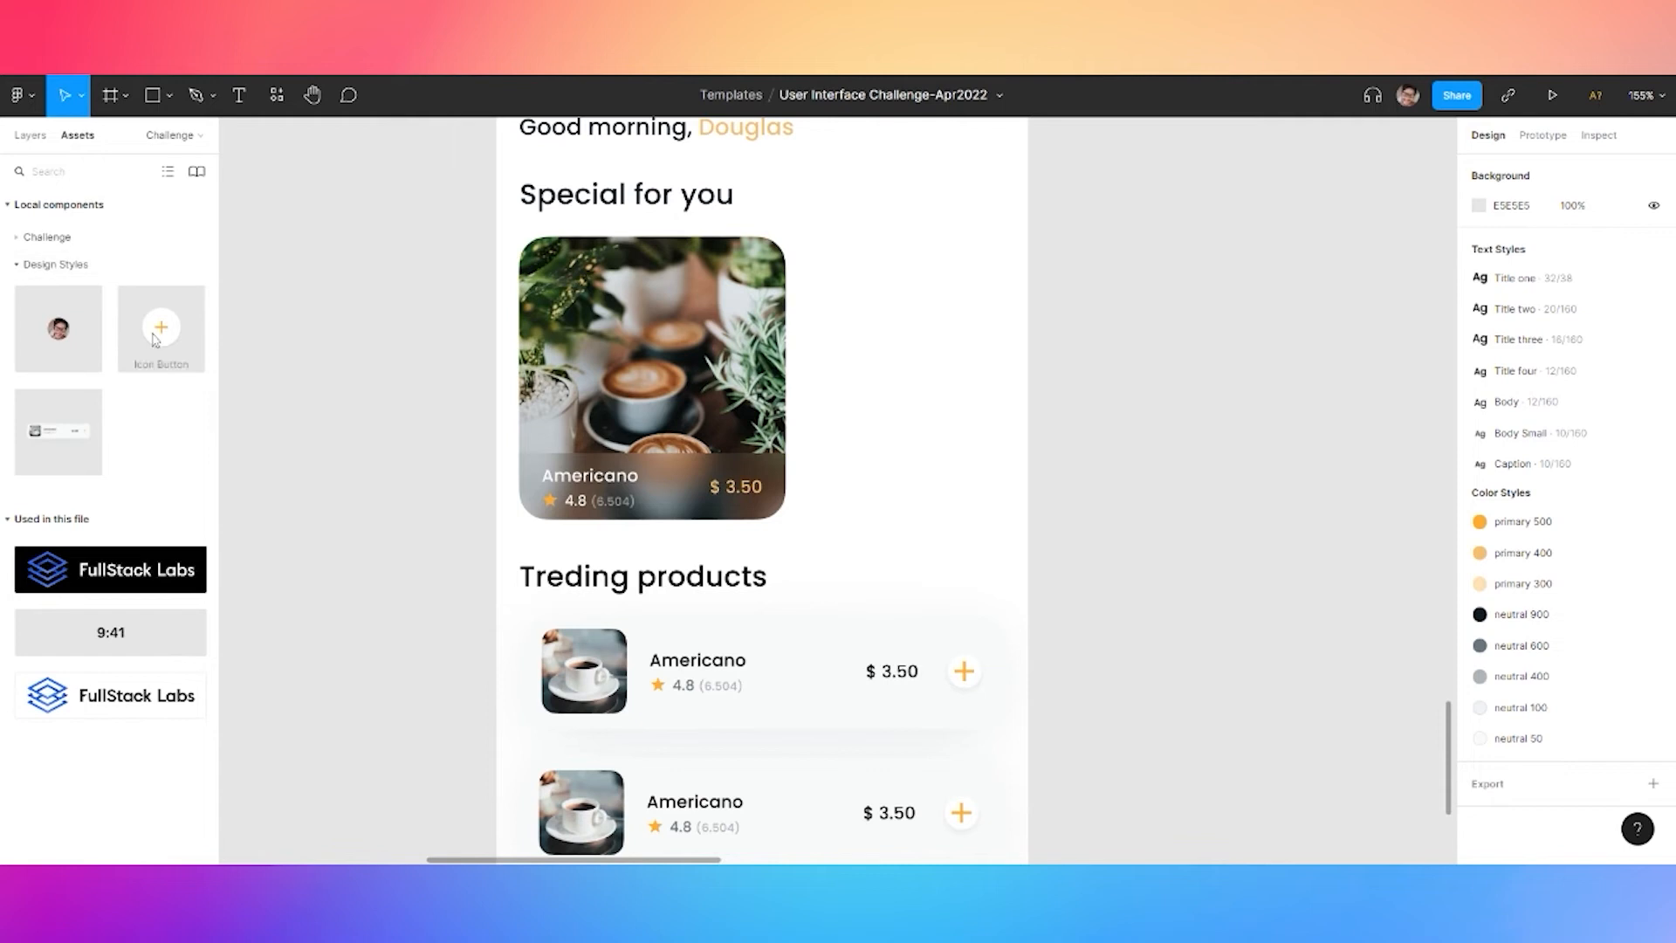
drag(161, 327, 745, 290)
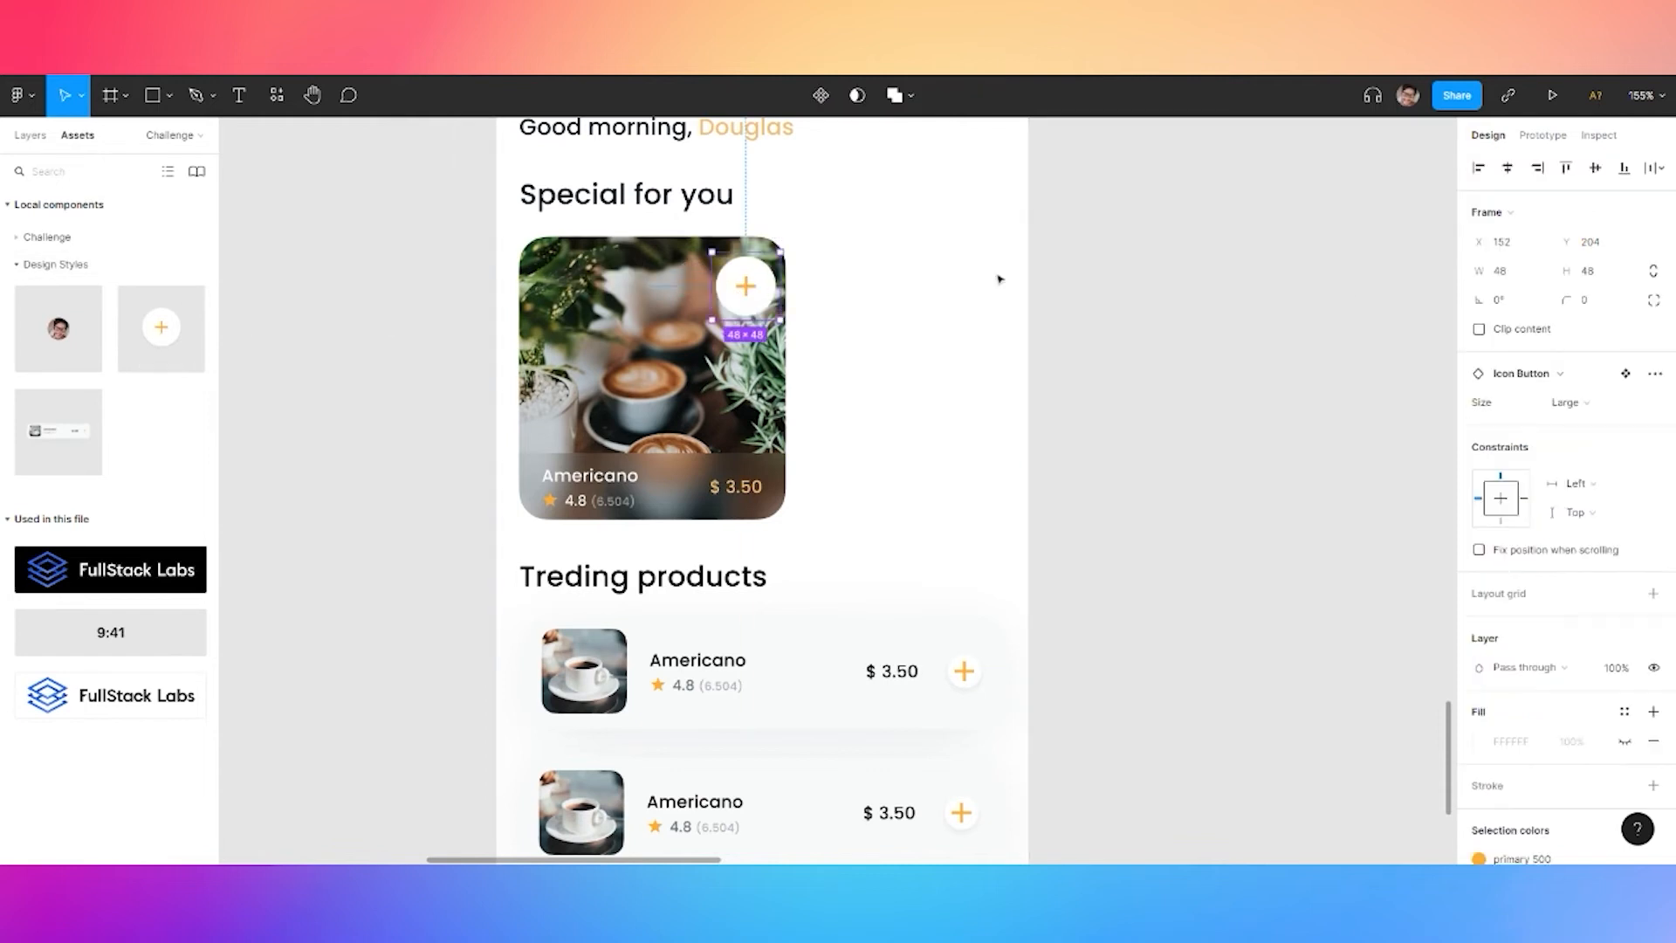
click(1594, 408)
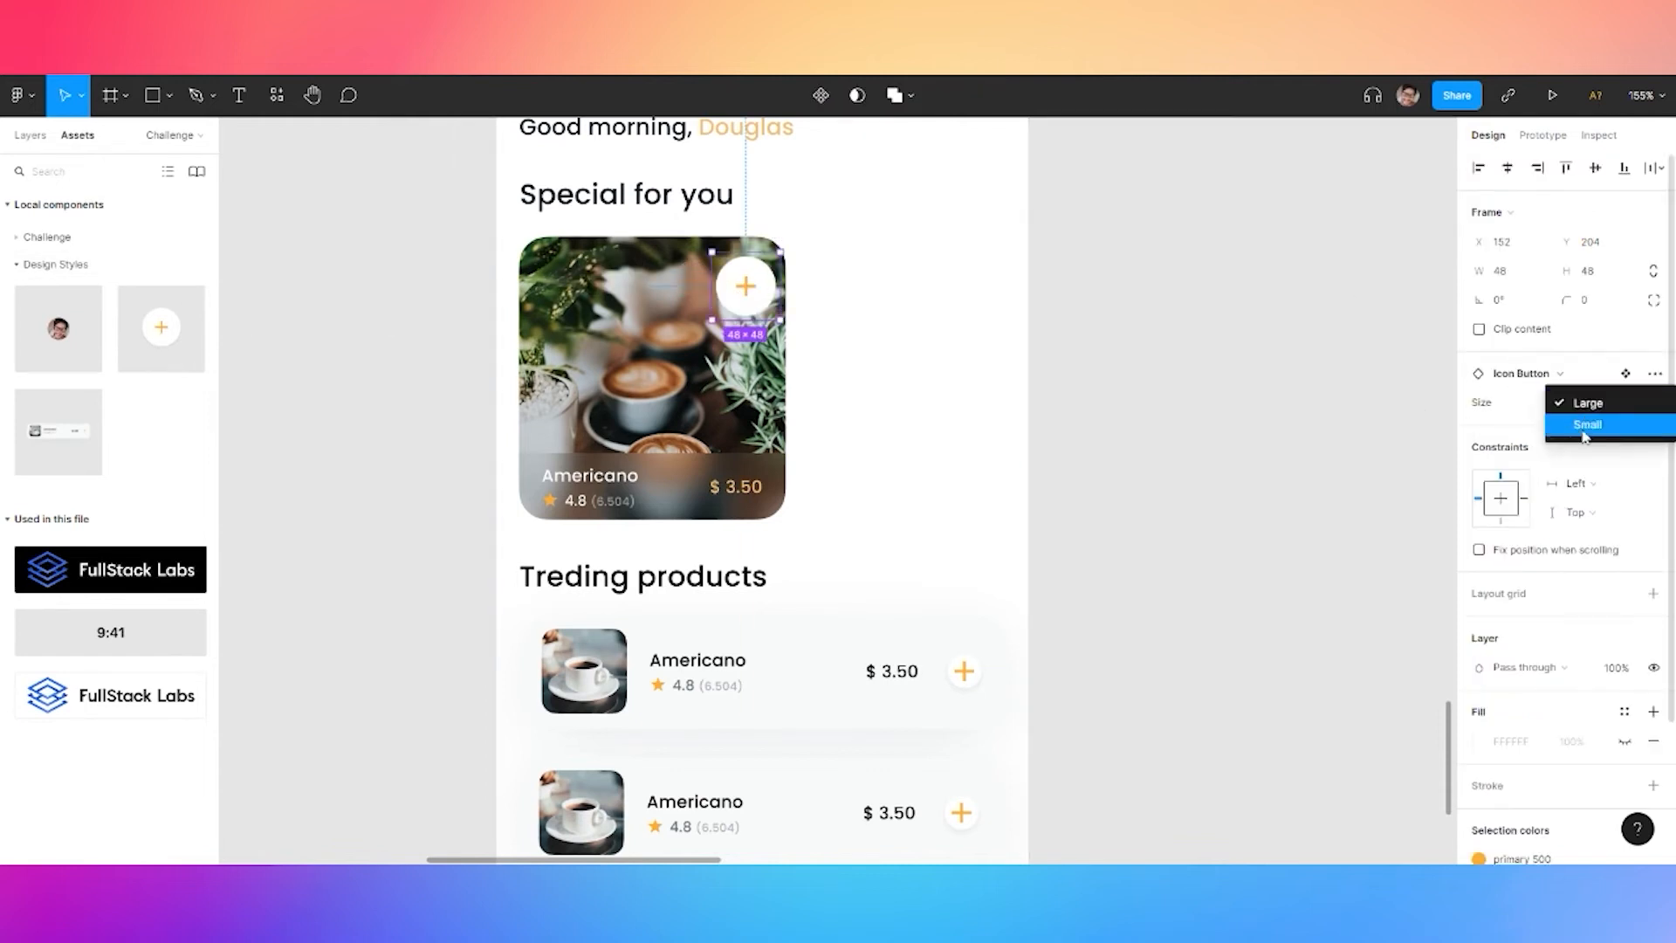
click(1585, 426)
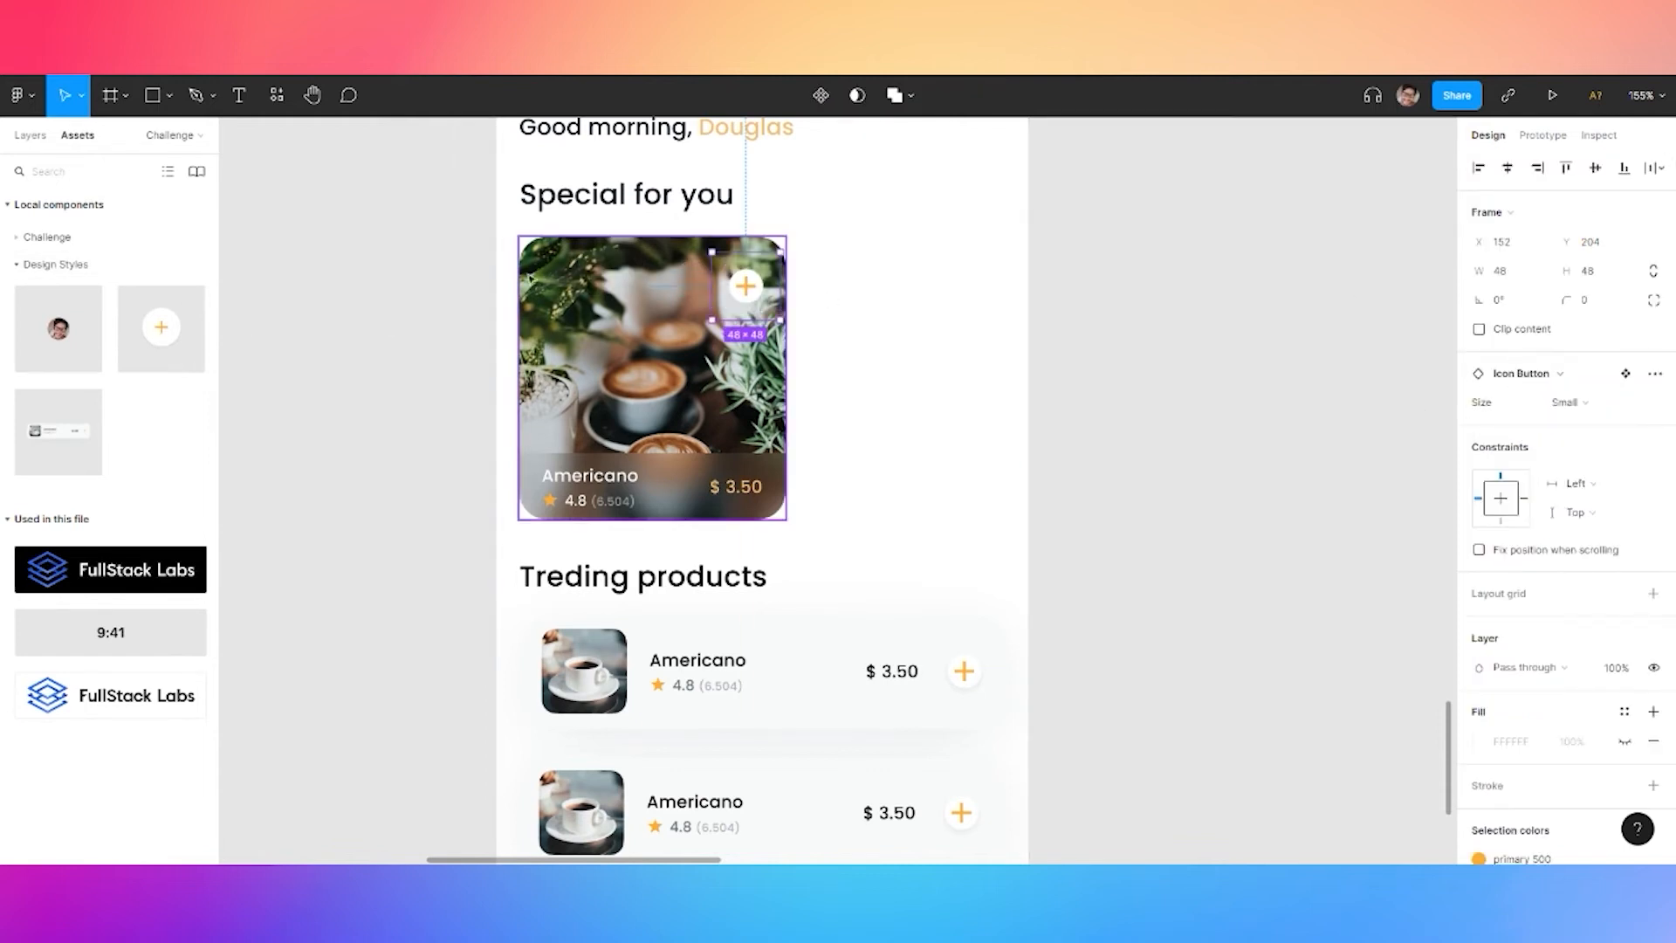
On the Design Styles page, select the Small variant's add_24px plus icon
click(24, 267)
click(32, 138)
click(64, 265)
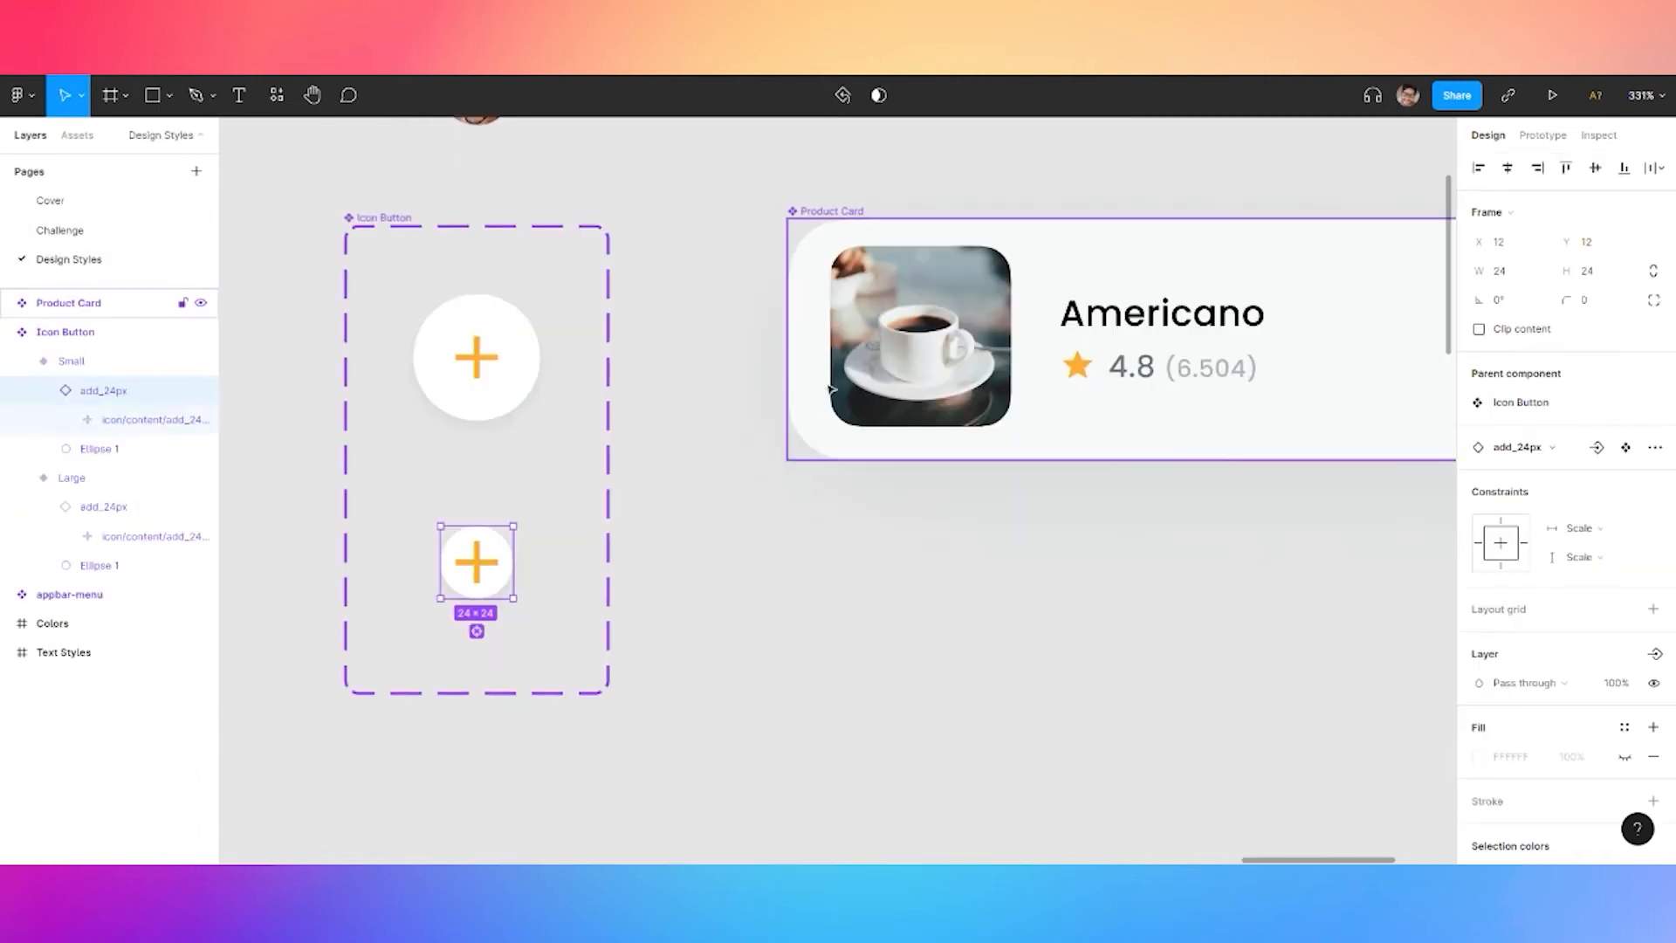
click(662, 565)
scroll(478, 611, up, 4)
double_click(481, 545)
double_click(482, 545)
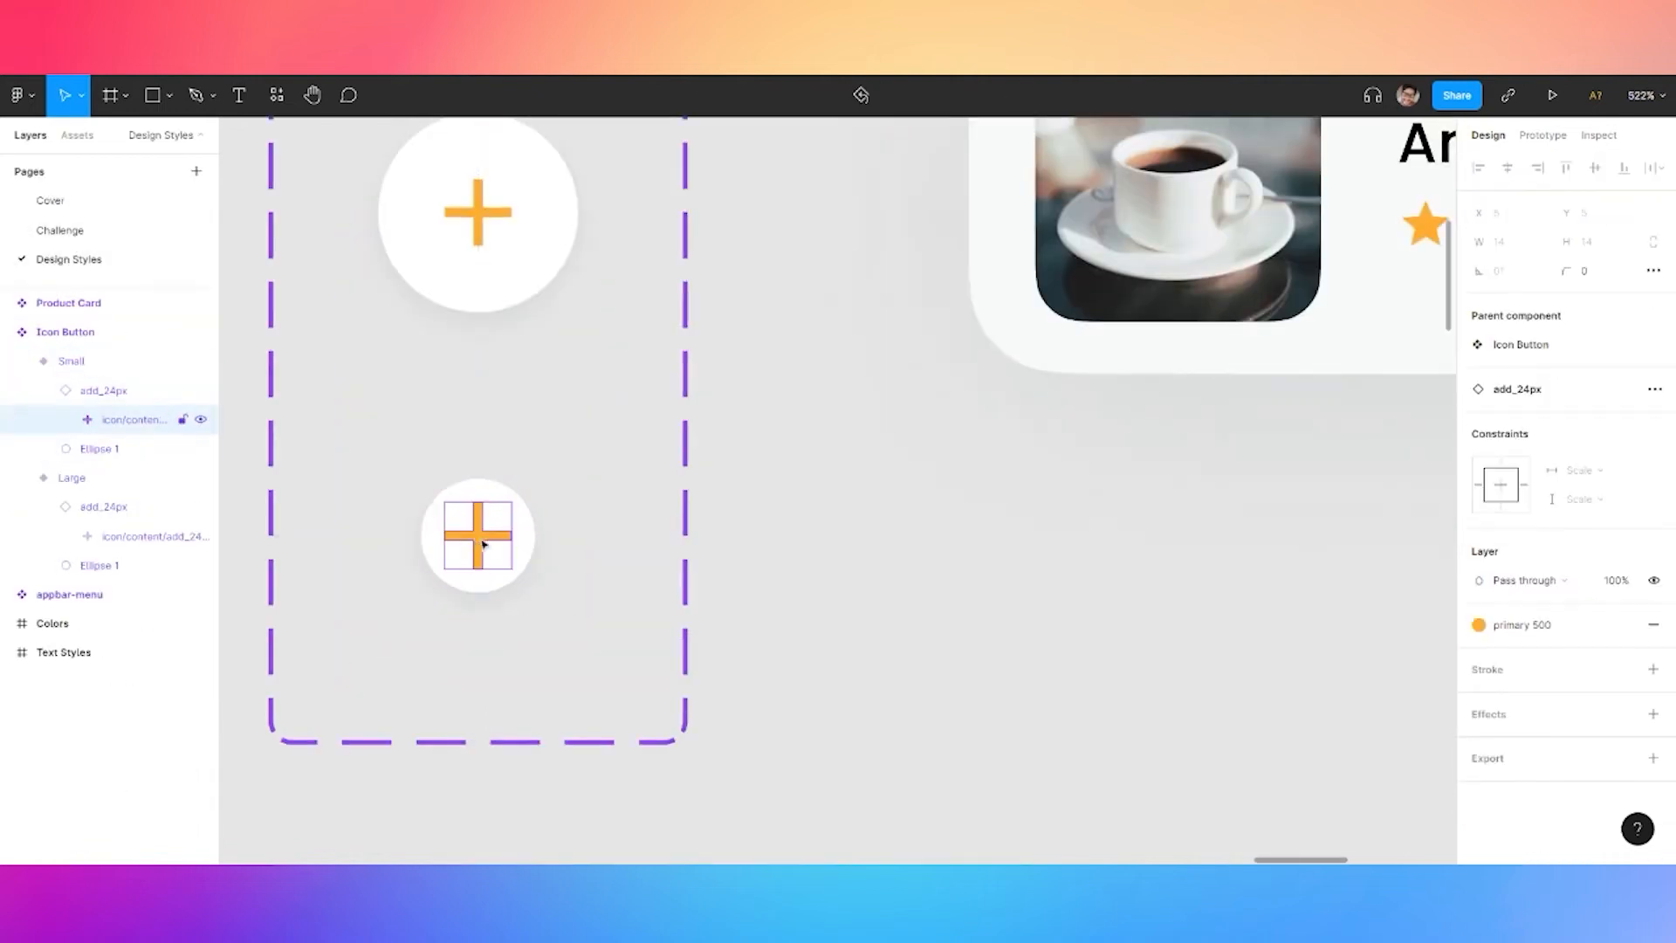
click(129, 392)
Resize the add_24px icon to 12×12, then return to the Challenge page
click(1526, 274)
text(12)
click(1603, 278)
text(12)
key(Return)
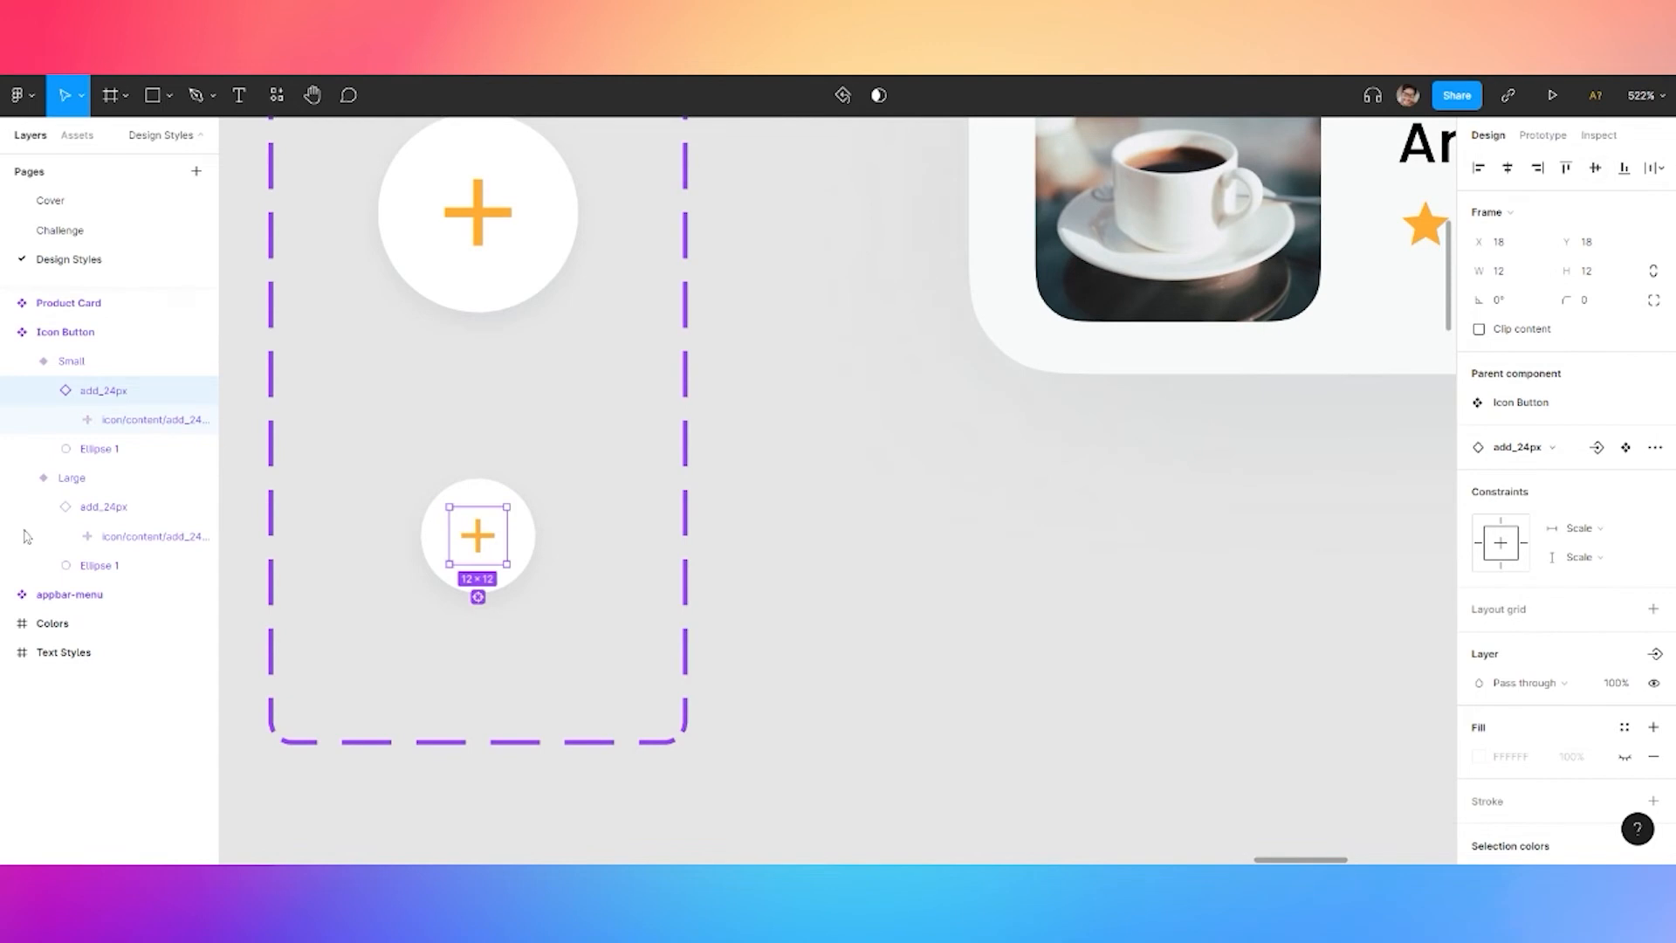
click(103, 237)
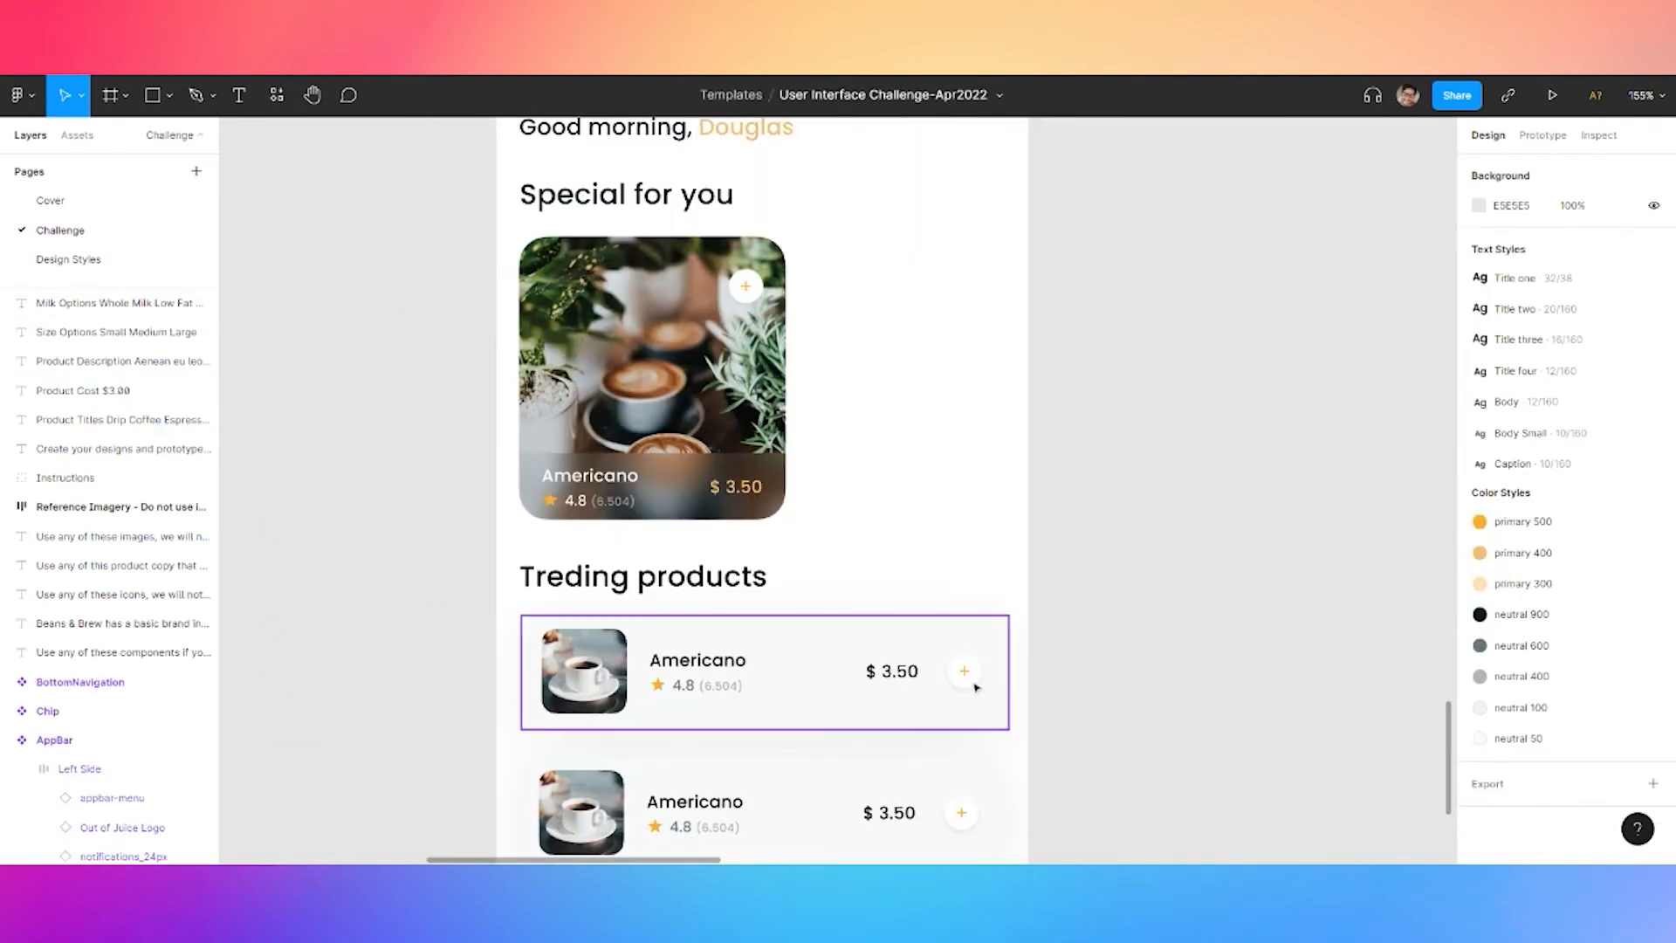
Add a third size variant, Size3, to the Icon Button component
click(68, 260)
click(561, 453)
scroll(568, 442, down, 3)
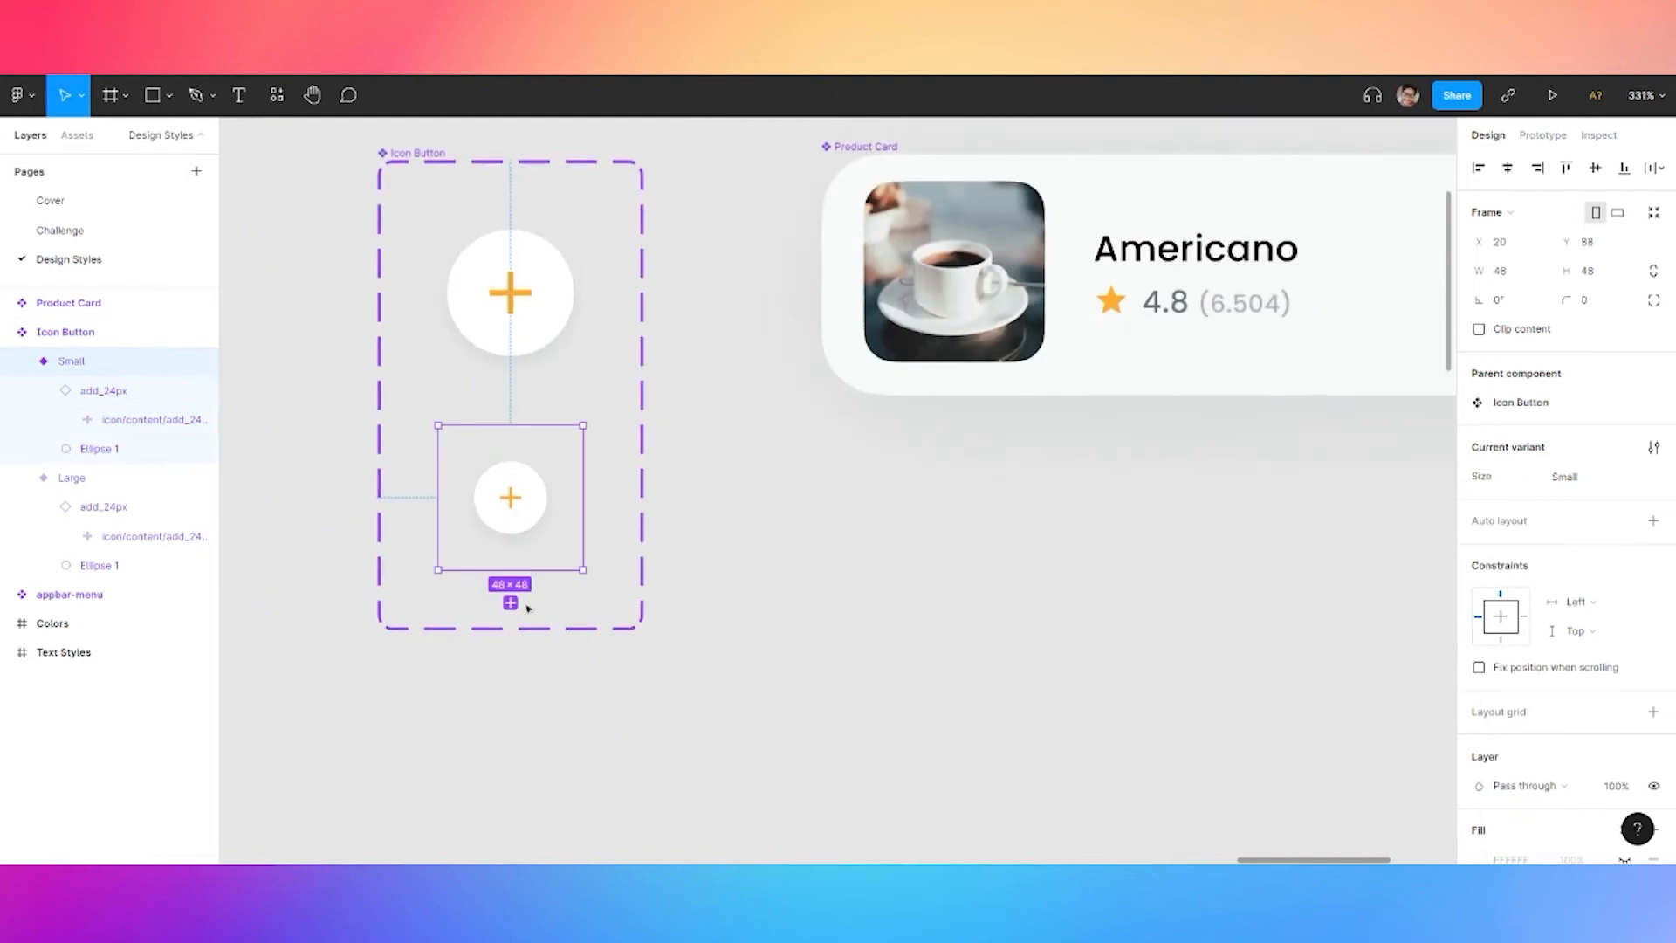
click(515, 609)
click(513, 701)
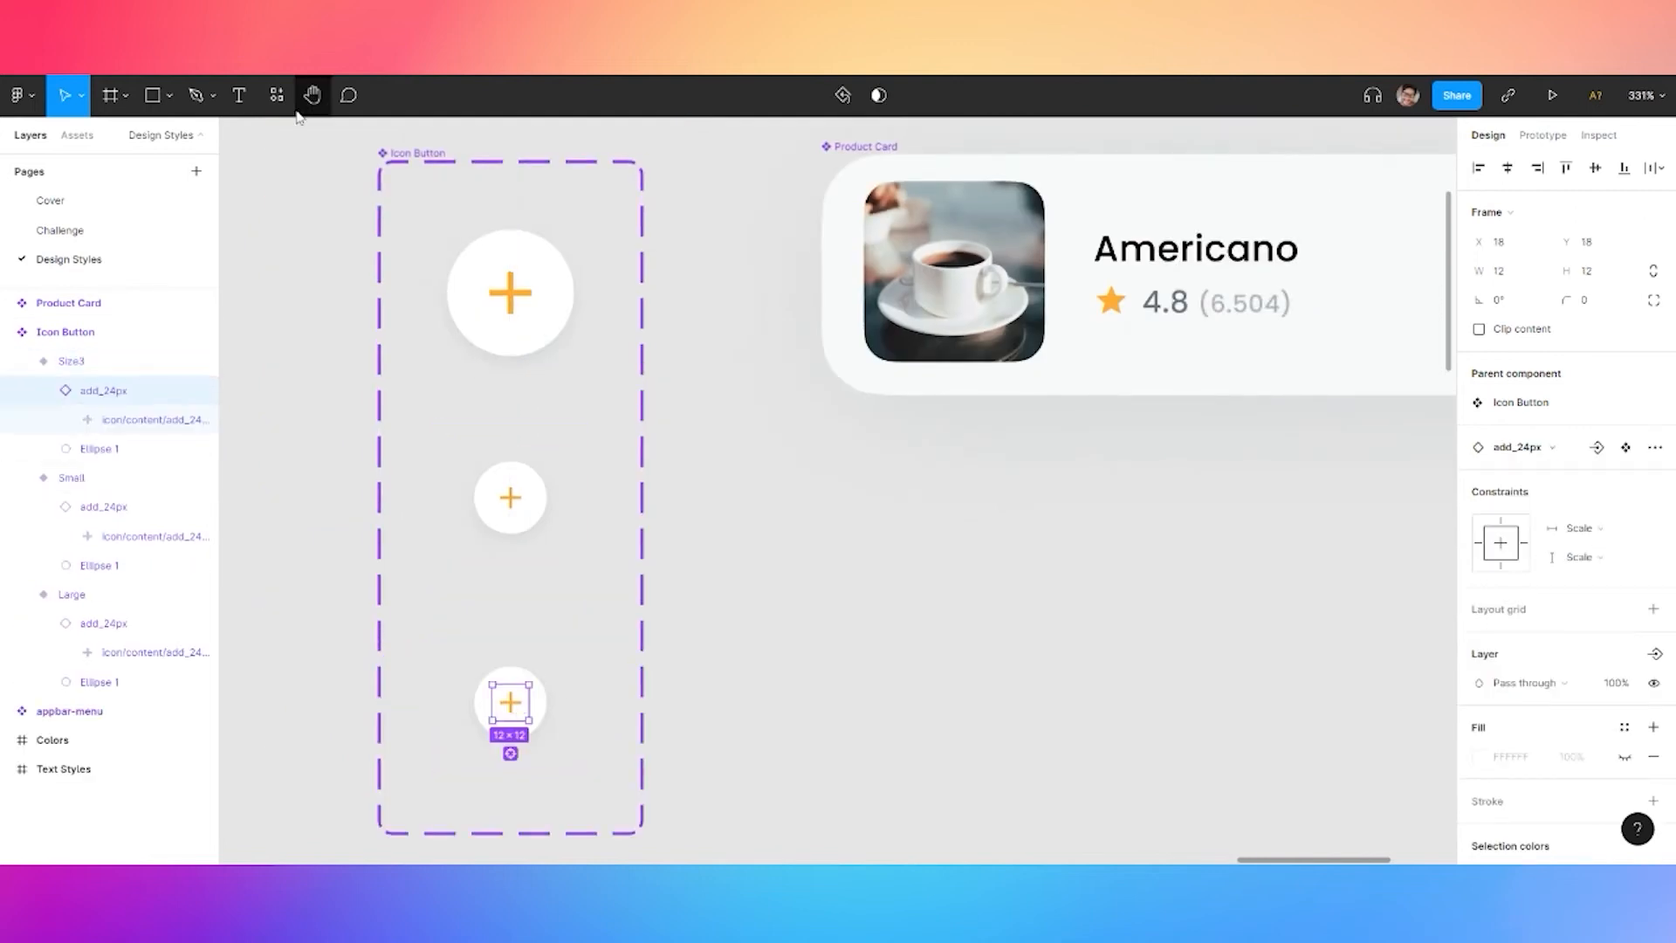
Drop a heart outline icon onto the Size3 button and size it 12×12
click(77, 135)
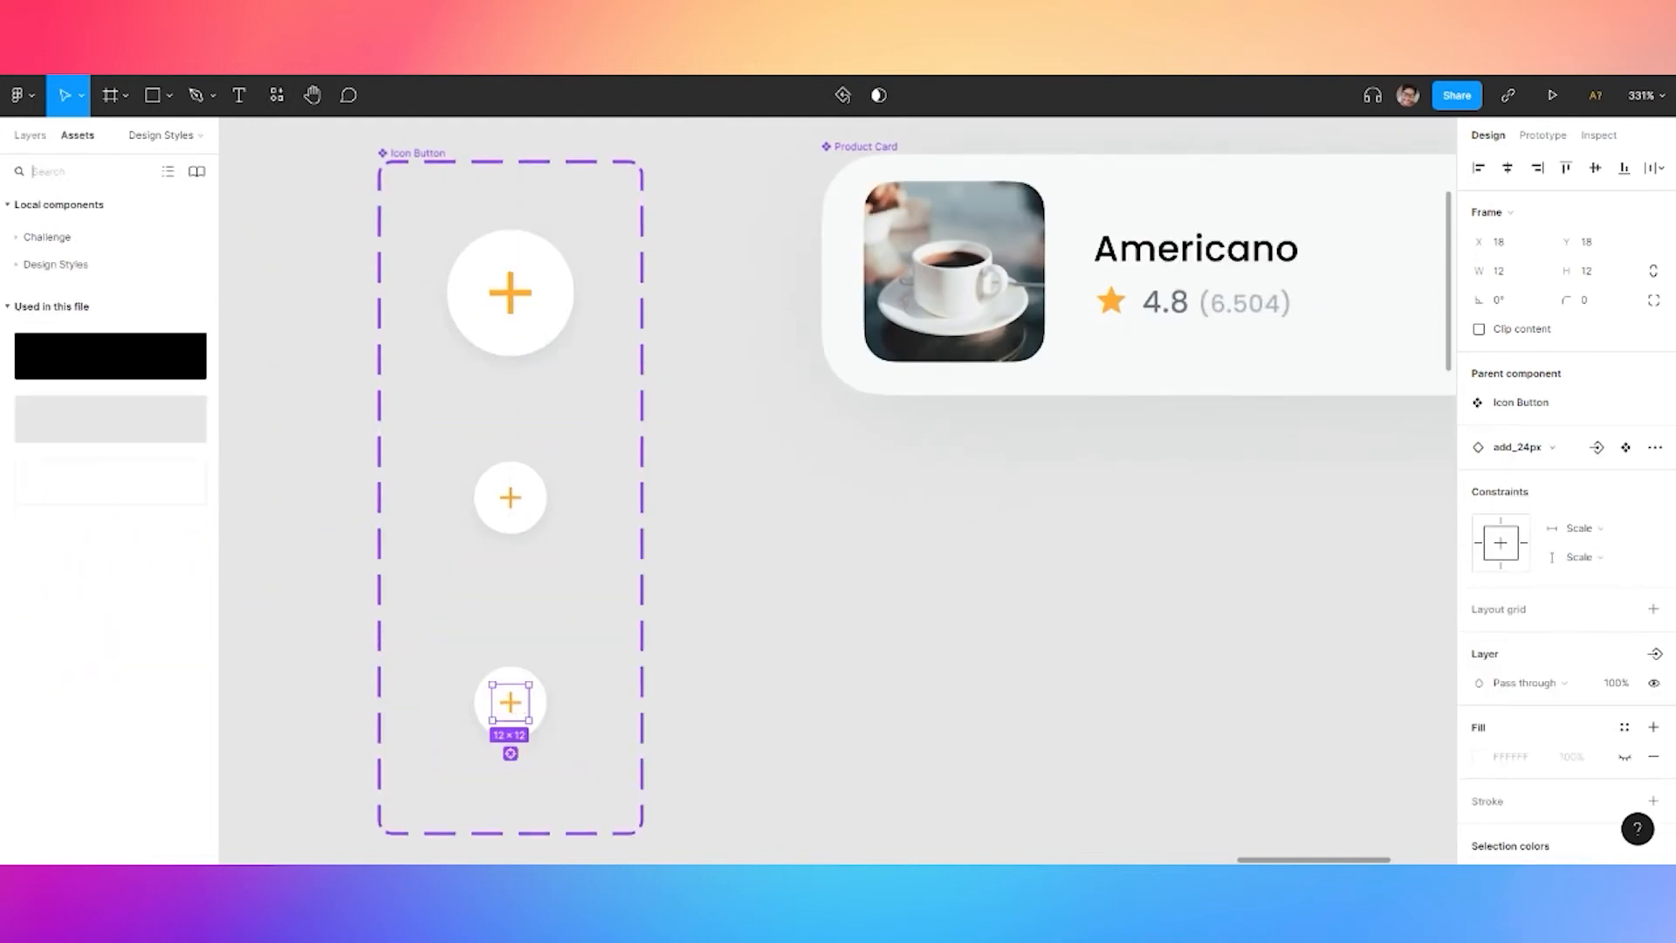
click(49, 238)
scroll(157, 463, down, 15)
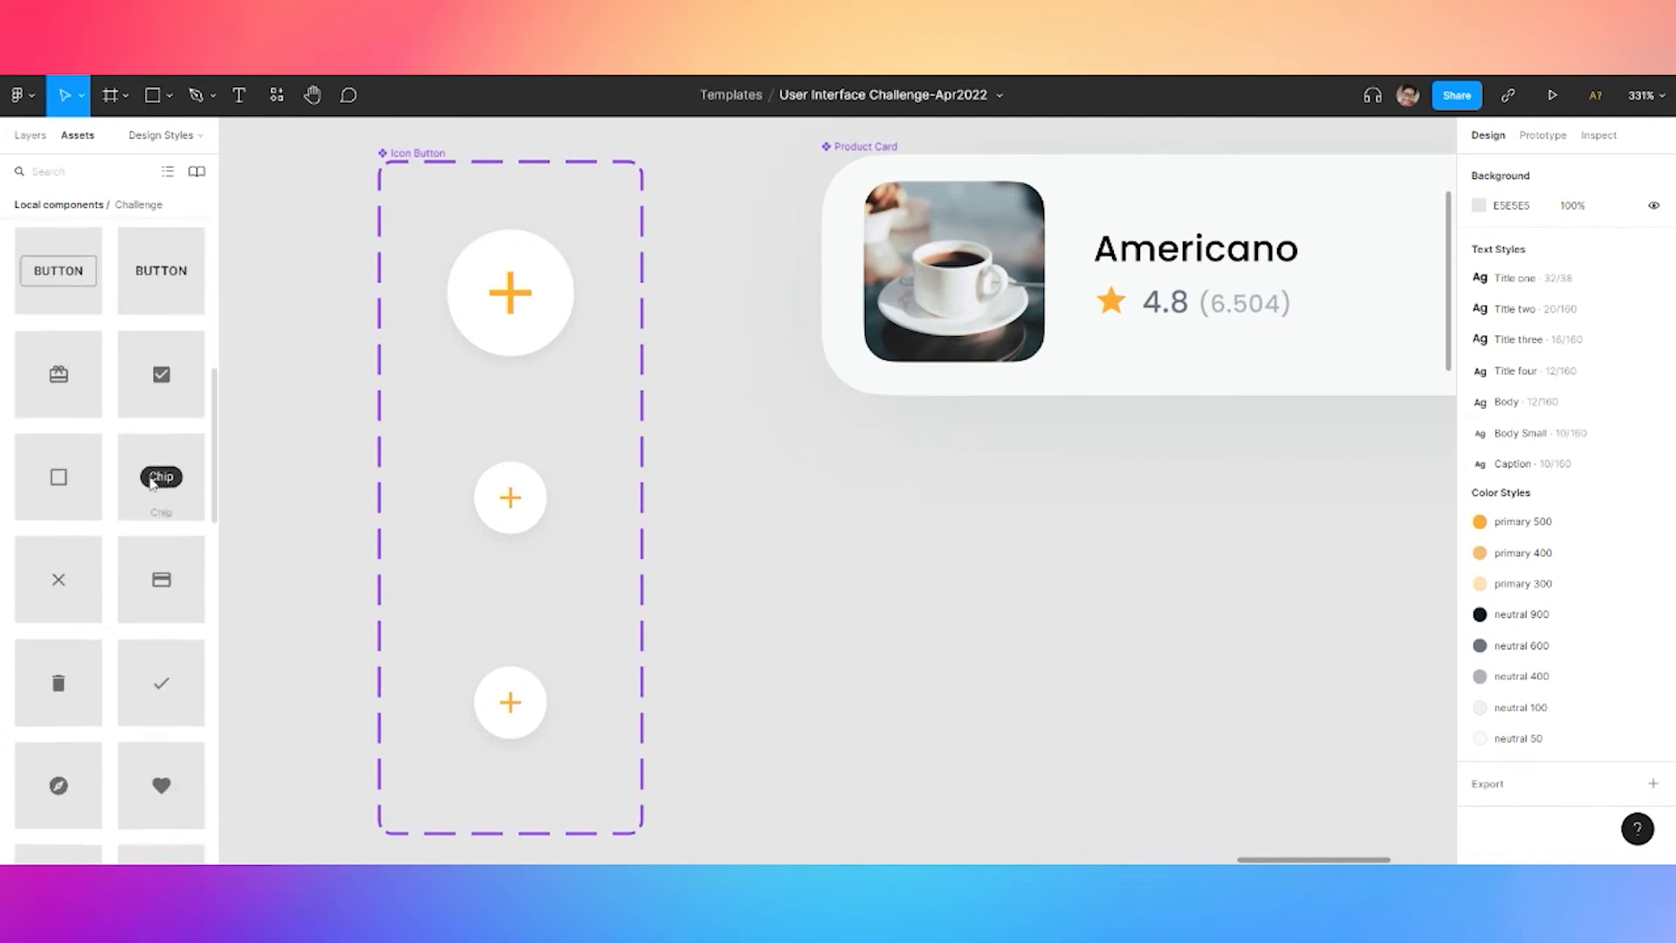
drag(59, 480, 494, 694)
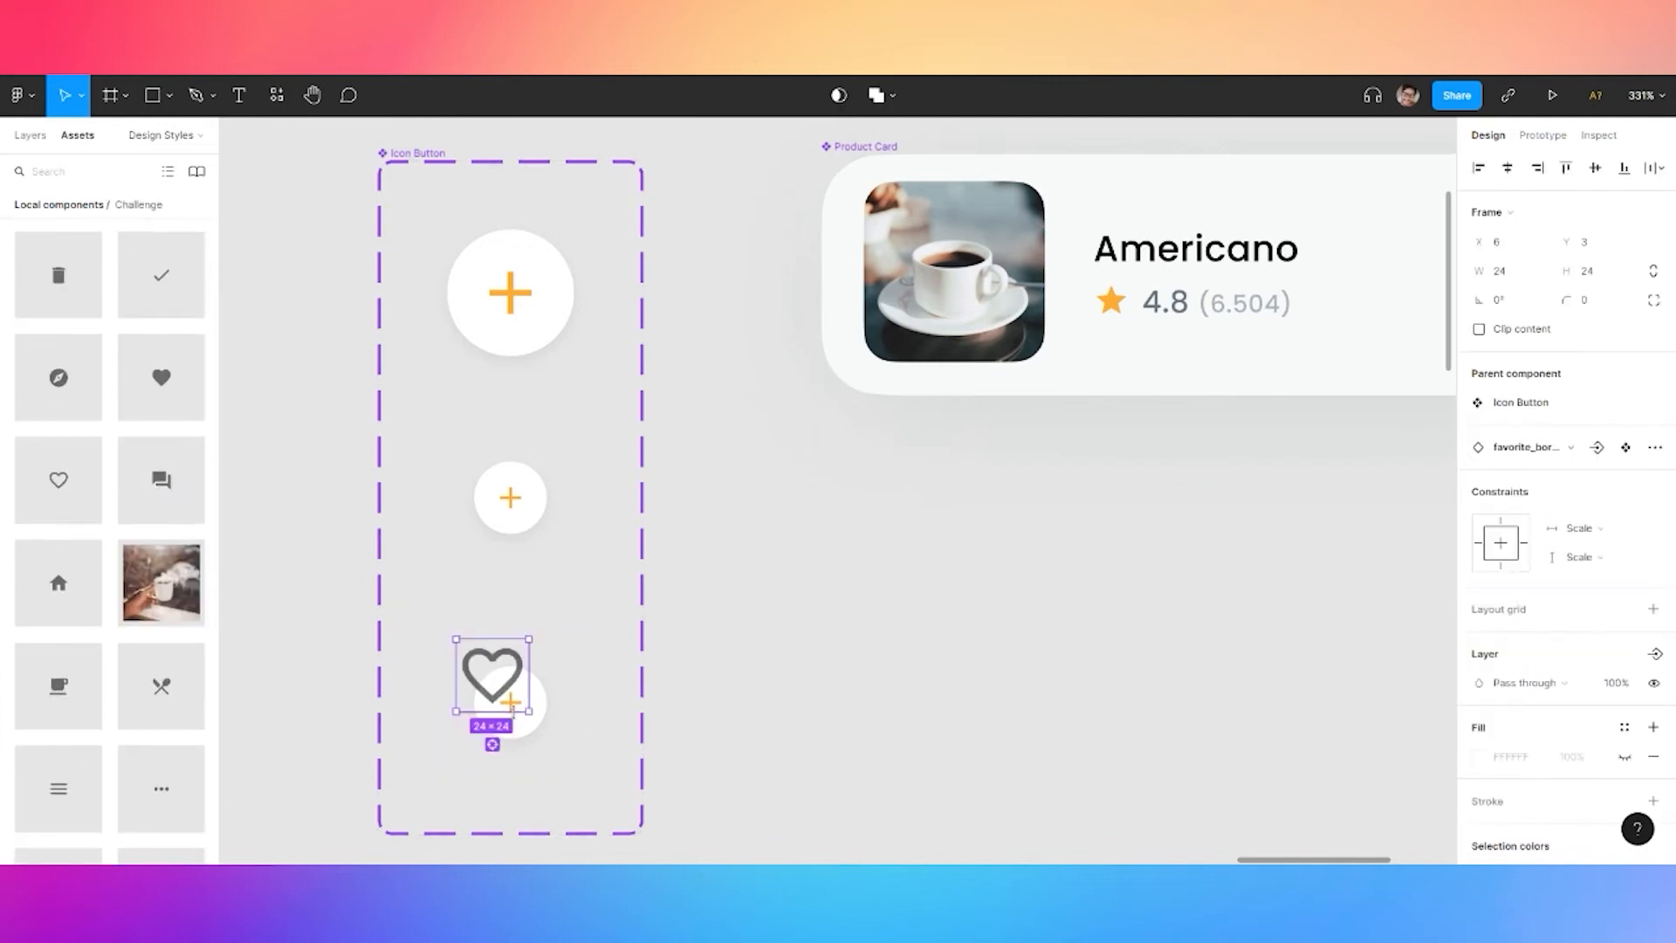
scroll(552, 675, up, 3)
click(1499, 271)
text(12)
key(Tab)
text(12)
key(Return)
drag(479, 643, 540, 709)
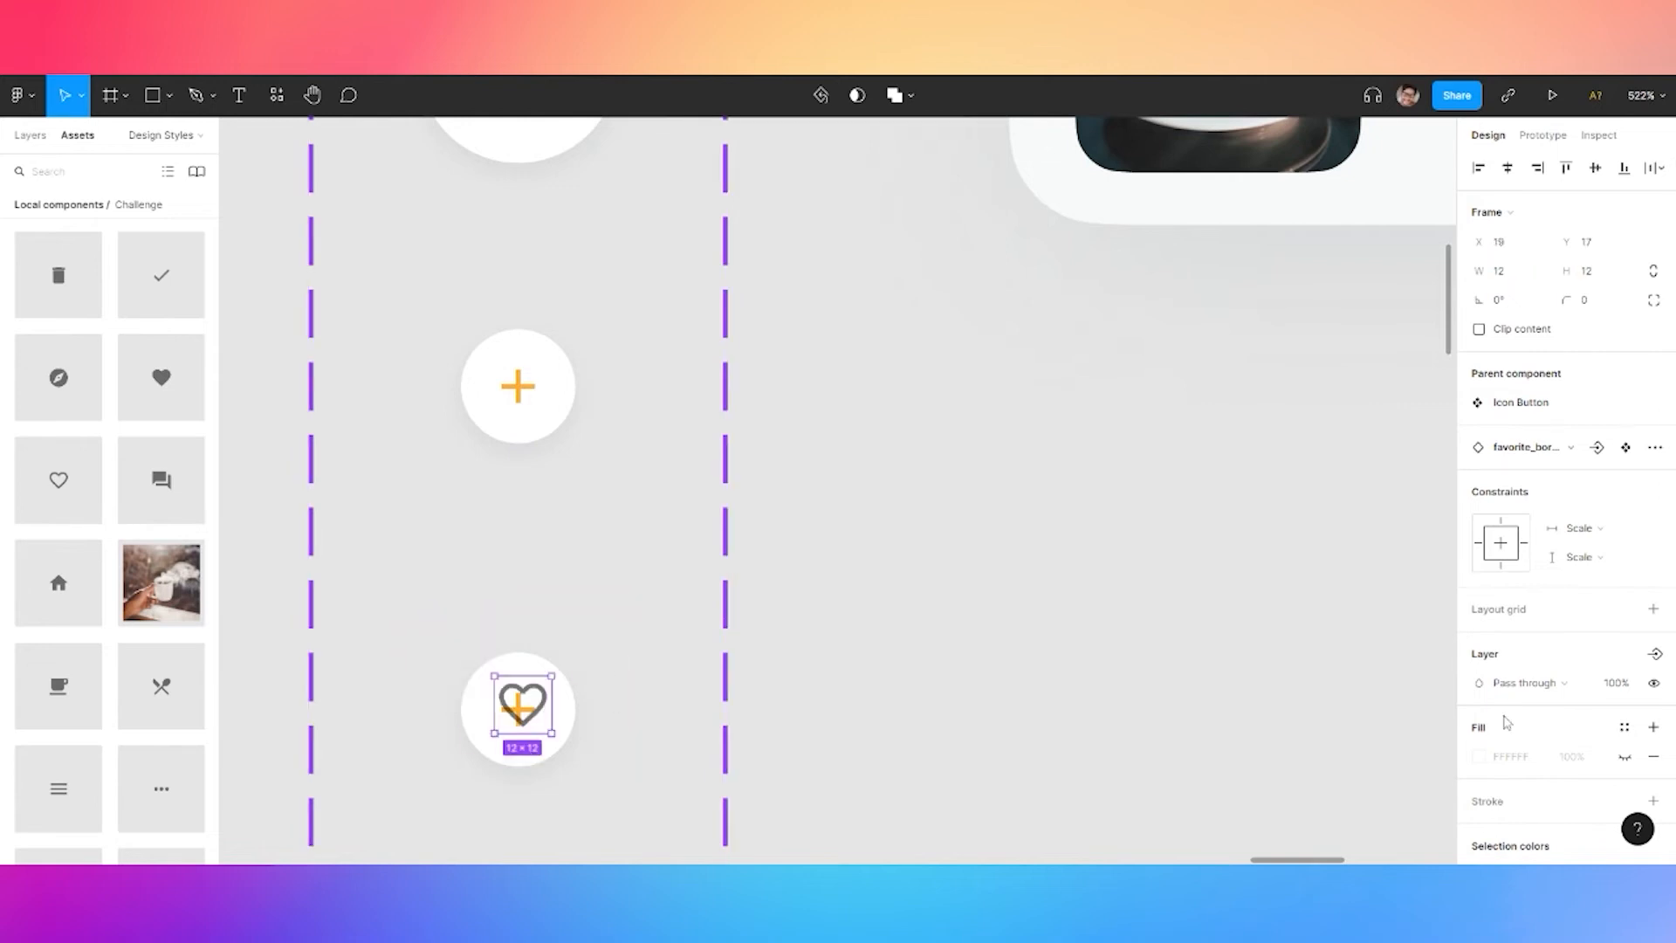
Color the heart with the orange primary style and delete the leftover plus icon
scroll(1530, 757, down, 2)
click(1519, 792)
click(1307, 797)
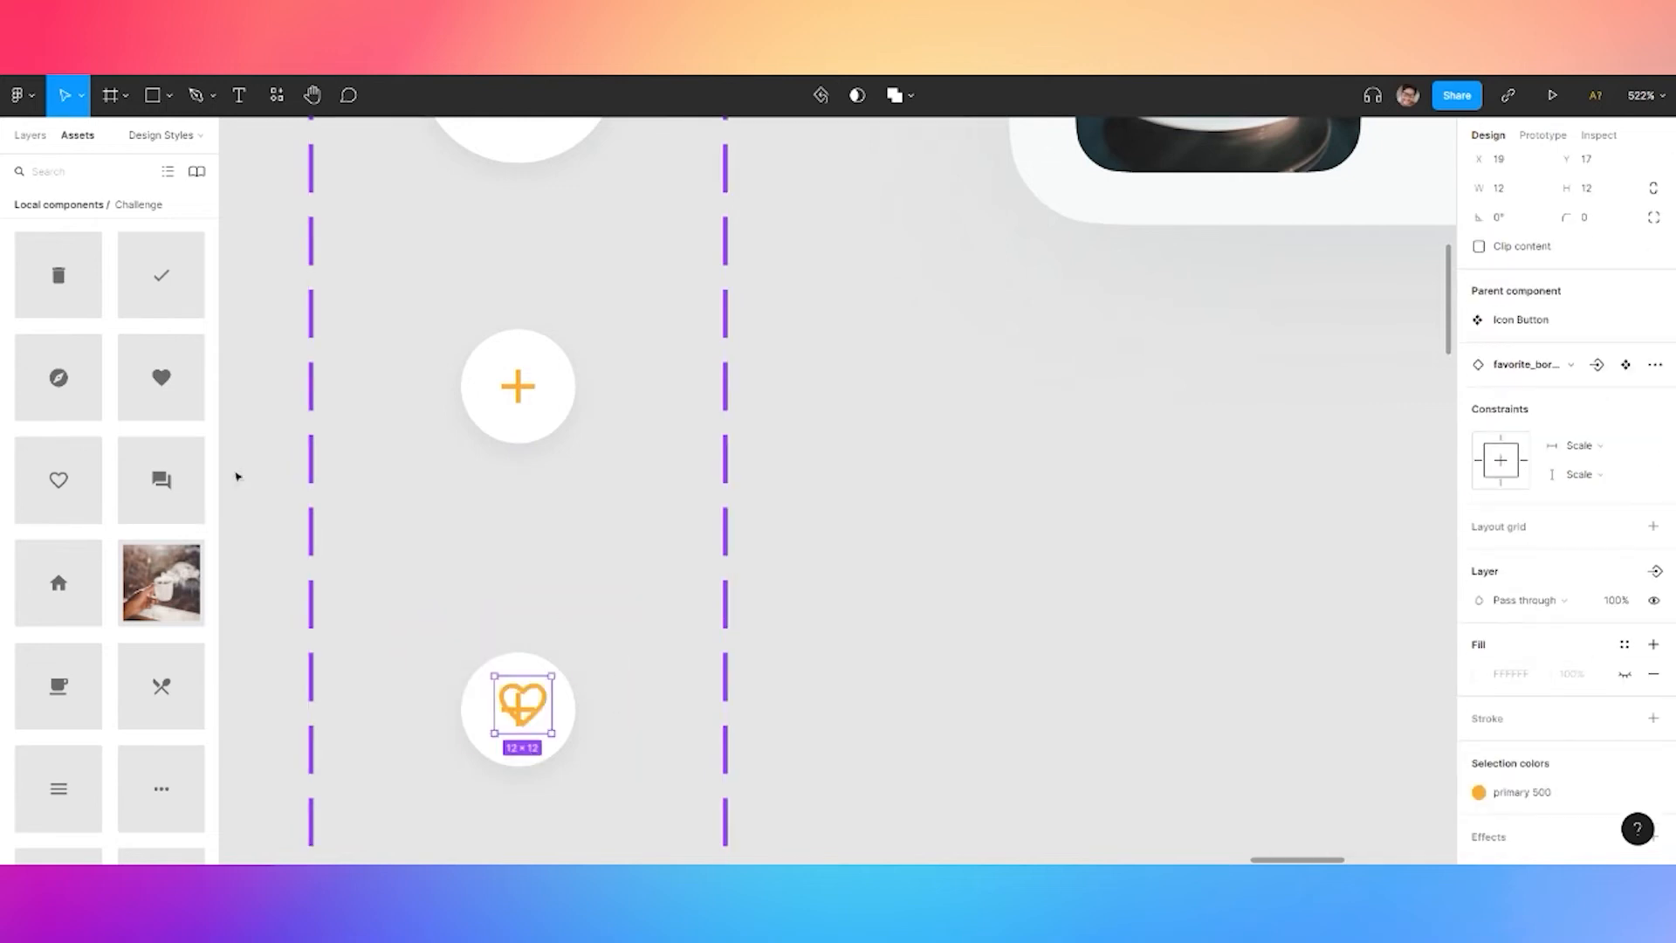
click(33, 138)
click(98, 420)
key(Delete)
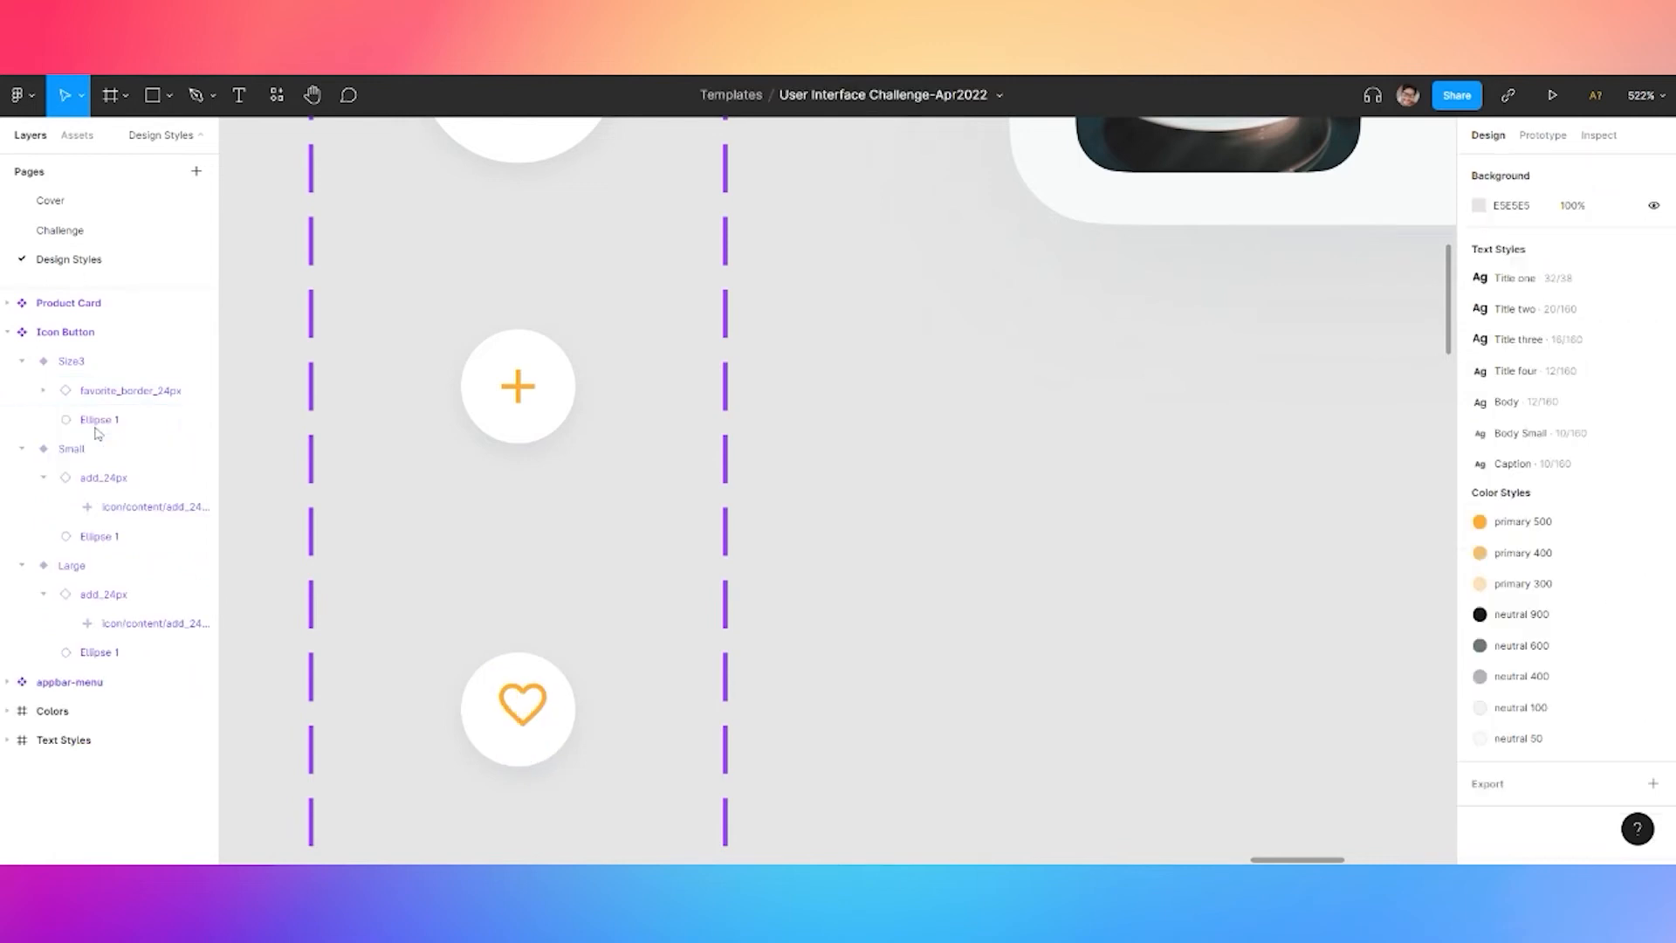
Center the heart icon horizontally and vertically within the Size3 circle
click(90, 372)
click(112, 395)
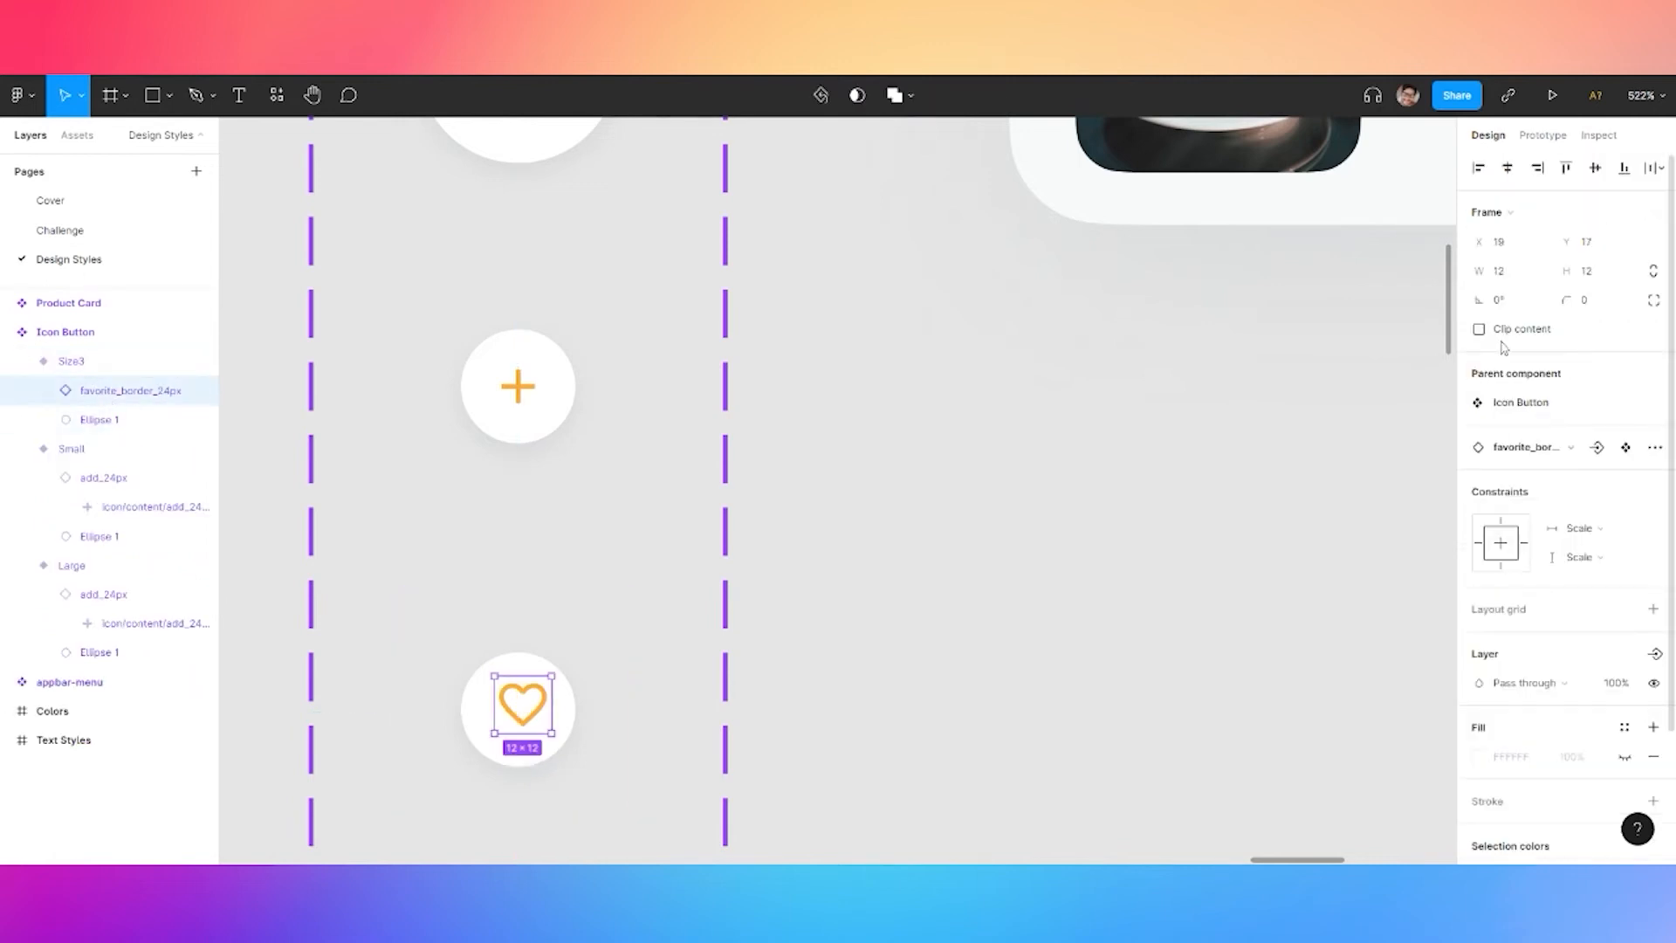
click(1507, 168)
click(1595, 167)
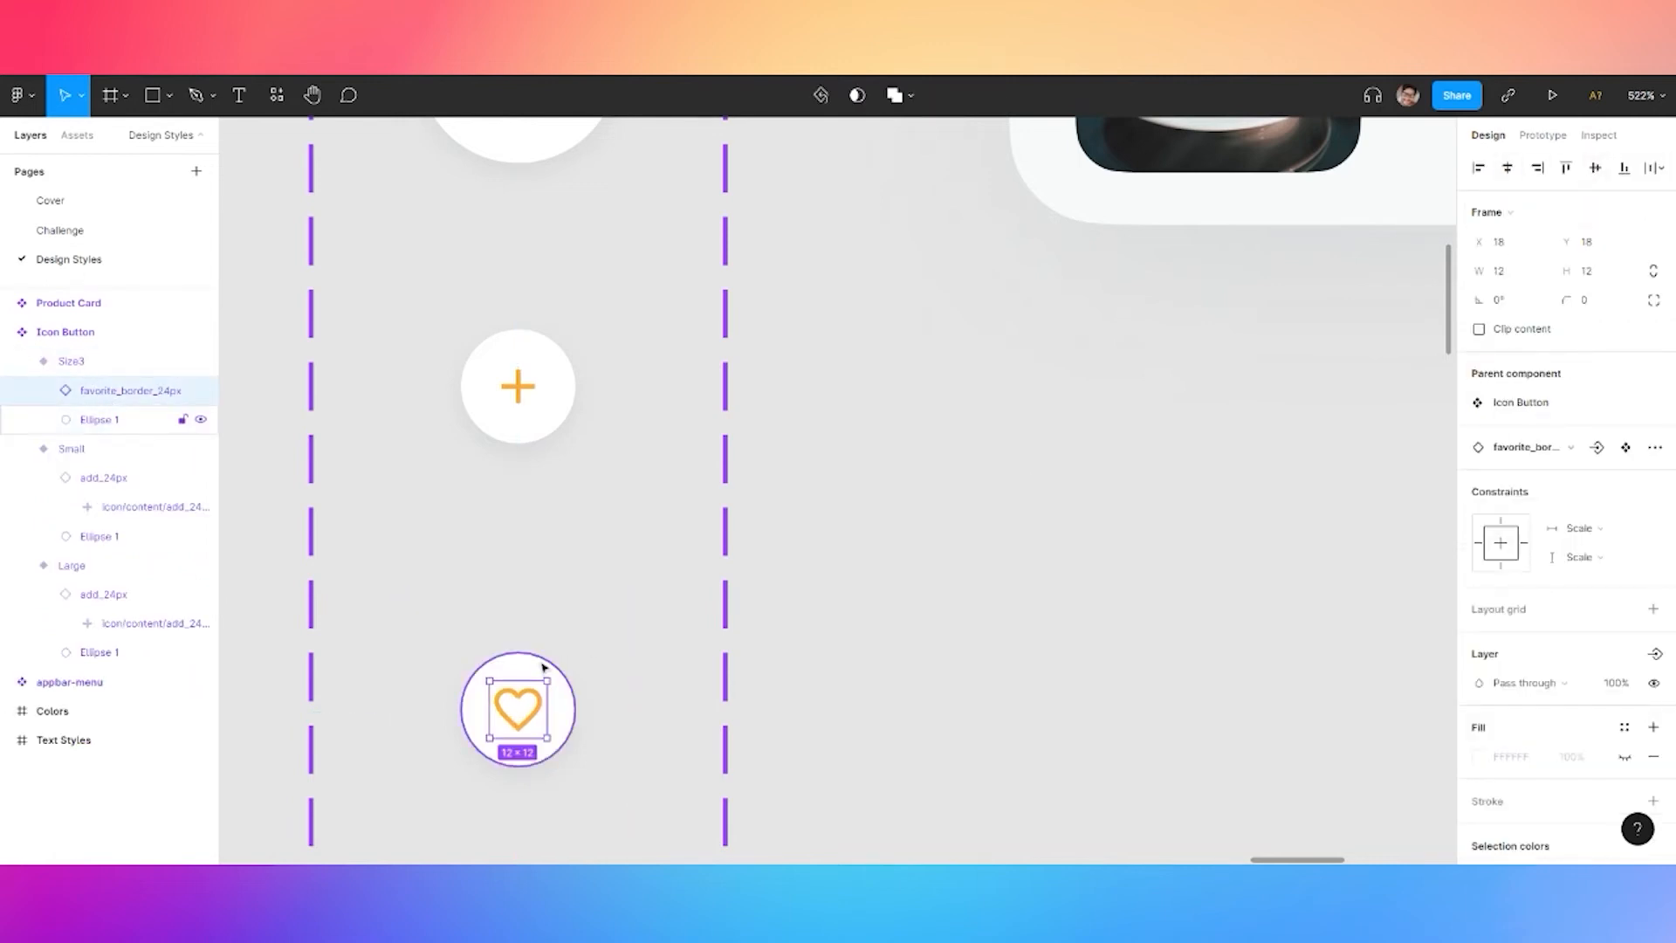
click(100, 419)
click(812, 404)
scroll(810, 400, down, 3)
drag(435, 265, 437, 478)
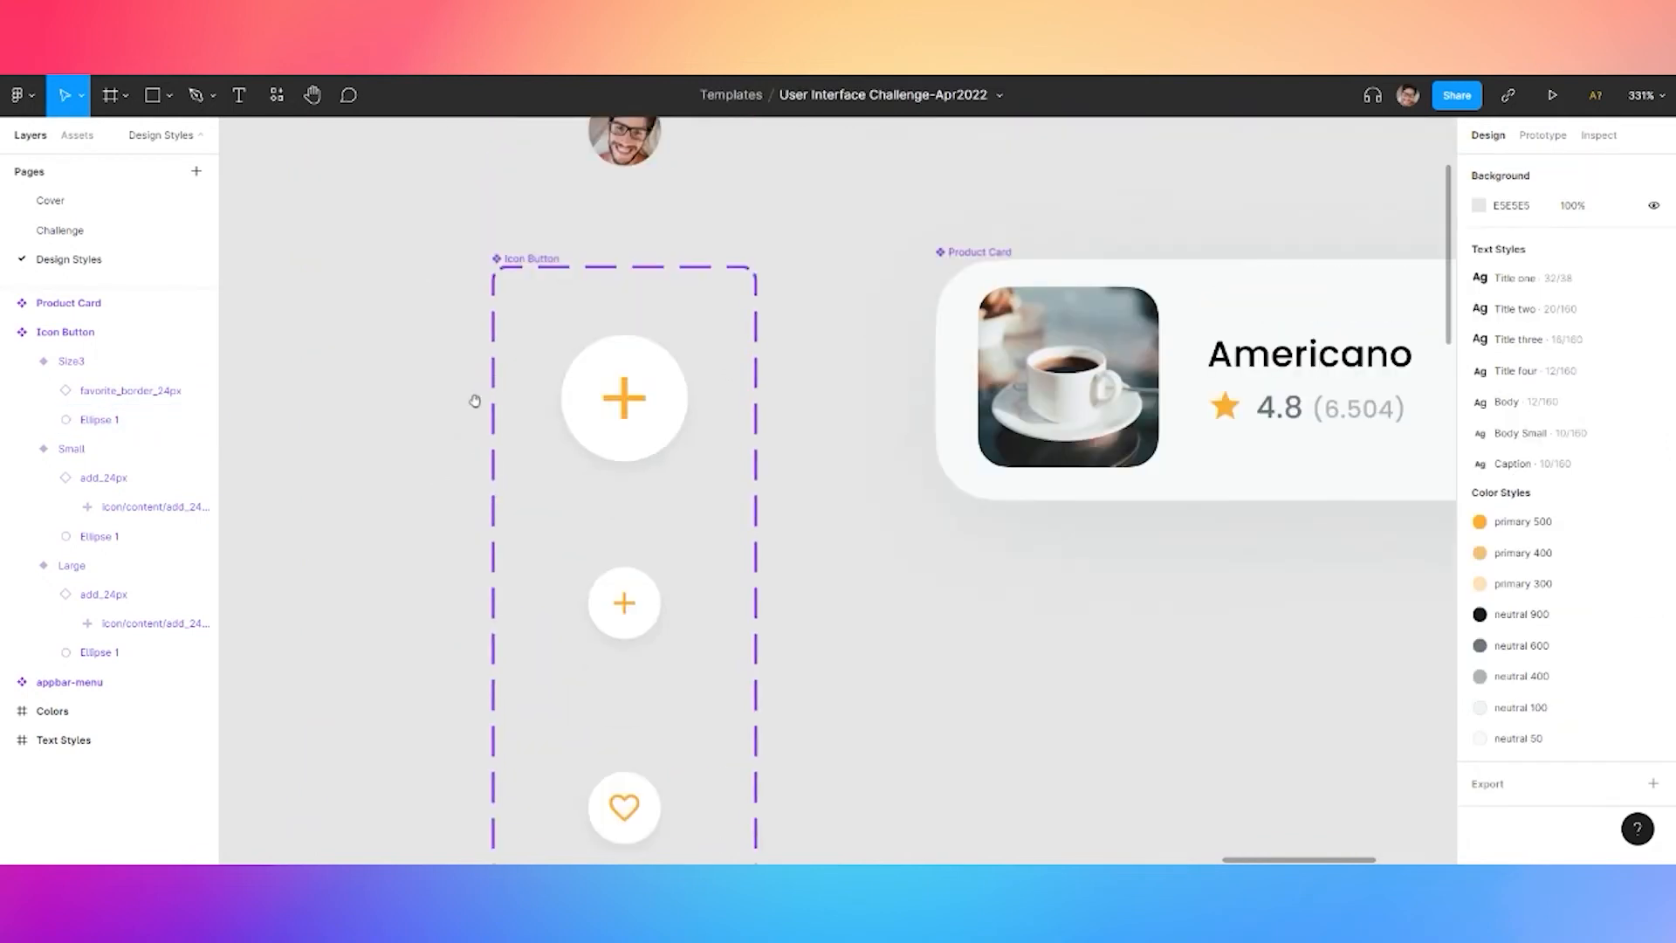
Add a variant property named Type to the Icon Button component set
click(541, 261)
click(1653, 417)
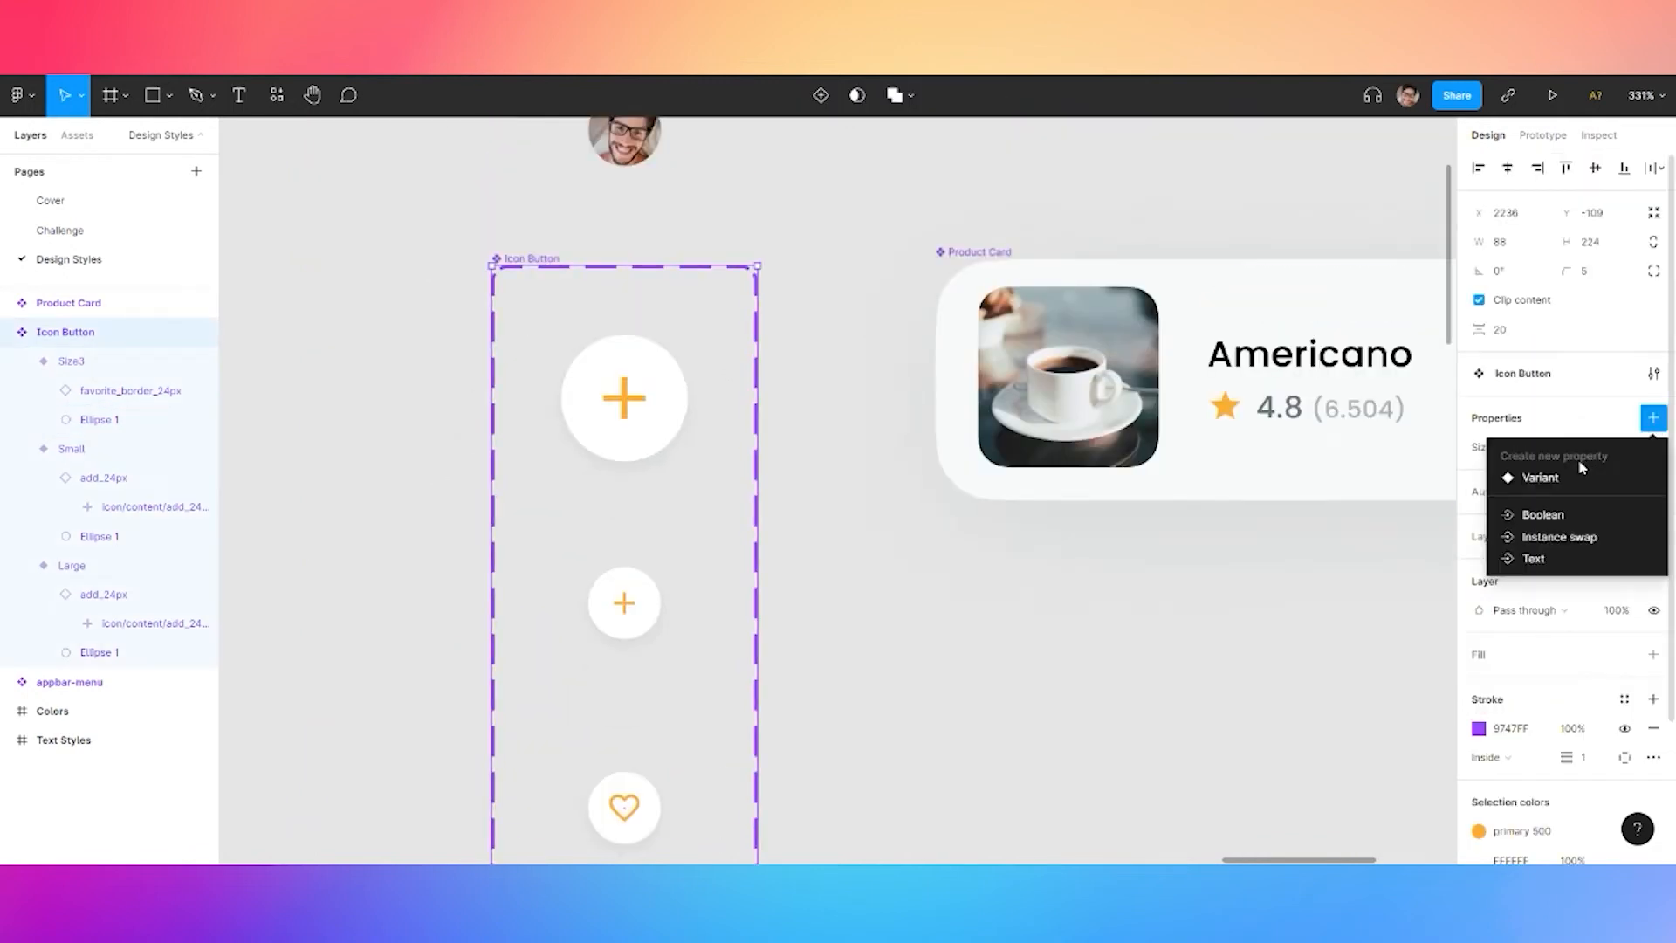
click(1541, 477)
text(Type)
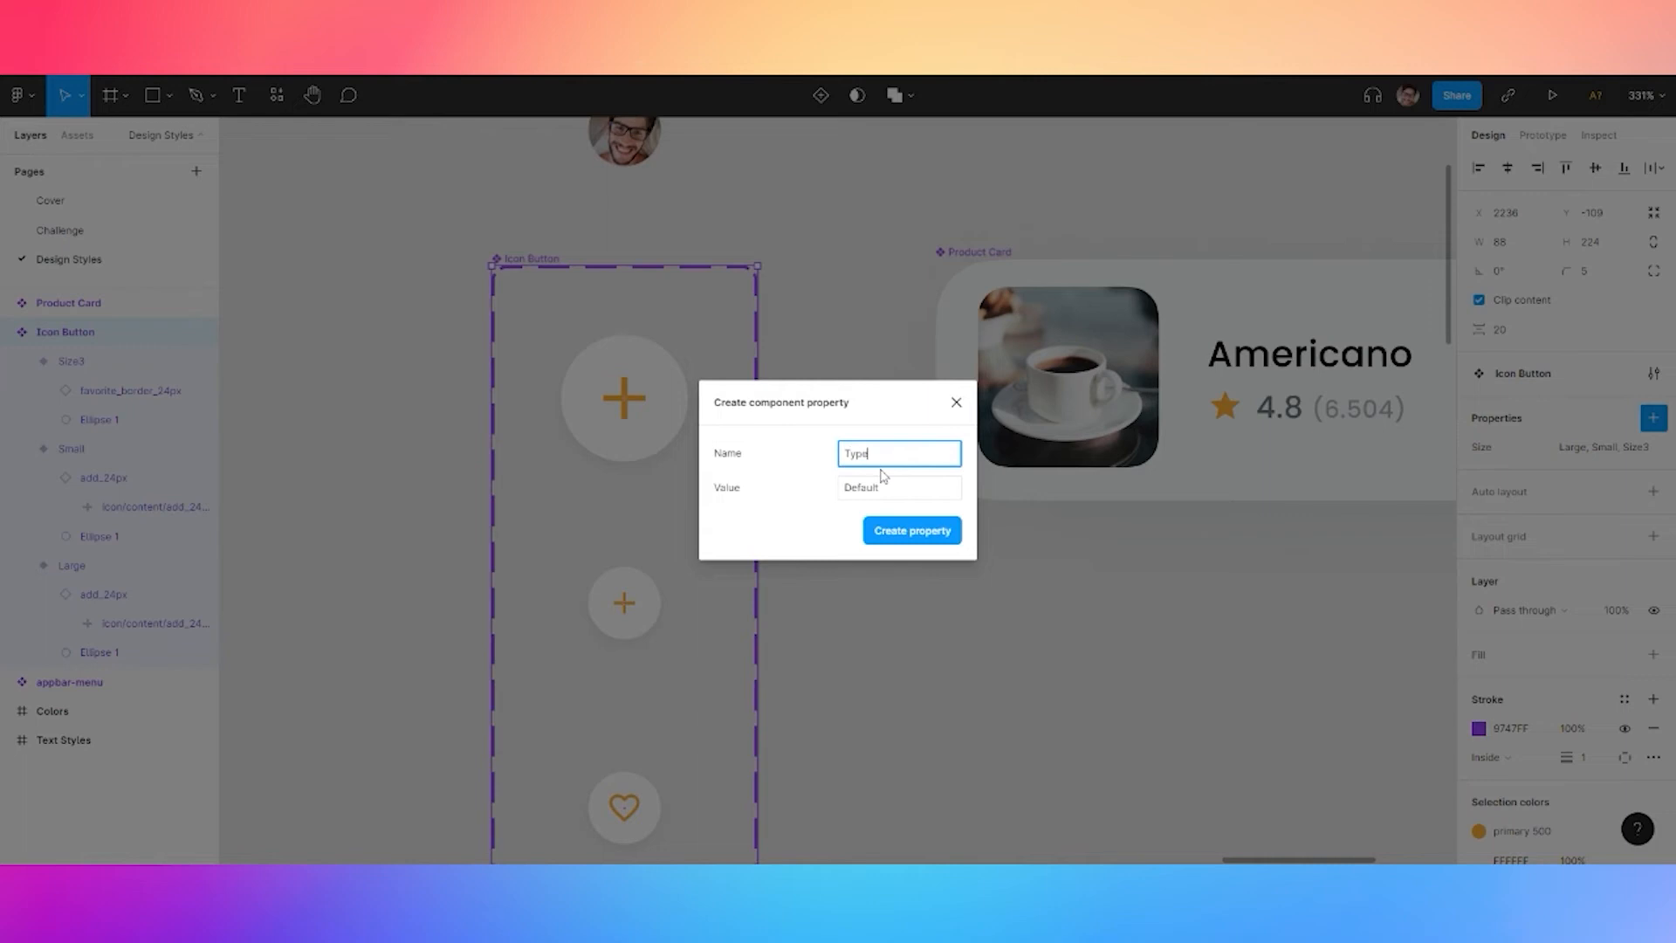
click(890, 491)
click(912, 530)
Set Type to Plus for the Large and Small variants
click(645, 454)
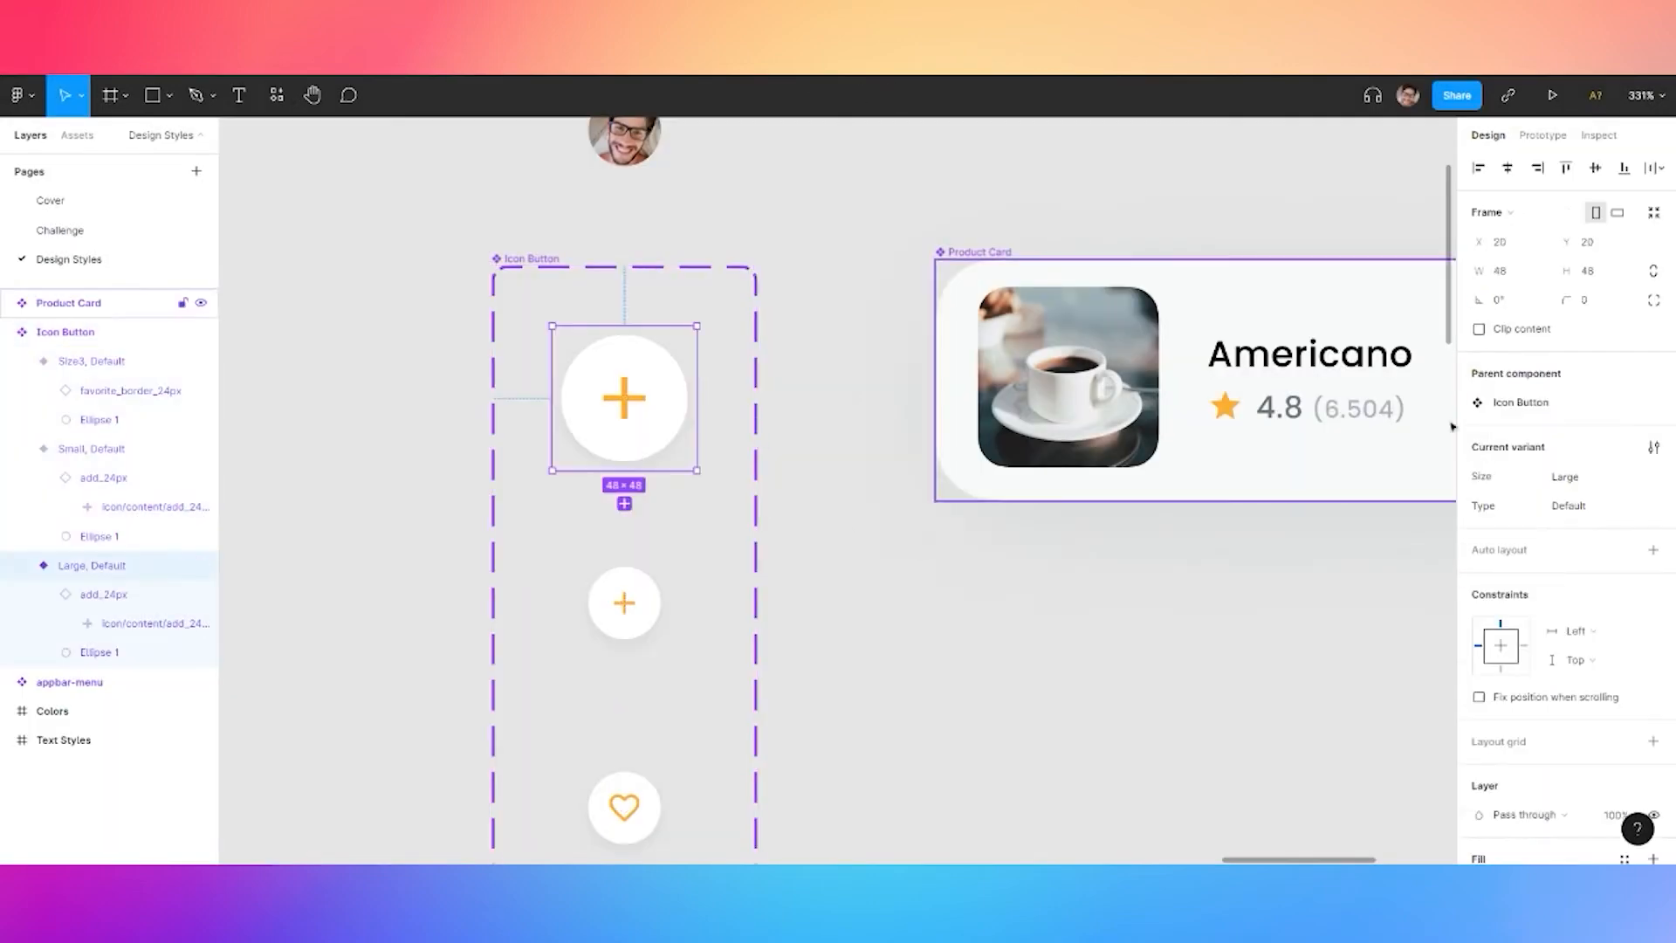
double_click(1589, 510)
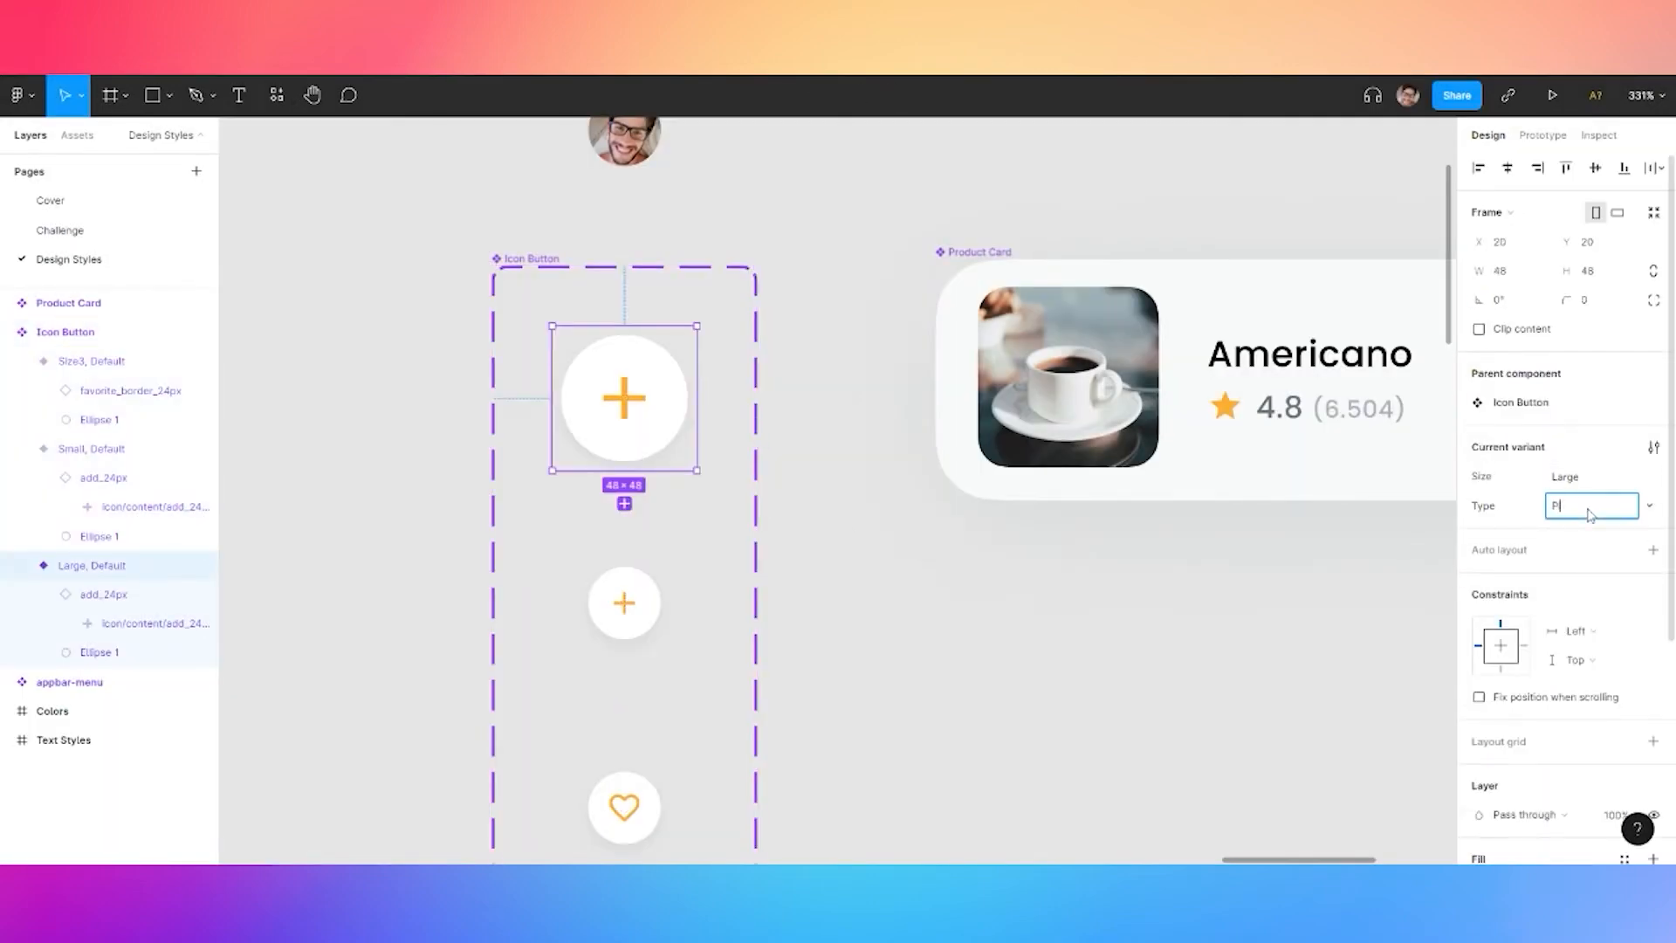
key(Return)
click(625, 617)
click(1585, 508)
text(Plus)
click(918, 732)
Set the heart variant's Type to Like, then return to the Challenge page
click(628, 790)
double_click(1604, 510)
key(Return)
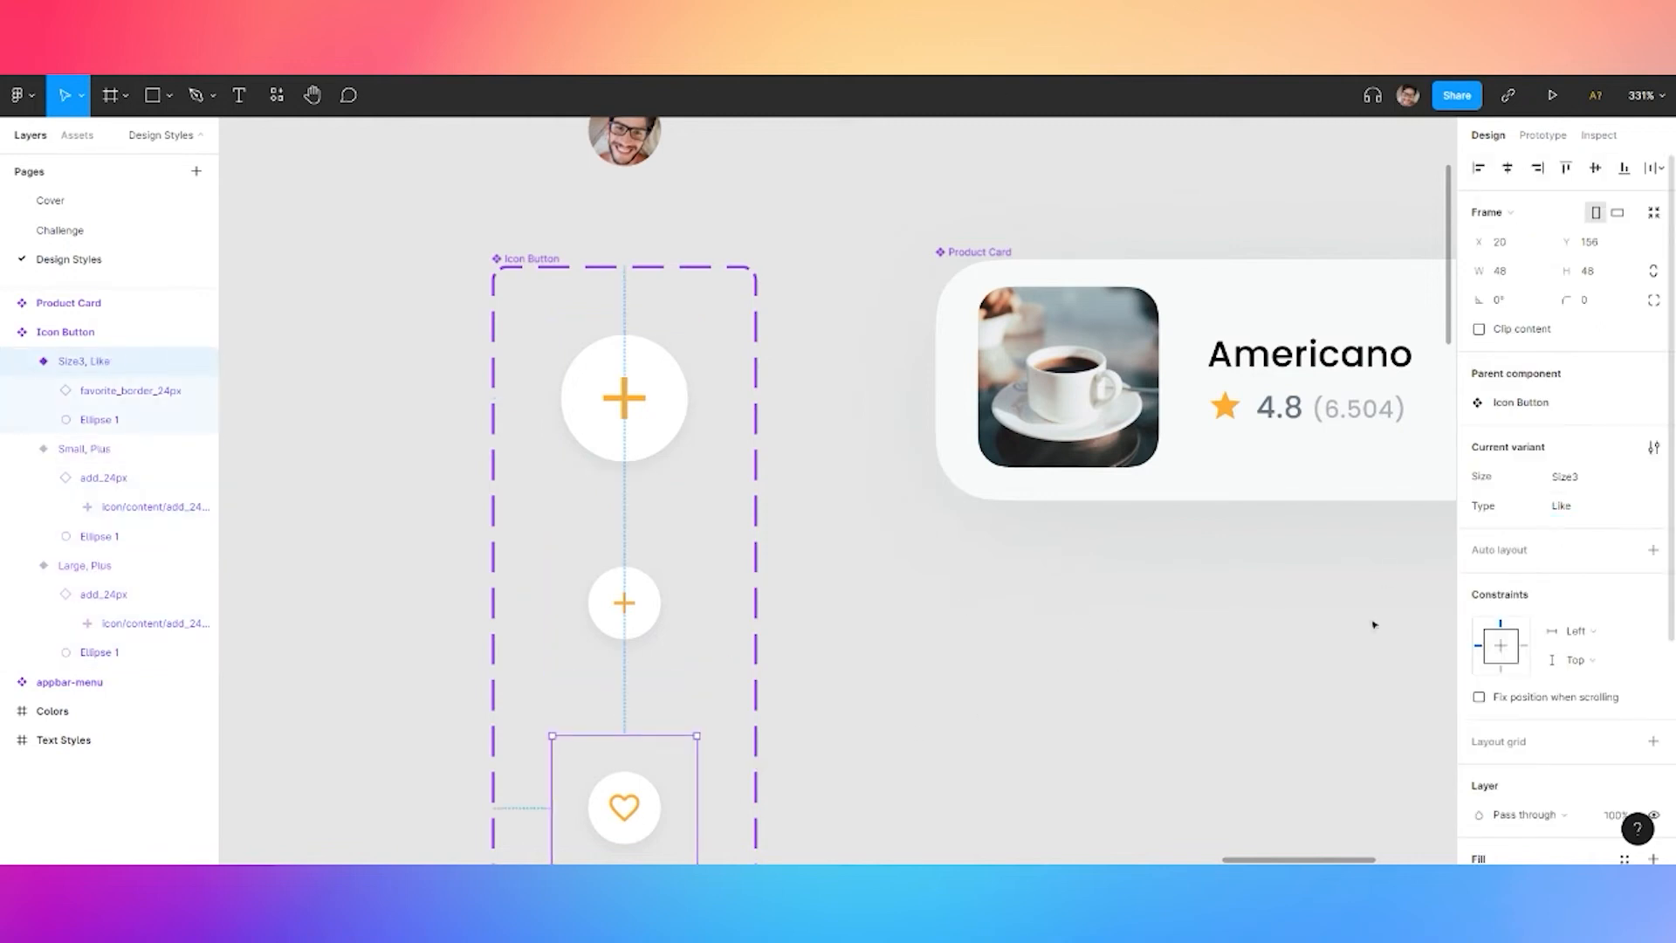
click(917, 542)
click(61, 231)
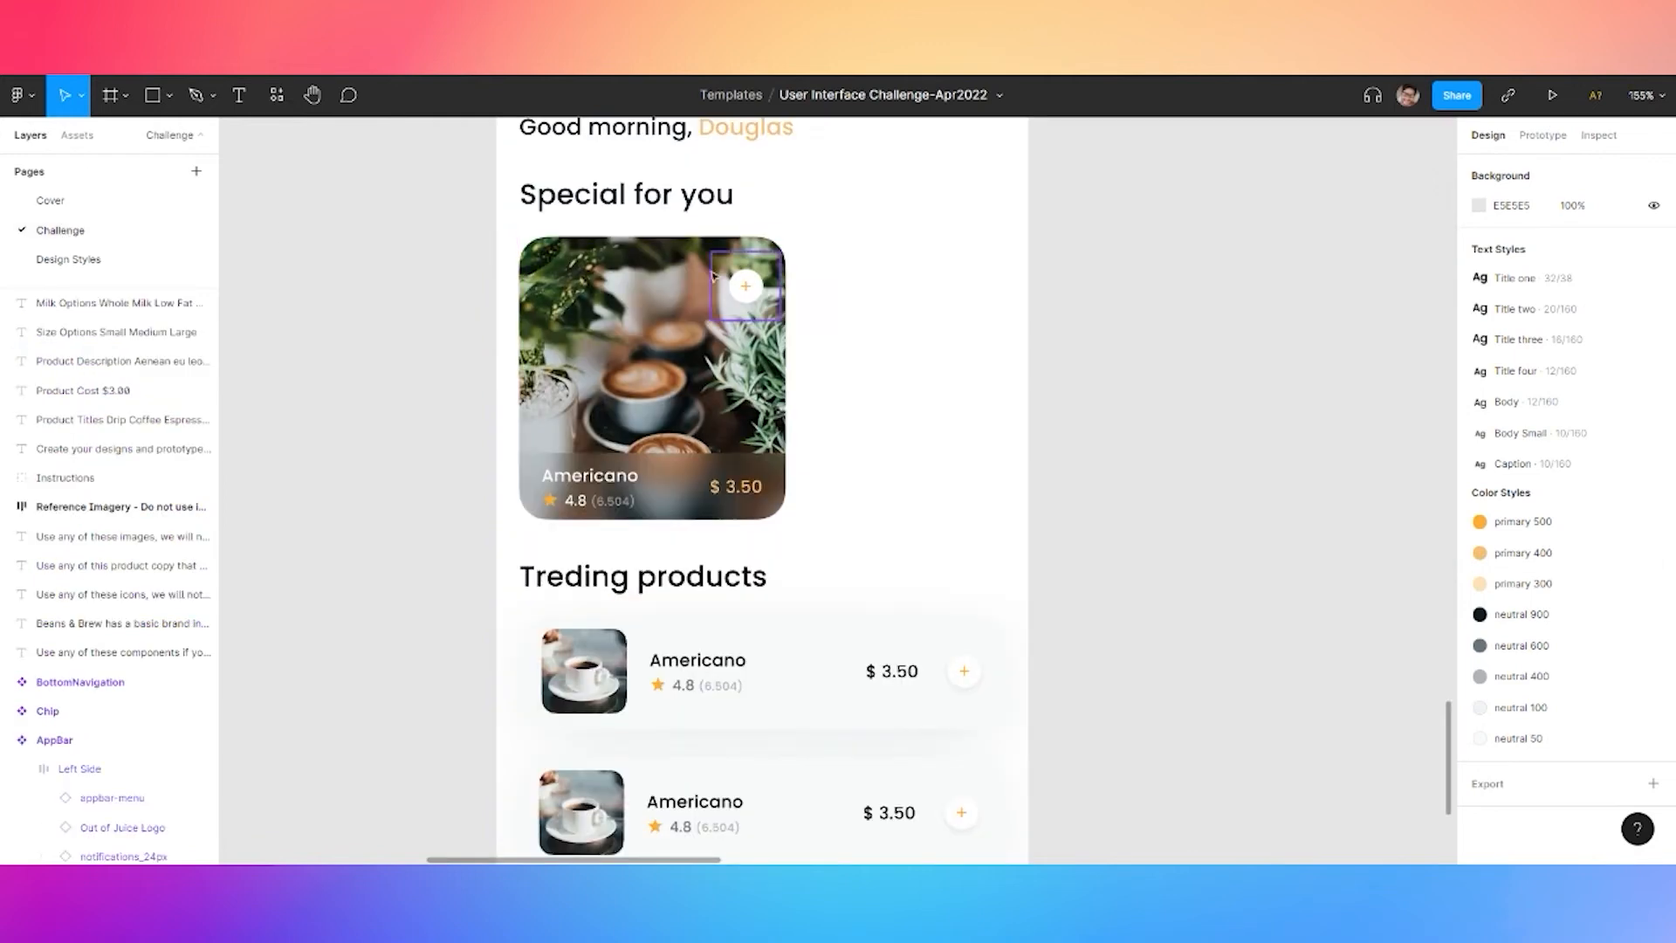
Switch the Special for you card's Icon Button Type to Like
click(745, 286)
click(1589, 433)
click(1584, 410)
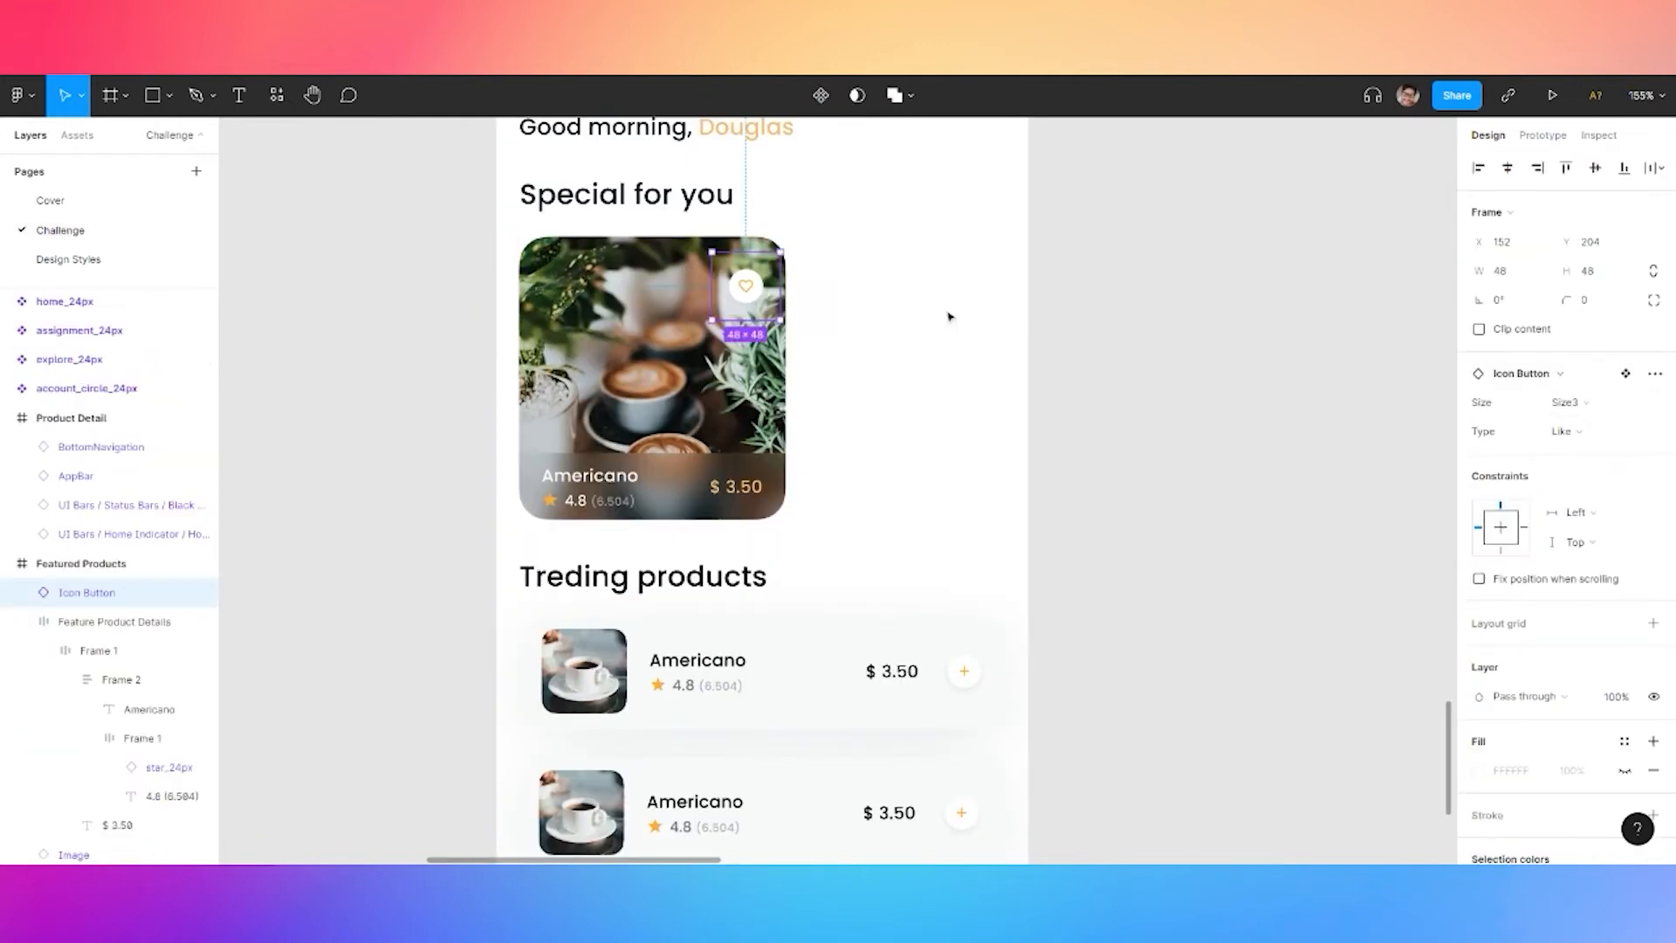
scroll(744, 319, up, 3)
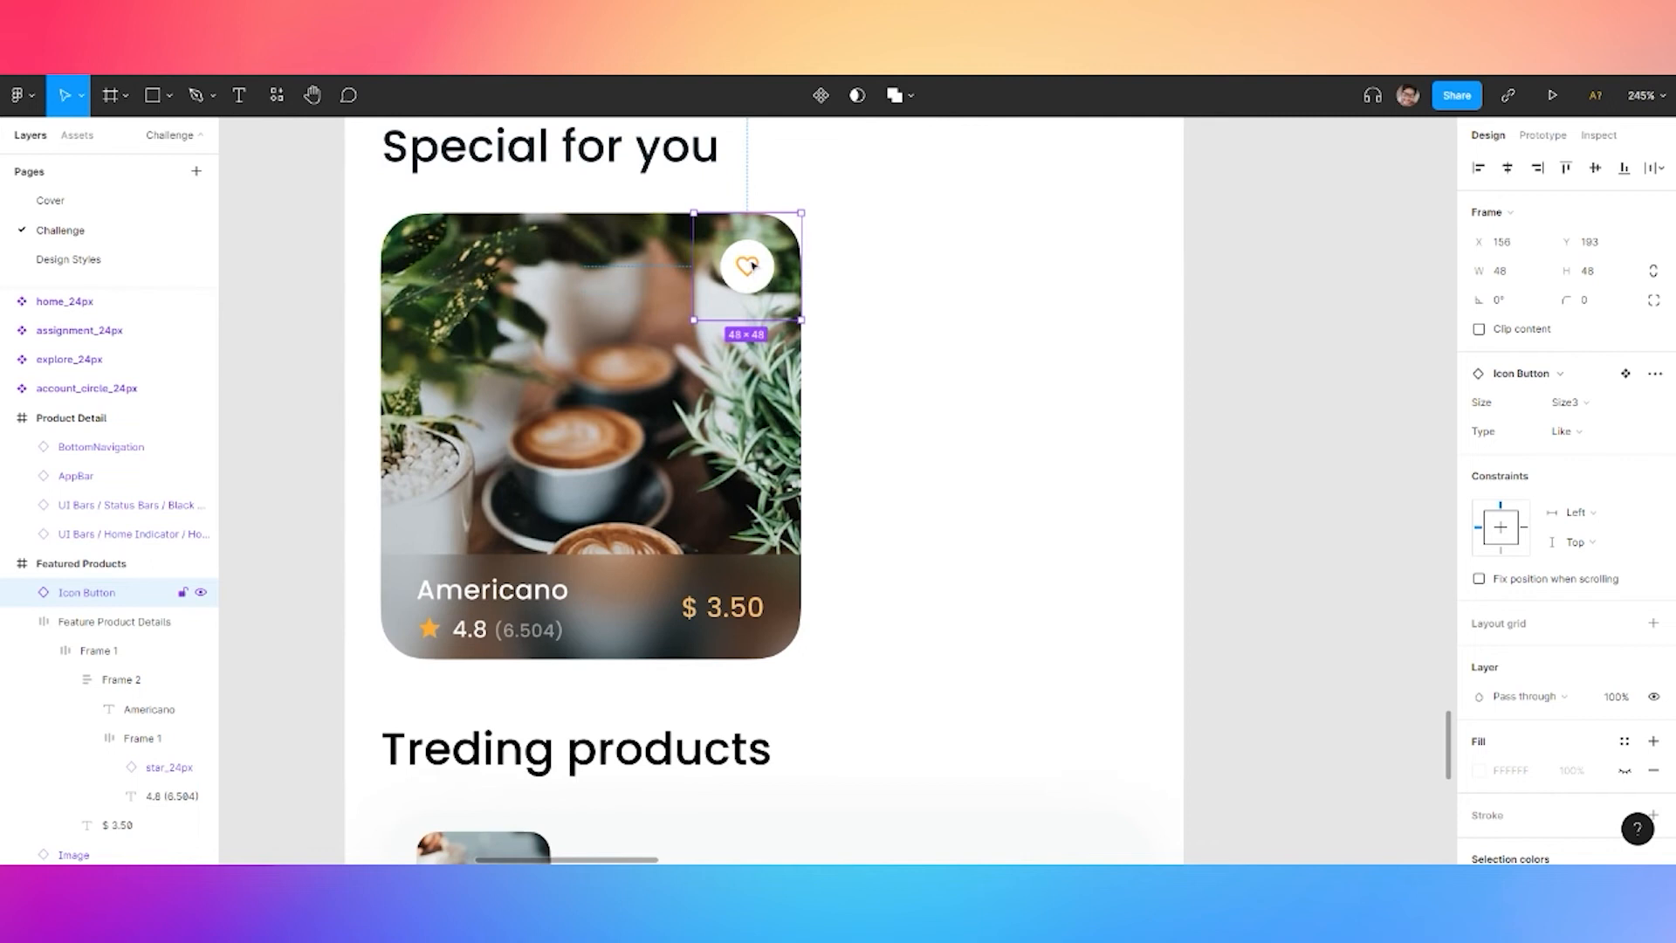
click(1222, 332)
Review the Featured Products screen, then go to the Design Styles page
scroll(1236, 341, down, 3)
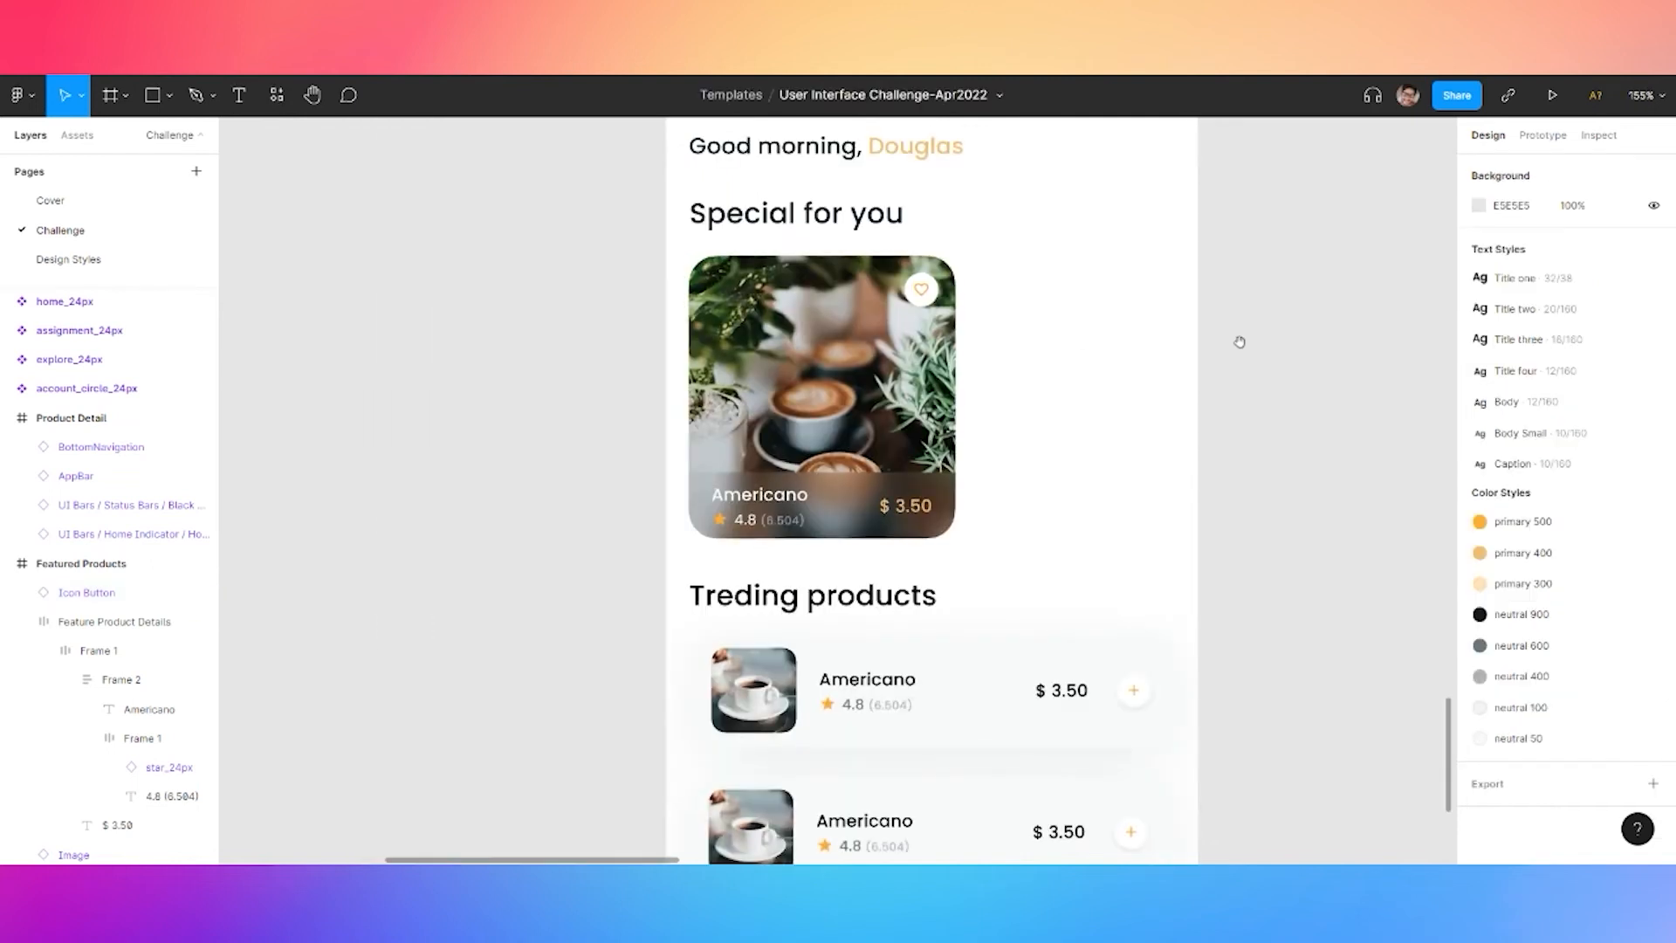
scroll(1124, 403, down, 3)
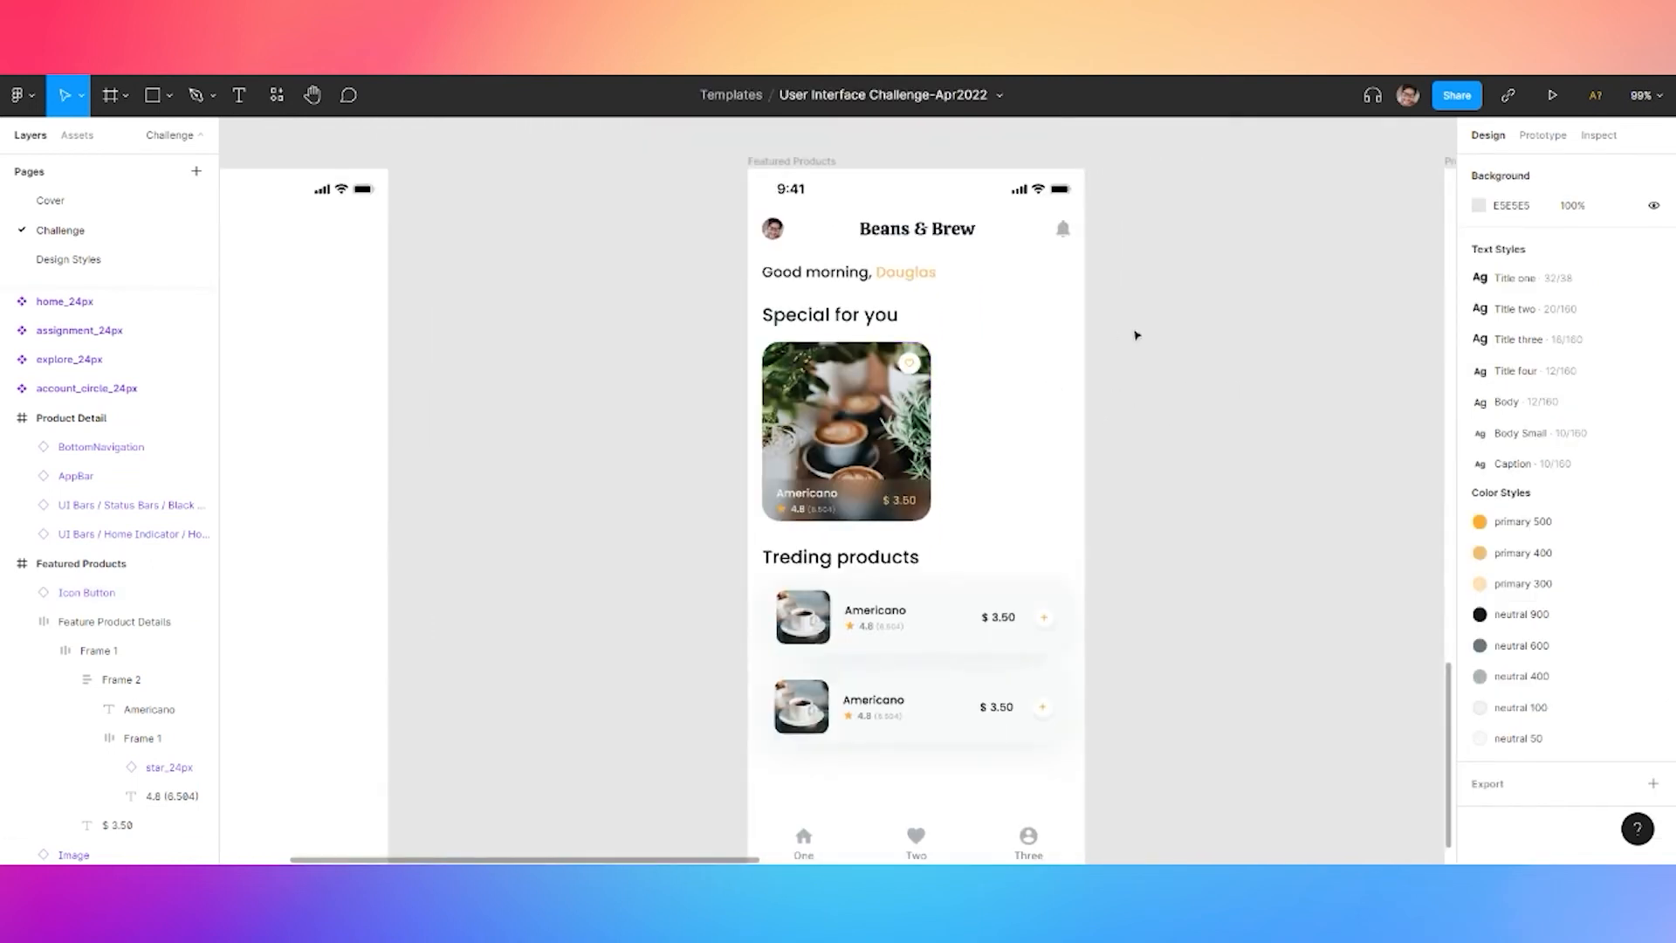
scroll(1234, 352, right, 3)
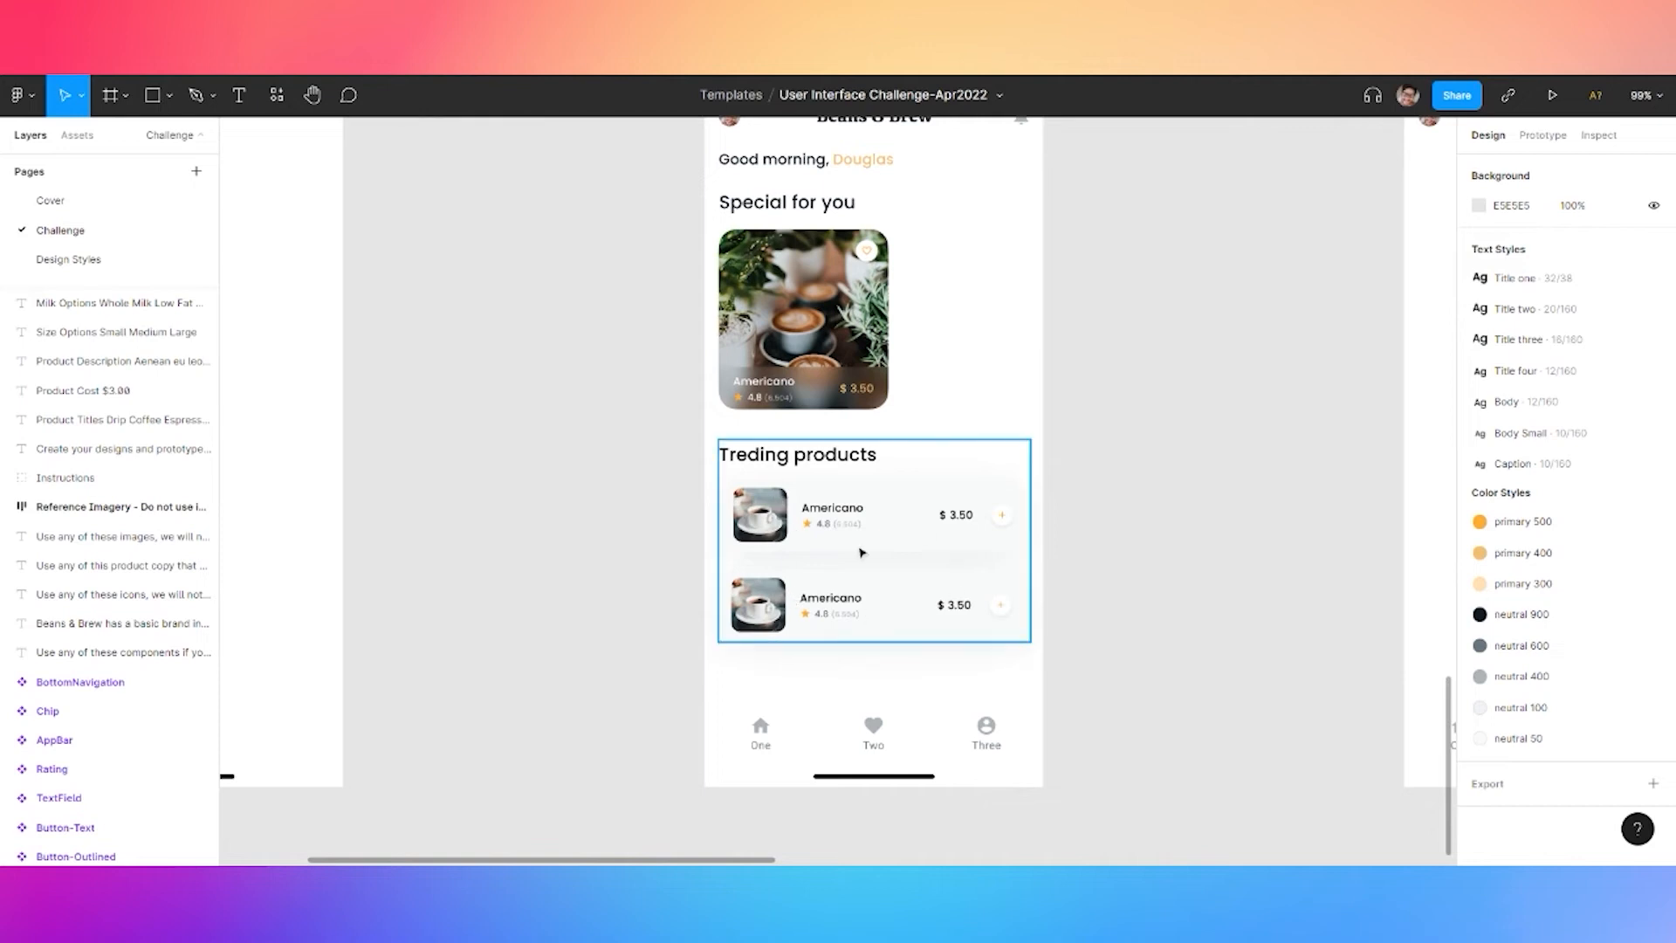
scroll(917, 571, up, 10)
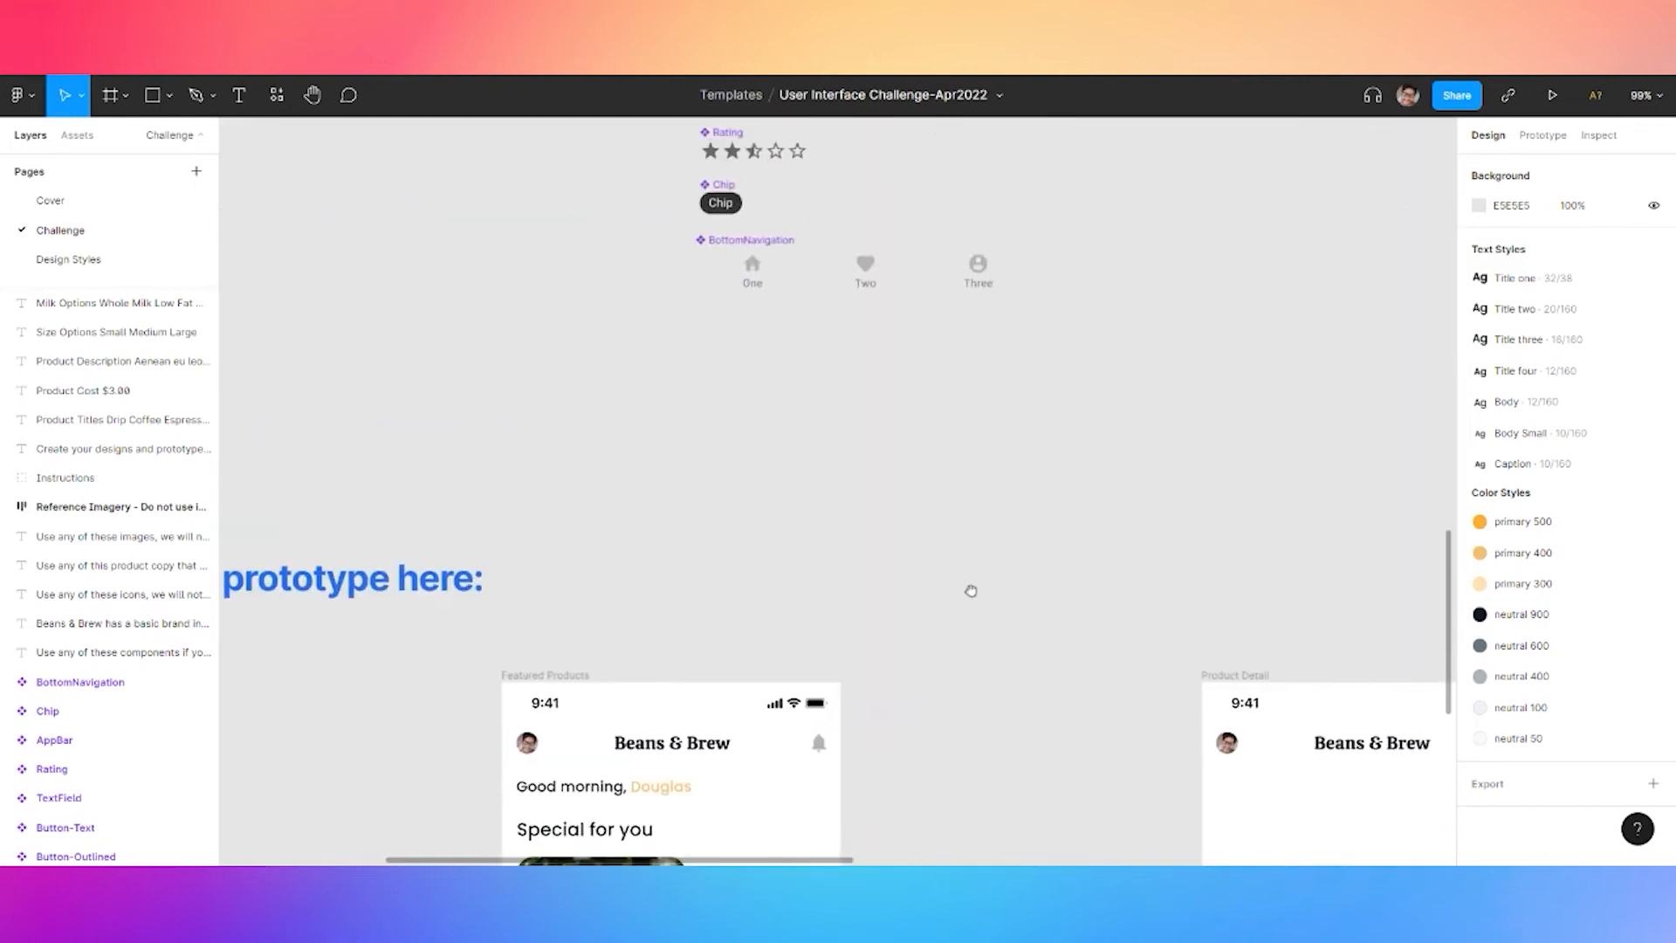
scroll(971, 591, up, 10)
scroll(971, 591, right, 5)
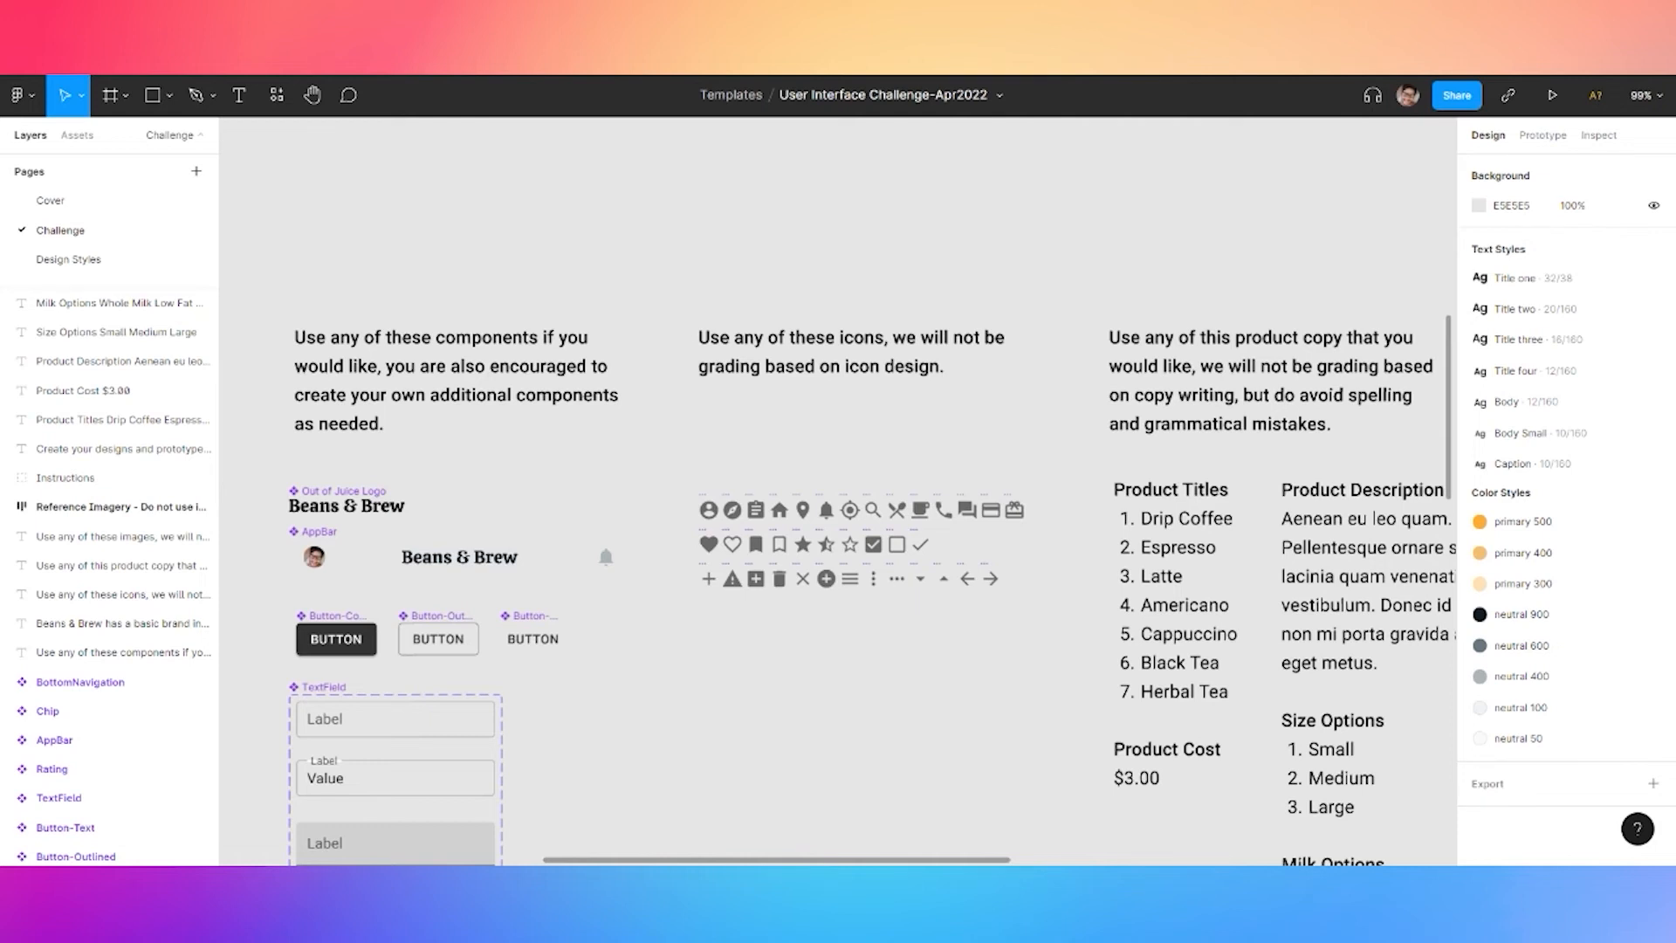
click(91, 259)
Paste the FadersHorizontal sliders icon beside the Icon Button set
click(987, 423)
scroll(987, 419, up, 2)
key(ctrl+v)
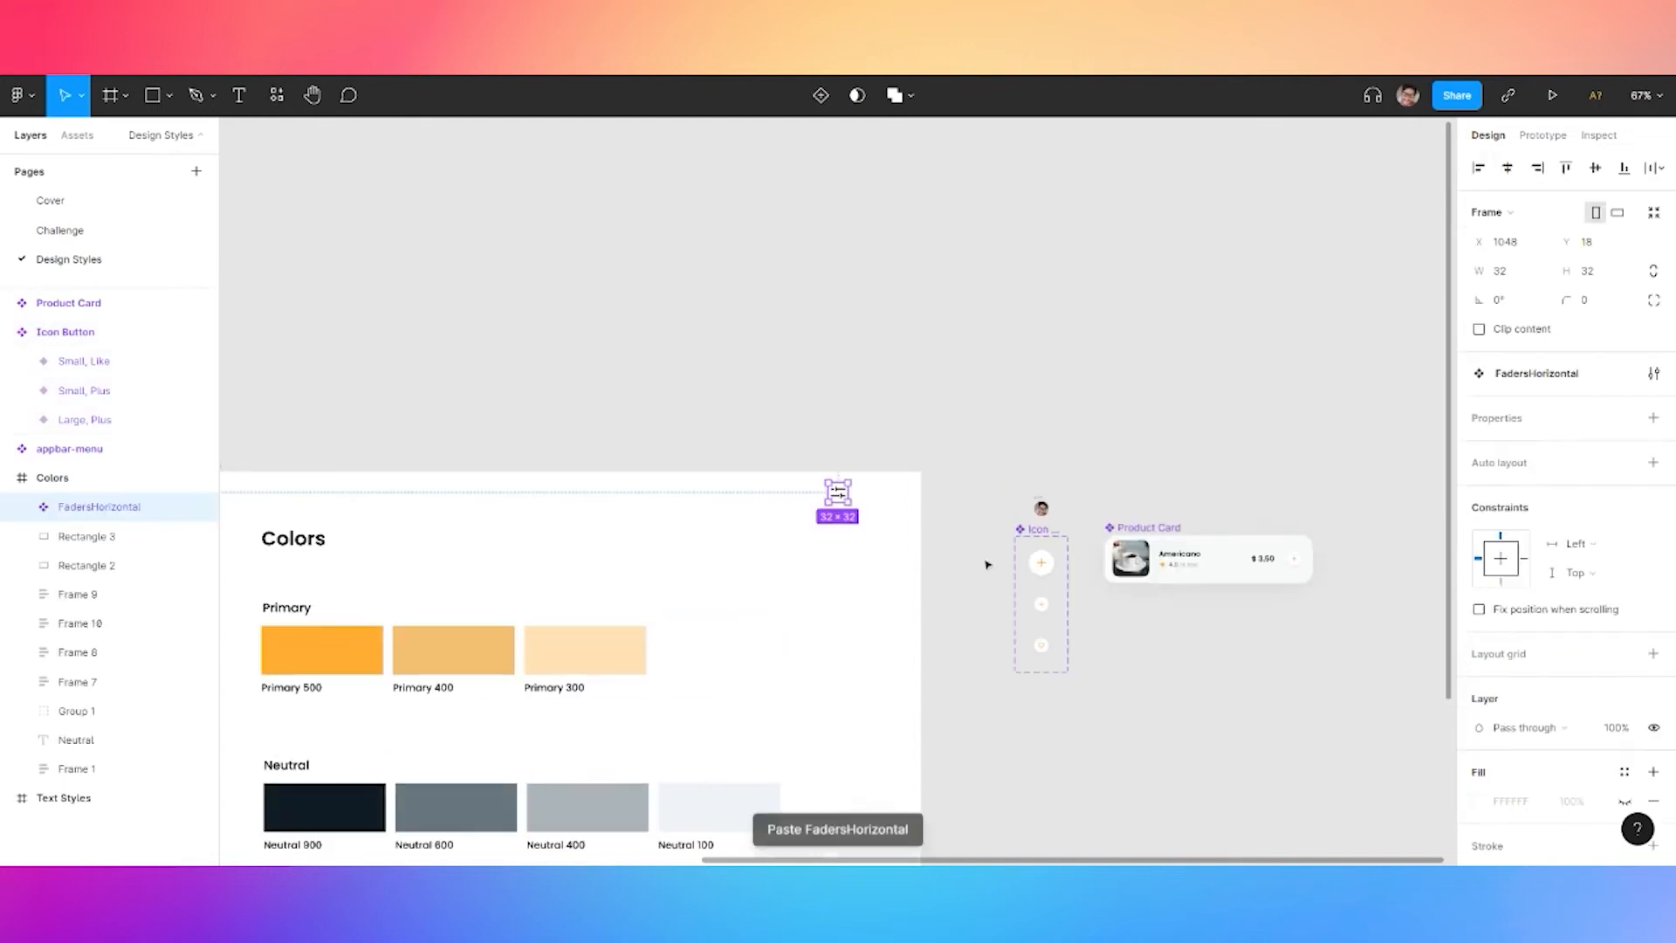
scroll(987, 557, up, 3)
drag(762, 437, 993, 531)
scroll(1003, 611, up, 5)
Duplicate the Large Plus variant and set the copy's Type to Filter
click(1185, 458)
click(1190, 537)
key(BackSpace)
click(928, 589)
scroll(873, 436, down, 5)
scroll(873, 436, right, 2)
click(1104, 659)
click(1574, 509)
text(Filter)
key(Return)
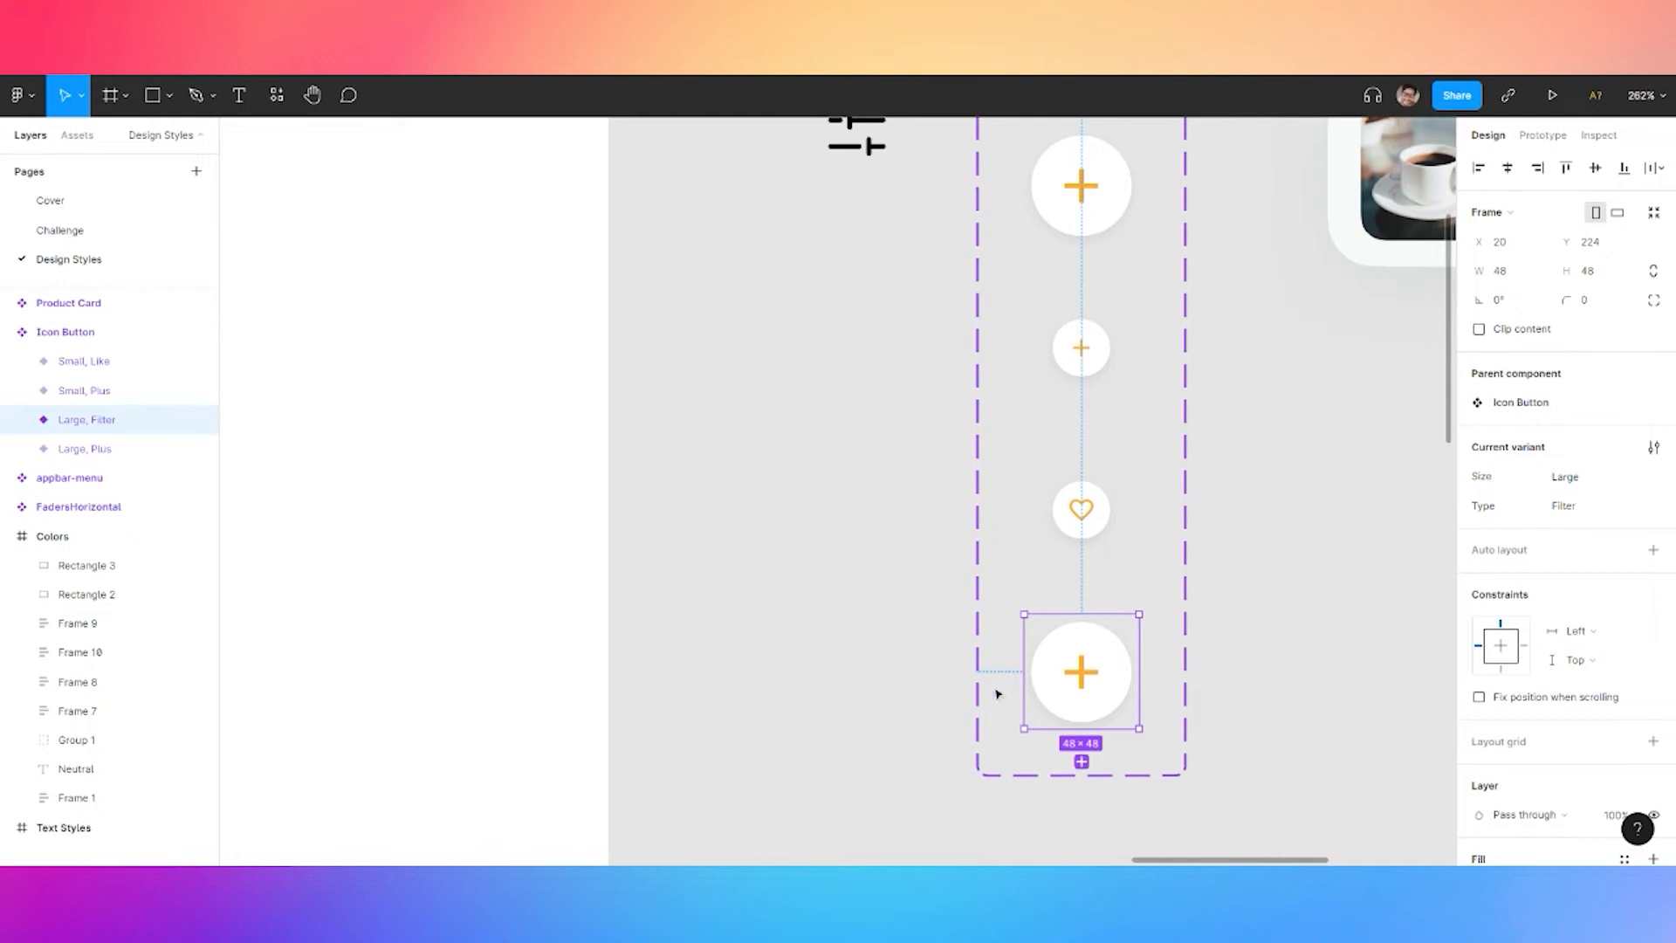
click(879, 640)
Add a Color variant property to the Icon Button component set
drag(902, 453, 879, 619)
click(994, 240)
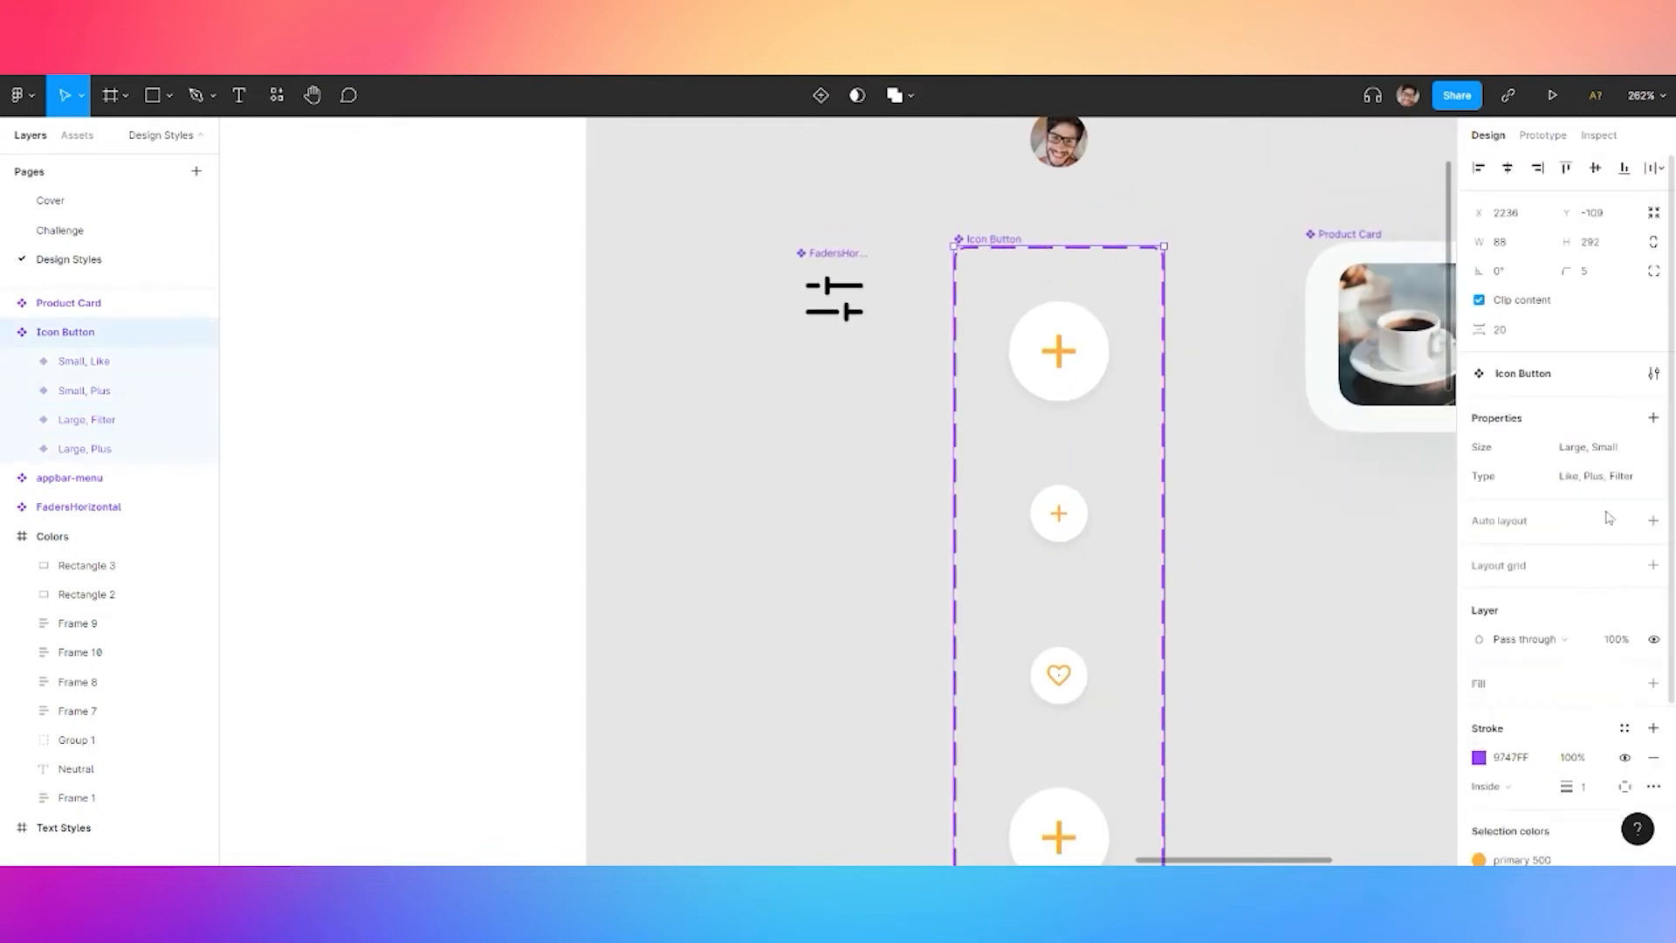
click(1653, 417)
click(1571, 478)
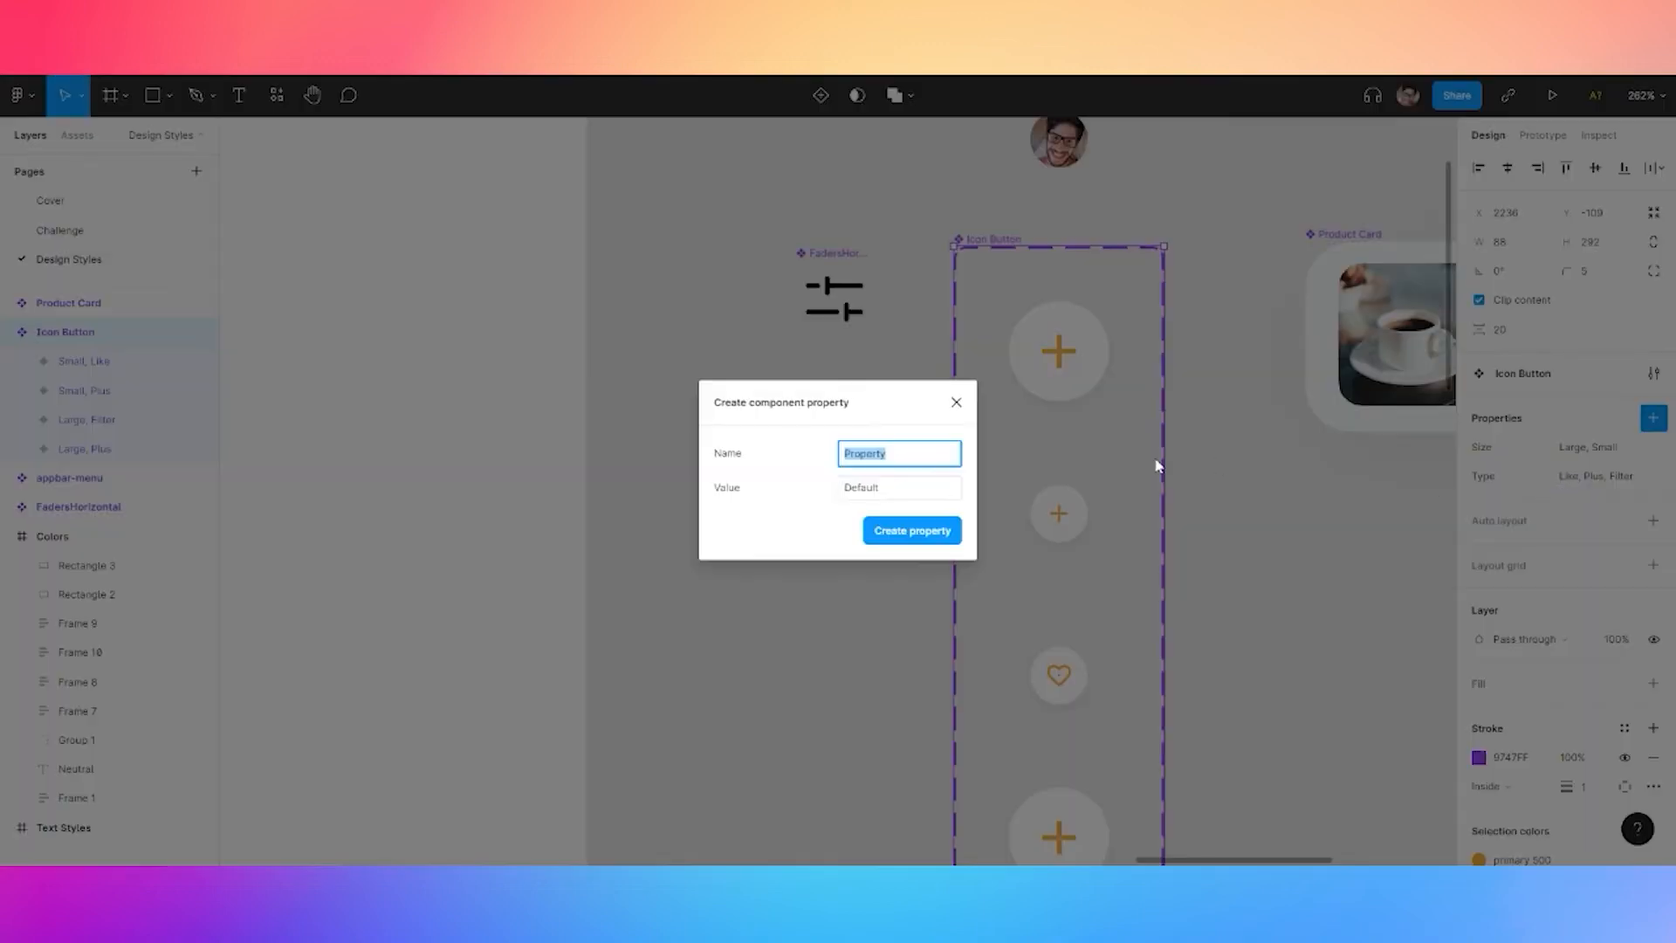
text(Color)
key(Tab)
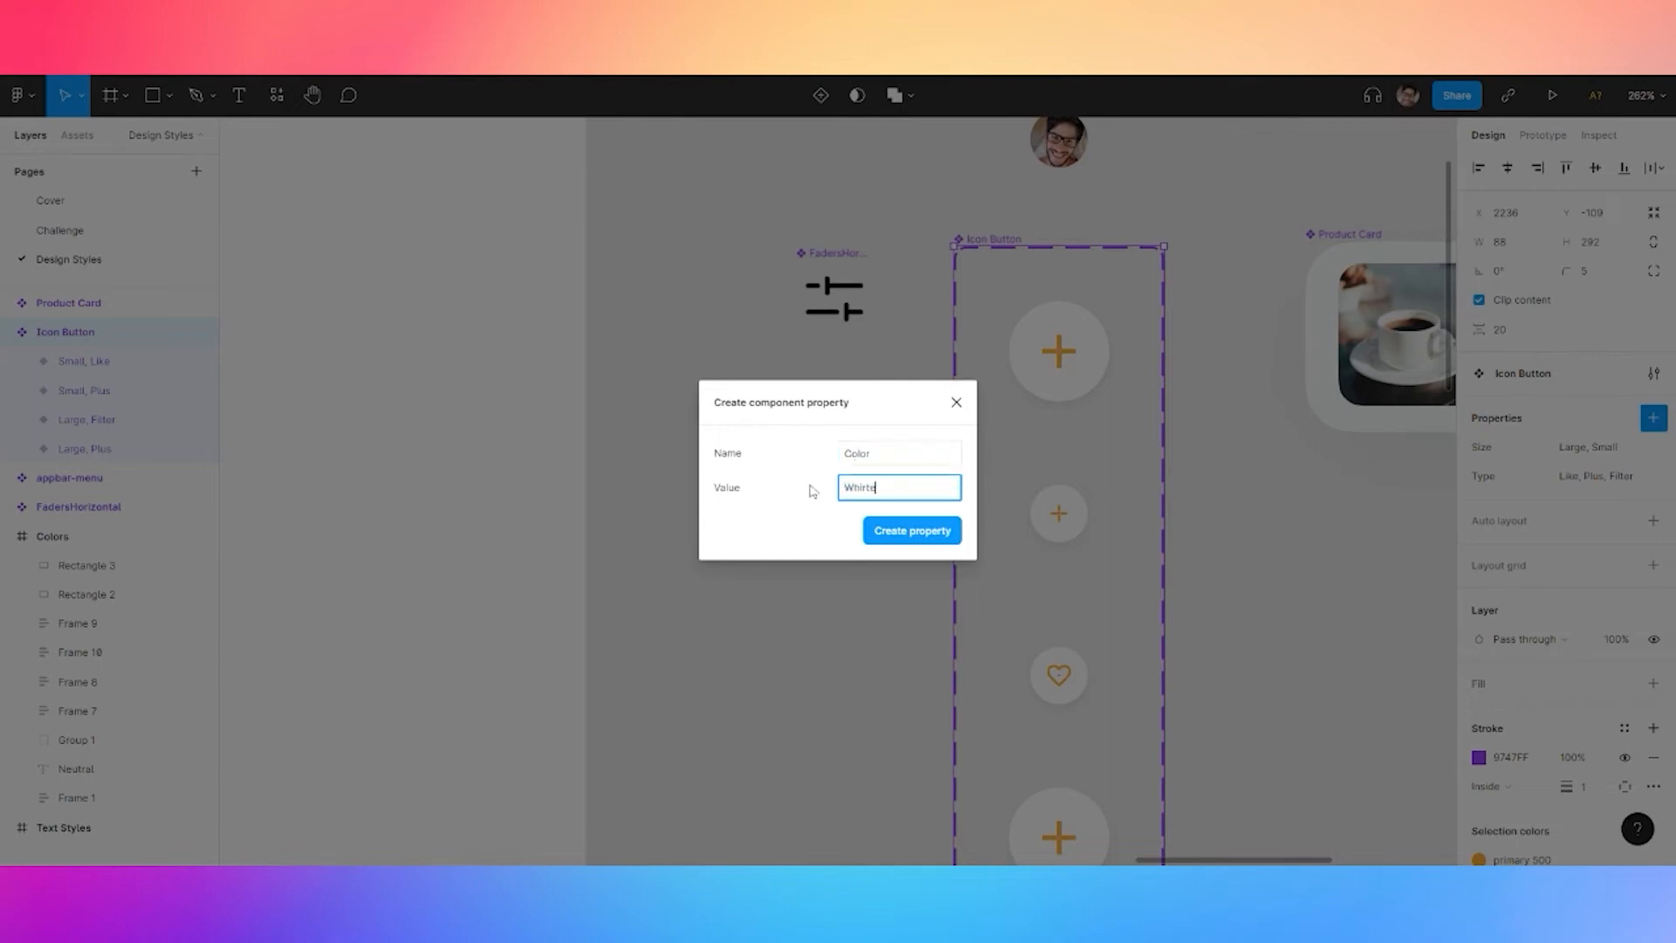
click(901, 522)
click(861, 662)
Drag the sliders icon from the Design Styles assets into the bottom Filter button
scroll(917, 617, down, 3)
scroll(917, 617, right, 2)
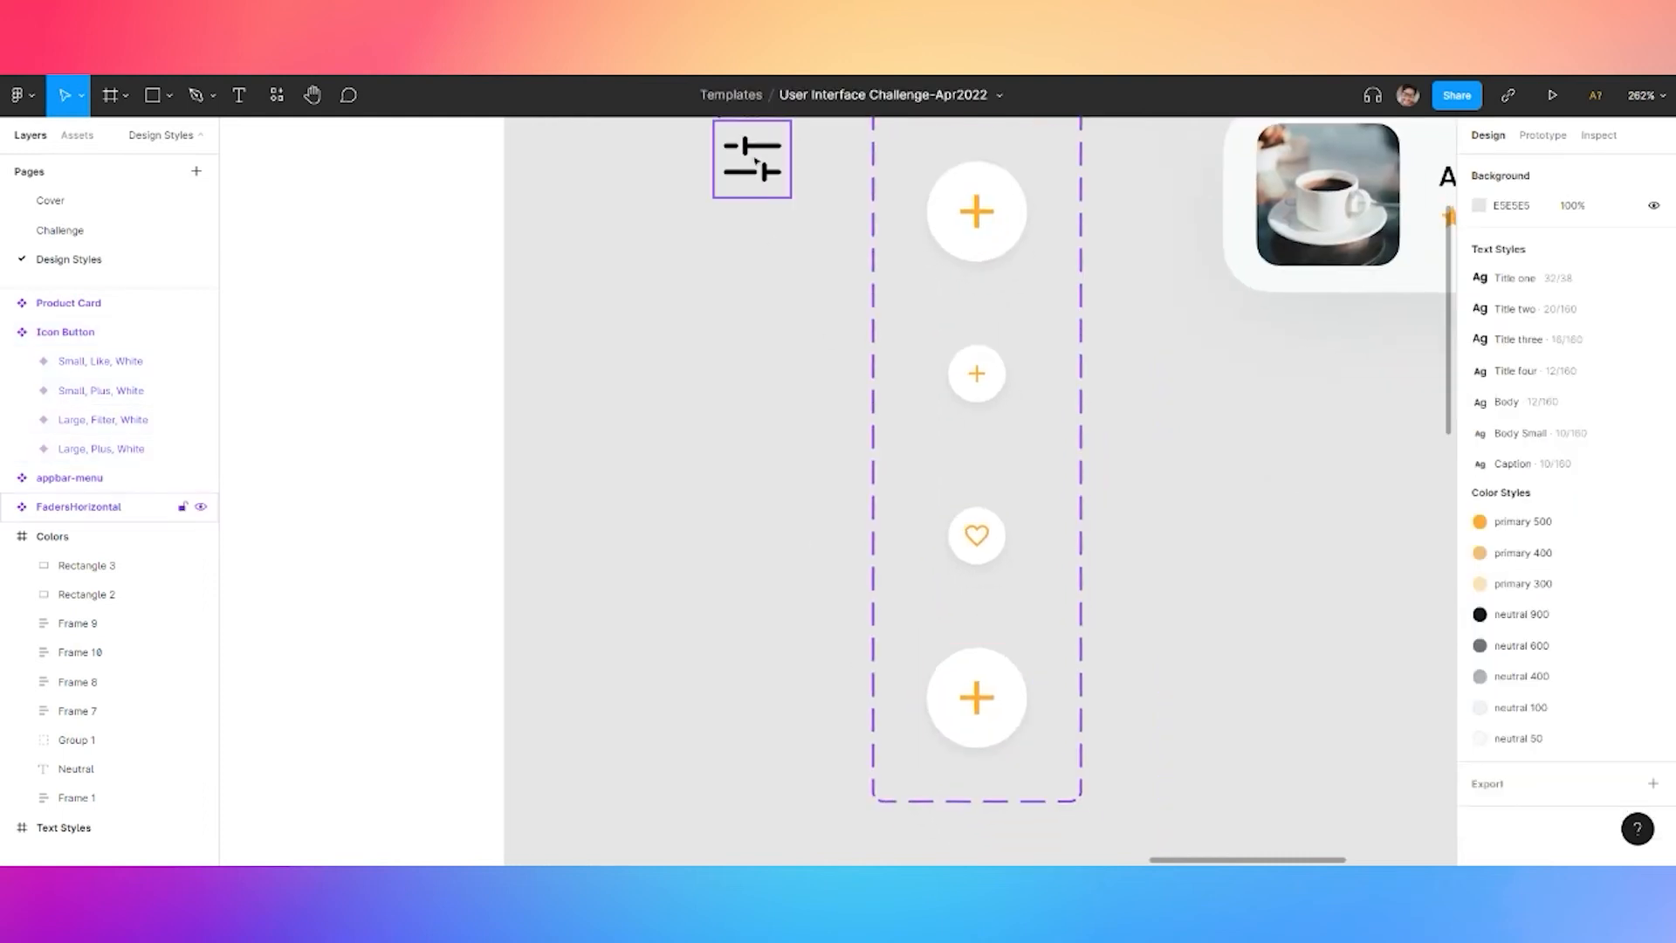
click(78, 136)
click(61, 266)
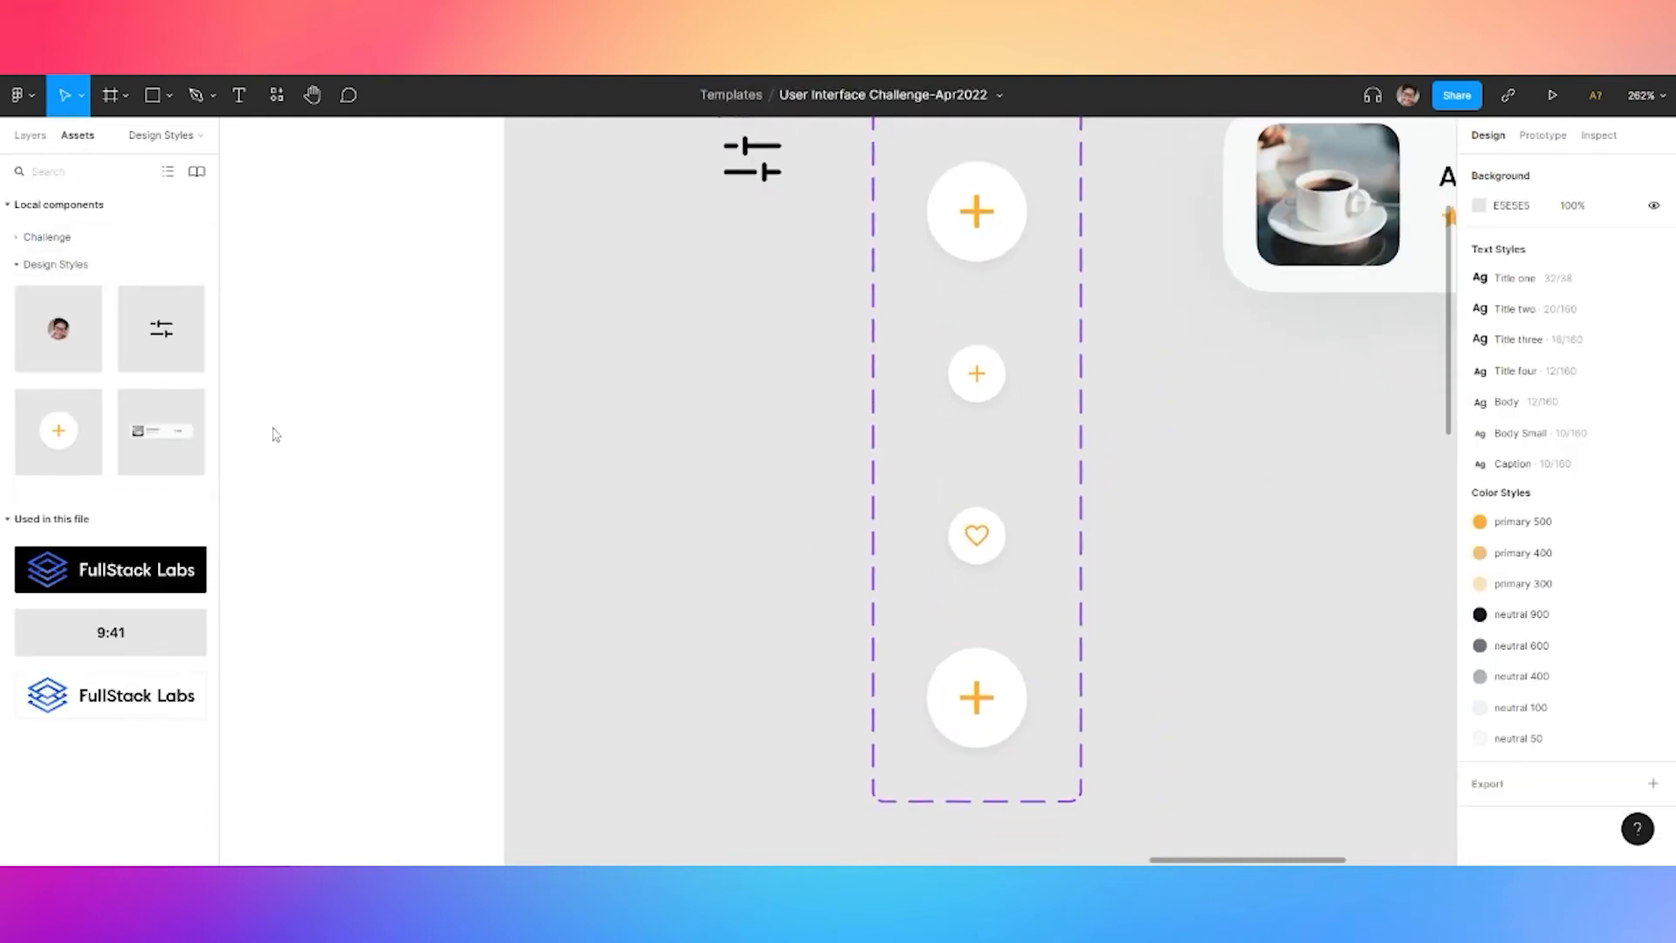
drag(161, 328, 1016, 690)
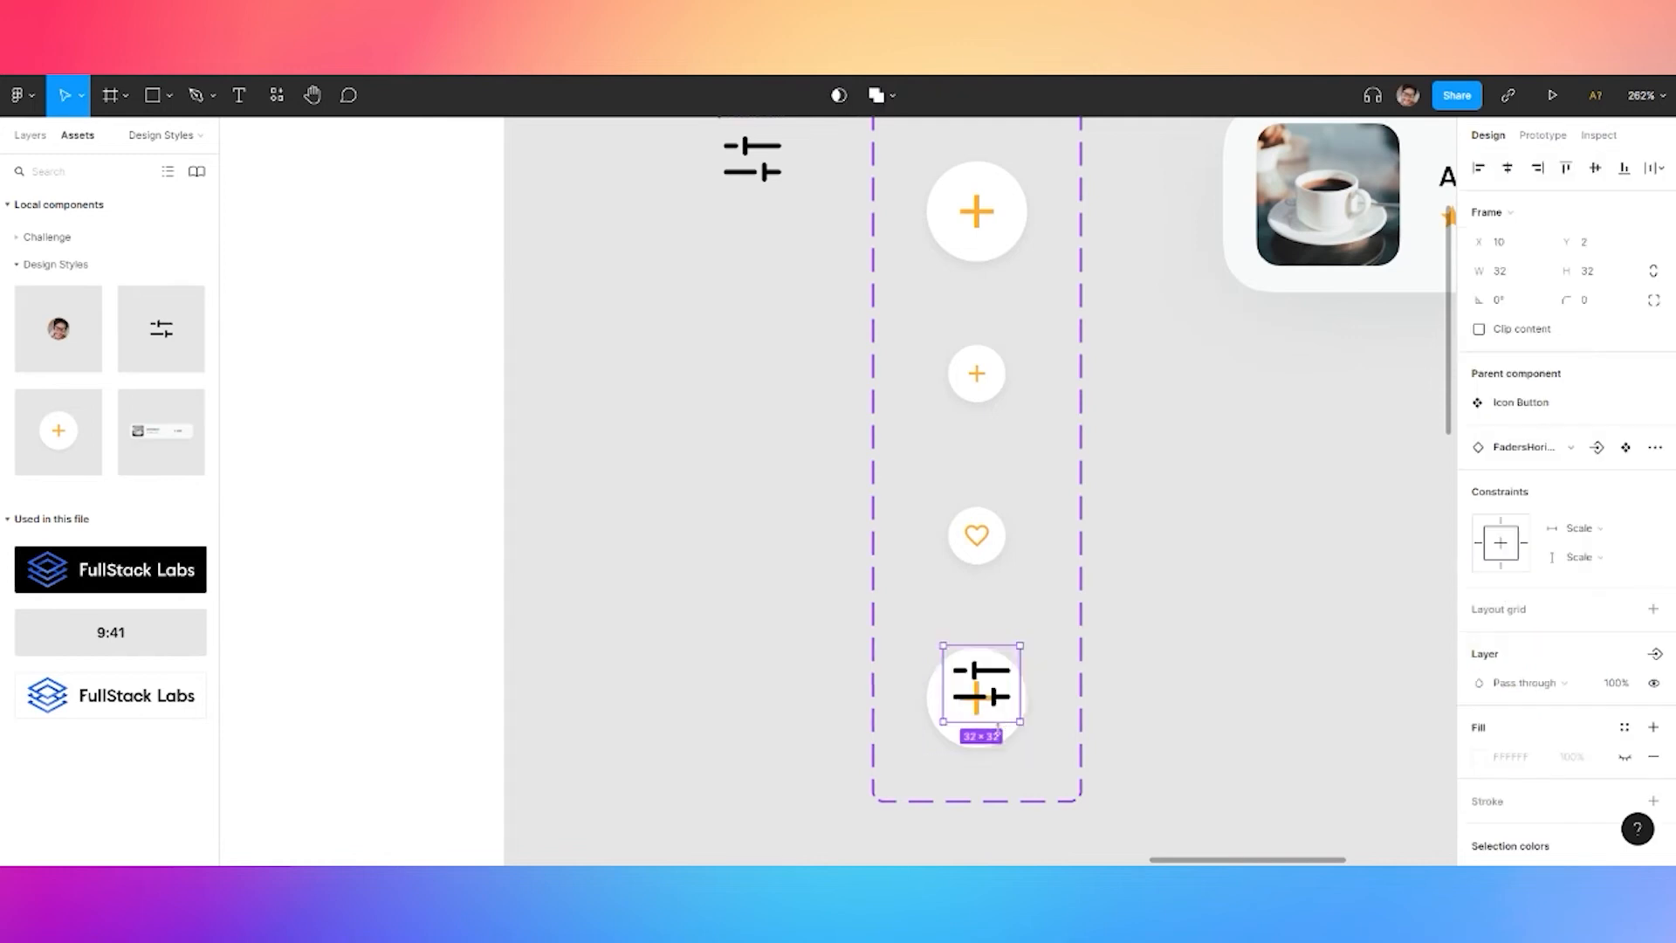
scroll(1000, 729, up, 3)
Resize the sliders icon to 24 × 24, delete the leftover plus icon, and centre it
click(1500, 271)
text(24)
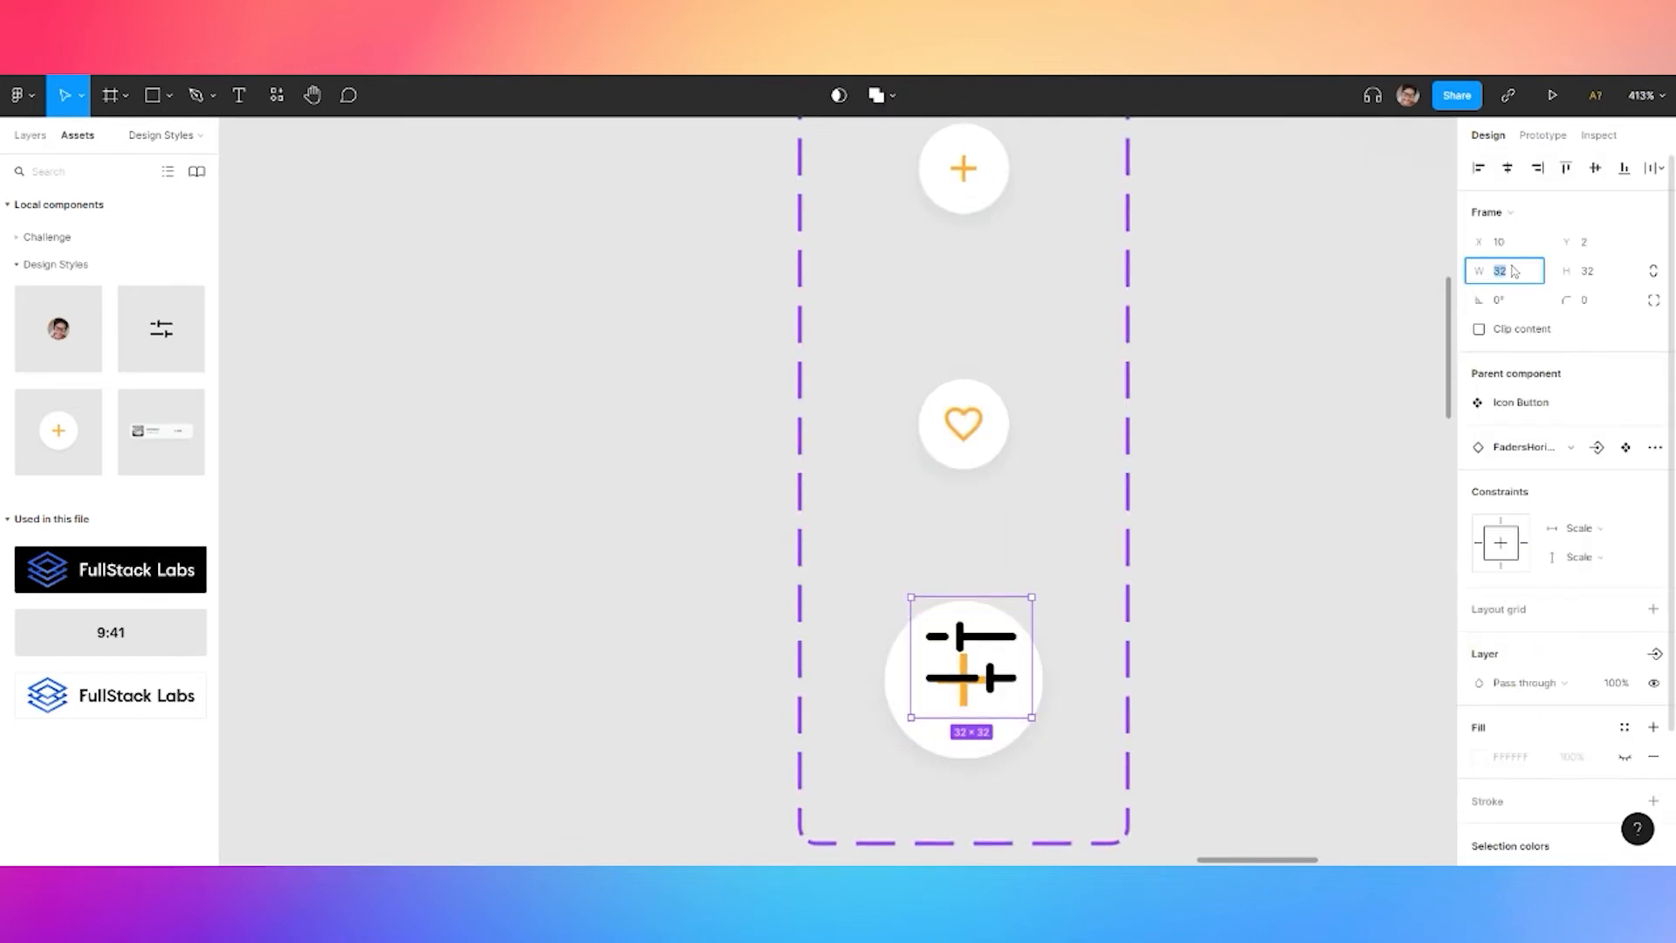
key(Tab)
text(24)
key(Return)
scroll(1051, 681, up, 3)
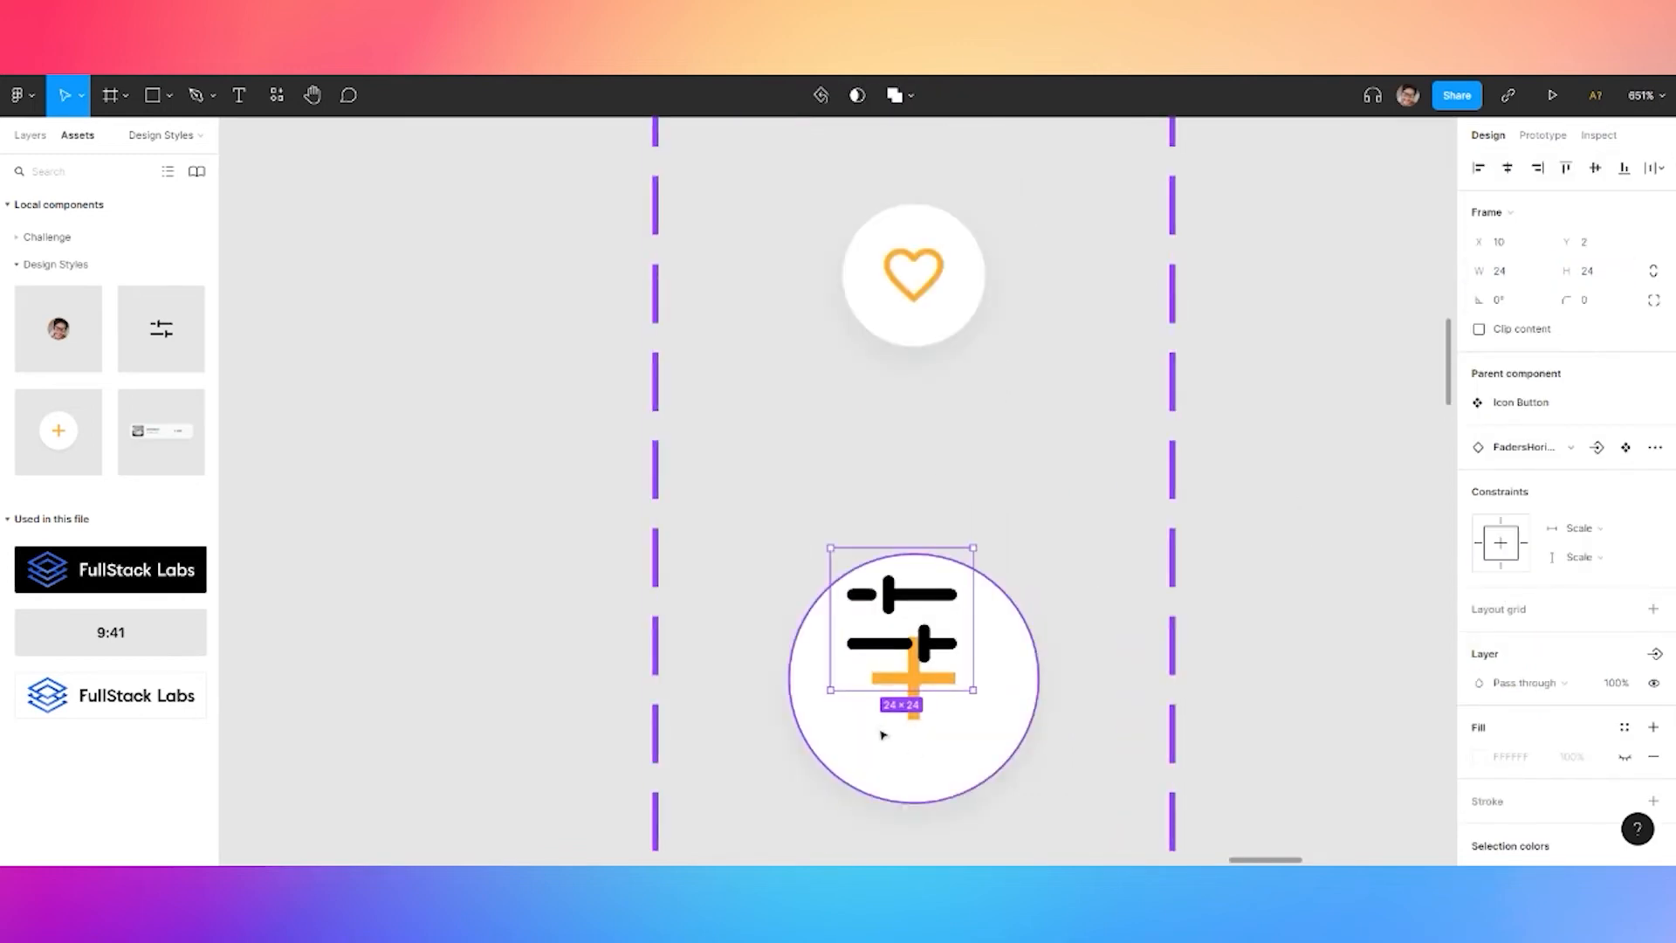
click(924, 717)
key(Delete)
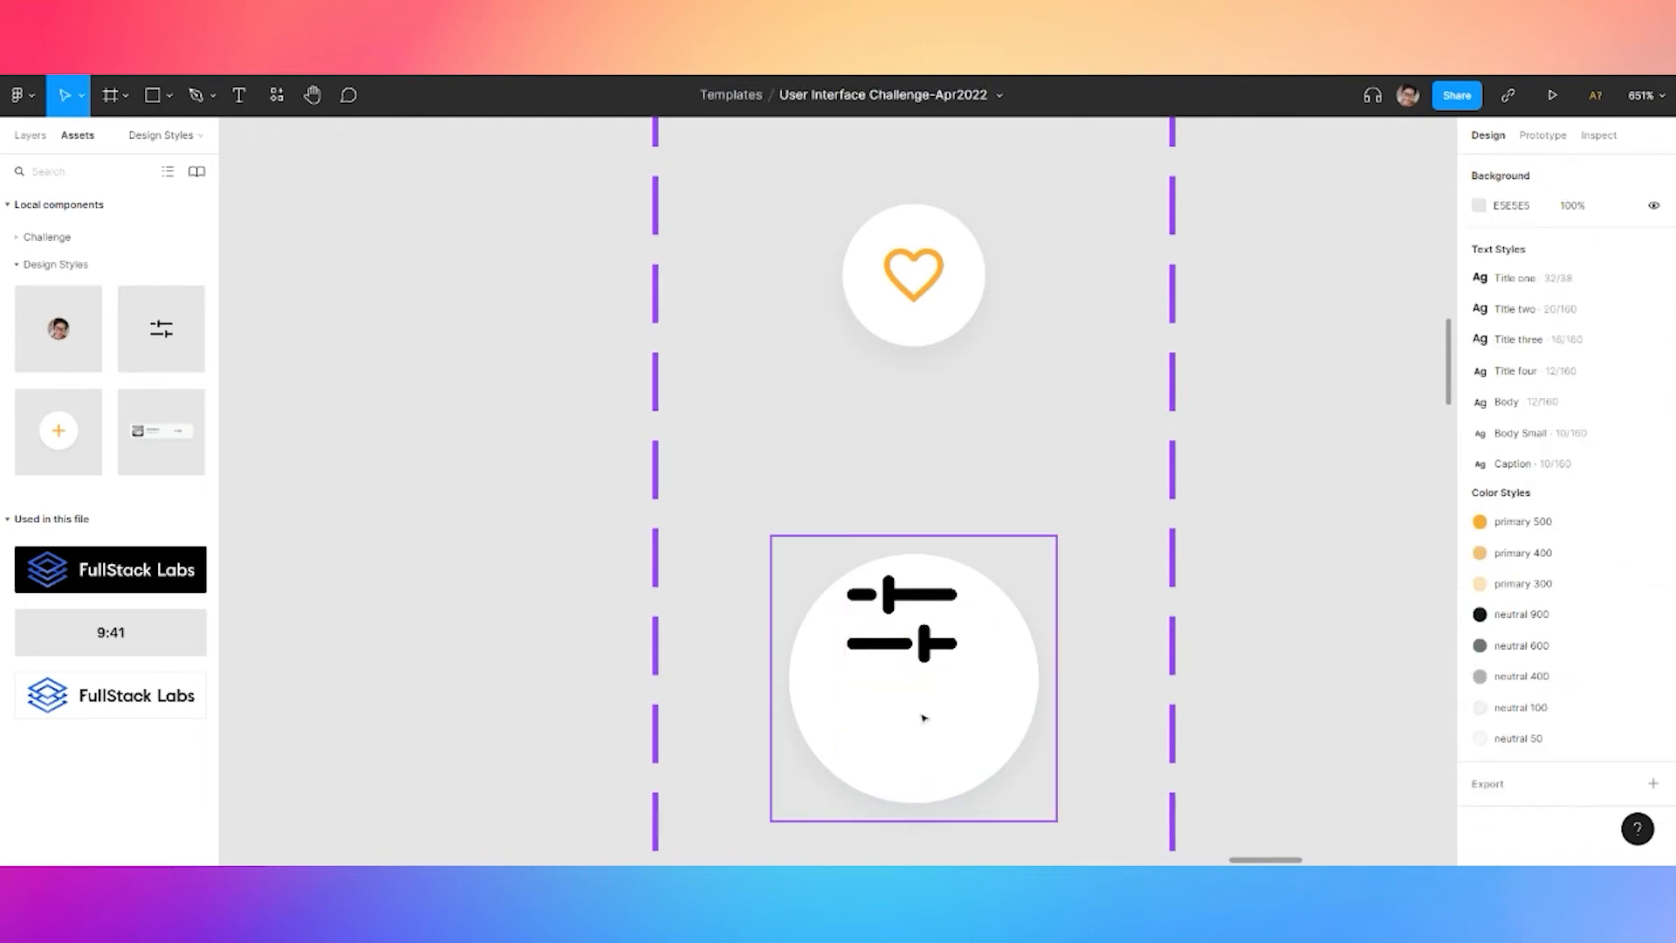
drag(936, 646, 943, 698)
Recolour the sliders icon light peach
scroll(942, 698, down, 2)
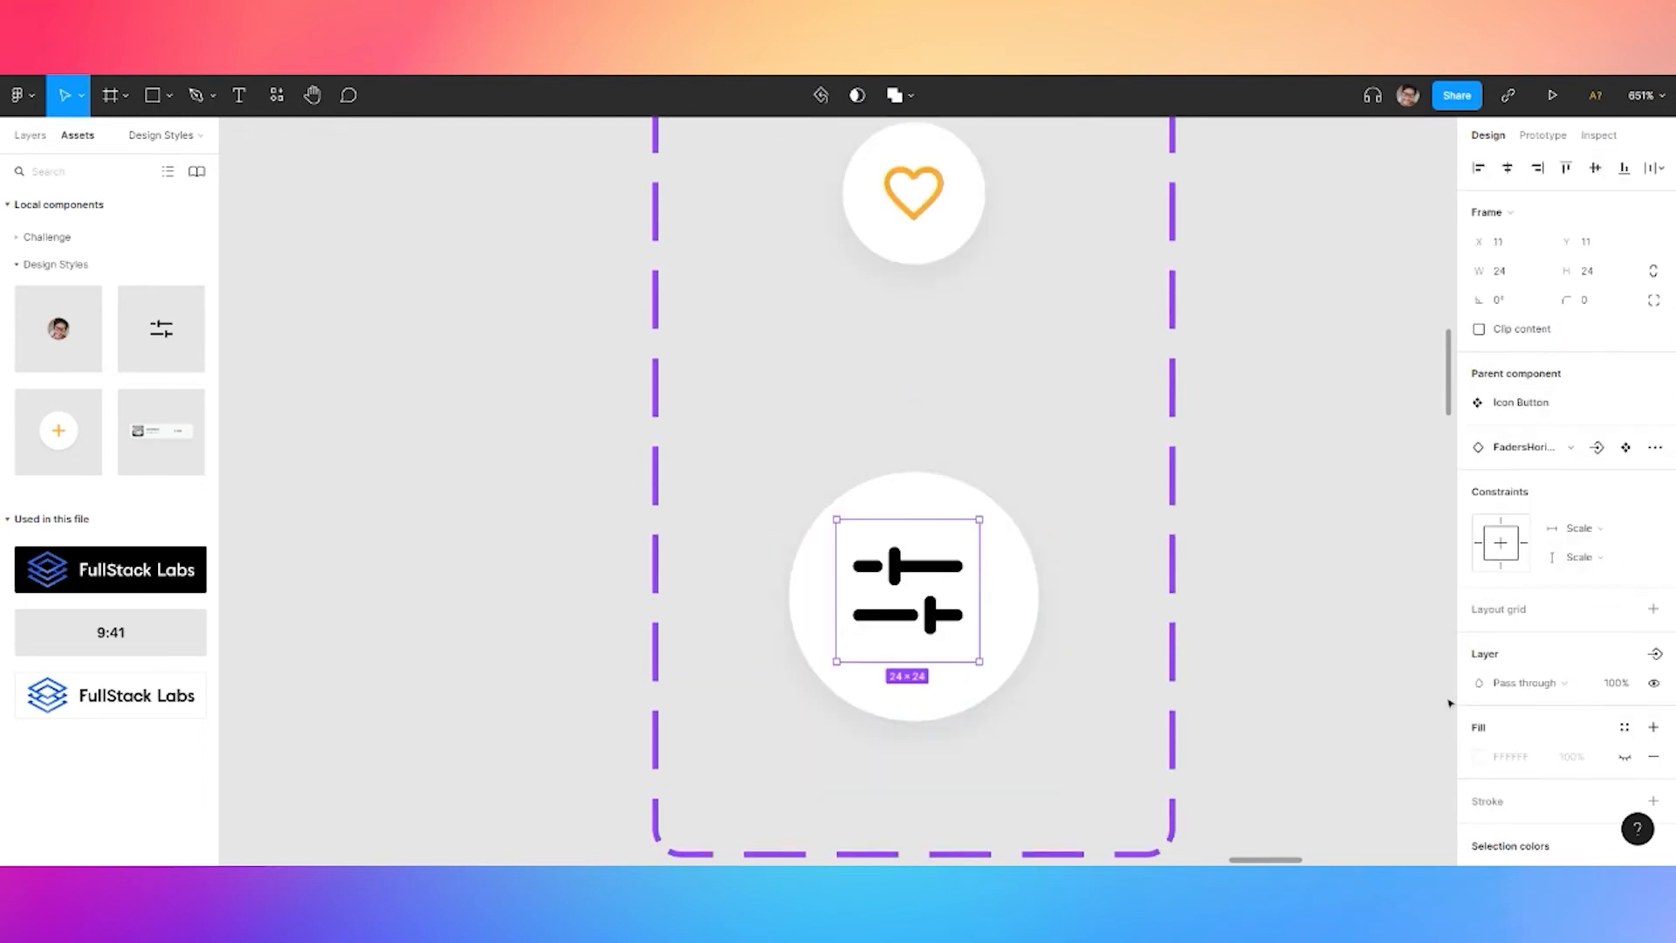
scroll(1536, 707, down, 4)
click(1625, 710)
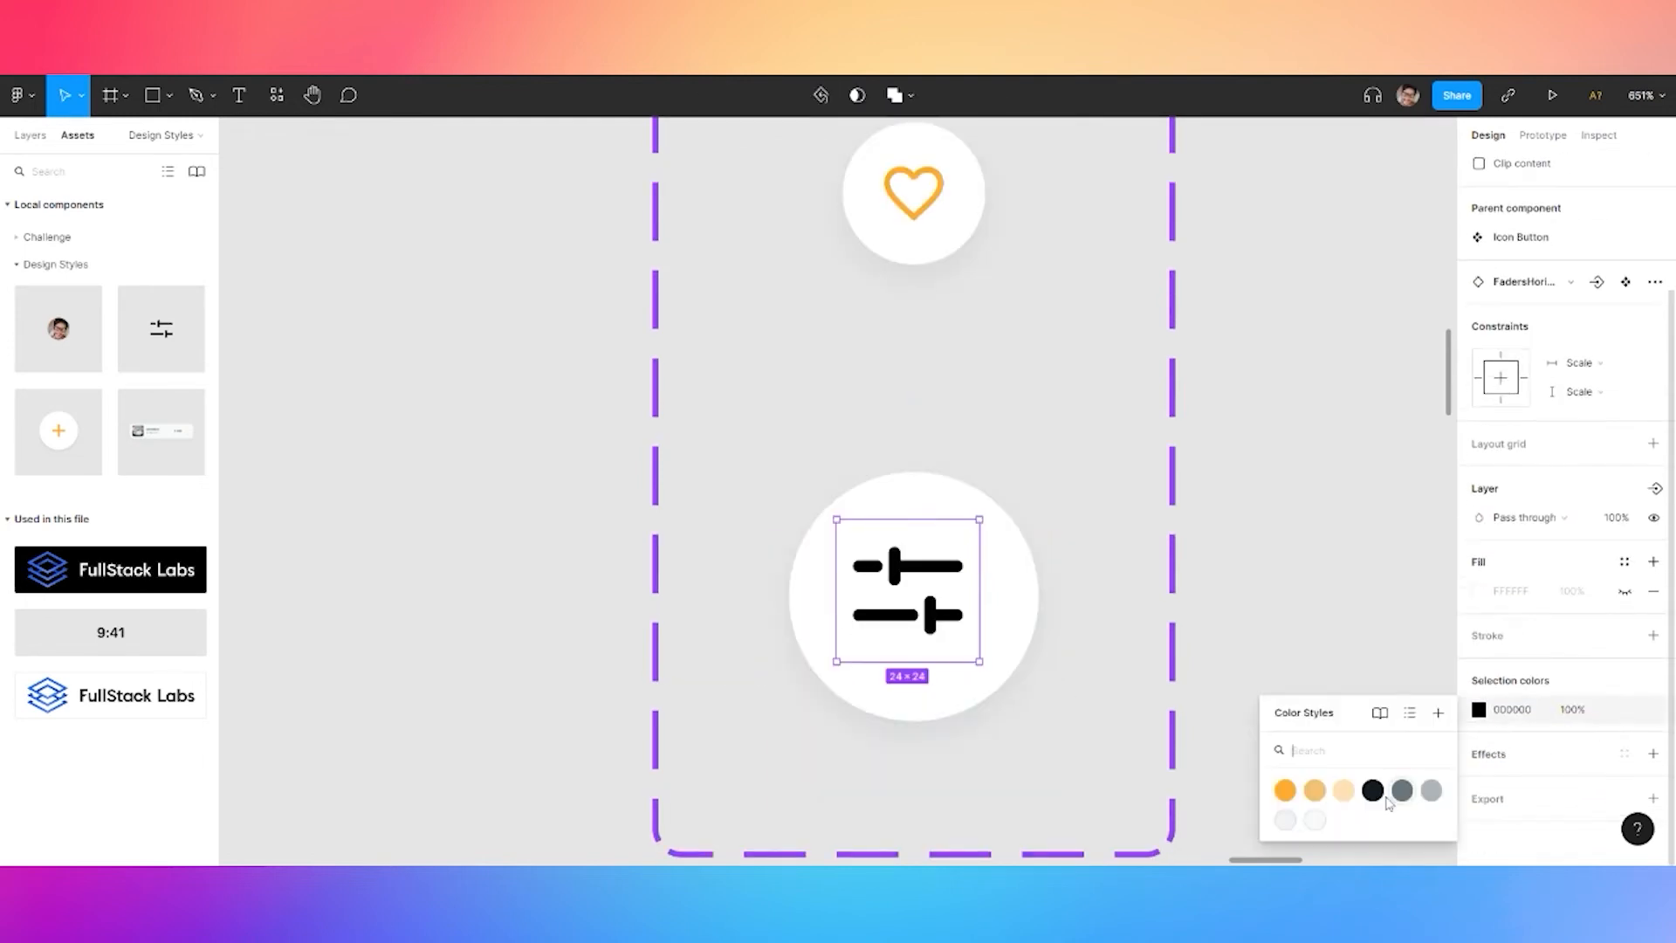
click(1344, 790)
Fill the button circle primary 500 orange and centre the sliders icon within it
click(901, 494)
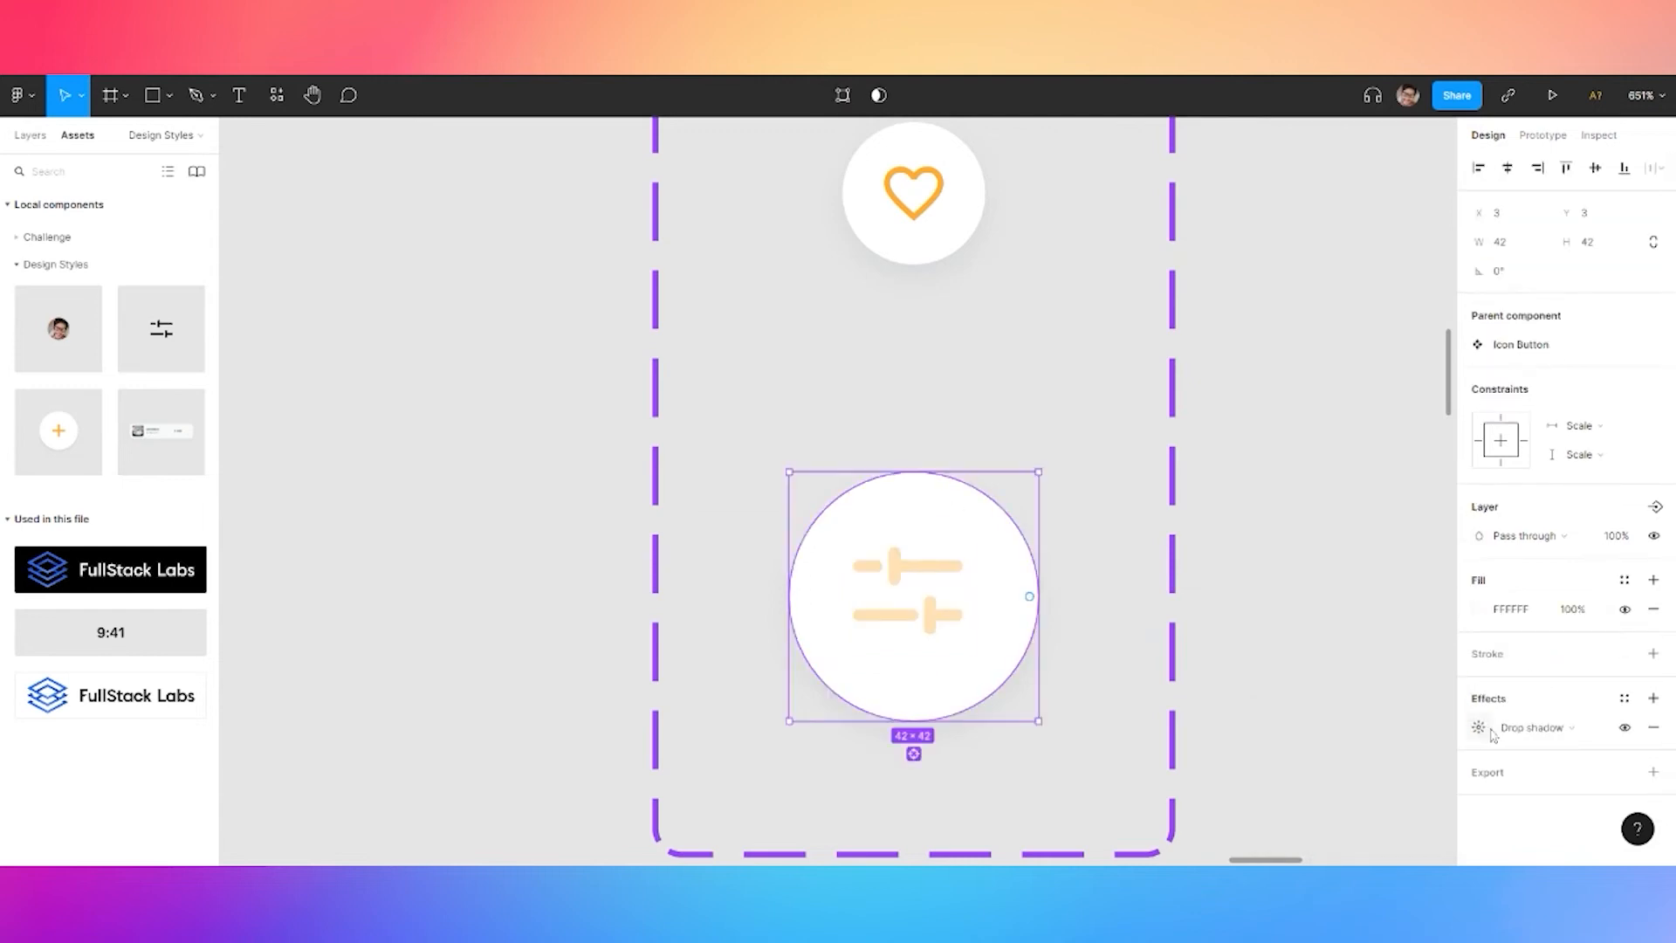
click(1625, 701)
click(1585, 704)
click(1624, 580)
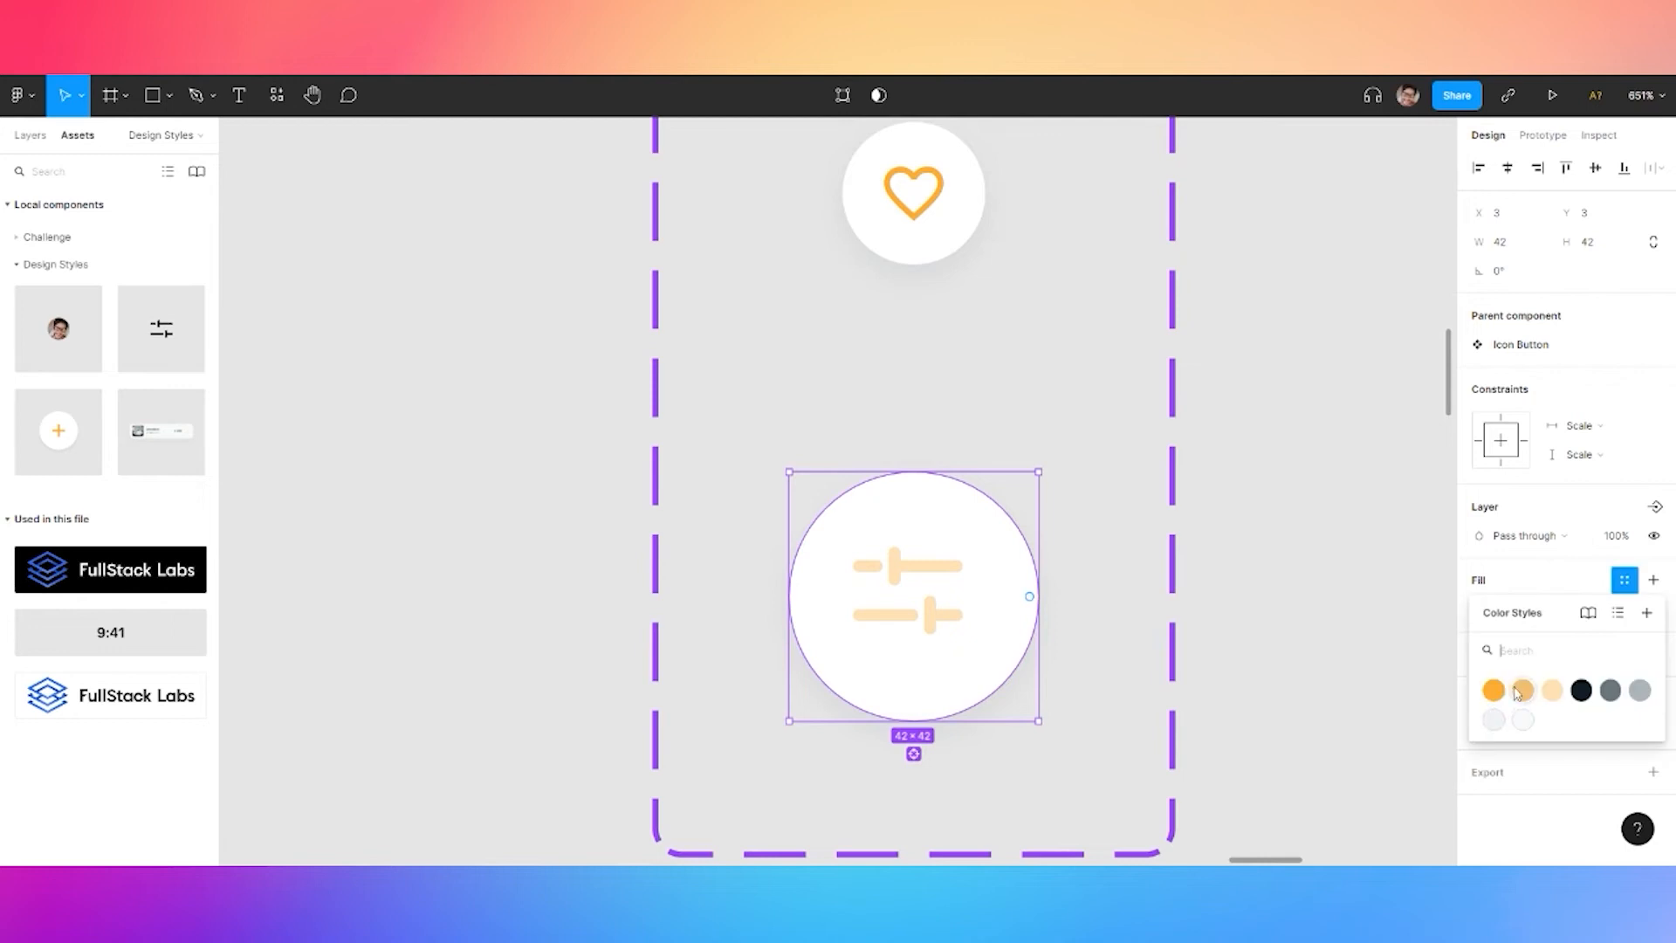
click(1520, 694)
click(901, 573)
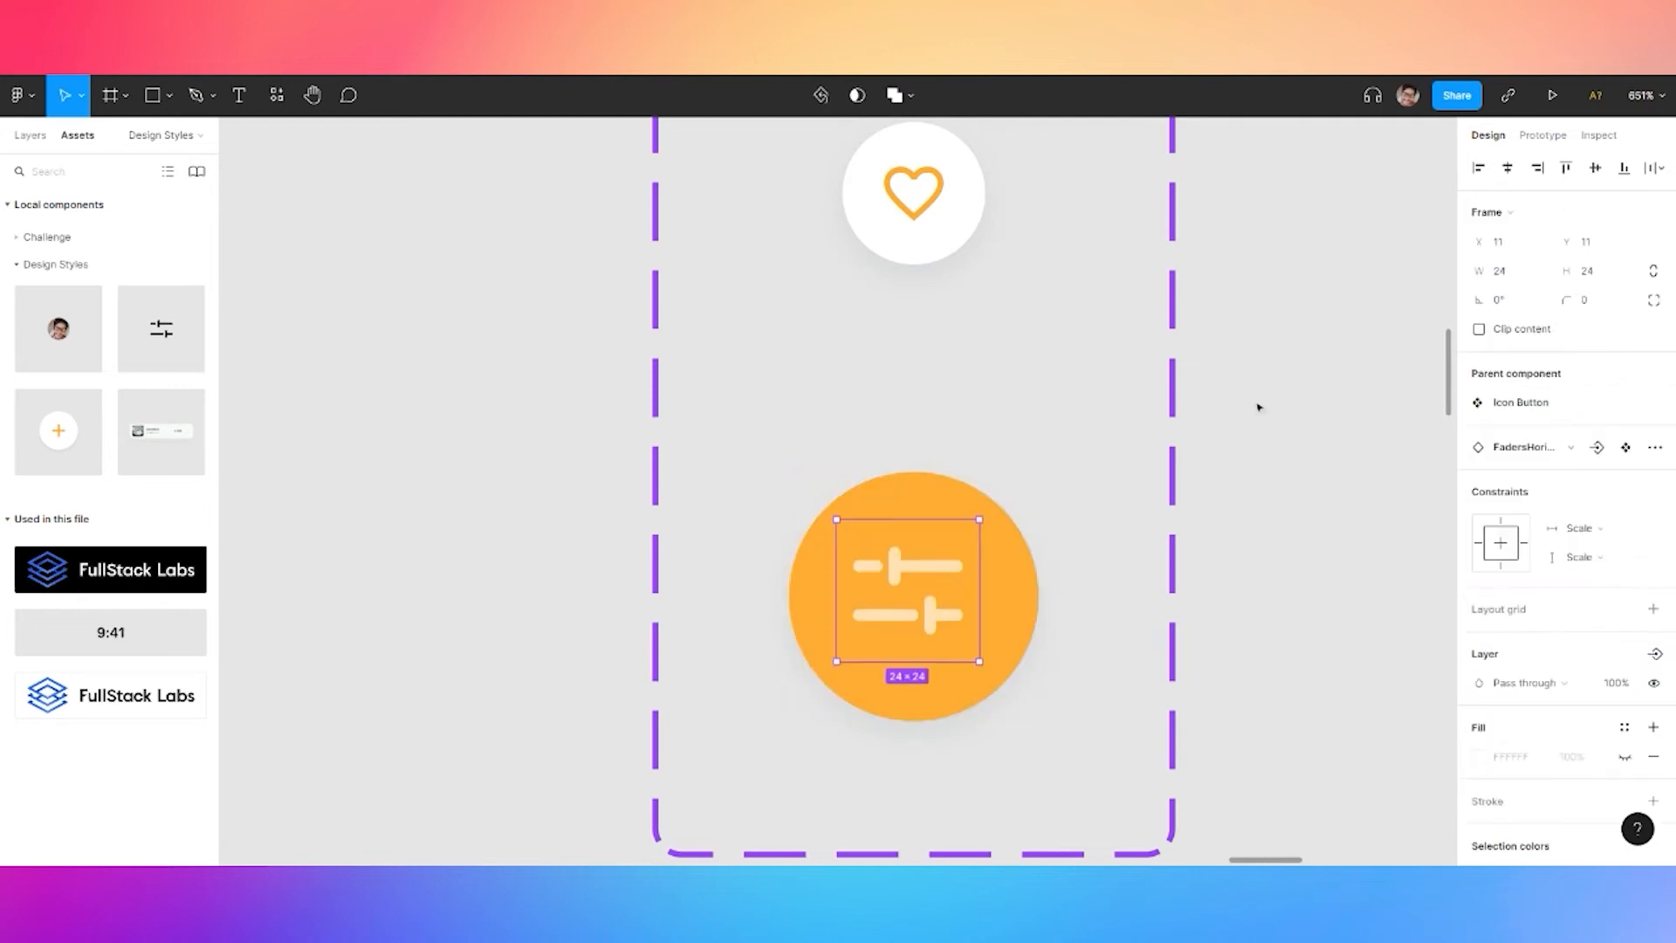
click(1505, 173)
click(1595, 168)
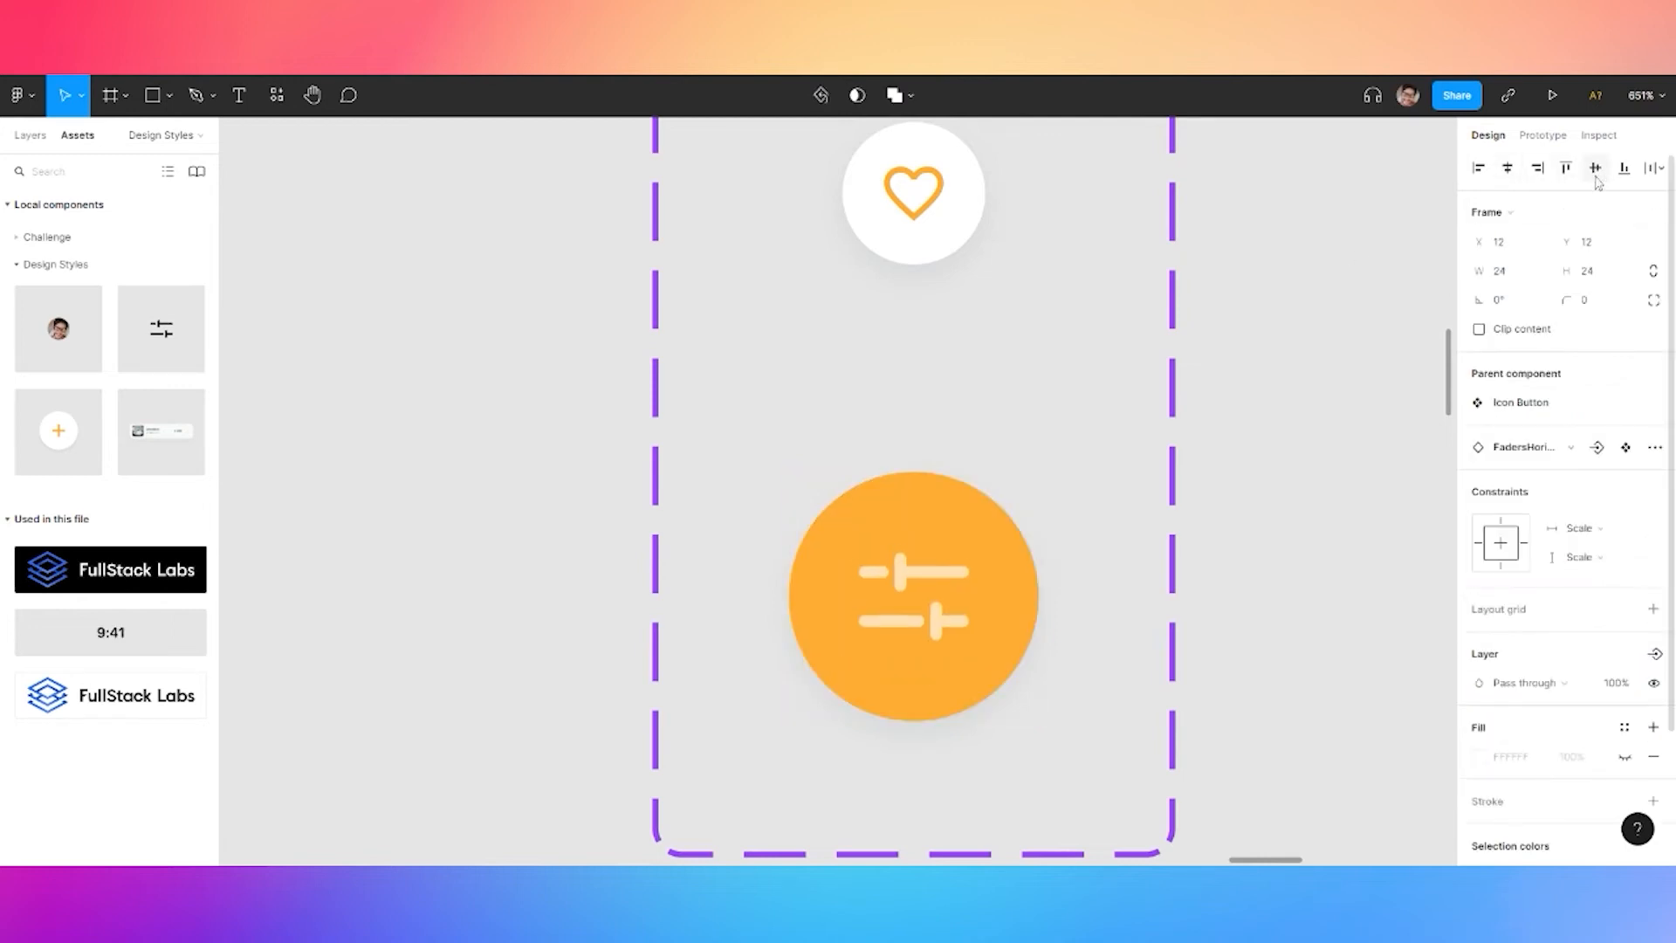
Set the circle's drop shadow to the F4C071 light-orange colour at 25% opacity
click(949, 505)
click(1478, 698)
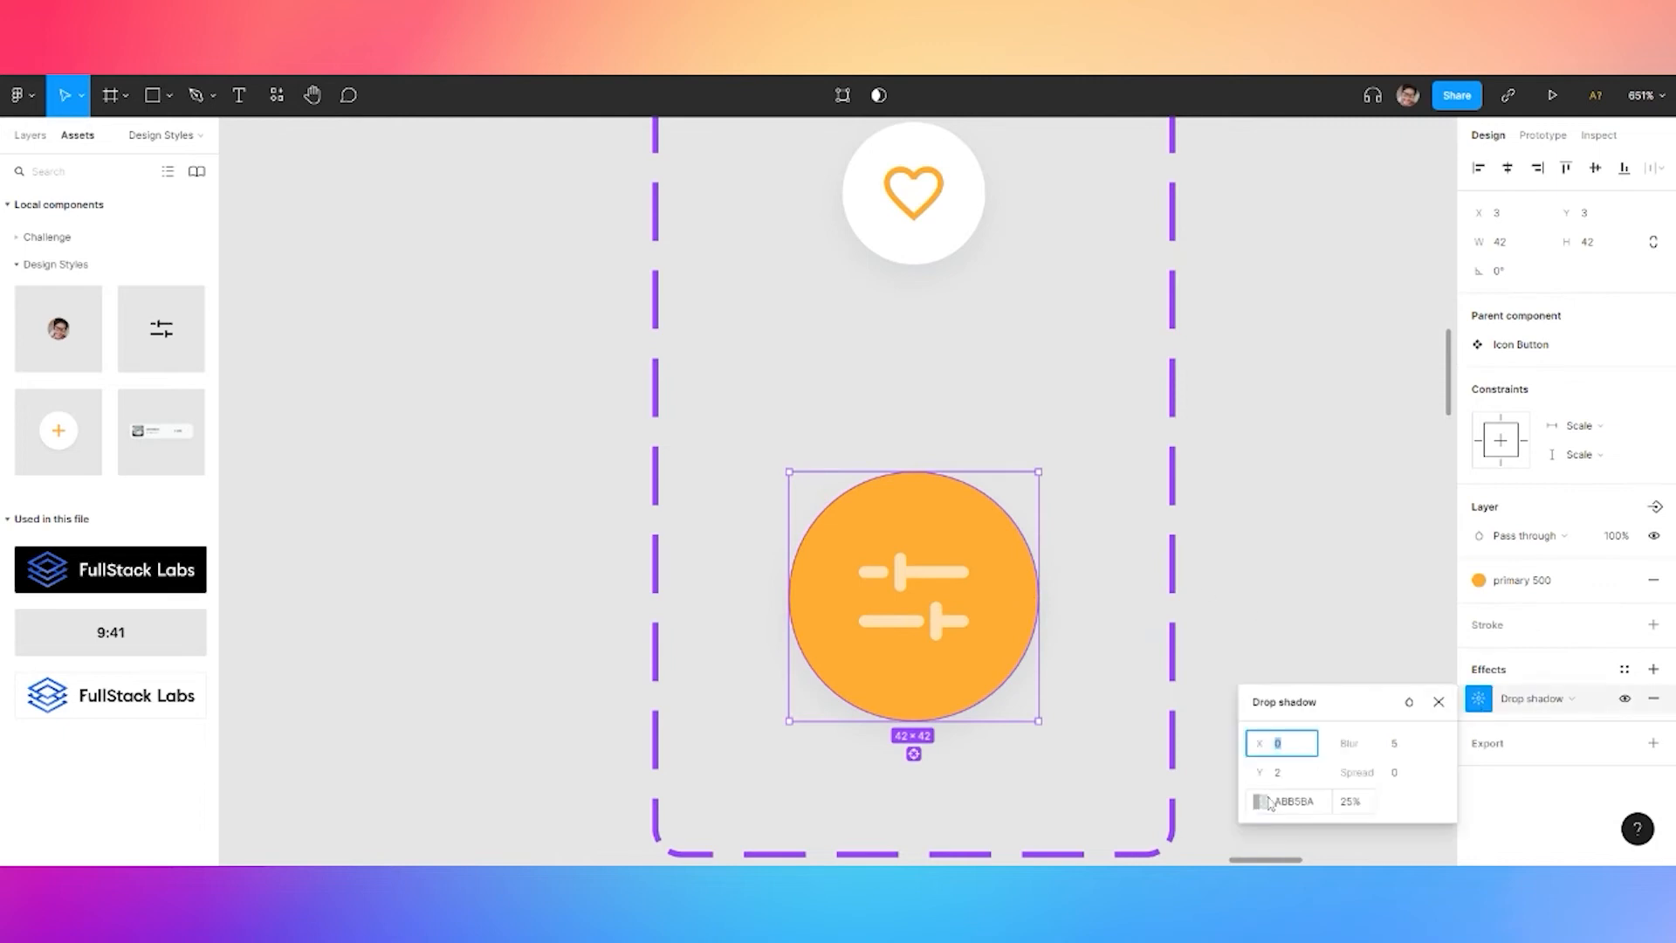
click(1259, 801)
click(1065, 778)
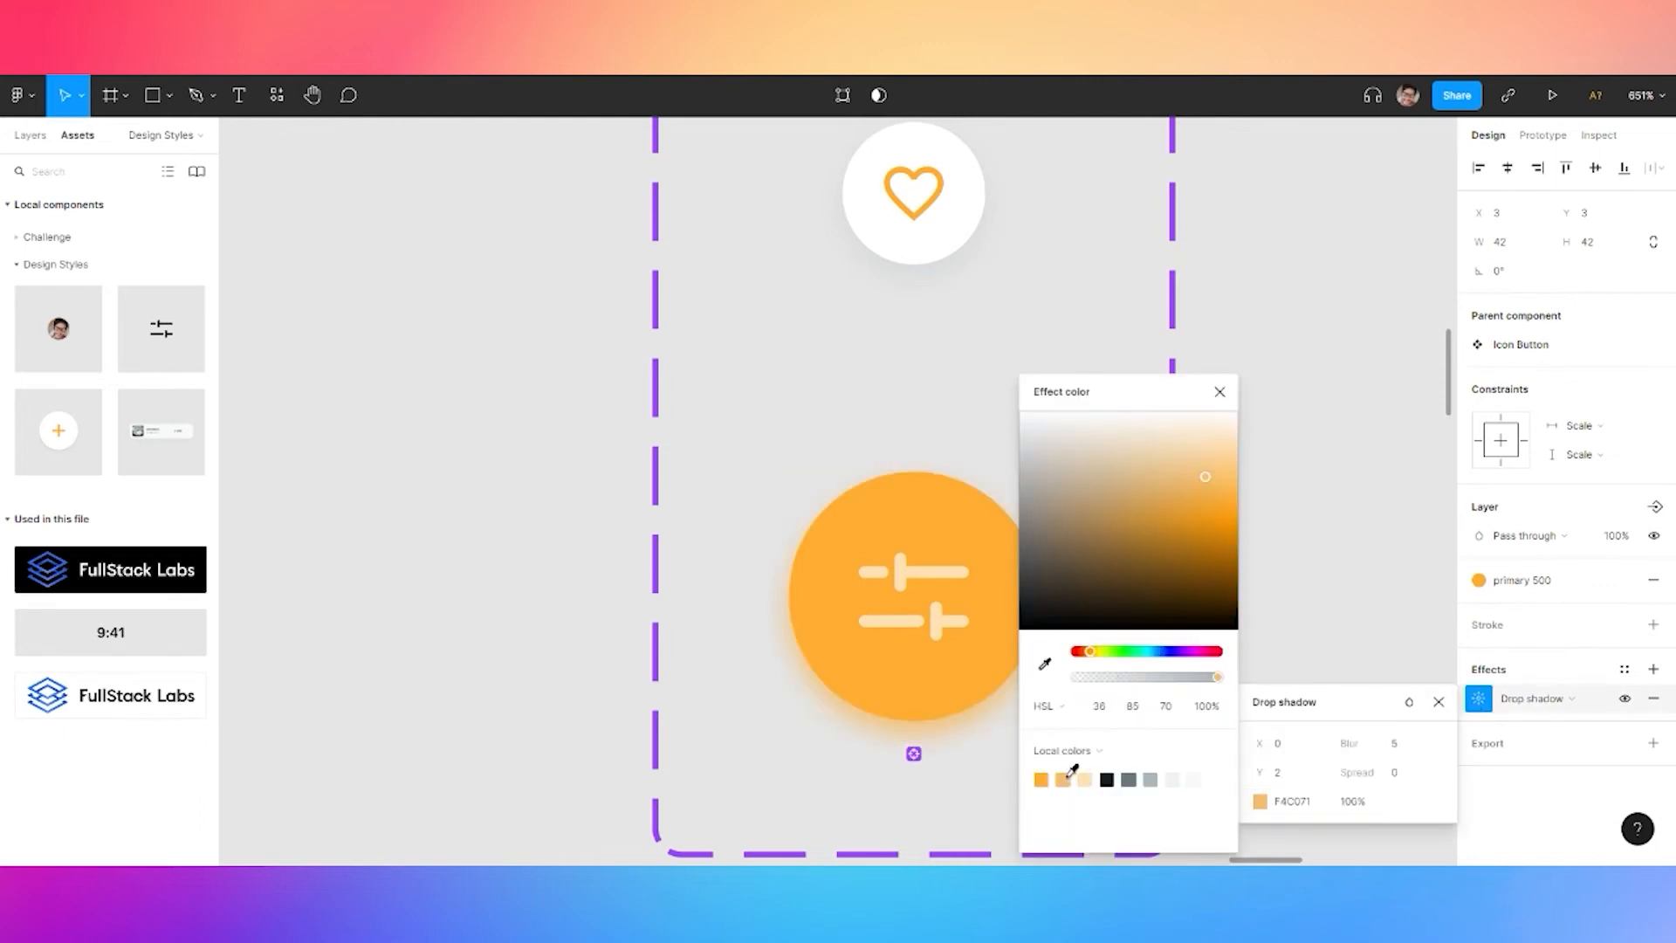
click(1354, 800)
text(25)
key(Return)
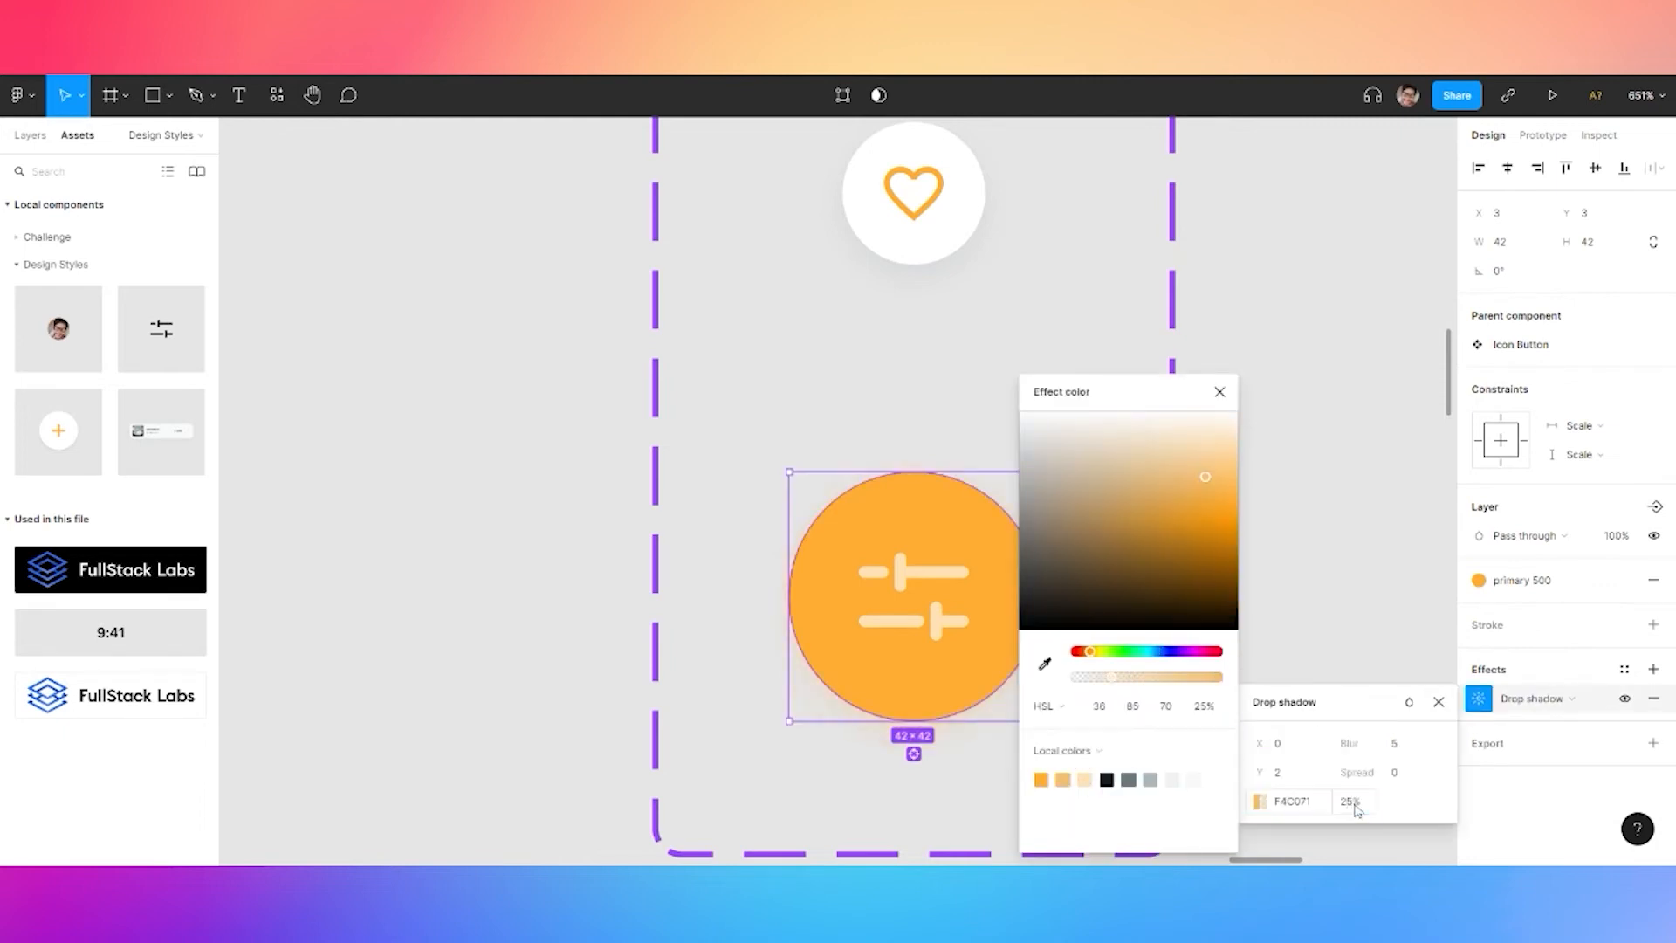
click(549, 612)
Edit the Filter button's Color variant value
click(961, 531)
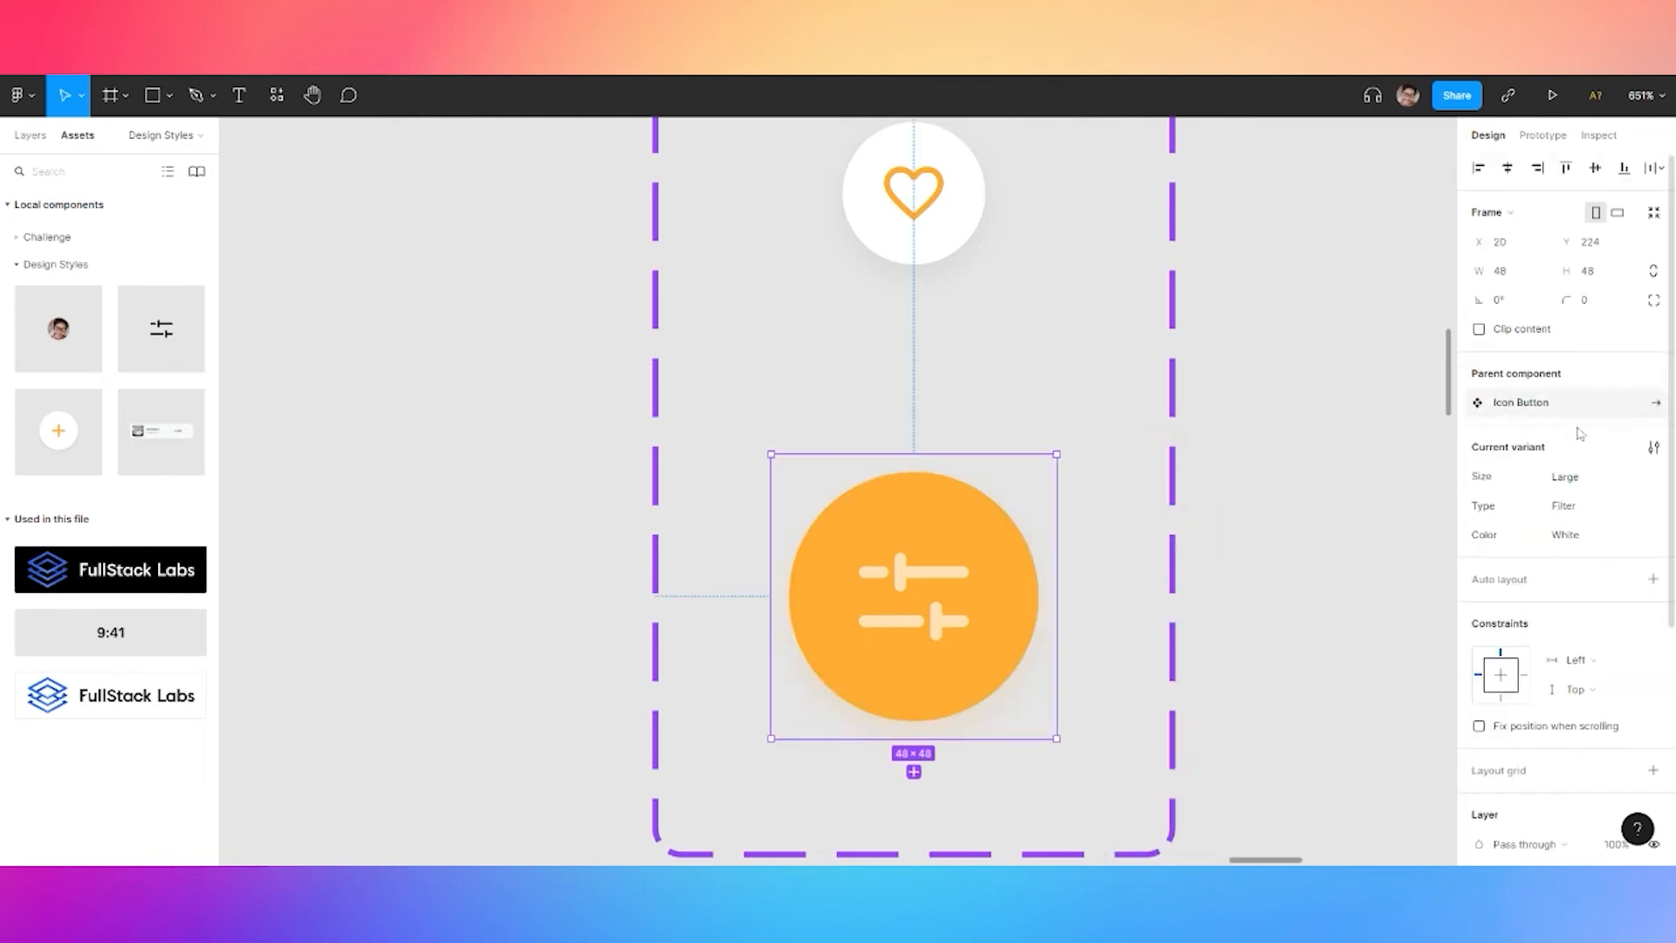
click(1572, 543)
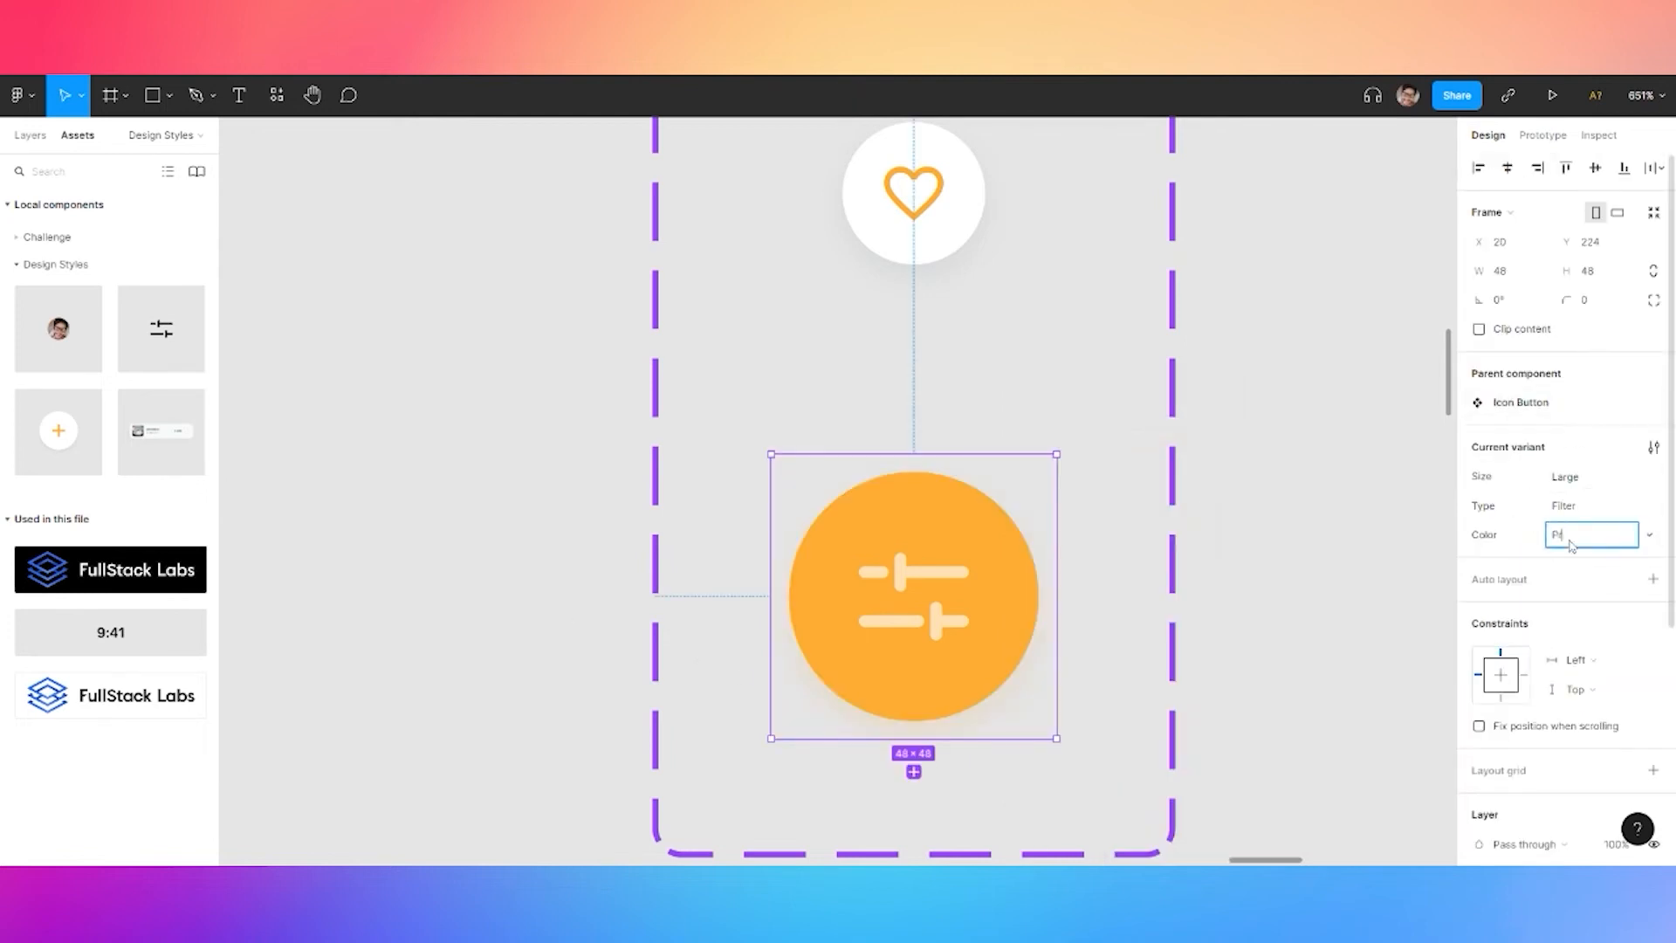
click(599, 363)
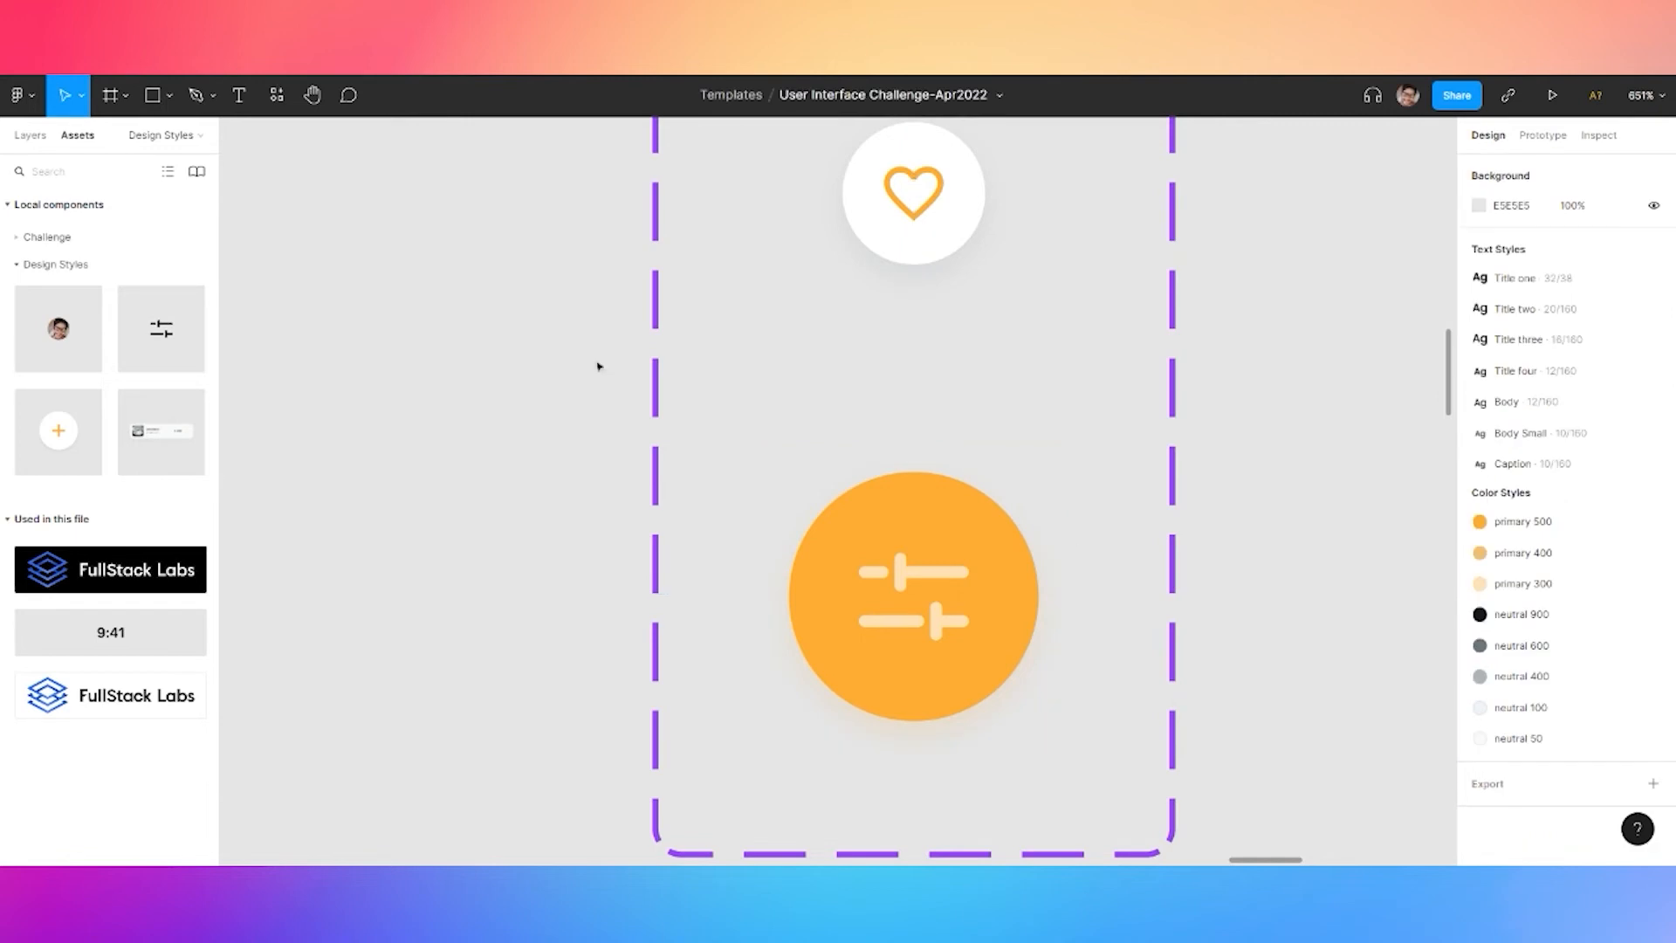
Open the Challenge page and move the Treding products group down 50 px
click(30, 135)
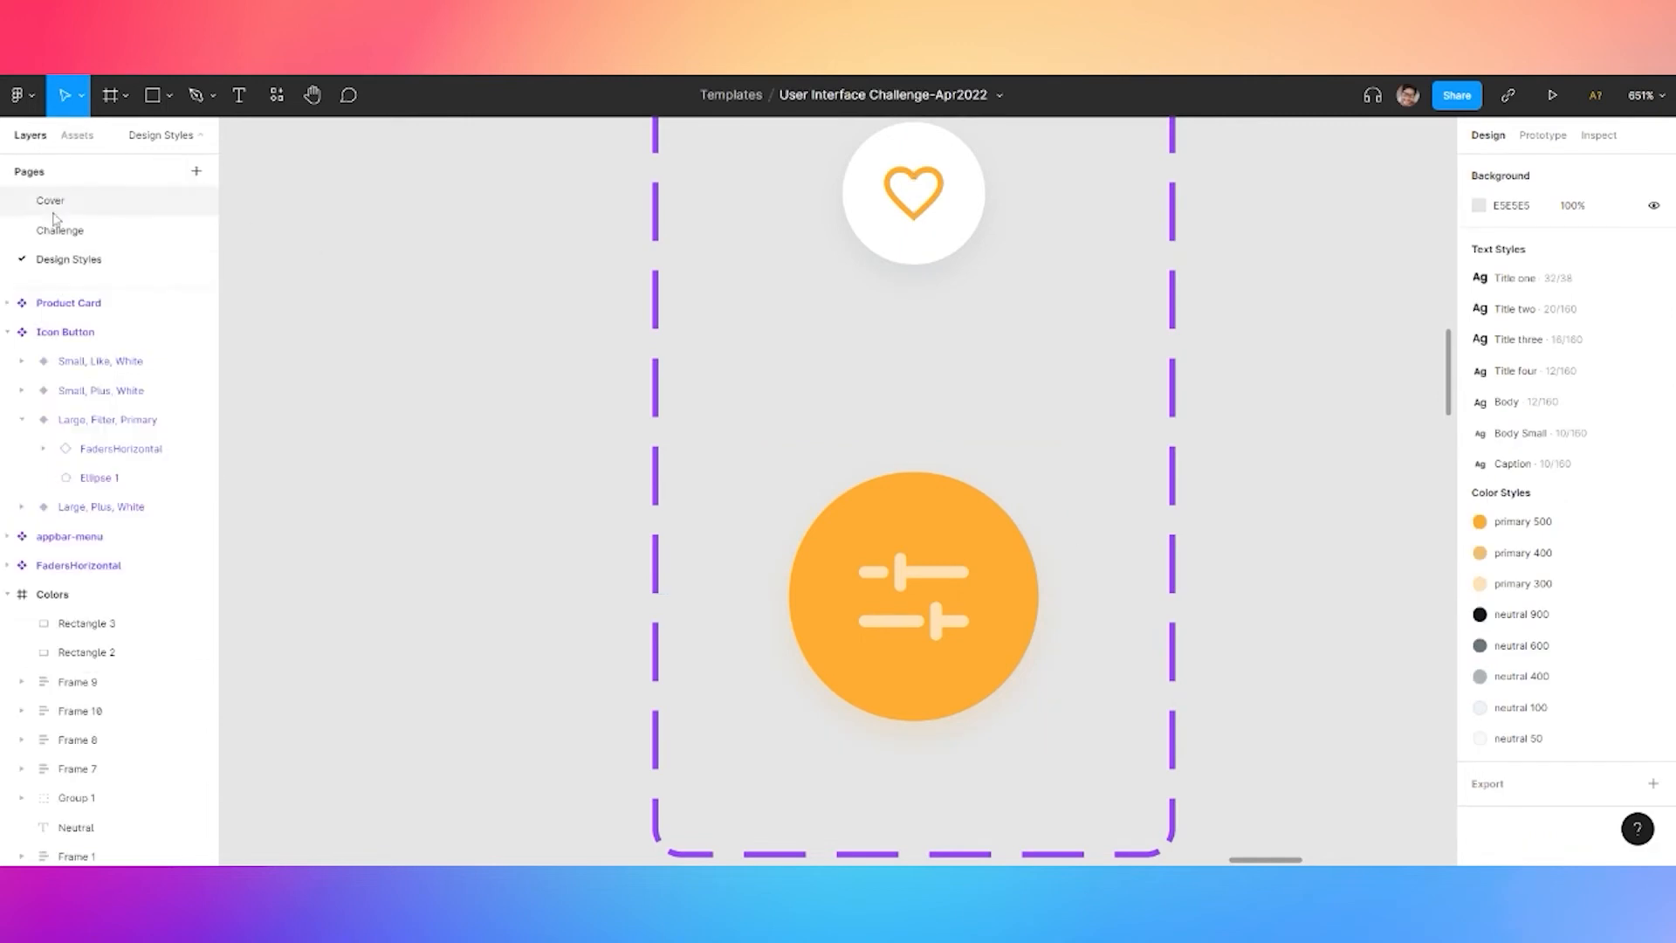
click(61, 231)
scroll(722, 677, down, 3)
drag(734, 709, 741, 372)
drag(757, 590, 860, 218)
drag(698, 725, 778, 385)
scroll(676, 405, up, 3)
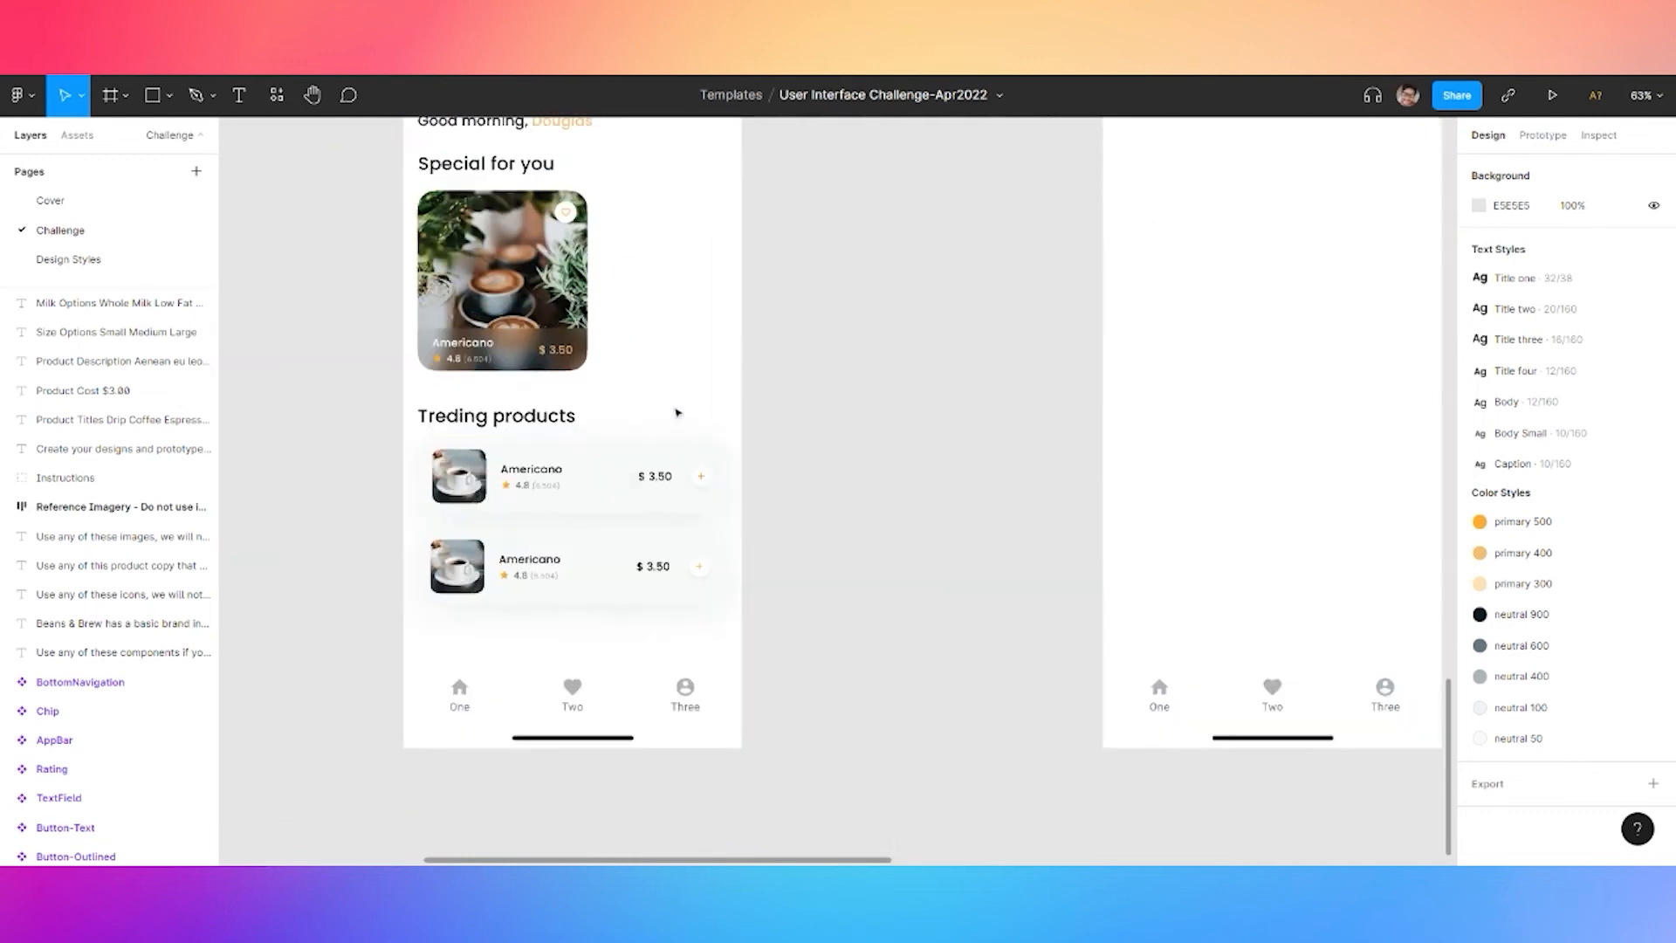
click(493, 430)
key(shift+Down)
key(shift+Down)
key(shift+Down)
key(shift+Down)
key(shift+Down)
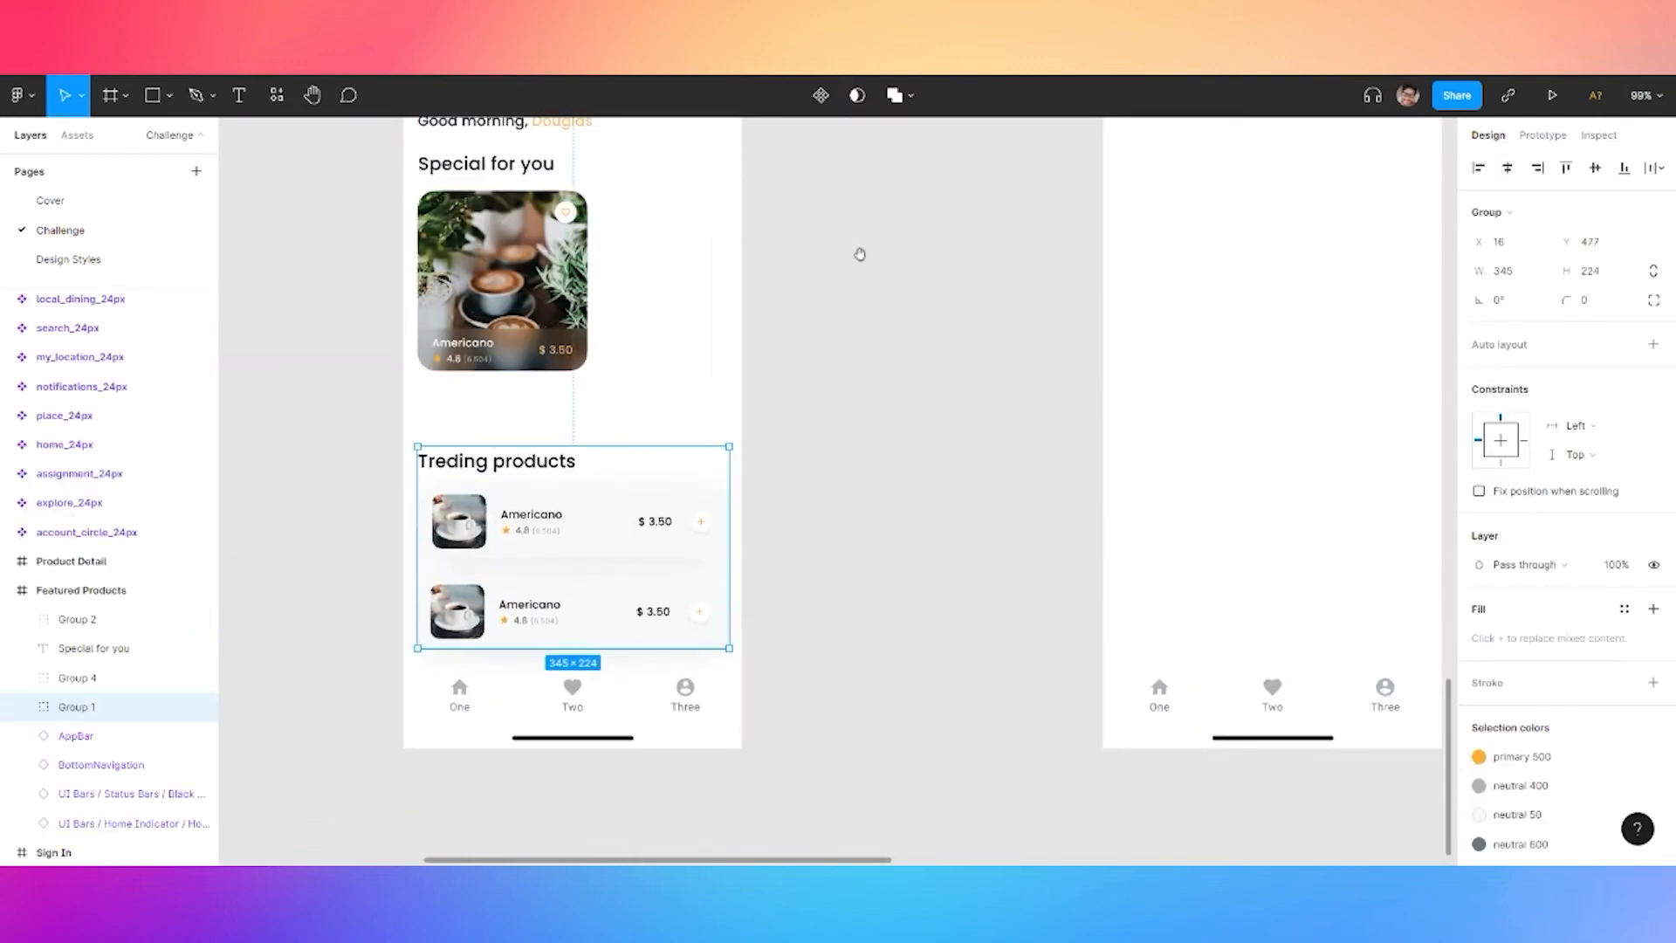
click(851, 323)
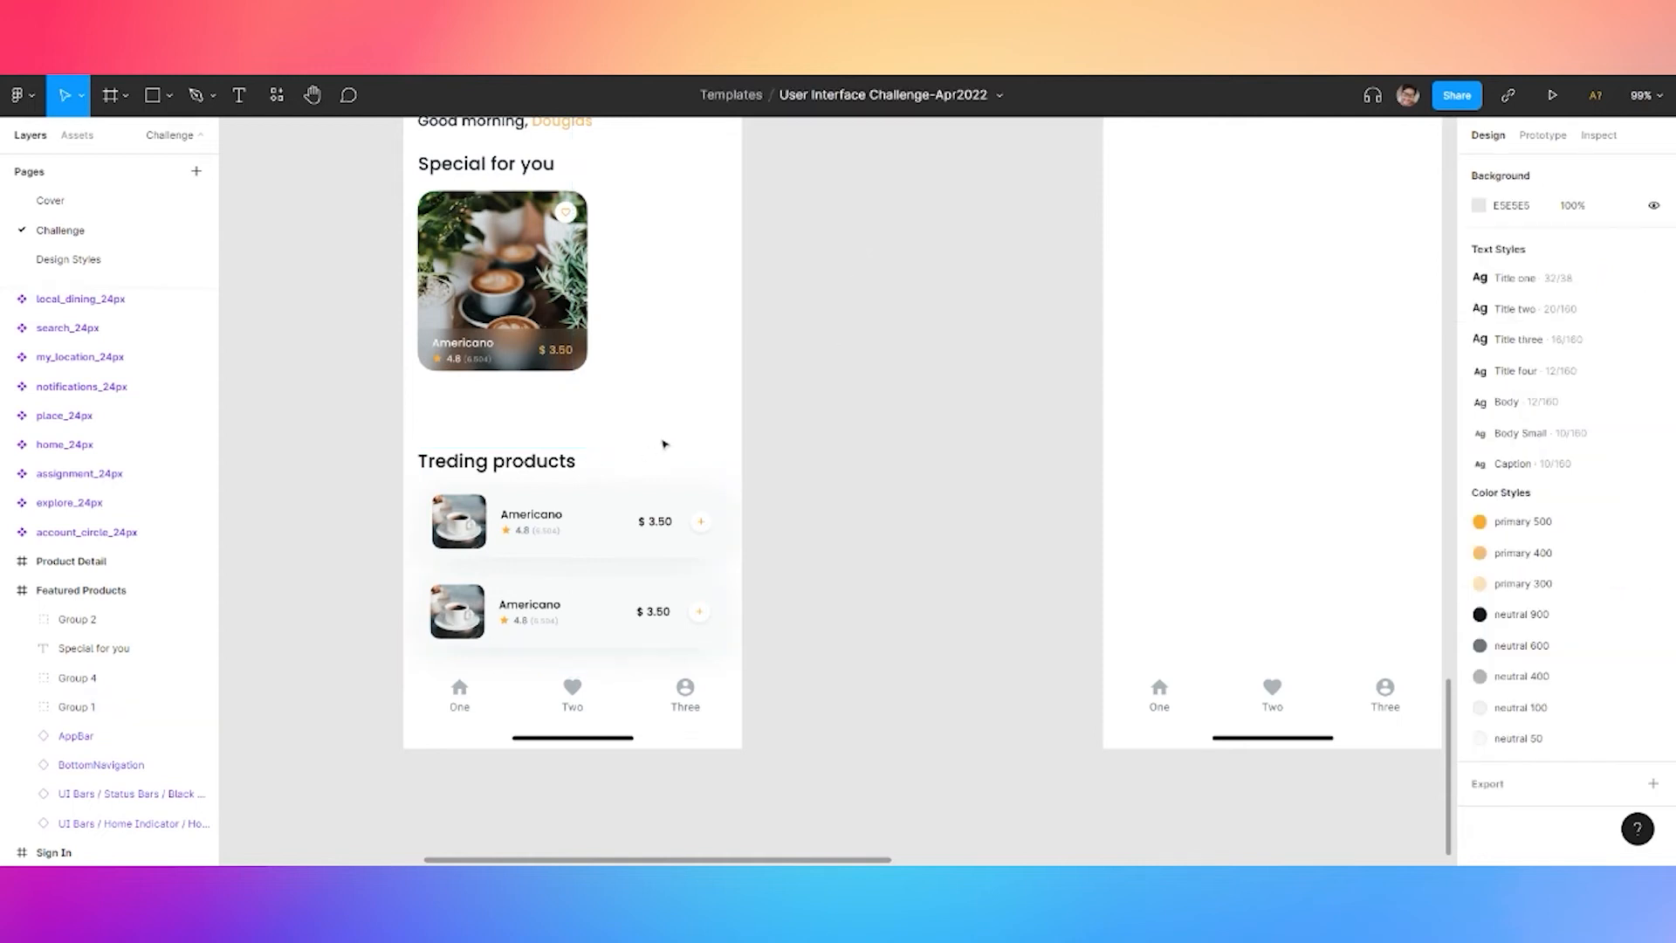
Place an Icon Button above Treding products, set it to Primary Filter, and nudge it right
scroll(665, 424, up, 3)
click(77, 135)
drag(82, 442, 695, 416)
click(1565, 403)
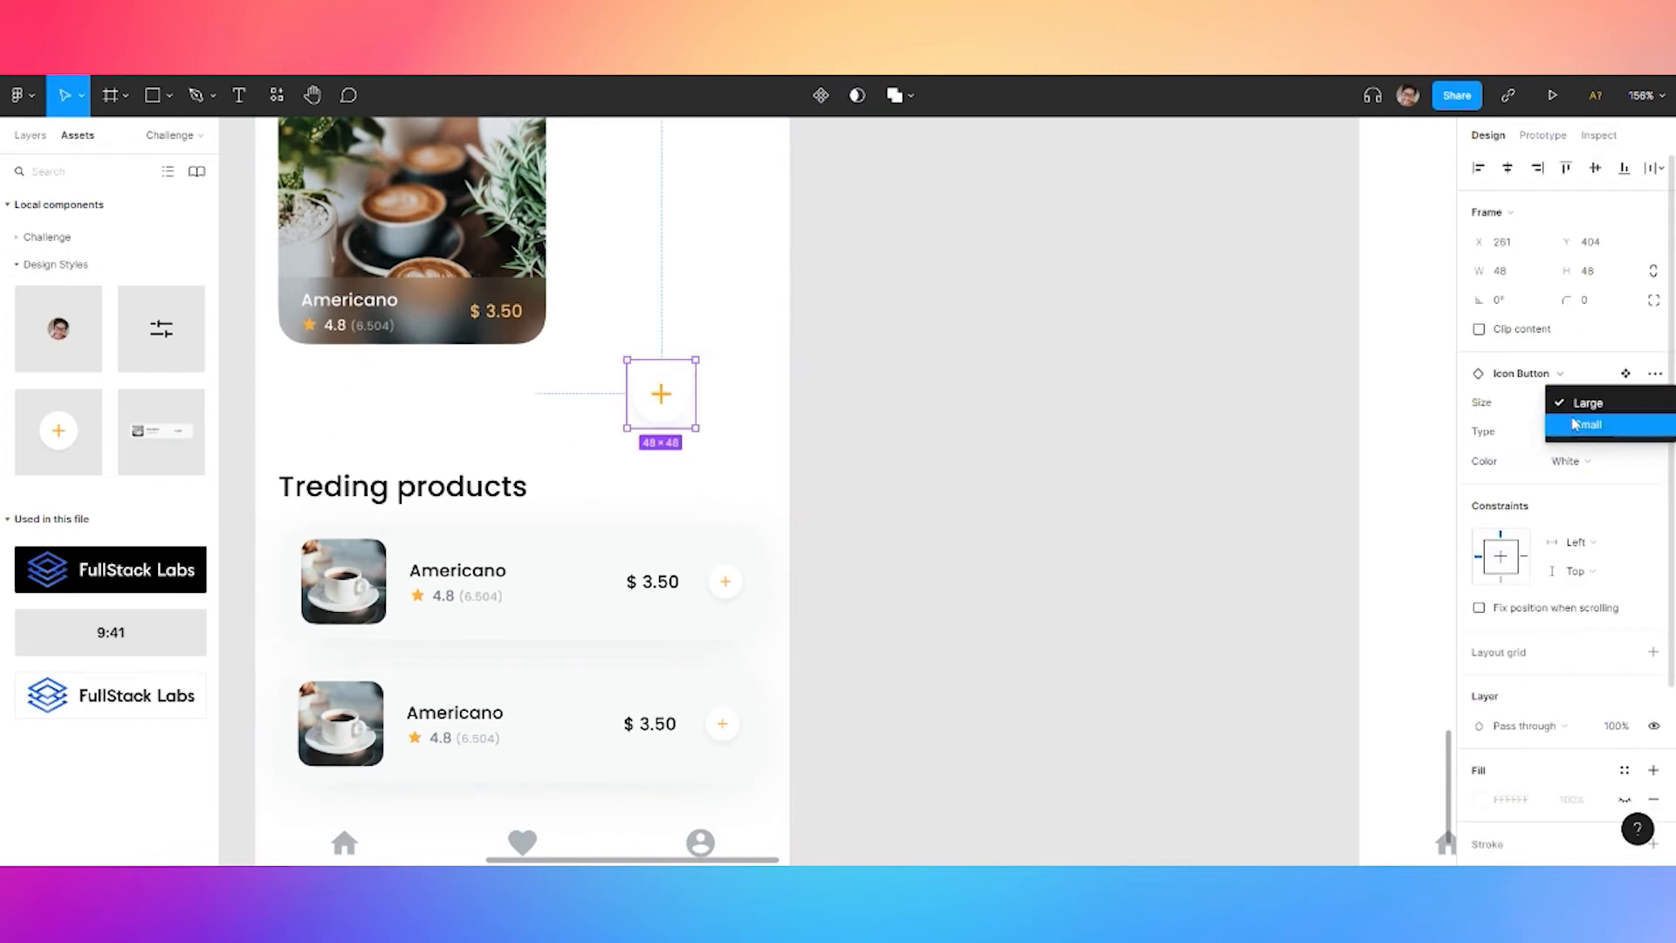
click(1567, 461)
click(1567, 461)
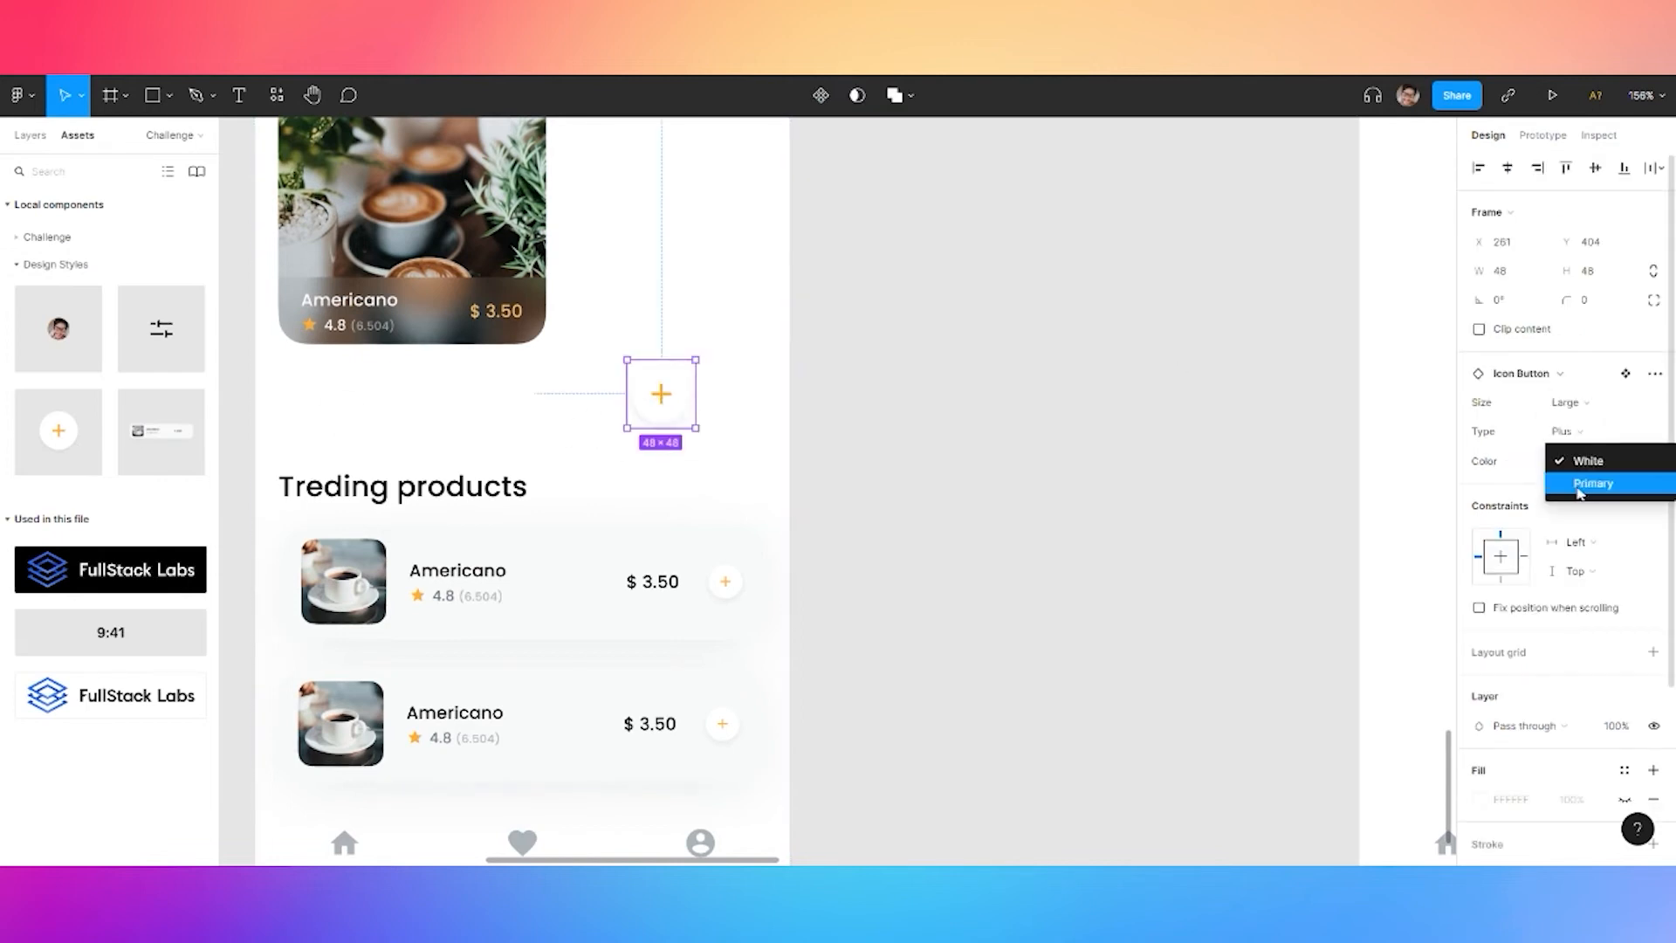
click(1580, 480)
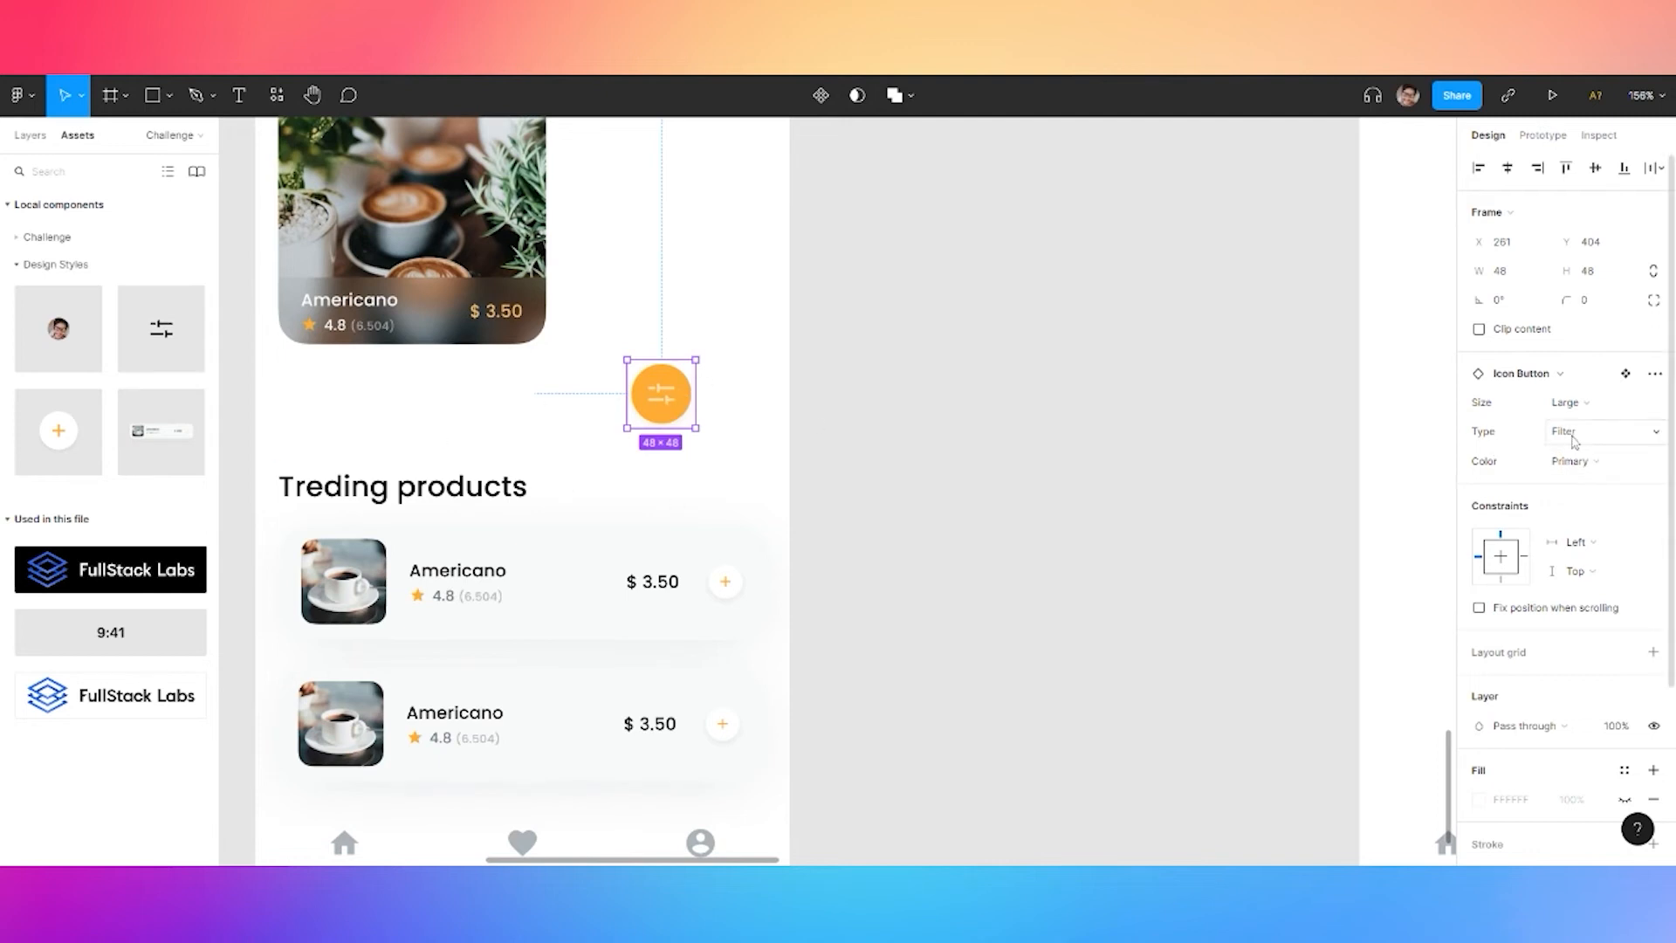
drag(915, 382, 1187, 434)
drag(943, 453, 978, 448)
click(419, 206)
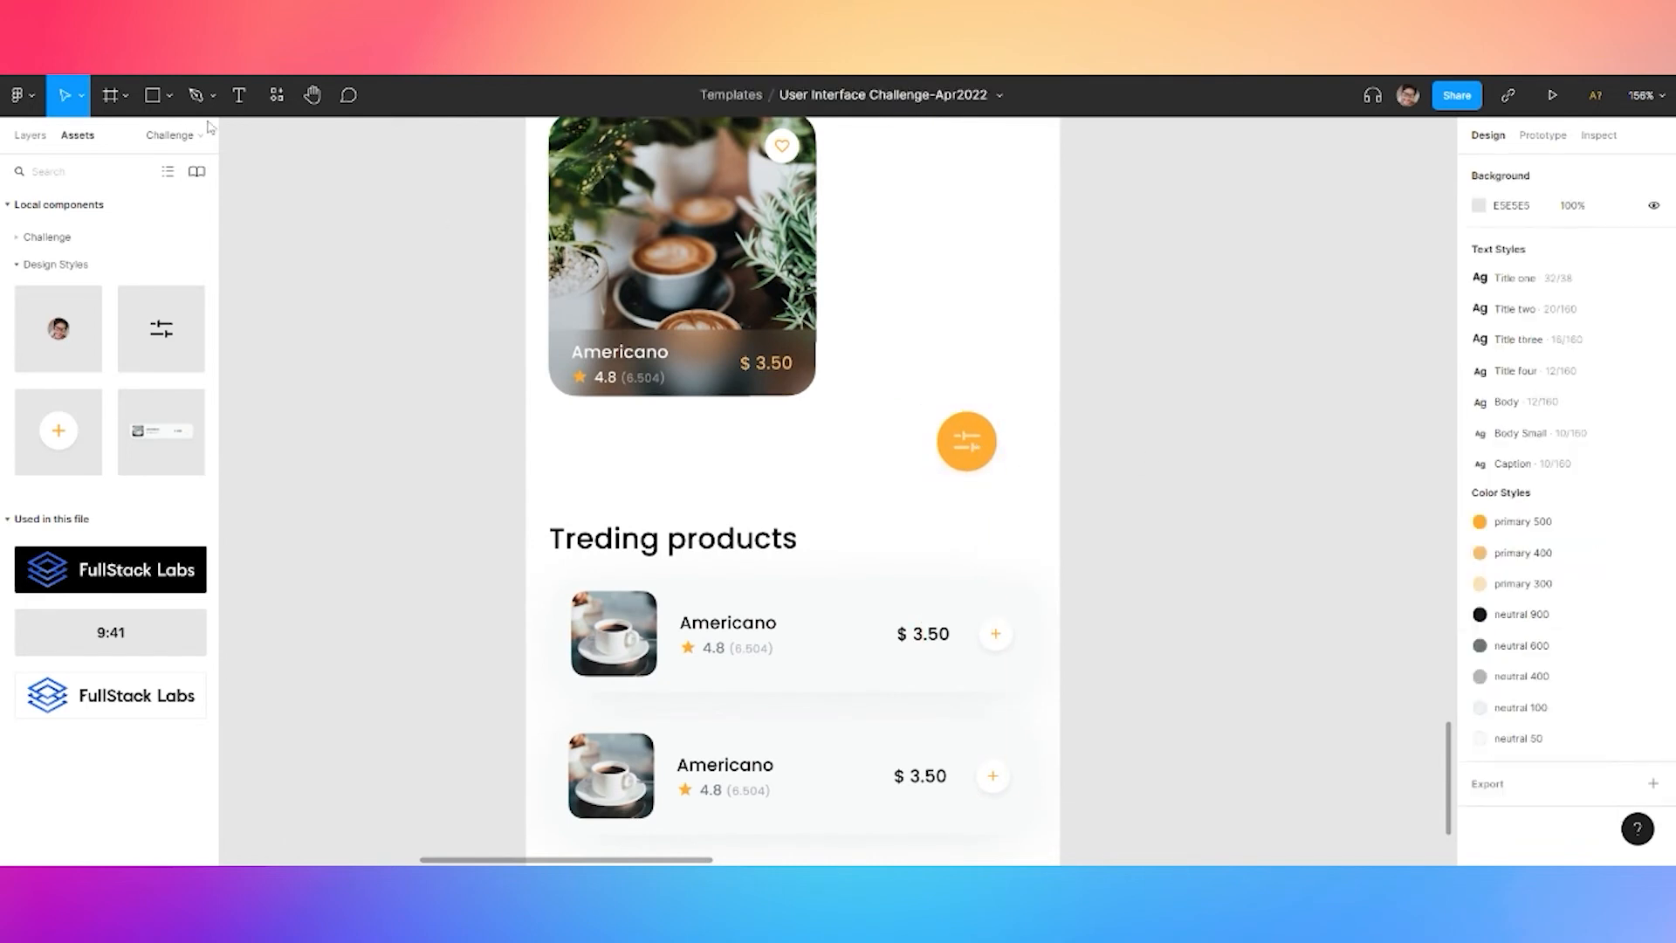
Drag the search_24px icon from Assets above the Treding products section
click(26, 264)
click(26, 237)
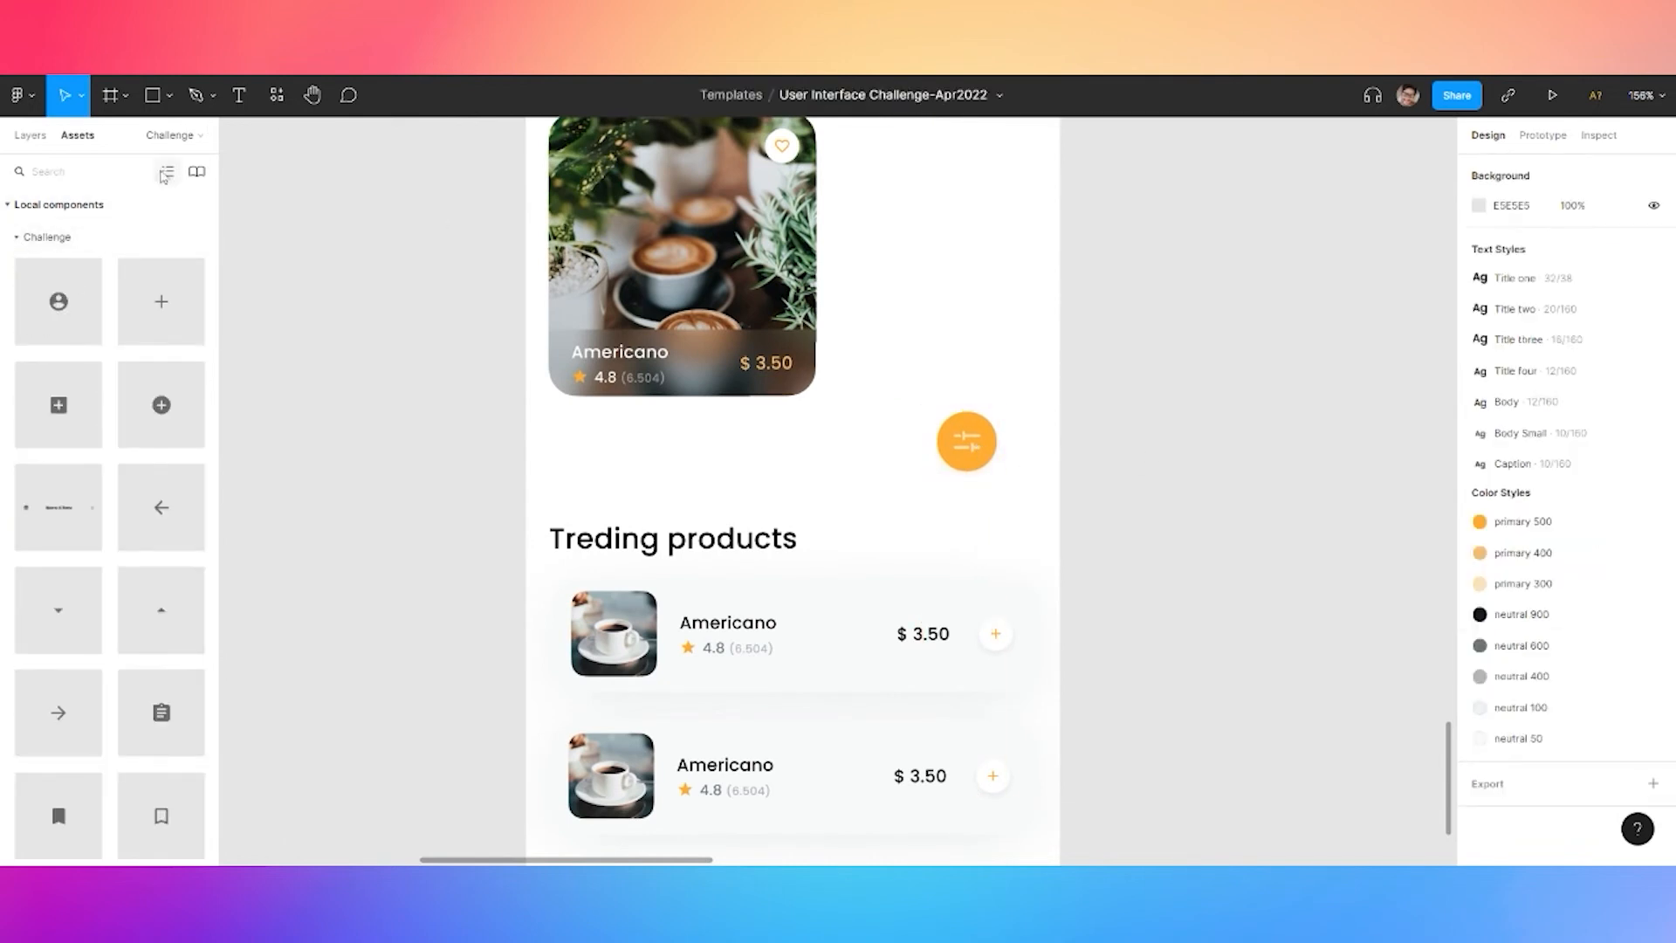
text(search)
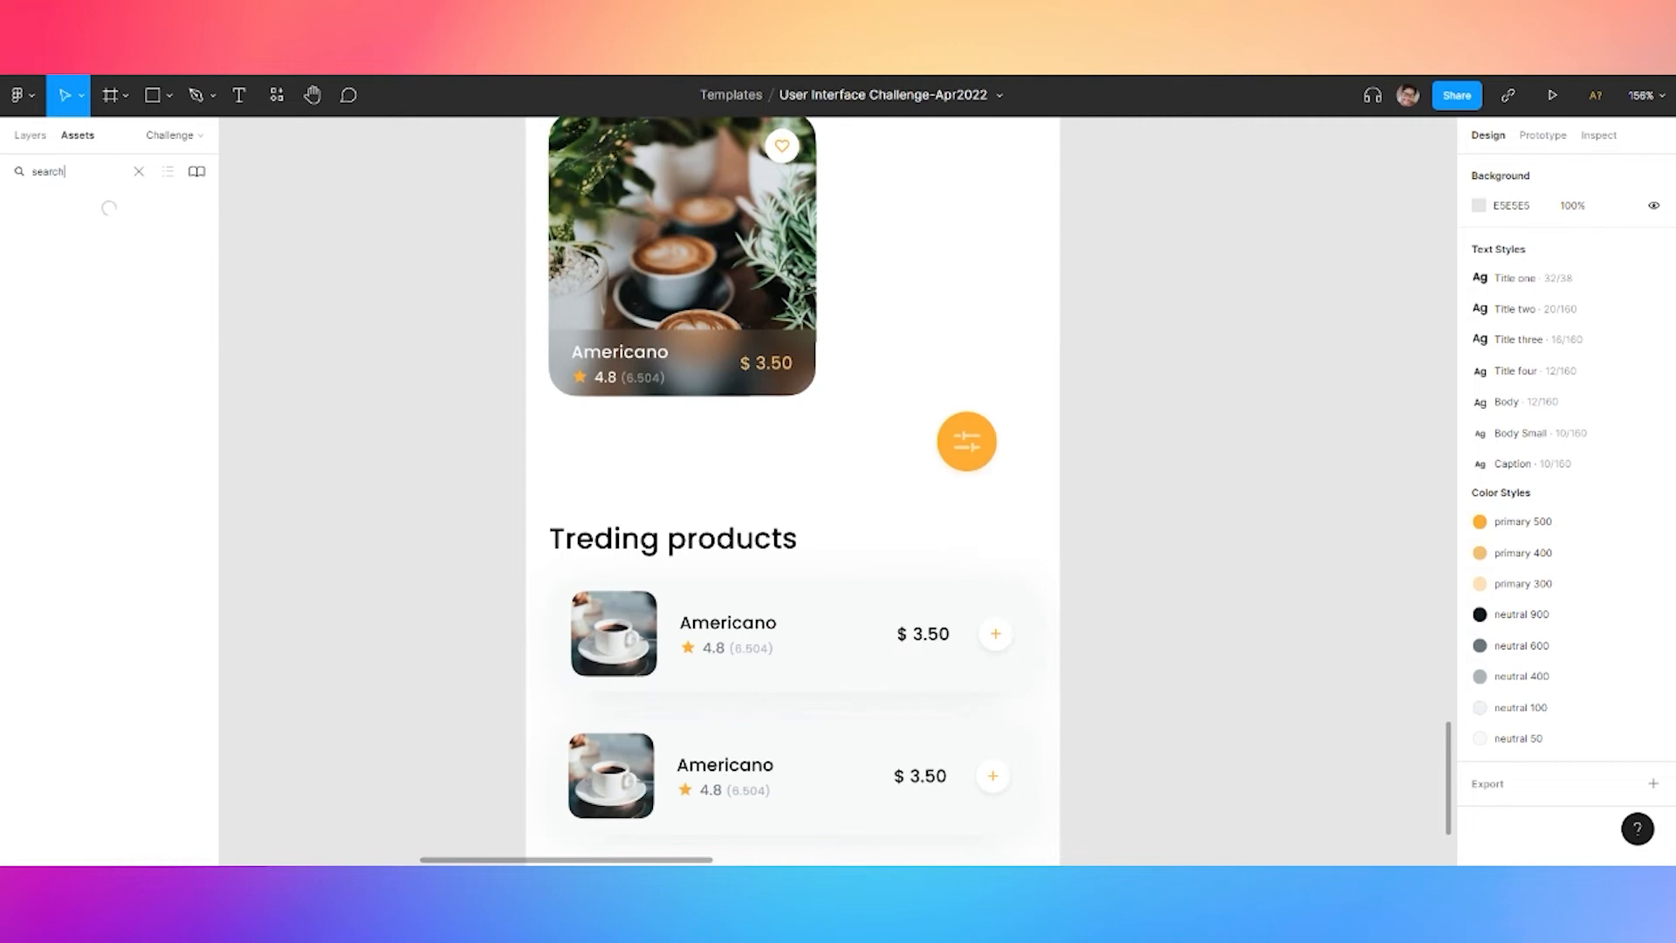
drag(32, 230, 581, 468)
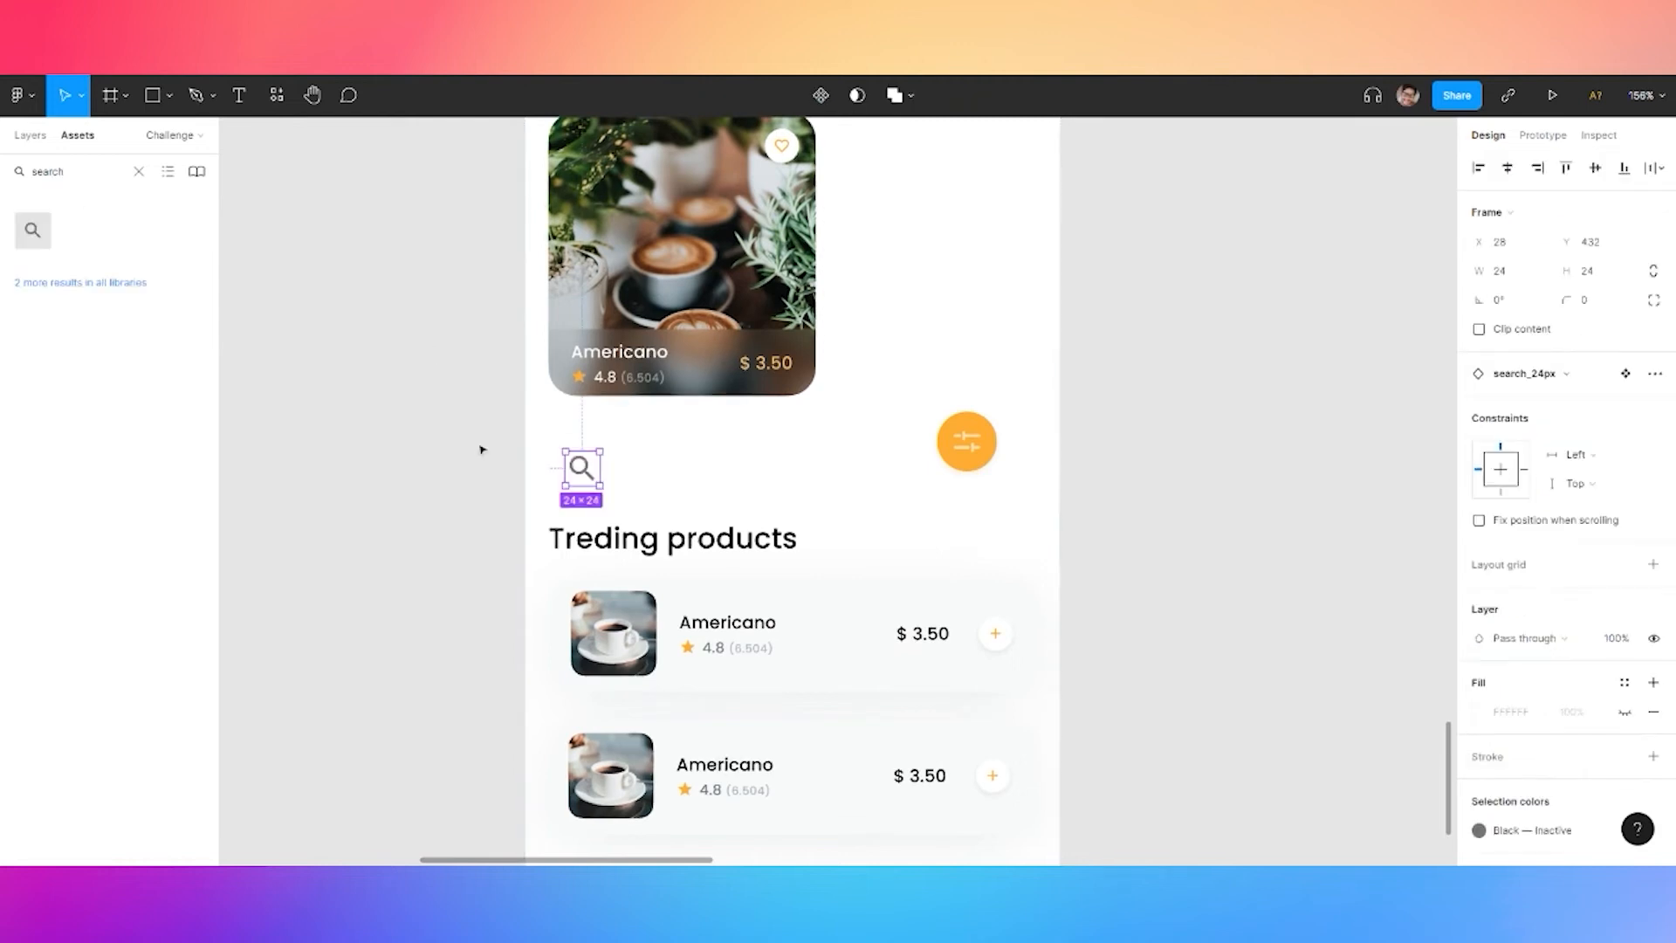
Add a 'Search product' text label in the Body text style
key(t)
click(622, 437)
text(SE)
key(BackSpace)
key(BackSpace)
text(Search product)
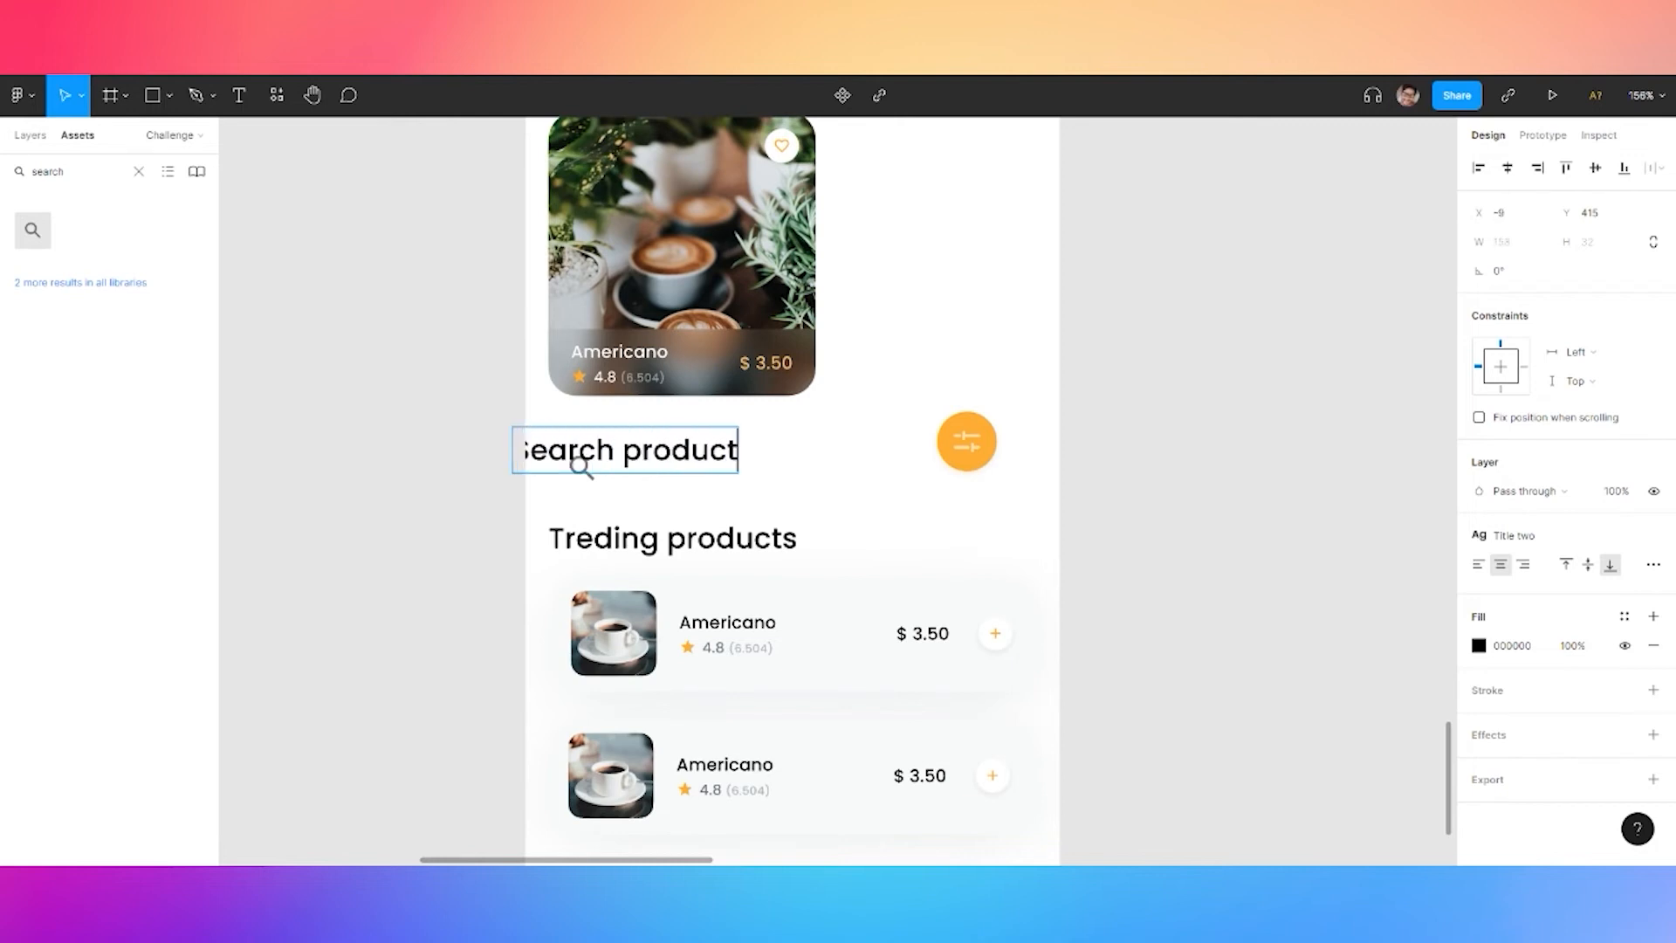
key(Escape)
click(1521, 539)
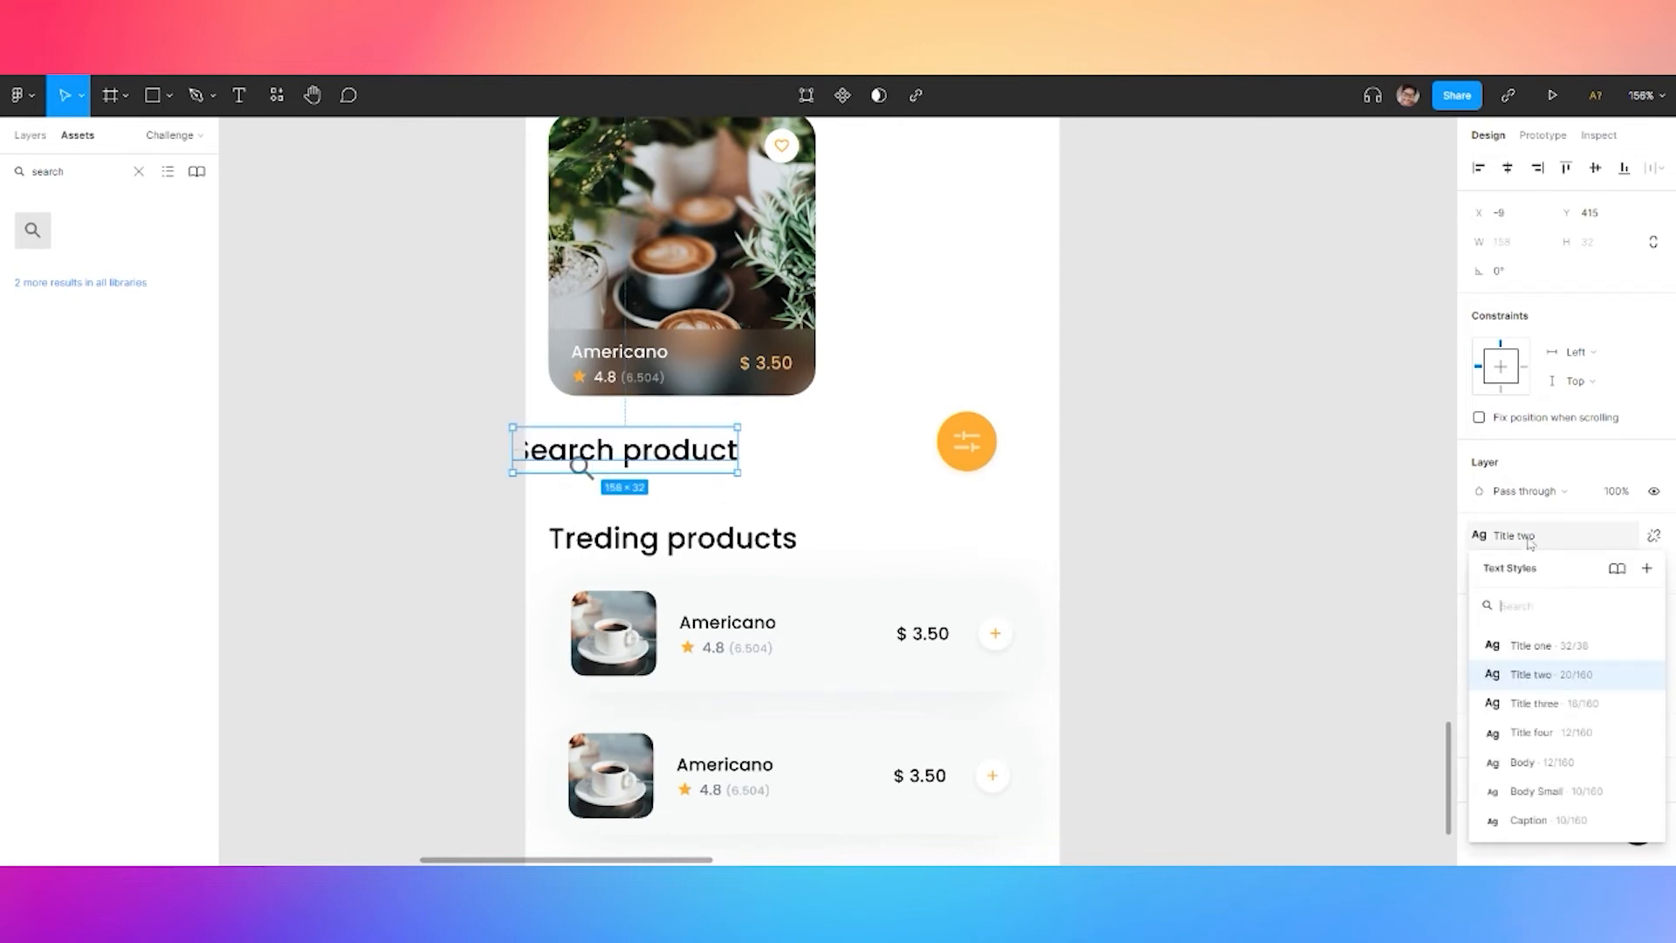
click(1561, 765)
Centre-align icon and label, colouring the icon neutral 400 and text neutral 600
drag(578, 464, 628, 468)
shift+click(597, 472)
click(1595, 169)
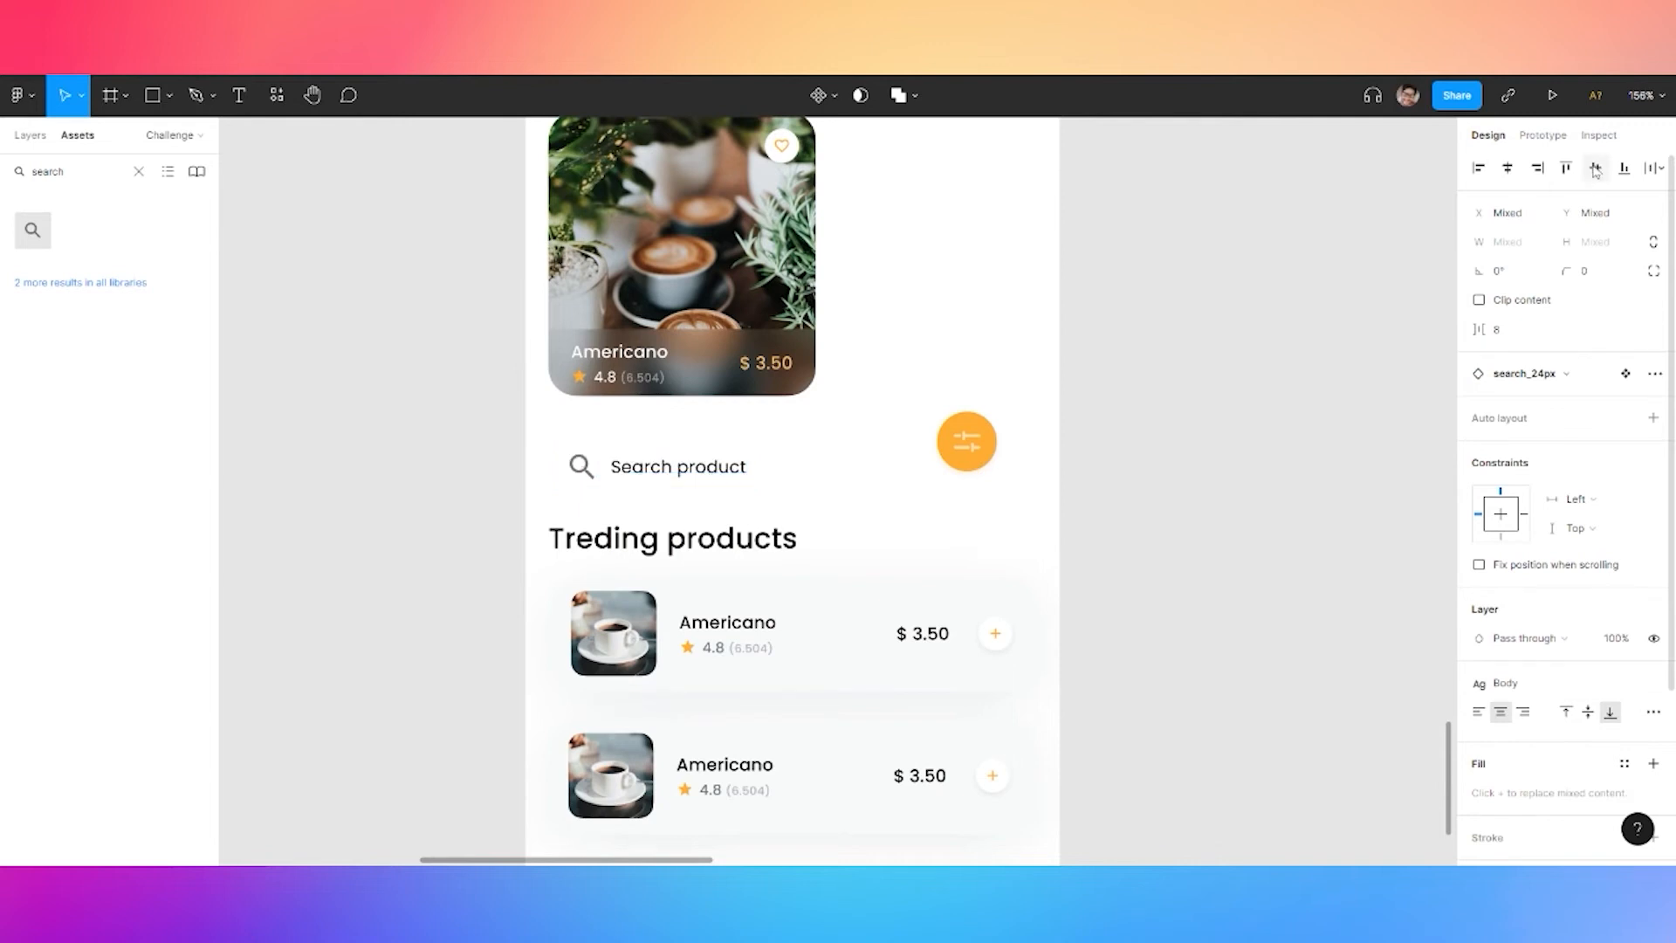
scroll(1563, 611, down, 3)
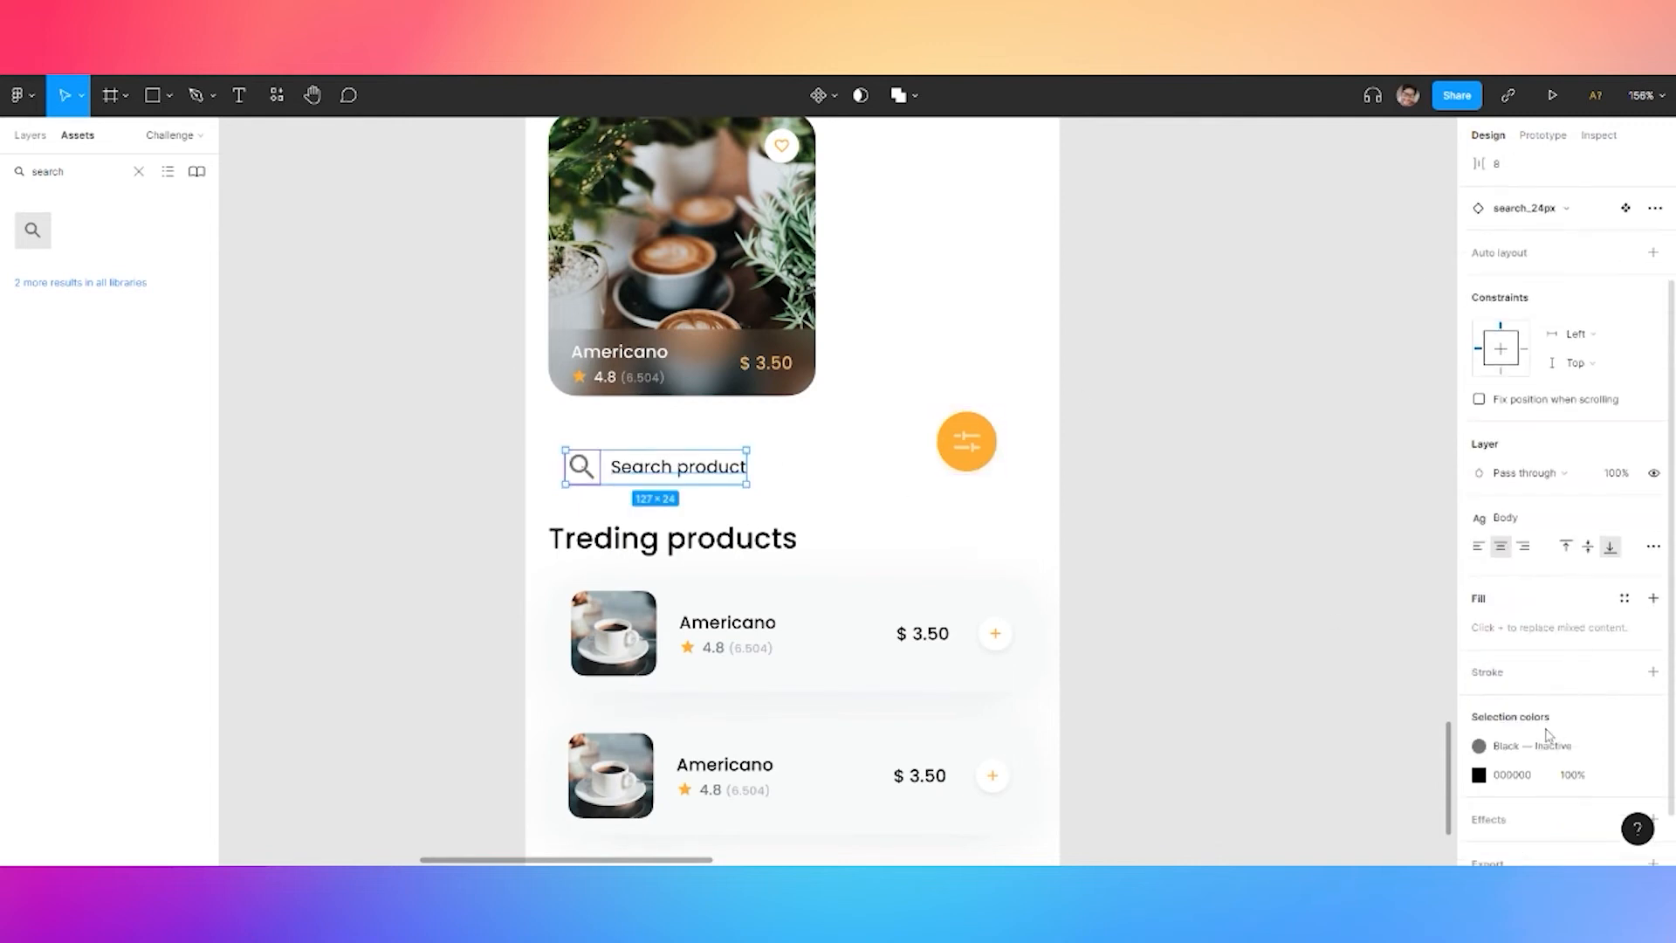
click(1481, 751)
click(1403, 792)
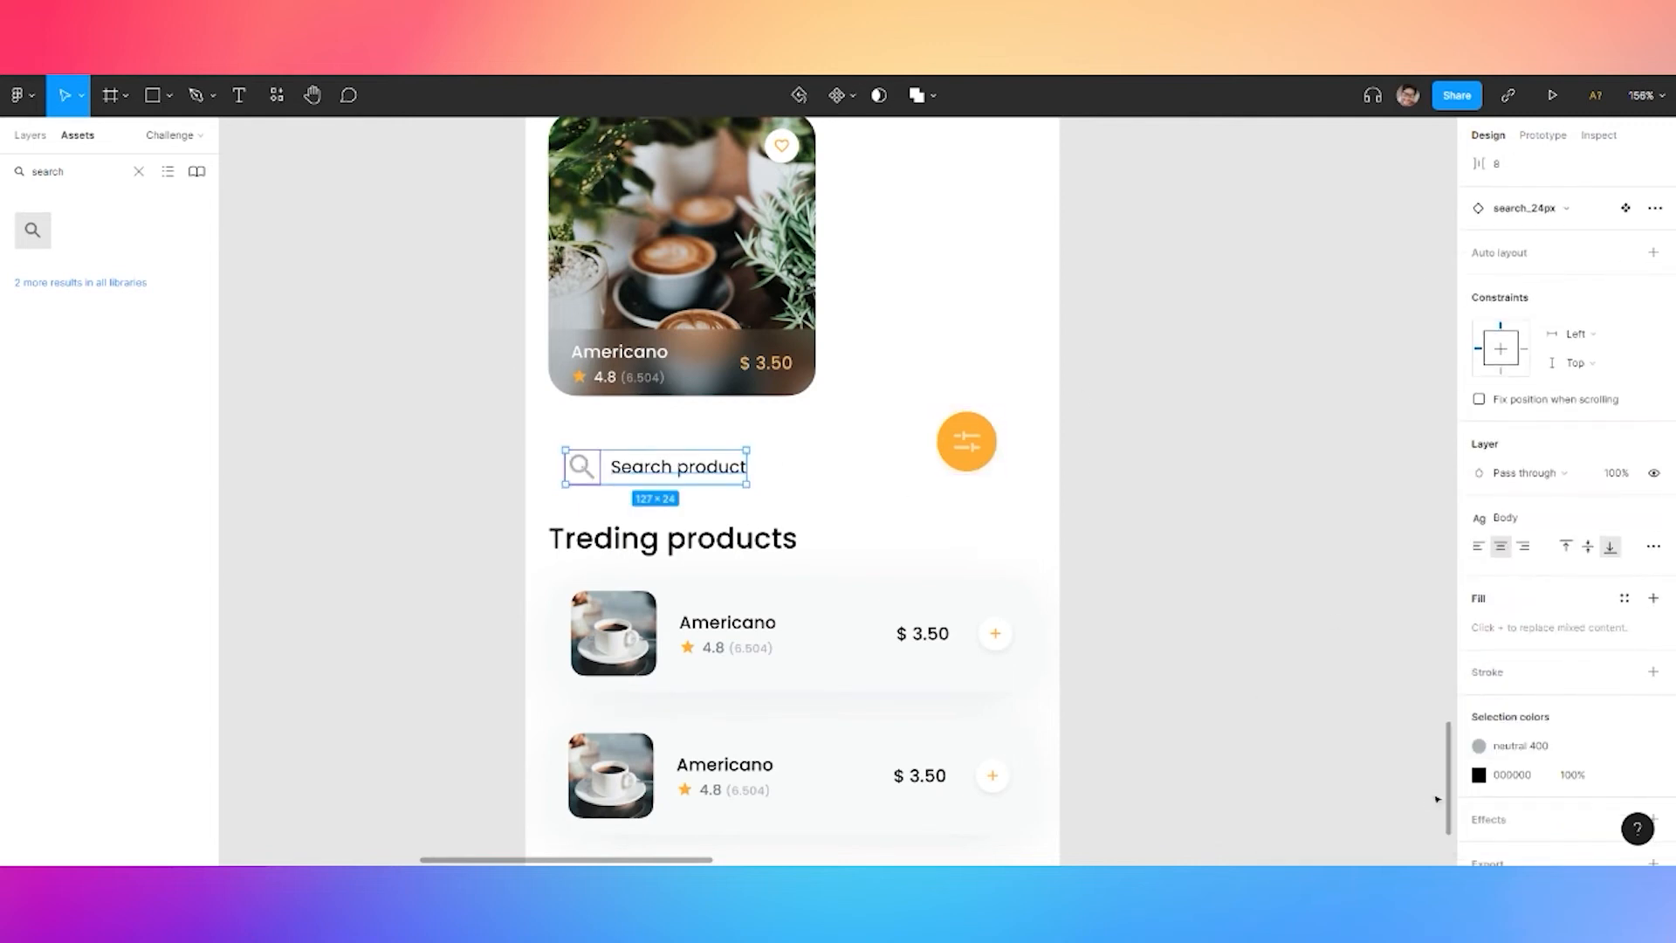
click(1621, 775)
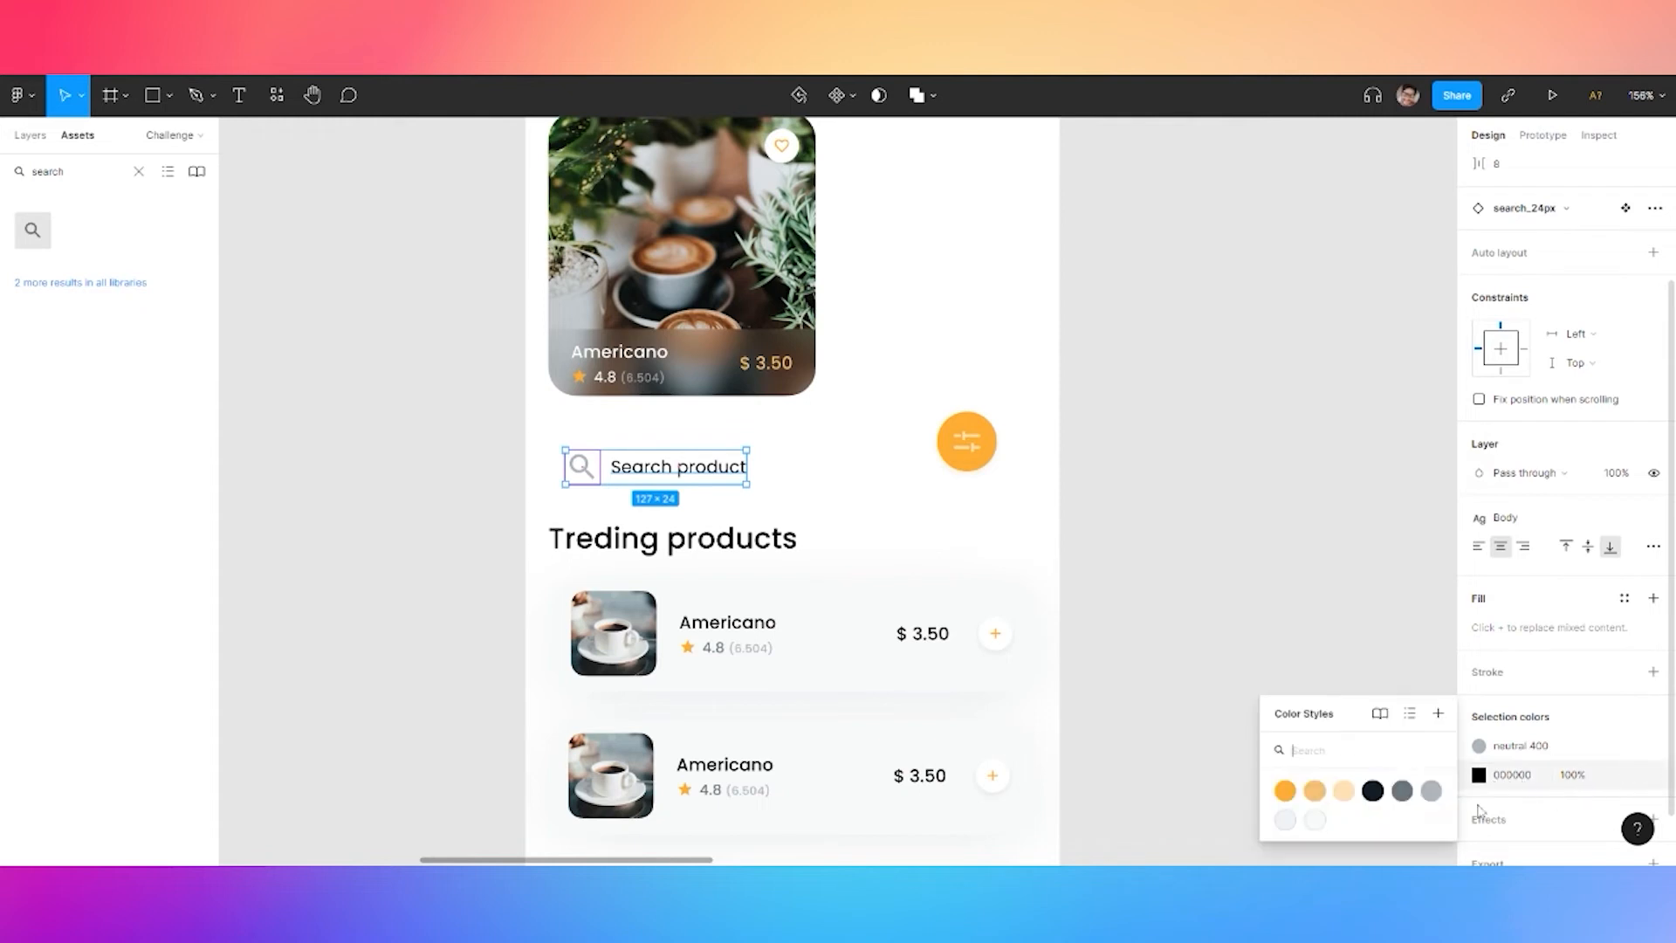
click(1402, 791)
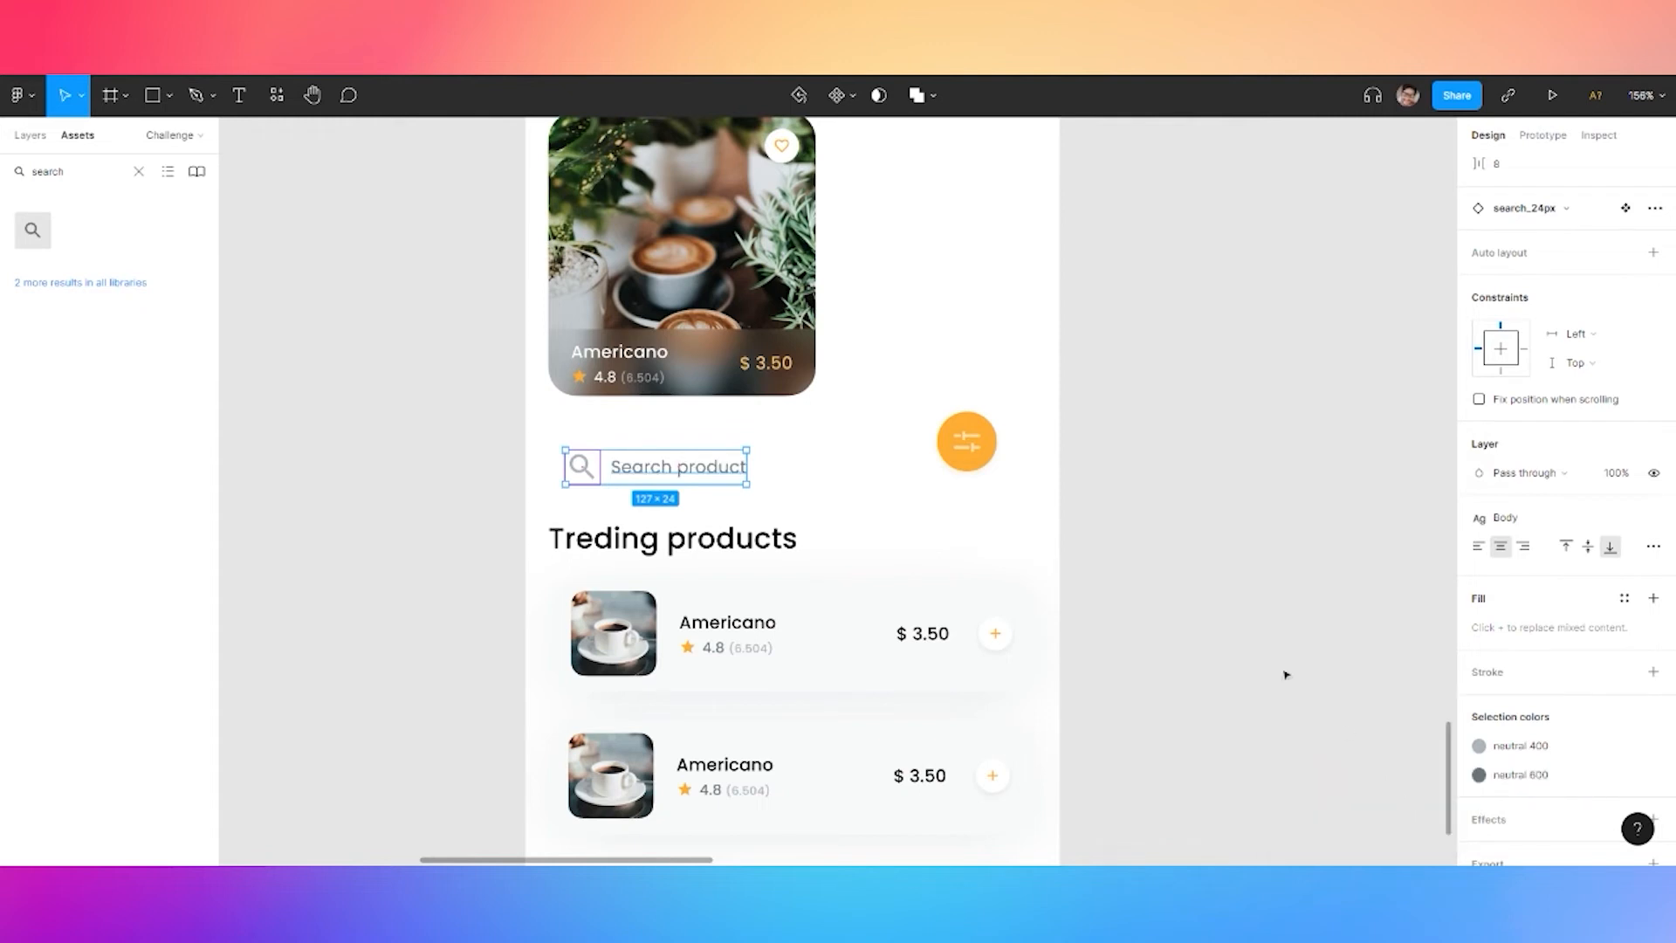
click(1245, 556)
click(582, 480)
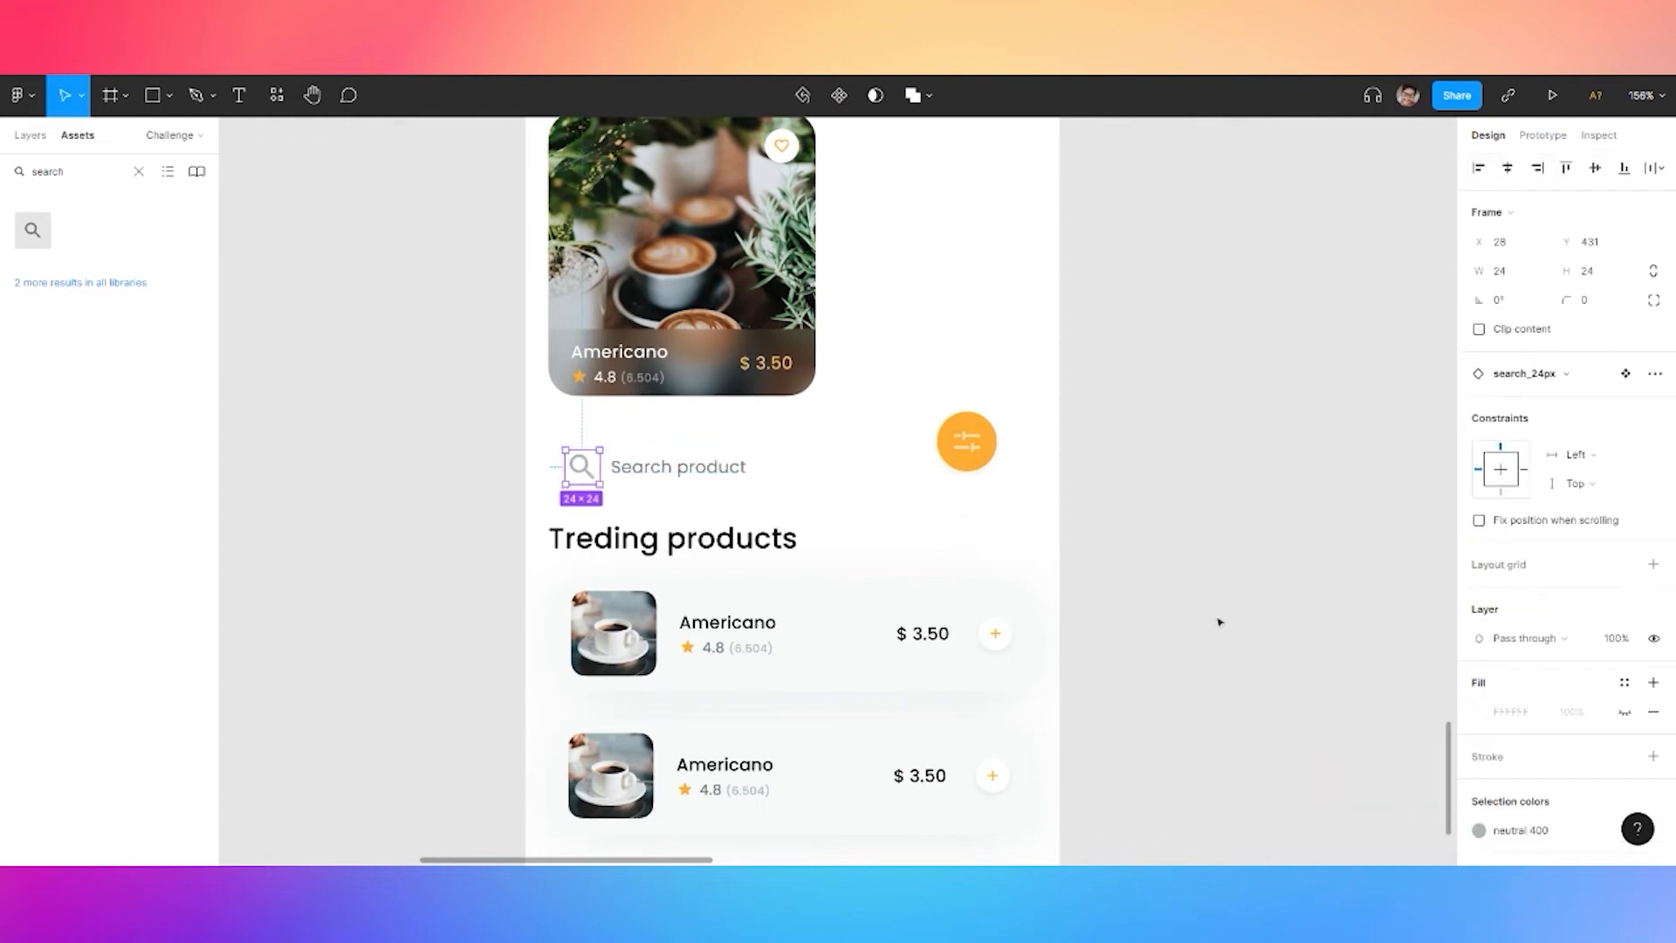
Group the search icon, label and filter button below the coffee card as a space-between auto-layout row
shift+click(670, 473)
drag(674, 476, 675, 460)
shift+click(968, 455)
key(ctrl+g)
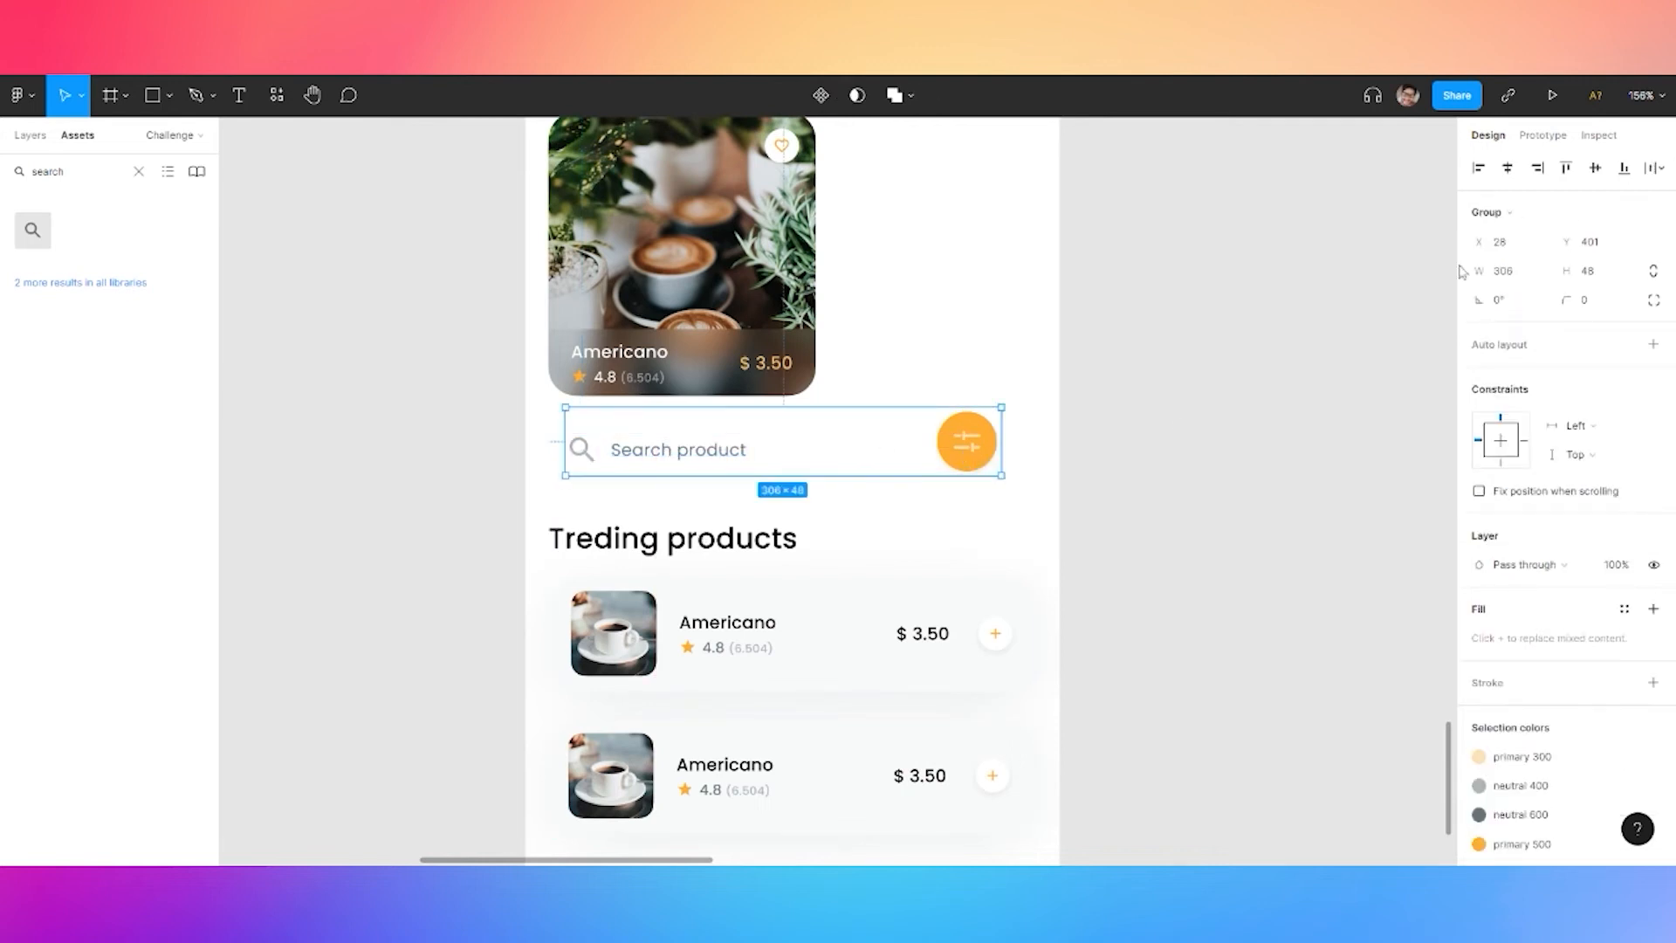
key(shift+Up)
key(shift+Up)
drag(978, 423, 972, 450)
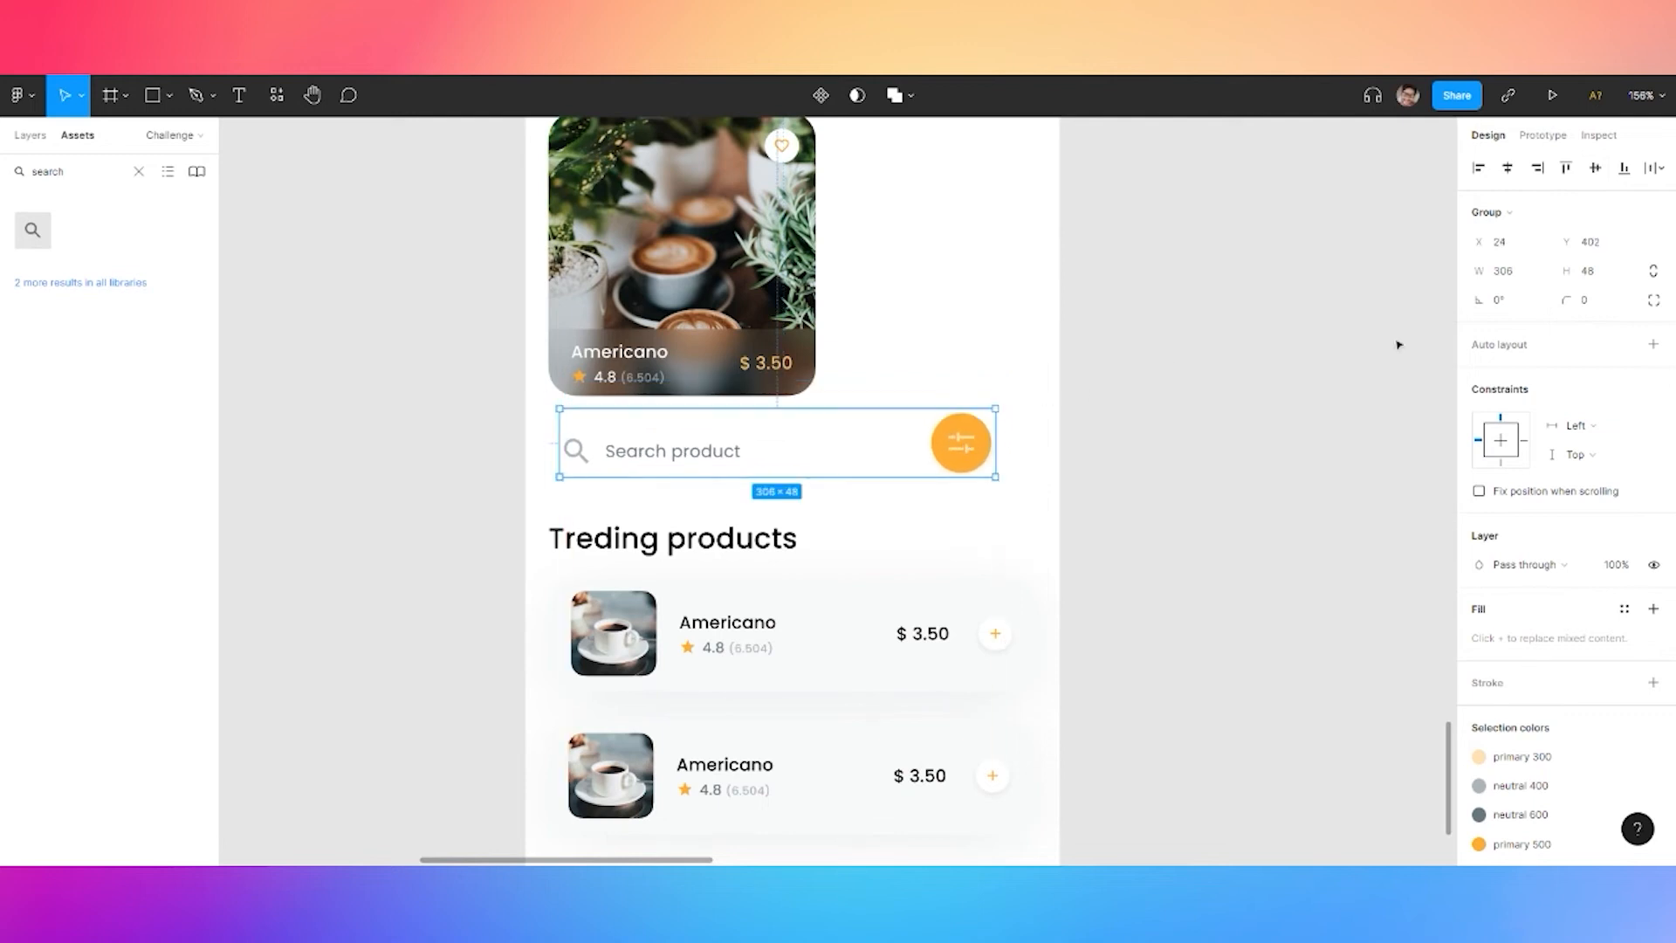
key(shift+a)
click(1654, 435)
click(1396, 590)
click(1401, 610)
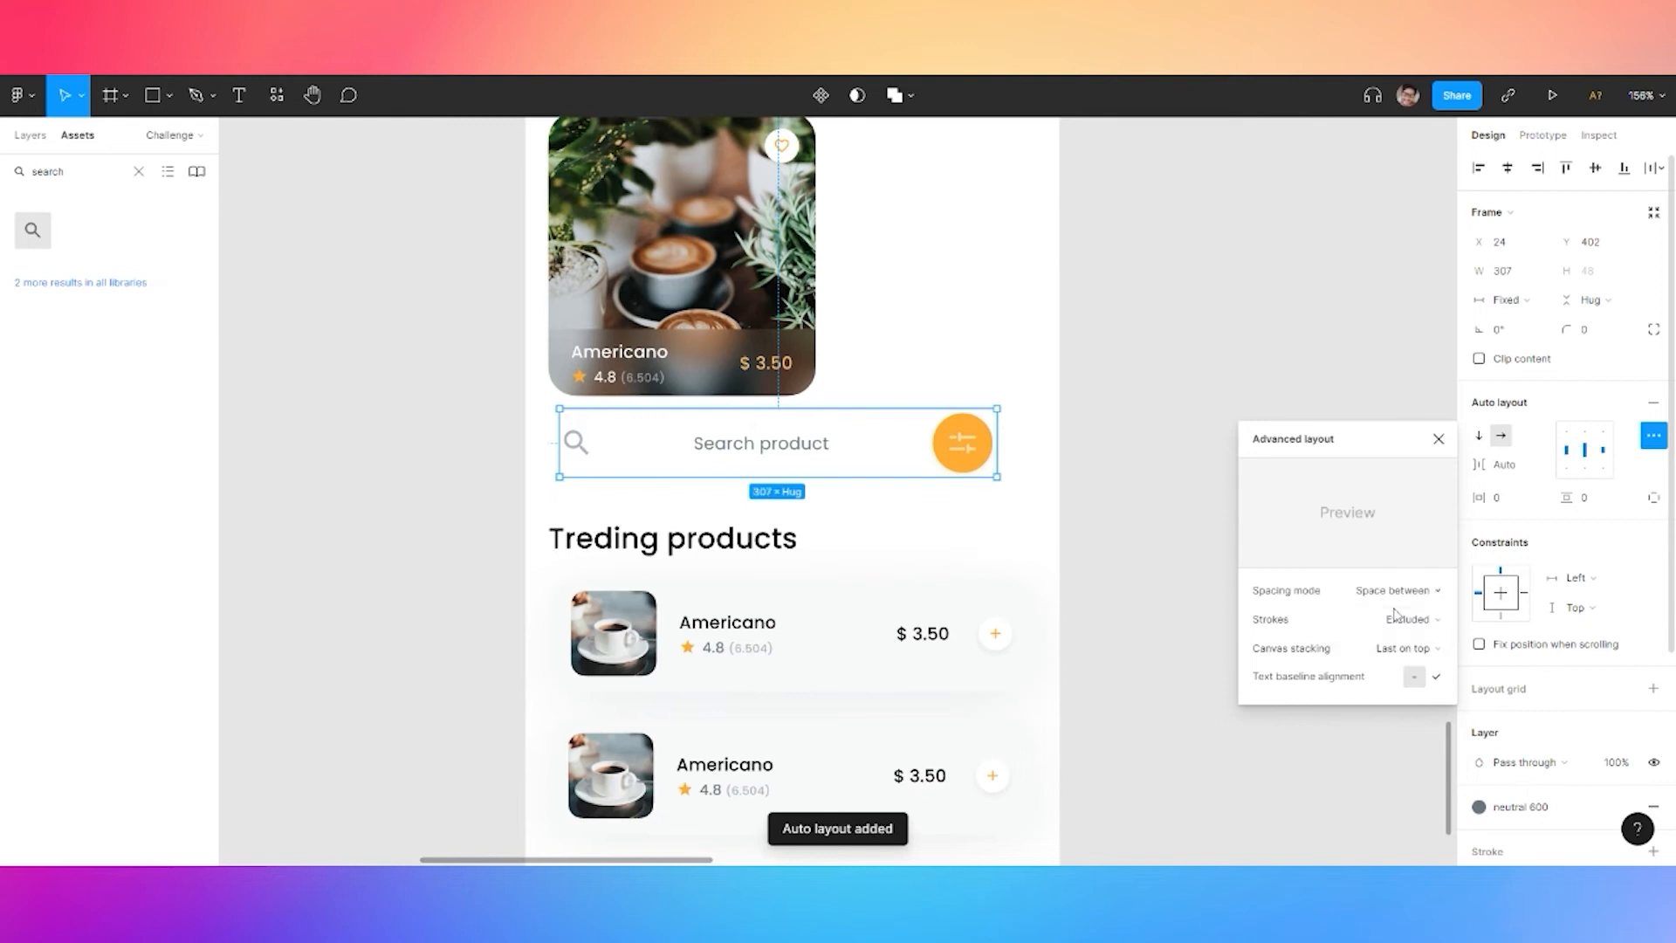
Group the search icon with its label and make the group fill the bar width
double_click(776, 443)
shift+click(576, 446)
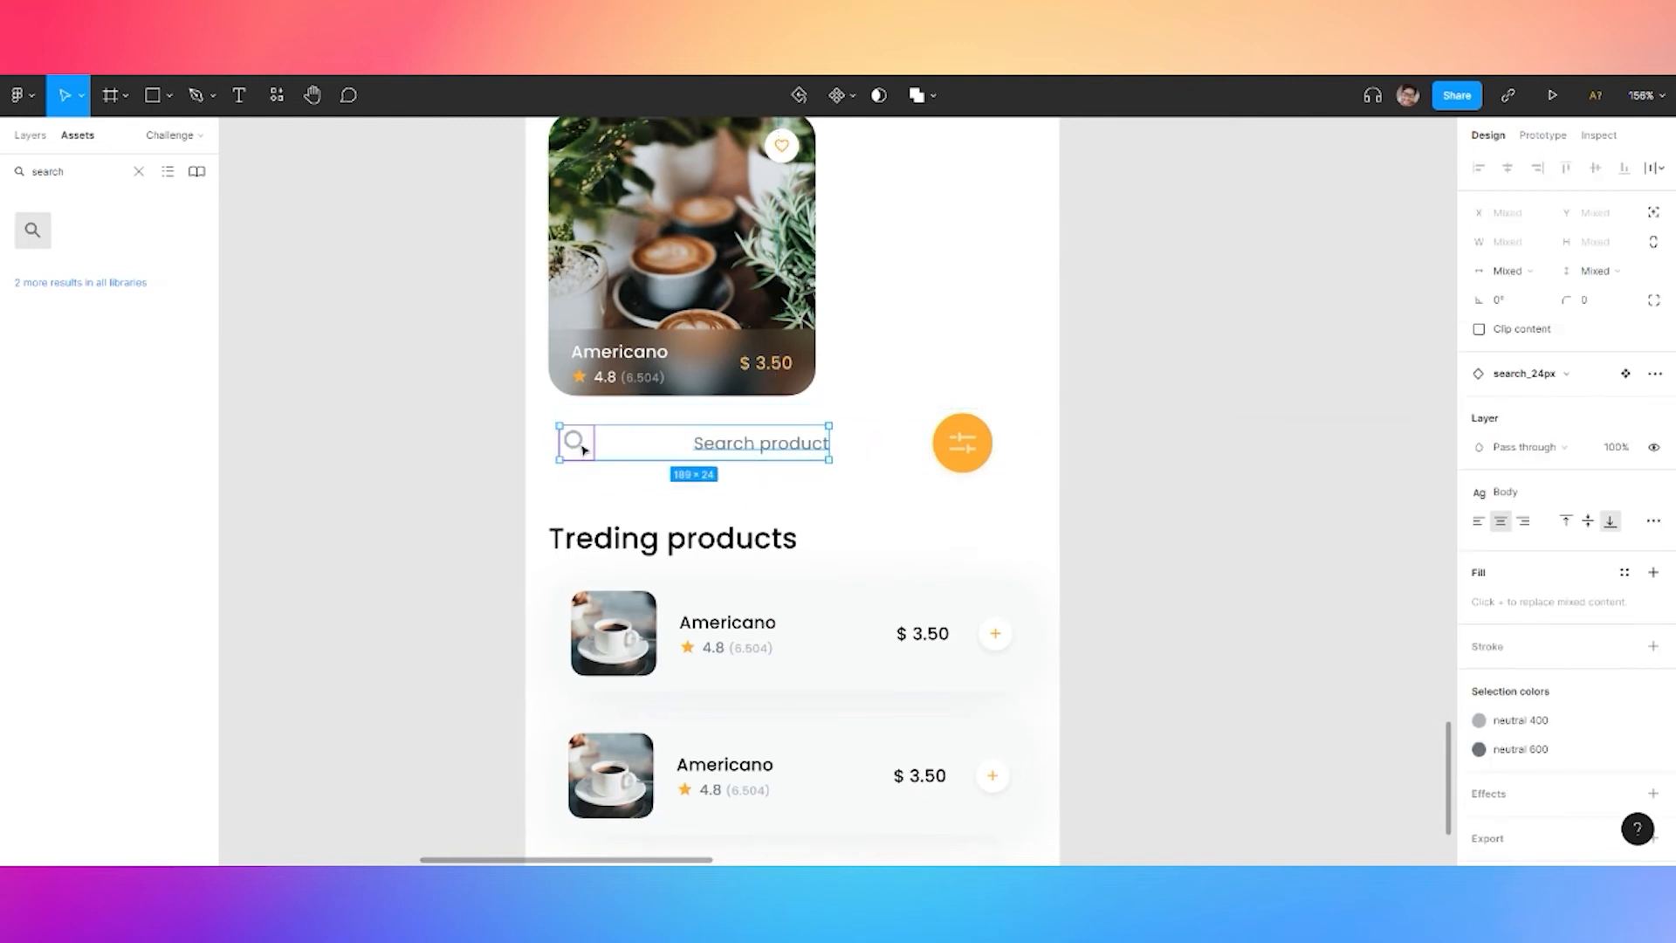
key(ctrl+g)
click(1519, 301)
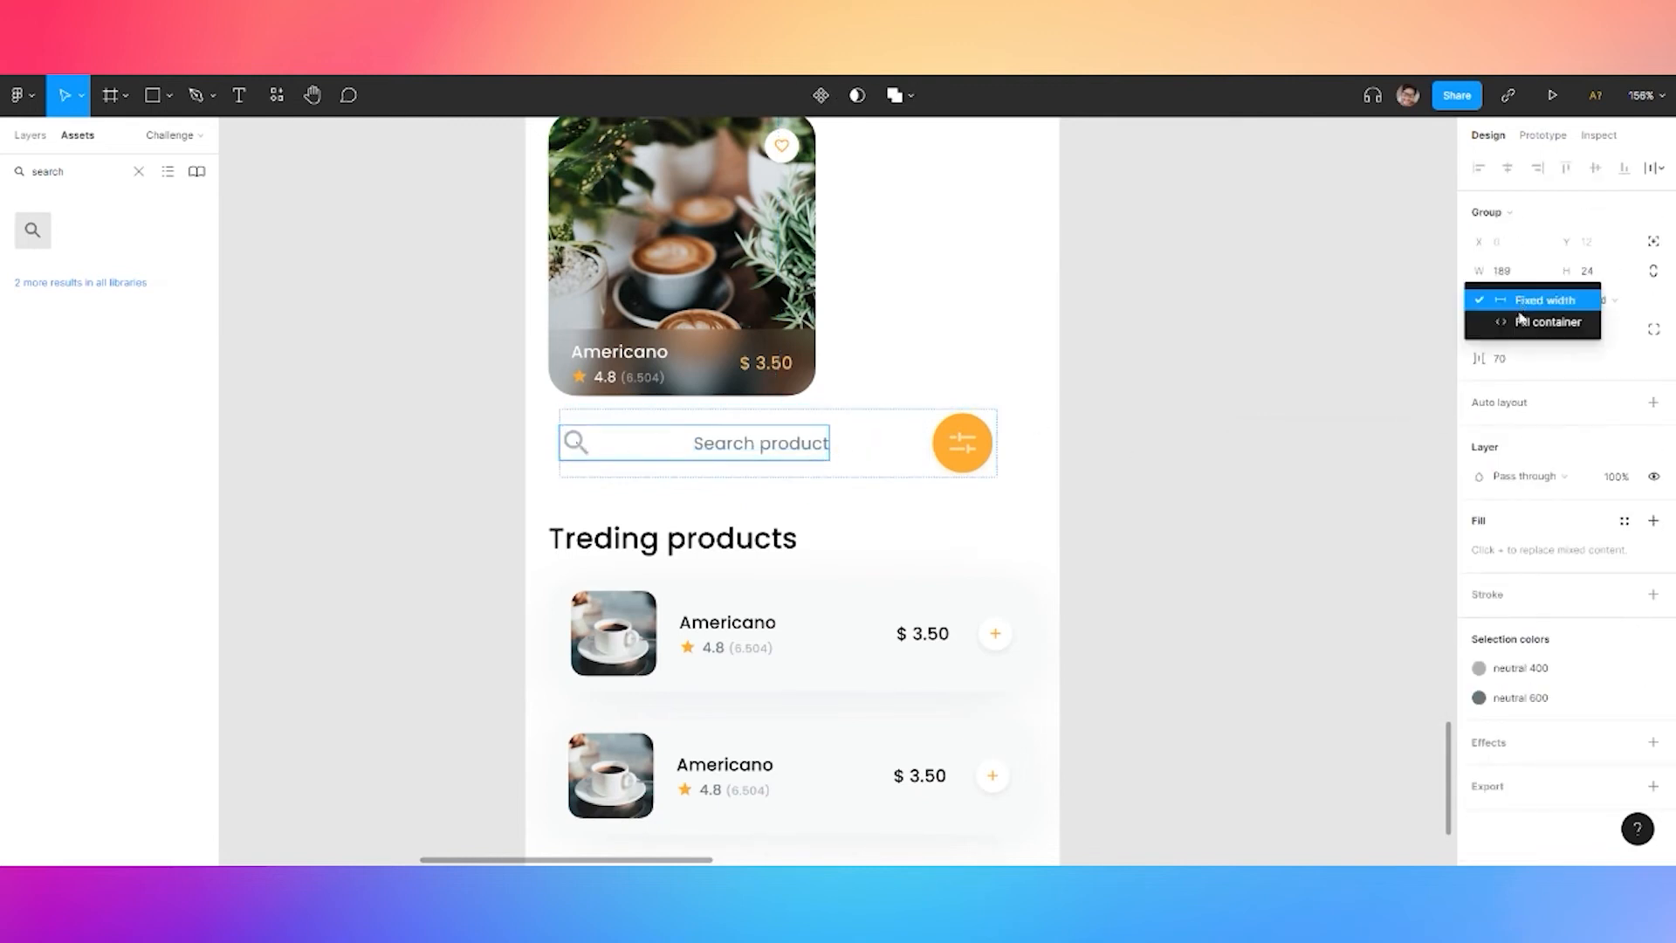
click(1523, 323)
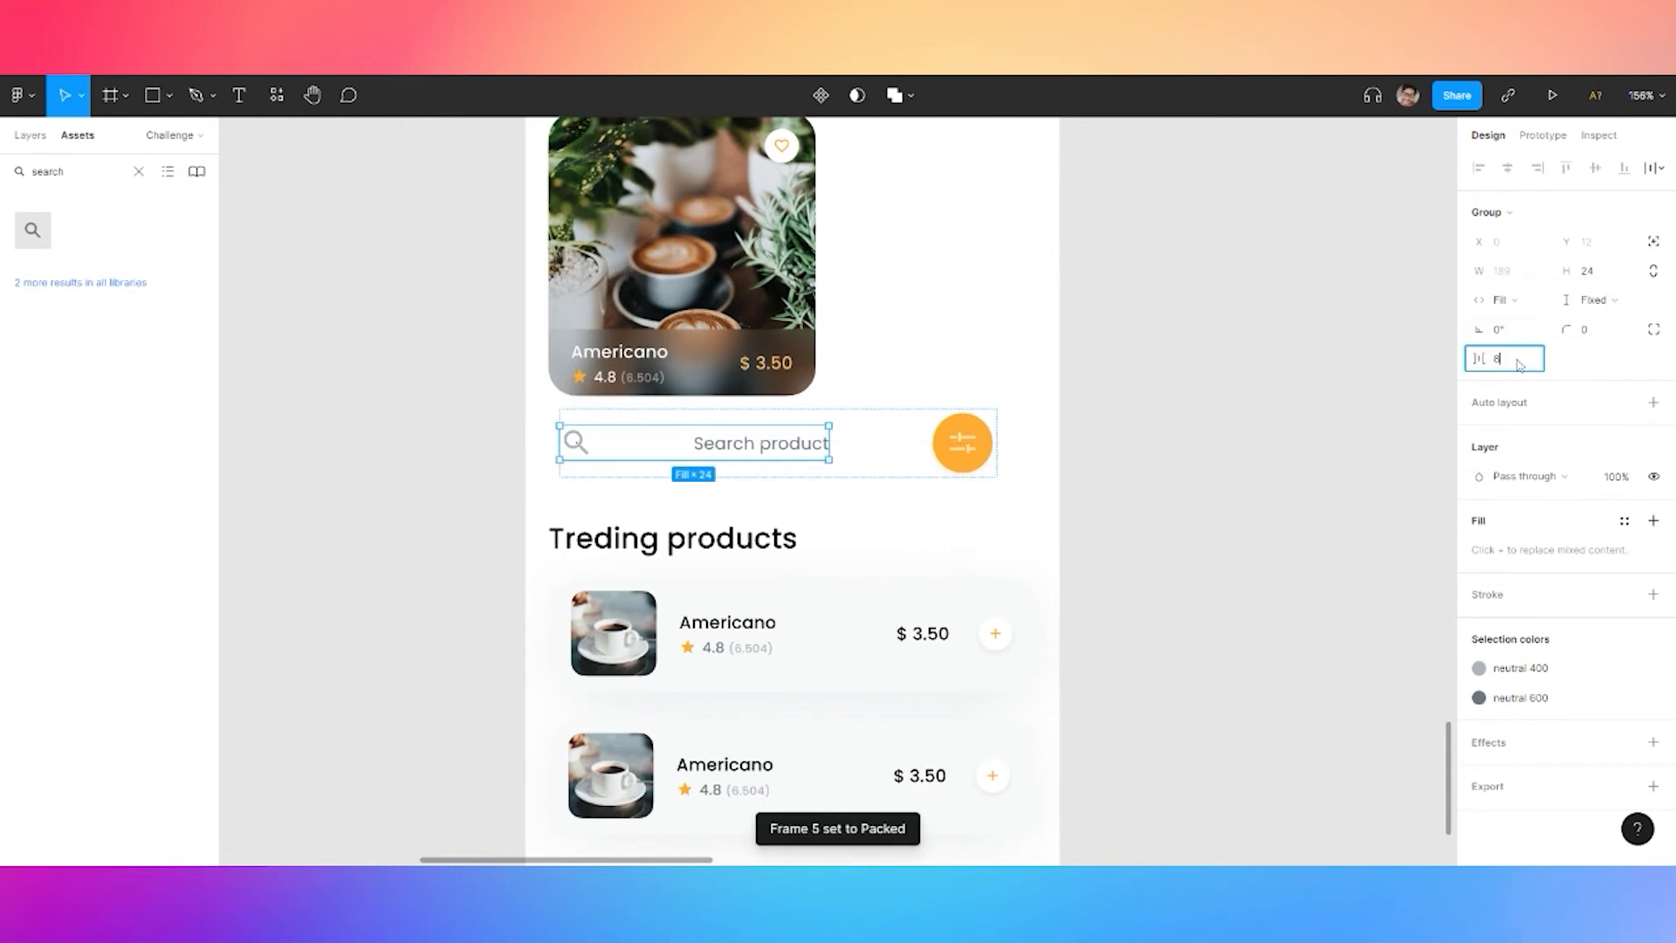
key(Return)
key(ctrl+z)
key(ctrl+z)
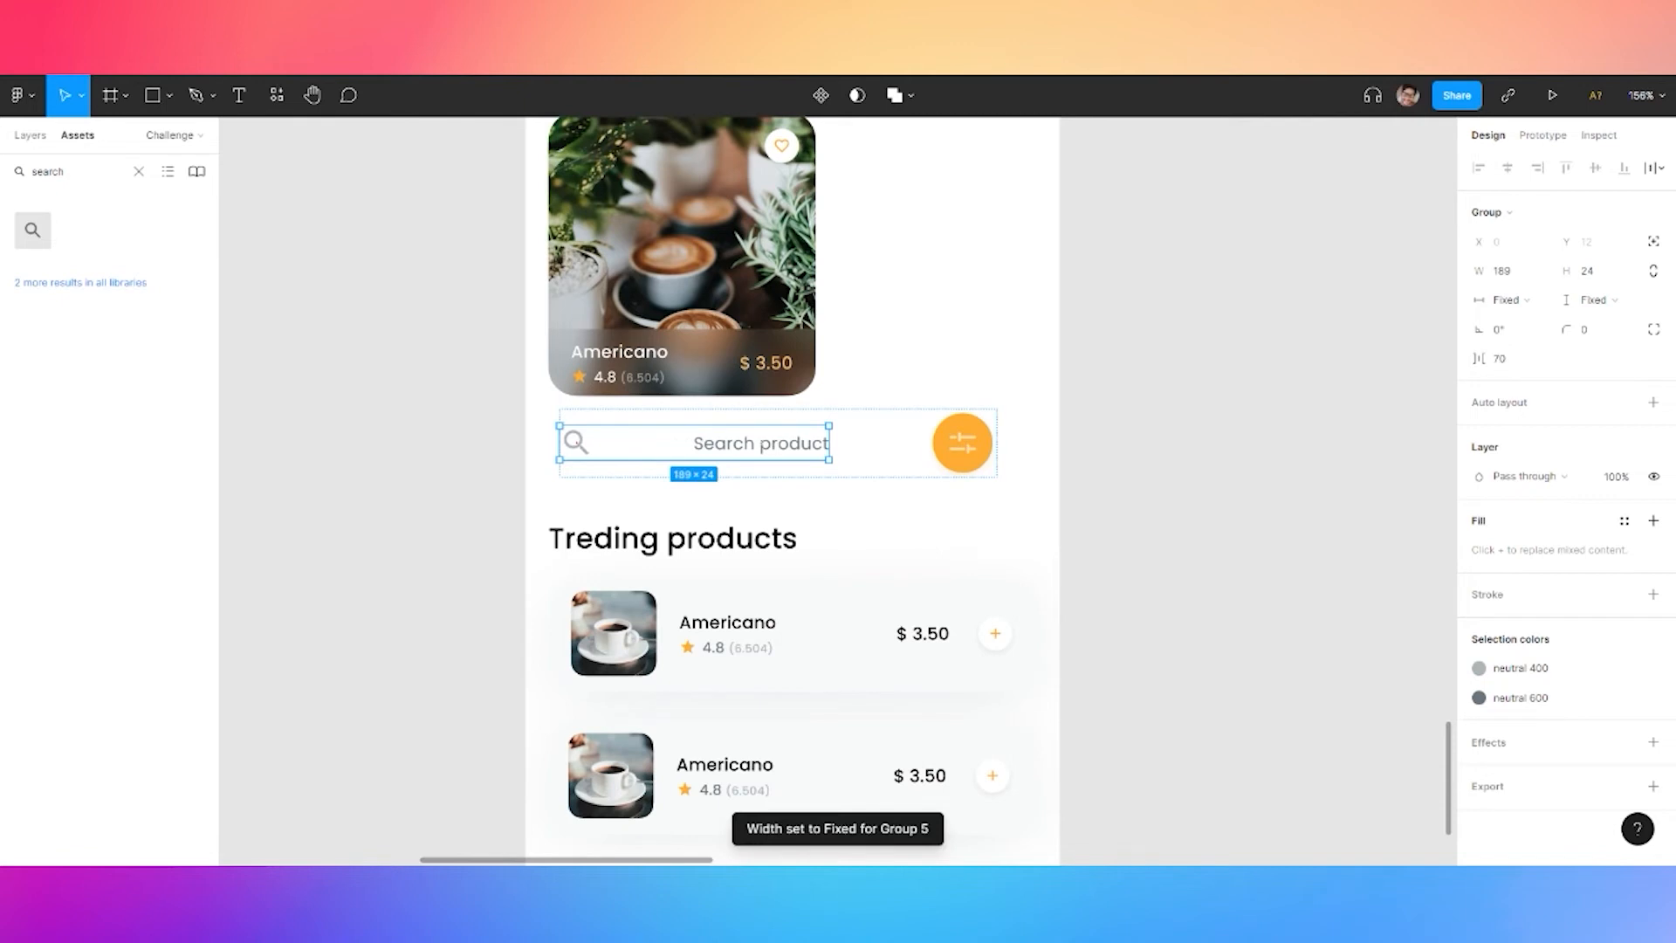
Move the Search product label beside the search icon
click(30, 135)
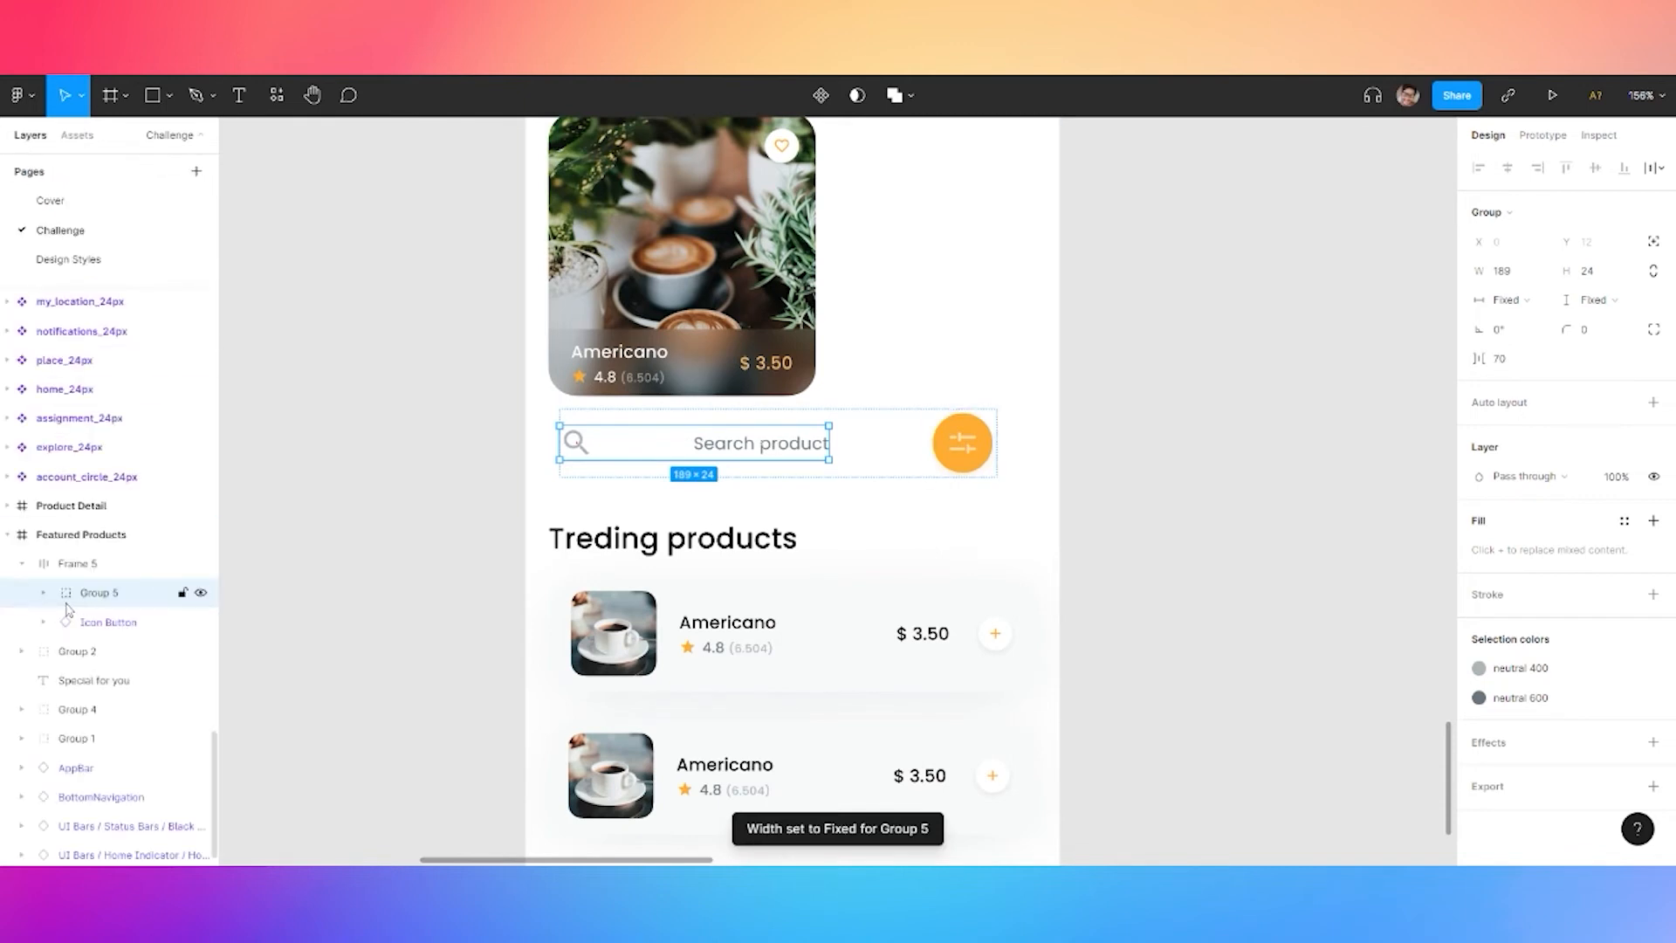
click(43, 593)
click(138, 622)
shift+click(112, 655)
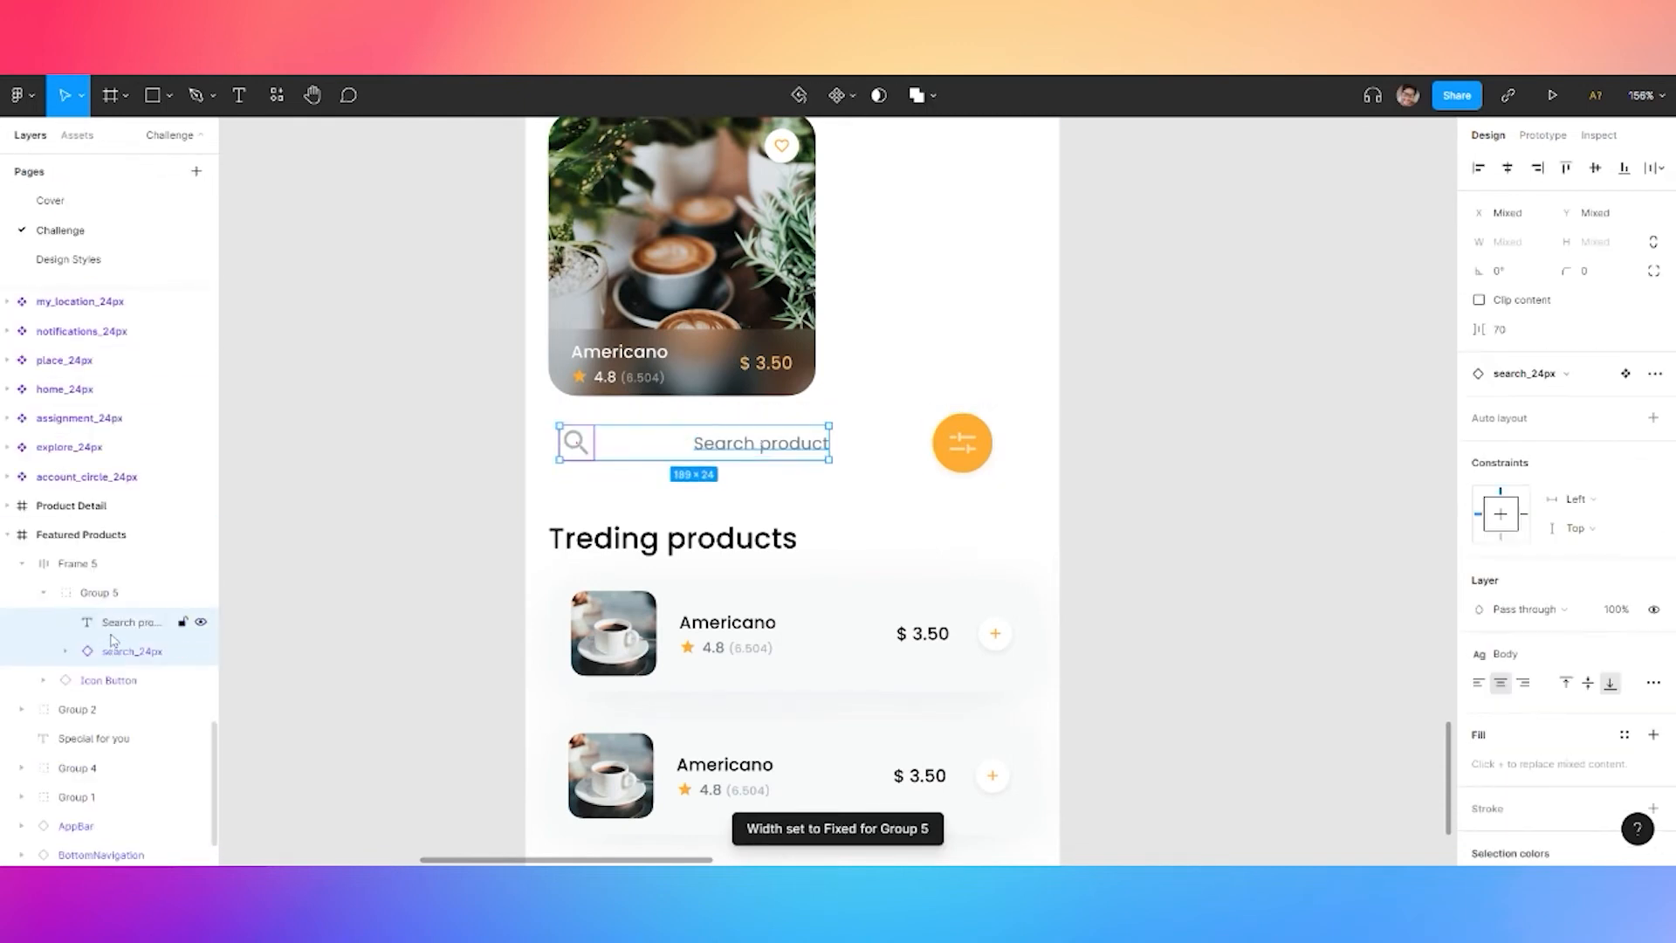
click(110, 634)
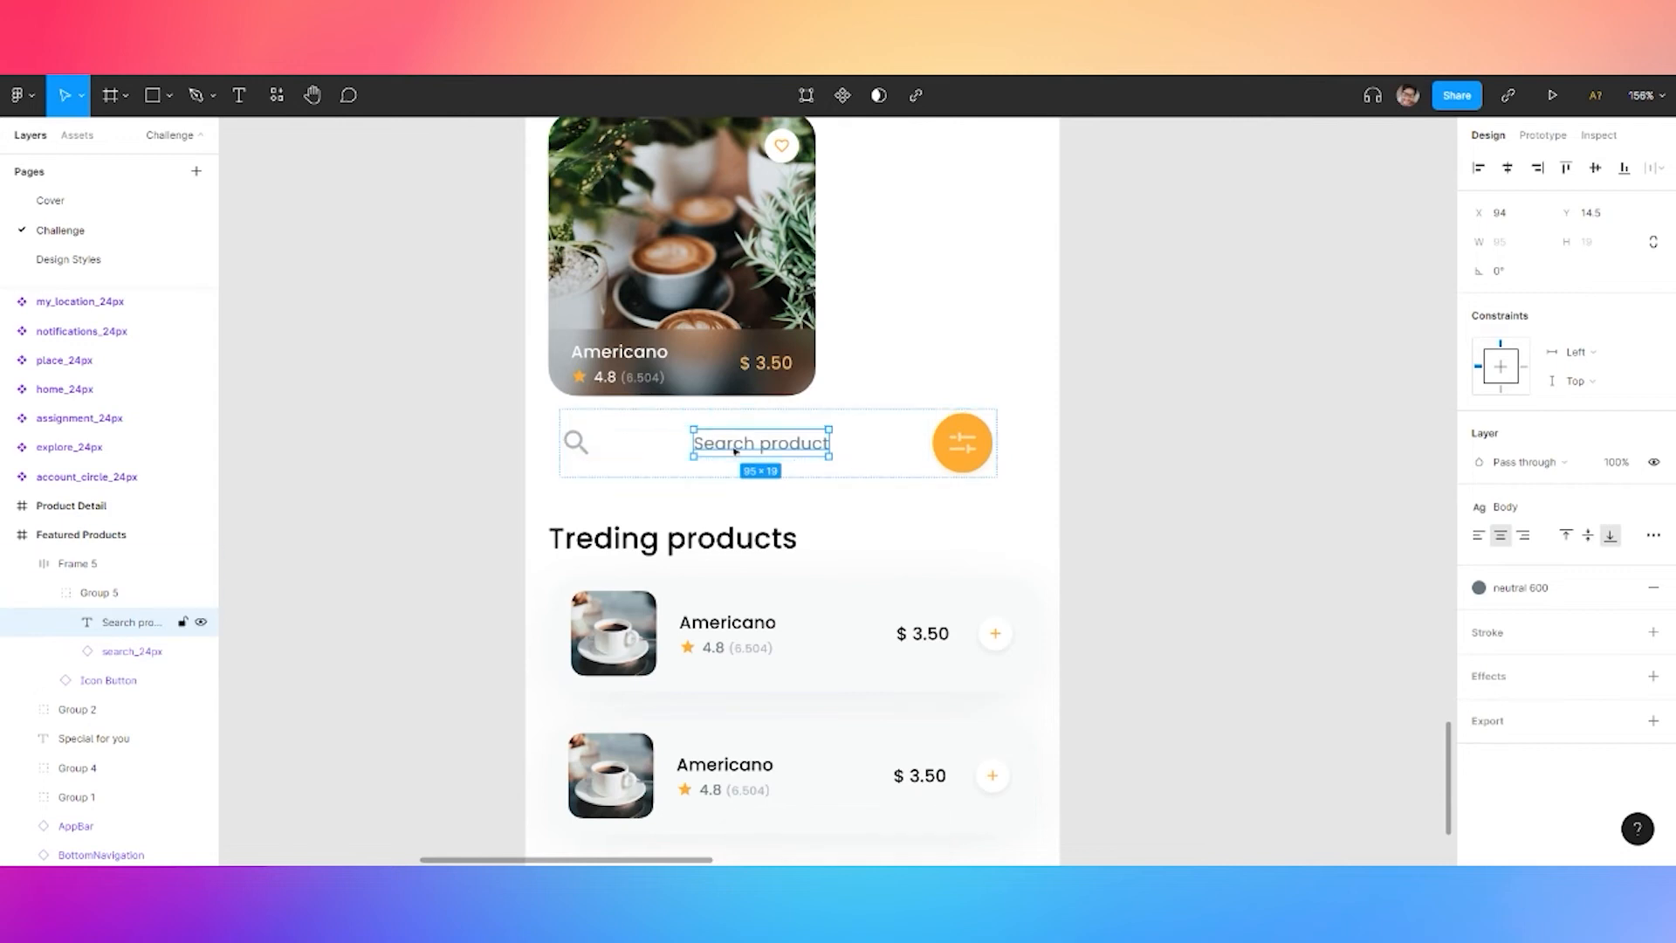
drag(719, 452, 634, 452)
Make the icon-and-label group an auto-layout row with 8 spacing
click(160, 600)
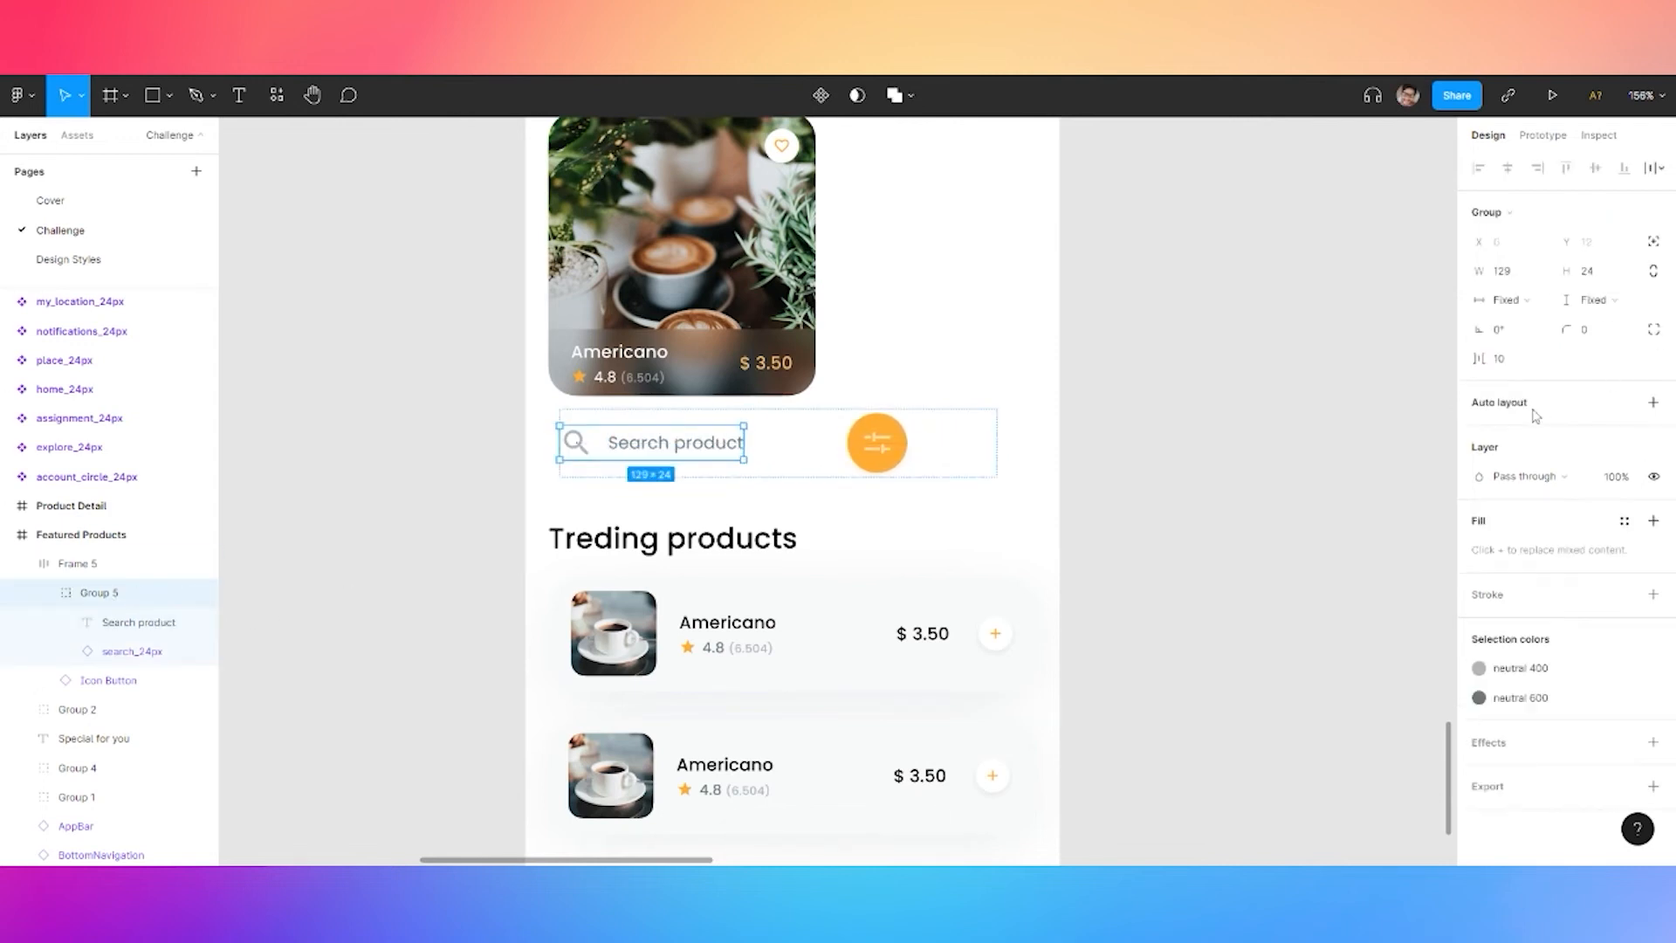
key(shift+a)
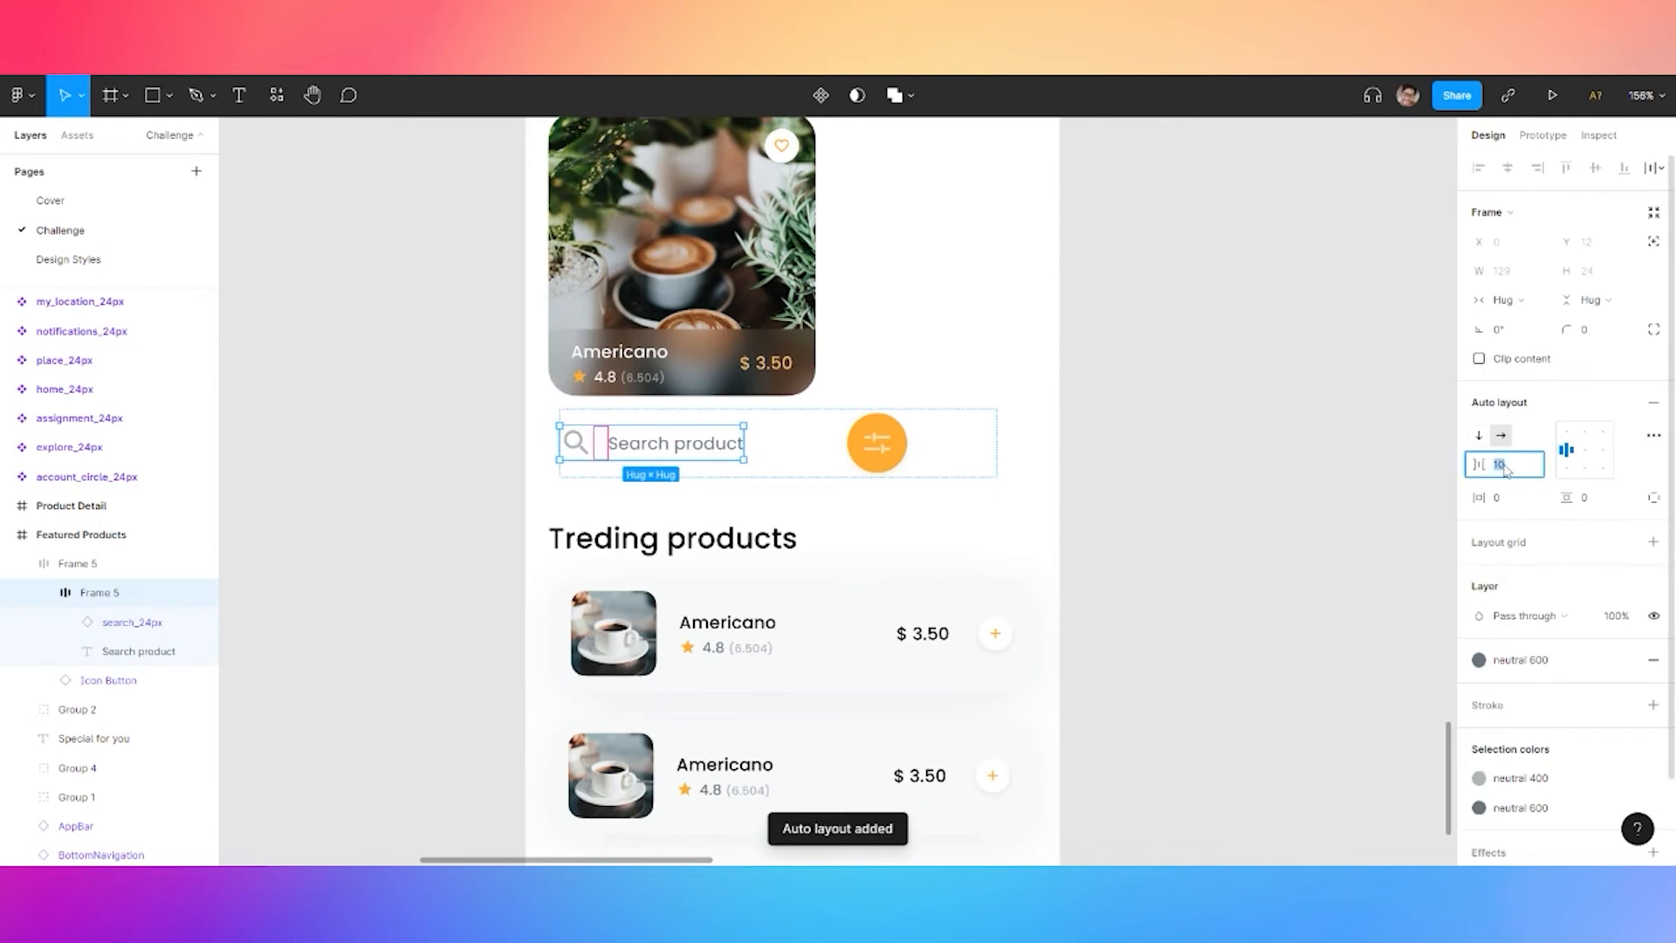
key(Return)
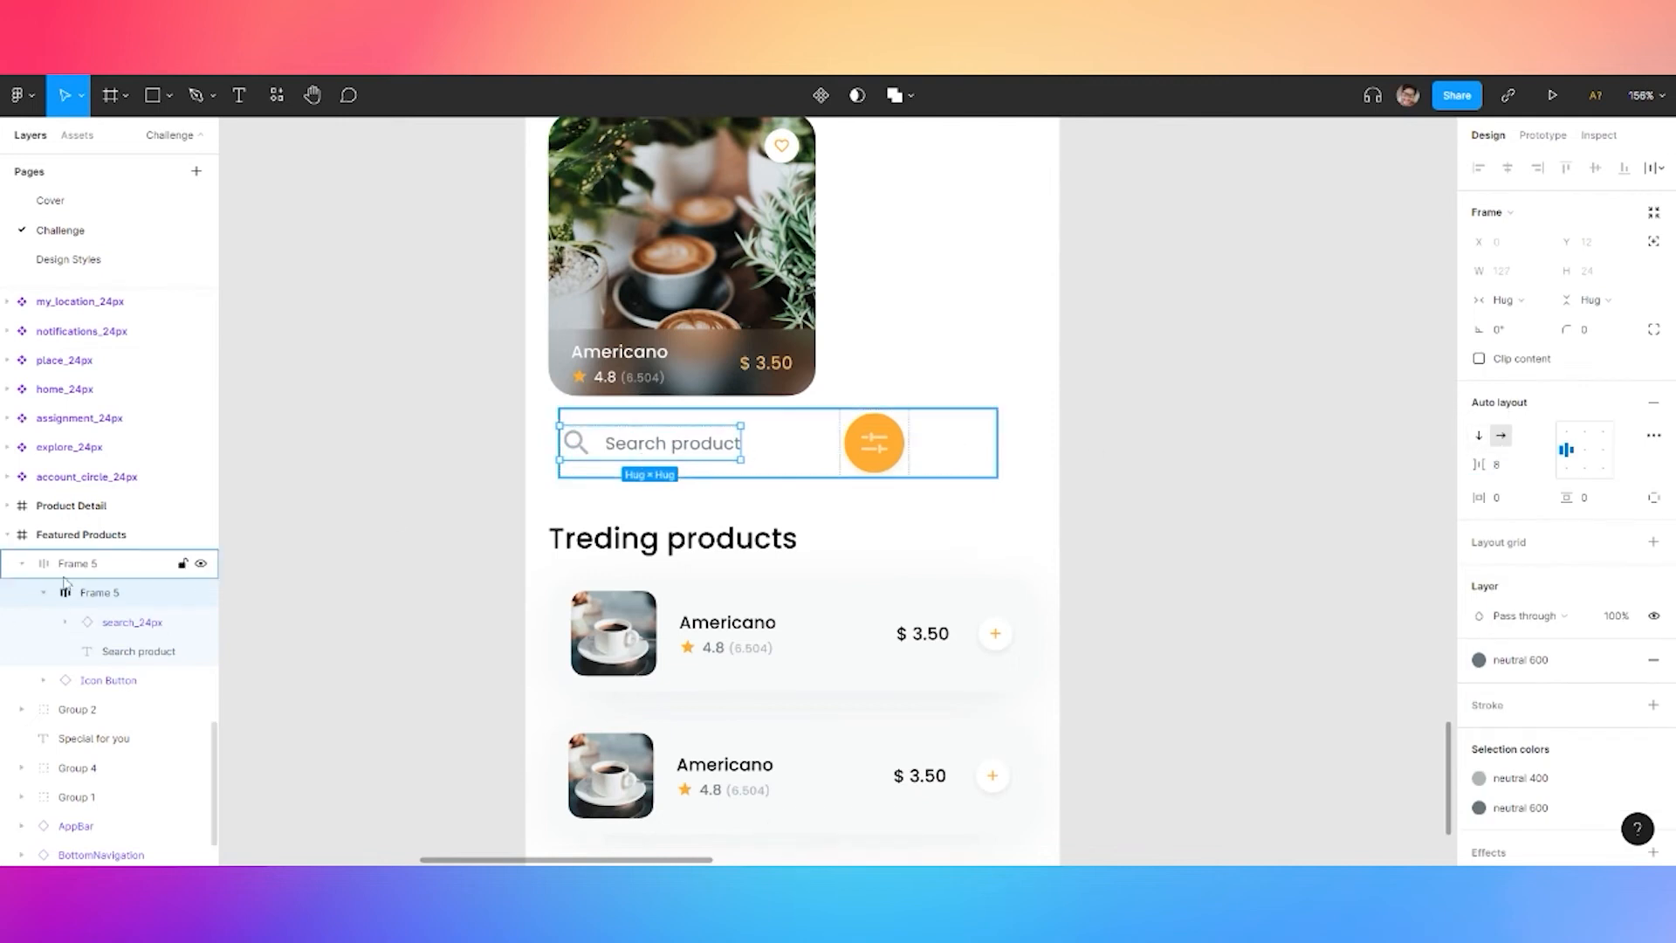
click(105, 566)
click(1654, 435)
click(1397, 590)
Set the search bar to Space between so the filter button sits at the far end
click(1394, 612)
click(1167, 326)
scroll(876, 329, up, 6)
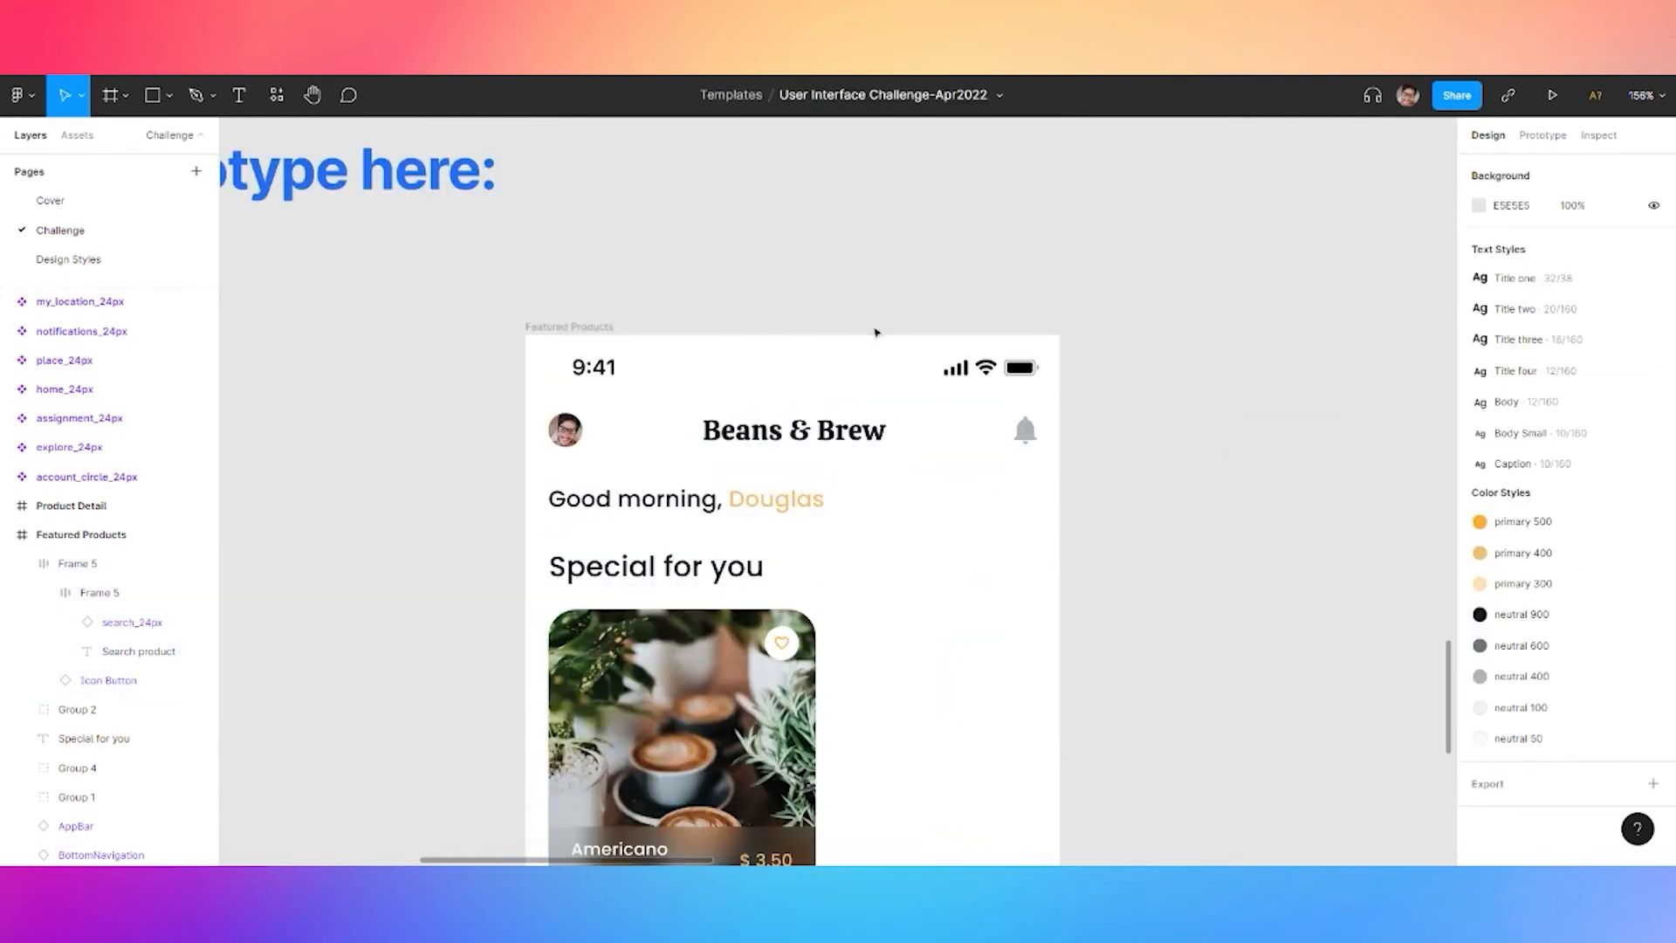
Show the screen's layout grid and stretch the search bar to the grid columns, 343 wide
click(570, 328)
key(ctrl+shift+4)
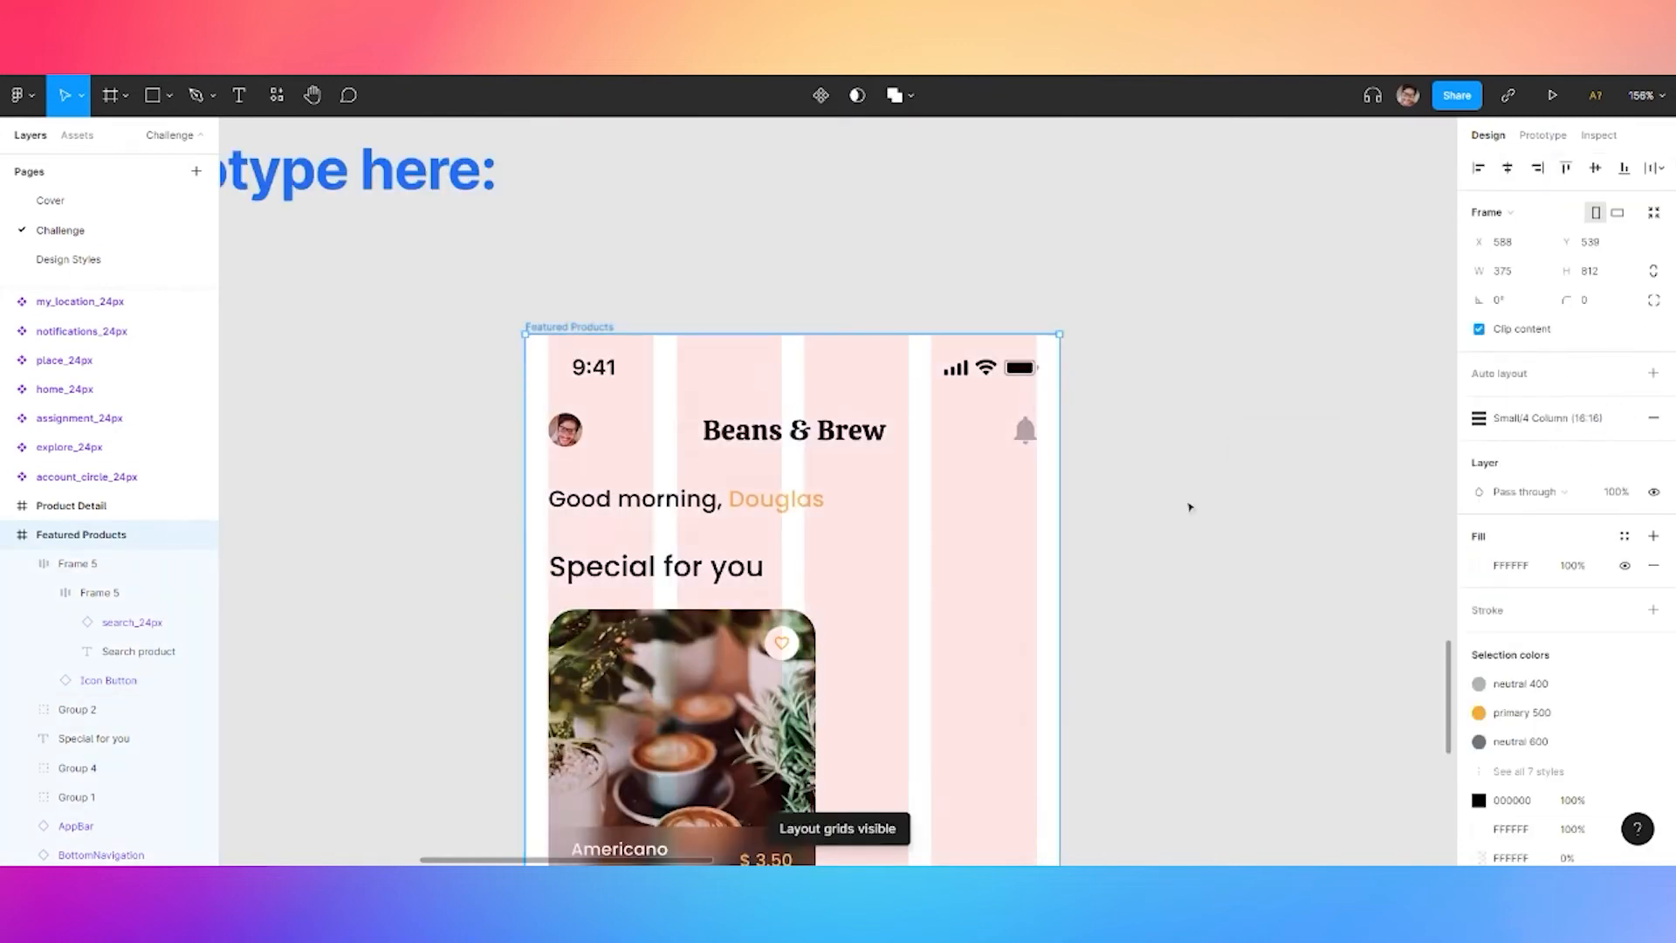
scroll(1190, 505, down, 5)
click(873, 446)
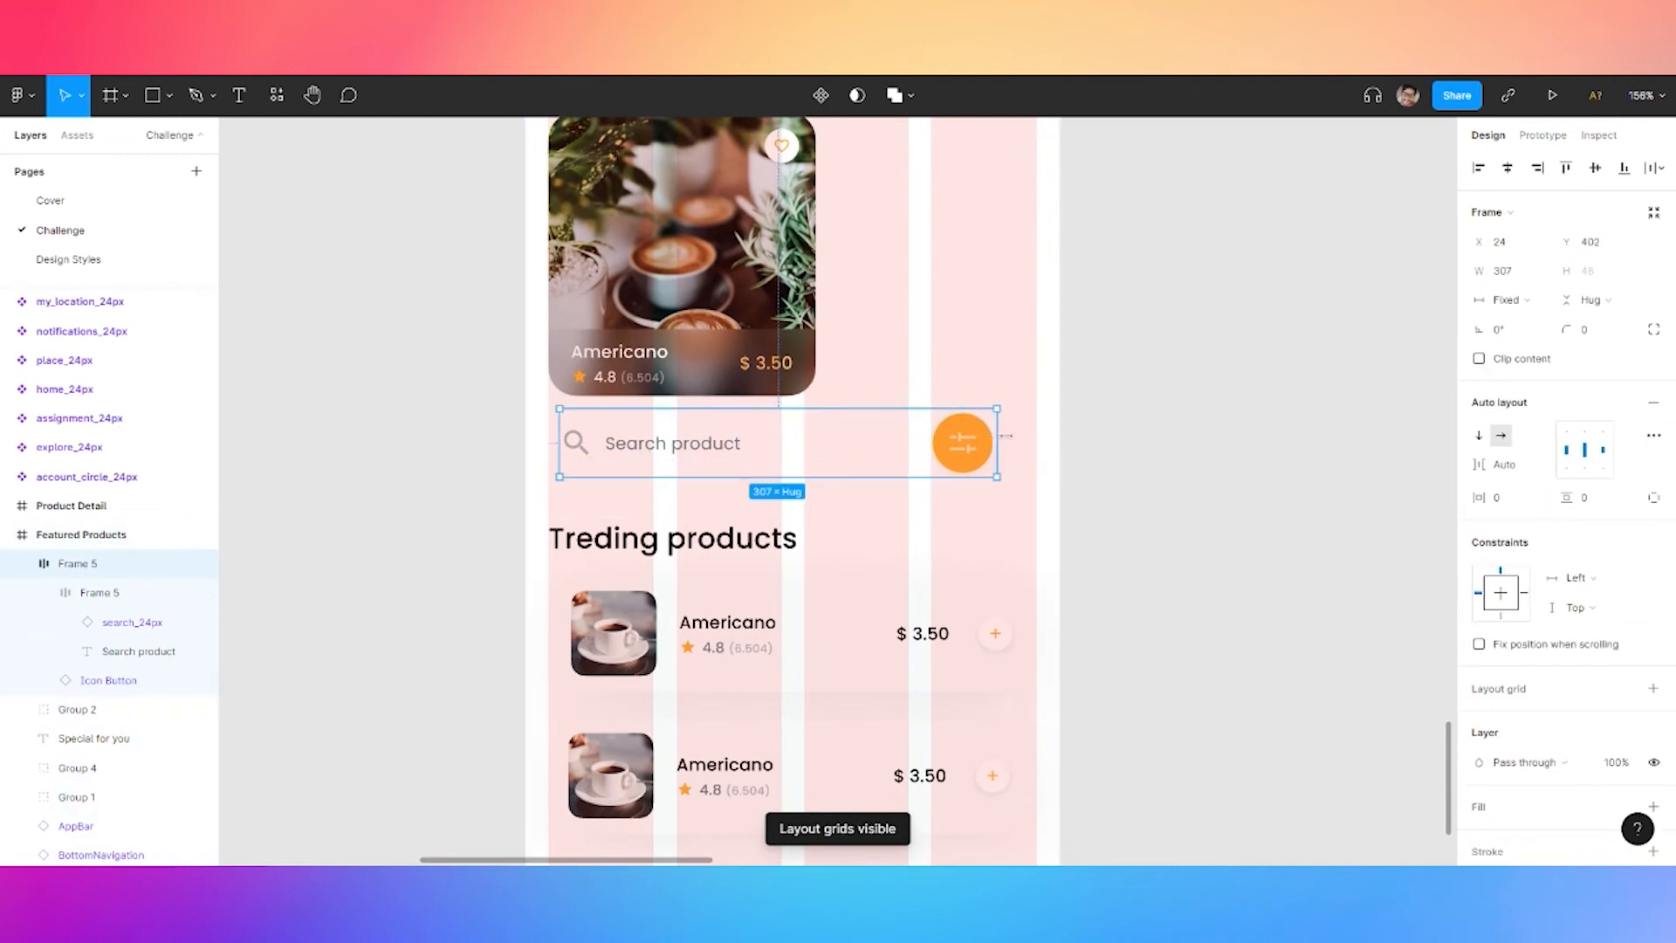
drag(998, 436, 1037, 436)
drag(556, 464, 548, 464)
click(457, 456)
scroll(827, 408, up, 2)
scroll(838, 538, down, 2)
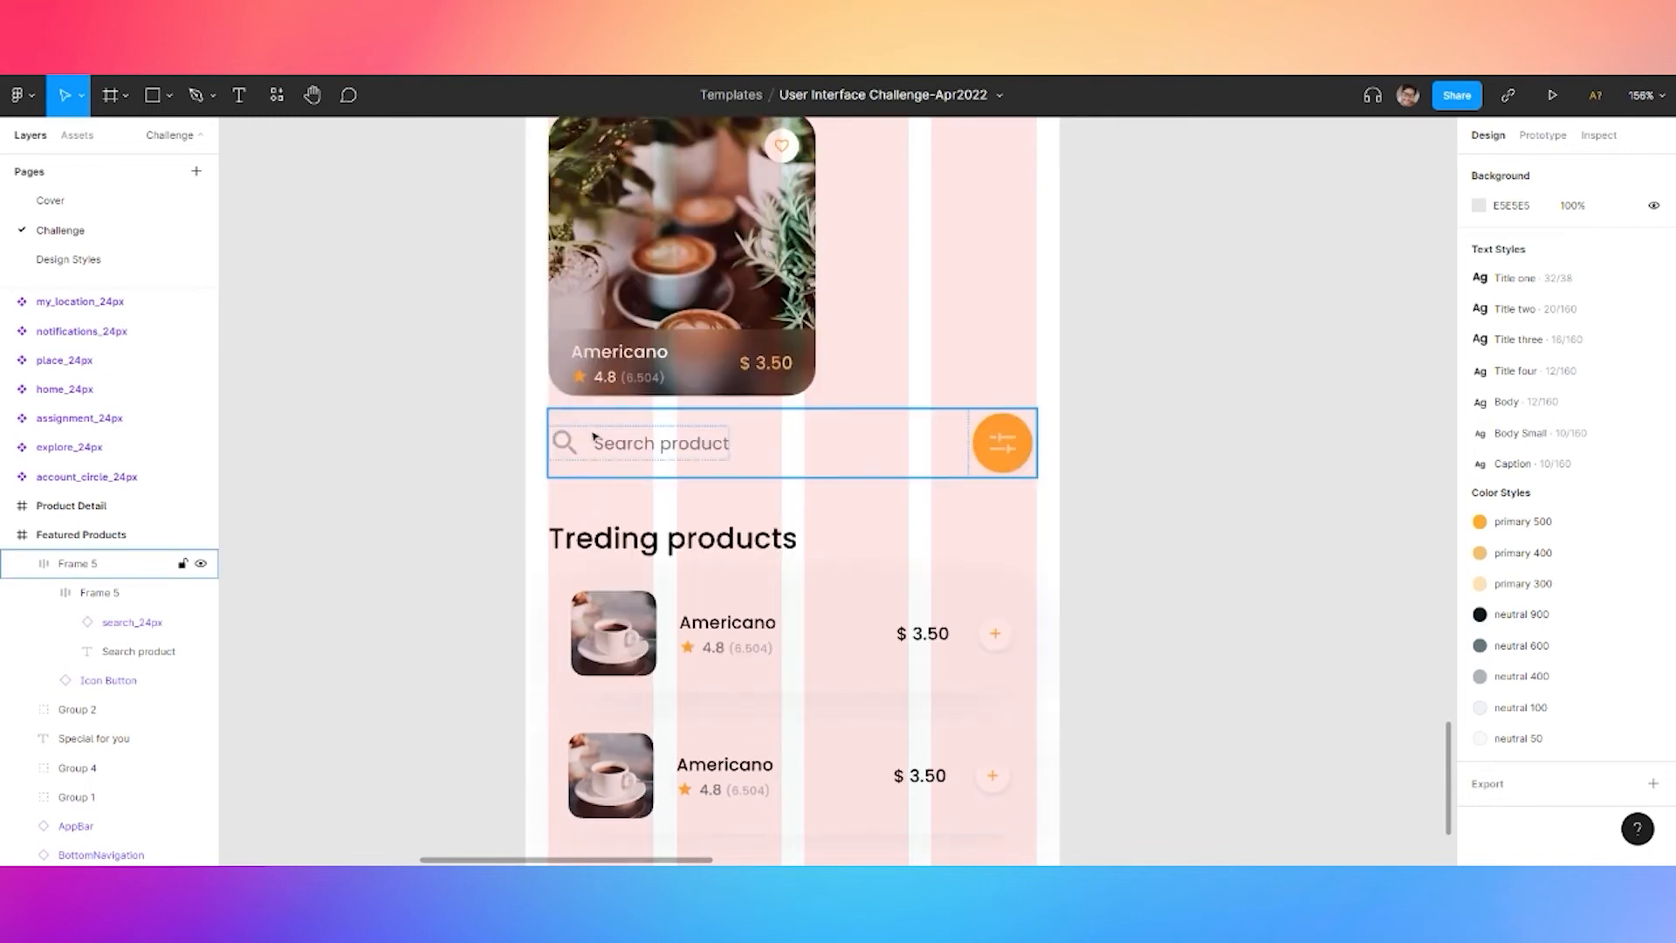
scroll(594, 437, up, 1)
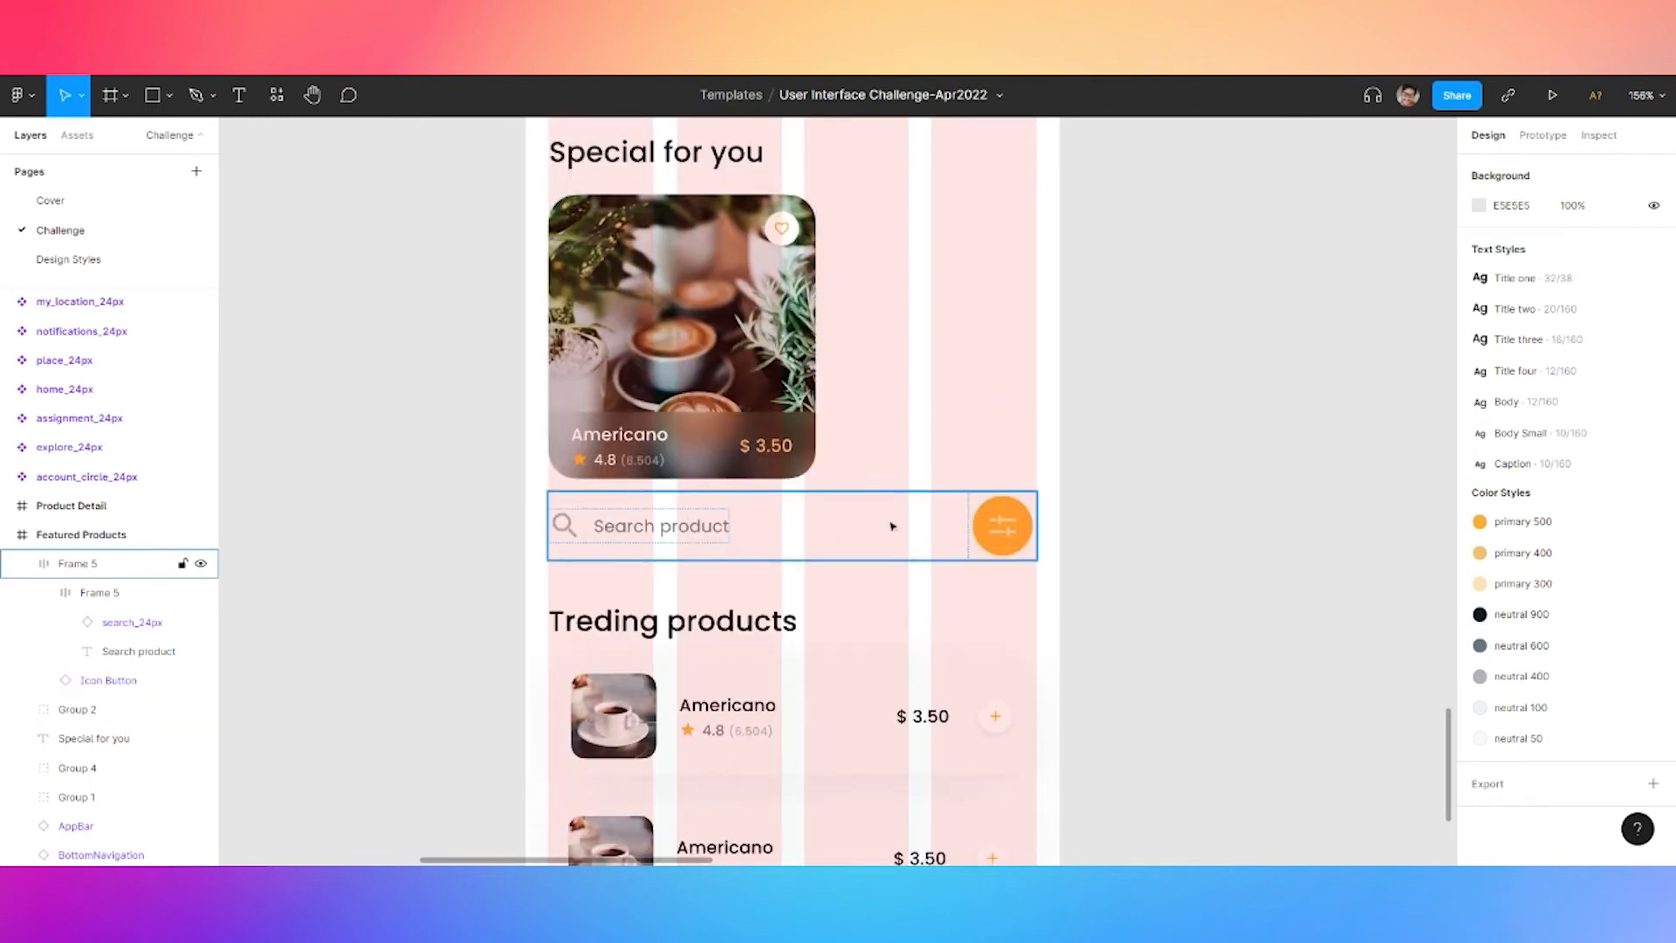
Try a 359-wide search bar with extra padding, then undo back to 343
click(1036, 535)
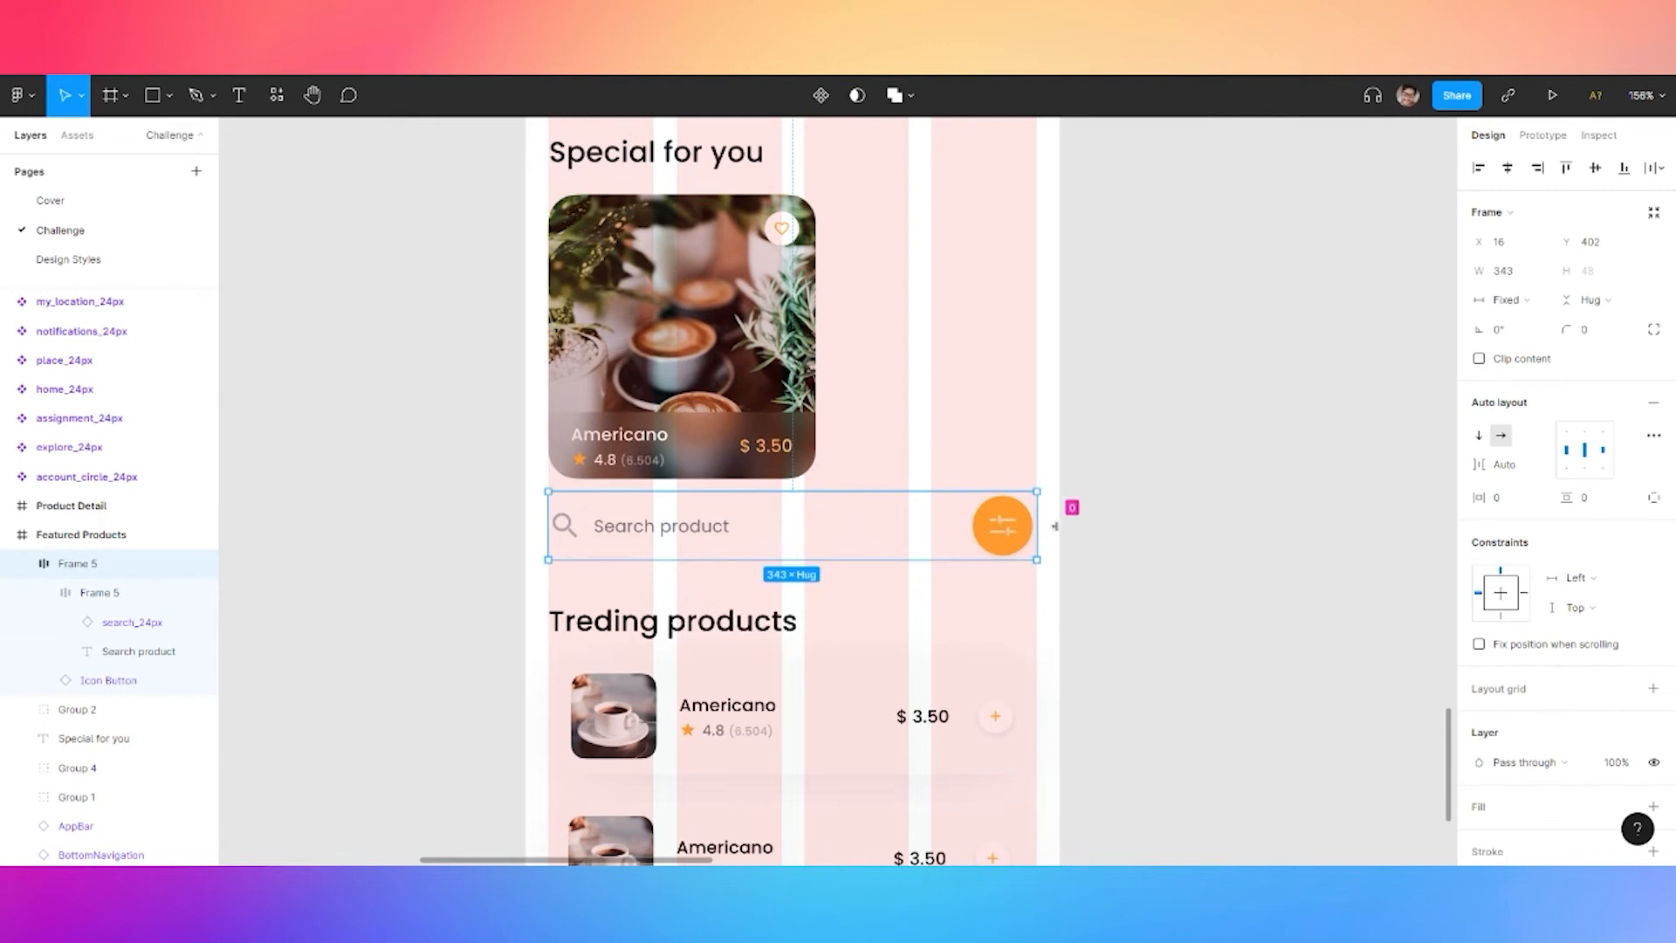
drag(1036, 492, 1059, 498)
drag(1491, 499, 1505, 500)
click(1237, 465)
key(ctrl+z)
key(ctrl+z)
key(ctrl+z)
scroll(492, 583, up, 3)
click(506, 561)
scroll(659, 496, down, 5)
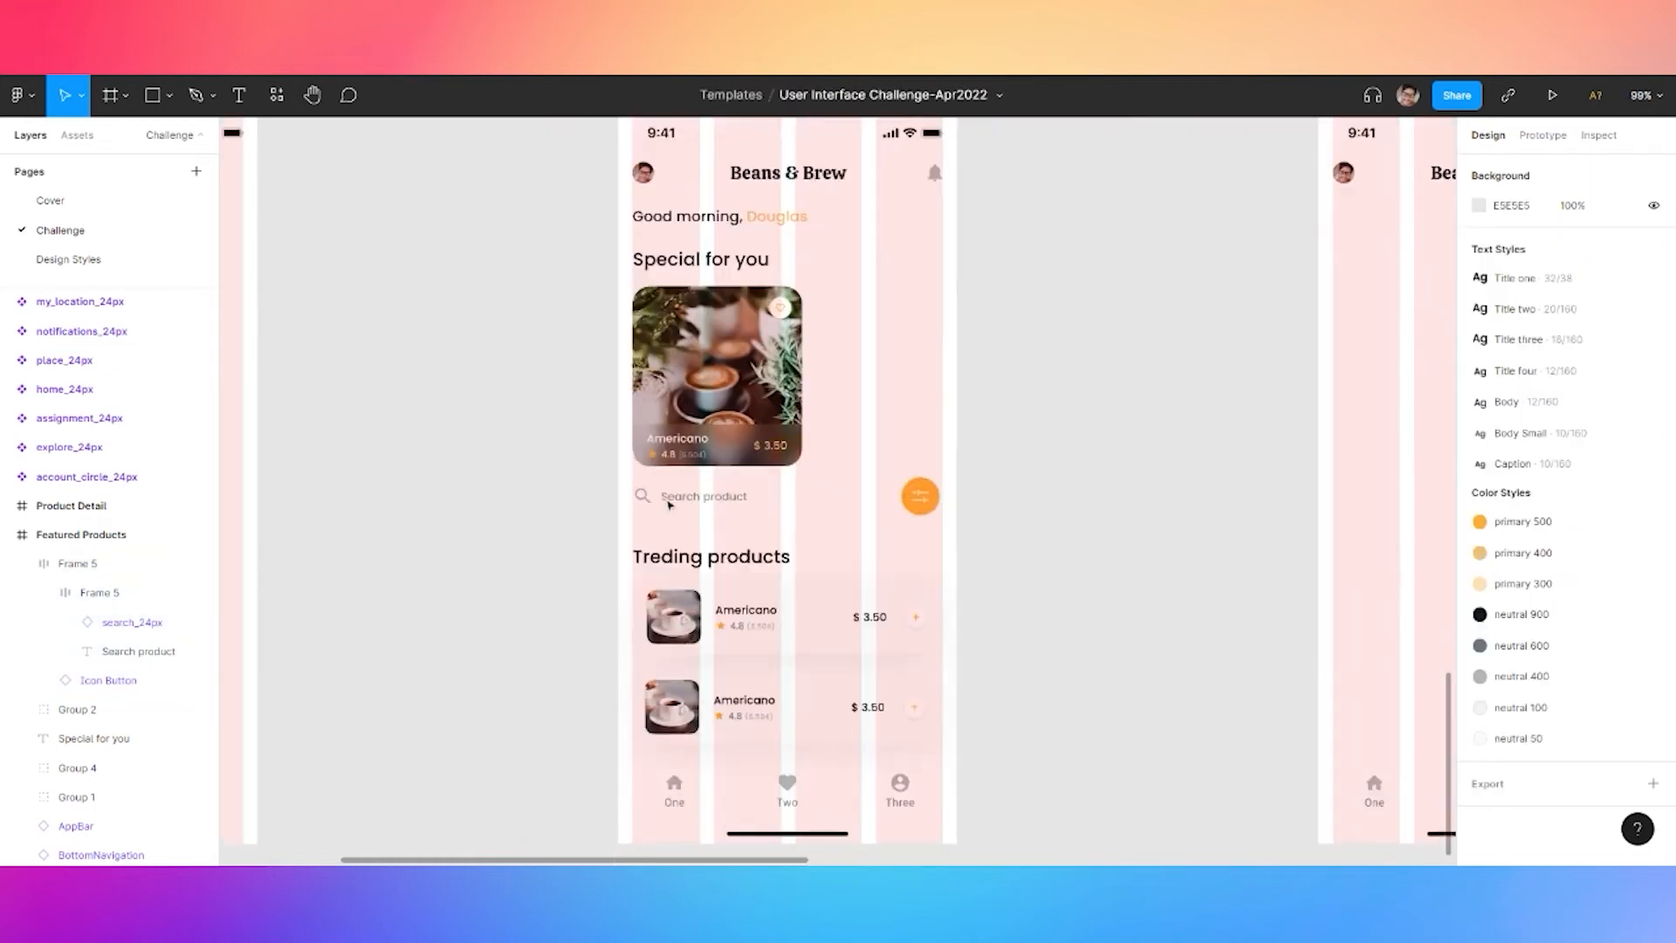
Hide the Featured Products screen's layout grid
drag(1092, 369, 1062, 490)
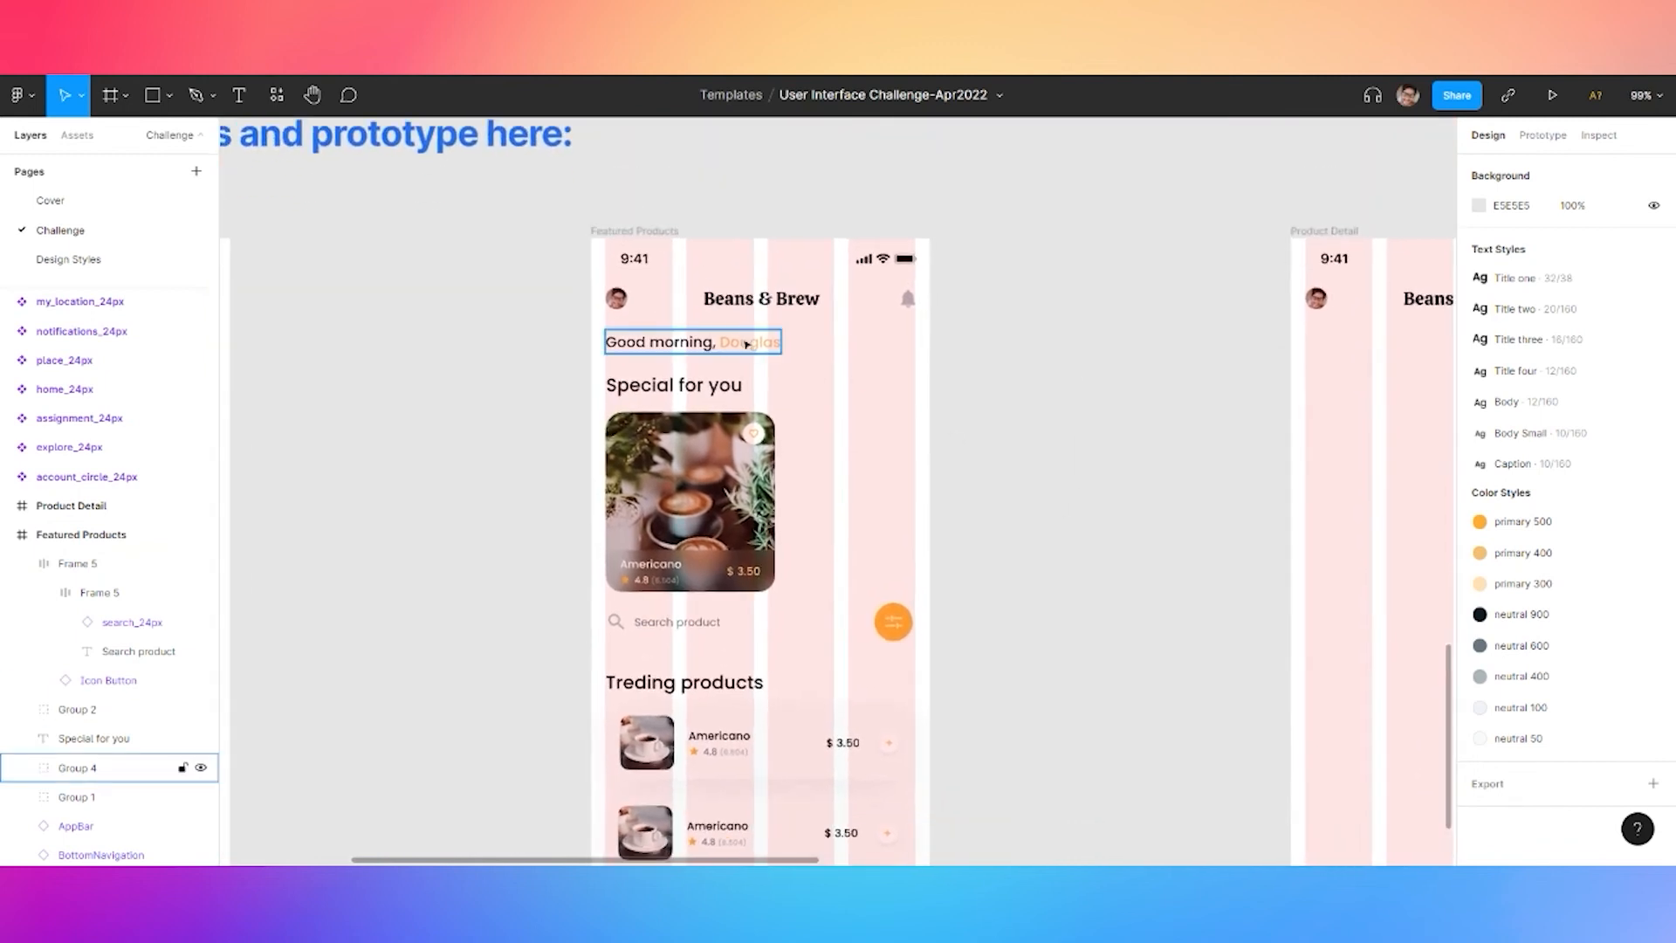
click(643, 229)
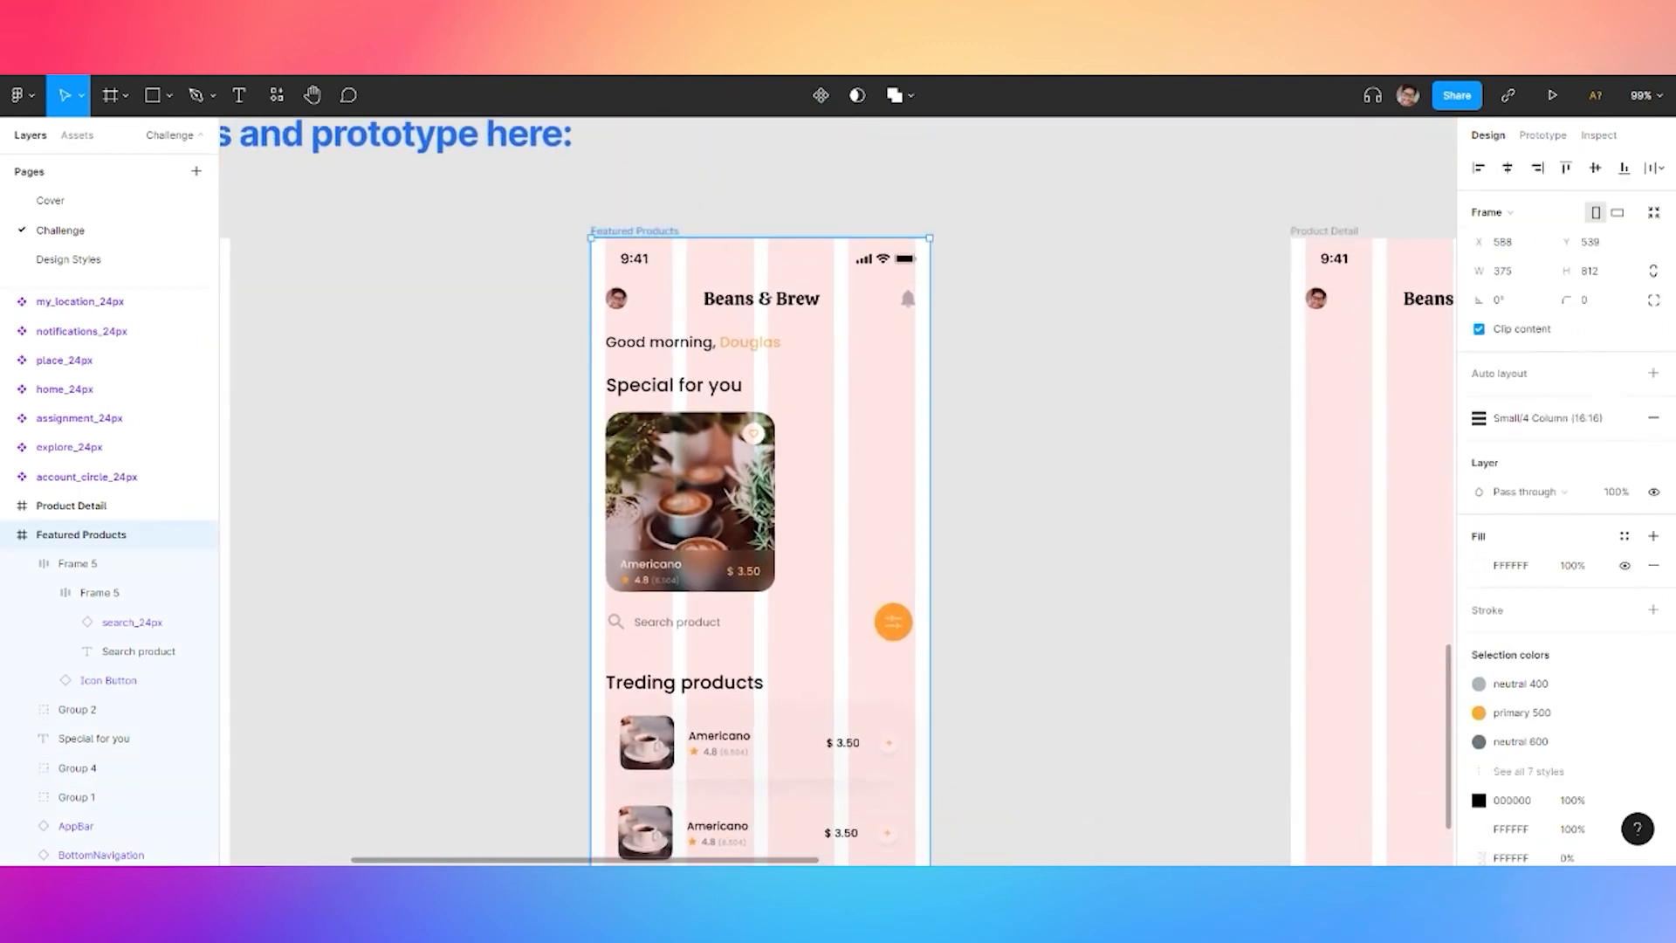
click(1597, 418)
scroll(786, 410, up, 2)
scroll(757, 519, up, 3)
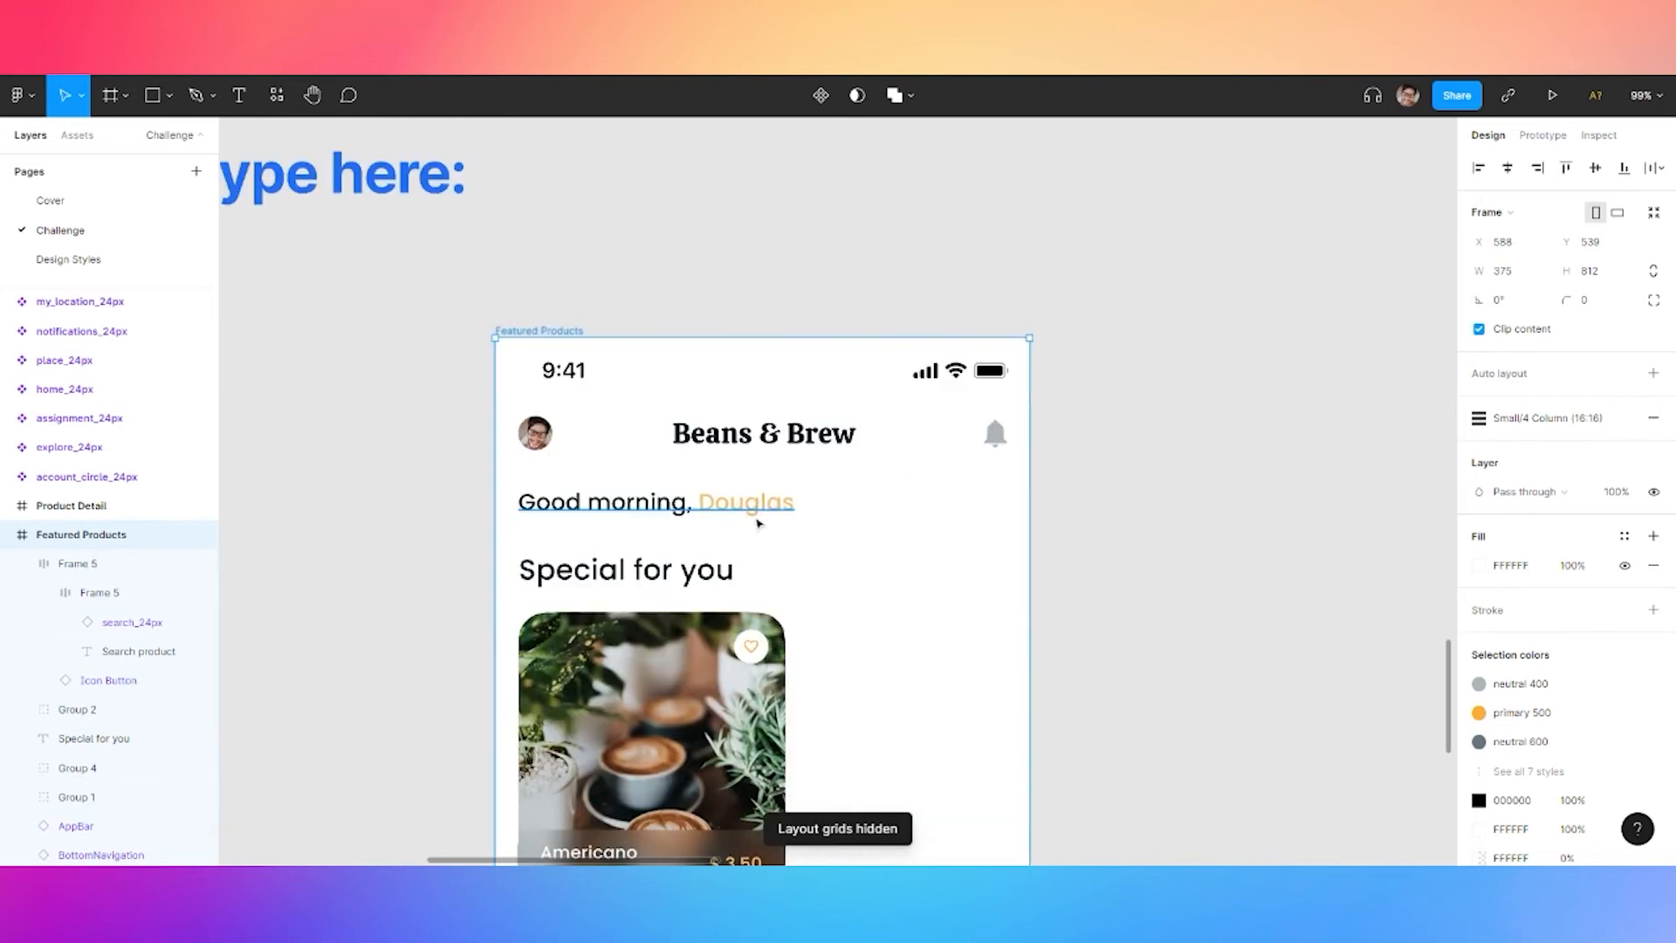
Detach the greeting's Title three style and make the name SemiBold
ctrl+click(756, 509)
double_click(706, 509)
drag(699, 507, 868, 515)
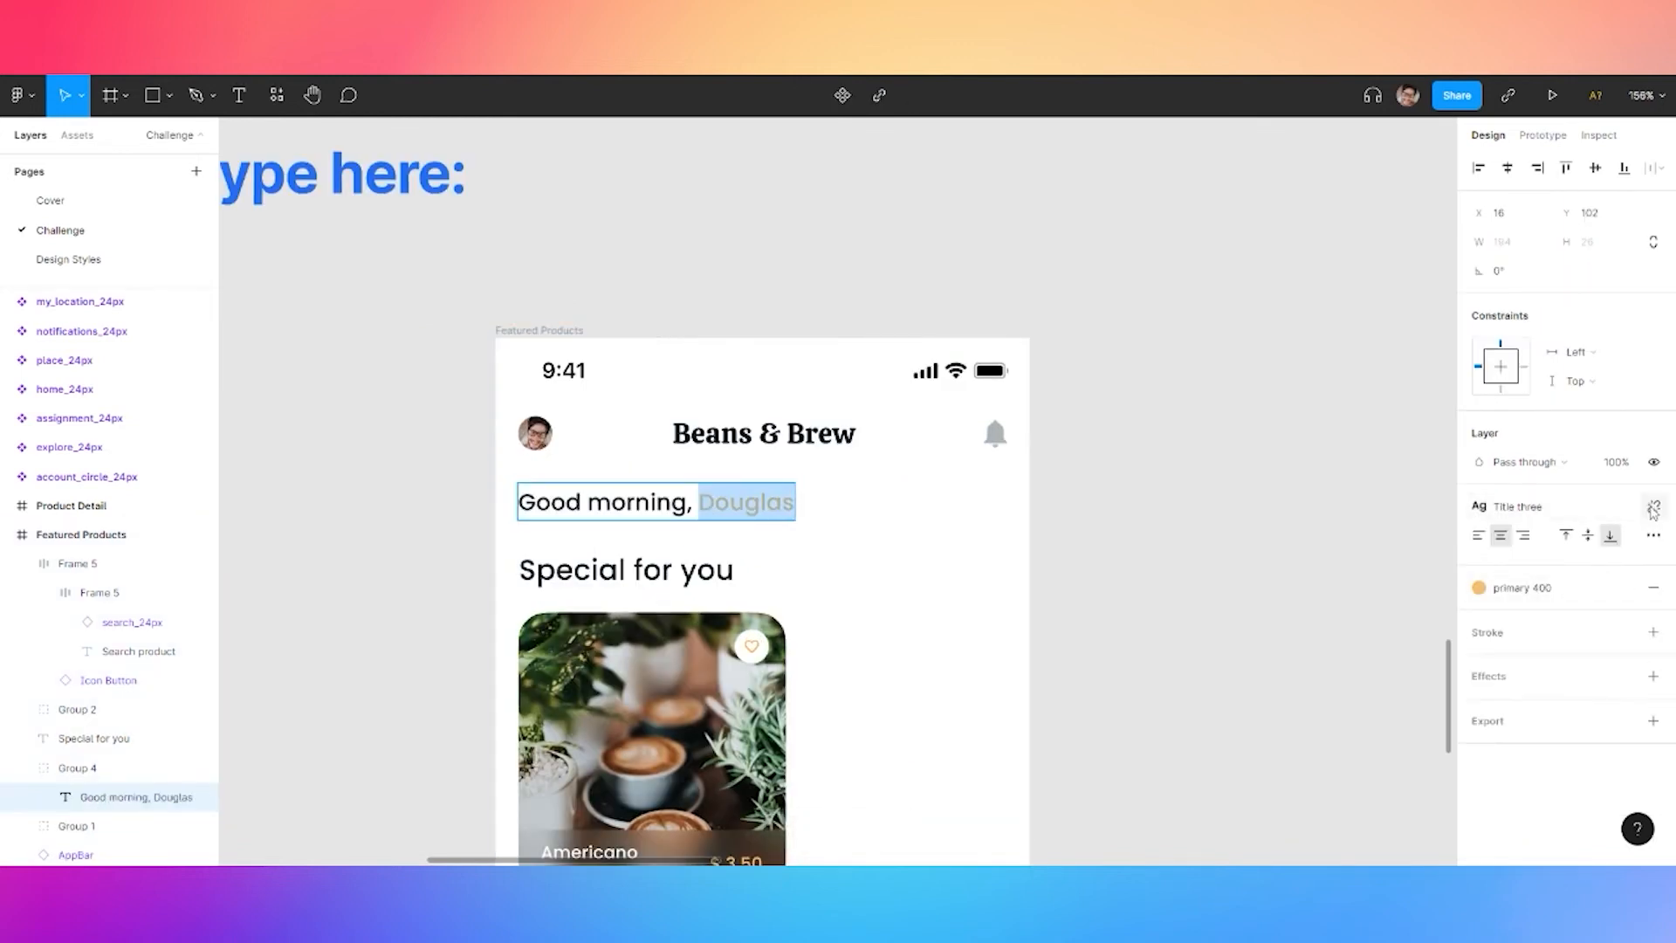
click(1650, 505)
click(1511, 563)
click(1524, 565)
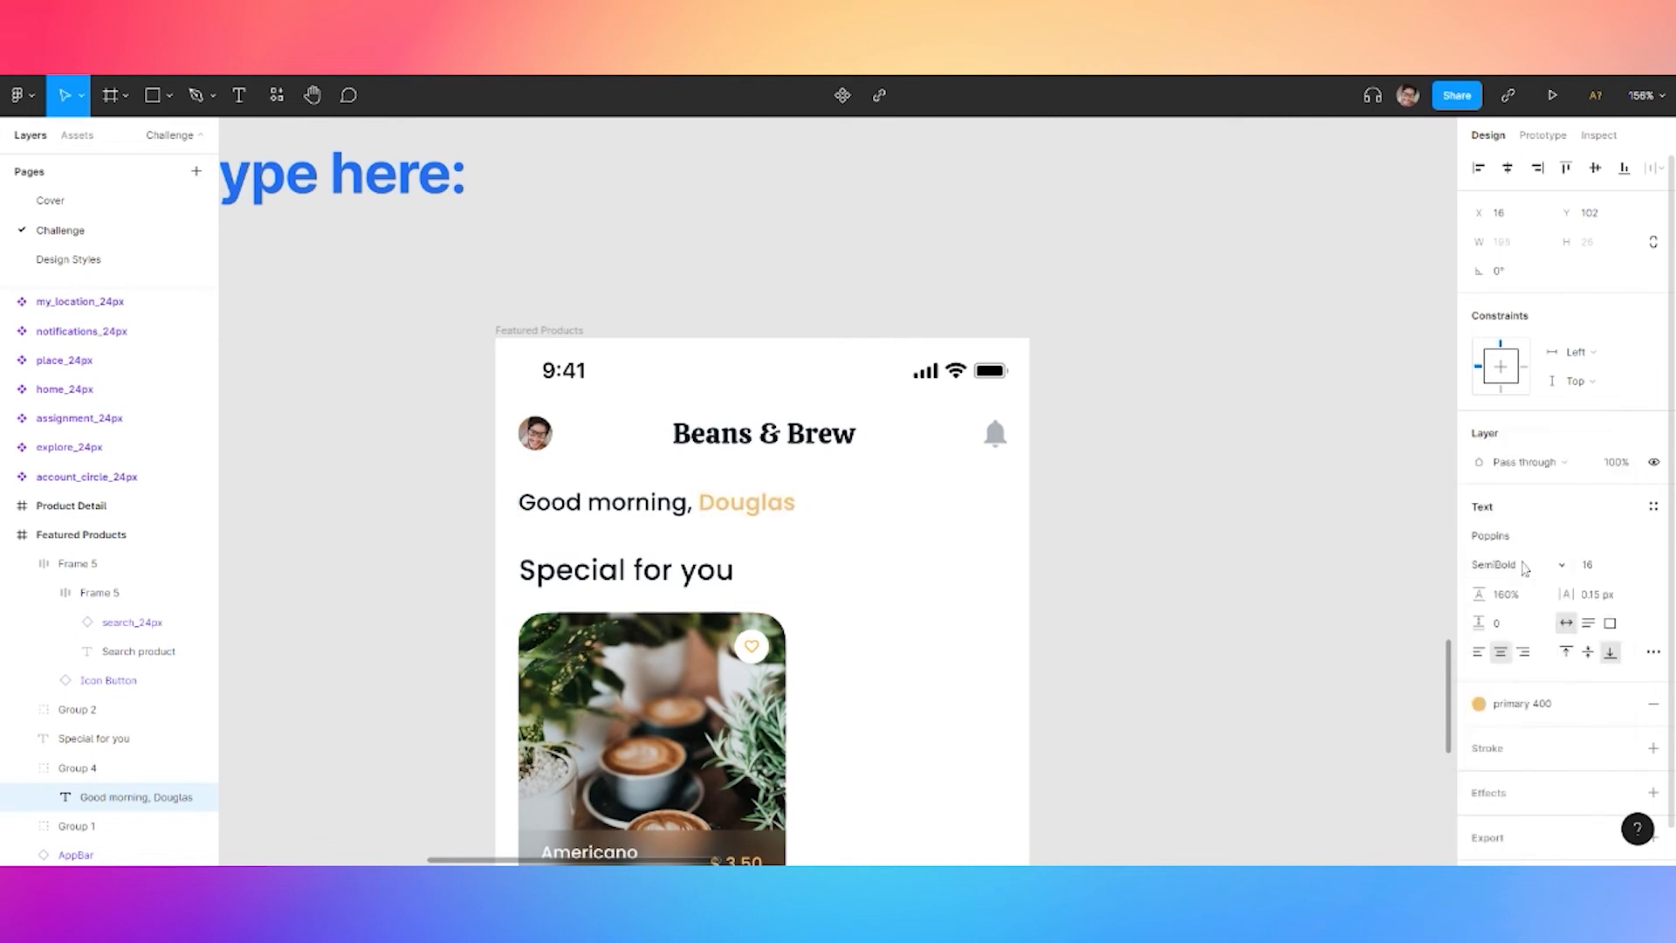
Colour the greeting's name with the primary 500 color style
click(1517, 704)
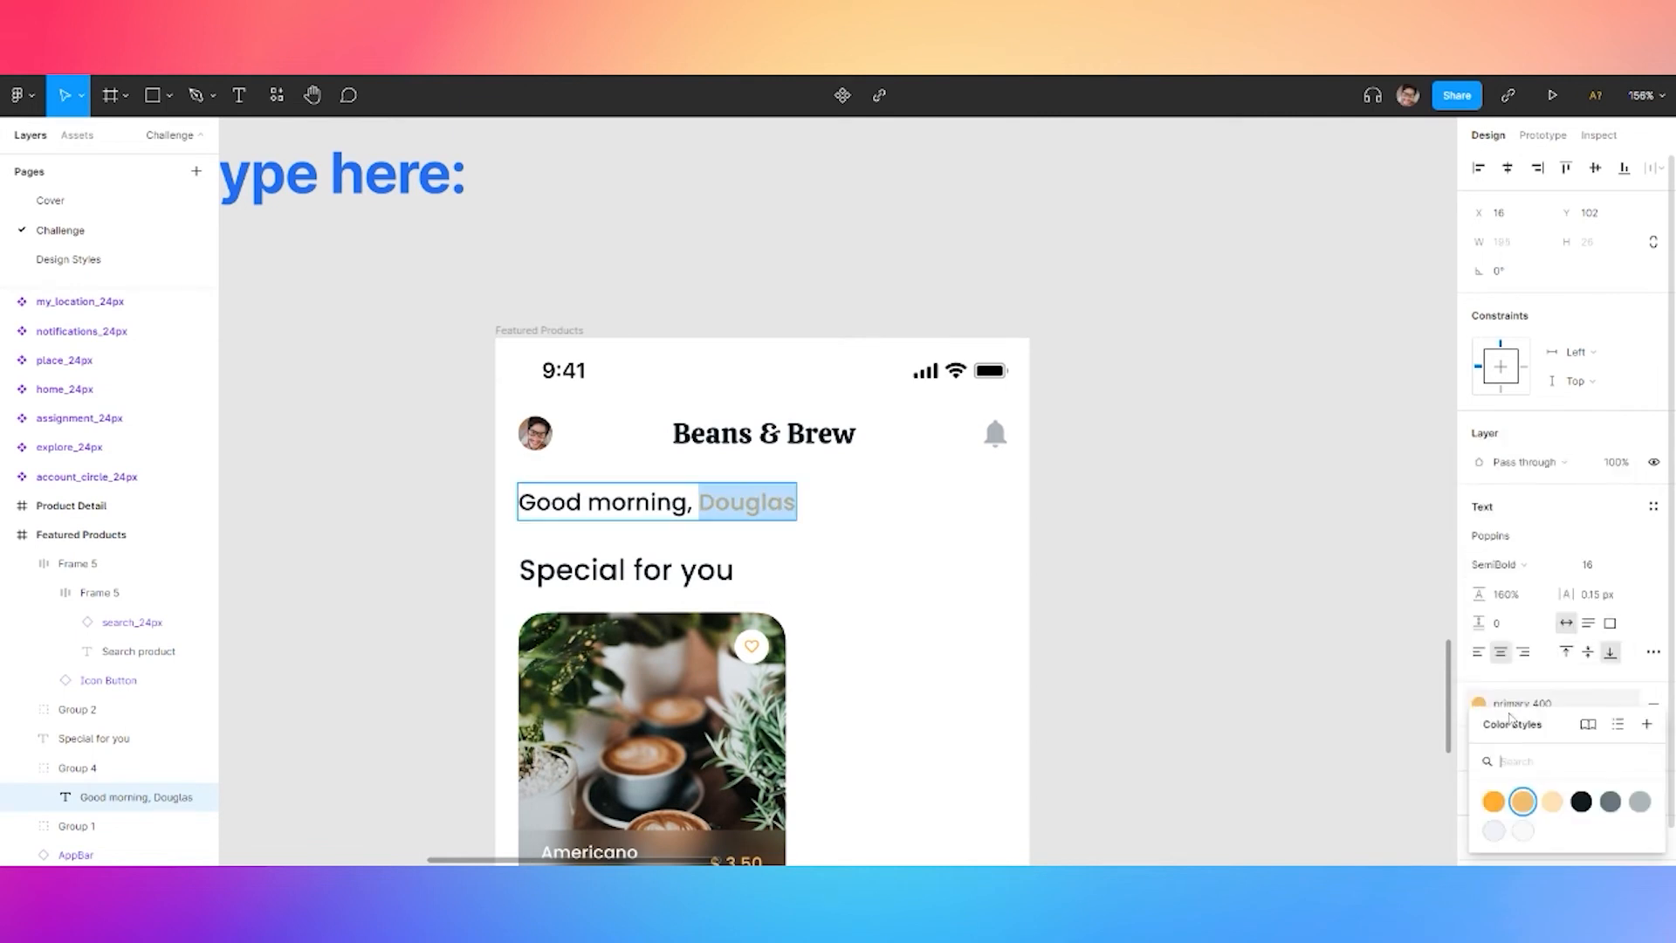
click(1493, 802)
scroll(1196, 559, down, 6)
click(1192, 603)
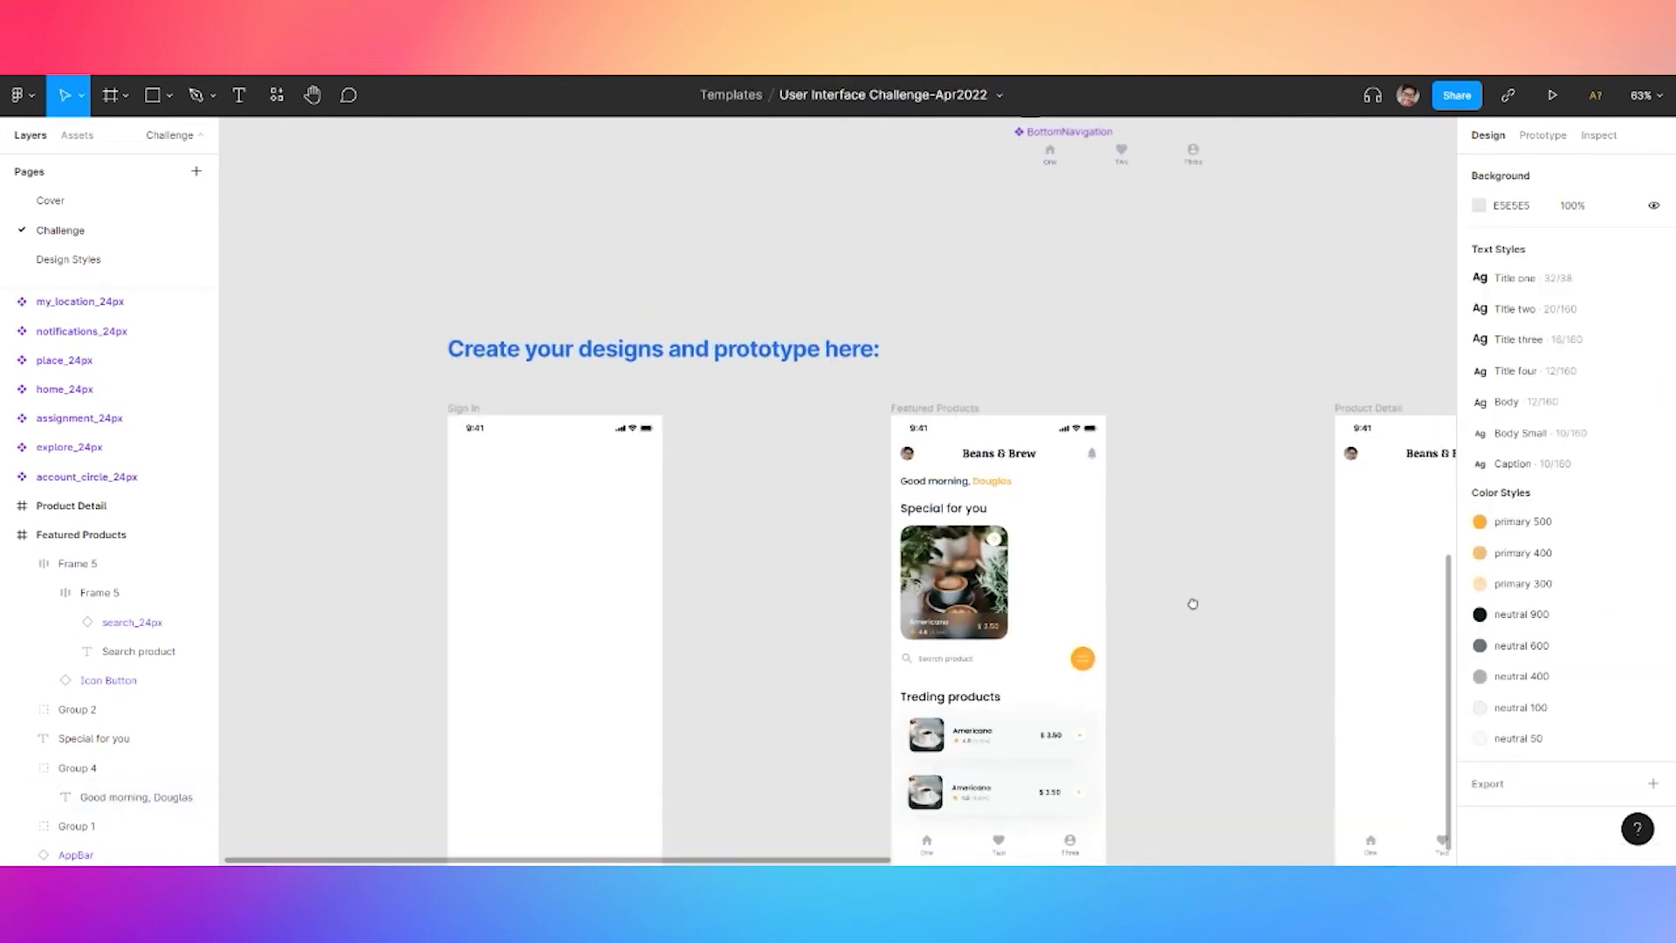
scroll(1135, 506, down, 3)
scroll(1077, 411, up, 1)
scroll(1018, 467, up, 5)
Select the Americano special card and remove a stray pasted copy
click(782, 592)
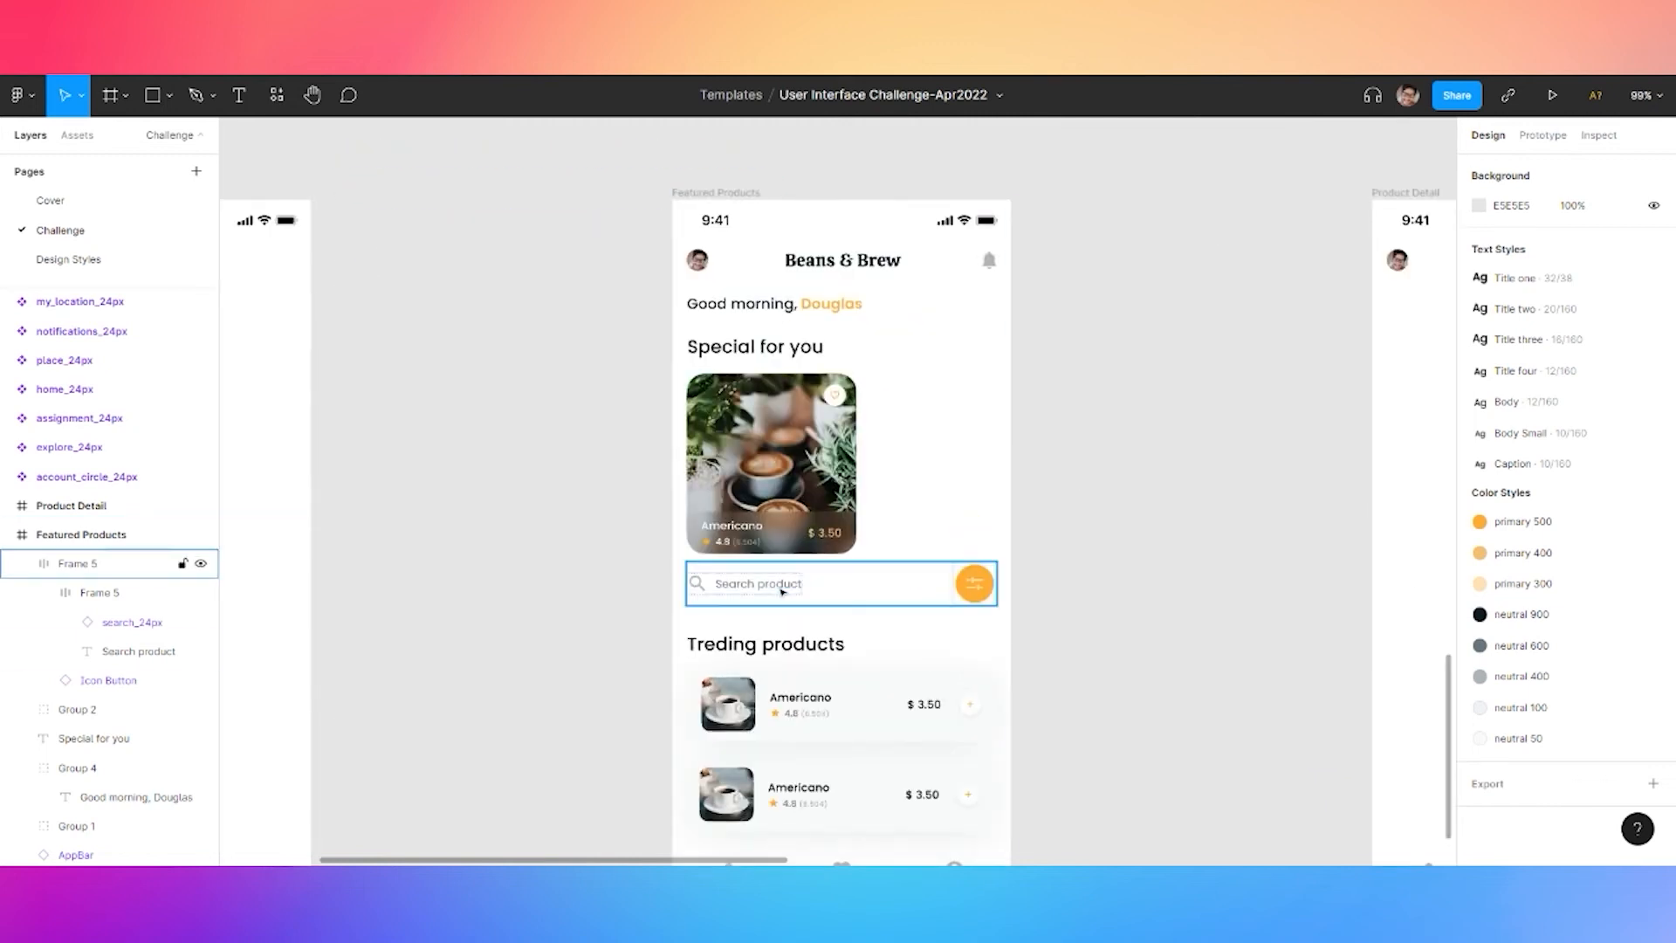
click(770, 481)
scroll(1084, 602, down, 2)
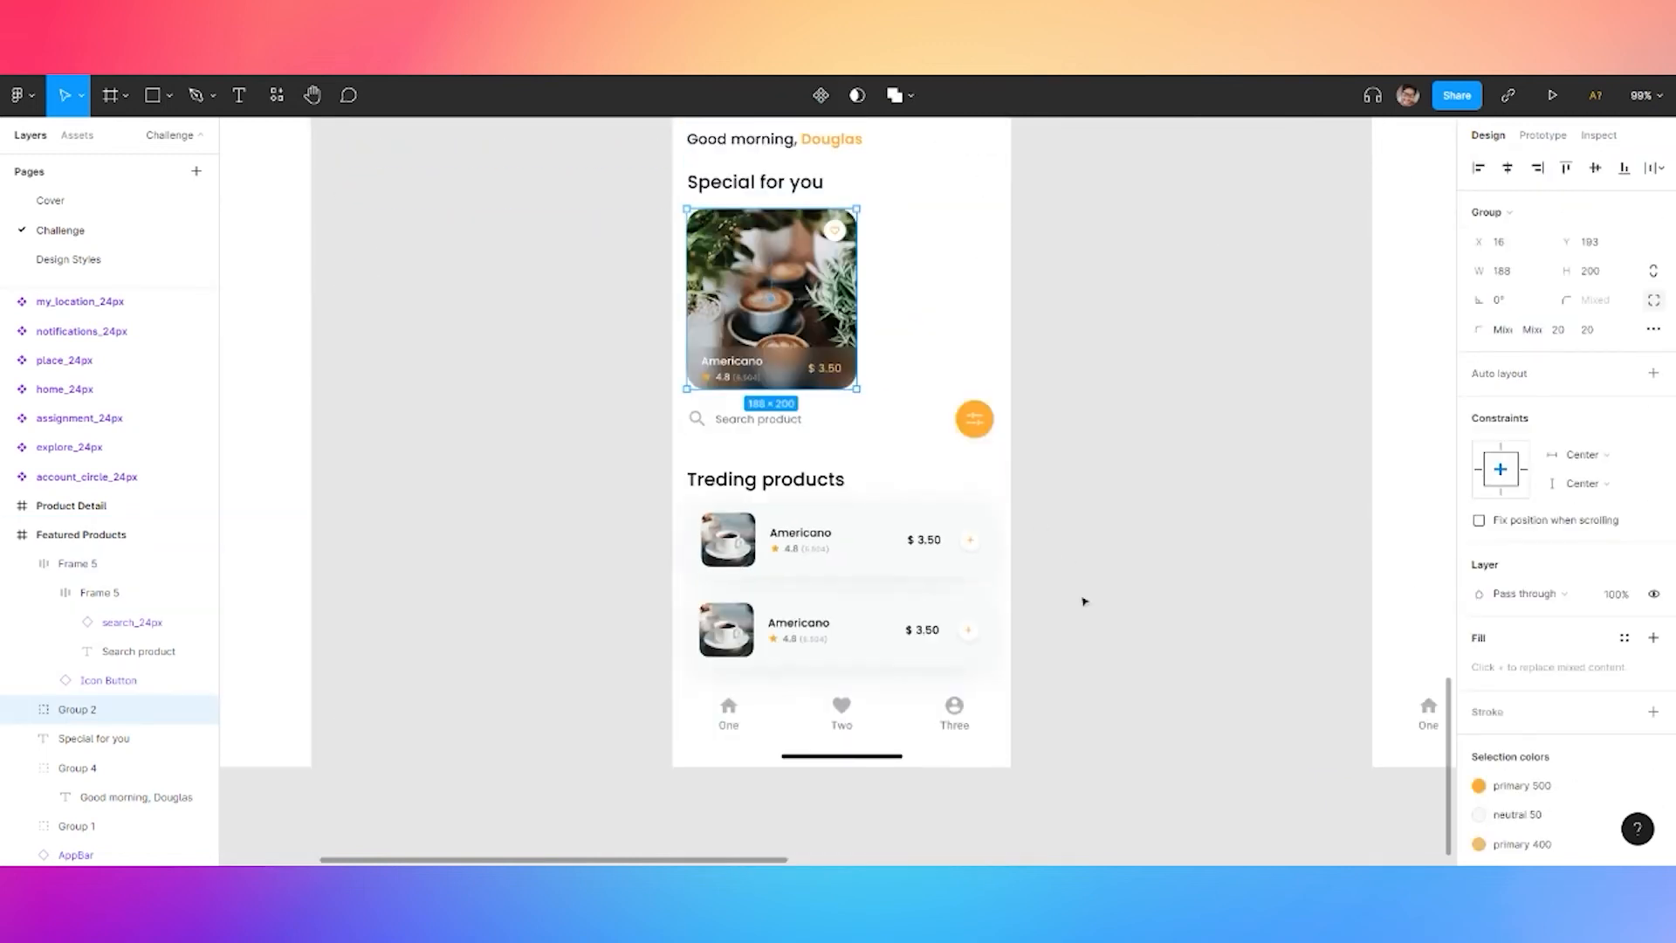
scroll(1062, 602, up, 2)
click(1070, 518)
click(772, 467)
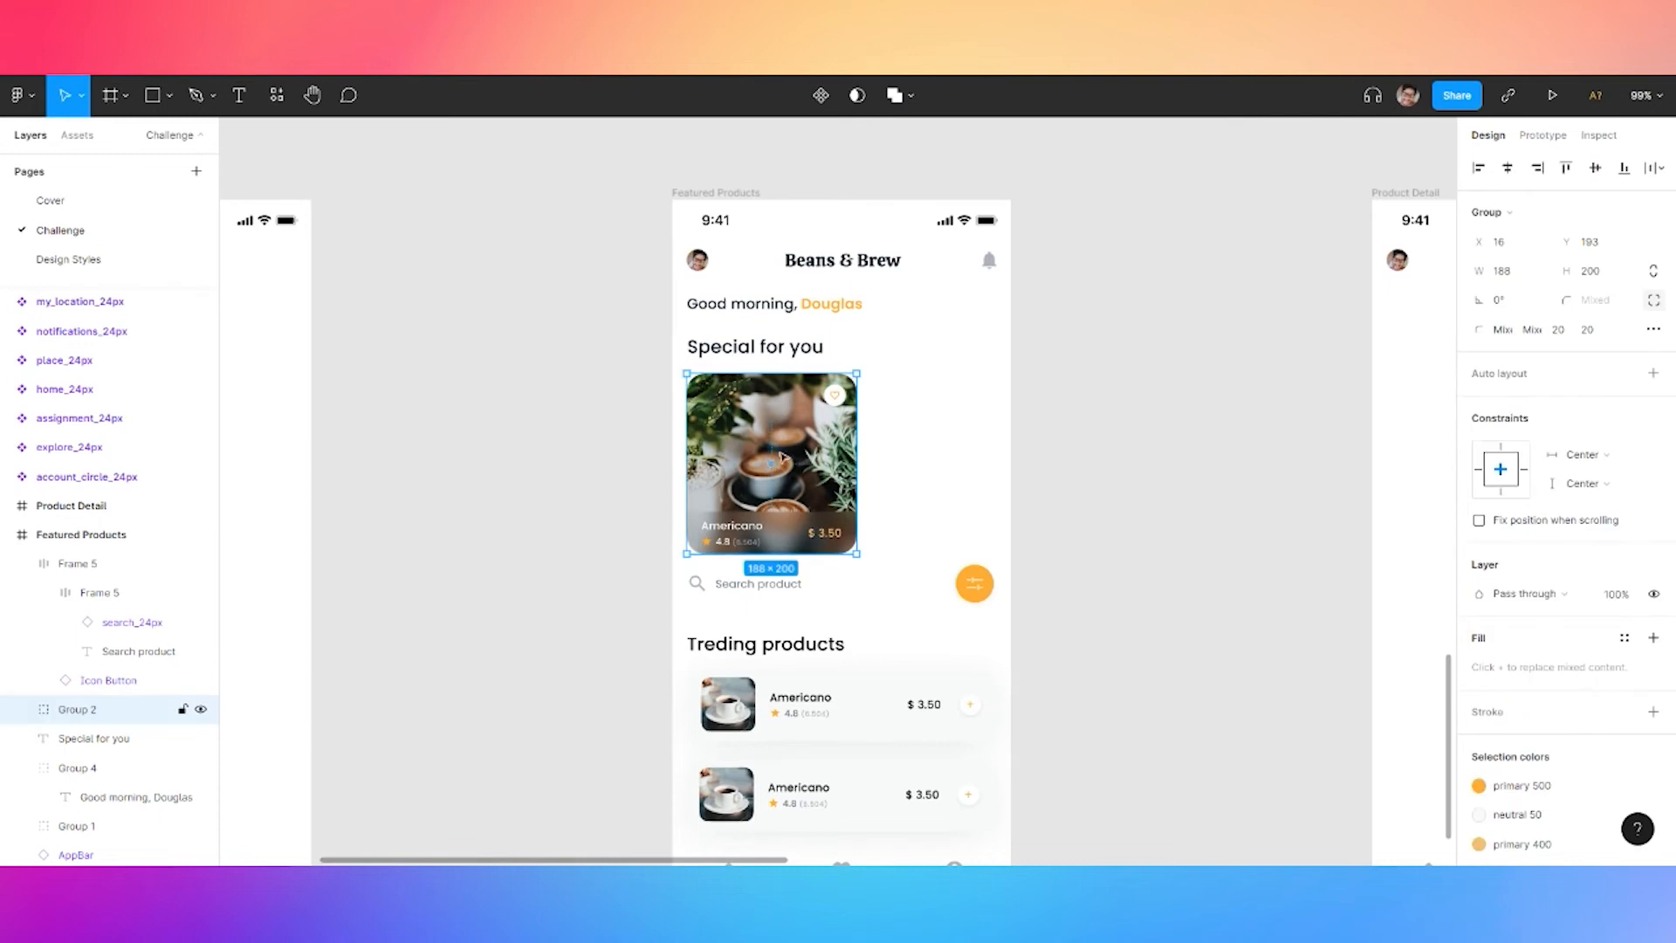
scroll(787, 445, up, 3)
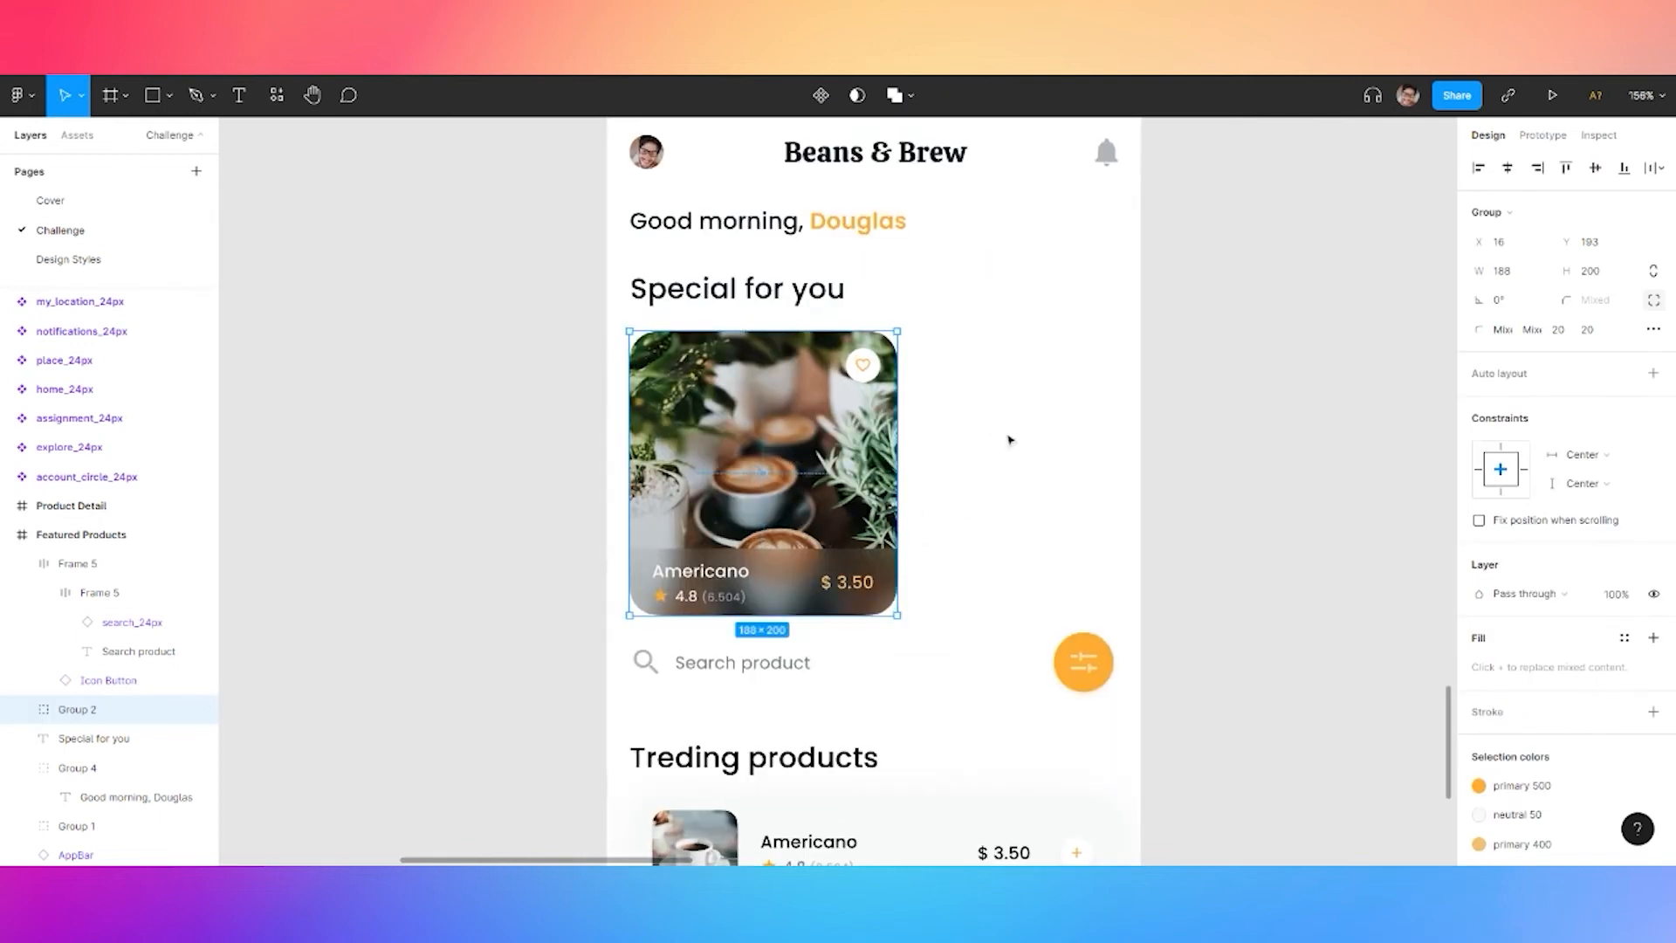
key(ctrl+v)
drag(795, 482, 1087, 480)
key(Delete)
Turn the Americano special card into a component with Create component
click(716, 476)
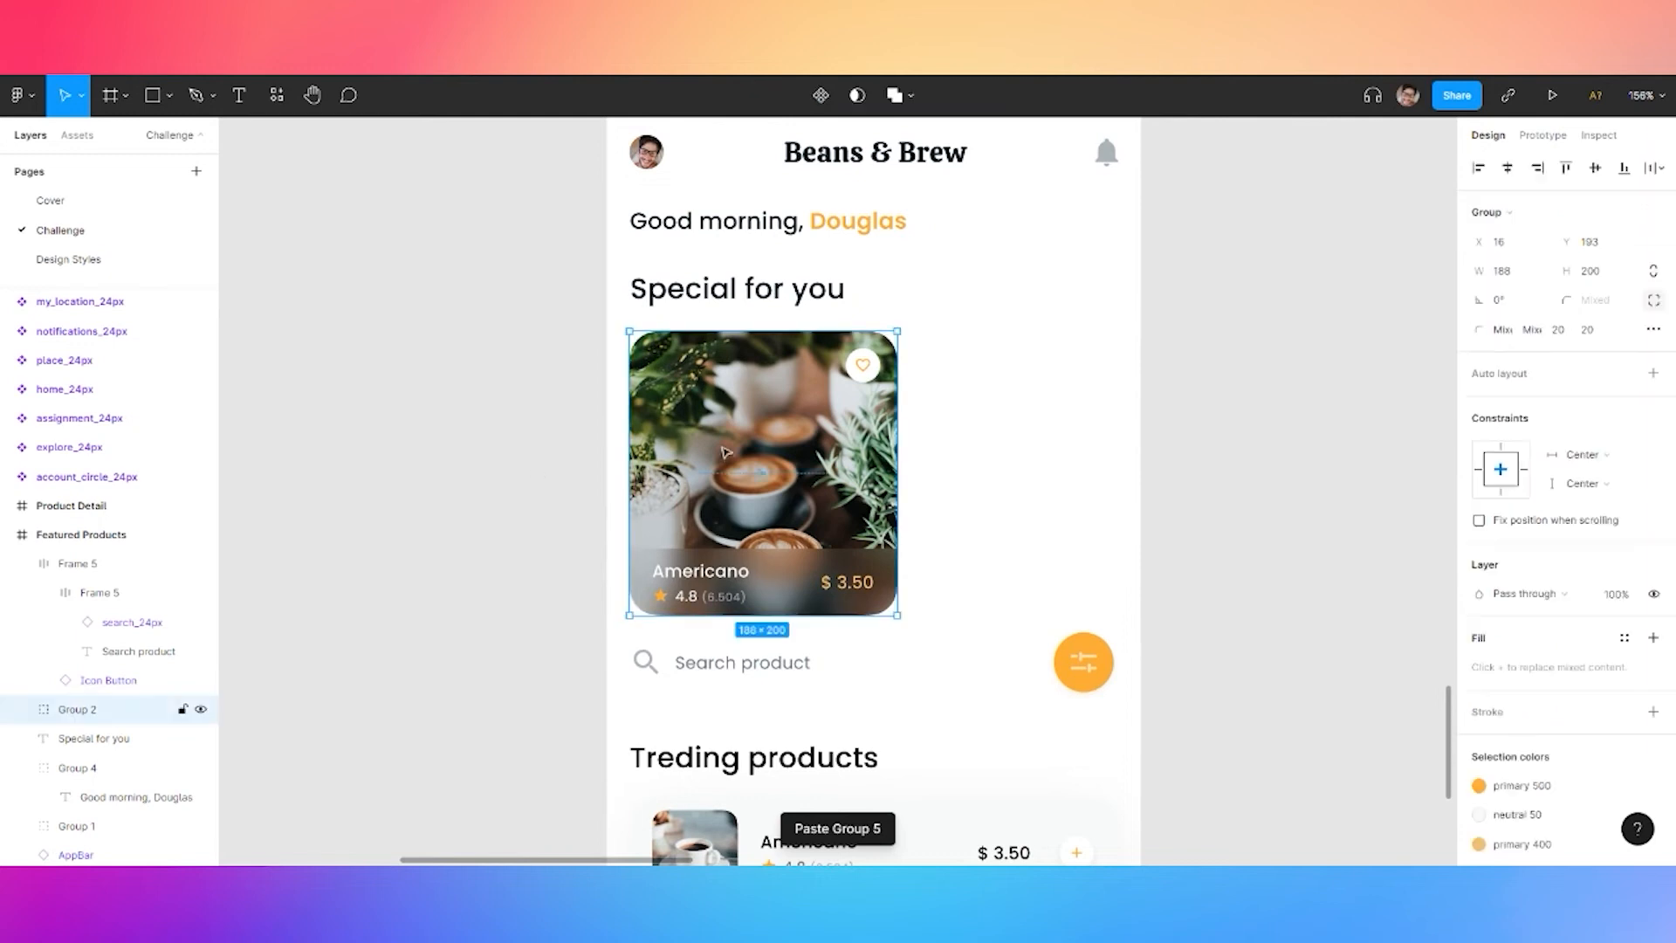
right_click(718, 476)
click(788, 686)
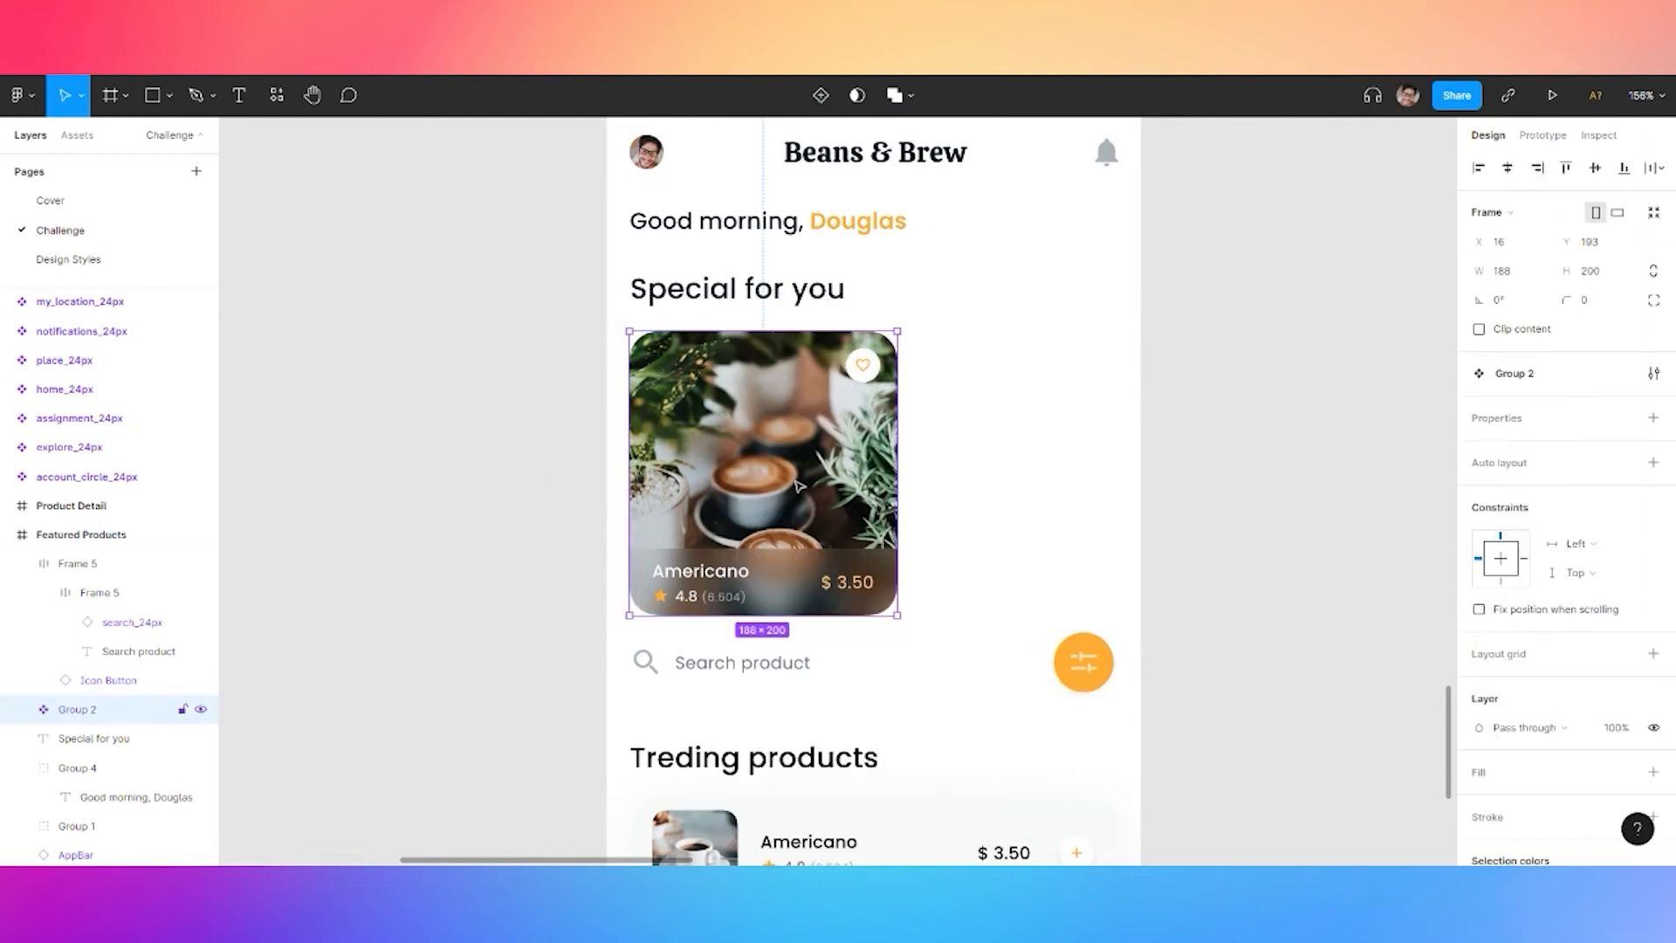
right_click(790, 476)
click(573, 458)
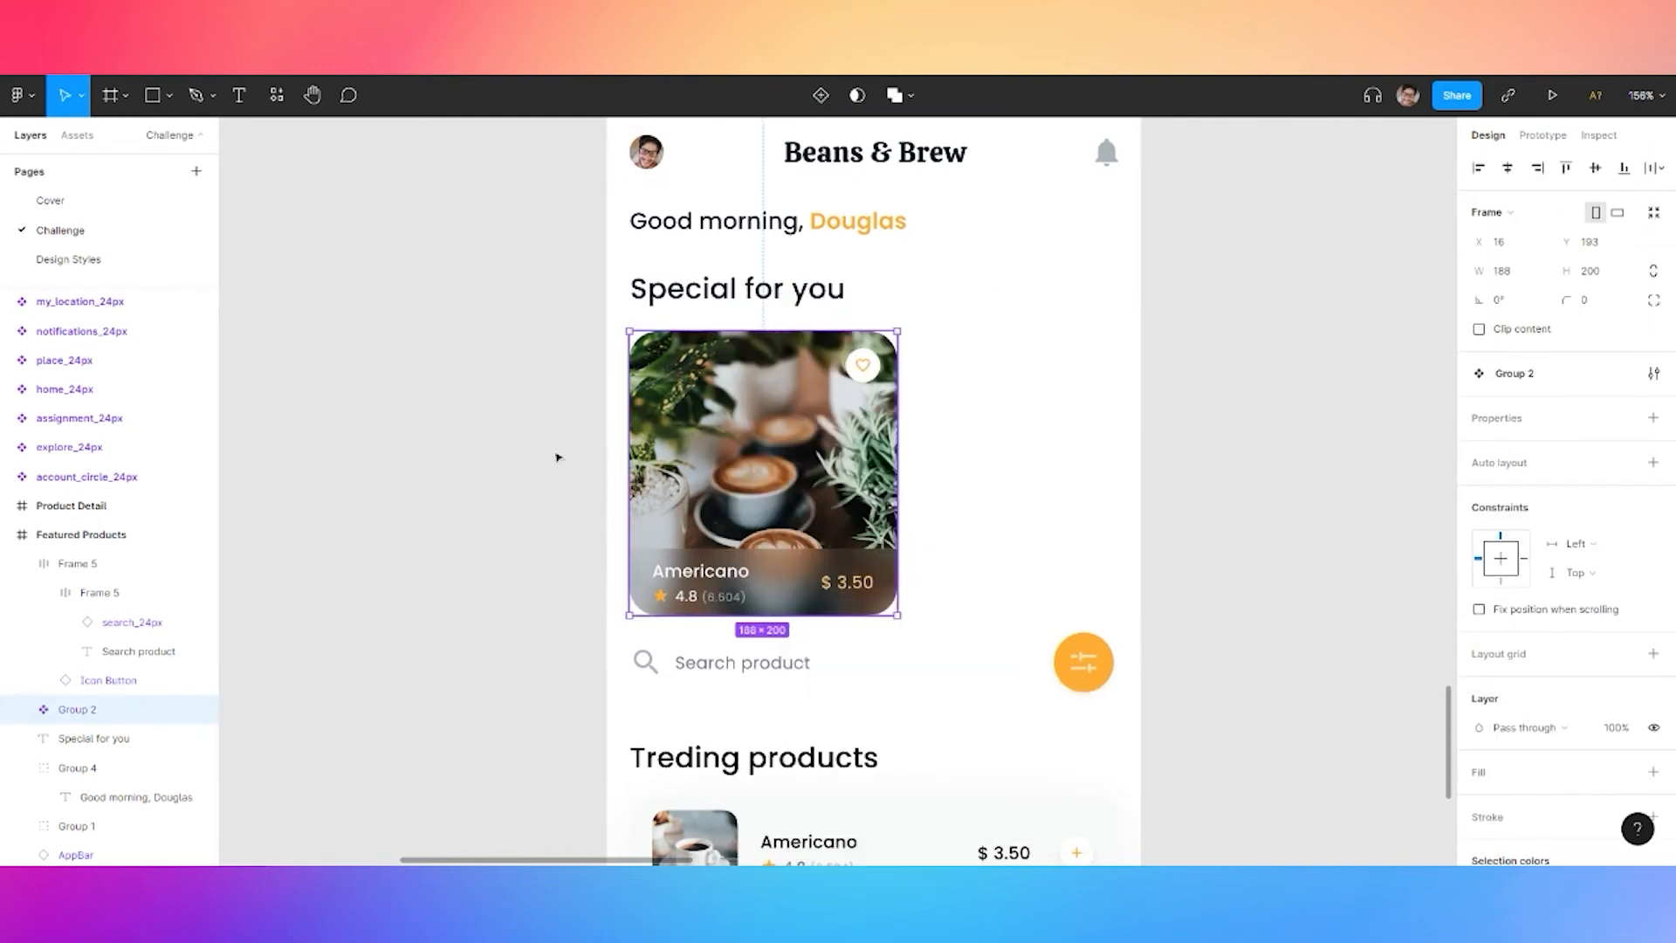
Paste the card below Product Card on the Design Styles page and make it a component
click(68, 259)
scroll(1277, 452, down, 5)
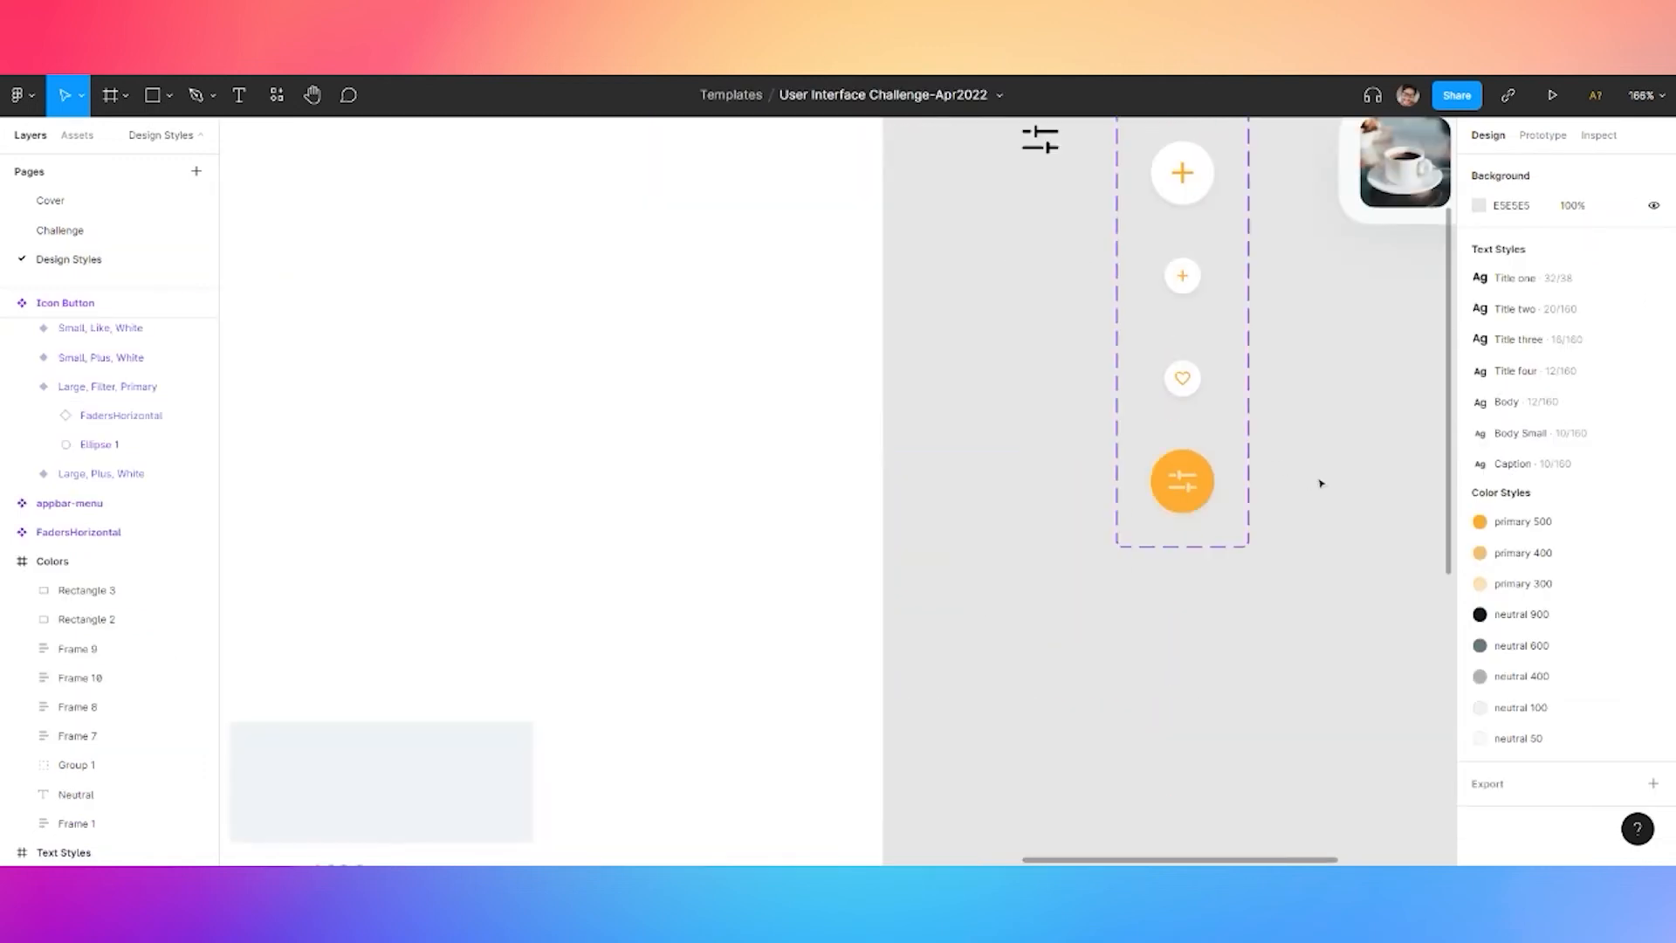
drag(1325, 390, 949, 522)
key(ctrl+v)
drag(887, 438, 1150, 480)
right_click(1080, 489)
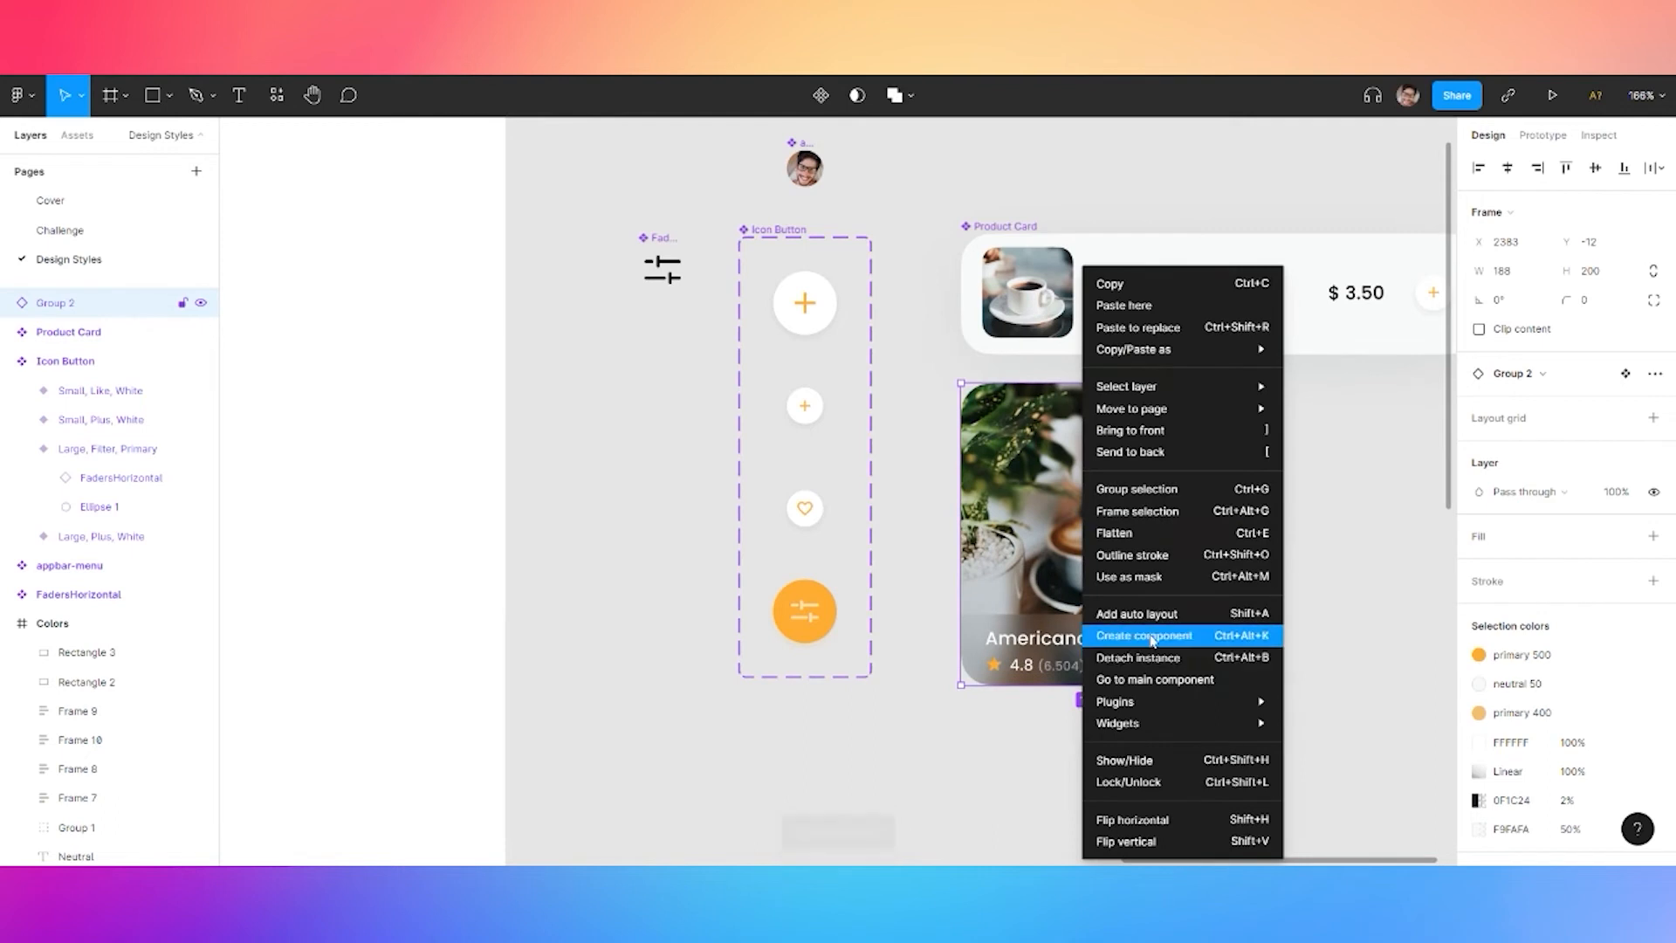
click(1144, 635)
Name the component Featured Product Card, then delete the original card from the Challenge page
double_click(68, 304)
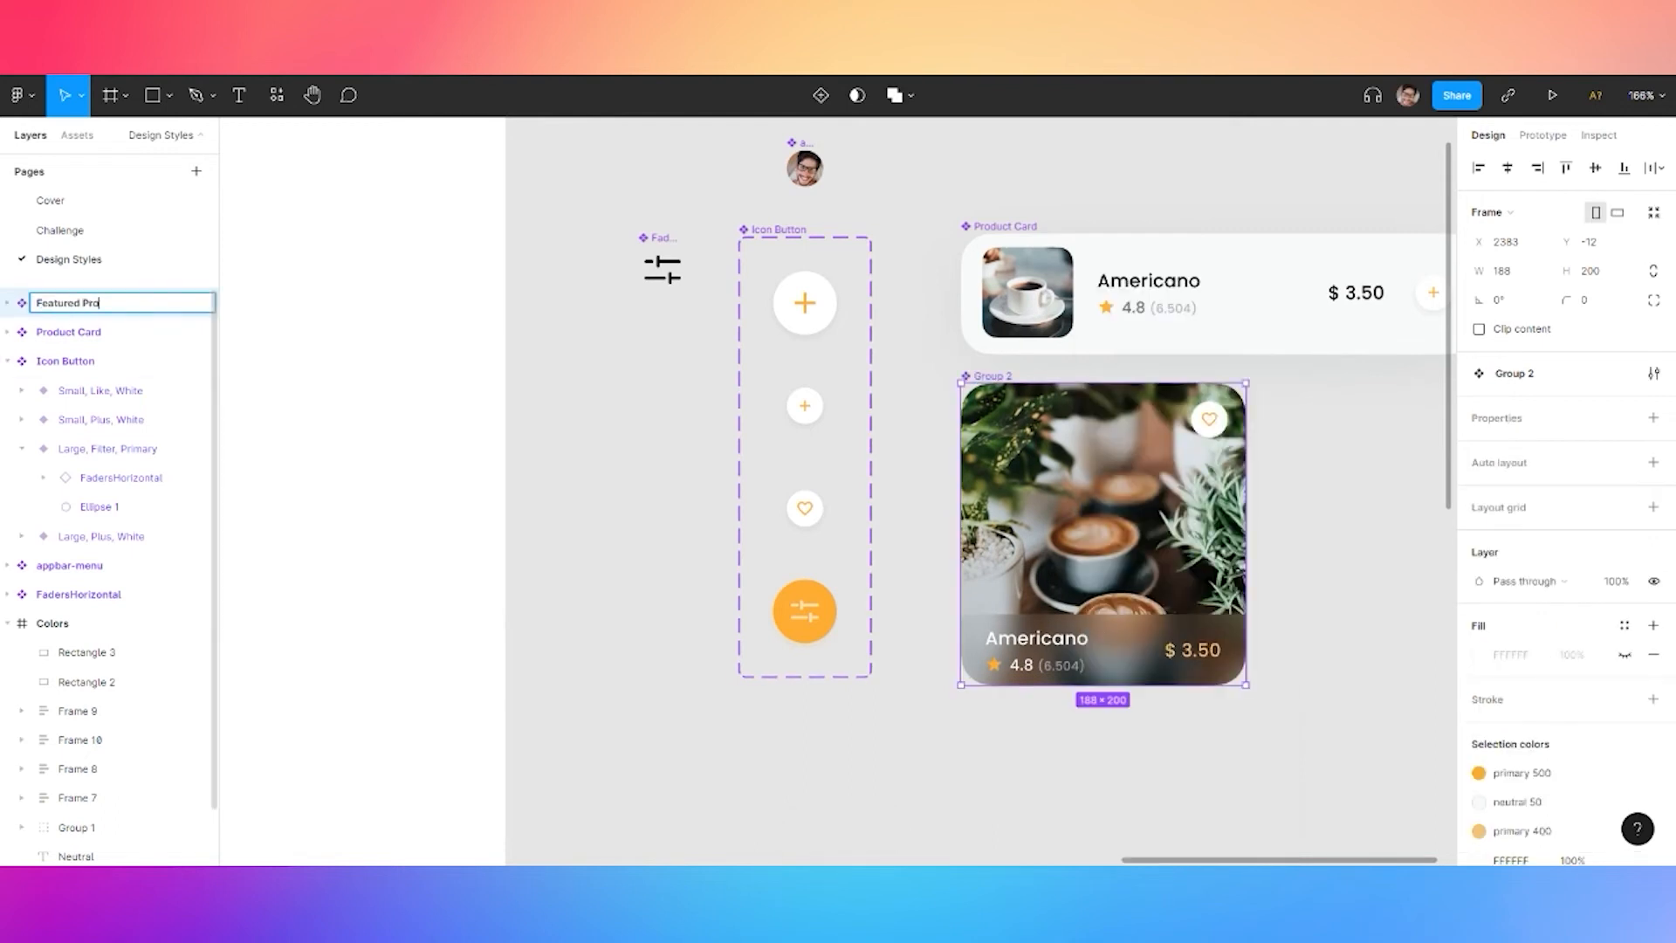
click(554, 387)
click(59, 233)
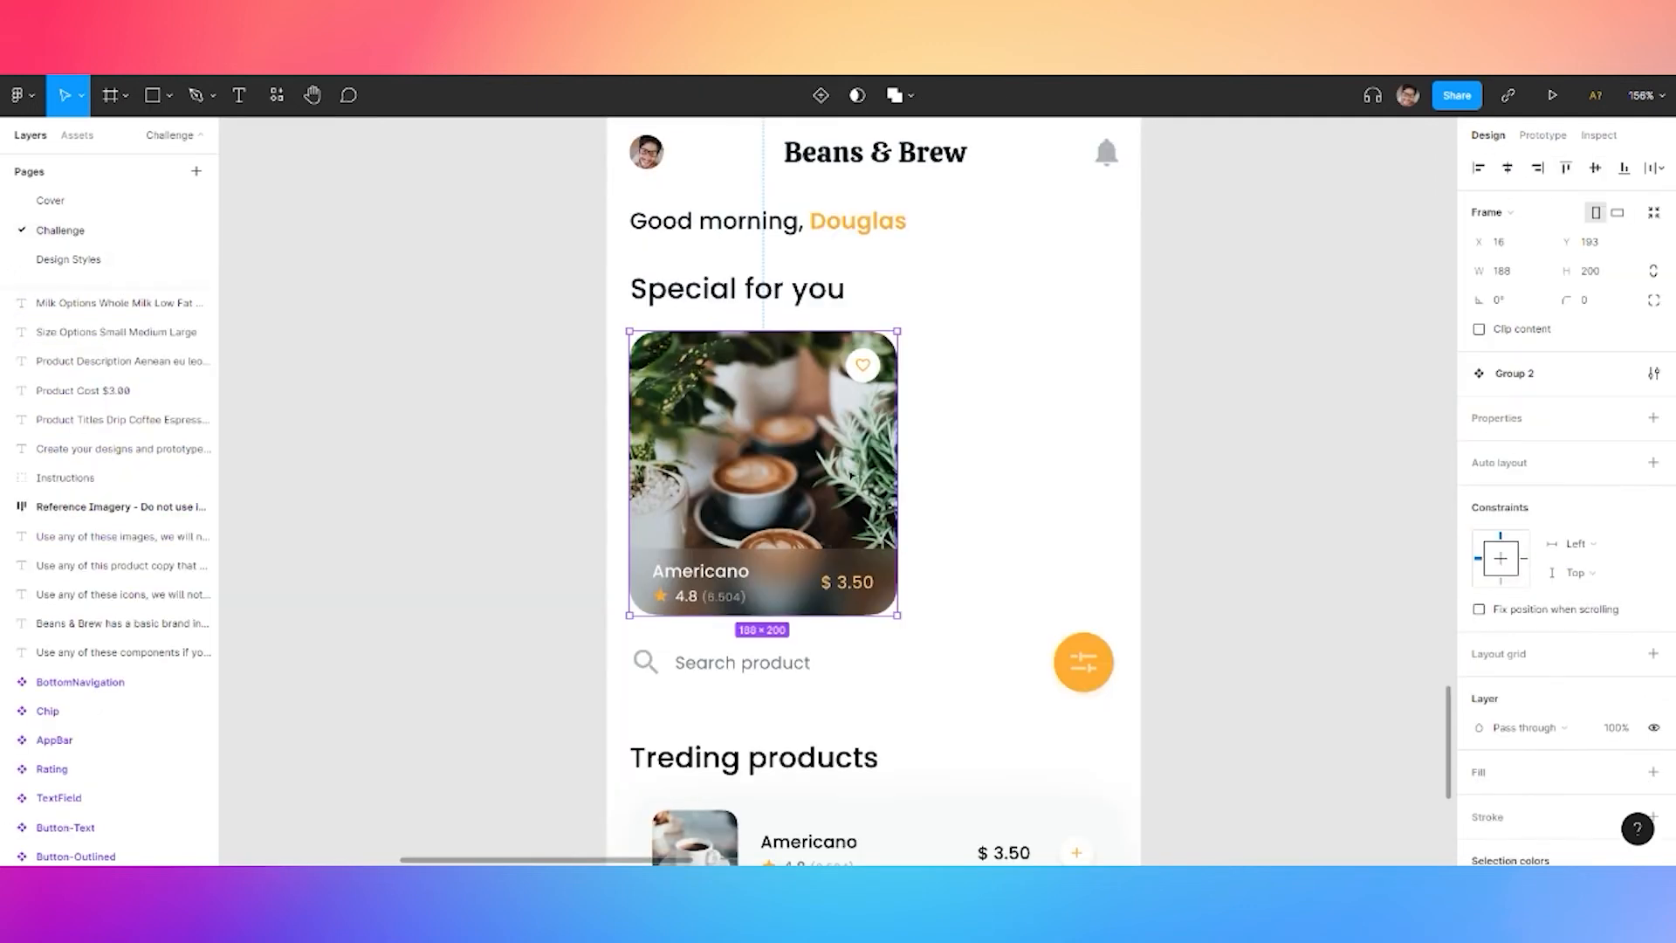
key(Delete)
Show the layout grid and drag Featured Product Card from Assets below Special for you
scroll(542, 324, up, 3)
click(680, 229)
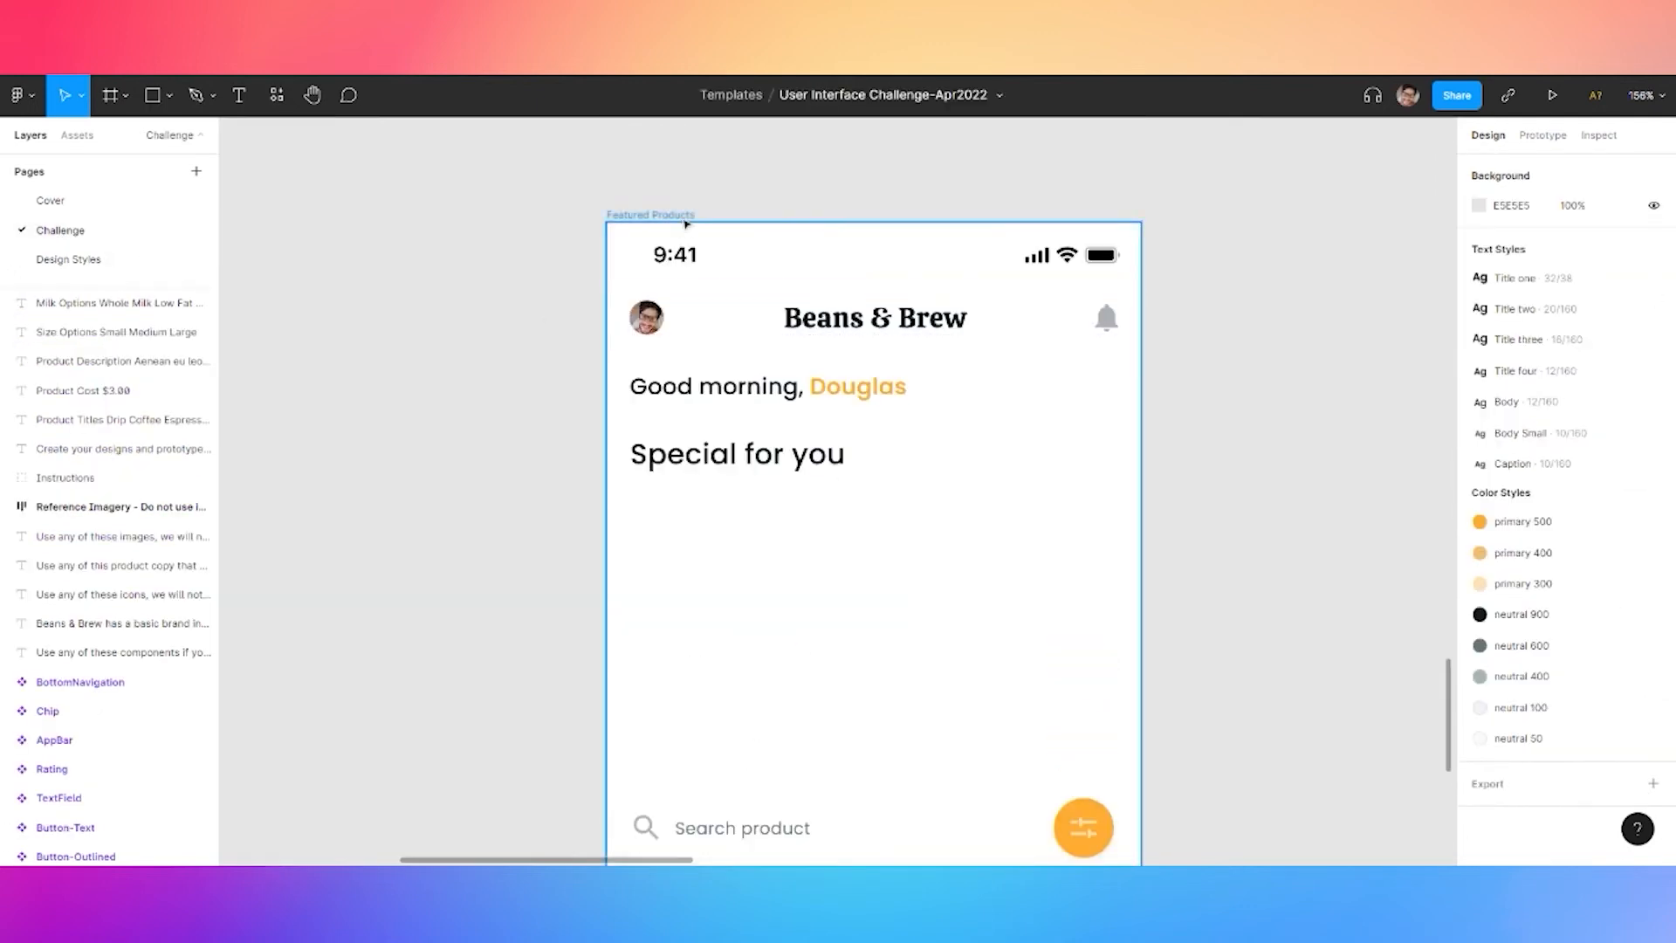
key(ctrl+shift+4)
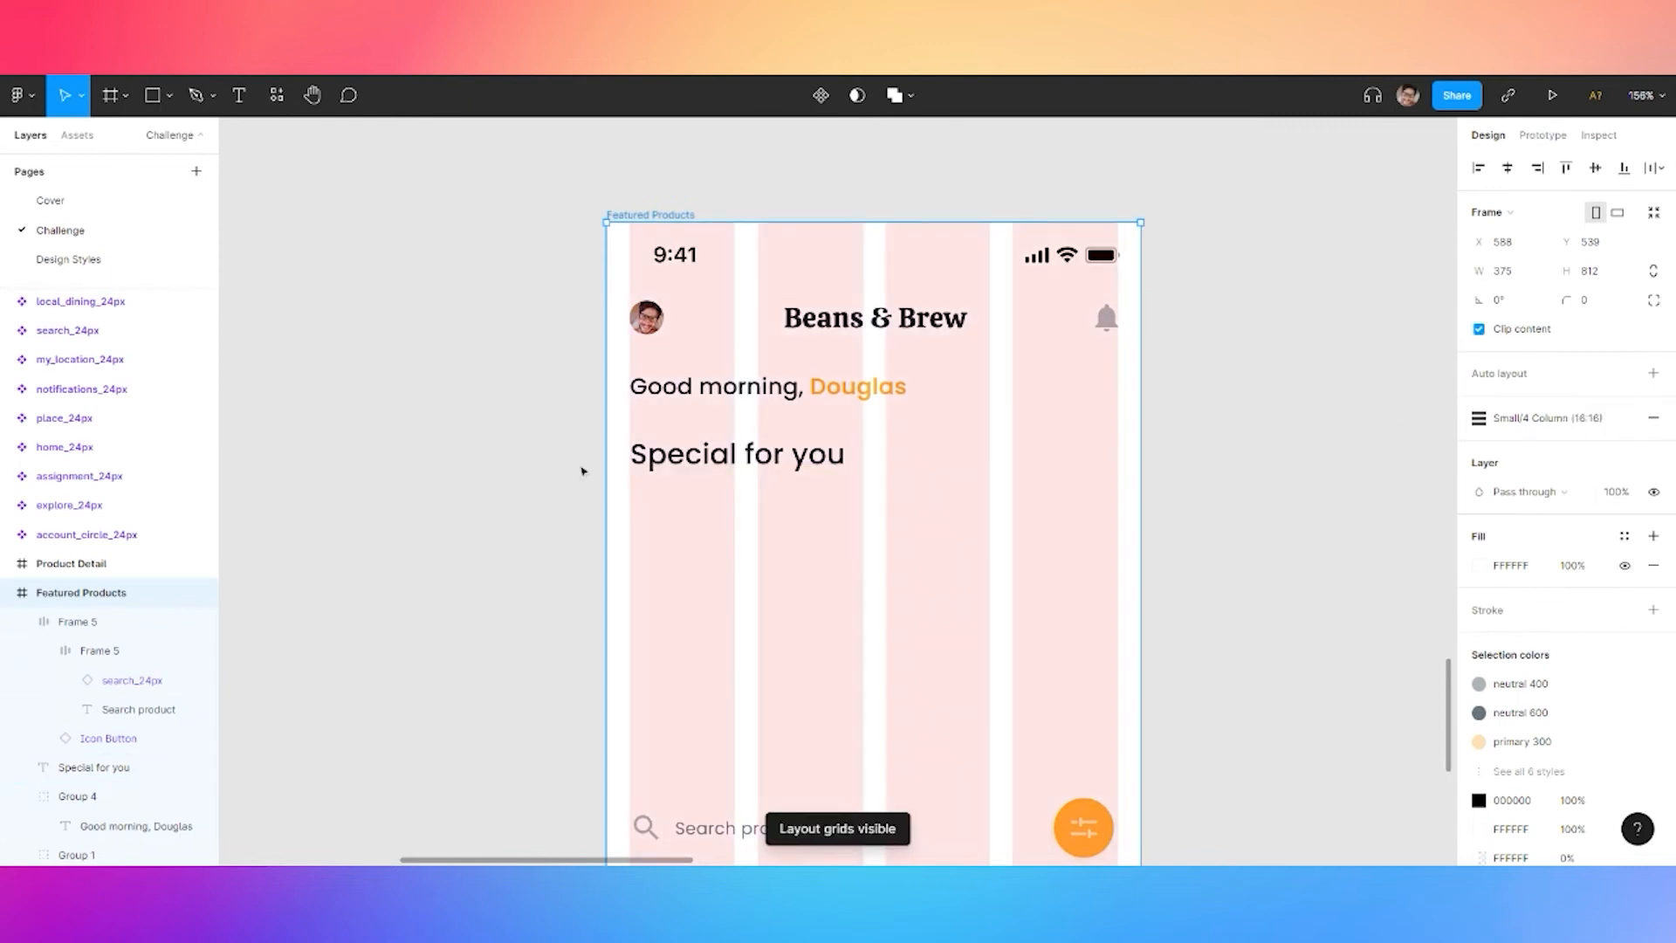
click(580, 471)
click(77, 135)
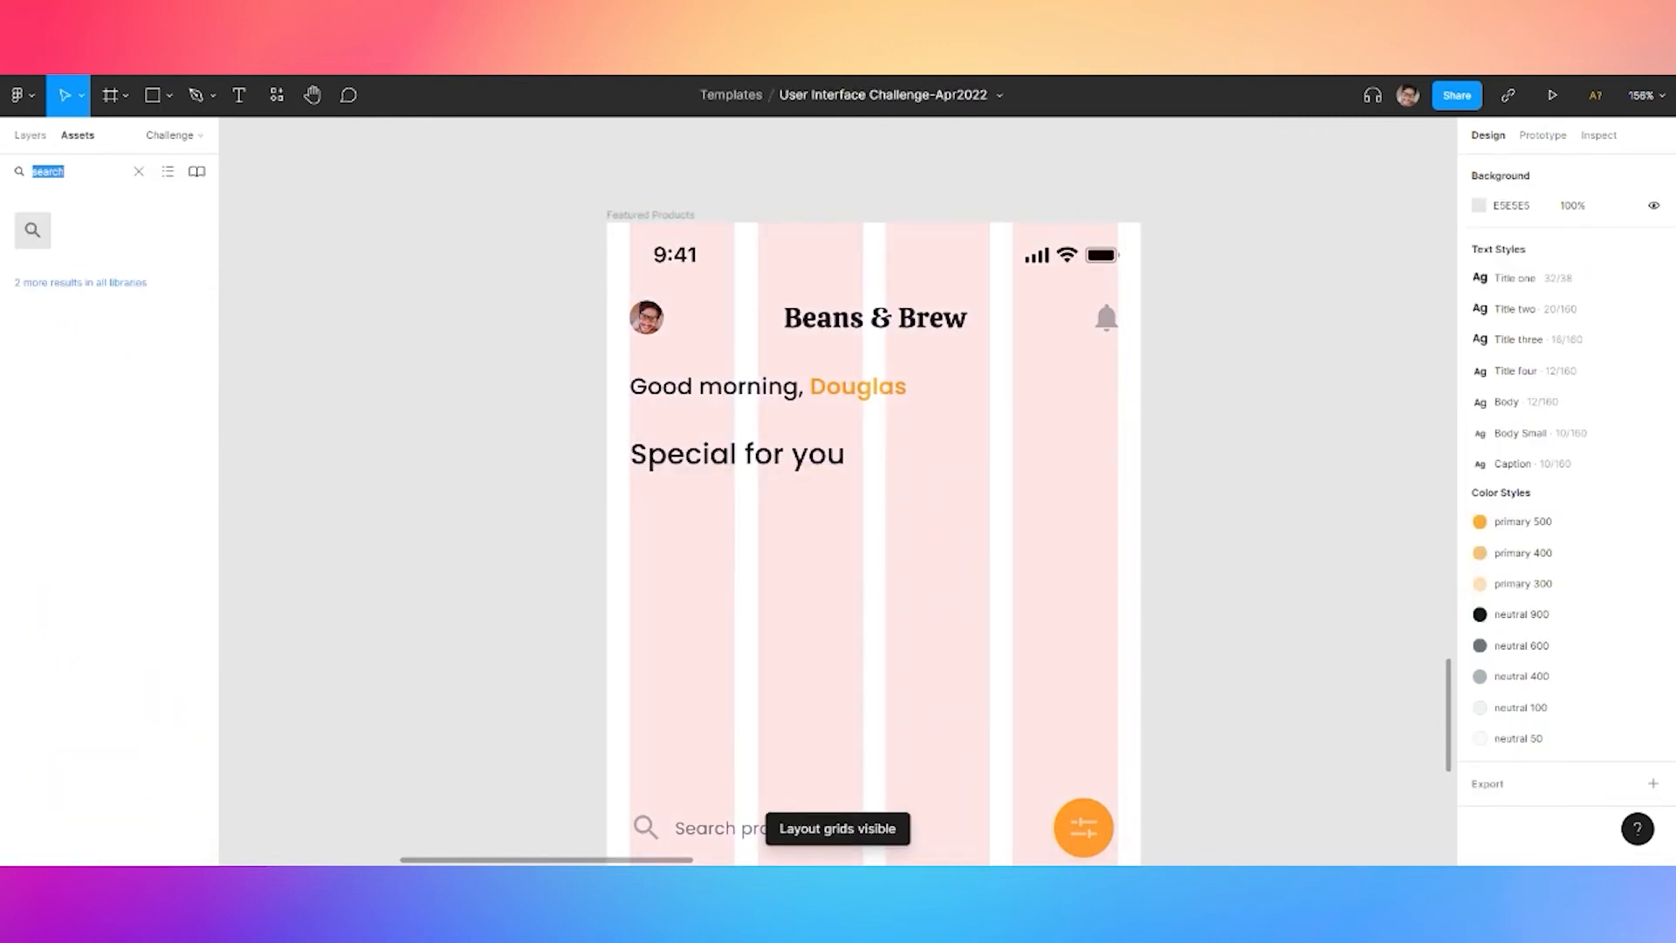
click(138, 171)
click(46, 237)
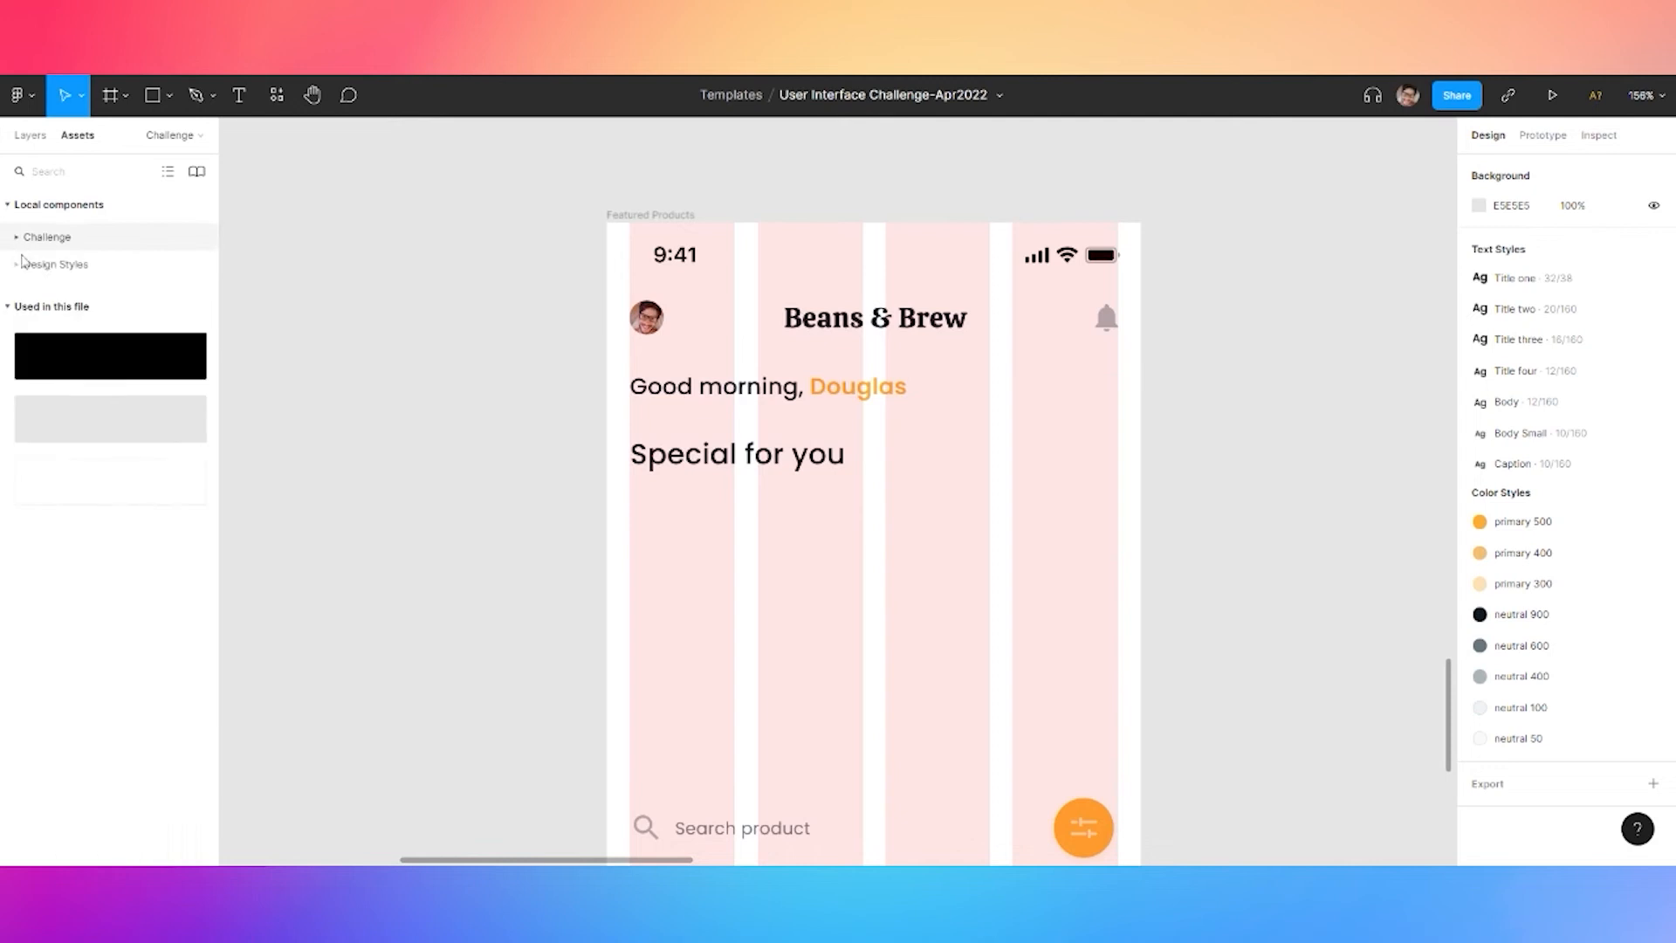
click(55, 264)
drag(57, 431, 1062, 639)
Add a second card beside it and wrap both in a horizontal auto layout spaced 12
key(ctrl+v)
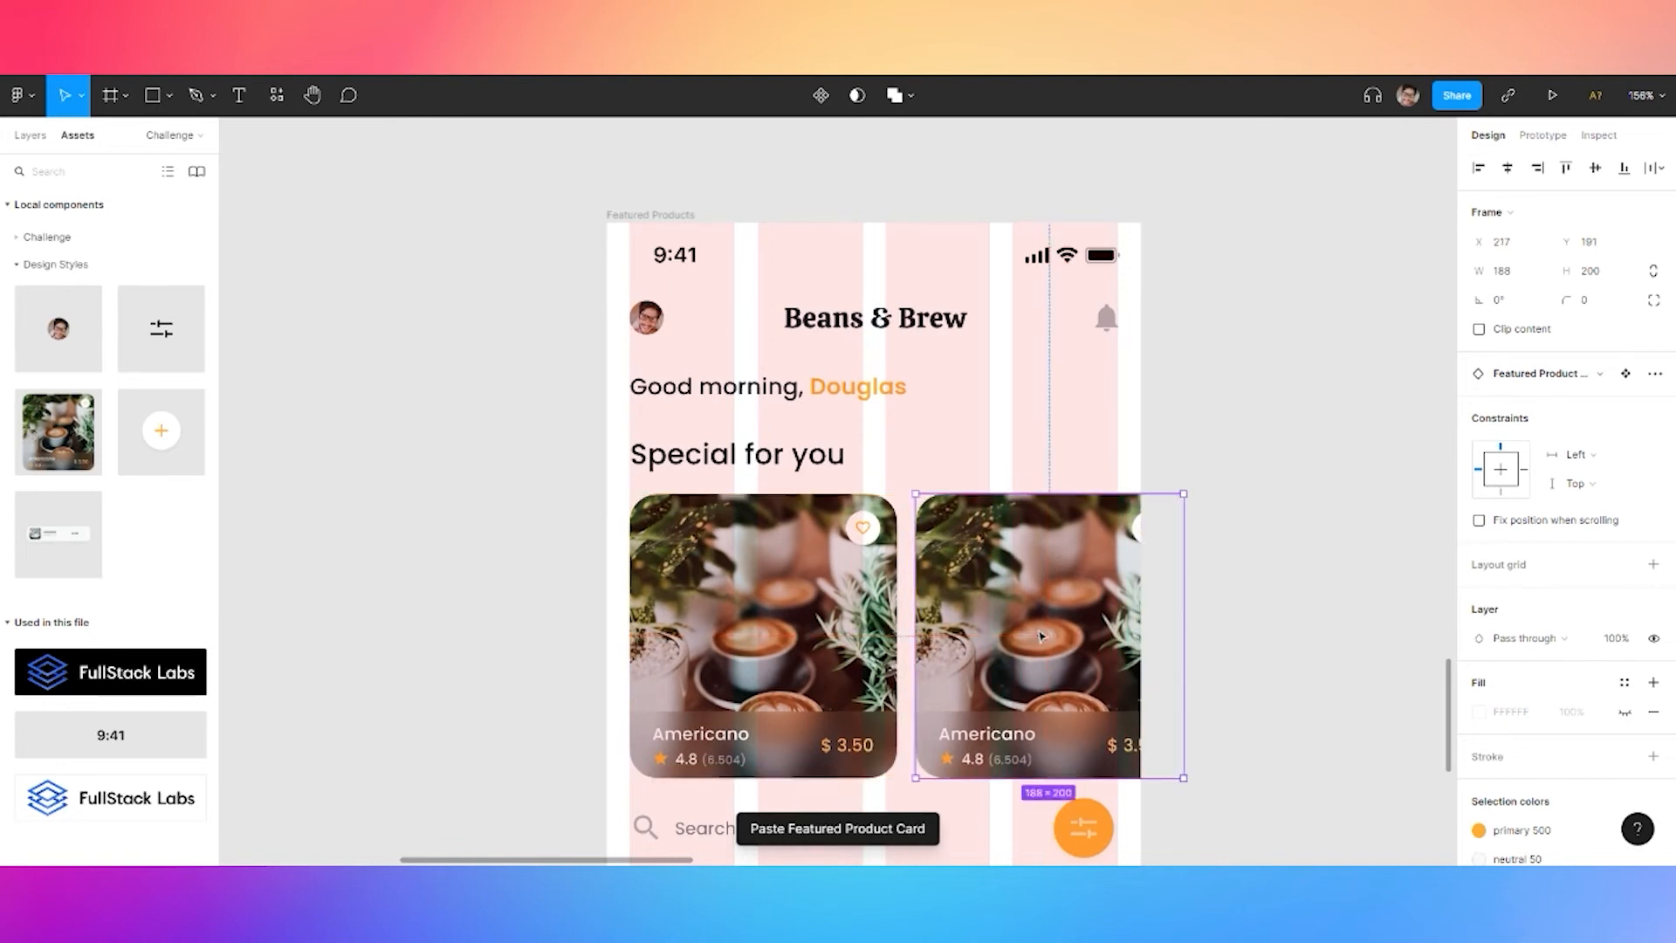
shift+click(832, 596)
key(shift+a)
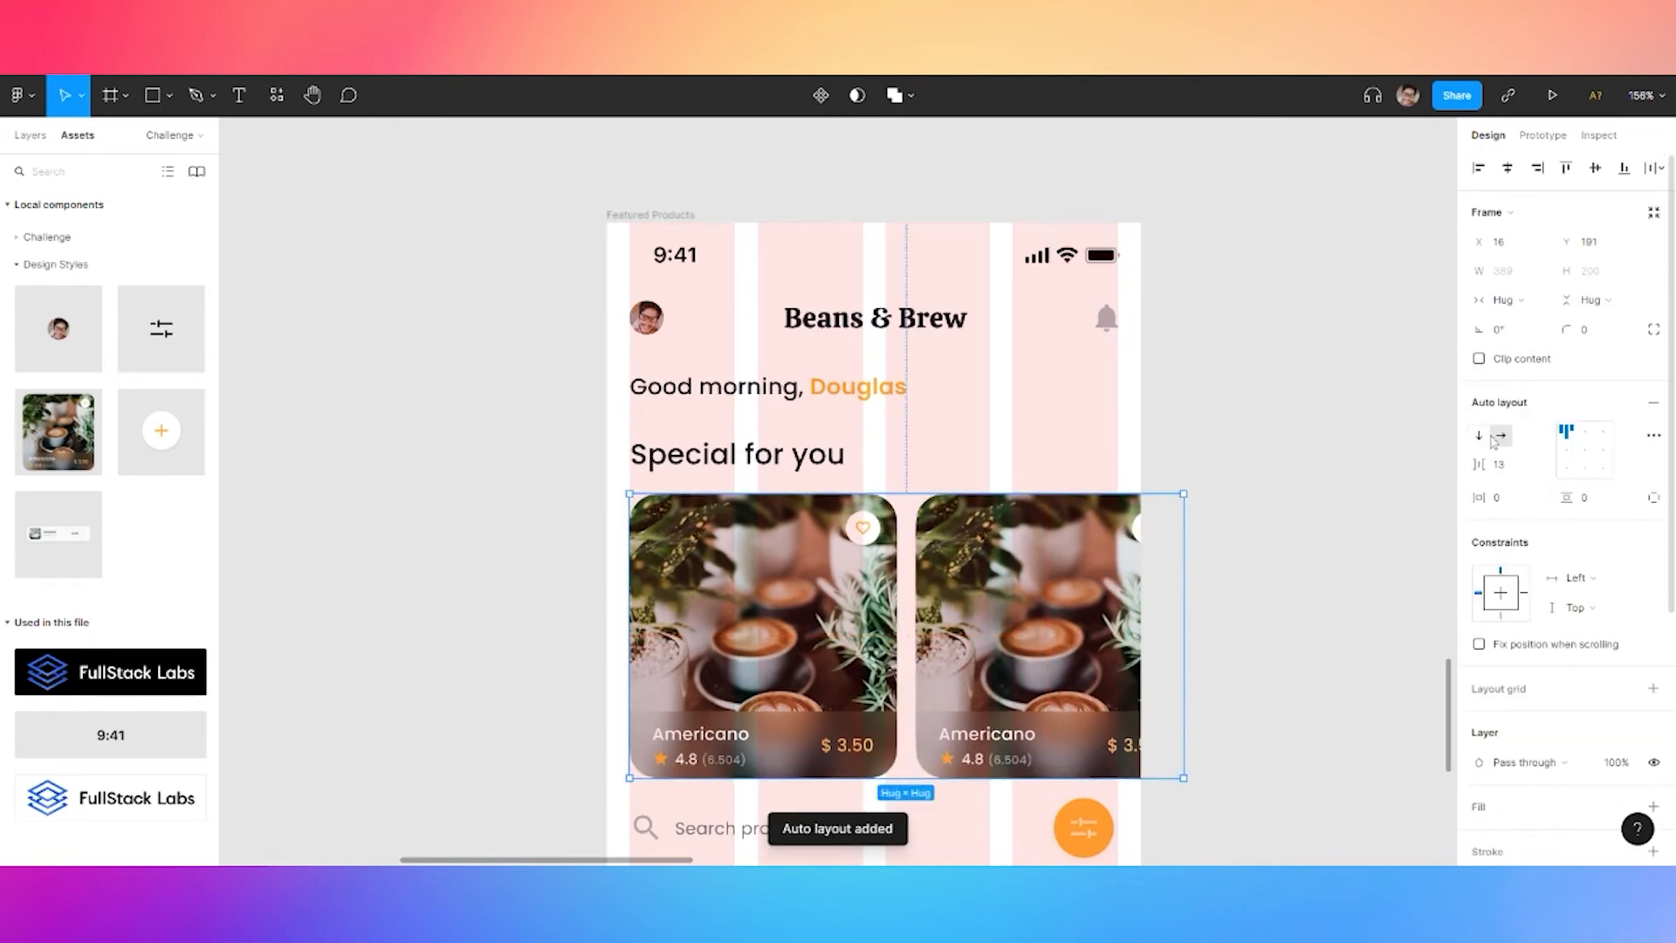
click(1510, 471)
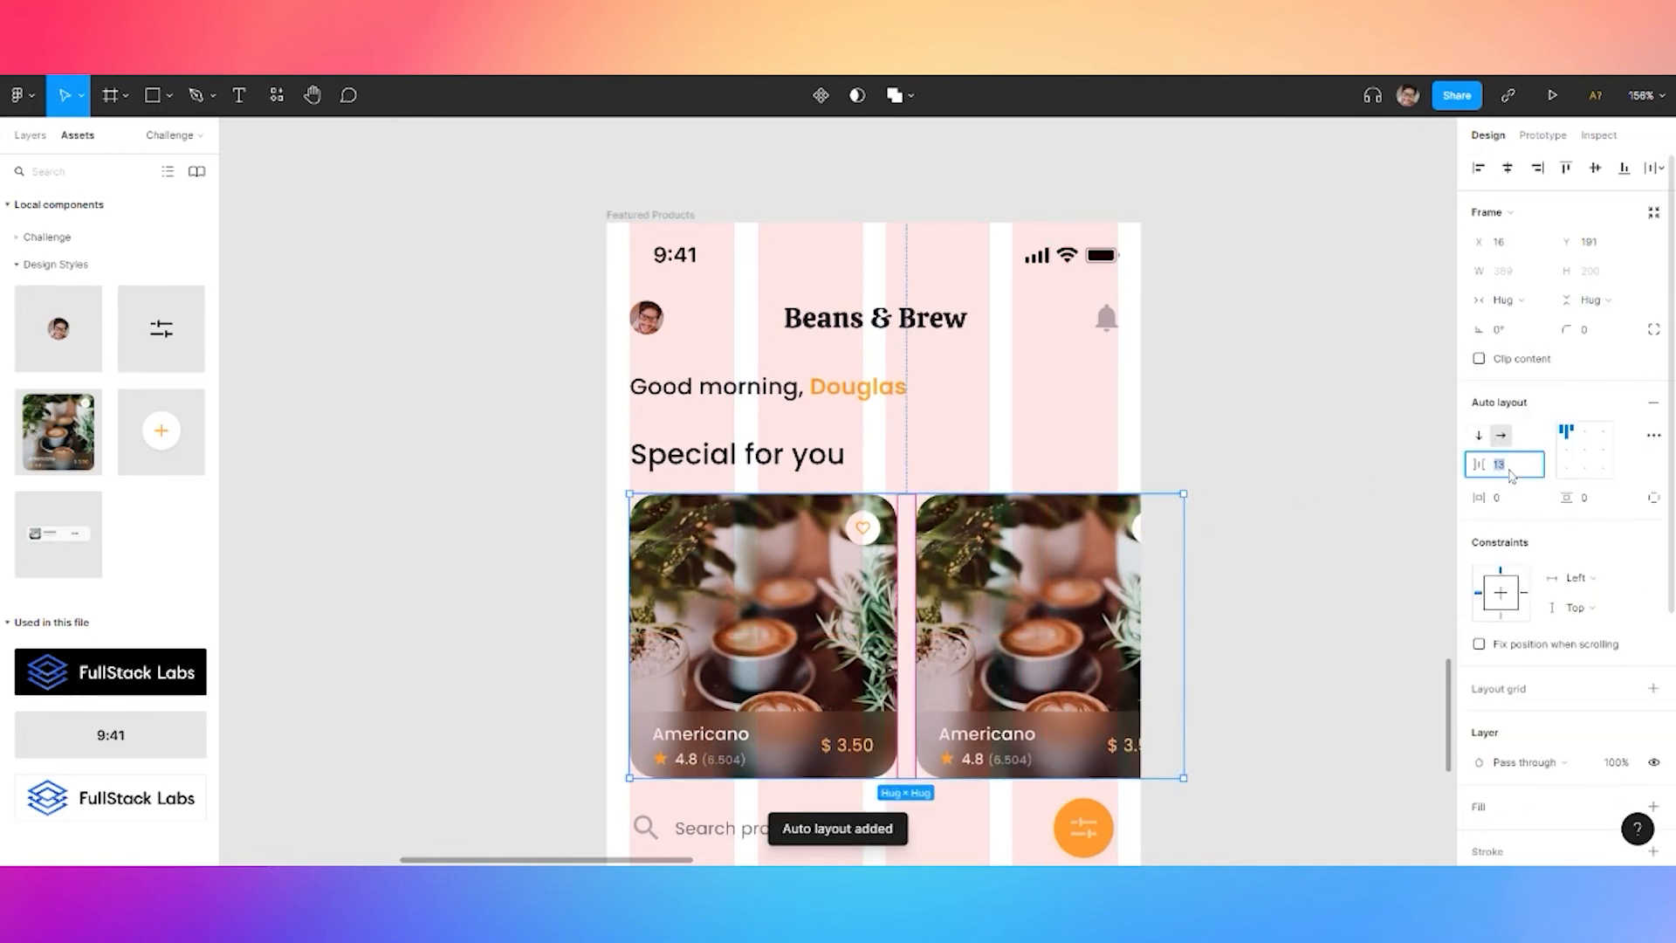
text(12)
key(Return)
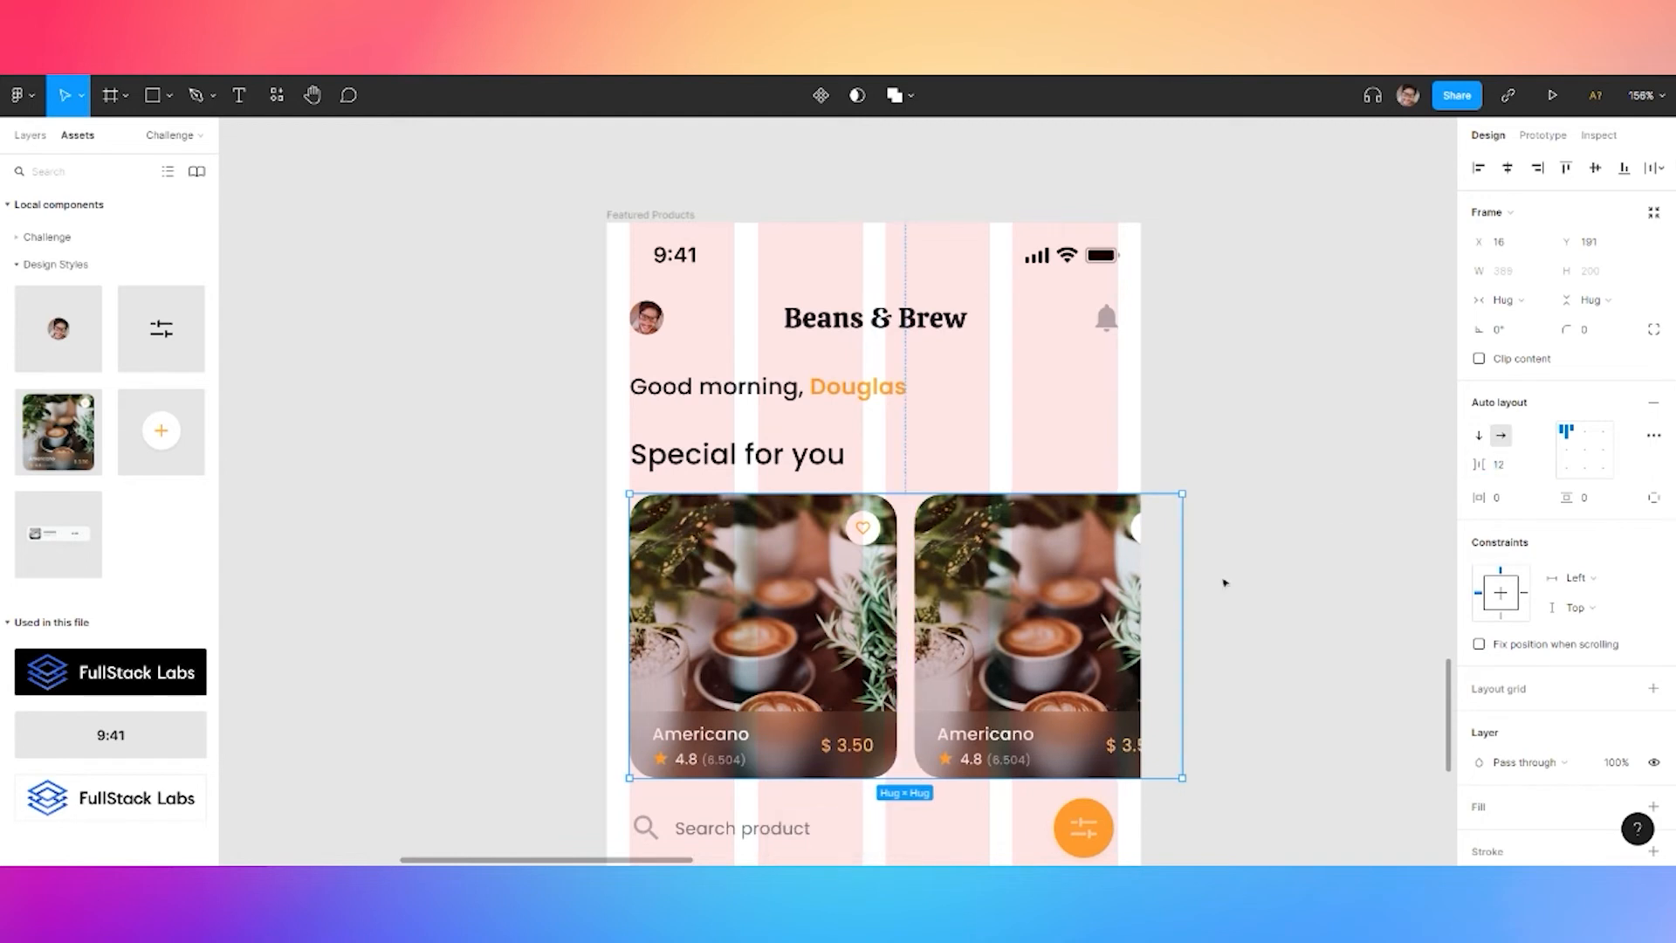
click(1081, 588)
scroll(1476, 709, down, 3)
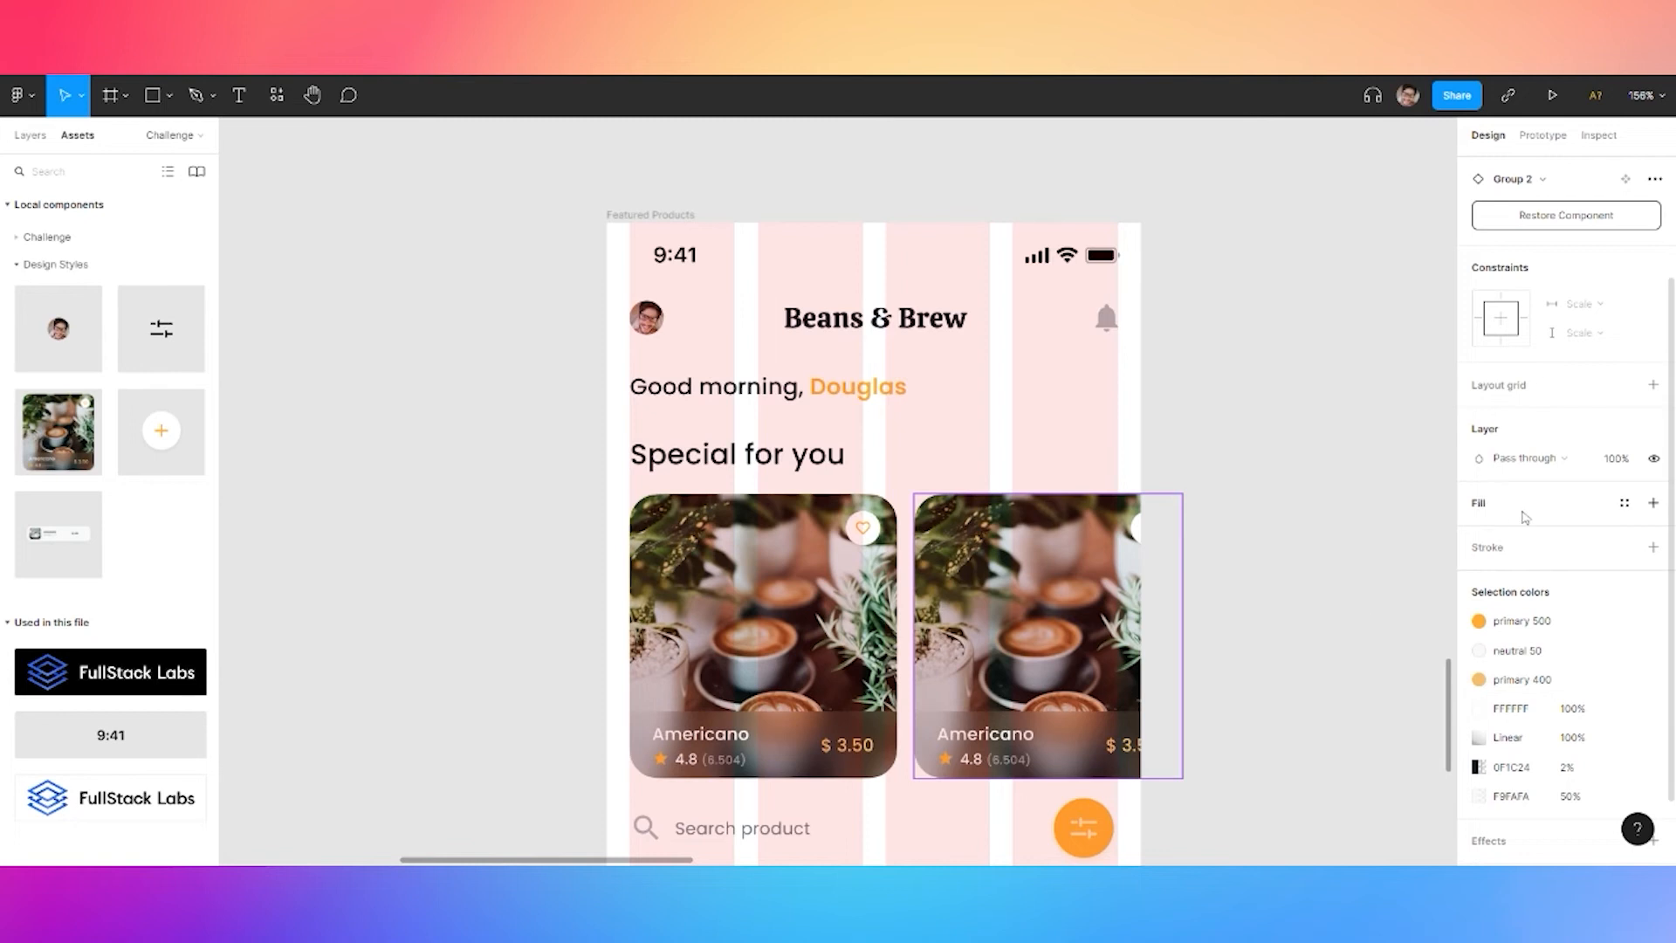
scroll(1589, 541, down, 2)
scroll(1571, 611, up, 3)
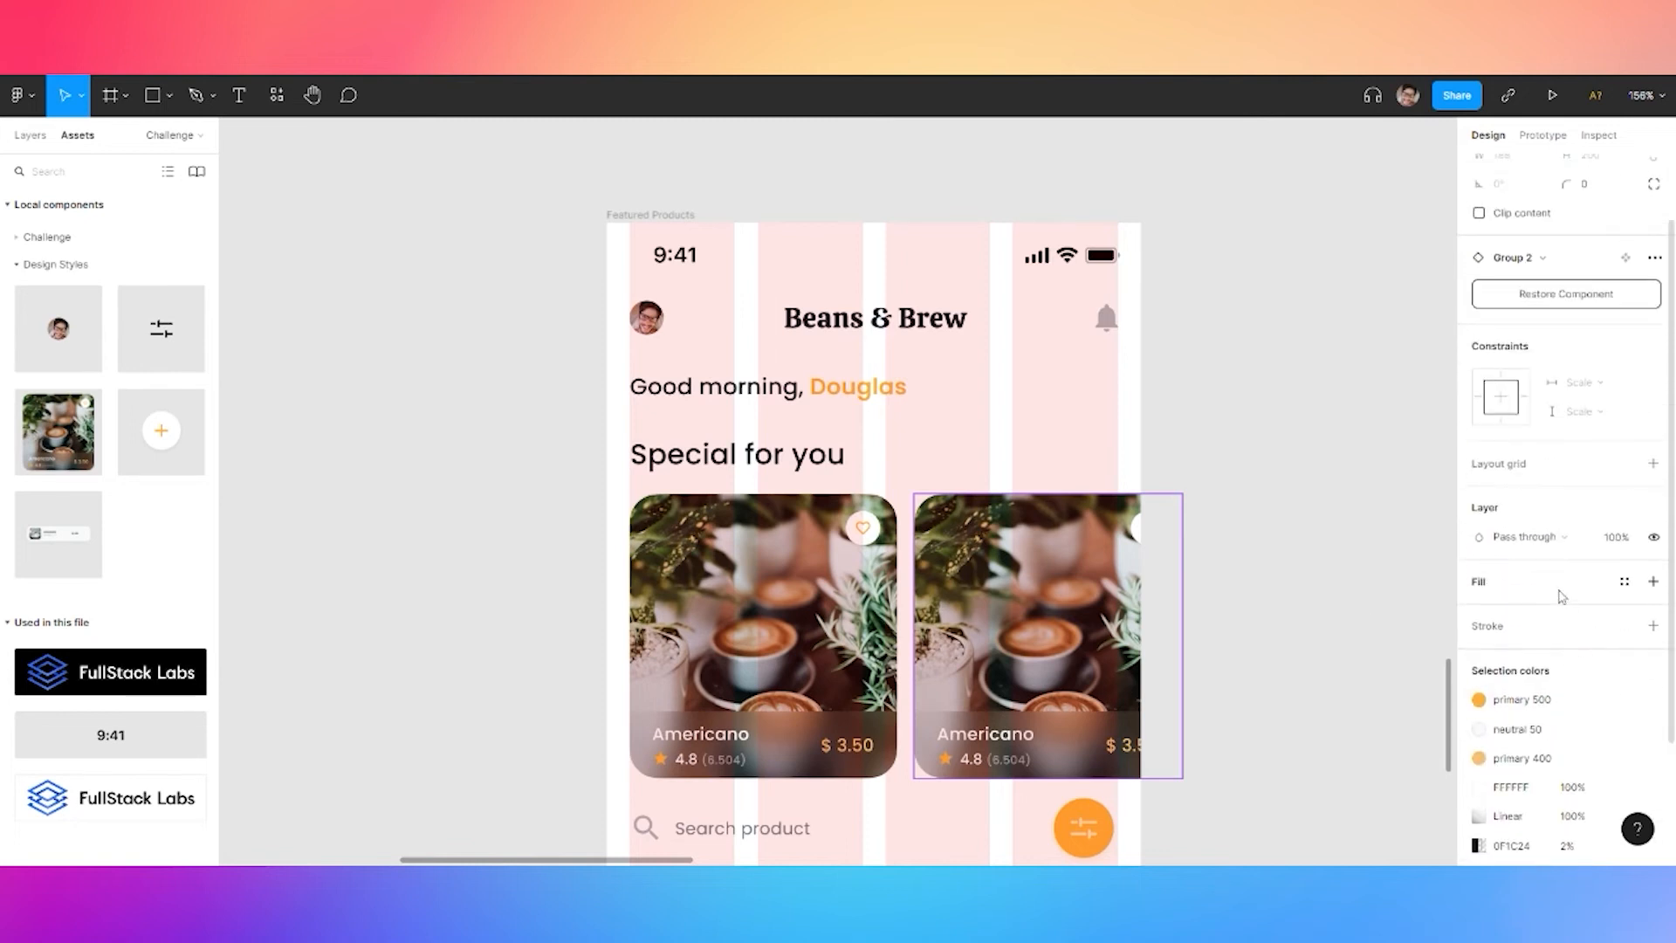
click(837, 535)
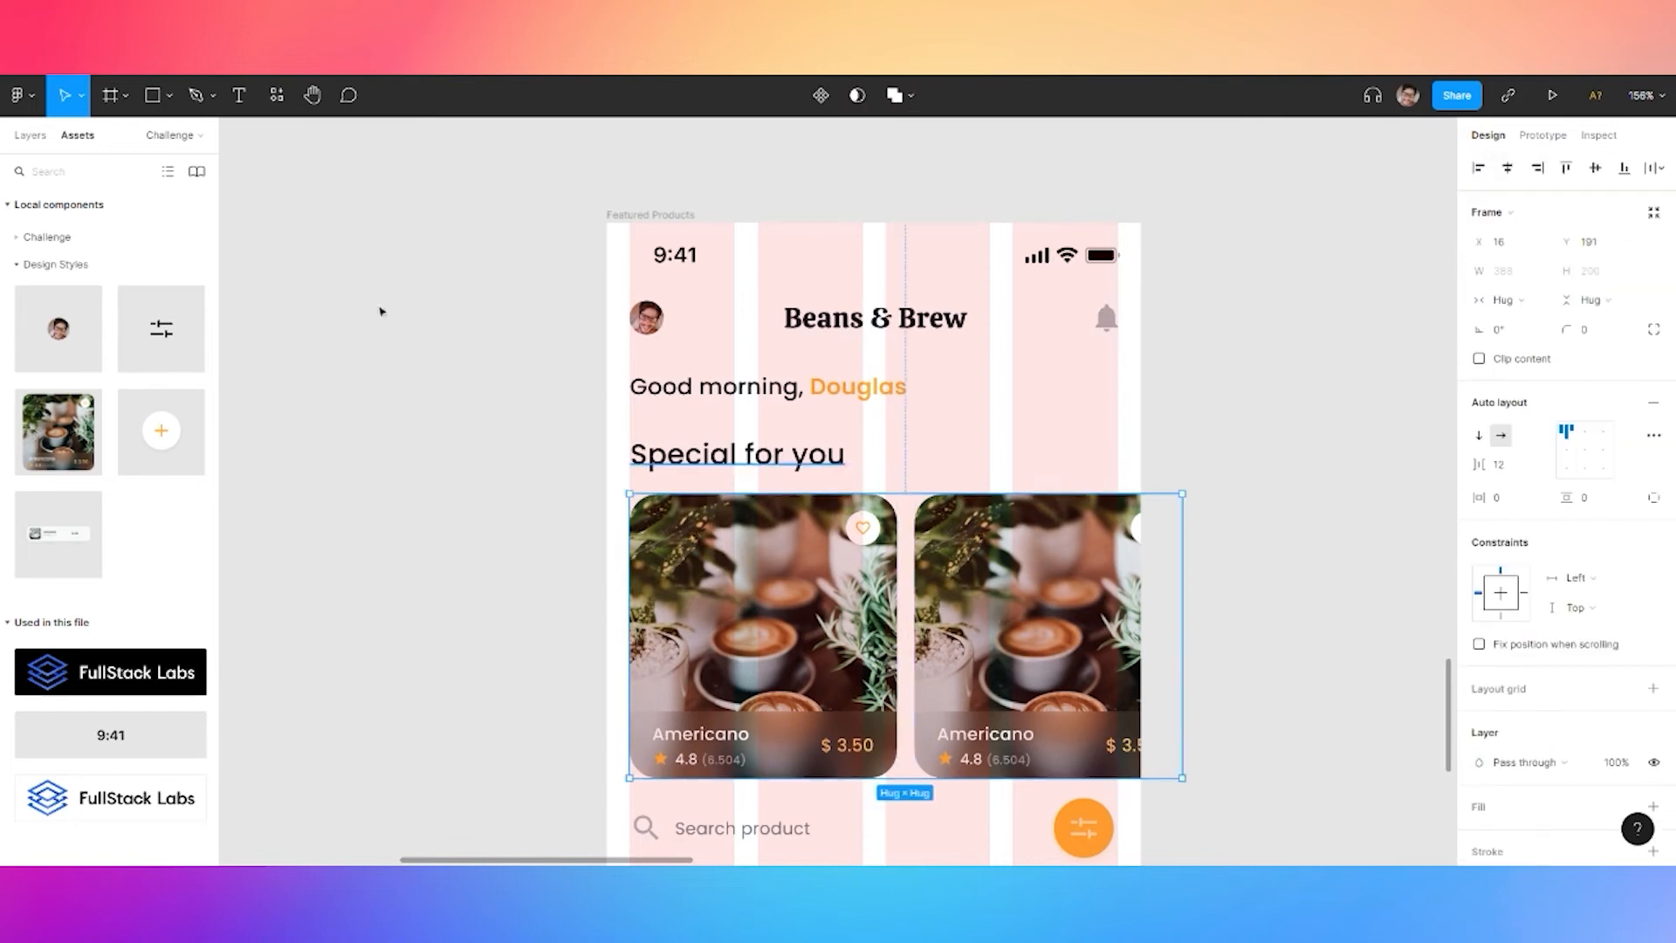
Show the second Featured Product Card's white fill and set its opacity to 45%
click(29, 135)
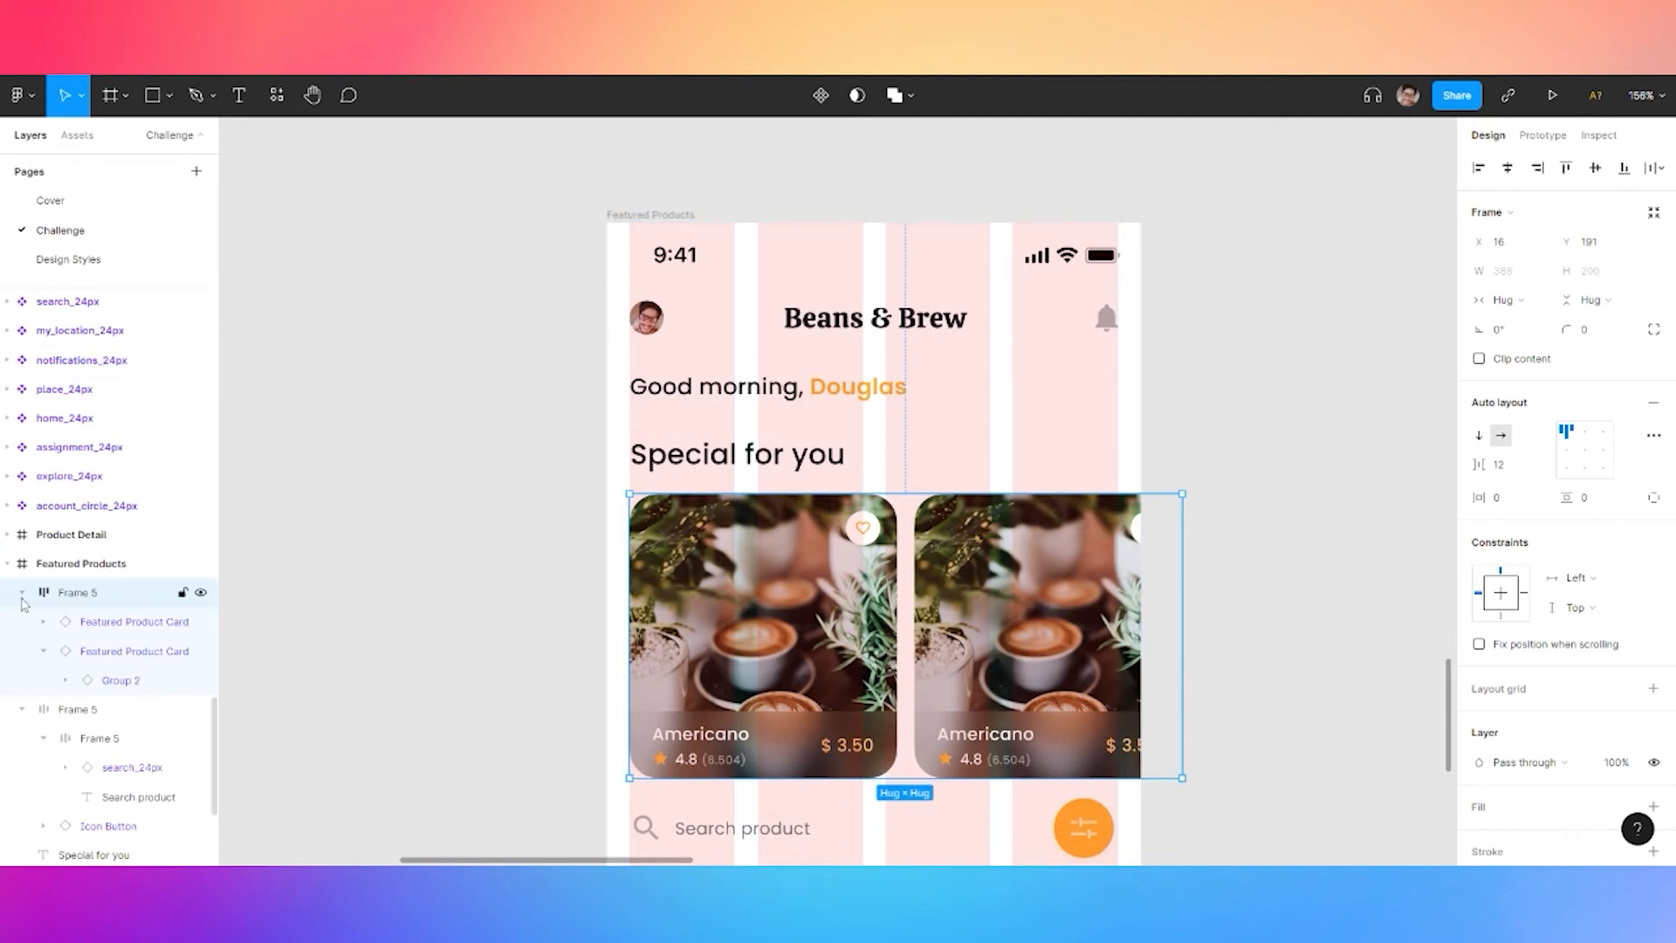
click(96, 622)
click(110, 653)
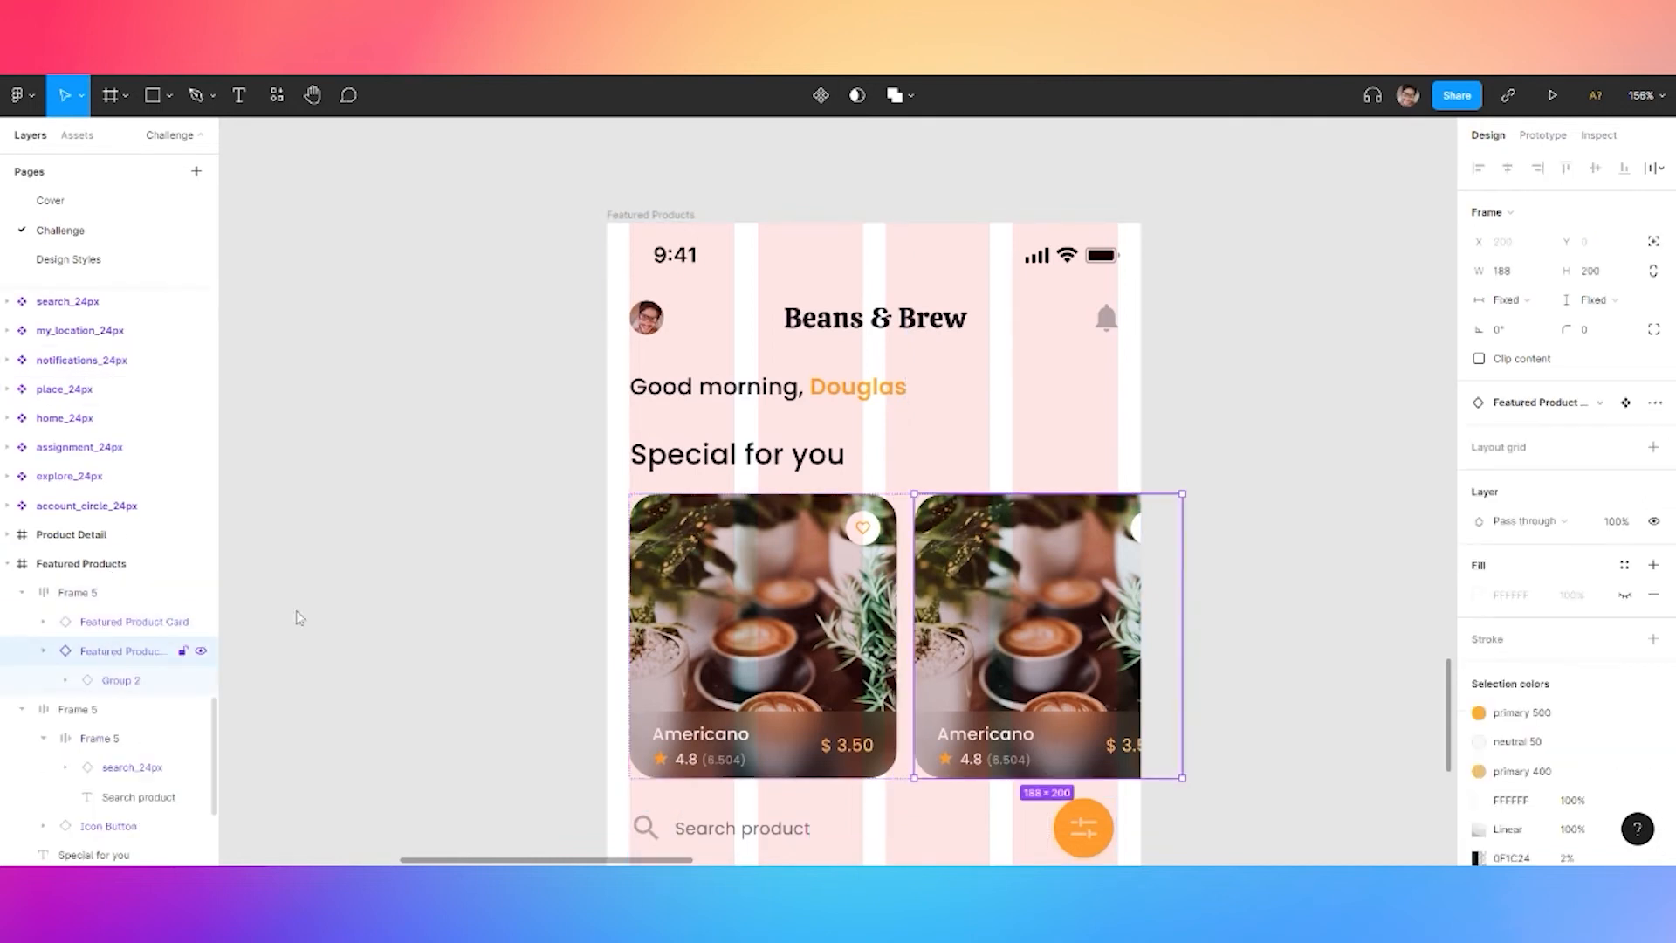
click(1624, 597)
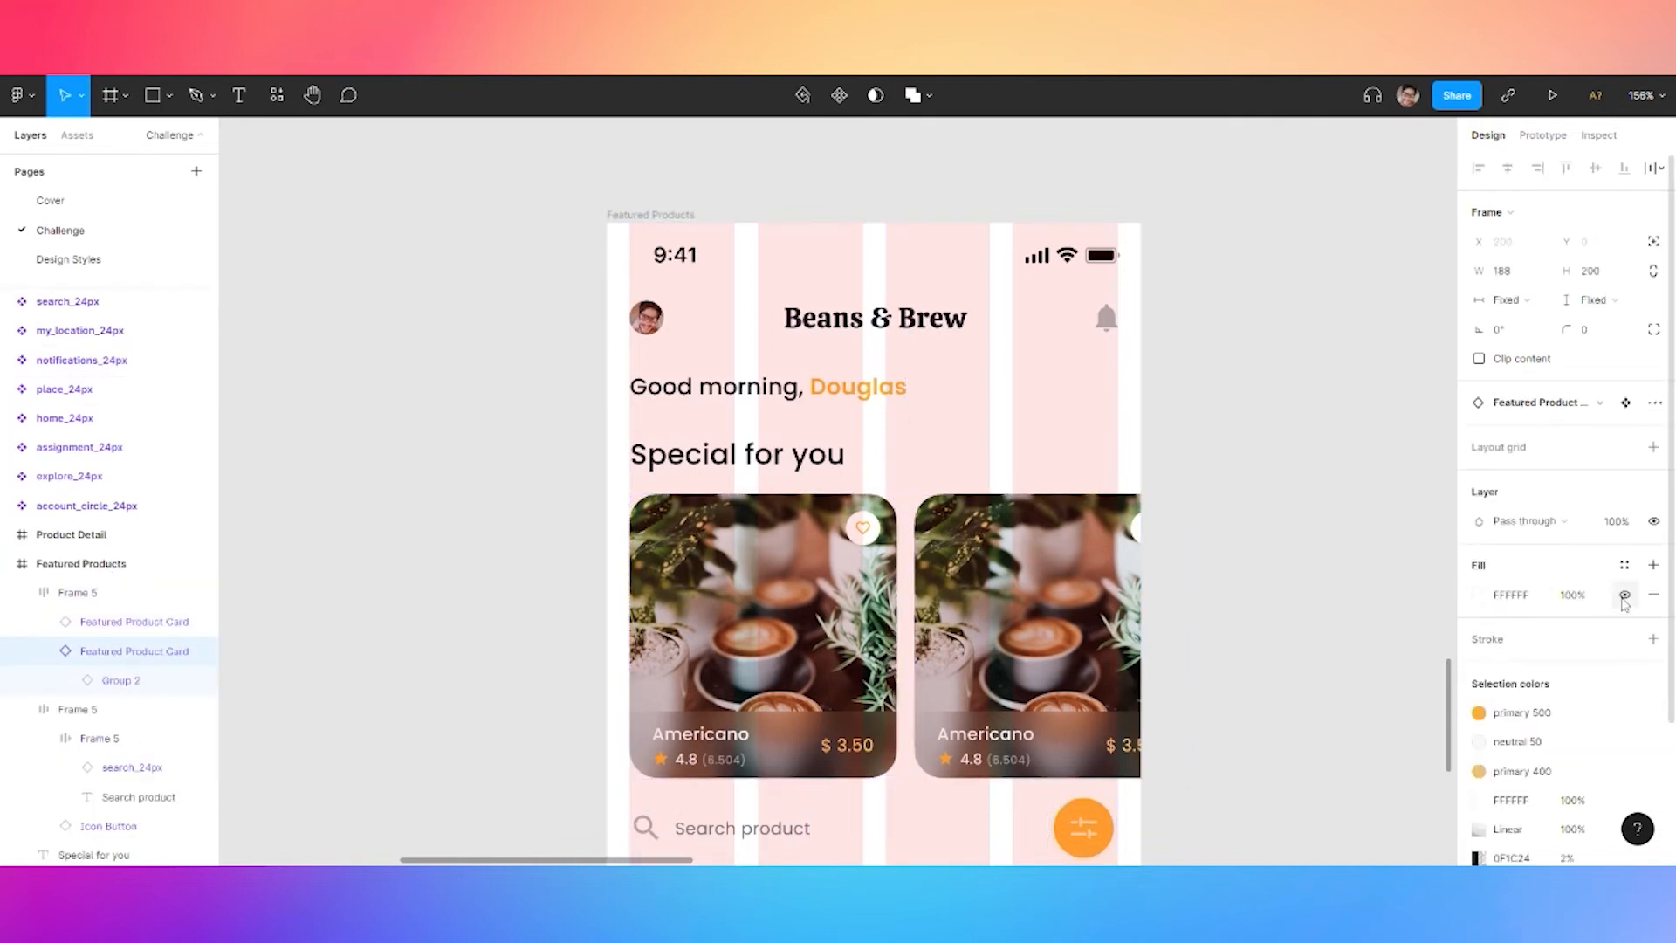
click(1618, 522)
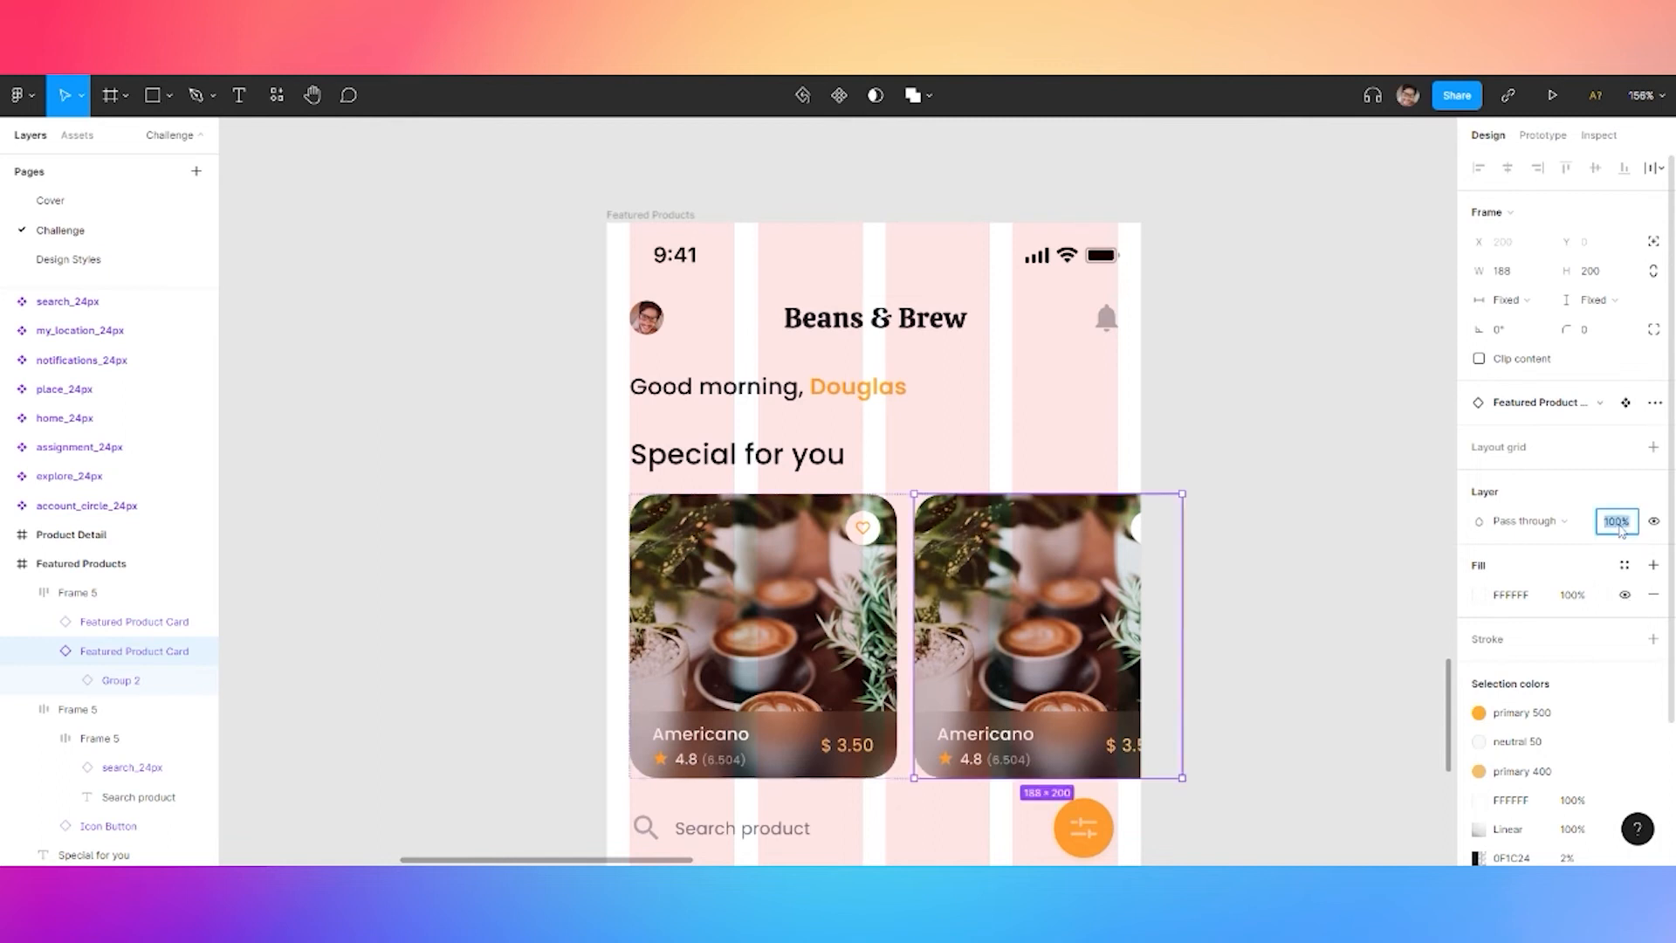
text(50)
key(Return)
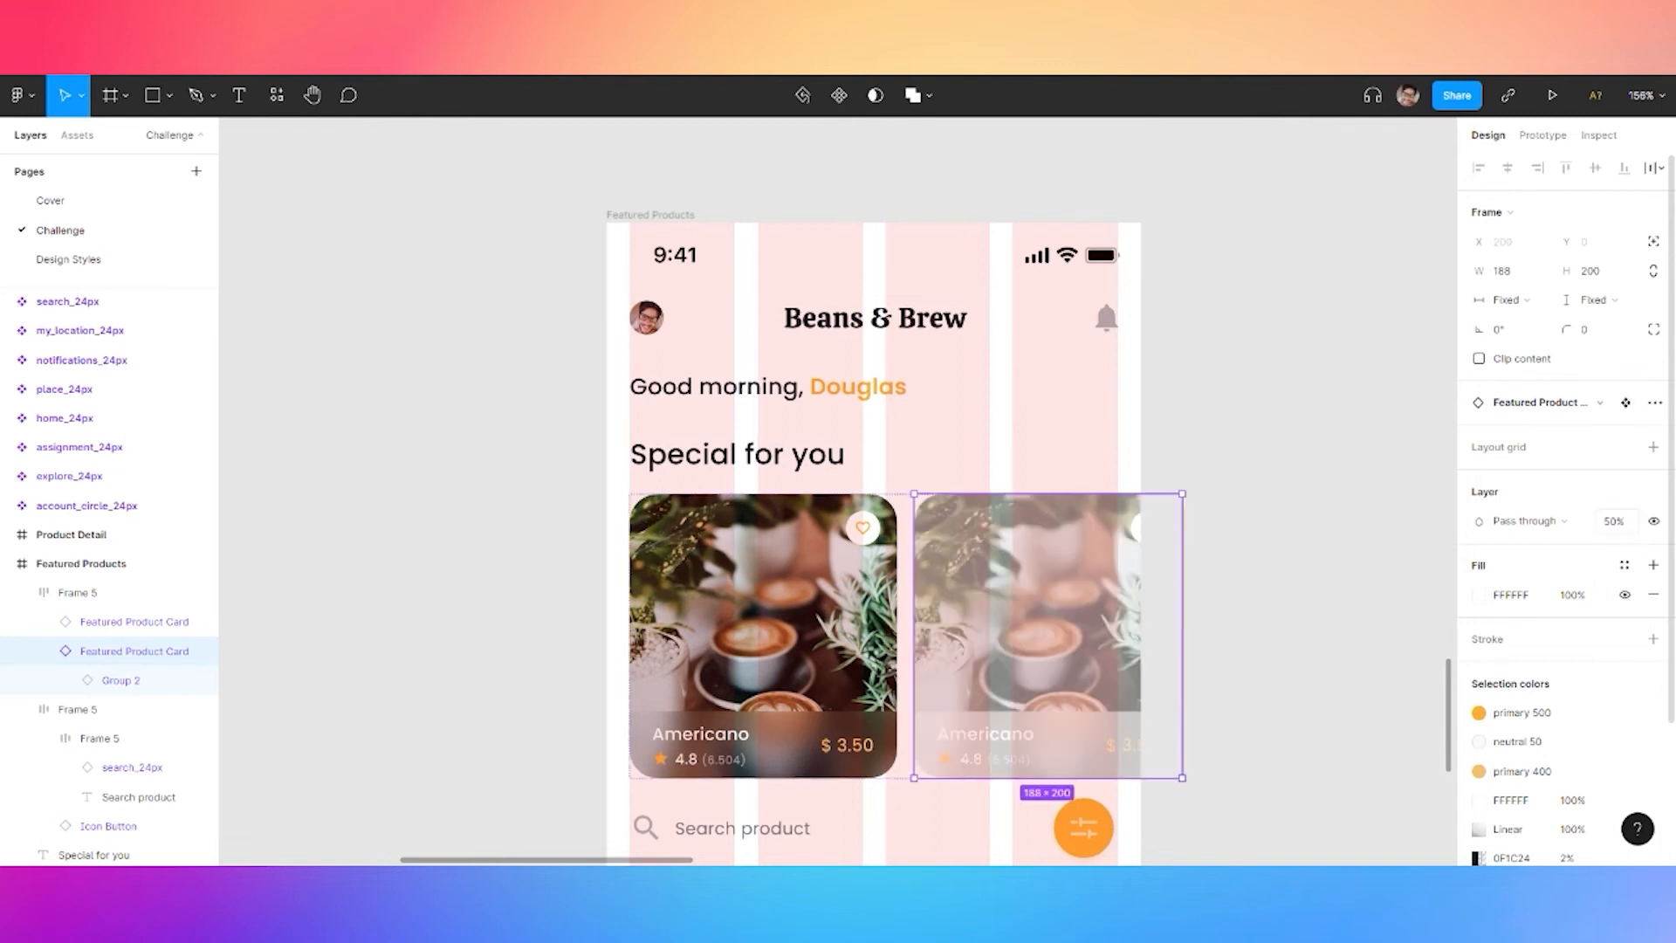
text(45)
key(Return)
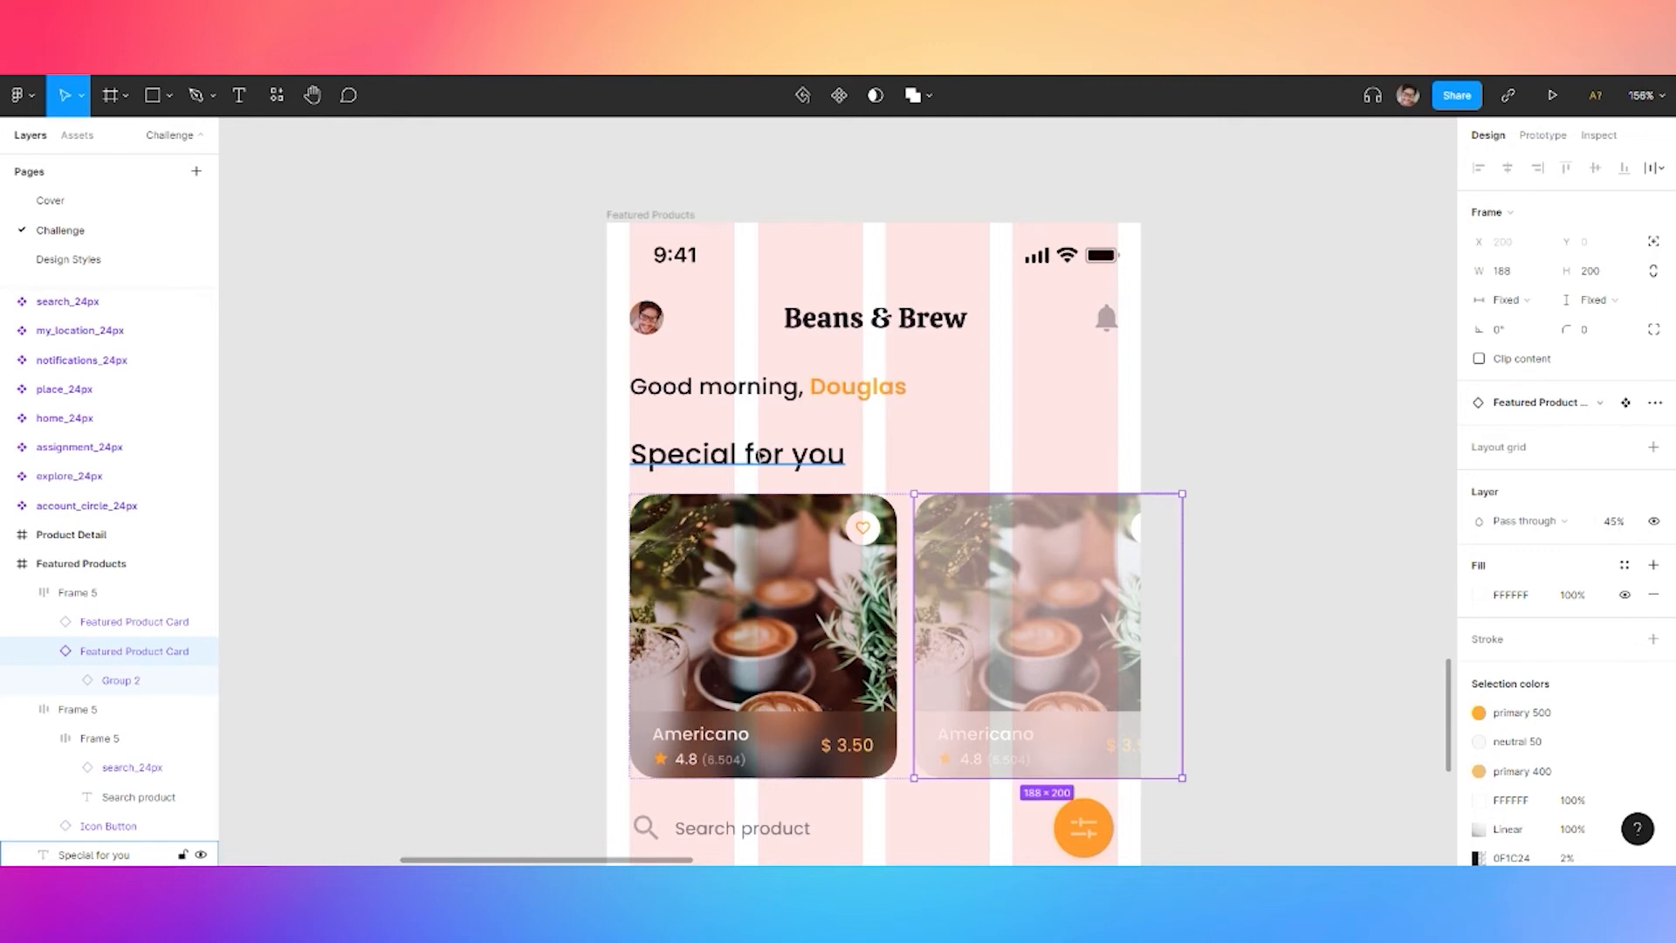
Frame Special for you with the card row and stack them in a vertical auto layout
key(Escape)
shift+click(738, 454)
key(ctrl+alt+g)
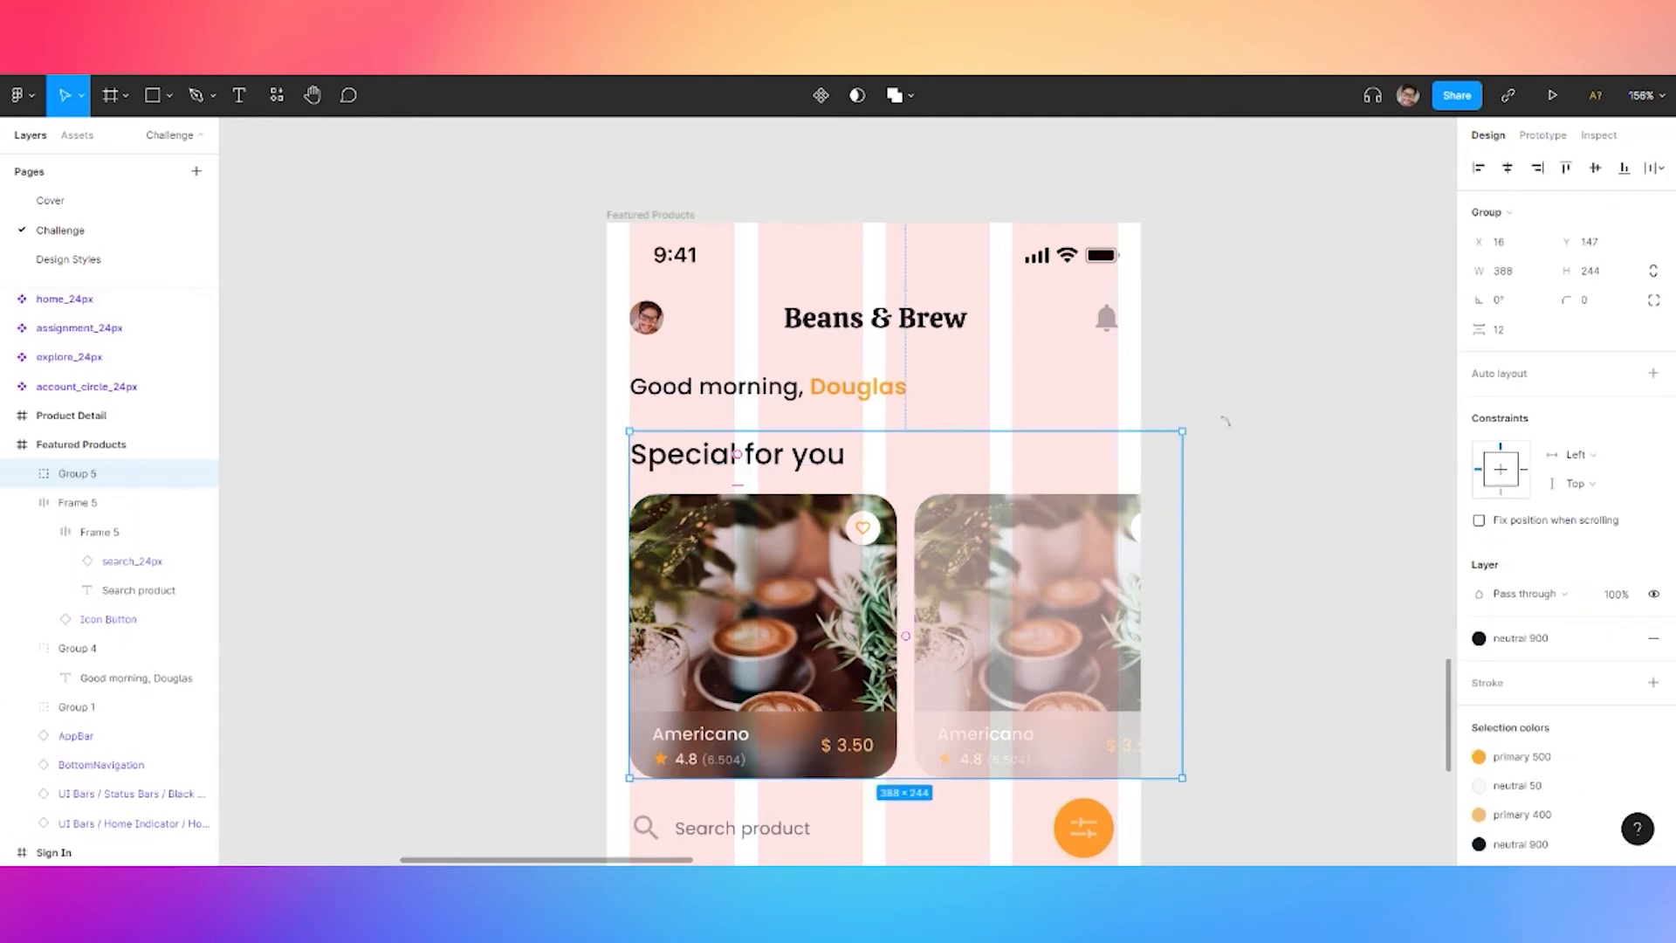
key(shift+a)
click(1511, 471)
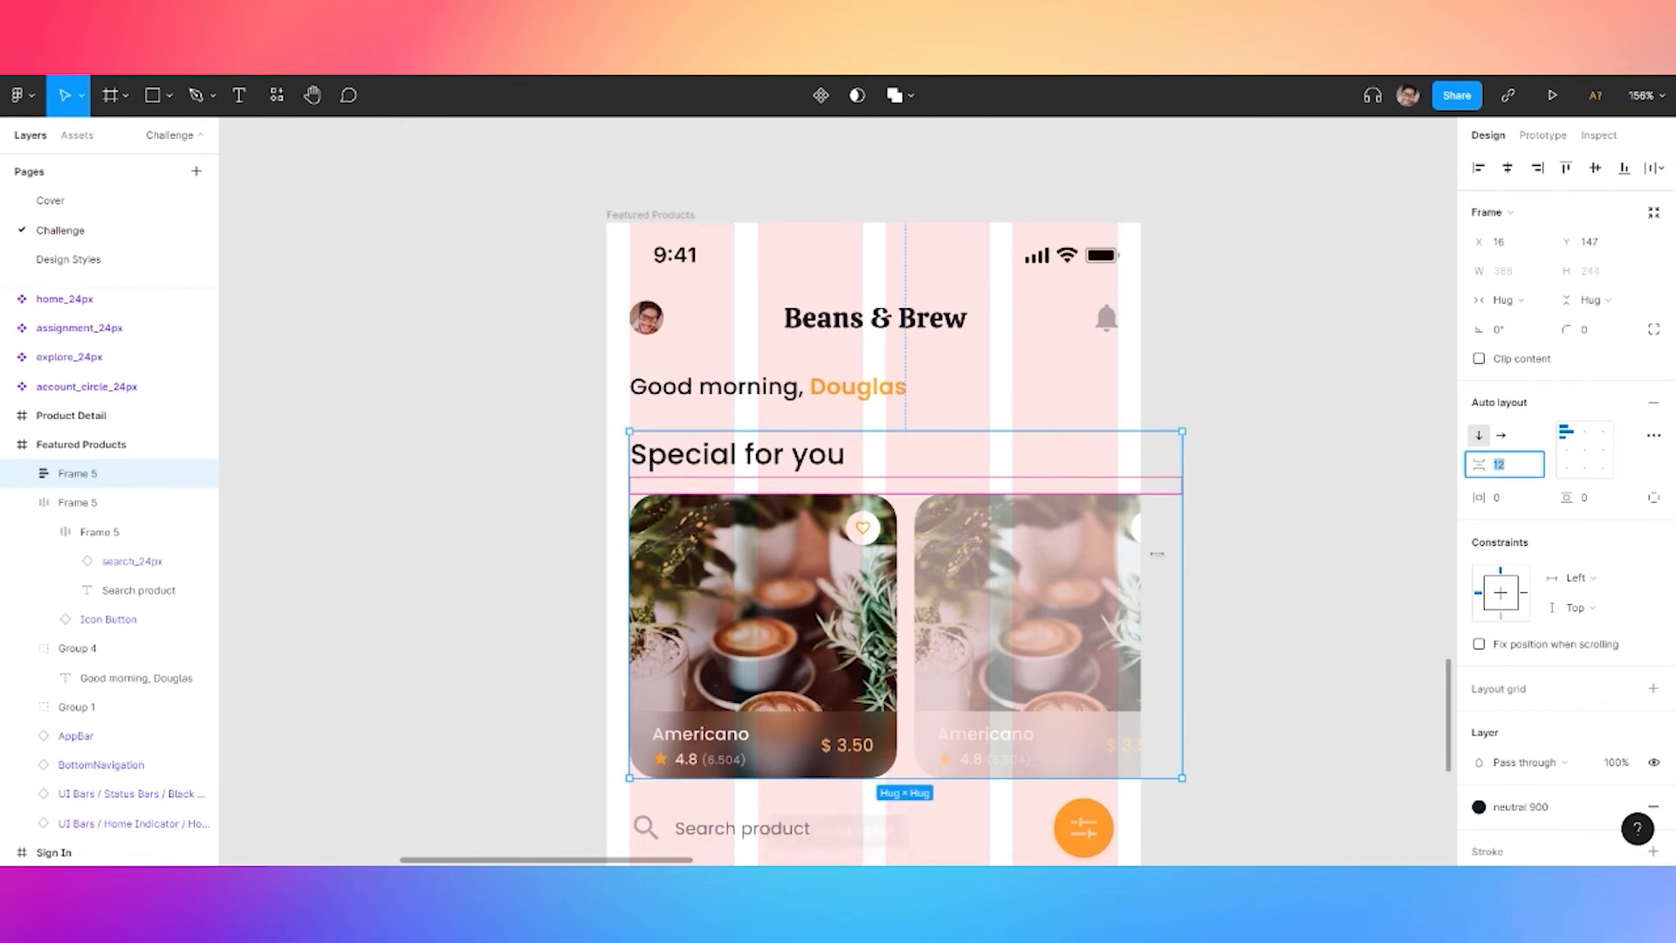
click(1283, 587)
scroll(1037, 584, down, 5)
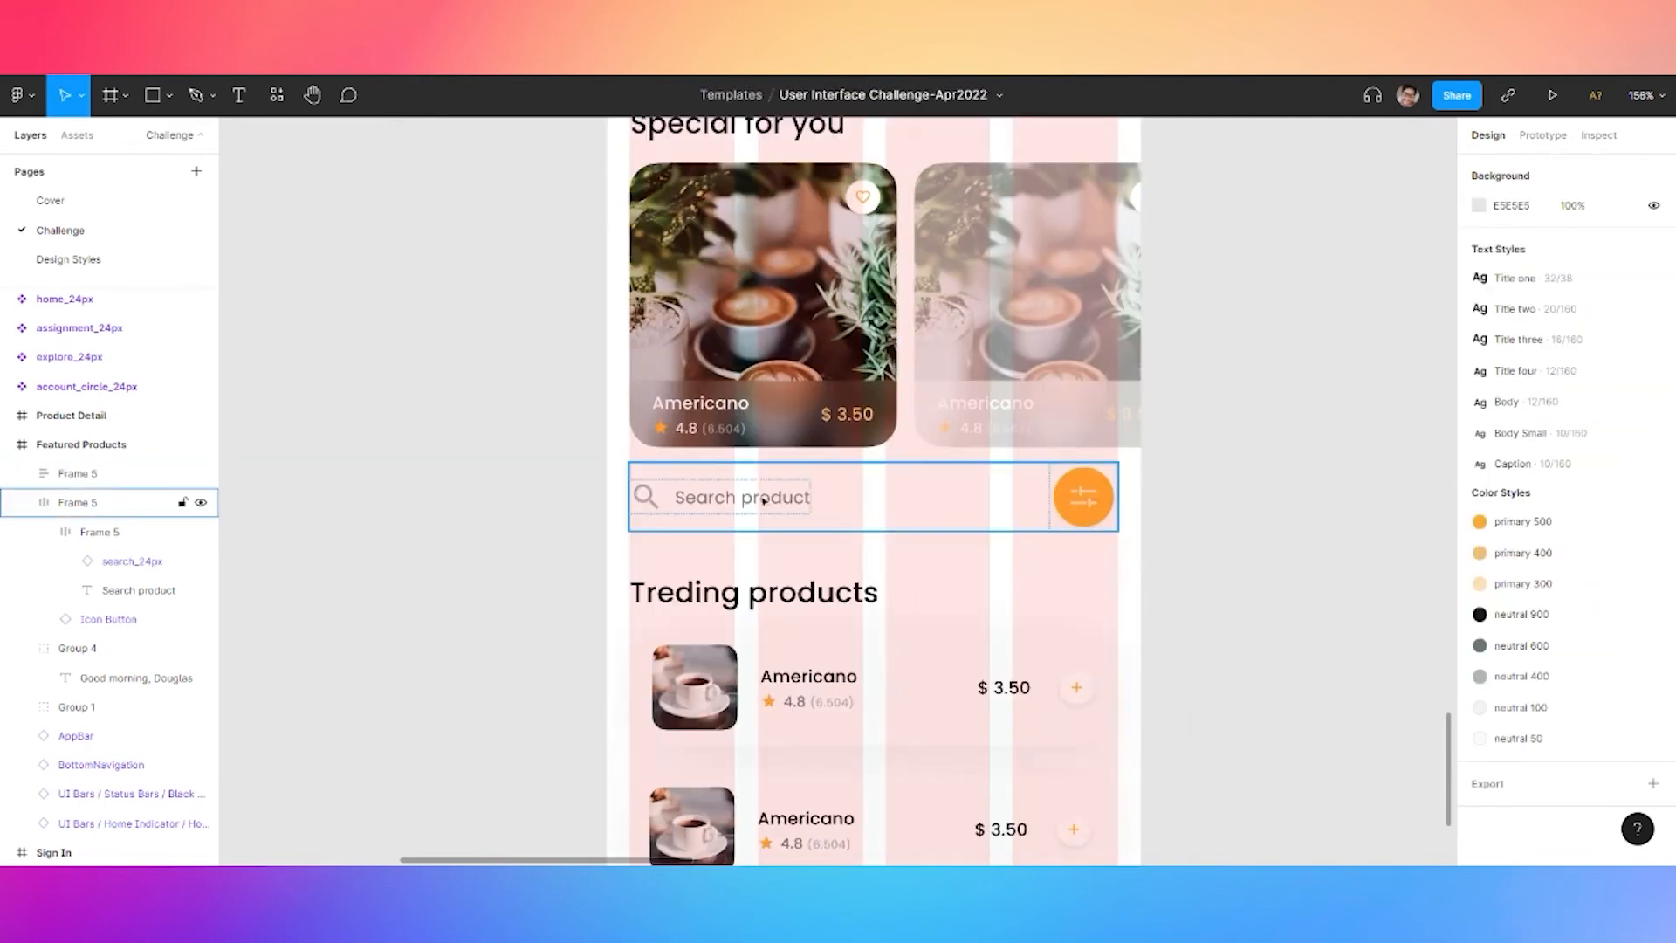
double_click(742, 597)
Group the two trending product cards together
click(738, 694)
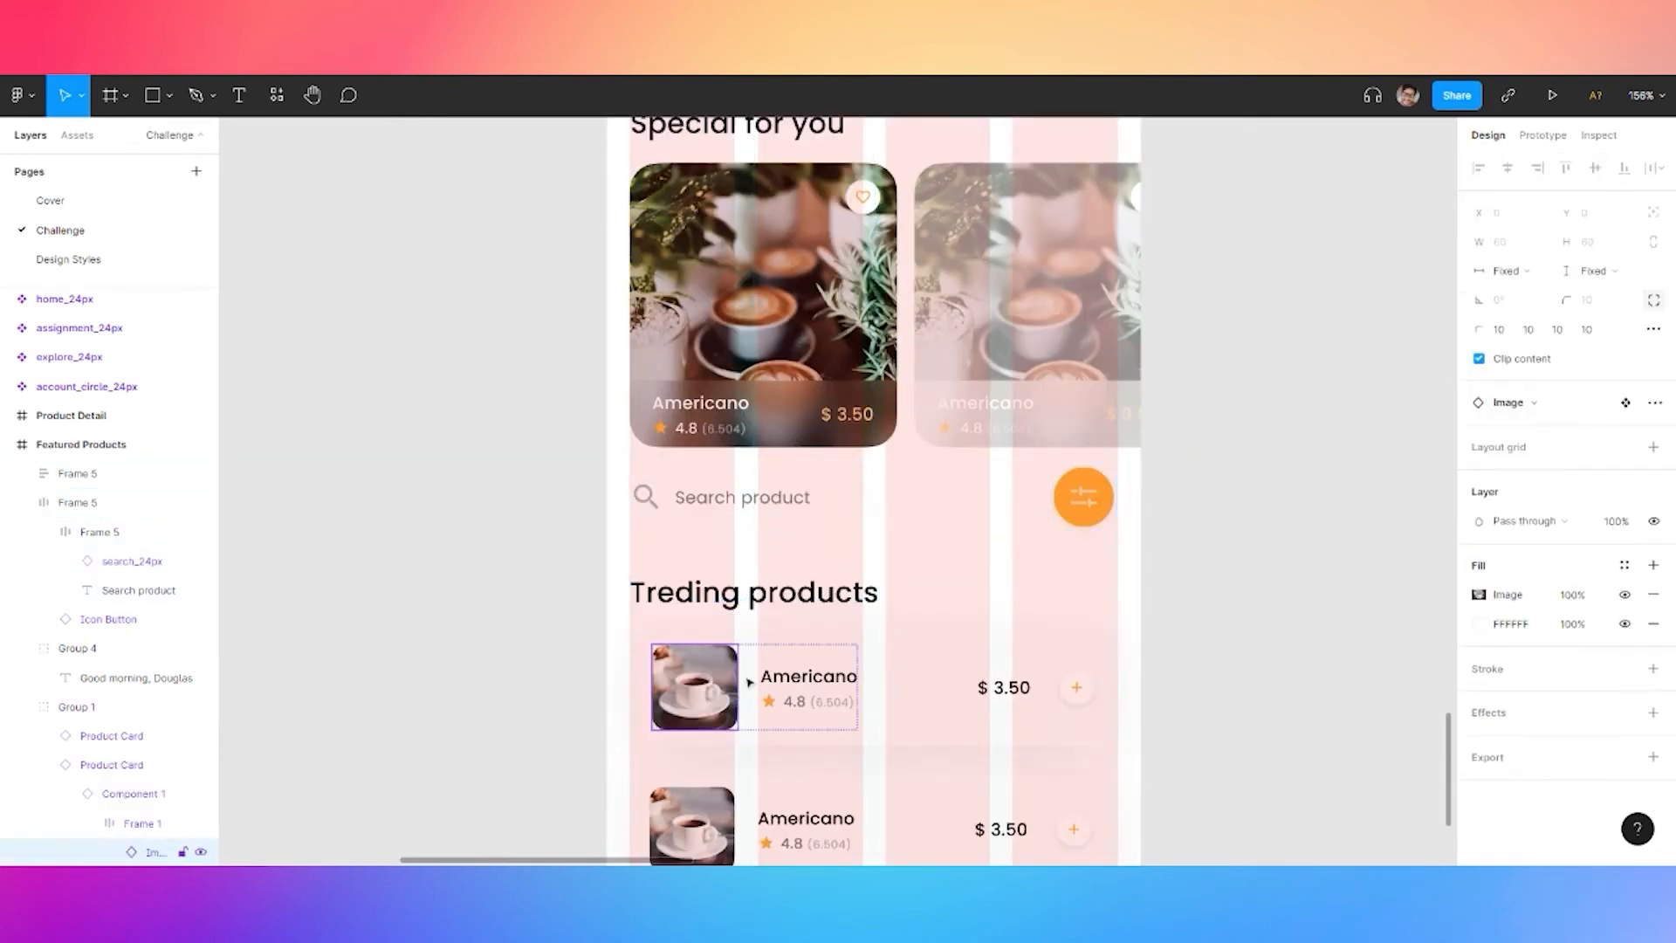
click(969, 684)
shift+click(929, 803)
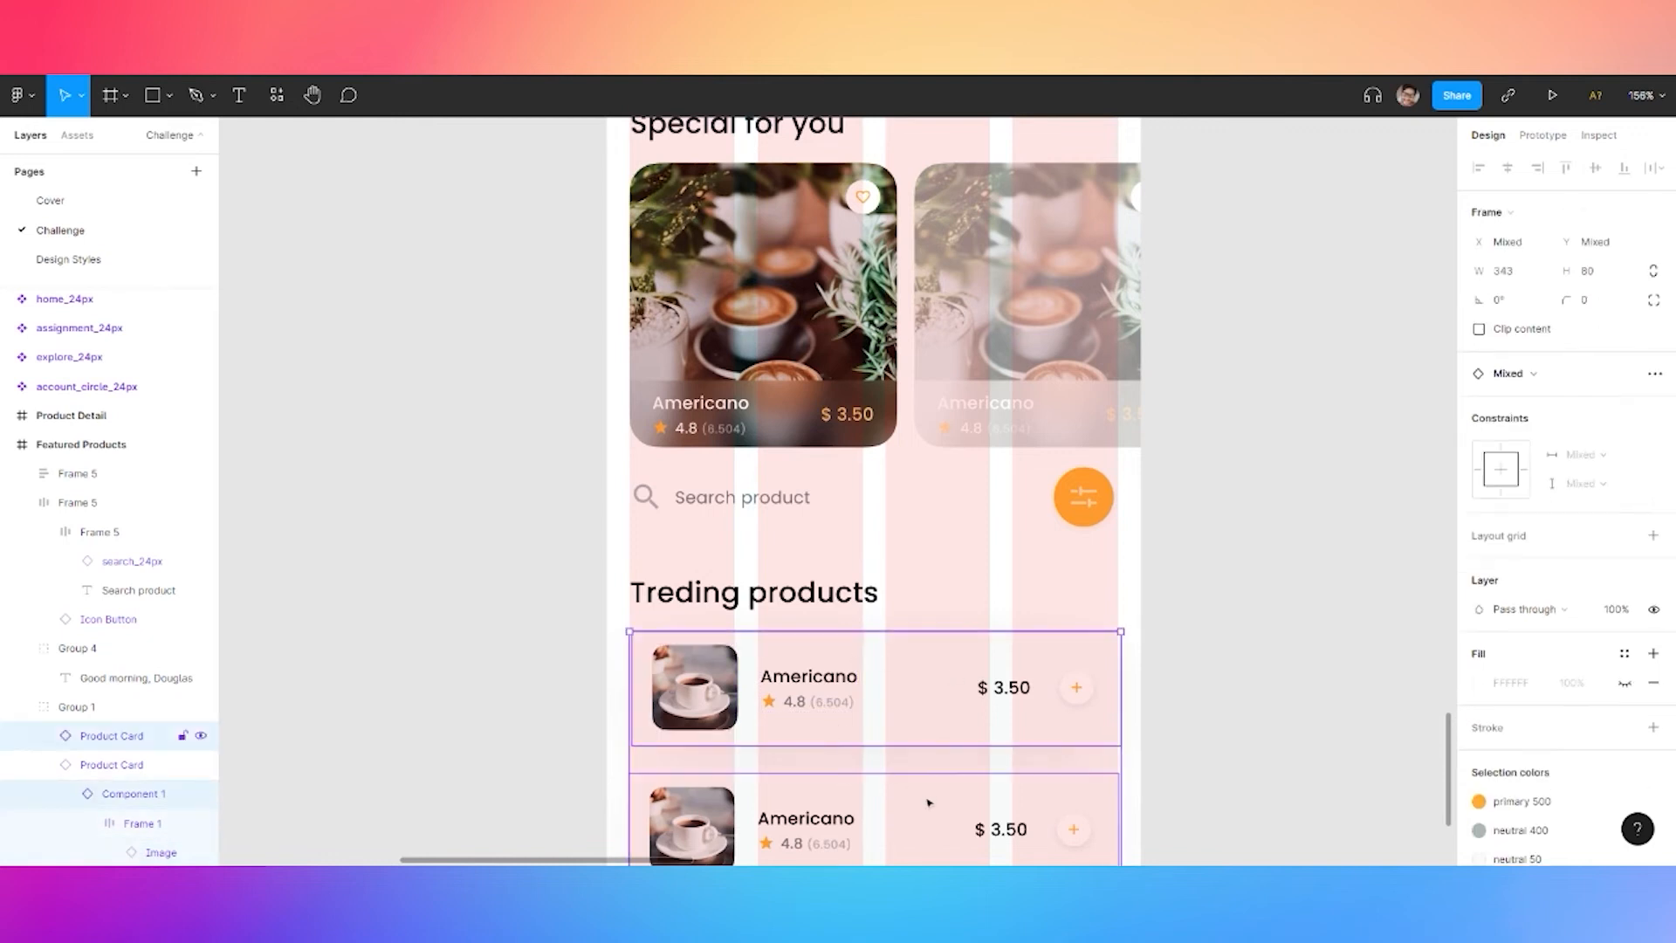
key(ctrl+g)
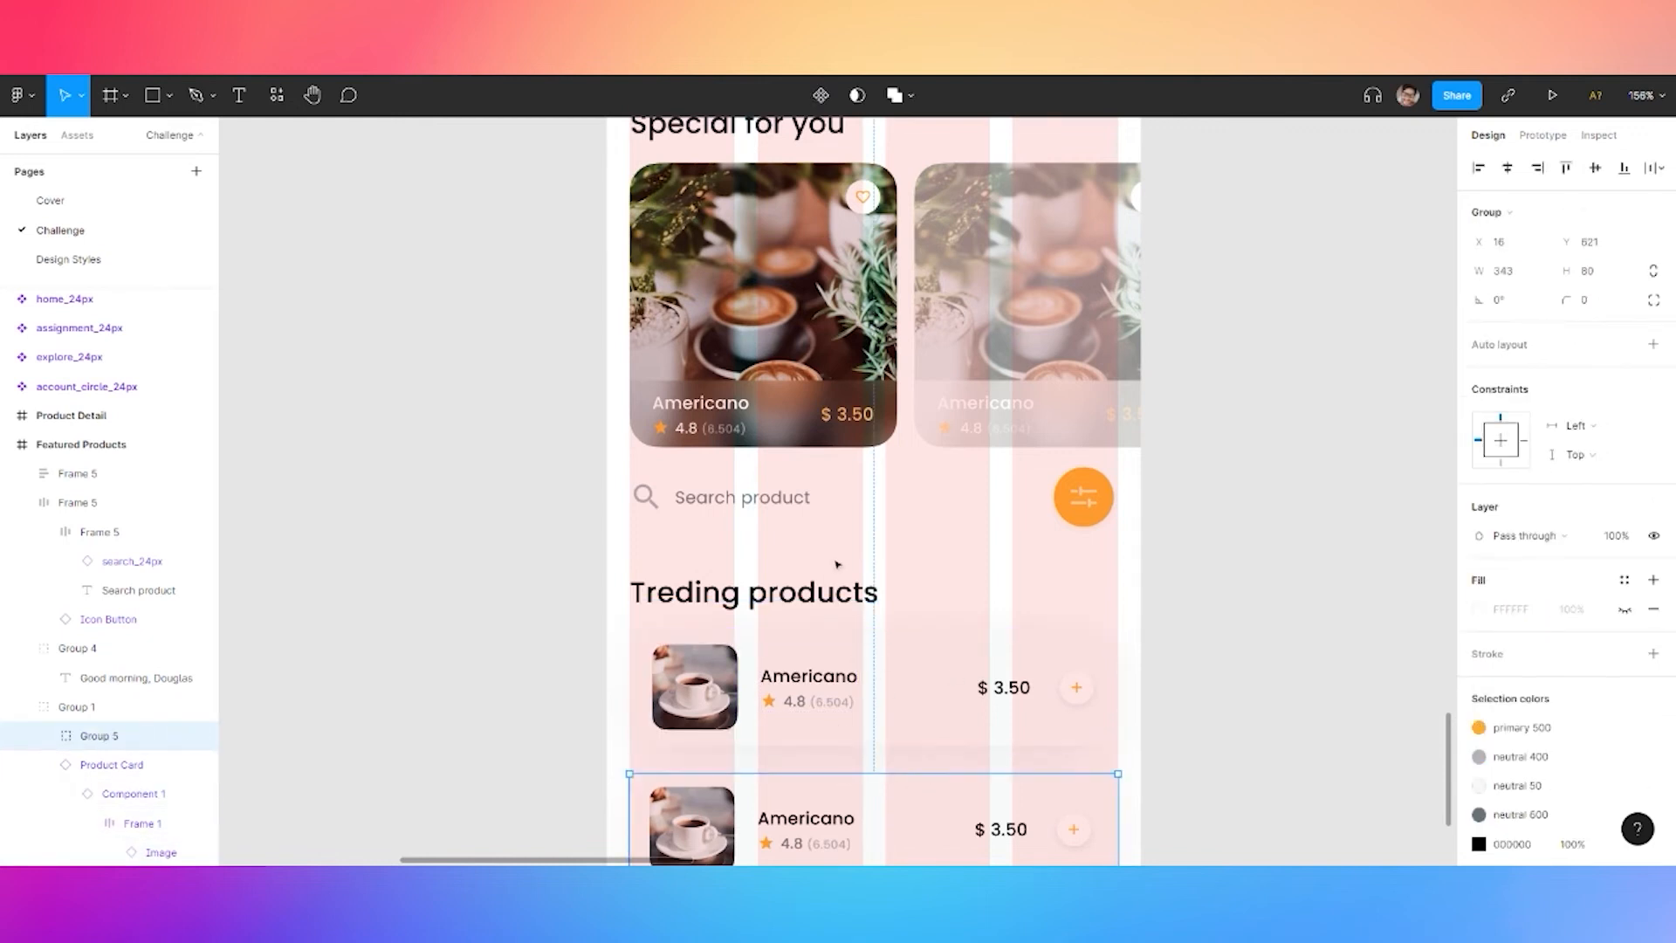
Hide the layout grids on the Featured Products frame
scroll(855, 685, down, 5)
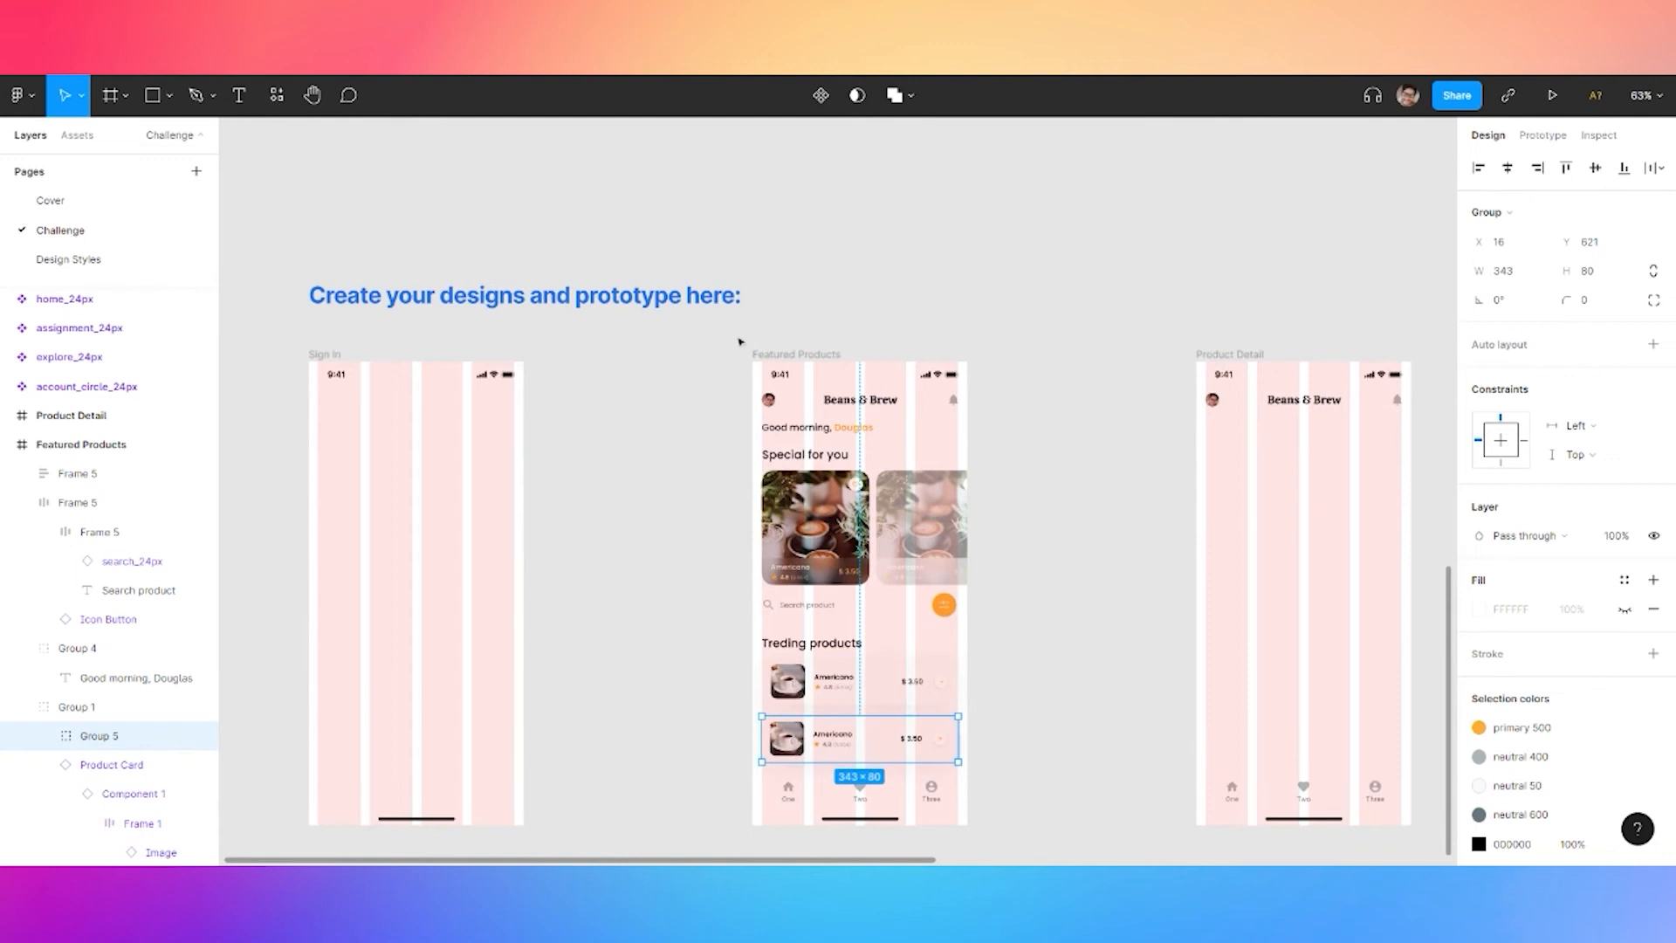
click(823, 350)
click(823, 351)
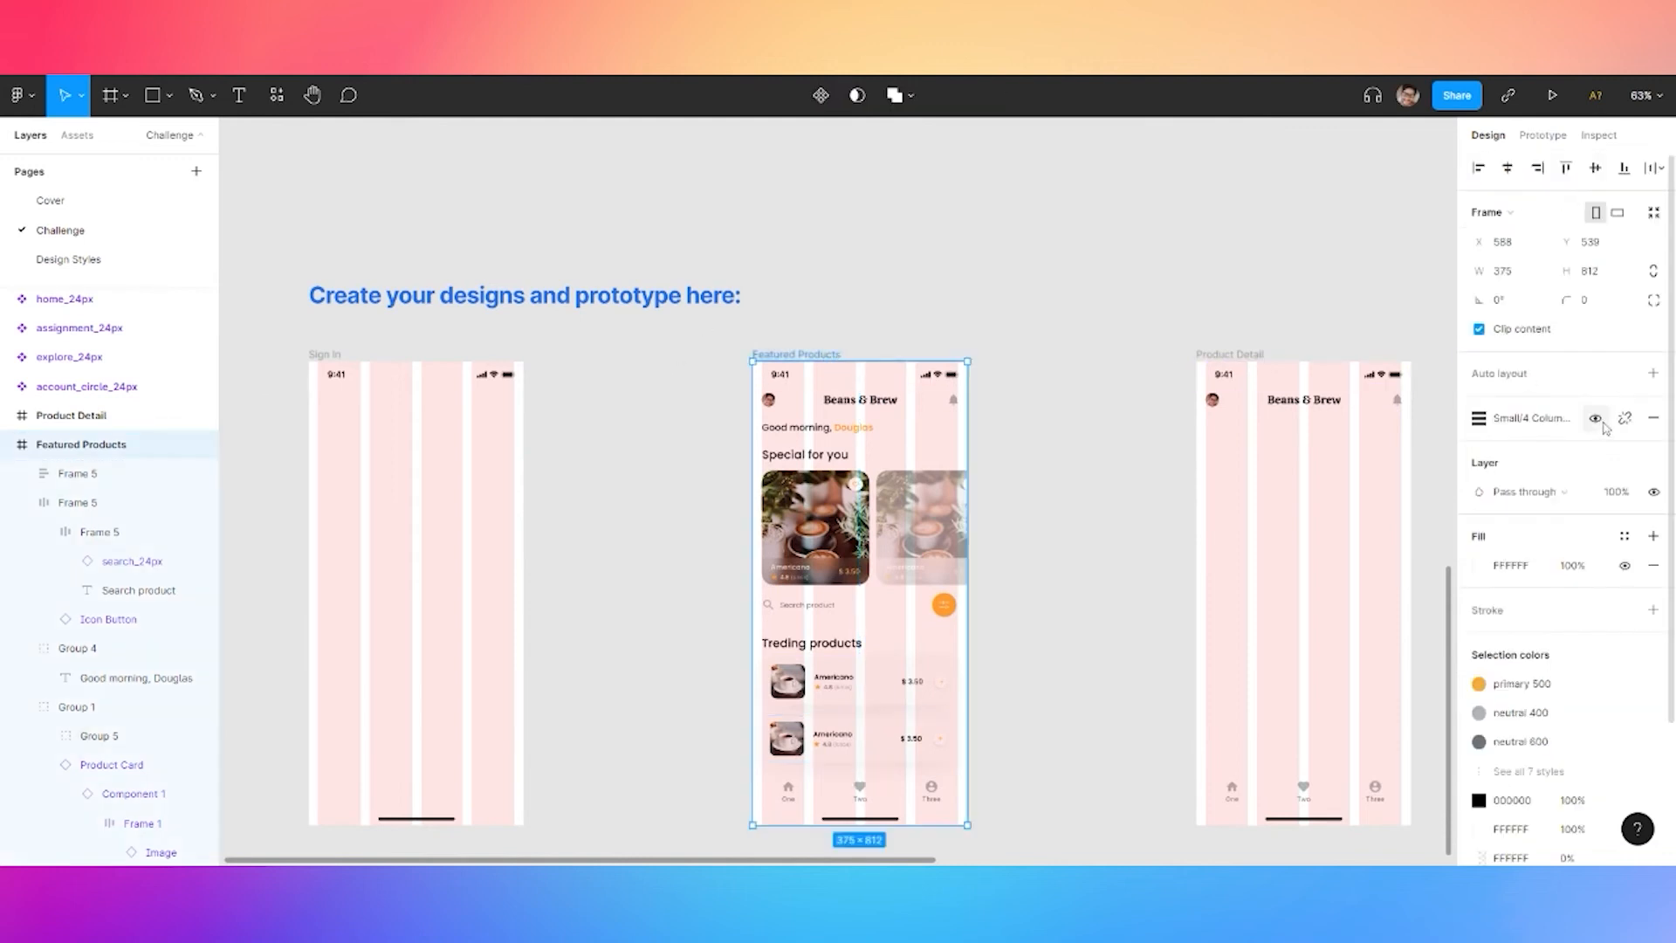
key(ctrl+shift+4)
Group the upper and lower product rows and set the gap between them to 12
click(849, 751)
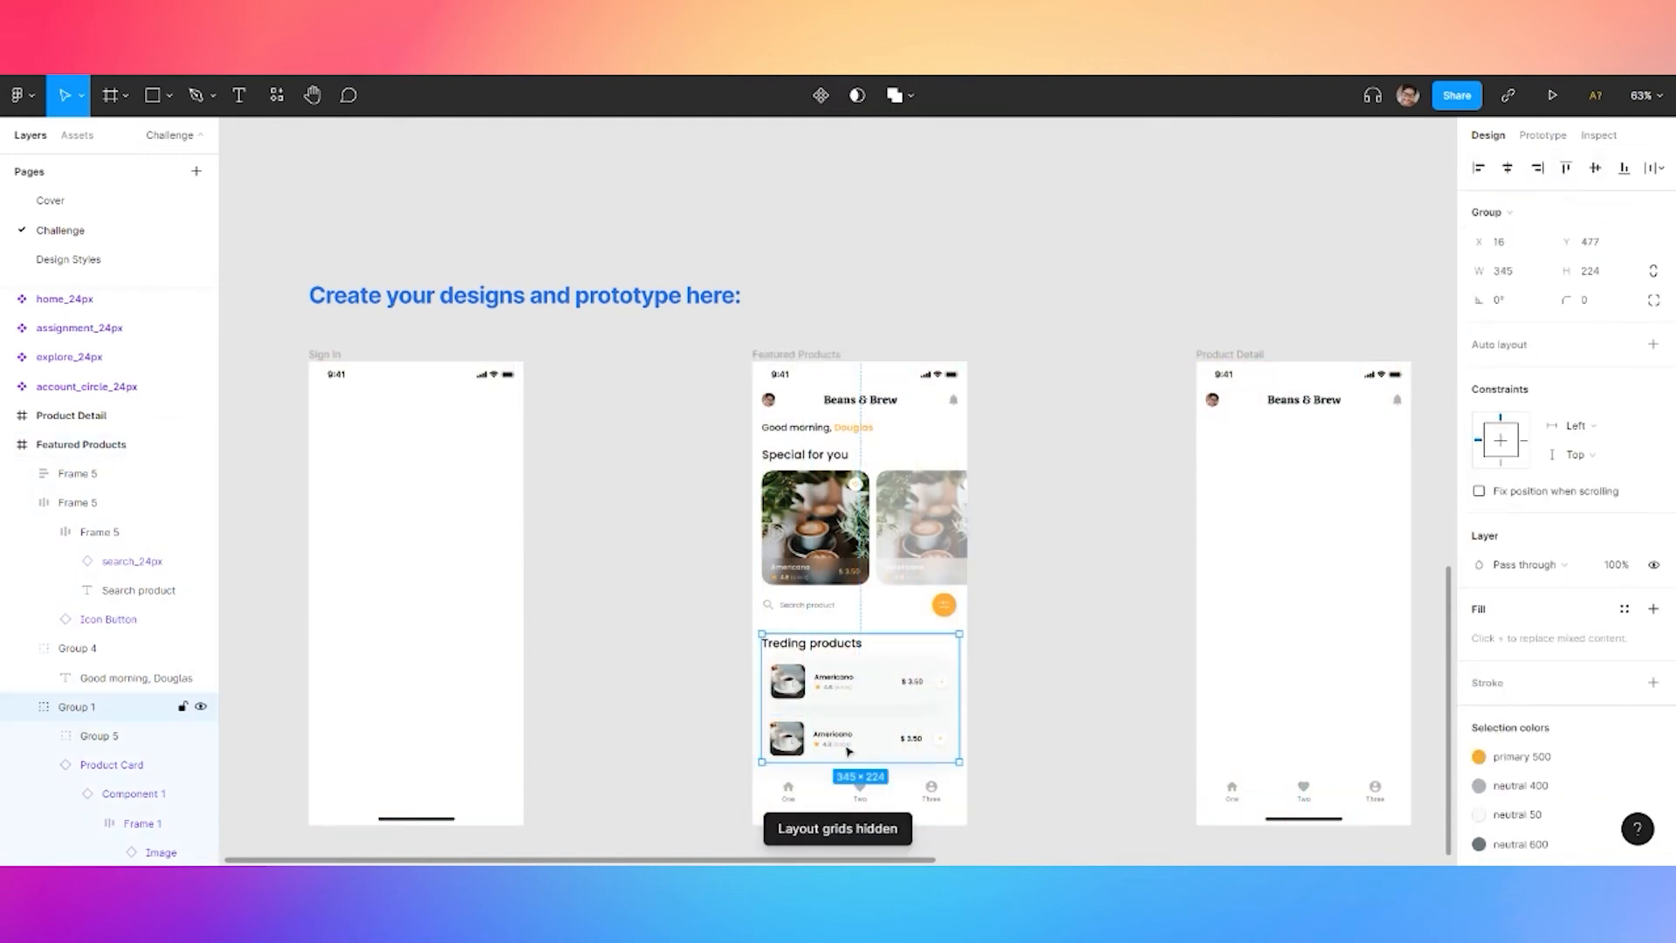
double_click(844, 685)
shift+click(870, 740)
key(ctrl+g)
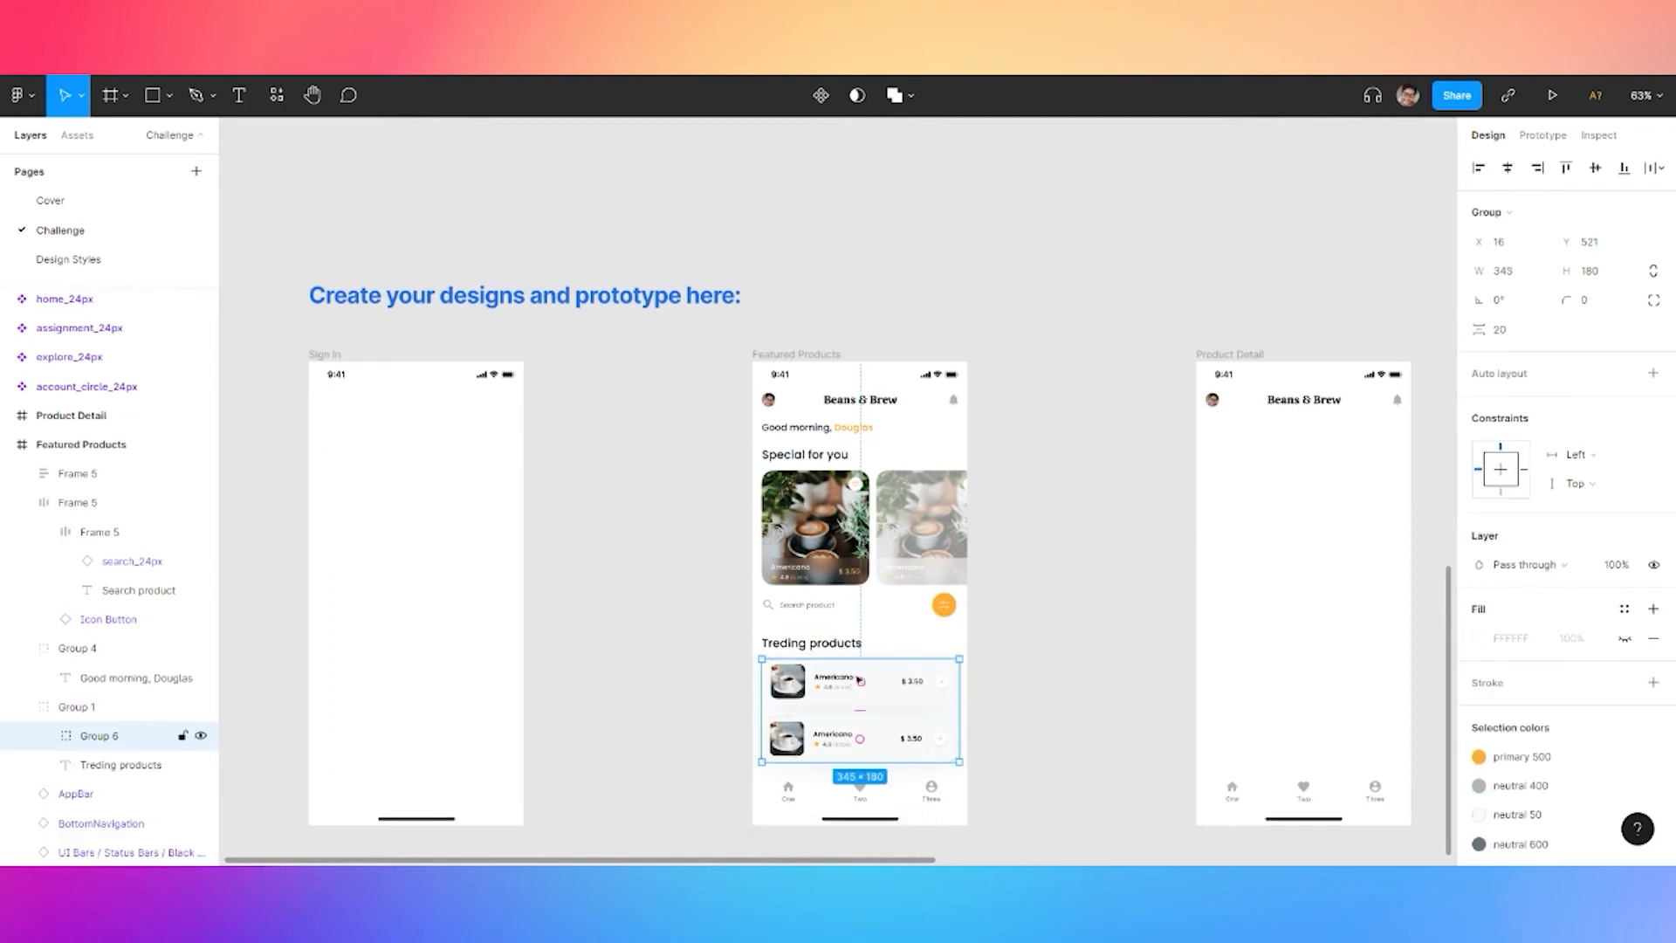
click(1505, 471)
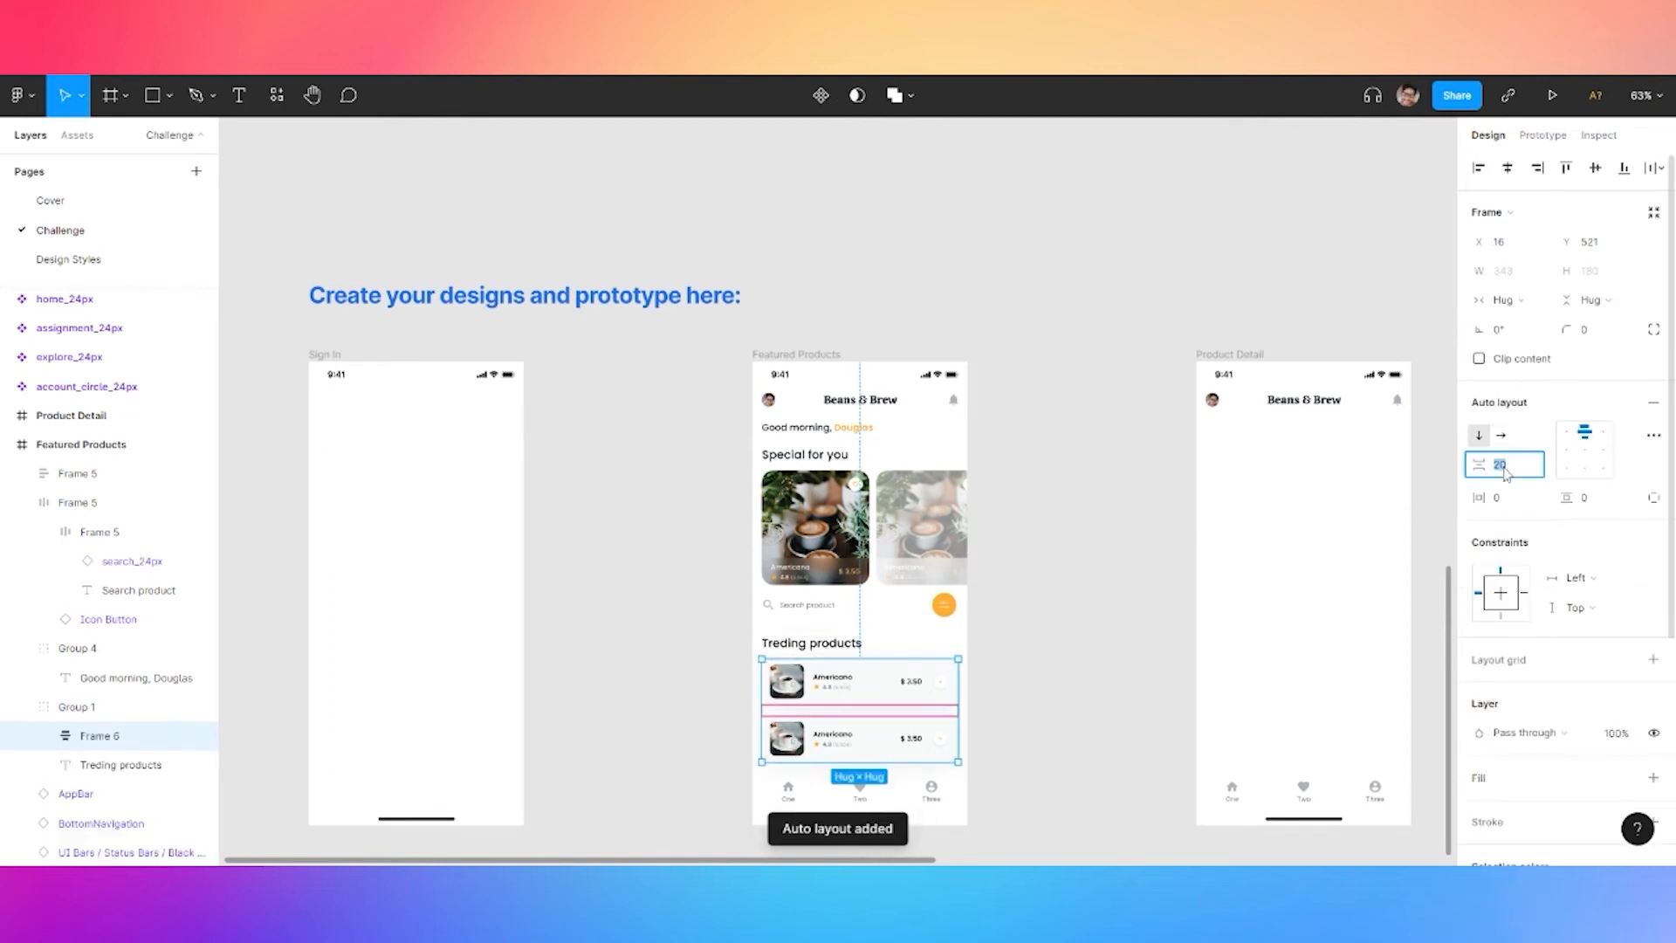
text(12)
key(Return)
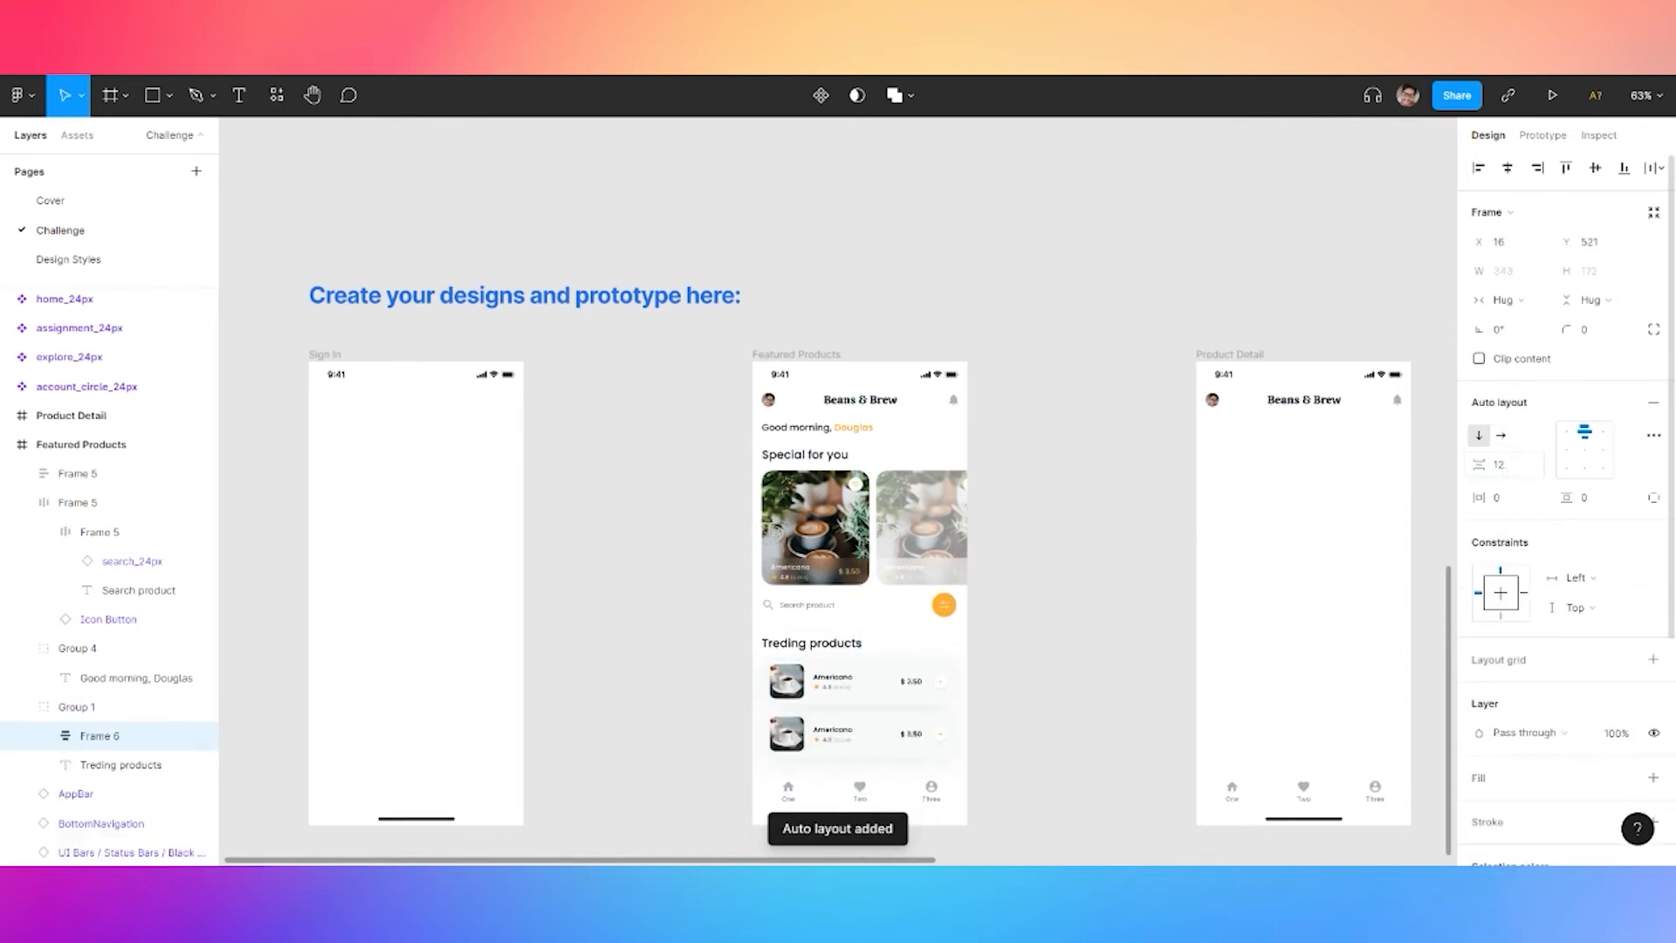
Stack the Treding products heading and product list in an auto layout
shift+click(120, 765)
key(ctrl+g)
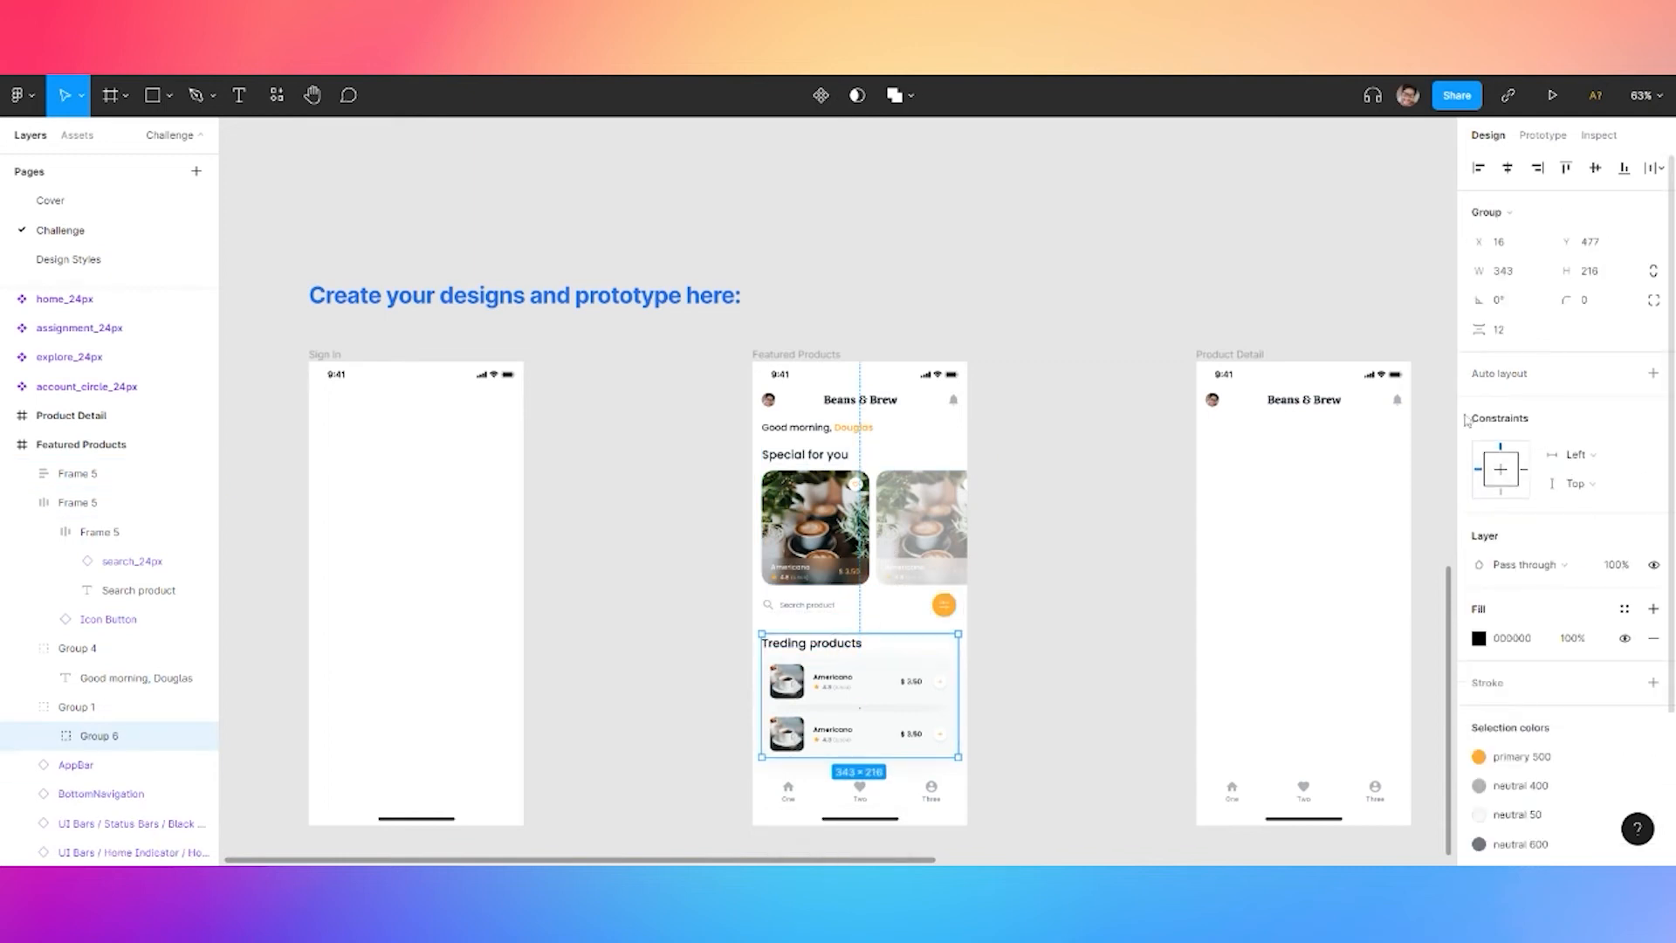
key(shift+a)
click(1505, 471)
key(Return)
click(808, 609)
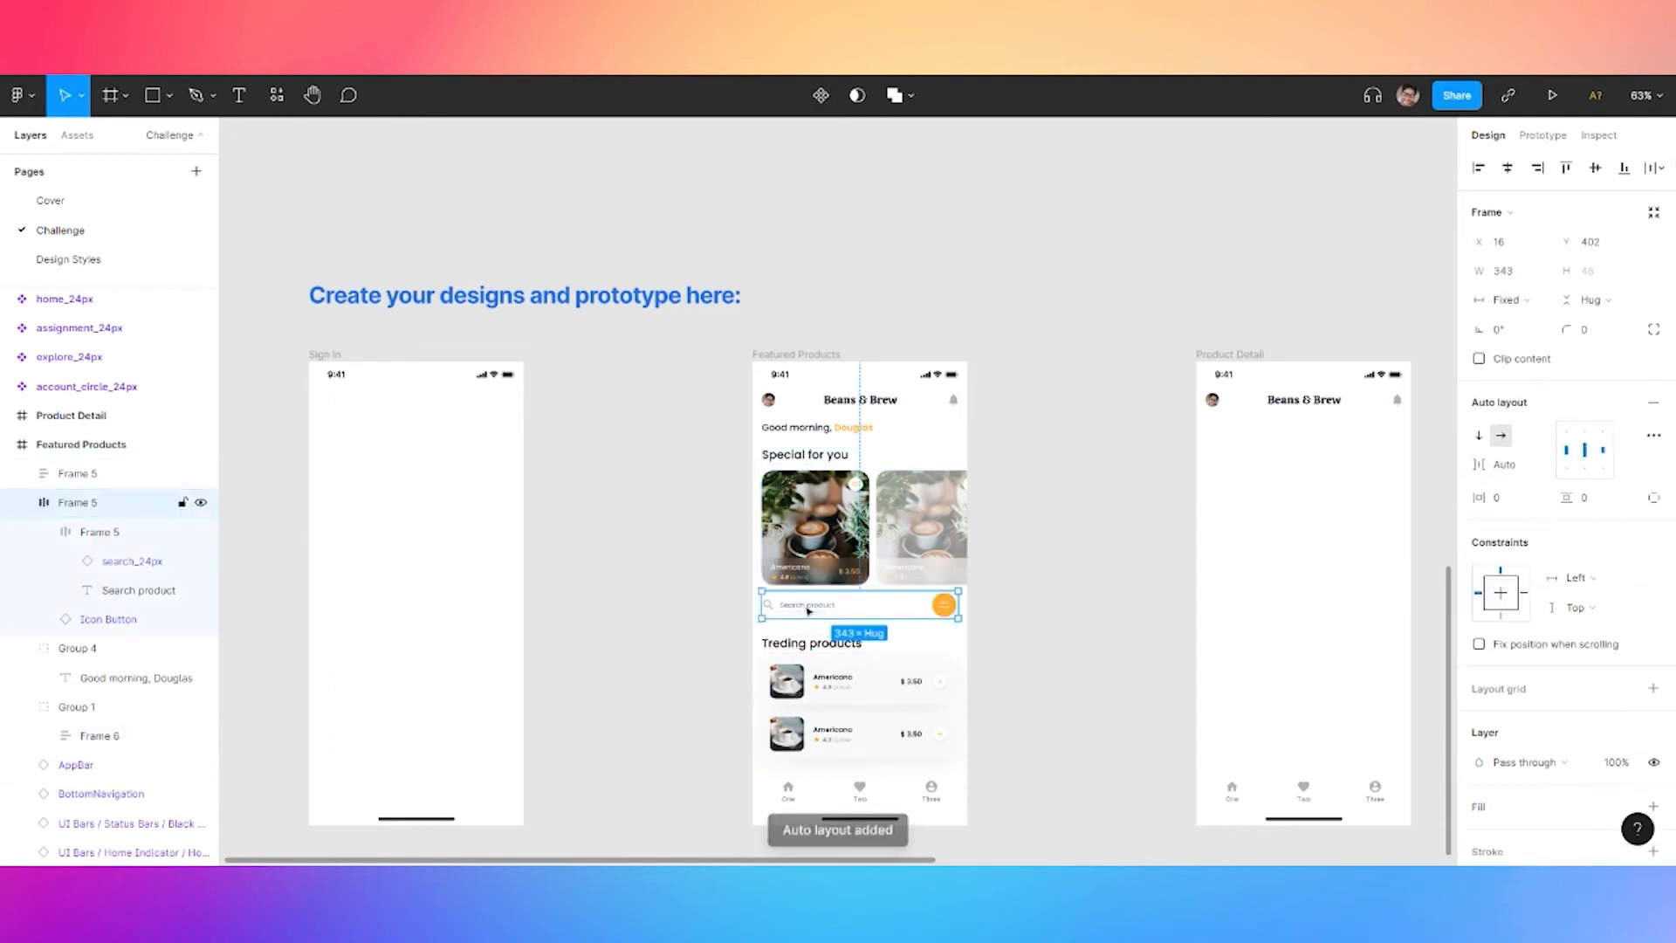
Select the greeting, Special for you and trending sections and distribute them vertically
shift+click(807, 678)
shift+click(825, 459)
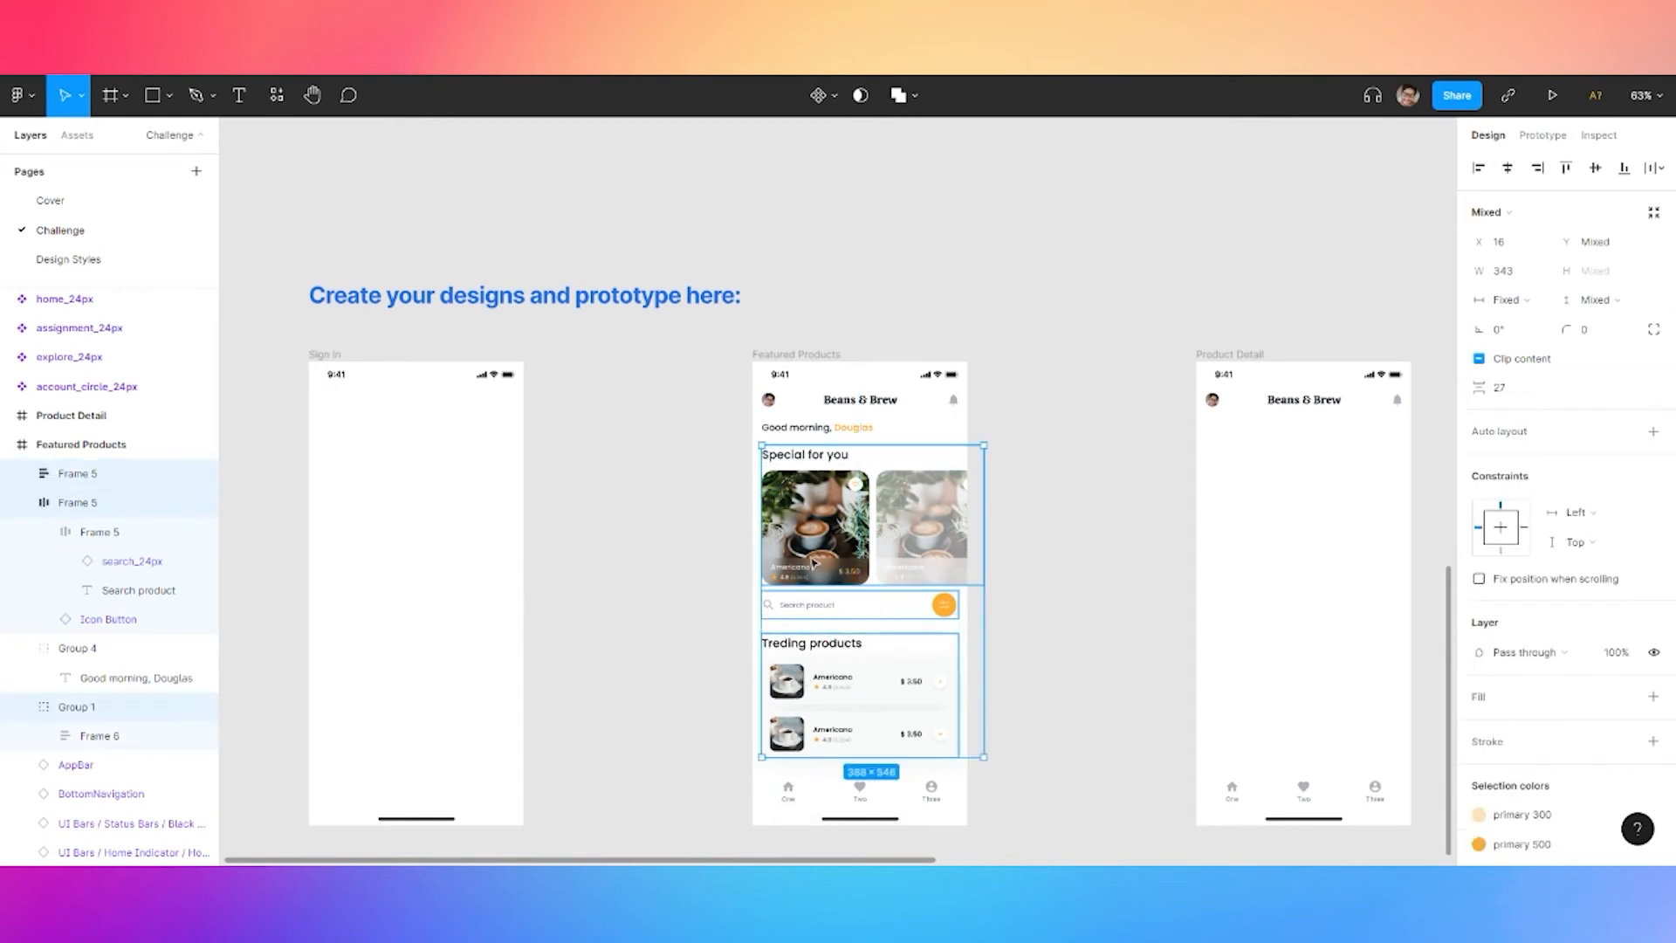
shift+click(826, 441)
click(1652, 168)
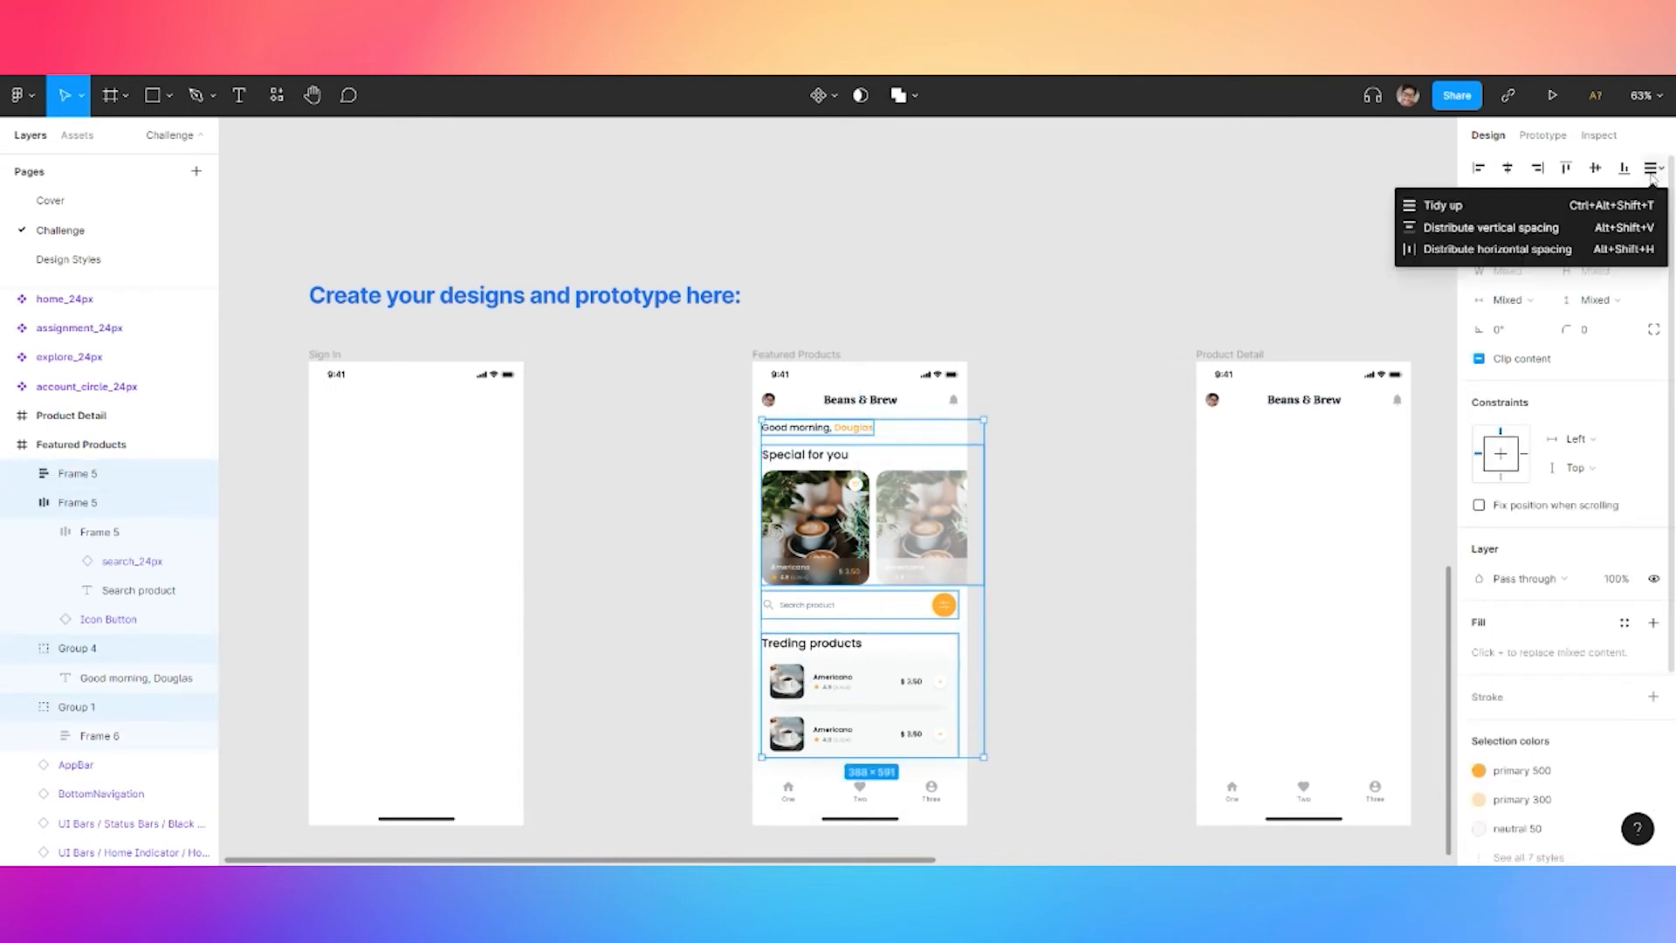
click(1489, 227)
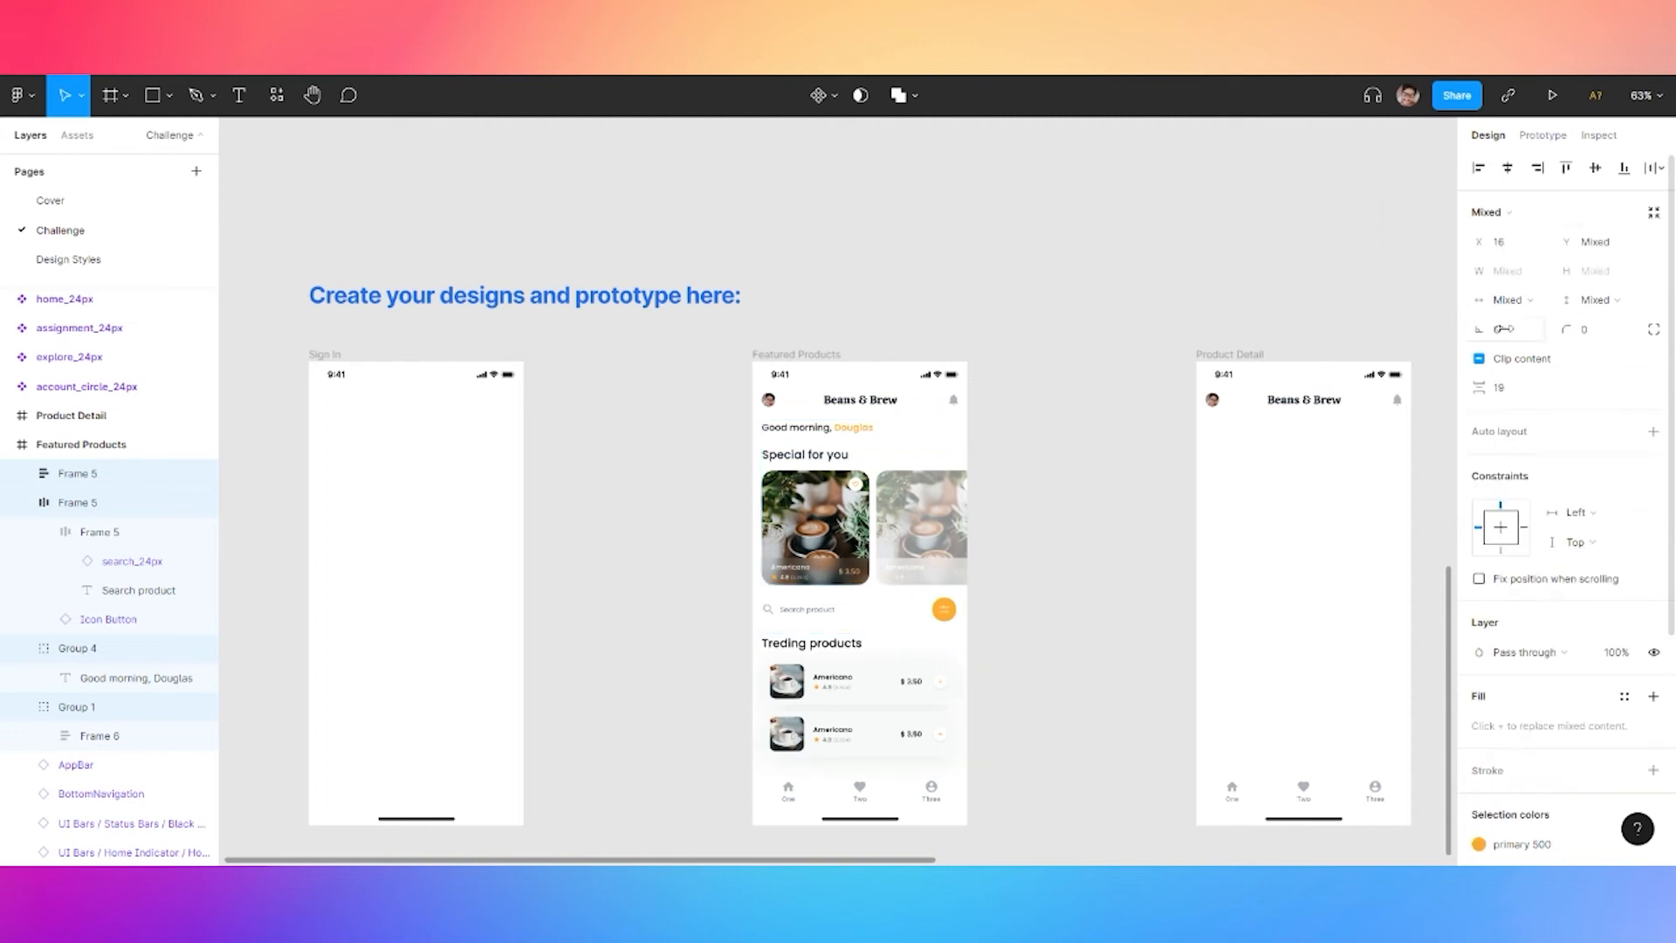
Set the spacing between the sections to 20, after first trying 12
click(1499, 388)
text(12)
key(Return)
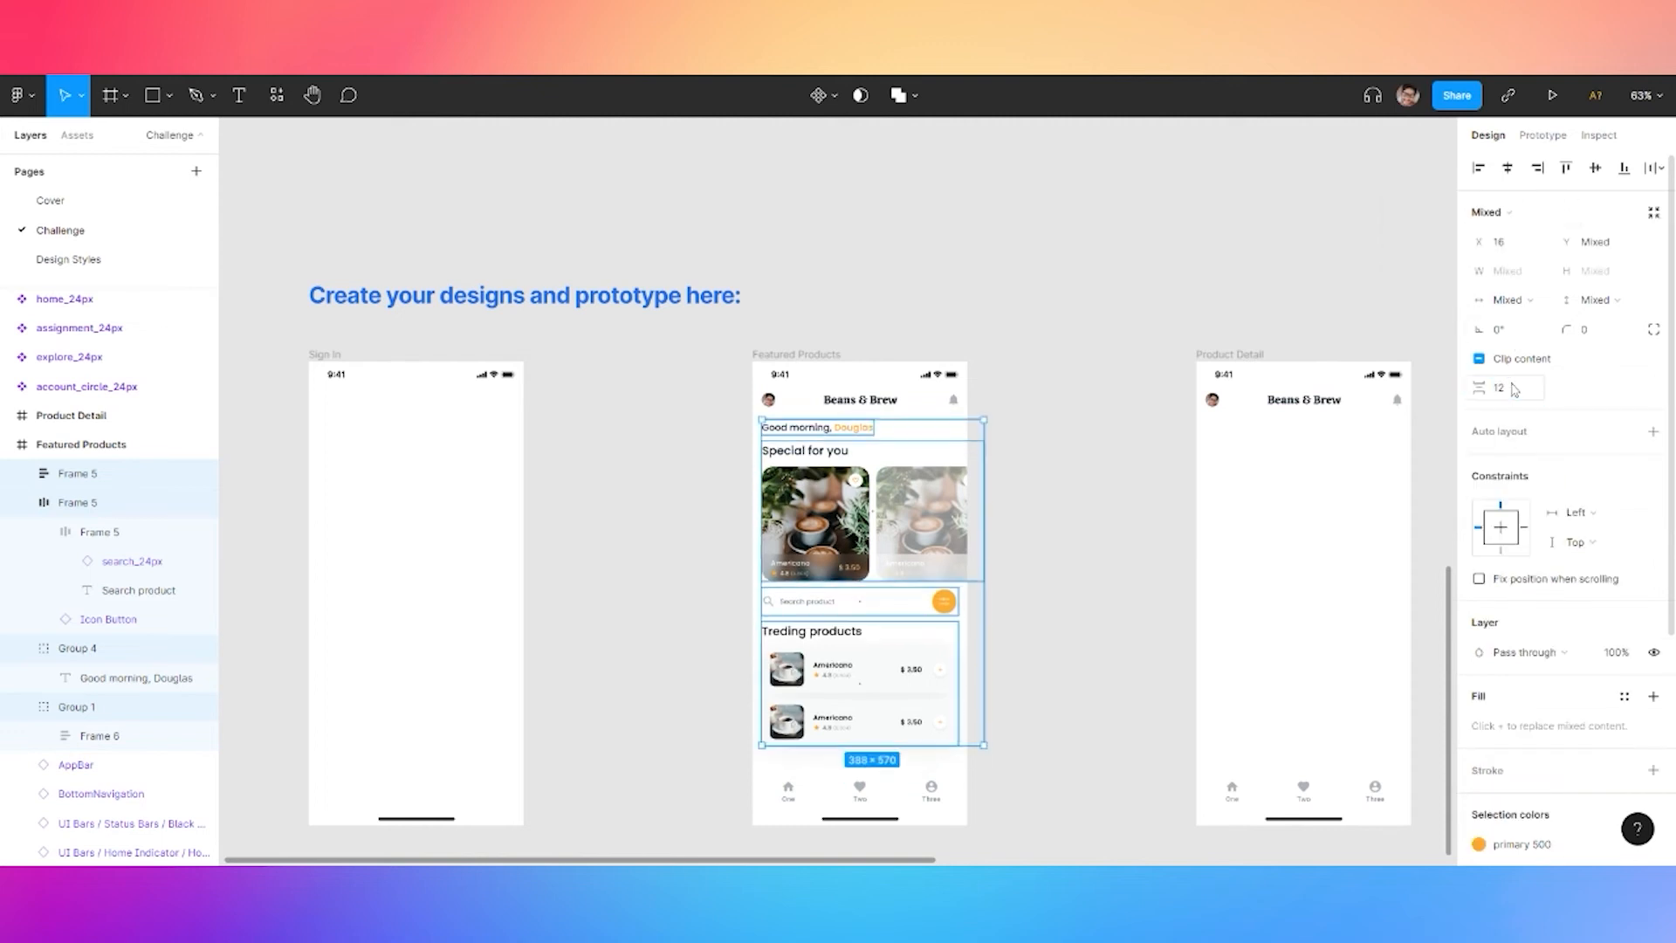
click(1514, 390)
drag(1479, 389, 1496, 390)
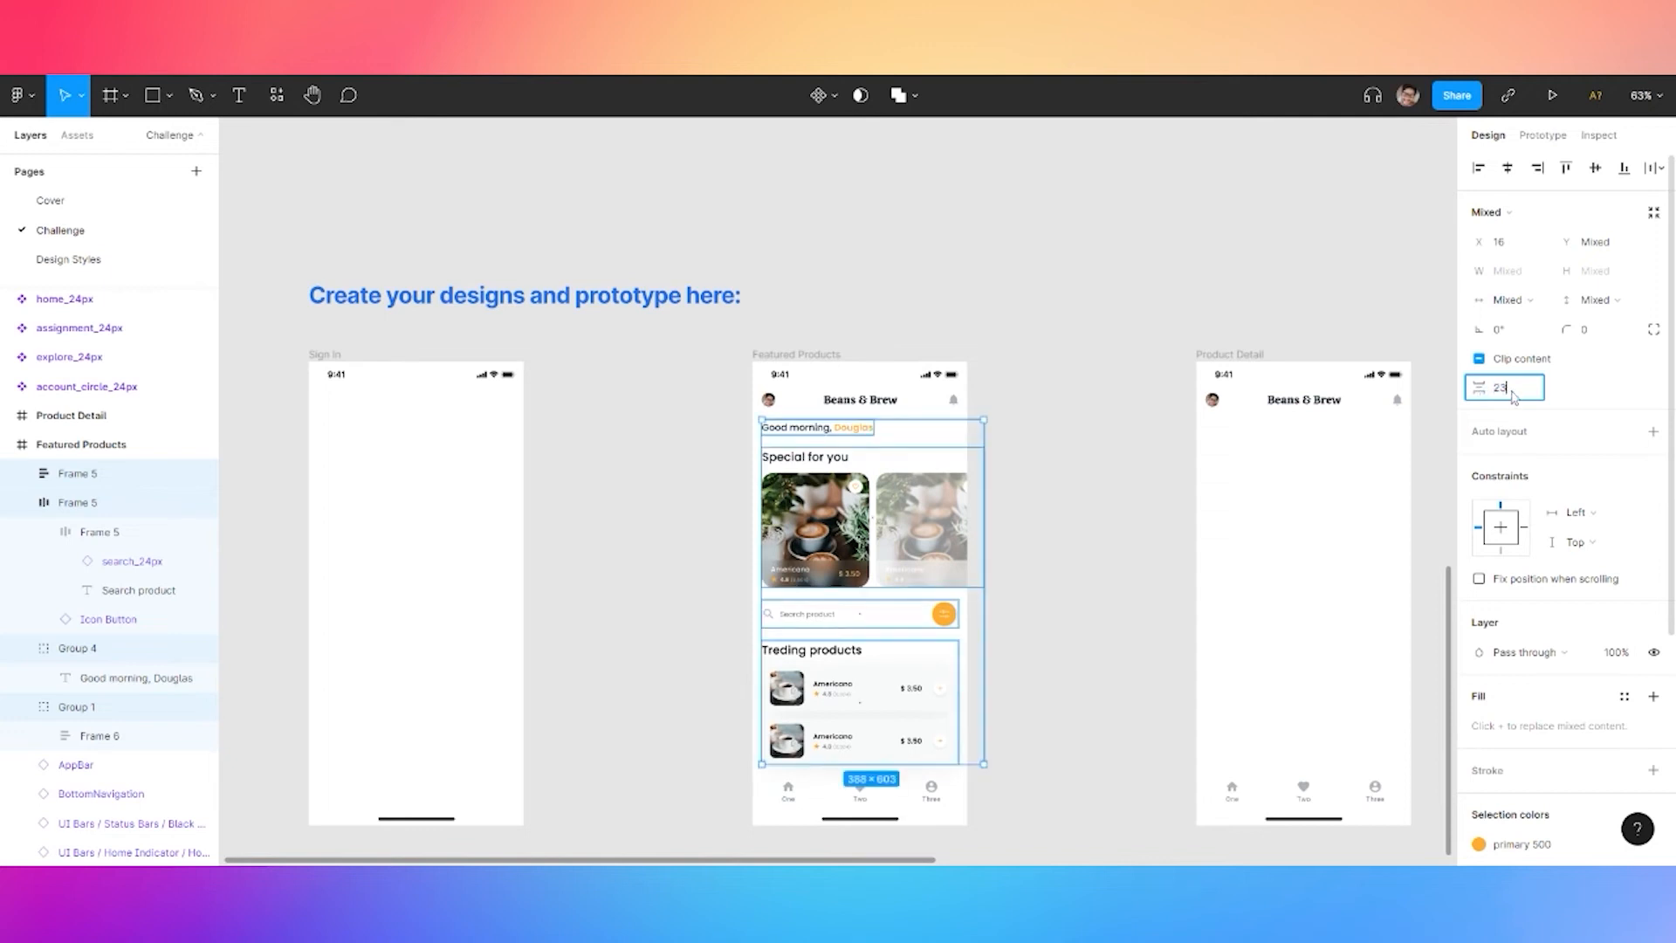
text(20)
key(Return)
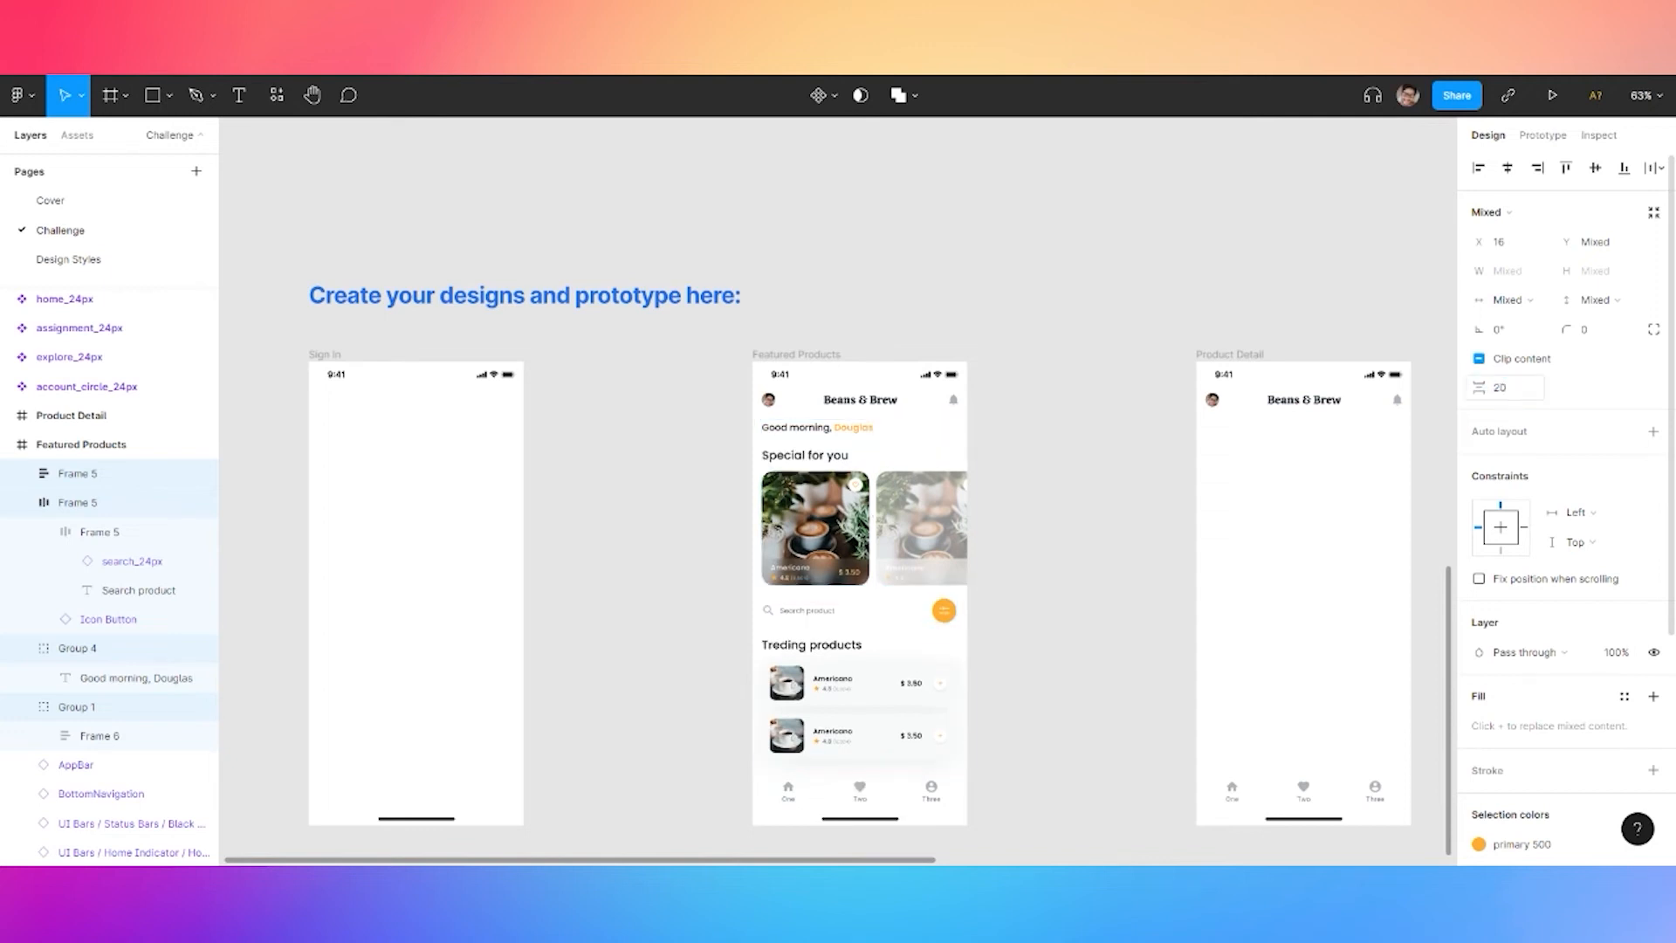
click(1062, 524)
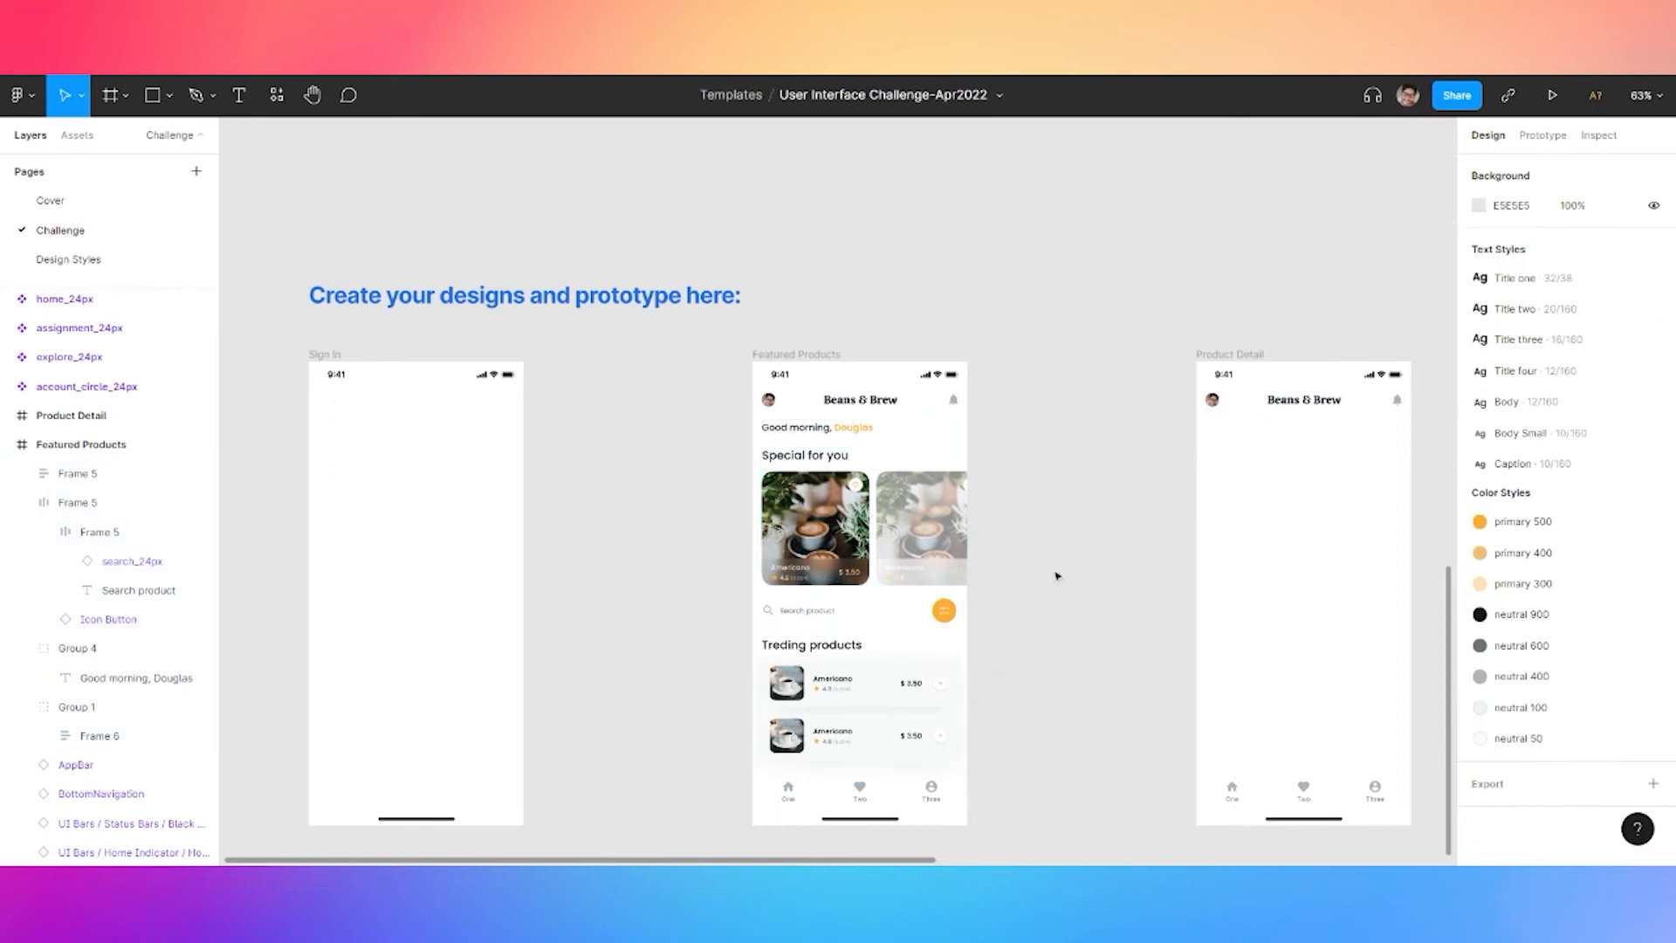
scroll(1052, 576, up, 3)
scroll(1030, 471, down, 3)
drag(1022, 401, 985, 518)
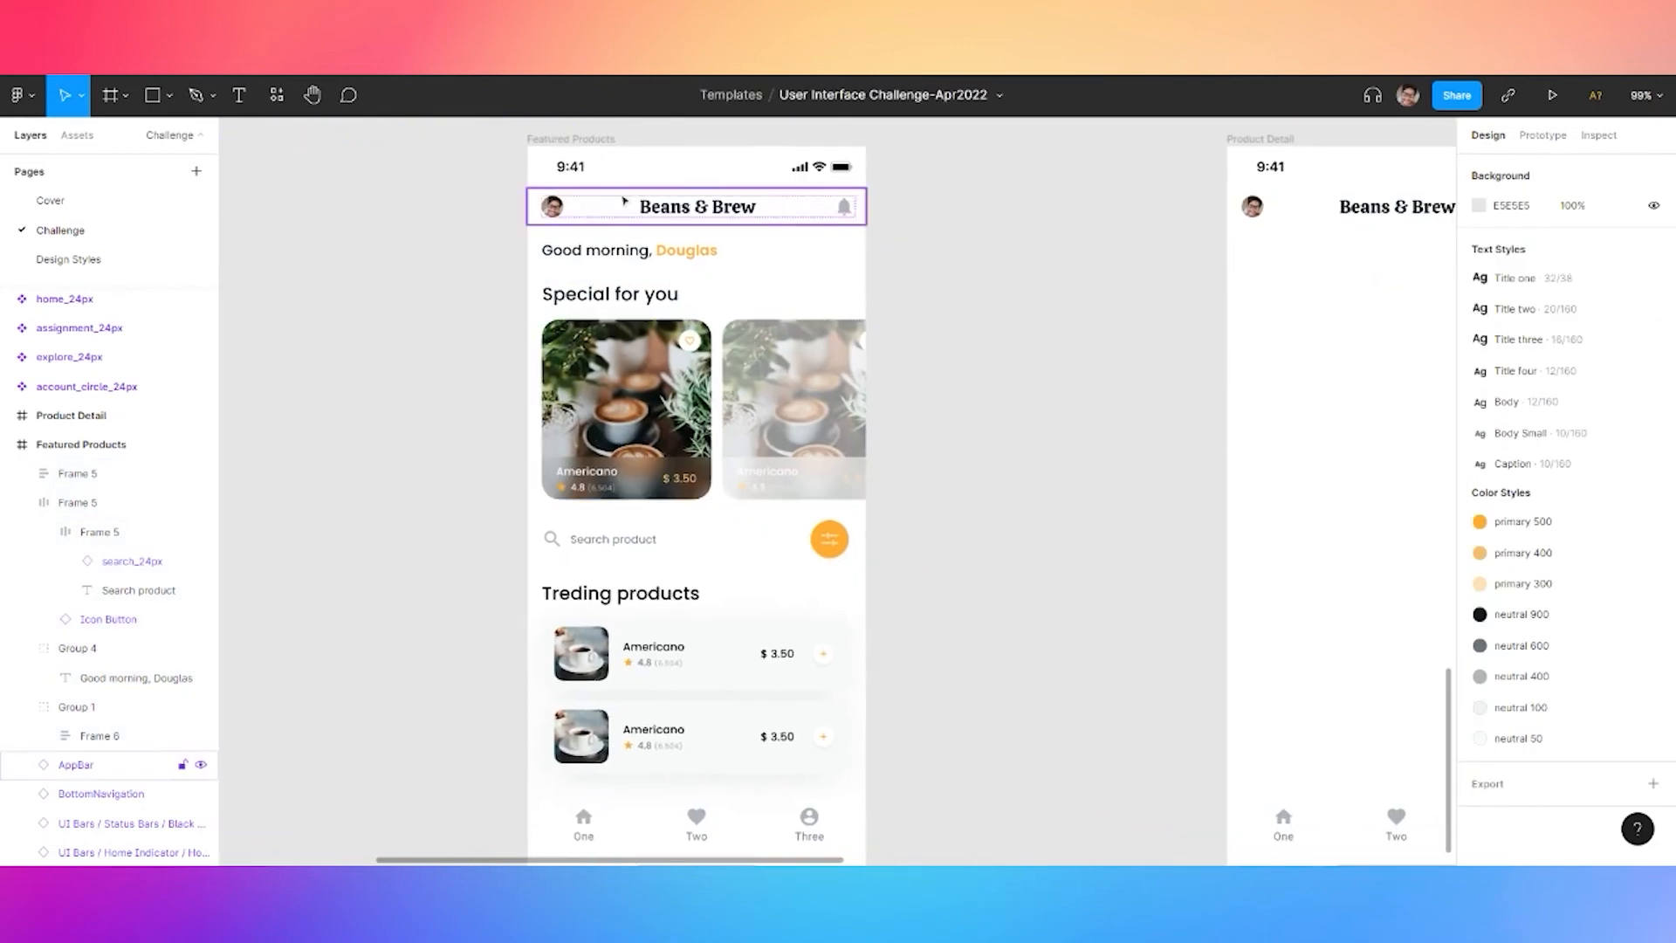
drag(447, 213, 481, 206)
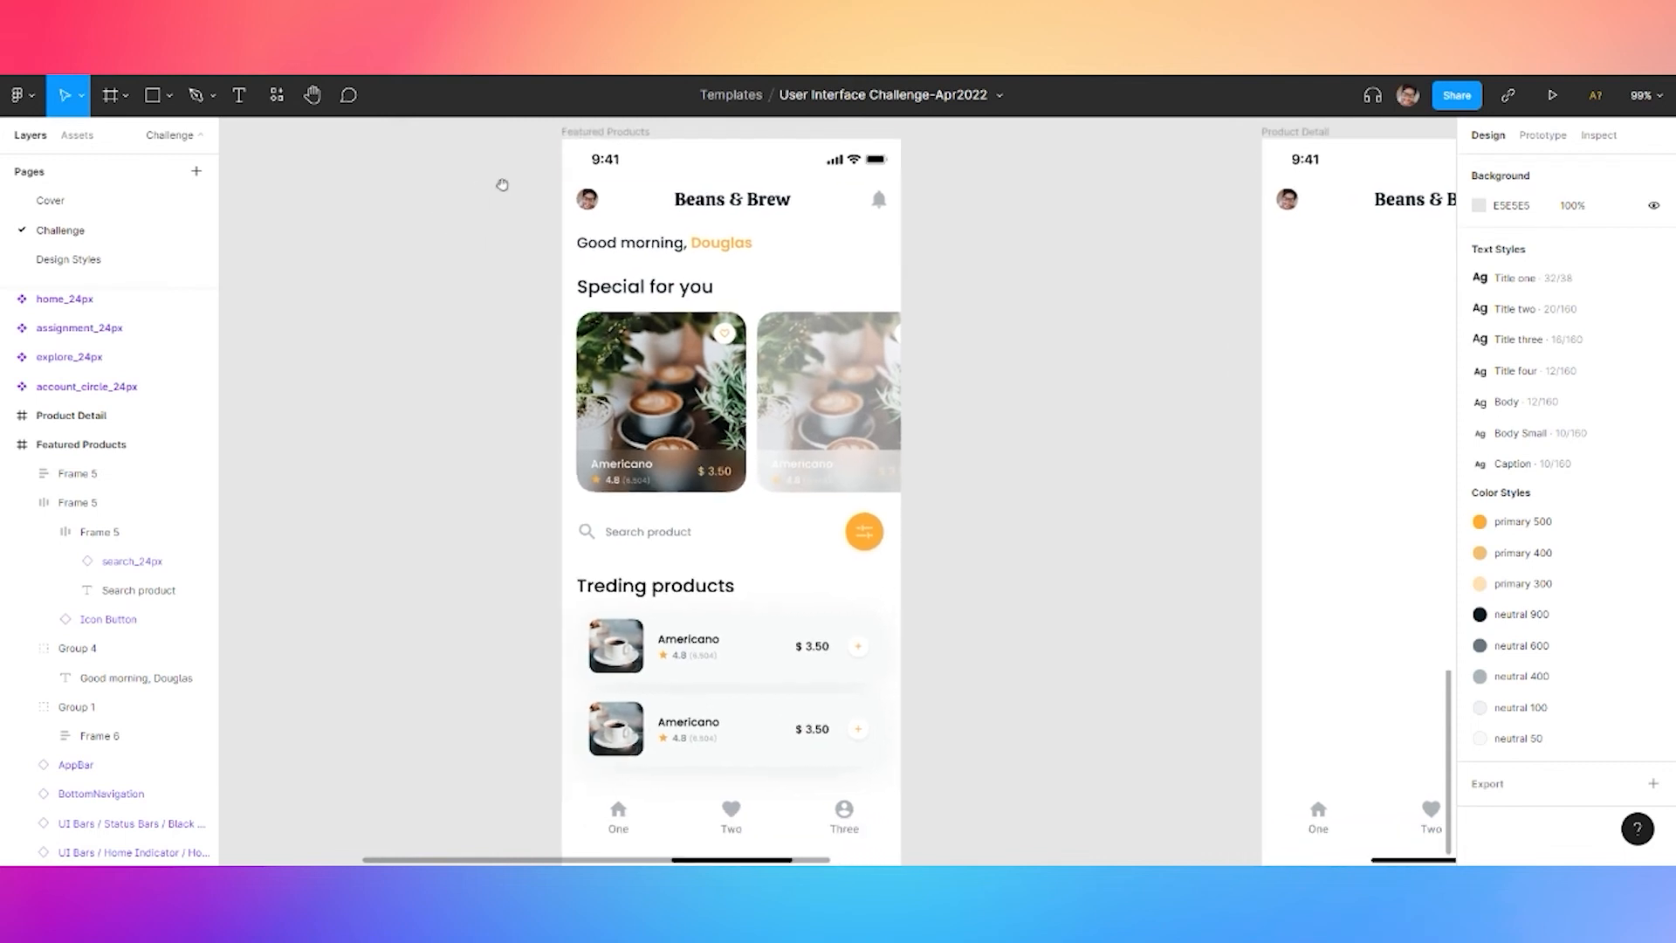
Try the neutral 50, then neutral 100, colour style as the Featured Products frame fill
click(578, 132)
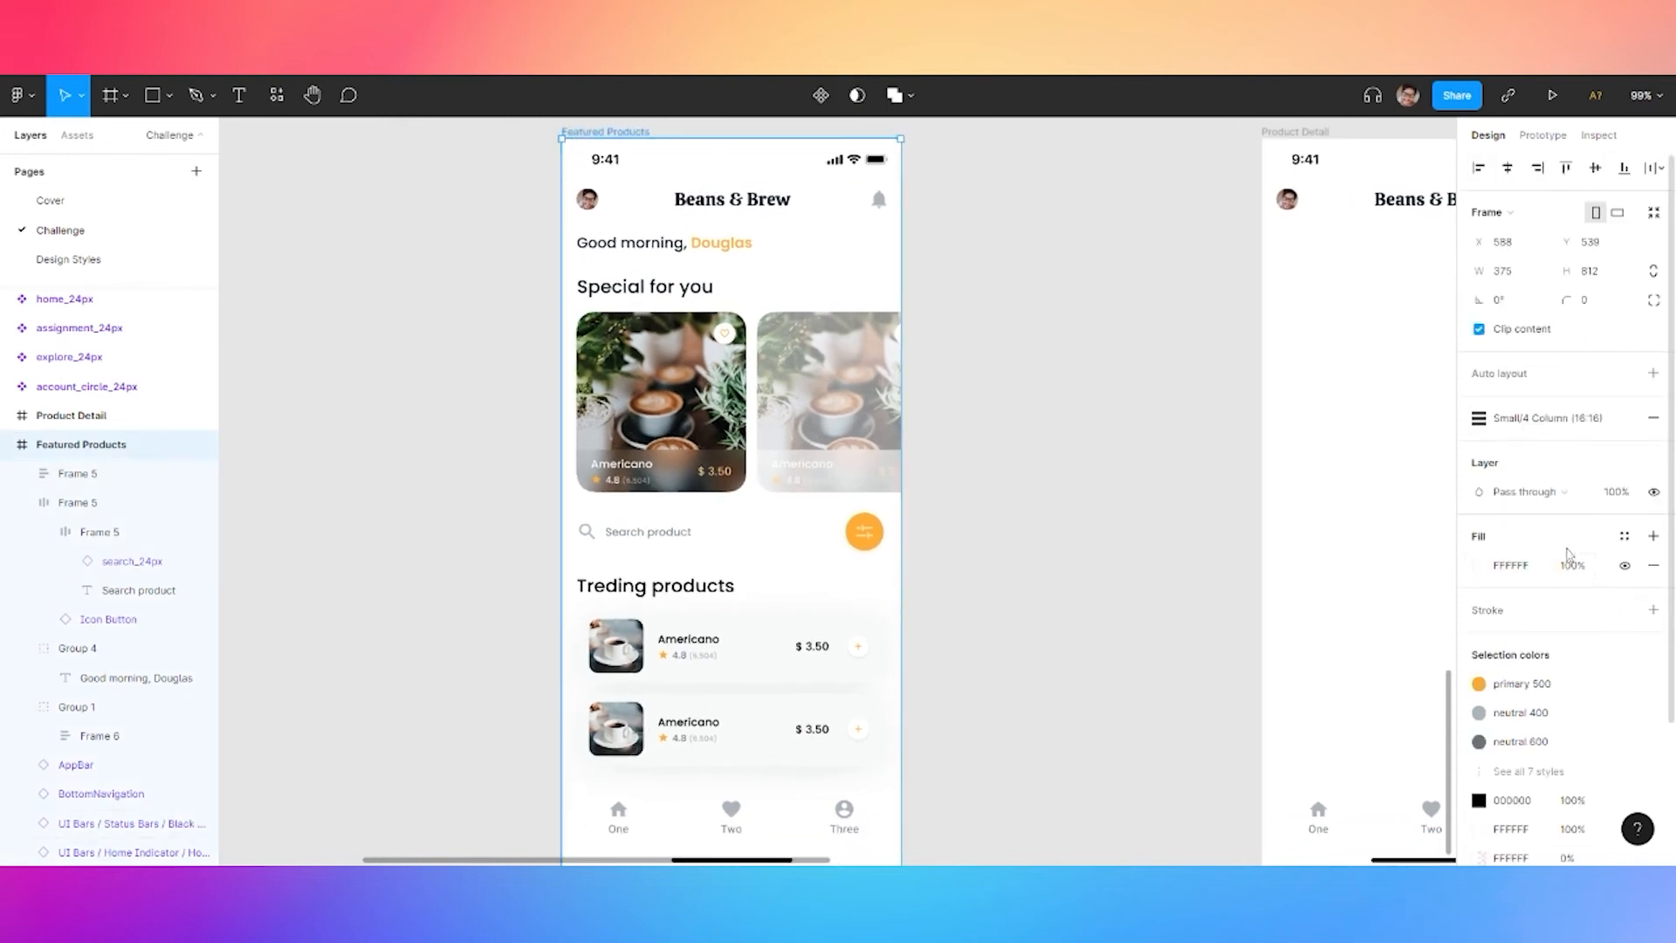
click(1624, 536)
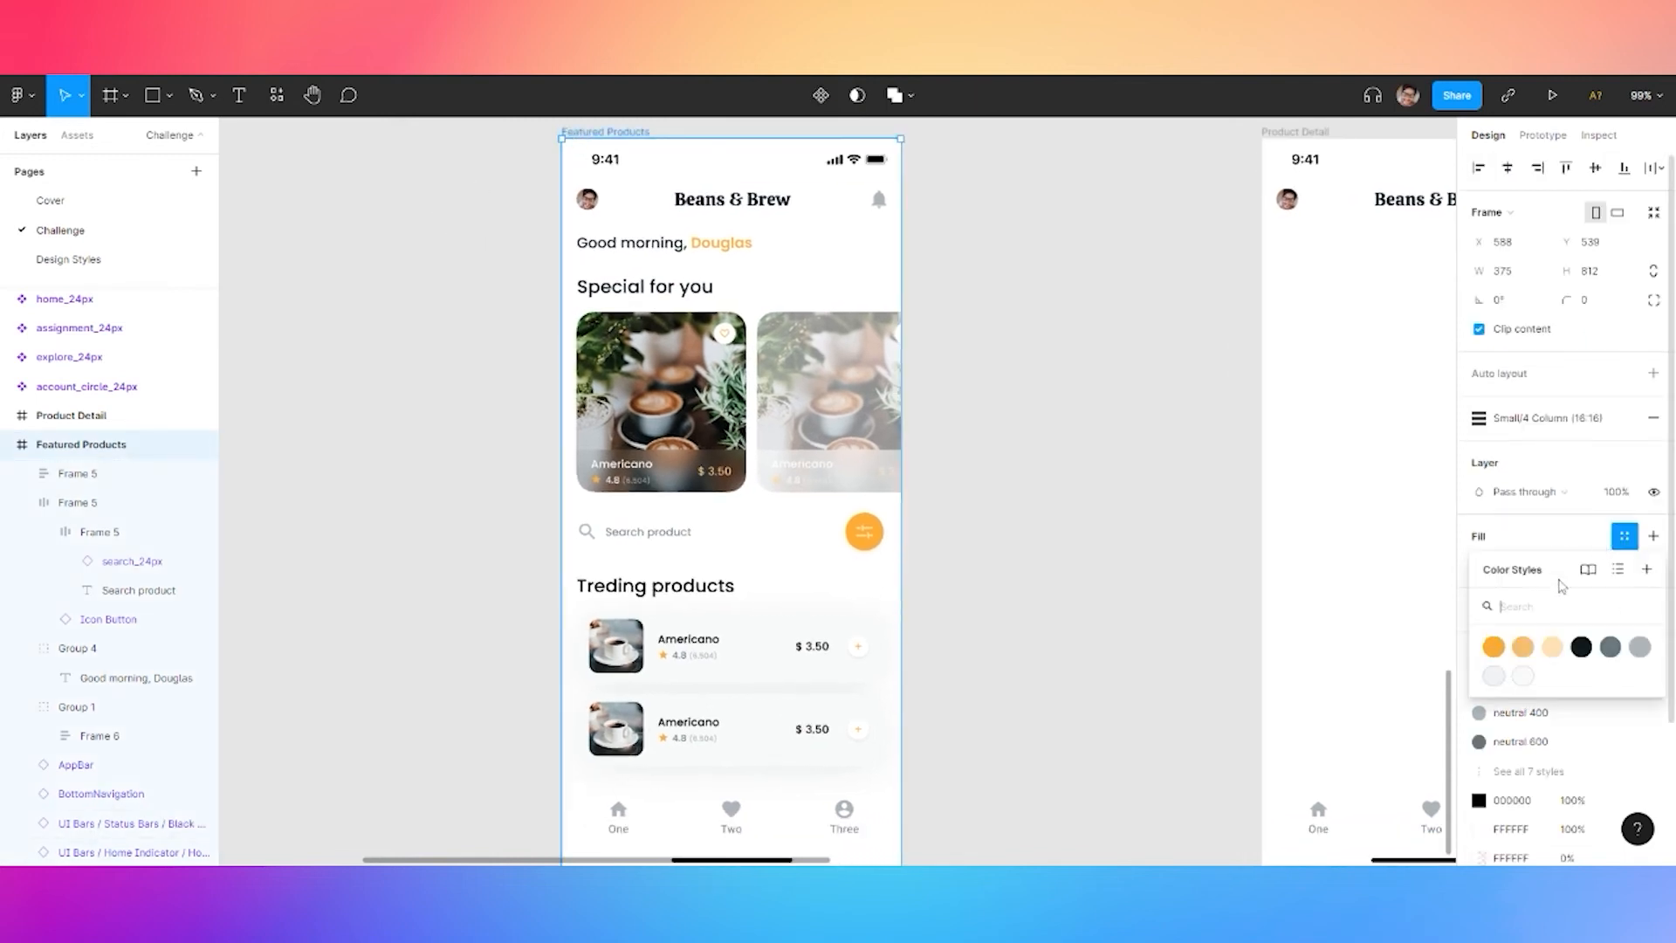
click(1522, 678)
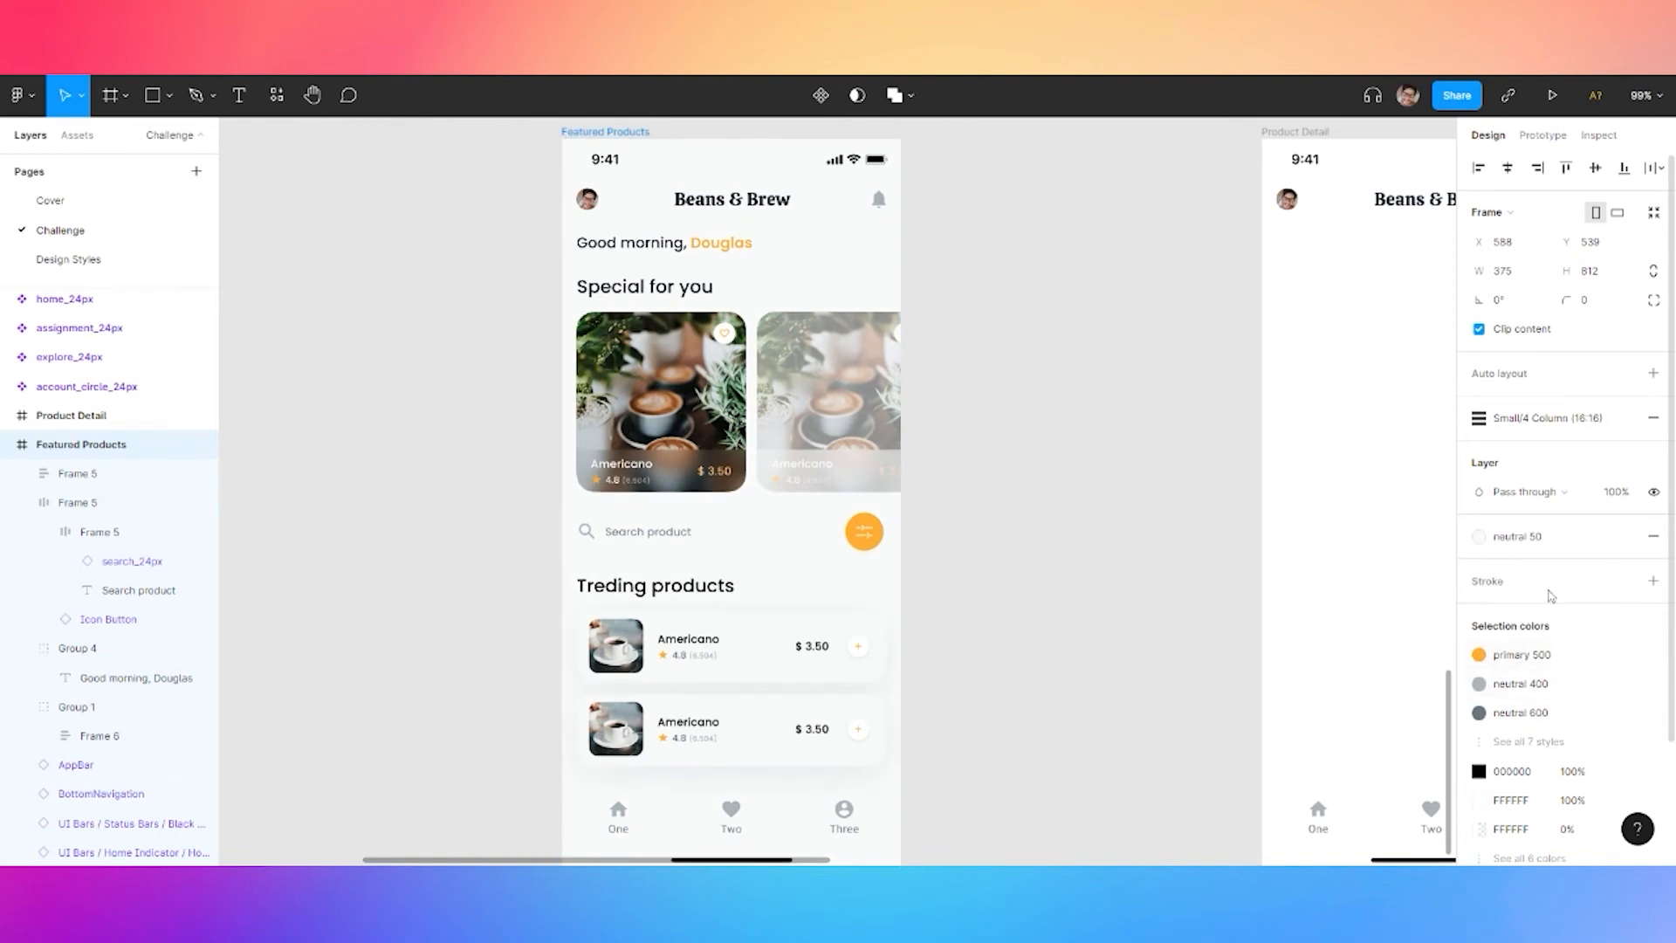
click(1519, 536)
click(1551, 679)
key(shift+1)
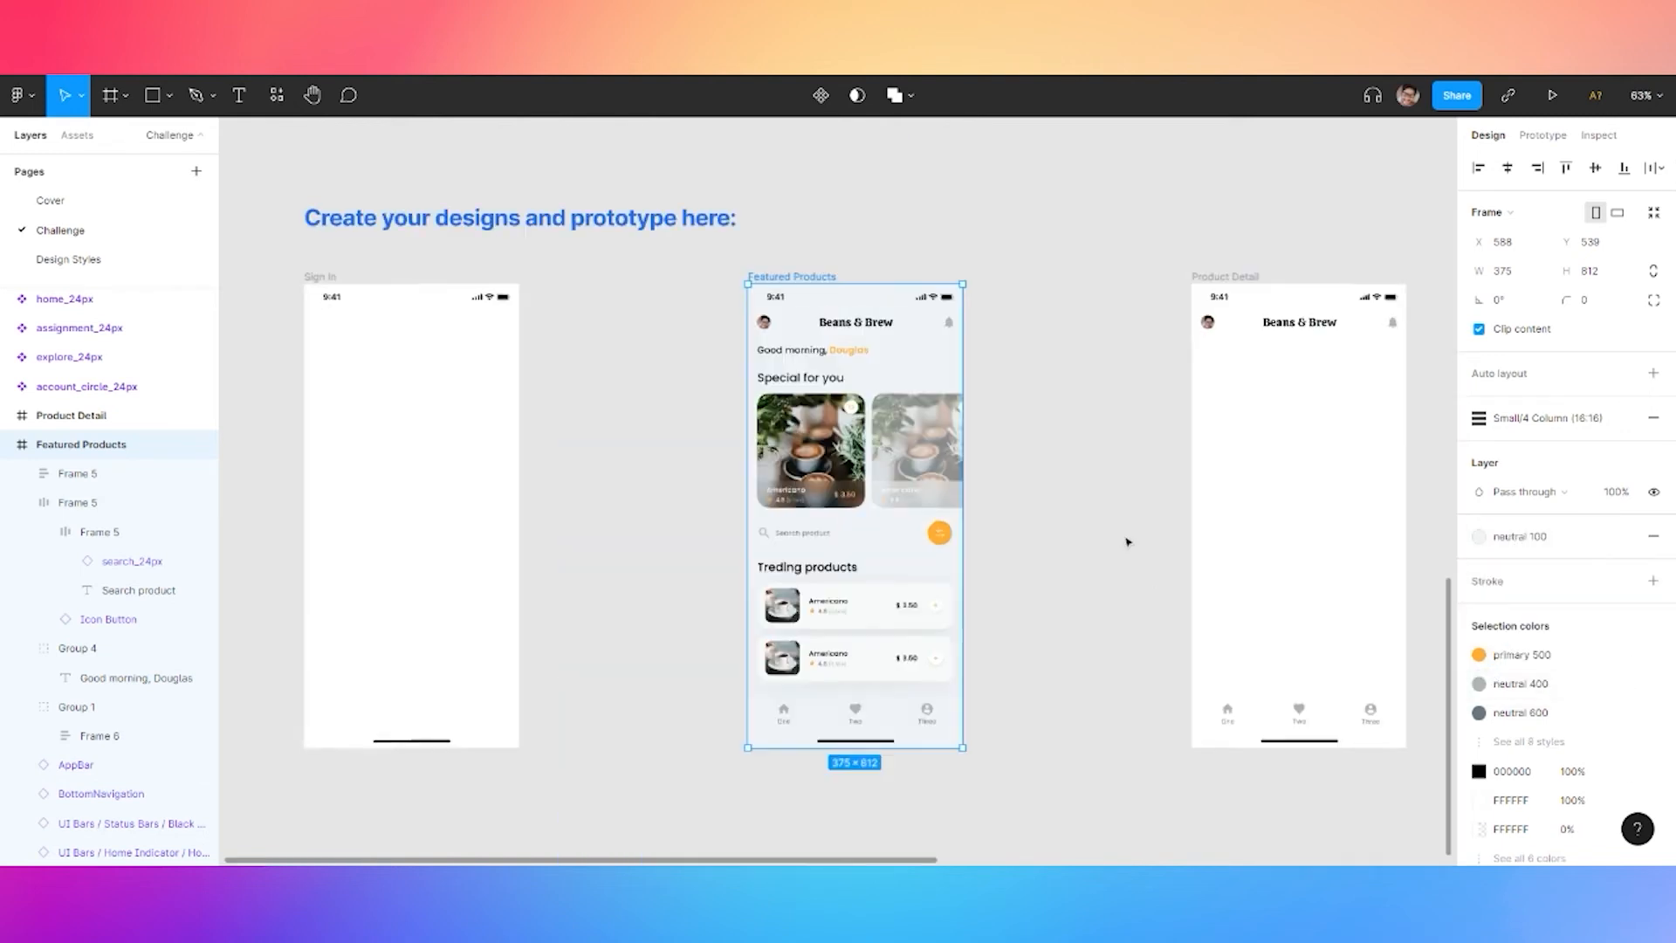
Detach the fill style and make it a diagonal linear gradient spanning past the frame corners
click(1519, 536)
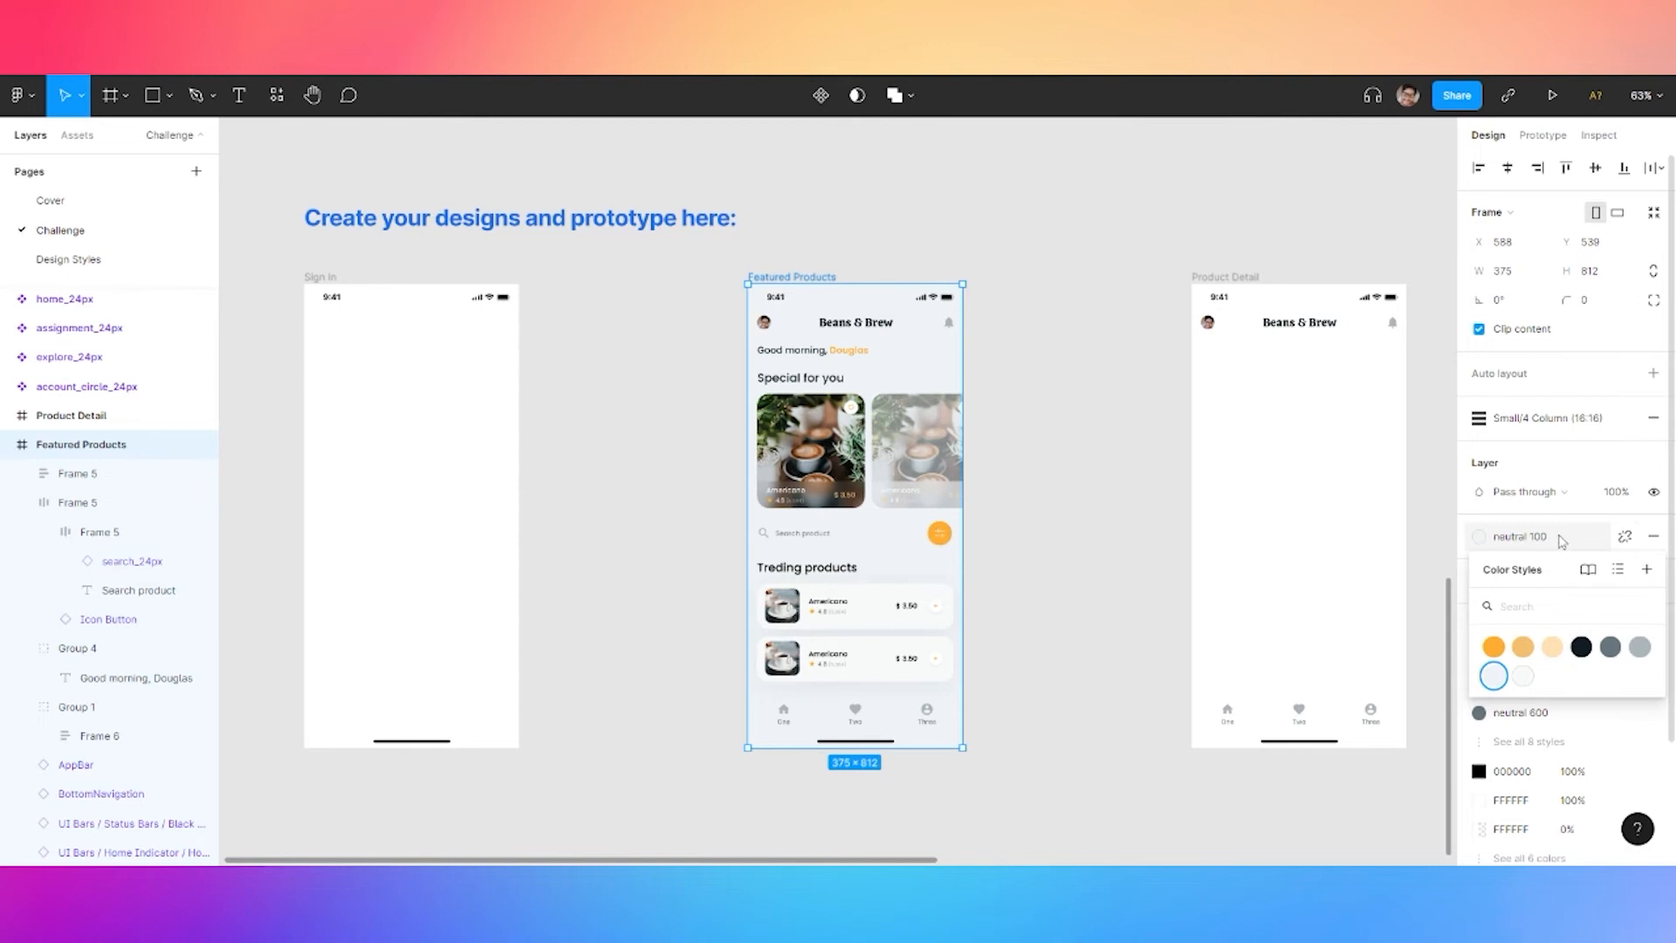
click(1625, 536)
click(1479, 565)
click(1268, 392)
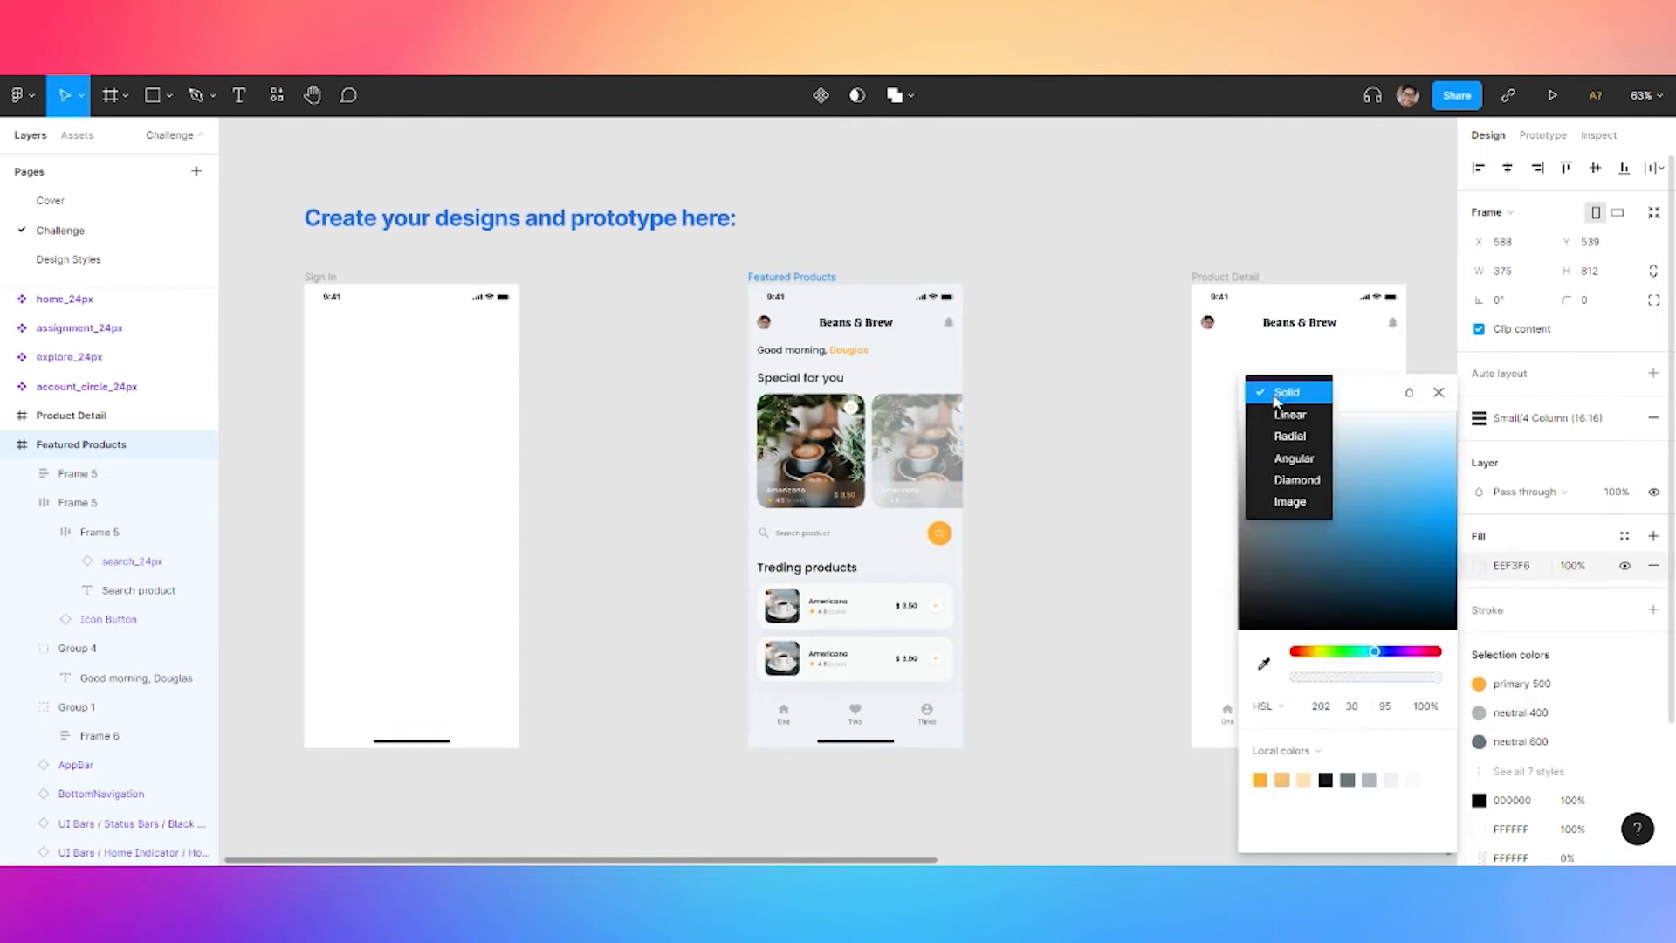
click(1290, 416)
drag(862, 287, 785, 245)
drag(860, 748, 912, 765)
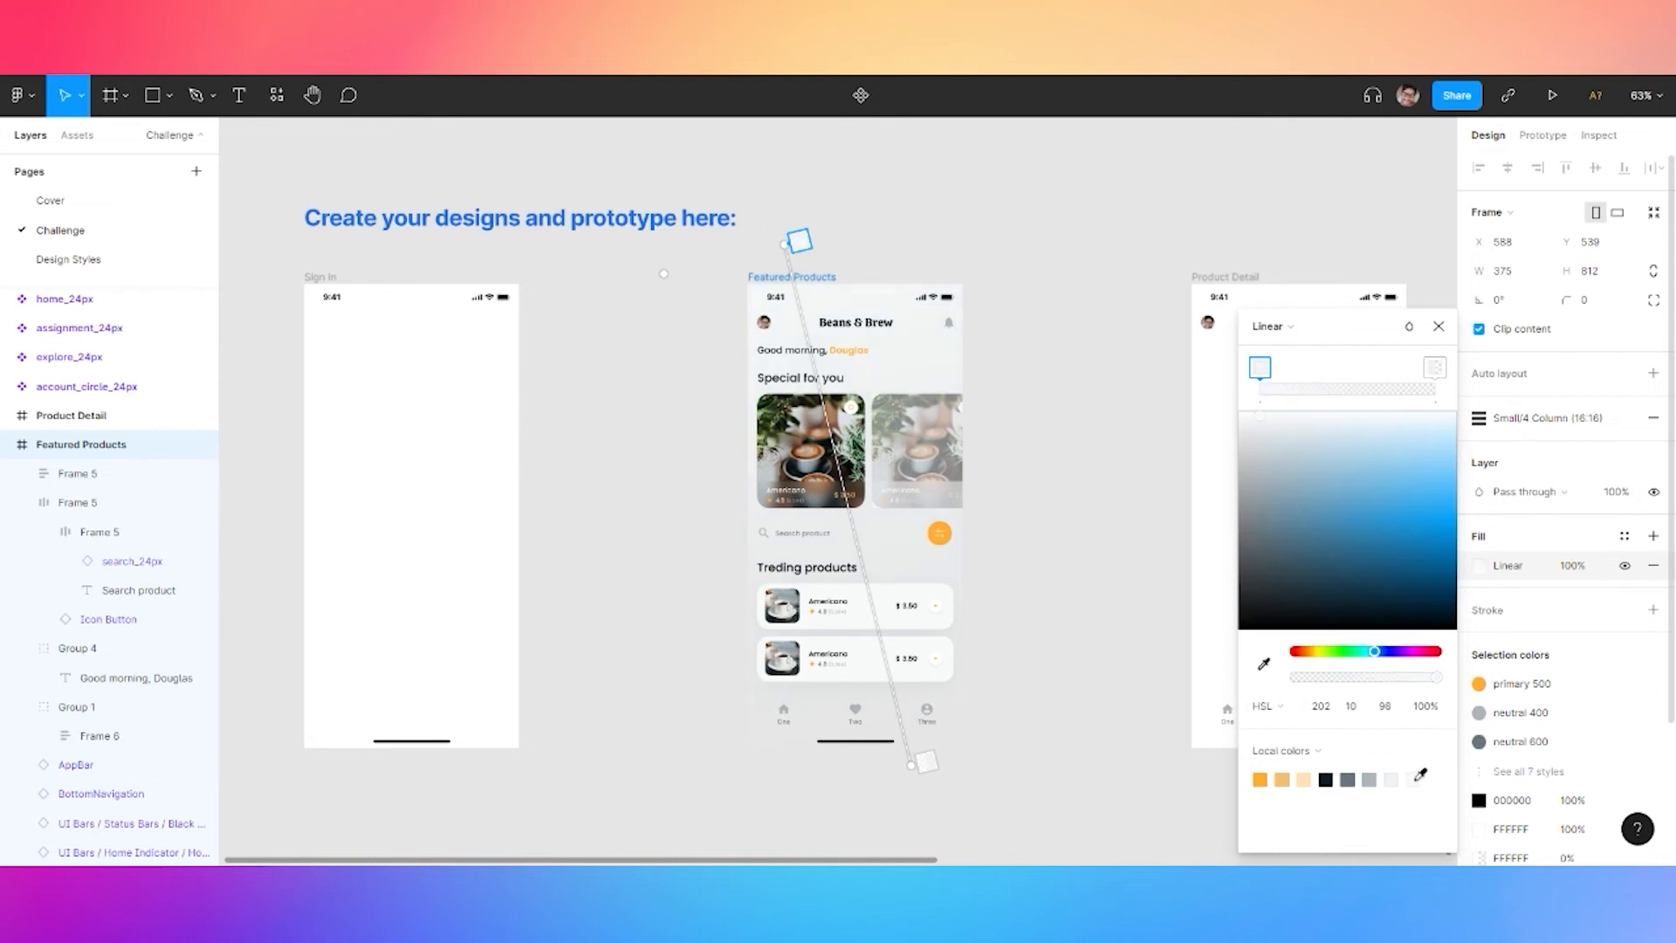
Set the gradient end stop to an opaque pale blue-grey with lightness 97, adjusting the angle slightly
click(1435, 374)
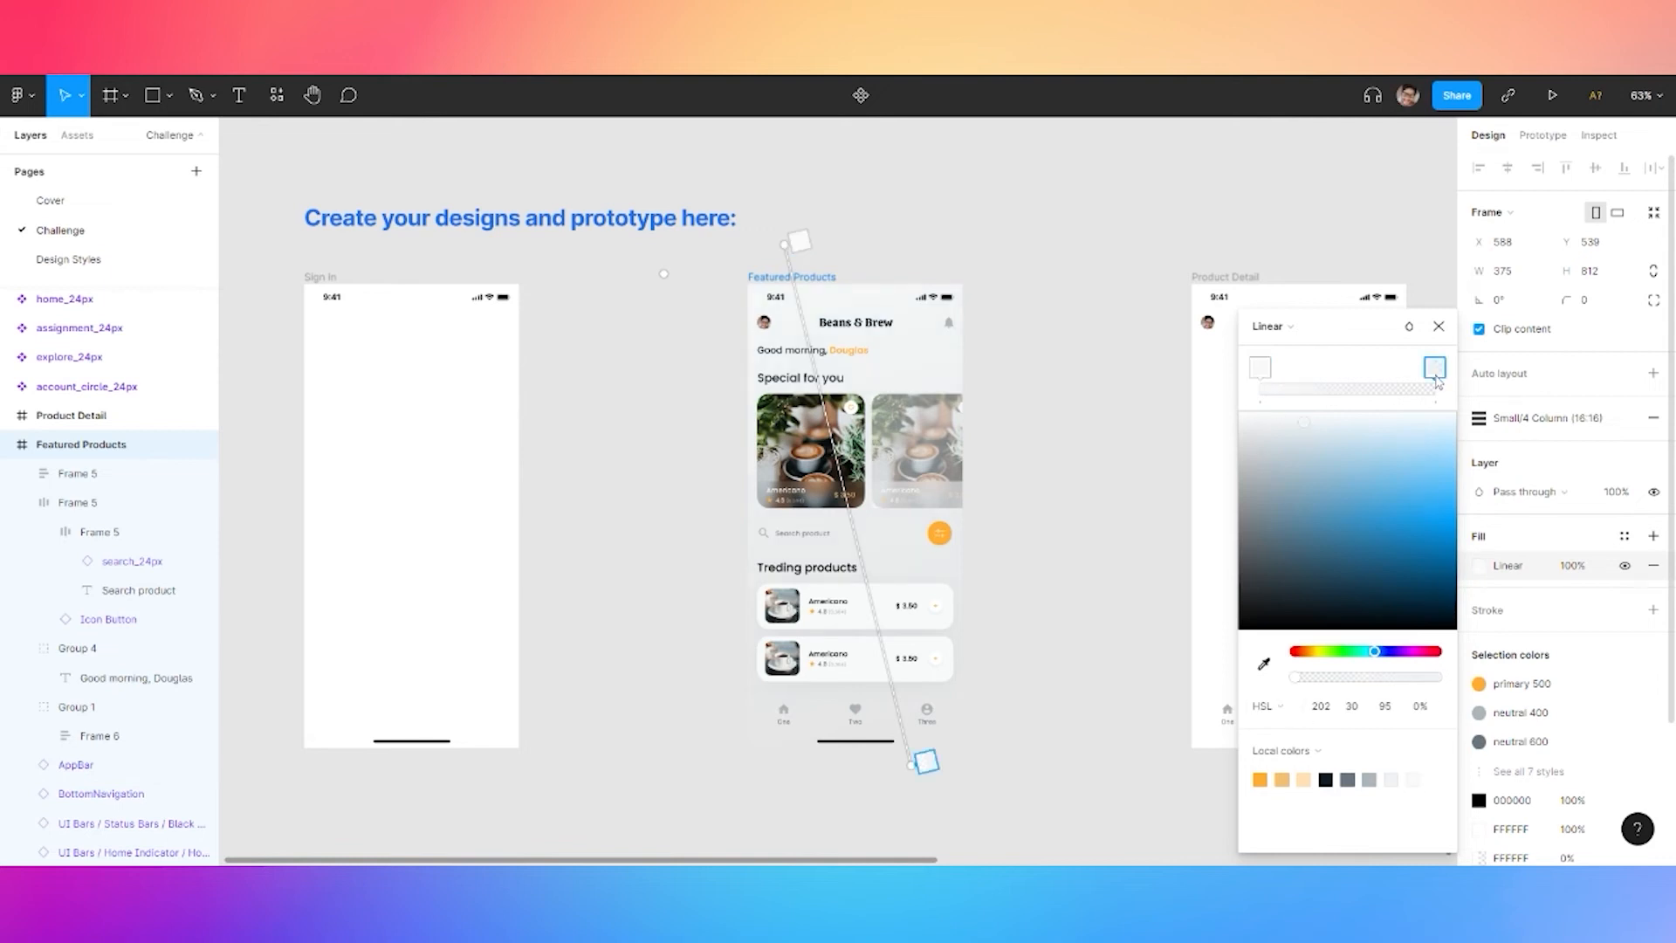
drag(1286, 497, 1229, 406)
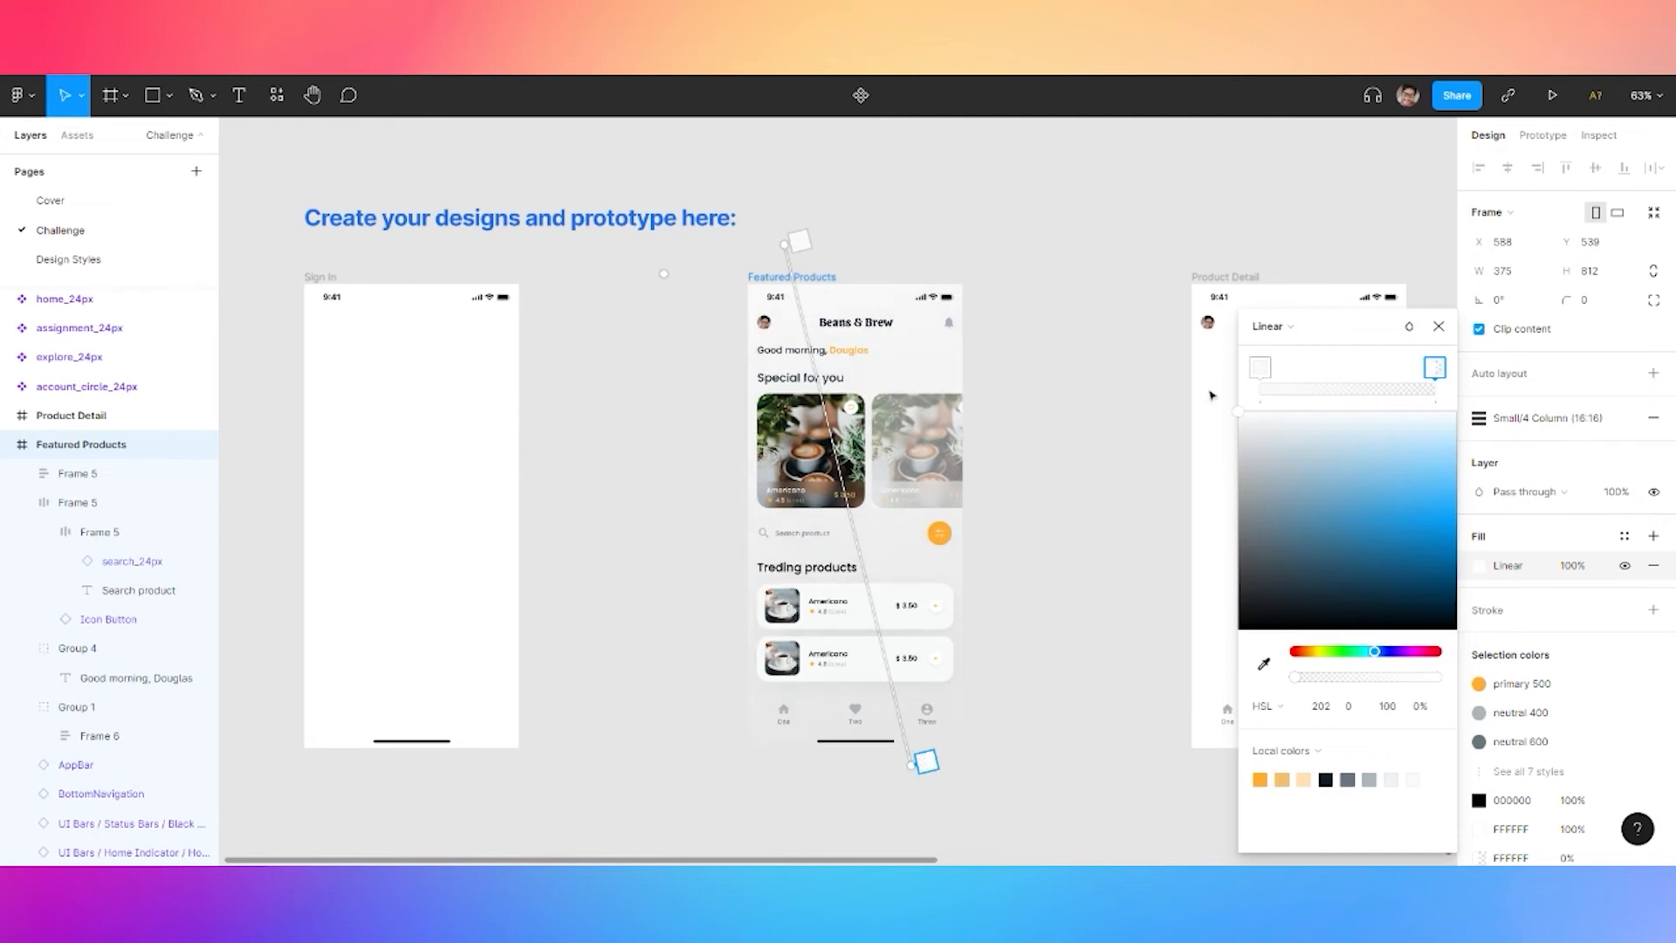
drag(1297, 678, 1467, 690)
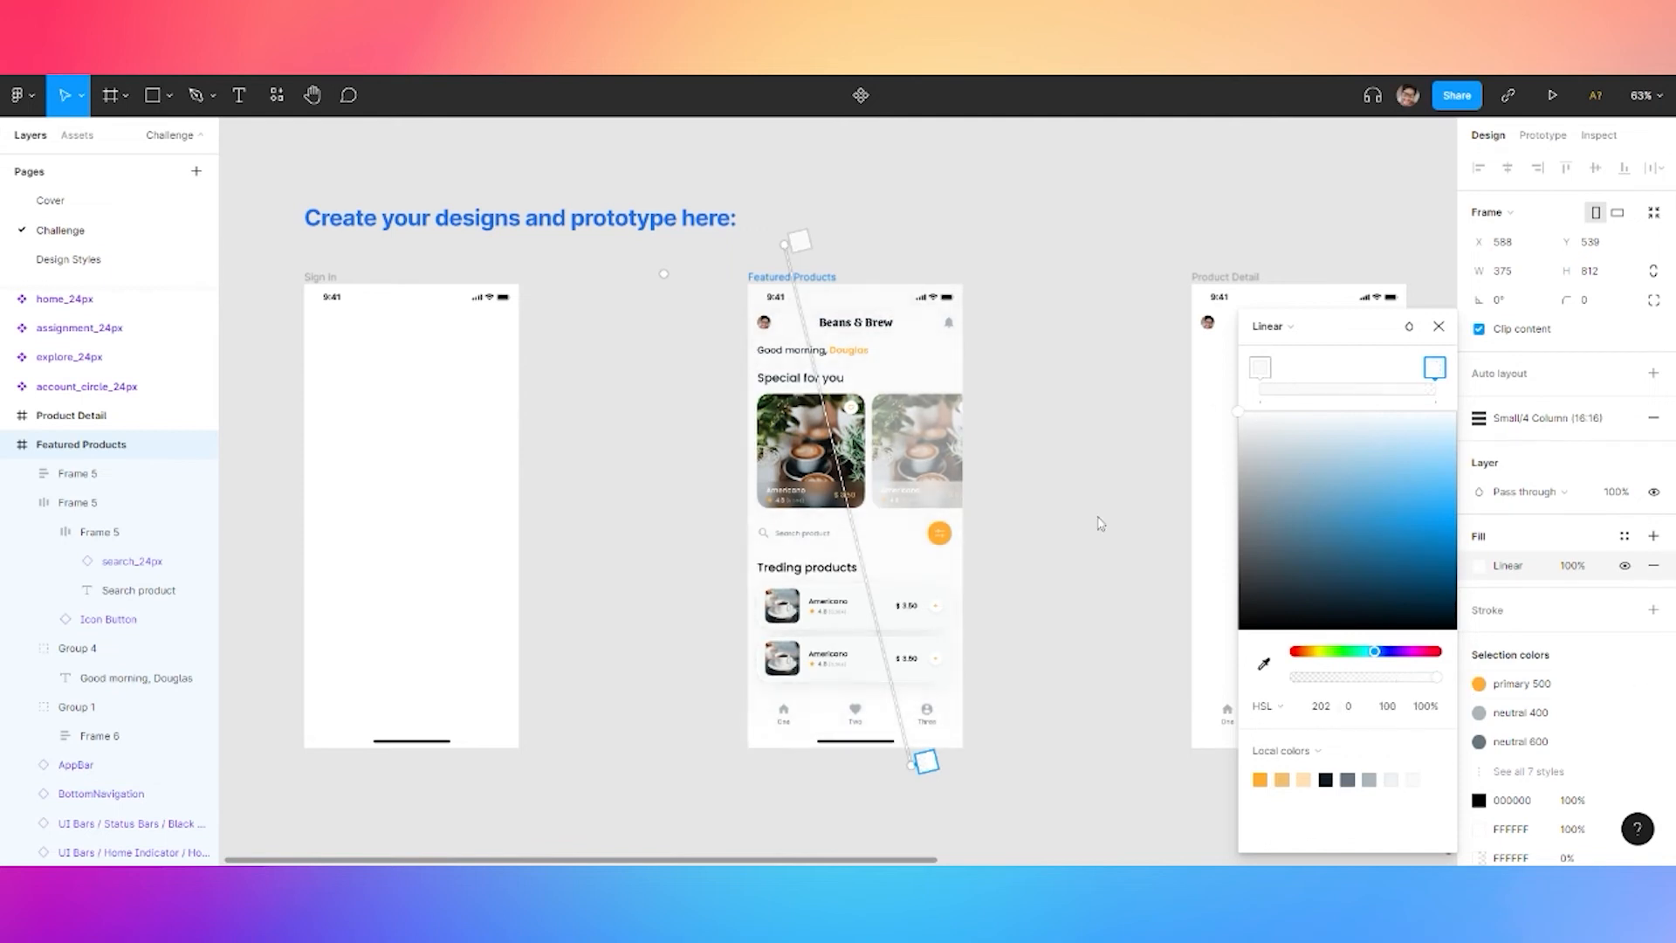
mouse_move(783, 245)
mouse_down()
mouse_move(859, 357)
mouse_move(845, 270)
mouse_move(800, 254)
mouse_up()
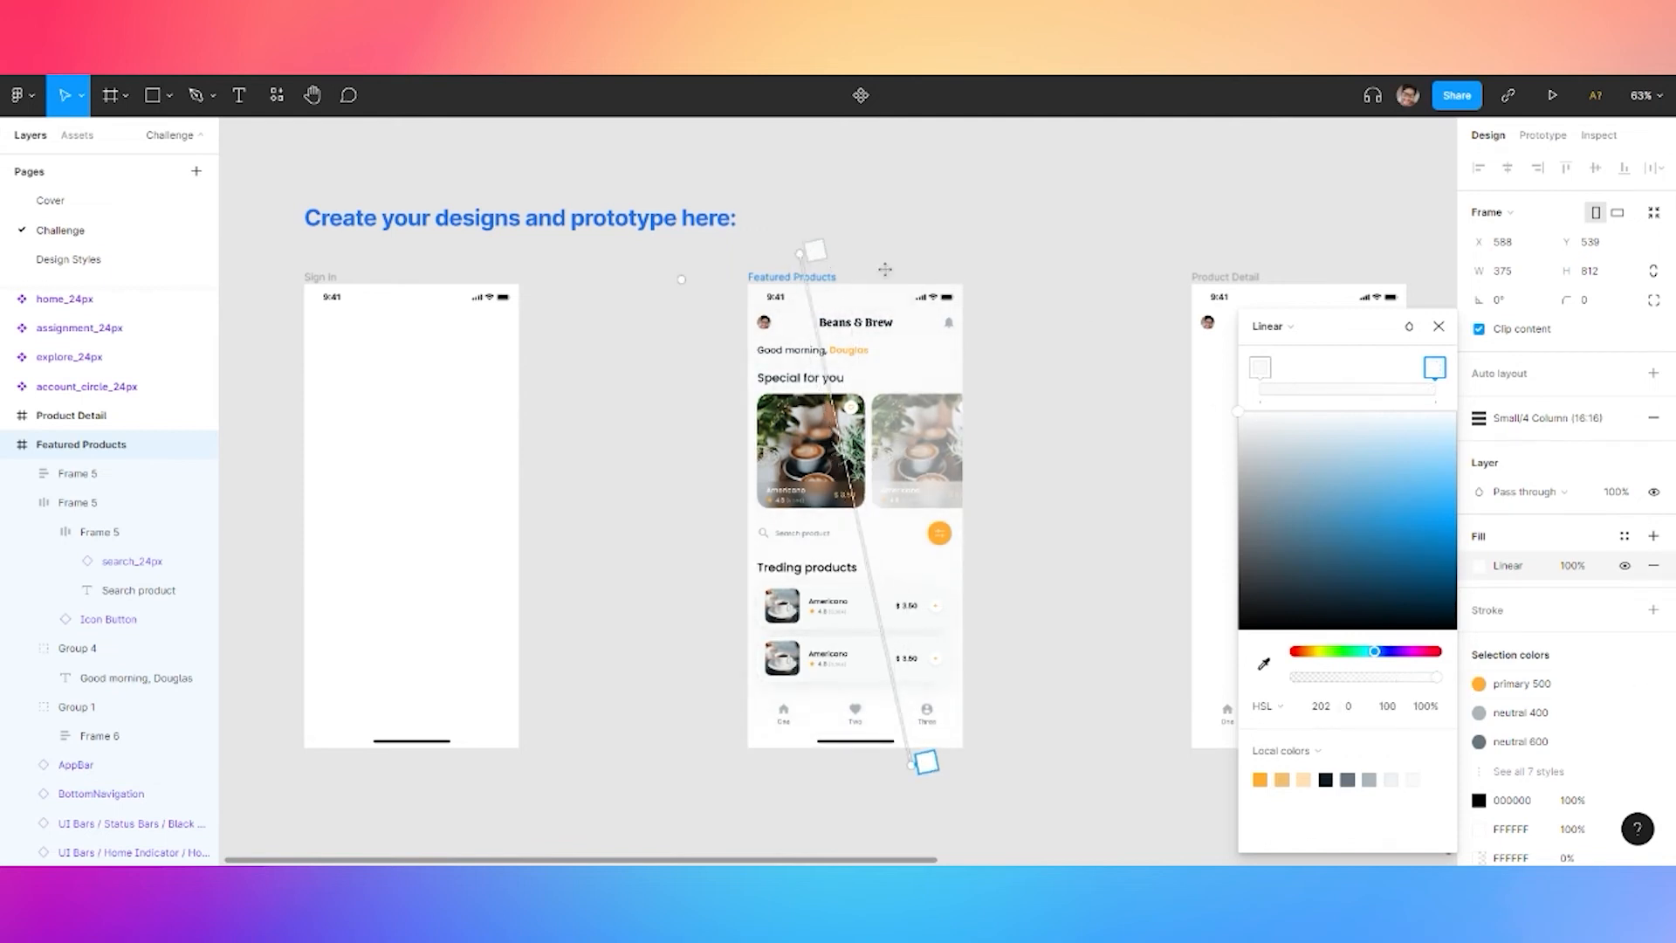
click(1266, 369)
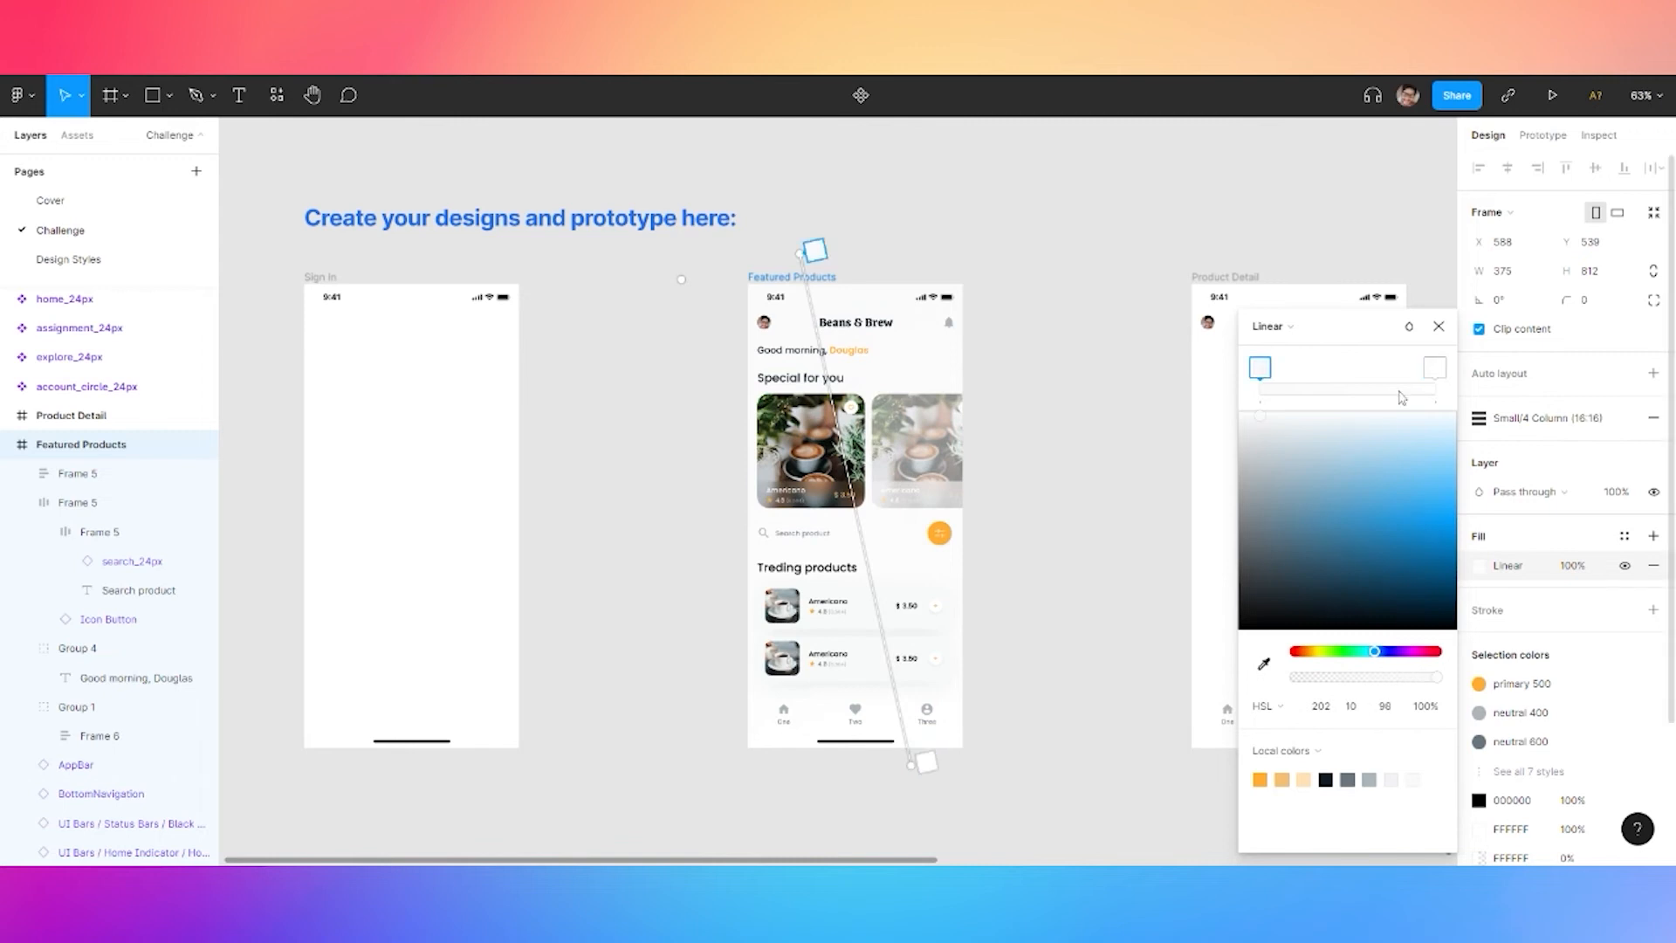
click(1436, 370)
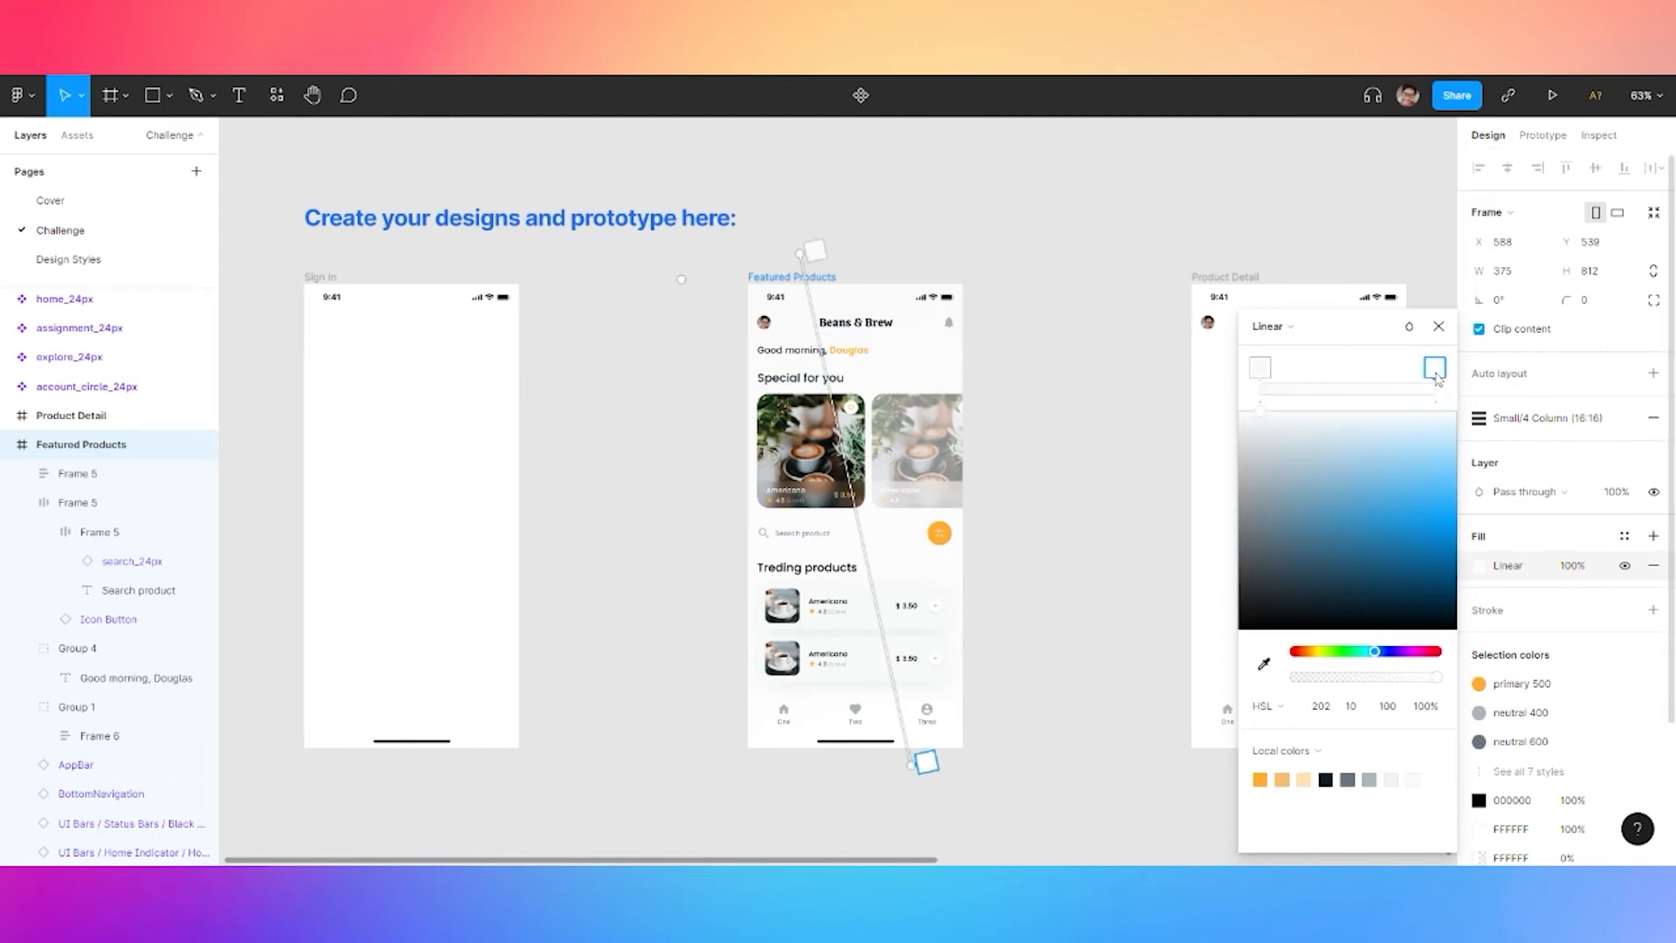
click(1414, 781)
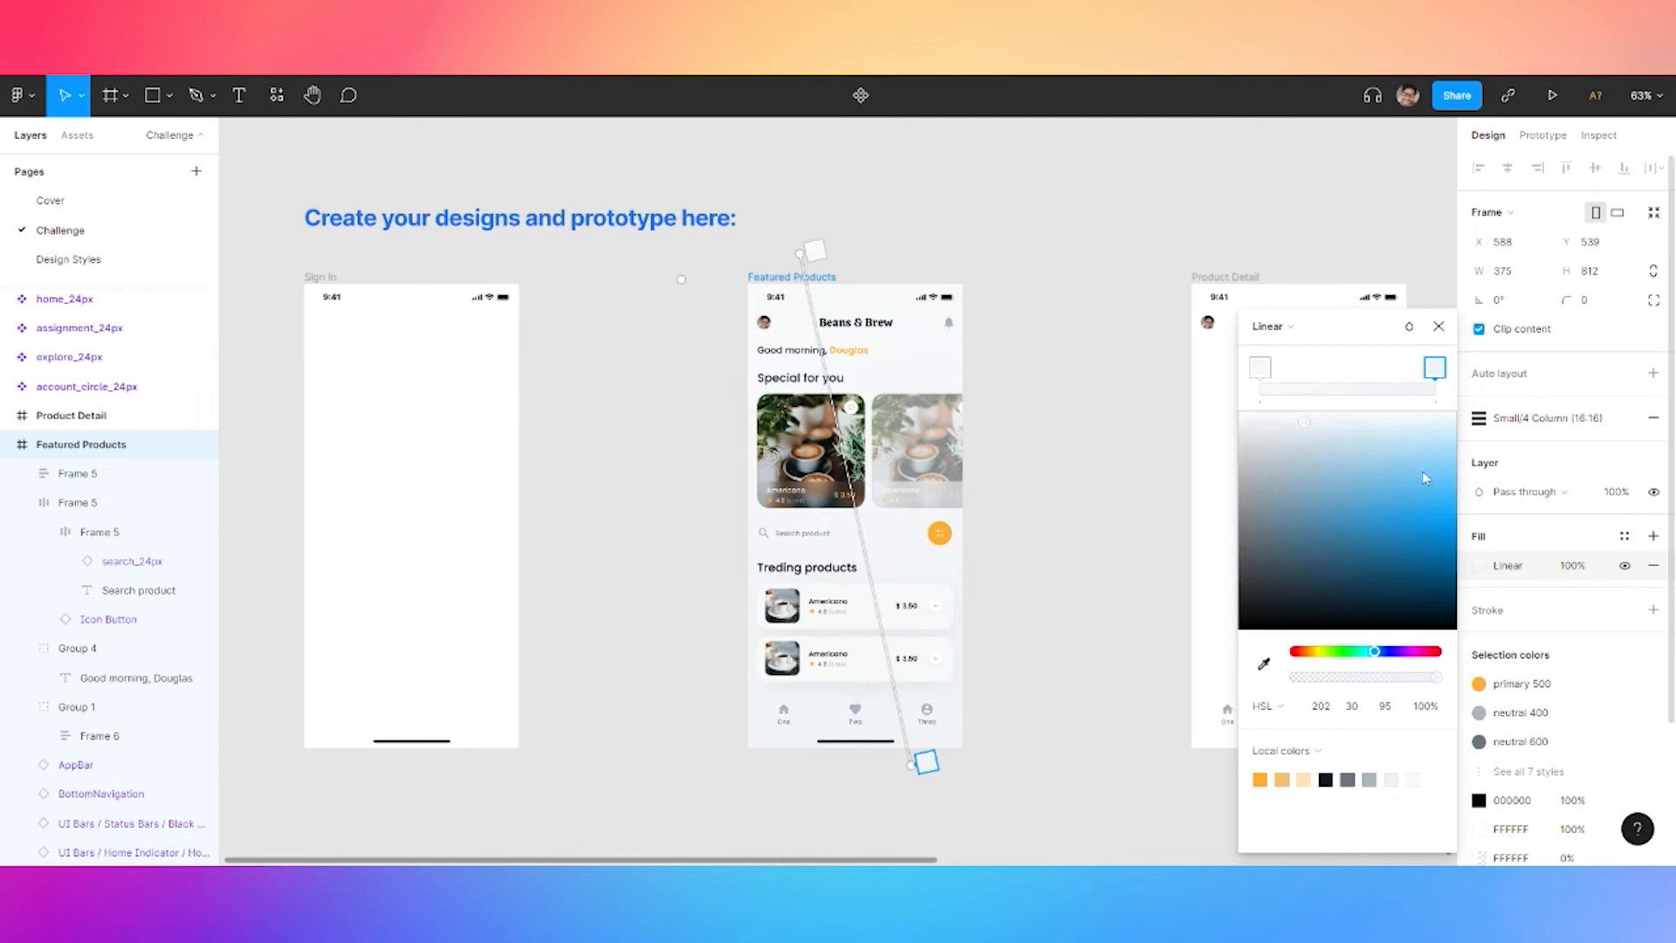
click(1386, 707)
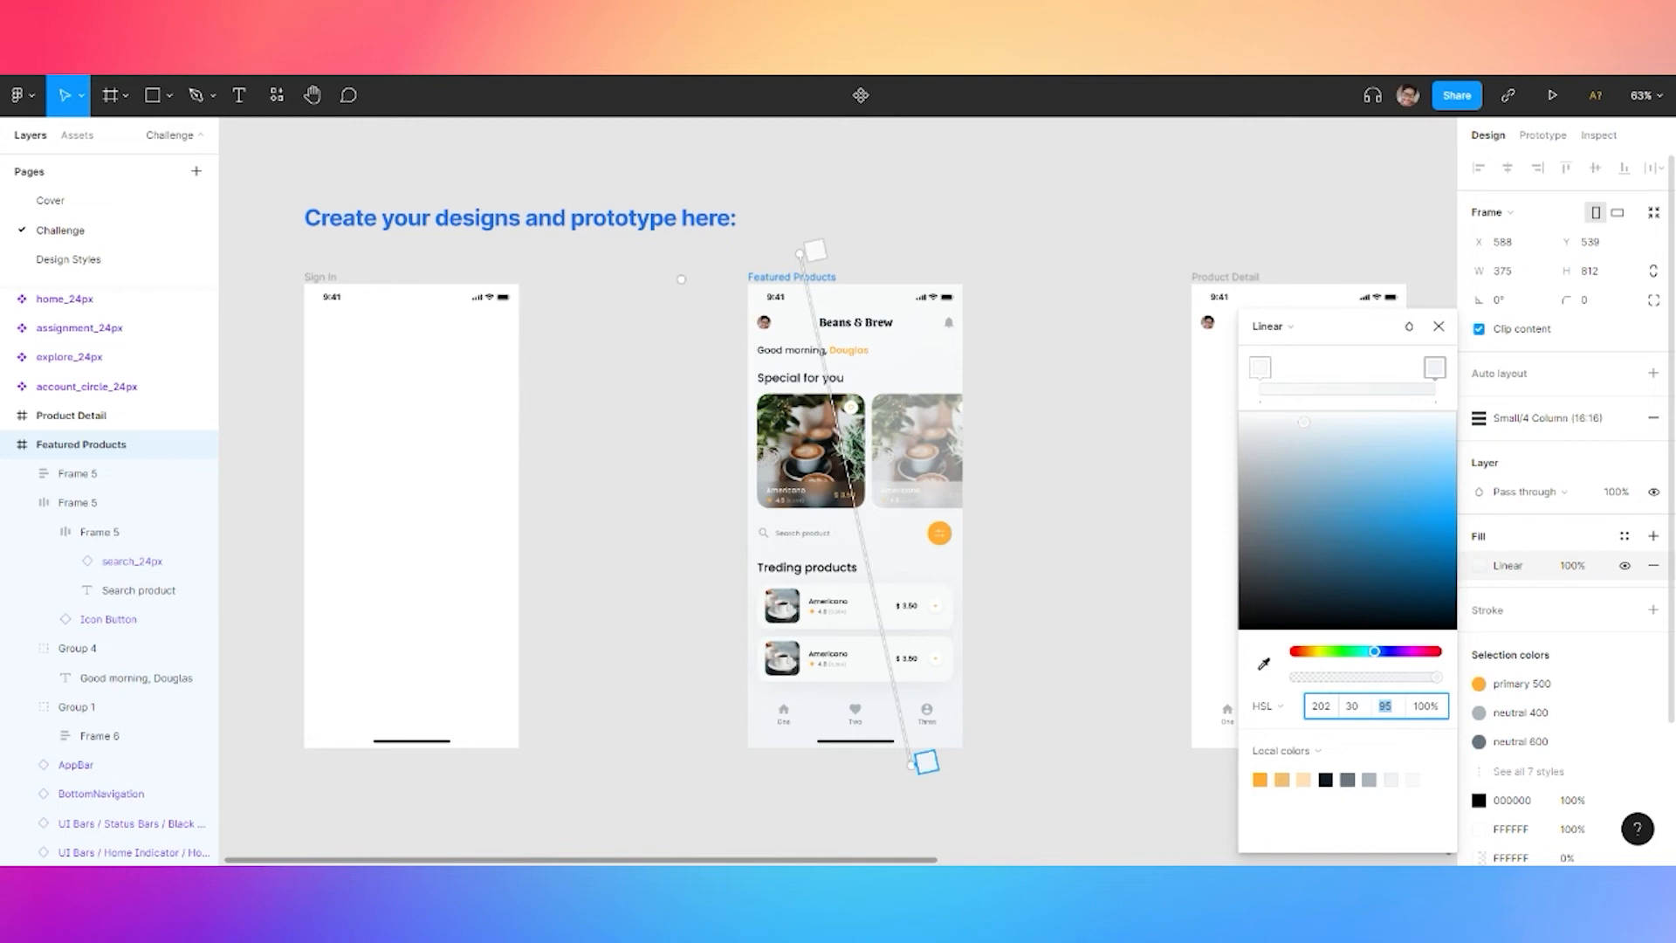
text(97)
key(Return)
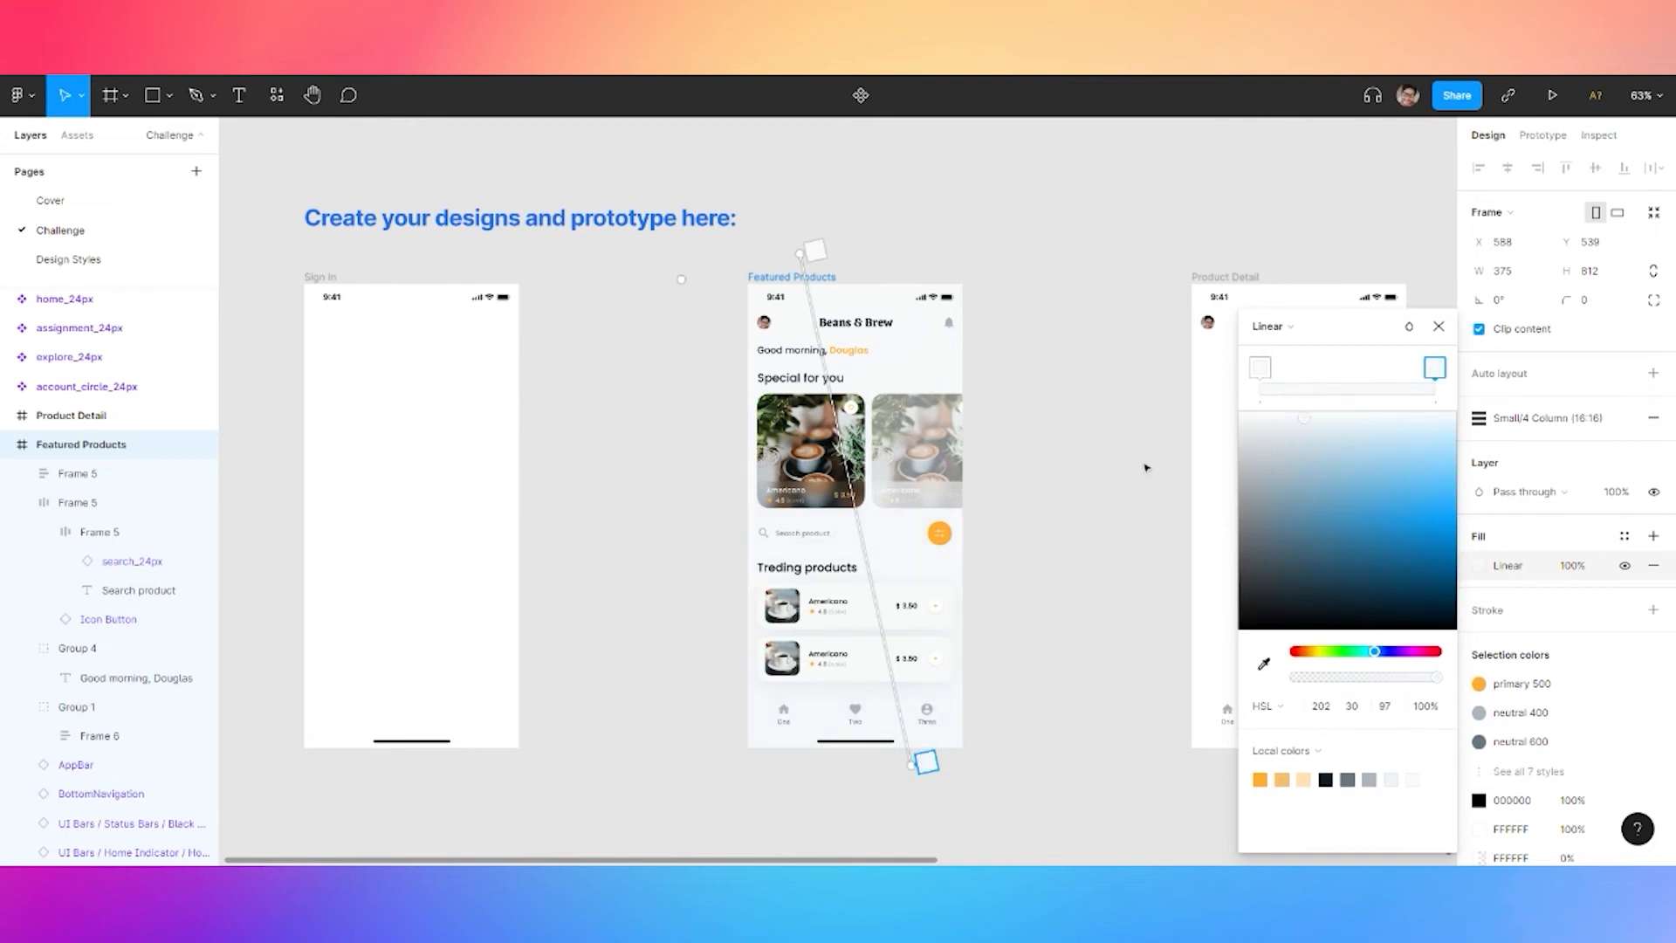
click(1438, 326)
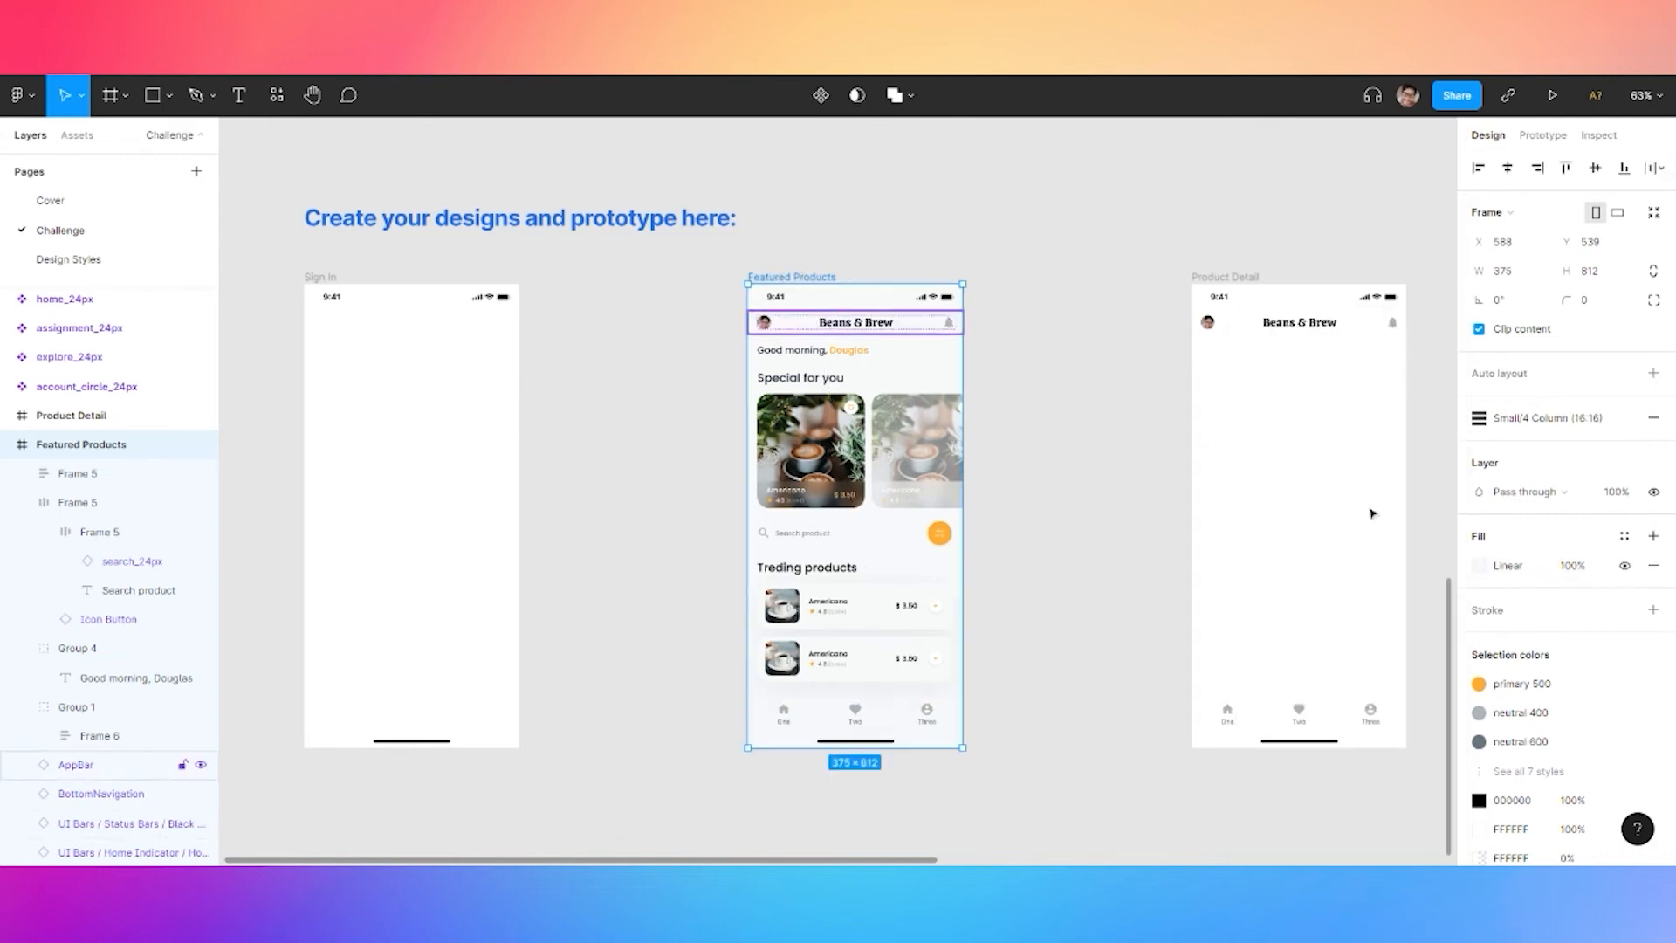
Save the gradient as colour style 'gradient 1', then select the Product Detail frame
click(1625, 536)
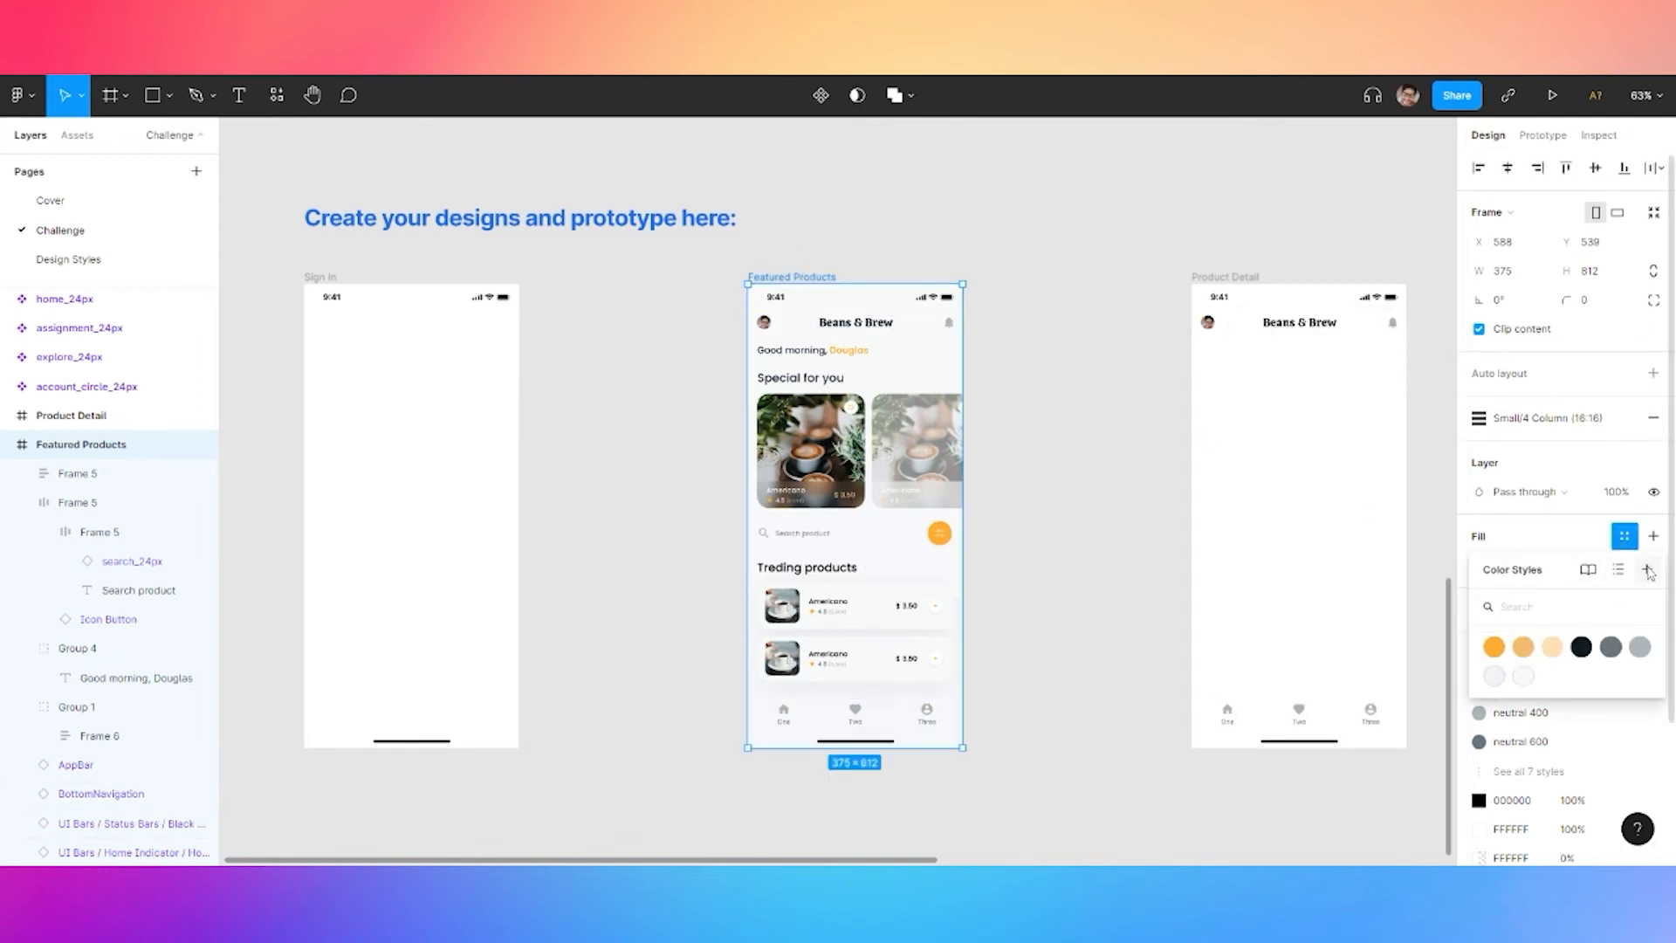
click(1647, 569)
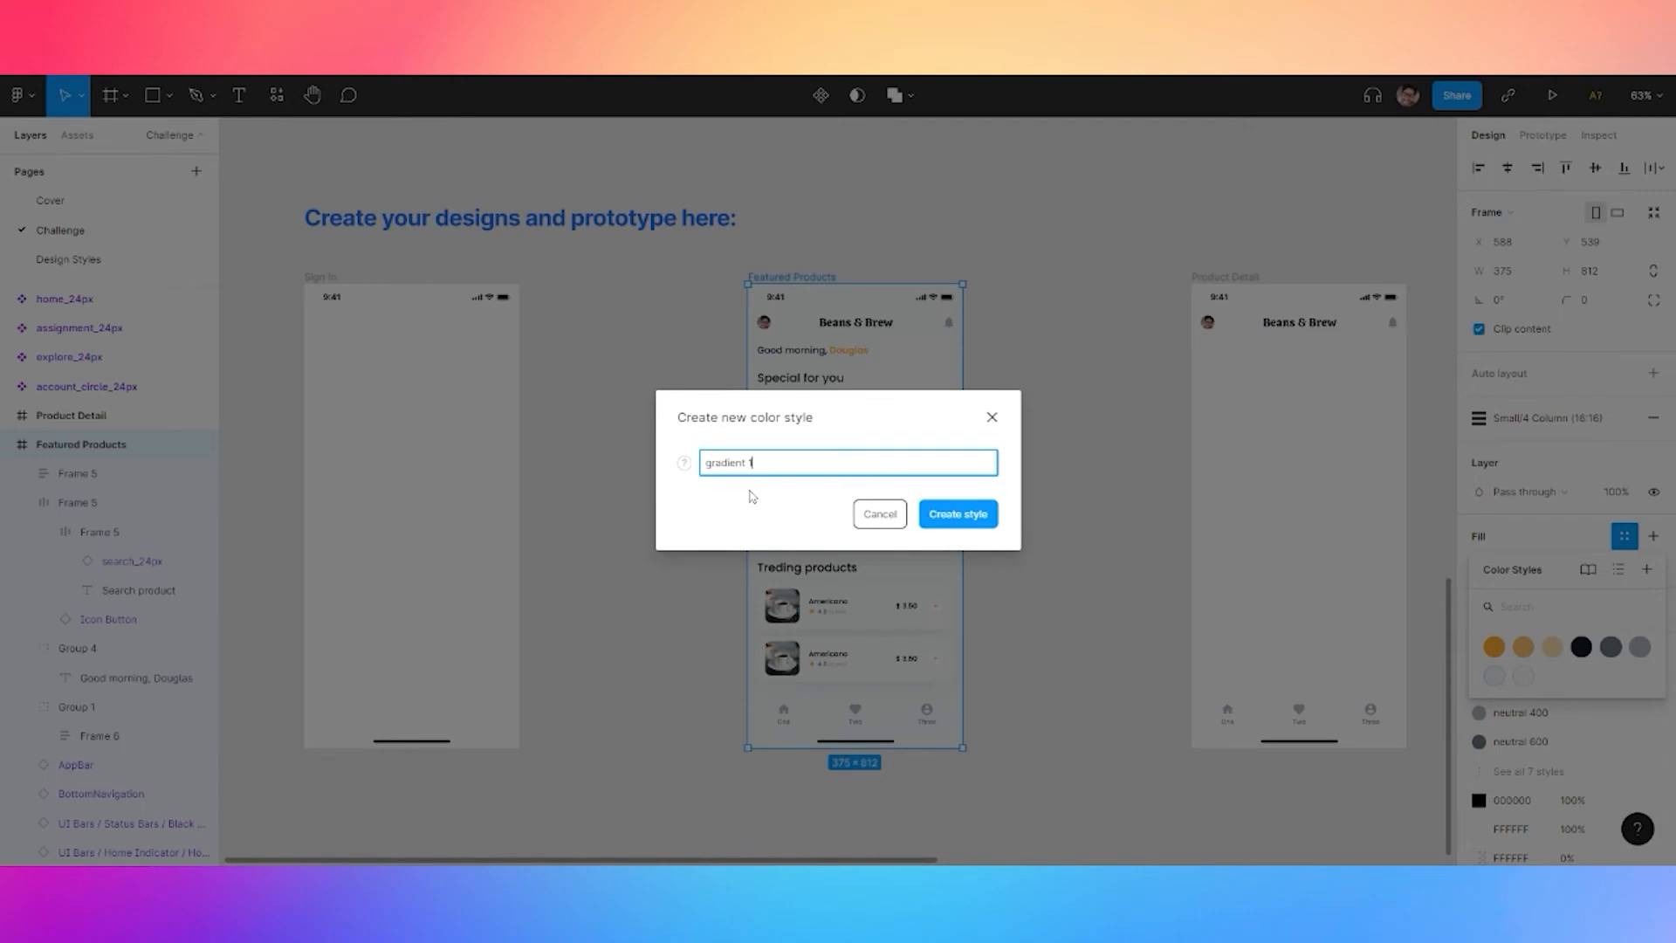
click(967, 522)
click(1024, 527)
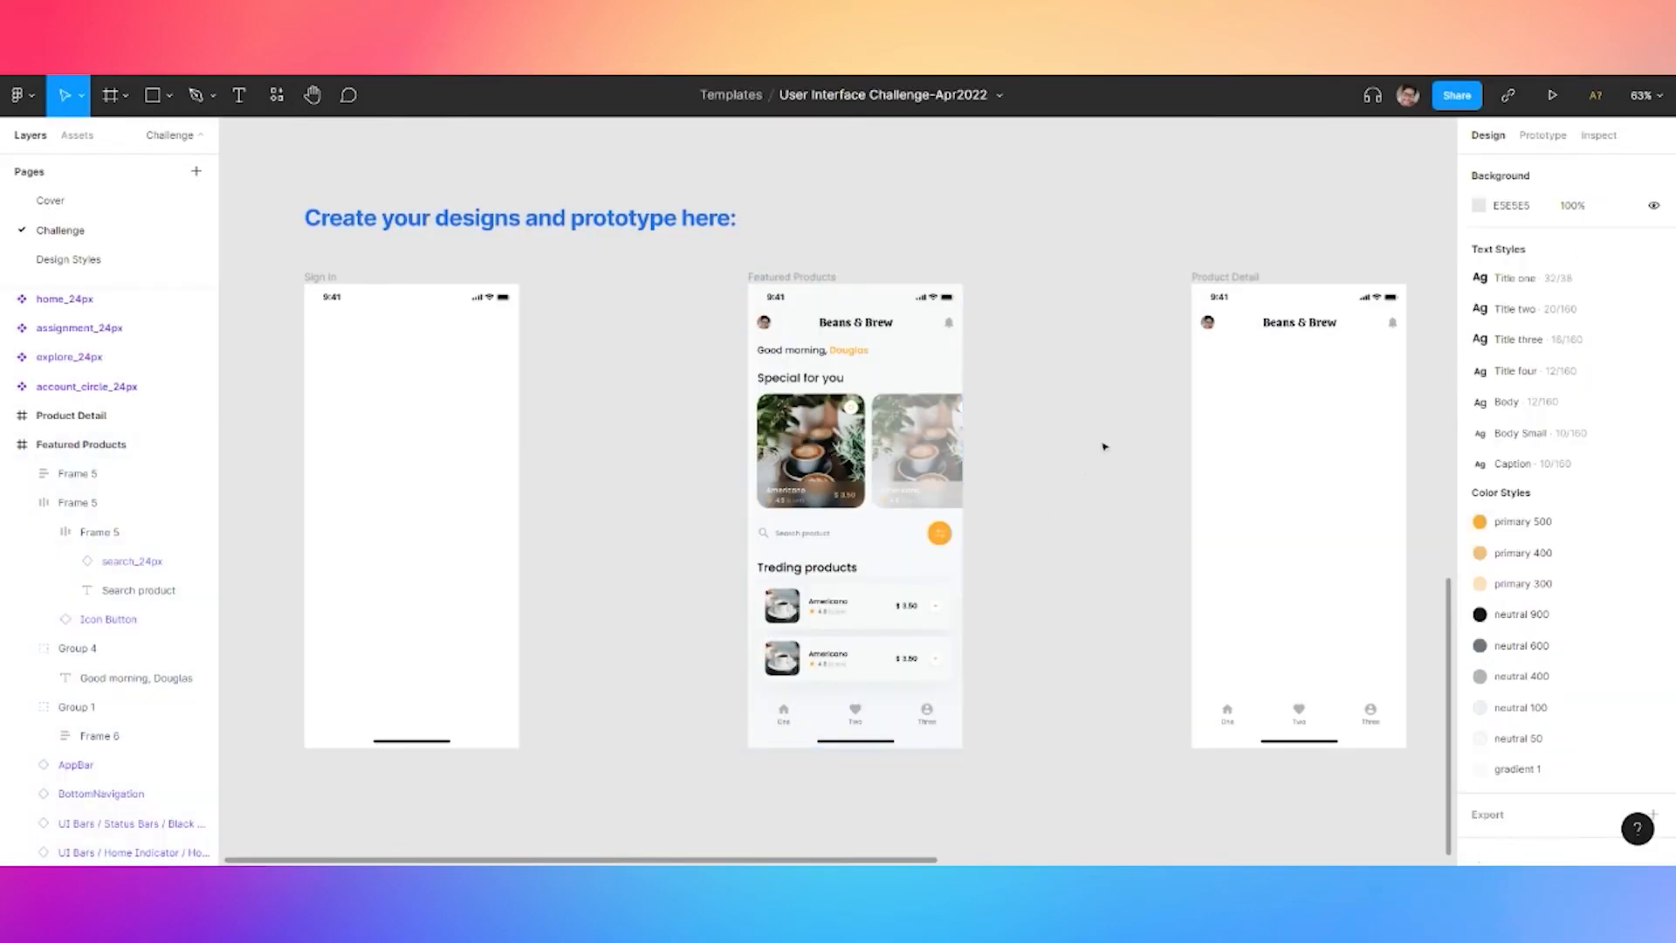
drag(1117, 409, 1059, 389)
click(1168, 258)
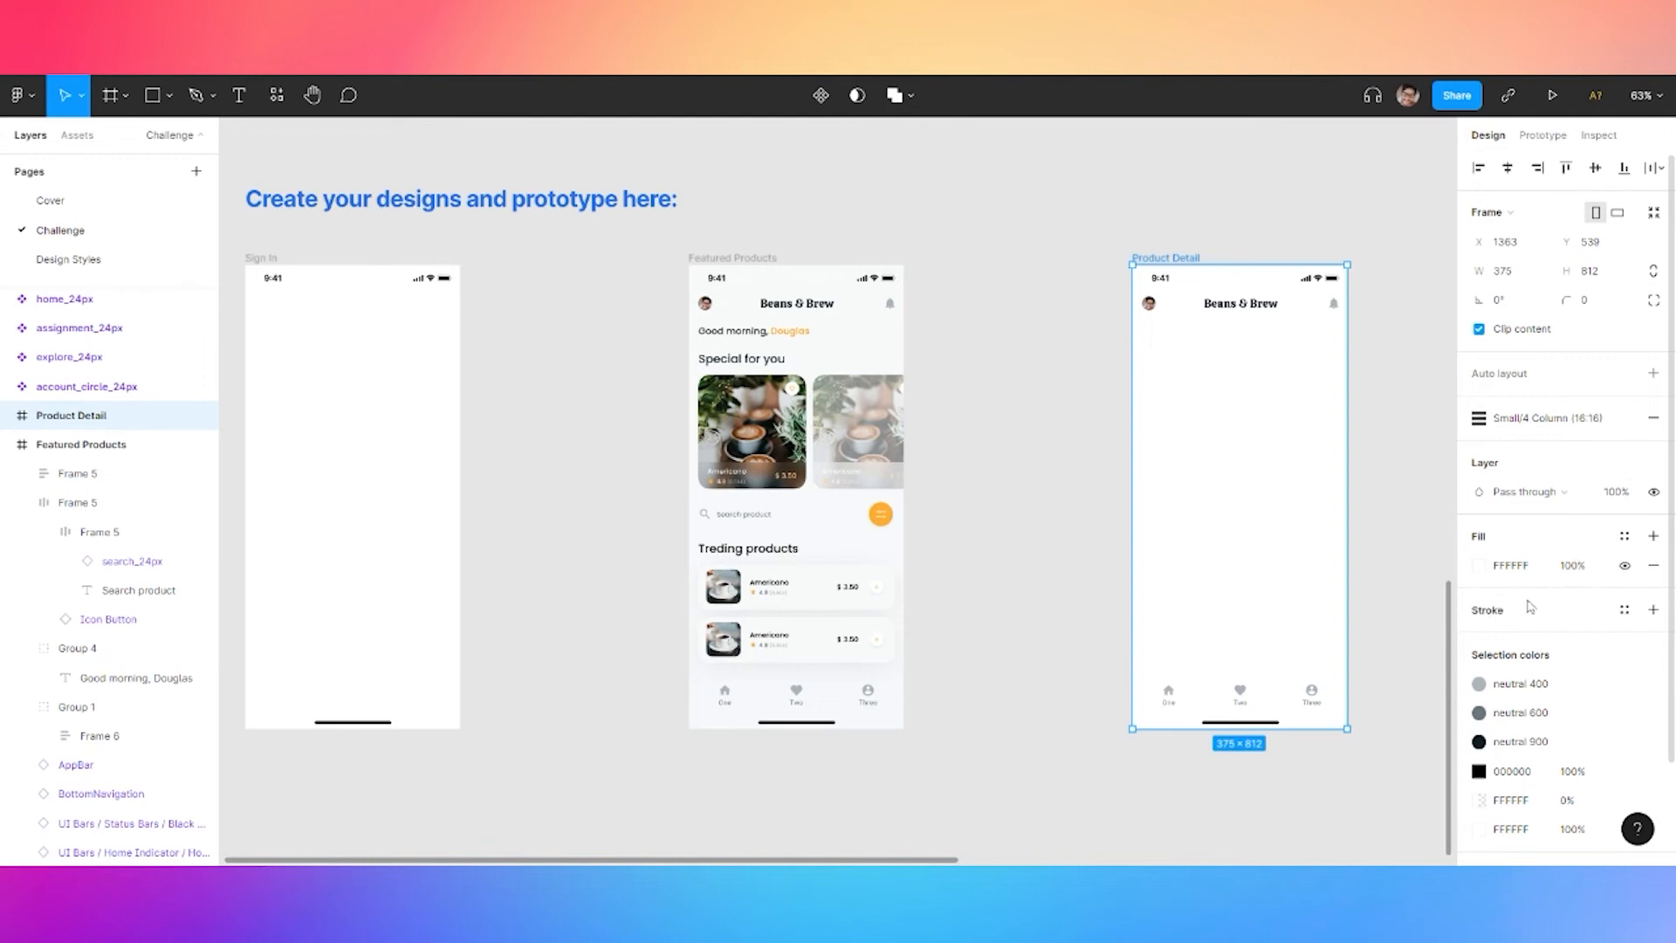
Fill the Product Detail frame with the gradient 1 colour style
click(1625, 538)
click(1526, 677)
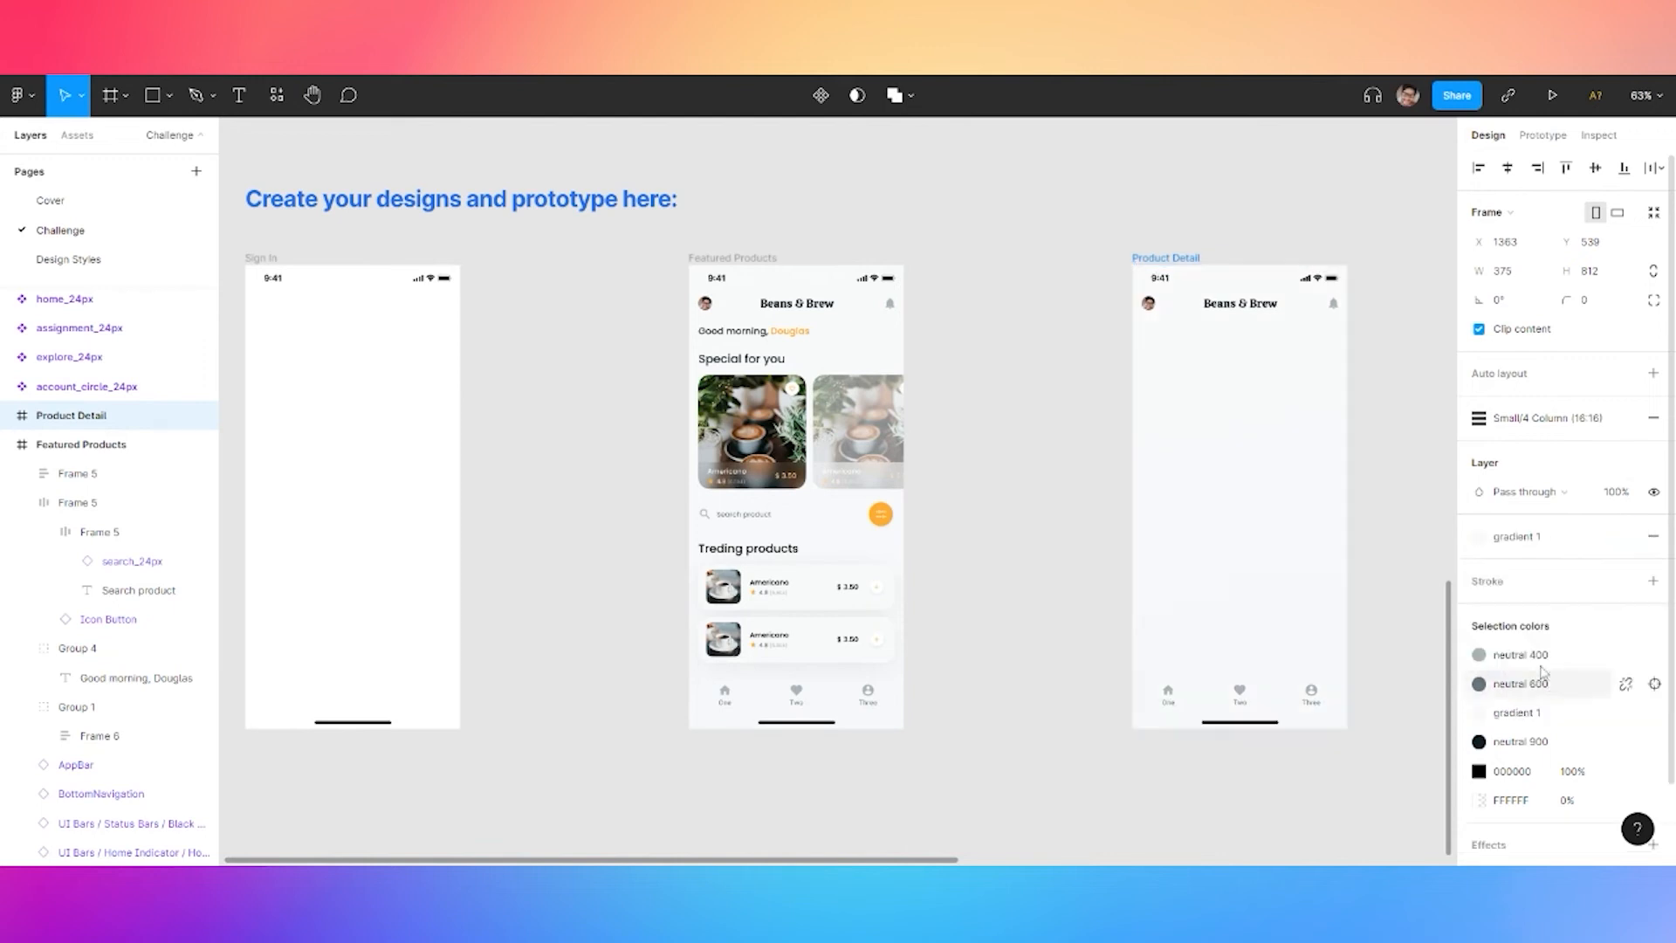
click(1392, 471)
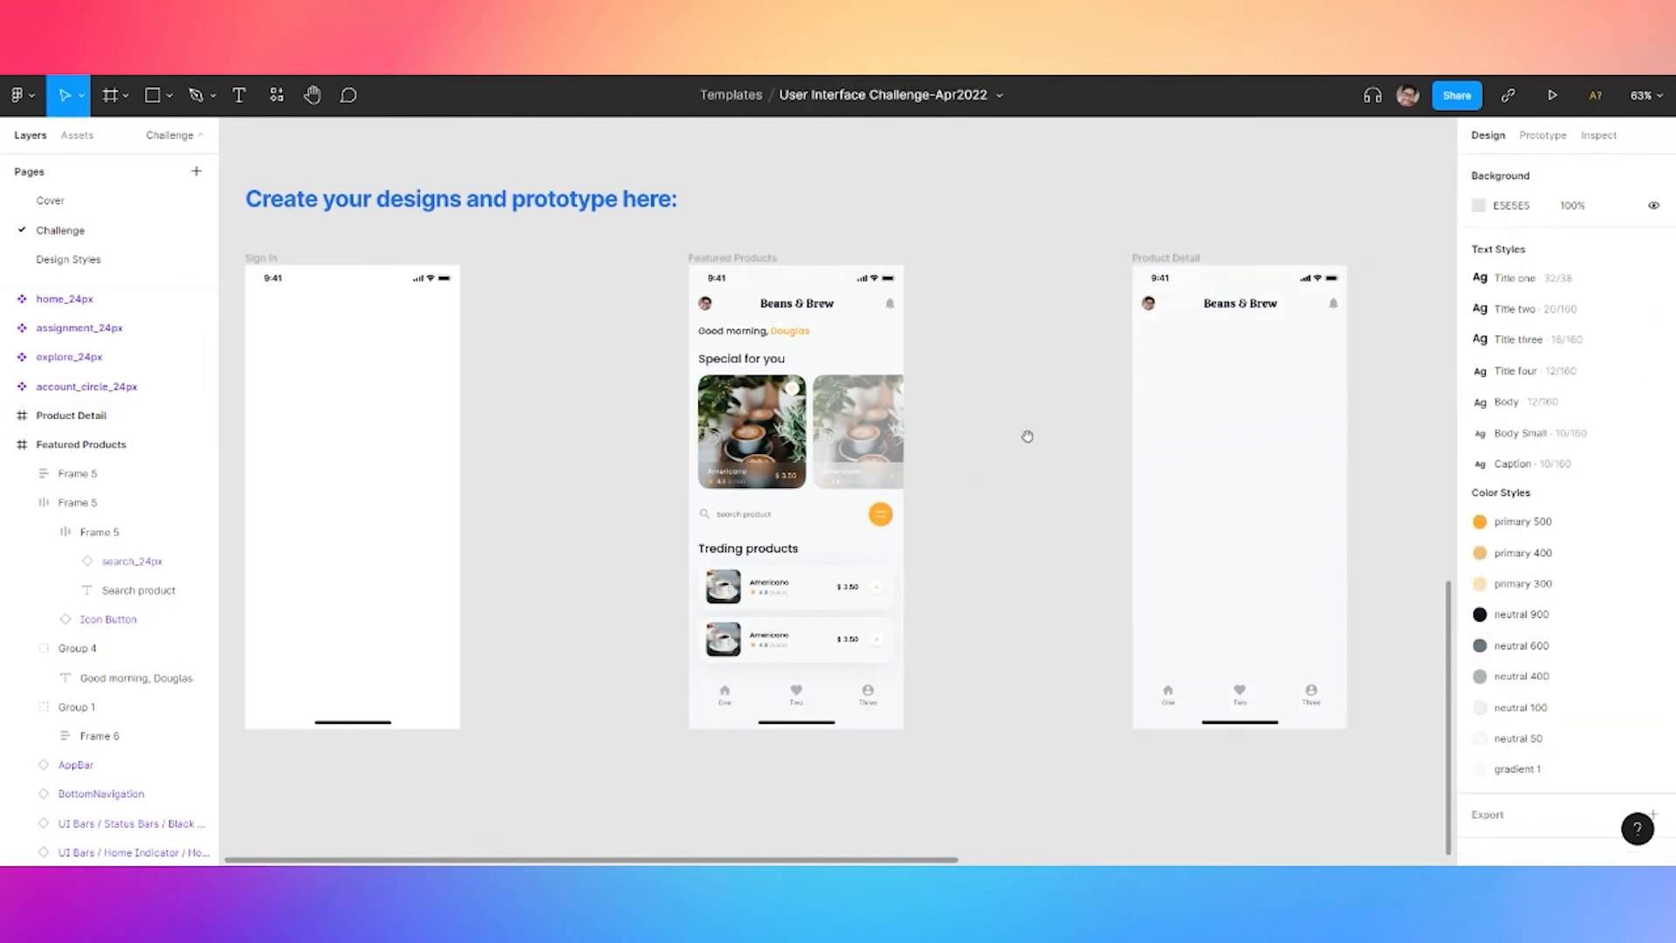
Paste the coffee photo onto Product Detail and move it lower in the screen
drag(1025, 436, 805, 437)
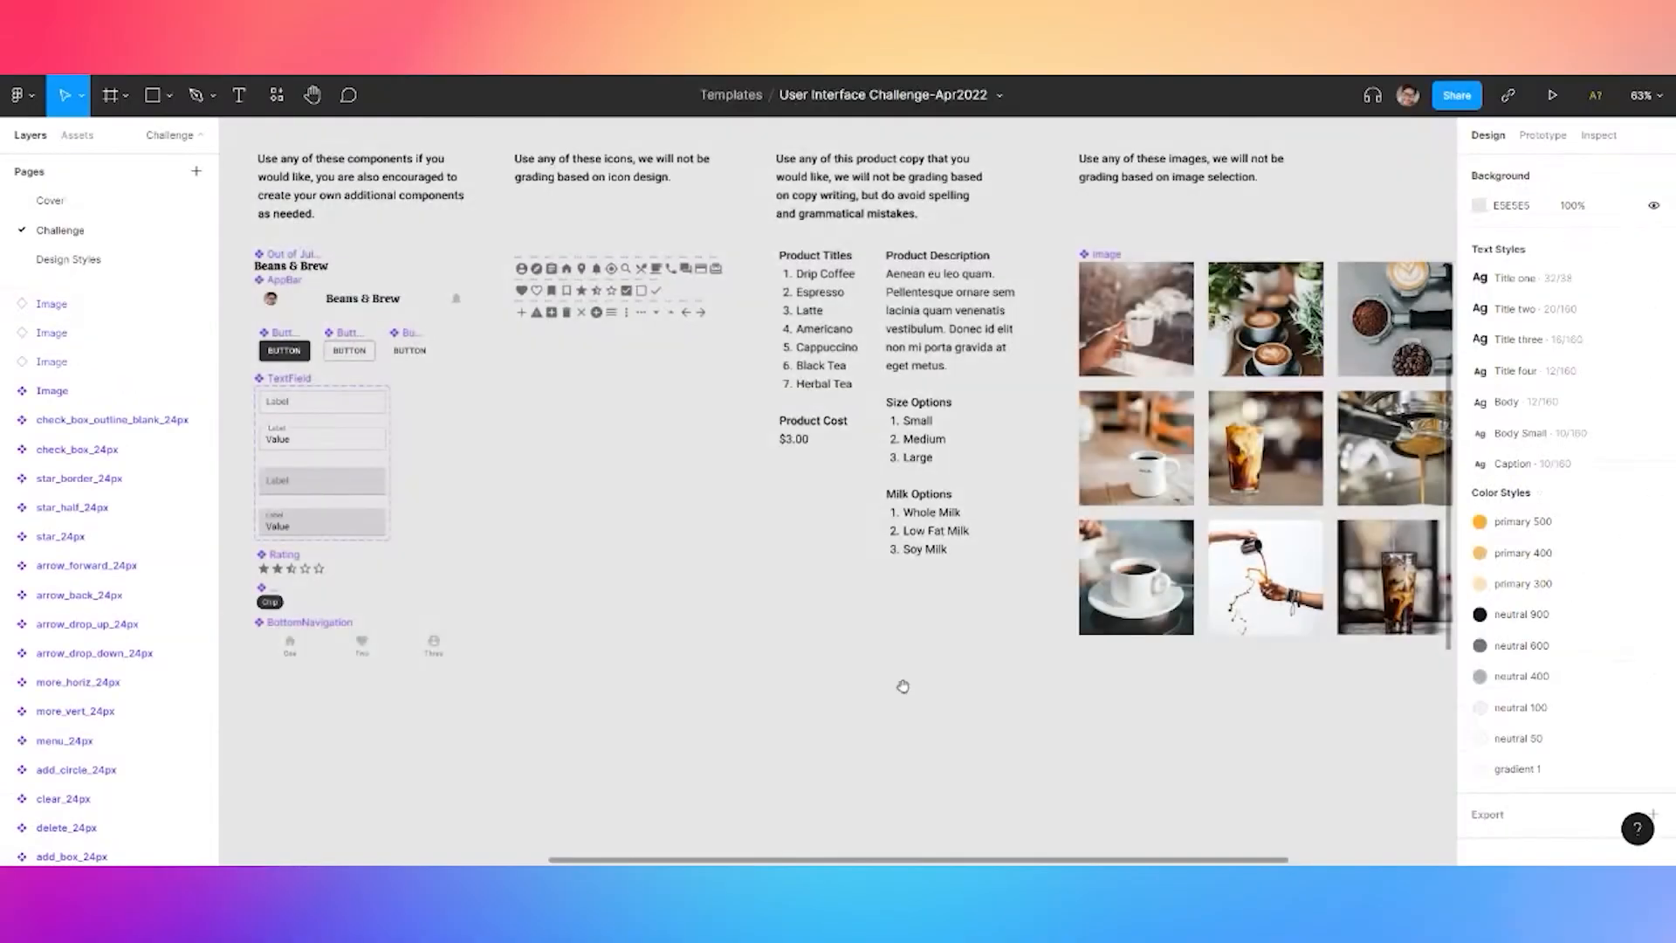
scroll(954, 509, down, 5)
key(ctrl+v)
drag(840, 505, 827, 606)
Draw a rectangle below the coffee photo
click(979, 674)
drag(980, 675, 1033, 495)
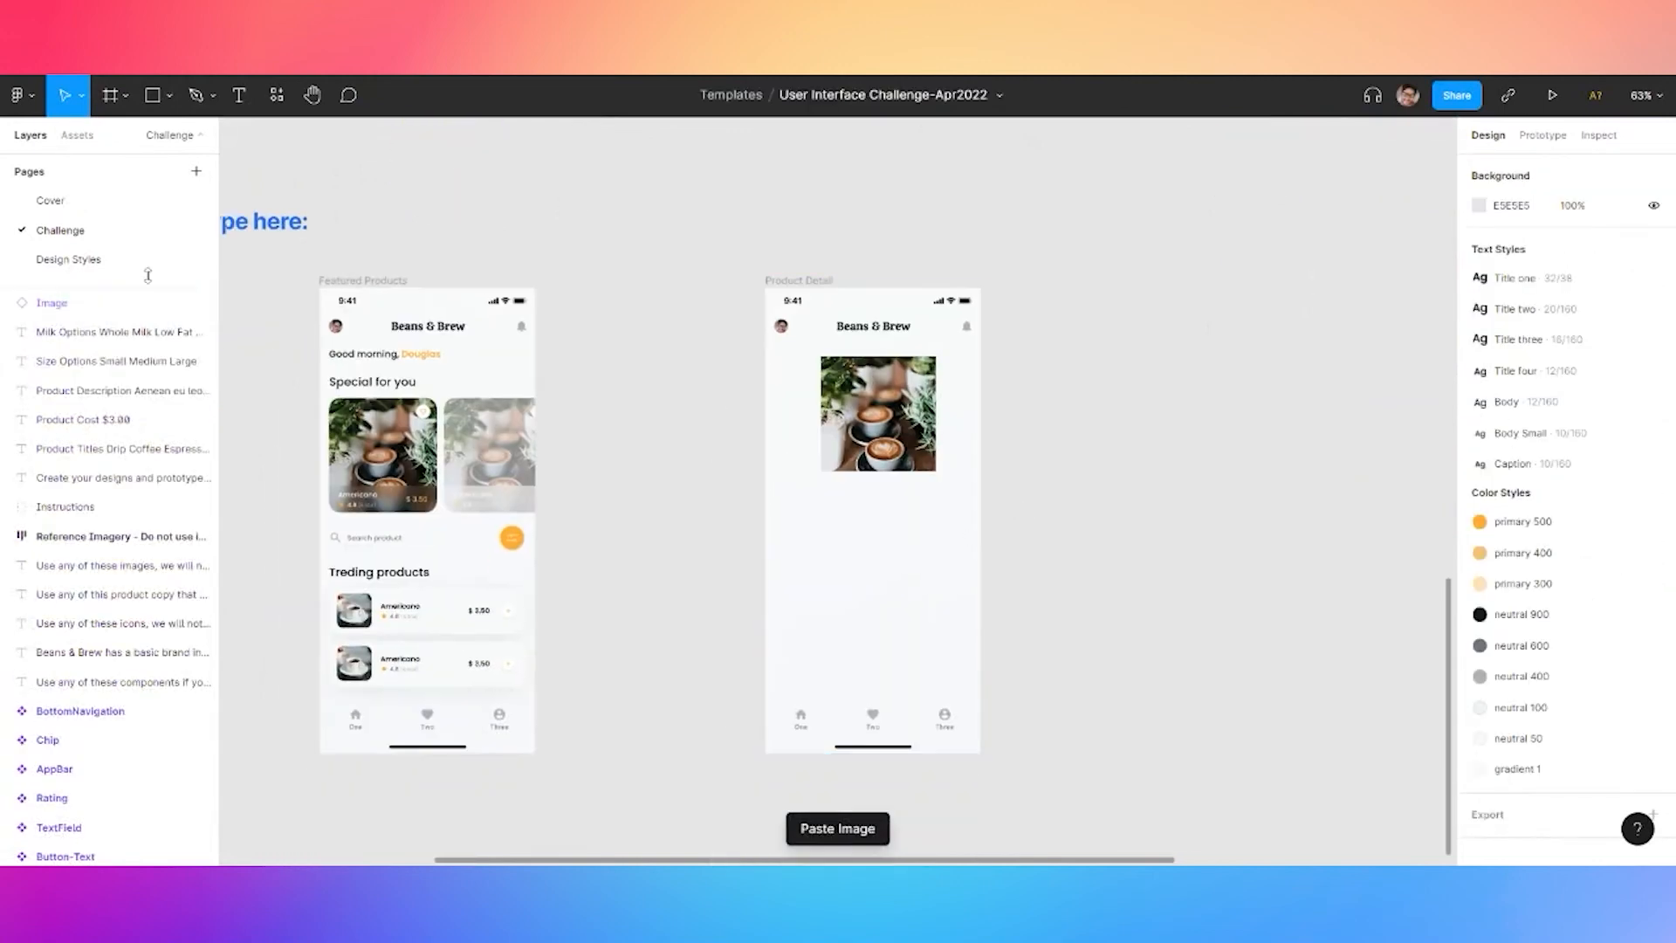
click(170, 96)
click(131, 134)
drag(795, 495, 948, 619)
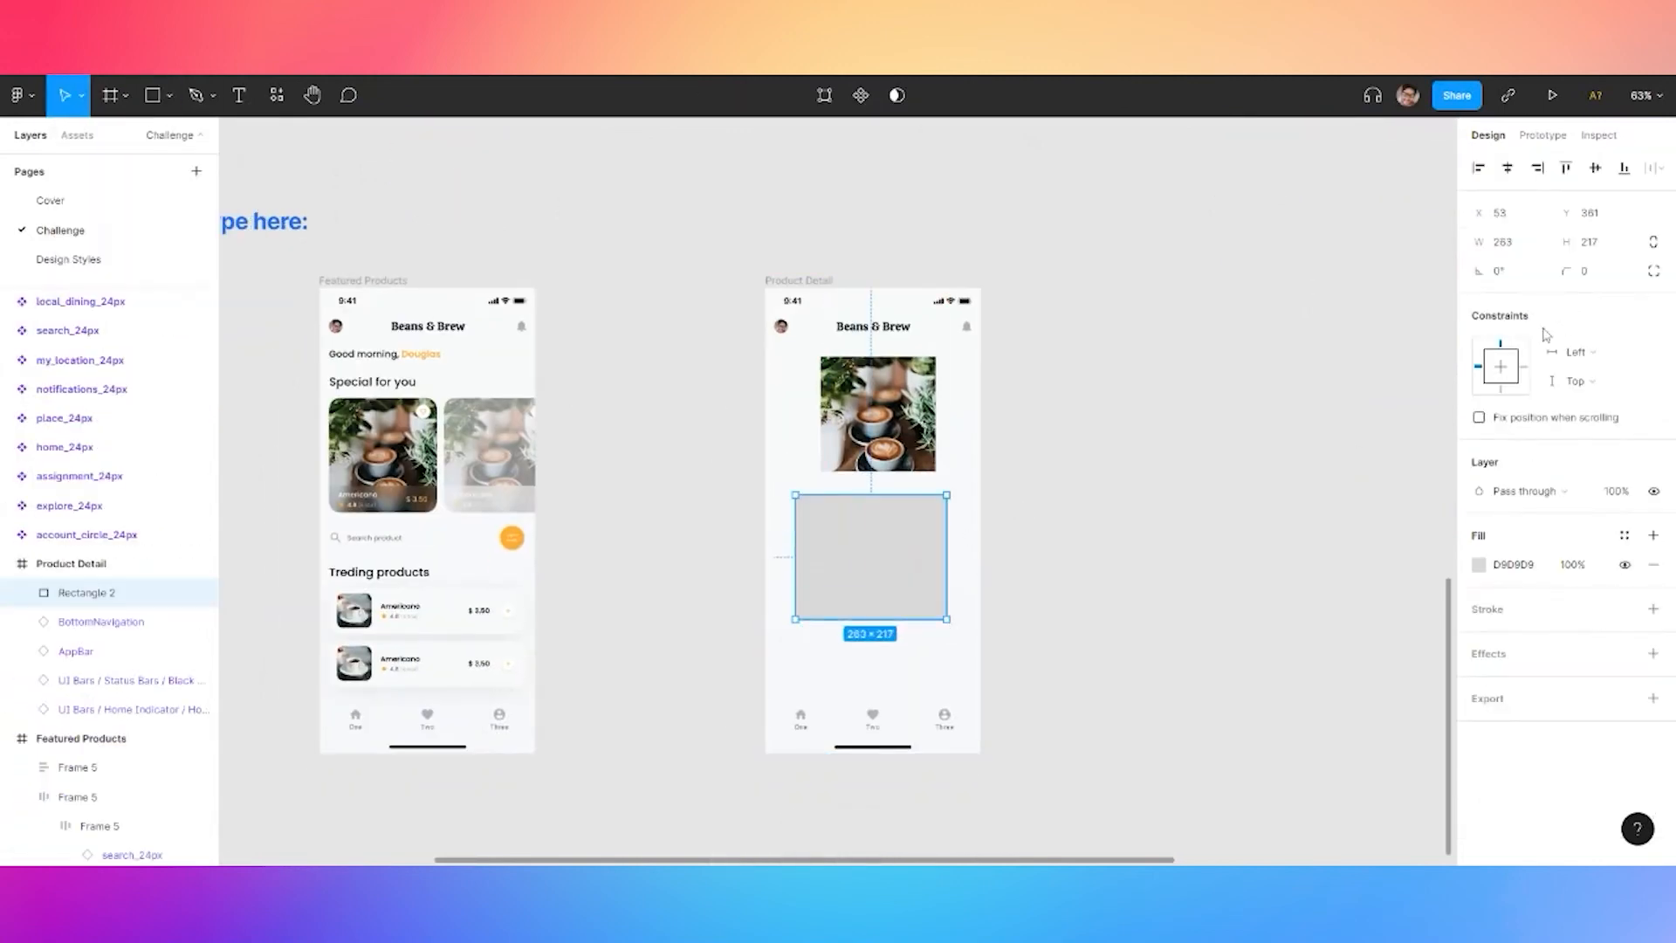
Give the rectangle 48 top corner radii with 60% iOS smoothing and size it 375×349
click(1653, 272)
click(1498, 302)
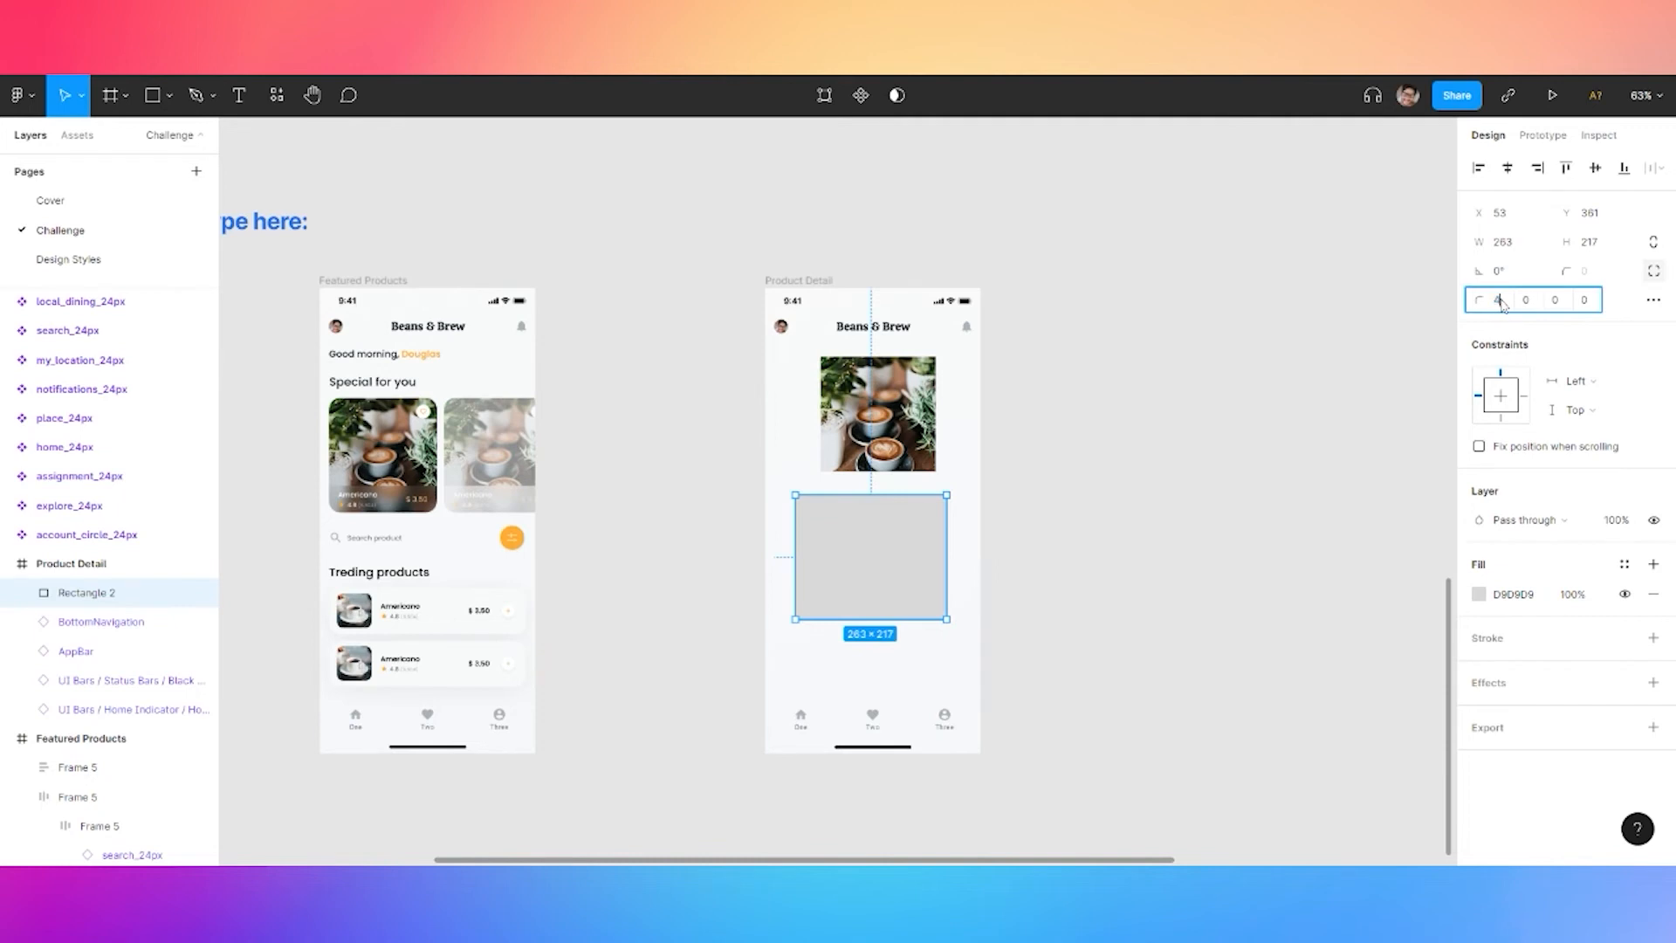
text(48)
key(Tab)
text(48)
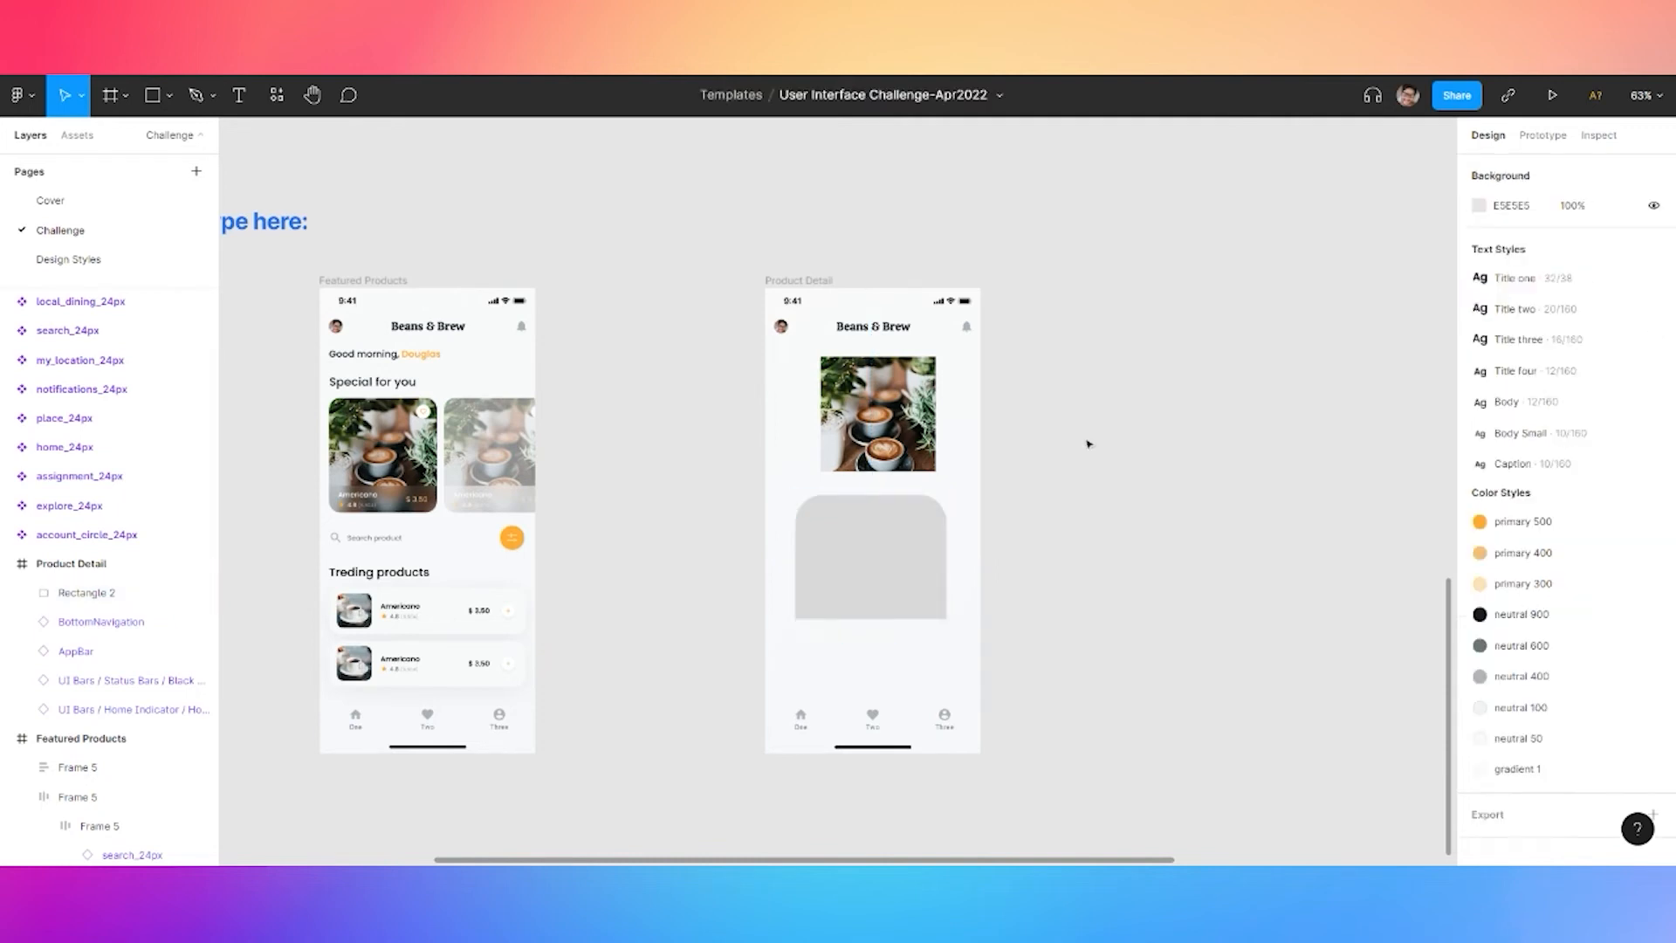
click(1646, 303)
click(1332, 345)
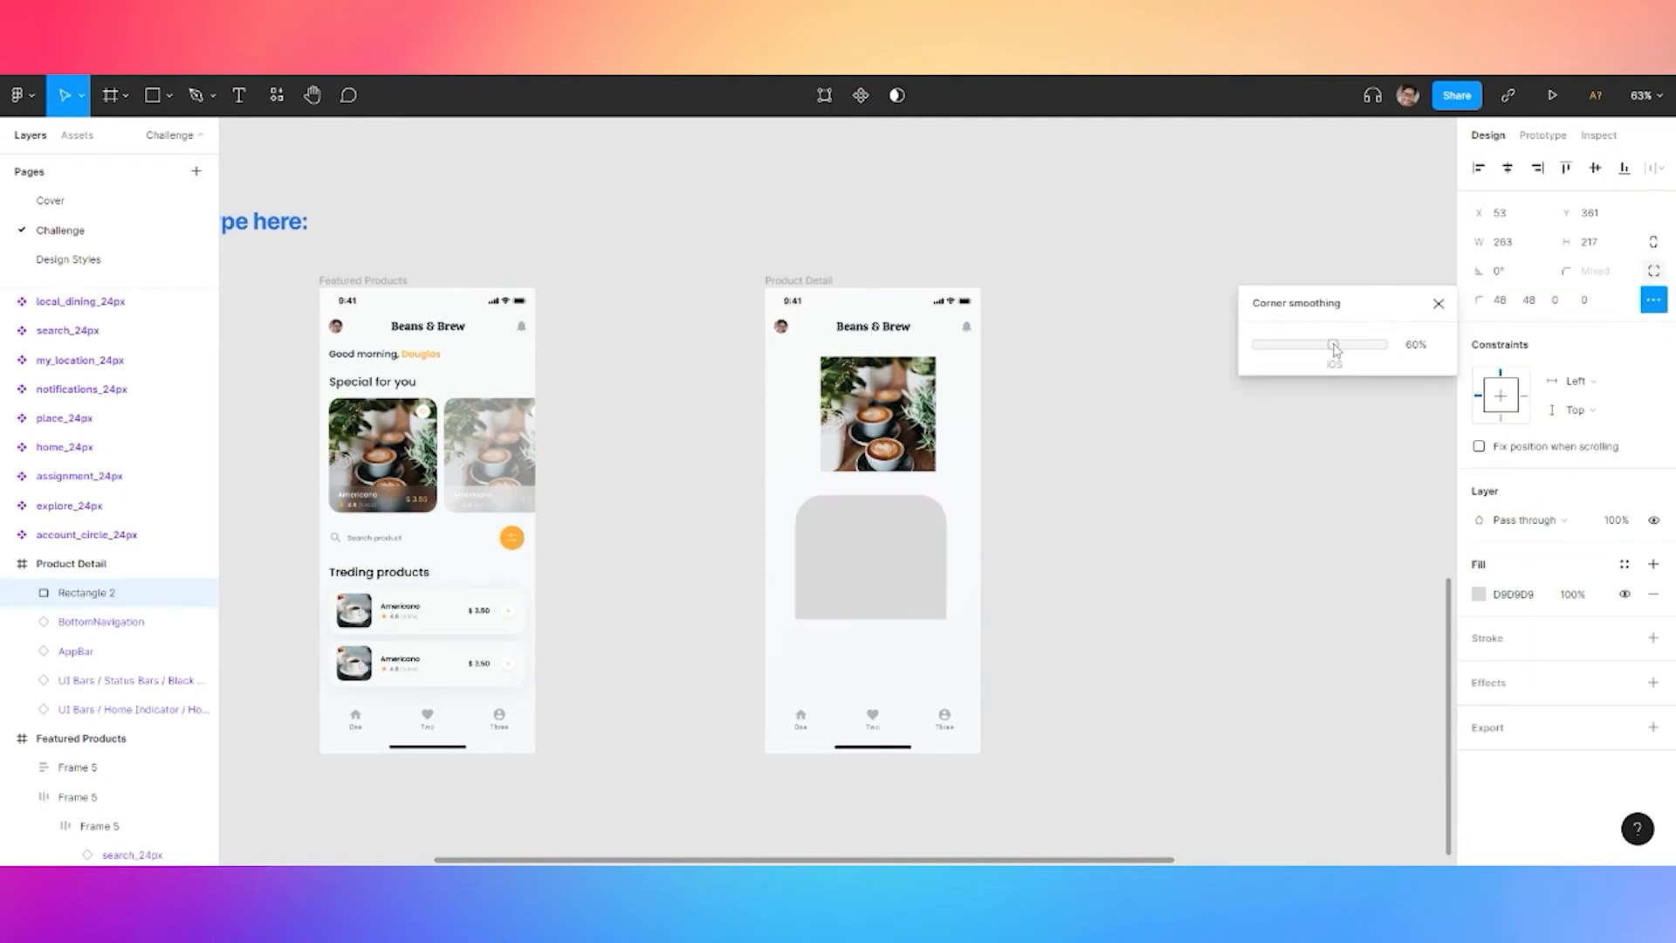
drag(944, 561, 981, 561)
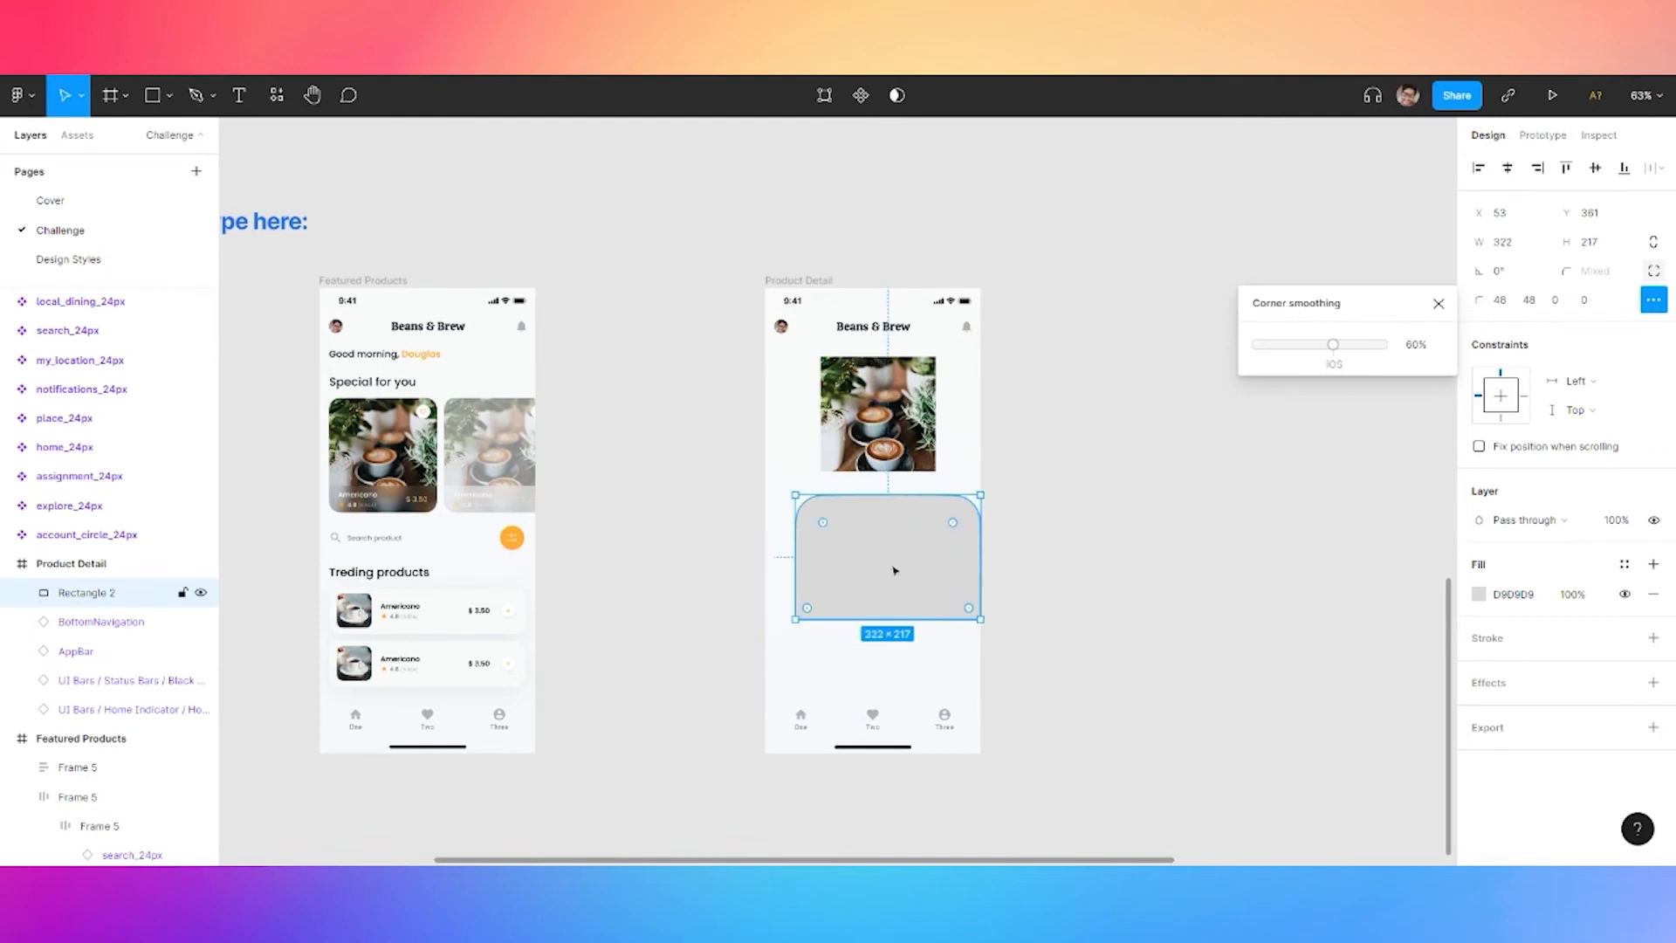
drag(792, 558, 765, 558)
drag(839, 619, 839, 696)
Fill the rectangle with the primary 400 orange colour style
click(1624, 564)
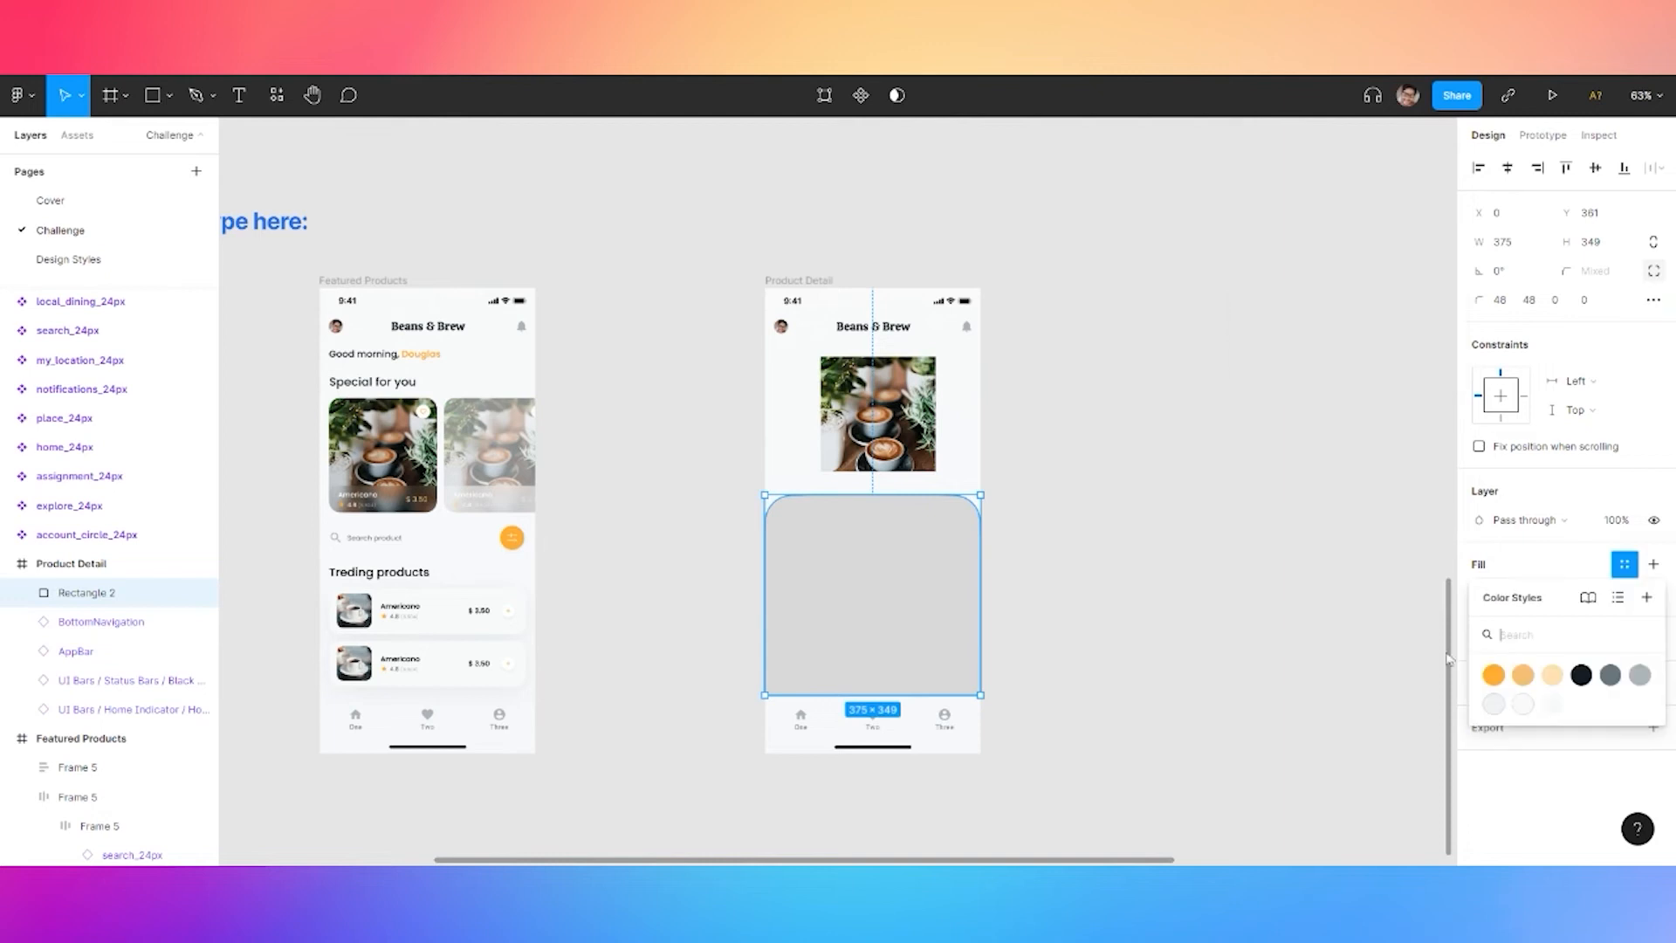
click(1550, 705)
key(Escape)
drag(894, 431, 871, 486)
key(ctrl+z)
click(899, 572)
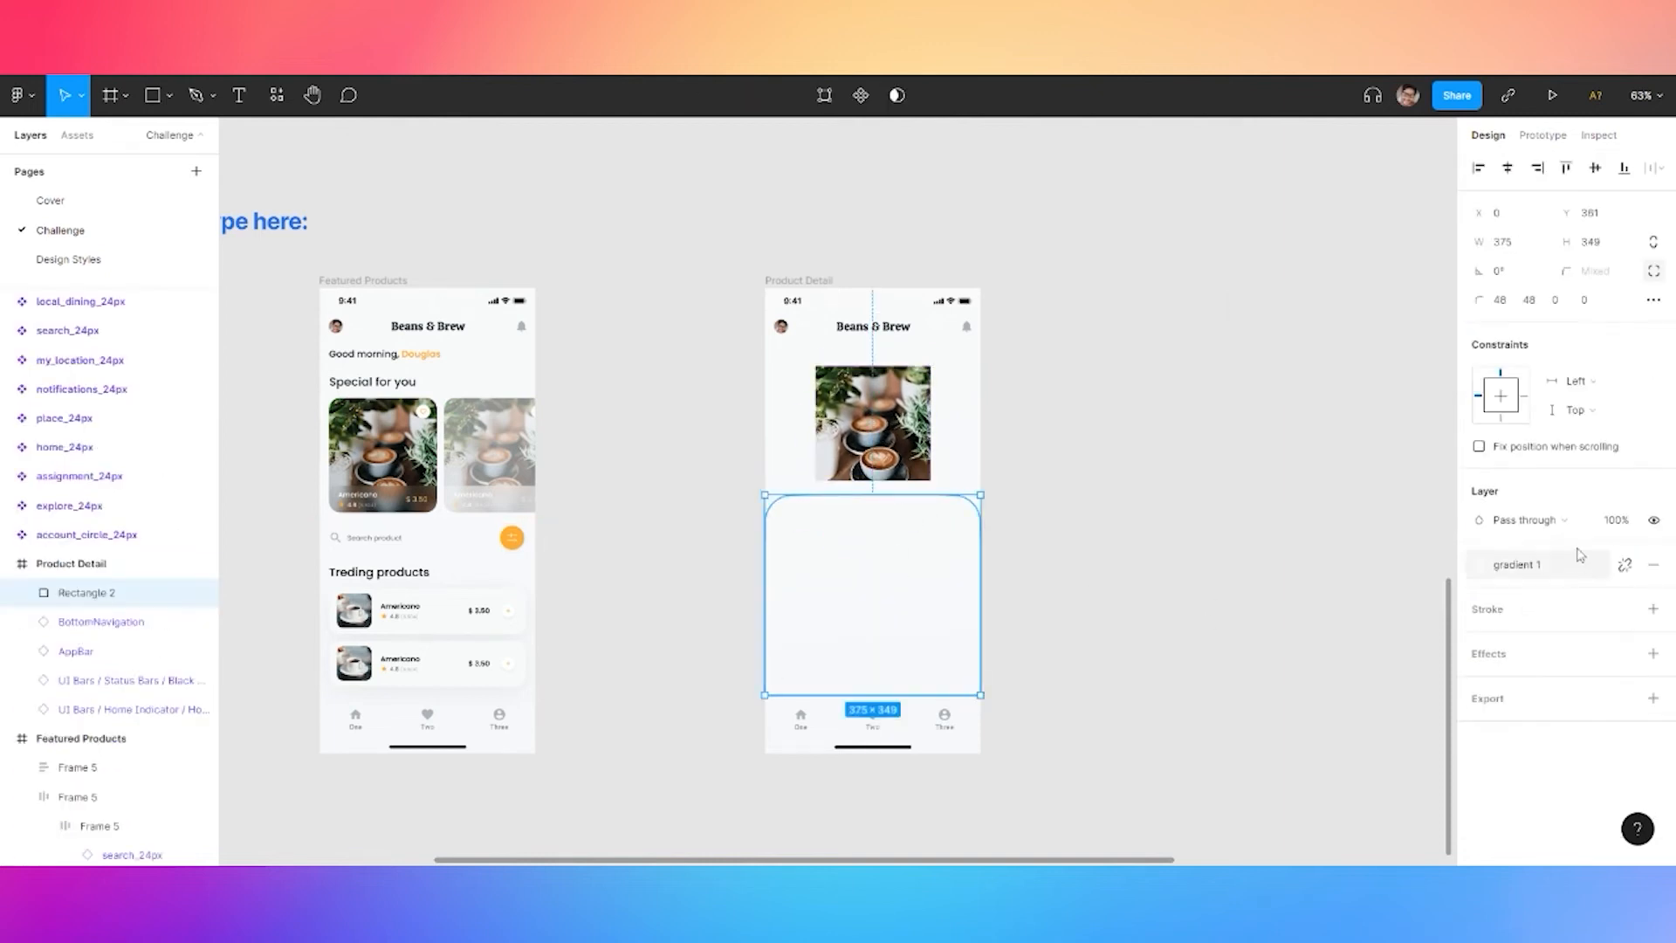
click(1624, 567)
click(1625, 564)
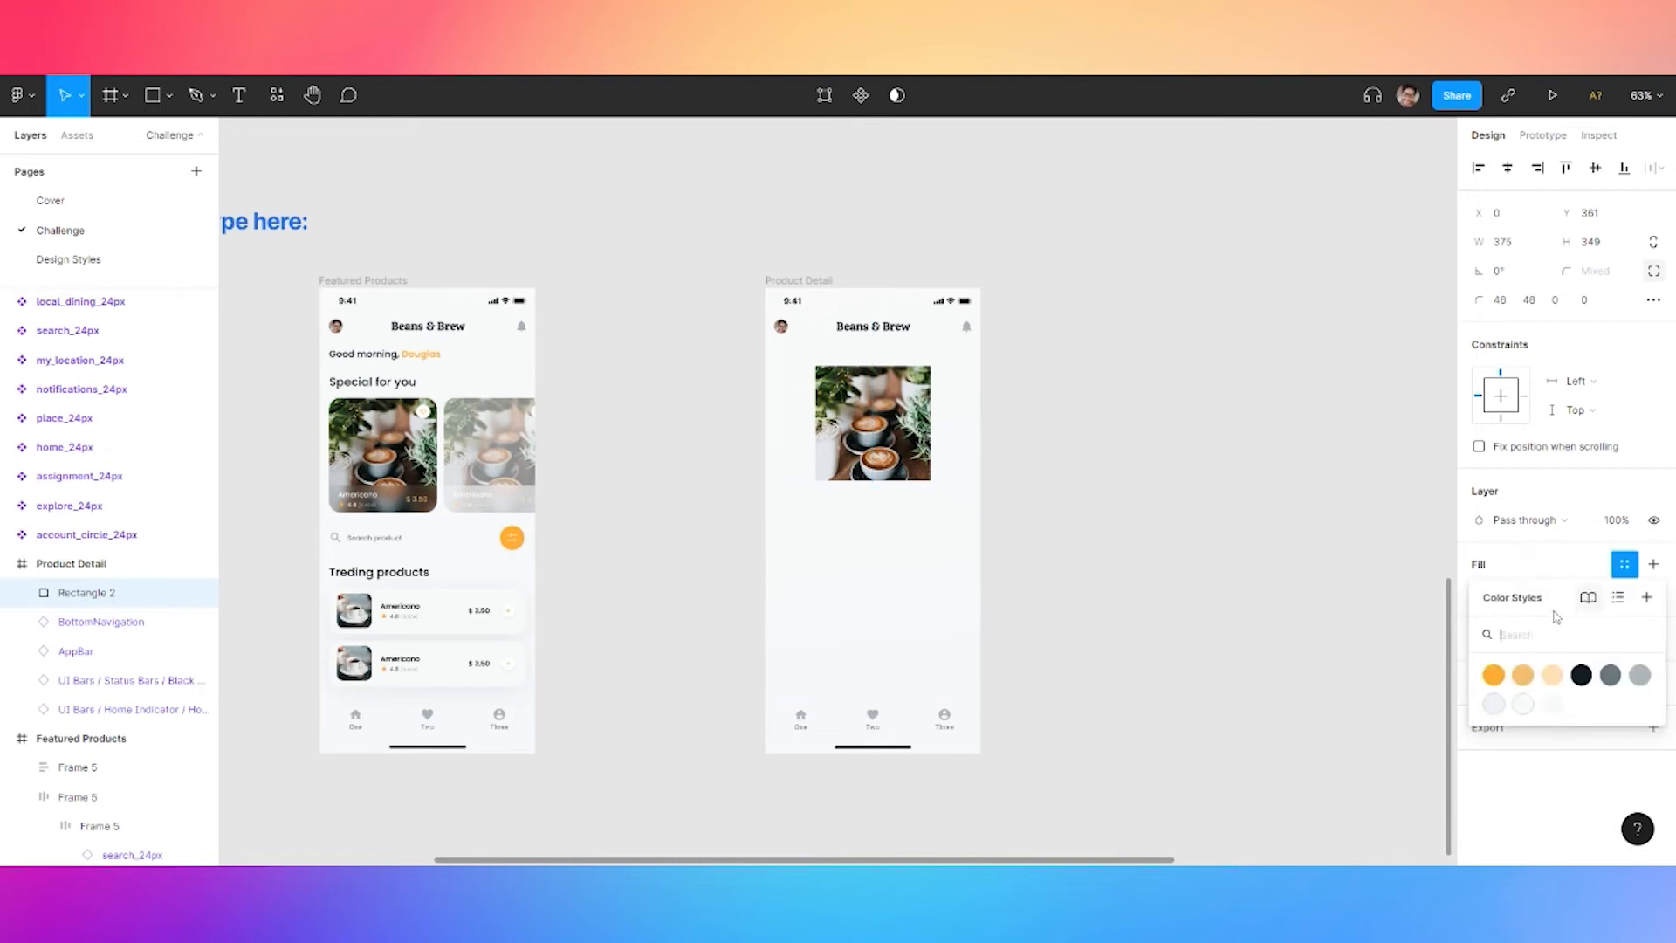
click(1522, 677)
key(Escape)
Enlarge the coffee photo to full-width 375×375 and send it behind the orange panel
drag(851, 430, 838, 444)
drag(916, 495, 864, 462)
drag(947, 522, 980, 557)
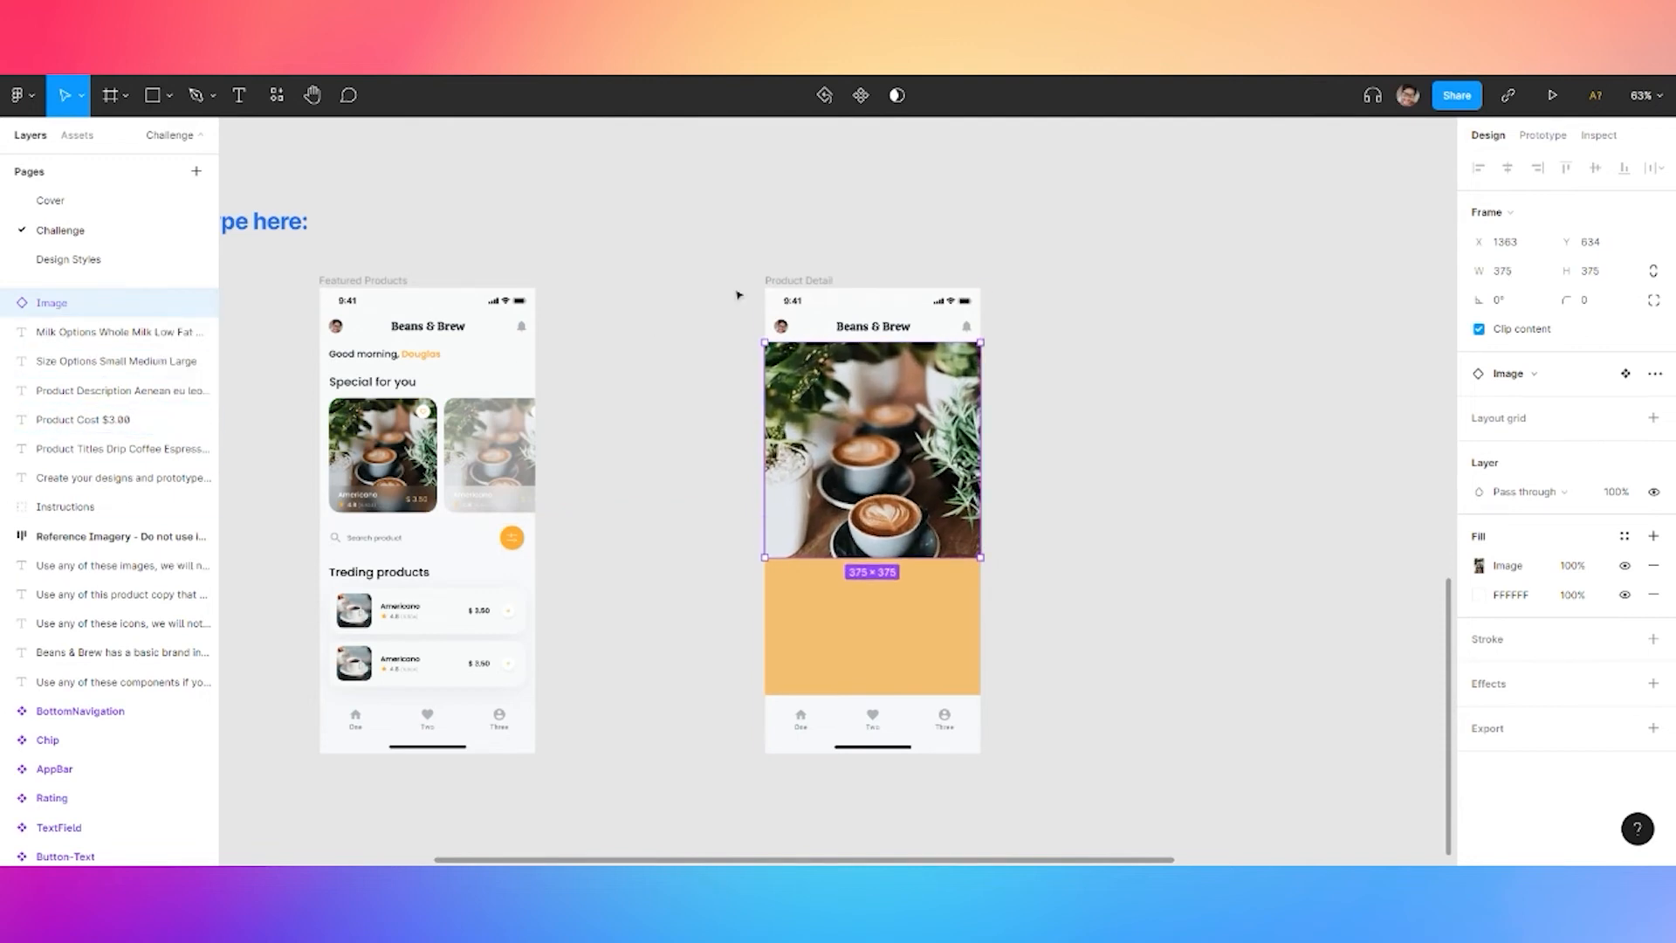
click(794, 280)
scroll(90, 428, up, 10)
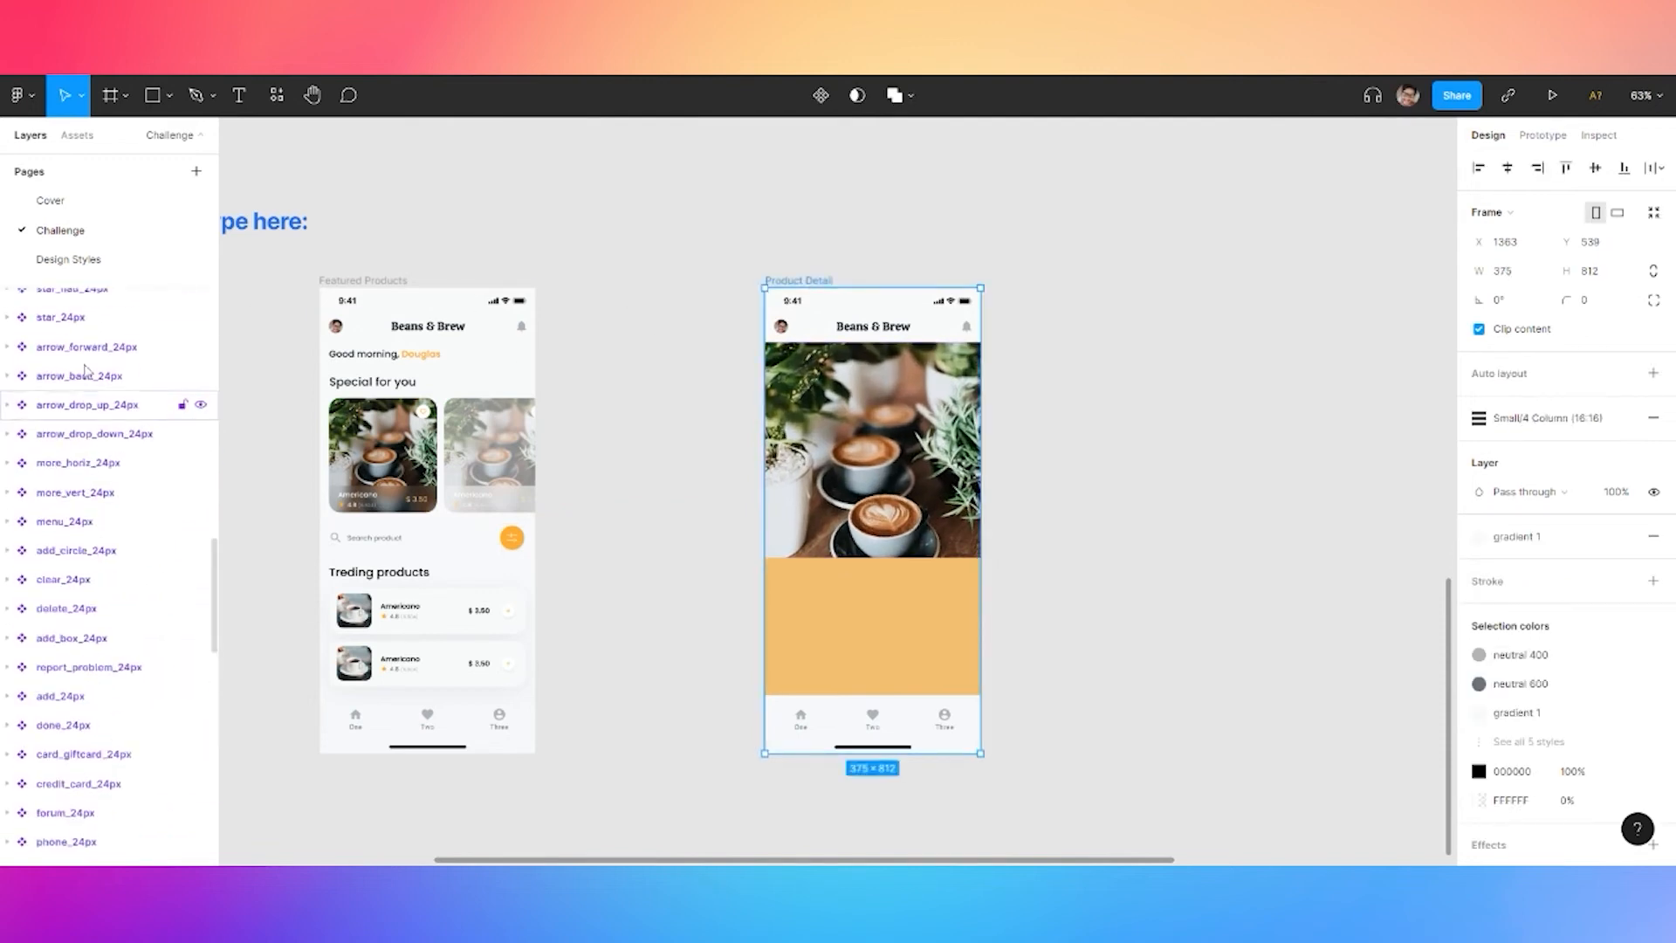
click(874, 412)
drag(87, 304, 88, 464)
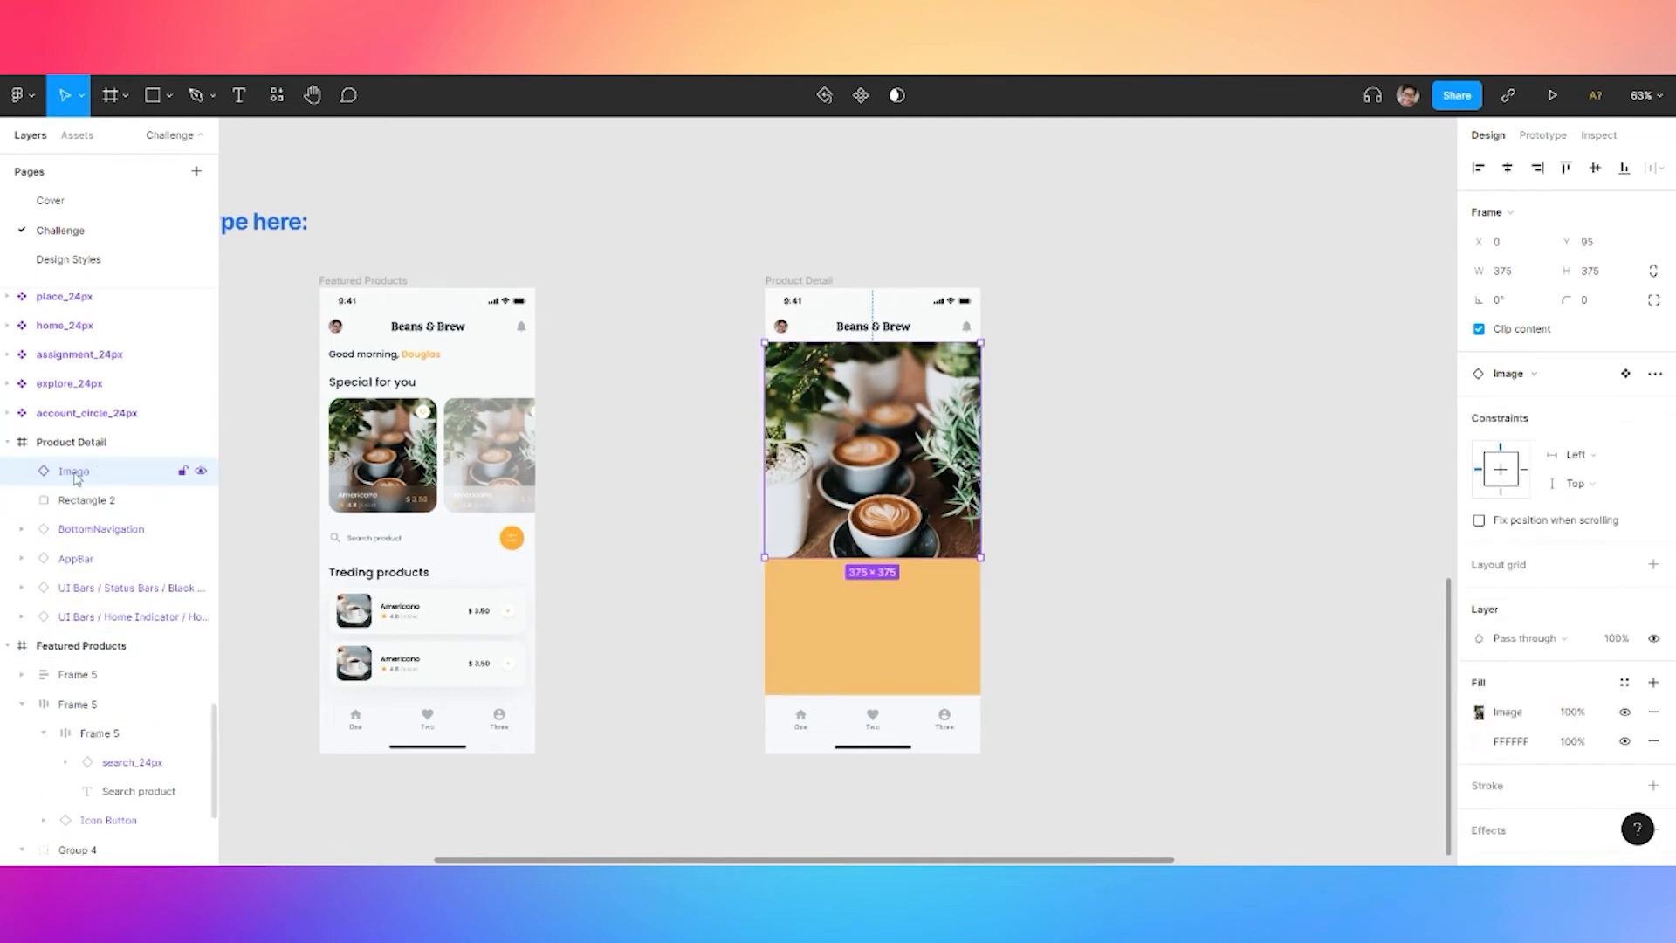
key(ctrl+bracketleft)
click(1044, 404)
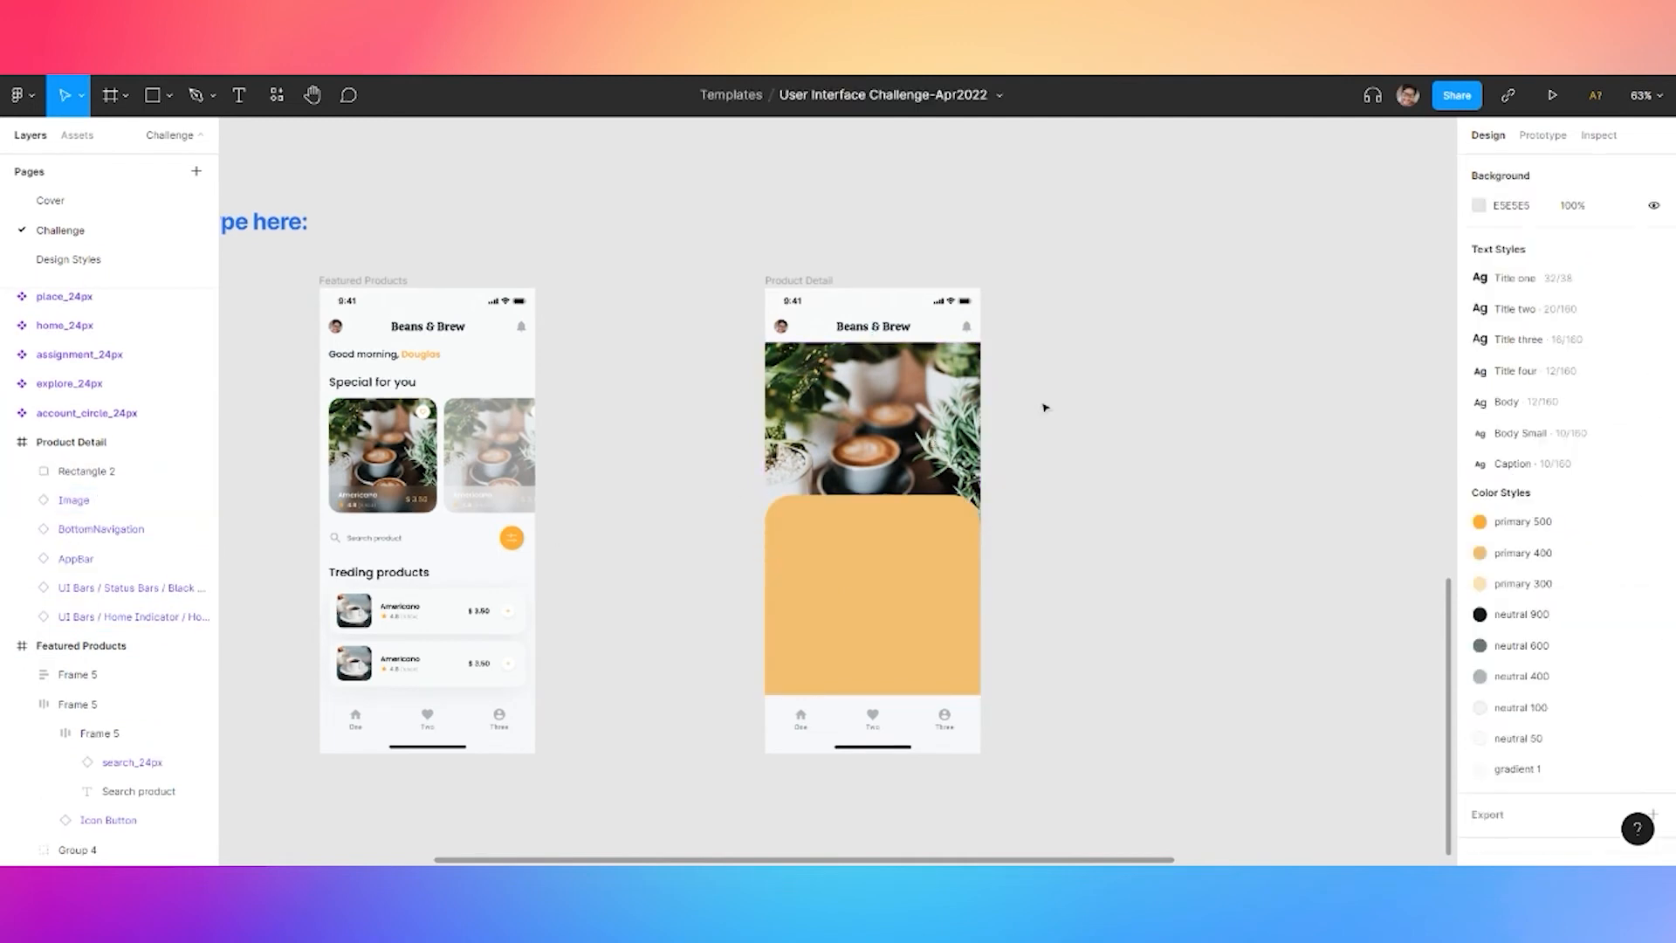
click(897, 609)
scroll(1066, 596, up, 5)
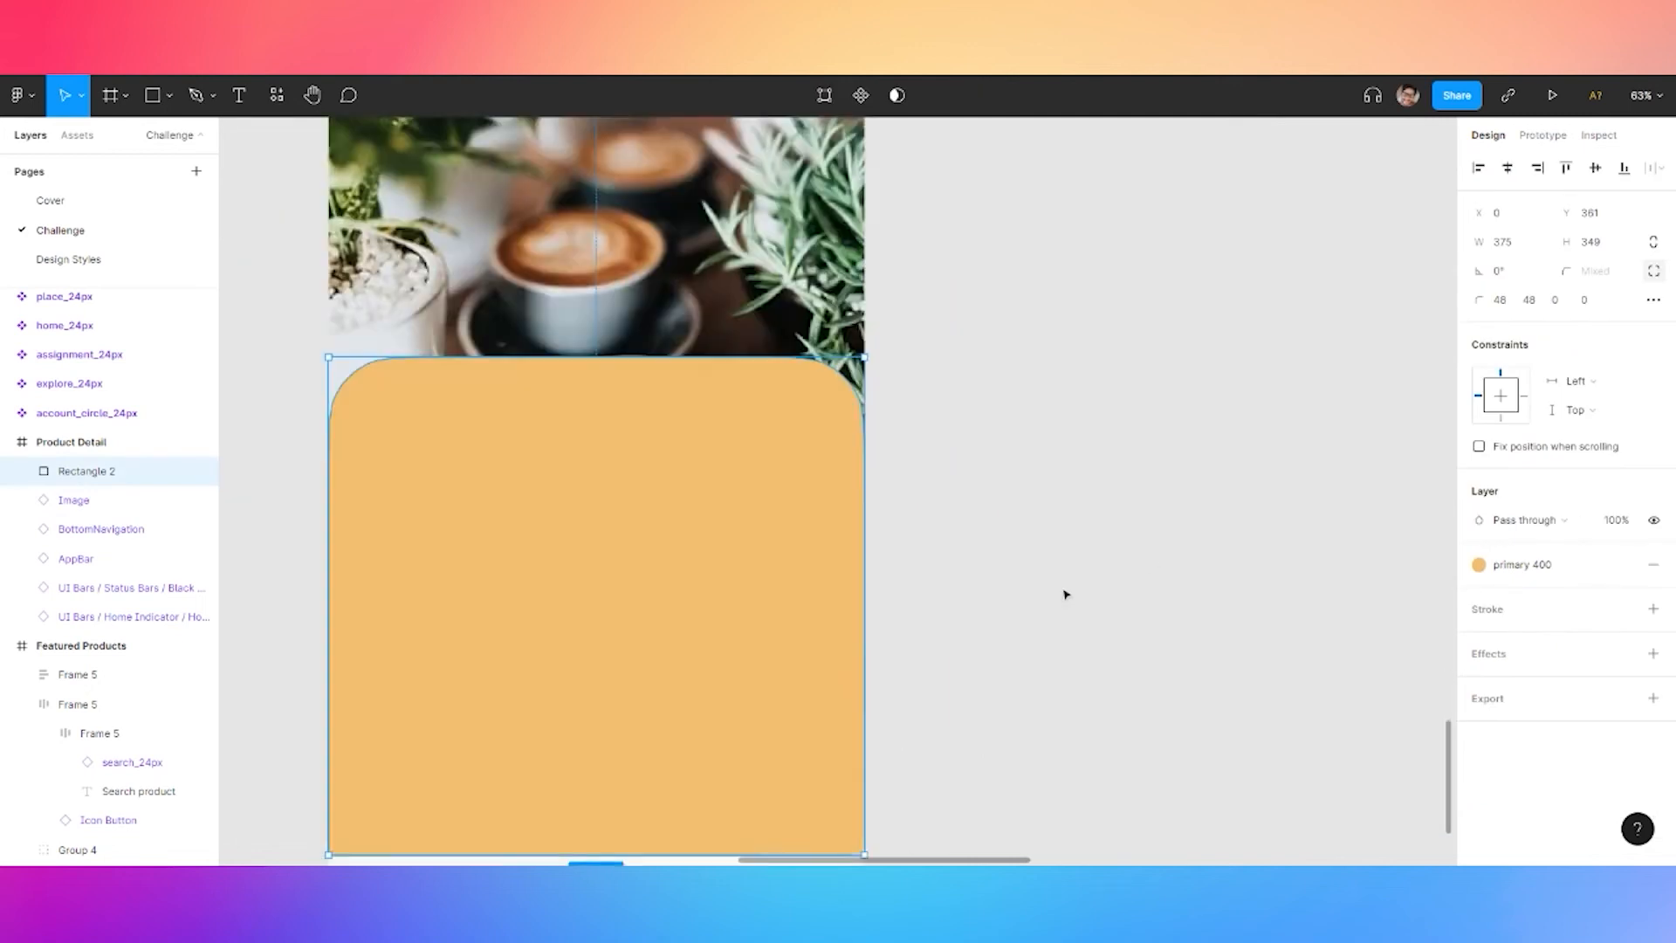
scroll(1055, 555, down, 5)
Add a 'Capuccino' title on the orange panel in the Title two text style
click(1059, 552)
key(t)
click(805, 506)
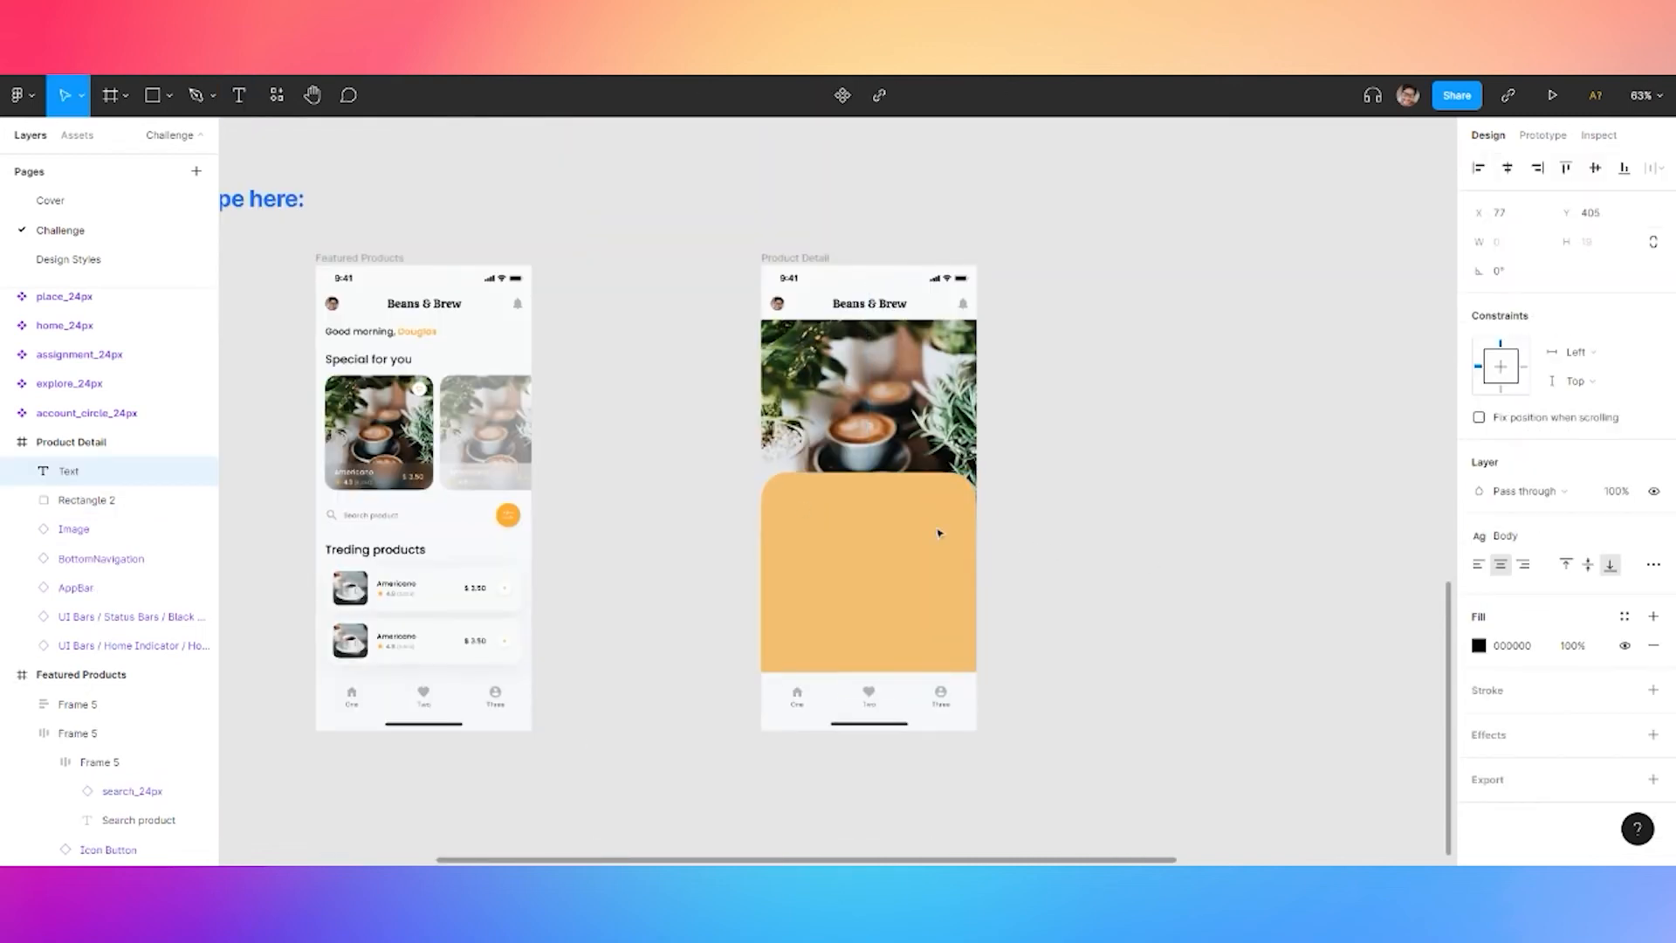
text(Capuccino)
scroll(665, 549, up, 5)
key(Escape)
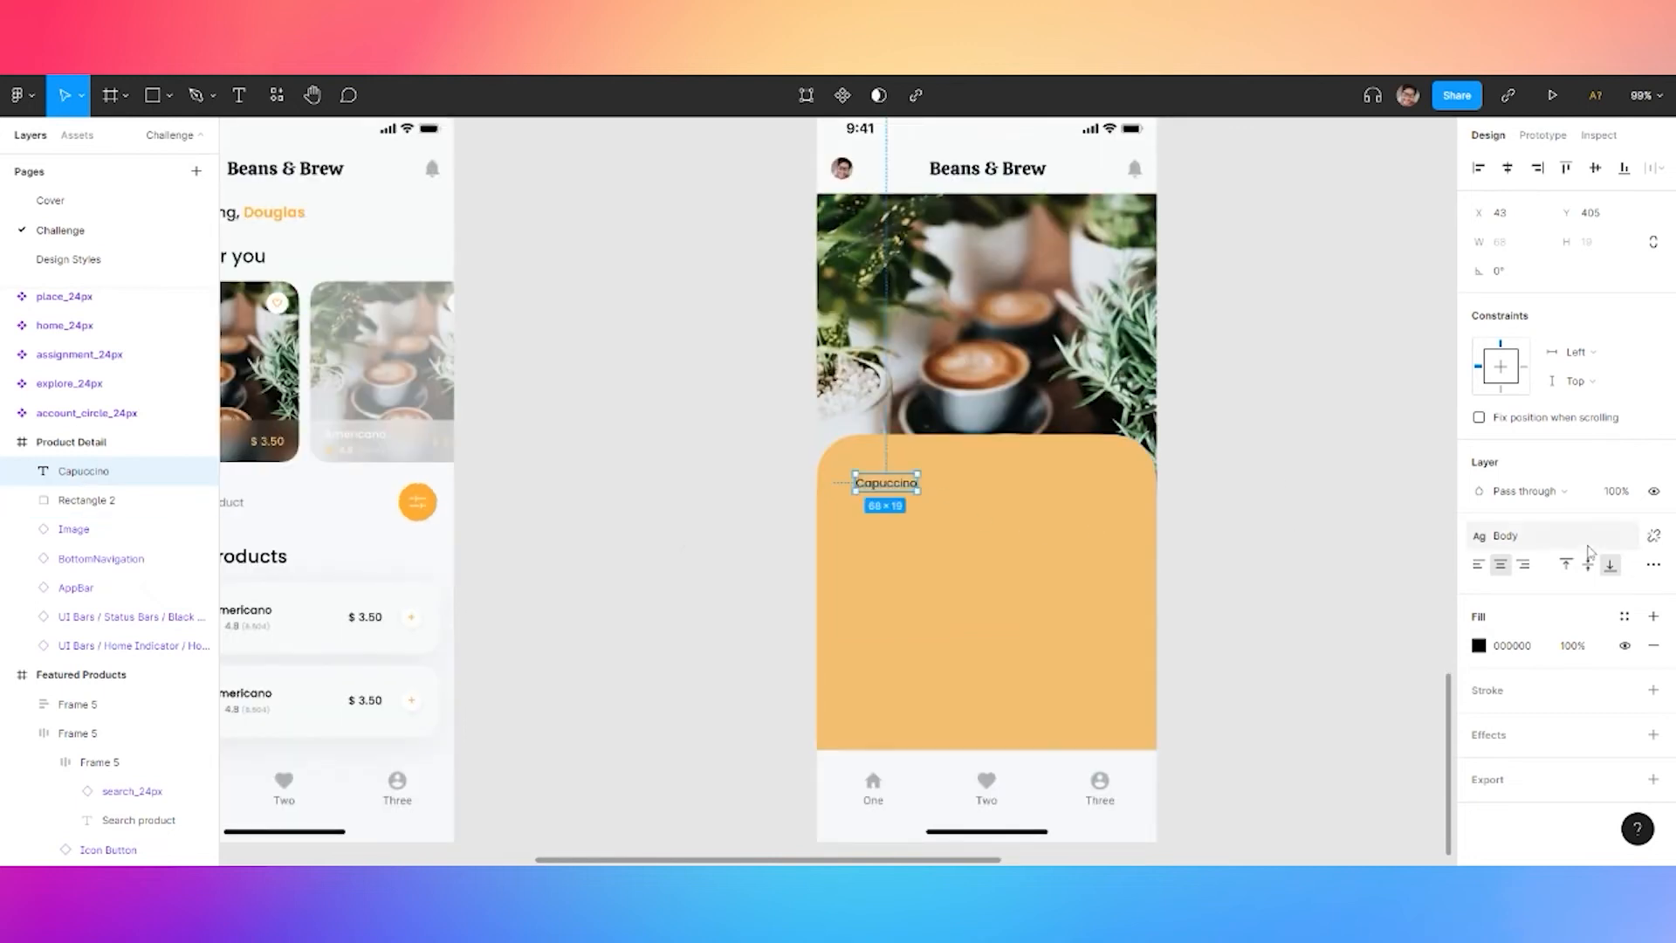
click(1558, 536)
click(1528, 673)
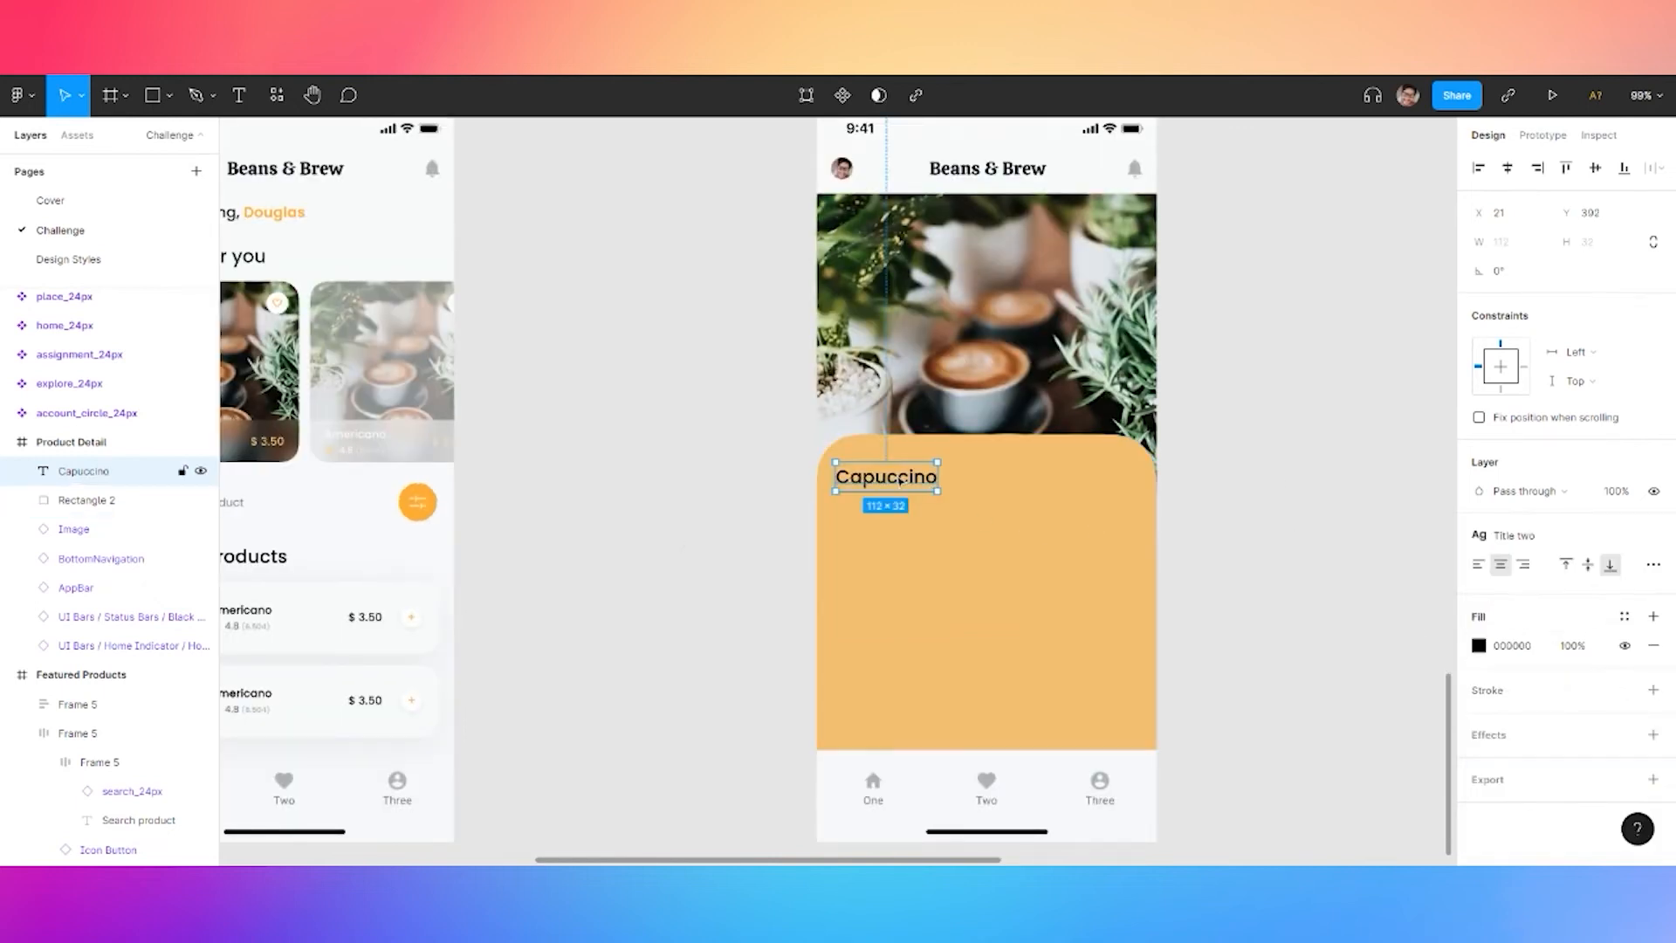
Start retyping the first featured card's Americano title as Cappuccino
click(644, 457)
scroll(644, 456, left, 3)
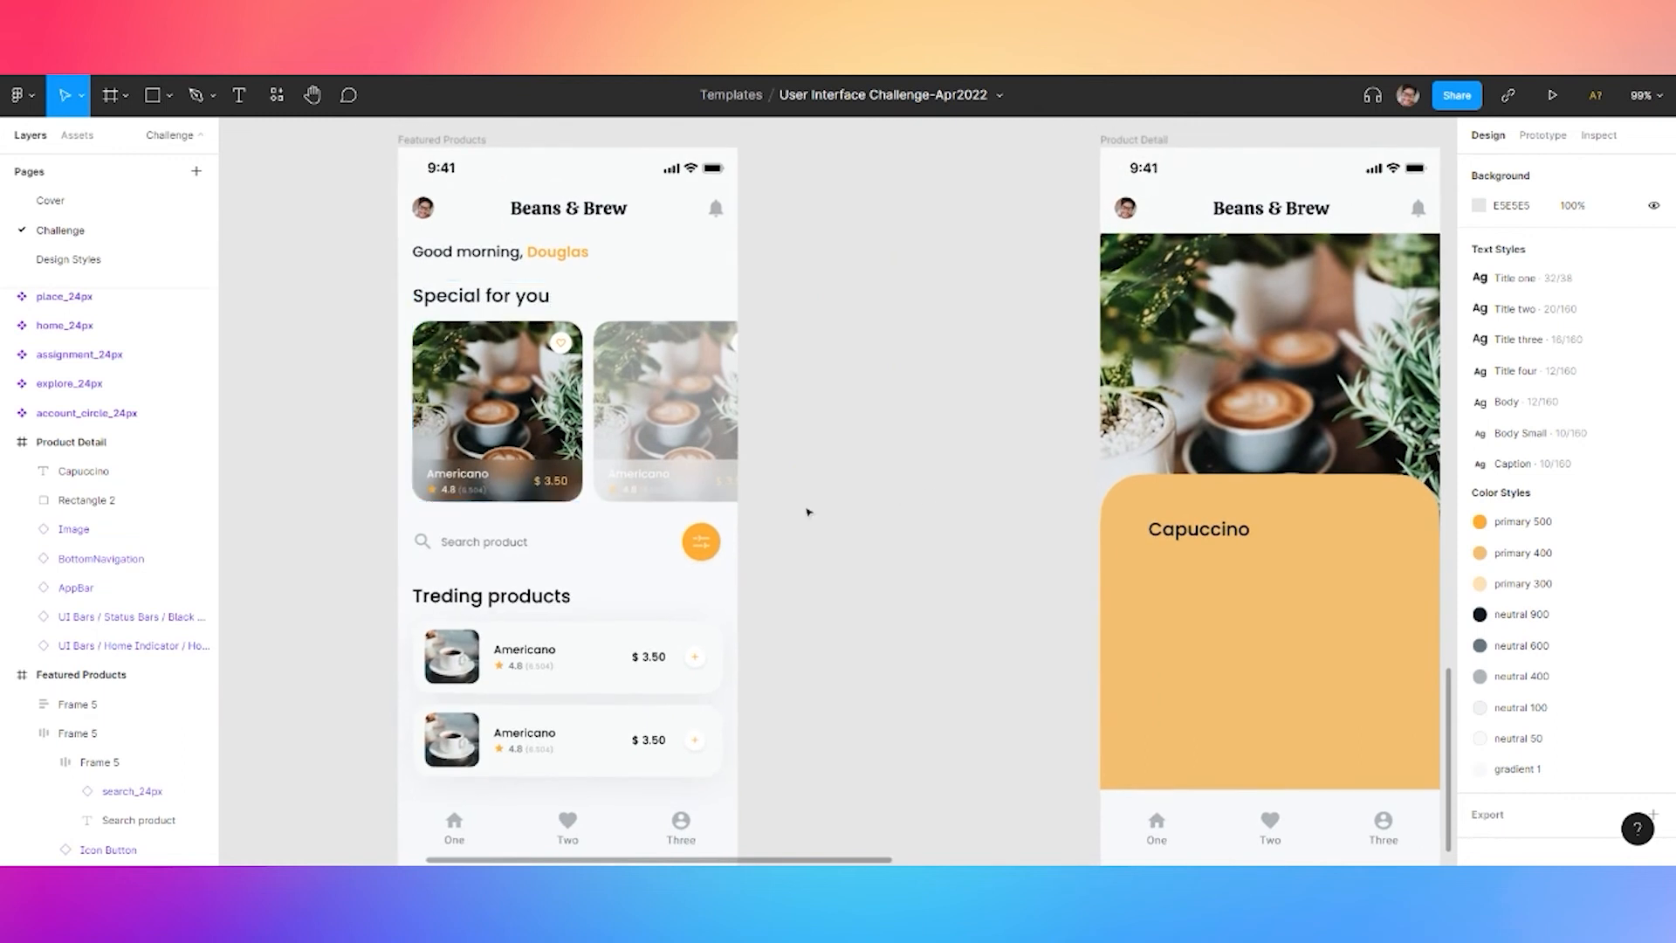
scroll(794, 517, right, 2)
scroll(390, 435, up, 5)
double_click(316, 458)
double_click(317, 458)
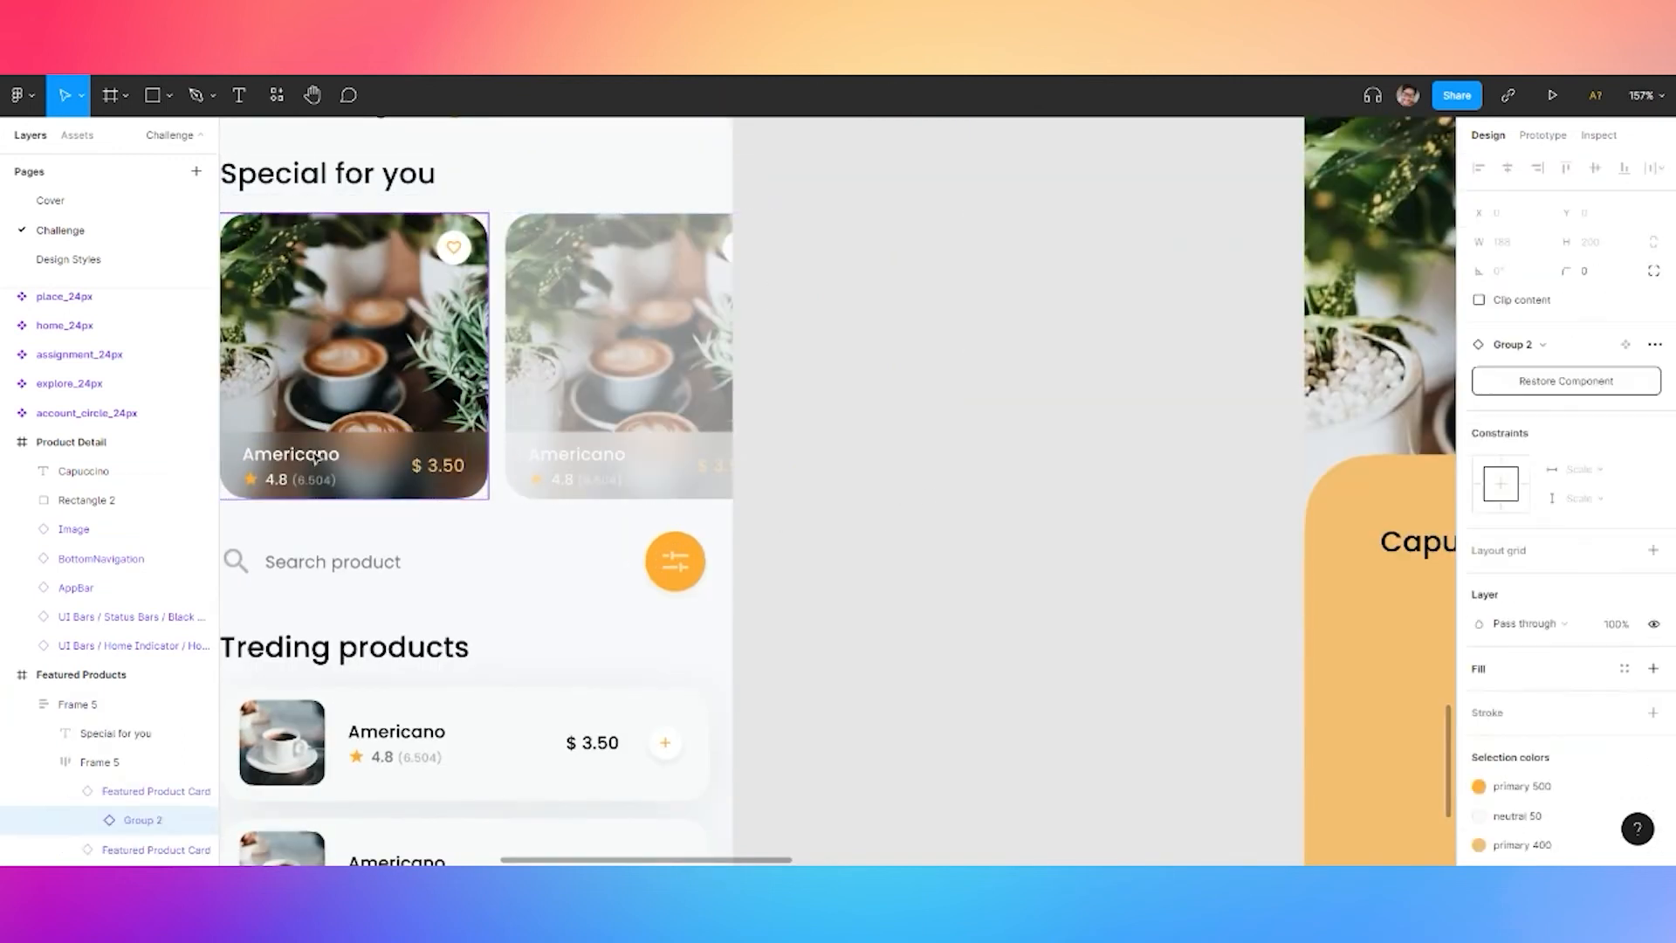
double_click(316, 458)
double_click(316, 458)
double_click(316, 457)
text(Capucci)
key(BackSpace)
key(BackSpace)
key(BackSpace)
key(Escape)
Finish changing the first featured card's title to 'Cappuccino'
scroll(1041, 273, down, 5)
drag(1040, 273, 942, 520)
drag(1423, 139, 1007, 560)
drag(632, 707, 952, 214)
scroll(486, 577, up, 5)
double_click(469, 515)
click(466, 513)
text(puccino)
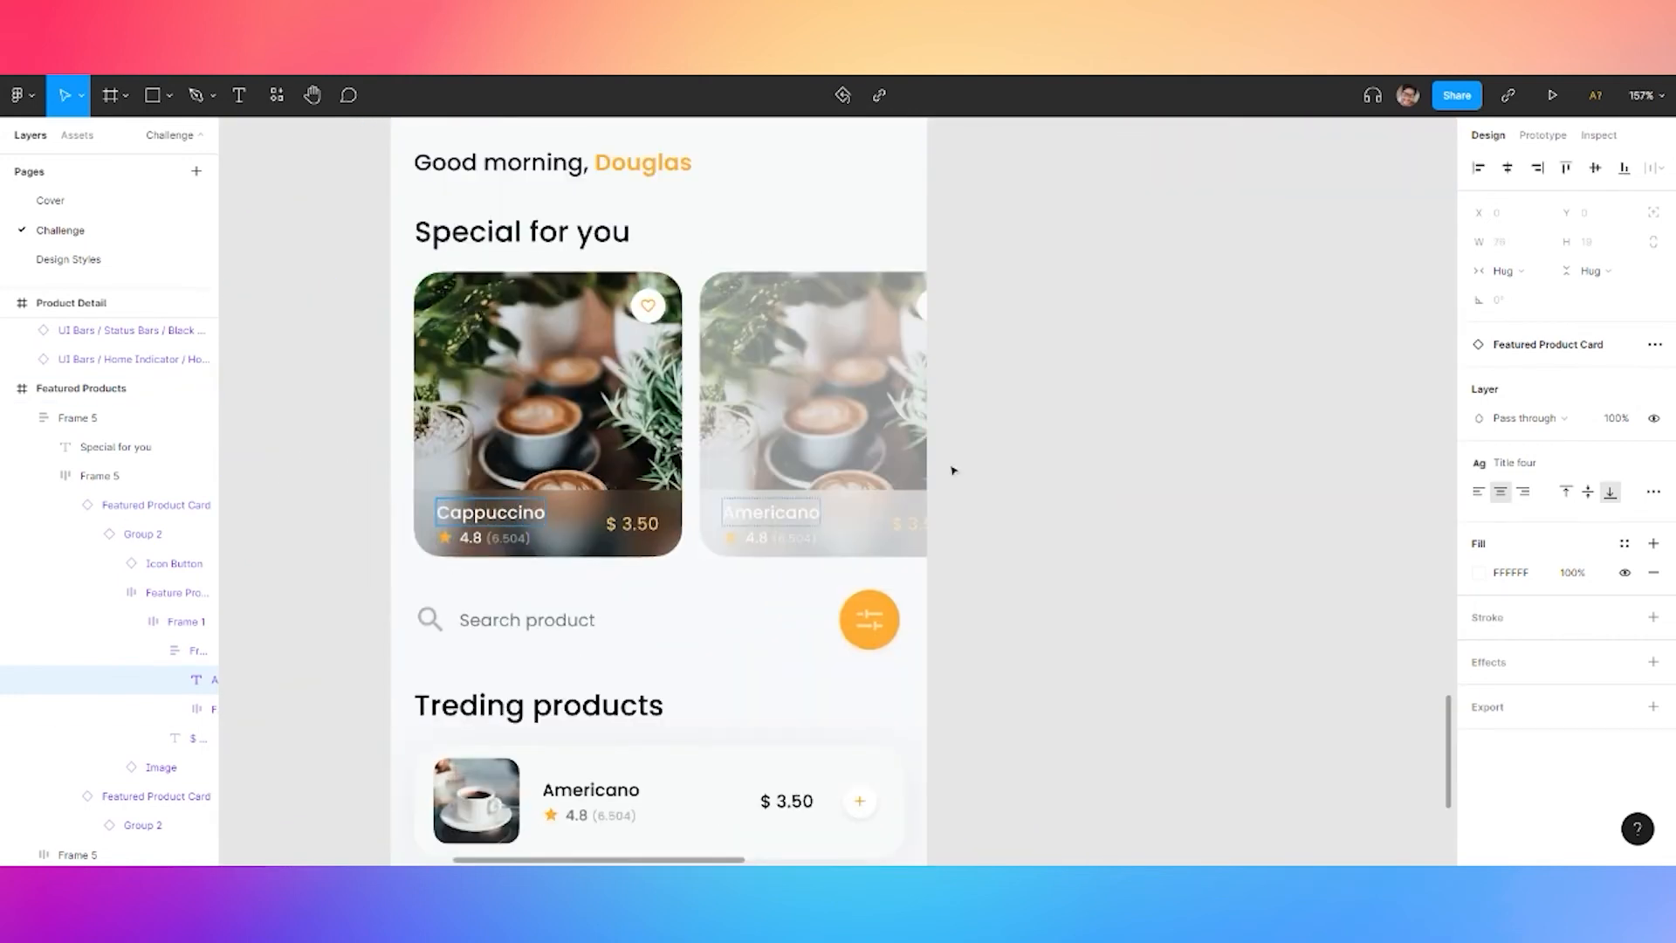
click(1048, 454)
Correct the Product Detail title spelling to 'Cappuccino'
drag(1157, 518, 868, 328)
double_click(831, 437)
click(840, 427)
text(ppuccino)
click(629, 442)
Copy the rating row from the first trending product card and paste it into Product Detail
scroll(628, 442, down, 5)
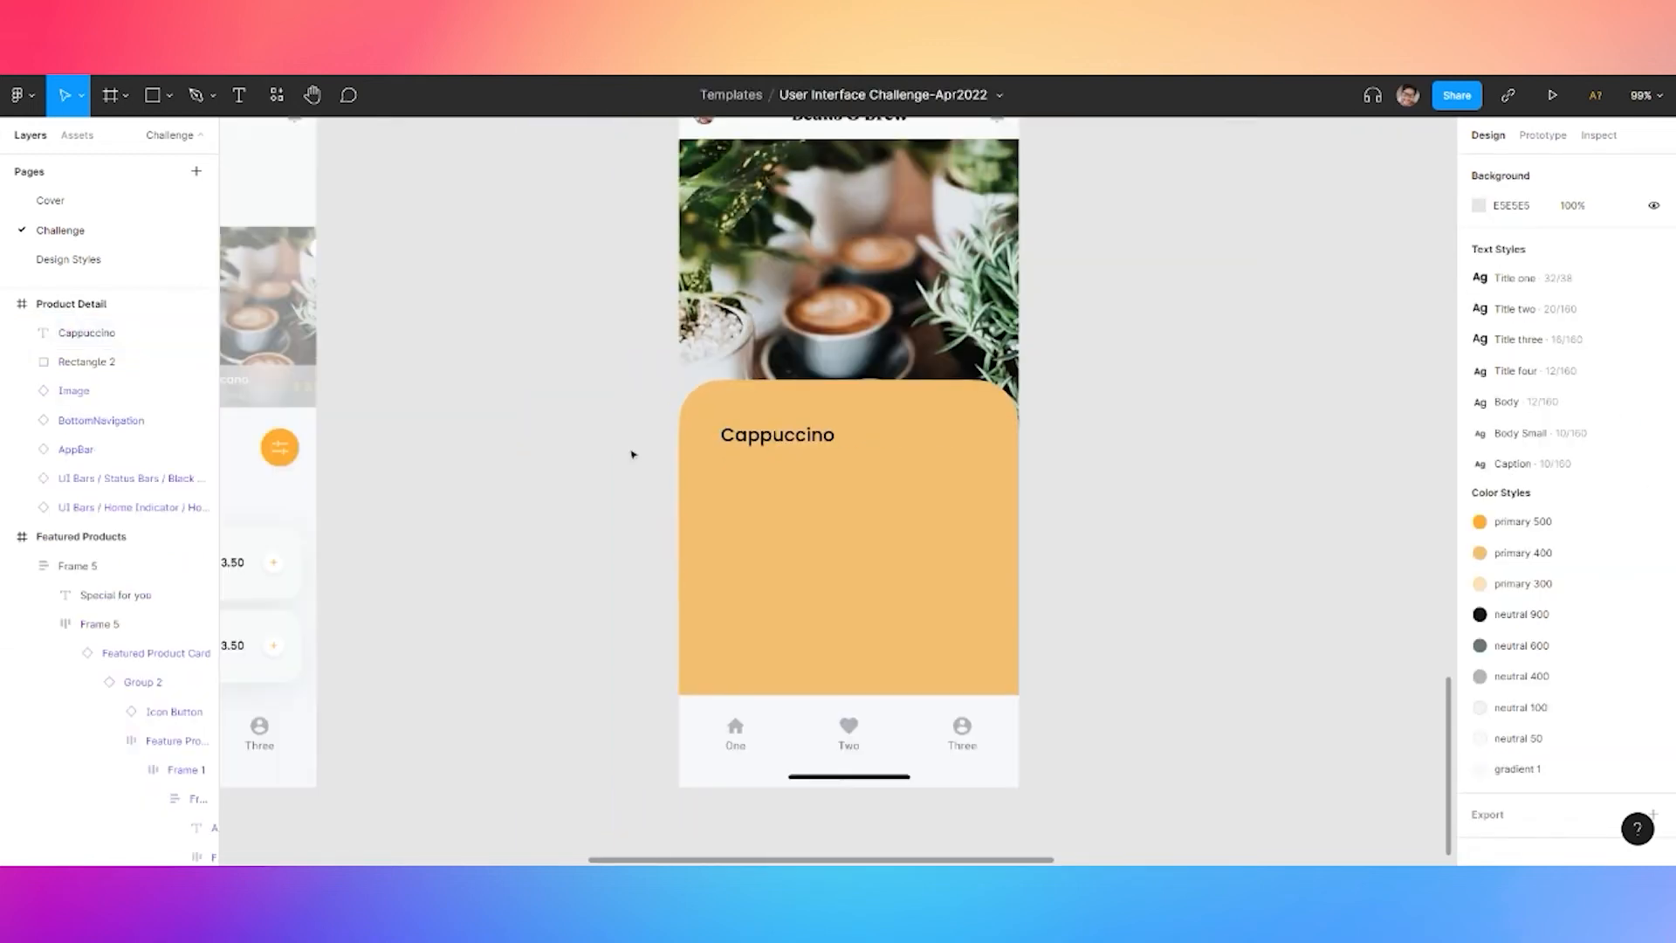
drag(410, 496, 898, 437)
scroll(546, 527, up, 5)
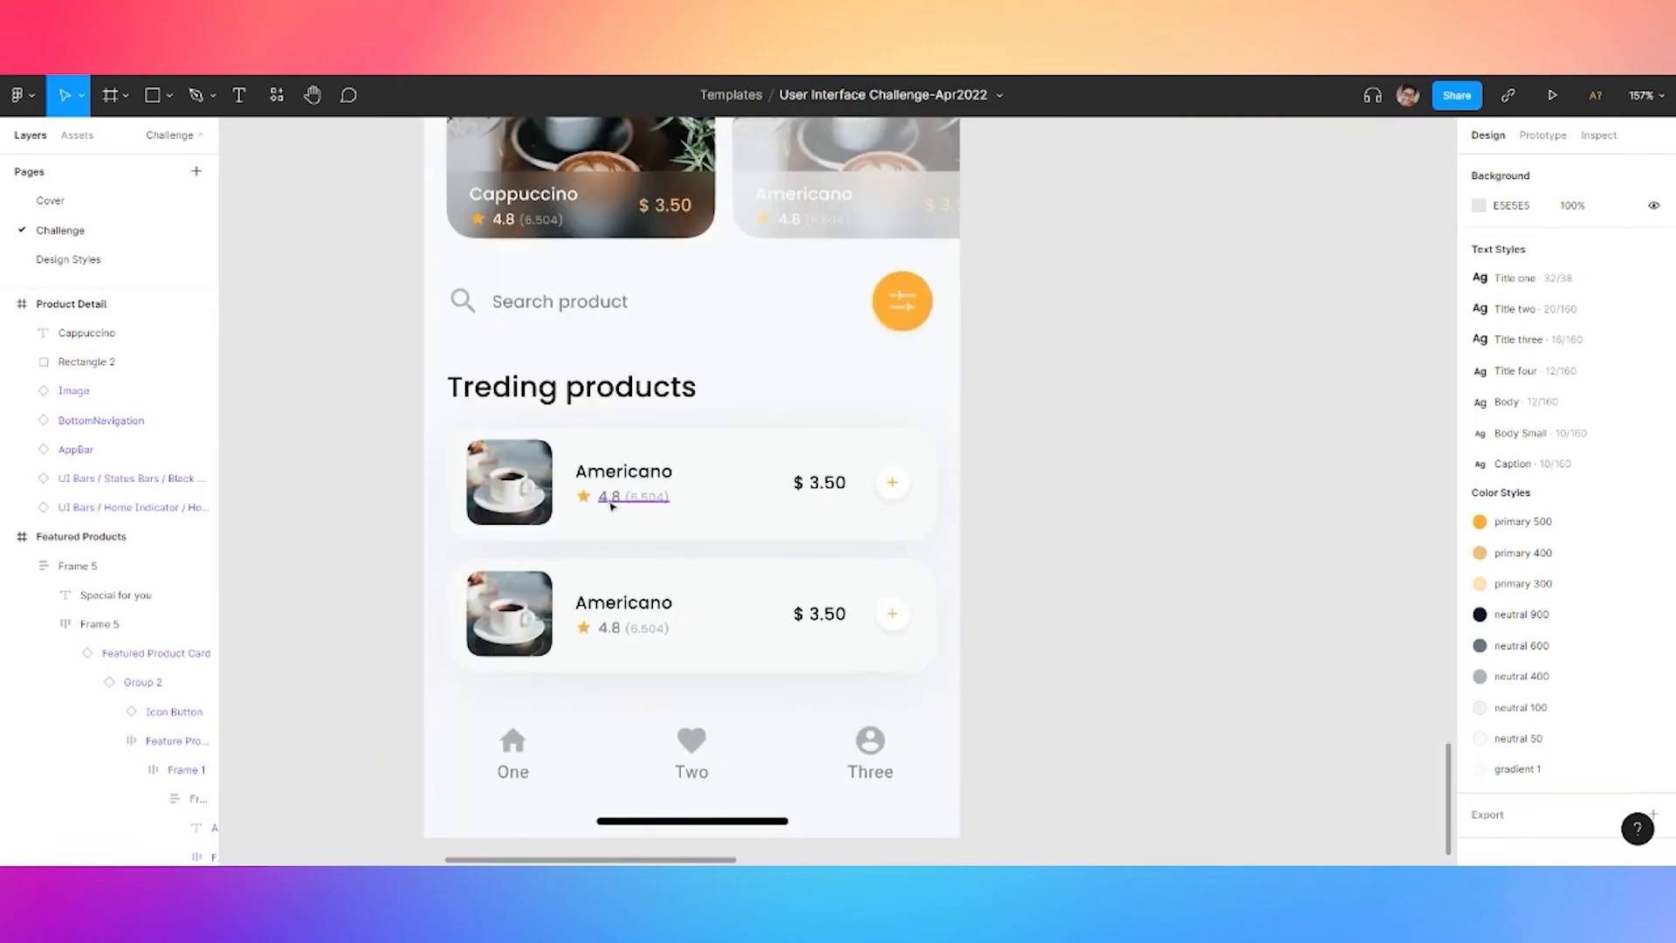
click(616, 503)
double_click(619, 504)
double_click(618, 506)
double_click(618, 505)
double_click(618, 505)
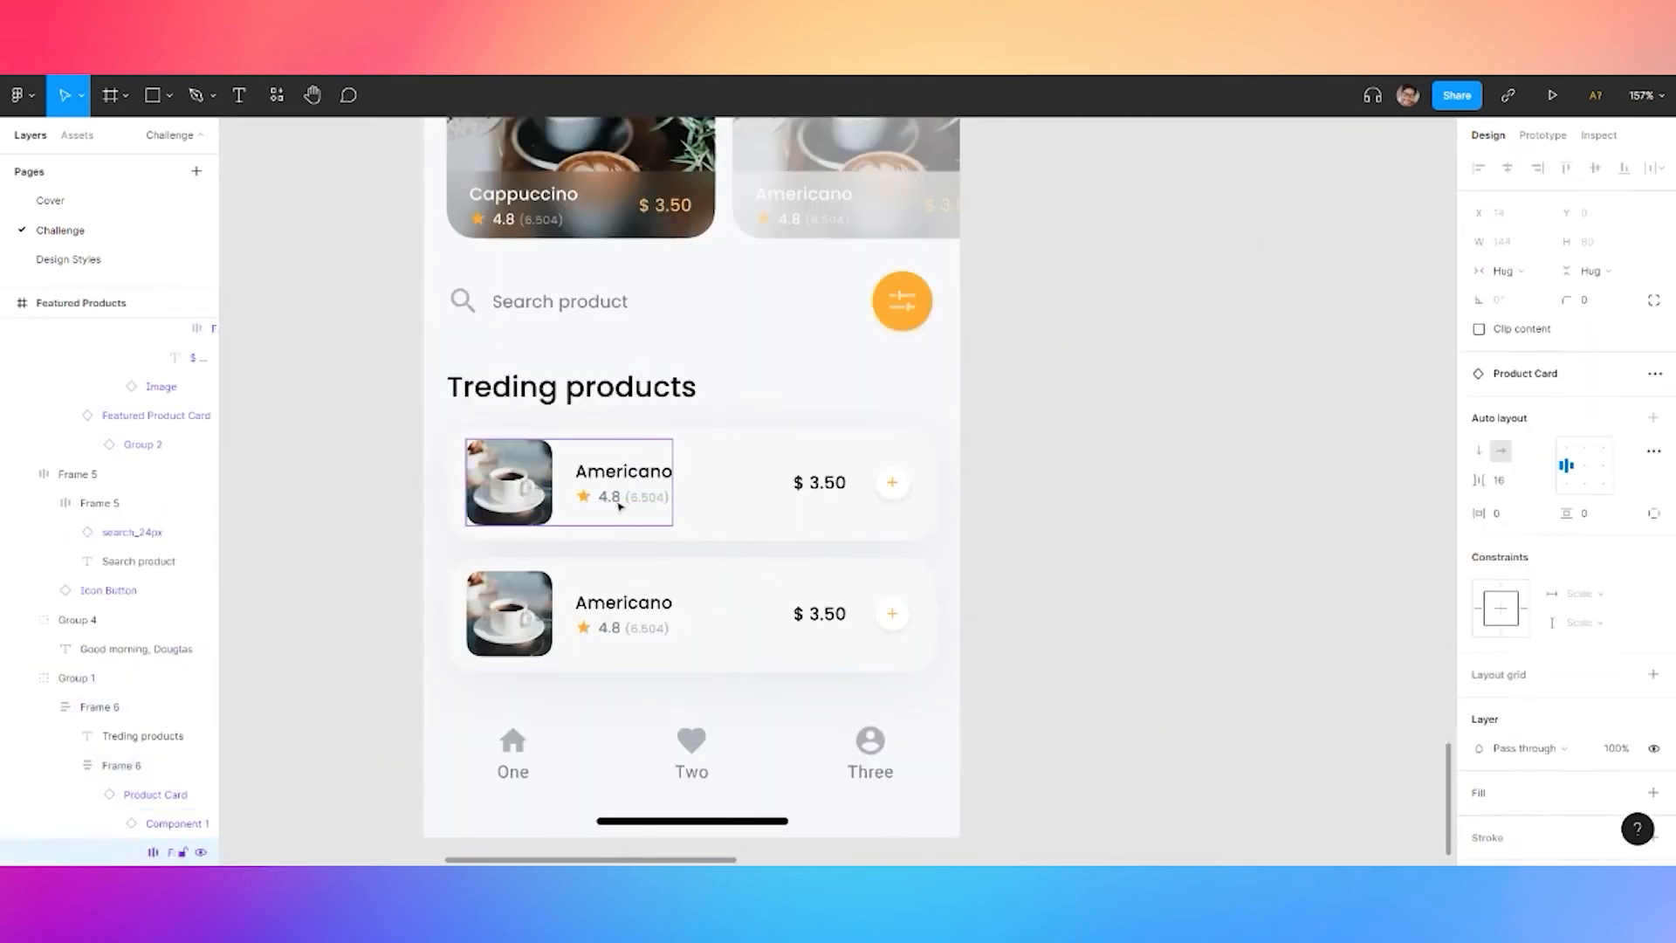
double_click(618, 505)
key(ctrl+c)
click(1272, 445)
scroll(1272, 445, right, 6)
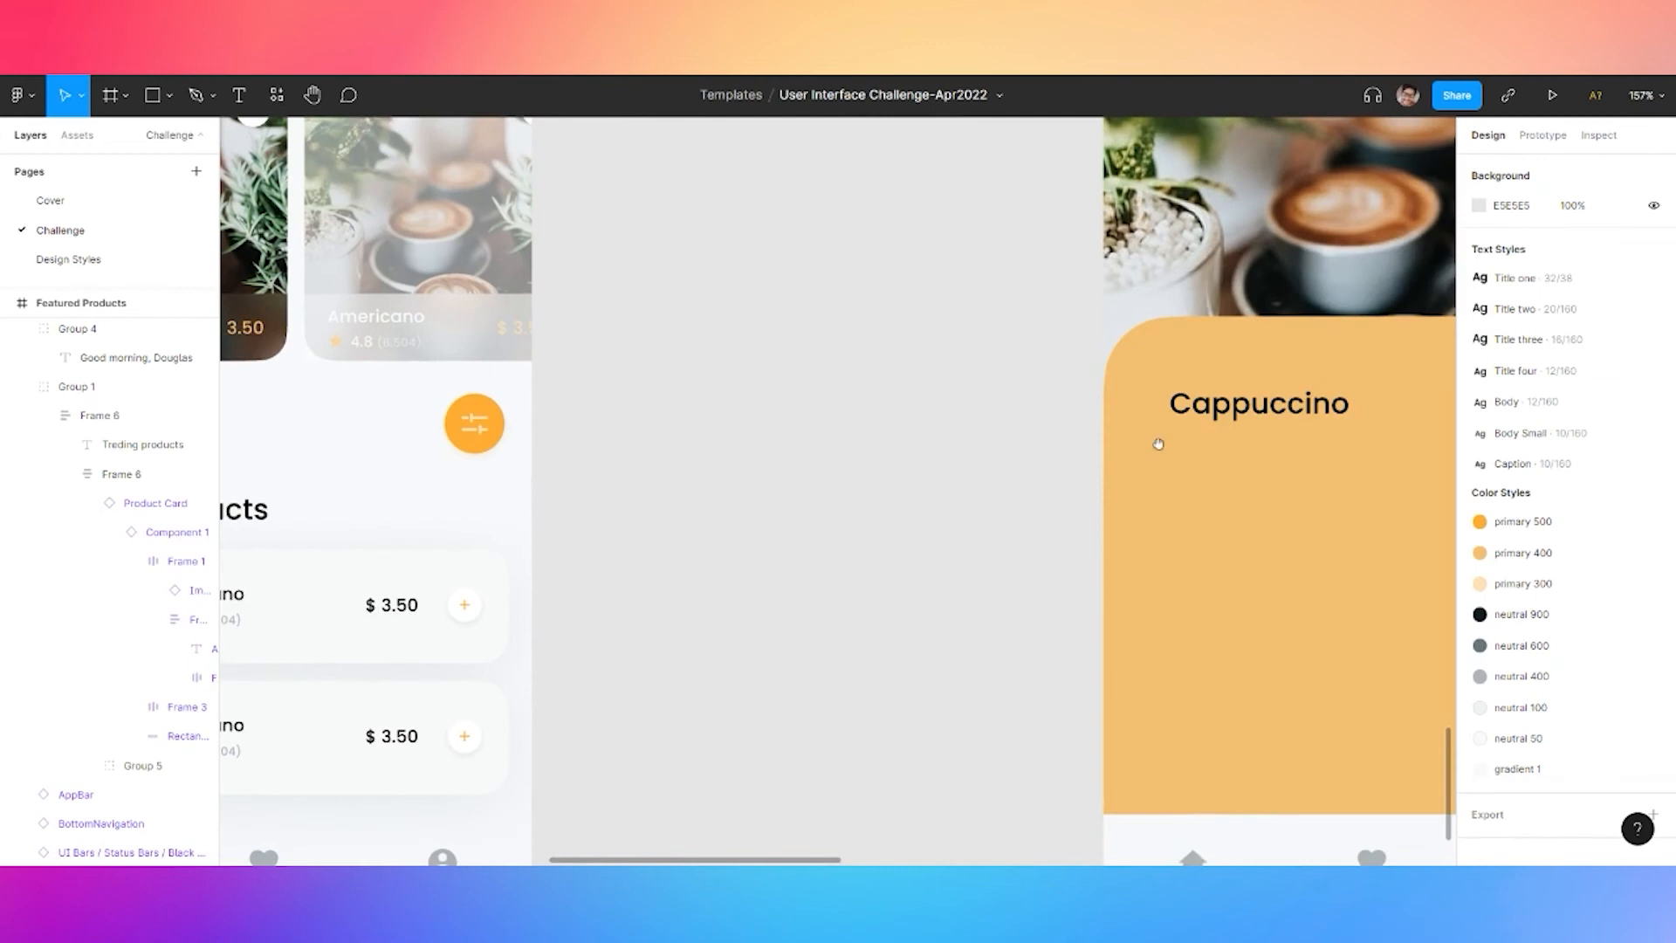
key(ctrl+v)
Place the rating row under the title and type a cappuccino description beneath it
drag(844, 503, 1106, 463)
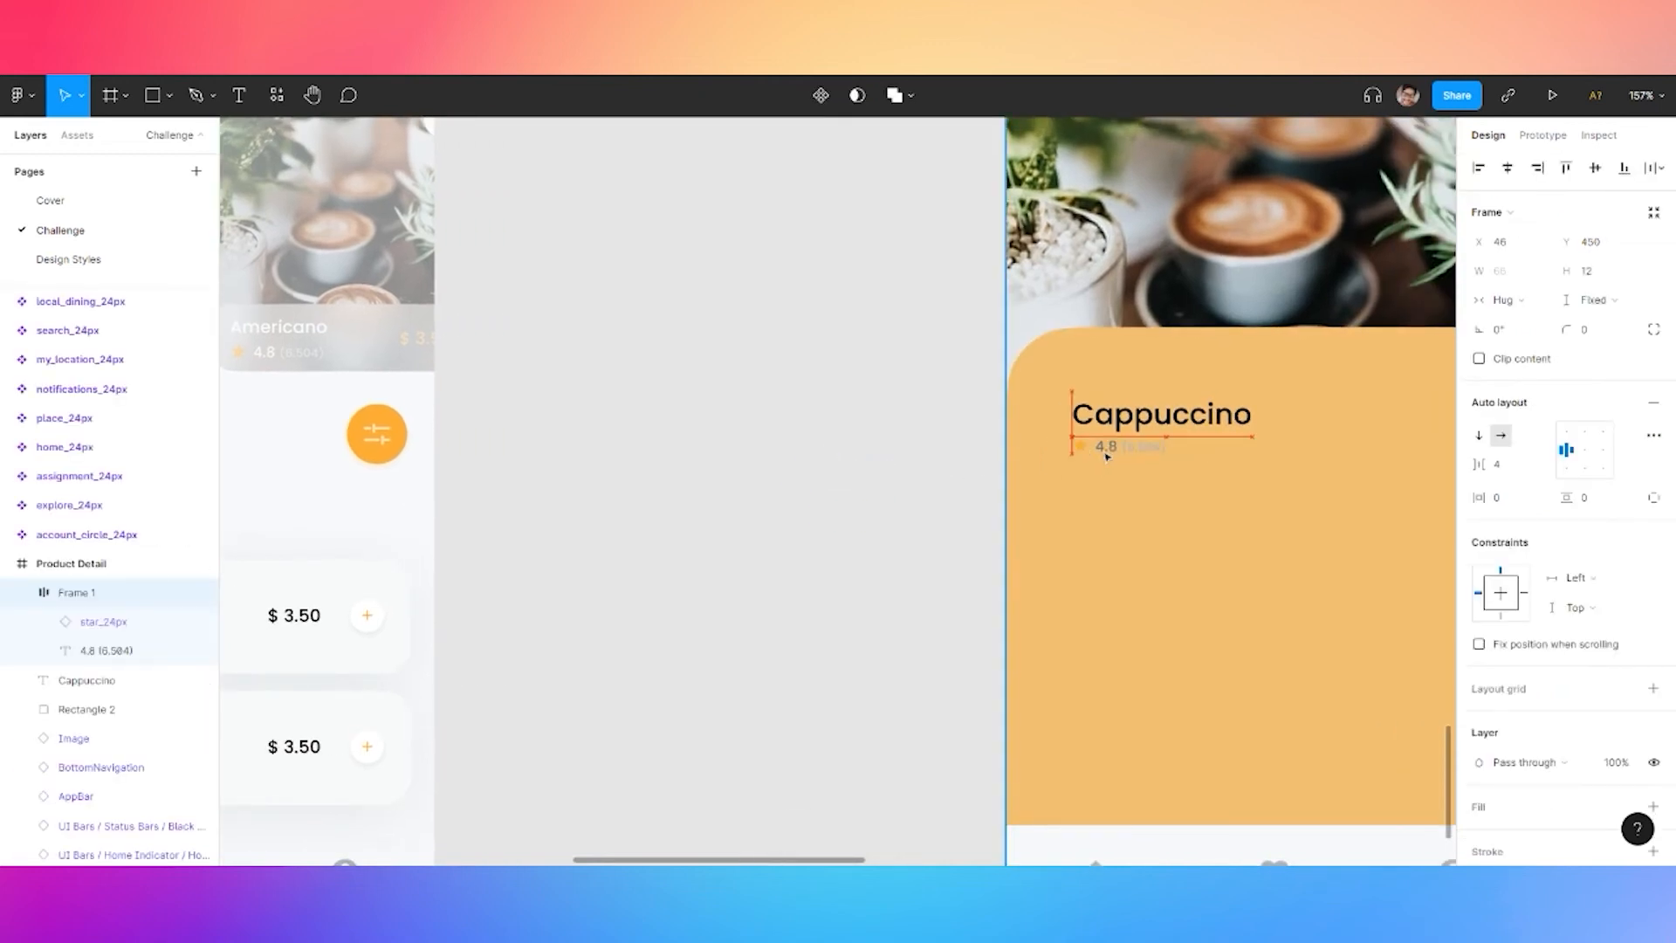
click(954, 494)
scroll(794, 552, right, 3)
key(t)
click(993, 526)
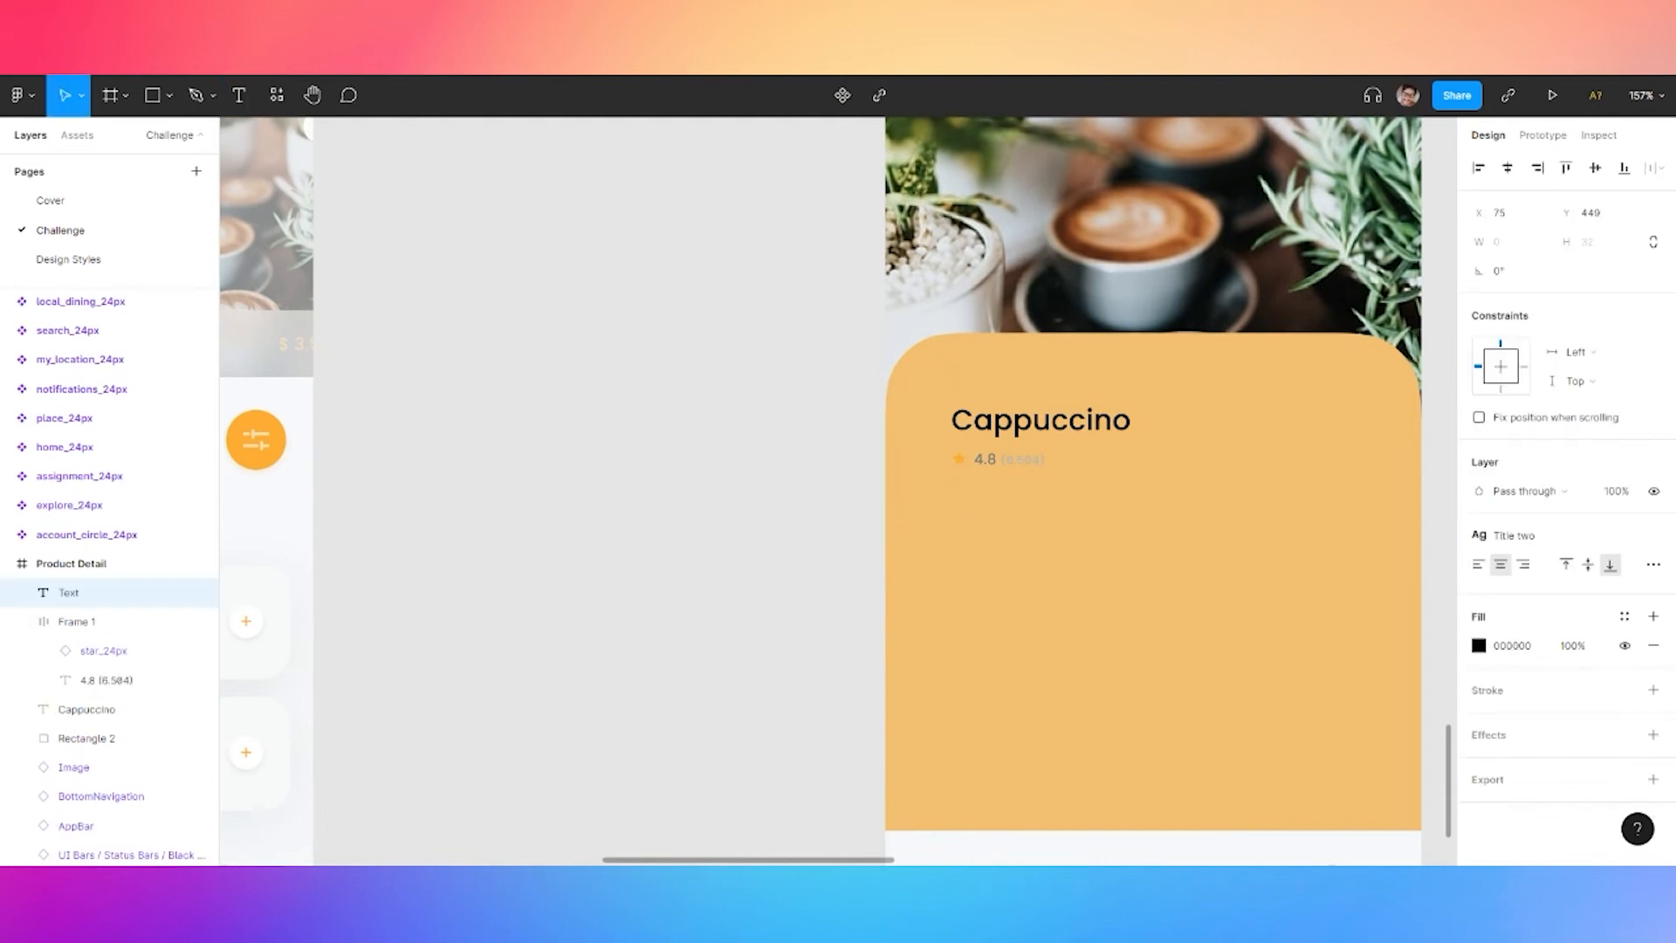
text(A ca)
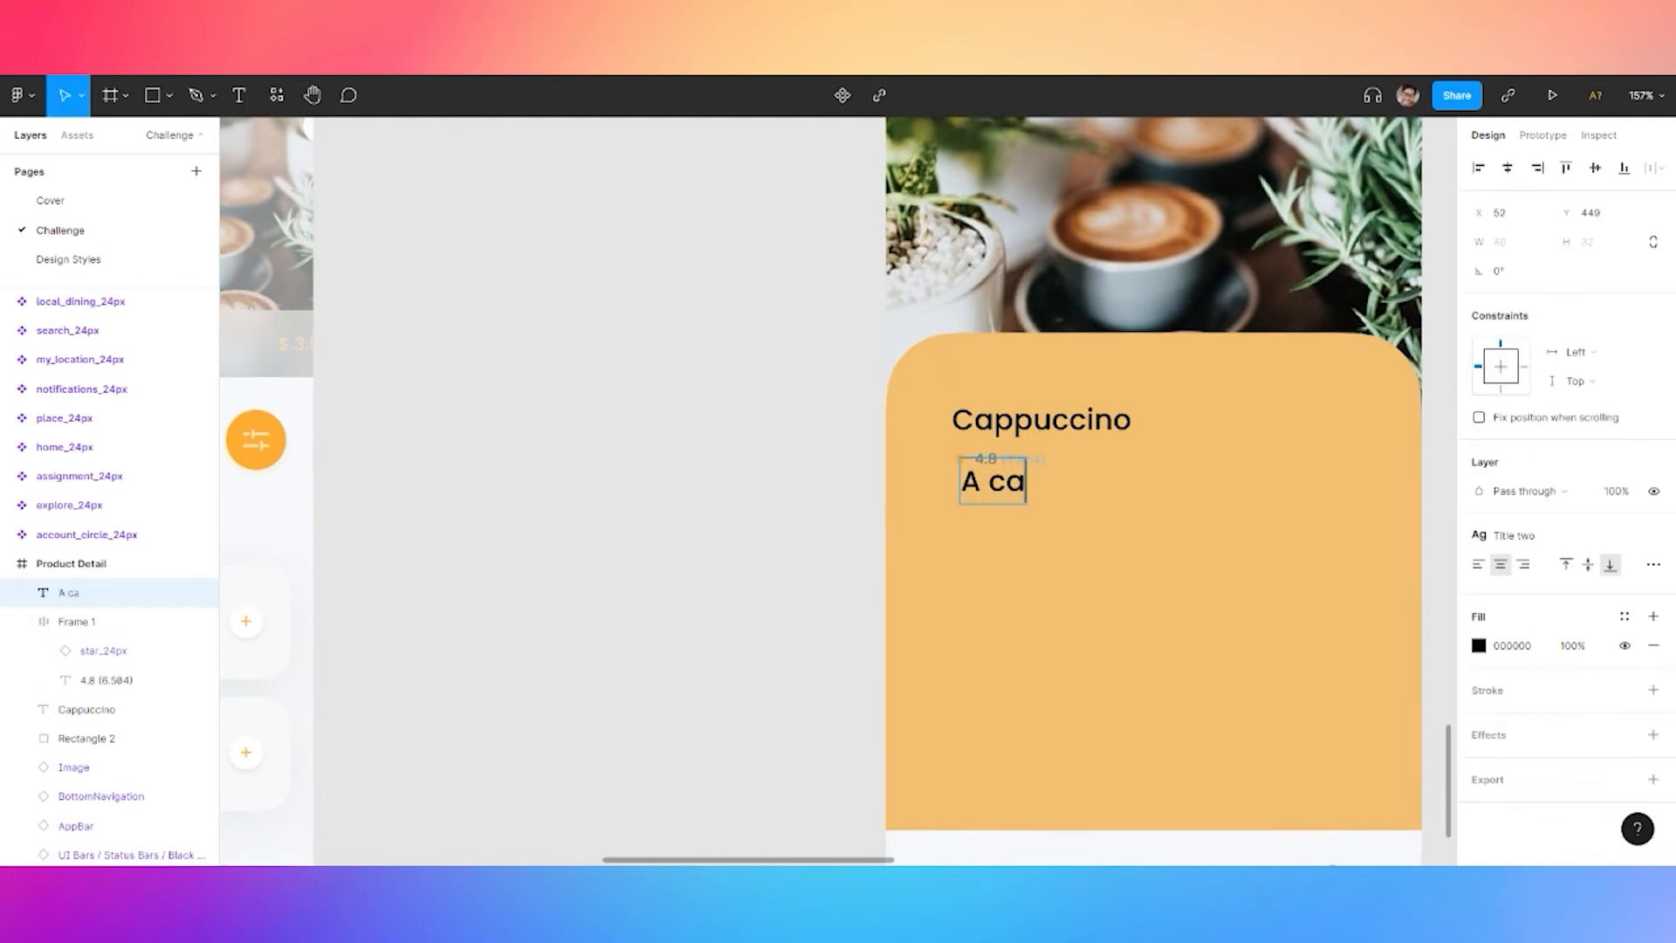
text(ppuccino is a co)
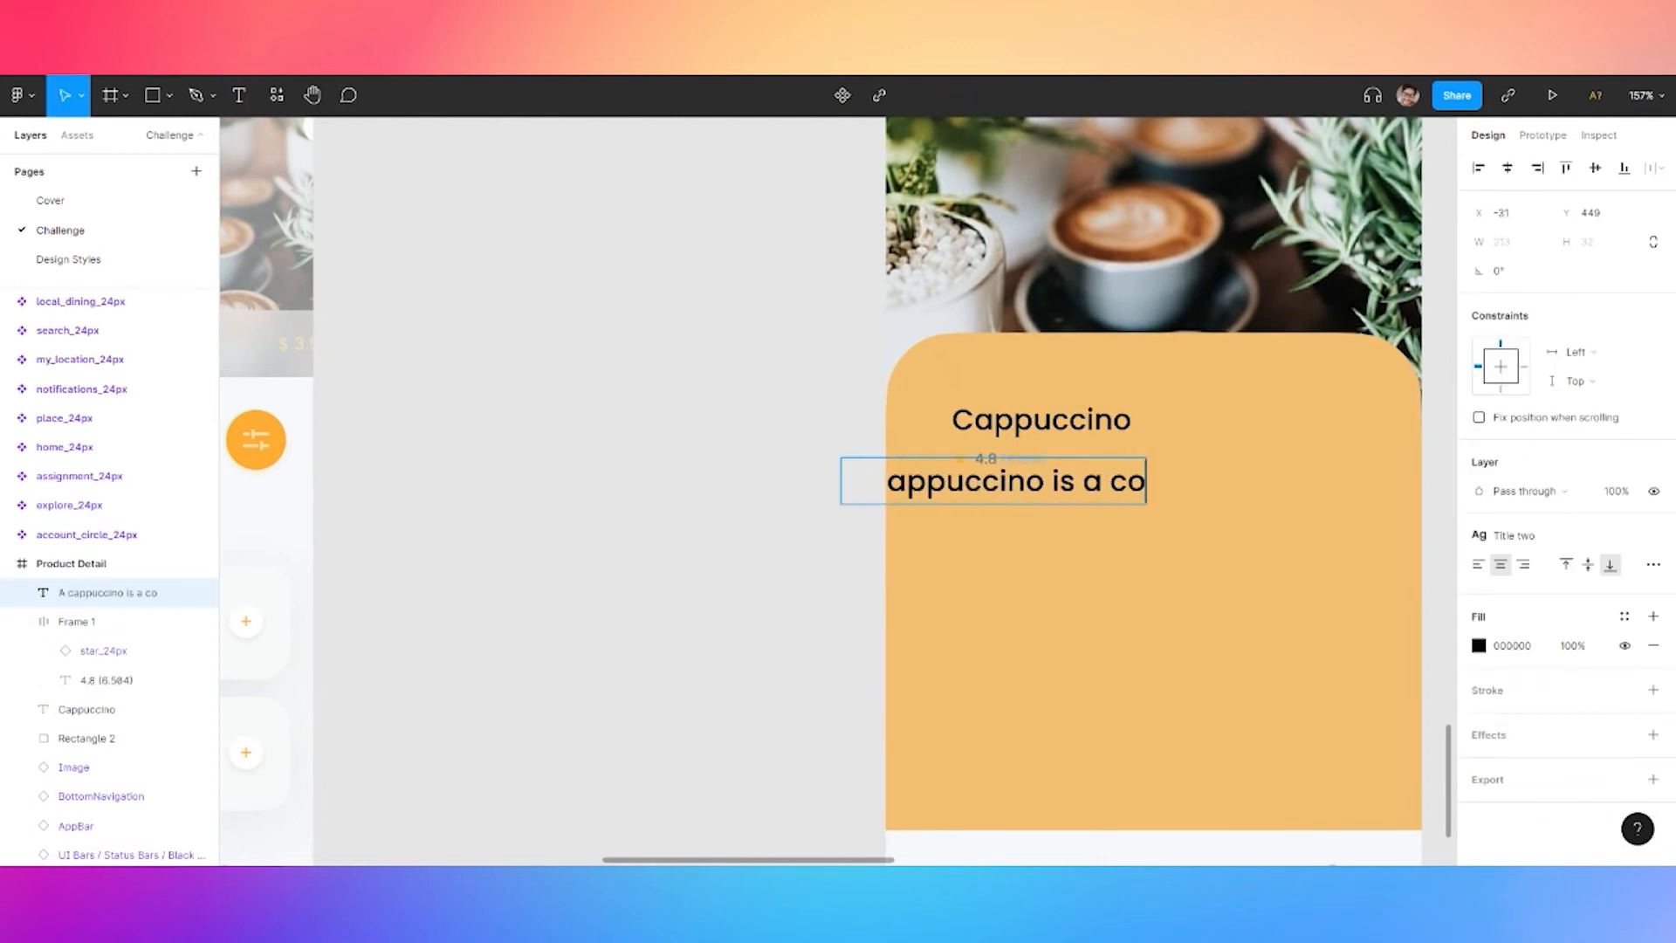
text(ffe-based)
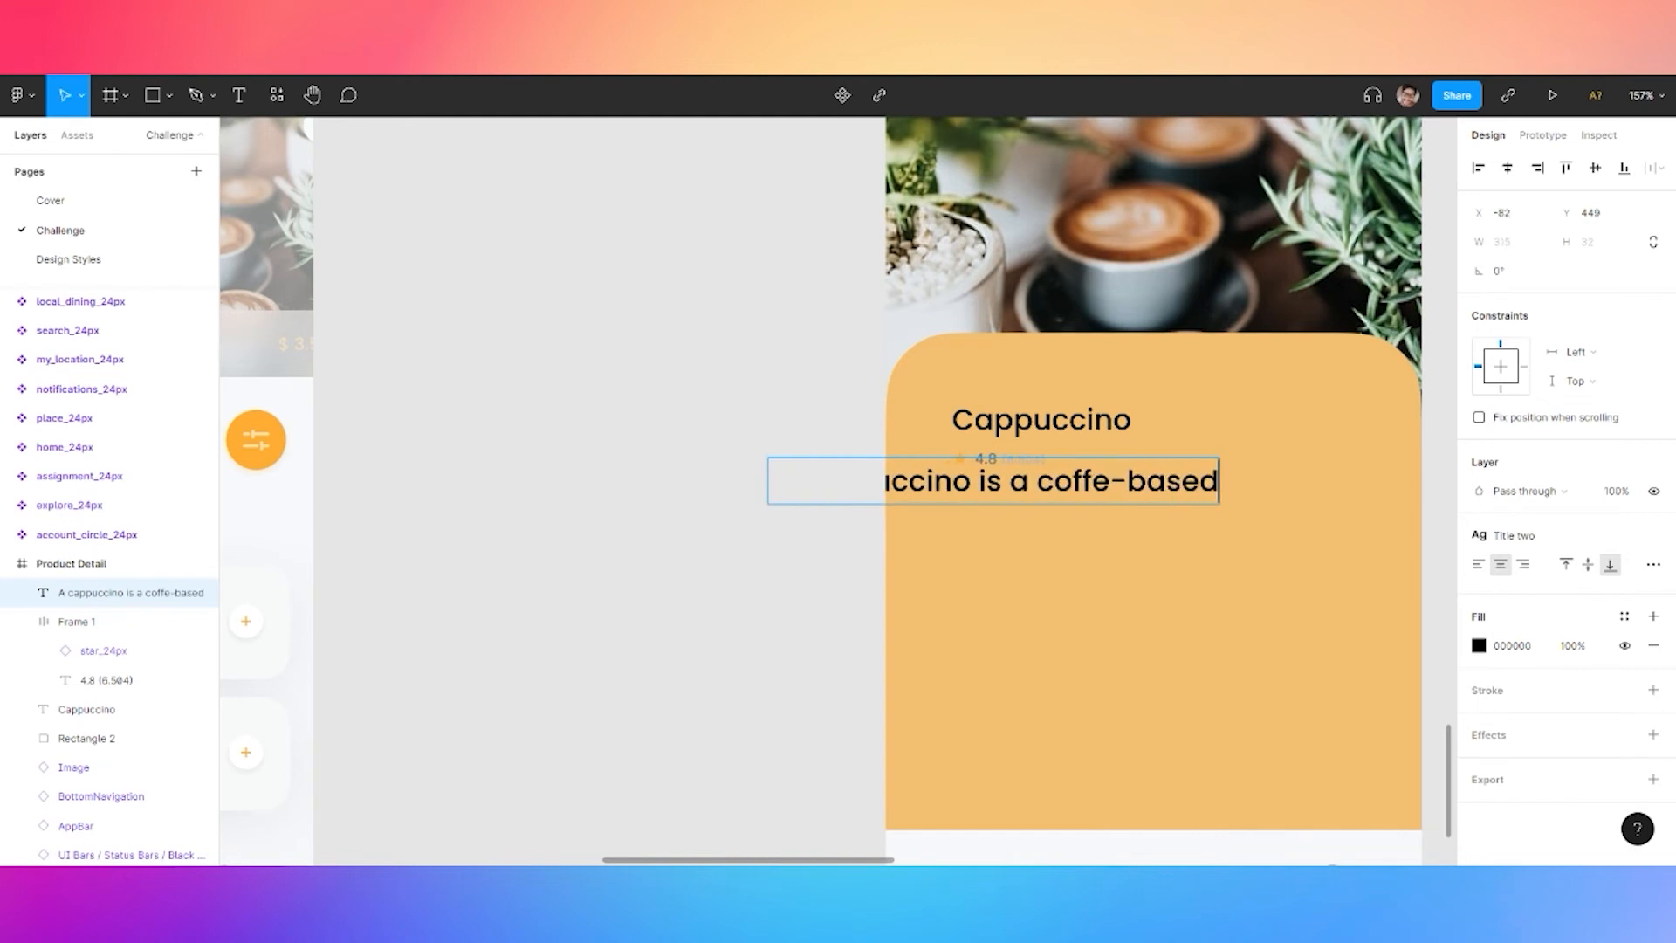
text( drink made primar)
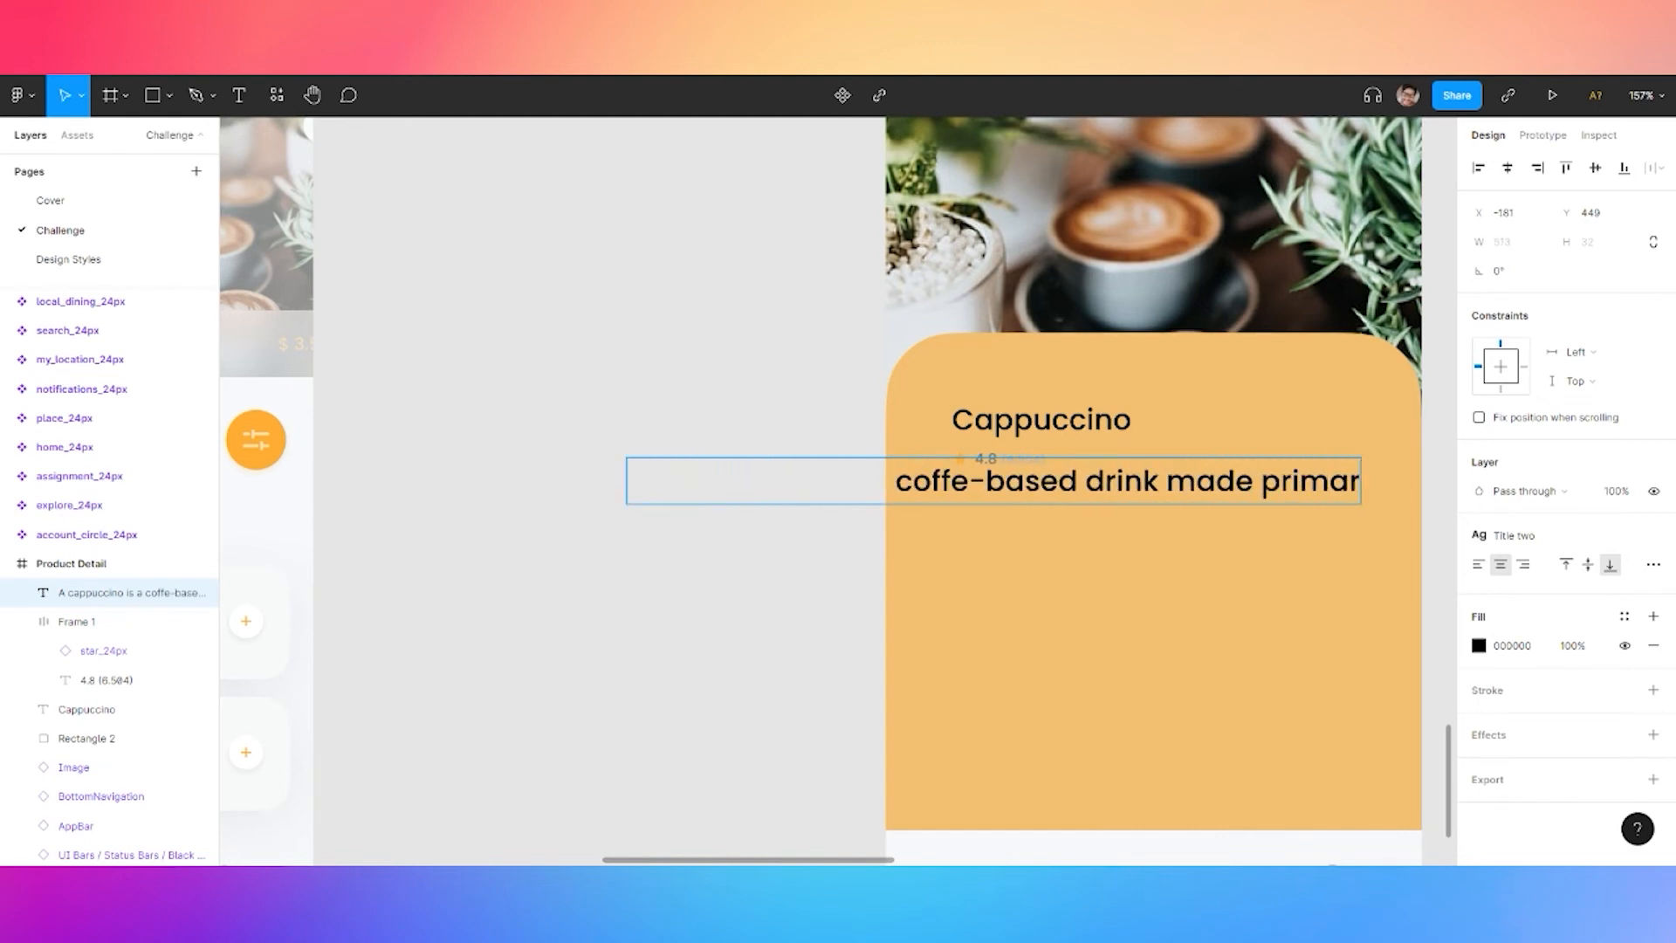
text(from espresso)
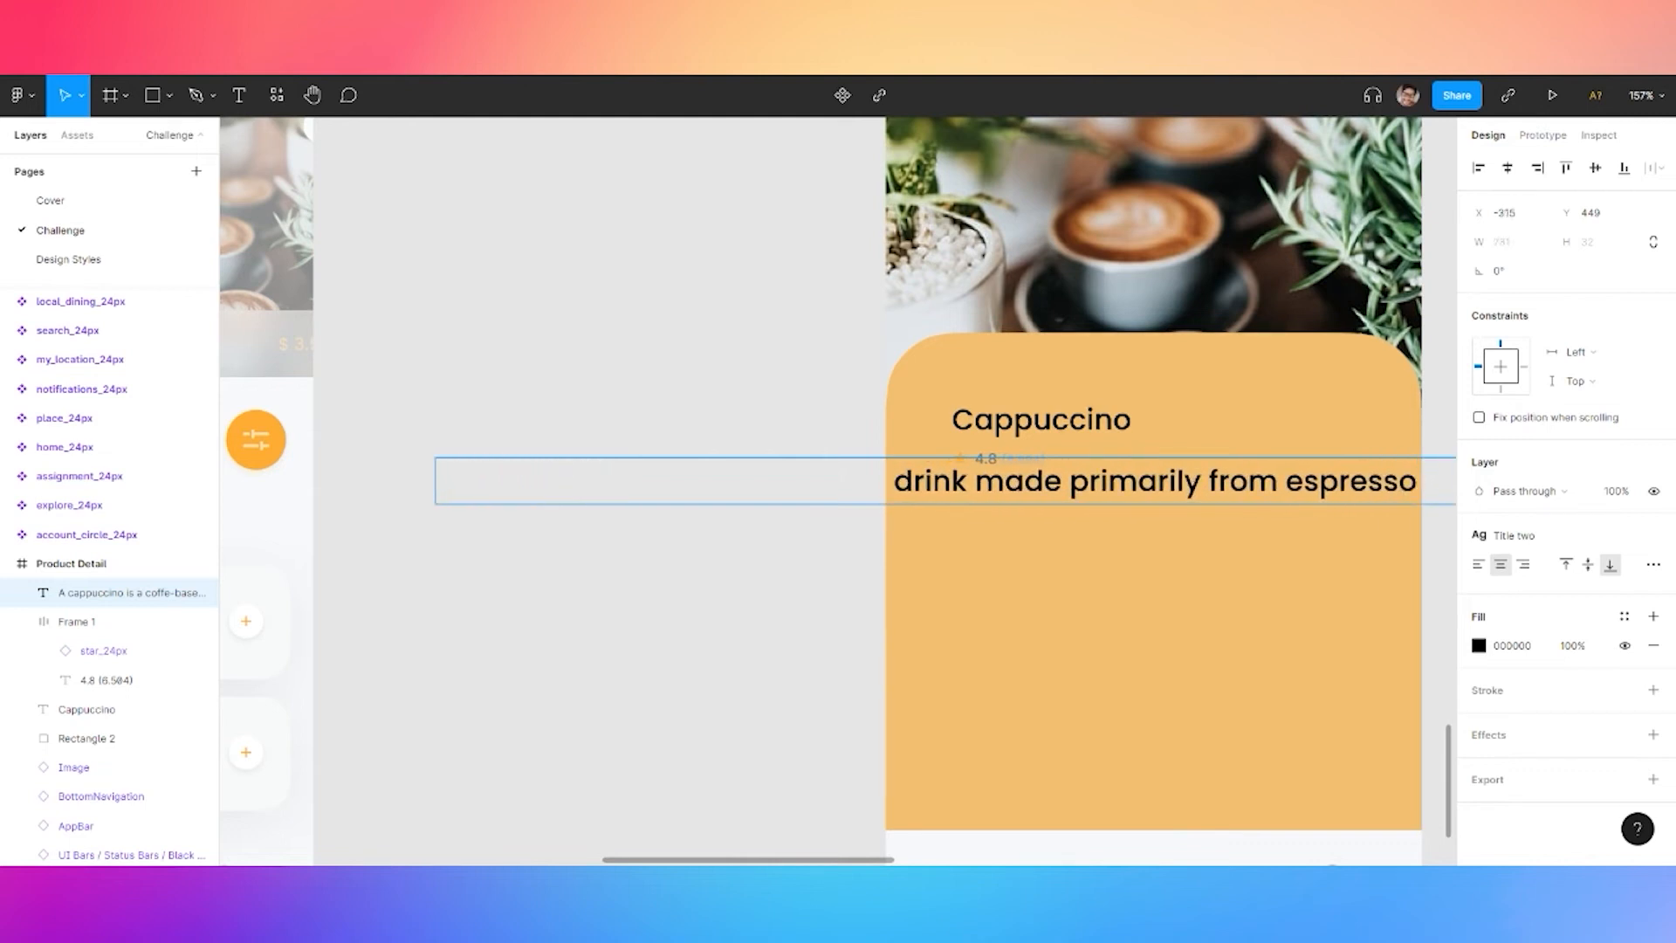
Style the description as Body Small in neutral 600, about 336 wide, just below the rating
click(1652, 568)
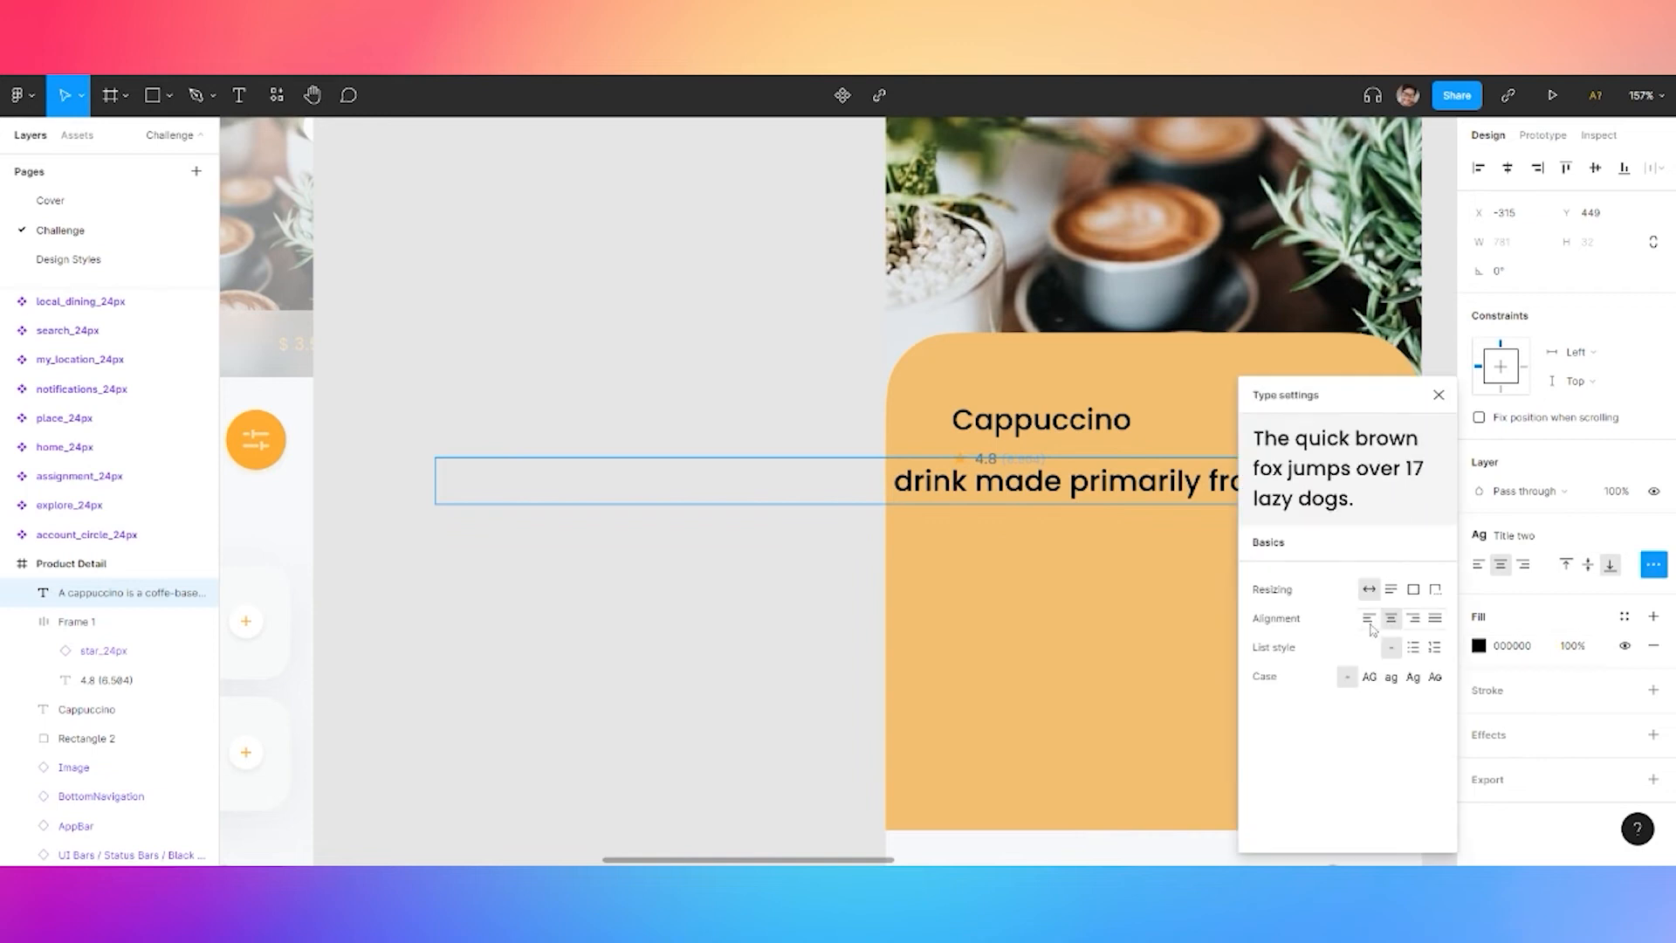
click(654, 642)
scroll(832, 601, down, 3)
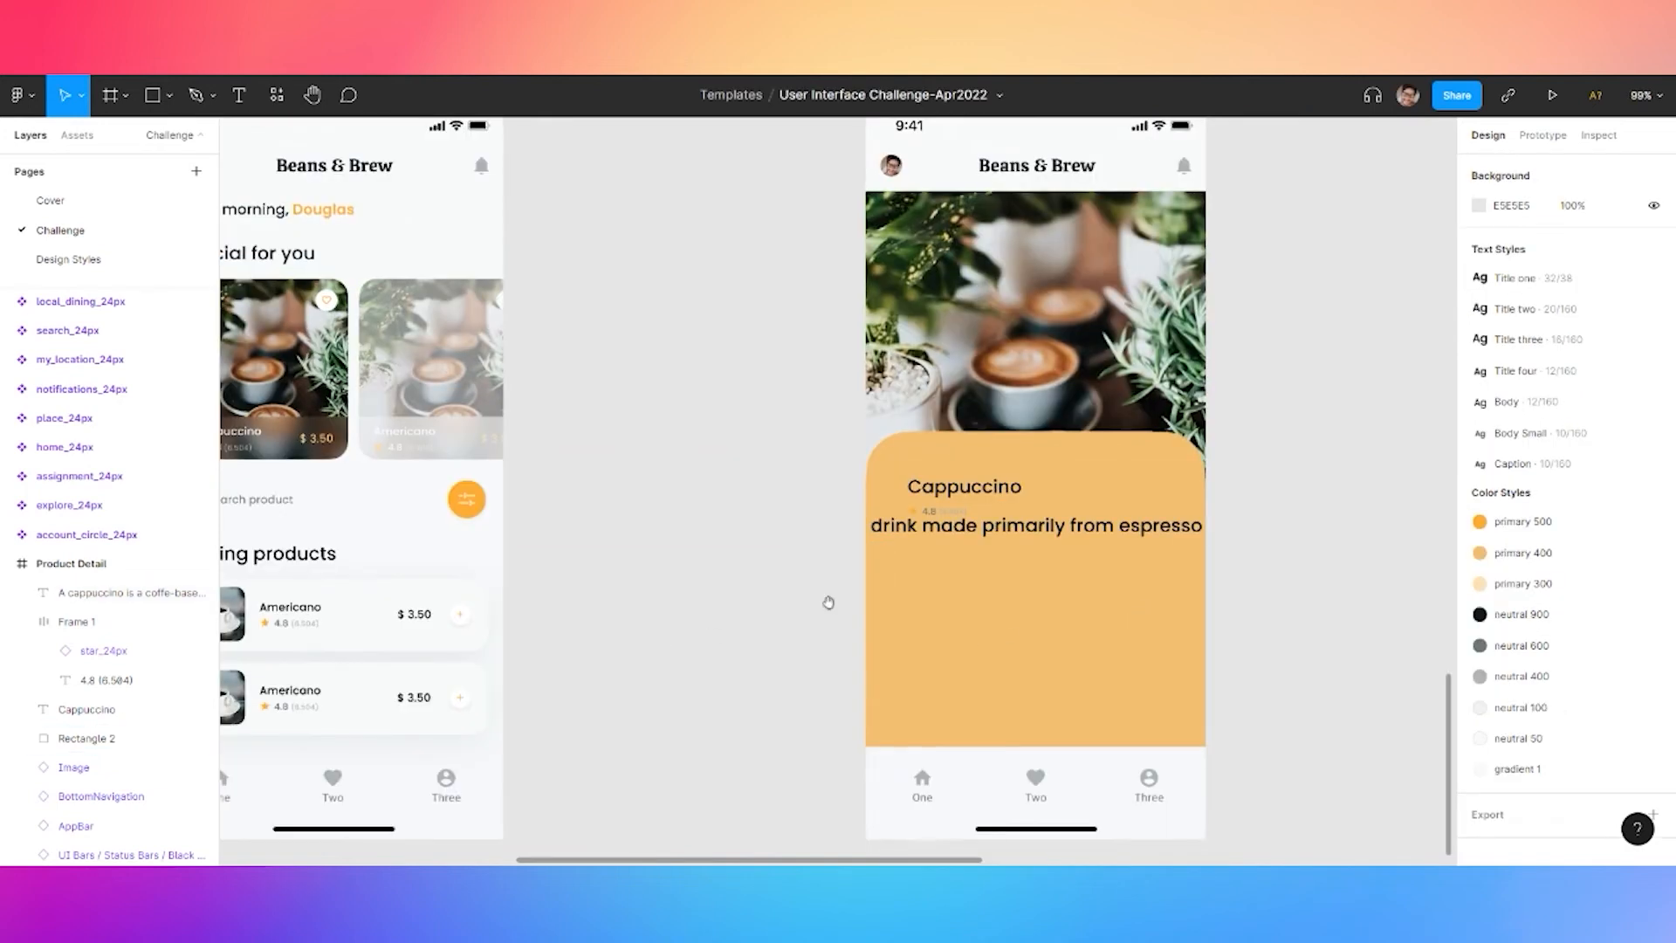
click(1029, 531)
drag(1291, 527, 1195, 577)
click(1515, 536)
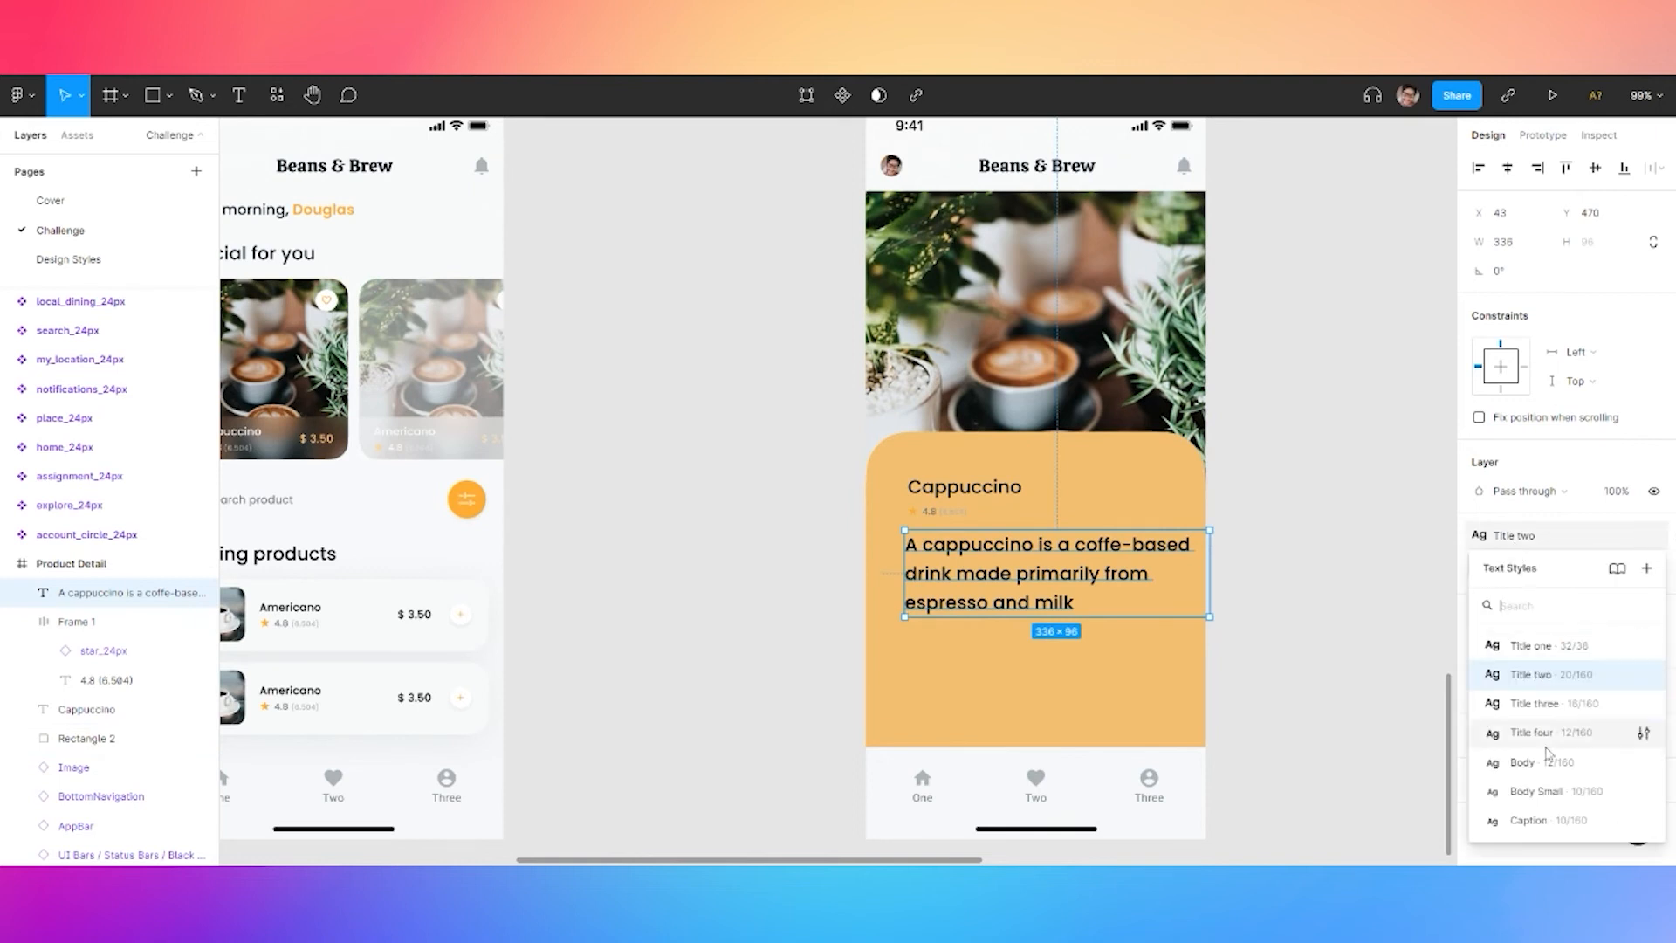
click(1550, 798)
scroll(1025, 587, up, 3)
click(1625, 619)
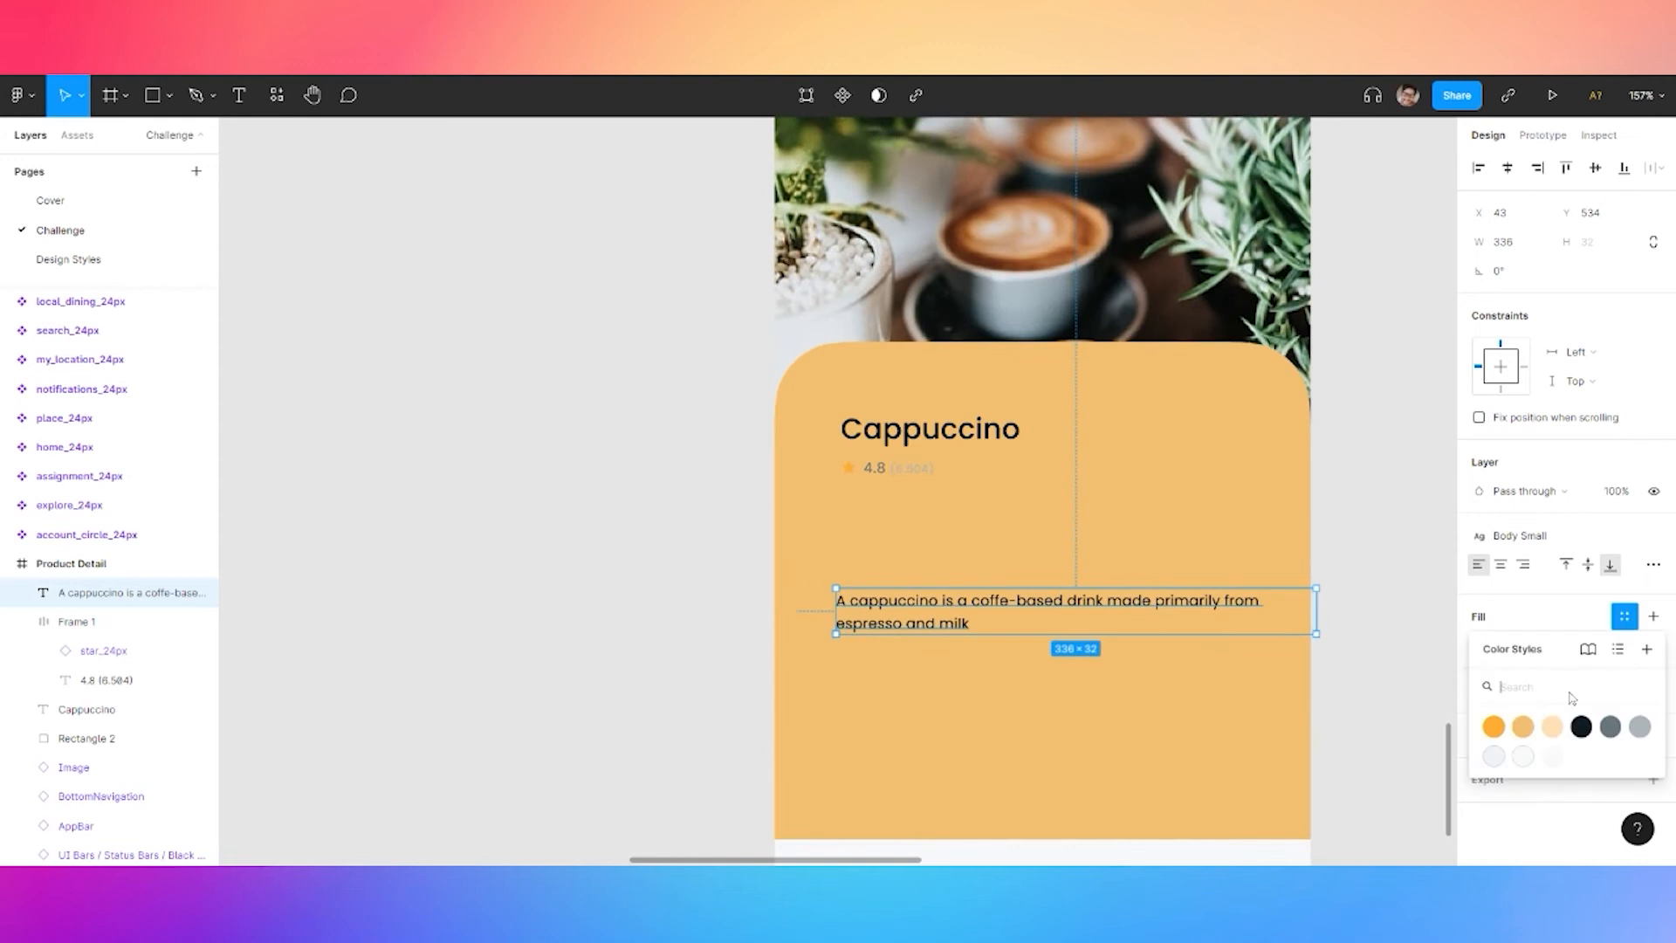
click(1609, 730)
drag(985, 602, 990, 502)
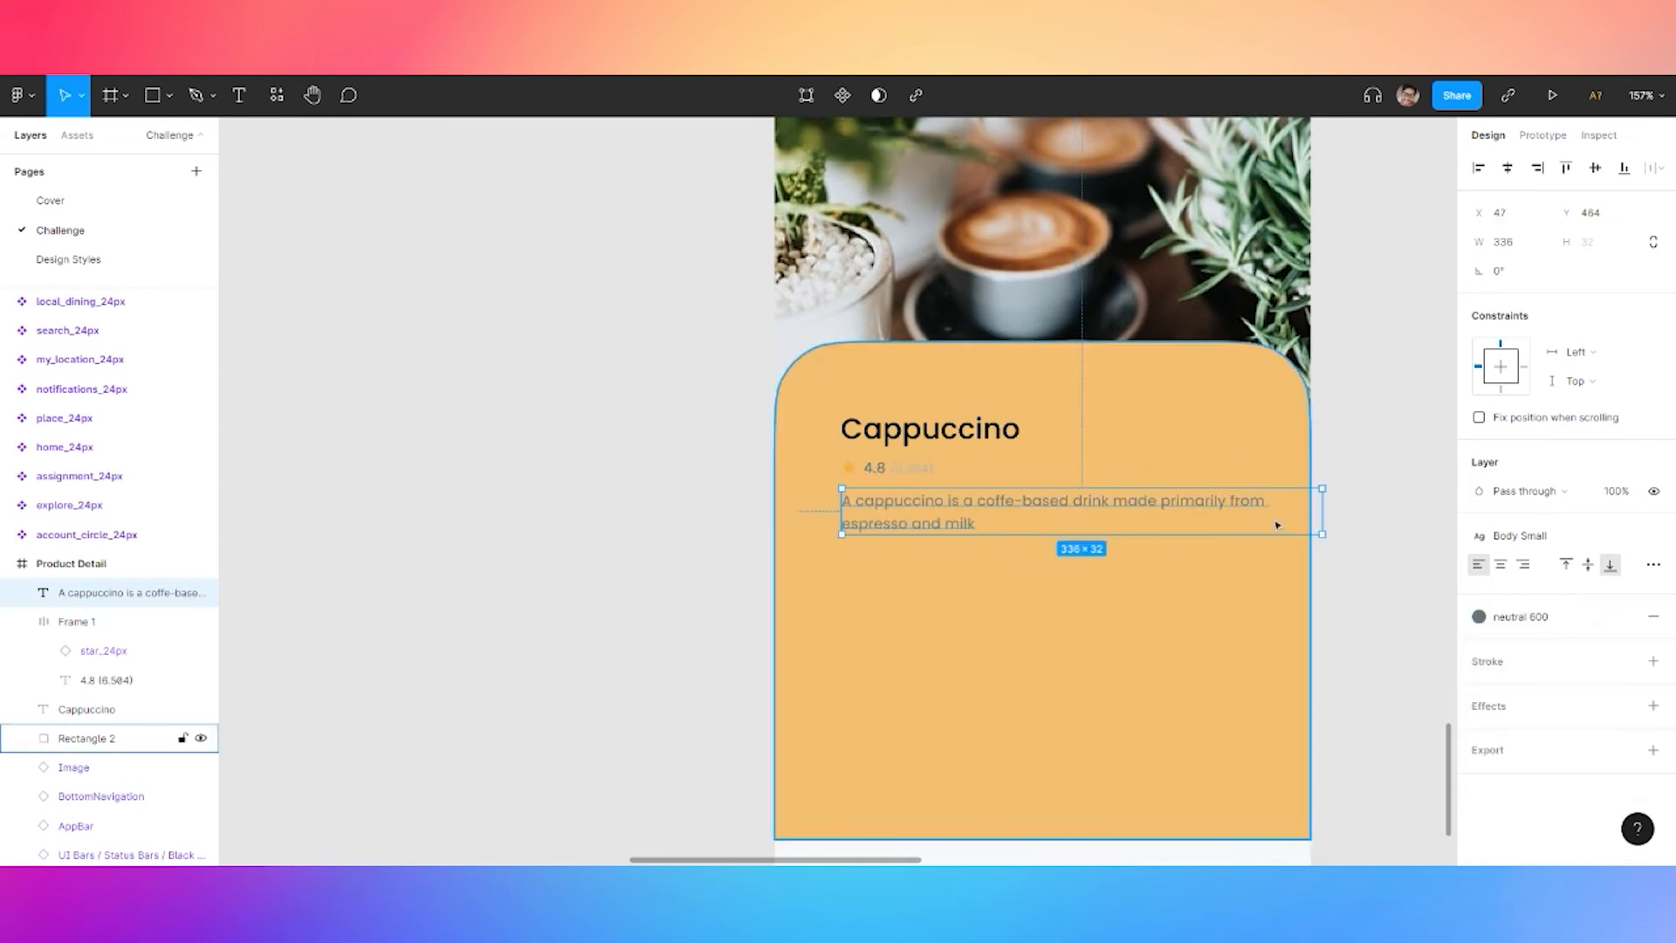
drag(1320, 506, 1181, 510)
Append '... Read More' to the description in the Caption style and orange primary 500
double_click(1091, 522)
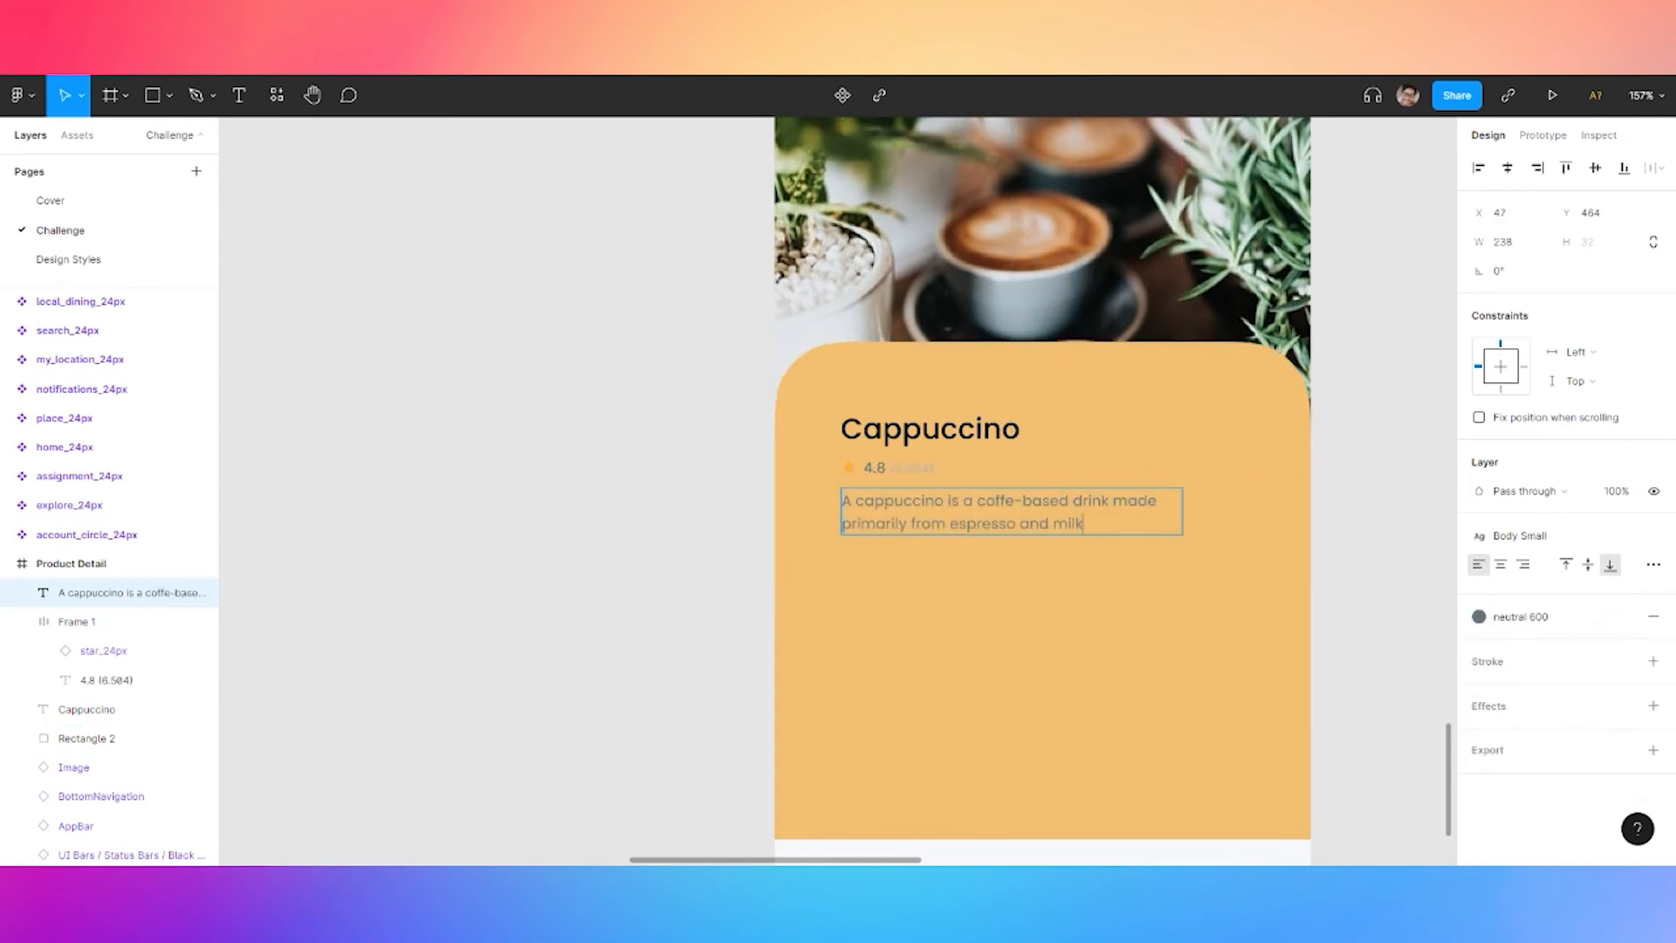
text(... Read mp)
click(1523, 620)
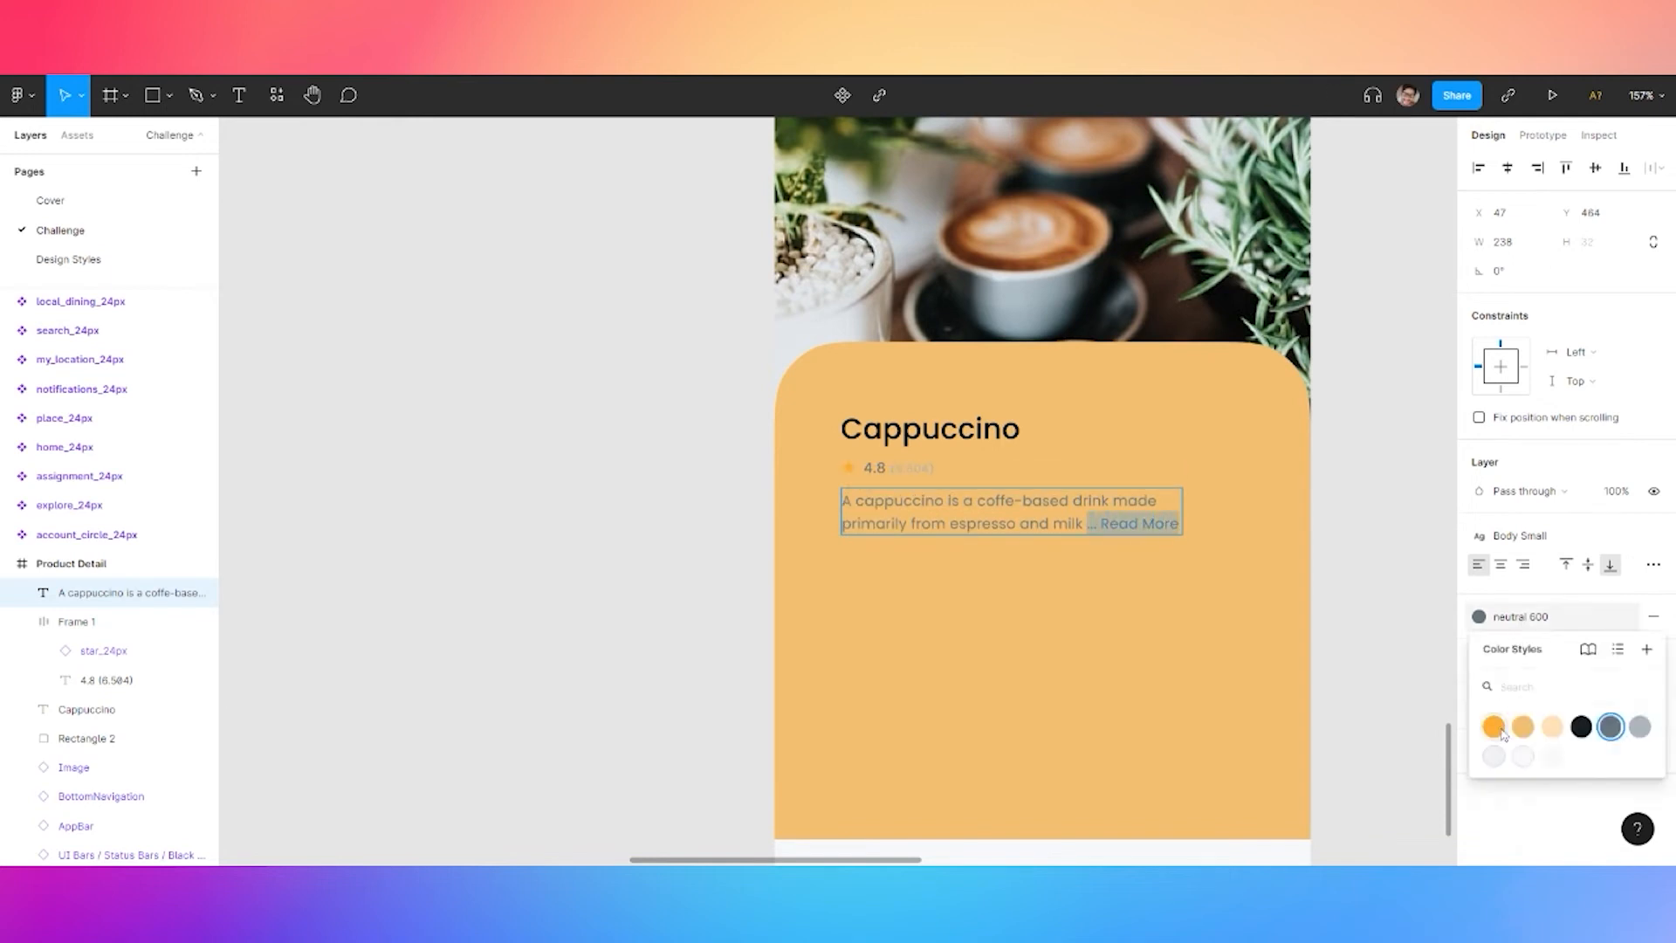
click(1498, 725)
click(1528, 537)
click(1529, 821)
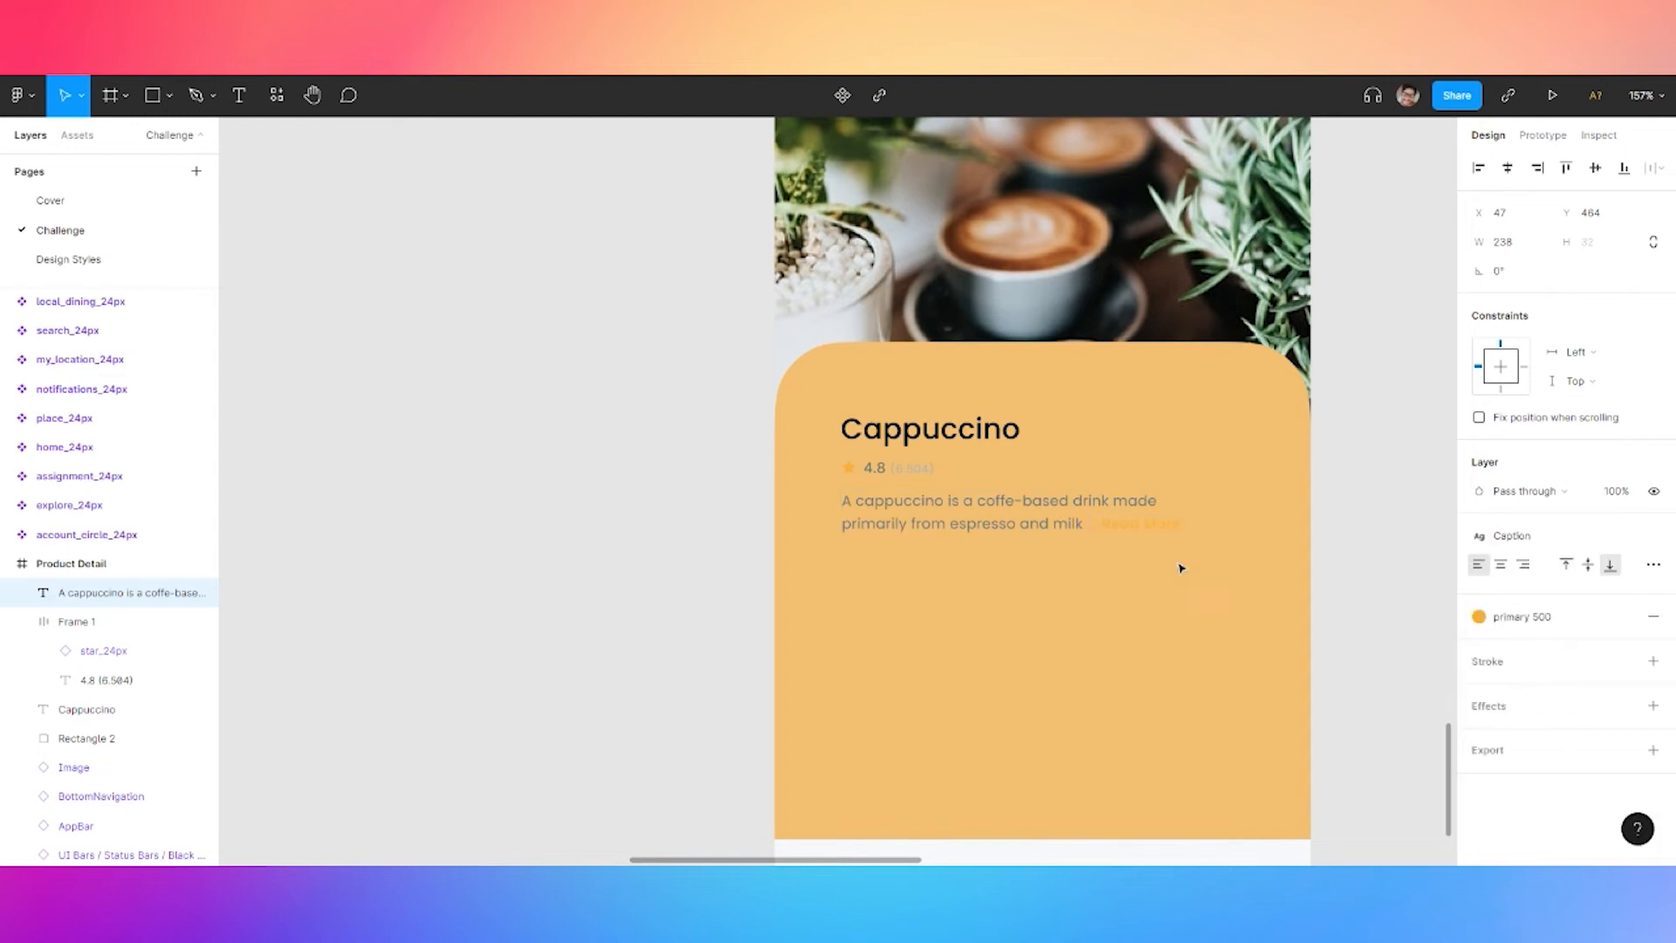
Change the panel background fill to white
click(1217, 530)
click(1519, 568)
click(1552, 718)
key(Escape)
Stack the title, rating and description in auto layout with an 8 gap
click(1103, 524)
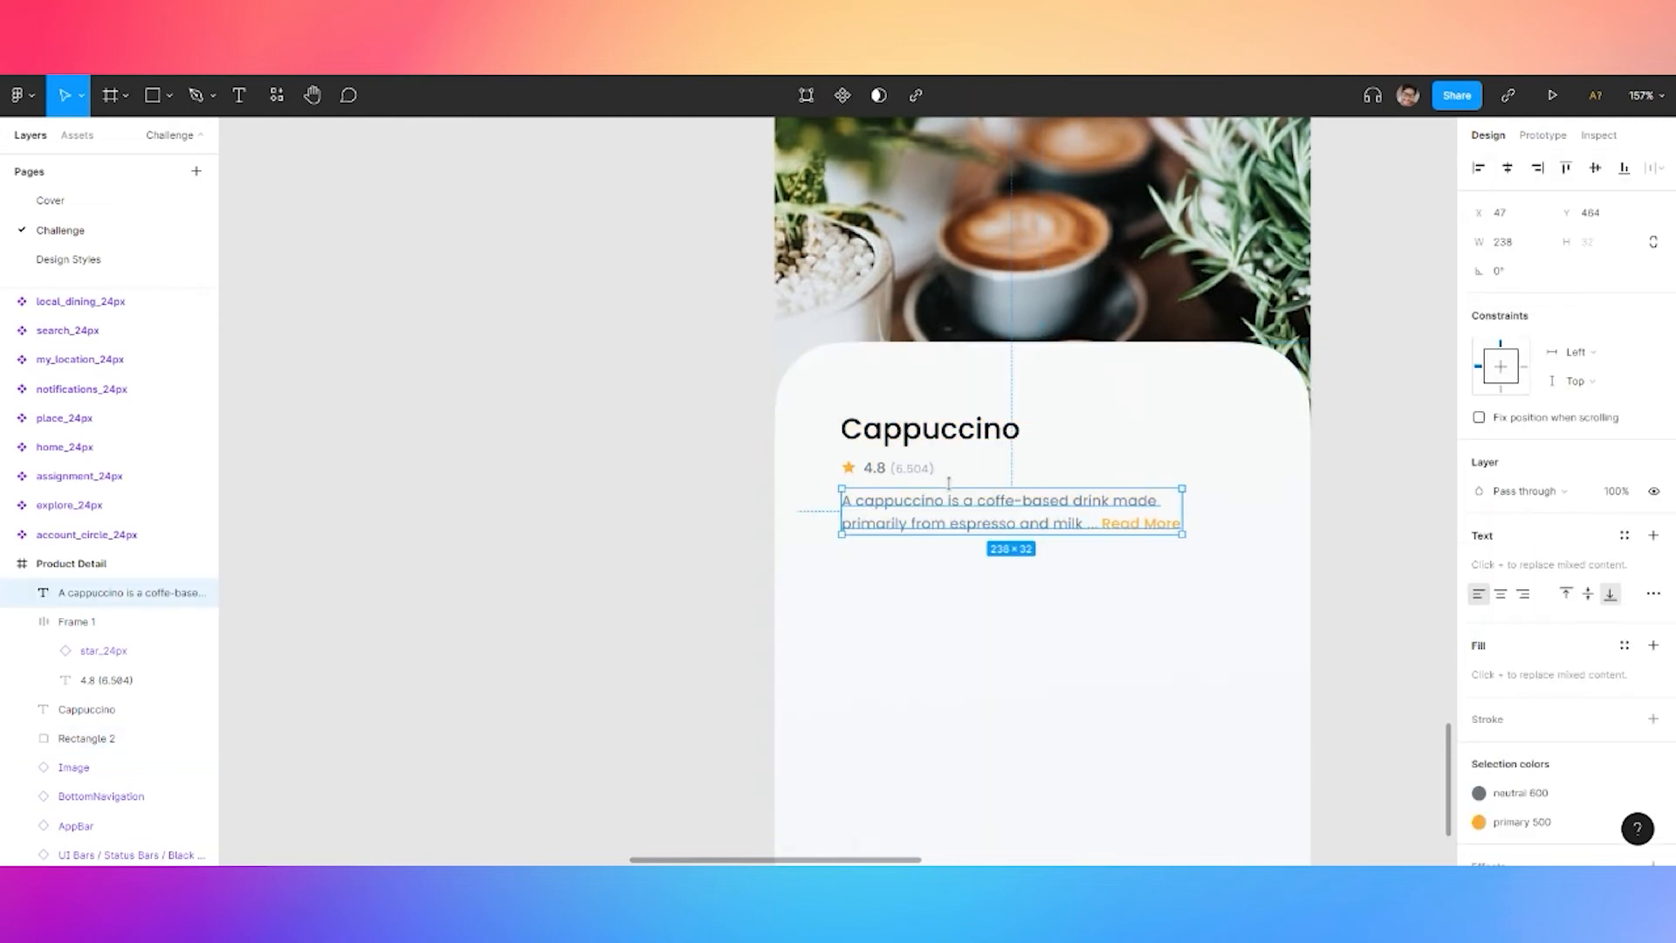
shift+click(873, 467)
shift+click(891, 432)
key(shift+a)
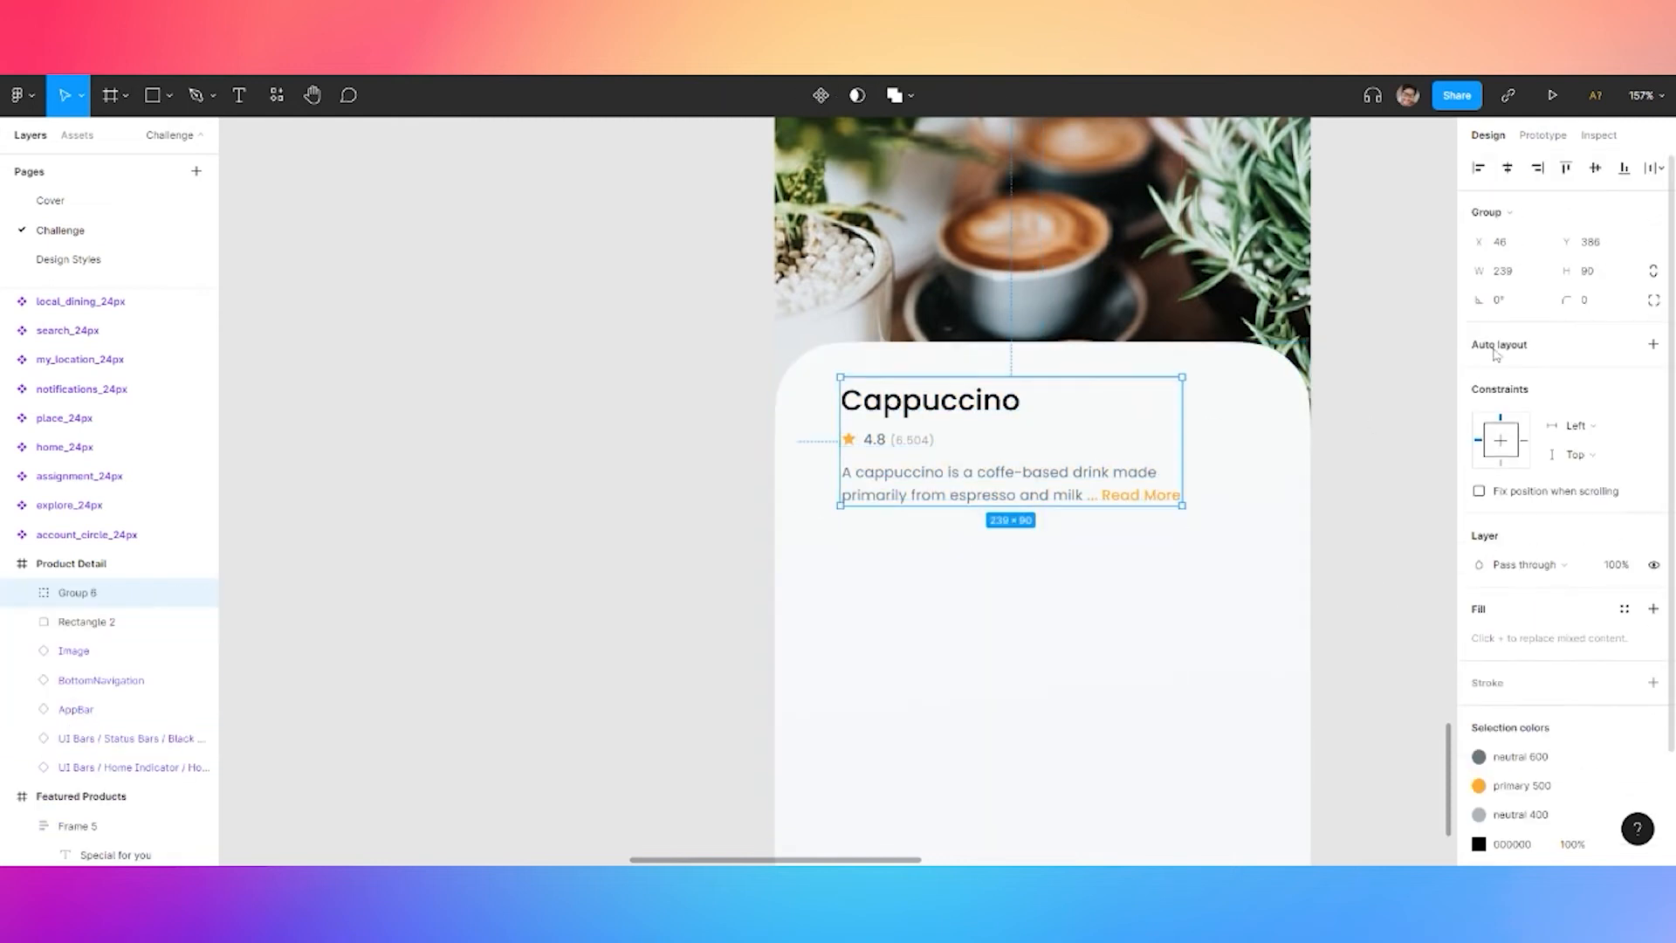
click(1507, 472)
text(8)
key(Return)
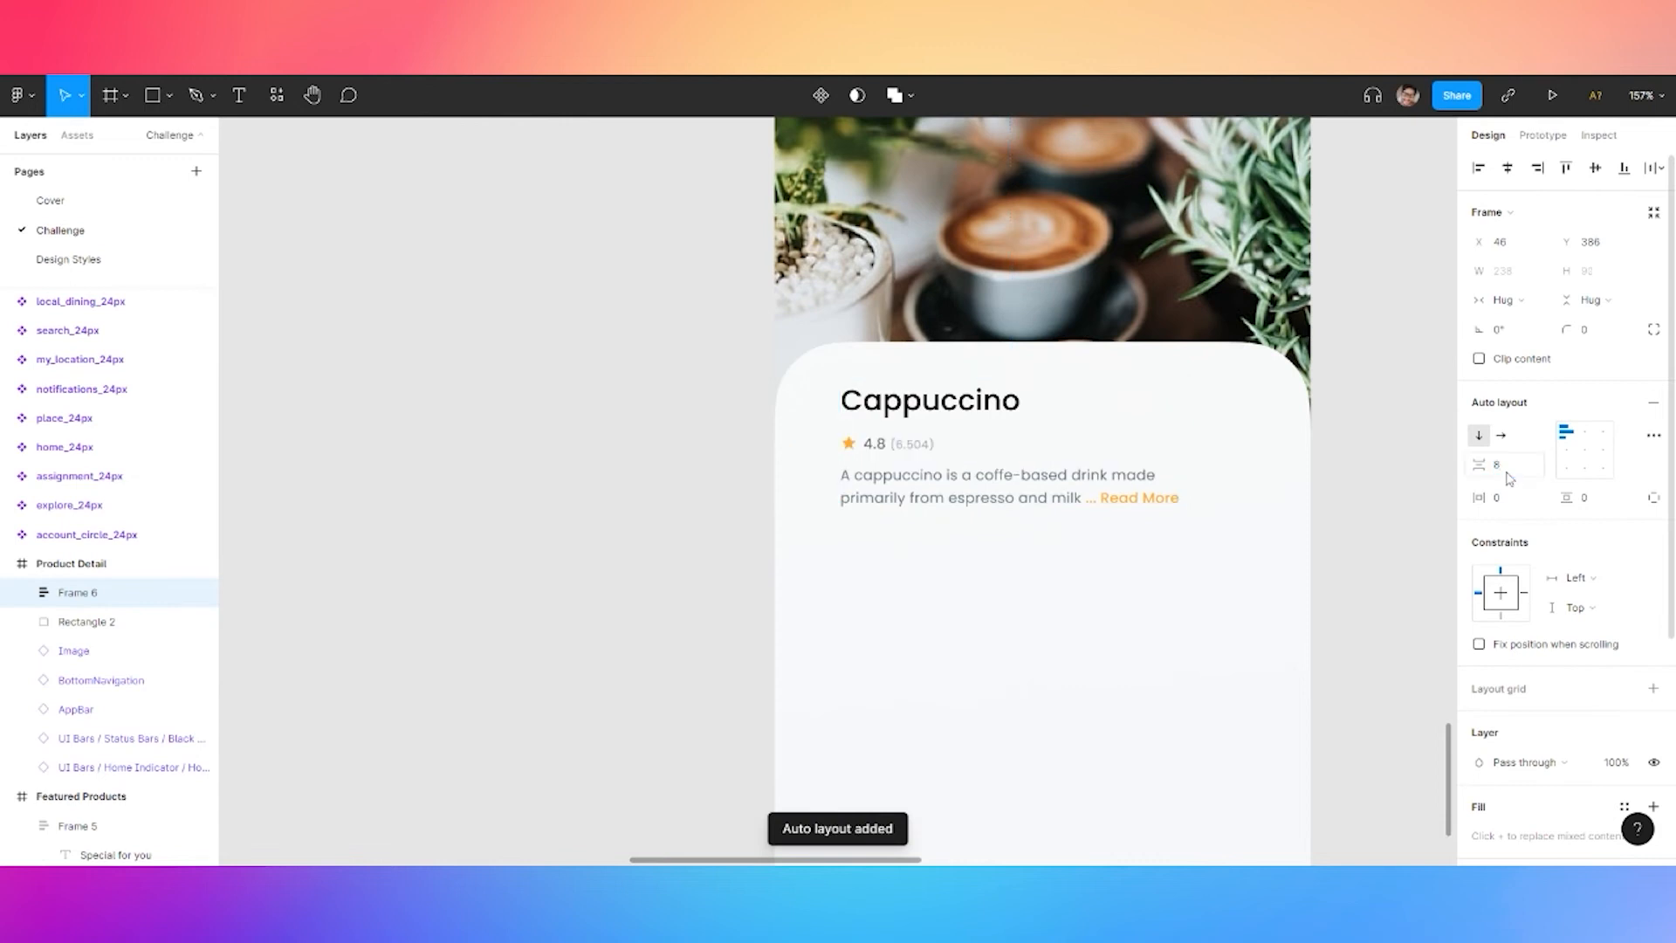
drag(918, 490, 909, 501)
click(1366, 253)
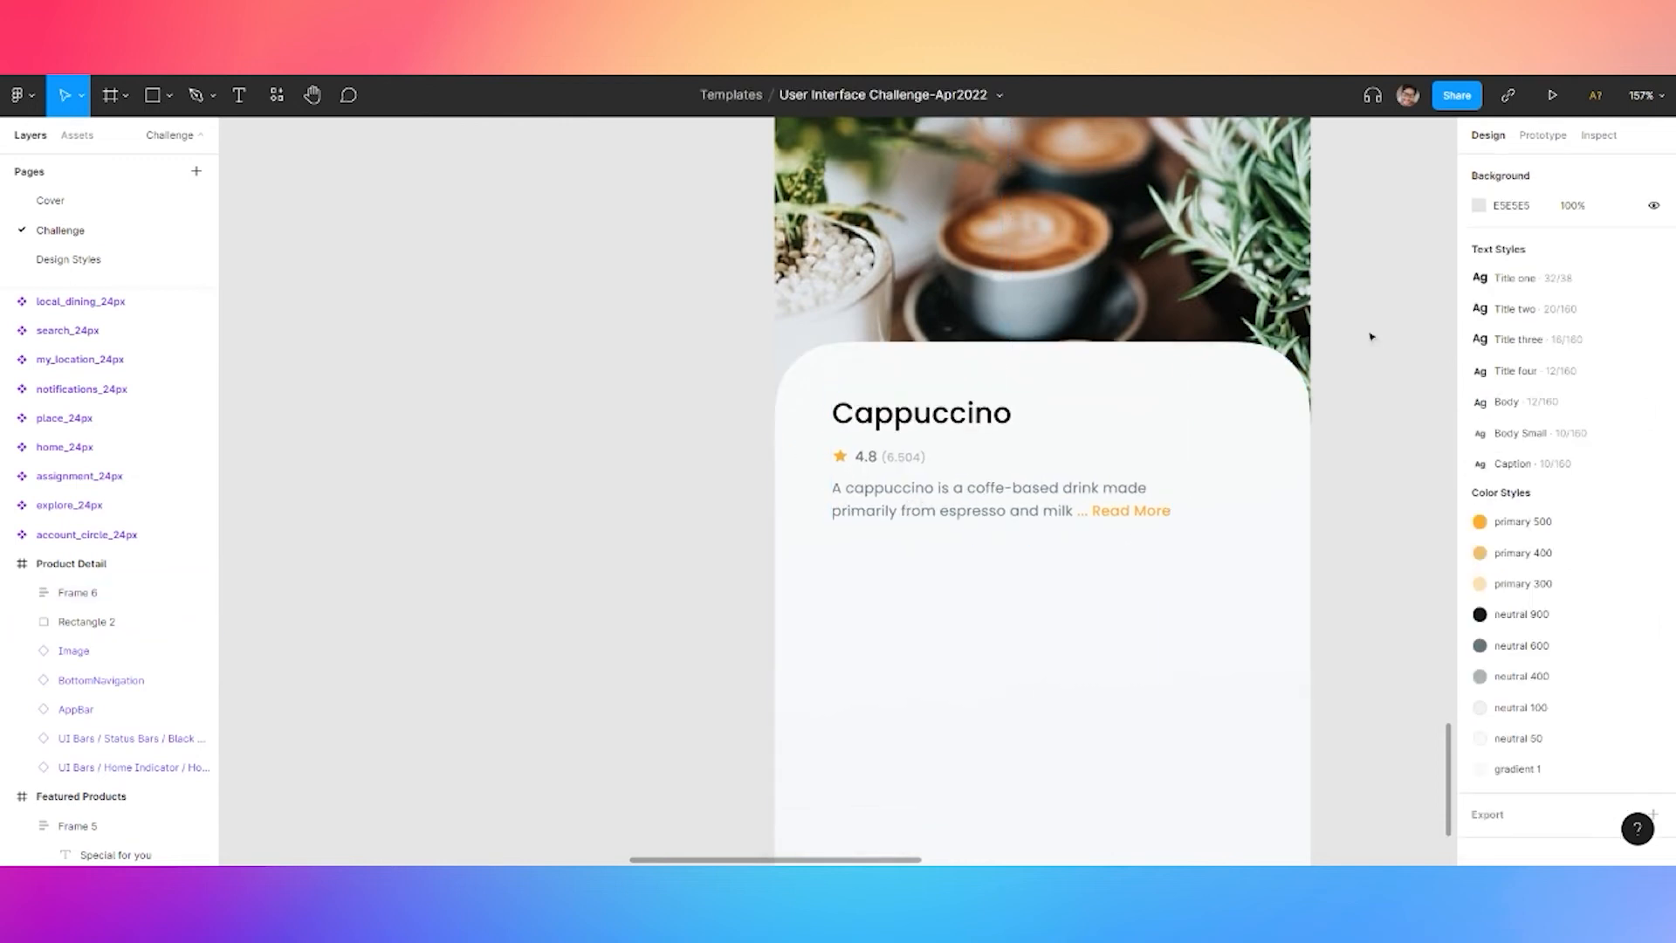
drag(1366, 253, 1339, 567)
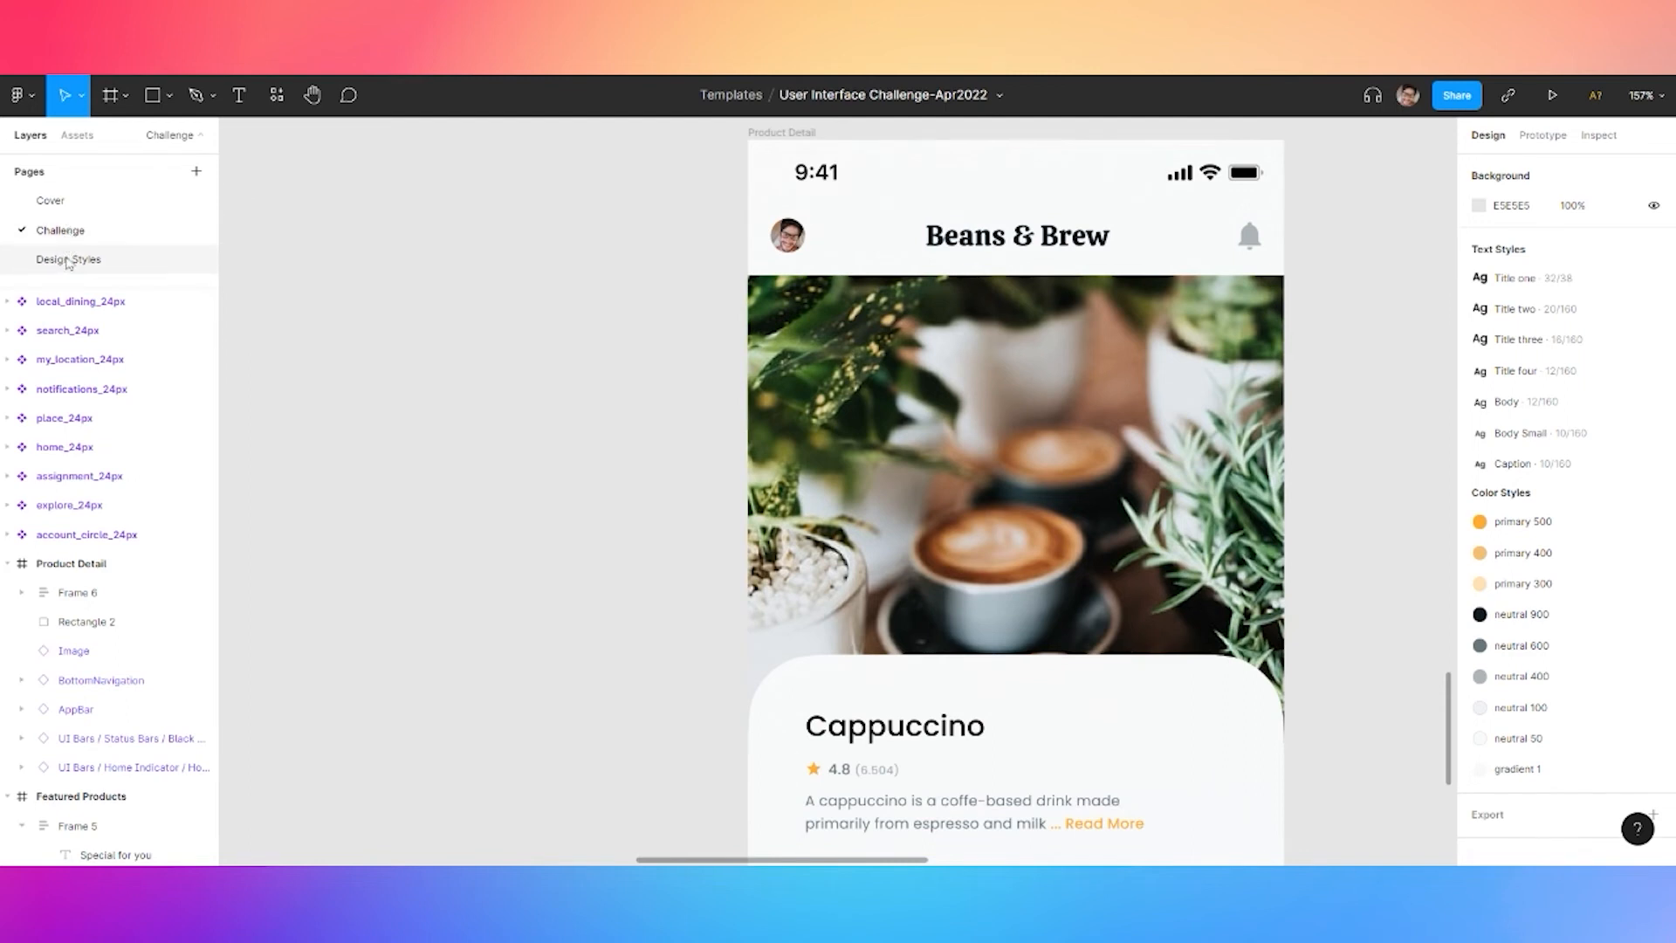
Place a white arrow_back icon at the cappuccino photo's top left
key(alt+2)
click(49, 239)
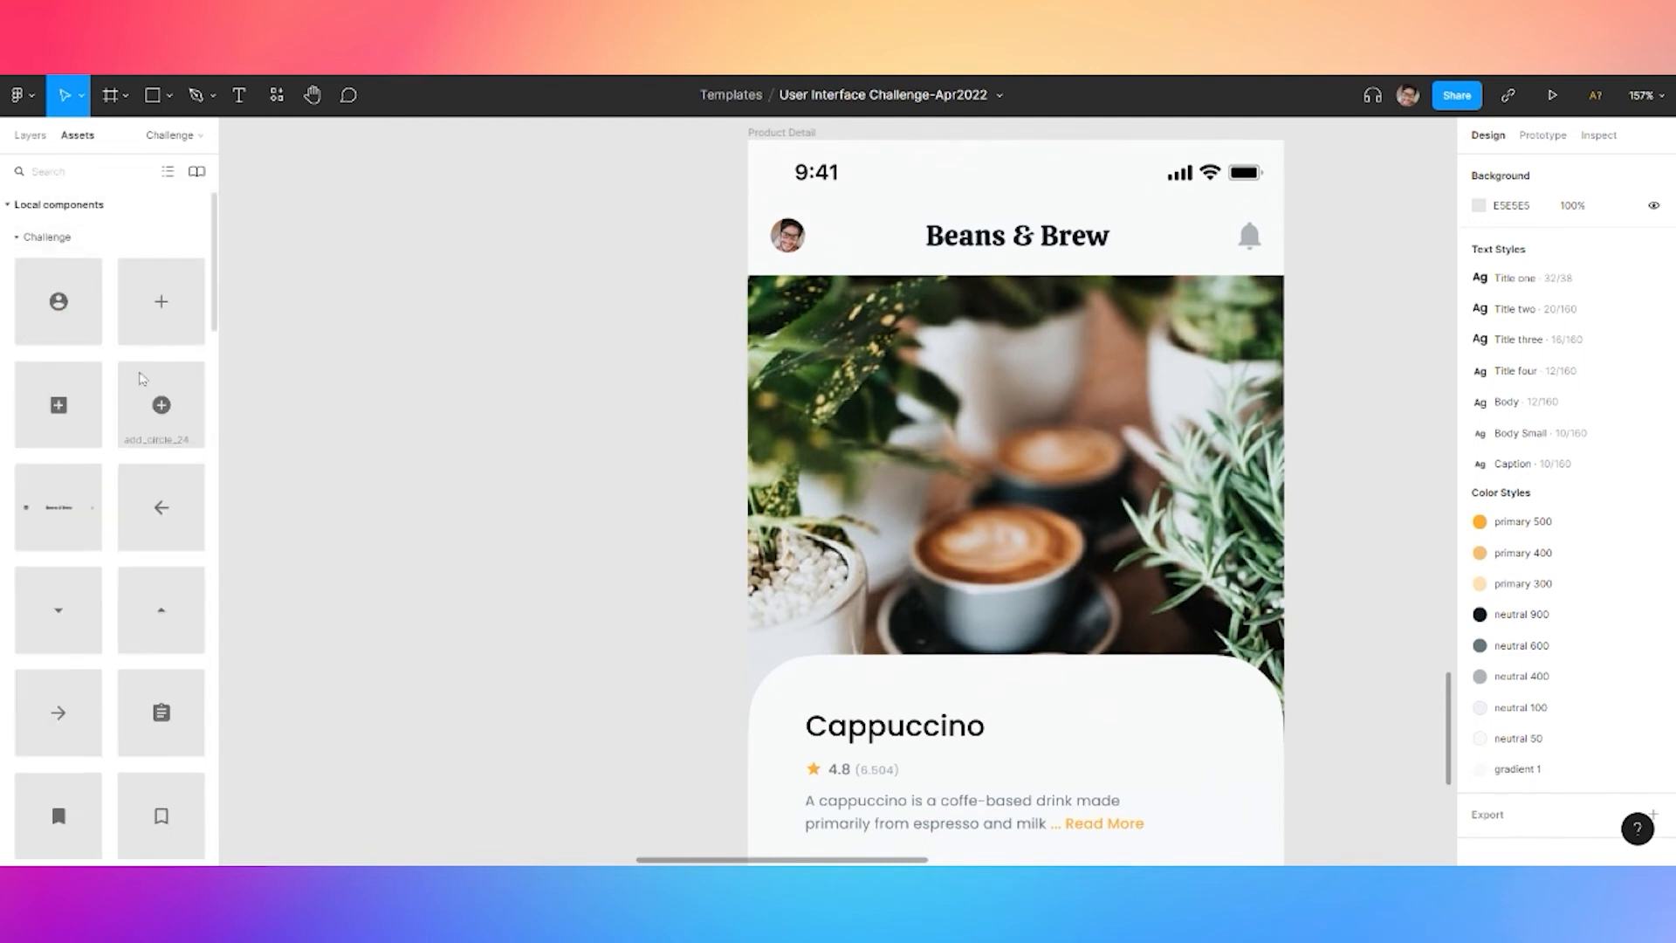
drag(170, 515, 804, 330)
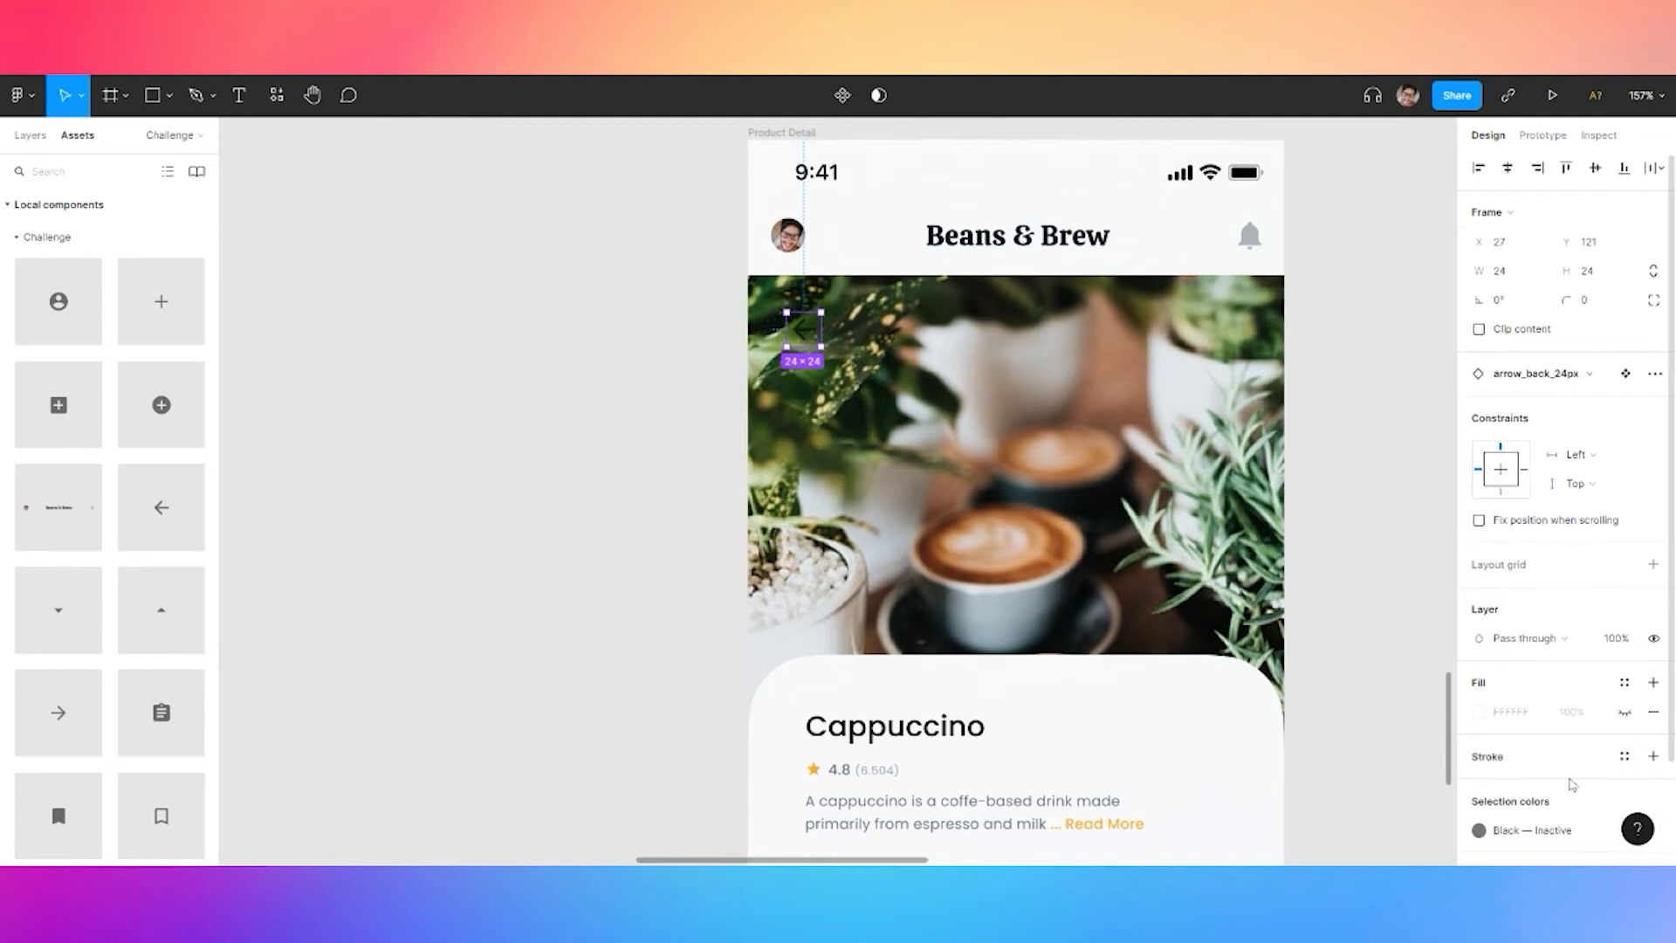
click(1504, 835)
click(1342, 824)
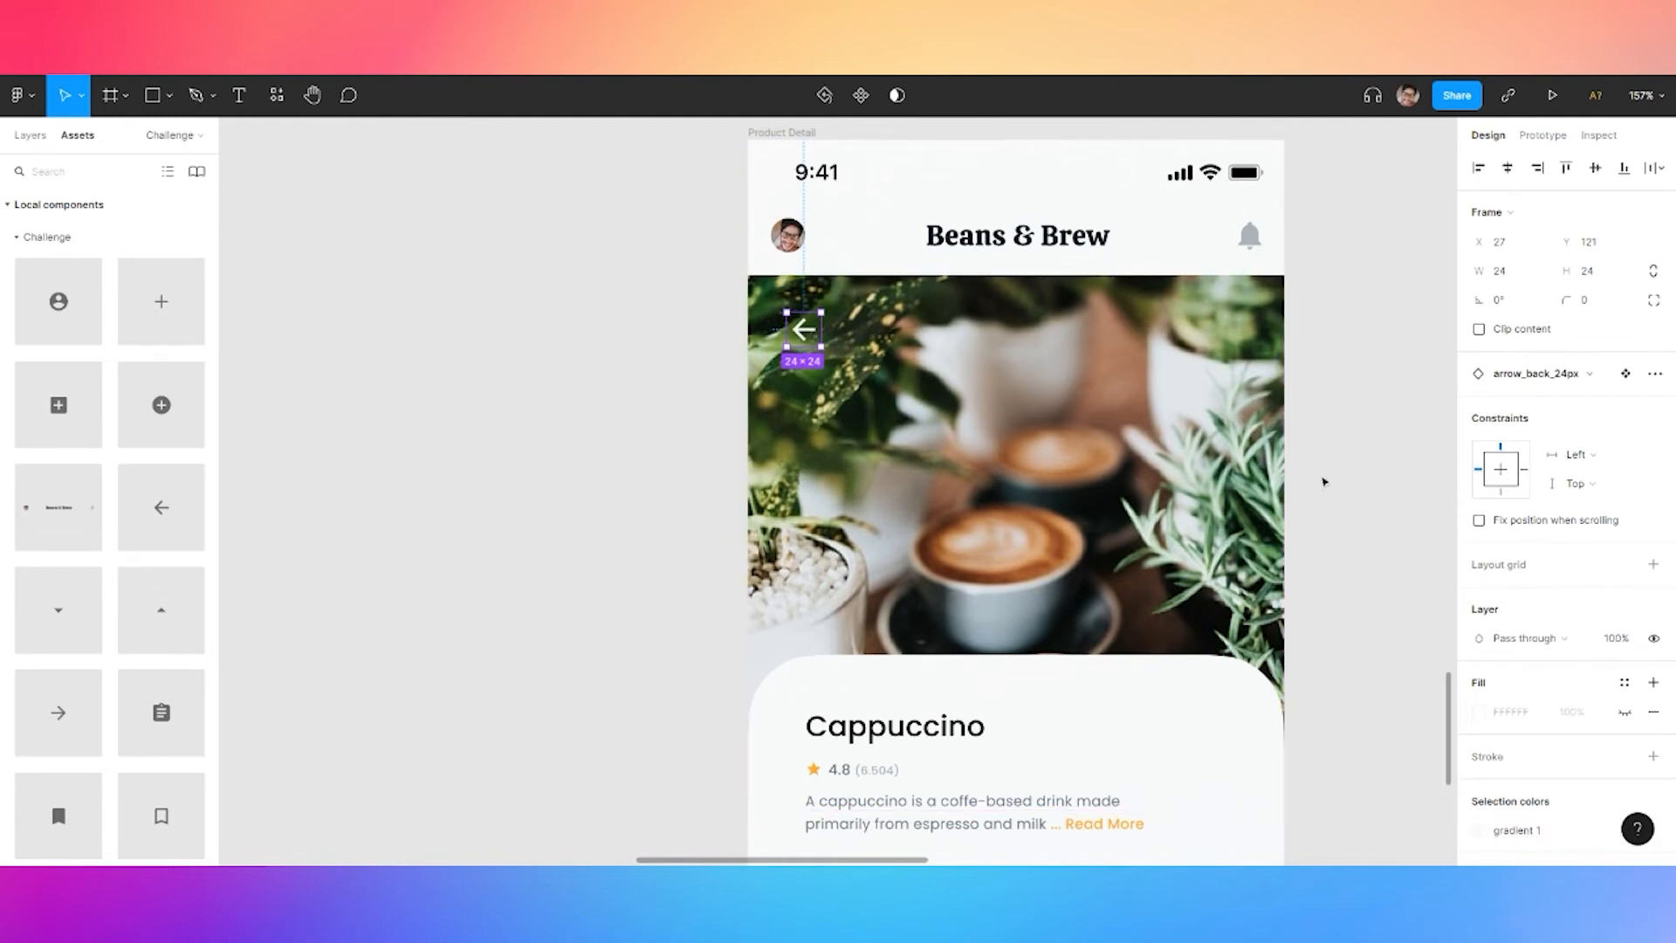
click(499, 337)
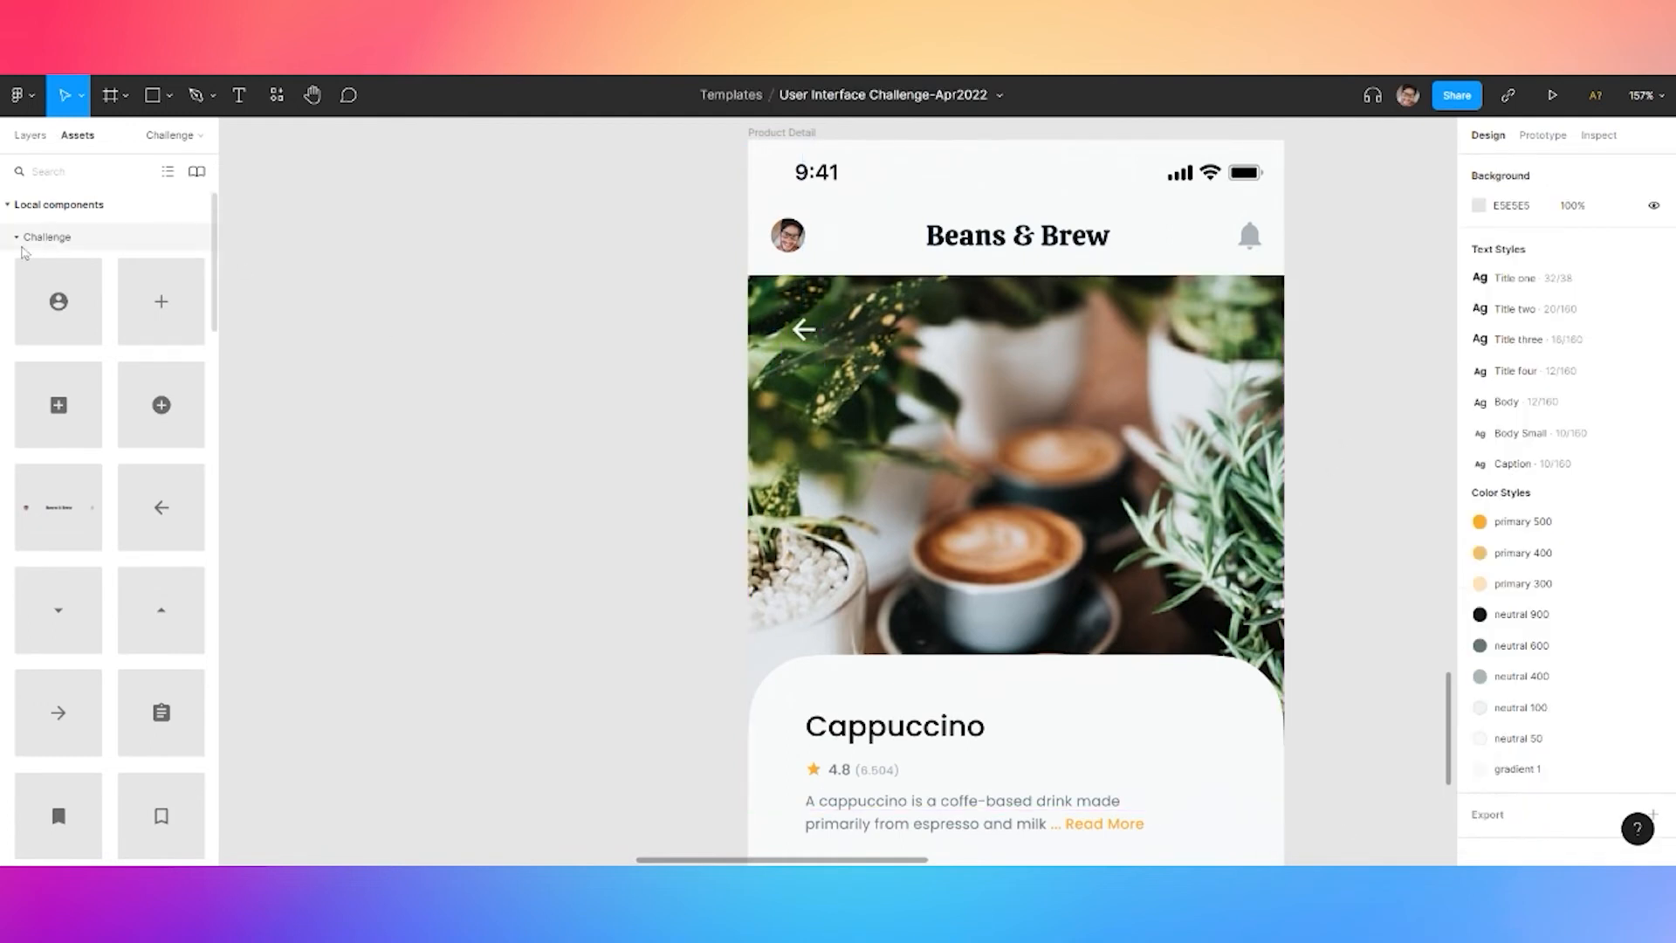
Place an Icon Button at the photo's top right, set to Large, Plus, White
click(17, 237)
drag(166, 436, 1224, 369)
click(1567, 403)
click(1586, 425)
click(1573, 405)
click(1575, 405)
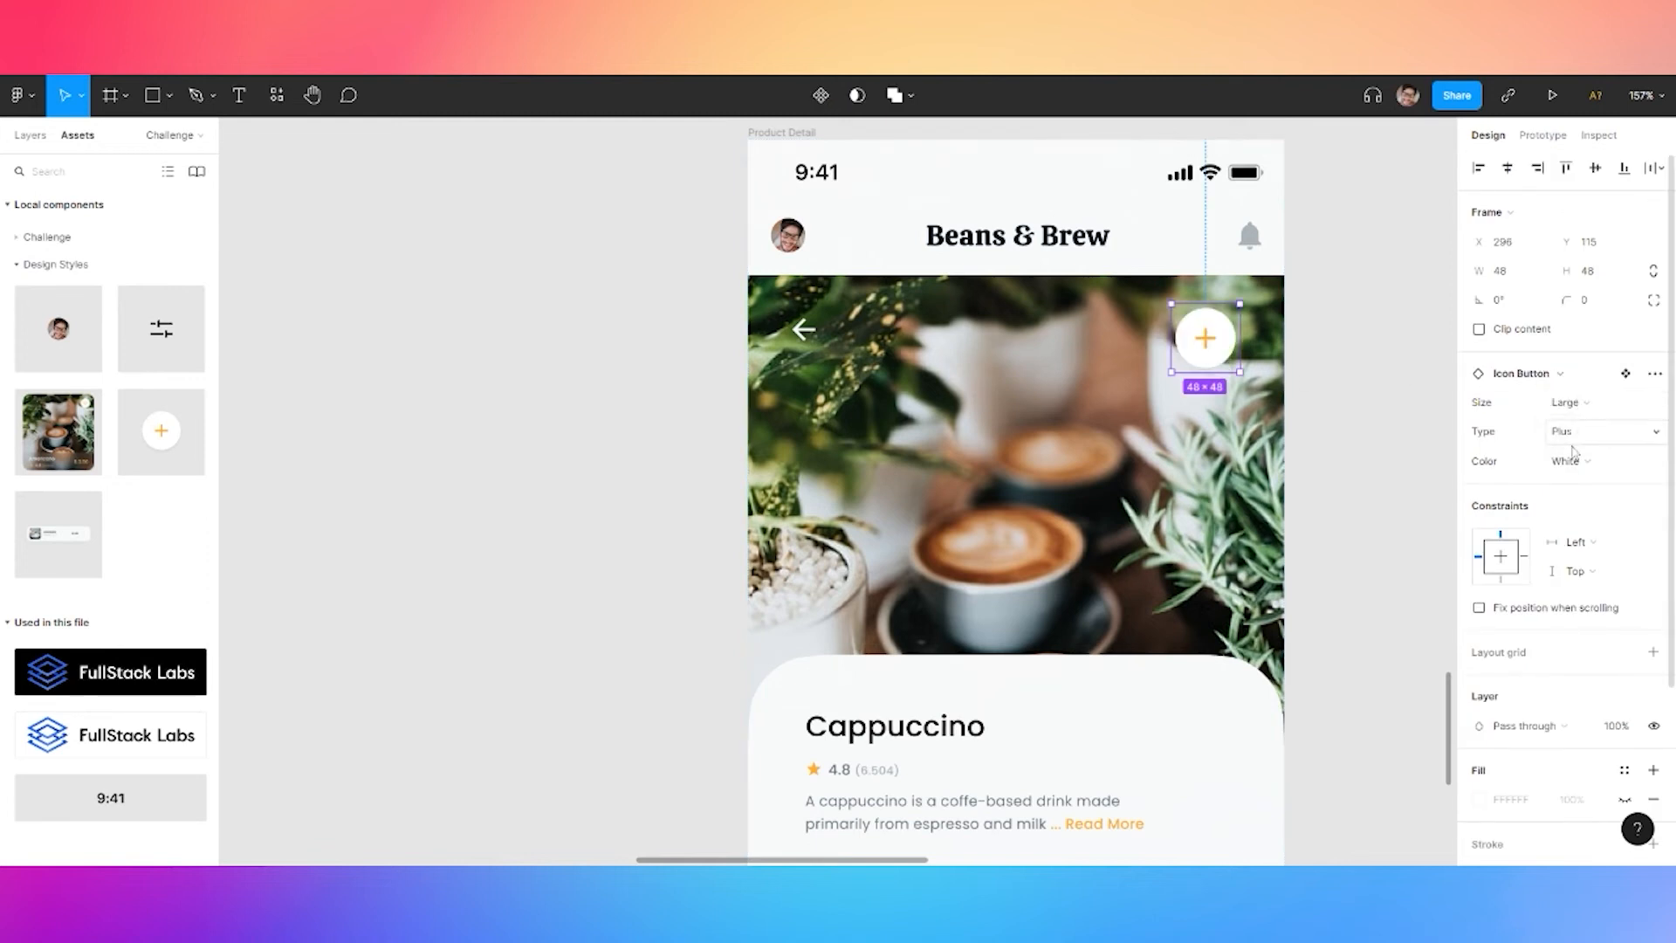
click(1565, 431)
click(1584, 410)
click(1572, 405)
click(1584, 376)
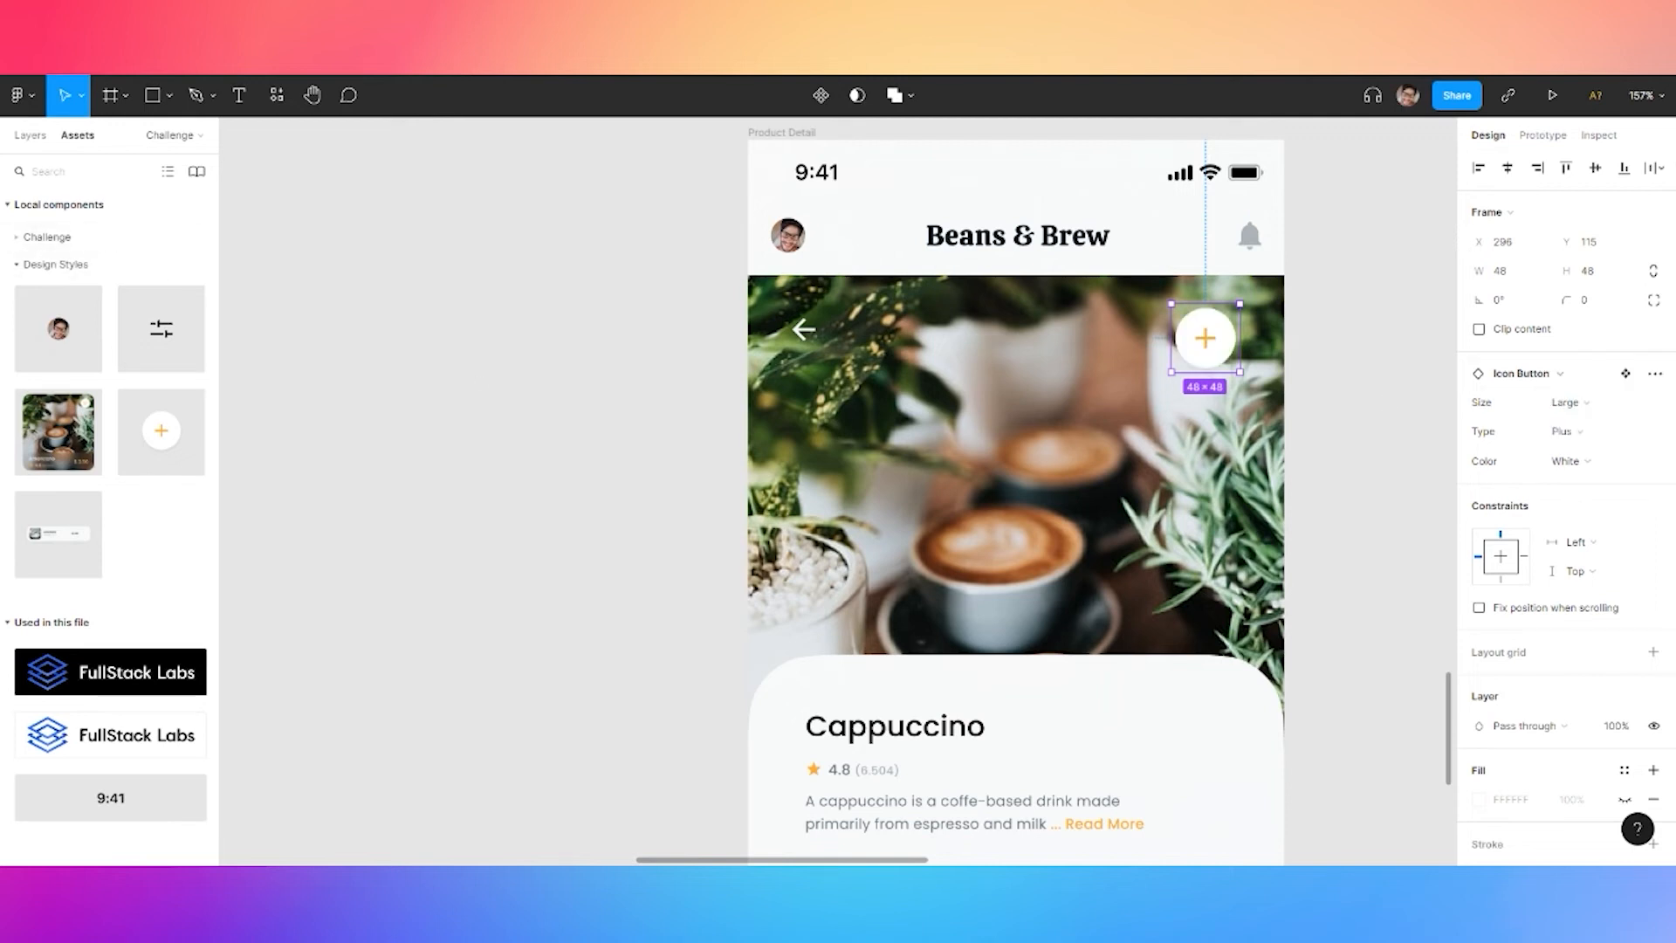
Go to the Design Styles page from the layers list
click(52, 240)
click(30, 135)
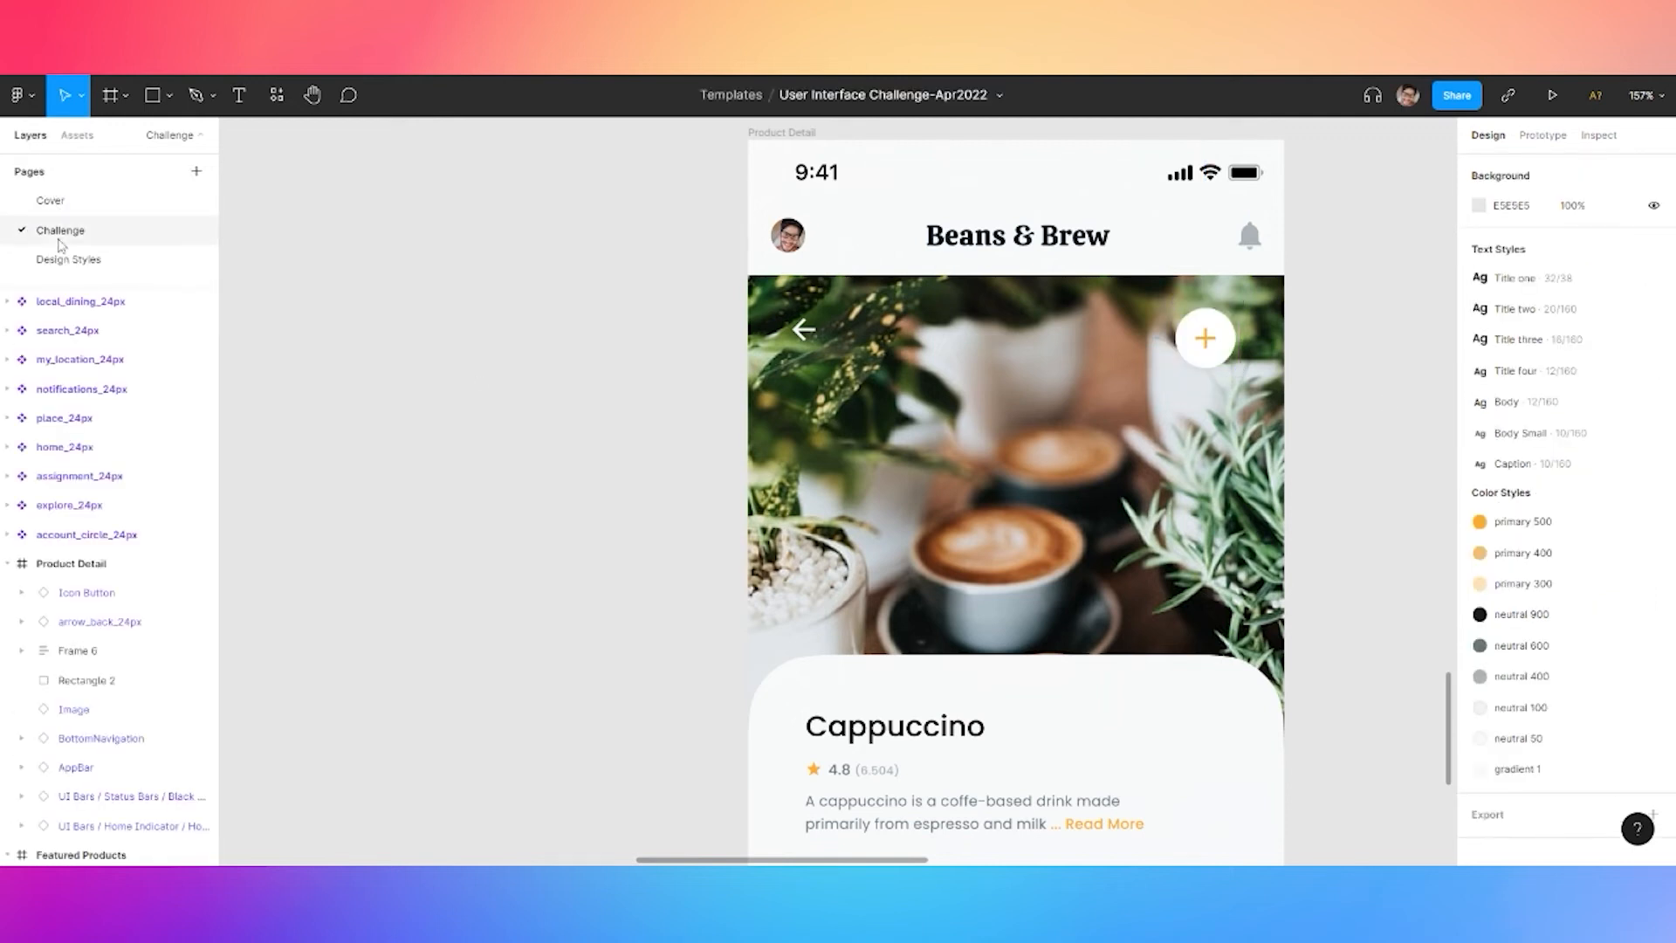
click(68, 260)
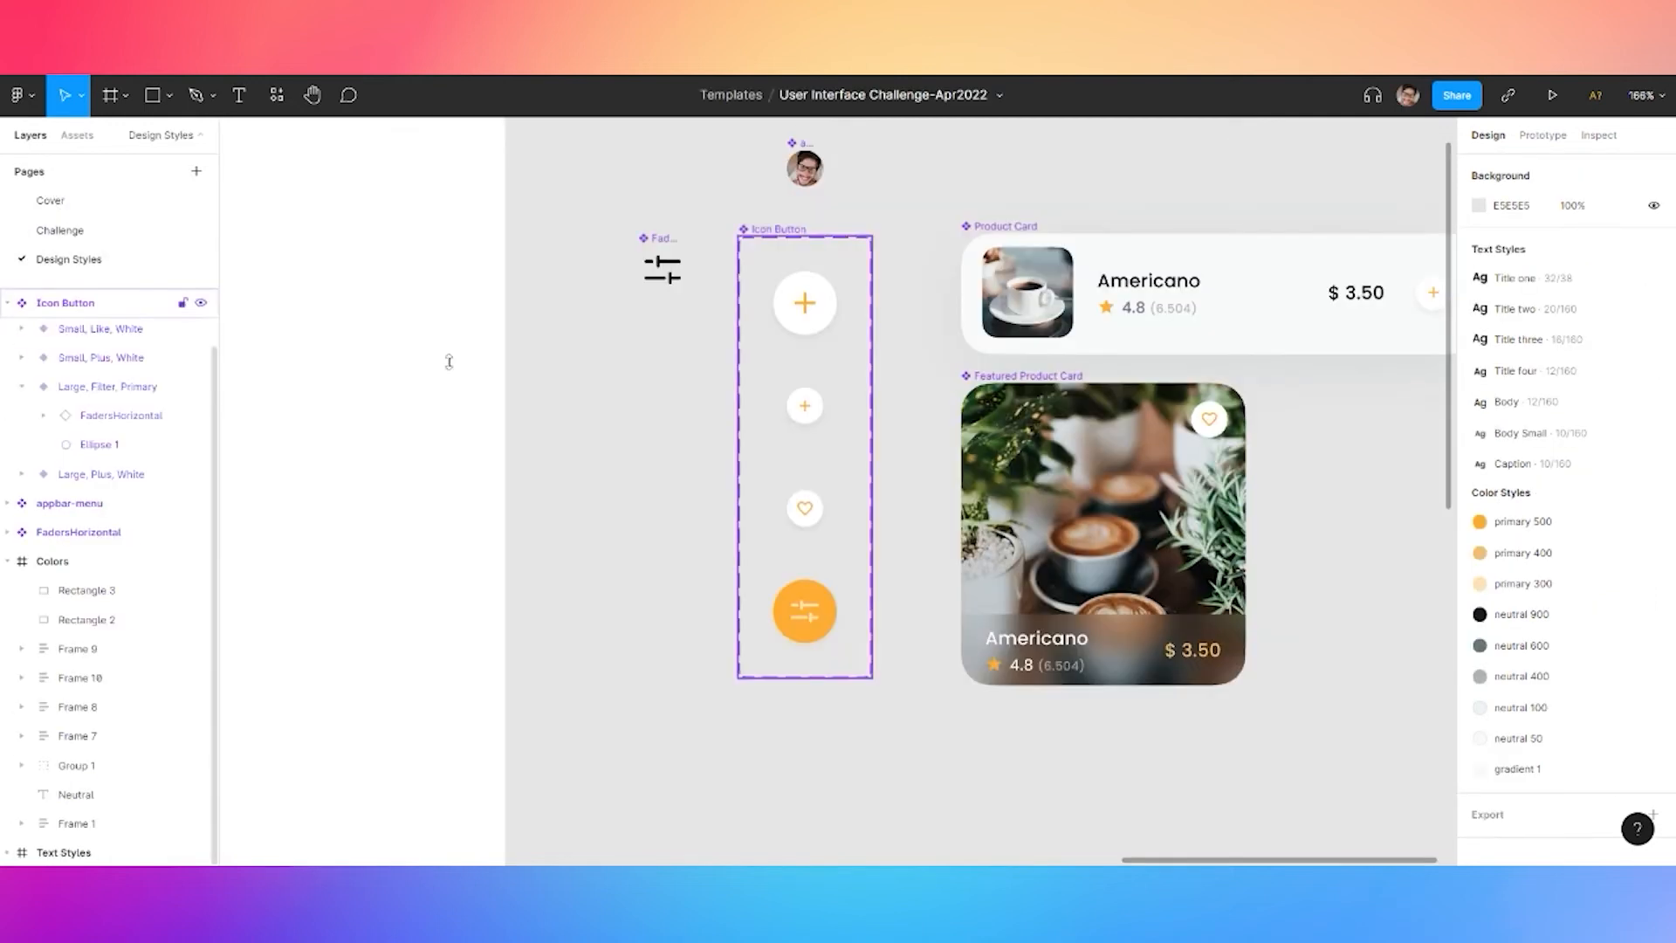
Add a new large plus variant and paste the Like button's heart icon into it
click(799, 314)
click(807, 374)
click(688, 568)
scroll(803, 415, up, 4)
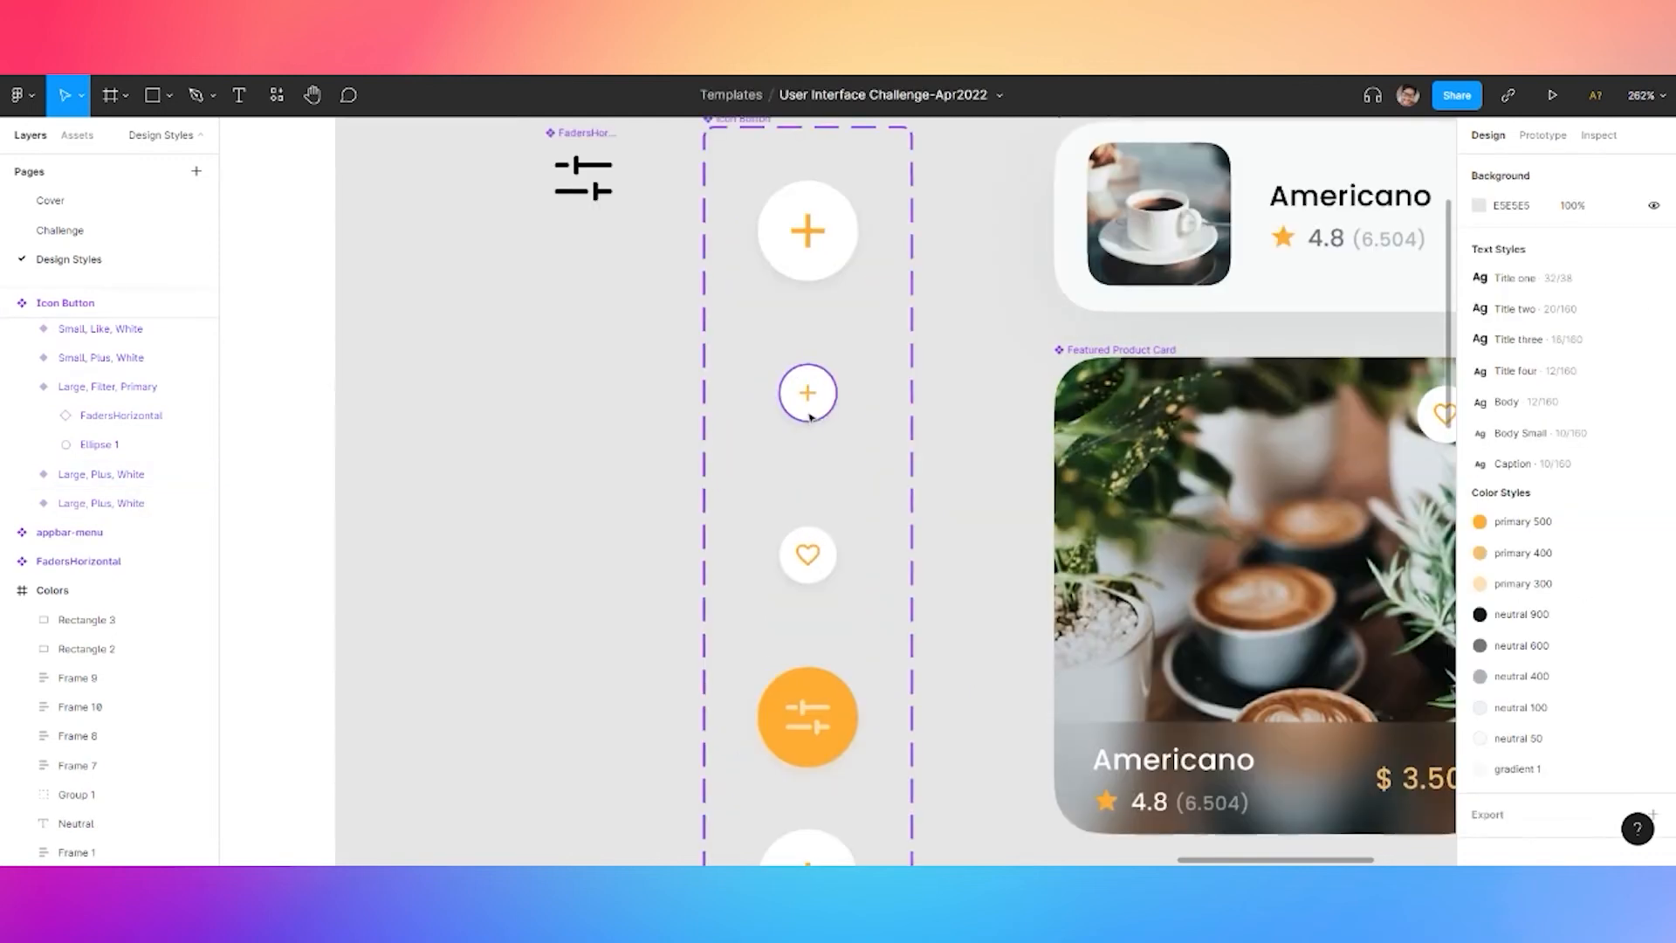
click(811, 402)
double_click(810, 560)
key(ctrl+c)
click(629, 696)
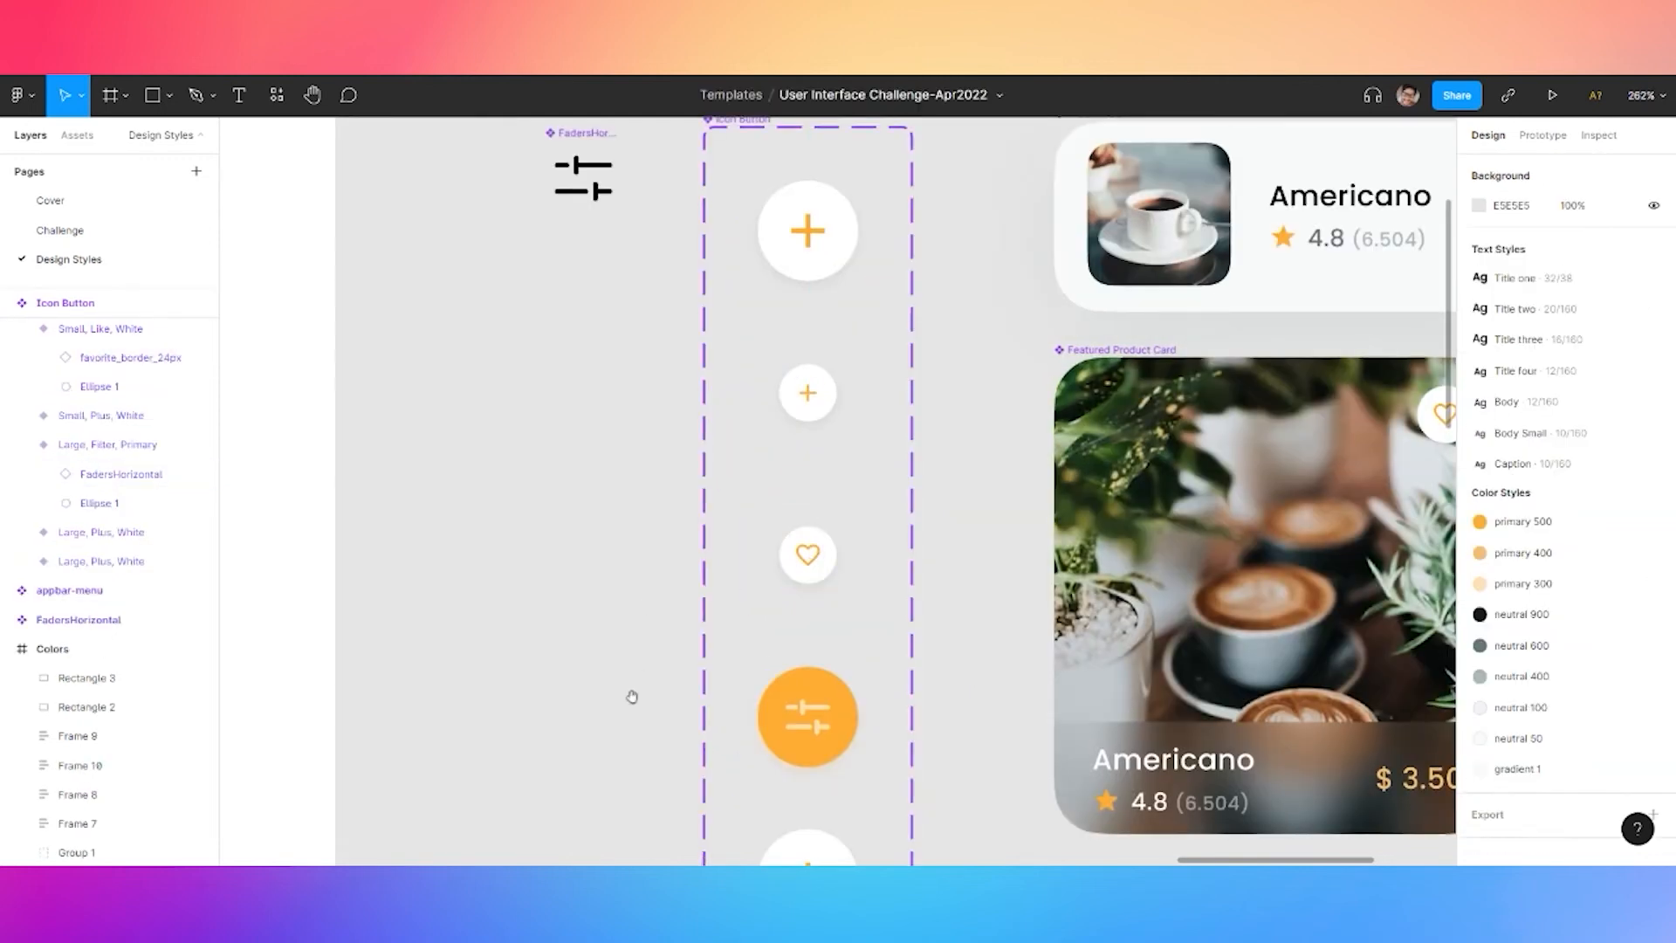
scroll(768, 580, down, 4)
key(ctrl+v)
drag(794, 259, 805, 588)
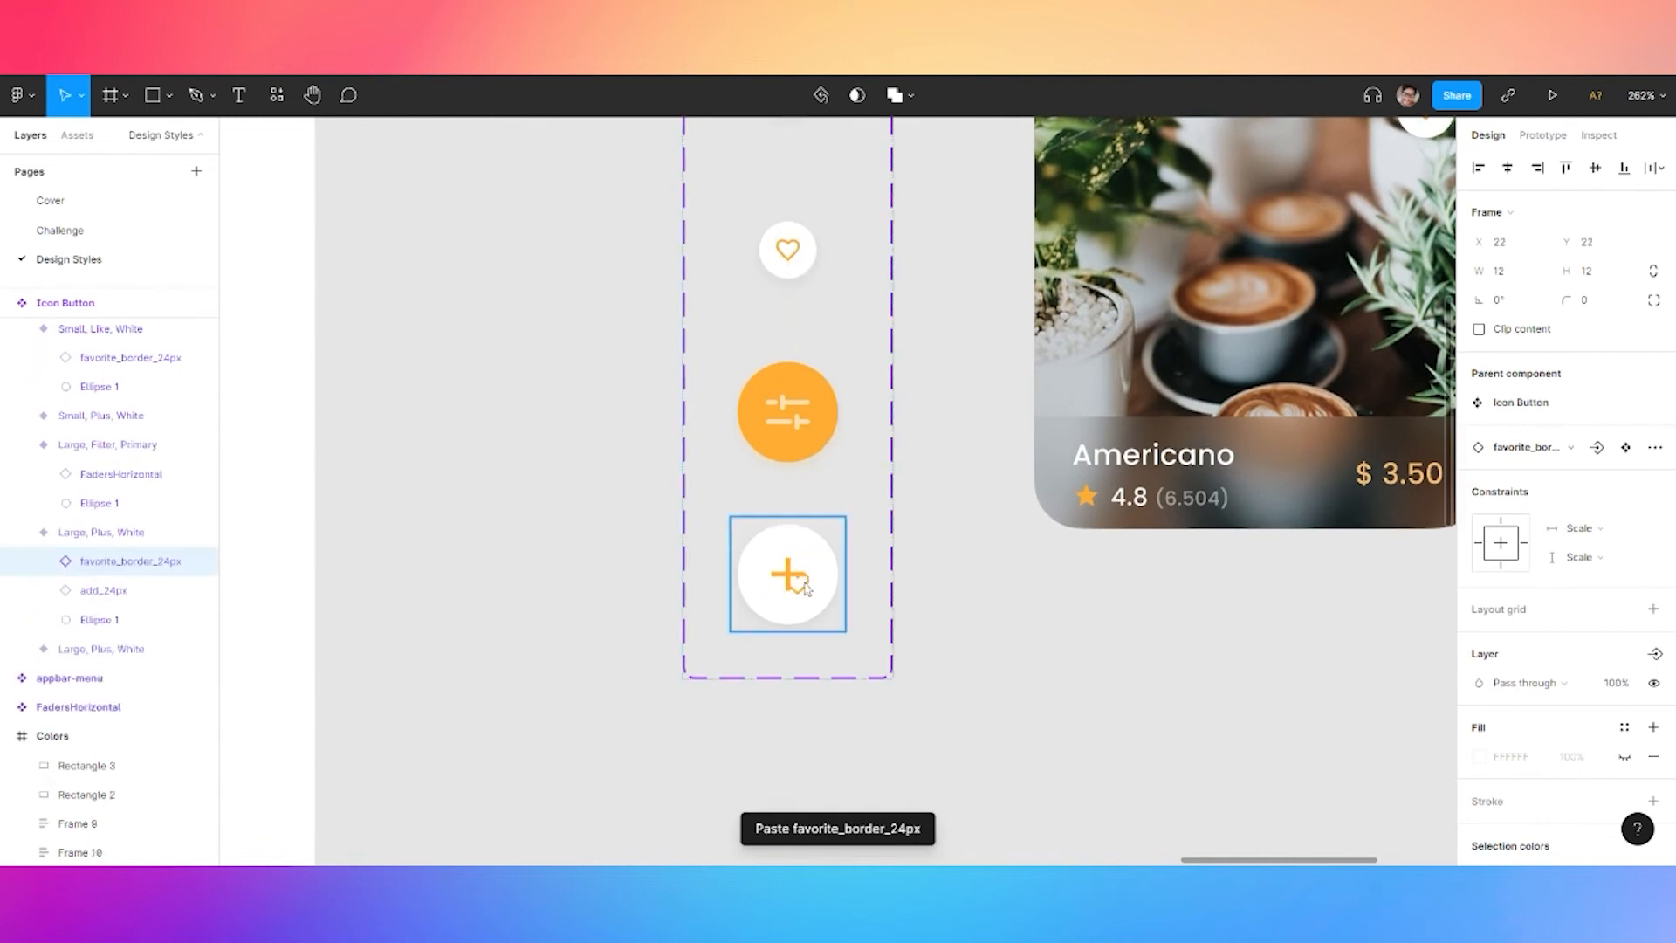
Size the pasted heart icon to 24 by 24
text(24)
click(1589, 273)
text(124)
key(Return)
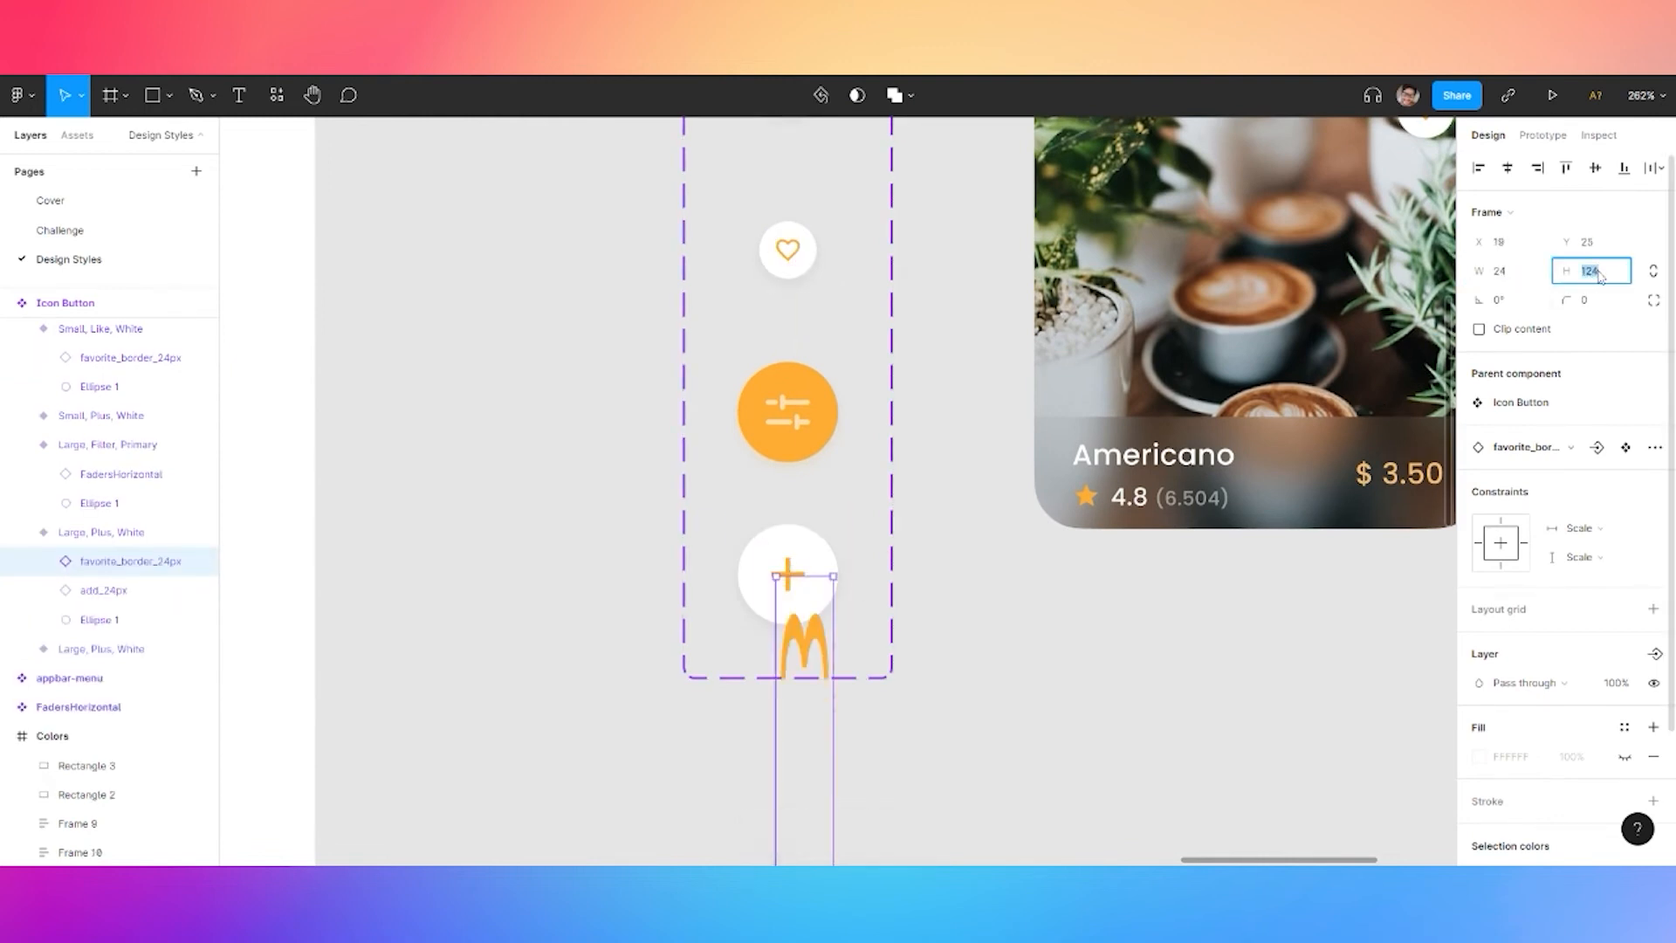
text(24)
key(Return)
Delete the add_24px icon and centre the heart within Ellipse 1
scroll(790, 600, up, 3)
click(791, 559)
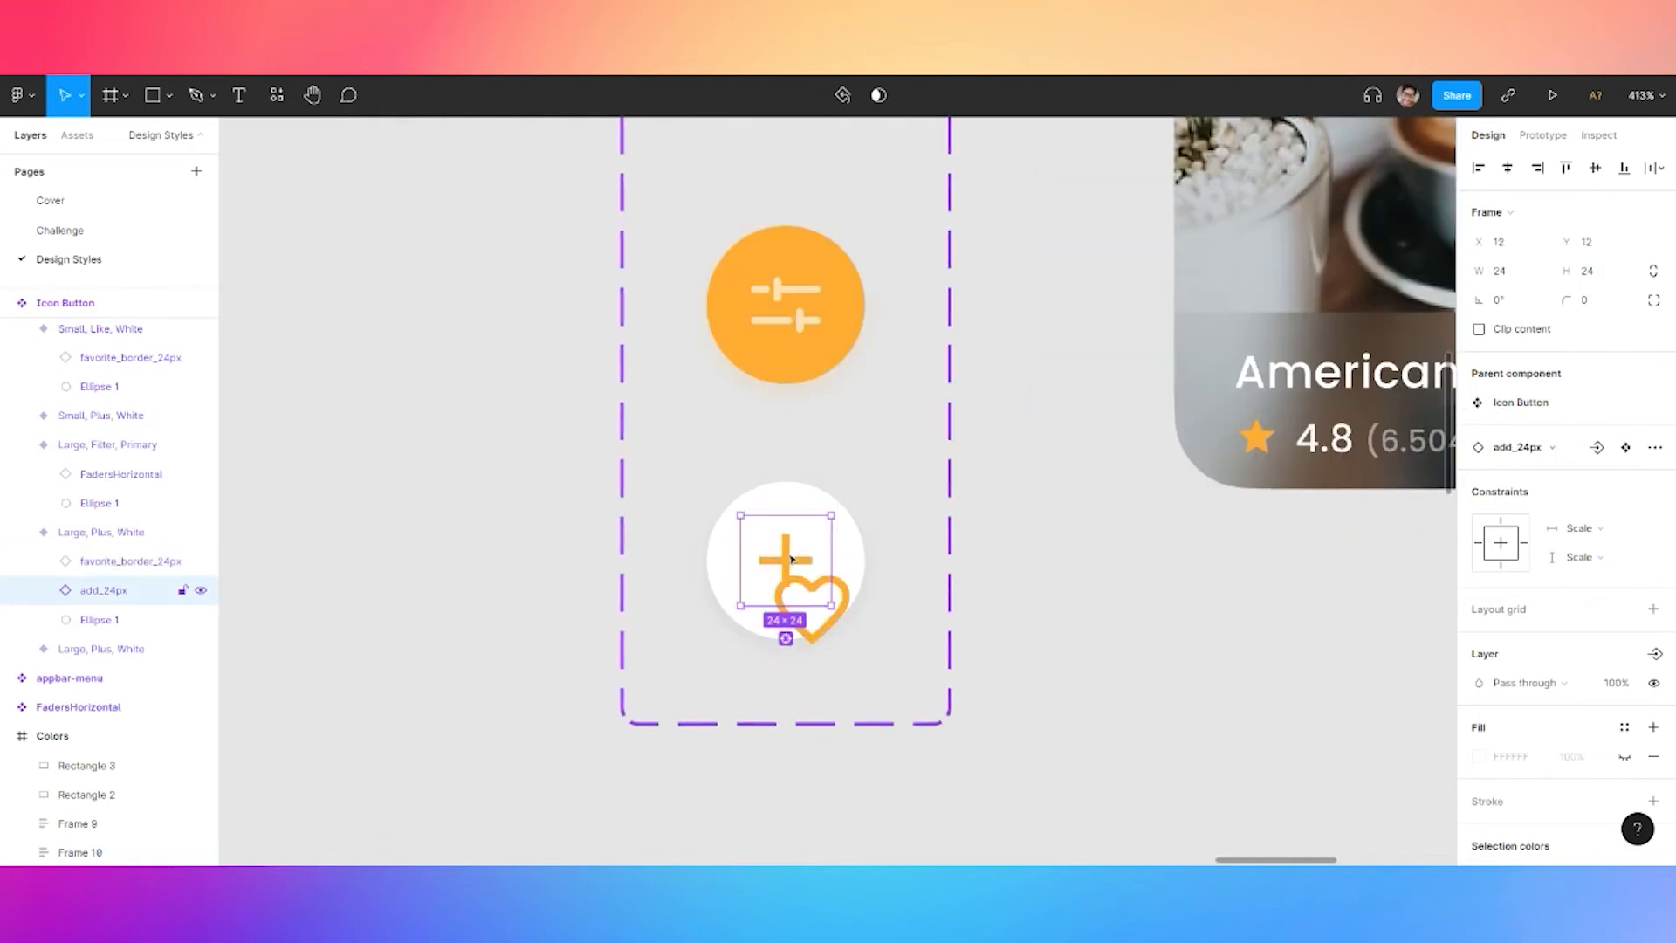
key(Delete)
double_click(844, 608)
drag(843, 605, 818, 564)
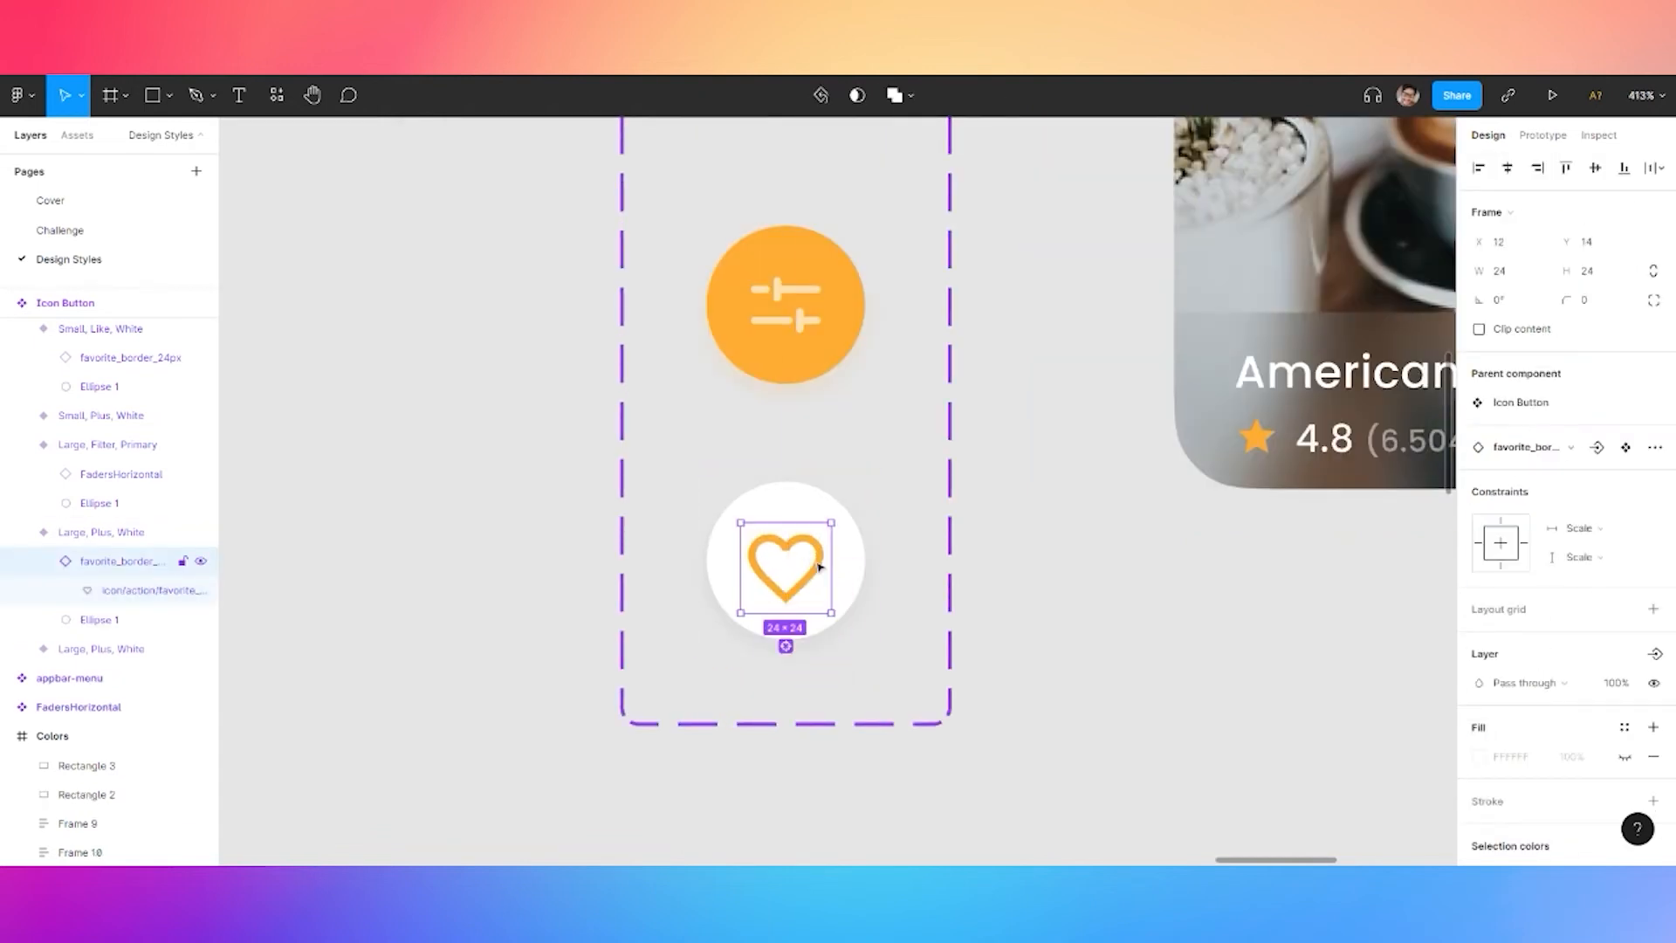
shift+click(846, 556)
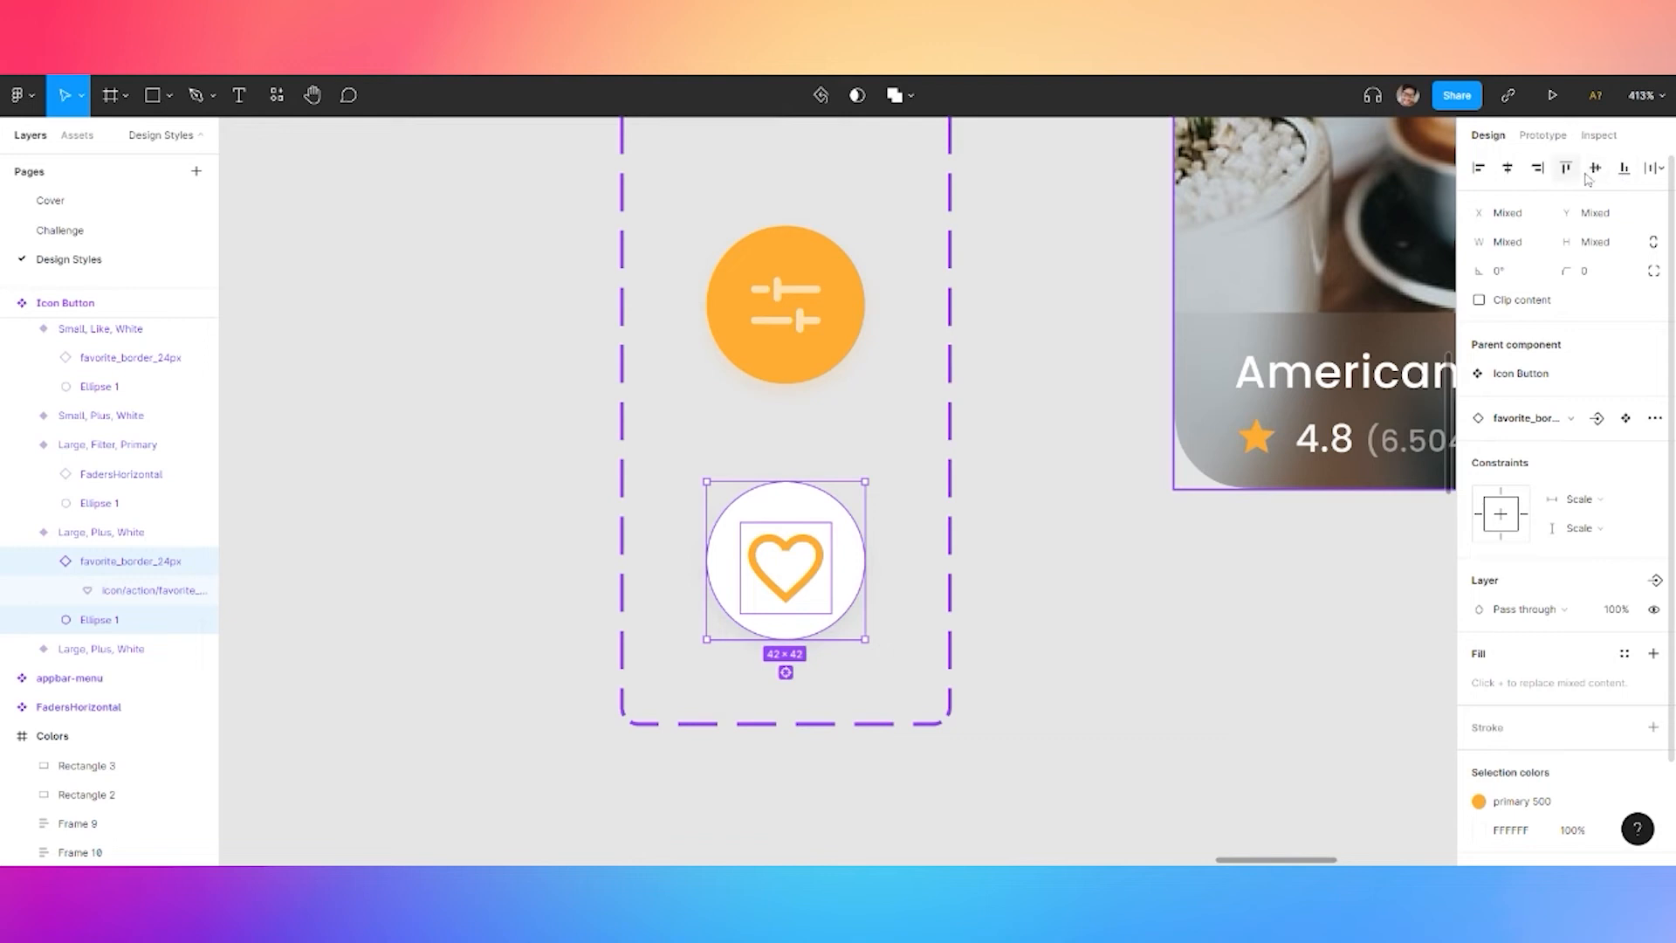
click(1593, 169)
Give the heart the gradient 1 style and the circle primary 500 orange
double_click(807, 582)
click(1533, 636)
click(1524, 763)
click(803, 513)
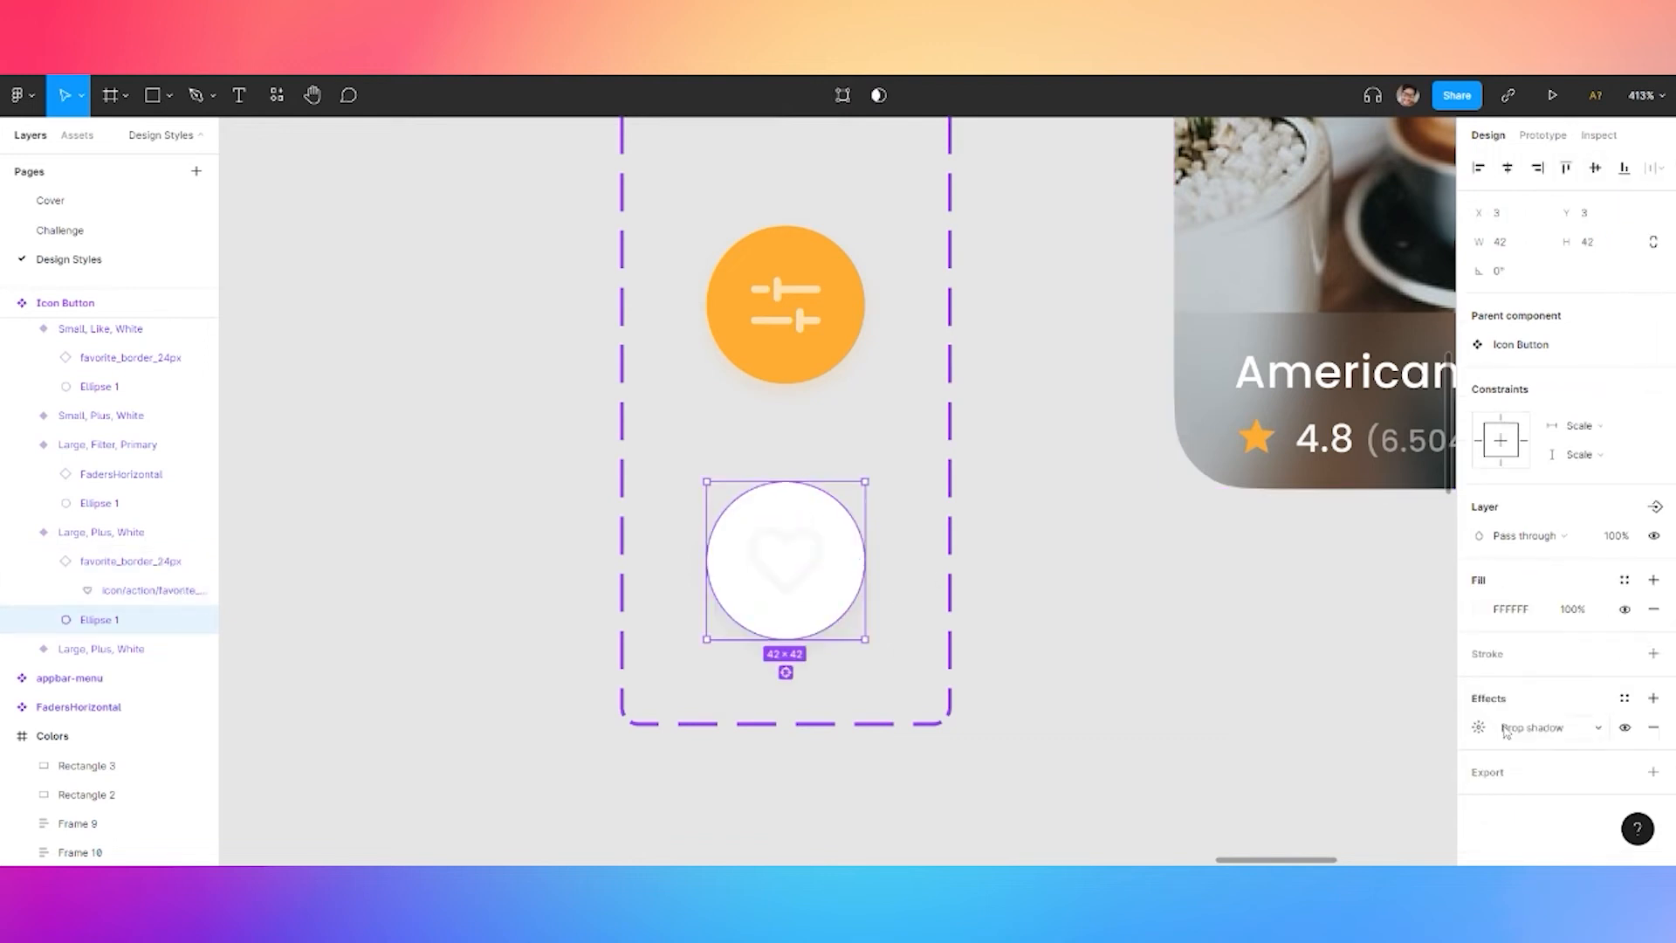
click(1624, 581)
click(1494, 690)
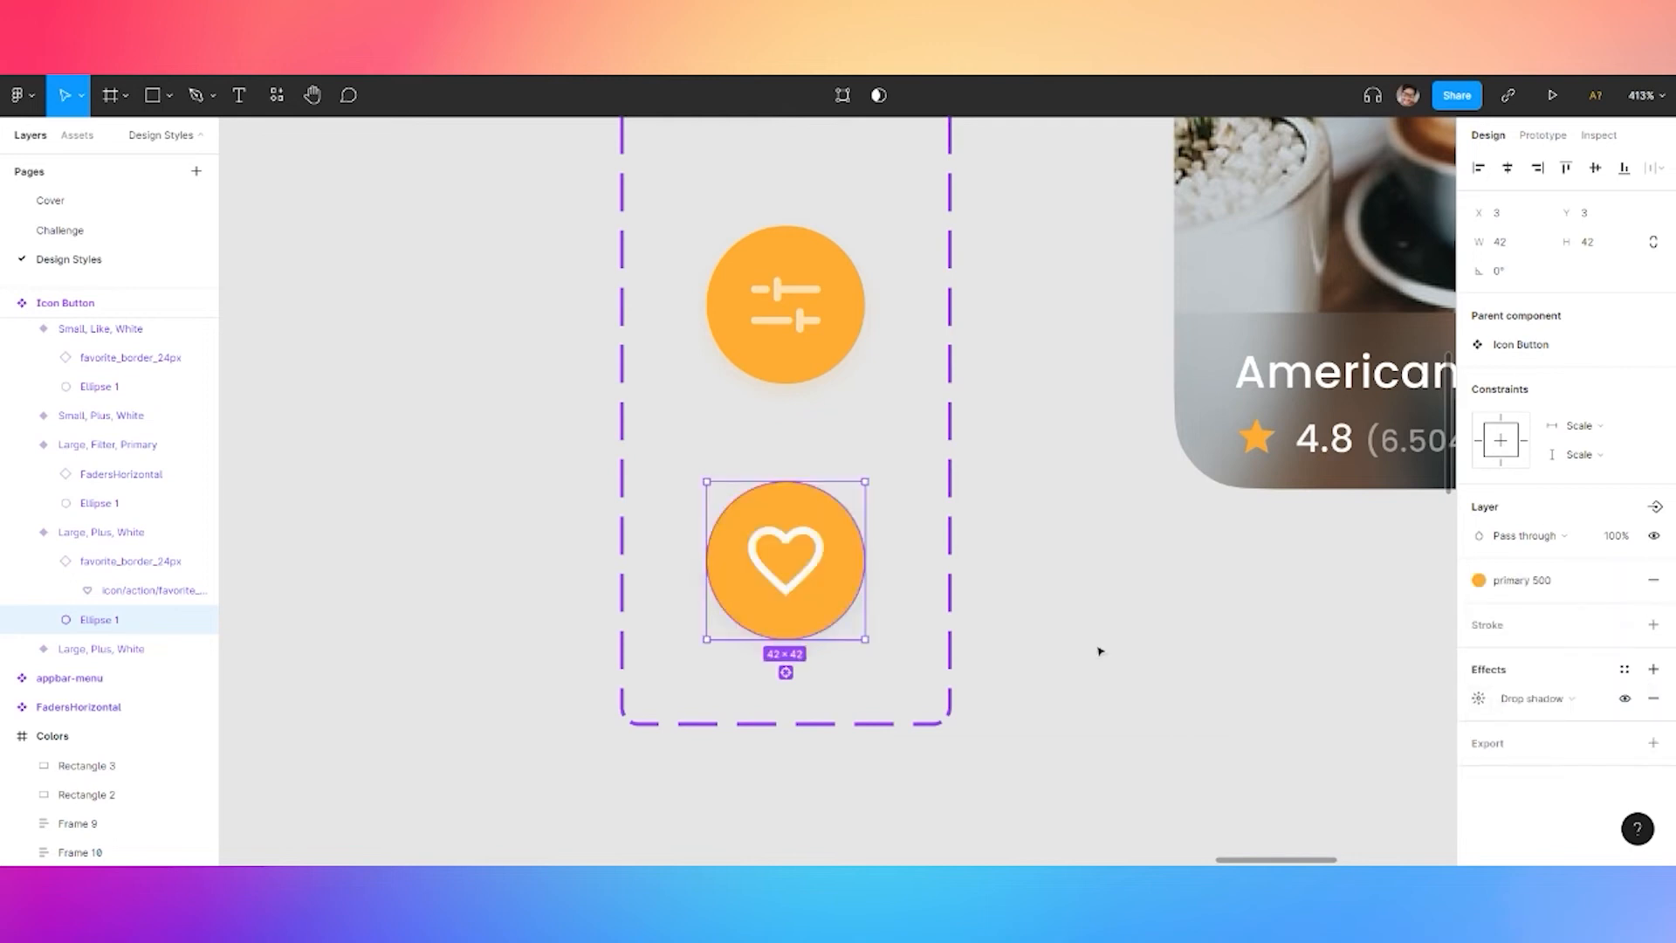
Recolour the heart vector with the primary 300 style
click(816, 570)
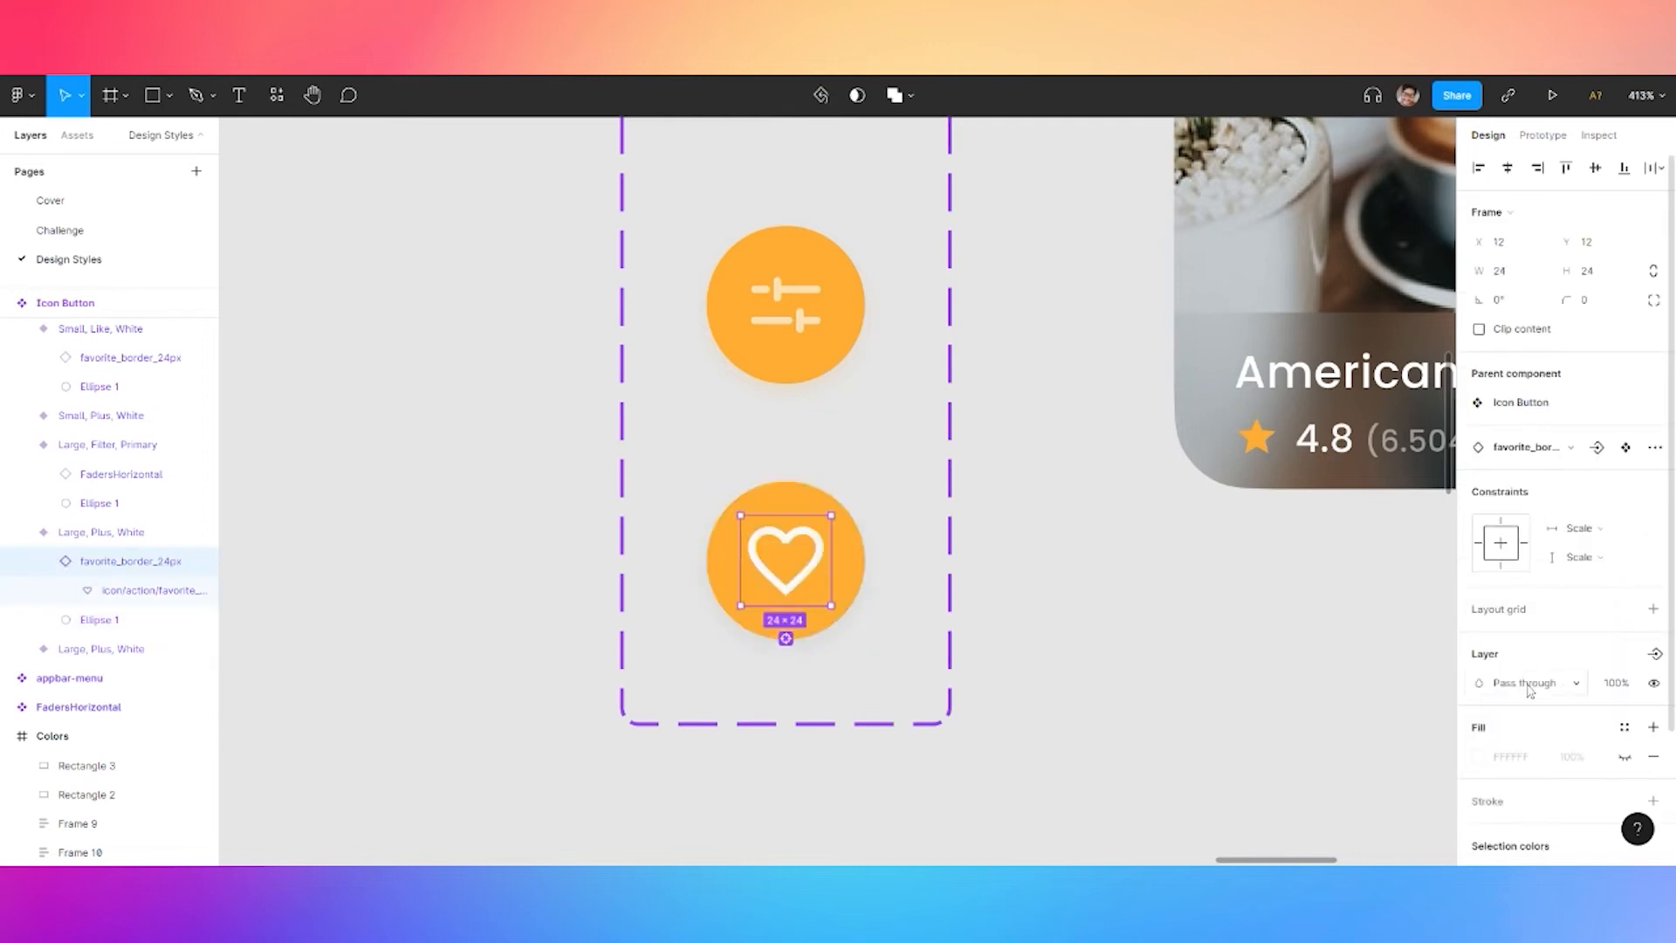
key(Return)
click(1508, 627)
click(1507, 627)
click(1508, 627)
click(1552, 735)
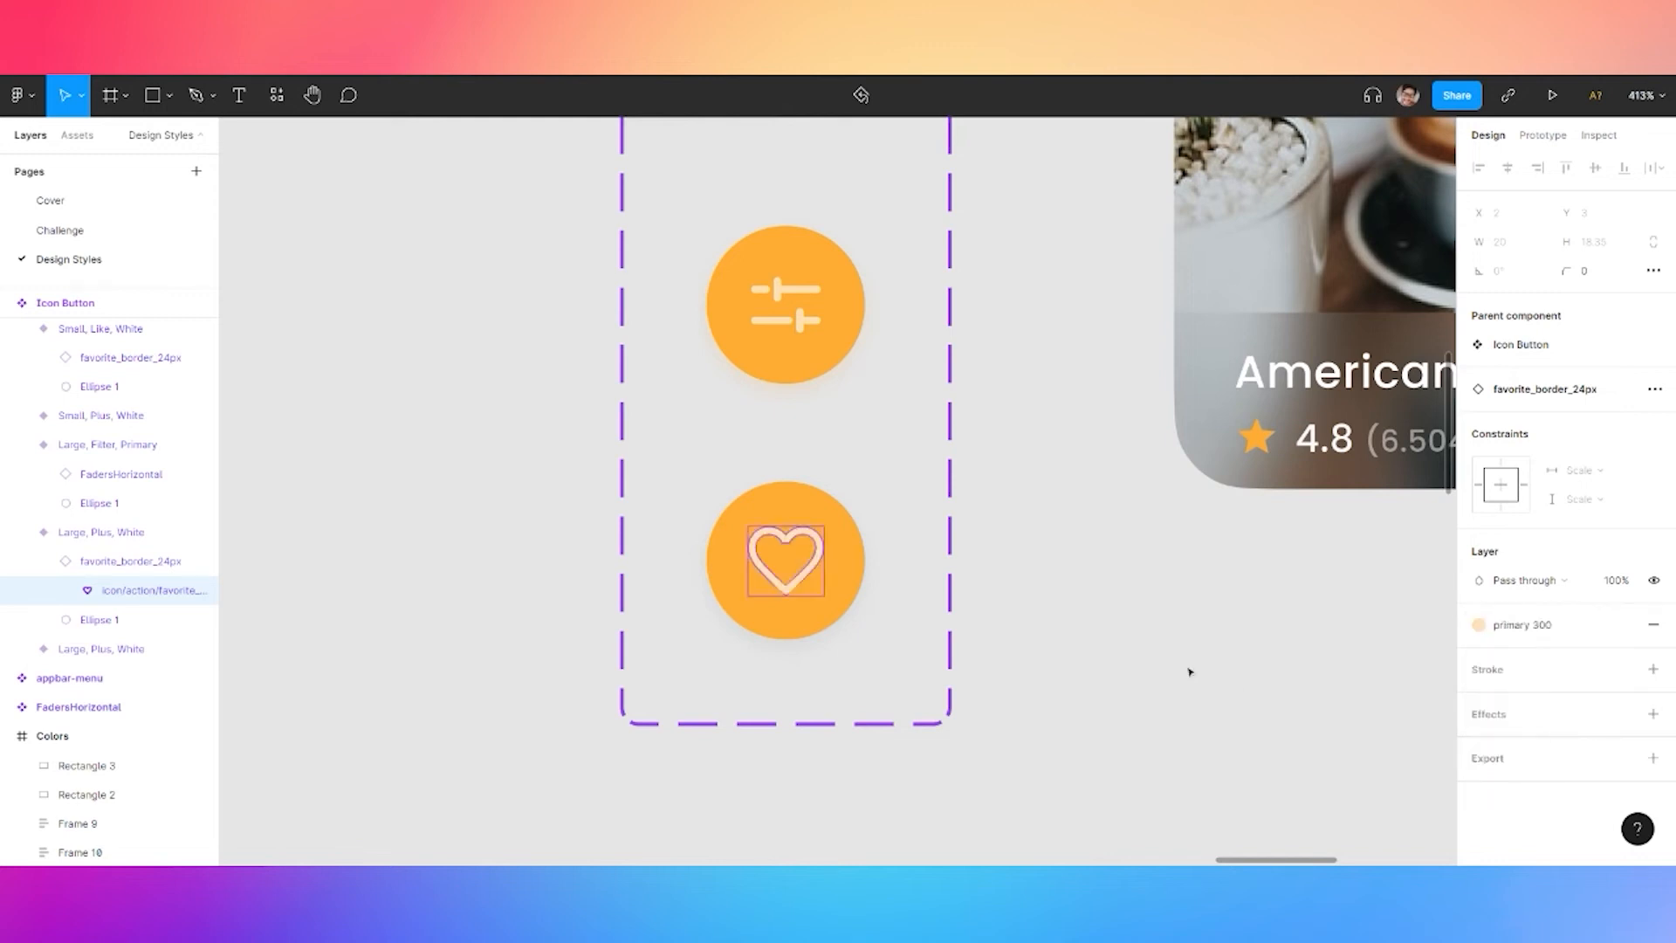
click(1234, 684)
Set the new variant's Color property to Primary, then go to the Challenge page
click(811, 515)
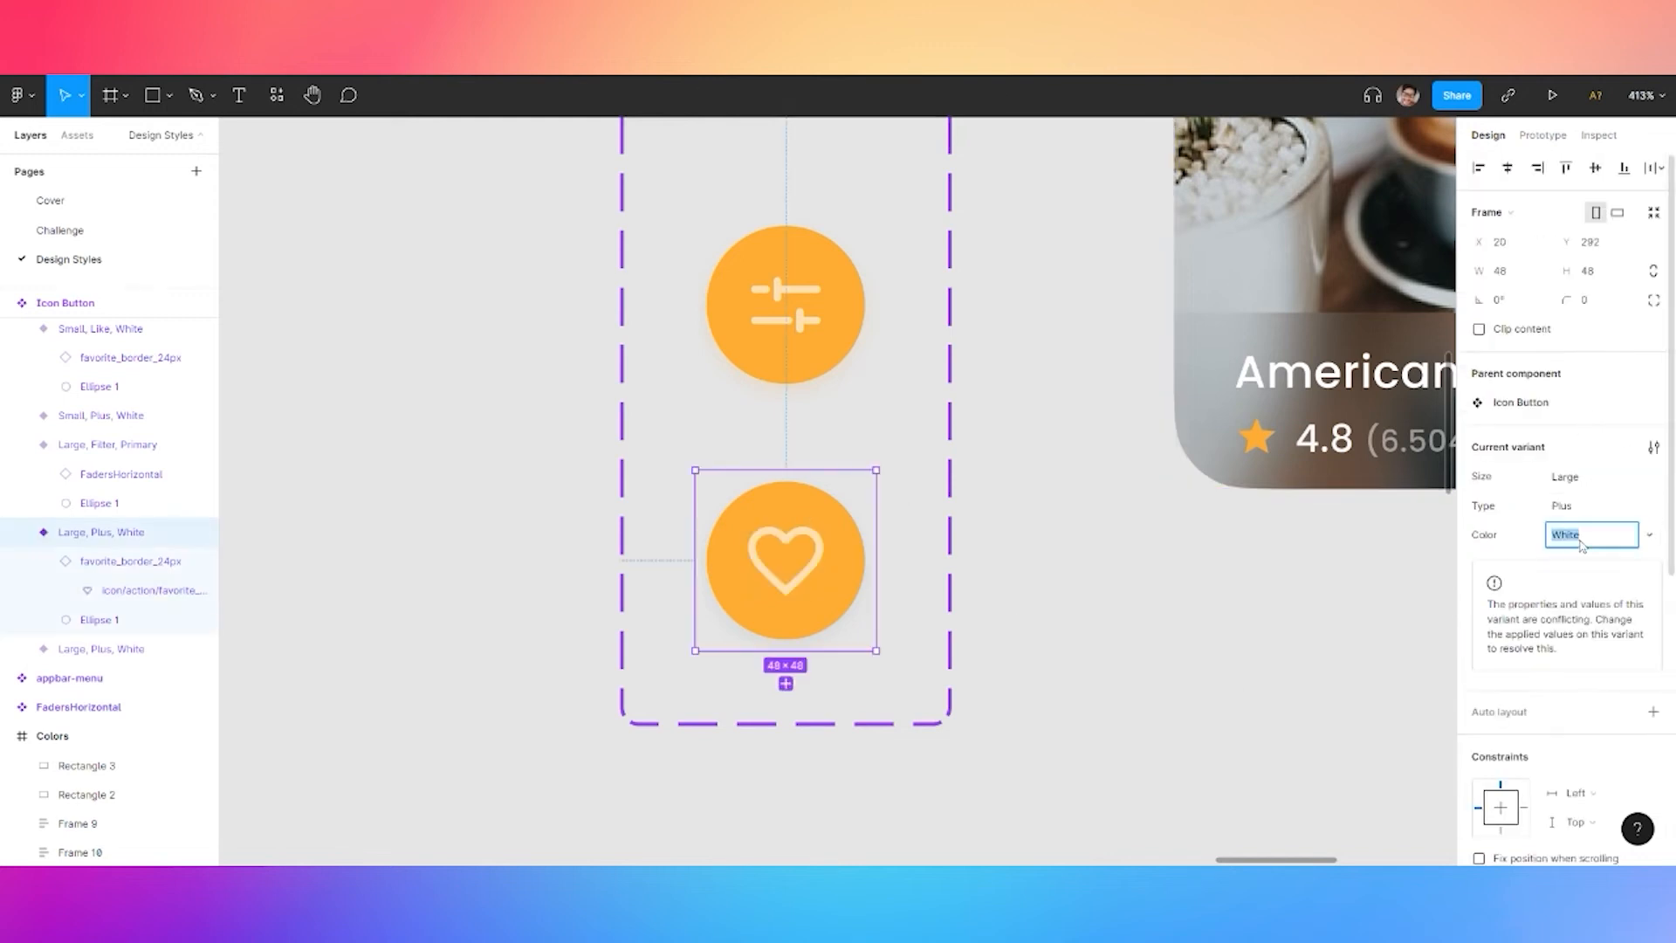
click(1580, 506)
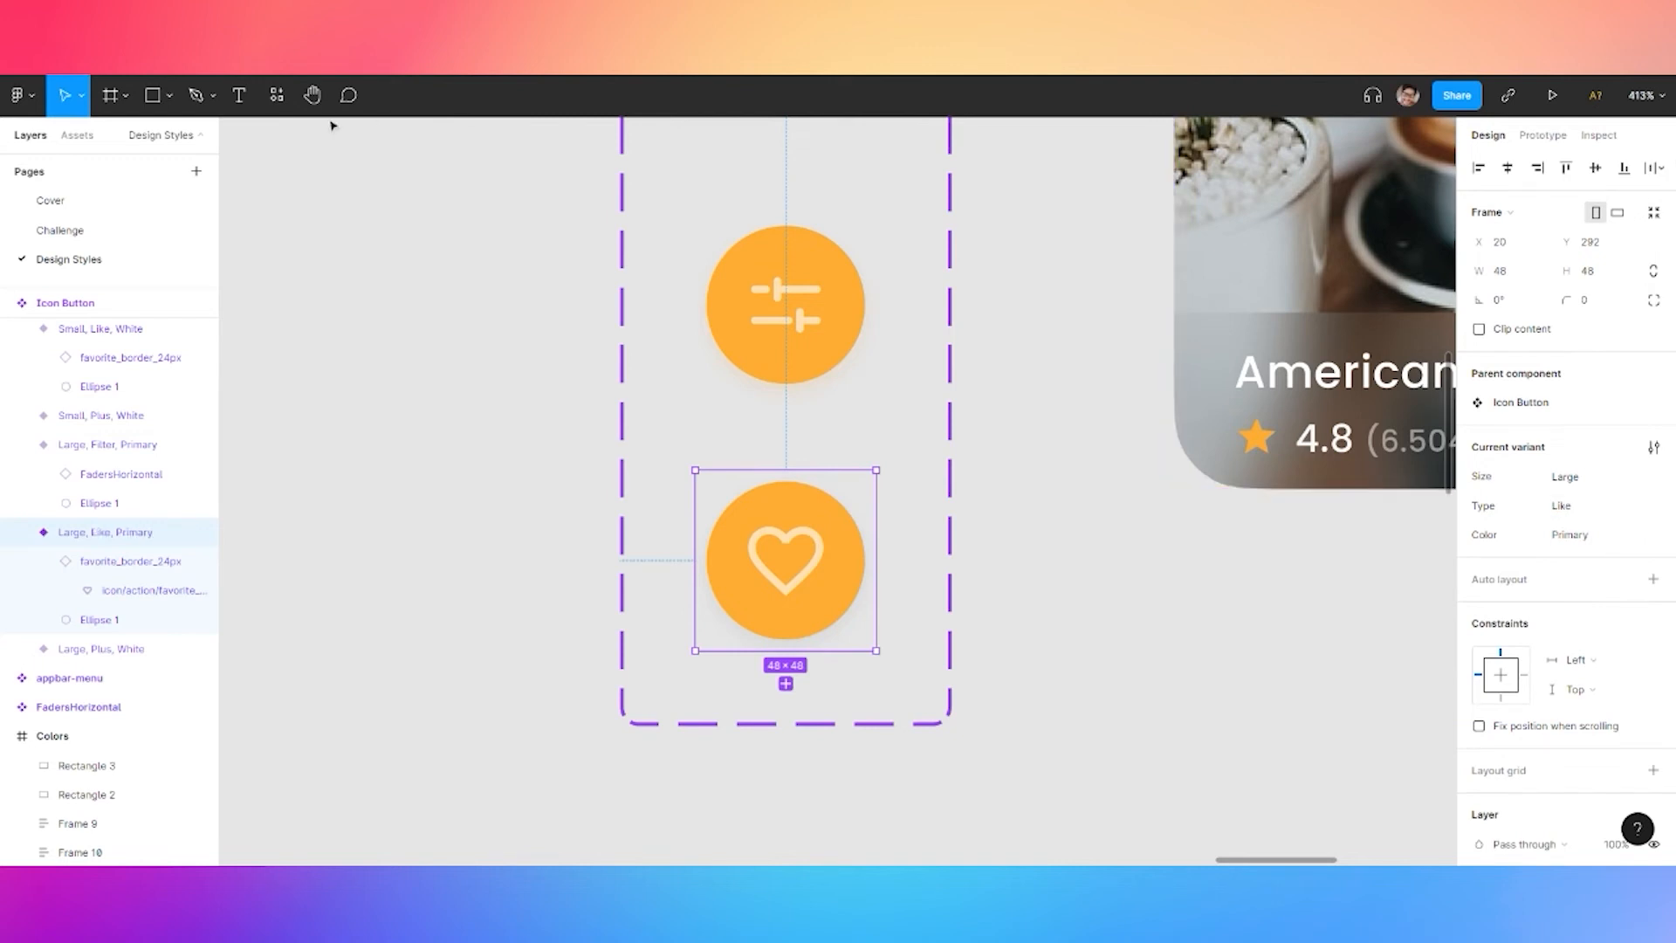
click(61, 230)
Switch the photo's Icon Button Type to Like and nudge it slightly up
click(1228, 343)
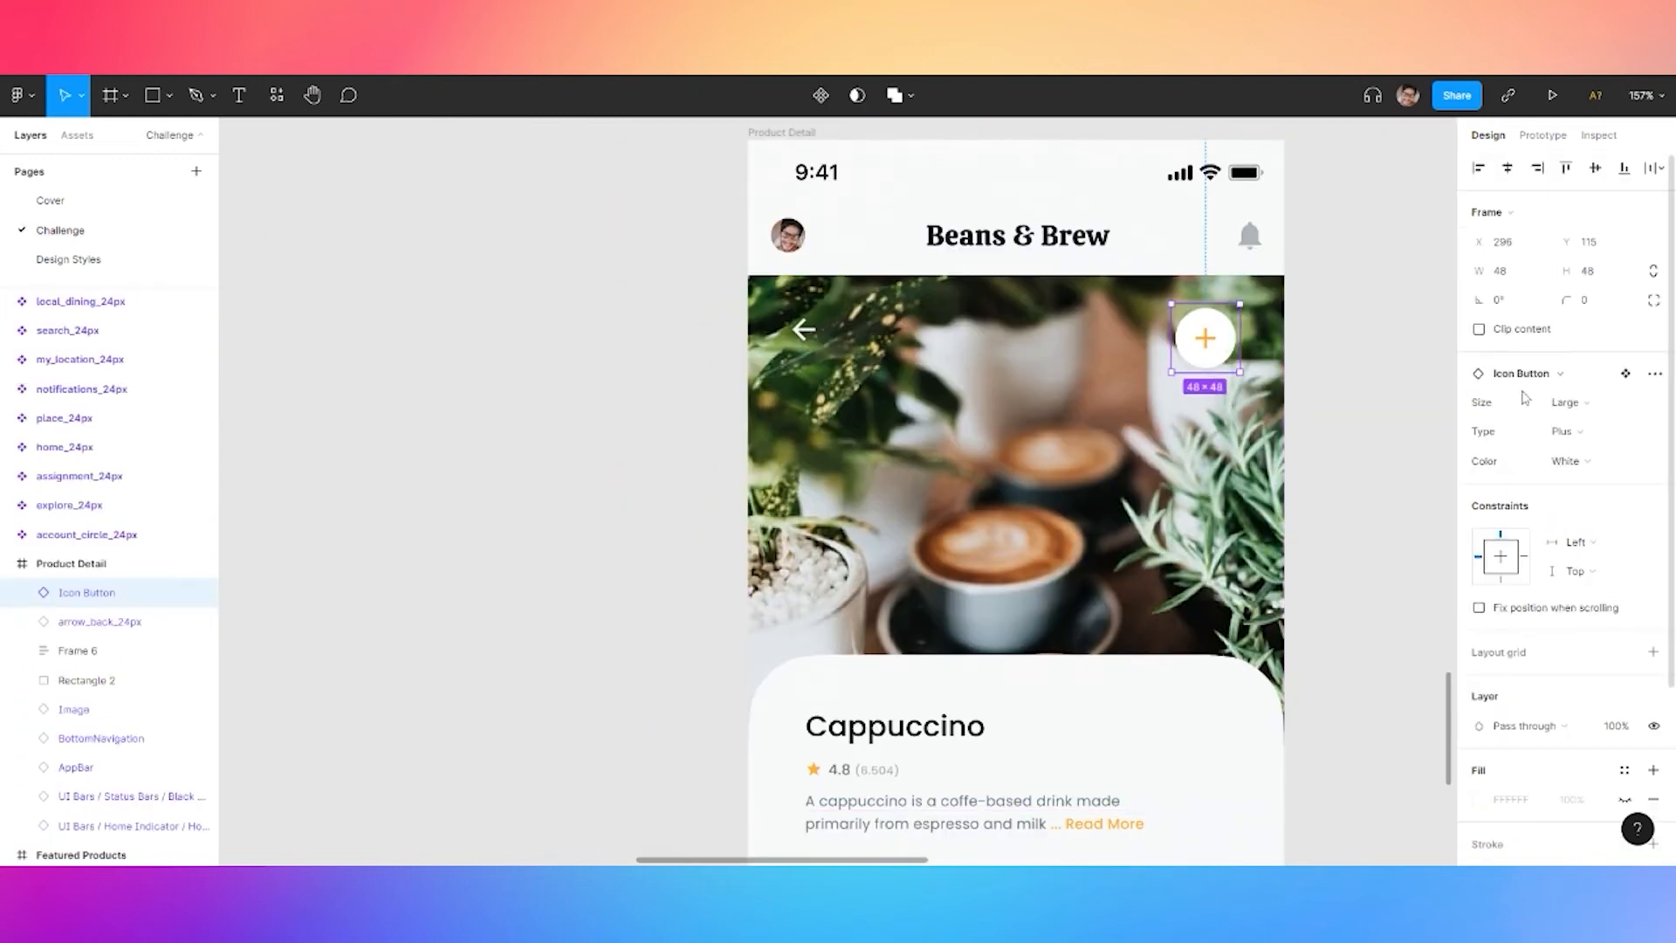
click(1582, 431)
click(1598, 411)
mouse_move(1205, 339)
mouse_down()
mouse_move(1231, 324)
mouse_move(1206, 333)
mouse_up()
Overlay the photo with a 0F1C24 linear gradient, top stop at 26%, tilted toward the title
click(1261, 404)
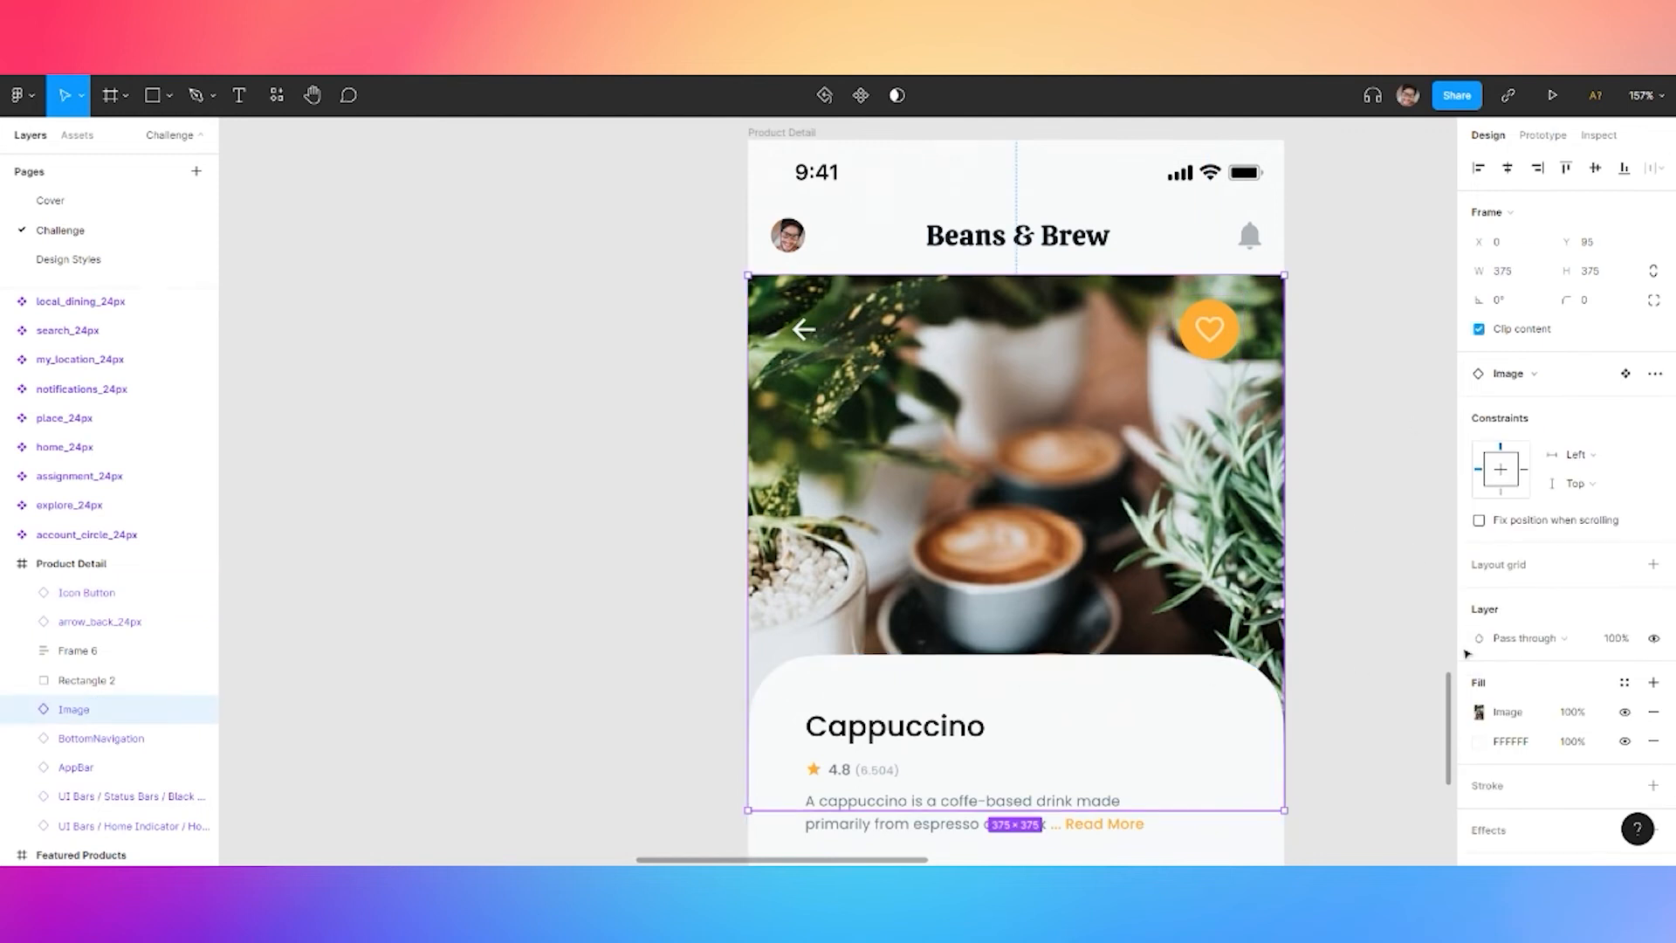
click(1652, 682)
click(1479, 711)
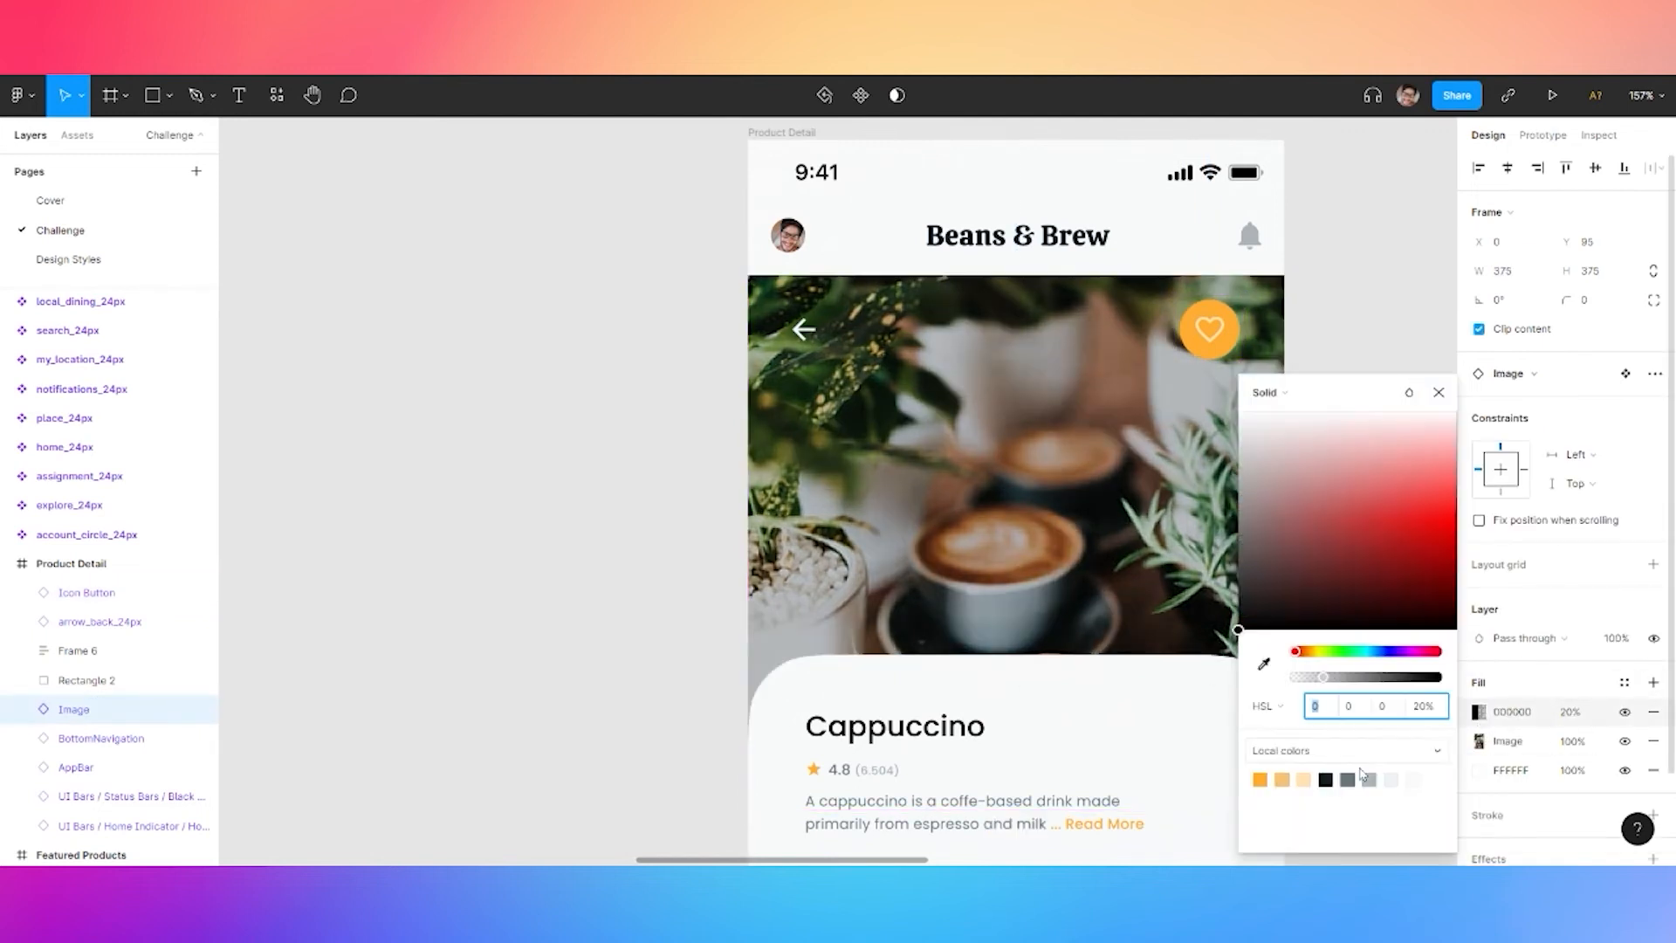
click(1327, 779)
click(1267, 392)
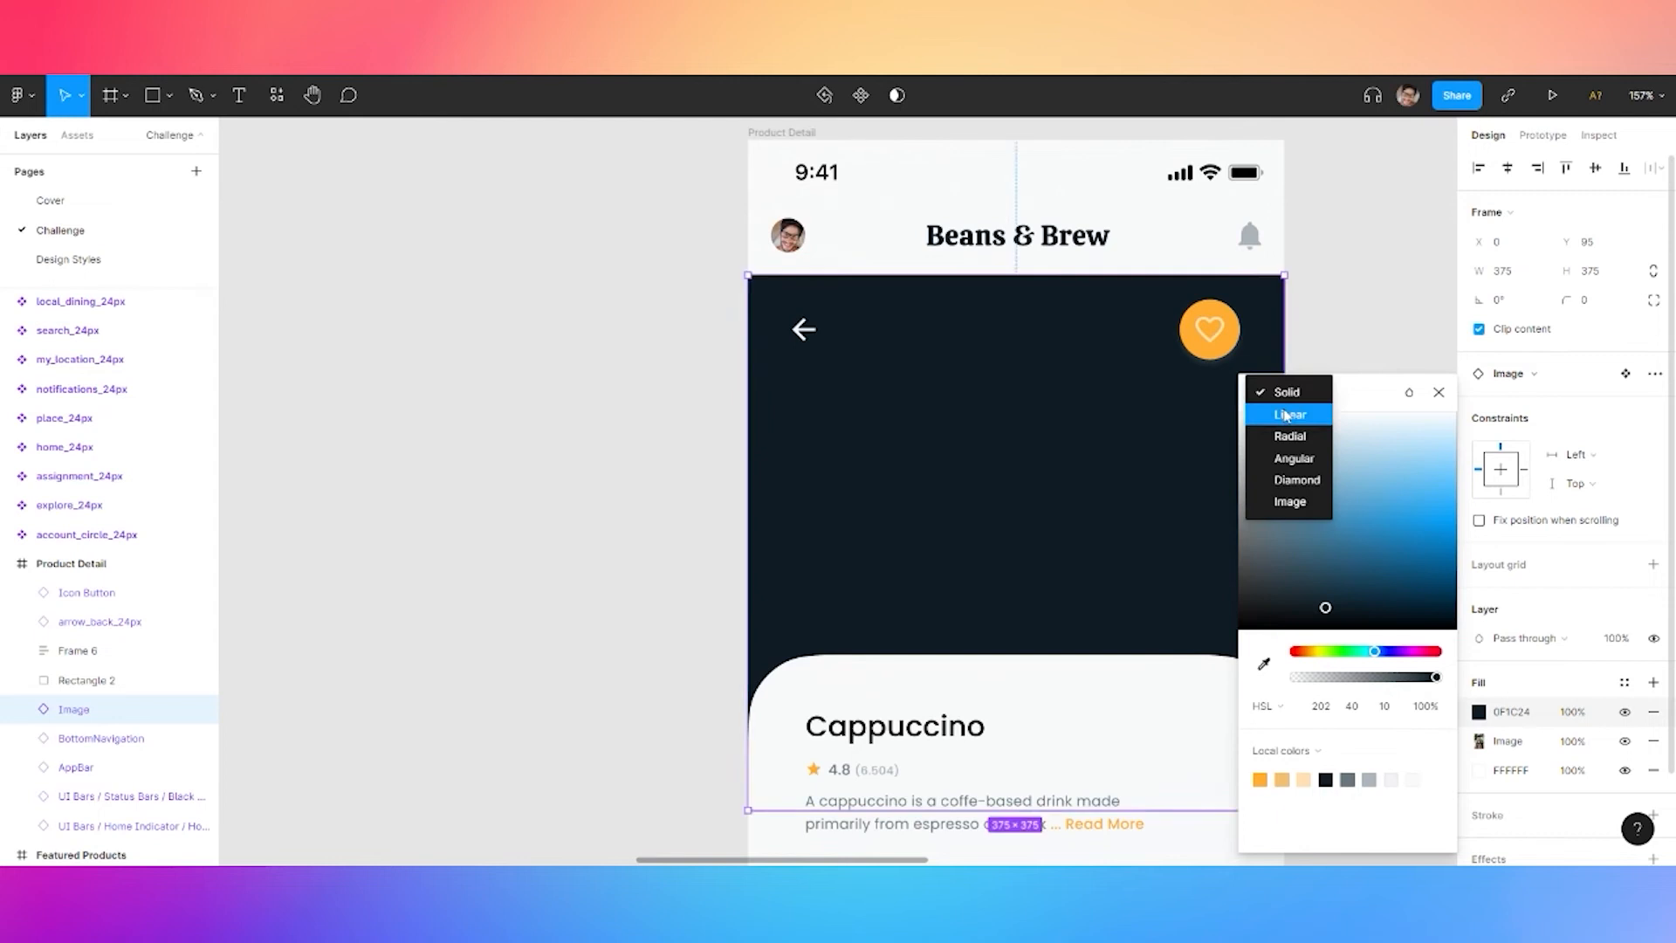
click(1270, 413)
click(1034, 275)
drag(1407, 678, 1333, 679)
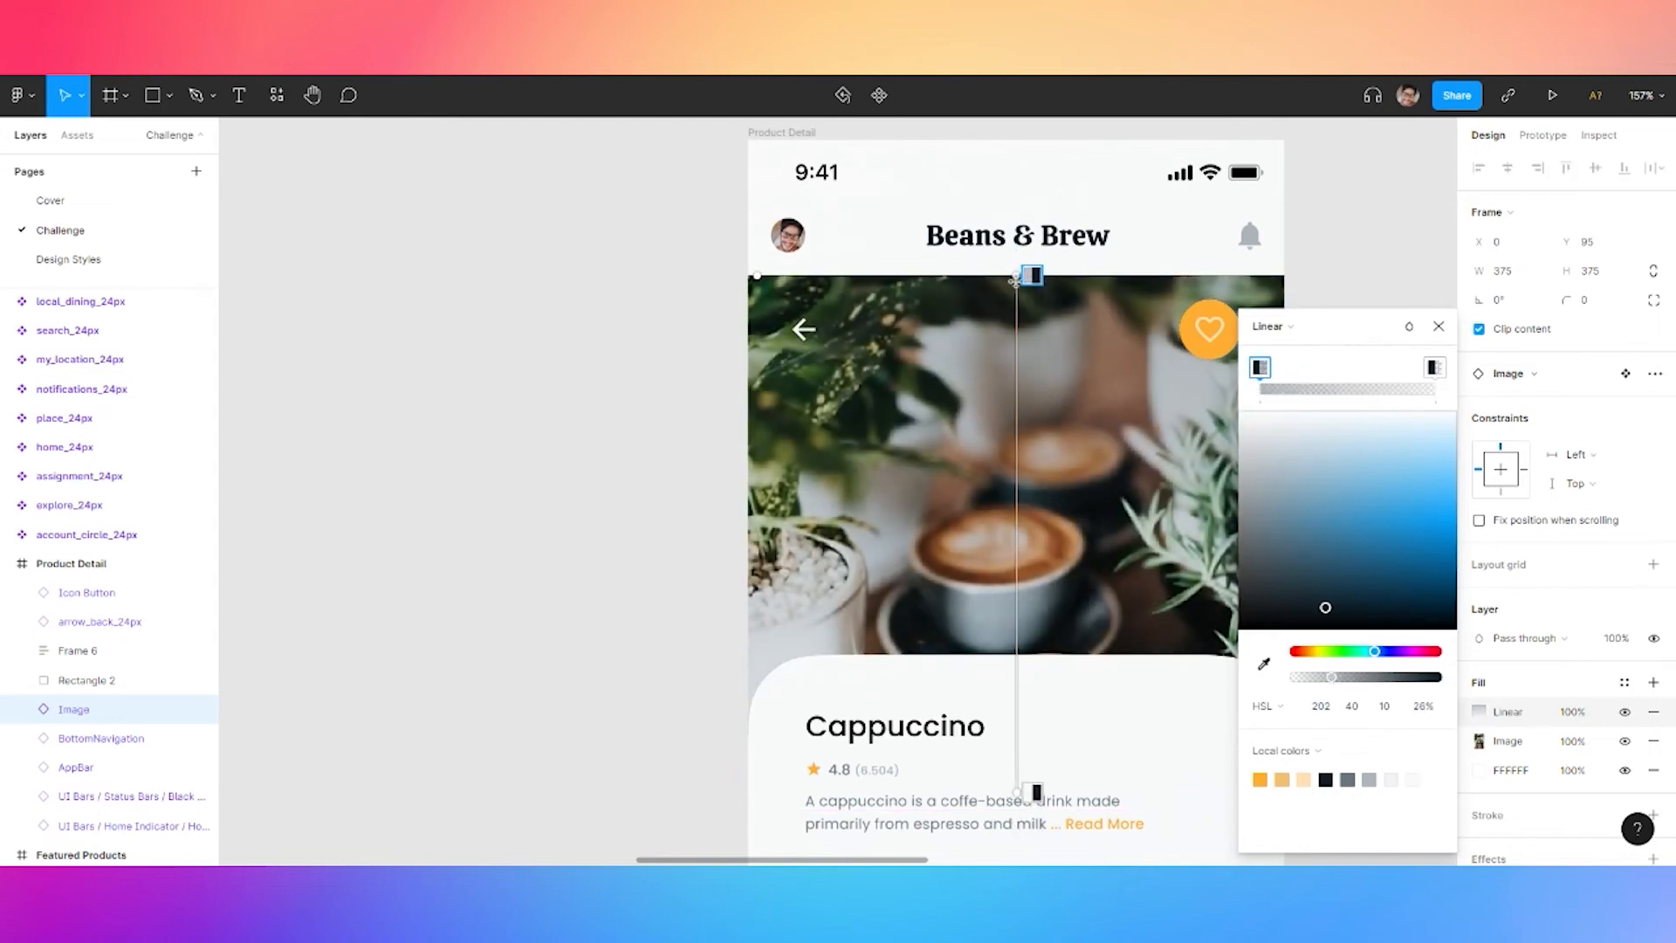
drag(1015, 275, 943, 223)
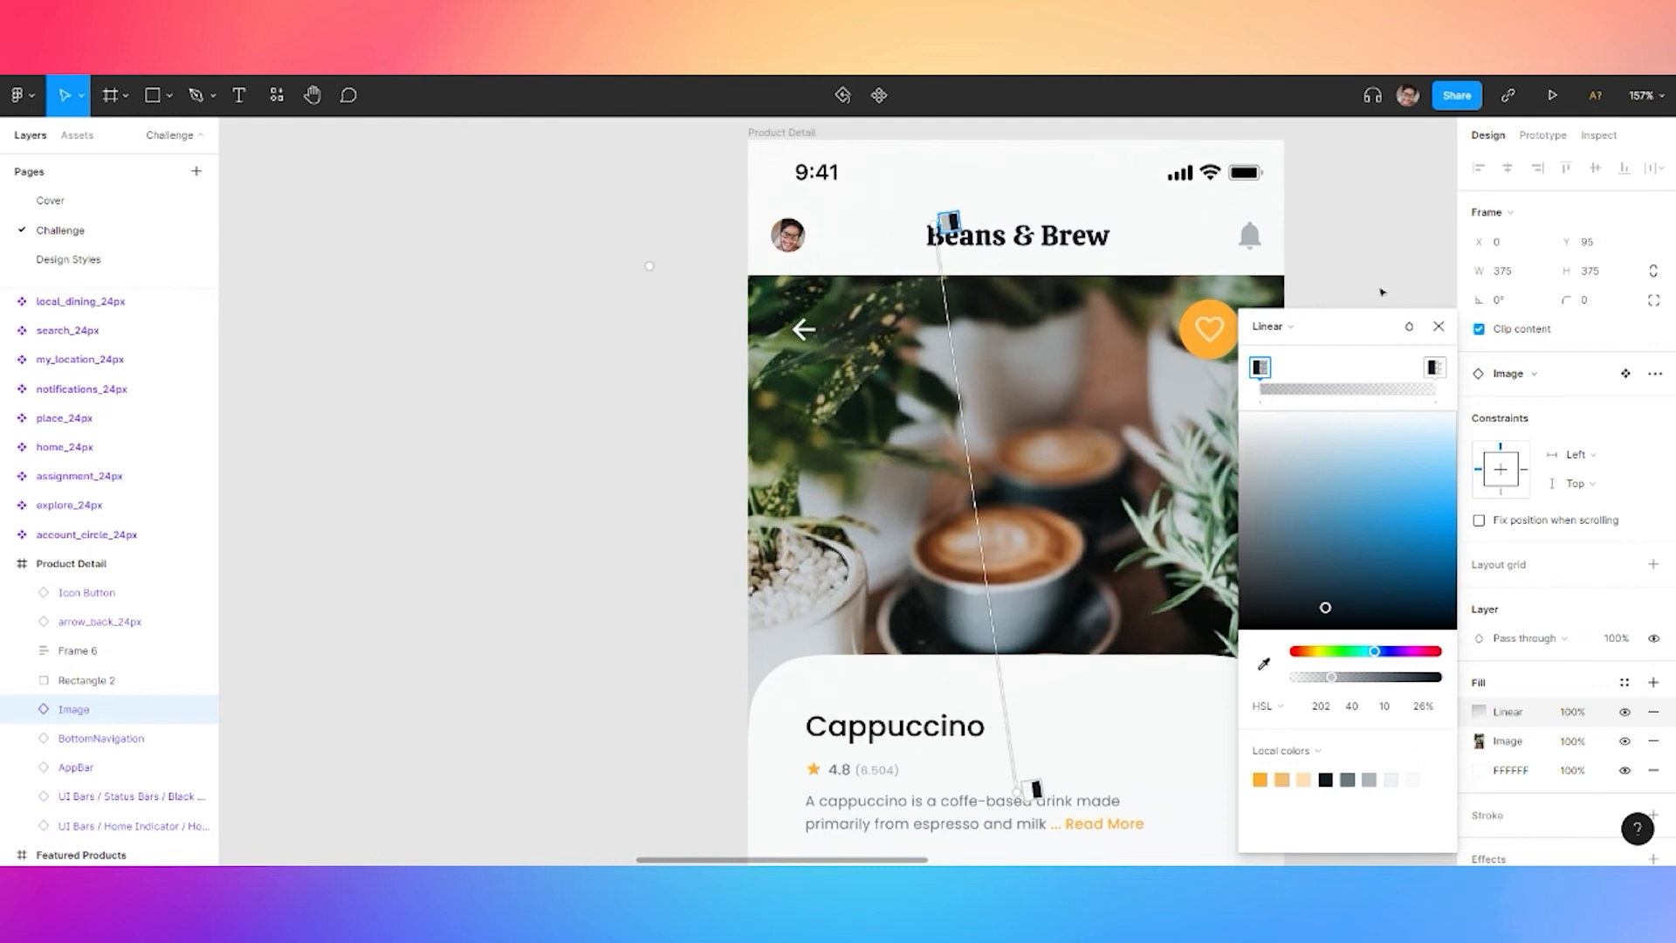
click(1439, 327)
click(1373, 423)
scroll(1373, 423, down, 2)
Add a '$ 3.50' price text, detached from Caption, enlarged and placed below the description
drag(1196, 678, 1122, 476)
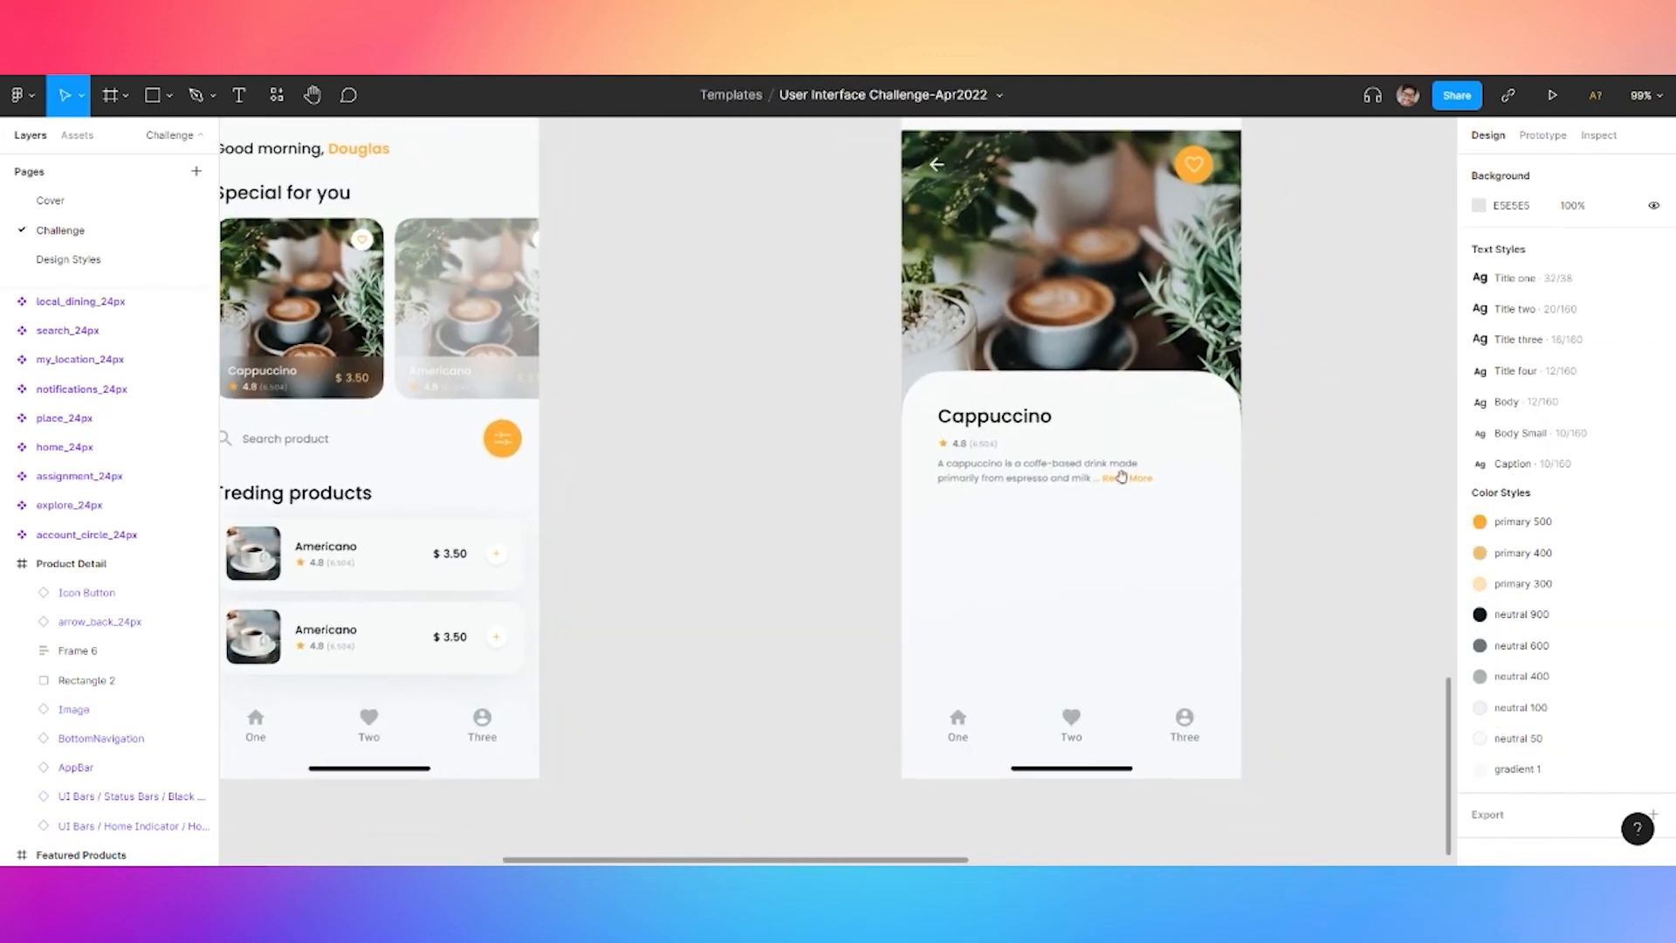
key(t)
click(950, 529)
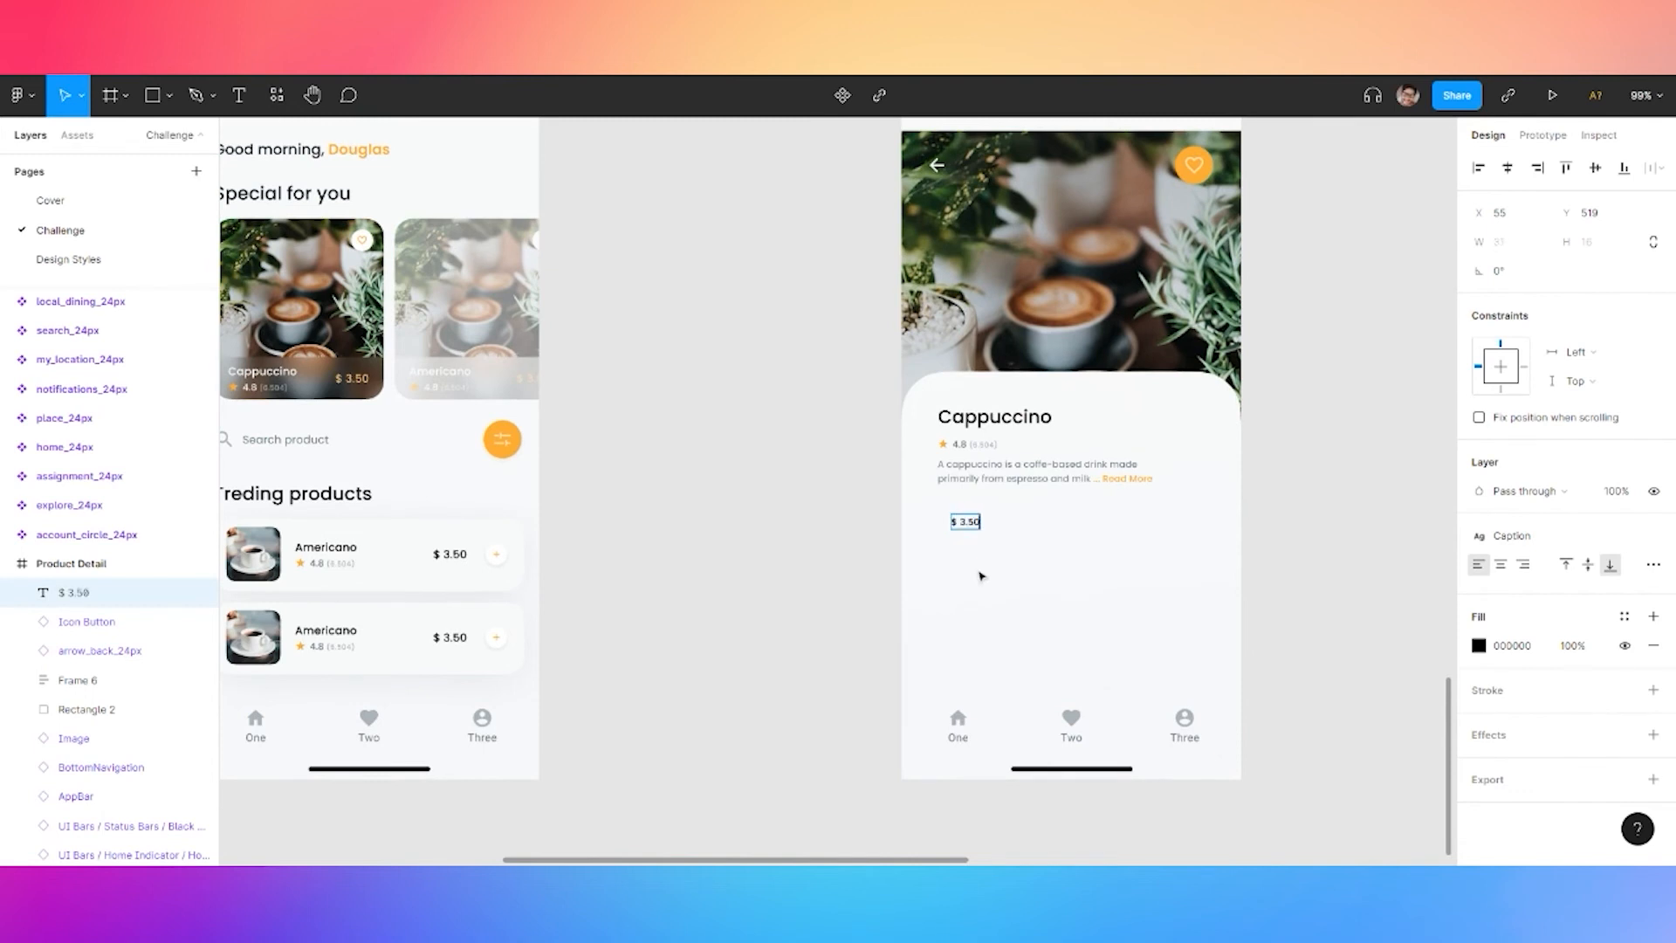
scroll(854, 547, up, 2)
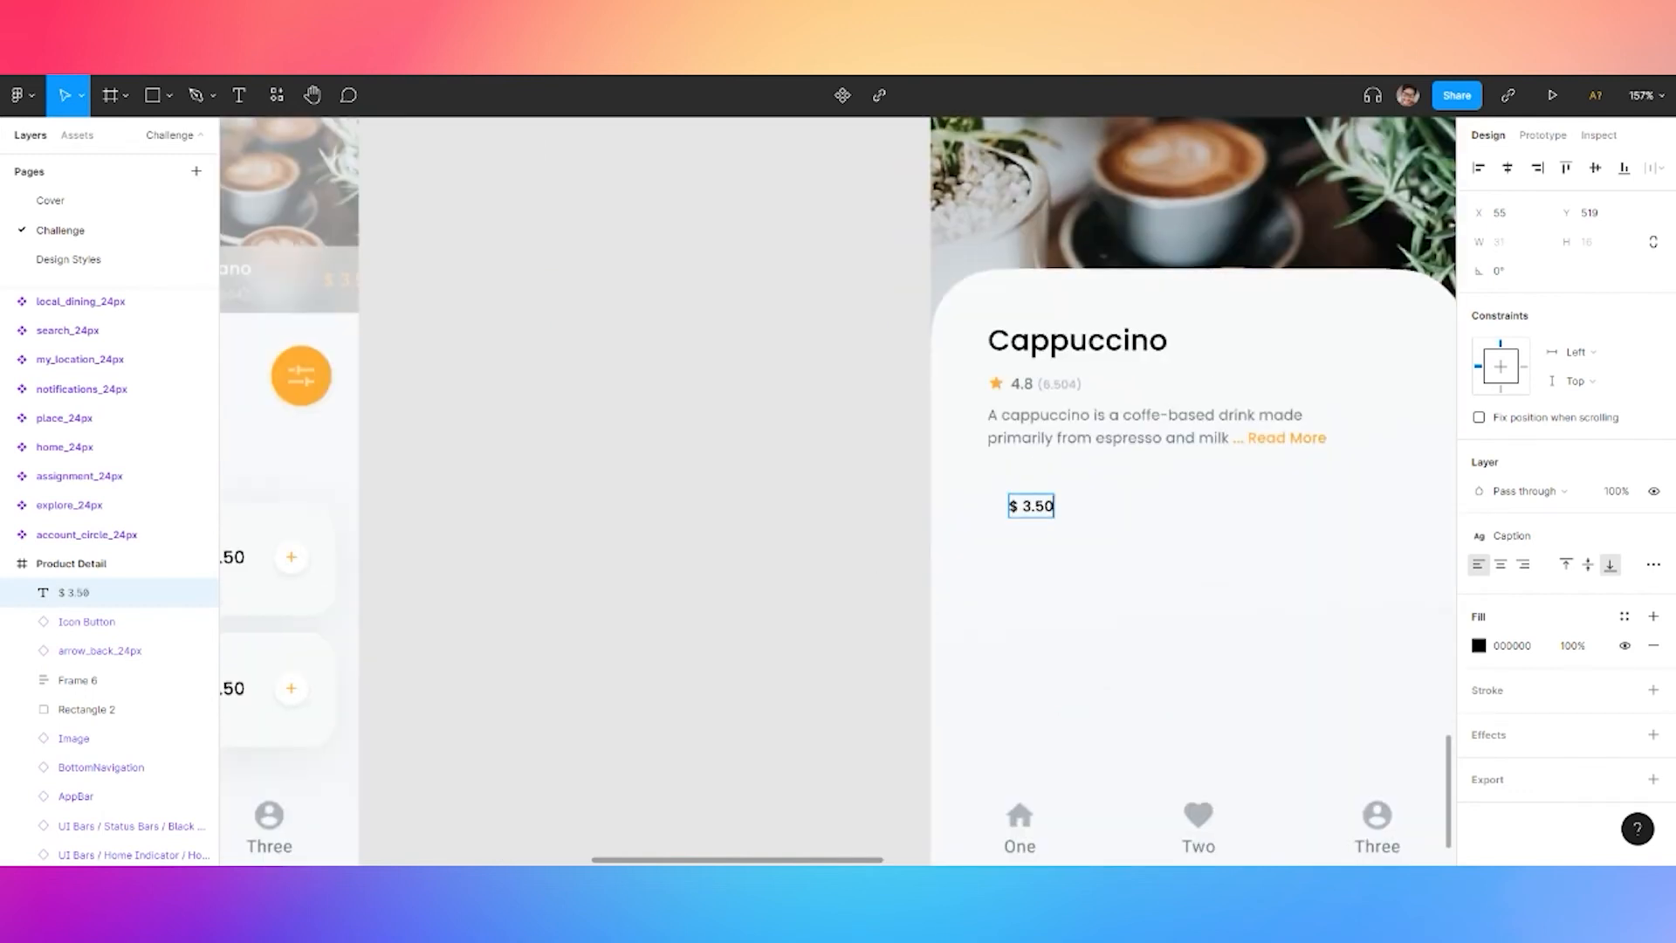
click(1544, 546)
click(1654, 536)
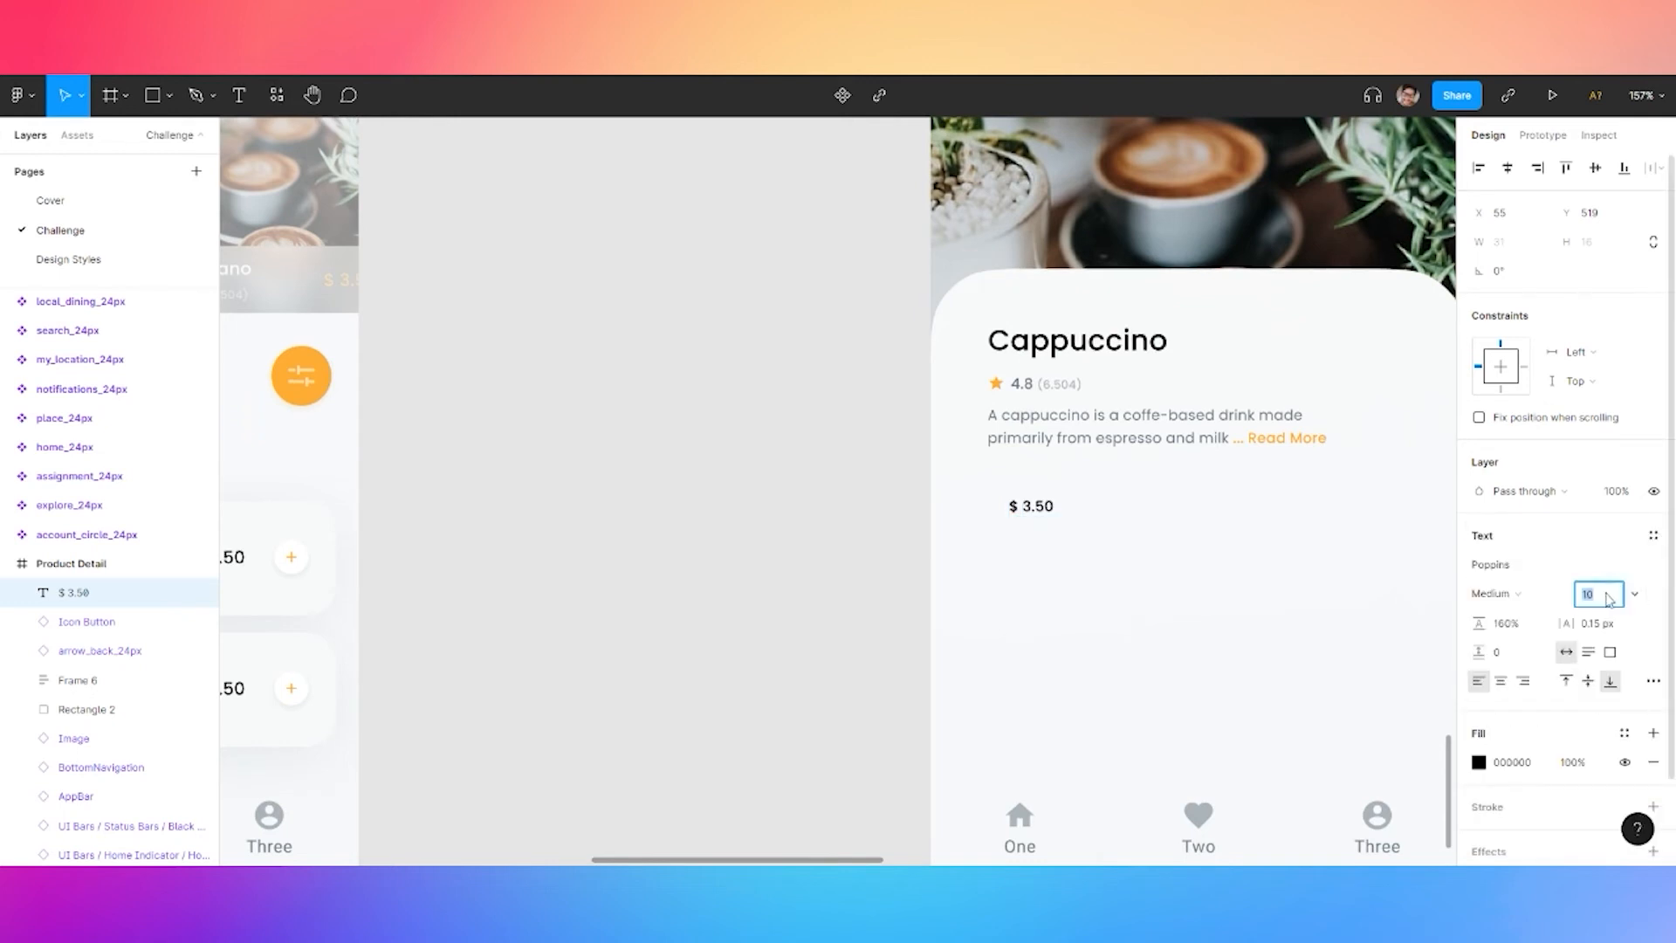
text(36)
key(Return)
key(Escape)
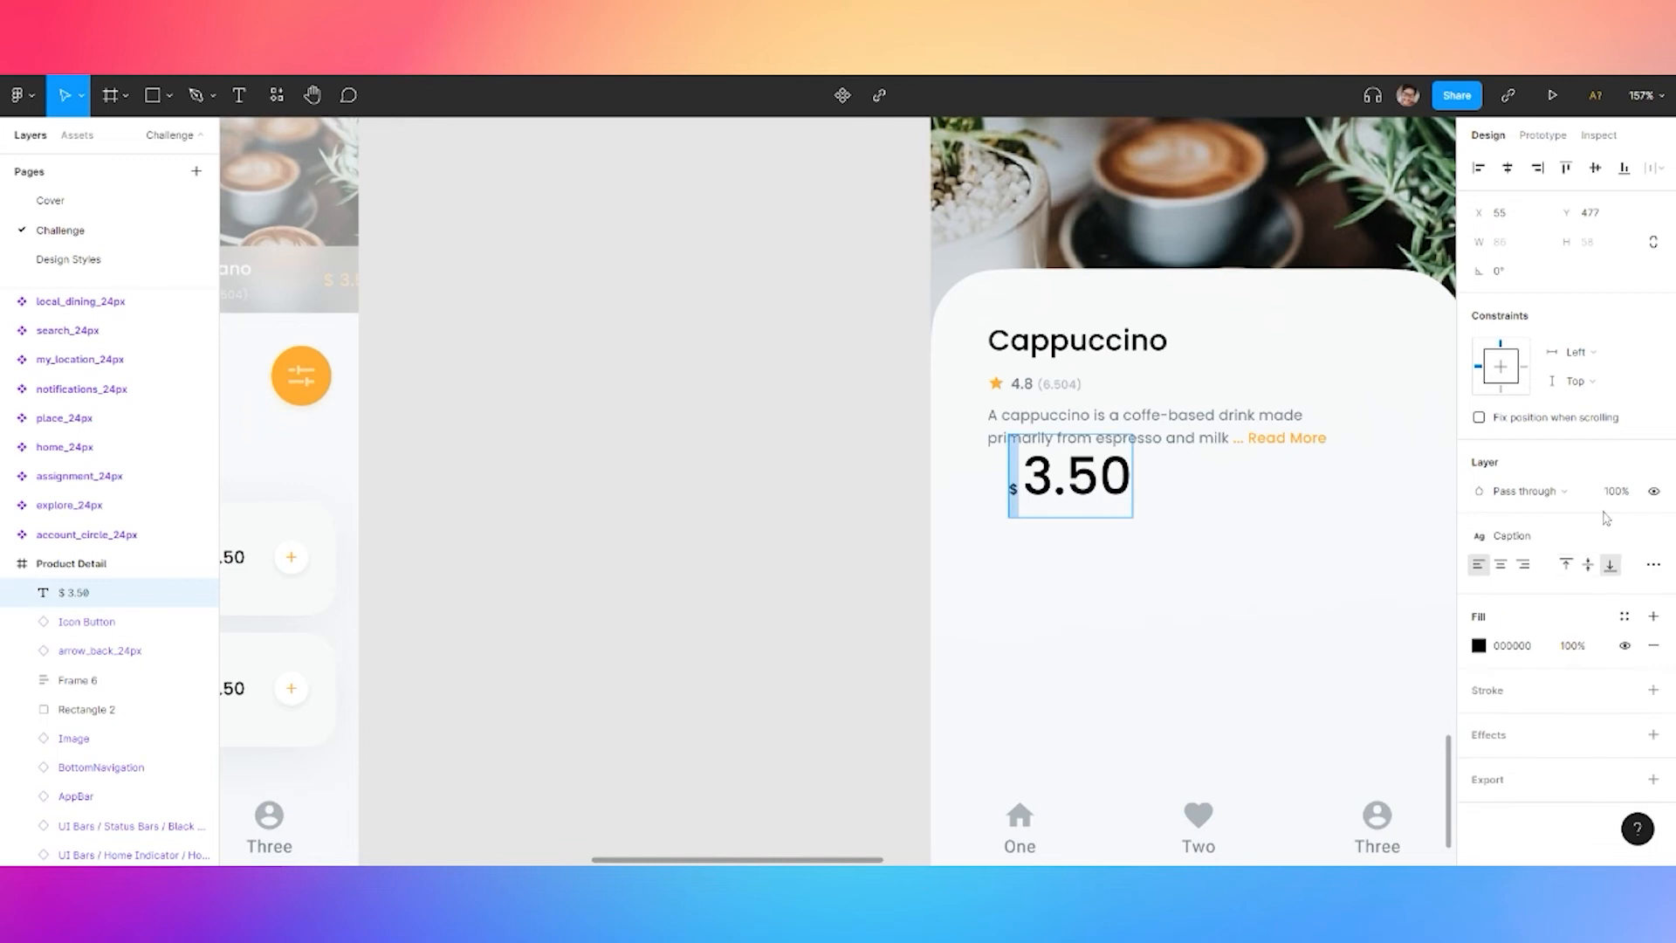
click(1654, 537)
text(42)
key(Return)
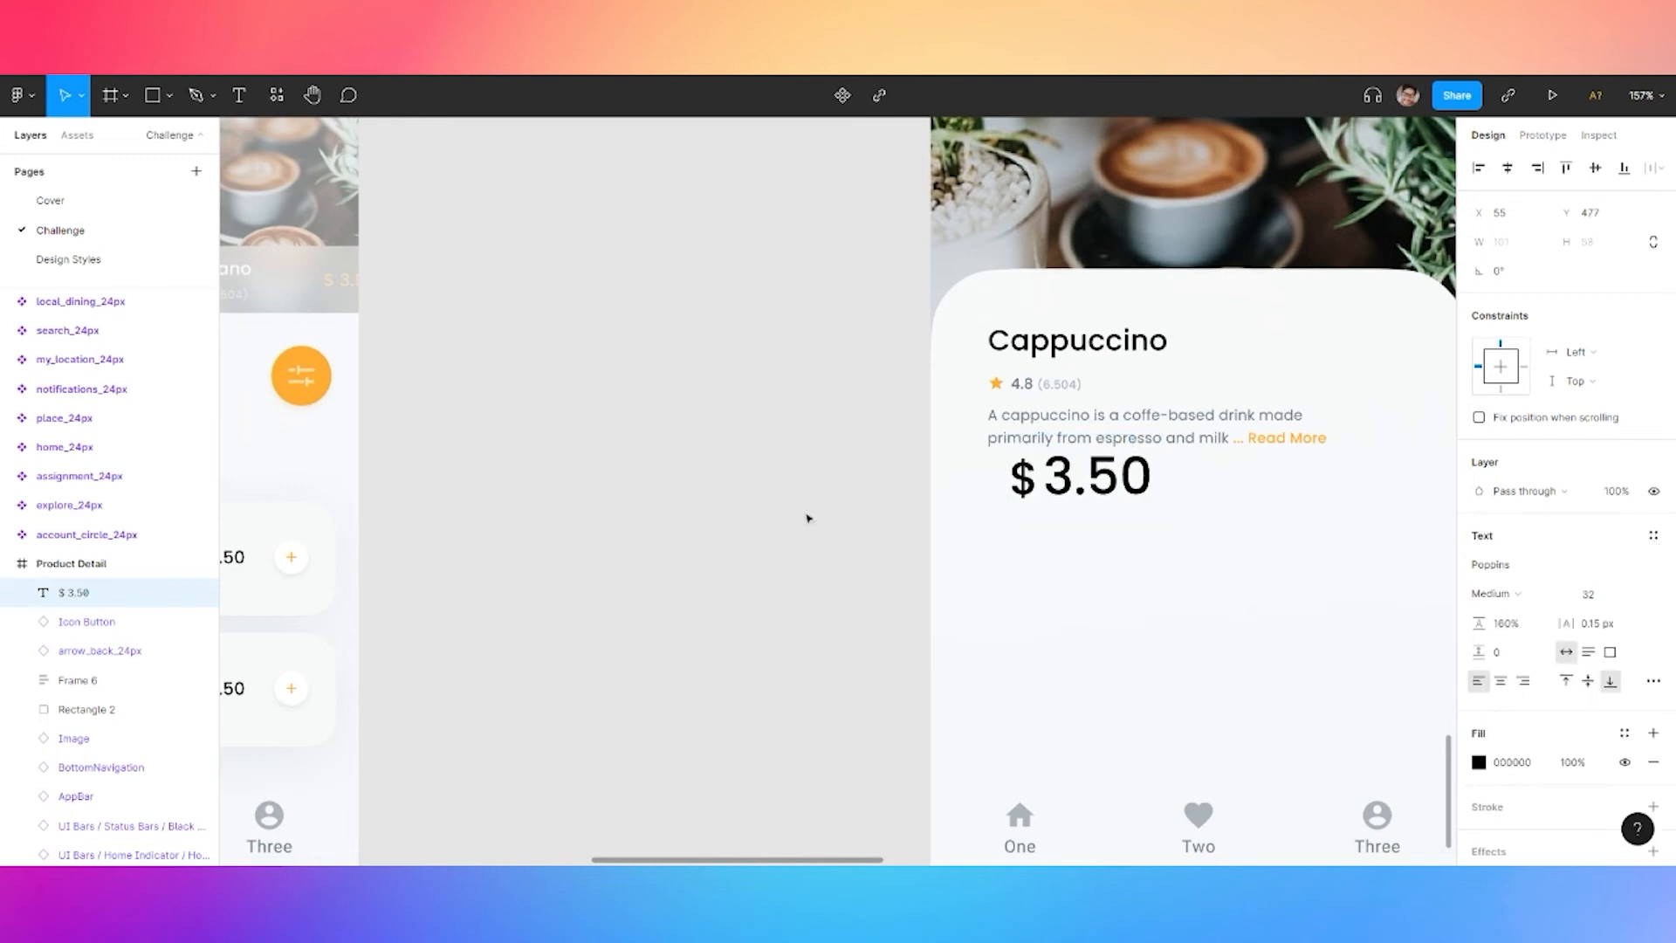
drag(1108, 495, 1081, 576)
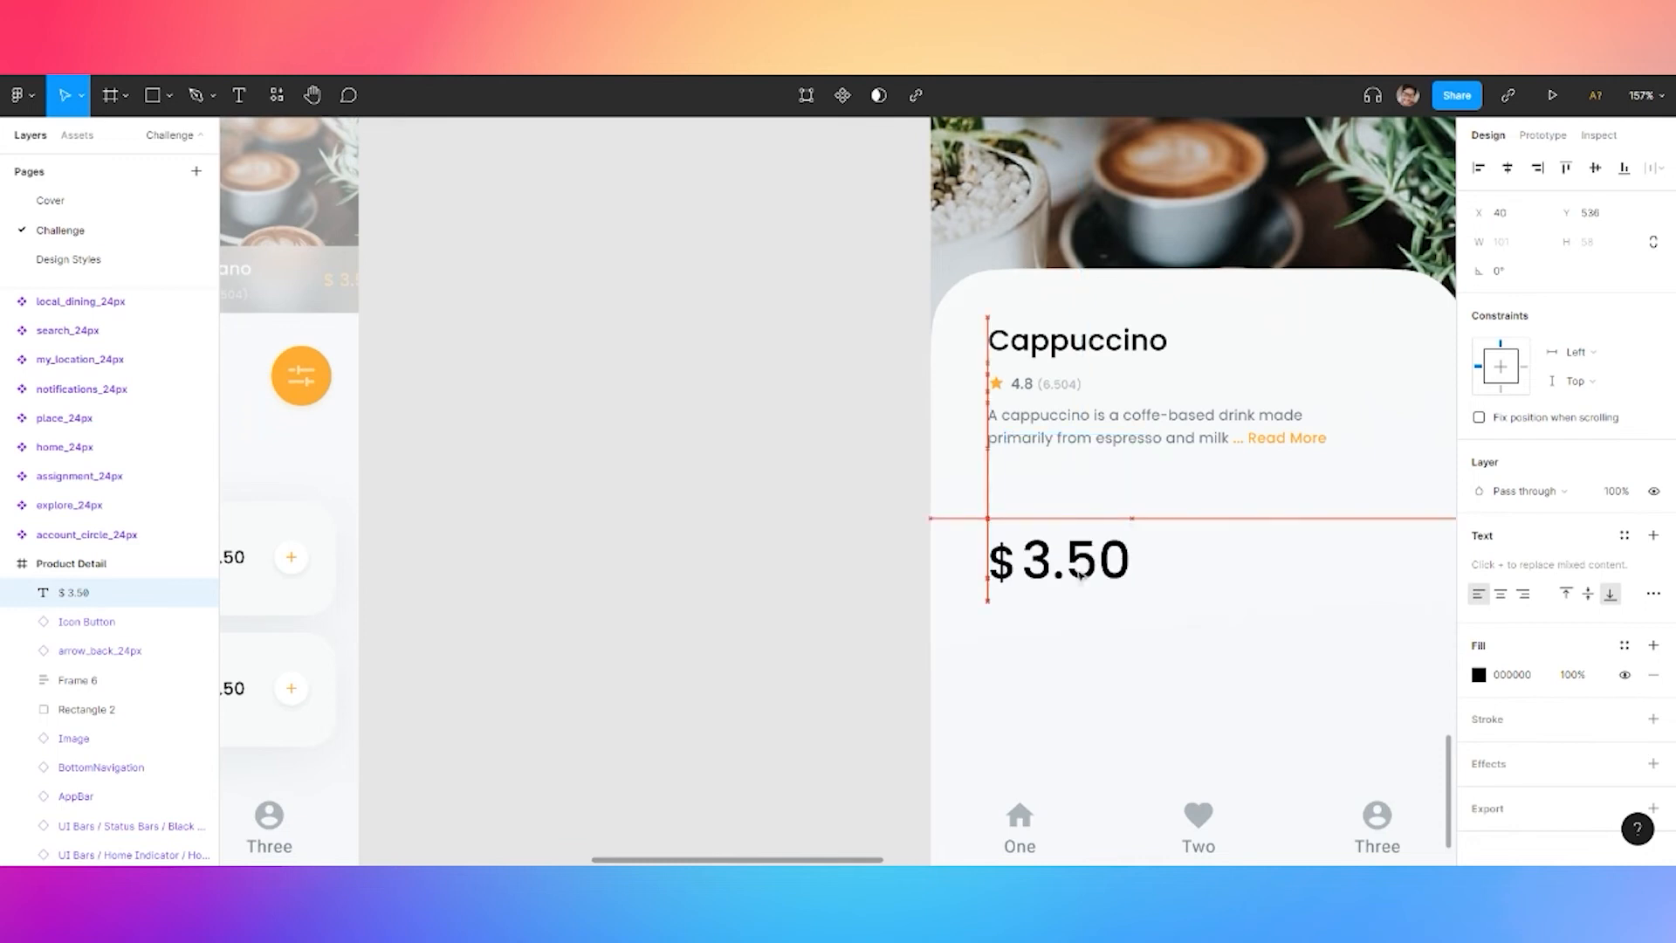
Readjust the description below the rating and move the price closer beneath it
double_click(1058, 428)
drag(1059, 428, 1059, 398)
click(856, 442)
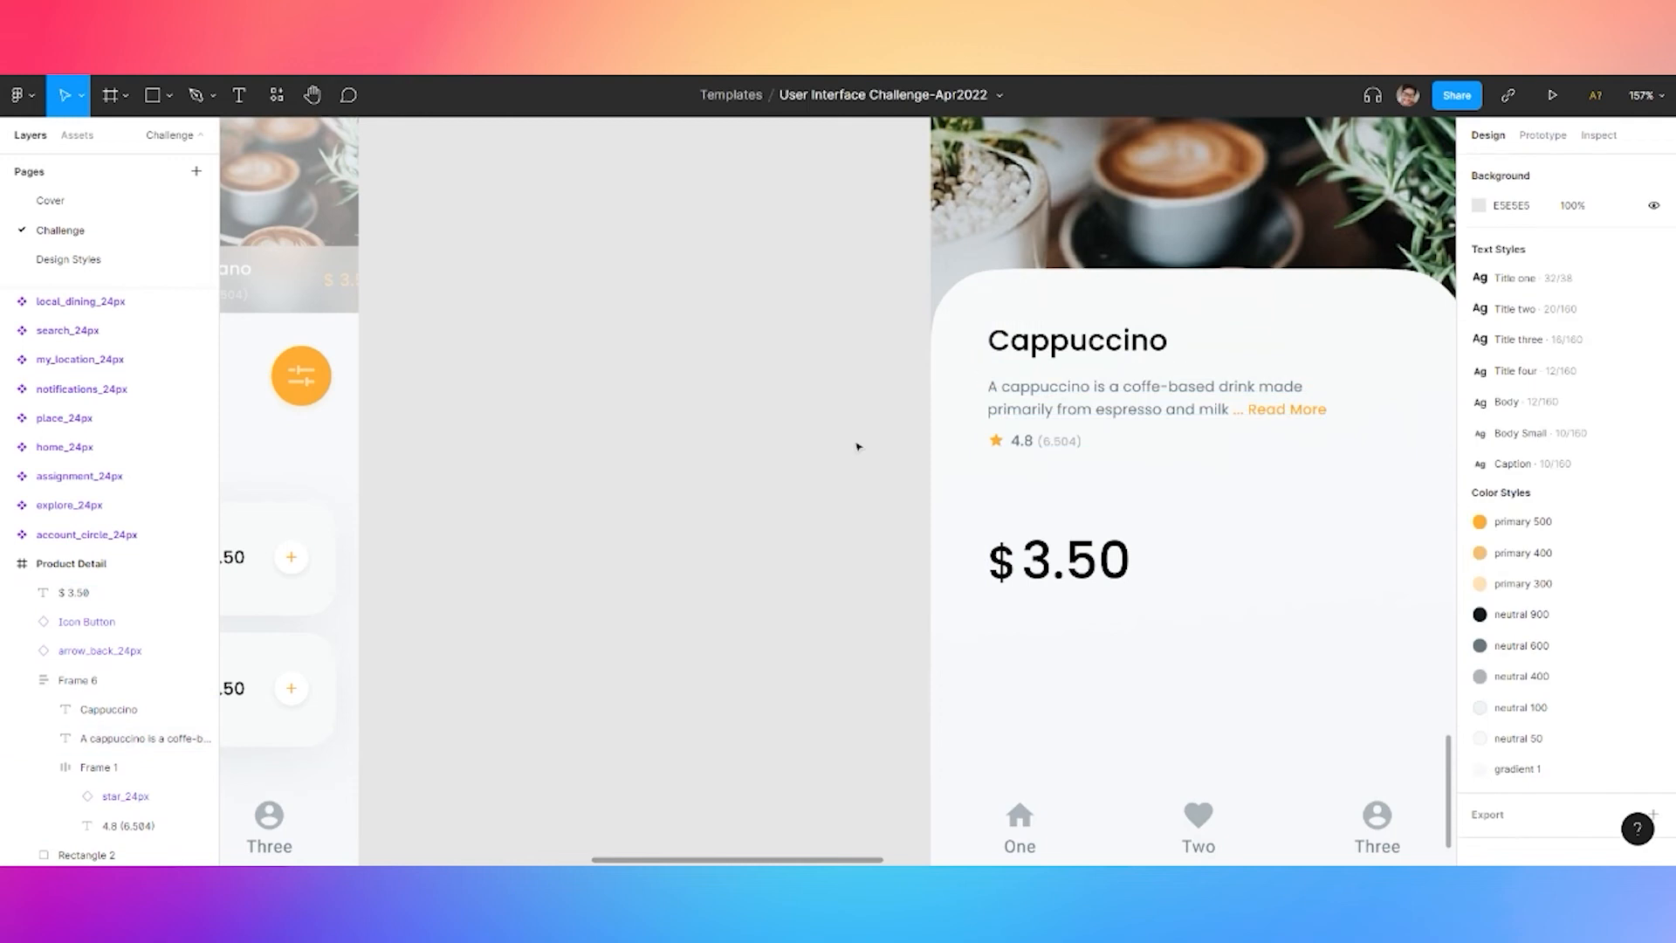
scroll(812, 520, right, 5)
click(923, 382)
double_click(923, 382)
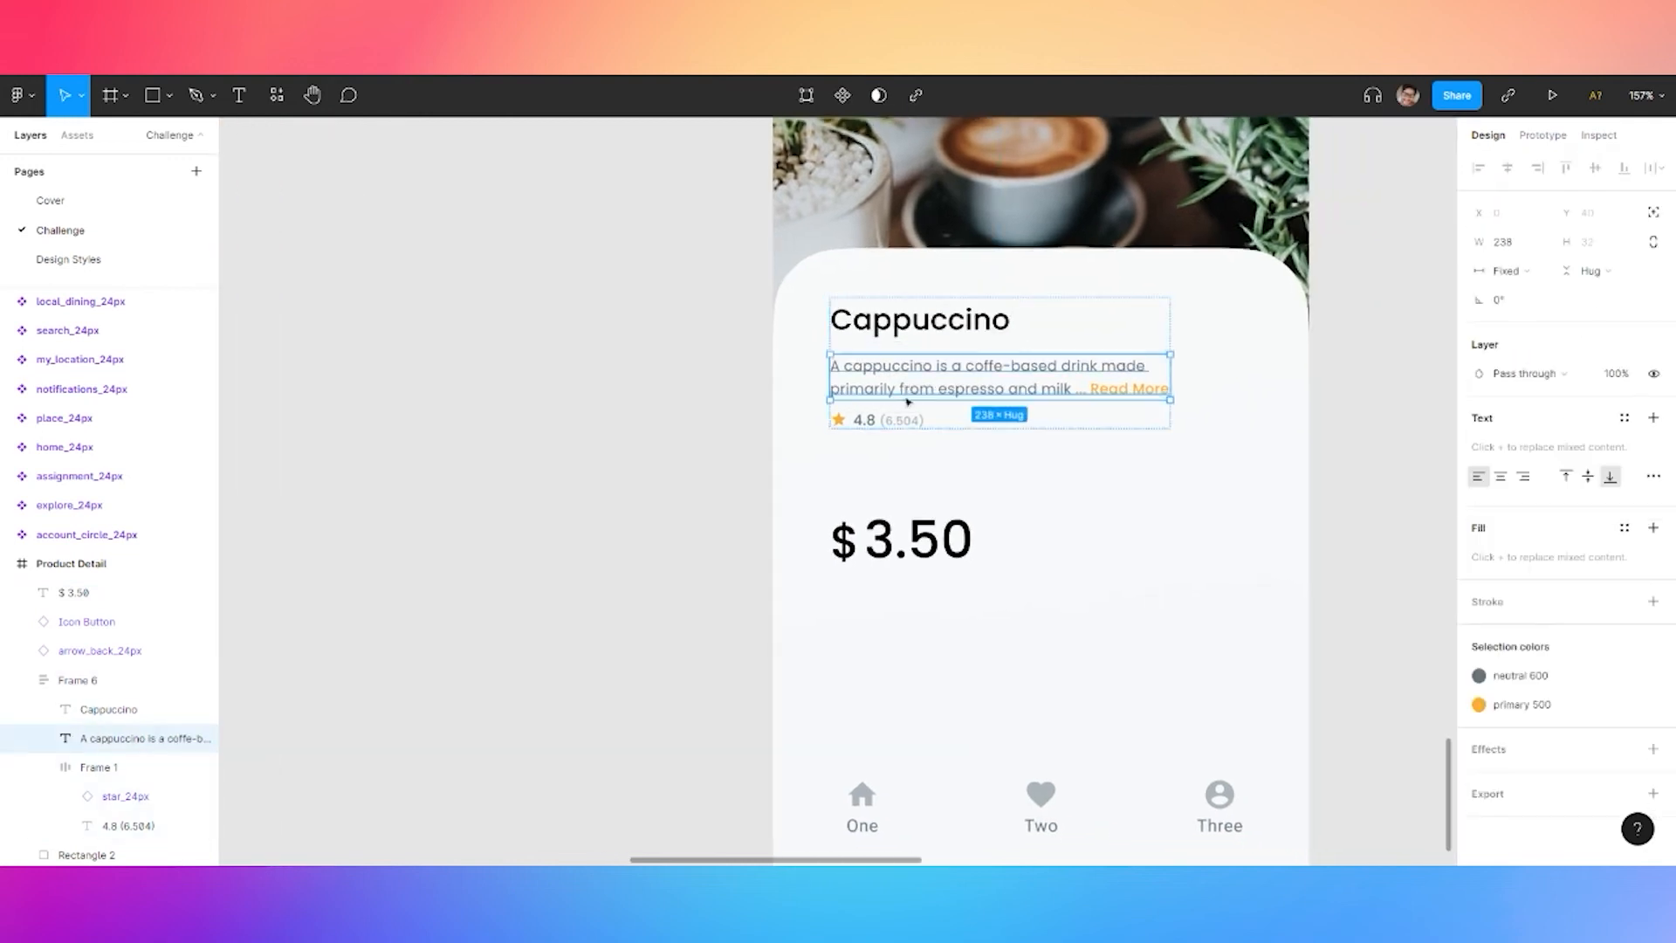
drag(922, 382, 923, 432)
click(674, 459)
scroll(1037, 656, up, 1)
drag(901, 584, 899, 543)
click(641, 500)
scroll(641, 500, down, 4)
drag(1211, 414, 1249, 374)
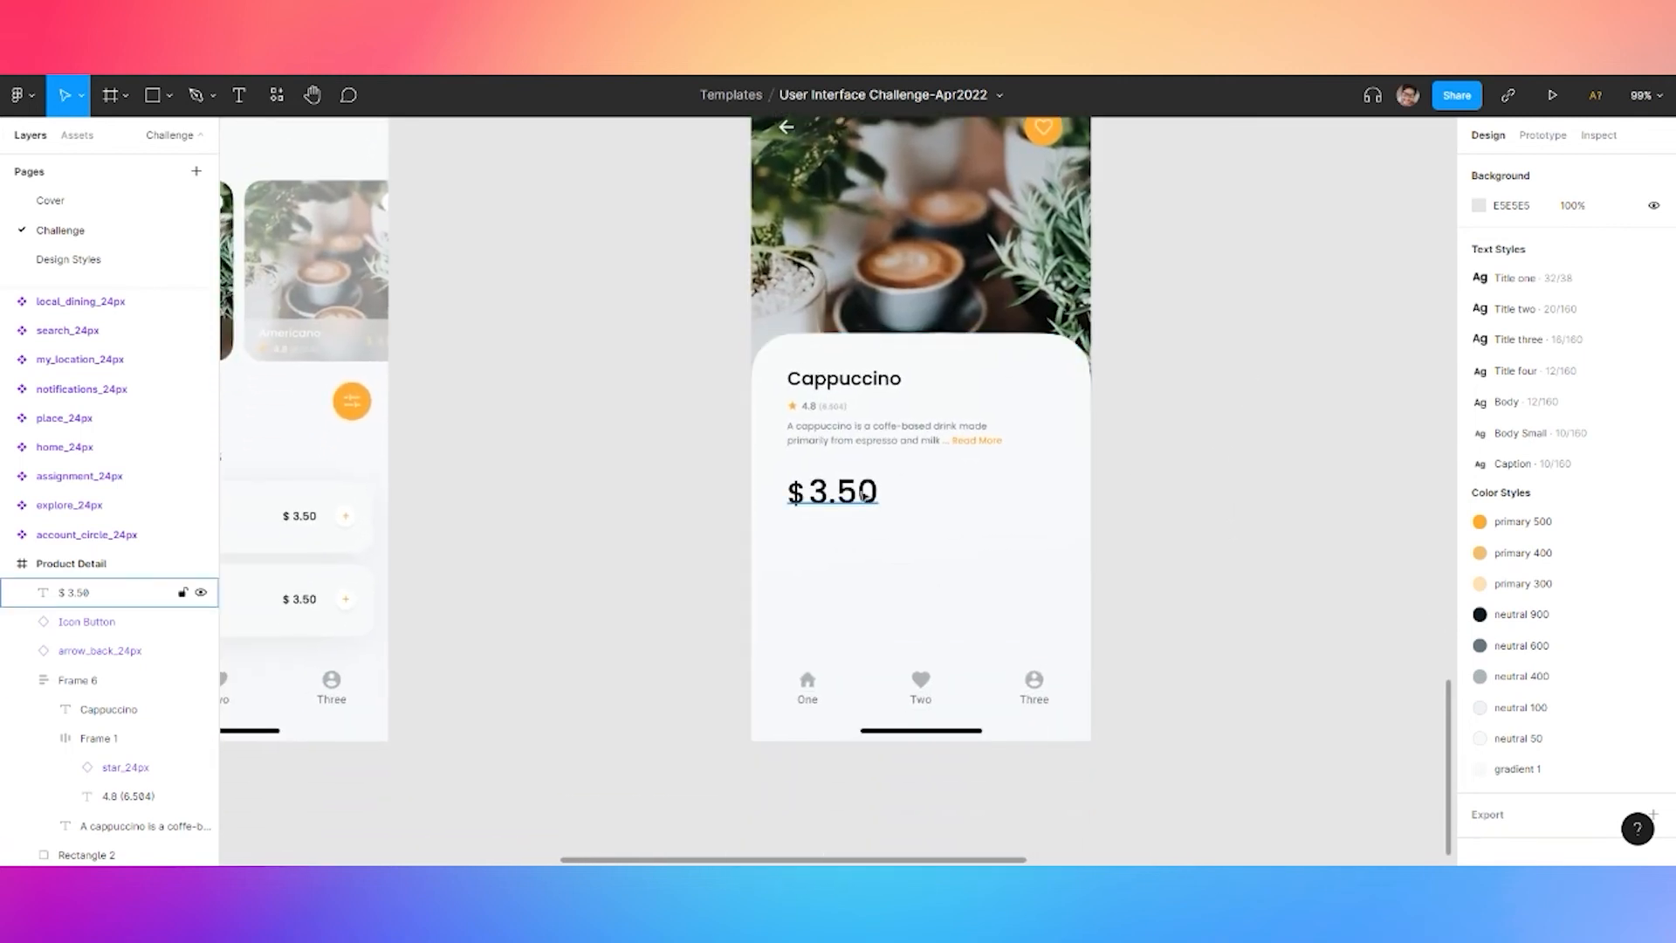
Add a quantity text '1' above the navigation bar in the Title two style
key(t)
click(823, 615)
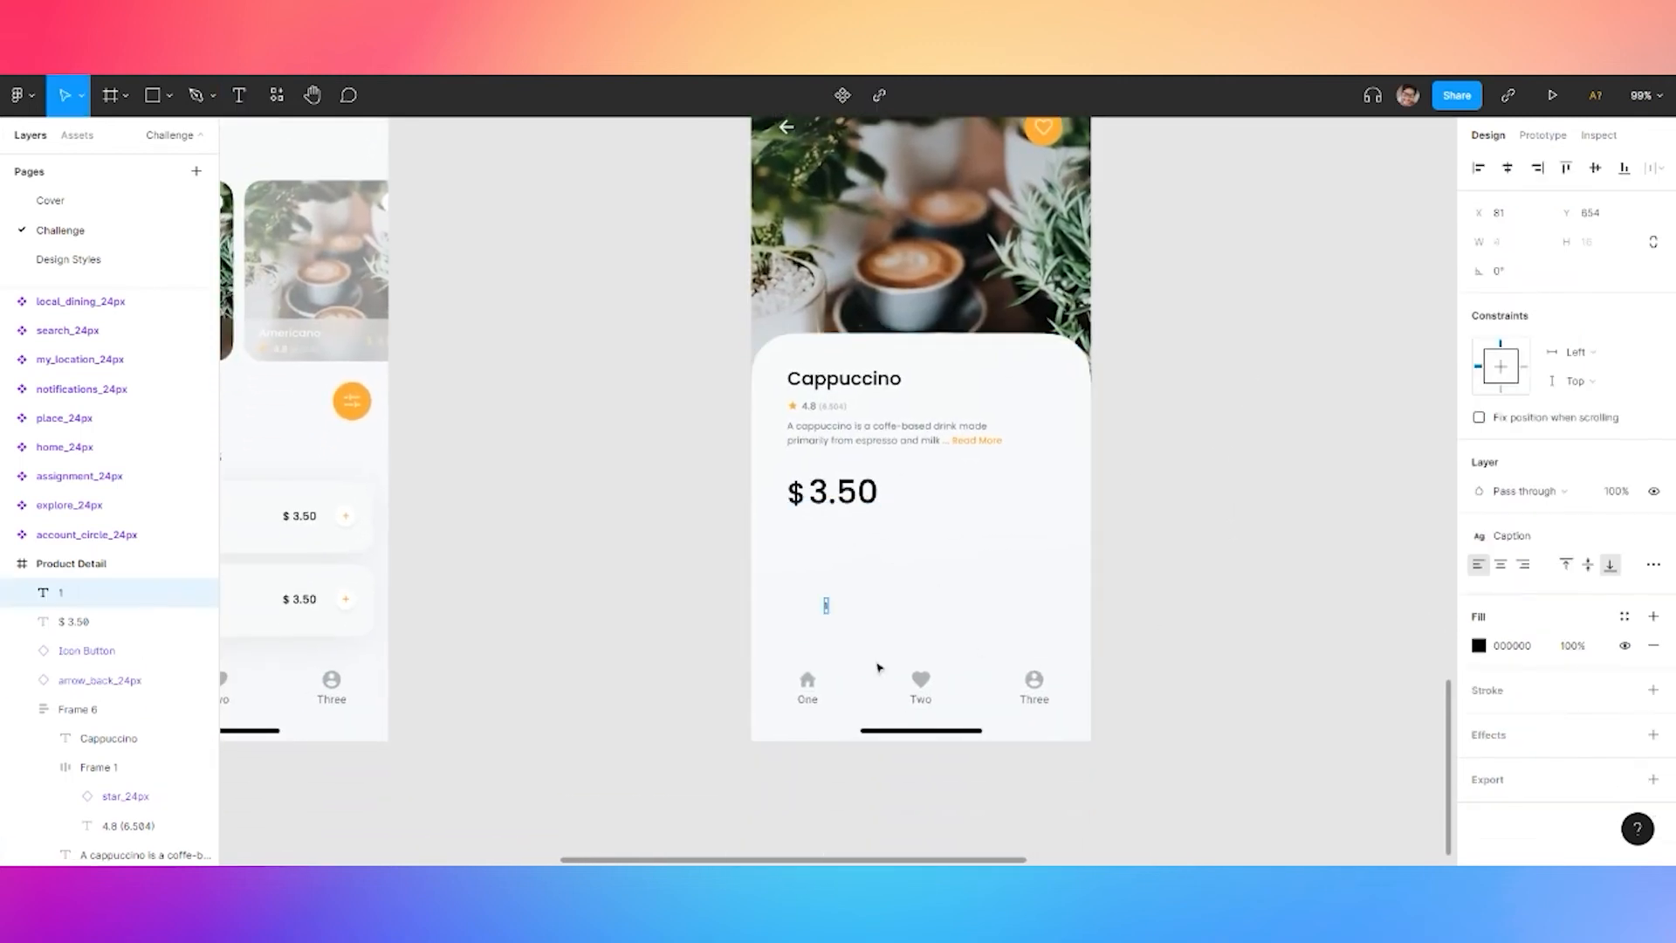
scroll(834, 615, up, 5)
click(1515, 536)
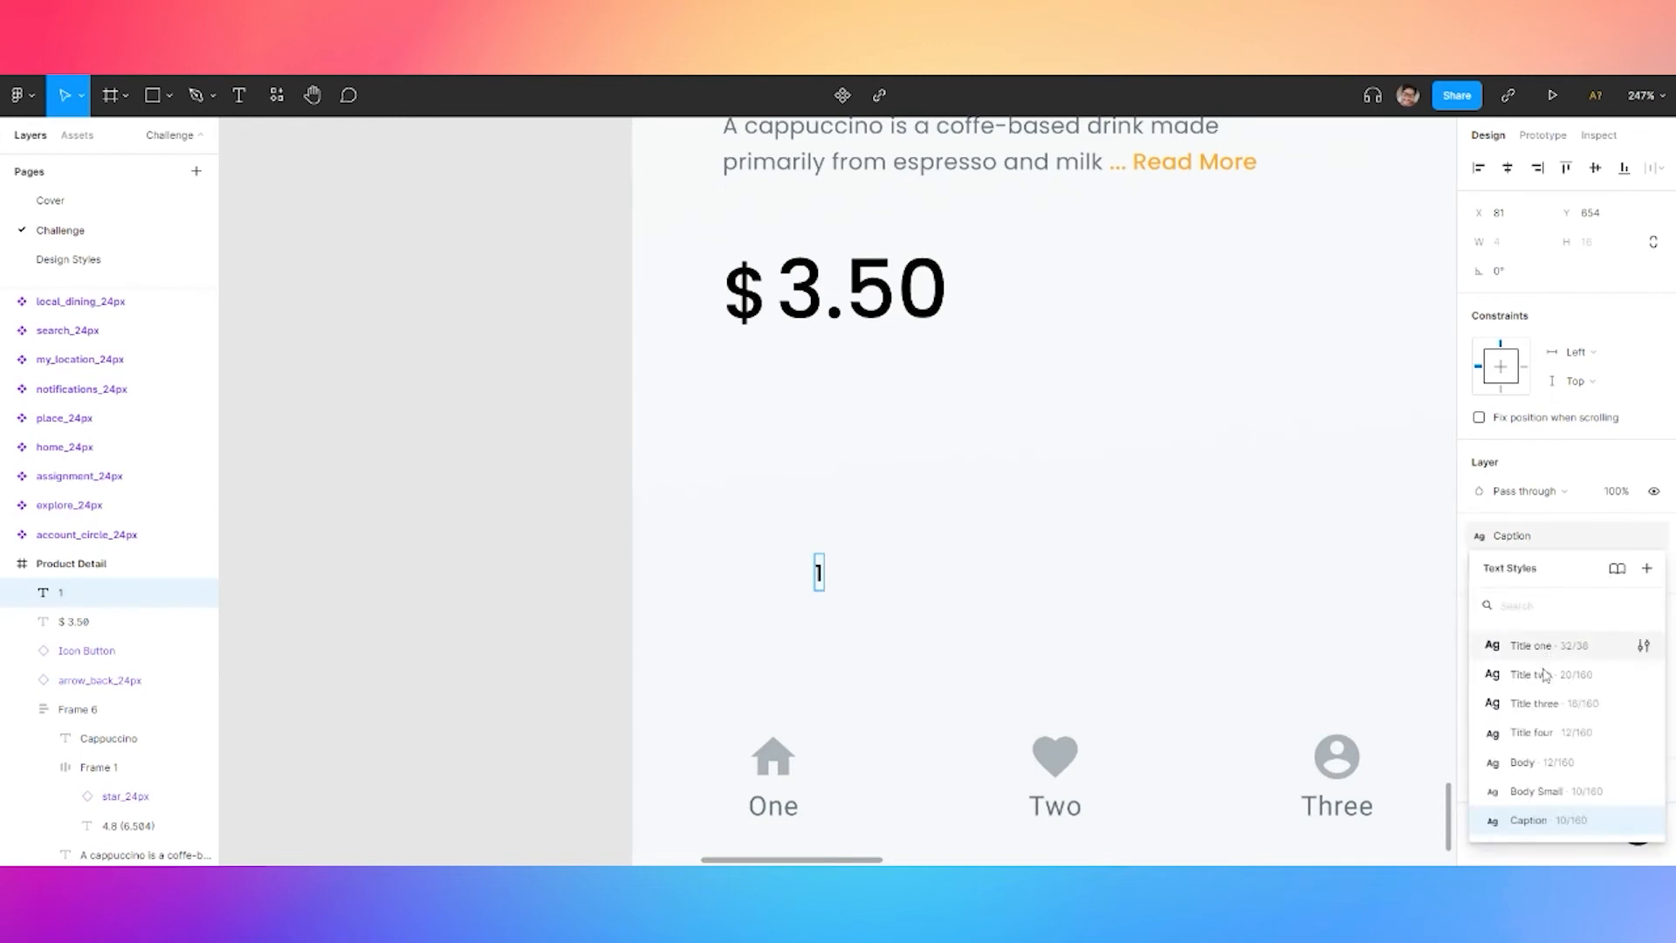
click(1538, 646)
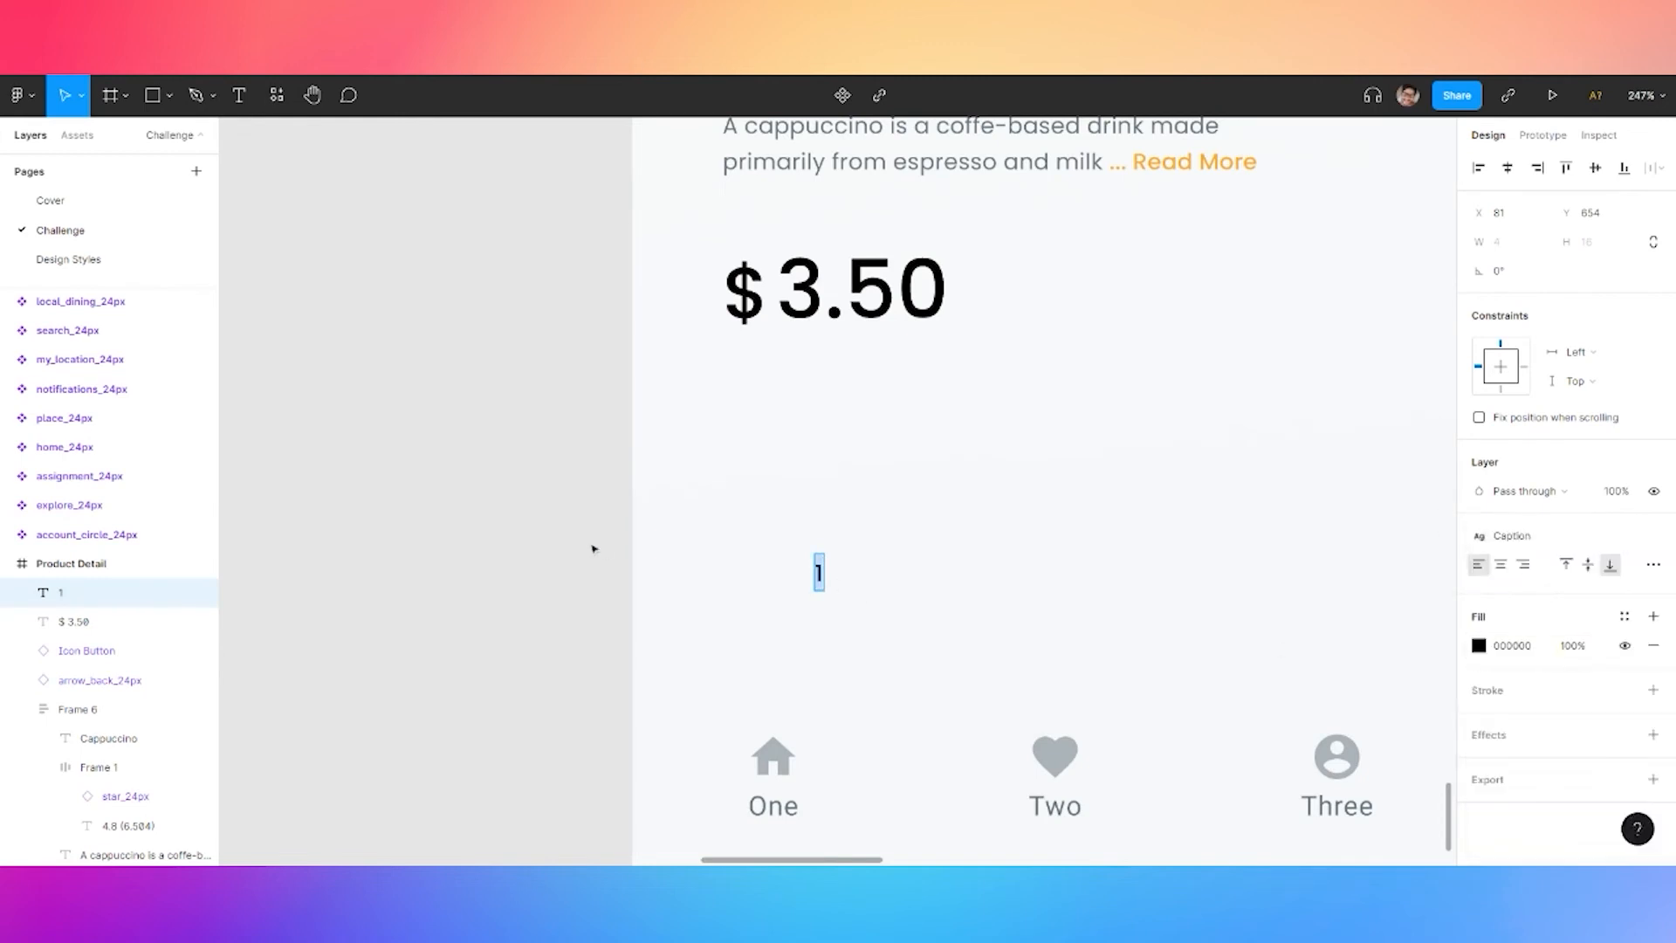
click(1520, 550)
click(1538, 646)
click(1524, 535)
click(1537, 674)
click(479, 517)
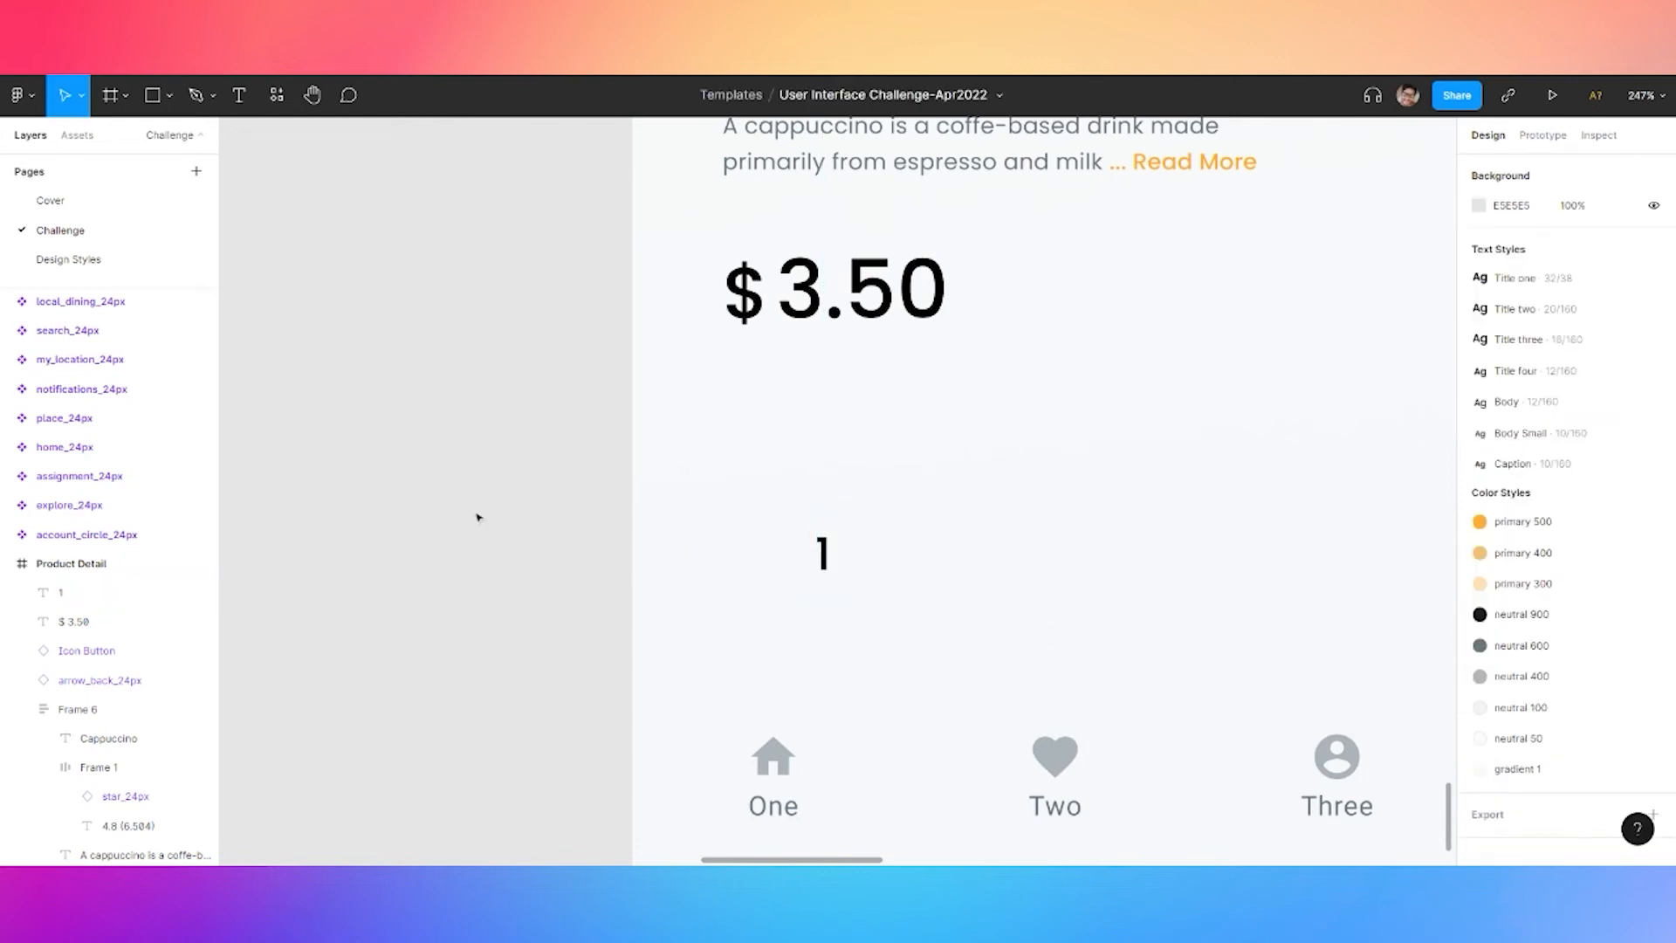
Put small plus Icon Buttons on both sides of the 1
click(77, 135)
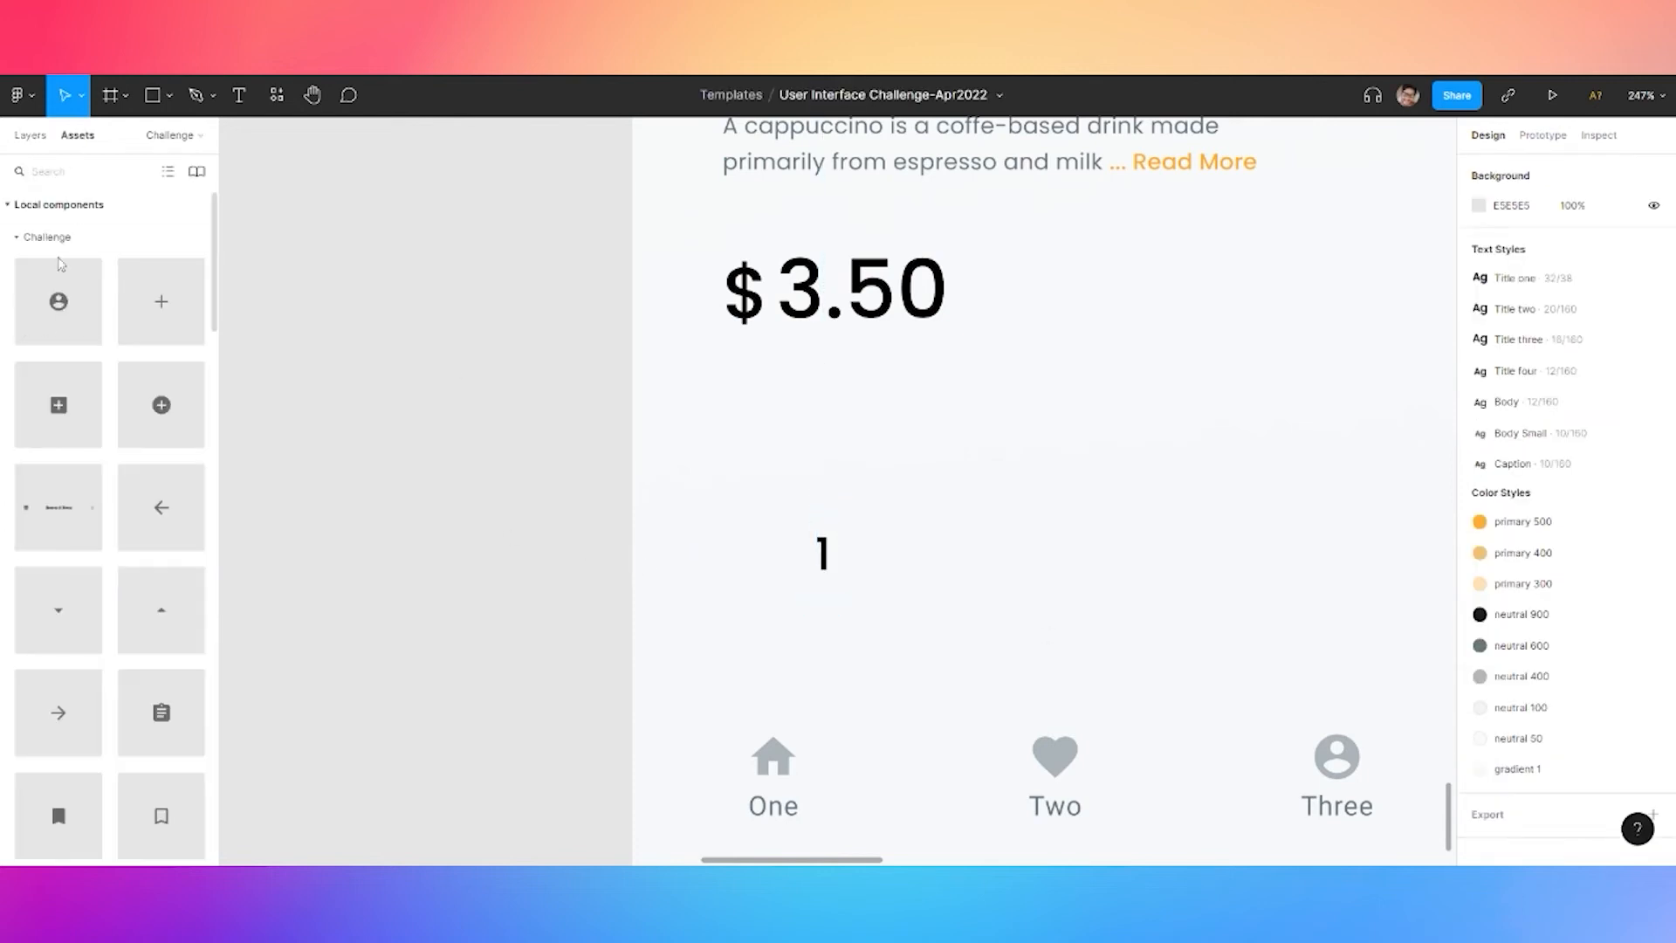
click(51, 238)
click(37, 267)
click(30, 267)
drag(173, 440, 948, 573)
click(1571, 402)
click(1576, 426)
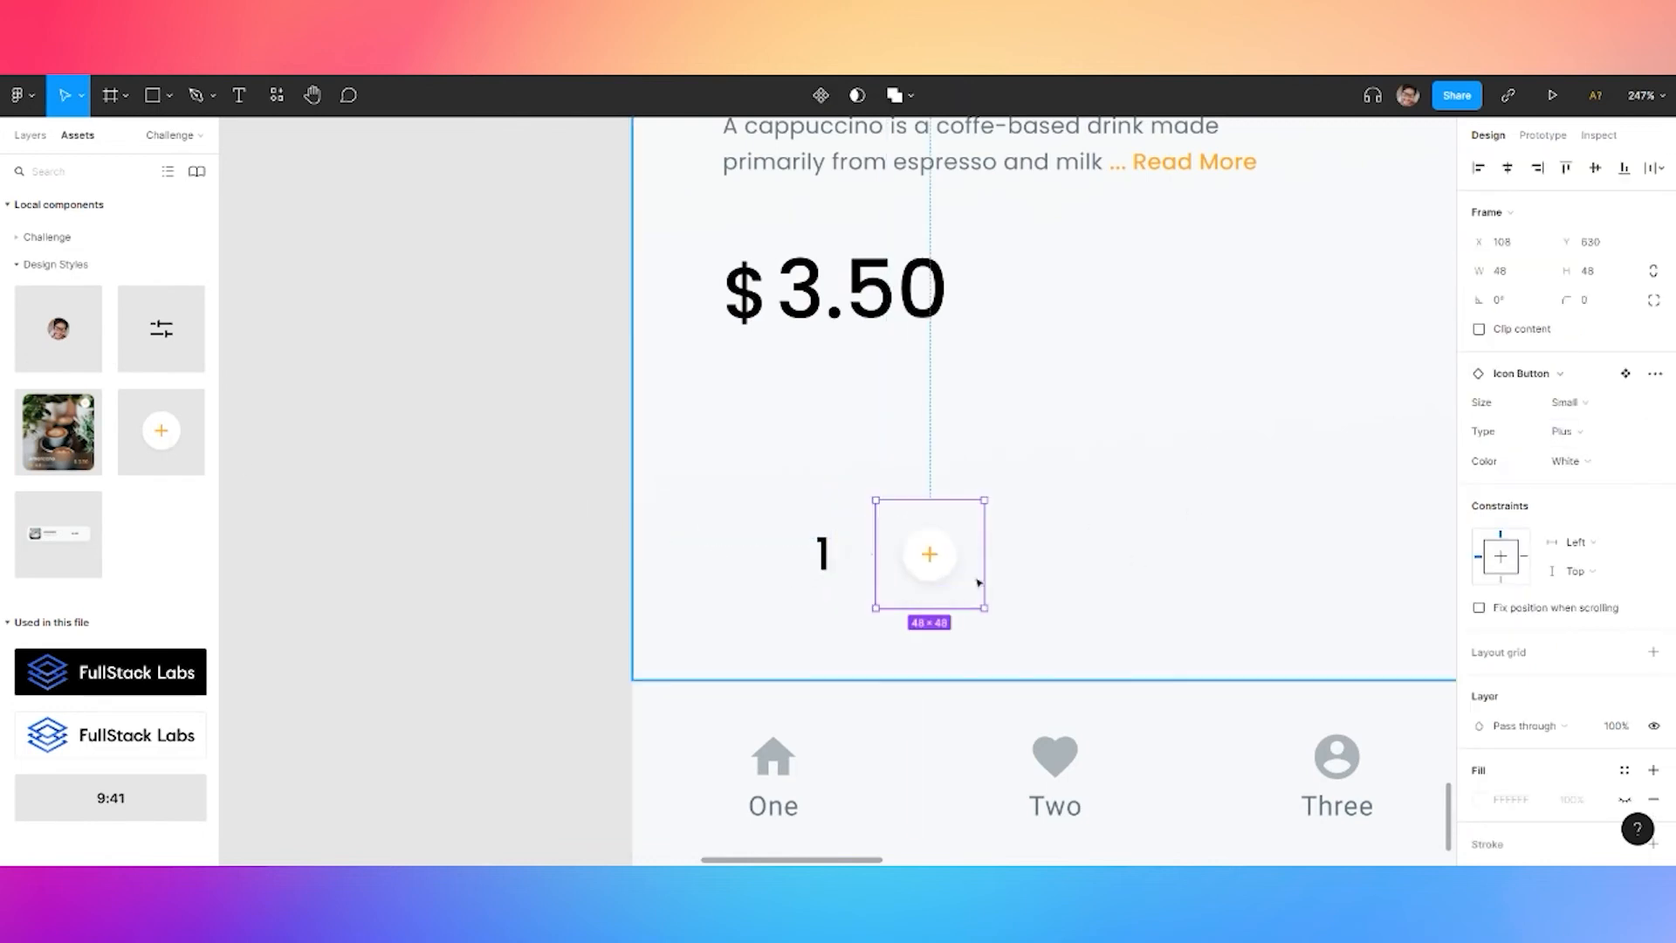
key(ctrl+c)
key(ctrl+v)
drag(947, 571, 761, 575)
Wrap the plus, 1 and plus in a horizontal auto layout with a 12 gap
shift+click(824, 565)
shift+click(967, 589)
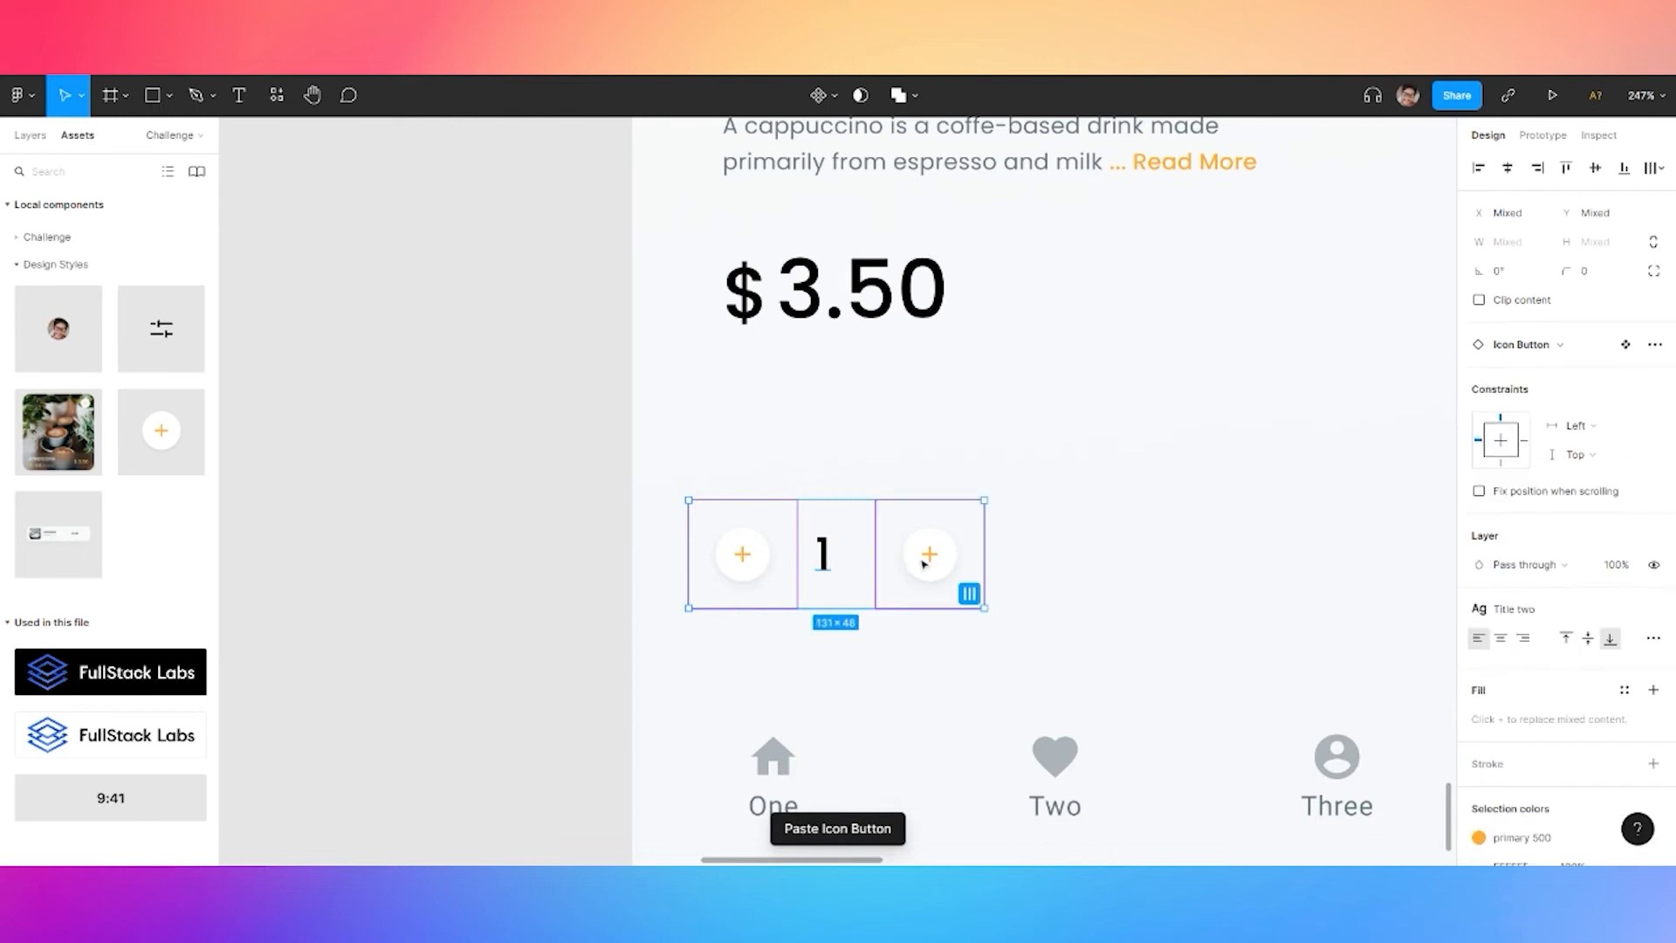
double_click(825, 563)
key(Escape)
shift+click(768, 572)
shift+click(899, 566)
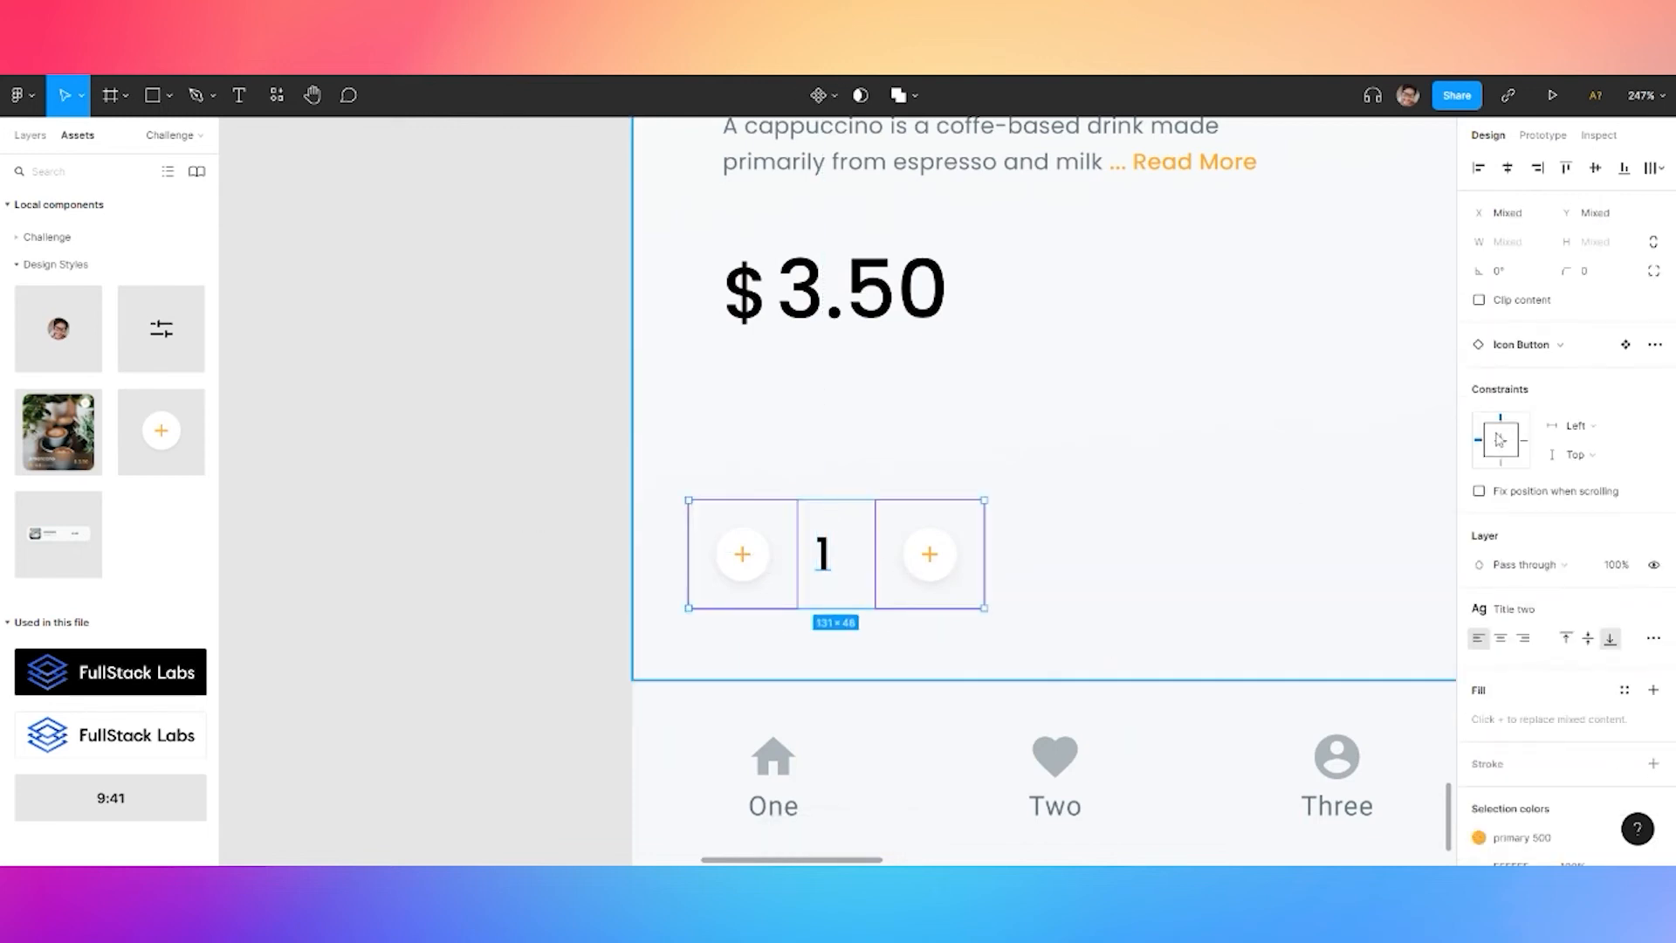
key(shift+a)
click(1480, 436)
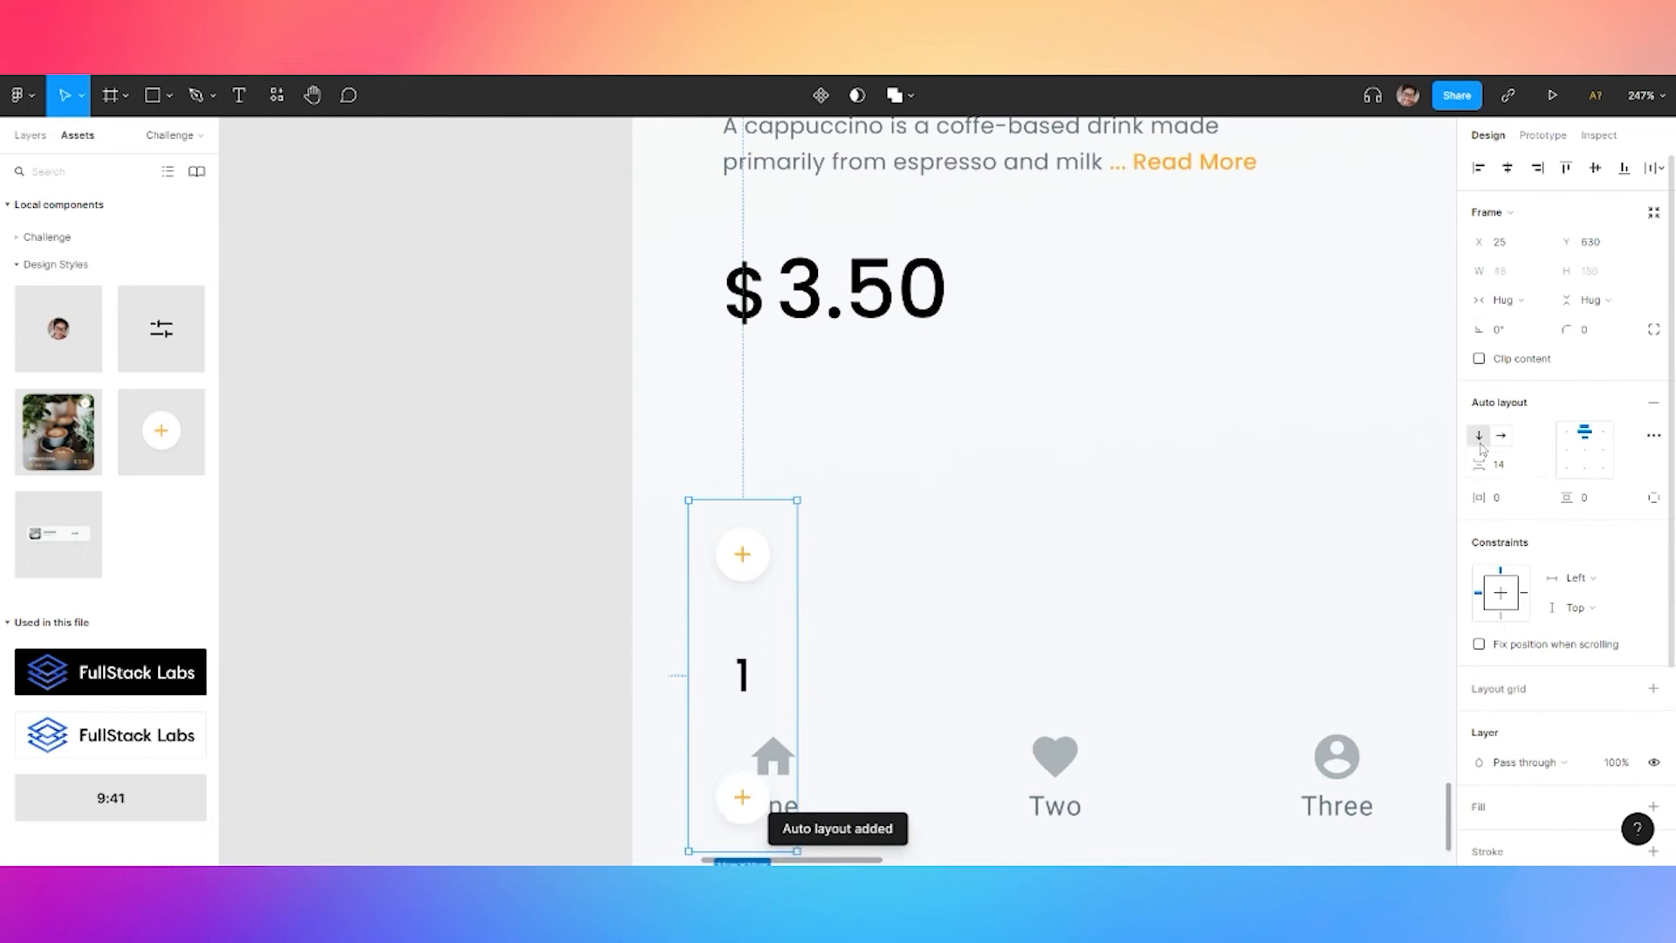
click(1501, 435)
click(1502, 468)
text(16)
key(Return)
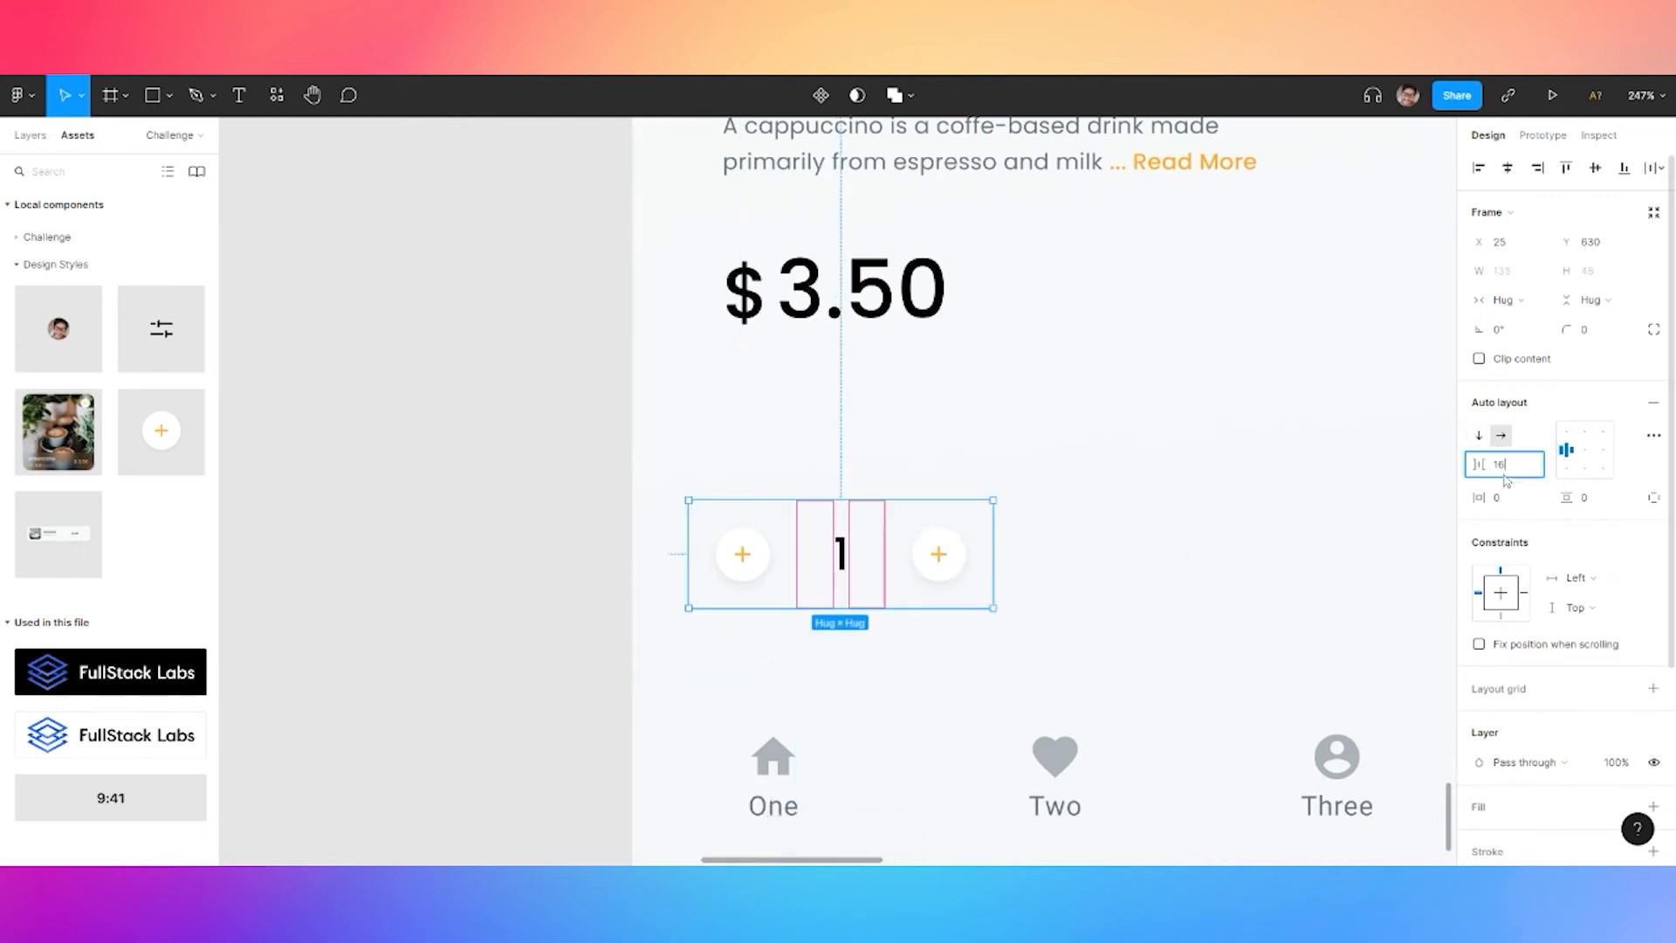
key(Return)
Move the quantity row lower on the screen, undoing an accidental navigation-bar move
scroll(1037, 535, down, 3)
drag(964, 566, 969, 609)
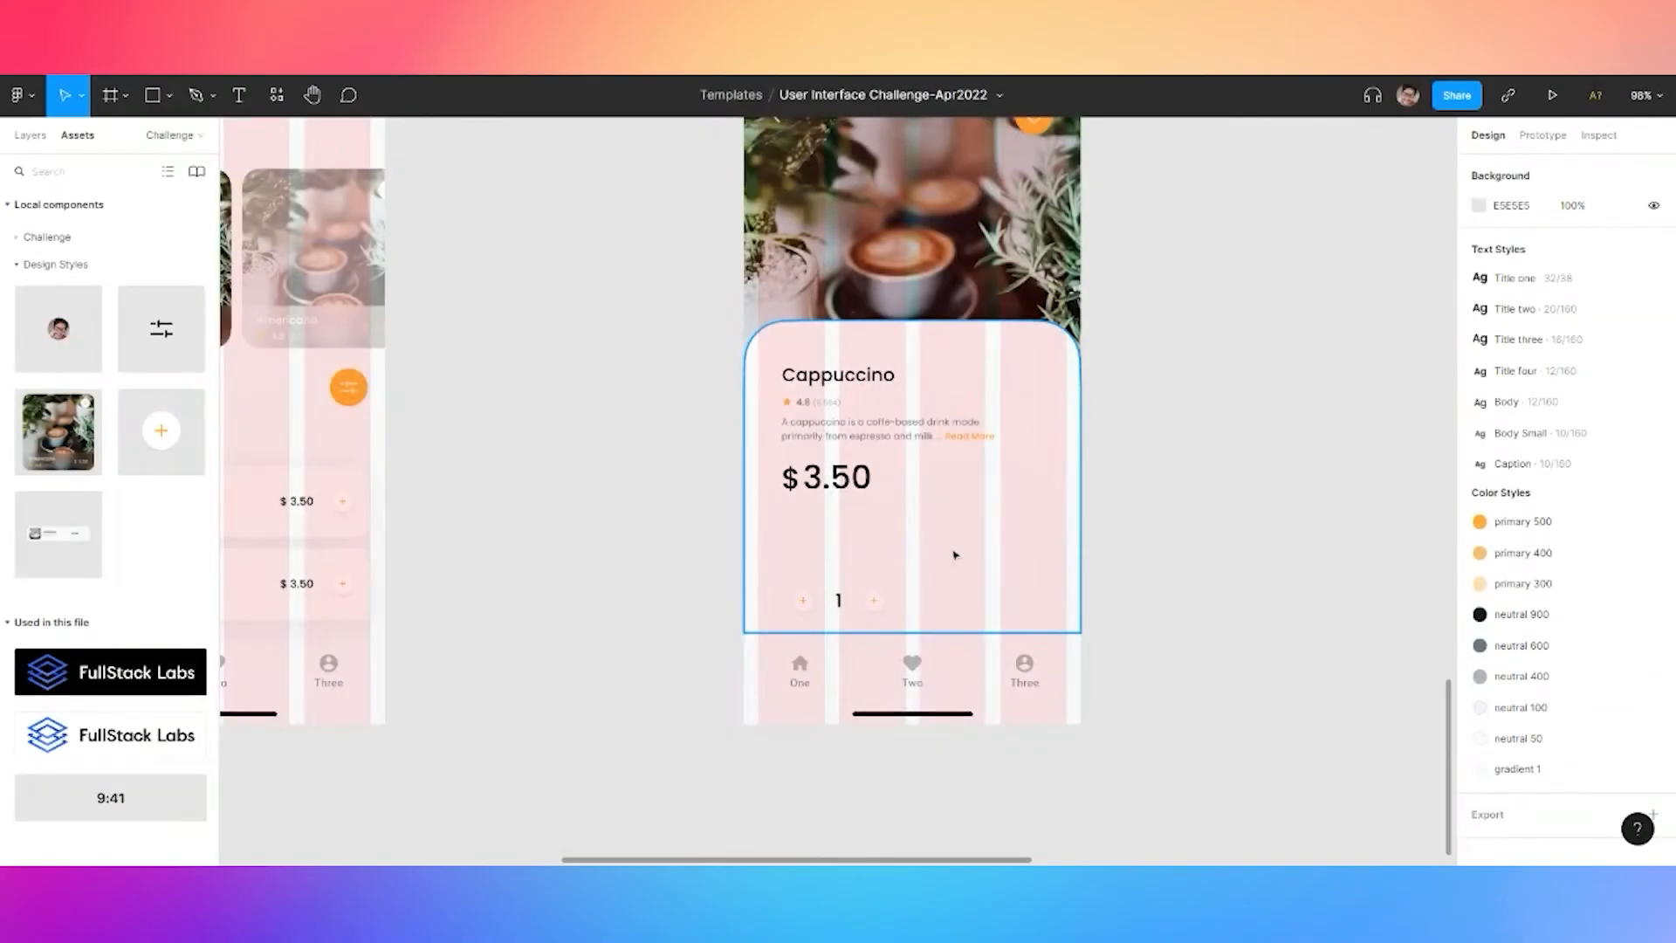
scroll(505, 452, up, 10)
drag(508, 433, 877, 672)
key(ctrl+z)
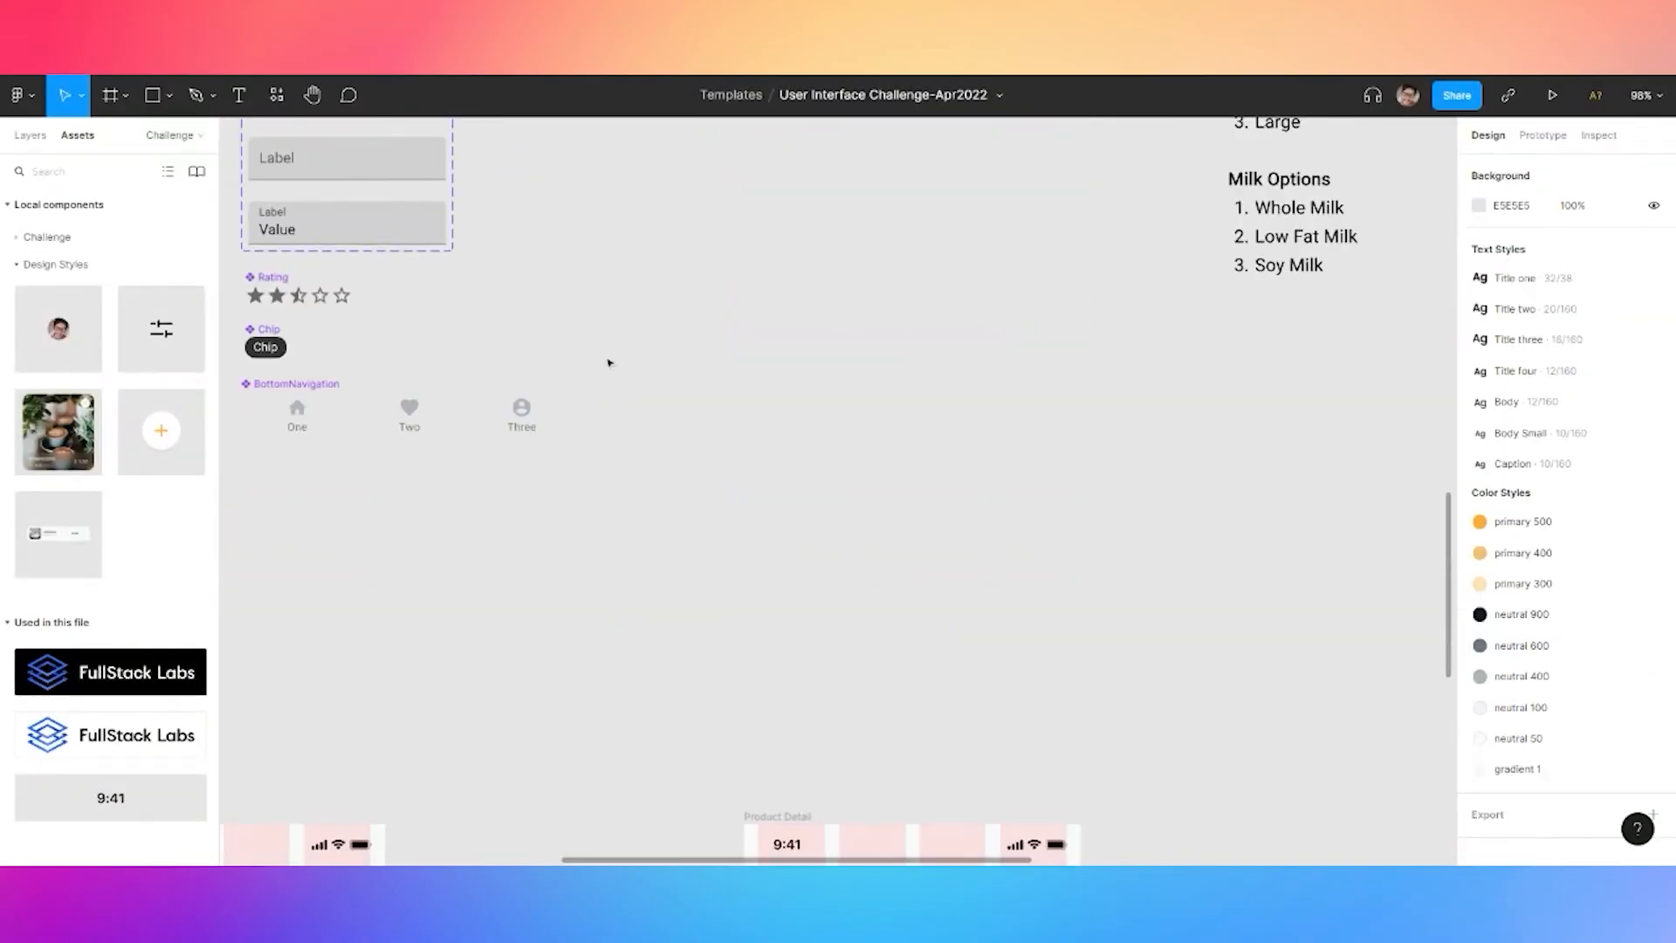
scroll(624, 375, up, 5)
Give Button-Contained a 12 corner radius and the neutral 900 fill style
scroll(546, 365, up, 5)
click(547, 365)
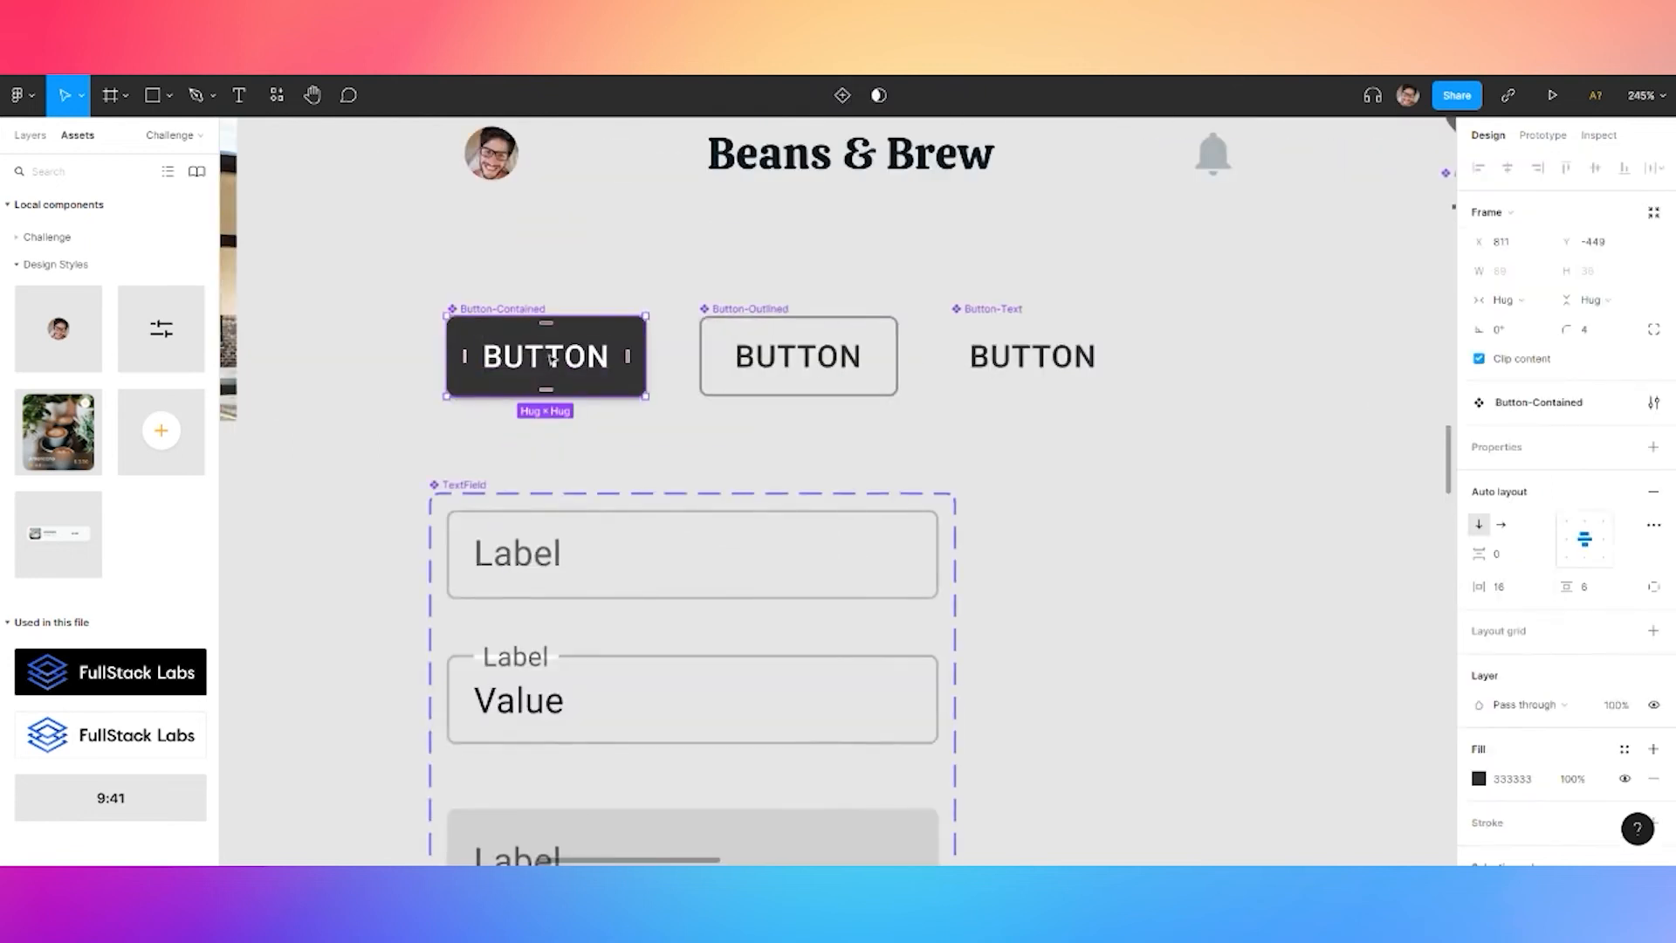
click(1584, 329)
text(12)
key(Return)
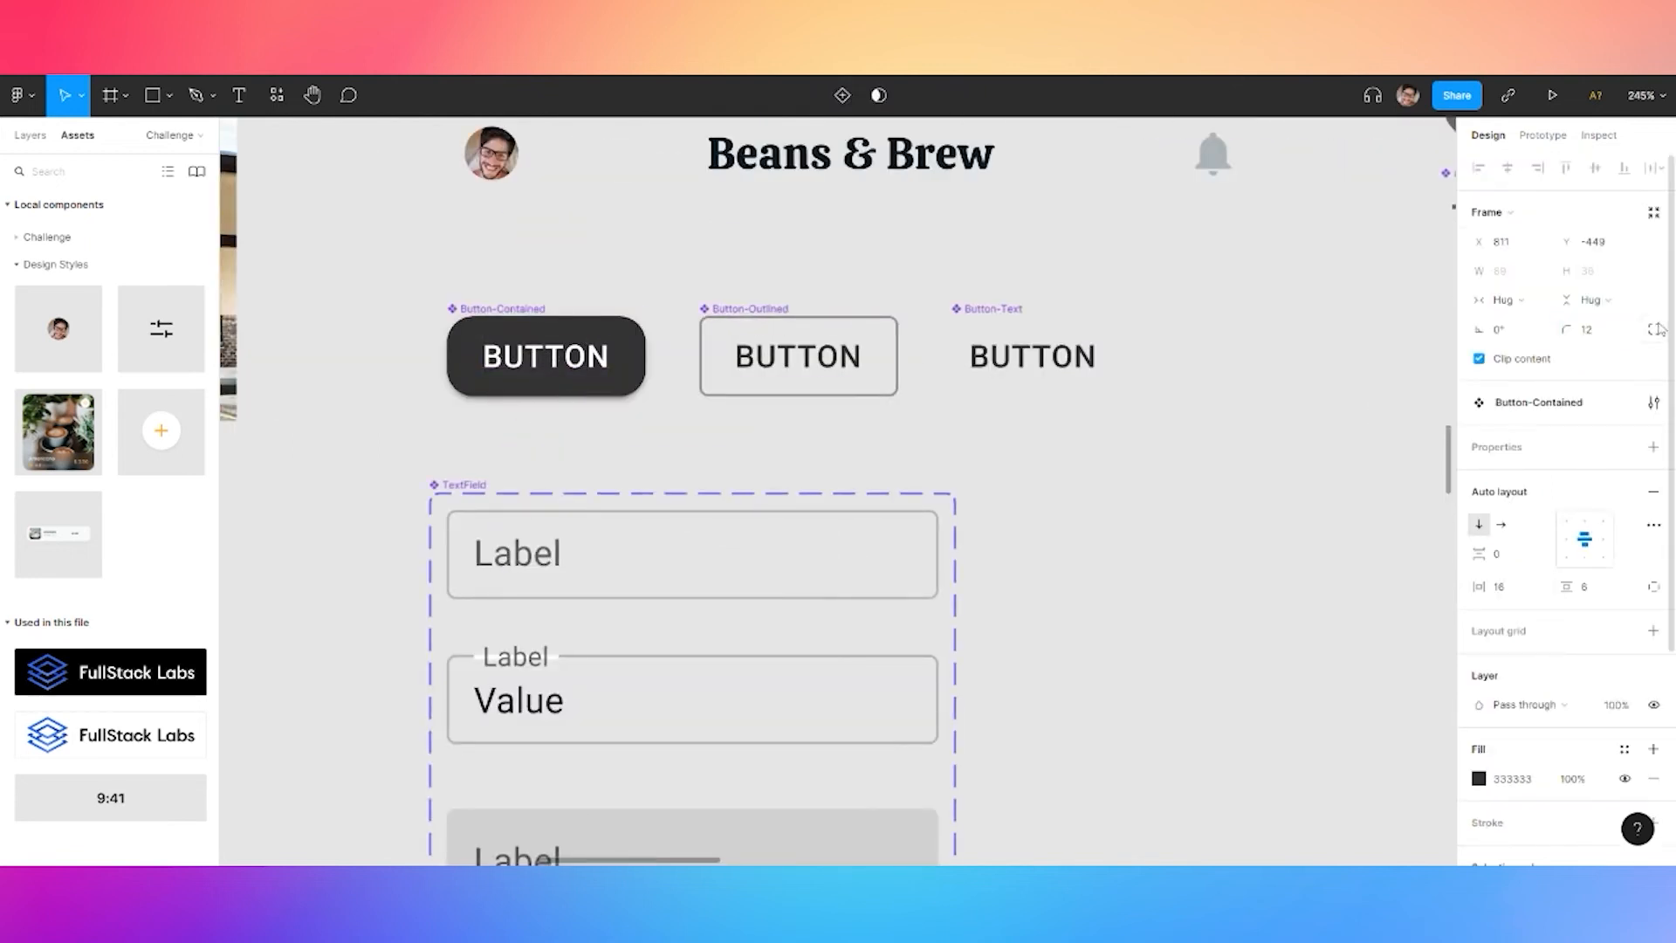
click(1657, 329)
click(1654, 358)
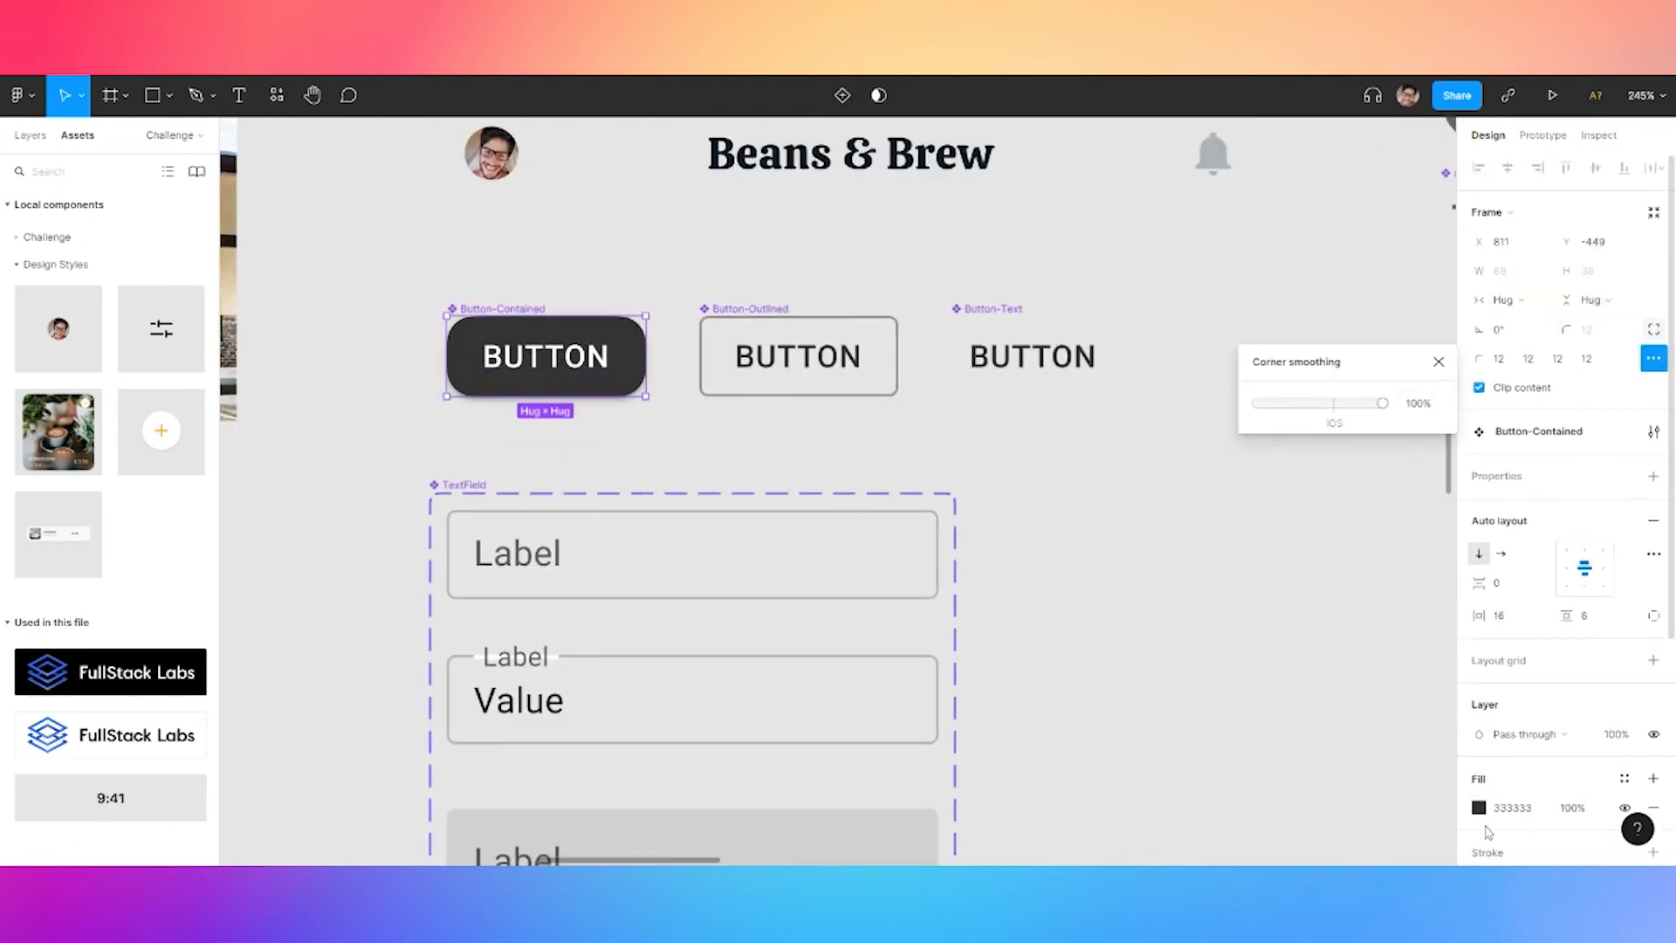
click(1625, 778)
click(1582, 801)
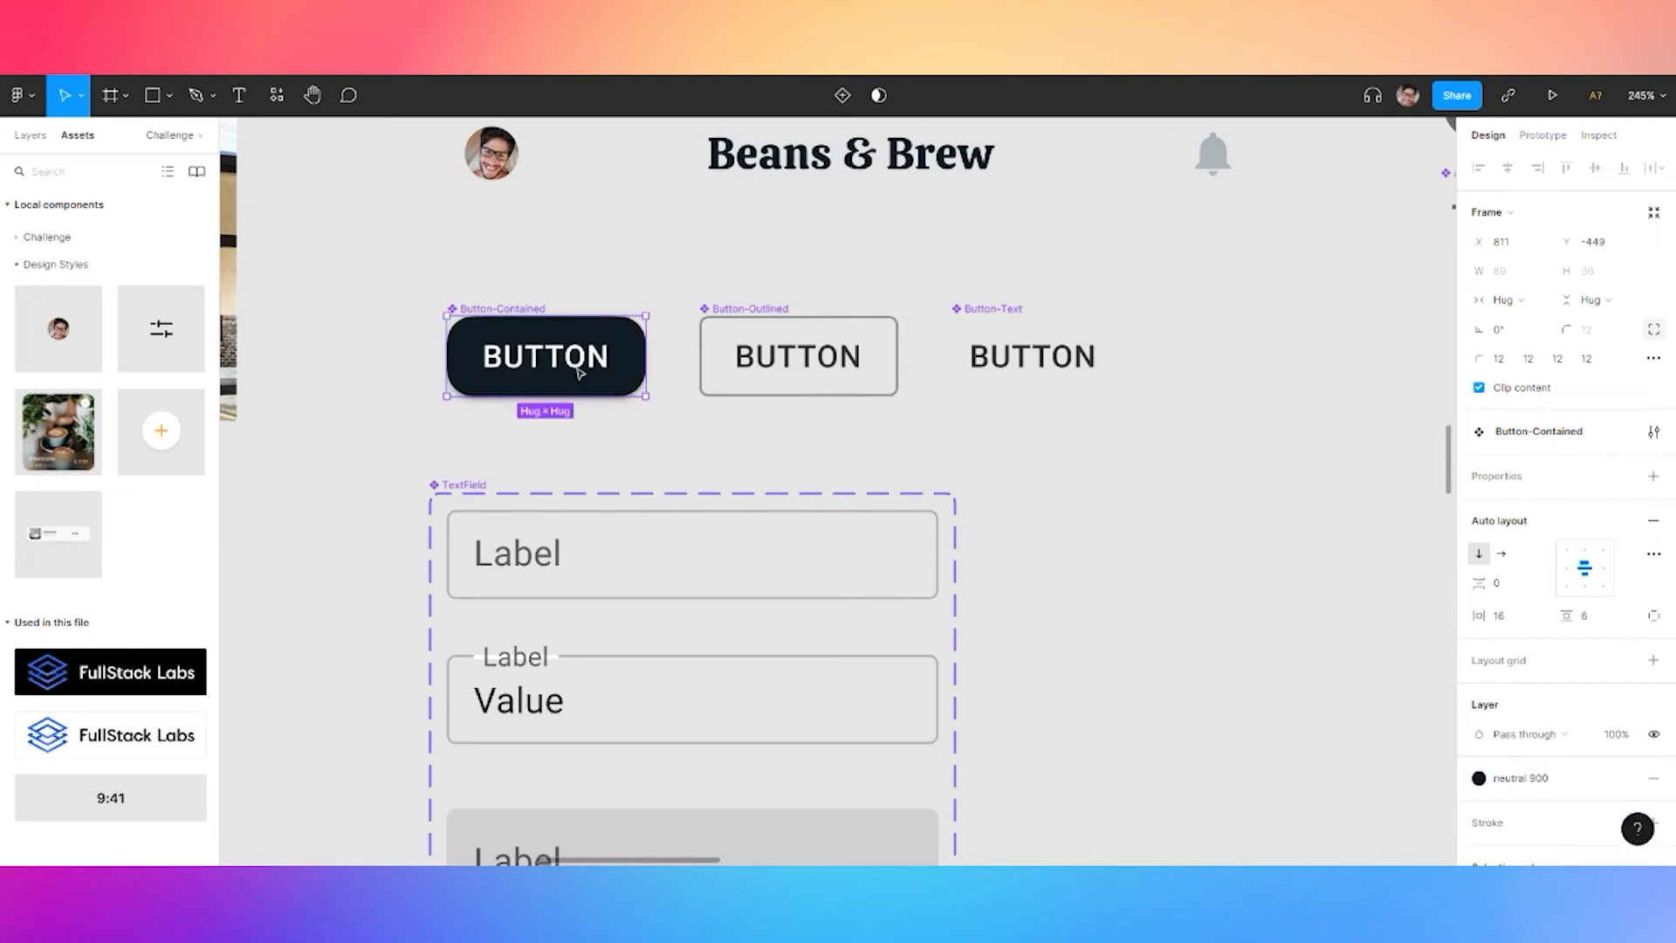
Apply the Caption text style to the button's label
double_click(572, 362)
click(1653, 494)
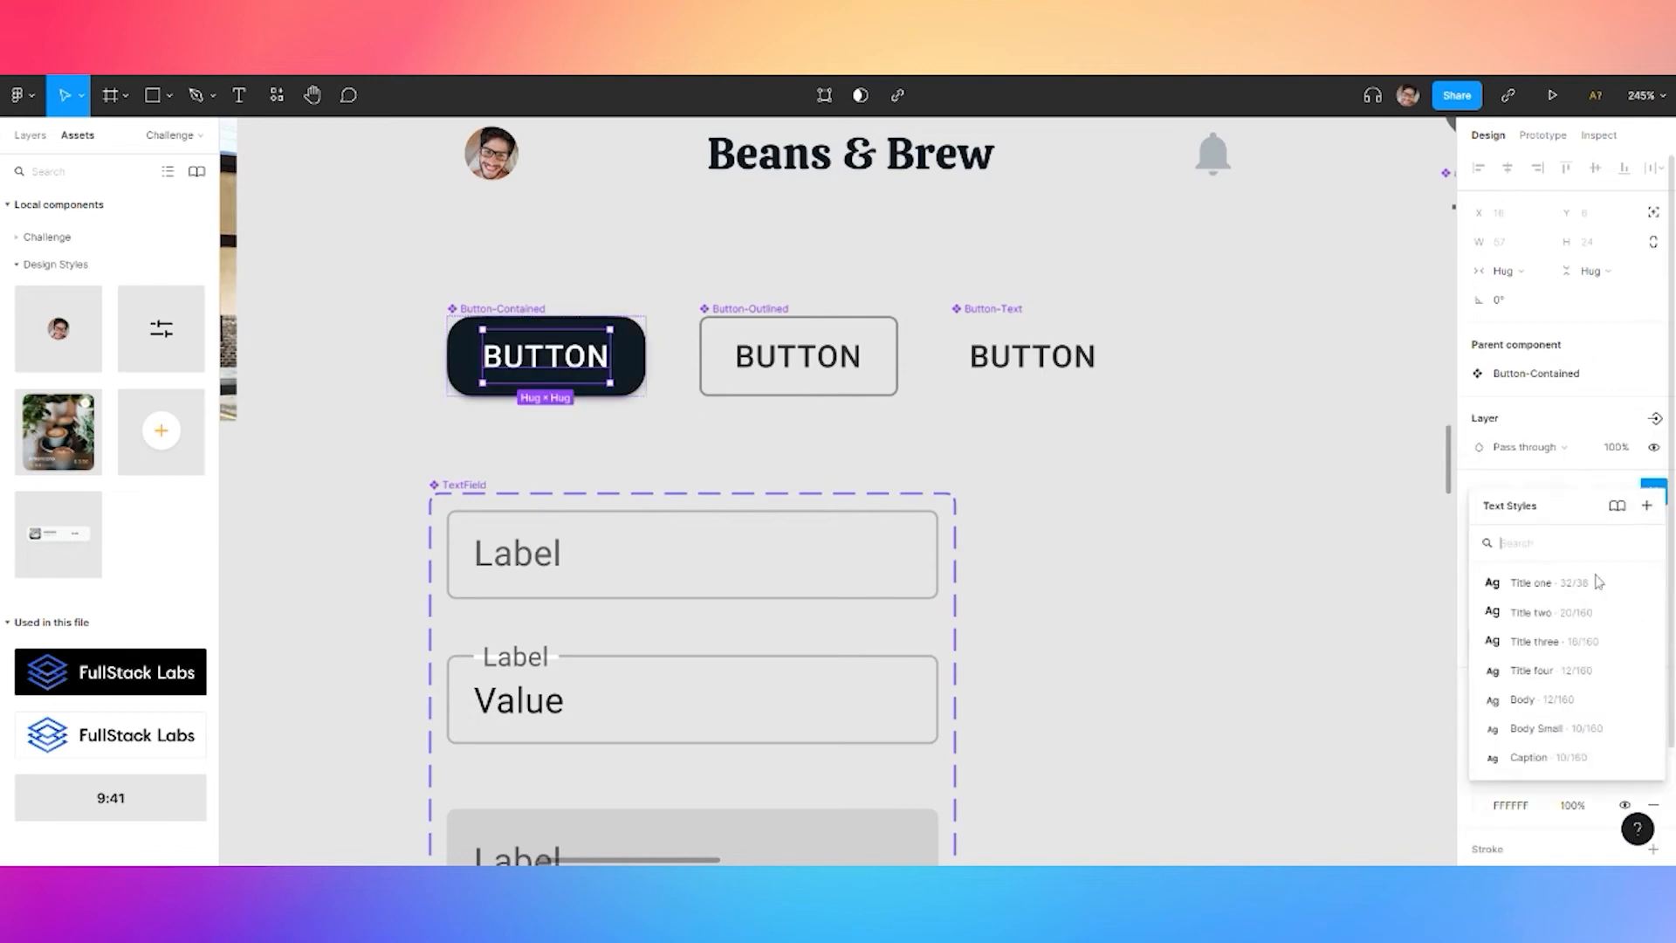
click(1548, 754)
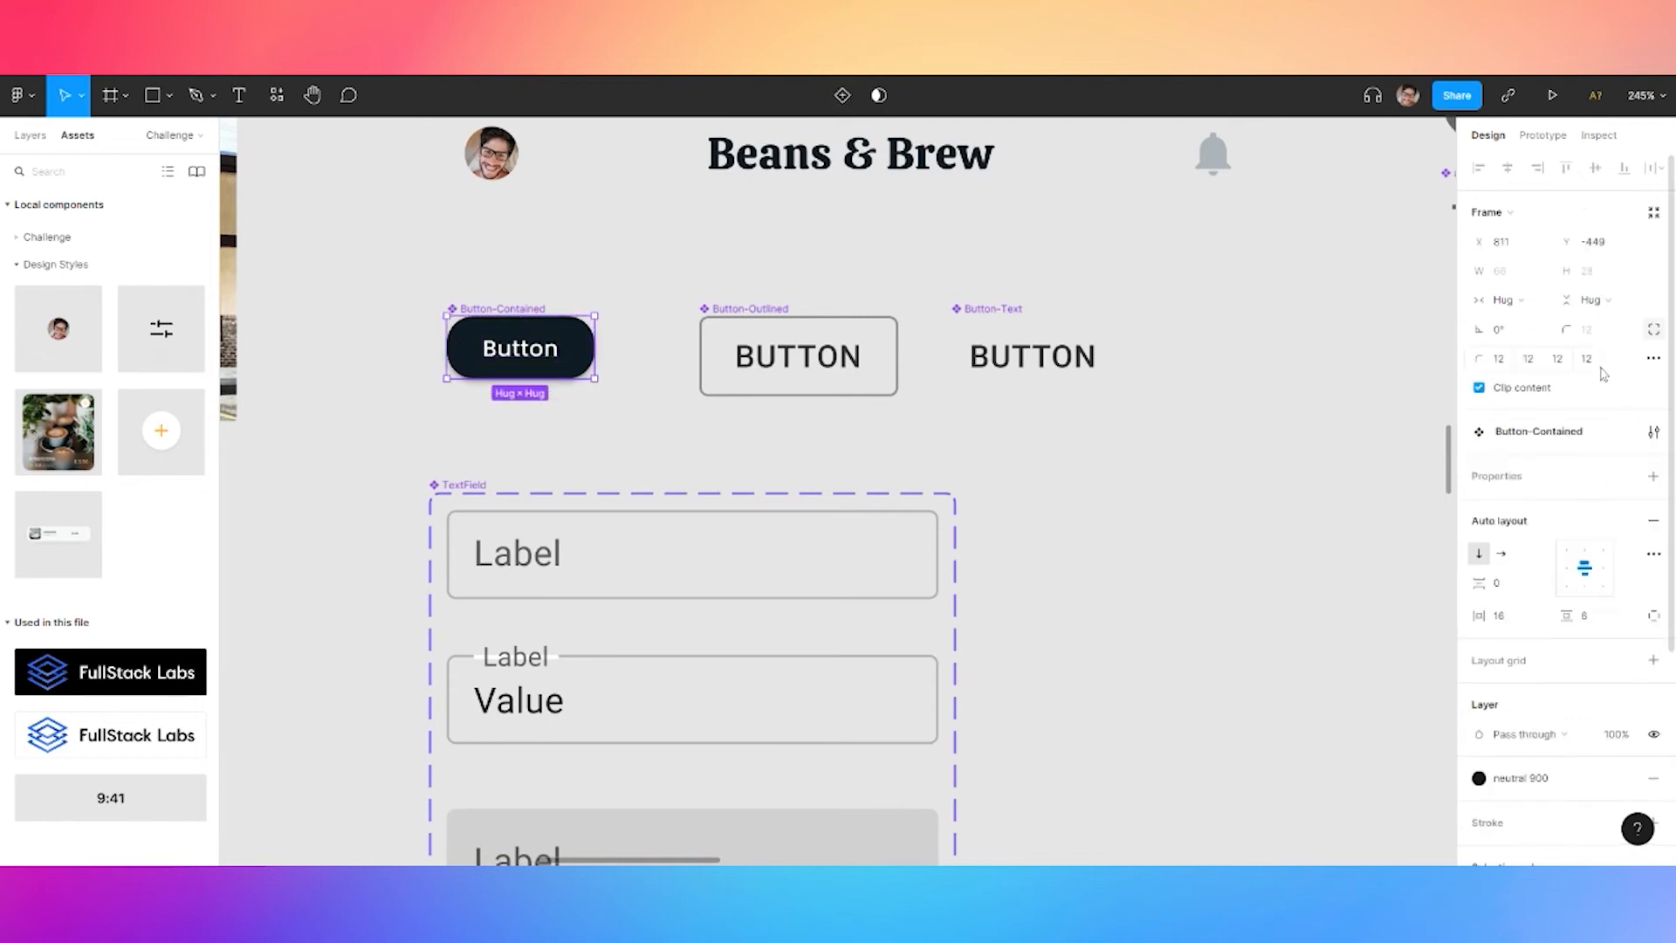
Set the button padding to 12 vertical and 32 horizontal
click(1591, 617)
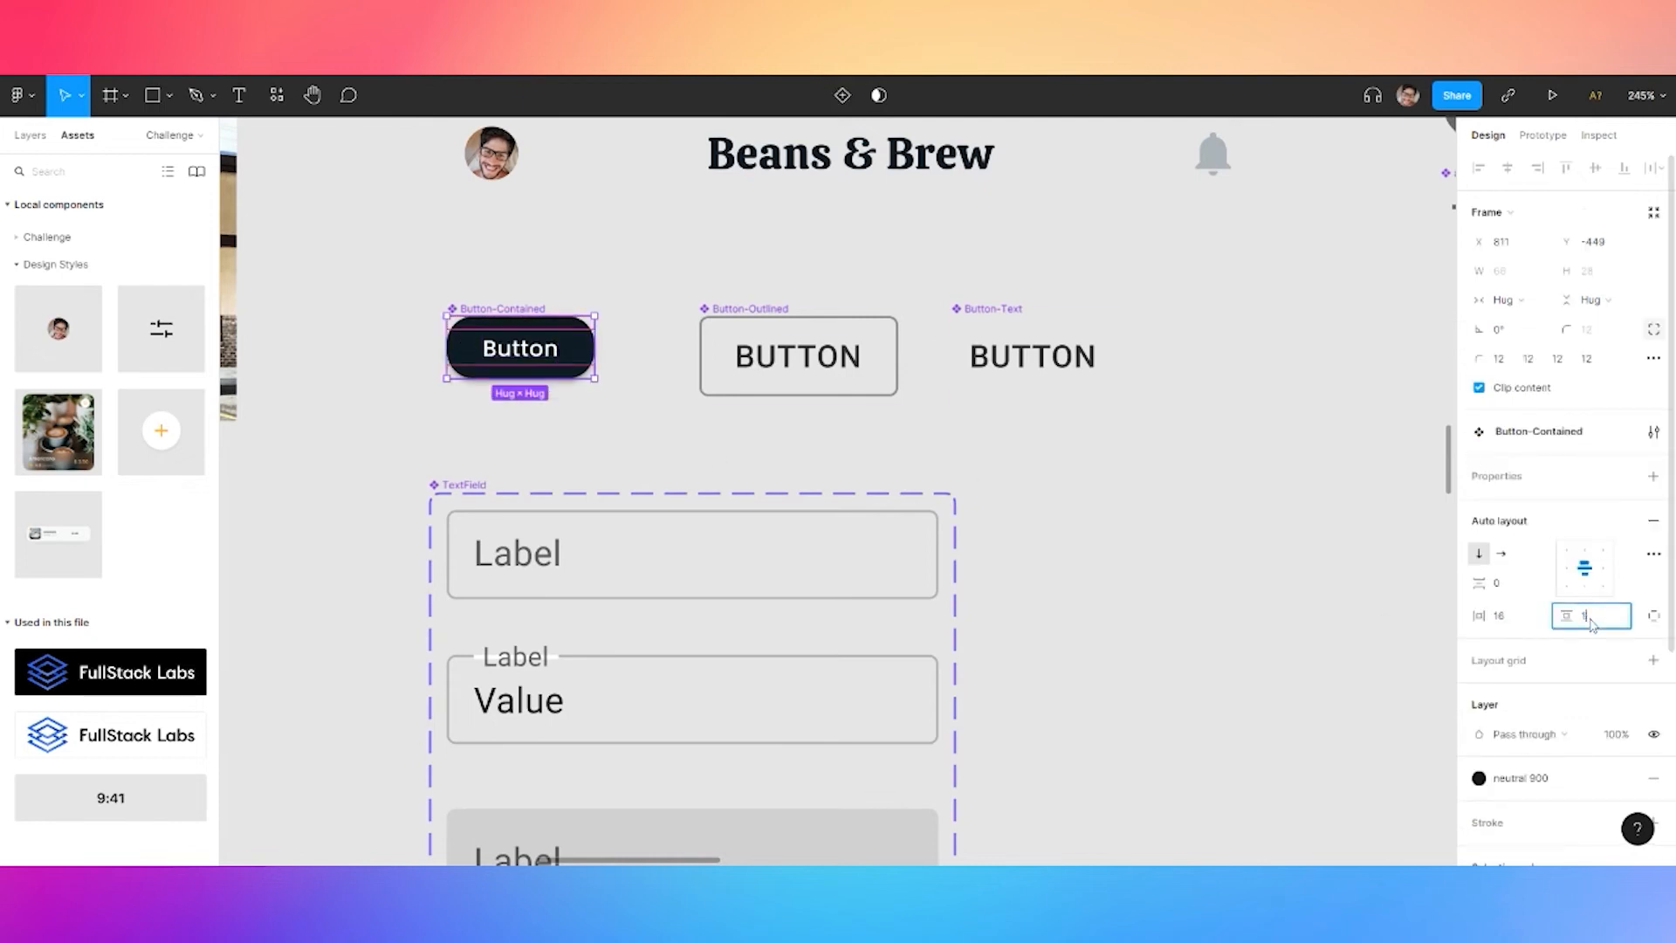
click(1540, 618)
text(32)
key(Return)
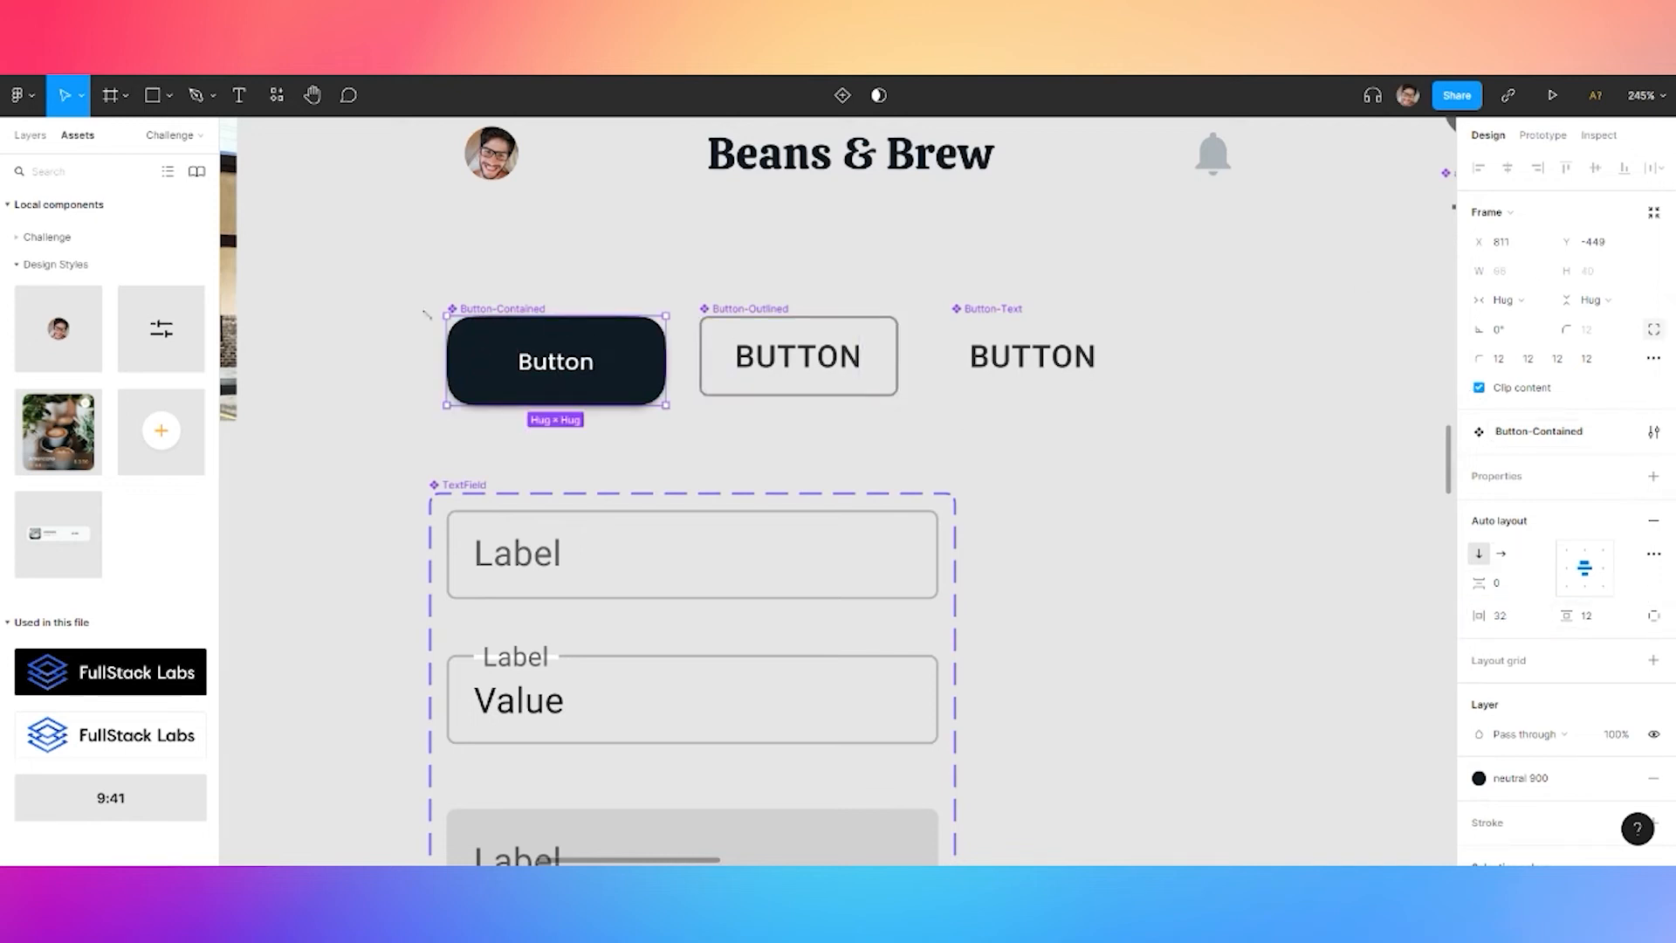
Make the button label title case, then bring the Cappuccino screen back into view
key(Return)
click(1654, 520)
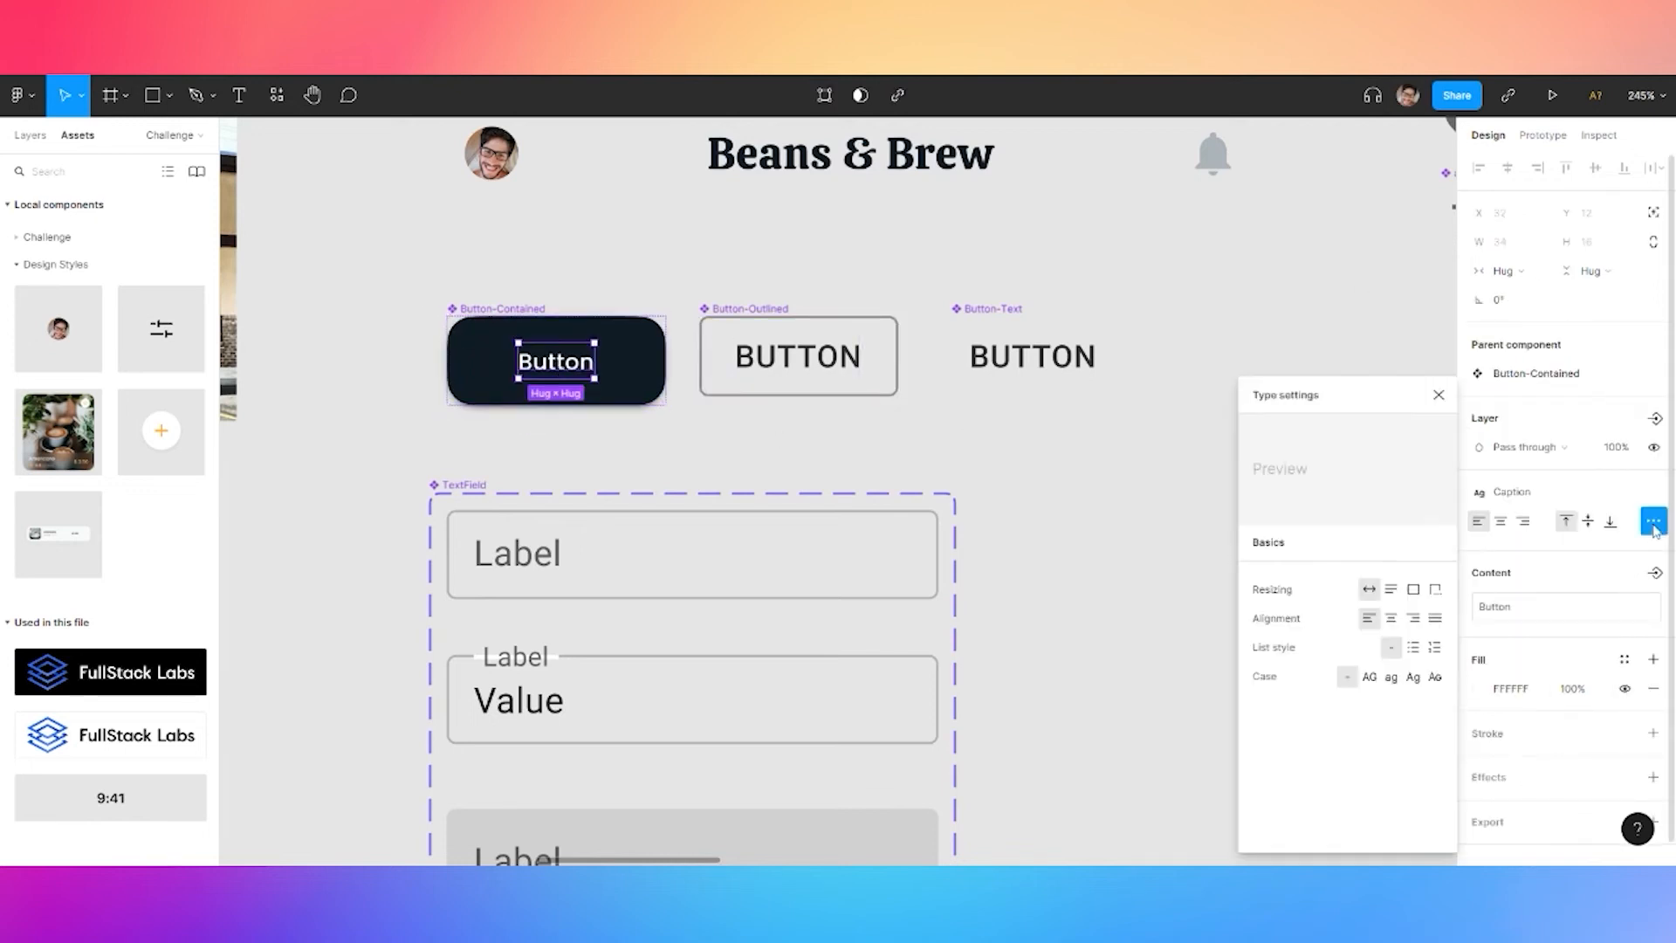
click(1414, 679)
click(957, 456)
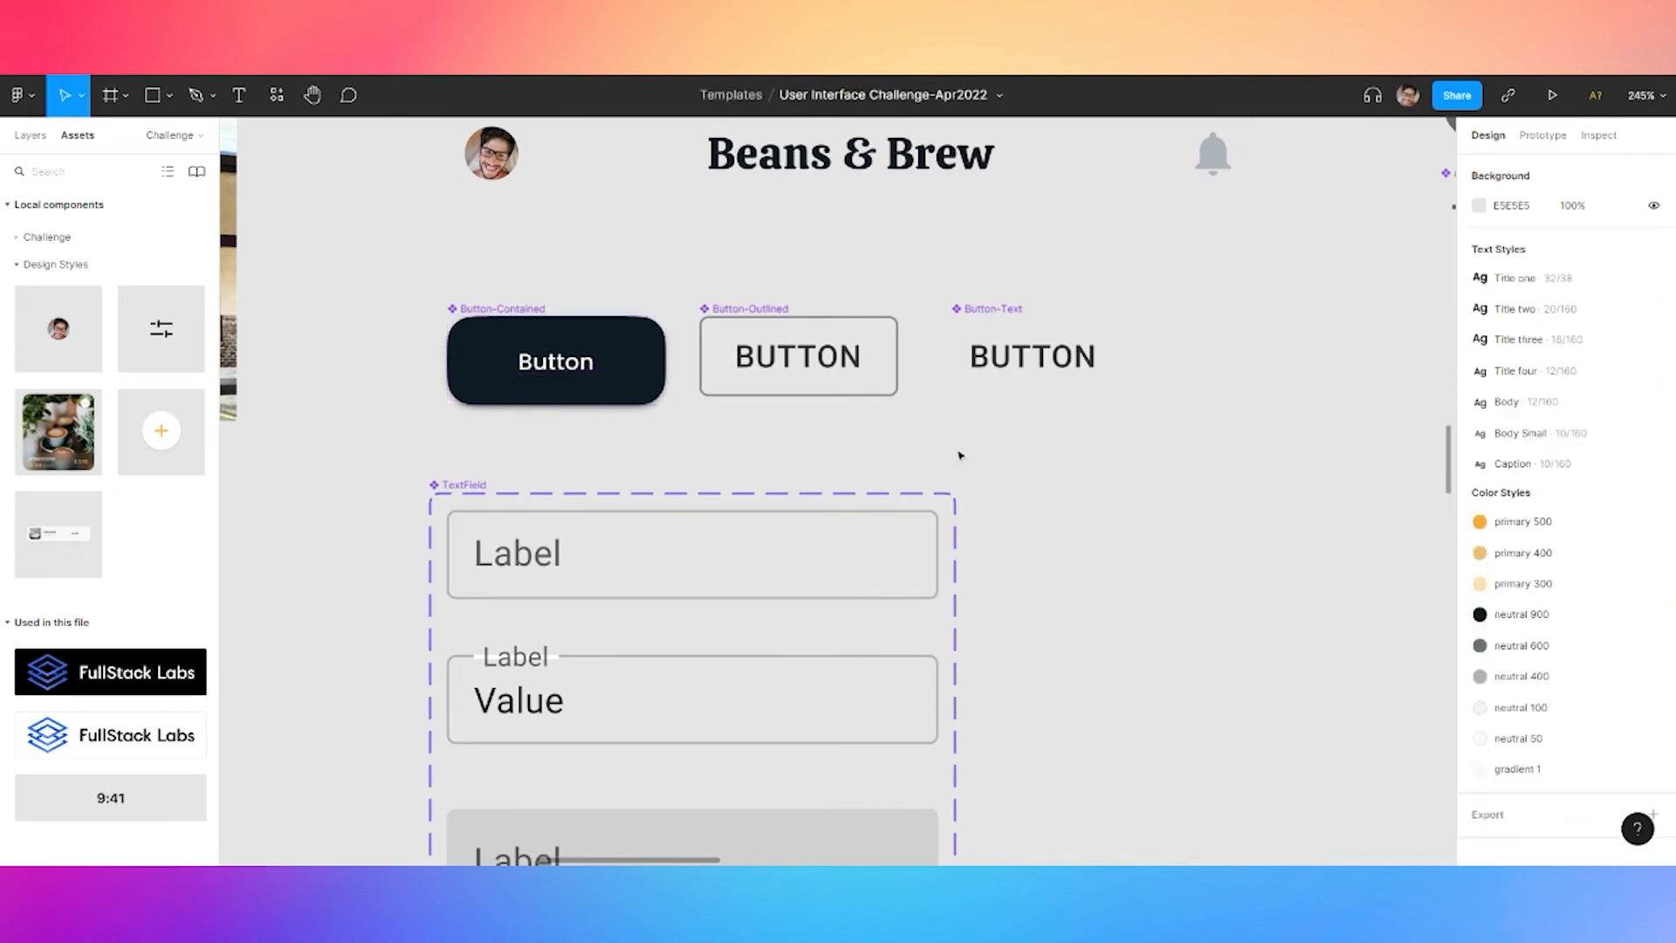
scroll(958, 456, down, 5)
drag(1124, 627, 903, 228)
drag(1209, 812, 916, 166)
drag(1074, 621, 972, 202)
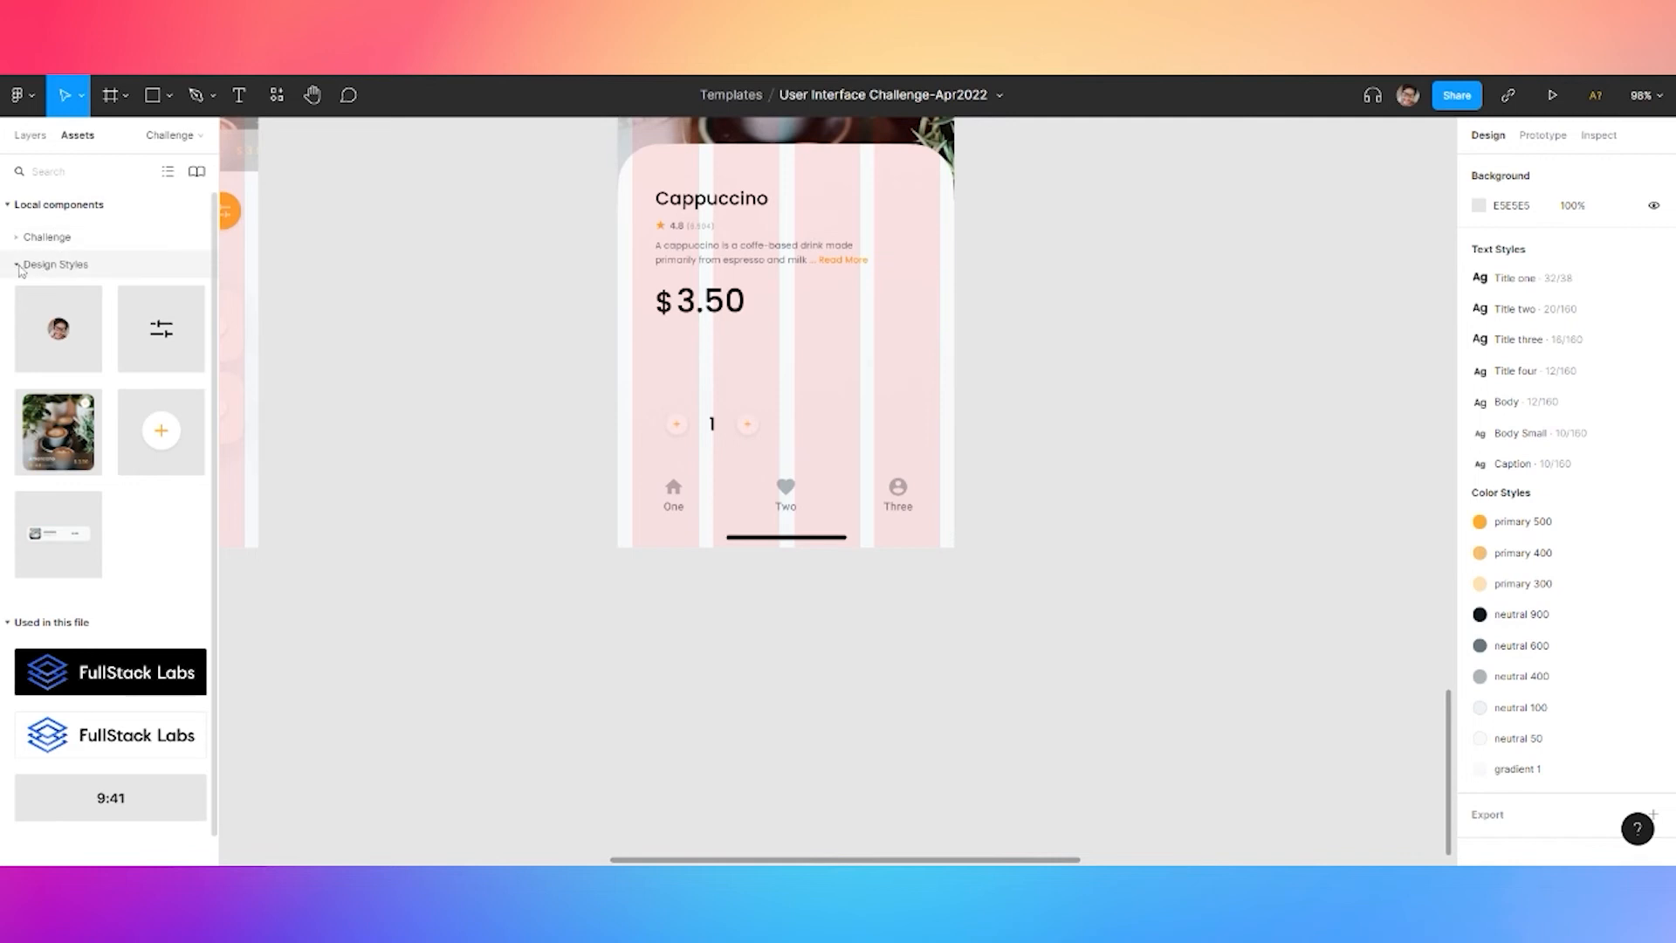
Drop a Button-Contained instance beside the quantity counter and relabel it 'Add To Order'
click(48, 236)
scroll(80, 349, down, 4)
drag(161, 587, 939, 432)
scroll(883, 428, up, 3)
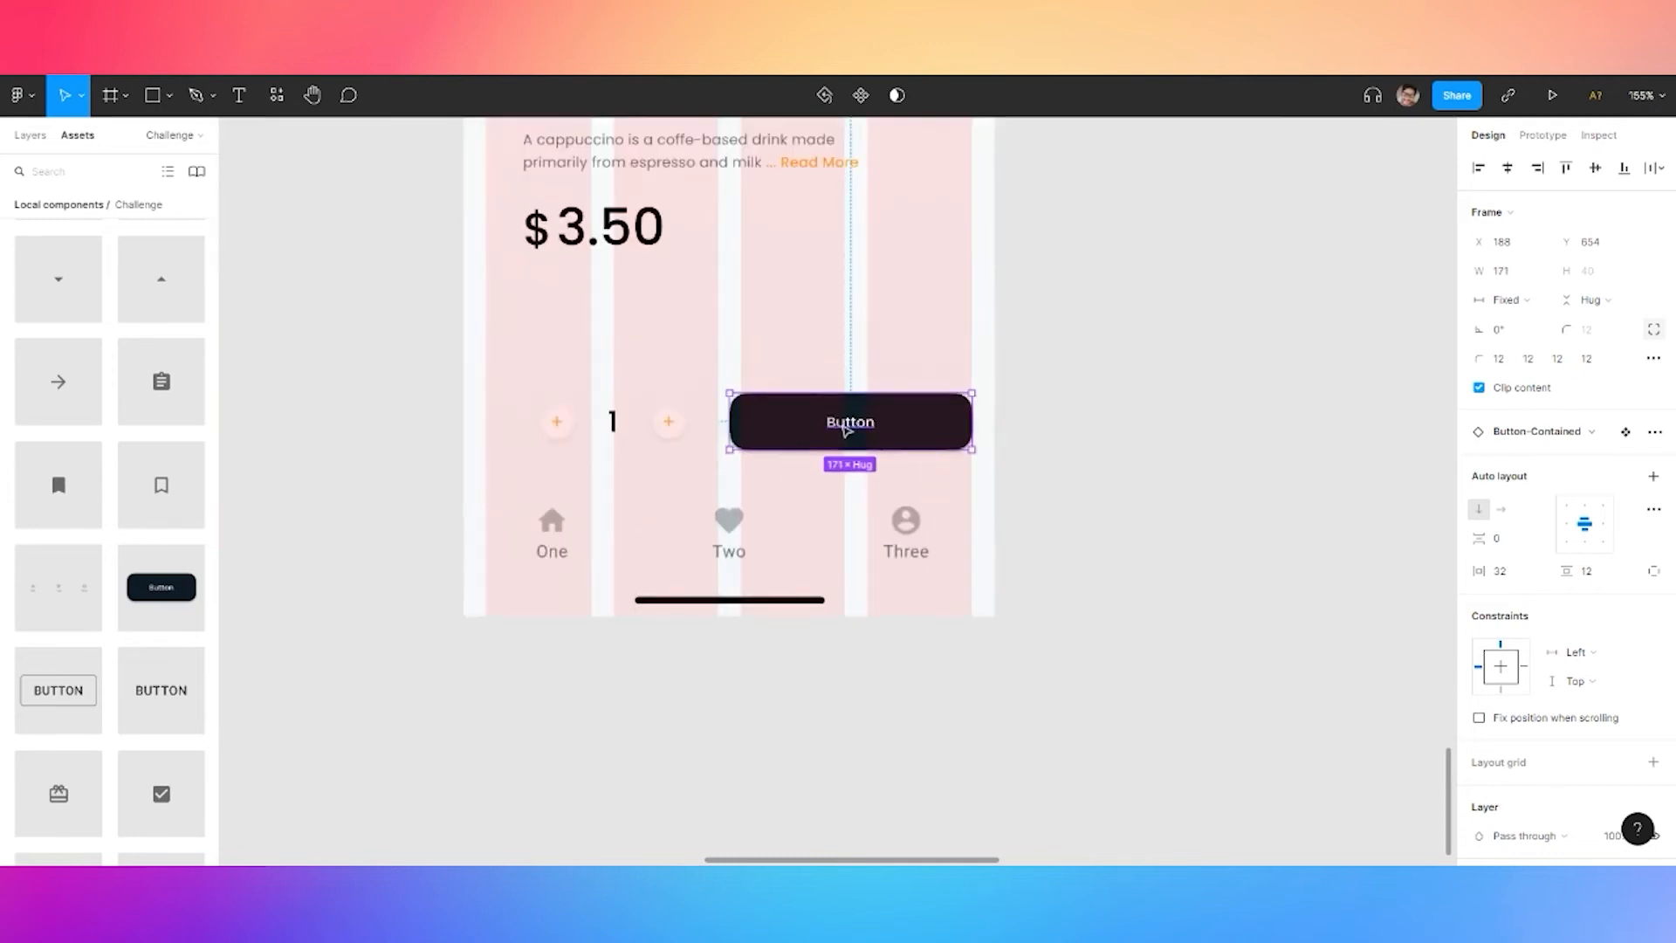
double_click(845, 426)
double_click(846, 426)
text(Add To Order)
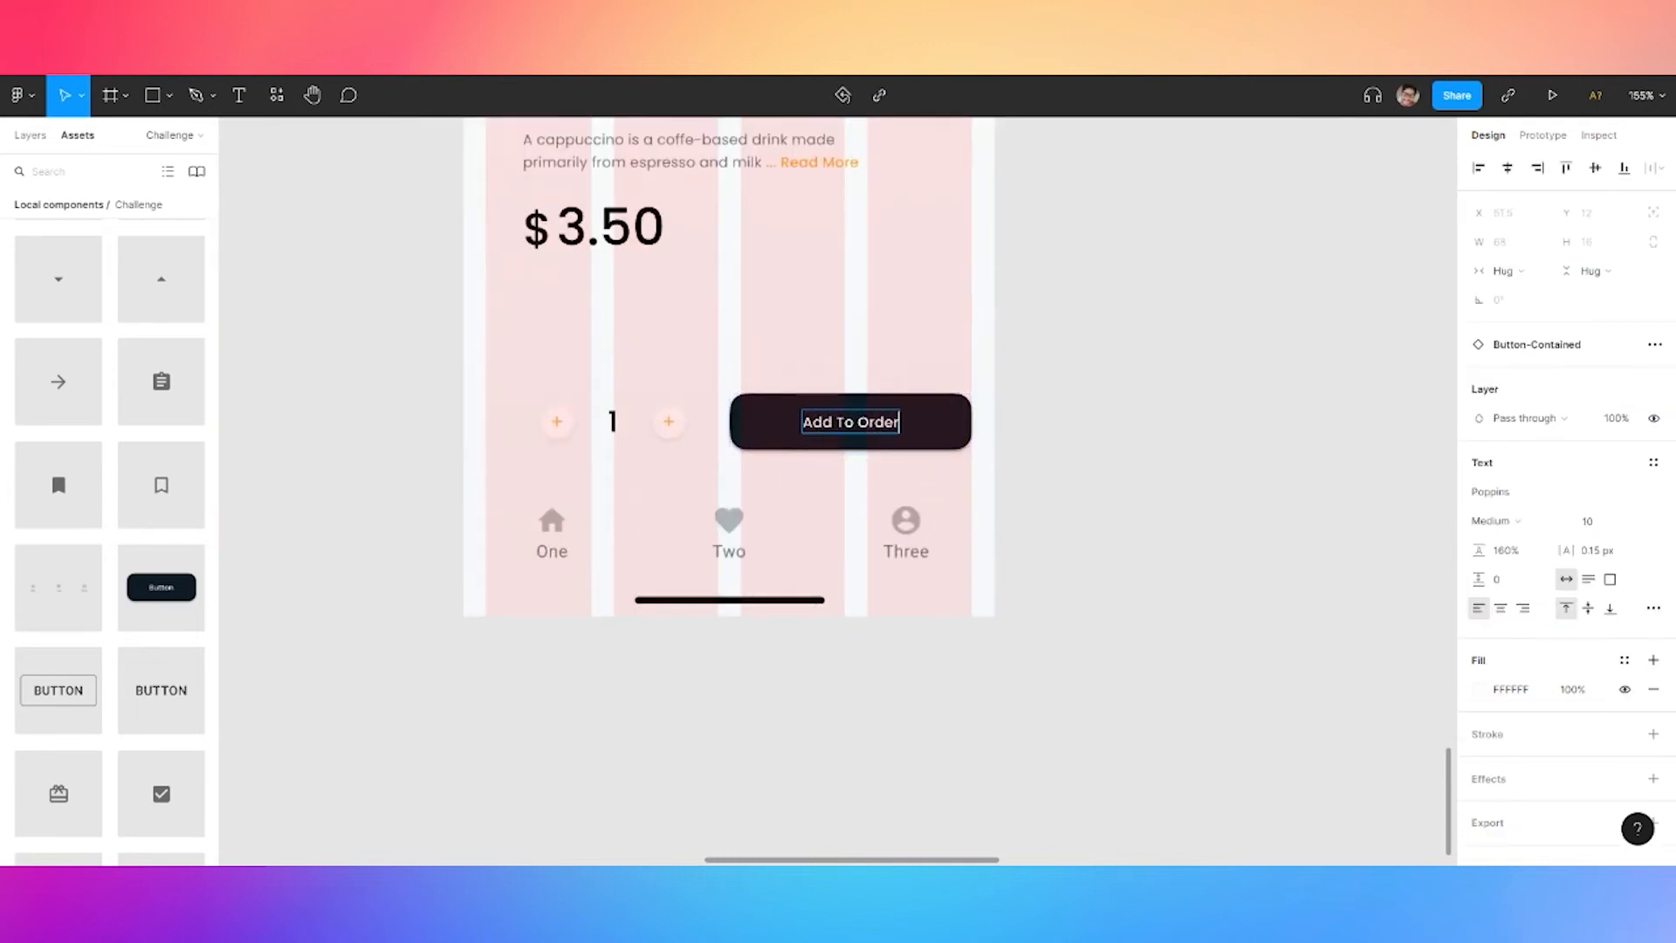
key(Escape)
scroll(1074, 342, up, 3)
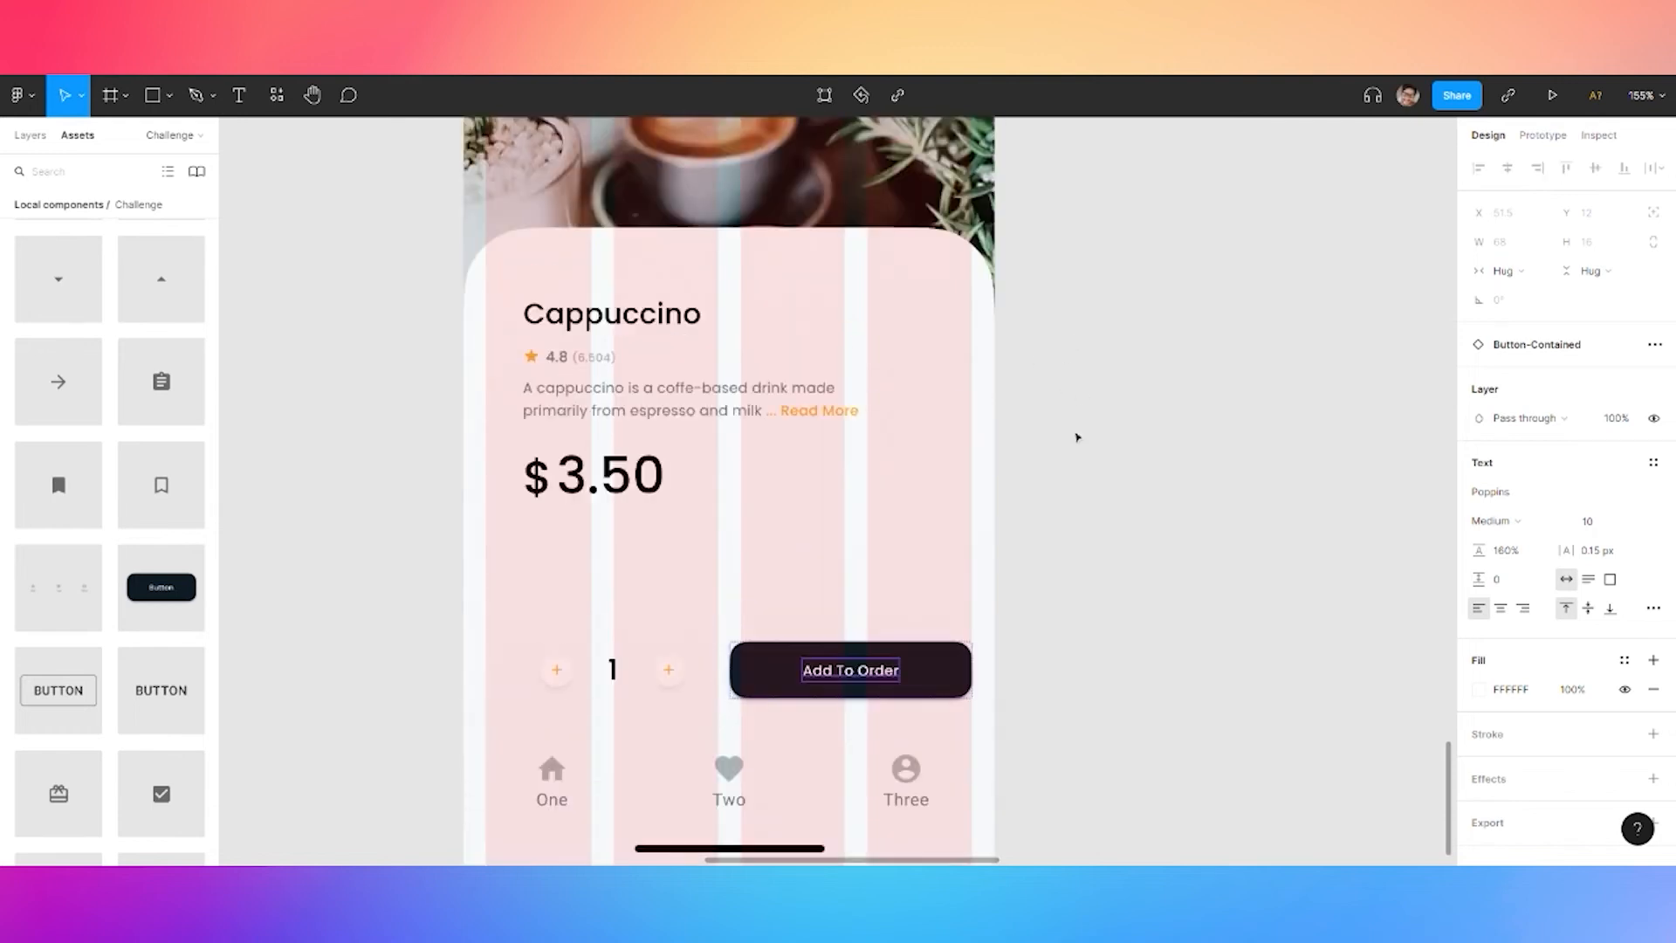
click(1069, 401)
scroll(1050, 490, right, 2)
Draw a 48×48 square beside the Cappuccino screen
key(t)
key(r)
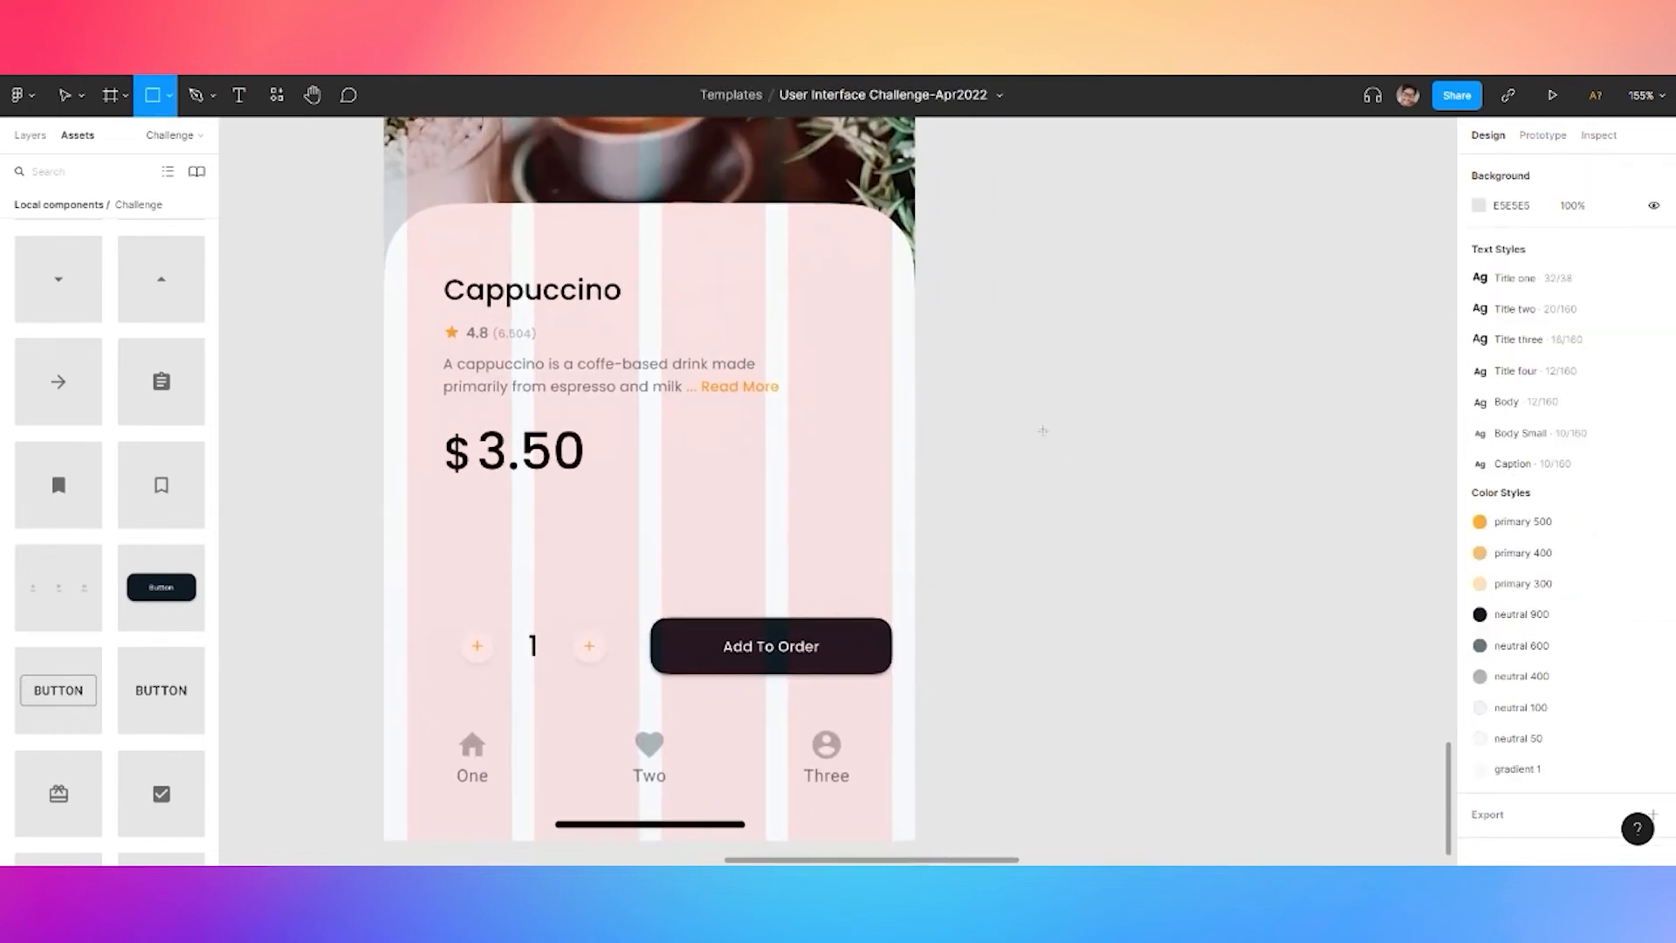
click(1043, 430)
click(1599, 277)
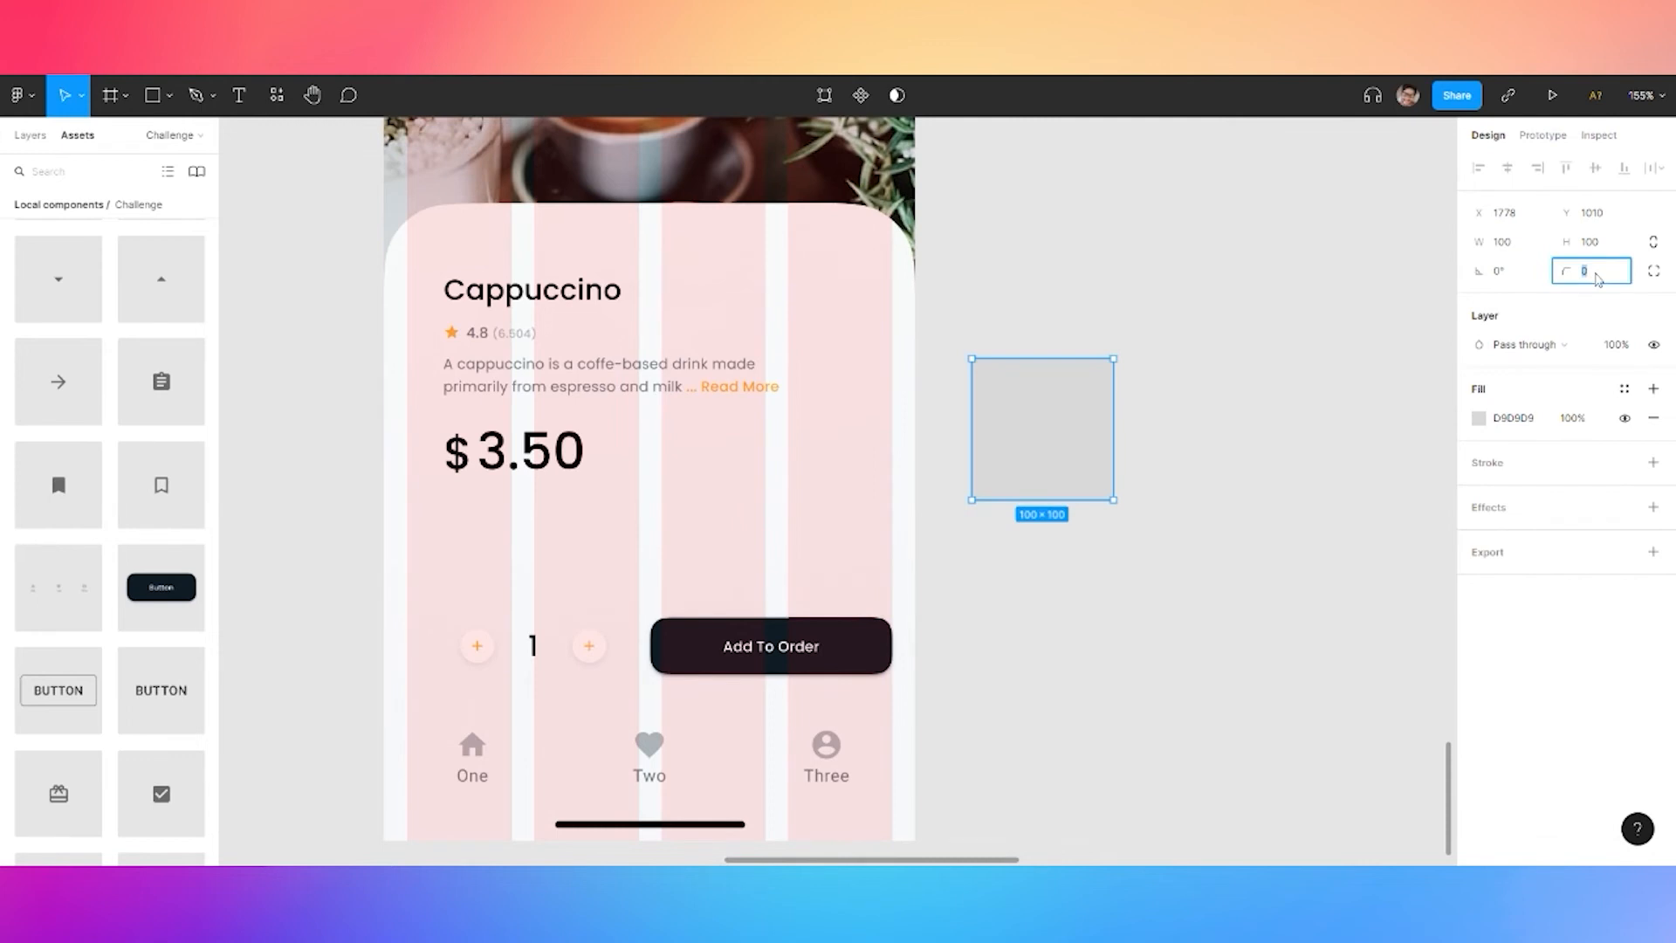
click(1520, 253)
text(4)
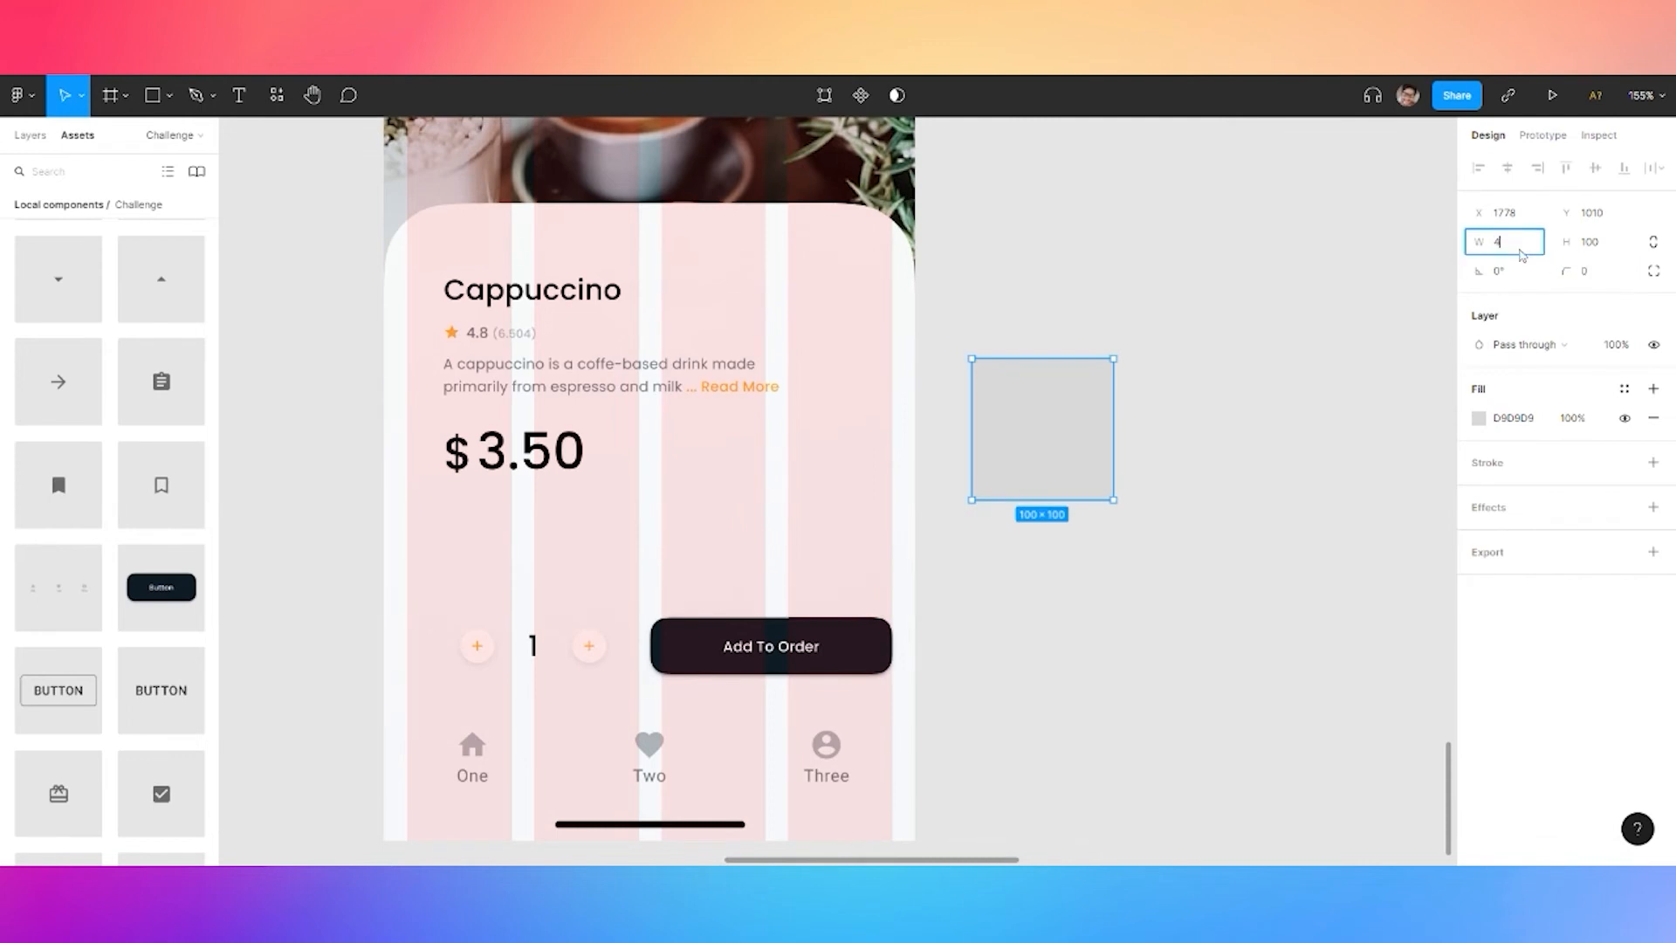
text(8)
key(Tab)
text(48)
key(Return)
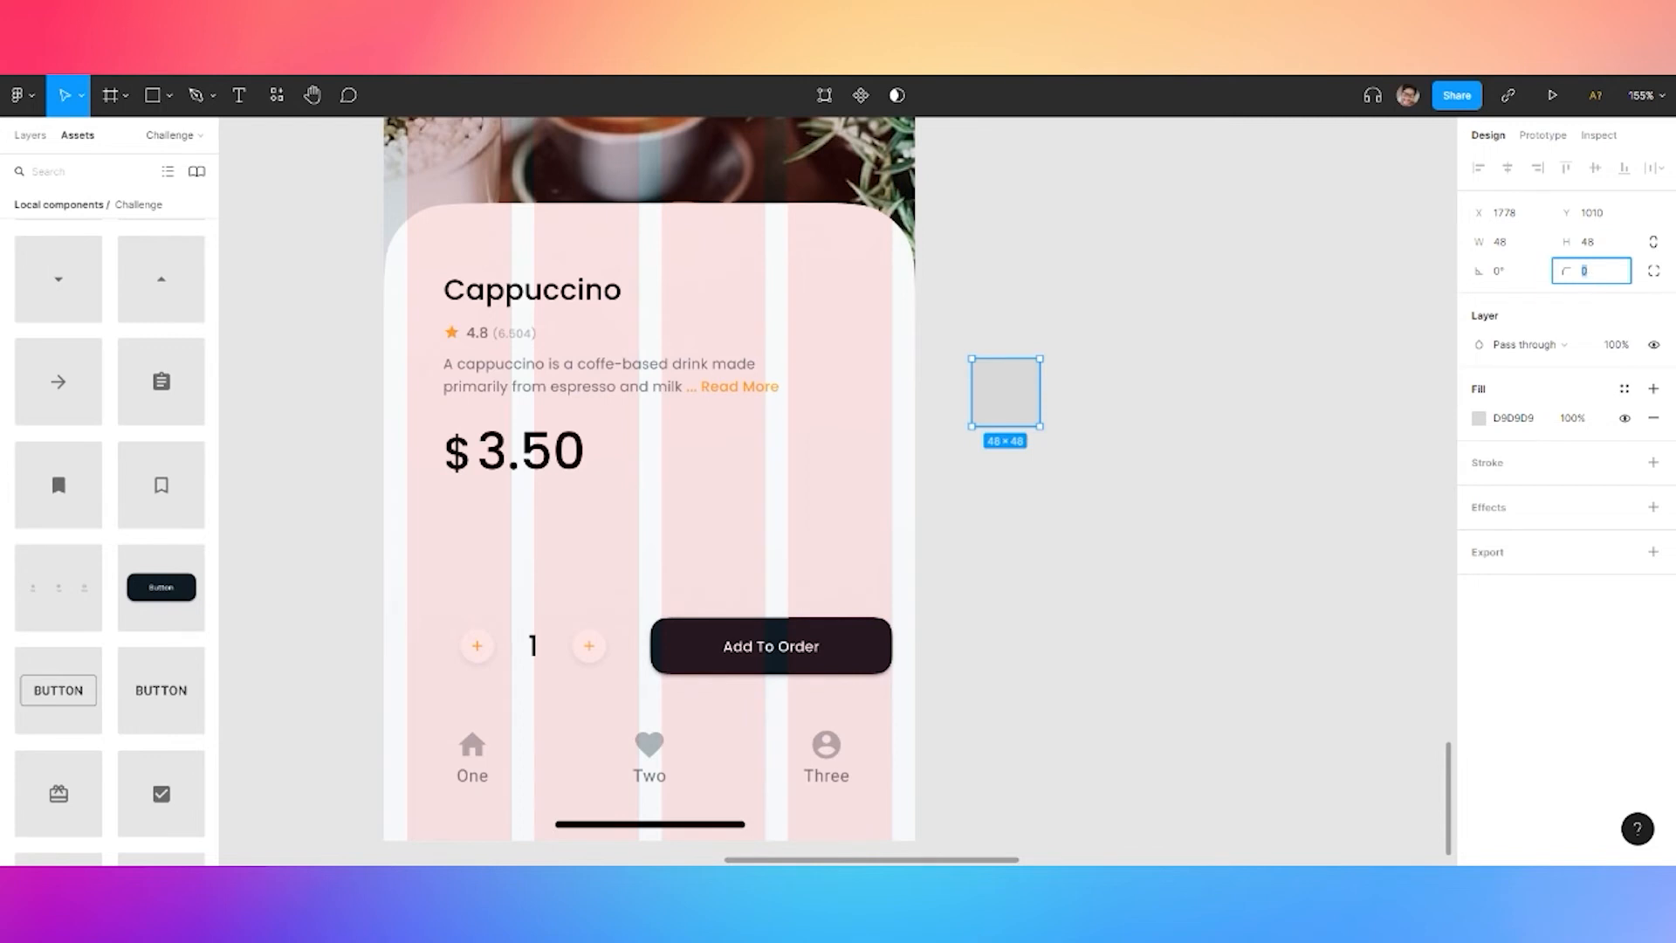
Round the square's corners to 12
text(20)
key(Return)
click(1590, 272)
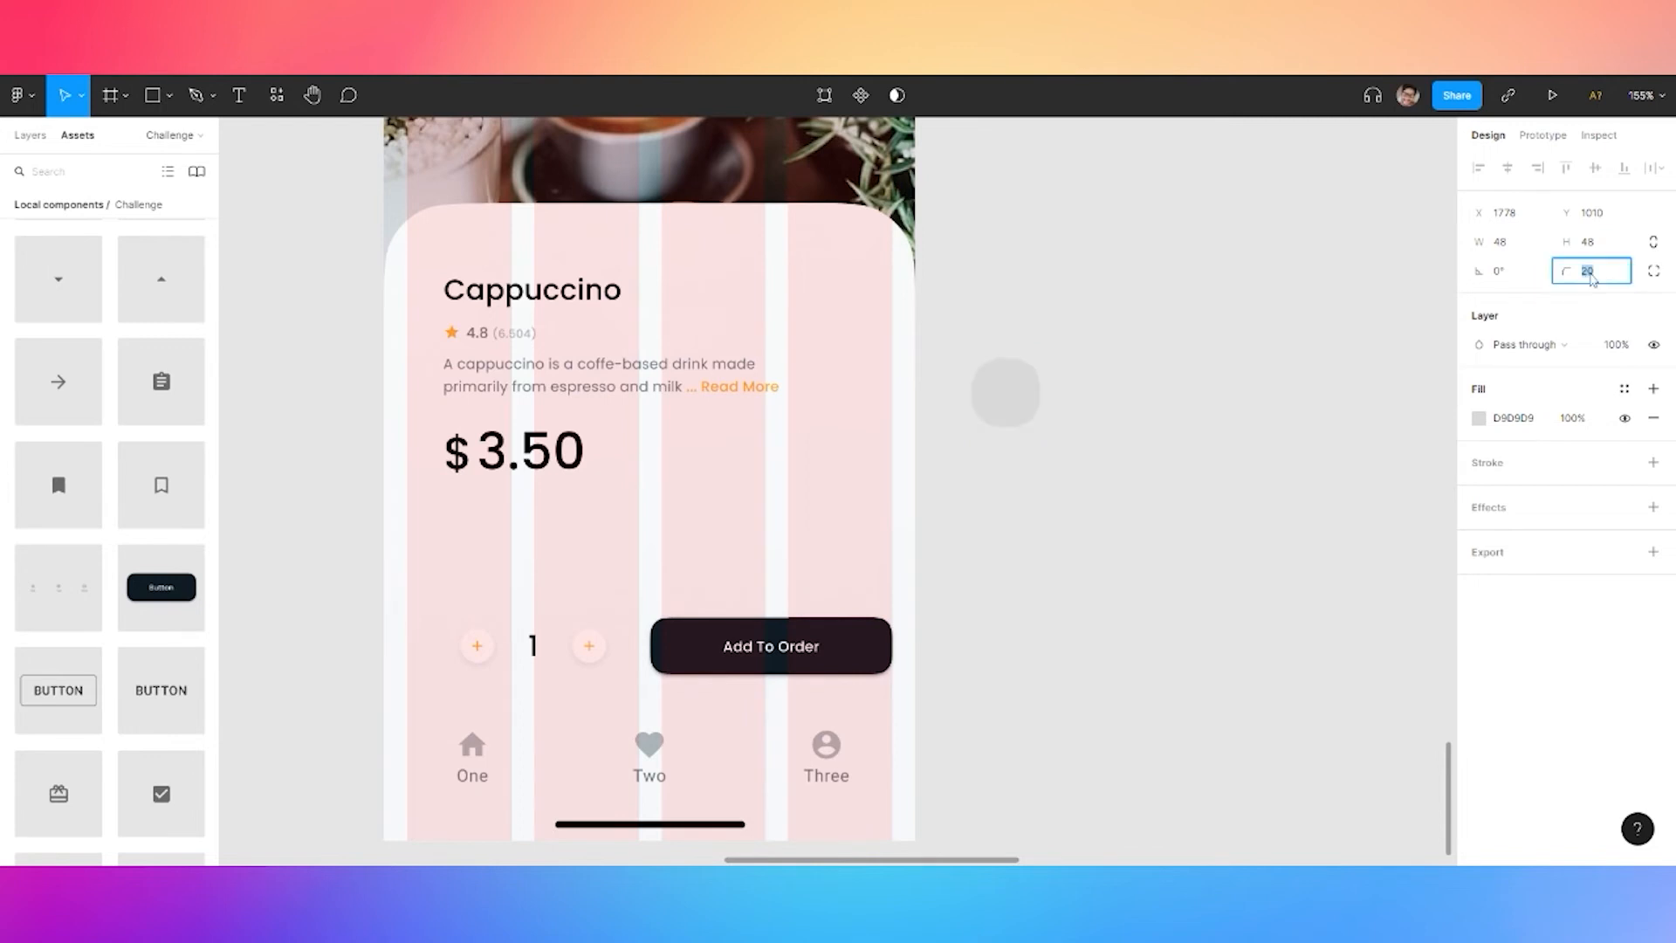
text(12)
key(Return)
click(1653, 271)
click(1654, 300)
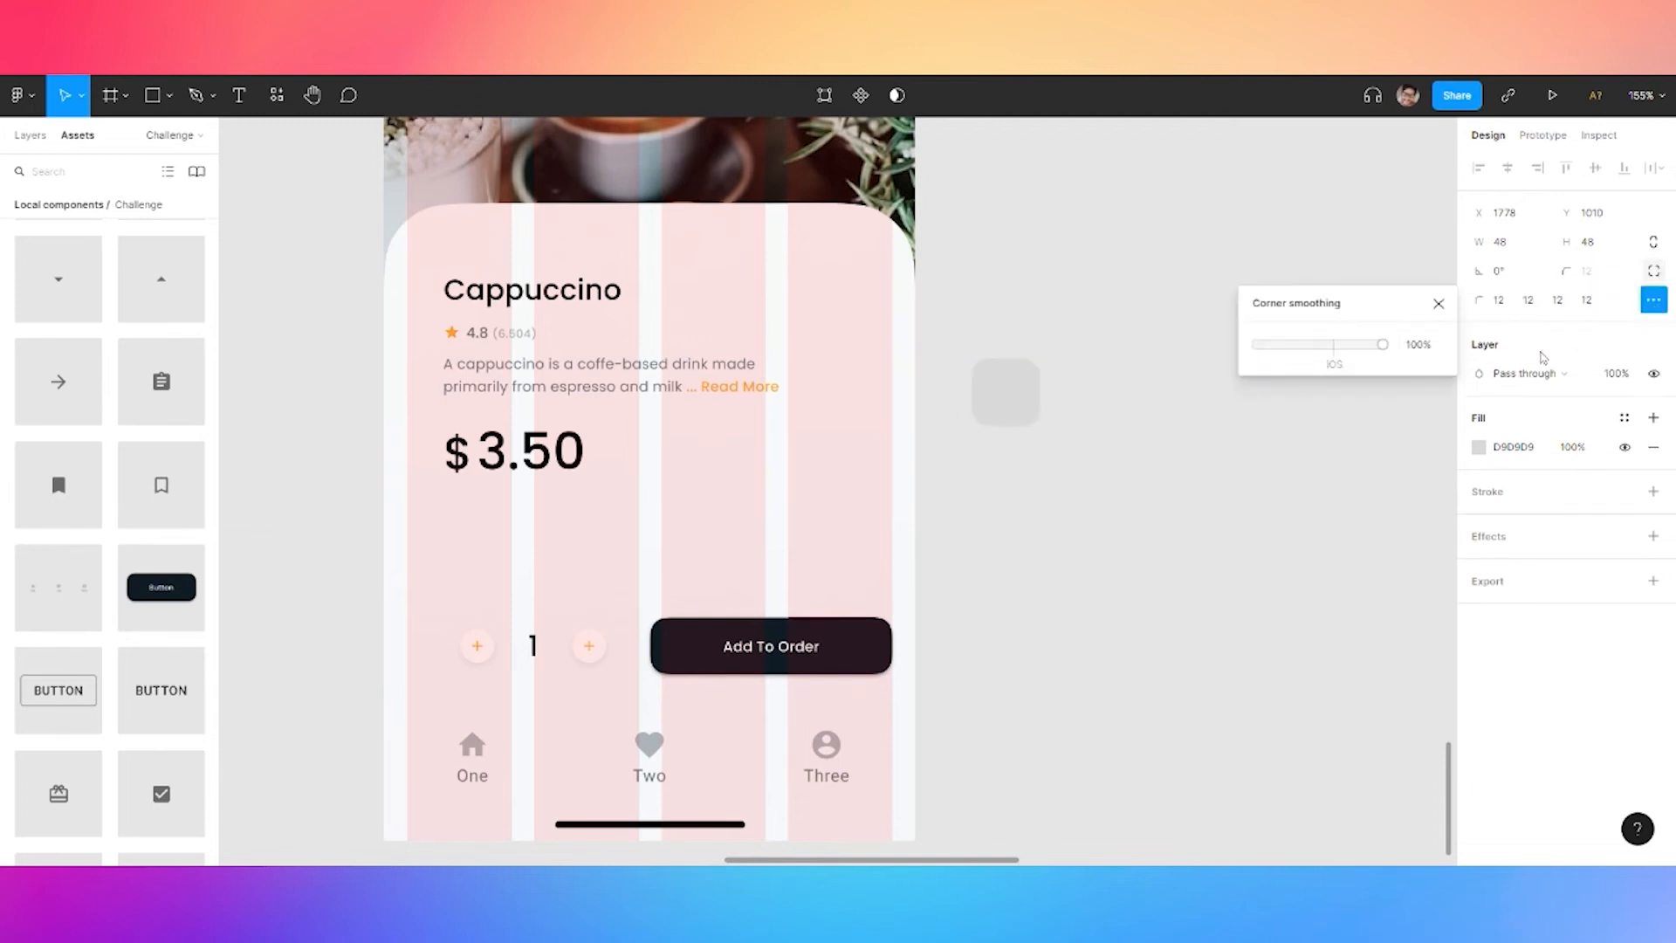
click(1045, 426)
Give the square a 0.25 neutral 600 outline stroke and remove its fill
click(1023, 405)
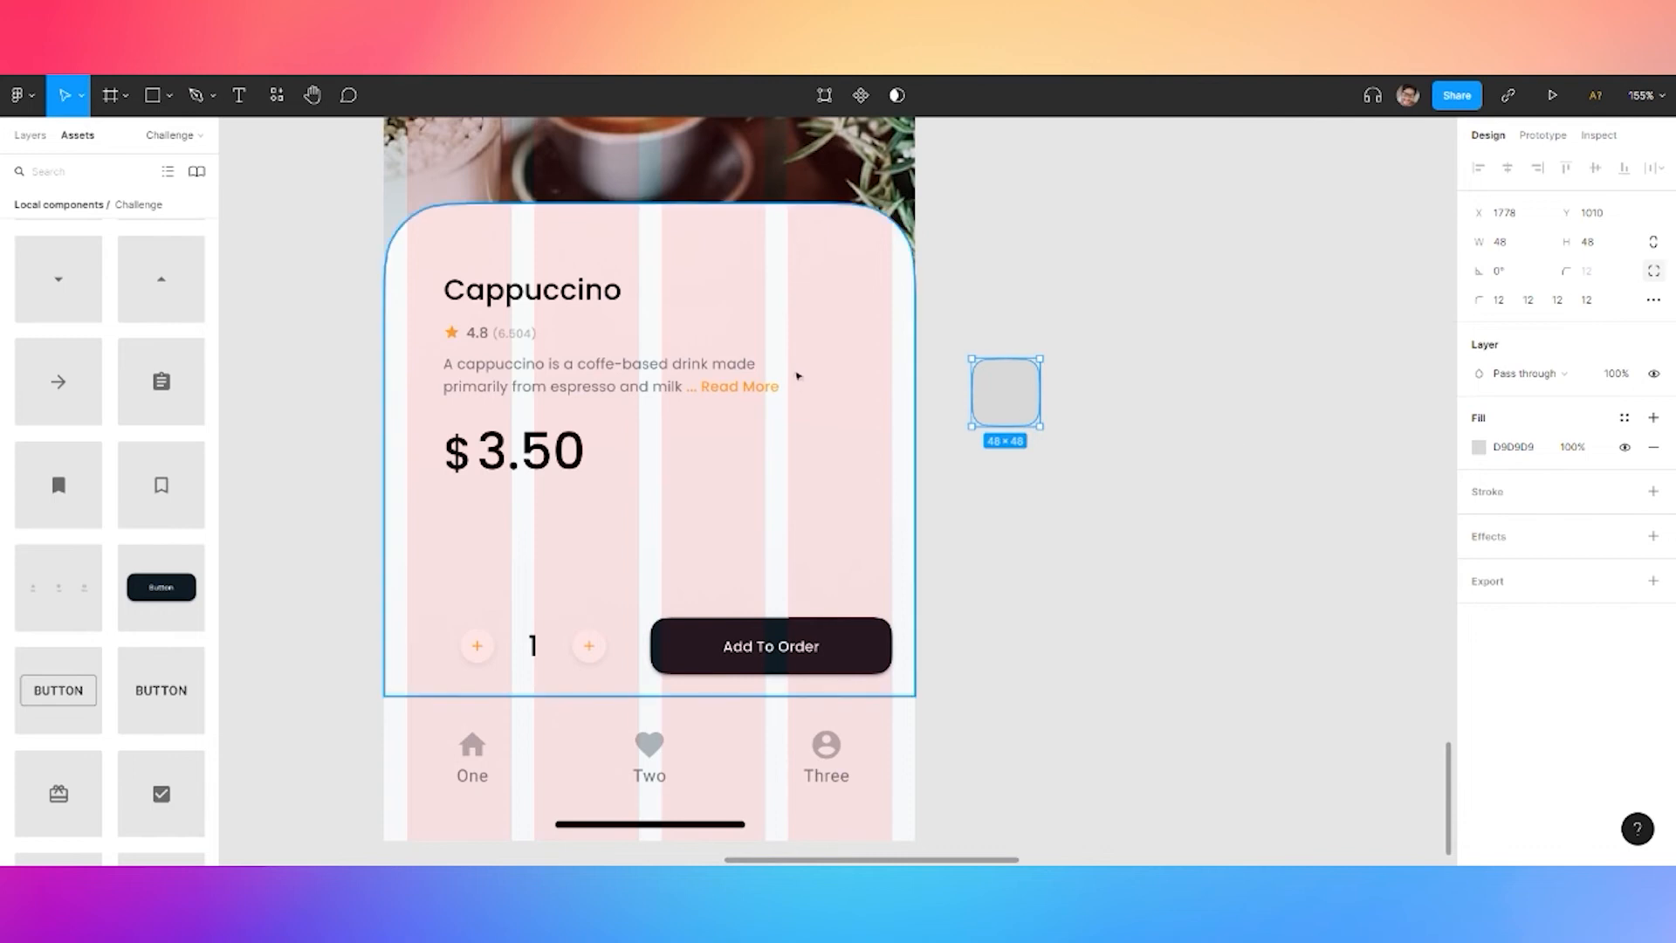
click(1491, 537)
click(1653, 565)
click(1526, 495)
click(1588, 553)
text(0.25)
key(Return)
click(1624, 492)
click(1603, 610)
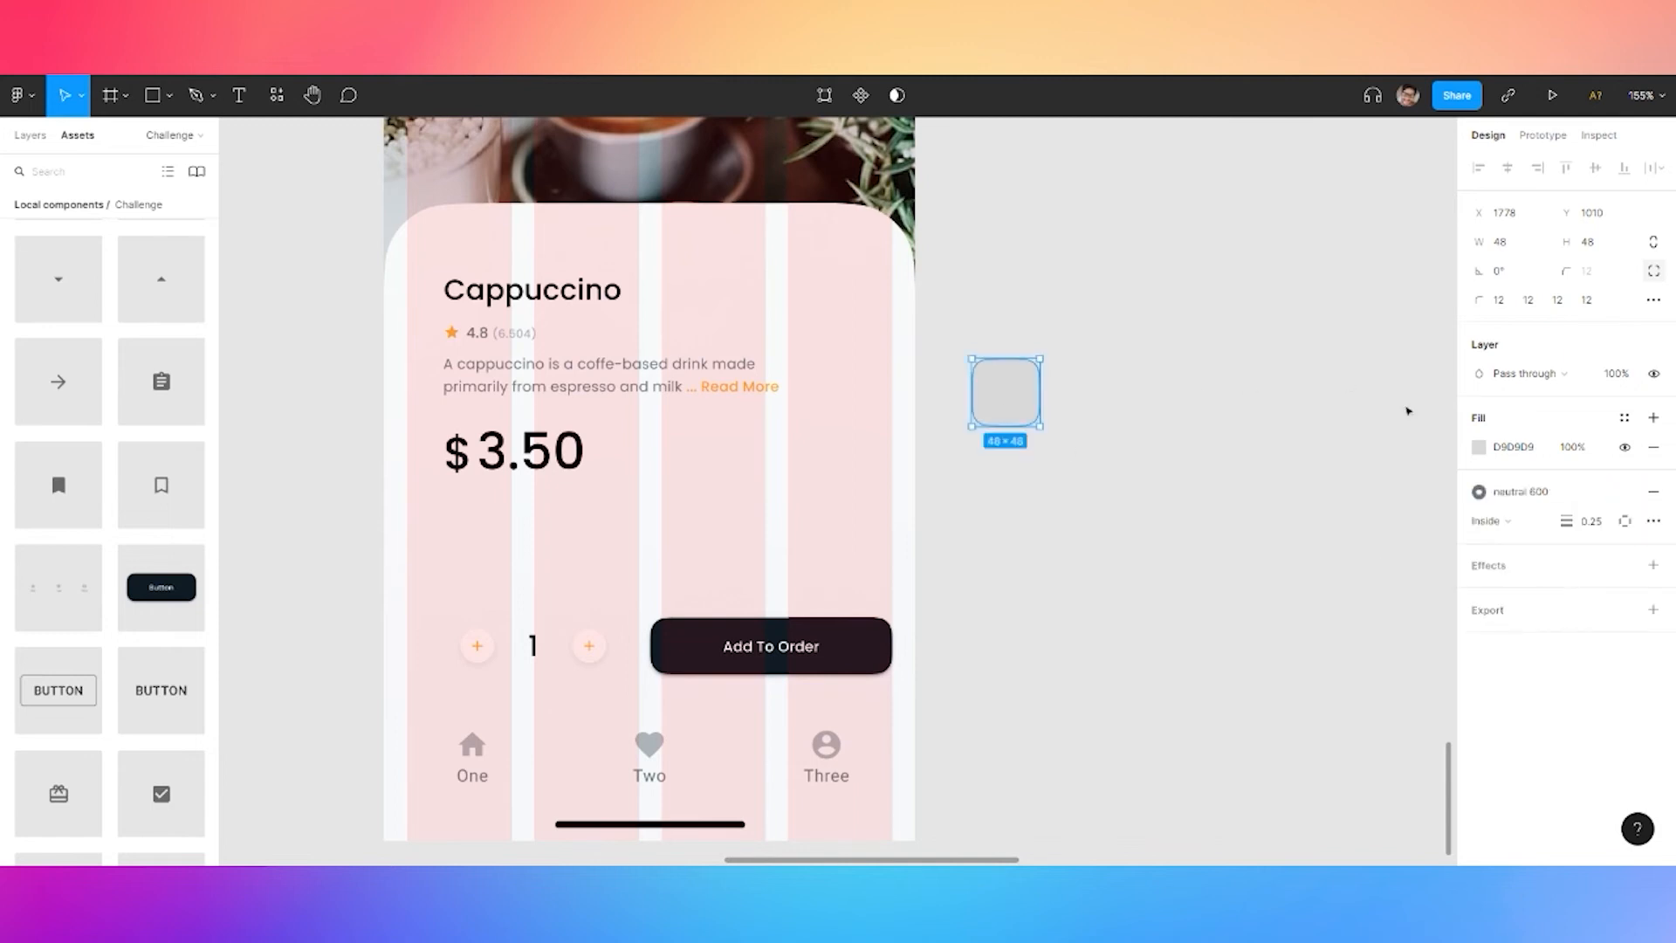
click(1653, 448)
Add an 'S' in the Title two style and move it into the square
key(t)
click(1081, 389)
key(Escape)
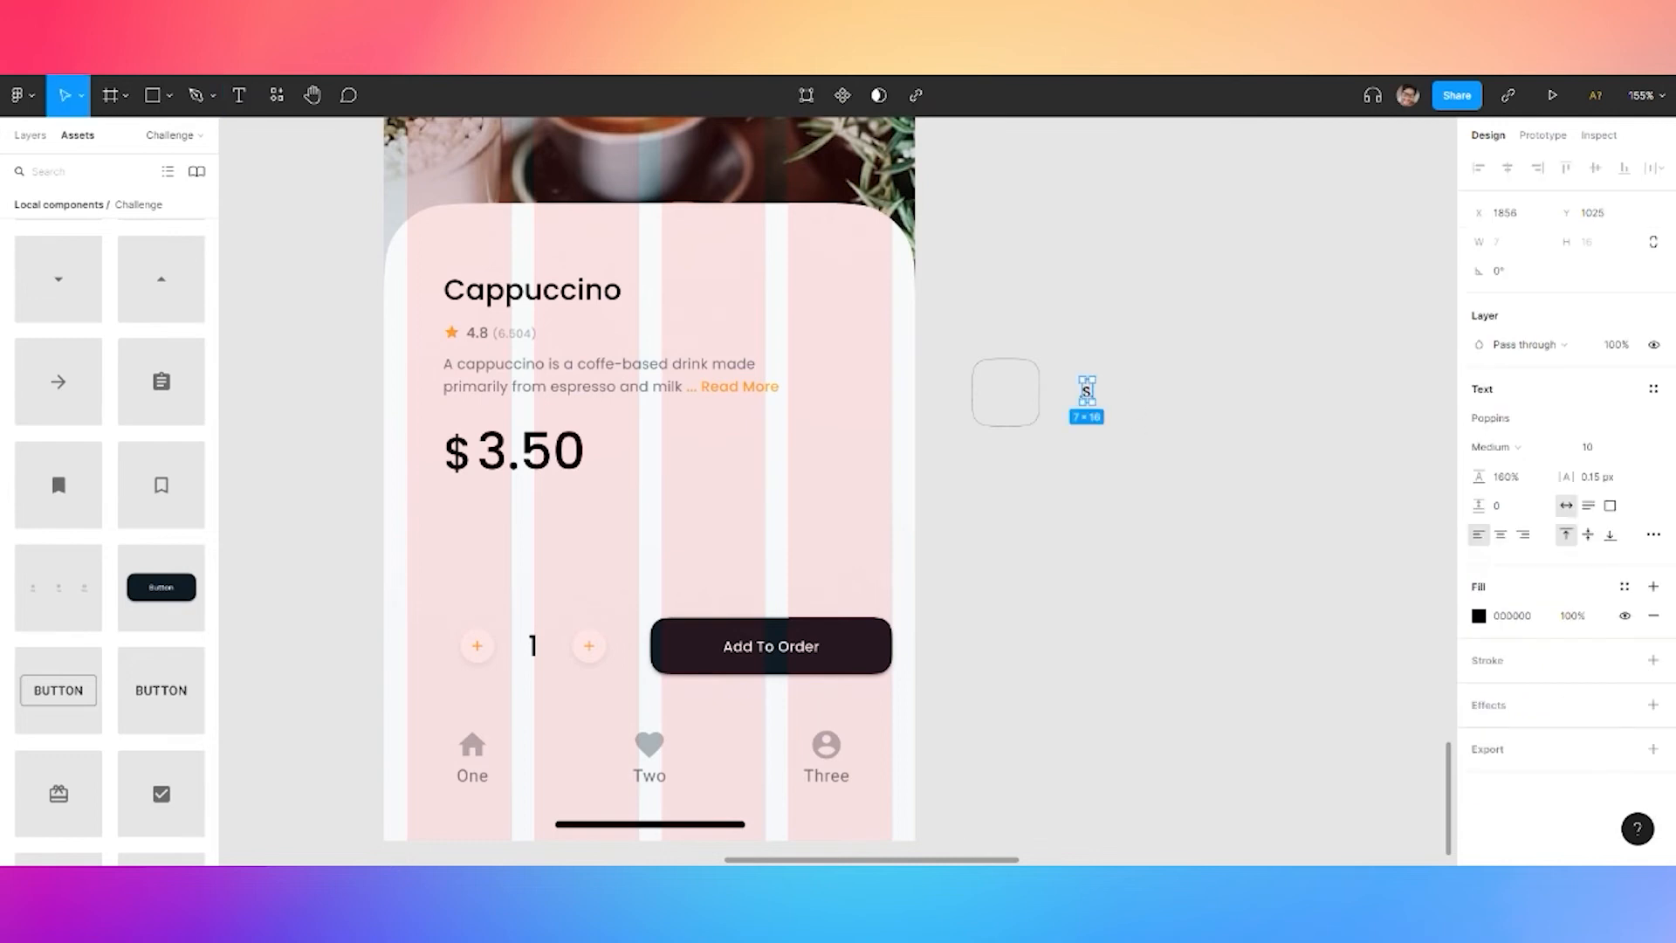
click(1653, 390)
click(1510, 527)
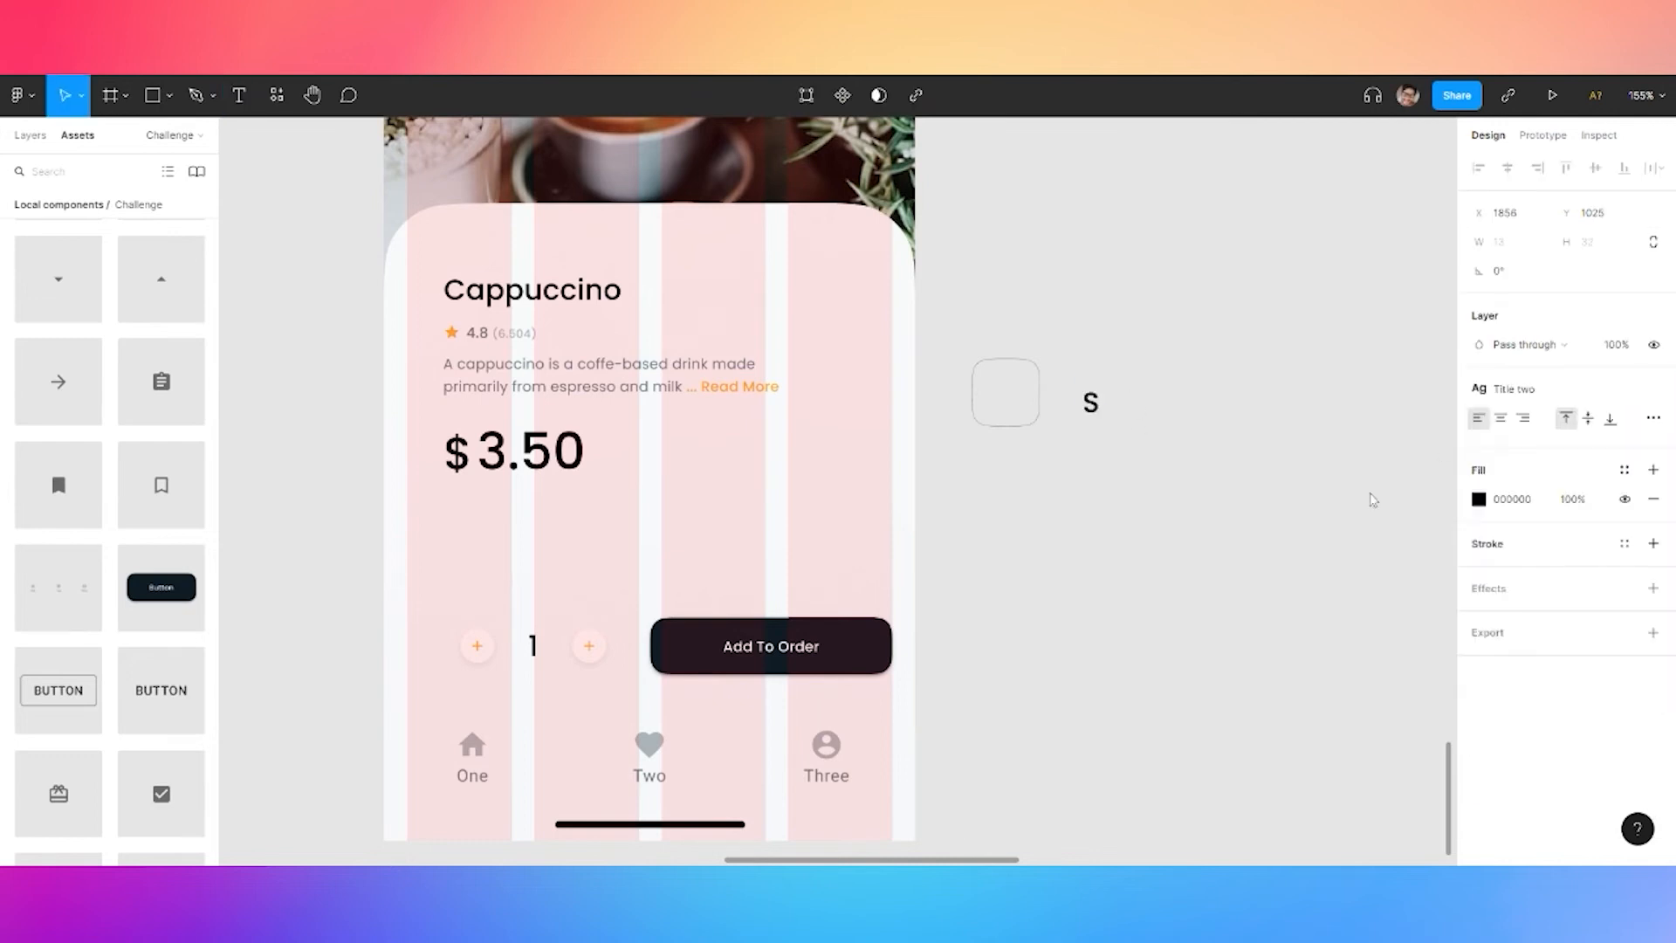
drag(1088, 401, 1008, 400)
Colour the S neutral 600 grey
click(1624, 470)
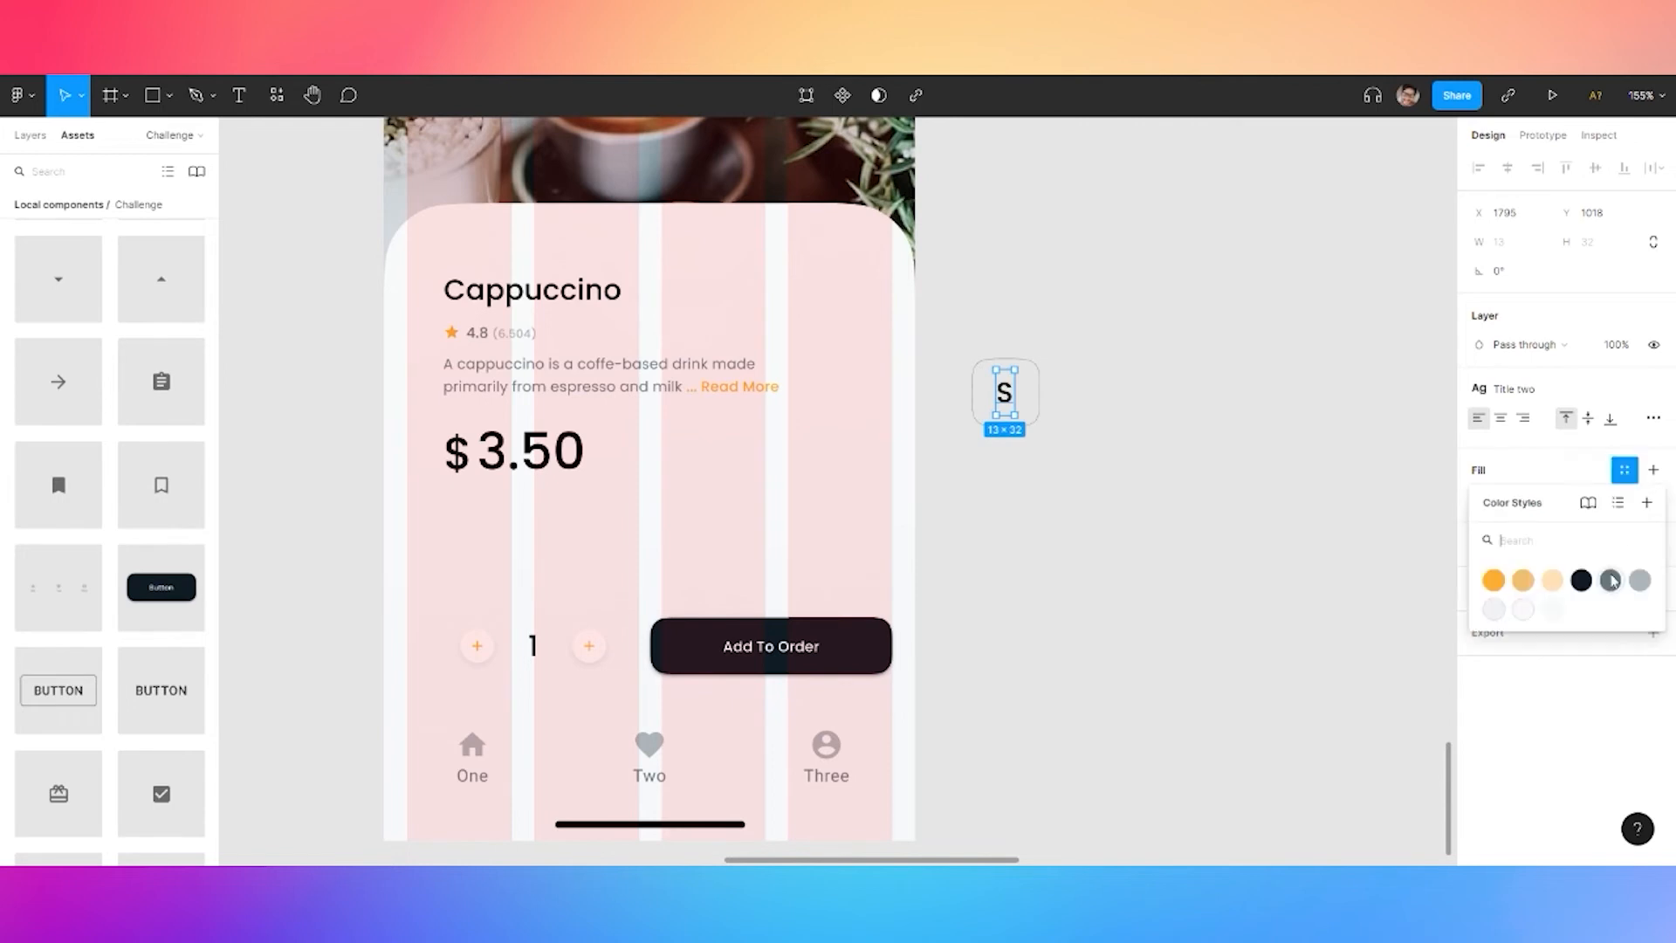
click(1610, 580)
click(1534, 476)
click(1643, 583)
click(1535, 478)
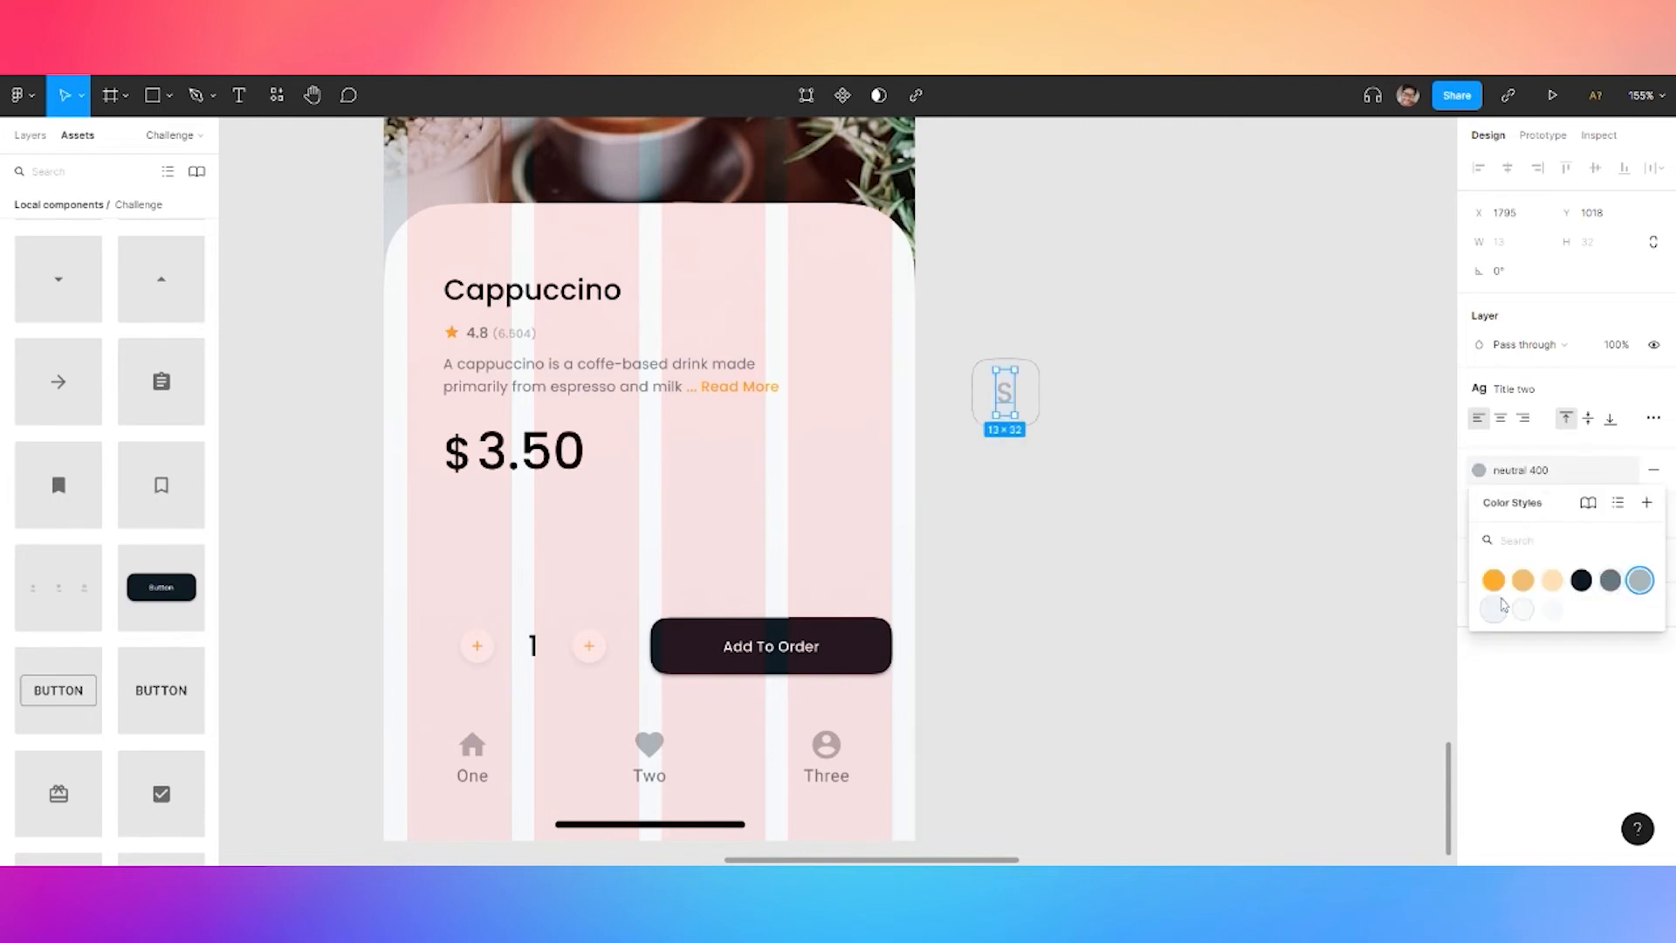
click(1609, 580)
Place a copy of the S just below the square
click(1041, 393)
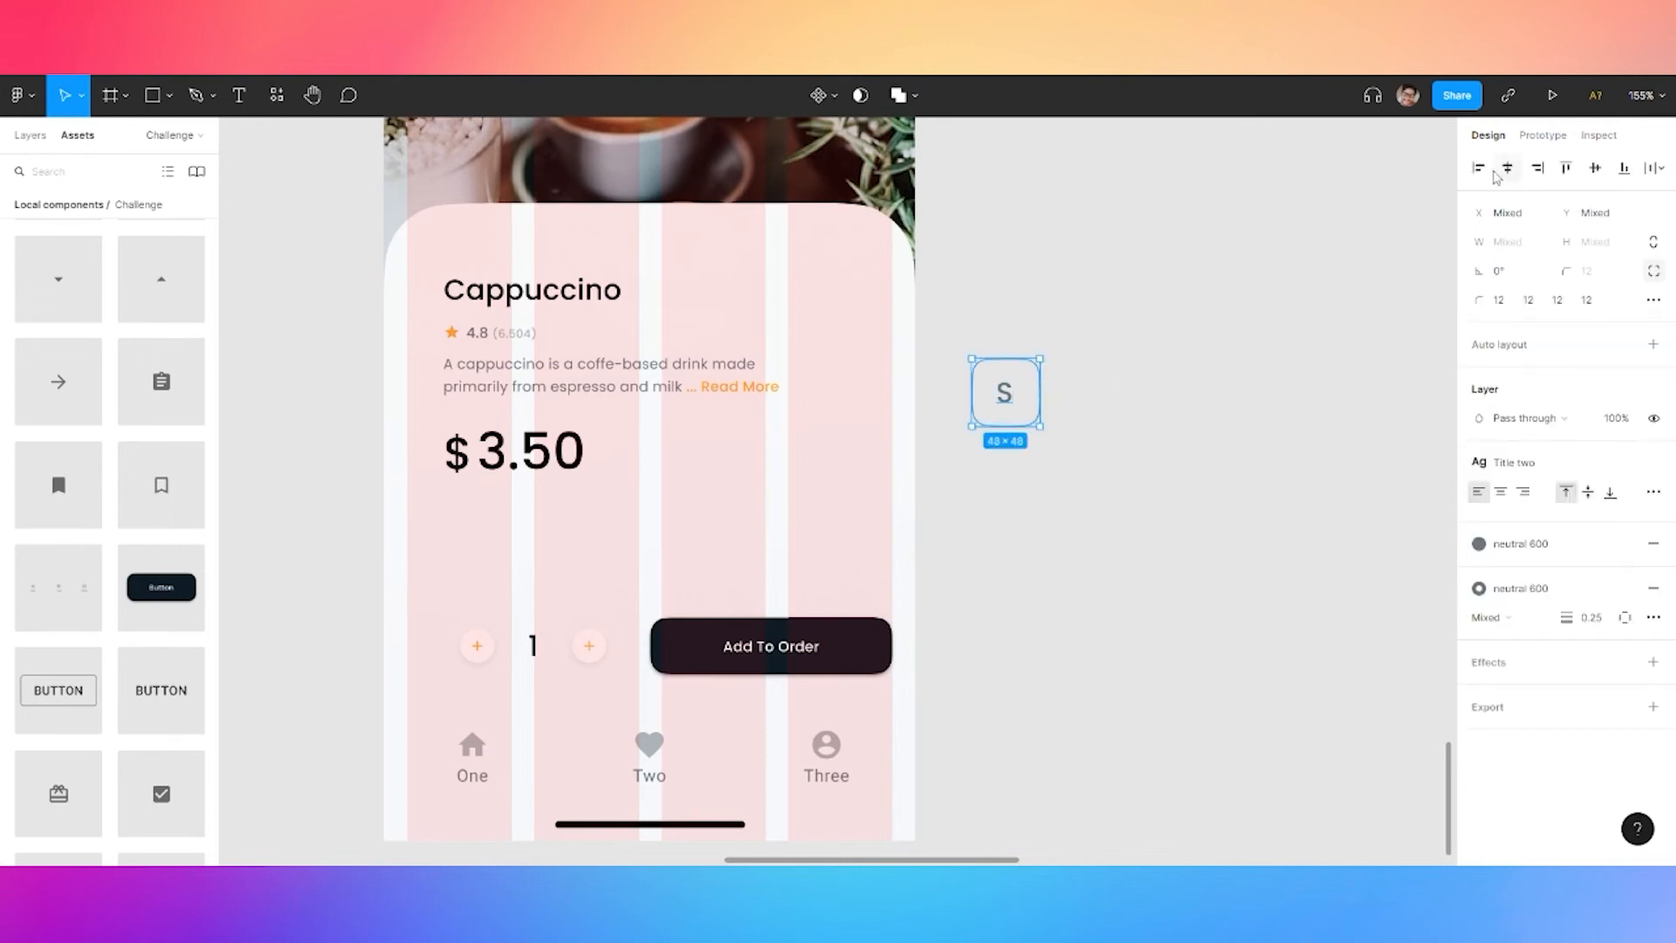
click(1089, 431)
double_click(1006, 397)
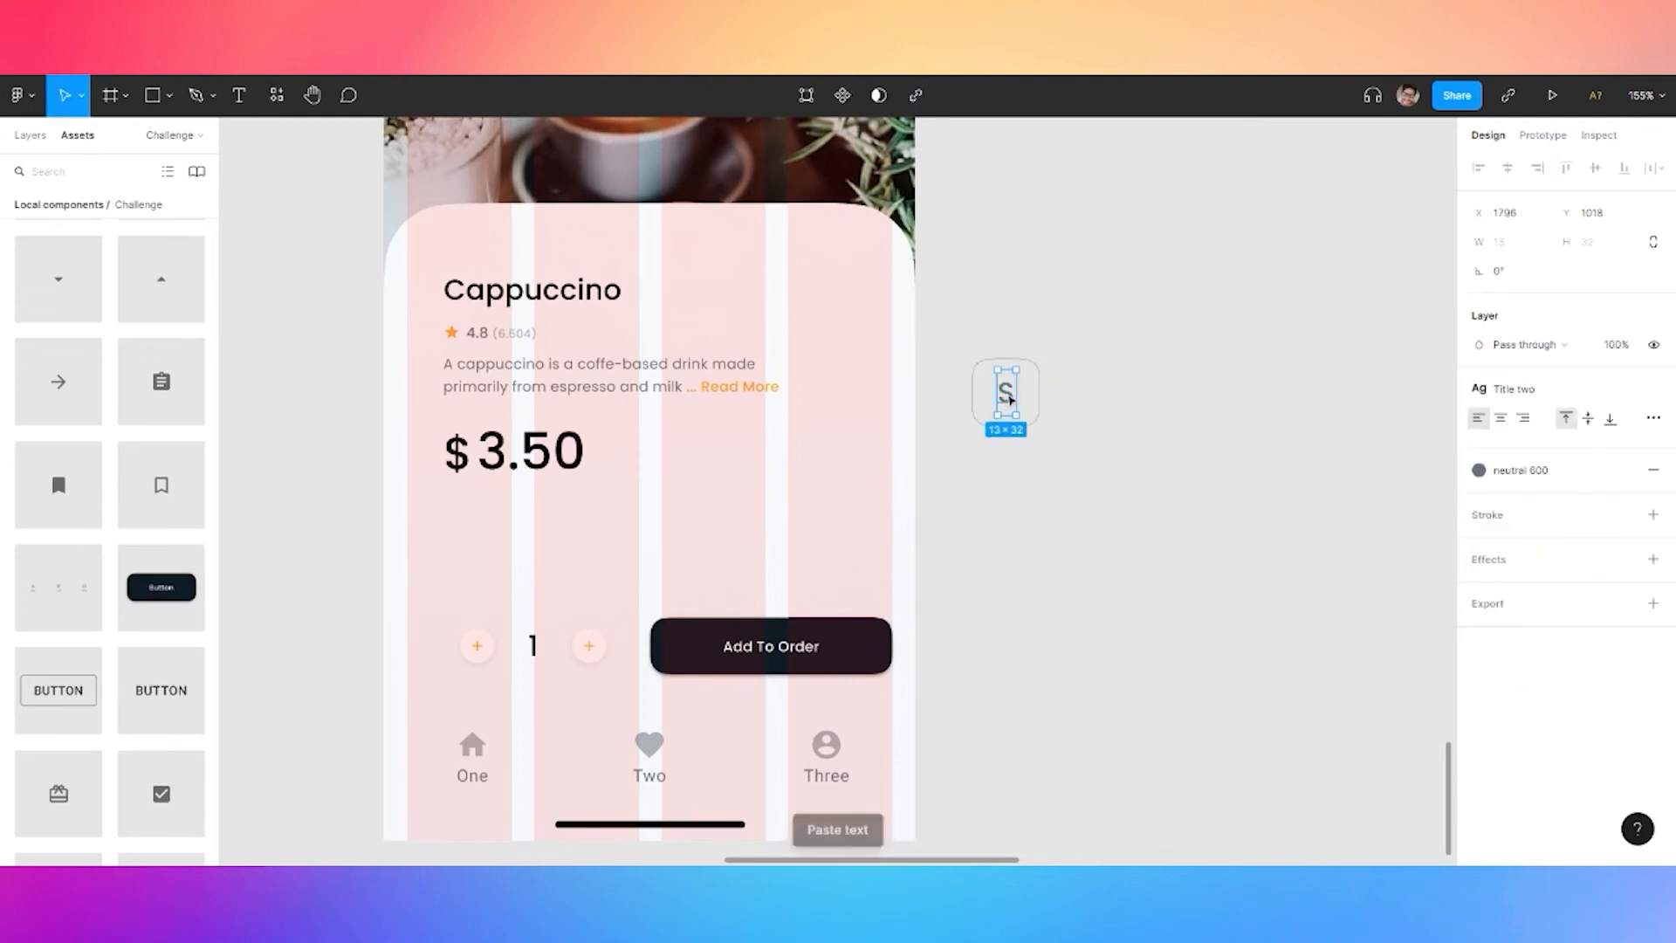
drag(1011, 400, 1042, 451)
Turn the copy into a Caption-style label reading '8 fl oz'
click(1519, 388)
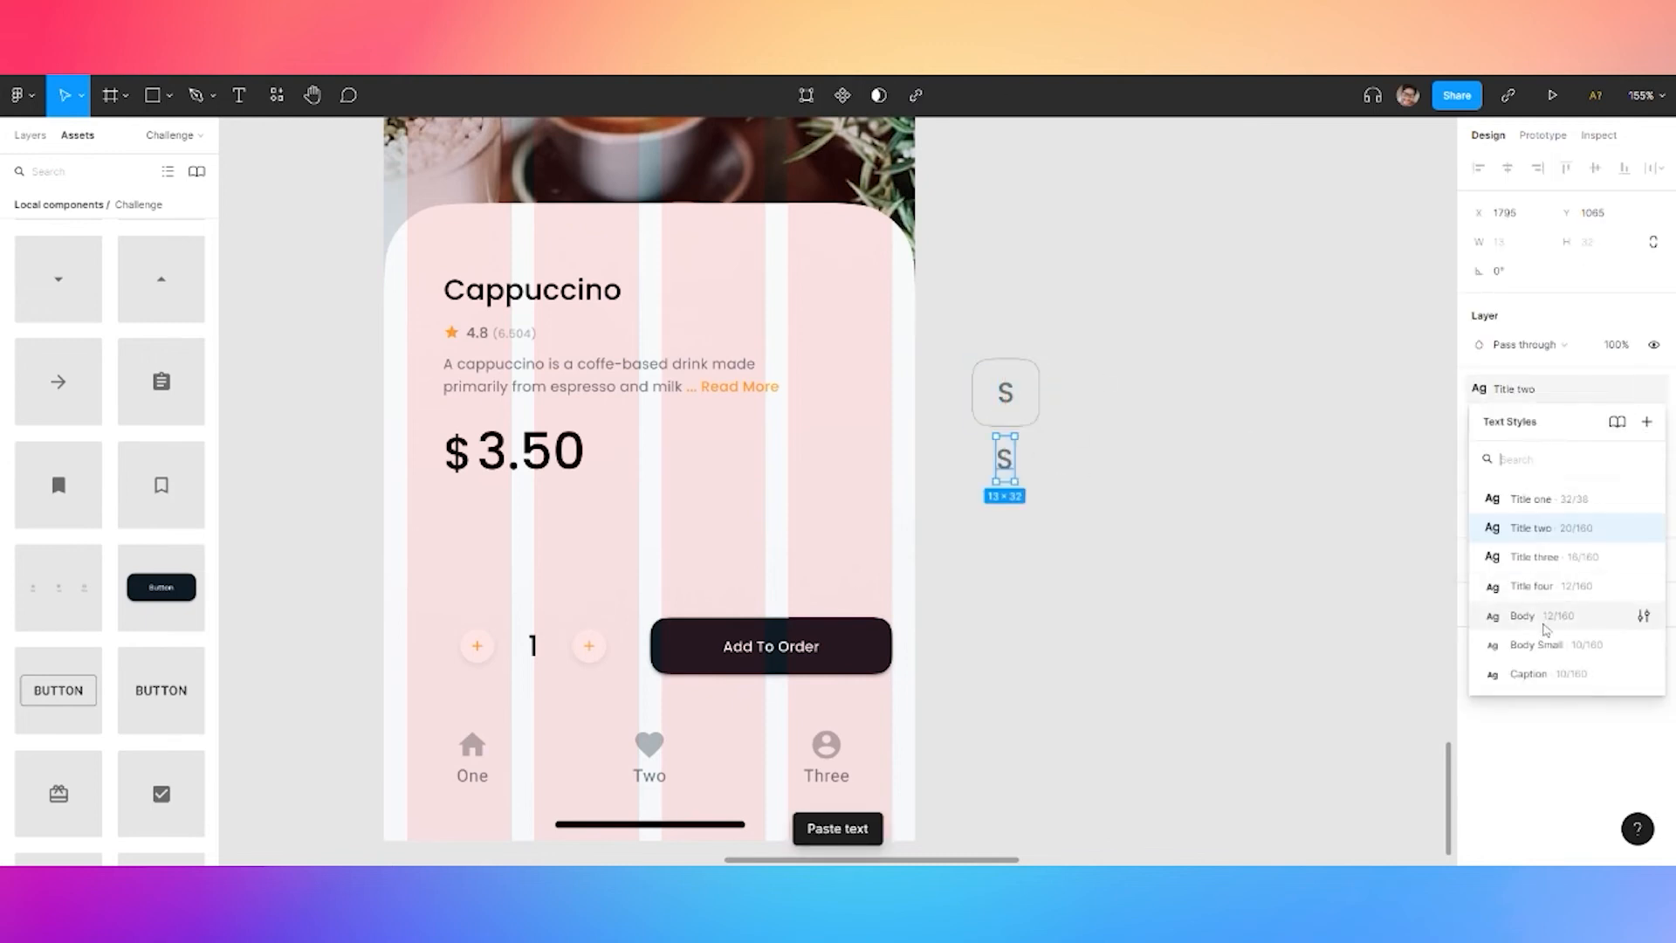
click(1536, 674)
scroll(1000, 456, up, 4)
double_click(1012, 447)
text(8 fl oz)
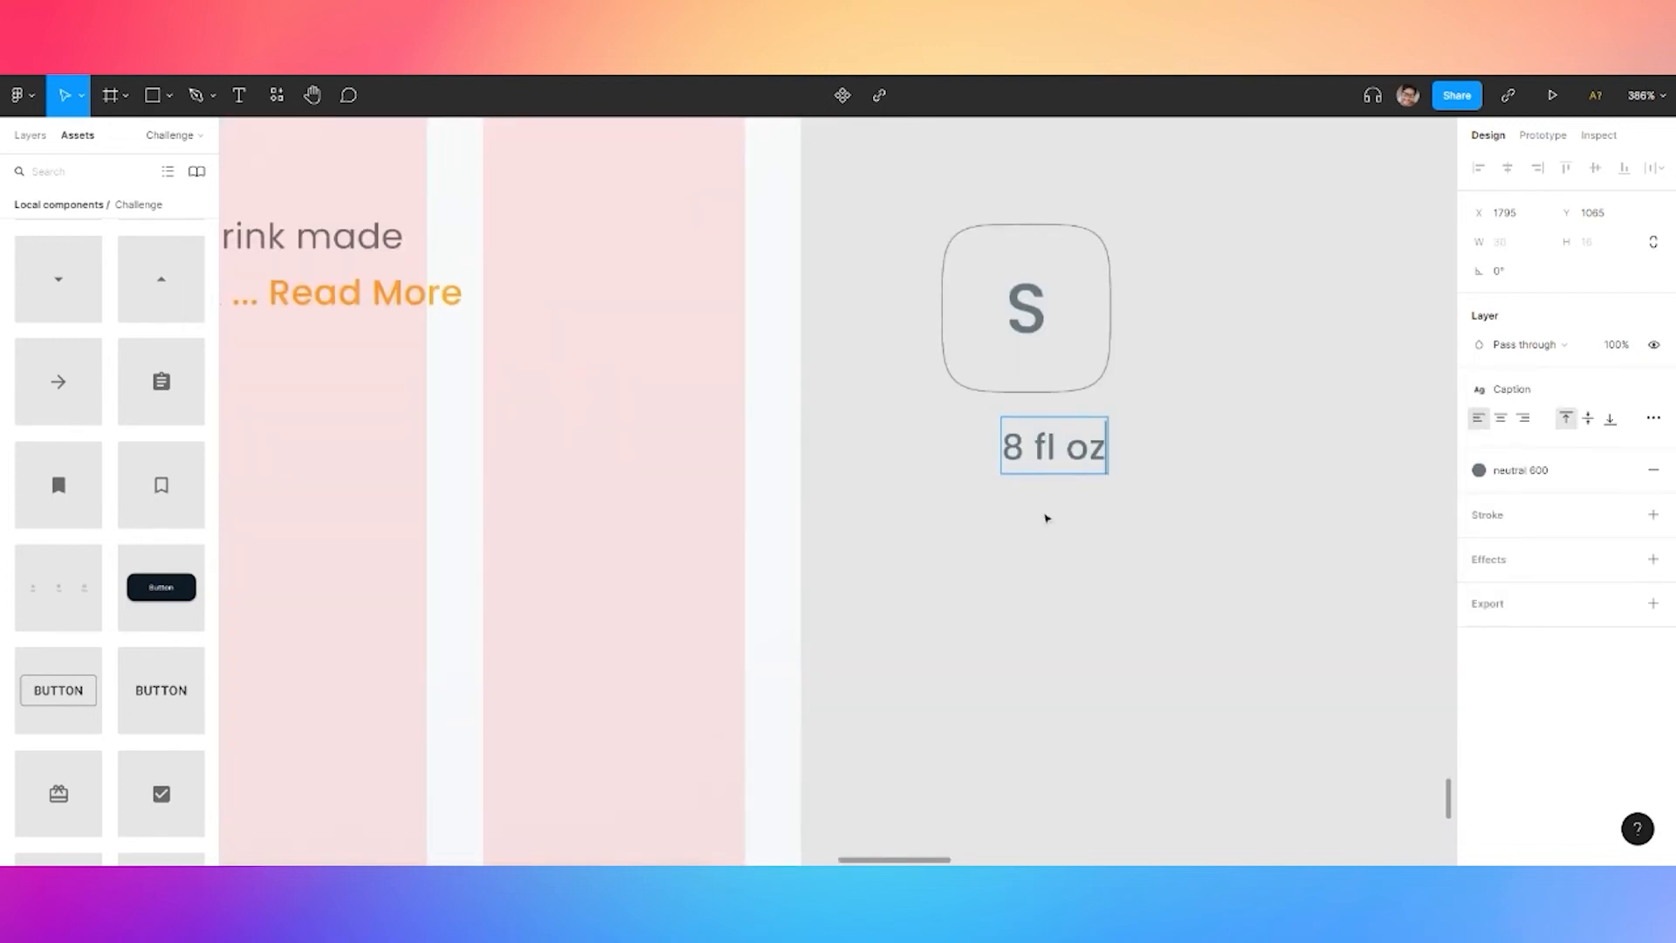
key(Escape)
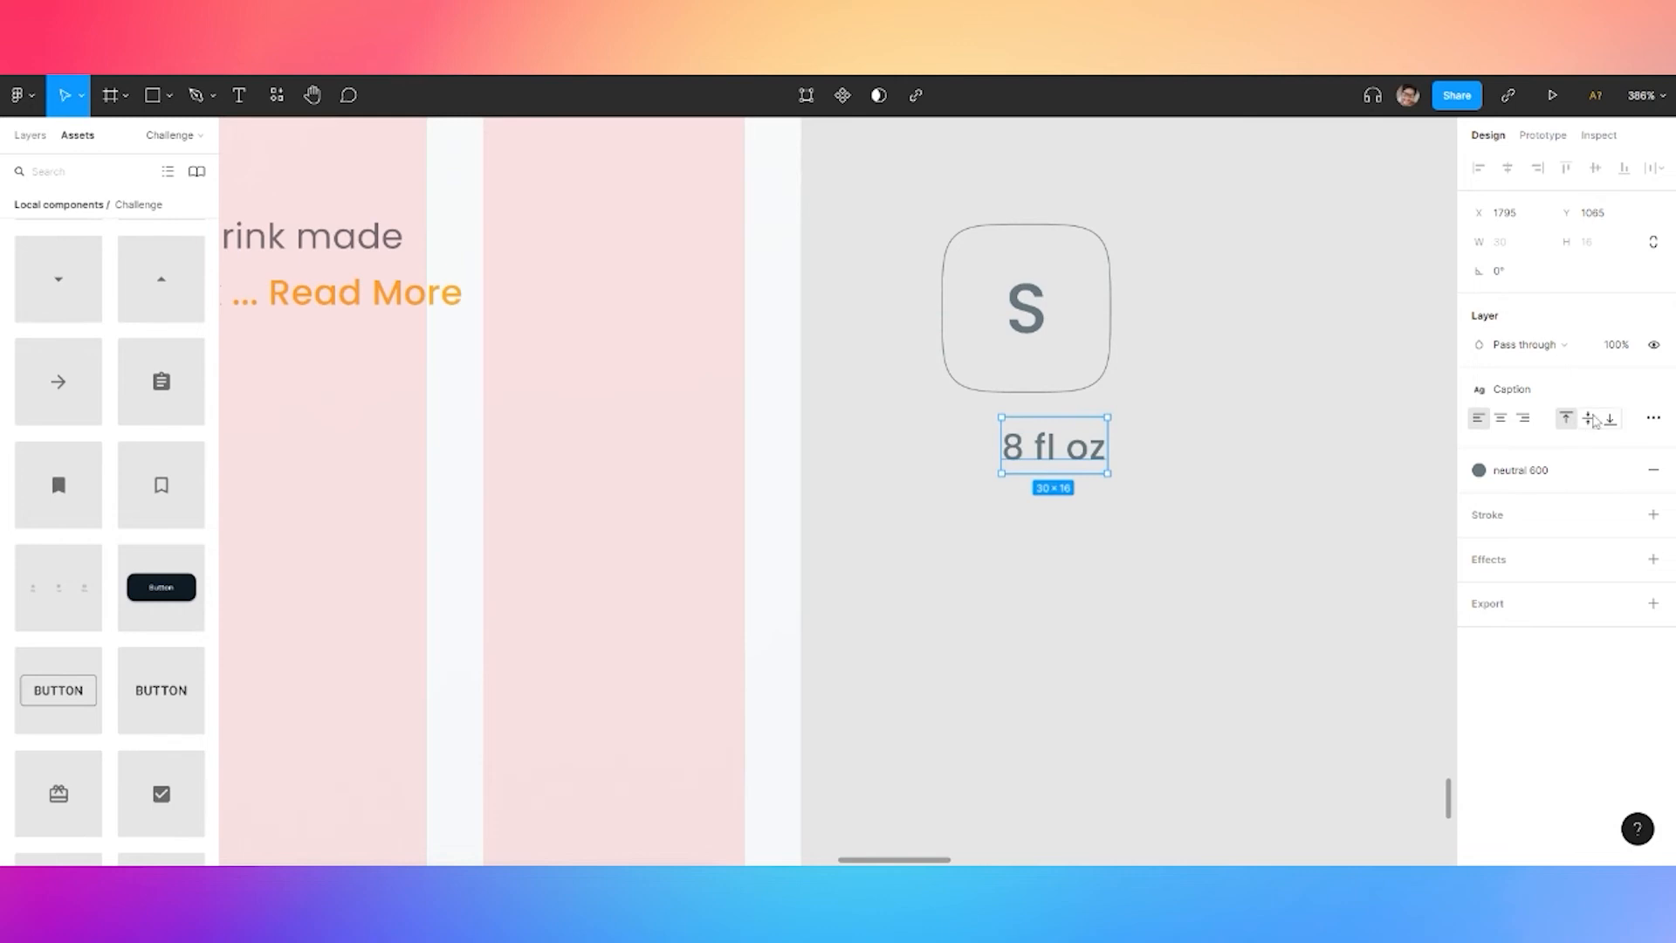
Set the label to font size 6 and centre it under the S box
click(1652, 388)
click(1597, 447)
text(6)
key(Return)
drag(1059, 437, 1044, 436)
click(1169, 344)
Duplicate the S button with its label into three evenly spaced copies
scroll(1170, 344, down, 5)
drag(1182, 261, 1068, 405)
key(ctrl+v)
drag(1202, 334, 1281, 341)
drag(1358, 271, 1100, 426)
click(1652, 167)
click(1432, 198)
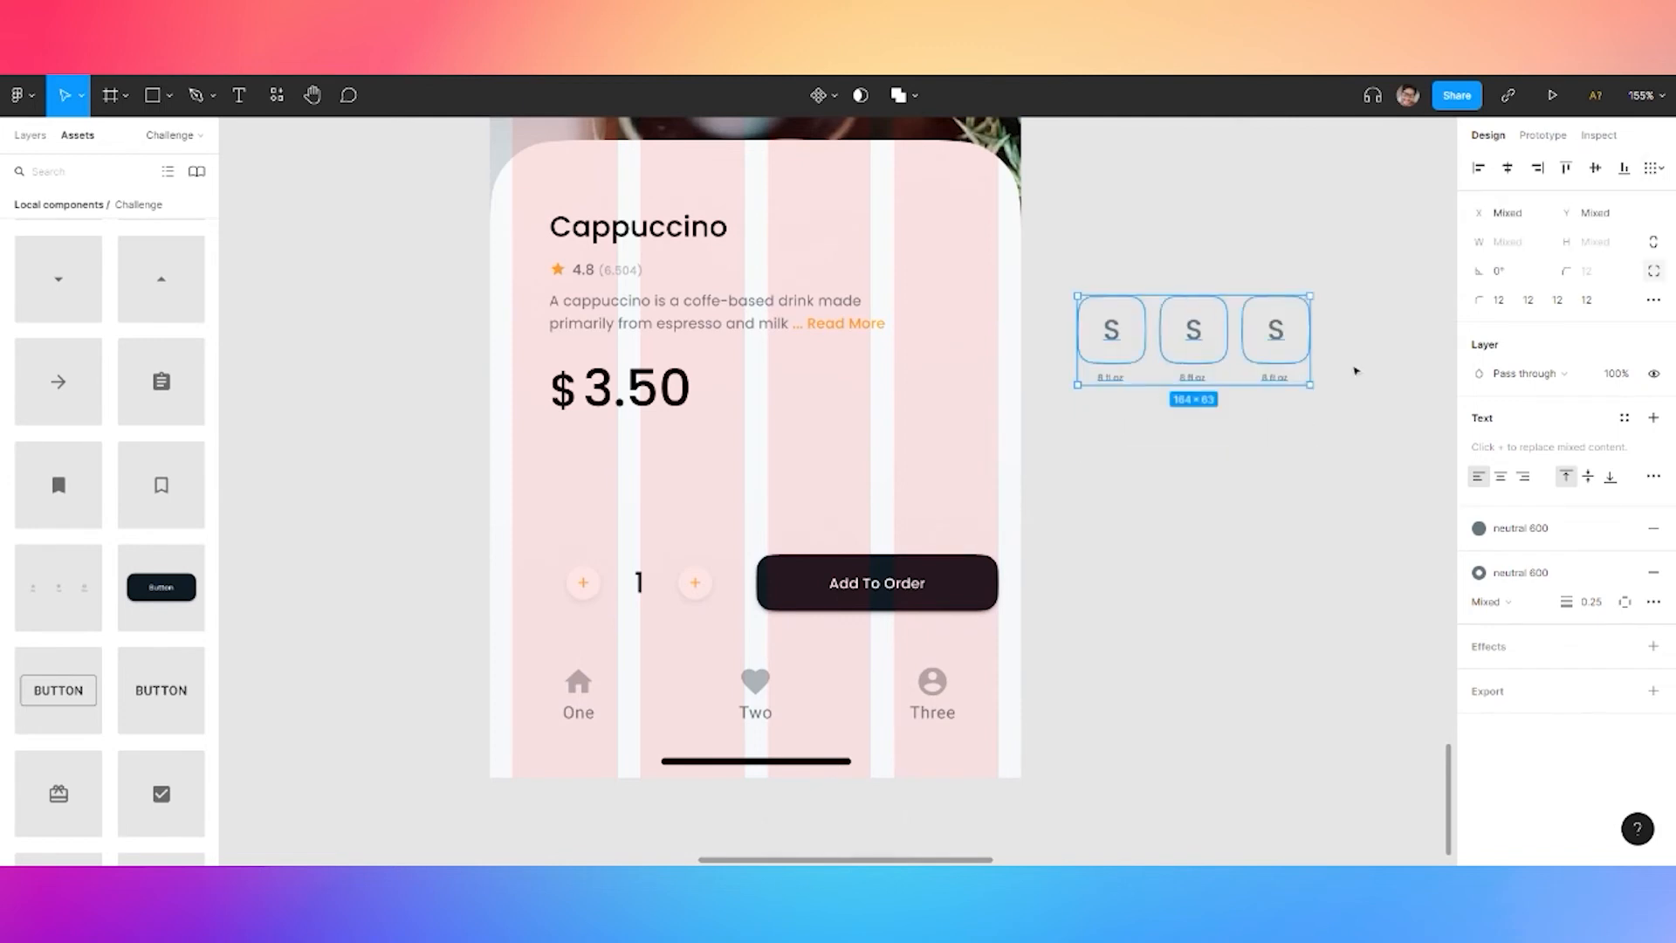
Group the three size buttons and move the group further right
key(ctrl+g)
click(1503, 378)
key(ctrl+z)
drag(1181, 270, 1268, 439)
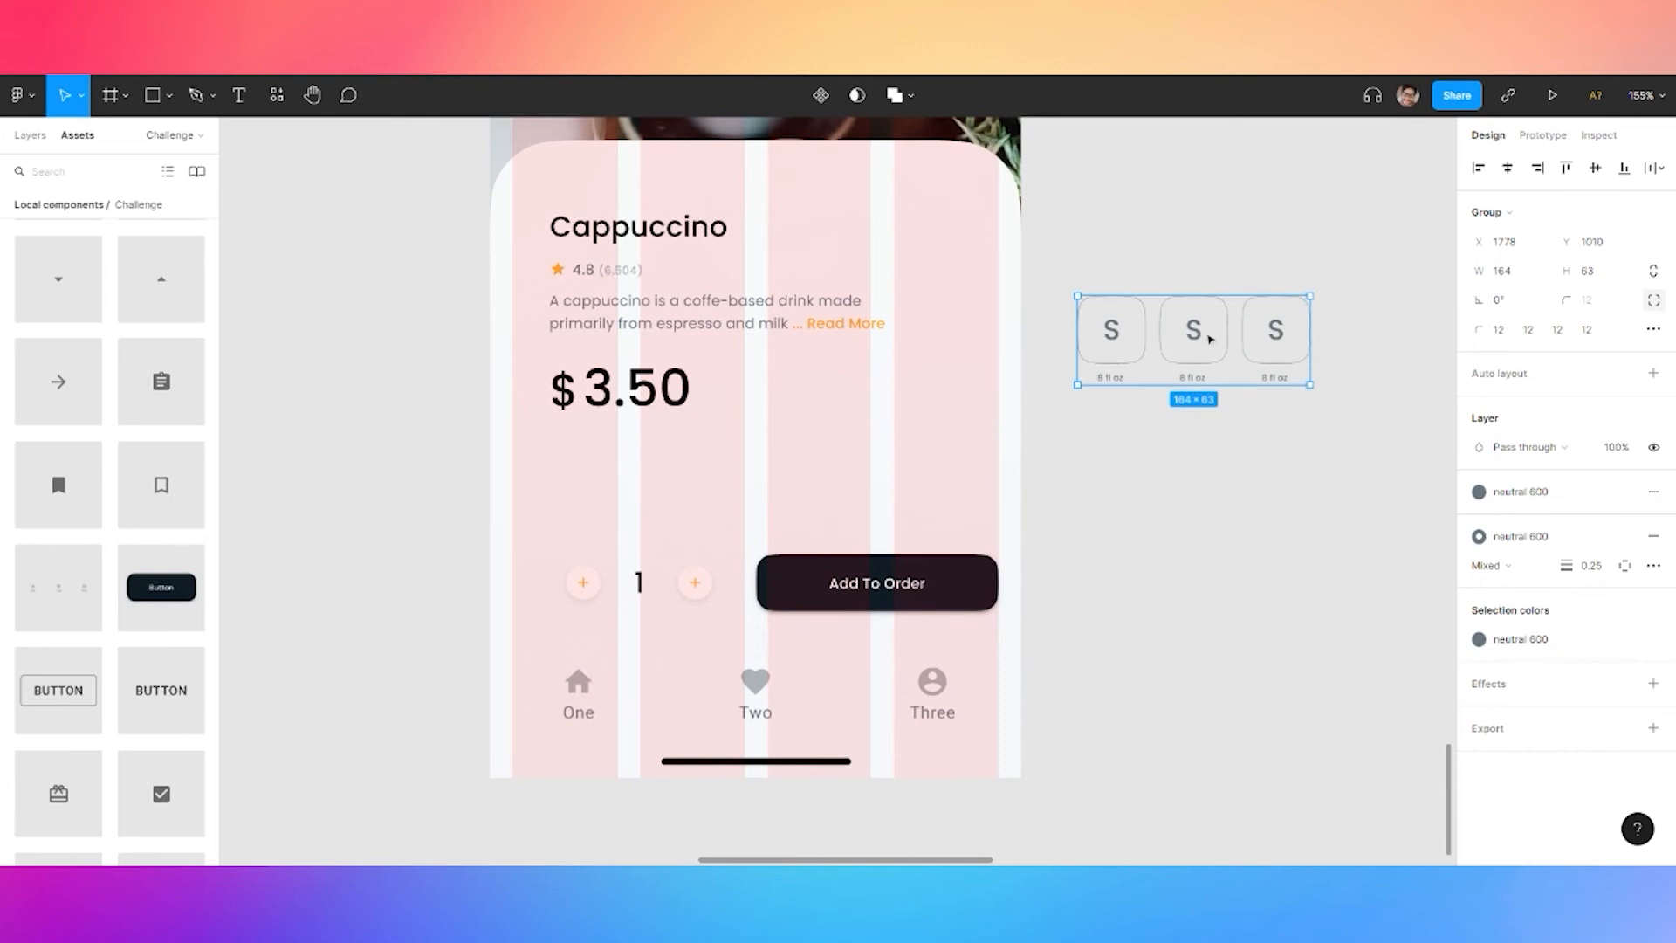
drag(1209, 338, 1322, 384)
Change the second and third buttons' letters to M and L
scroll(1129, 460, right, 4)
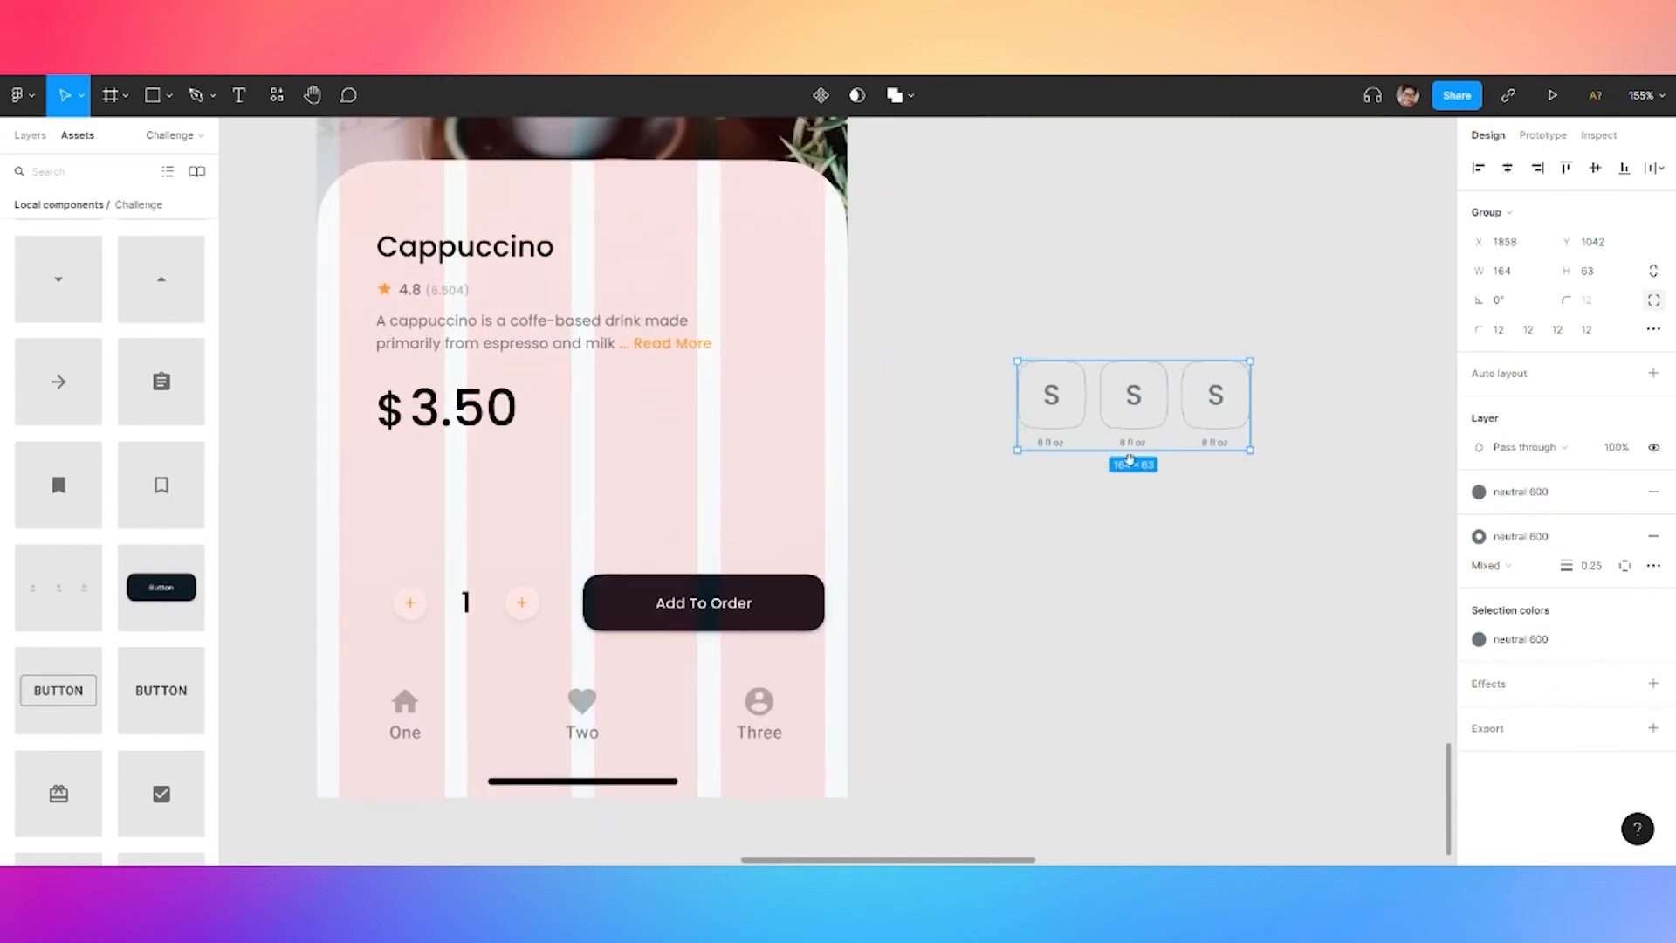
double_click(1140, 402)
text(M)
double_click(1216, 397)
text(L)
key(Escape)
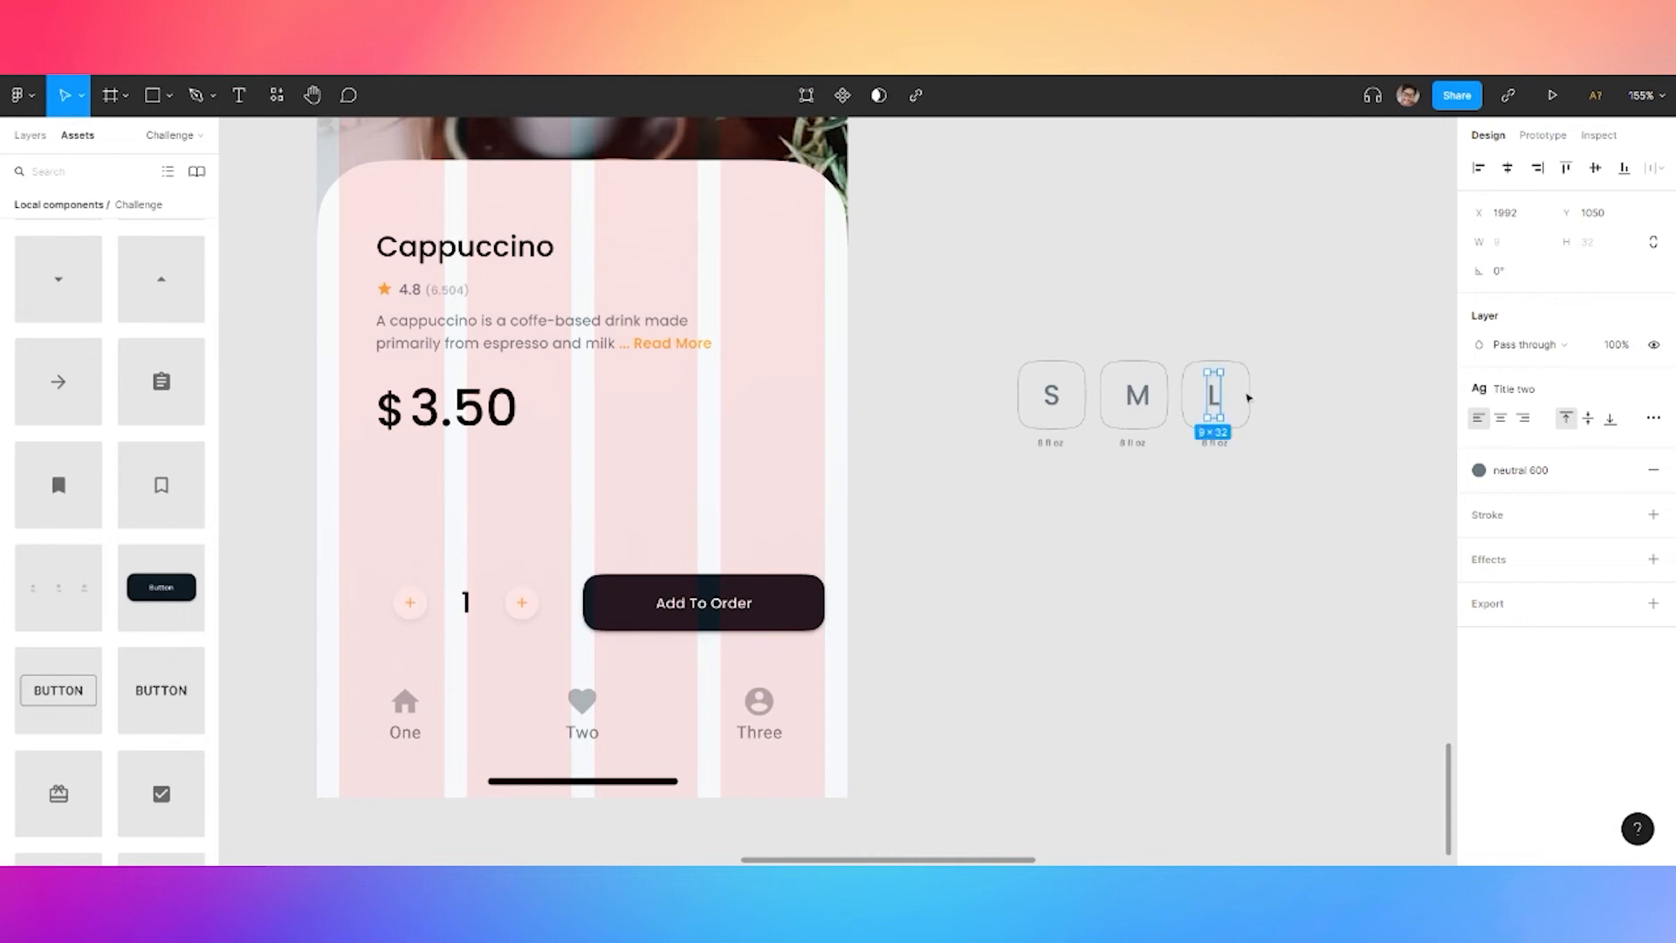
Centre the S, M and L letters within their boxes
key(Escape)
click(1507, 167)
click(1595, 168)
click(1131, 394)
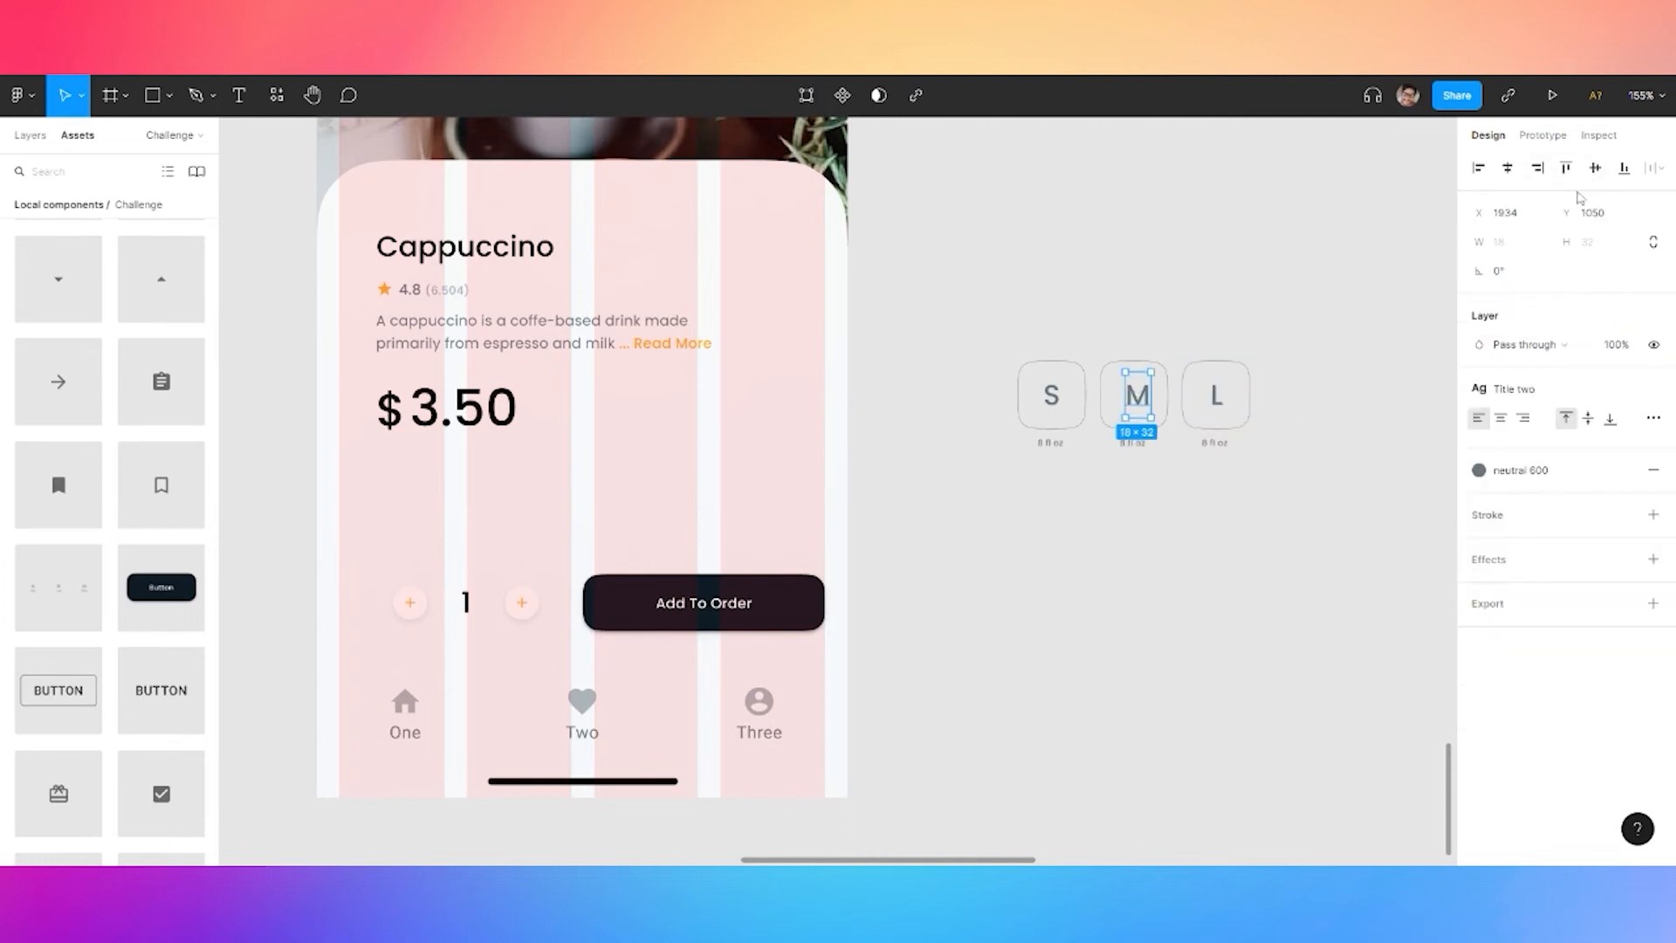
key(Escape)
click(1511, 172)
click(1595, 174)
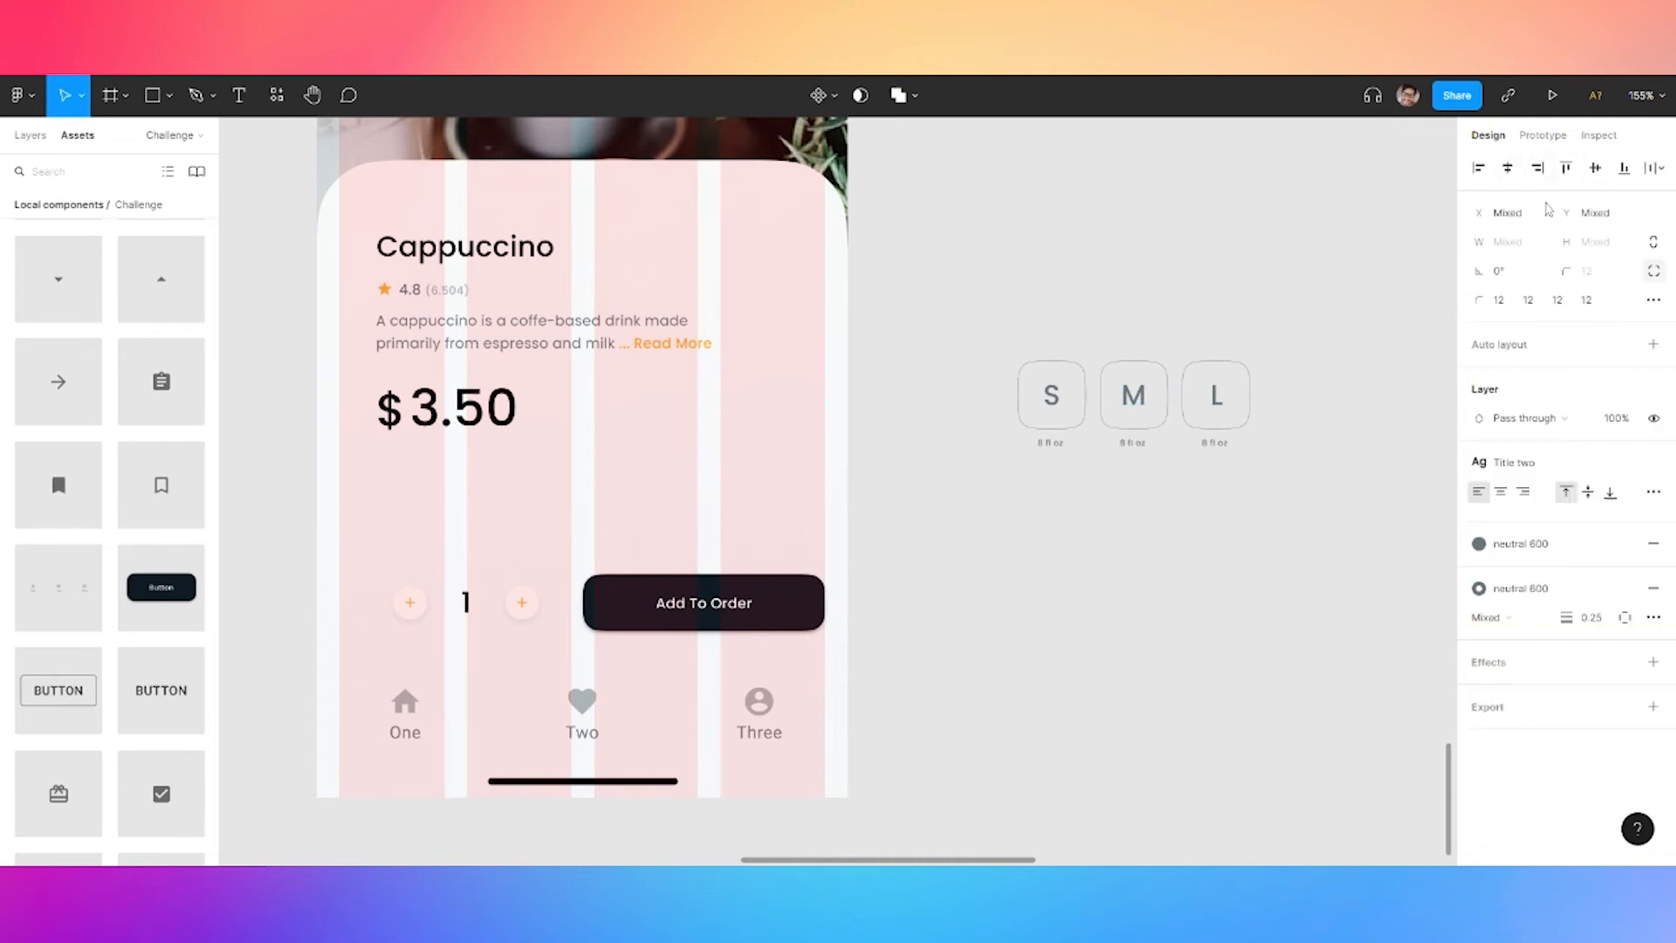
click(1059, 398)
shift+click(1086, 384)
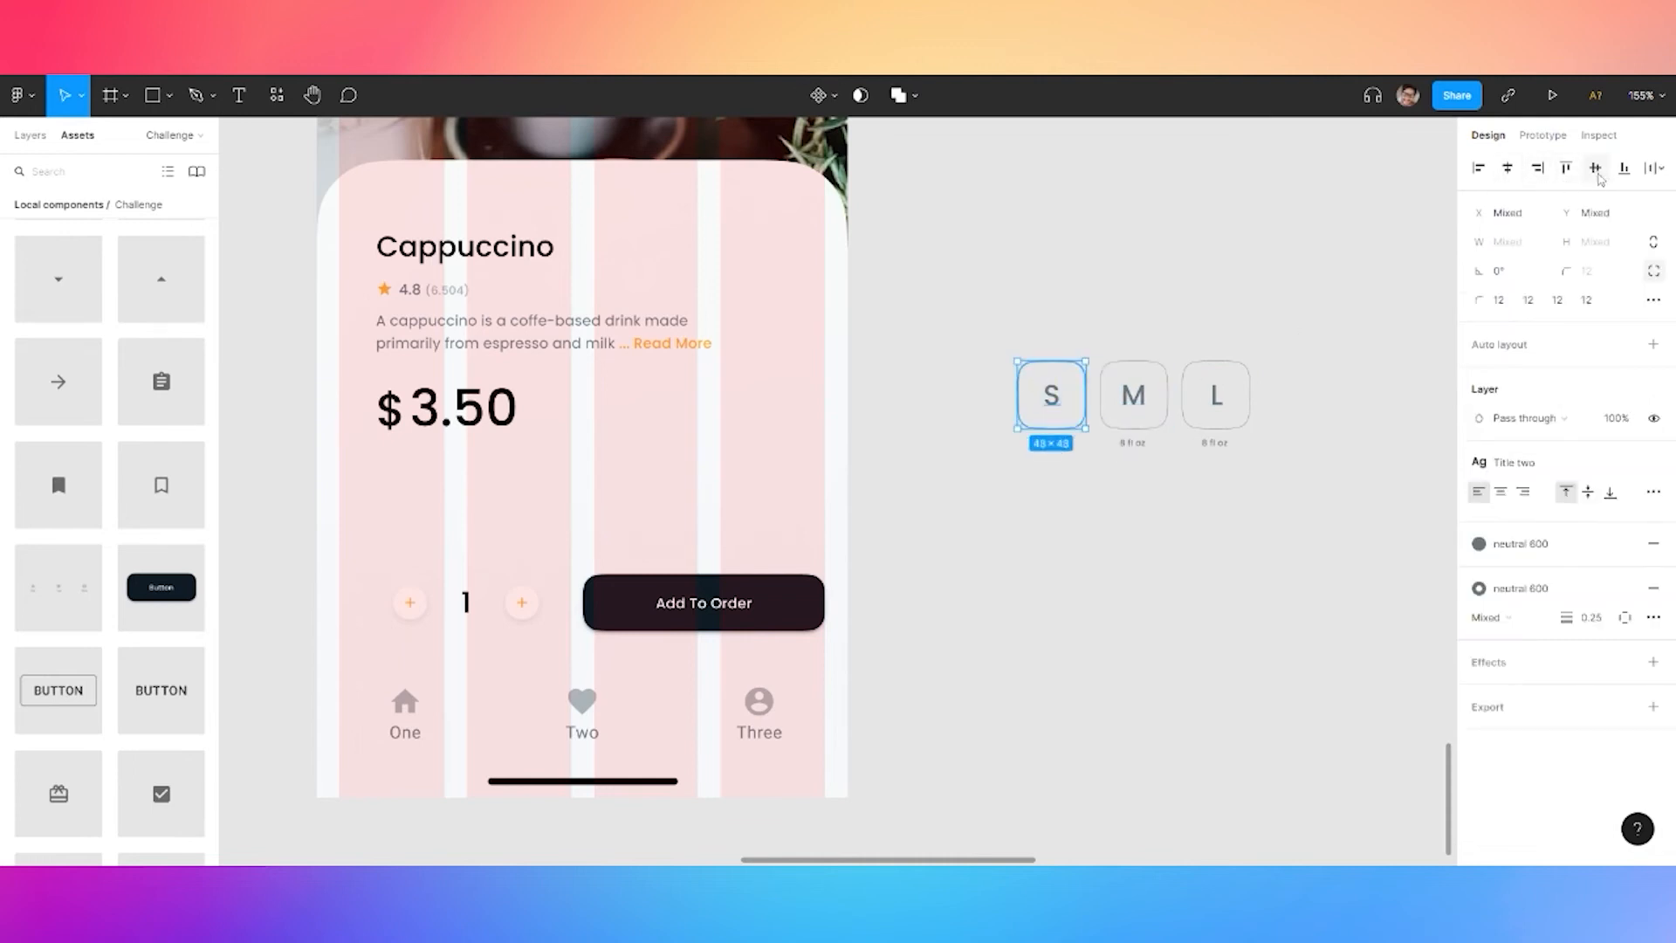
click(1152, 339)
Regroup each size button's letter, box and 8 fl oz label
scroll(1119, 420, up, 5)
drag(837, 259, 1018, 473)
click(1013, 407)
drag(1066, 232, 909, 573)
double_click(1162, 363)
shift+click(1100, 292)
shift+click(1147, 479)
double_click(956, 362)
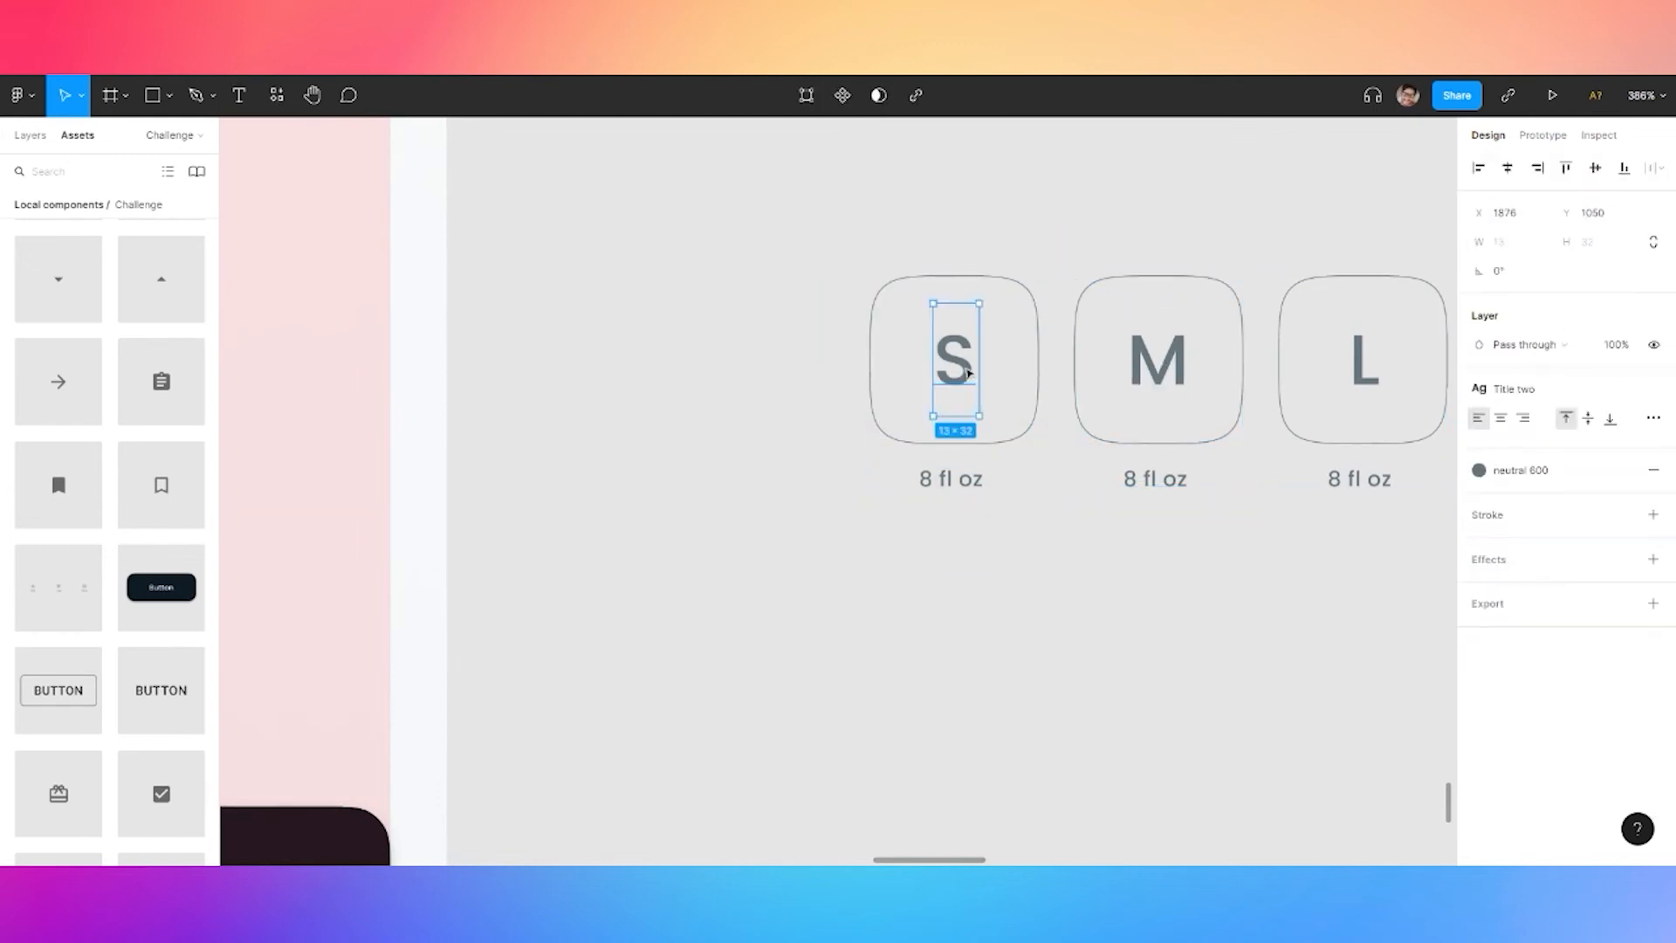
shift+click(1039, 363)
shift+click(960, 486)
double_click(1358, 364)
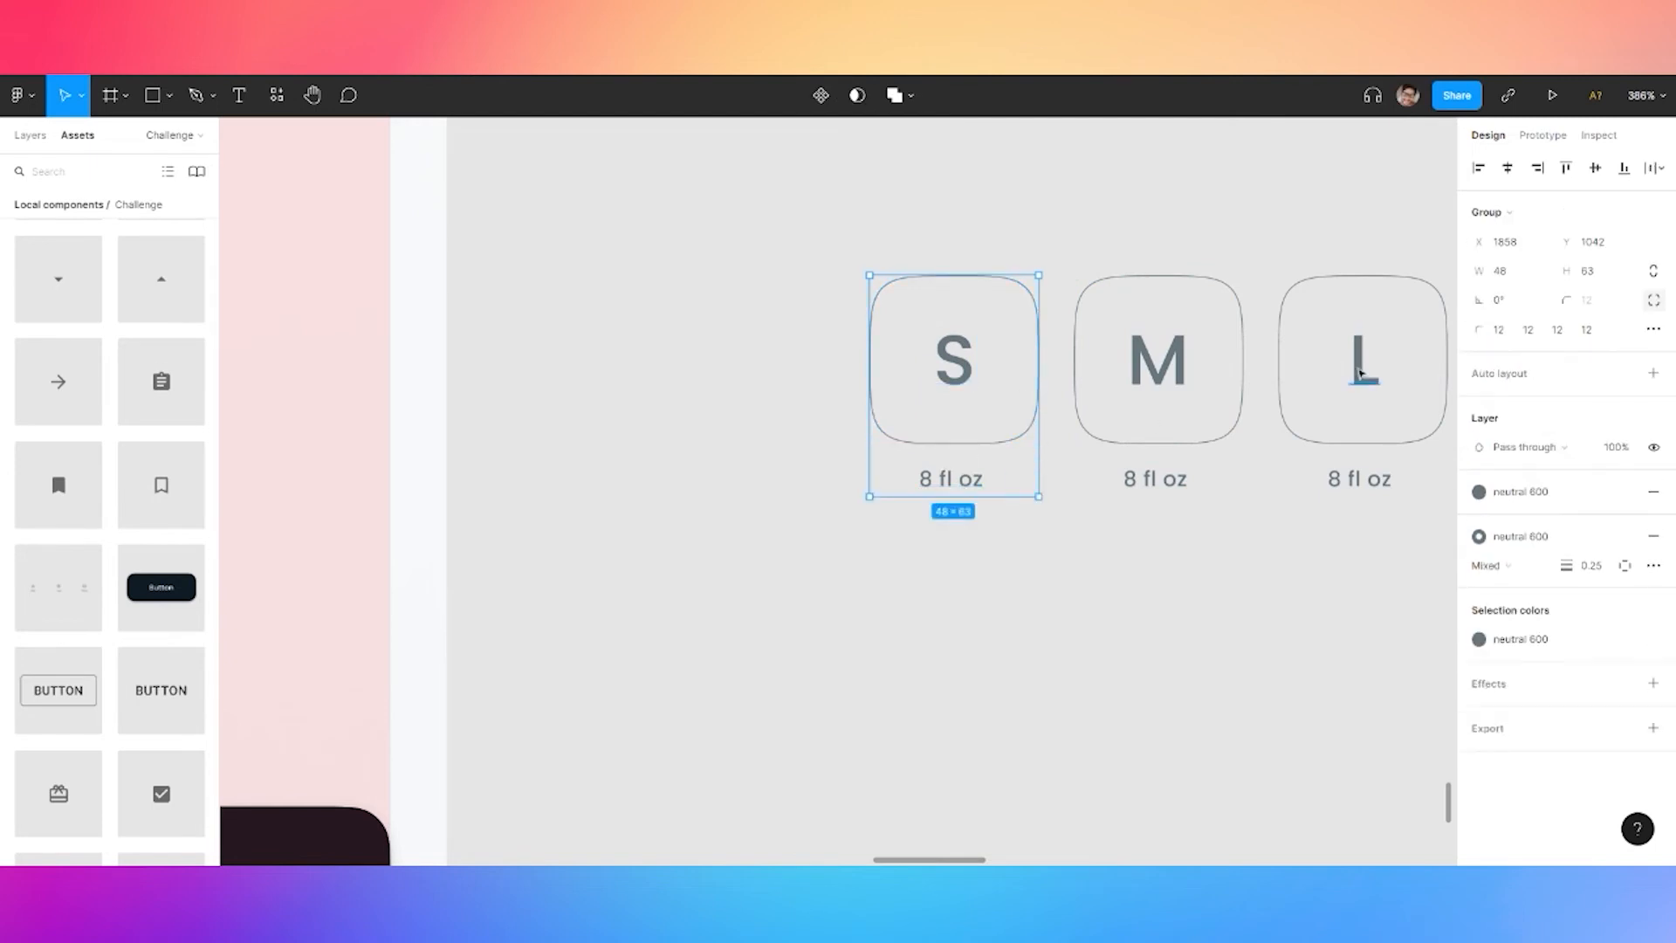
shift+click(1281, 378)
shift+click(1335, 485)
key(ctrl+g)
Set the button spacing to 8 and place the size group beside the $3.50 price
shift+click(1162, 360)
shift+click(961, 365)
click(1501, 360)
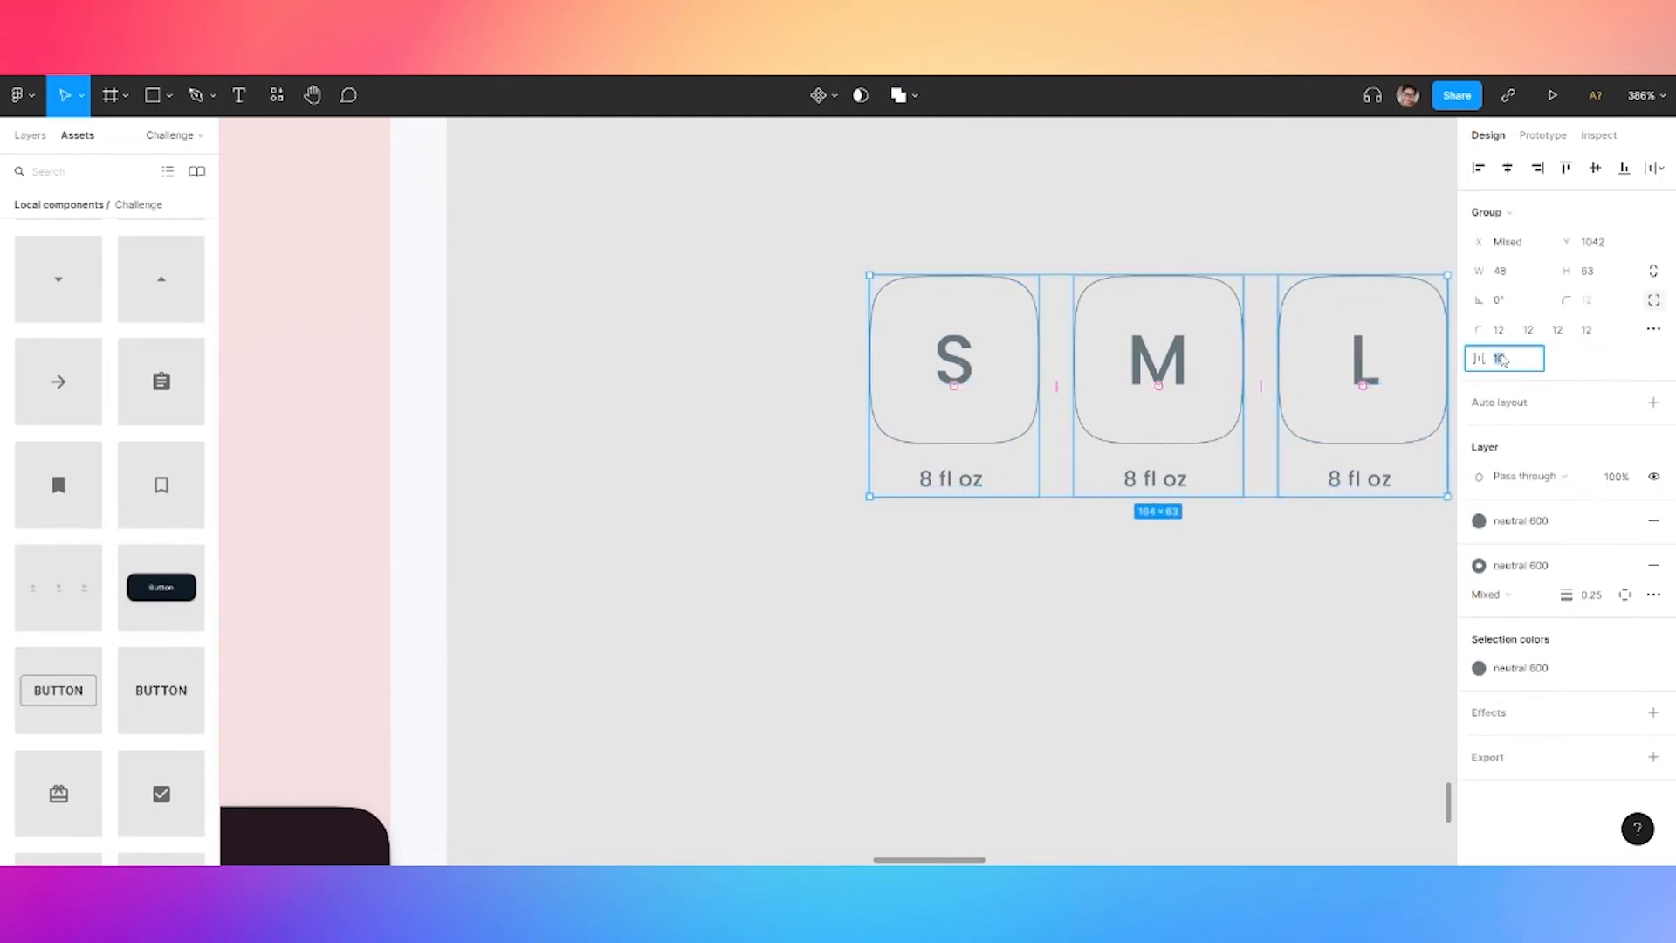
text(8)
key(Return)
scroll(1321, 479, down, 10)
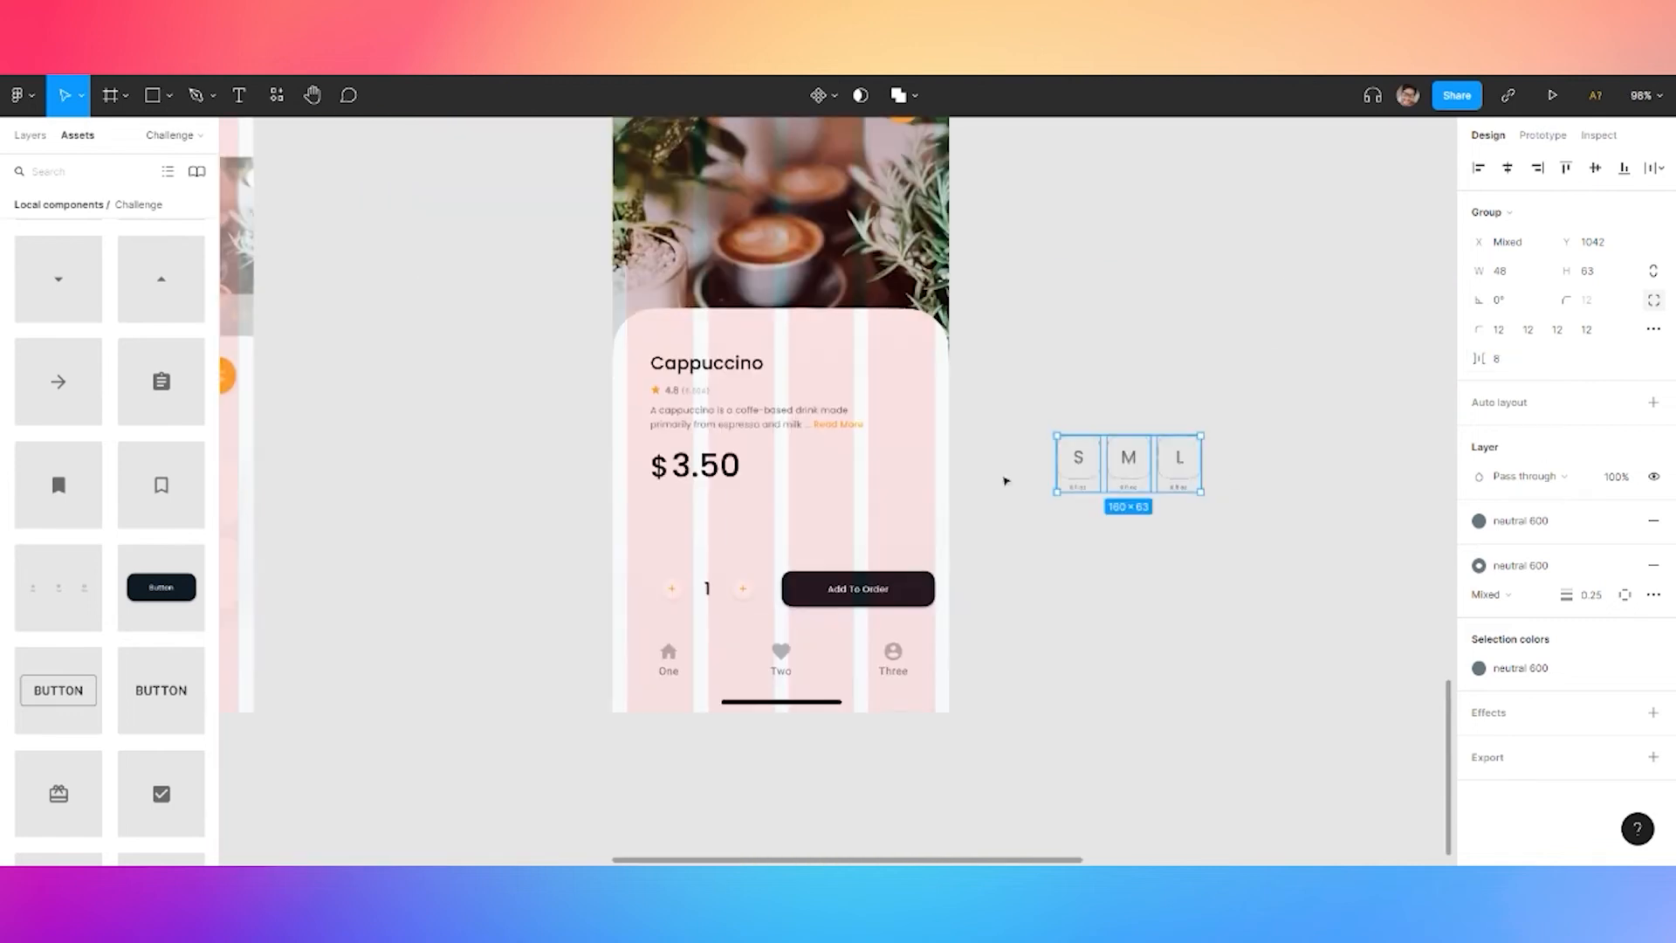
drag(1106, 469, 837, 499)
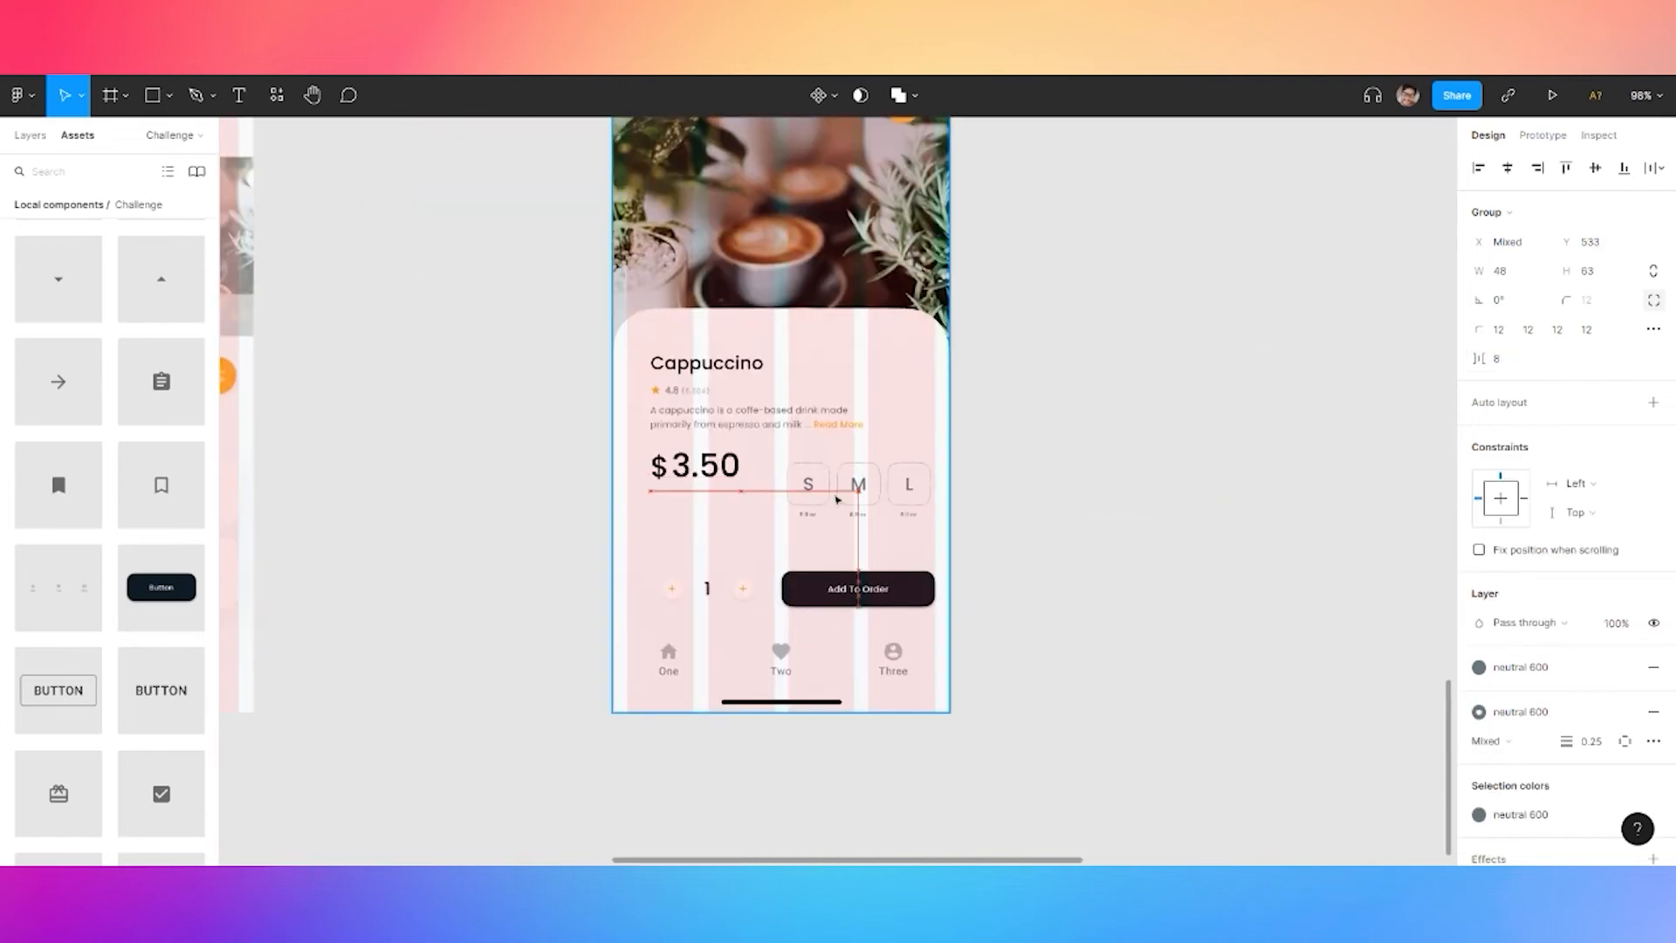
Add a new 'Select size' text label on the Cappuccino screen
click(1063, 494)
key(t)
click(1011, 486)
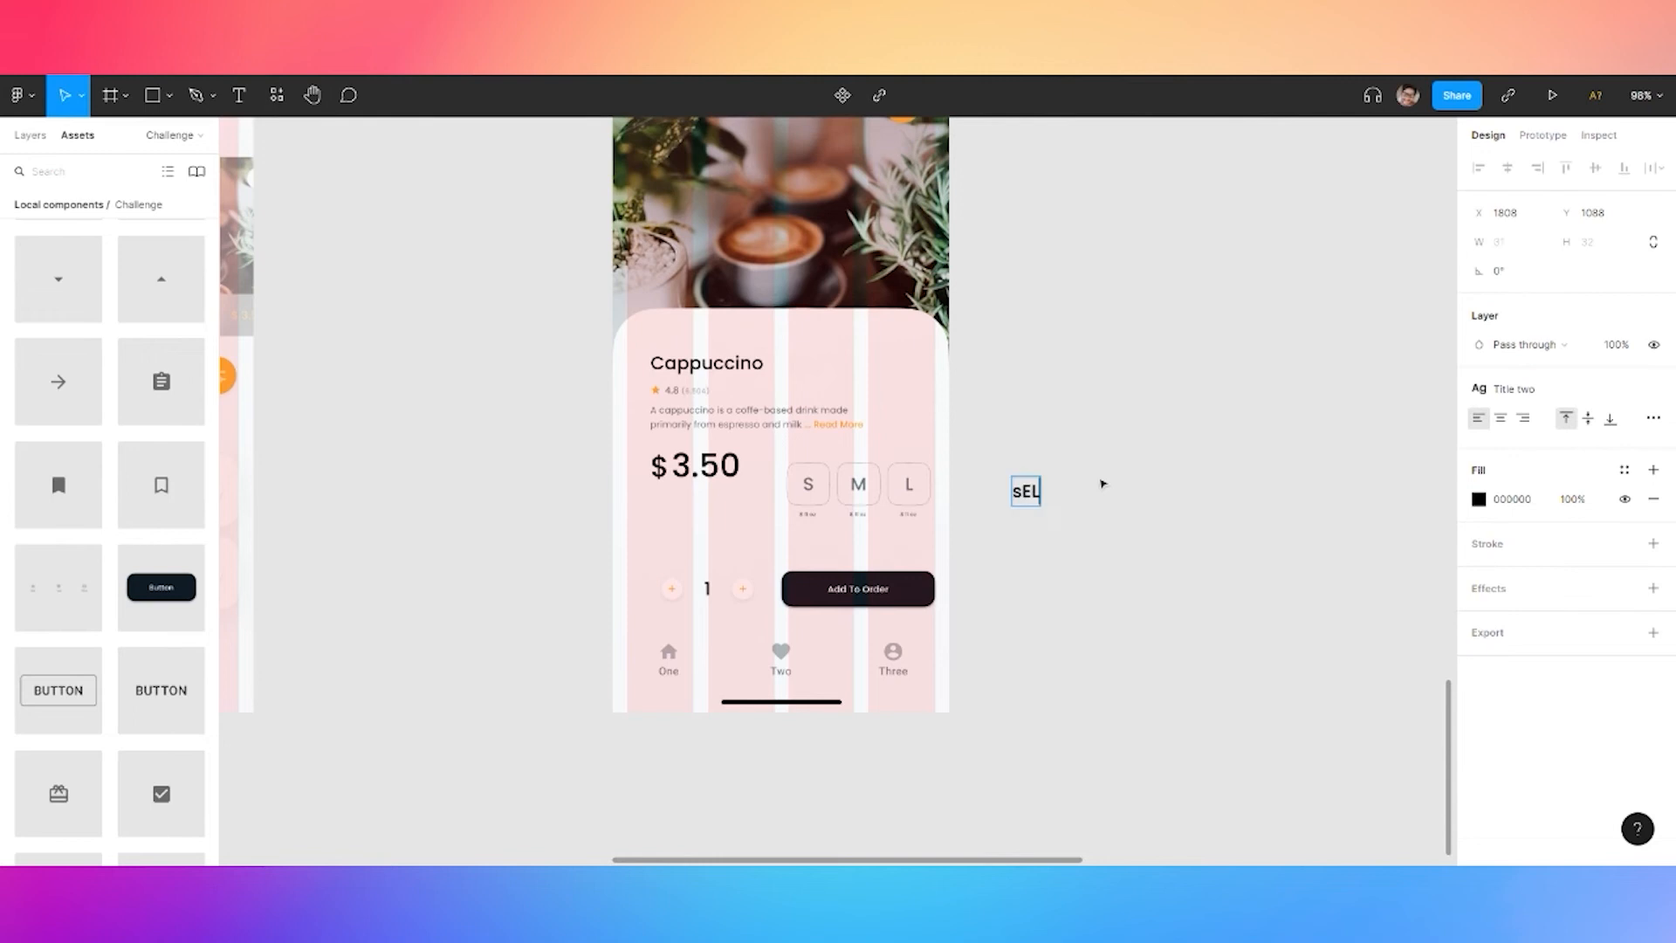
text(Select size)
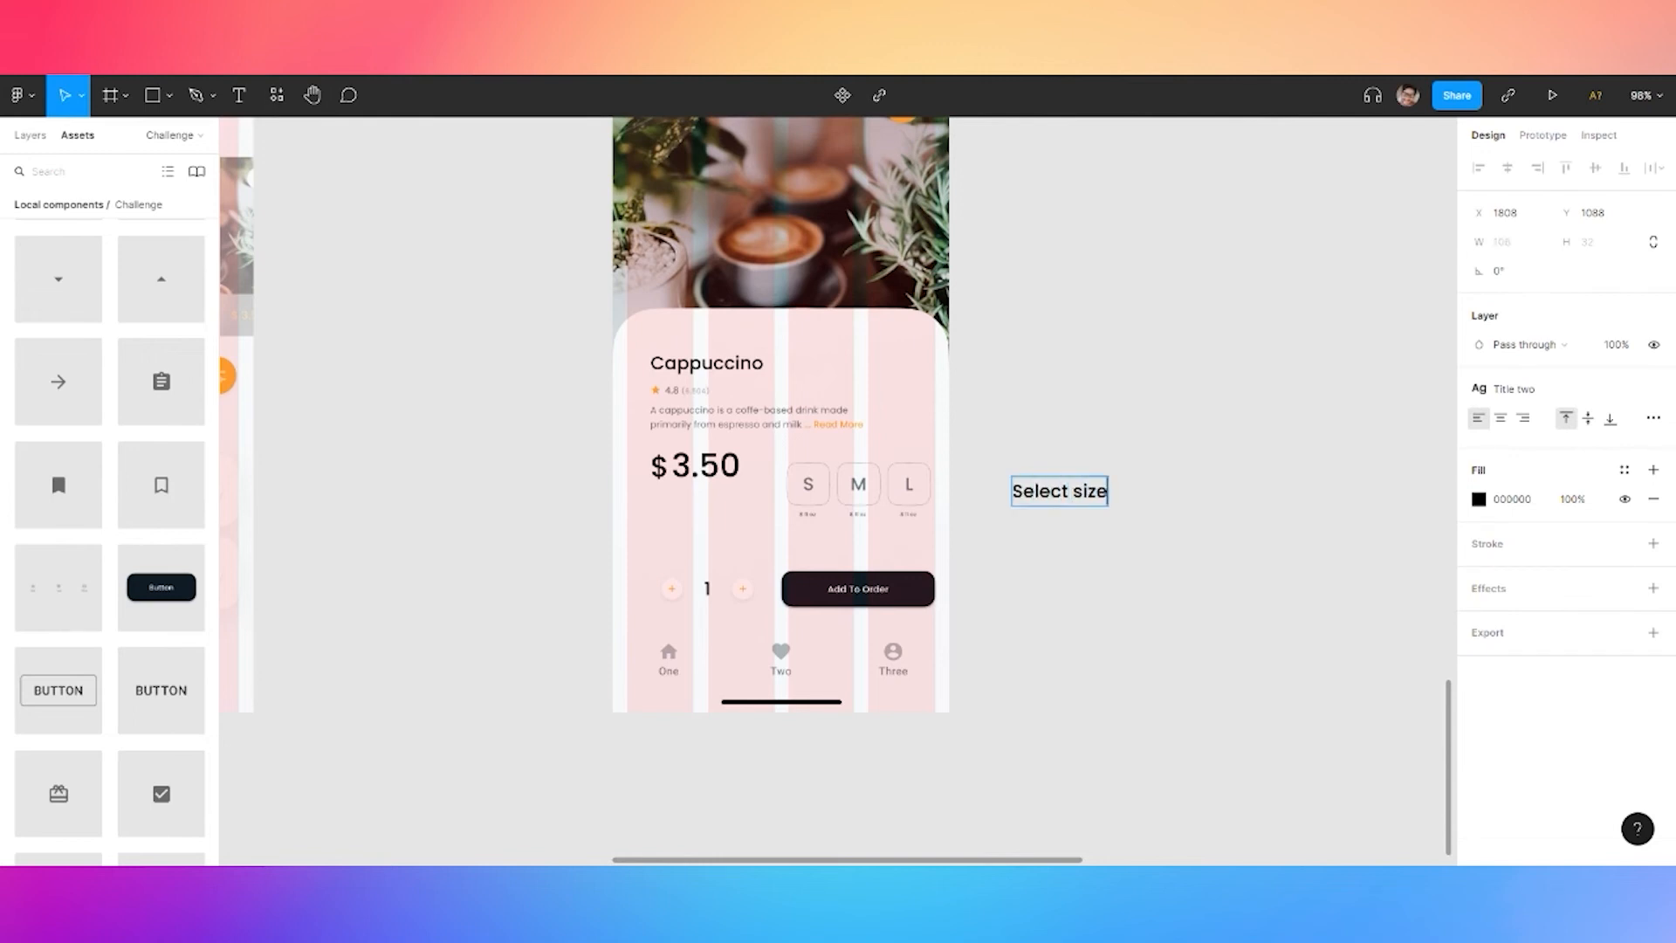
Apply the Caption text style to the 'Select size' label
click(1624, 472)
click(1609, 585)
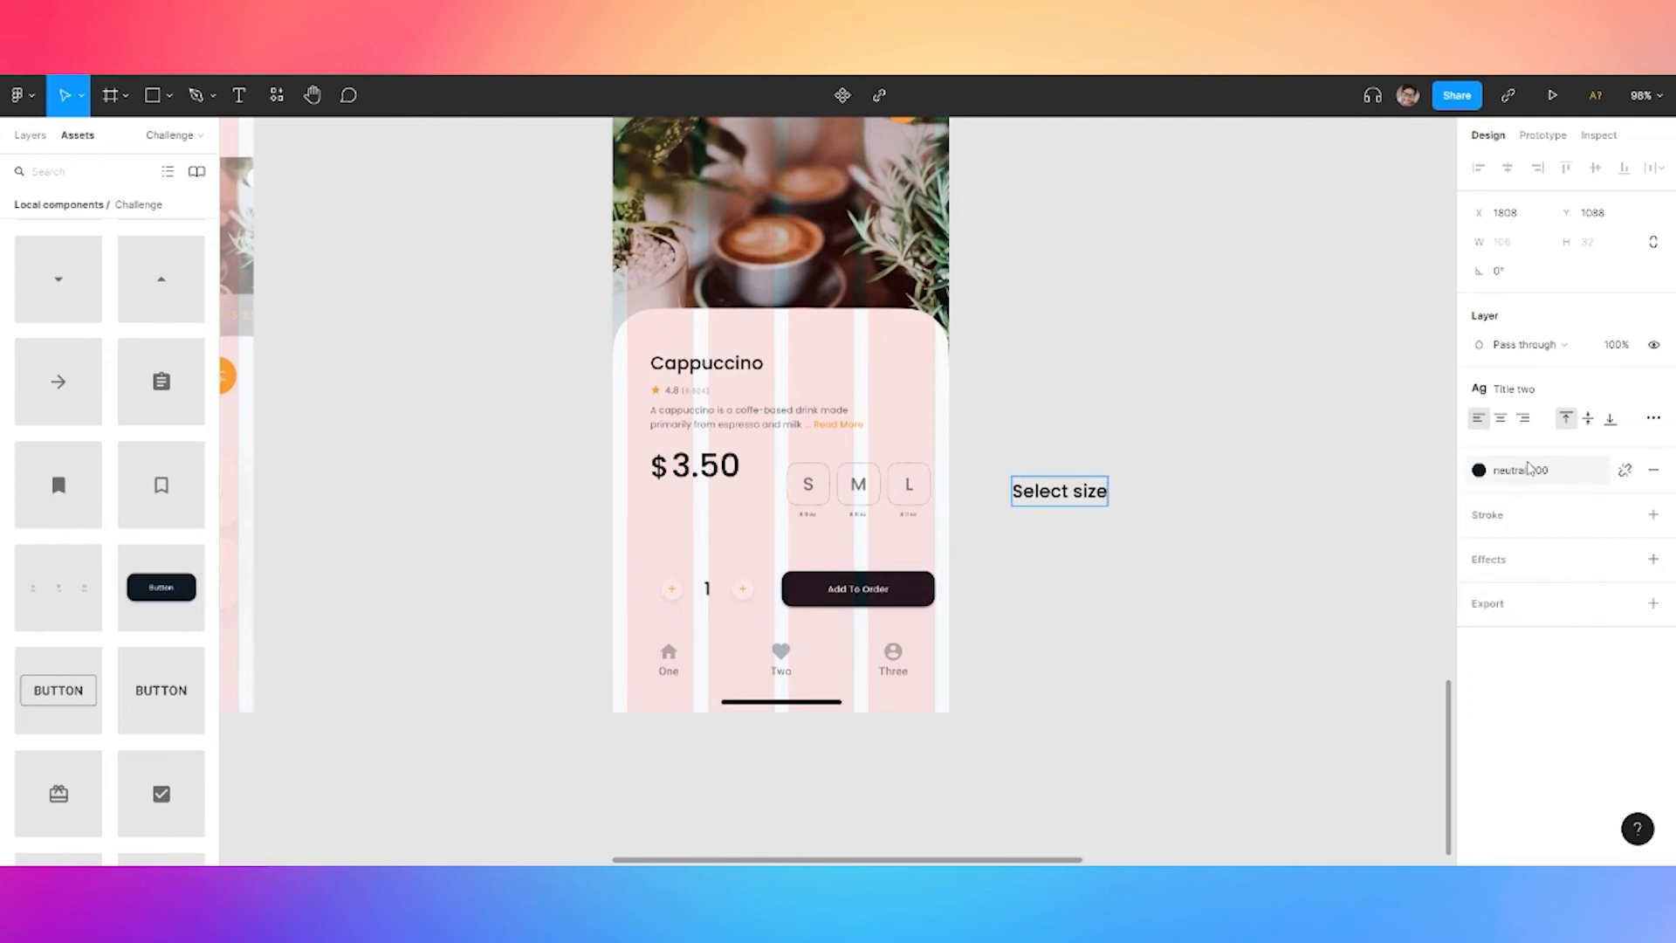
click(1528, 389)
key(Escape)
key(Escape)
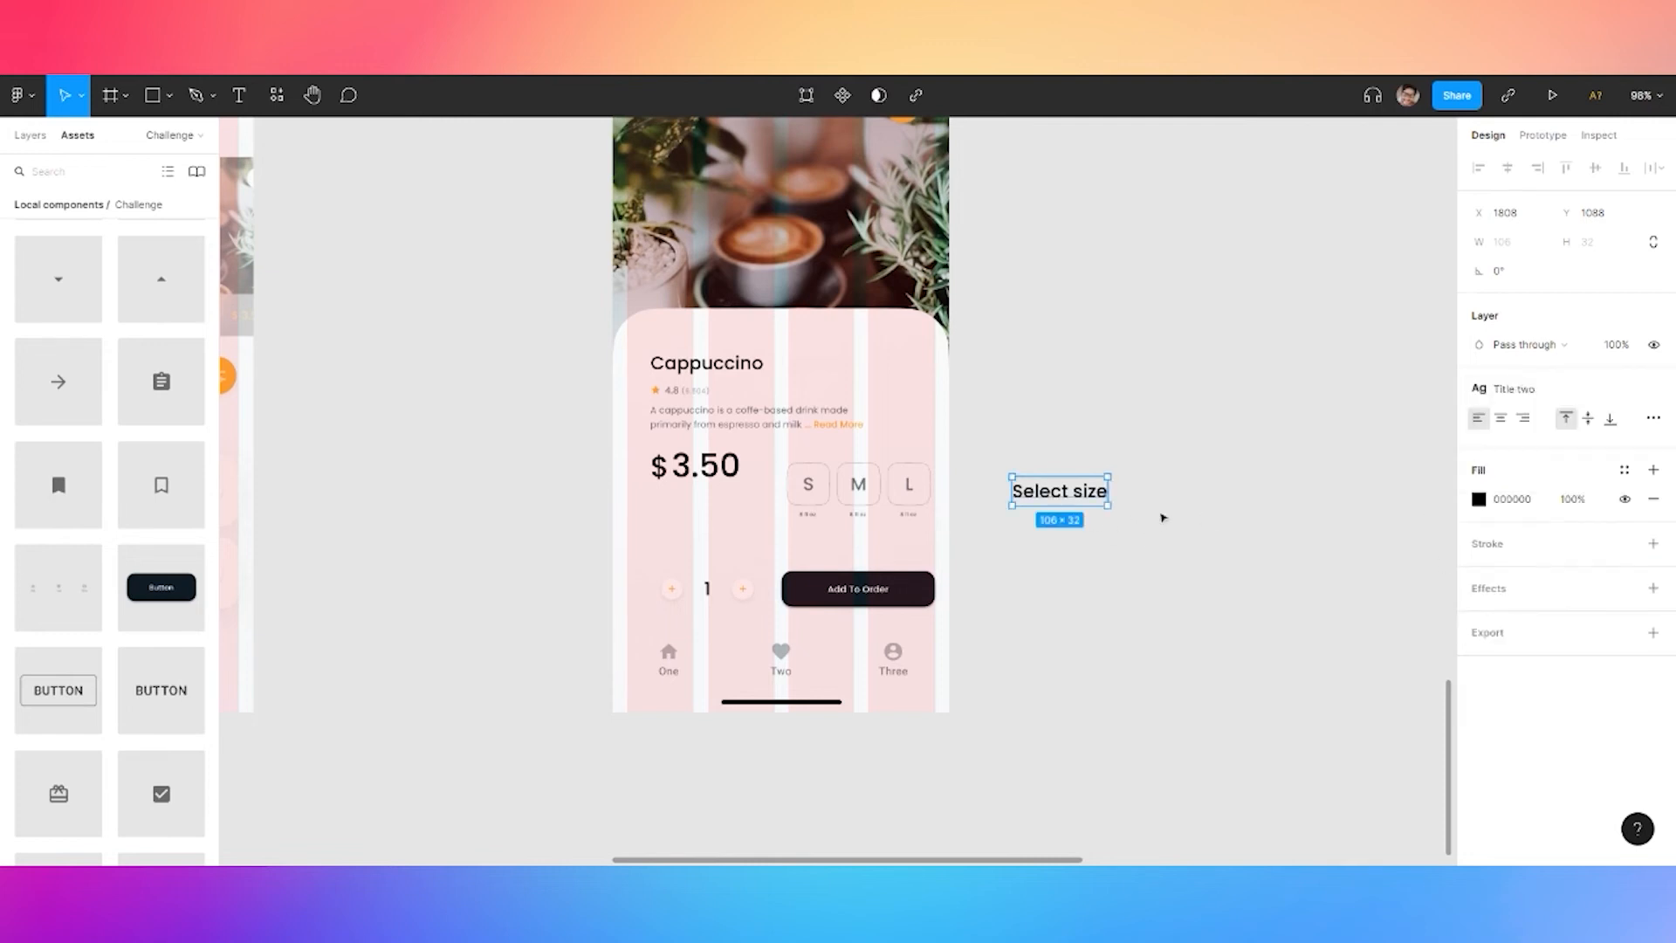
click(1515, 389)
click(1527, 673)
scroll(1061, 506, up, 5)
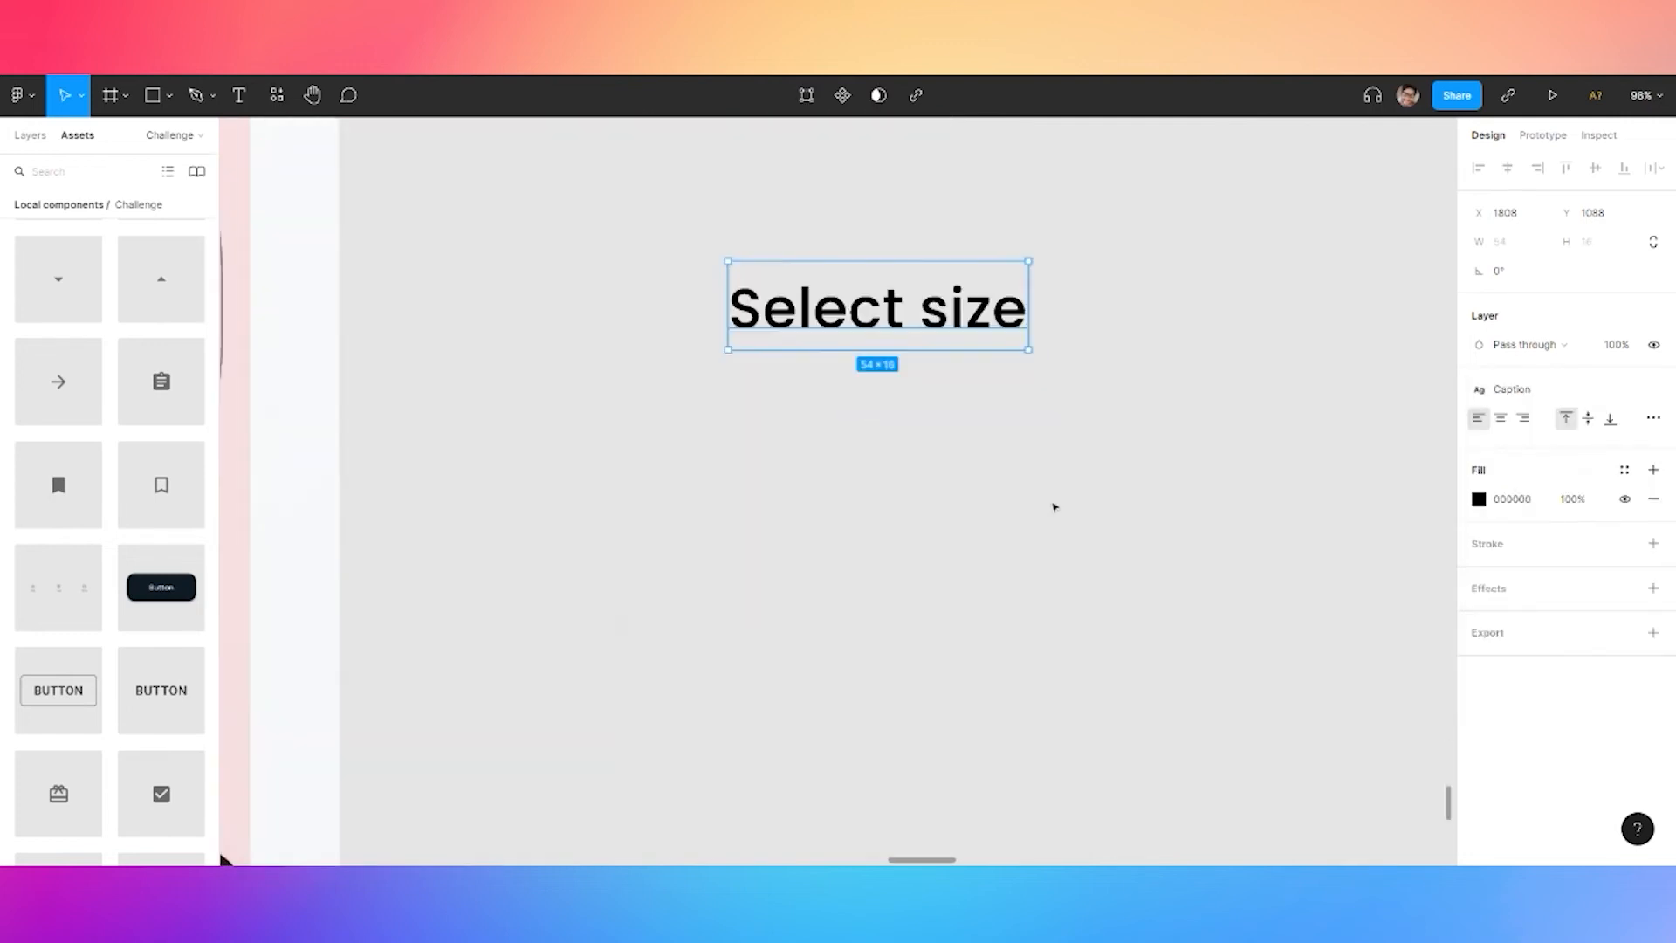
scroll(824, 425, down, 3)
Set the 'Select size' fill to black neutral 900, after briefly trying neutral 600
click(1625, 469)
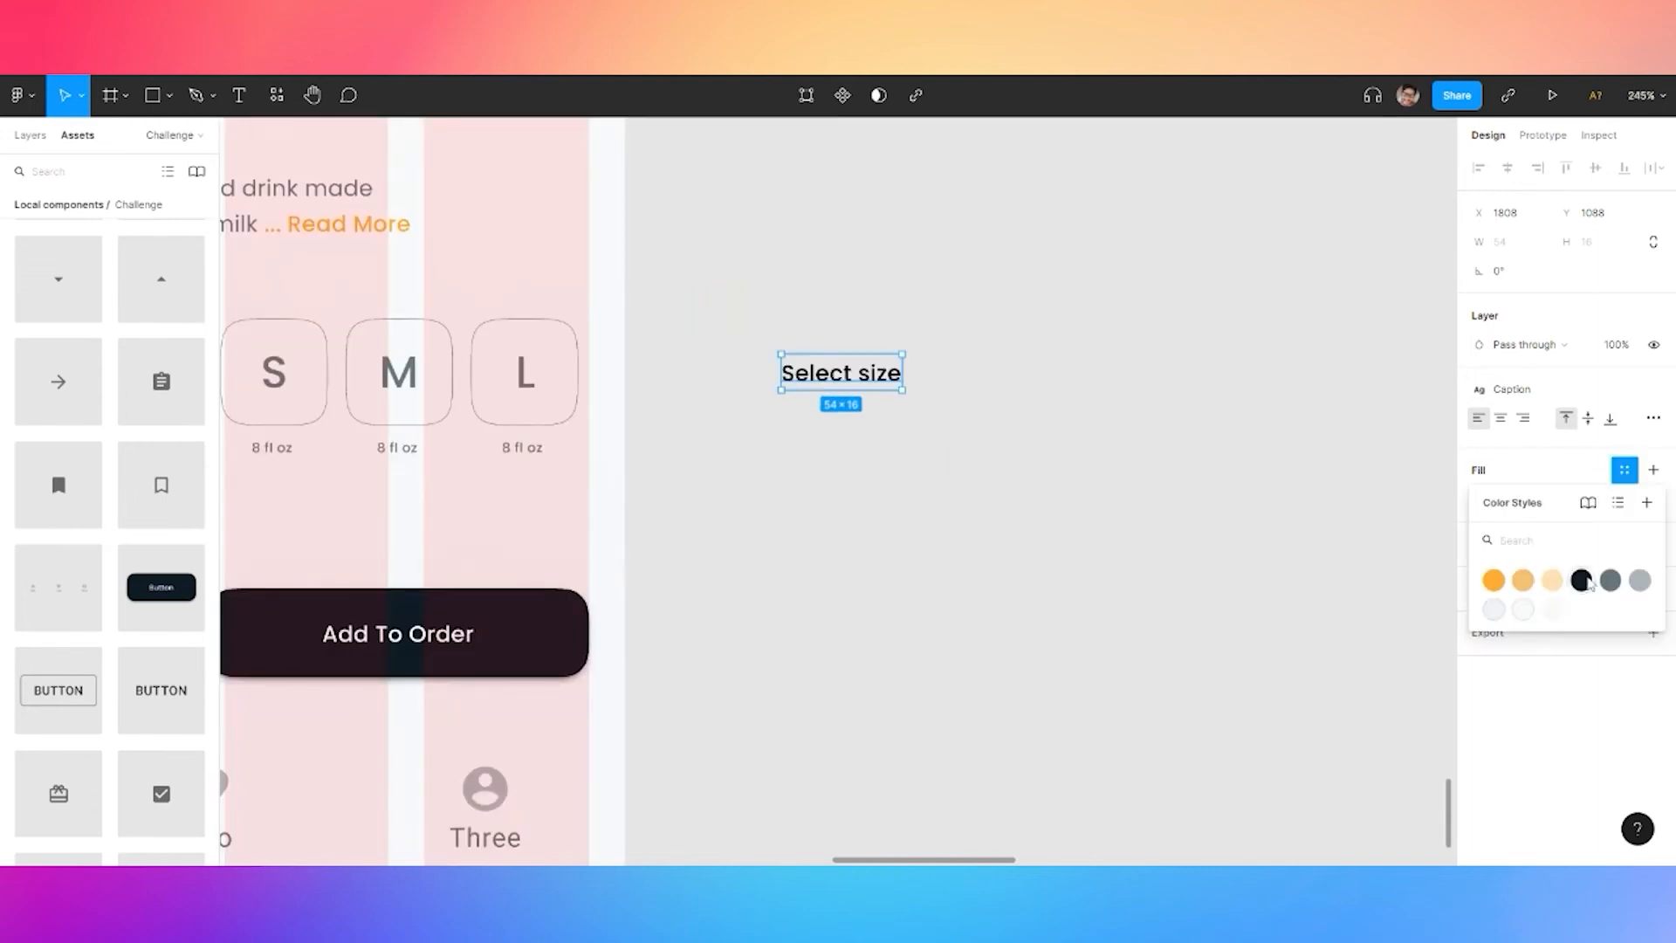
click(1587, 581)
key(Return)
click(1535, 471)
click(1611, 581)
click(1562, 469)
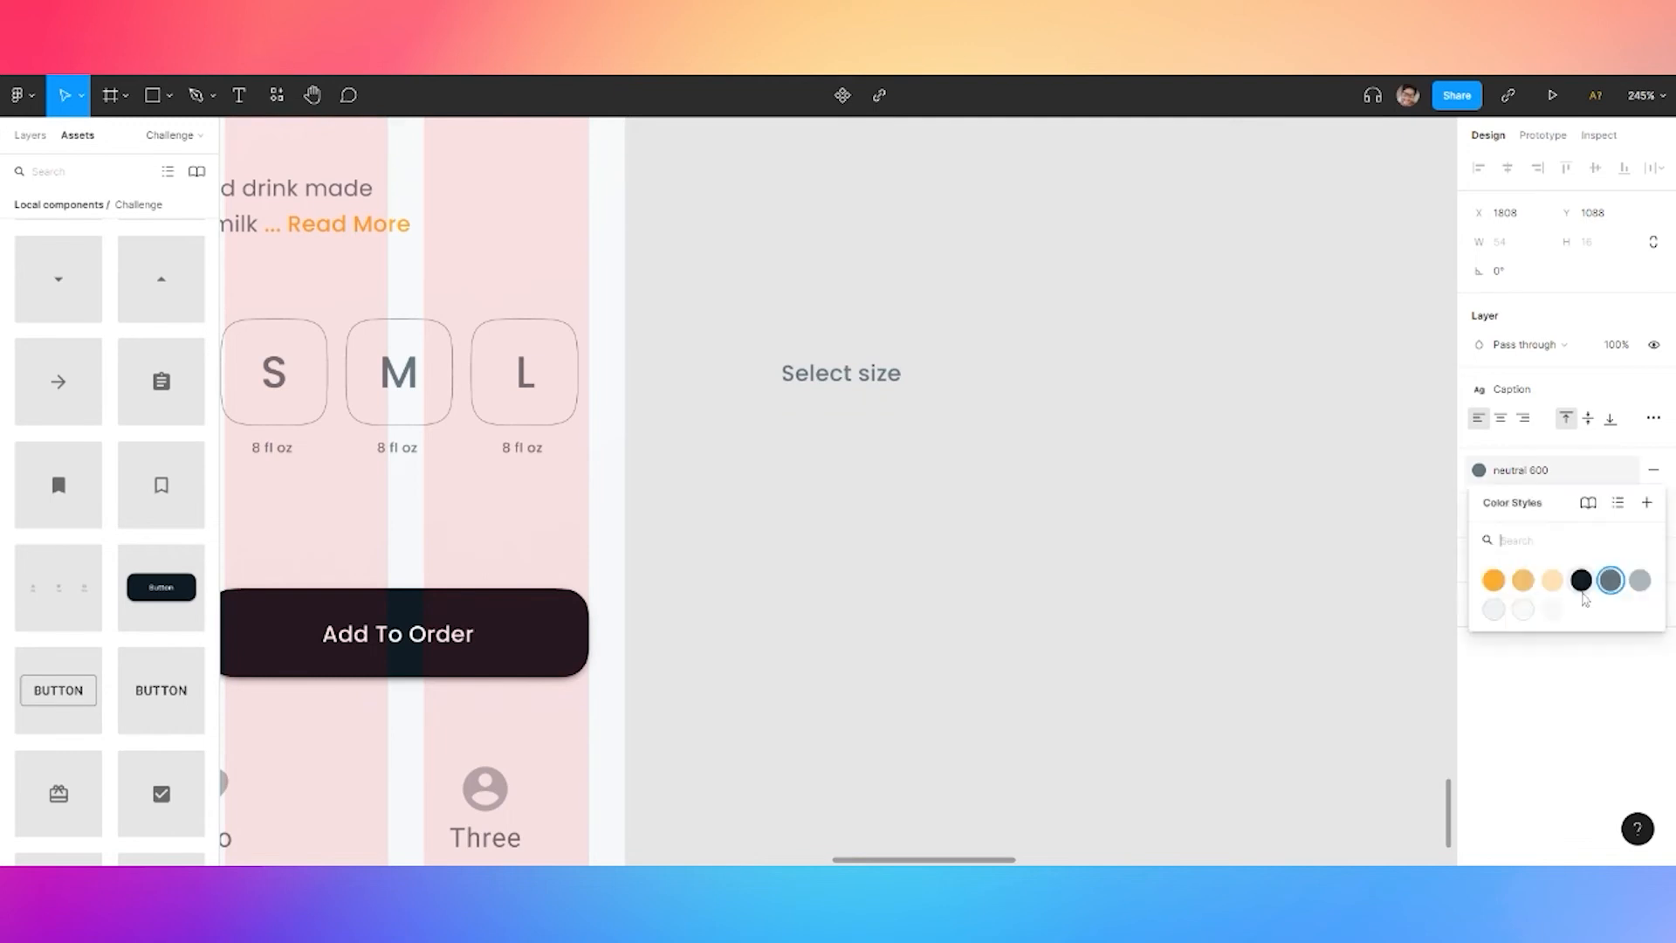
click(1581, 580)
key(Escape)
Move 'Select size' above the S, M and L buttons
scroll(843, 450, left, 5)
drag(1192, 481, 634, 398)
click(632, 471)
click(1197, 579)
drag(1050, 615, 1141, 585)
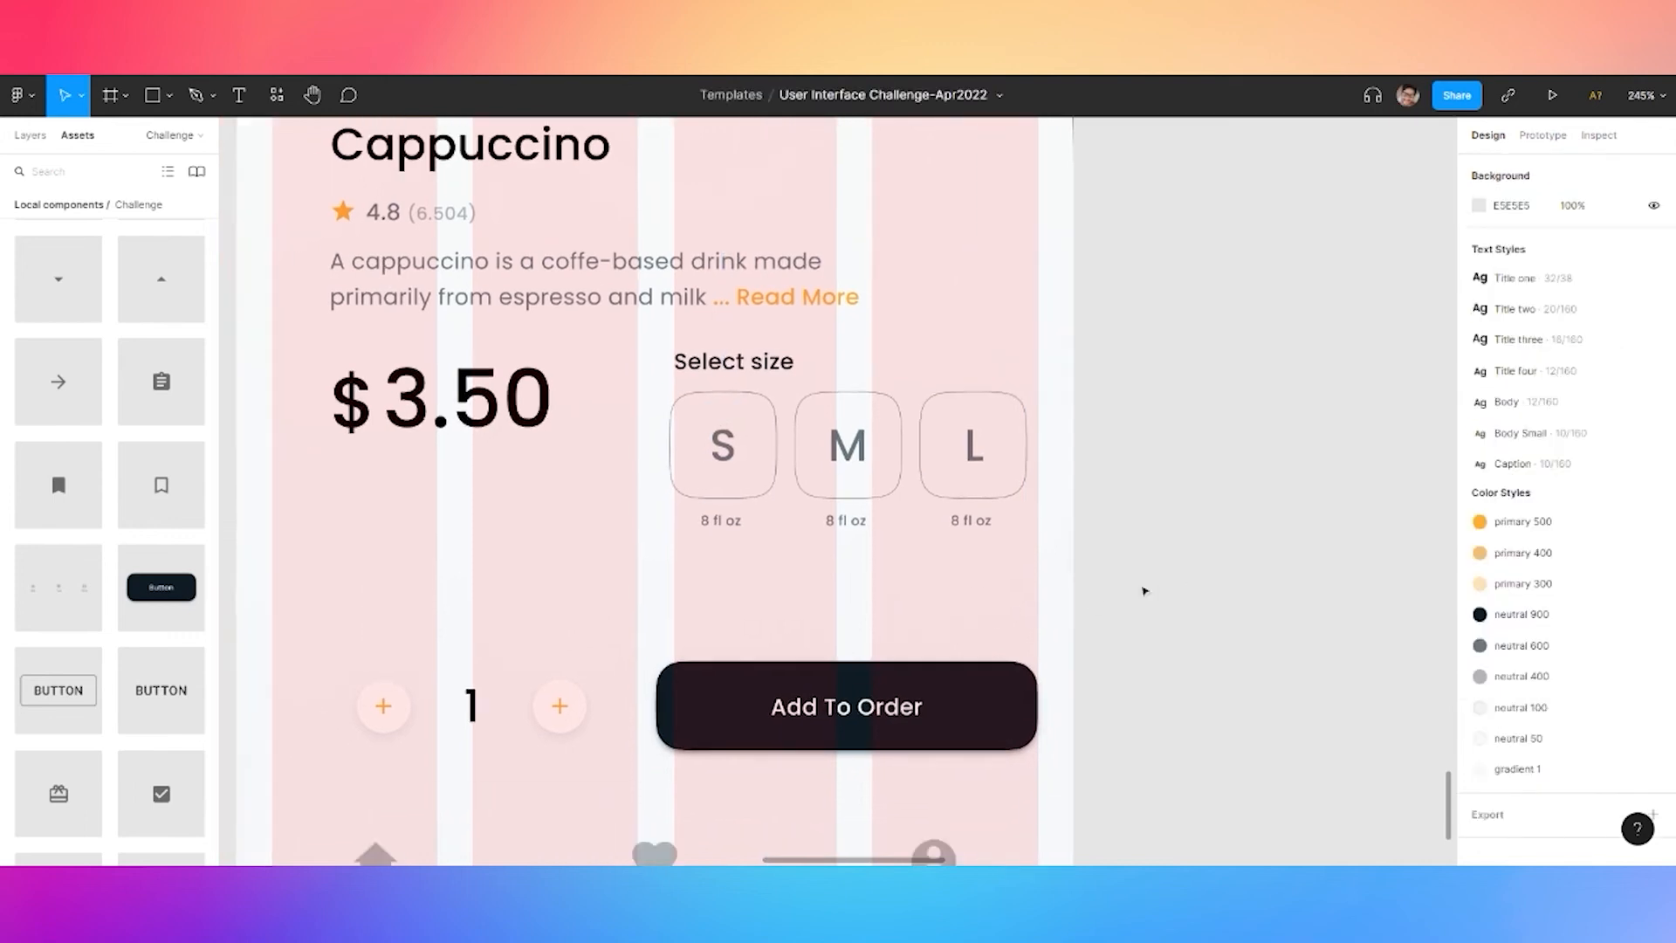
scroll(1141, 585, down, 3)
key(t)
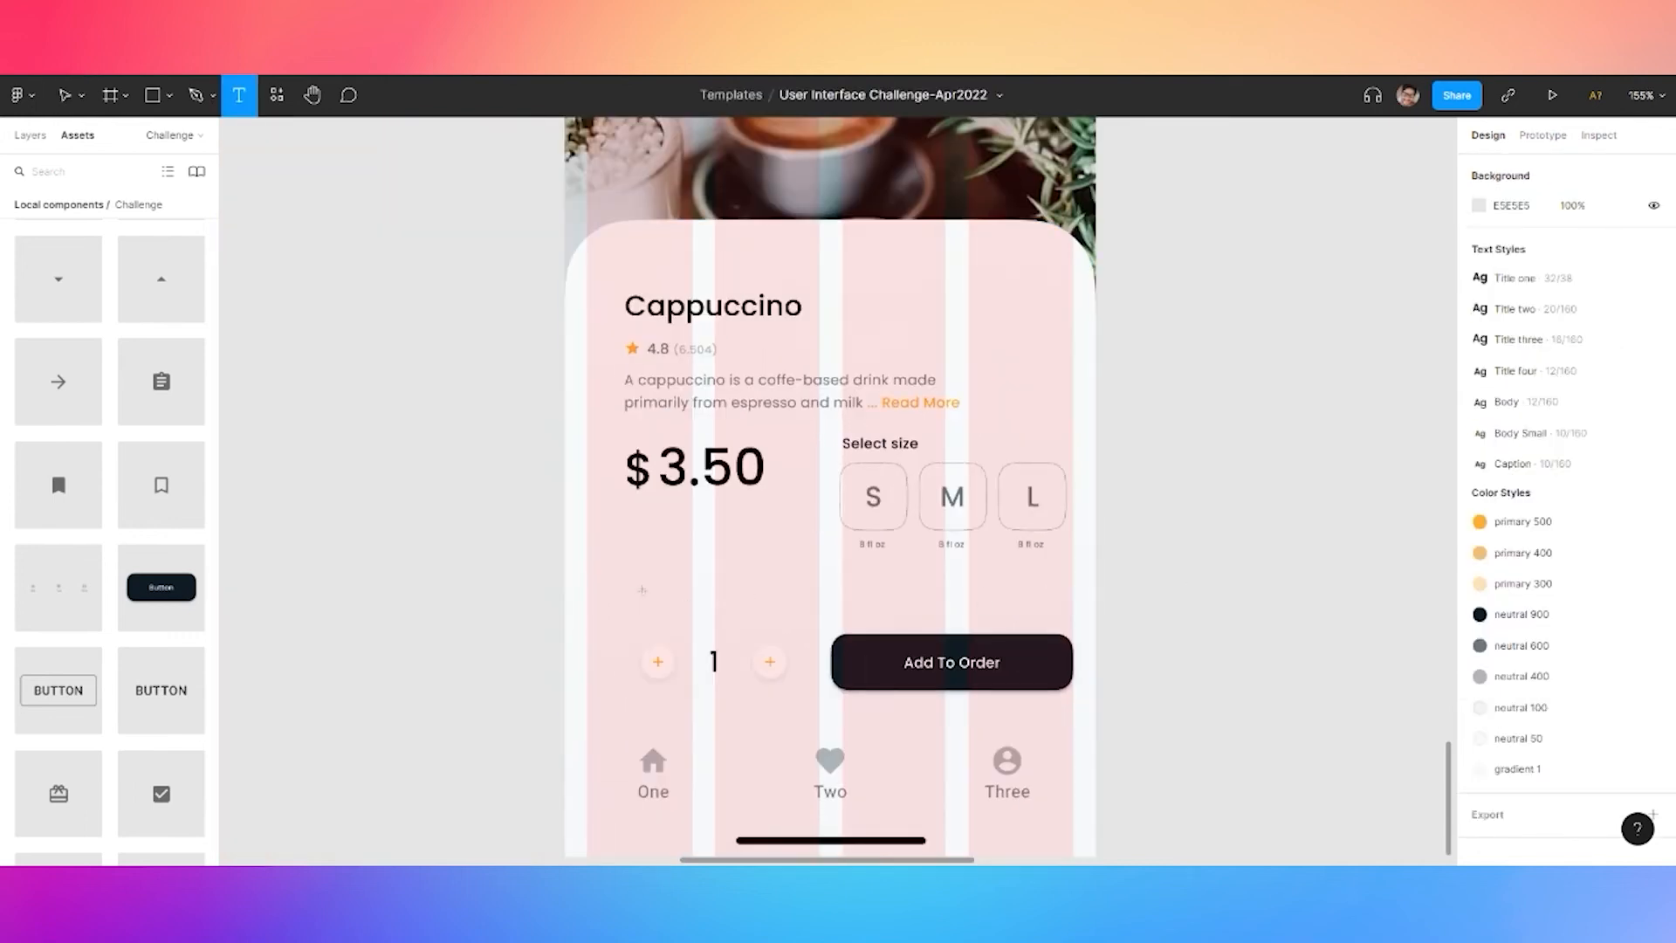
Create a 'Select milk' label by duplicating and rewording the 'Select size' heading
click(643, 595)
text(Select Mil)
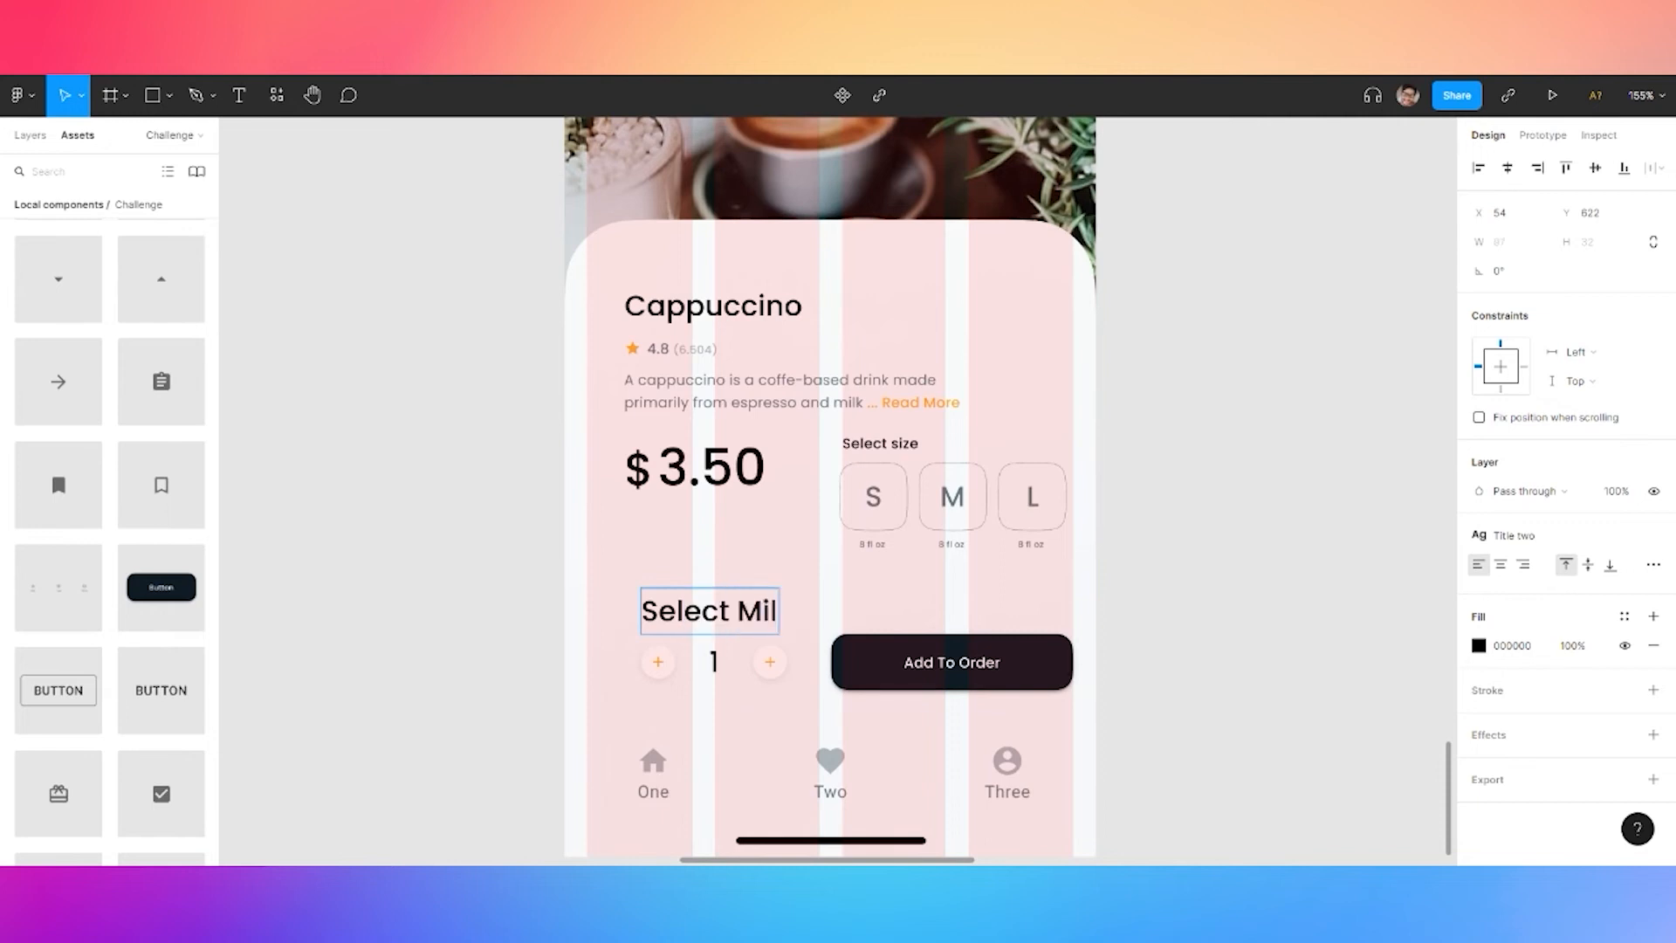
click(531, 577)
drag(899, 447, 896, 585)
double_click(897, 585)
click(896, 585)
key(Left)
text(milk)
key(Escape)
Delete the old 'Select Milk' heading and place the new label below the price
click(739, 621)
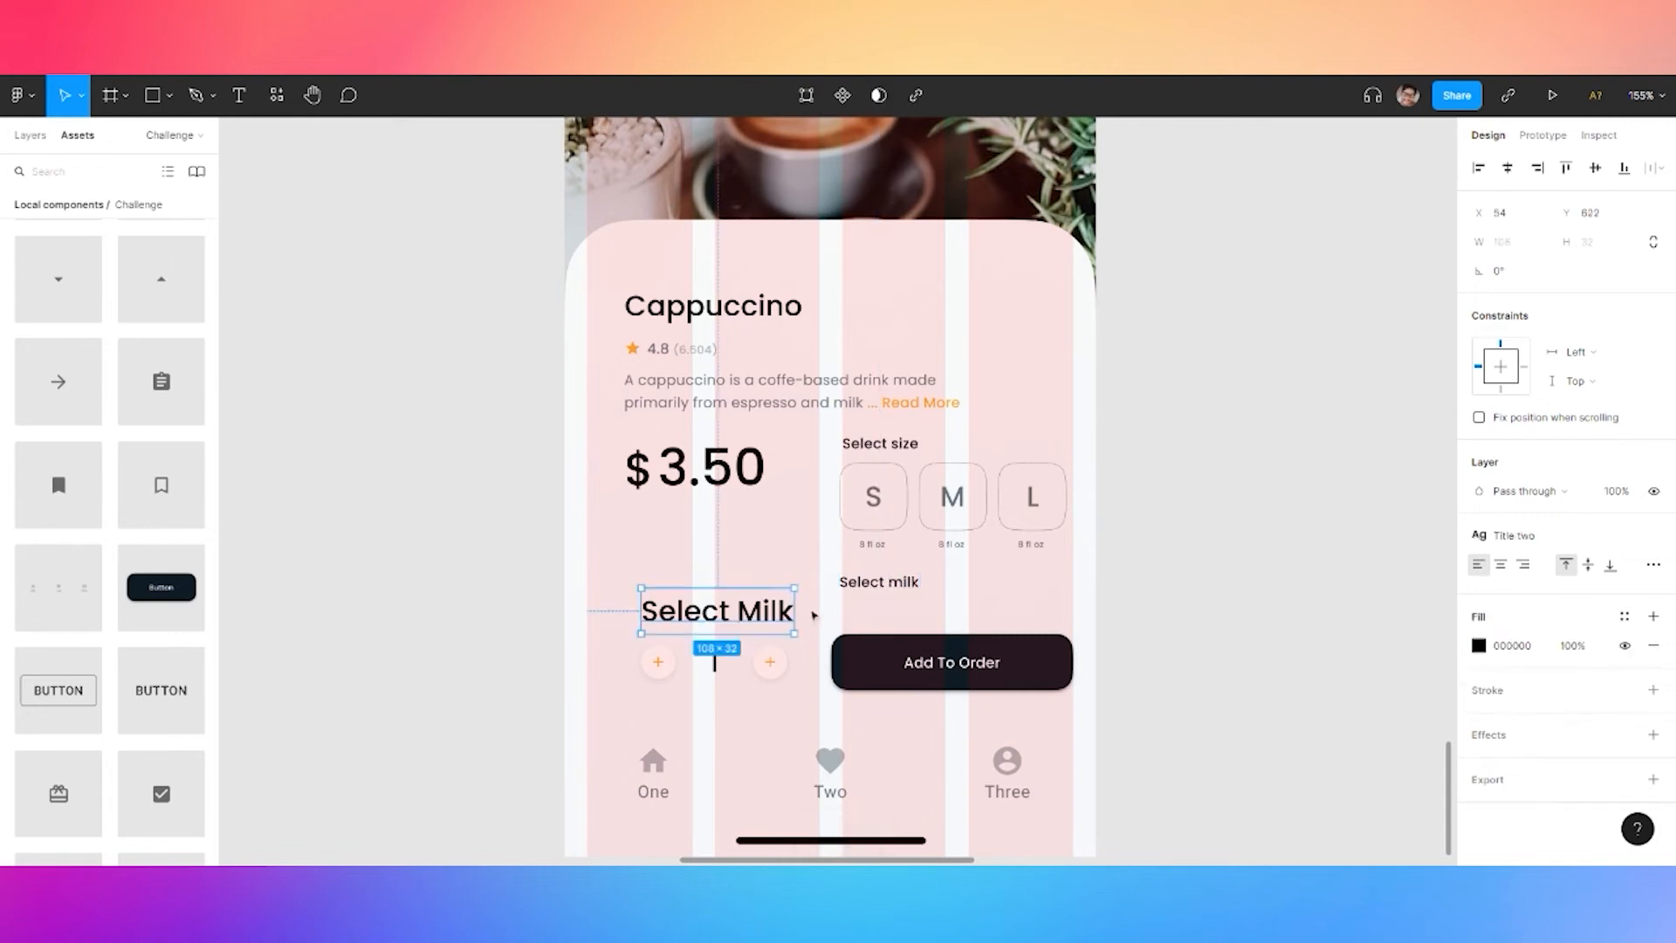
key(Delete)
drag(874, 591, 661, 586)
click(1159, 588)
Add the arrow_drop_down icon, centre-align it with 'Select milk' and group them
drag(58, 283, 303, 445)
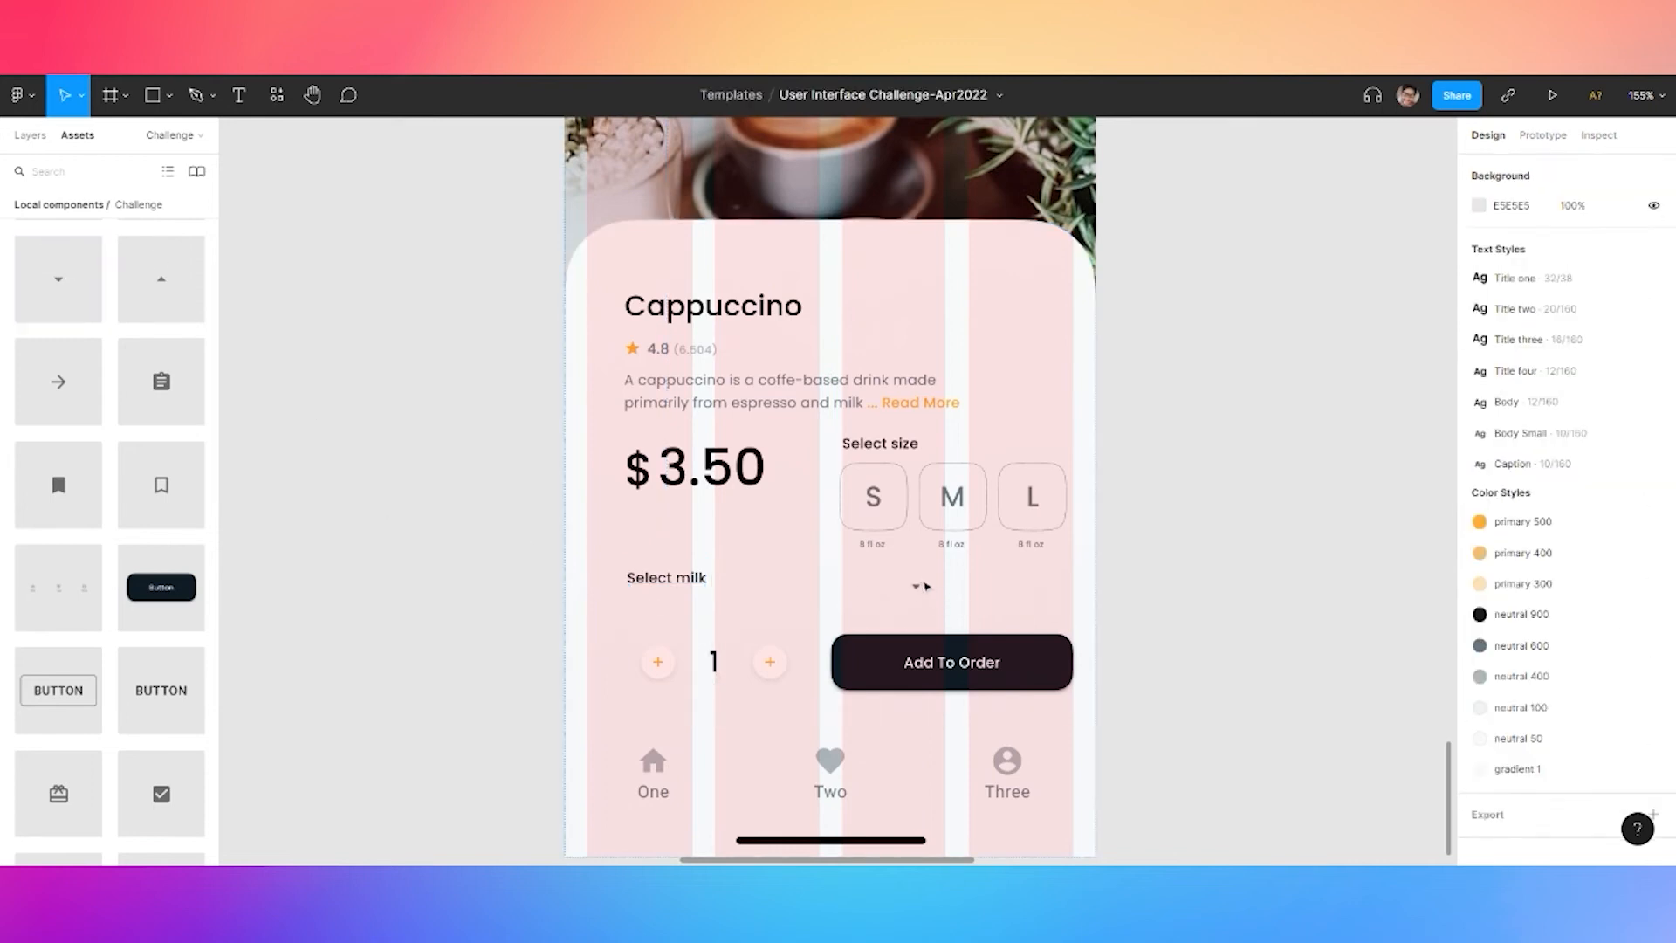
click(917, 586)
shift+click(703, 583)
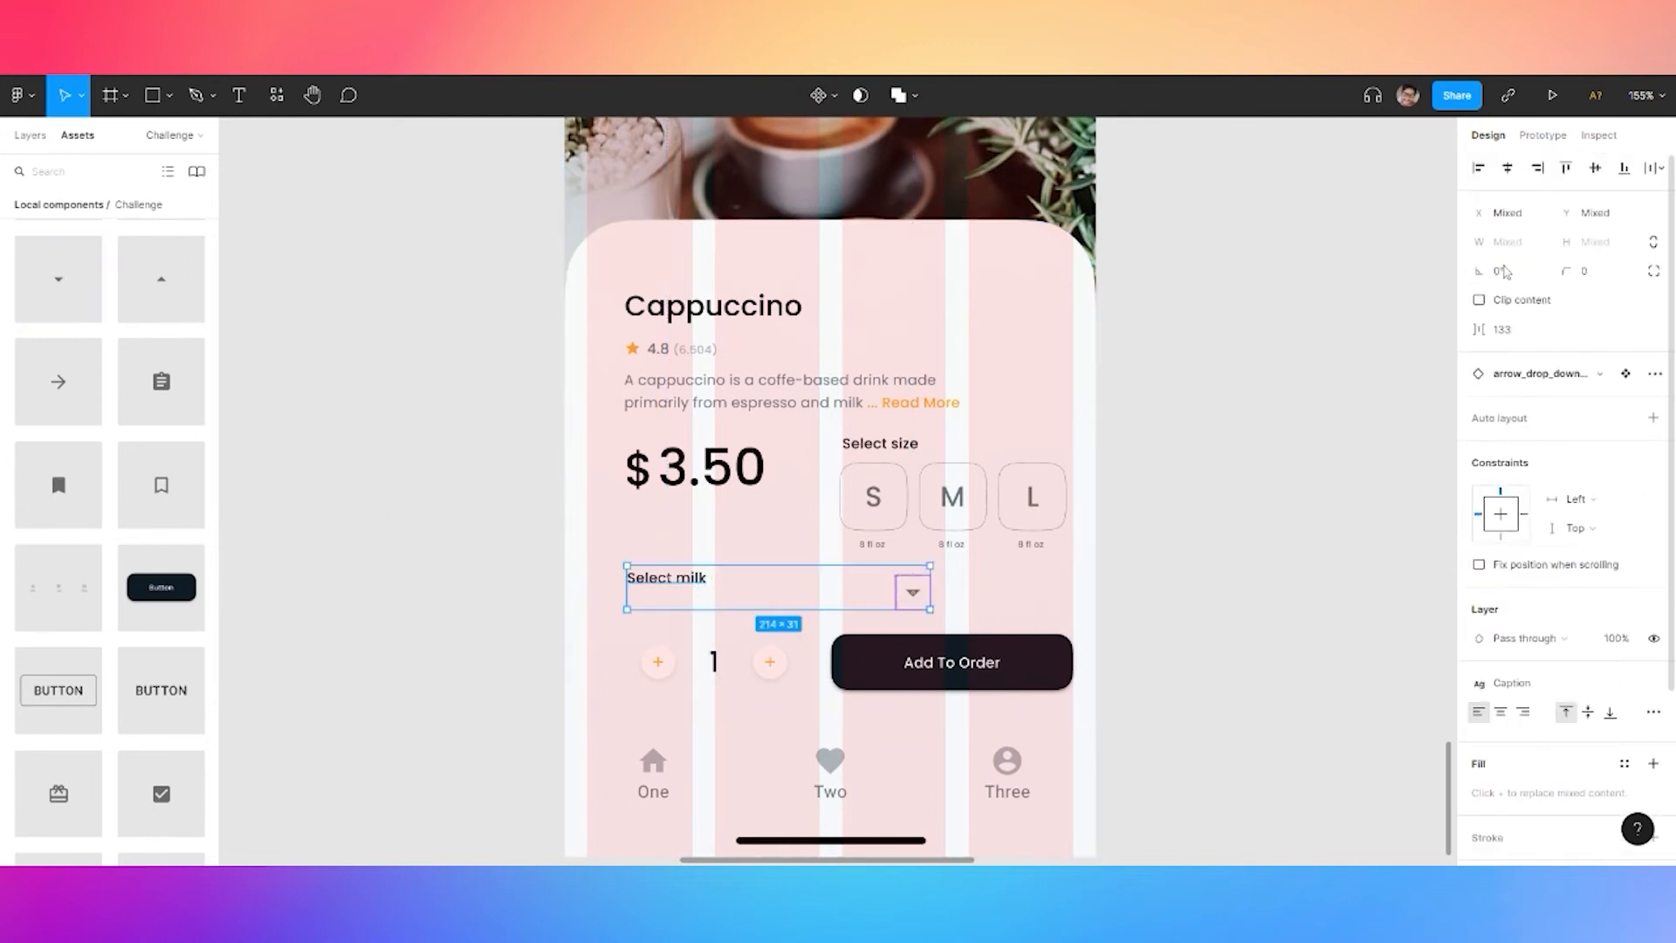
click(1592, 170)
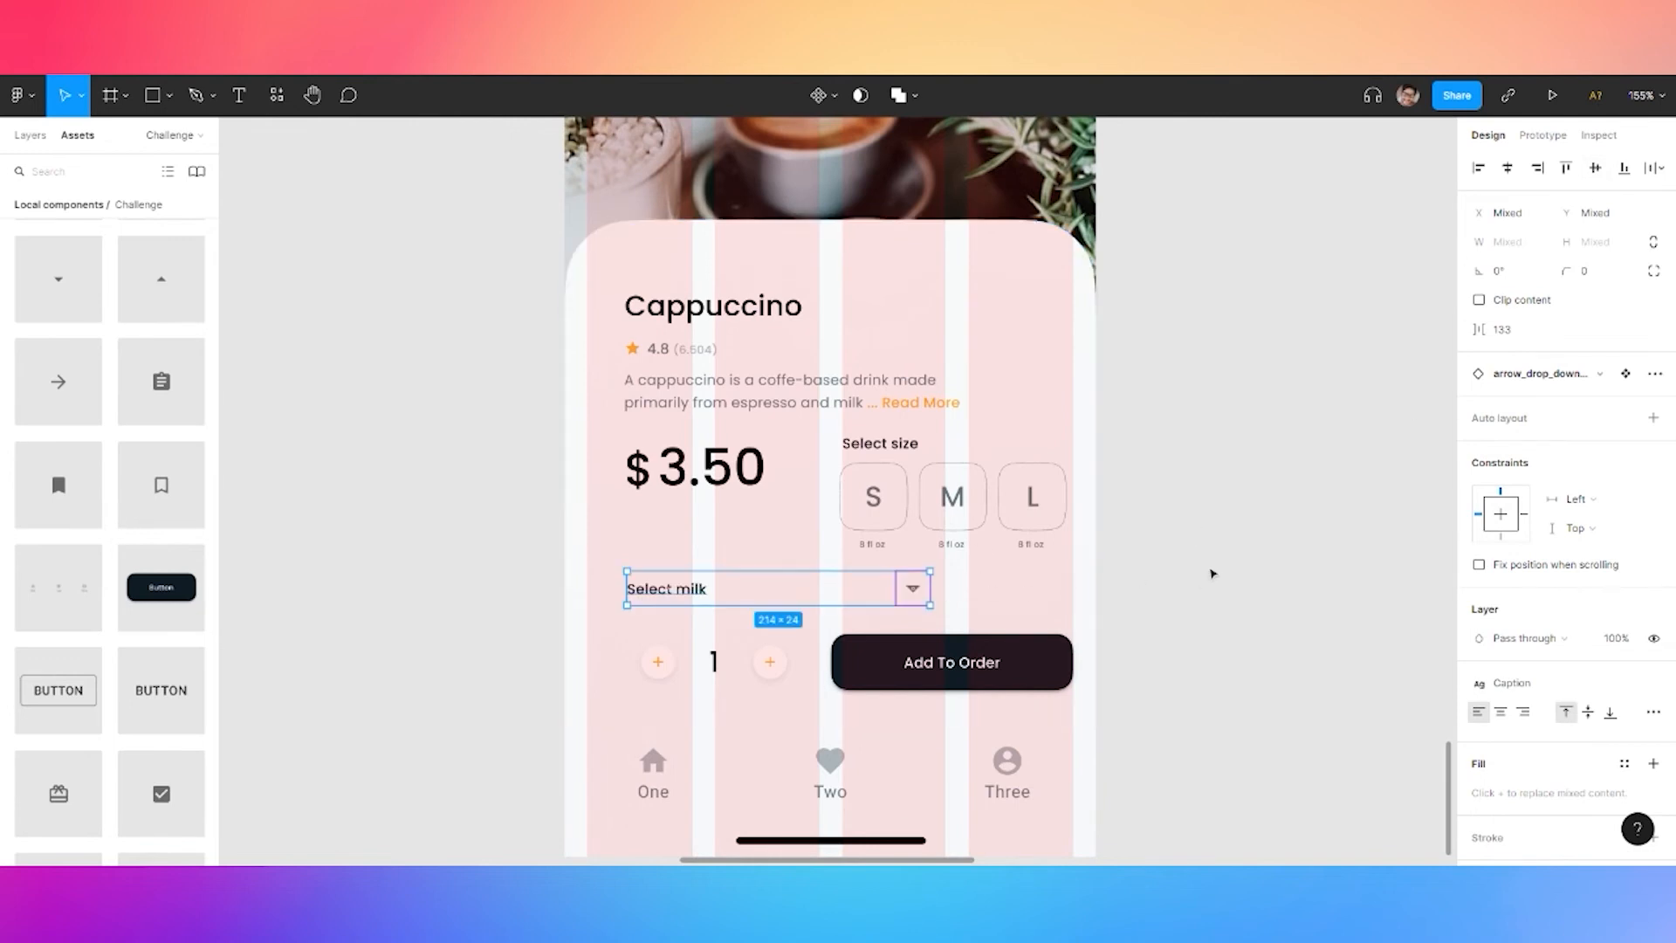
key(ctrl+g)
Colour the dropdown arrow orange primary 500 and regroup it with the label
double_click(916, 592)
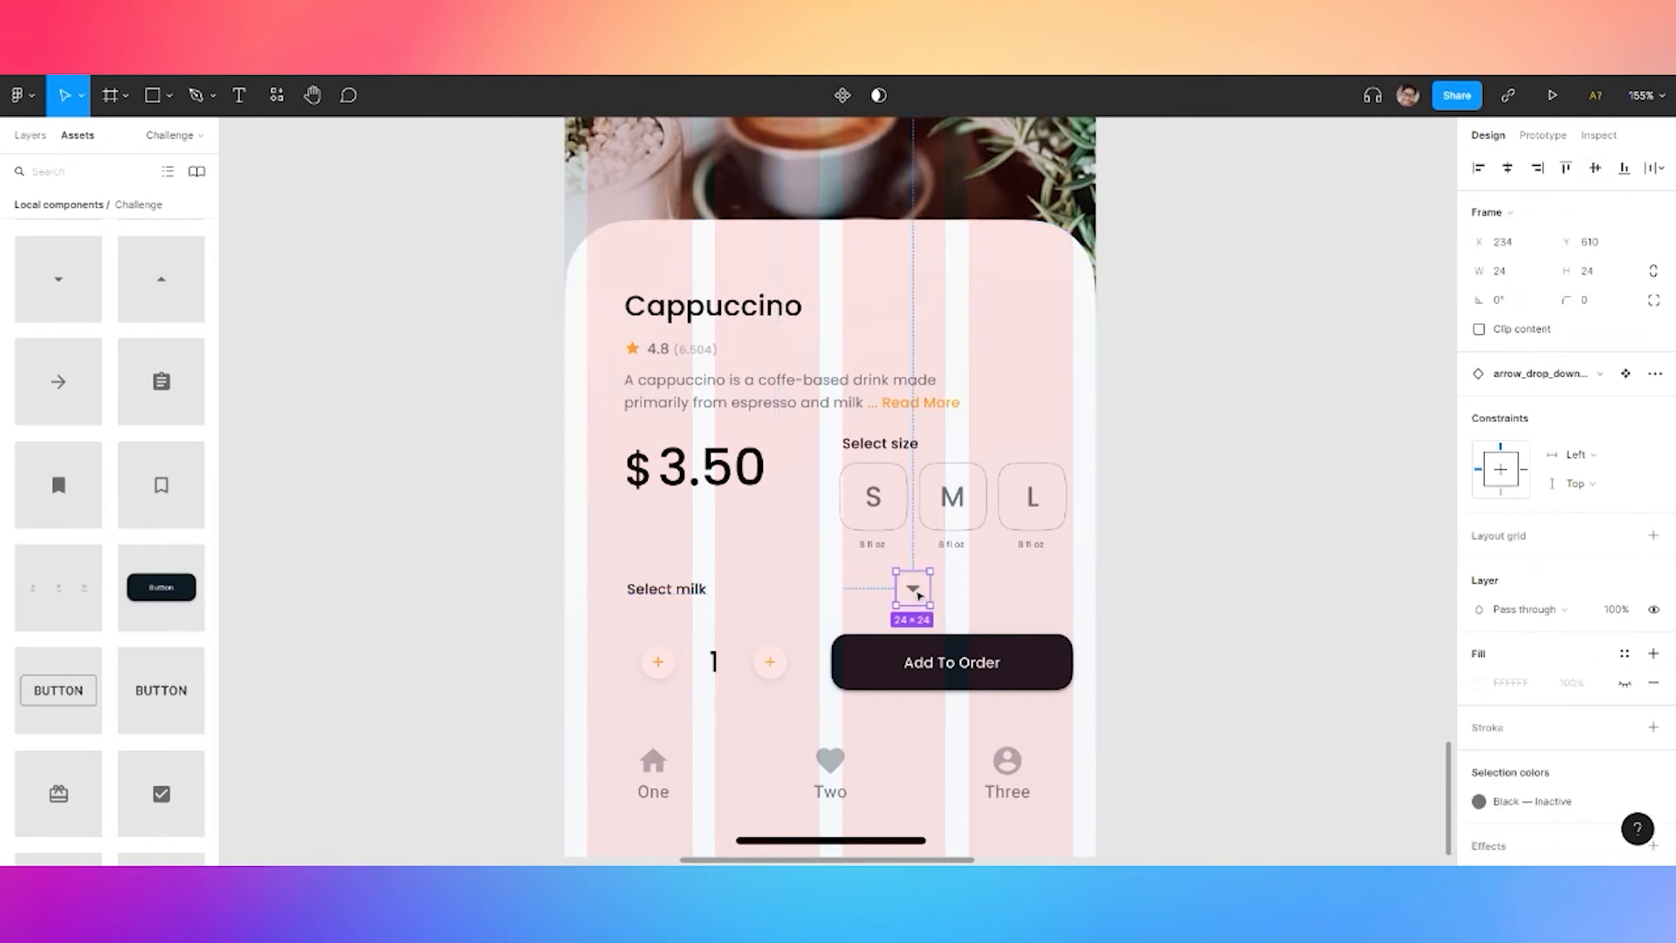
click(1625, 801)
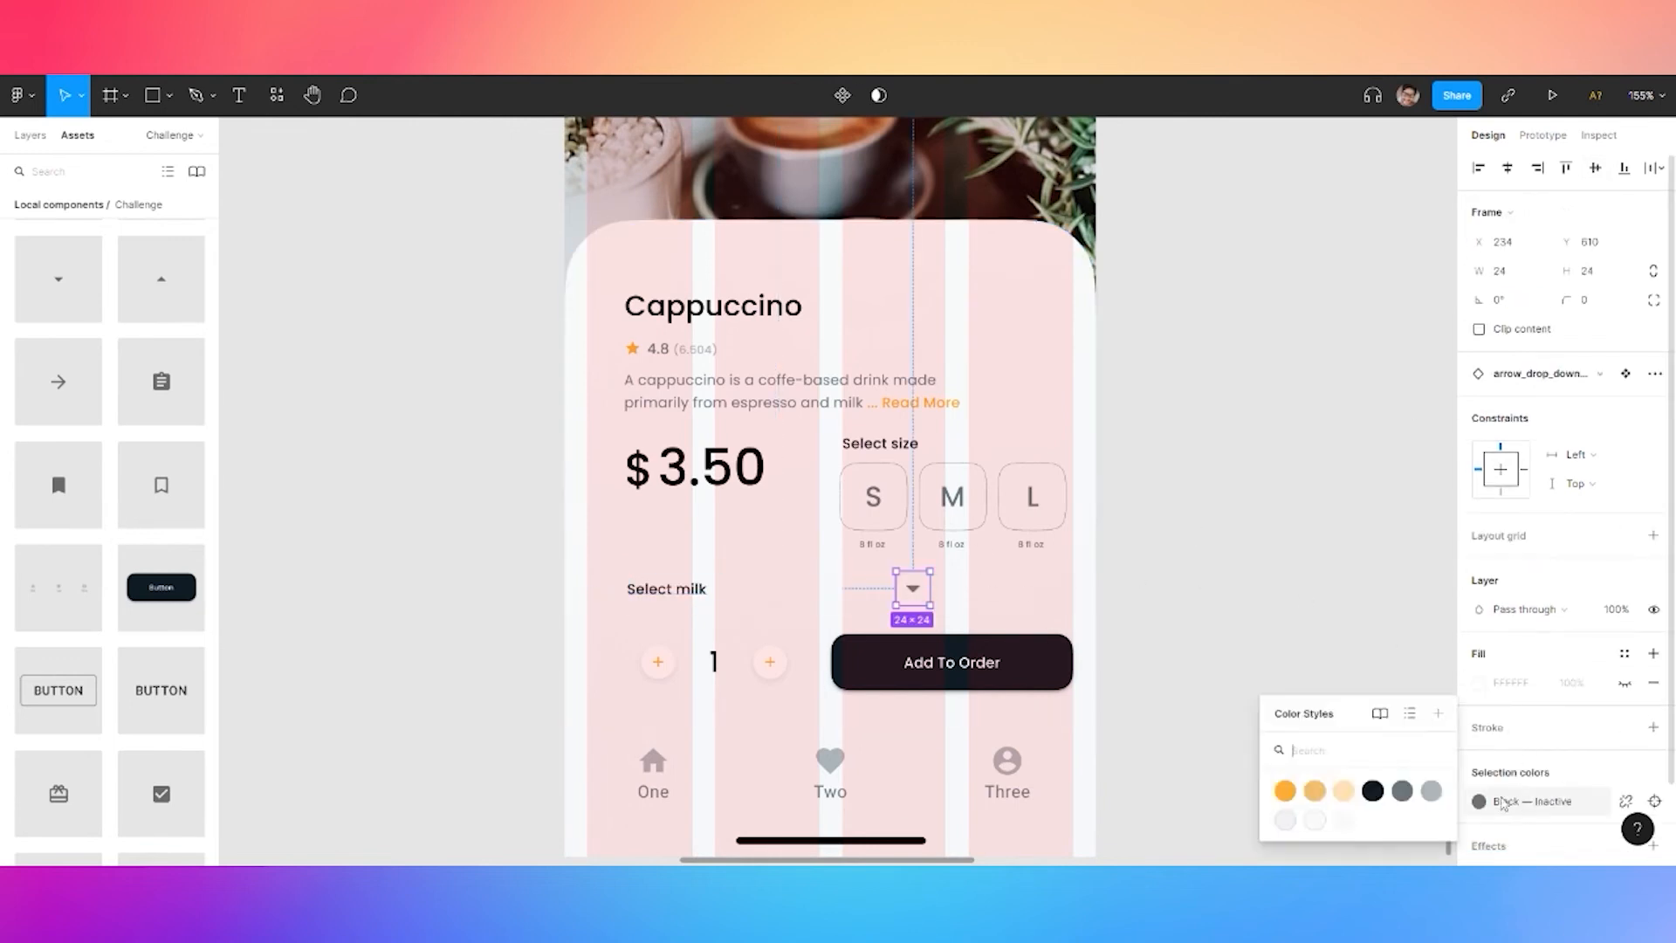
click(1293, 796)
shift+click(684, 594)
mouse_move(676, 595)
mouse_down()
mouse_move(701, 590)
mouse_move(676, 590)
mouse_up()
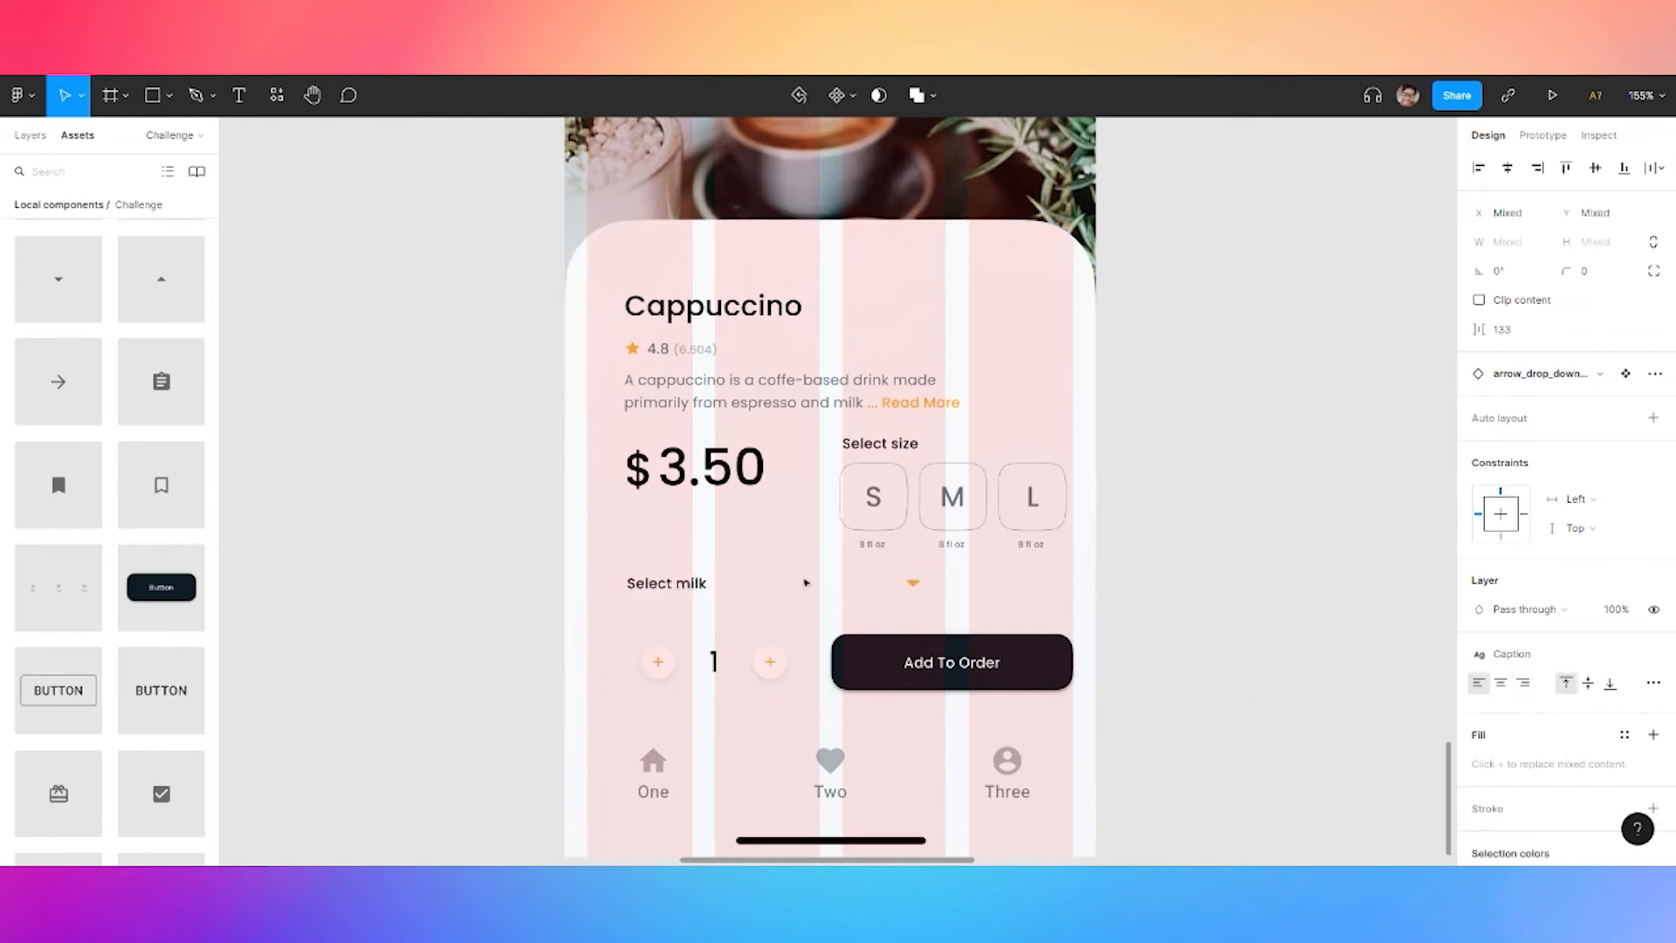
drag(932, 584, 1064, 584)
key(ctrl+z)
key(ctrl+g)
click(1144, 573)
click(724, 589)
click(699, 586)
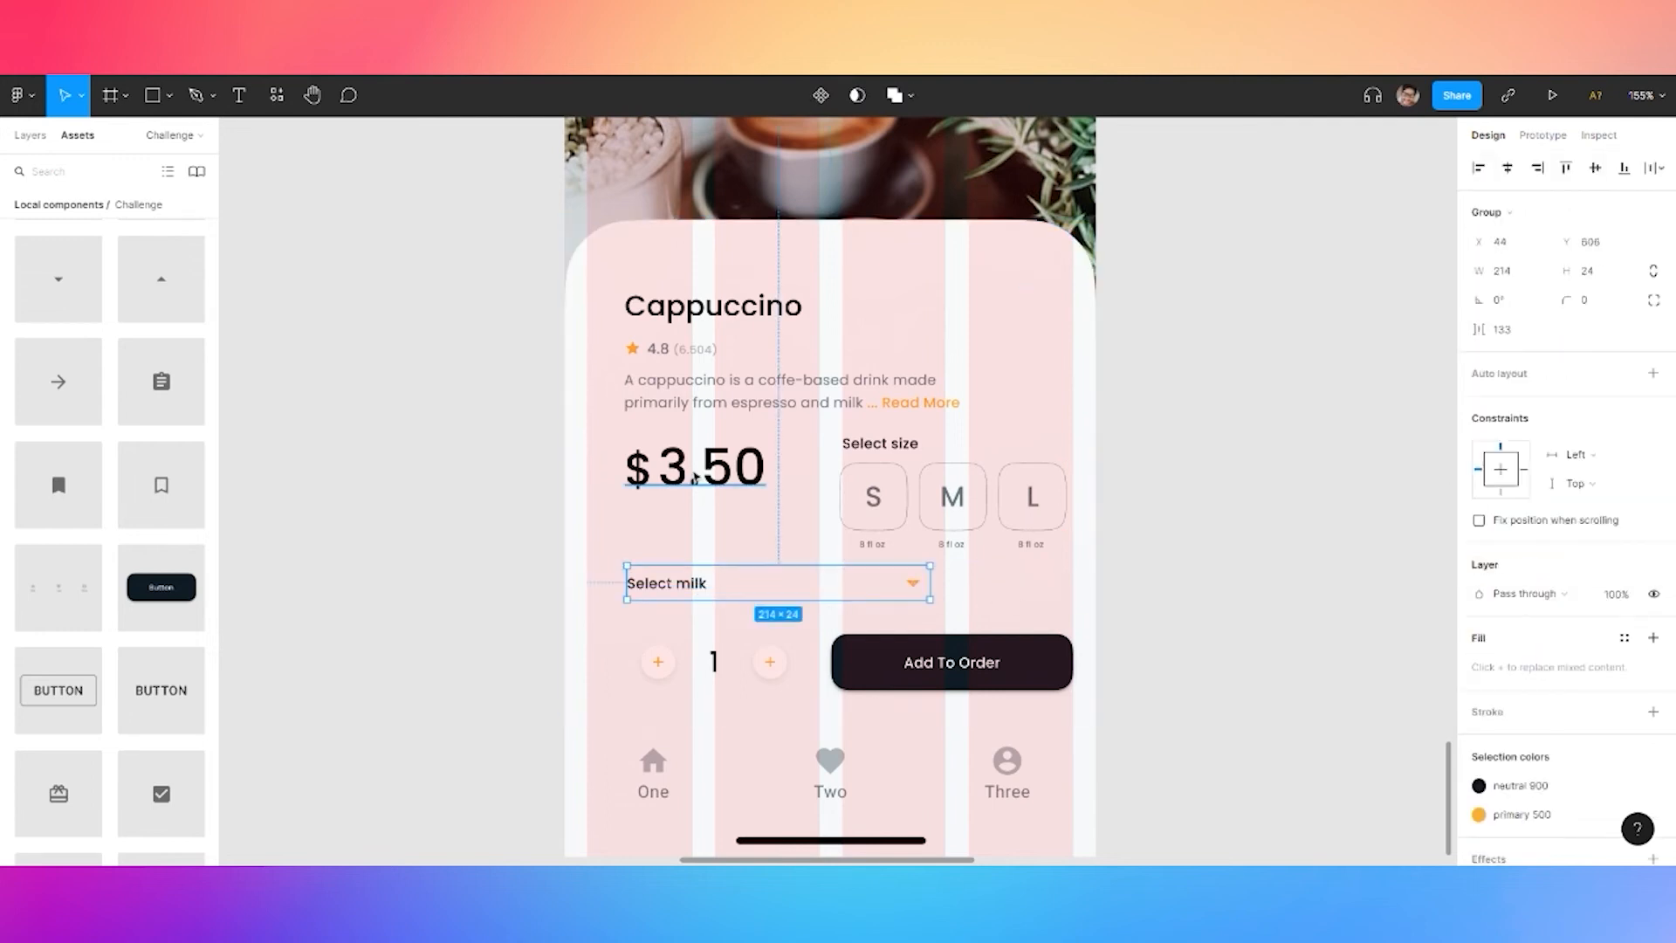
Enlarge the $3.50 price text to font size 40
click(695, 478)
double_click(709, 479)
double_click(708, 478)
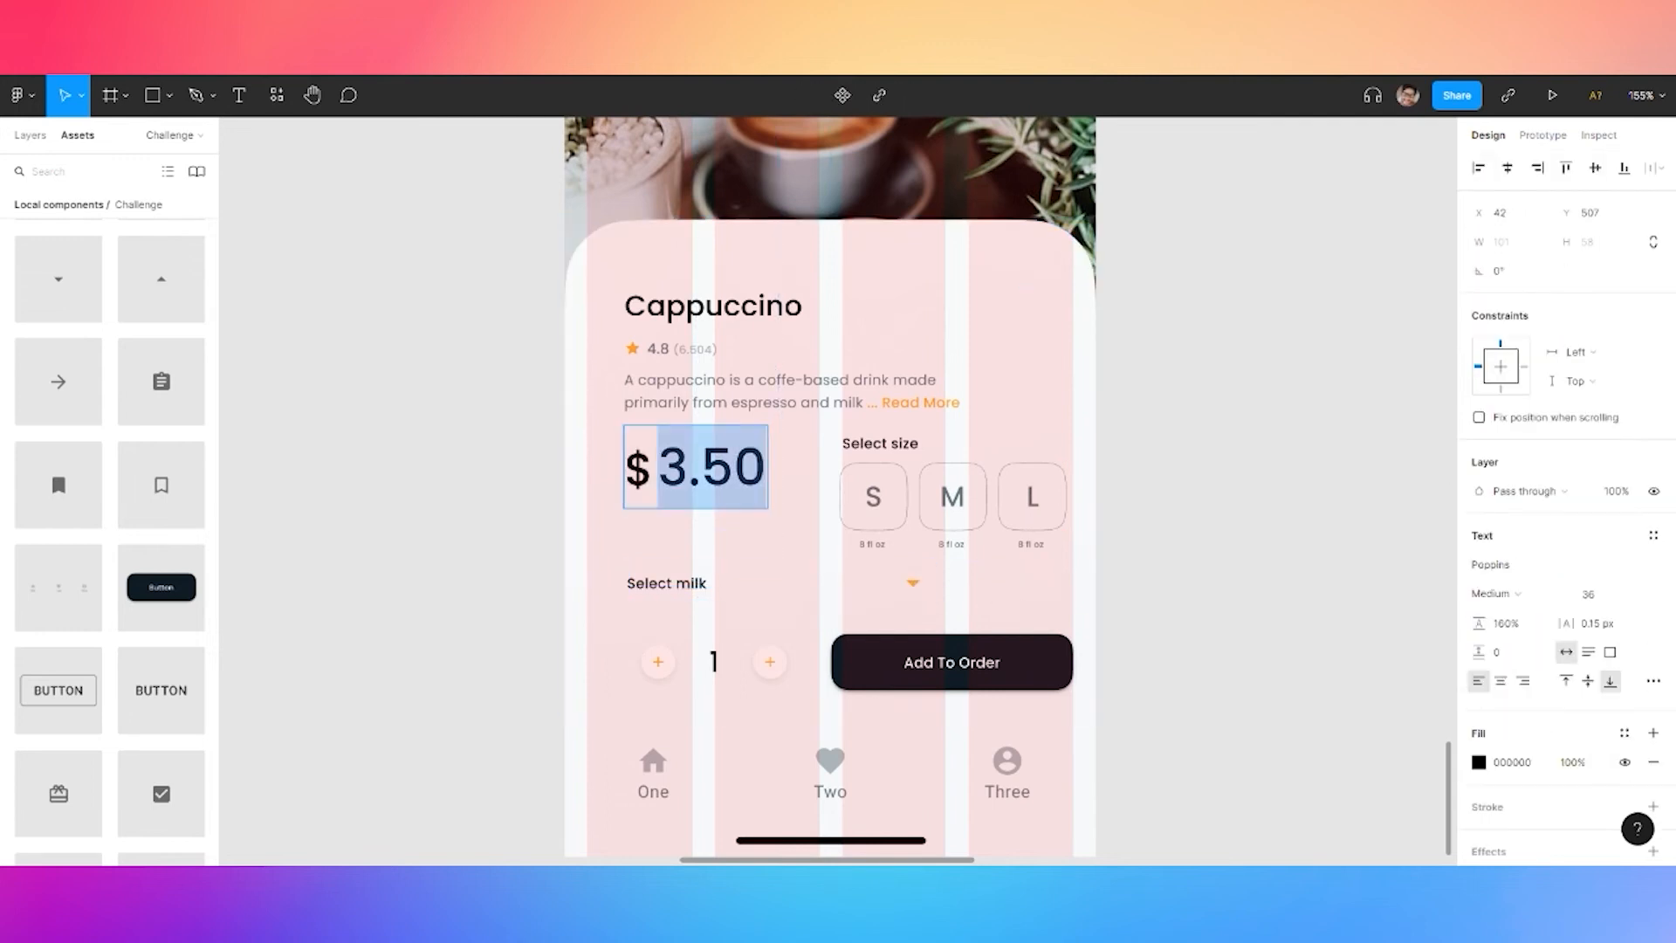
click(1590, 594)
text(40)
key(Return)
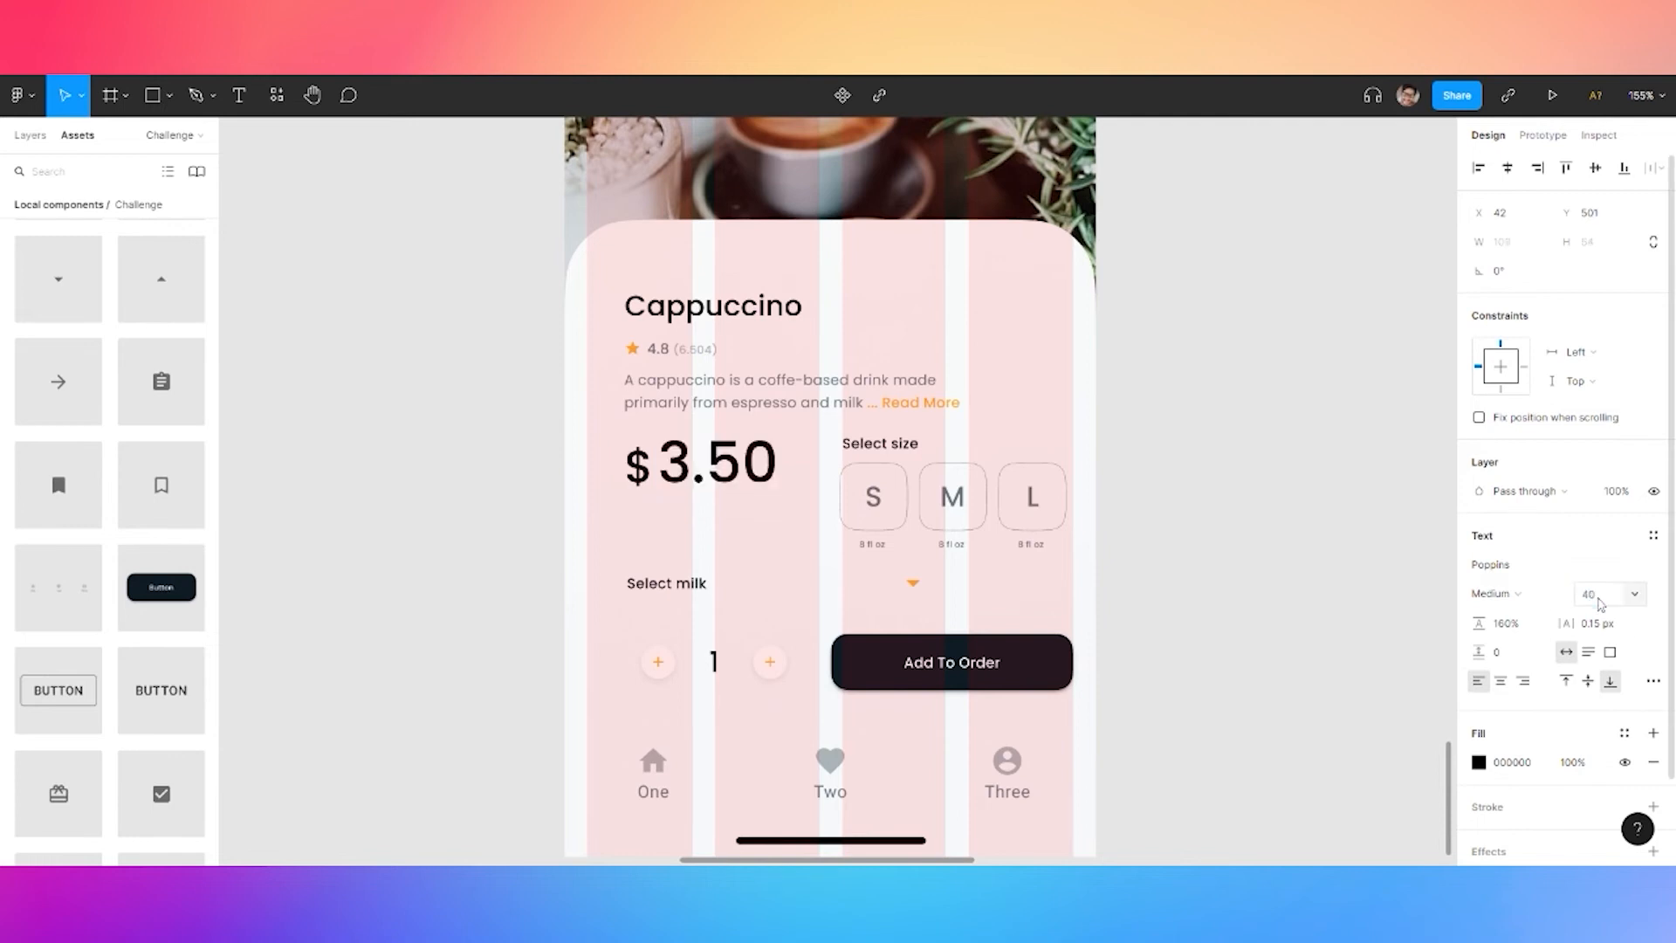
click(1188, 442)
scroll(1128, 508, down, 2)
Group the title, S/M/L sizes, Select size, milk row, quantity and Add To Order layers
click(858, 610)
shift+click(859, 556)
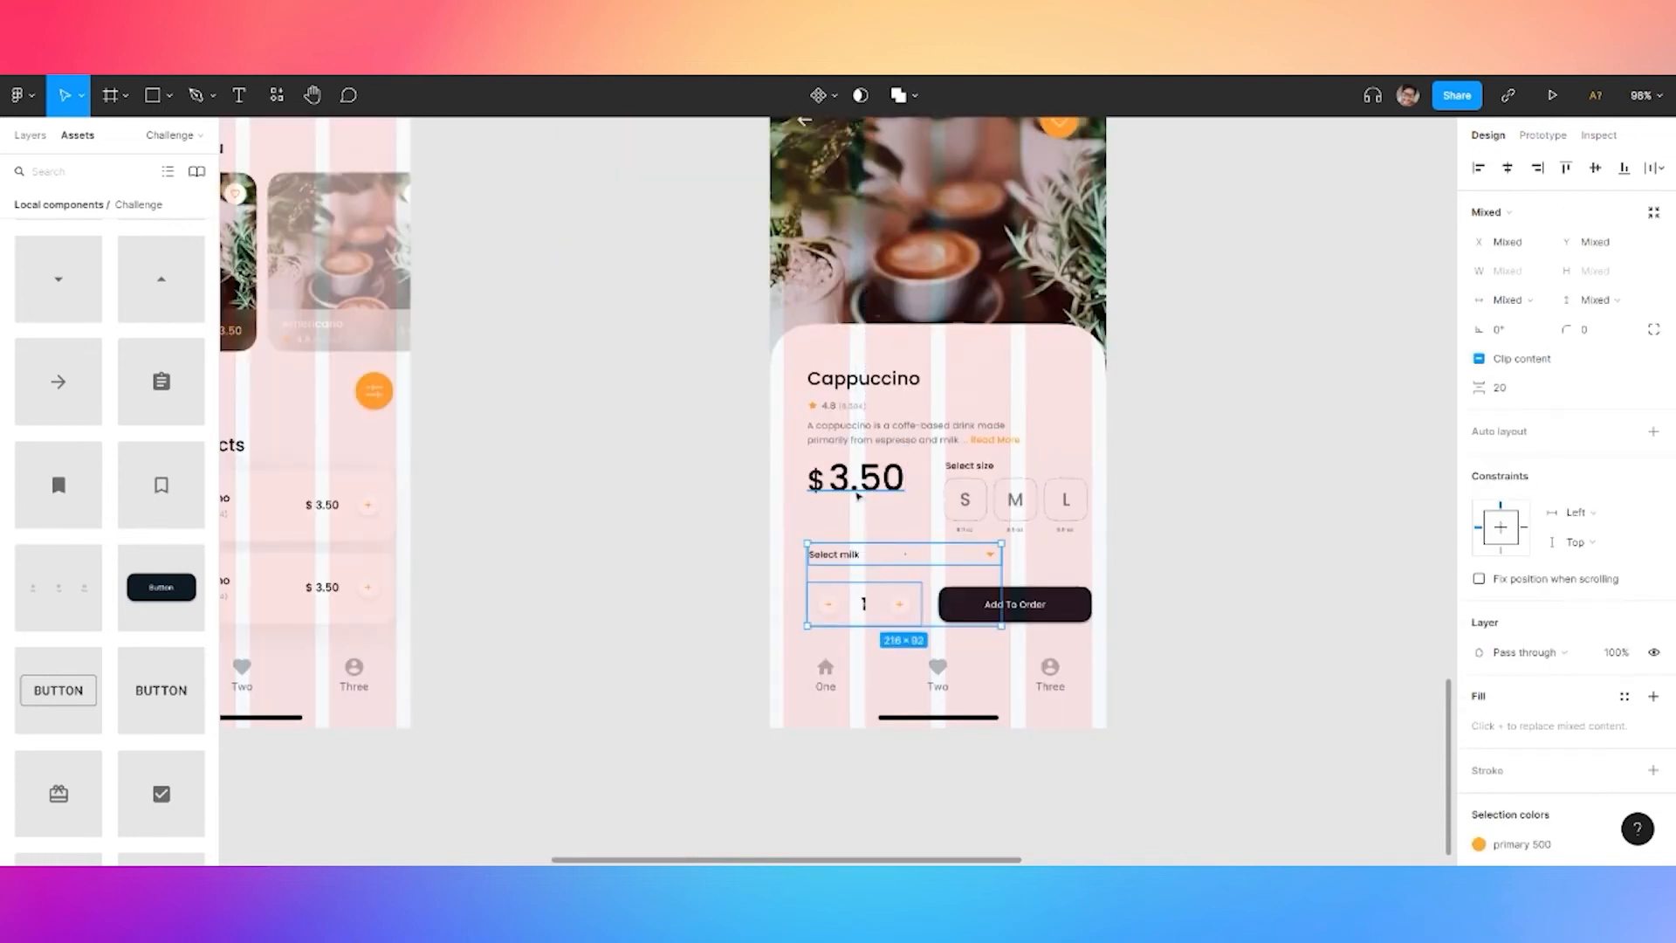
shift+click(860, 430)
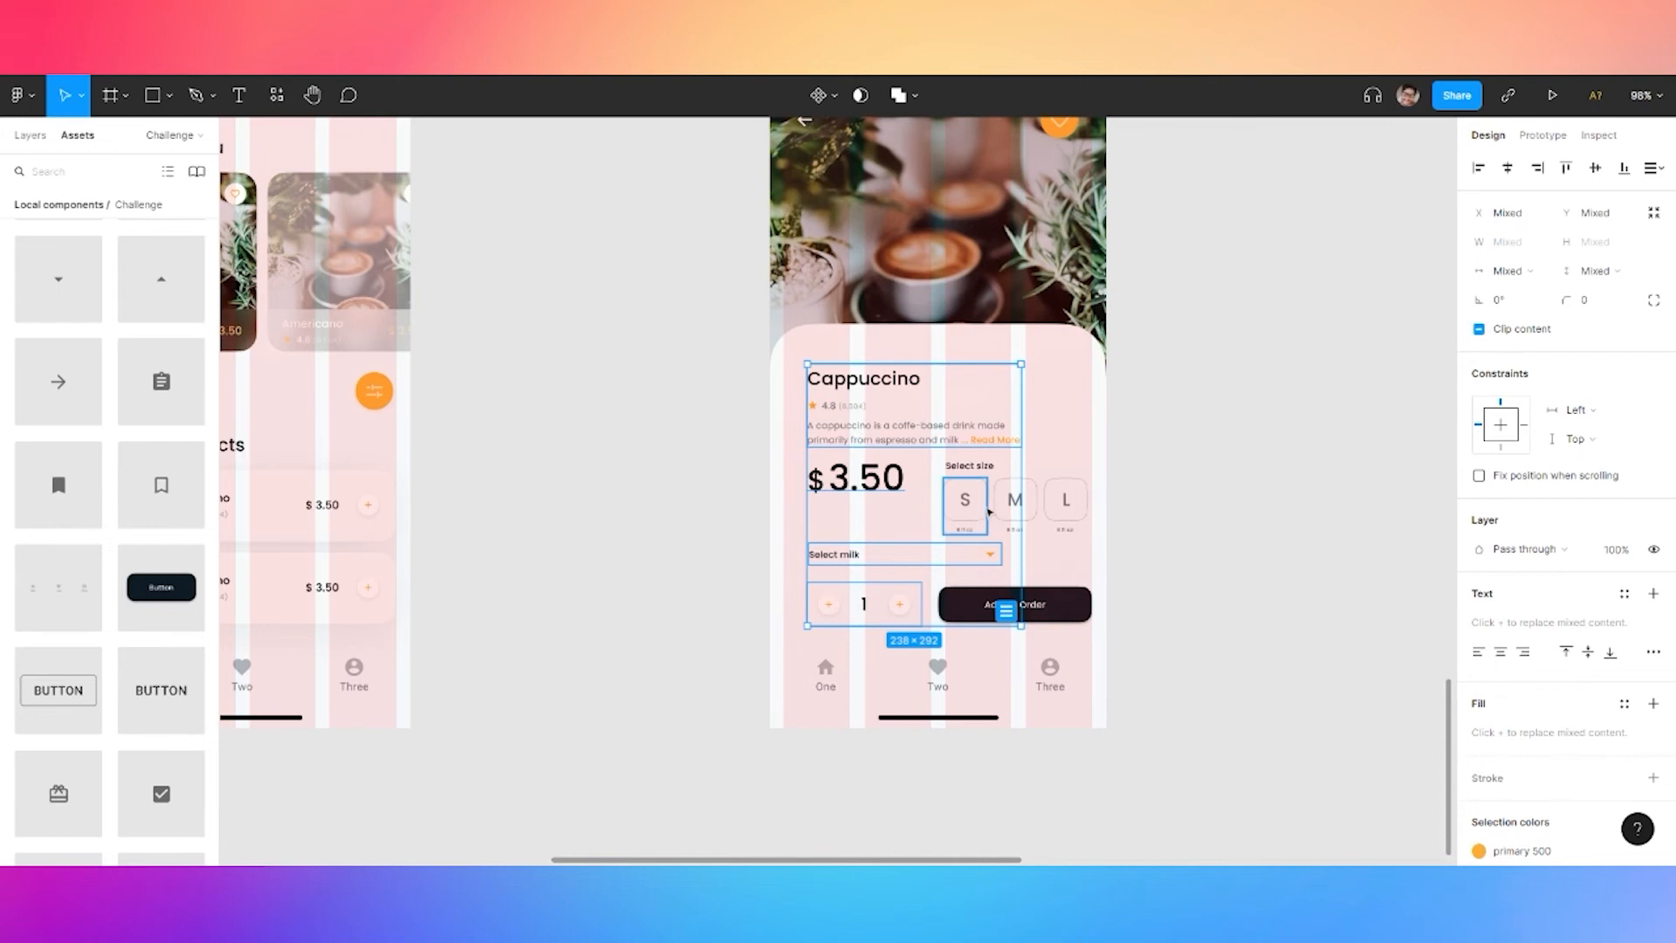
shift+click(964, 503)
shift+click(1014, 505)
shift+click(1066, 508)
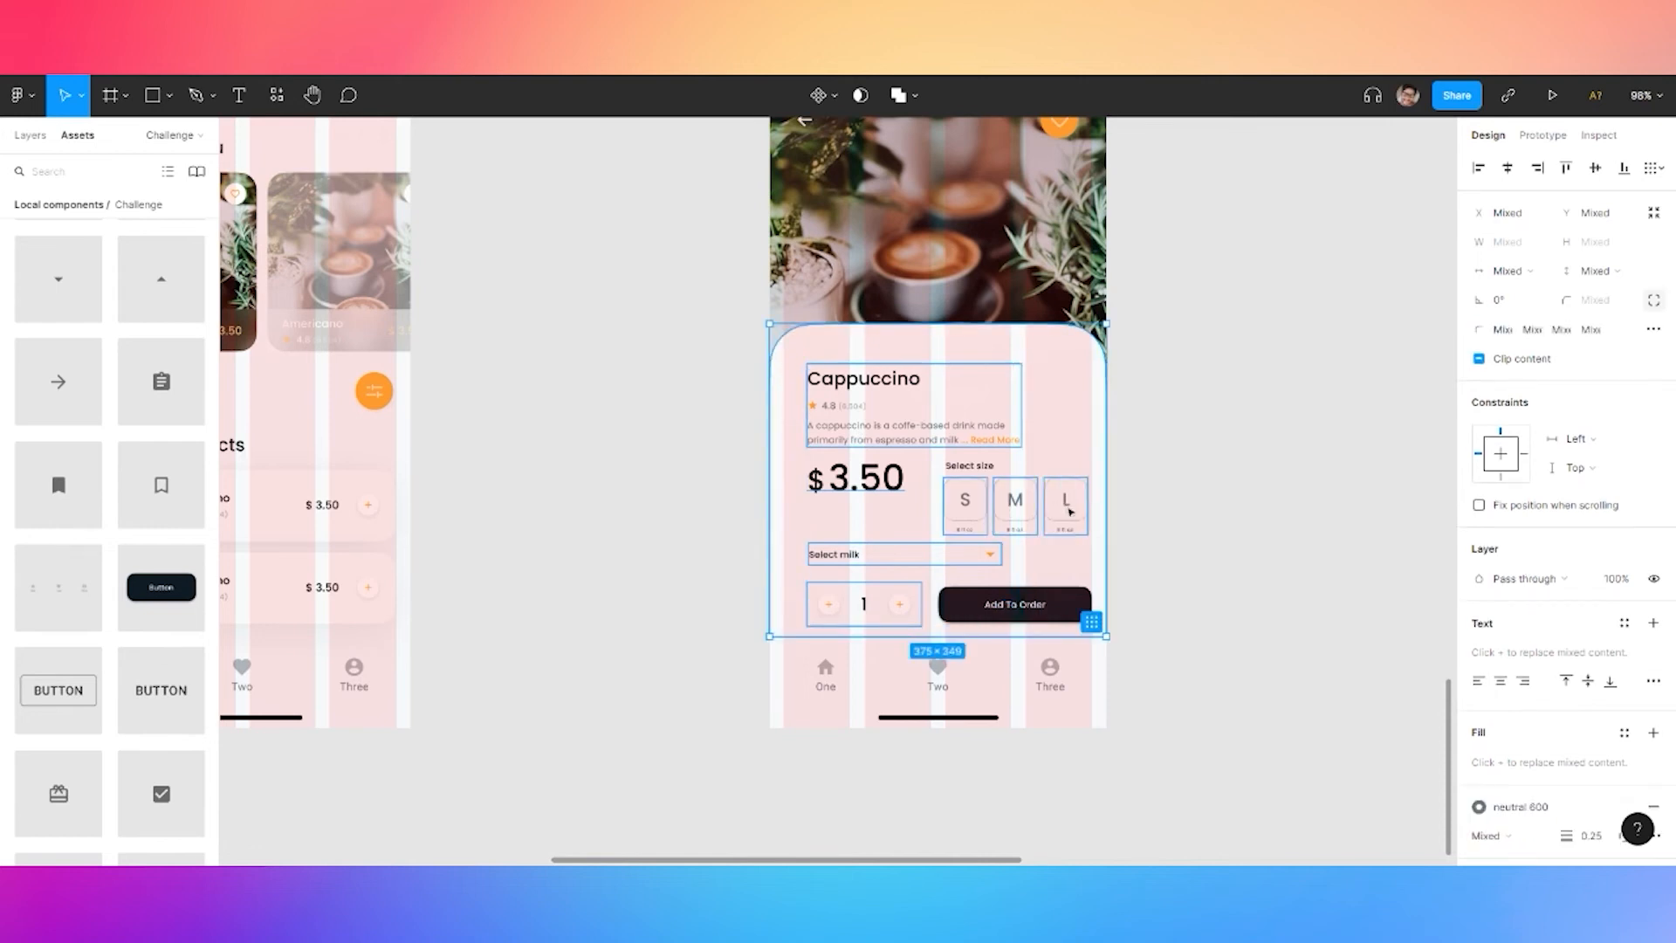
shift+click(1099, 438)
shift+click(976, 470)
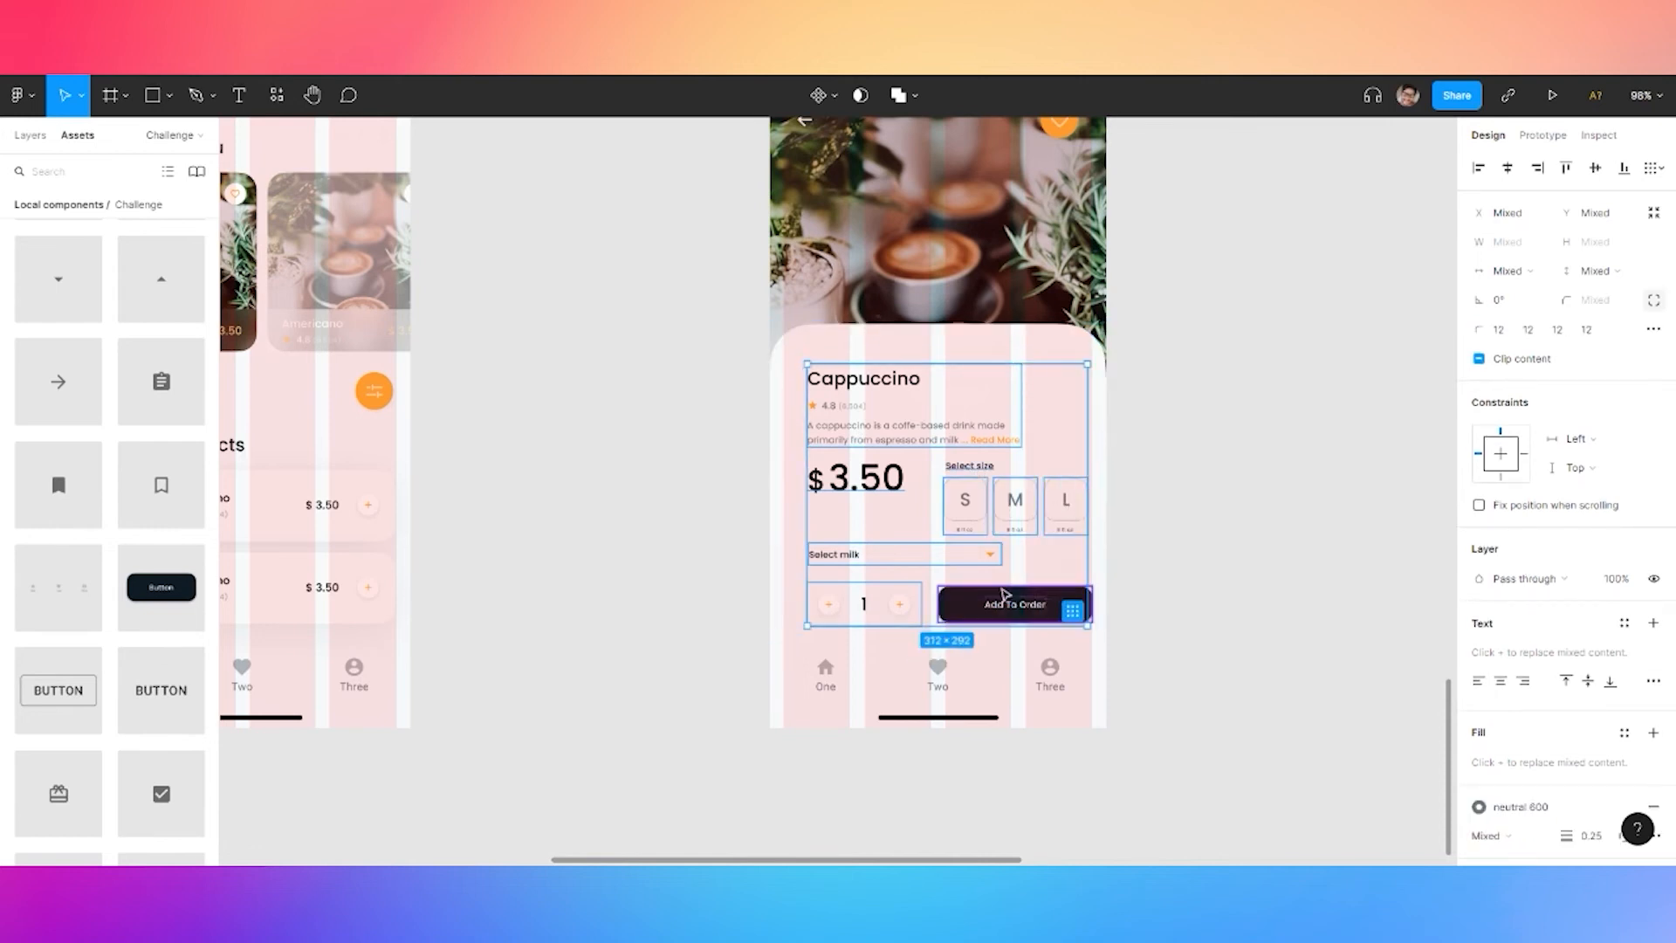
shift+click(1009, 604)
key(ctrl+g)
Nudge the content group into place and lower the card's top edge by 2 px
drag(1008, 604, 998, 613)
key(Right)
key(Down)
key(Right)
key(Right)
key(Right)
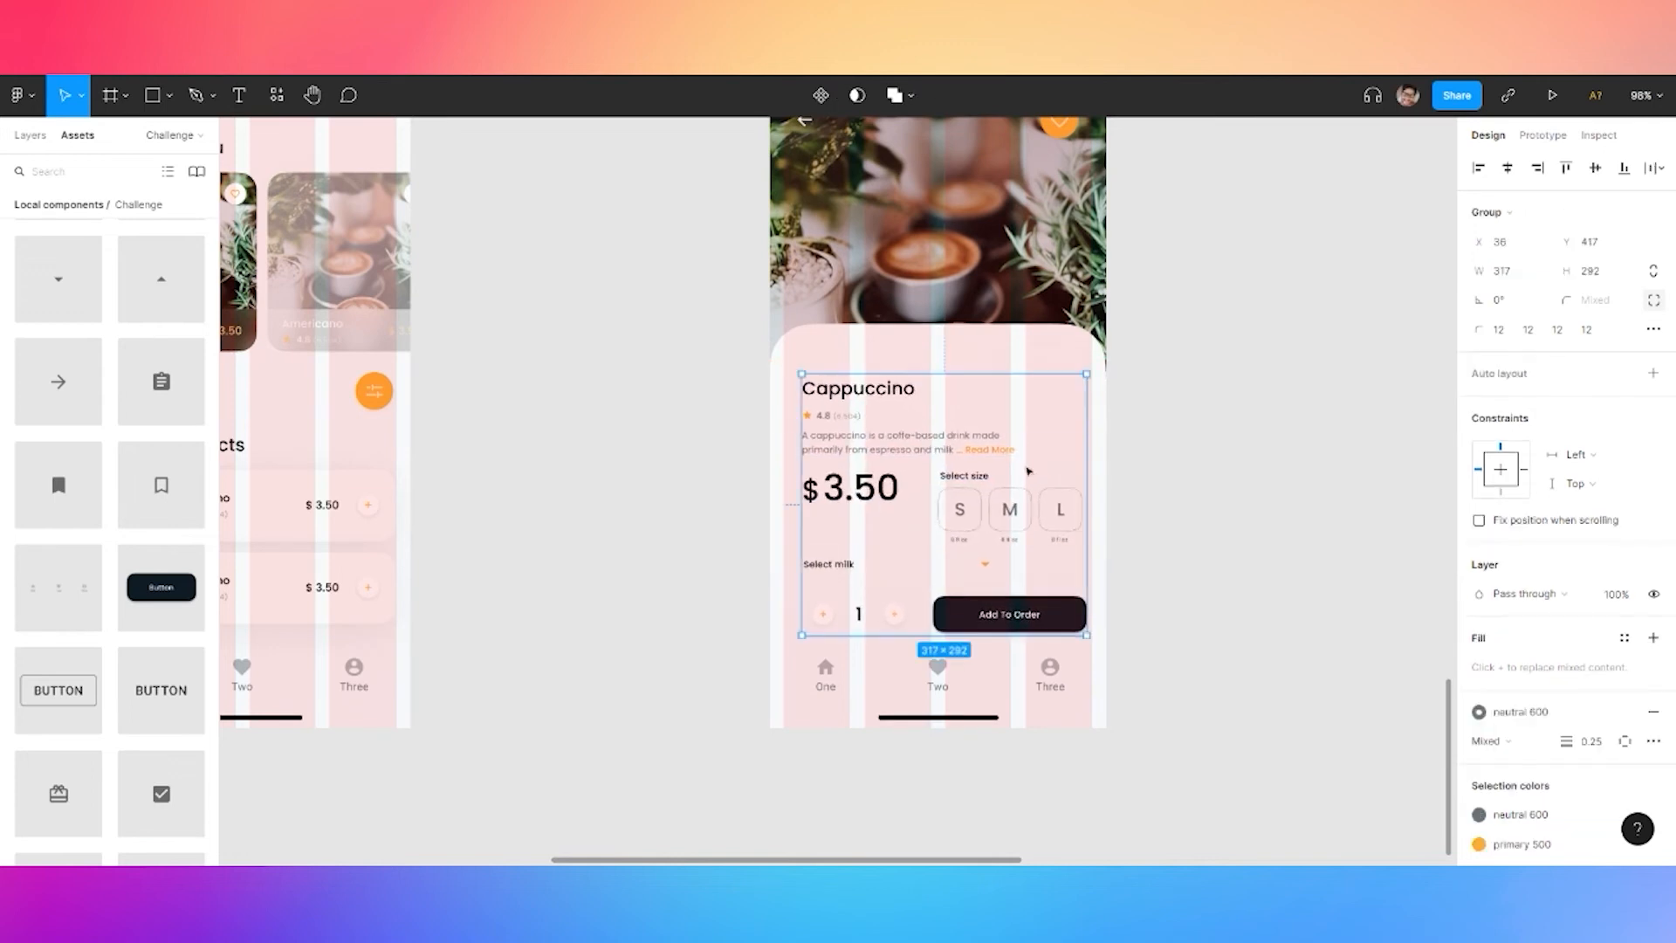
click(928, 338)
drag(928, 350, 861, 345)
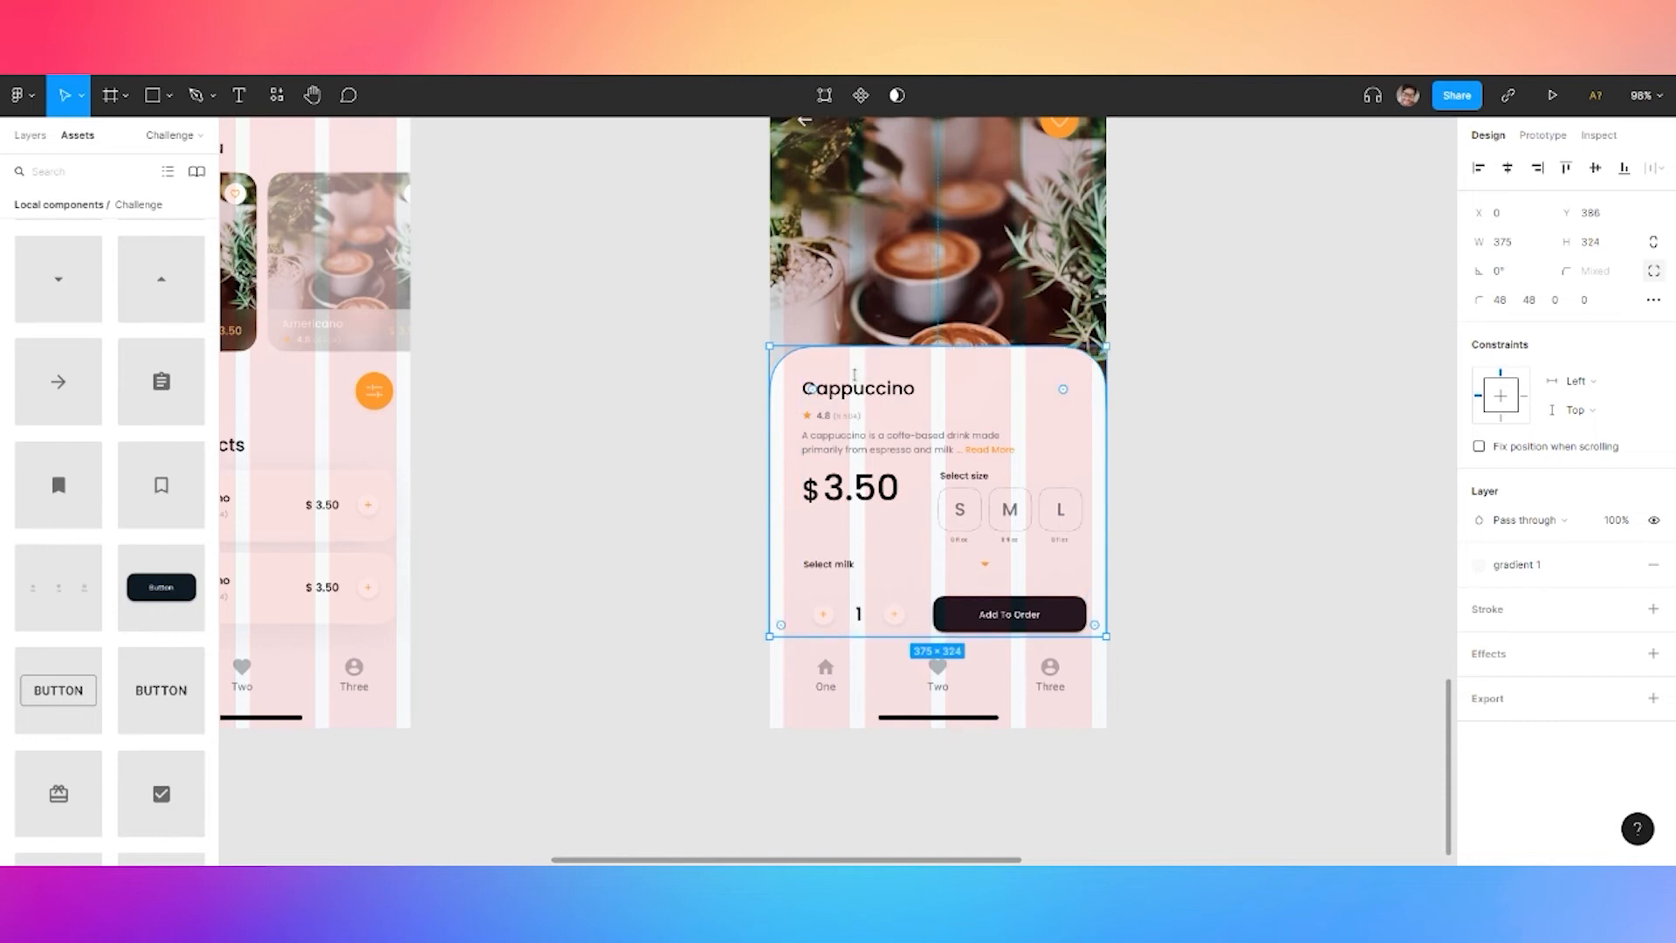
click(862, 497)
key(Down)
key(Down)
key(Down)
key(Down)
key(Down)
drag(859, 493, 859, 495)
key(Left)
key(Left)
key(Left)
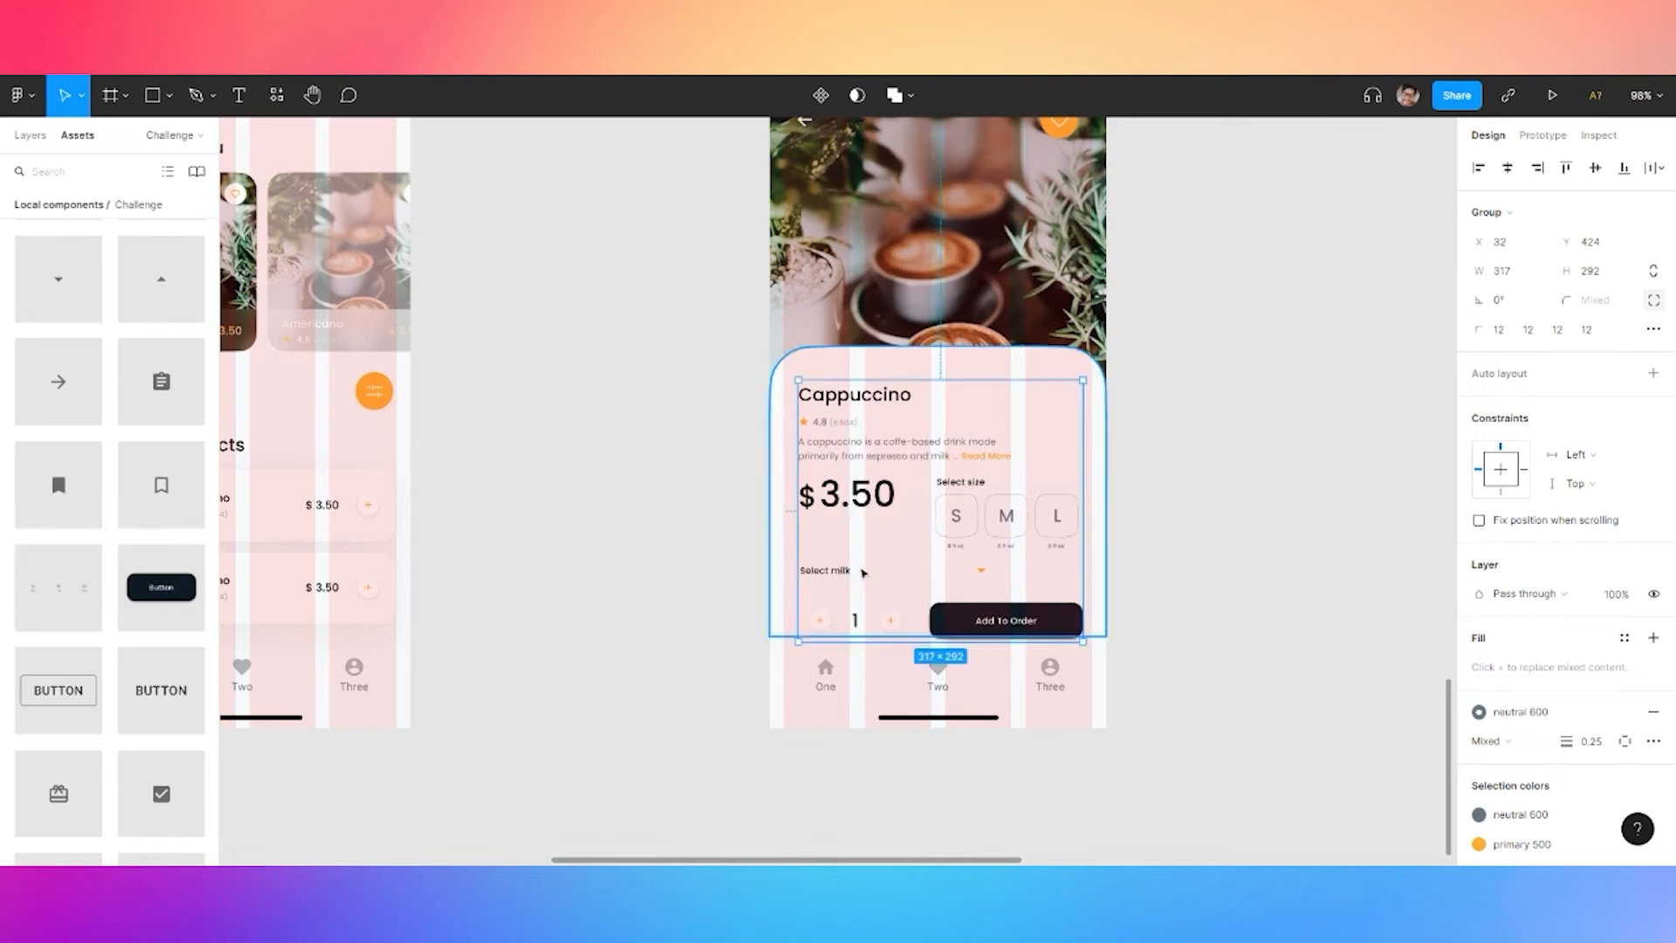
Reposition the $3.50 price text on the card
click(1211, 514)
double_click(862, 496)
drag(862, 495, 862, 516)
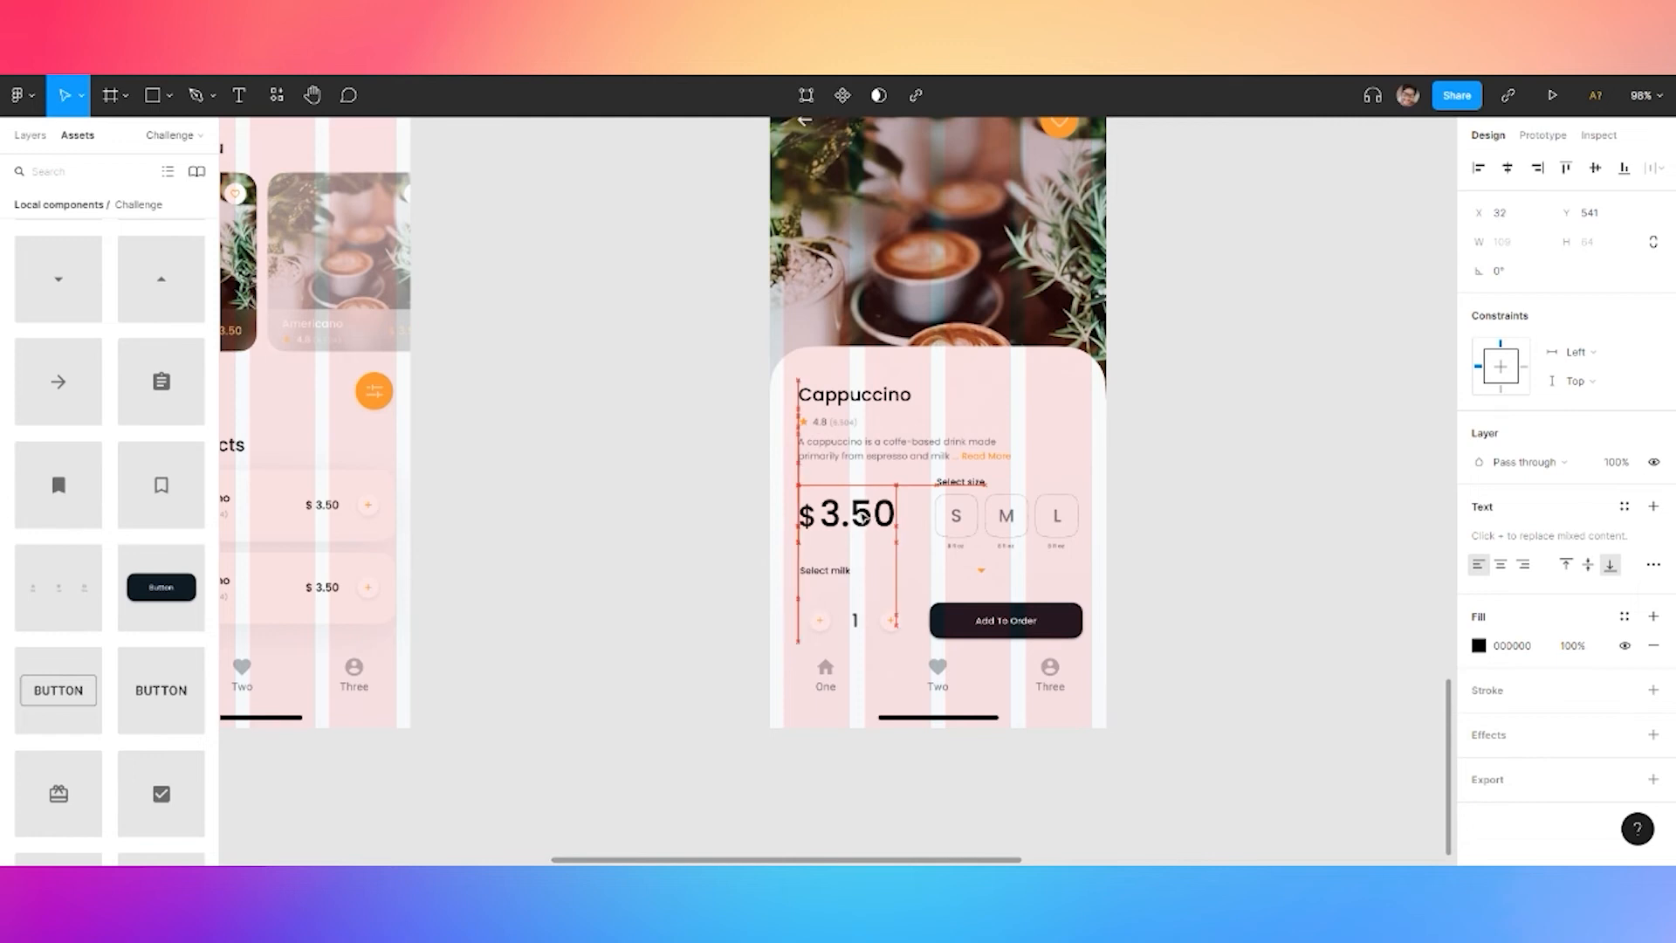
click(1203, 518)
Widen the Select milk row to about 305 px
ctrl+scroll(1188, 574, up, 3)
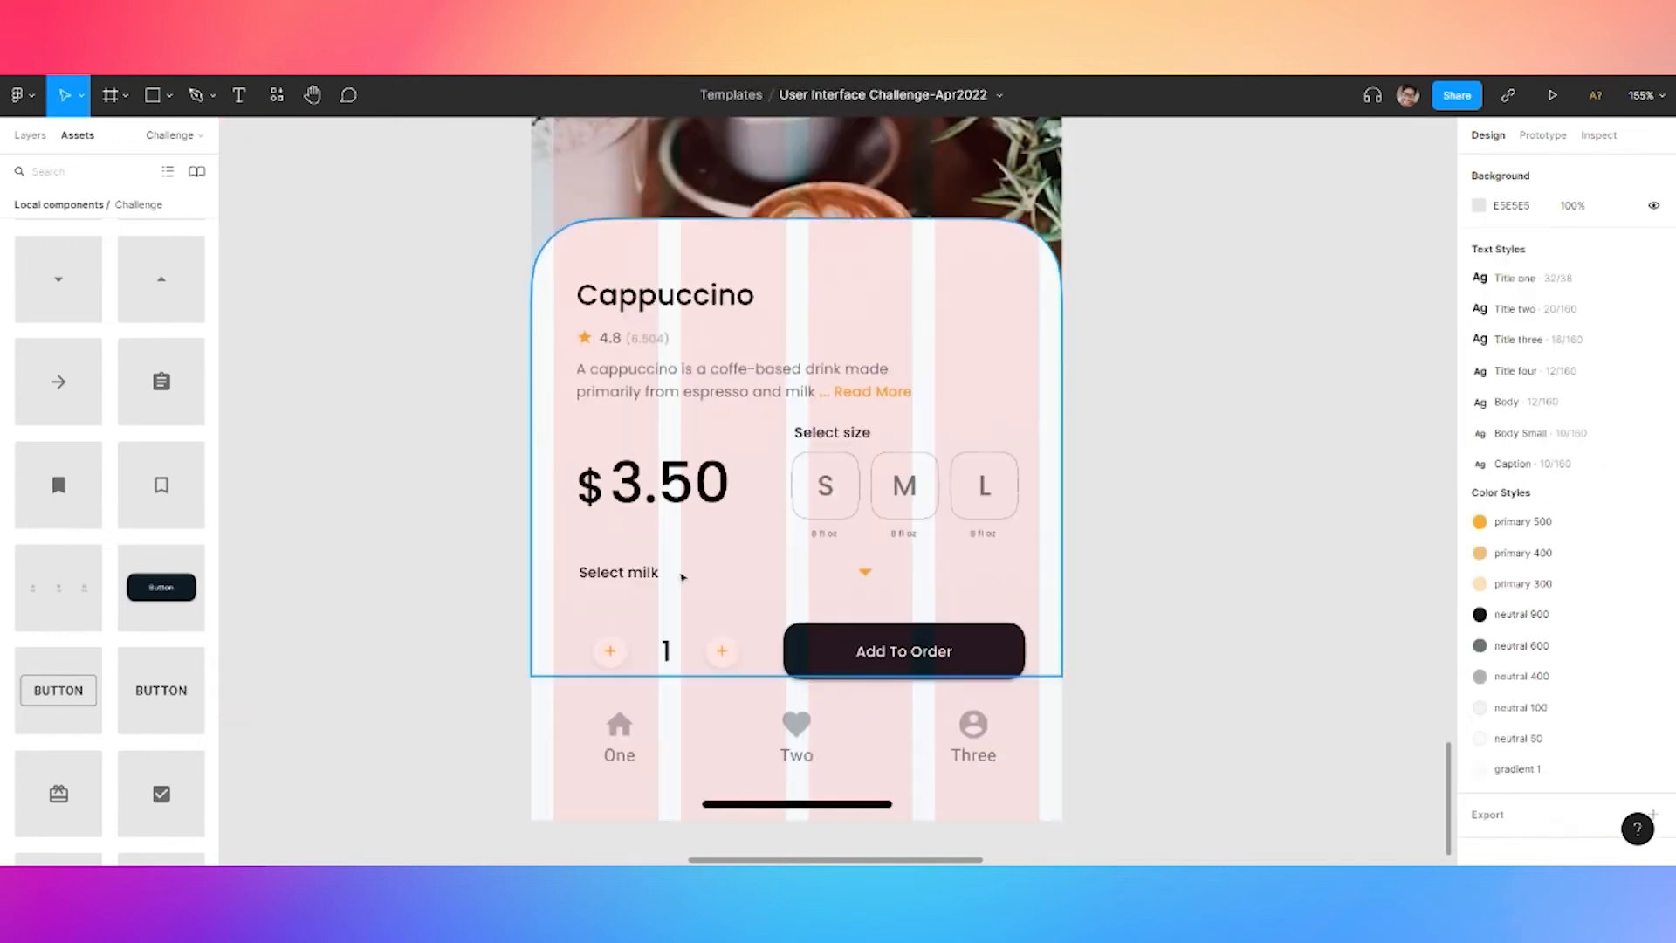
click(644, 576)
mouse_move(880, 575)
mouse_down()
mouse_move(996, 570)
mouse_move(843, 580)
mouse_move(904, 588)
mouse_up()
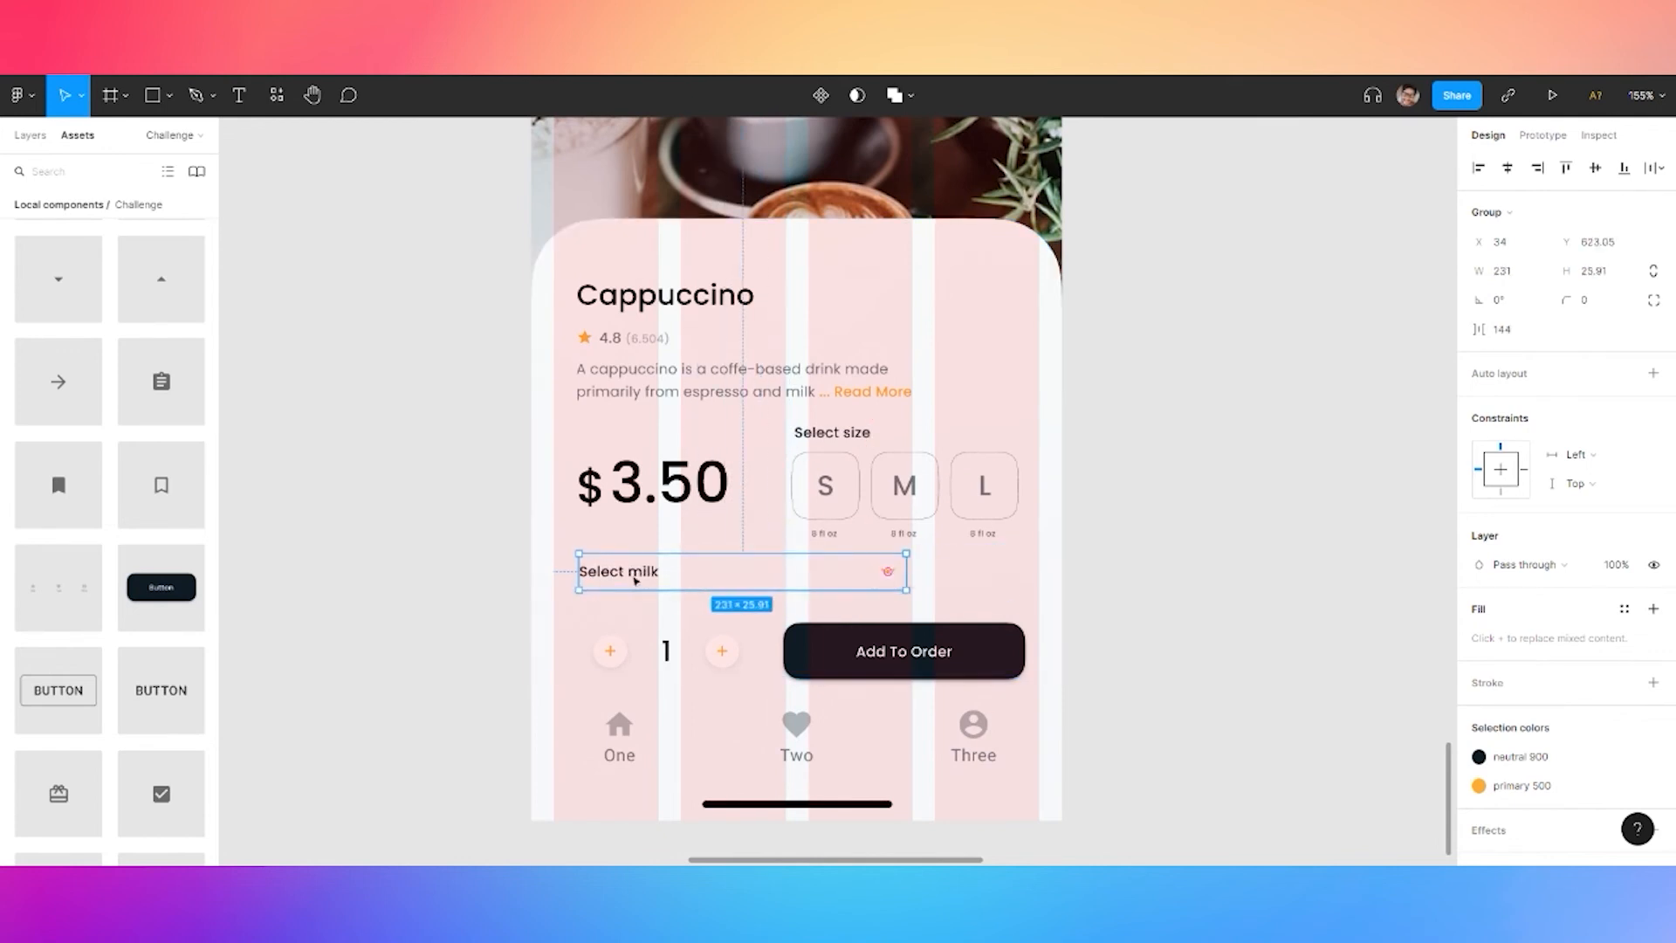
mouse_move(638, 583)
mouse_down()
mouse_move(741, 579)
mouse_move(641, 583)
mouse_up()
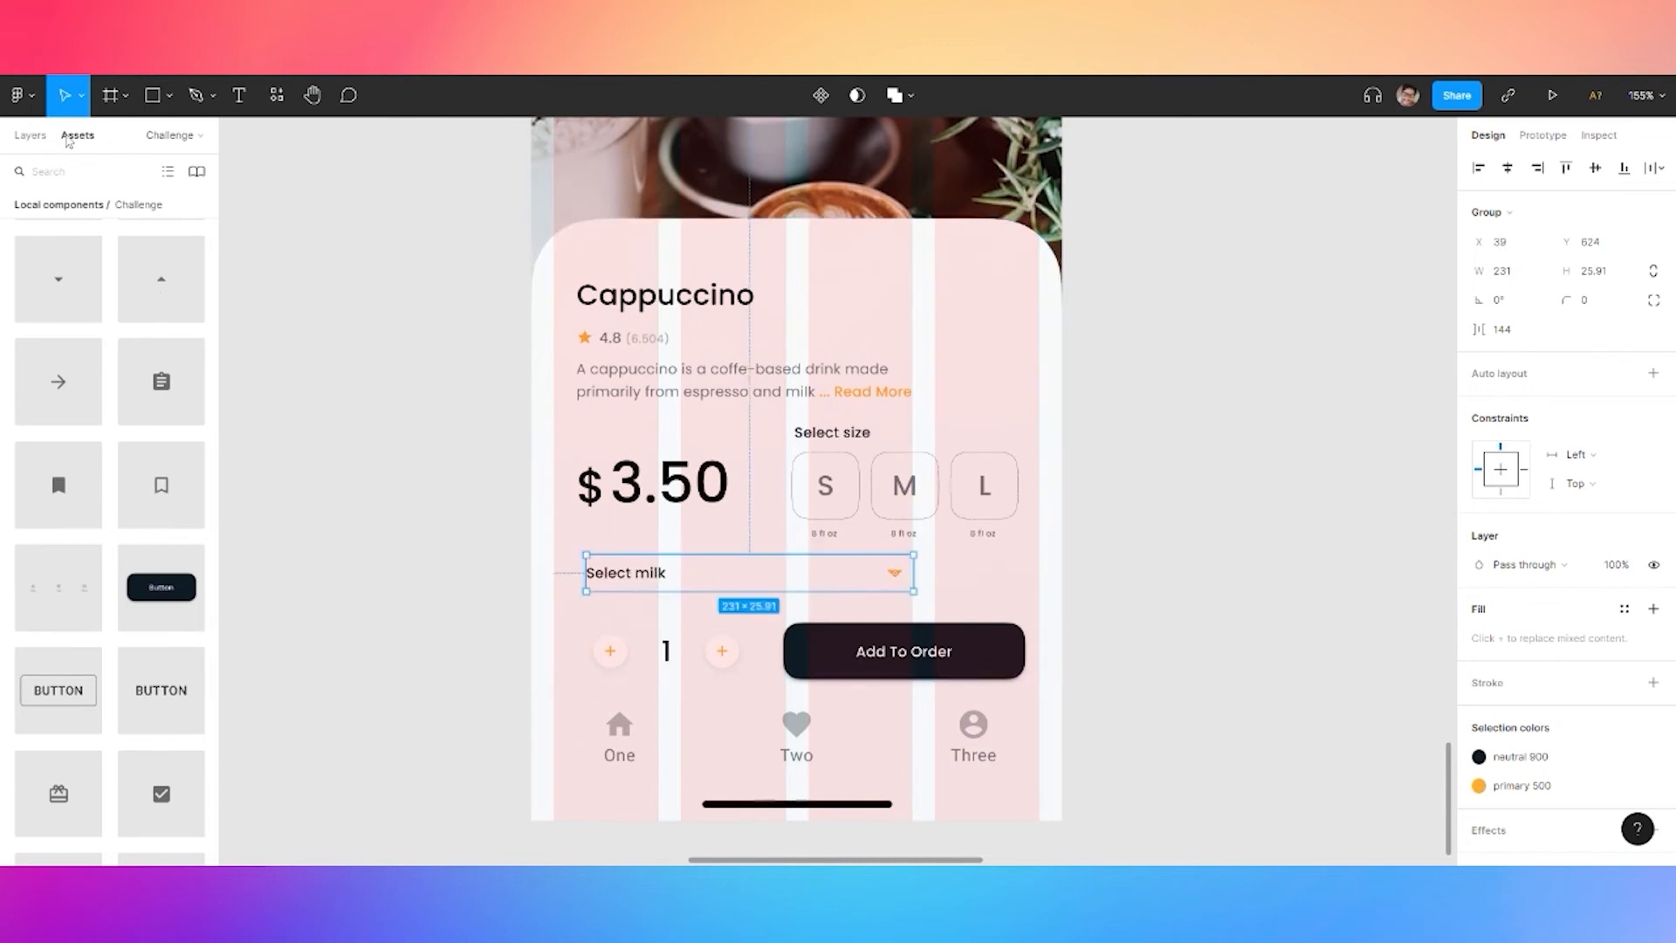
key(alt+1)
drag(915, 591, 1018, 591)
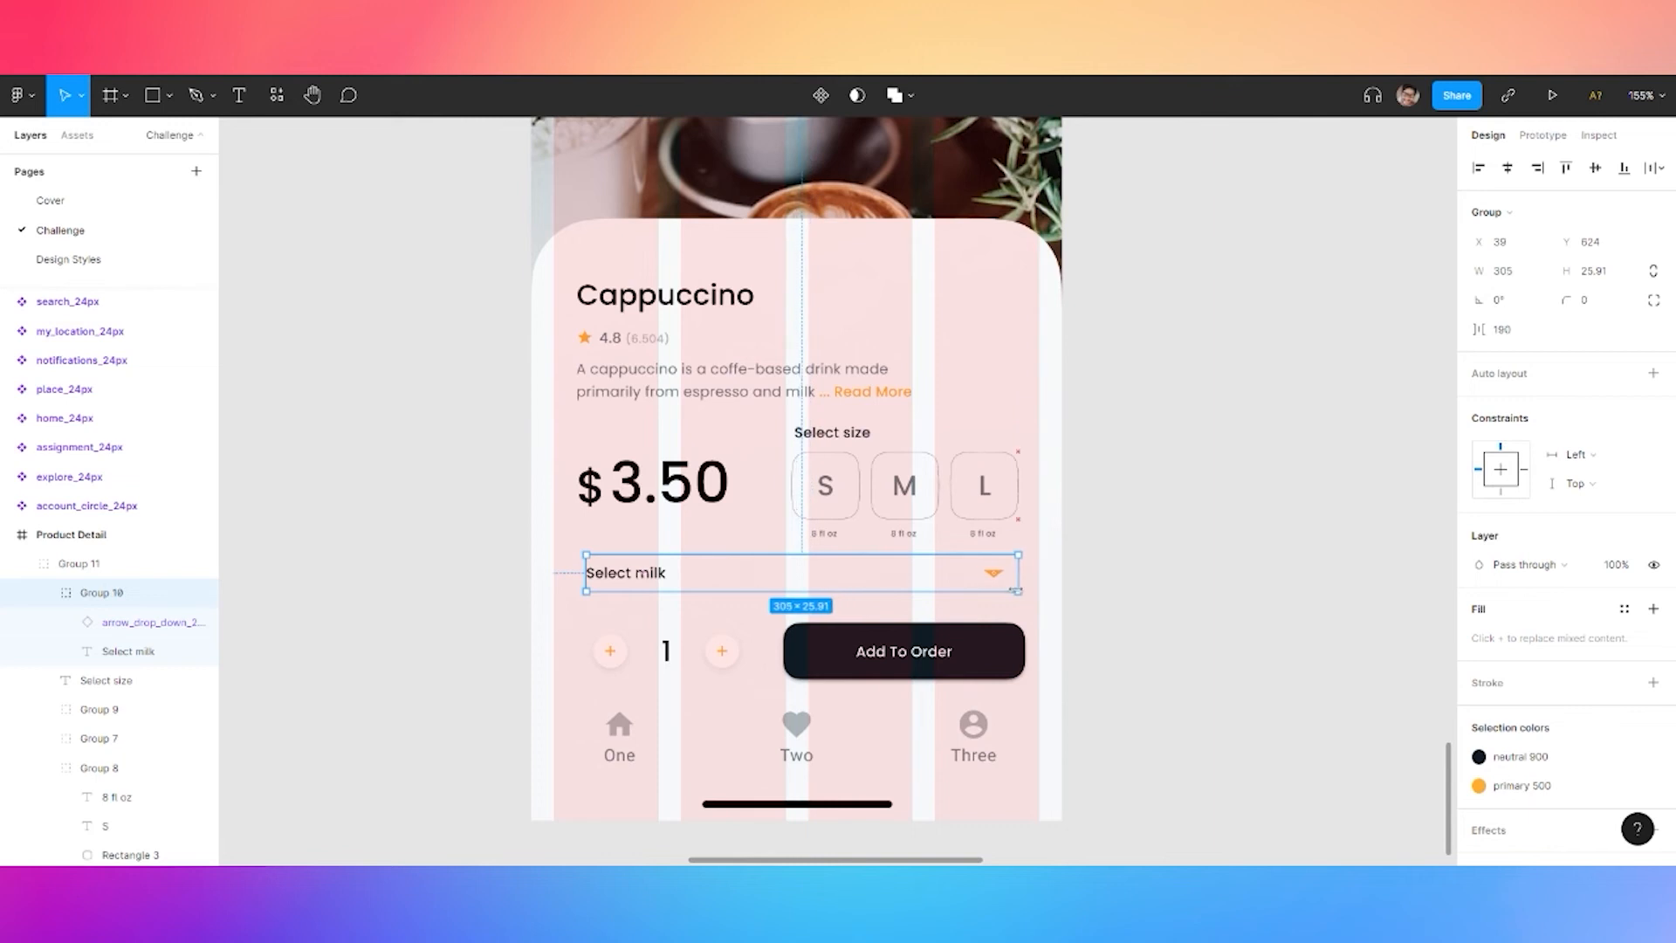
click(1515, 277)
text(24)
click(1604, 281)
text(24)
click(1281, 483)
key(ctrl+z)
key(ctrl+z)
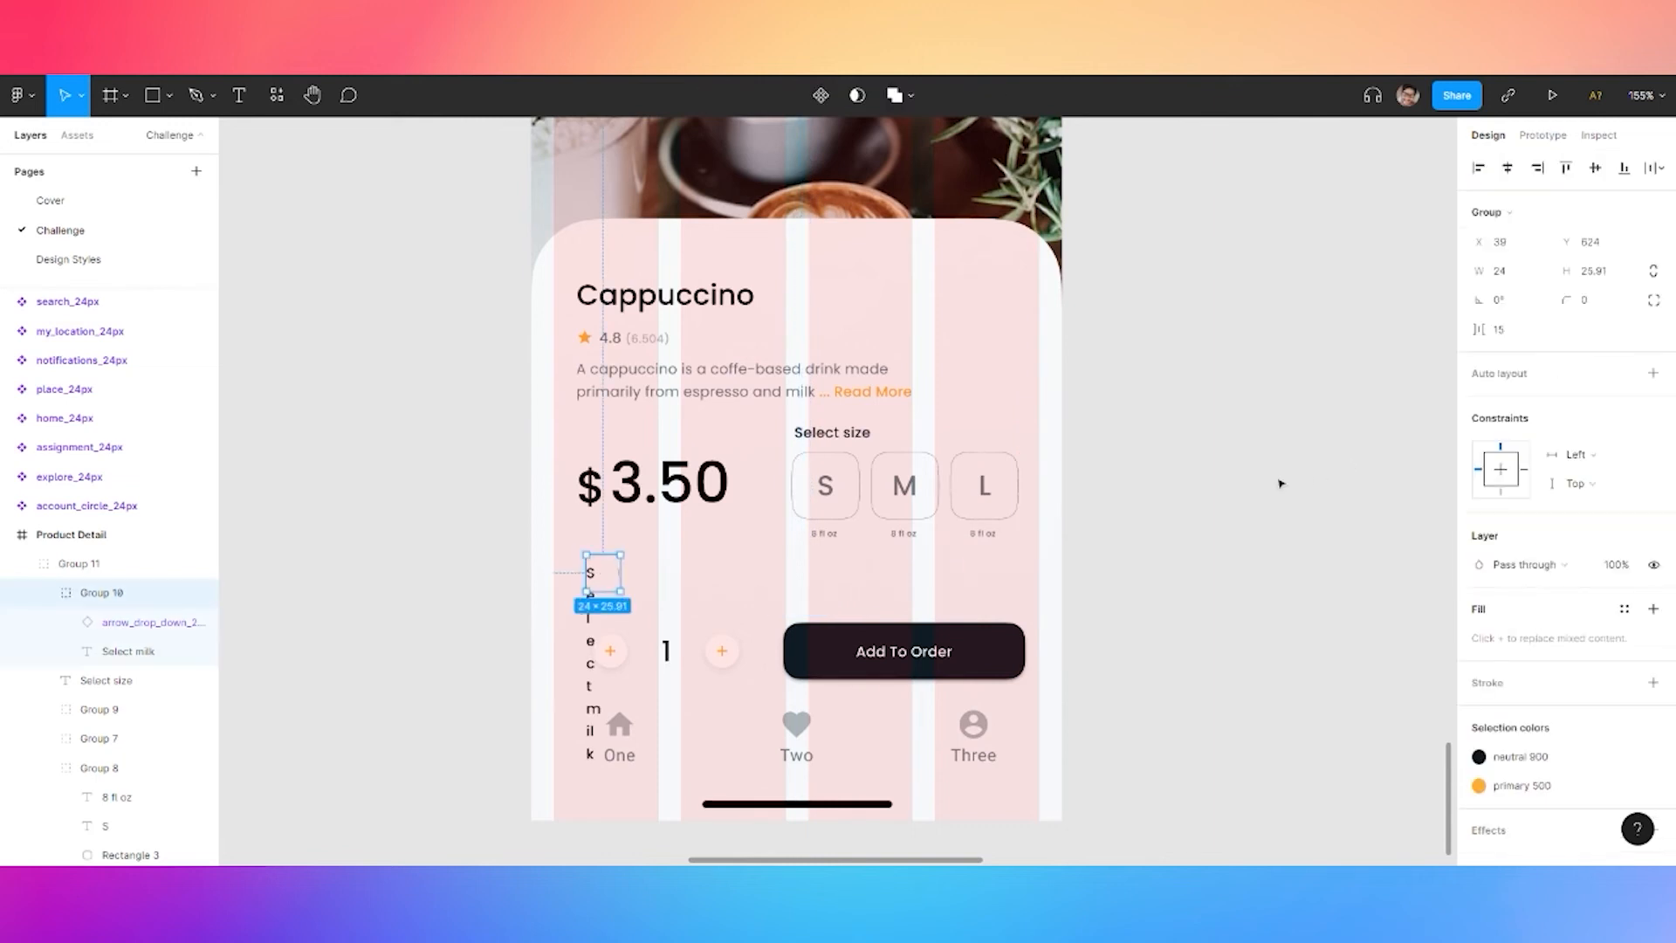
key(ctrl+z)
Set the dropdown arrow's width to 24
click(149, 621)
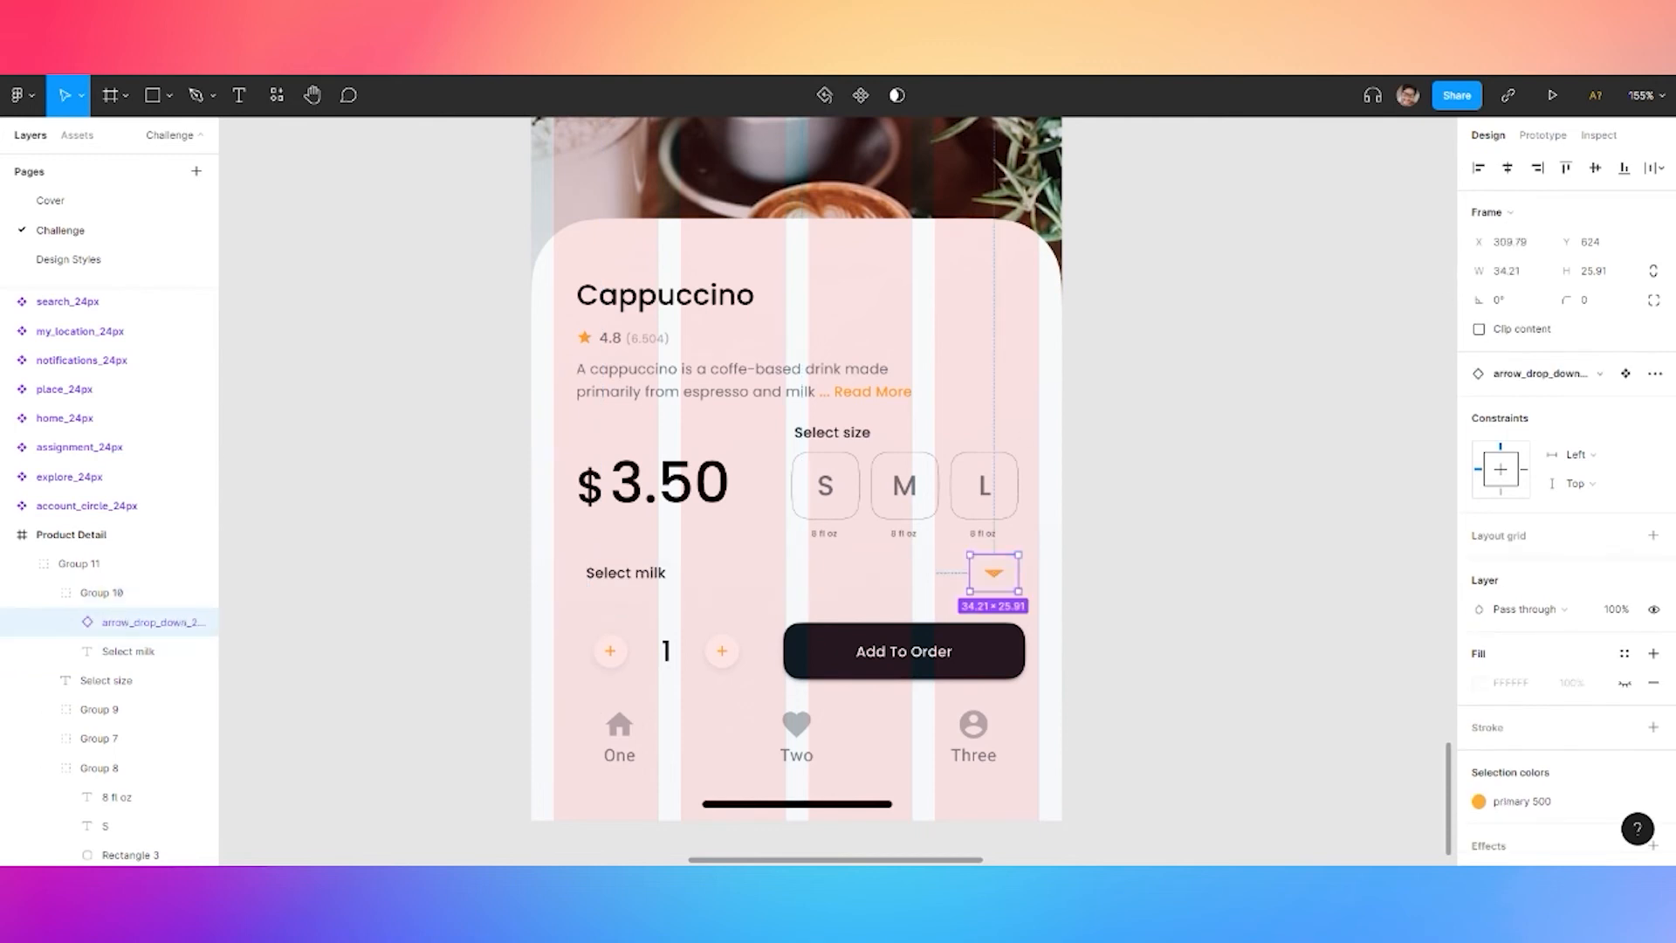
click(1515, 272)
text(24)
click(1313, 434)
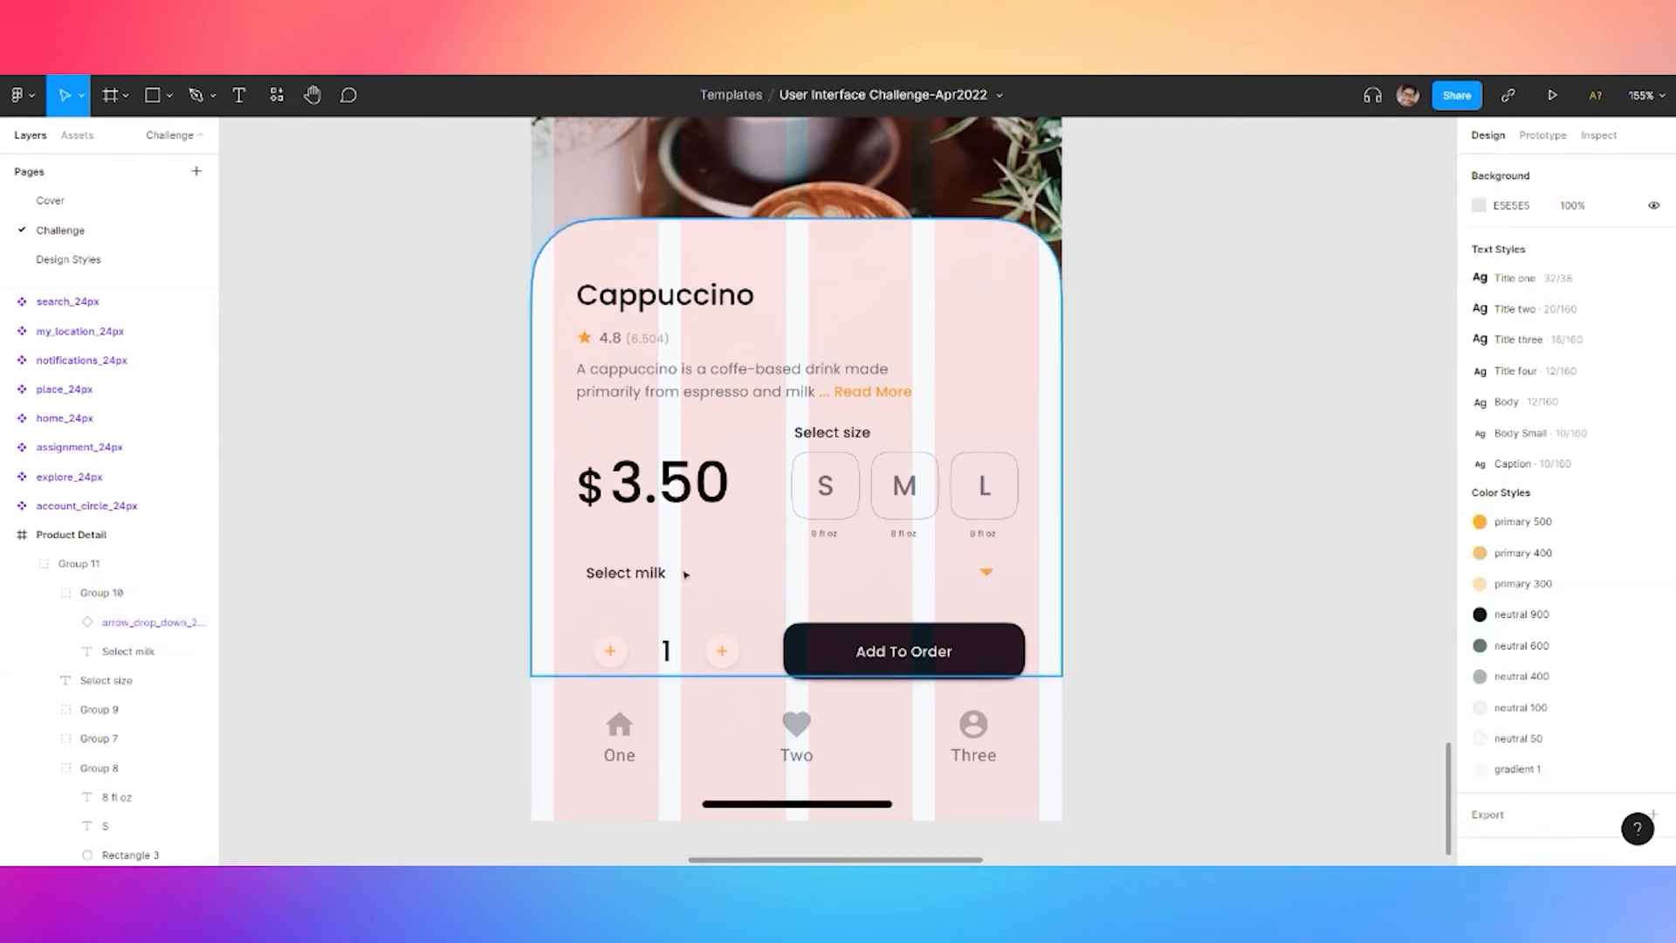
Draw a line under 'Select milk' with grey ABB5BA stroke, 0.5 weight, 40% opacity
click(169, 94)
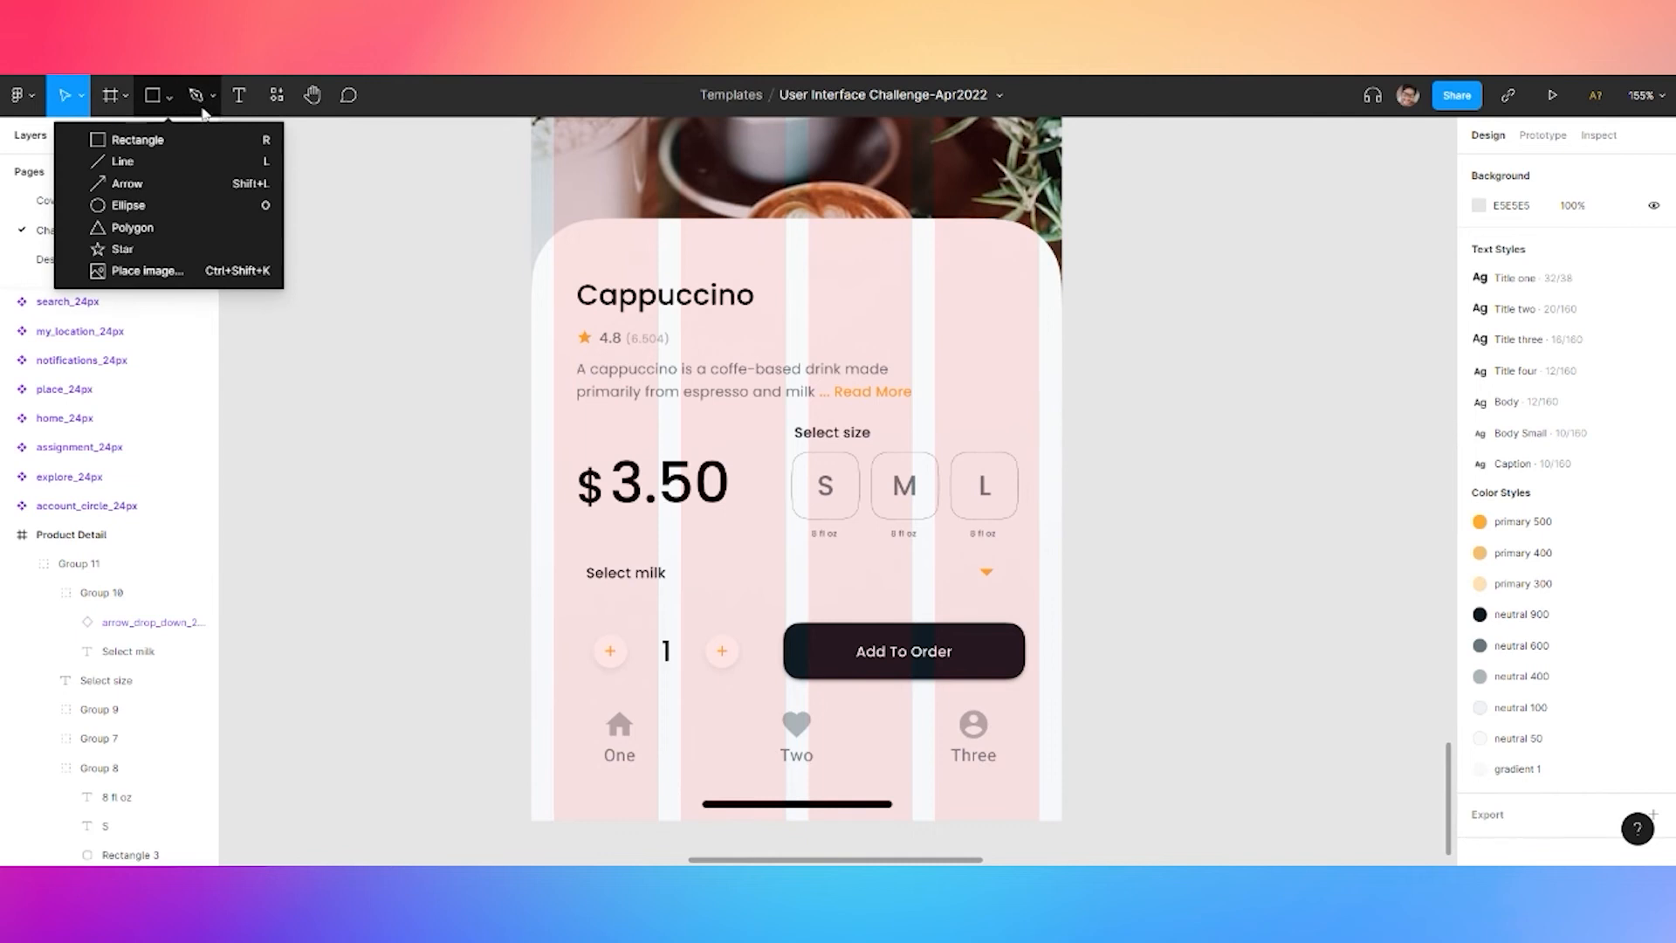
click(113, 160)
drag(586, 591, 1004, 590)
click(1625, 580)
click(1637, 692)
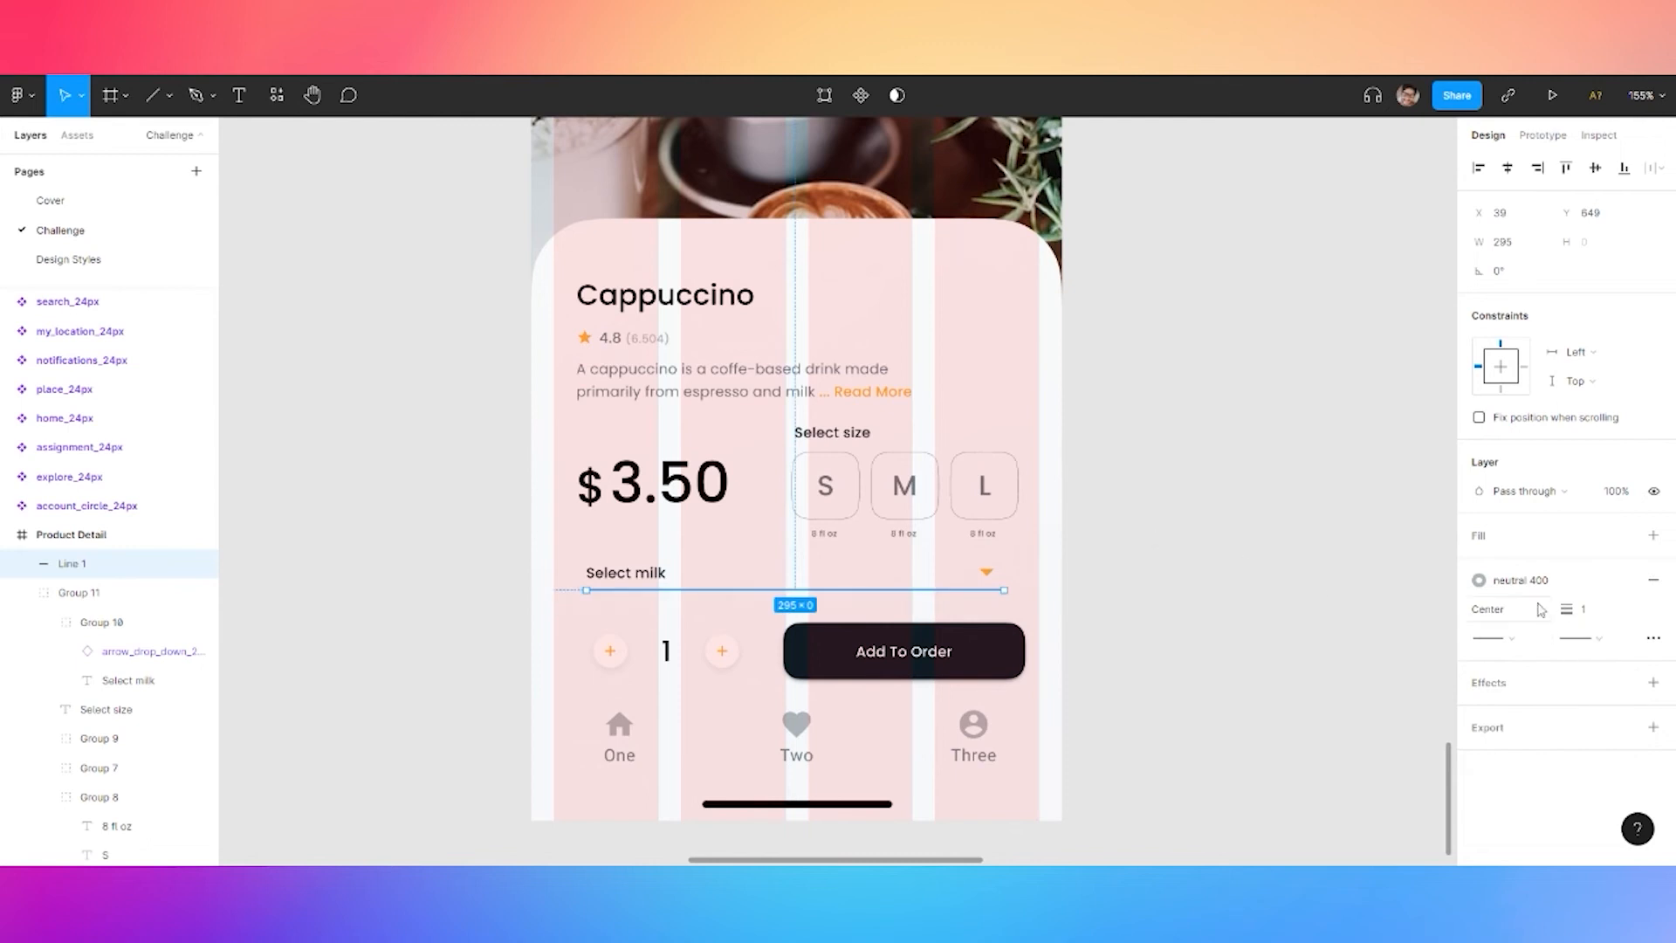
click(1597, 611)
text(0.5)
key(Return)
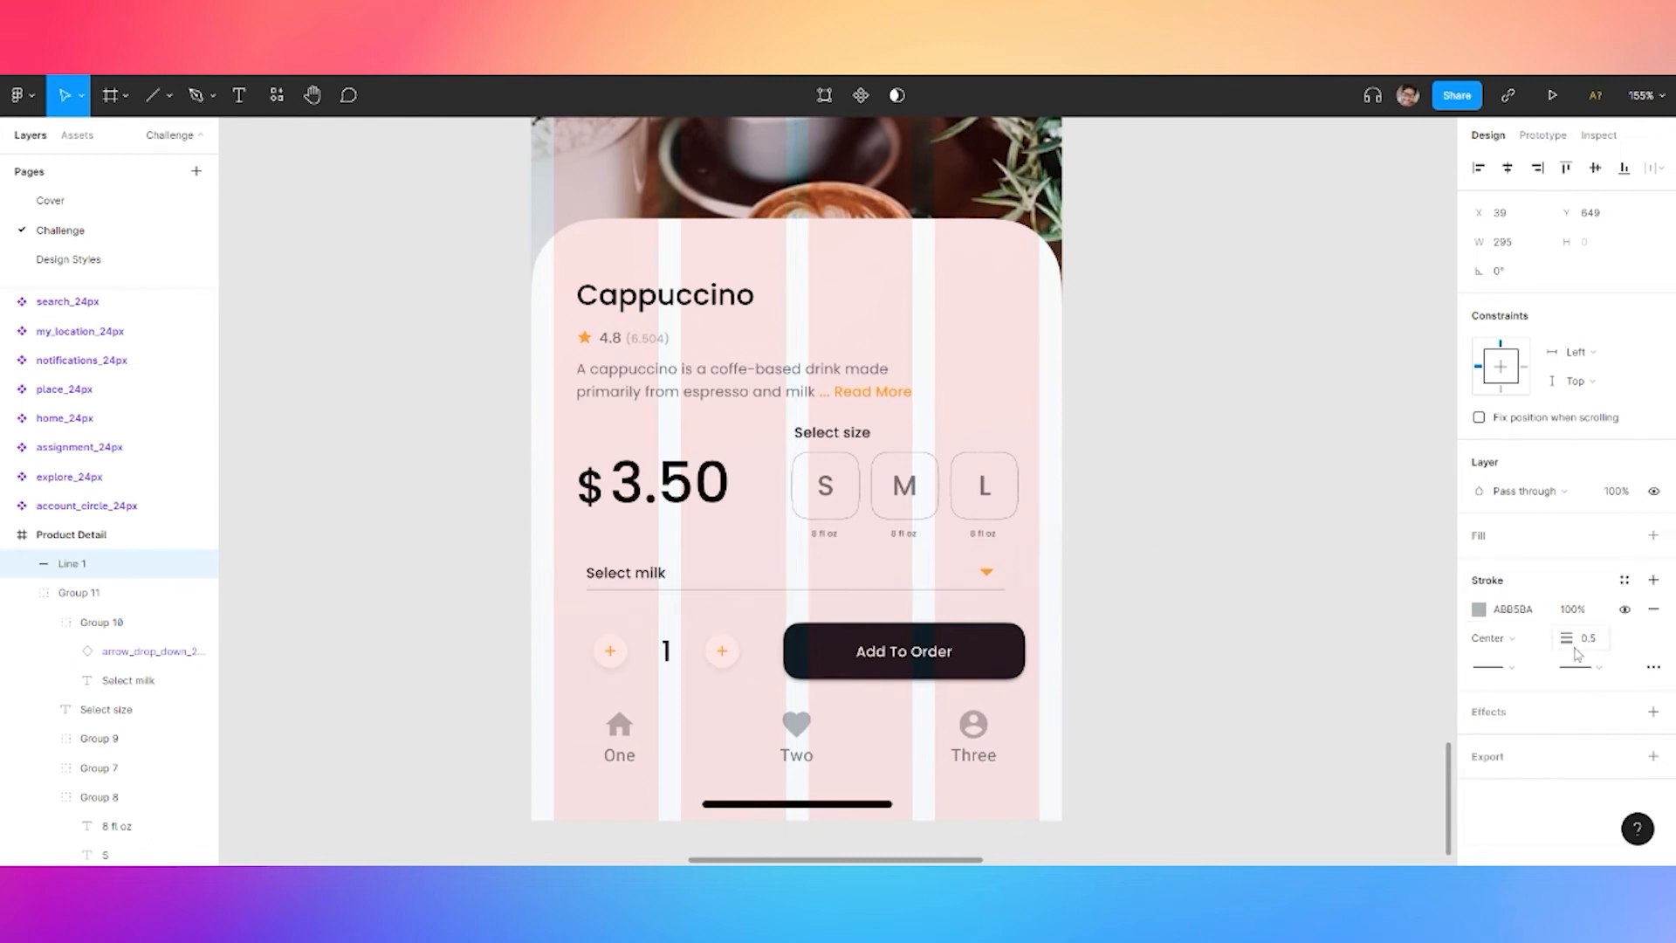
click(1578, 611)
text(40)
key(Return)
Move Line 1 into Group 10 with the Select milk row
shift+click(646, 579)
double_click(648, 578)
click(1122, 542)
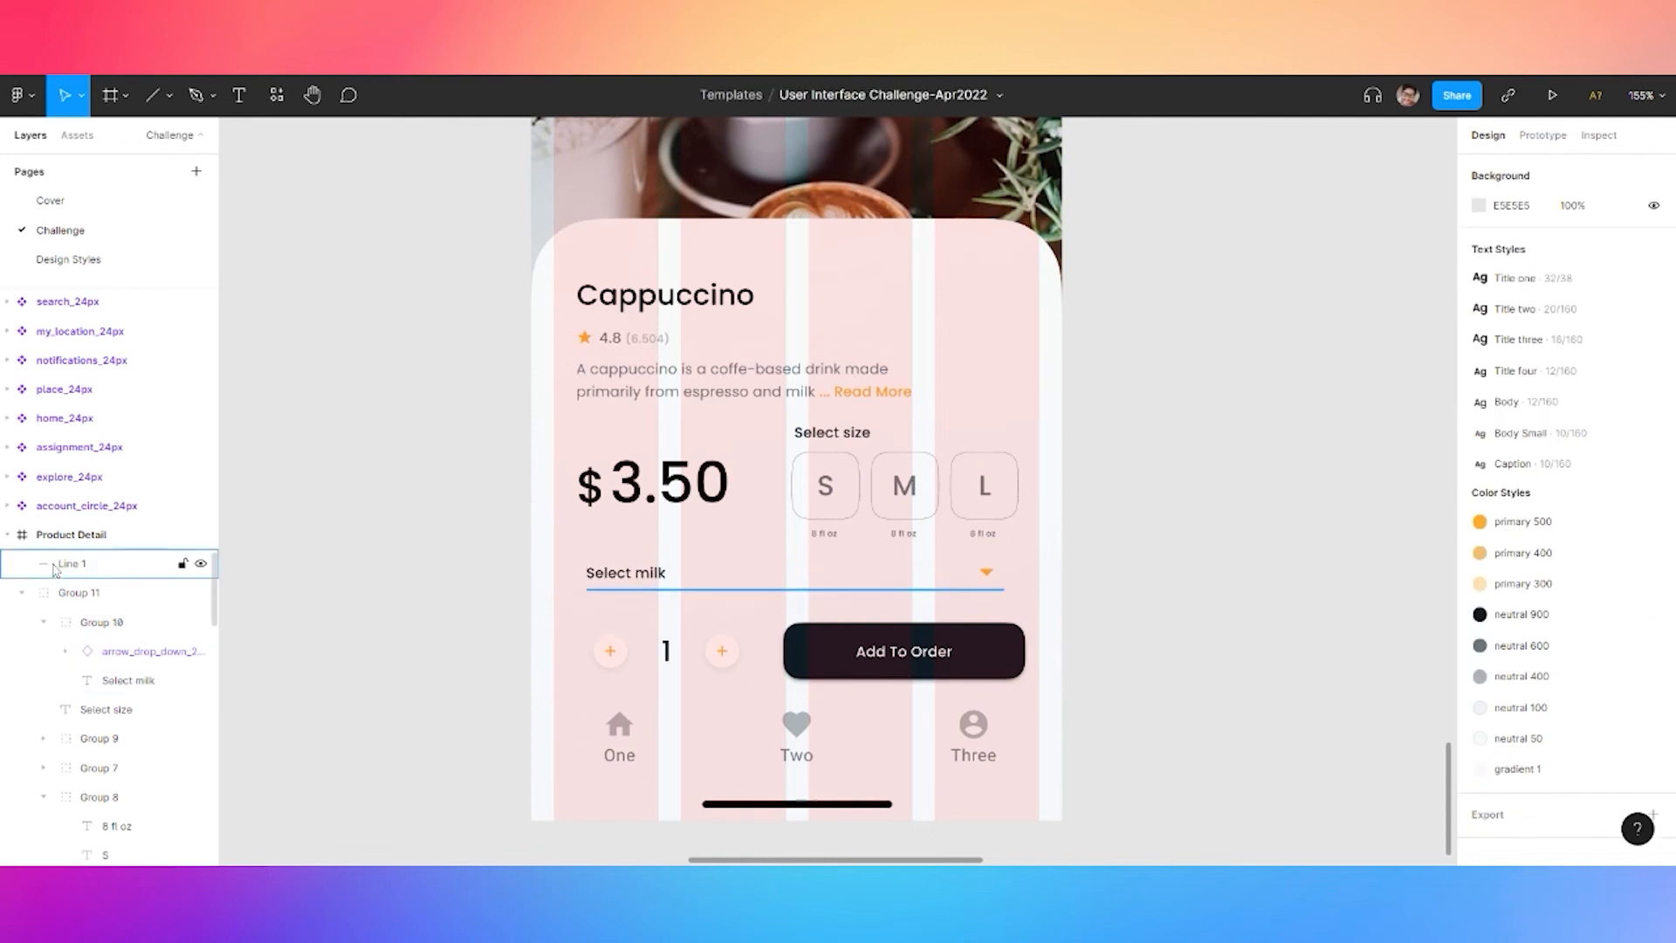
click(98, 622)
drag(79, 574, 102, 638)
click(100, 597)
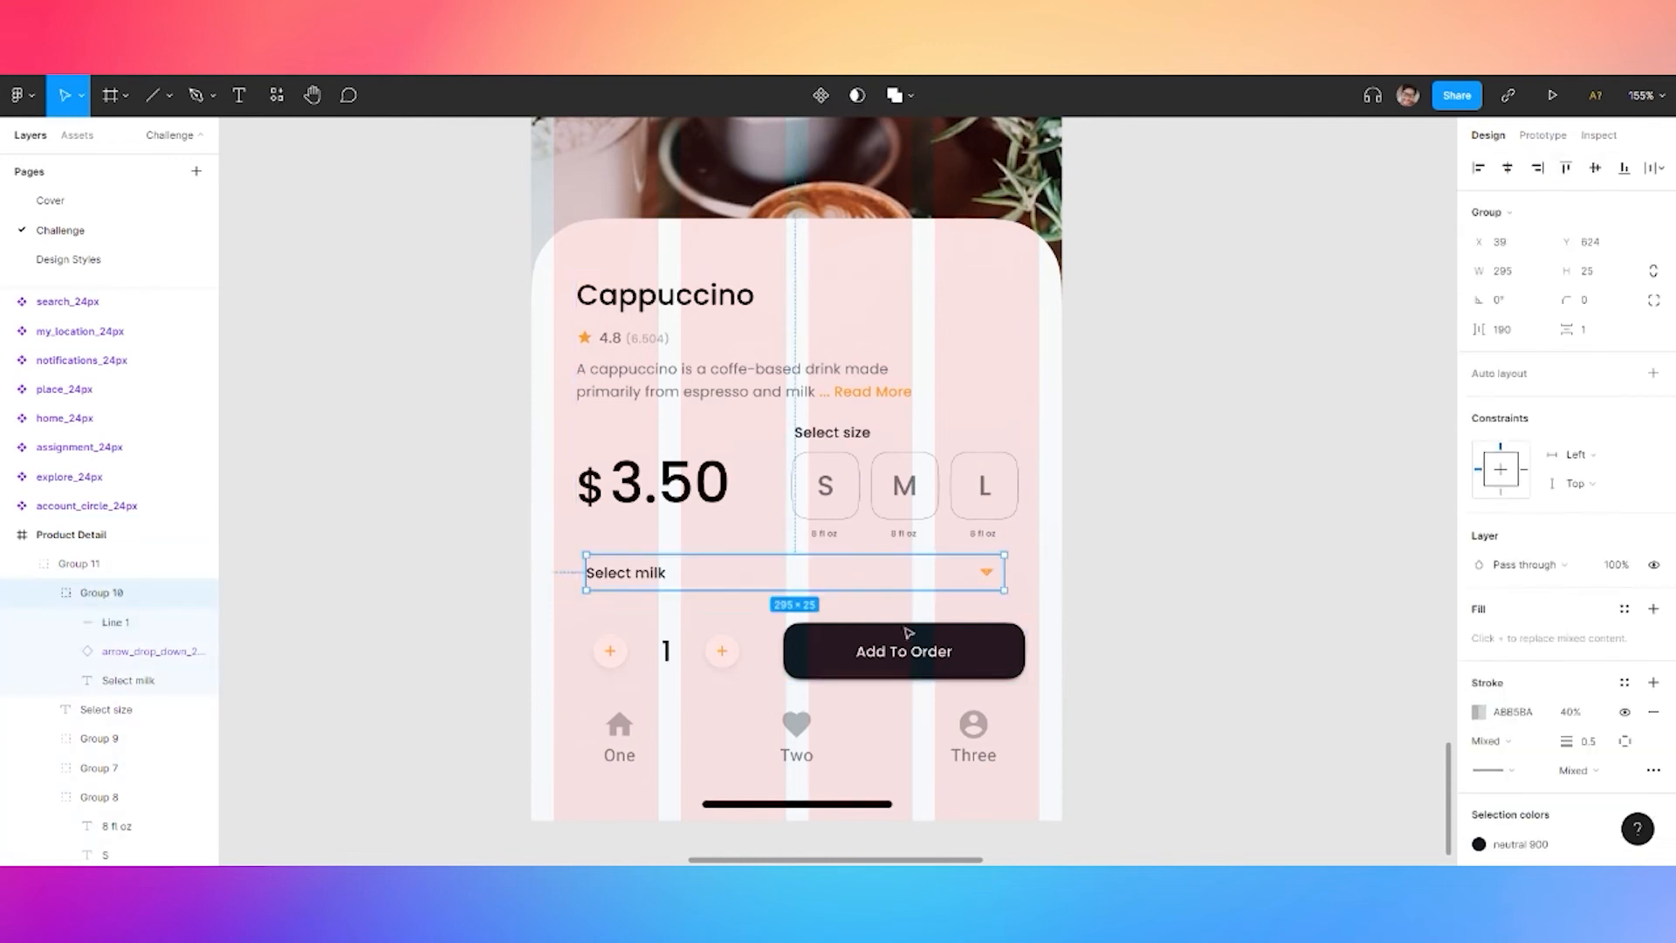
click(151, 623)
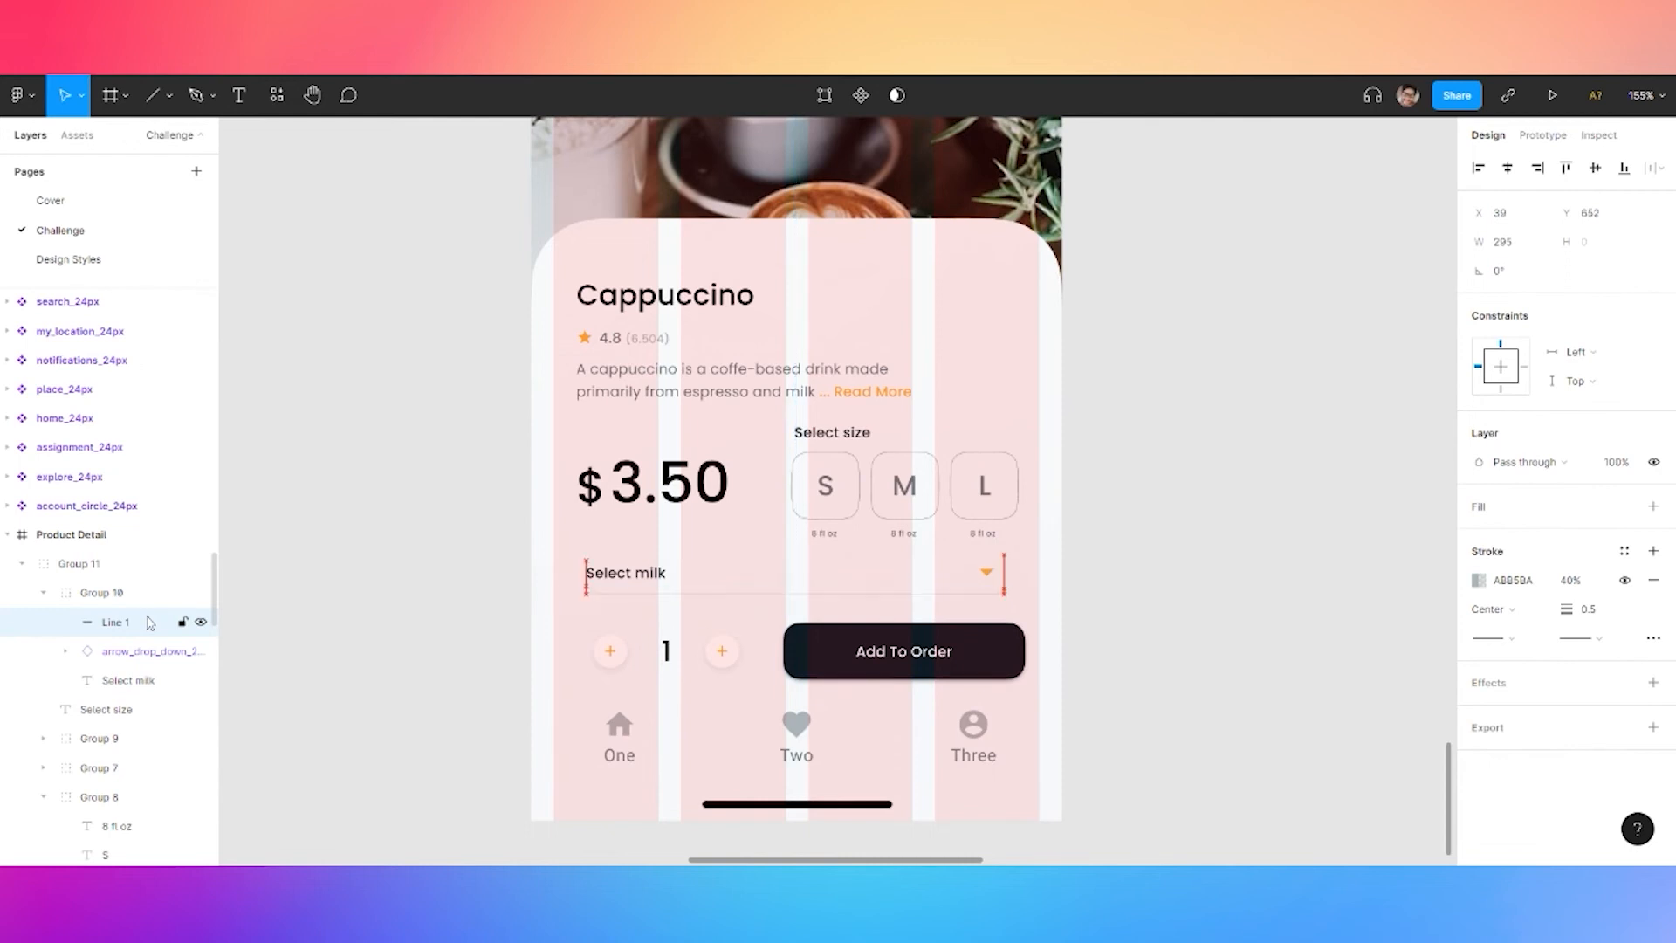
click(389, 262)
scroll(384, 288, down, 3)
Hide the Product Detail frame's pink layout grid columns
scroll(388, 259, up, 3)
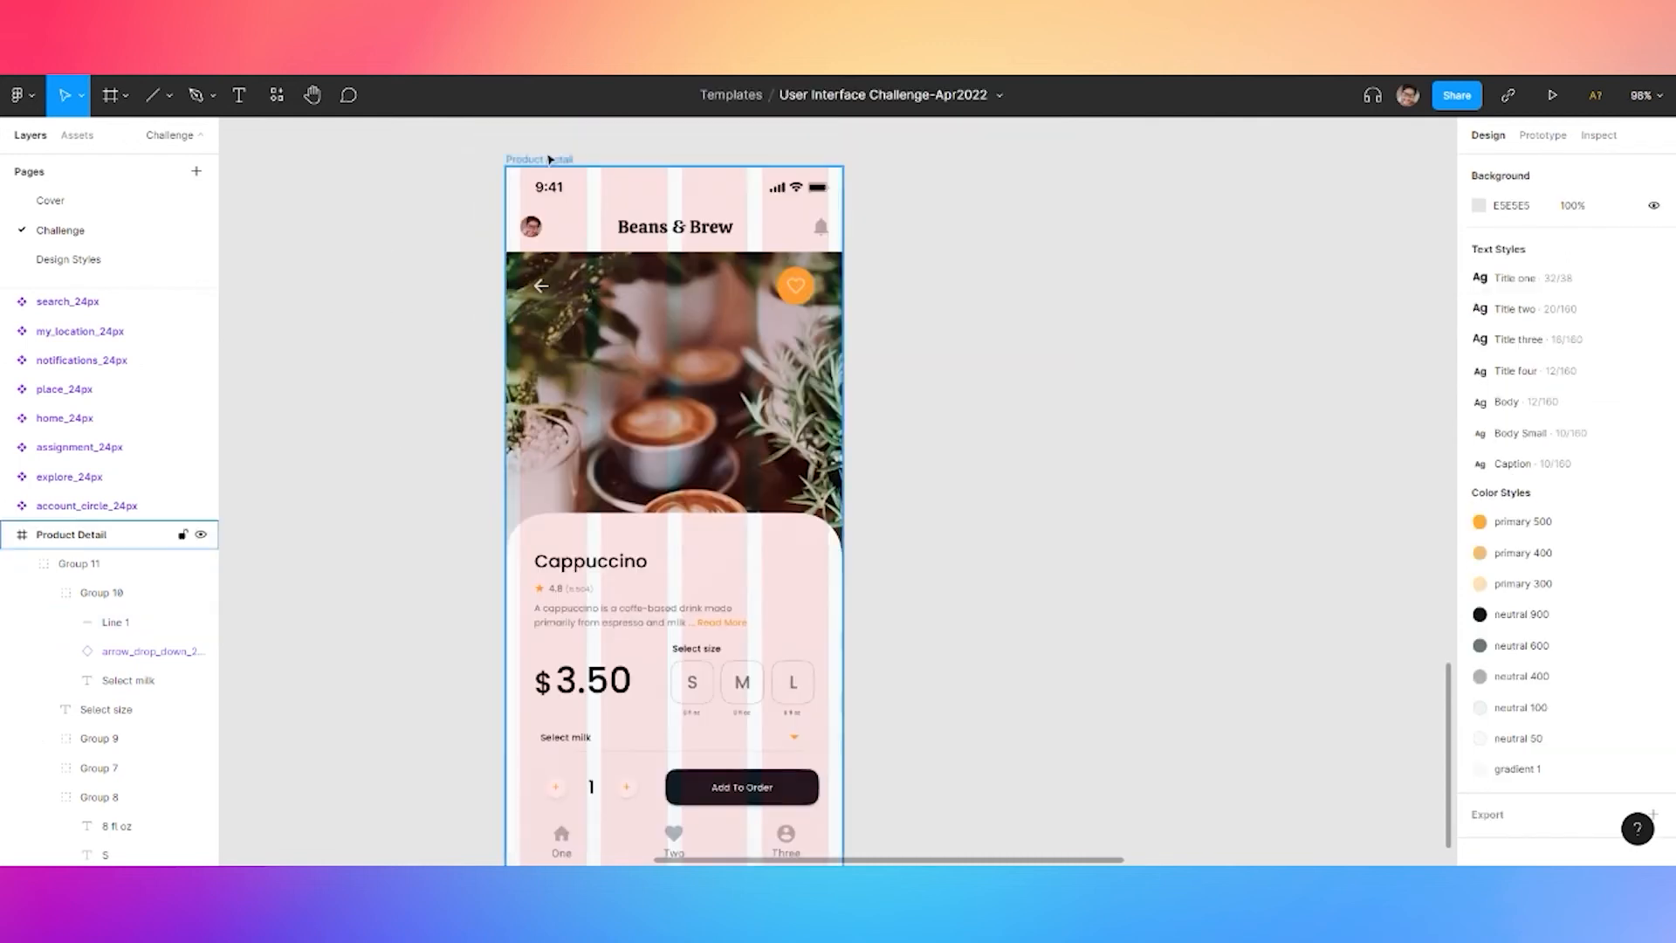
click(87, 535)
click(1596, 420)
click(1013, 617)
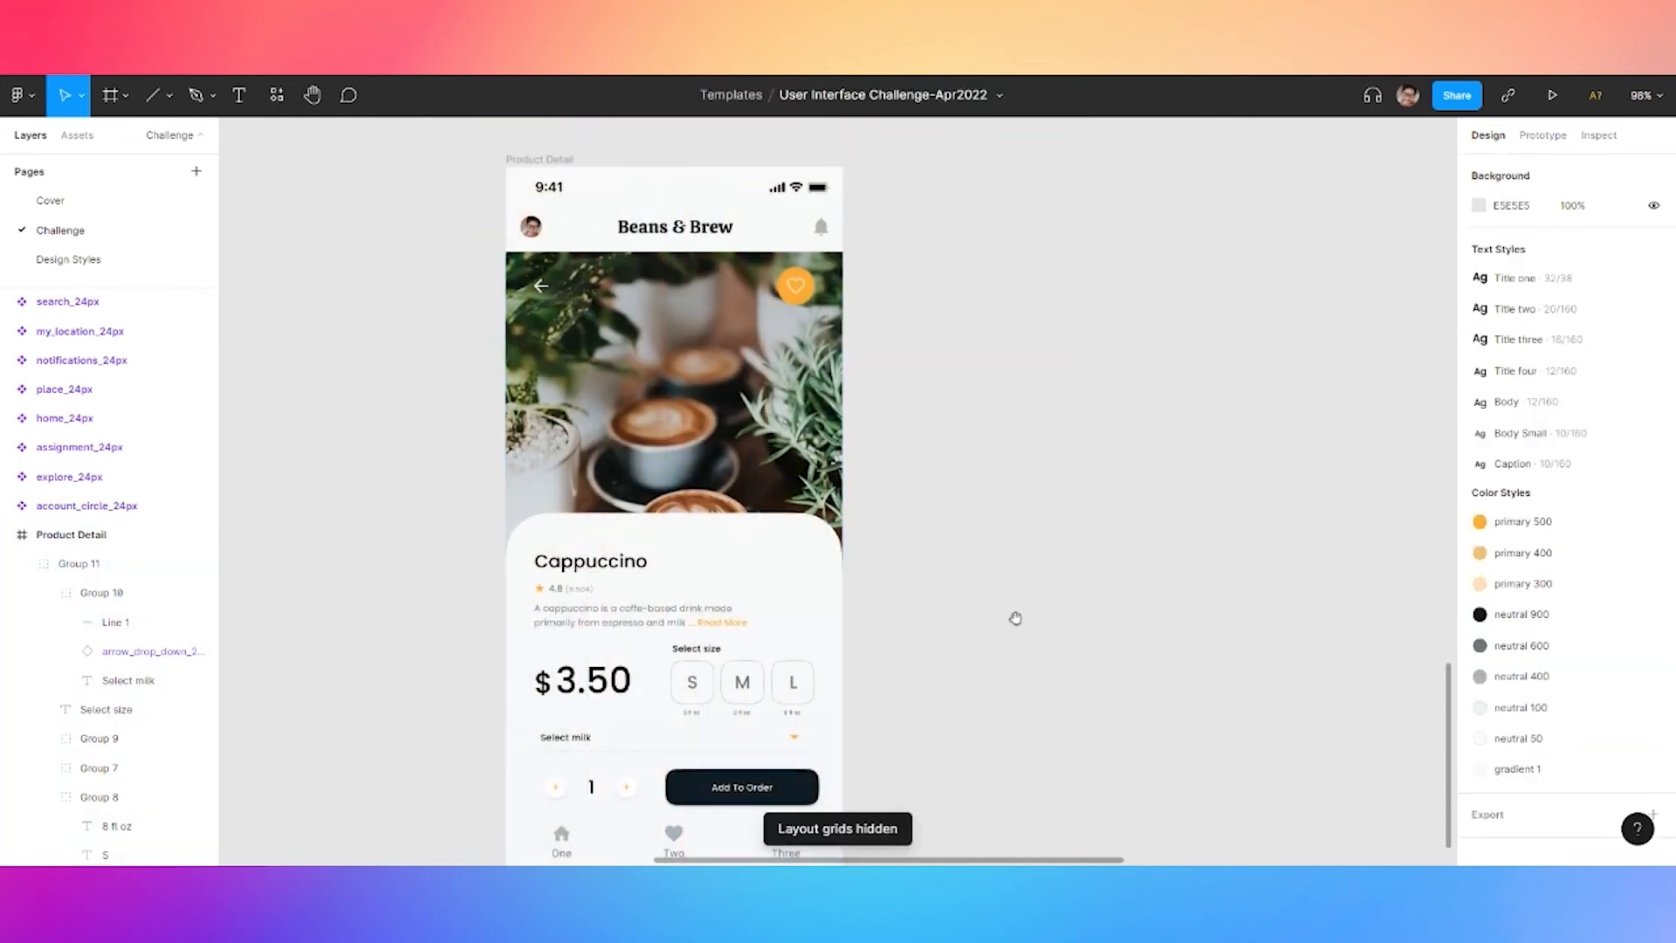
Group the Select size label with the S, M and L size options
scroll(1062, 442, down, 2)
click(625, 568)
double_click(626, 569)
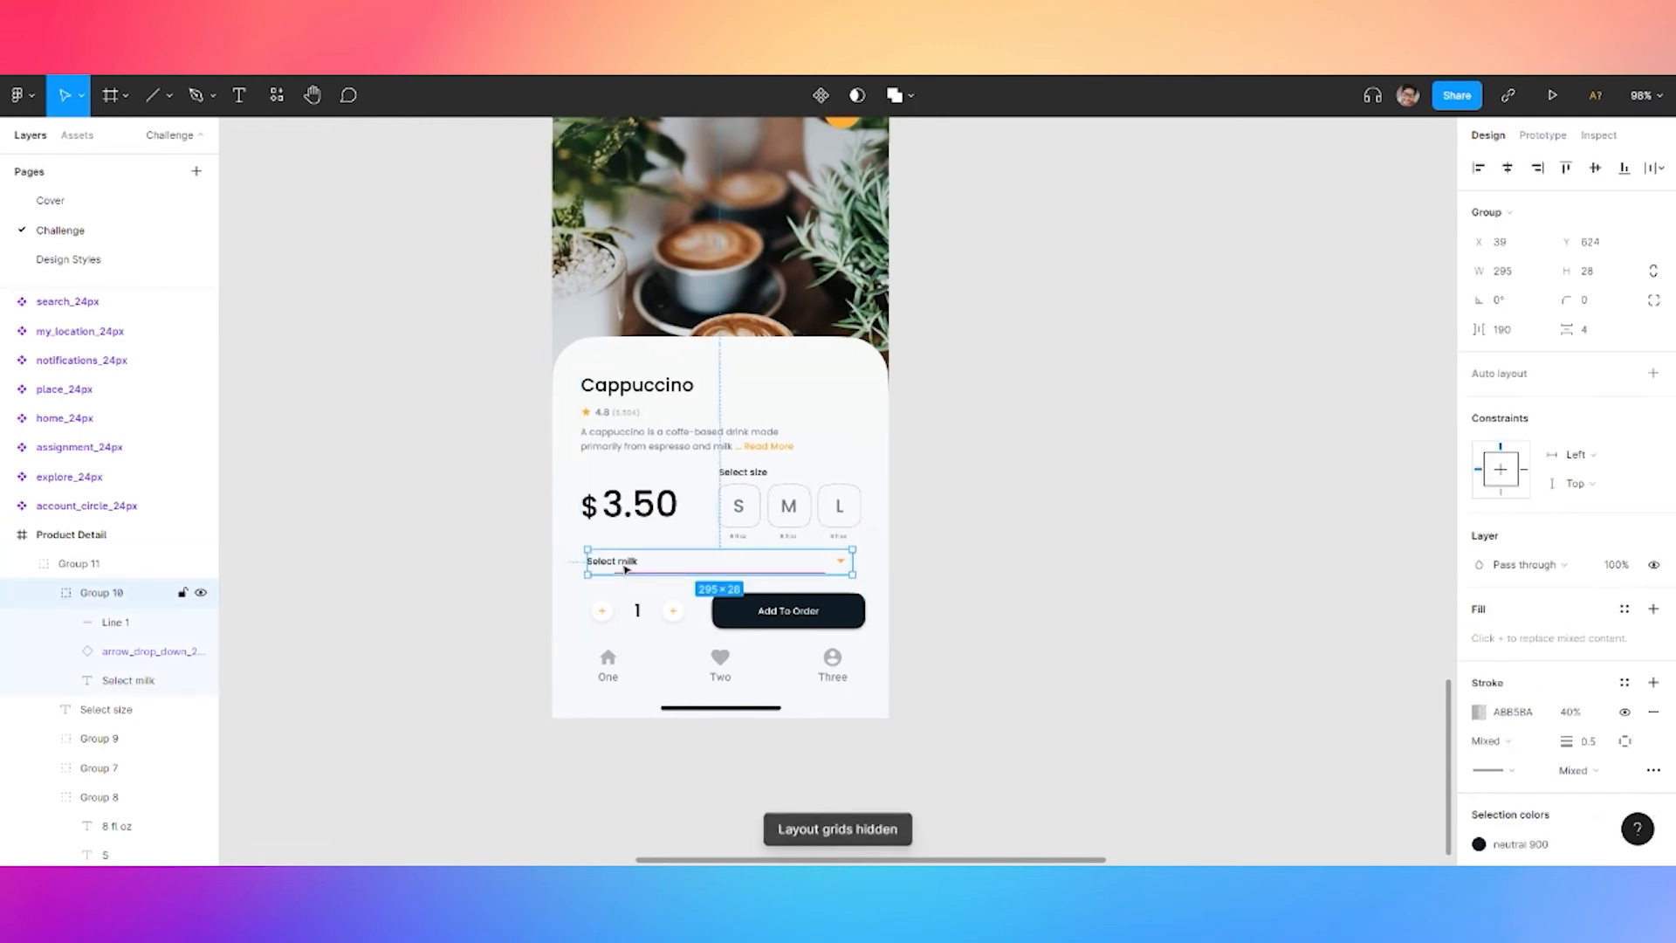
click(629, 515)
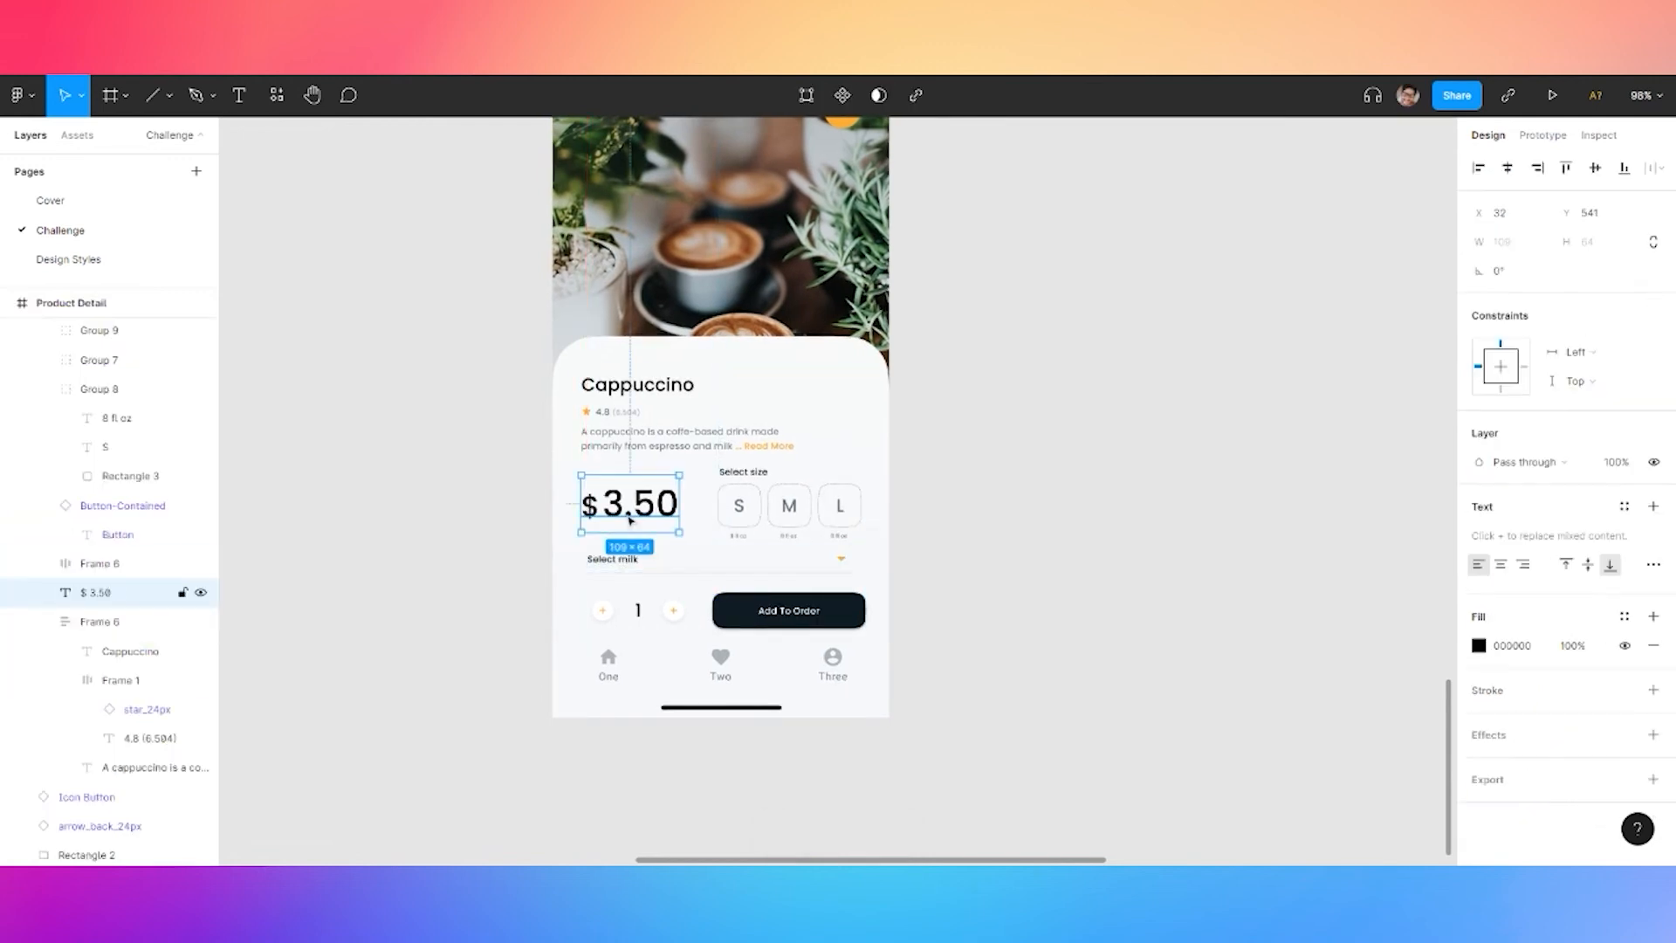
click(740, 509)
shift+click(790, 510)
shift+click(852, 515)
shift+click(756, 479)
key(ctrl+g)
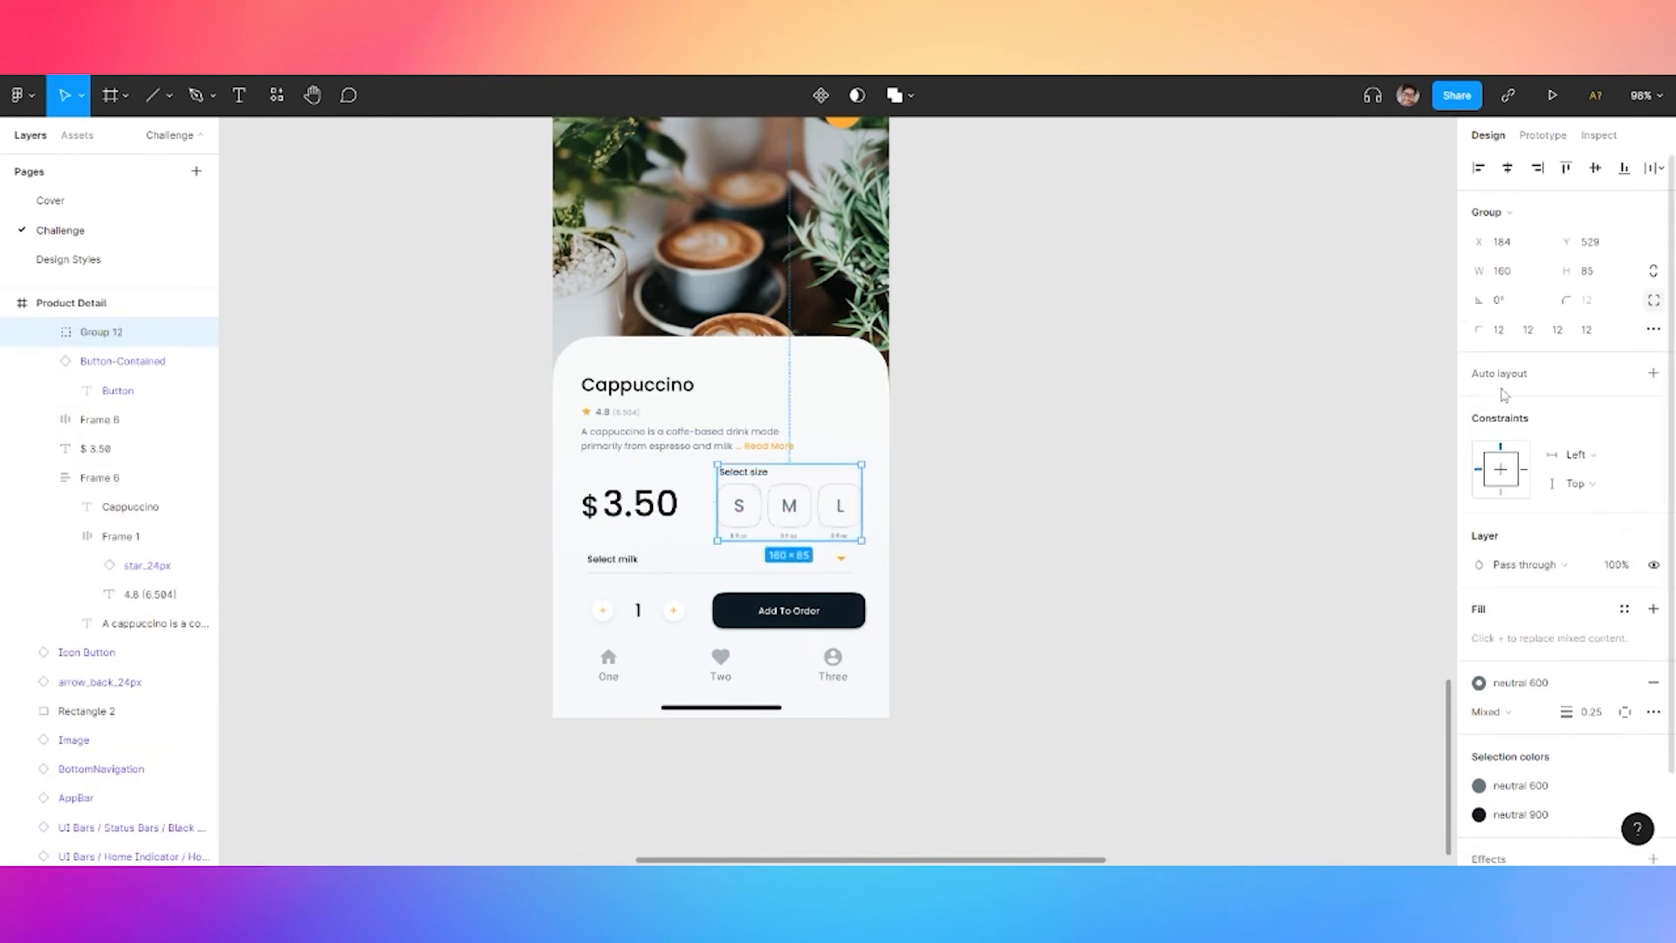
Try a vertical auto layout with 8 spacing on the size group, then undo it
key(shift+a)
click(1479, 435)
click(1505, 467)
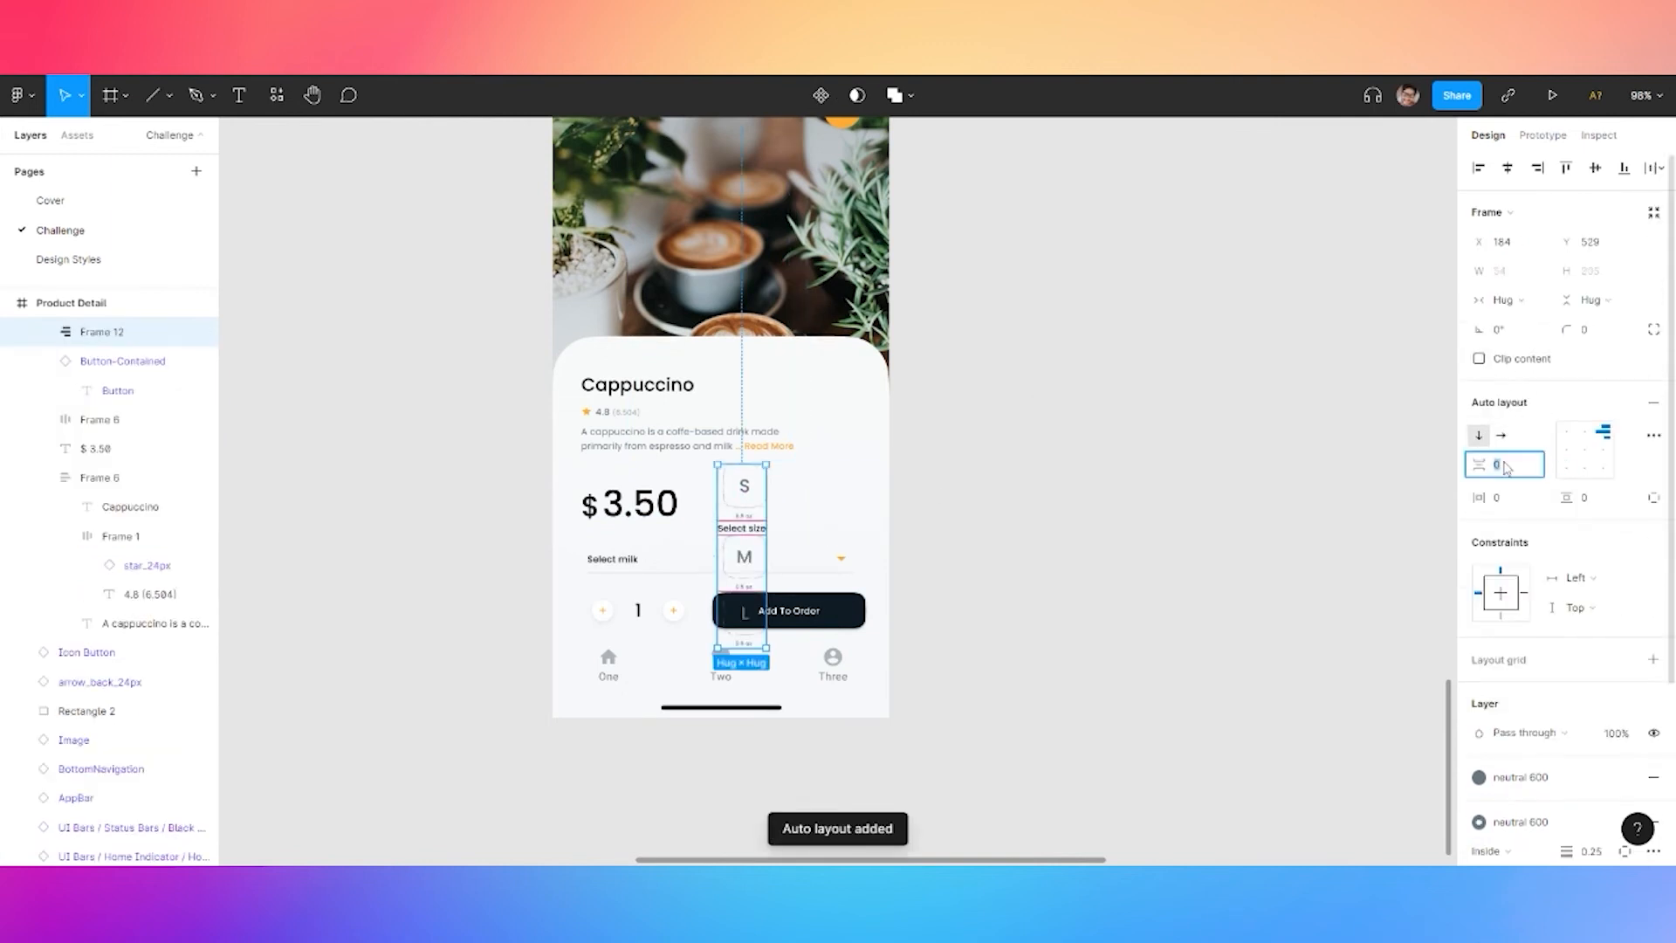
text(8)
click(1270, 463)
key(ctrl+z)
key(ctrl+z)
key(ctrl+z)
key(ctrl+z)
Wrap the S, M and L size options in their own auto layout
double_click(748, 513)
shift+click(765, 514)
shift+click(808, 518)
shift+click(843, 514)
key(ctrl+g)
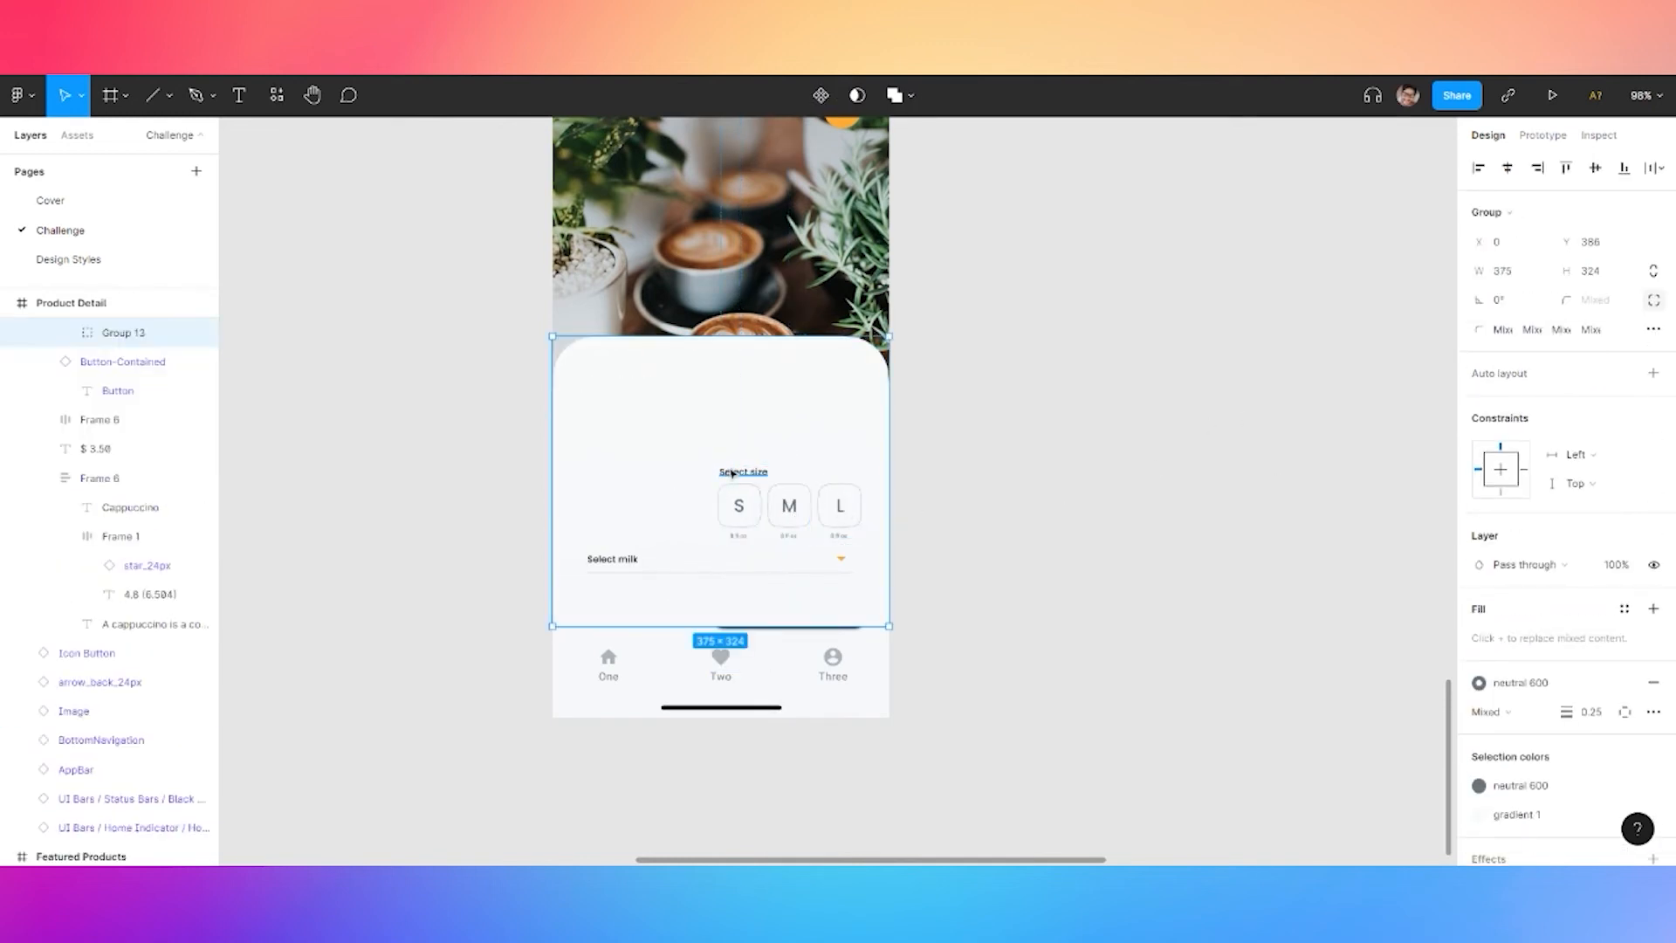
key(ctrl+z)
key(shift+a)
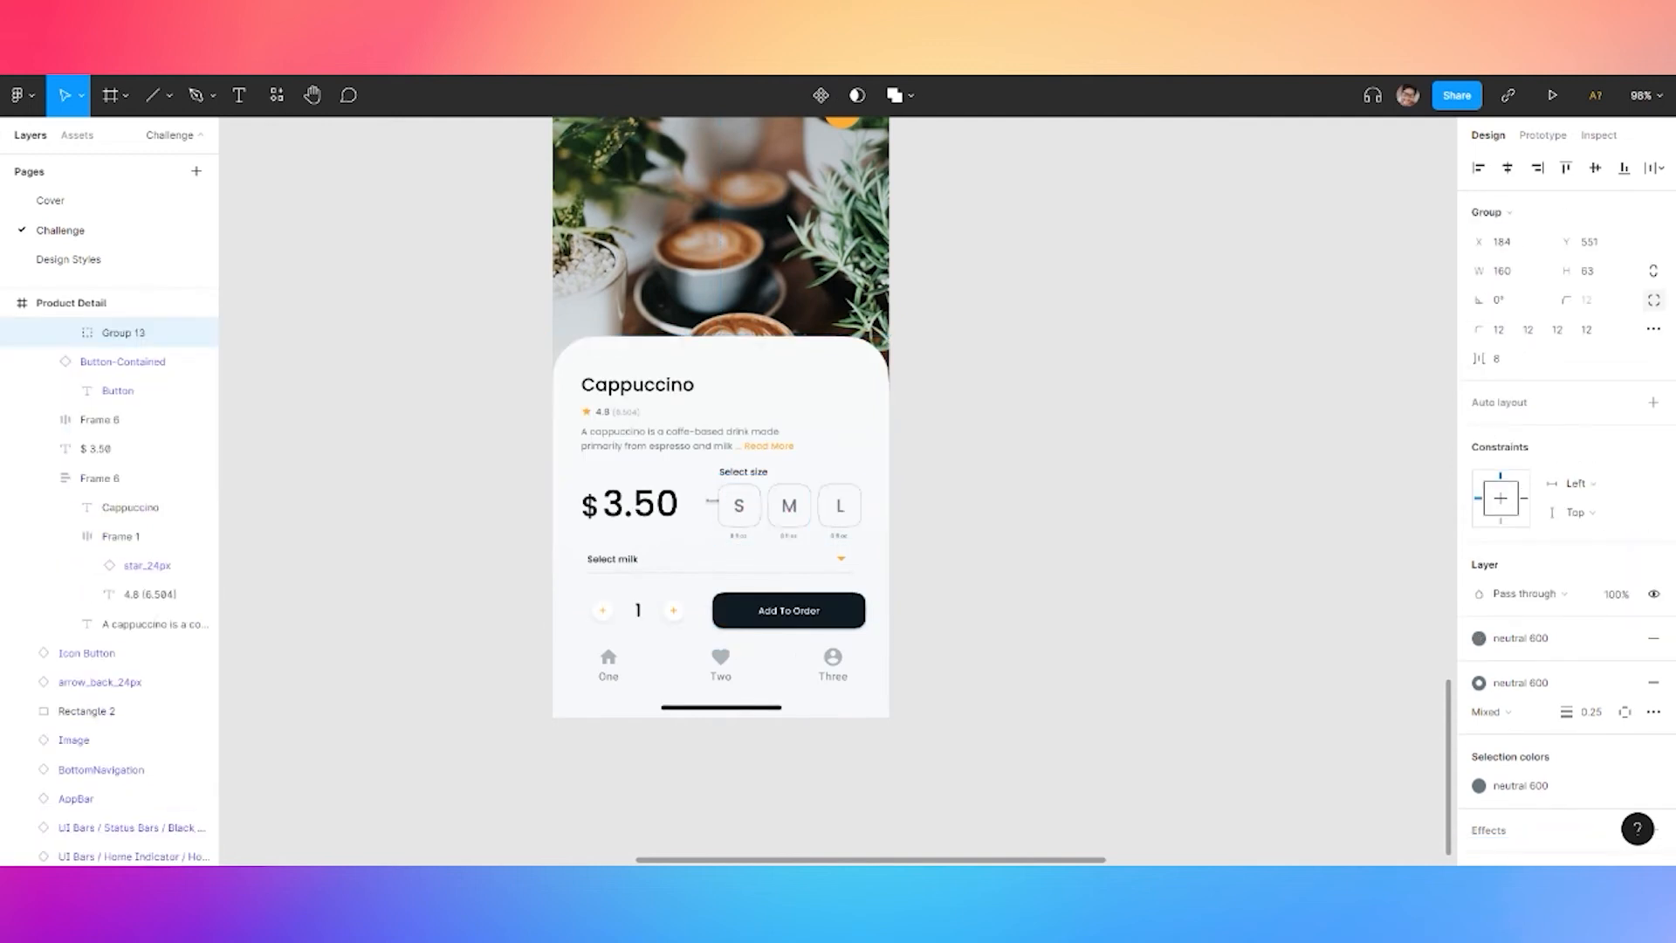
click(1502, 466)
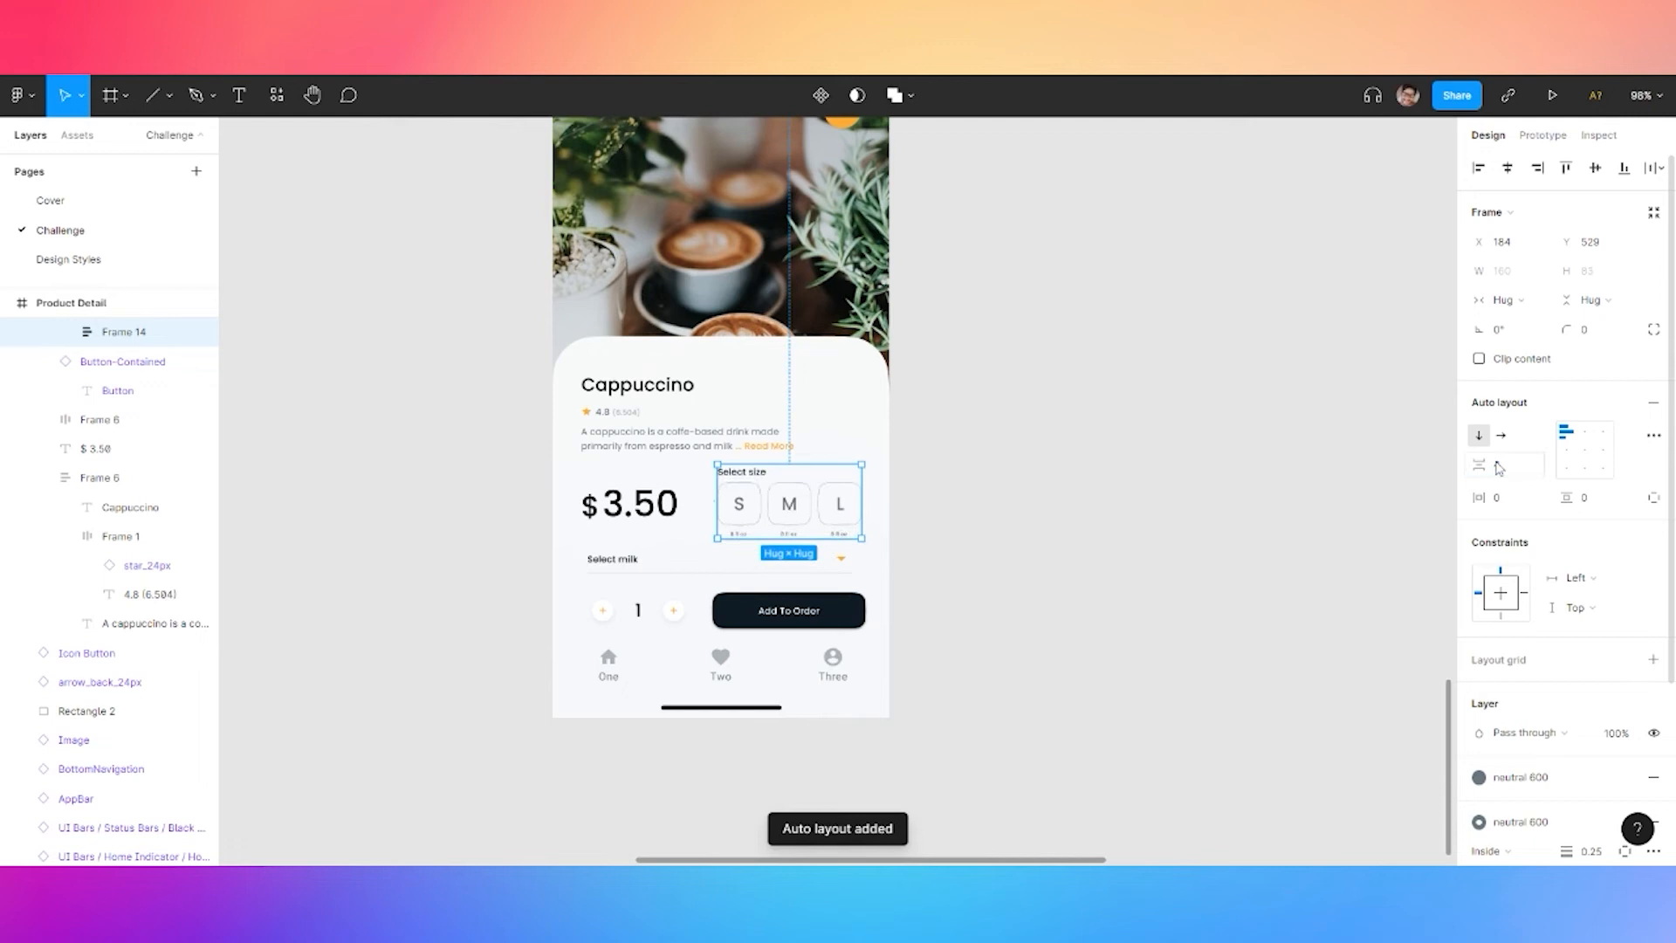
Put the $ 3.50 price and size options in a horizontal space-between auto layout
shift+click(630, 506)
key(shift+a)
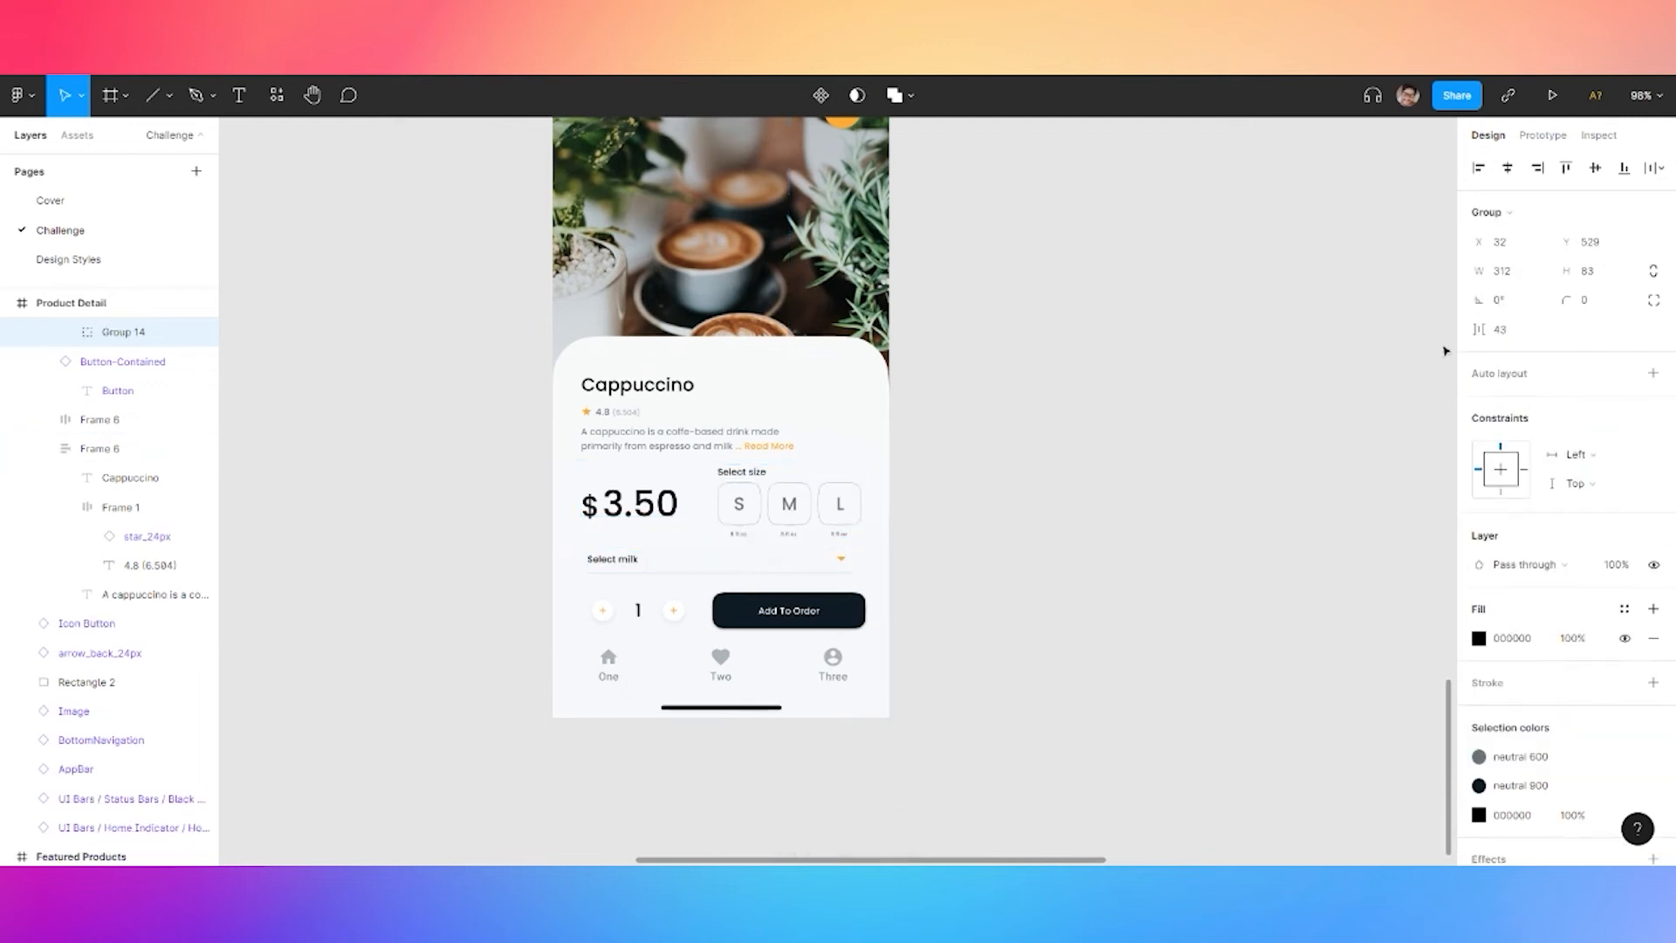
click(1506, 472)
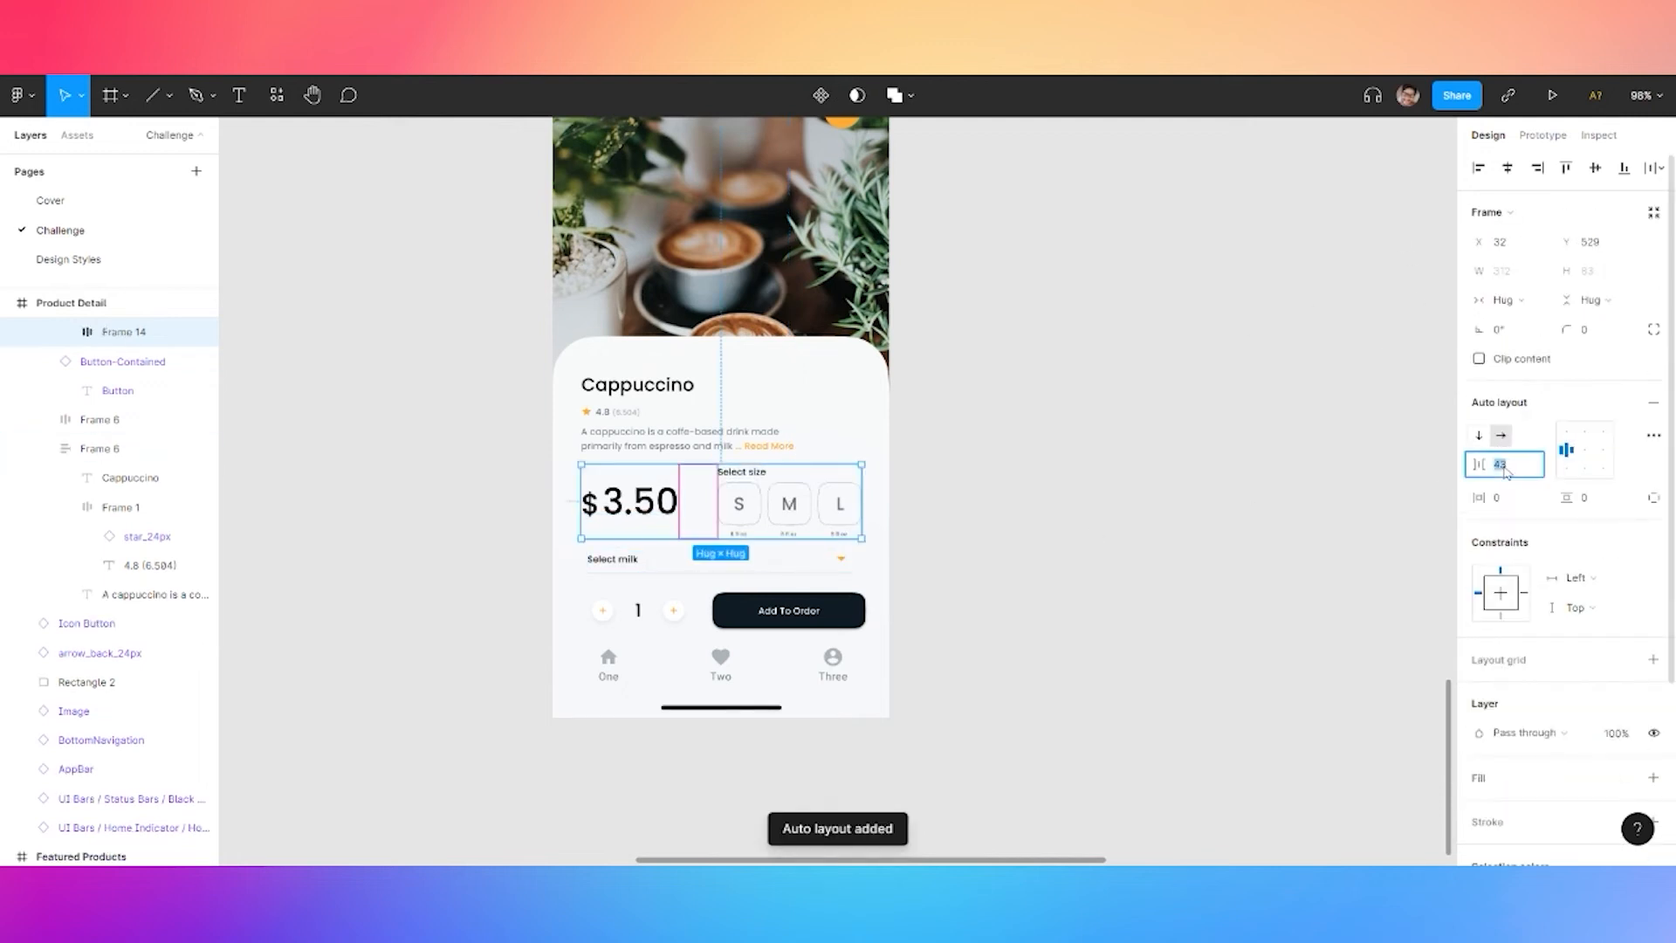
click(1654, 435)
click(1397, 591)
click(1388, 610)
click(1068, 518)
Select the Cappuccino title, rating and description text block
click(715, 448)
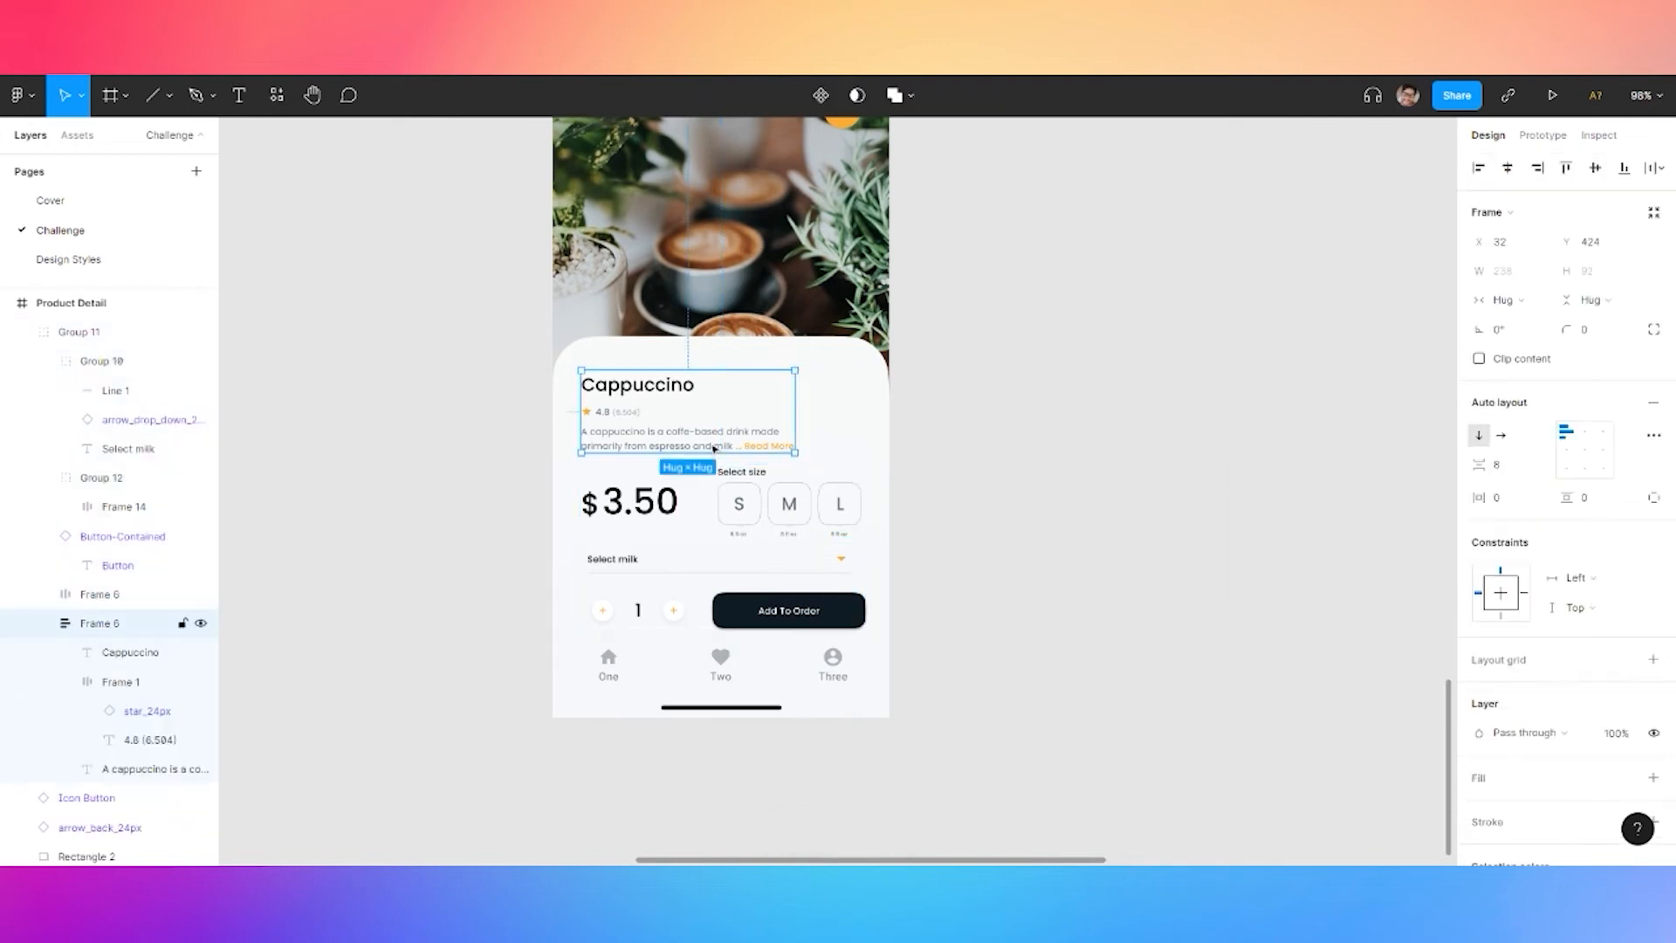
double_click(672, 444)
shift+click(631, 413)
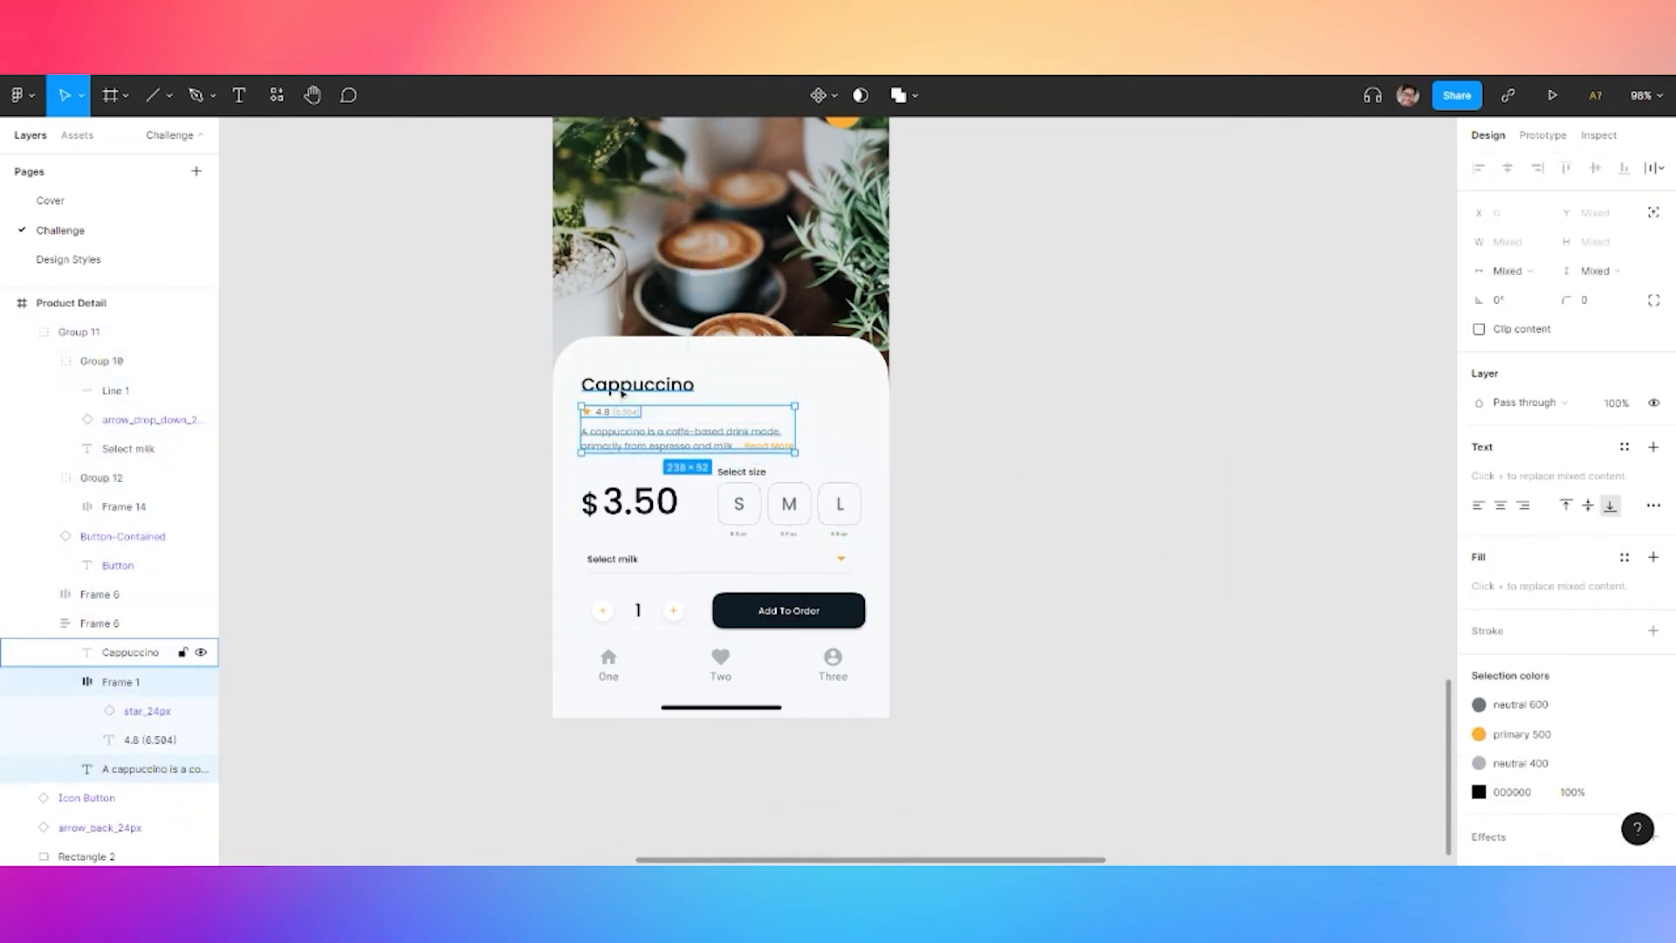
shift+click(644, 390)
click(1085, 446)
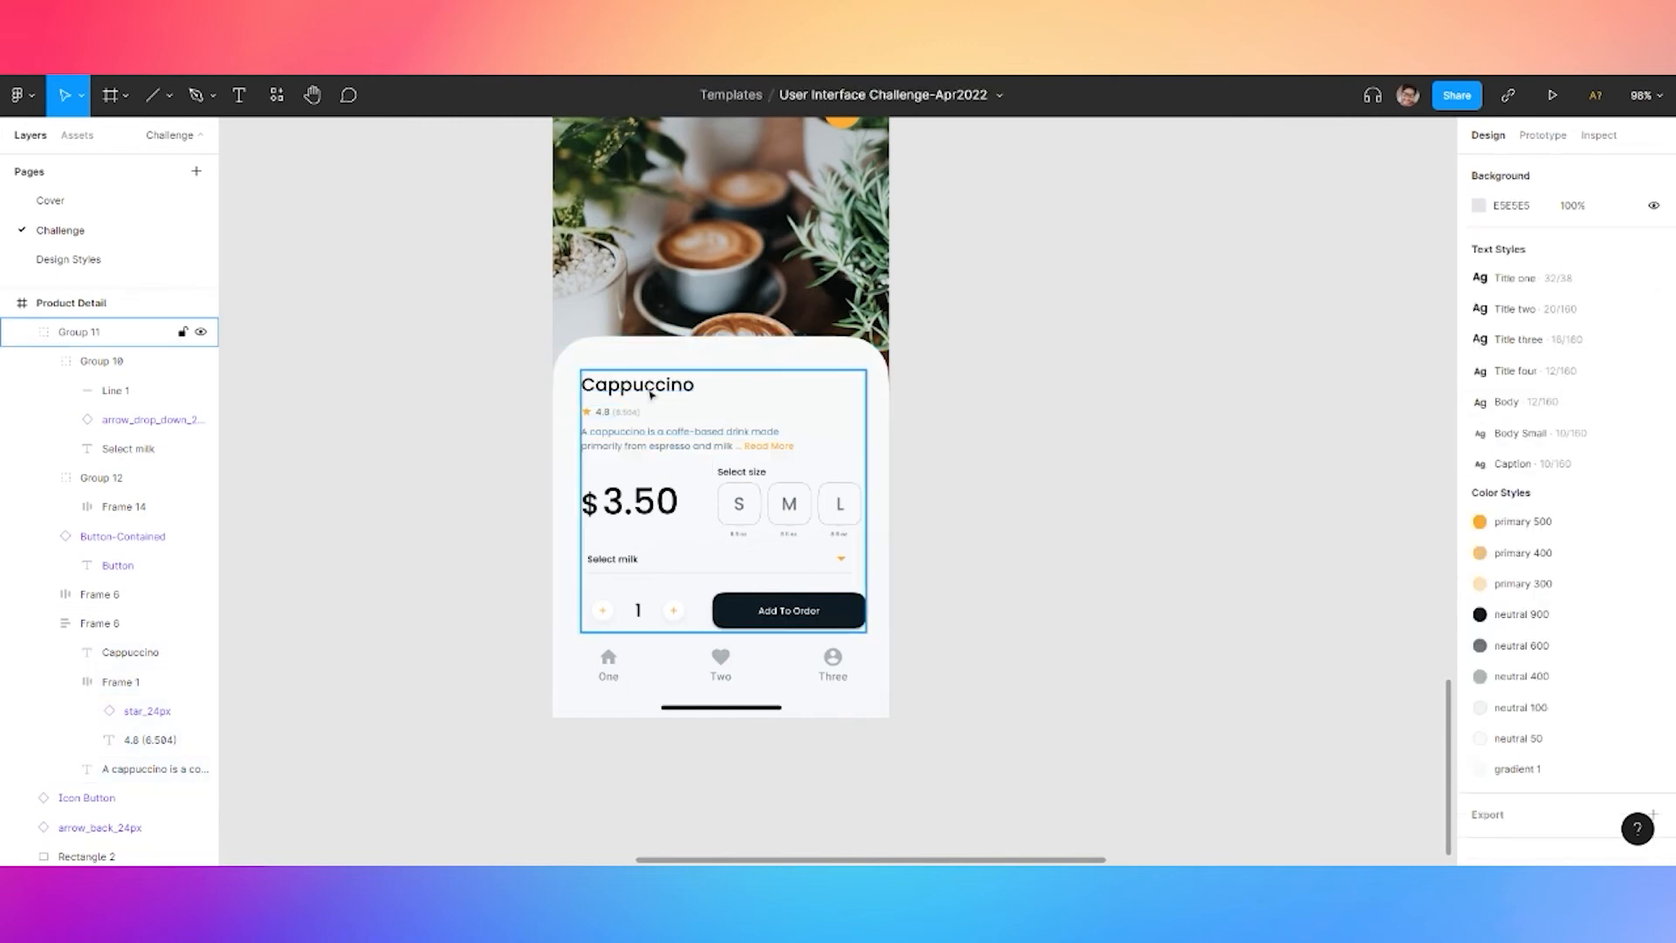
click(650, 394)
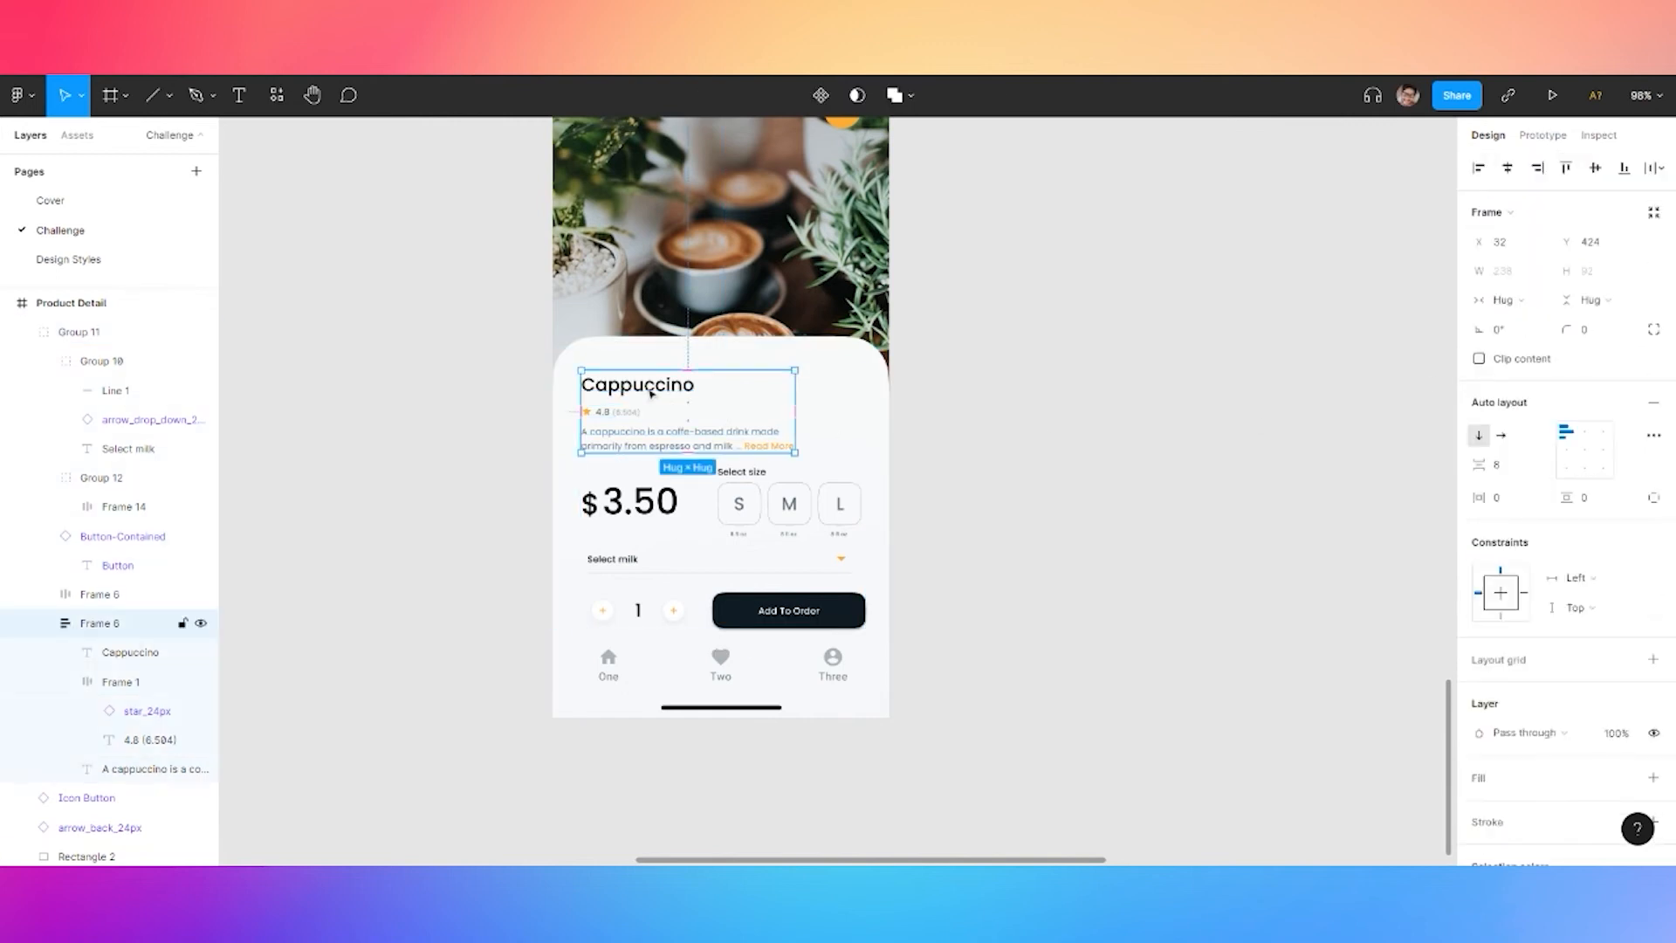
Widen the Select milk row slightly on both sides
click(628, 560)
drag(857, 557, 866, 557)
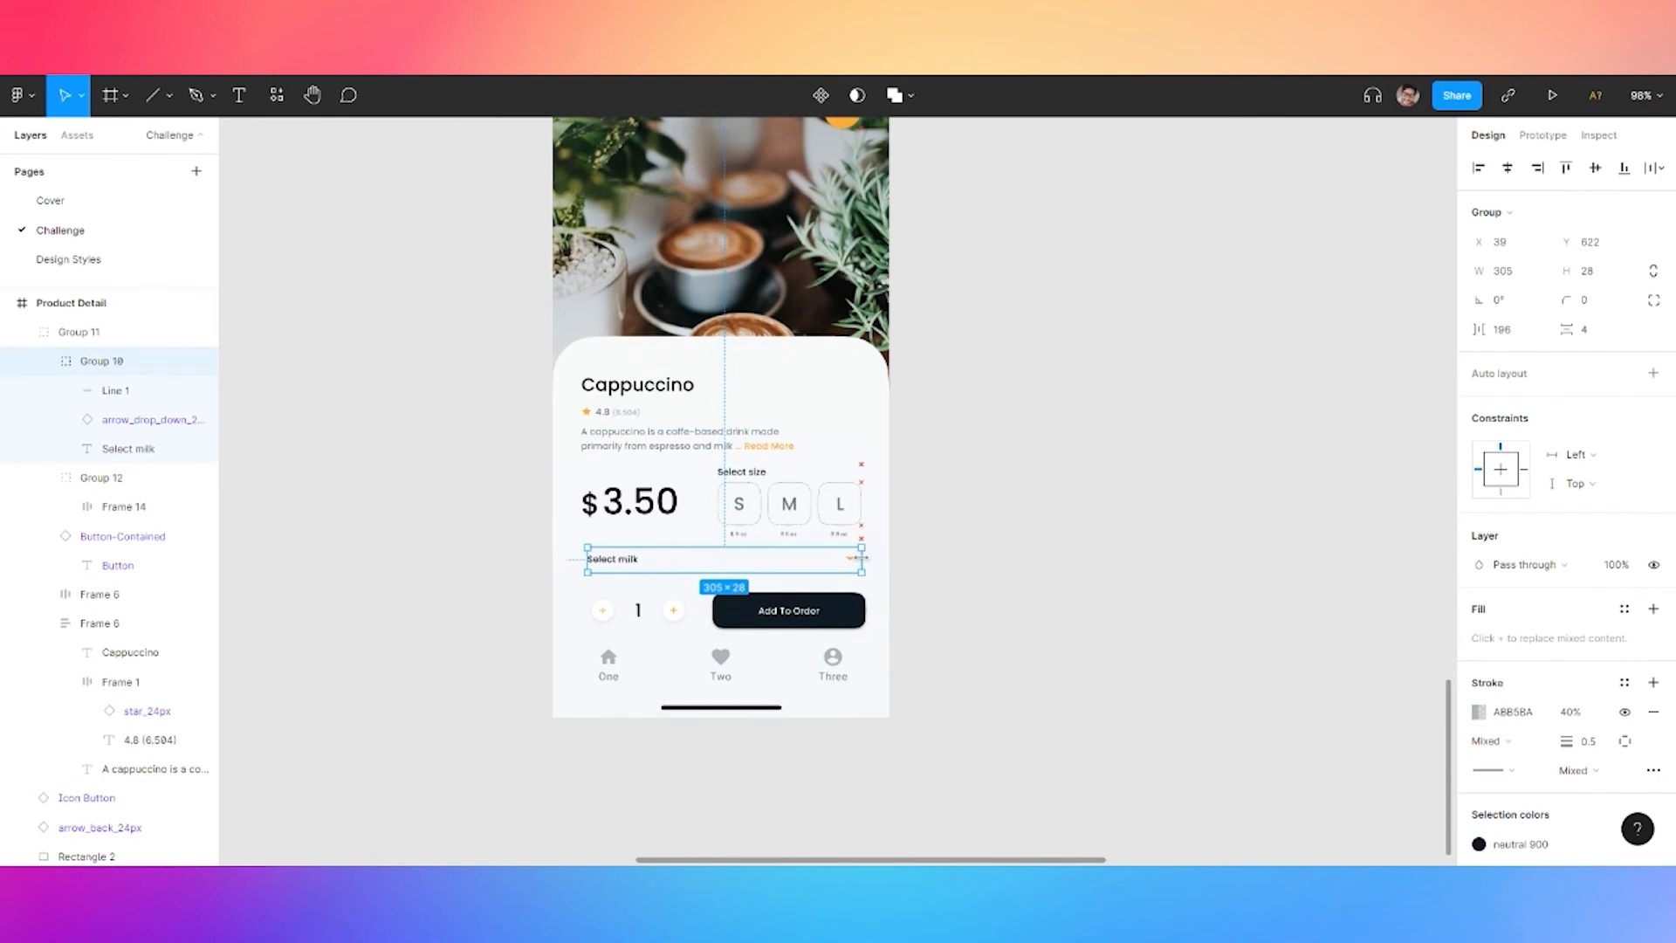
drag(580, 556, 575, 557)
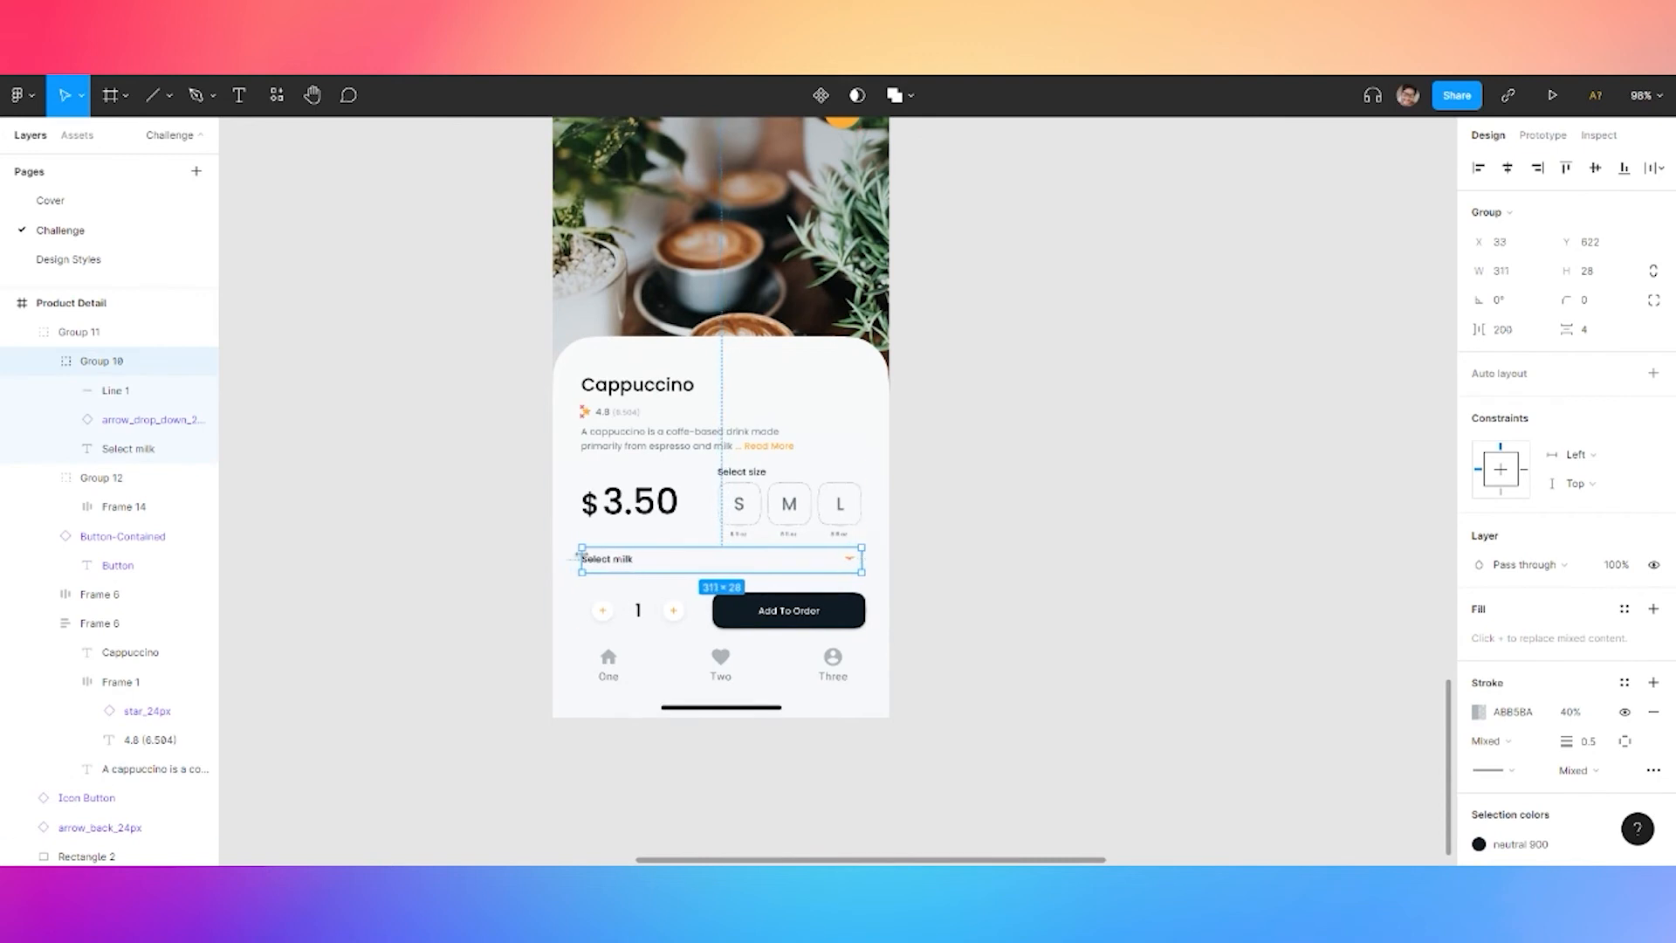
click(608, 617)
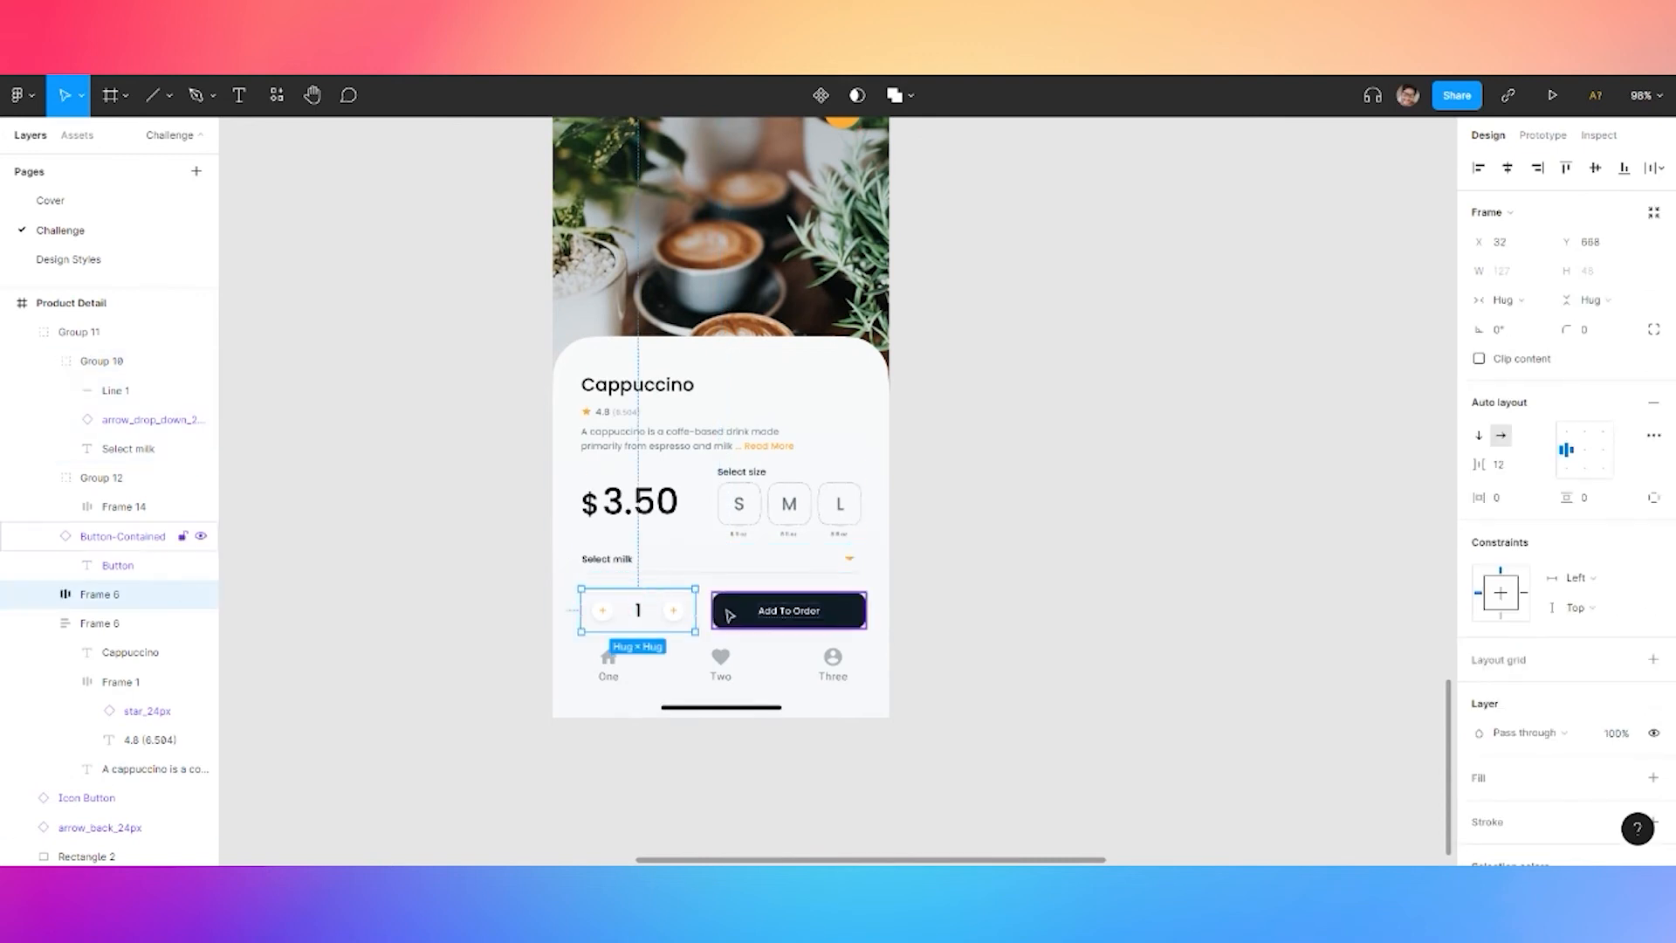
click(987, 602)
click(620, 570)
shift+click(653, 519)
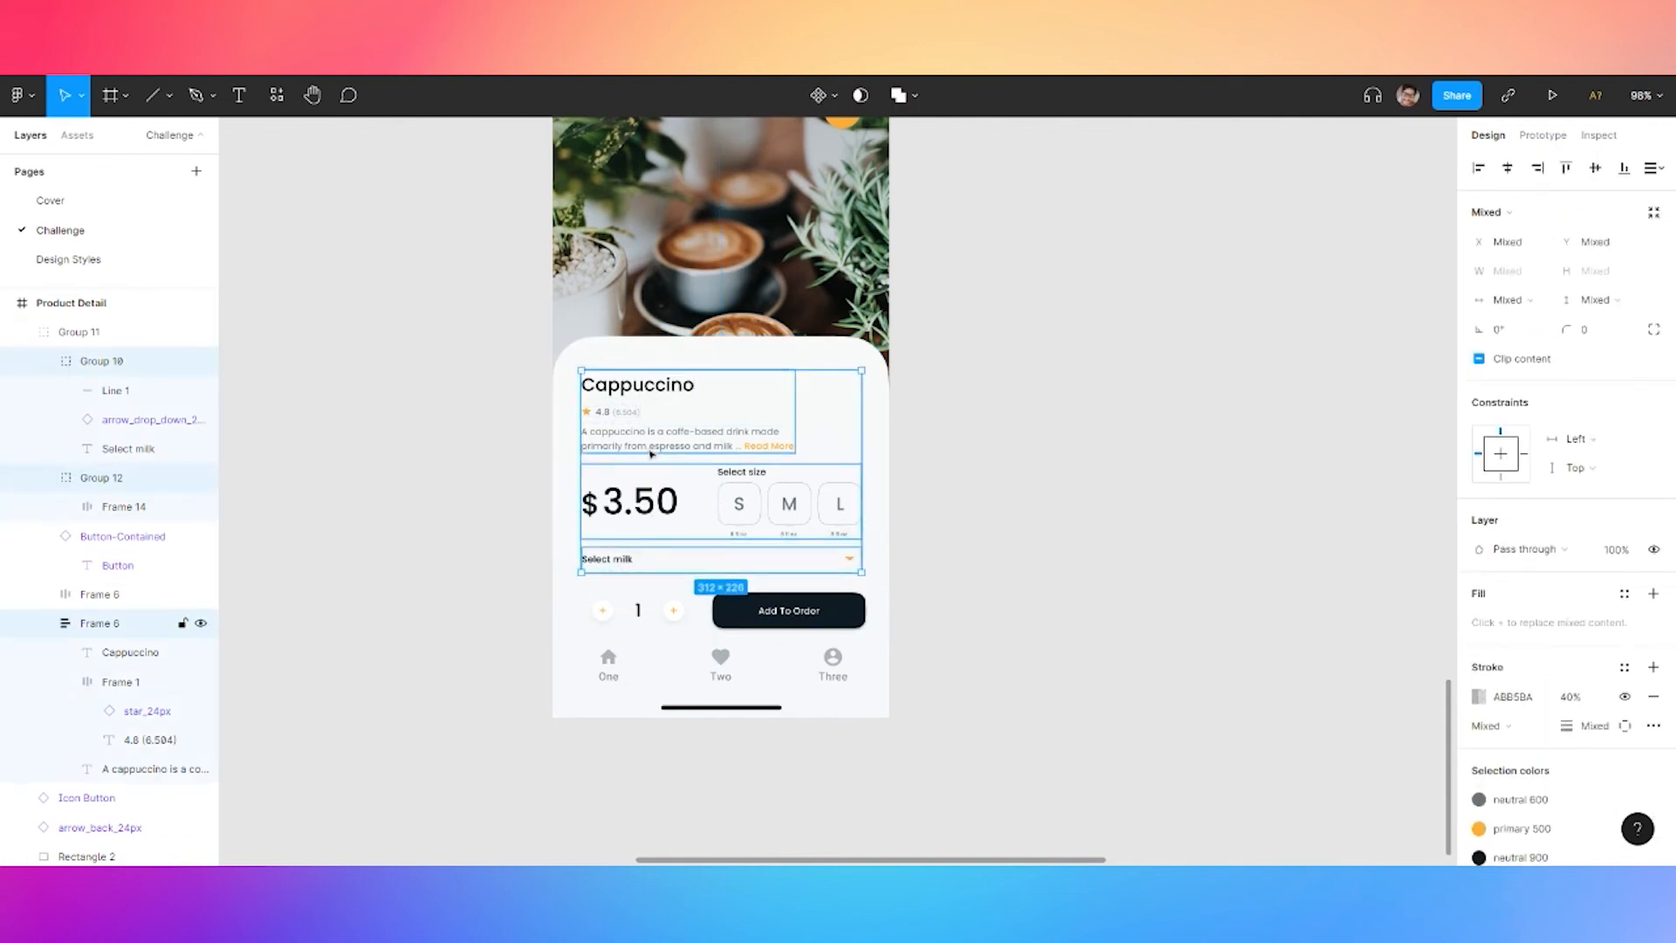
Group the quantity stepper and Add To Order button into a space-between auto layout
click(98, 594)
shift+click(756, 613)
key(ctrl+g)
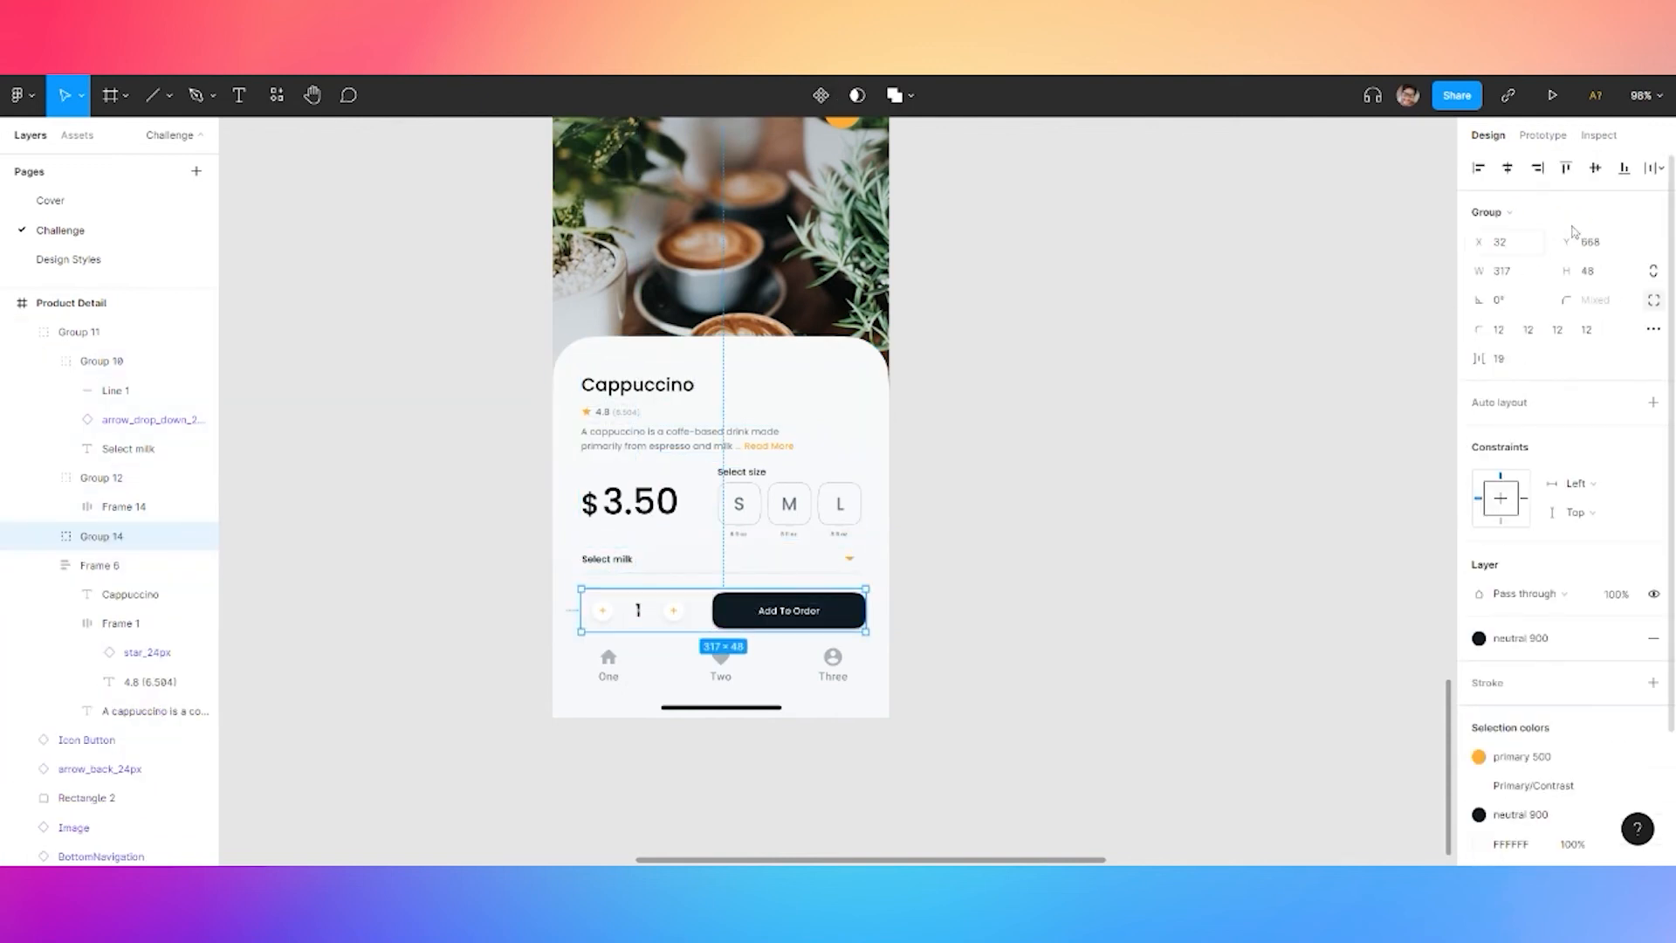
key(shift+a)
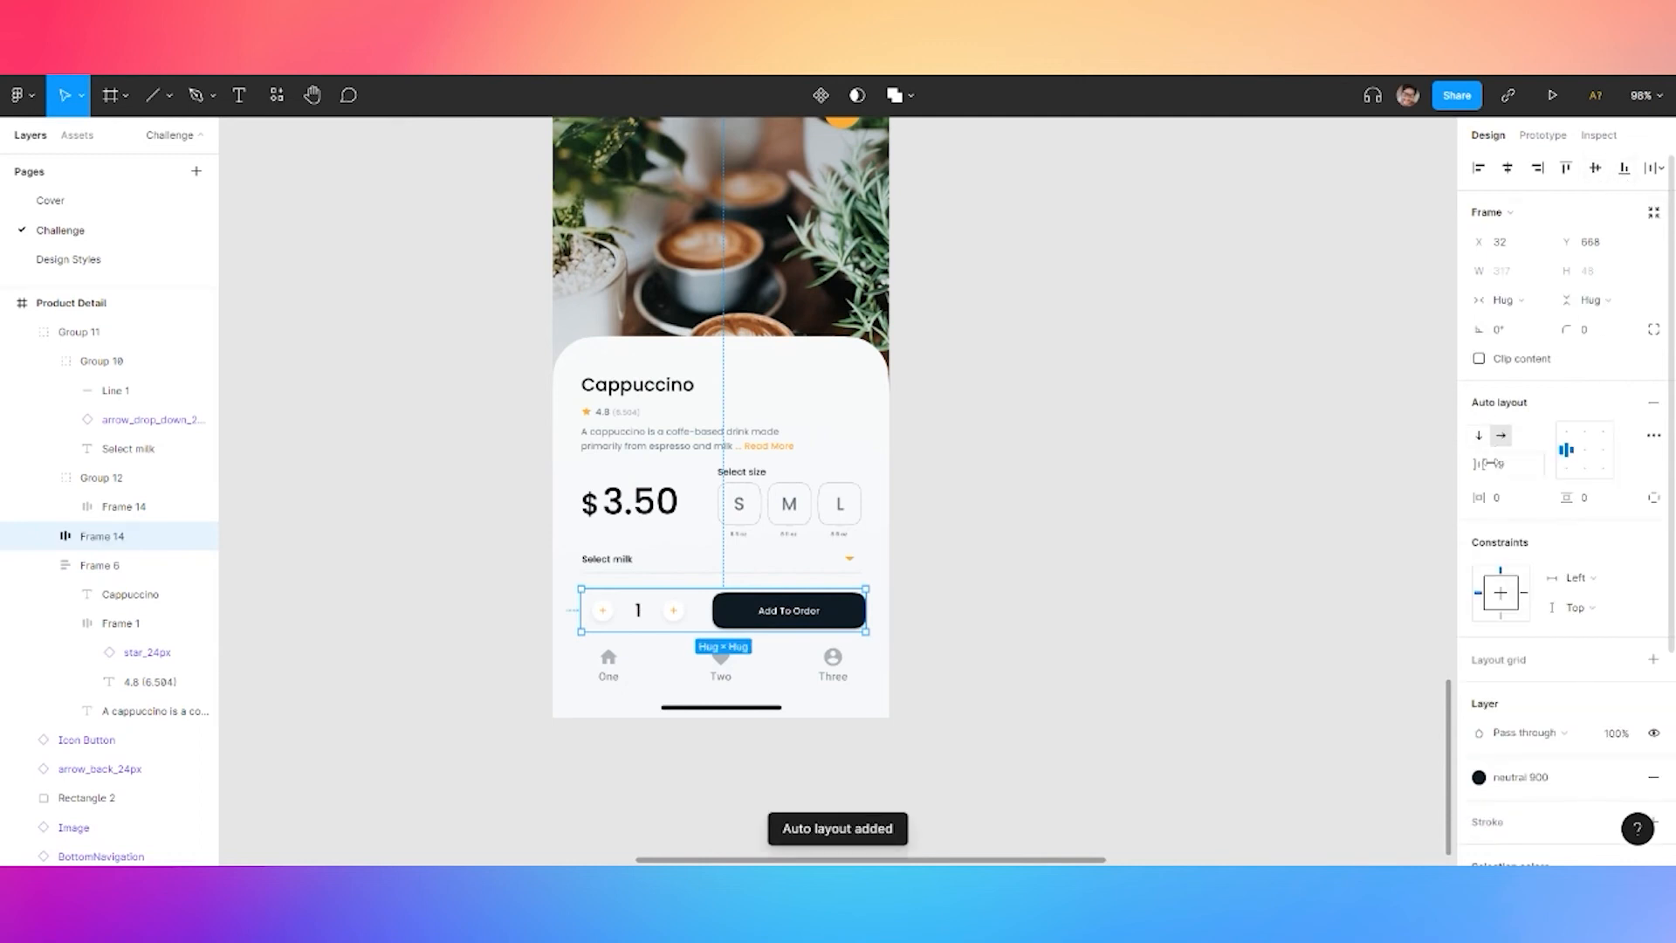
click(1653, 435)
click(1396, 590)
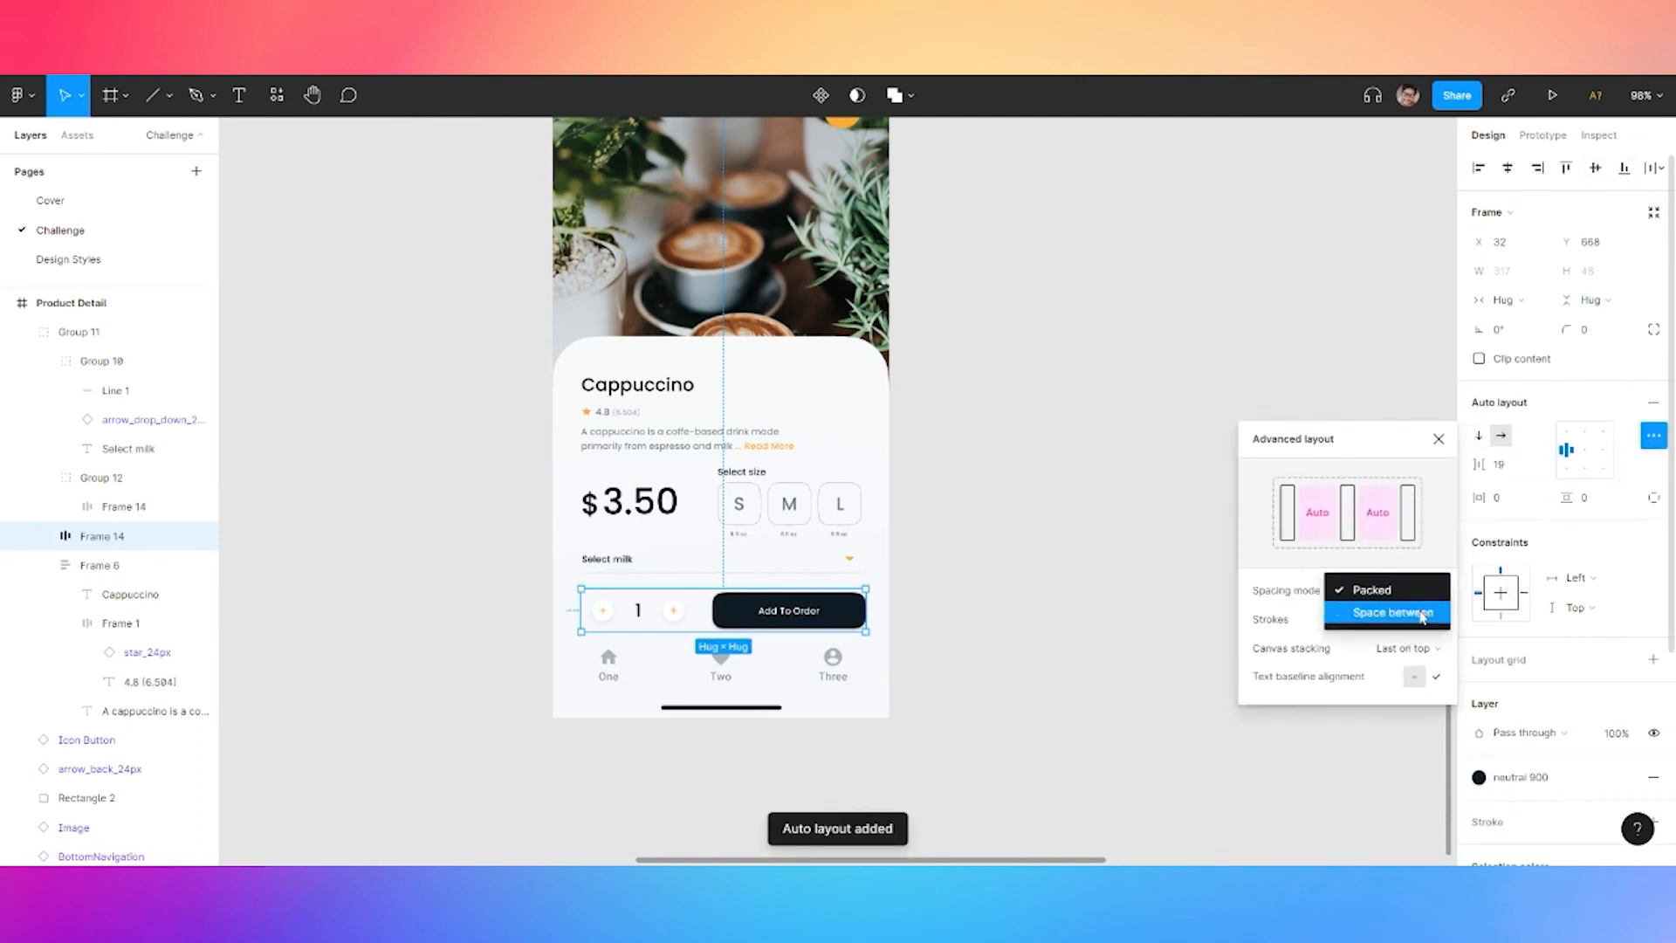
click(1394, 613)
click(1127, 422)
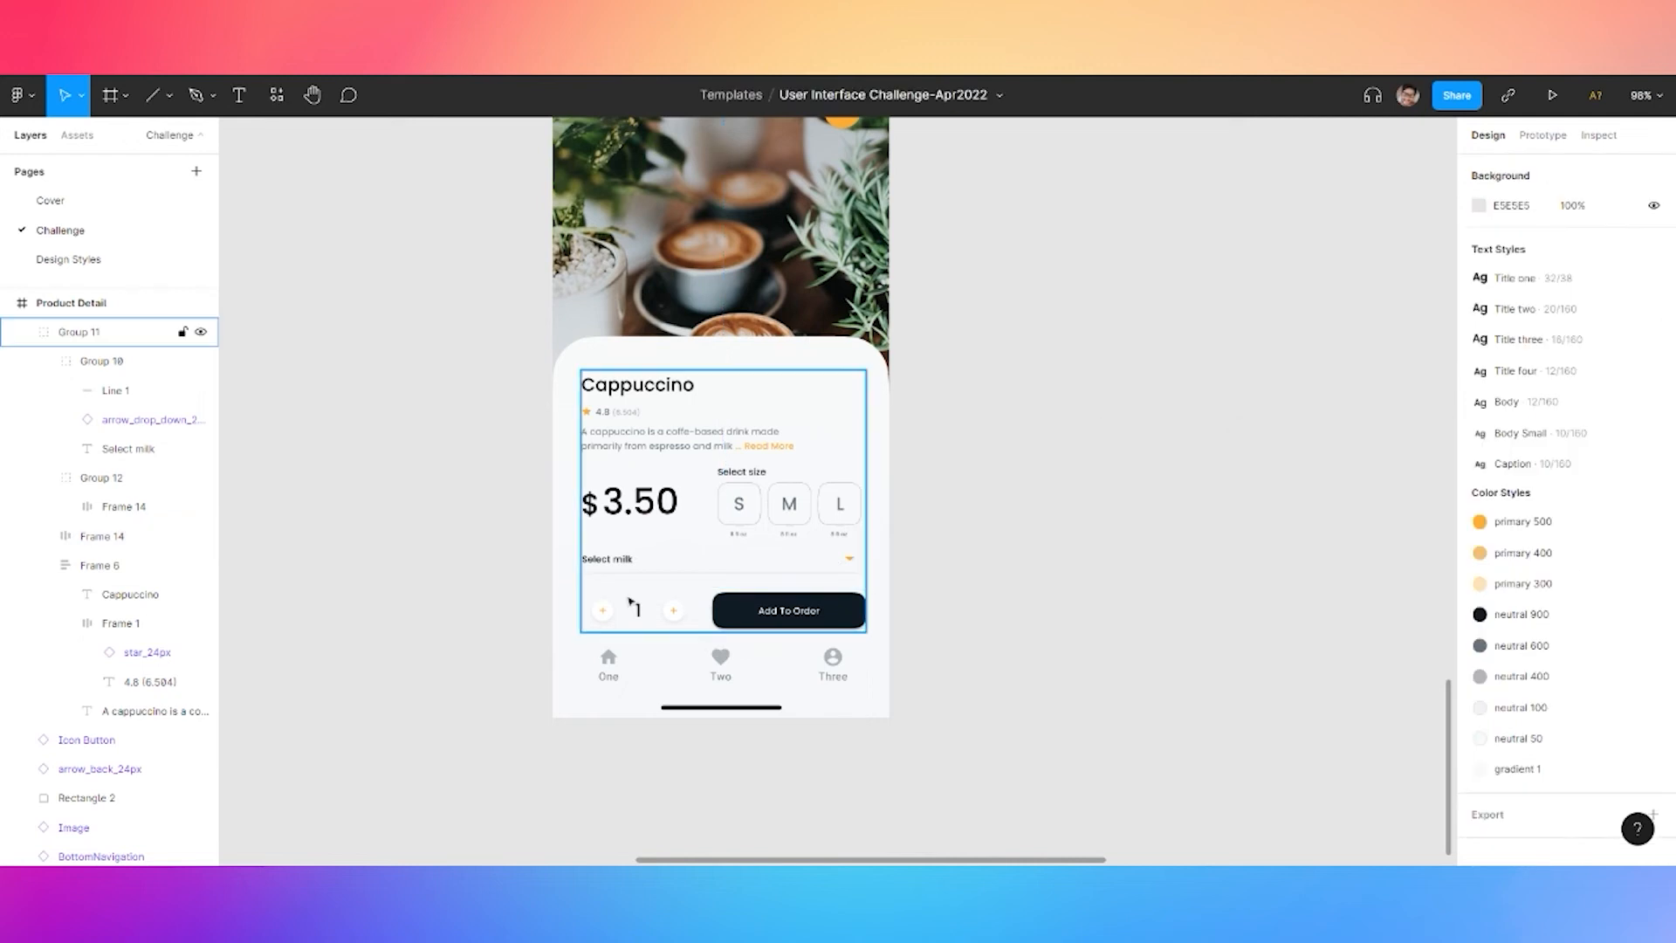
Stack the four card sections in a vertical auto layout with 12 spacing
click(102, 536)
shift+click(102, 360)
shift+click(102, 477)
shift+click(100, 565)
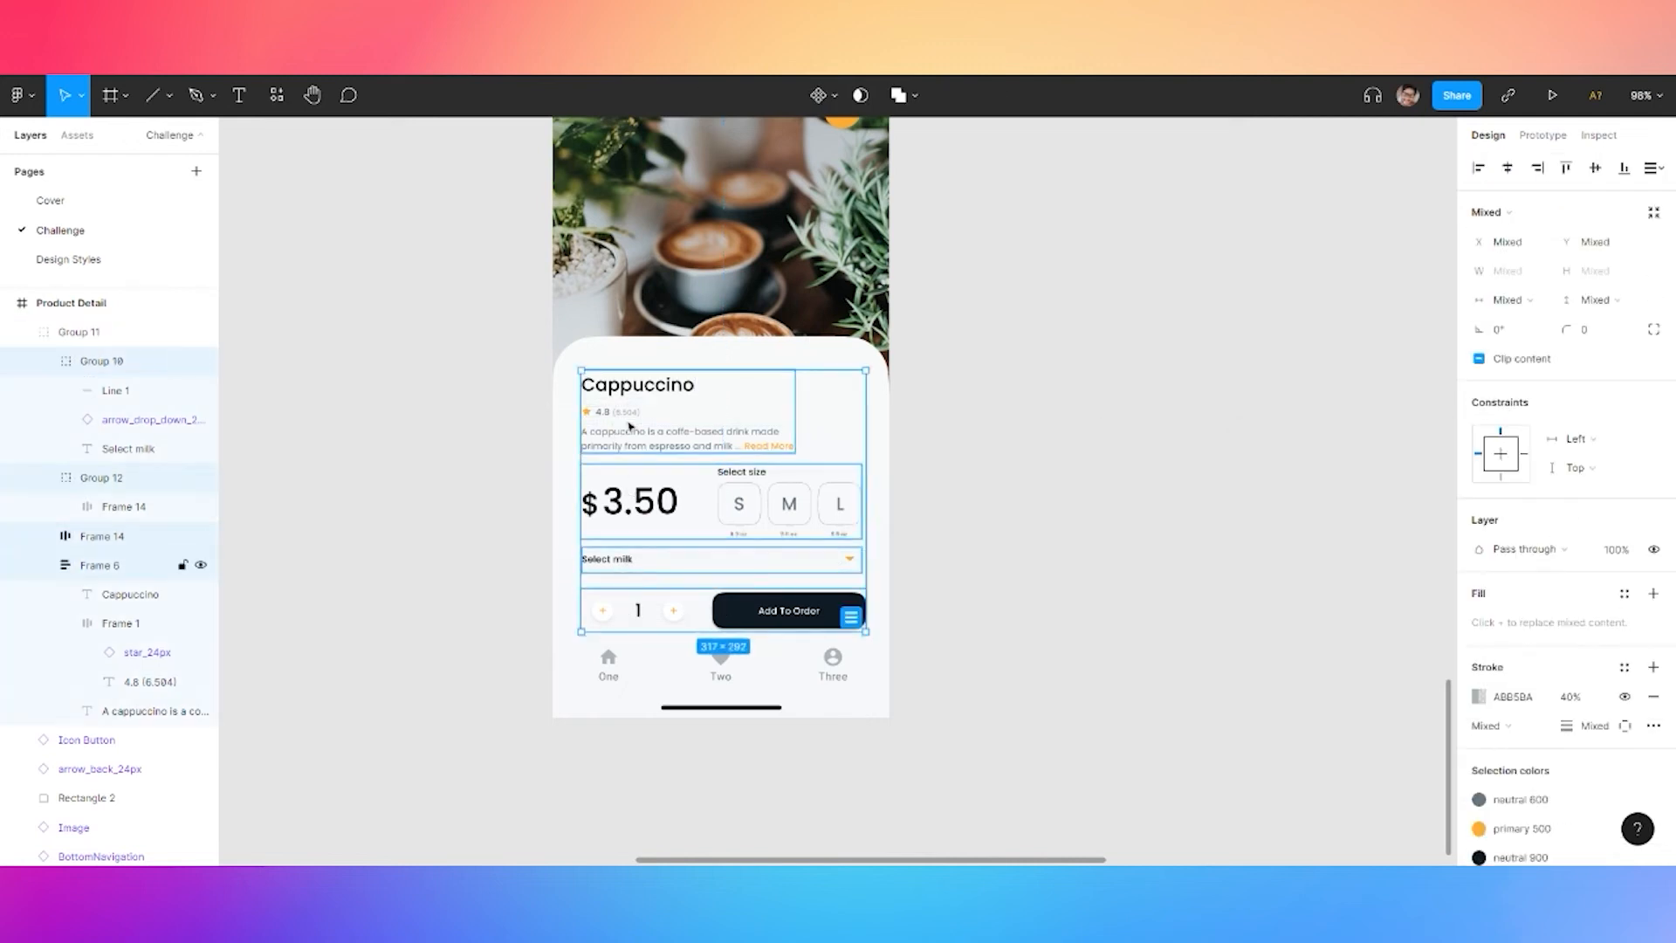
key(shift+a)
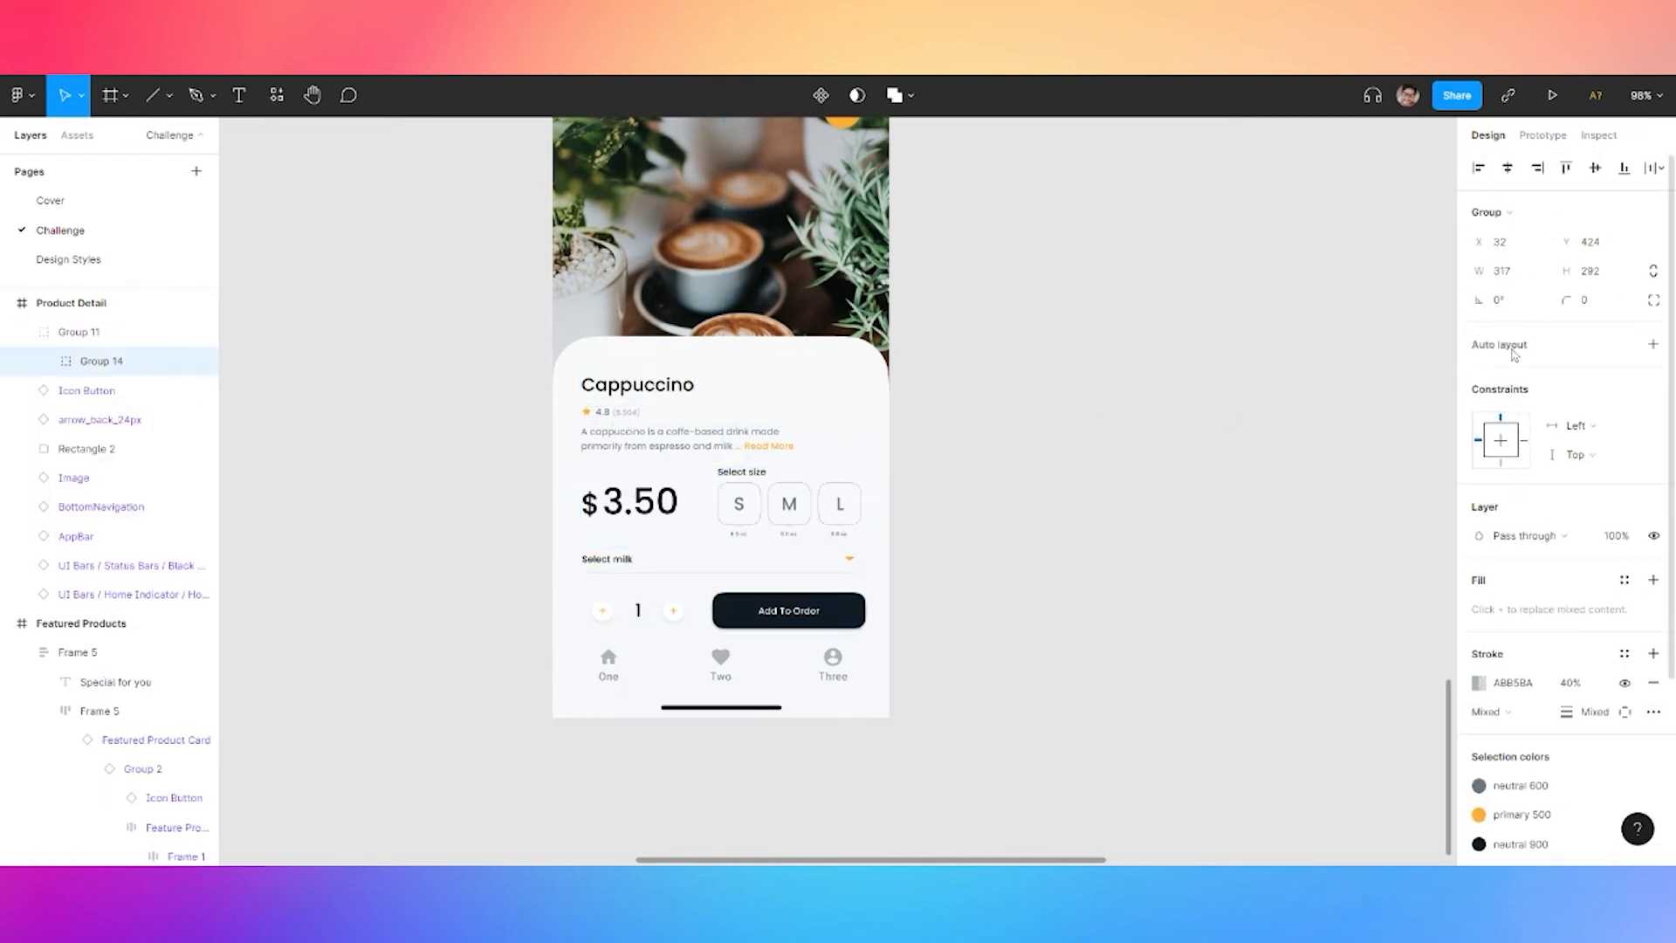
click(1504, 470)
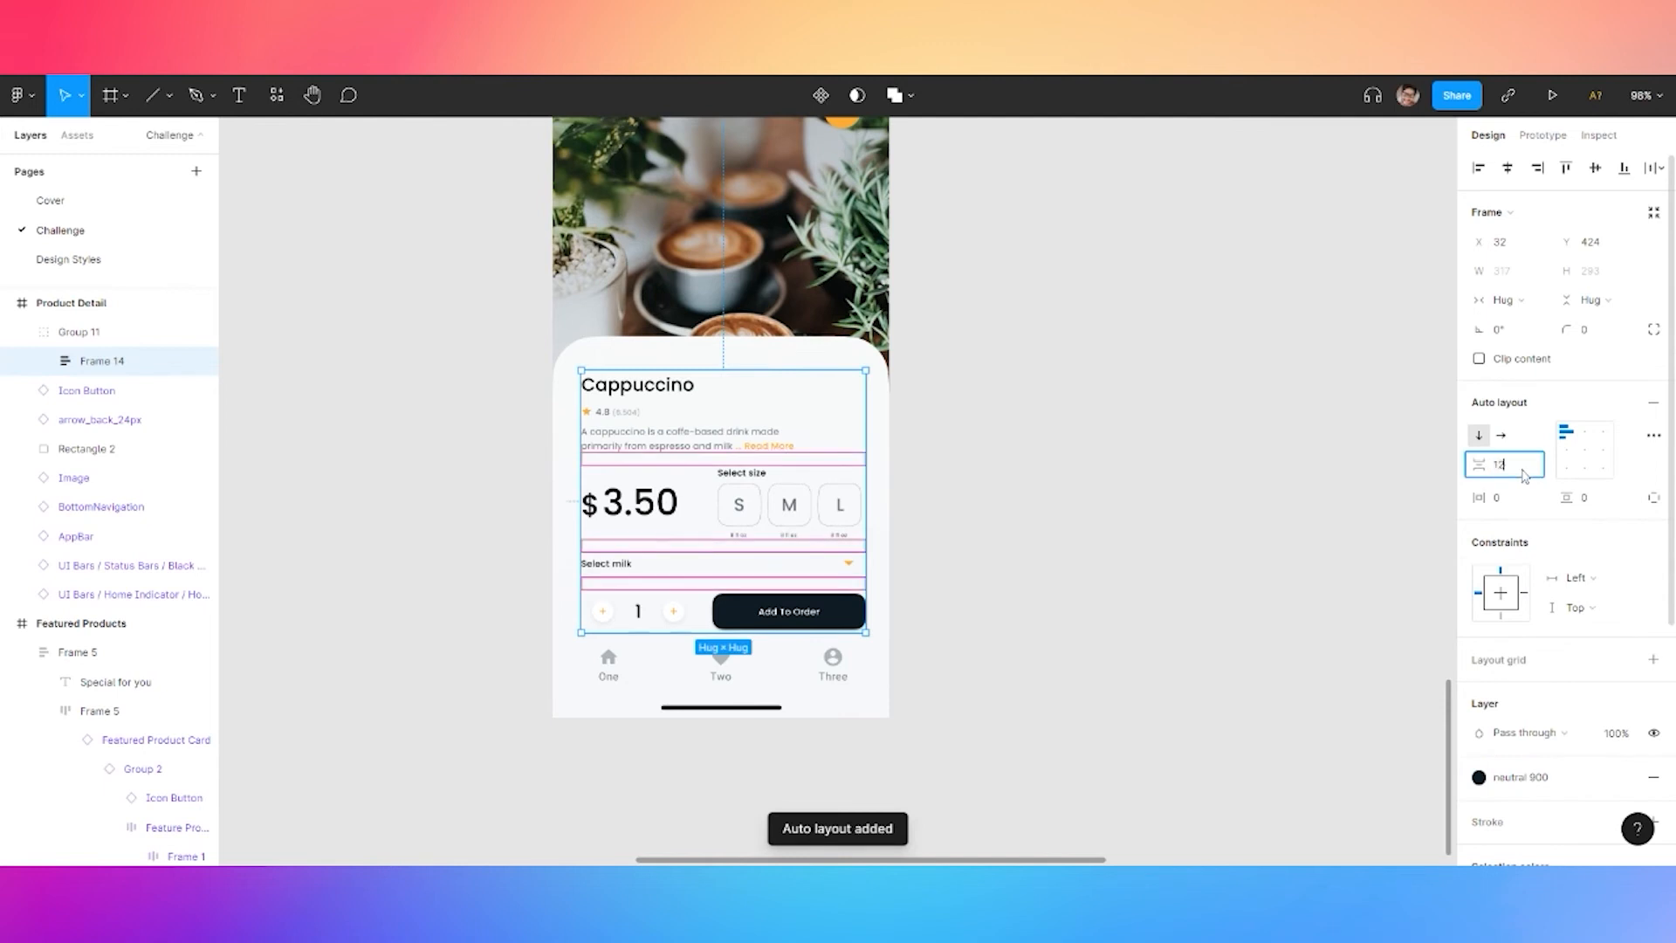
text(12)
key(Return)
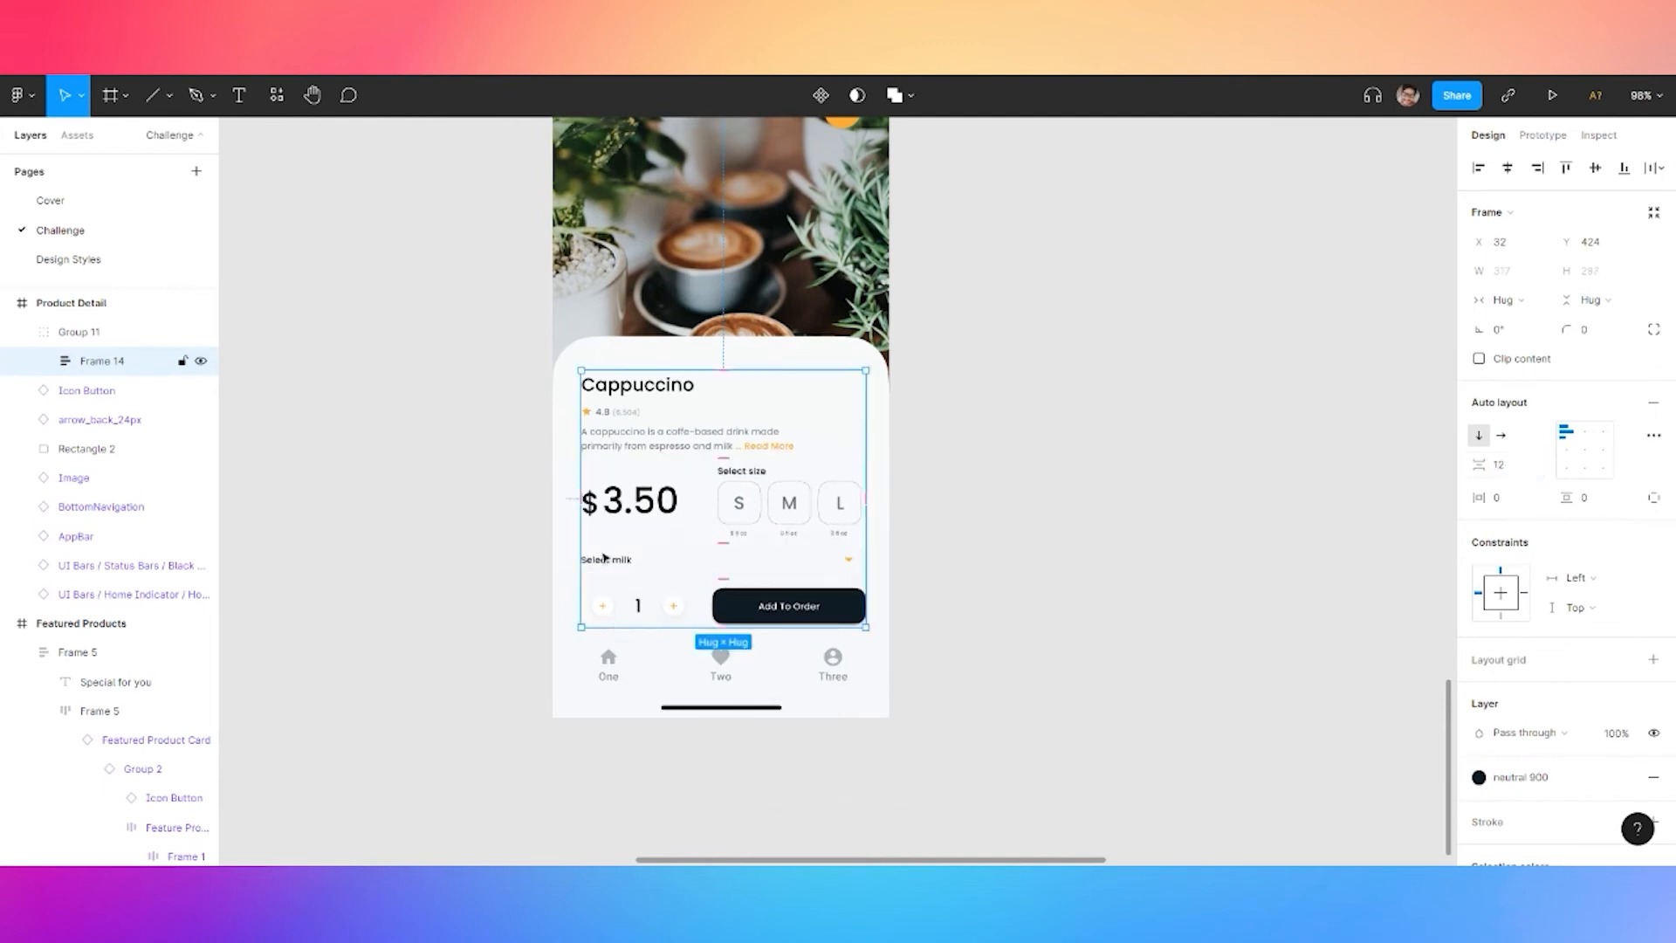
Try a 16 section gap, then settle back on 12
click(1512, 472)
text(1)
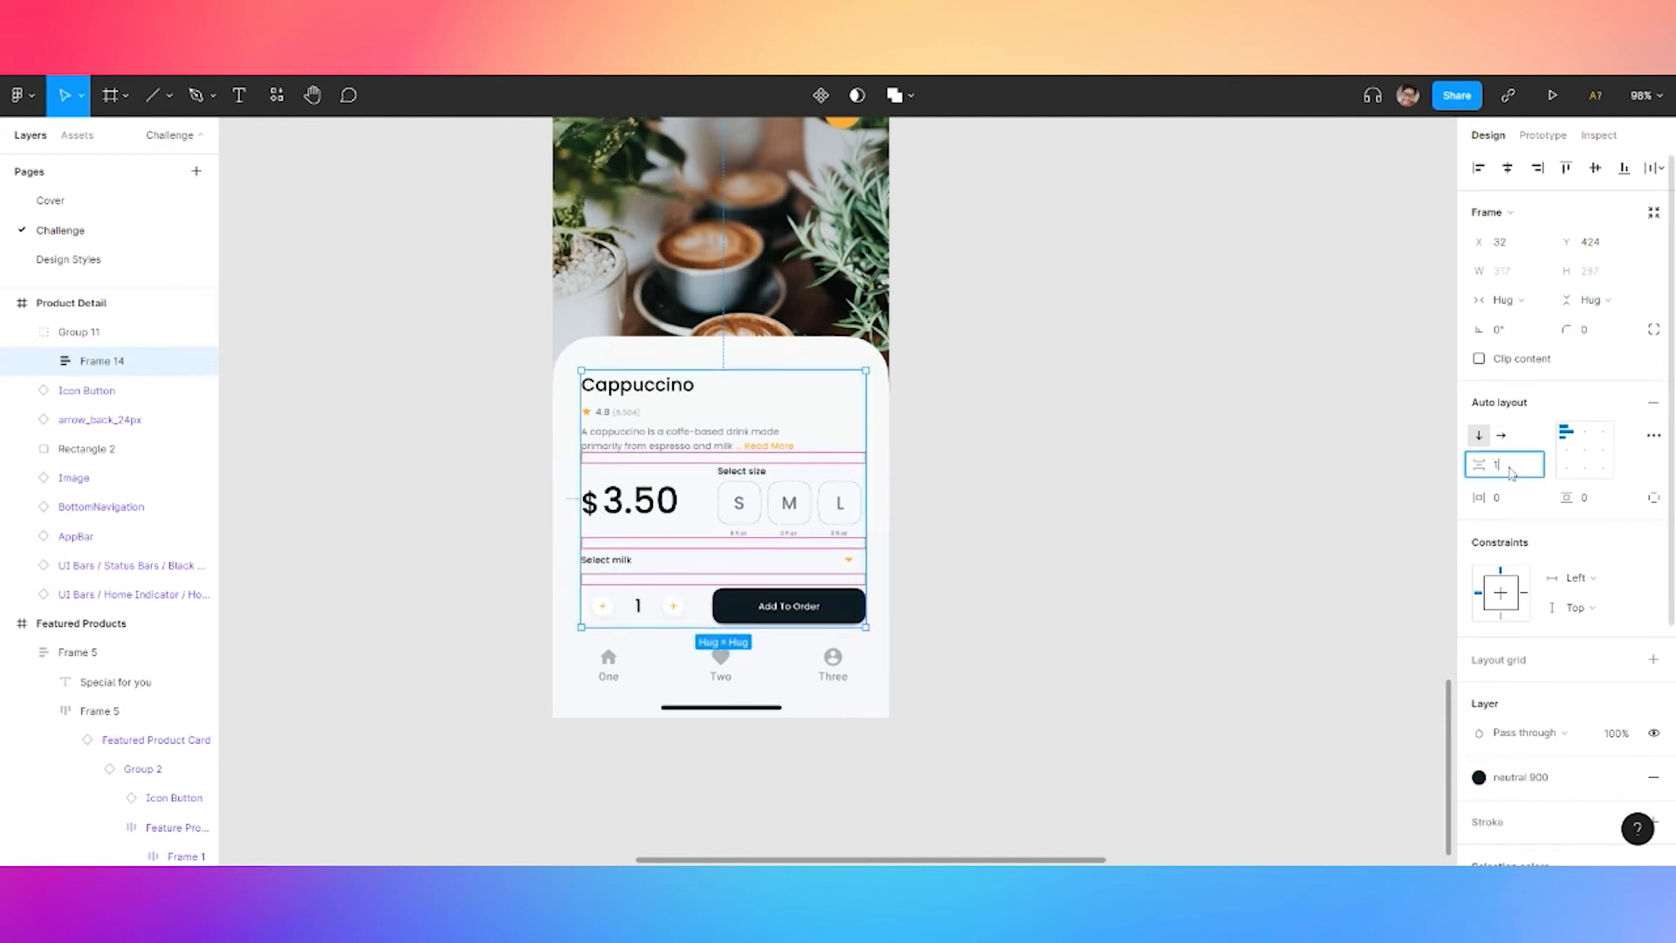
text(6)
key(Return)
click(1512, 472)
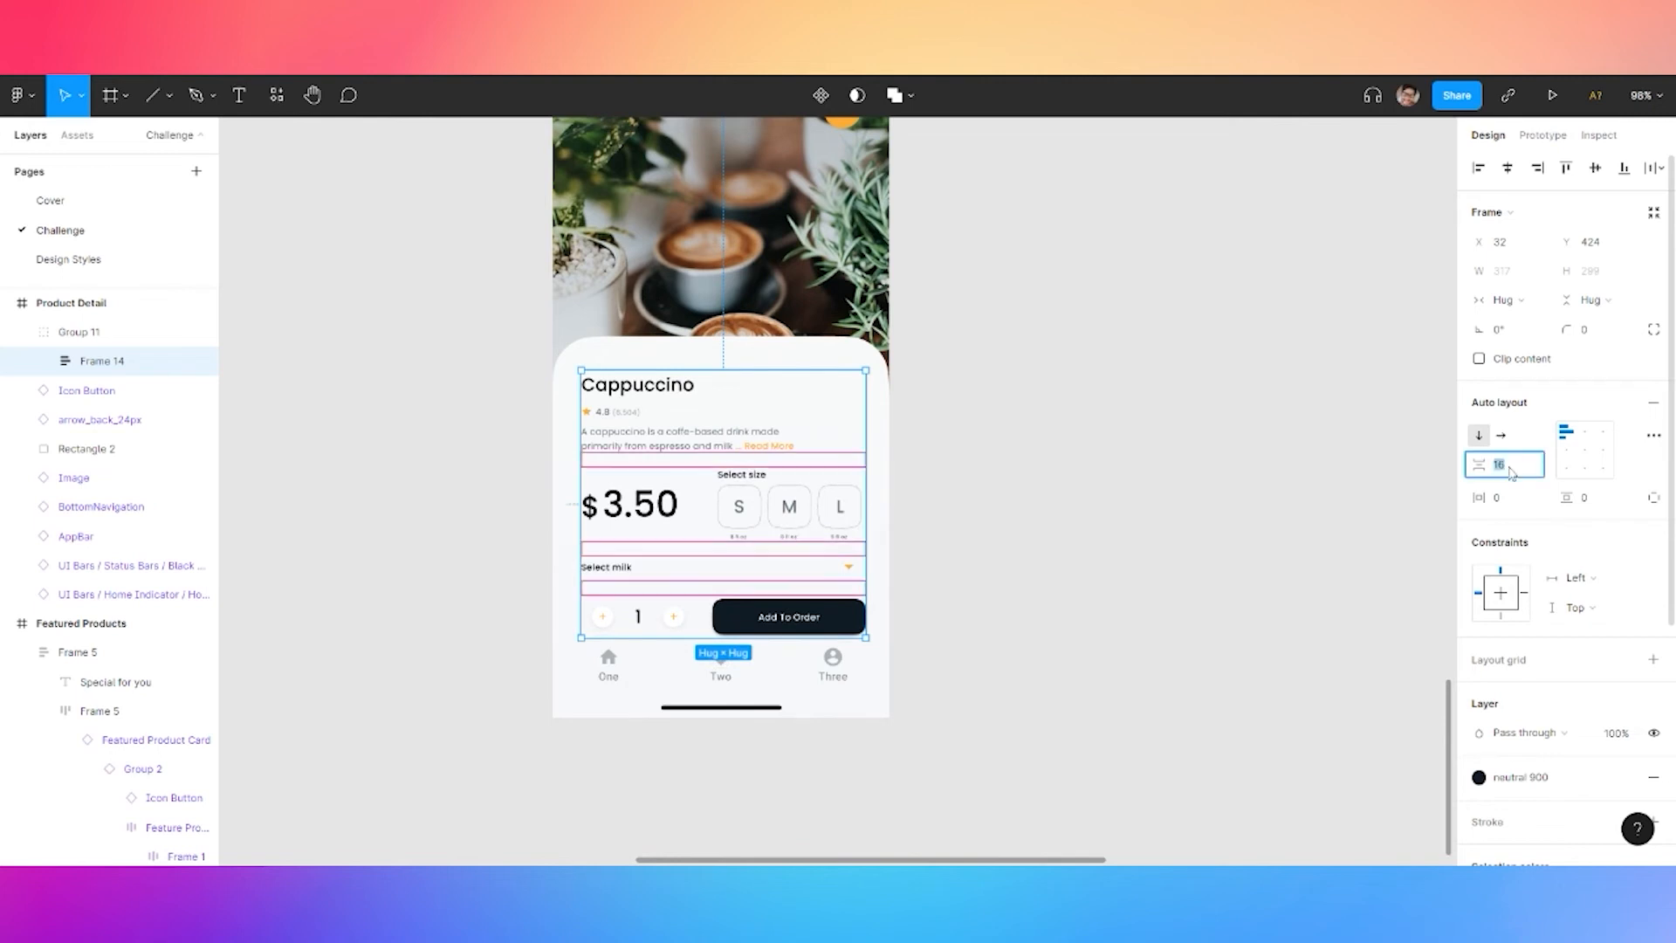
text(12)
key(Return)
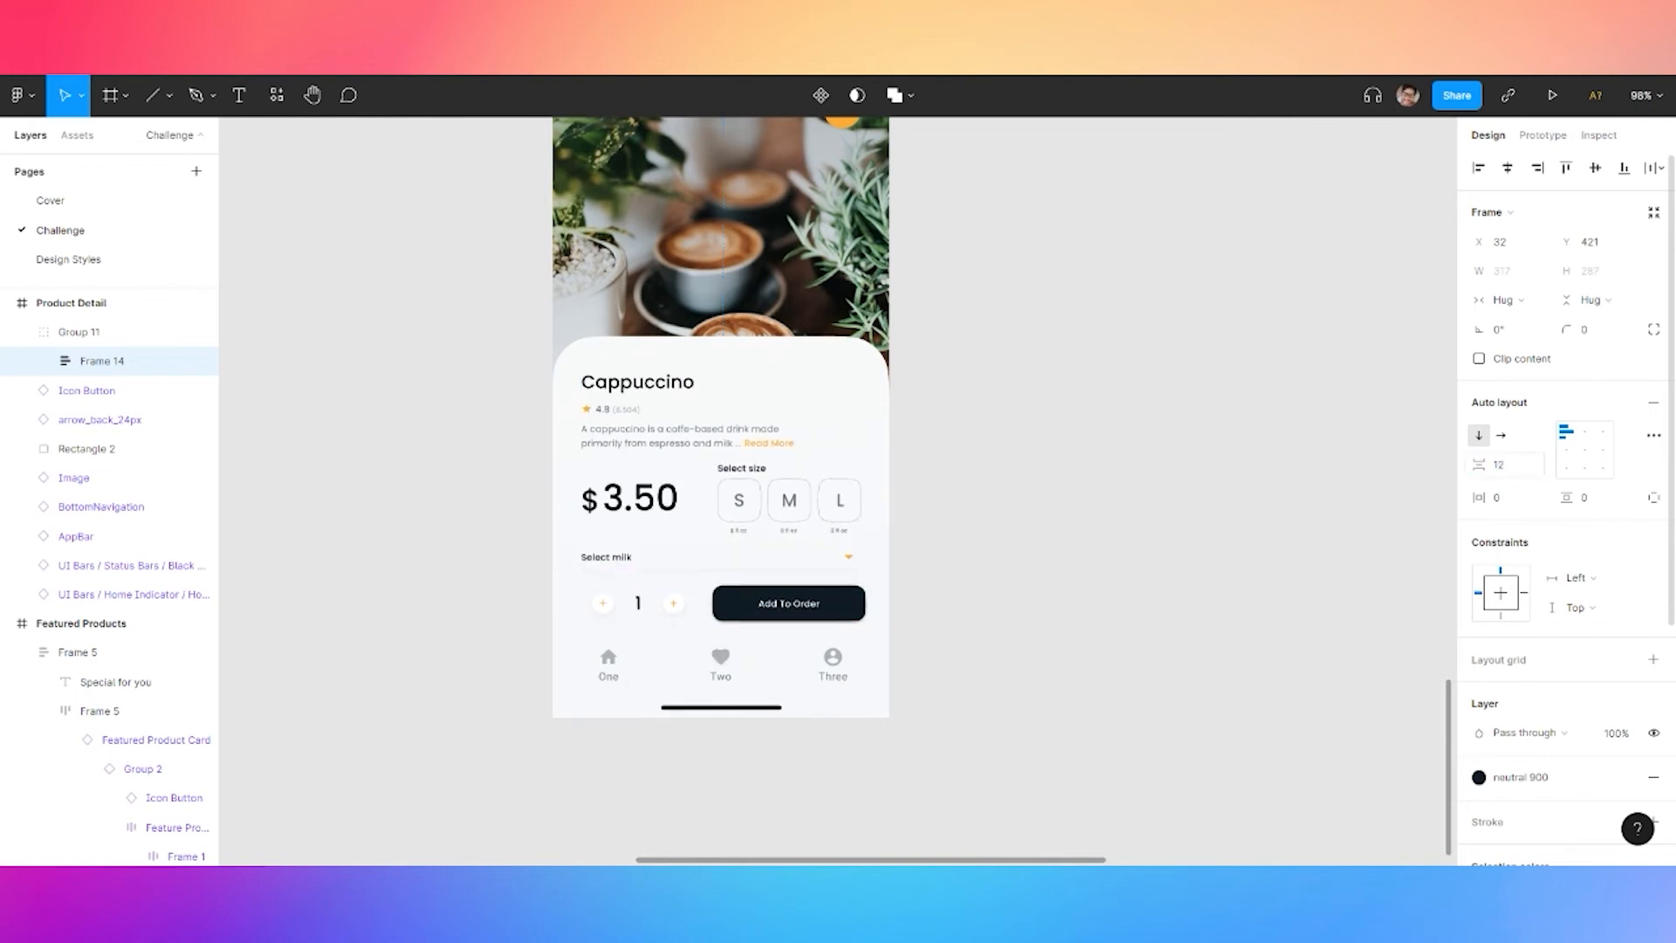
click(979, 373)
scroll(999, 419, down, 5)
Fill the empty Sign In frame with the dark navy neutral 900 colour style
drag(1042, 378, 1073, 407)
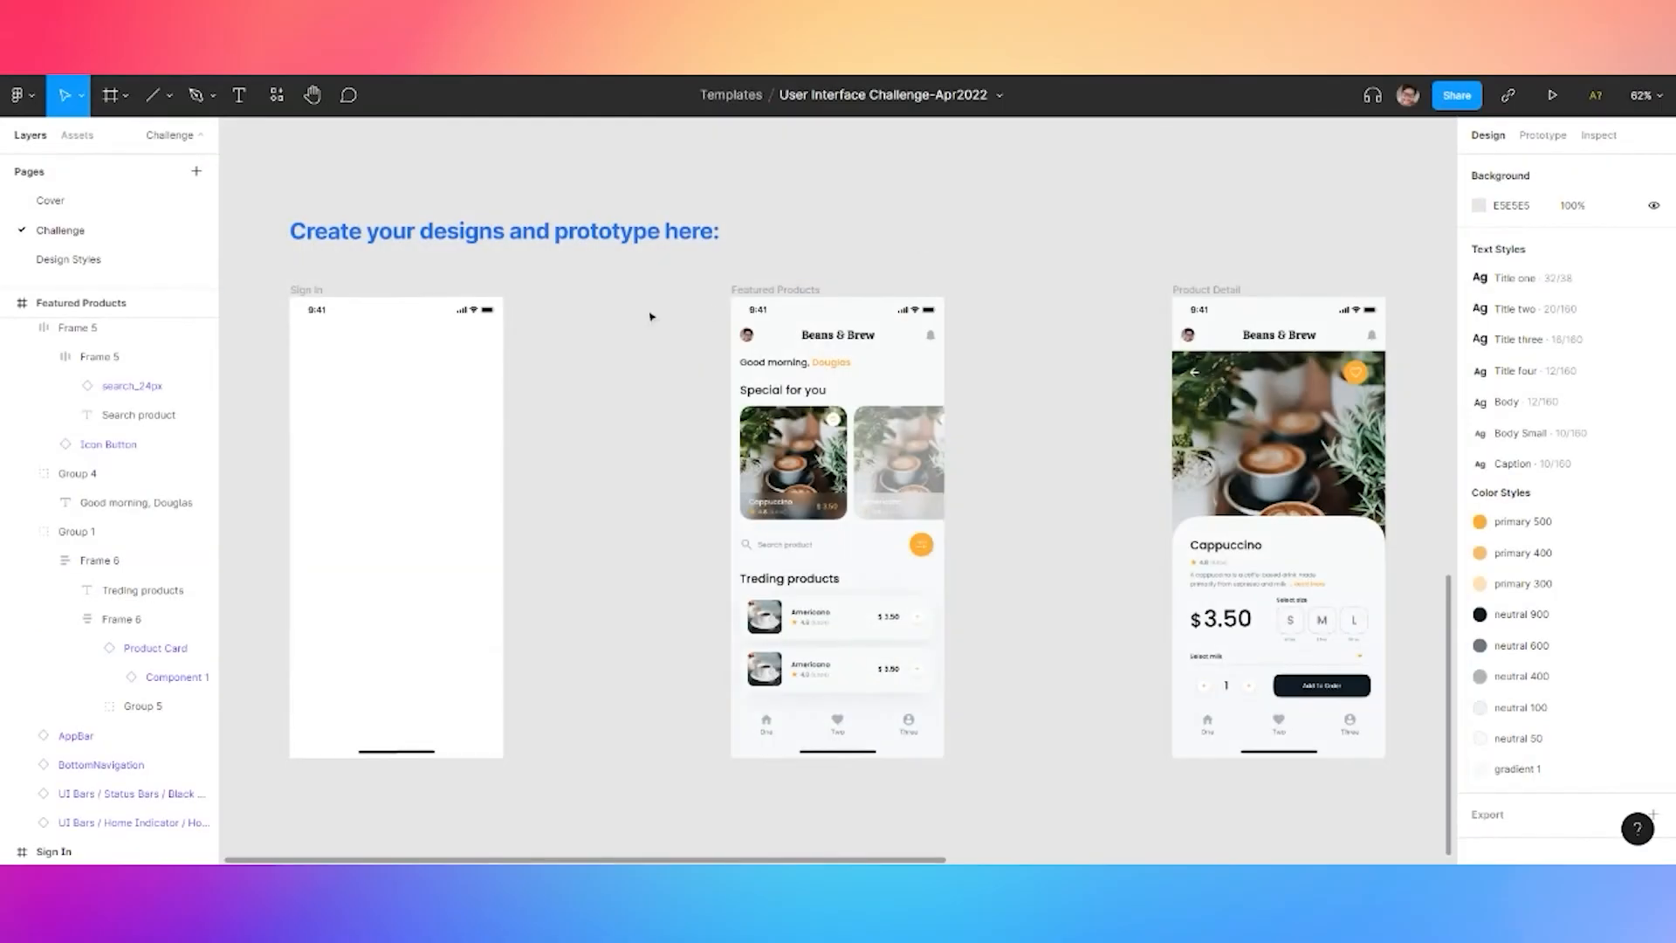
drag(577, 318, 754, 314)
click(489, 288)
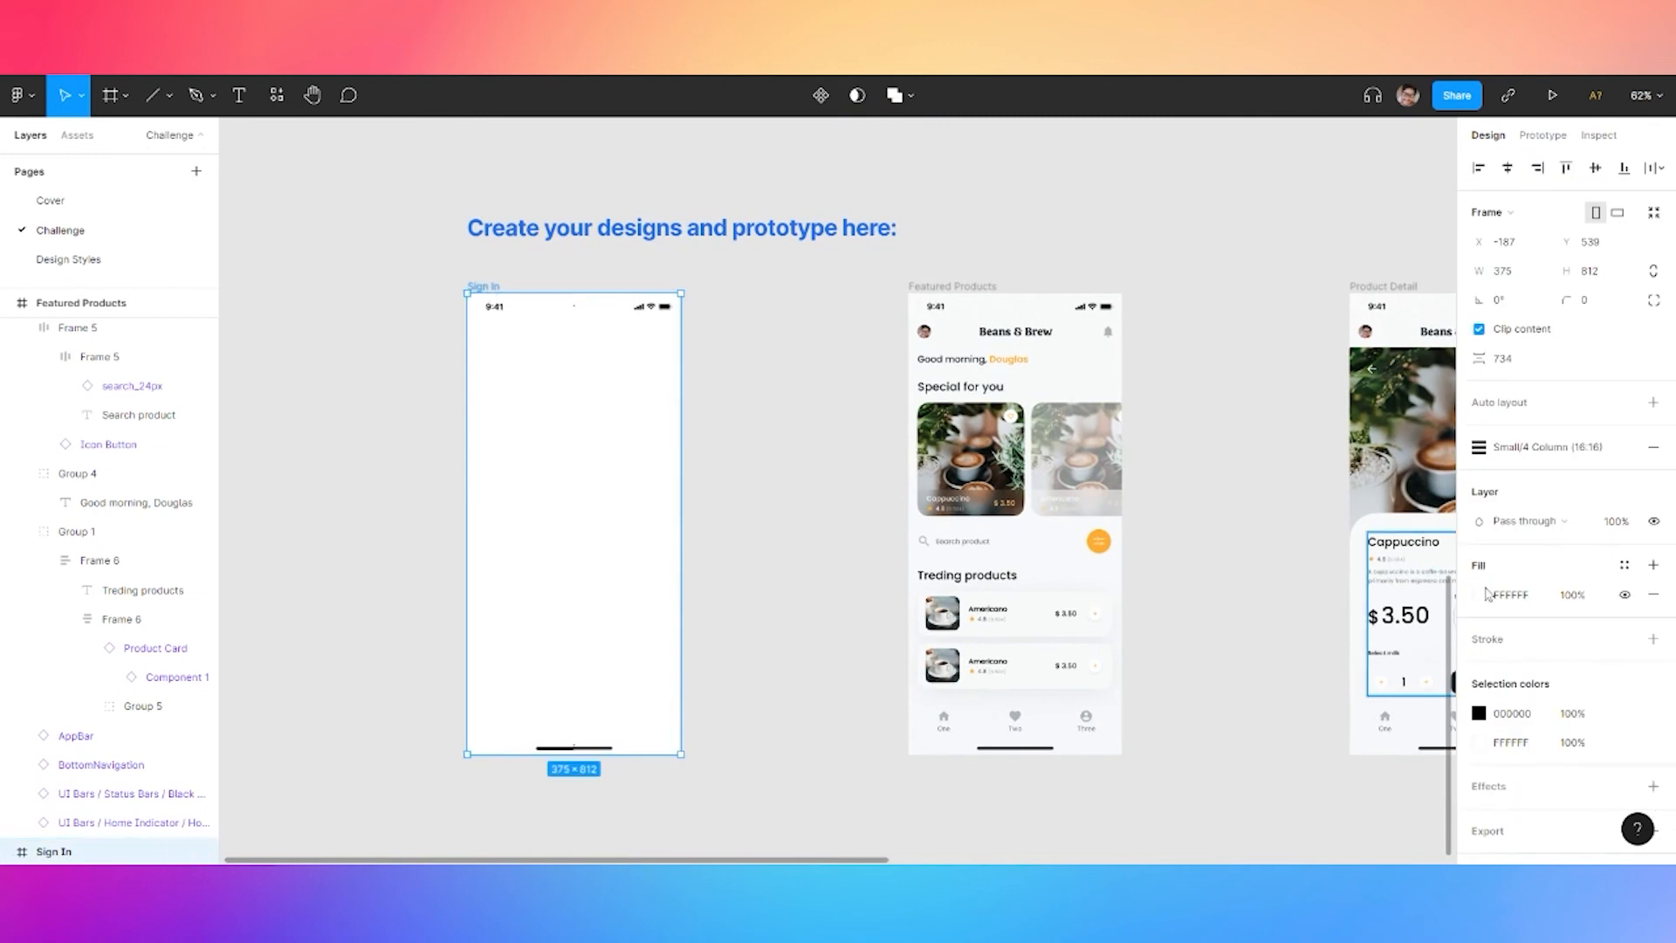
click(1624, 565)
click(1581, 675)
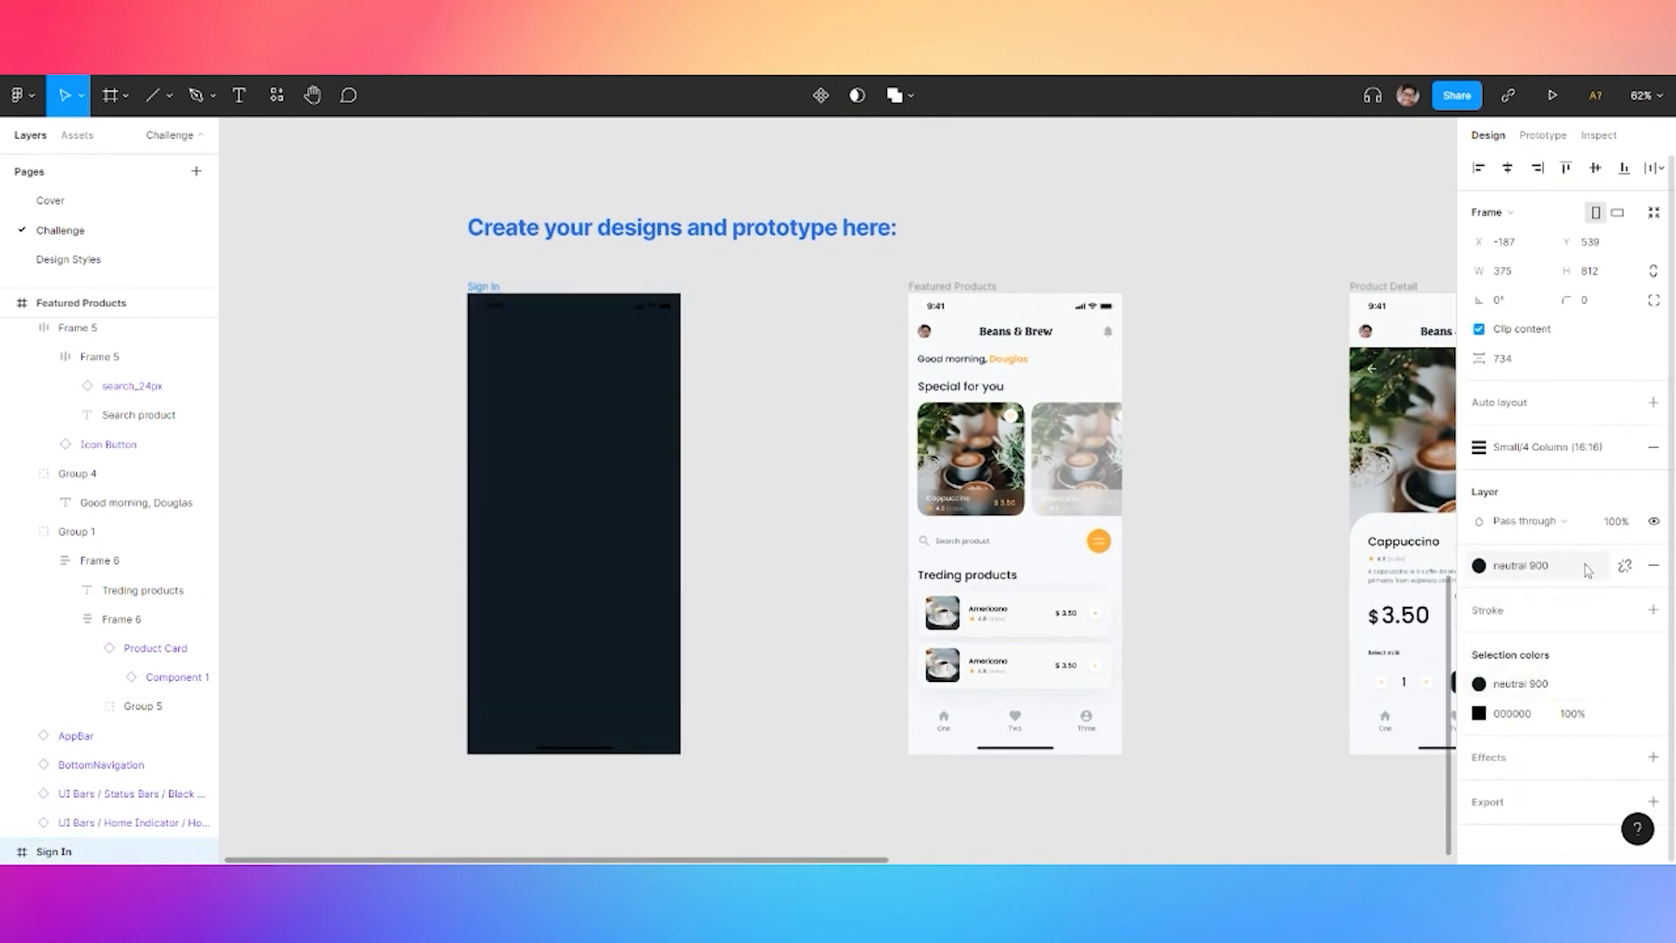
Turn the frame fill into a diagonal linear gradient
click(1478, 595)
click(1268, 388)
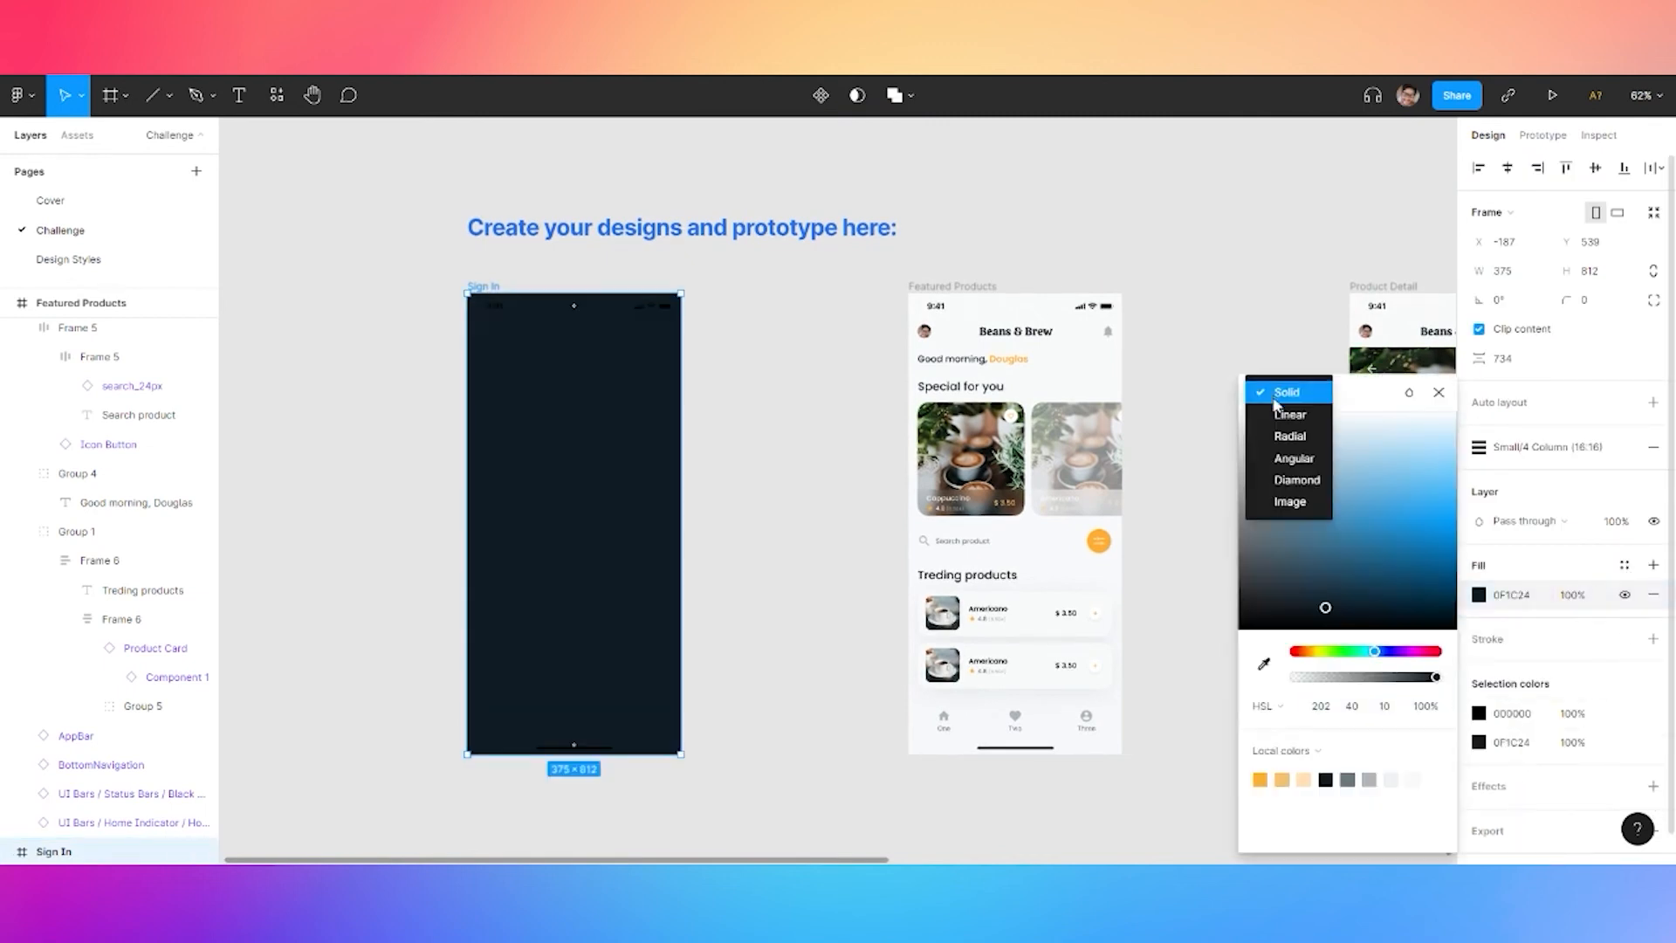
click(1274, 411)
mouse_move(575, 756)
mouse_down()
mouse_move(527, 791)
mouse_move(593, 781)
mouse_up()
drag(794, 323, 766, 298)
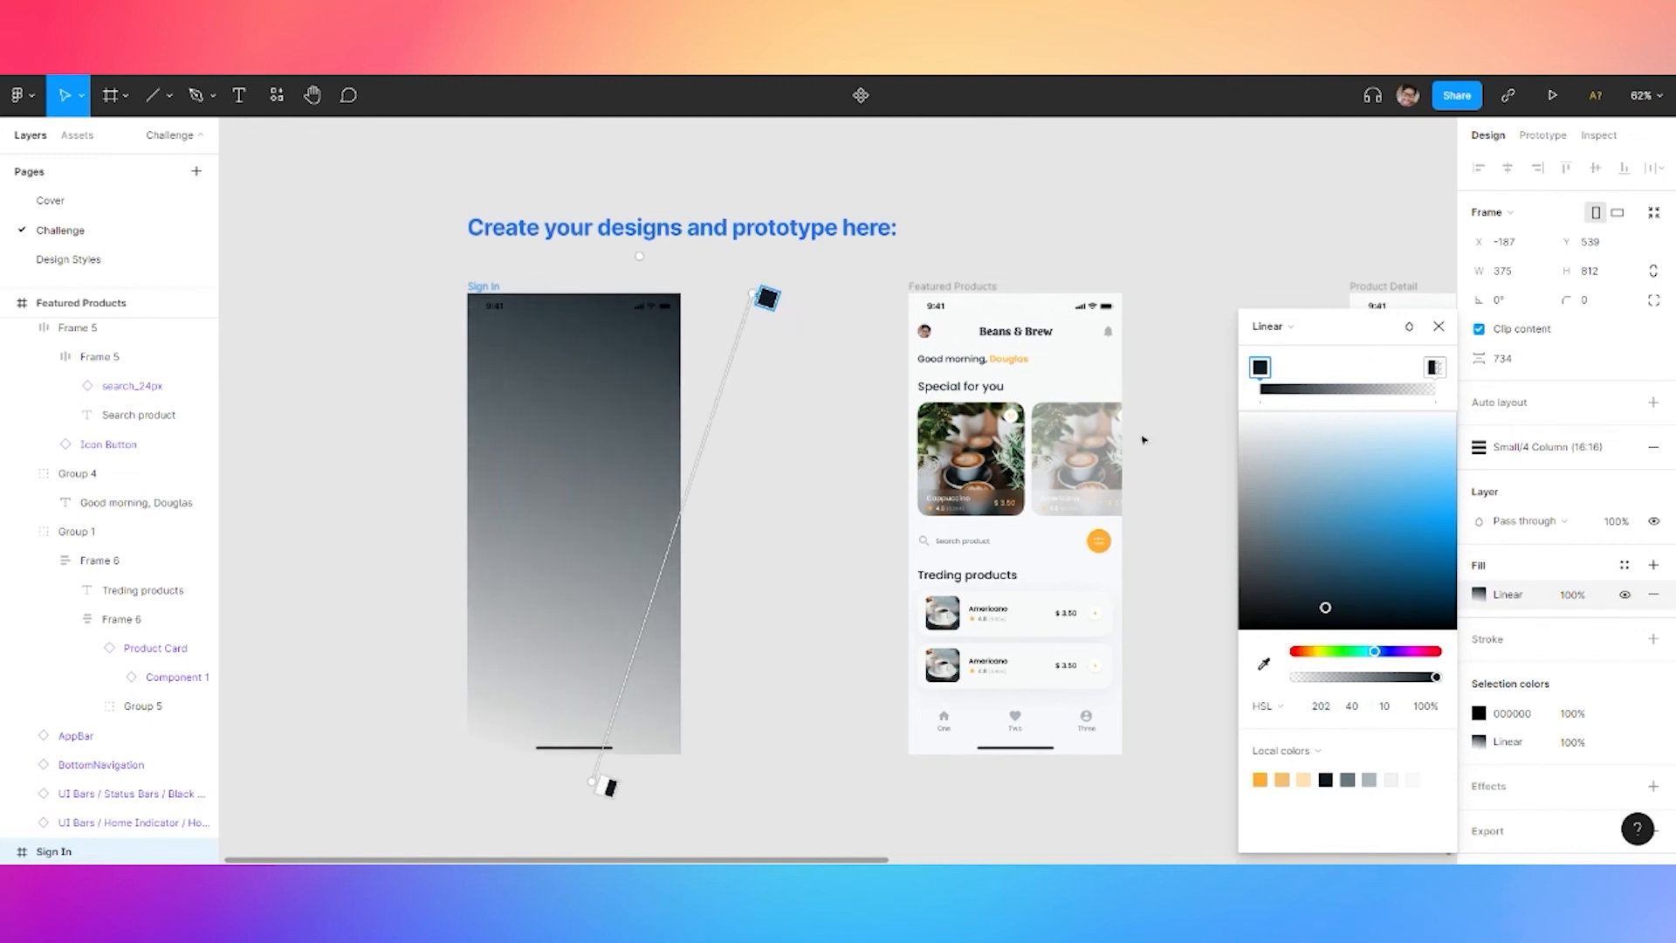
Set the first gradient stop's saturation to 25, then 15, and shift the fade point
click(1354, 712)
text(25)
click(1387, 714)
drag(1436, 369, 1305, 371)
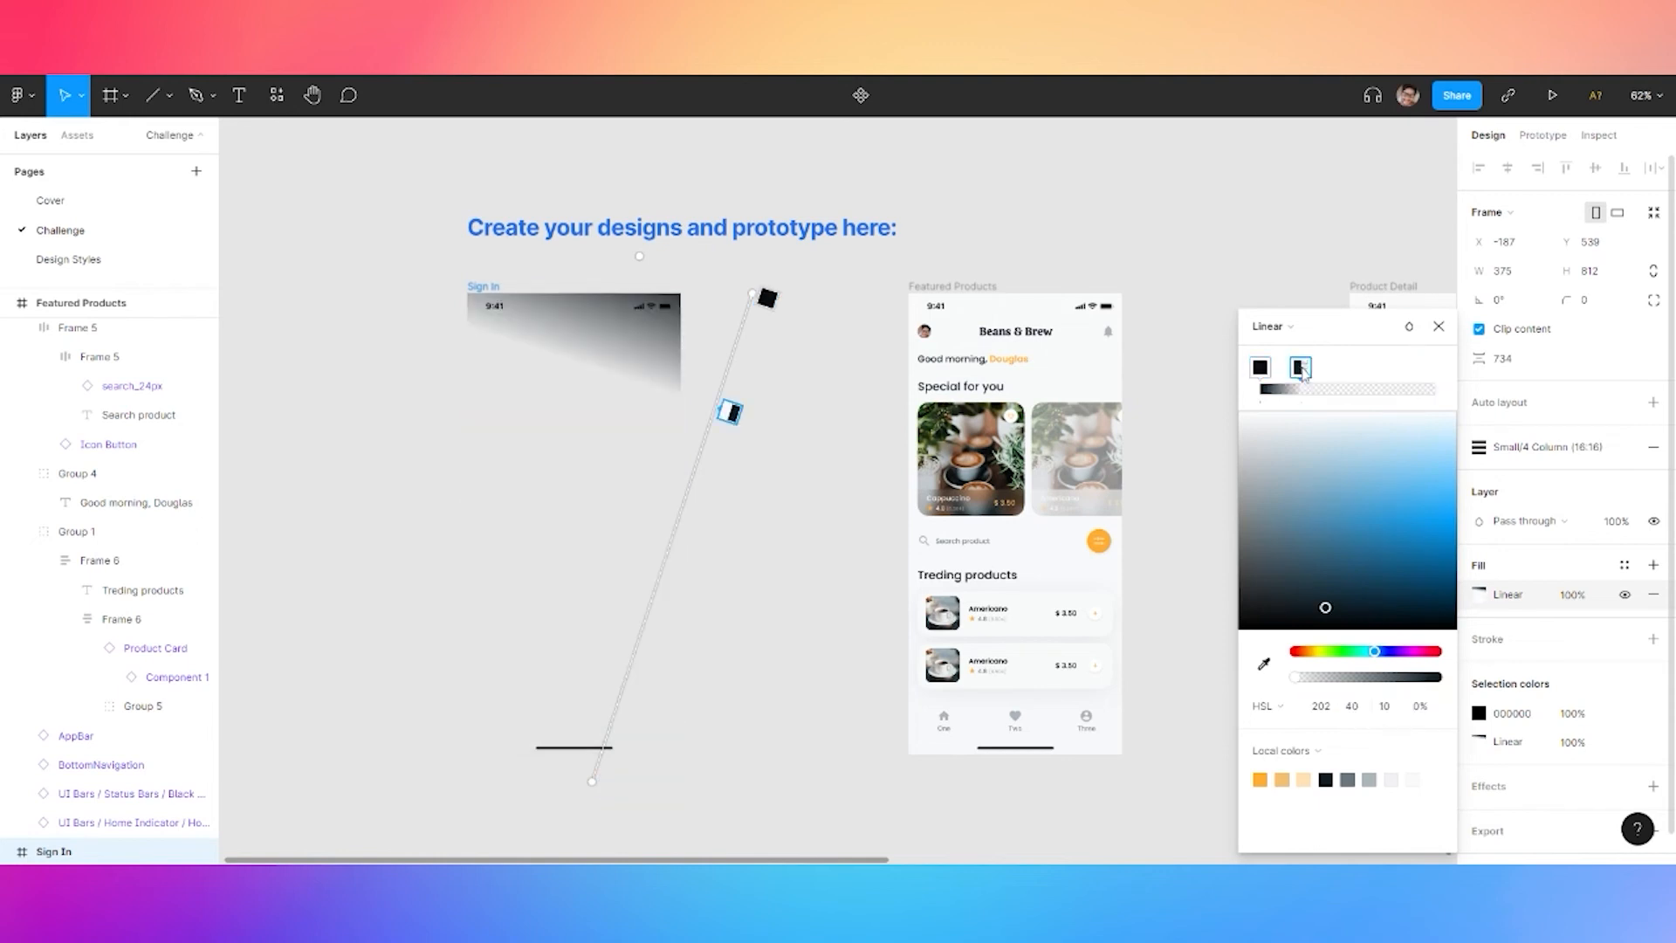
click(1353, 709)
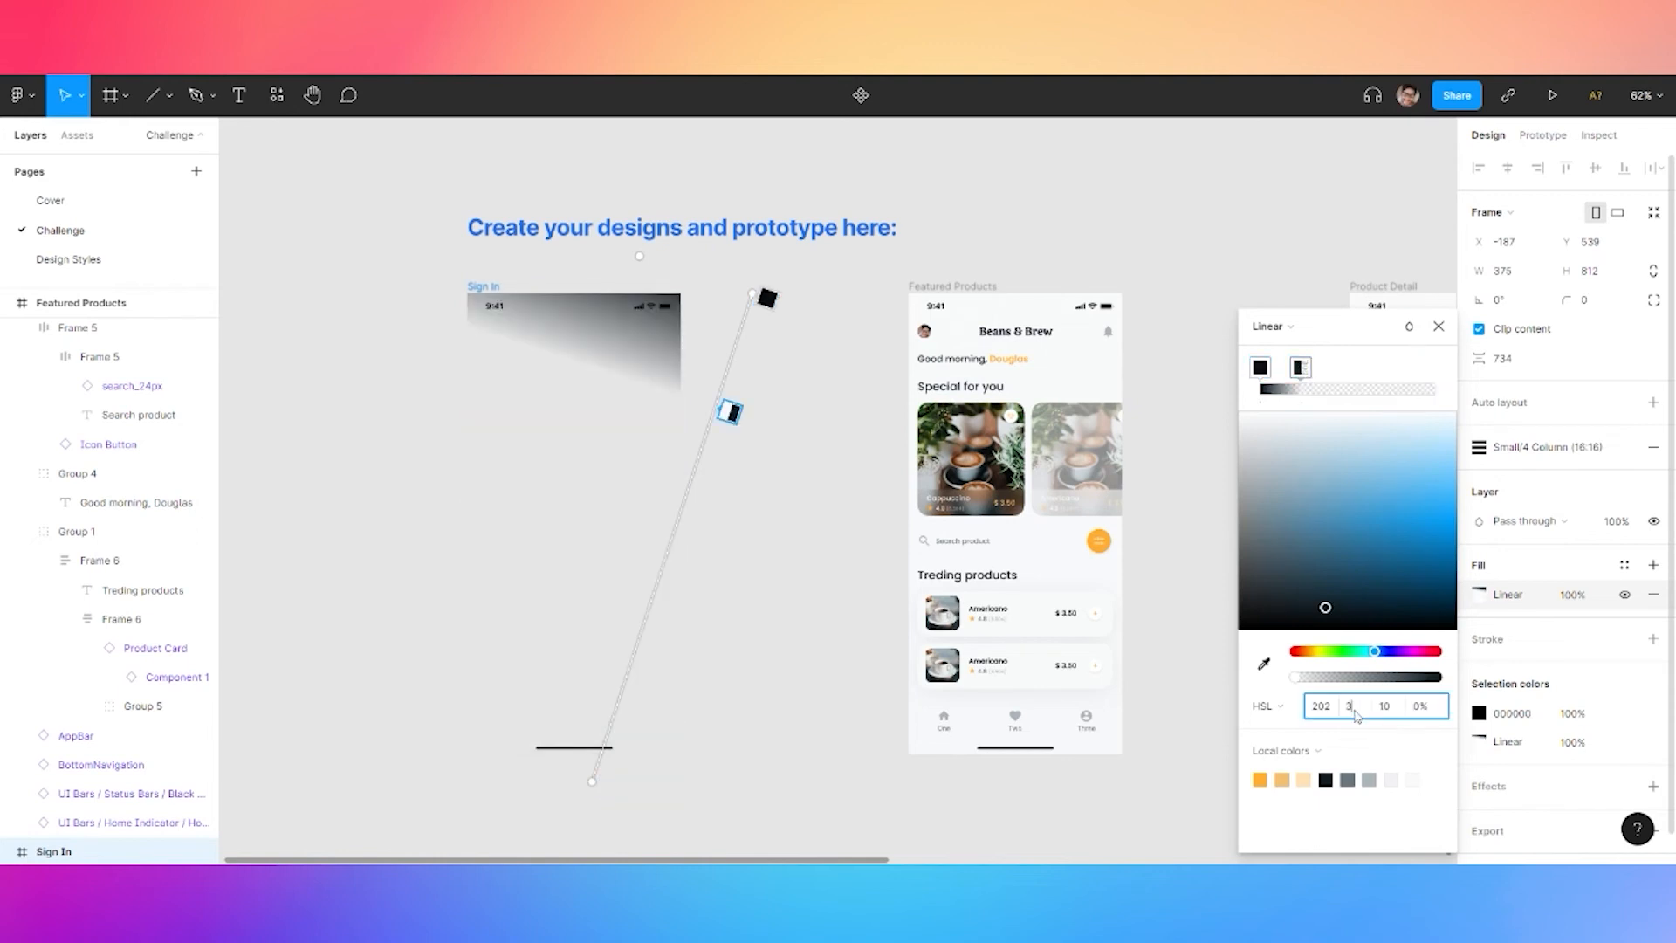
text(15)
click(1375, 382)
Add a third gradient stop and make the middle stops fully opaque
click(1358, 372)
click(1301, 369)
drag(1303, 680, 1445, 686)
click(1356, 369)
click(1362, 710)
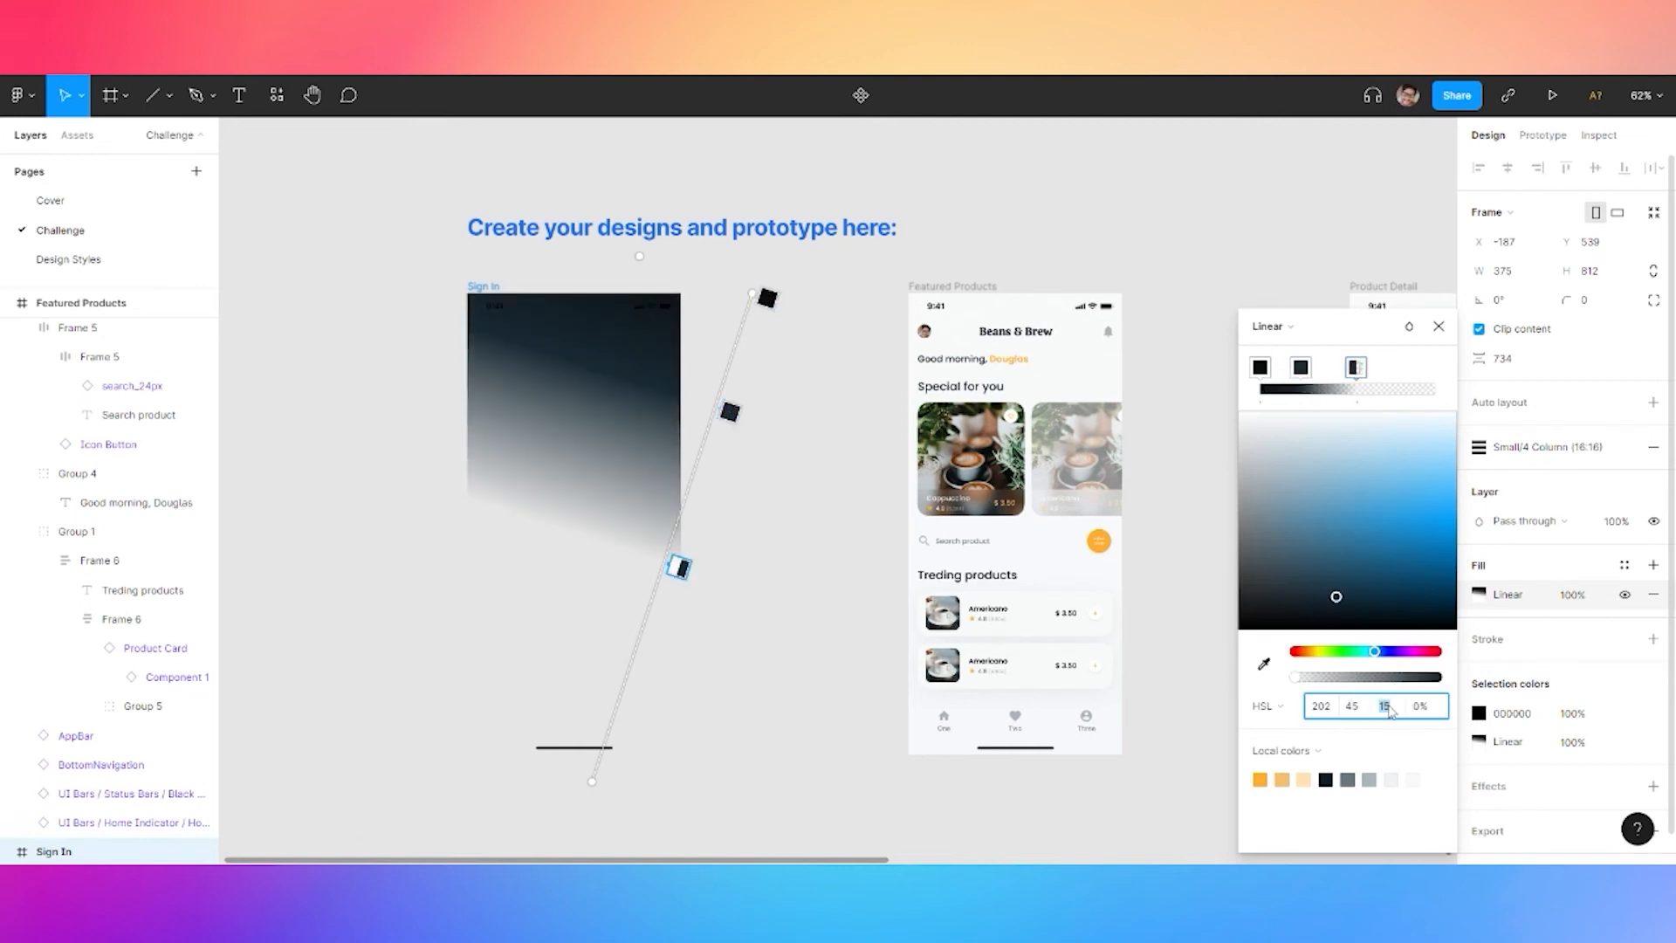
click(1354, 368)
drag(1291, 682, 1442, 679)
Add a light grey fourth stop and stretch it toward the top-right corner
click(1436, 373)
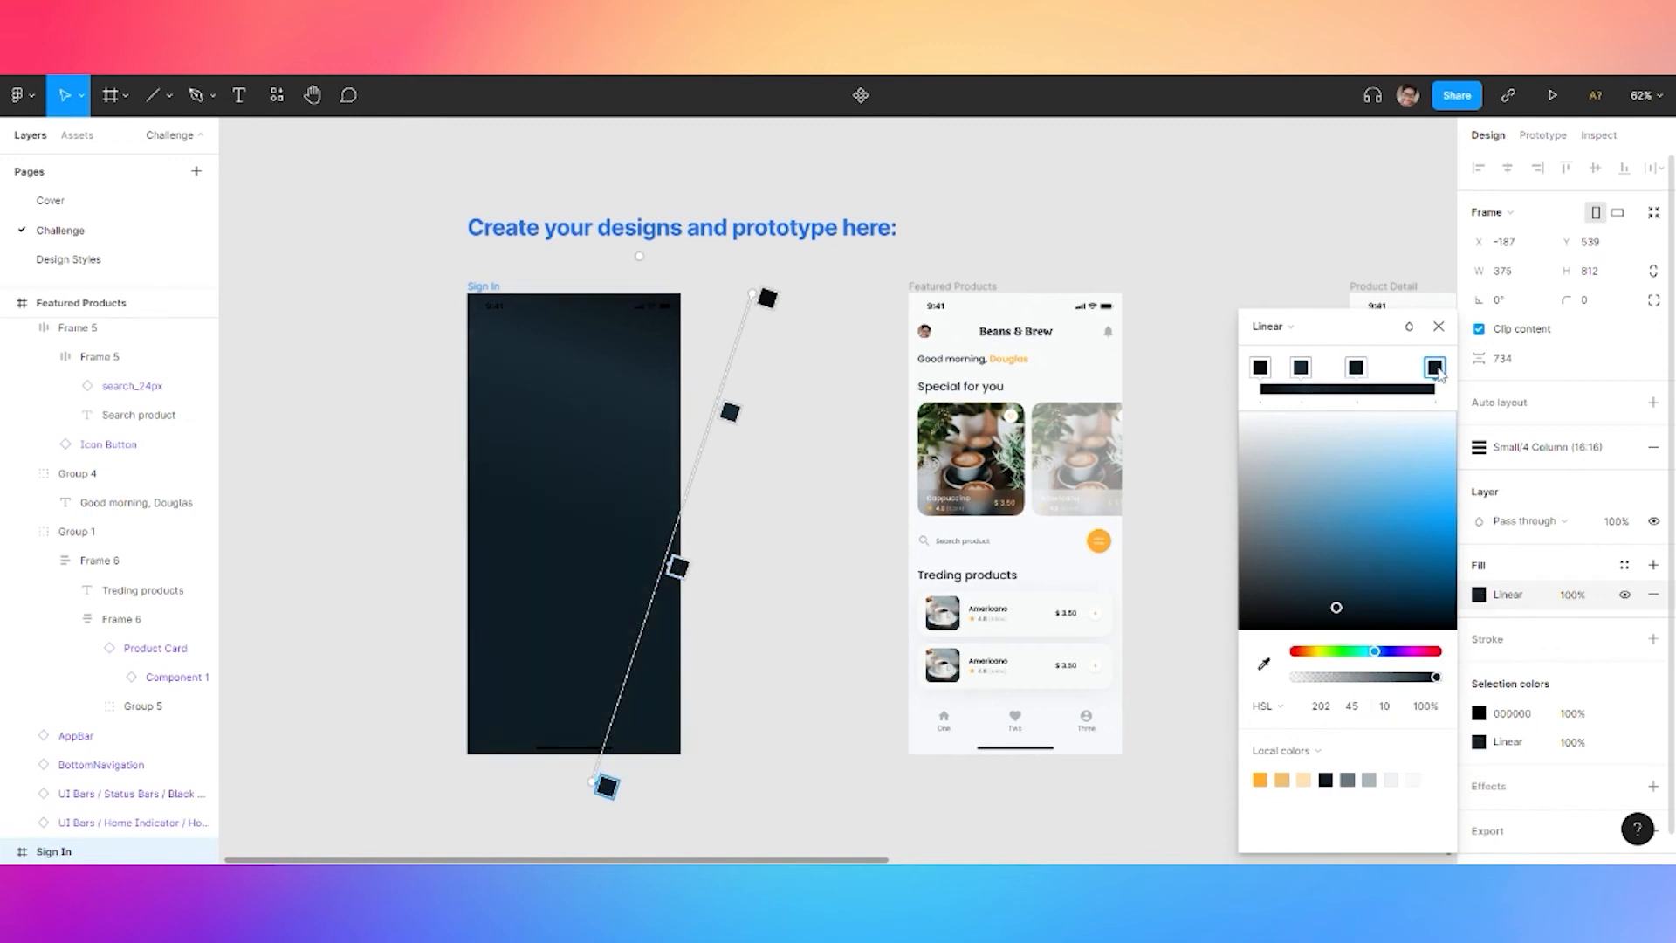
click(1353, 707)
click(1370, 778)
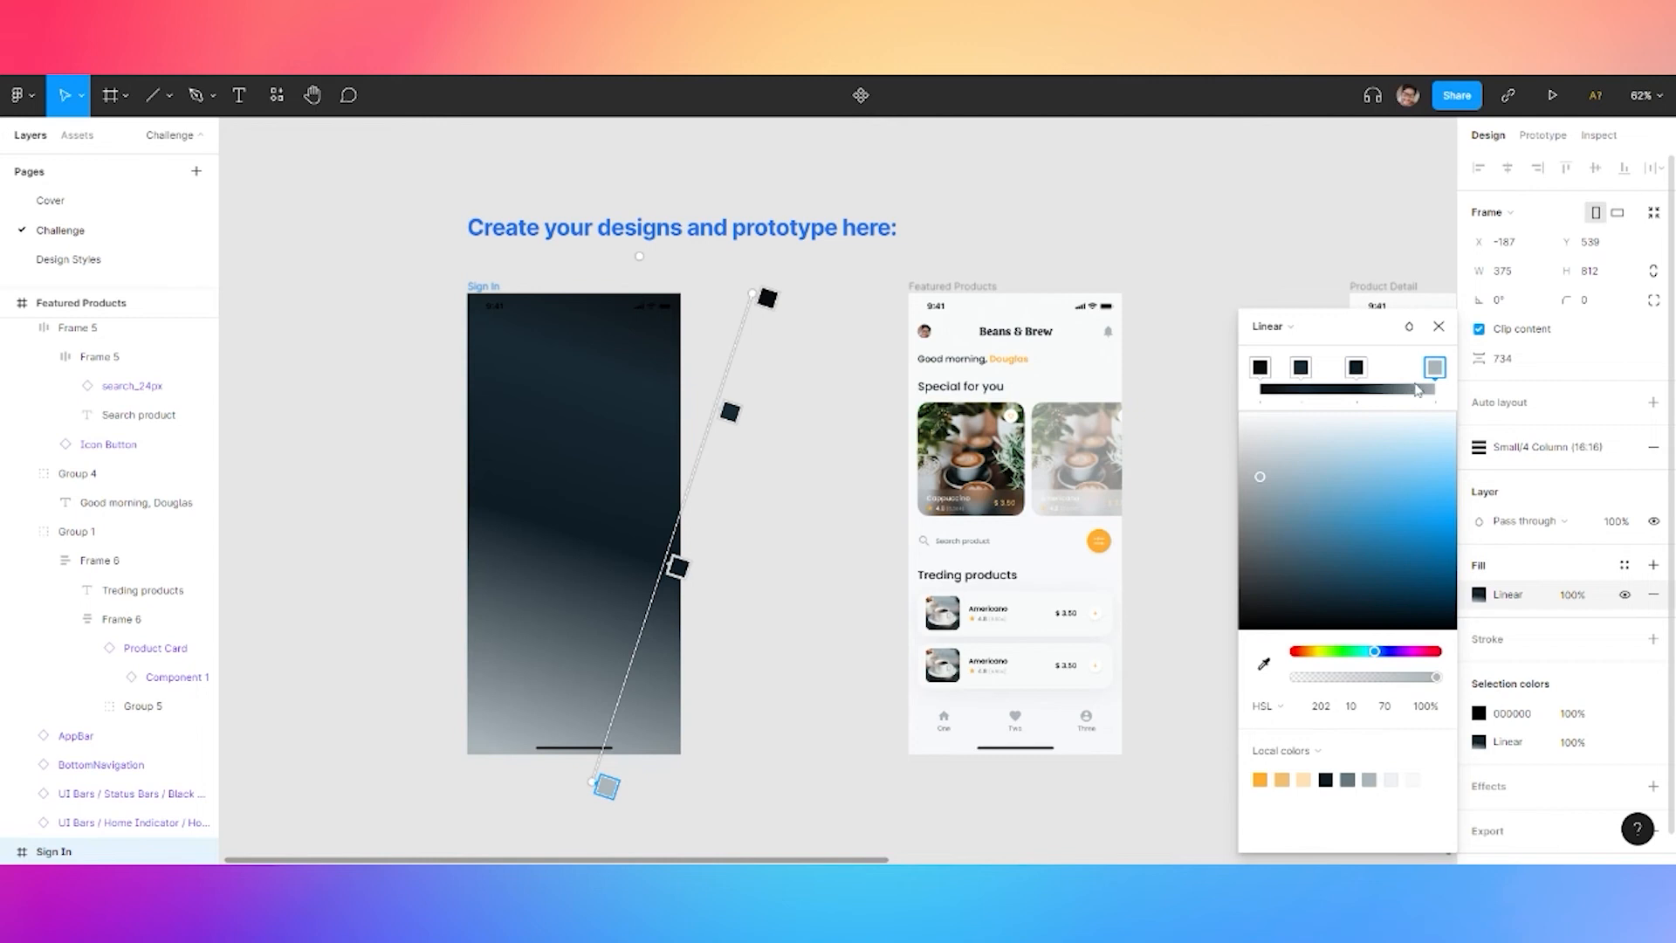
drag(607, 787, 561, 799)
drag(681, 256, 846, 167)
drag(574, 803, 607, 780)
drag(849, 164, 910, 145)
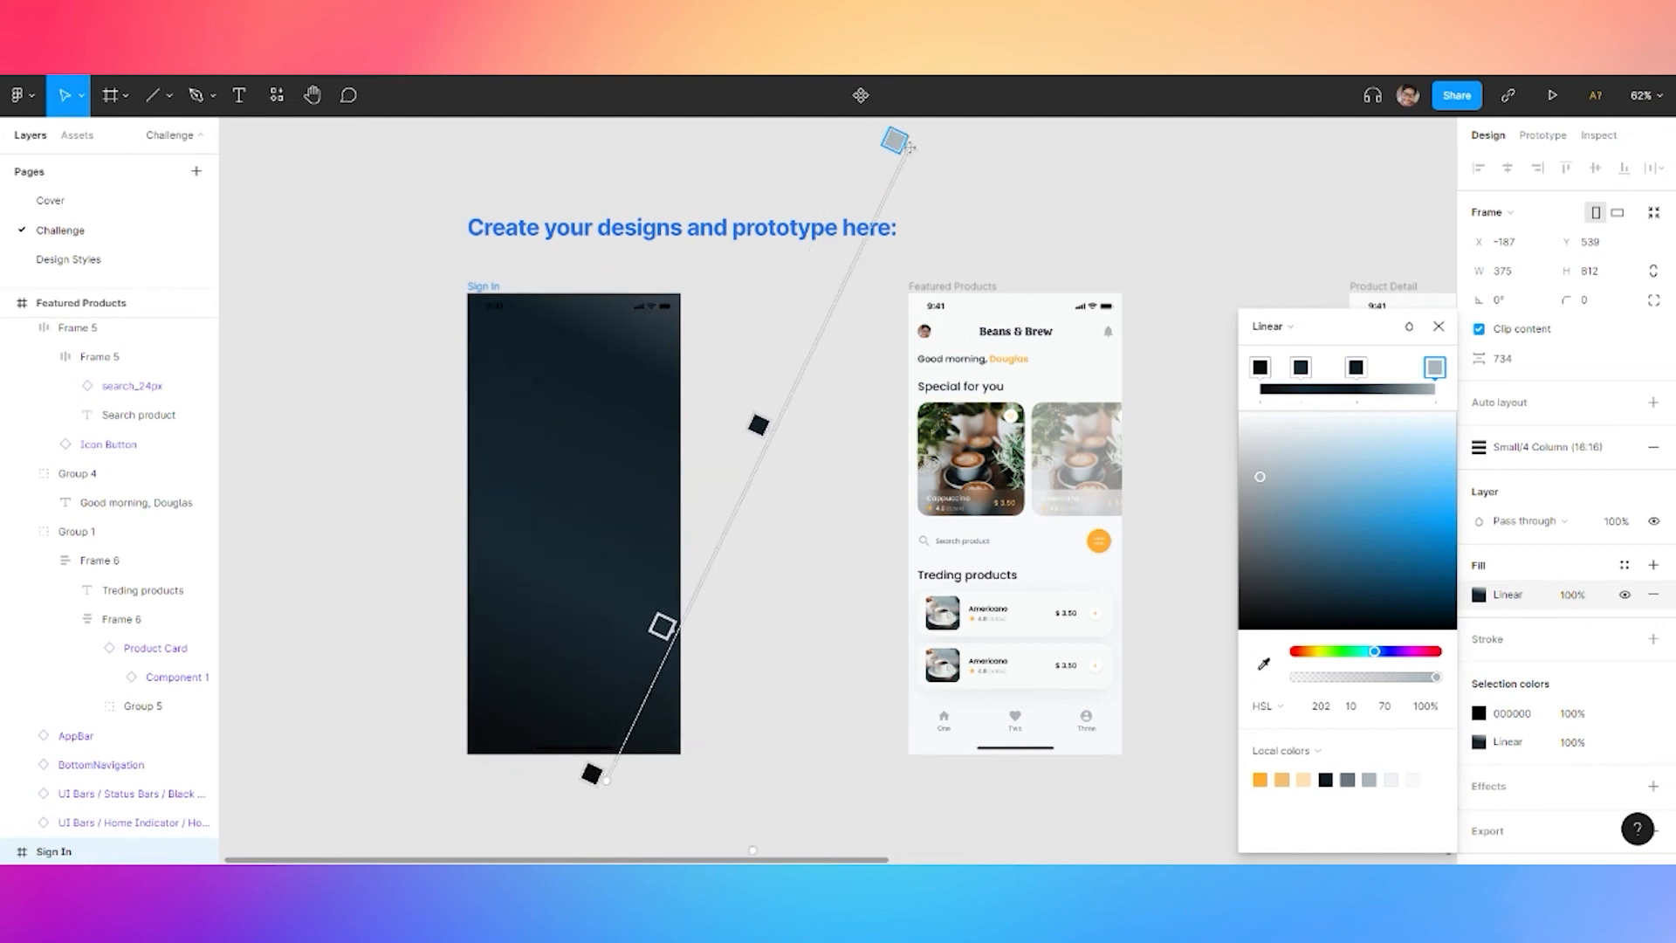
key(Escape)
key(Escape)
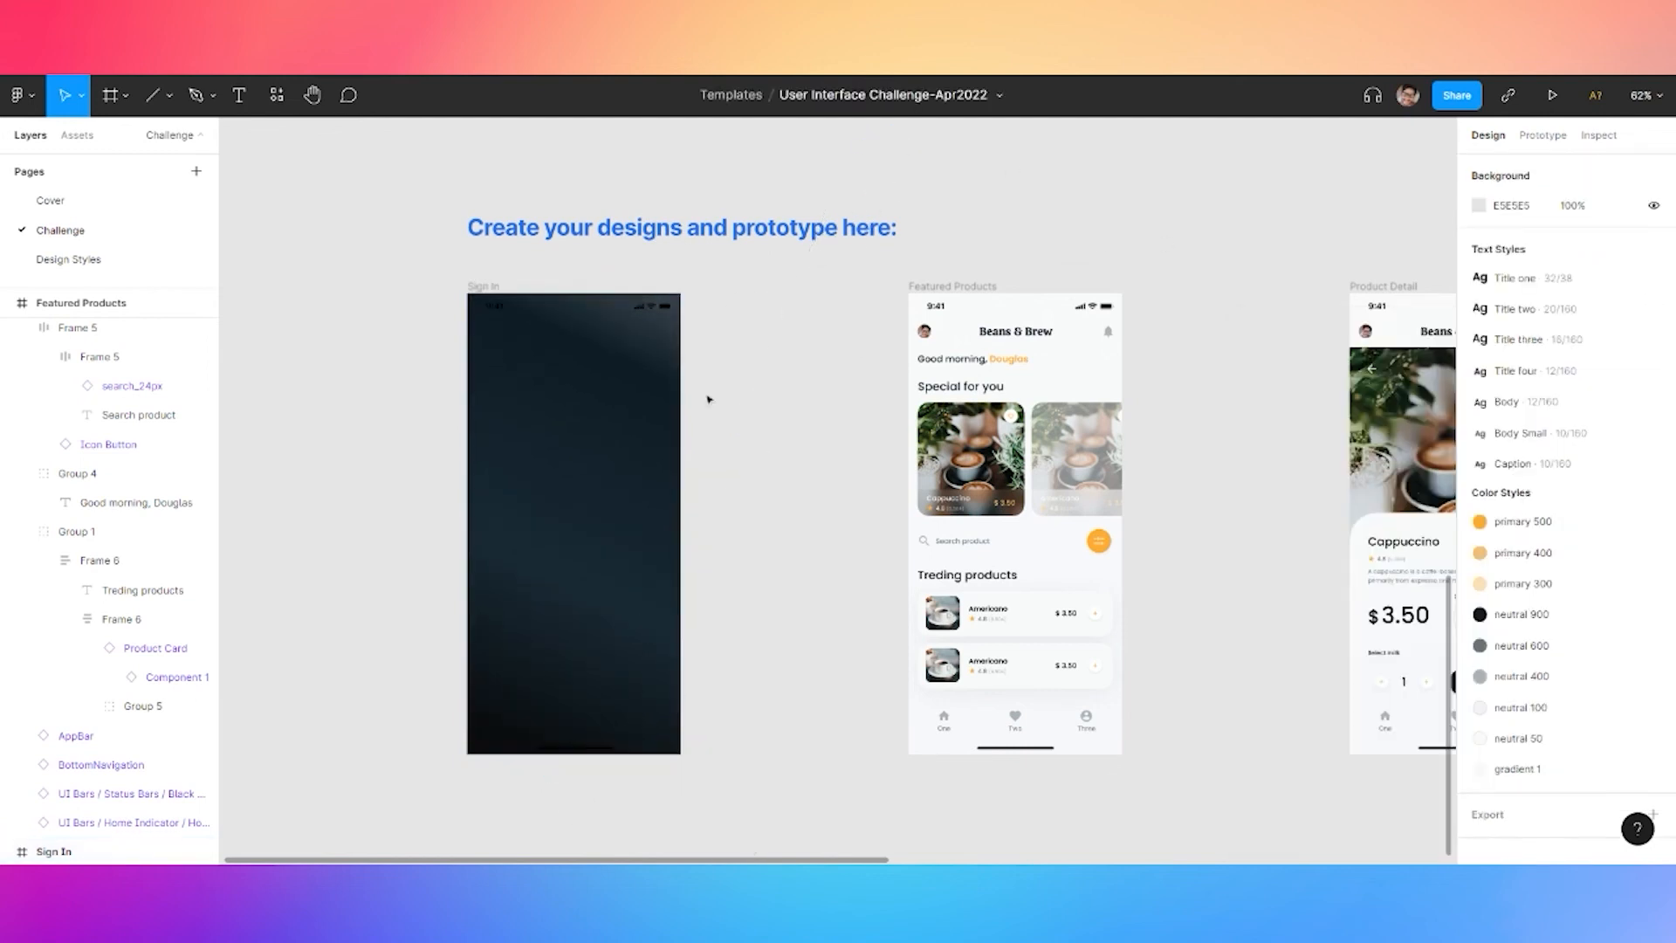
Make the Sign In status bar white with the neutral 50 style
click(639, 307)
scroll(1558, 770, down, 3)
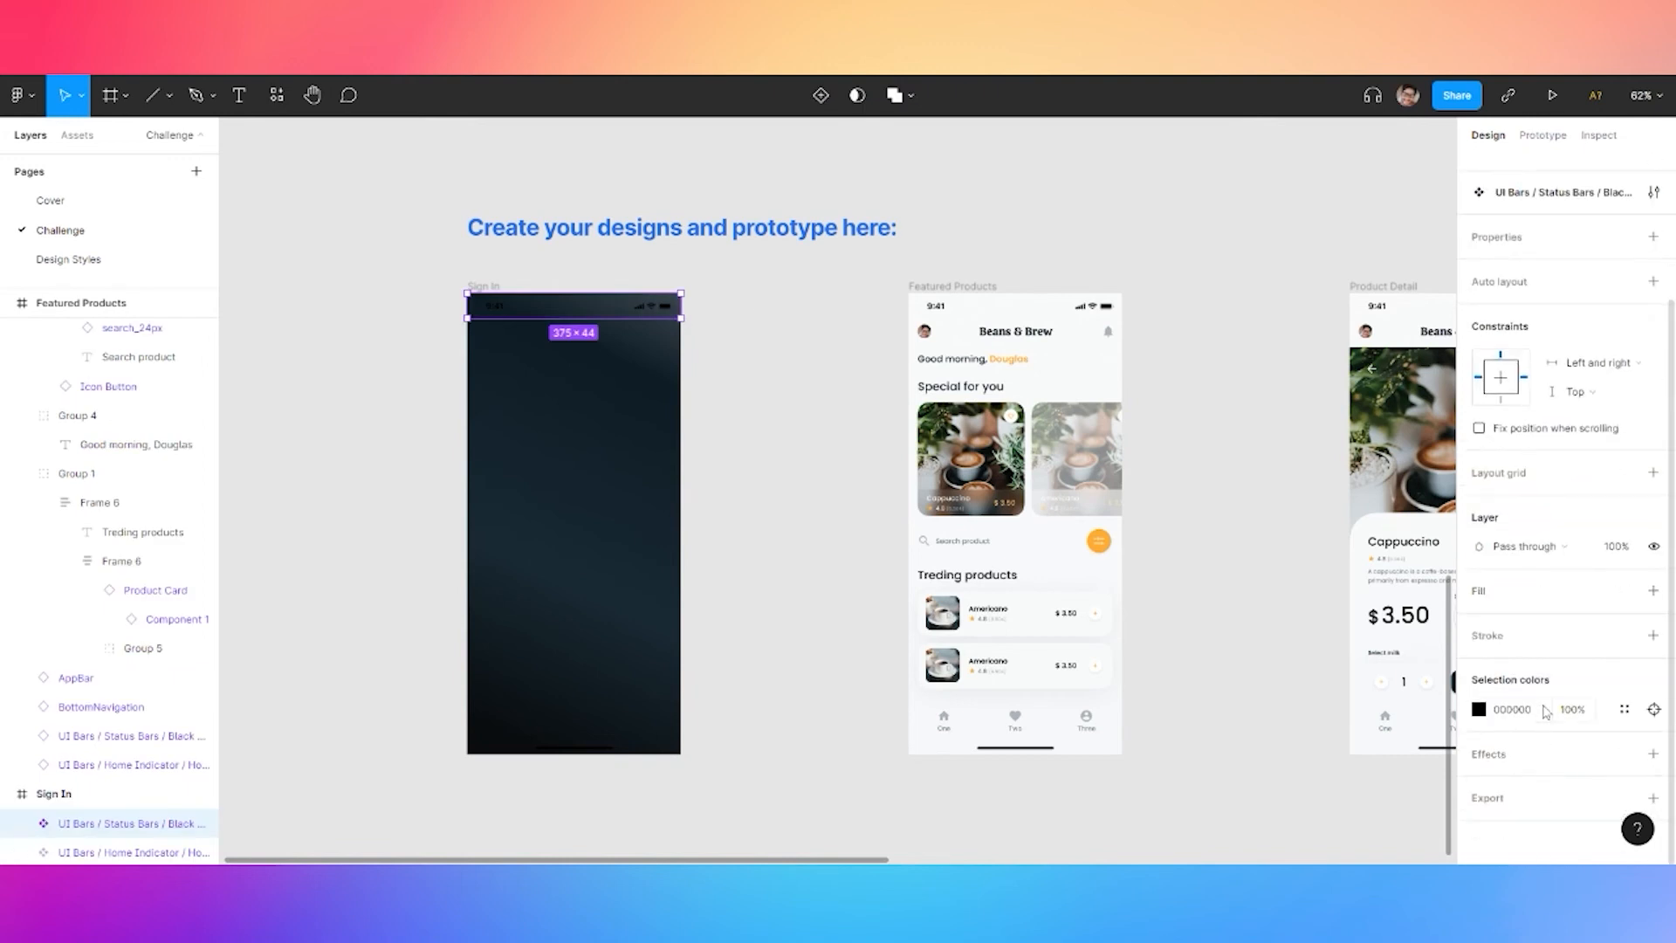
click(1623, 711)
click(1343, 819)
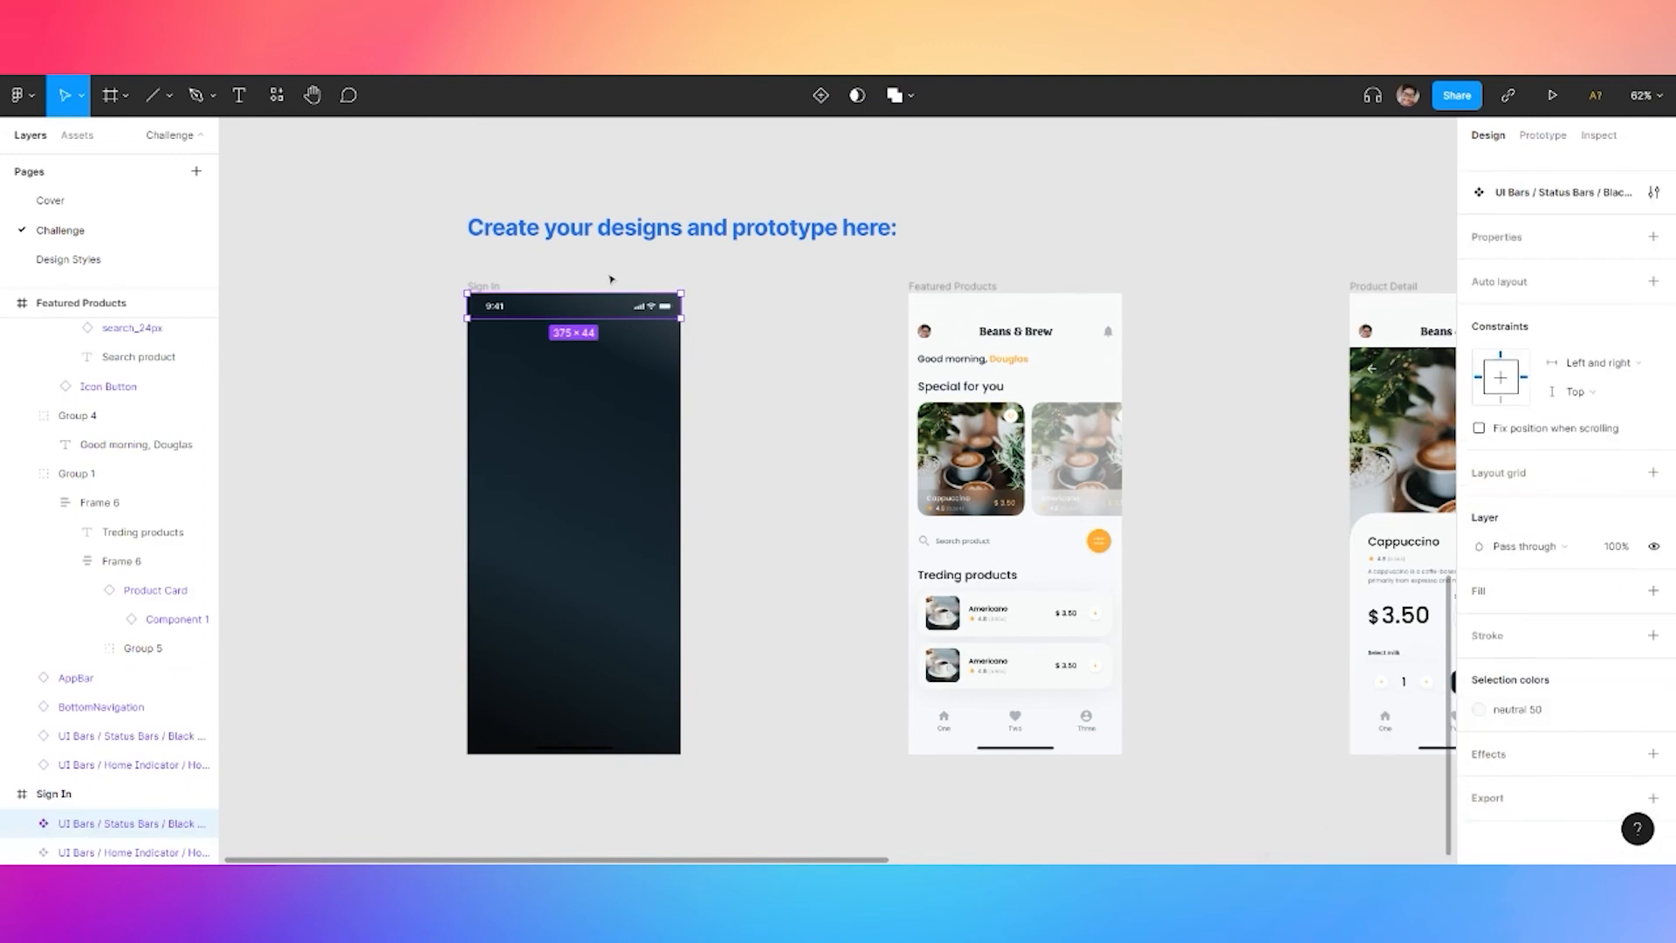
click(610, 273)
scroll(731, 560, up, 4)
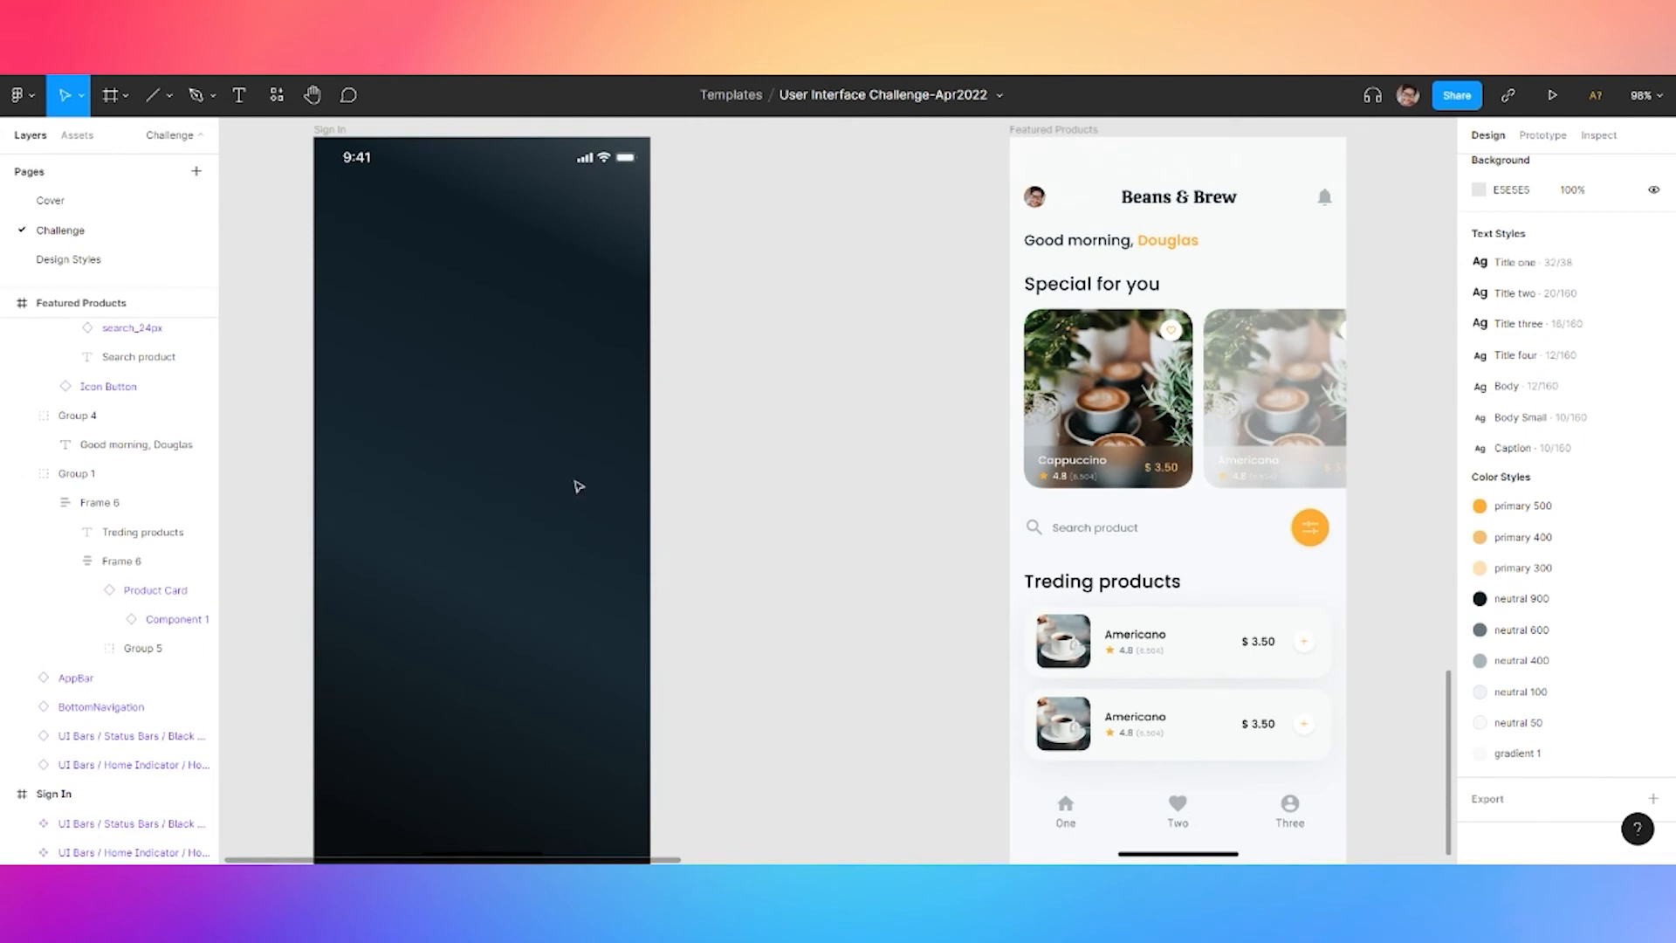
scroll(680, 402, down, 8)
Place the Button component from Assets onto the Sign In screen
click(86, 135)
drag(154, 598, 730, 453)
key(ctrl+z)
drag(193, 577, 757, 426)
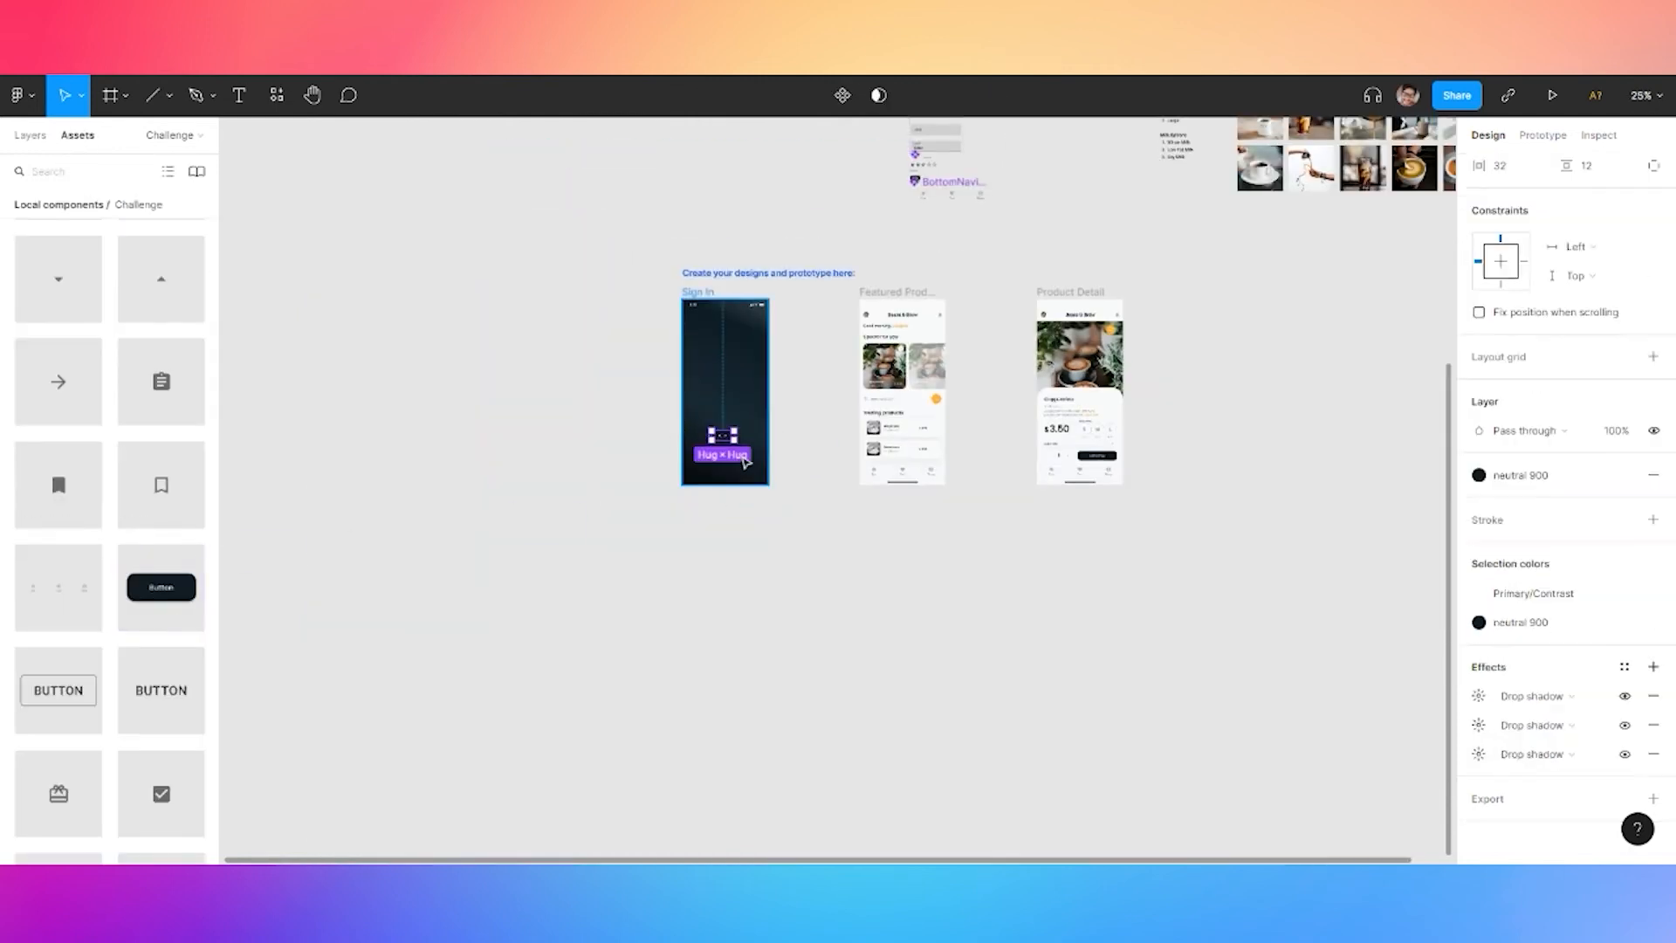
key(shift+2)
Set the button's fill to orange primary 500
click(1519, 625)
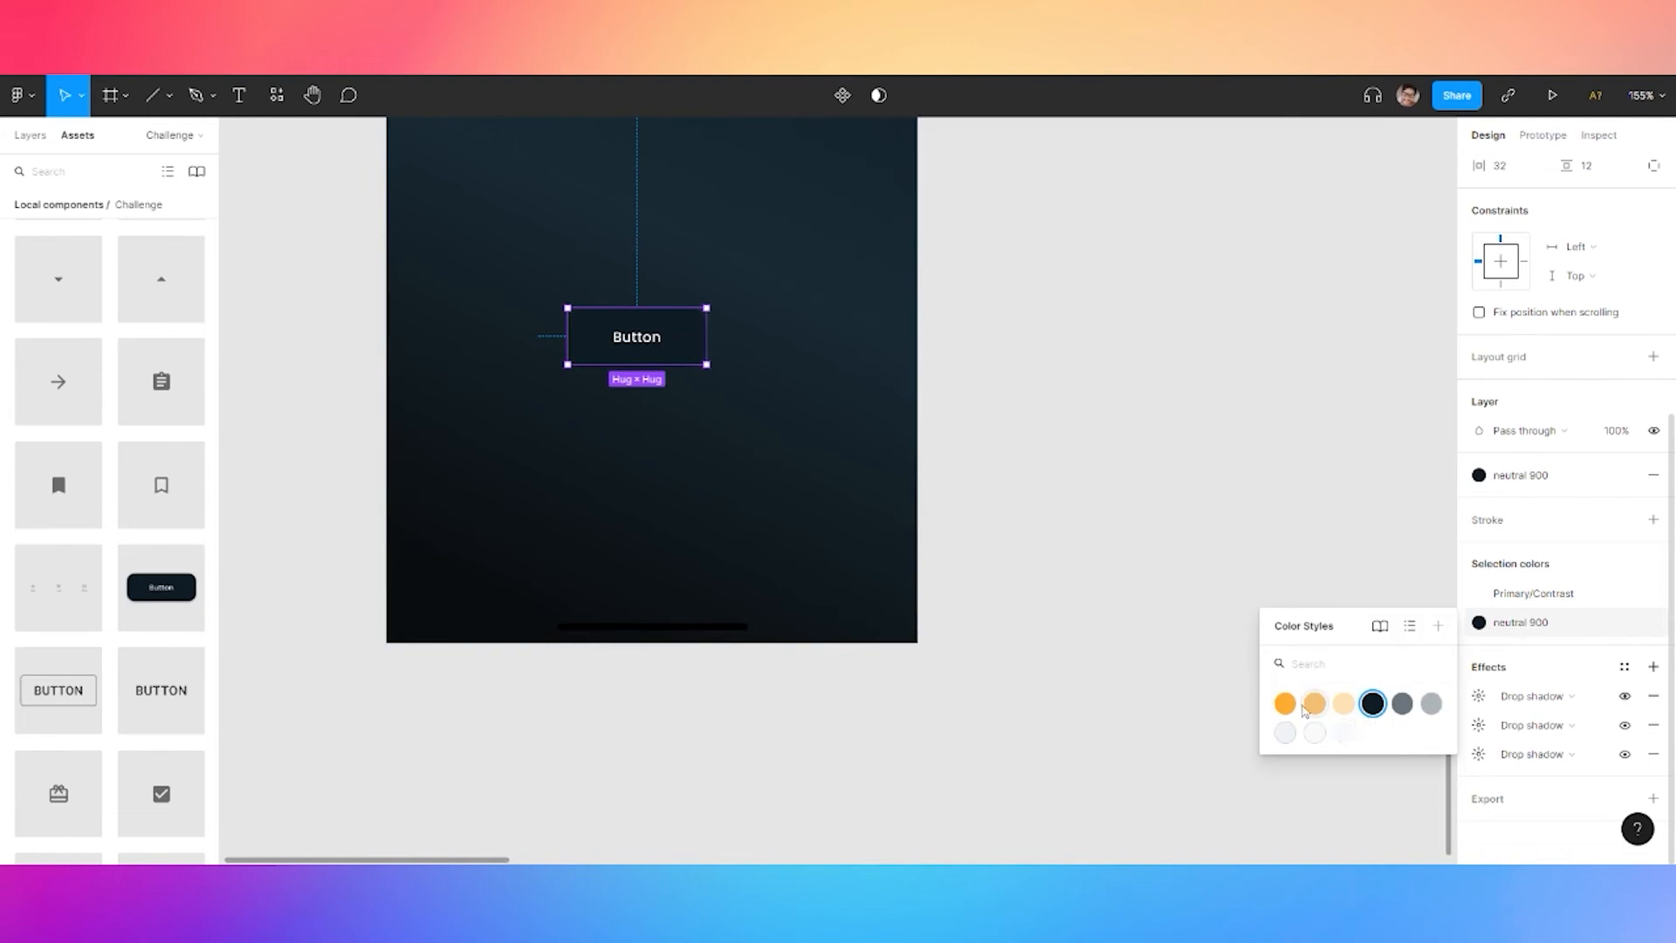
click(1285, 703)
scroll(704, 341, up, 3)
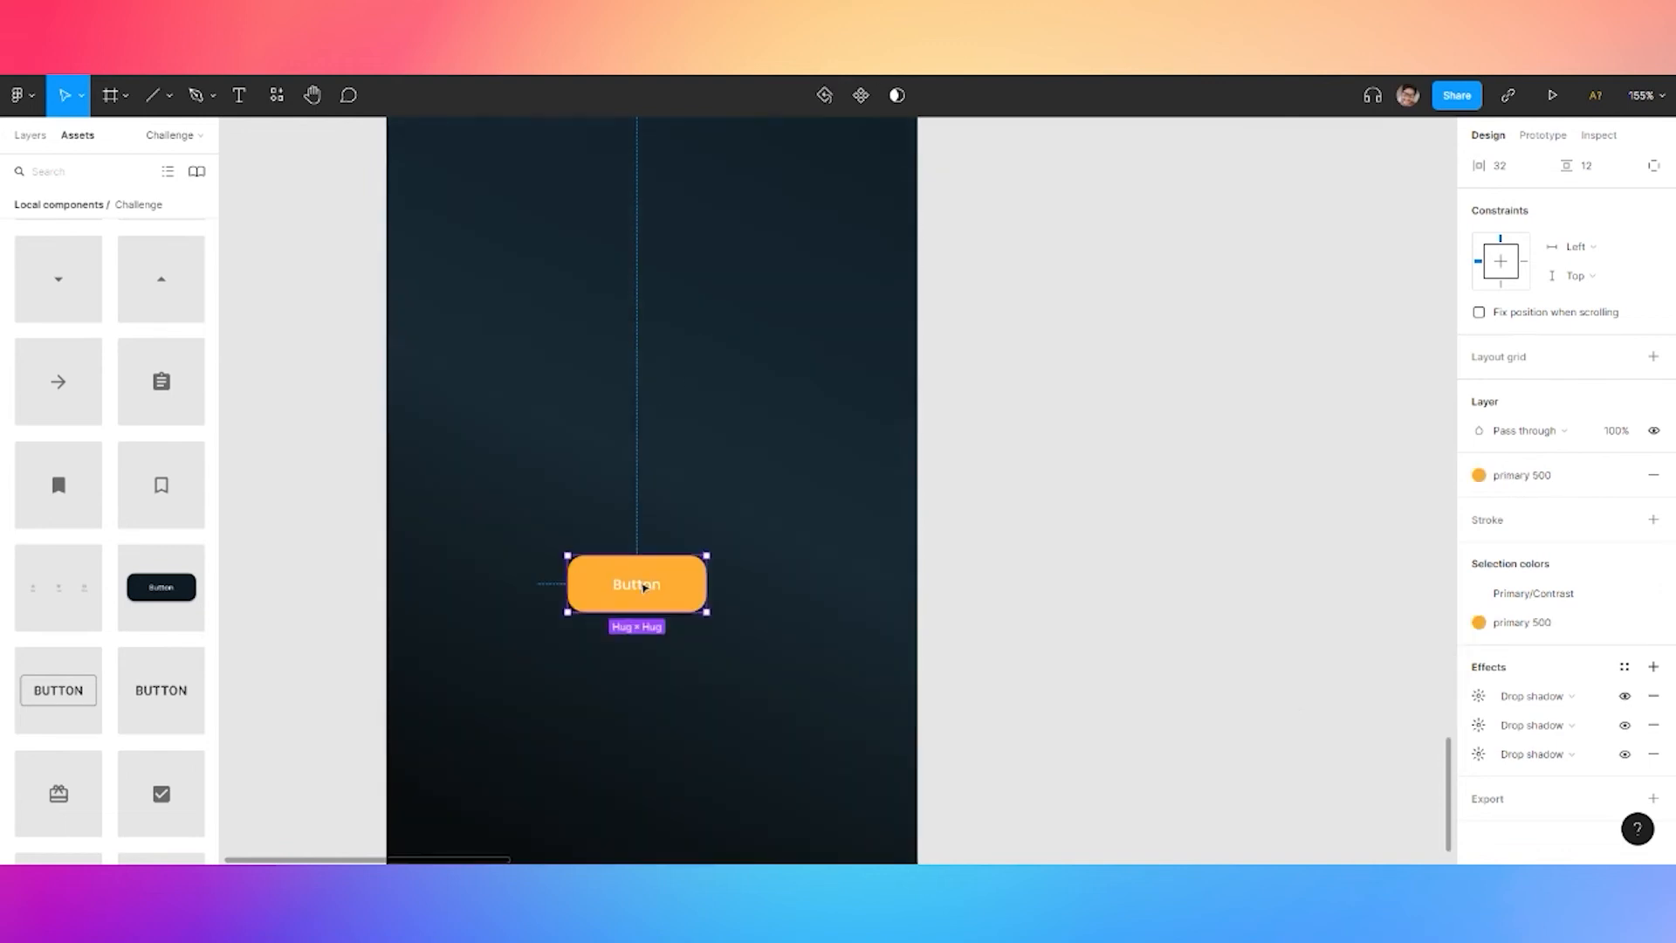
double_click(646, 587)
click(974, 444)
scroll(975, 444, down, 3)
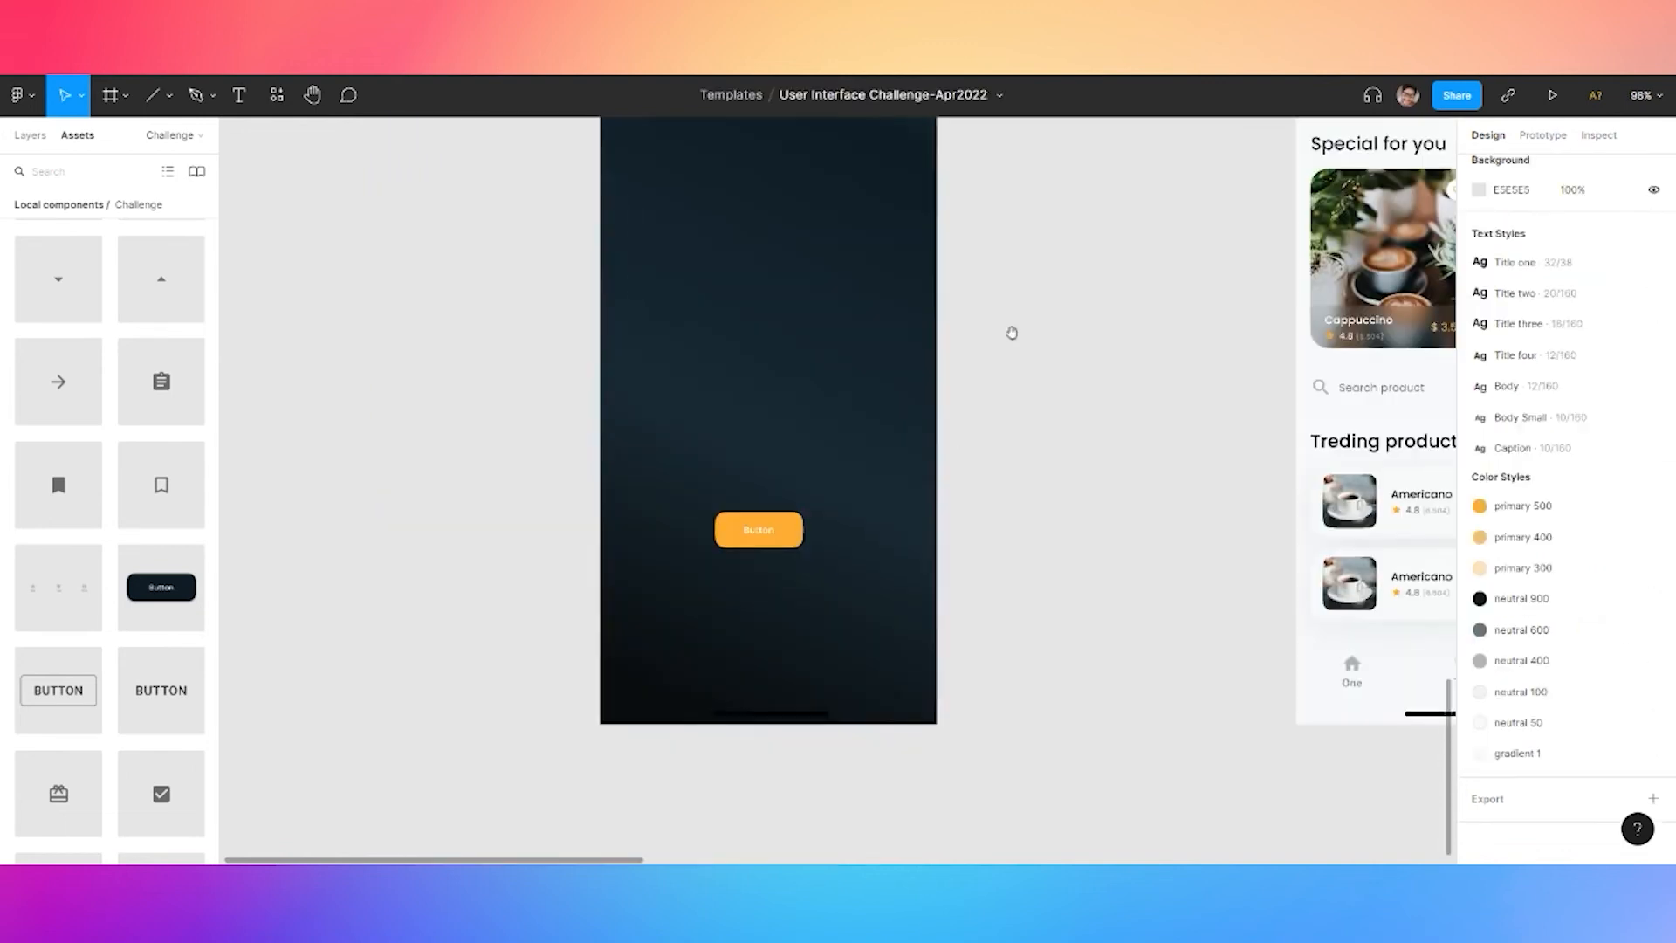
scroll(1012, 349, up, 2)
Search Assets for the logo and place Beans & Brew on the Sign In screen
click(68, 172)
text(i)
drag(109, 236, 762, 585)
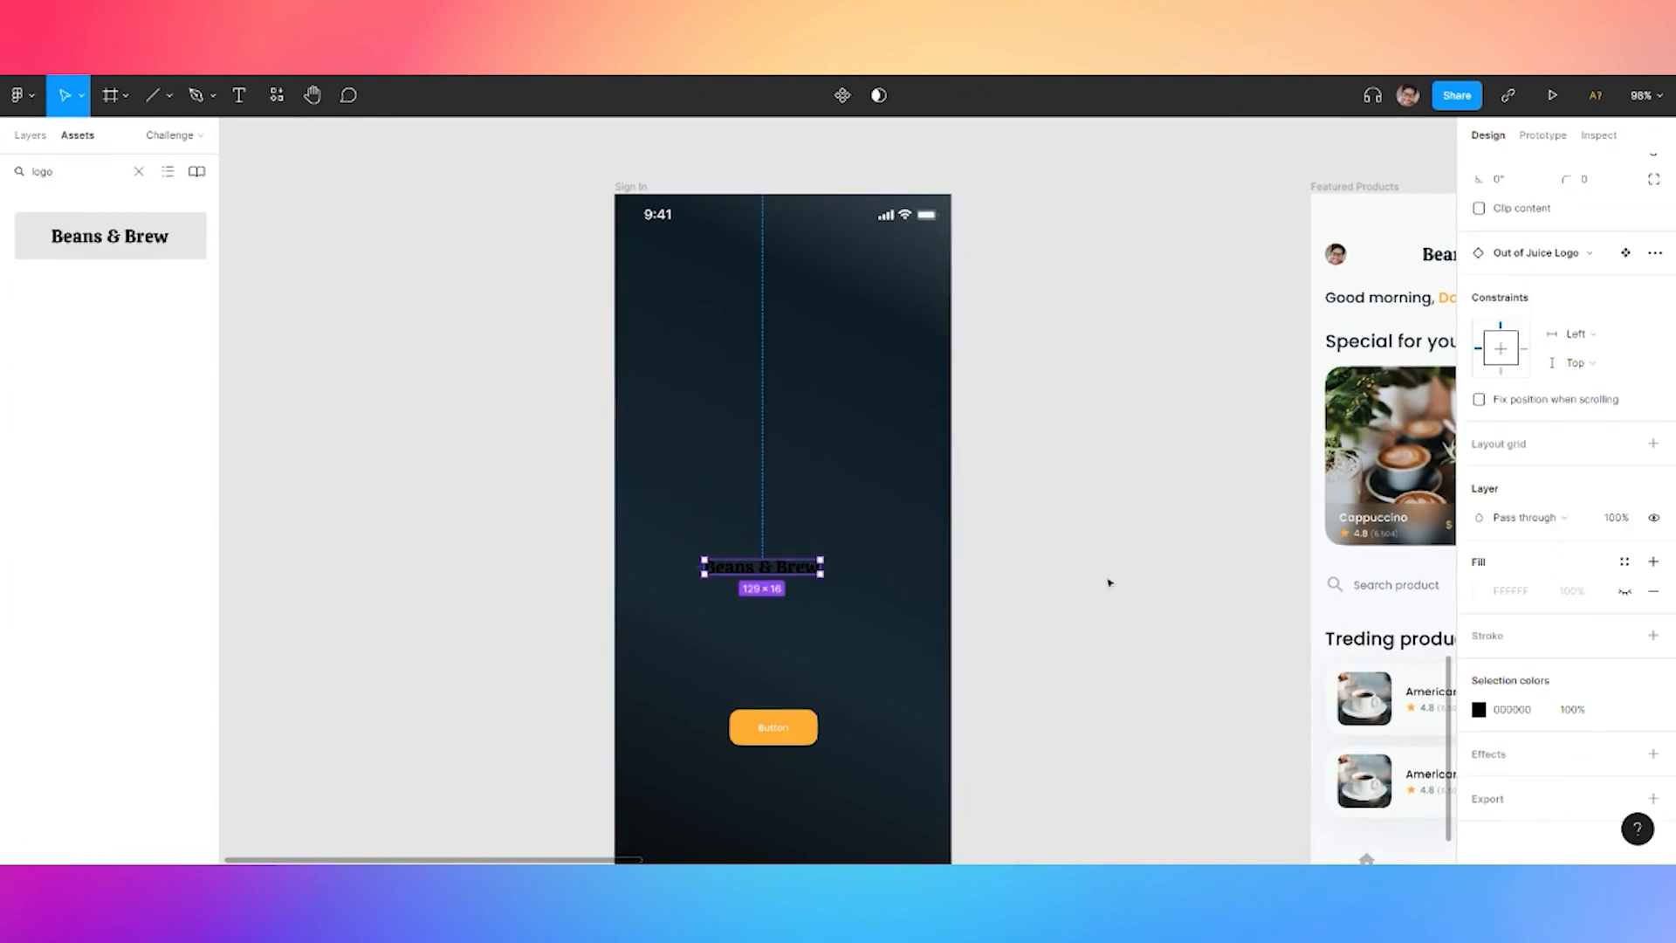
Change the logo's fill colour to white
click(1625, 708)
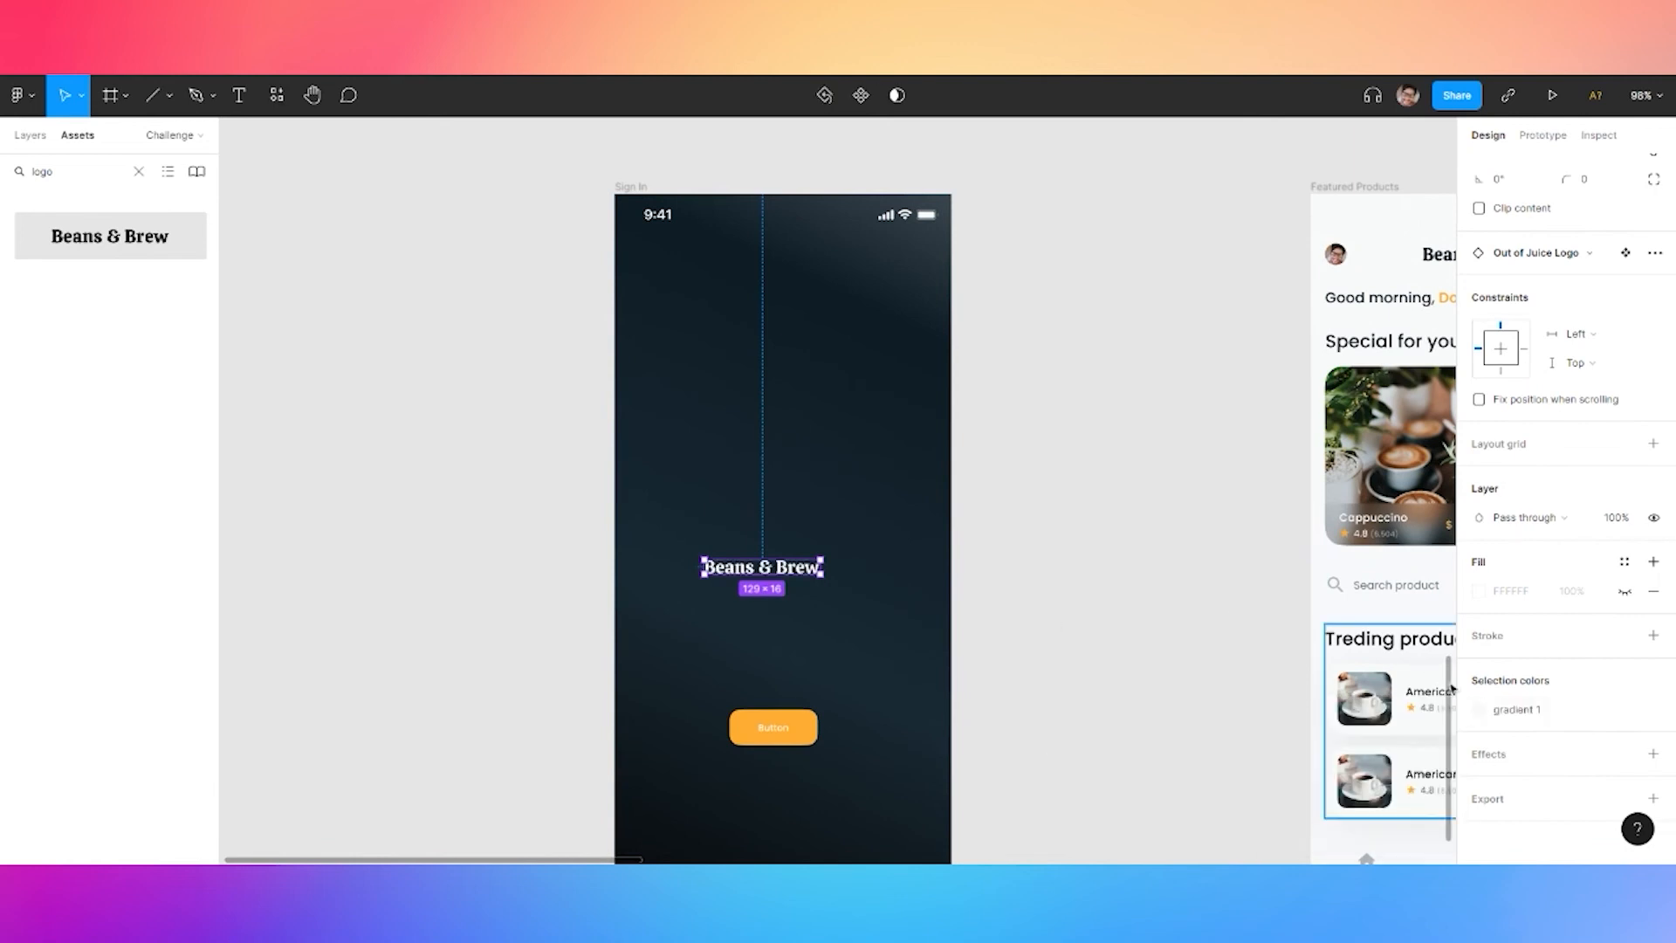
click(1560, 712)
click(1314, 820)
click(1625, 709)
click(1482, 712)
click(1266, 389)
click(1275, 411)
scroll(1074, 562, up, 5)
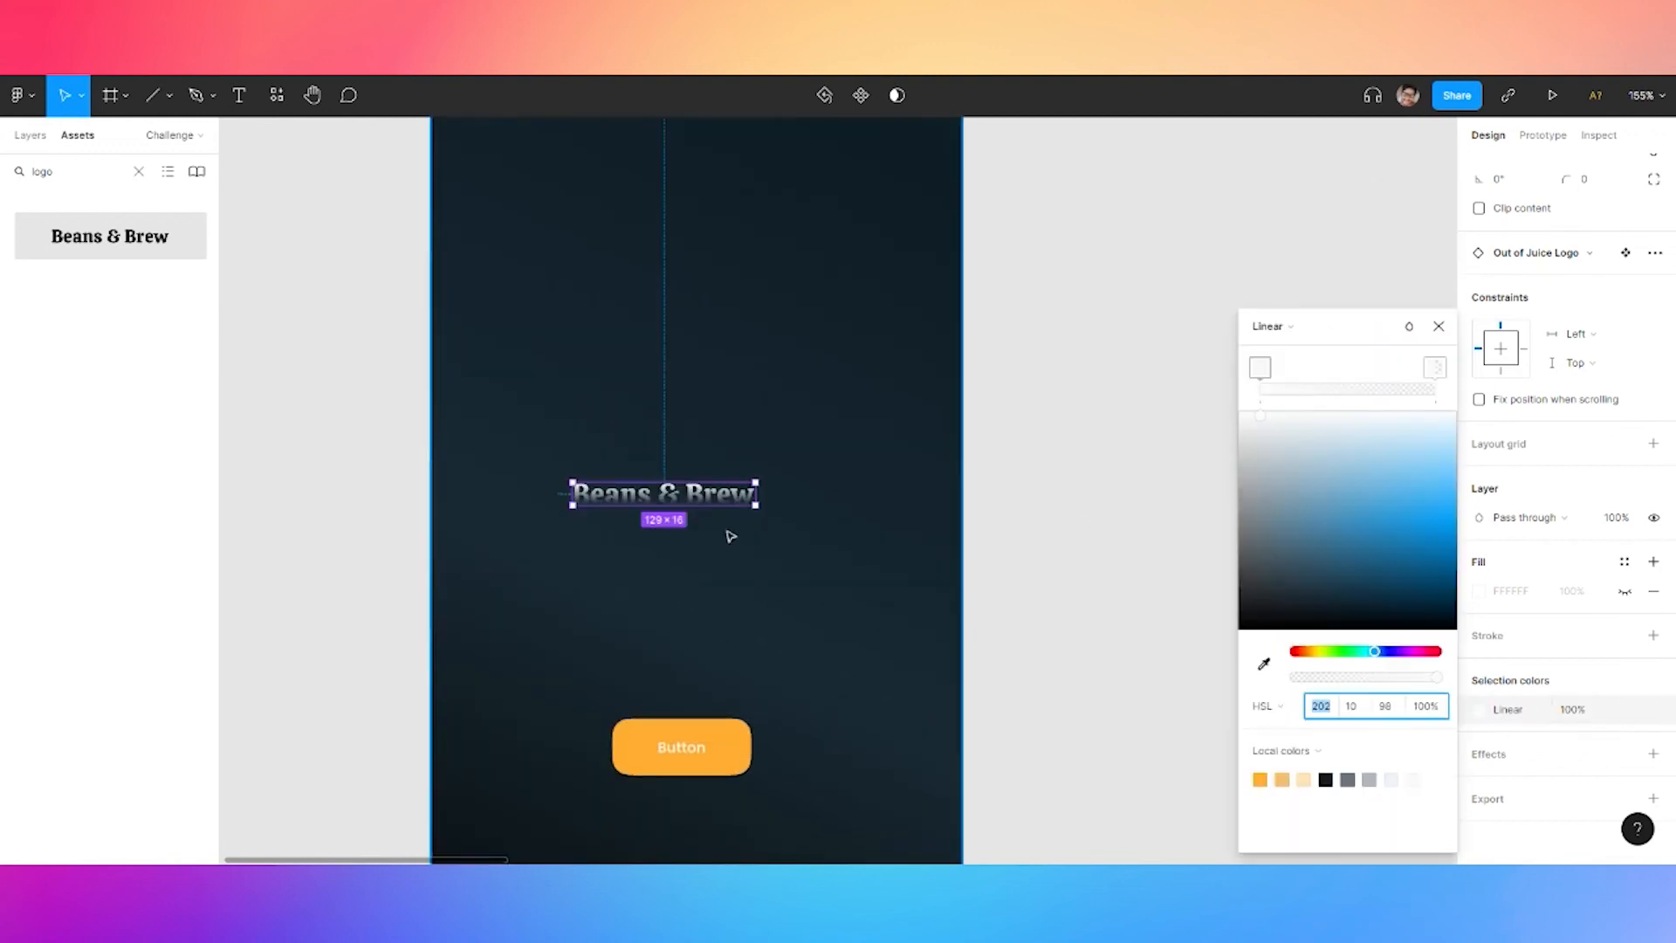
click(752, 510)
Enlarge and centre the logo, then start a tagline text below it
drag(759, 507, 809, 538)
drag(832, 526, 756, 513)
click(876, 536)
key(t)
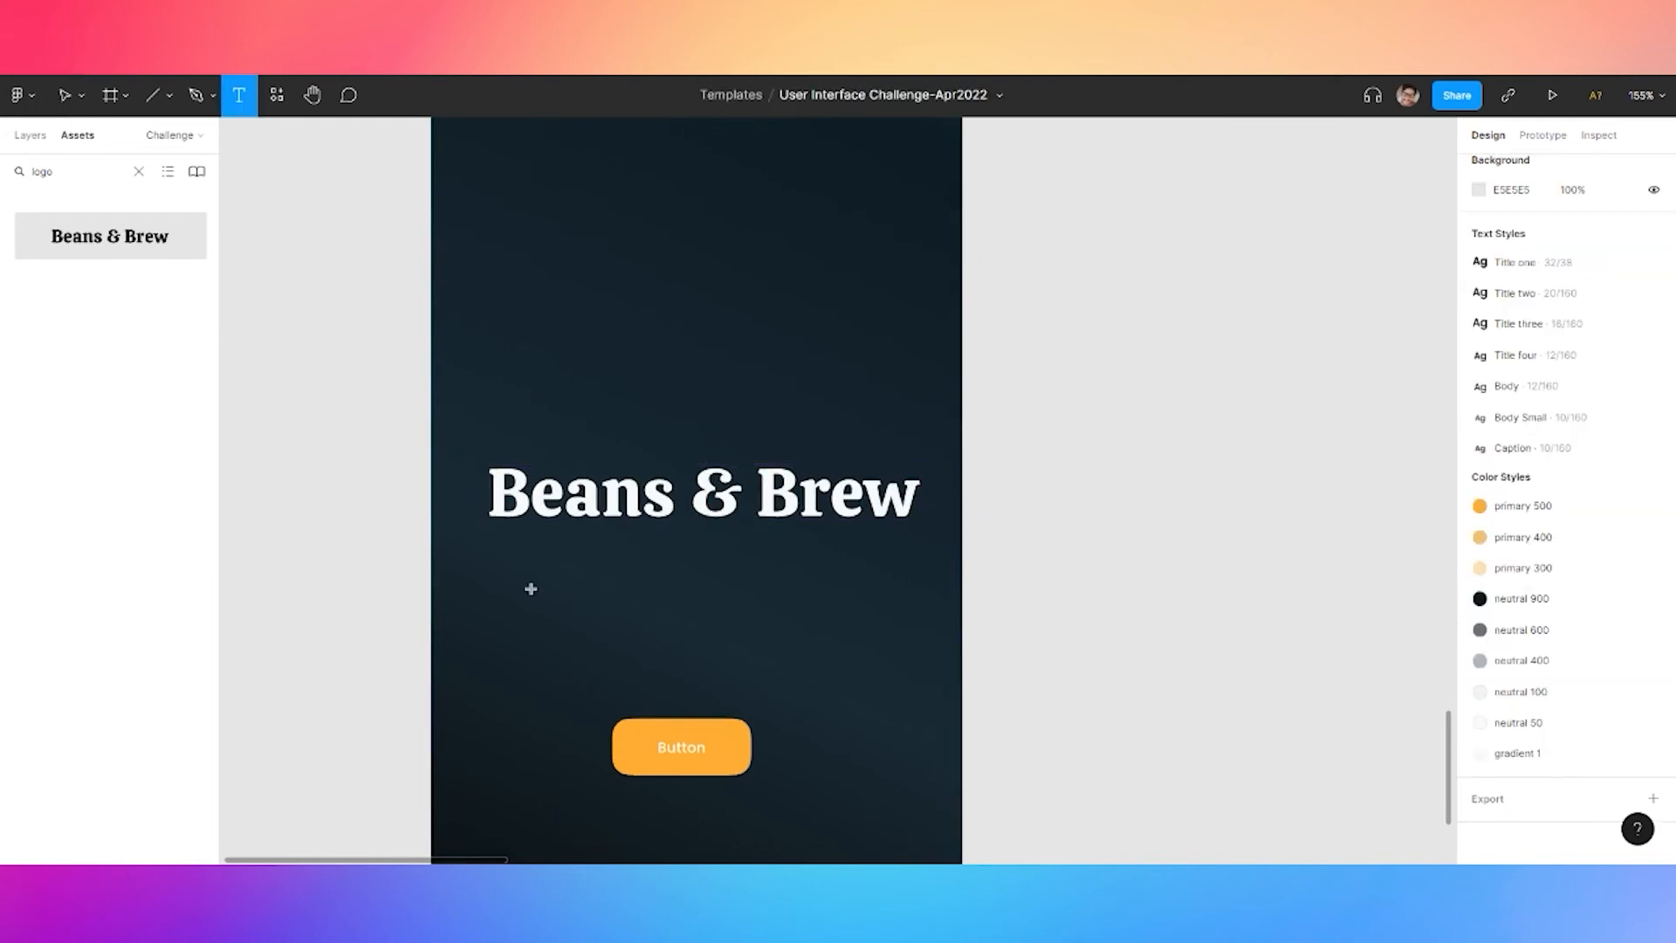
click(531, 588)
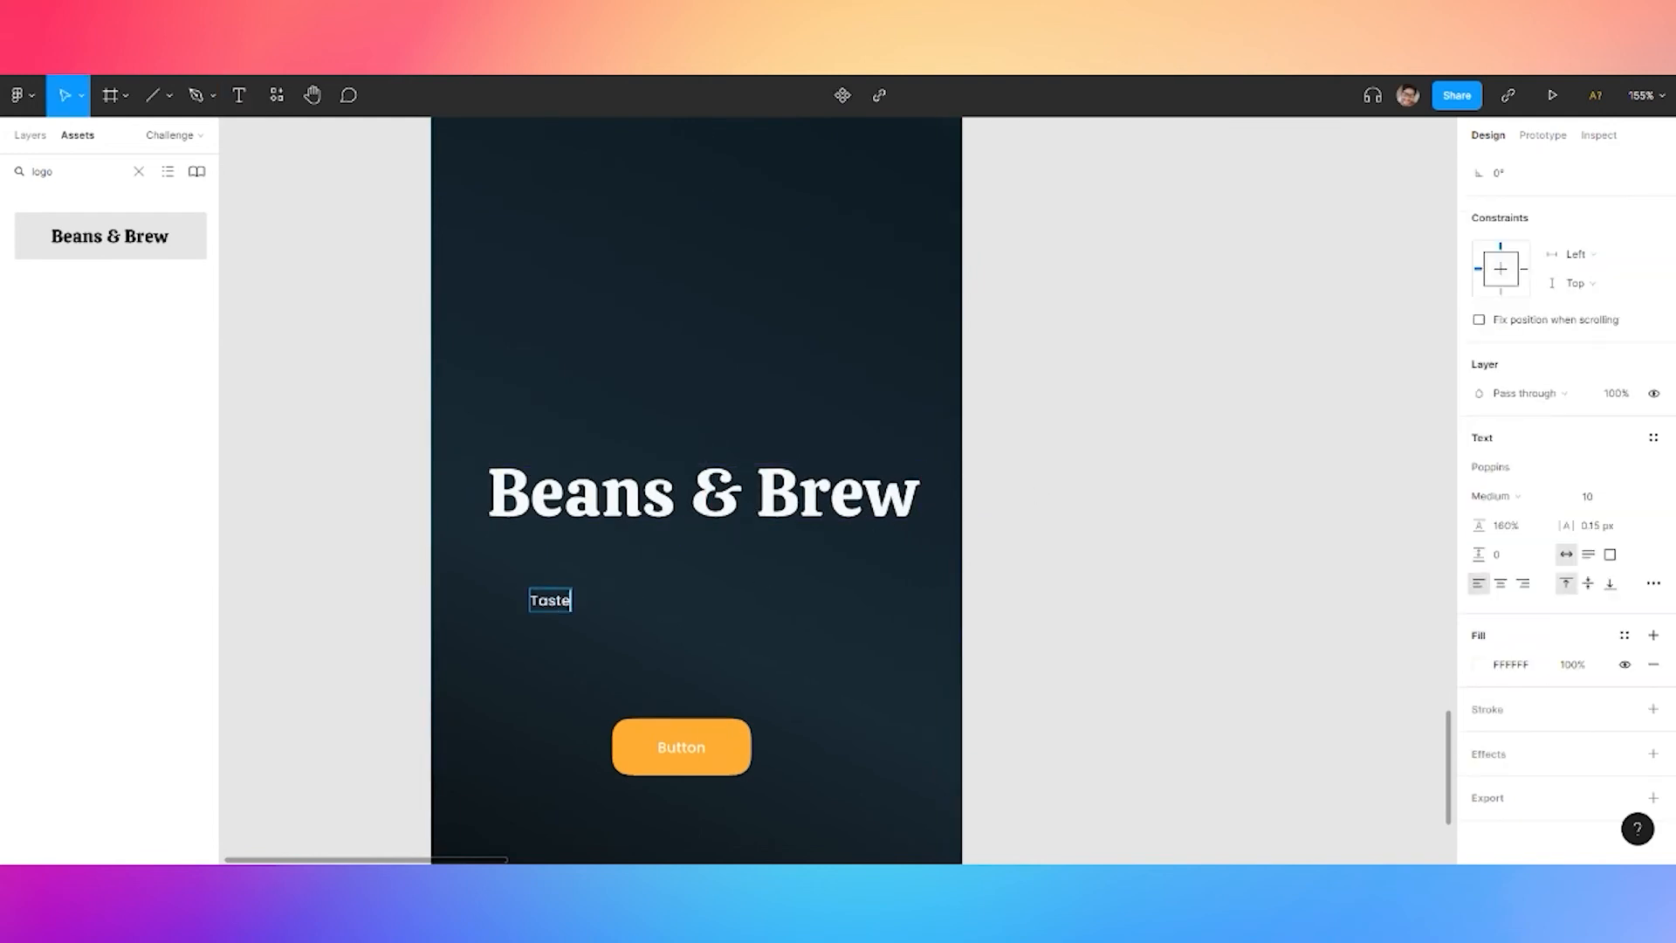
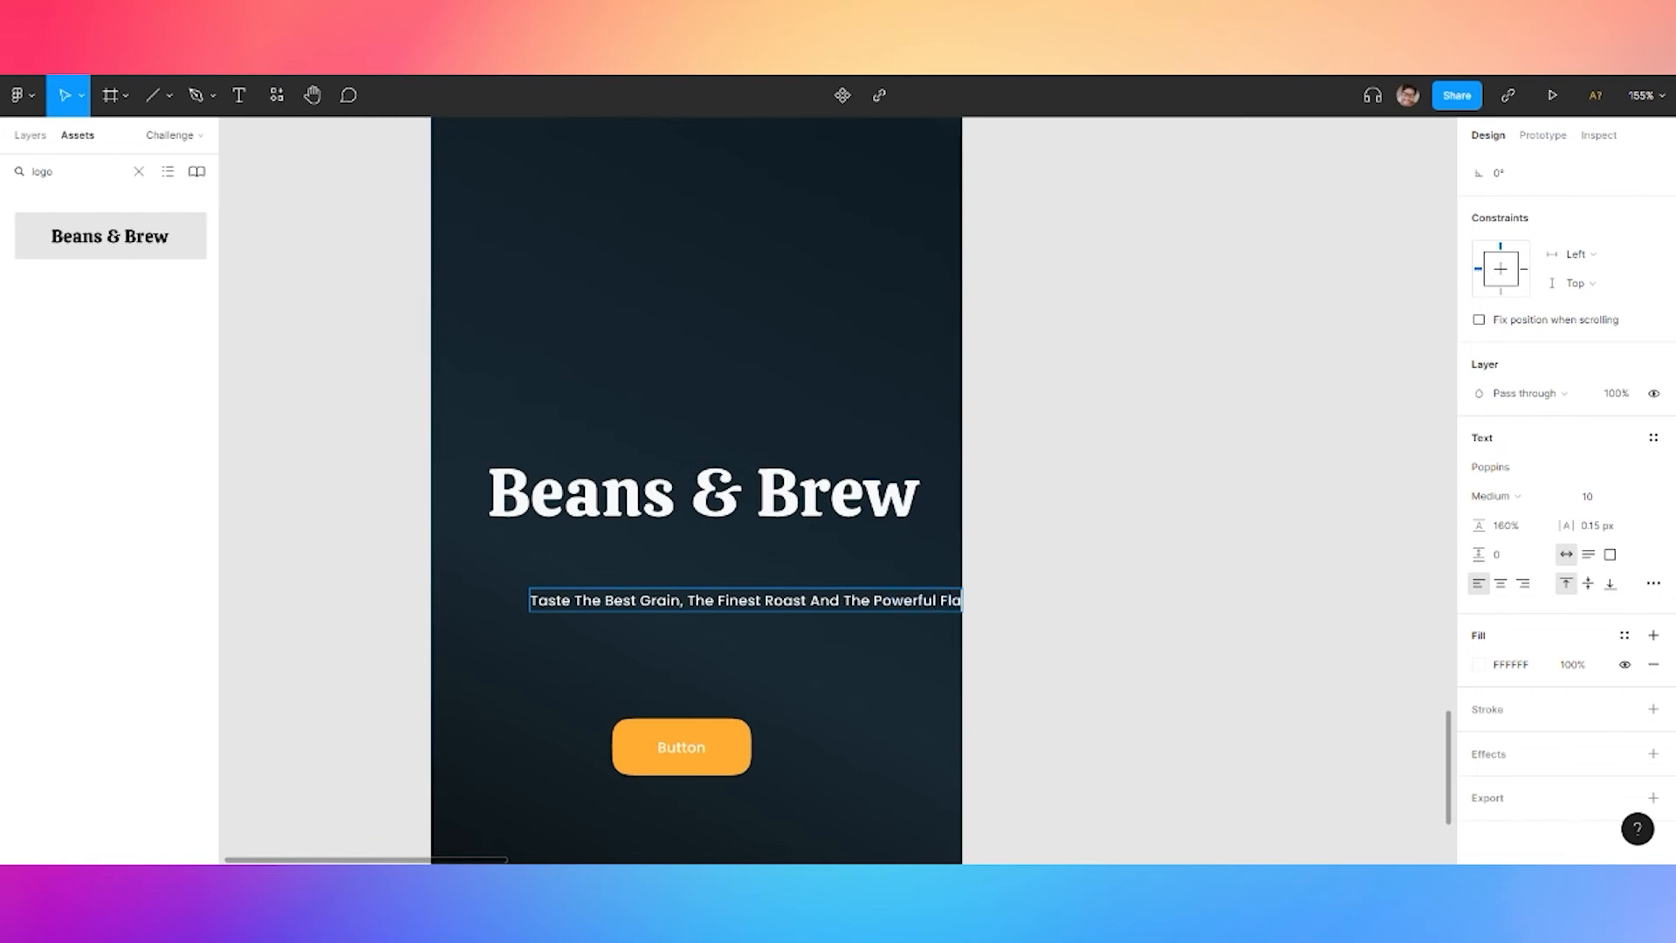
Wrap the tagline onto two centred lines under the title and shrink the logo slightly
key(Escape)
click(1588, 554)
drag(991, 603, 781, 628)
click(1501, 584)
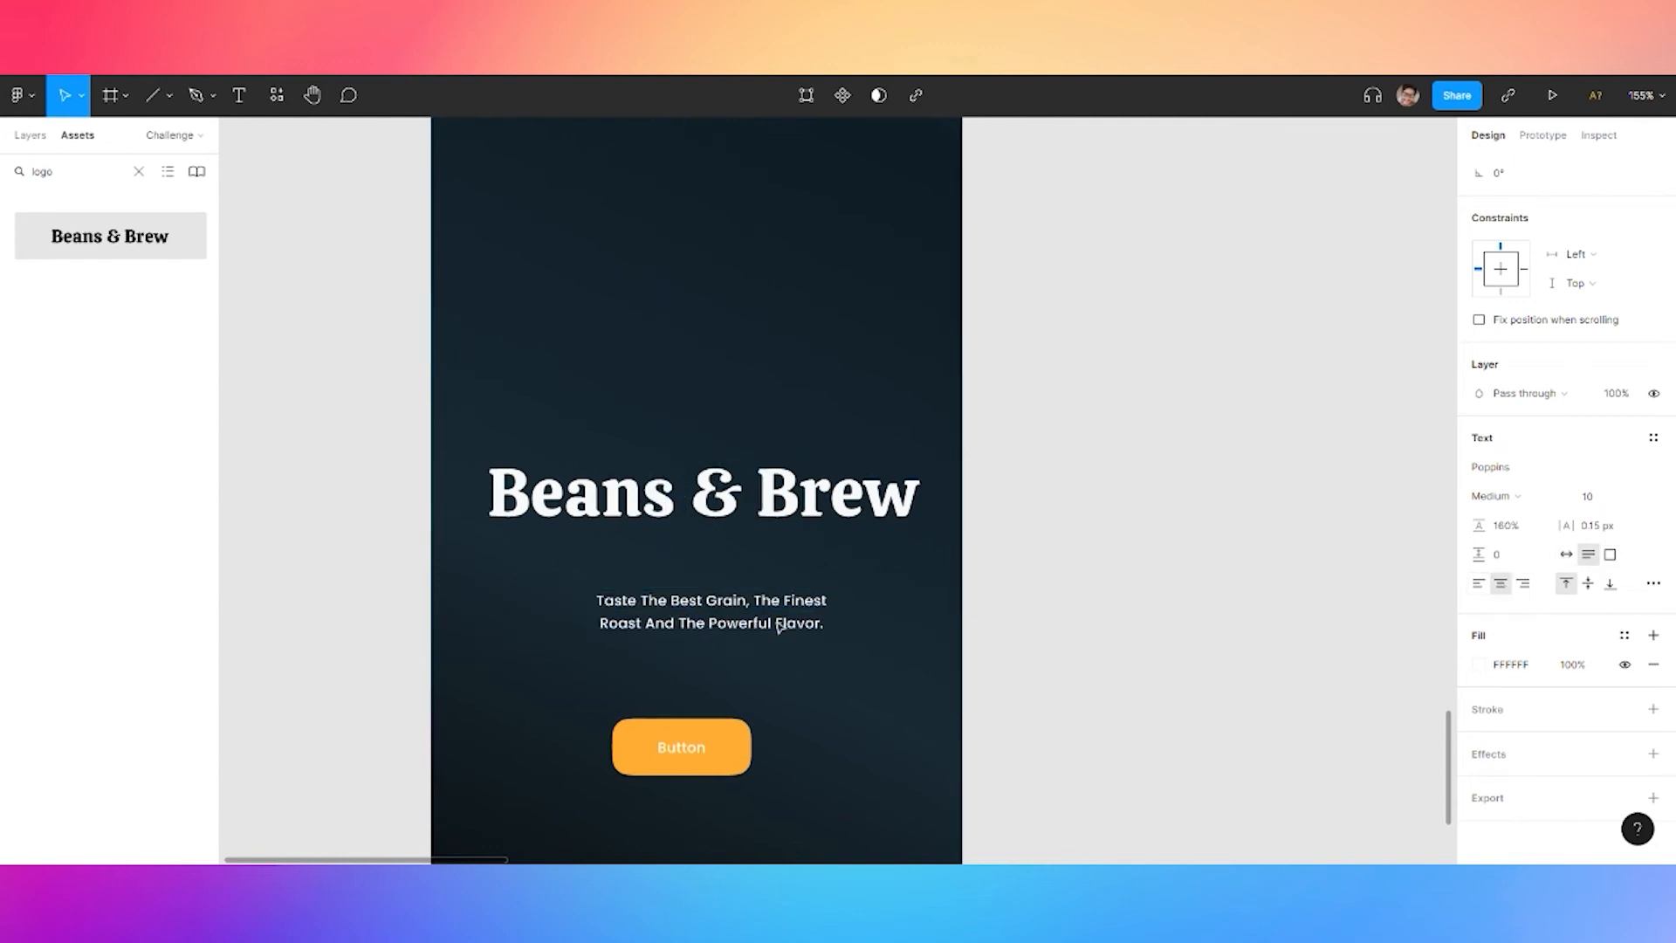
click(719, 454)
click(741, 494)
drag(923, 520, 886, 519)
Apply the Title three style to the tagline and widen its box to 264
click(711, 611)
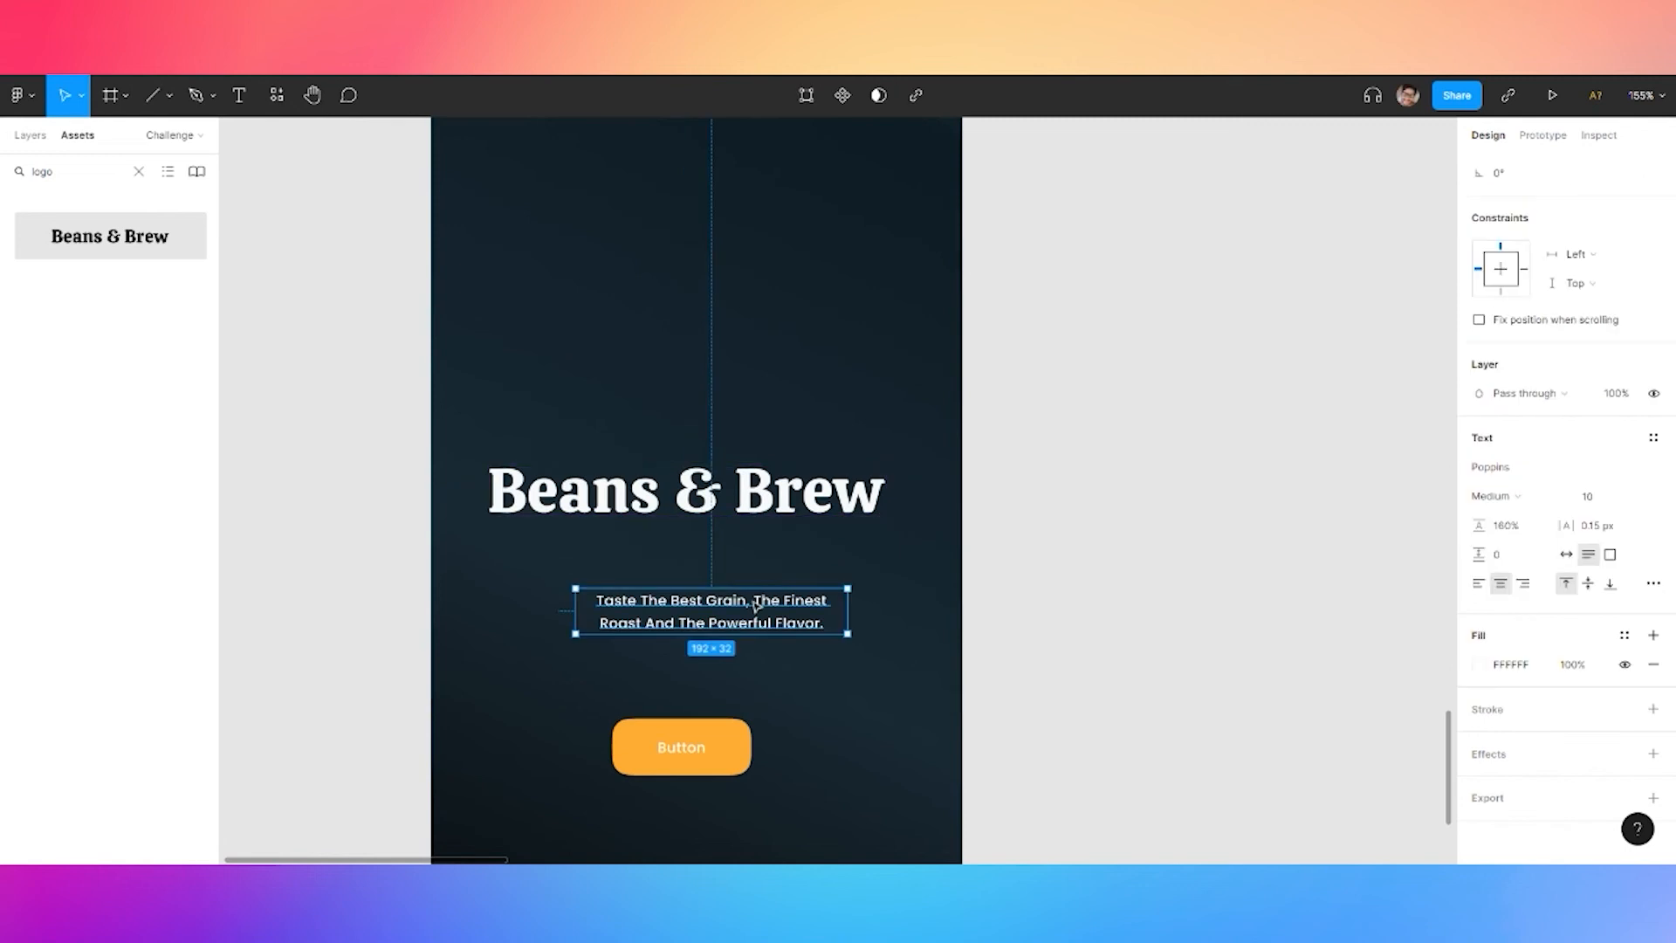
click(1654, 437)
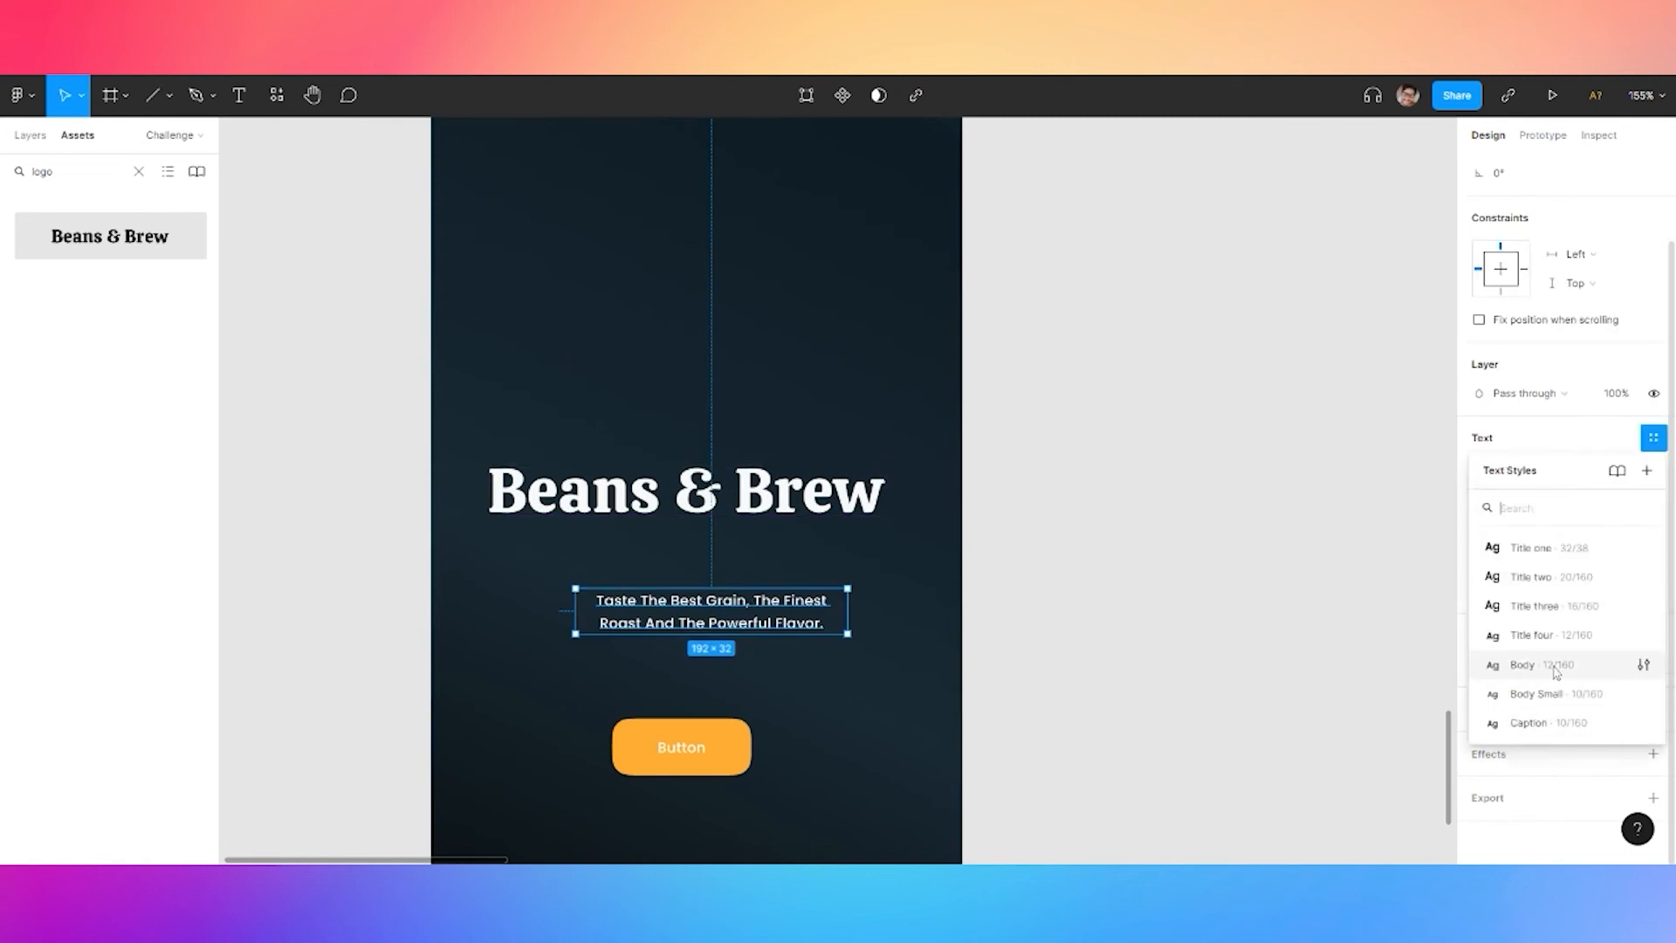
click(1534, 606)
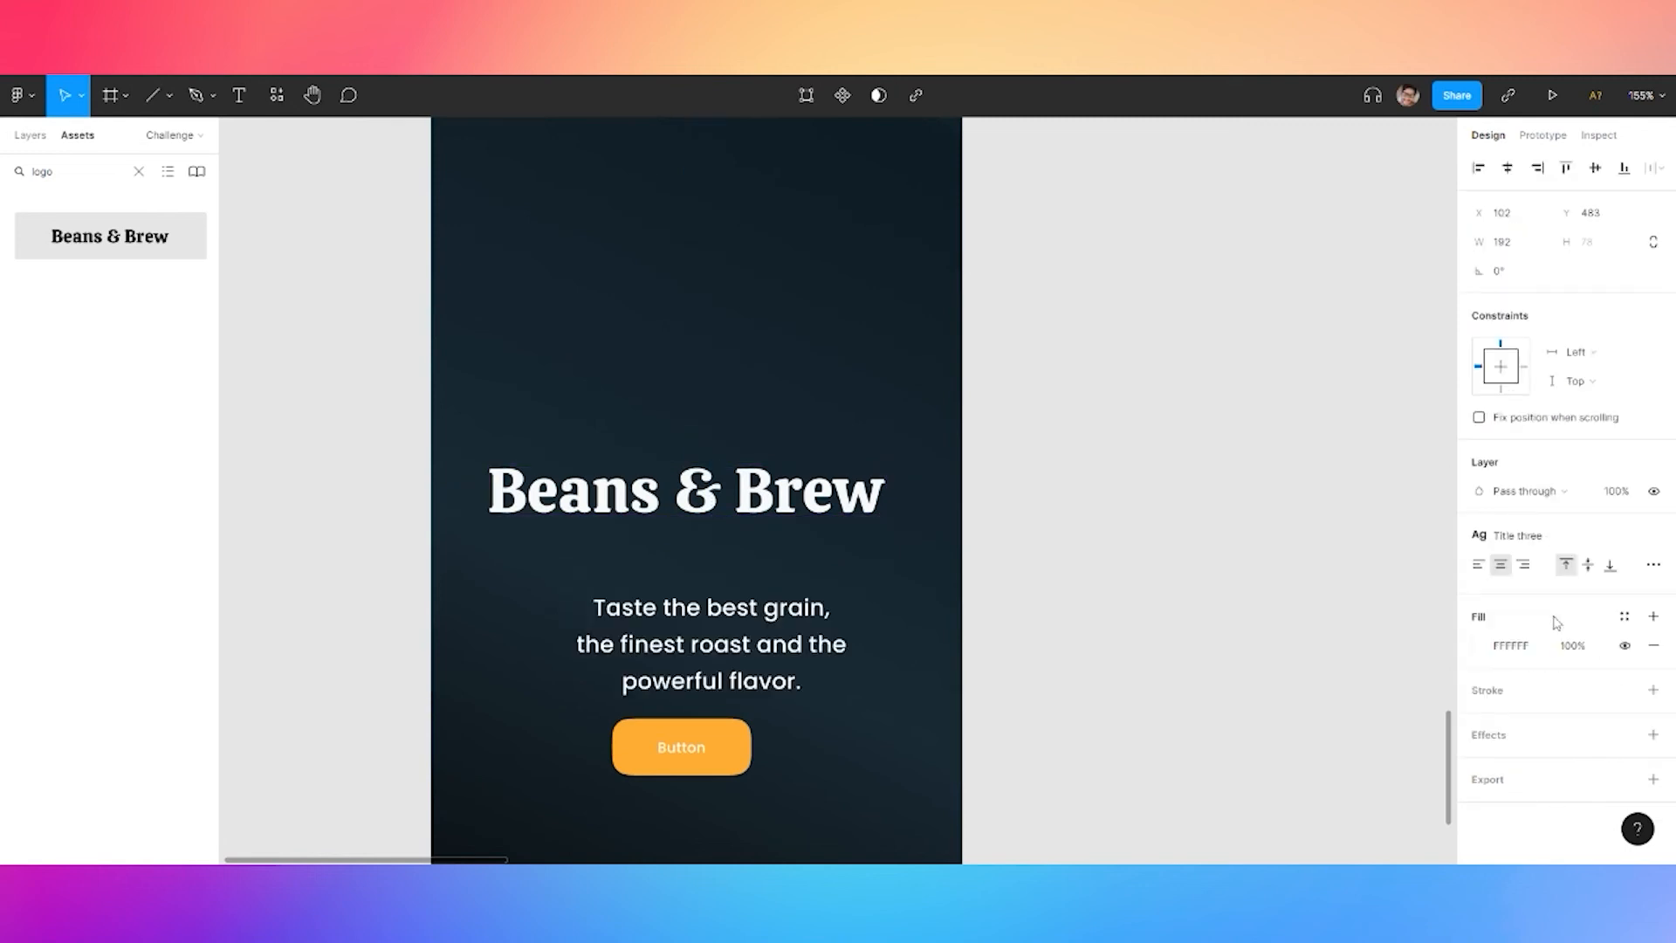
scroll(1037, 568, down, 3)
click(1479, 564)
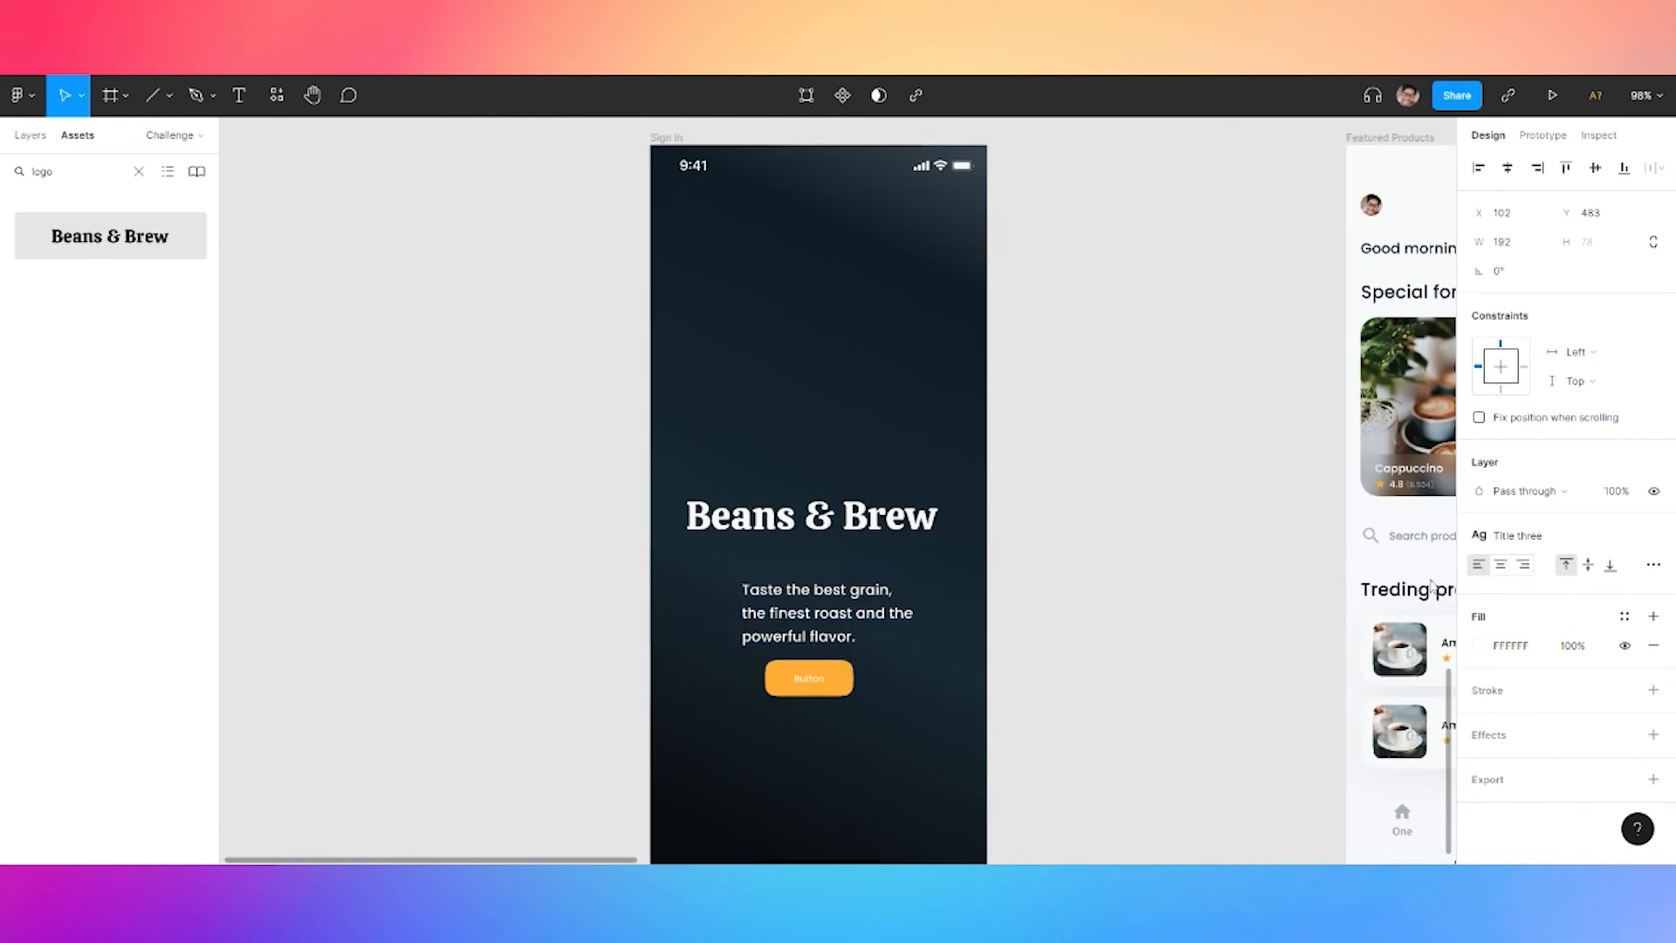
drag(914, 605, 854, 768)
Paste a copy of the tagline below the button and retype it as 'Already registred? Sign In'
click(1501, 565)
key(ctrl+v)
double_click(854, 756)
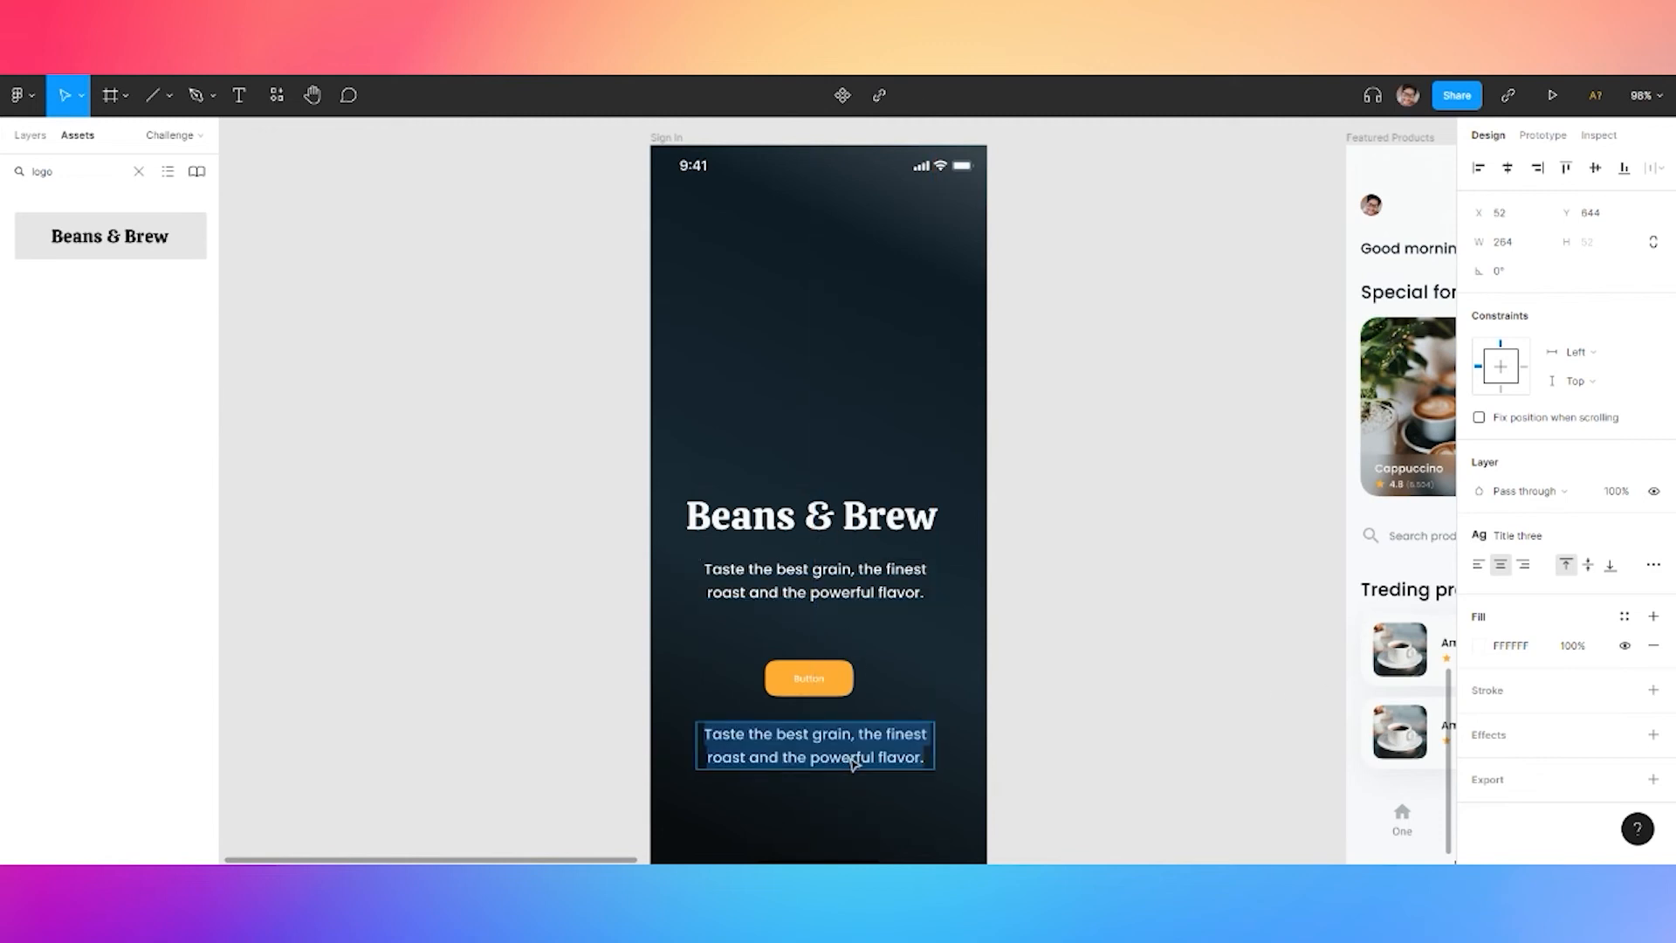
text(A)
text(lready have)
key(BackSpace)
key(BackSpace)
key(BackSpace)
key(BackSpace)
key(BackSpace)
text(registred? Sign In)
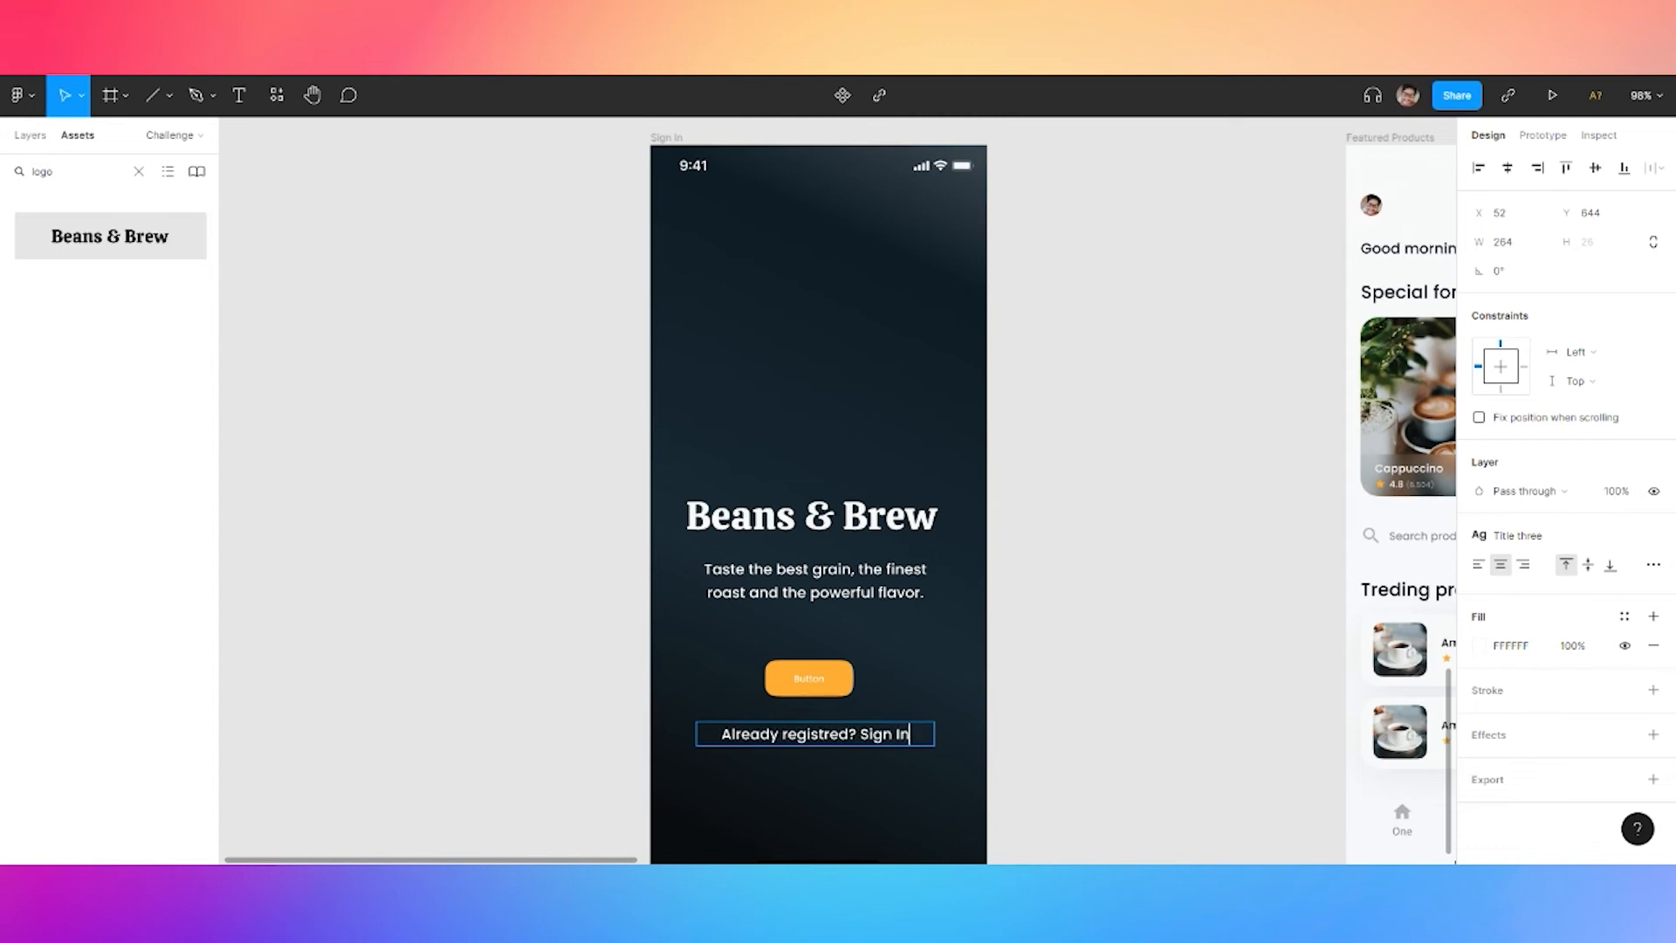
Colour 'Sign In' primary 500 orange and give 'Already registred?' the Body style
key(ctrl+shift+Left)
key(ctrl+shift+Left)
click(1623, 616)
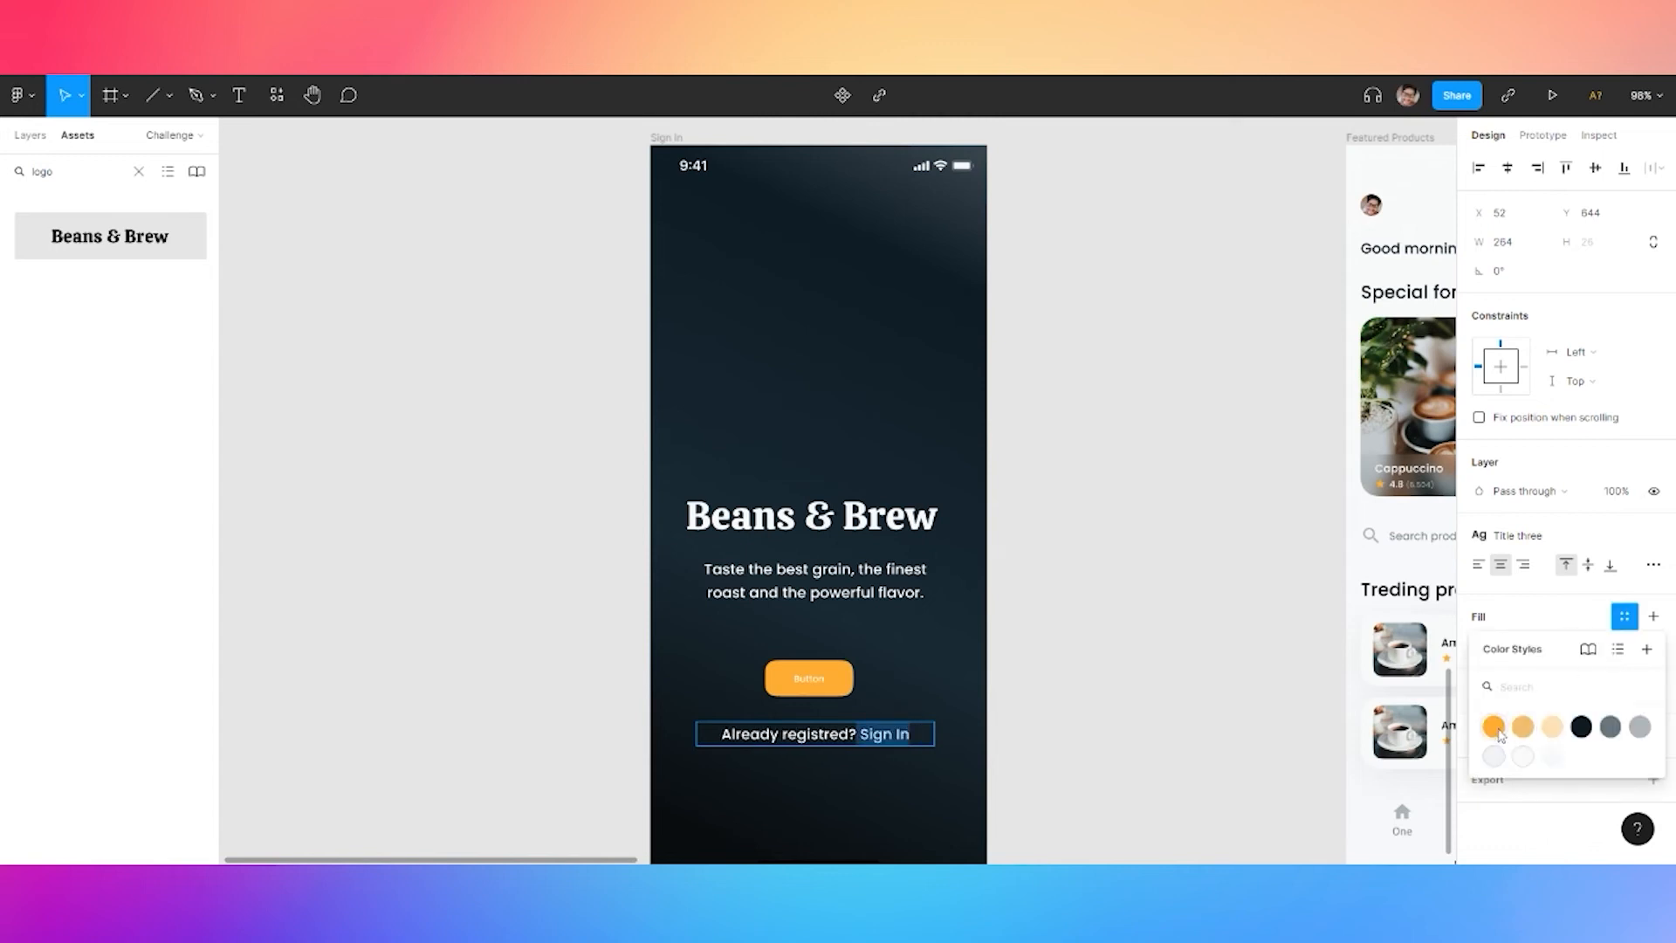
click(1546, 536)
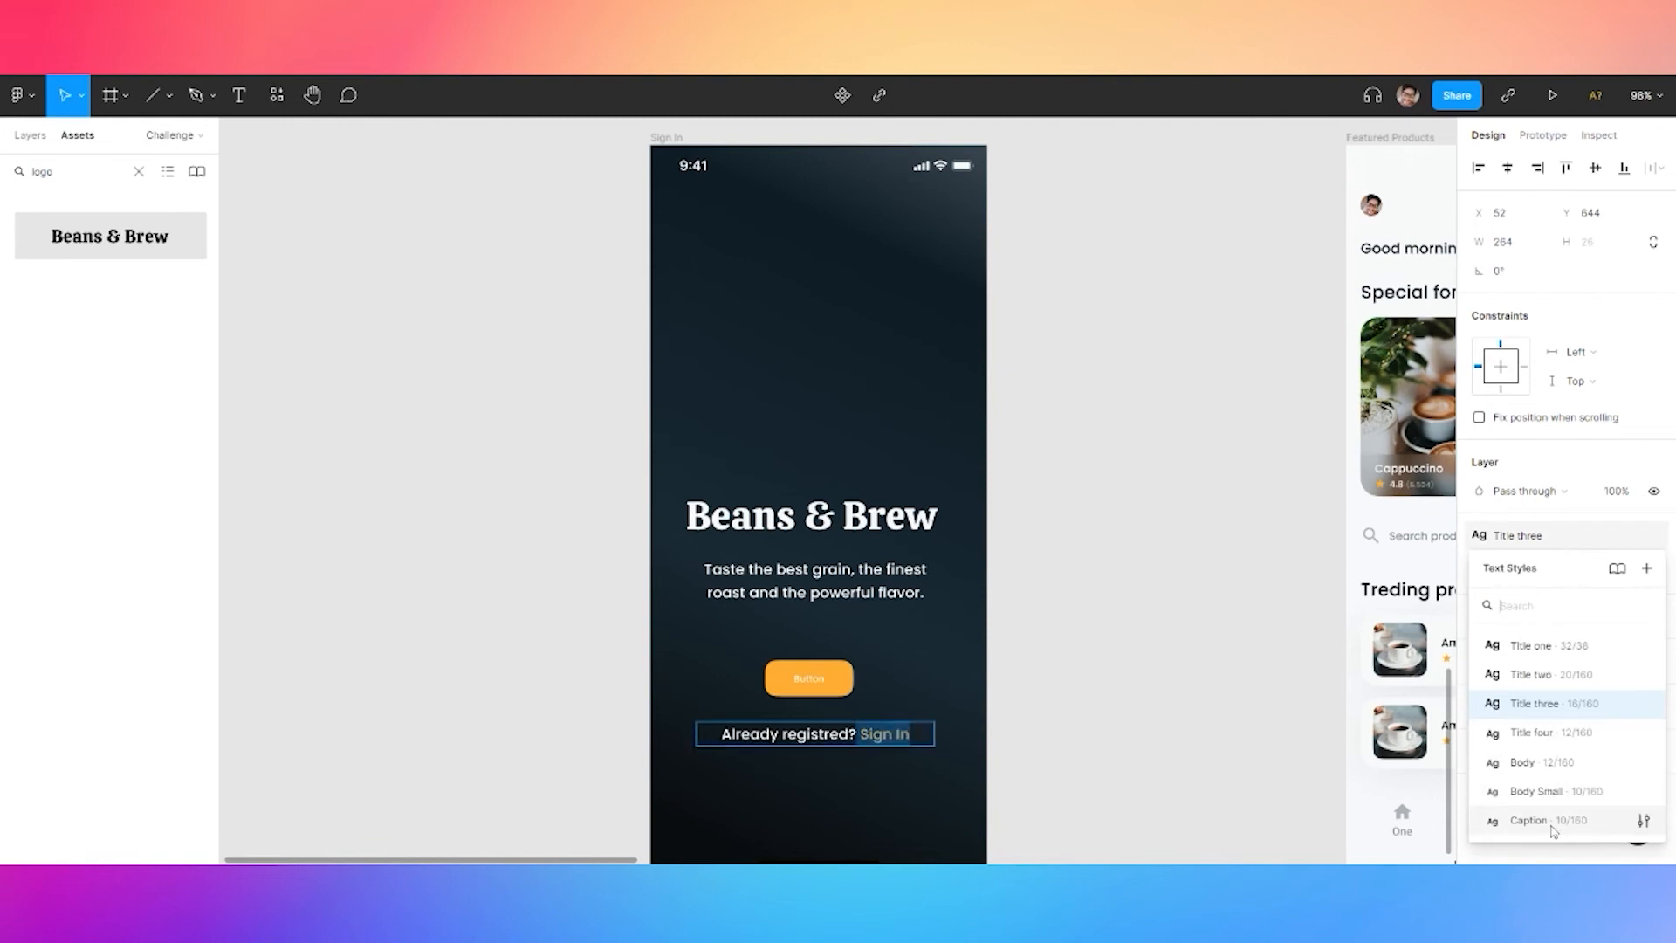
click(1553, 827)
drag(866, 735, 732, 735)
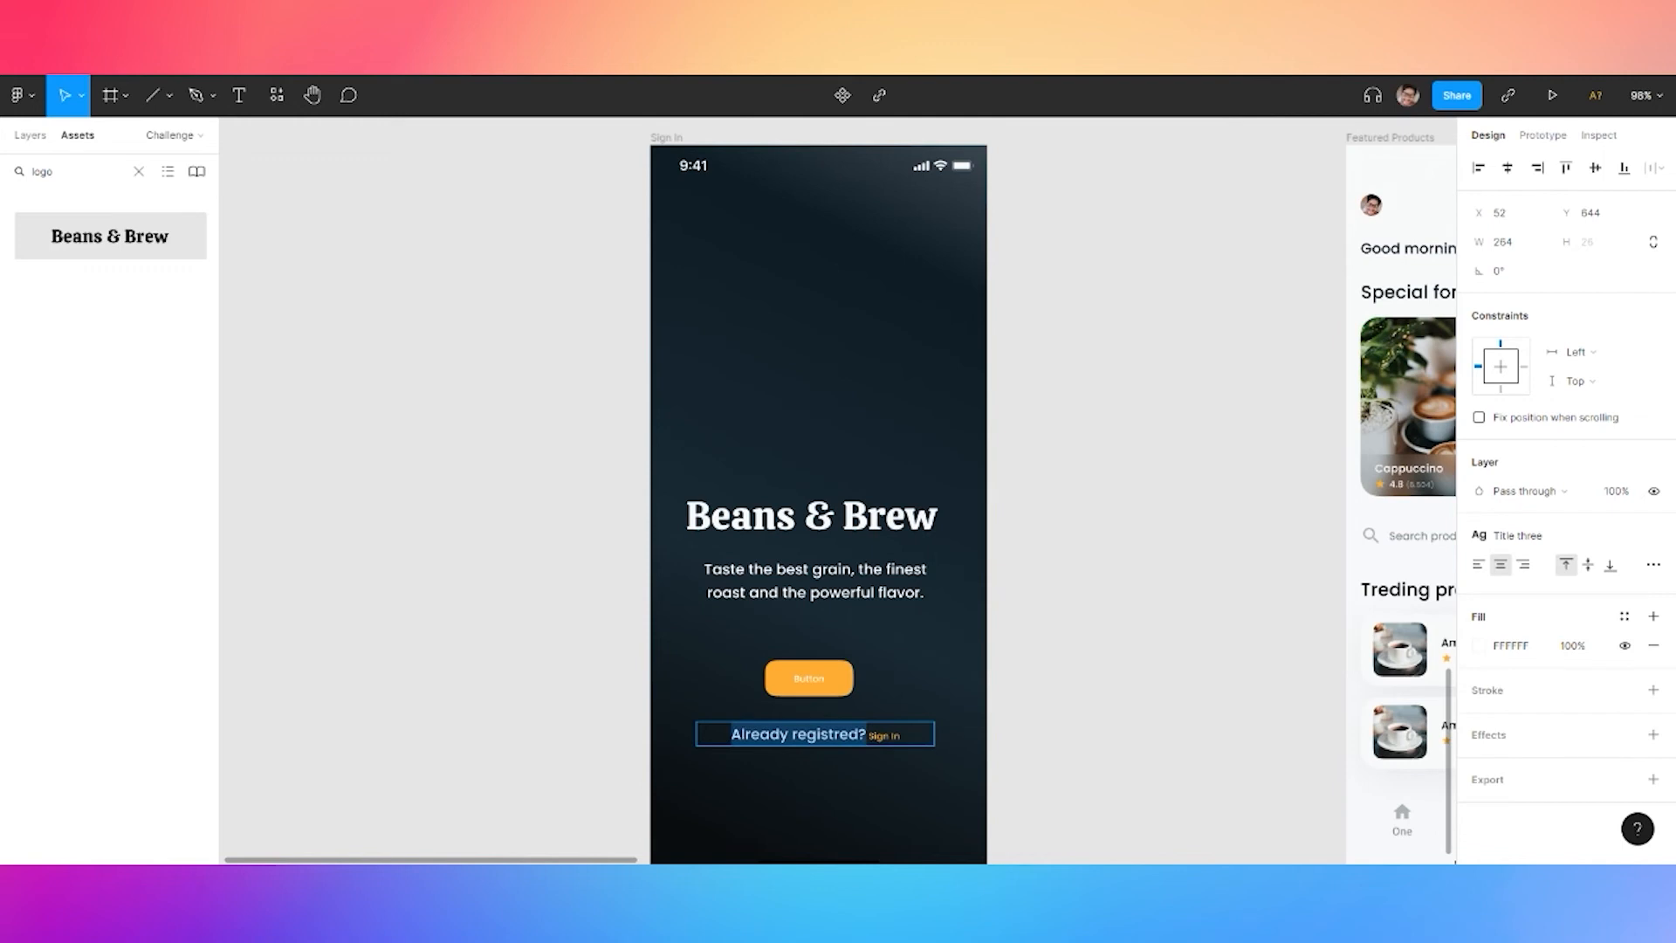
click(1574, 537)
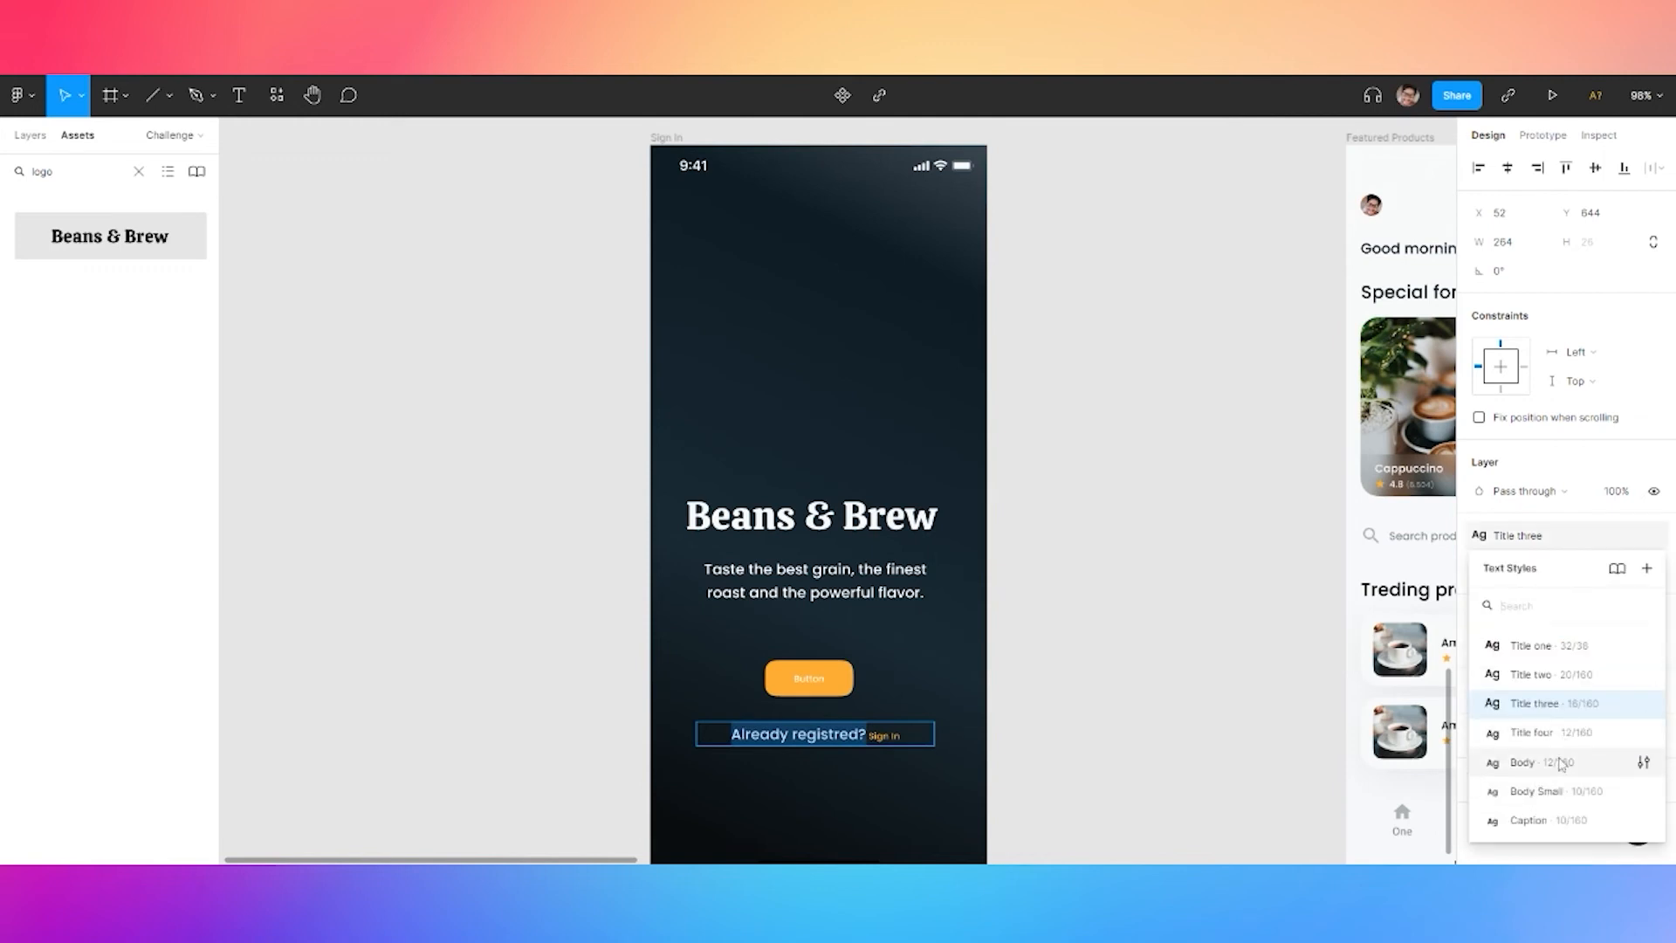
click(1540, 762)
Give 'Sign In' the Body style, detached, with a bolder font weight
click(860, 731)
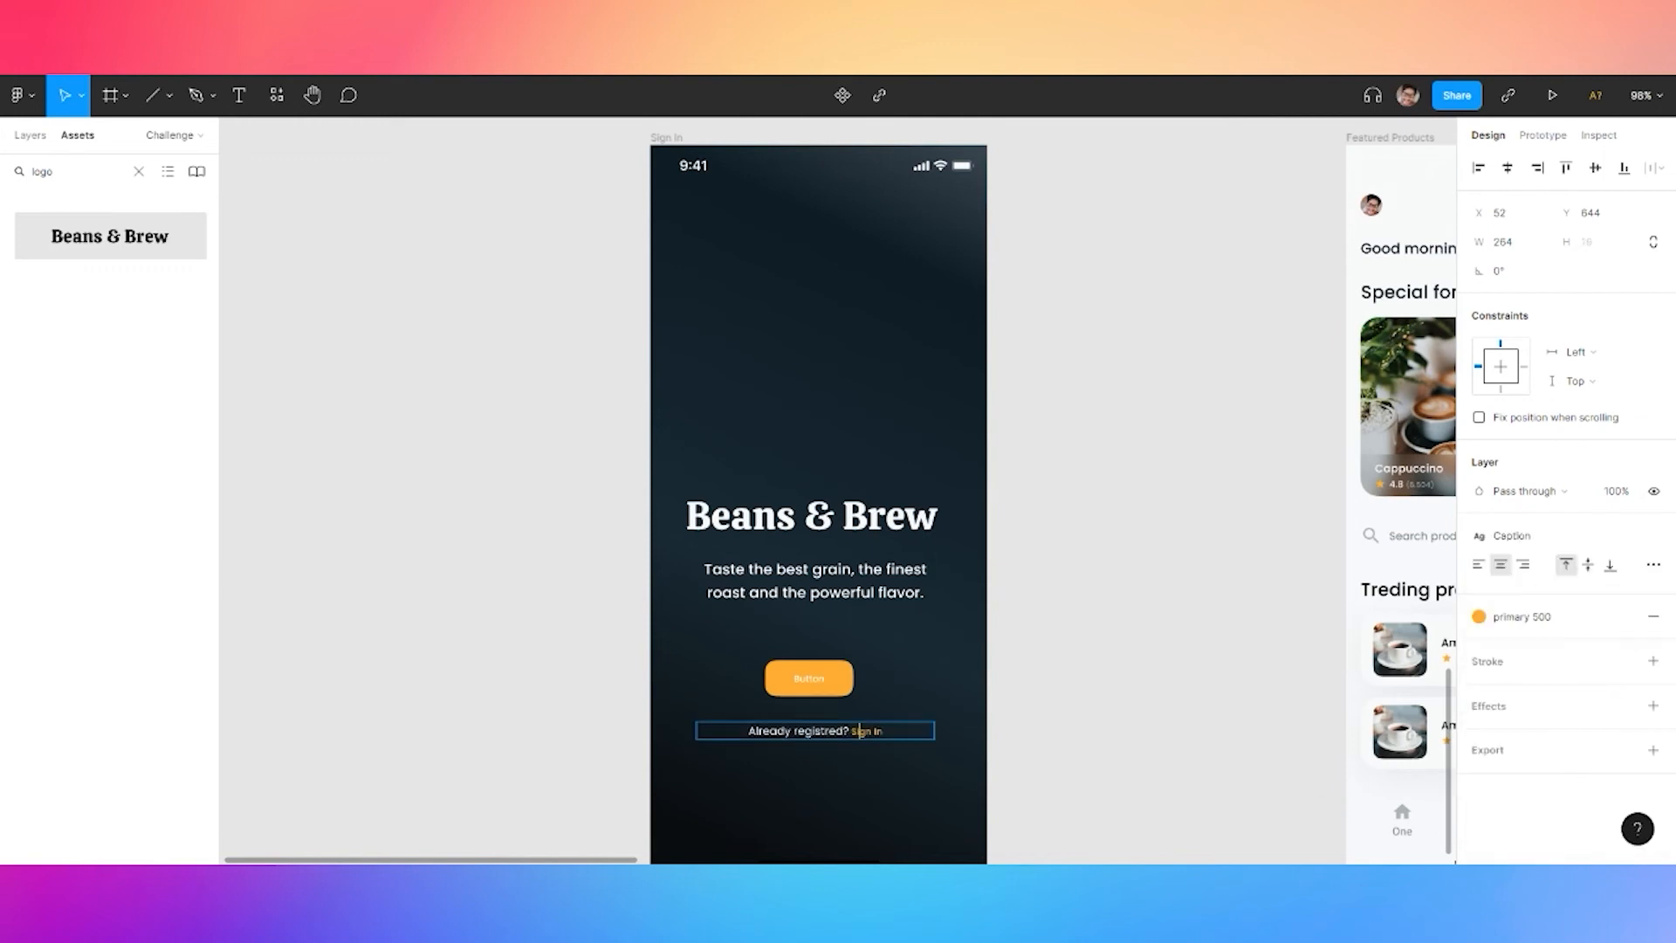
click(1562, 535)
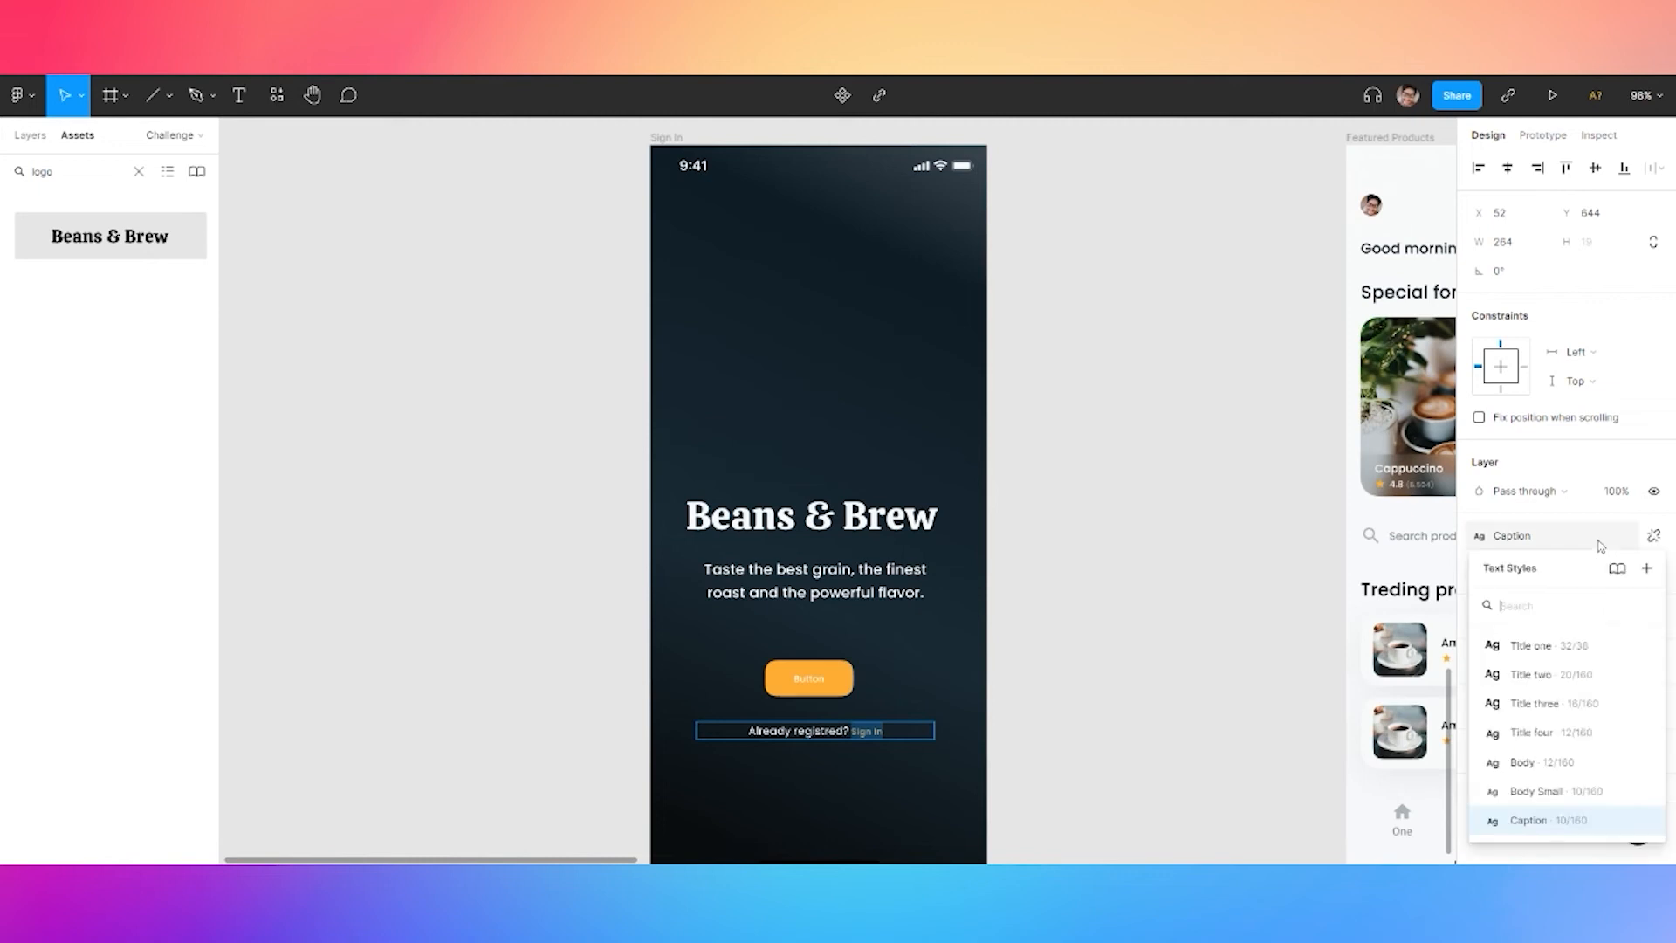
click(1563, 530)
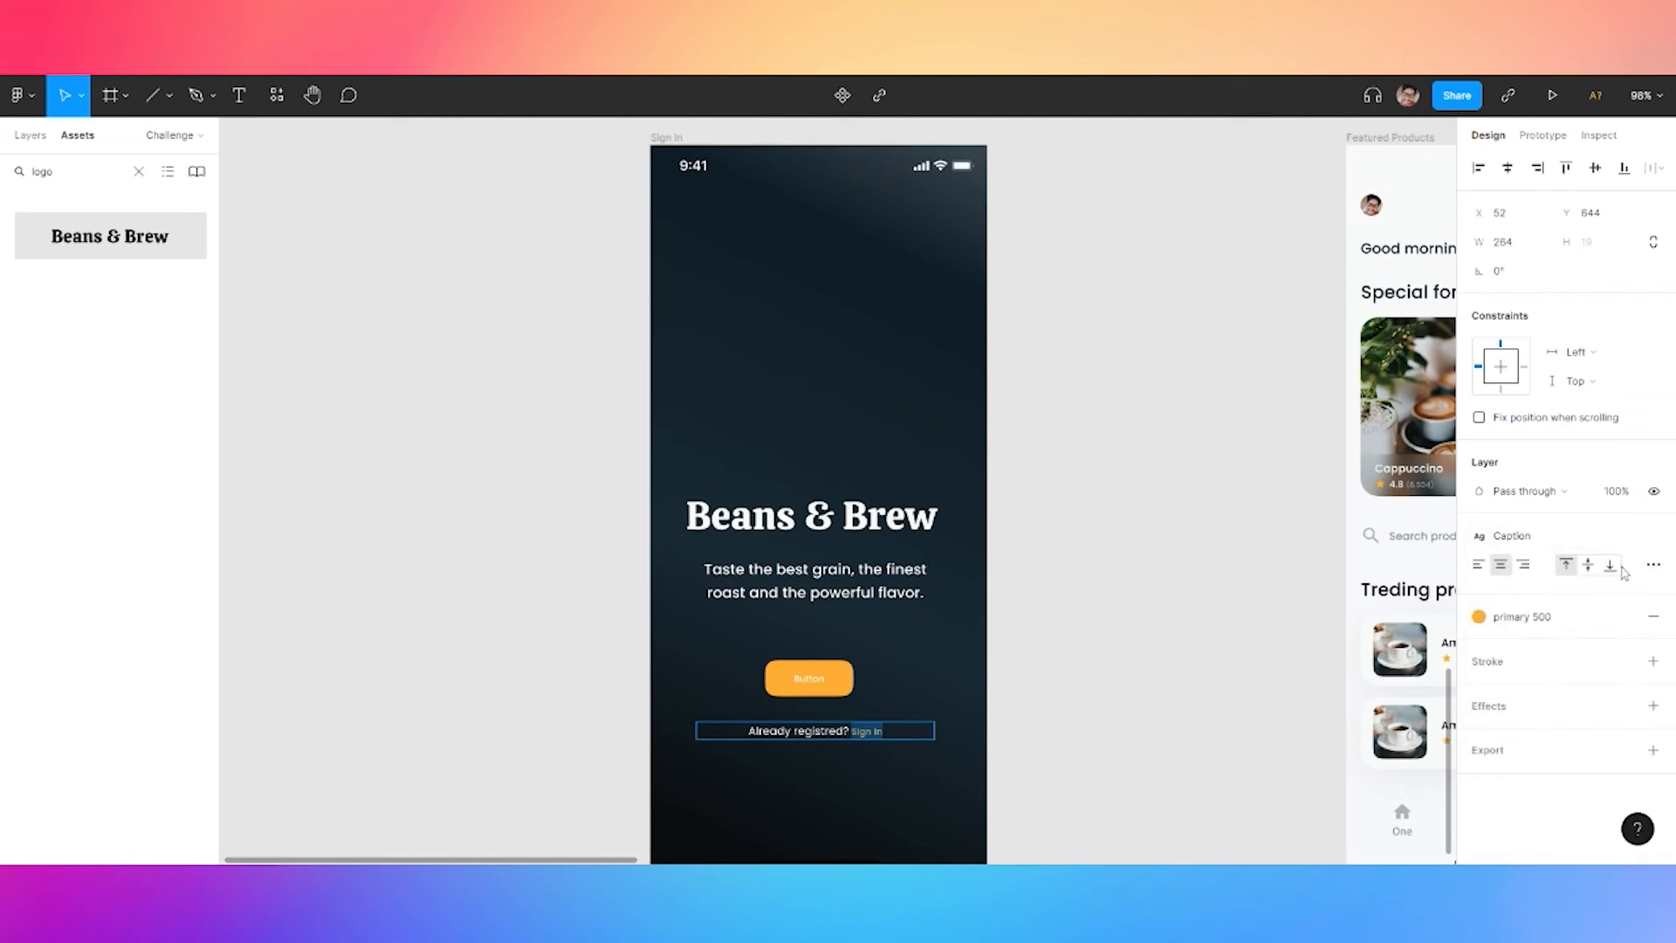
click(1654, 535)
key(ctrl+z)
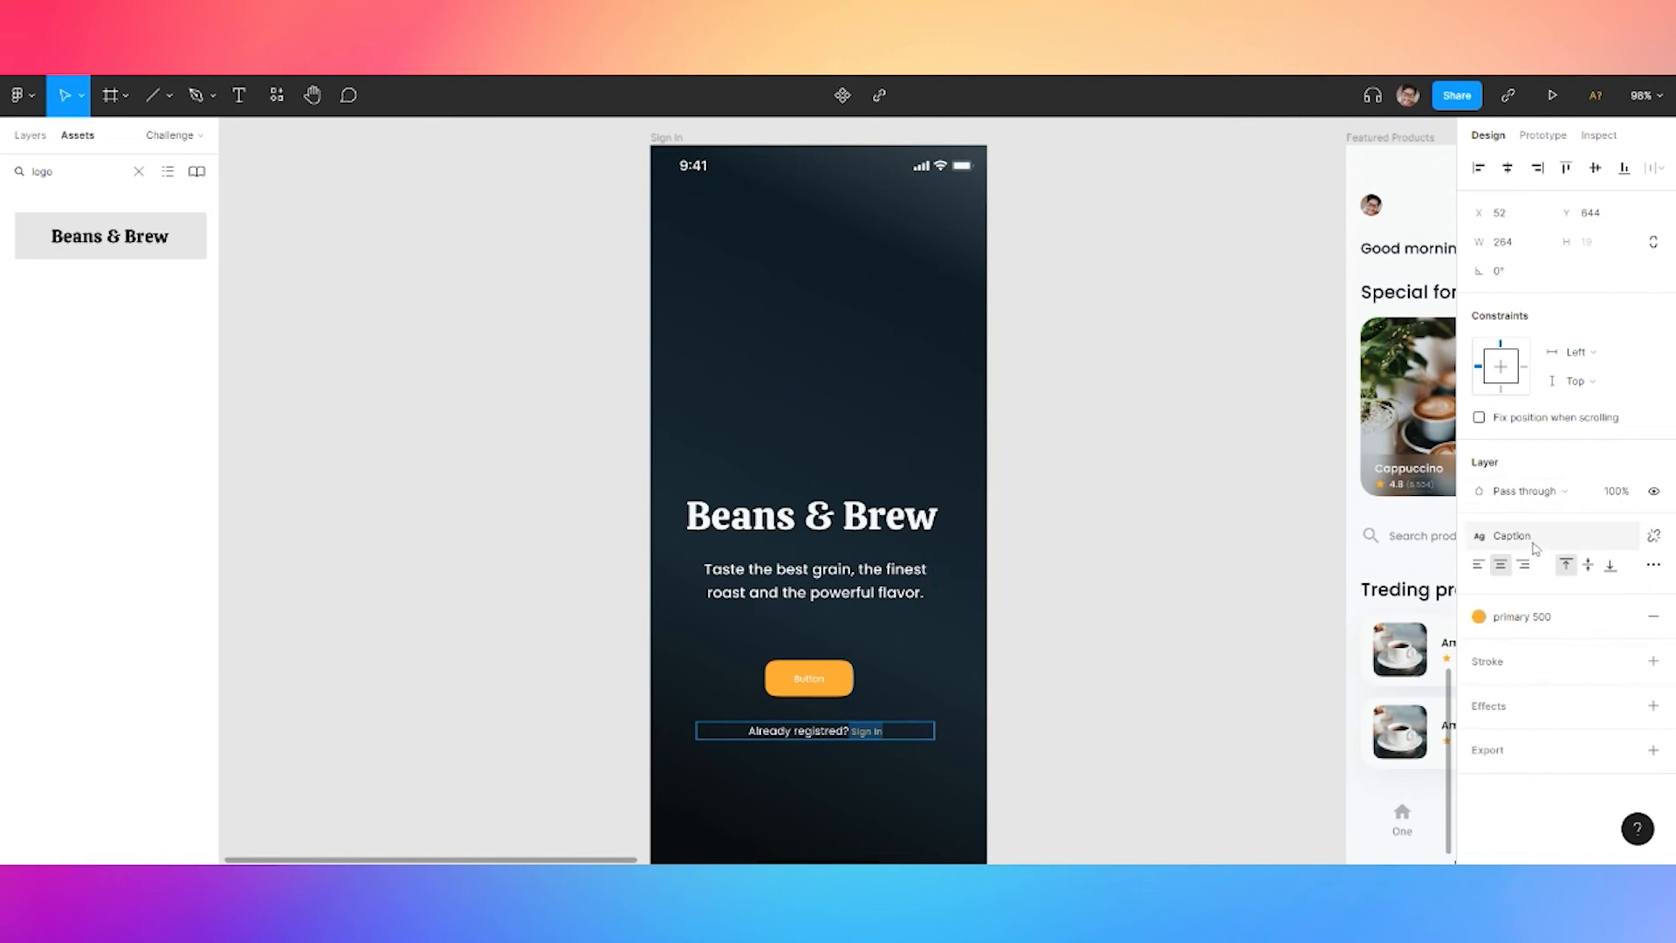
click(1605, 538)
click(1521, 764)
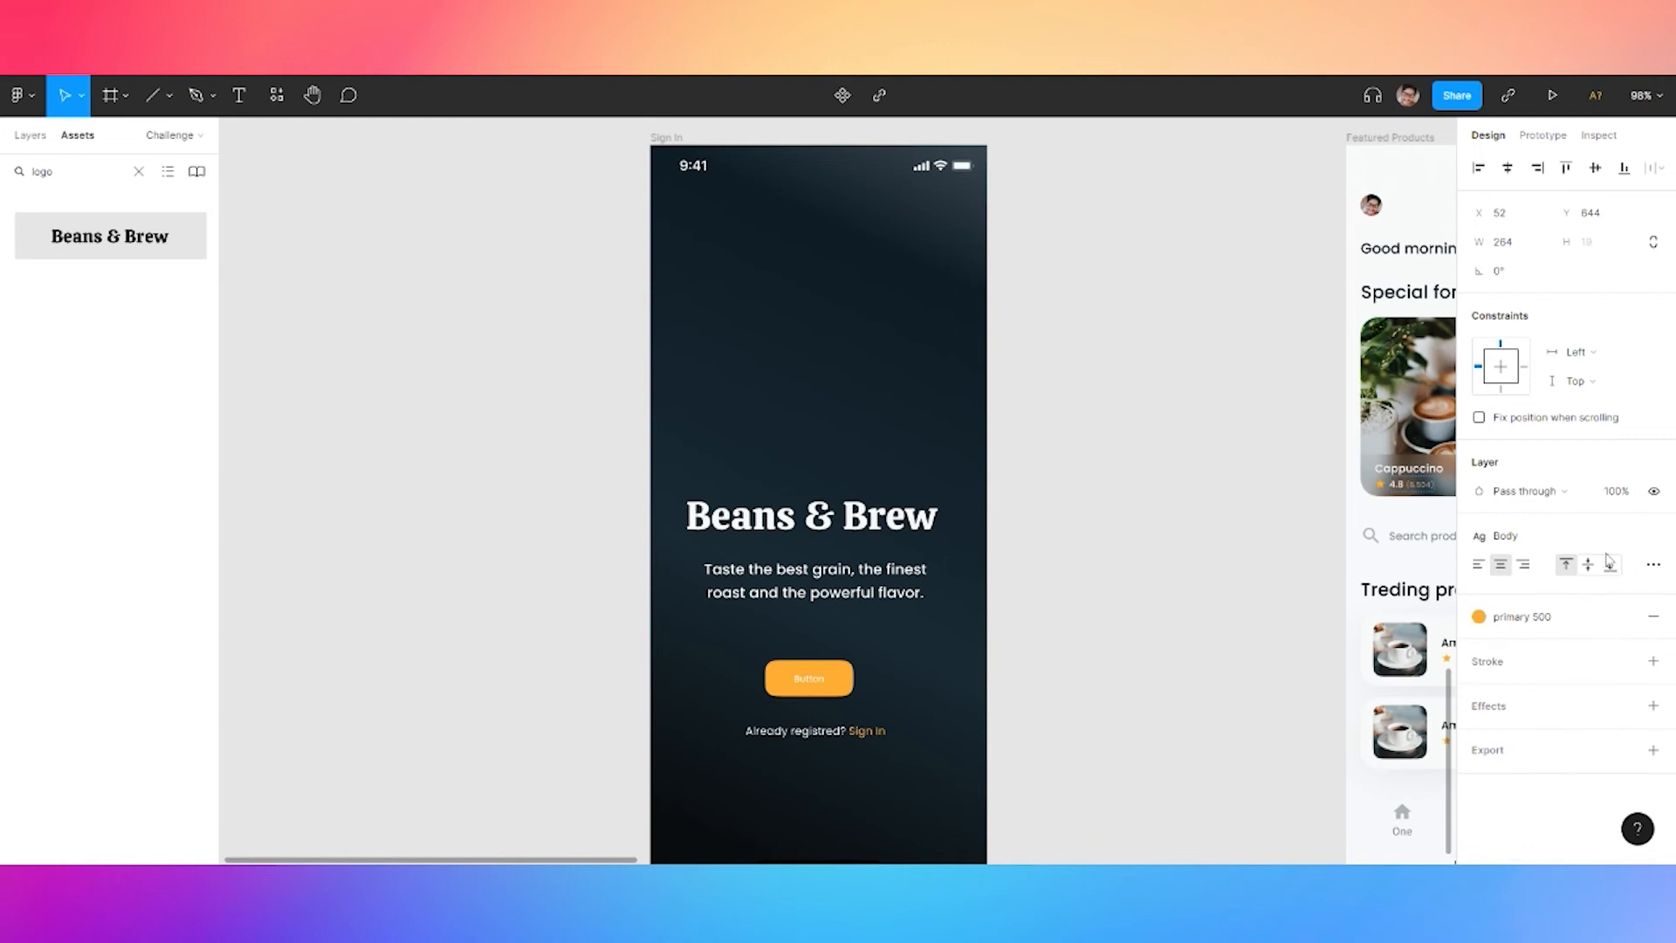
click(1654, 537)
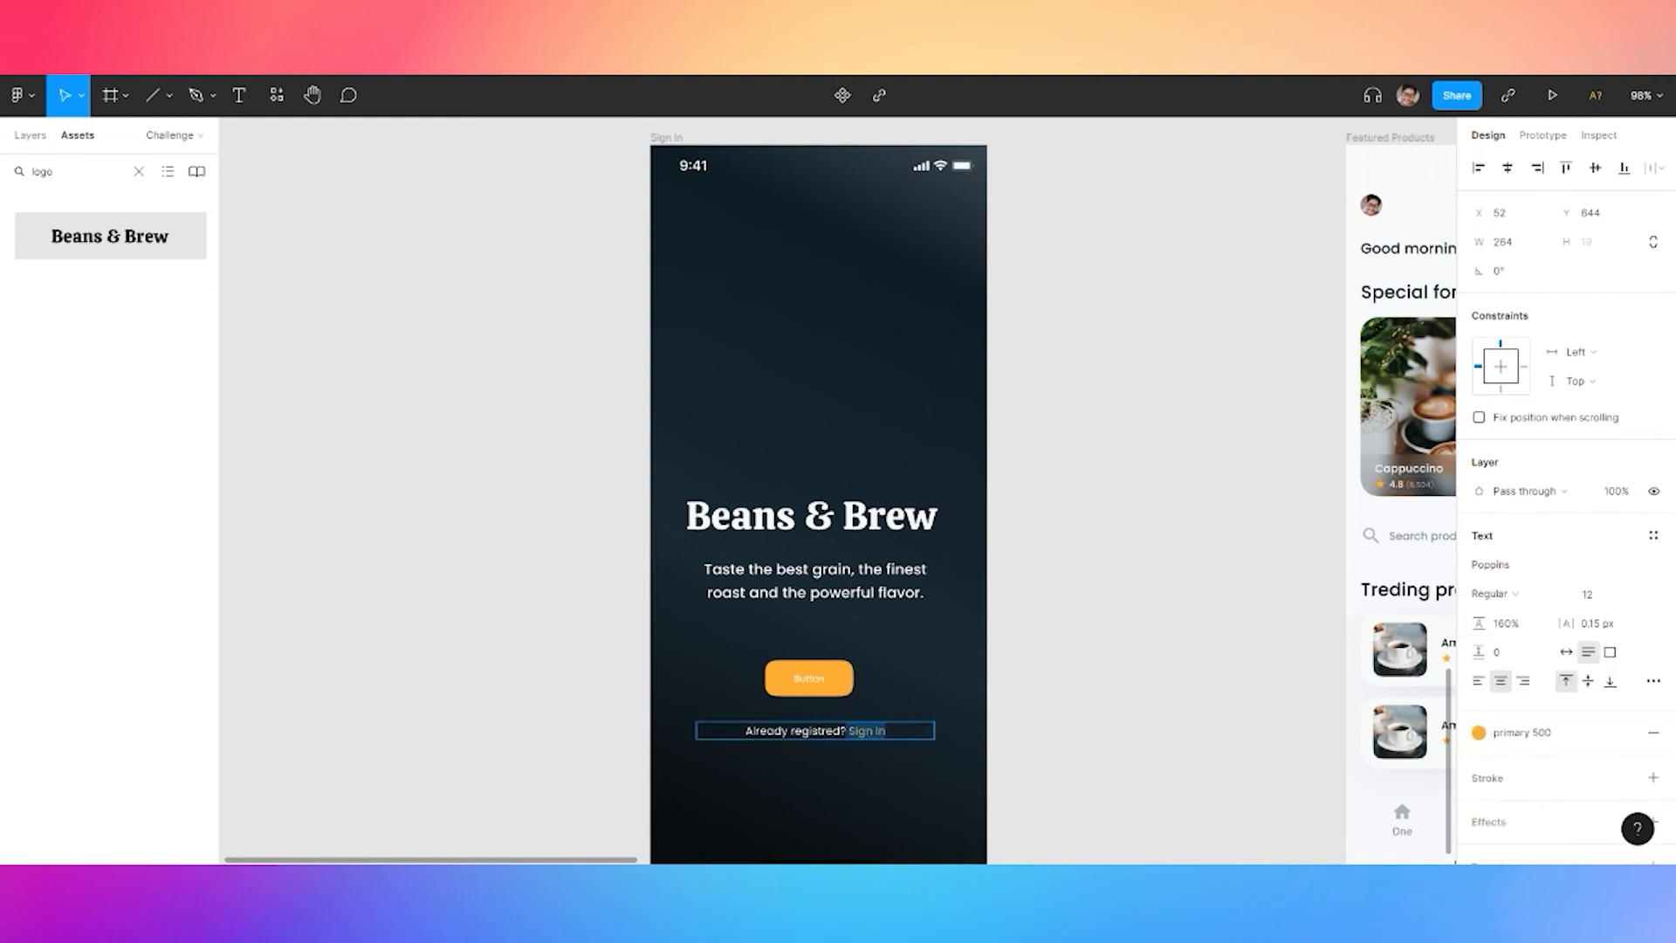
click(1492, 594)
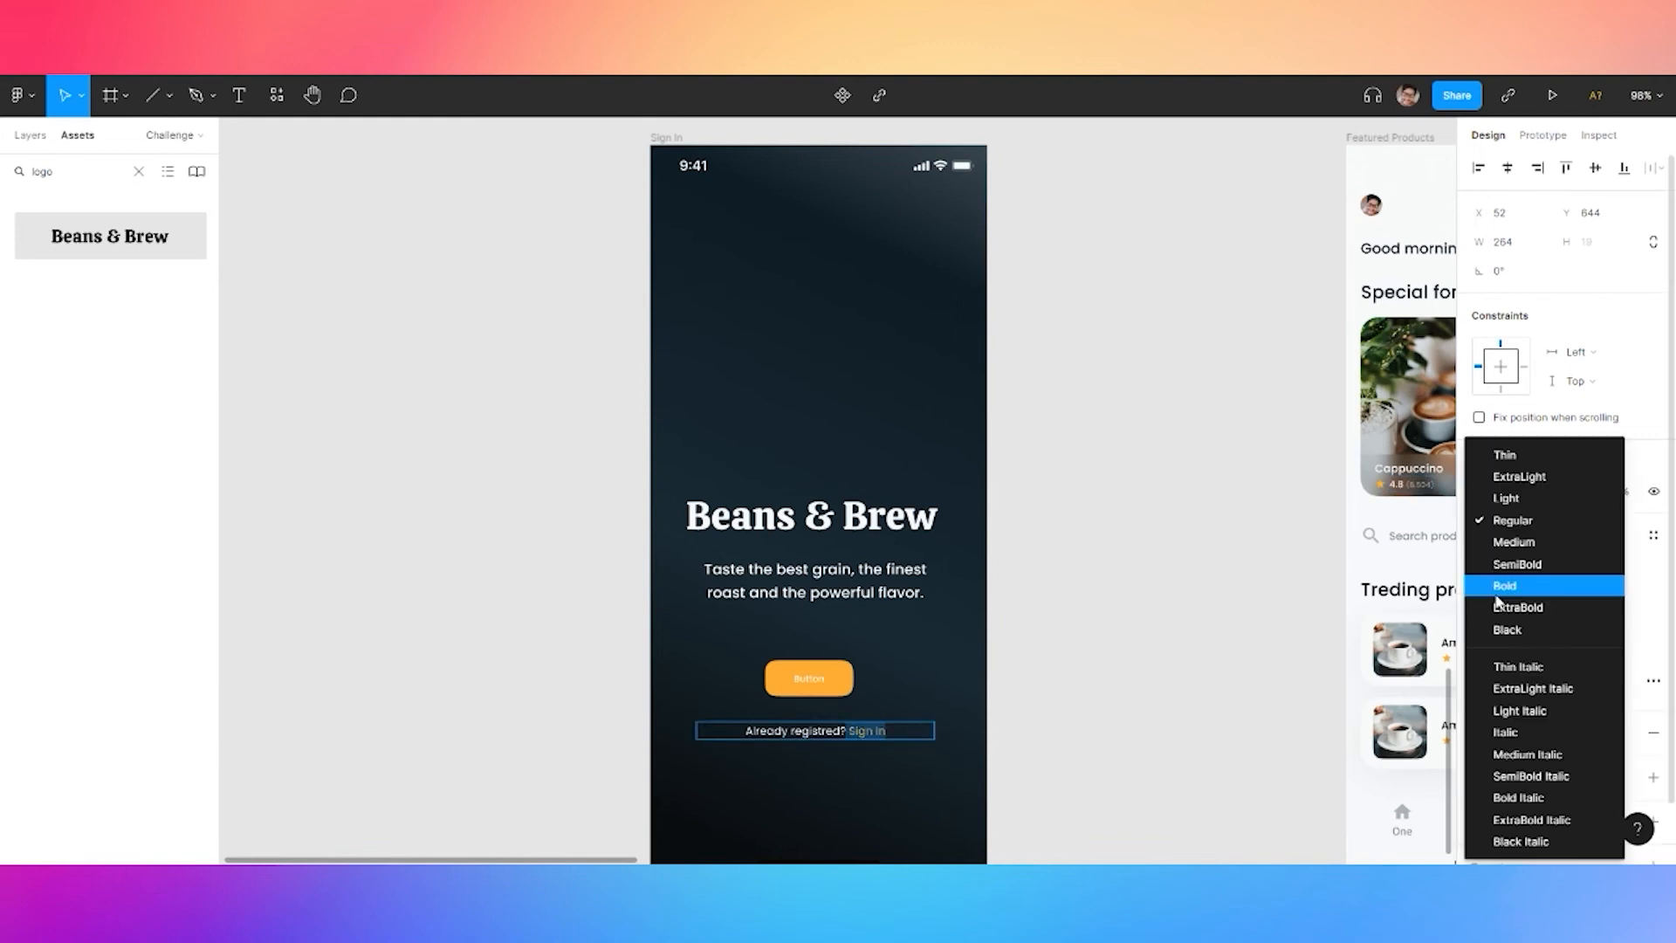
click(1524, 561)
key(Escape)
click(1058, 740)
click(840, 689)
click(681, 262)
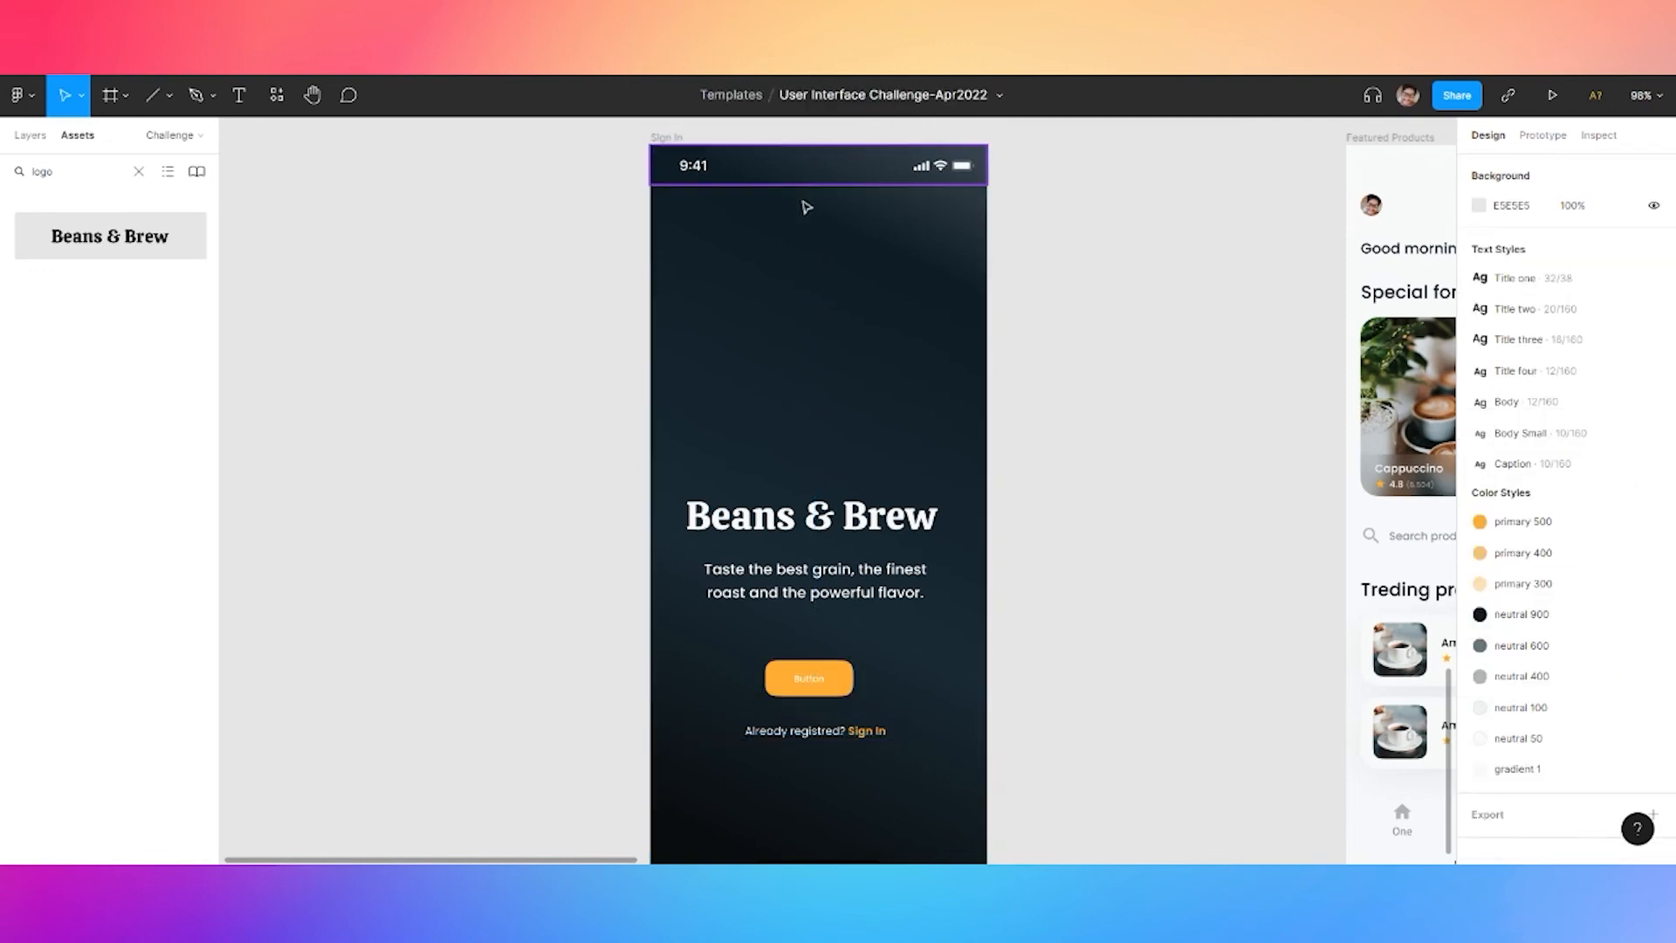
Show the layout grid and make the orange button 240 wide, centred on the screen
click(670, 138)
click(1600, 419)
click(1120, 498)
click(812, 679)
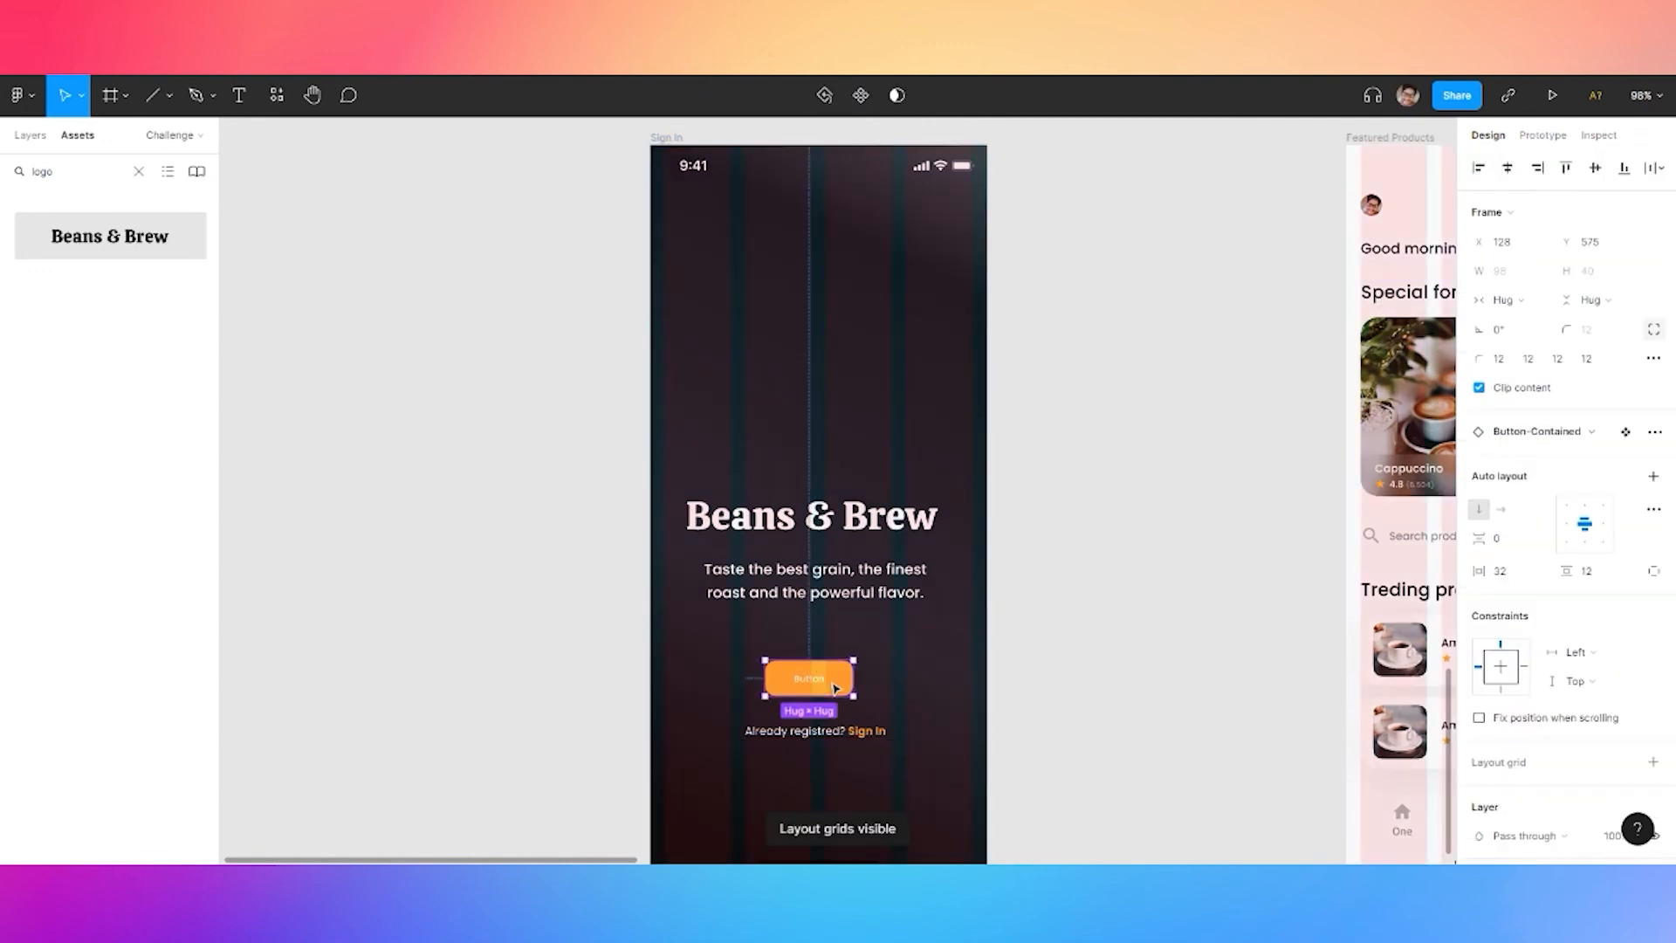
drag(853, 679, 963, 679)
drag(727, 679, 743, 679)
drag(986, 680, 941, 679)
drag(665, 680, 697, 679)
click(1510, 276)
text(2)
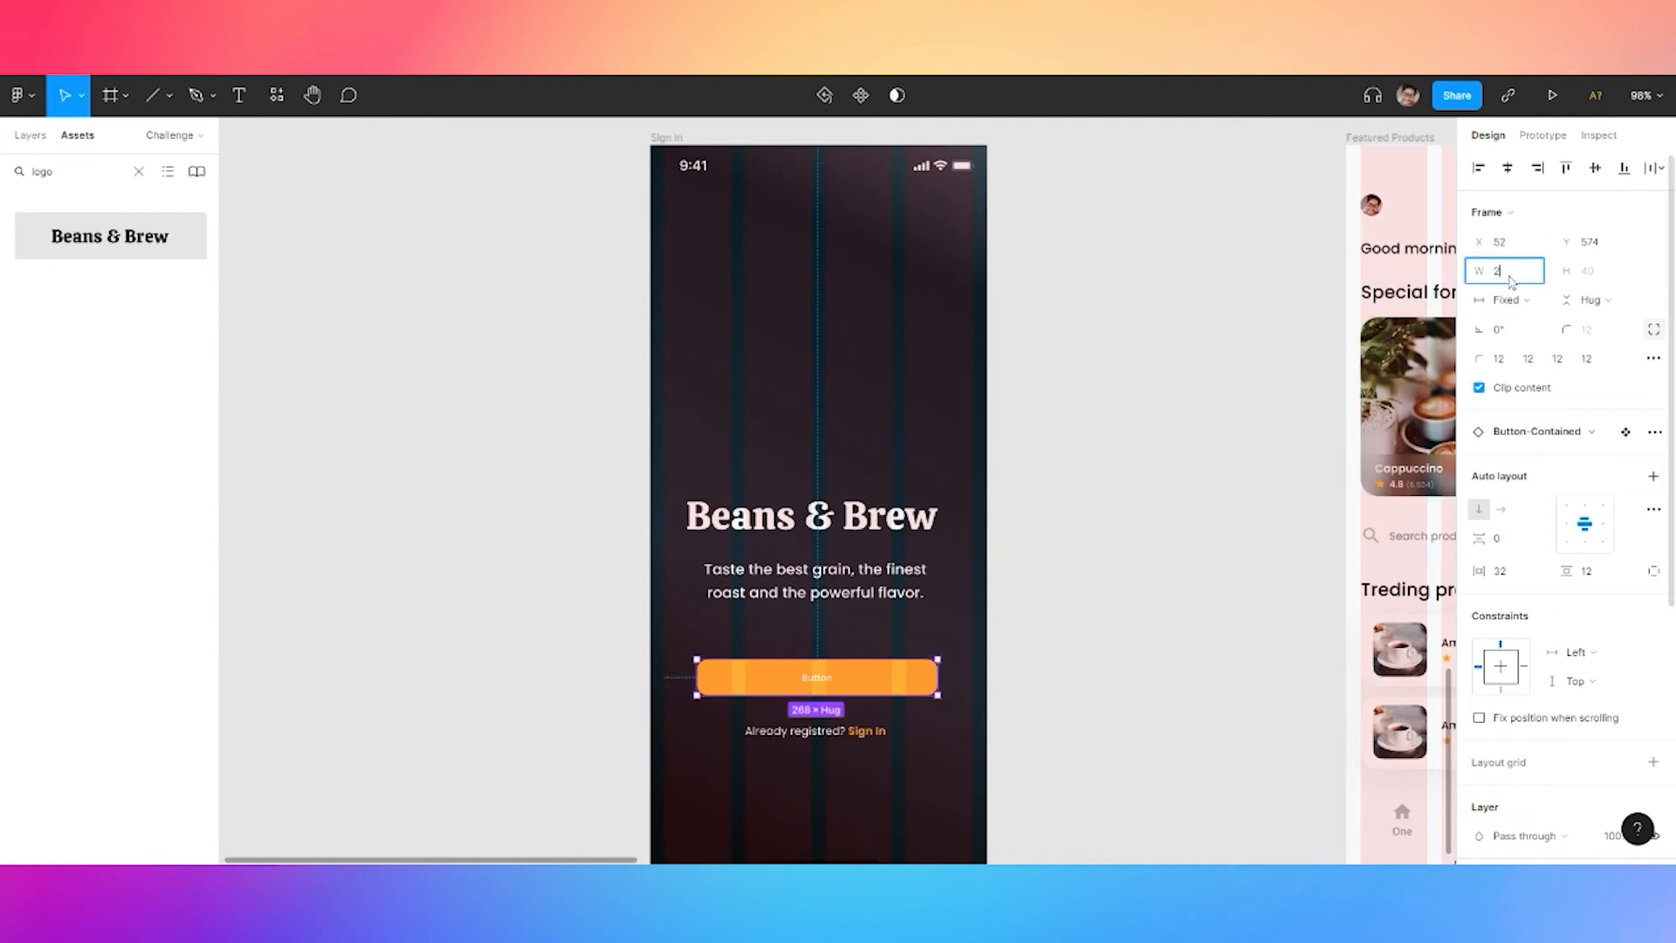
text(40)
key(Return)
drag(887, 684, 901, 694)
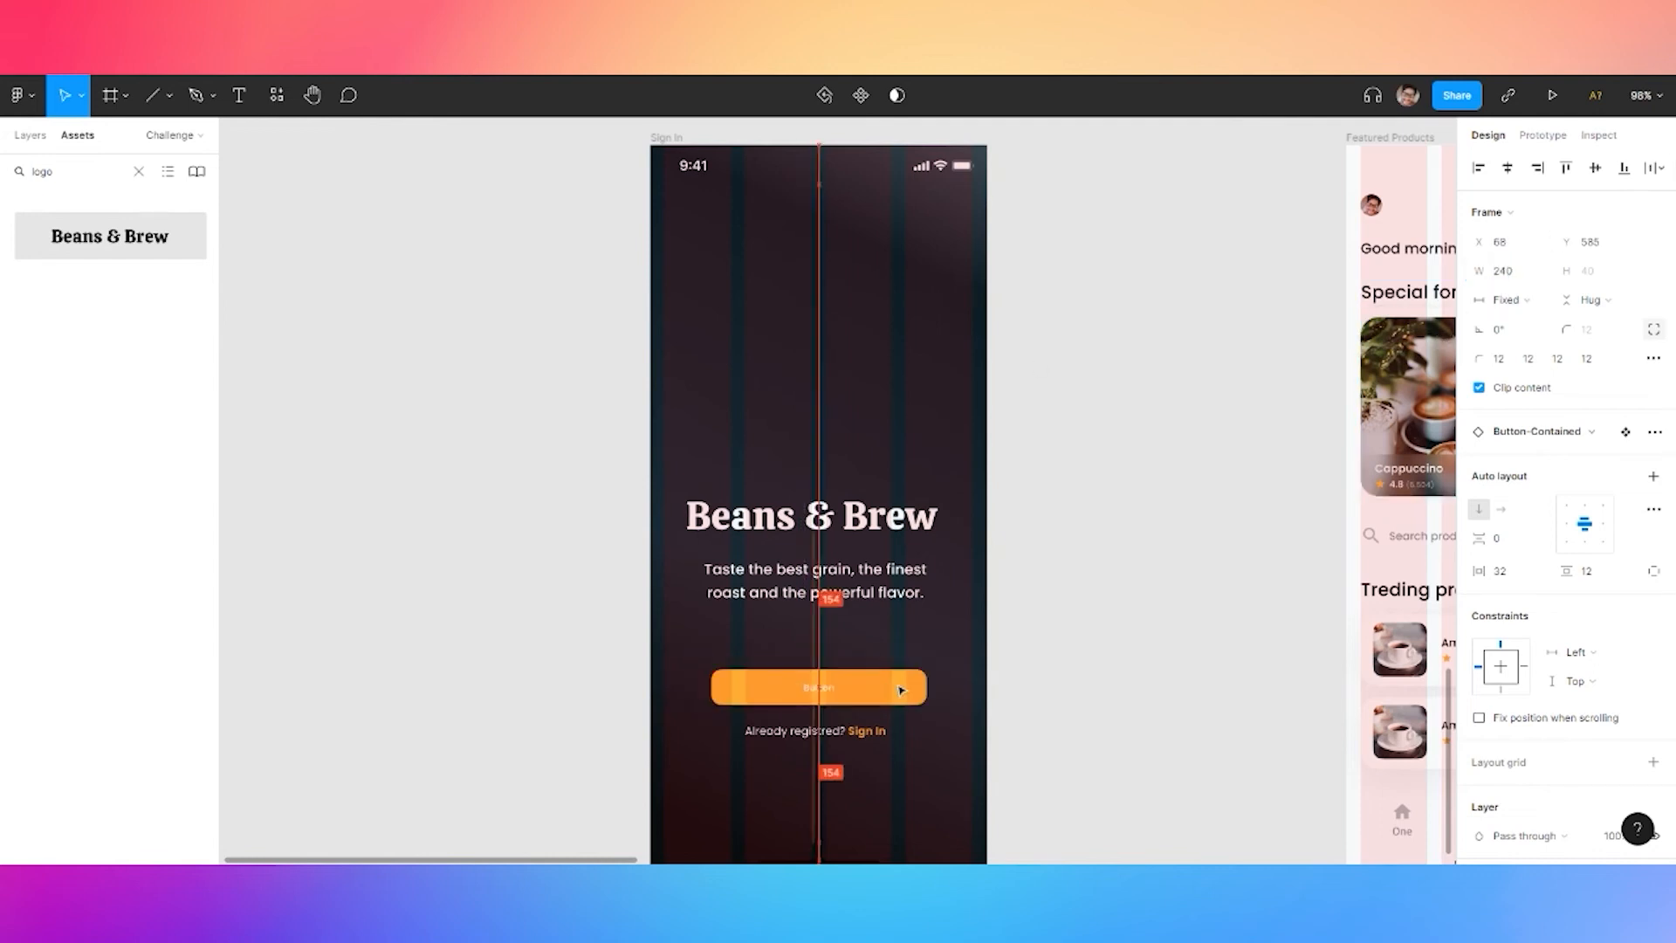
Set the sign-in line's width and centre it; Title four tried on the tagline and undone
click(772, 734)
click(1511, 244)
text(260)
key(Return)
text(240)
key(Return)
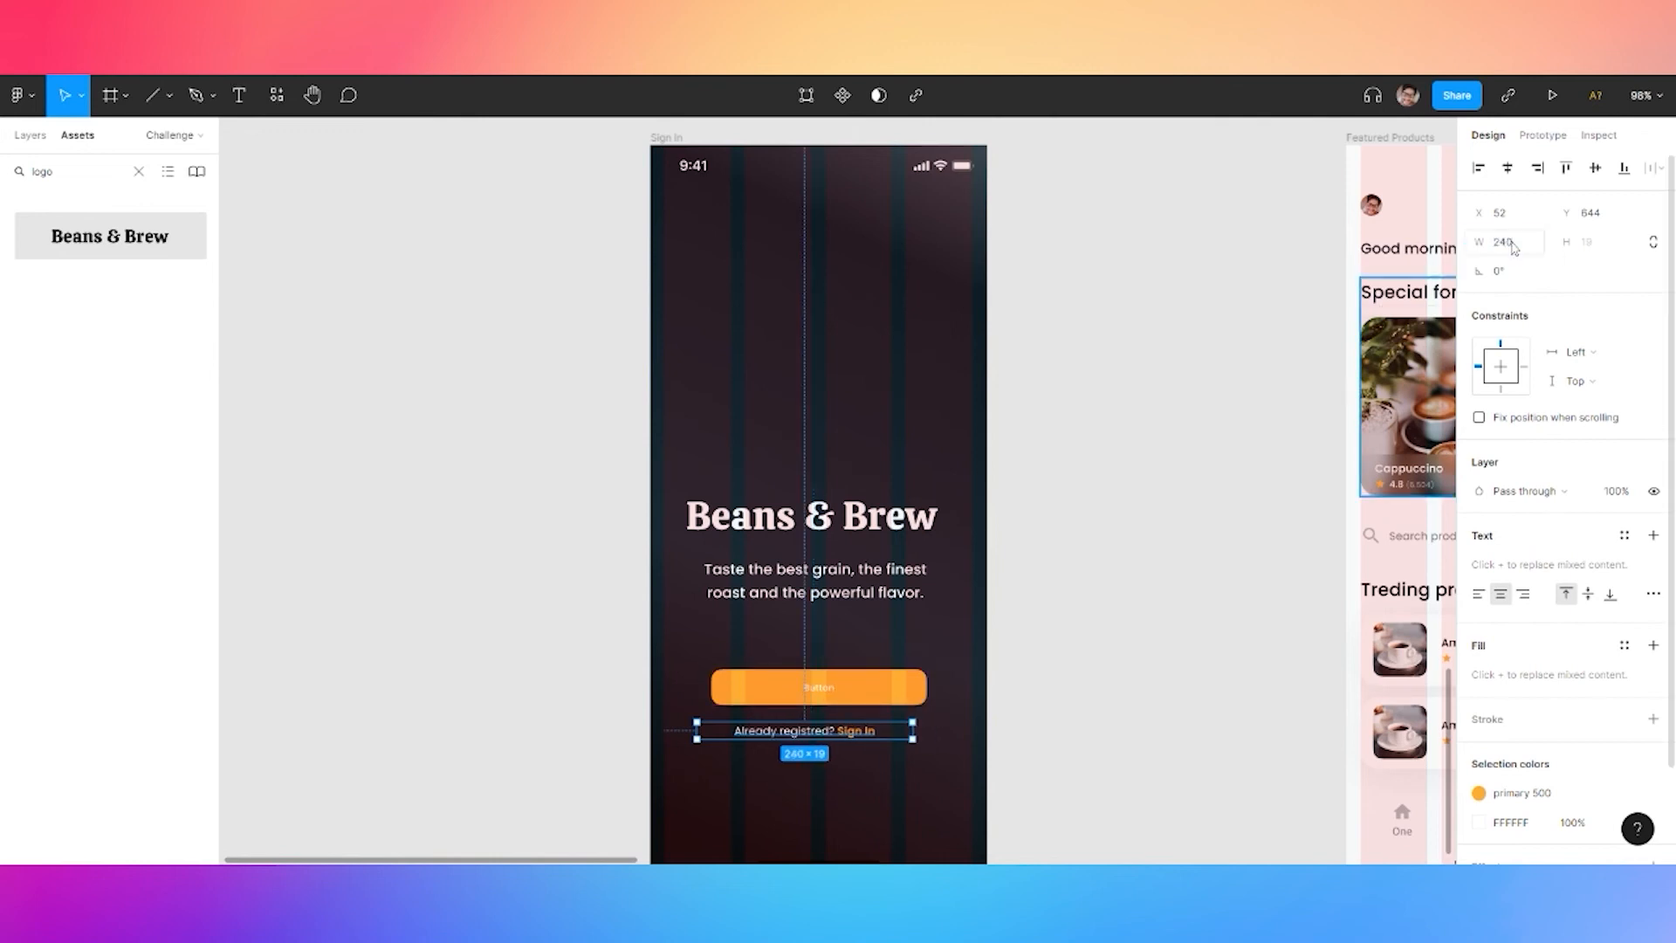
click(1507, 168)
click(857, 596)
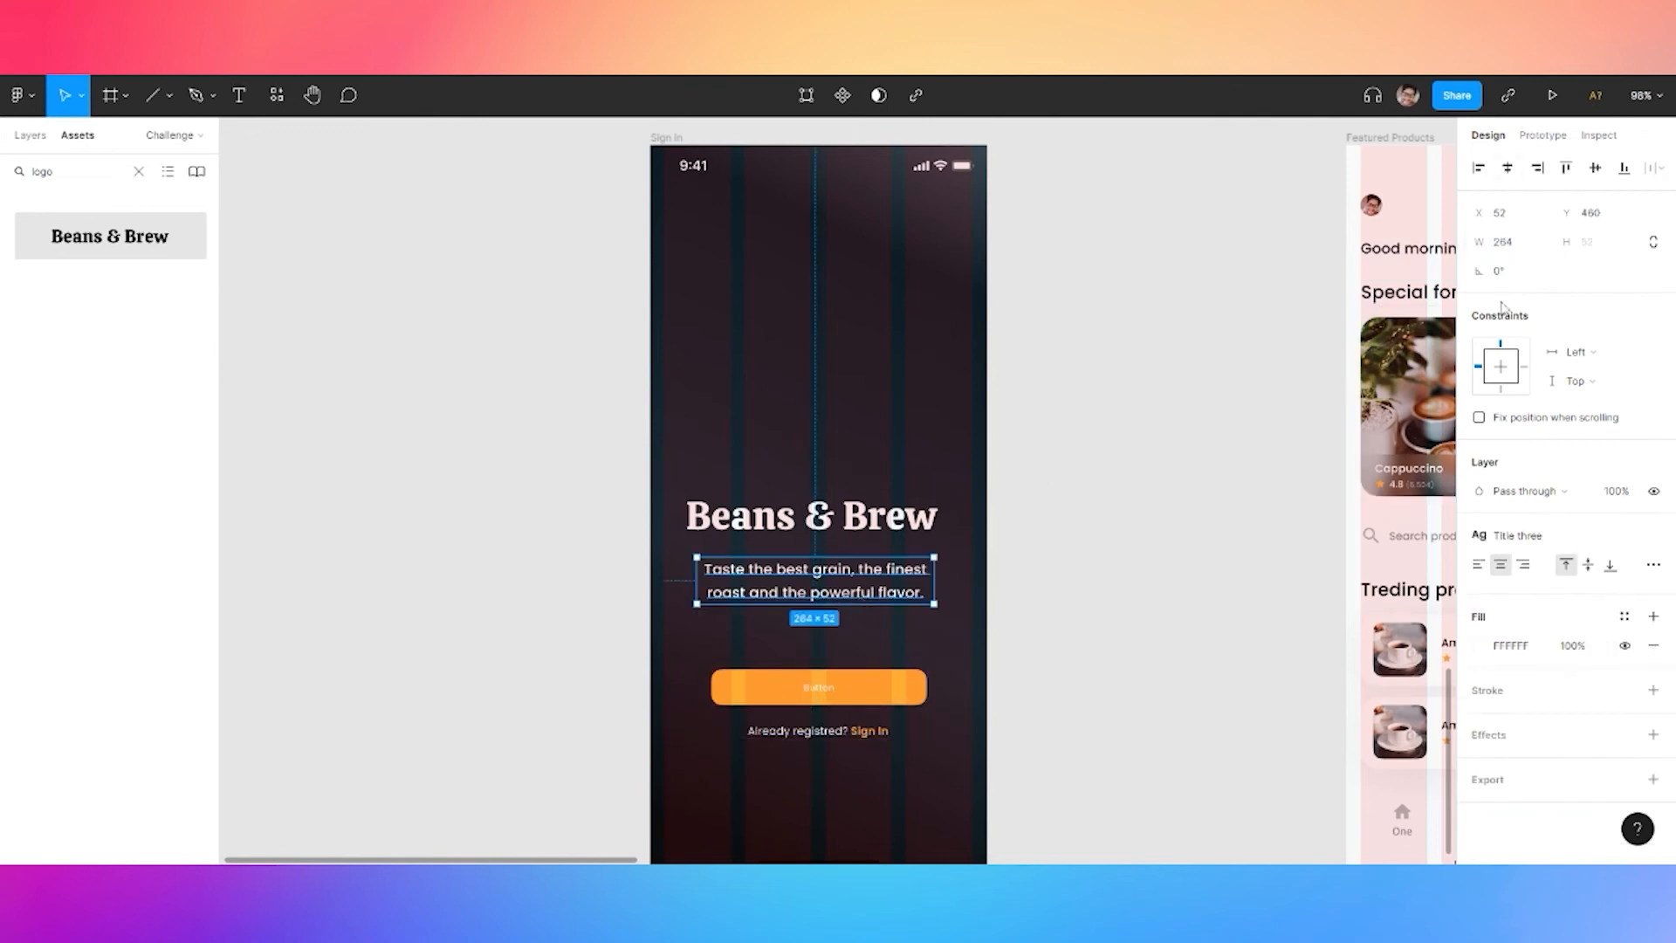
click(1519, 535)
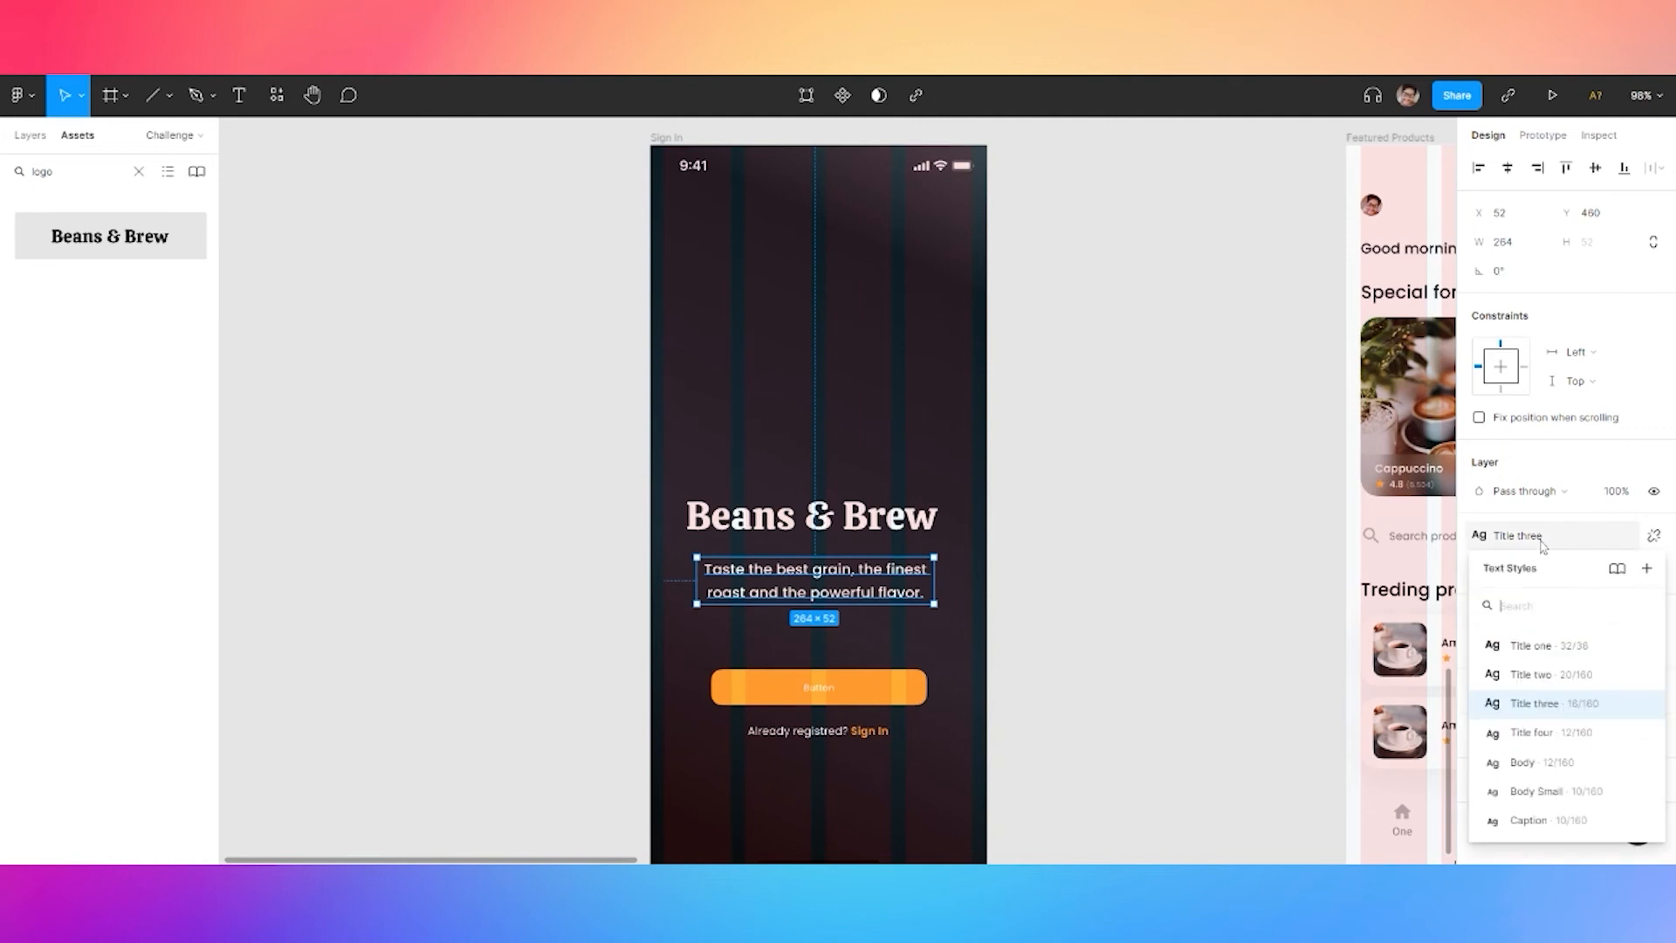
click(1590, 742)
key(ctrl+z)
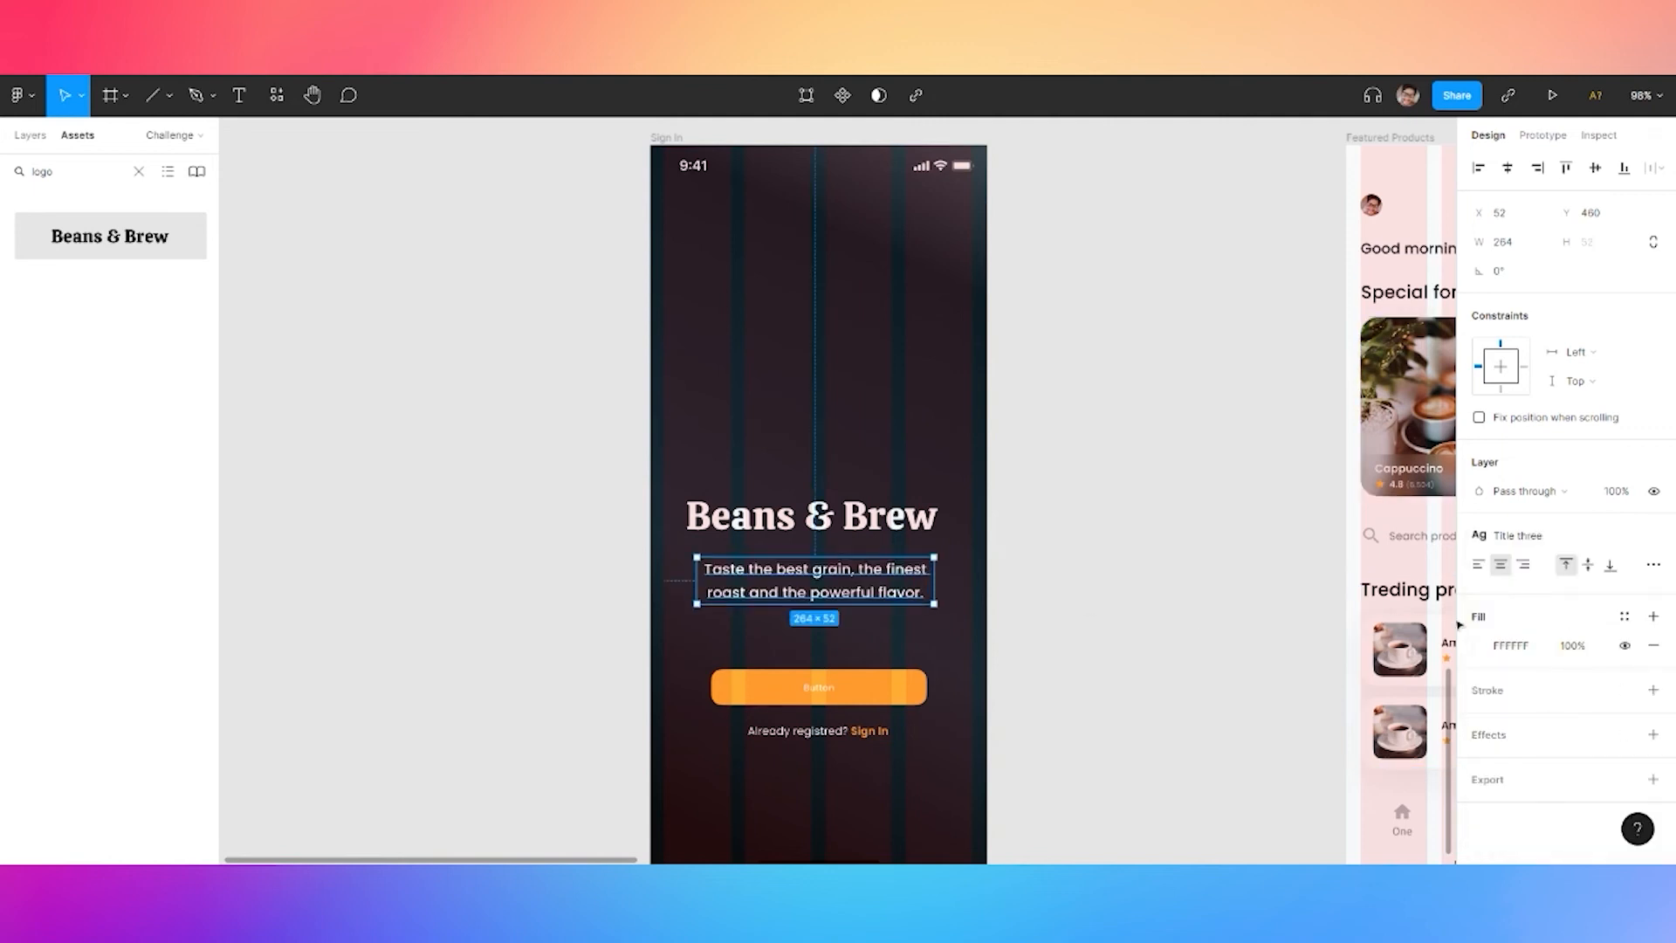
Frame the title, tagline, button and sign-in line in a centred auto layout with 24 spacing
shift+click(851, 523)
shift+click(818, 681)
shift+click(788, 731)
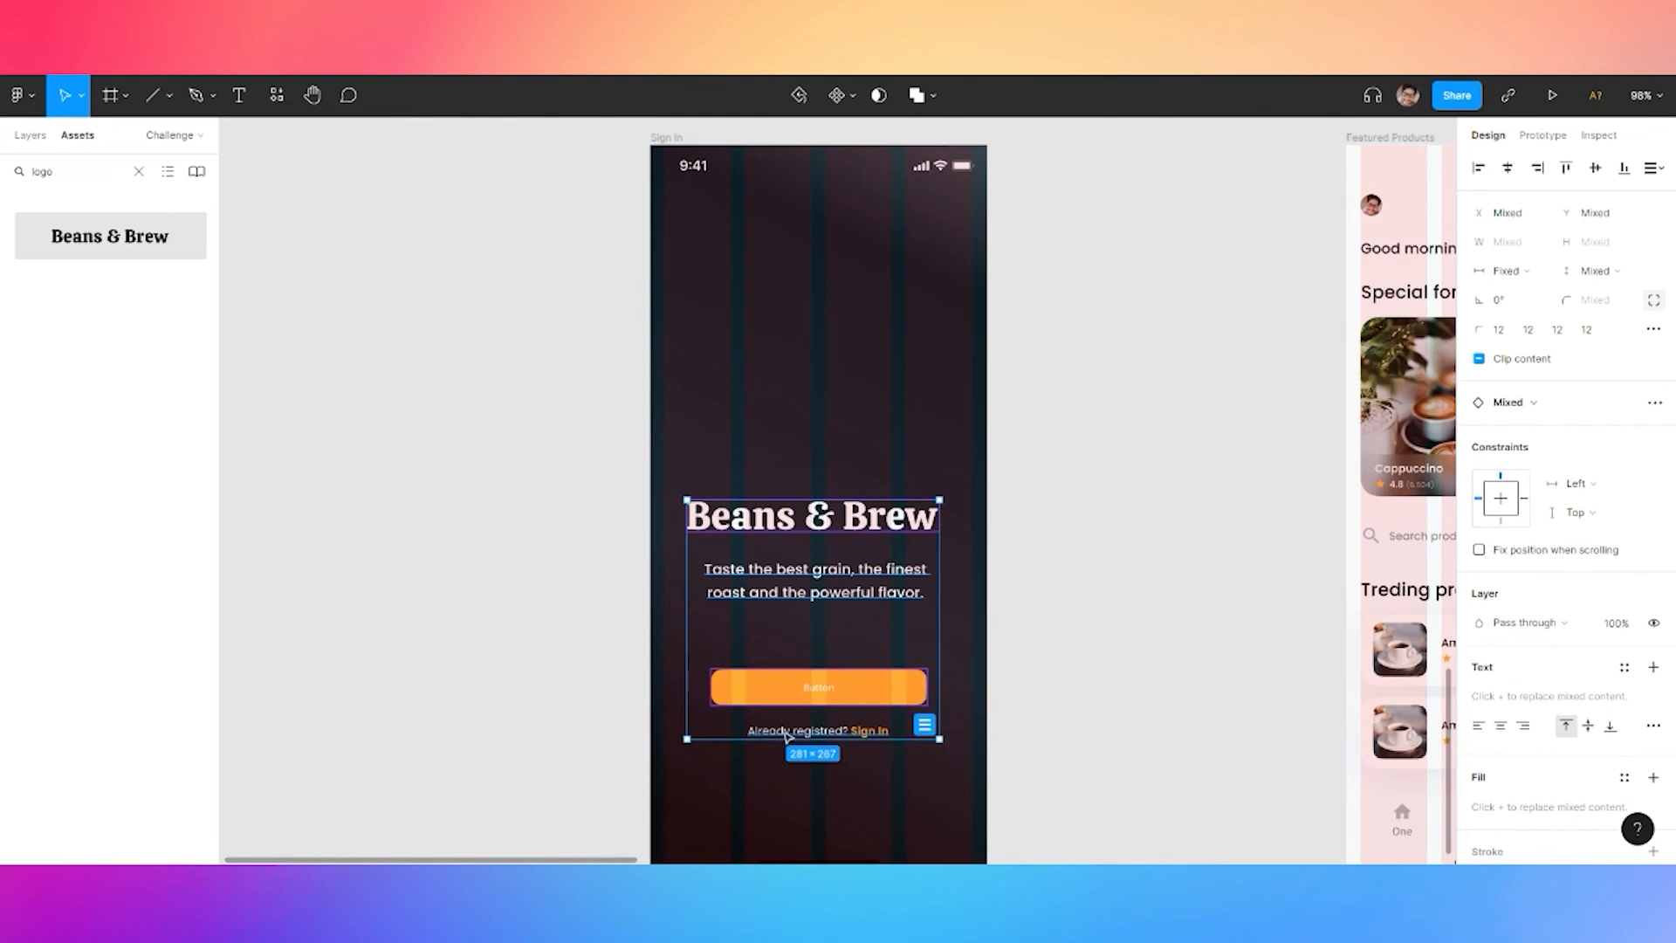
key(ctrl+alt+g)
key(shift+a)
click(1501, 465)
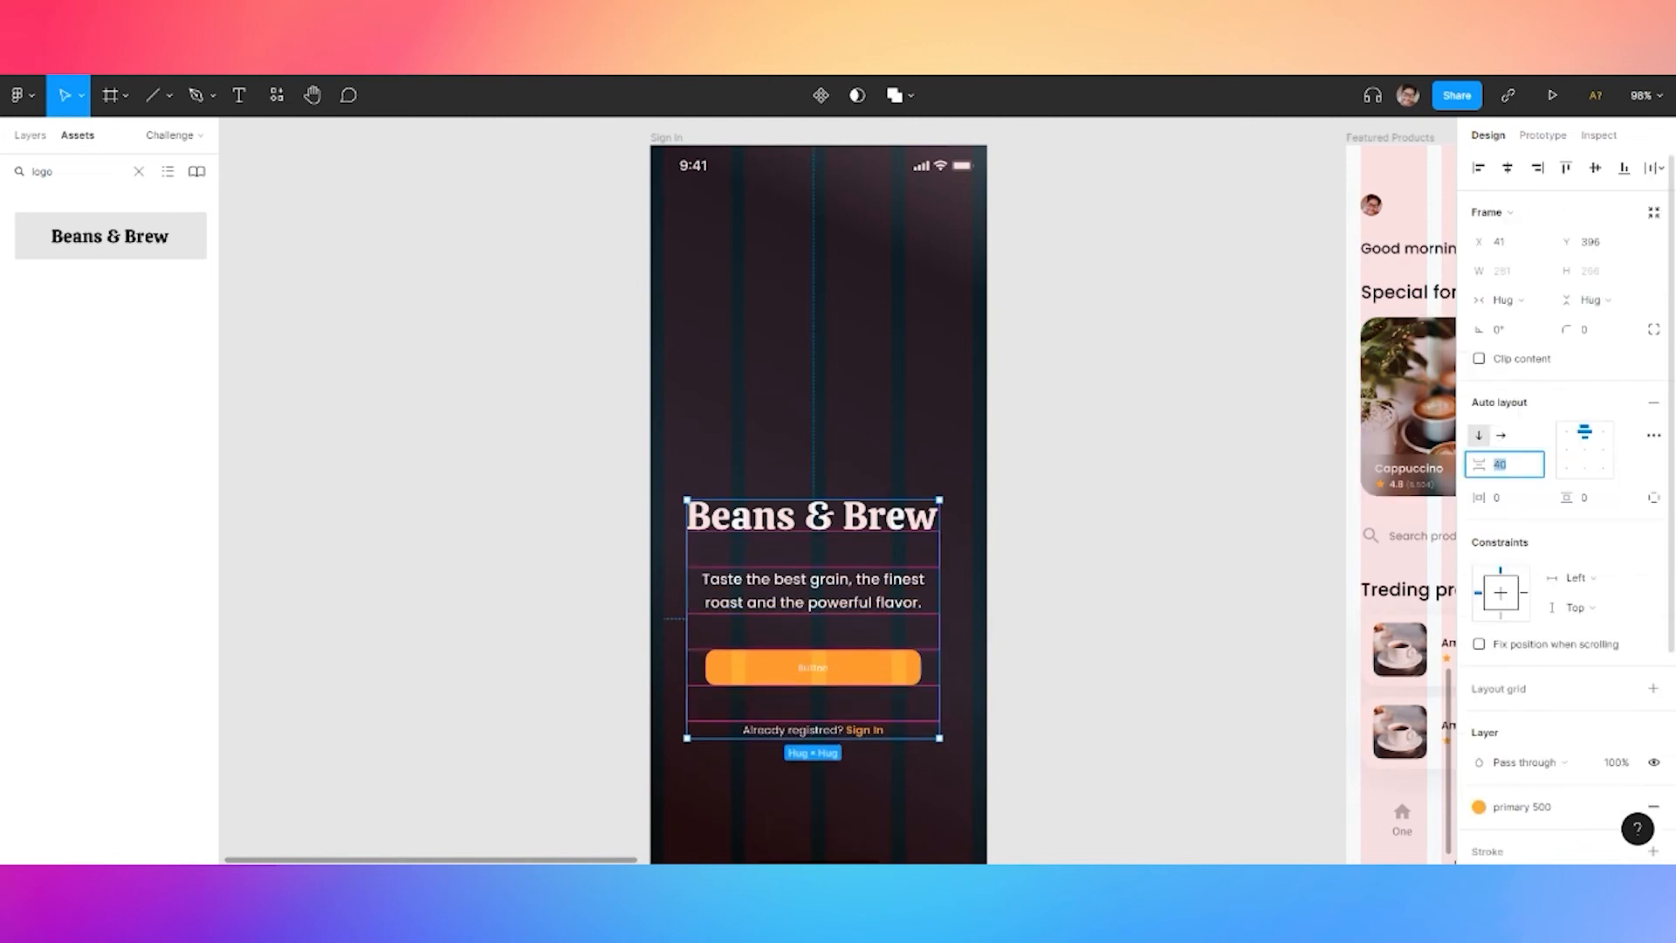
text(24)
key(Return)
scroll(861, 534, down, 2)
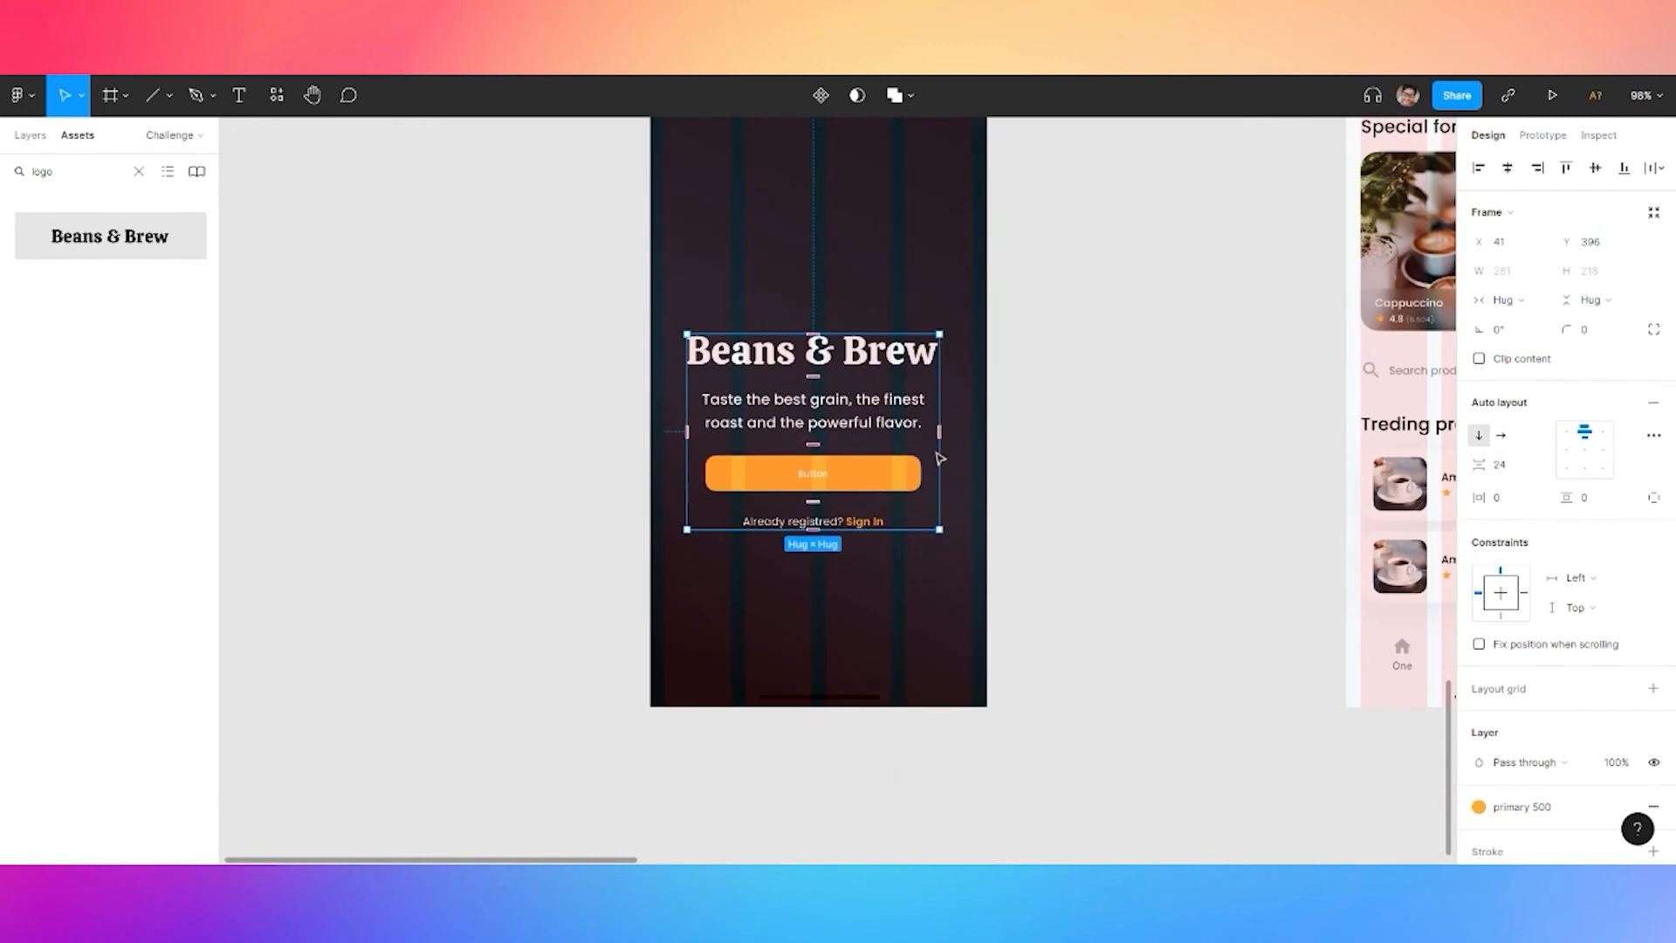
click(1507, 171)
scroll(1031, 348, up, 2)
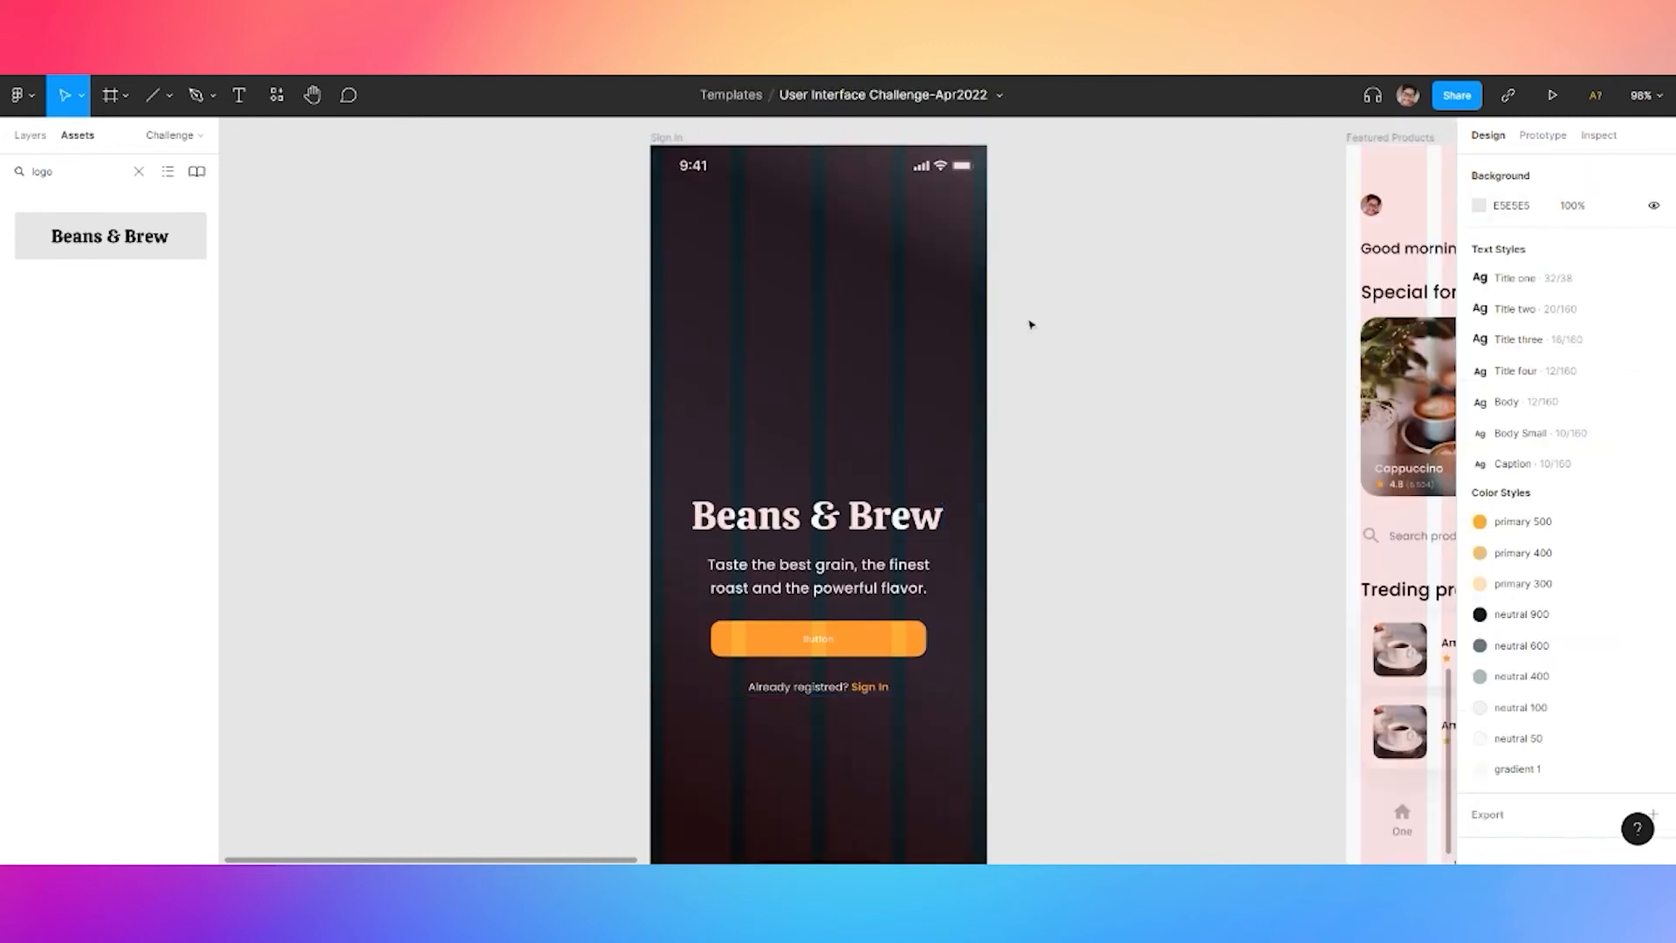
click(1031, 325)
scroll(1031, 324, down, 5)
click(1200, 358)
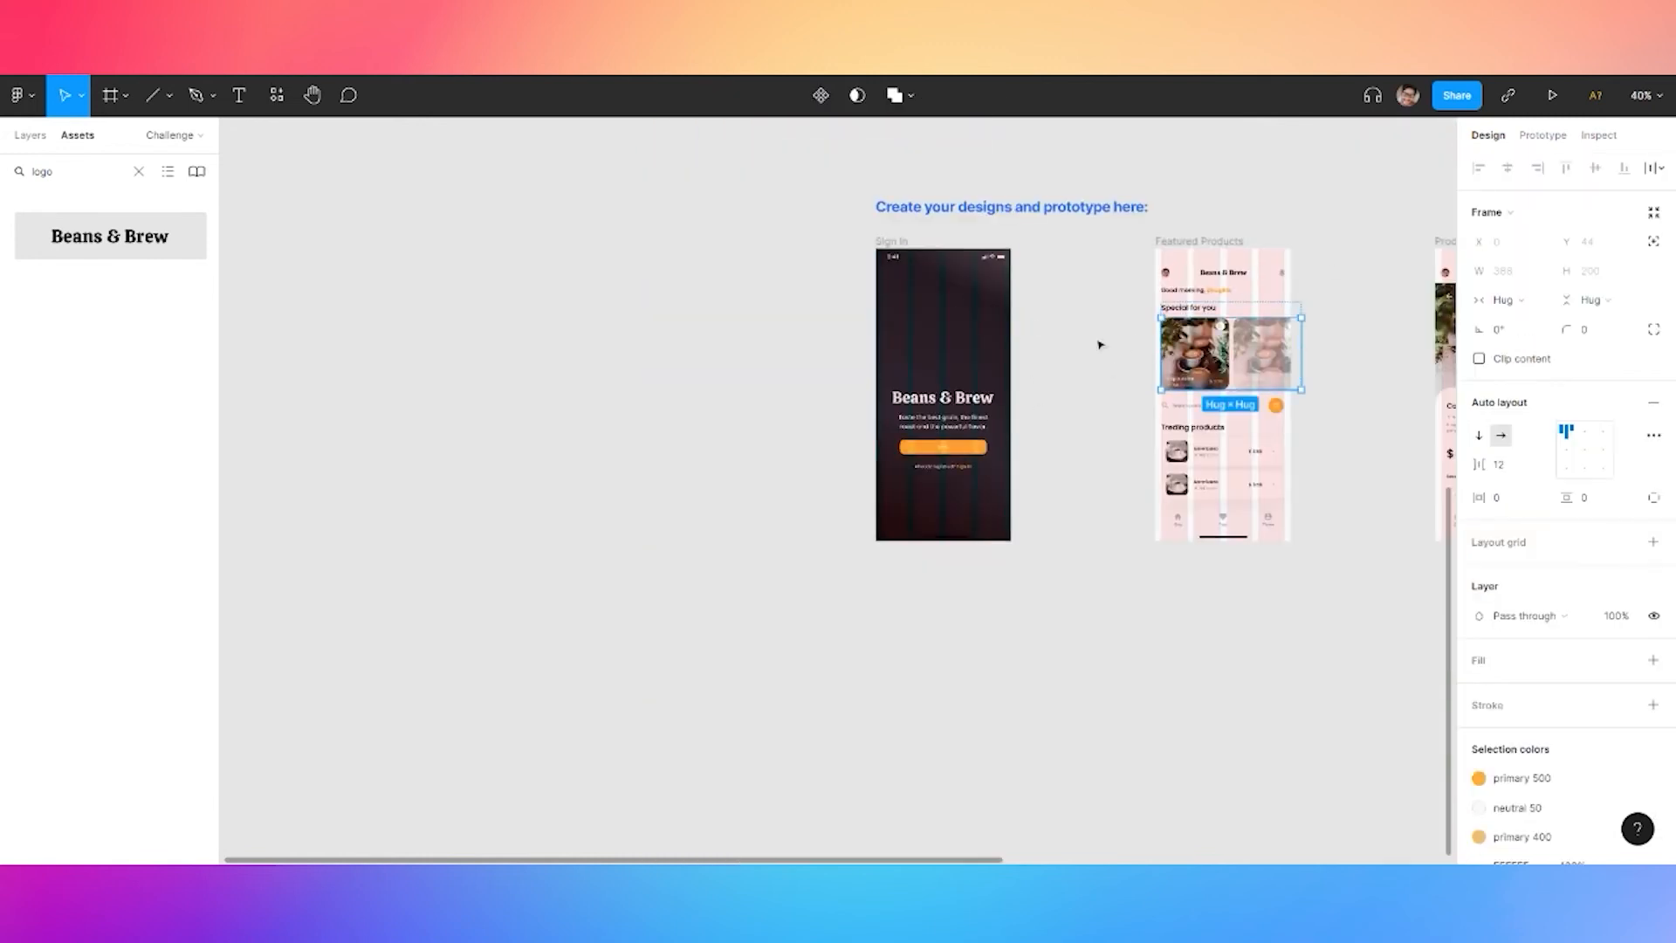
Drag the Americano card from the Design Styles assets into the Sign In screen
click(1135, 343)
click(138, 171)
click(15, 236)
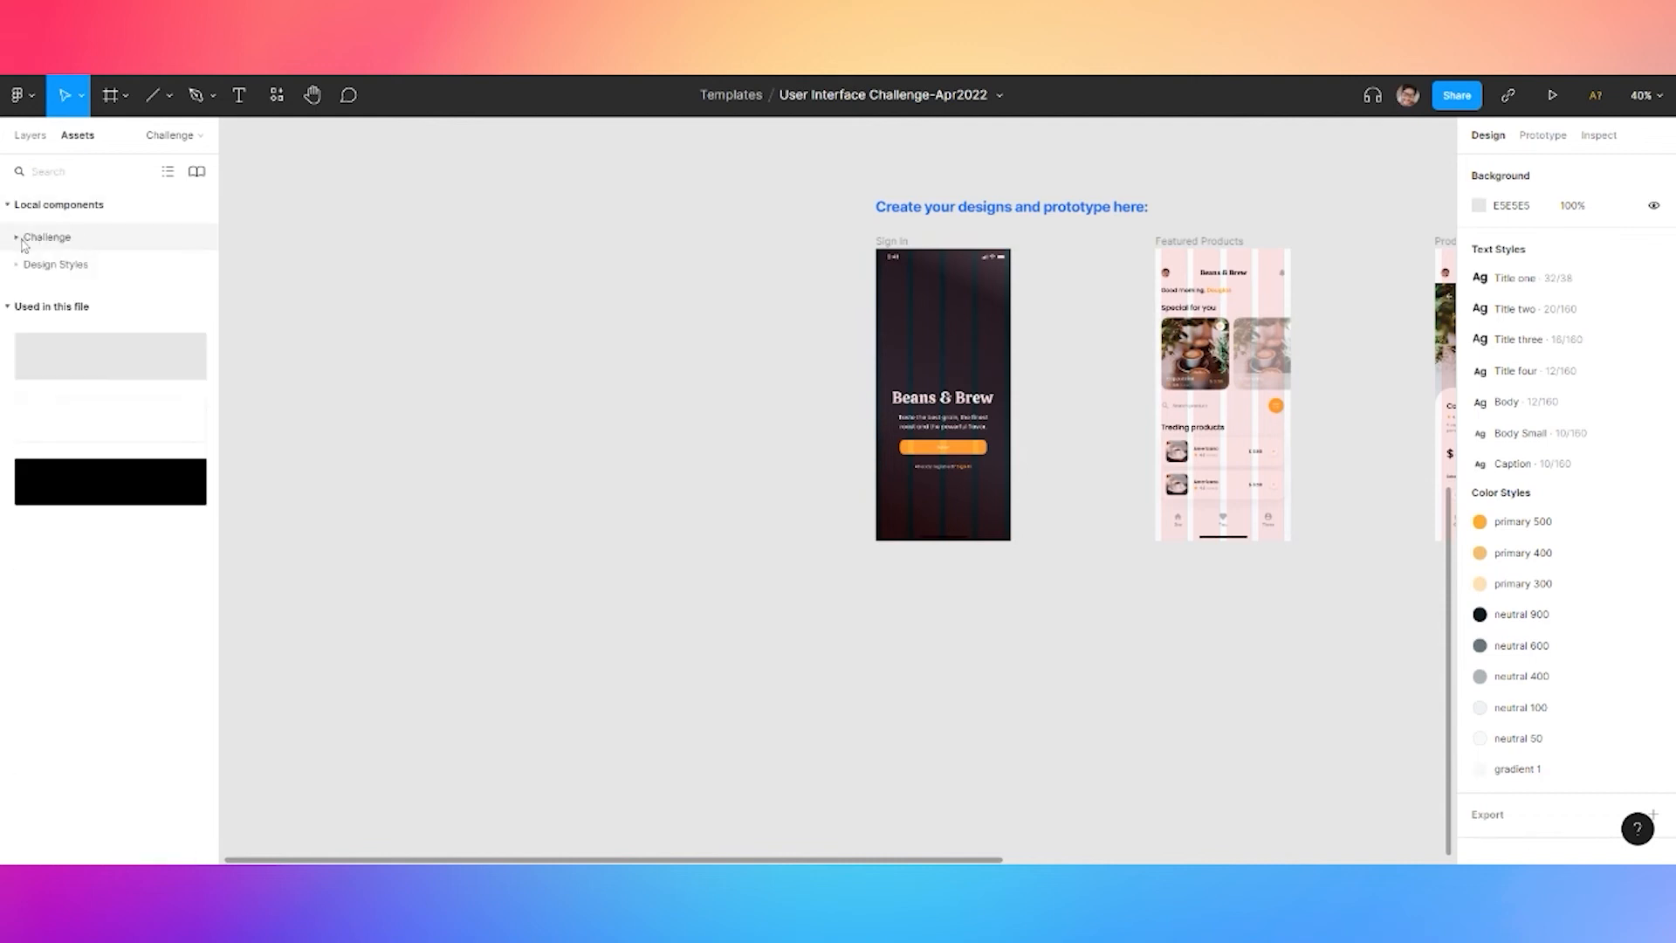
click(21, 267)
drag(58, 431, 756, 363)
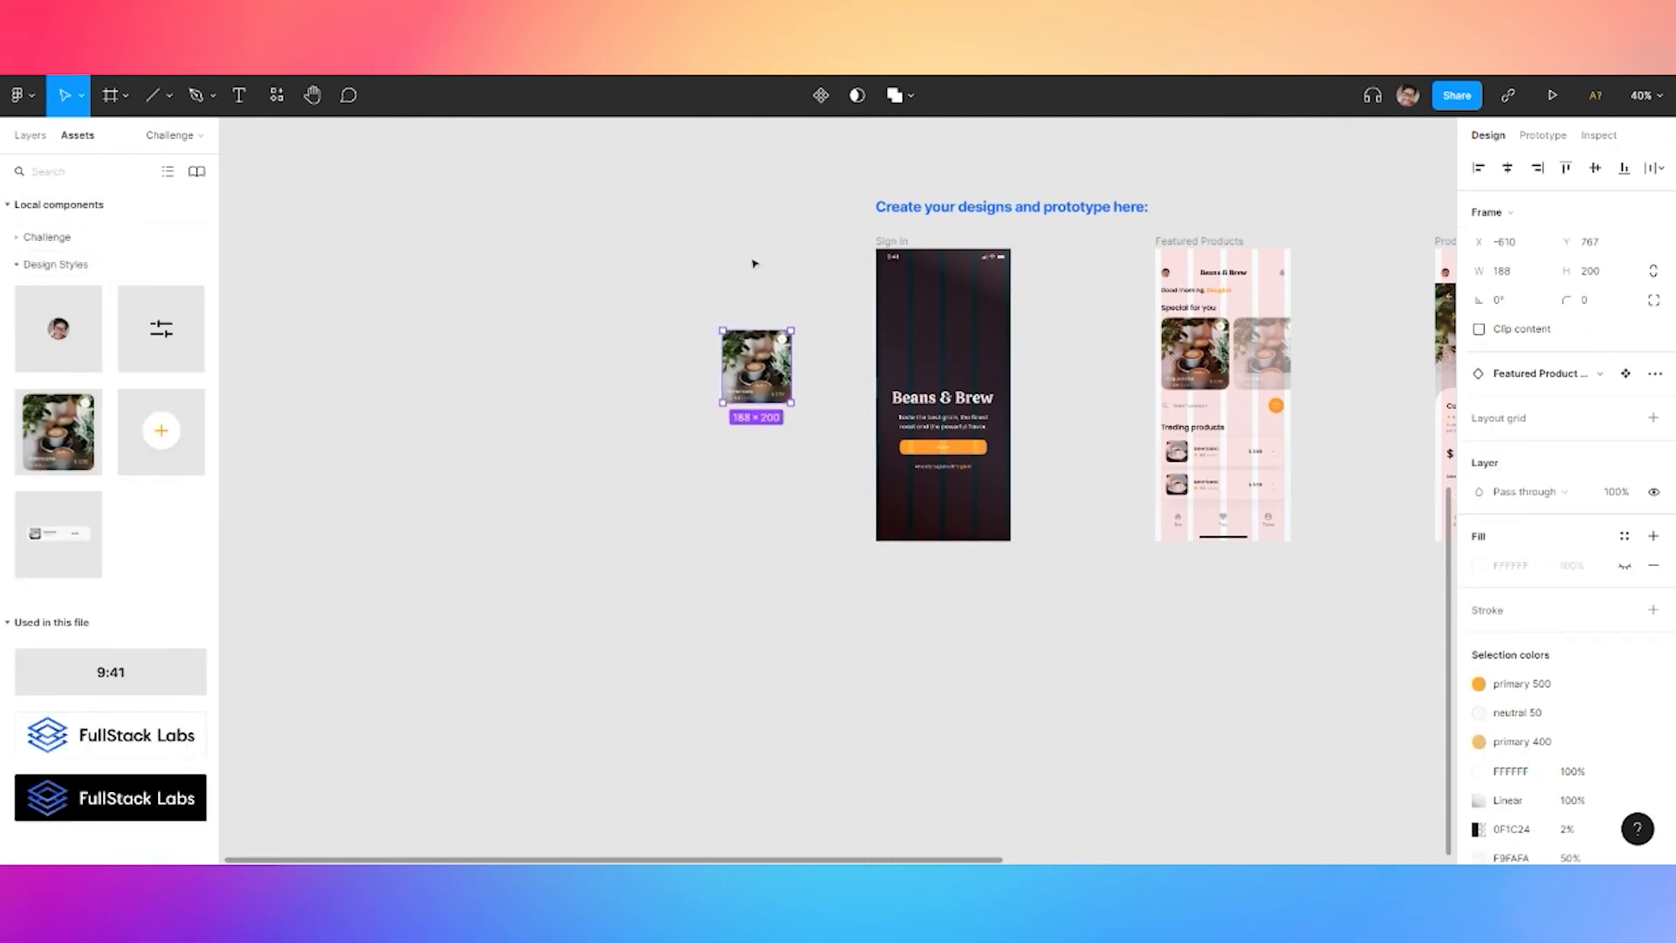
scroll(752, 262, up, 5)
drag(914, 445, 645, 401)
drag(483, 666, 1126, 493)
drag(941, 414, 627, 409)
Resize the Americano card to 169×180 and move it up above the Beans & Brew title
drag(1013, 271, 967, 295)
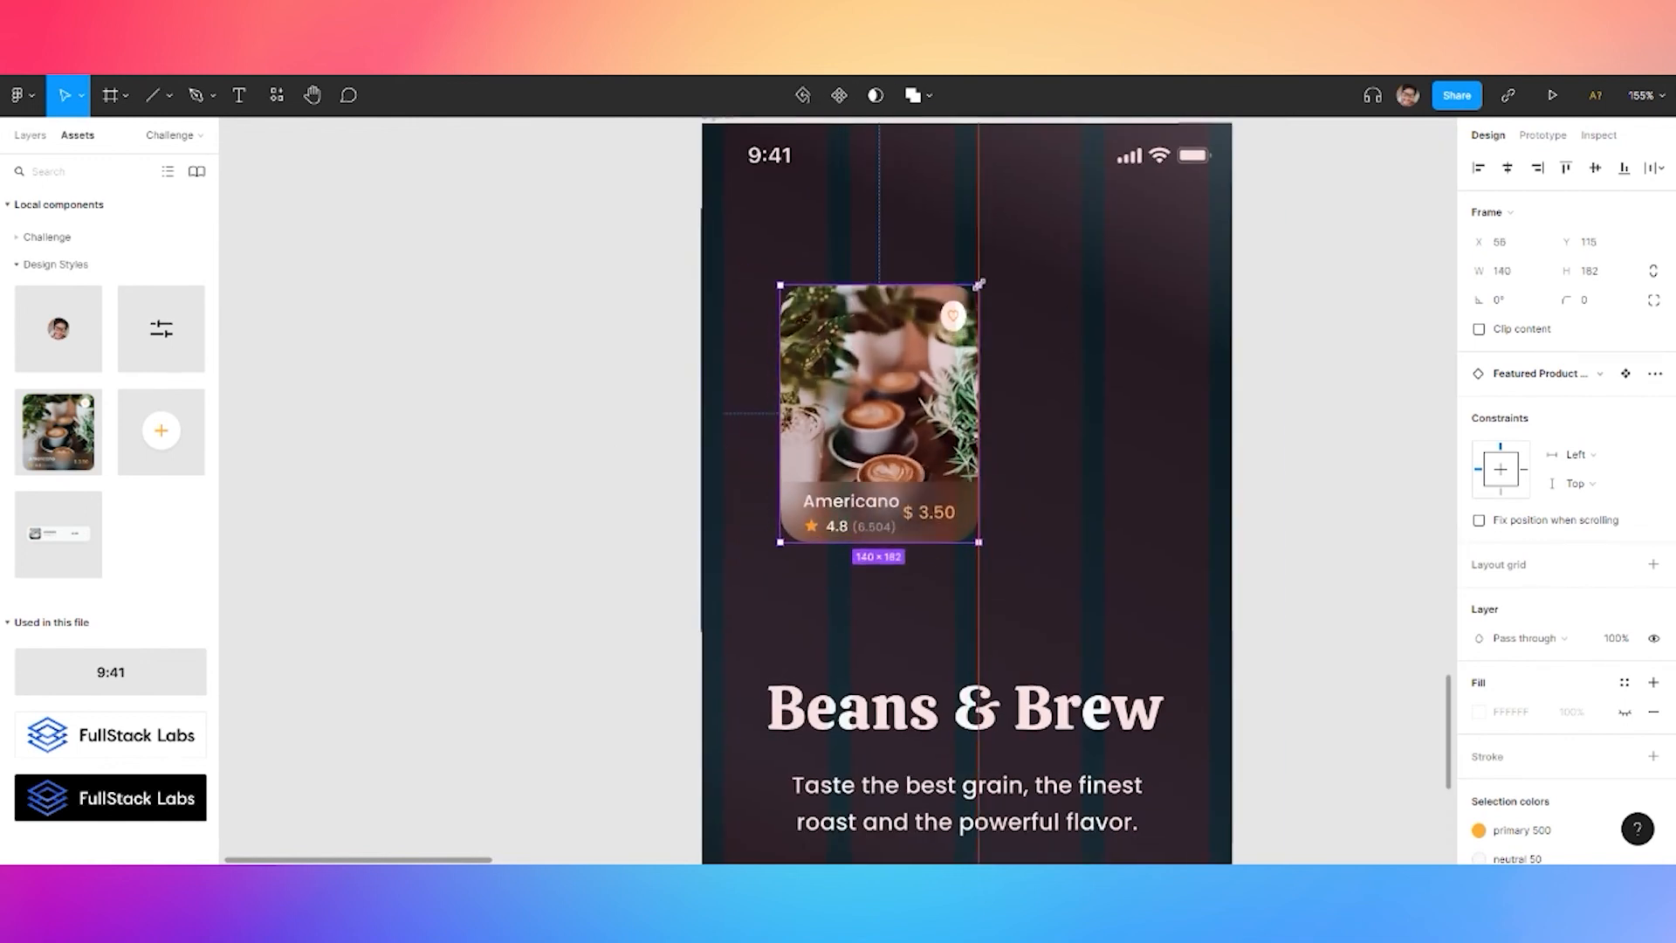
key(ctrl+z)
drag(1011, 273, 985, 301)
drag(881, 402, 973, 407)
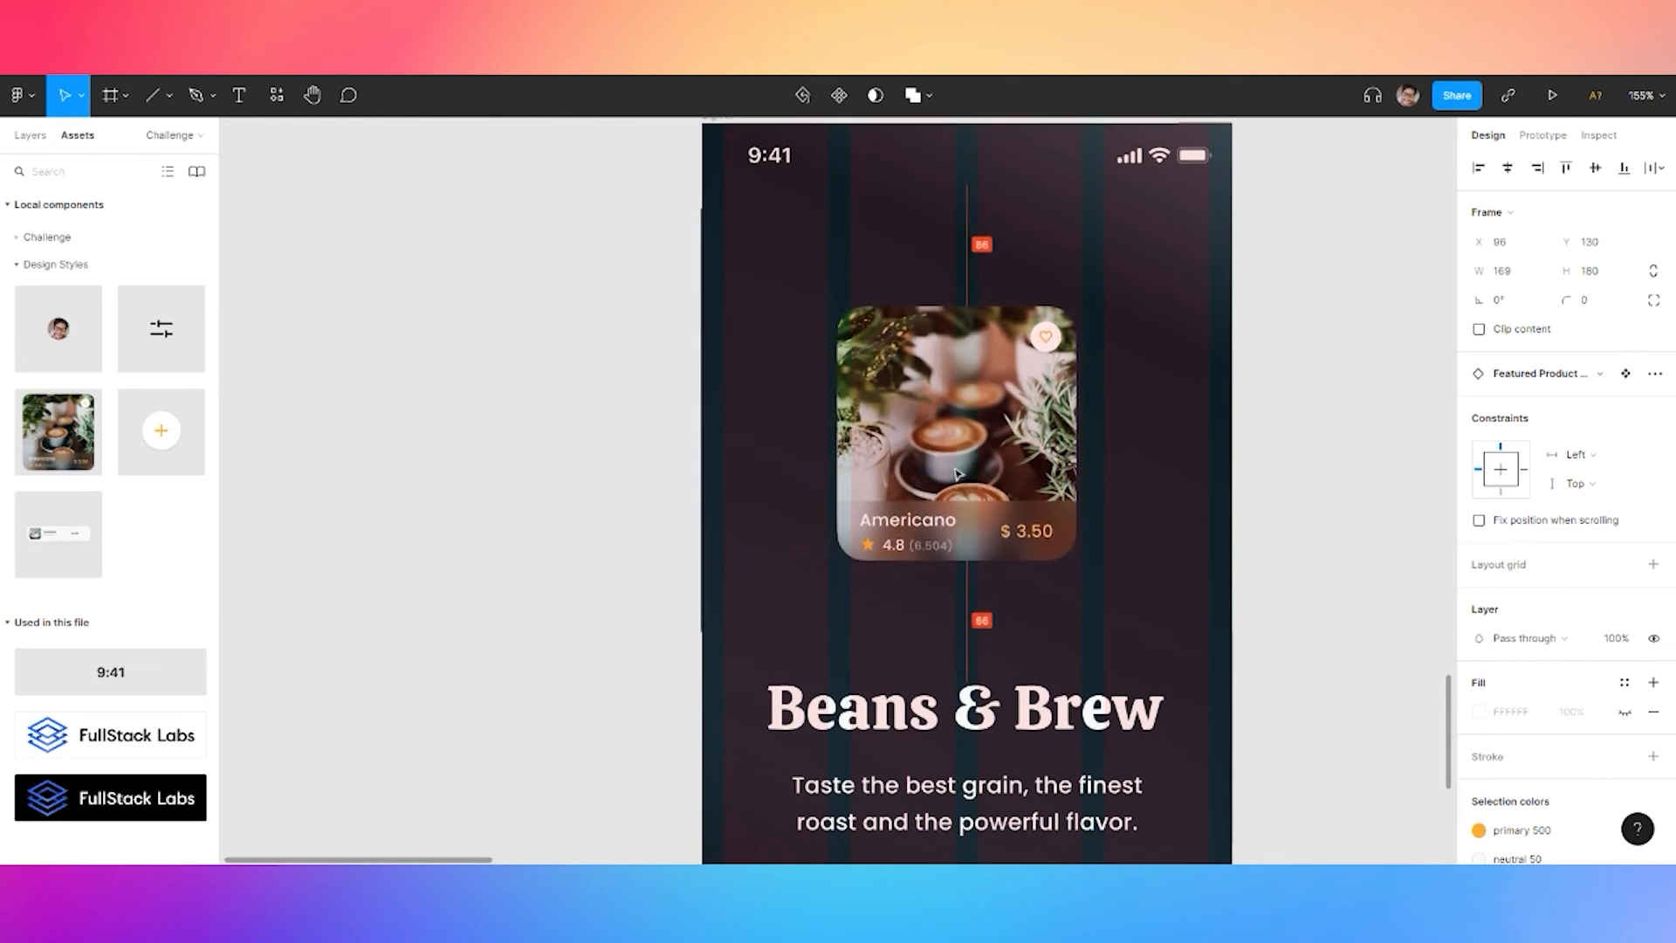
scroll(624, 483, down, 5)
drag(567, 498, 580, 461)
drag(768, 429, 745, 421)
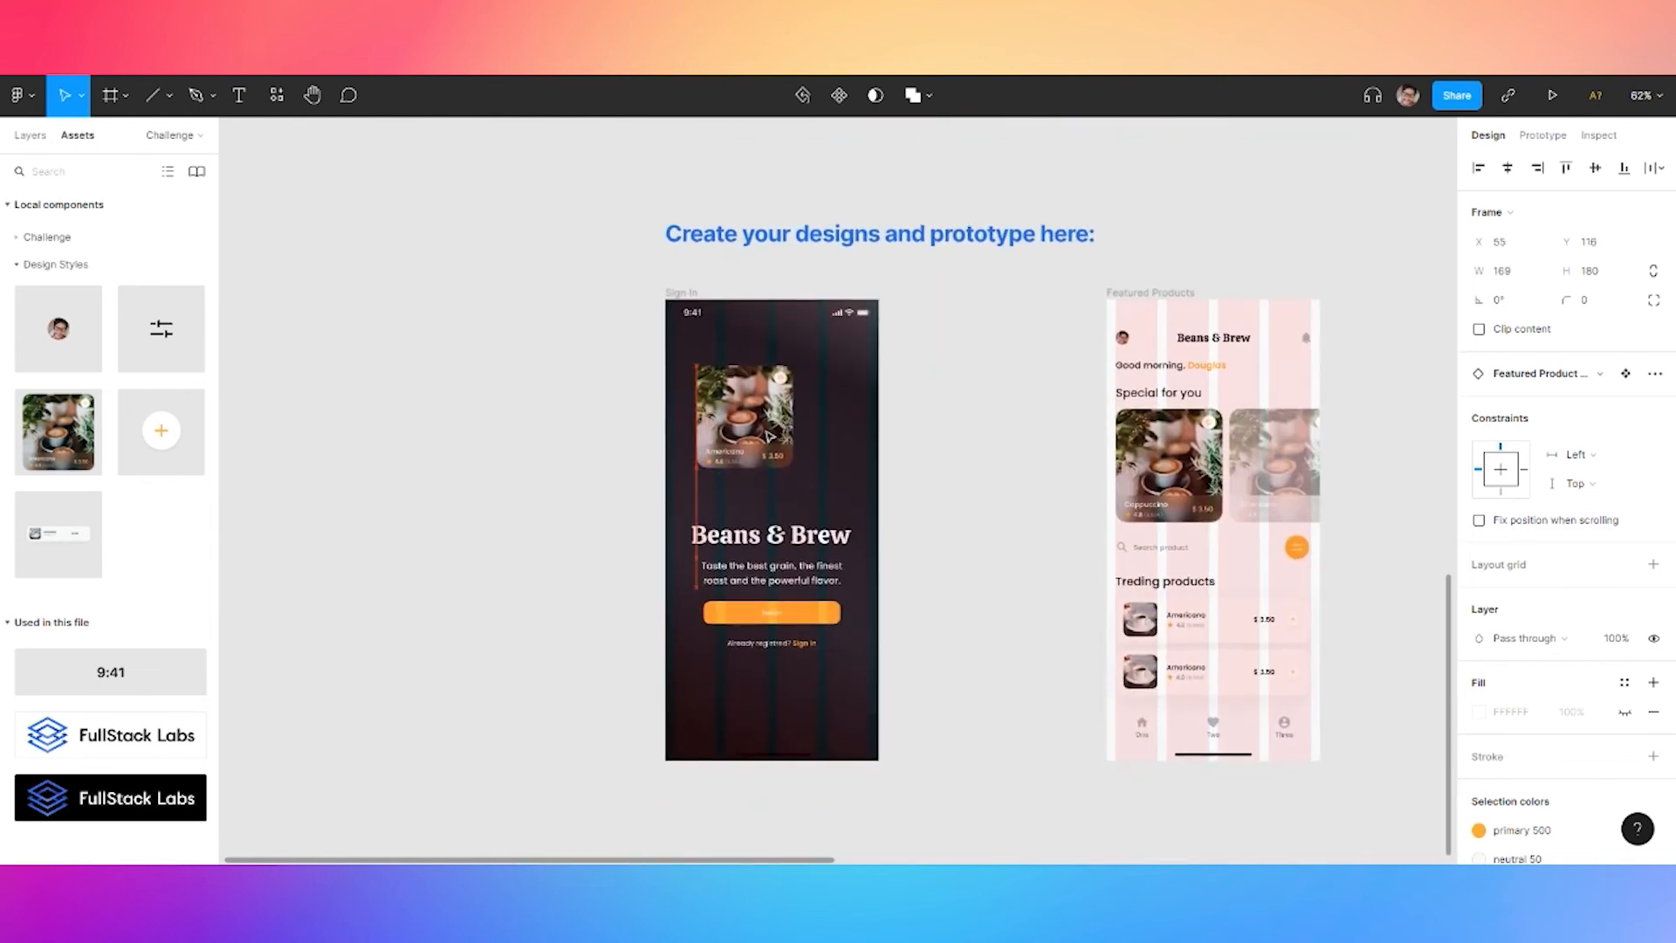
click(524, 367)
click(127, 97)
Draw a 135×172 rectangle with 20 corner radius and full corner smoothing
key(r)
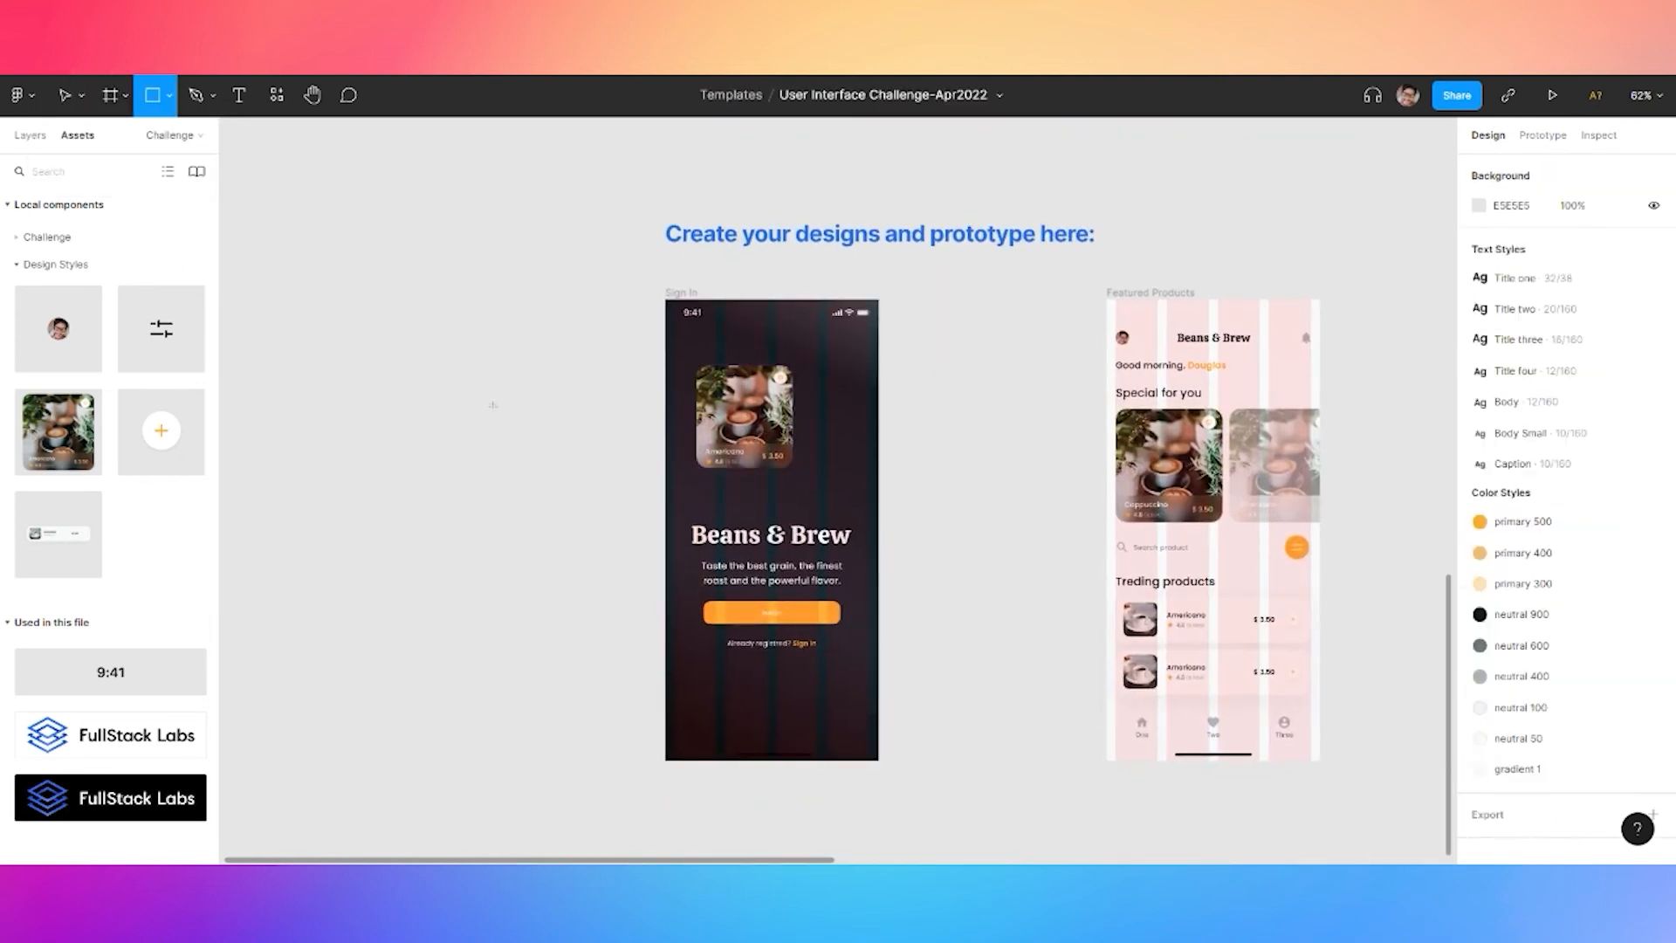
drag(506, 407, 584, 504)
click(1596, 274)
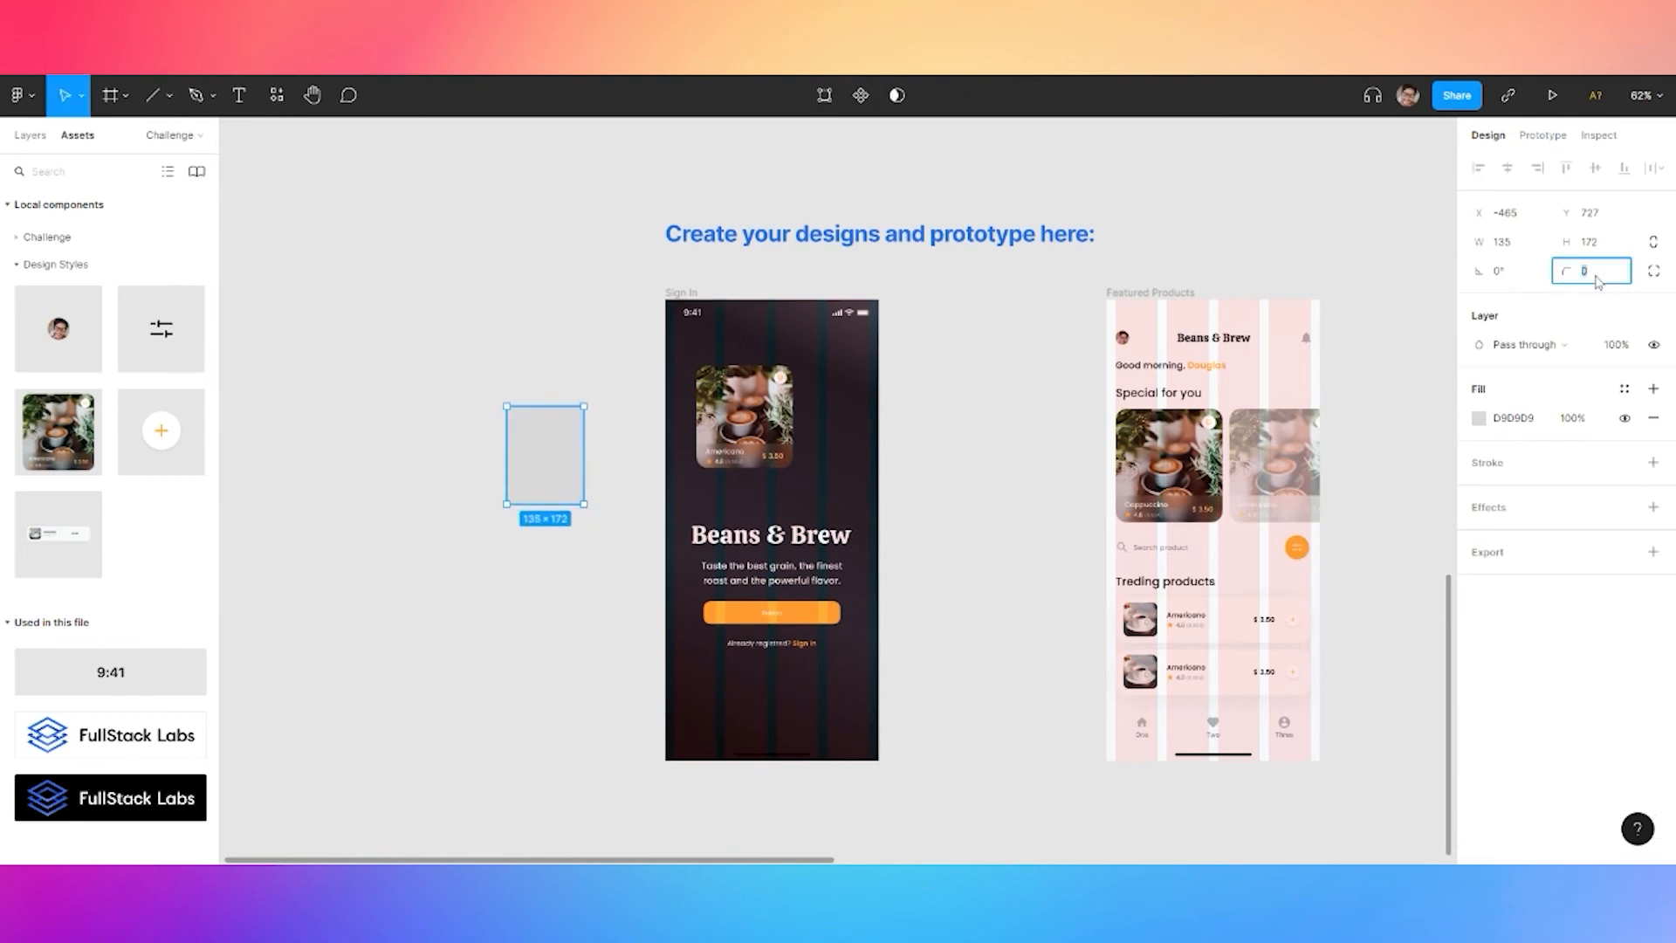
click(1652, 271)
click(1654, 300)
drag(1346, 348, 1421, 354)
click(624, 444)
click(559, 442)
Fill the rectangle with detached primary 500 orange as a linear gradient
click(1625, 417)
click(1498, 537)
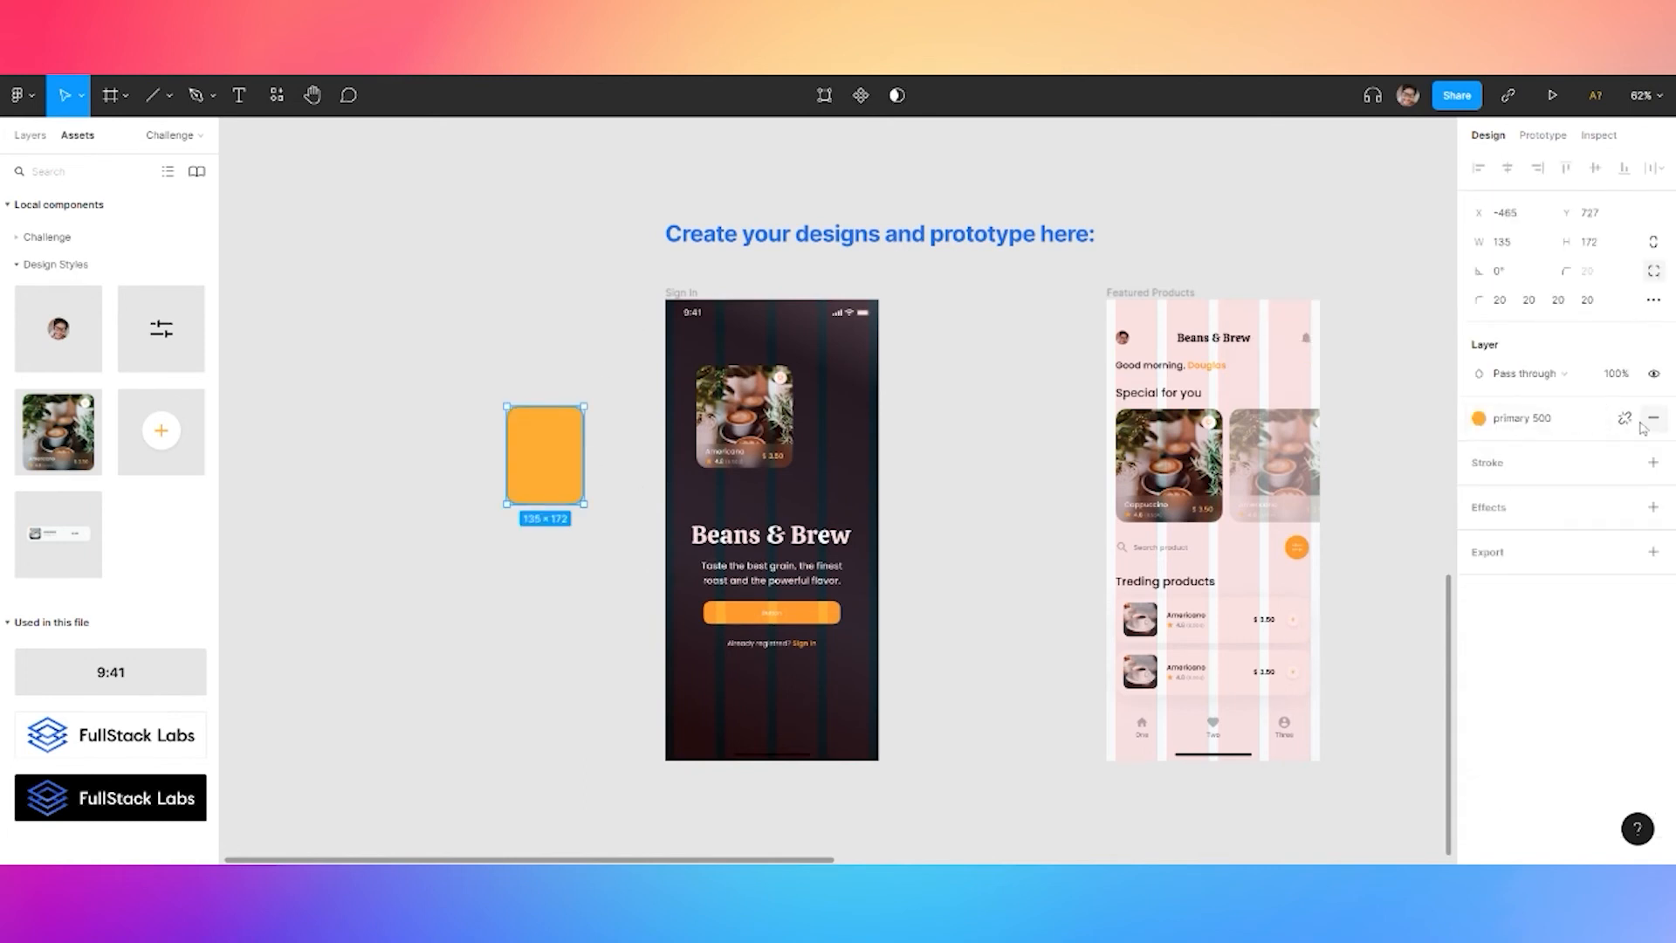
click(1625, 418)
click(1479, 446)
click(1268, 392)
click(1267, 421)
drag(546, 504, 500, 553)
drag(546, 406, 757, 426)
Send the gradient rectangle to the back, behind the Americano card
right_click(758, 425)
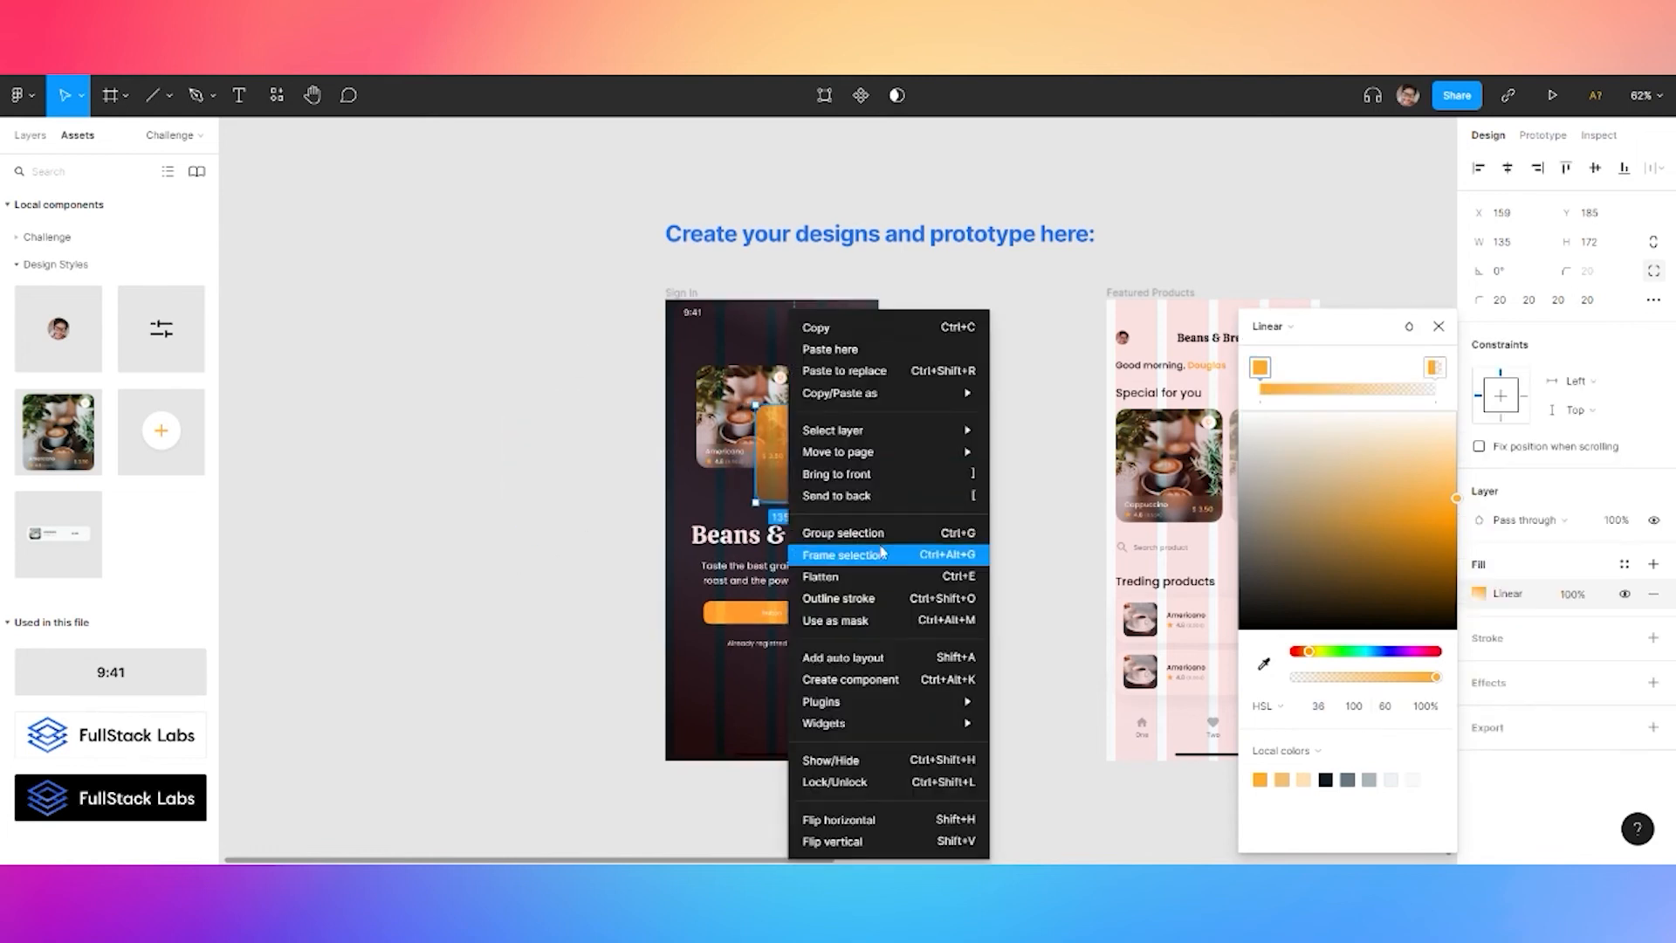
click(842, 496)
click(952, 419)
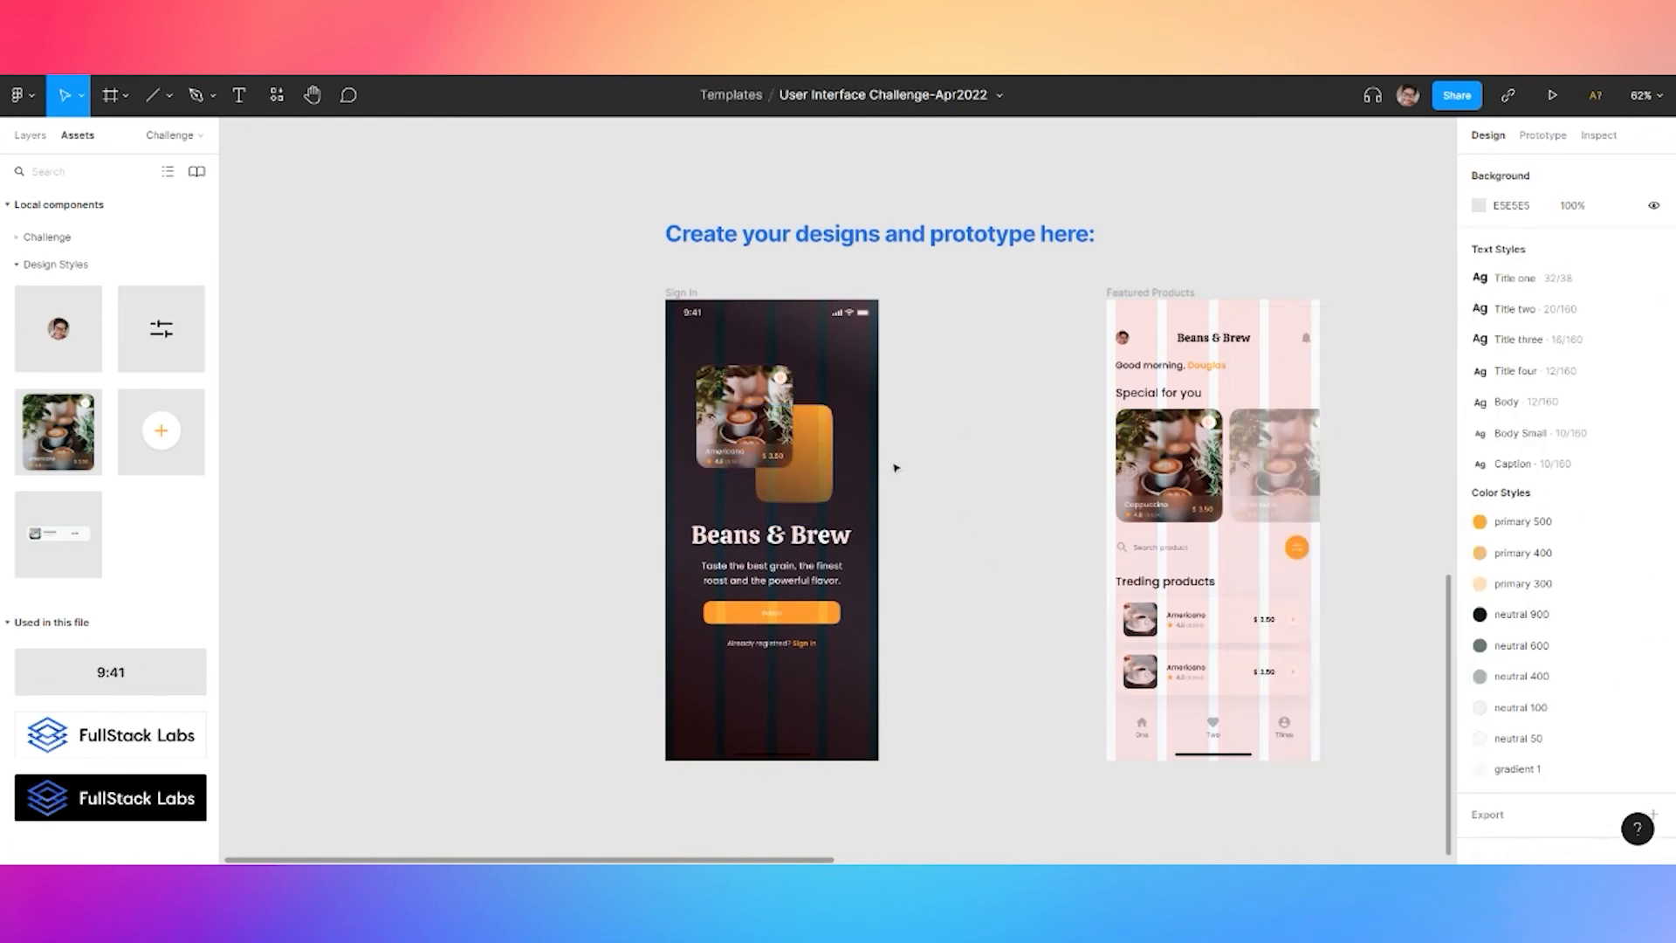
scroll(847, 486, up, 5)
Reposition the card with its rectangle and the title-and-button block on the Sign In screen
click(779, 455)
shift+click(568, 359)
mouse_move(568, 359)
mouse_down()
mouse_move(591, 371)
mouse_move(591, 357)
mouse_up()
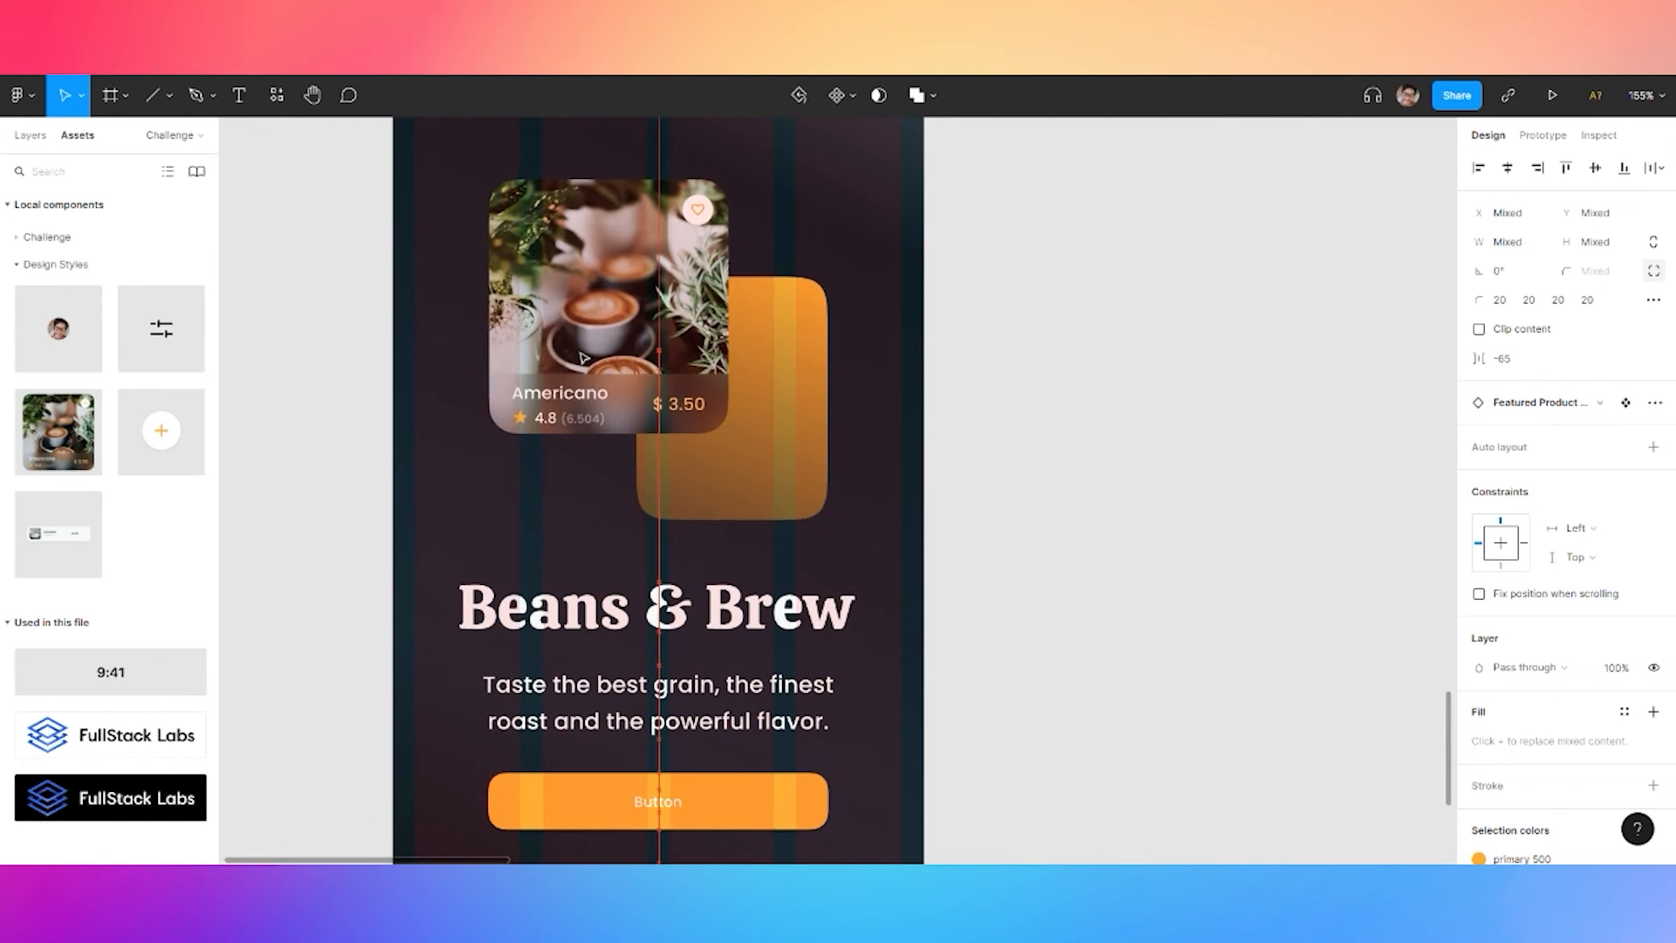
click(993, 392)
scroll(993, 392, down, 5)
drag(845, 538, 842, 579)
click(905, 380)
shift+click(838, 330)
drag(838, 329, 839, 363)
key(shift+Up)
key(shift+Up)
key(shift+Up)
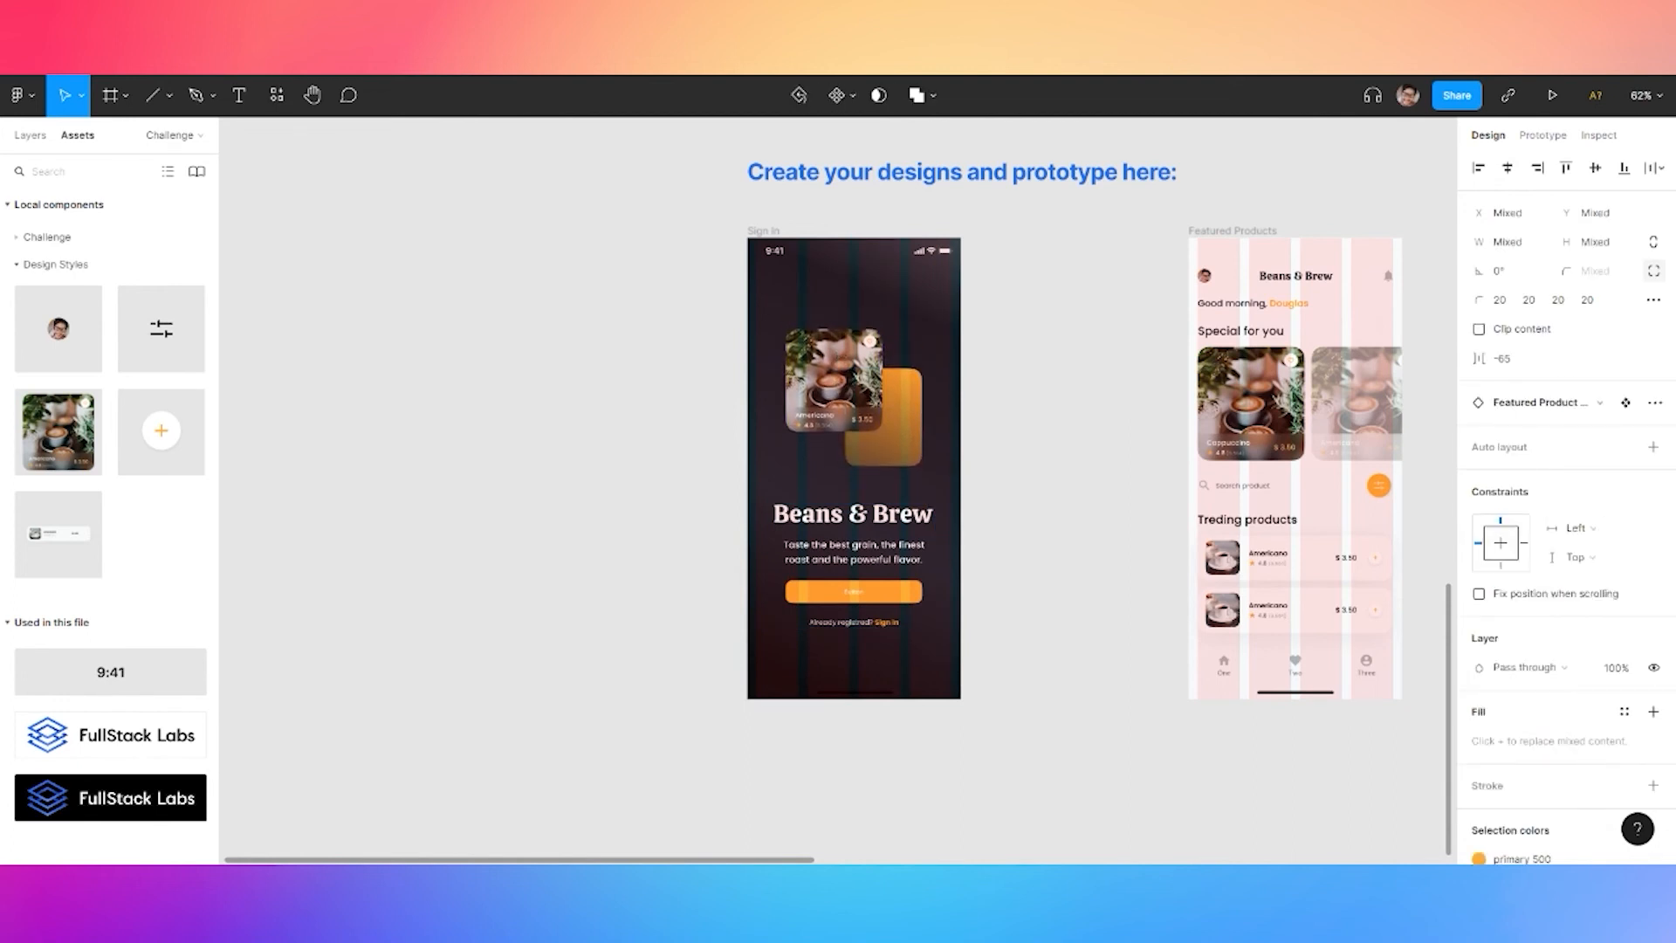
drag(860, 541, 860, 527)
Hide the layout grids with Ctrl+Shift+4
click(1050, 406)
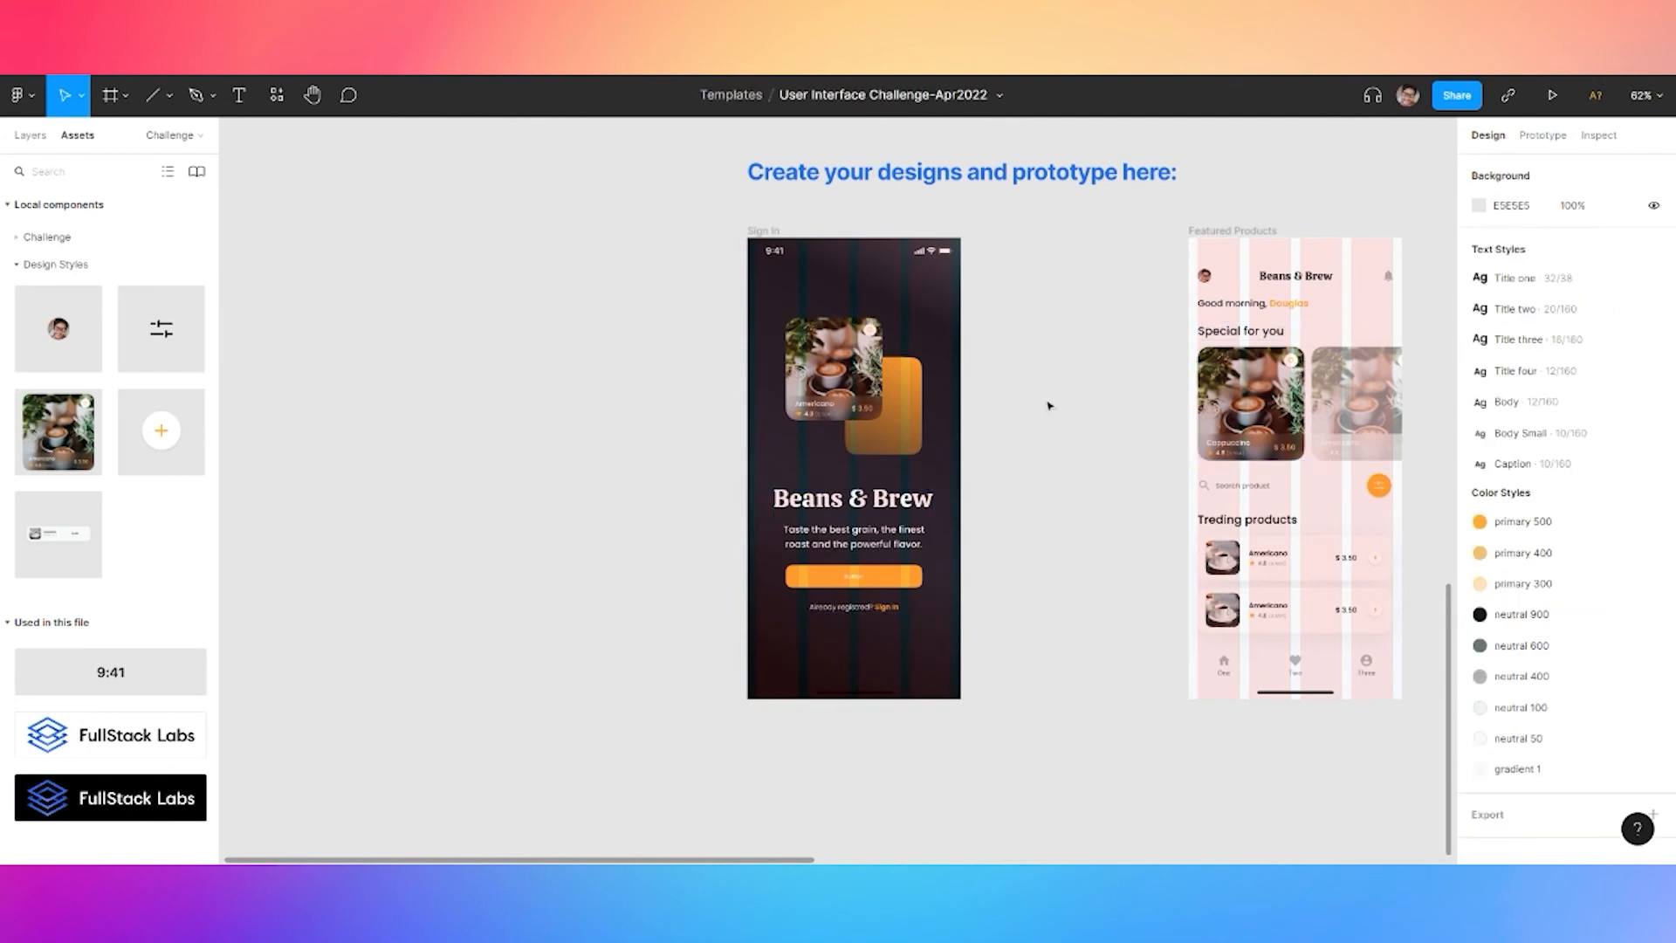
click(763, 230)
key(ctrl+shift+4)
click(1069, 387)
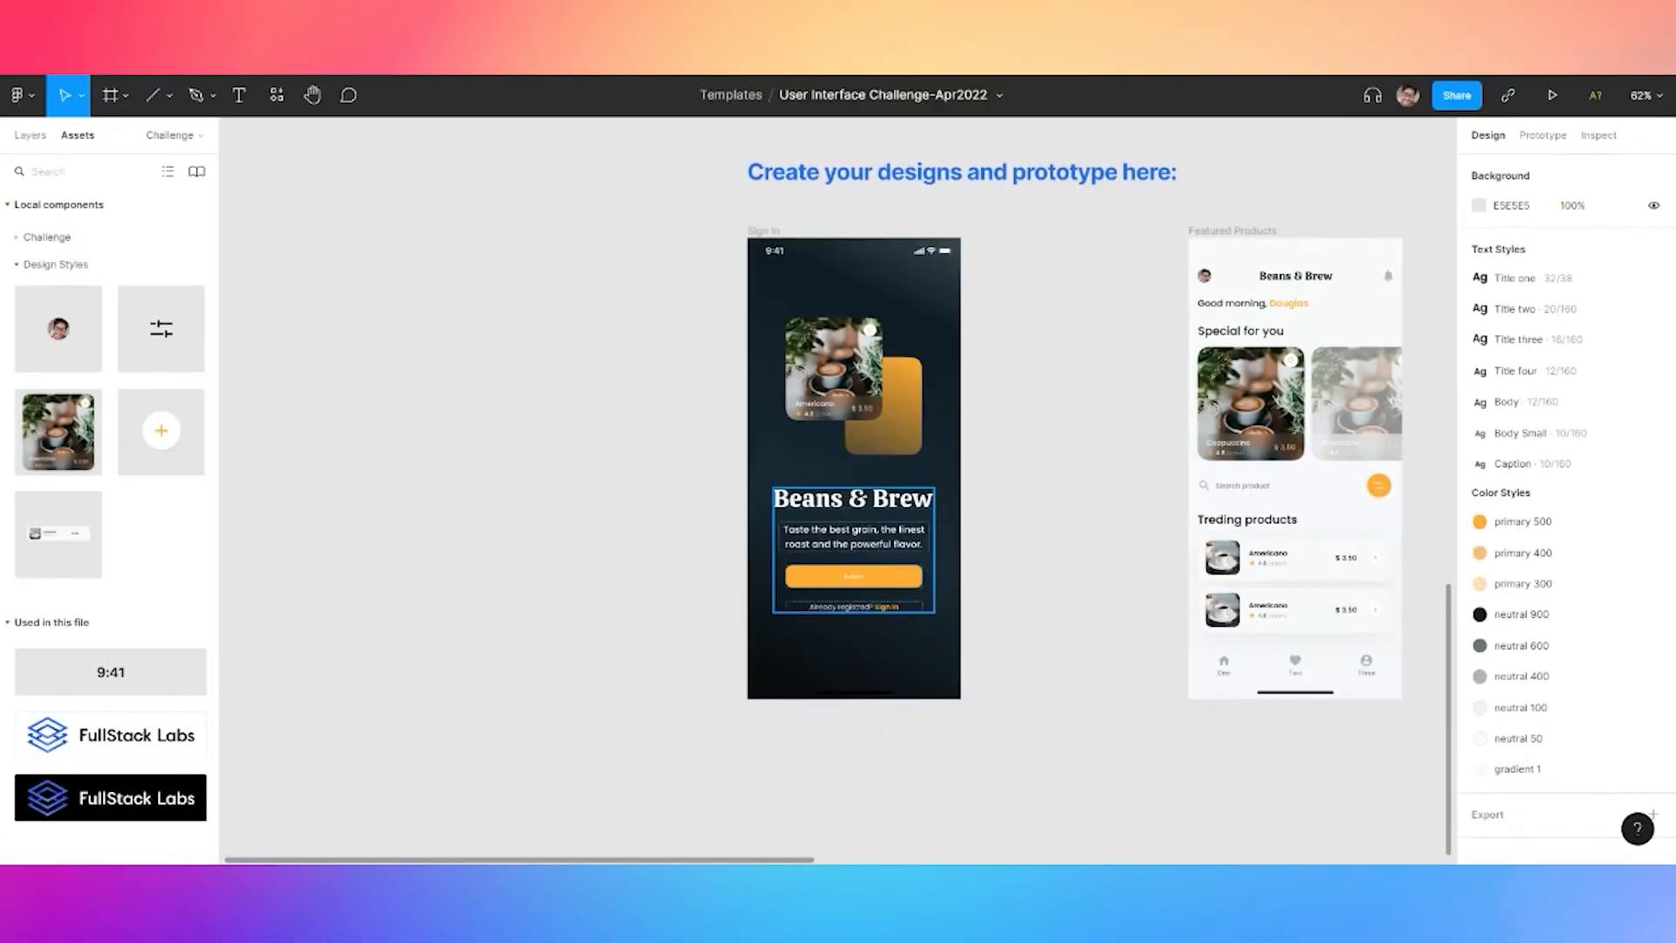
Change the sign-in prompt to read 'Already have an account? Sign In'
scroll(867, 611, up, 3)
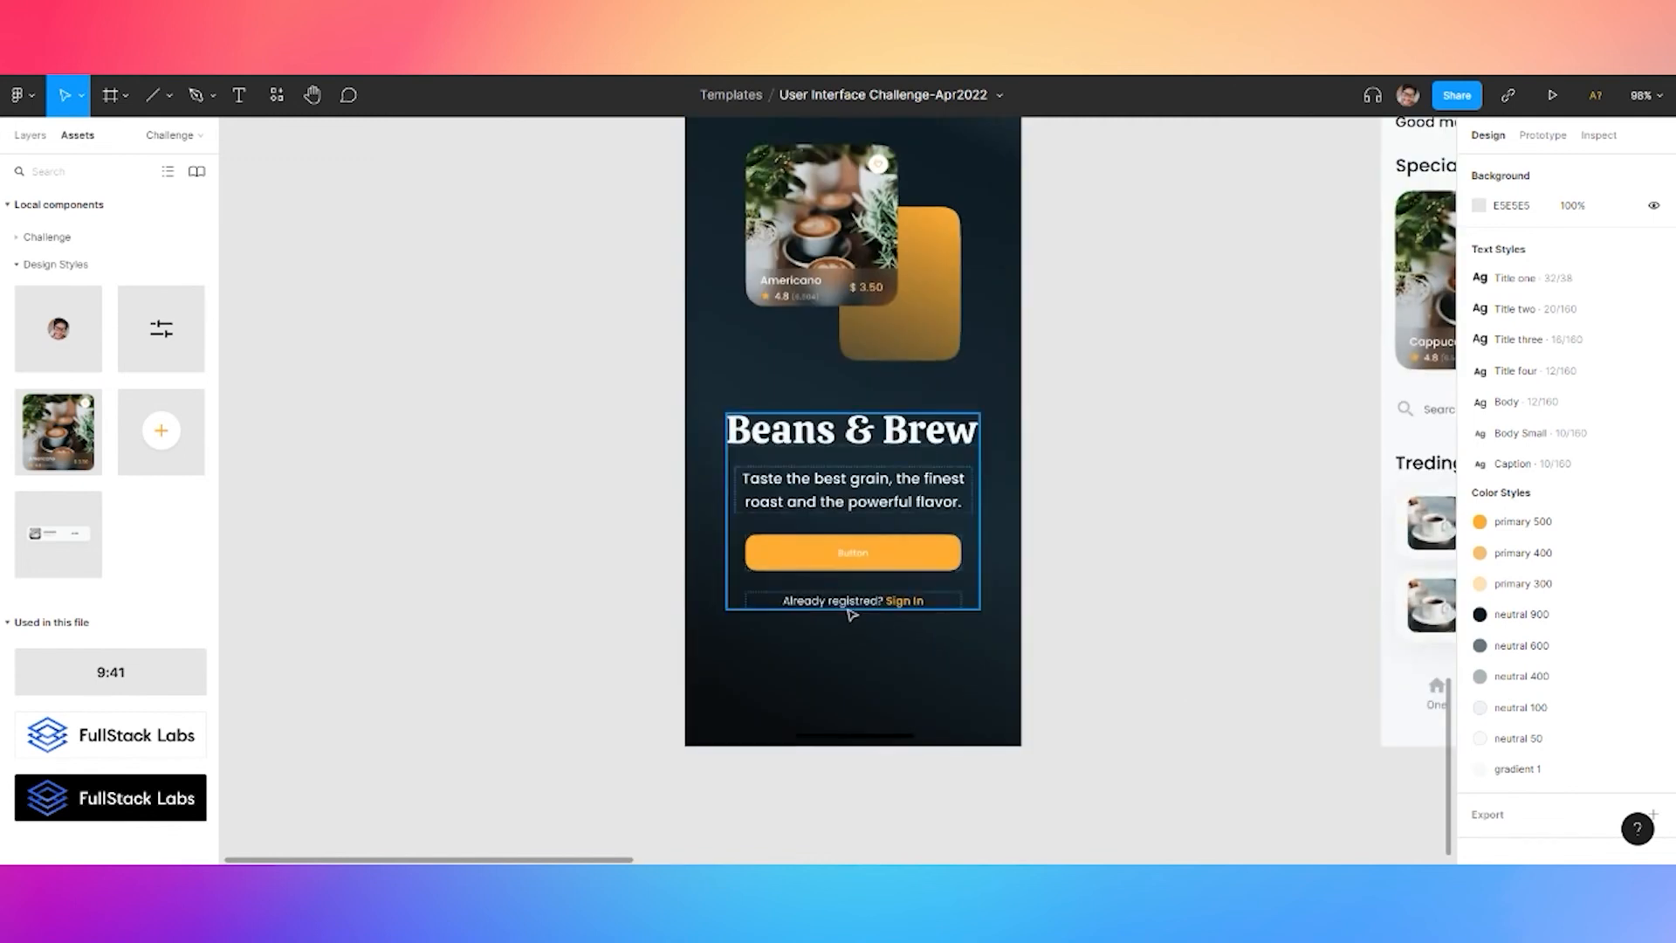
click(867, 612)
double_click(867, 601)
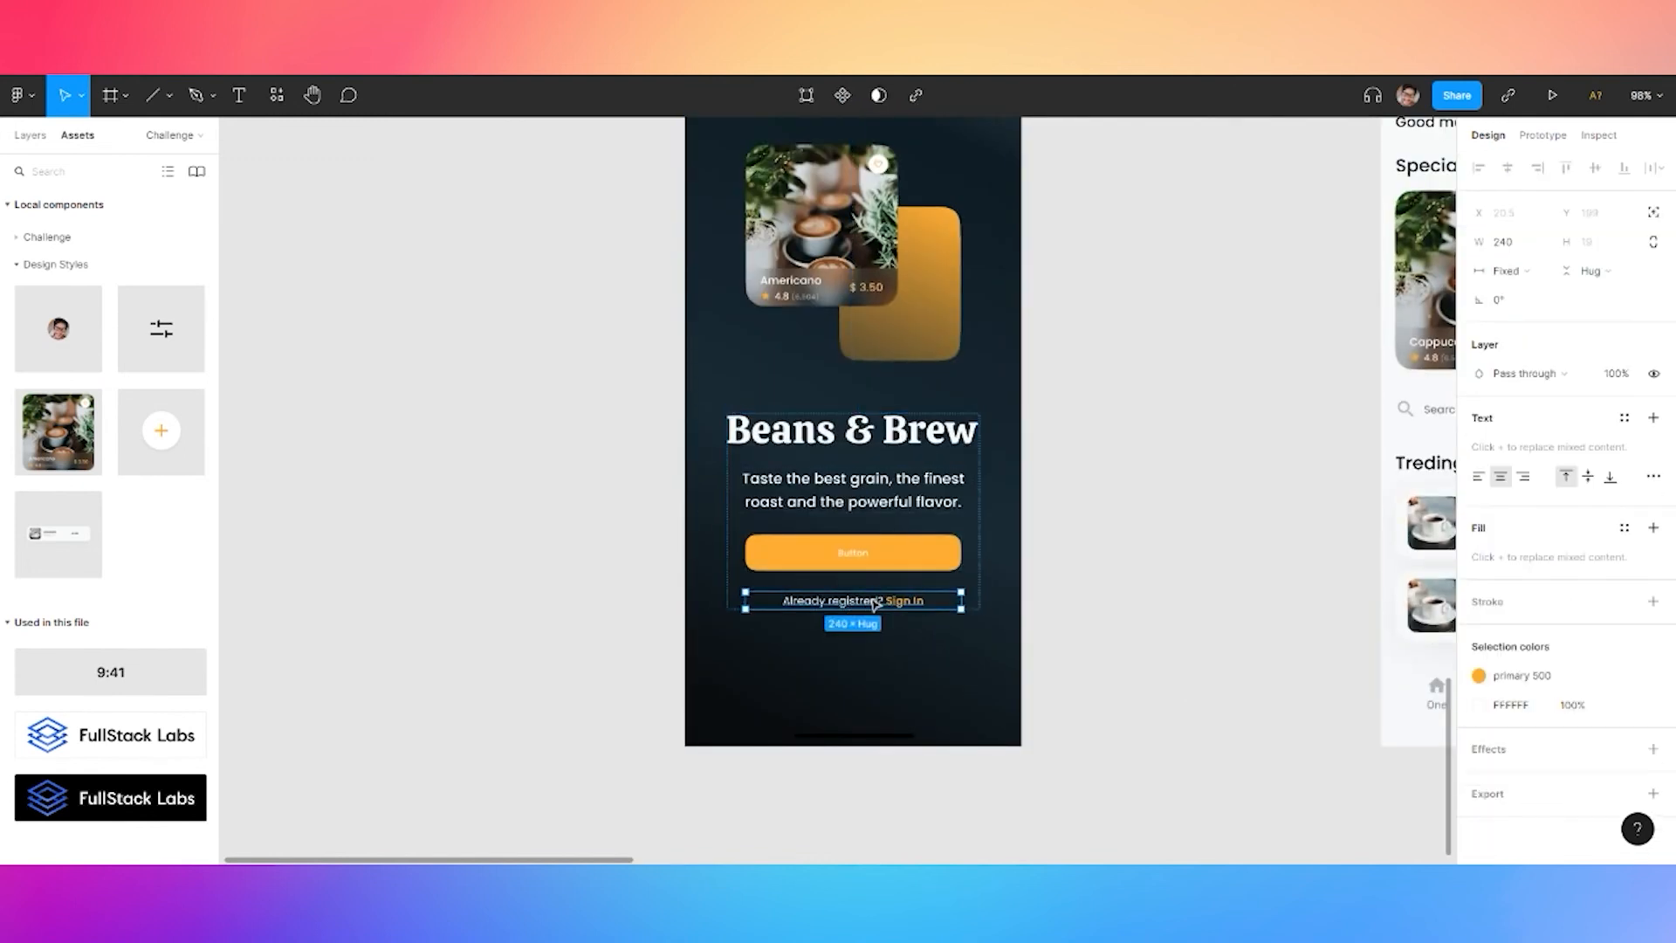
double_click(876, 601)
drag(878, 602, 783, 601)
text(Already have an account)
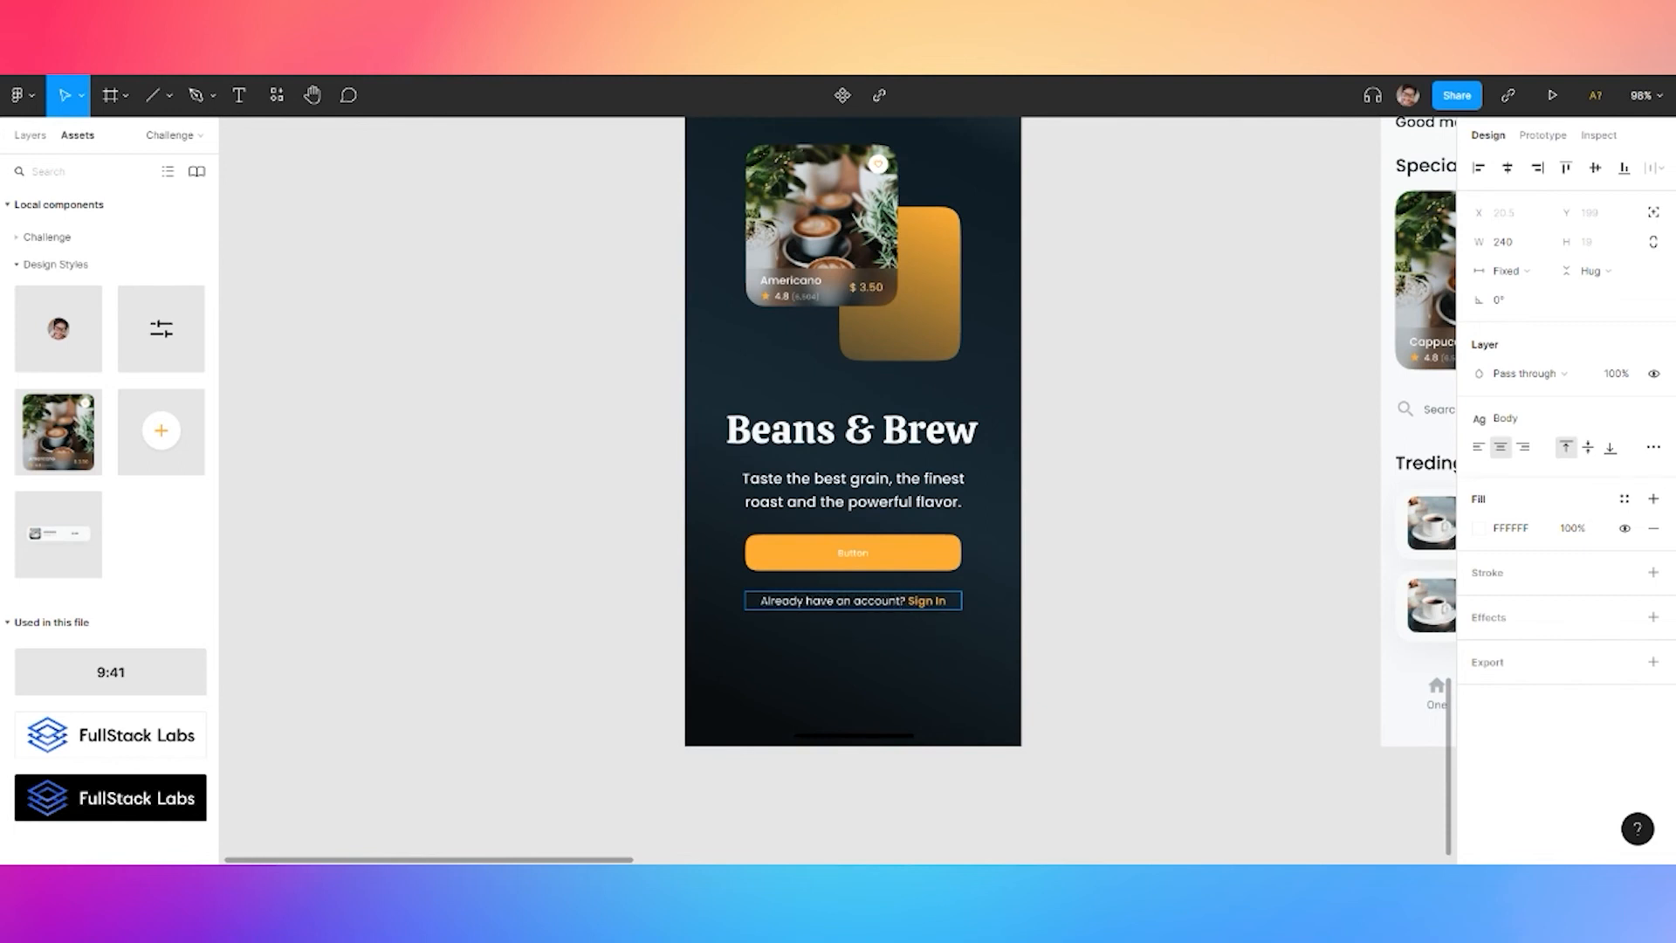
Relabel the button 'Sign Up With Email'
double_click(853, 553)
text(Sign Up With Email)
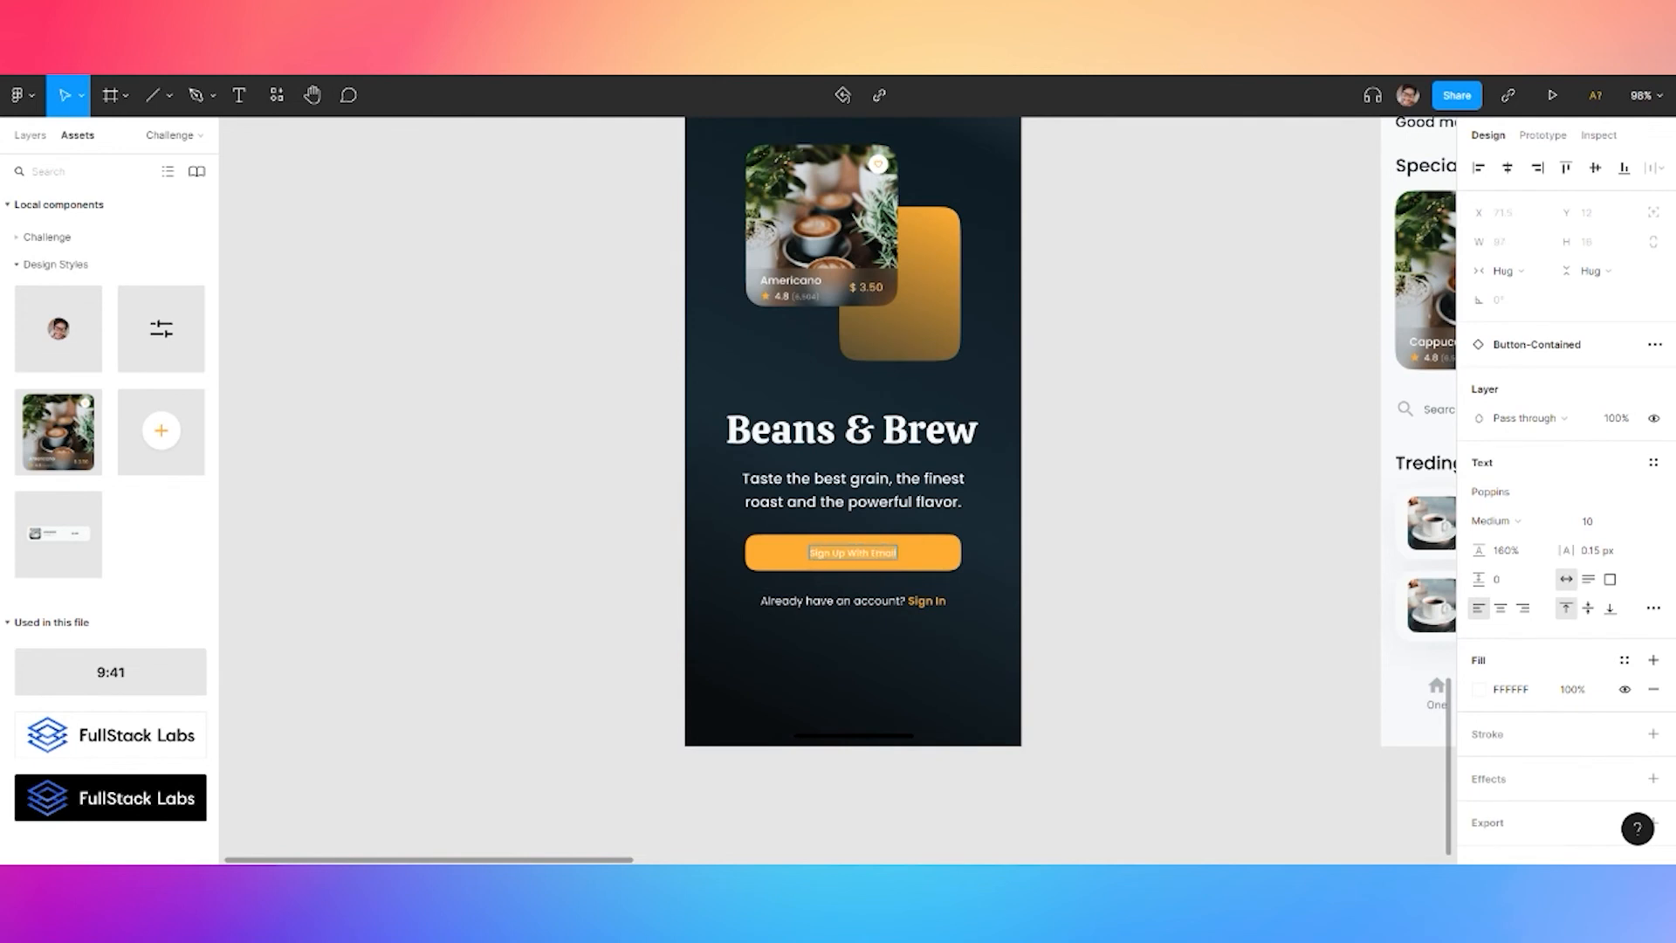
click(1115, 483)
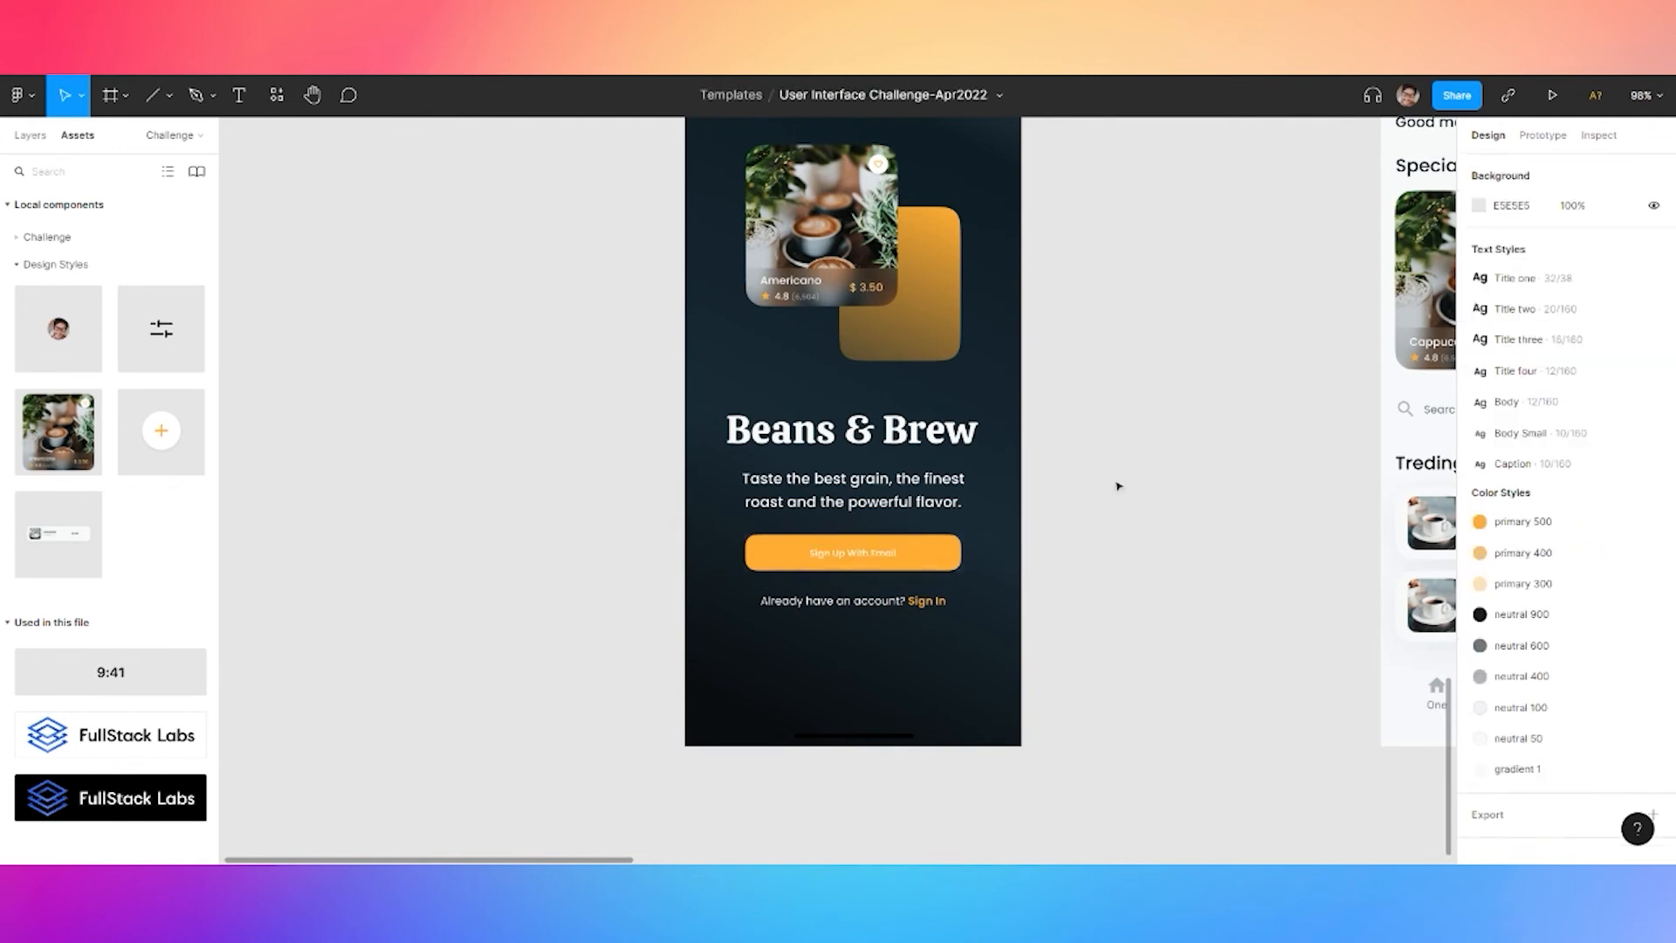
scroll(1133, 412, down, 5)
scroll(1059, 419, up, 5)
Move the Sign In screen left and paste a duplicate of it beside the original
scroll(782, 207, down, 3)
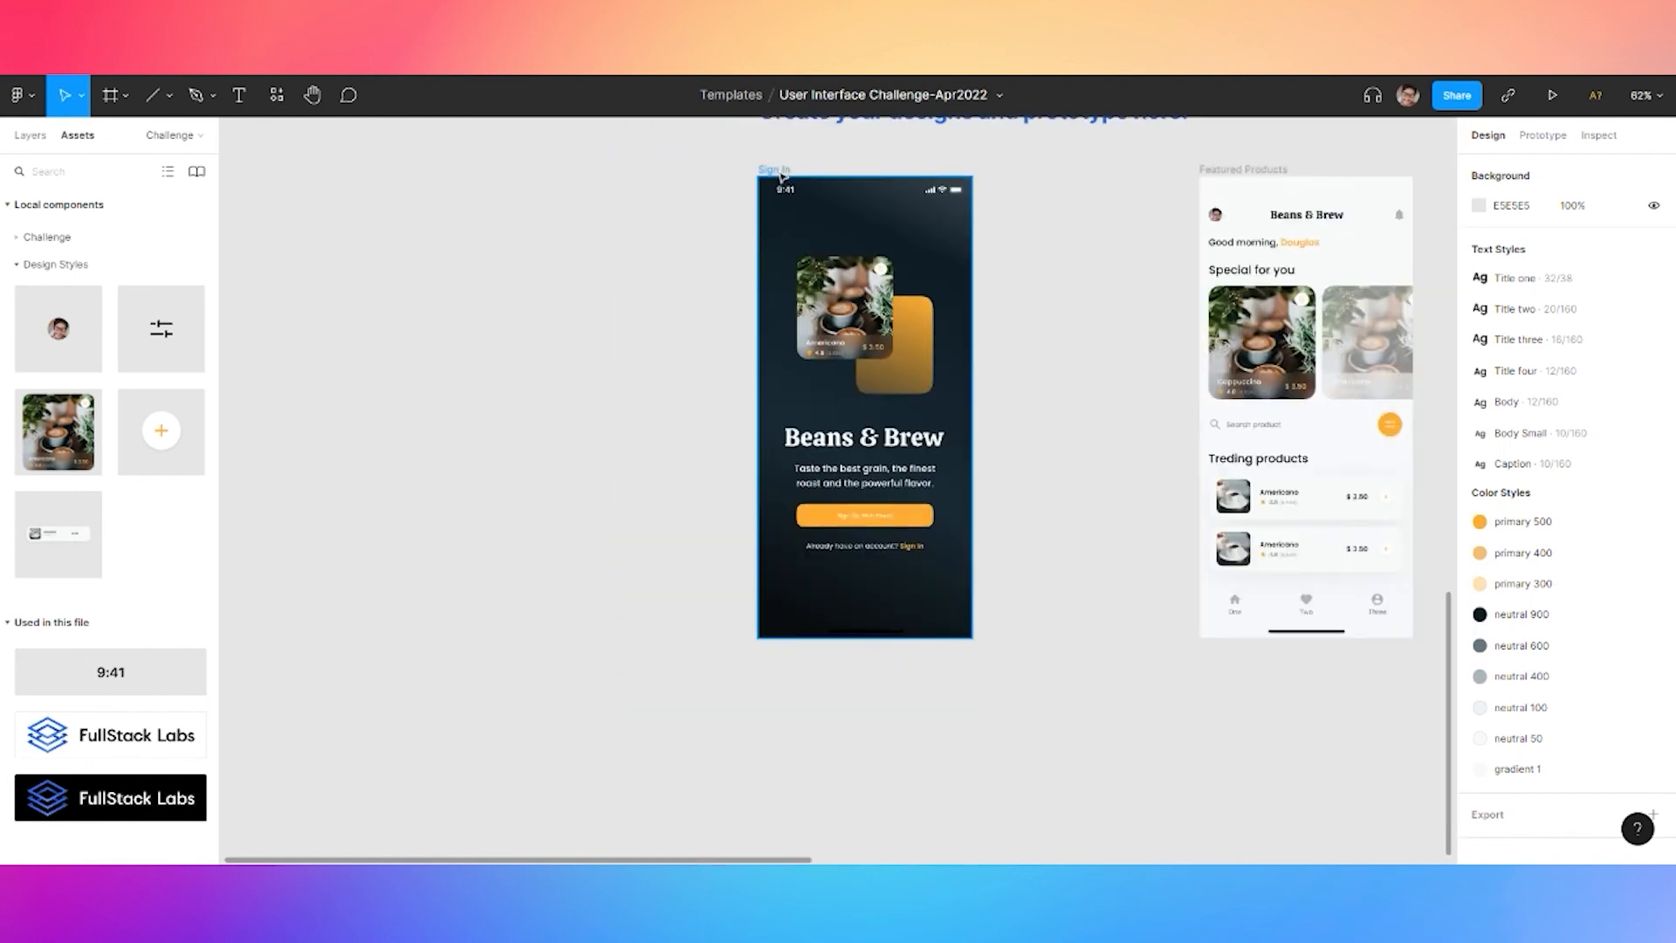
click(785, 173)
drag(785, 173, 439, 173)
key(ctrl+v)
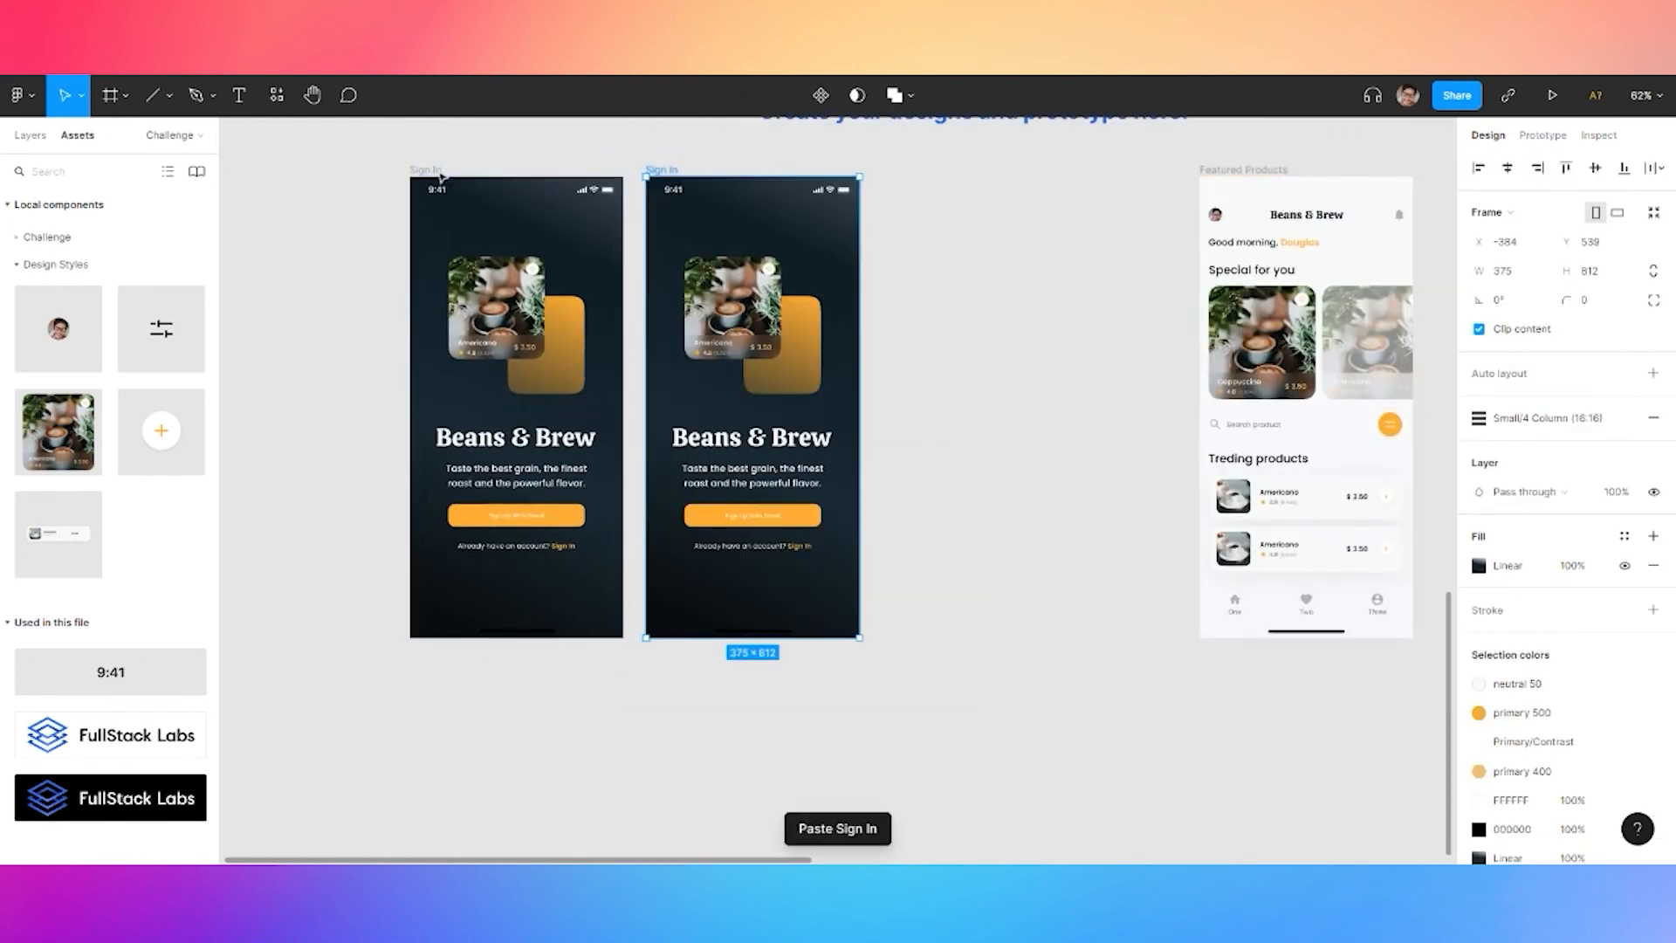
Delete the coffee card, tagline paragraph and 'Already have an account? Sign In' prompt from the copy
click(766, 353)
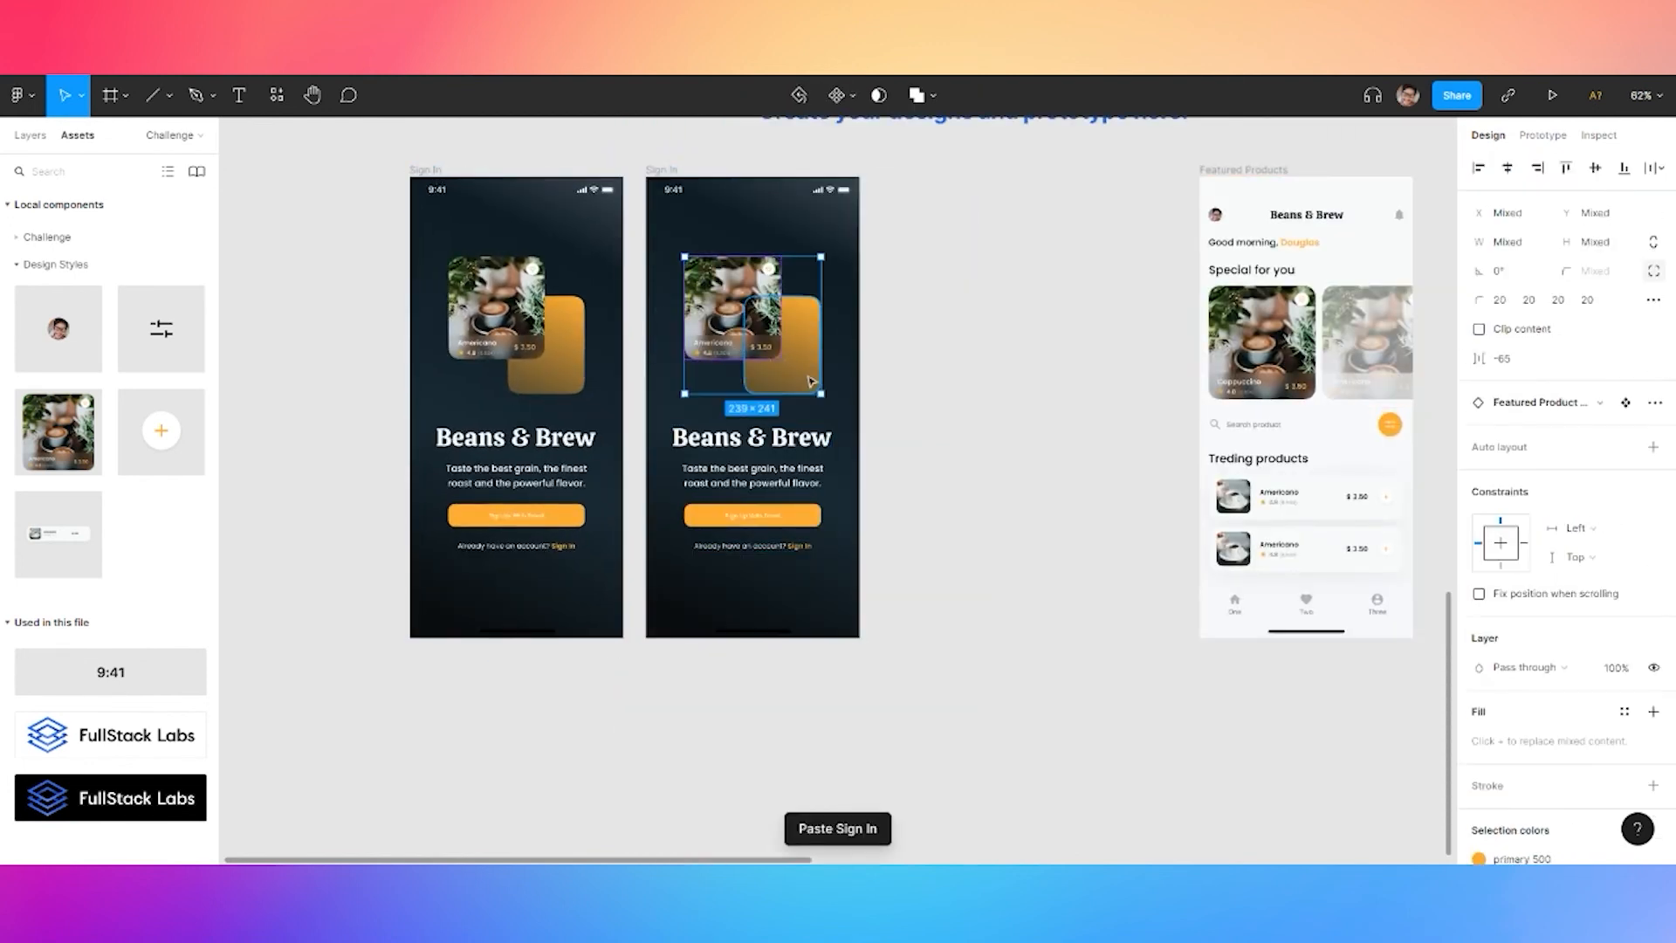
key(Delete)
click(773, 483)
click(773, 483)
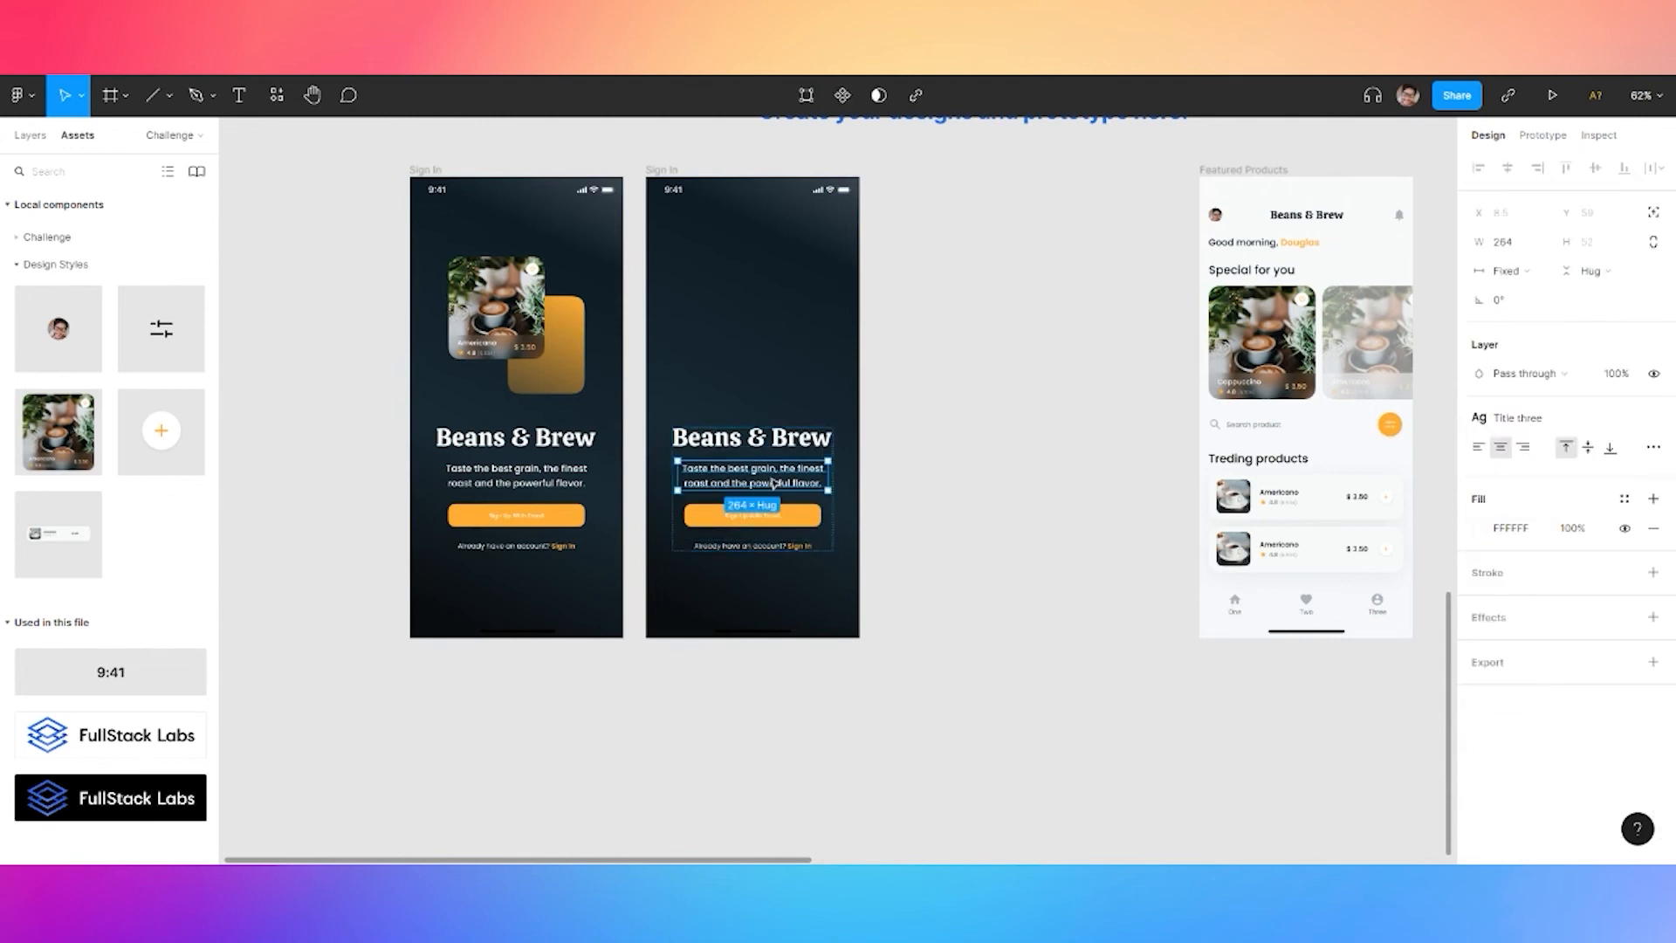
key(Delete)
click(753, 506)
click(771, 503)
key(Delete)
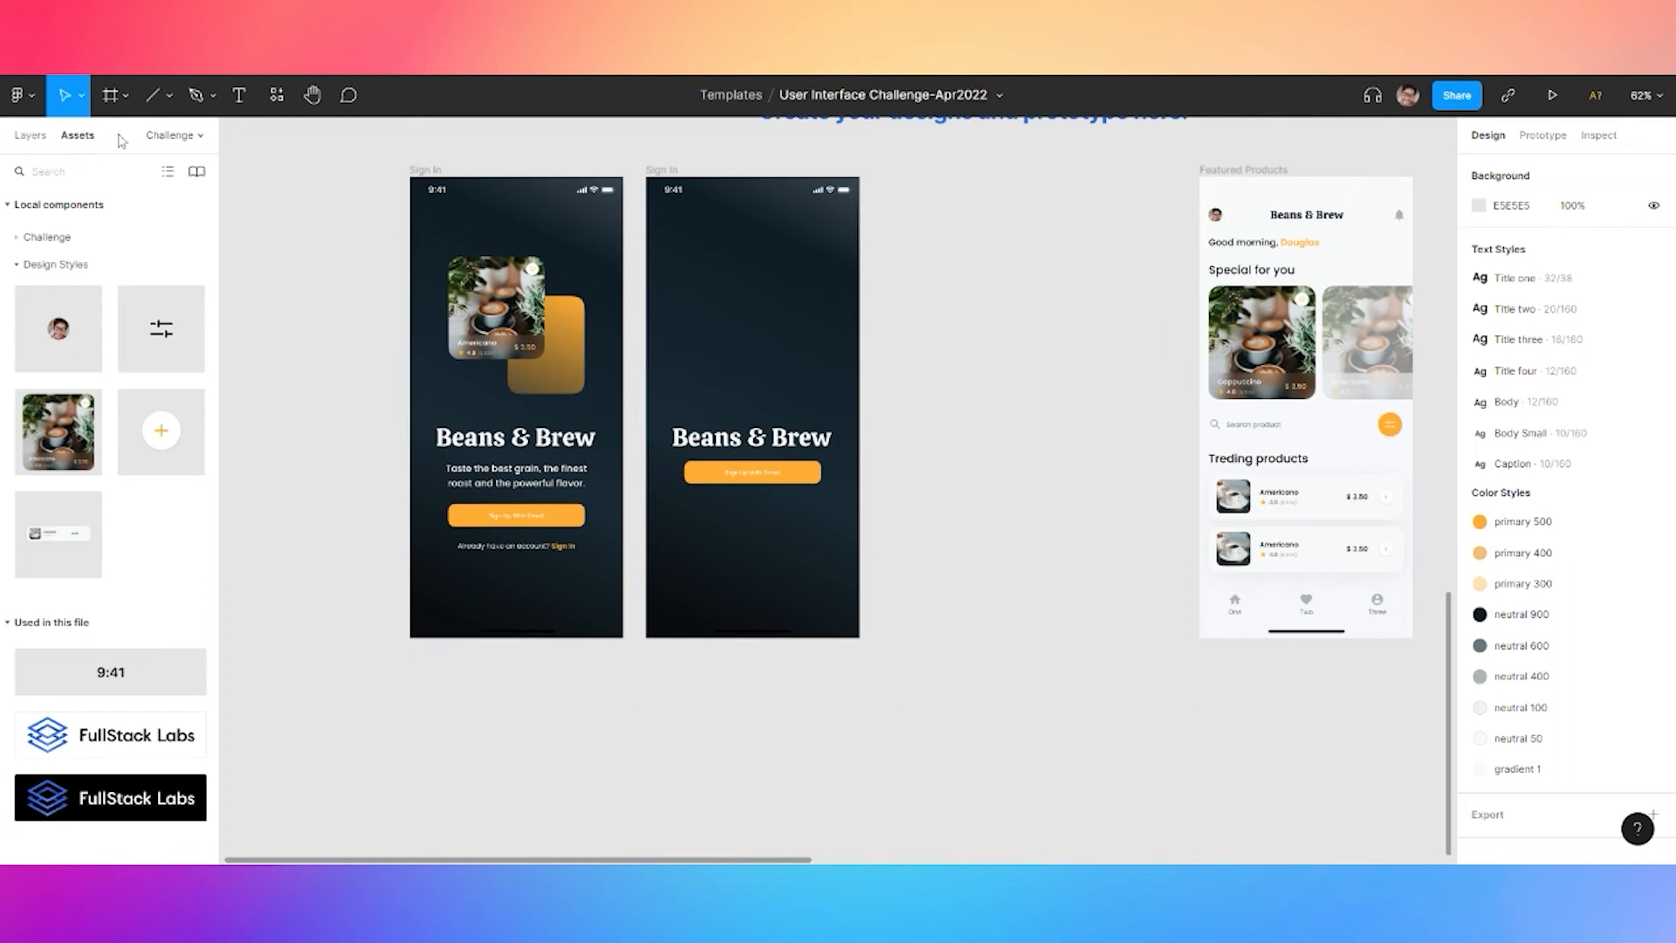
Expand the Challenge components in the assets panel and scroll through them
click(44, 237)
scroll(131, 564, down, 1)
scroll(131, 564, down, 10)
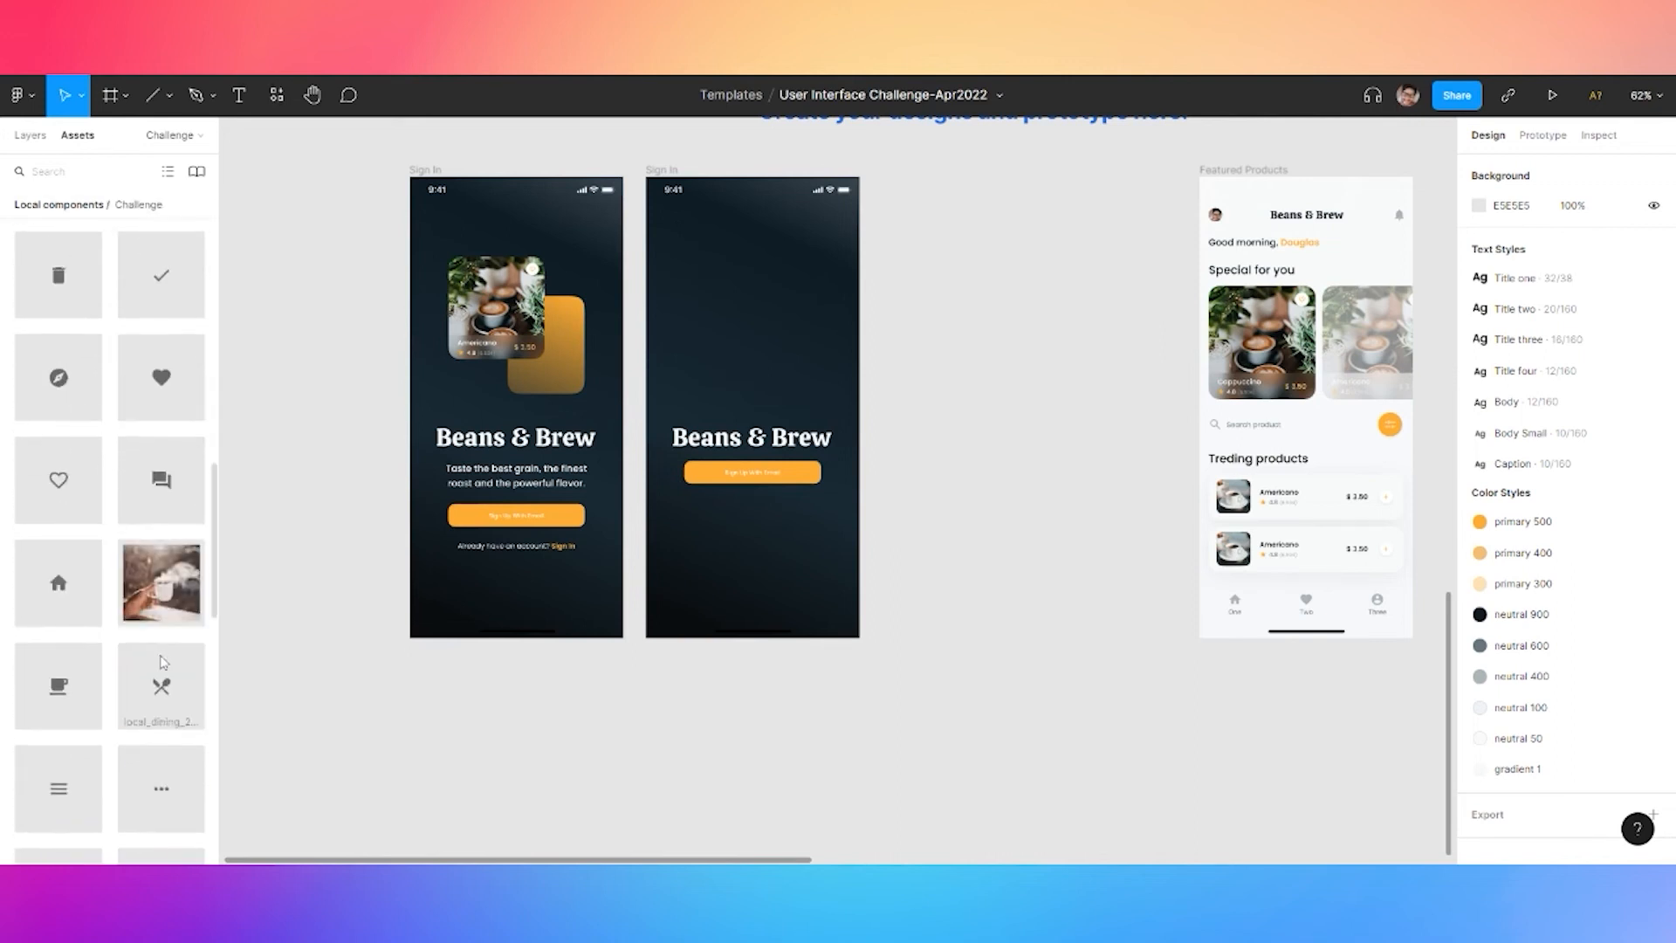
scroll(163, 659, down, 5)
Place a Filled TextField on the second Sign In screen with light grey Label text
drag(58, 449, 742, 358)
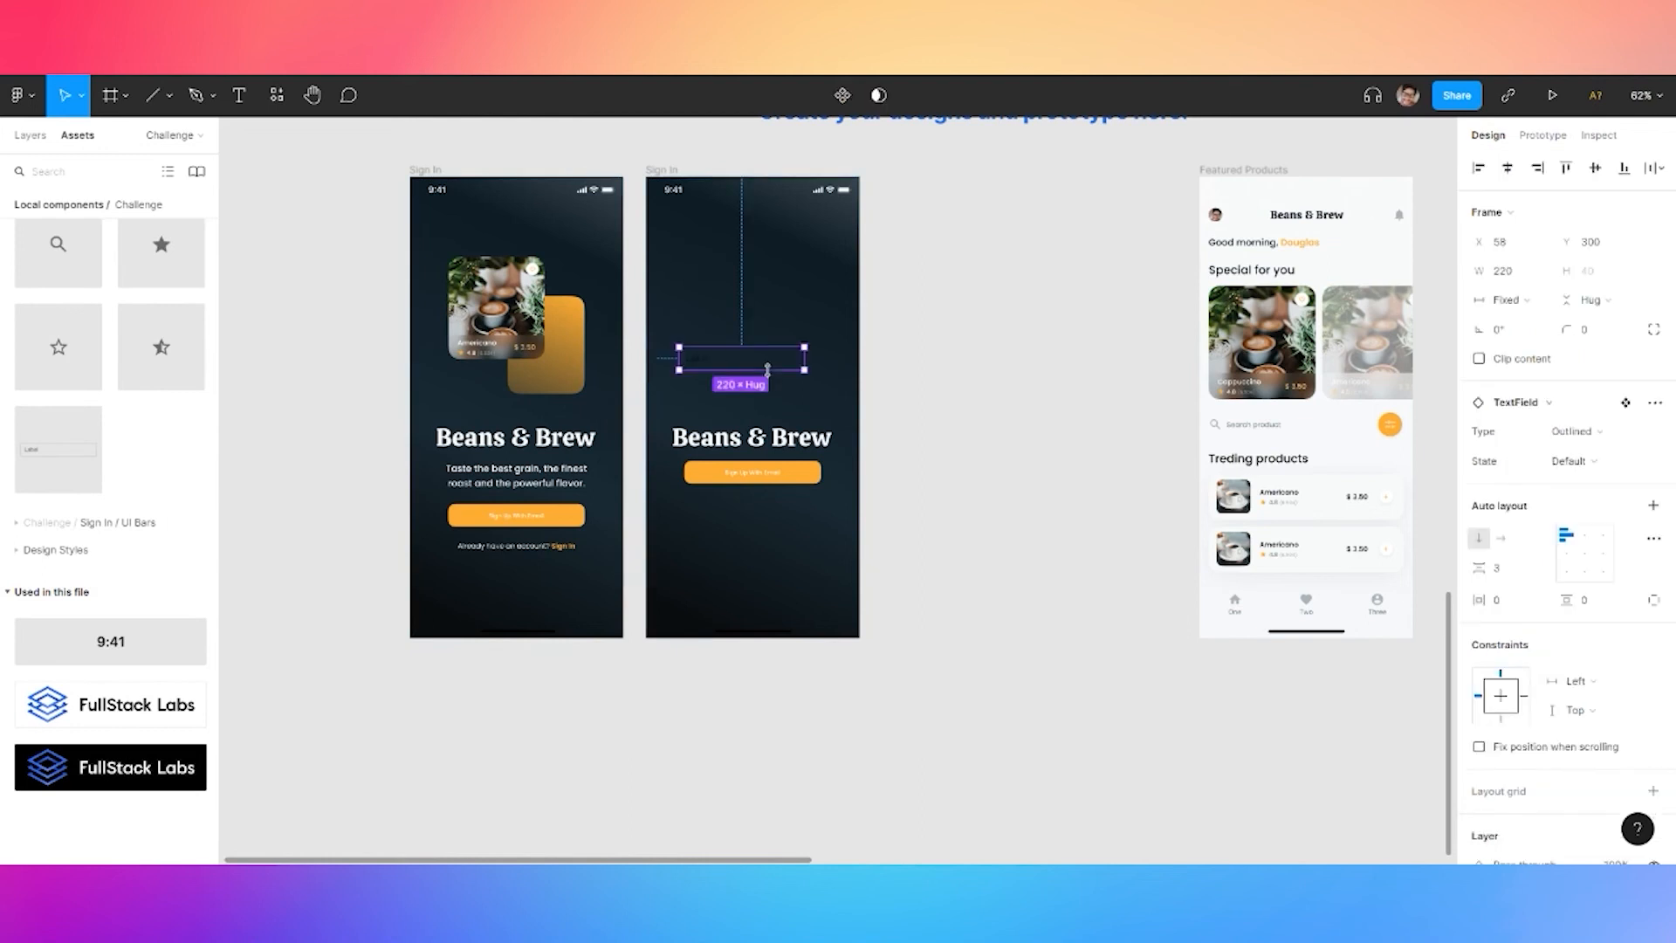
click(1574, 431)
click(1585, 405)
scroll(785, 371, up, 5)
scroll(1572, 646, down, 5)
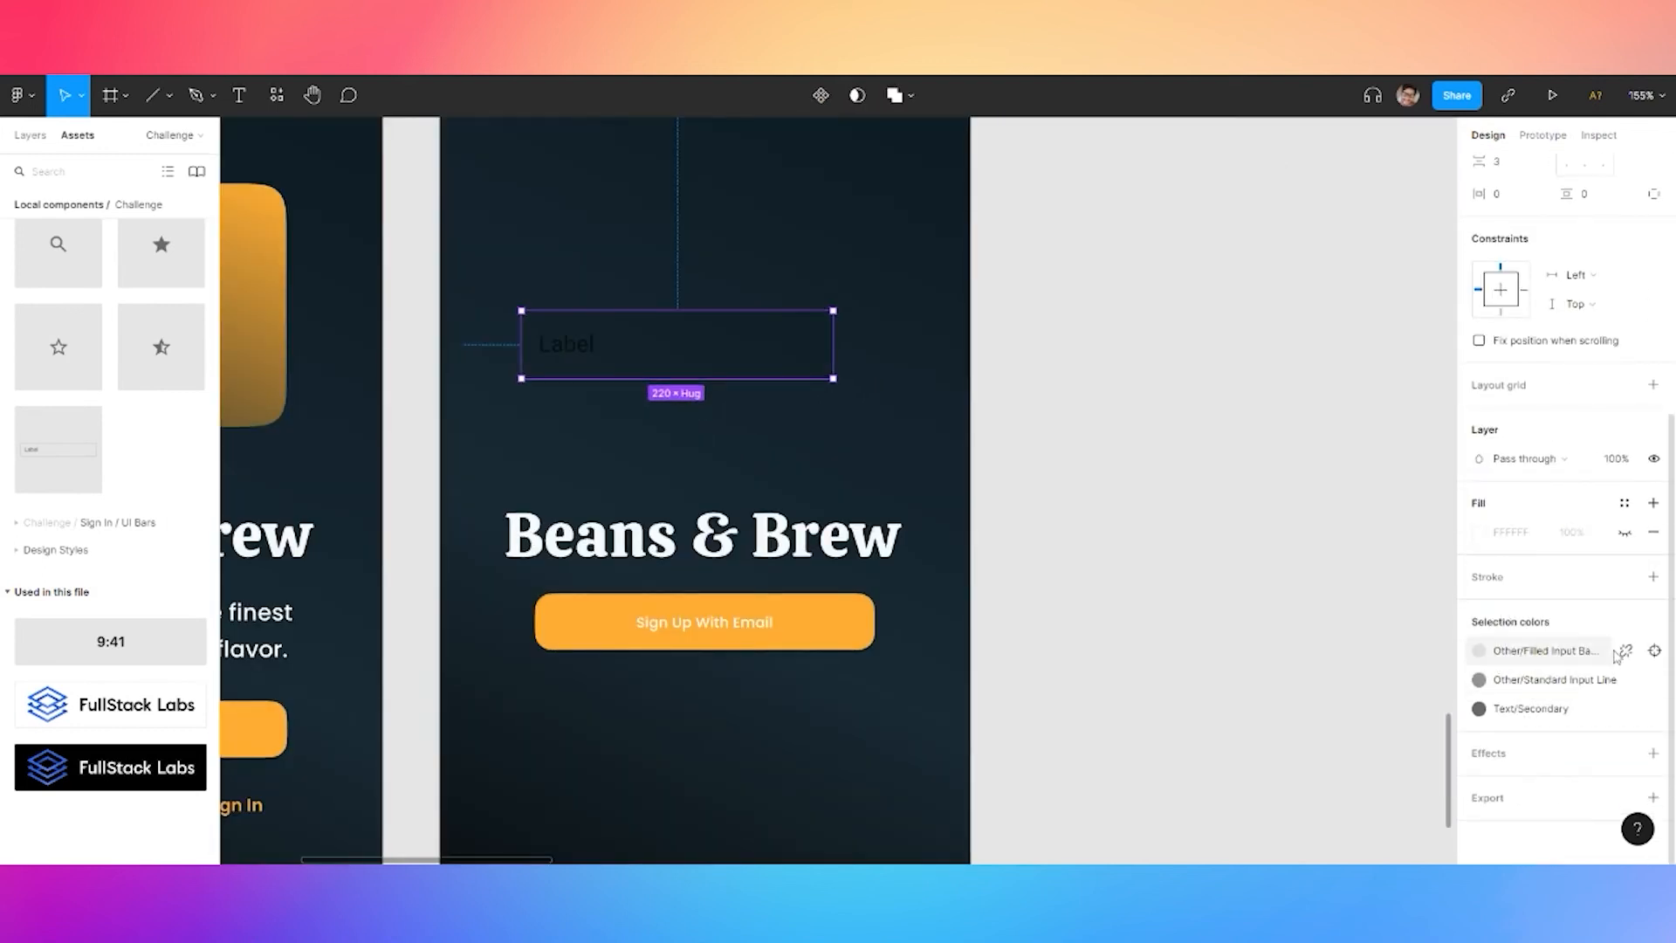
click(1552, 711)
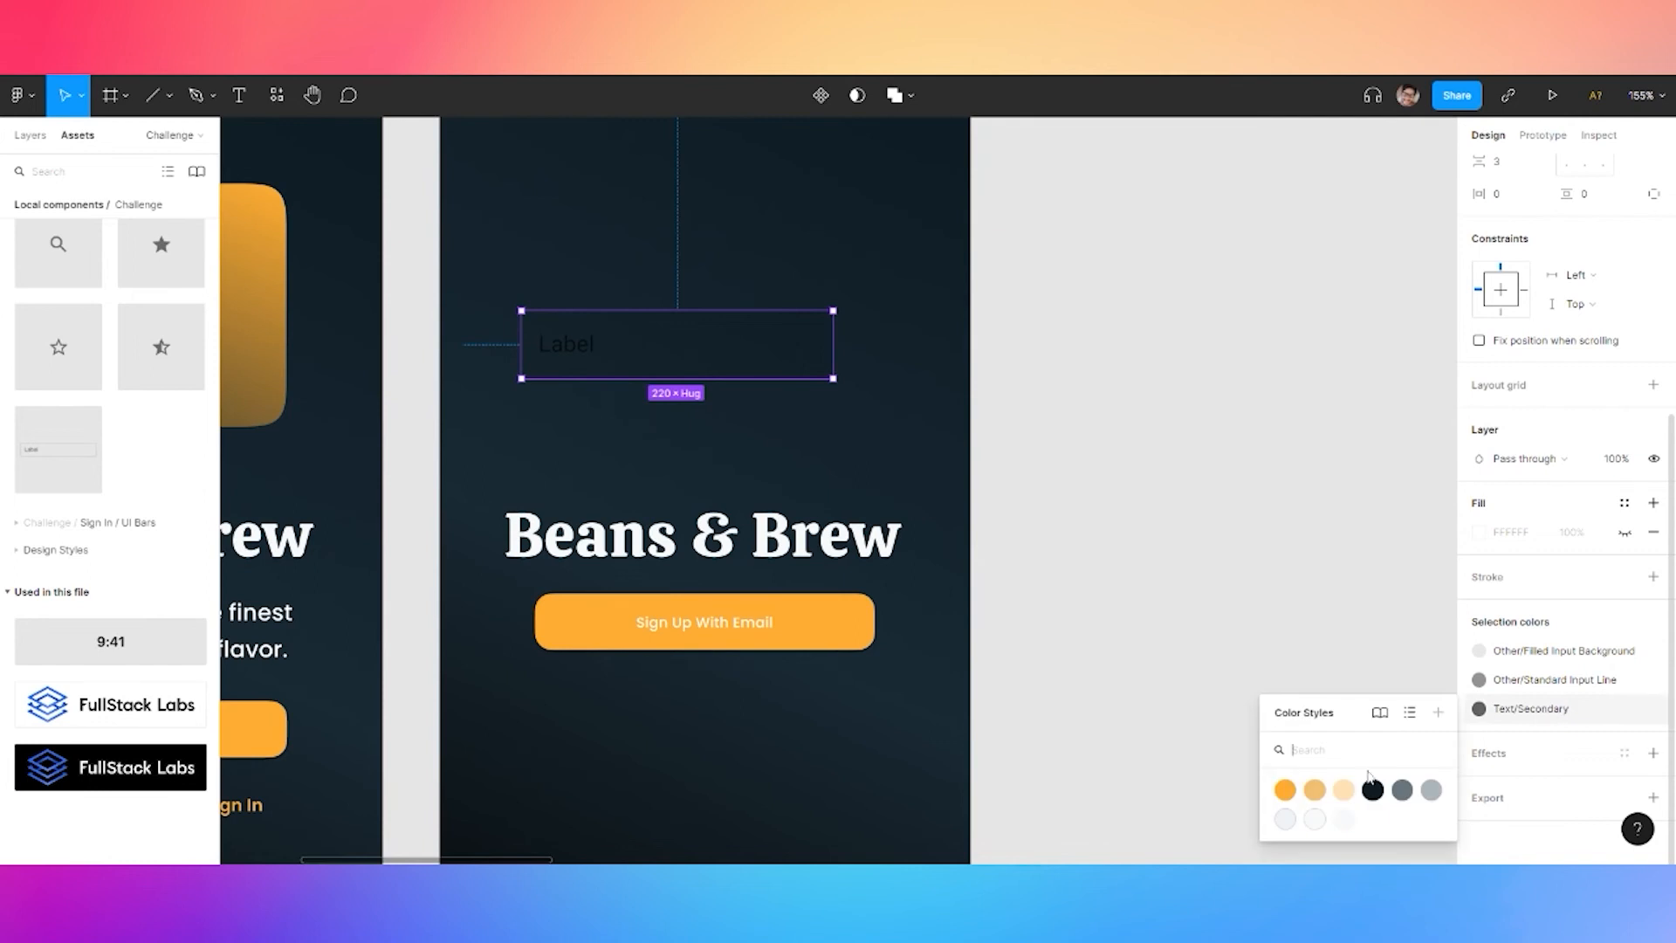
click(1422, 793)
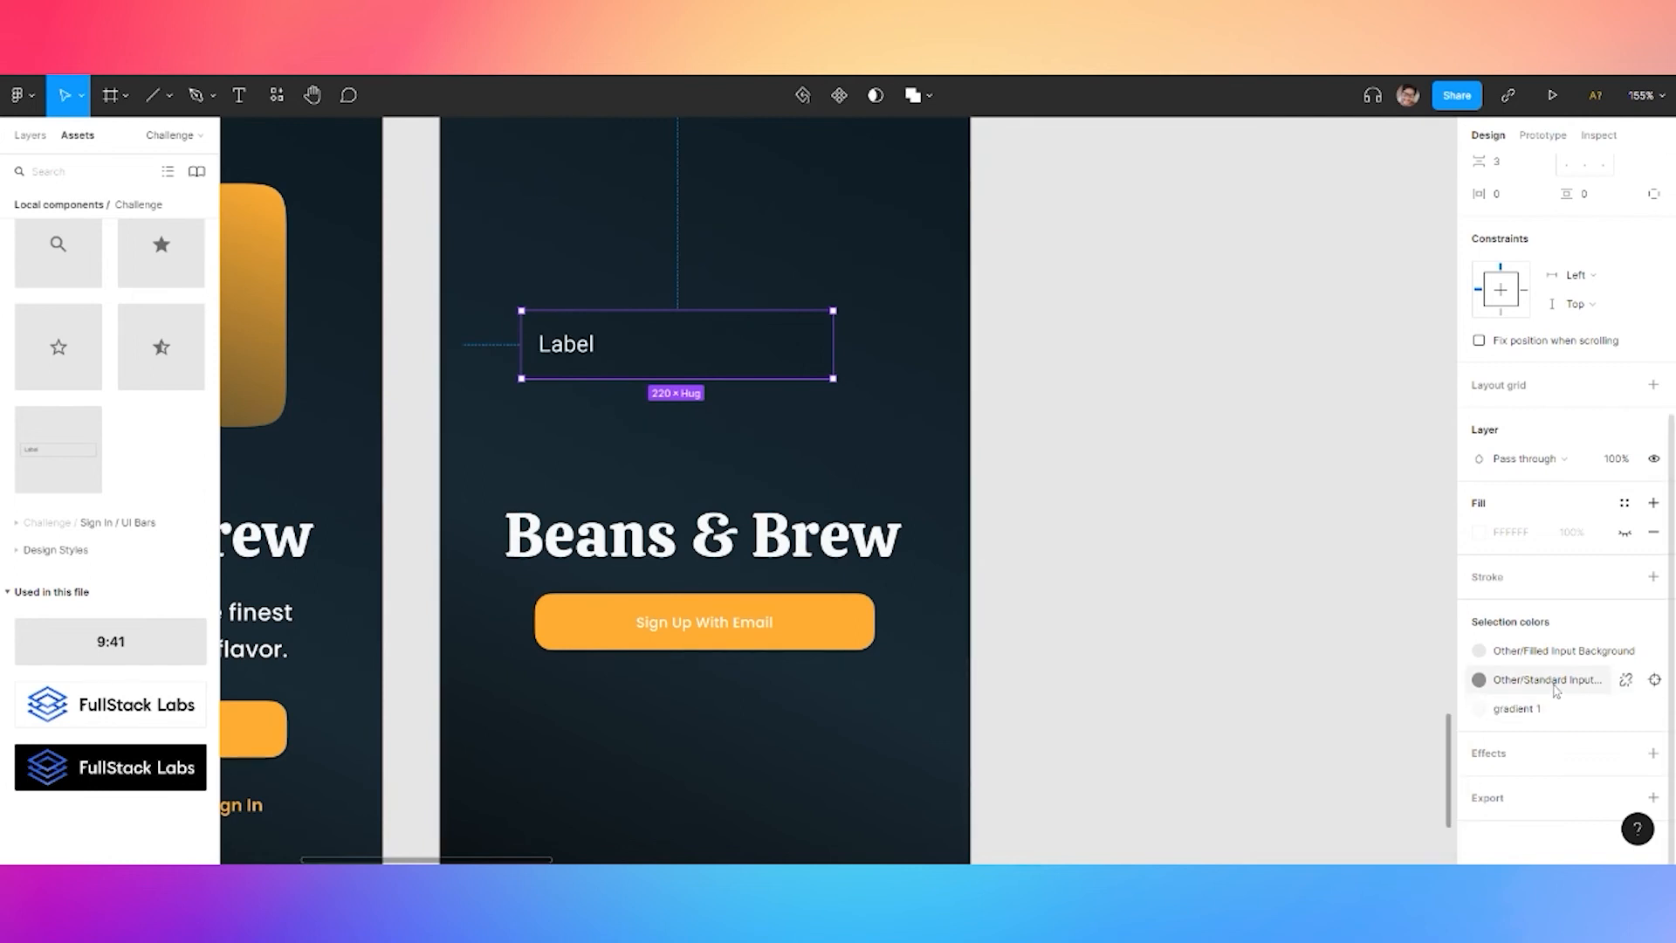
Set the text field's underline to the neutral 50 colour style
click(1654, 679)
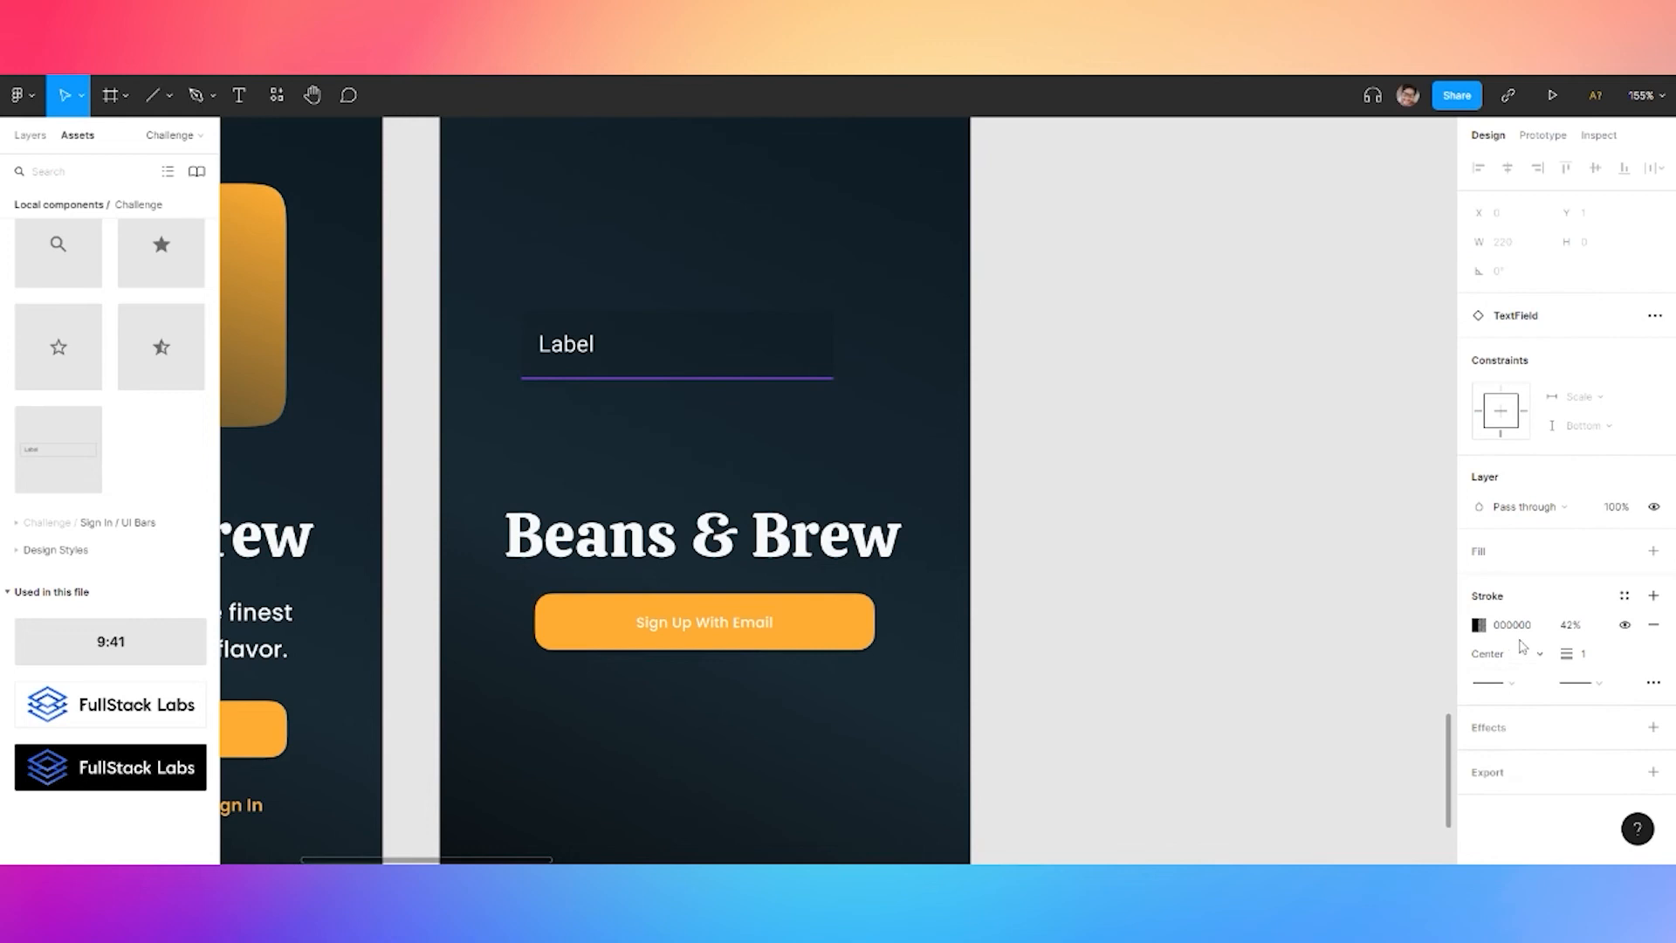
click(1625, 601)
click(1528, 740)
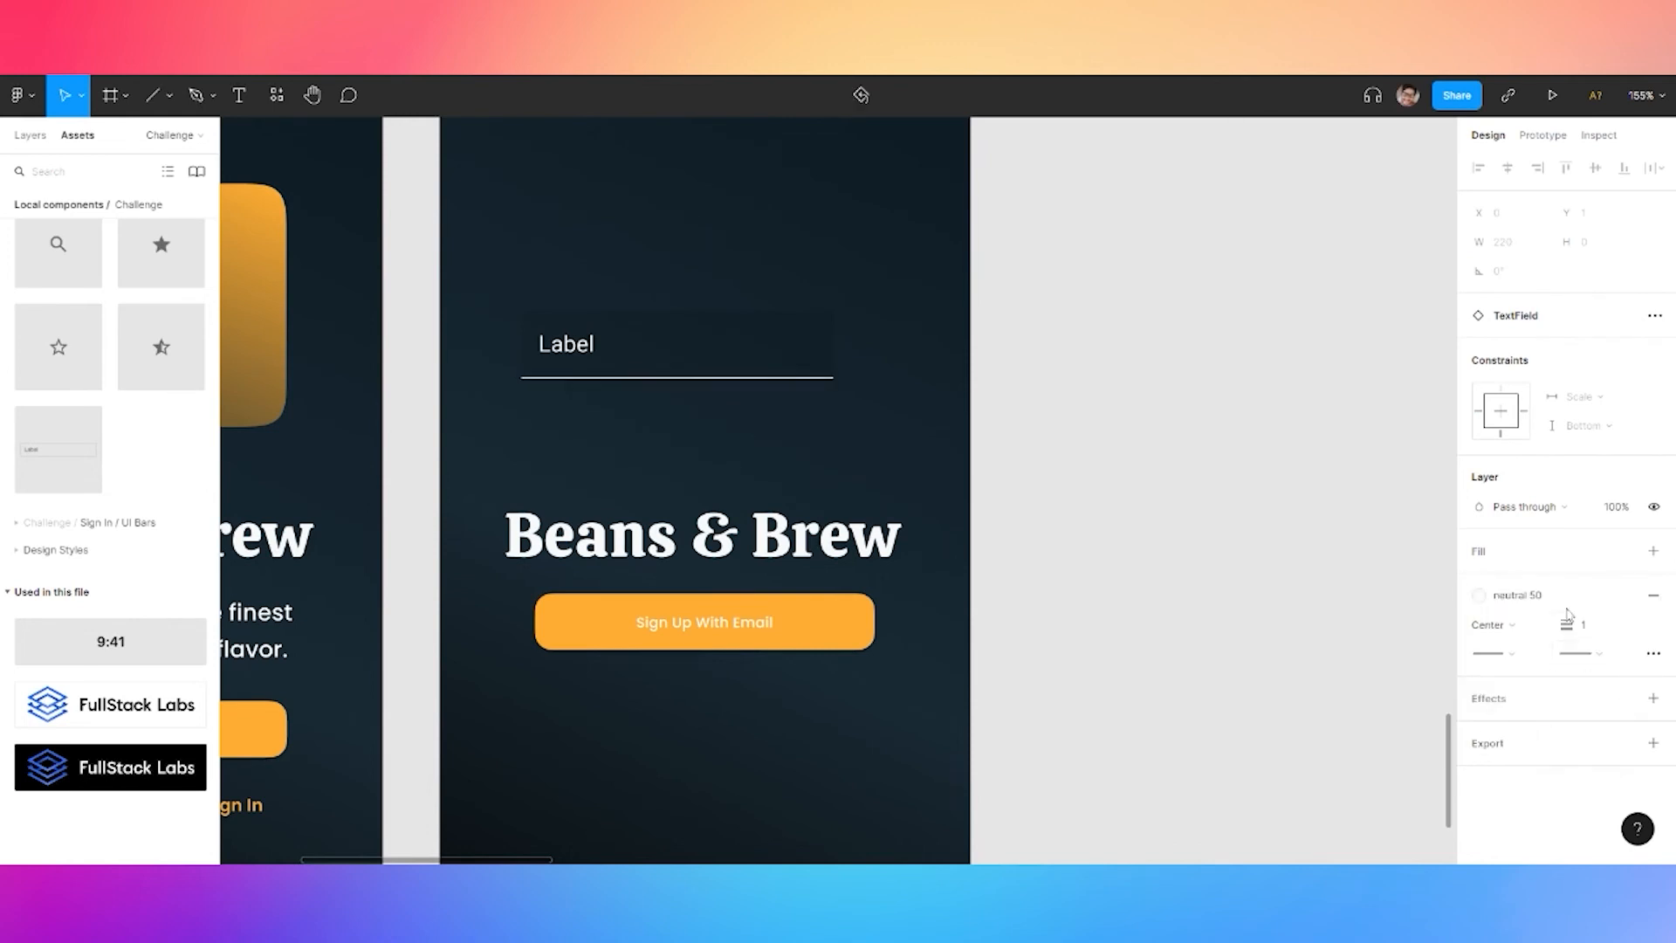
click(506, 336)
click(568, 349)
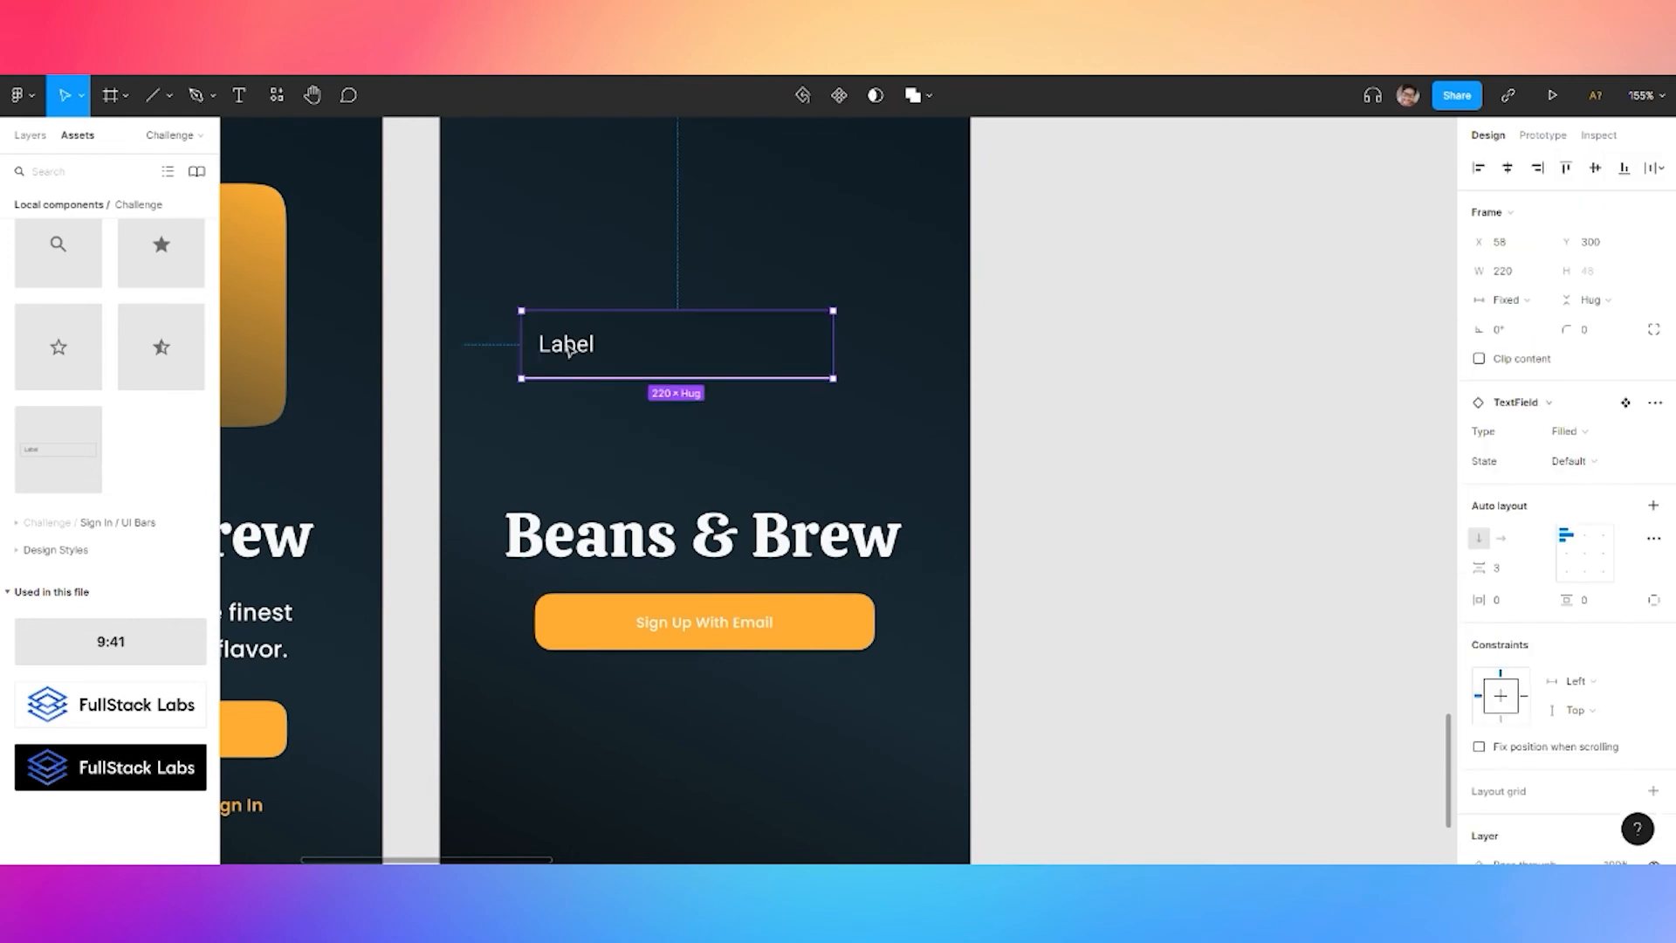
click(568, 347)
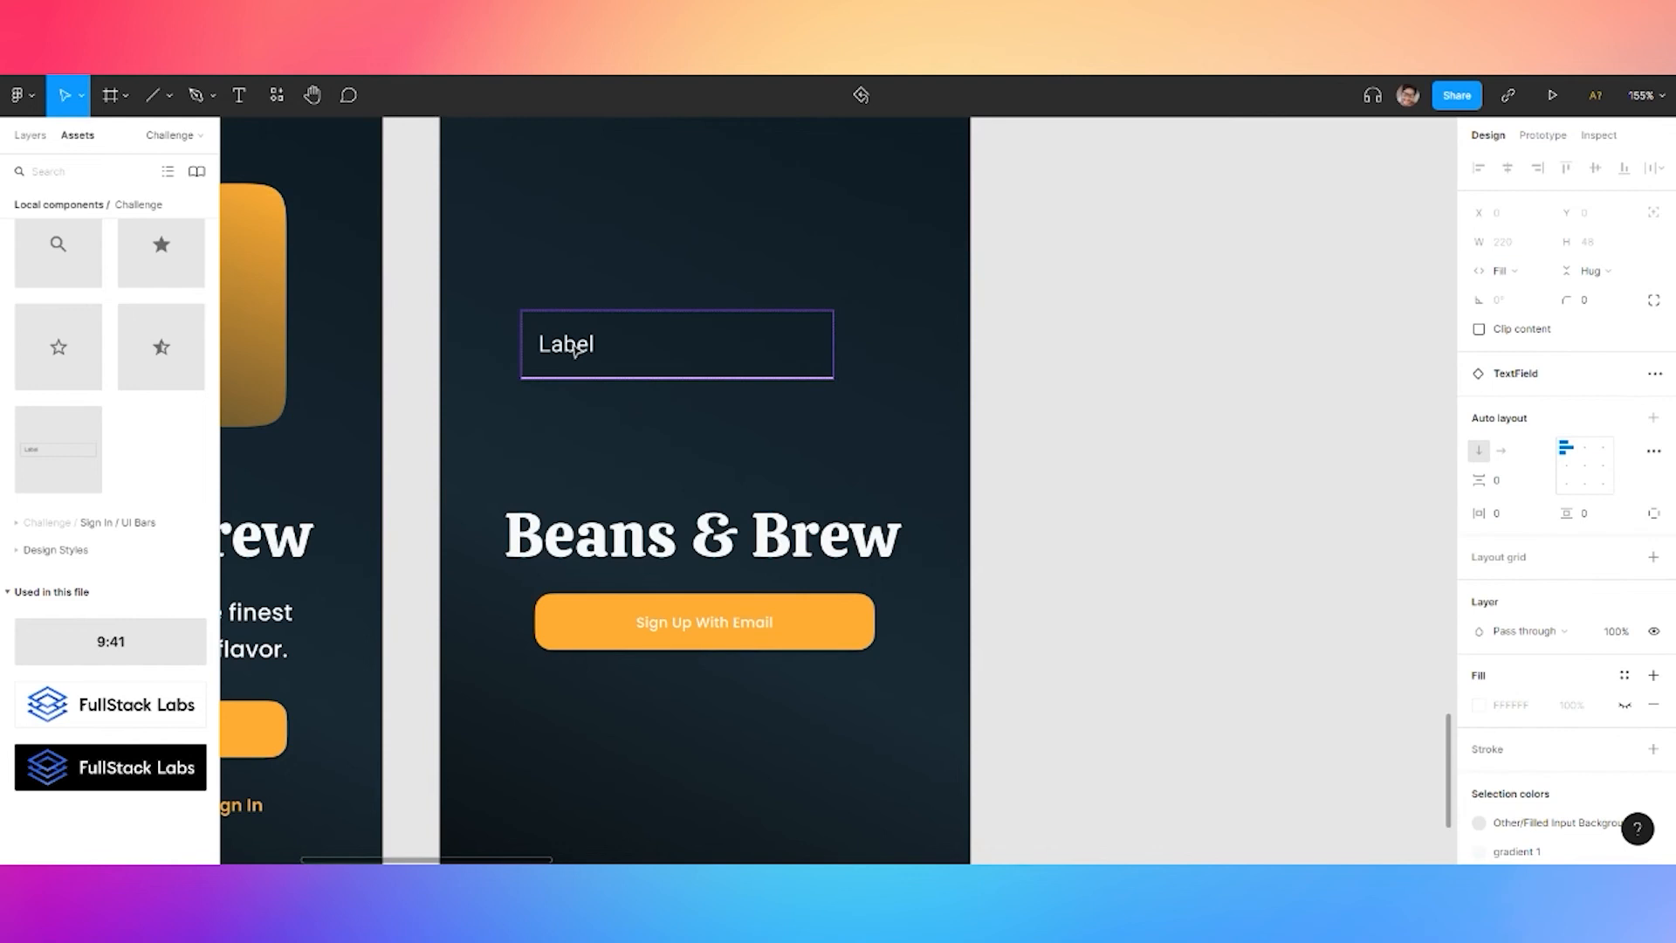
Apply the Body text style to the Label of the first outlined TextField component variant
click(1154, 250)
scroll(1122, 268, down, 5)
drag(1129, 264, 996, 856)
drag(1050, 376, 704, 239)
drag(1135, 689, 1121, 616)
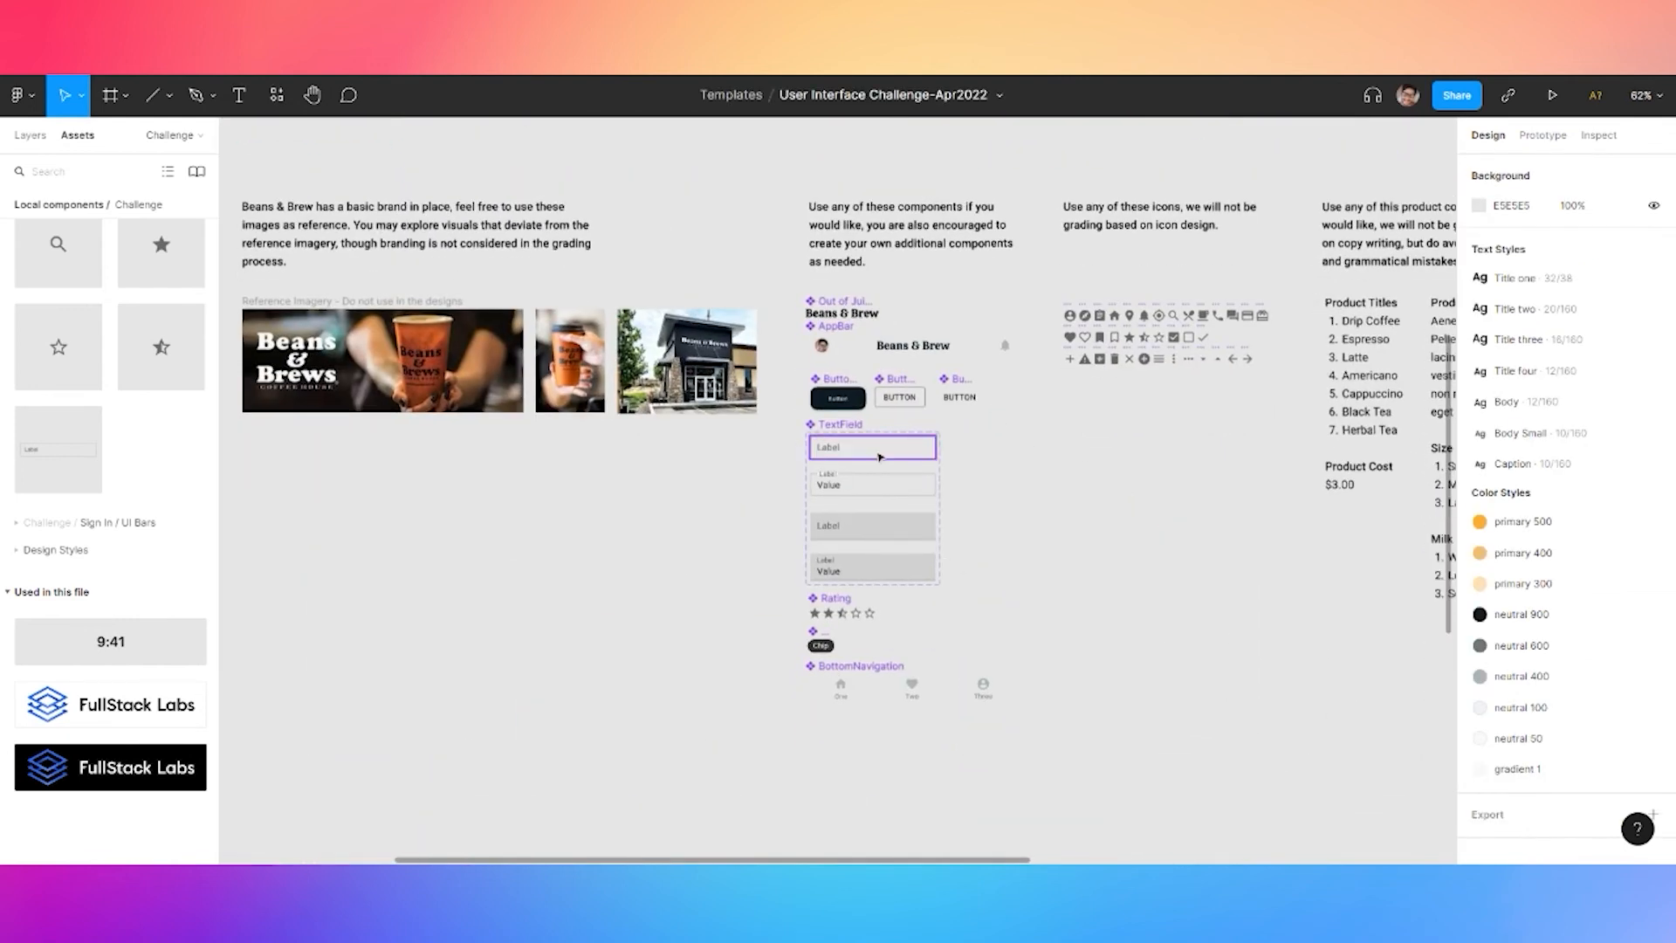
scroll(834, 546, up, 5)
click(831, 301)
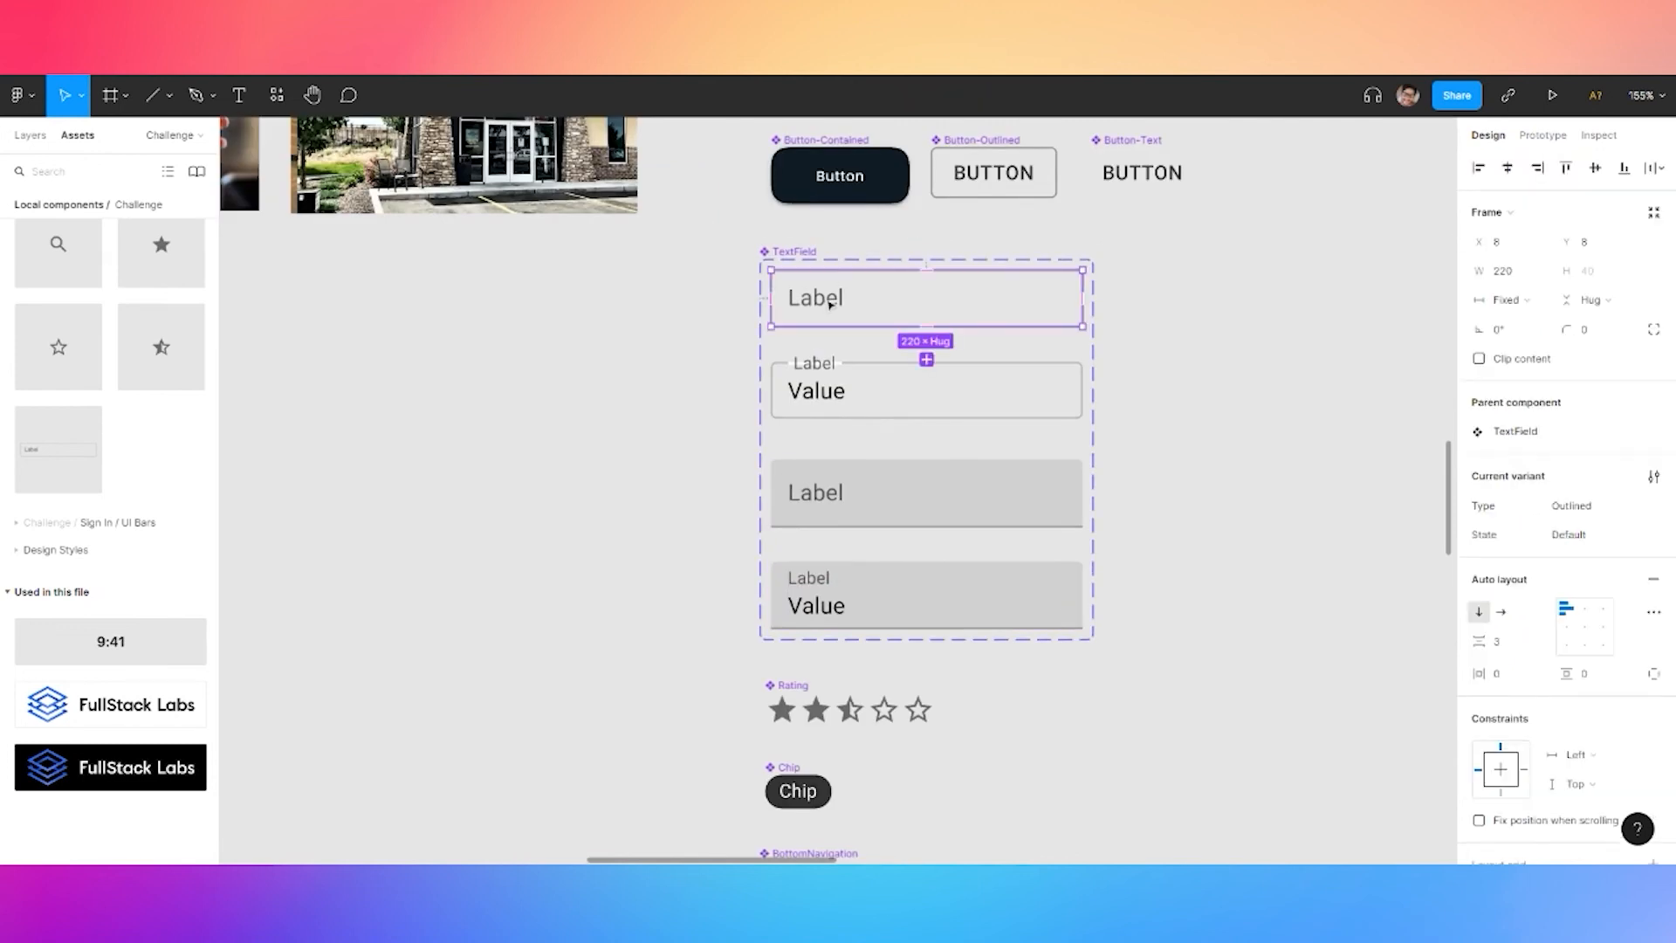
double_click(829, 301)
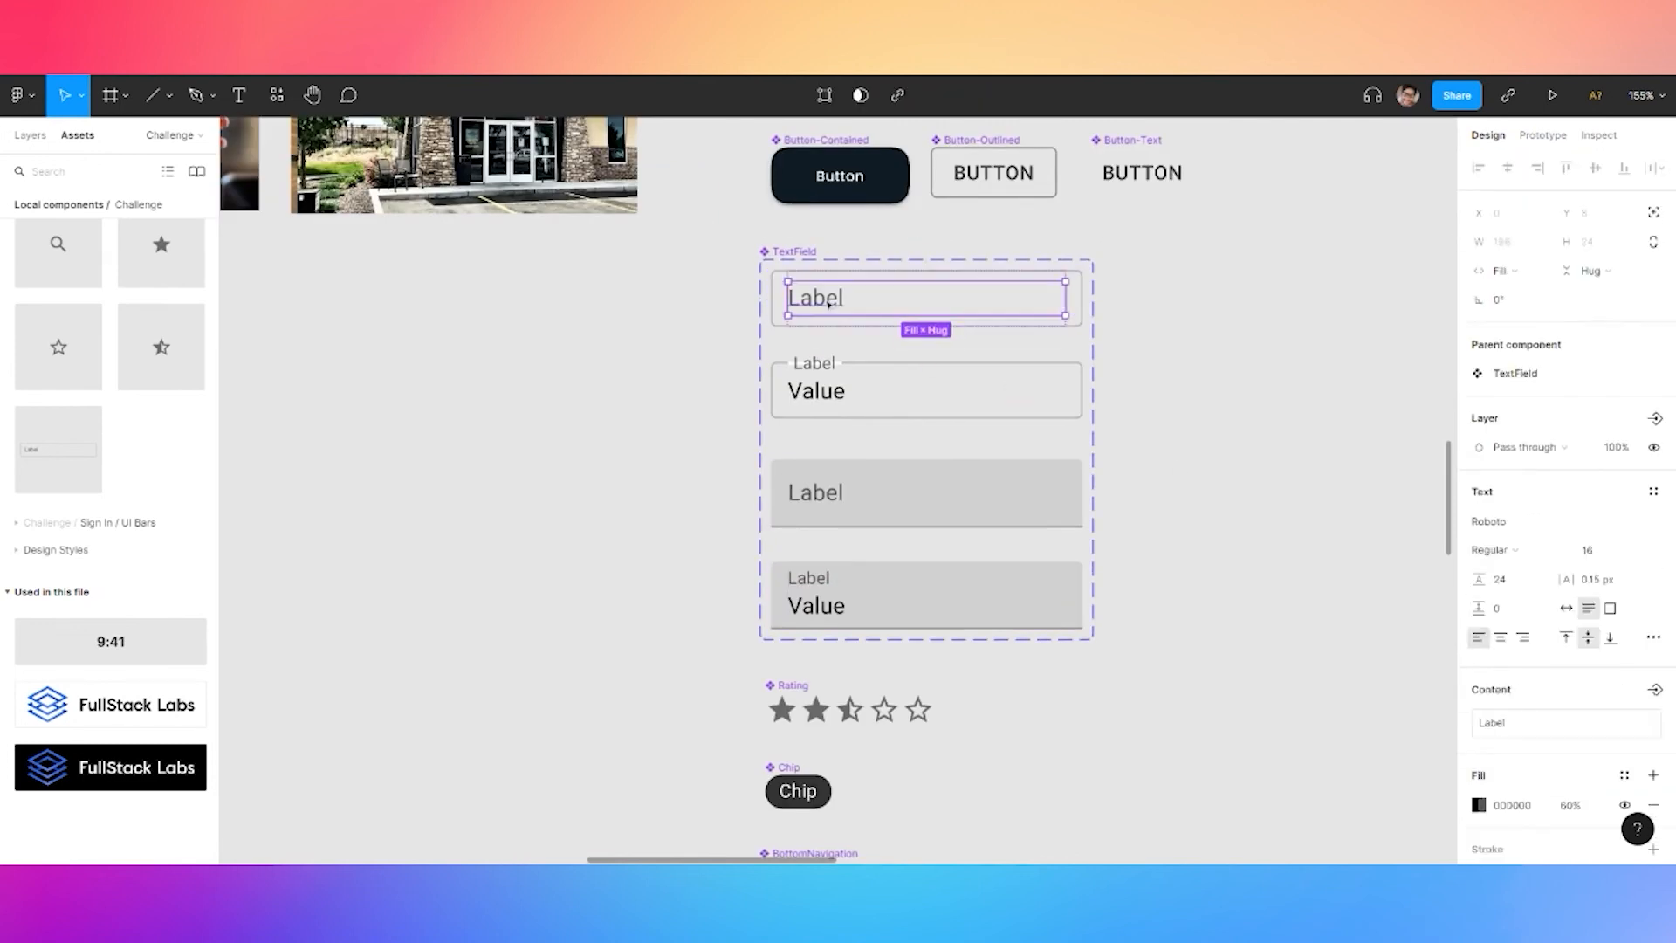
click(1654, 492)
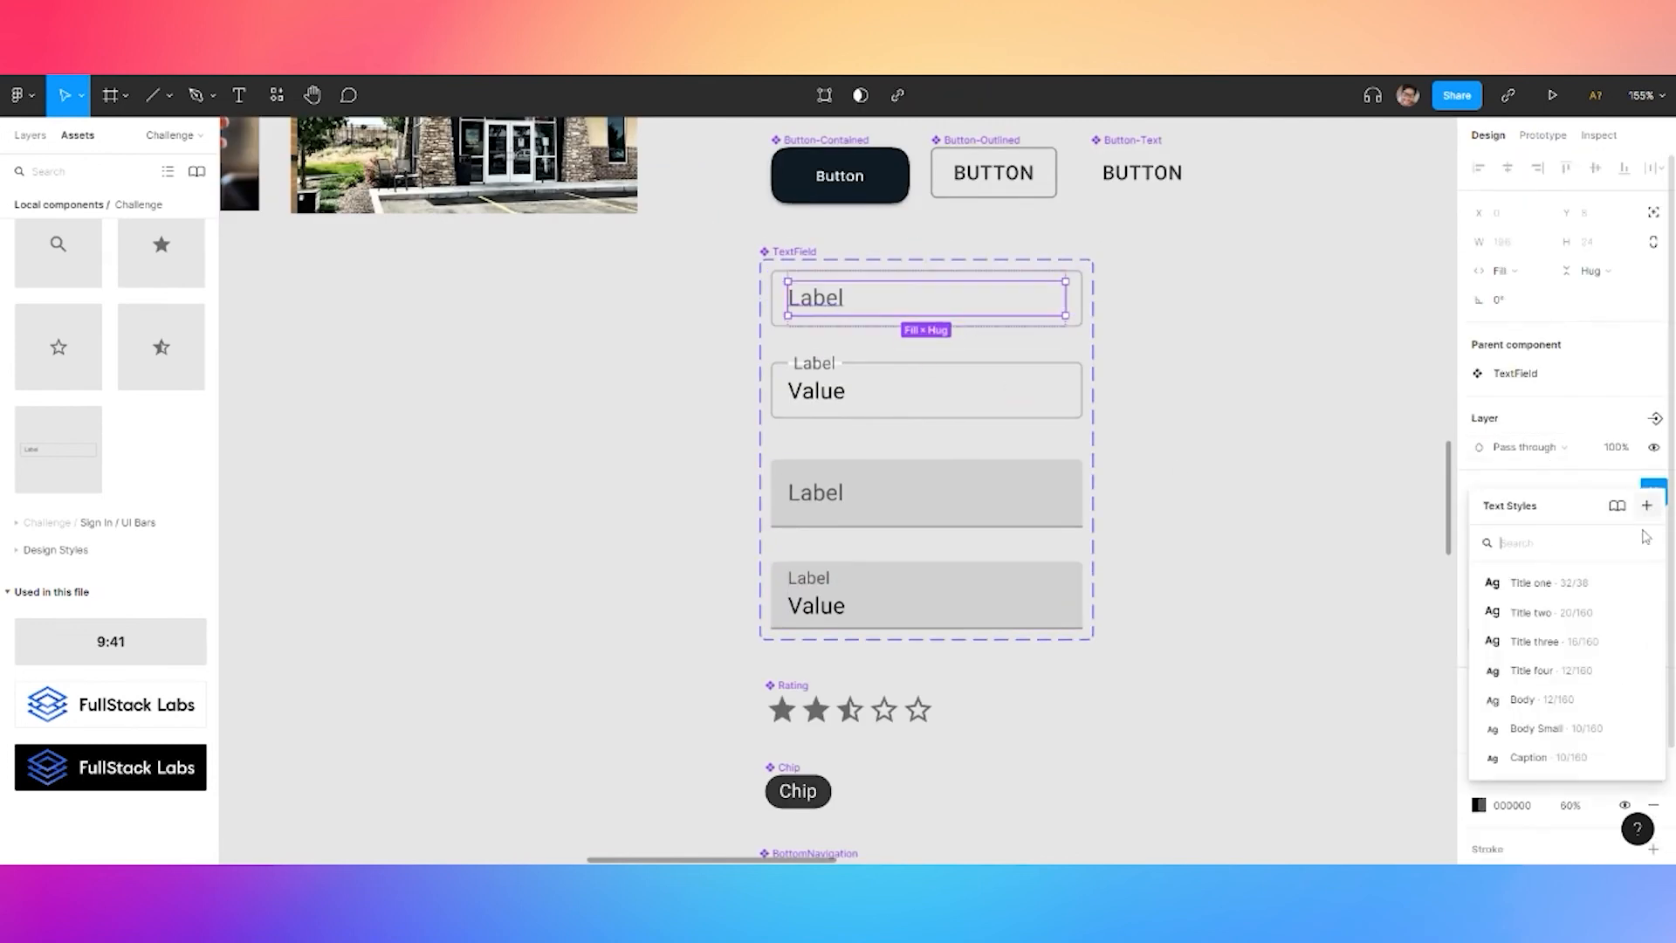
click(1545, 733)
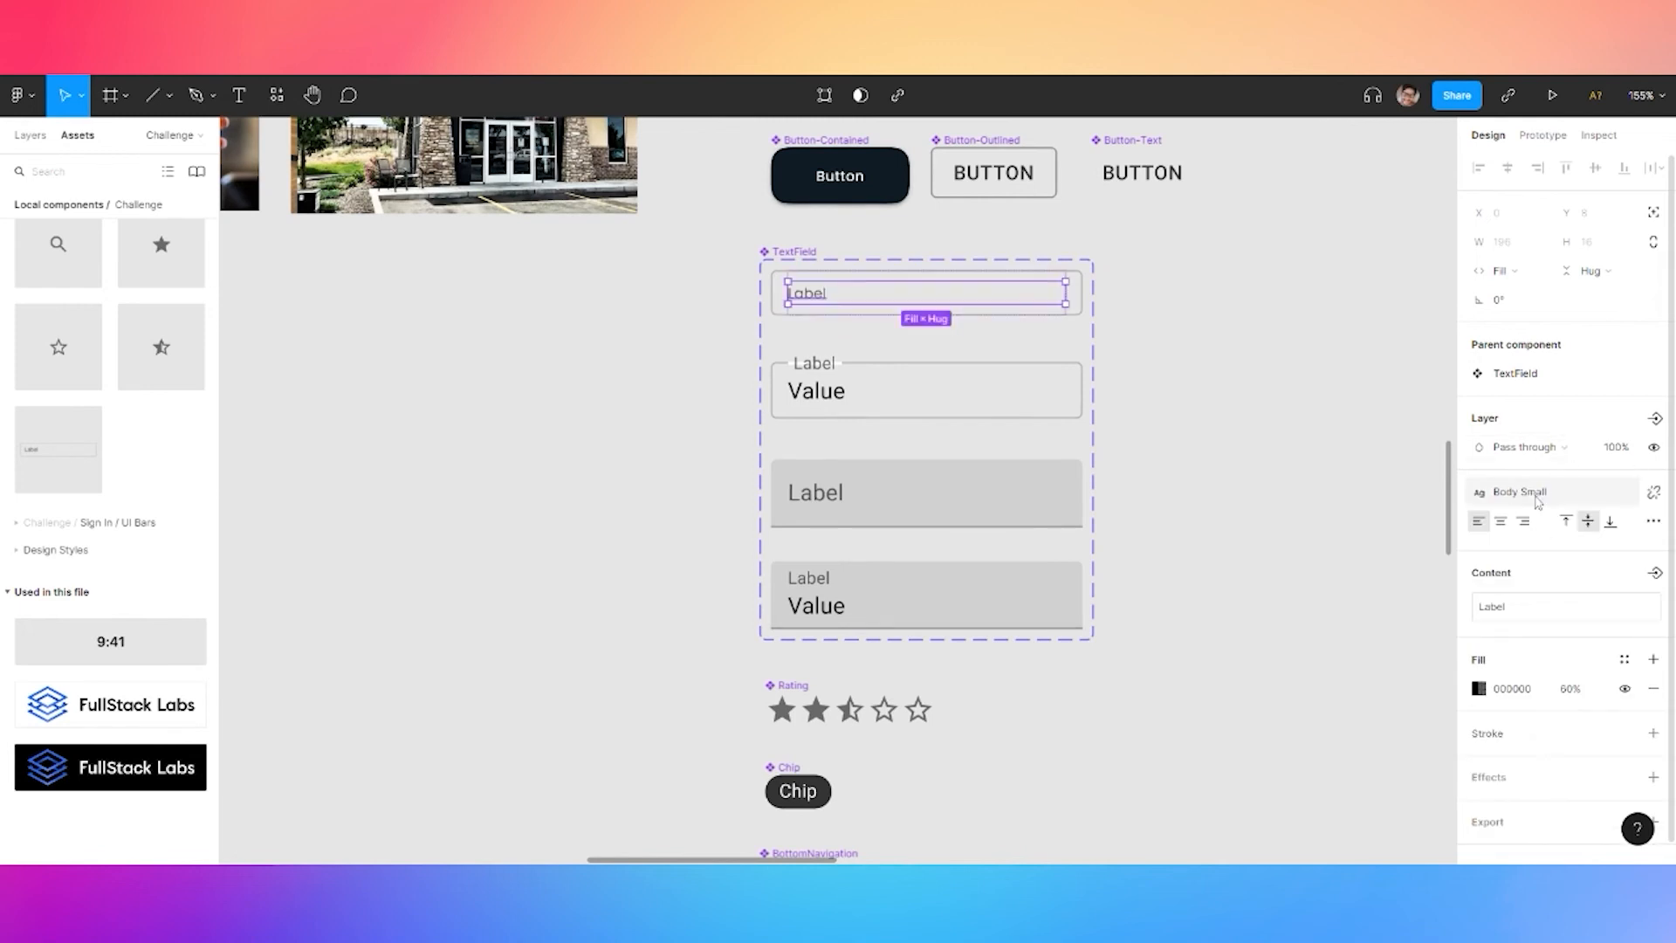
click(1652, 491)
click(1545, 716)
click(584, 557)
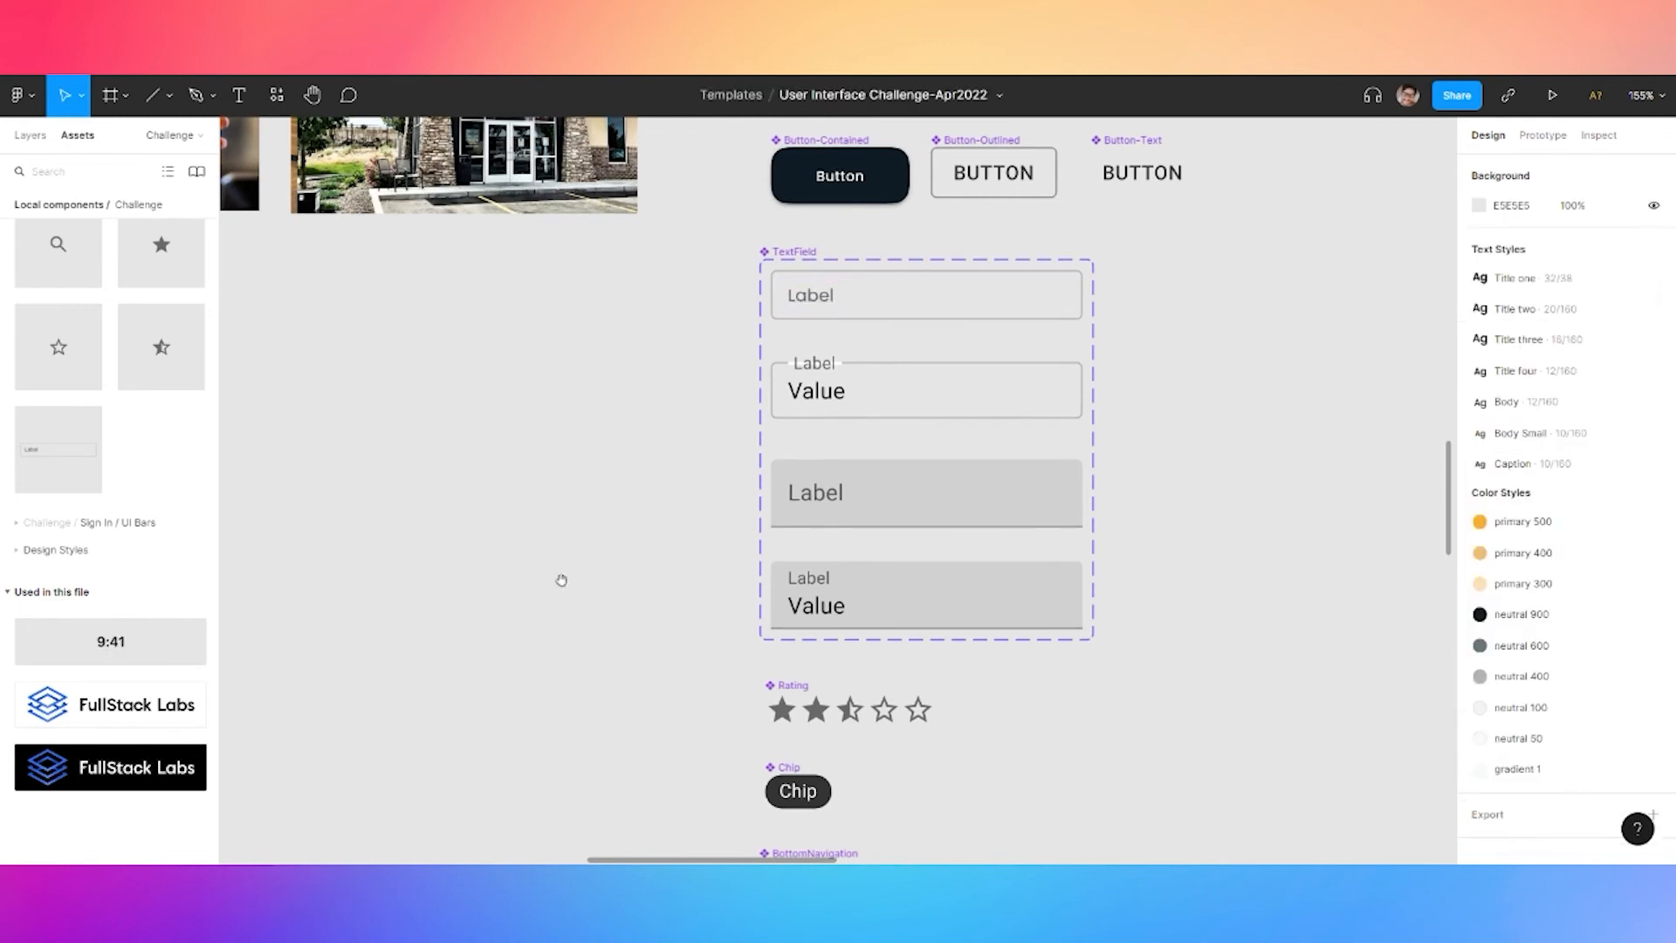
Return to the Sign In screens and select the text field's Label text
scroll(666, 571, down, 7)
drag(554, 629, 681, 450)
scroll(515, 714, up, 7)
drag(974, 278, 778, 699)
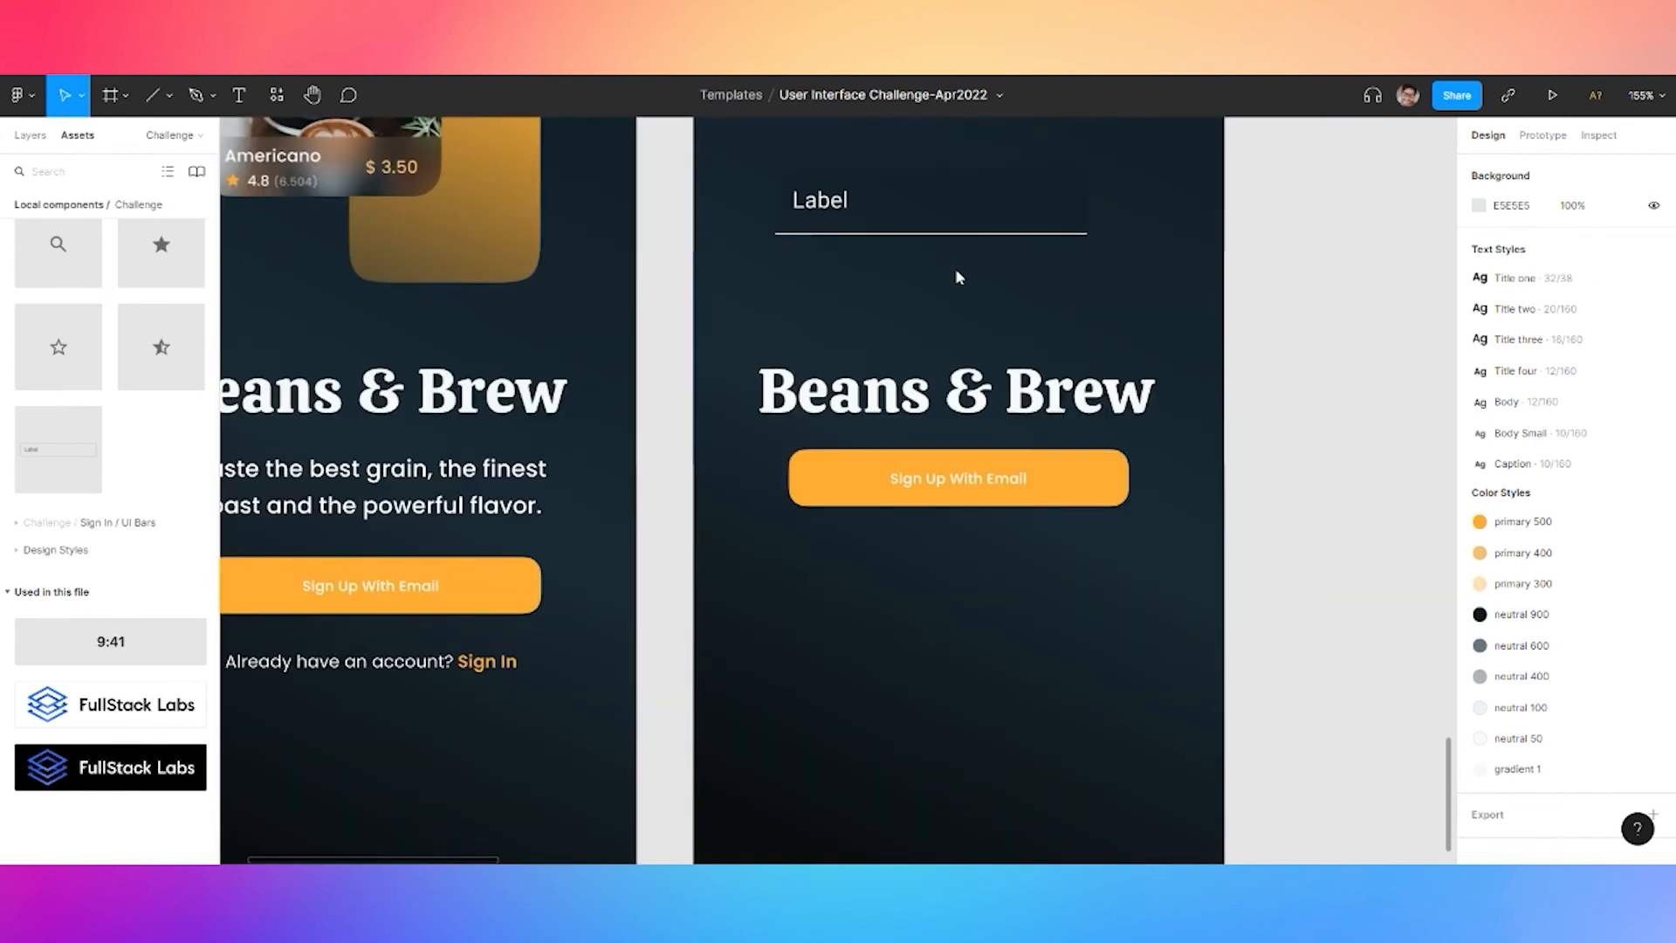
scroll(1033, 248, up, 4)
click(779, 397)
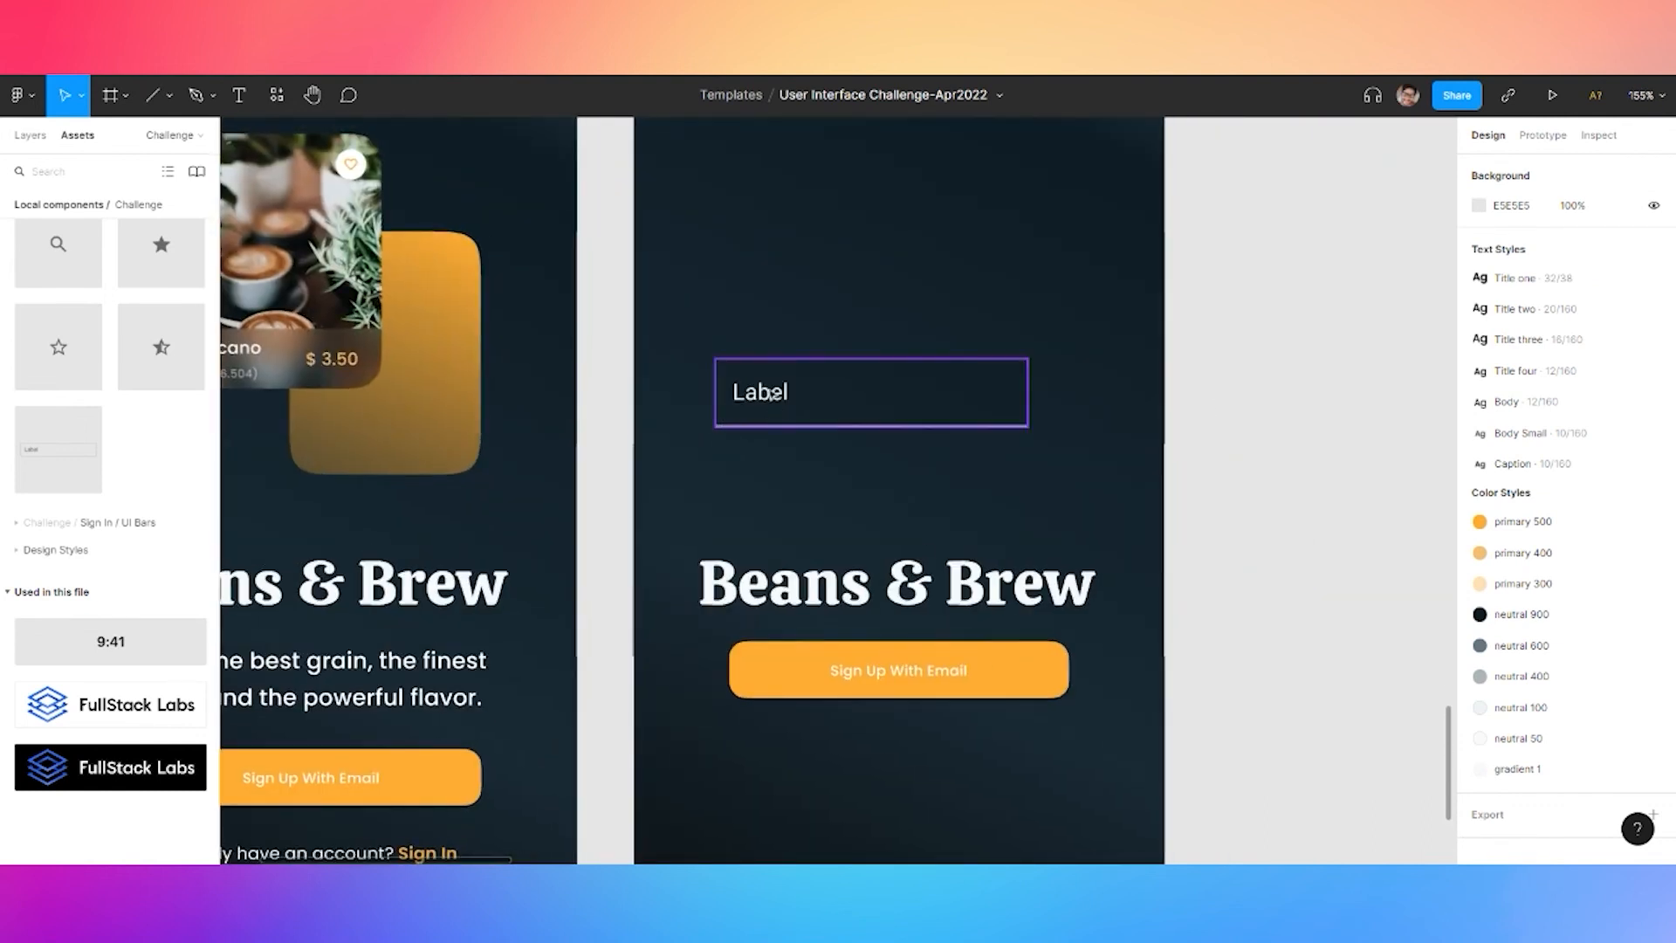
double_click(780, 397)
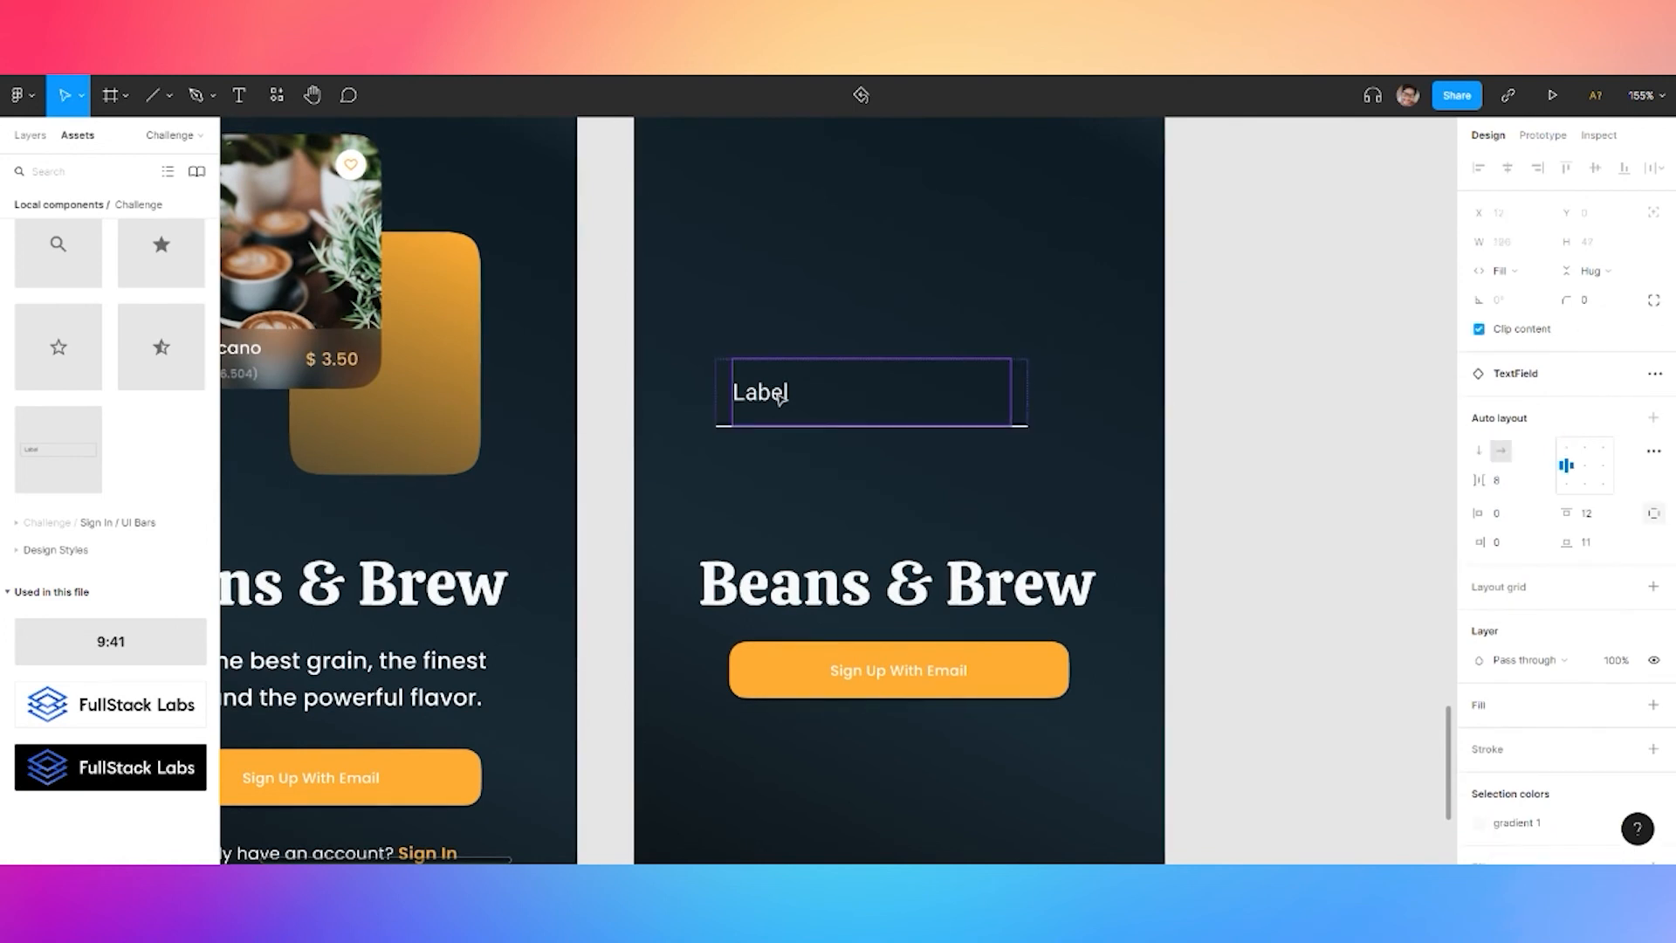
double_click(780, 397)
key(Escape)
Apply the Title three text style to the Sign In screen field's Label
click(1654, 462)
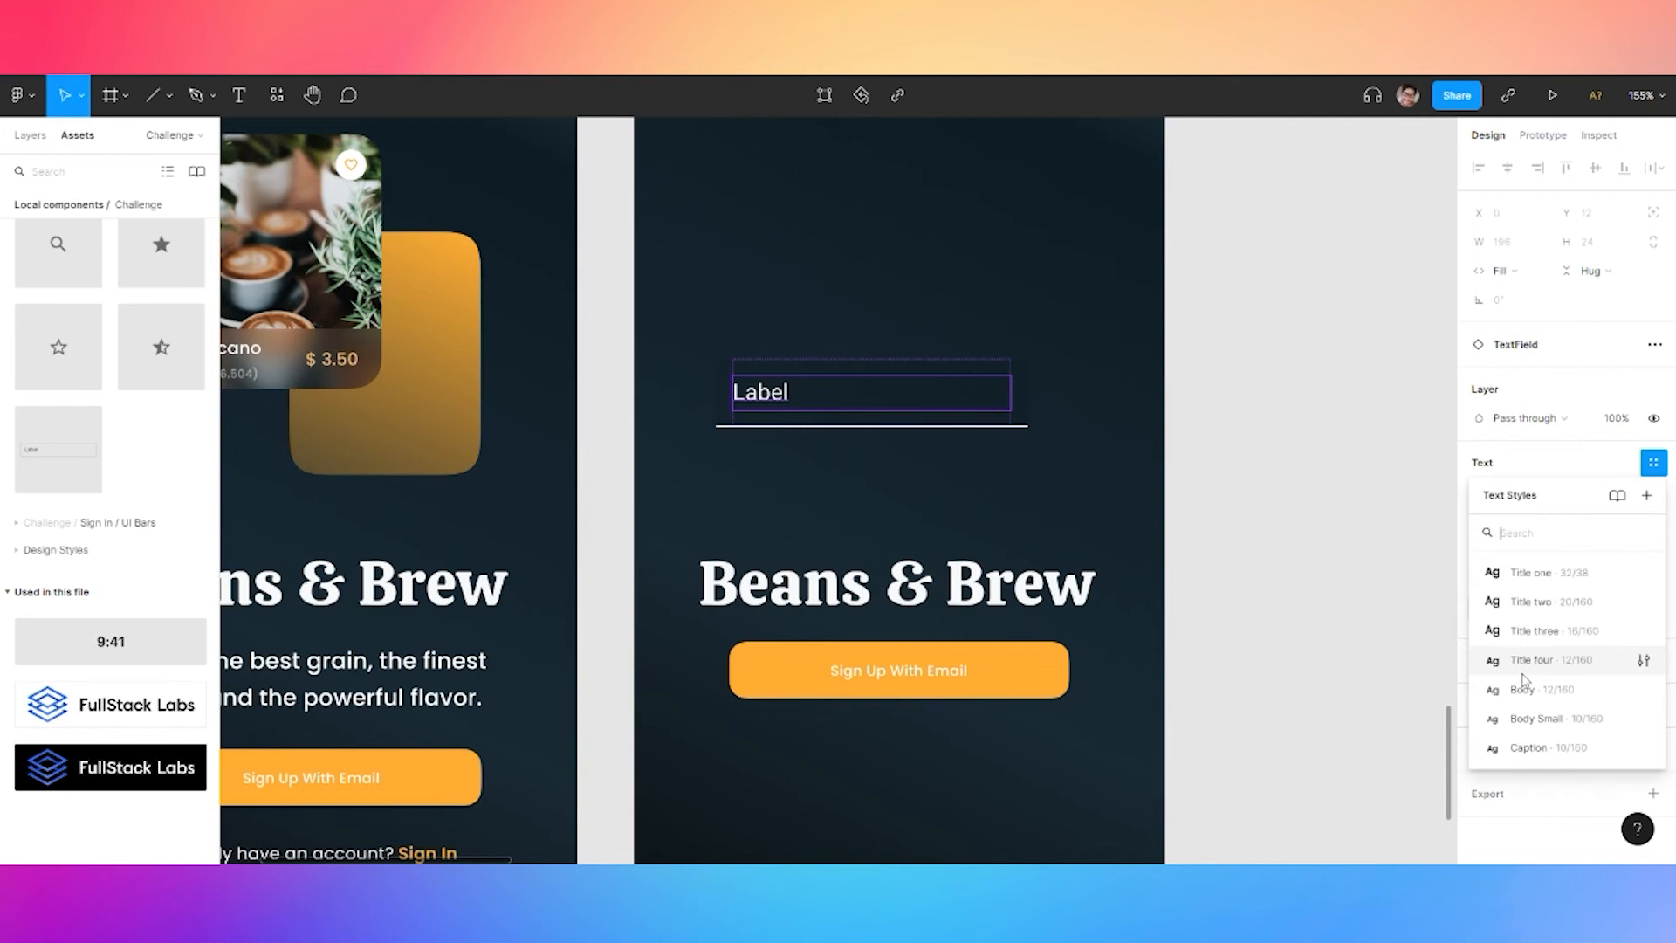
click(1539, 660)
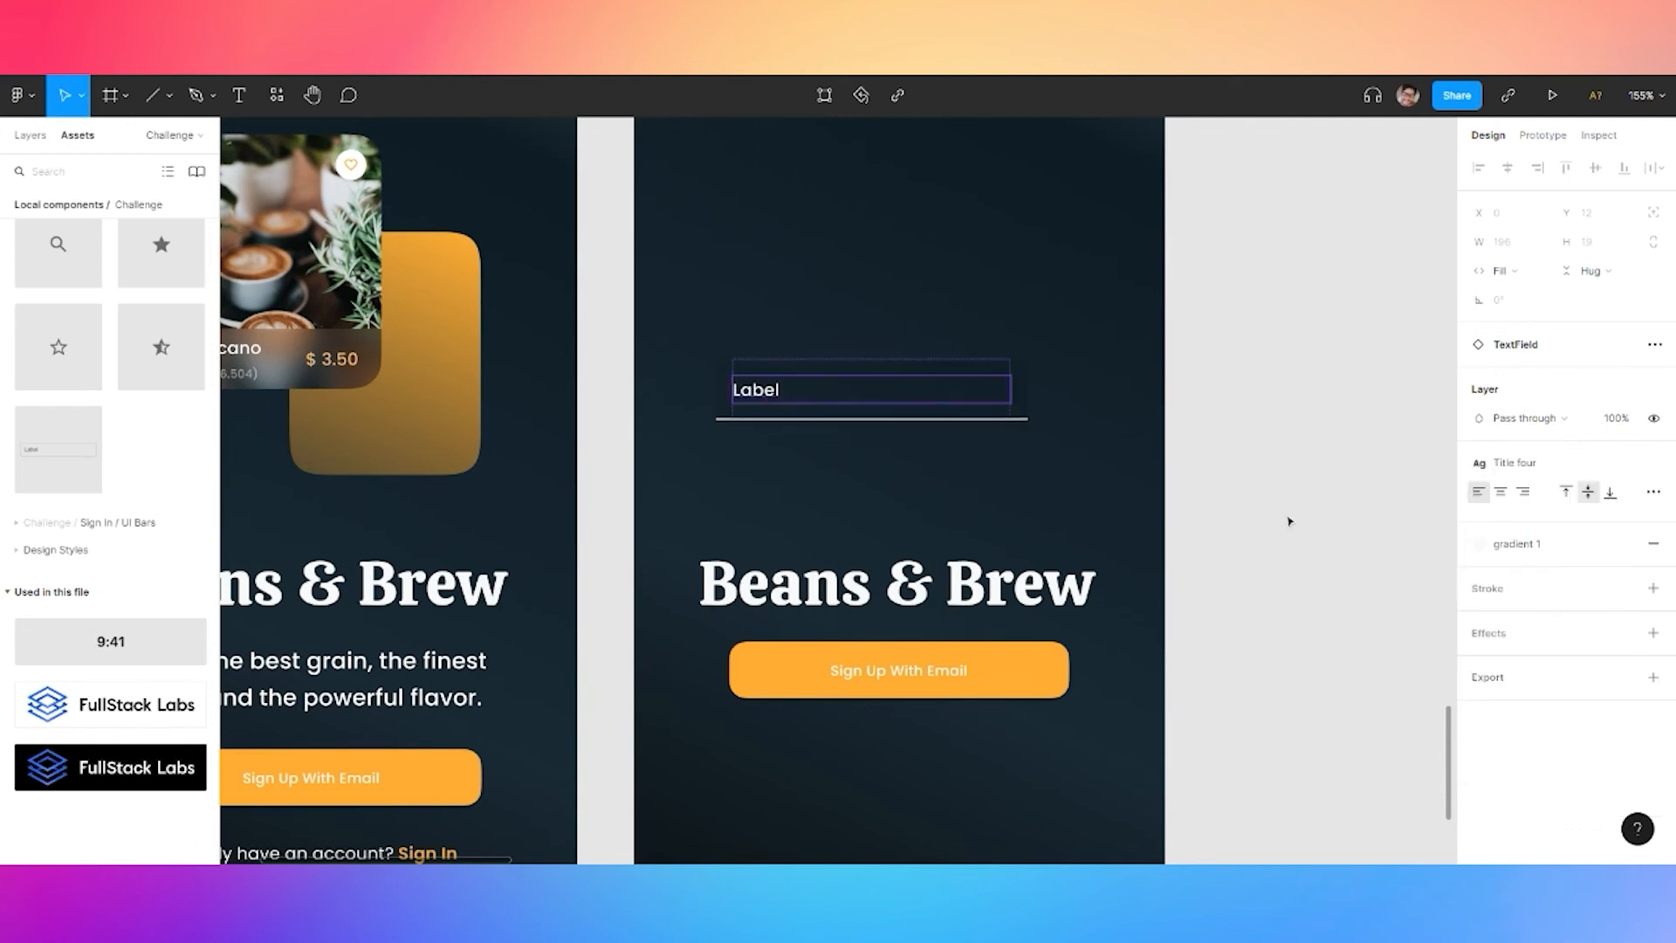
click(1524, 463)
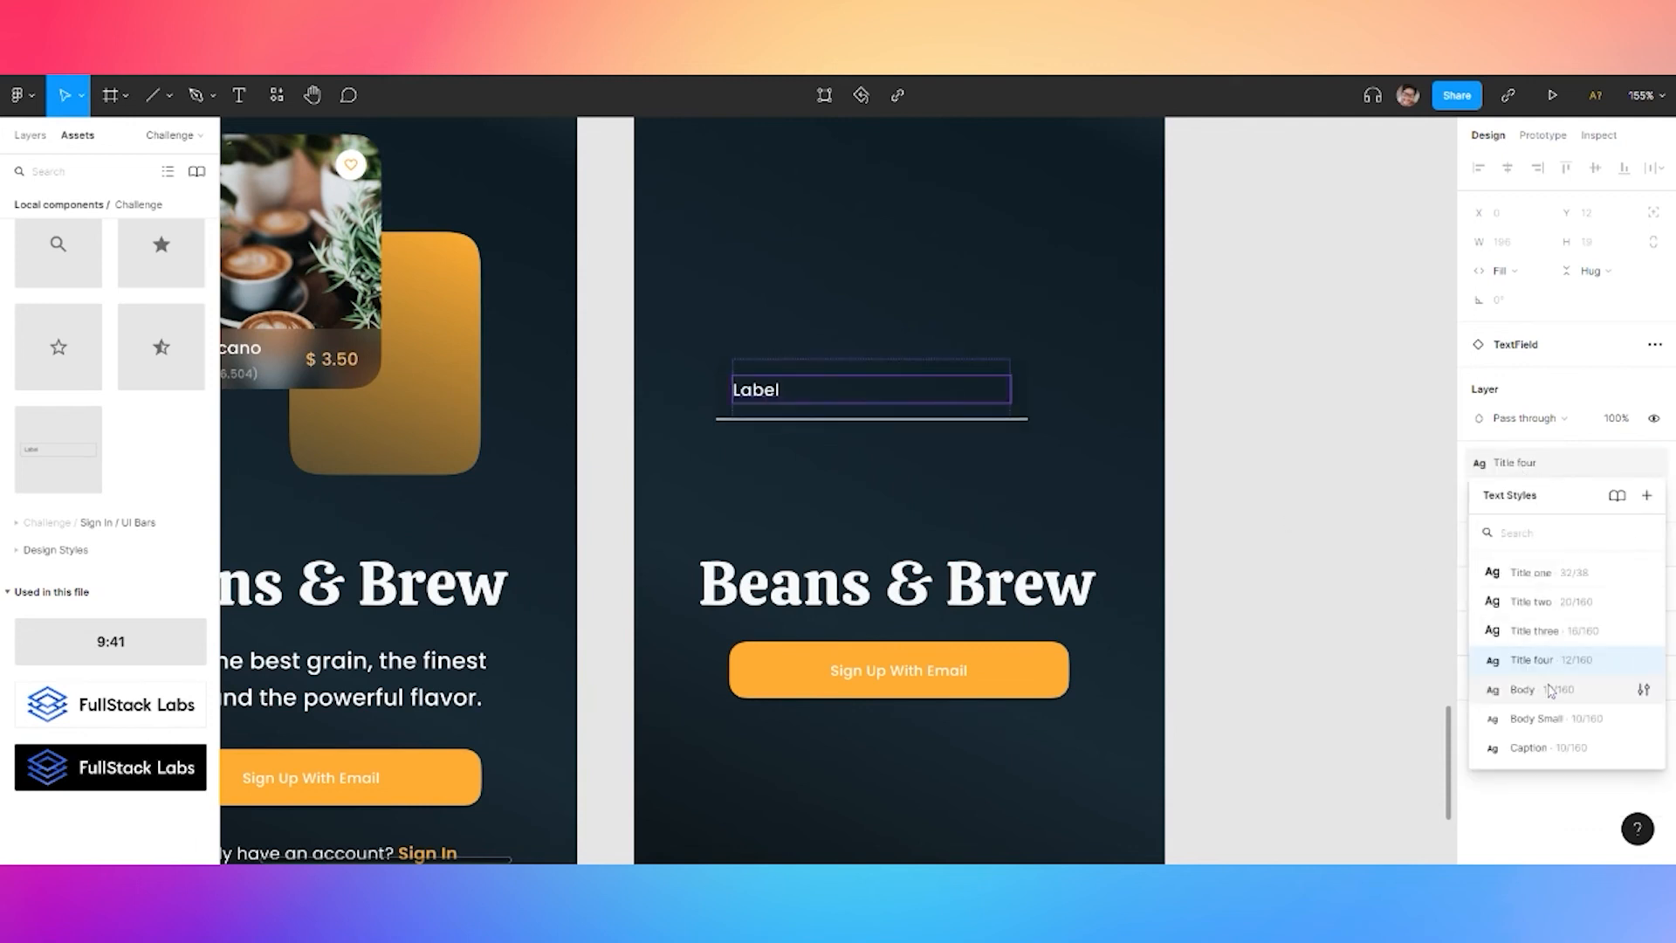
click(1533, 630)
click(1338, 468)
scroll(1307, 436, down, 5)
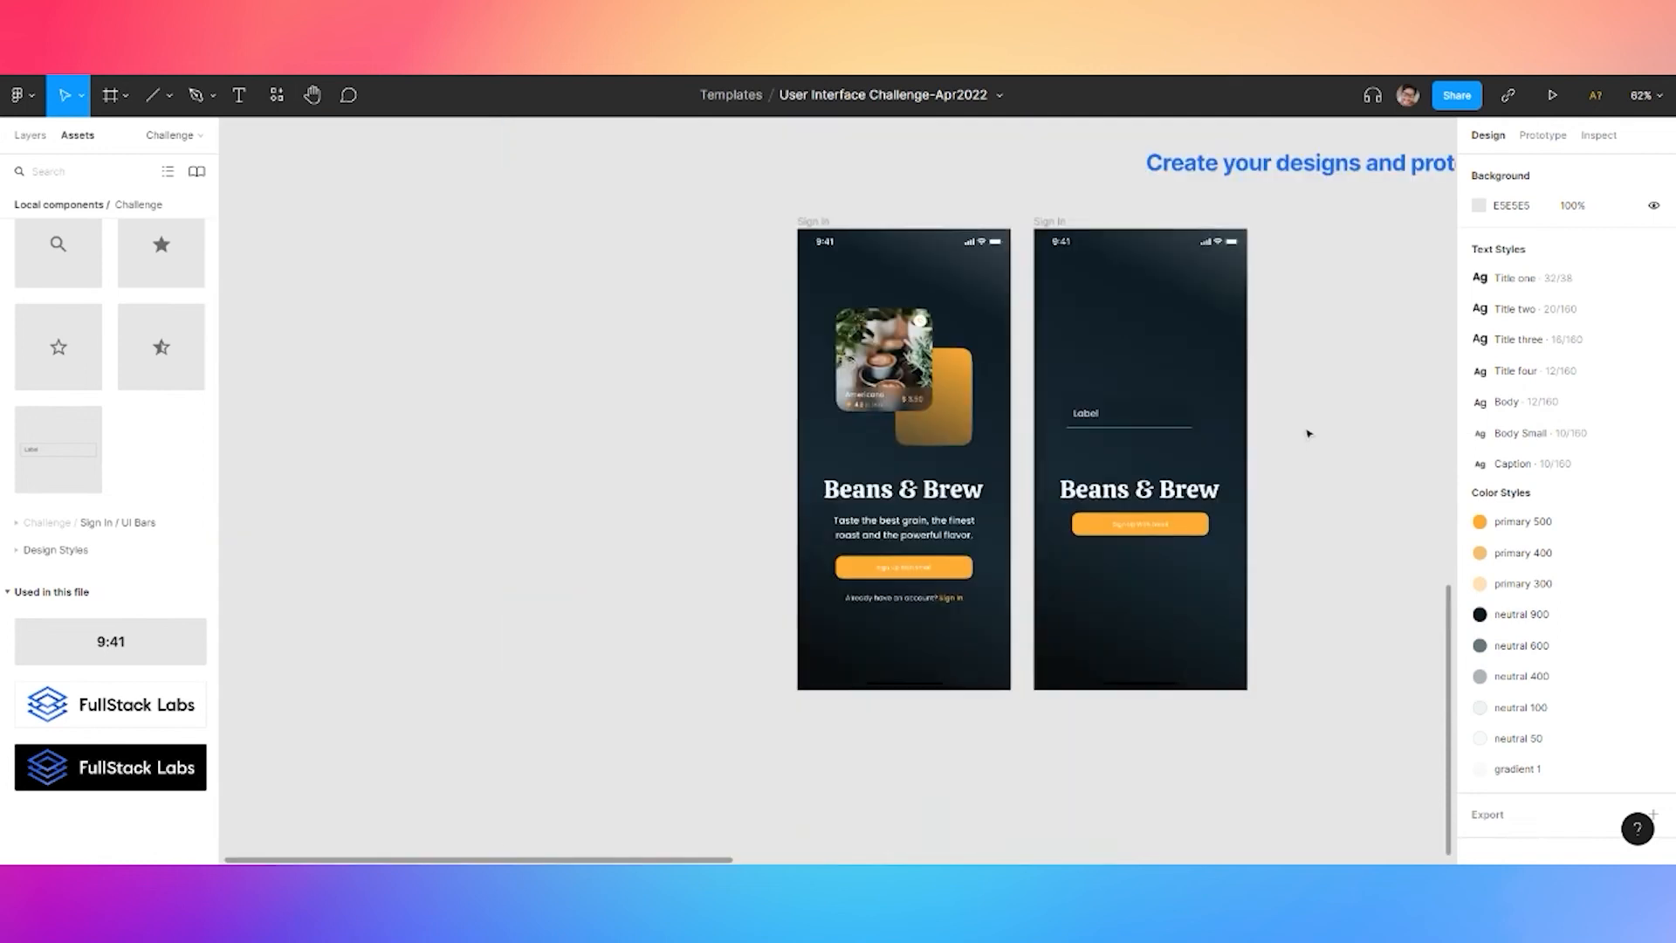
scroll(1306, 436, up, 3)
Duplicate the text field and relabel the fields Name, Email and Password
click(1039, 419)
key(ctrl+c)
key(ctrl+v)
drag(1038, 419, 1030, 482)
double_click(976, 354)
double_click(976, 353)
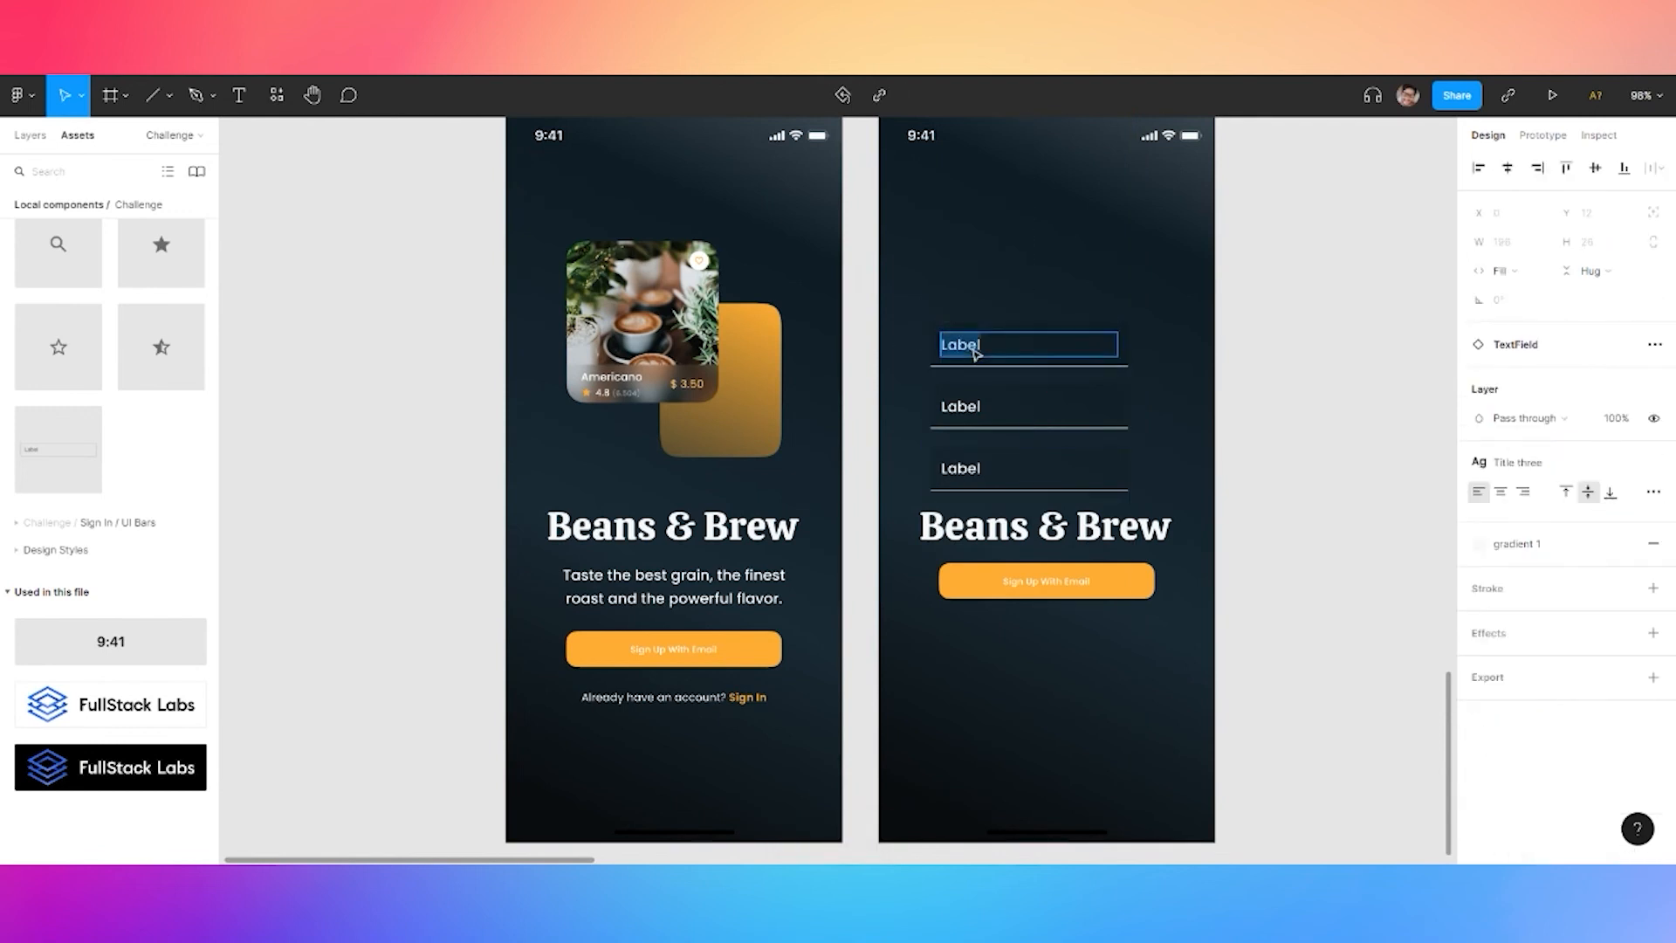
double_click(976, 407)
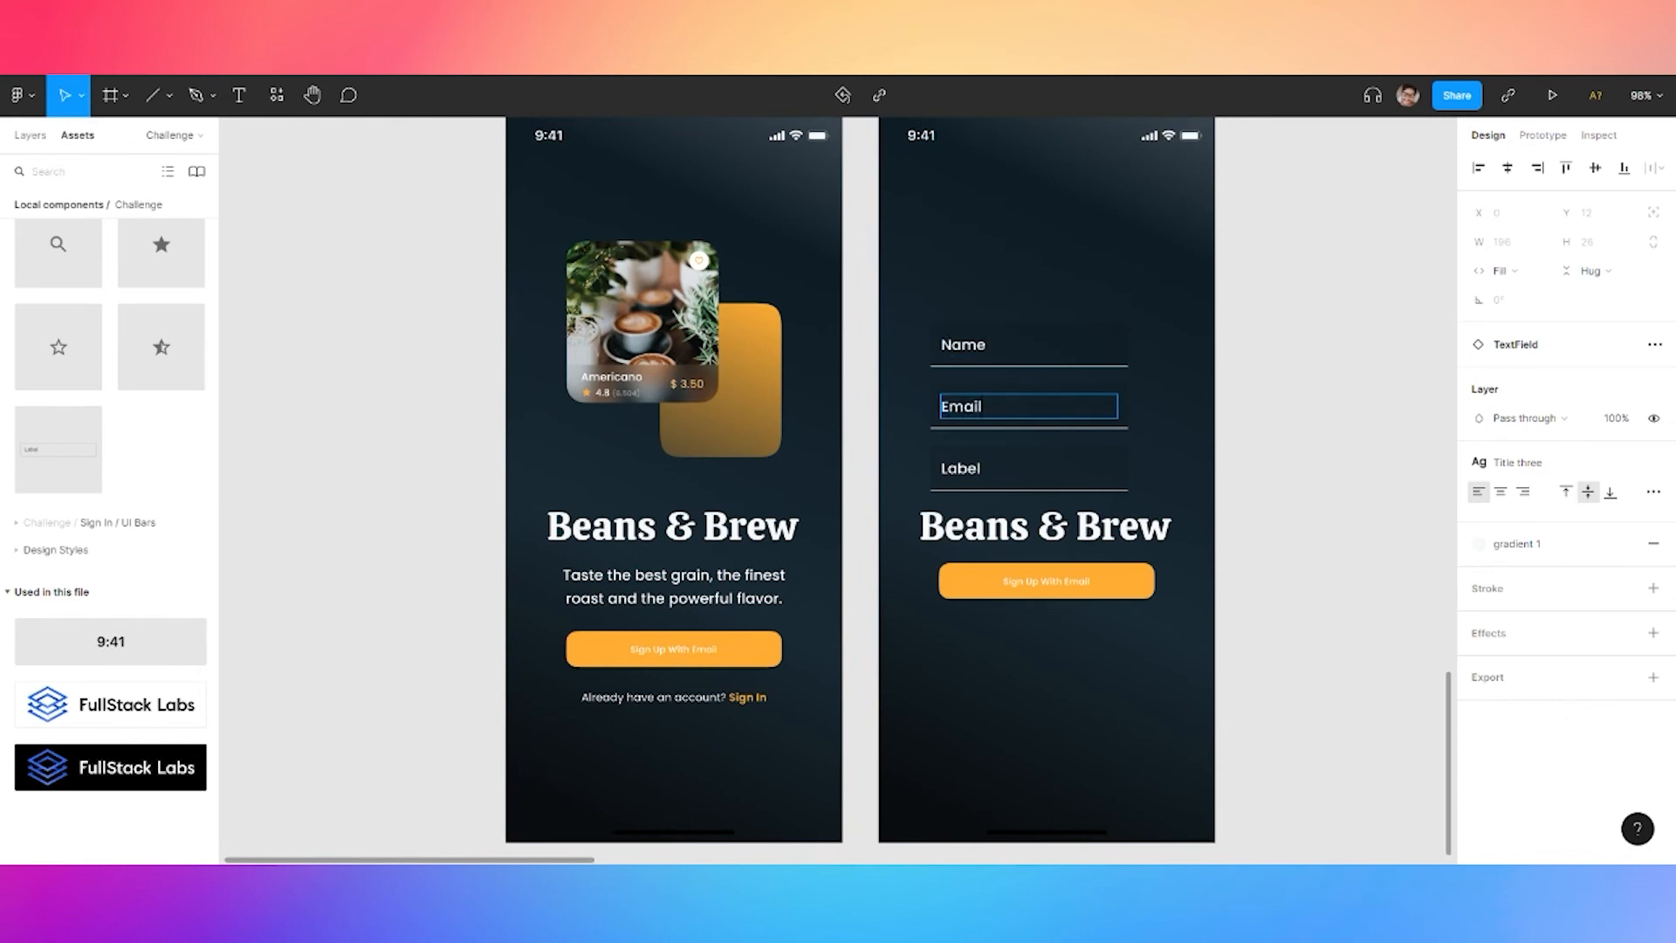
click(988, 465)
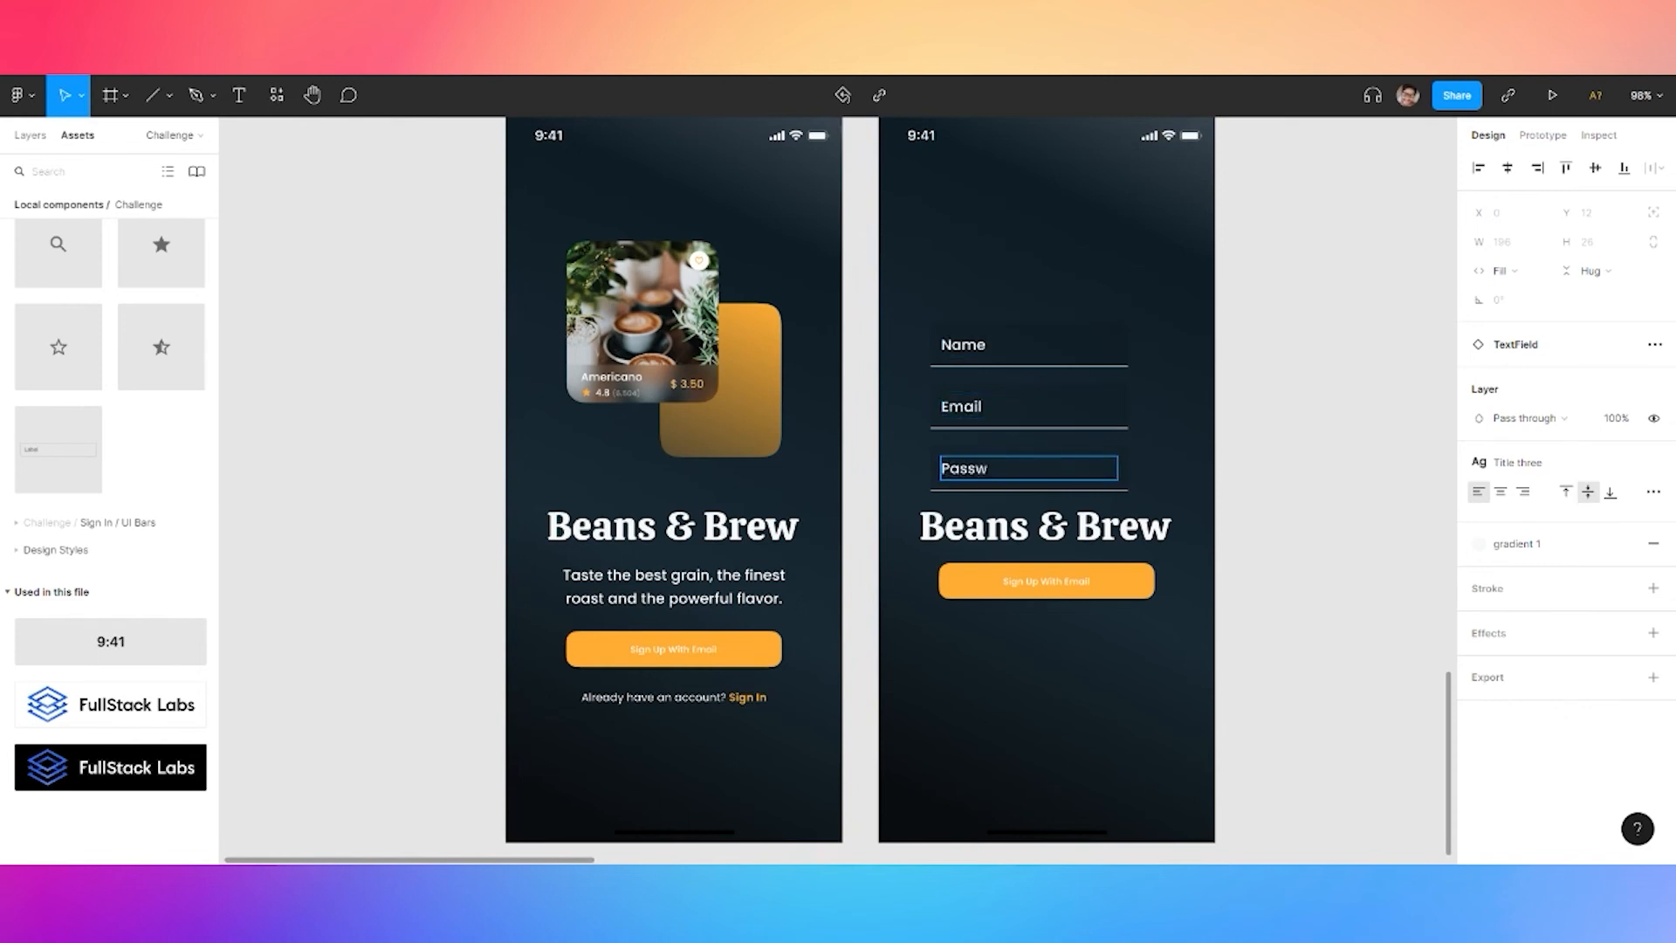
click(1266, 379)
Move the Name, Email and Password fields up about 90 px together
shift+click(1005, 421)
shift+click(1005, 356)
drag(1033, 360, 1051, 297)
key(ctrl+z)
shift+click(1010, 463)
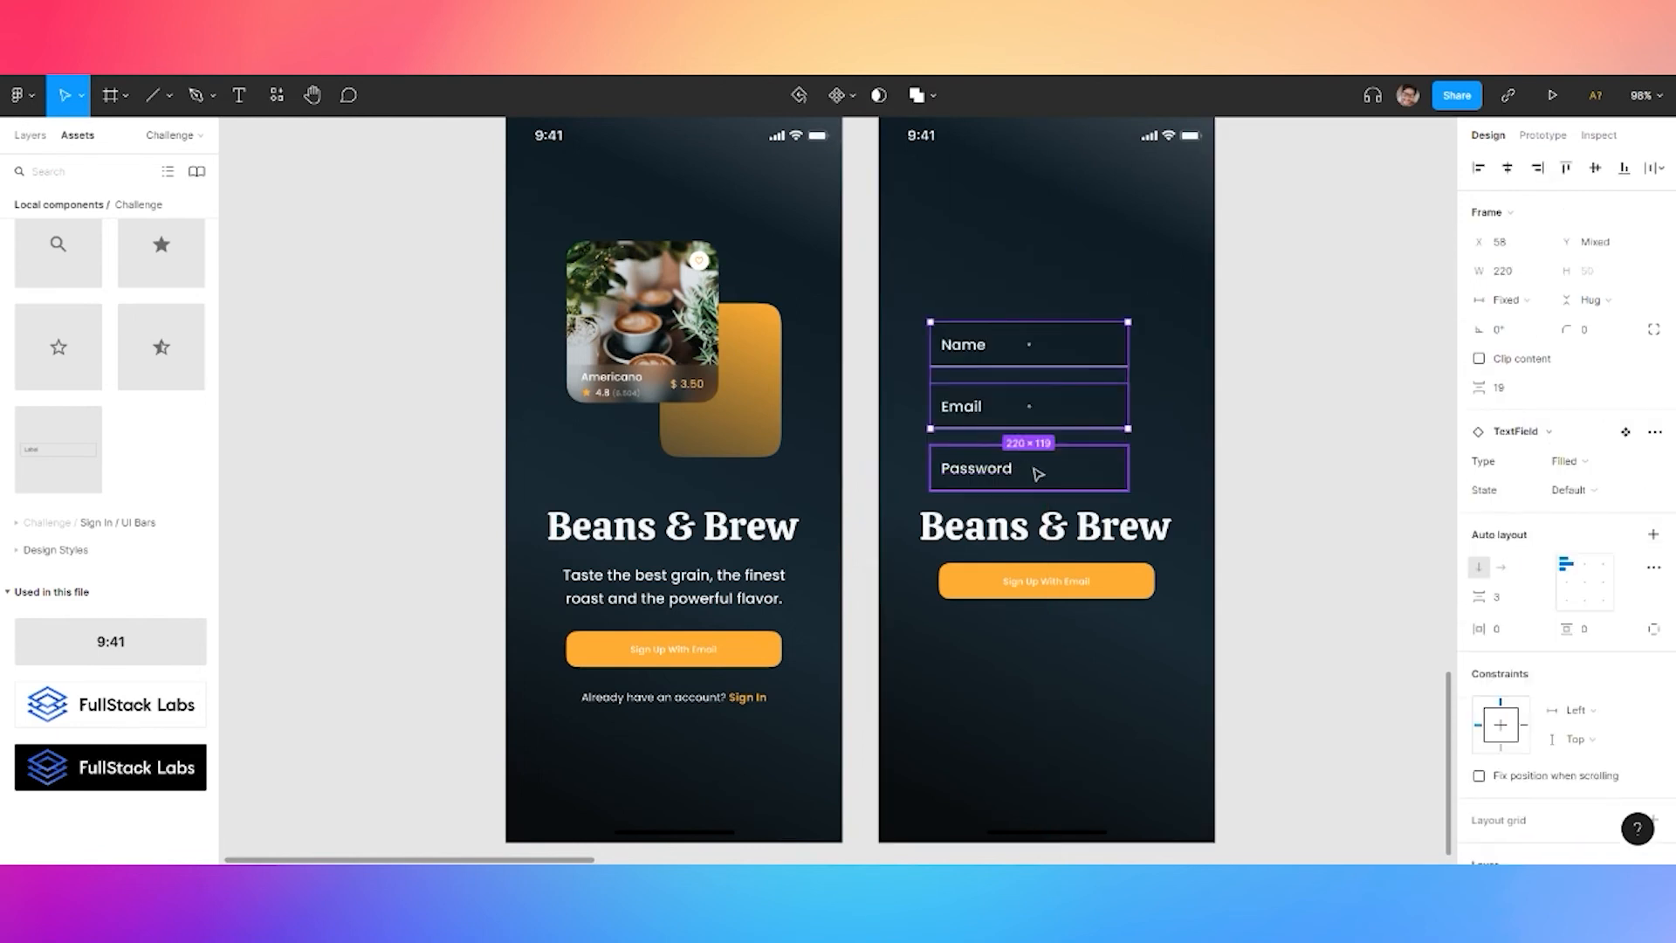
mouse_move(1036, 472)
mouse_down()
mouse_move(1035, 421)
mouse_move(1039, 438)
mouse_up()
key(ctrl+z)
shift+click(1052, 412)
click(1293, 403)
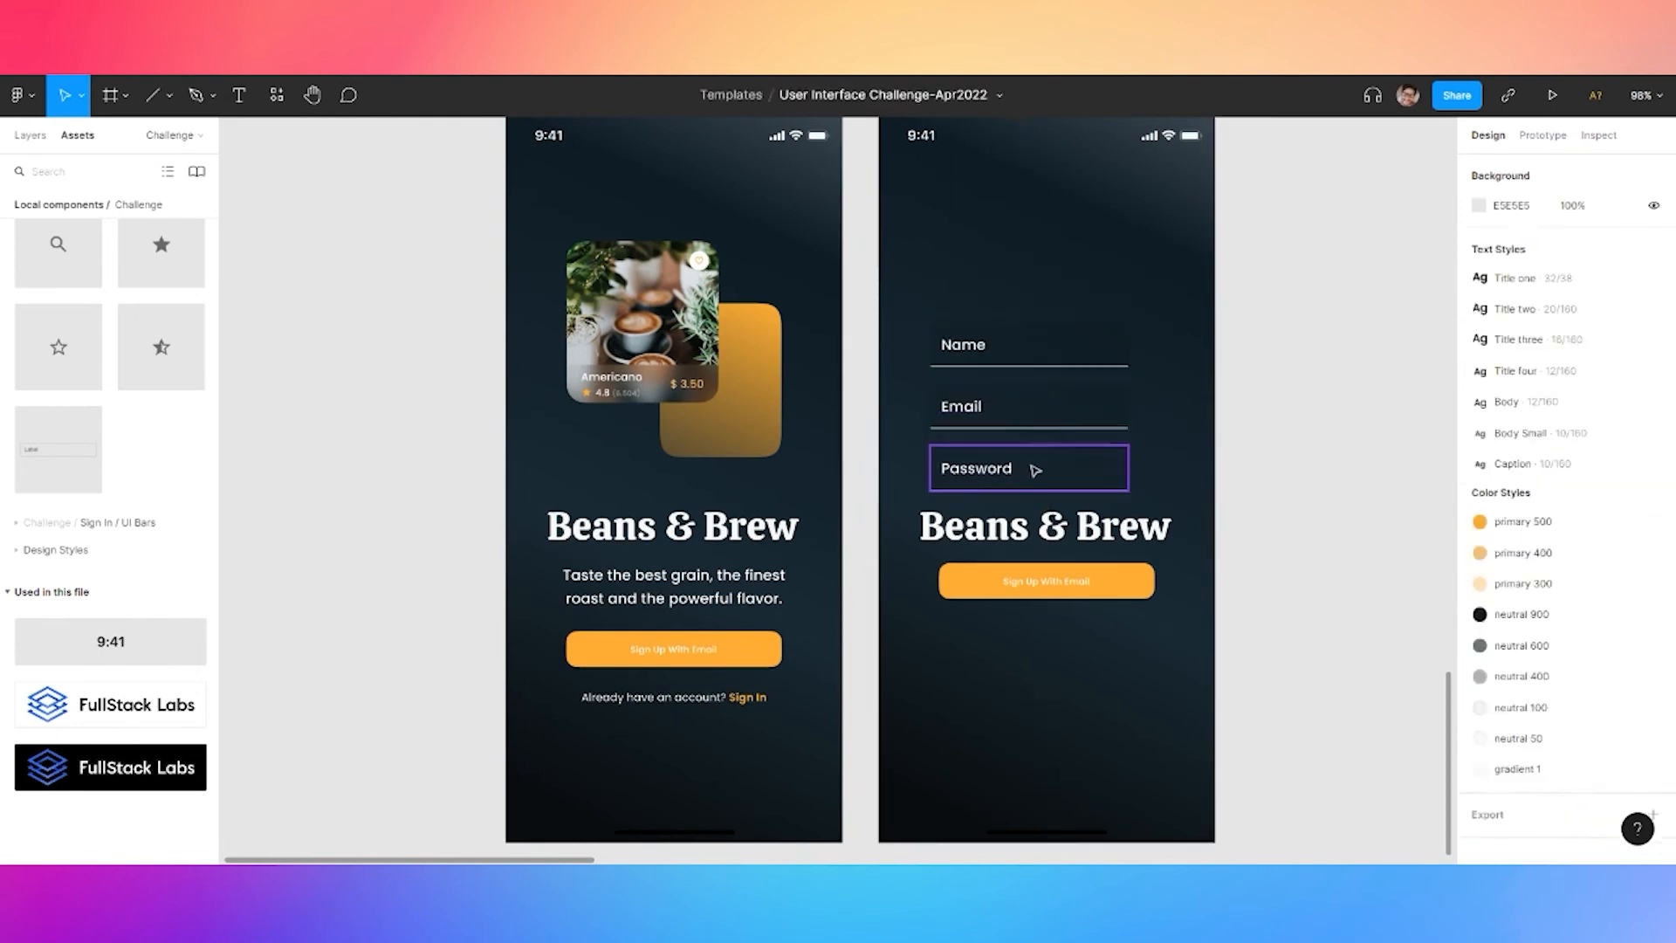
click(1034, 467)
shift+click(1026, 421)
shift+click(1059, 340)
drag(1059, 340, 1070, 264)
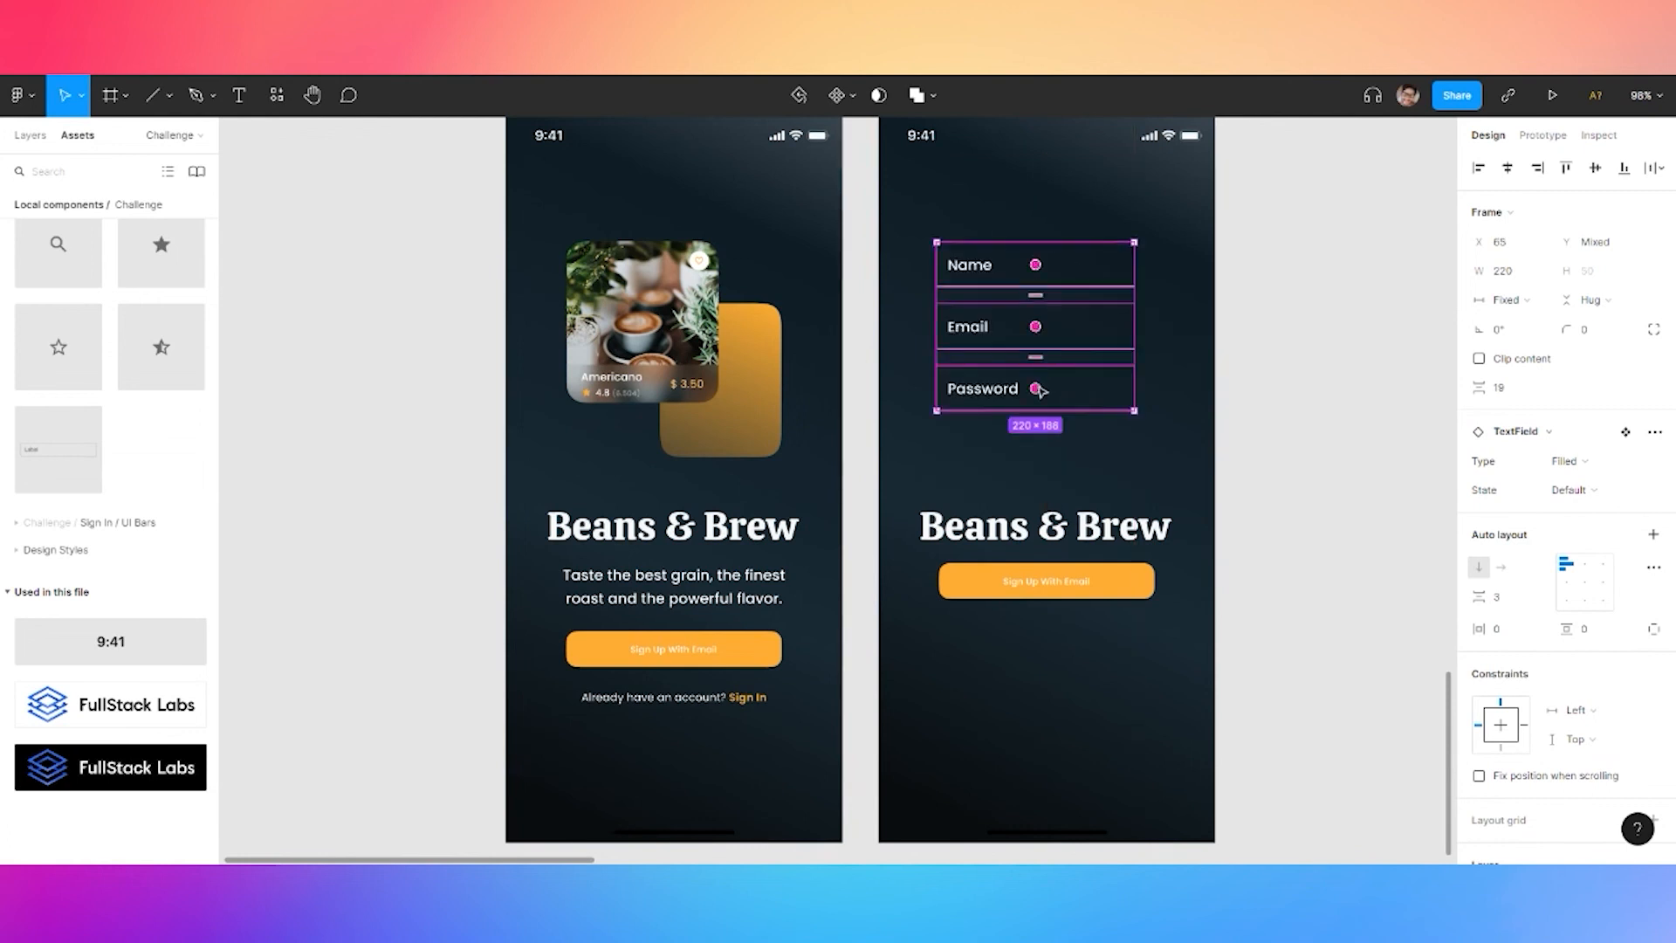
key(Escape)
Add a fourth field below Password labelled 'Confirm password'
double_click(1045, 400)
key(ctrl+c)
key(ctrl+v)
drag(1072, 394, 1074, 445)
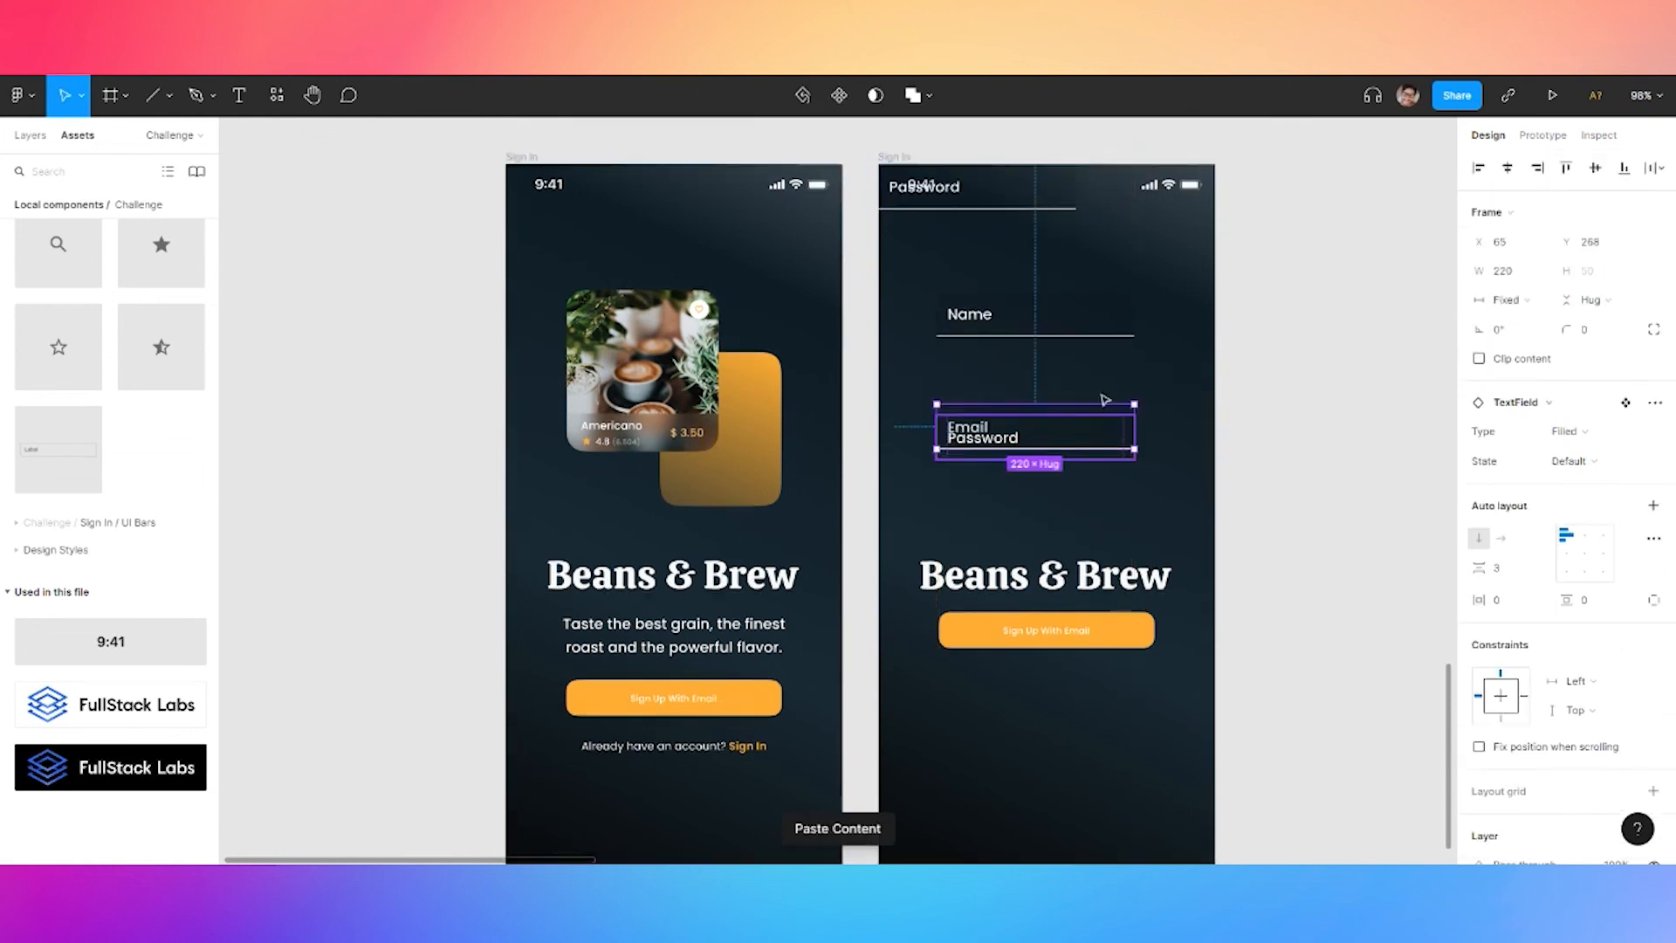
key(ctrl+z)
drag(1000, 194, 1064, 507)
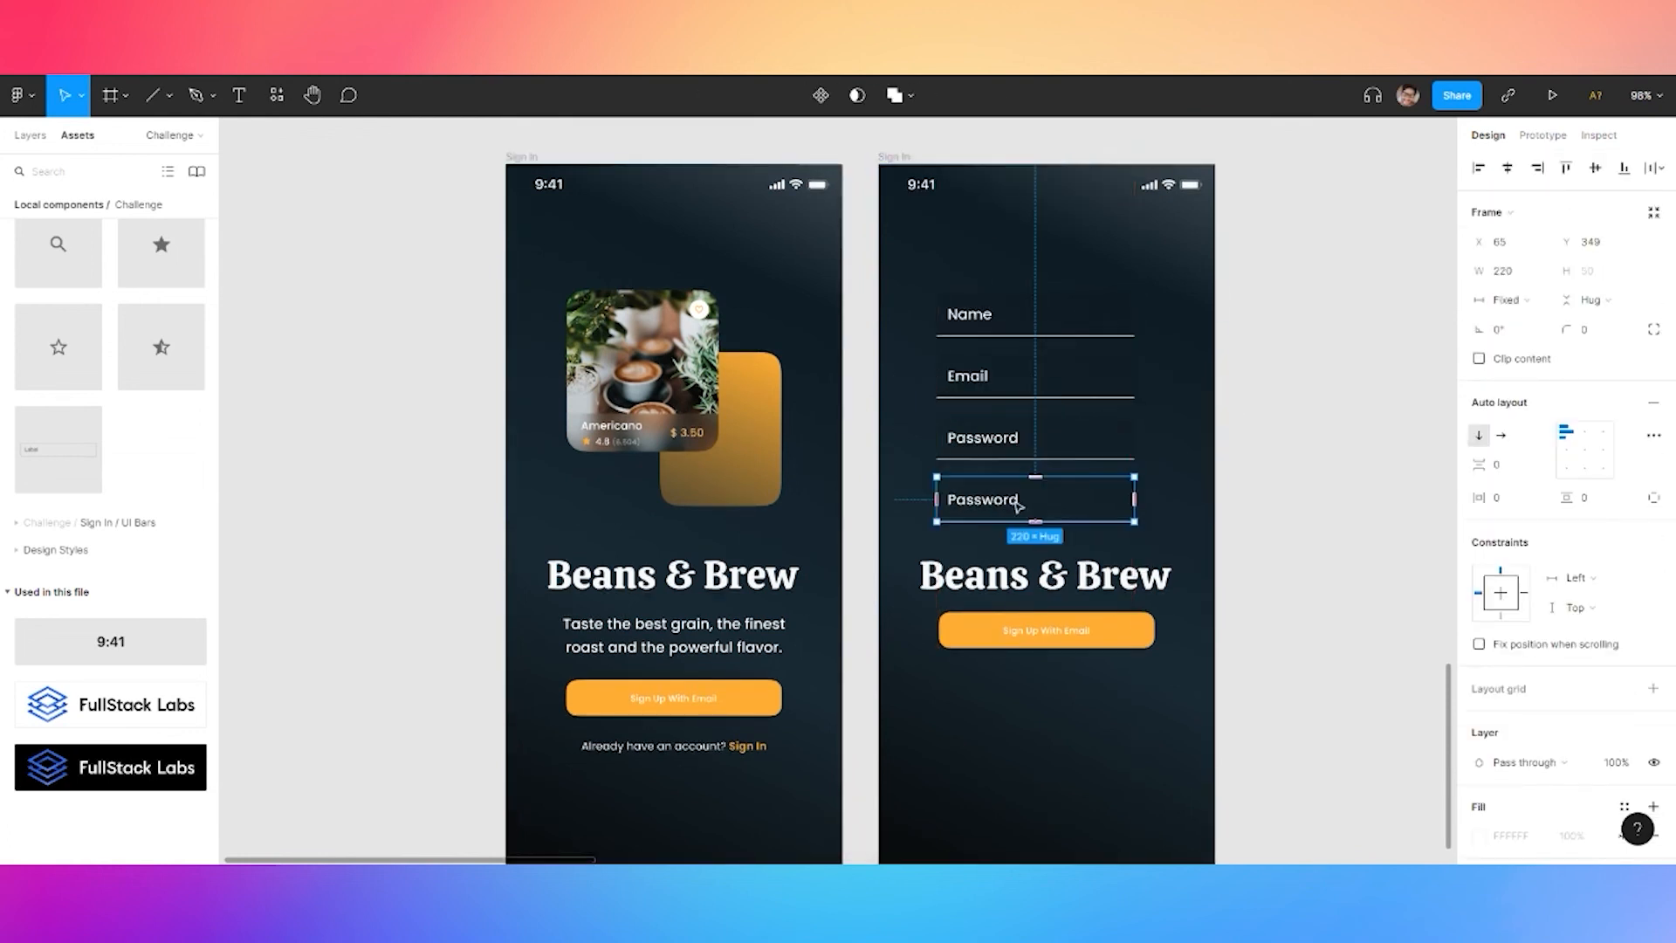
double_click(1017, 504)
text(Confirm p)
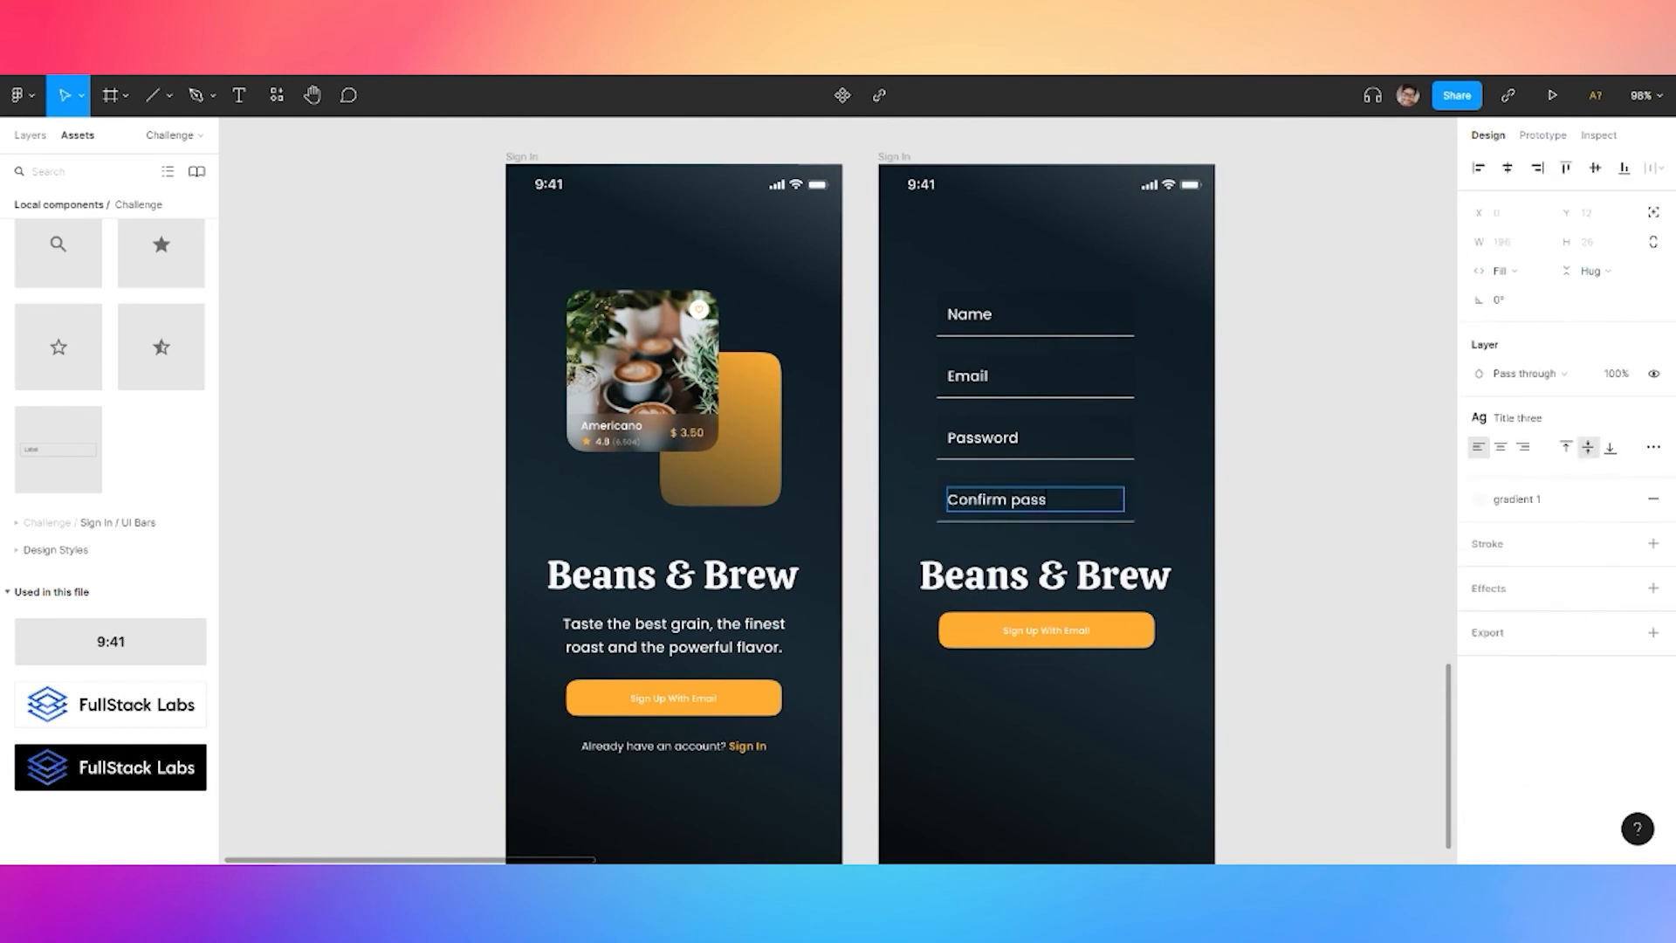
click(1340, 470)
Set the auto layout gap between the four fields to 16
click(1220, 524)
click(1084, 499)
shift+click(1055, 443)
shift+click(1052, 384)
shift+click(1049, 333)
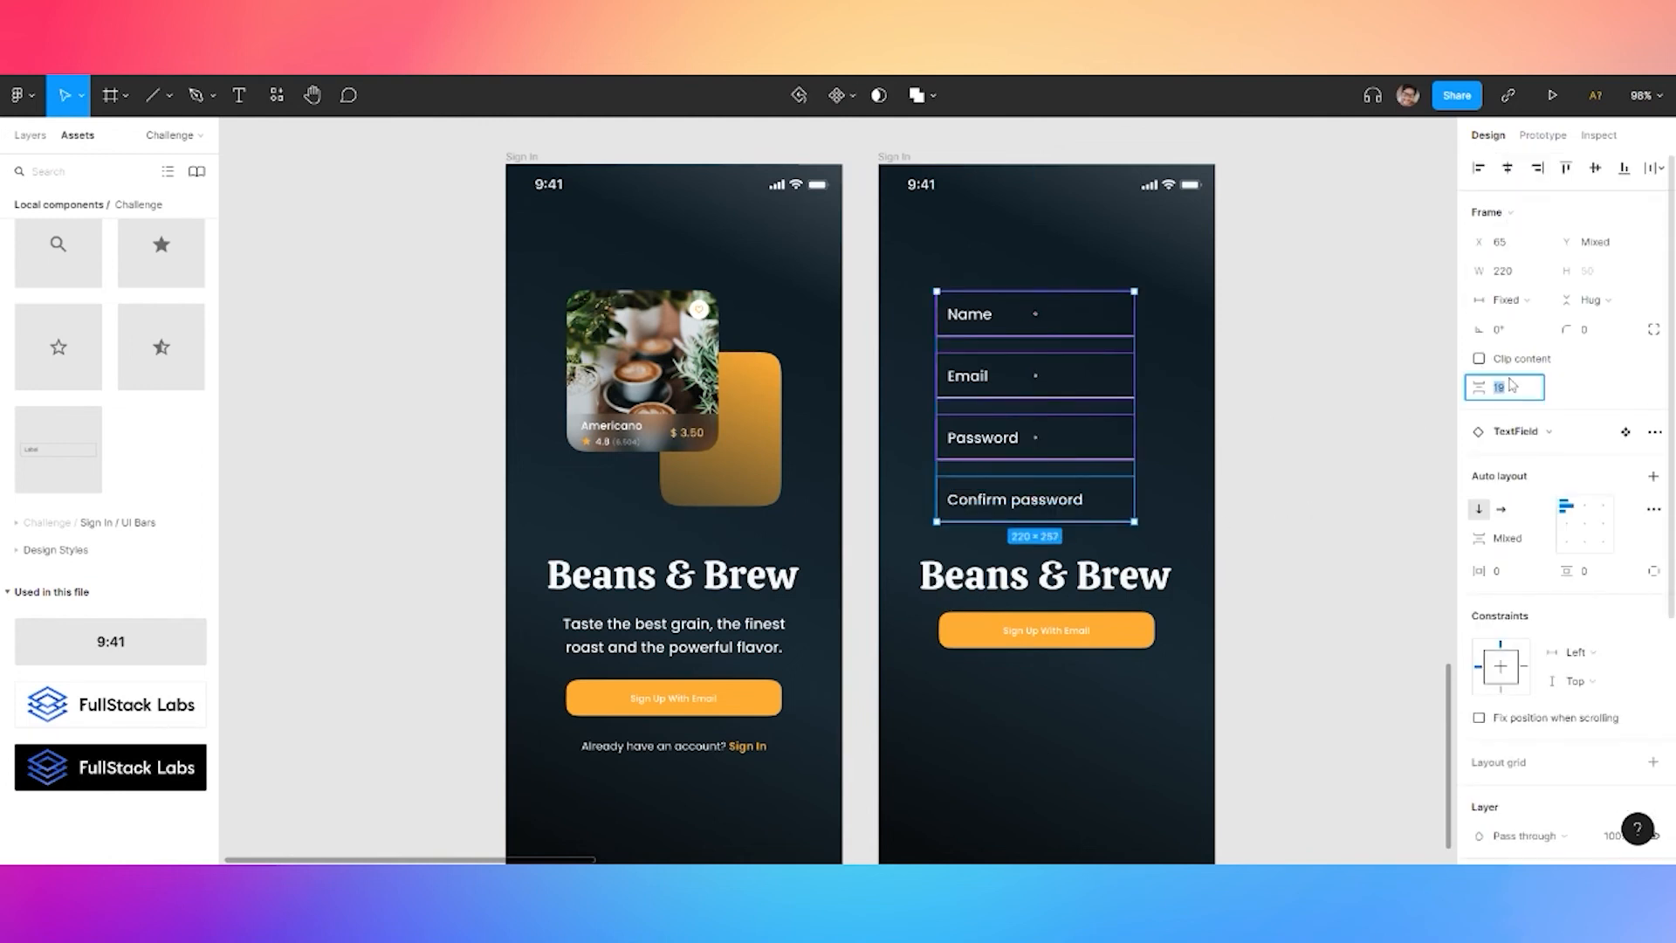
click(1512, 384)
text(12)
key(Return)
drag(1108, 490, 1116, 527)
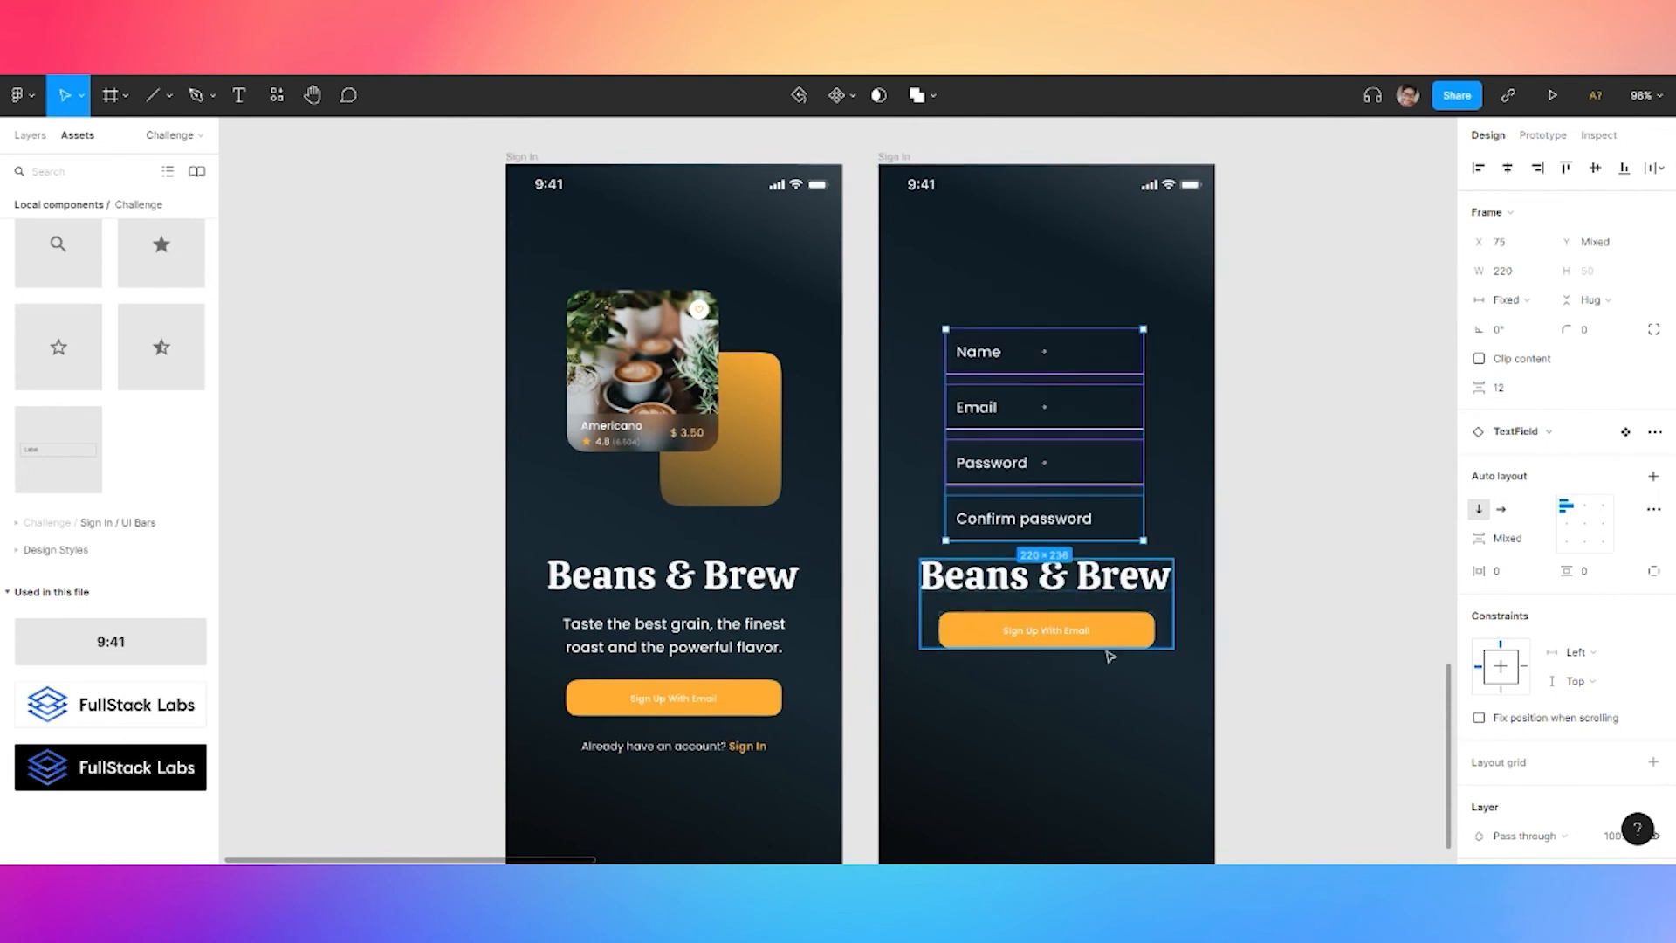
click(1512, 393)
text(16)
key(Return)
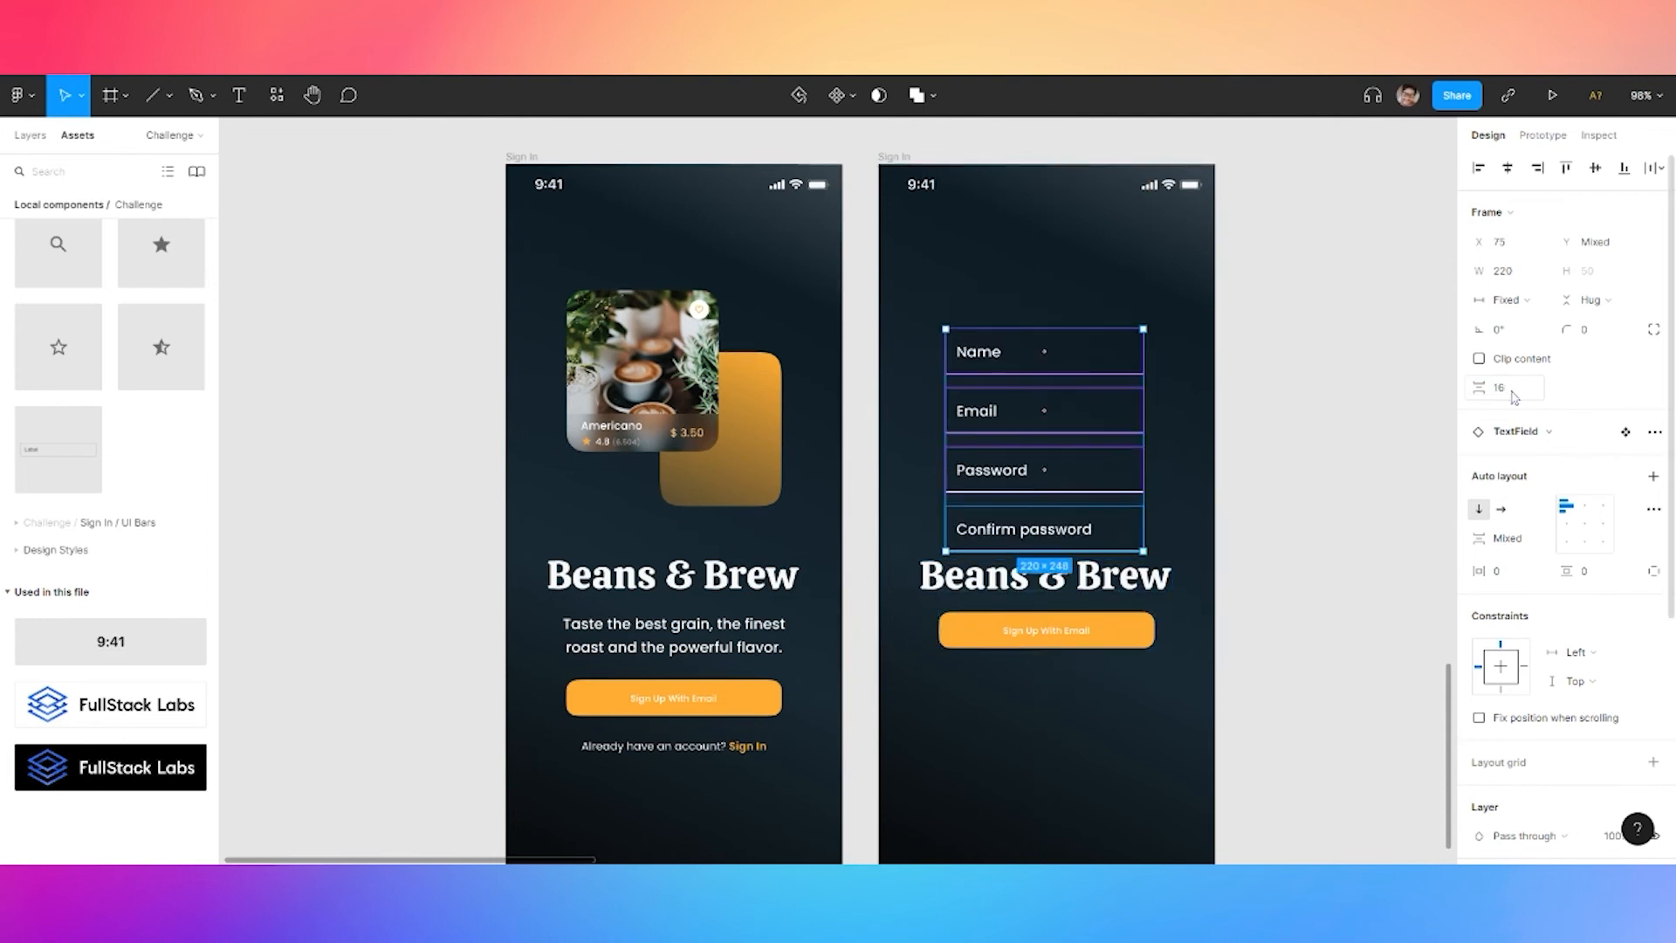
Move the Beans & Brew title below the sign-up button and set its width to 180
click(956, 582)
drag(956, 582, 992, 686)
click(1533, 273)
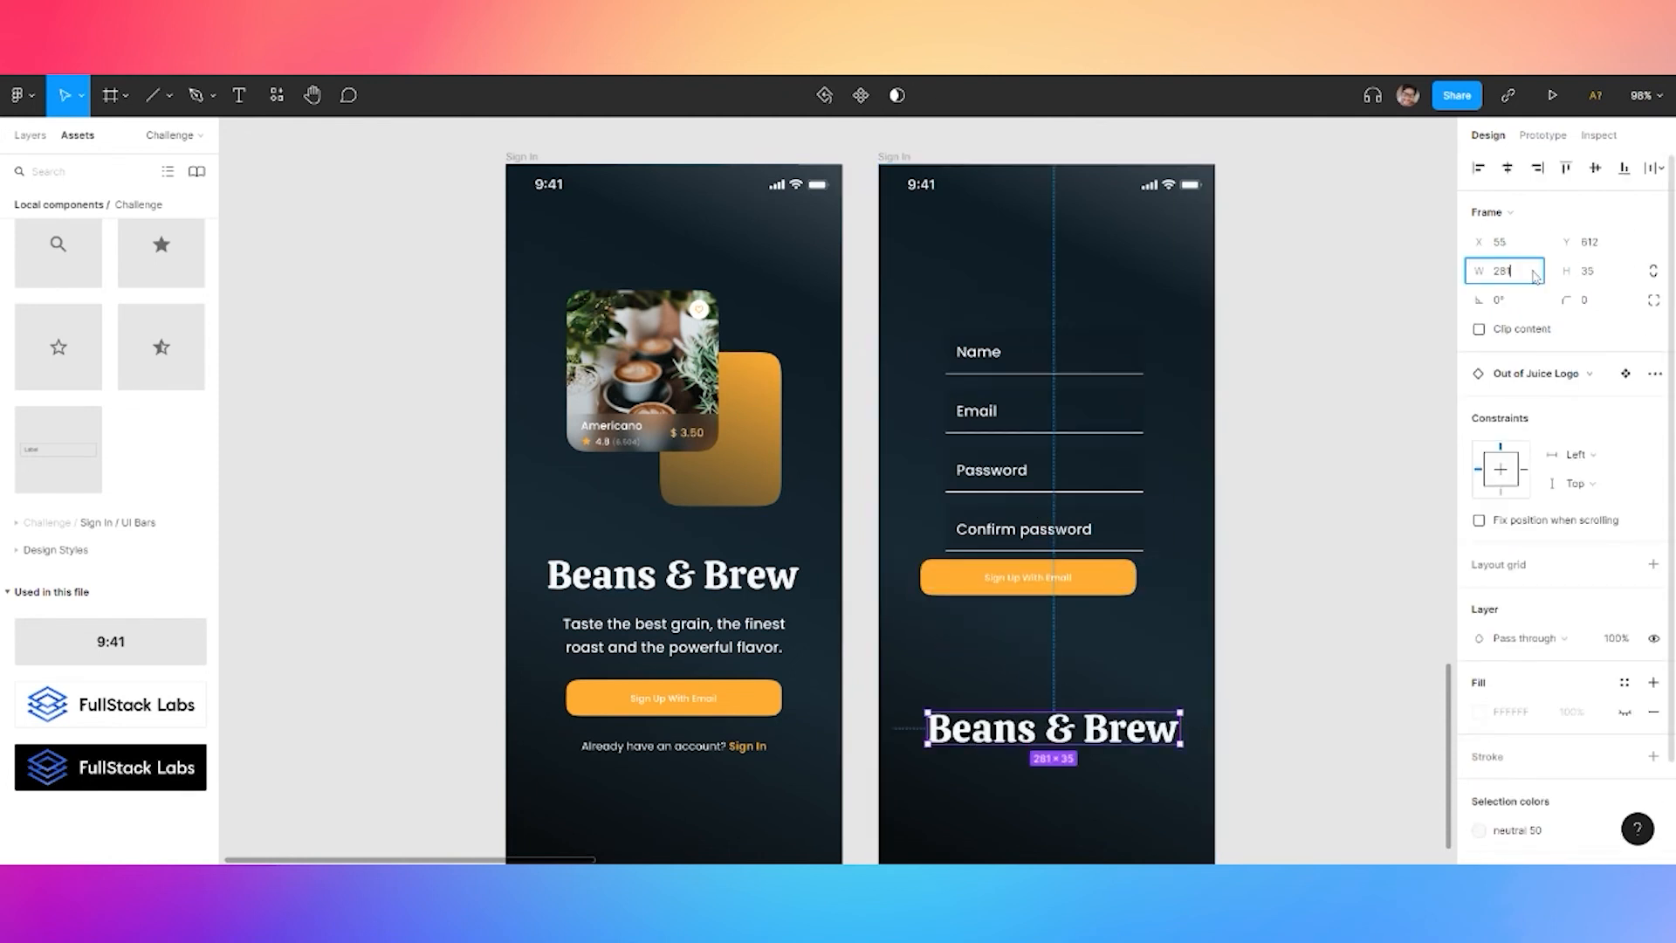
text(180)
key(Return)
key(ctrl+z)
text(180)
key(Return)
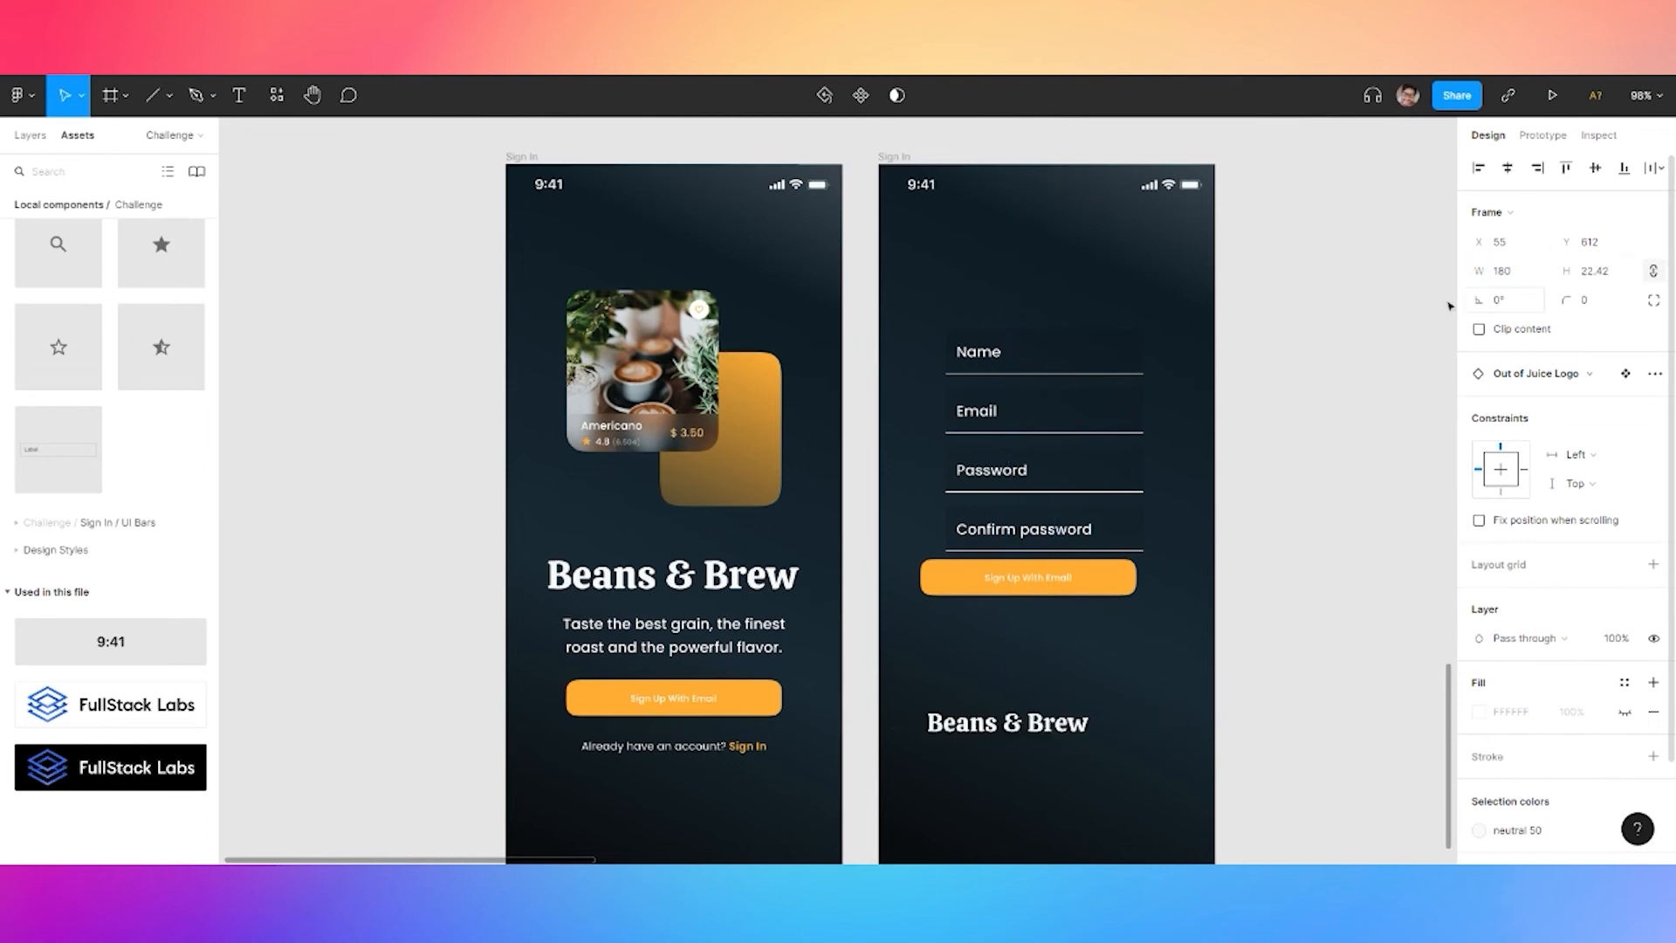
scroll(1582, 689, down, 2)
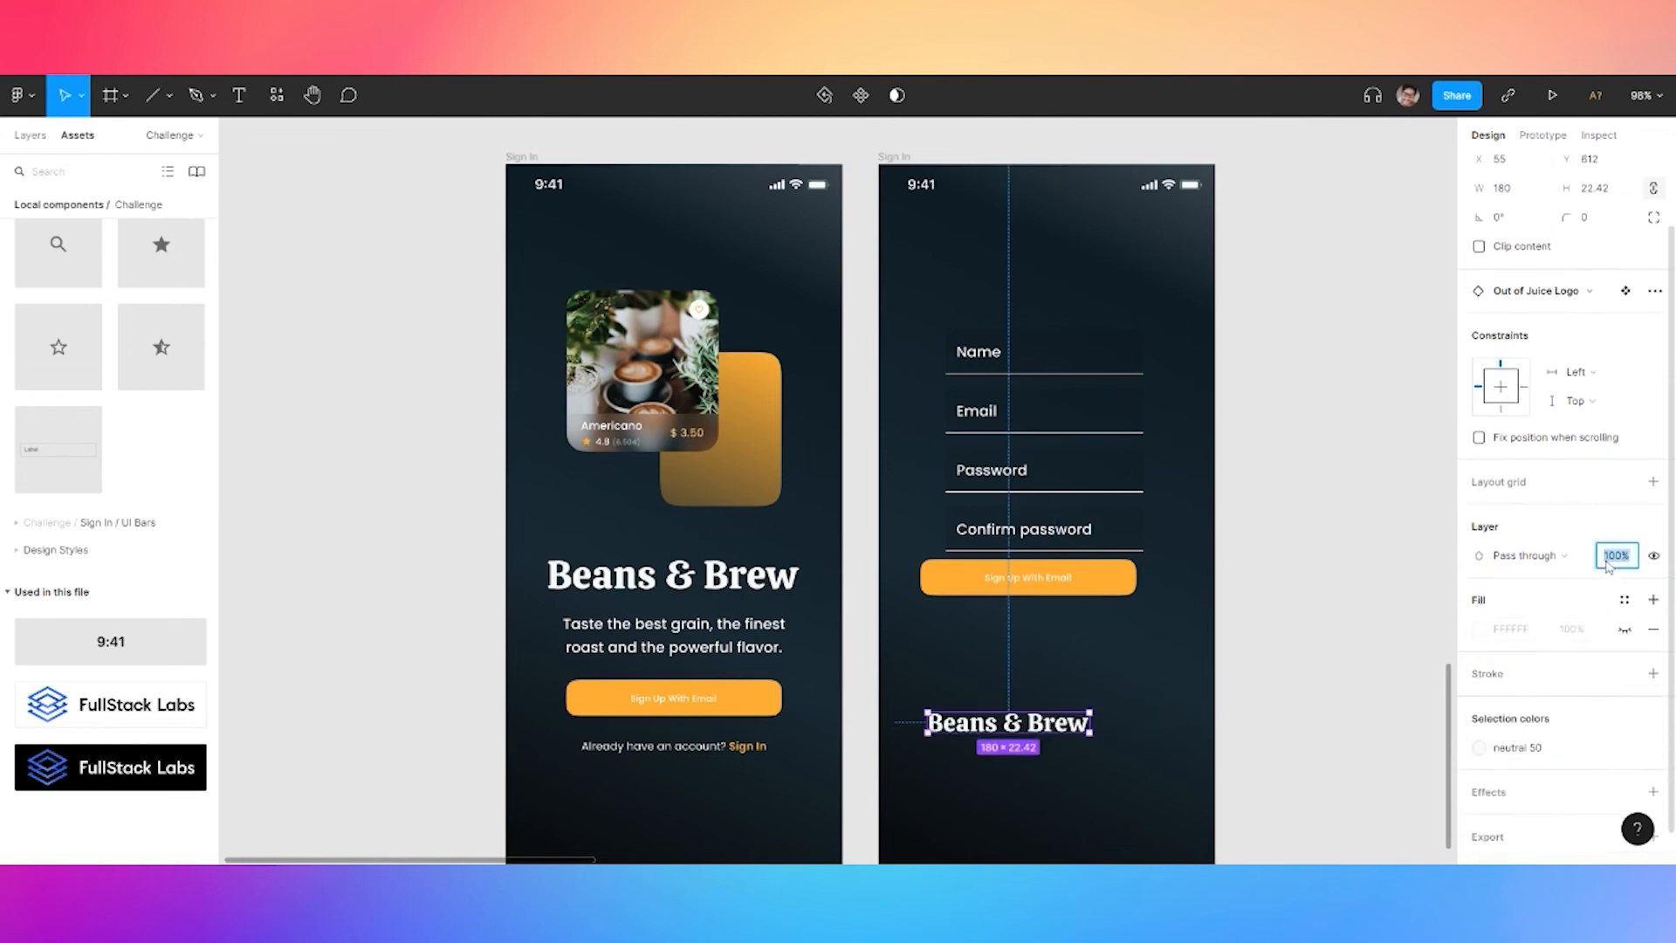
Dim the Beans & Brew logo to 60% opacity, centre it, and move the Sign Up button down
text(60)
key(Return)
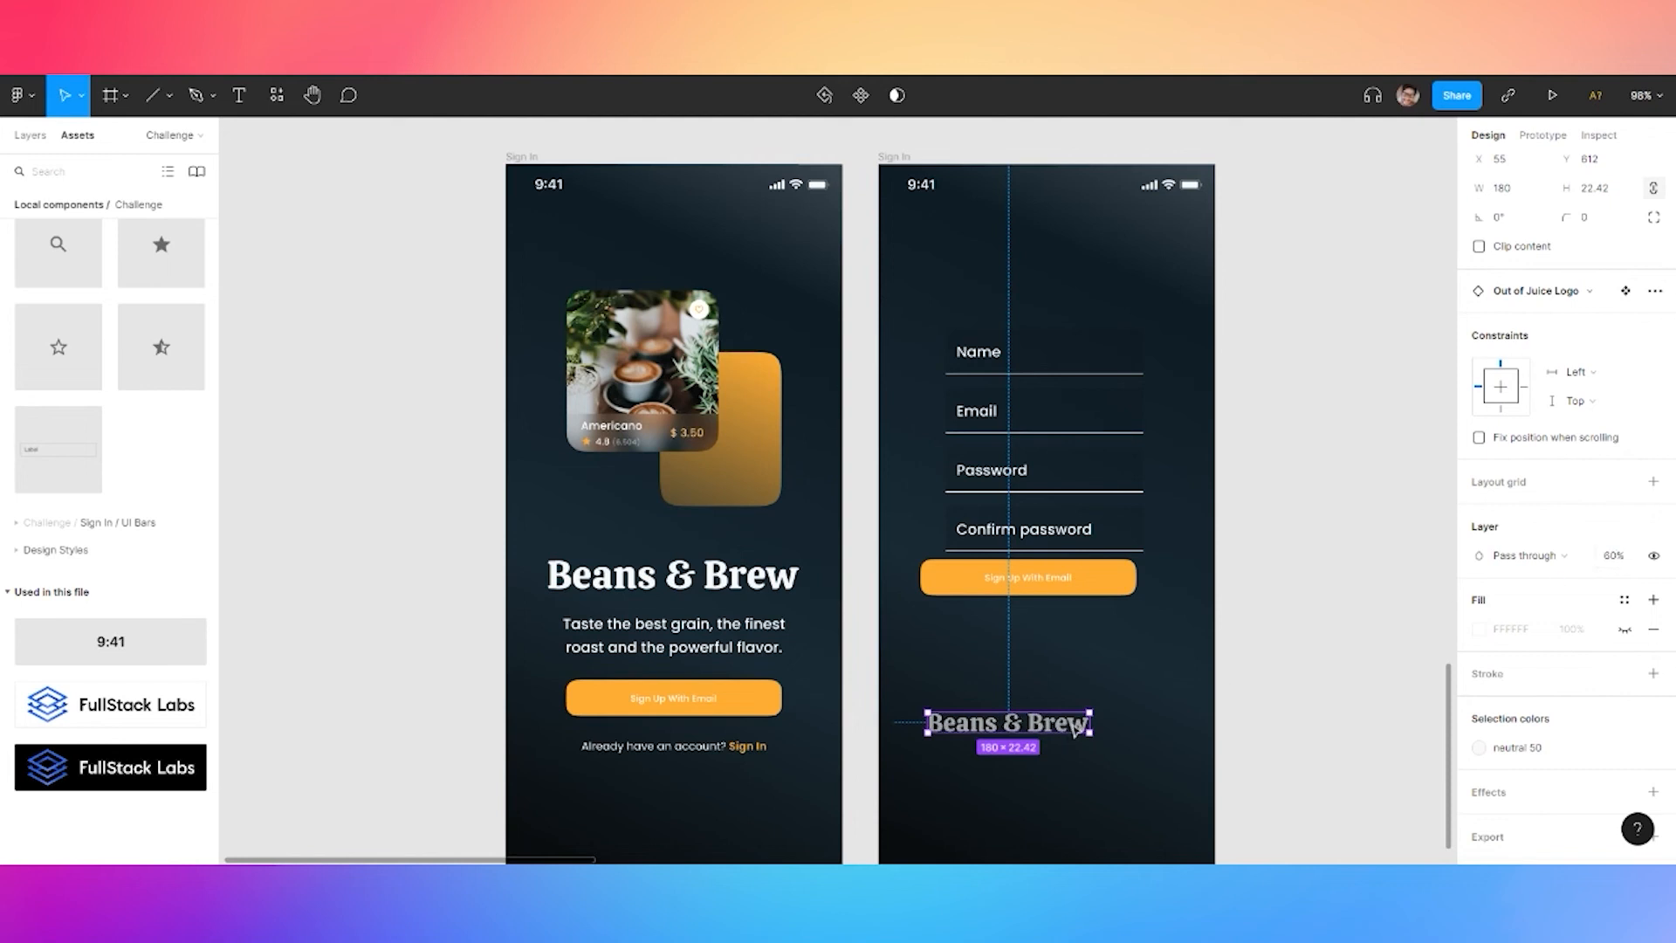
drag(1054, 712, 1090, 712)
click(1103, 590)
drag(1104, 590, 1113, 625)
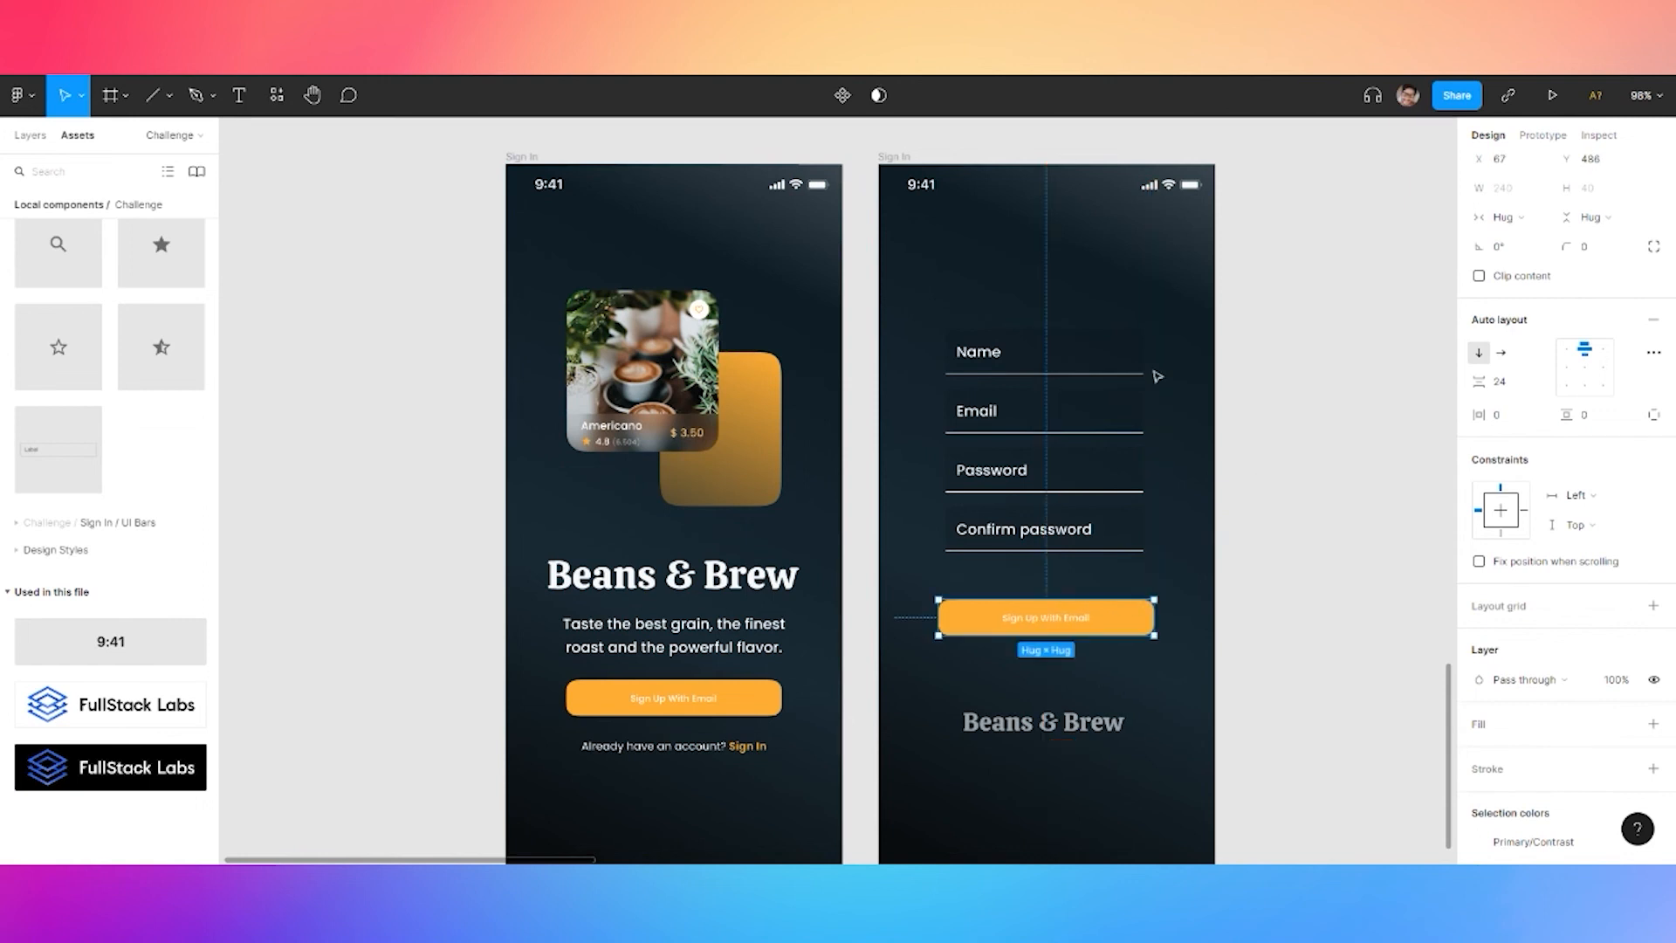
click(1156, 374)
Add a 'Create Account' heading in the Title one style above the form
key(t)
click(1001, 288)
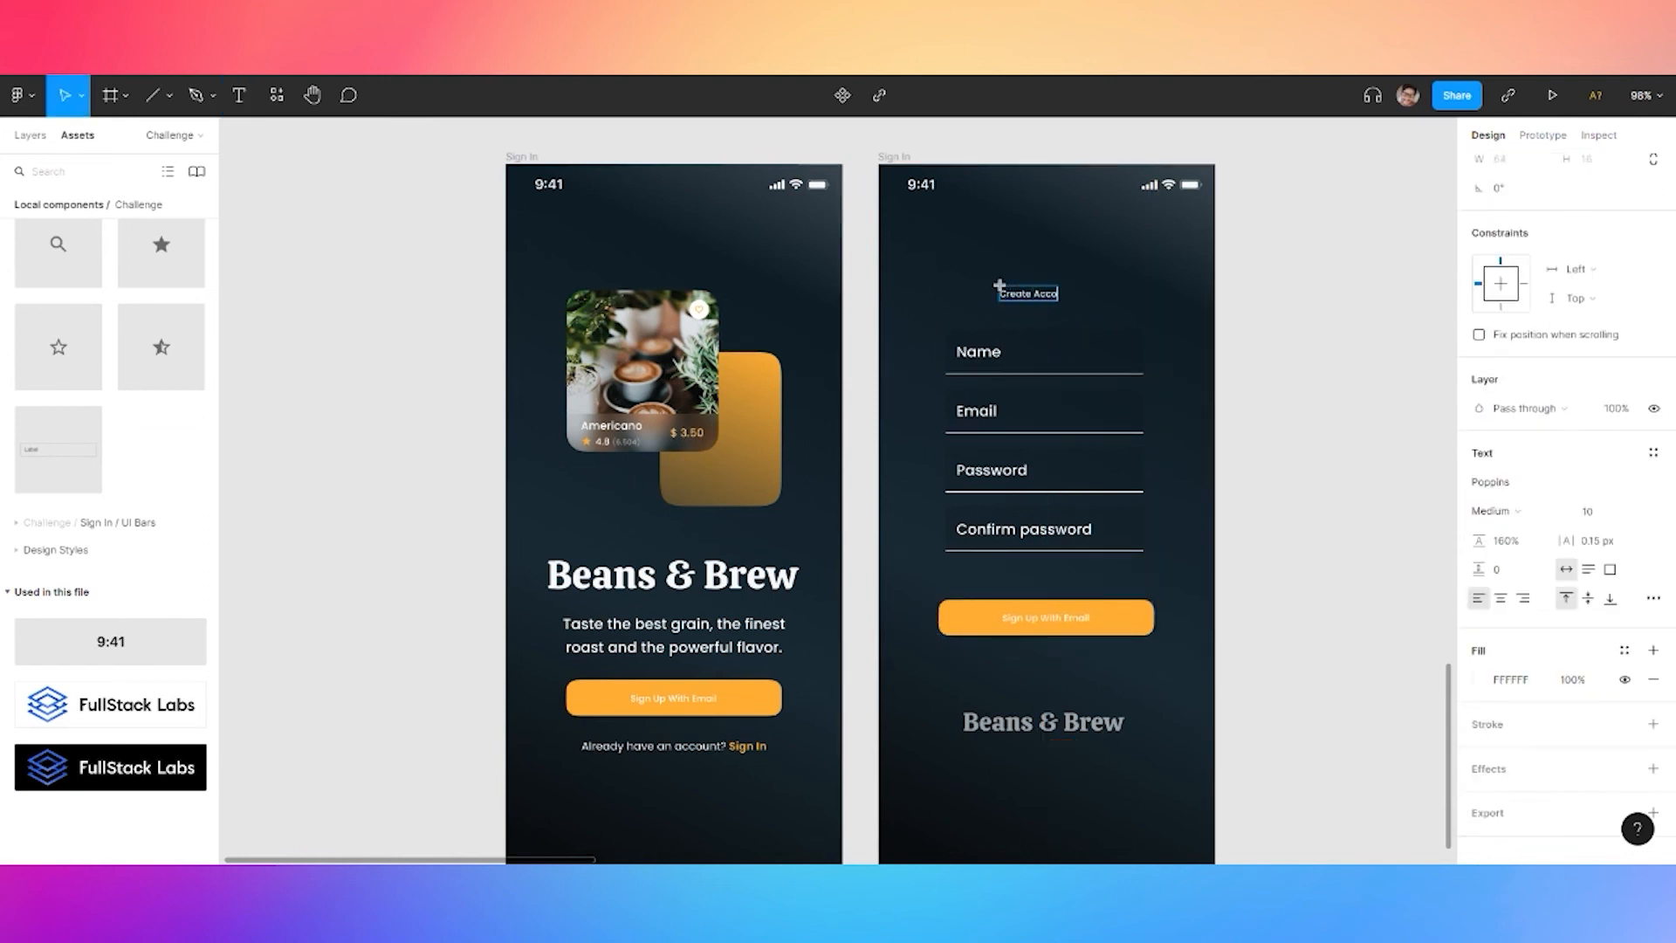
key(Escape)
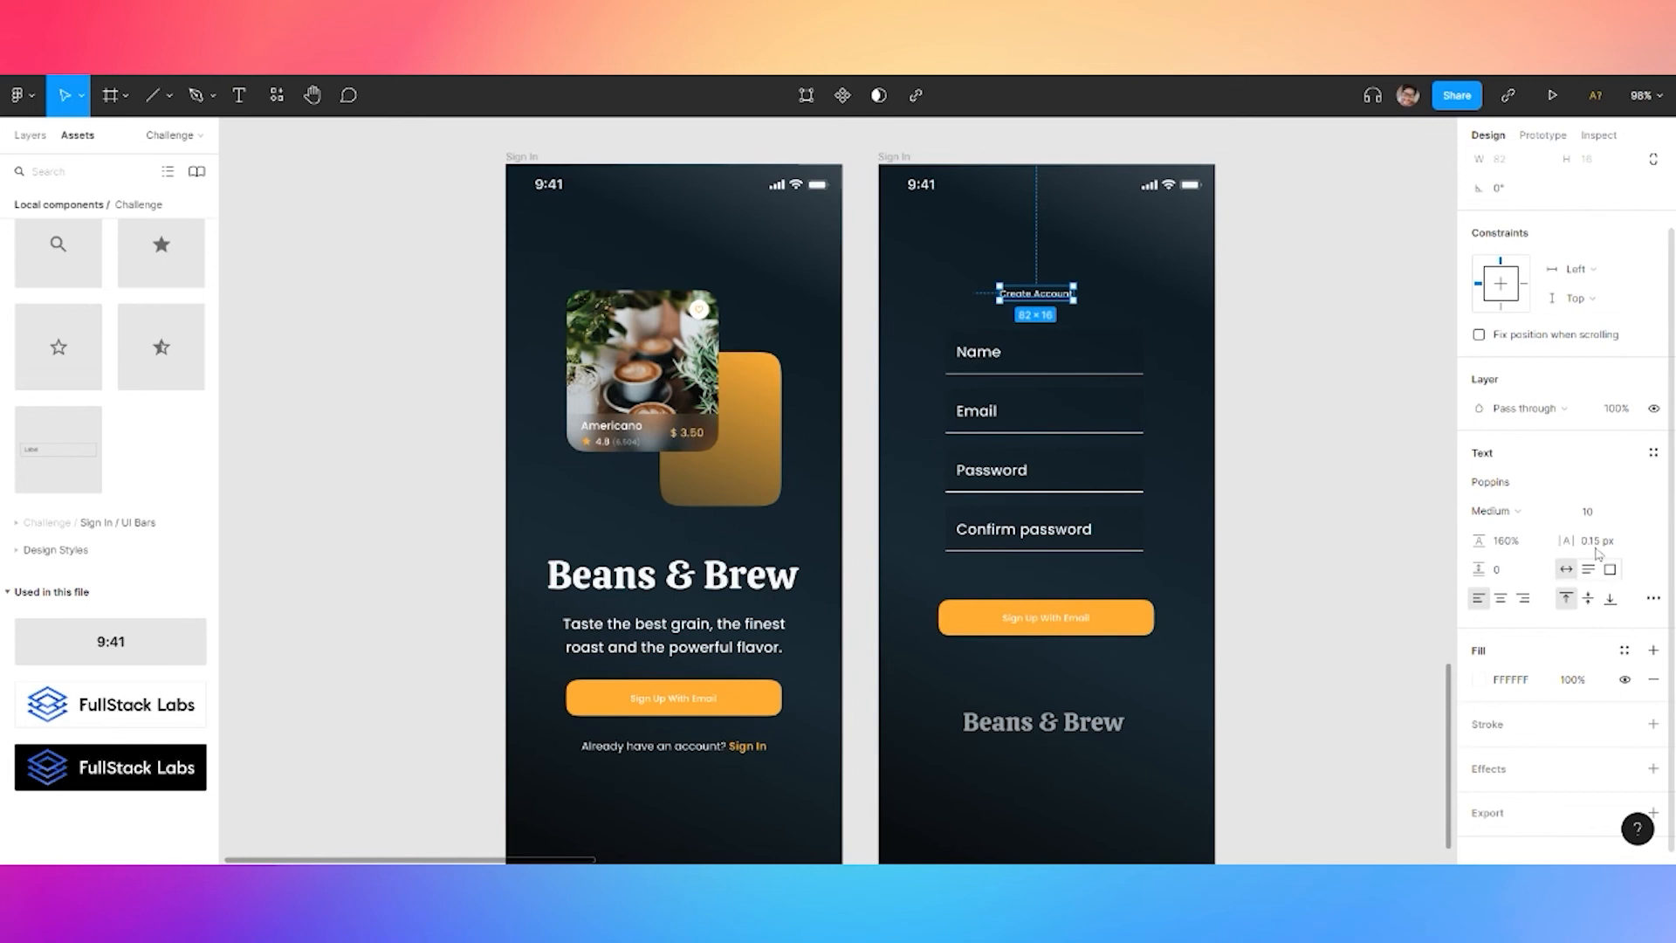
click(1652, 452)
click(1553, 596)
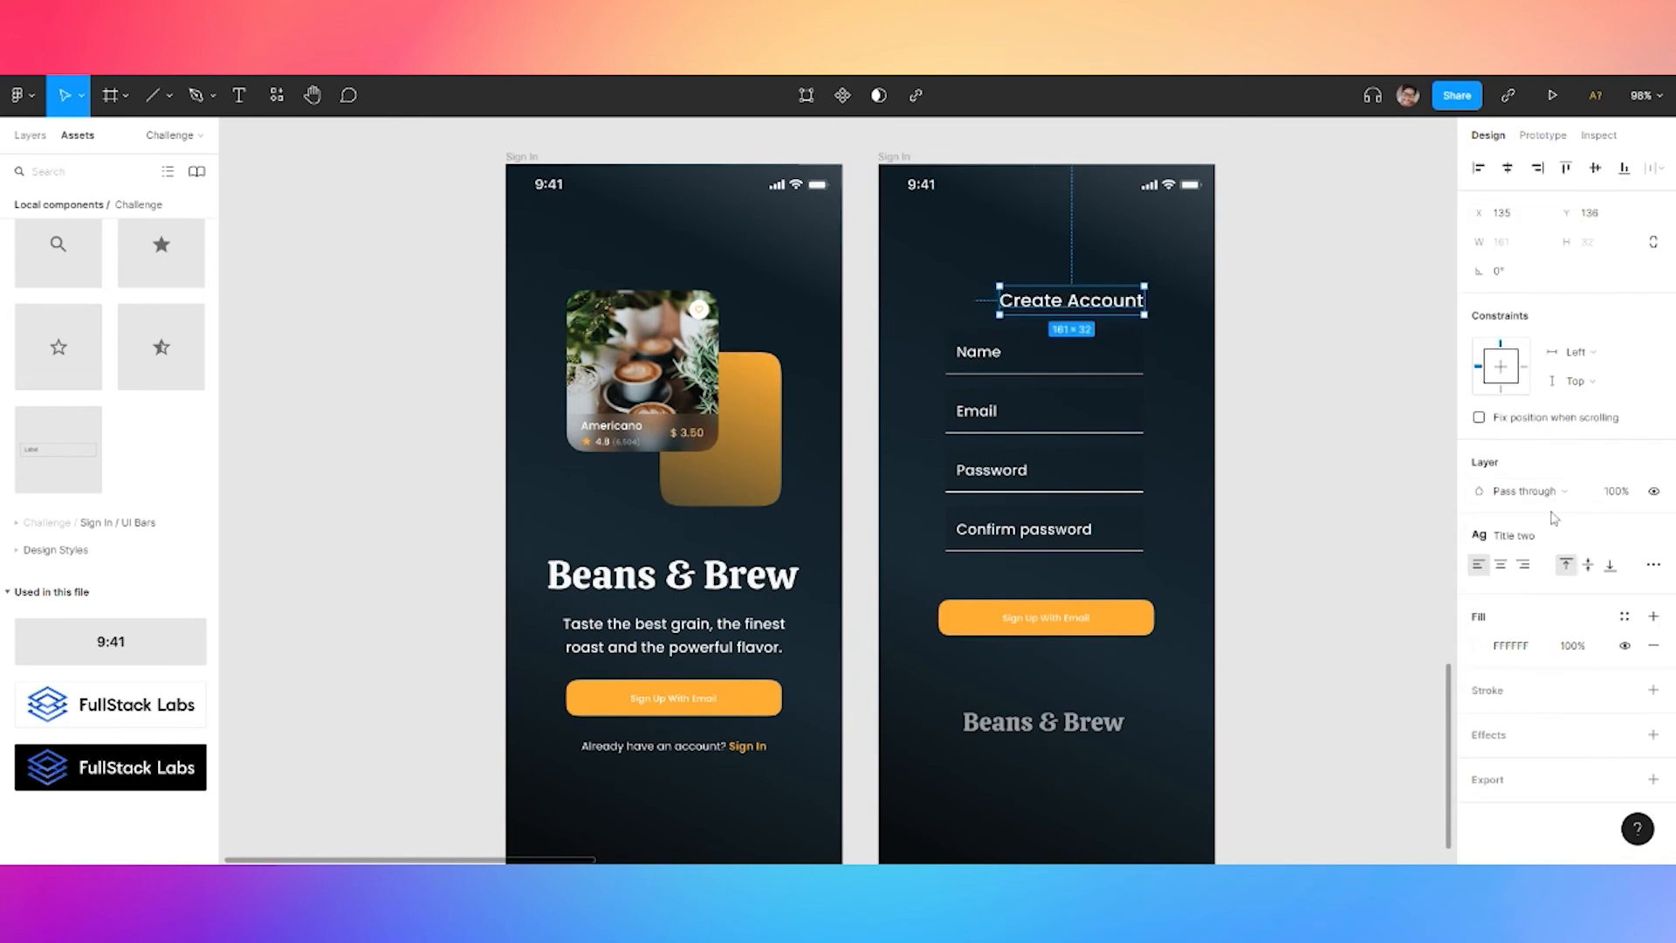
click(1519, 535)
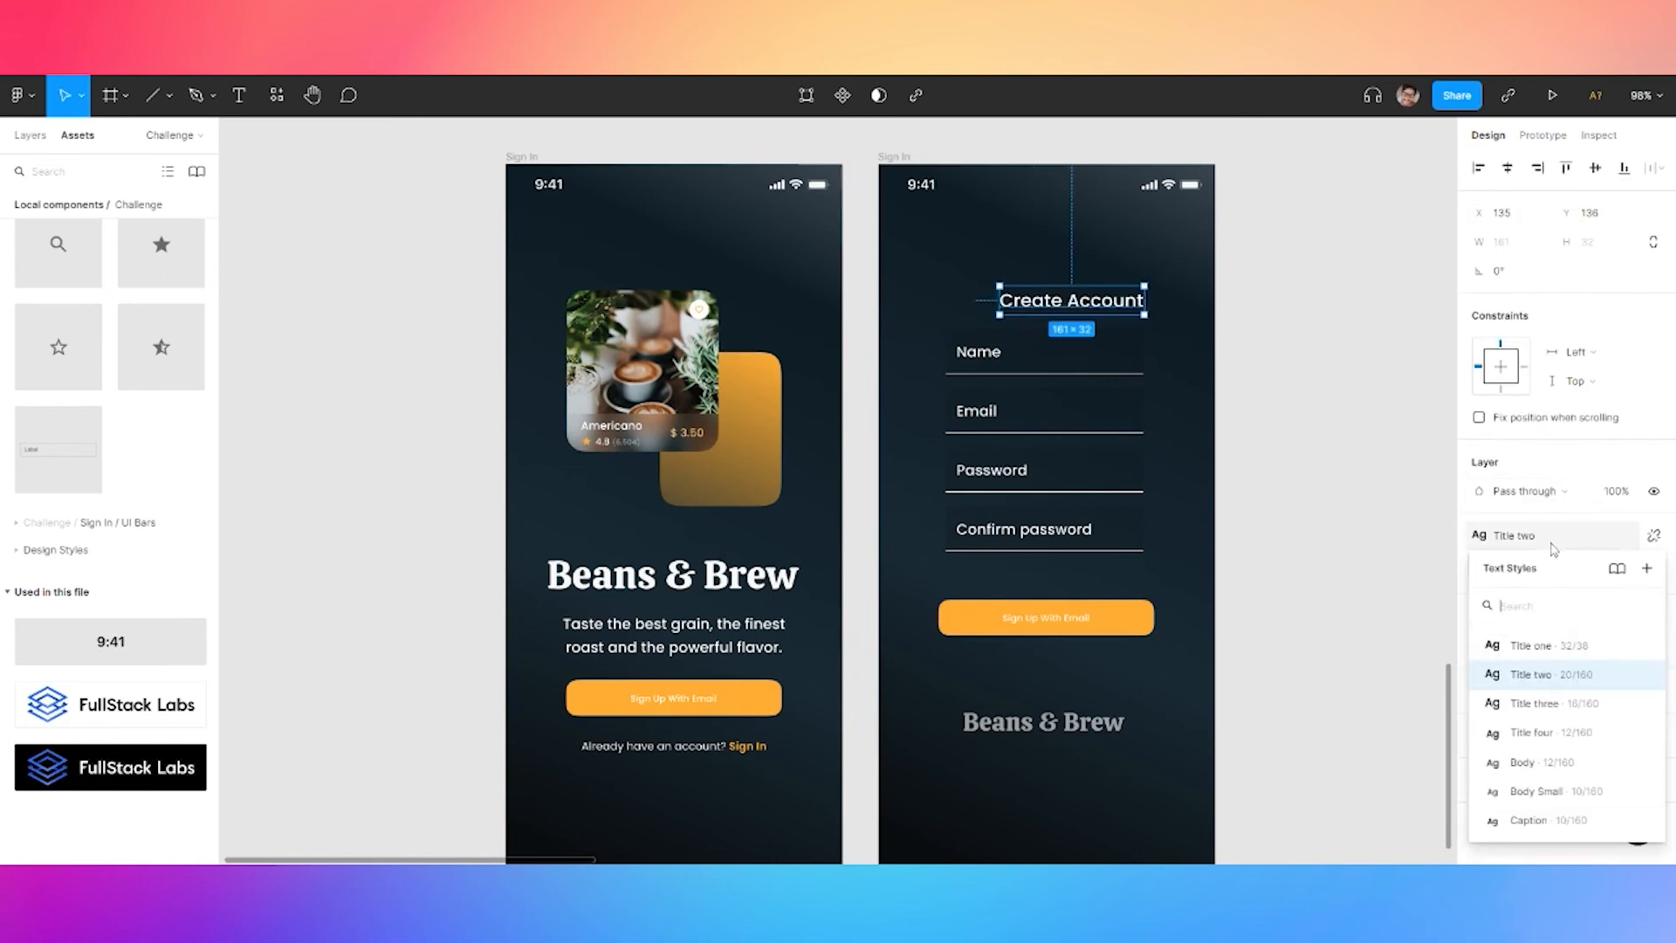
click(1541, 645)
drag(1128, 315, 1065, 296)
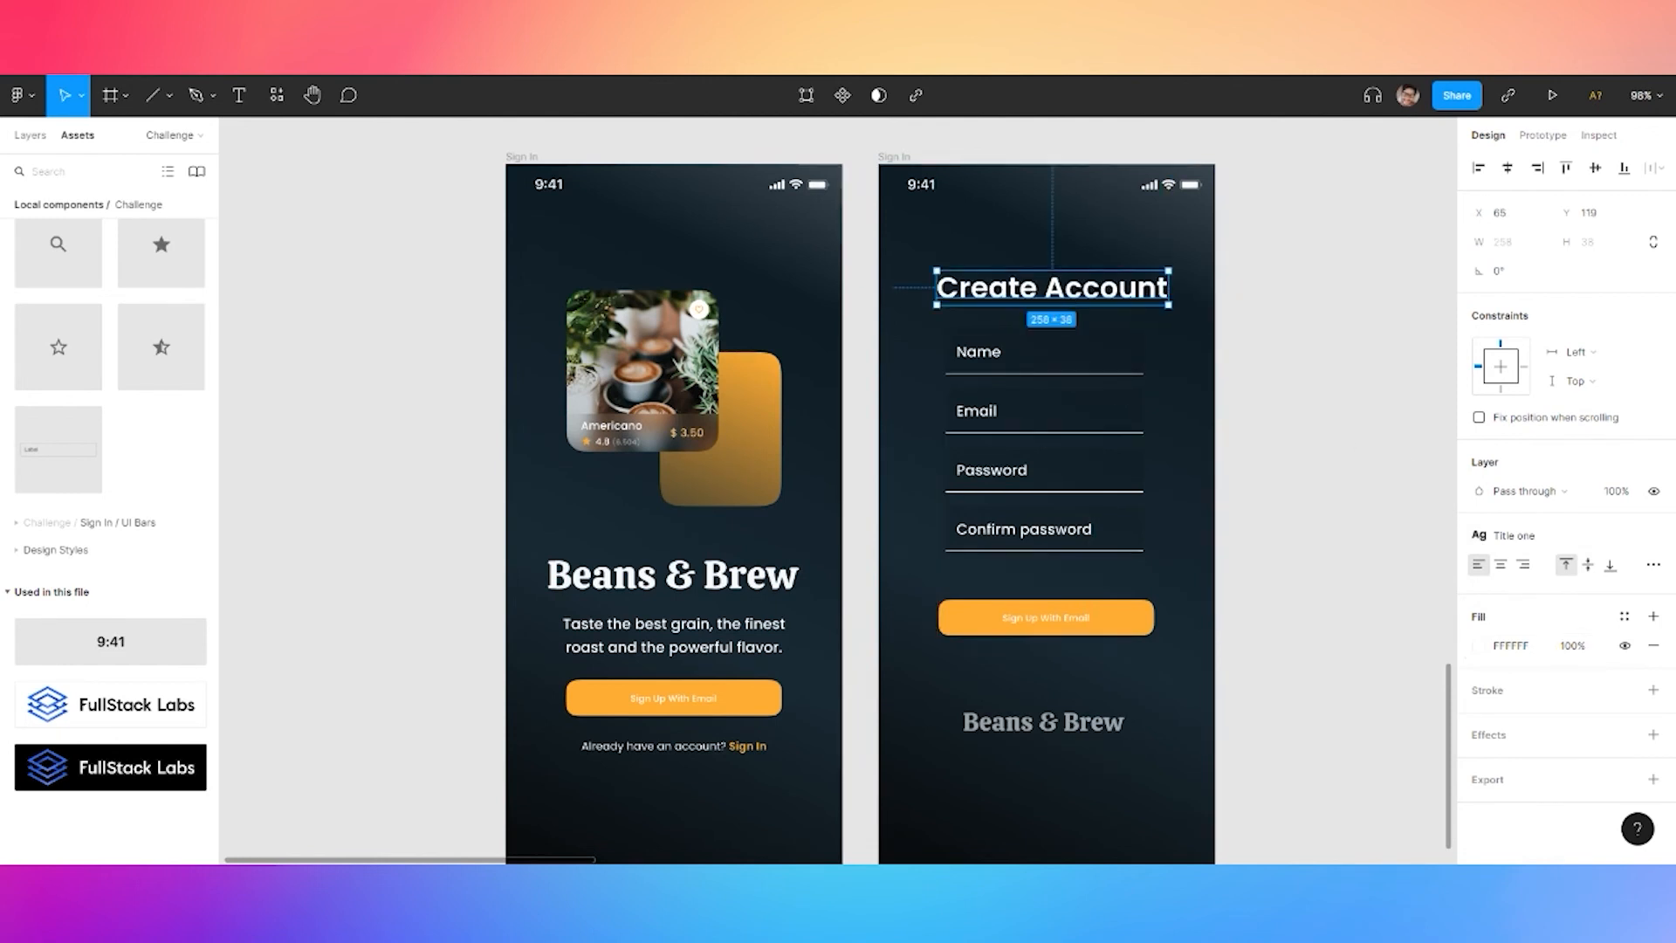
Set the Create Account heading's fill opacity to 95%
click(1569, 651)
text(70)
key(Return)
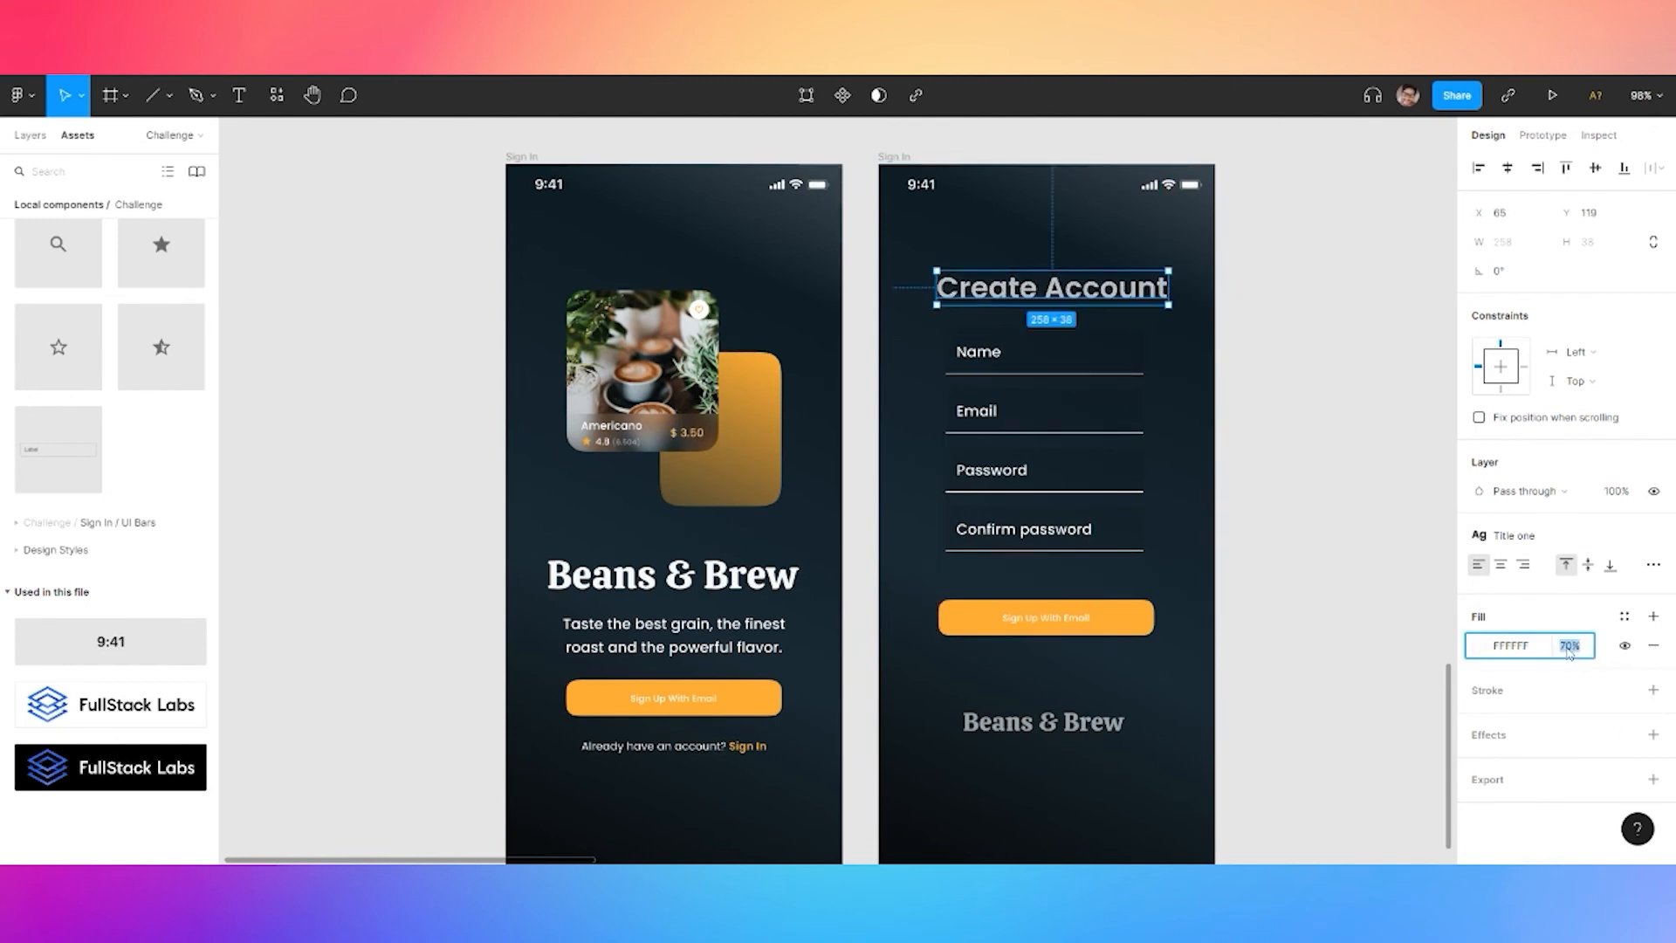
text(85)
key(Return)
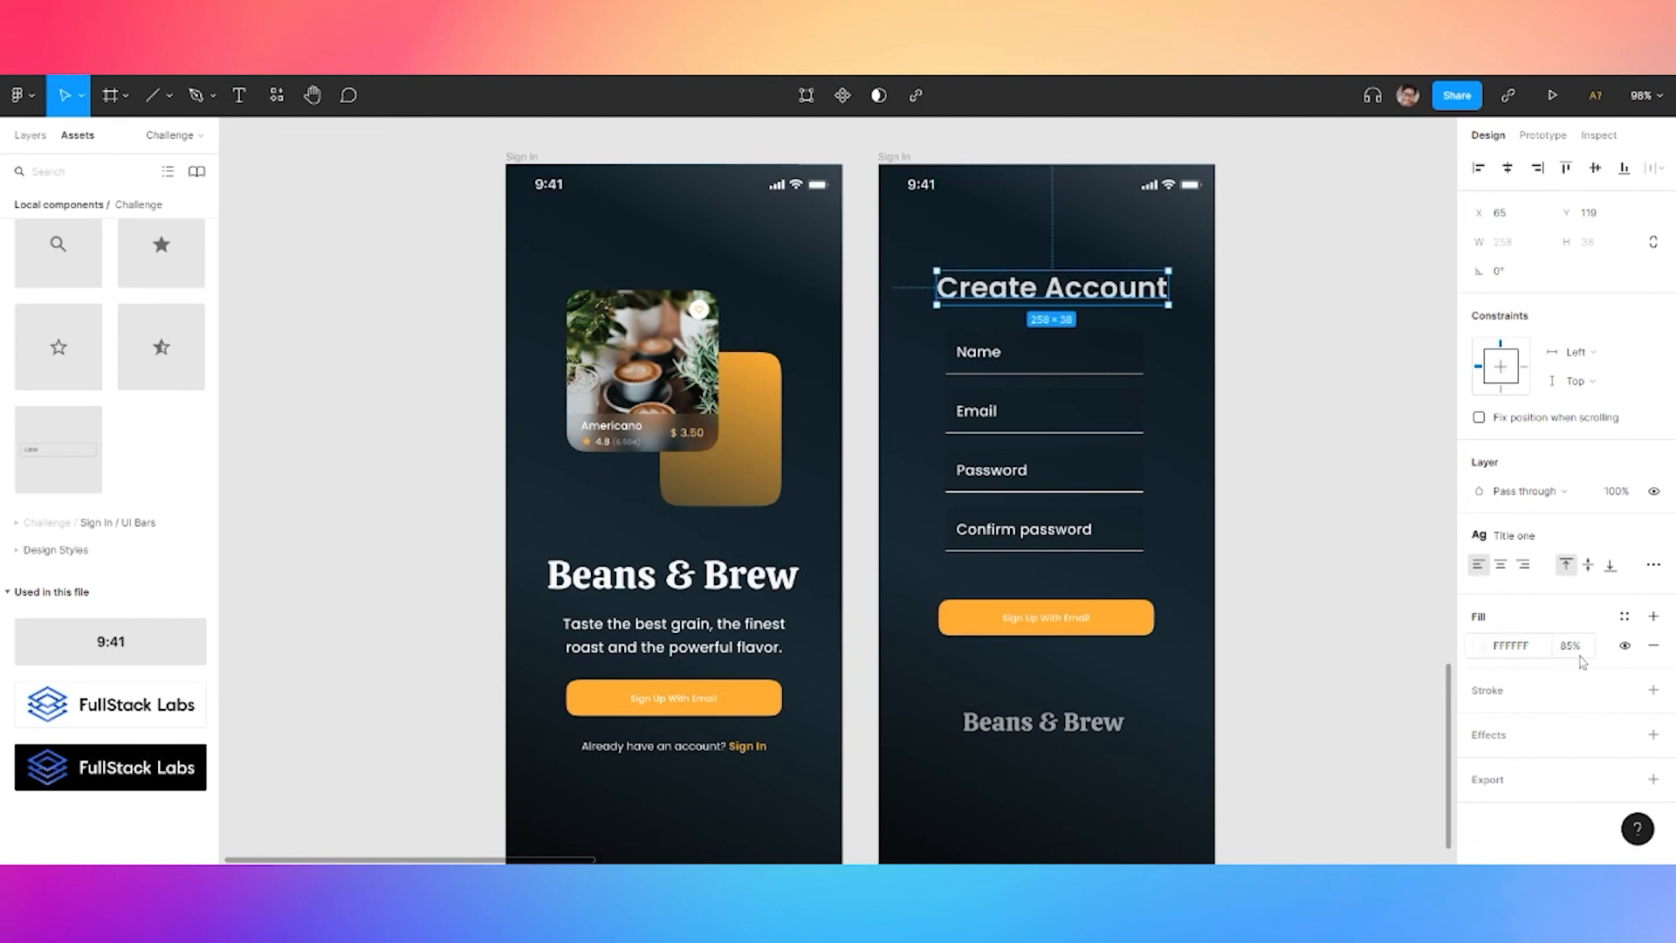
text(95)
key(Return)
Raise the Beans & Brew logo's opacity to 95%
click(1075, 724)
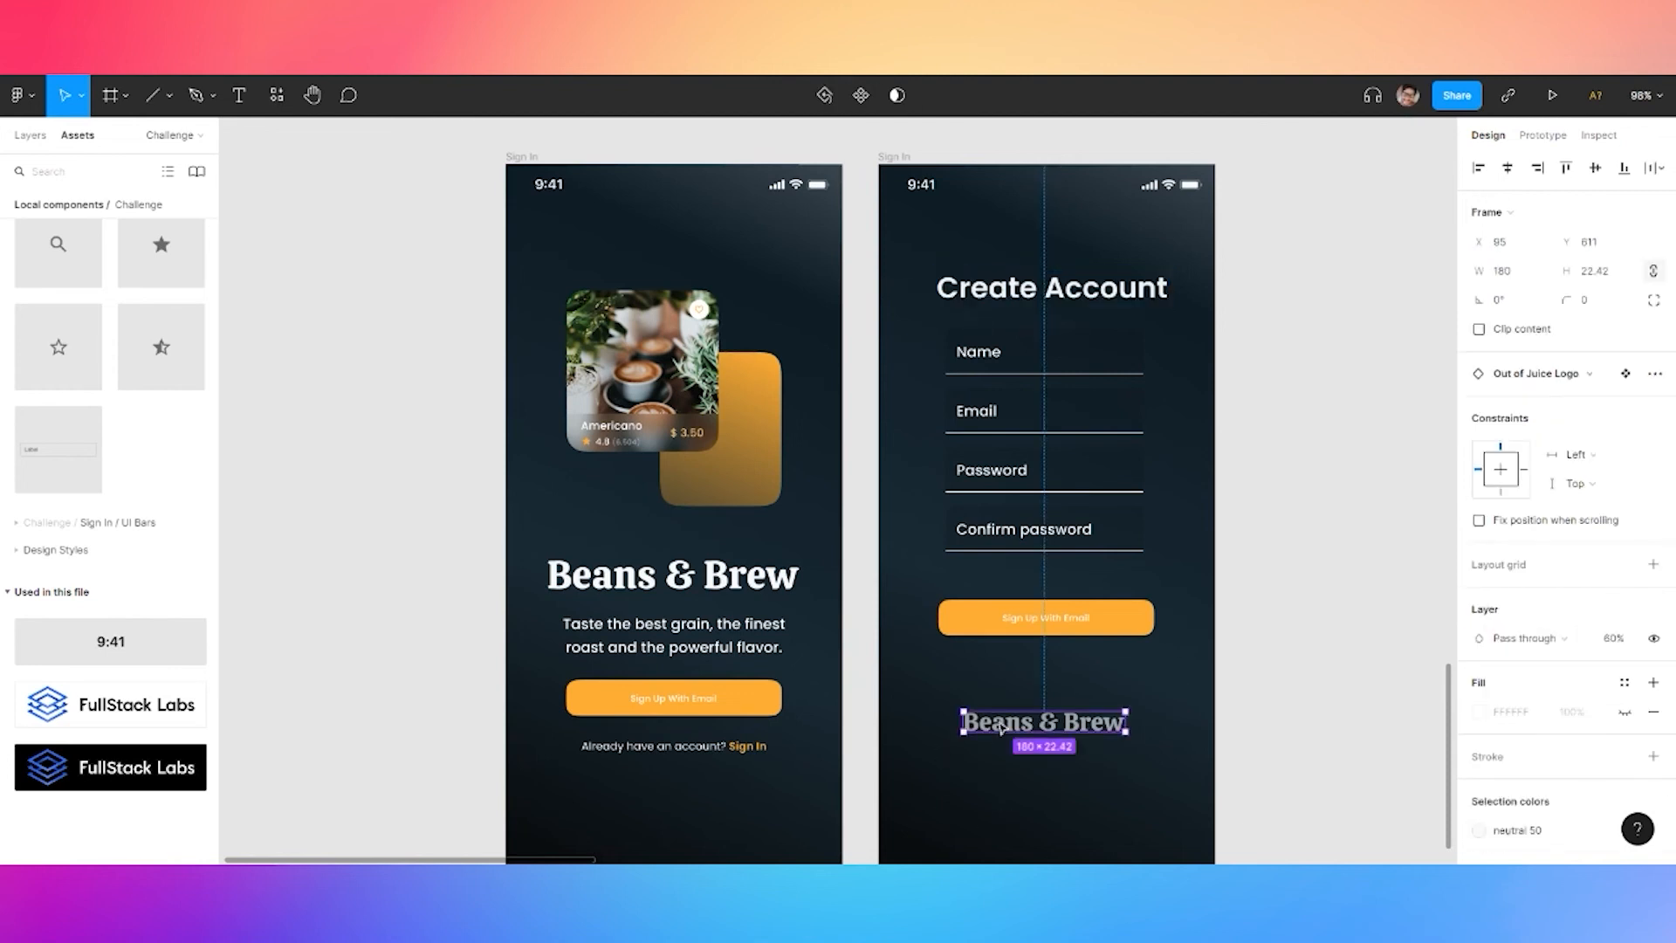
text(95)
key(Return)
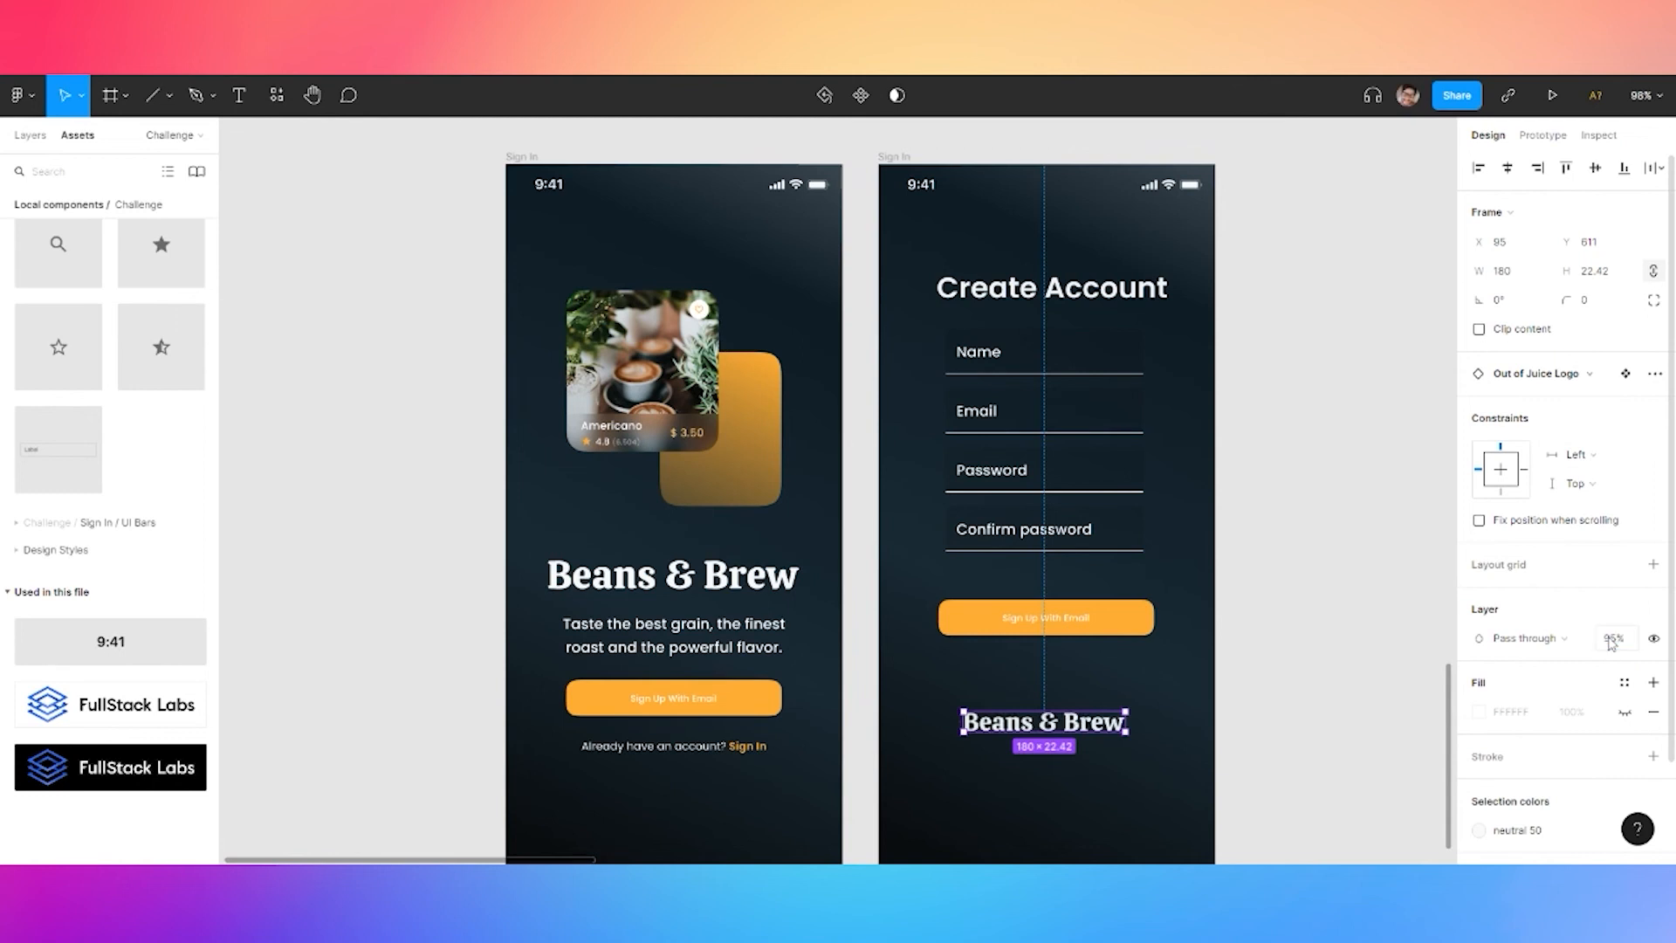
click(1087, 618)
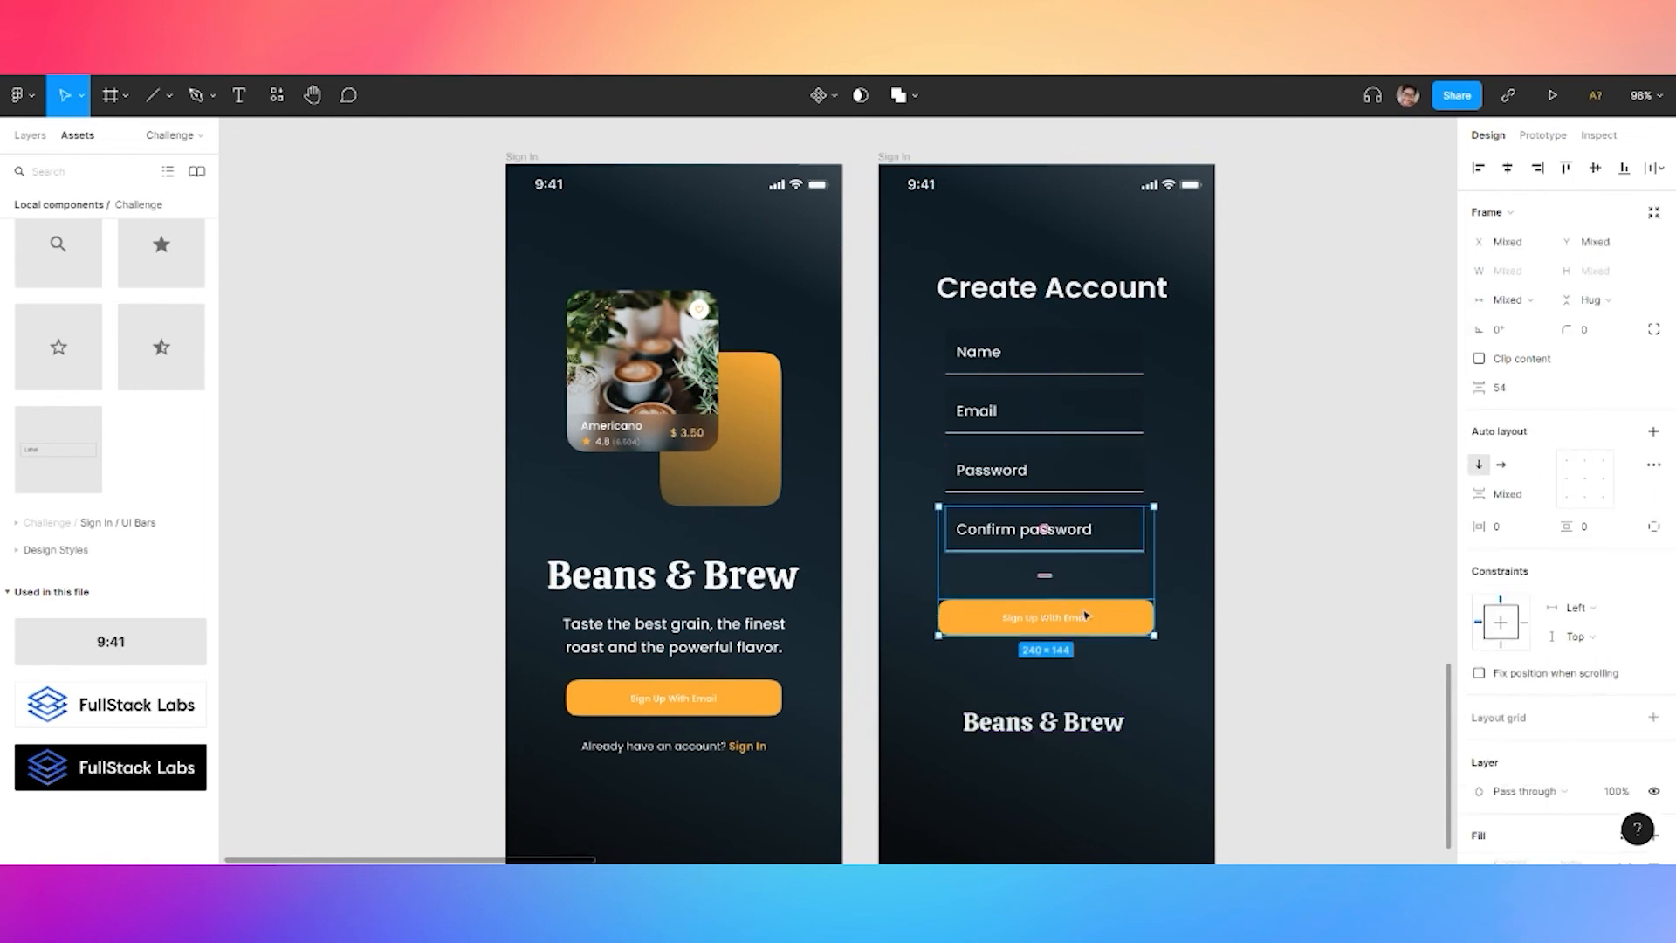
Move the Sign Up button up closer to the form fields
click(1224, 571)
drag(1094, 618, 1094, 593)
click(773, 707)
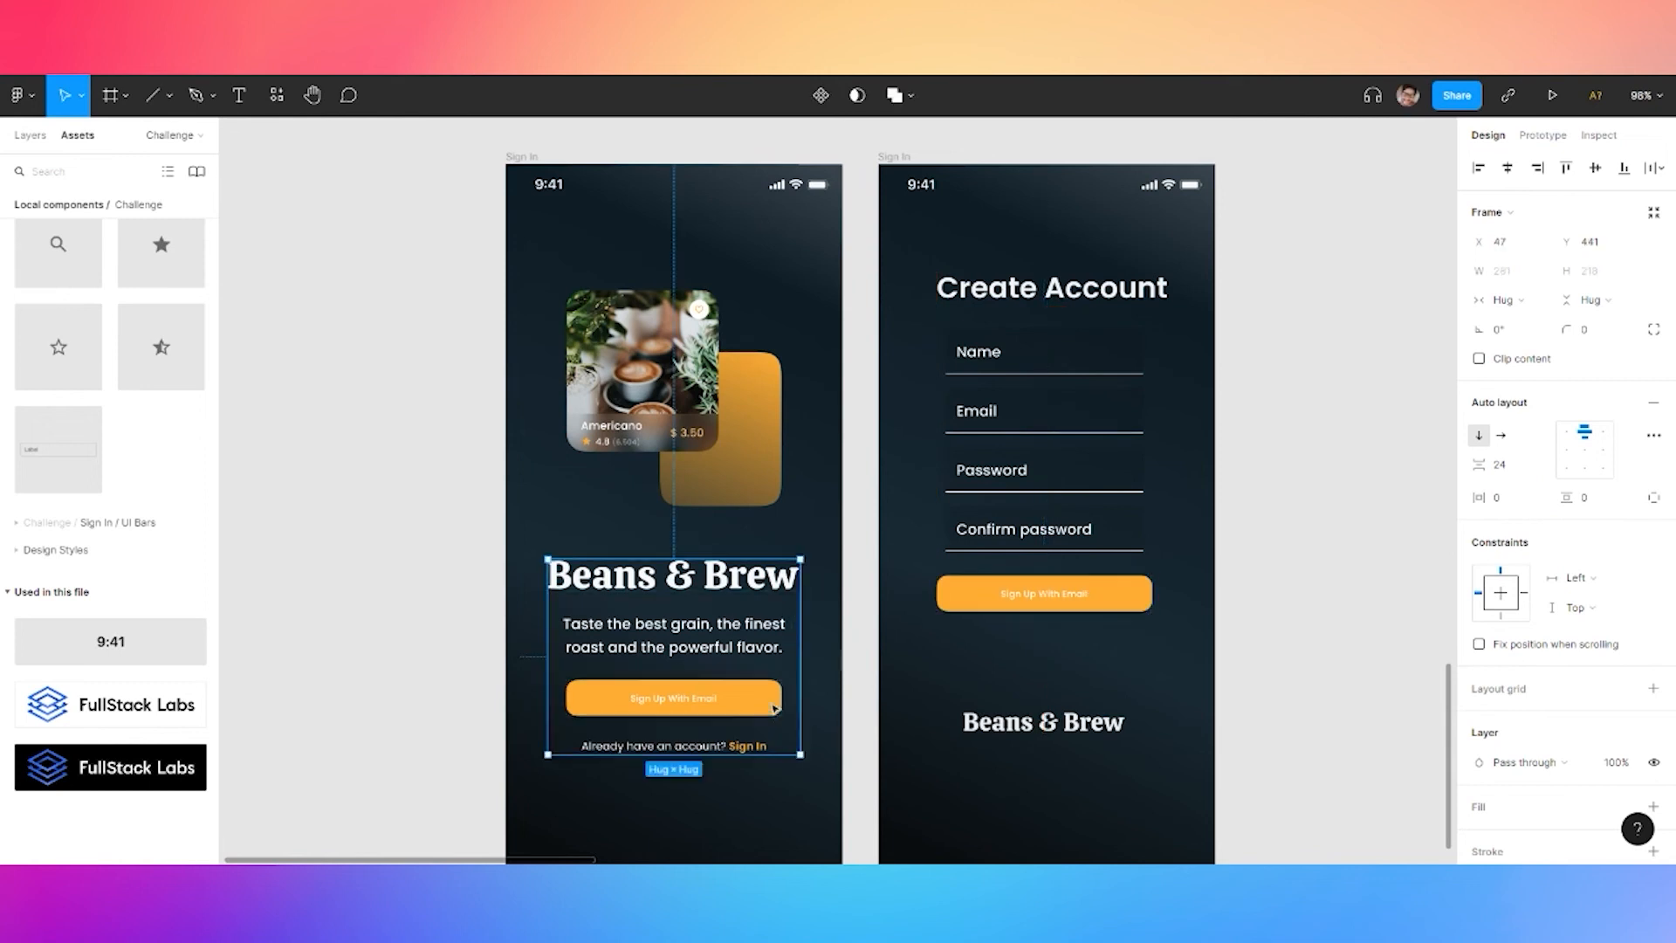
click(773, 709)
Group the four fields and the Sign Up button into an auto layout with 16 spacing
click(1082, 594)
shift+click(1086, 528)
shift+click(1093, 470)
shift+click(1090, 412)
shift+click(1085, 363)
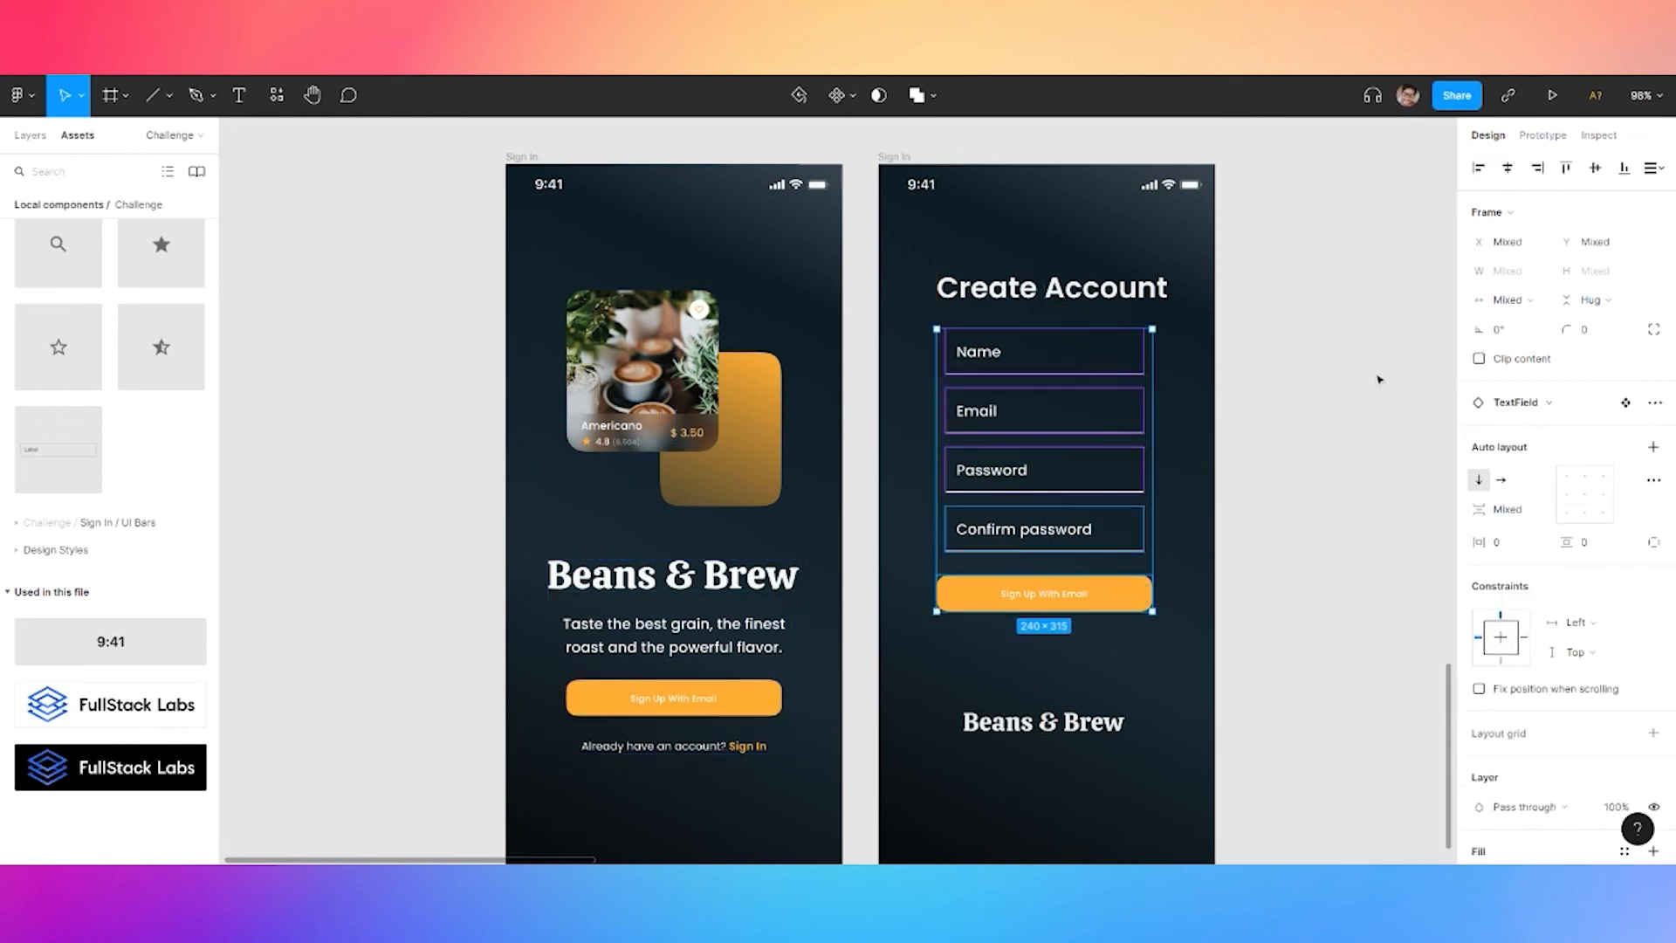
key(ctrl+g)
key(shift+a)
click(1504, 465)
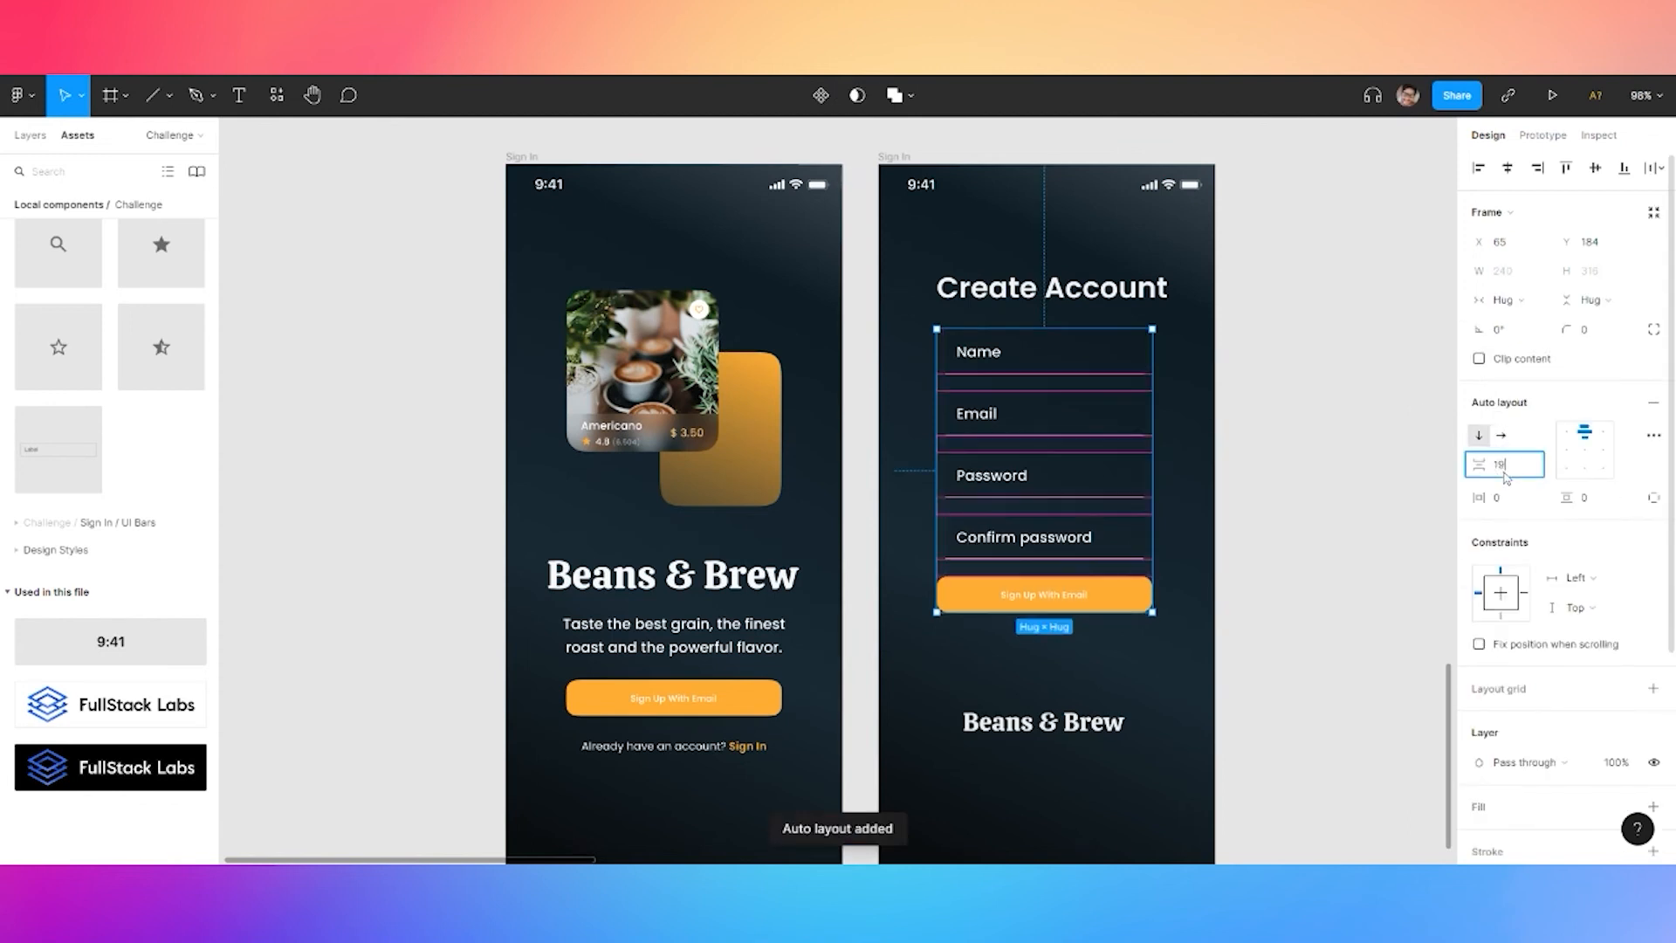
text(16)
key(Return)
drag(1123, 535, 1122, 577)
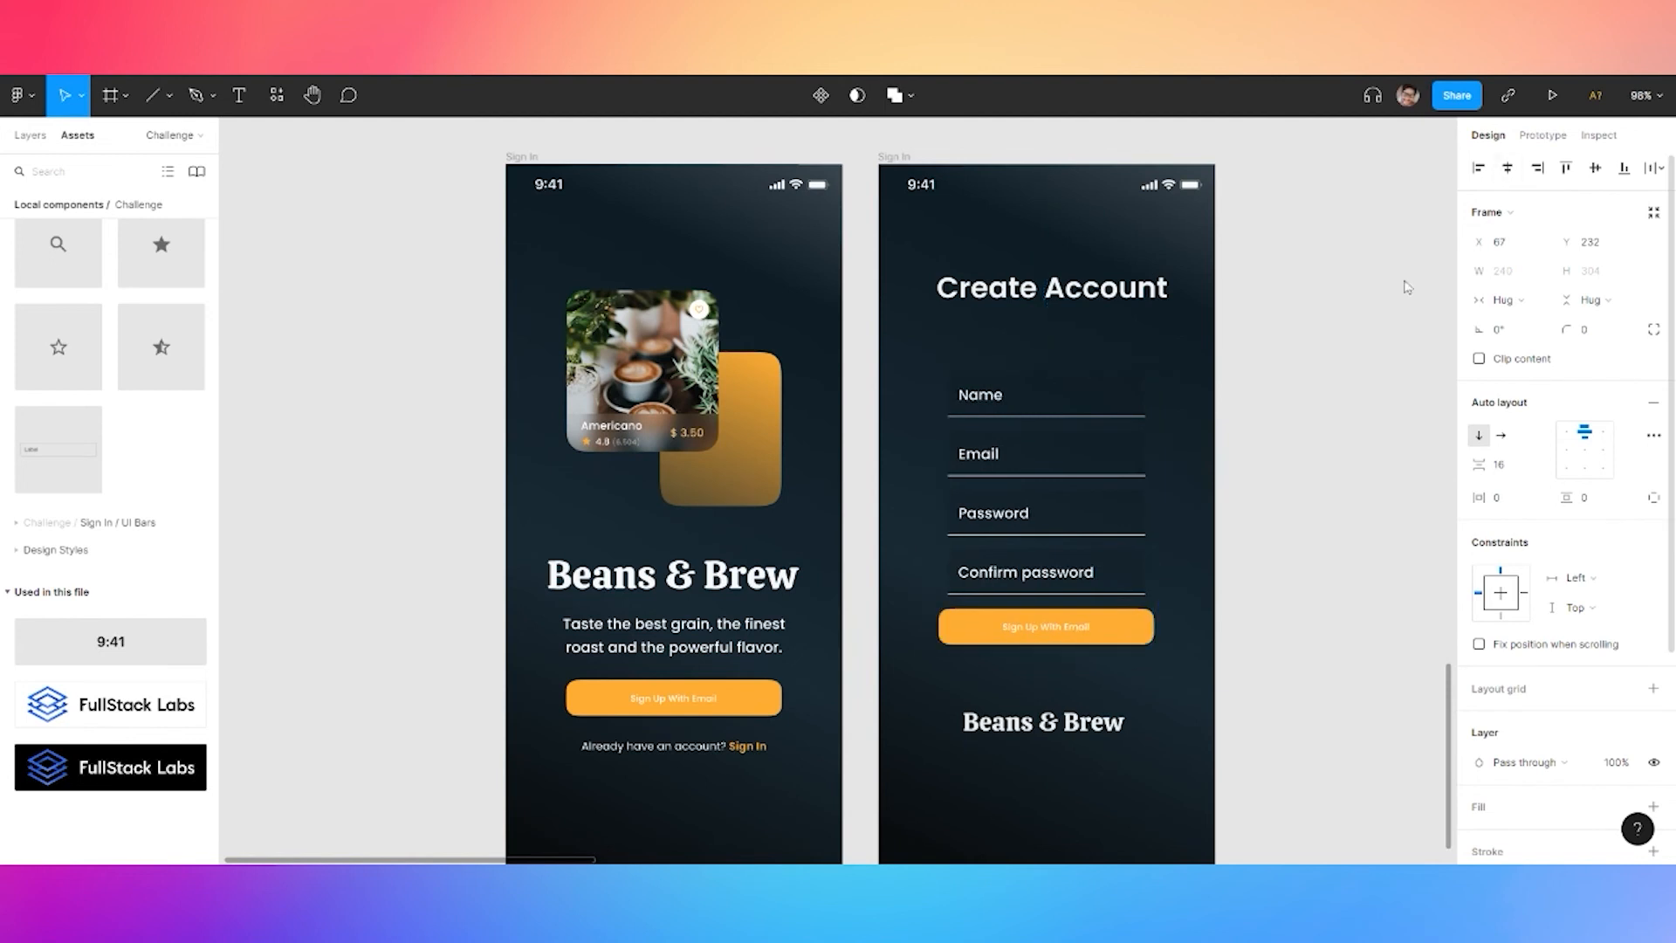
drag(1153, 481, 1174, 481)
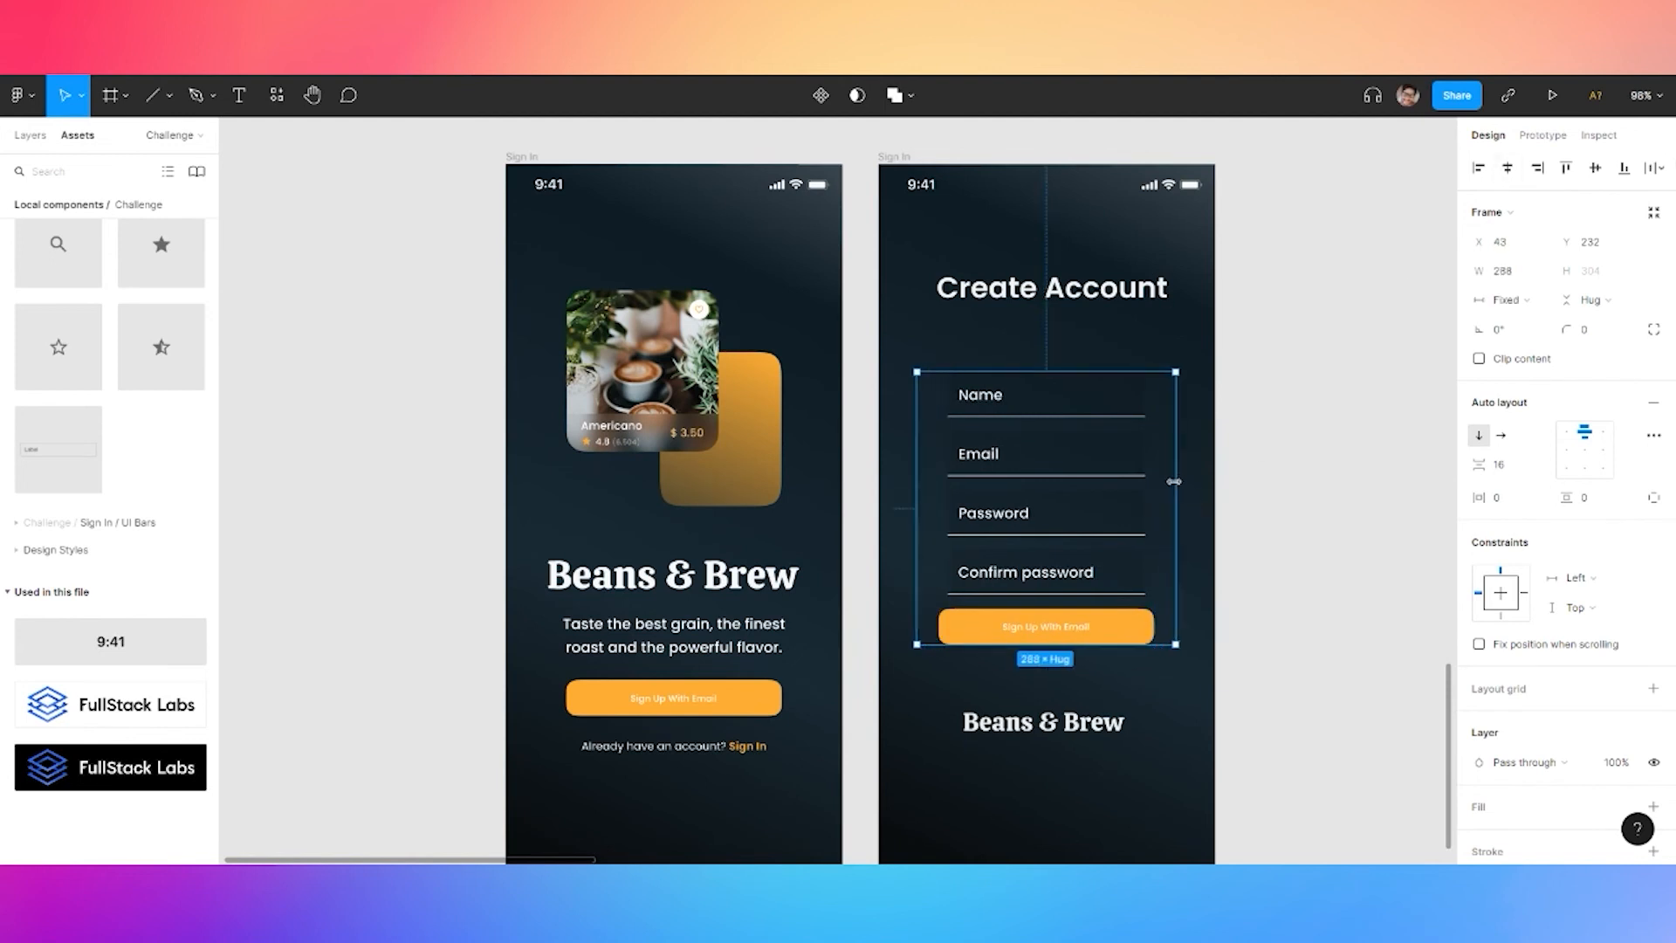
Centre the Create Account title horizontally and nudge it down 20 px
click(1052, 288)
click(1507, 168)
key(shift+Down)
key(shift+Down)
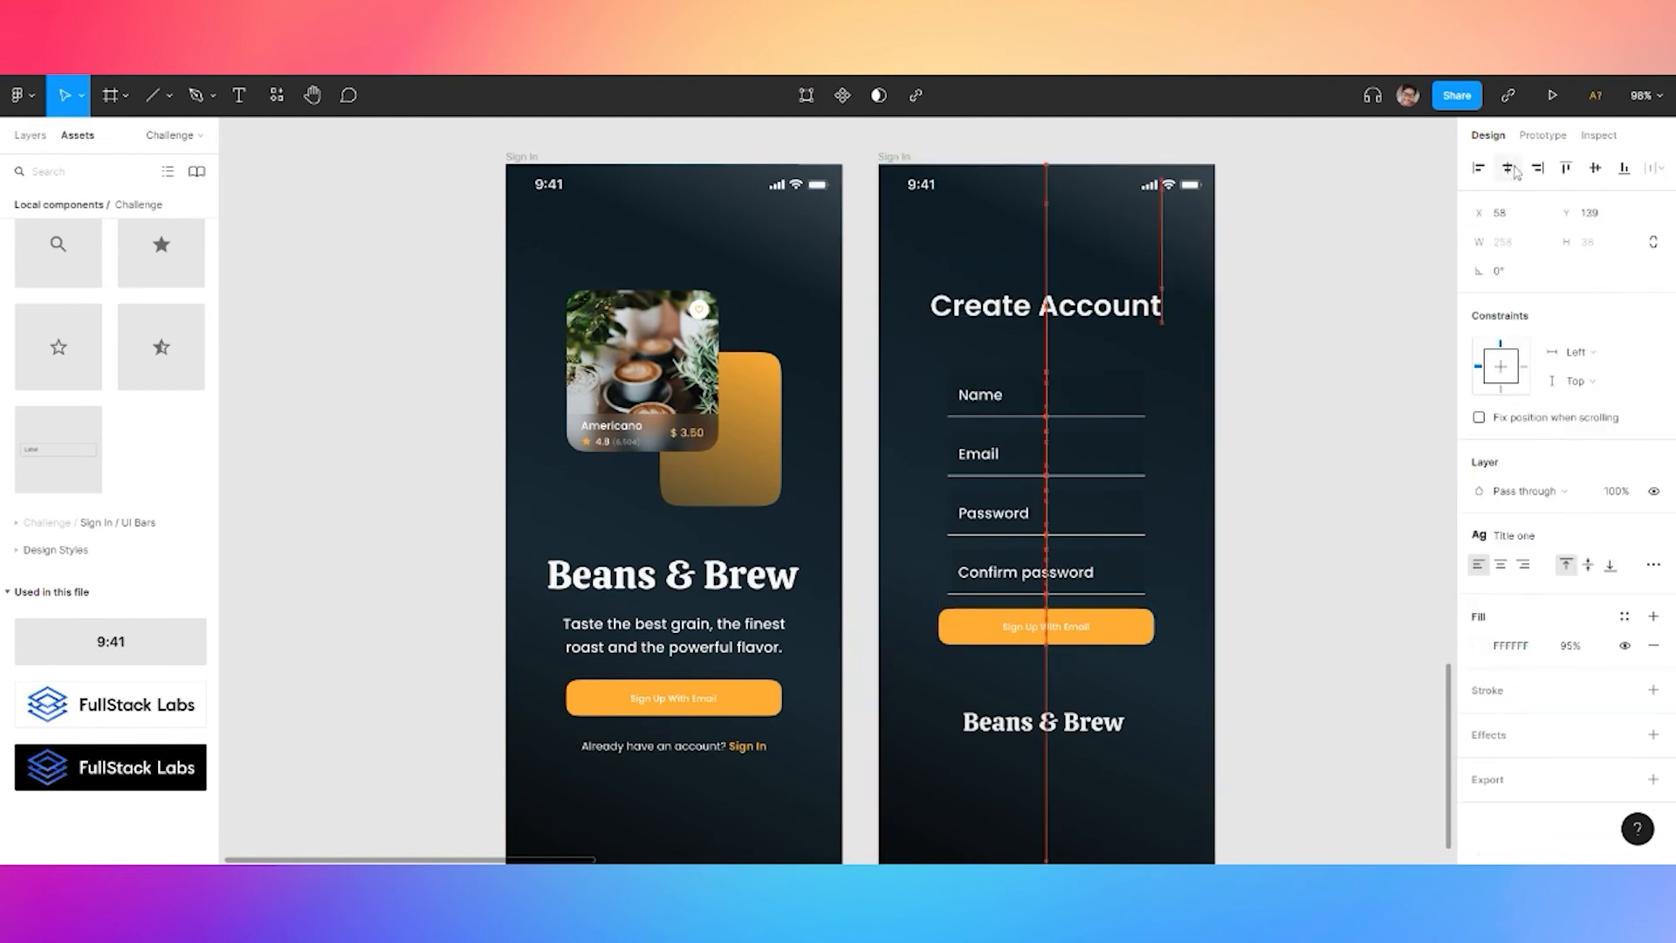
Stack the title, form and Beans & Brew logo in an auto layout spaced 48
shift+click(1052, 497)
shift+click(1082, 720)
key(ctrl+g)
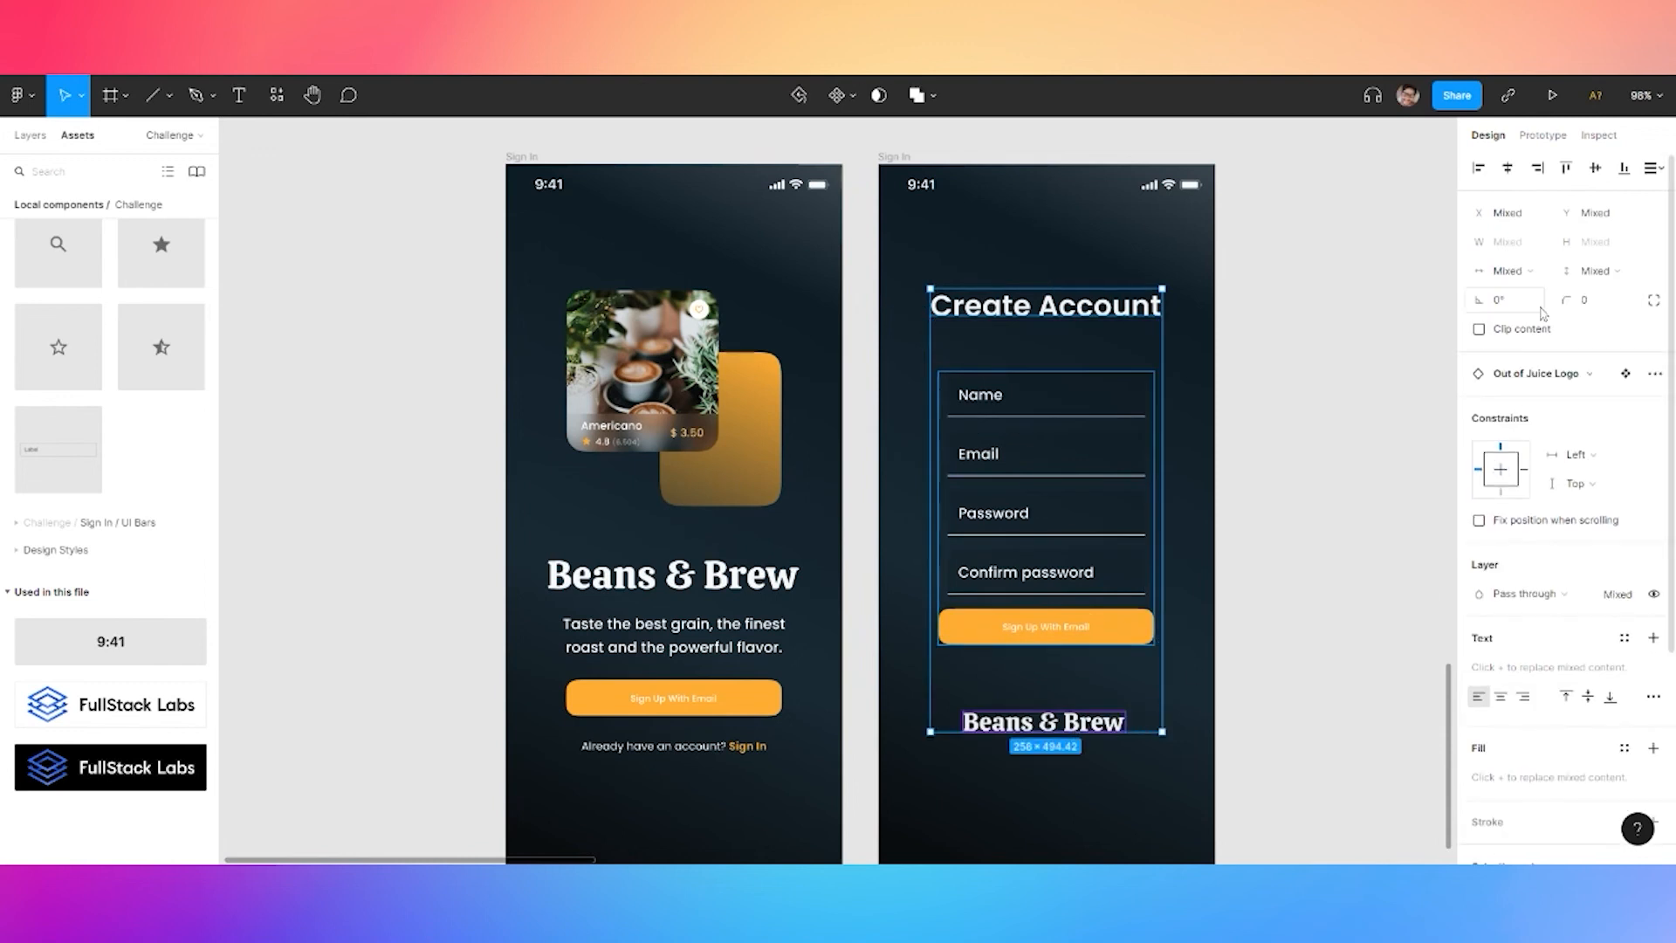
key(shift+a)
click(1503, 465)
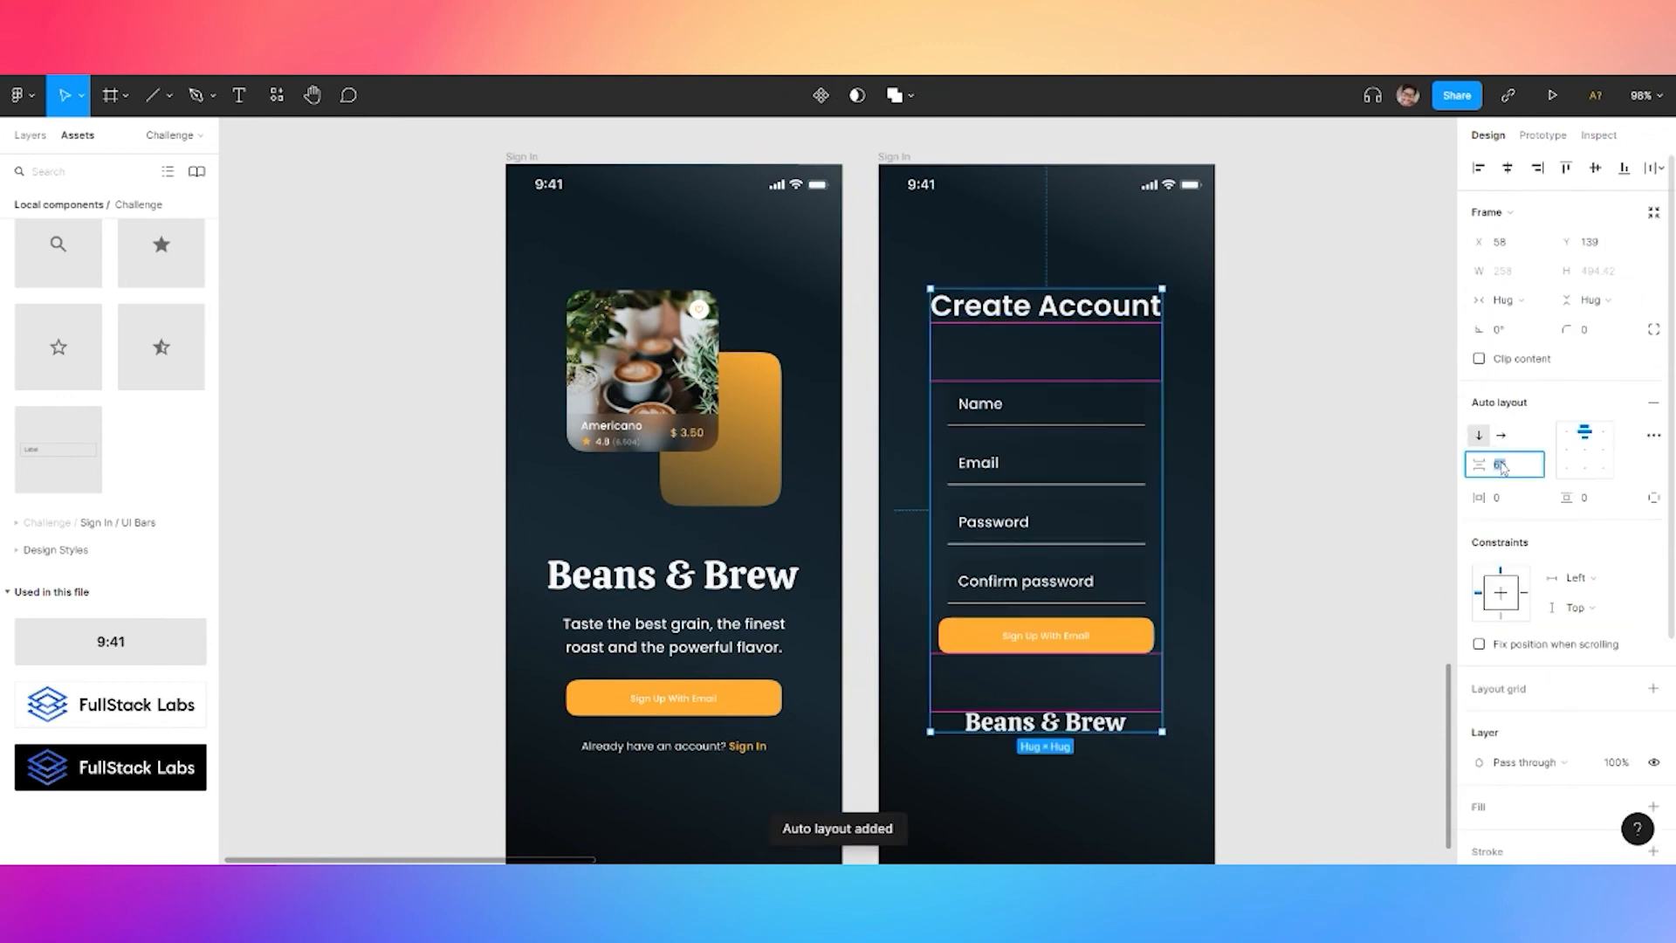
text(40)
key(Return)
click(1503, 466)
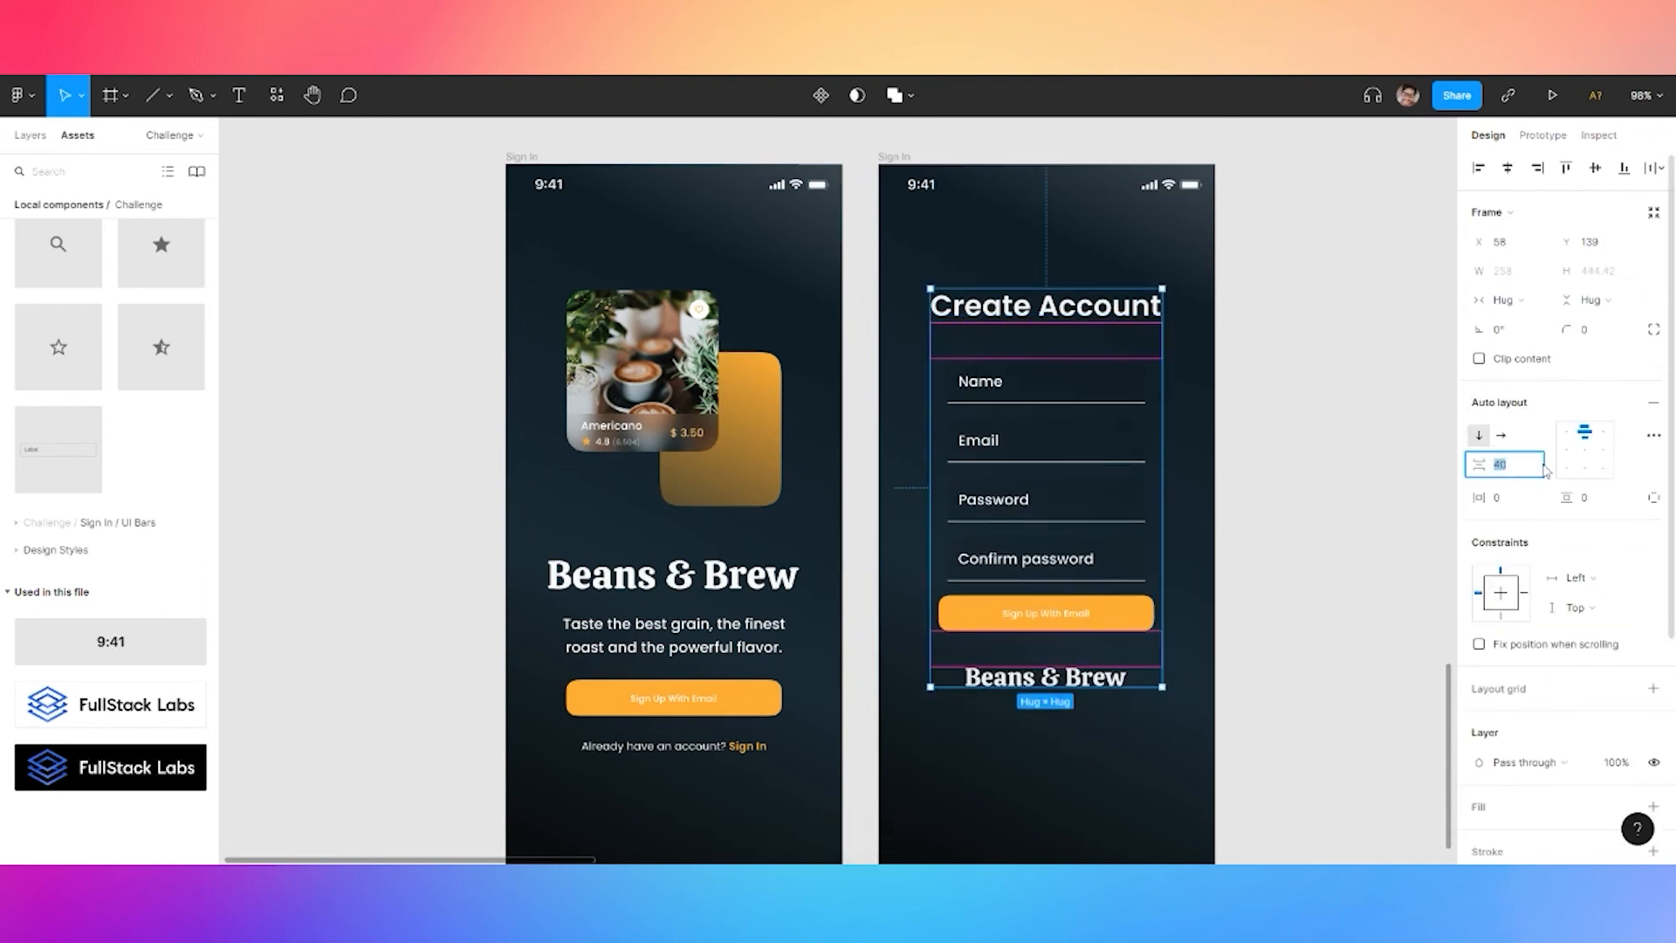
text(4)
text(56)
key(Return)
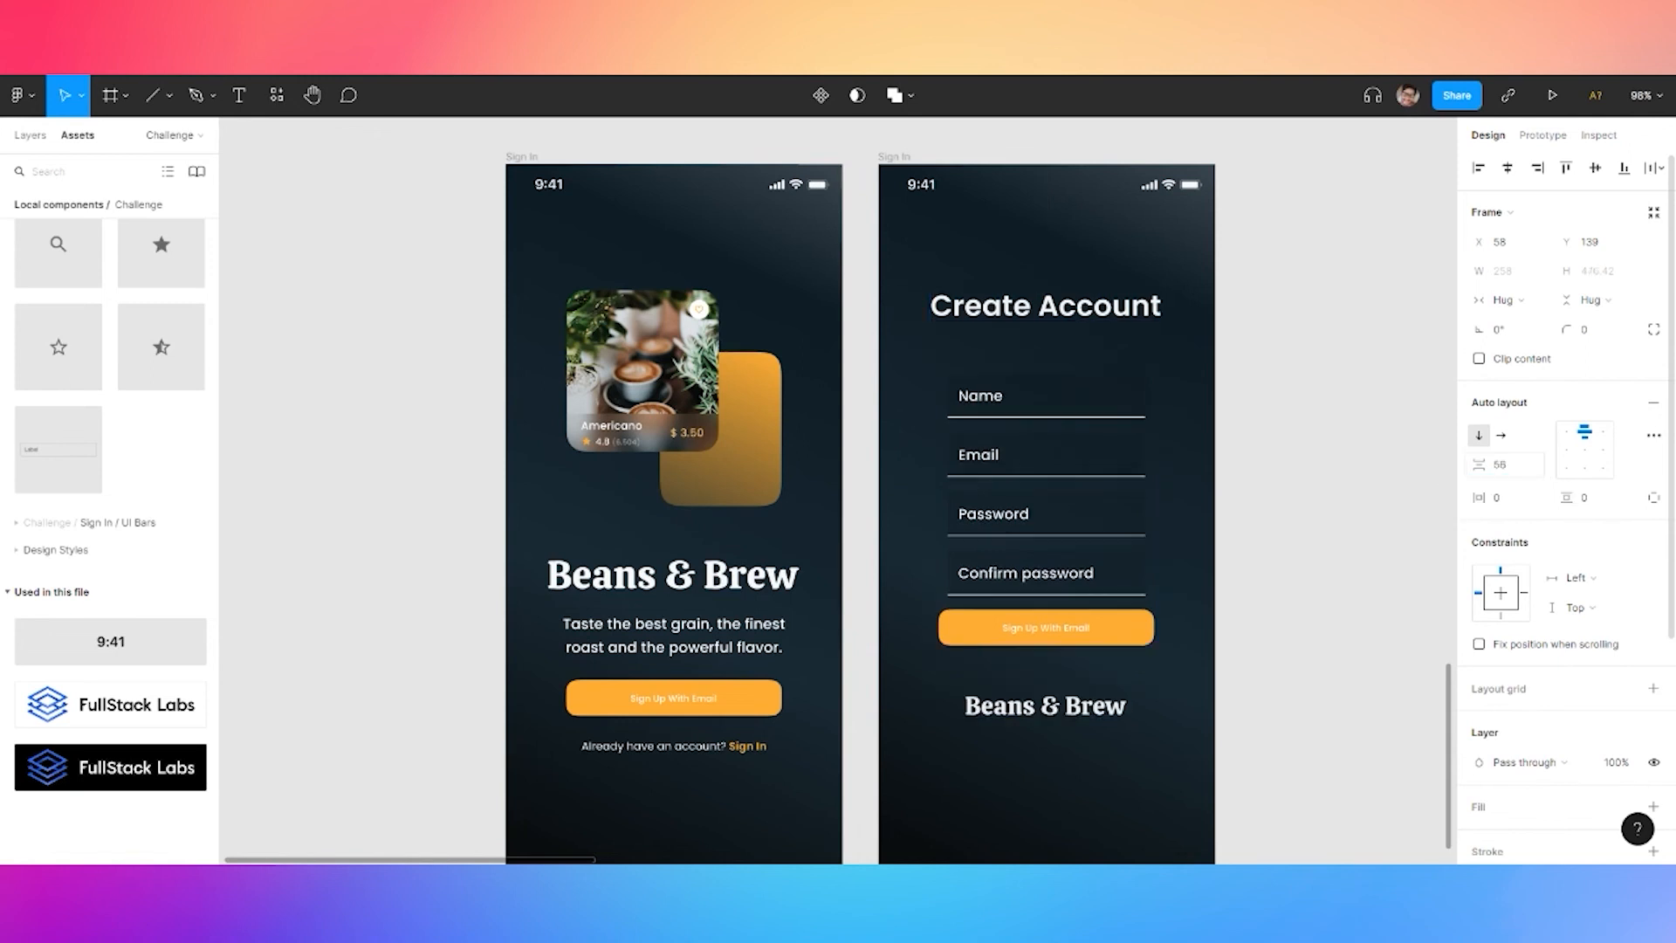
click(1517, 466)
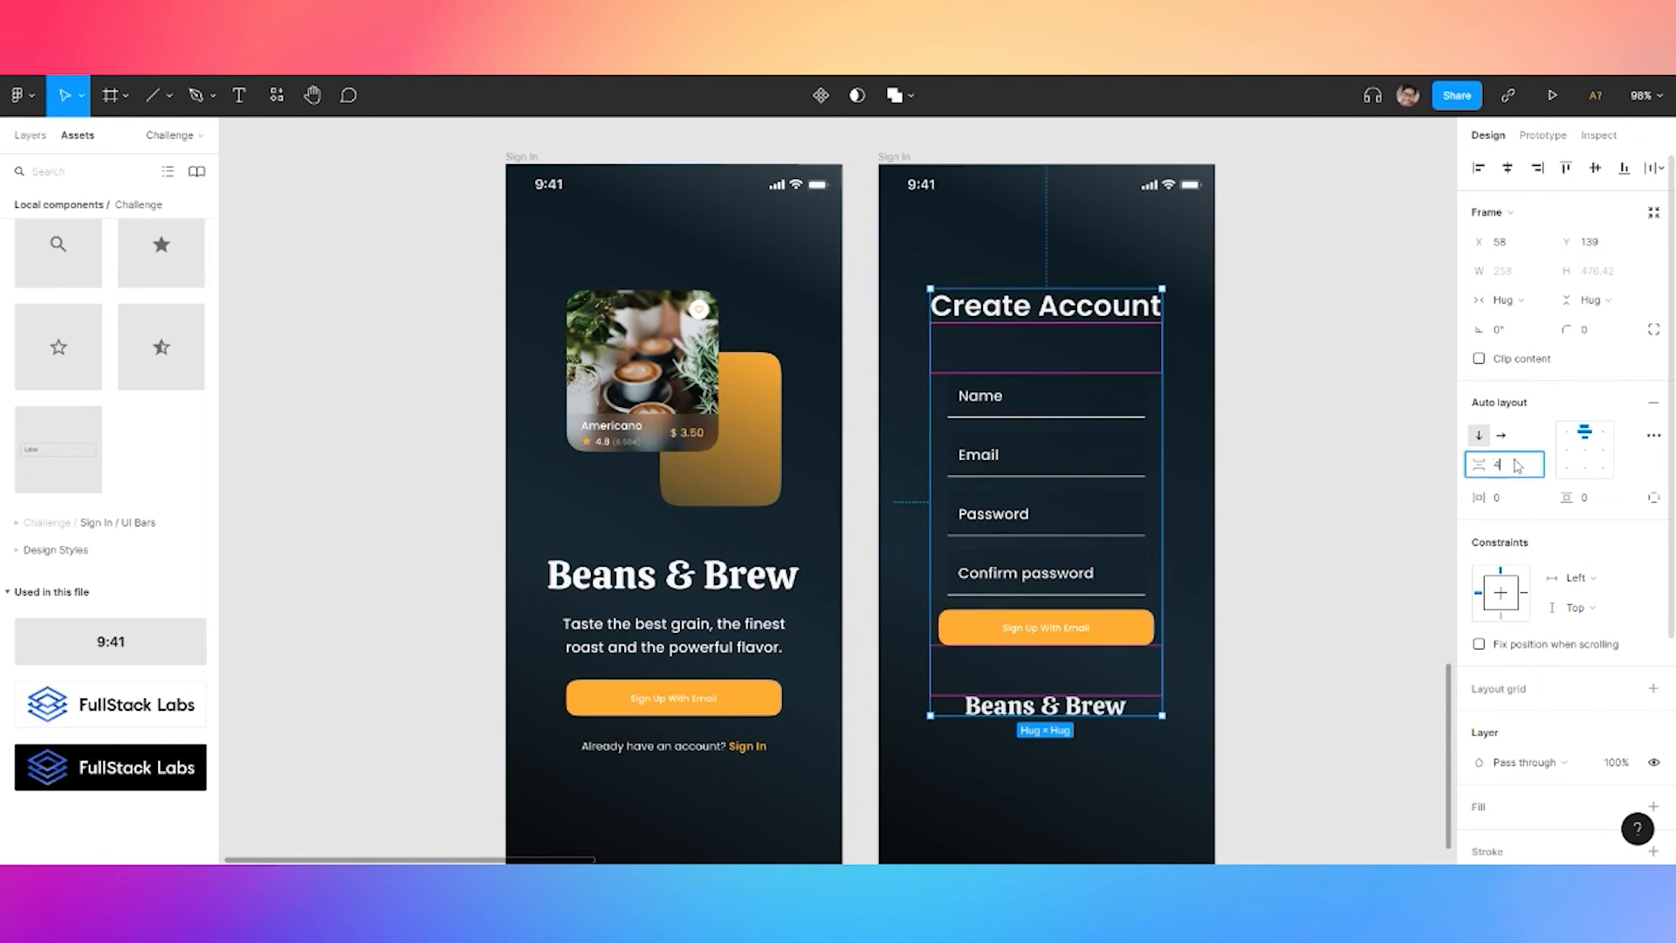
text(48)
key(Return)
Add 24 bottom padding below the Sign Up button
click(1043, 692)
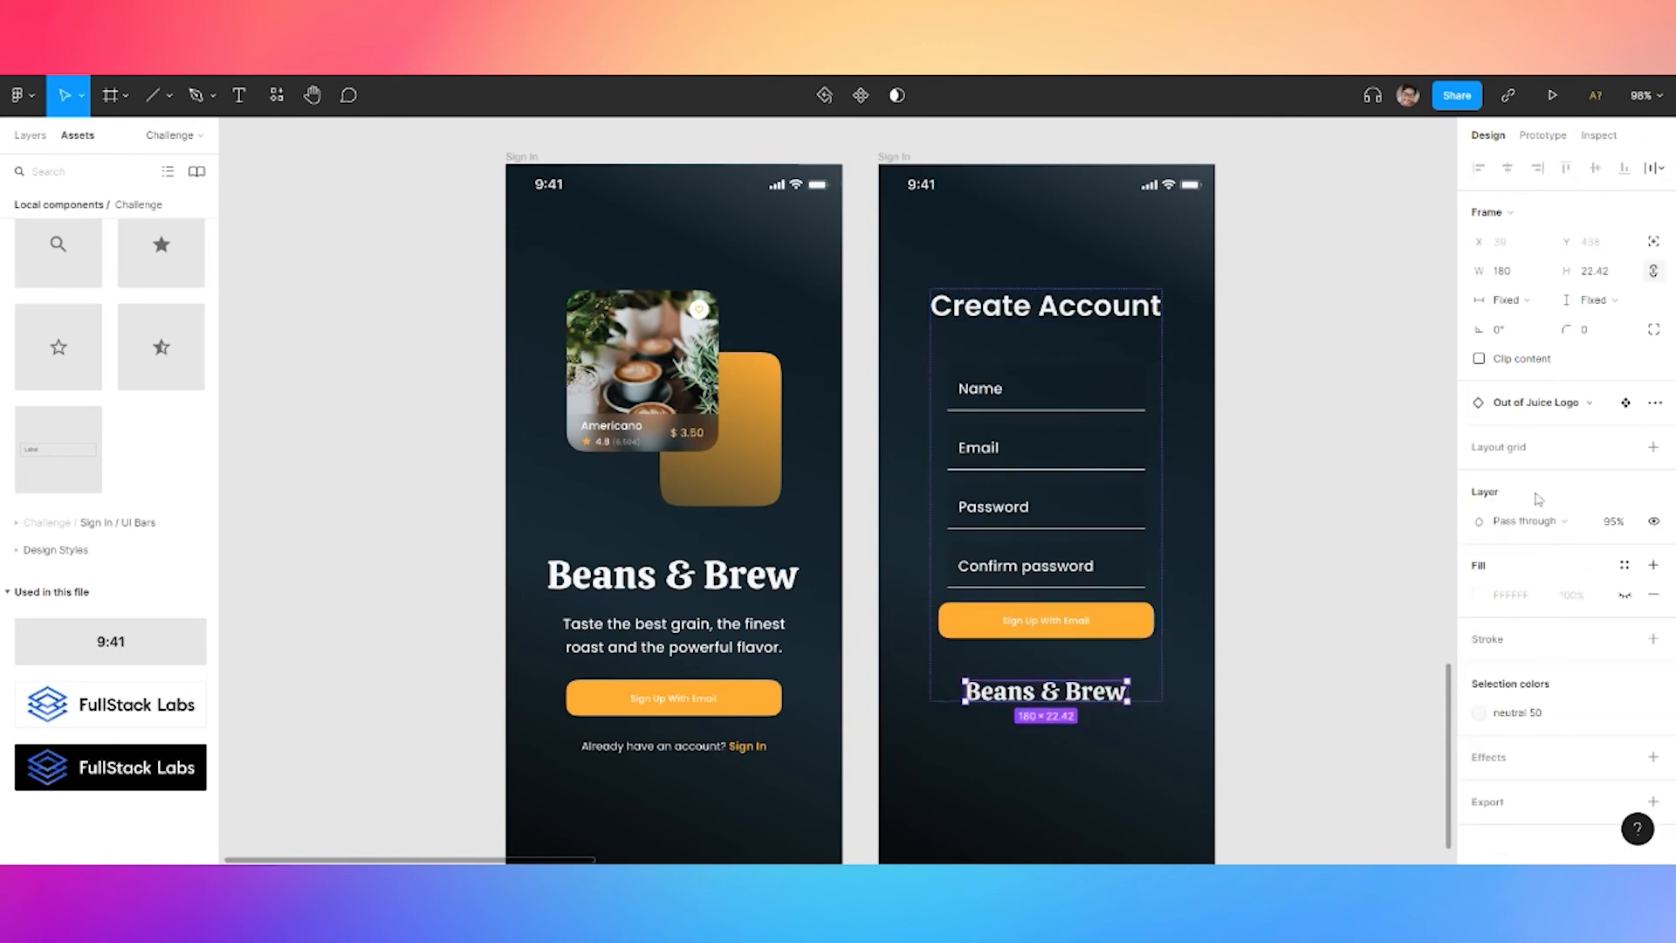
click(1118, 621)
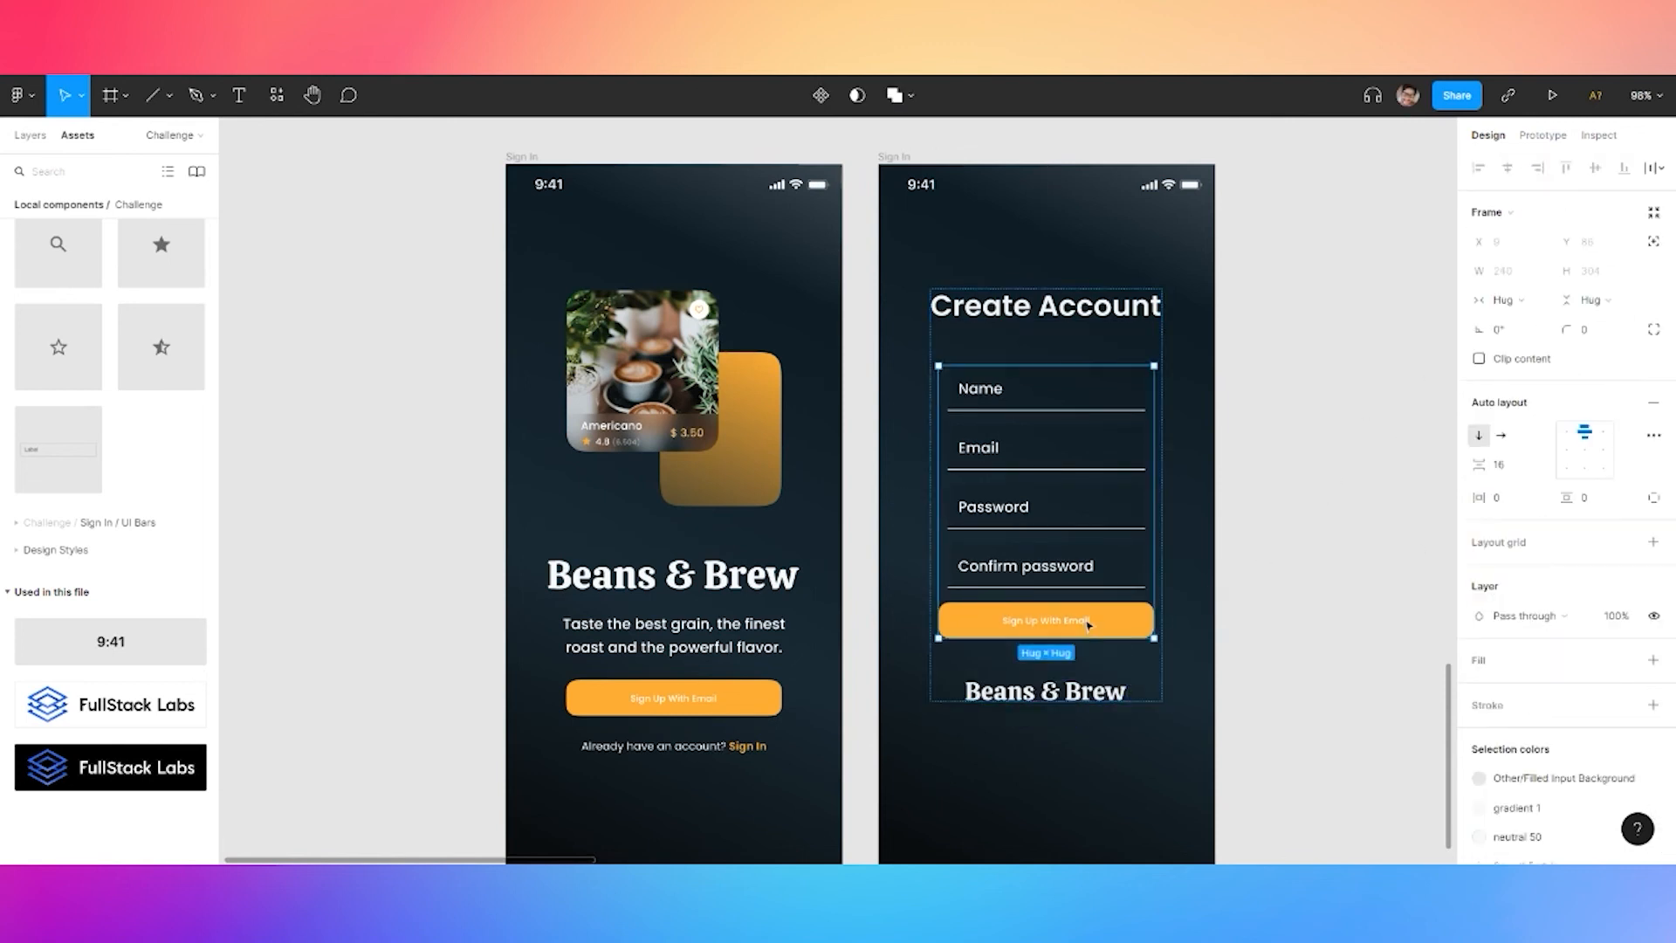
click(1117, 621)
click(1652, 499)
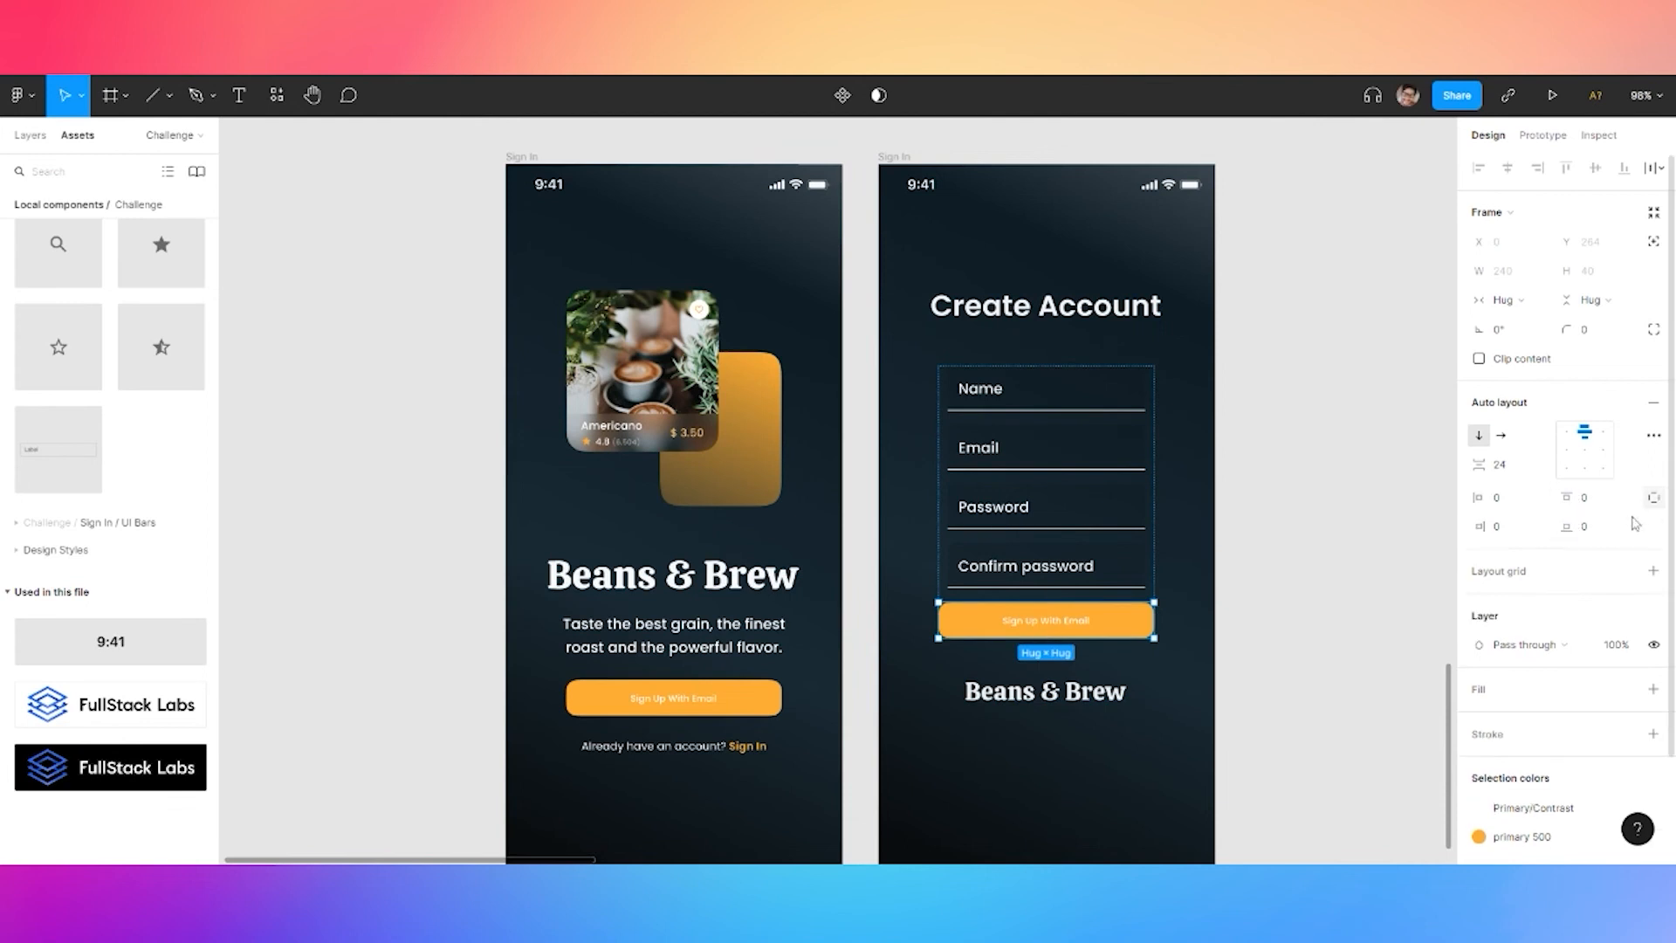
text(24)
key(Return)
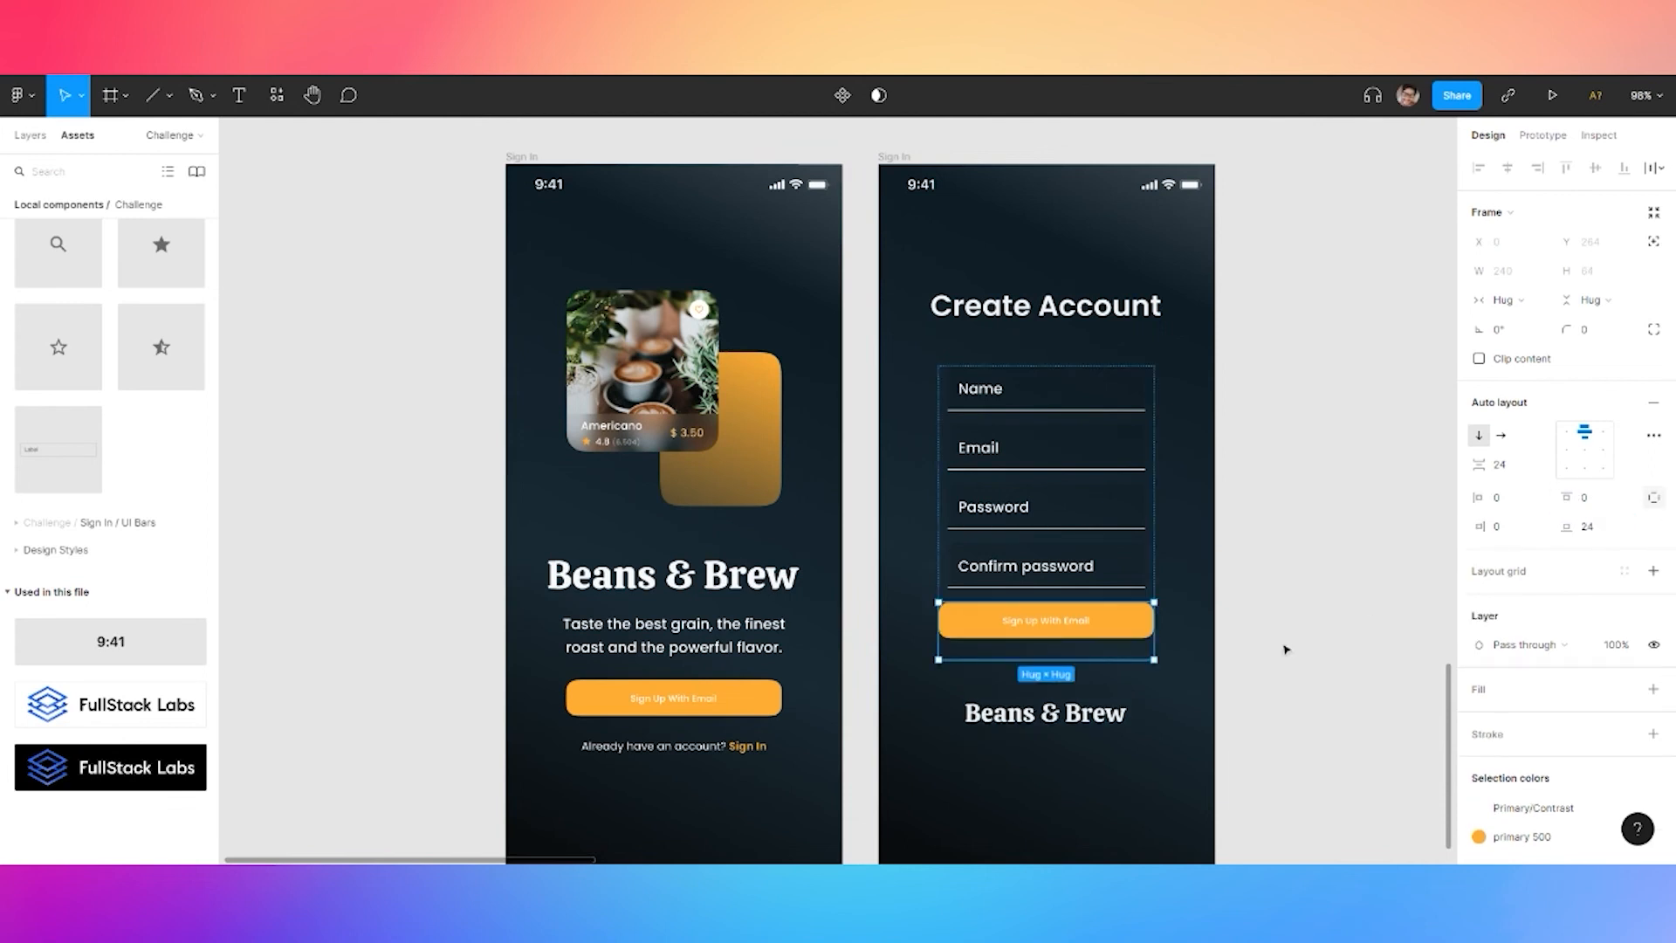
click(1306, 625)
scroll(1306, 617, down, 5)
scroll(1254, 535, right, 1)
Adjust the Create Account stack's position and duplicate the sign-up screen
click(1116, 424)
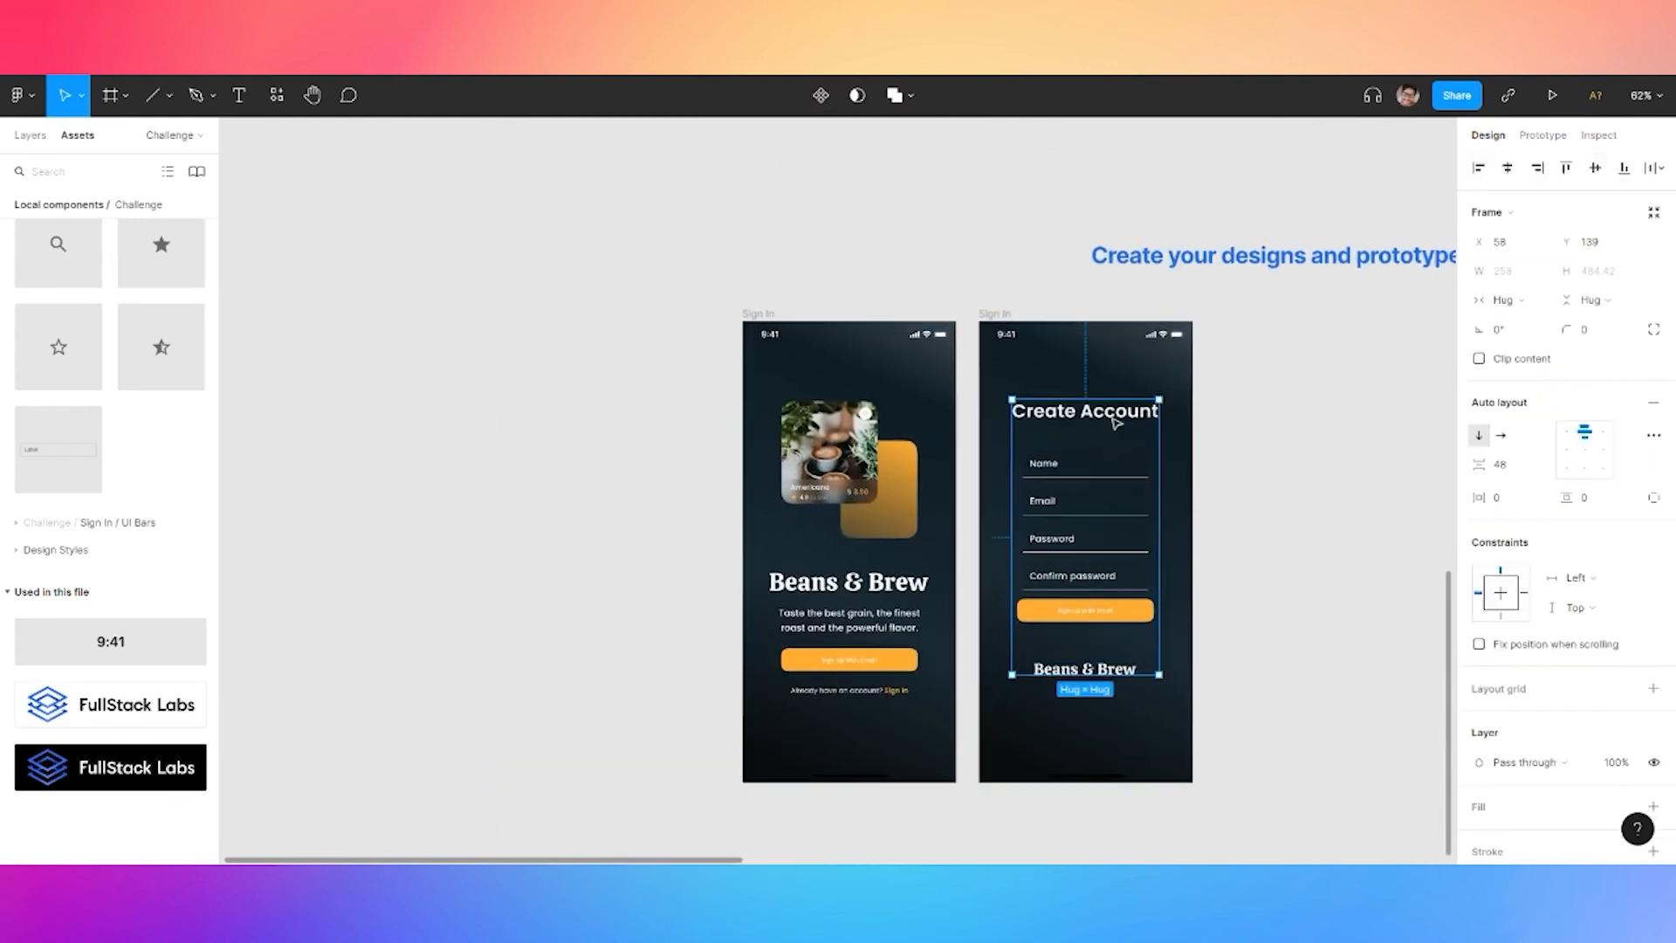
key(shift+Down)
key(shift+Down)
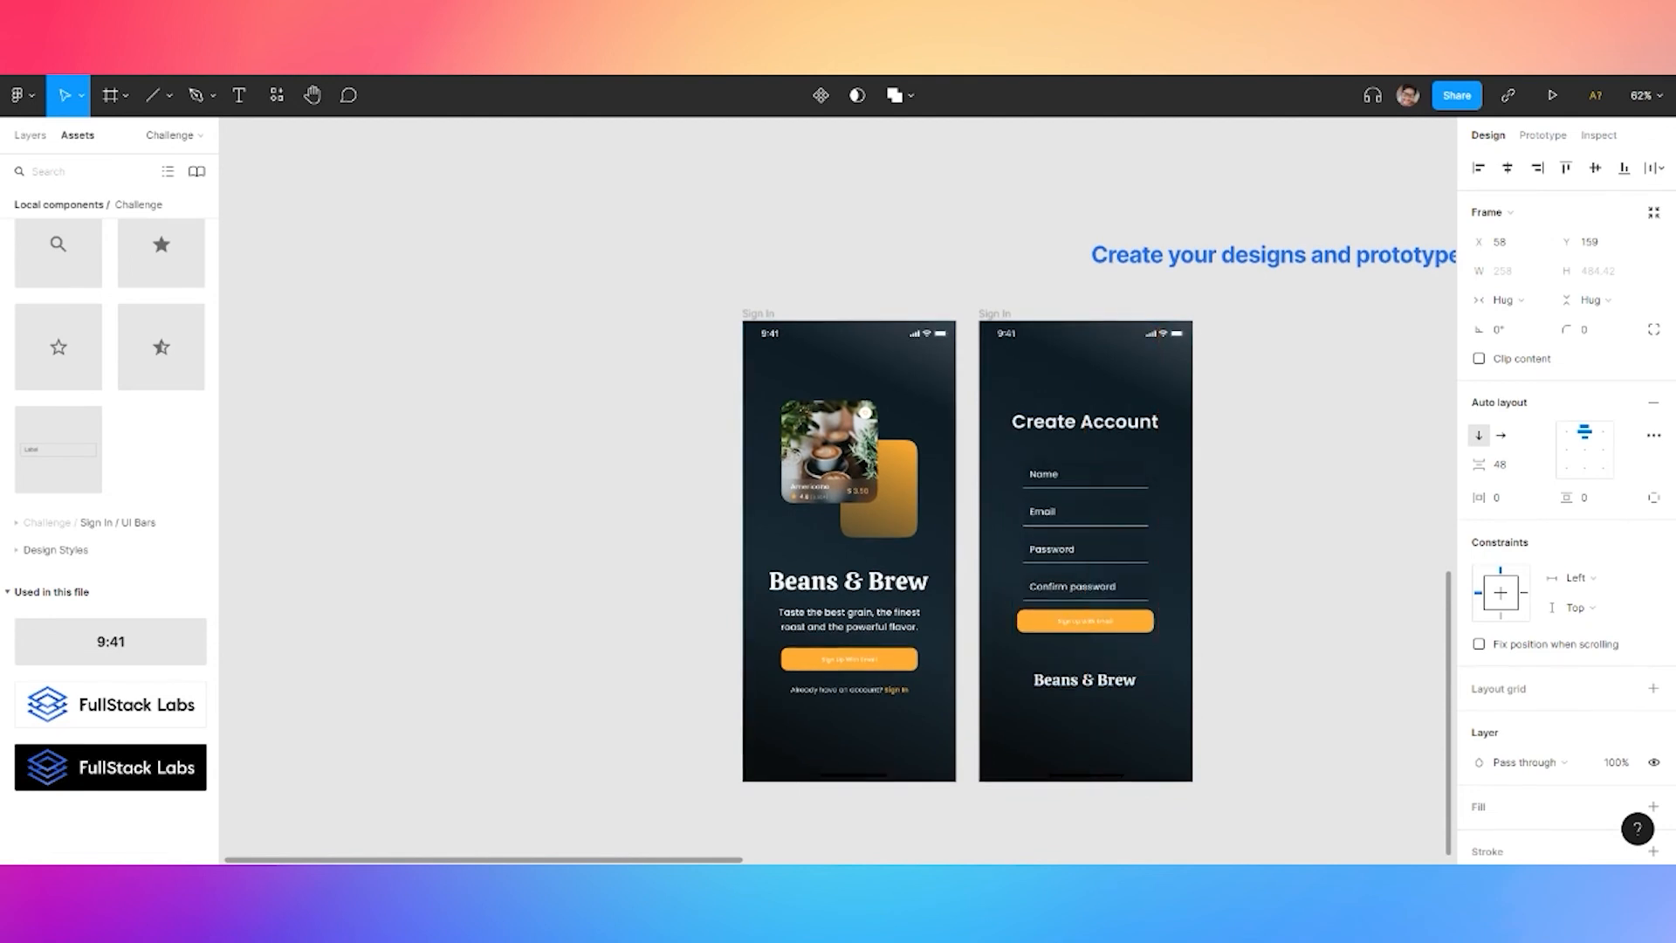
key(shift+Up)
click(1265, 417)
drag(1251, 465, 1126, 449)
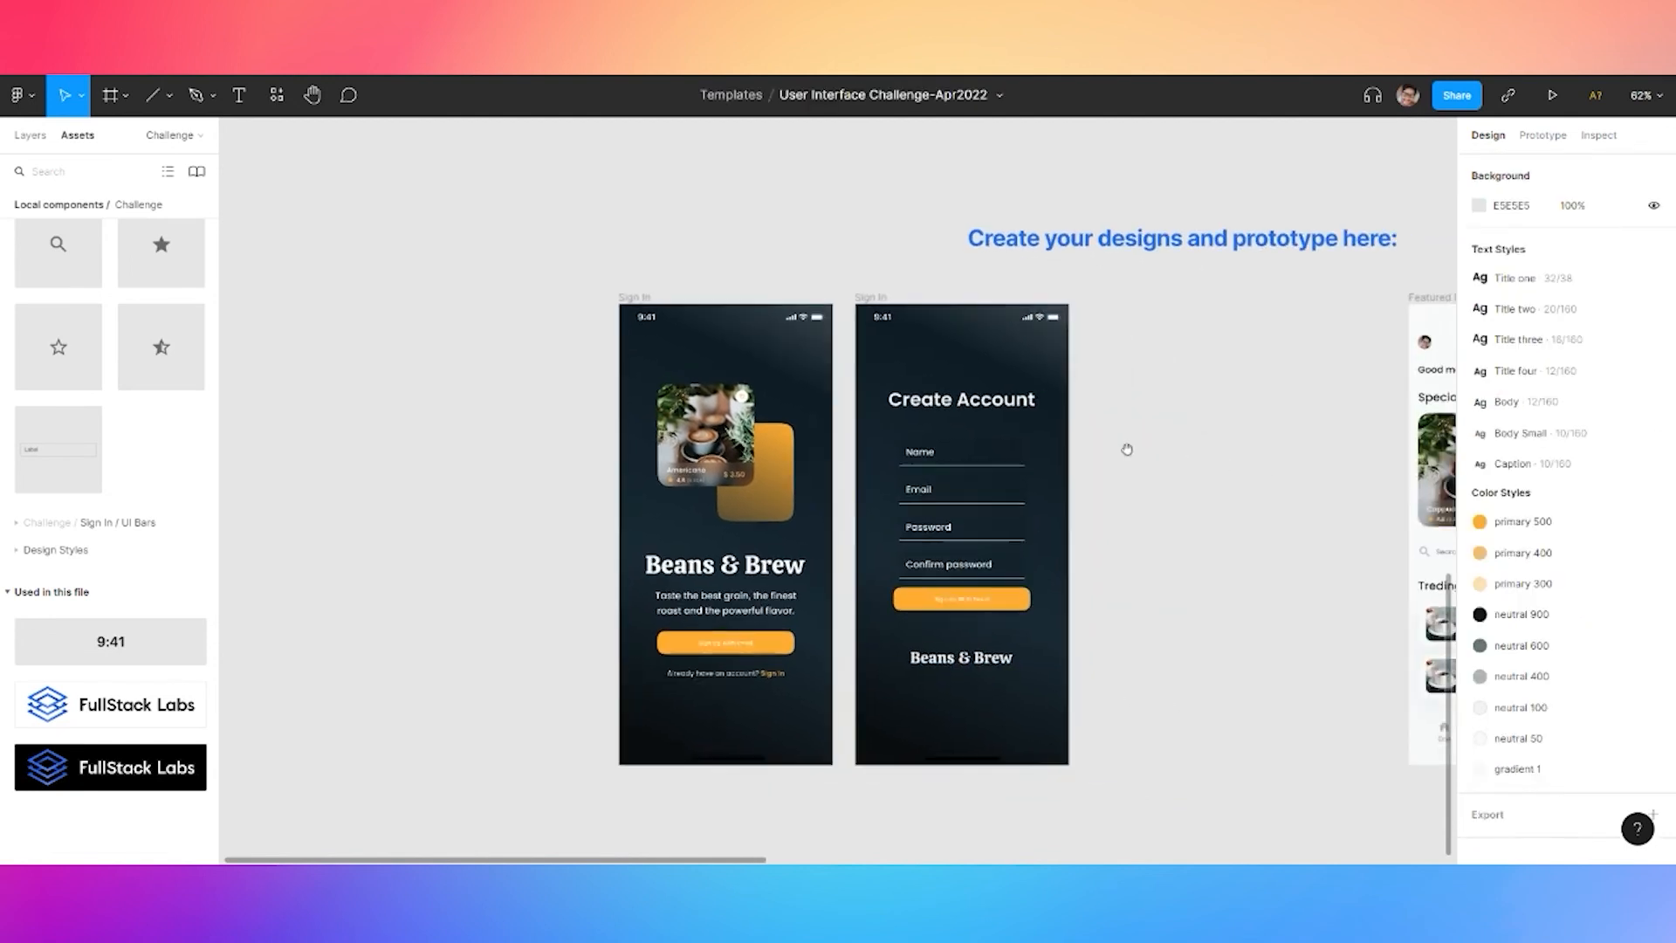
click(873, 304)
key(ctrl+c)
key(ctrl+v)
Change the duplicate screen's title to 'Login'
click(1187, 401)
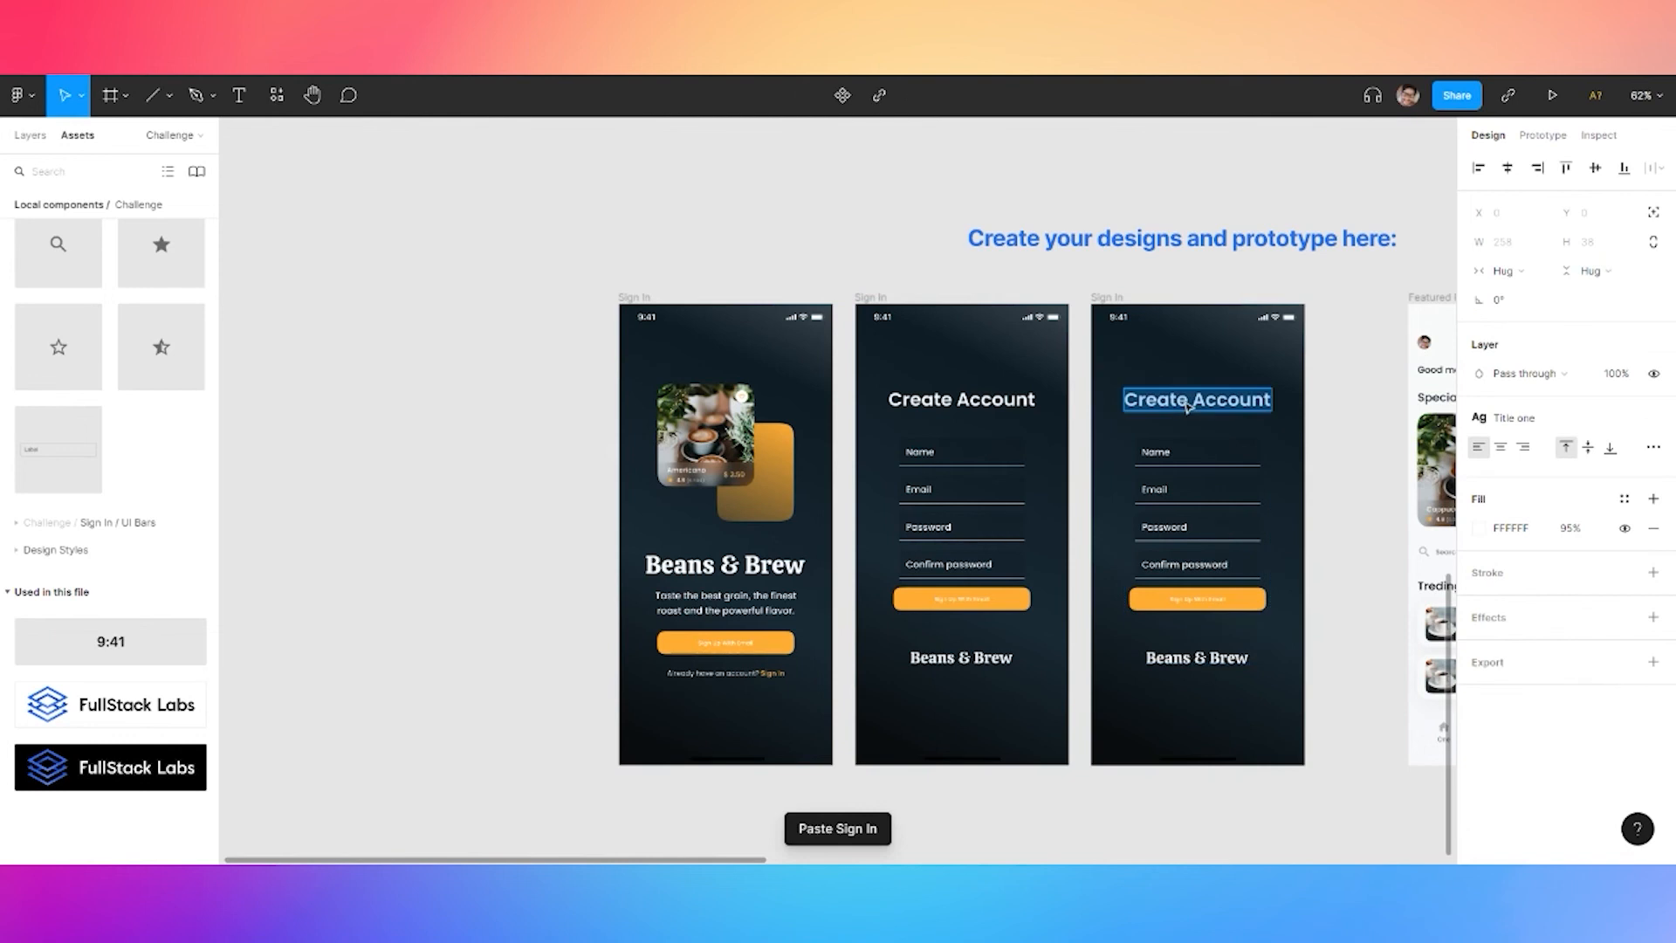
key(BackSpace)
text(Login)
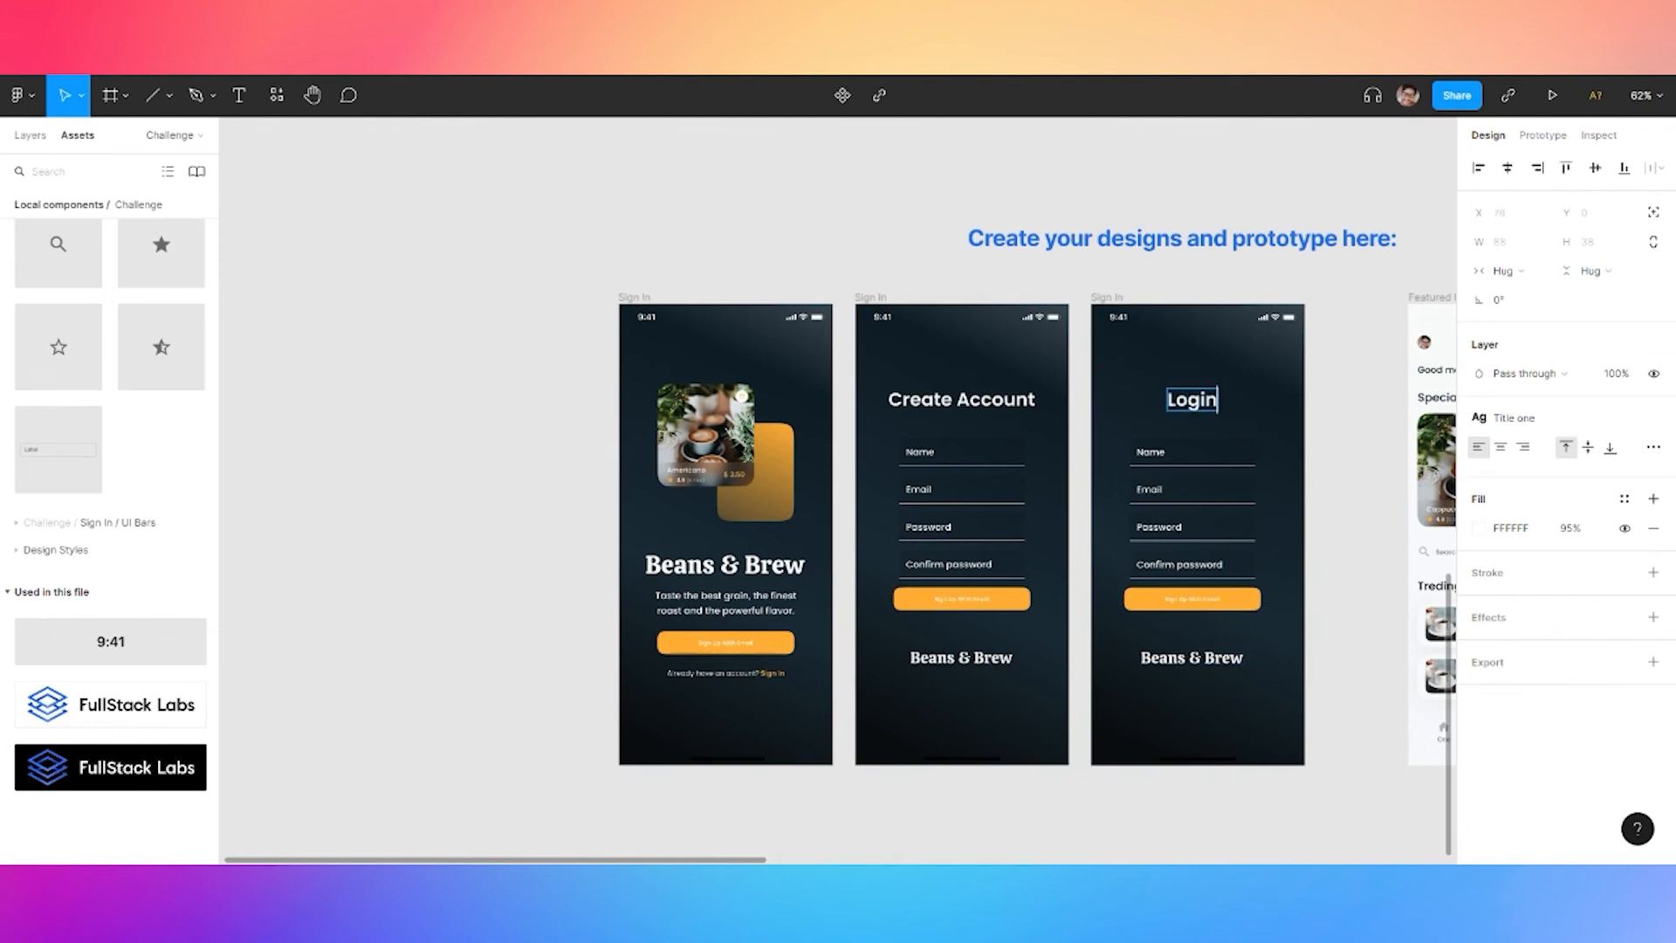
key(Escape)
shift+click(1197, 481)
shift+click(1205, 659)
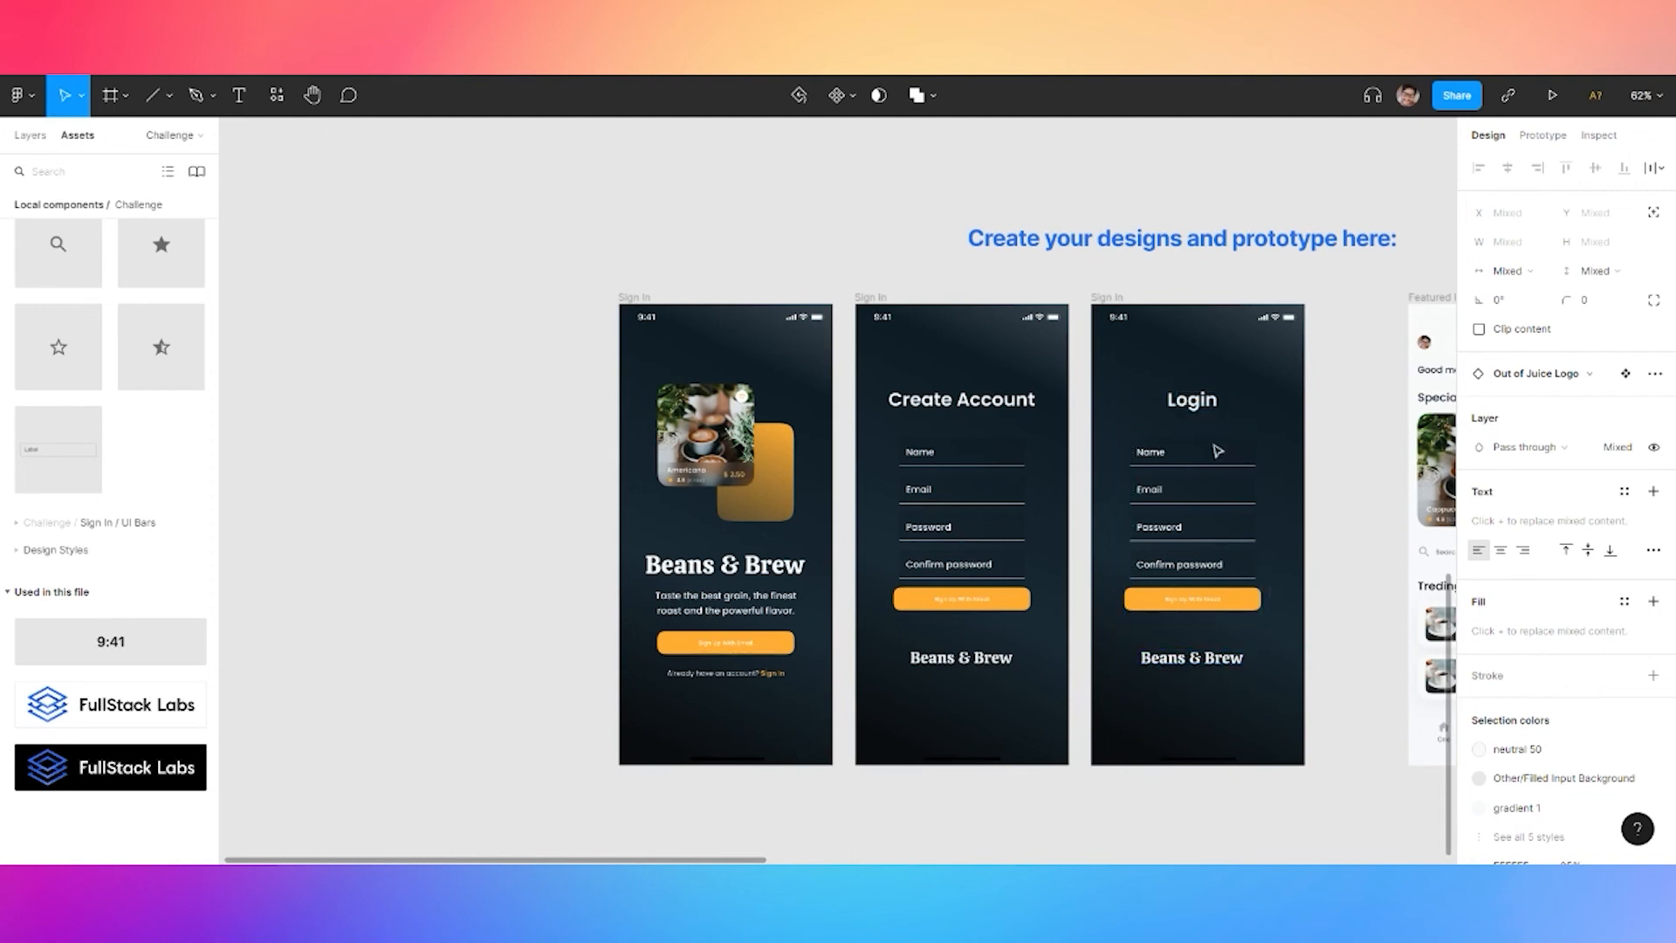
click(1181, 409)
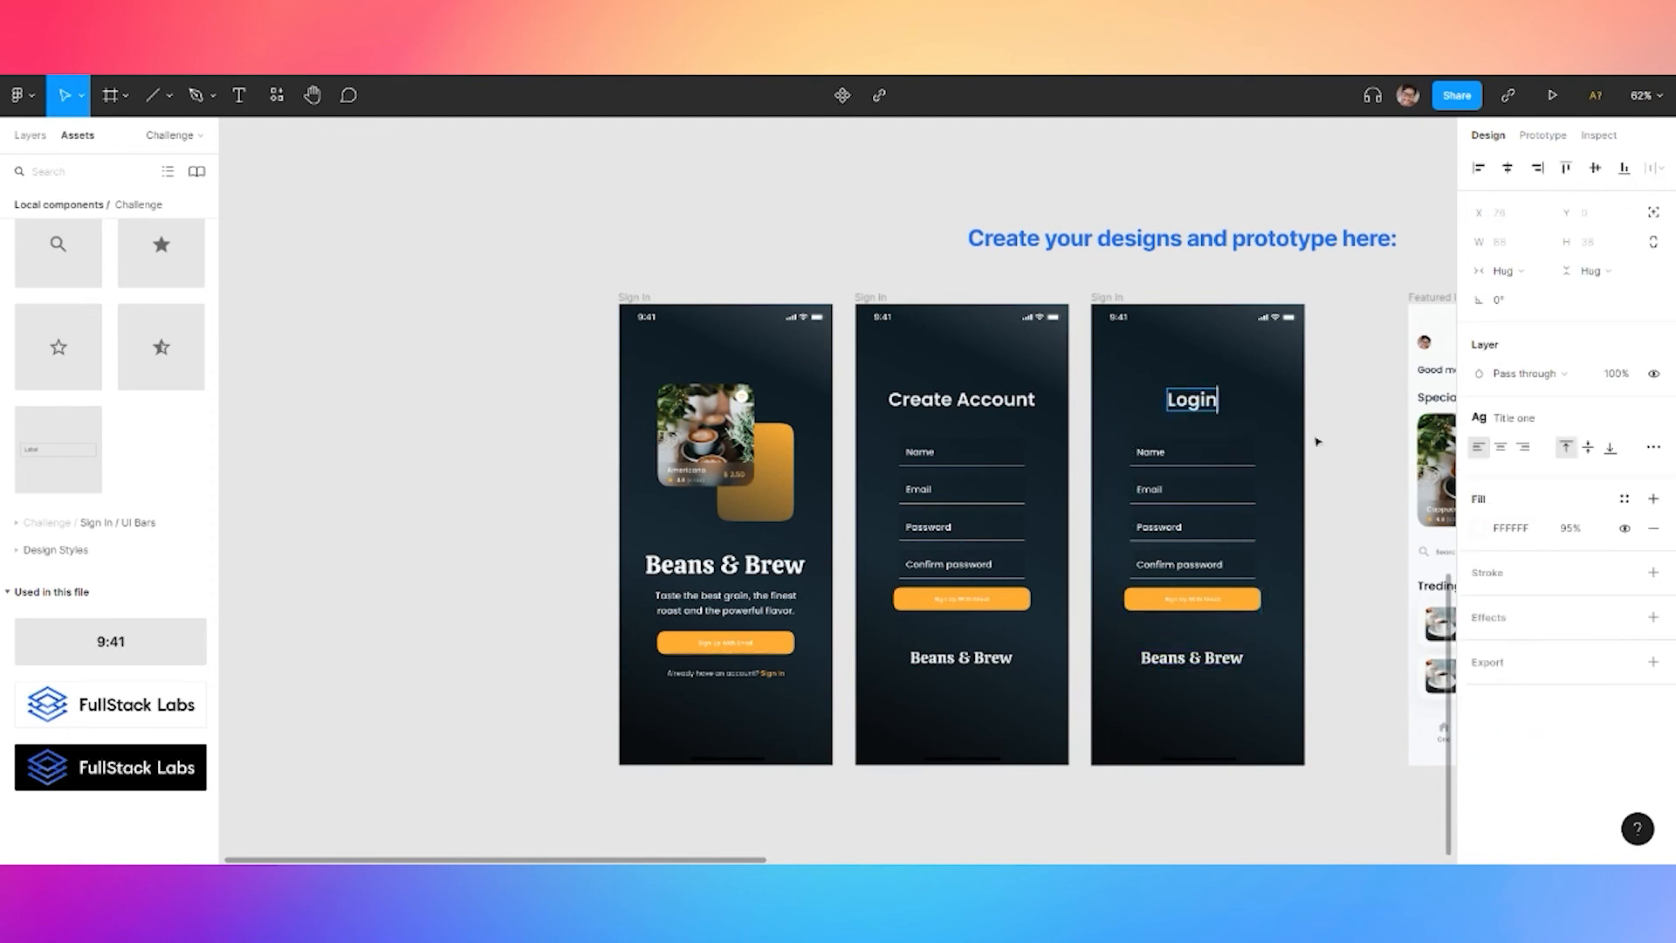
key(ctrl+z)
key(ctrl+z)
key(ctrl+z)
key(ctrl+z)
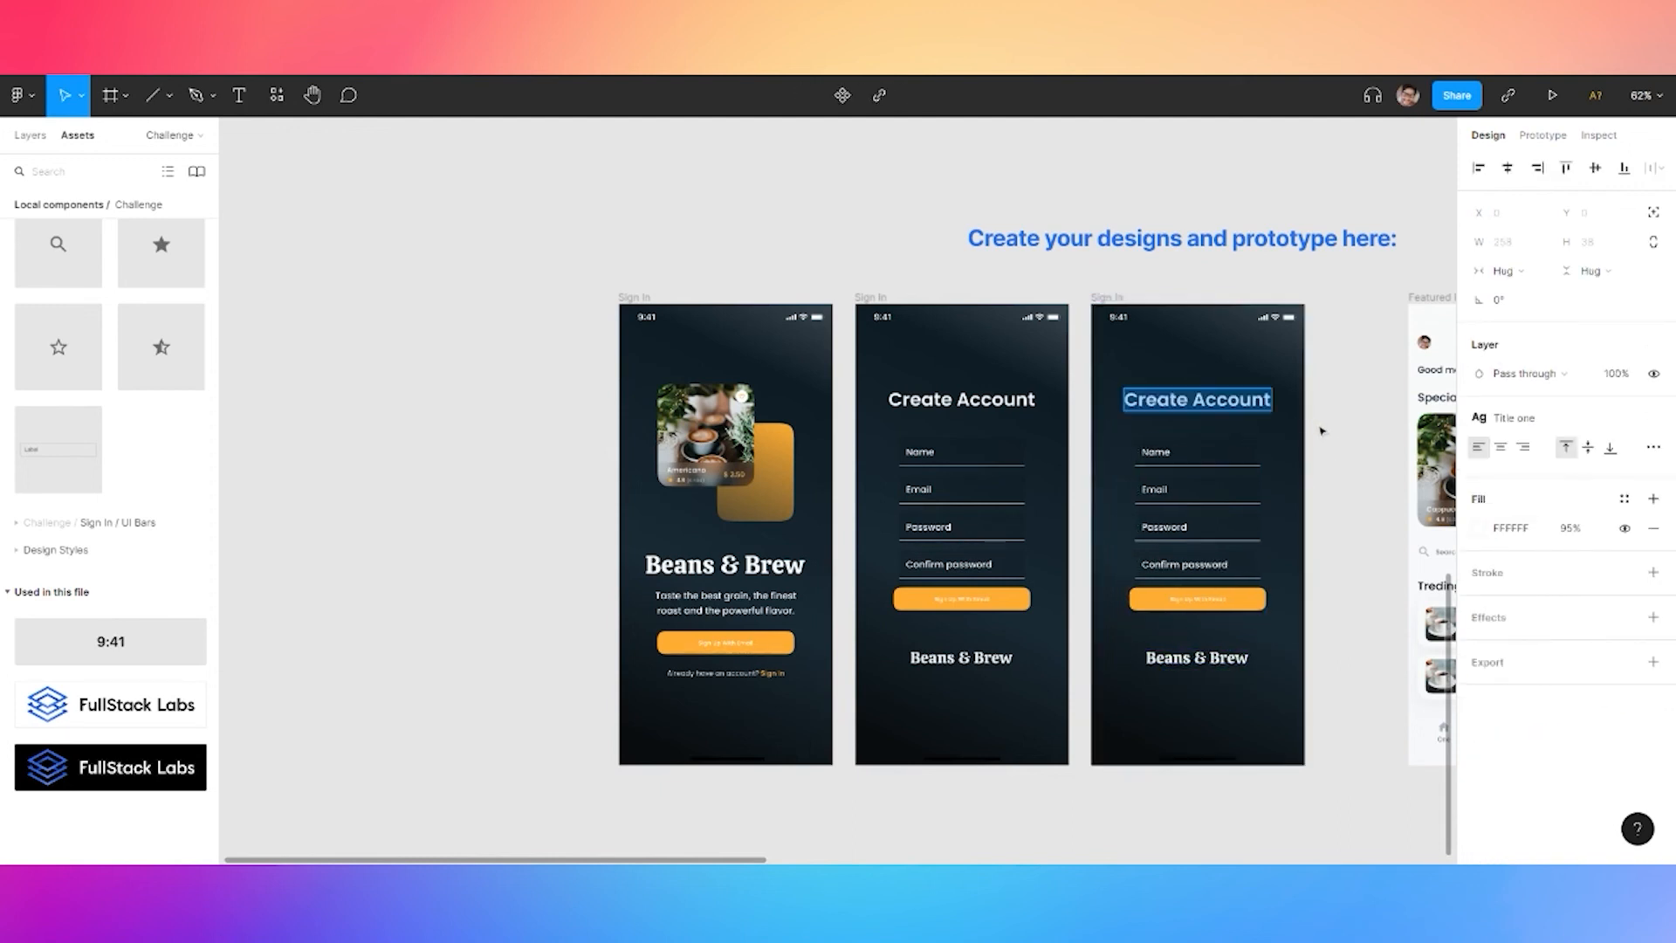
text(K)
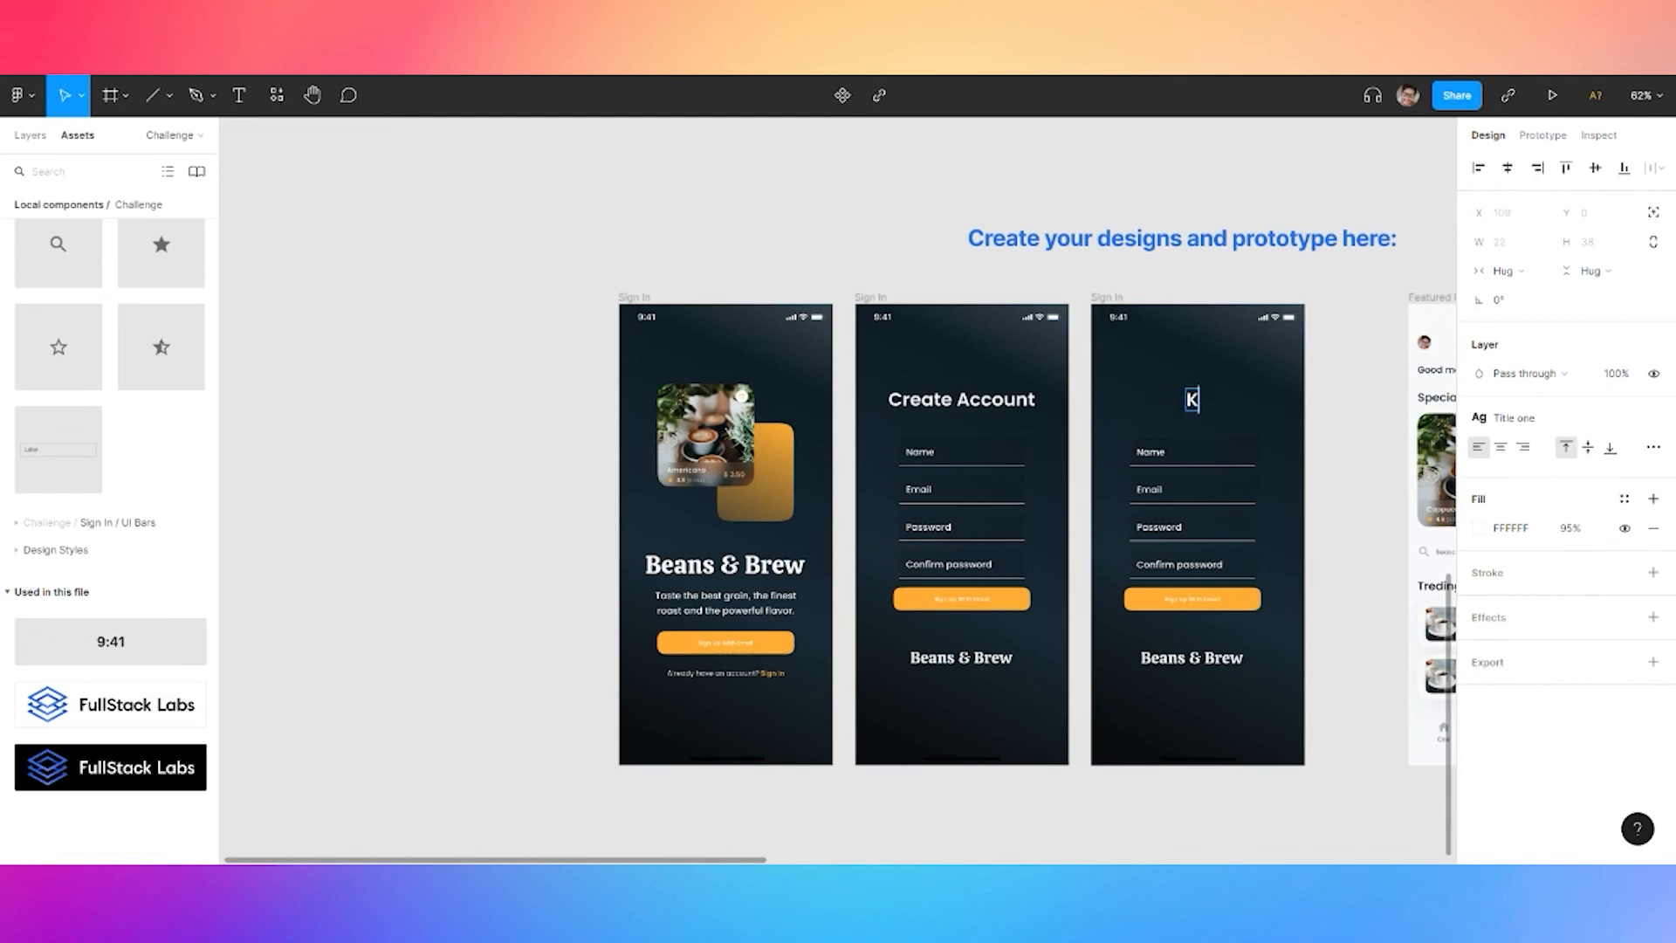
click(1316, 429)
click(1316, 430)
Delete the Password and Name fields and relabel Confirm password as 'Password'
triple_click(1168, 533)
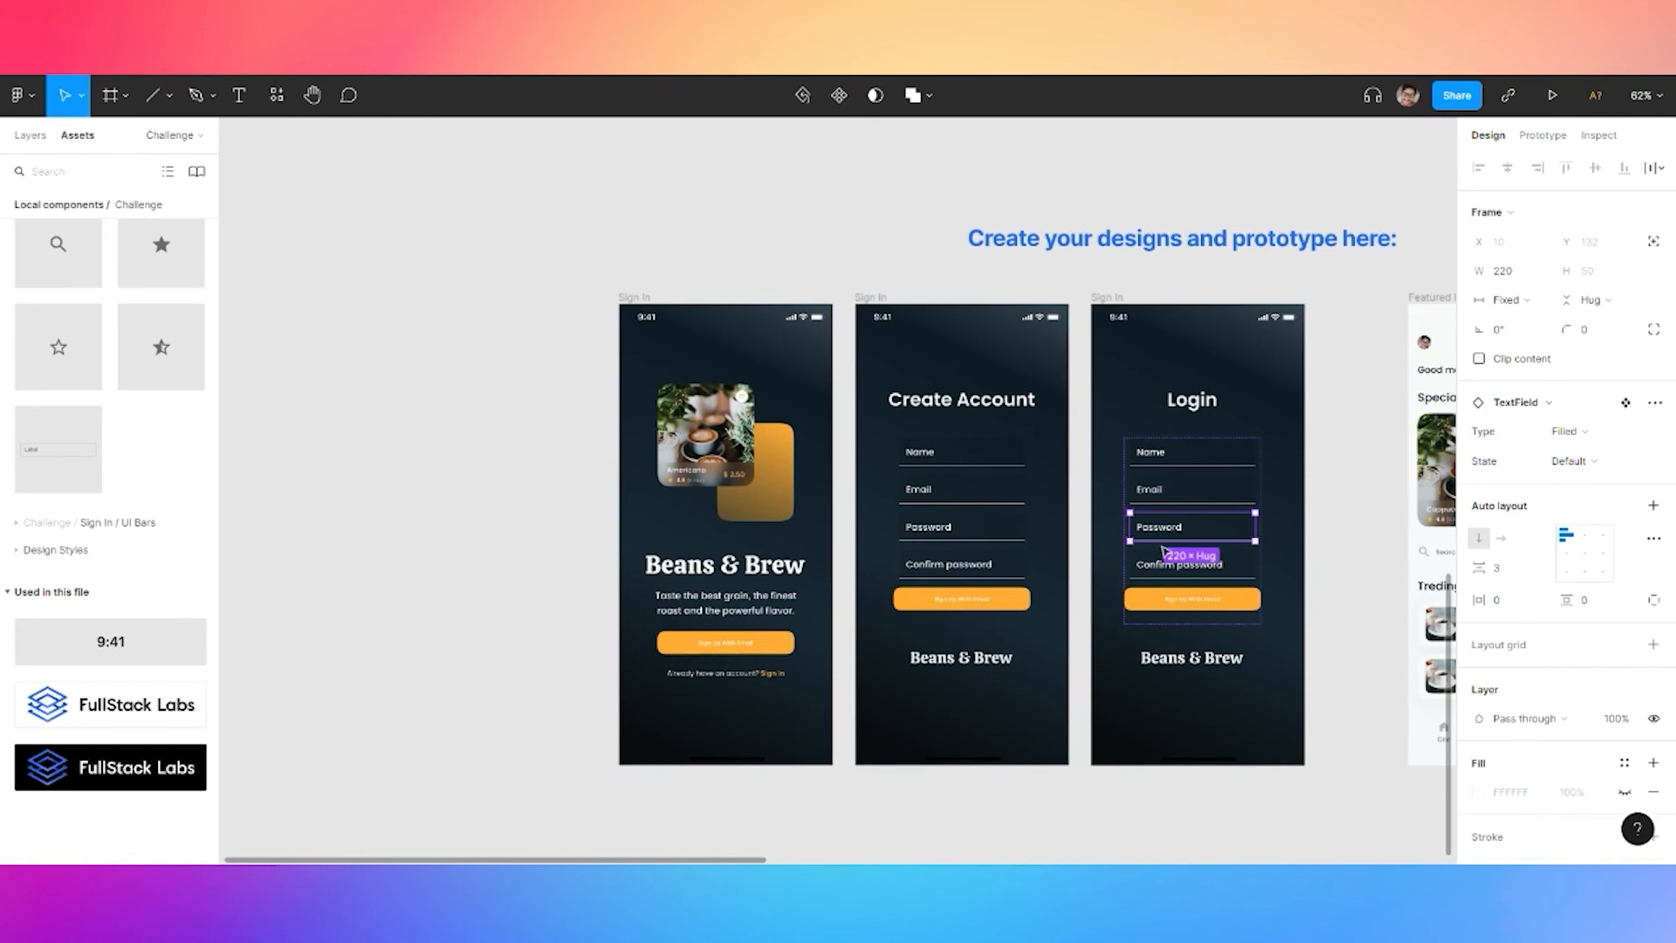
key(Delete)
click(1167, 456)
double_click(1168, 454)
key(Delete)
double_click(1170, 491)
double_click(1187, 494)
double_click(1189, 496)
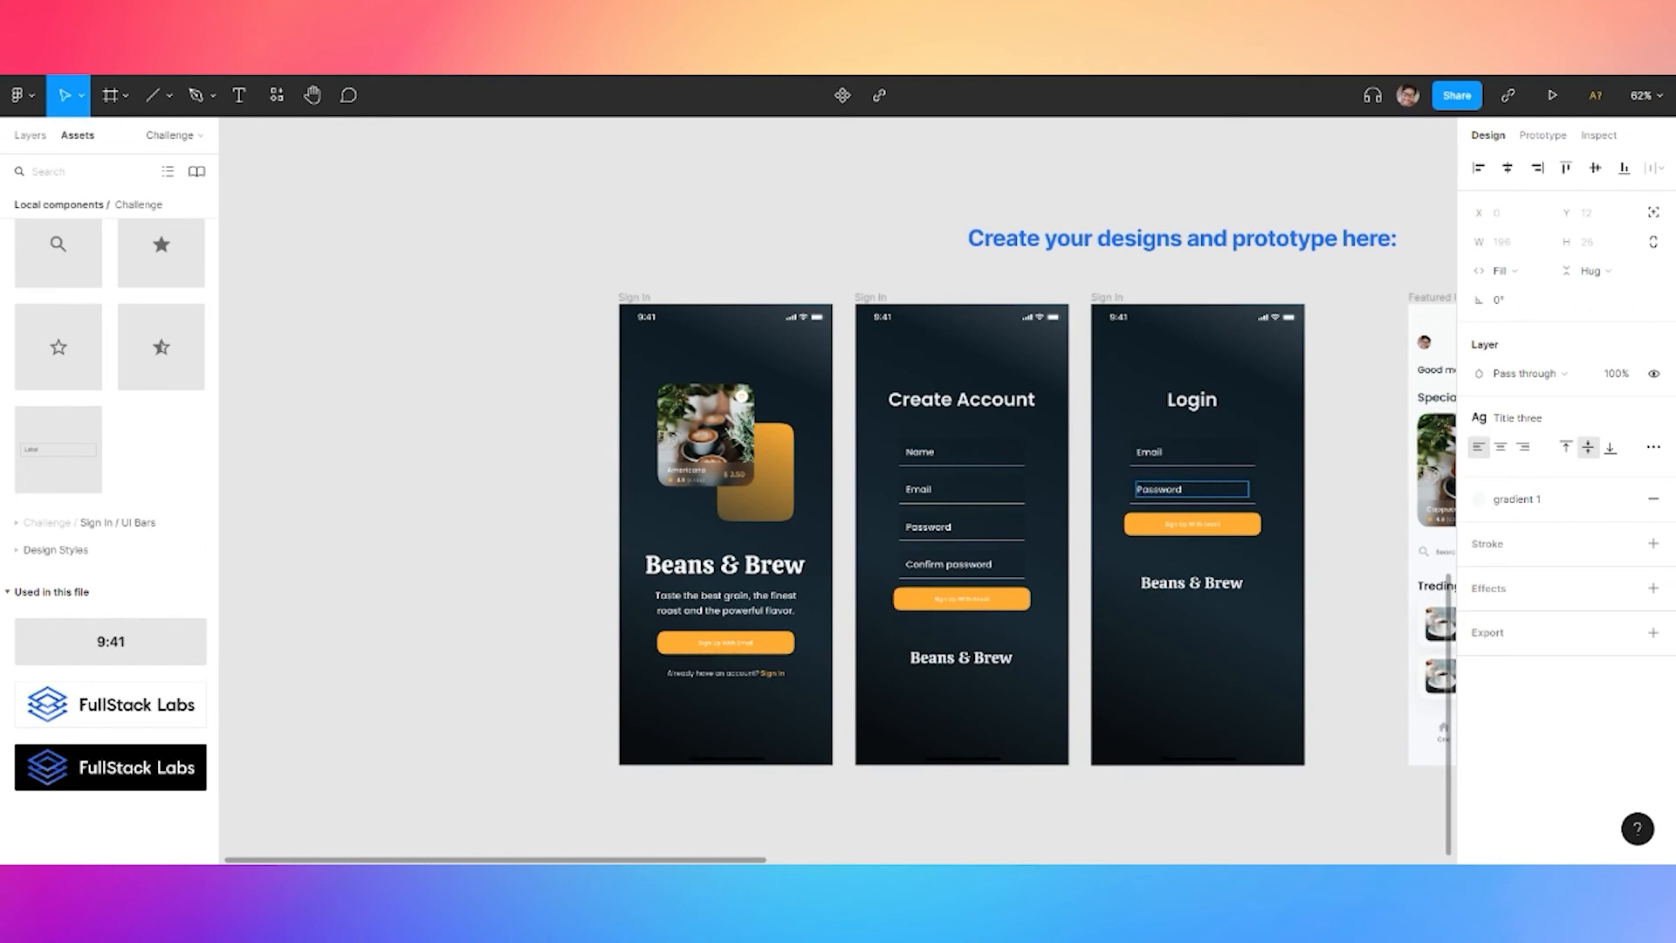
text(Password)
key(Escape)
scroll(1222, 550, up, 5)
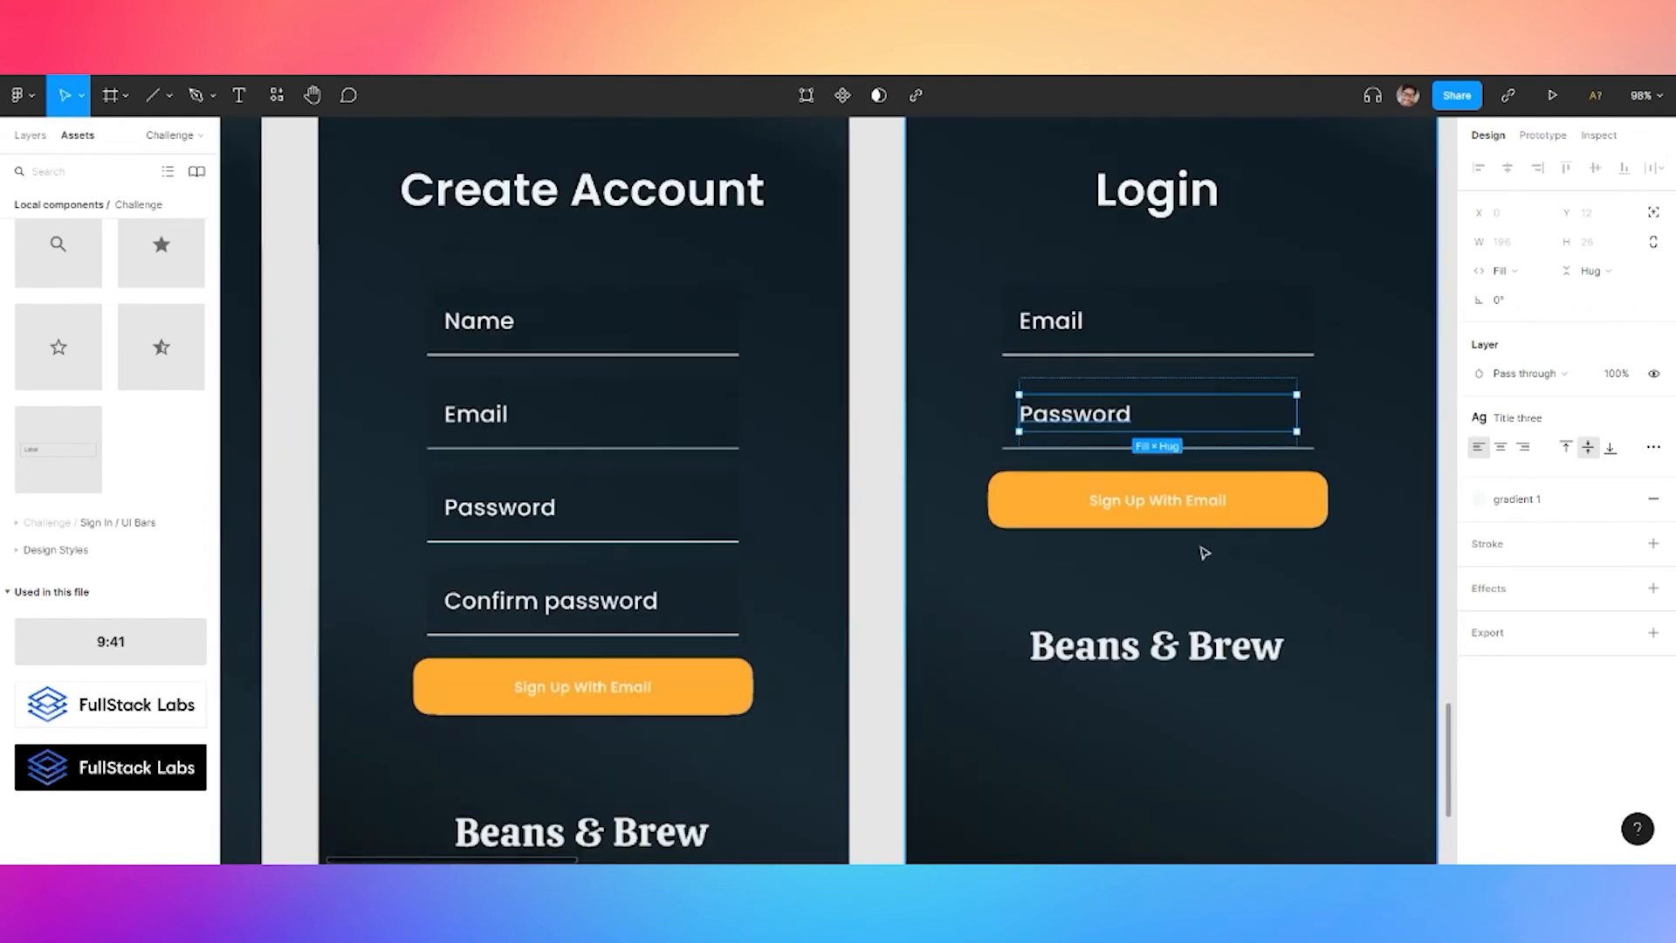
Relabel the Create Account button 'Get Started'
click(631, 692)
double_click(630, 693)
double_click(631, 692)
text(Get Sta)
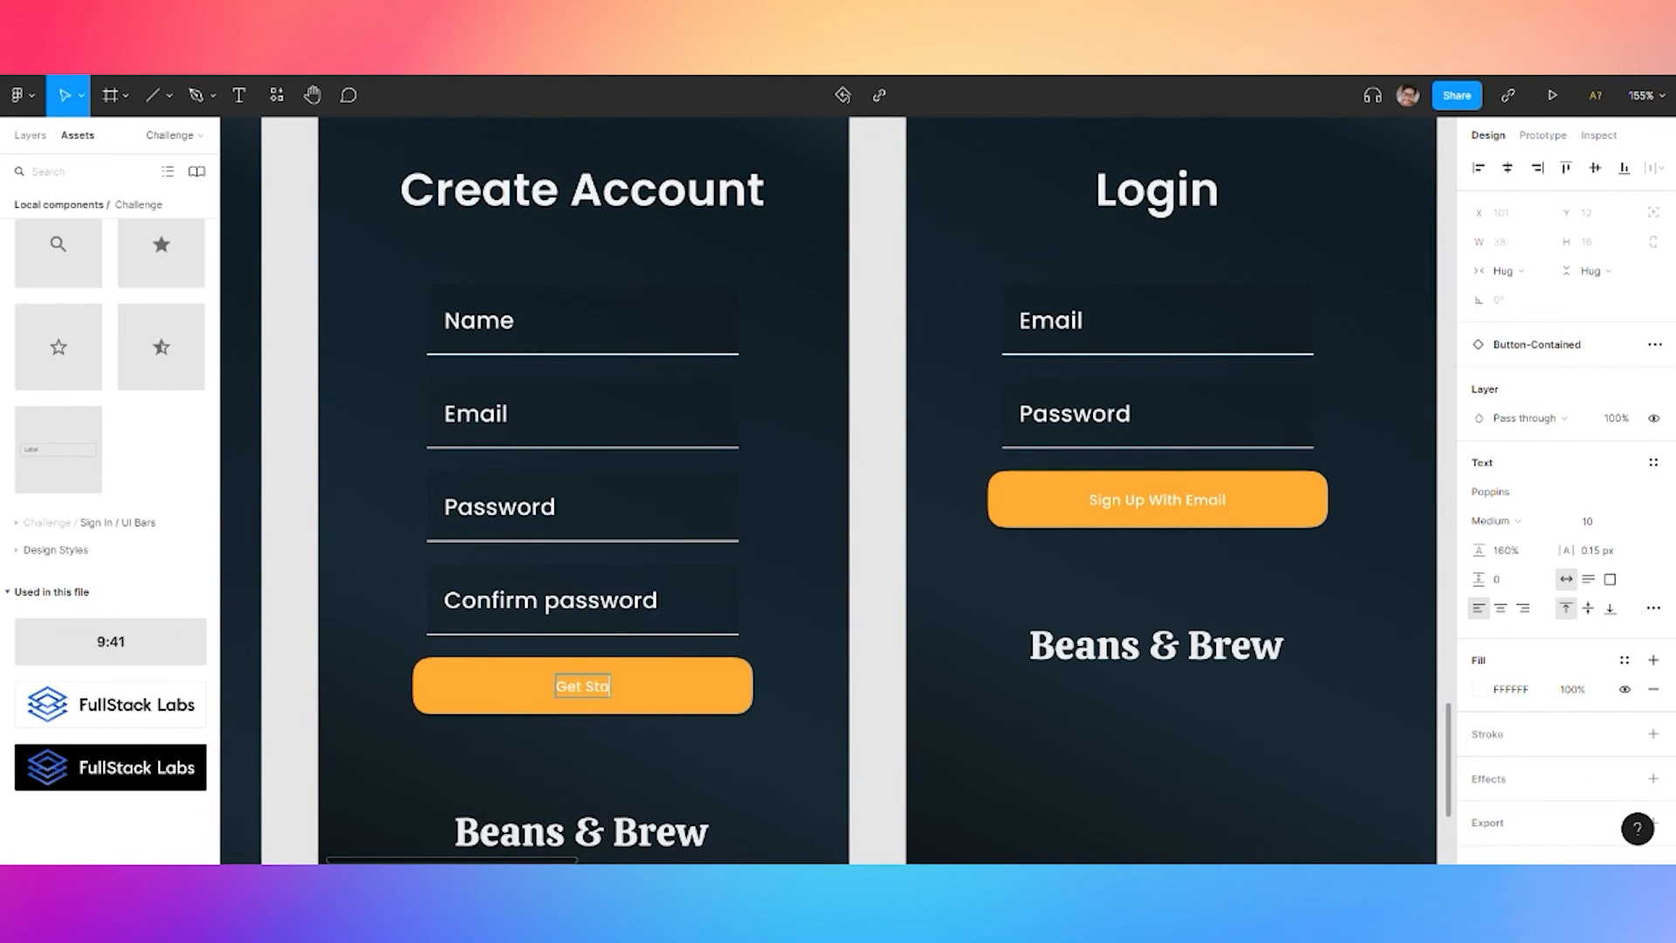
key(Escape)
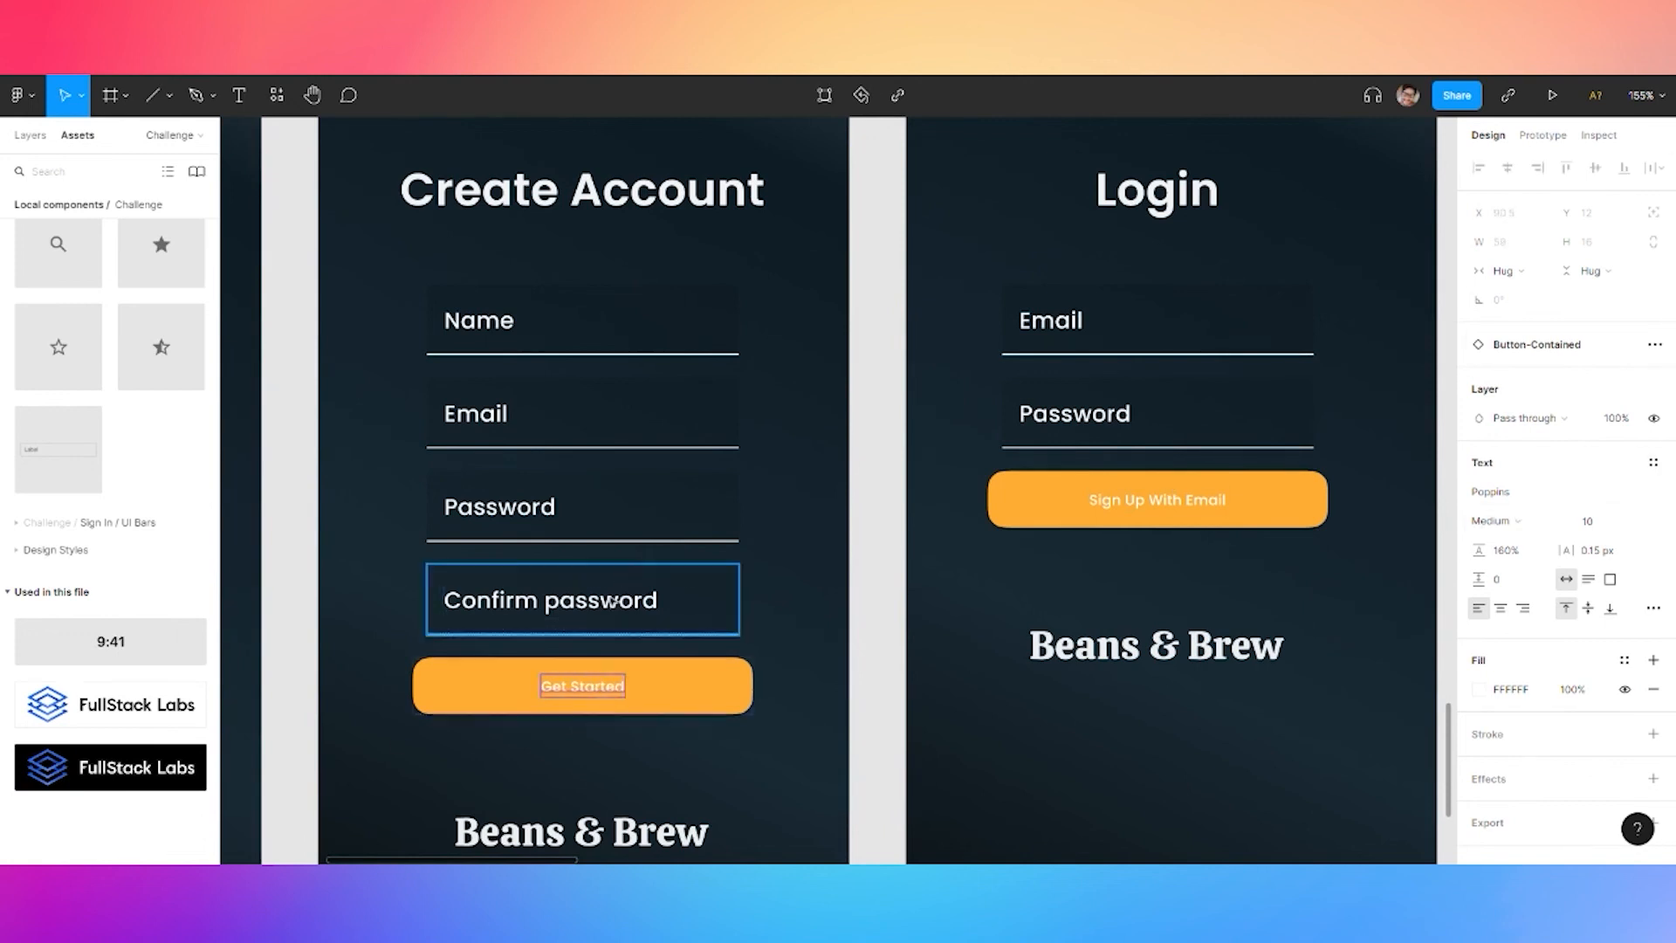
click(456, 701)
click(1653, 573)
click(1588, 575)
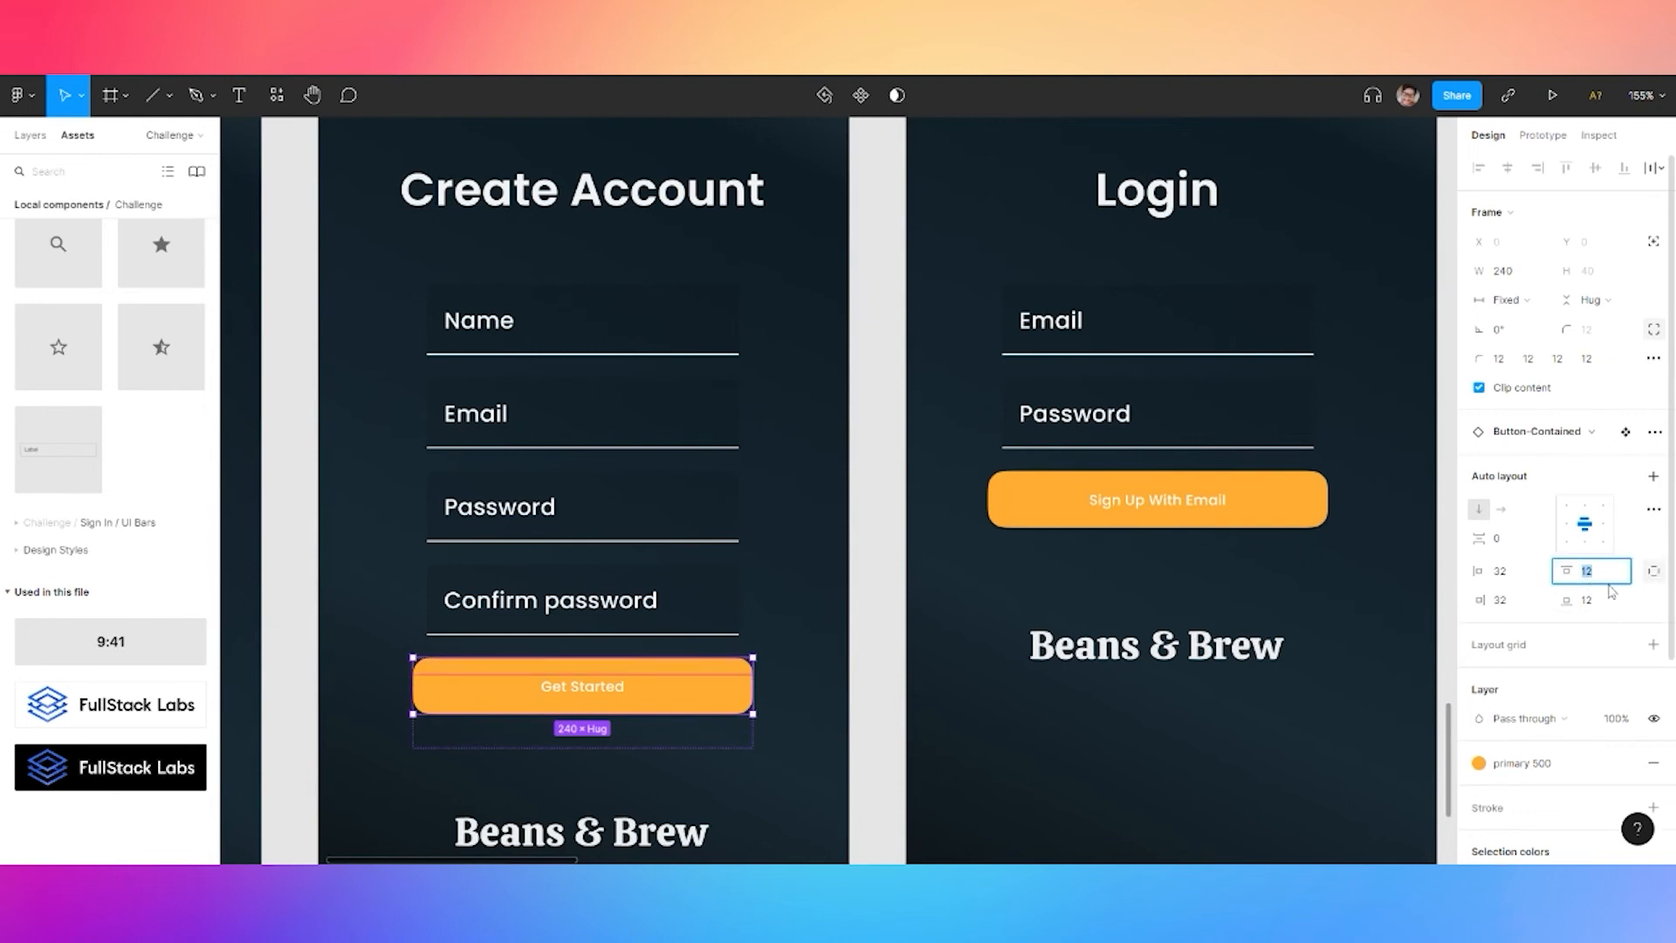
text(24)
key(Return)
key(ctrl+z)
Give the Create Account Confirm password field 12 px bottom padding
click(547, 630)
click(512, 700)
click(702, 587)
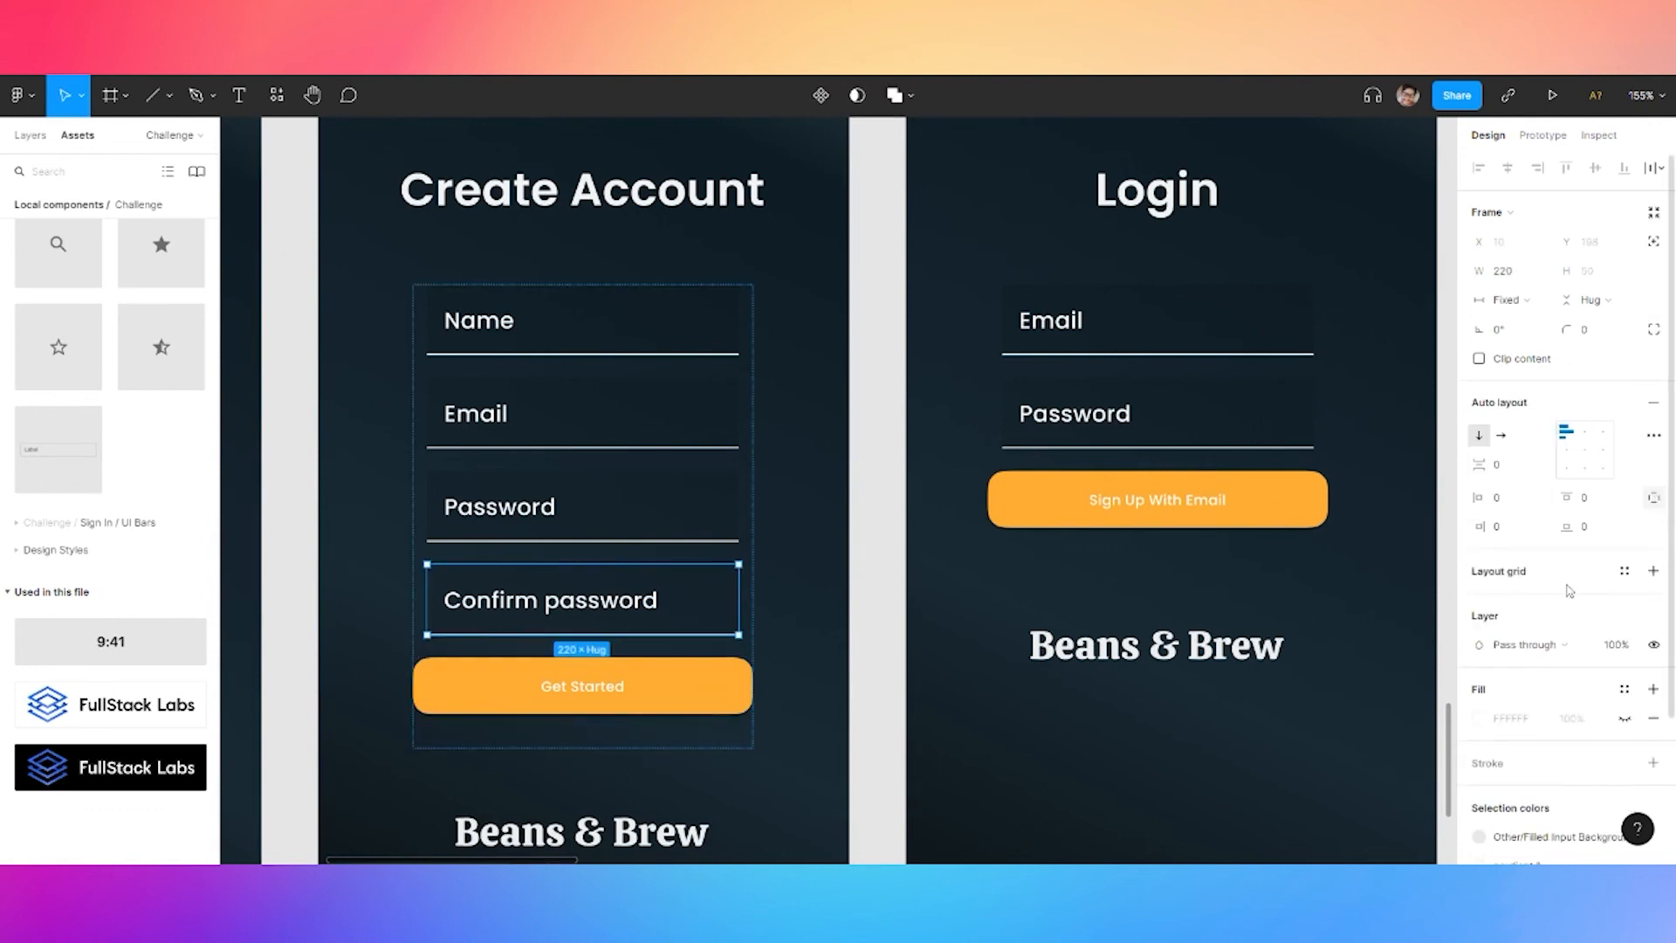
text(24)
key(Return)
click(1208, 522)
scroll(810, 512, down, 3)
scroll(813, 515, up, 3)
click(640, 610)
click(640, 610)
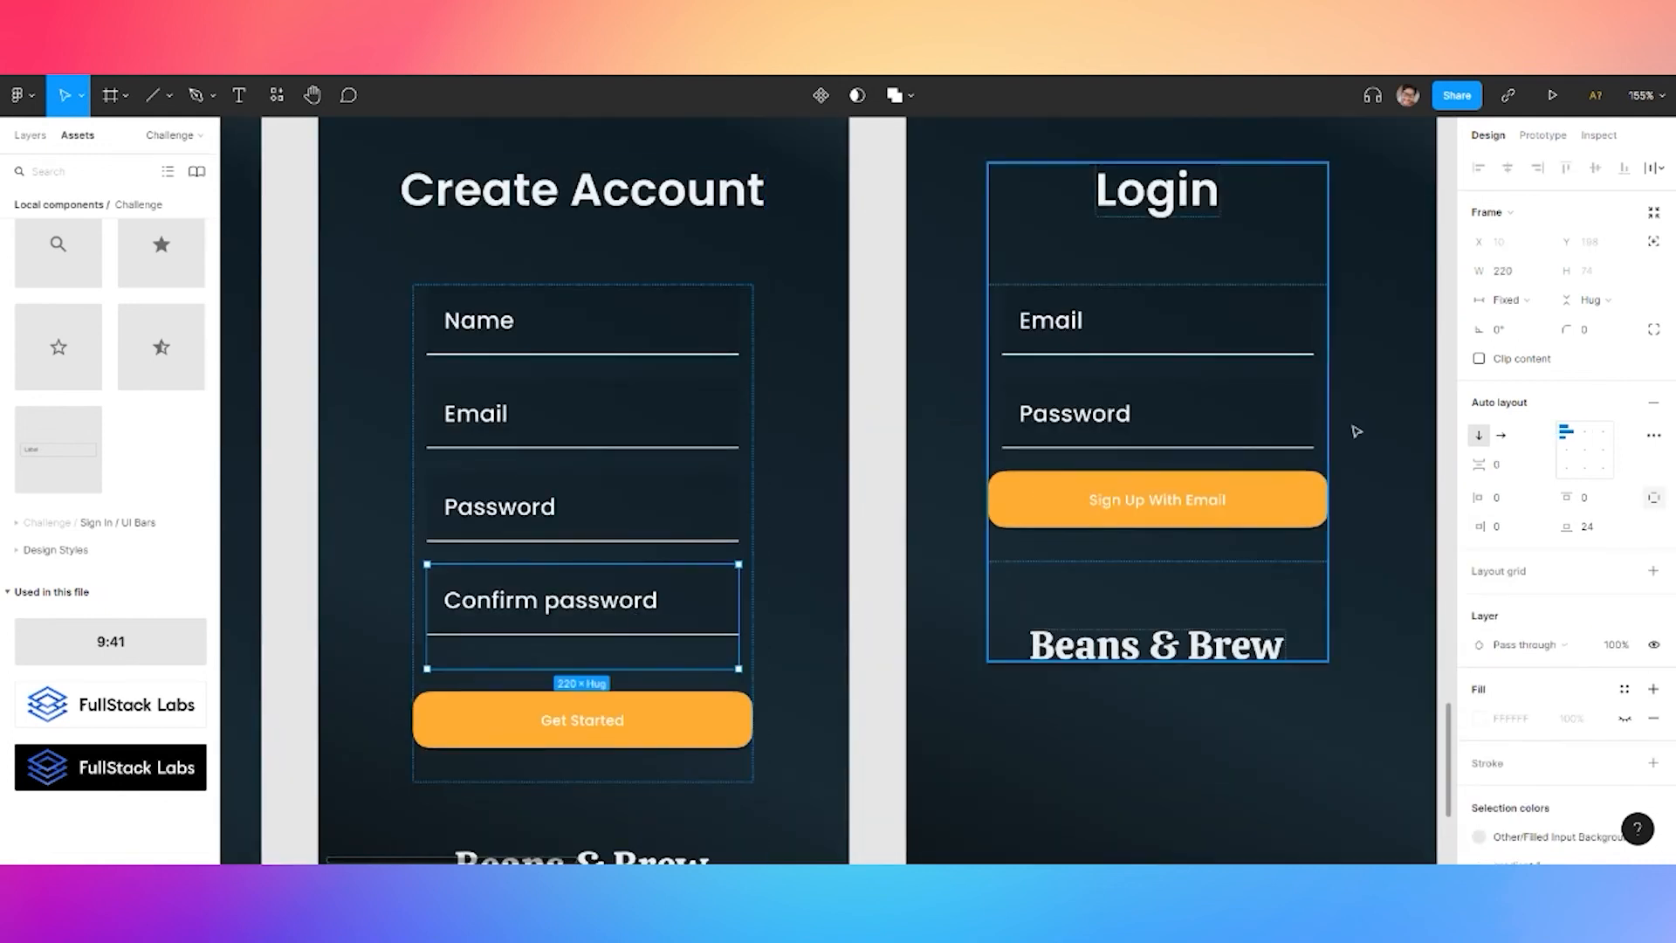
click(1596, 536)
text(12)
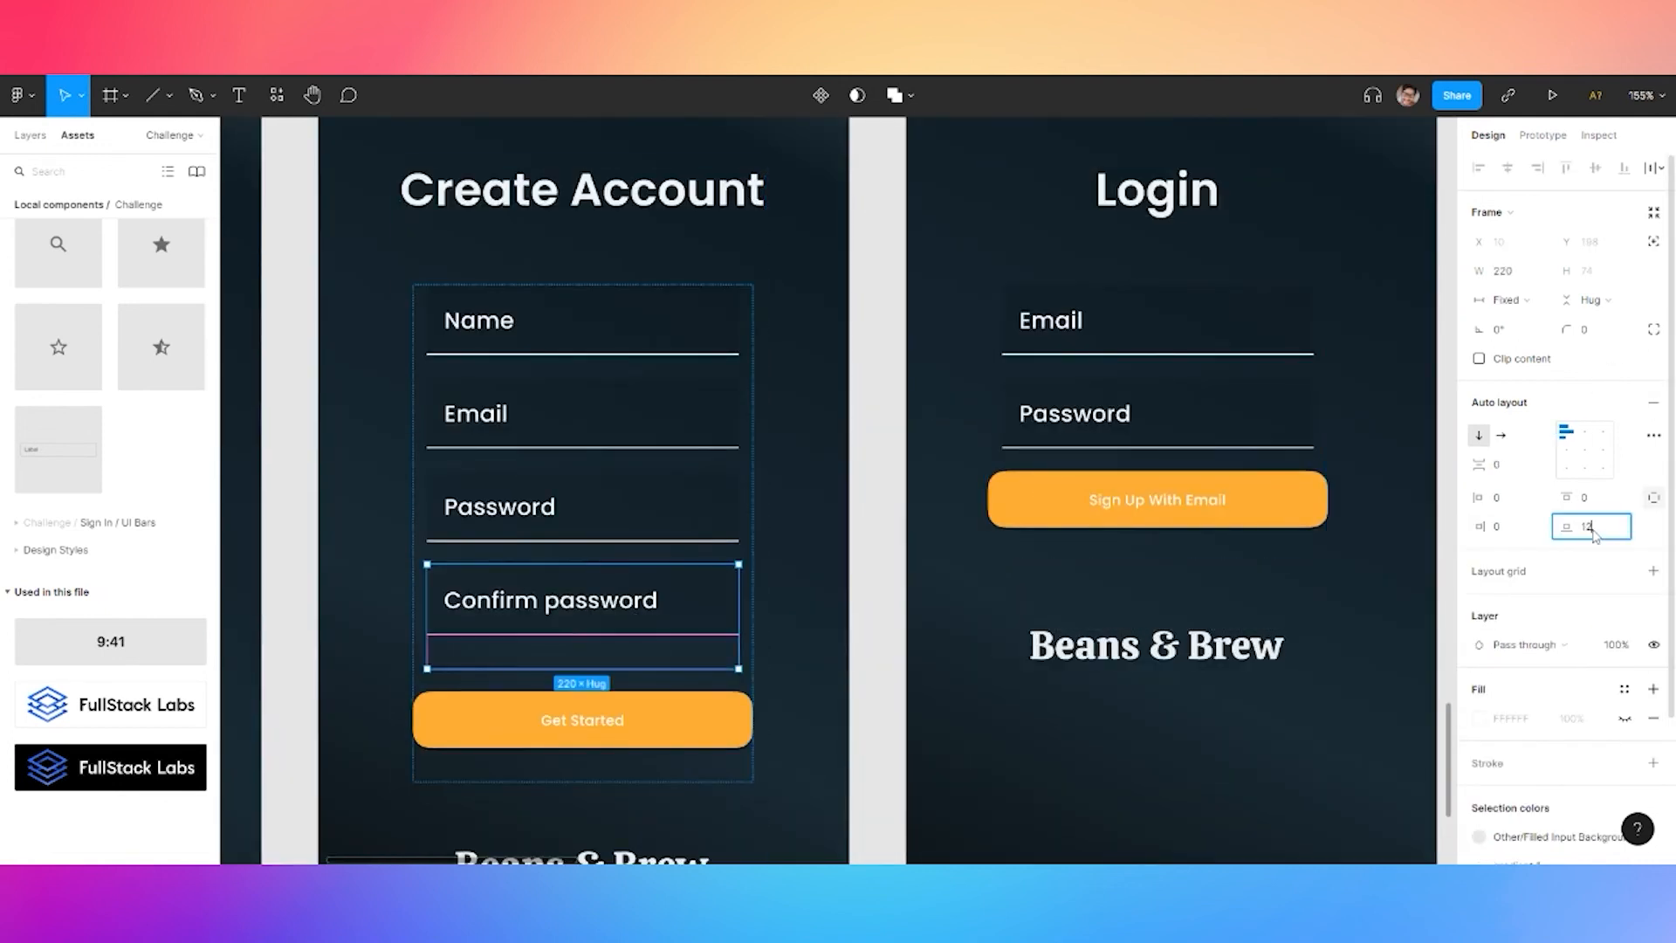
key(Return)
Give the Login screen's Password field 12 px bottom padding
double_click(1195, 421)
click(1195, 421)
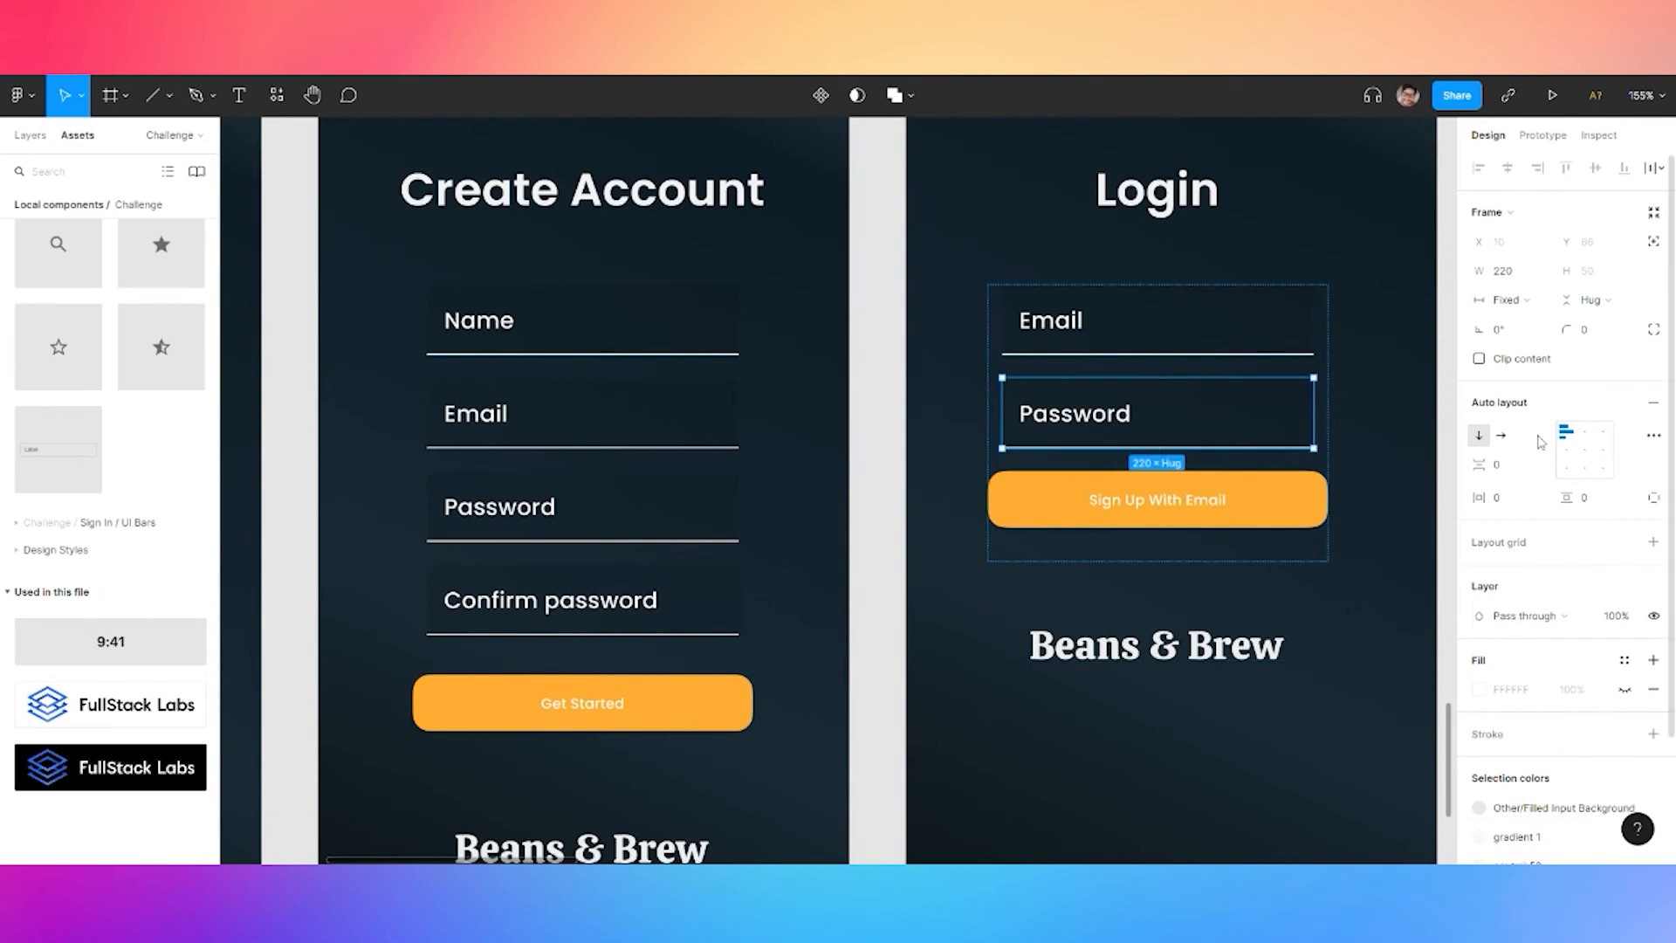
click(1653, 497)
text(12)
key(Return)
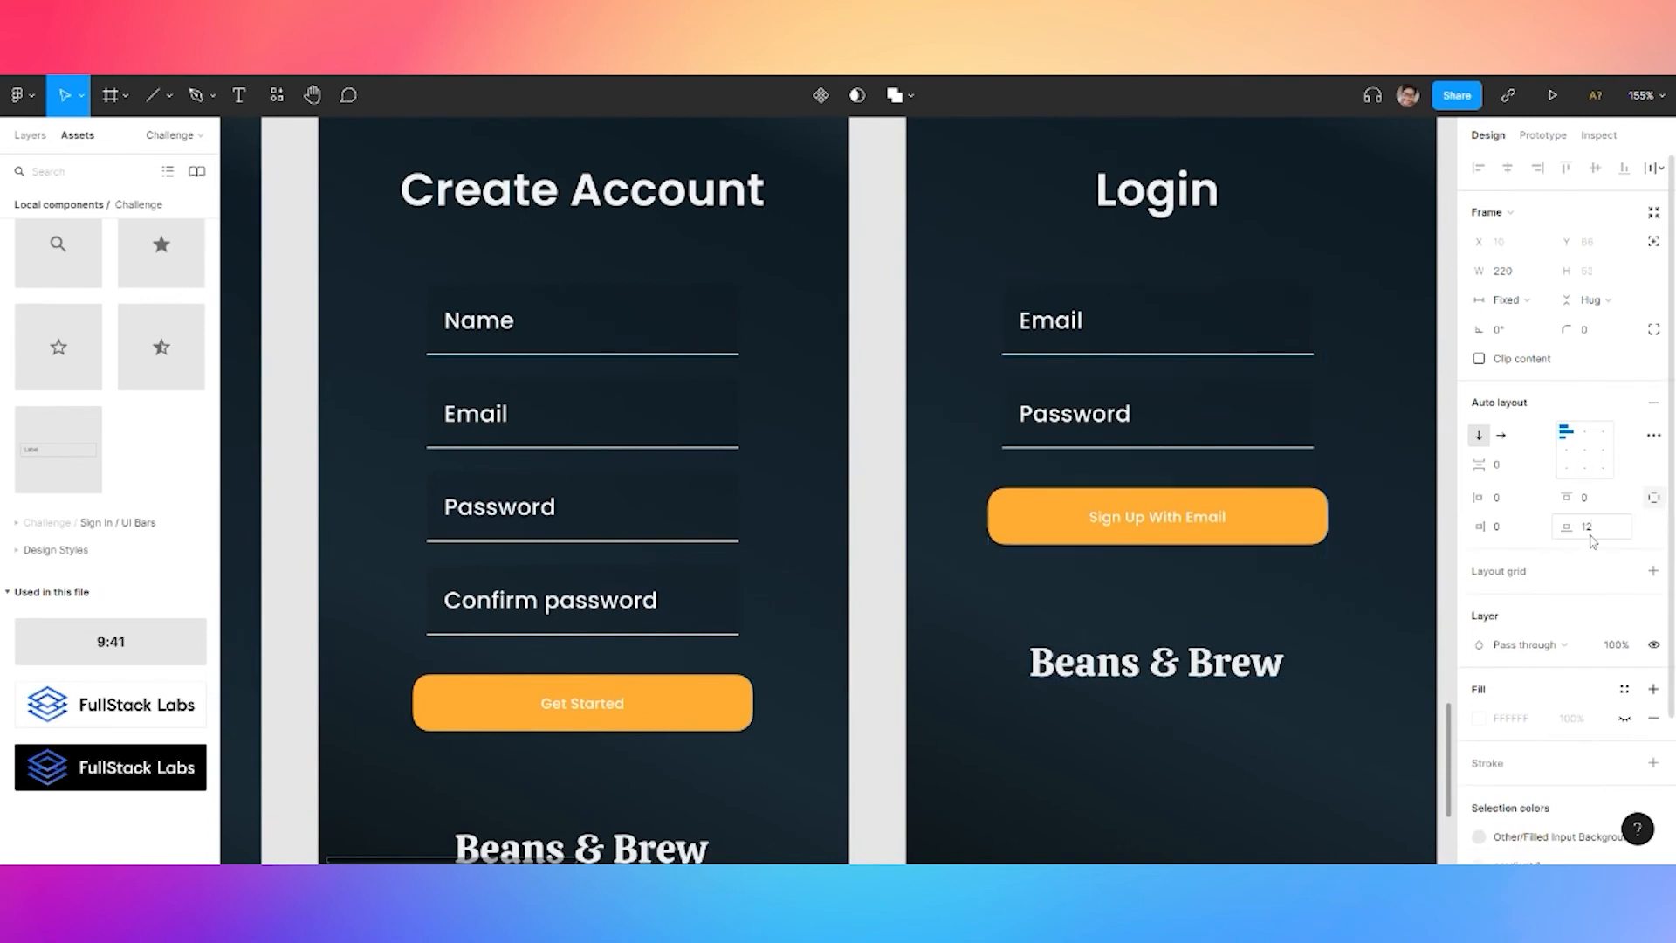
click(1243, 529)
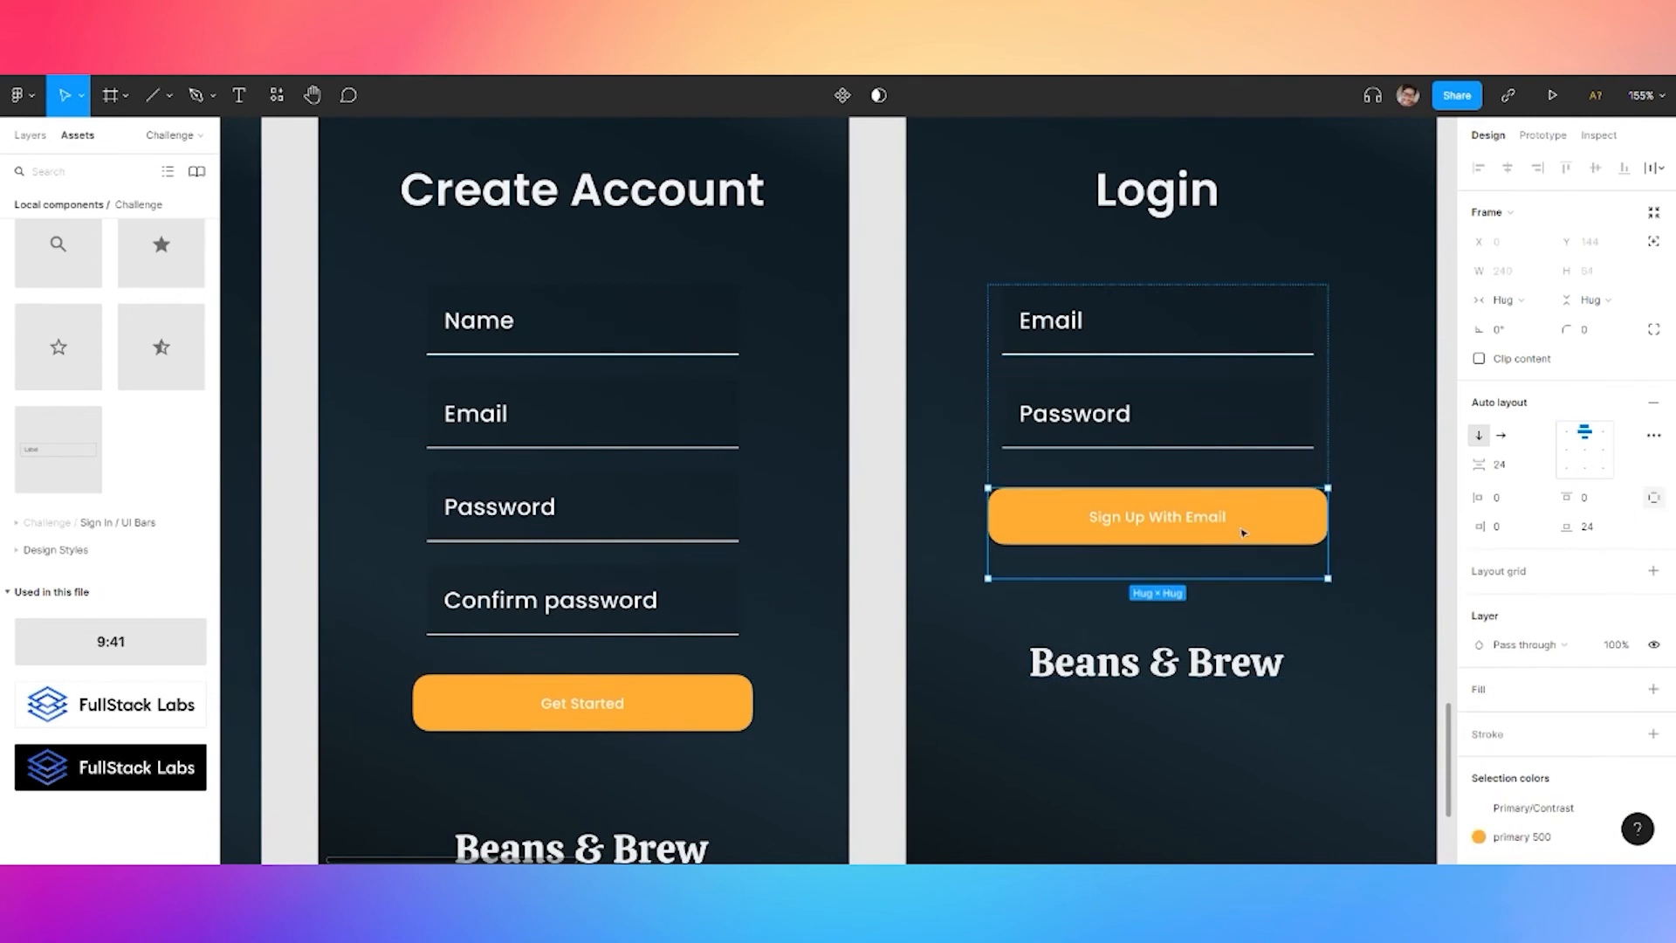
click(1135, 344)
click(1154, 194)
click(1156, 804)
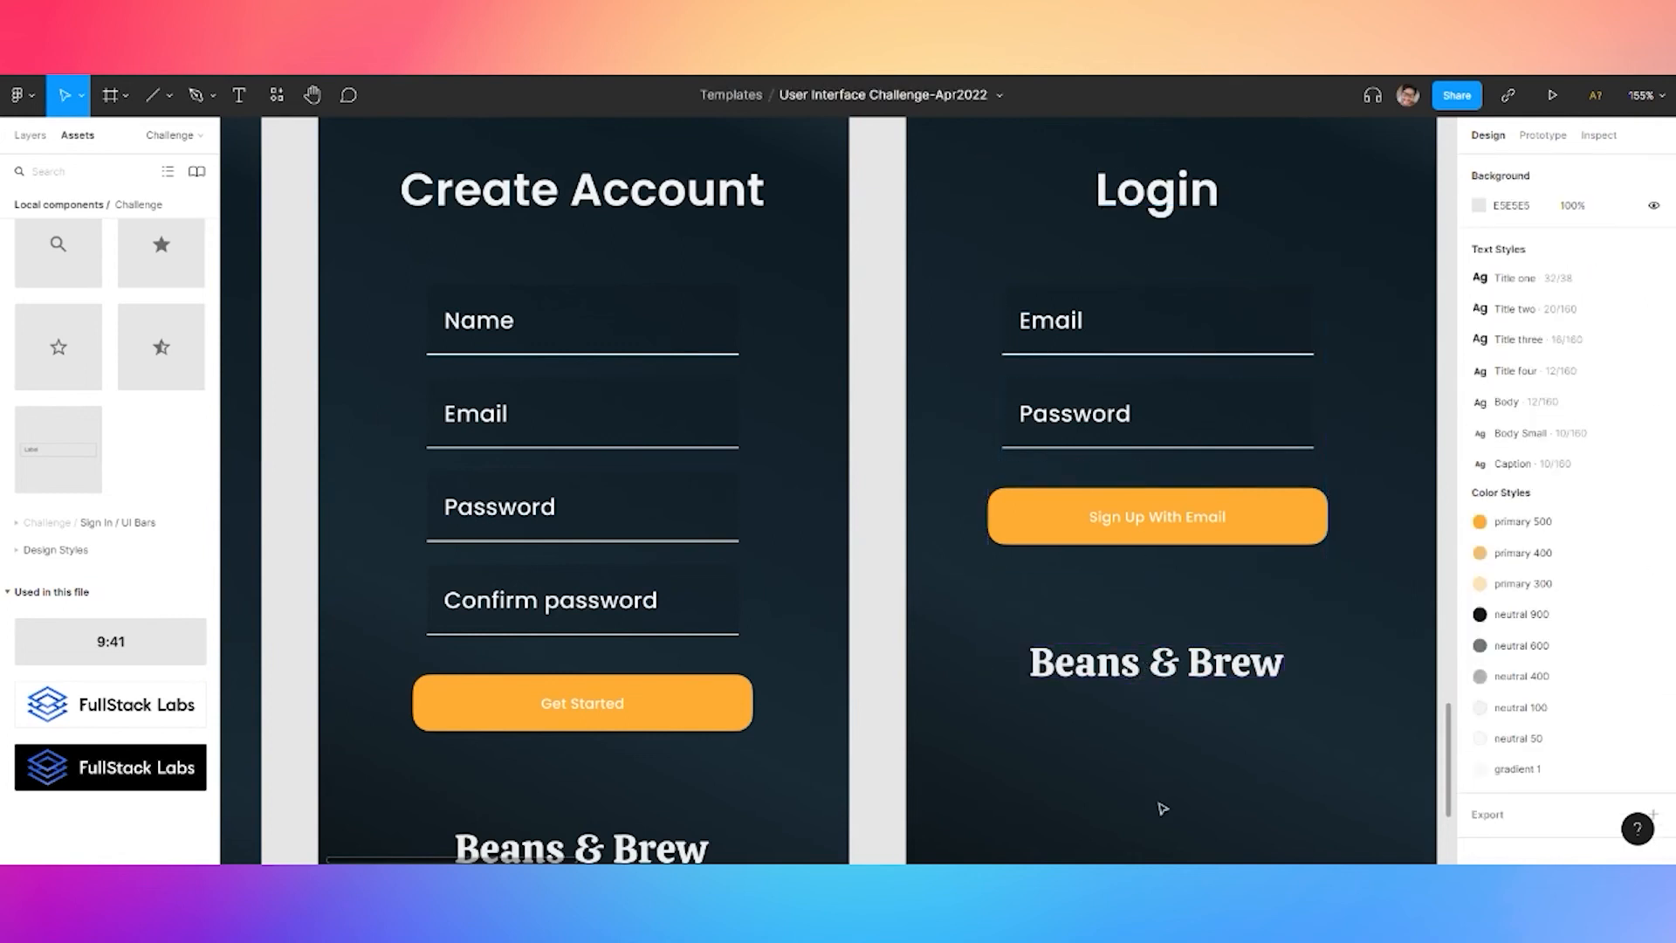
scroll(1156, 804, down, 5)
drag(636, 400, 566, 235)
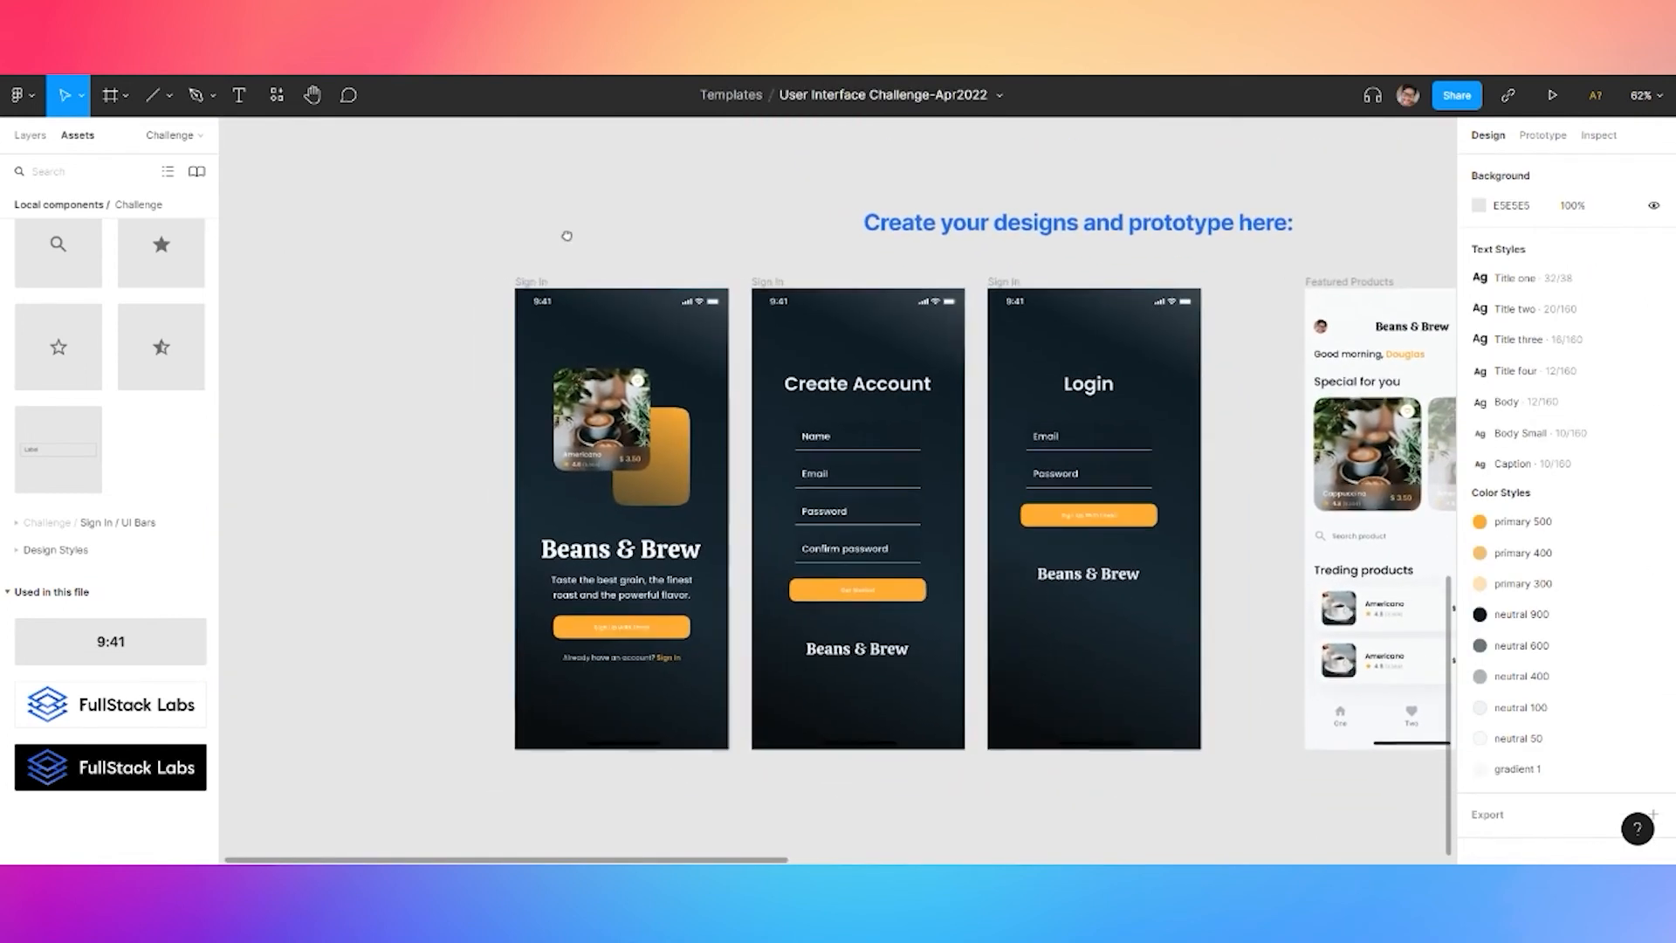
Paste the sign-in line into Login and change it to 'Forgot your password? Click here'
click(621, 659)
double_click(644, 658)
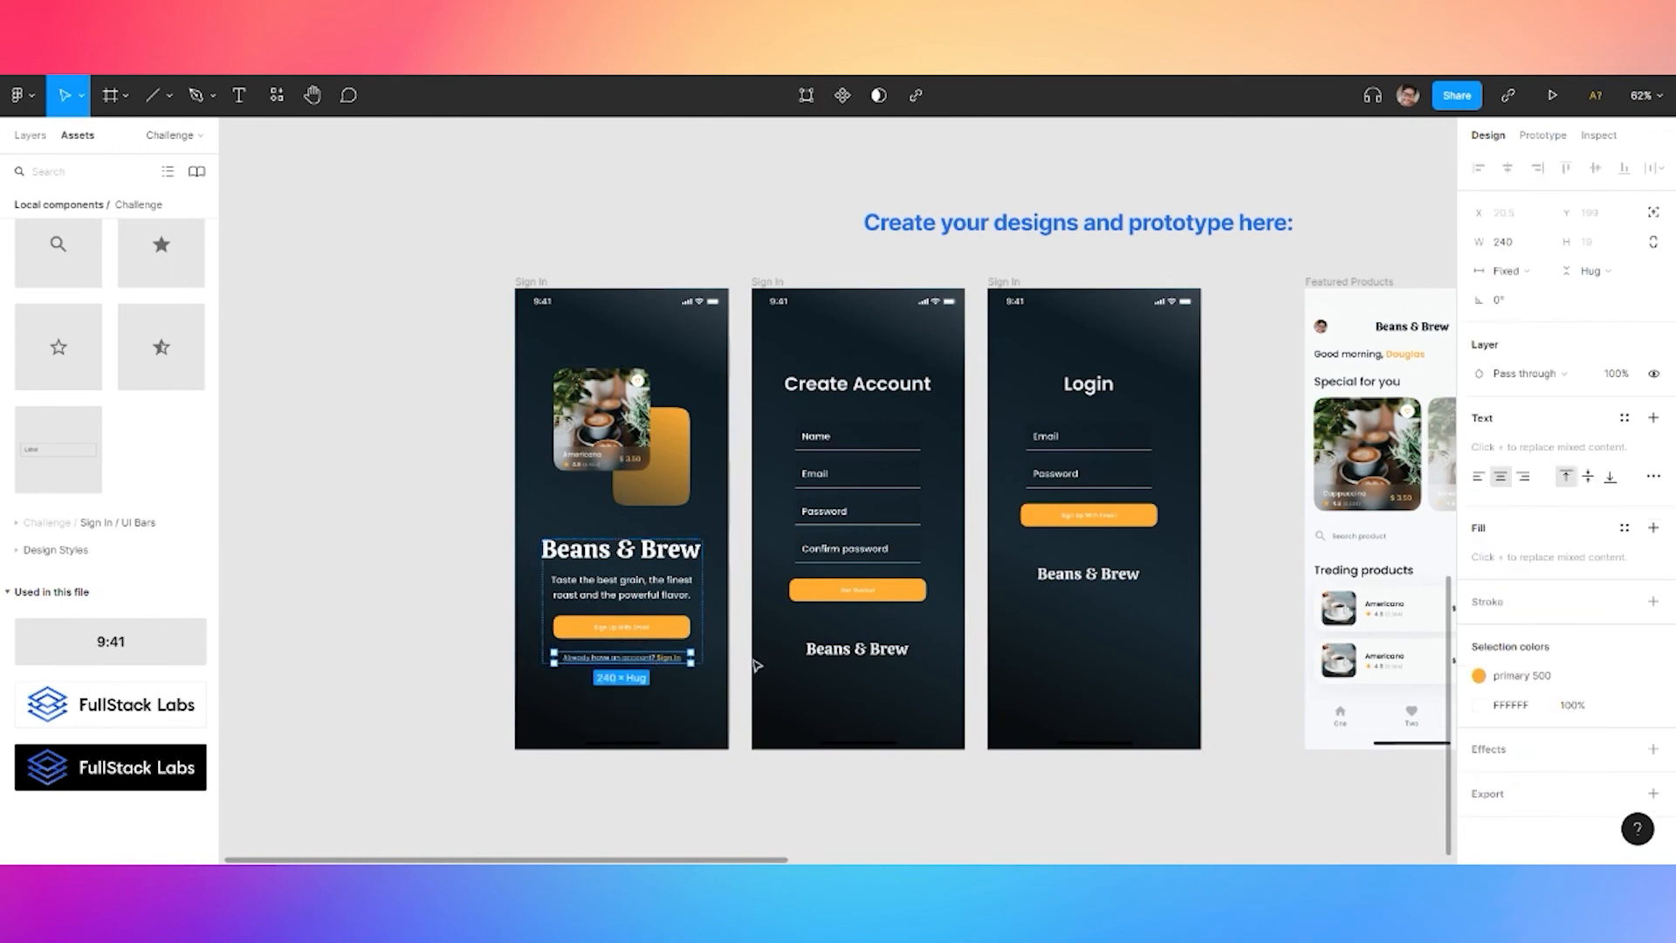
click(737, 749)
scroll(1100, 555, up, 3)
text(Already have an account? Sign In)
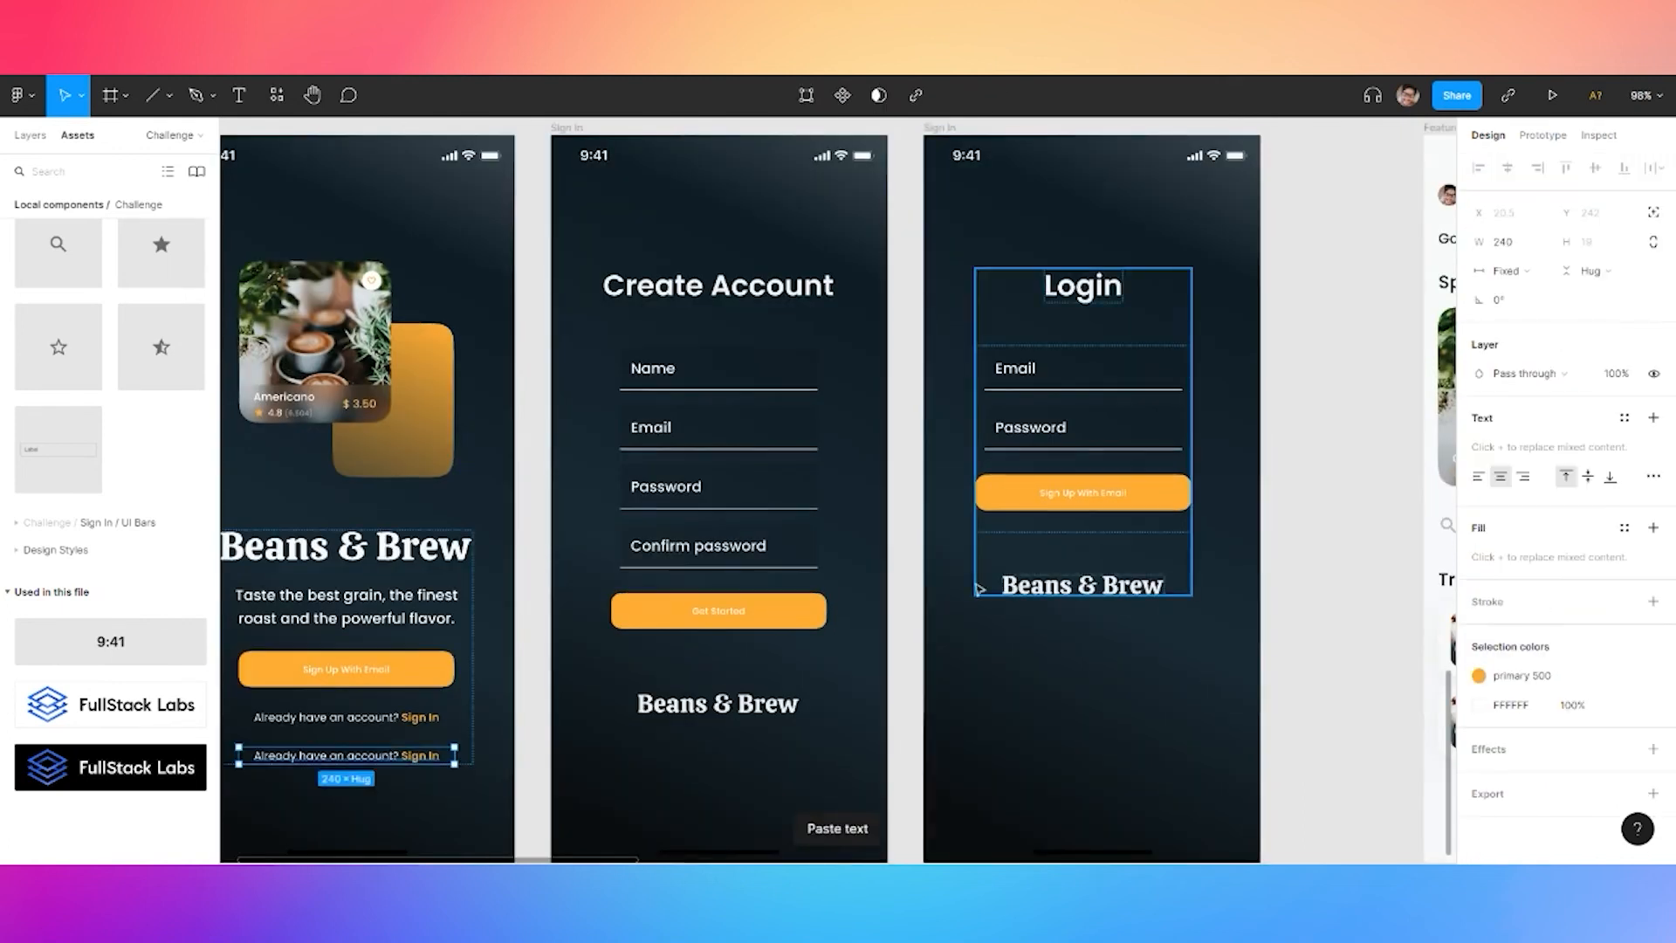
drag(358, 756, 1091, 545)
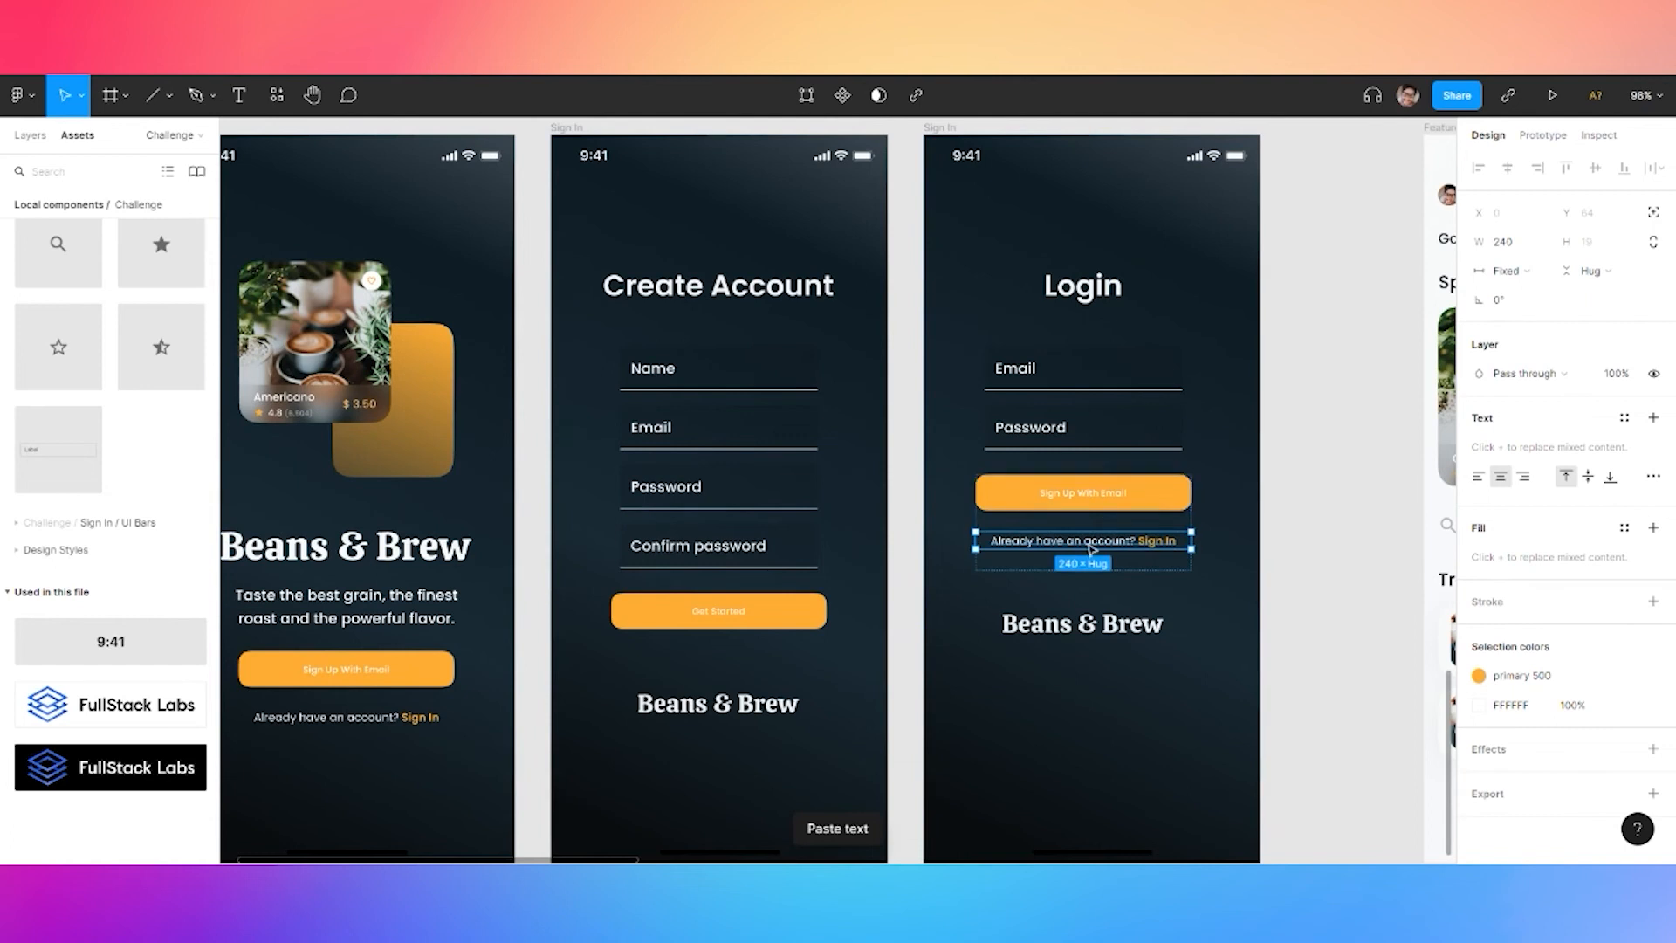
double_click(1092, 549)
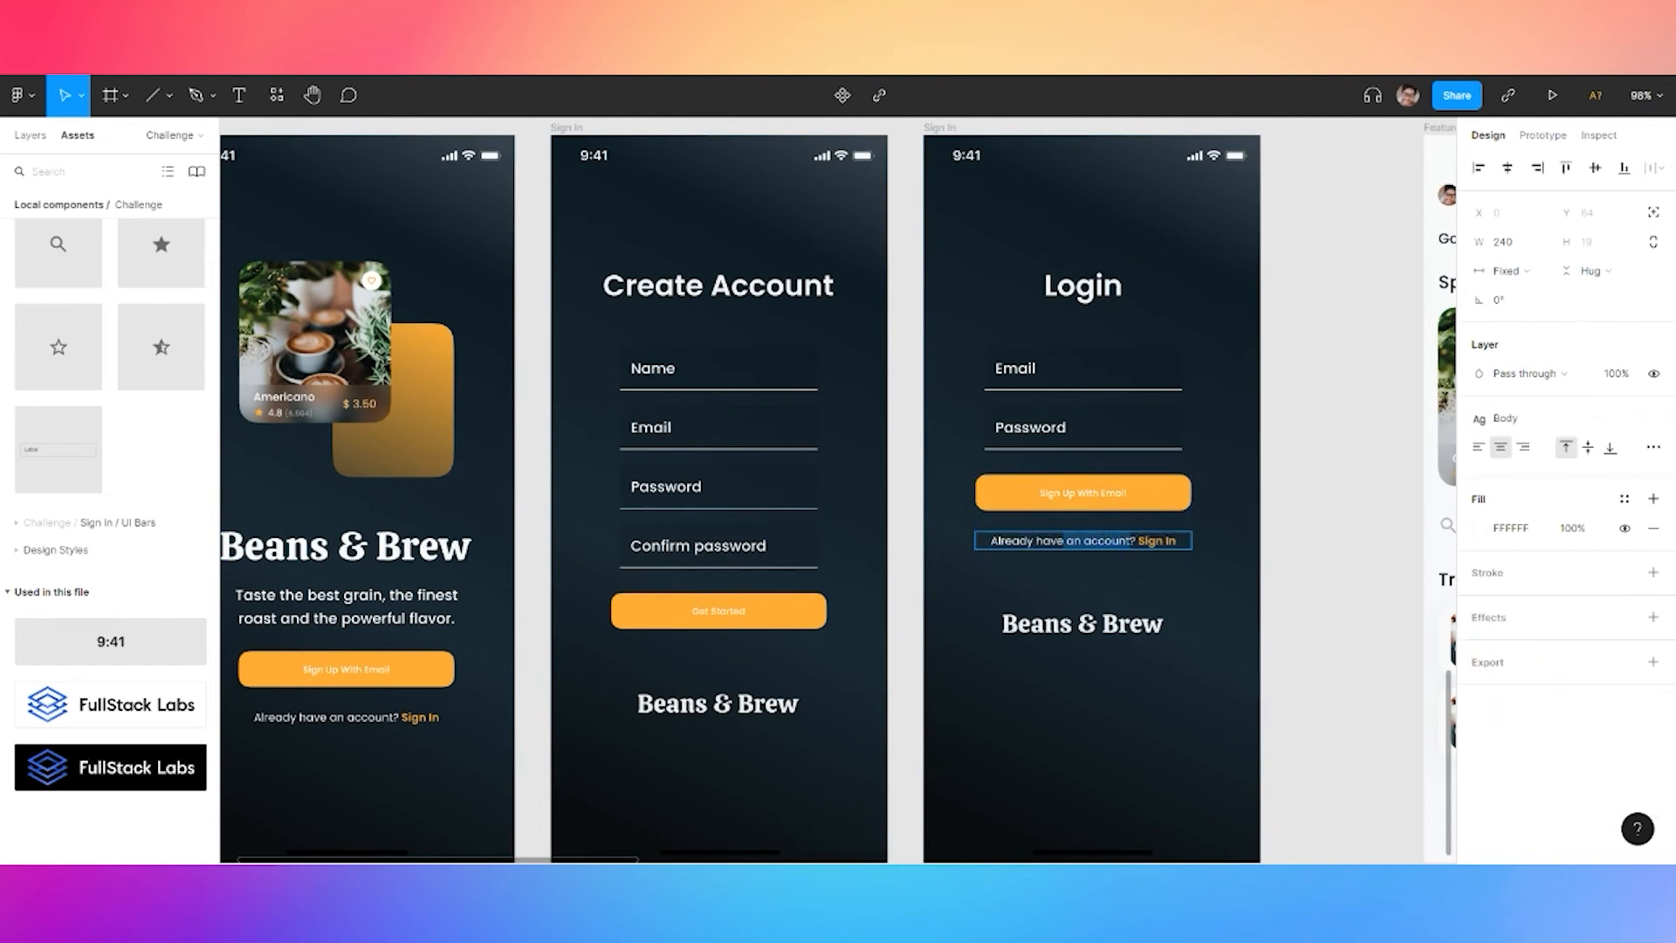
text(Forgot password)
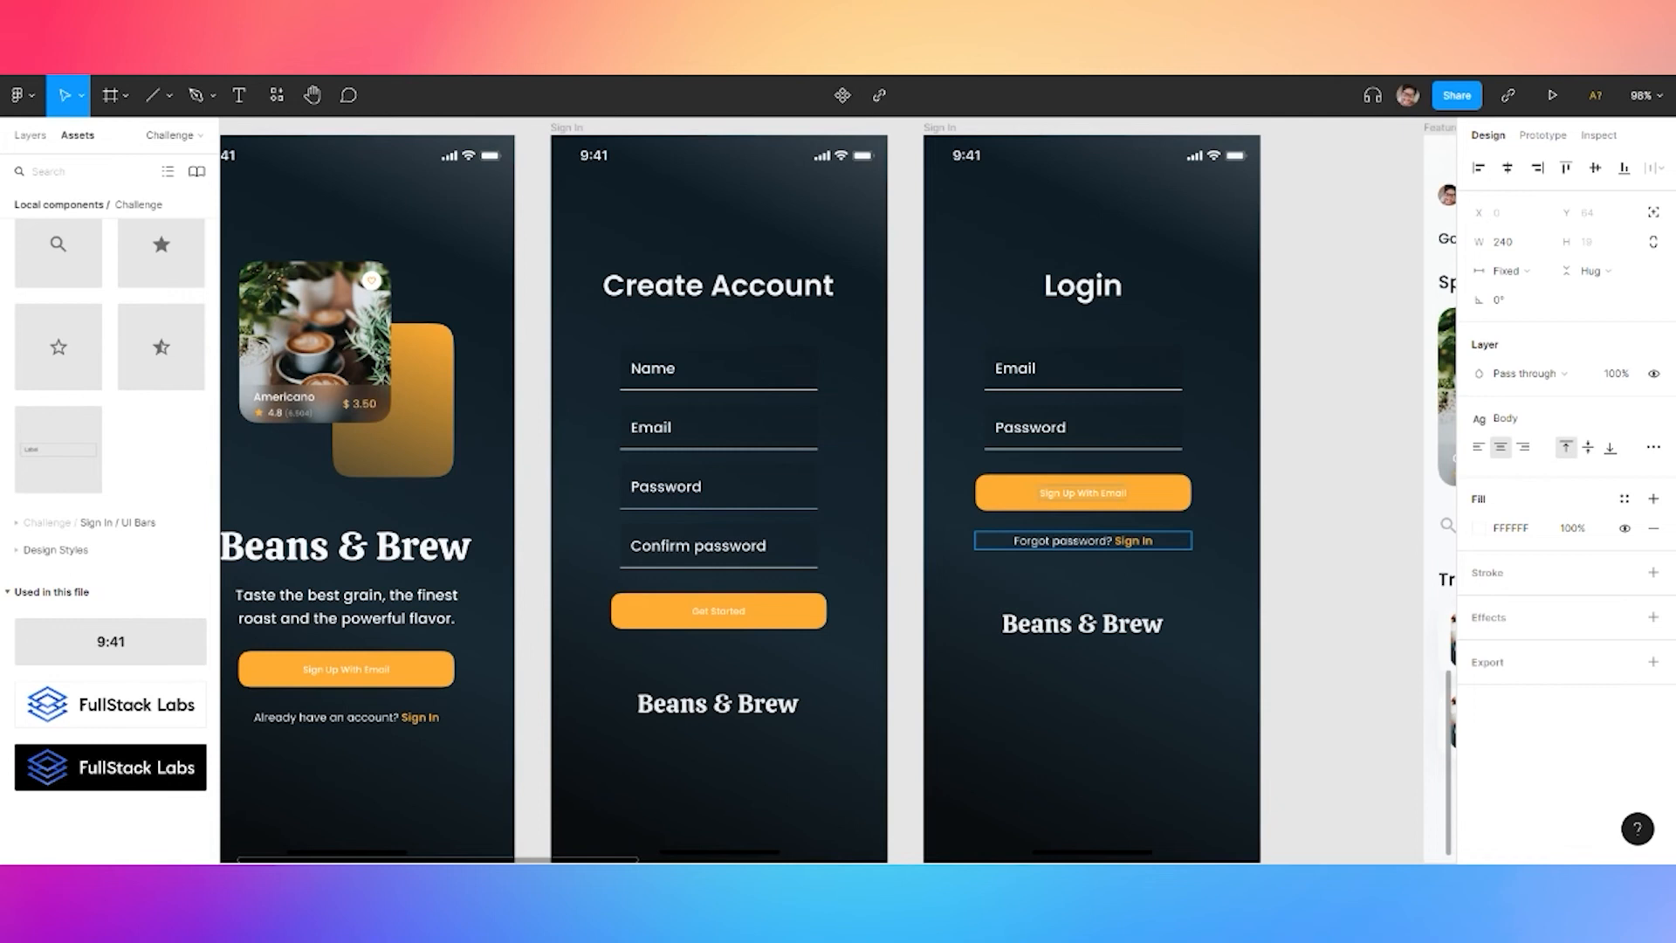
double_click(1128, 542)
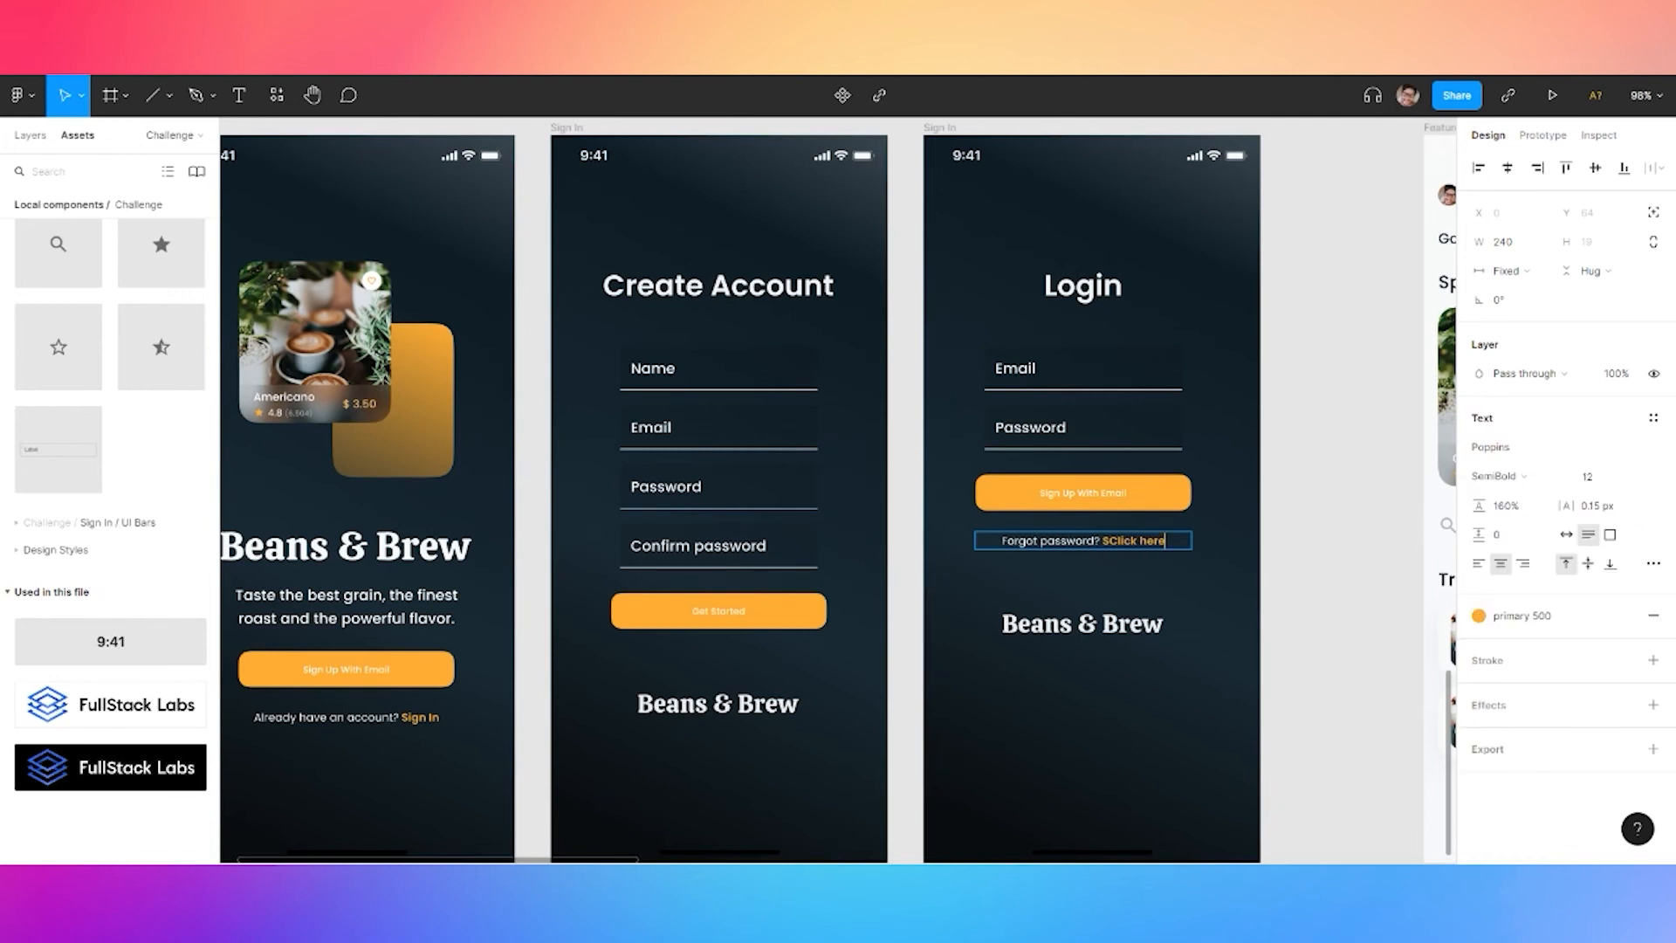
key(Escape)
key(Escape)
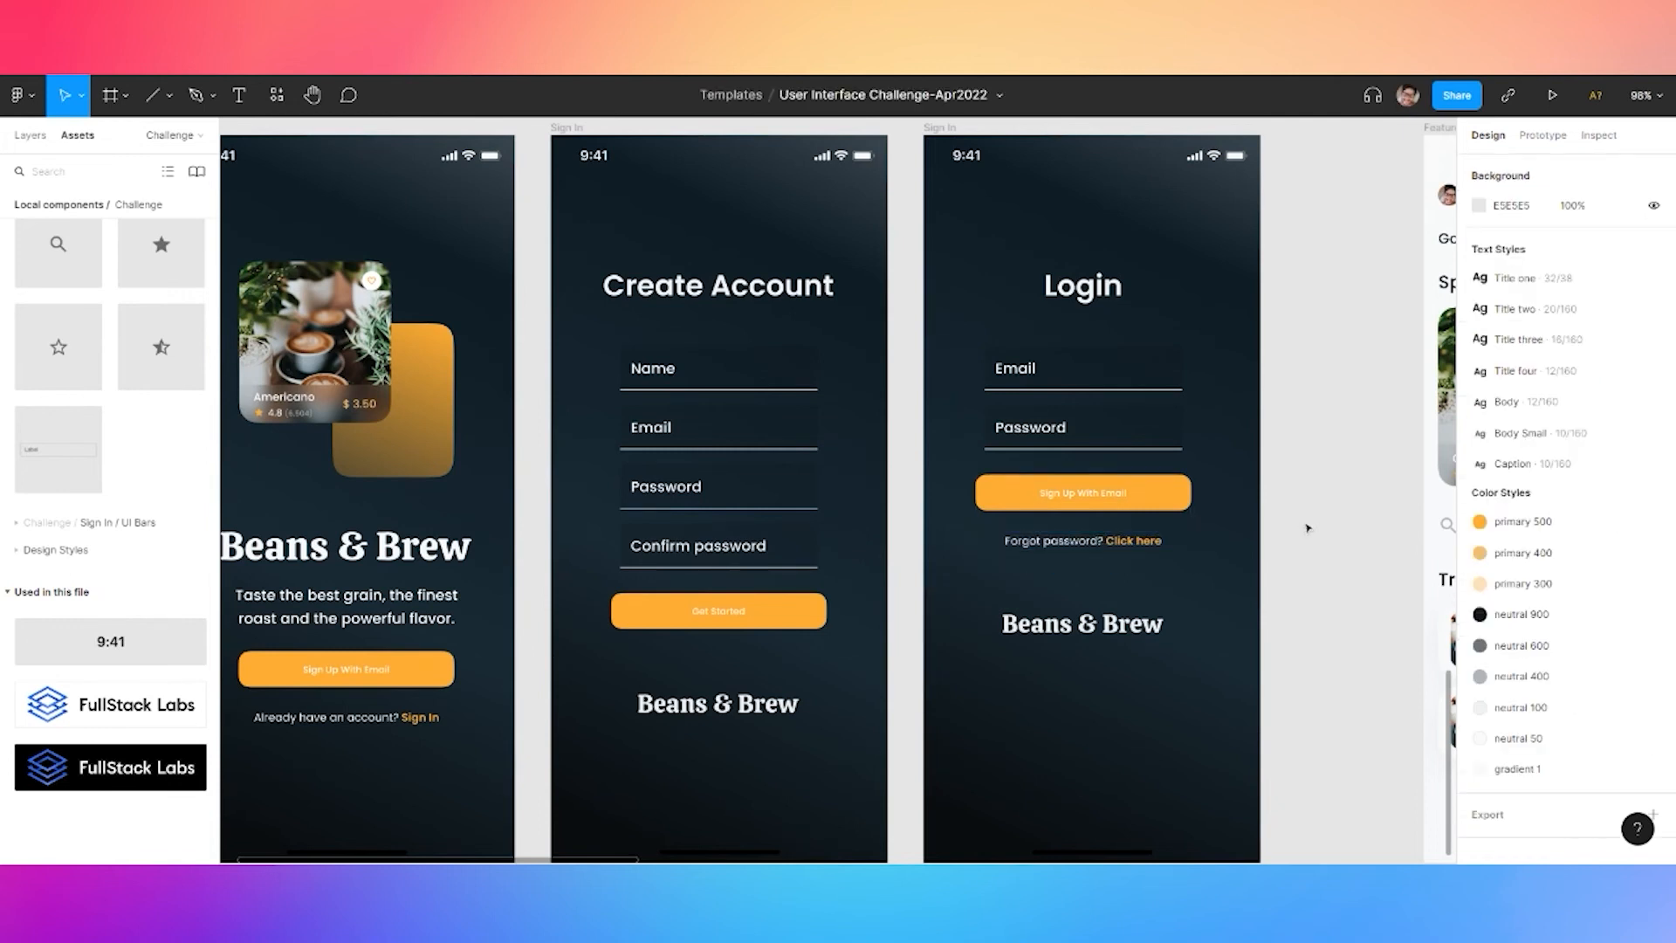
Place an 'Already have an account? Sign In' line on Create Account above the logo
ctrl+scroll(1307, 526, down, 5)
drag(1309, 570, 1266, 552)
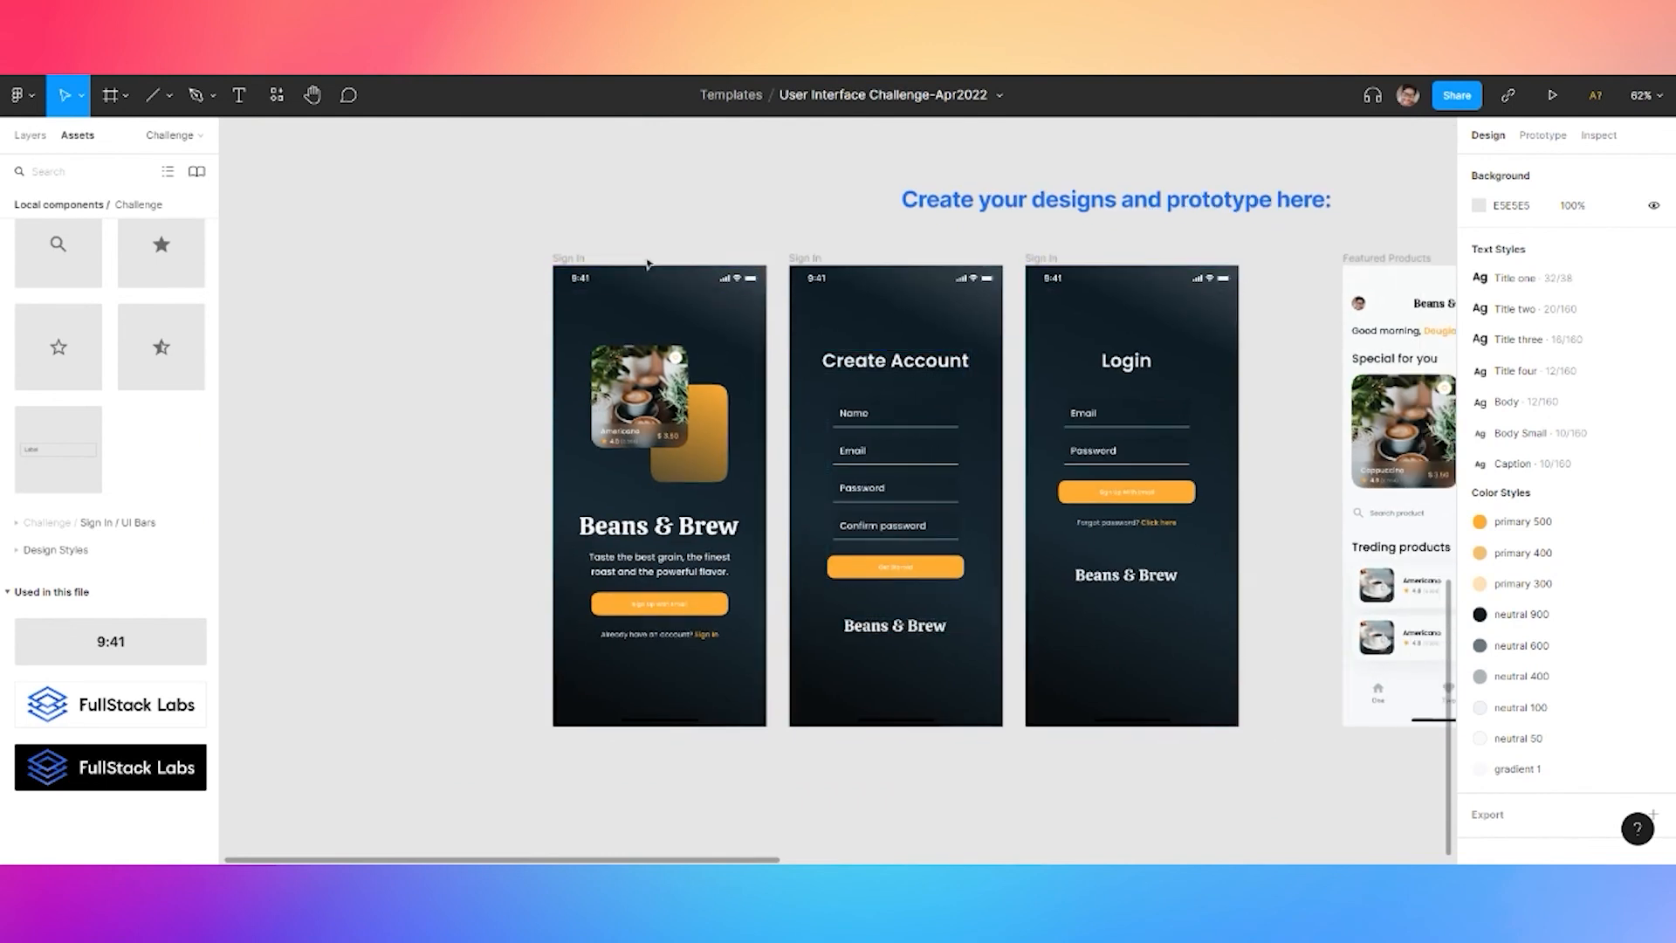
drag(707, 205, 679, 225)
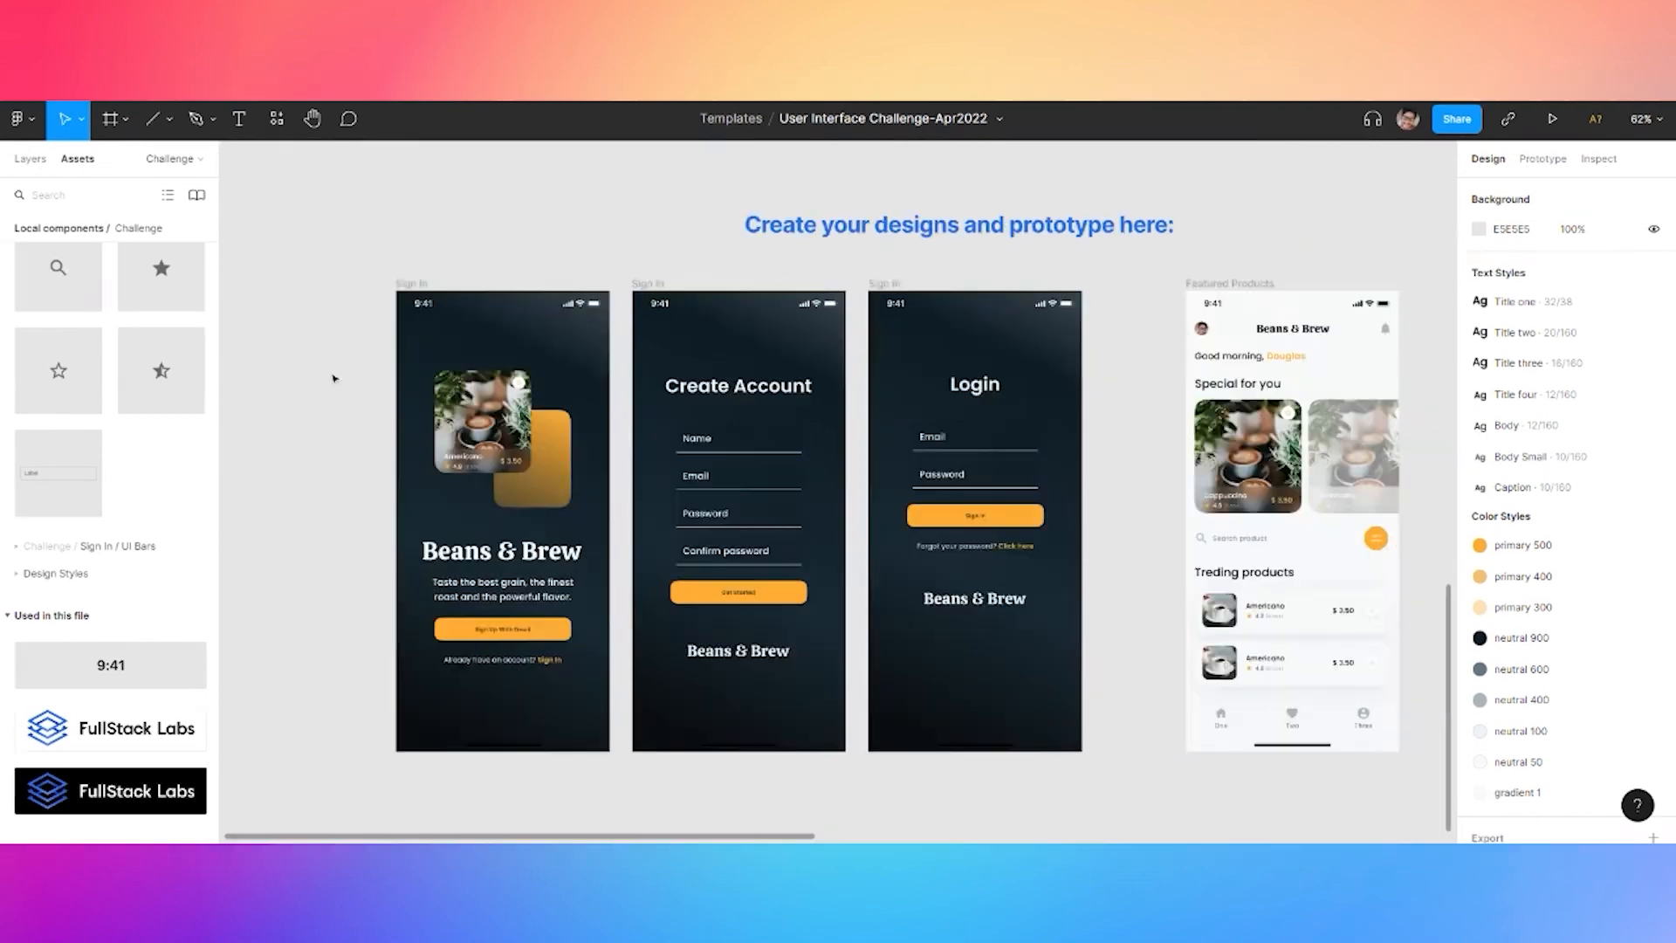
click(509, 669)
scroll(524, 666, up, 5)
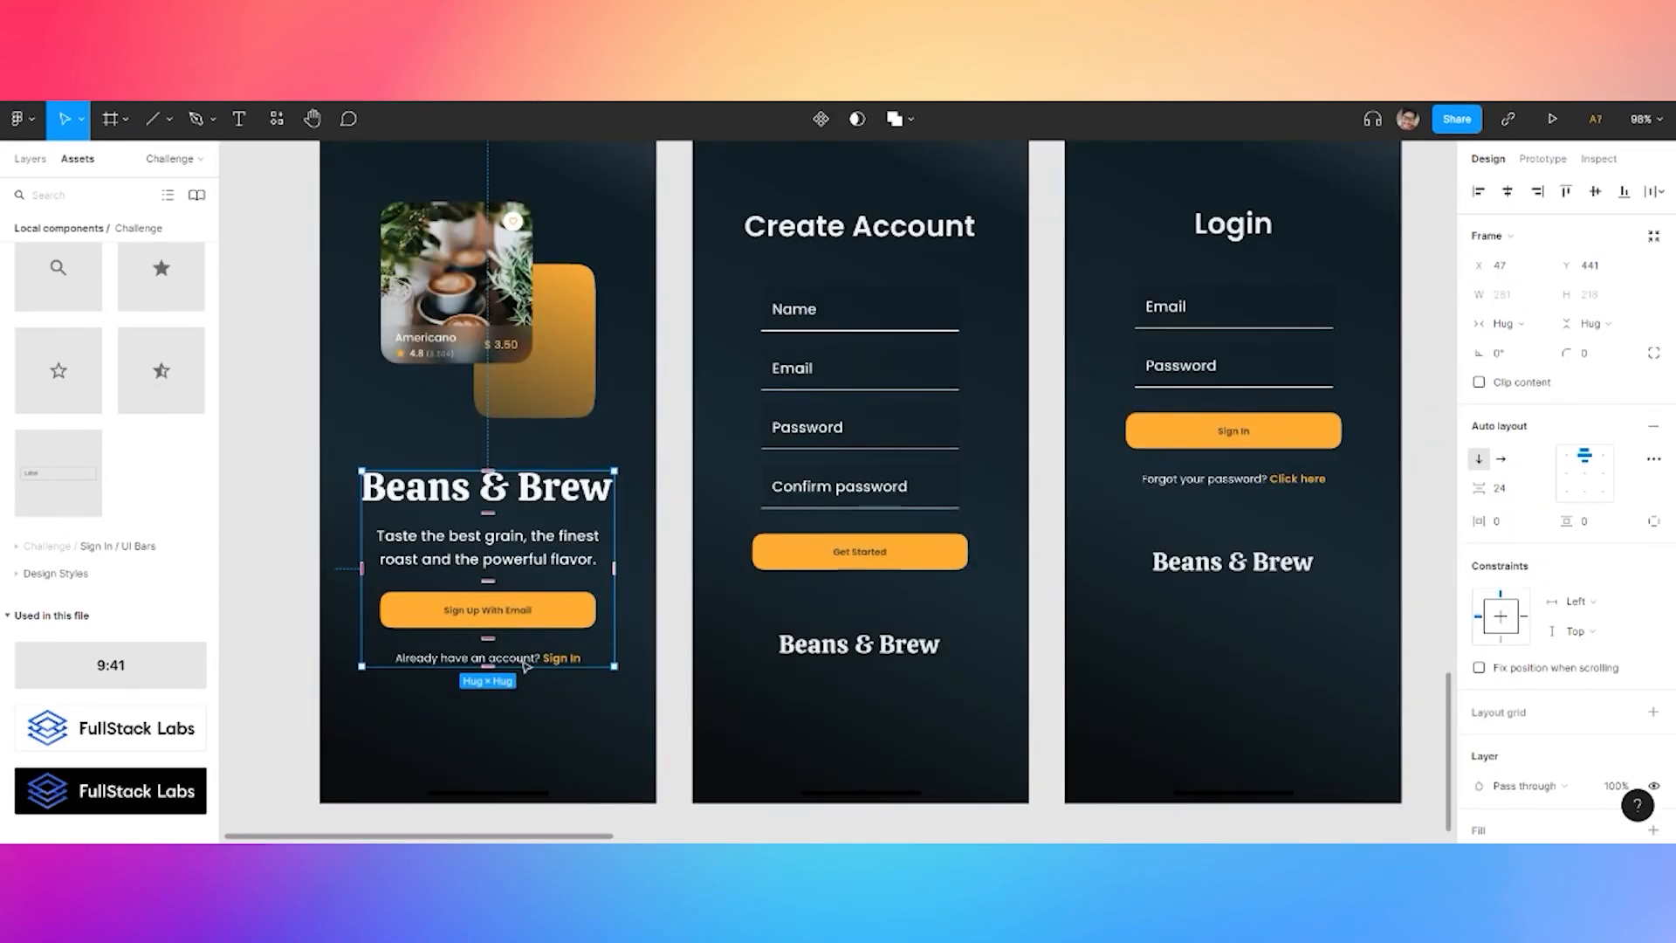
key(ctrl+v)
drag(521, 704, 864, 645)
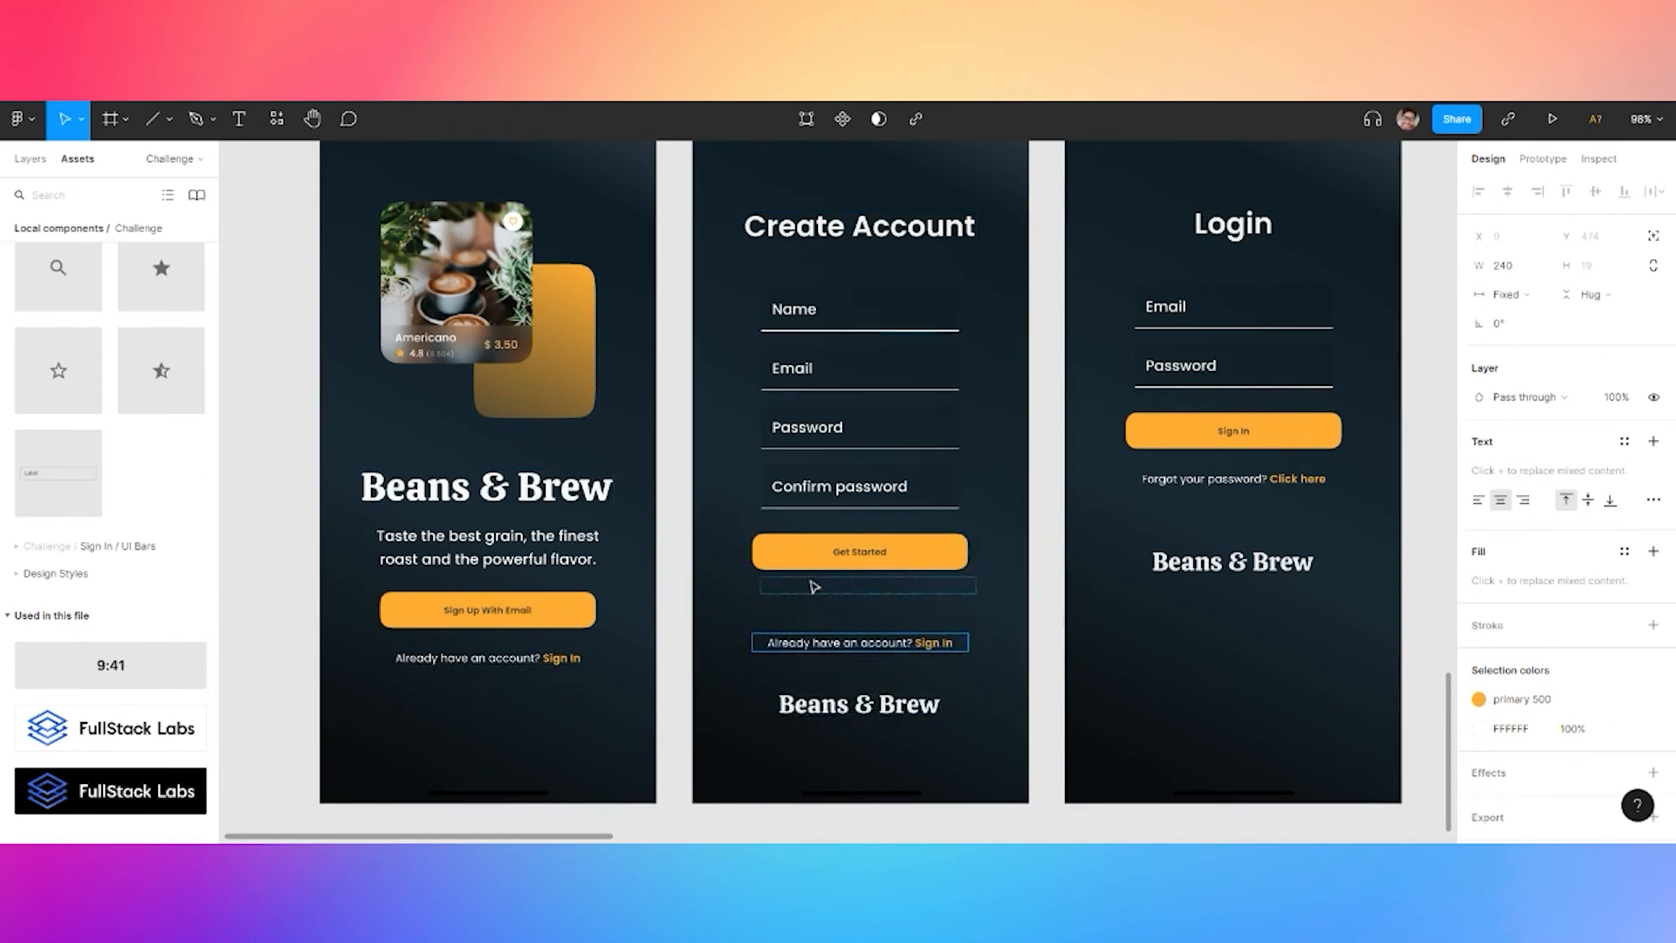
click(274, 608)
Duplicate the Beans & Brew logo
scroll(274, 608, down, 5)
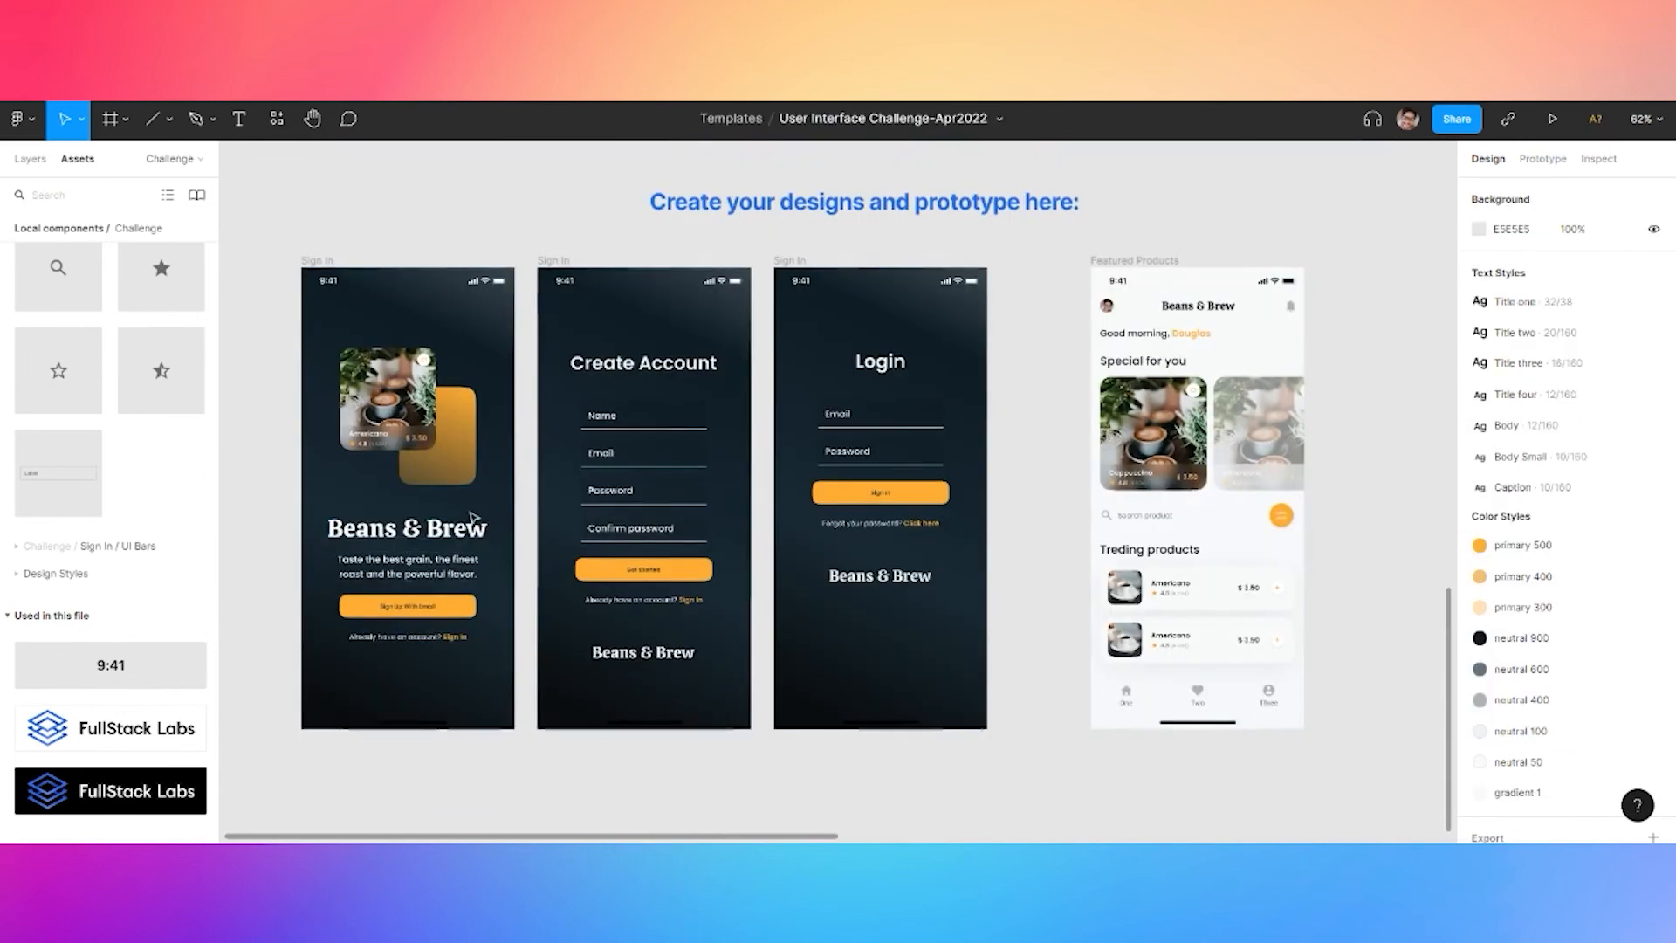
click(408, 528)
key(ctrl+c)
key(ctrl+v)
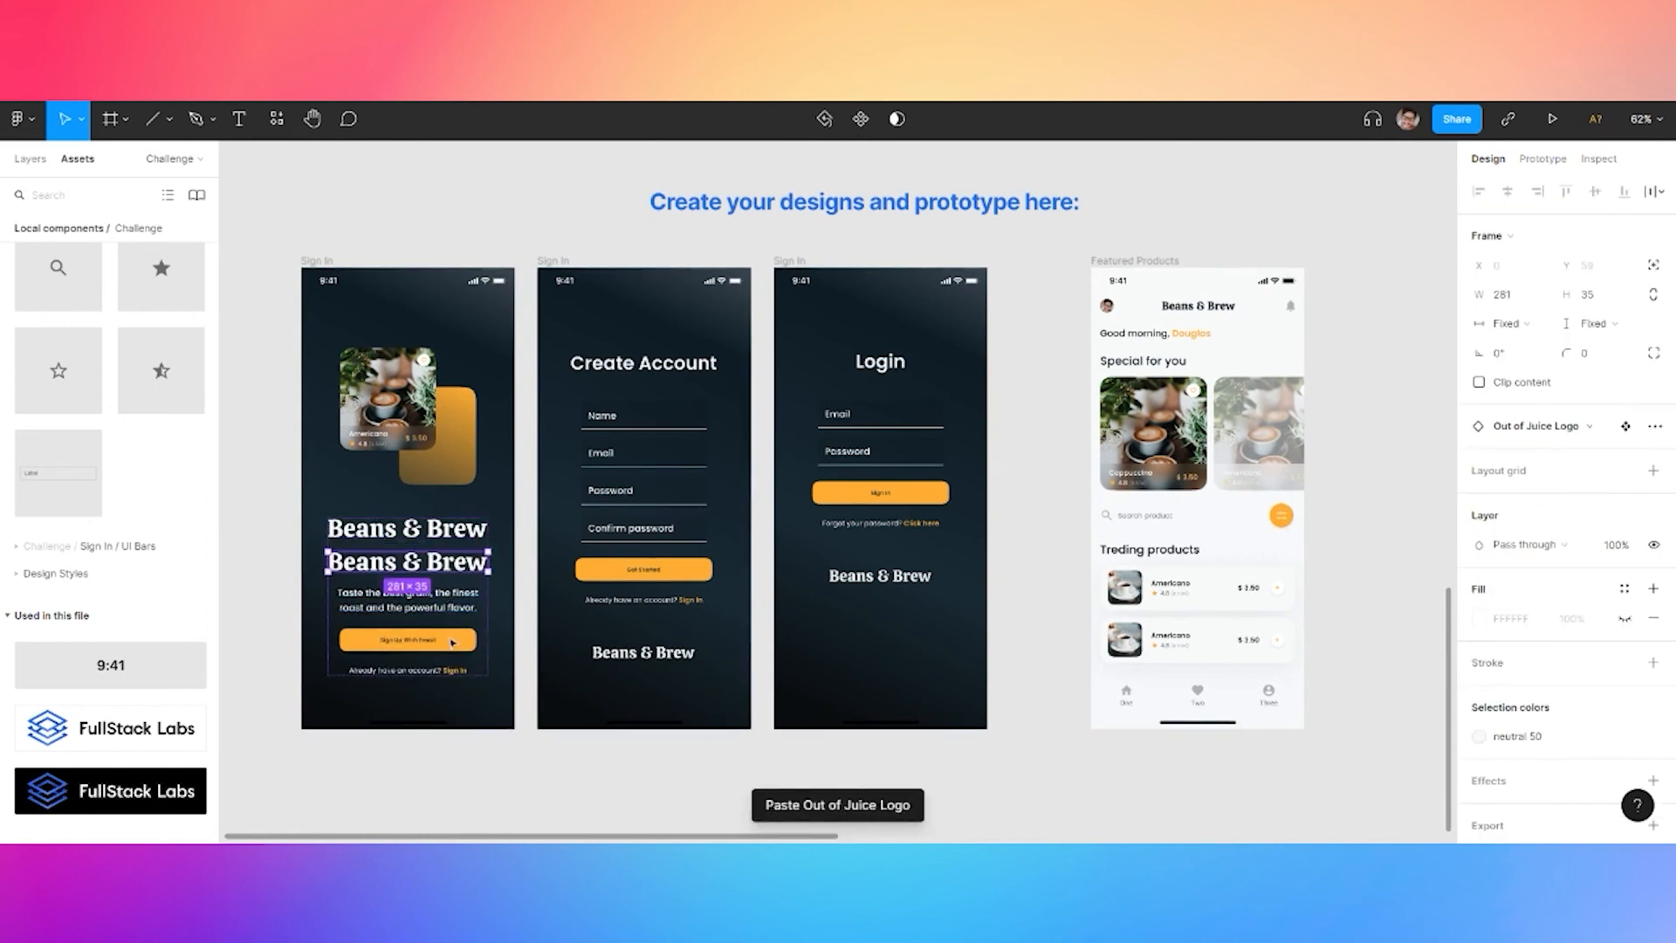
Rotate the logo copy 90° and give it a detached neutral 600 fill at 10% opacity
drag(482, 696, 406, 600)
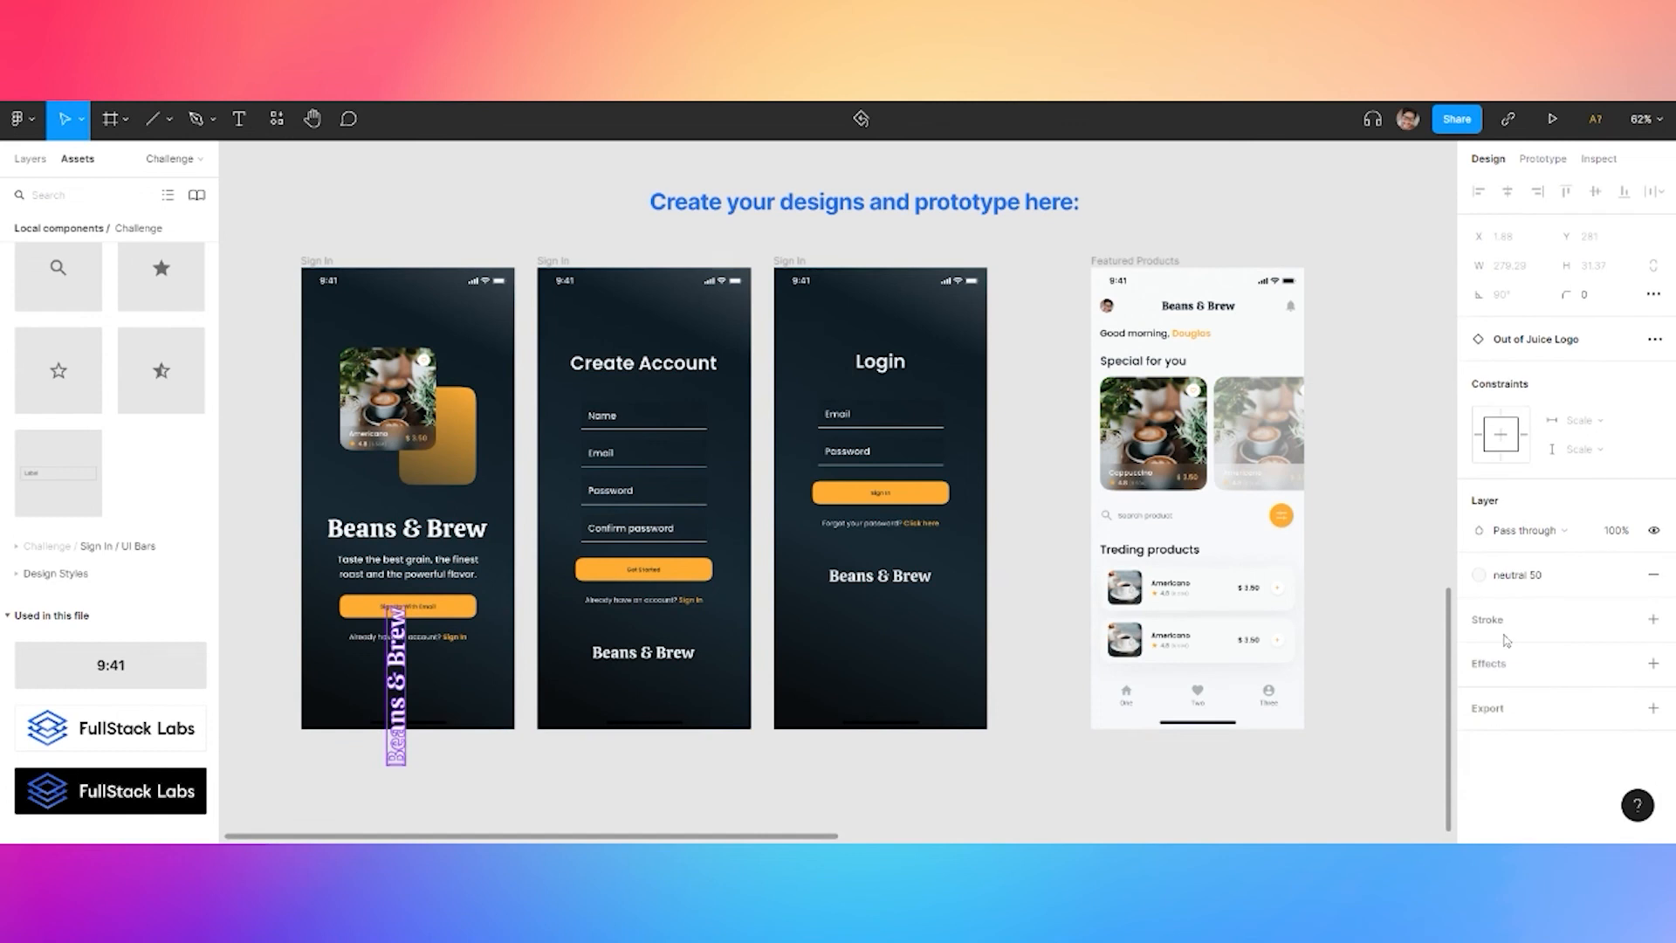
click(1478, 575)
click(1599, 685)
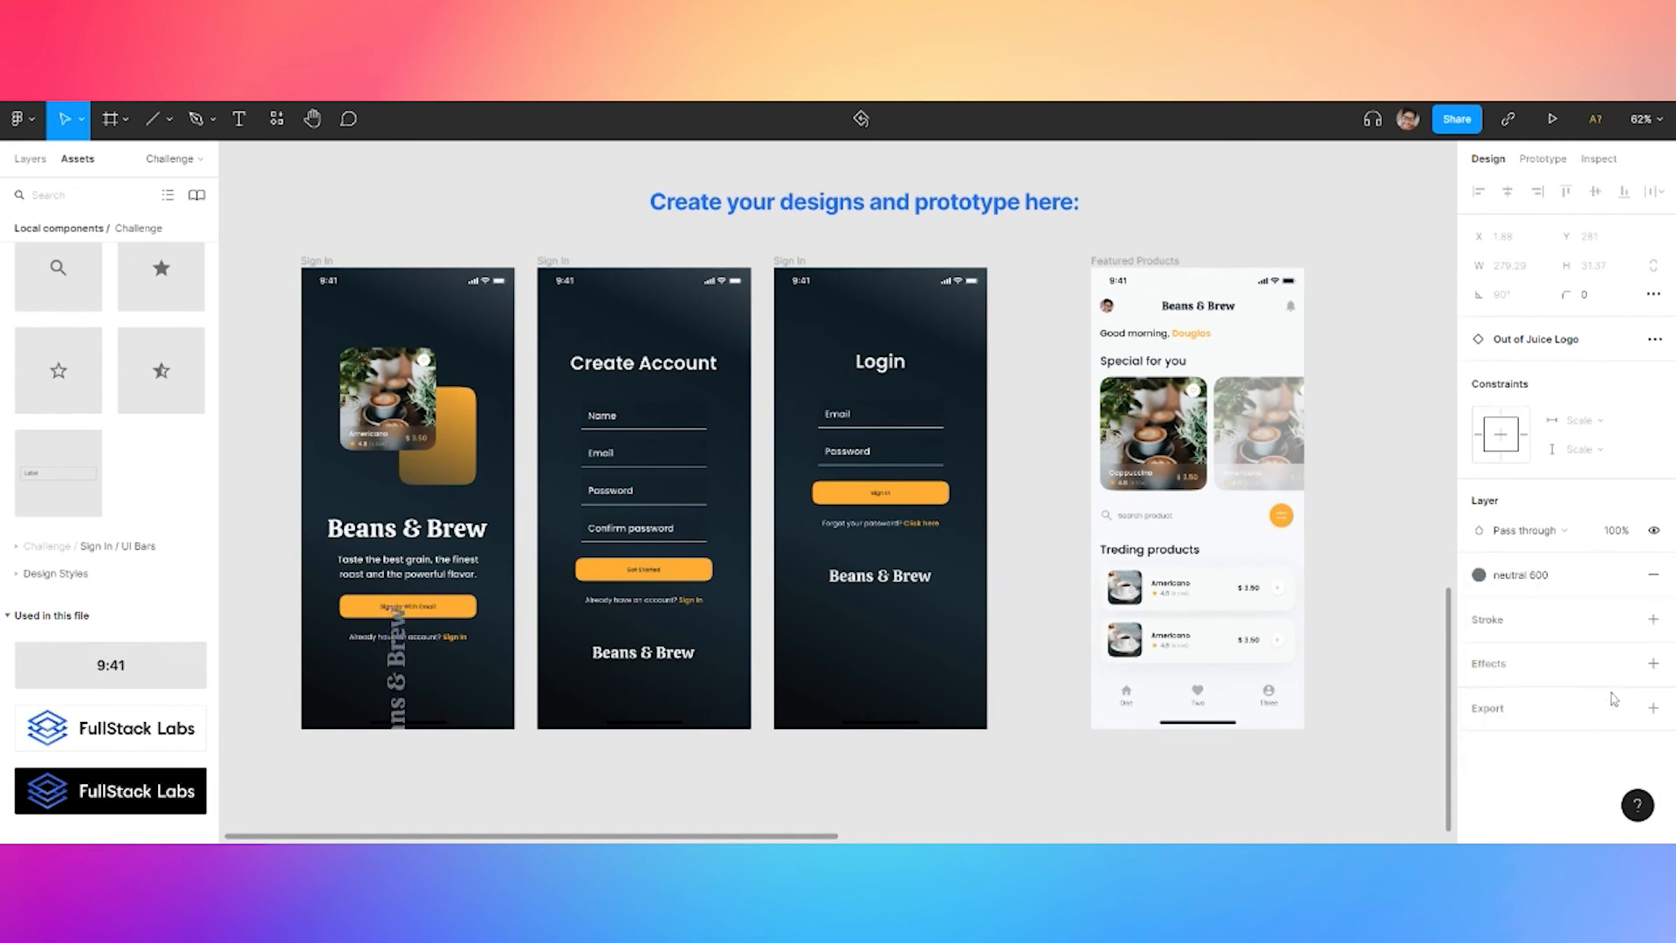
click(1583, 575)
text(5)
key(Return)
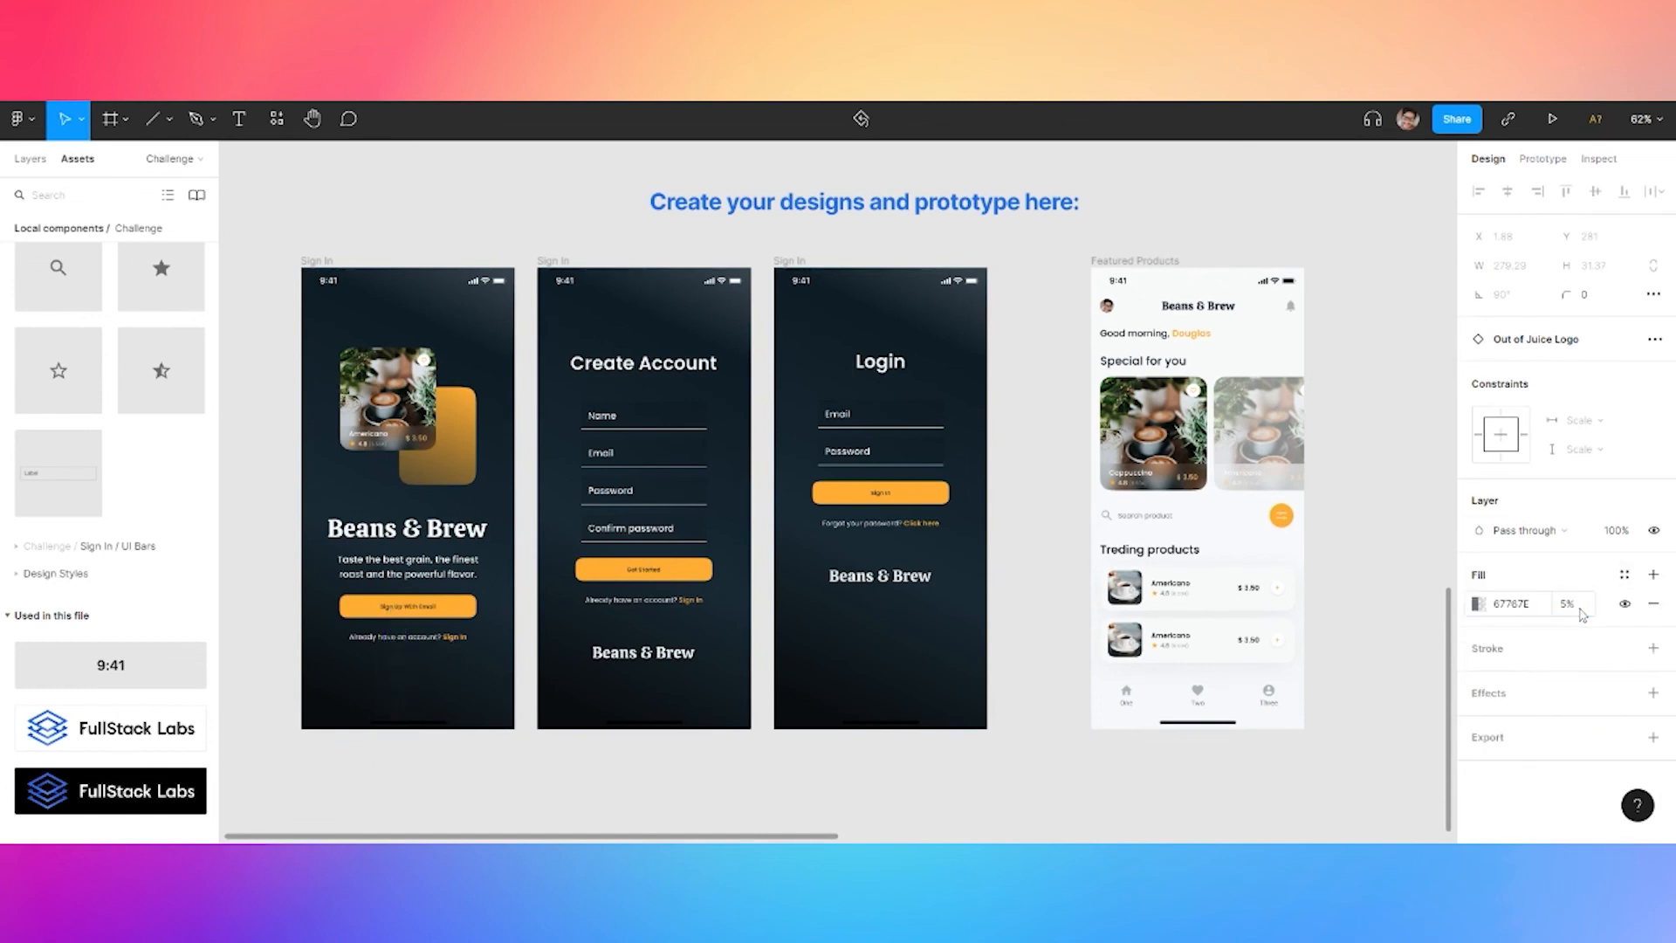
text(10)
key(Return)
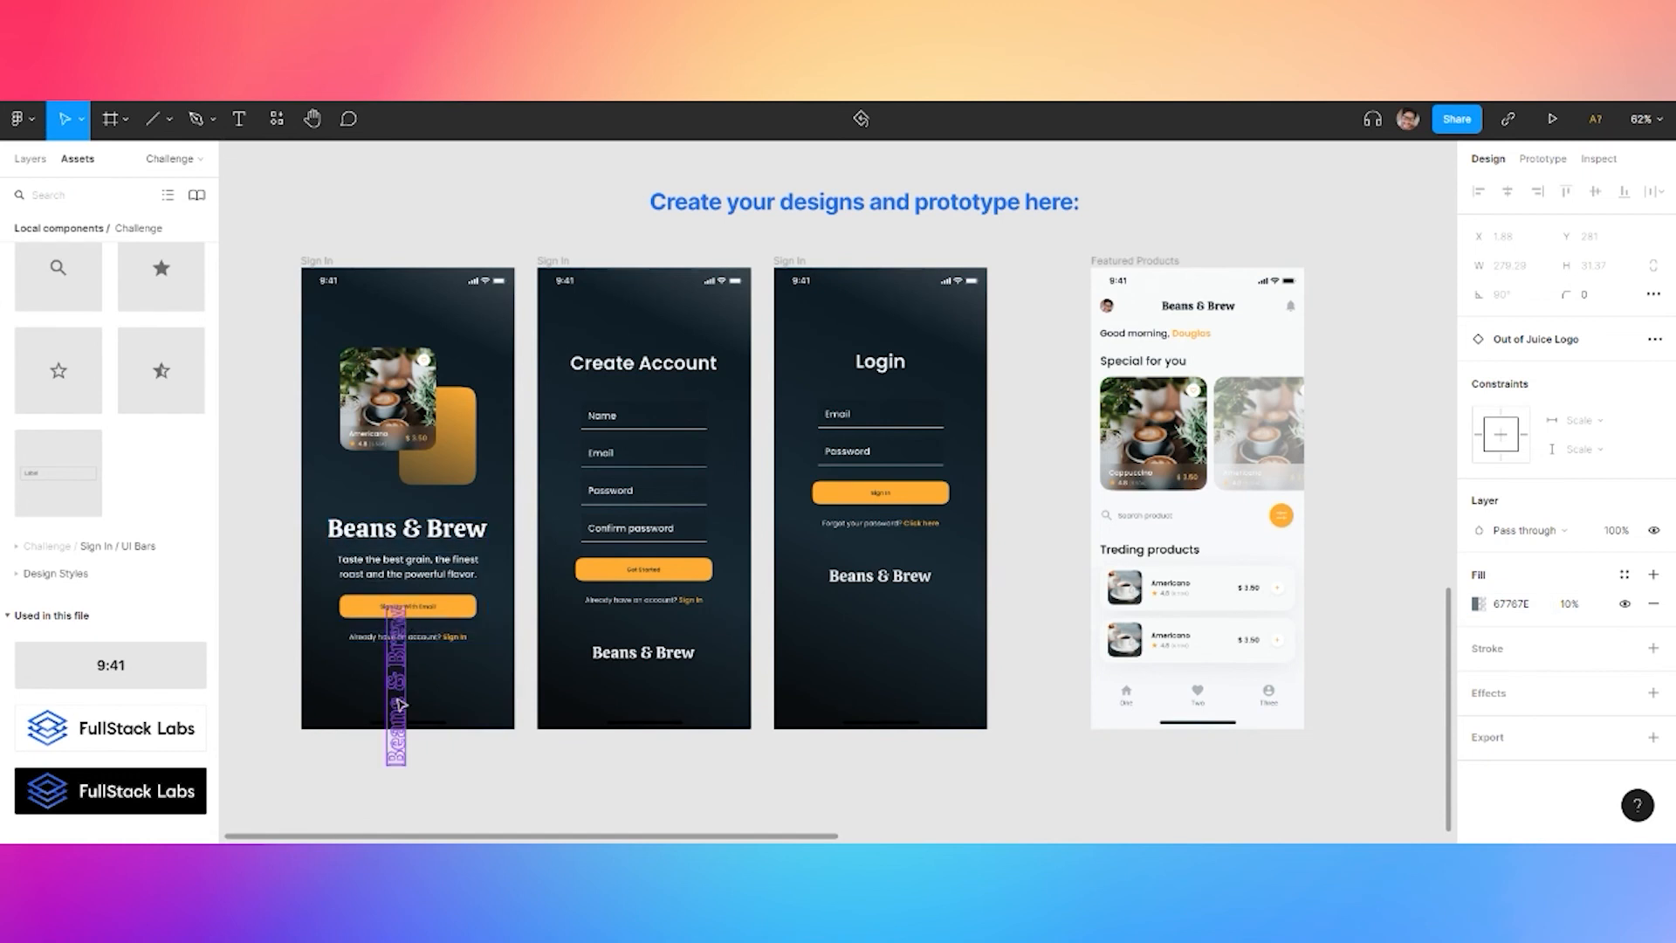
Scale the vertical logo to 811×101 along the Sign In screen's left edge at 5% opacity
drag(402, 686, 325, 645)
drag(331, 563, 370, 517)
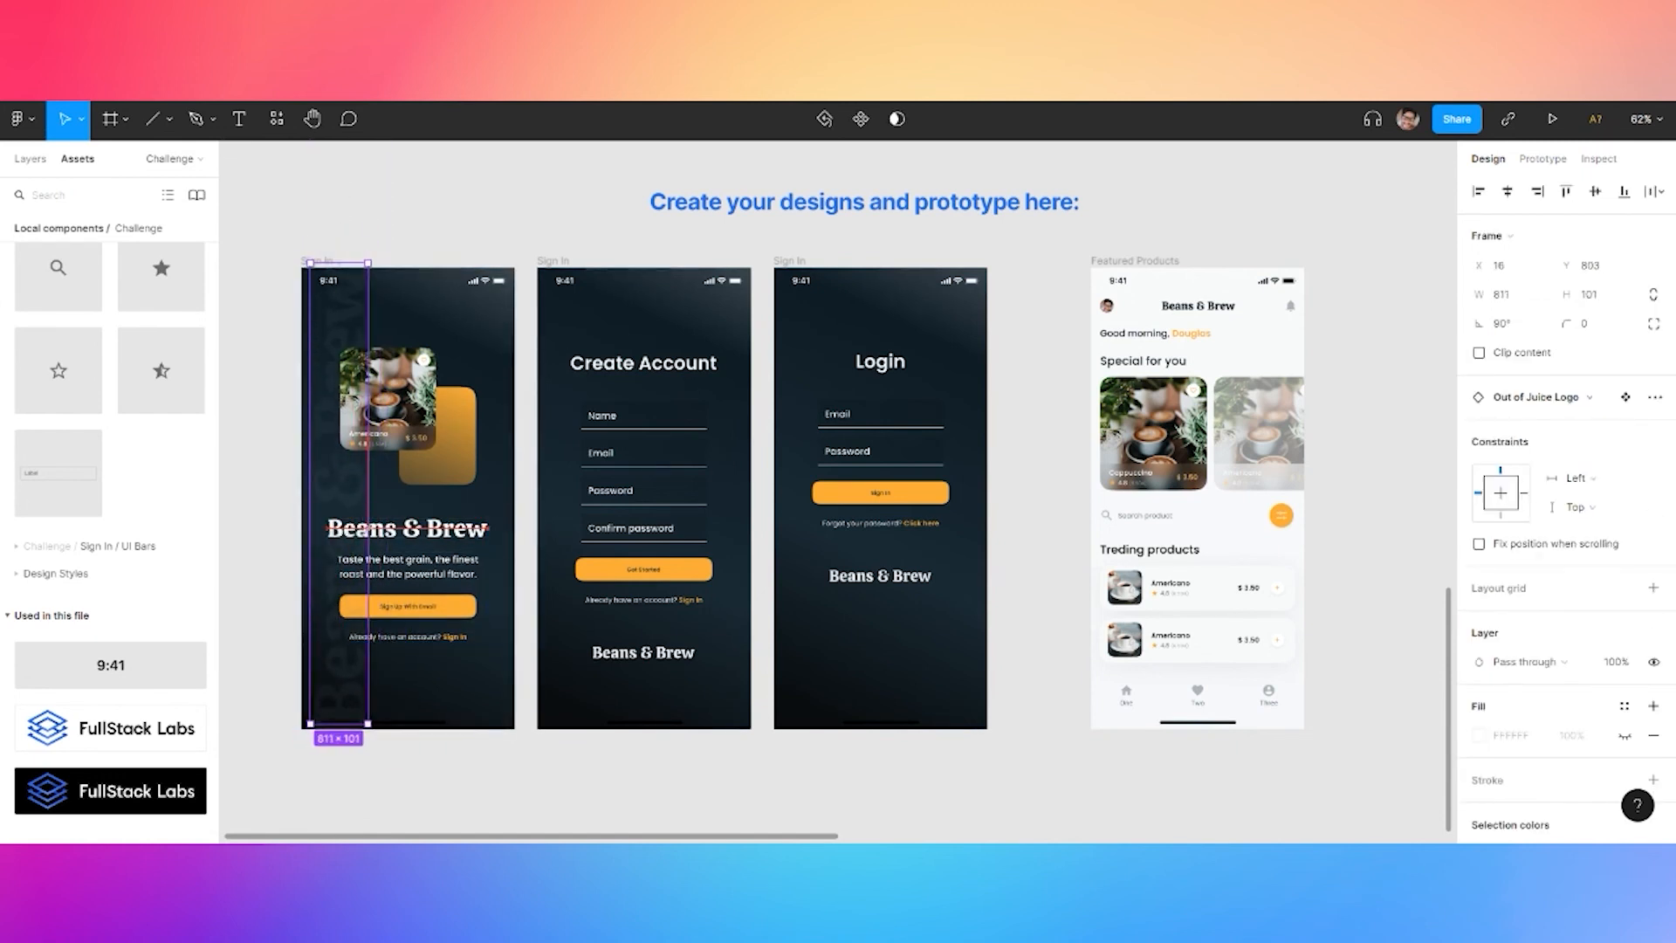
drag(355, 699, 335, 685)
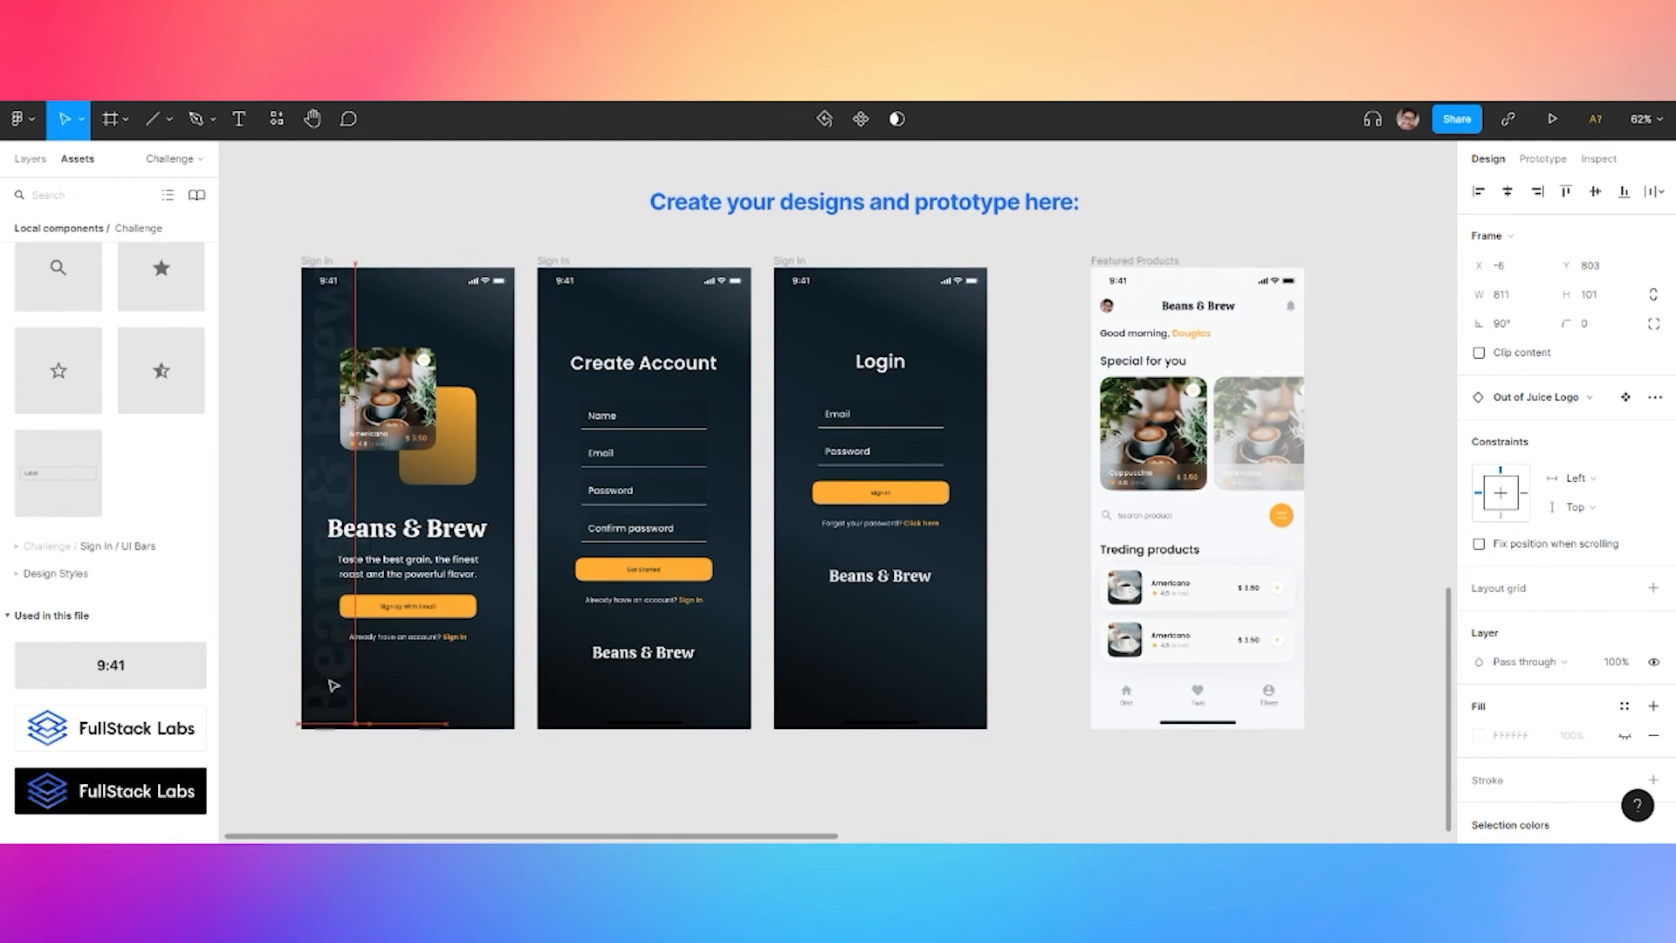
scroll(1553, 689, down, 2)
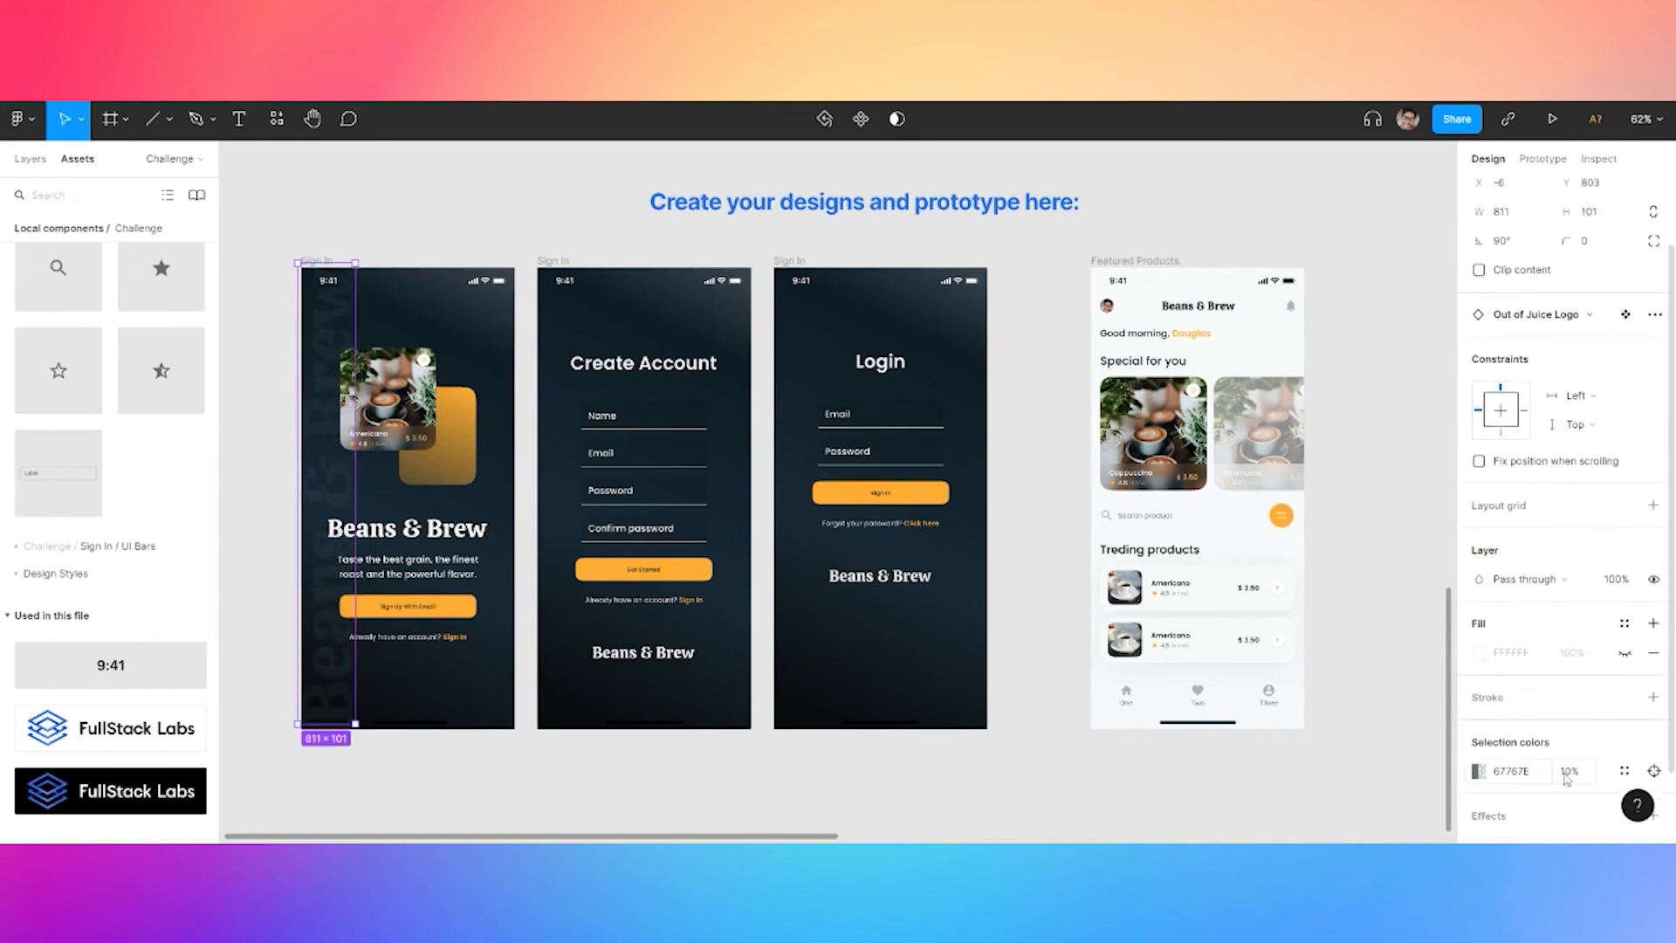
text(5)
key(Return)
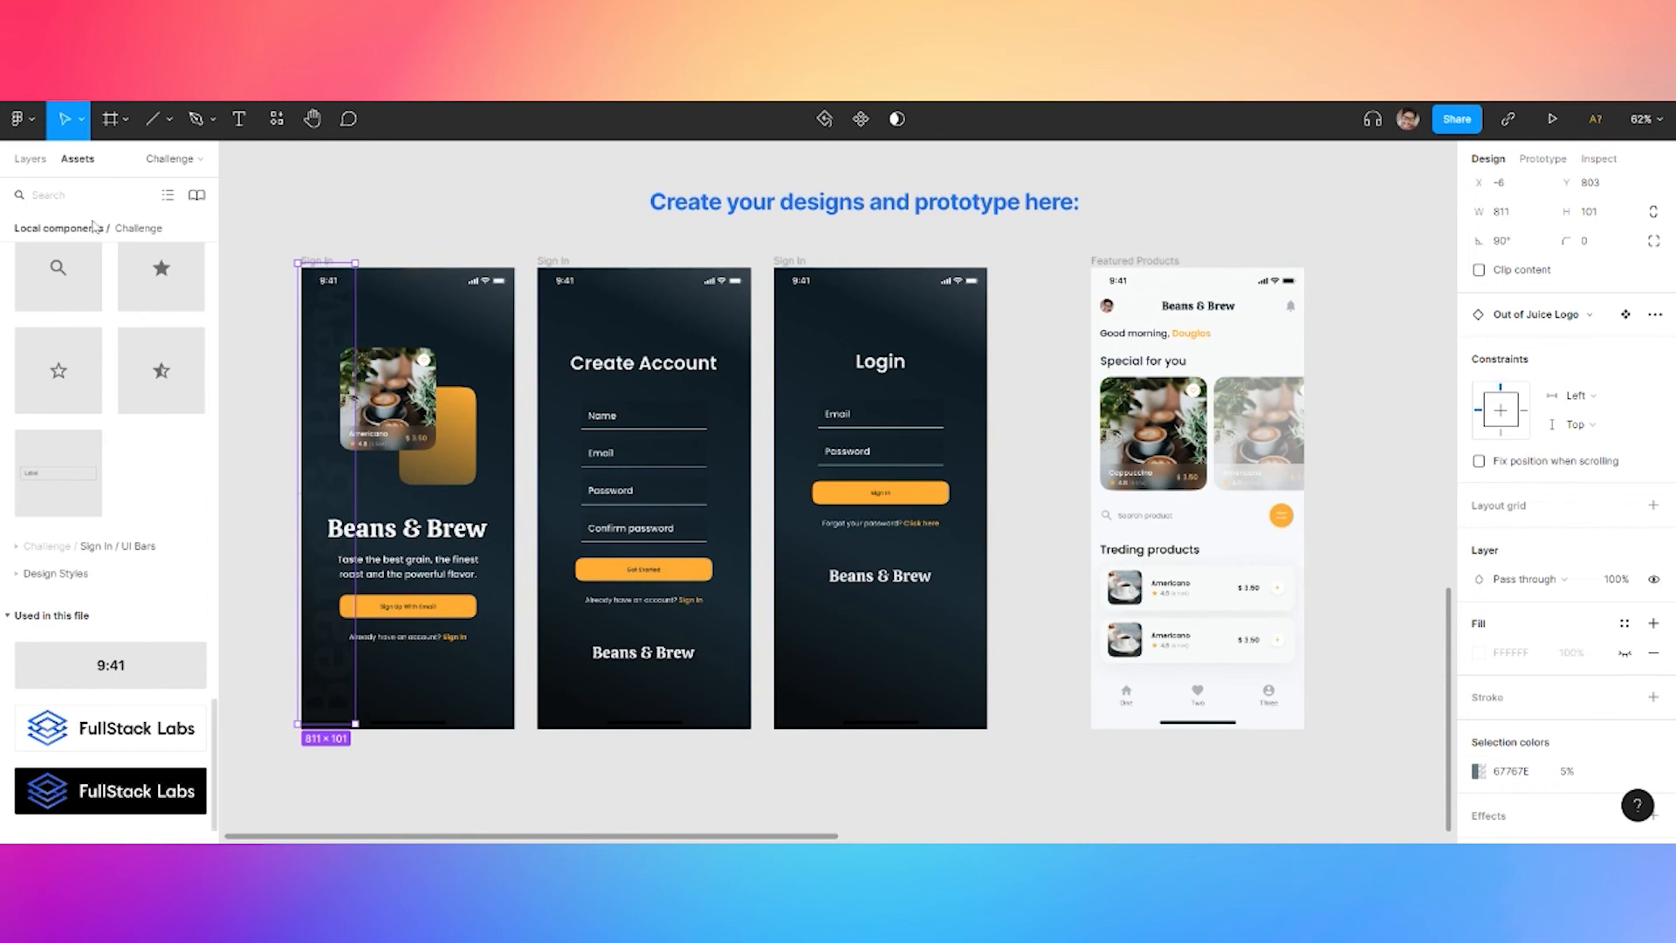
click(31, 159)
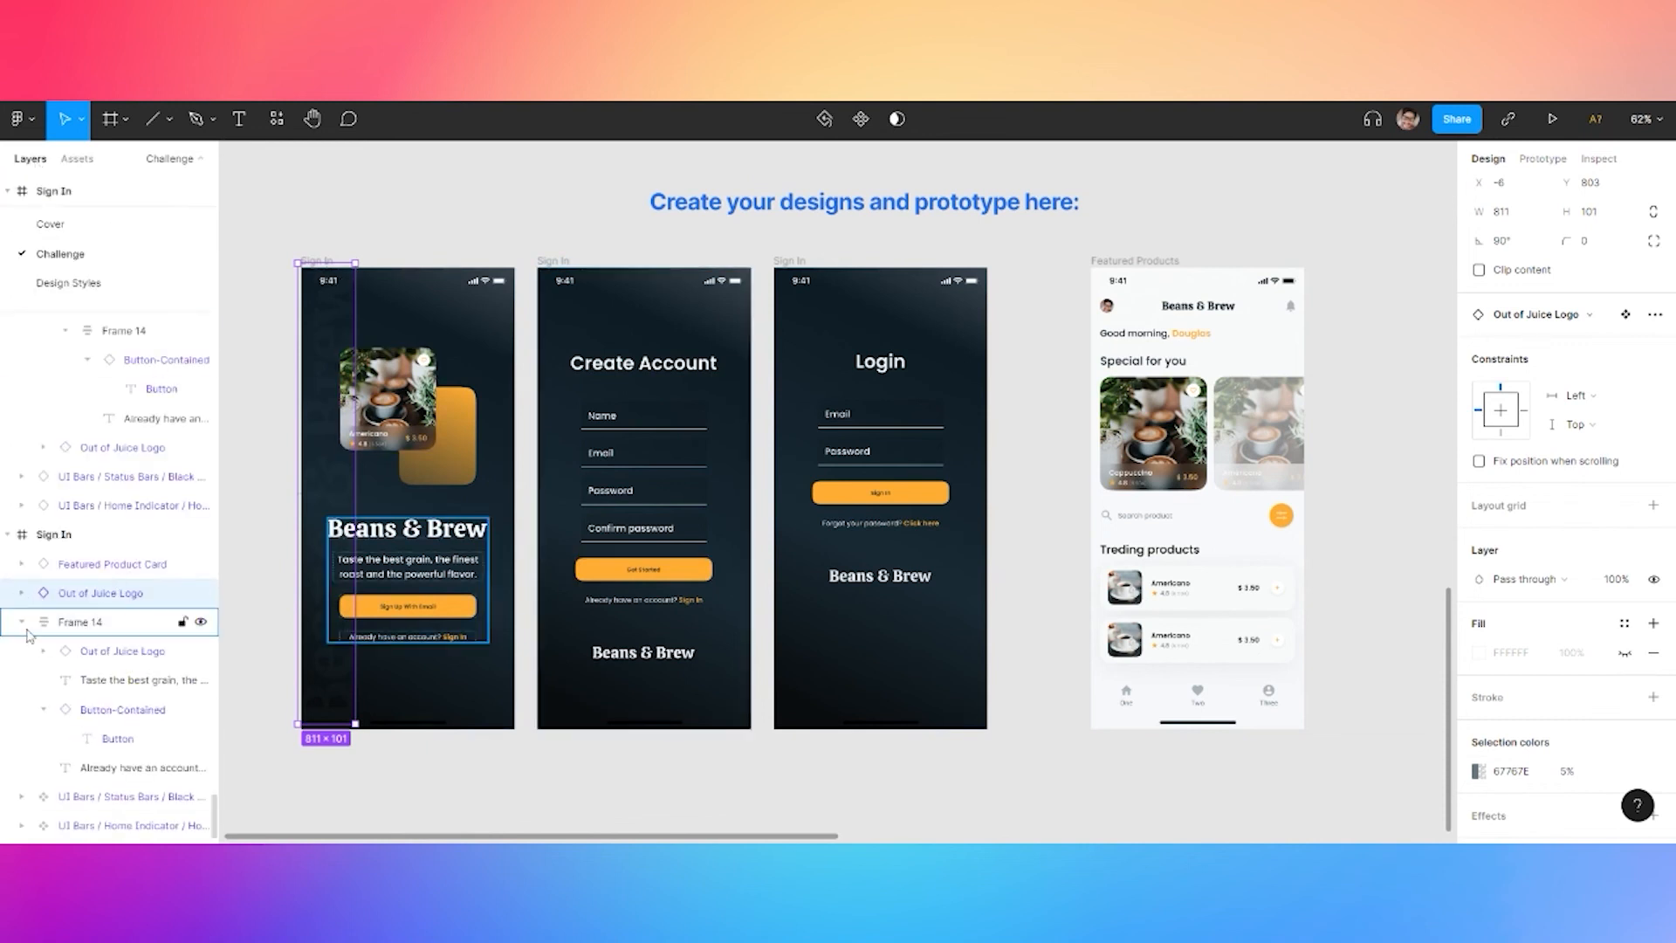
scroll(29, 635, up, 3)
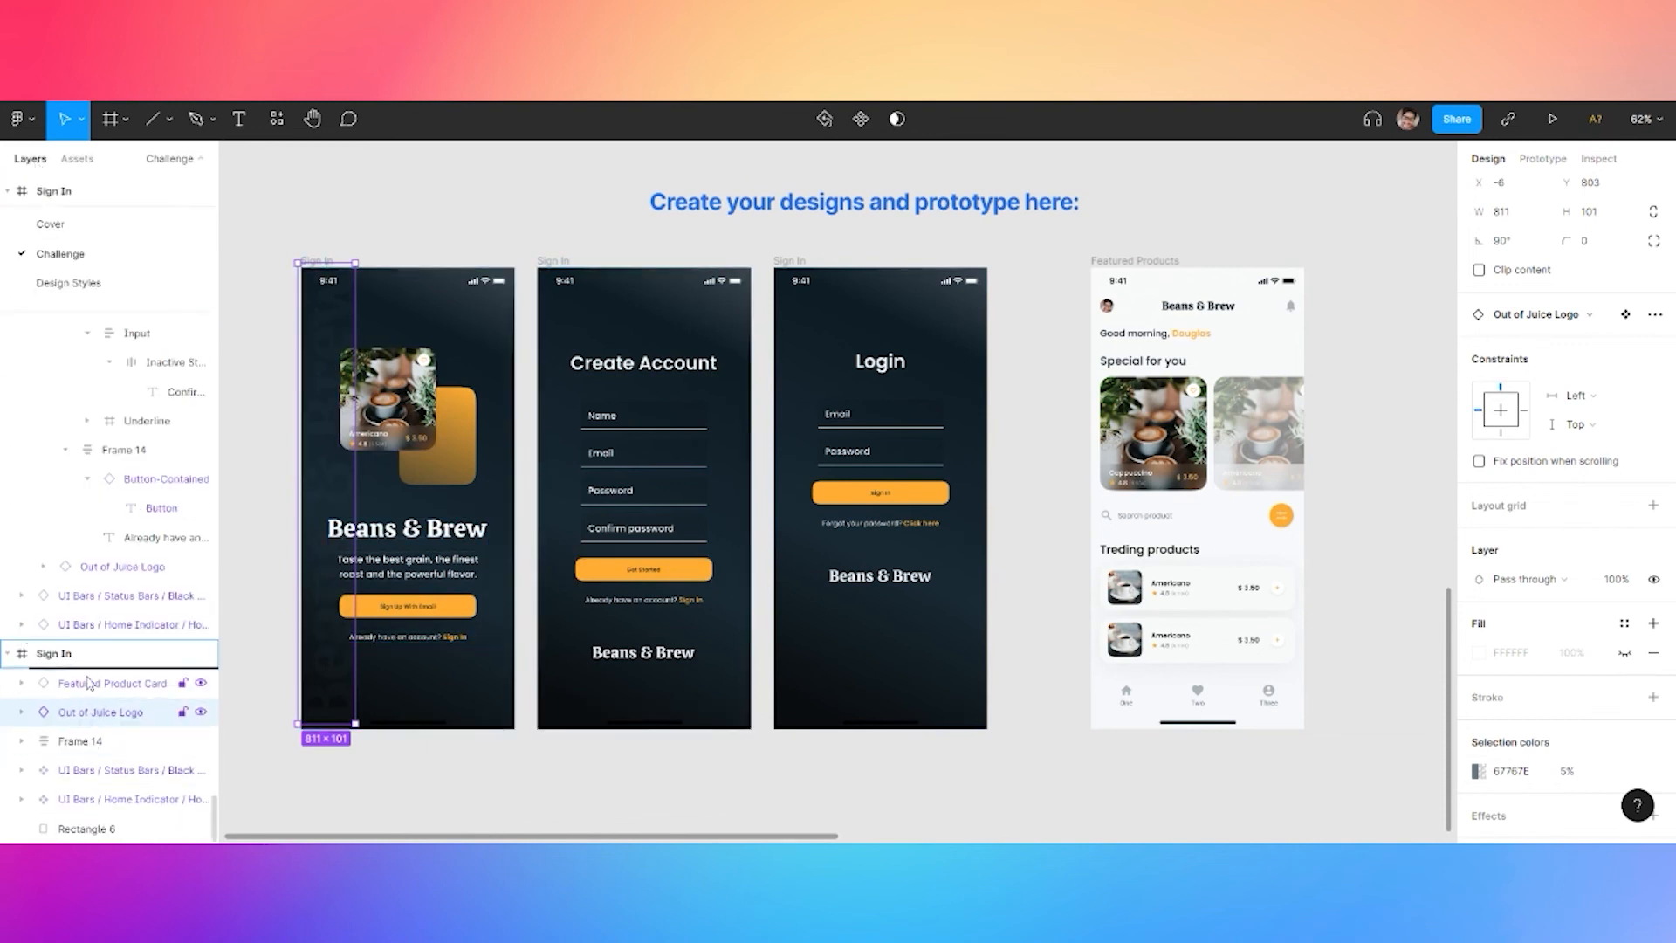
Paste copies of the watermark logo into the Create Account and Login screens
drag(90, 685, 88, 681)
key(ctrl+v)
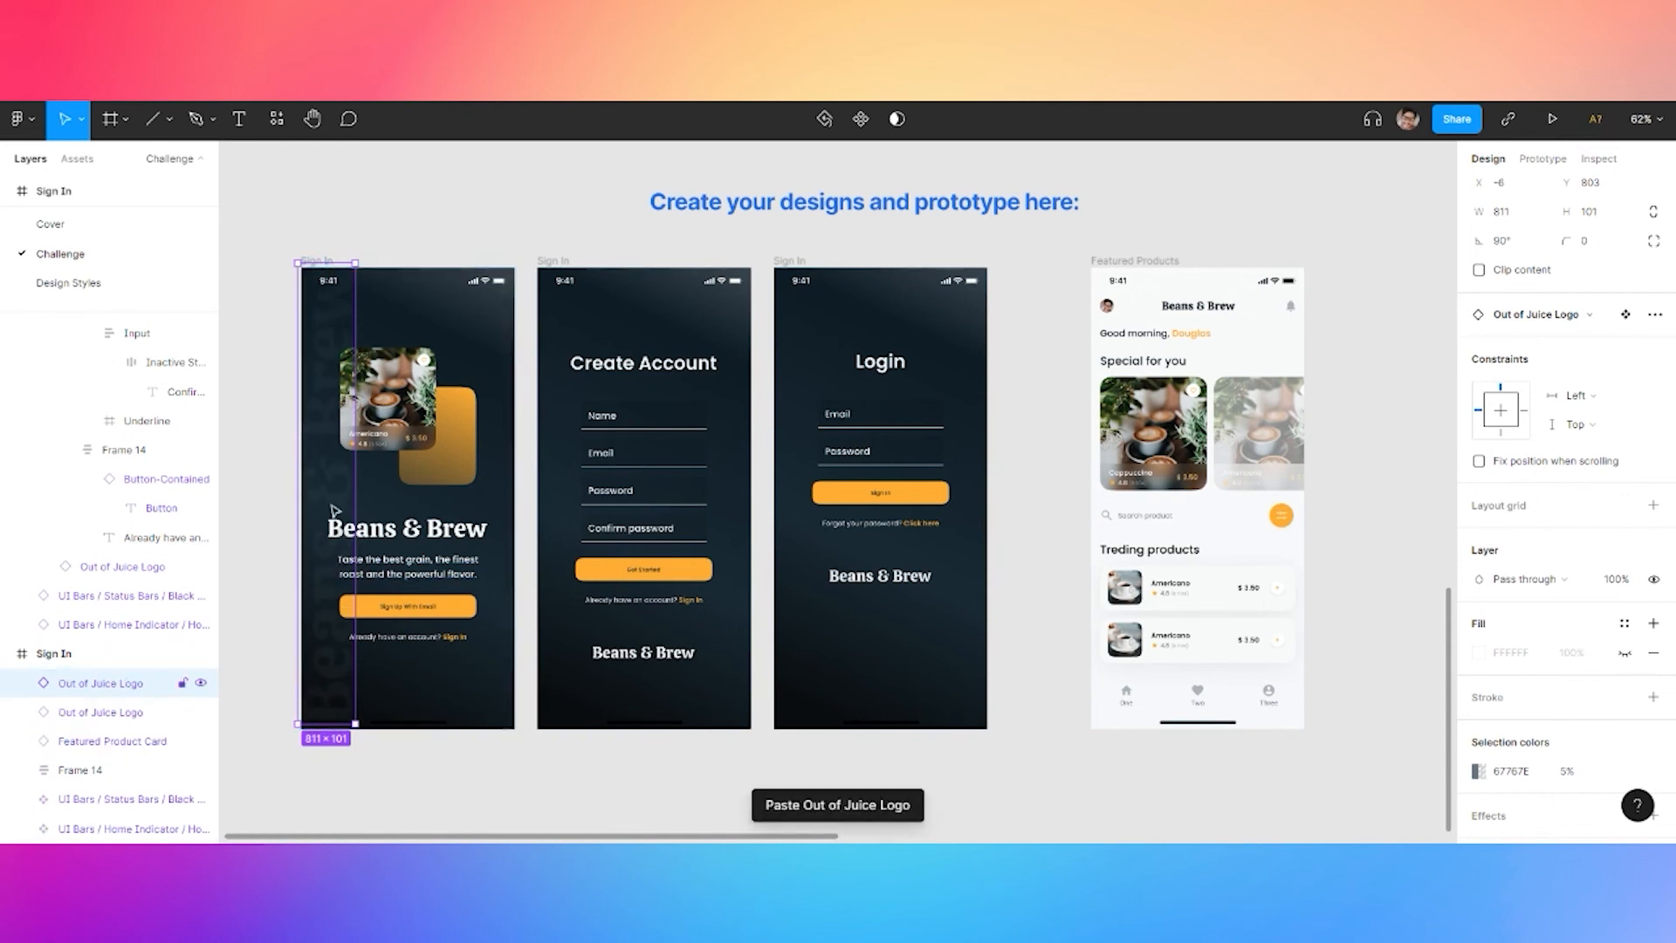
drag(581, 503, 569, 496)
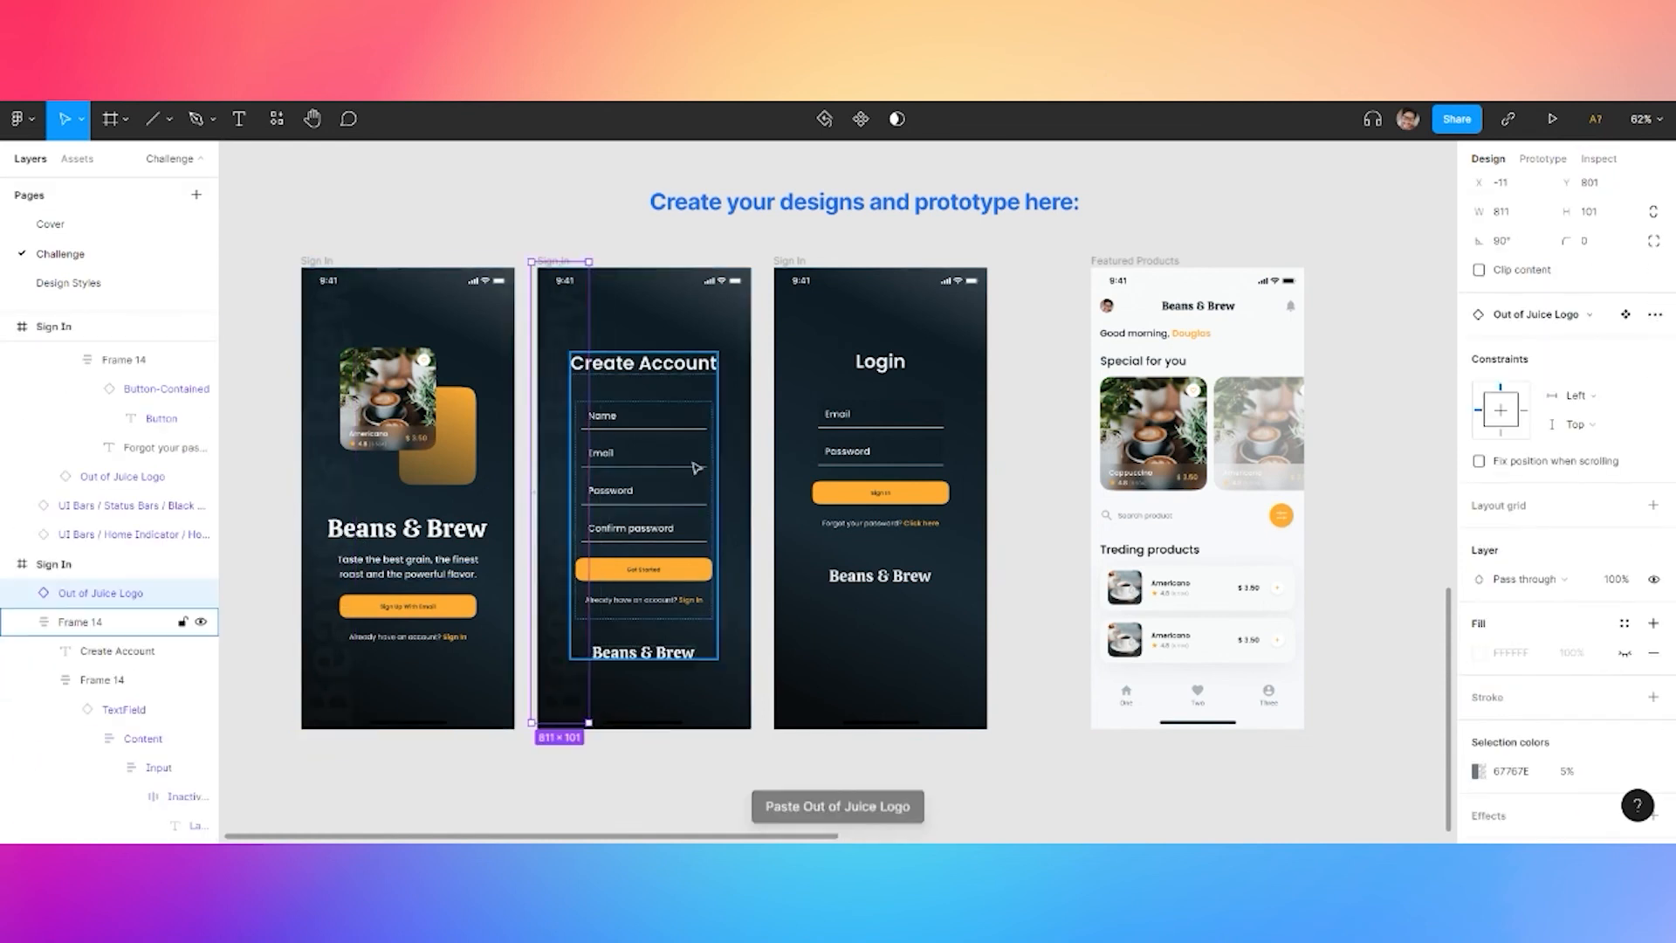
key(ctrl+v)
drag(566, 338, 802, 351)
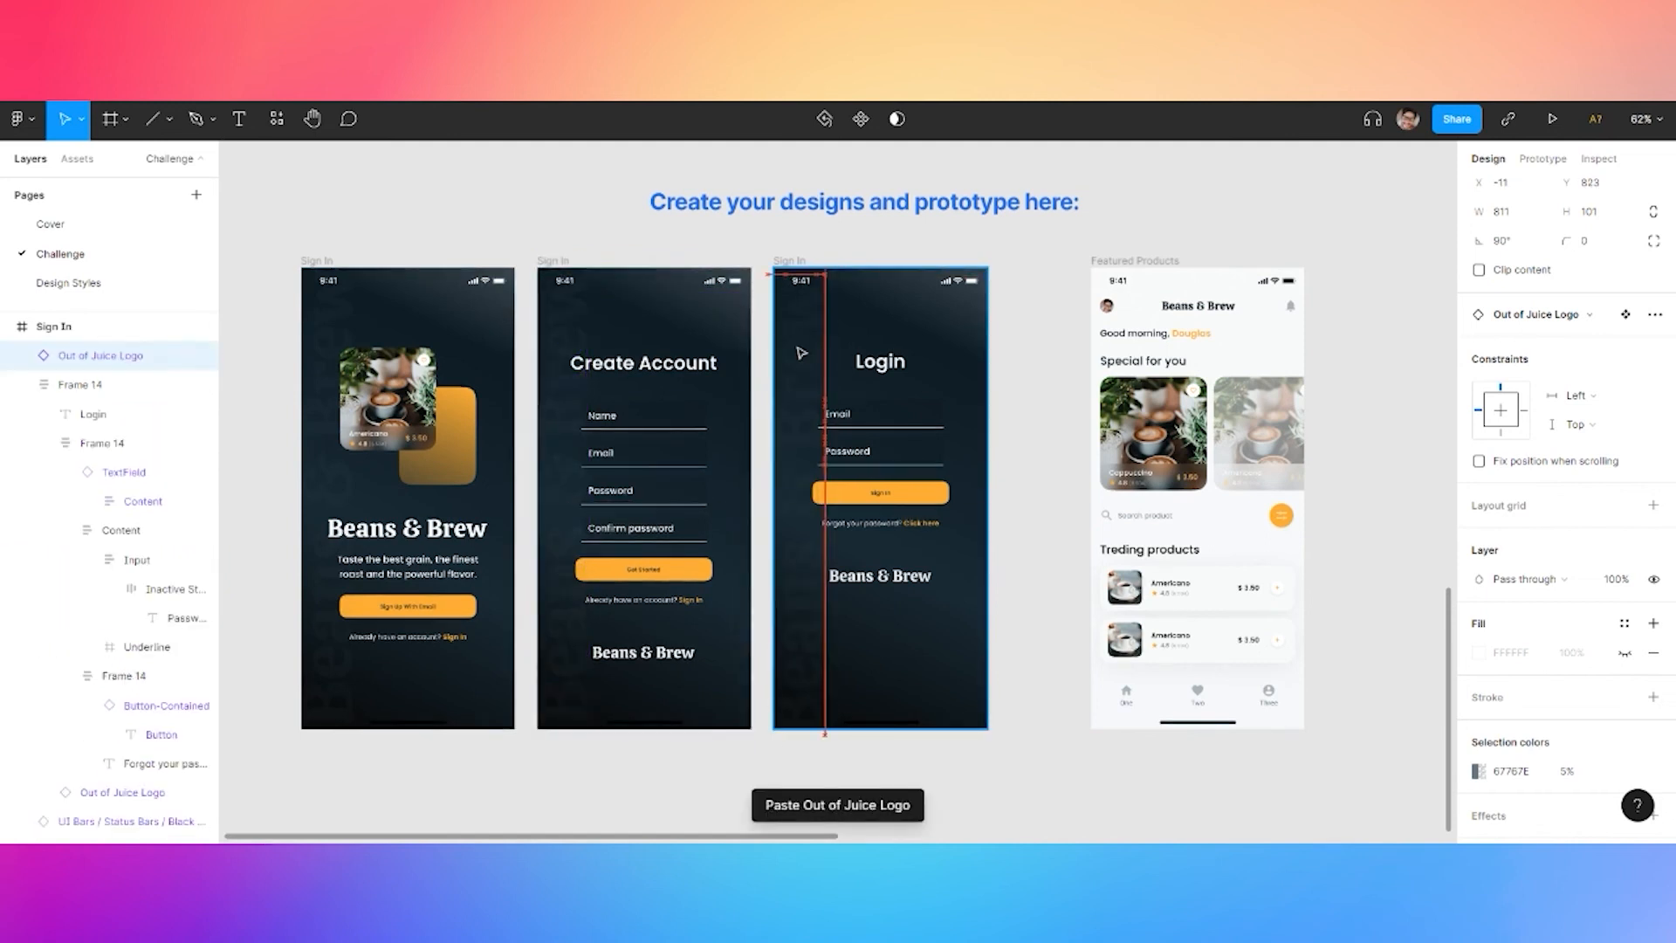
drag(798, 353, 803, 347)
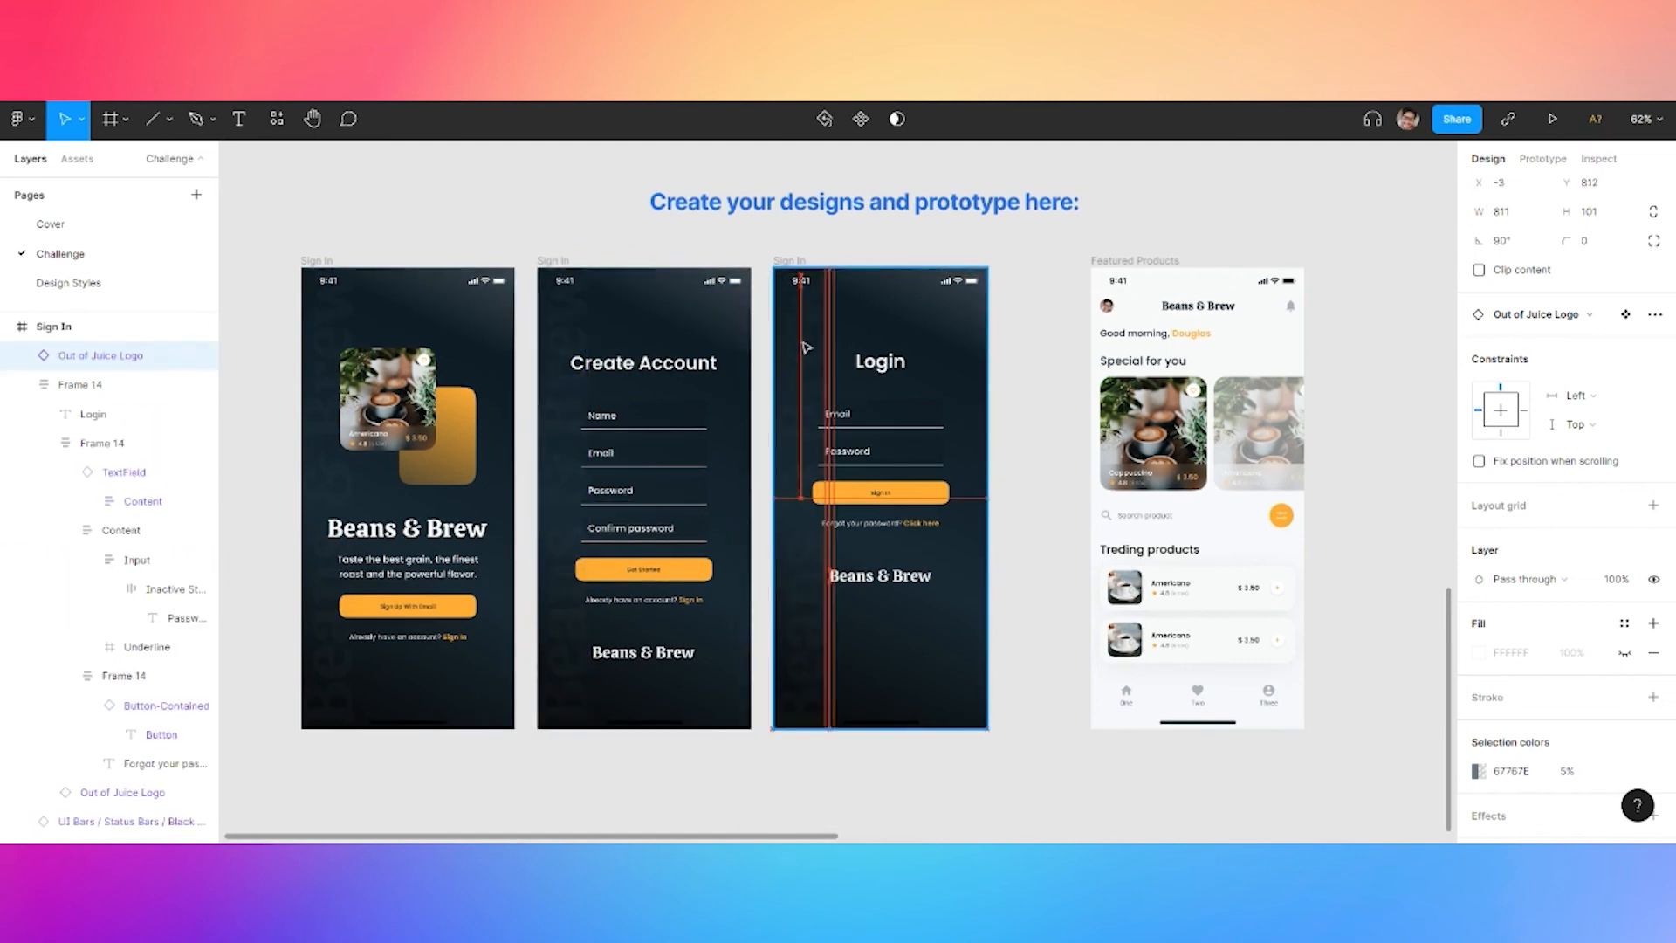
Bottom-align all three watermarks and nudge them slightly right
shift+click(559, 616)
shift+click(320, 688)
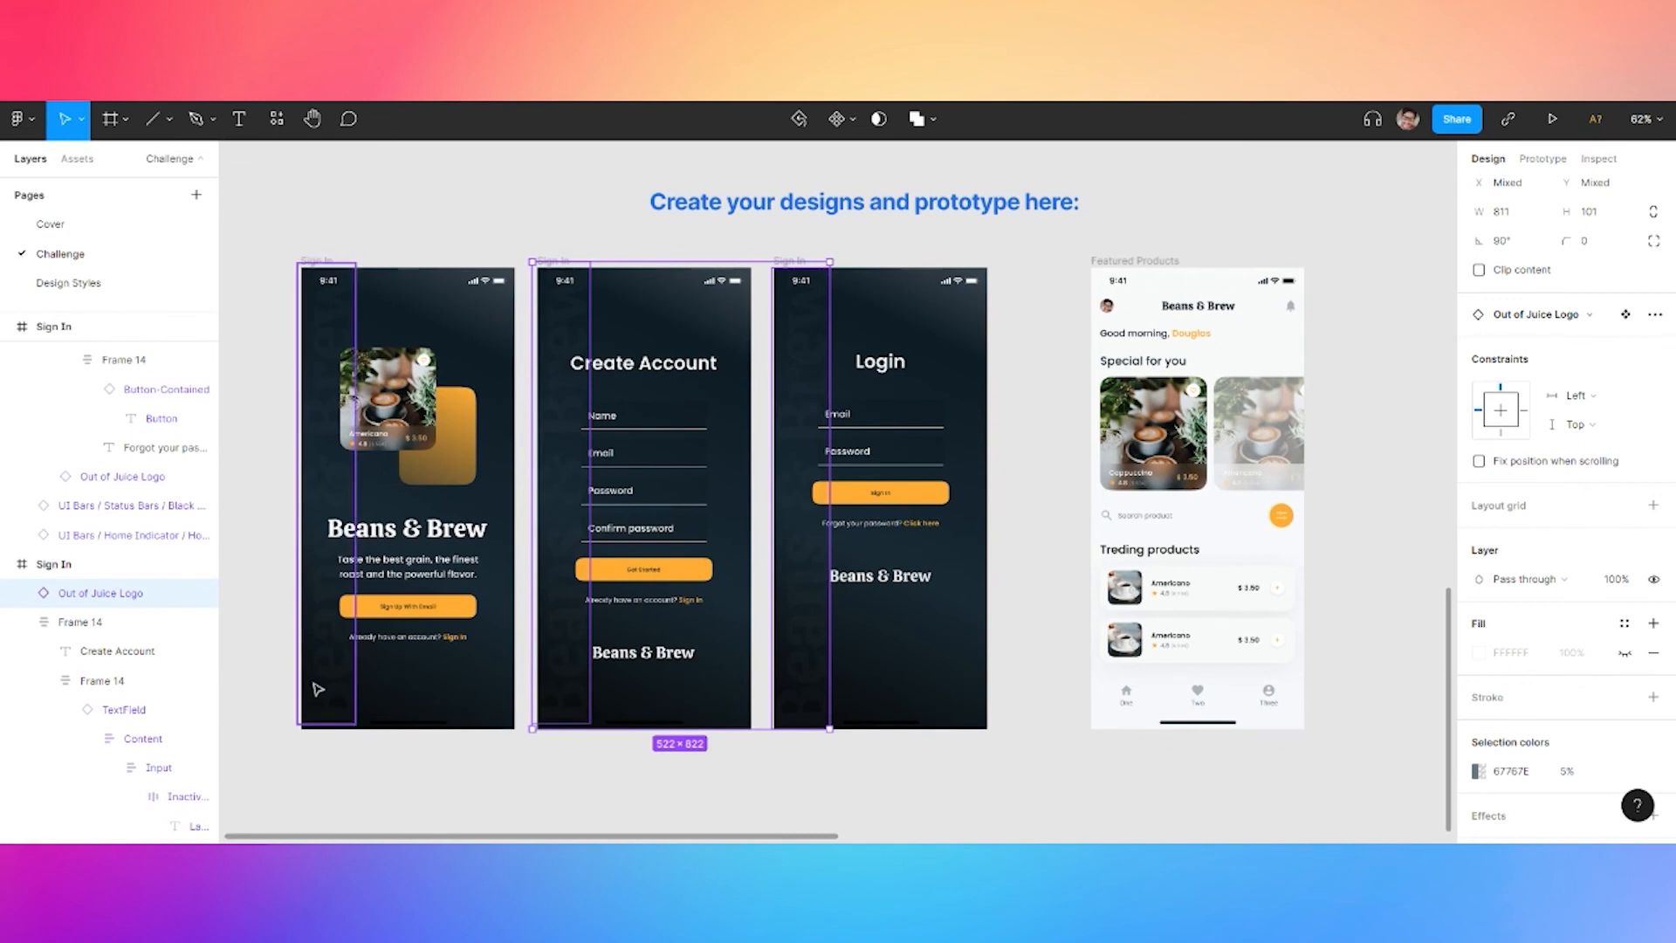
scroll(1602, 208, up, 2)
click(1624, 194)
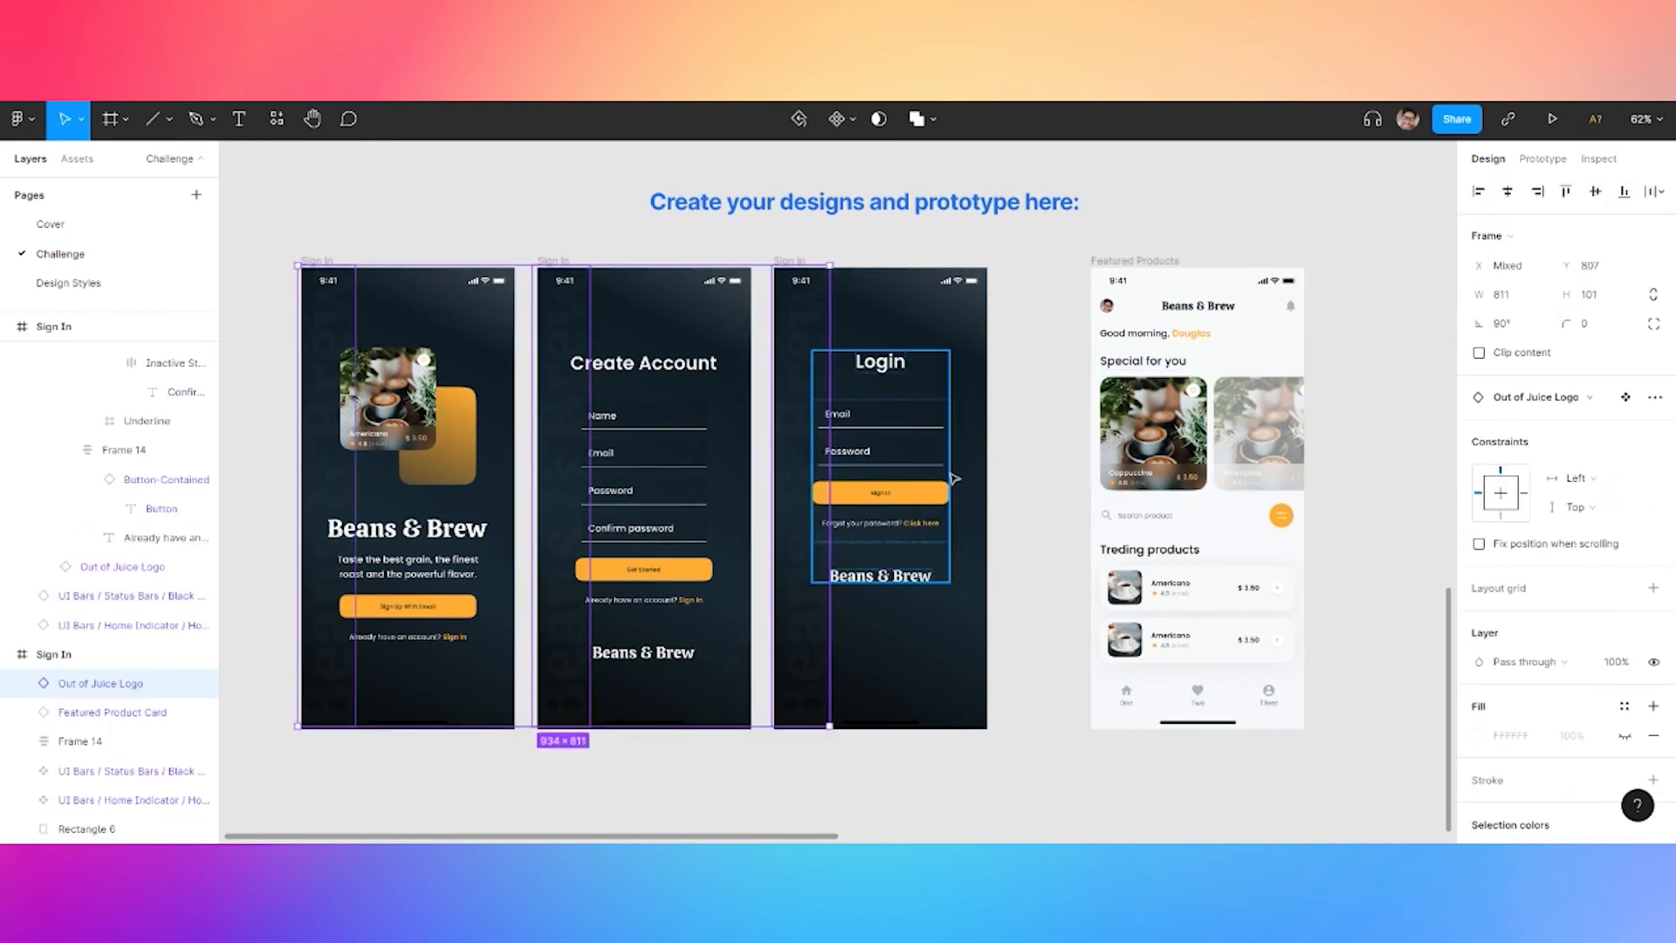
key(Right)
key(Right)
key(Right)
key(Right)
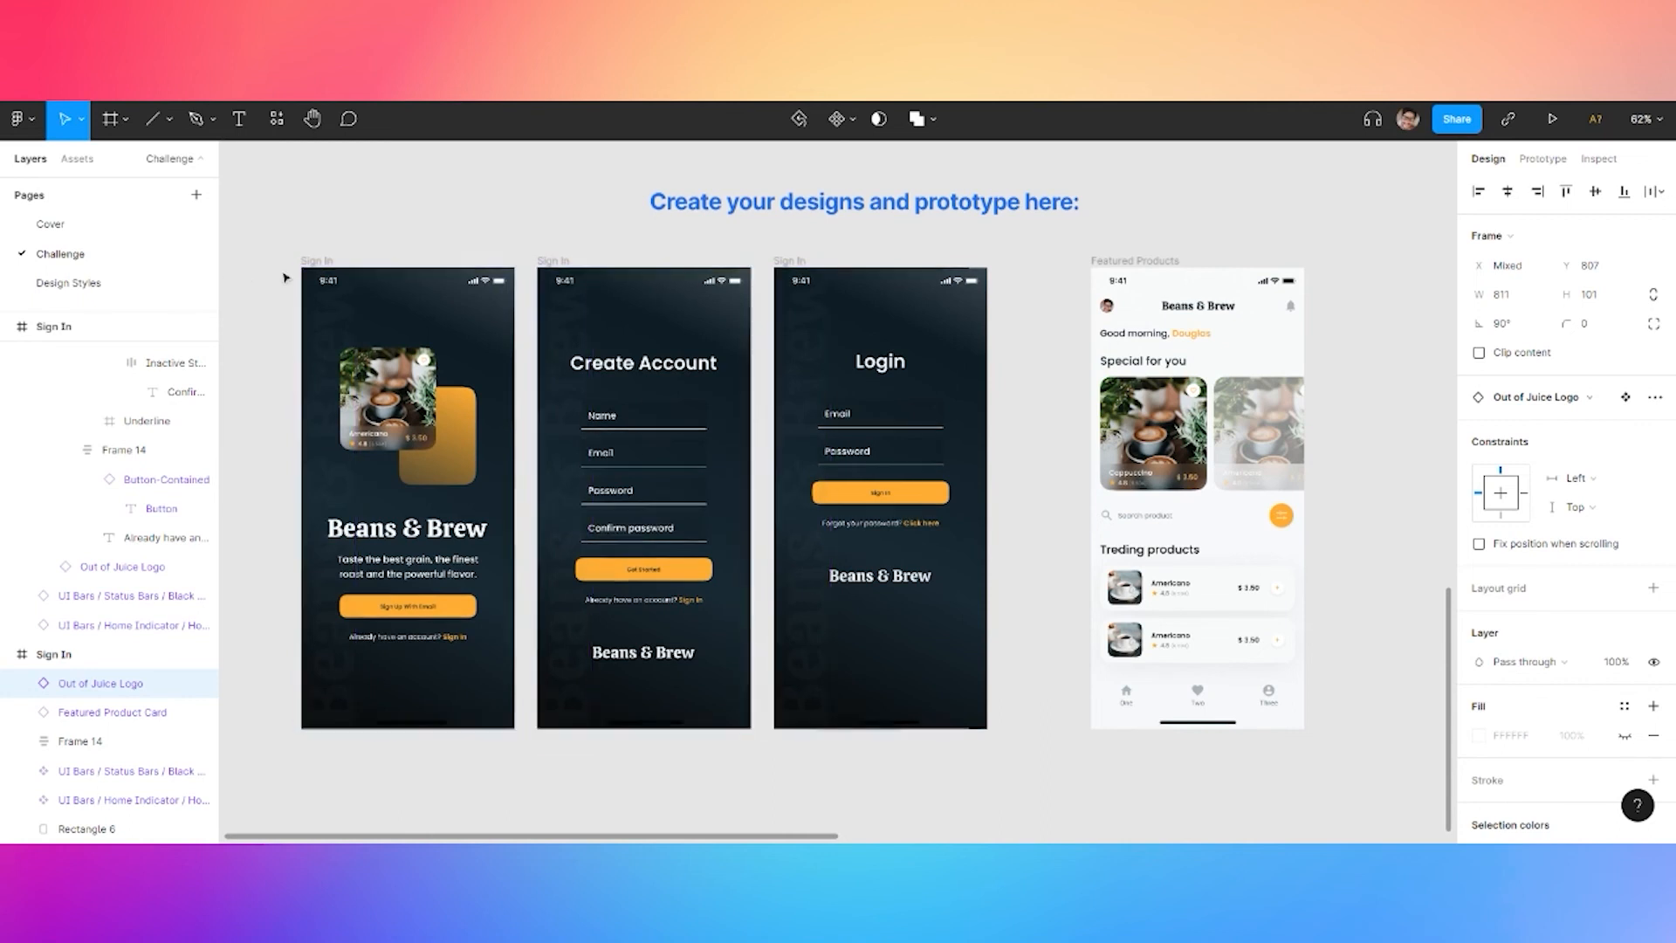
click(485, 210)
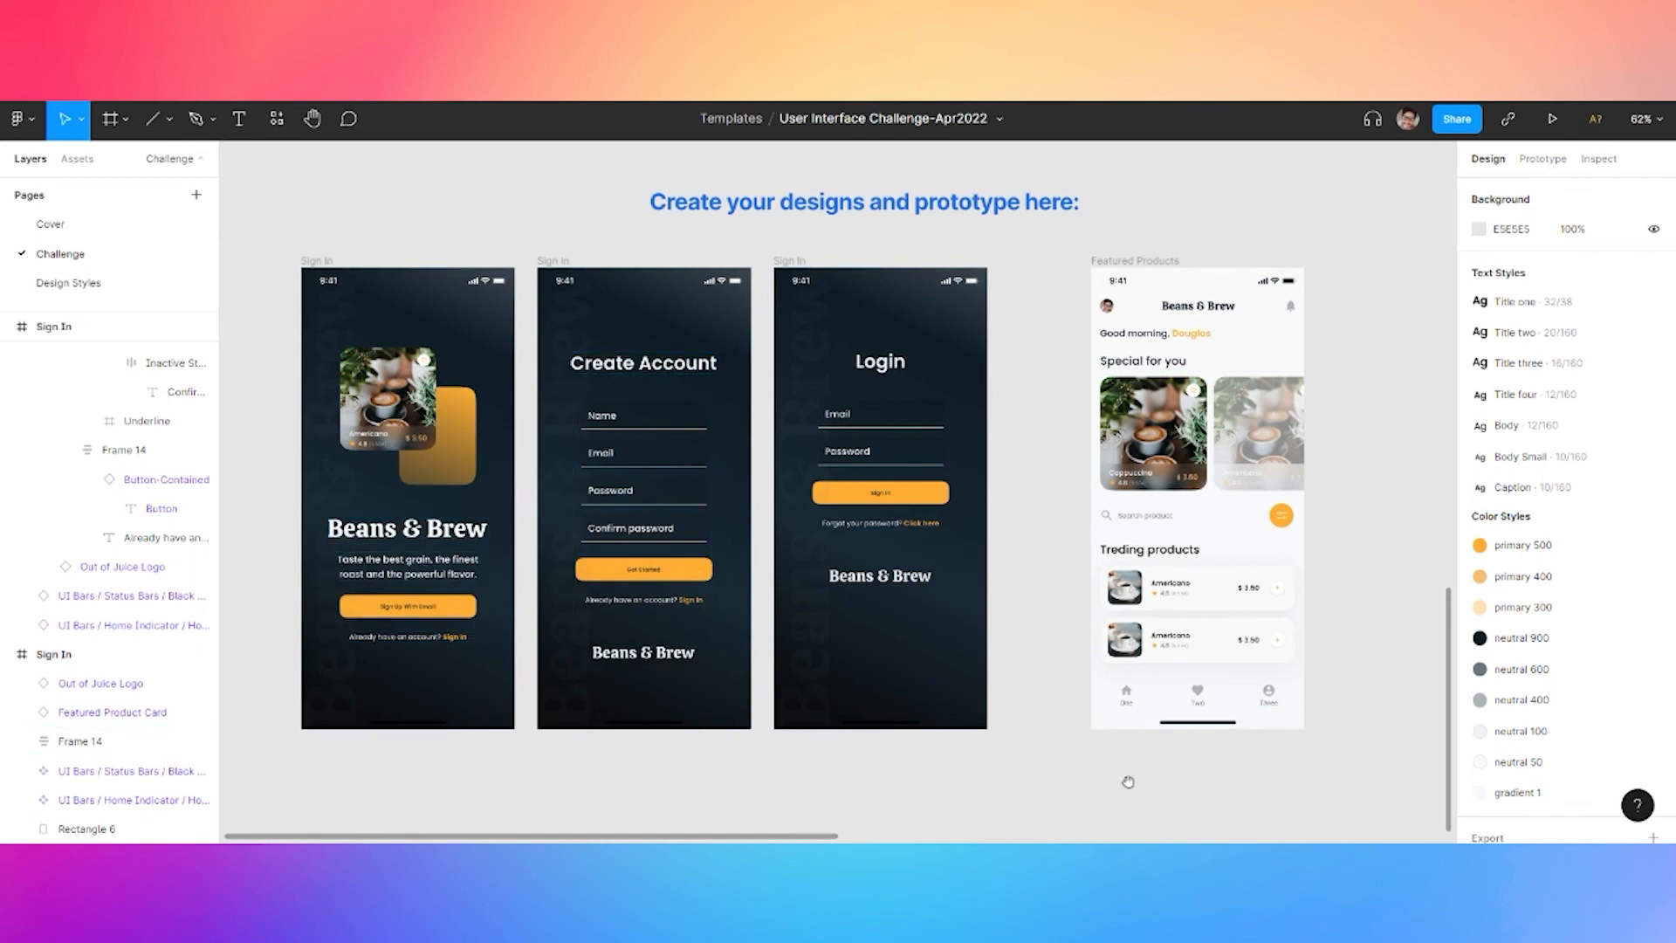
drag(1128, 782, 890, 760)
Link the first screen's sign-up button to Create Account and its sign-in text to Login
click(426, 213)
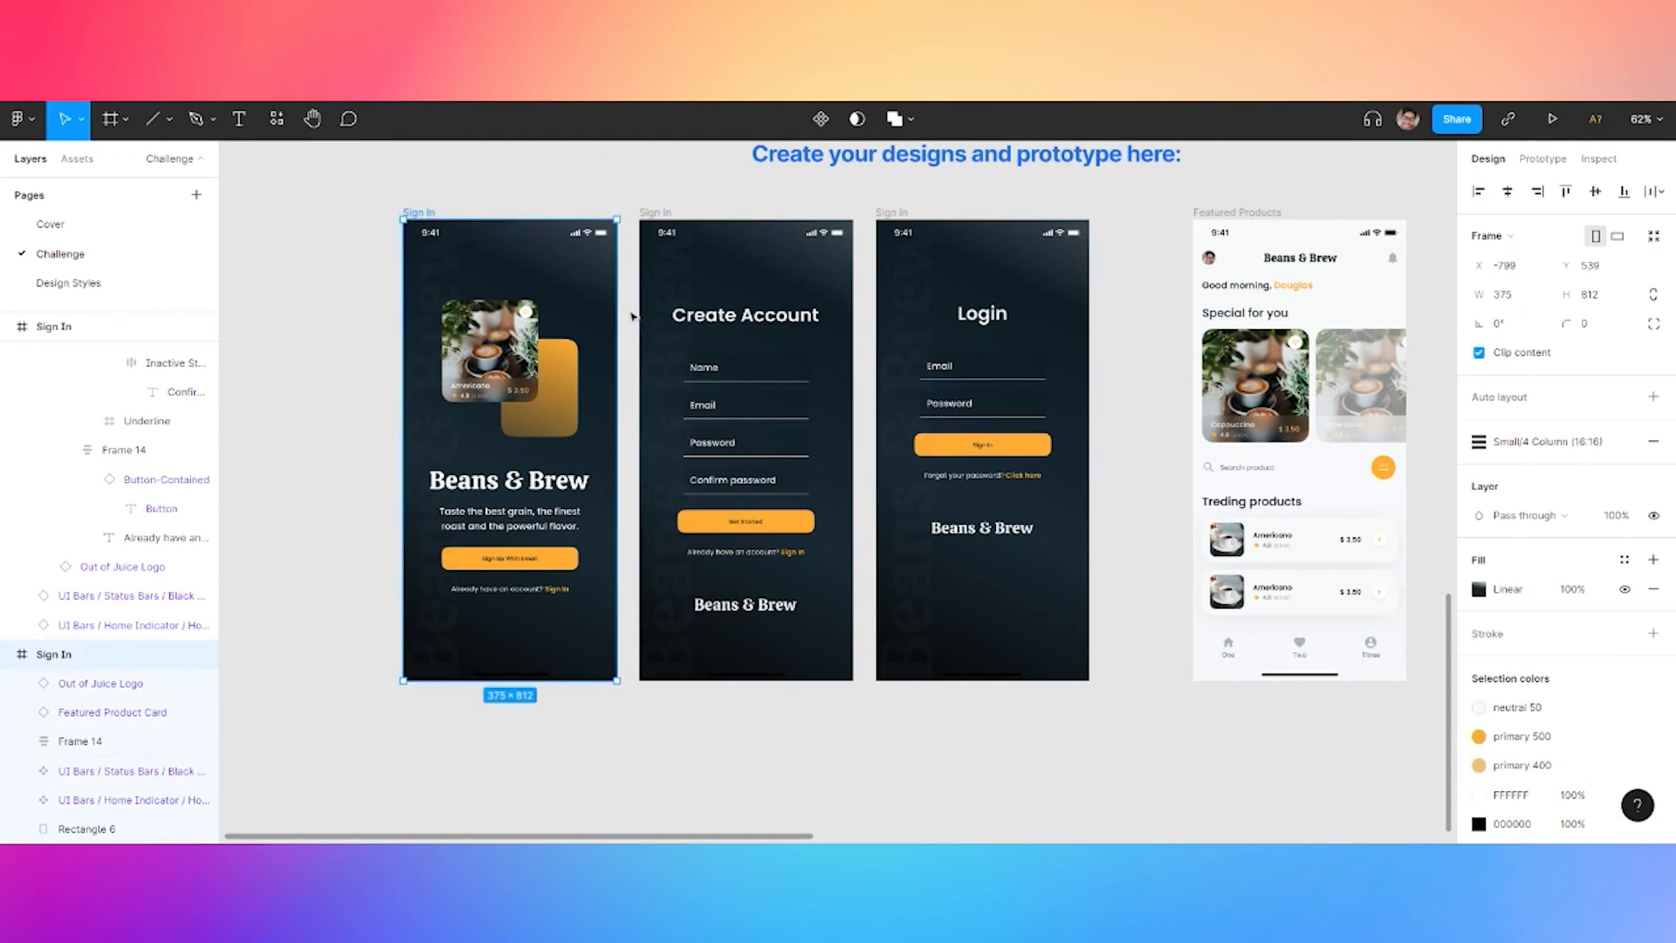
key(alt+9)
click(565, 563)
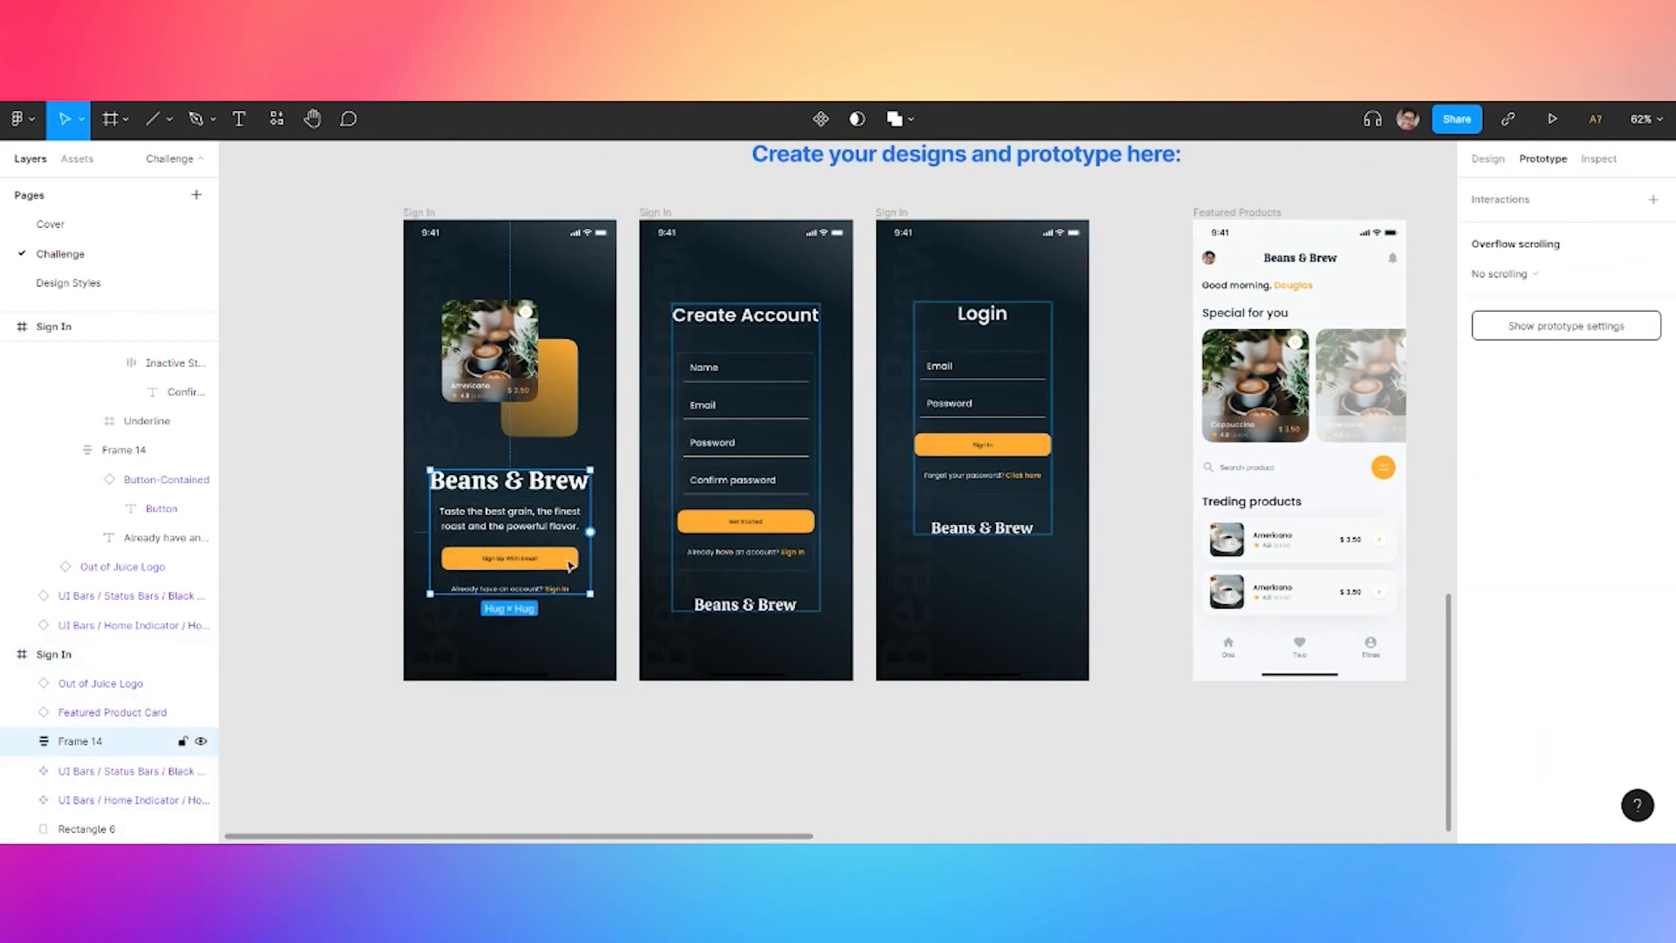
click(571, 565)
drag(580, 559, 881, 463)
click(563, 592)
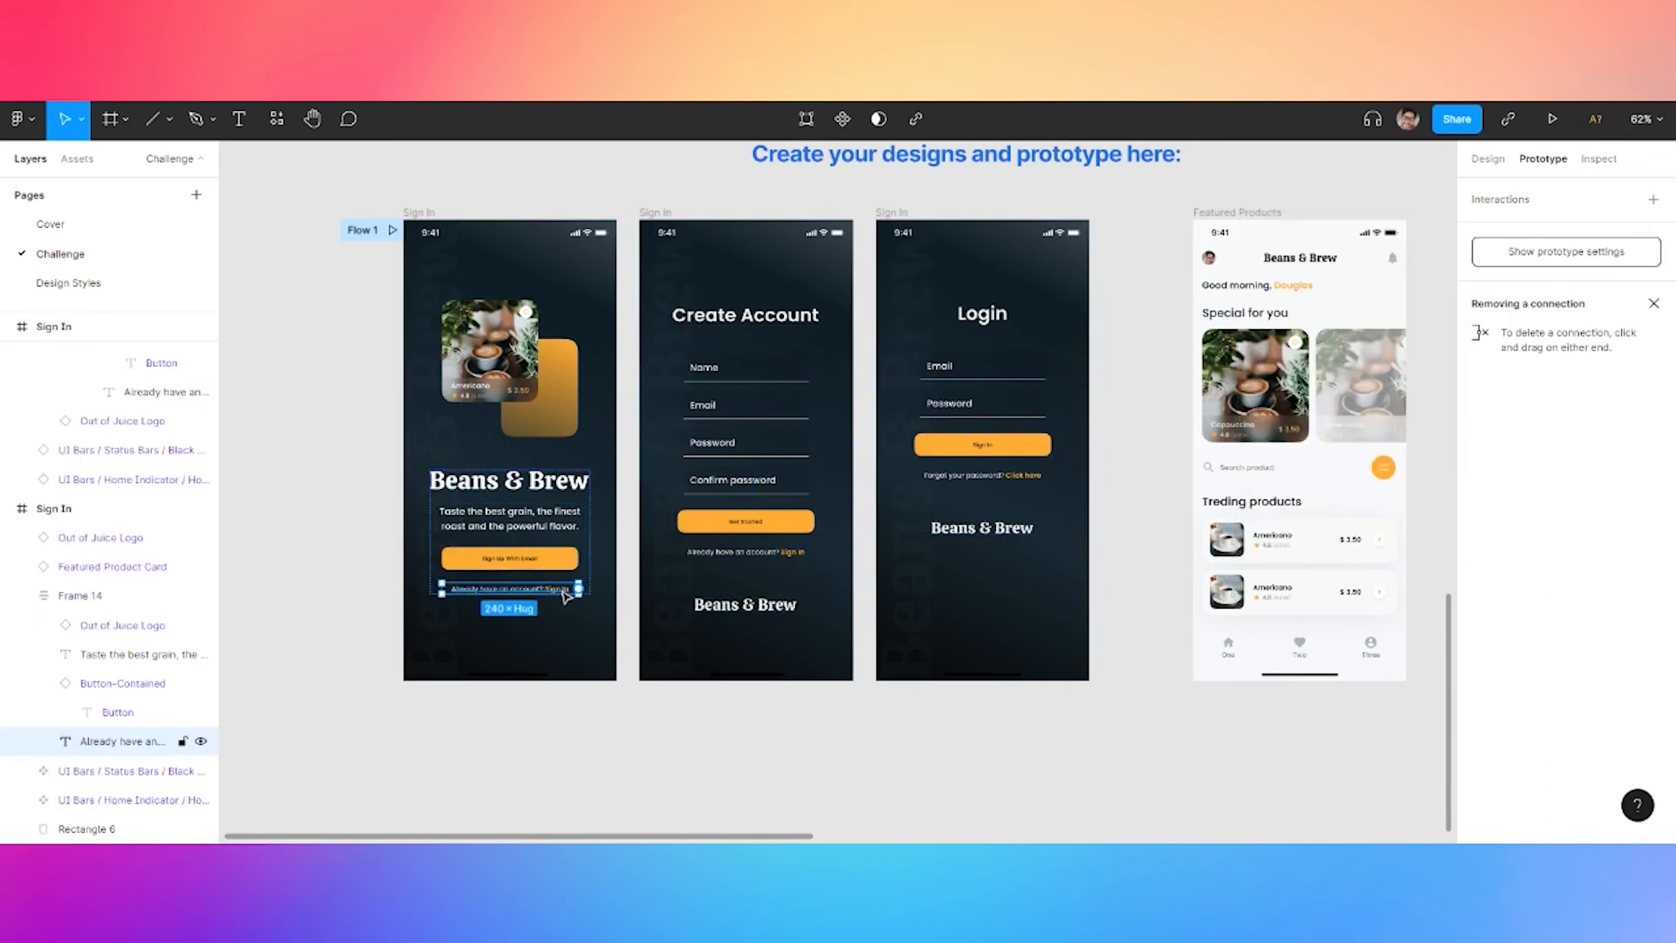
drag(579, 557, 651, 417)
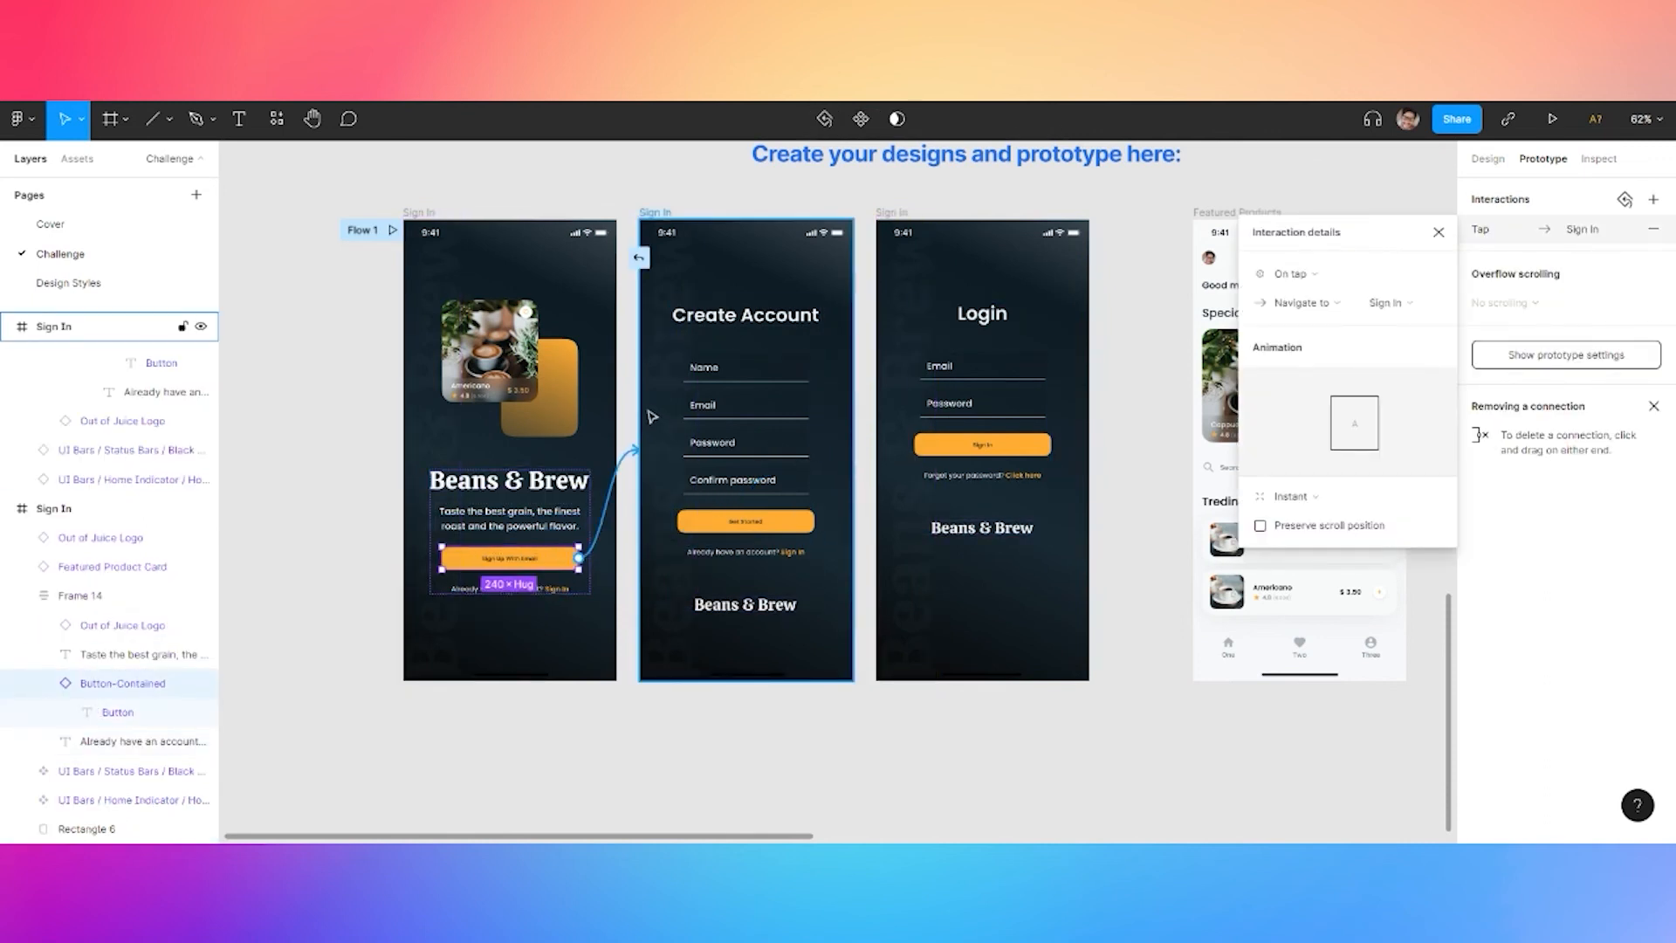
click(578, 591)
drag(579, 591, 888, 454)
Link Create Account's sign-in text to Login and its Get Started button to Featured Products
click(791, 551)
click(795, 527)
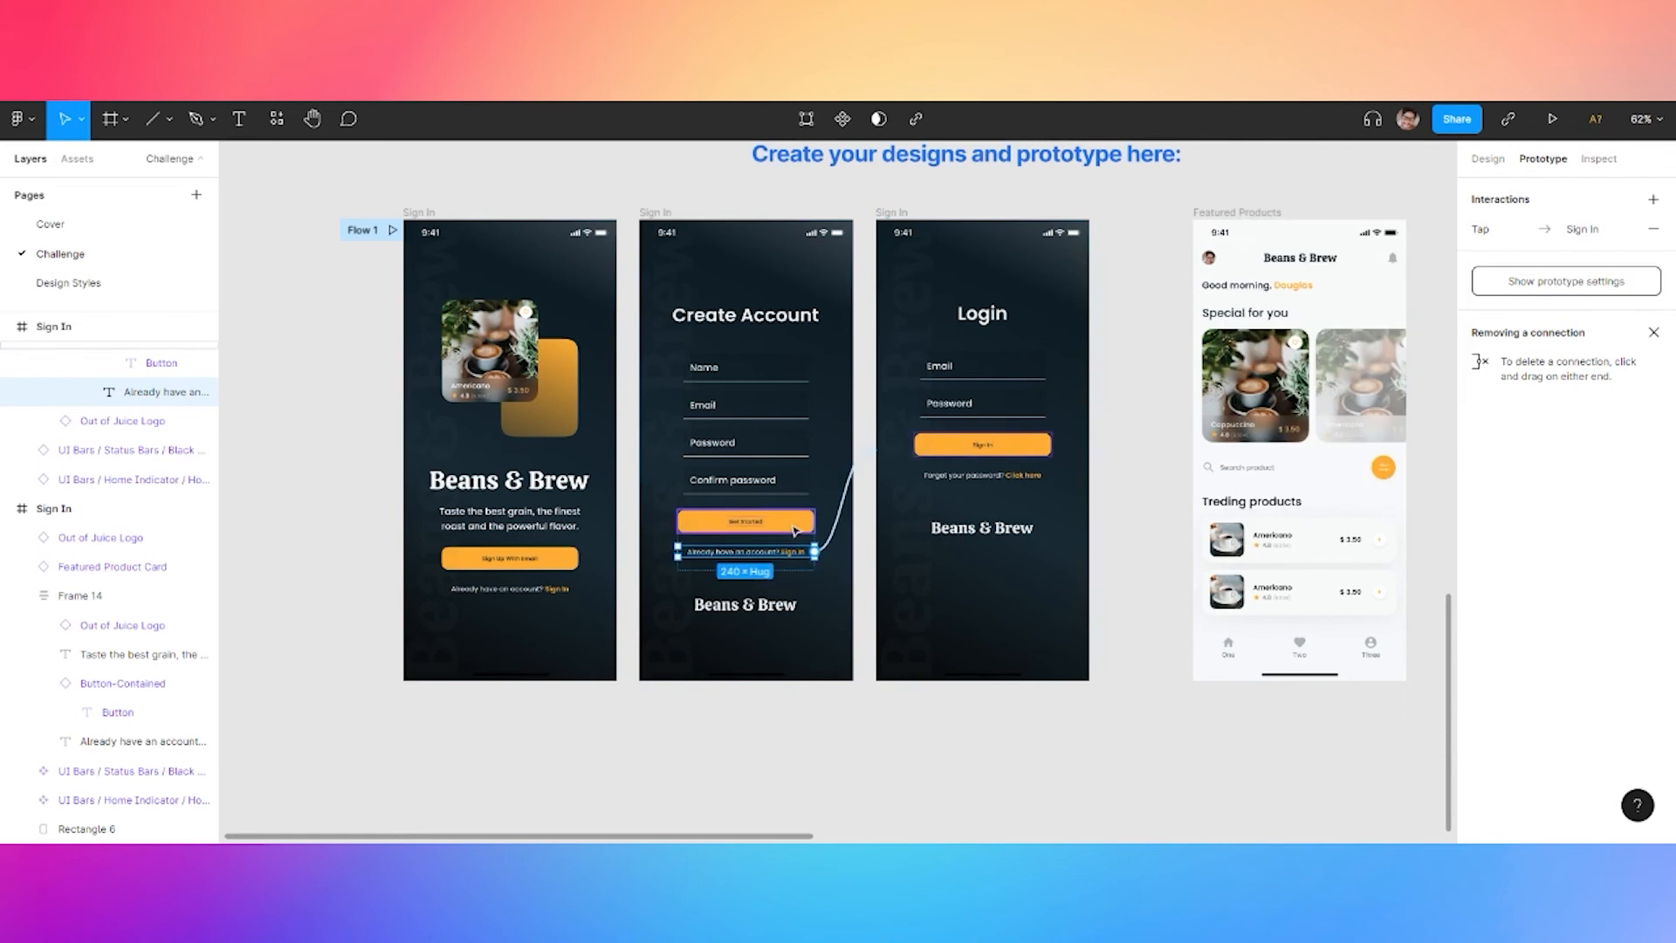
click(795, 525)
click(945, 685)
scroll(847, 749, right, 5)
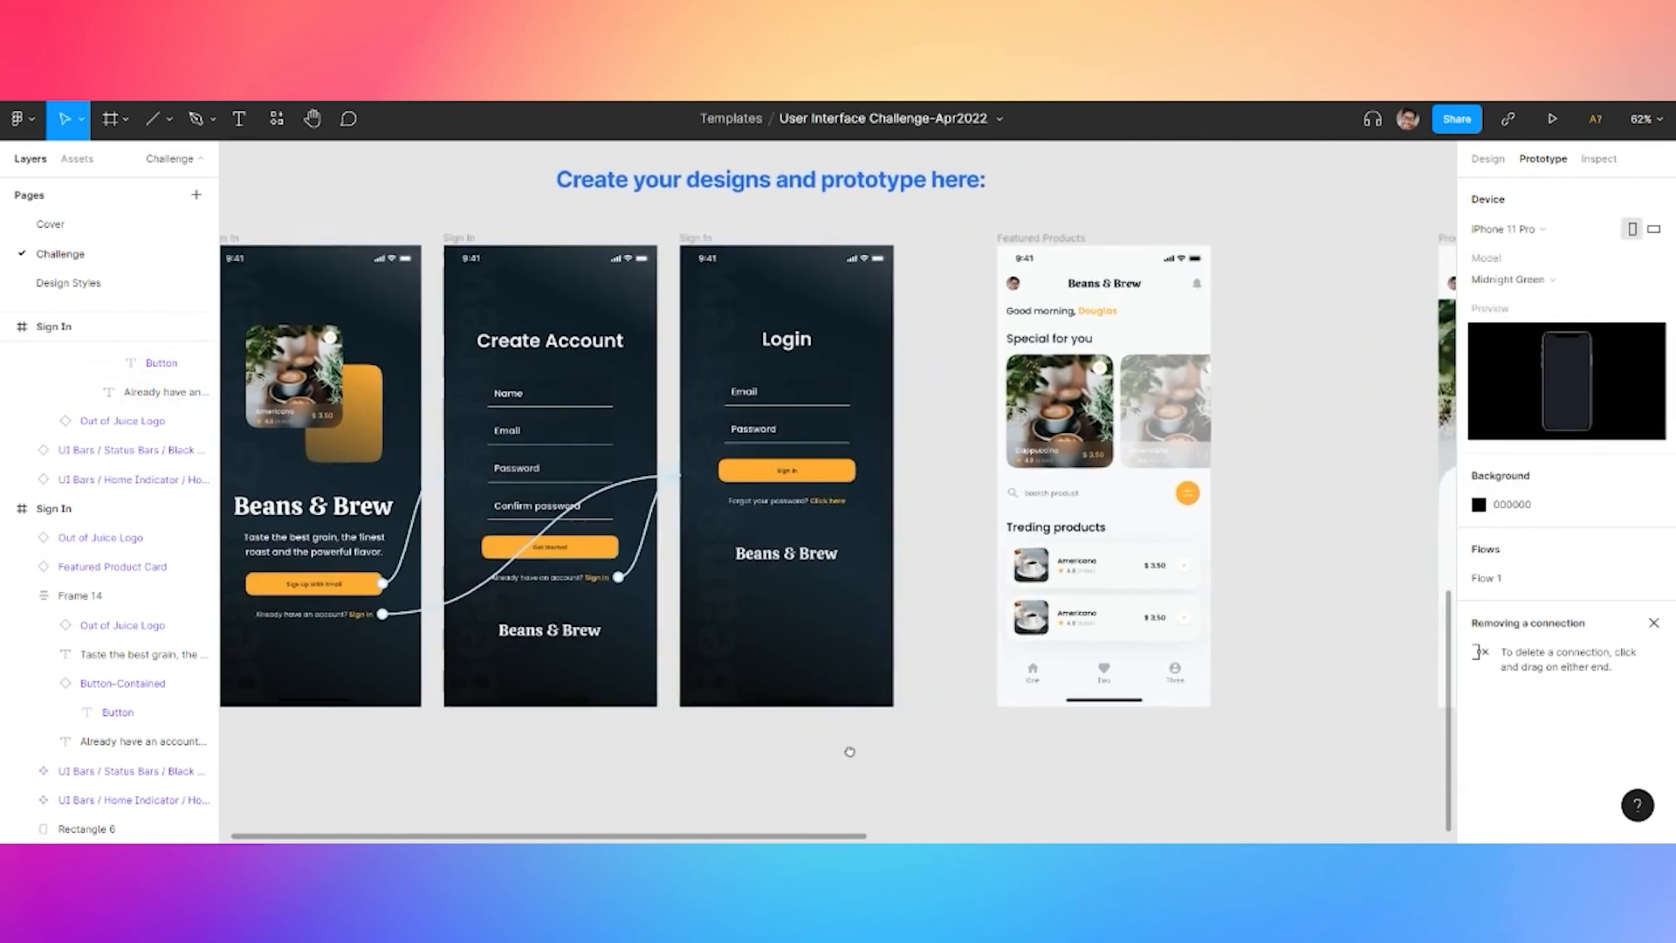
click(646, 530)
click(646, 530)
drag(673, 521, 1100, 454)
Link the Login screen's Sign In button to Featured Products
click(894, 453)
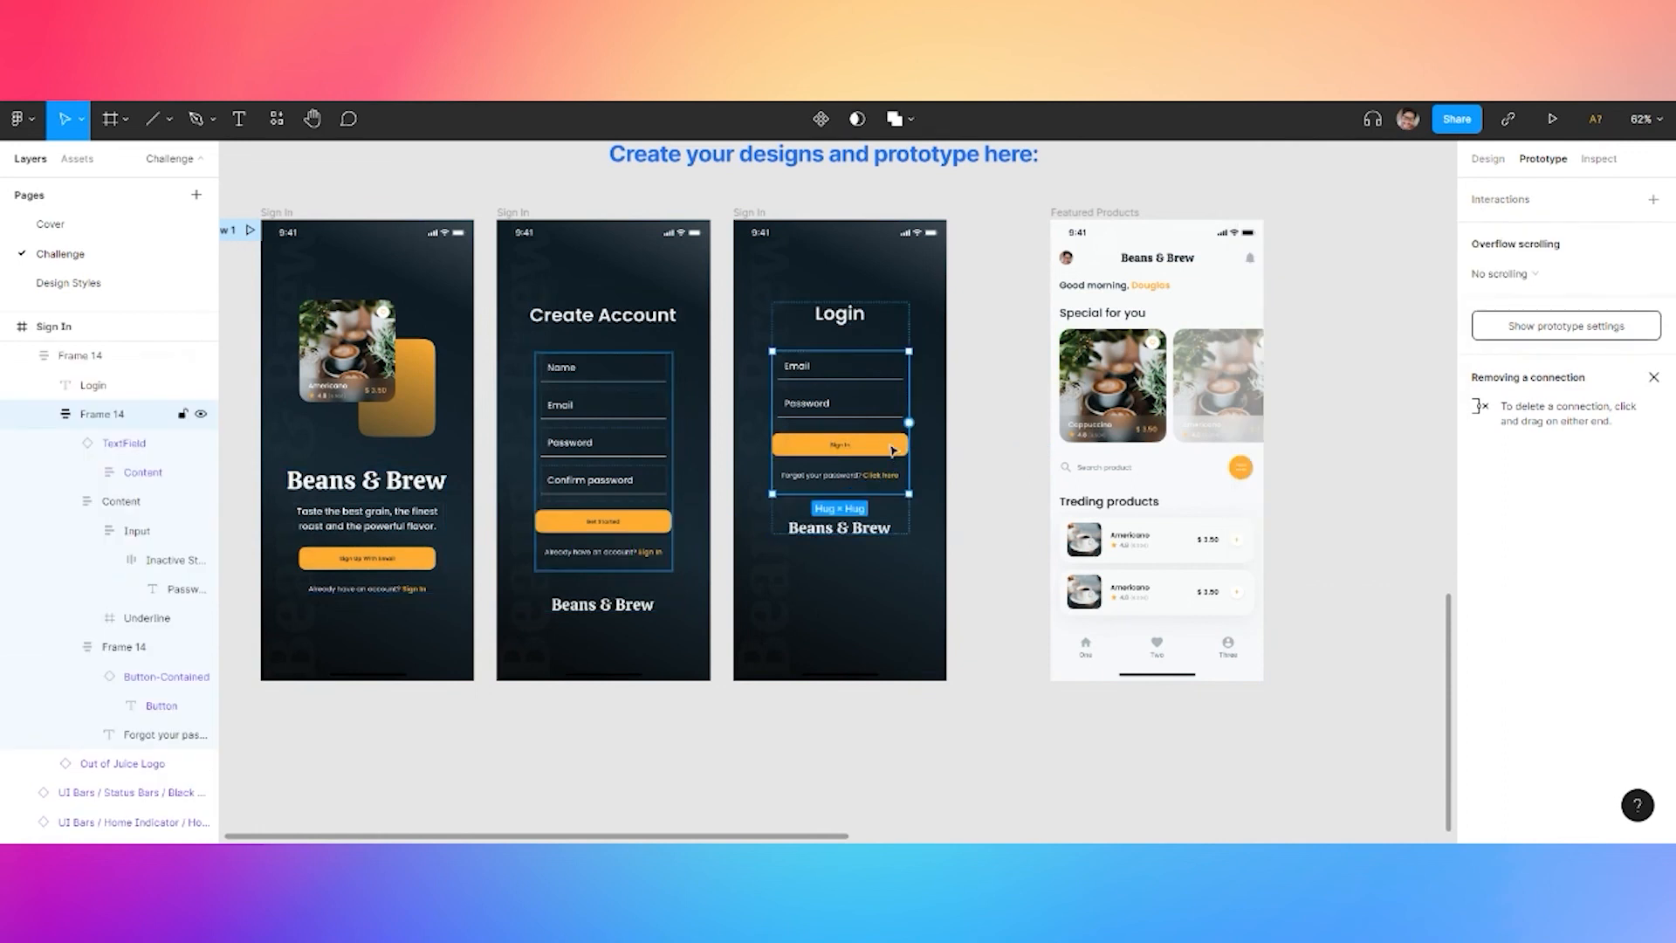
click(893, 451)
click(892, 451)
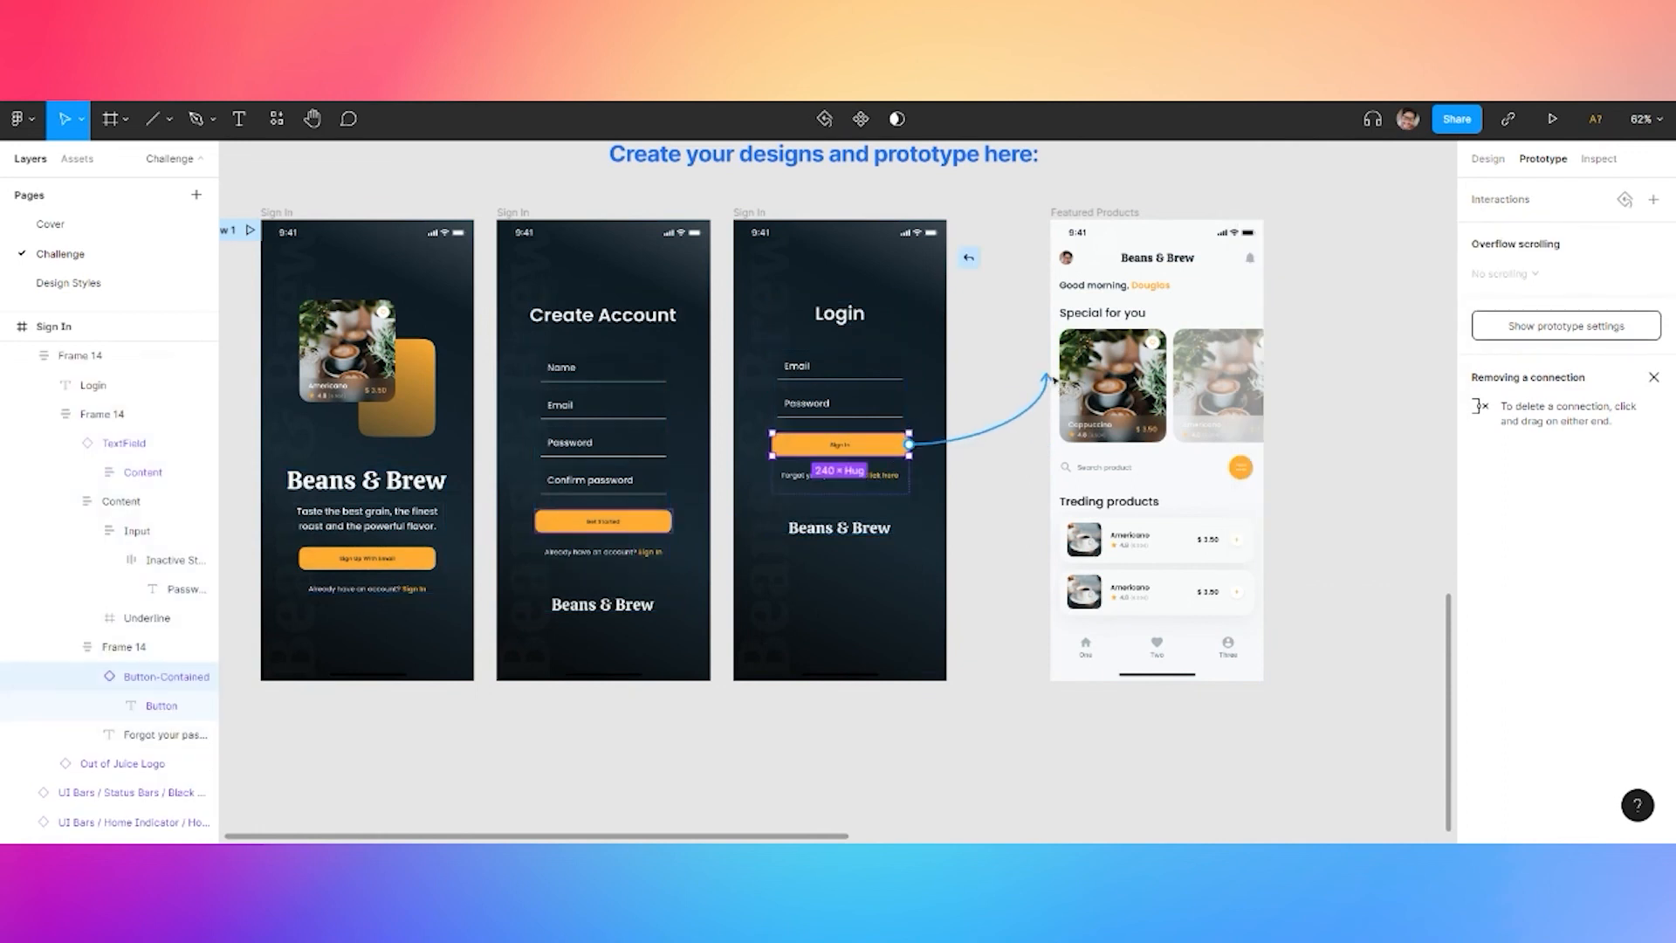
drag(1054, 380, 1091, 375)
click(1339, 628)
Link the Featured Product Card to Product Detail and its back arrow to Featured Products
drag(1358, 591, 919, 595)
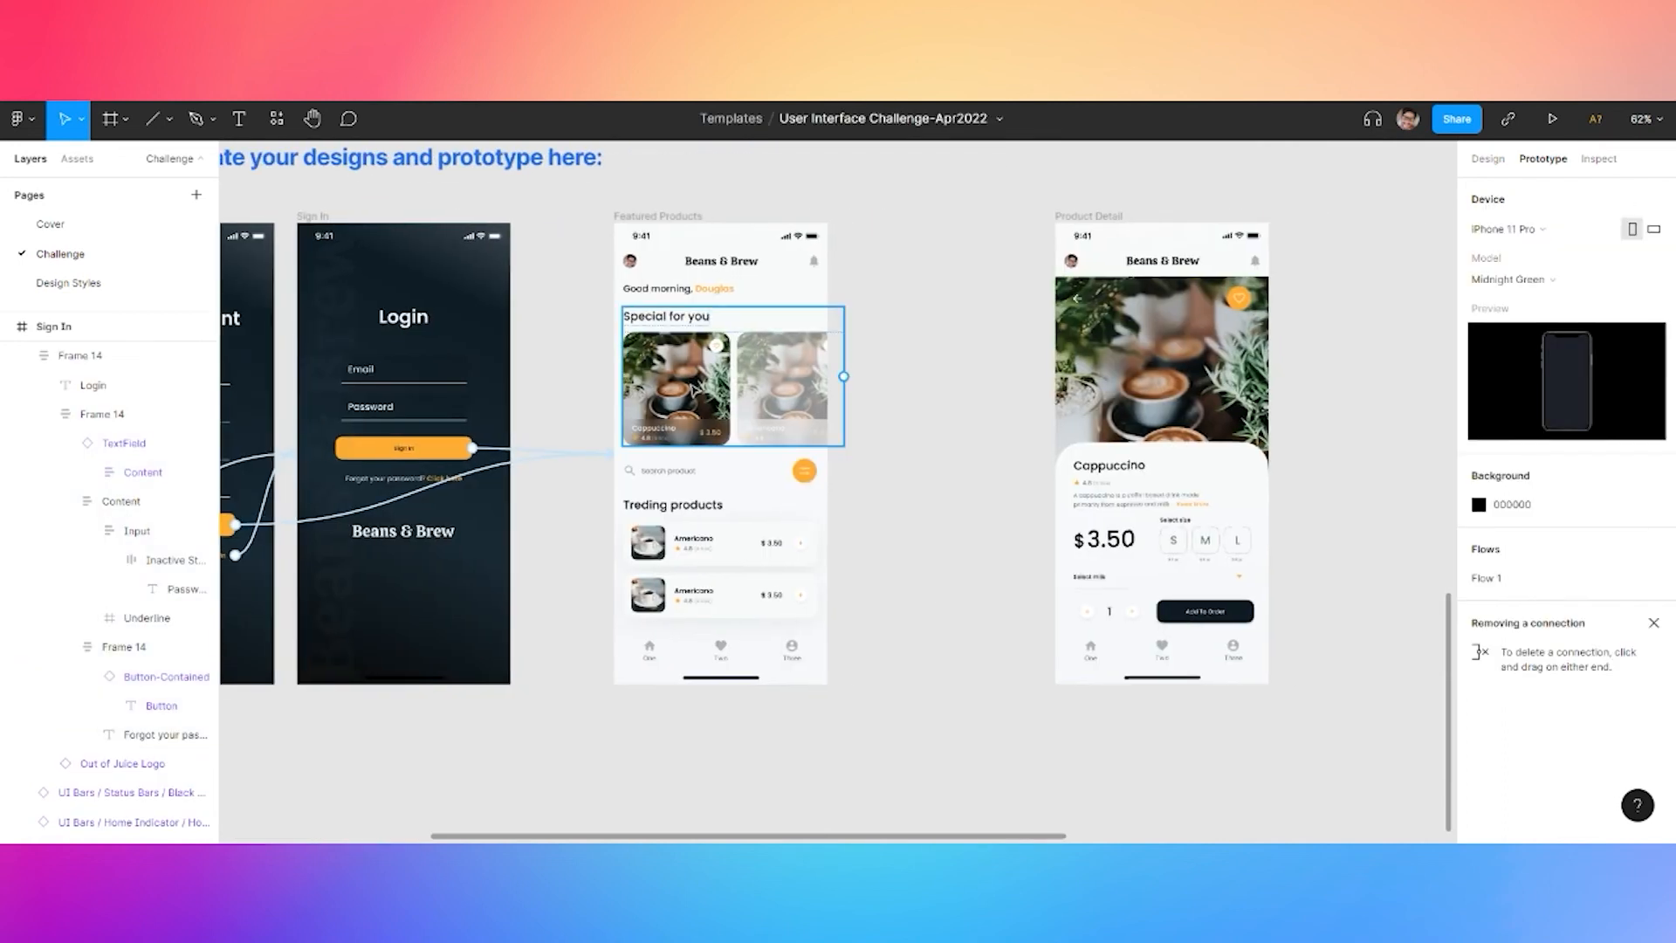
click(694, 390)
drag(1017, 373, 1074, 371)
click(1081, 299)
drag(835, 367, 814, 364)
click(894, 260)
drag(892, 250, 1122, 291)
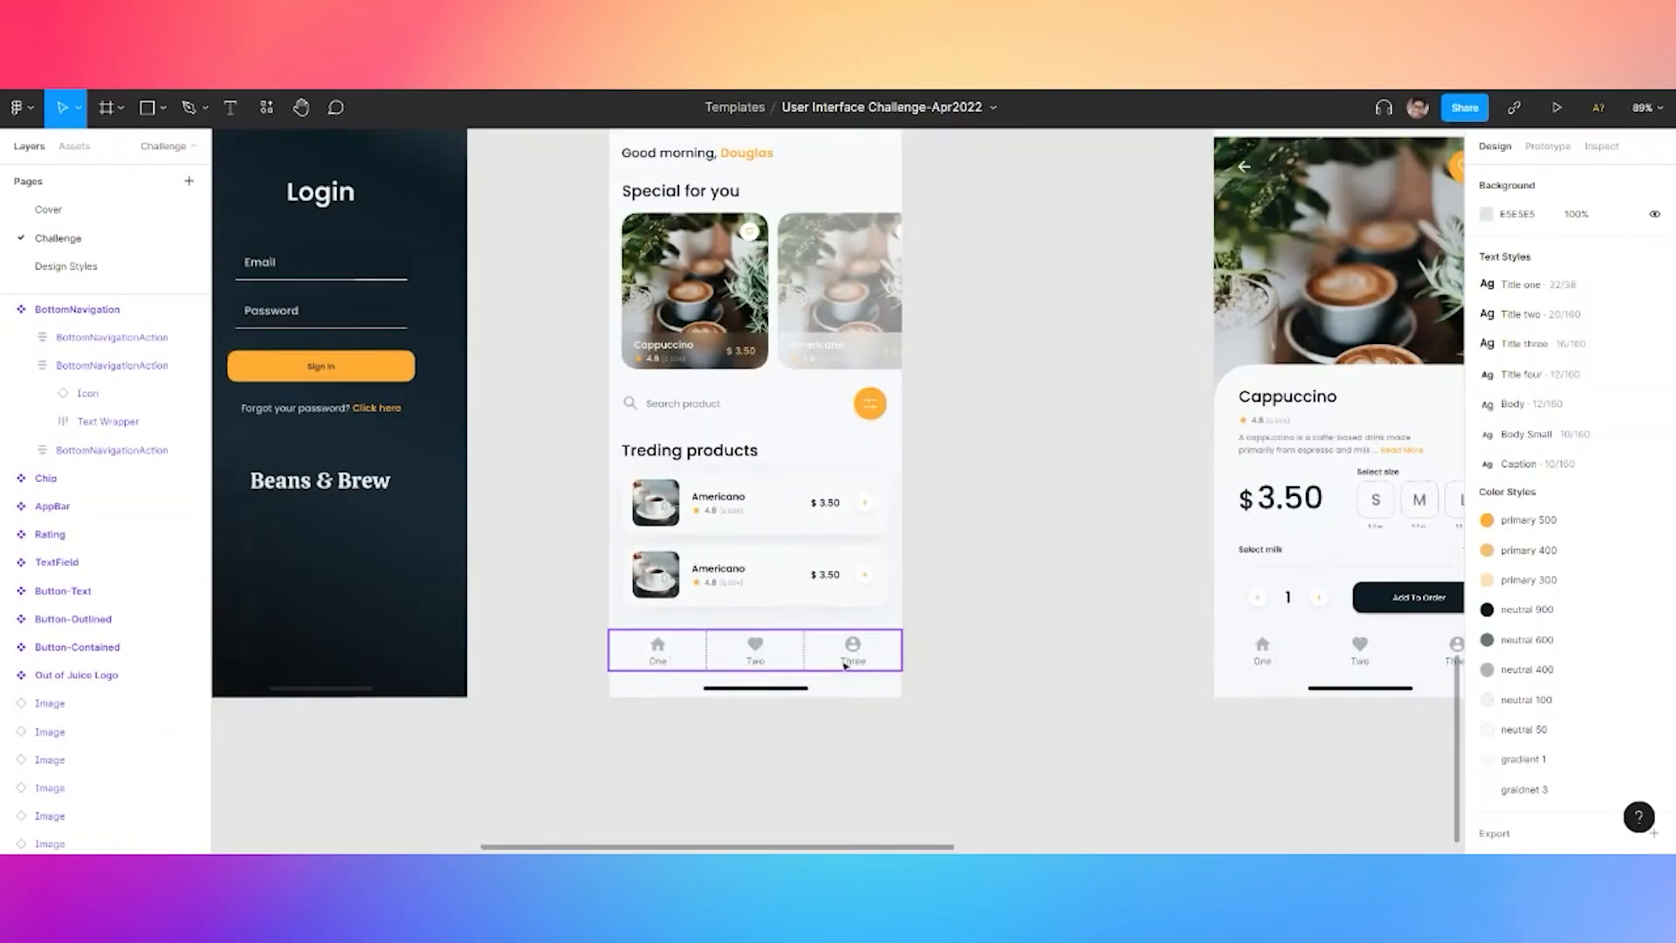
Paste the shopping cart icon on the Design Styles page below FadersHorizontal
drag(969, 253, 920, 582)
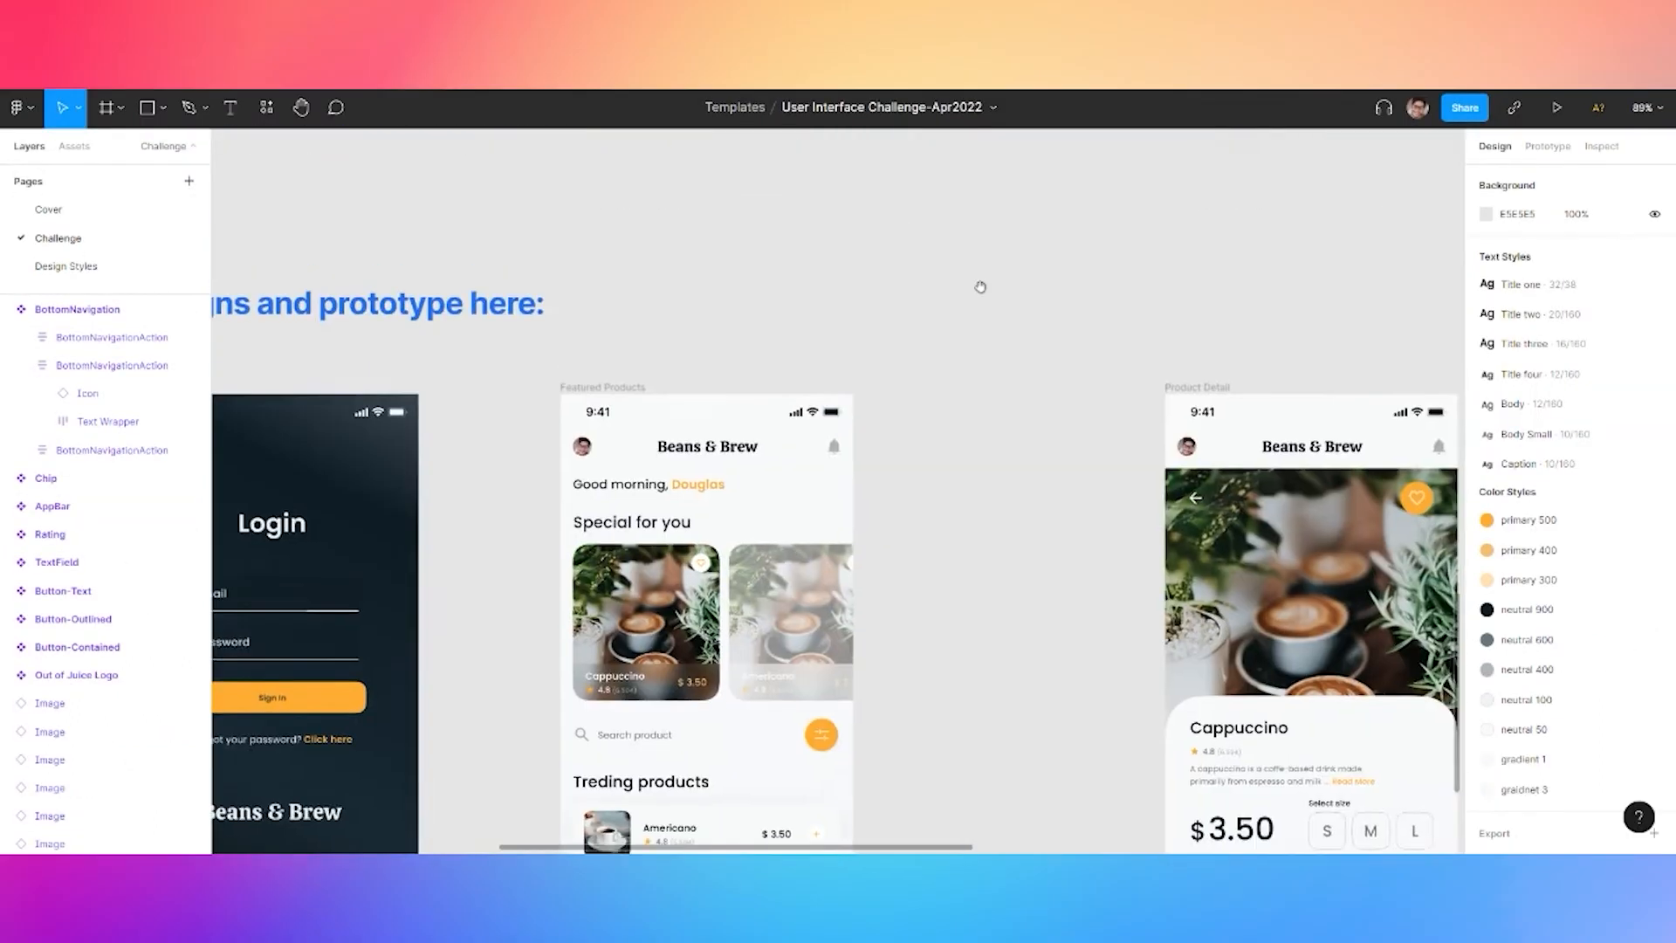
drag(981, 284, 901, 589)
drag(917, 293, 883, 521)
scroll(883, 522, up, 5)
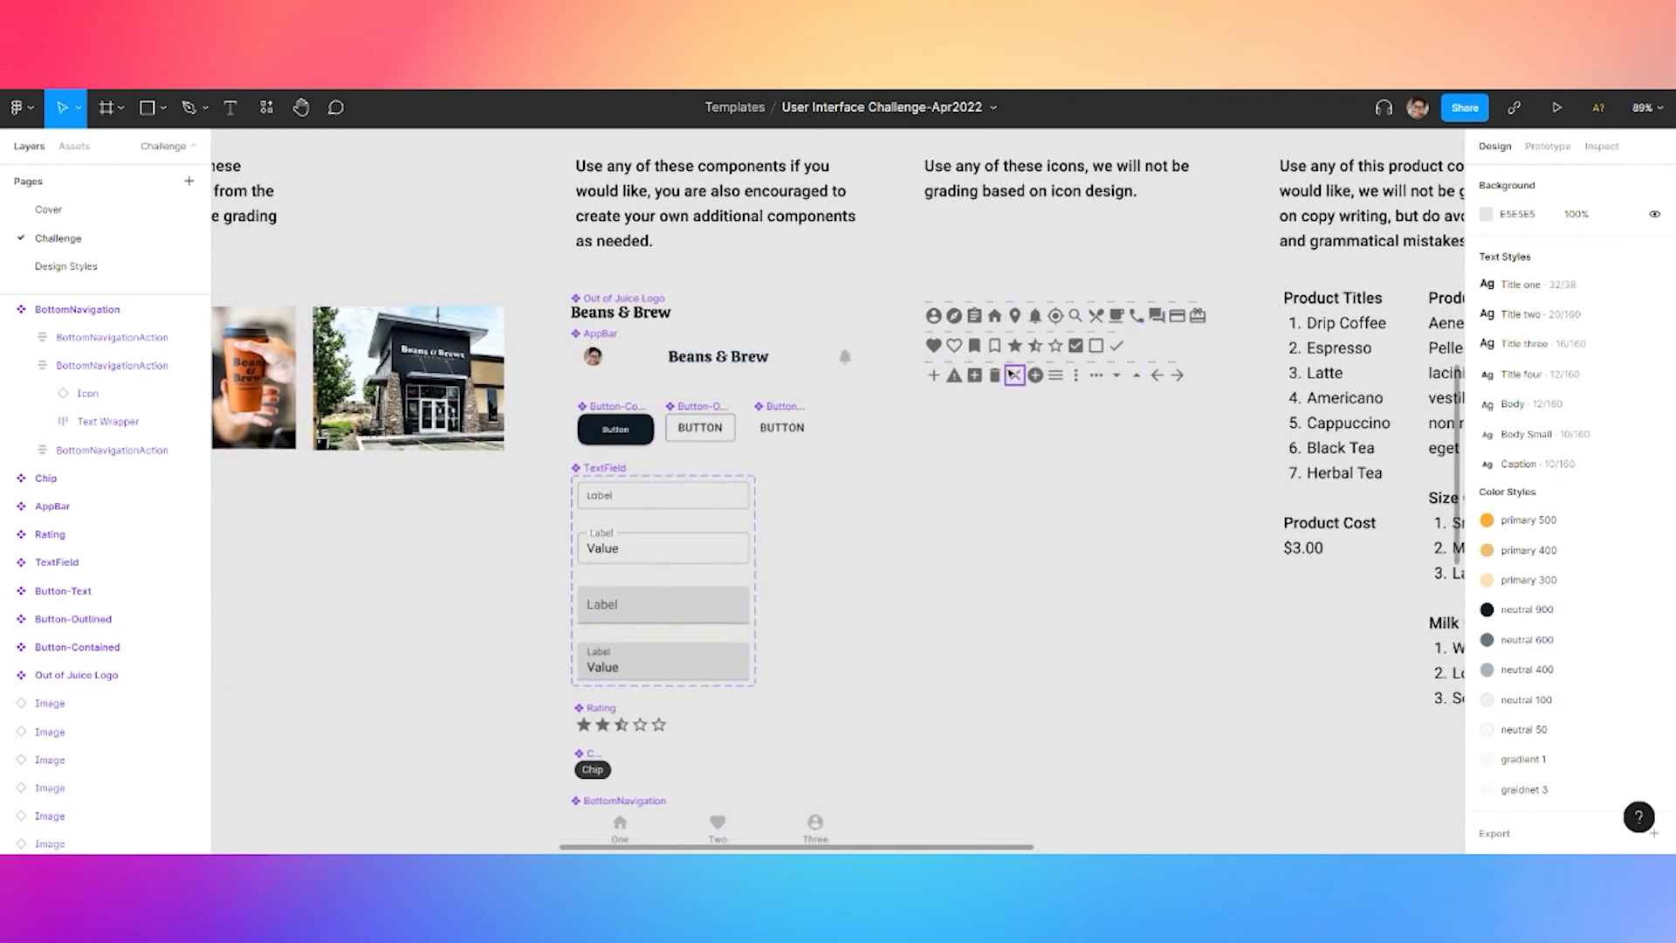
click(66, 266)
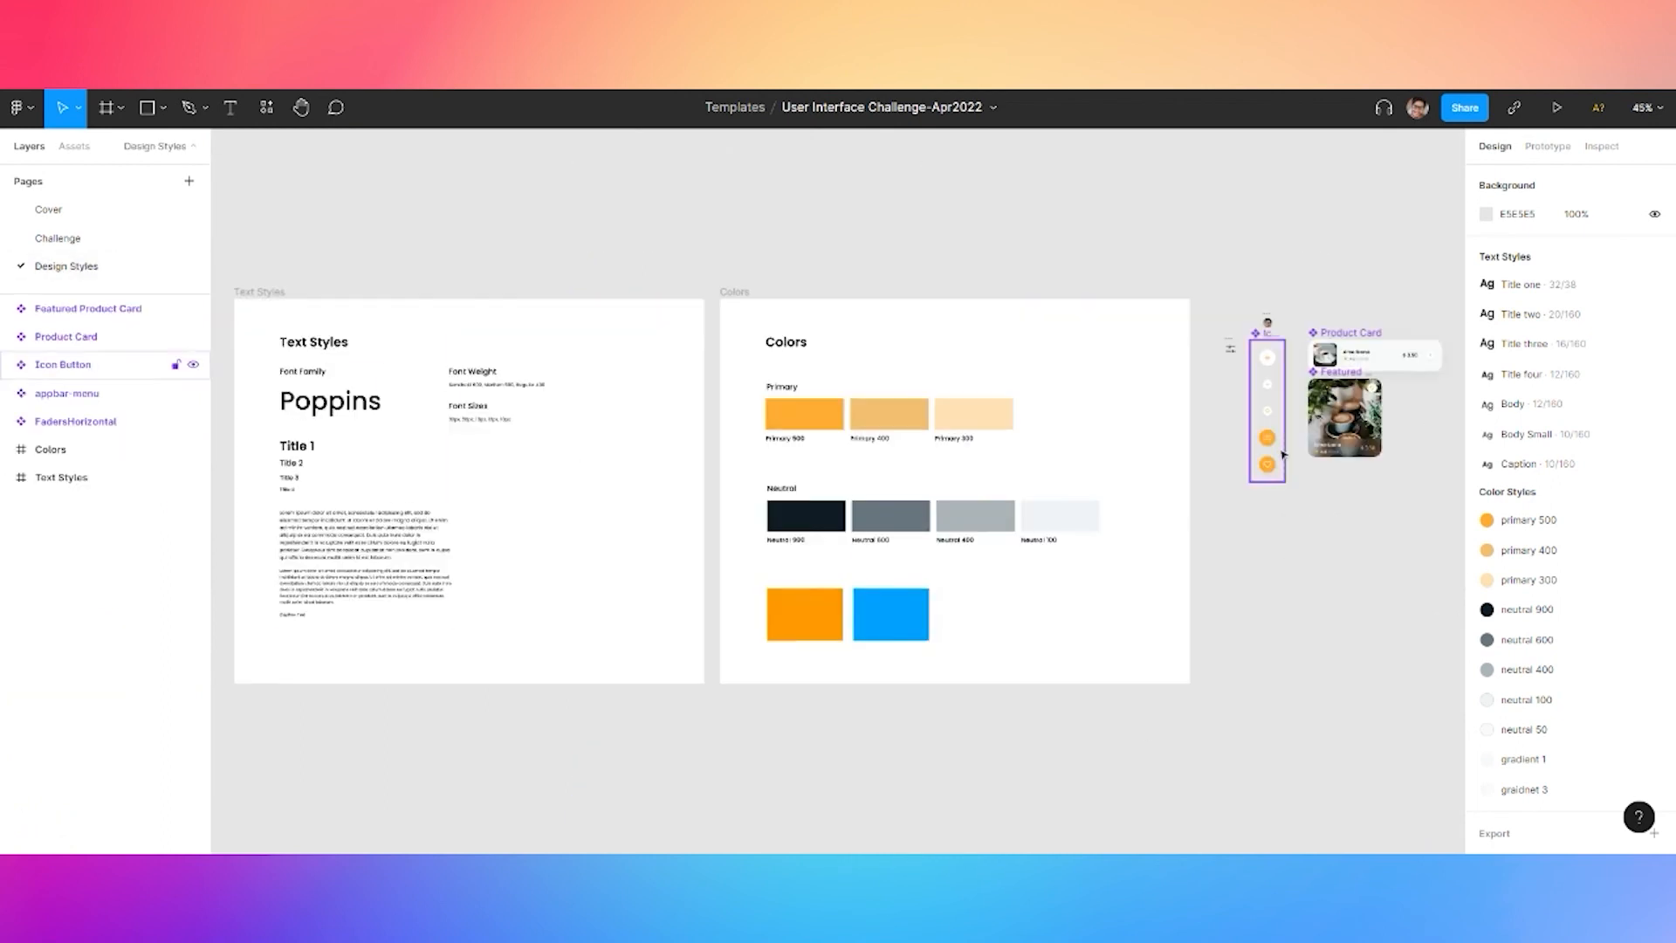
key(ctrl+v)
scroll(883, 495, up, 10)
drag(457, 468, 1327, 394)
scroll(714, 560, down, 5)
drag(1185, 325, 1297, 461)
drag(1202, 365, 494, 536)
drag(581, 632, 1006, 418)
Resize the cart icon to 24×24 and return to the Challenge page
click(1511, 278)
text(24)
click(1606, 285)
text(24)
click(1005, 531)
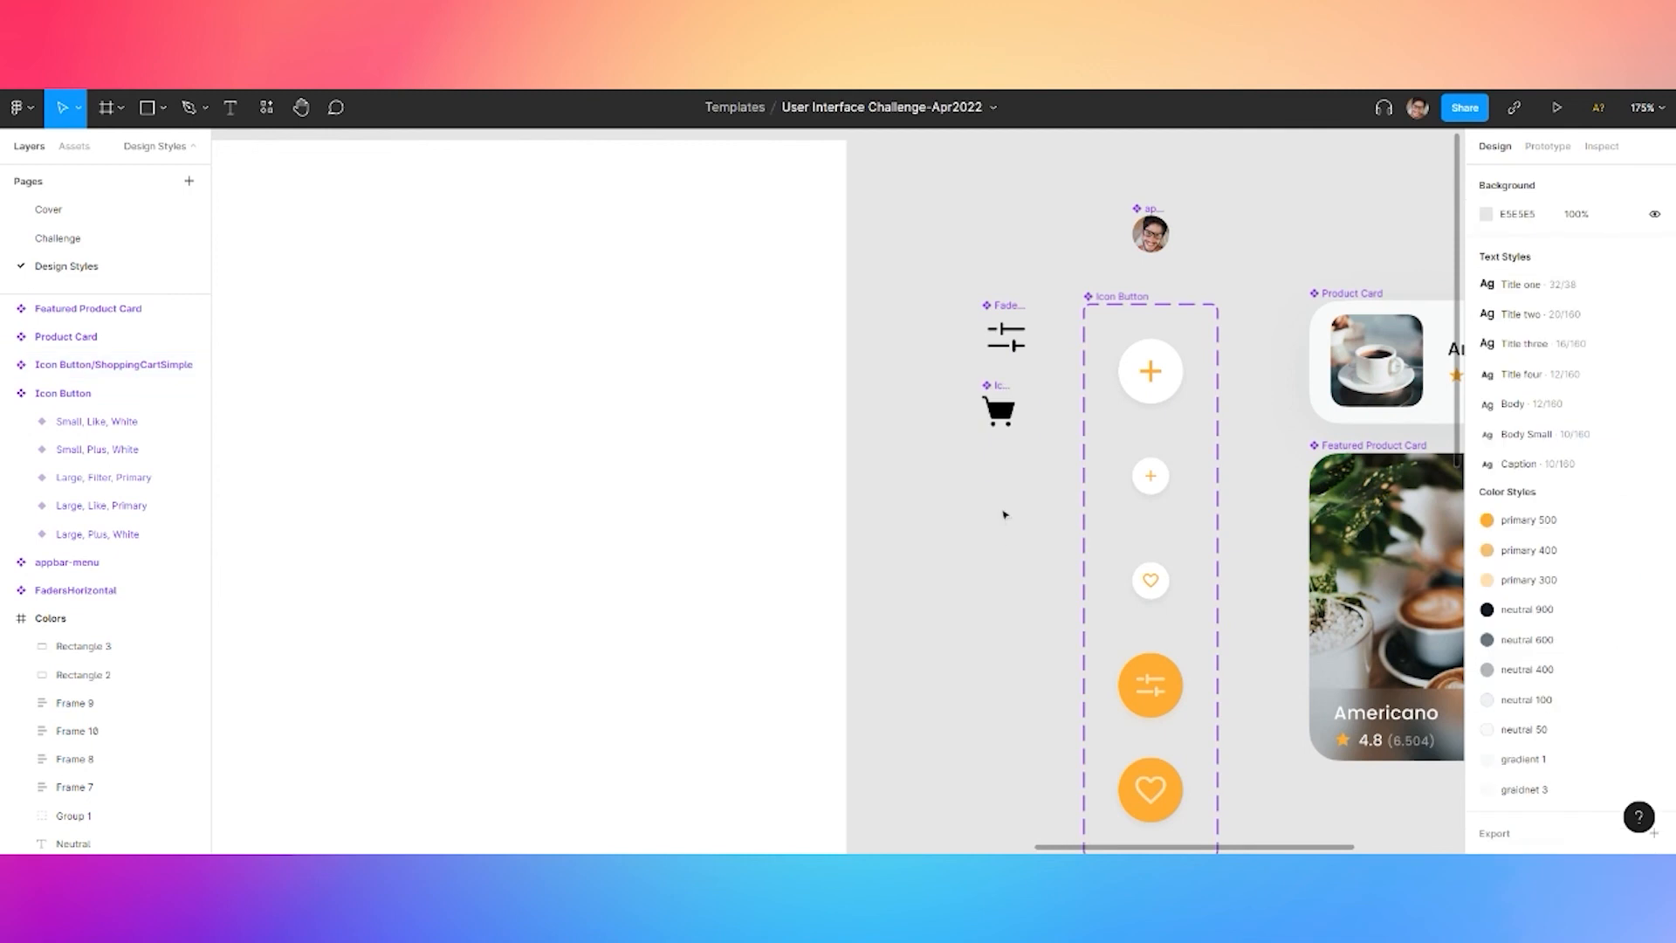
click(57, 238)
scroll(674, 554, down, 5)
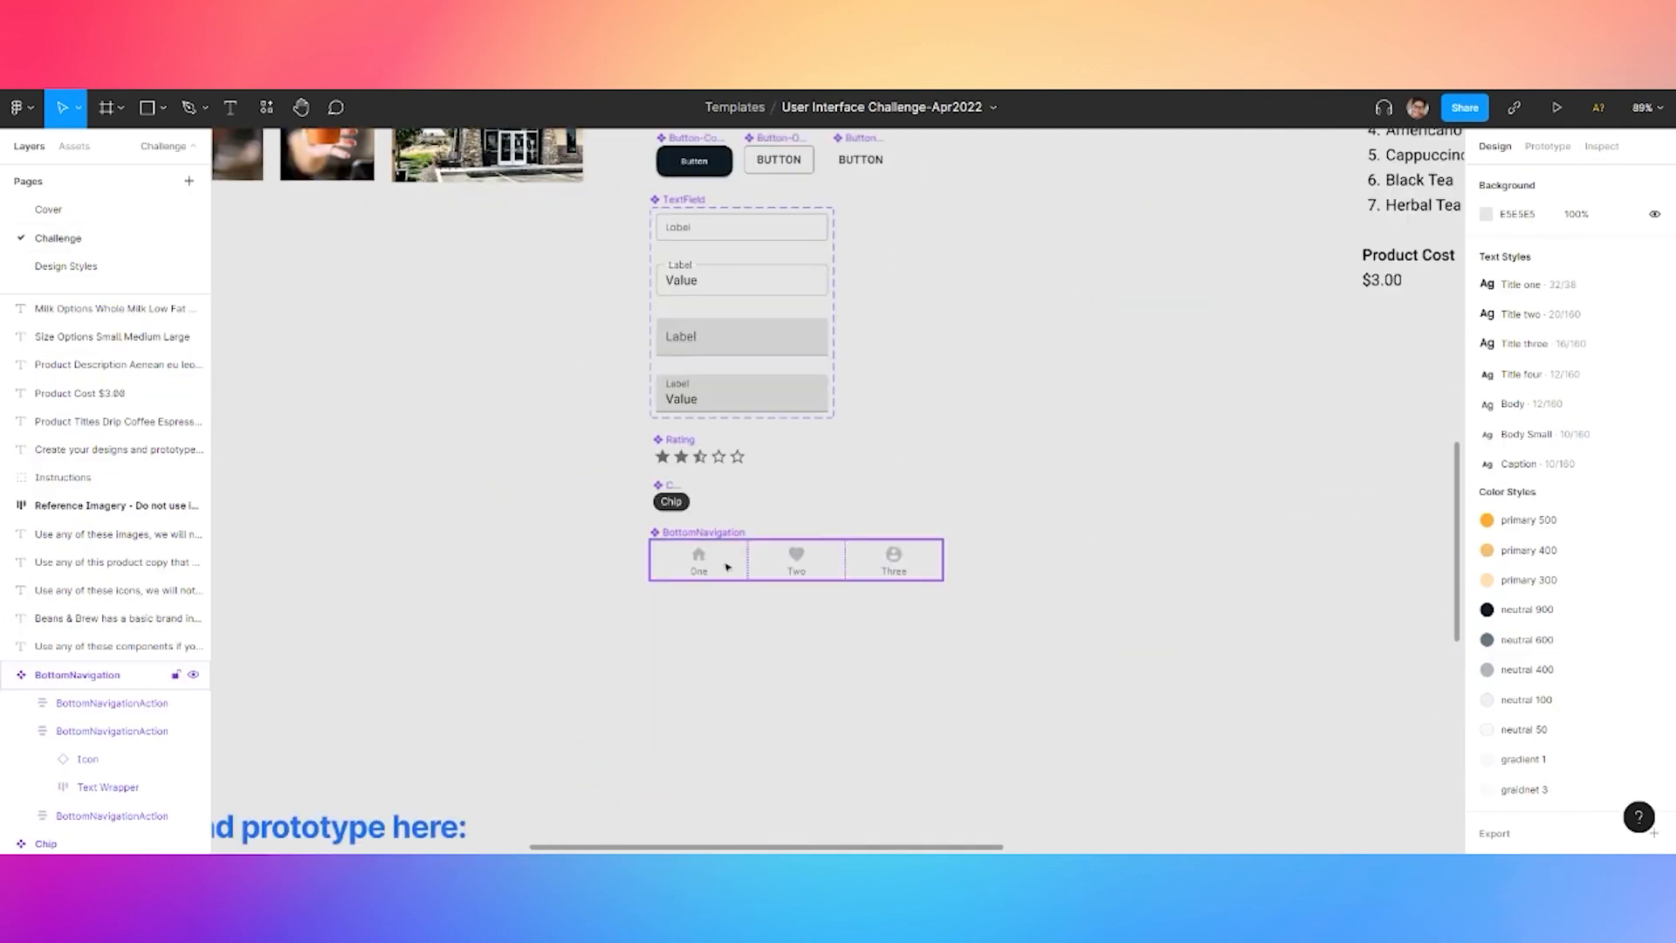
scroll(674, 554, up, 2)
Swap the first tab's home icon for Icon Button's ShoppingCart and colour it neutral 400
double_click(674, 554)
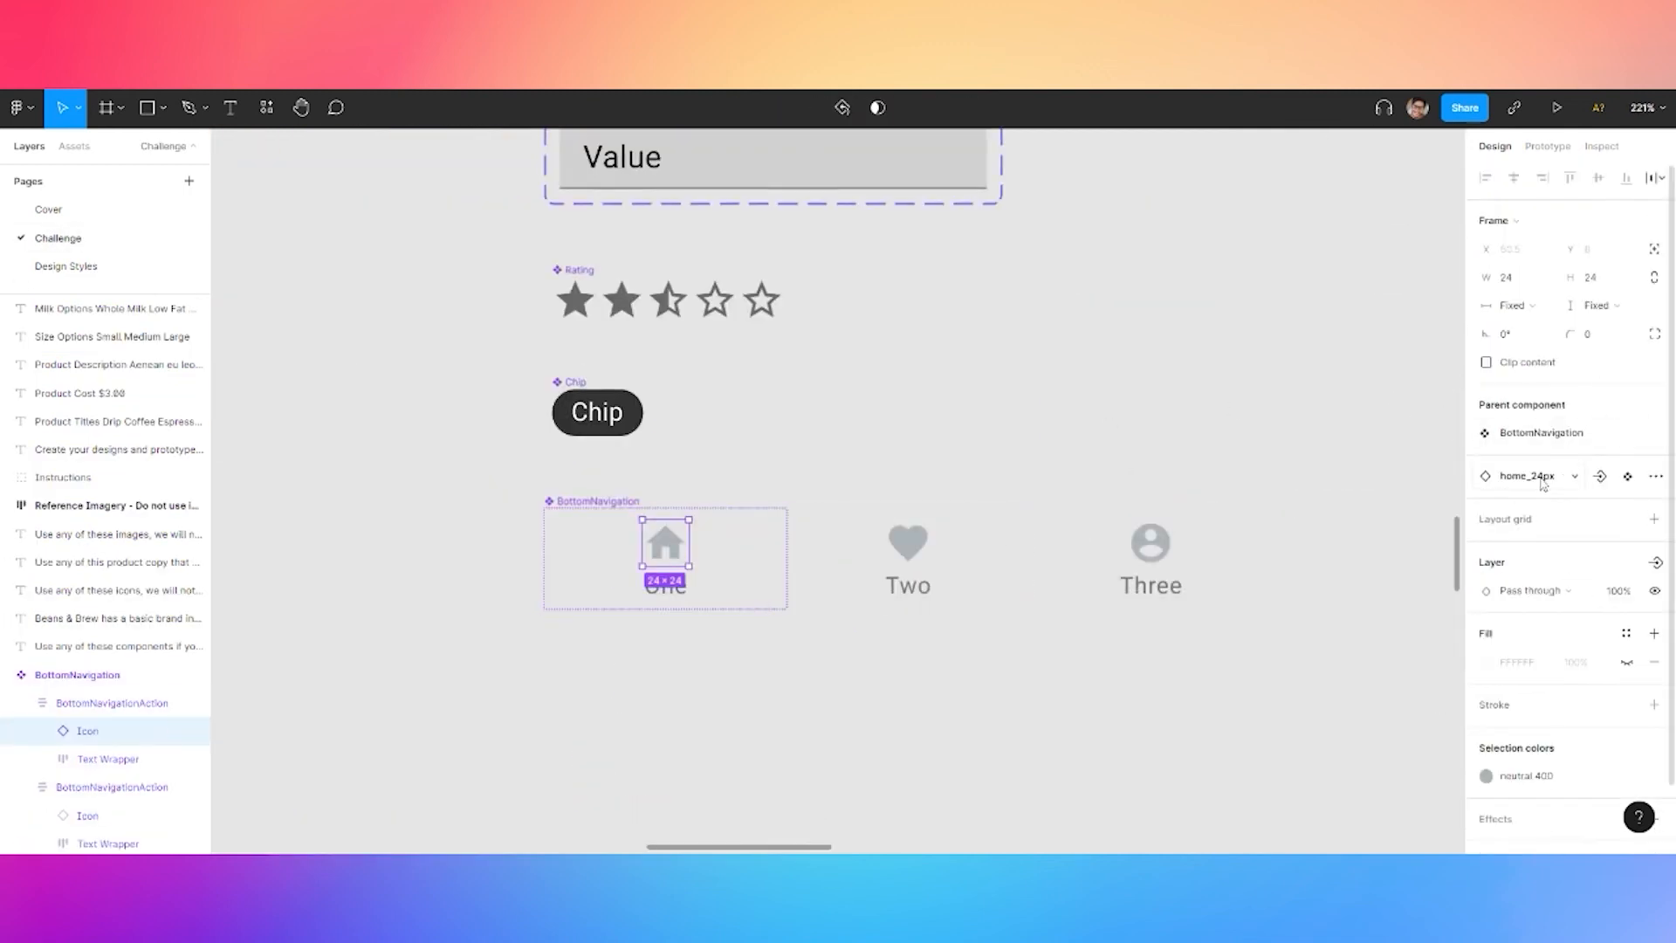
click(1538, 461)
click(1514, 548)
click(1502, 598)
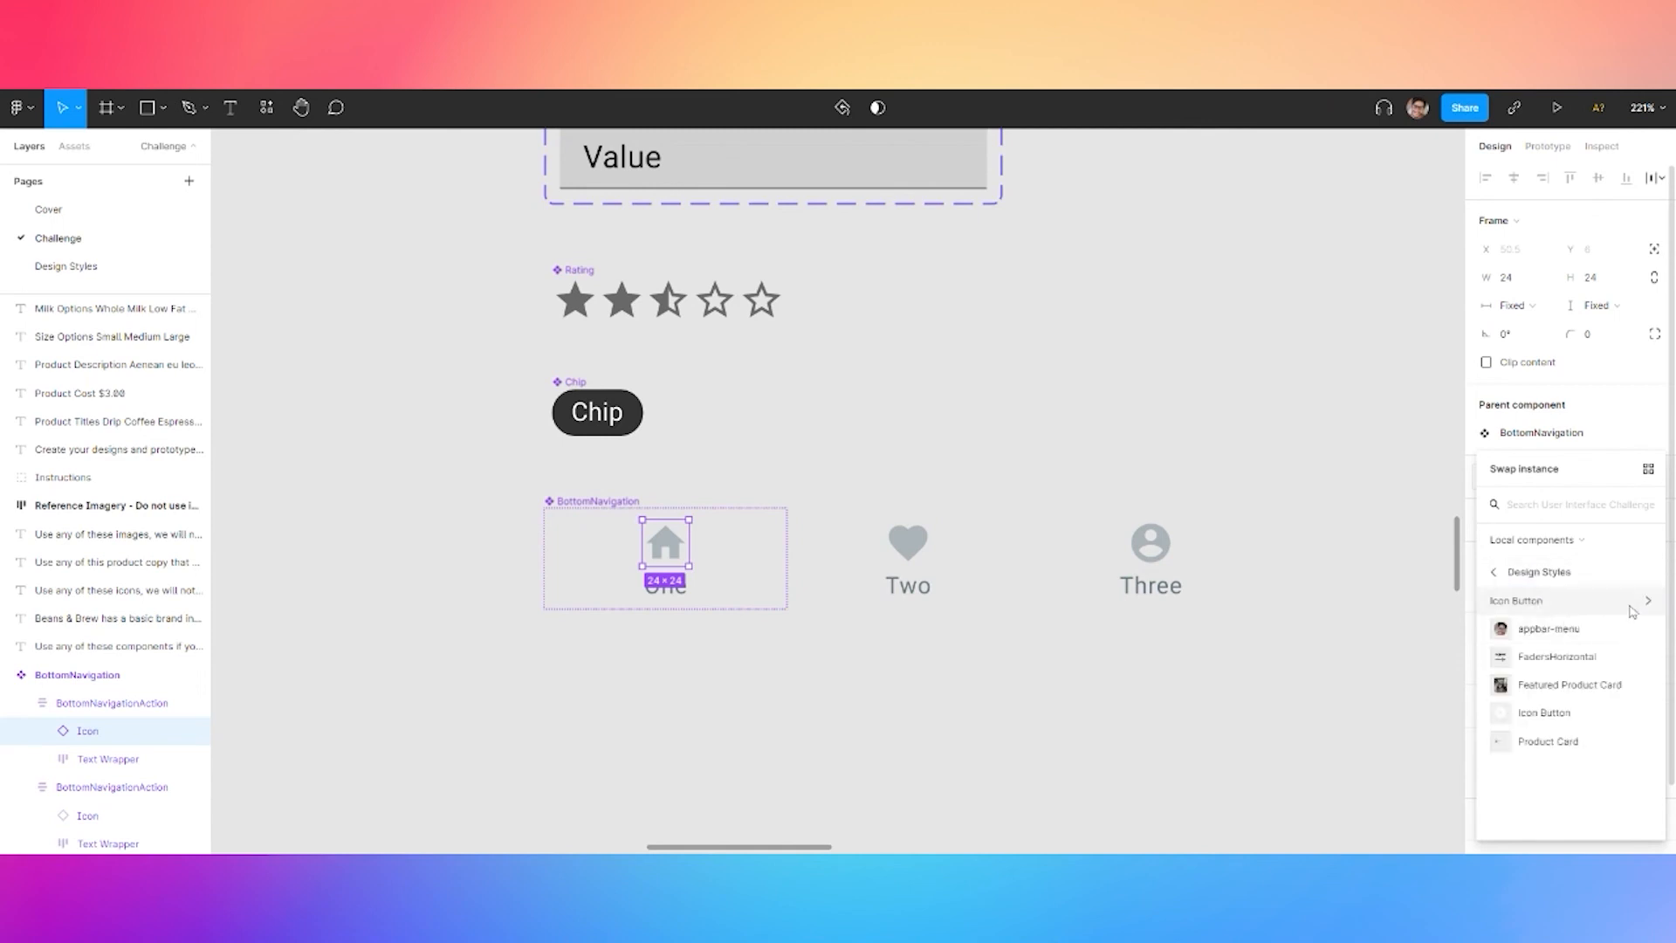
click(1495, 602)
click(1498, 708)
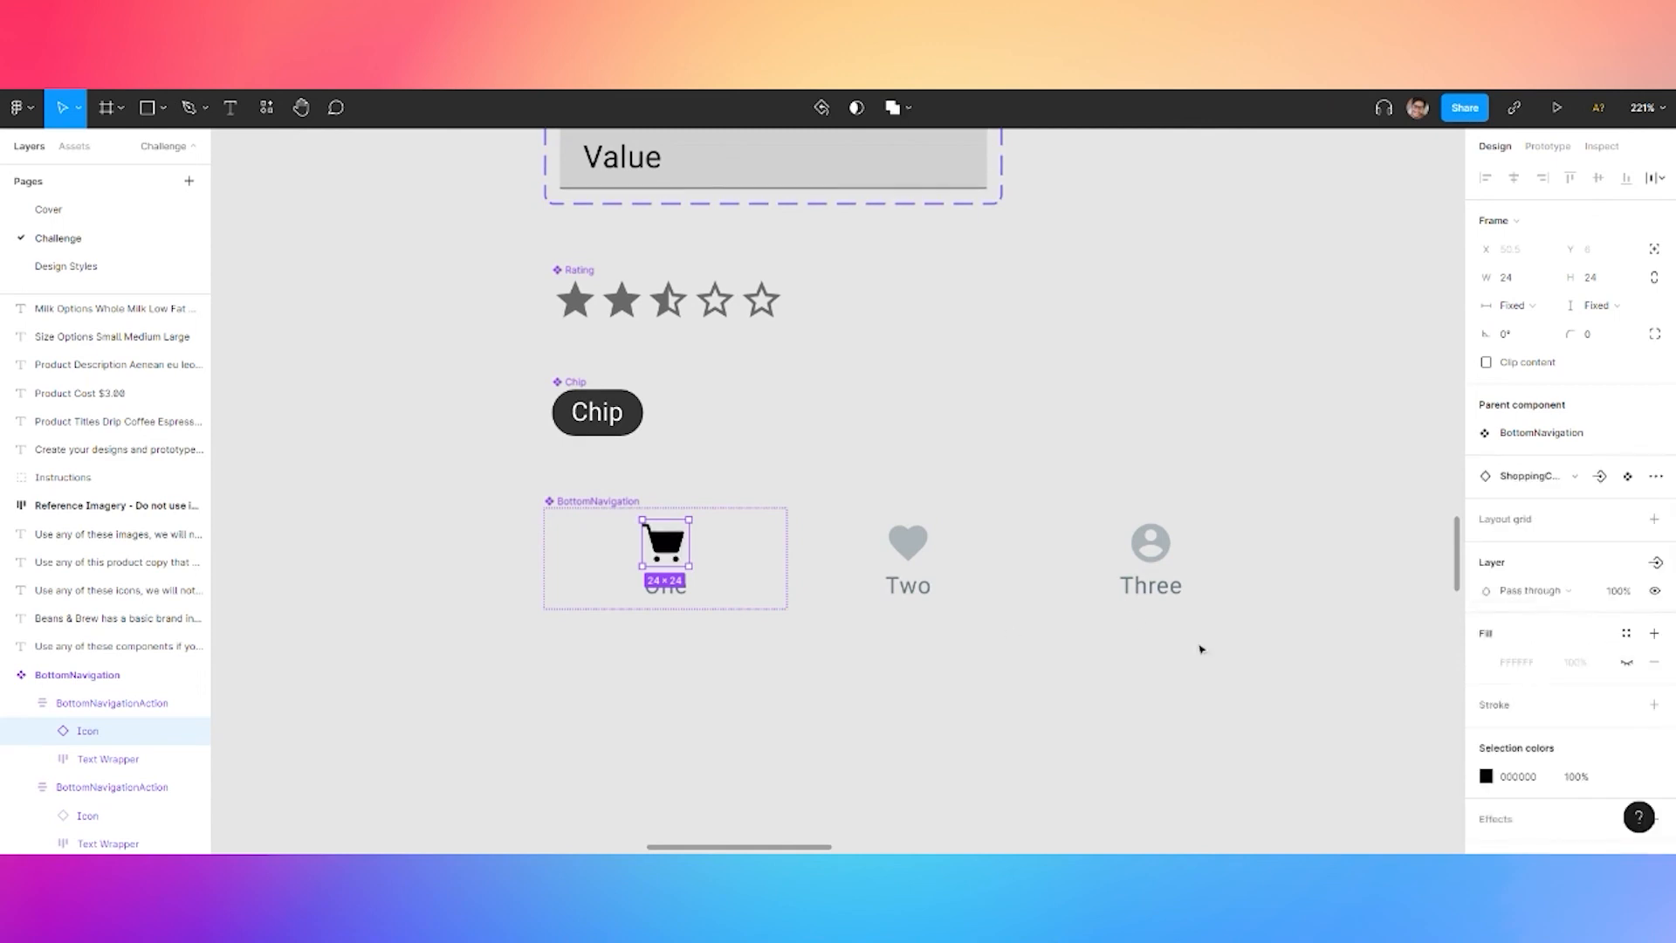
click(1627, 634)
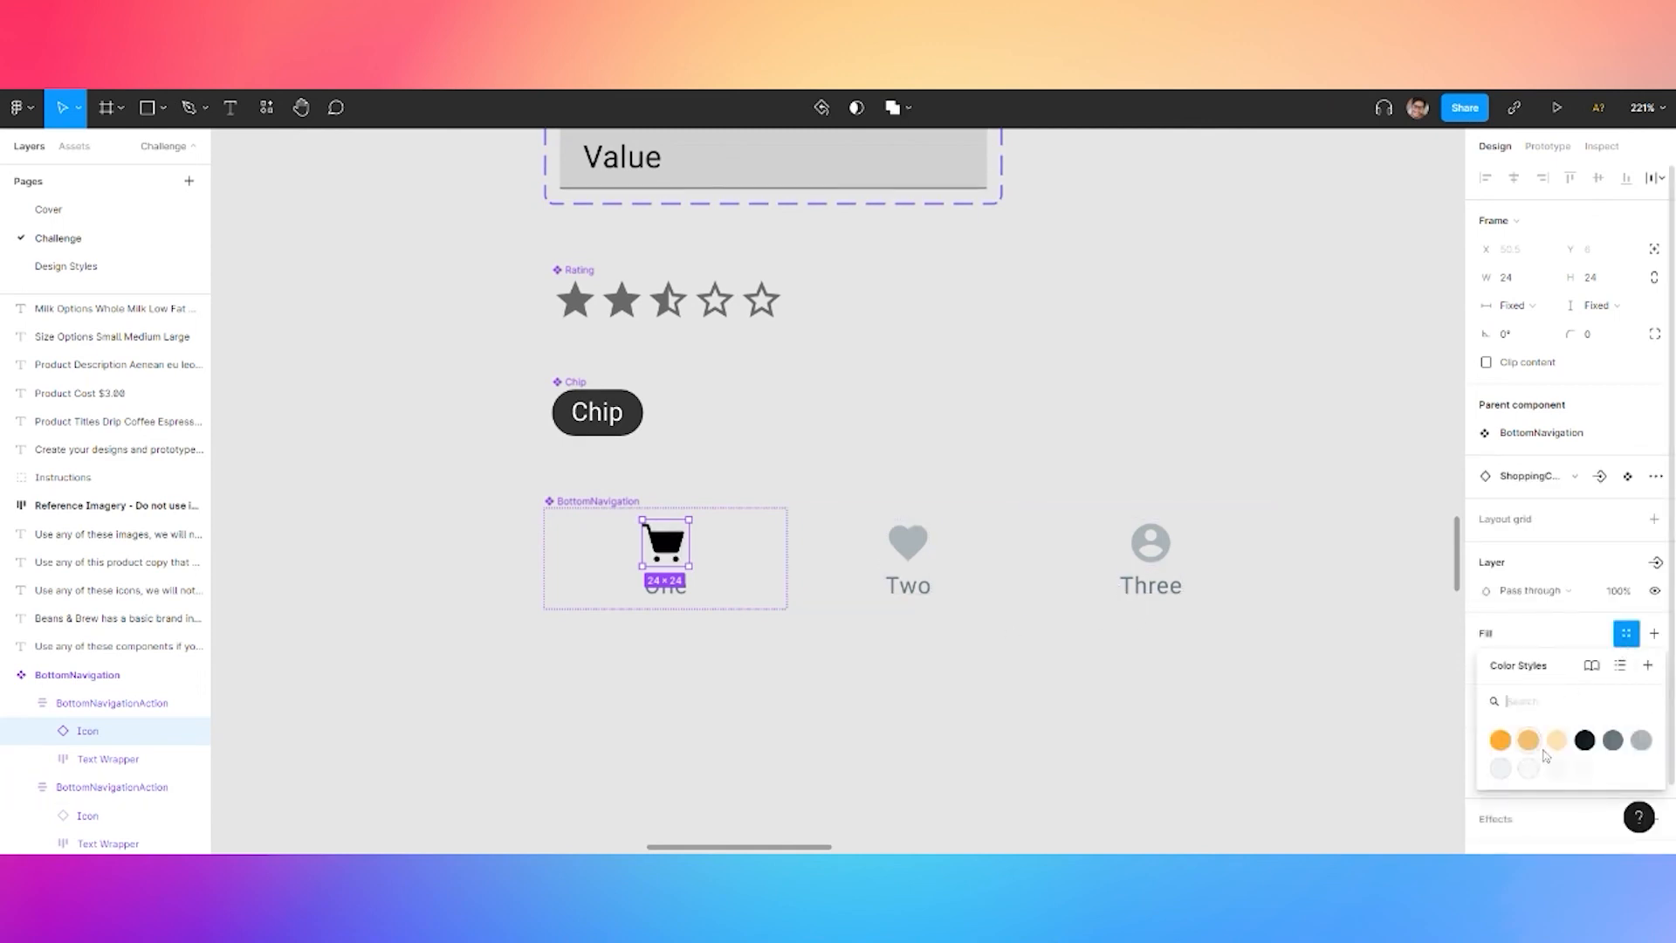
click(1622, 741)
key(ctrl+z)
click(1627, 776)
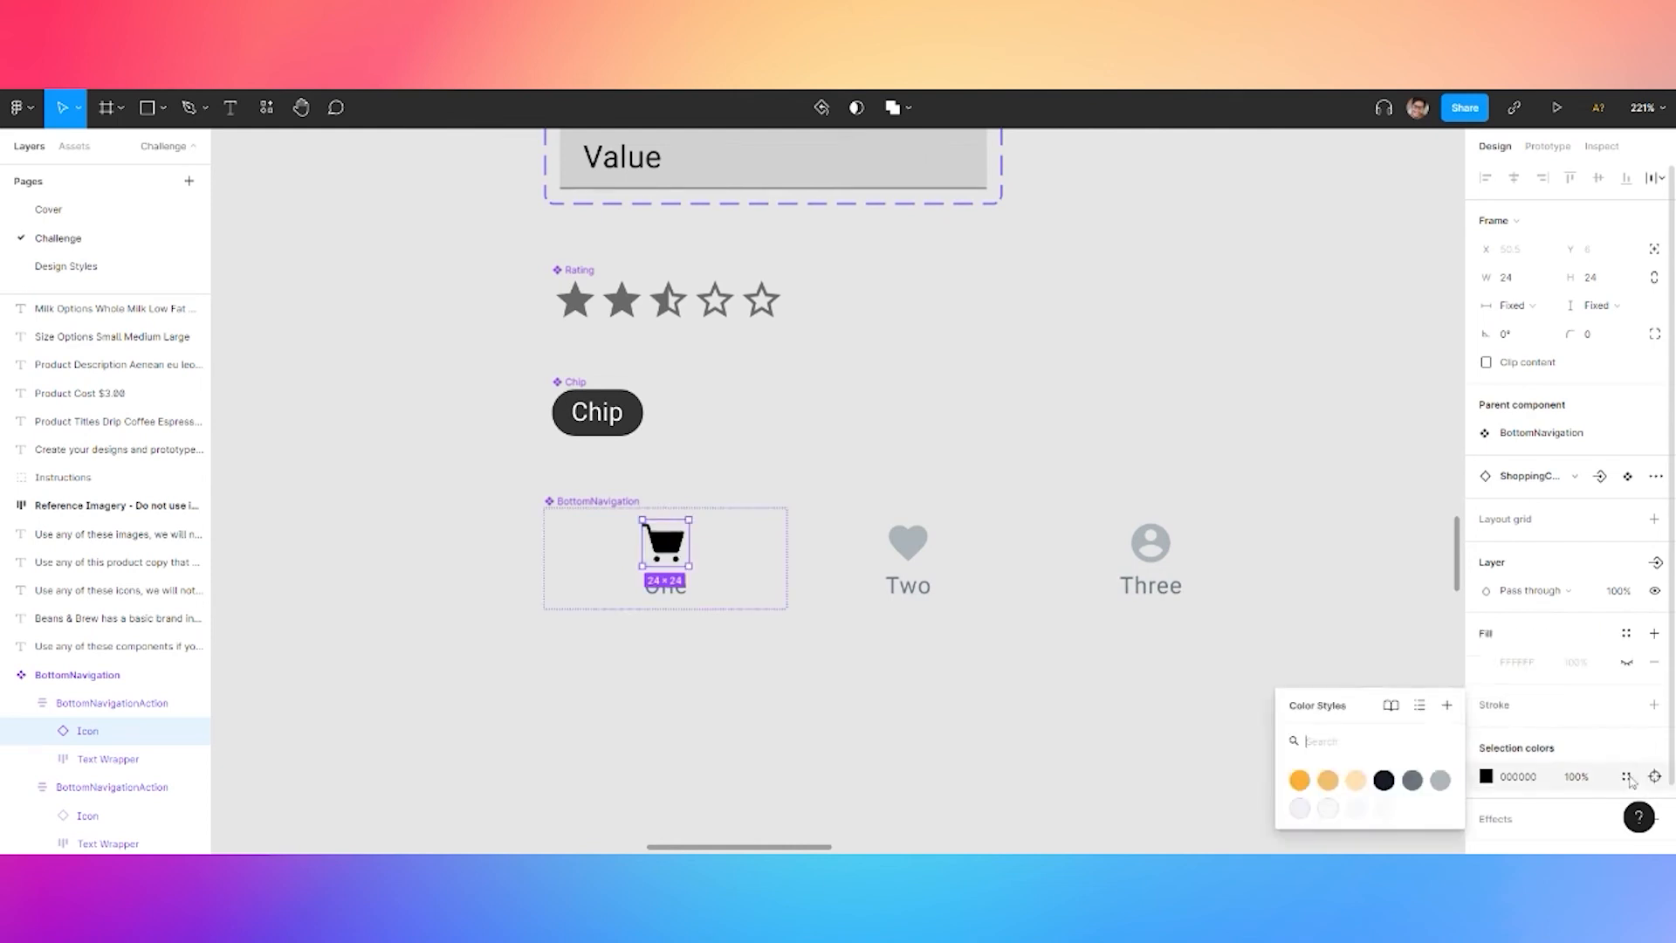
click(1443, 780)
click(868, 653)
Rename the first tab label to My Orders and apply the Caption text style
click(672, 591)
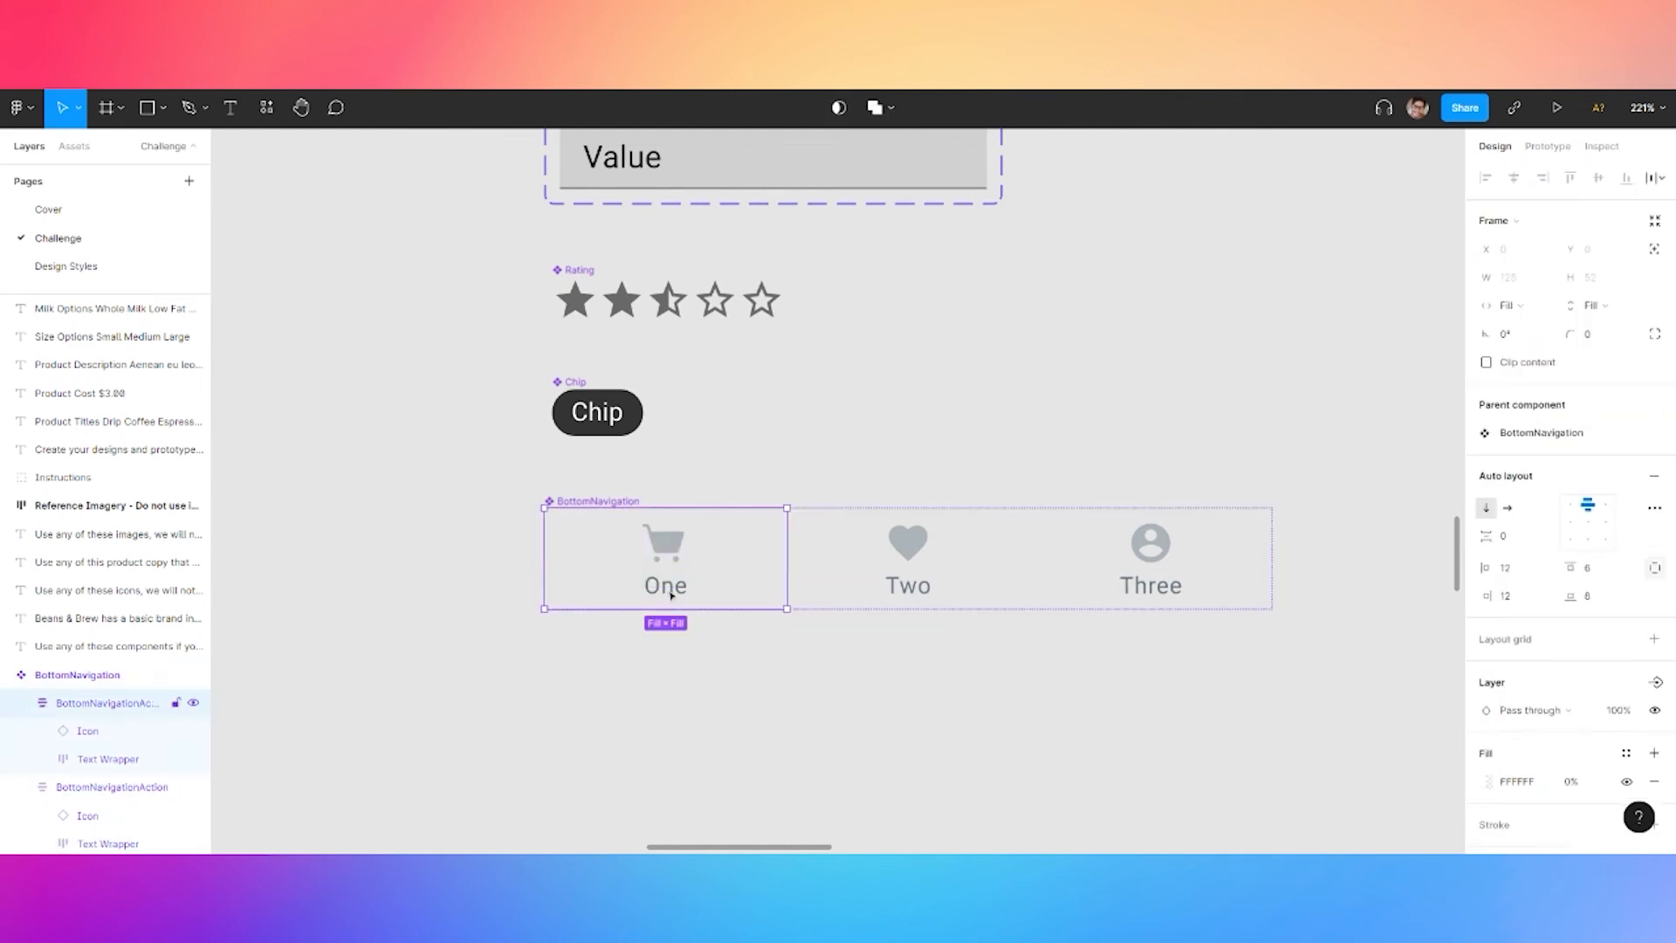
double_click(673, 591)
double_click(672, 592)
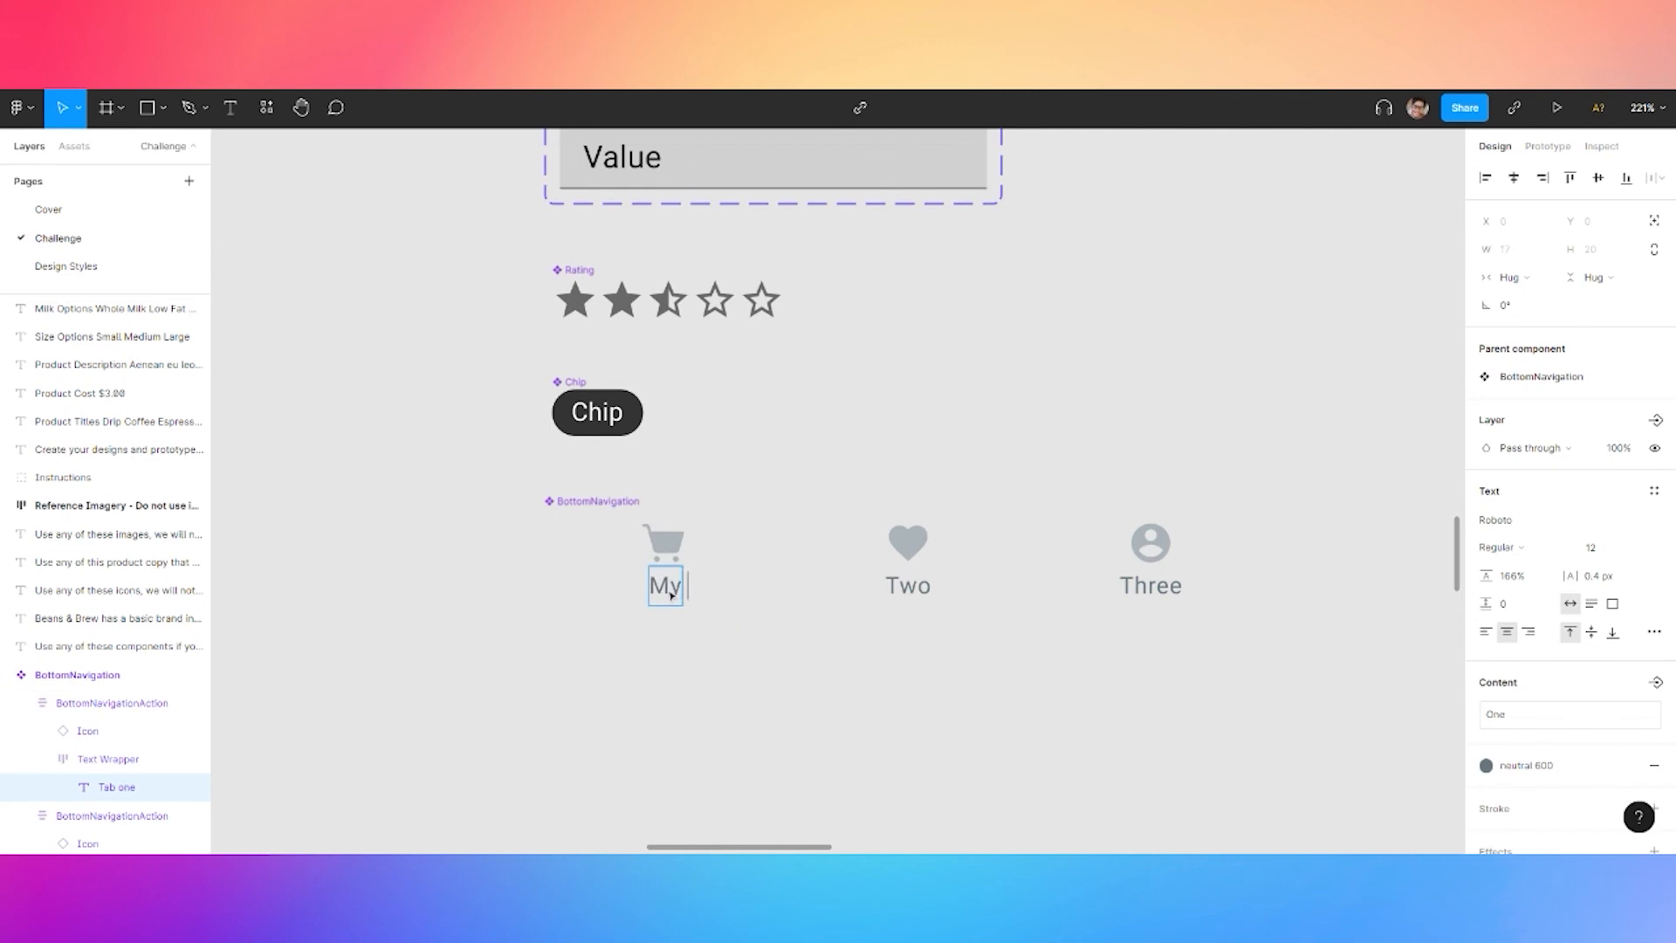
key(Escape)
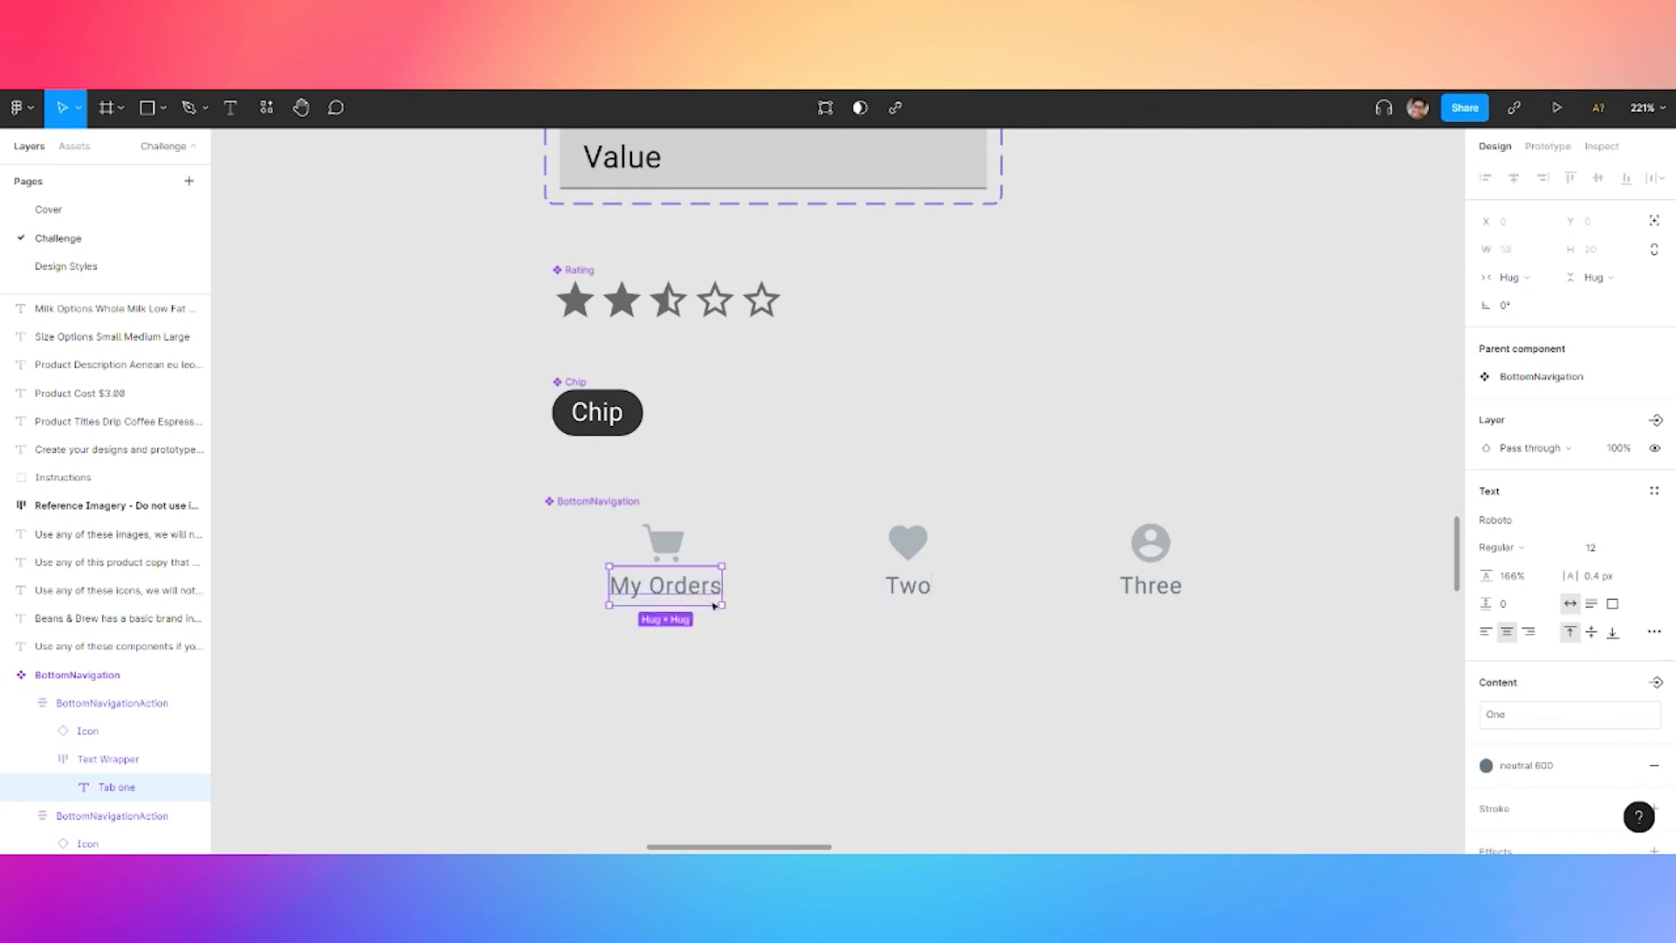
click(1652, 492)
click(1560, 752)
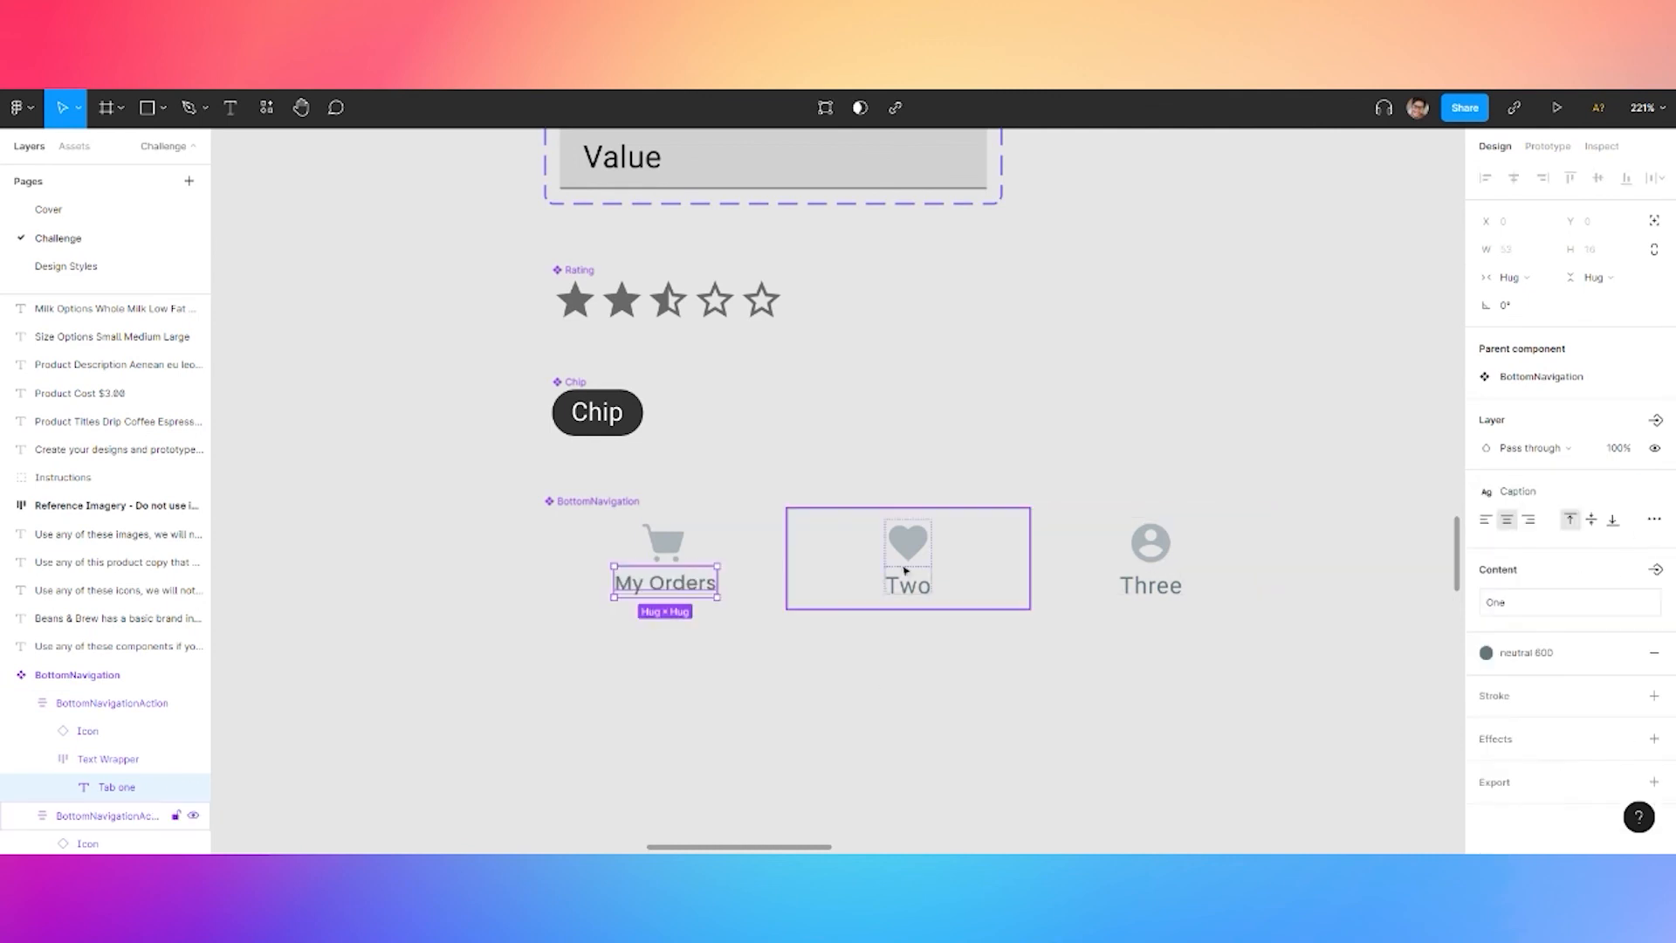
Rename the second and third tab labels to Liked and Account
click(923, 596)
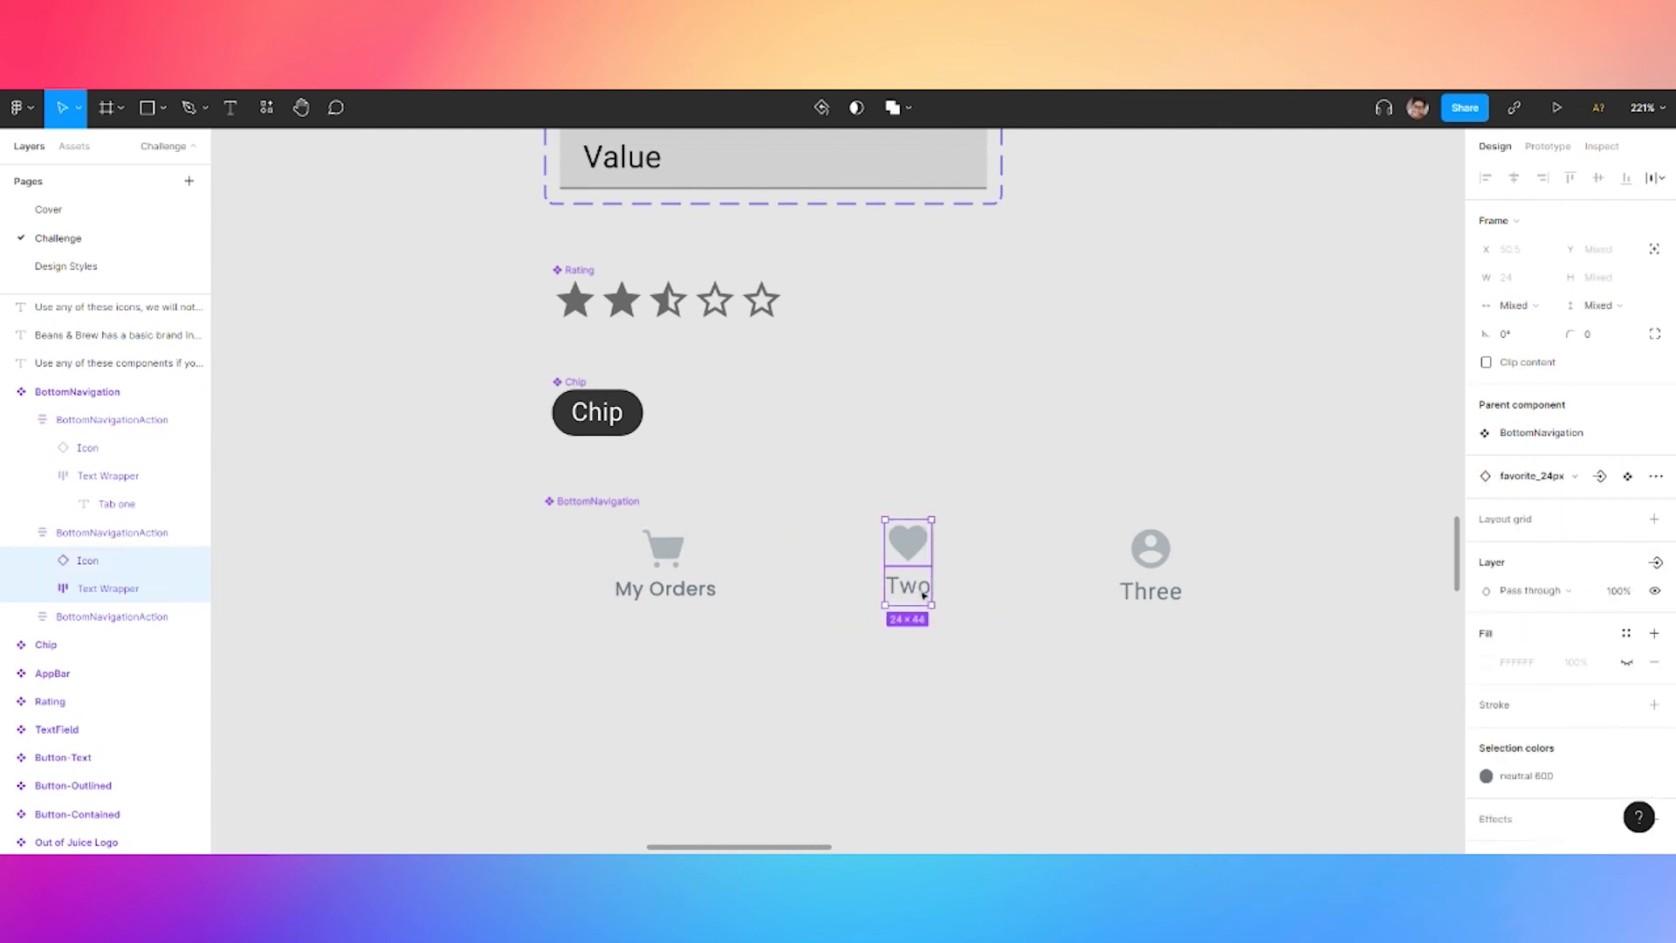
double_click(924, 595)
double_click(924, 595)
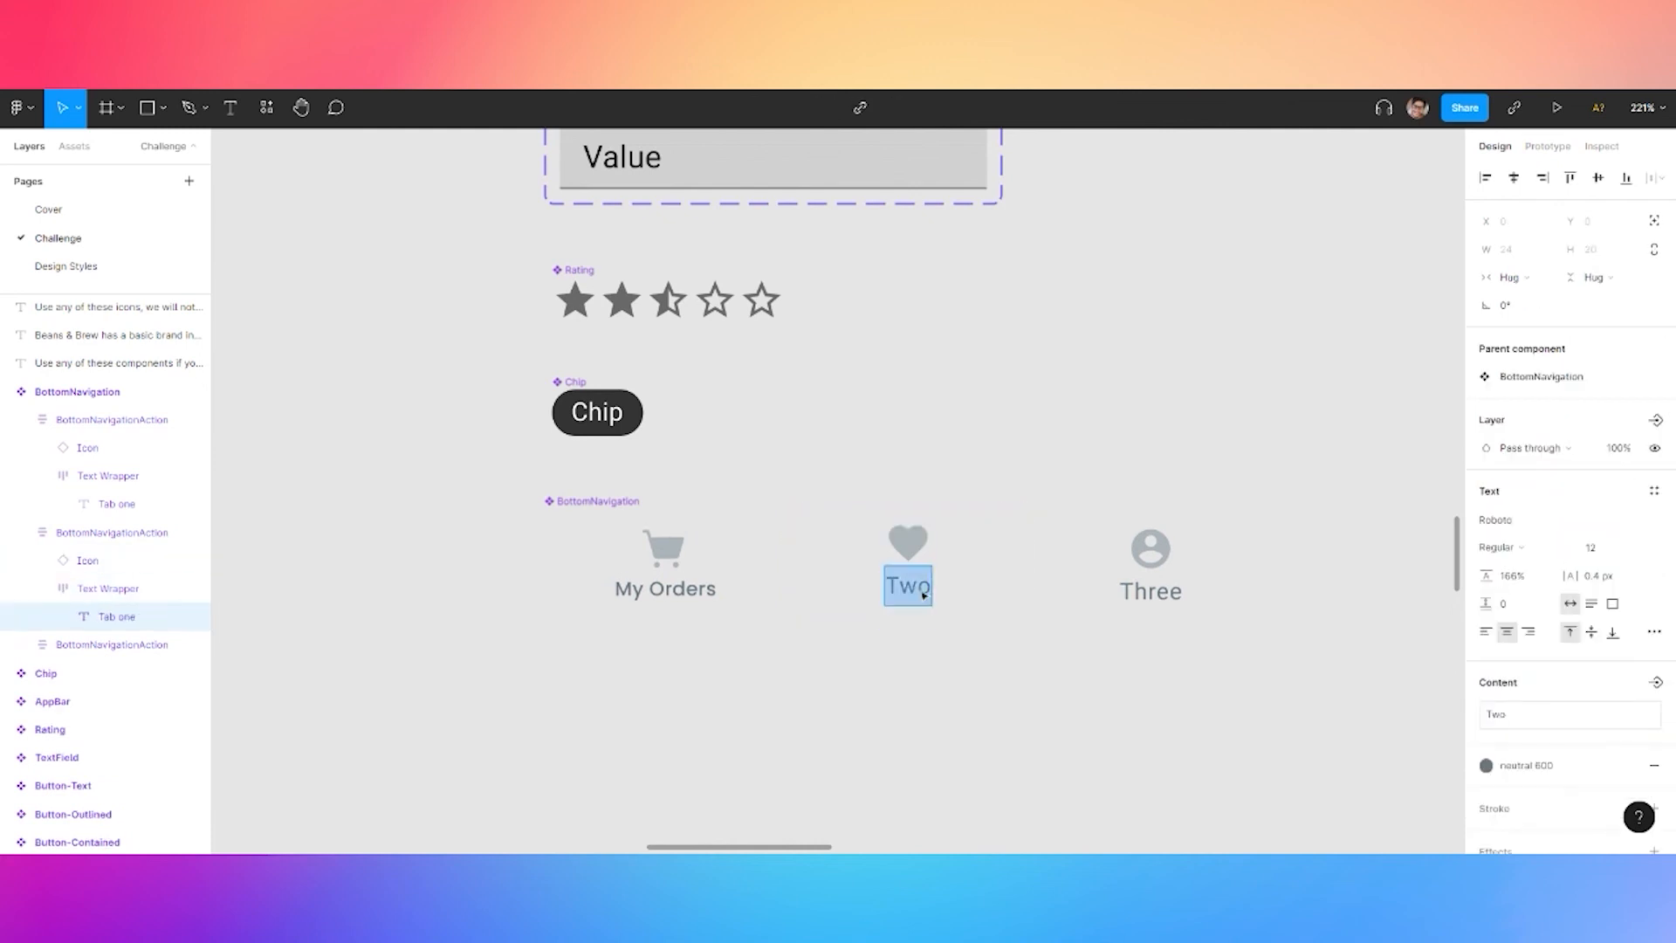
text(Liked)
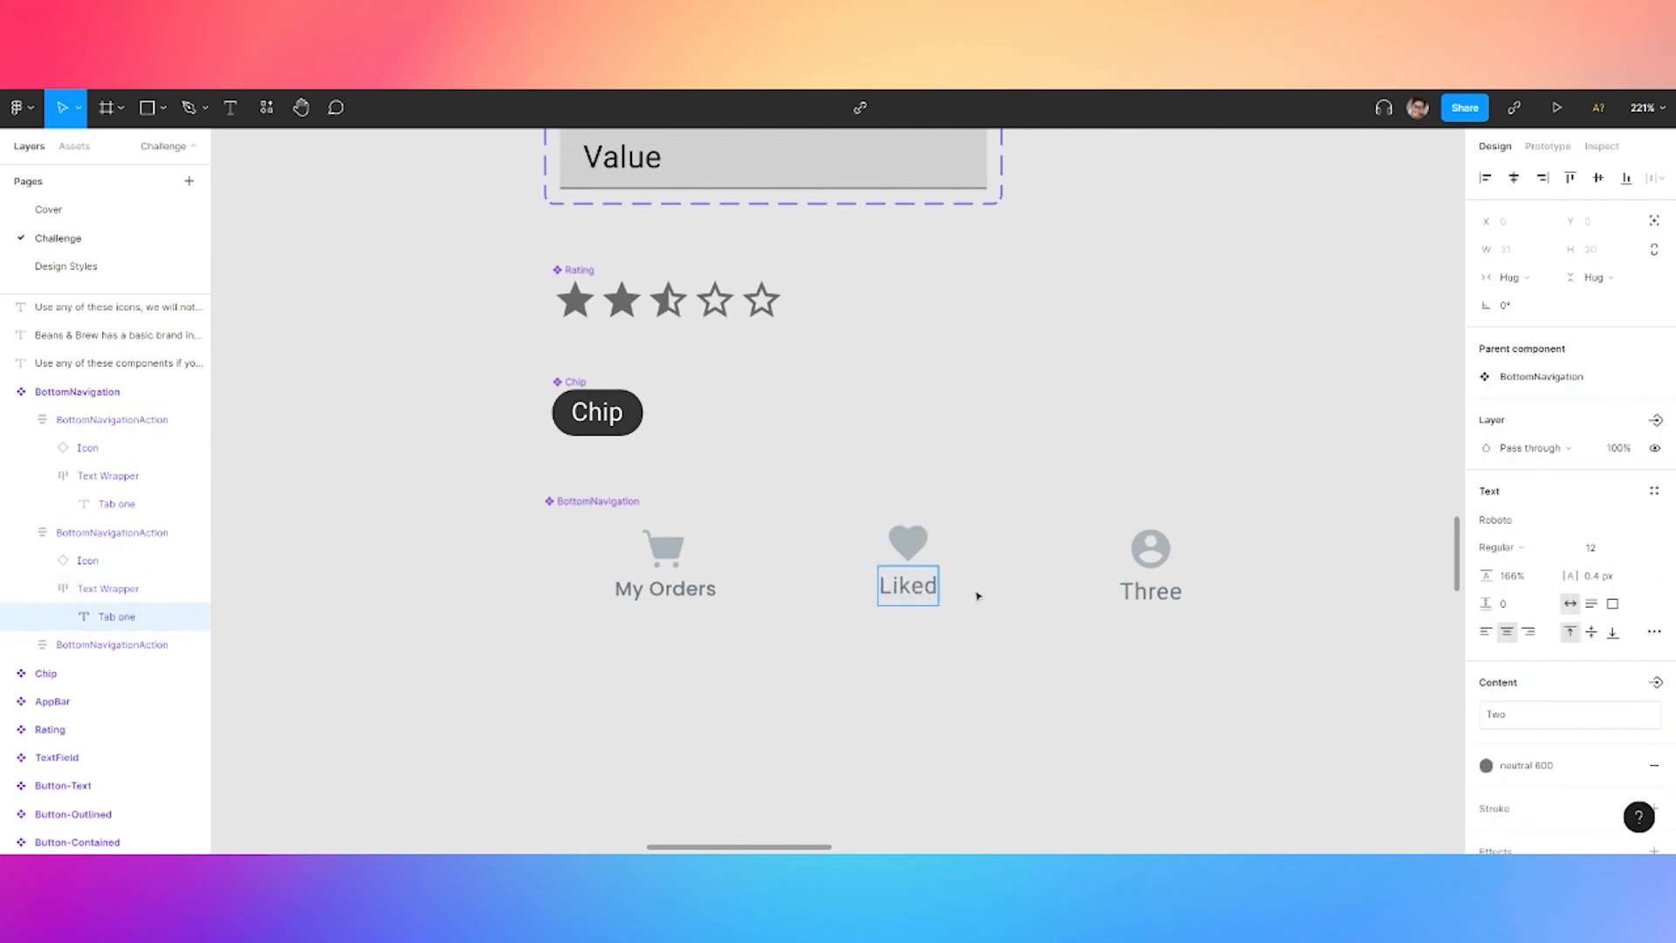
key(Escape)
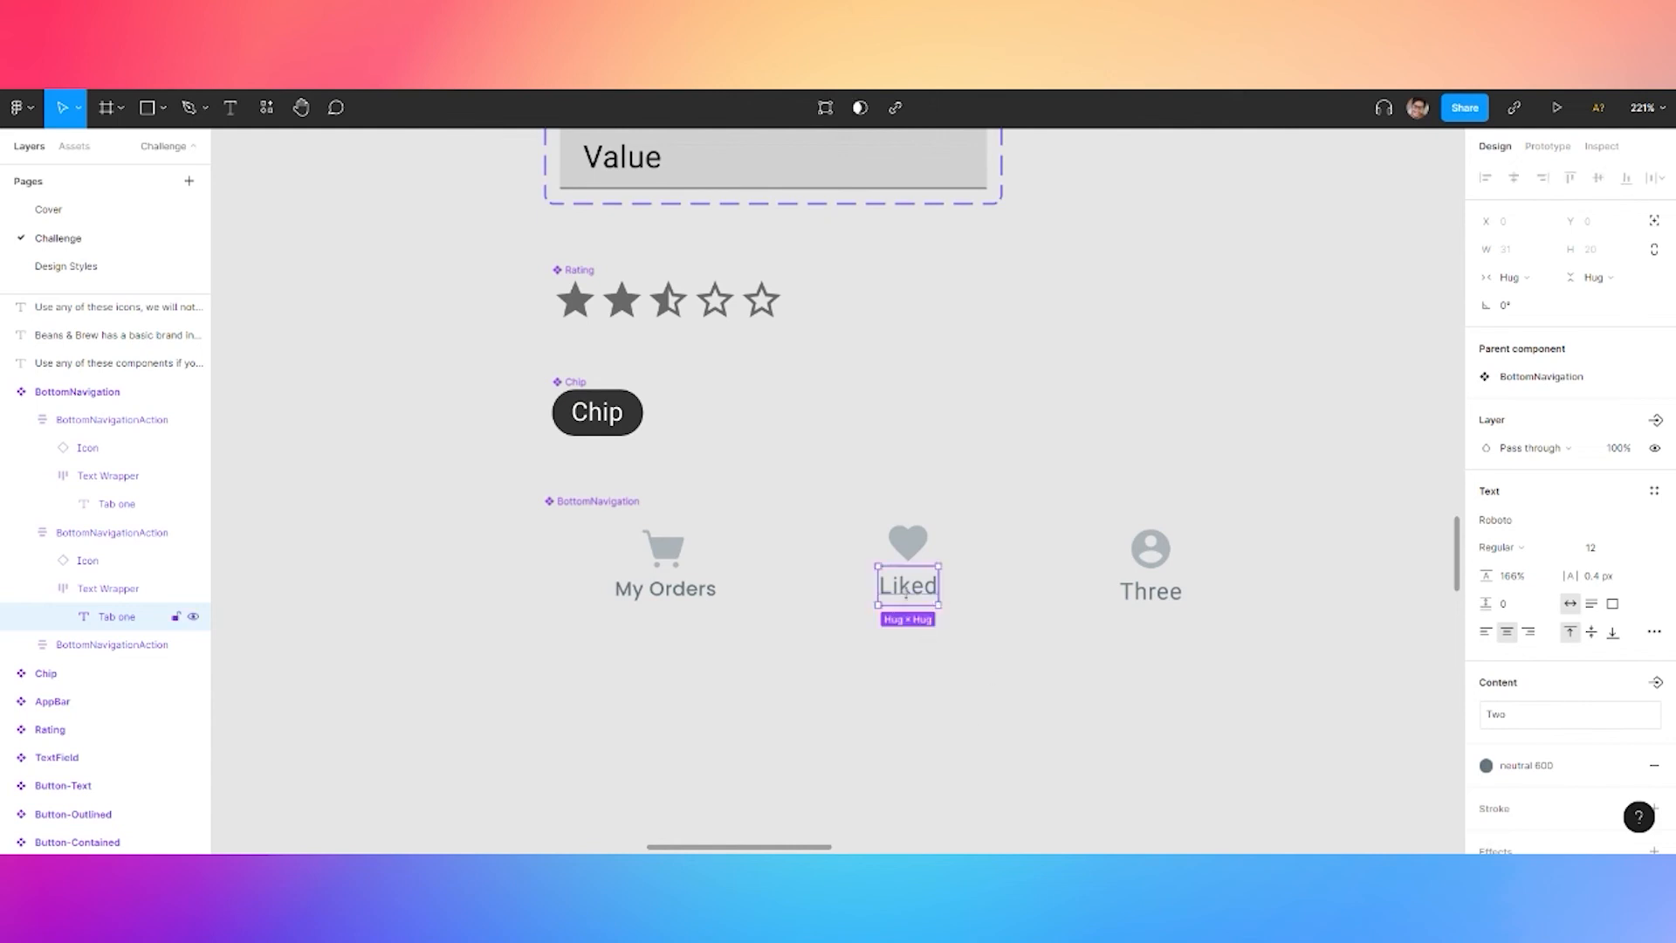
click(1151, 590)
double_click(1151, 592)
double_click(1150, 591)
text(Account)
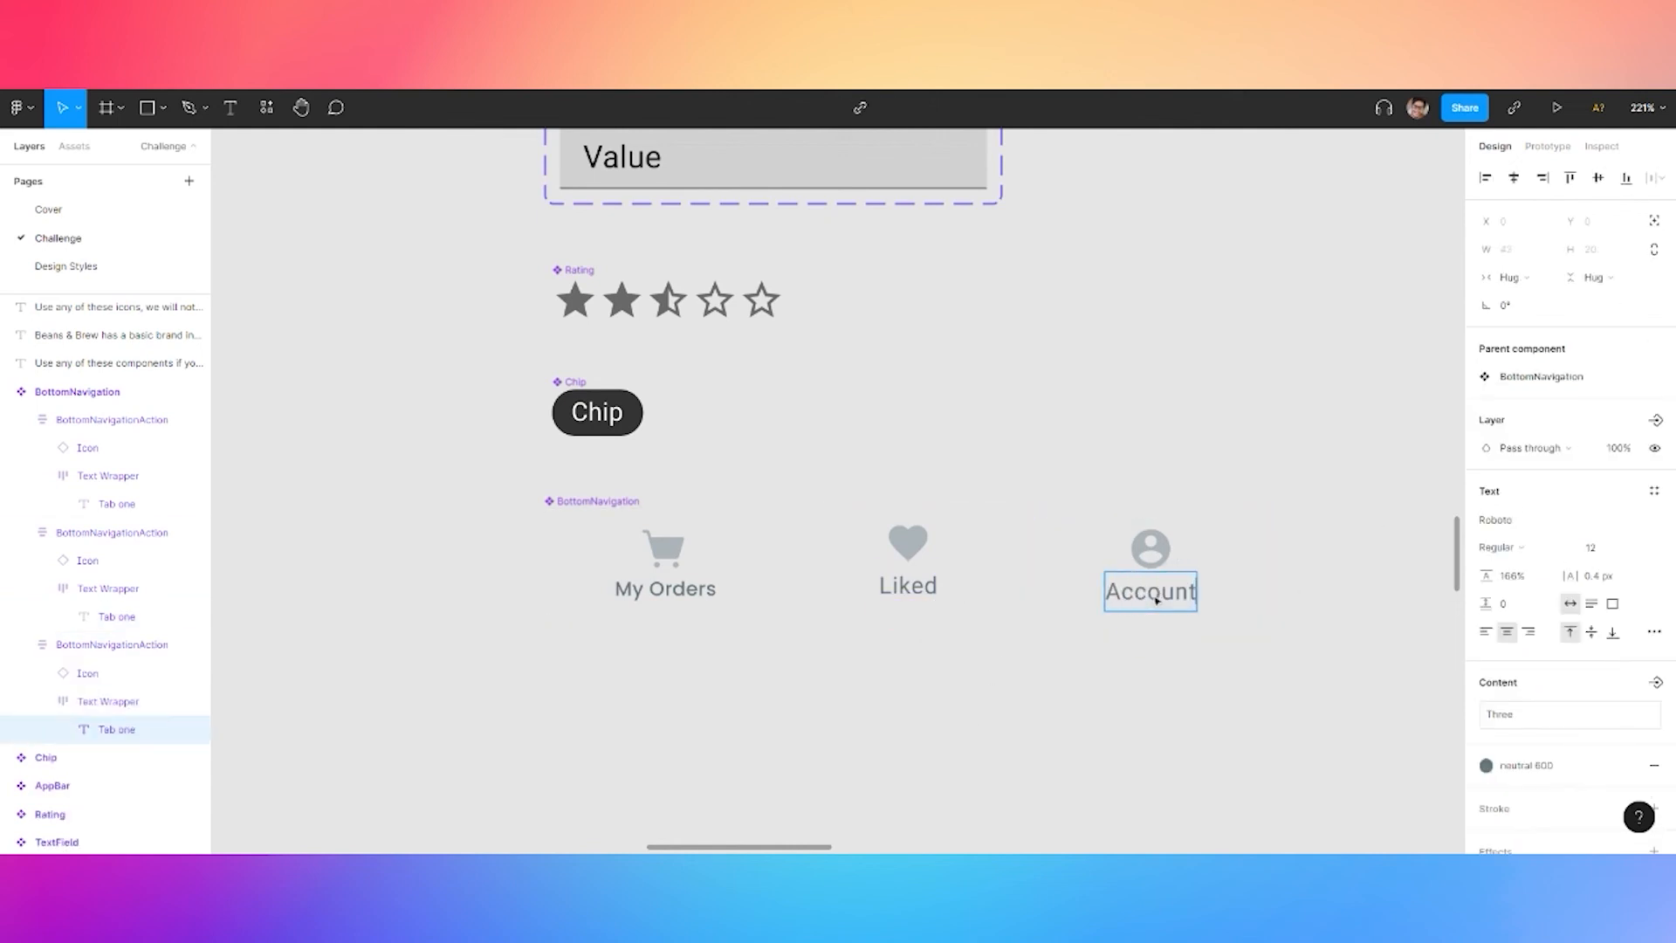
key(Escape)
Apply the Caption text style to the Account and Liked labels
click(1653, 490)
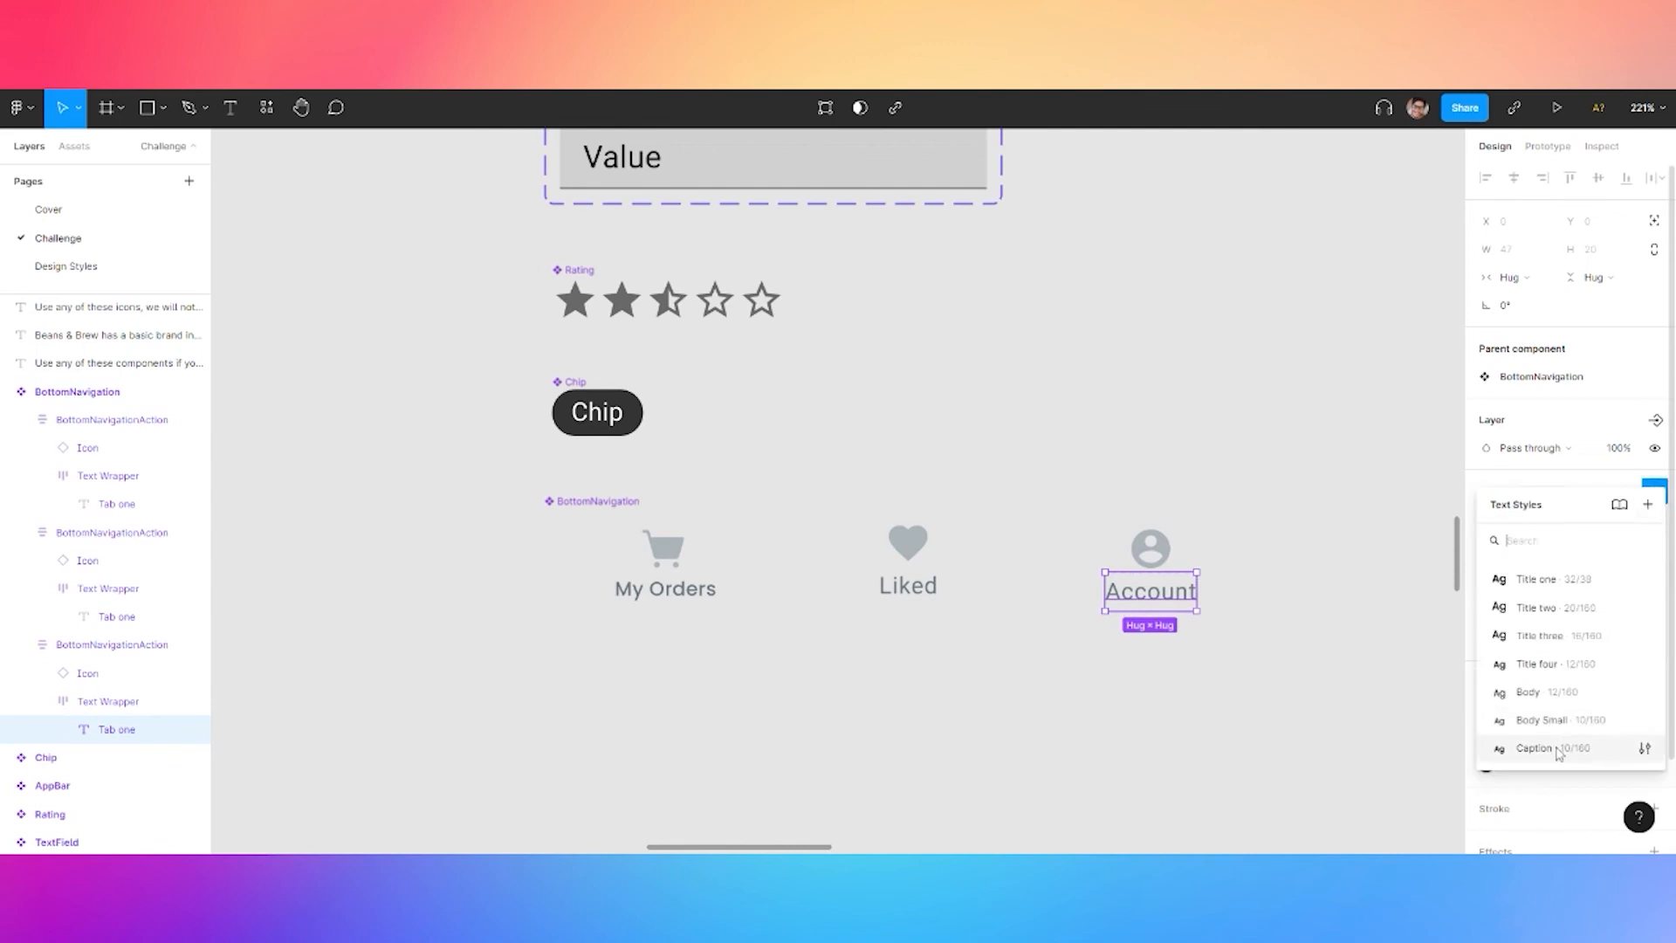
click(1532, 693)
click(1552, 492)
click(1534, 766)
double_click(928, 586)
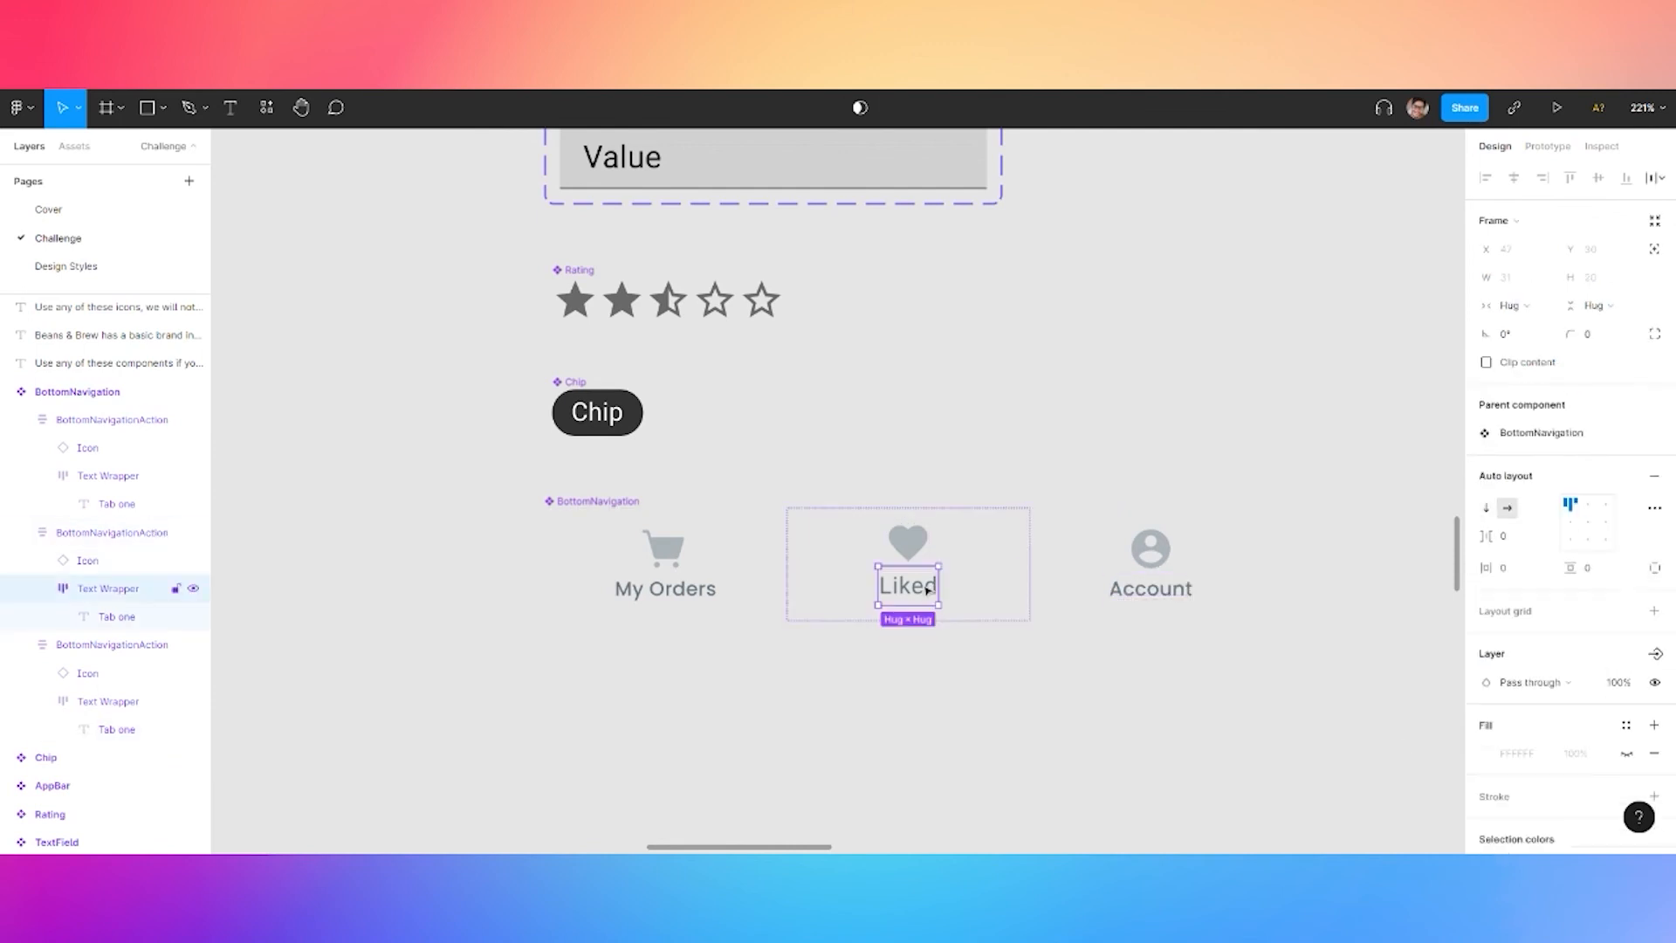
click(122, 616)
click(1653, 490)
click(1541, 748)
Drag the My Orders tab into the middle position
click(905, 691)
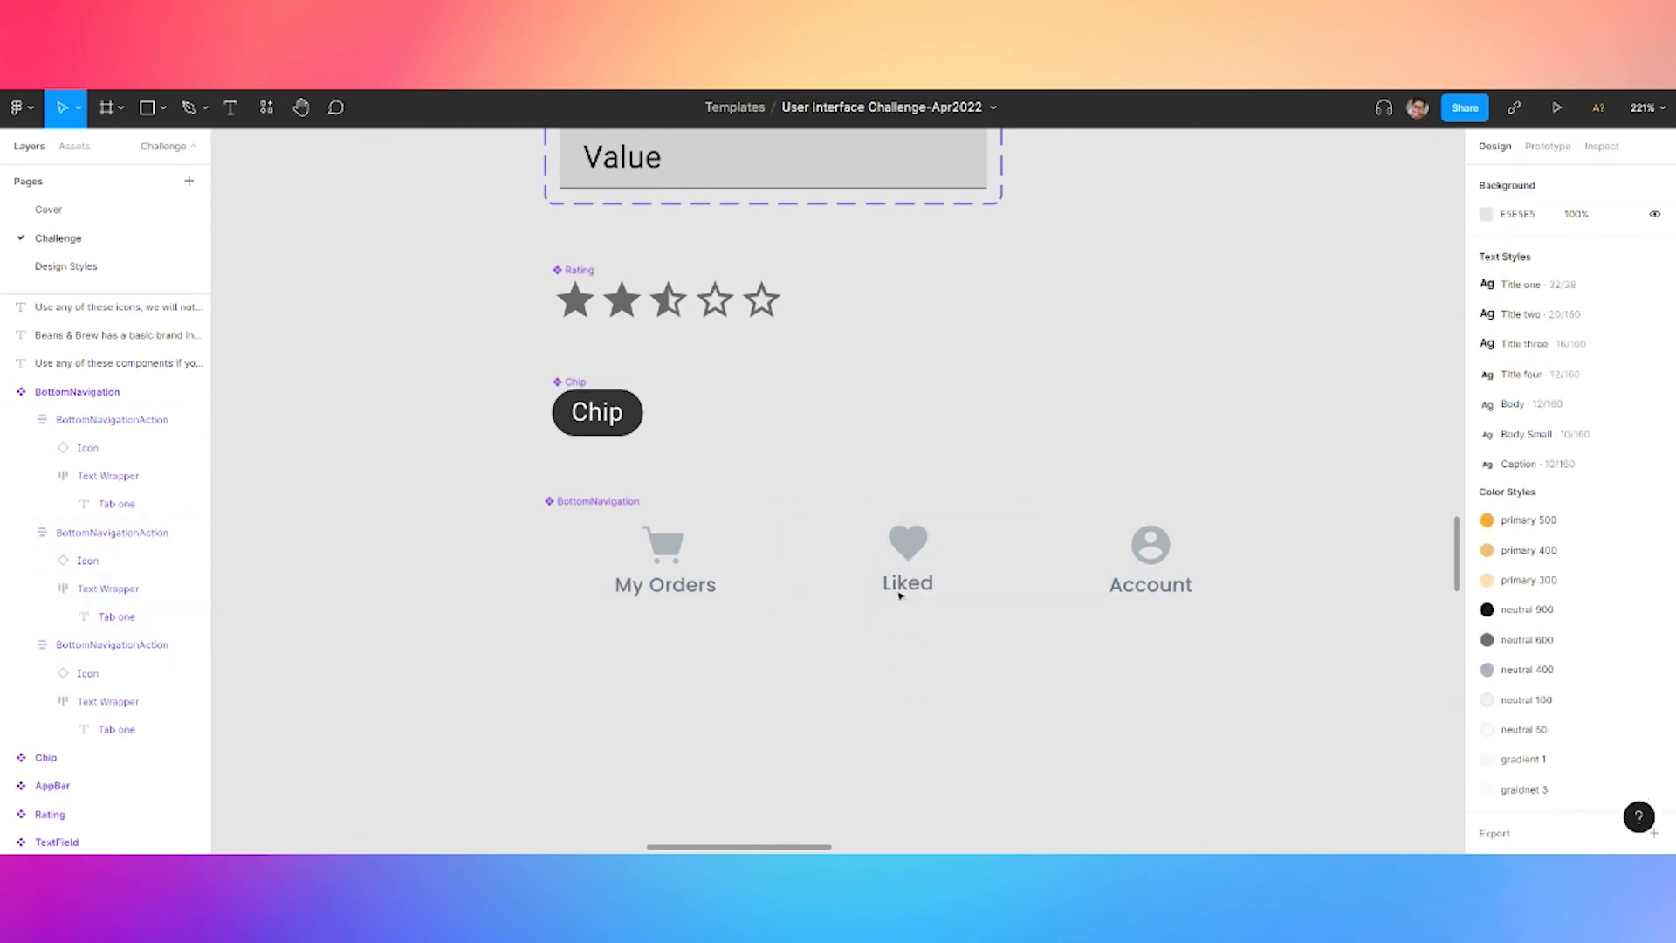
drag(665, 563, 895, 569)
click(1058, 630)
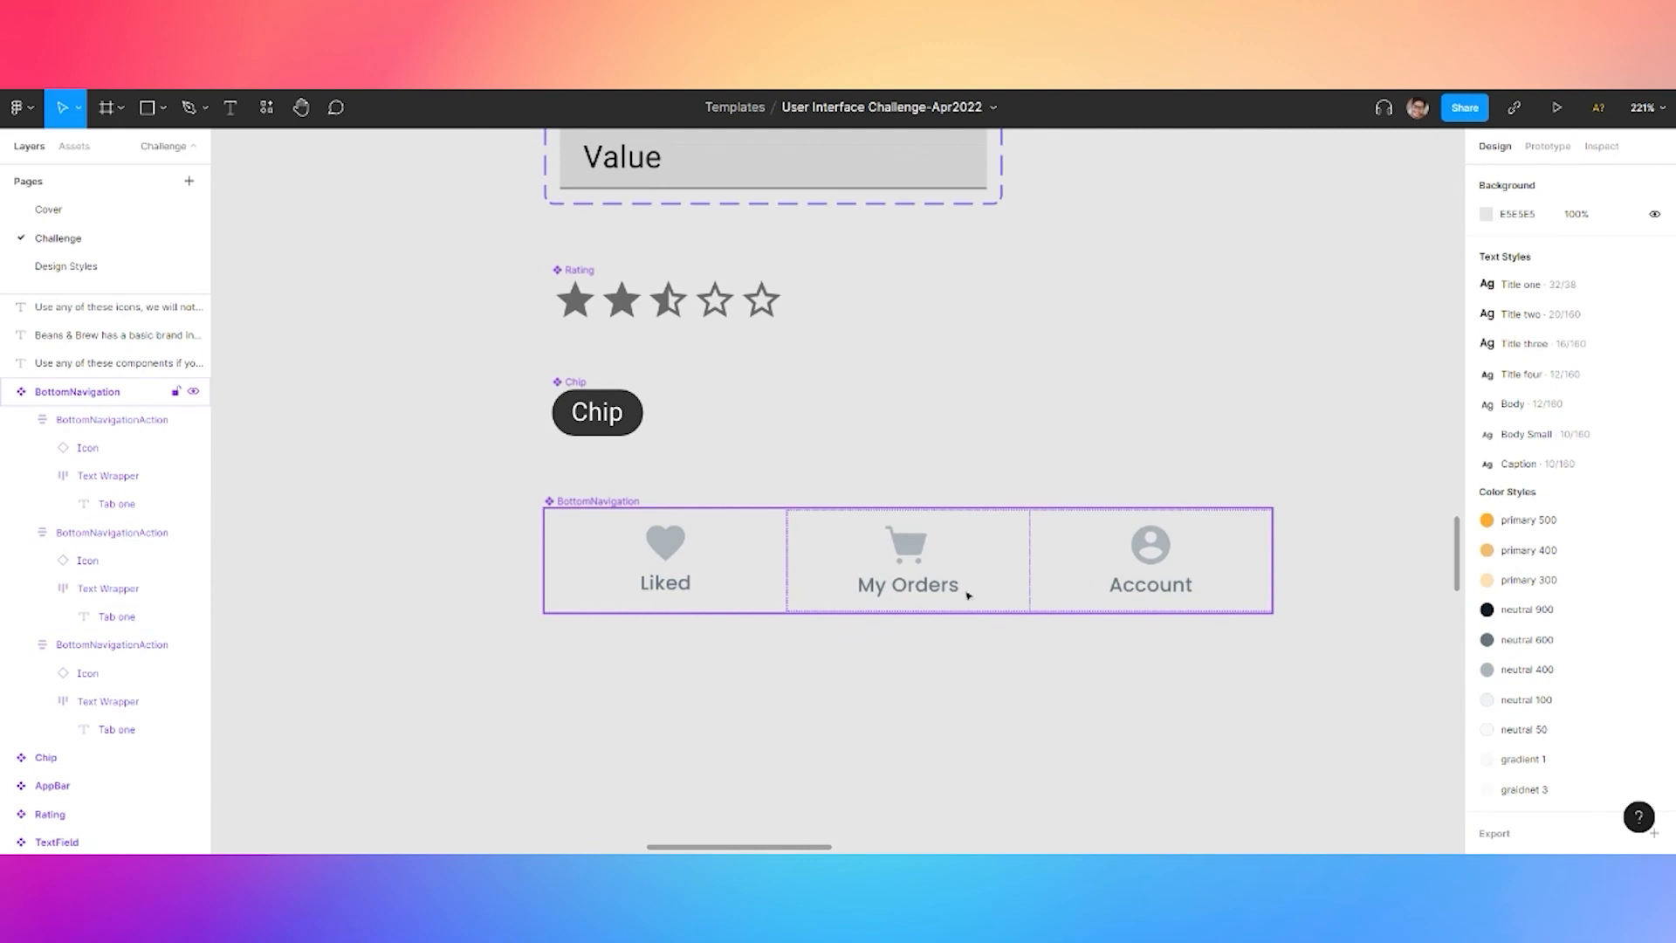
Inspect the Featured Products screen's bottom navigation and Cappuccino cards
scroll(1013, 711, down, 5)
click(1072, 670)
click(1161, 685)
drag(1167, 698, 1119, 377)
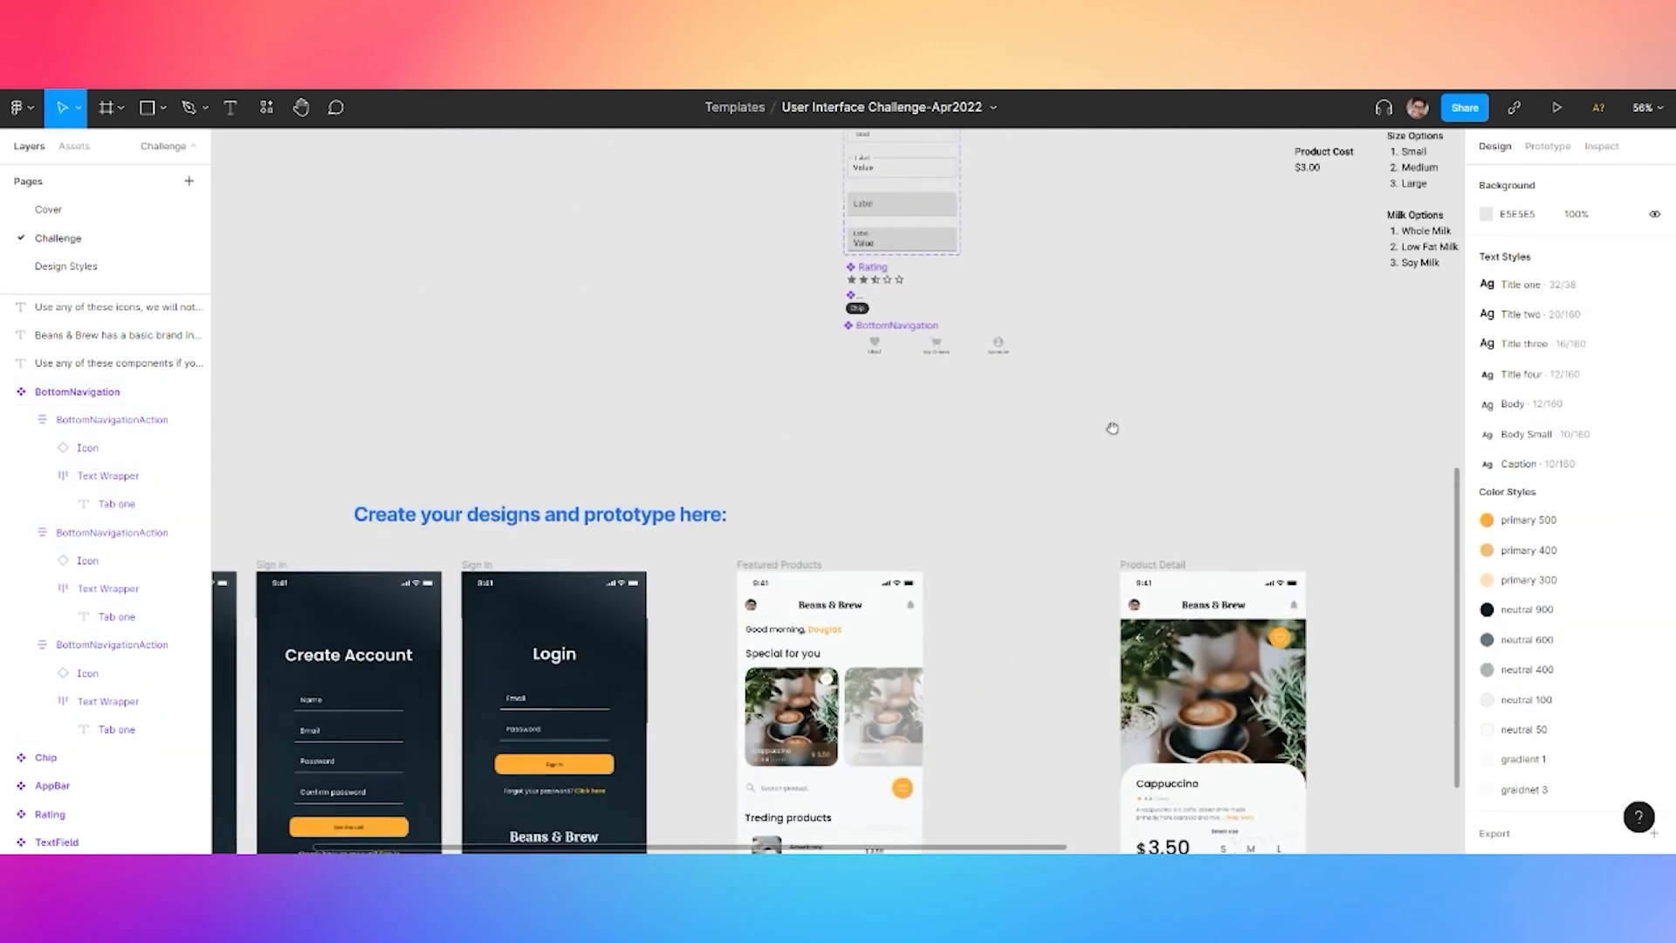
scroll(991, 542, down, 5)
scroll(845, 626, up, 6)
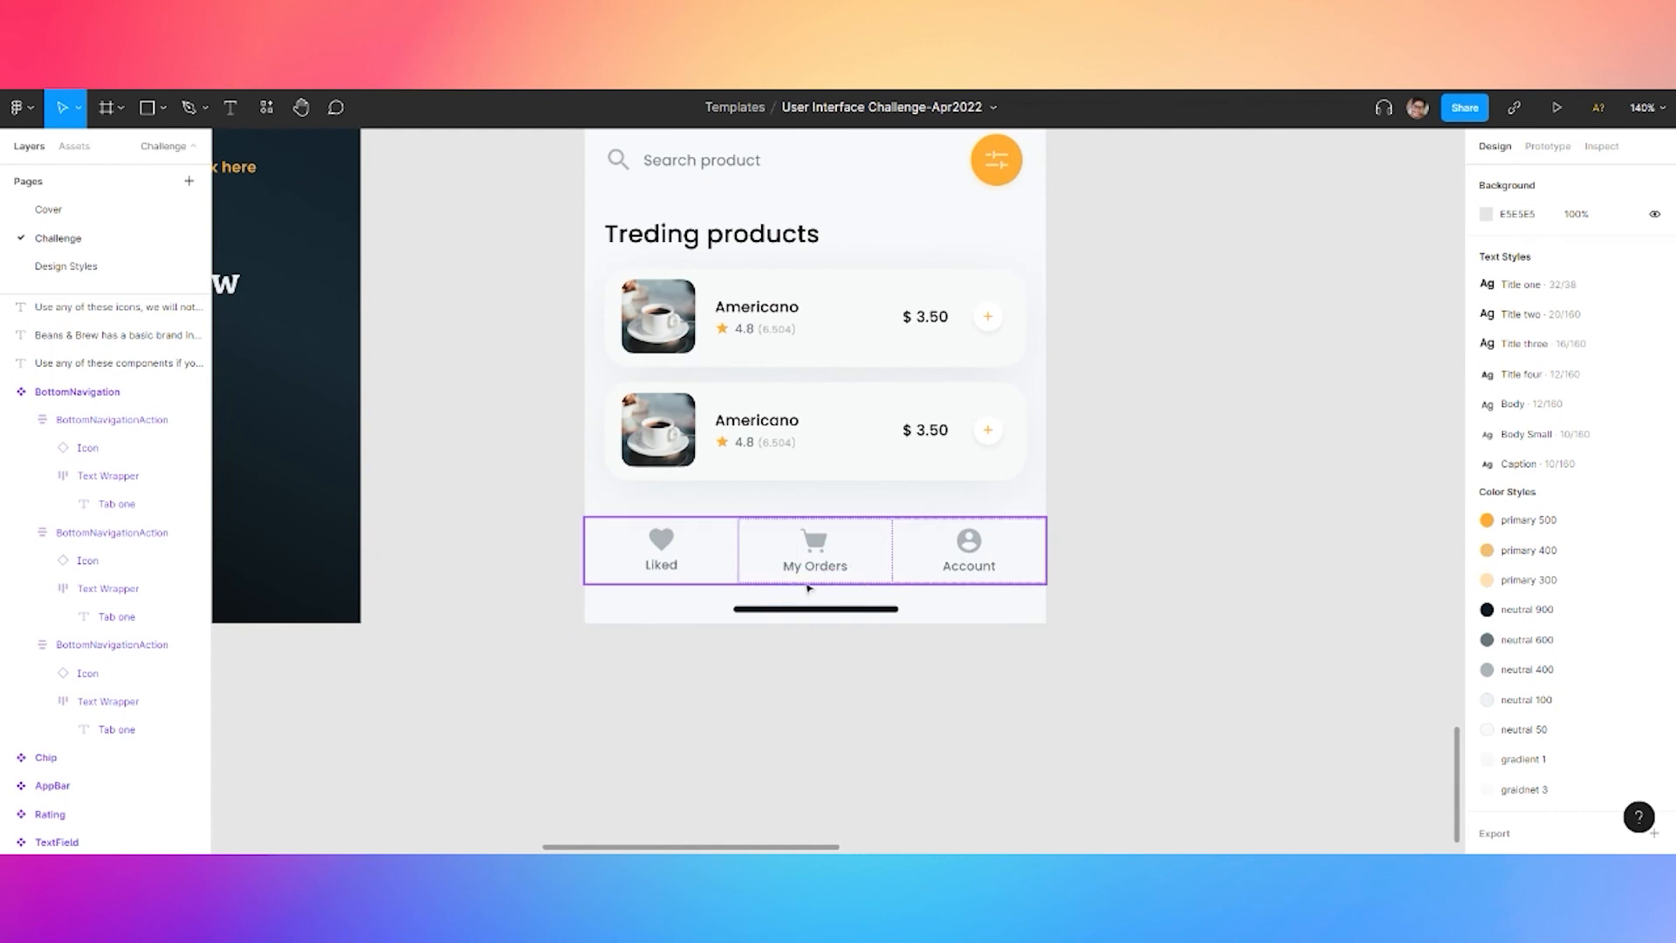
click(824, 574)
click(1094, 403)
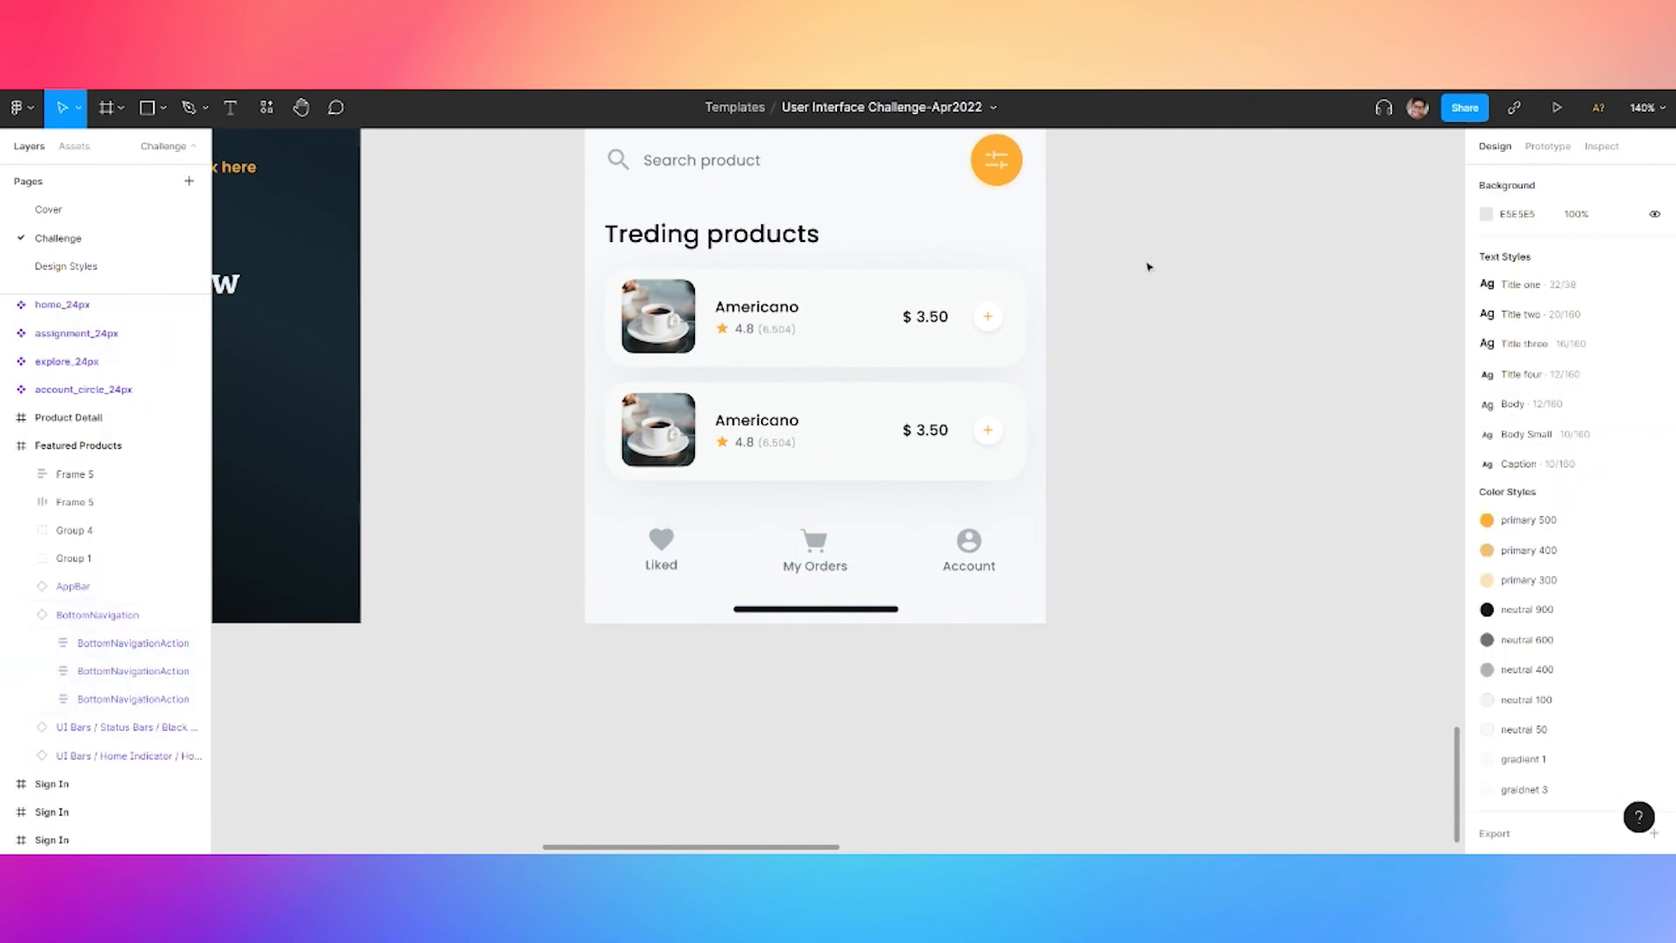
drag(1143, 262, 1143, 385)
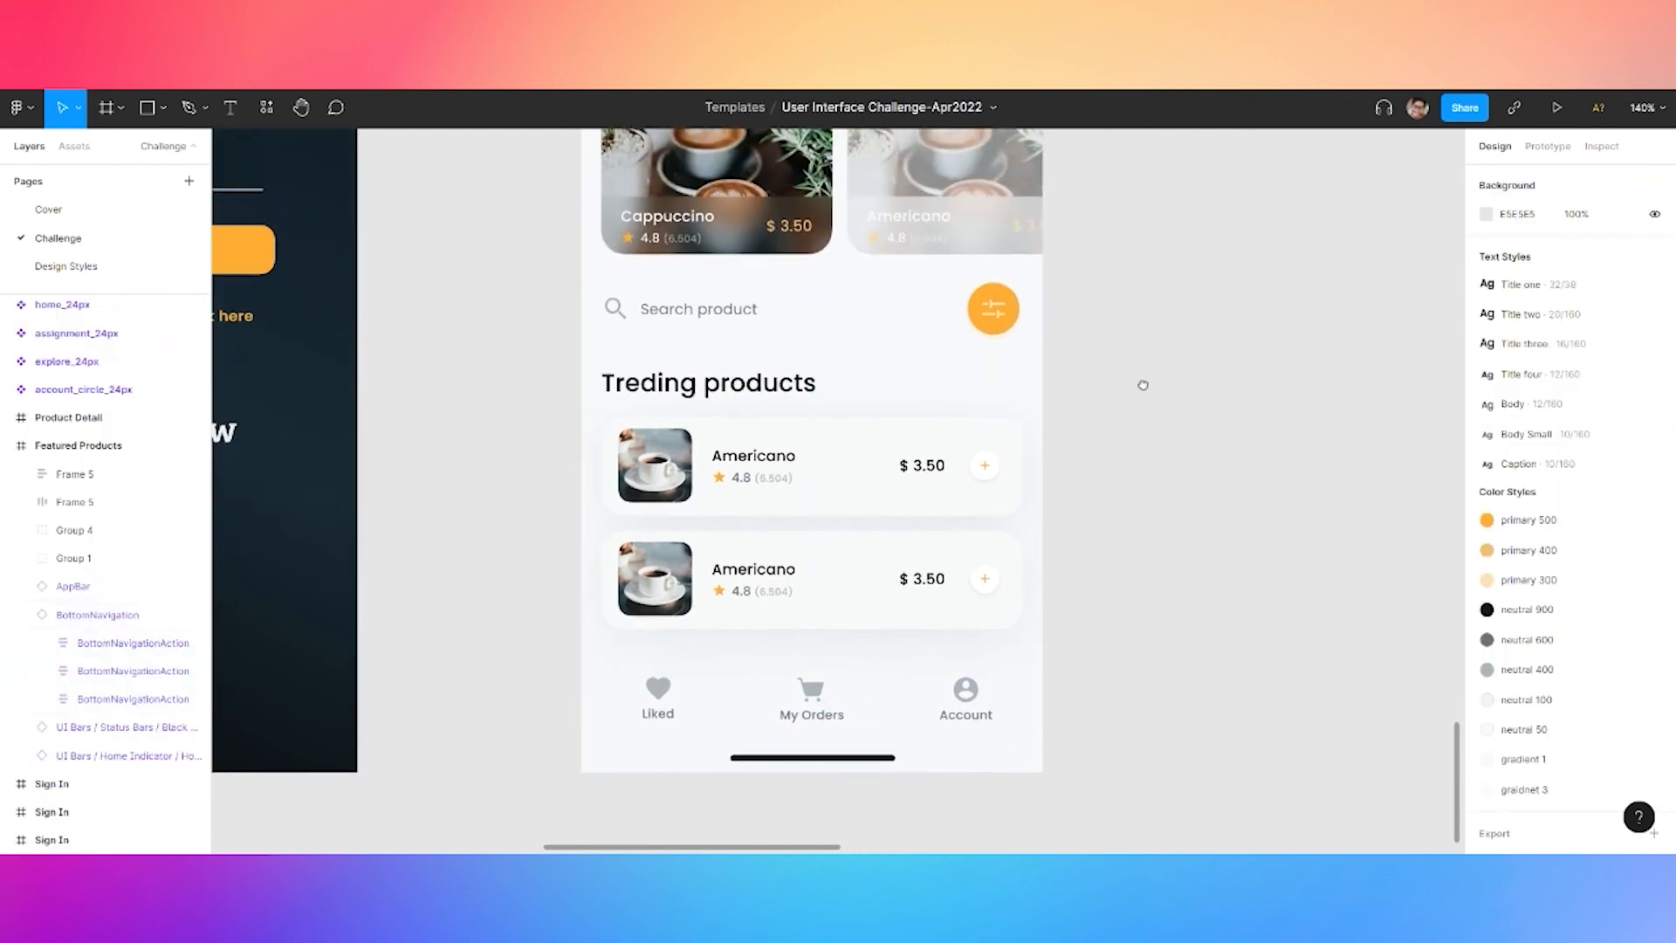
scroll(1143, 385, up, 7)
scroll(1127, 422, down, 7)
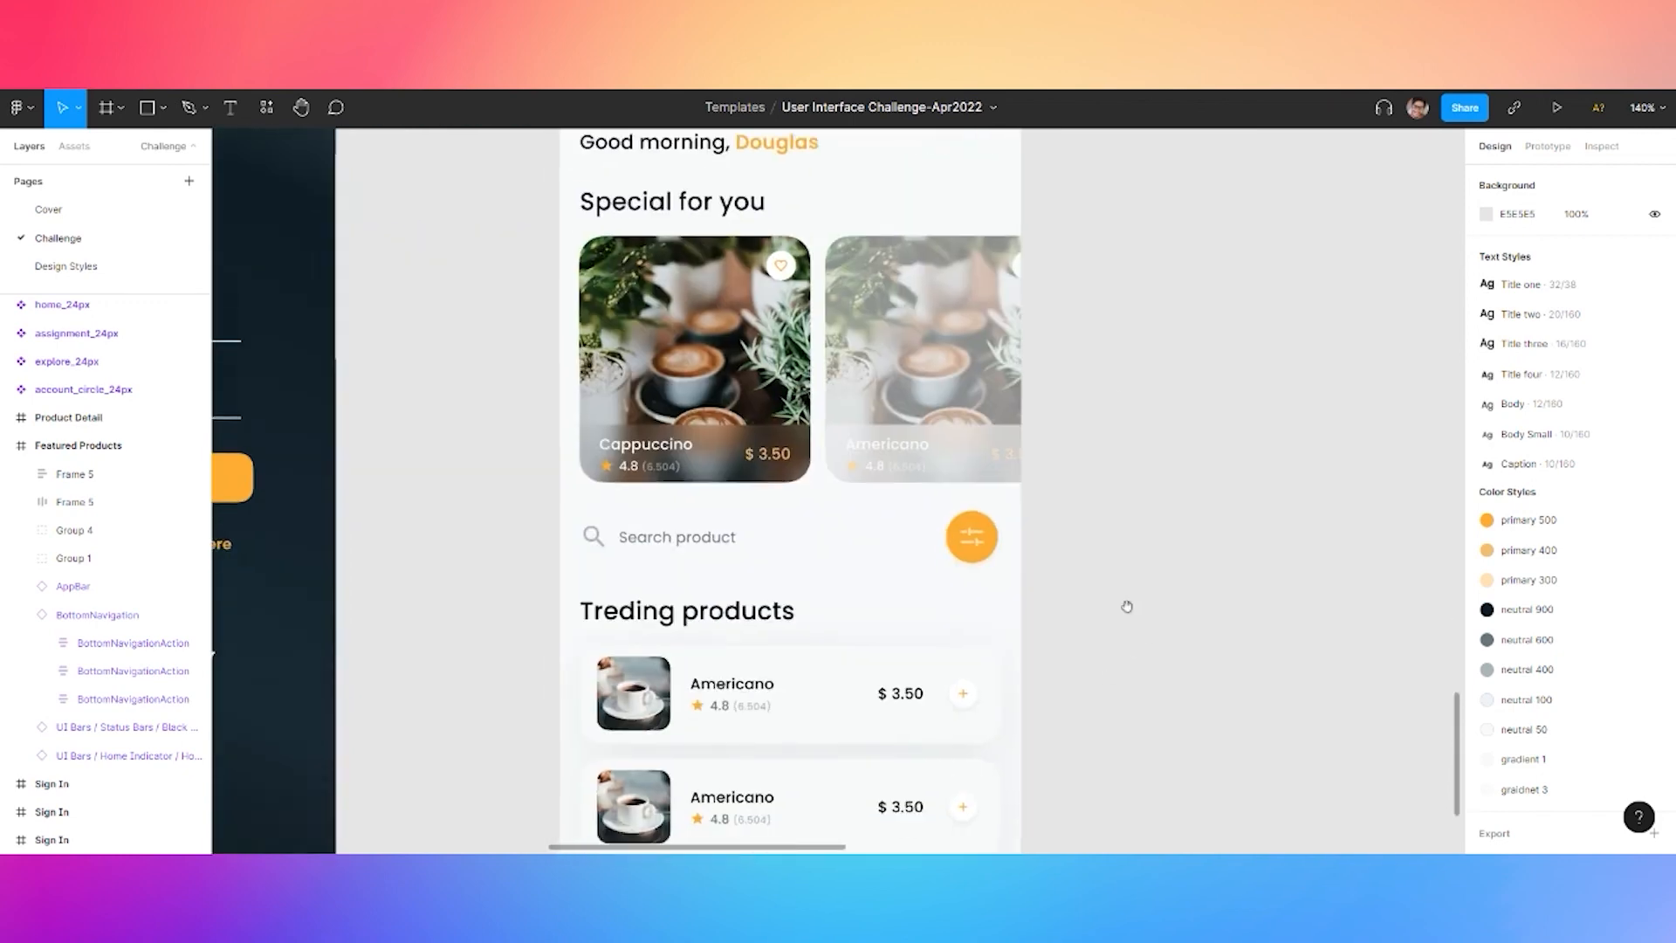
scroll(1127, 422, down, 5)
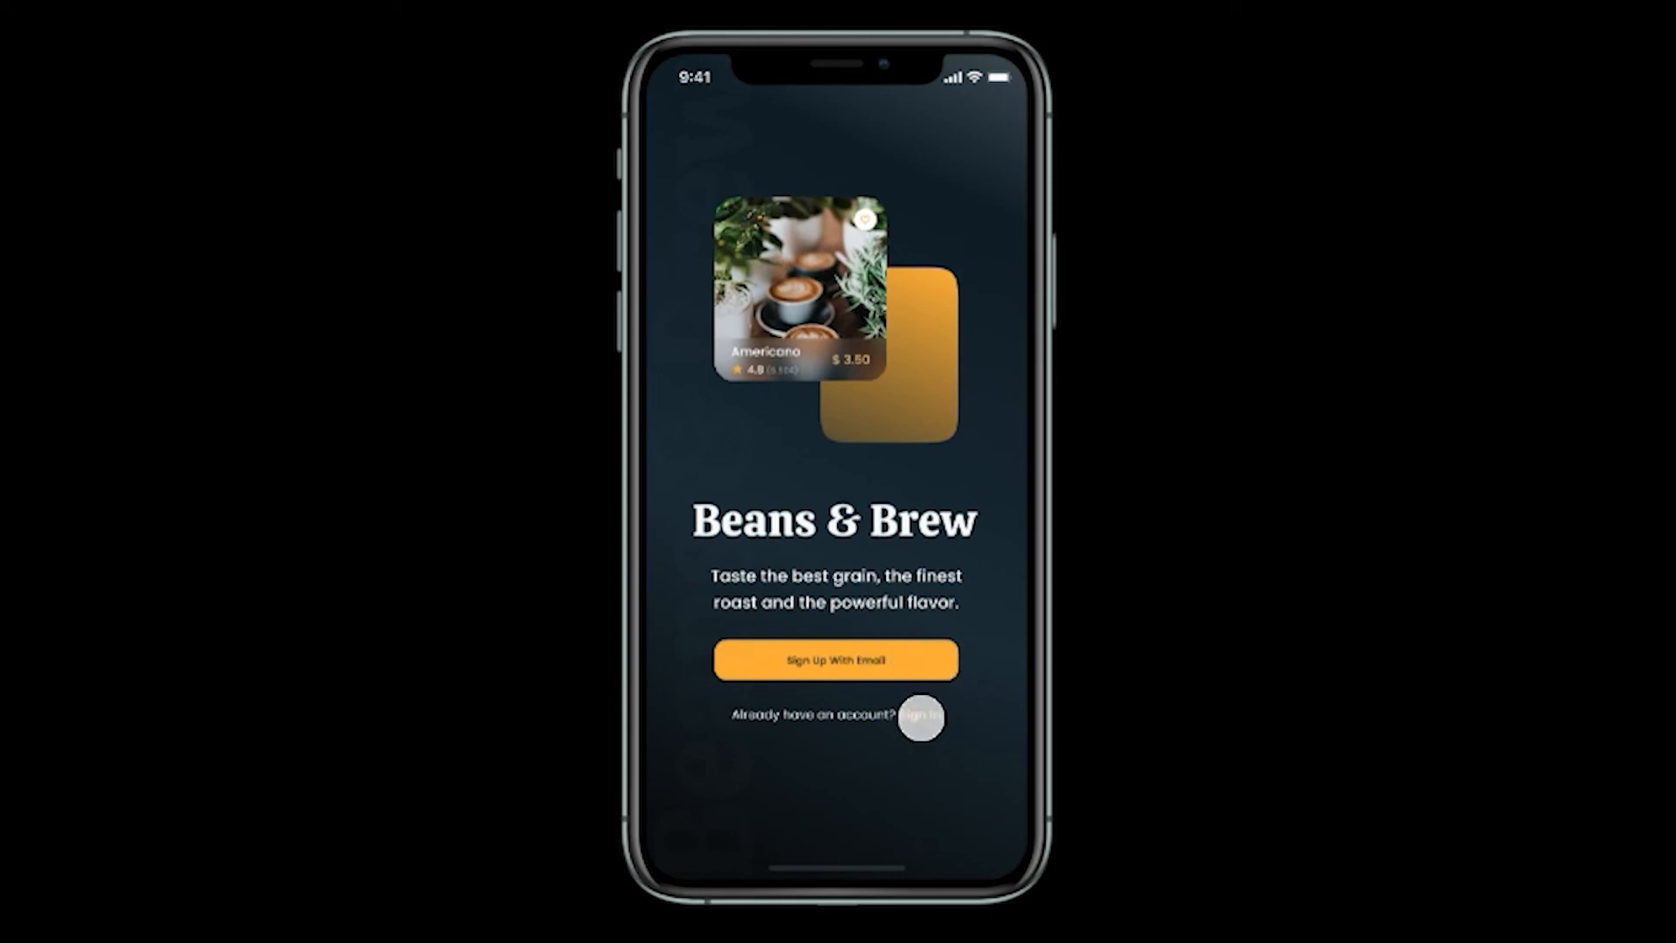
Go through Sign Up With Email, the Sign In link and Sign In button to Featured Products
click(807, 660)
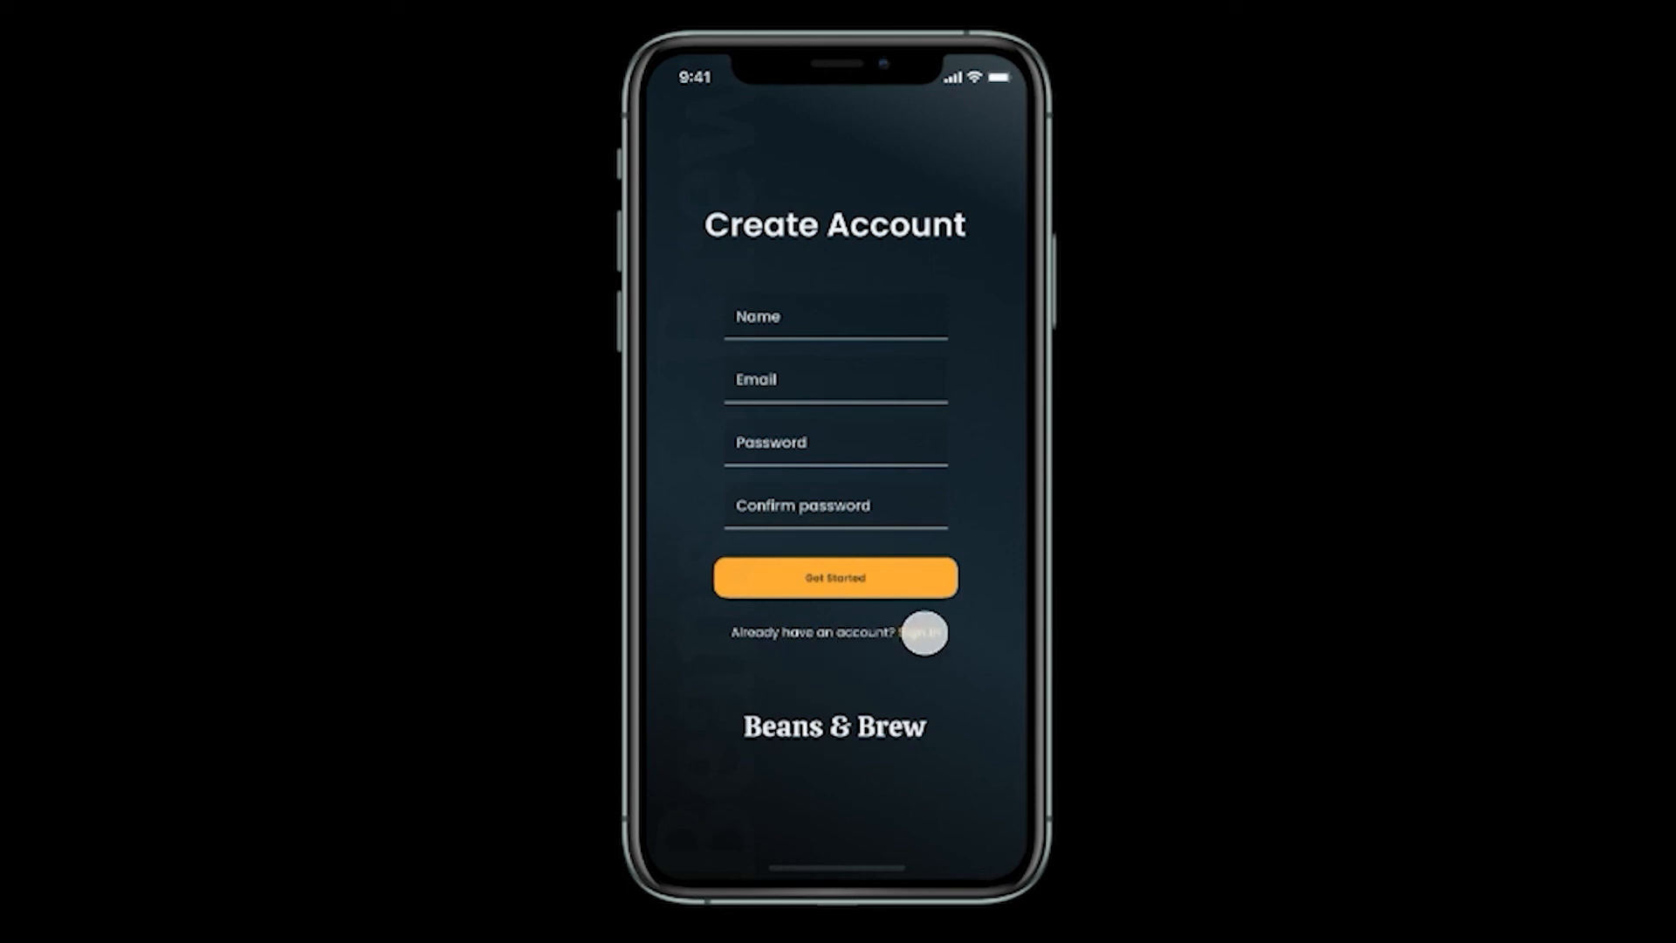
click(921, 632)
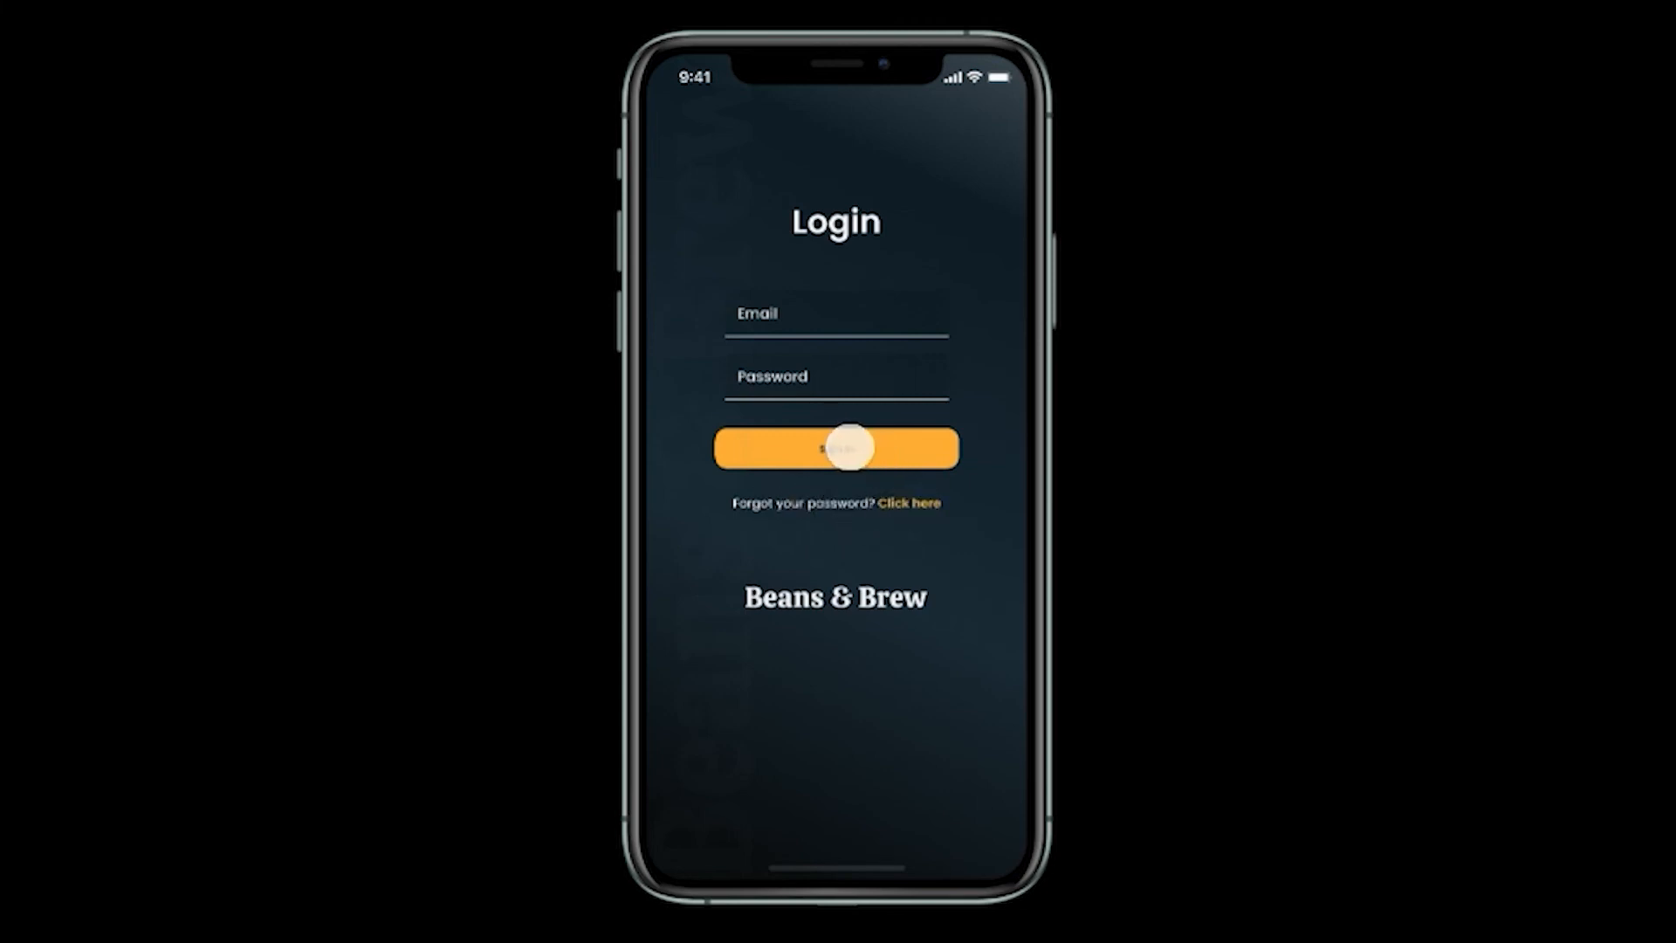
click(850, 447)
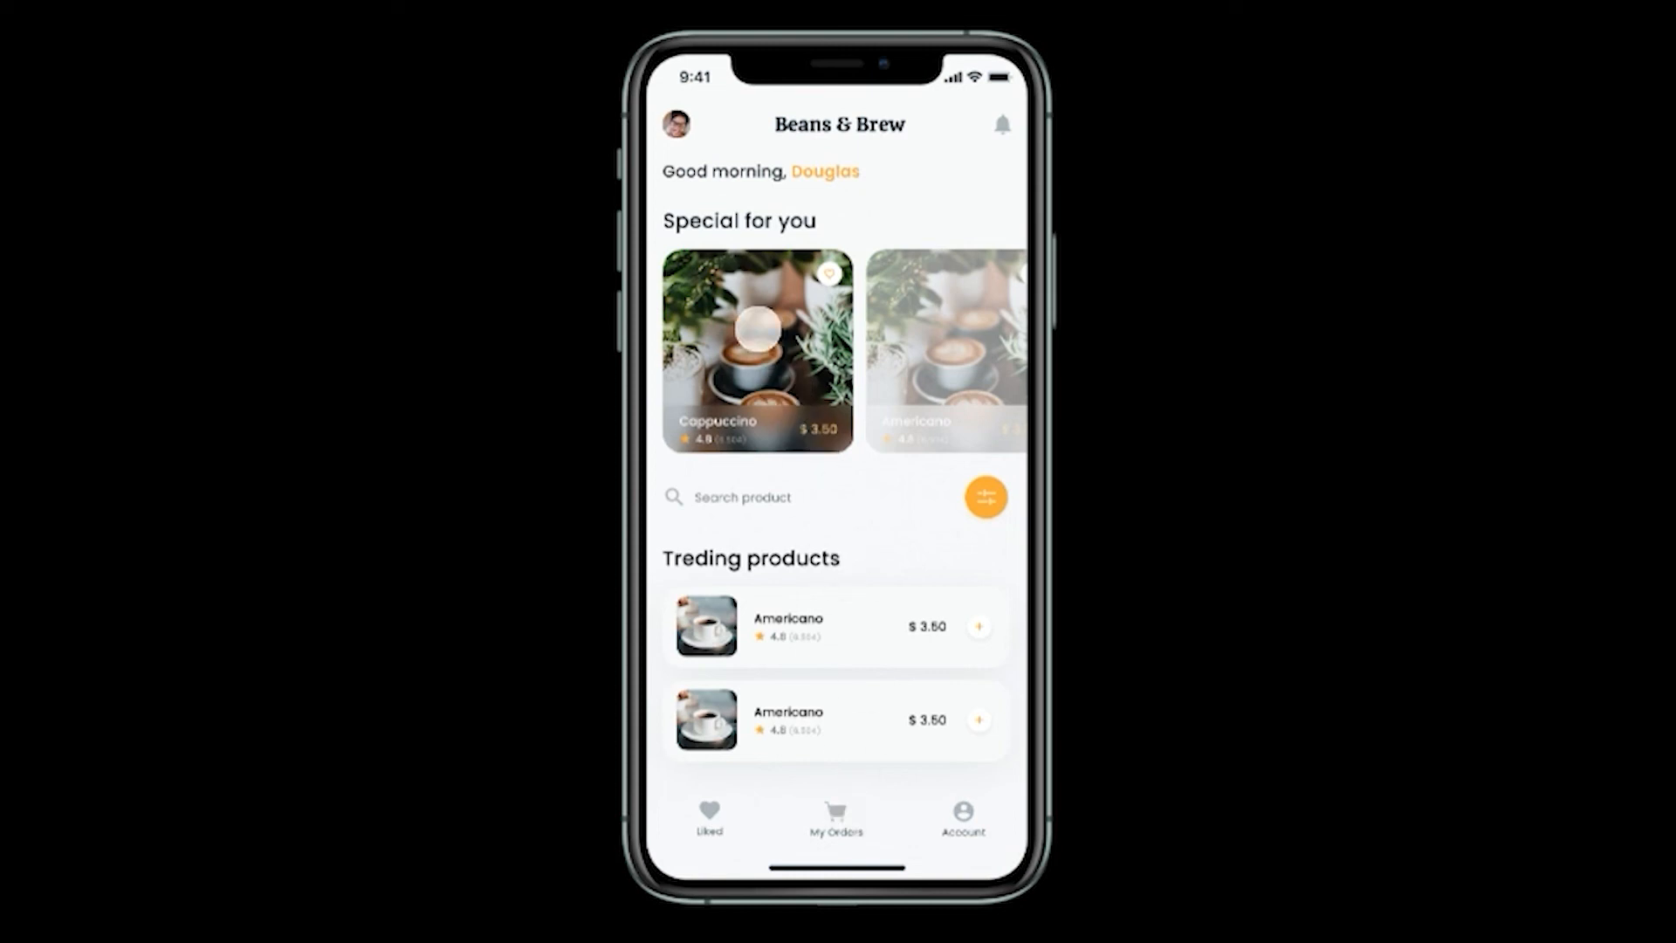
Open the Cappuccino detail, return home, then replay from the login screen to home
click(756, 329)
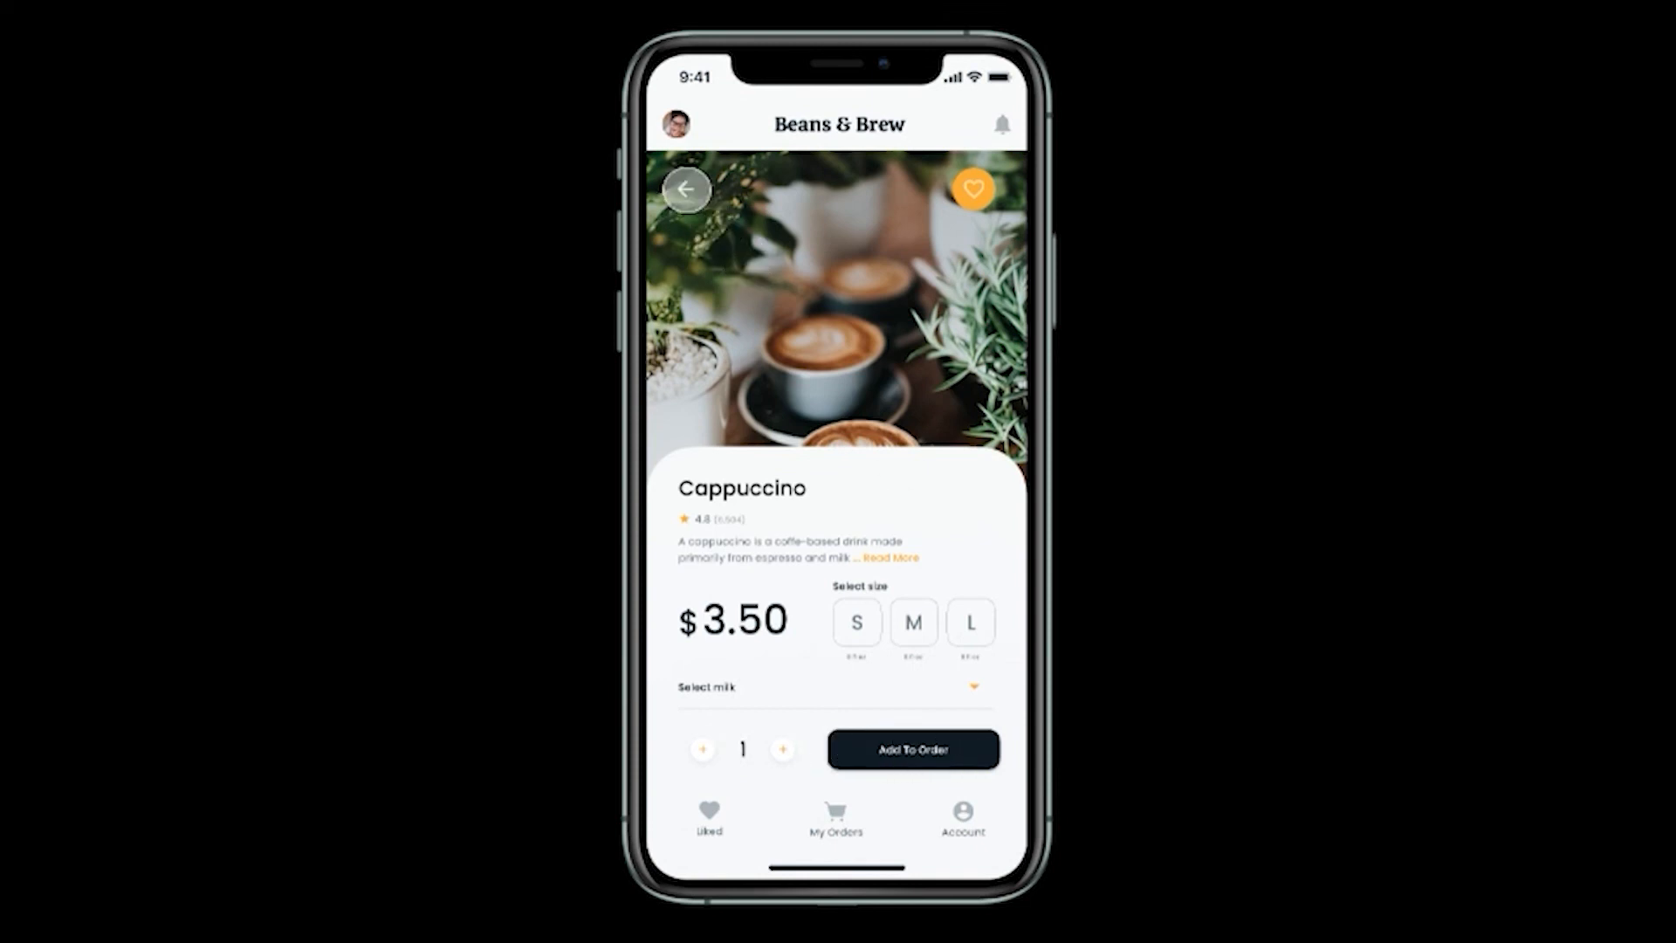
click(699, 203)
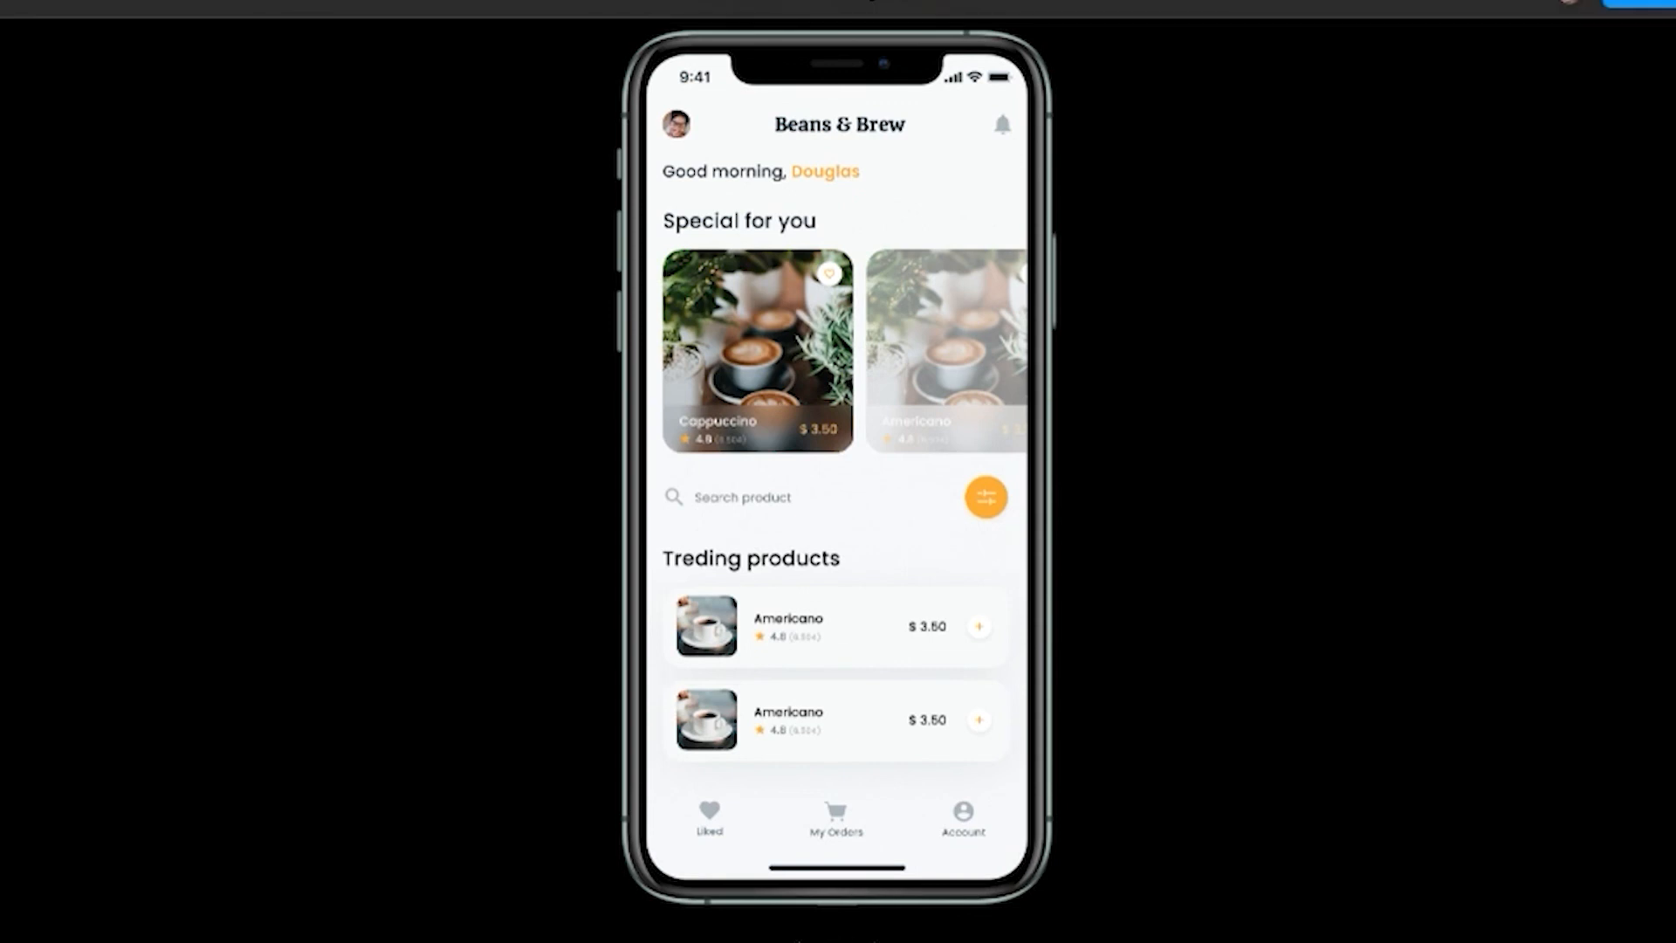
click(799, 941)
click(904, 454)
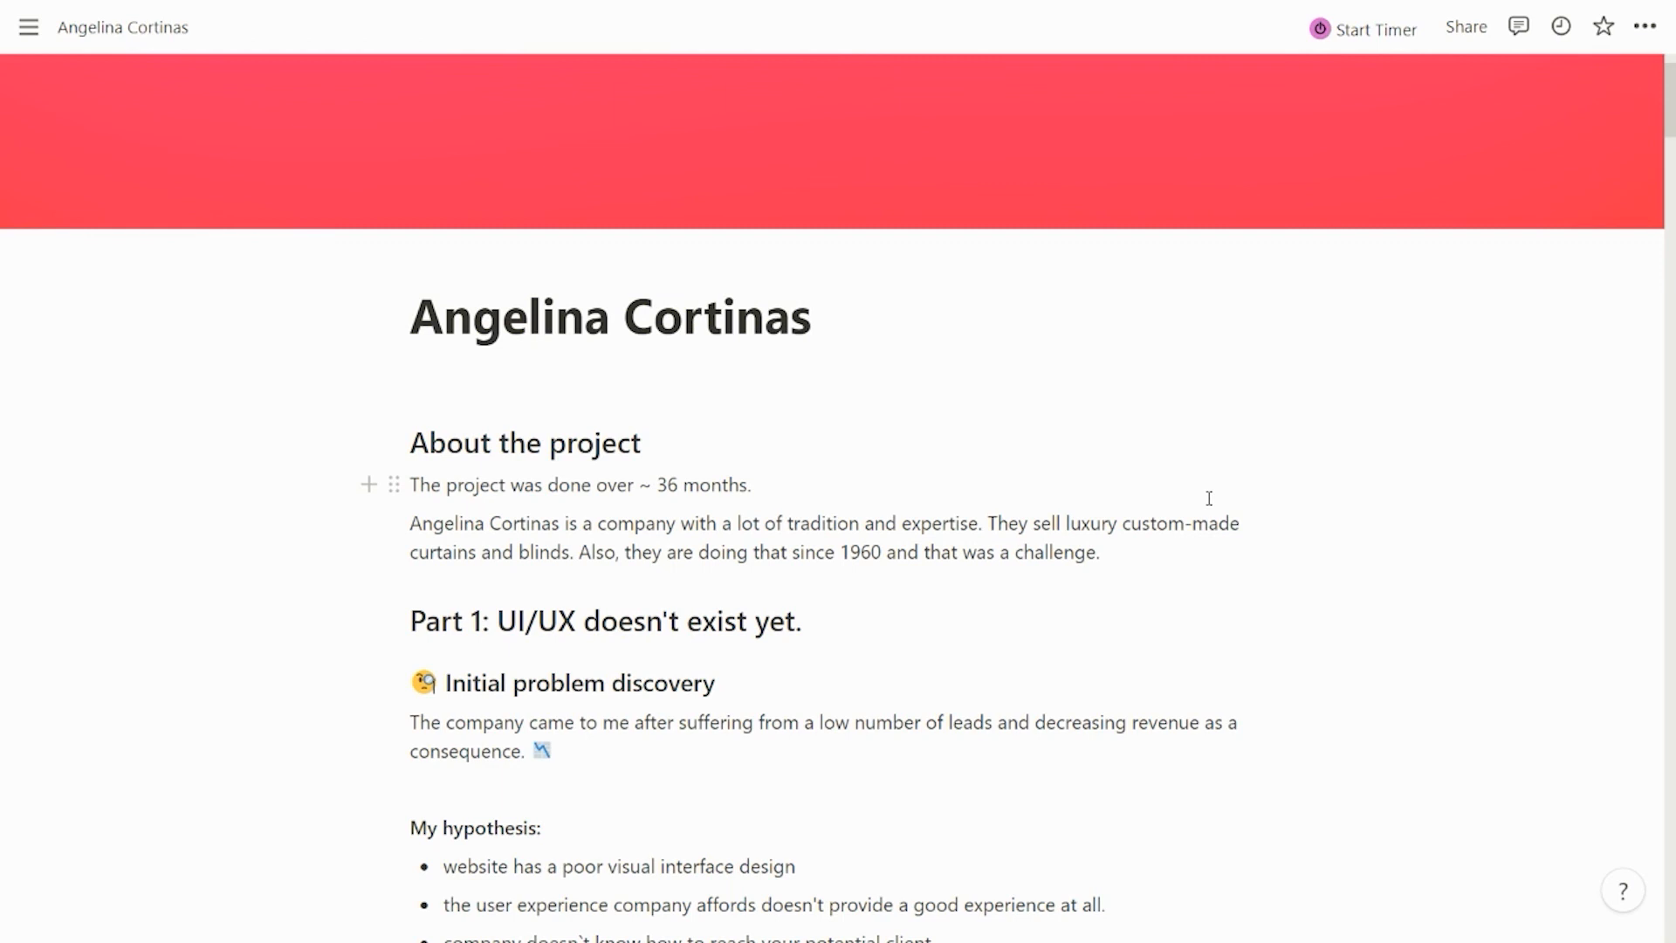
Scroll through the Notion case study down to its Design Interface and success-metrics sections
scroll(1209, 498, down, 5)
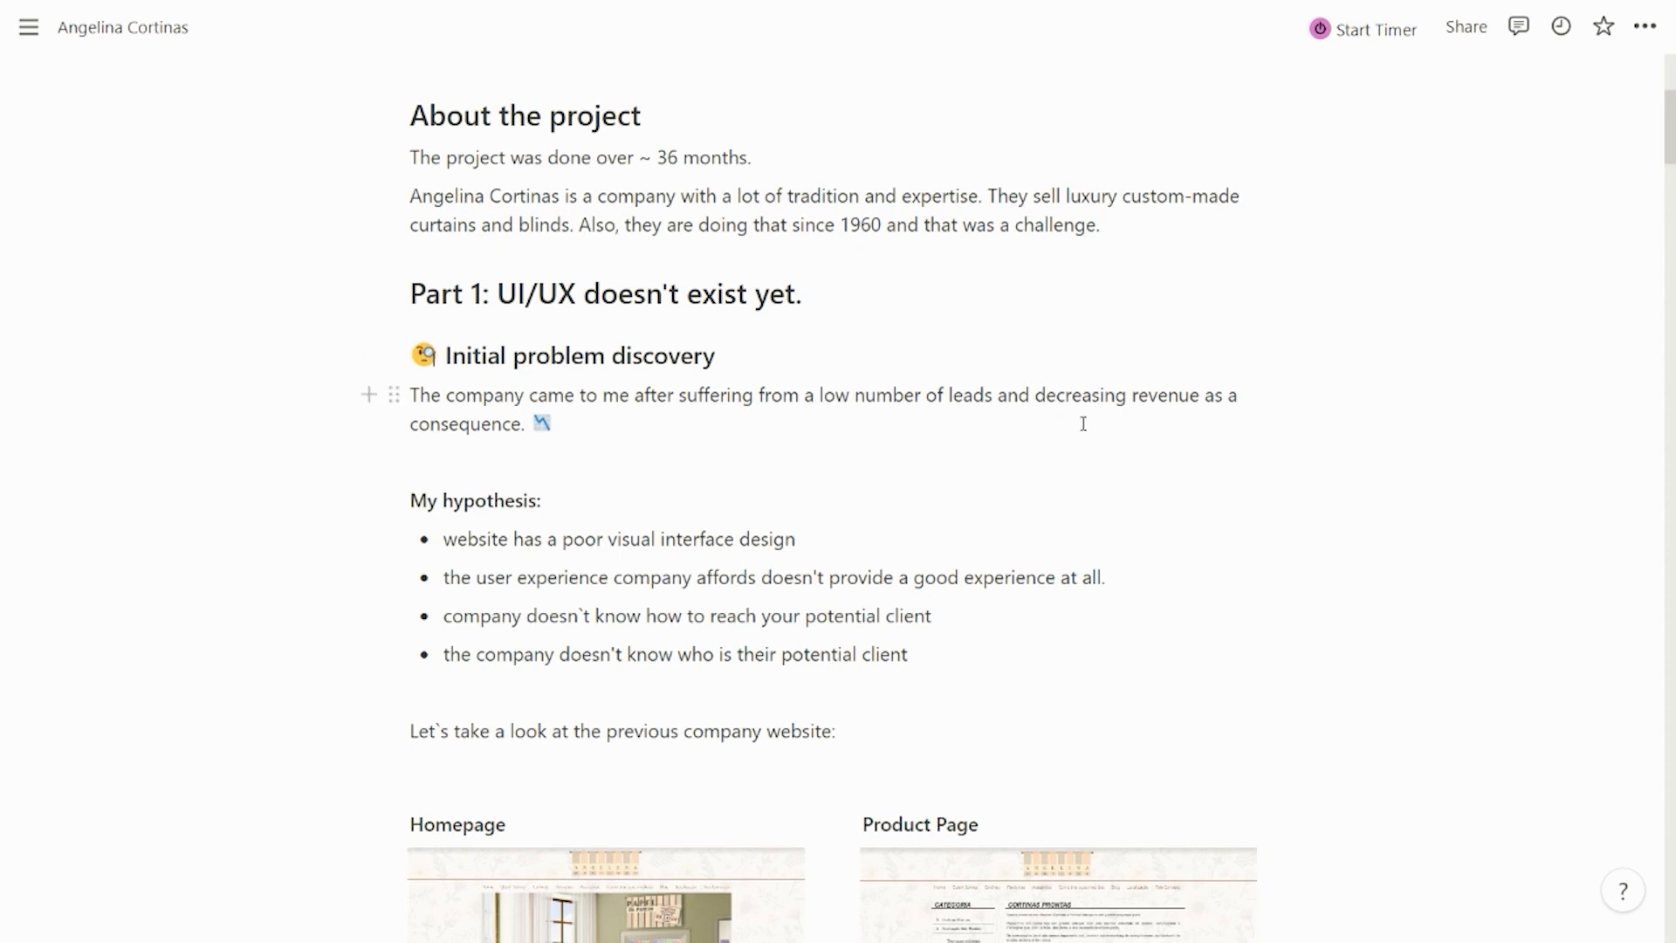
scroll(1083, 422, down, 1)
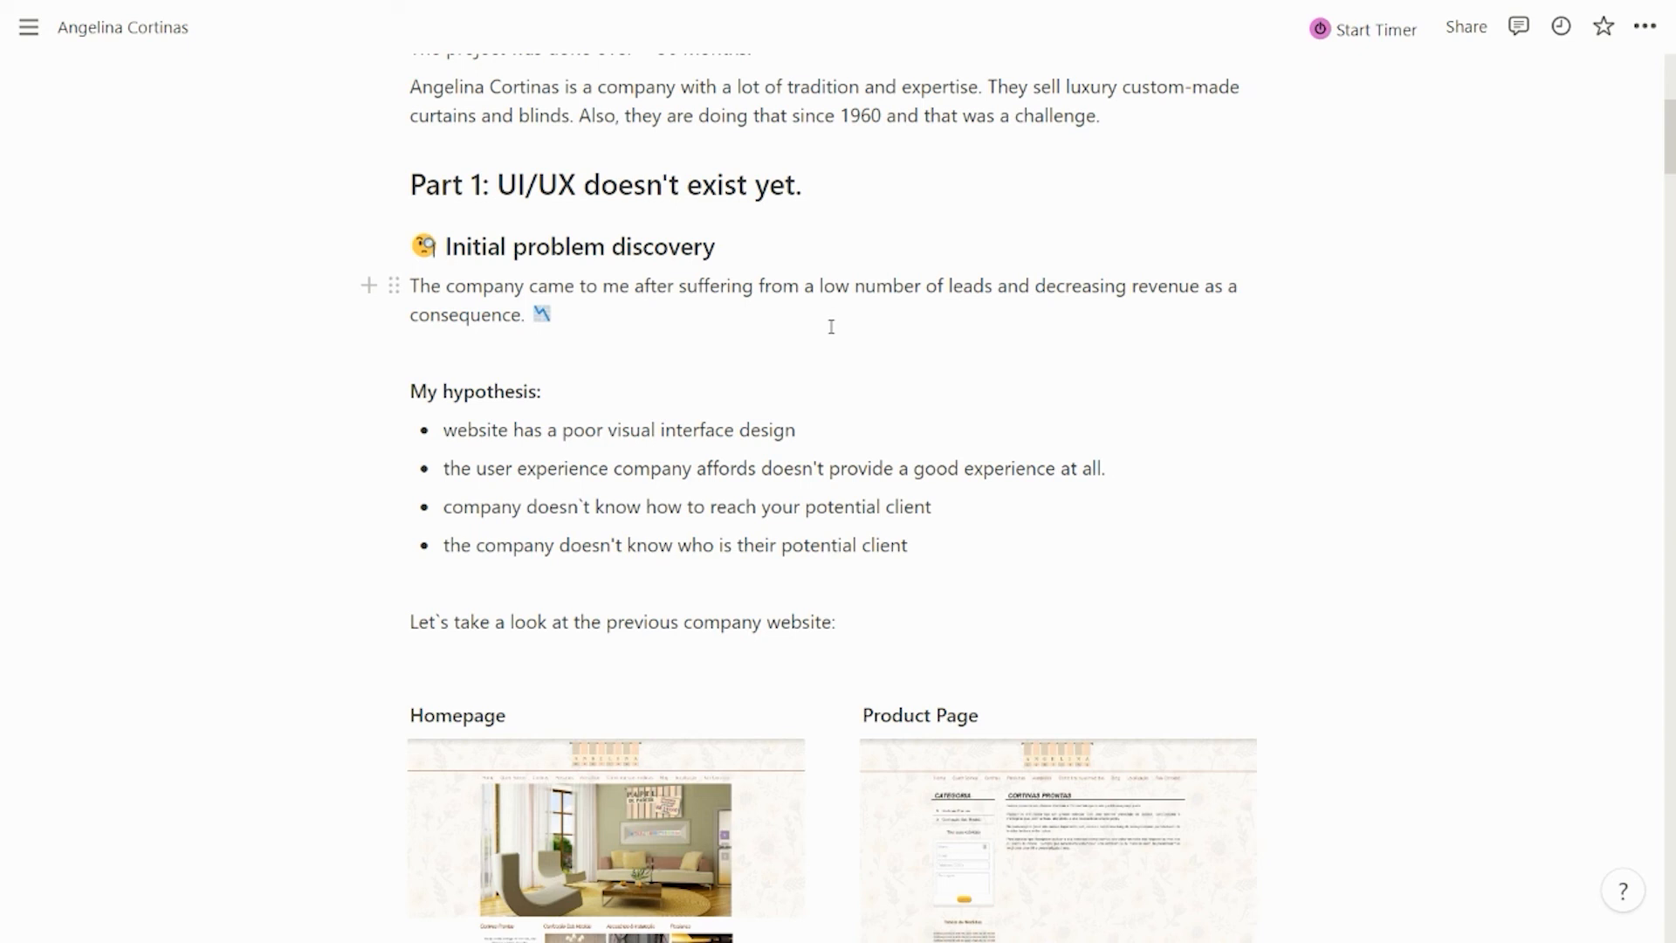
scroll(831, 320, down, 4)
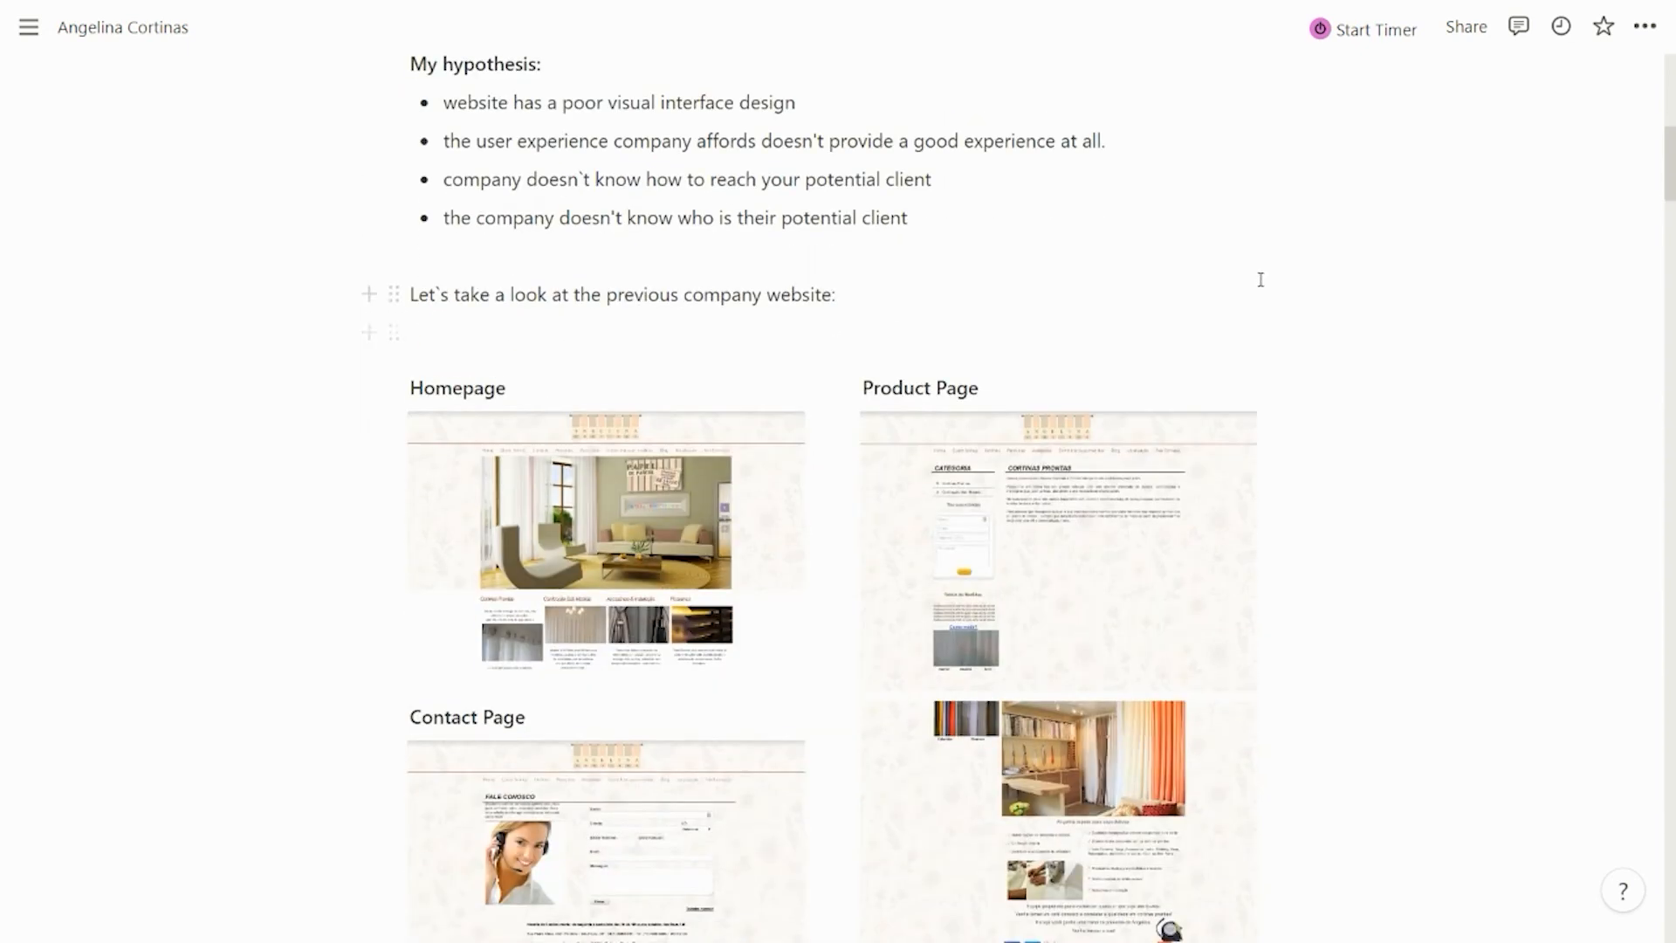
scroll(1397, 284, down, 1)
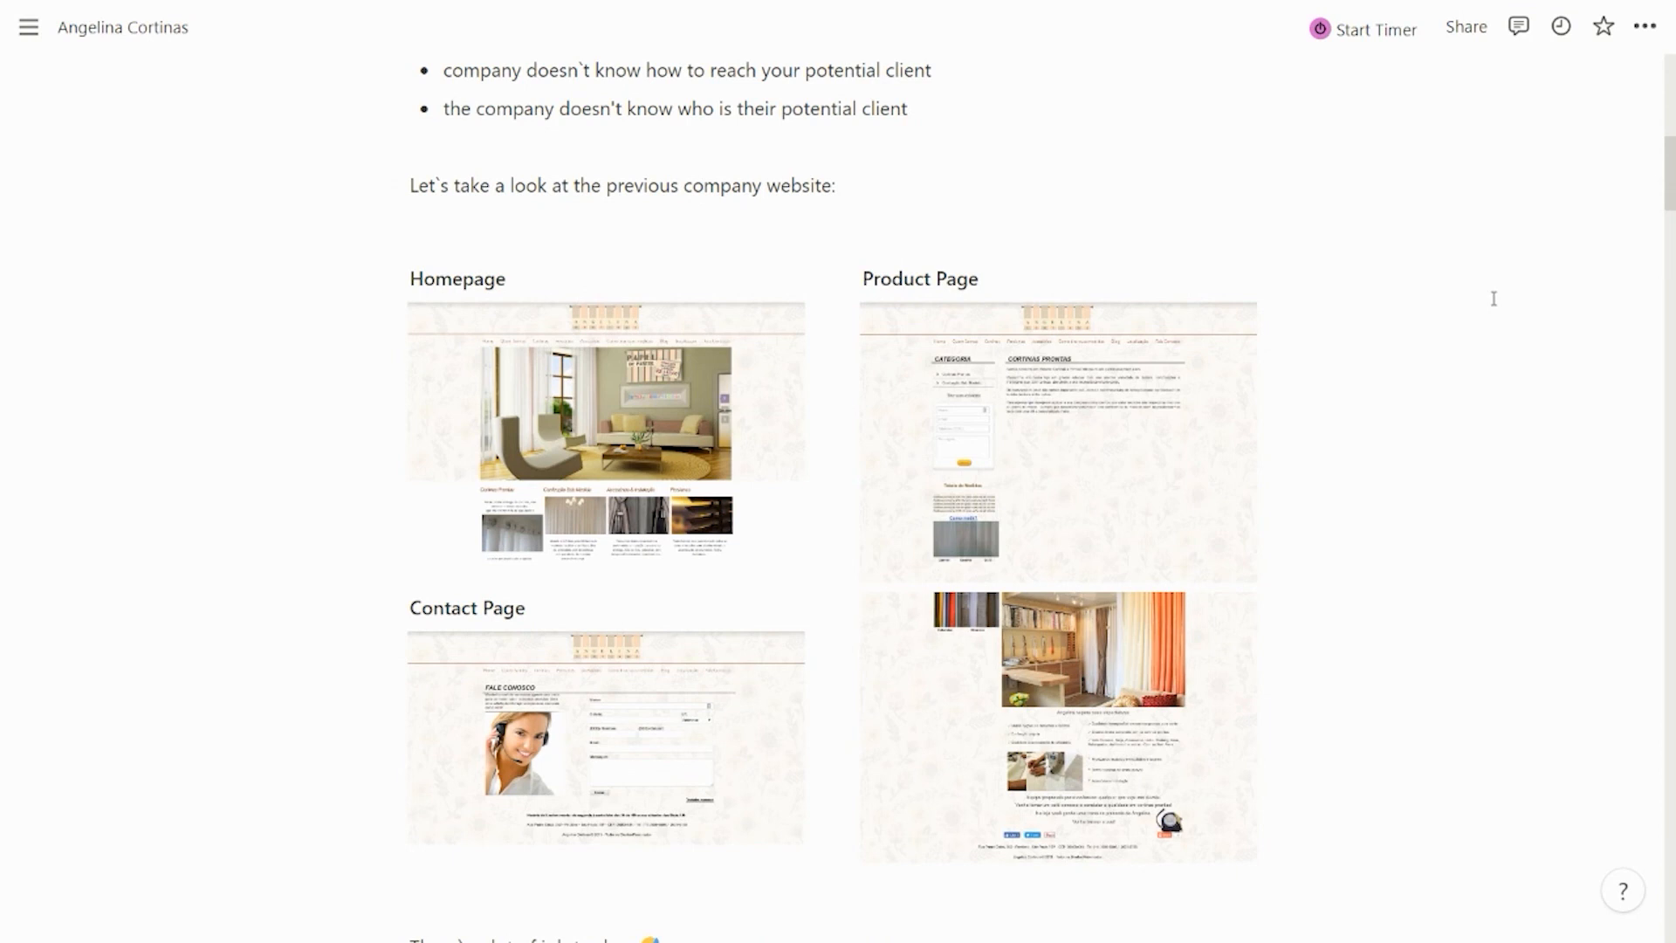
scroll(1493, 299, down, 1)
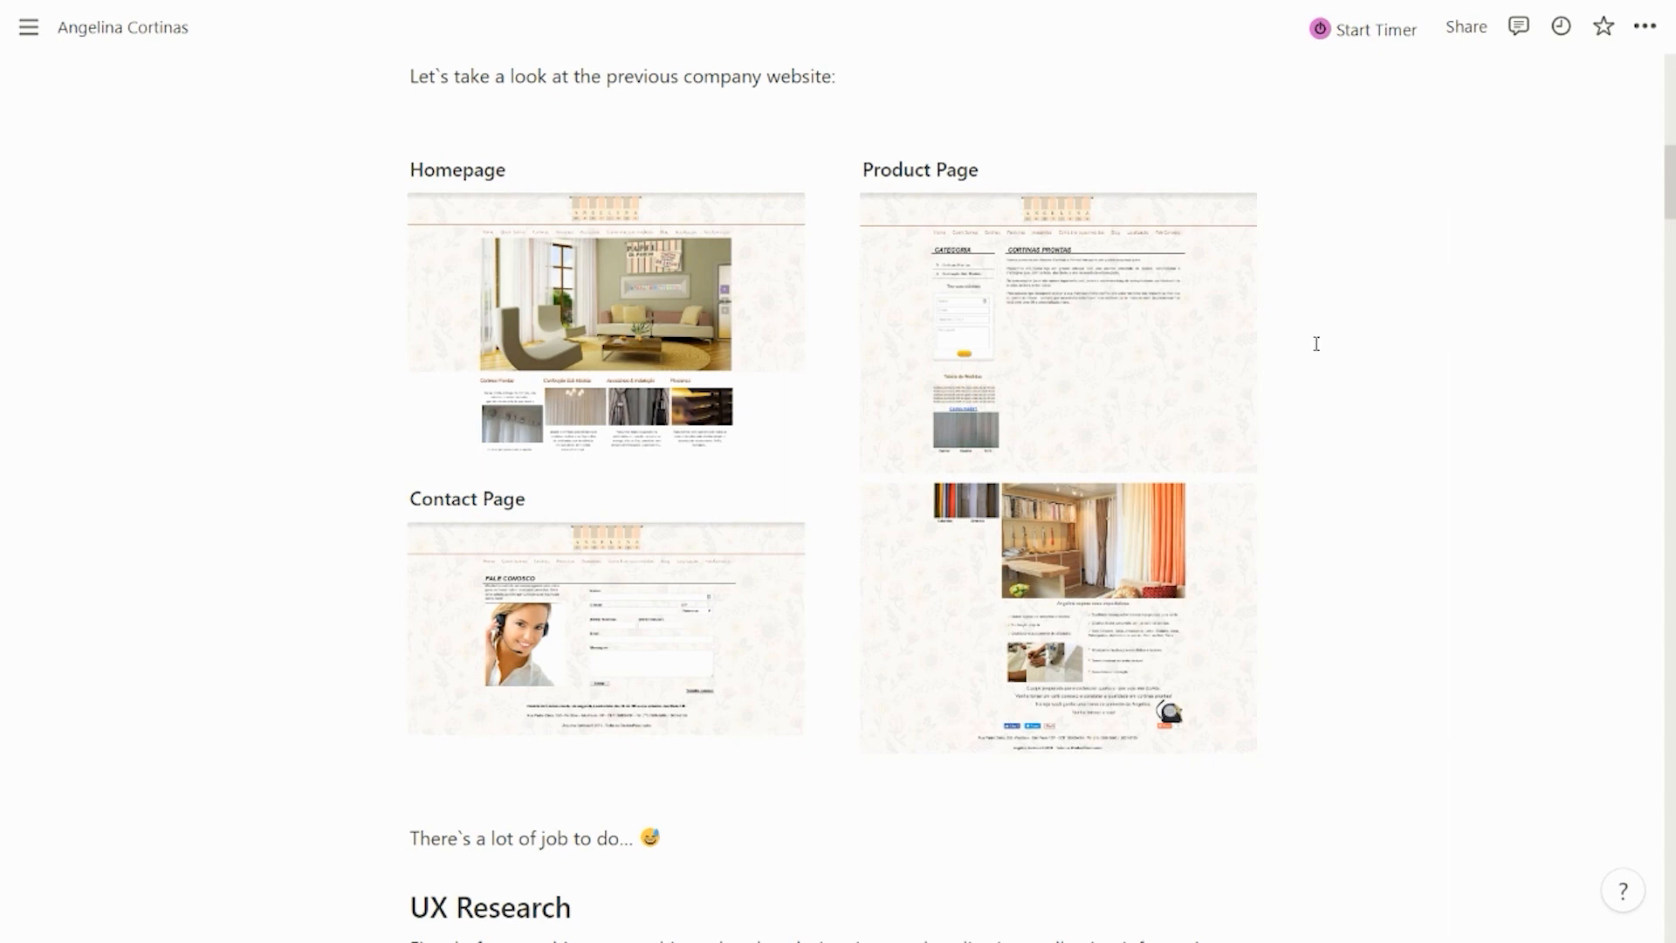
scroll(1325, 316, down, 1)
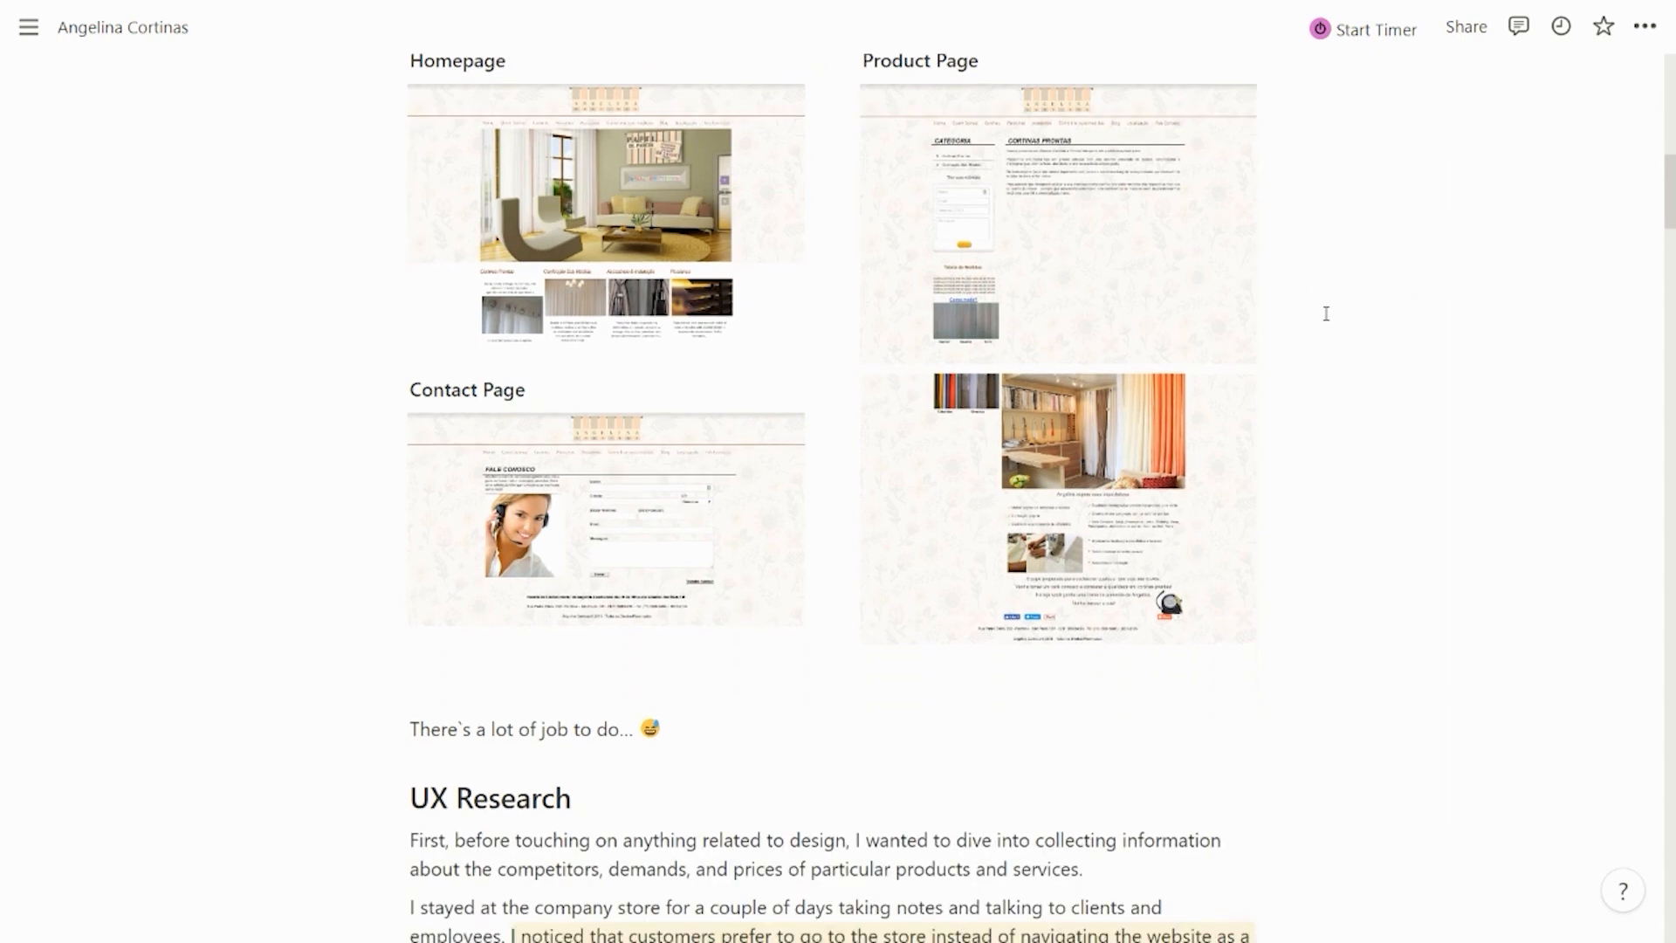
scroll(1325, 314, down, 1)
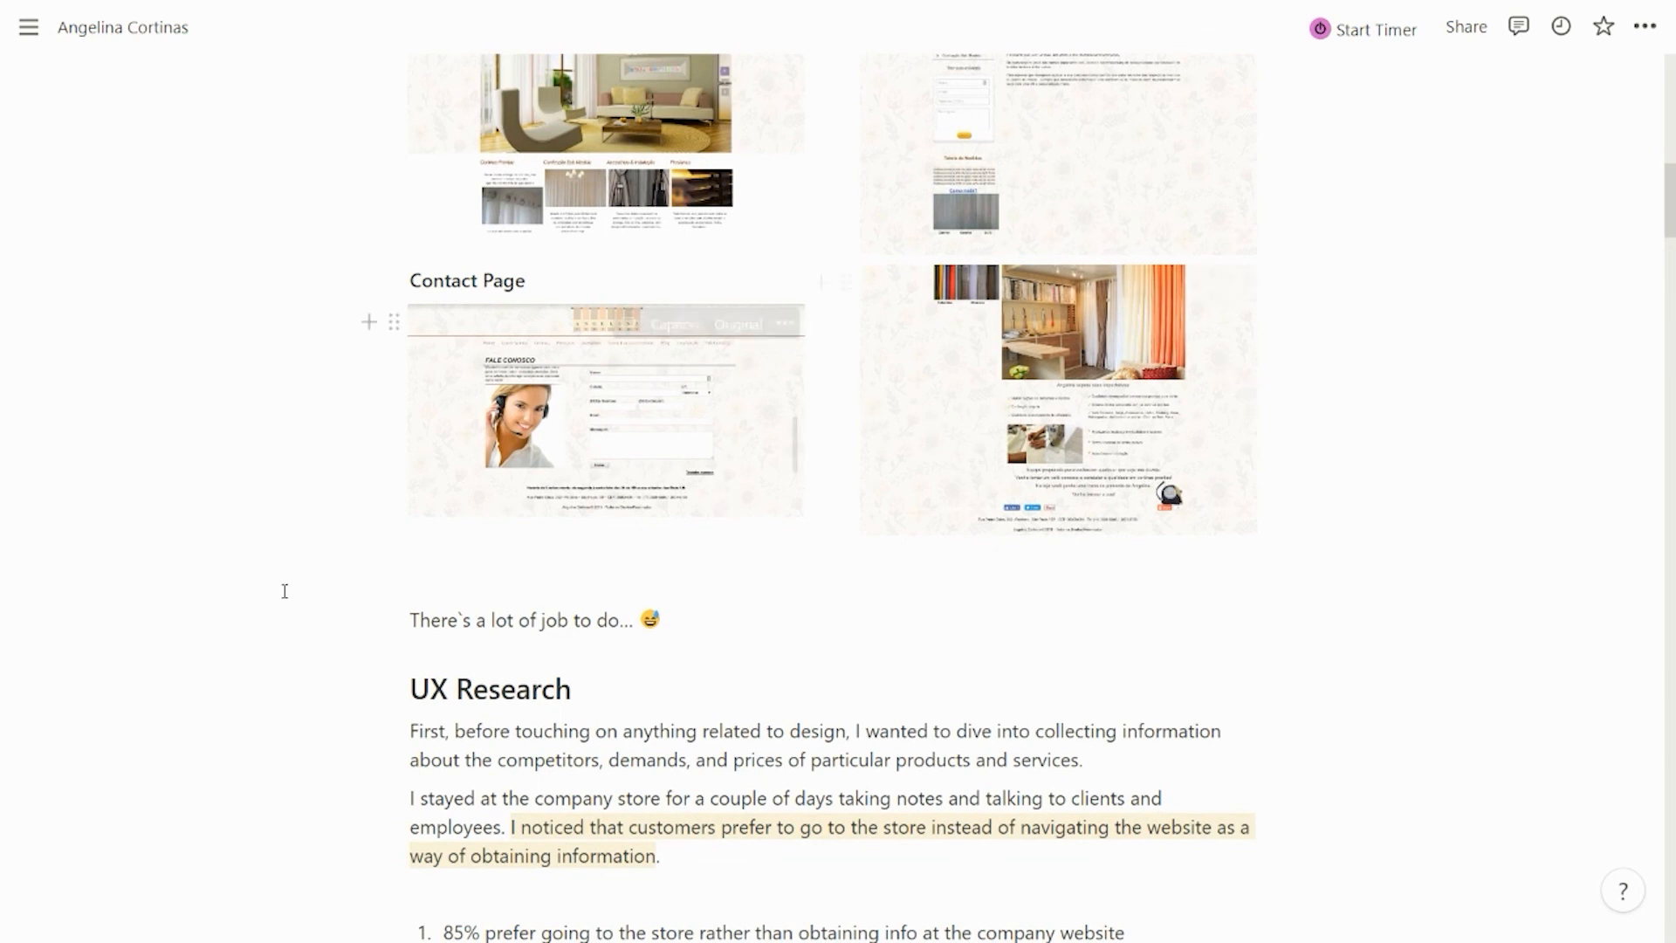
scroll(306, 601, down, 1)
scroll(297, 585, down, 3)
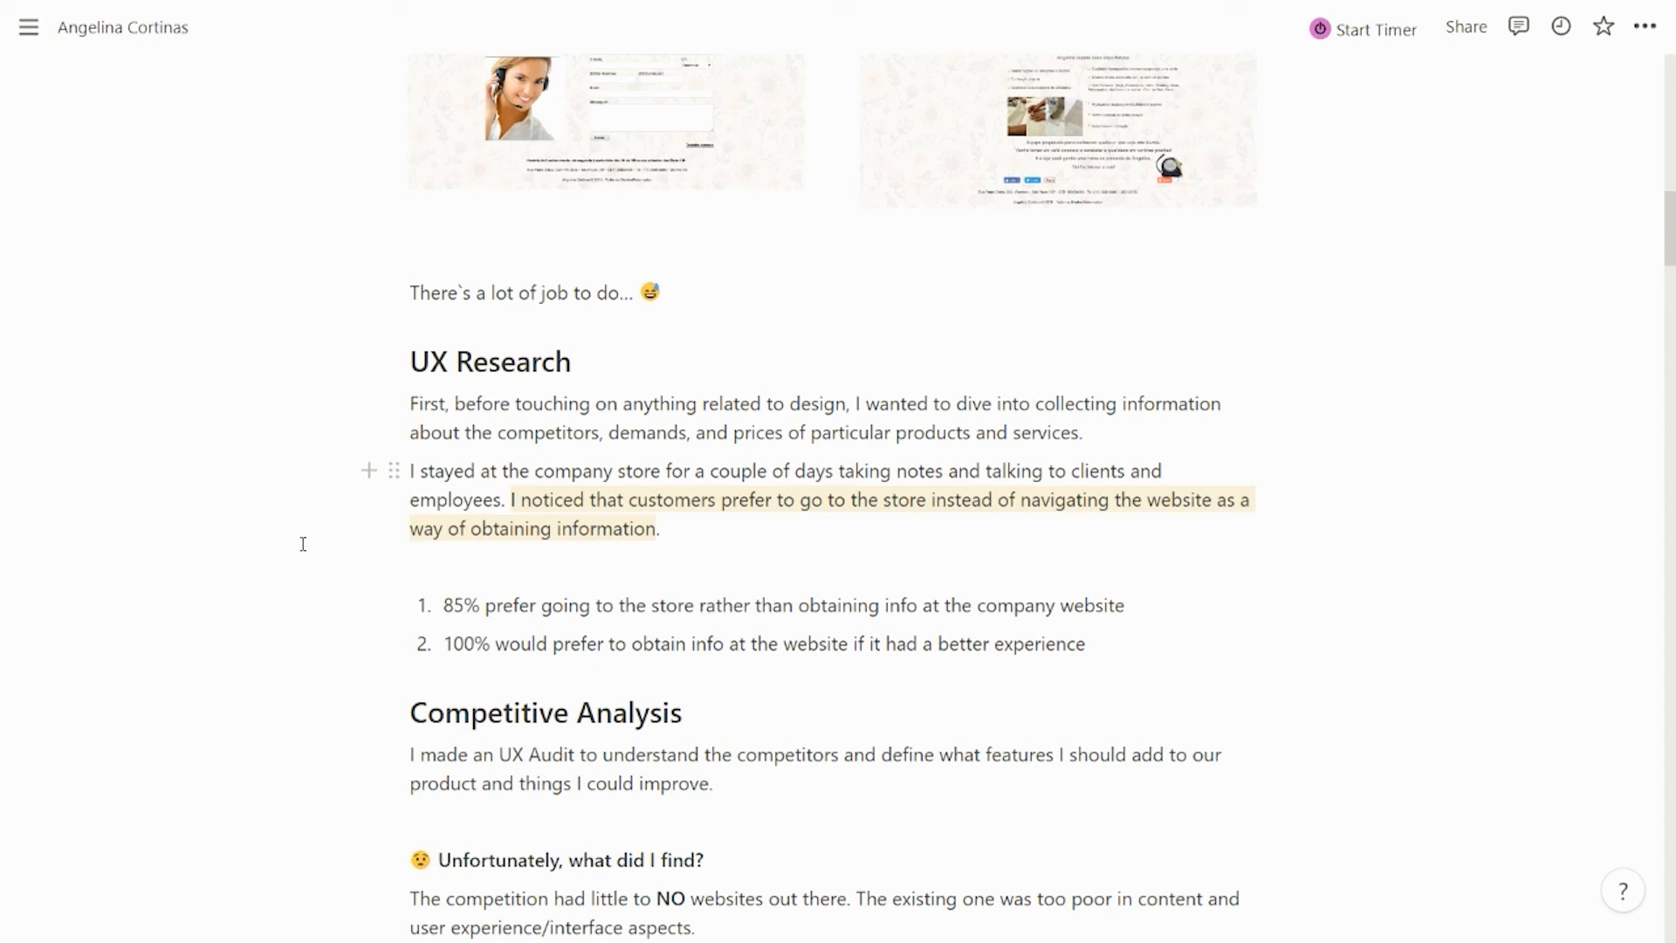
scroll(303, 544, down, 3)
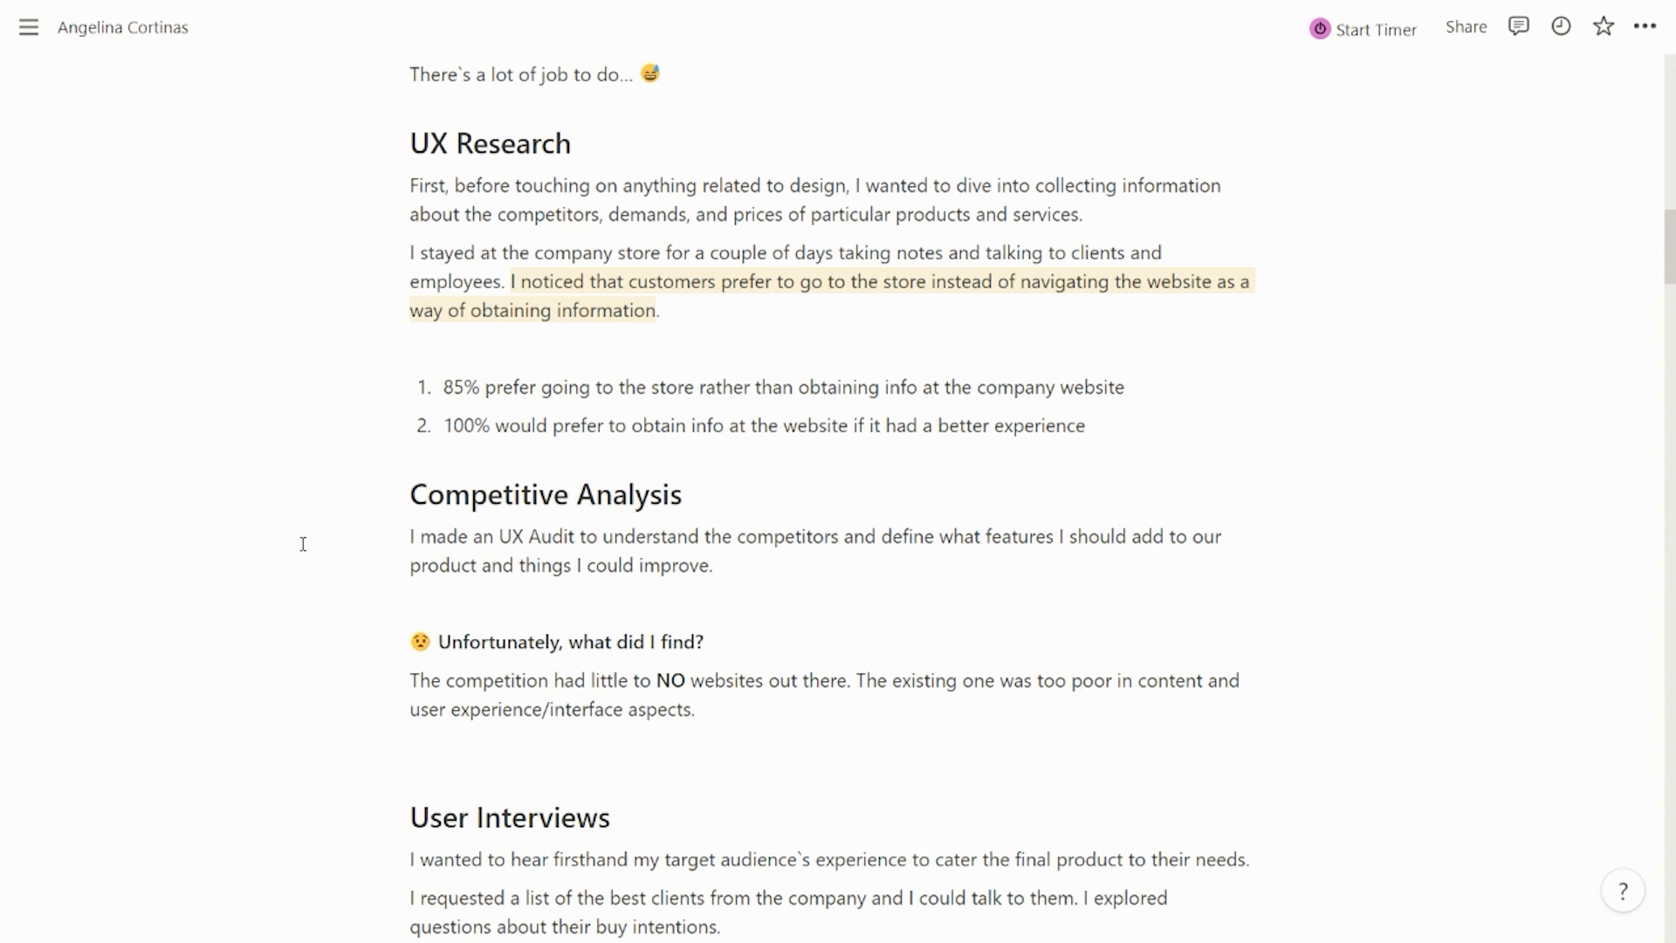
scroll(303, 544, down, 3)
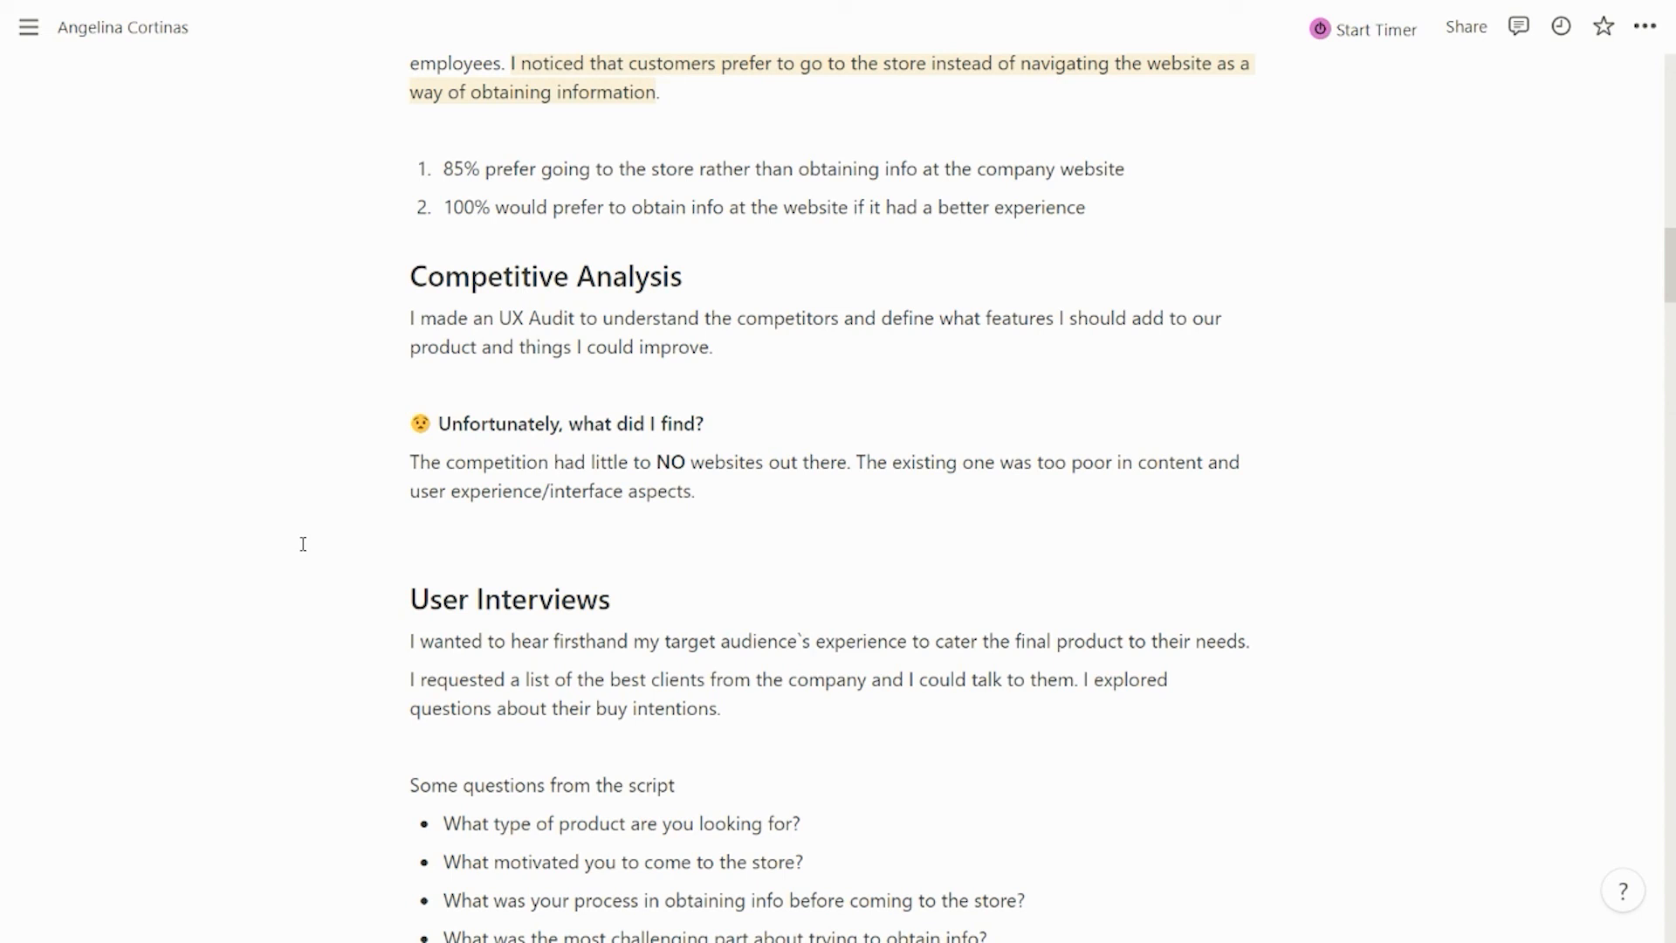
scroll(302, 543, down, 1)
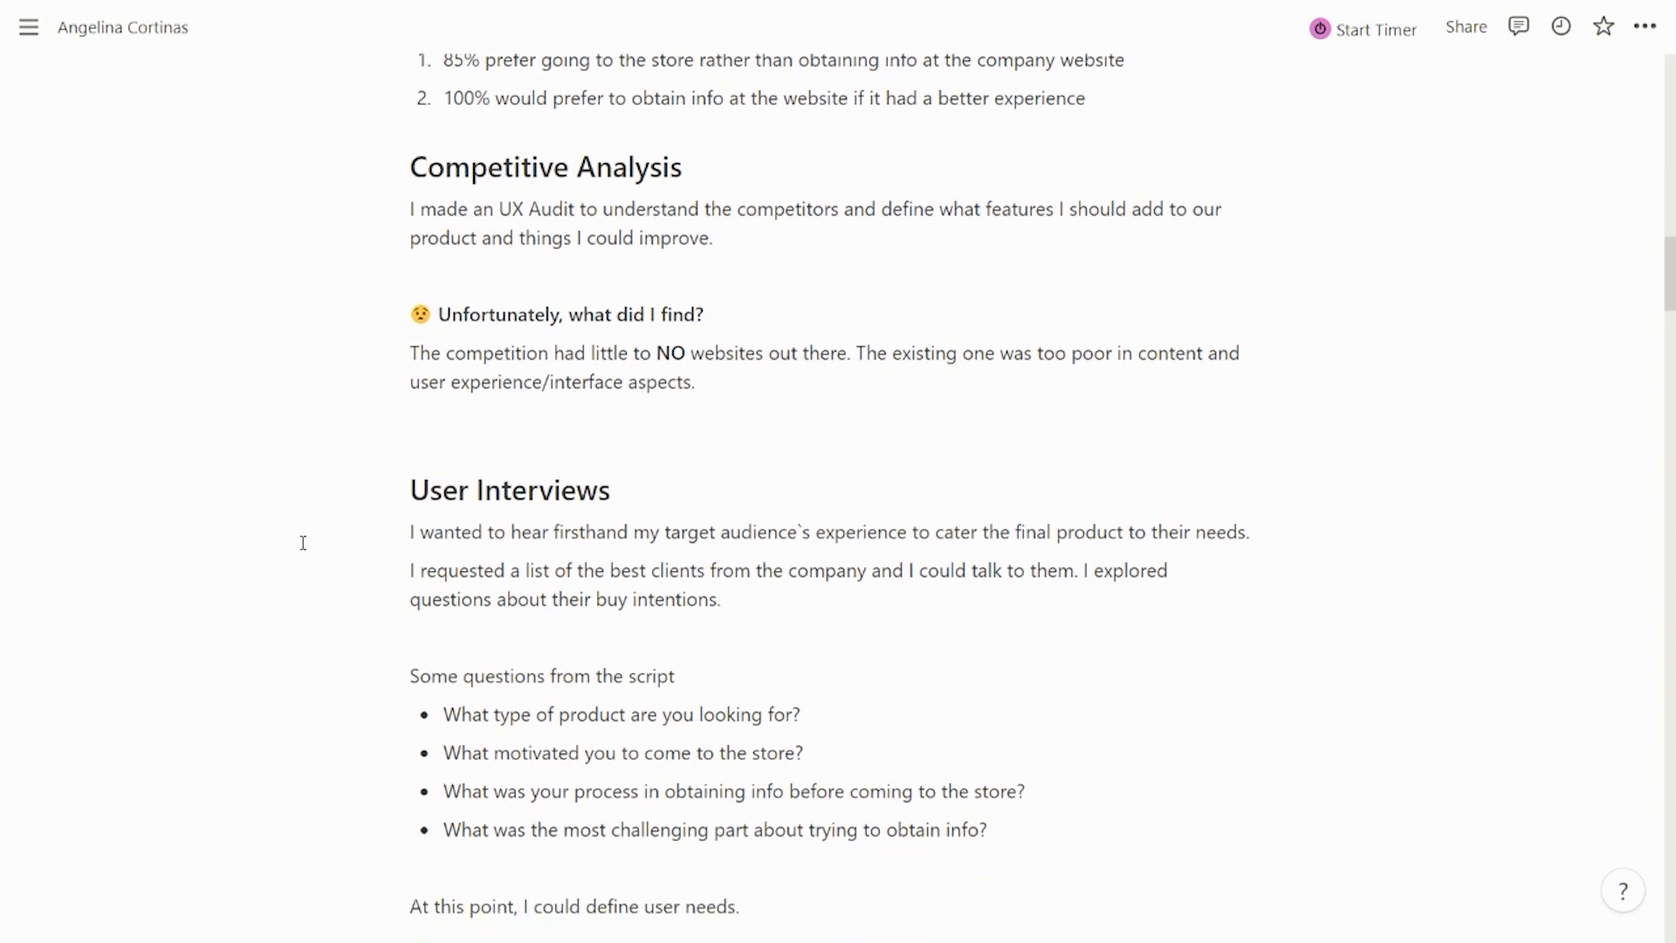
scroll(303, 543, down, 1)
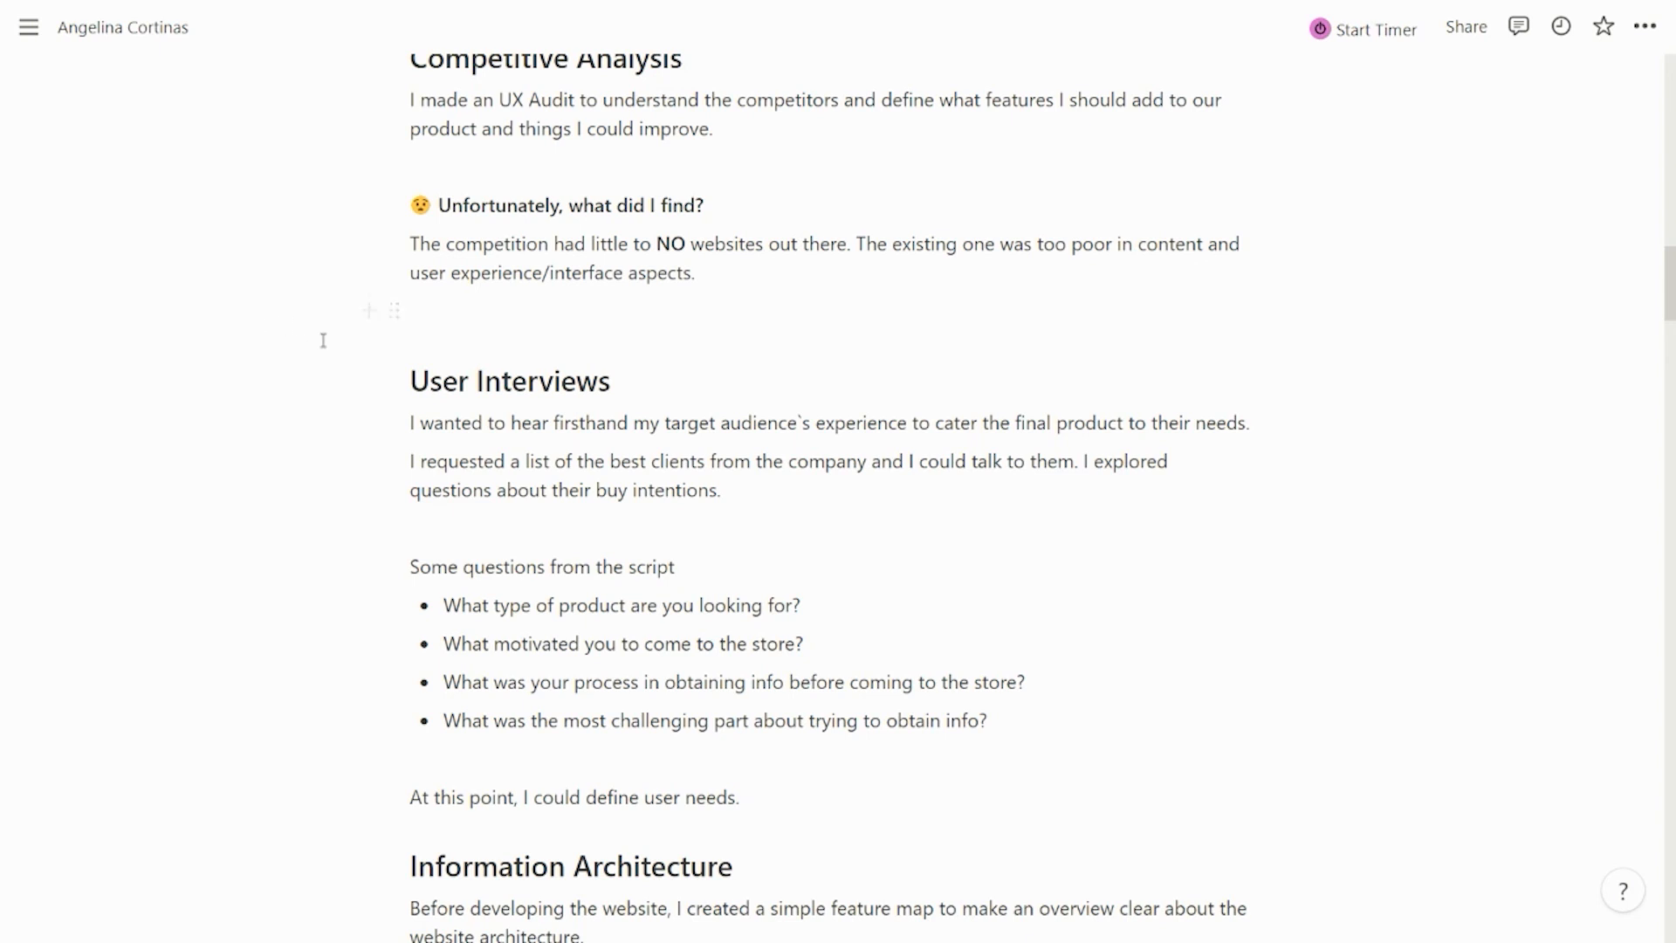
scroll(323, 341, down, 1)
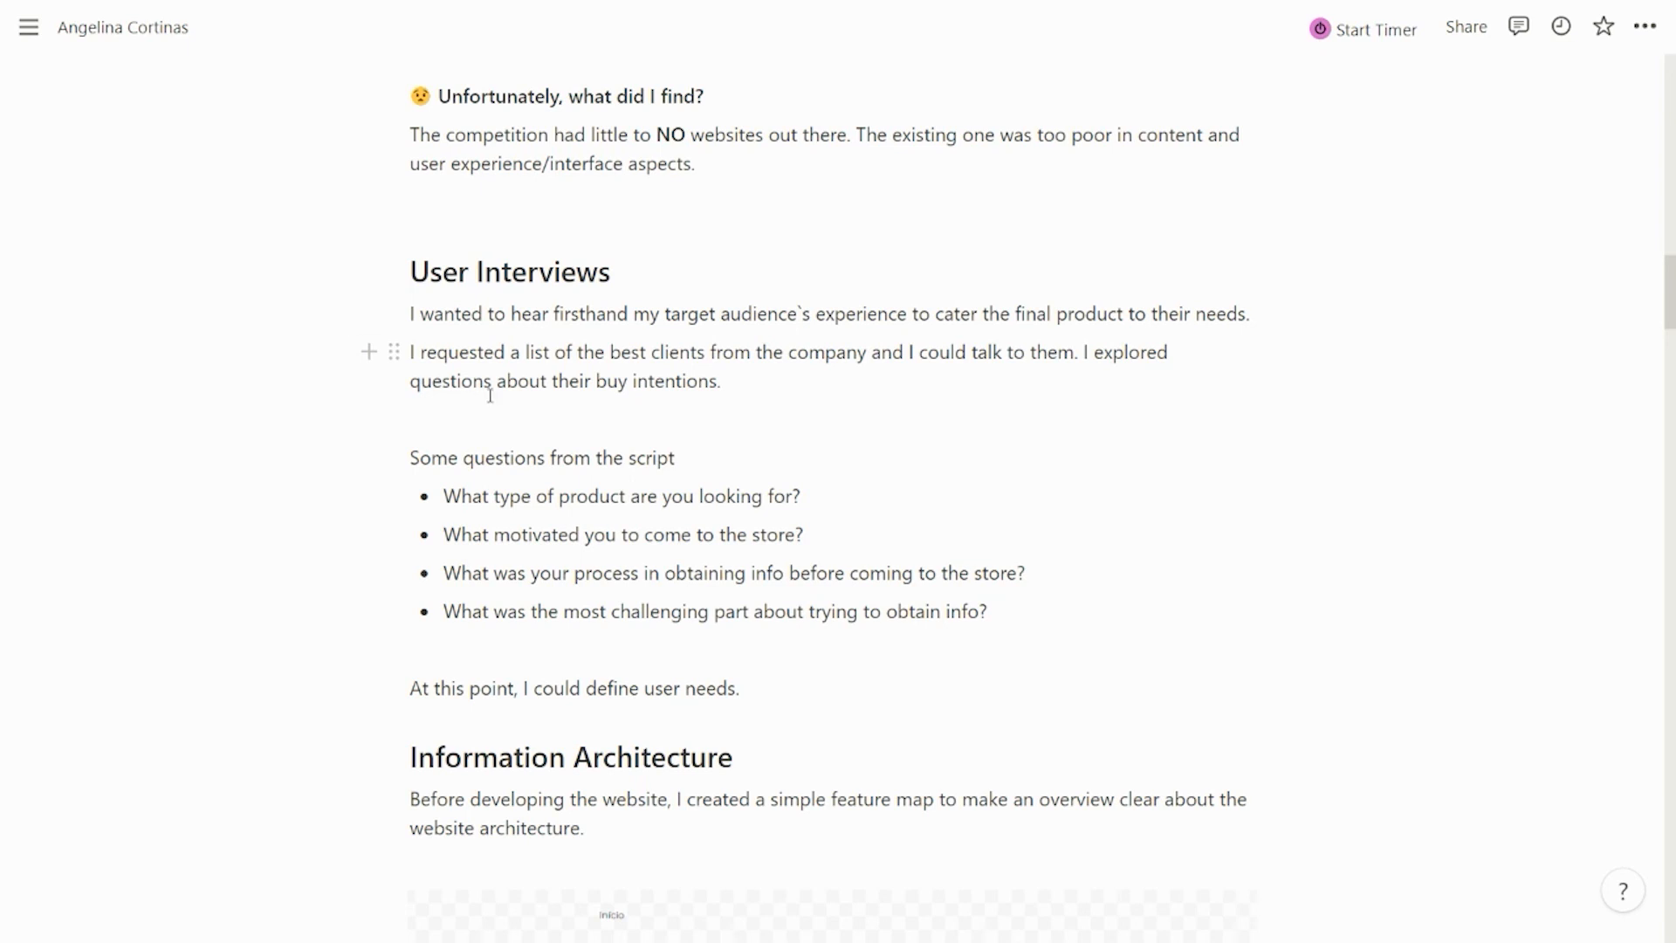
scroll(489, 395, down, 1)
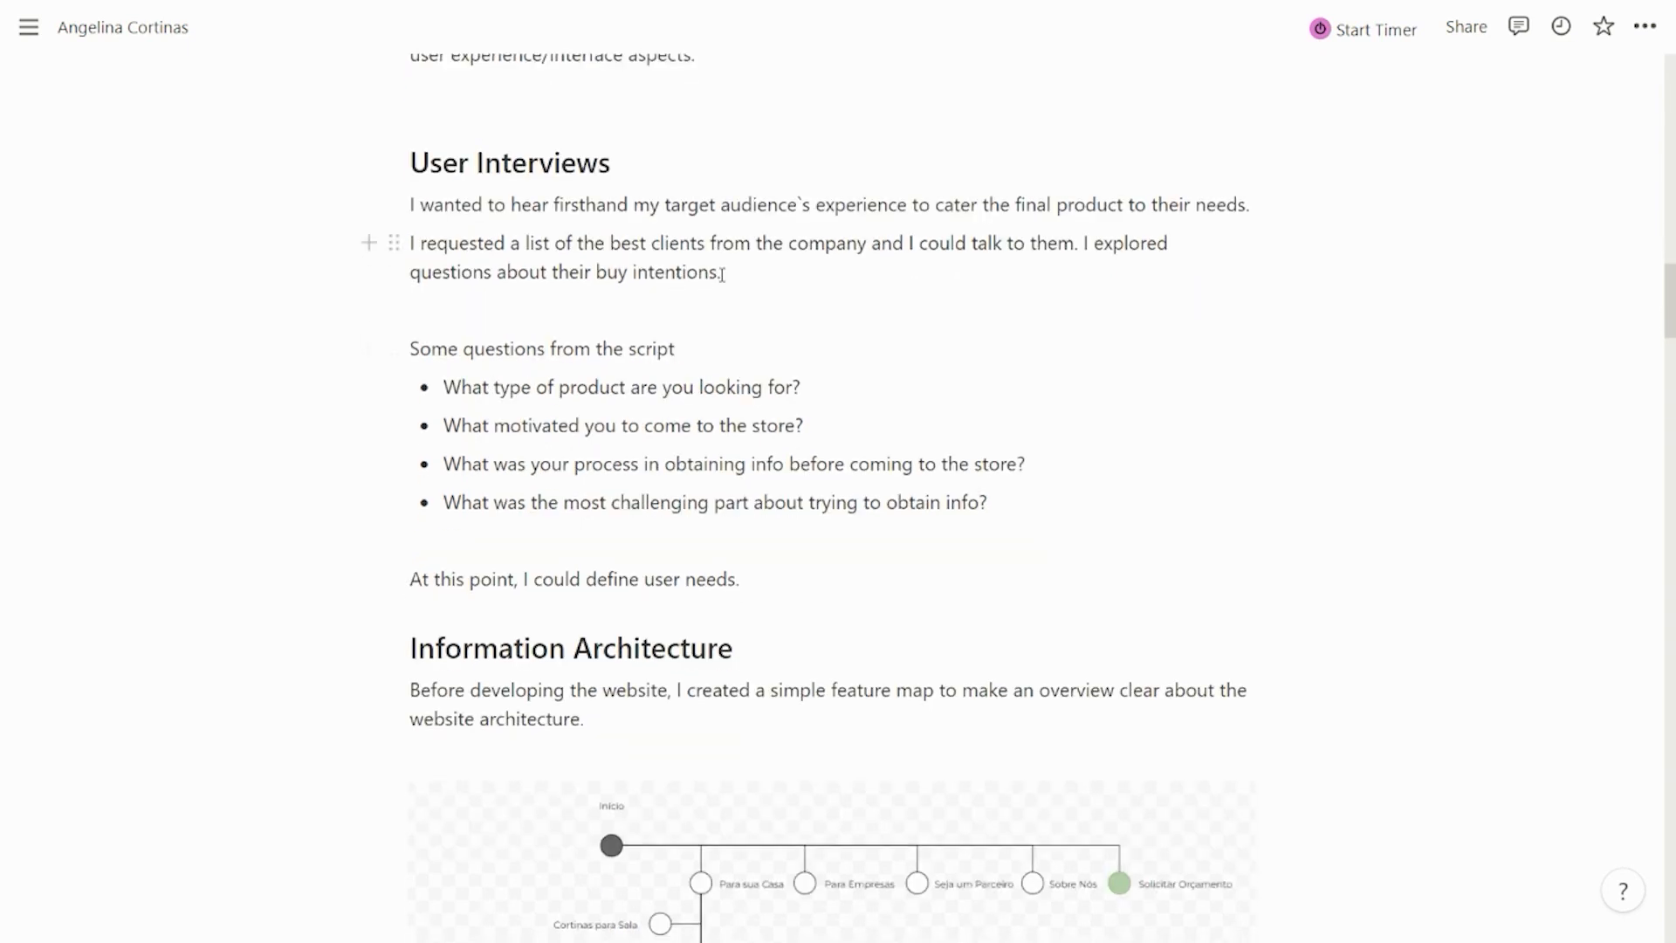
scroll(721, 272, down, 1)
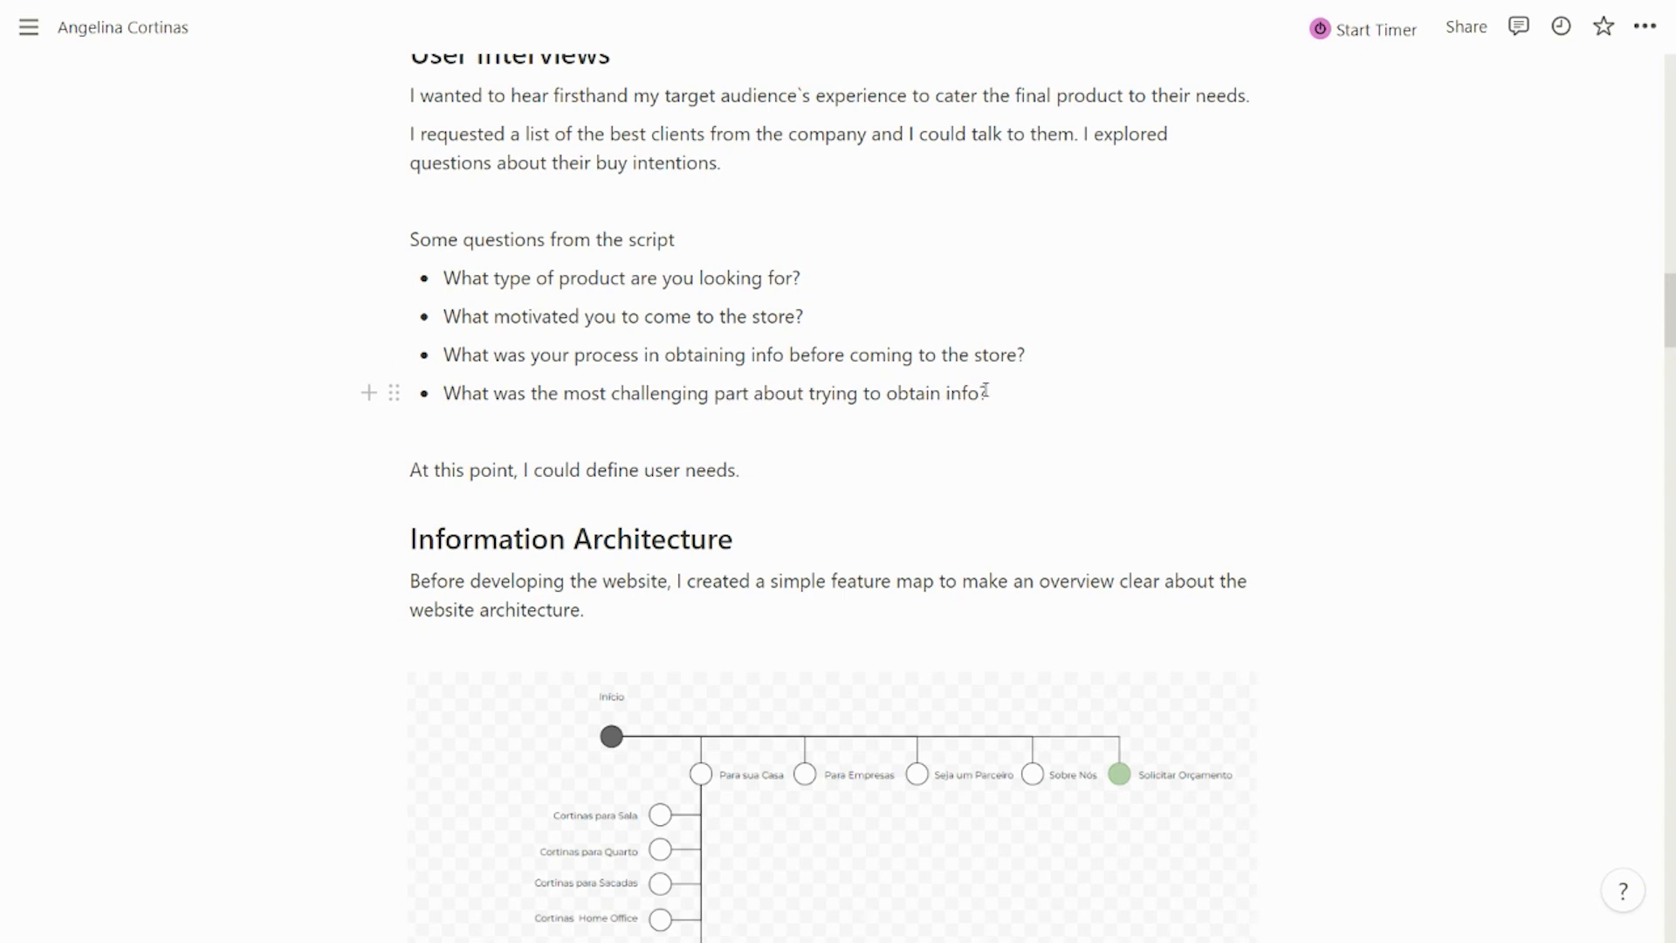
scroll(949, 336, down, 1)
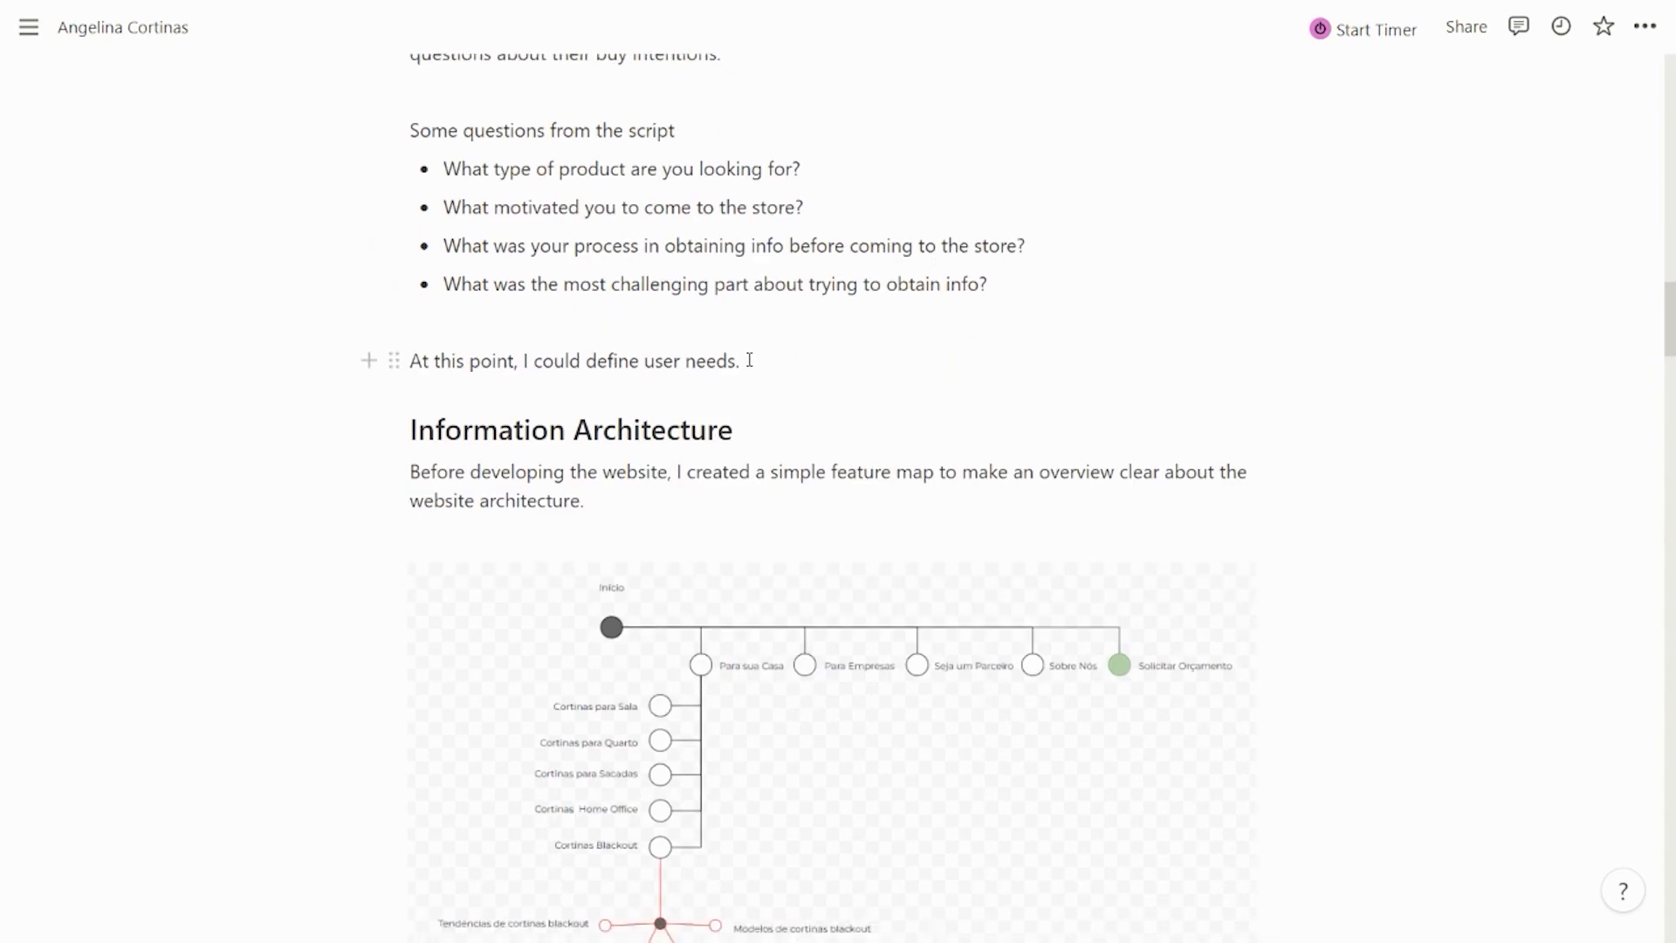
scroll(749, 361, down, 2)
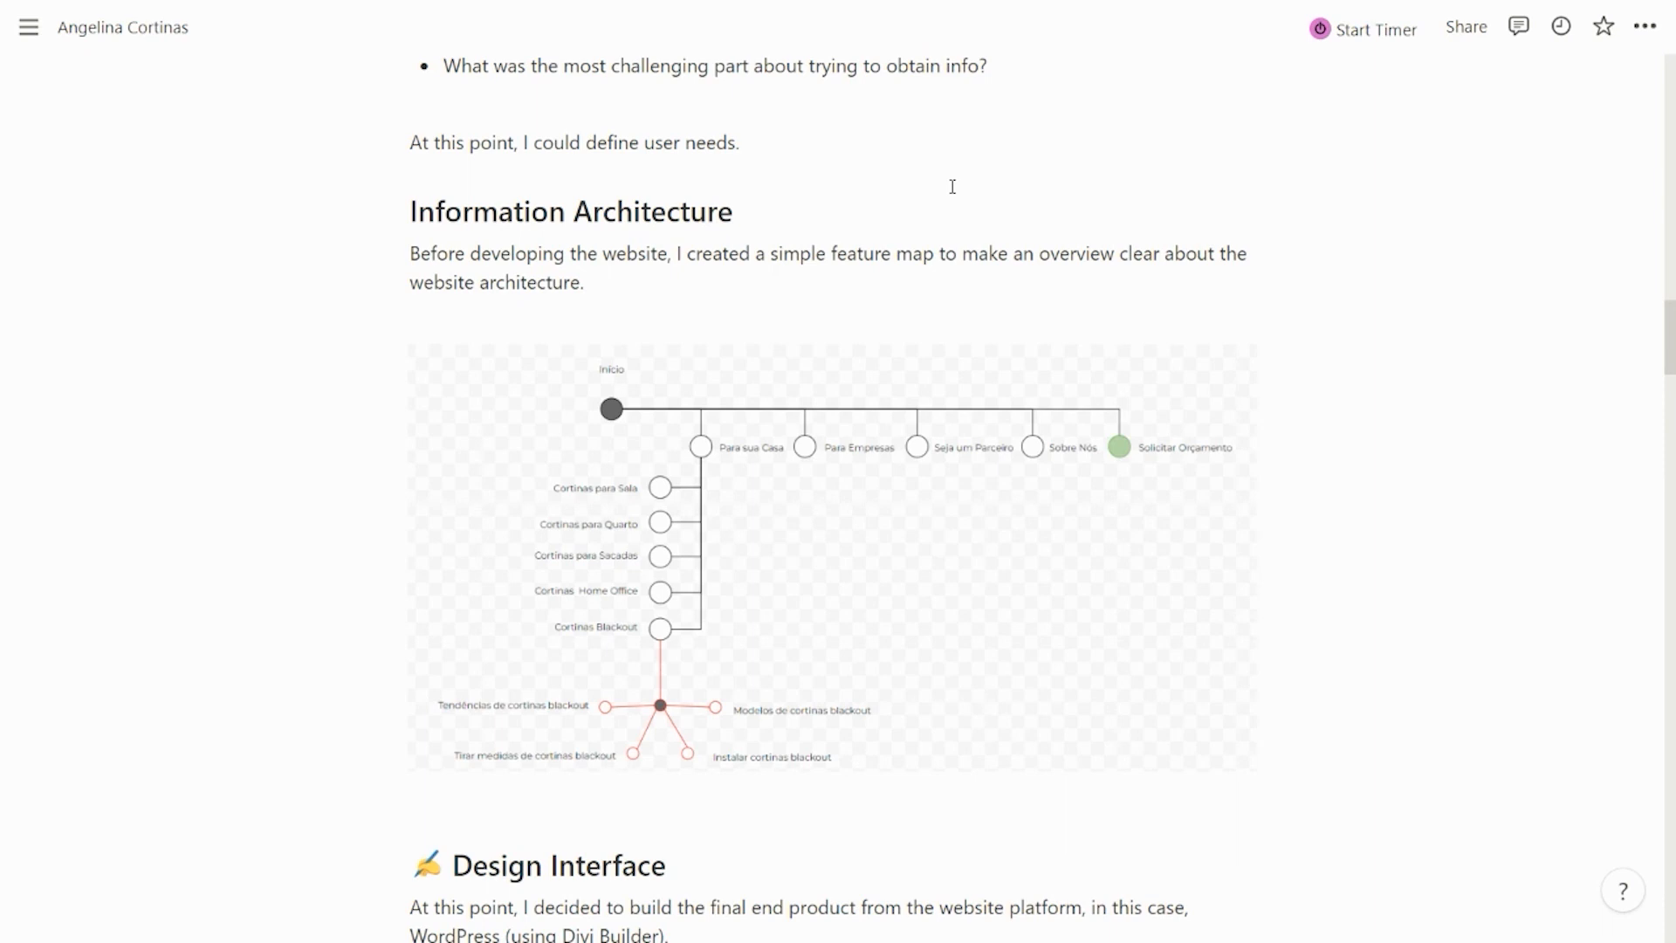
scroll(948, 189, down, 1)
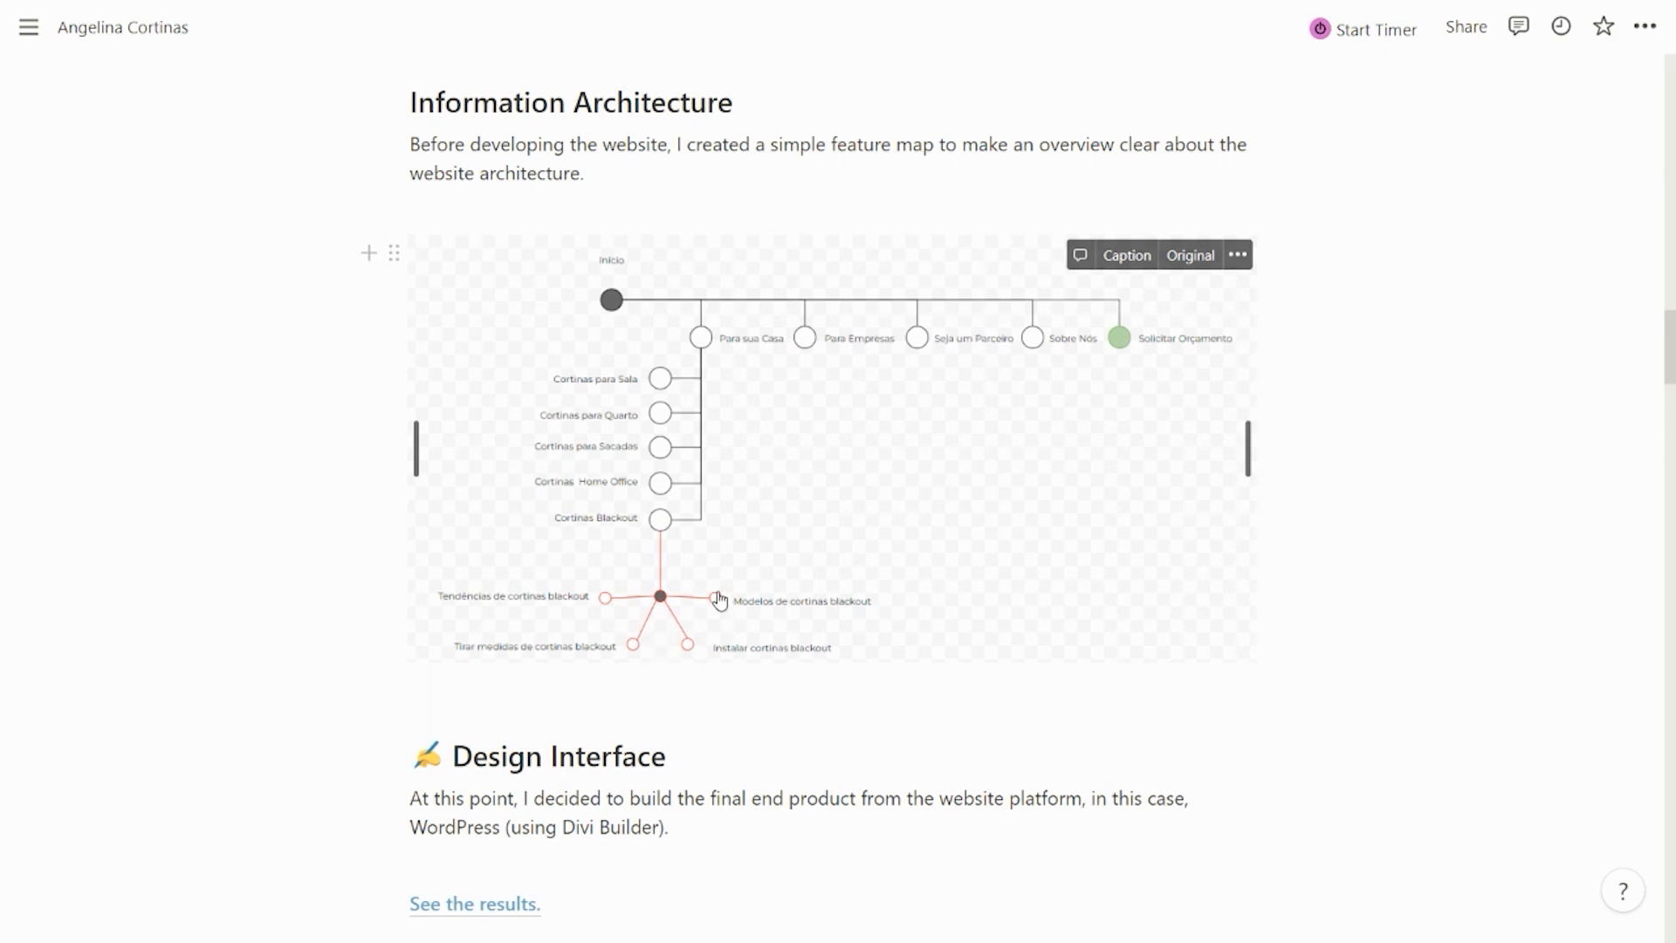
scroll(720, 600, down, 4)
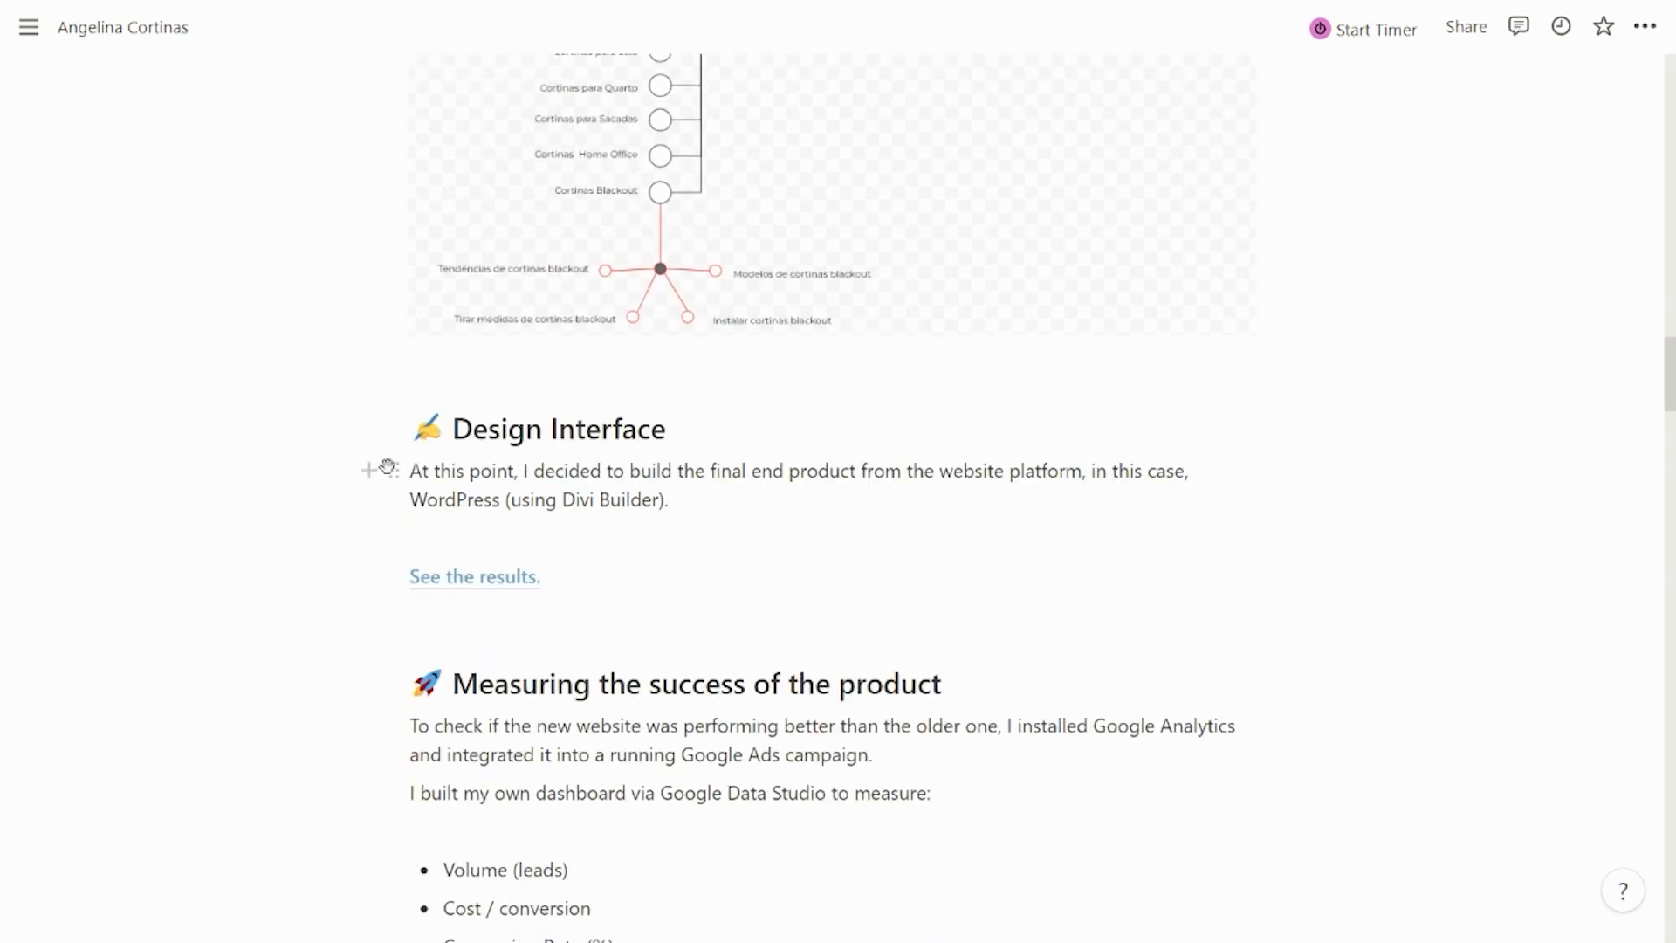
scroll(322, 450, down, 1)
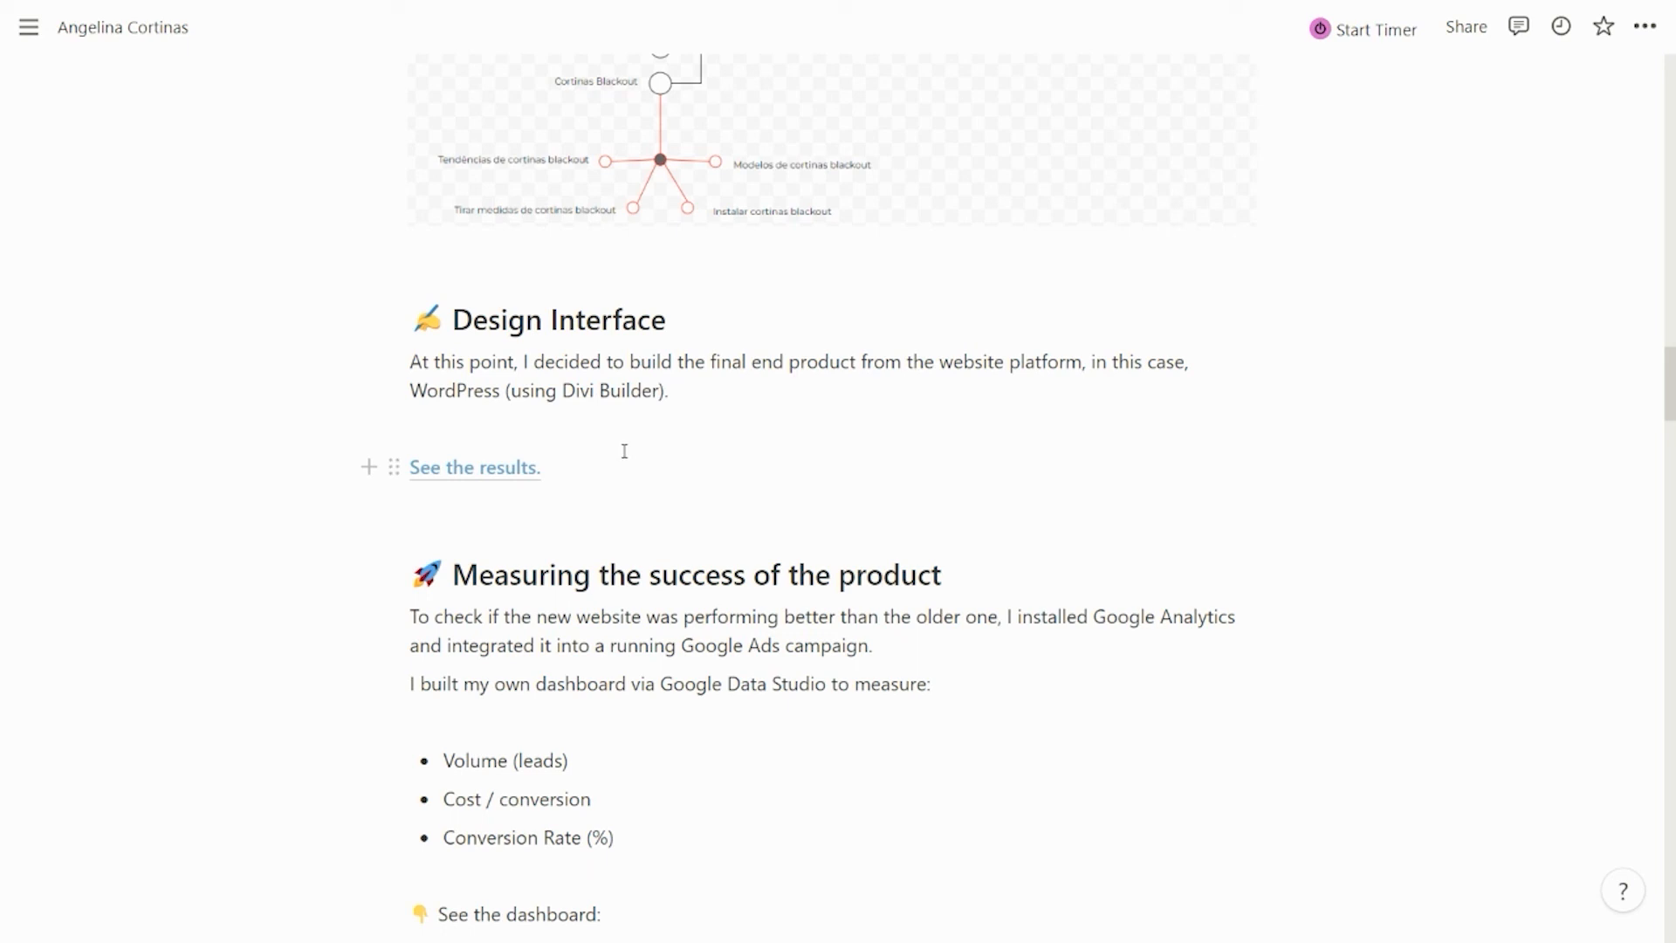
click(406, 10)
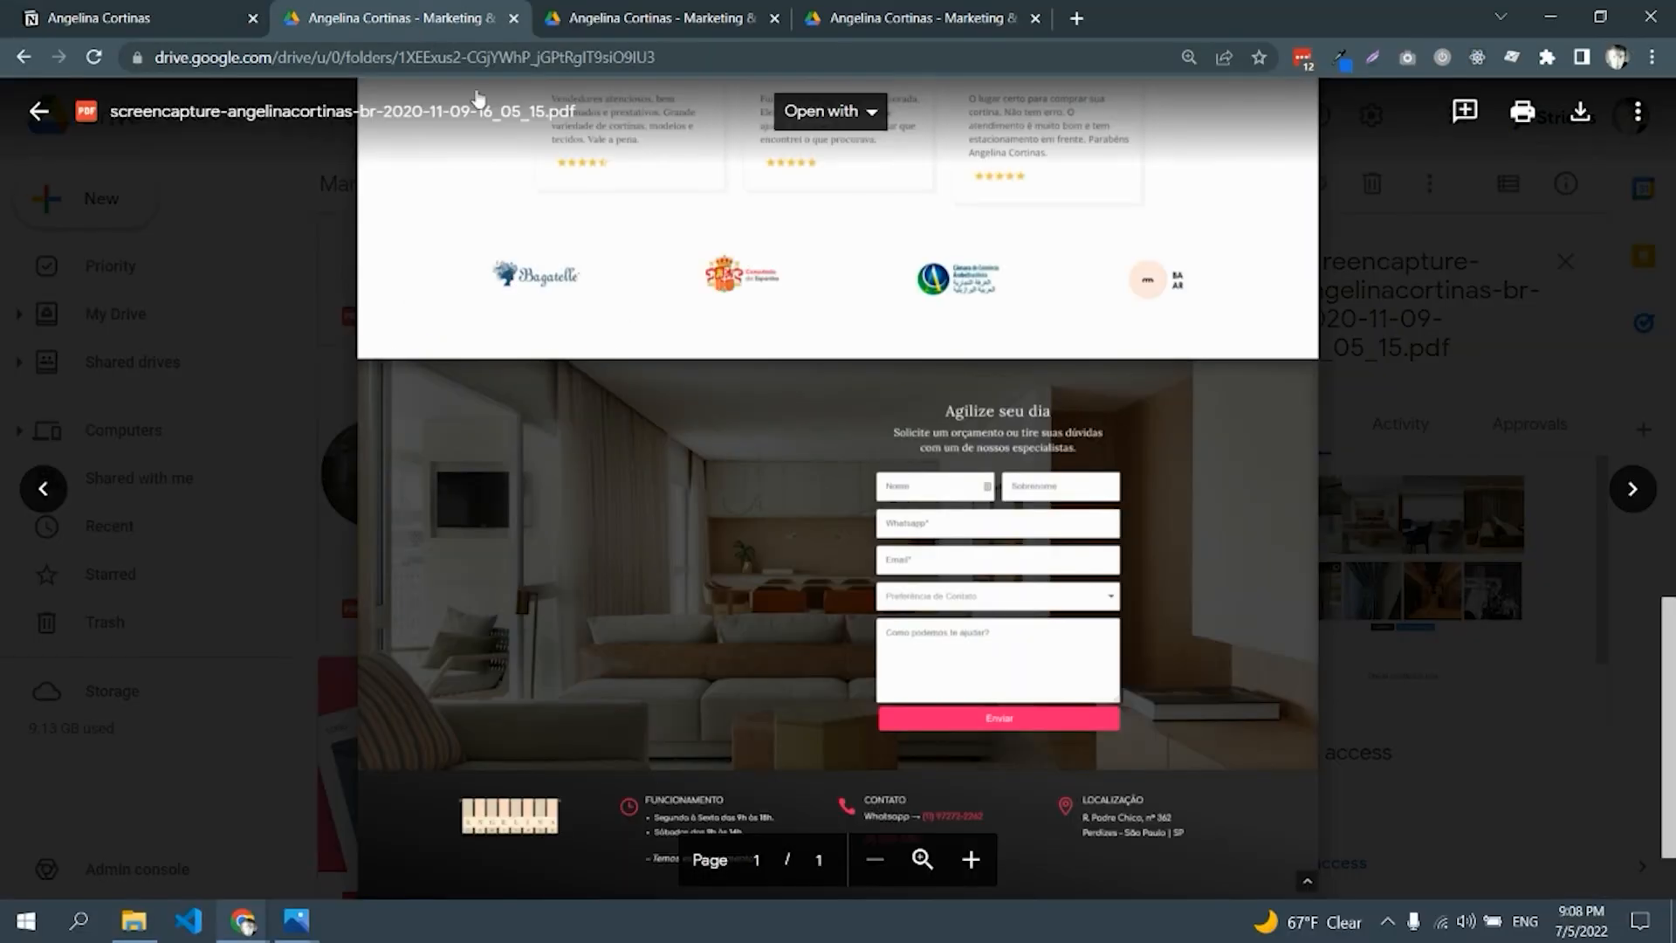
scroll(861, 284, up, 15)
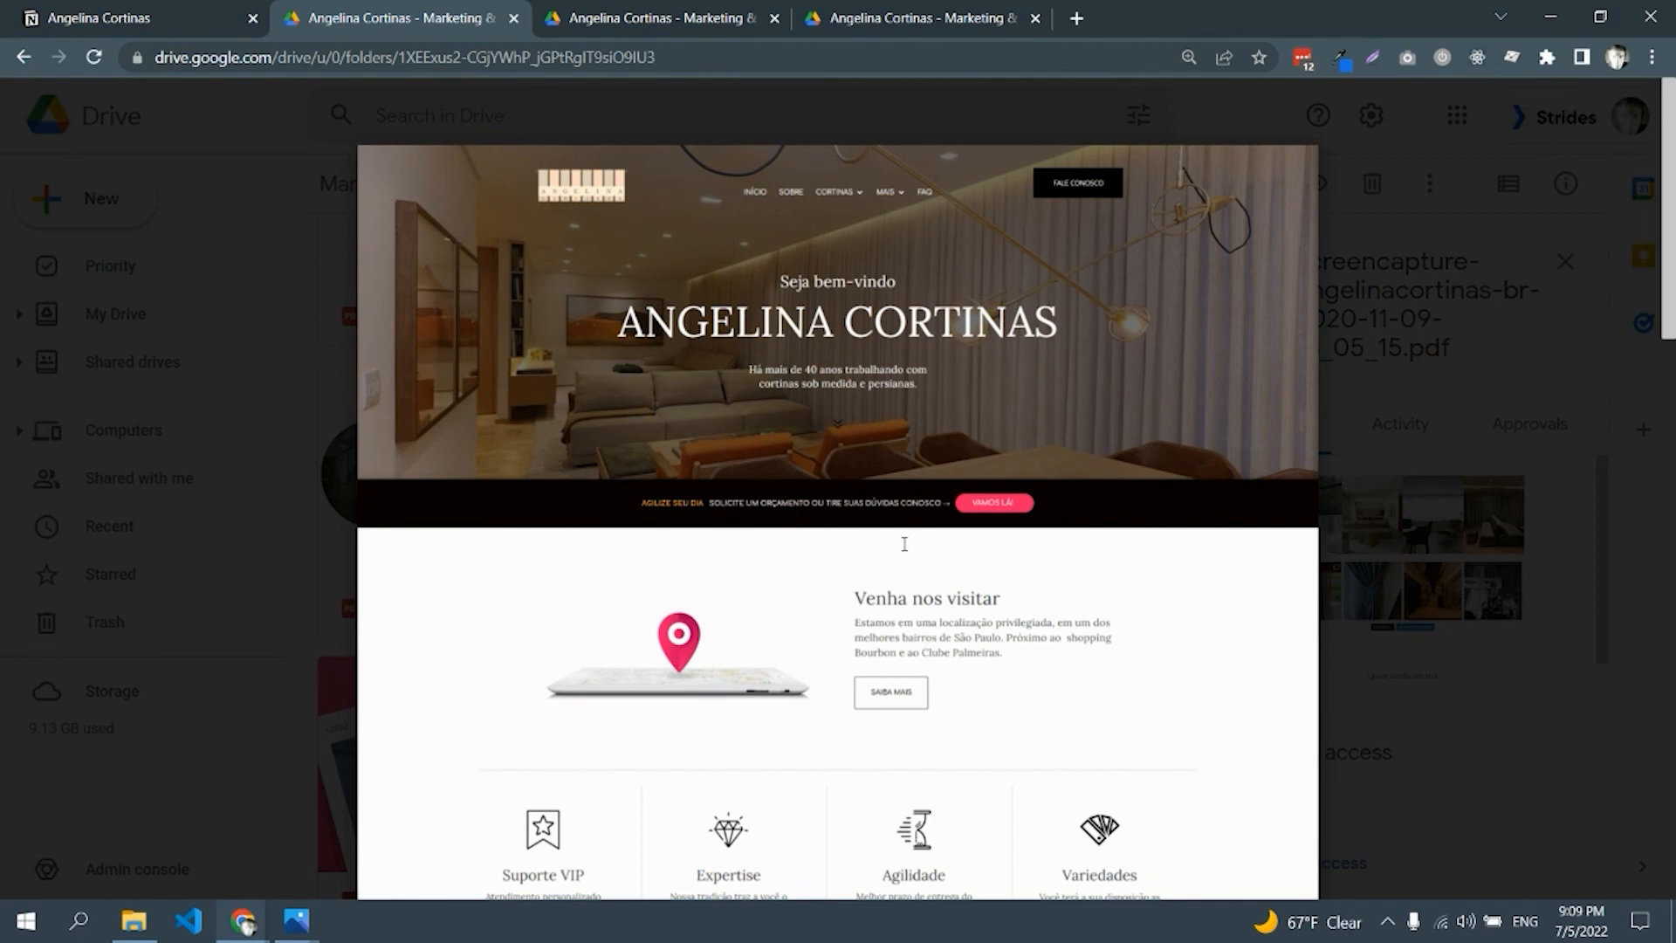
scroll(820, 401, down, 3)
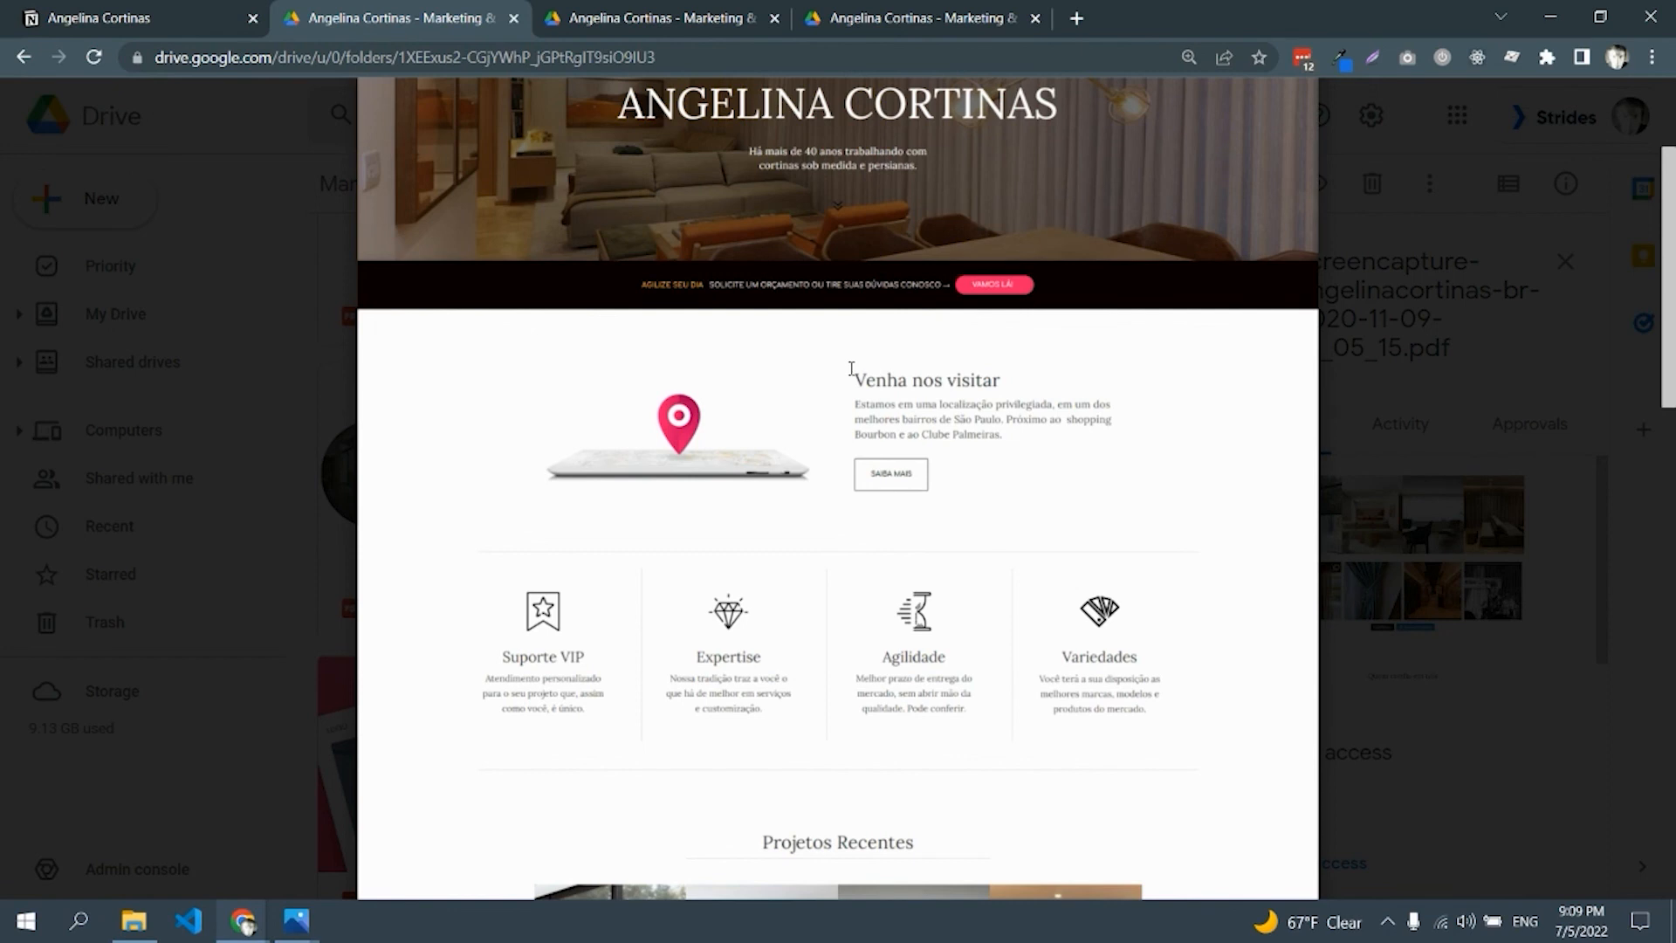
scroll(851, 369, down, 2)
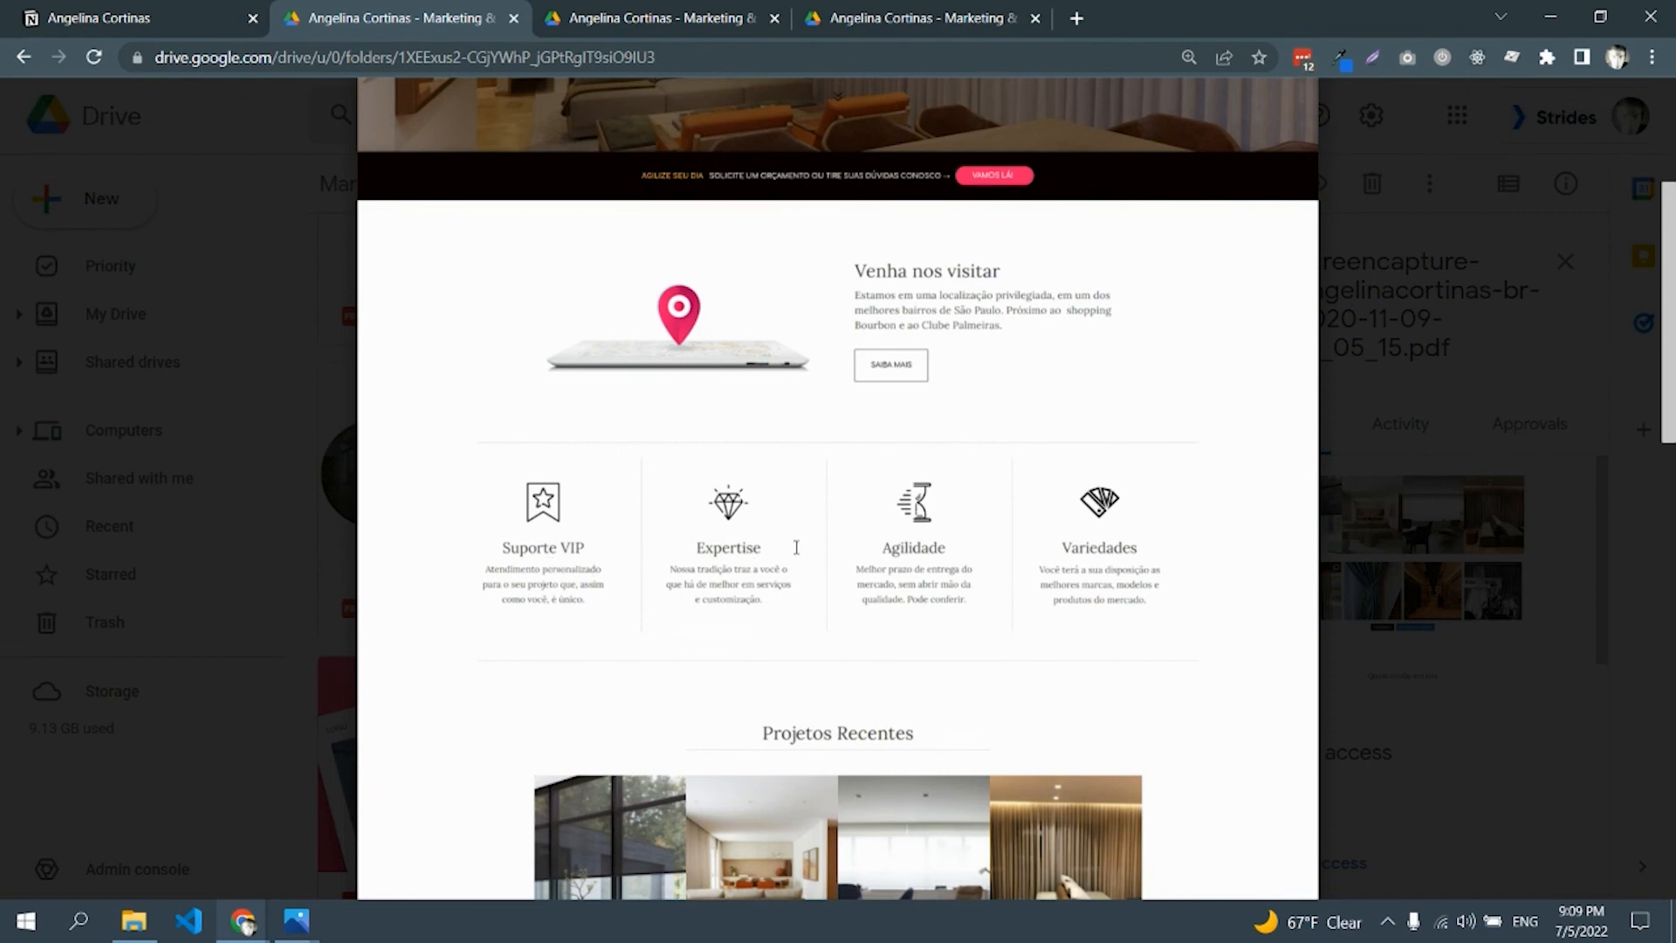
scroll(812, 543, down, 5)
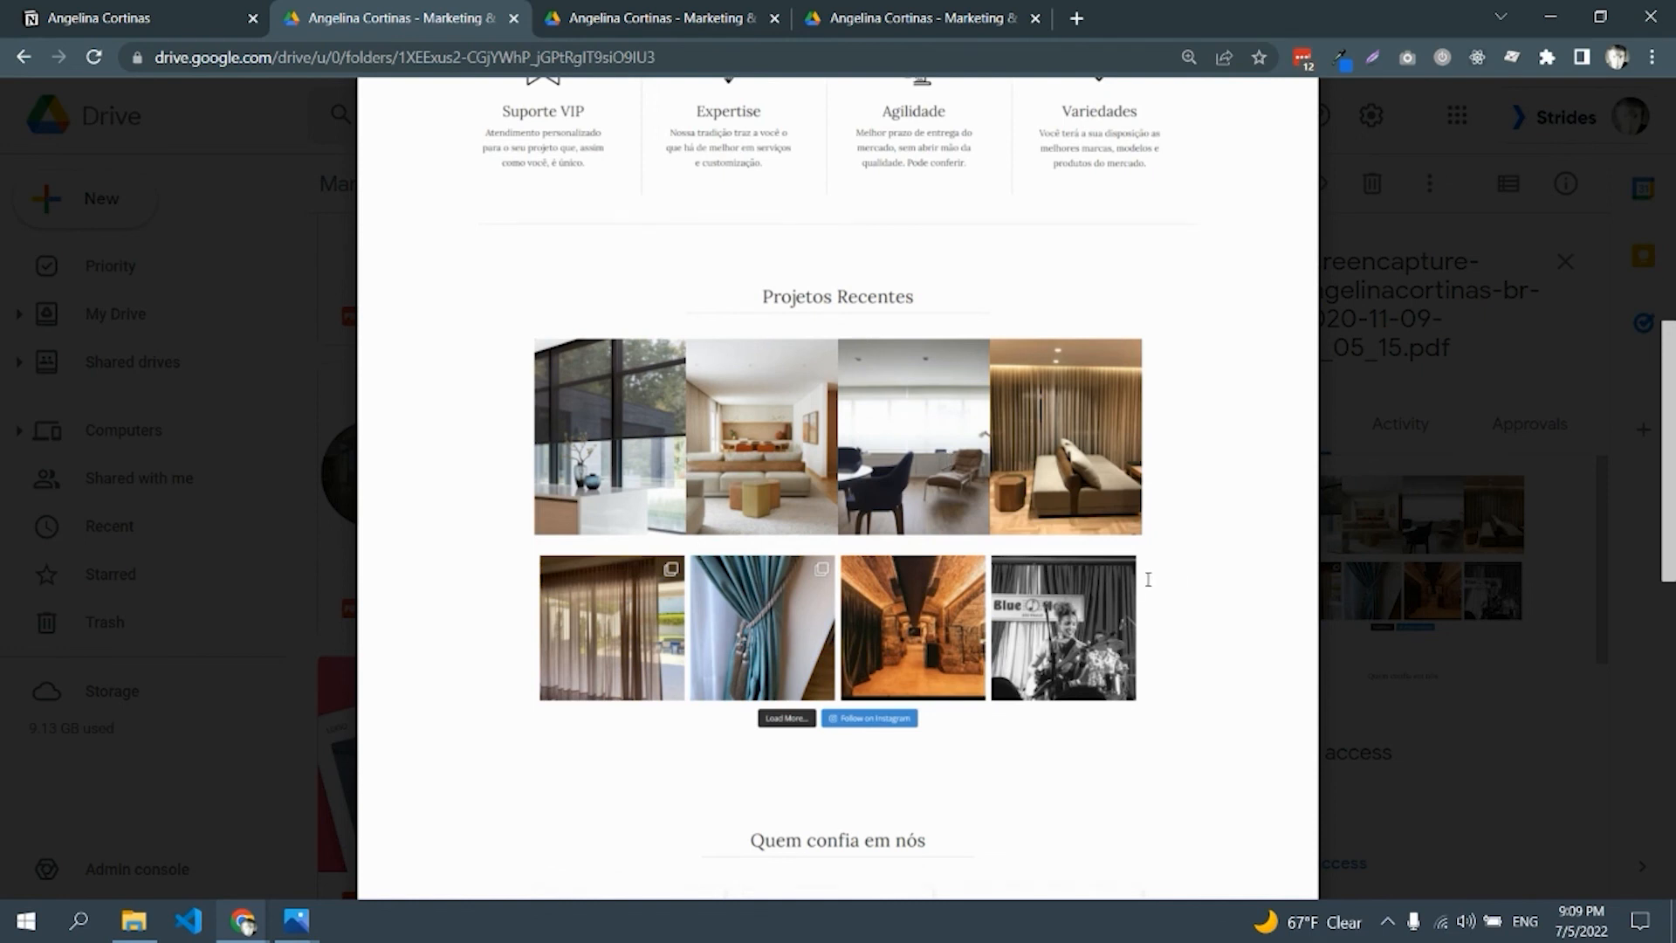
scroll(1004, 537, down, 4)
scroll(1003, 537, down, 1)
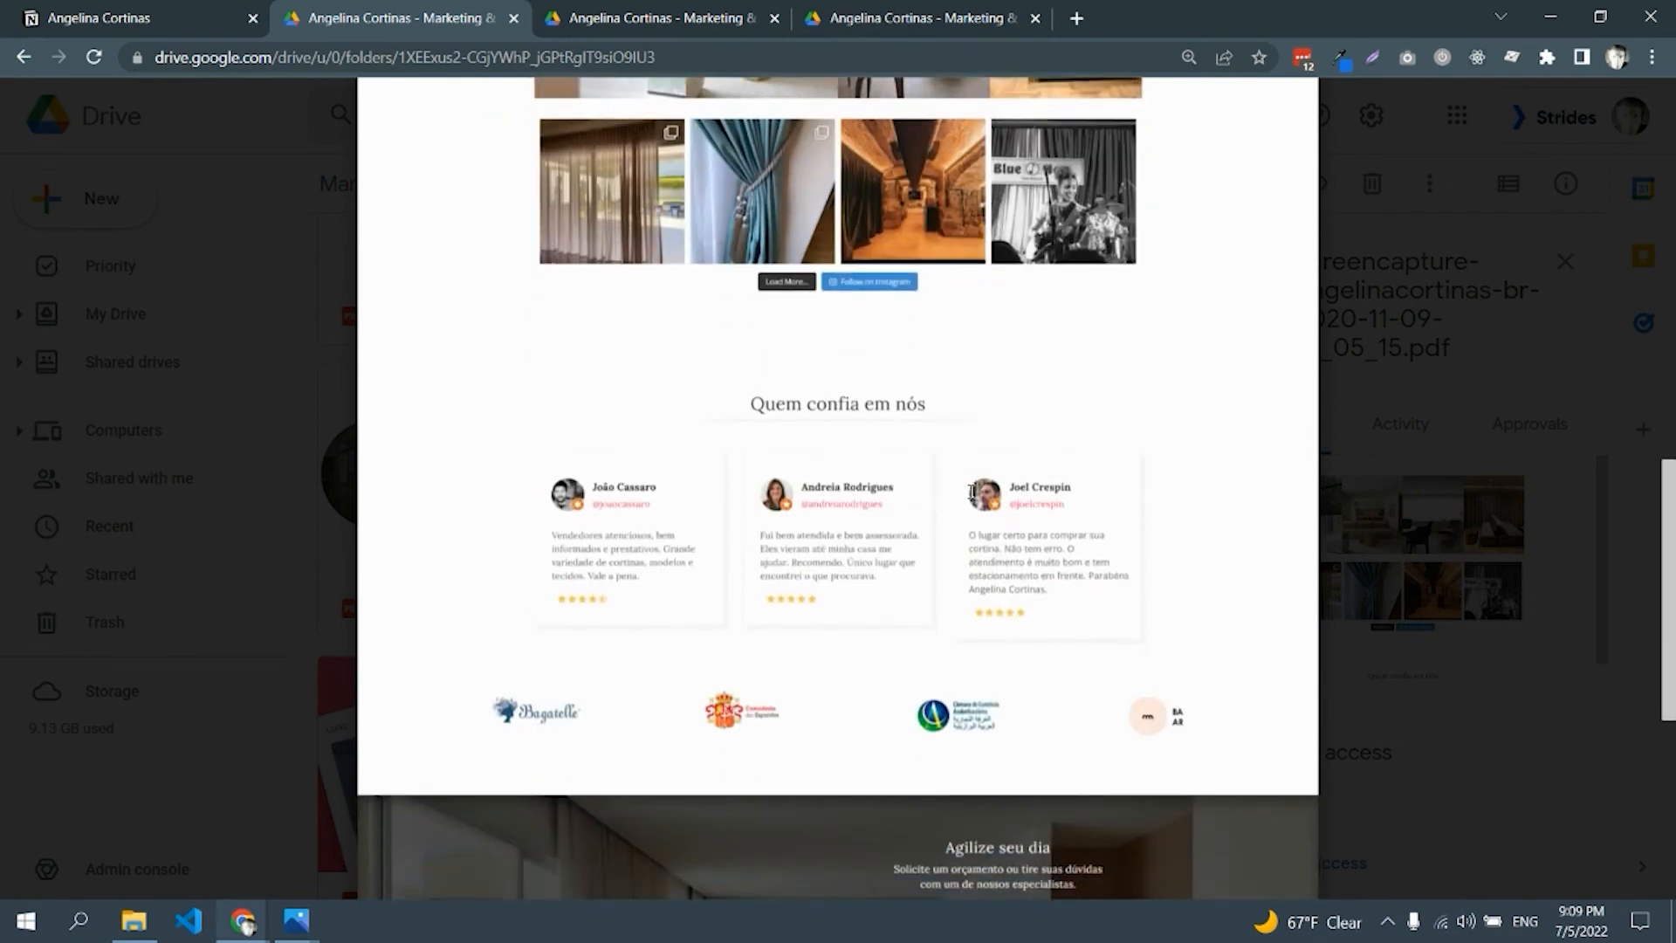
scroll(971, 491, down, 2)
scroll(971, 490, down, 3)
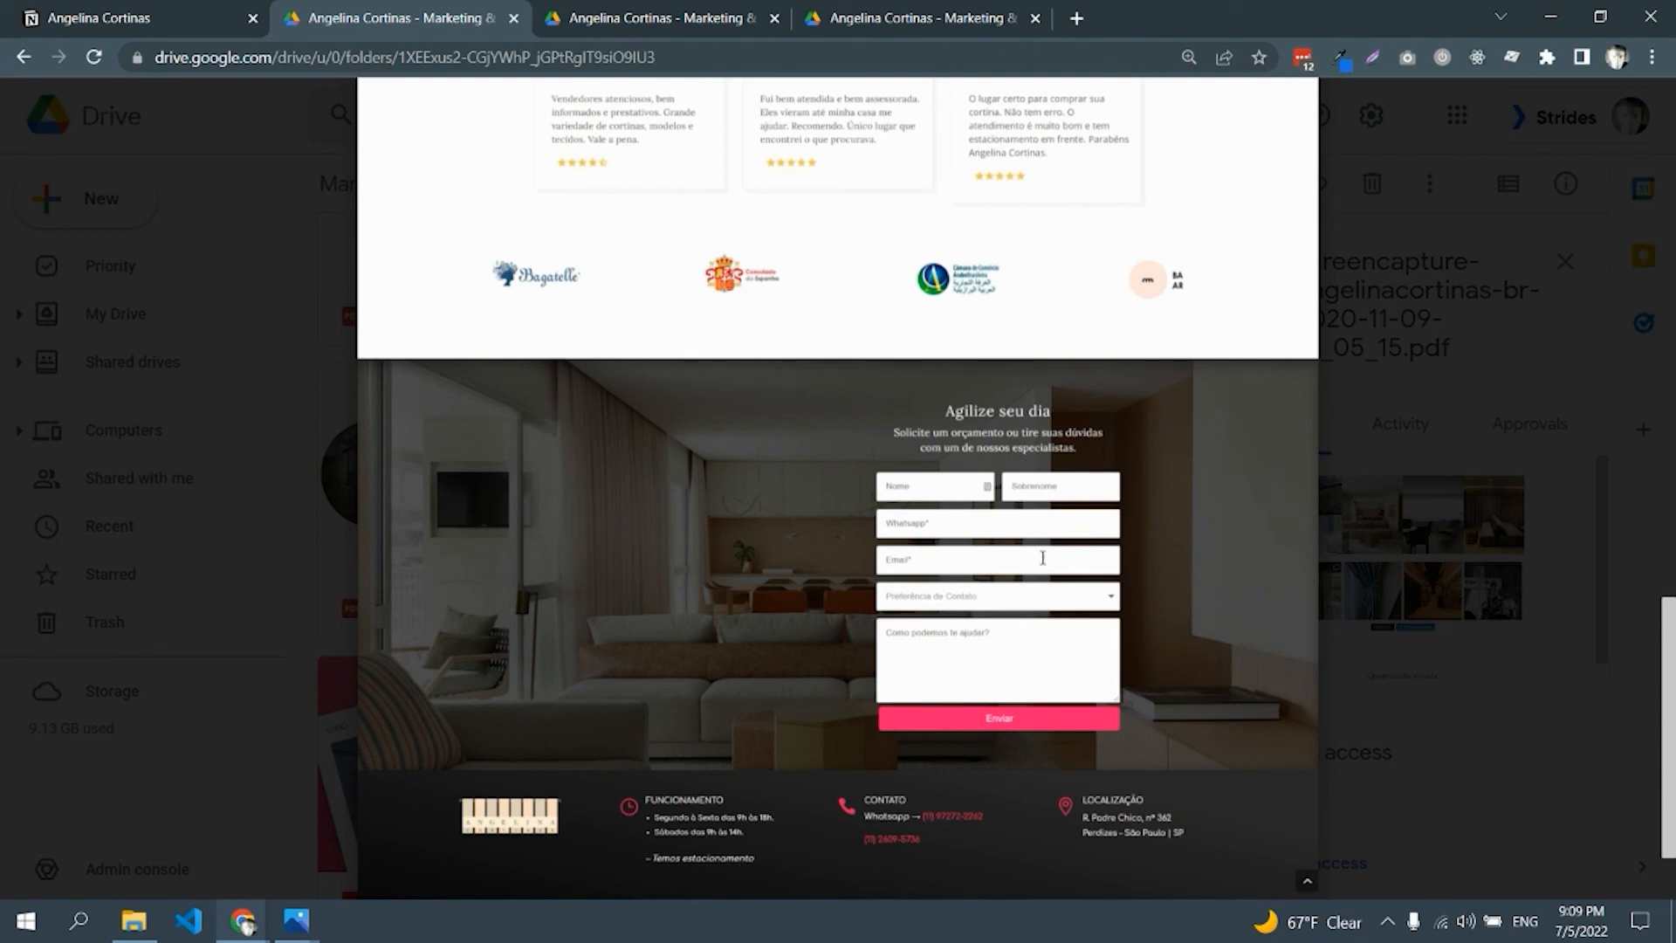
scroll(1048, 599, up, 15)
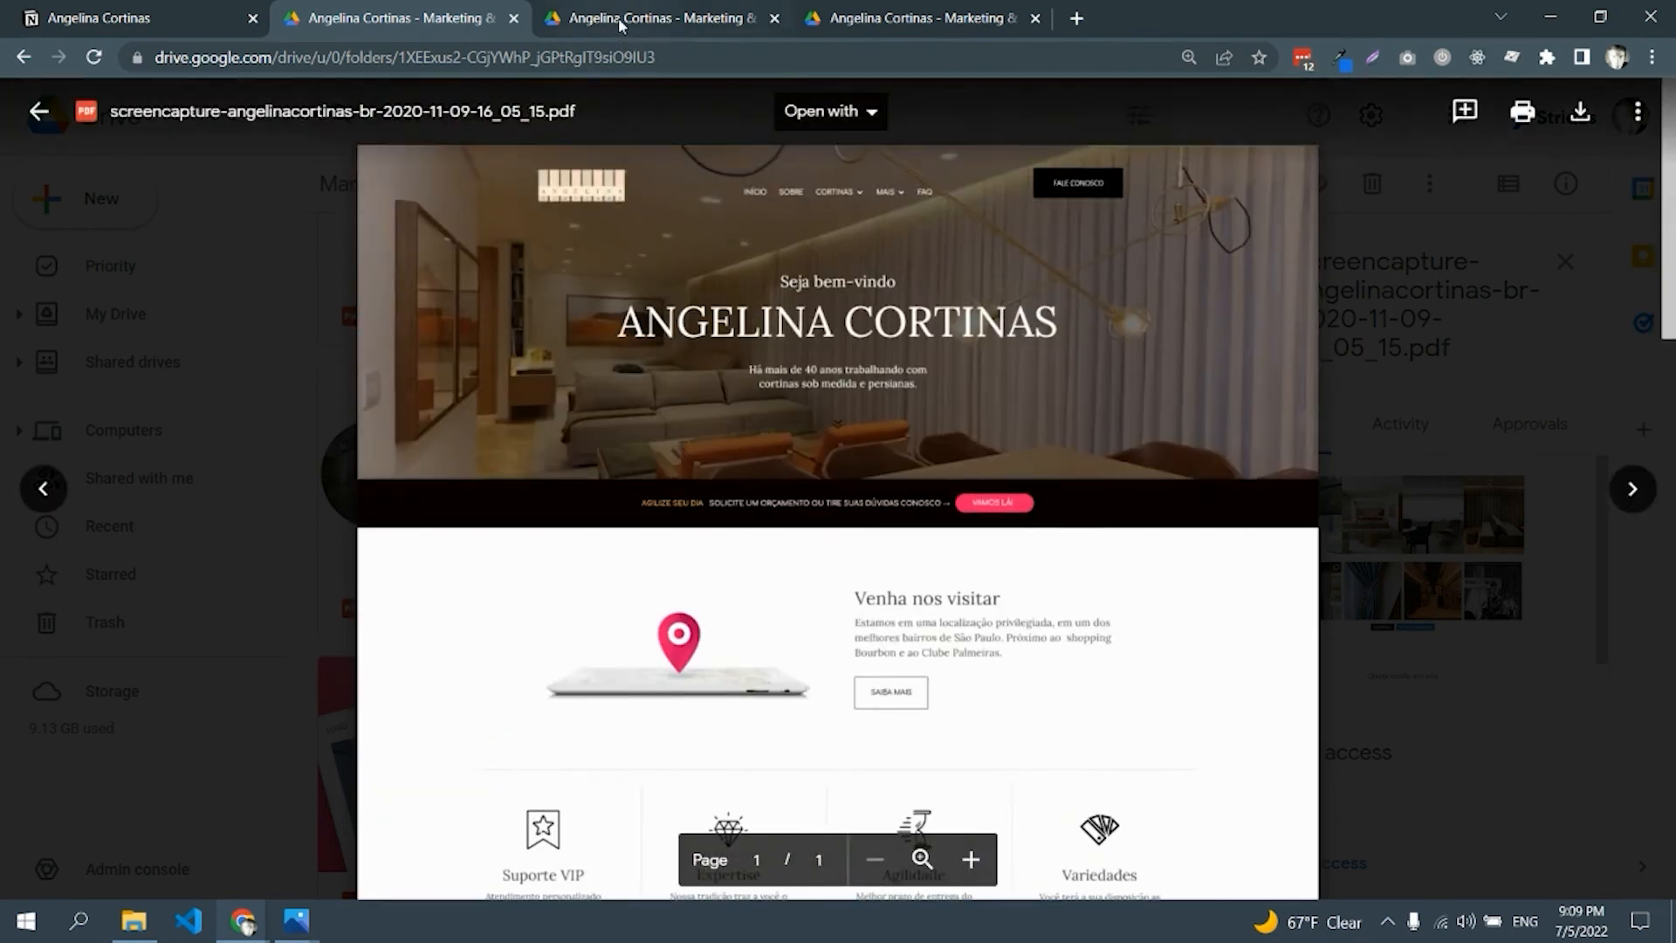
click(624, 33)
Scroll through the website screenshot previewed in the next Drive tab
scroll(908, 441, up, 10)
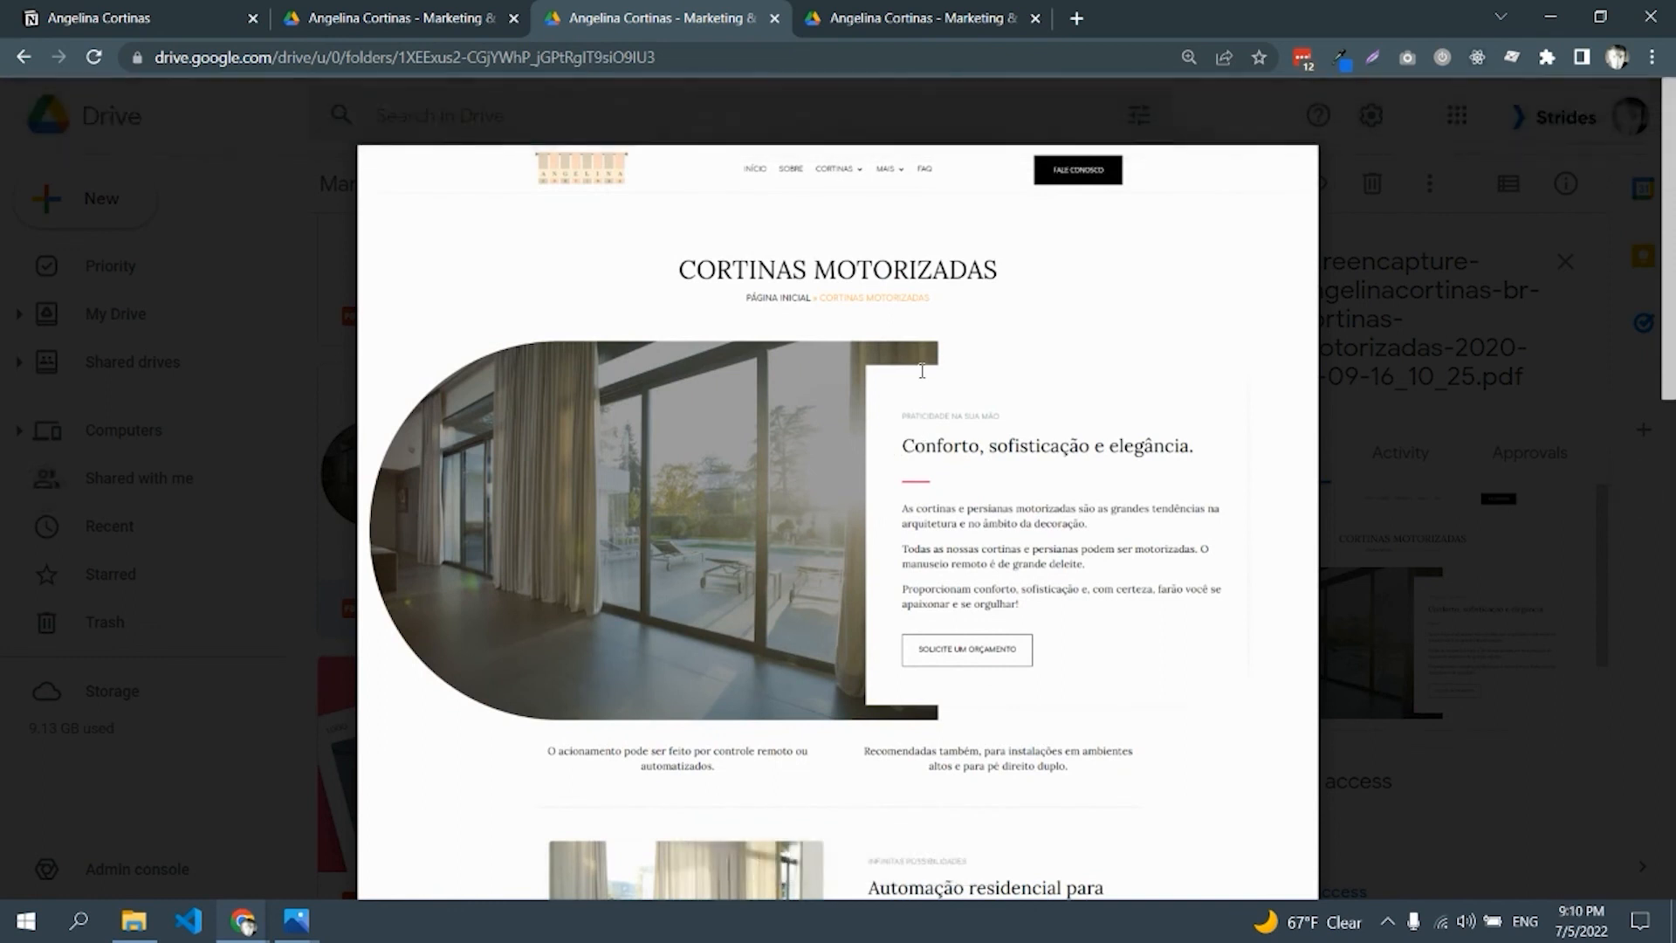
scroll(922, 371, down, 7)
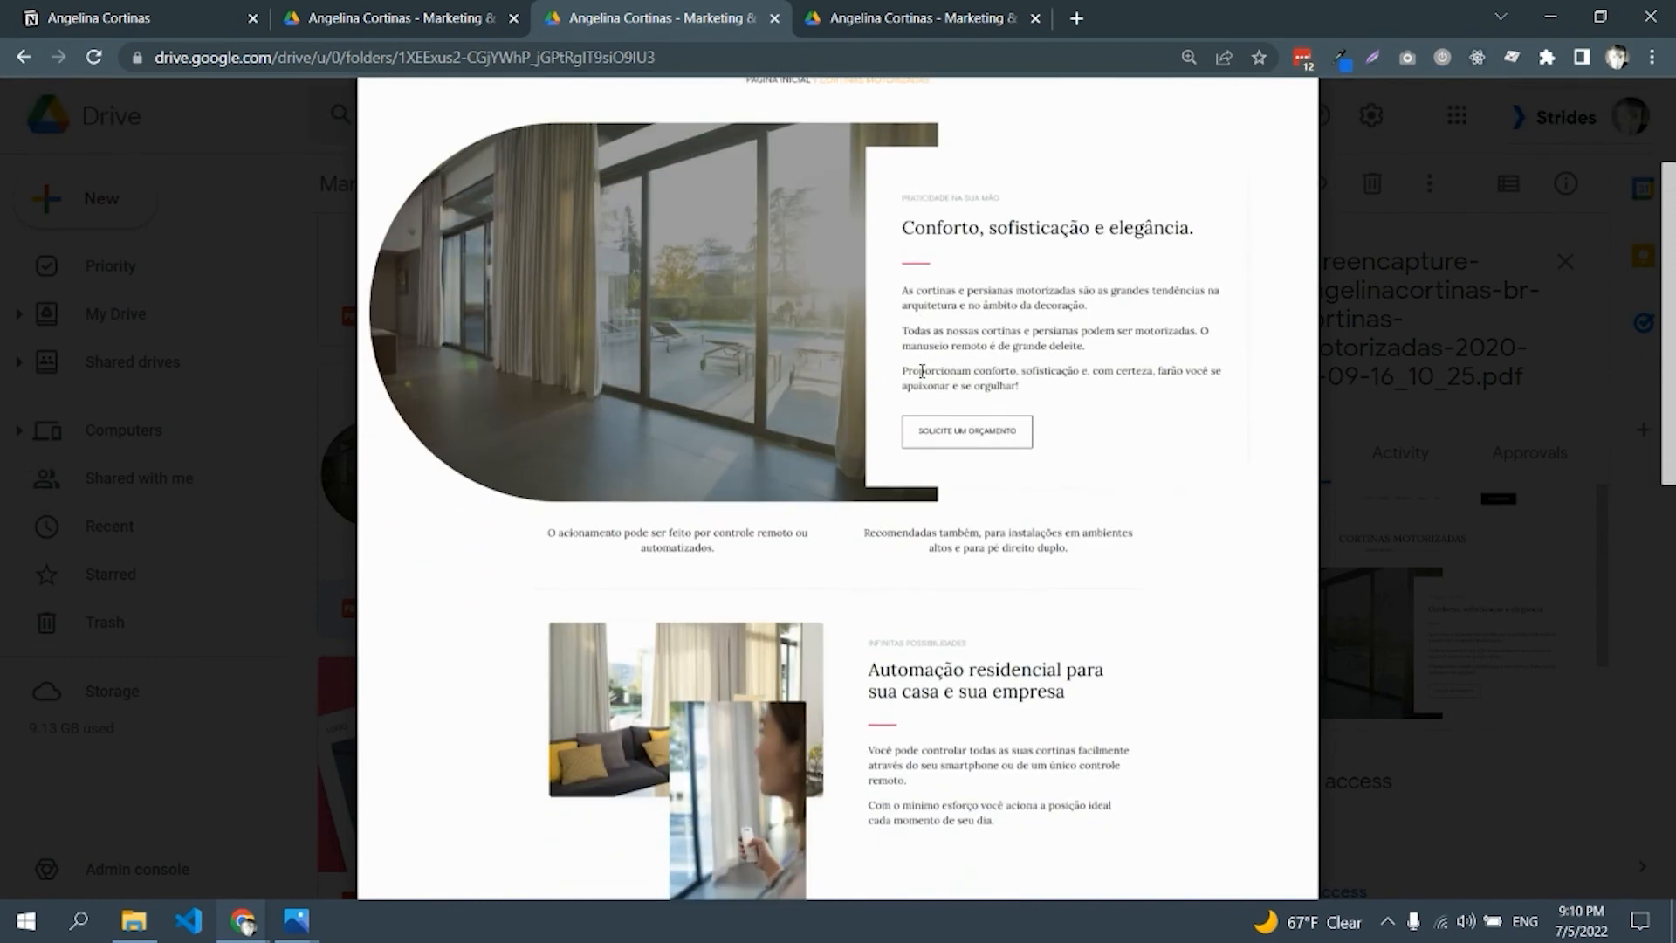
scroll(922, 371, down, 6)
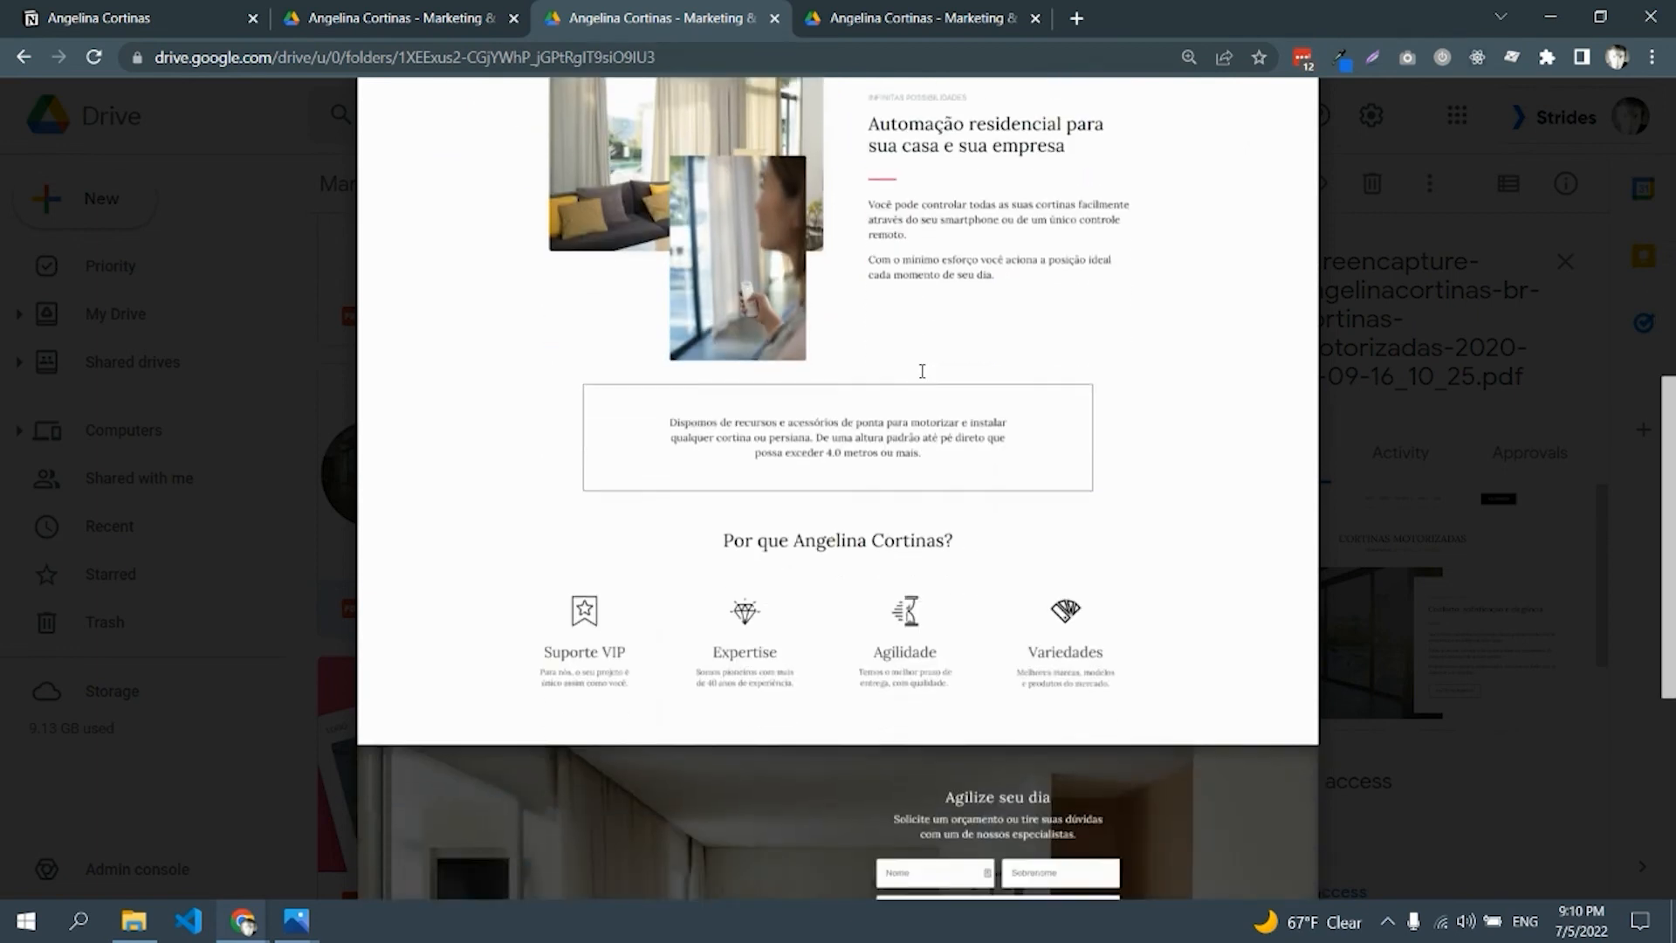
scroll(922, 371, down, 2)
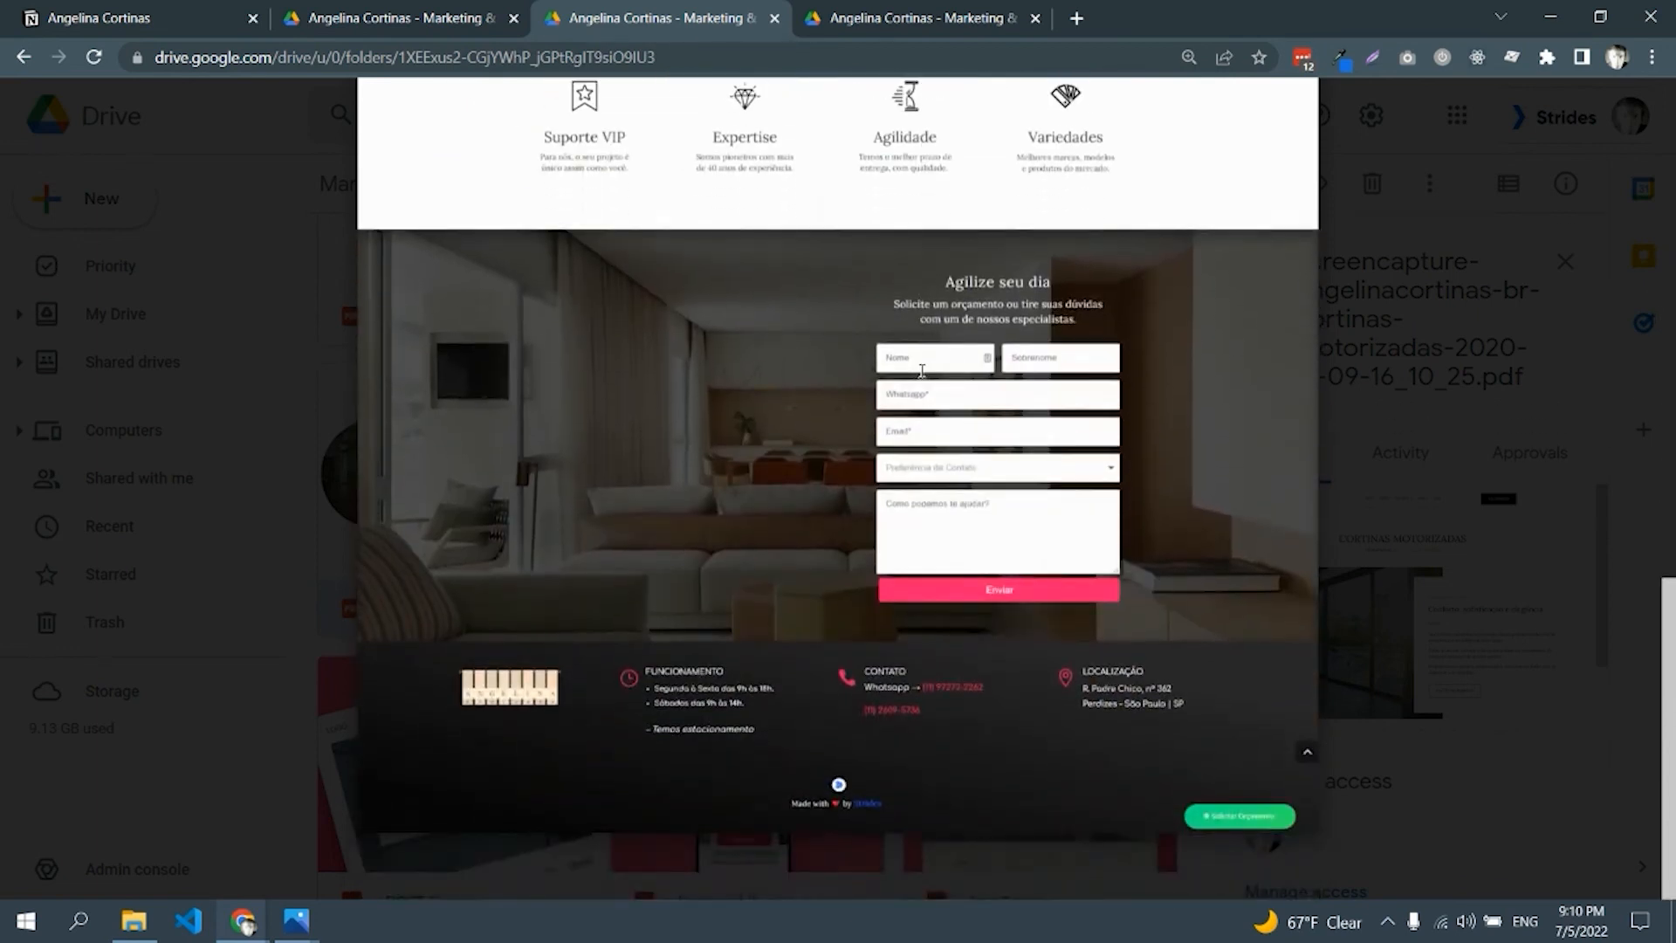
scroll(922, 371, up, 15)
Scroll through the cortina-blackout screenshot PDF, then return to the Notion case study
click(873, 8)
scroll(901, 343, up, 10)
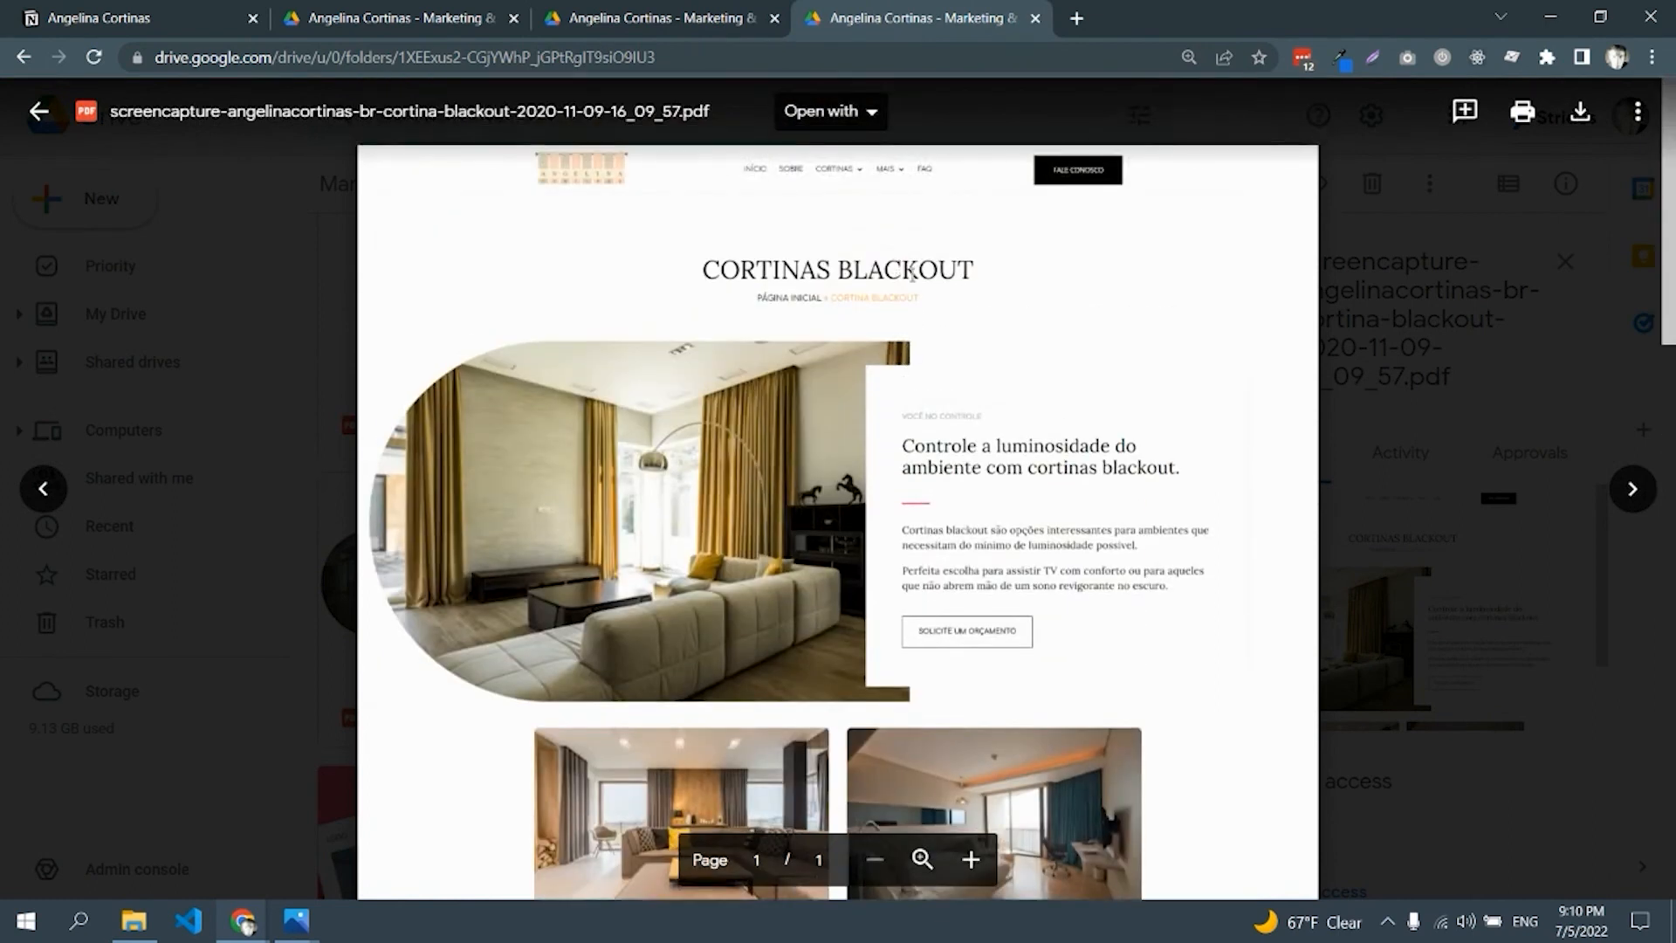
scroll(977, 312, down, 1)
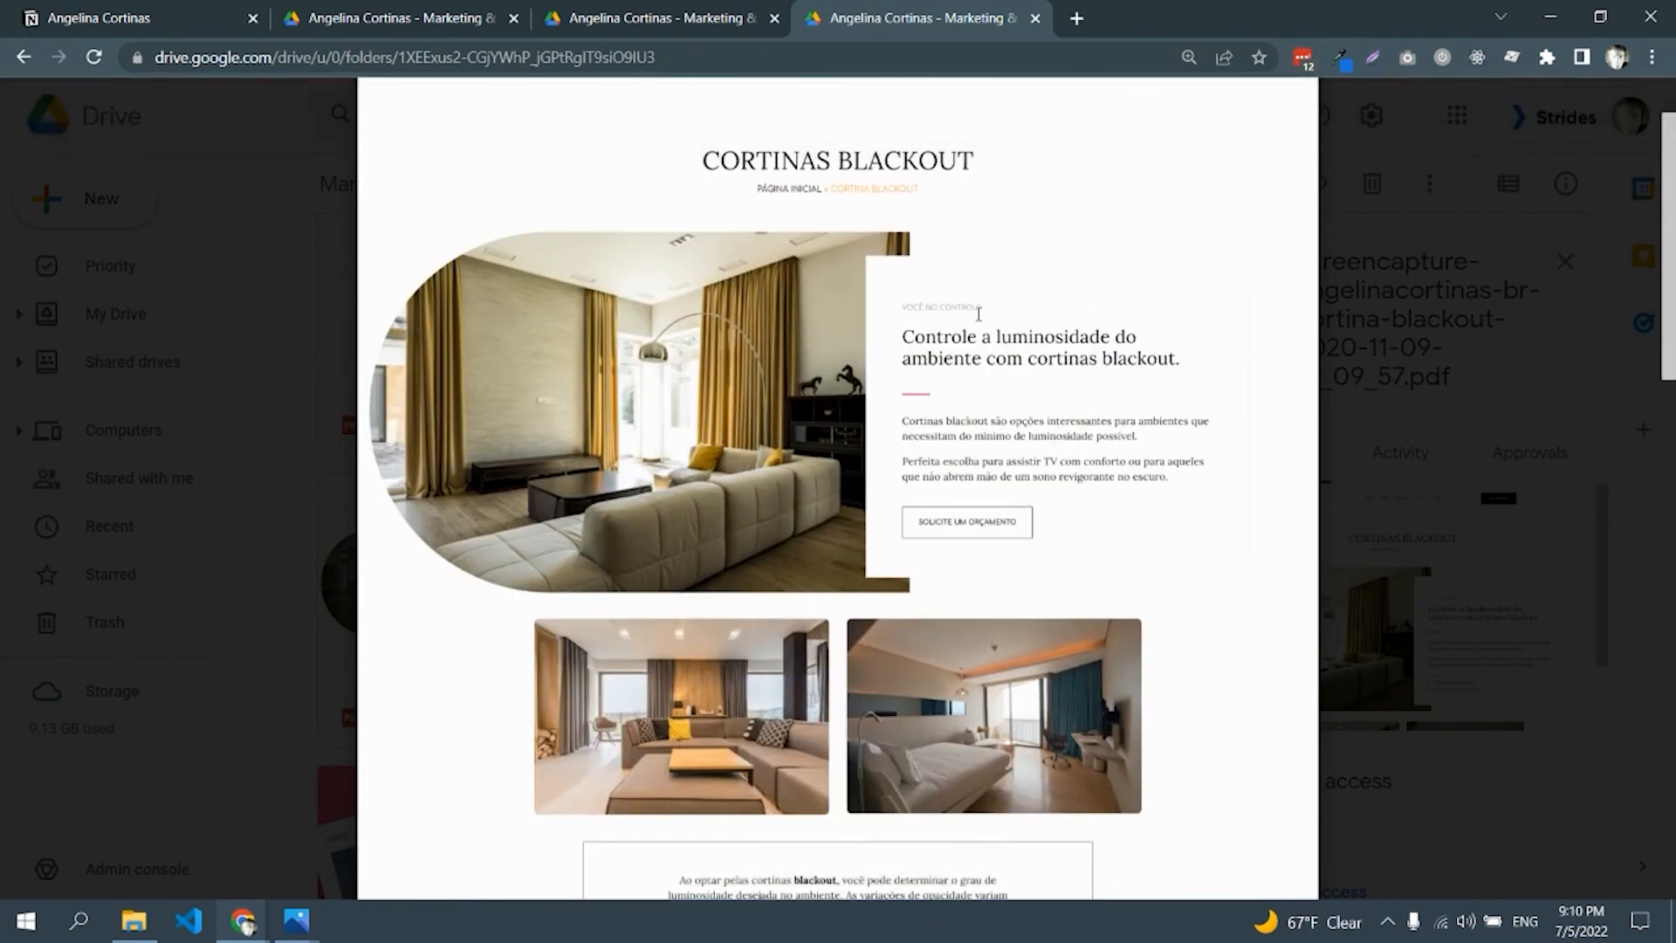
scroll(978, 315, down, 4)
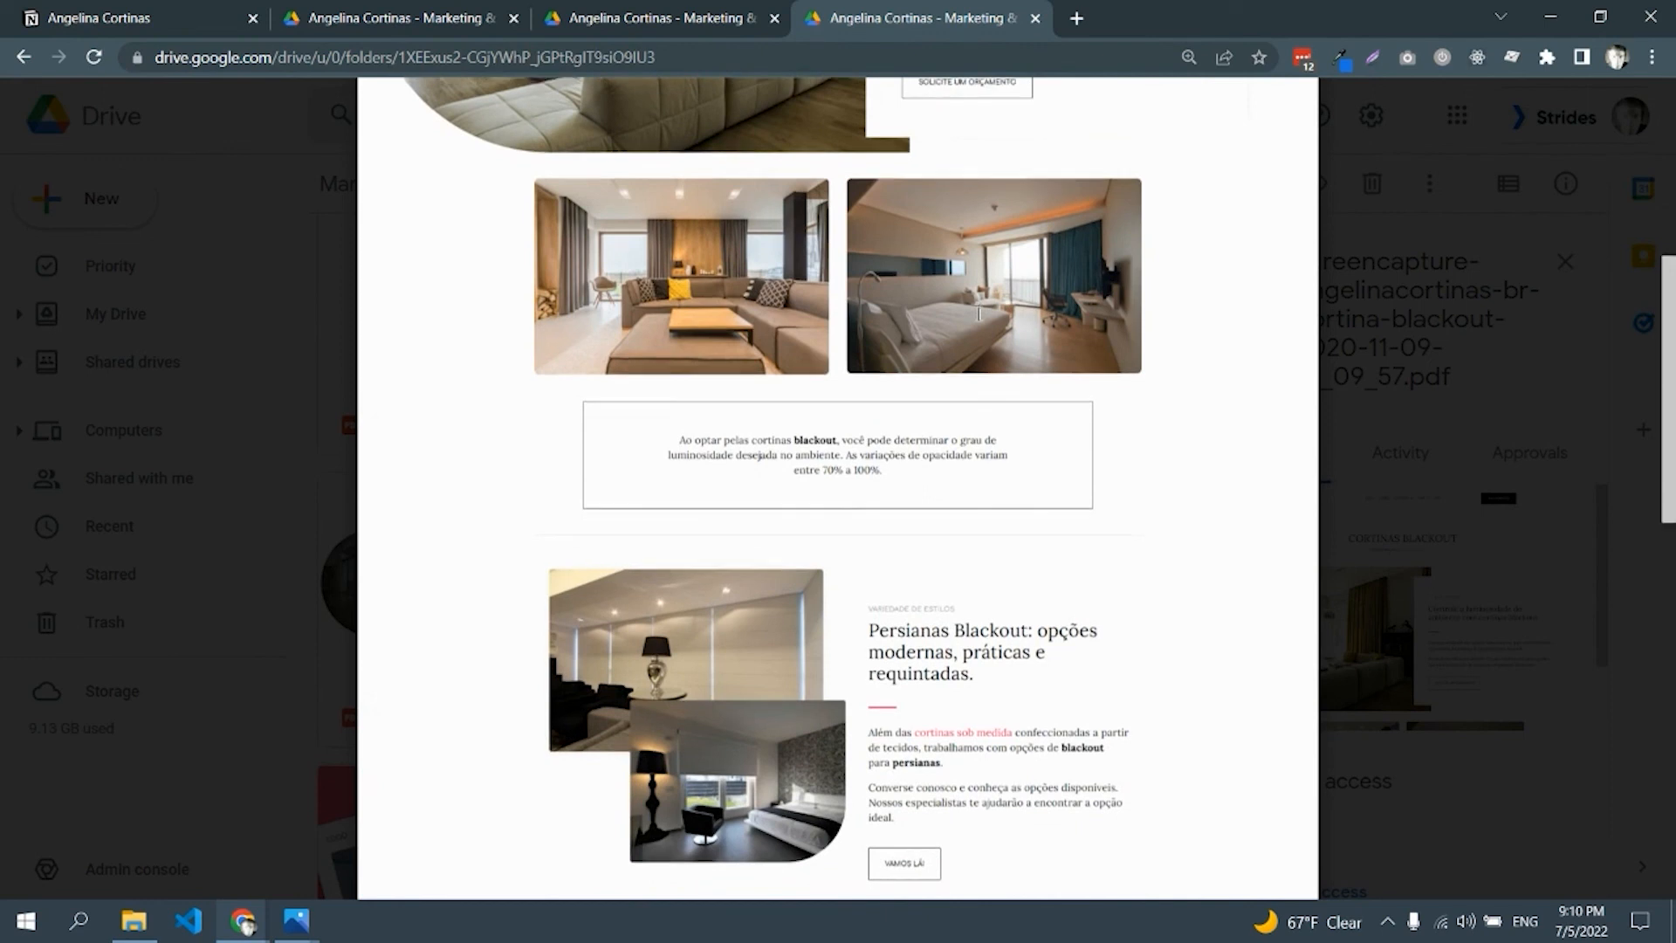
scroll(978, 314, down, 3)
scroll(979, 314, down, 7)
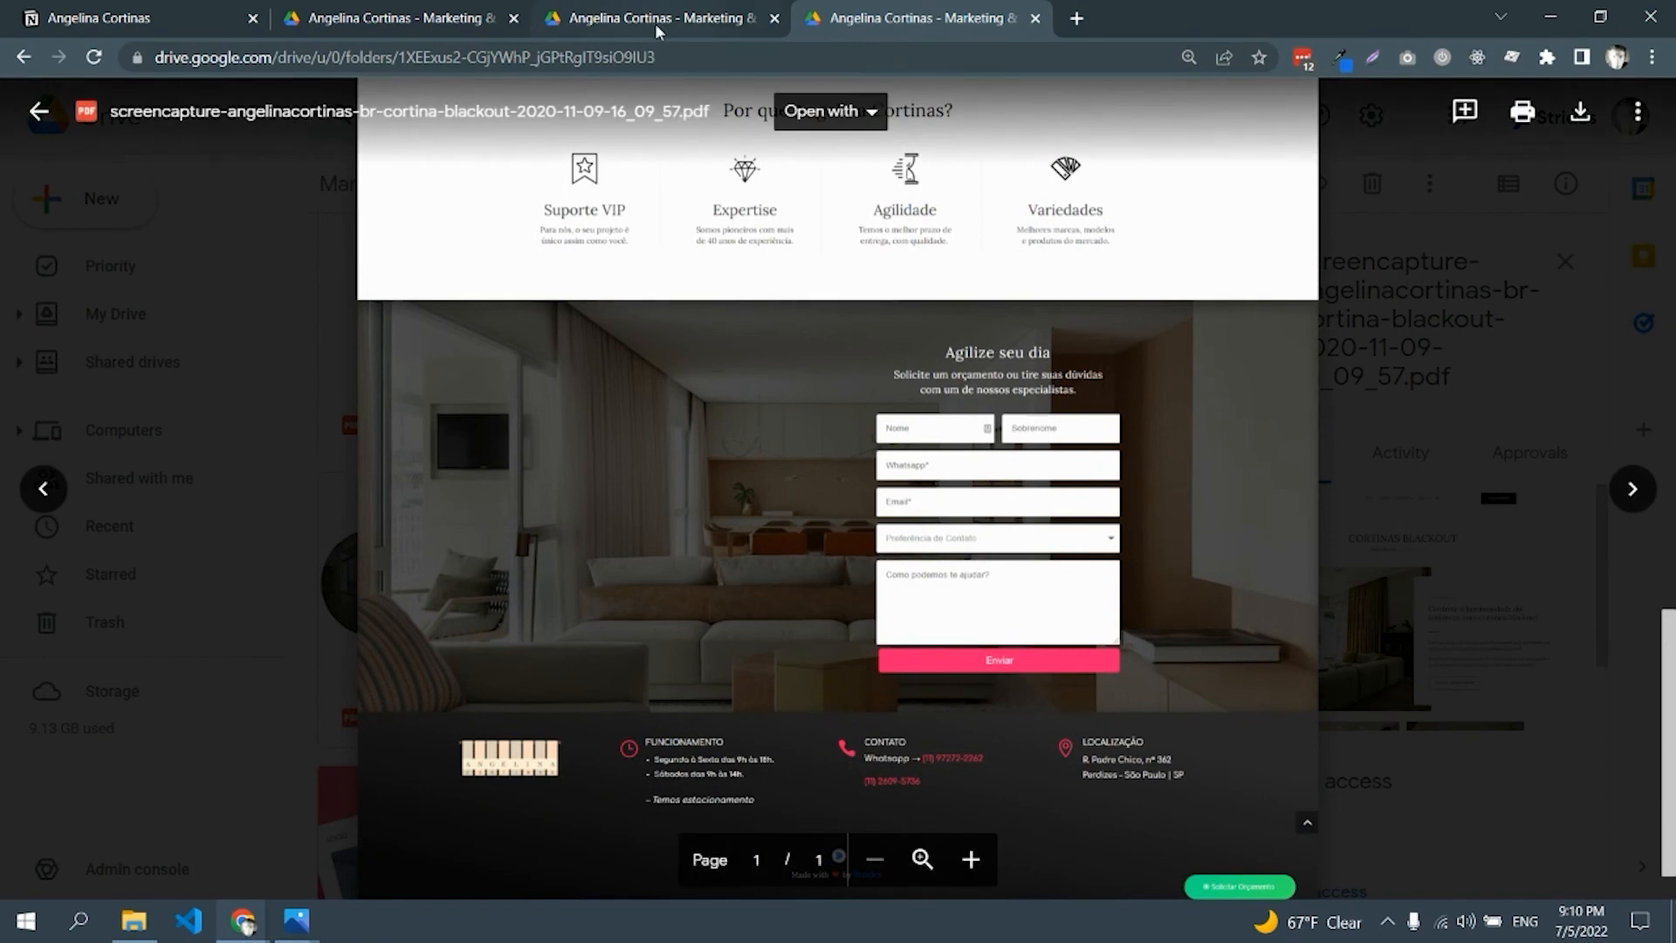
click(104, 23)
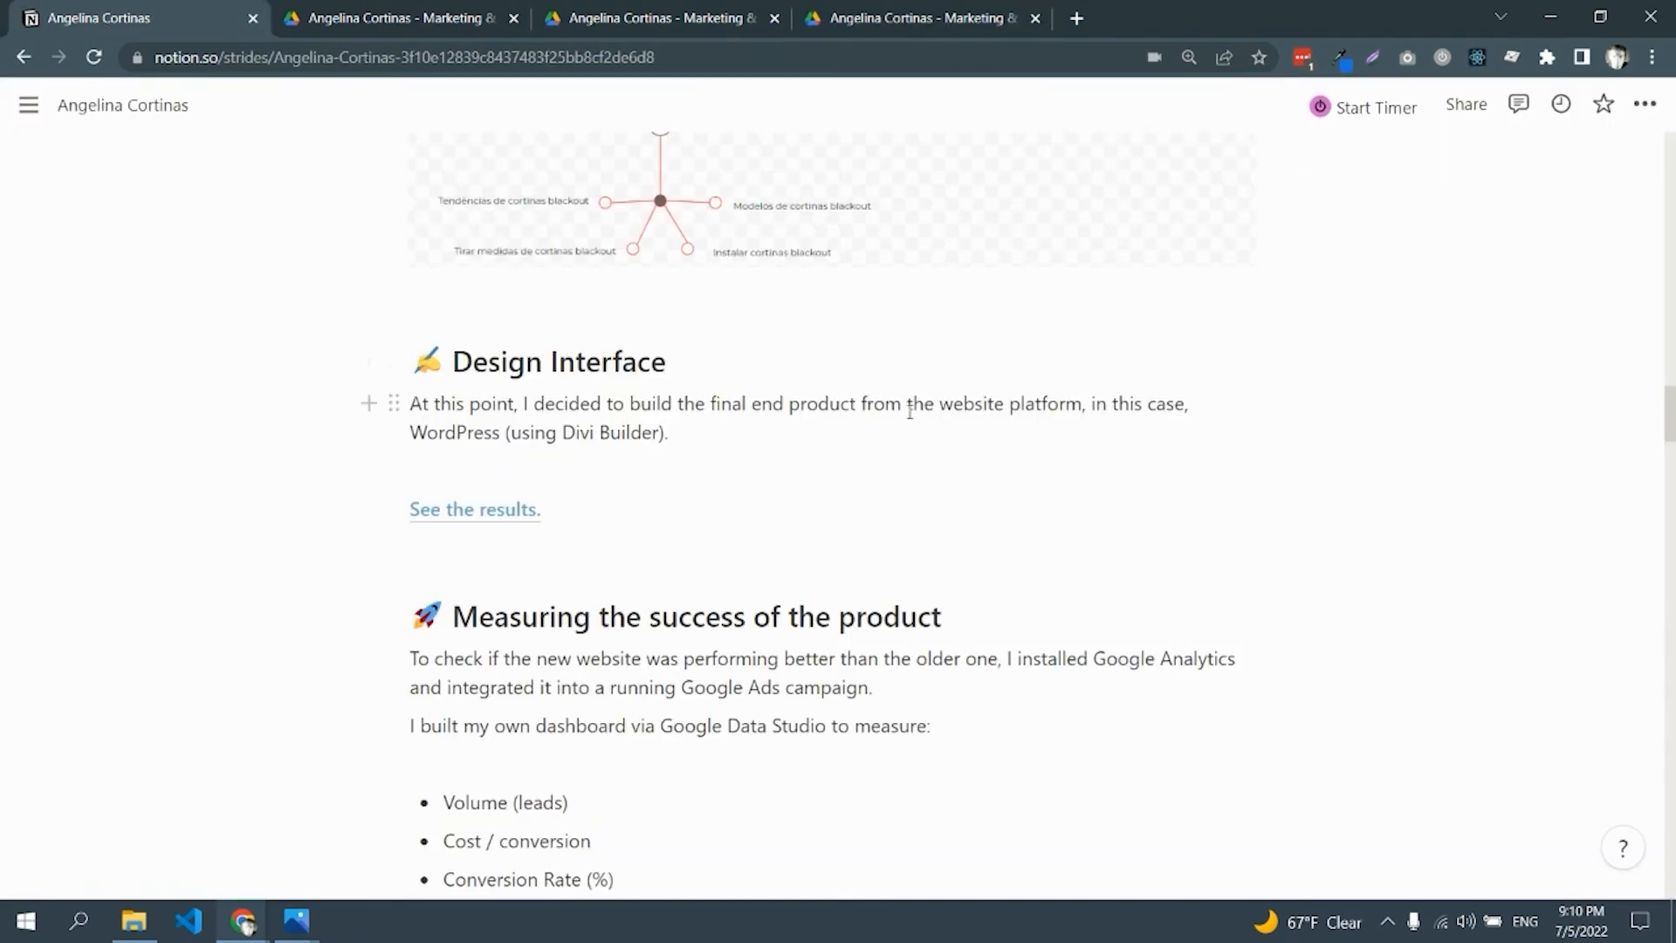
In full screen, highlight 'Google Data Studio' under Measuring the success and reach the Strides dashboard
scroll(909, 405, down, 3)
scroll(778, 274, down, 1)
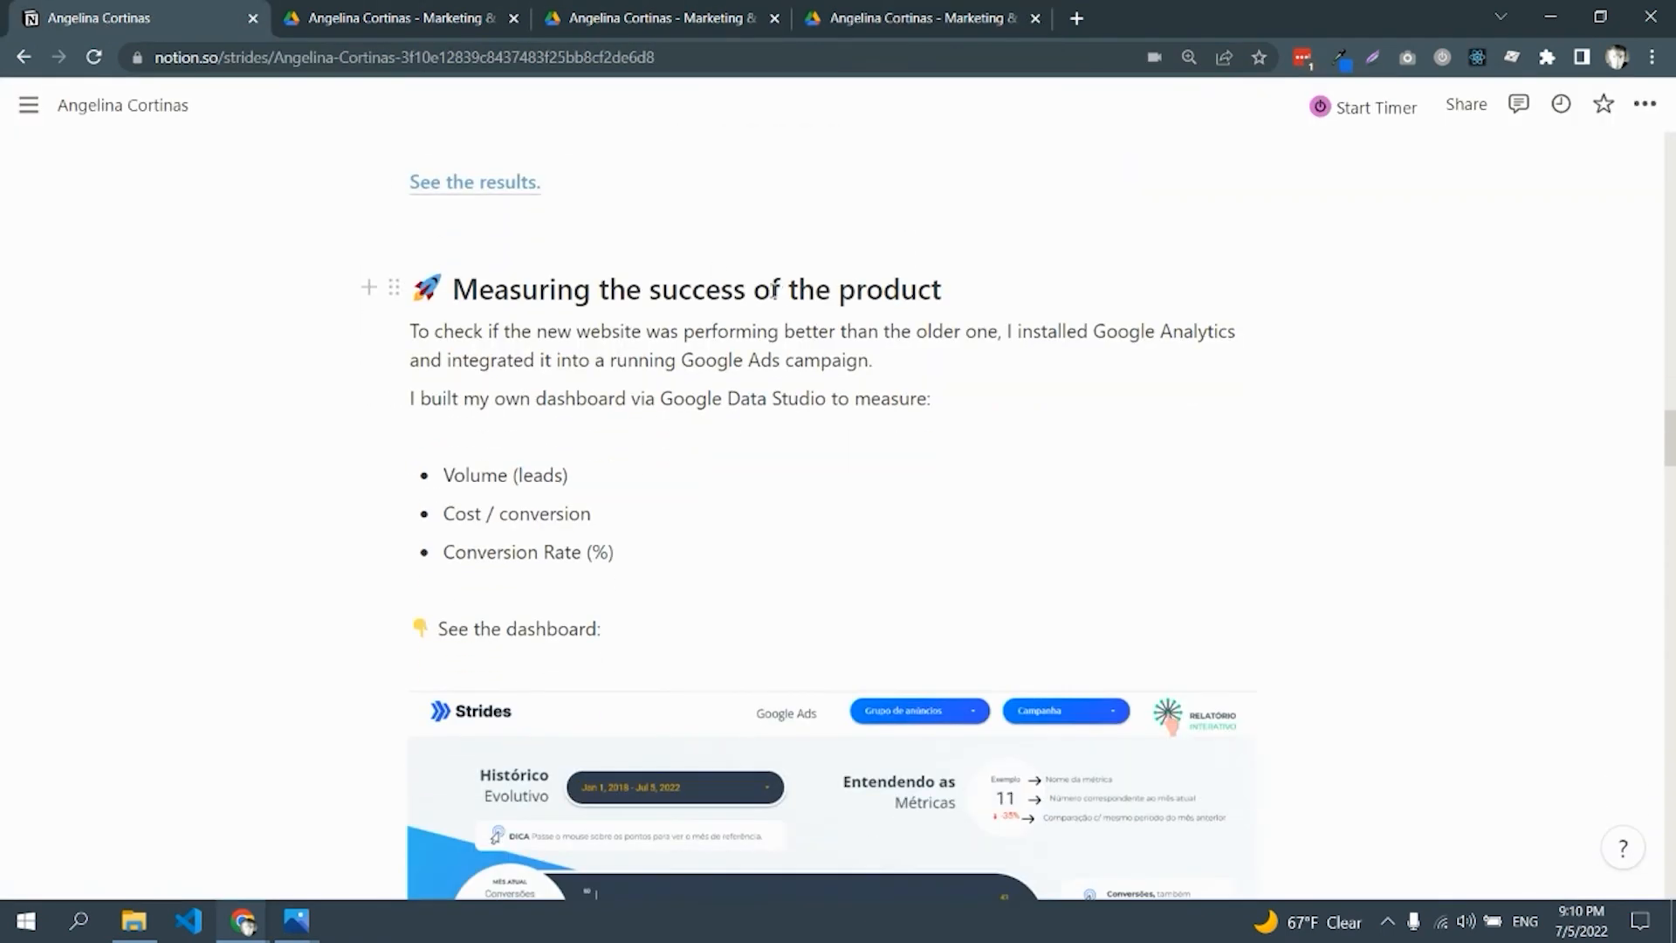
scroll(937, 217, down, 1)
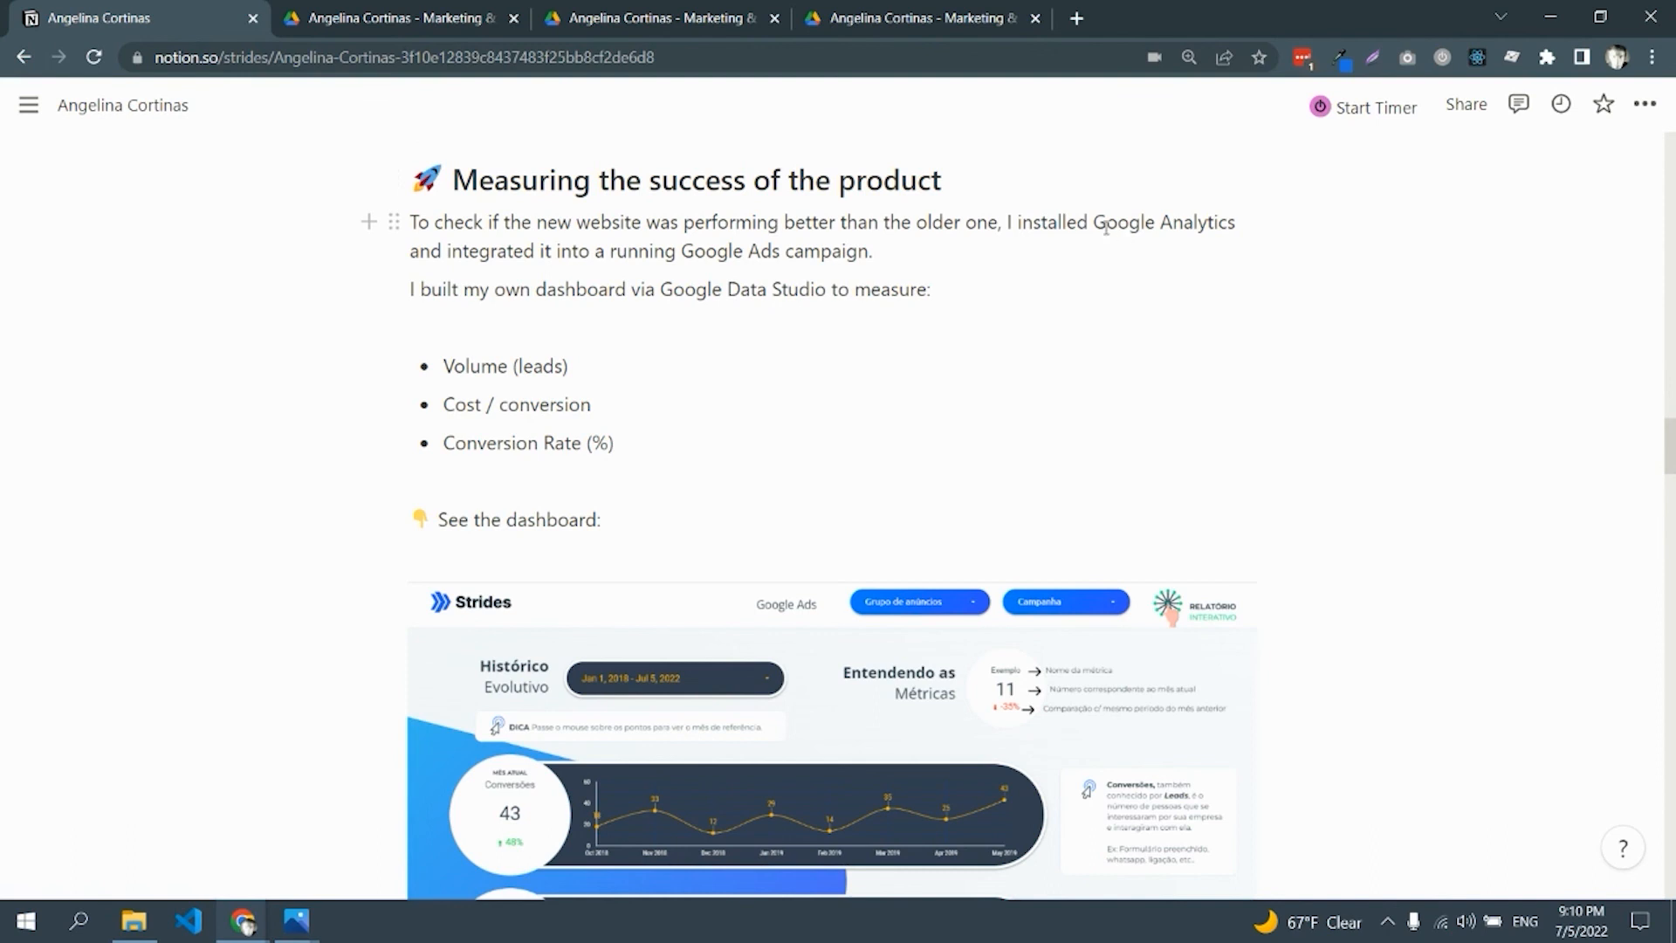
key(F11)
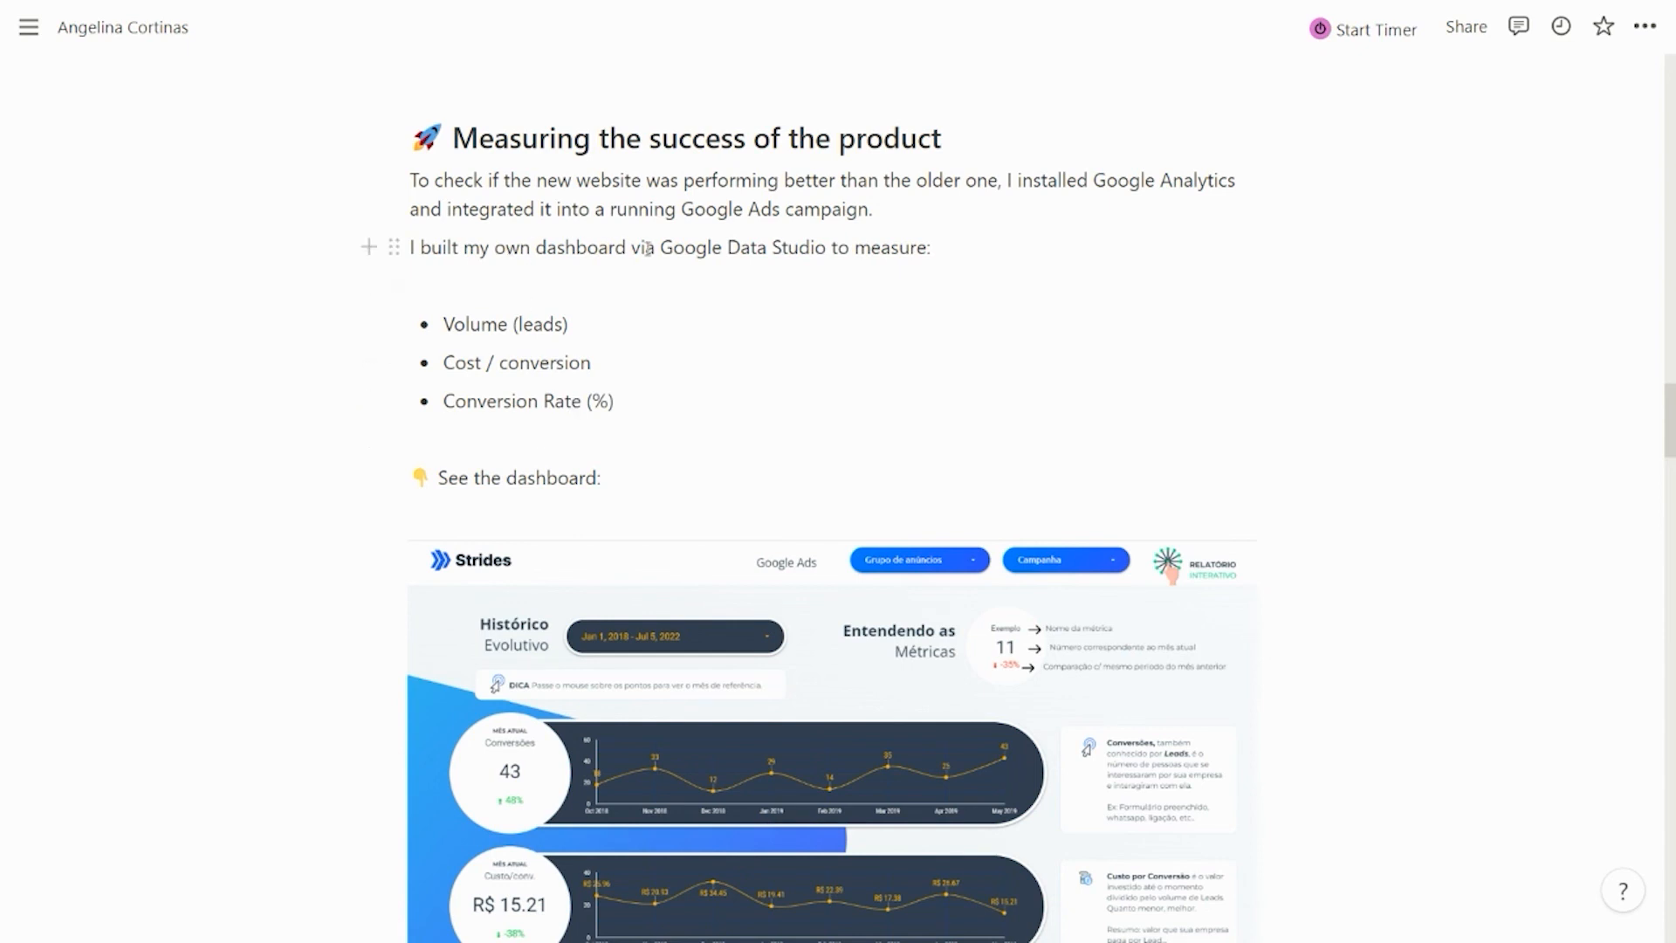
drag(656, 248, 811, 274)
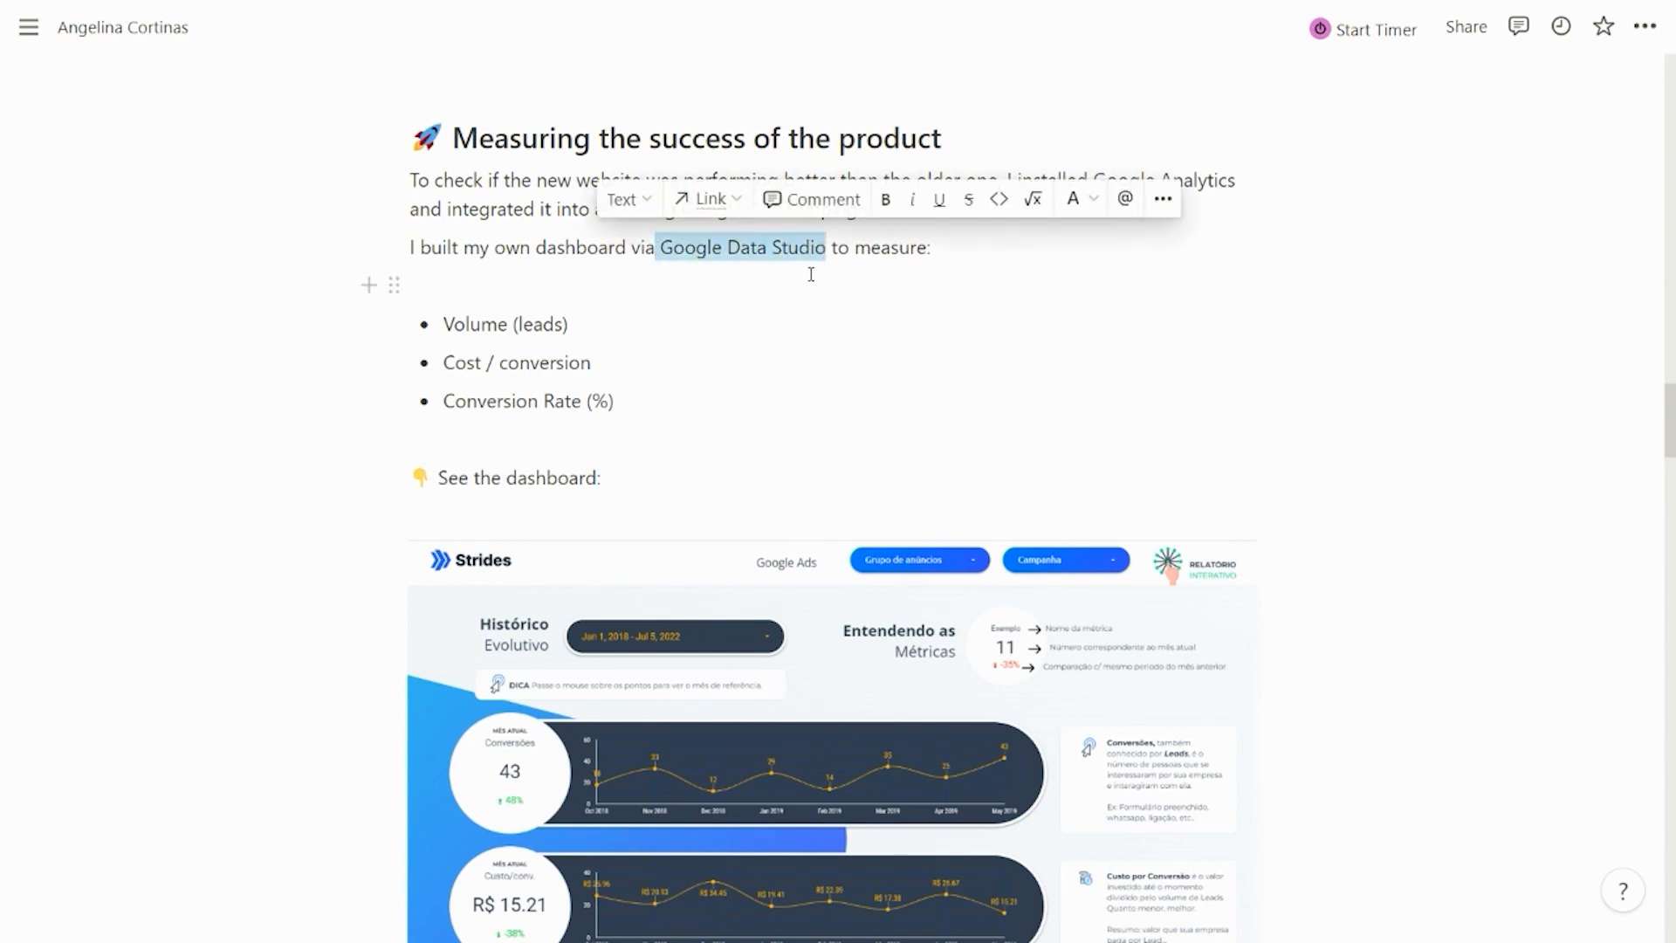
scroll(611, 314, down, 4)
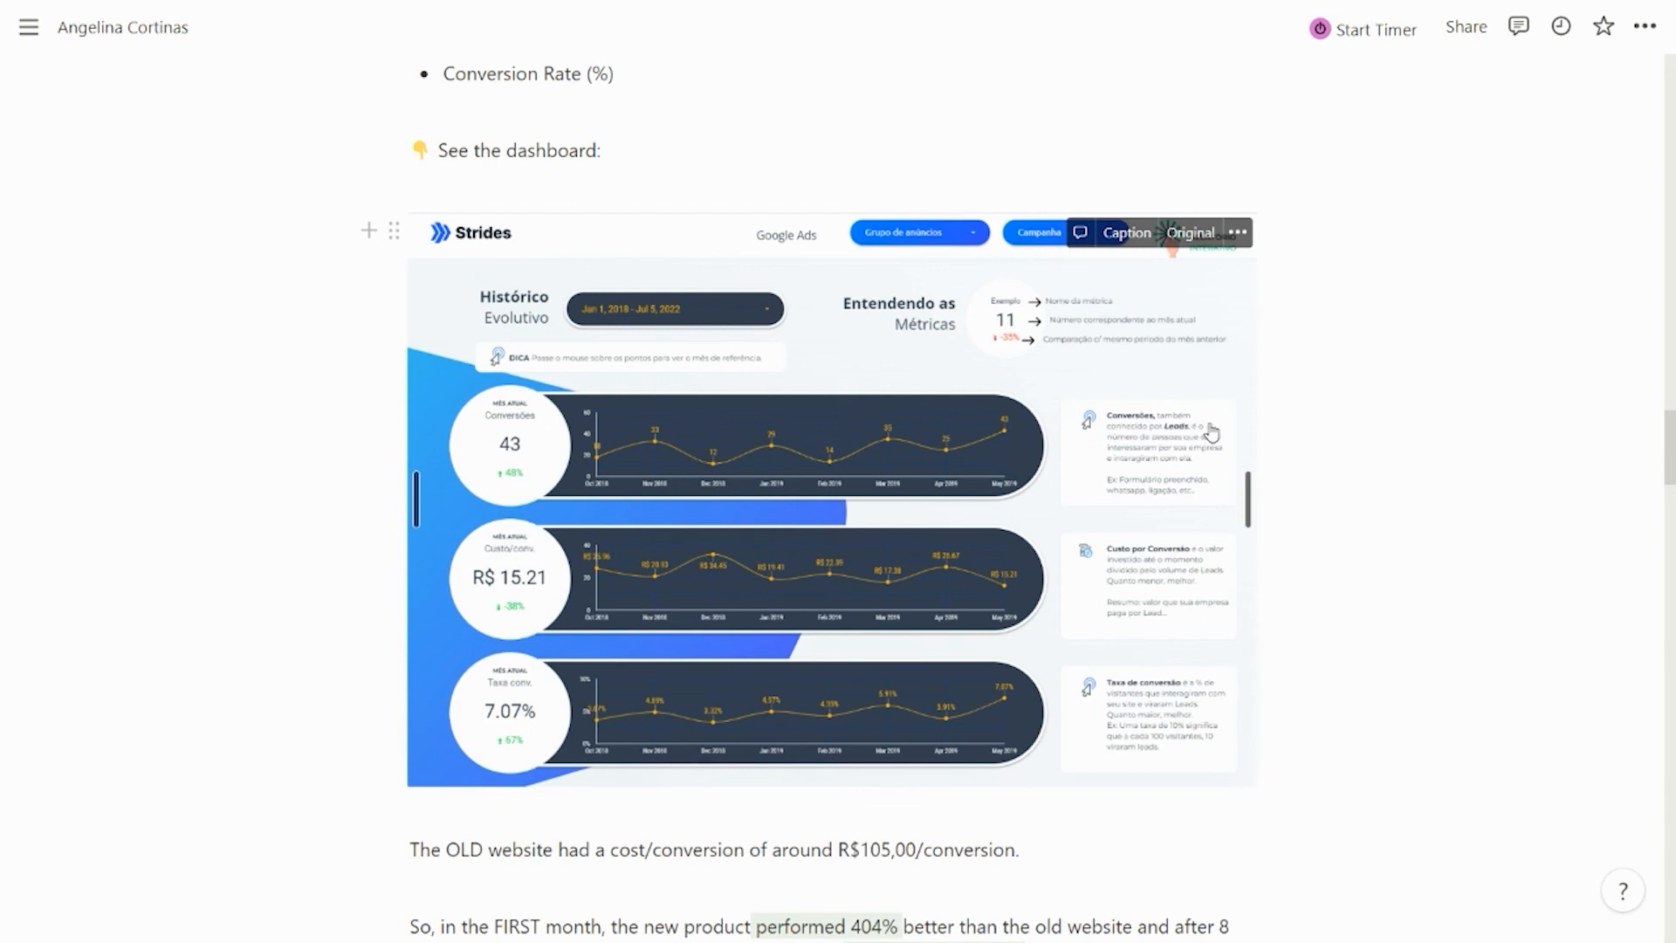
scroll(1352, 479, down, 1)
scroll(1352, 479, down, 1)
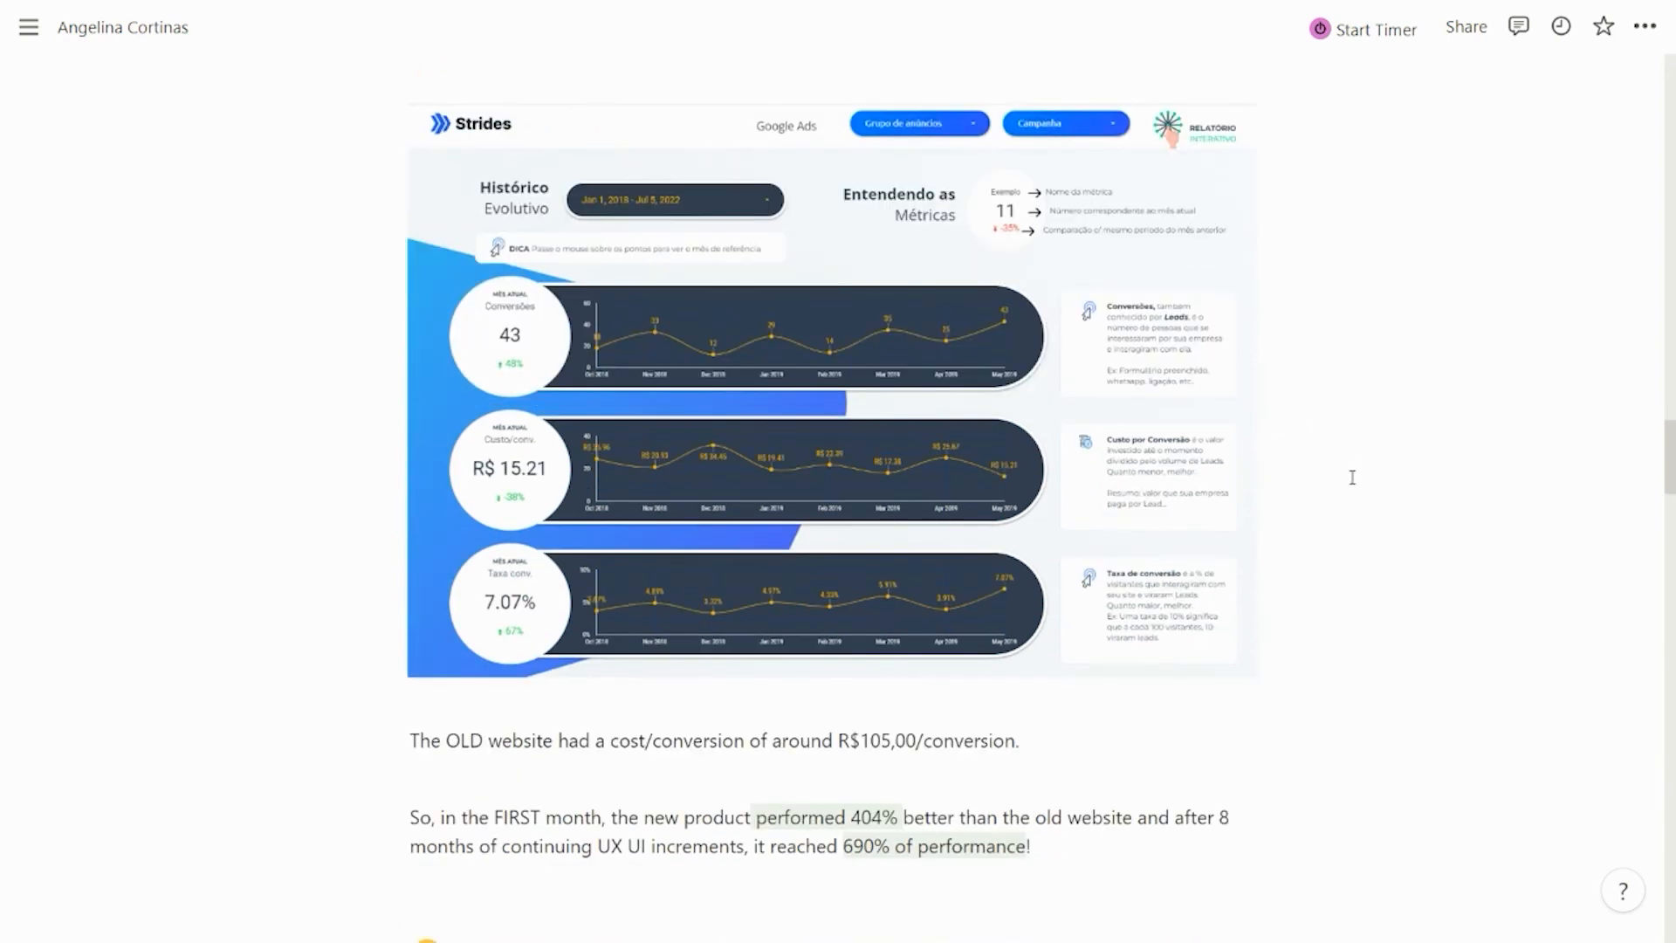
scroll(1352, 479, down, 1)
scroll(1349, 478, down, 1)
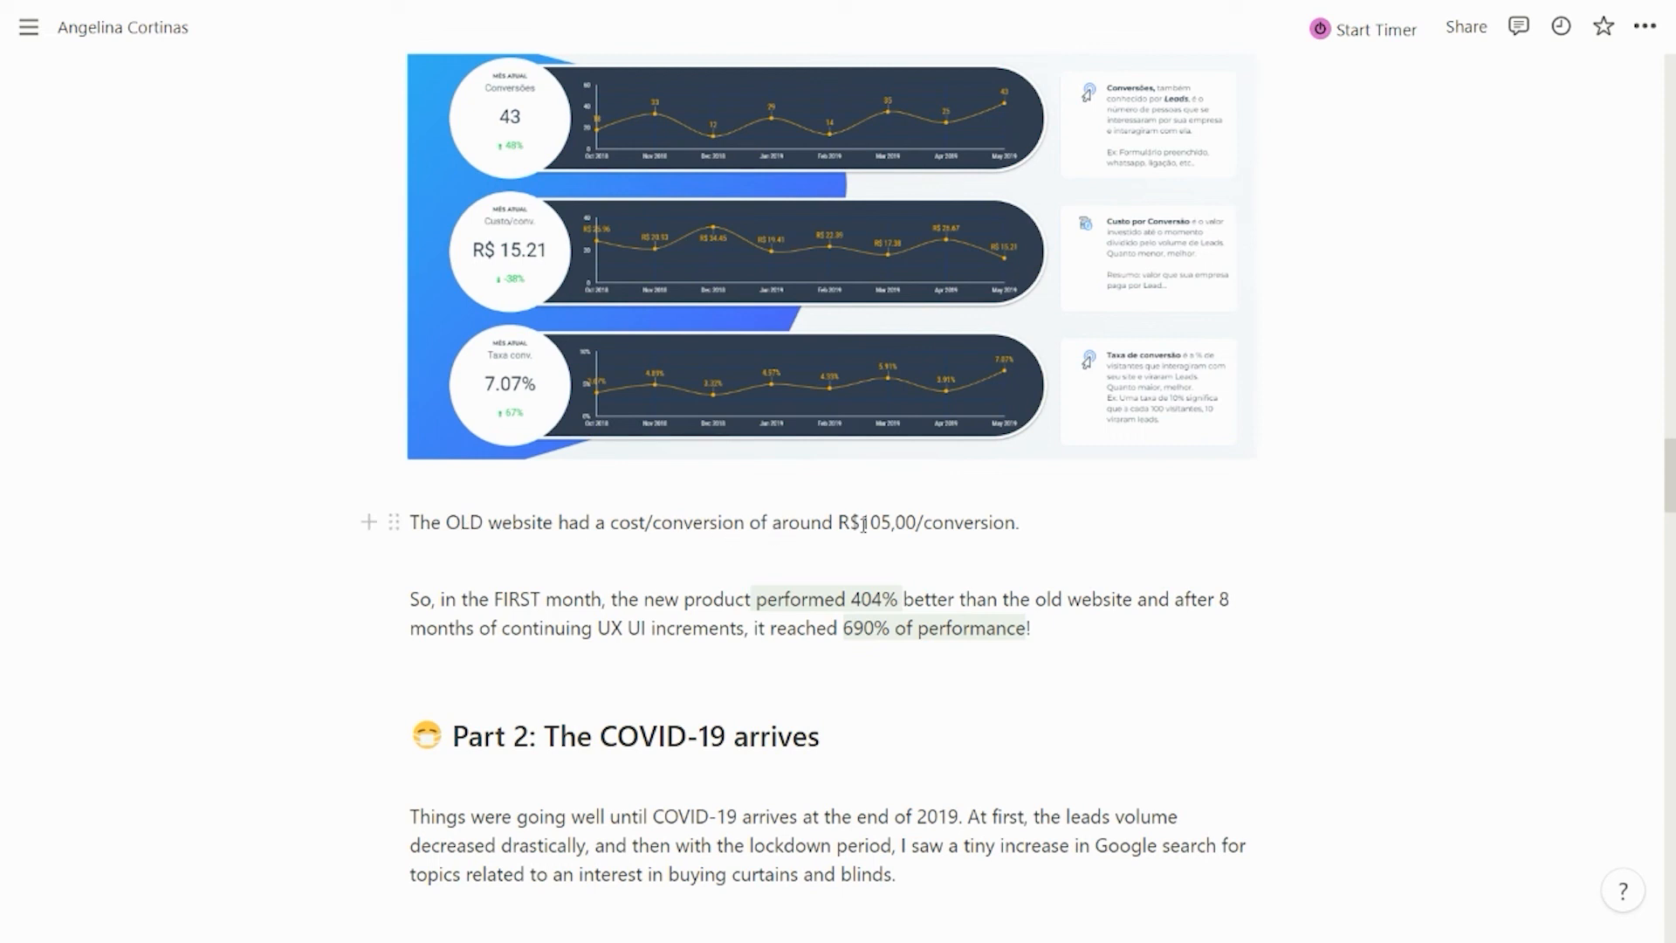
drag(839, 524, 1025, 522)
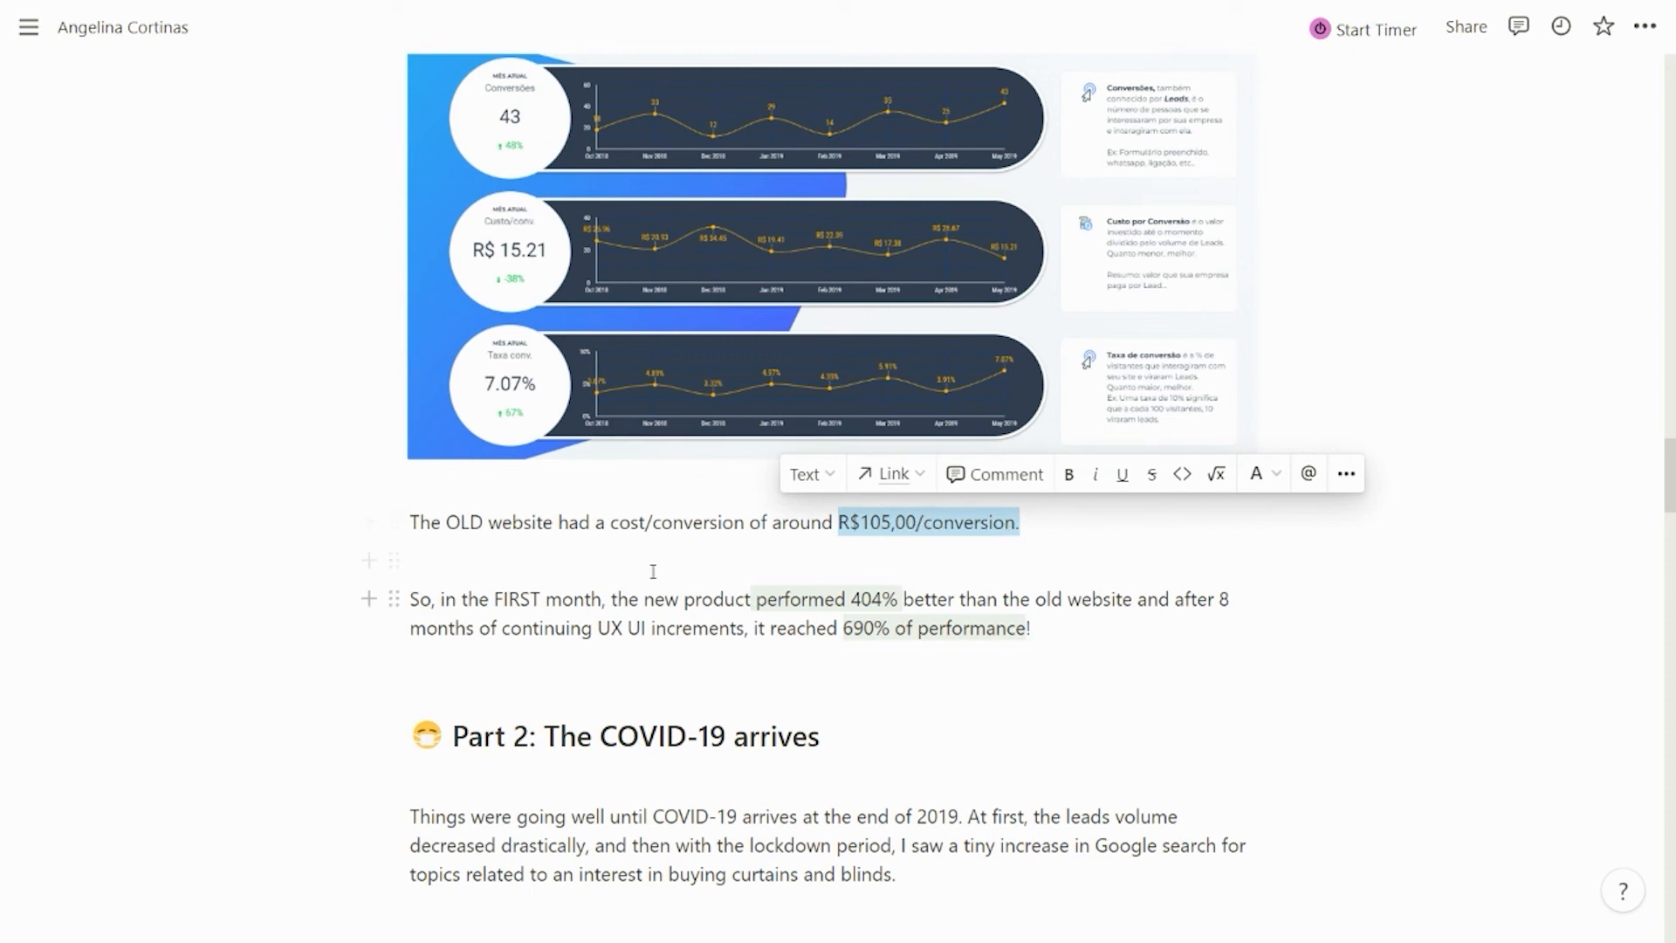
drag(495, 599, 598, 598)
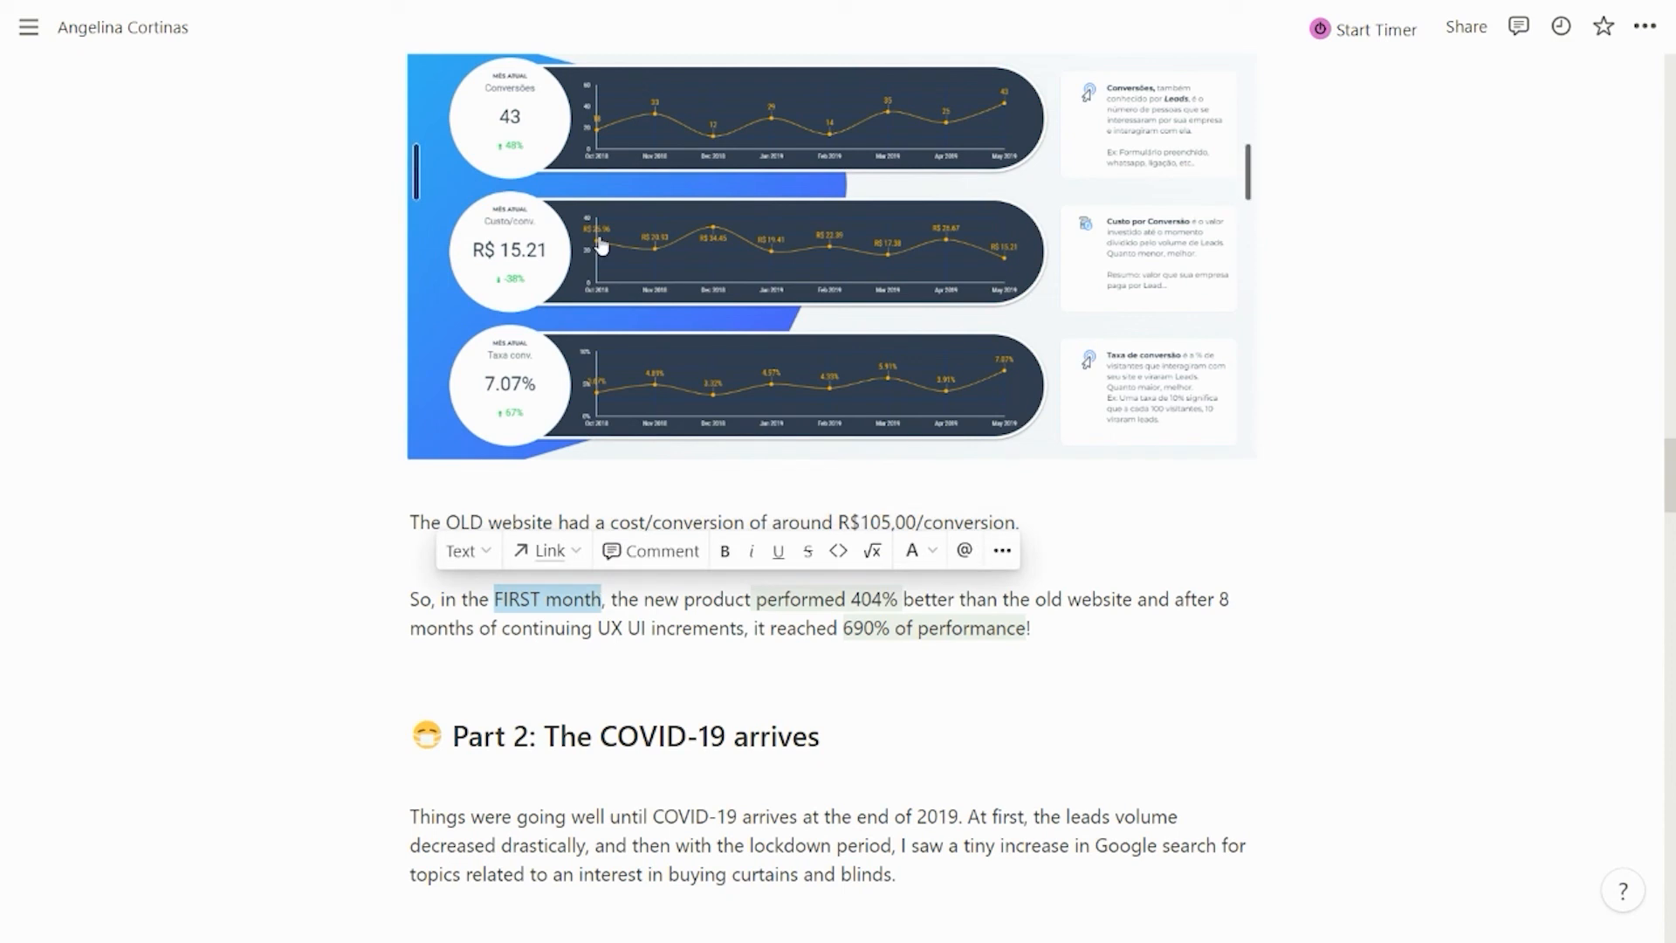
click(758, 599)
drag(758, 600, 899, 599)
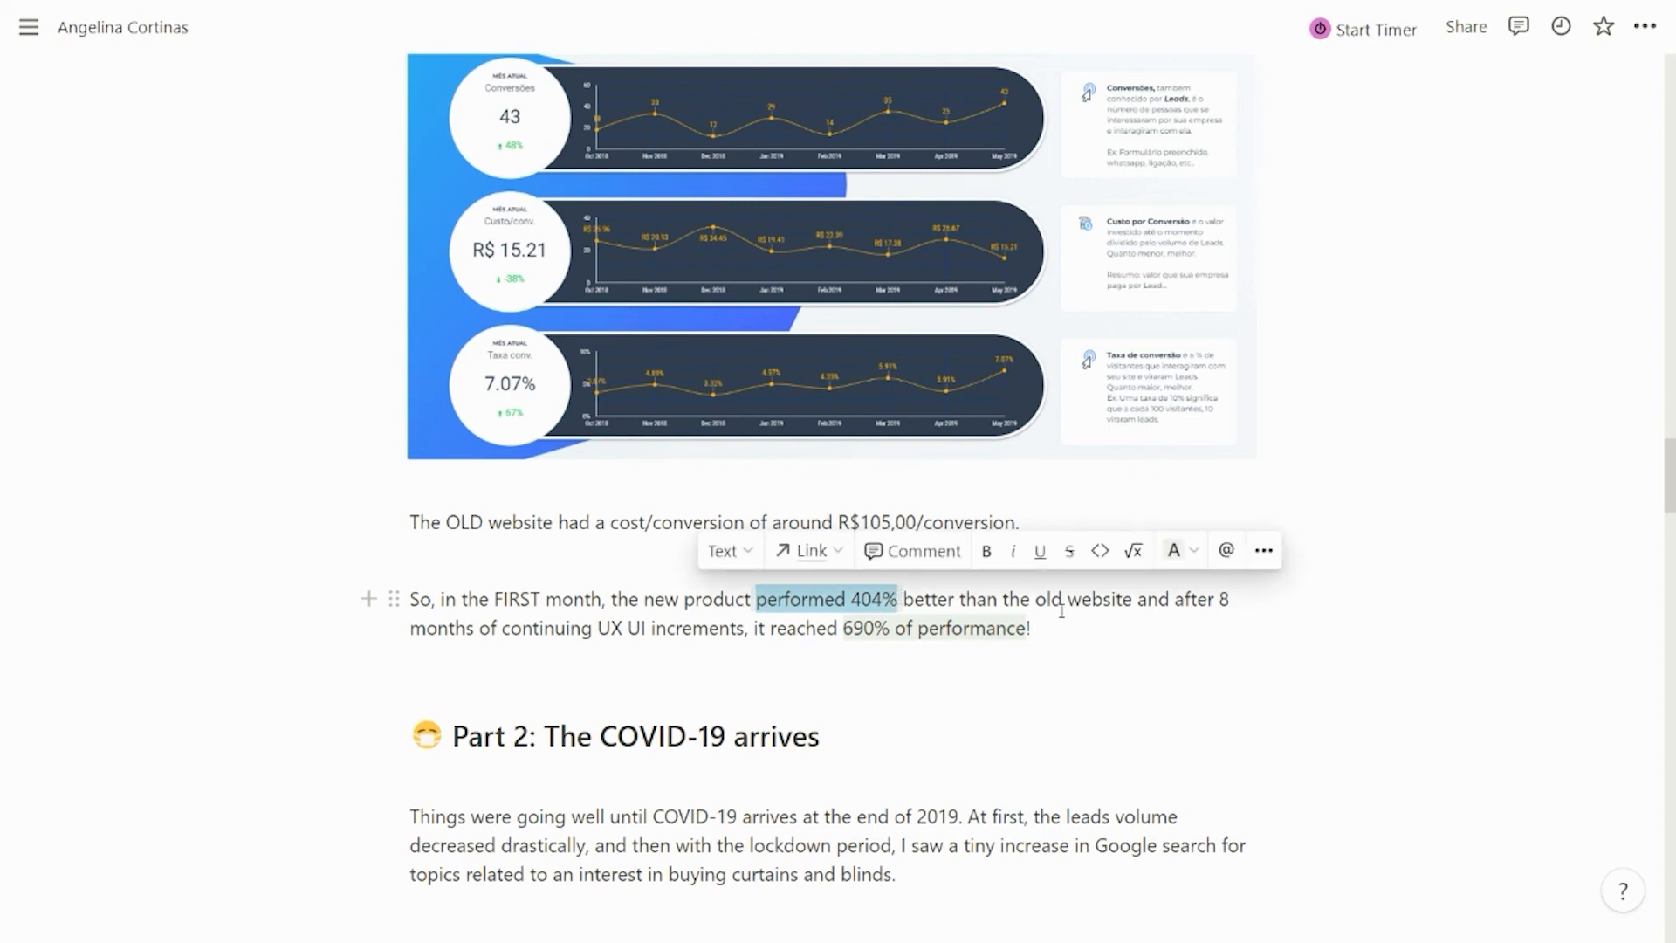
click(1163, 600)
drag(1229, 600, 744, 630)
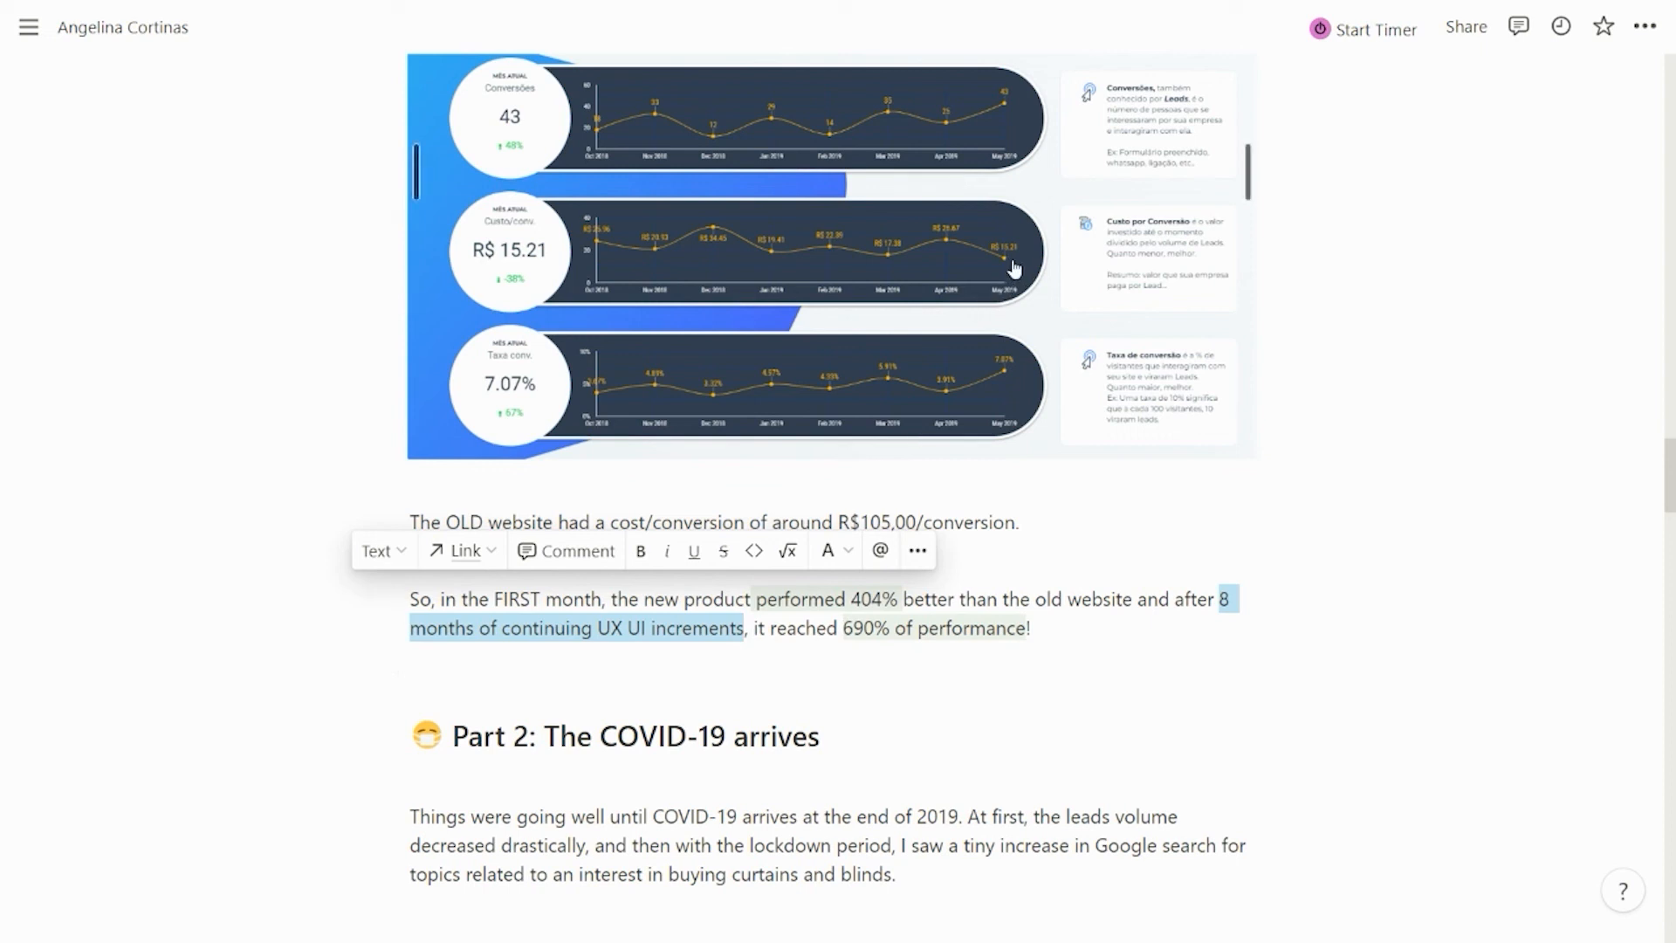
drag(844, 630, 1032, 630)
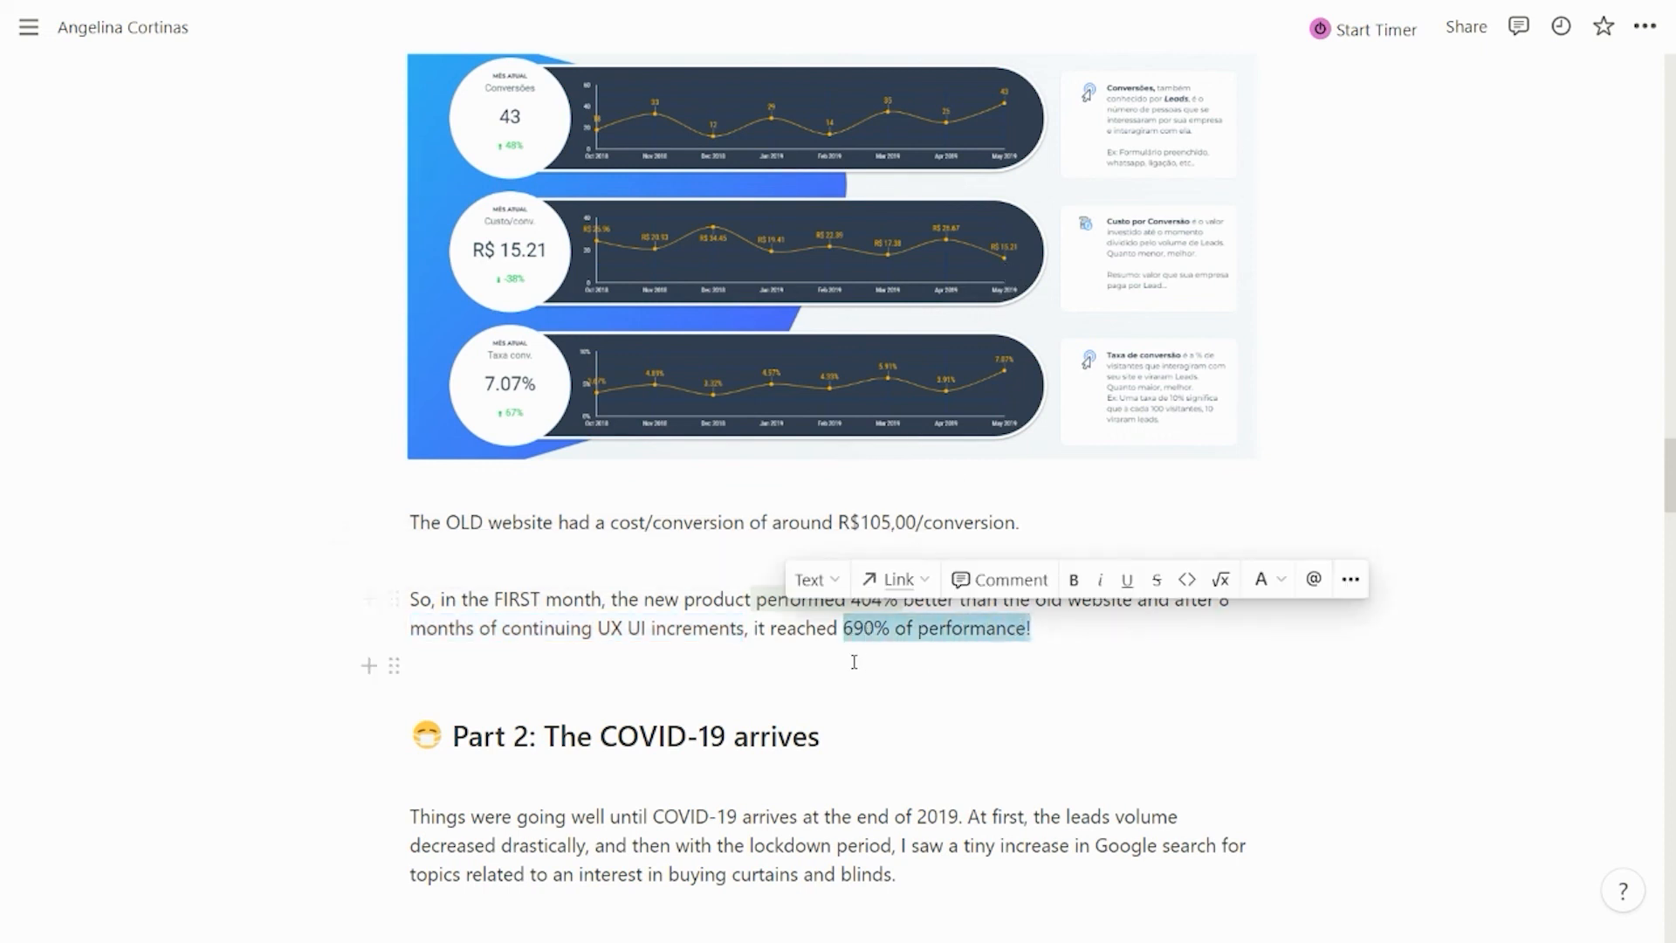
click(680, 669)
scroll(174, 453, down, 3)
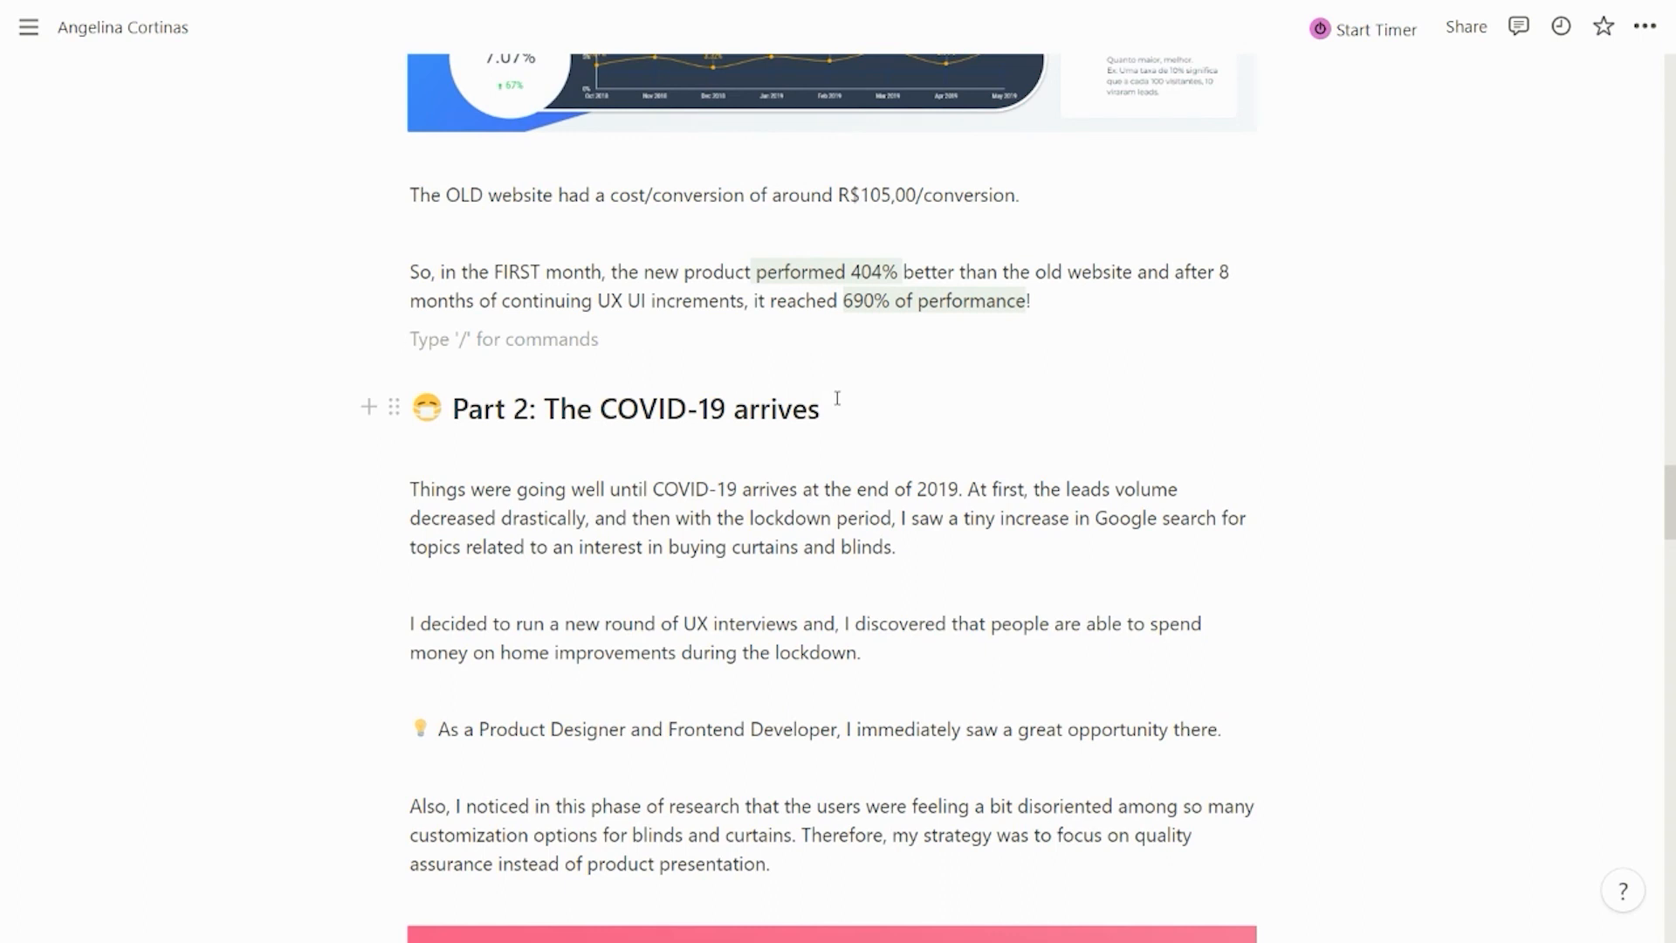
scroll(837, 395, down, 1)
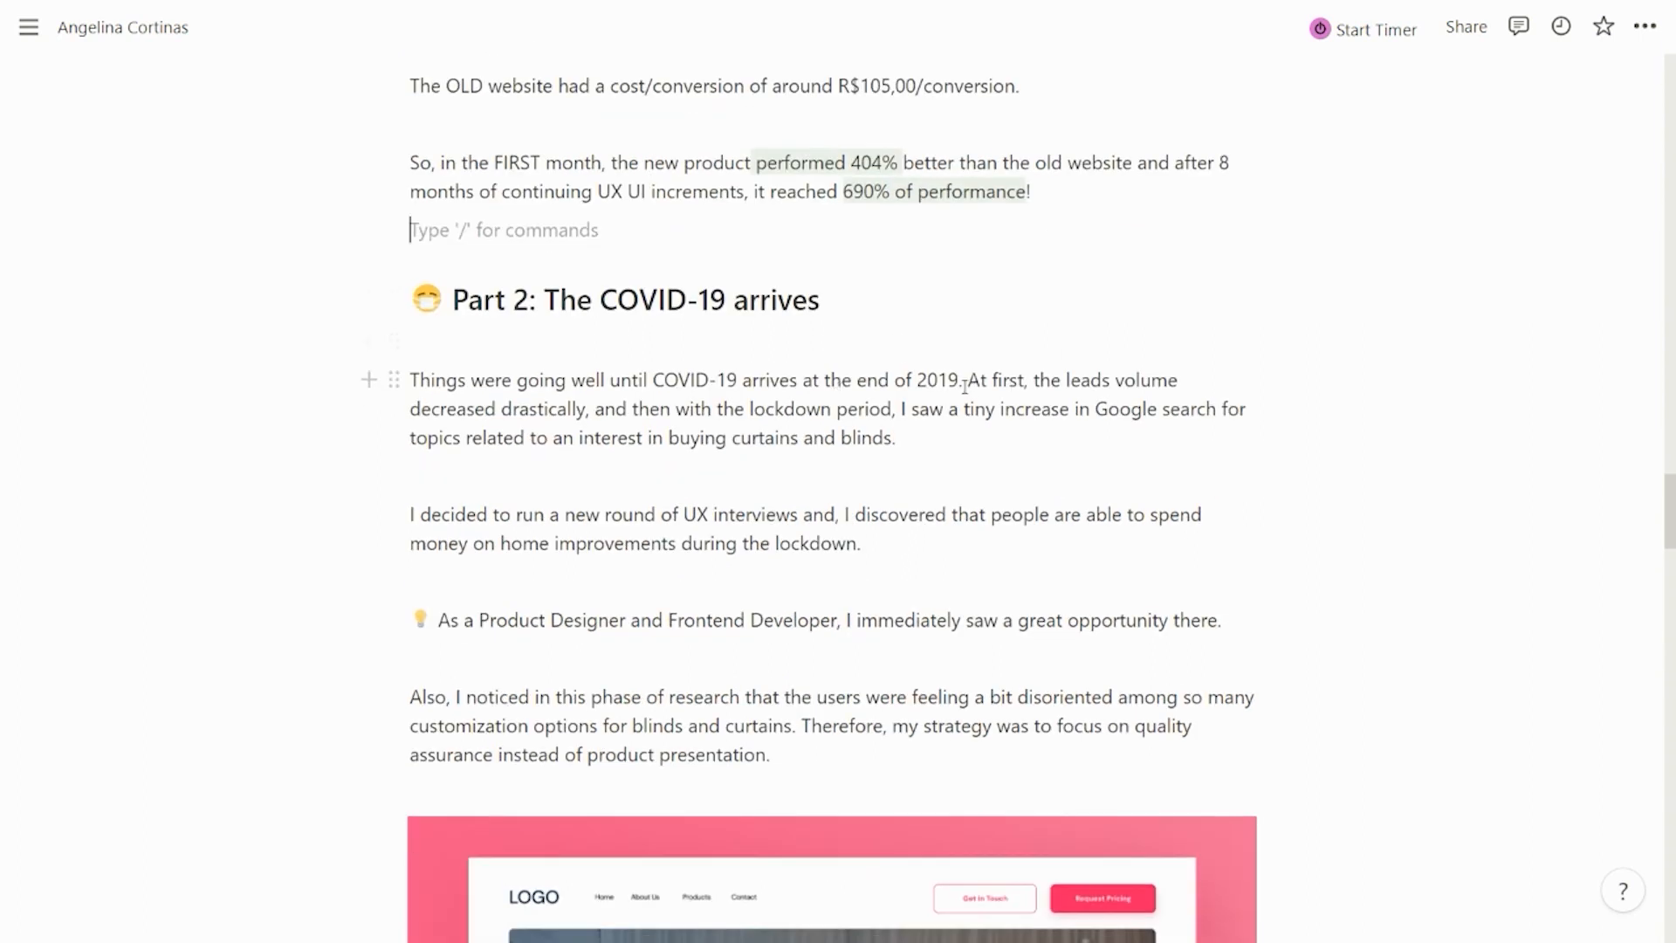
drag(981, 380, 592, 417)
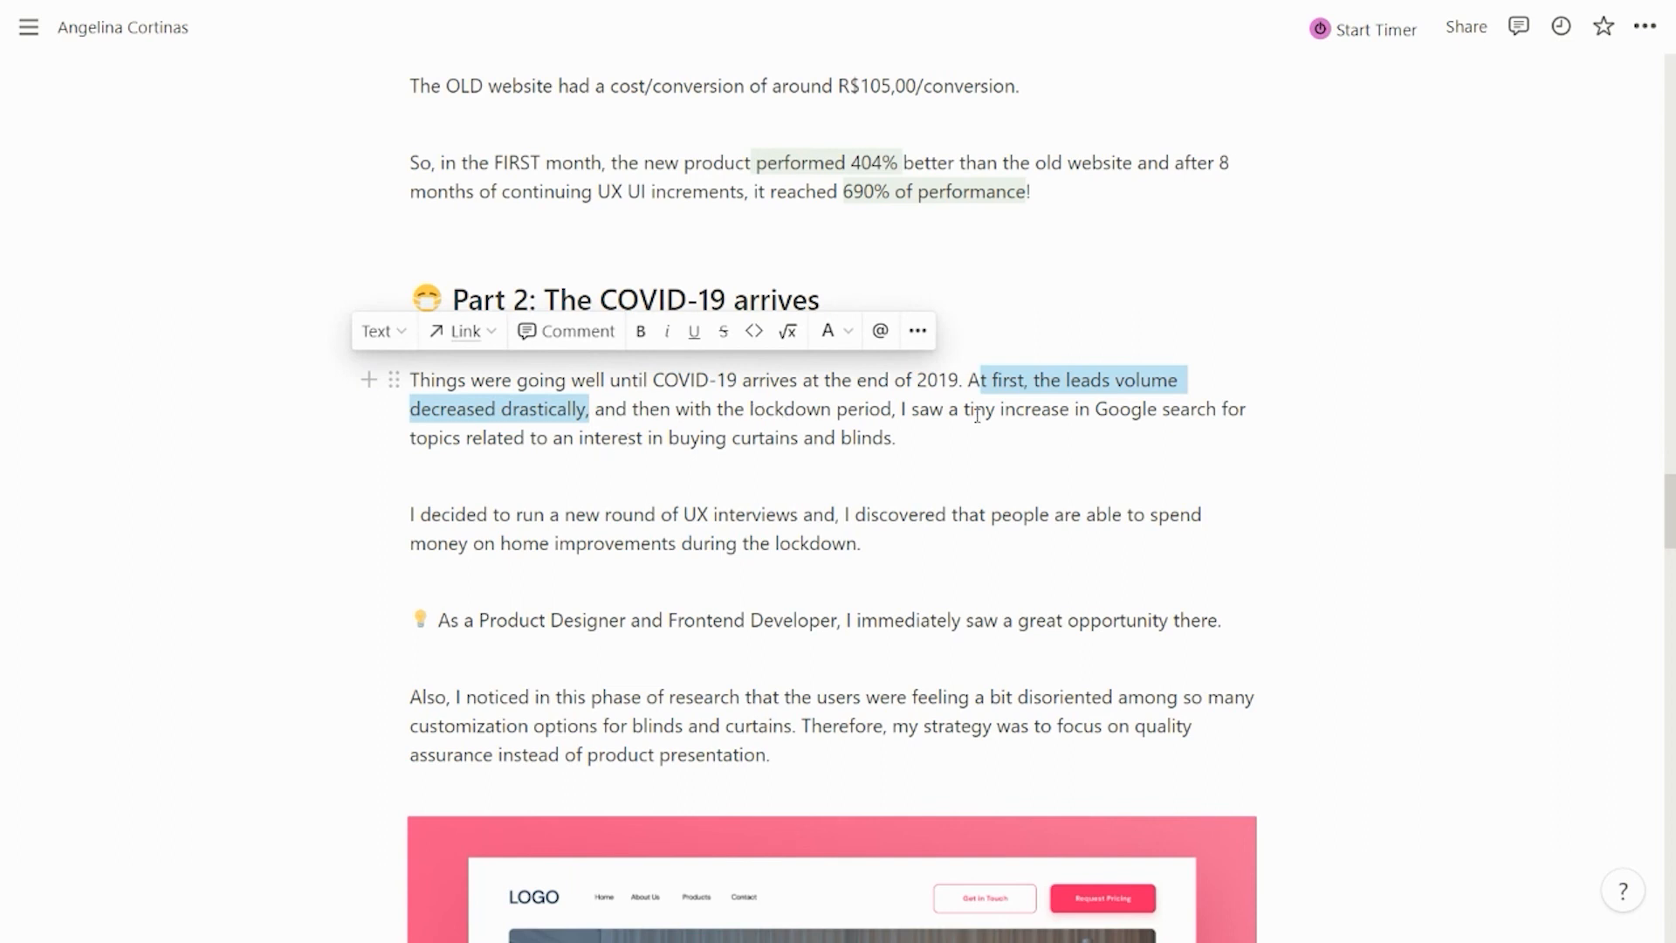
click(1068, 447)
scroll(1067, 446, down, 1)
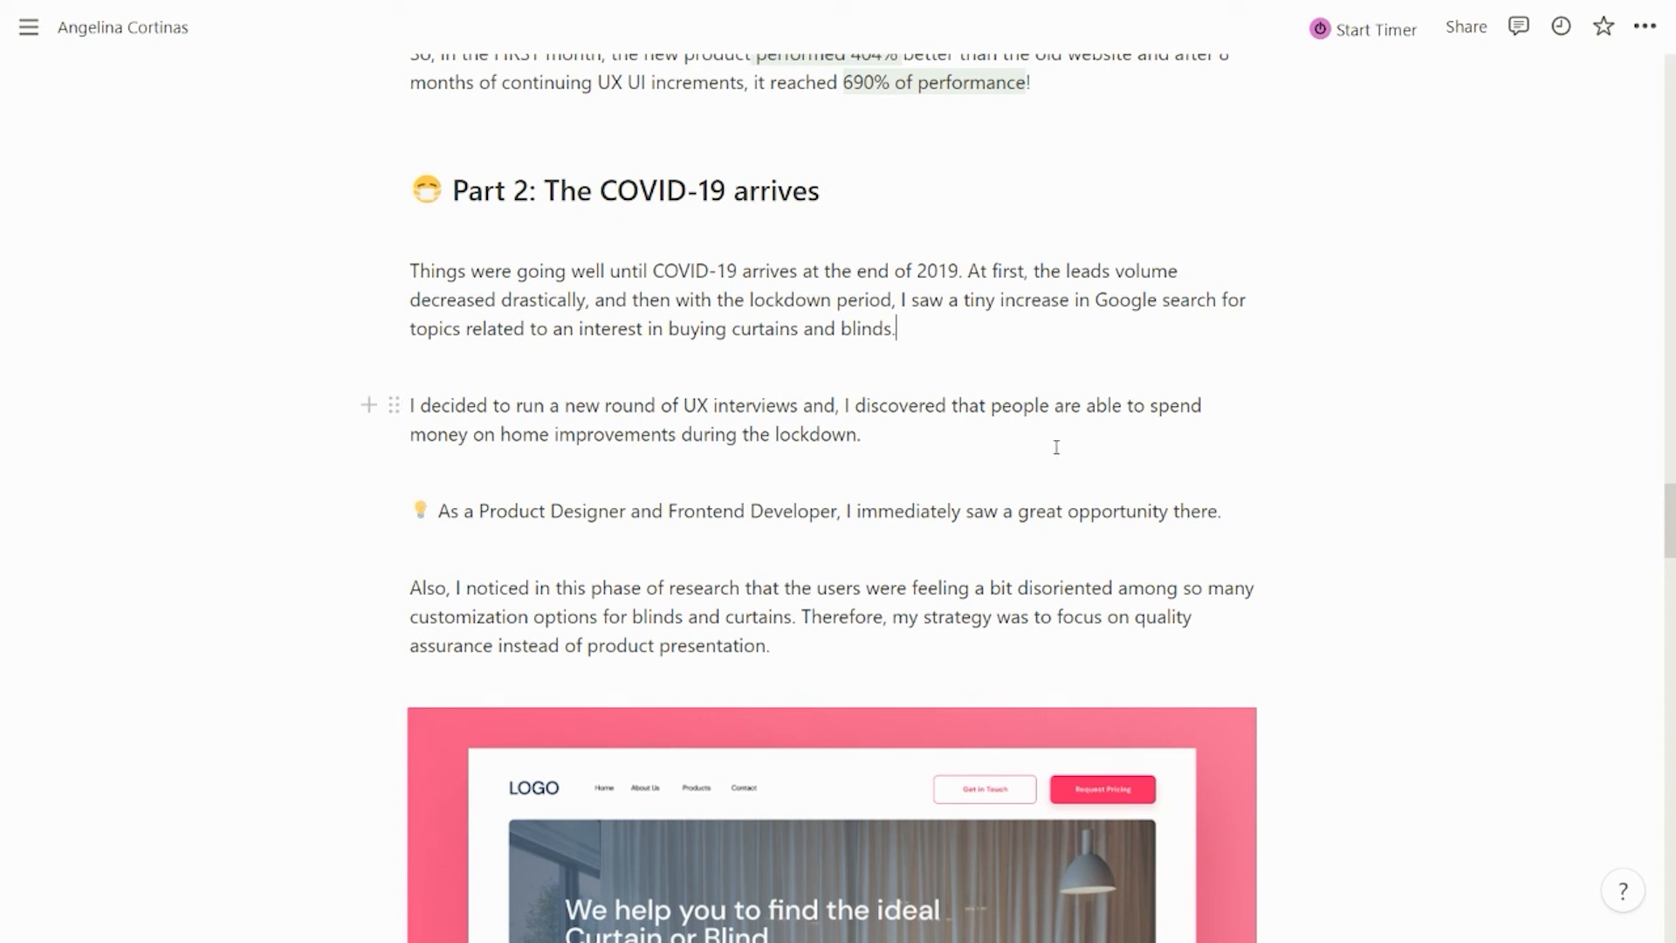
scroll(1057, 447, down, 2)
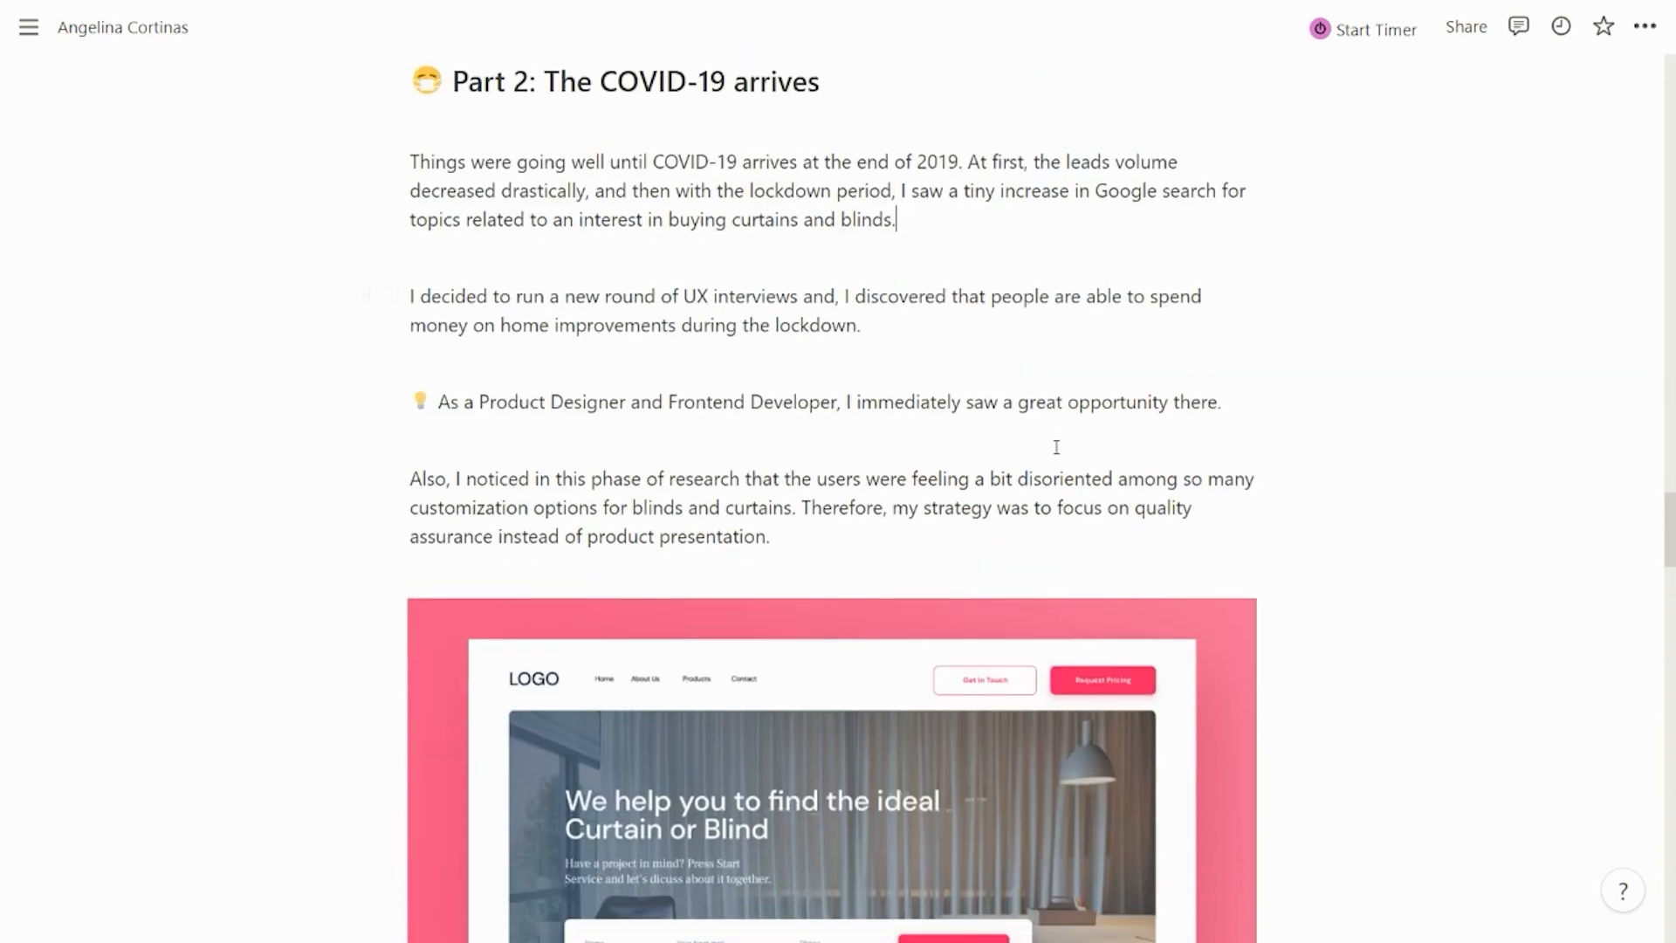
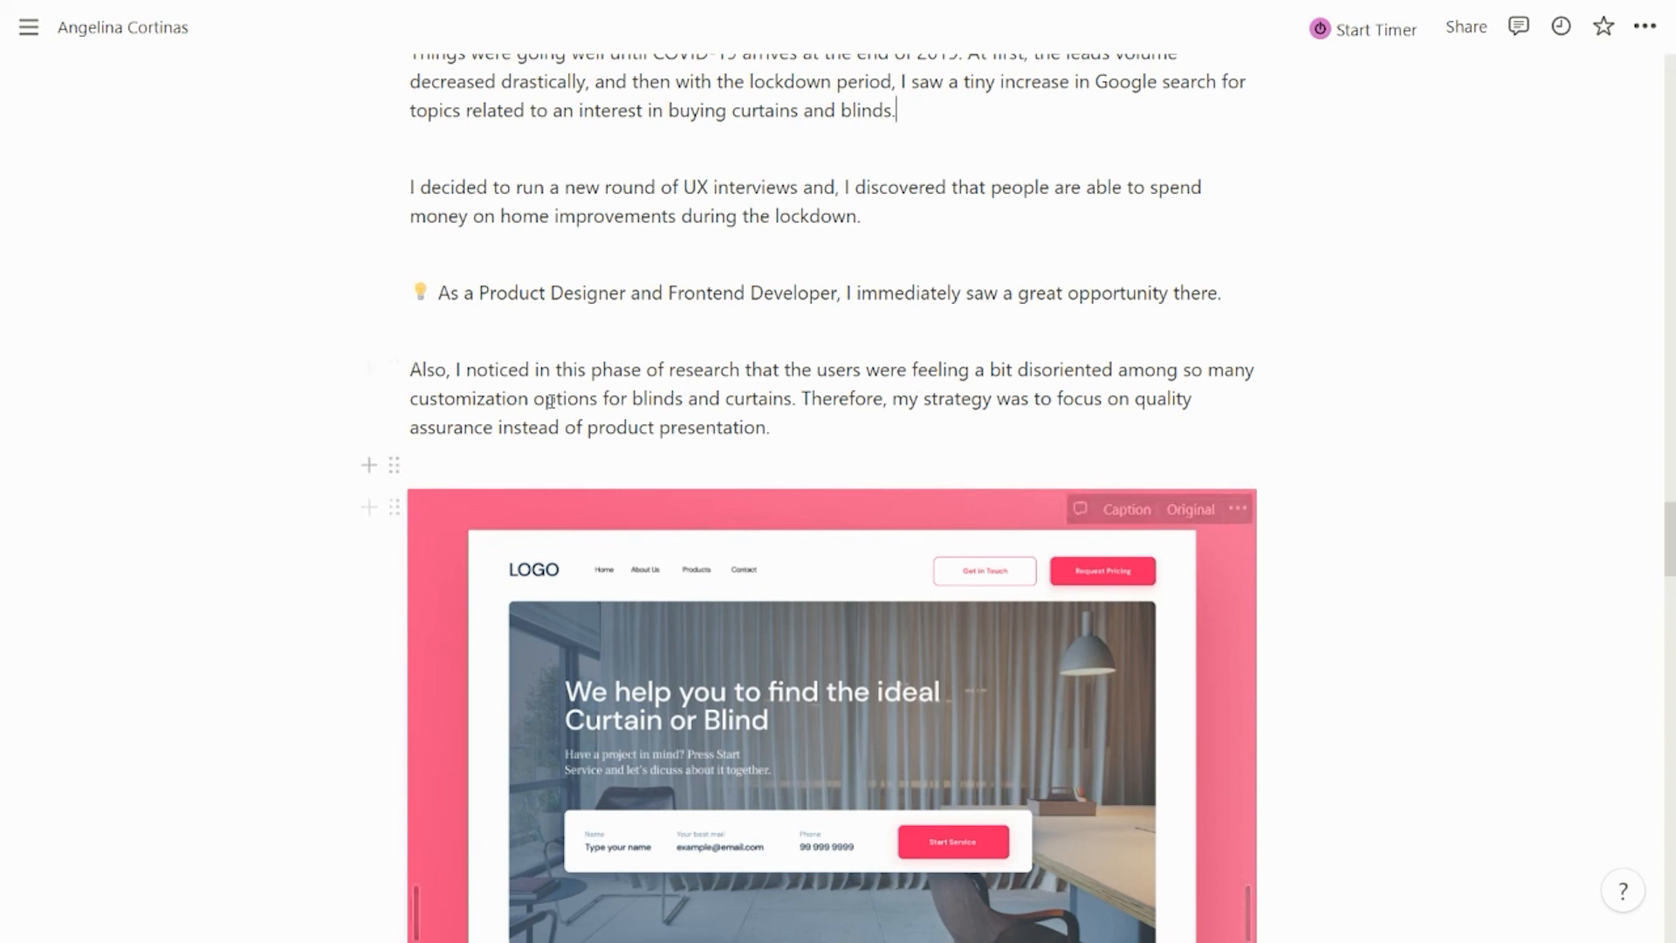
Scroll the desktop curtain-site mockup from hero through showroom and footer to the phone mockup
scroll(366, 393, down, 4)
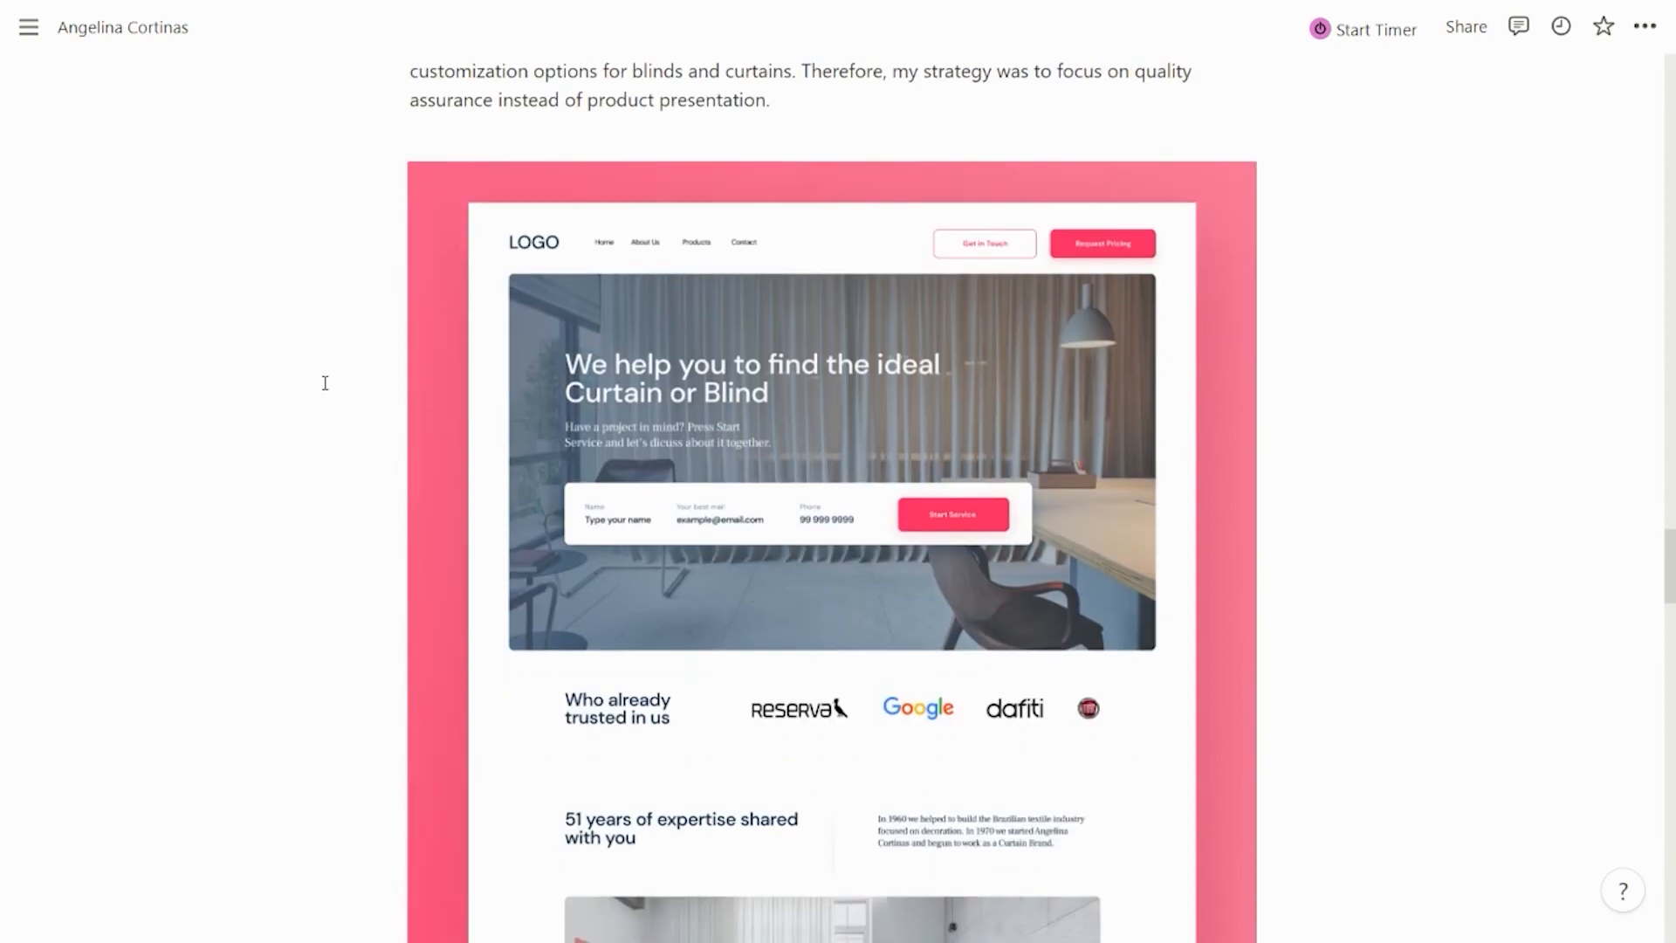
scroll(382, 399, up, 4)
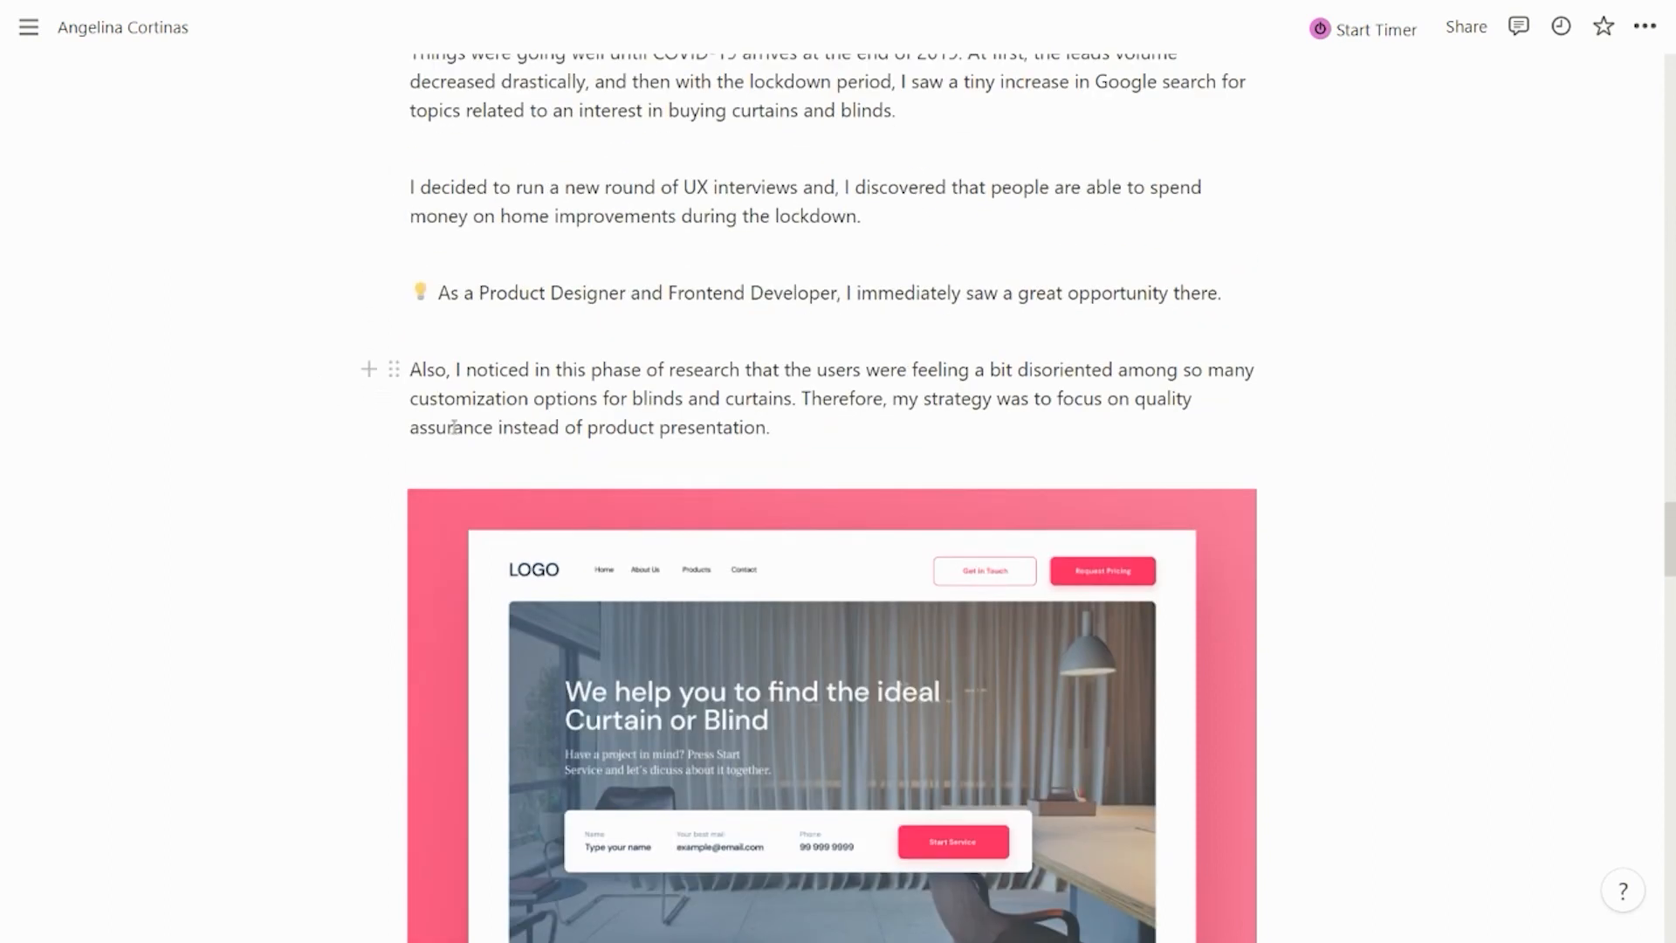
scroll(593, 523, down, 3)
scroll(620, 491, down, 3)
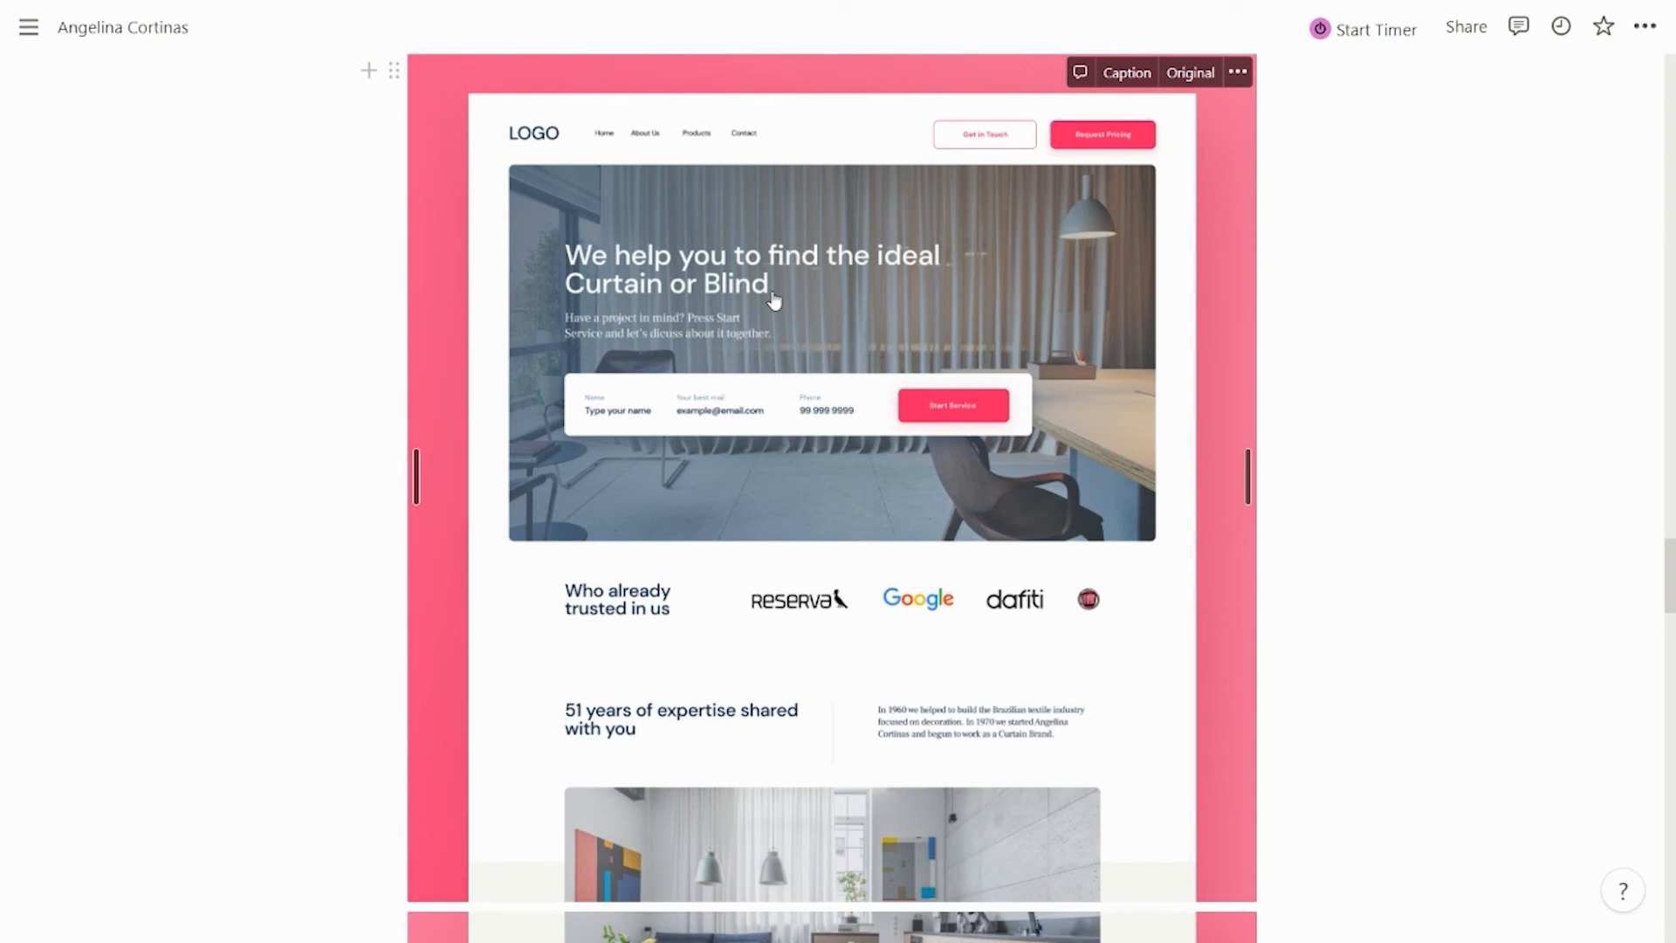
scroll(774, 302, down, 5)
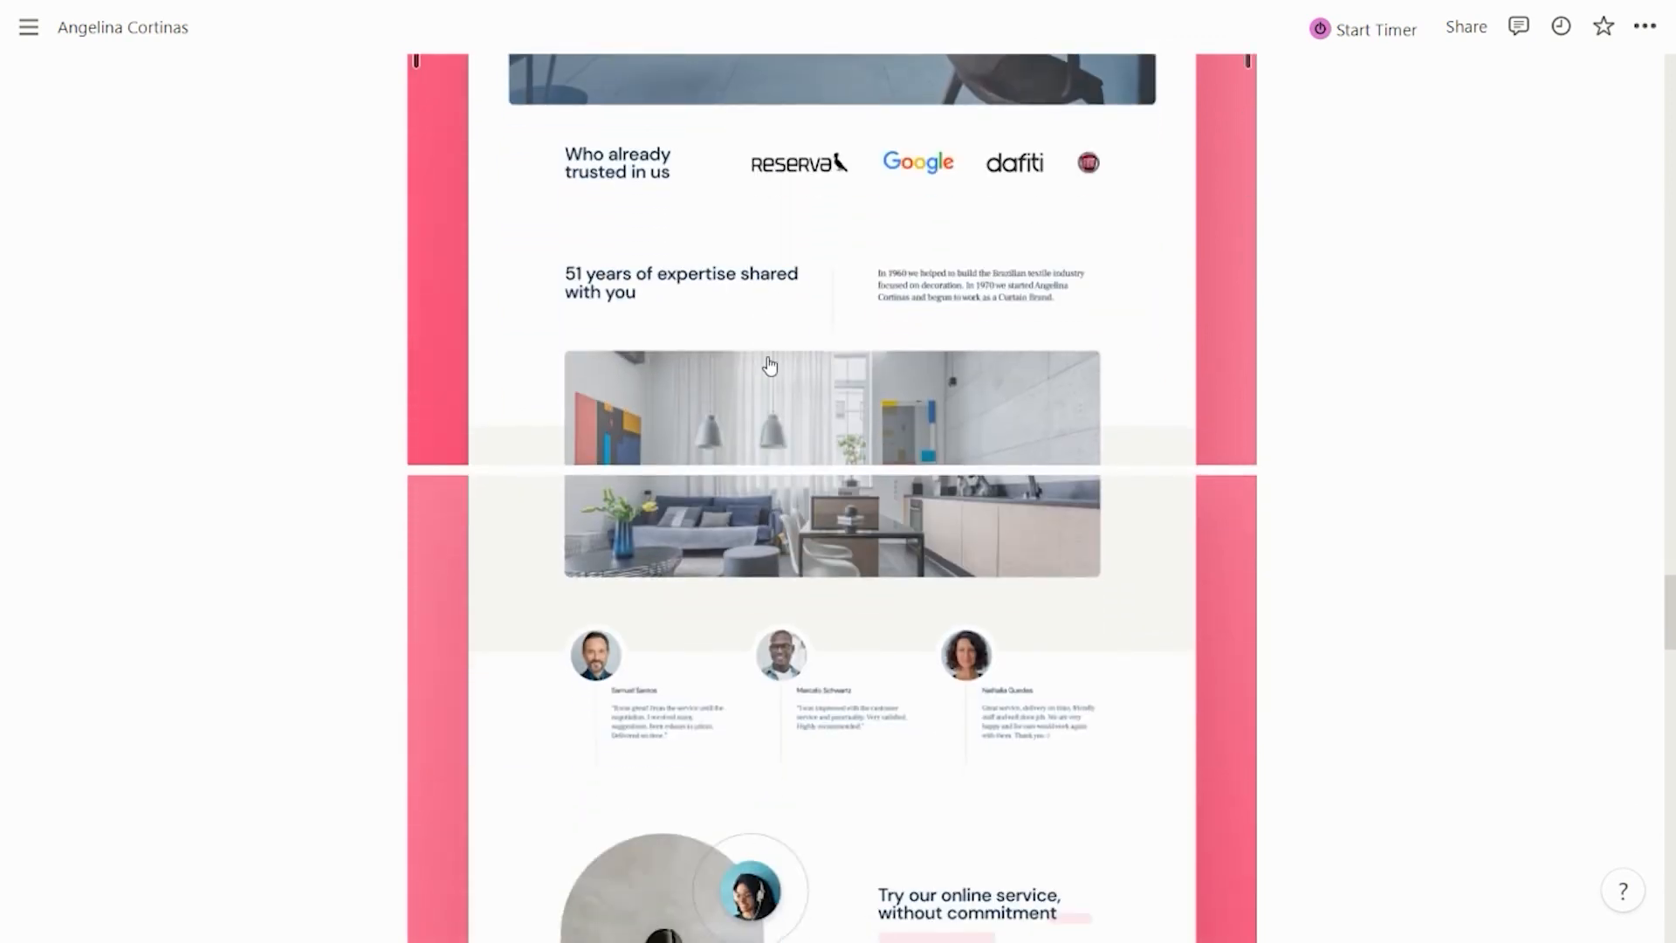
scroll(769, 365, down, 1)
scroll(770, 336, down, 1)
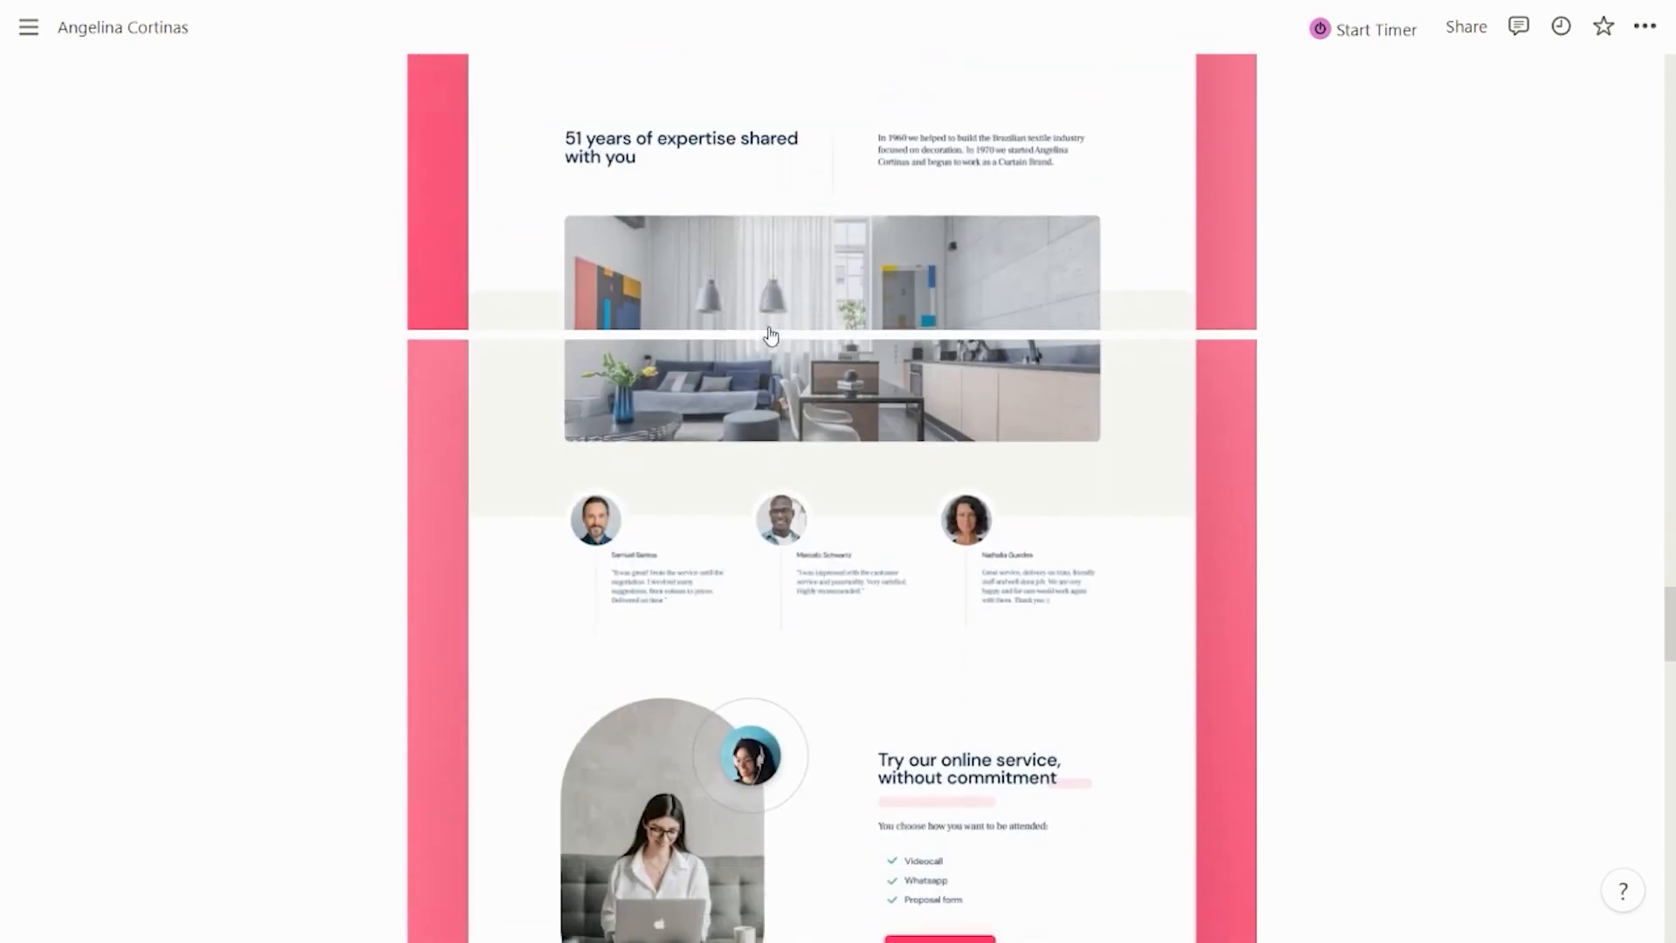
scroll(770, 334, up, 2)
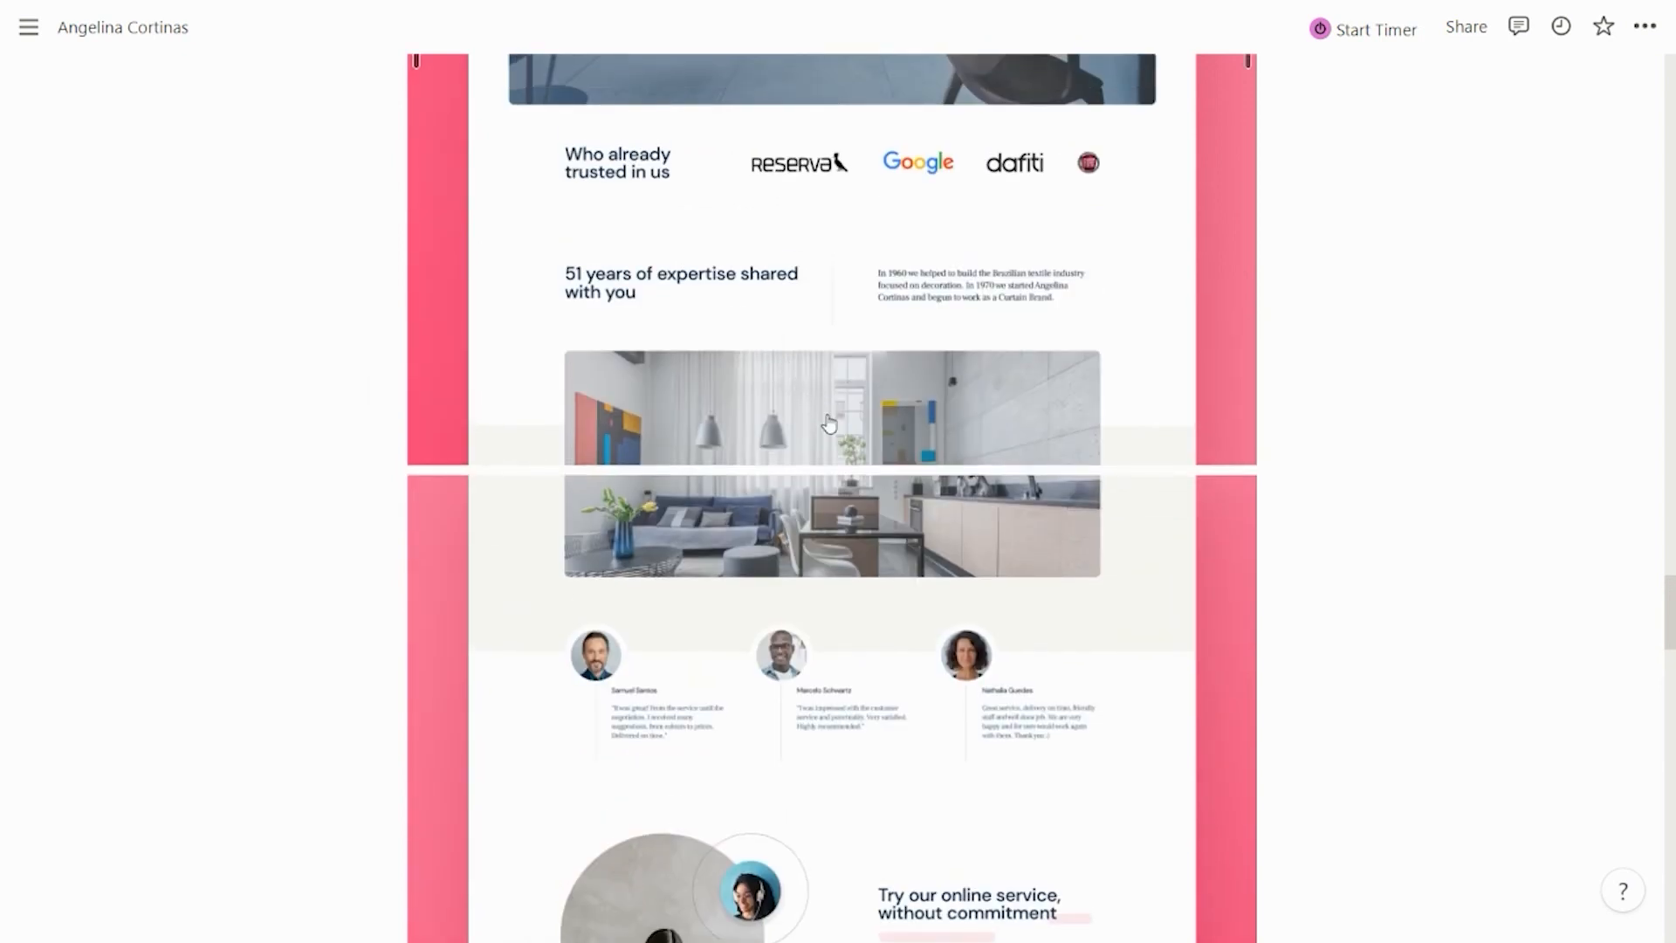
scroll(828, 422, down, 5)
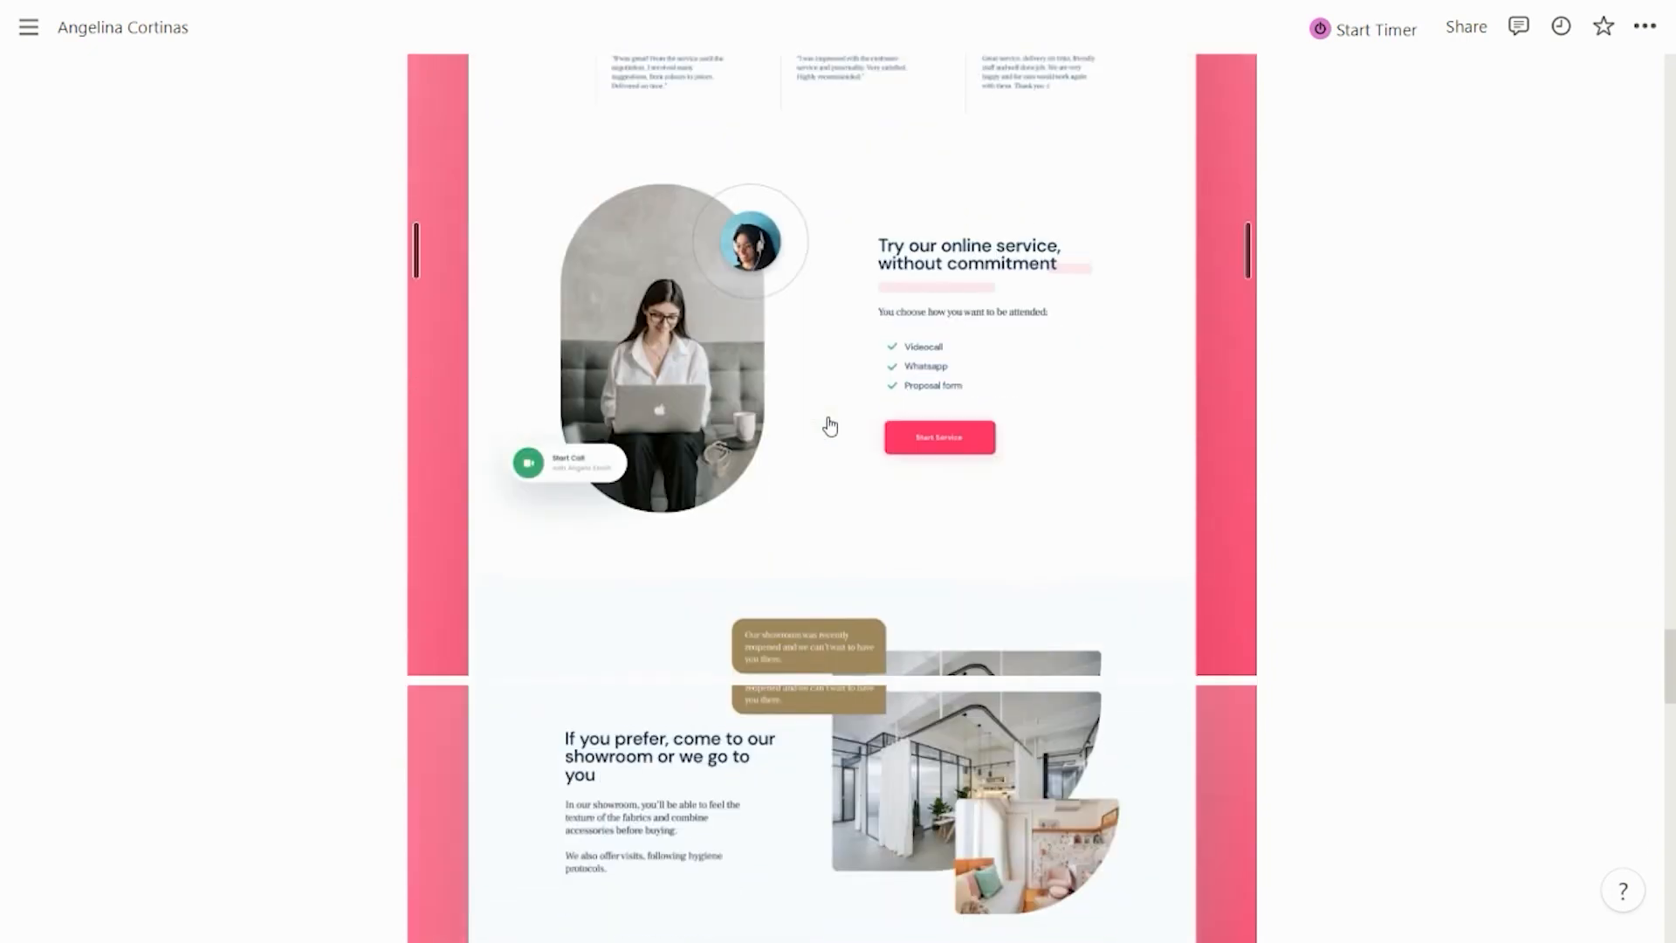
scroll(803, 445, down, 2)
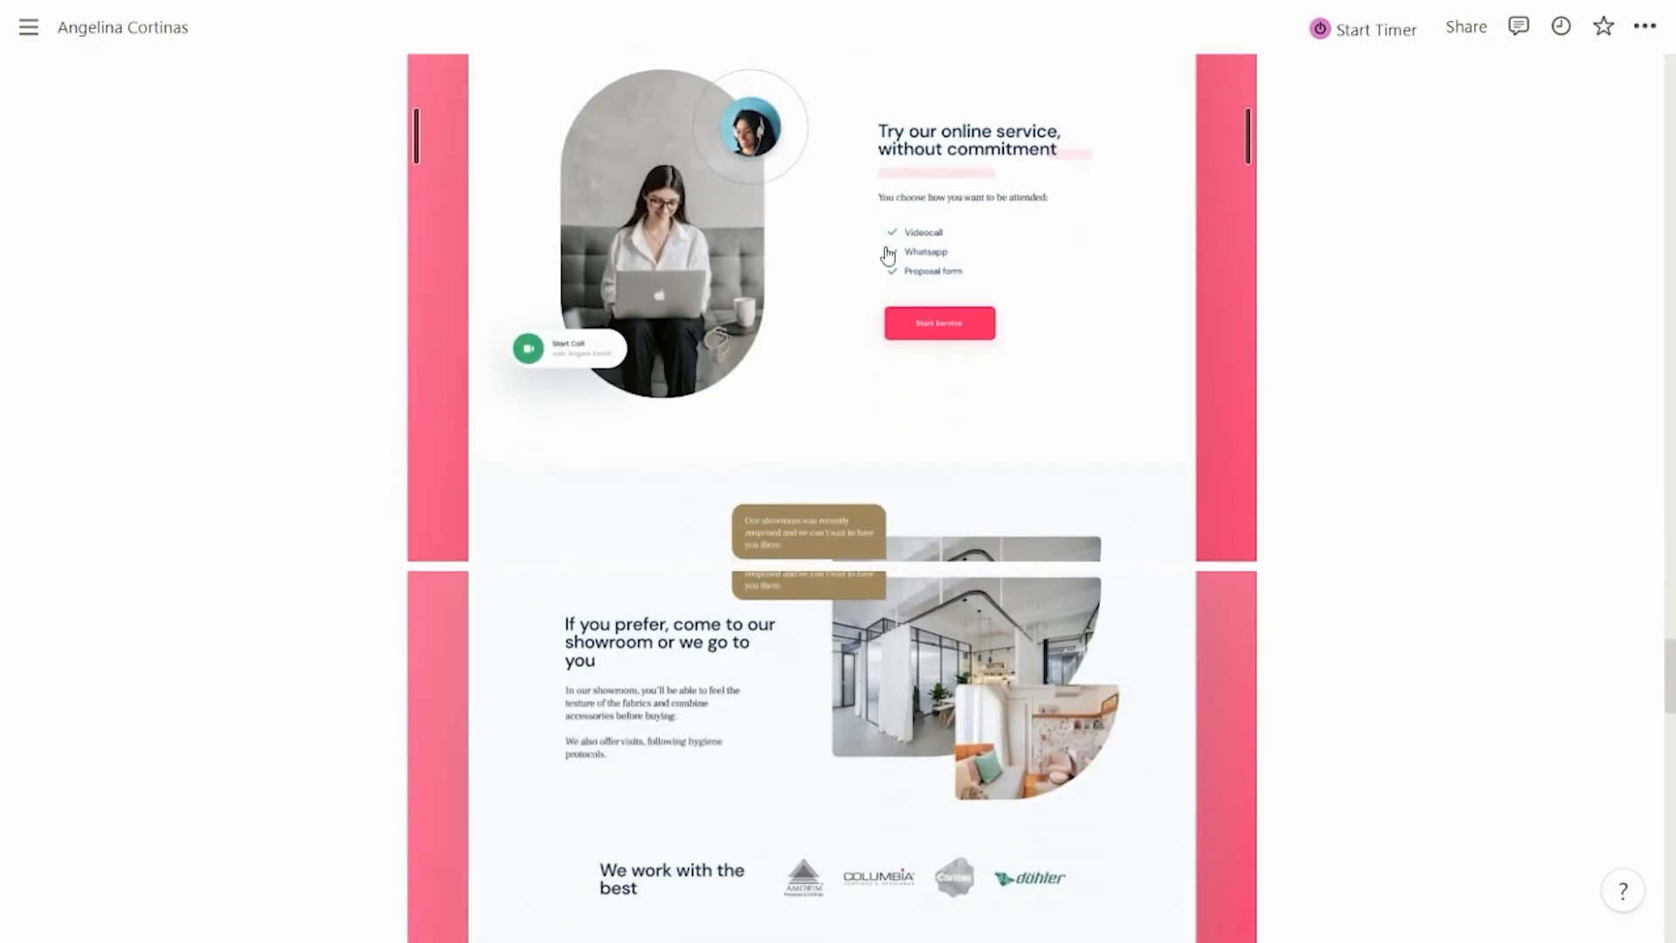
scroll(831, 336, down, 1)
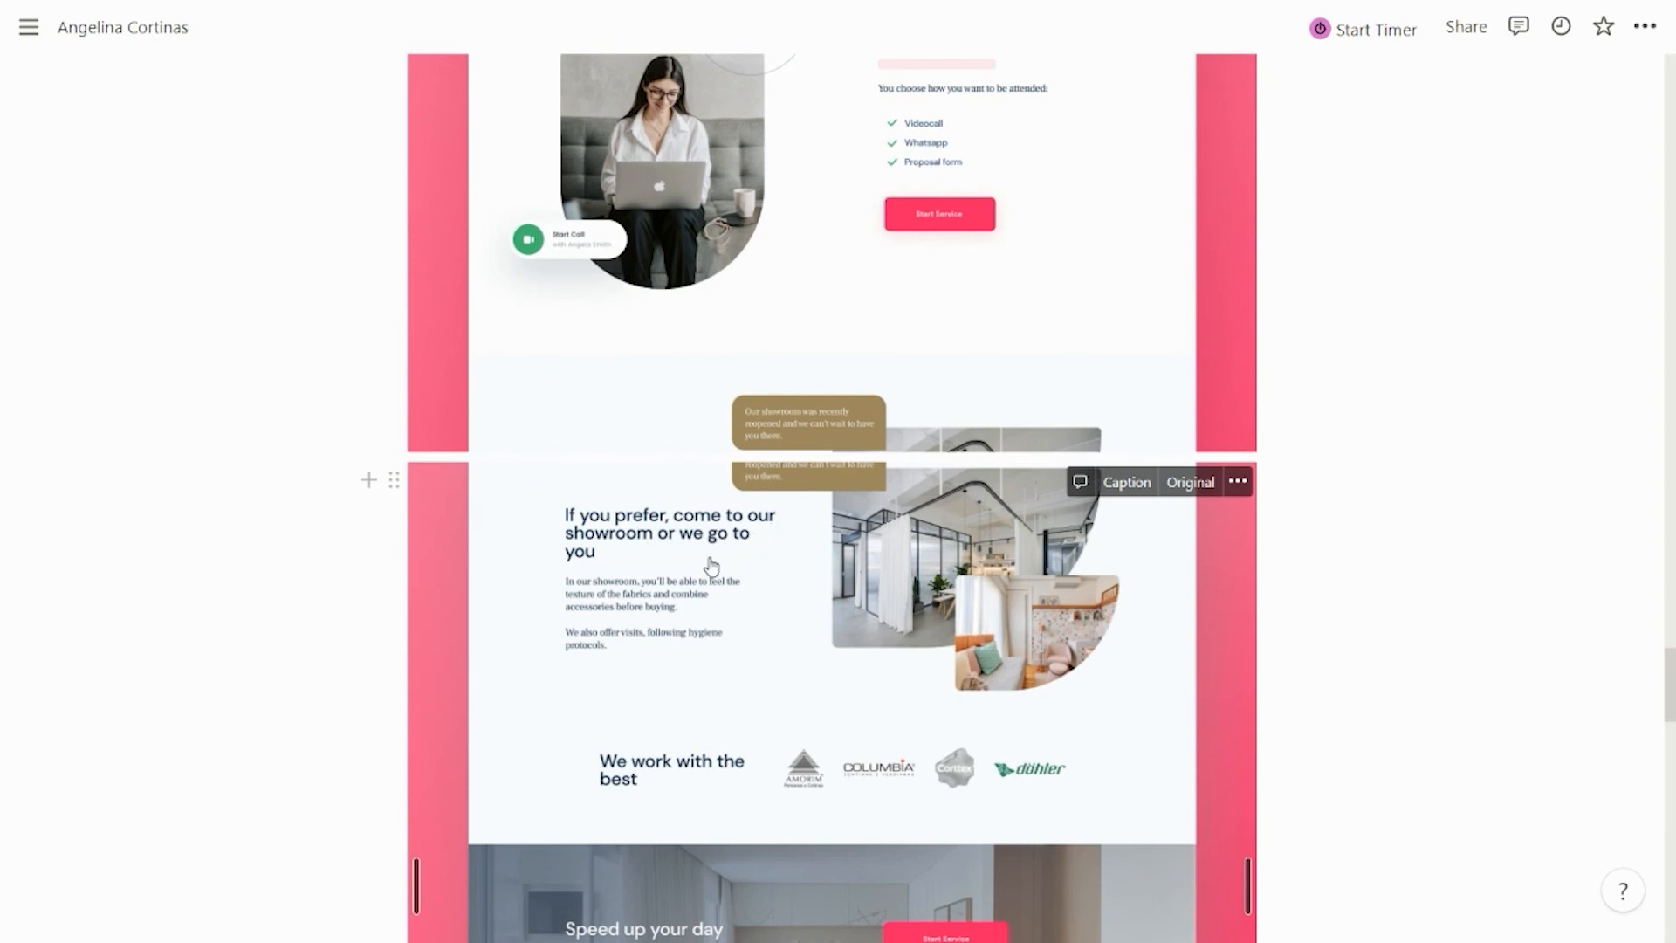
scroll(689, 558, down, 1)
scroll(702, 472, down, 1)
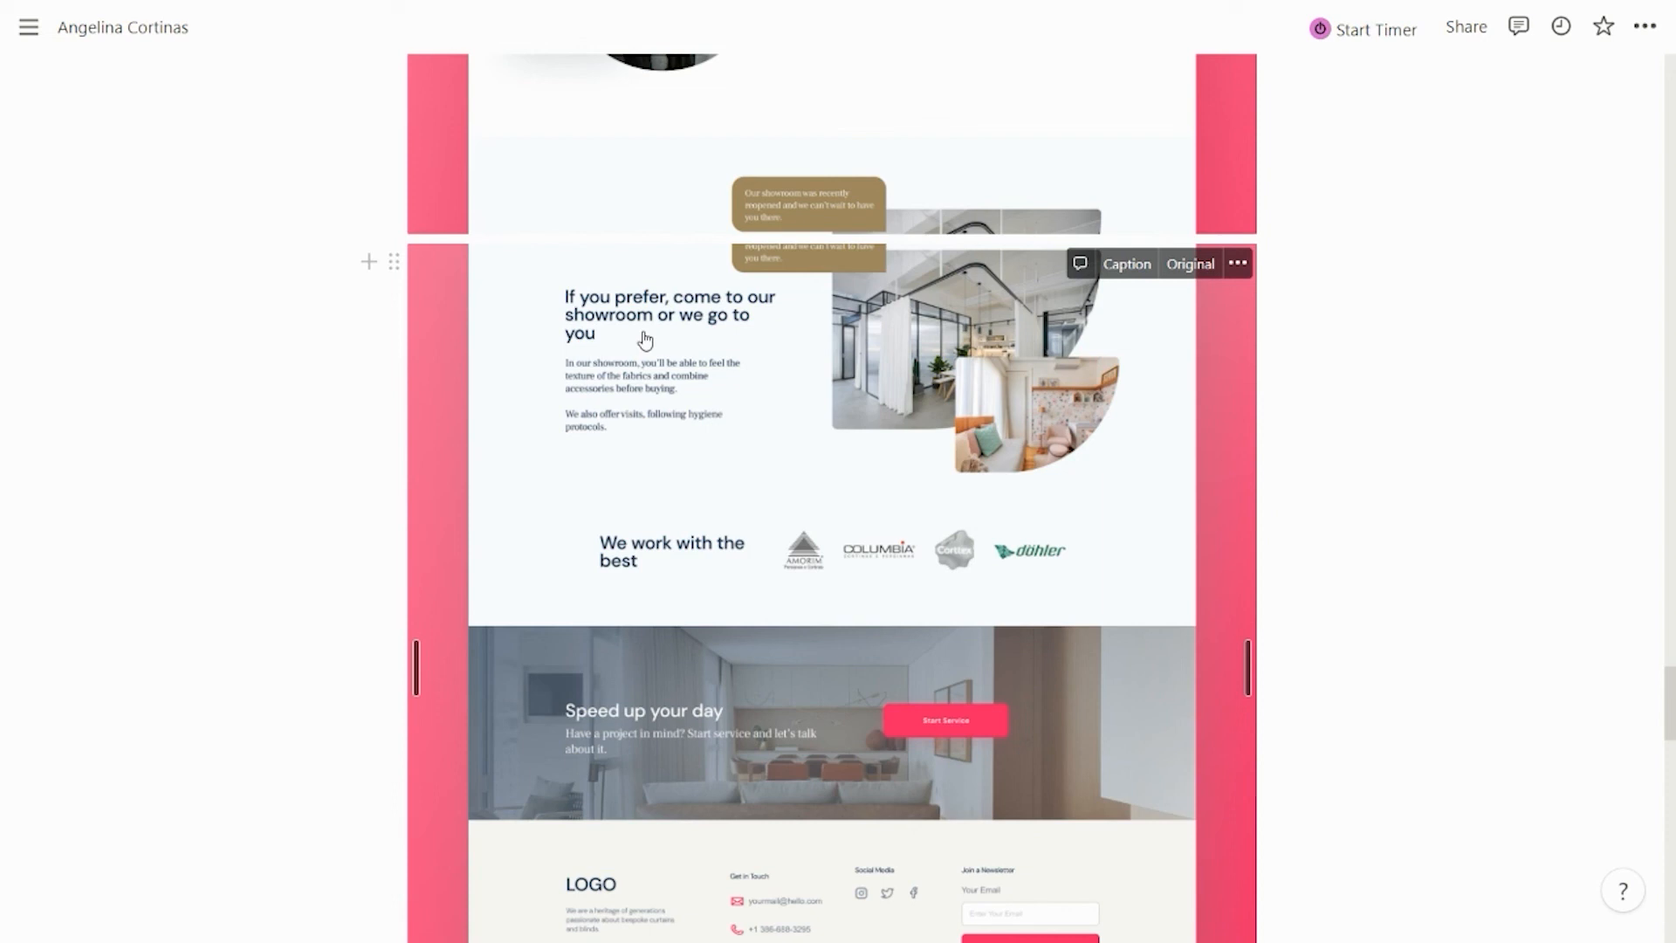
scroll(646, 339, down, 3)
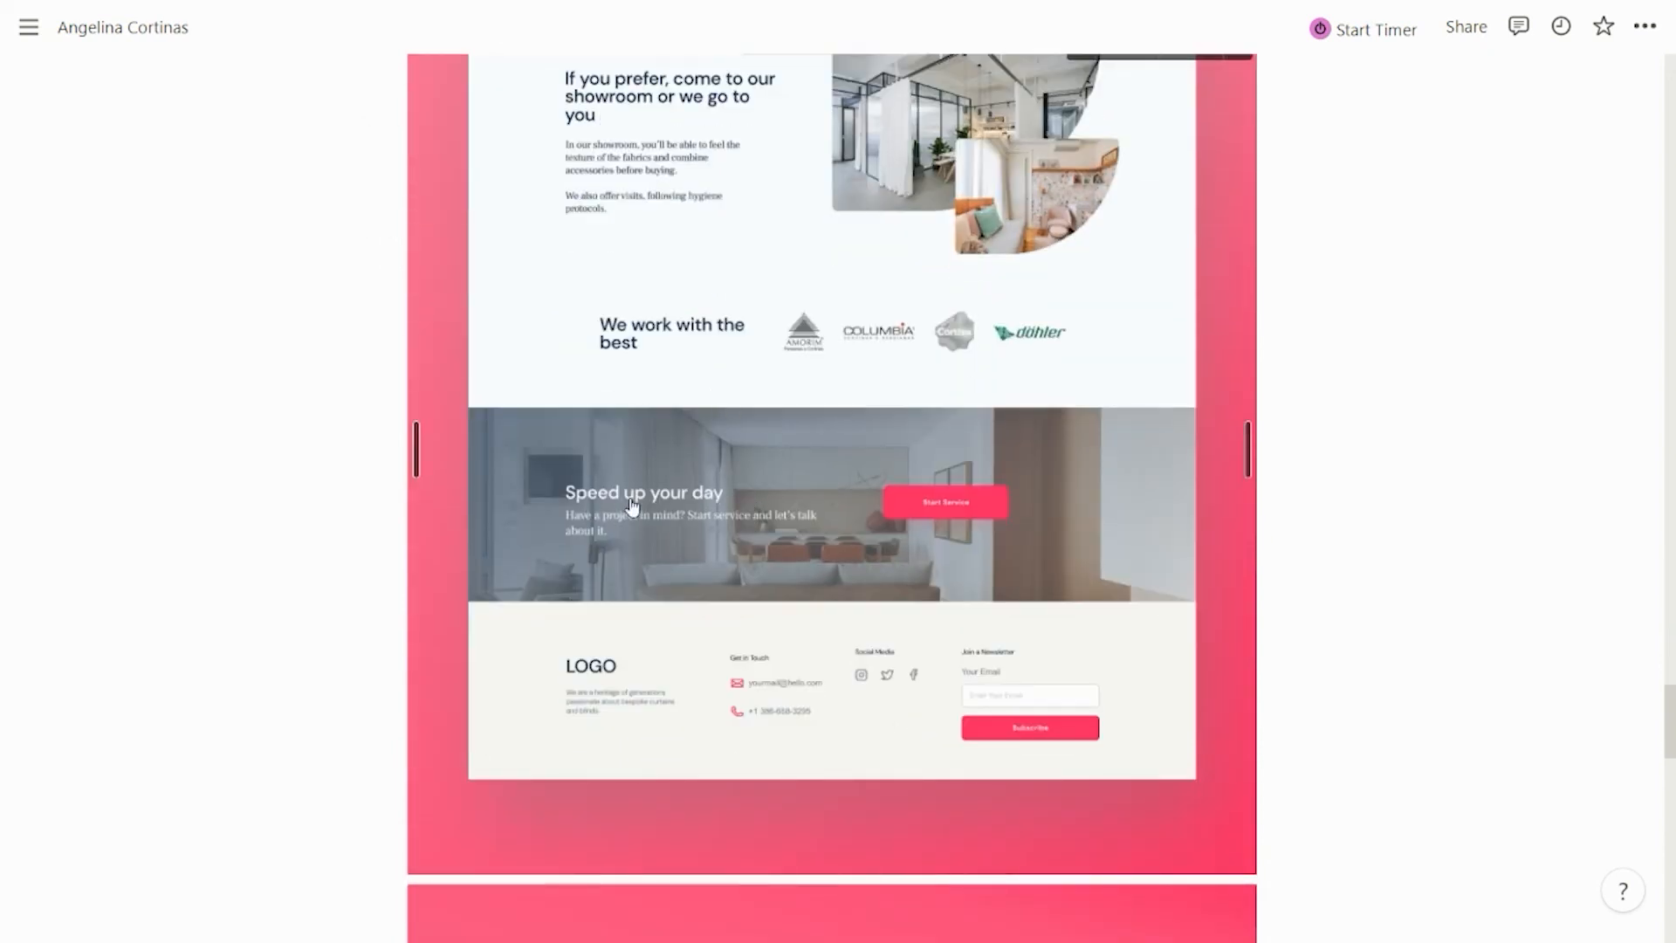
scroll(823, 490, down, 8)
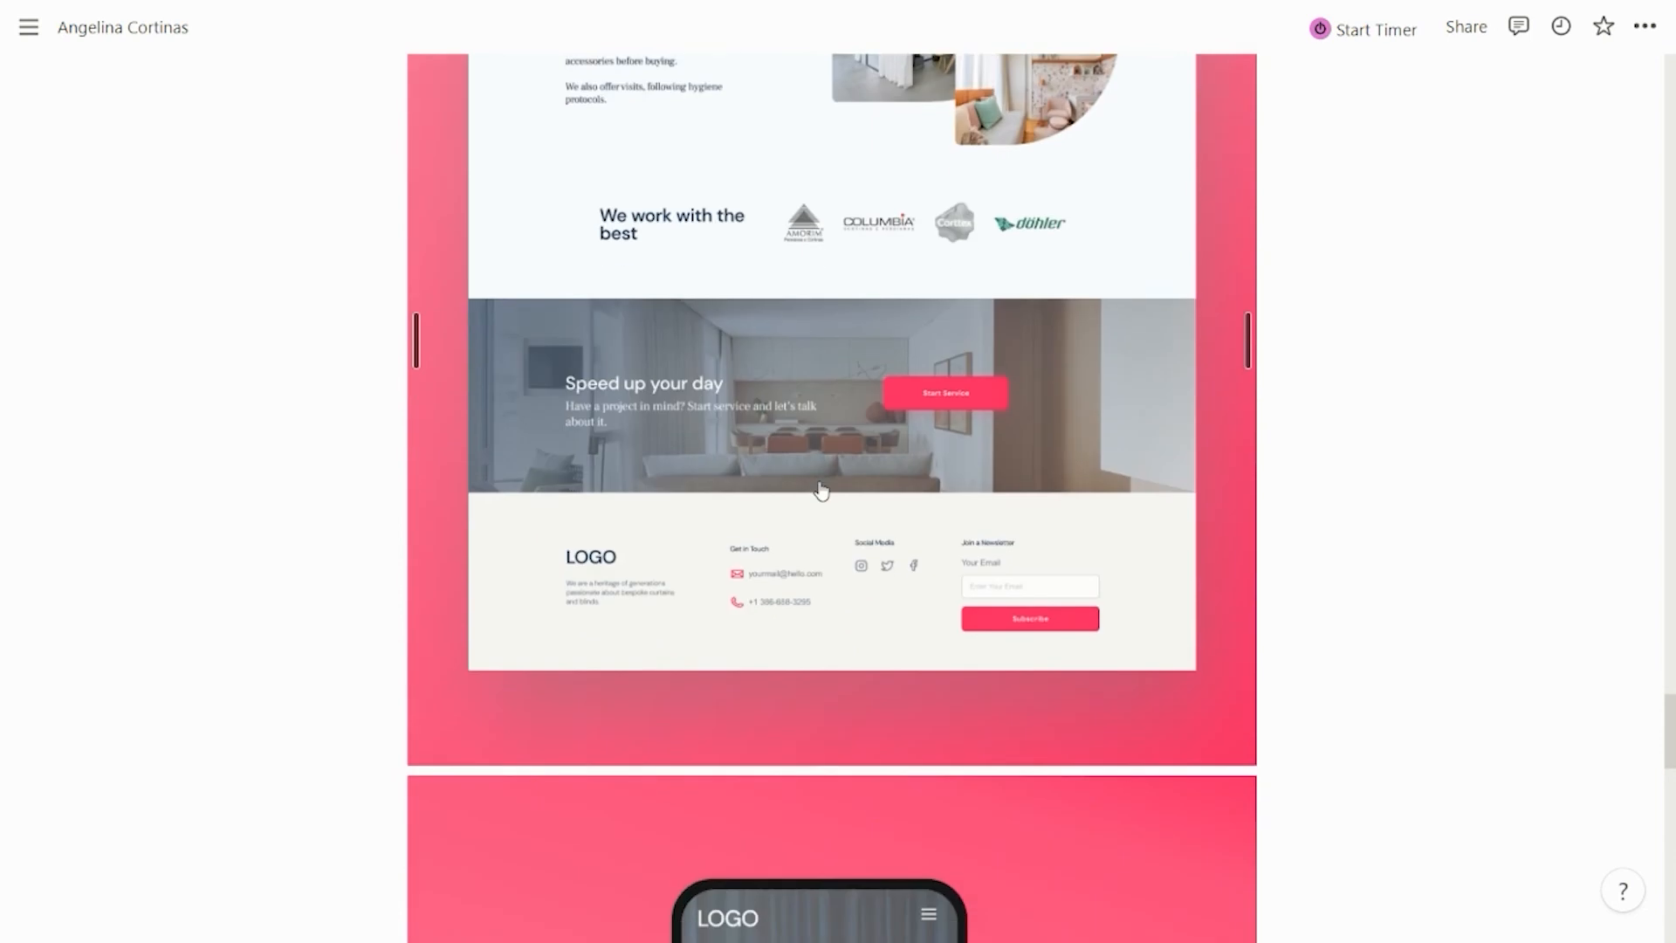
Scroll past the phone and tilted mockups to the Google, Fiat and Dafiti paragraphs, then exit full screen
scroll(824, 498, down, 2)
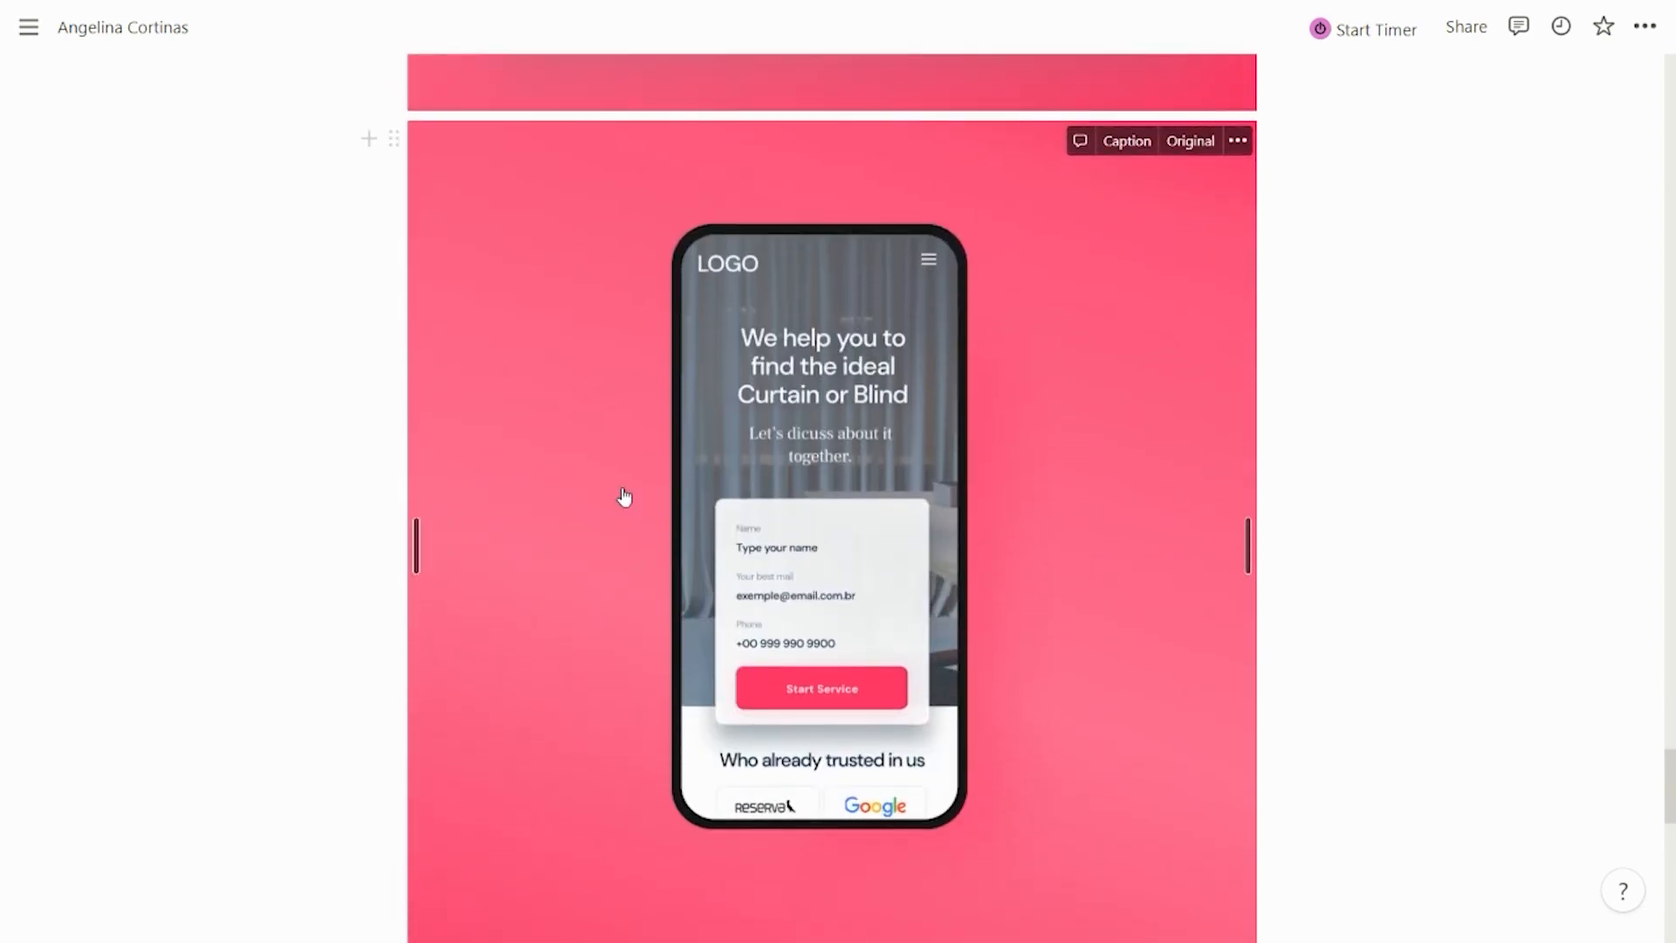
scroll(488, 465, down, 1)
scroll(488, 465, down, 9)
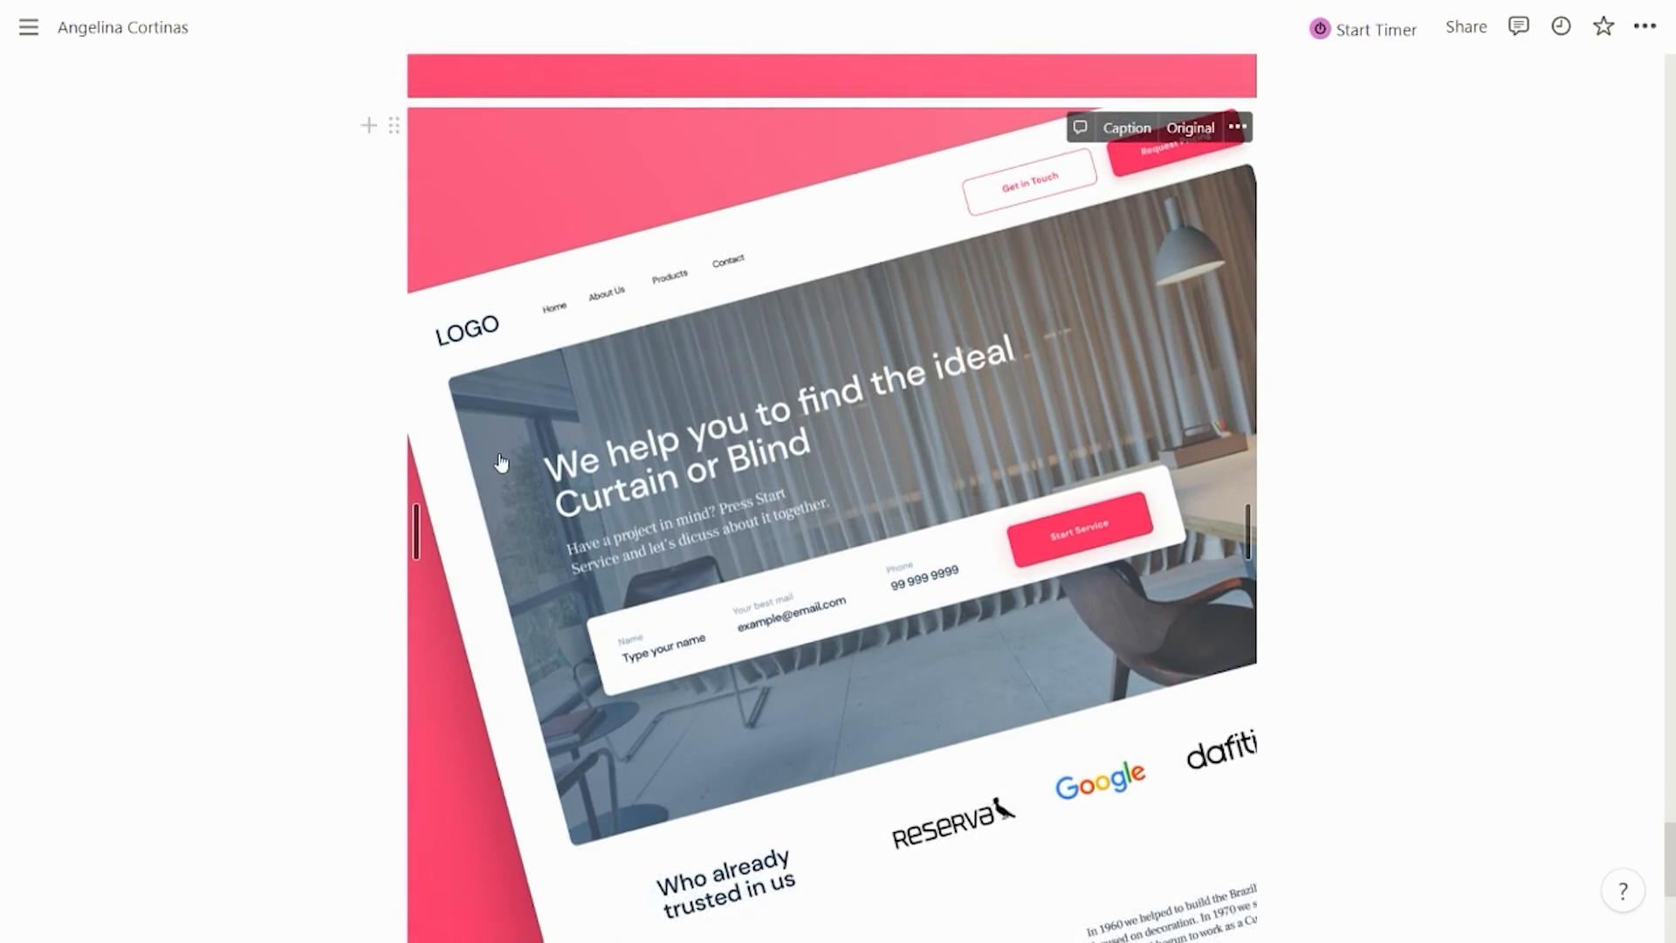
scroll(236, 413, down, 1)
scroll(236, 412, down, 5)
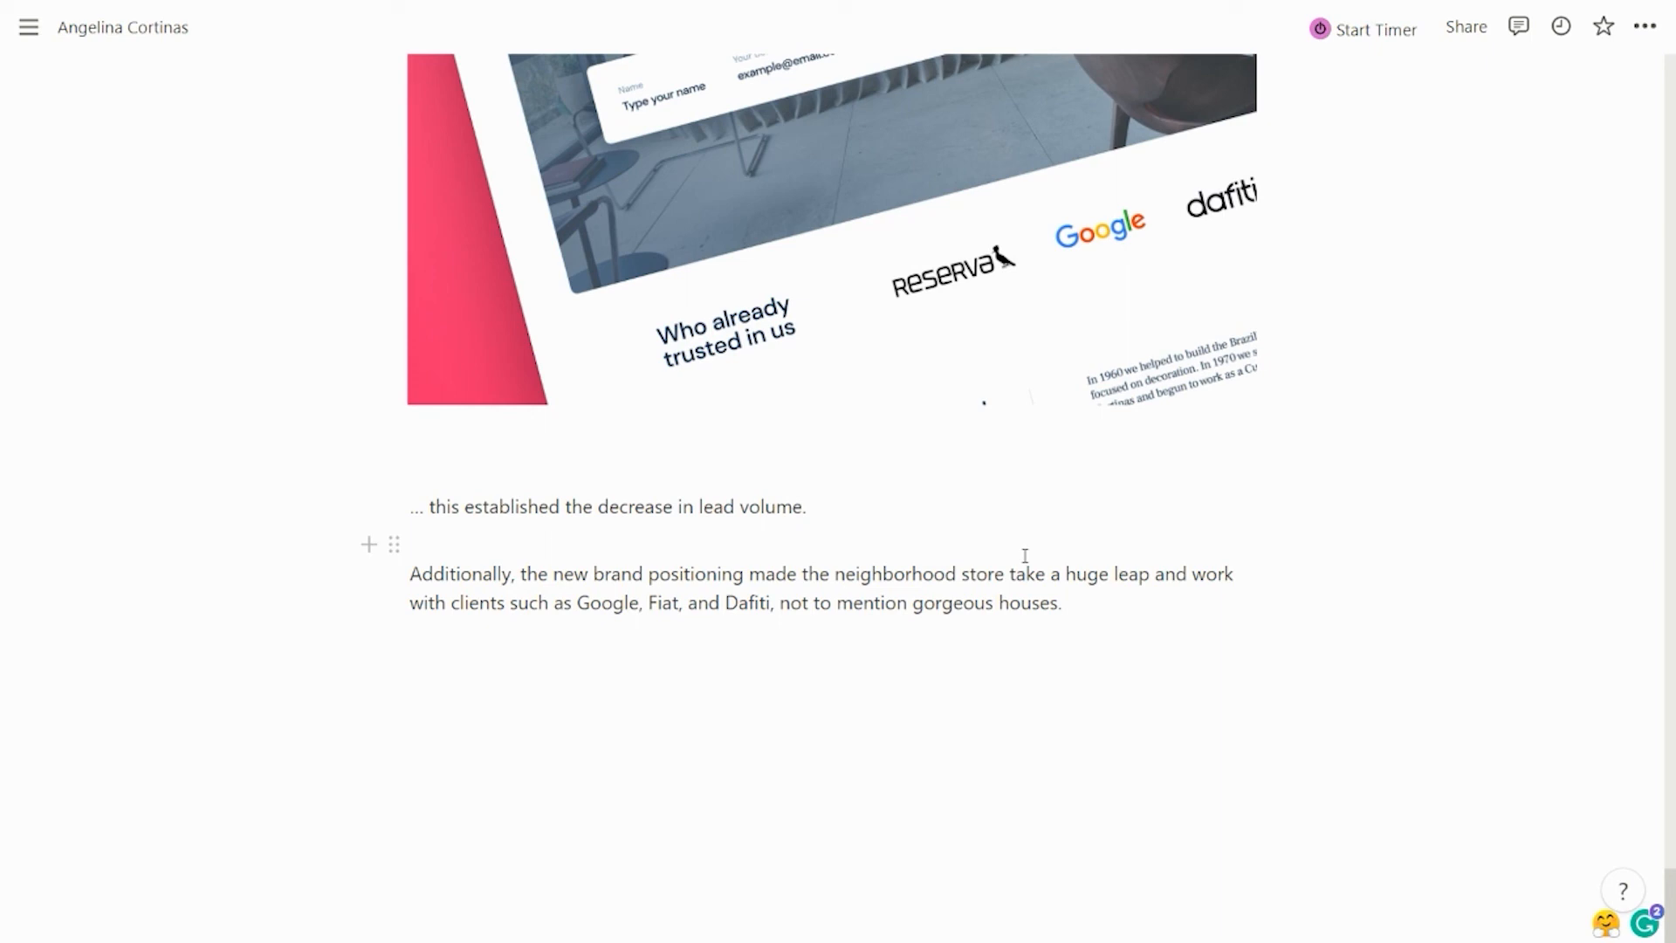
scroll(1025, 555, up, 2)
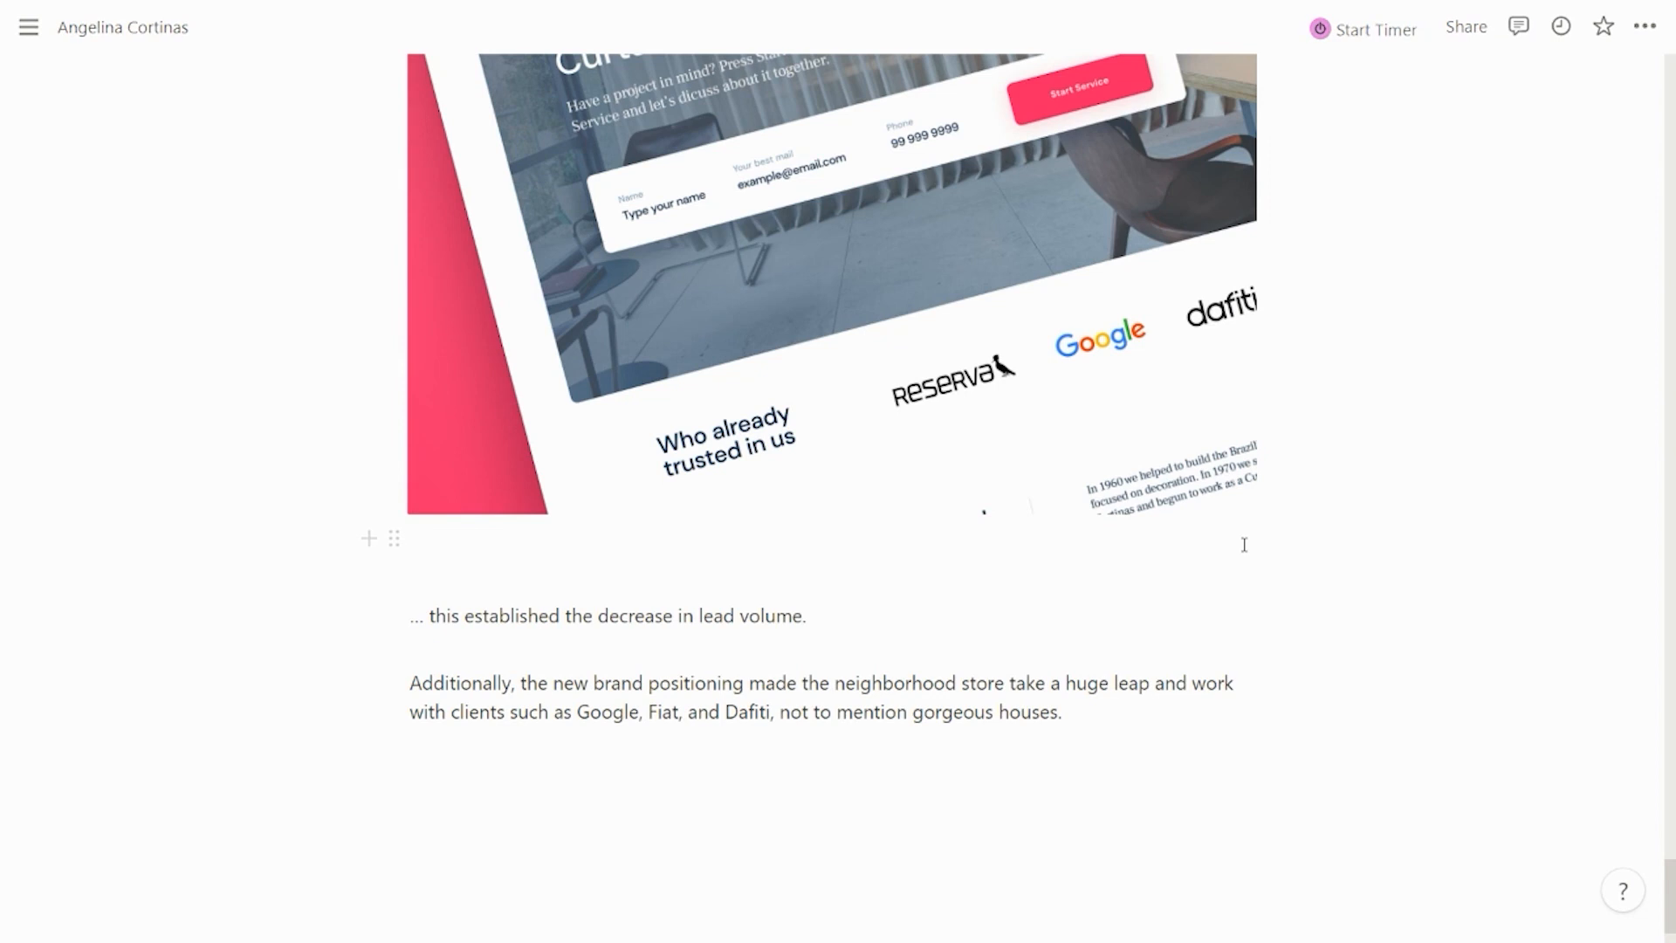
key(F11)
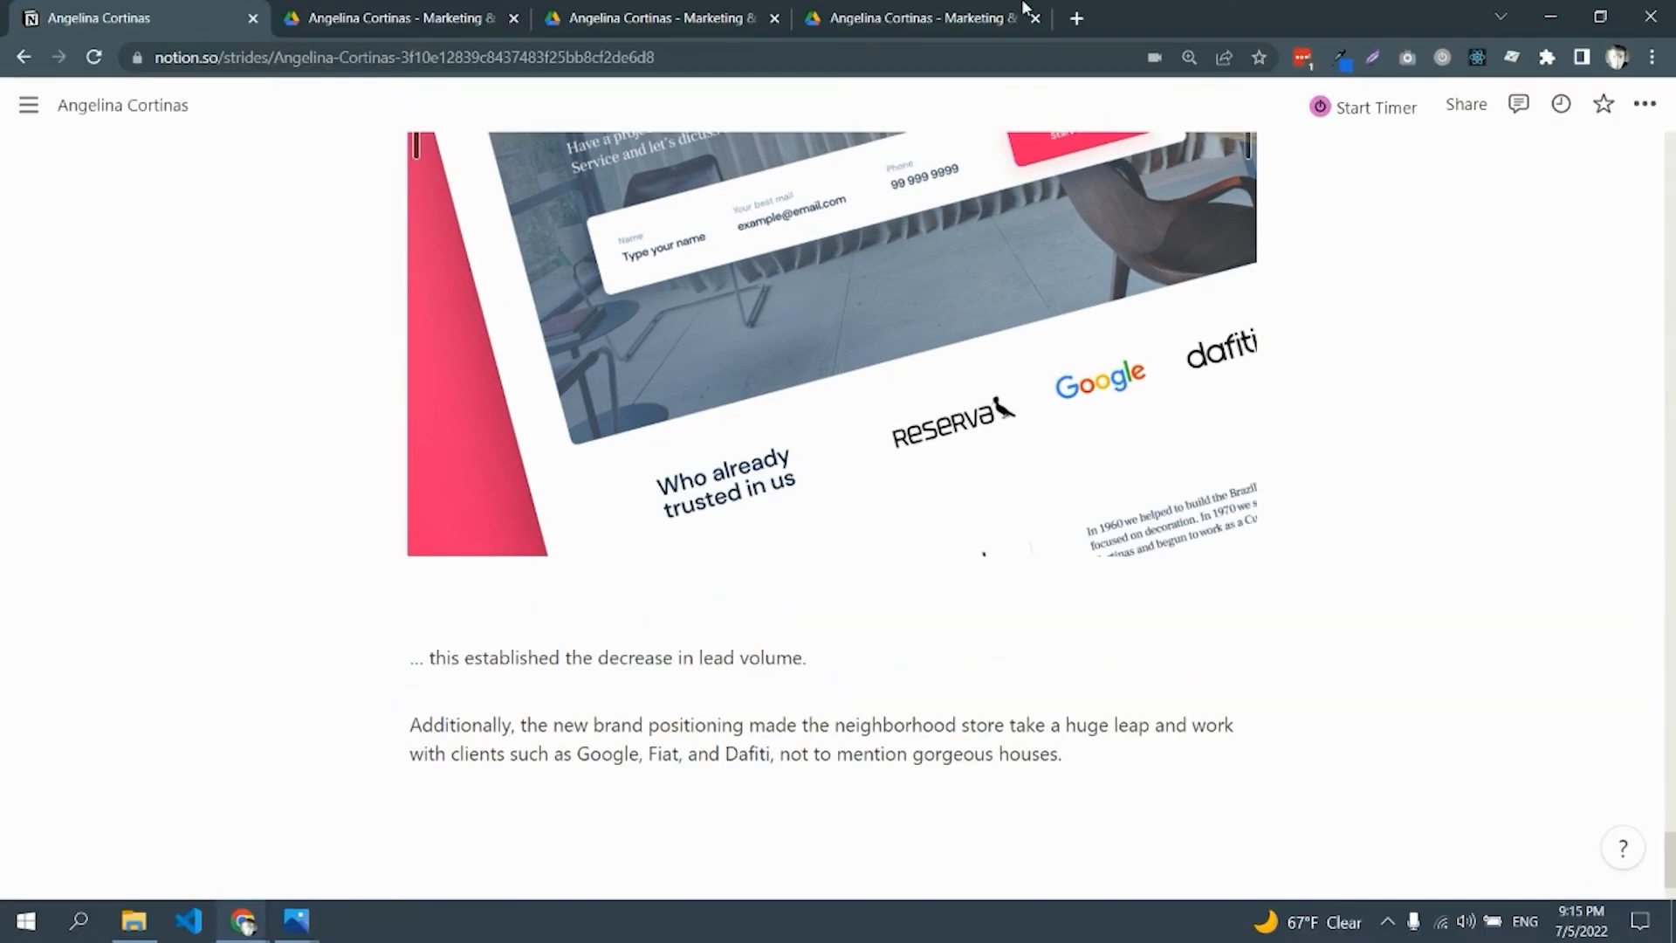
Load angelinacortinas.com.br in a new browser tab
click(1077, 18)
text(angelinacortinas.com.br)
key(Return)
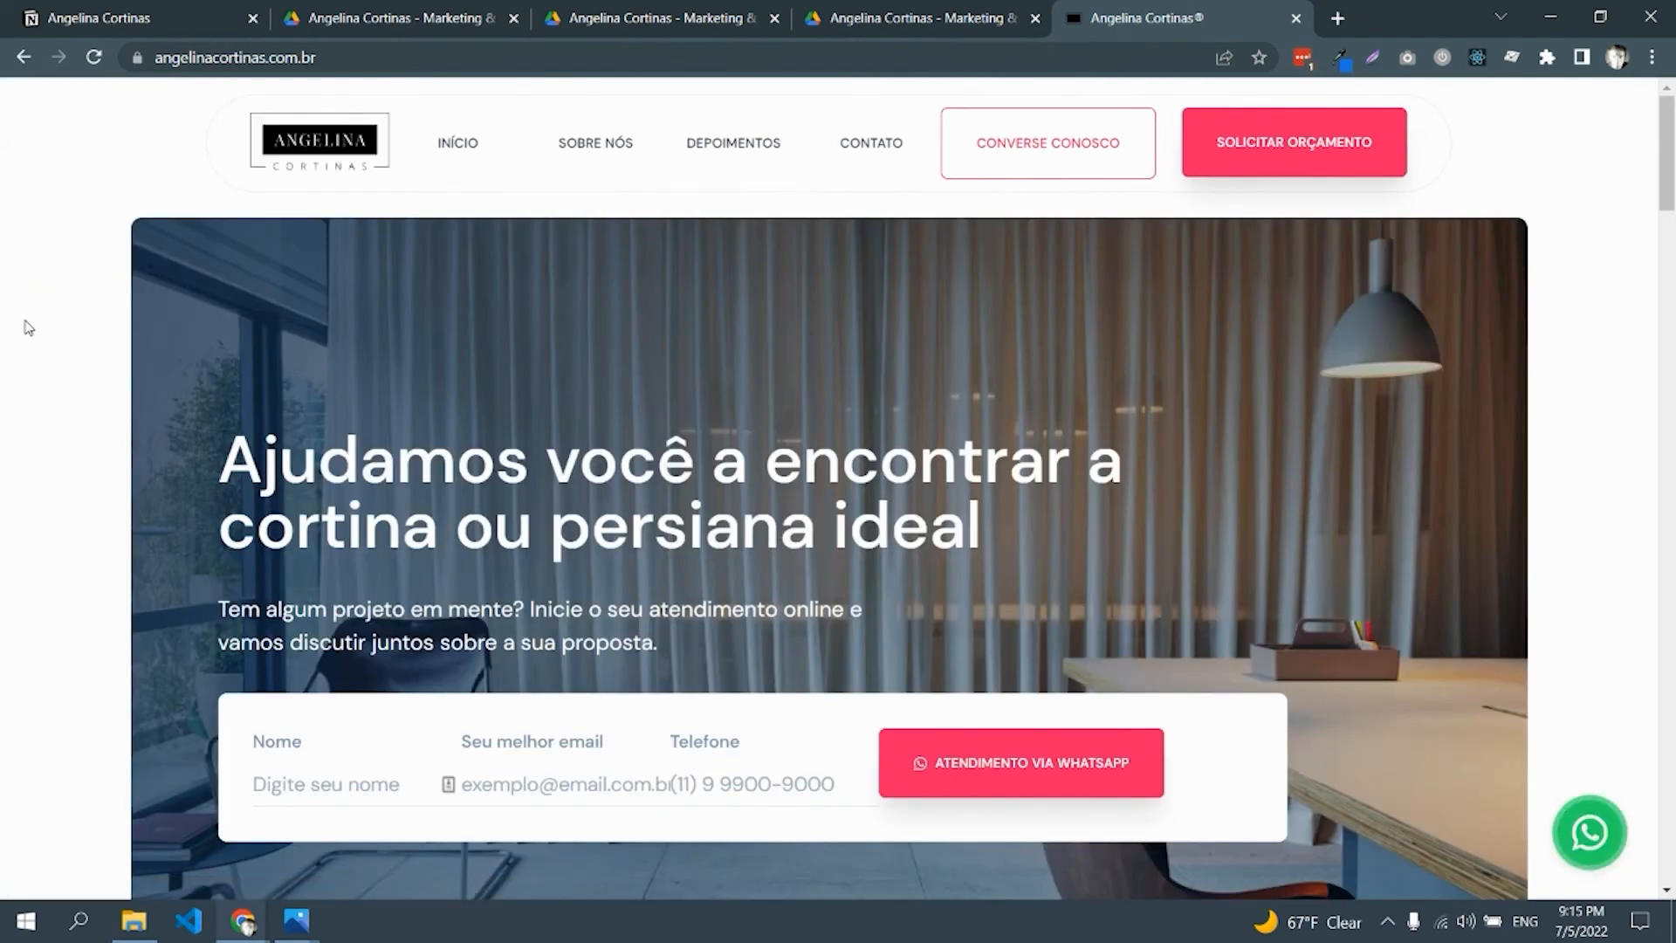
Scroll down the Angelina Cortinas homepage past the testimonials and portfolio
scroll(28, 326, down, 1)
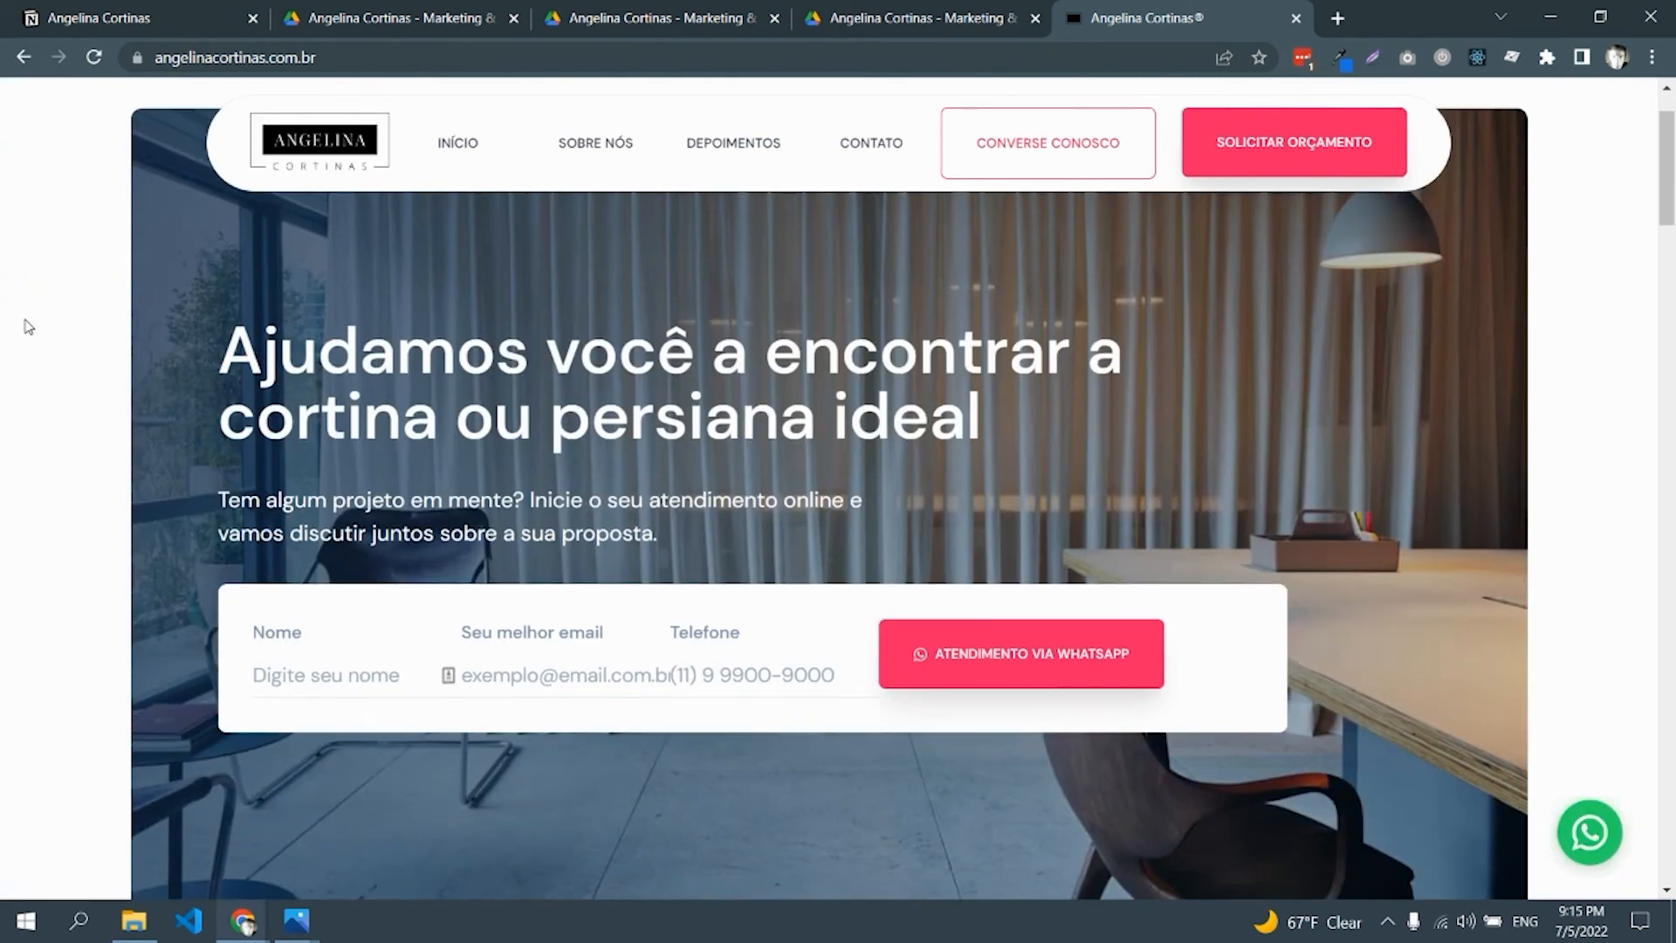
scroll(28, 327, down, 3)
scroll(28, 326, down, 4)
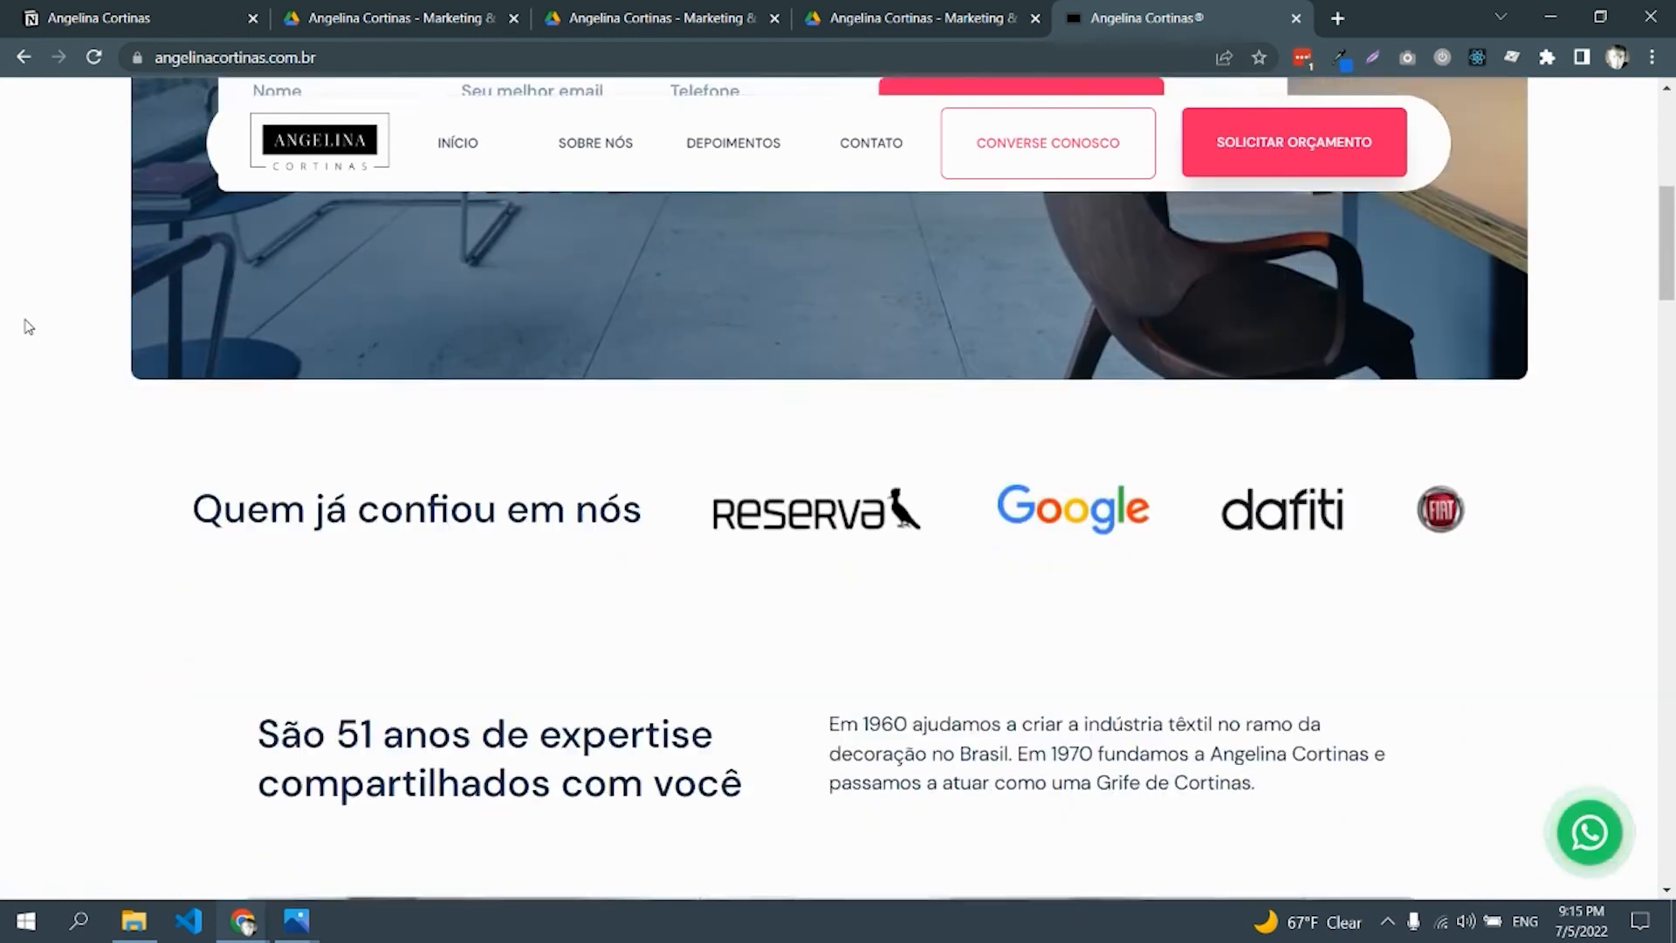
scroll(27, 327, up, 3)
scroll(28, 326, down, 1)
scroll(28, 326, down, 3)
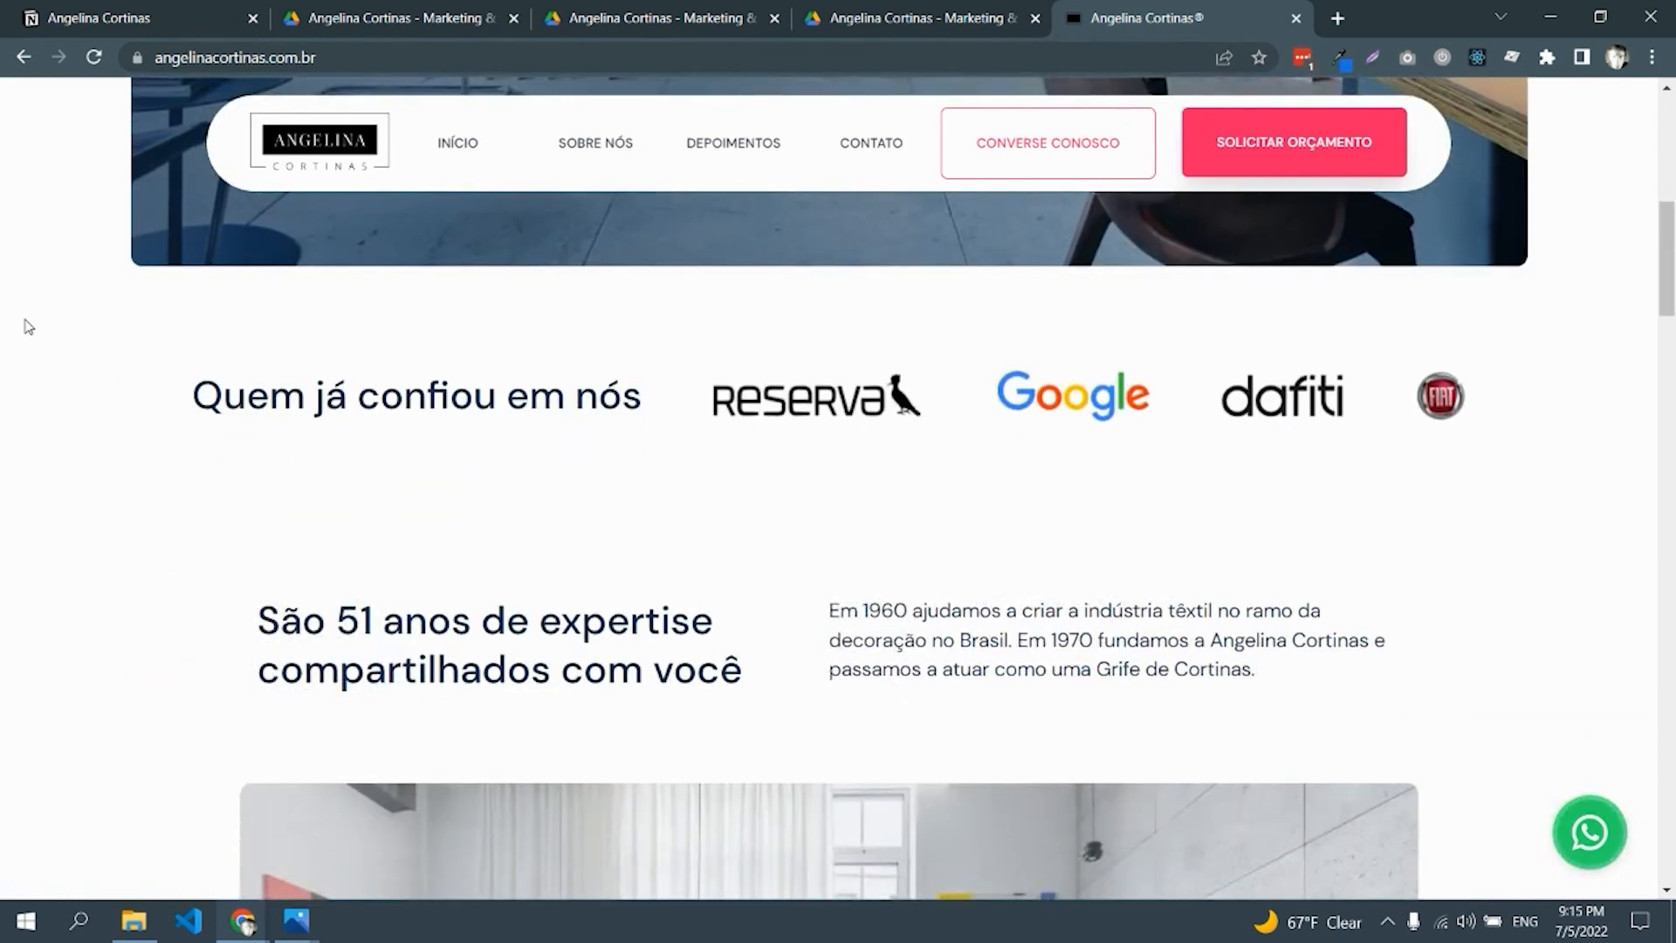
scroll(27, 327, down, 3)
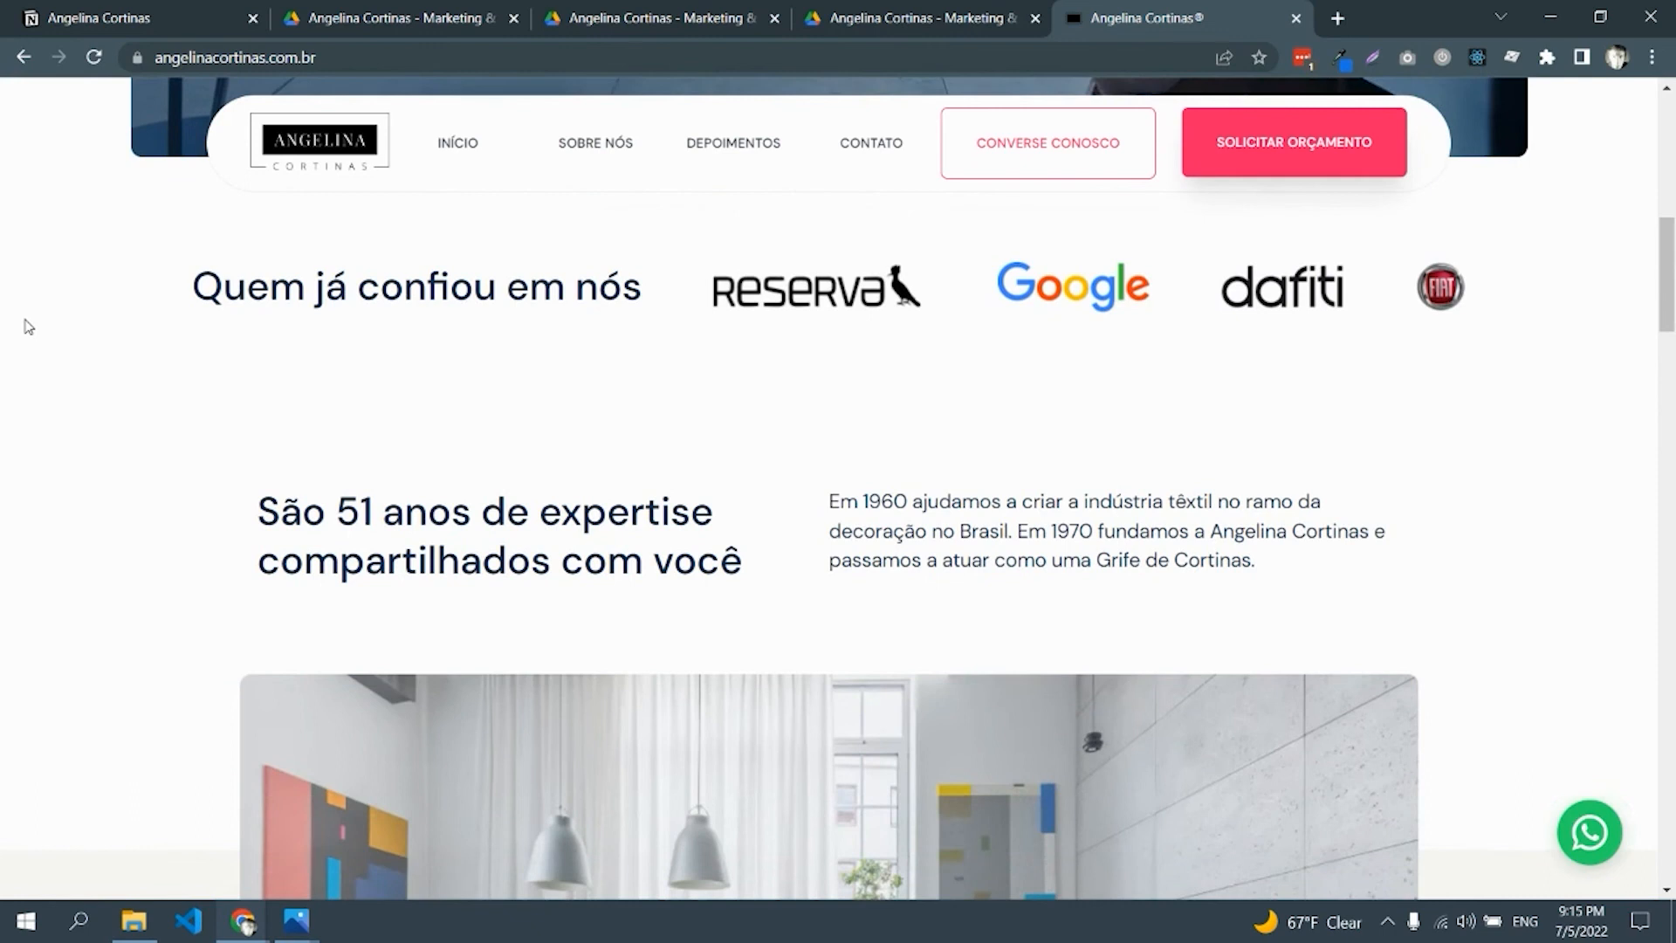
scroll(28, 326, down, 6)
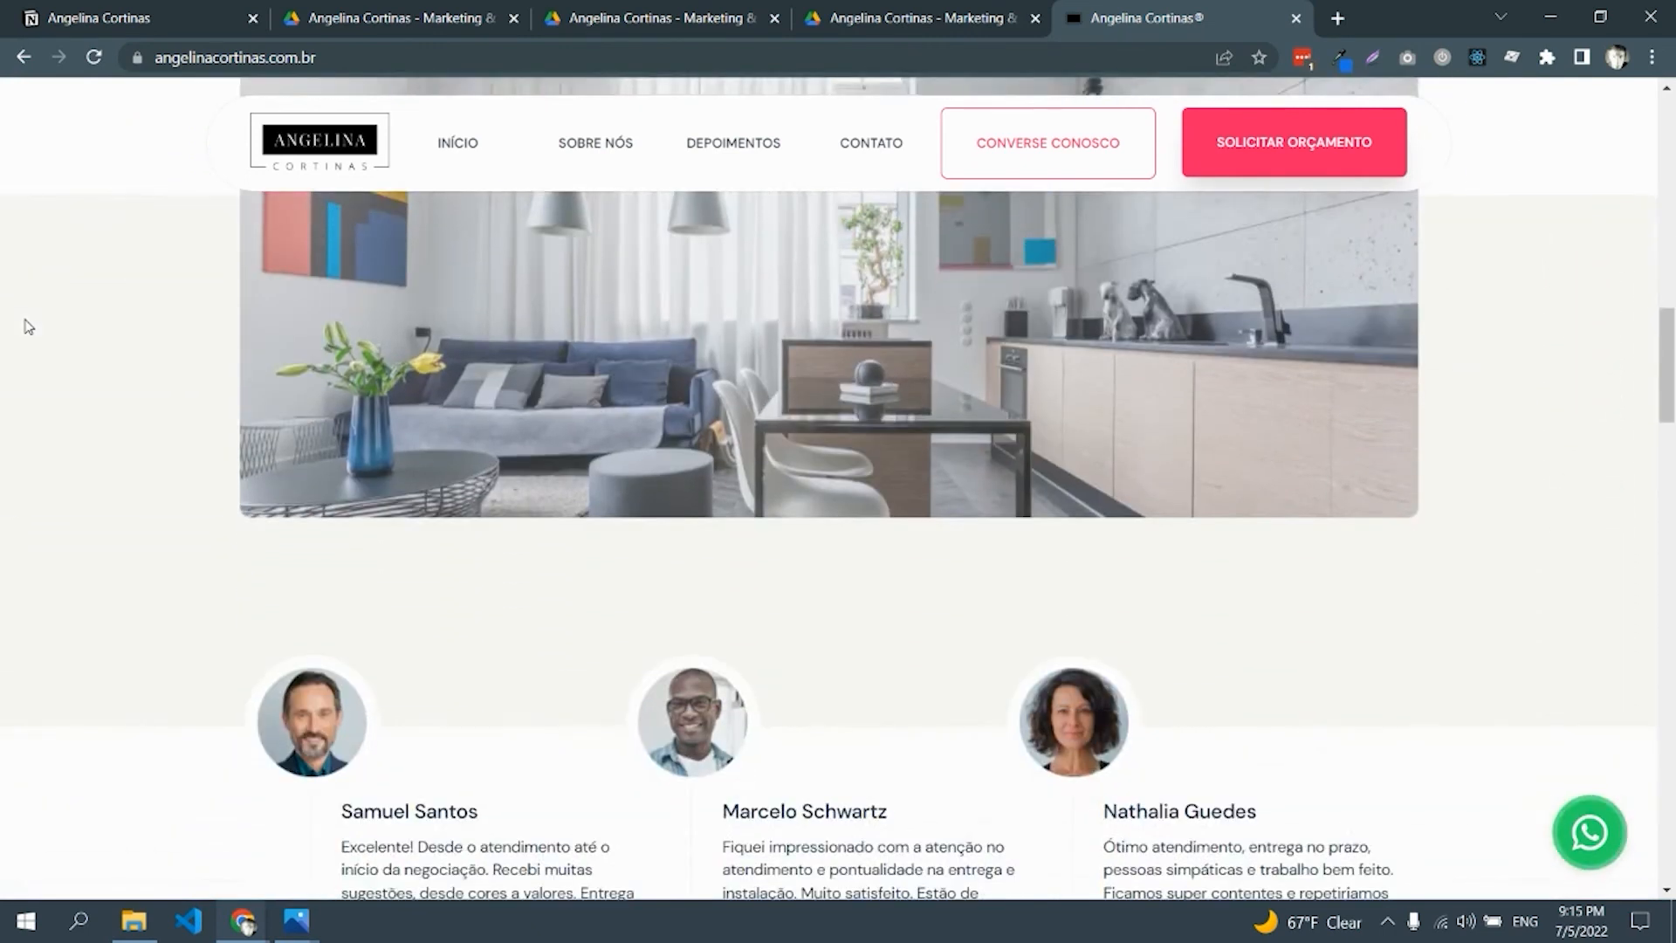
scroll(28, 326, down, 4)
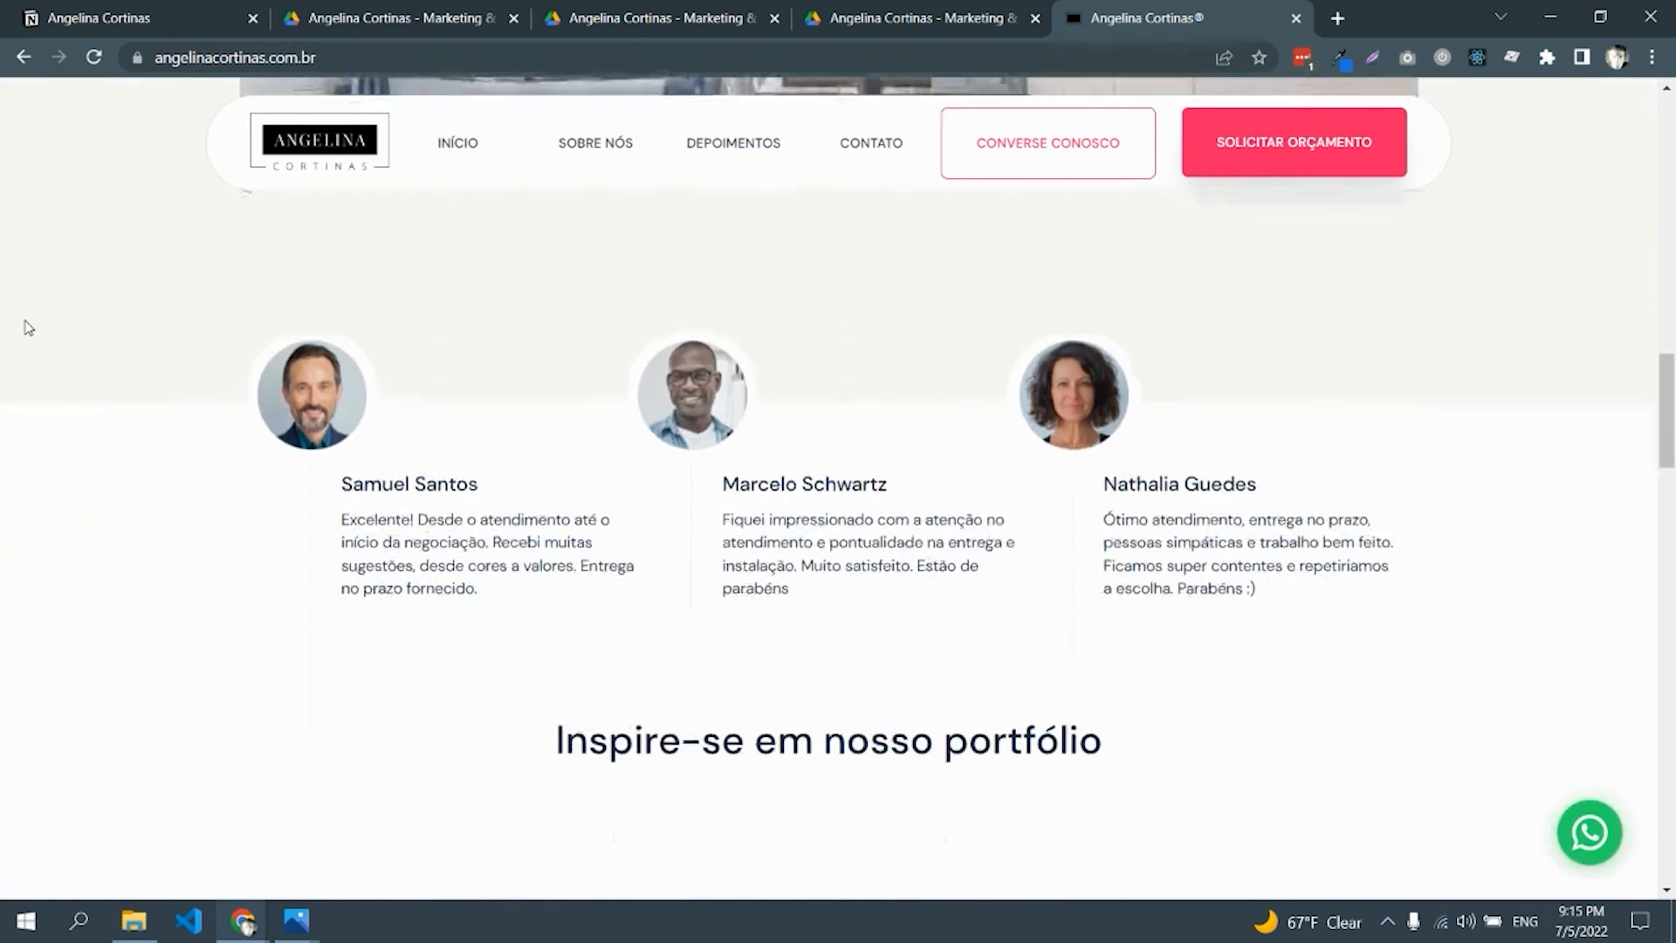
scroll(27, 326, down, 1)
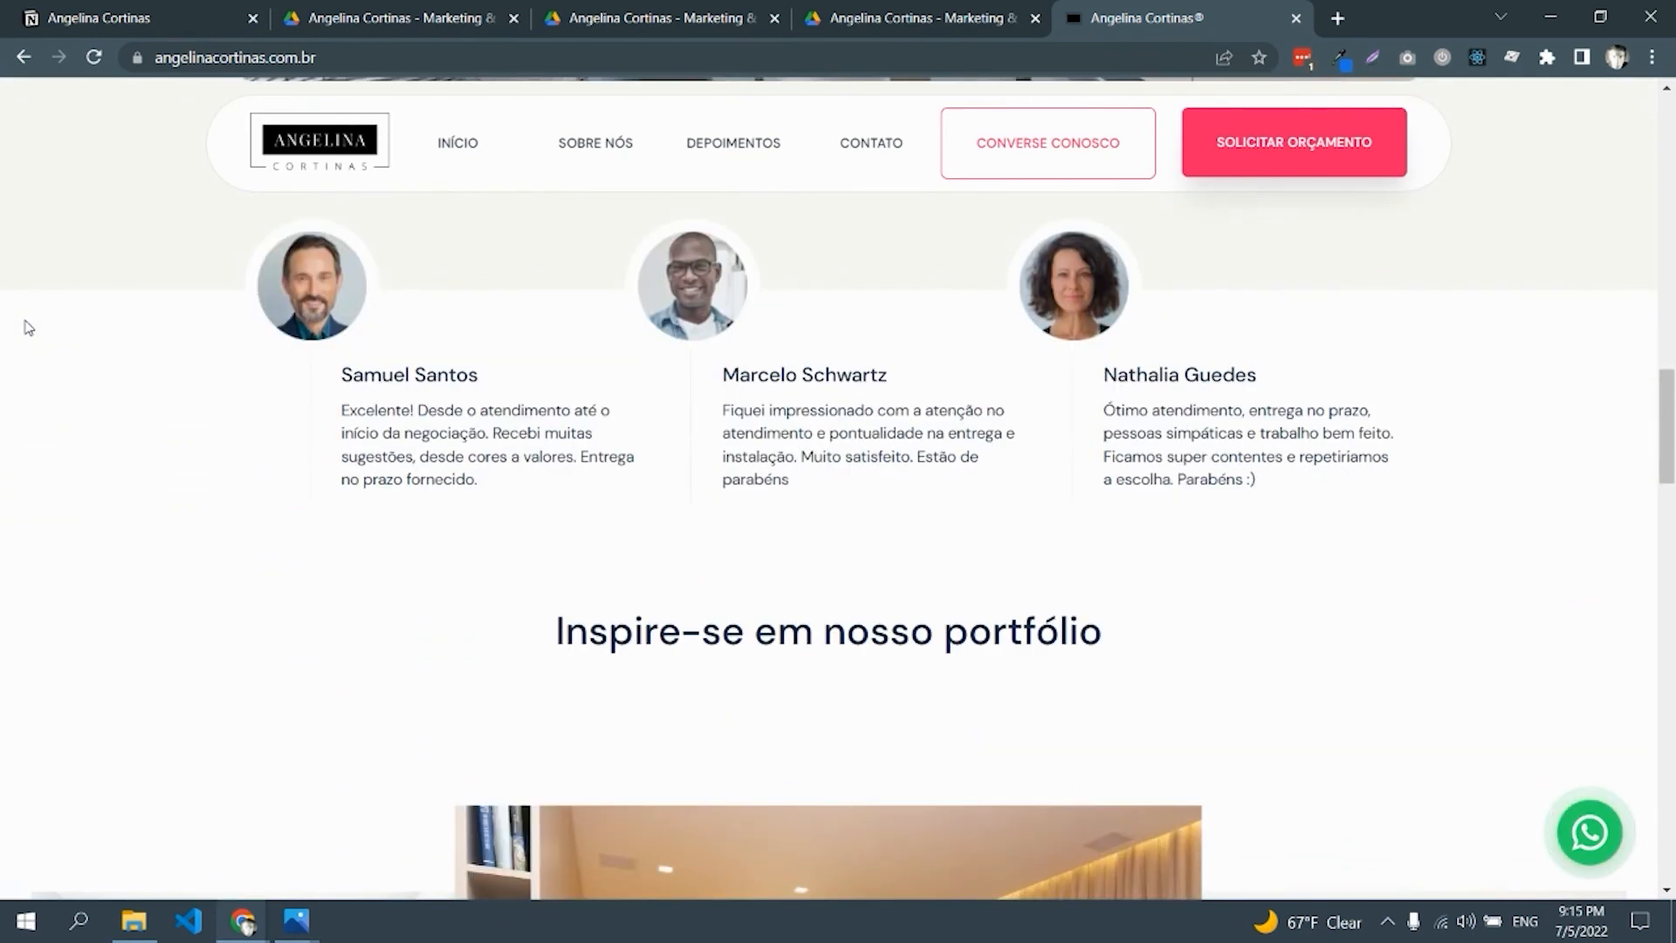
scroll(543, 364, down, 4)
scroll(694, 406, down, 2)
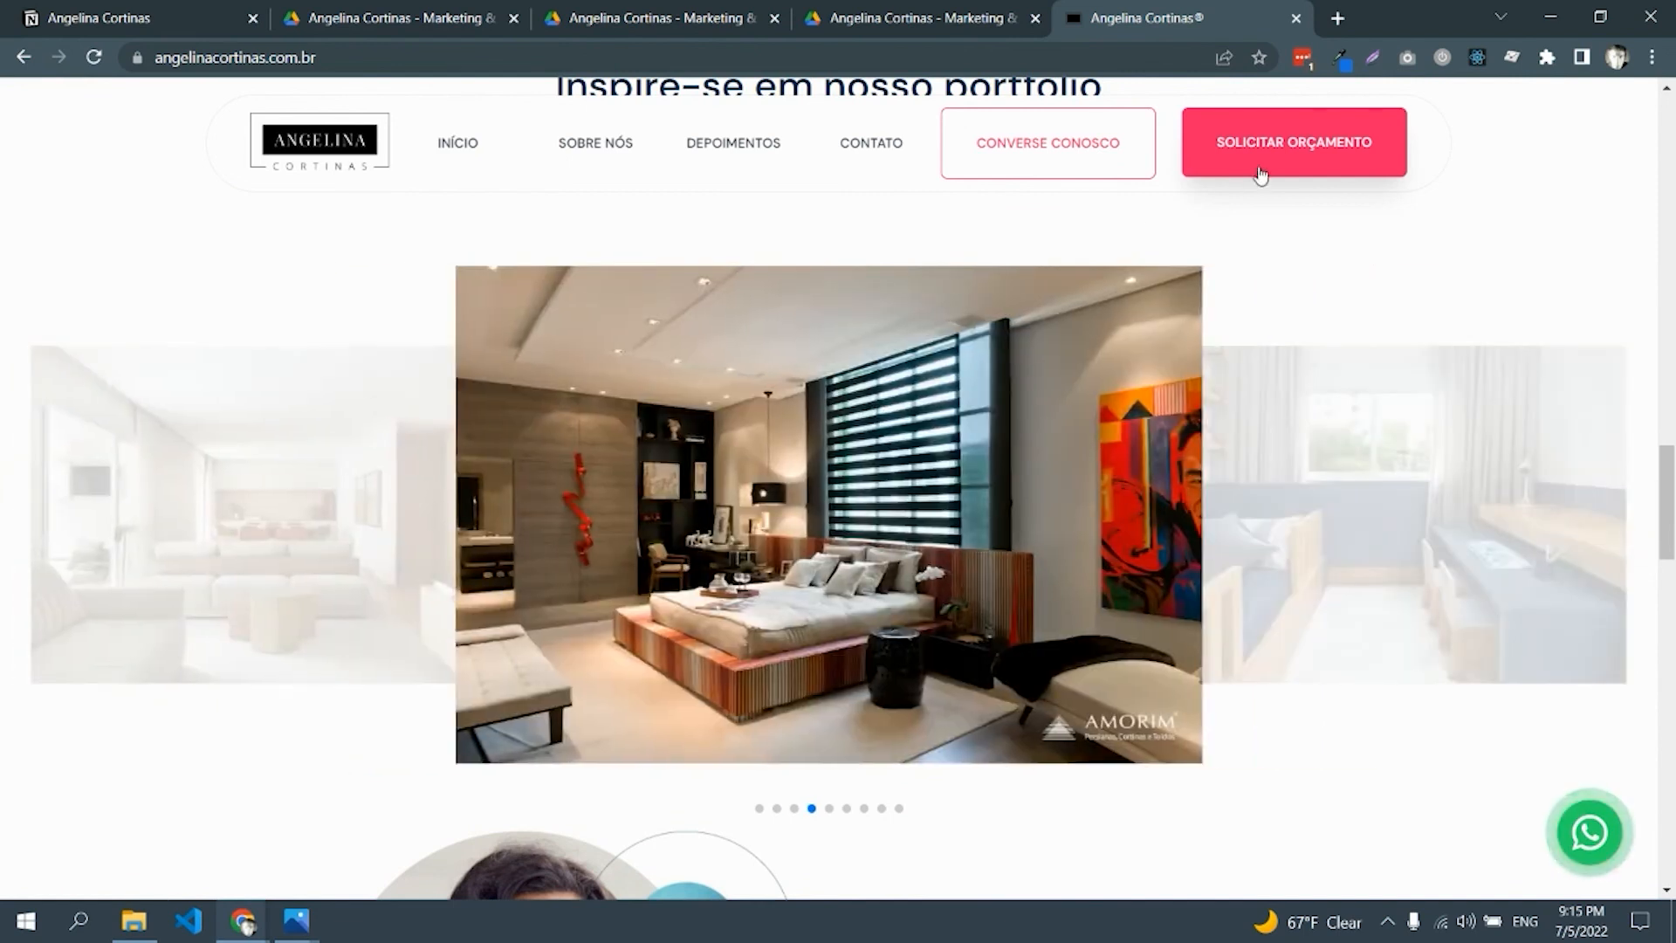
Open and close the SOLICITAR ORÇAMENTO and CONVERSE CONOSCO forms, then scroll to 'Precisando de ajuda?'
click(1261, 166)
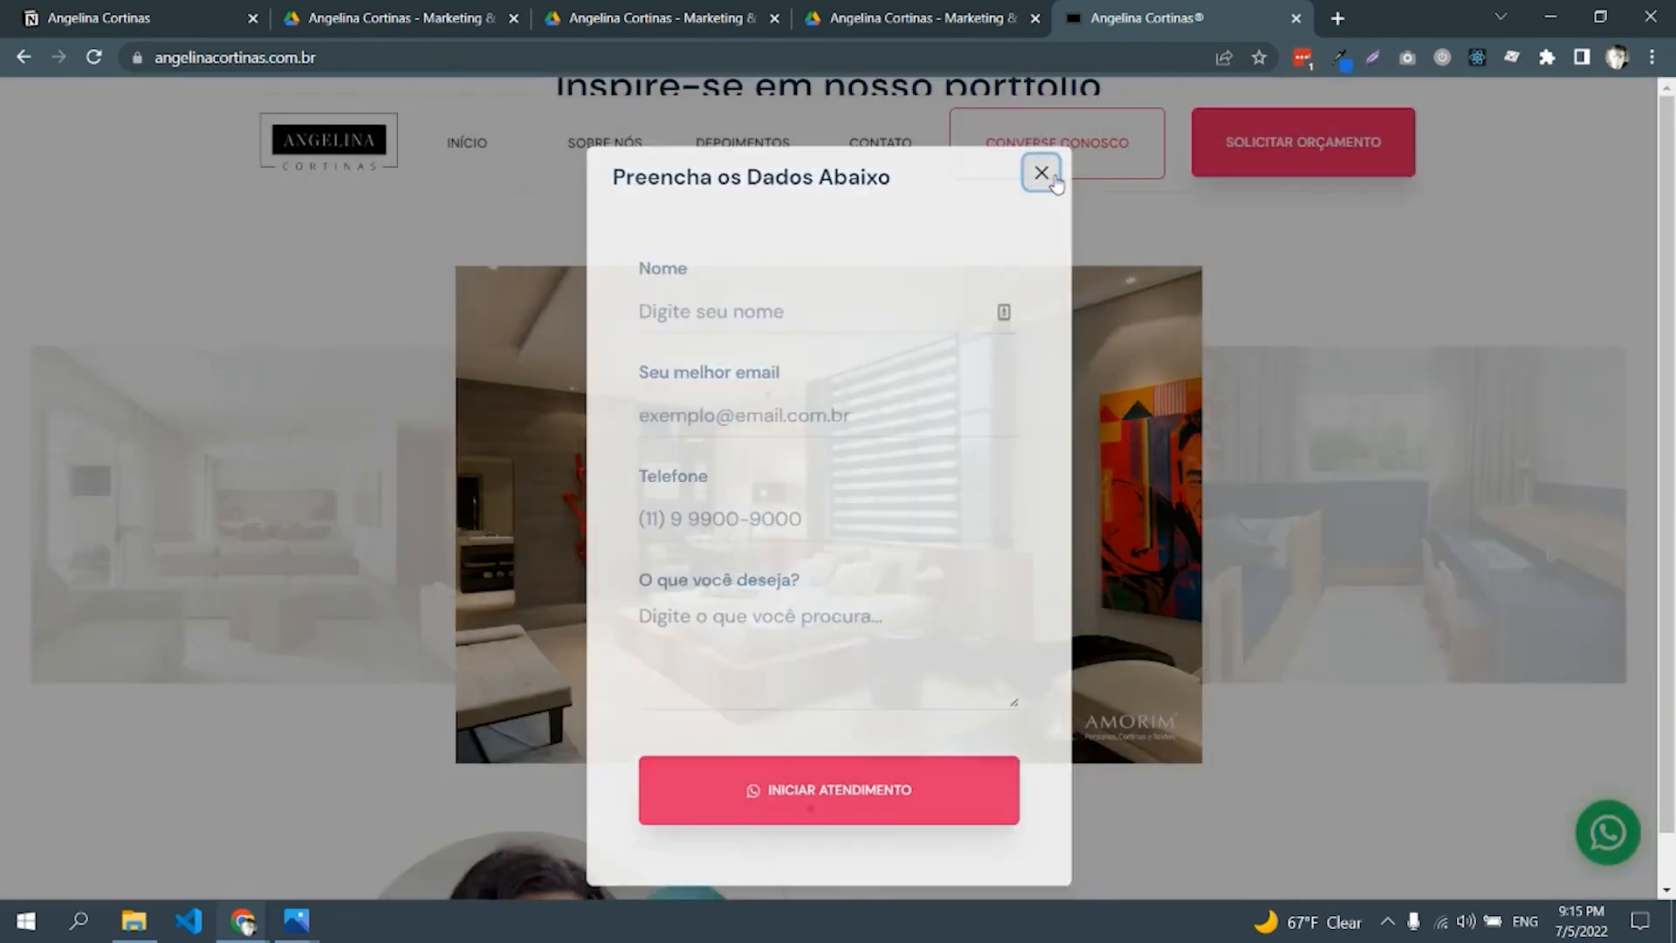
click(1042, 173)
click(1061, 166)
click(1042, 173)
scroll(769, 363, down, 3)
scroll(769, 362, down, 4)
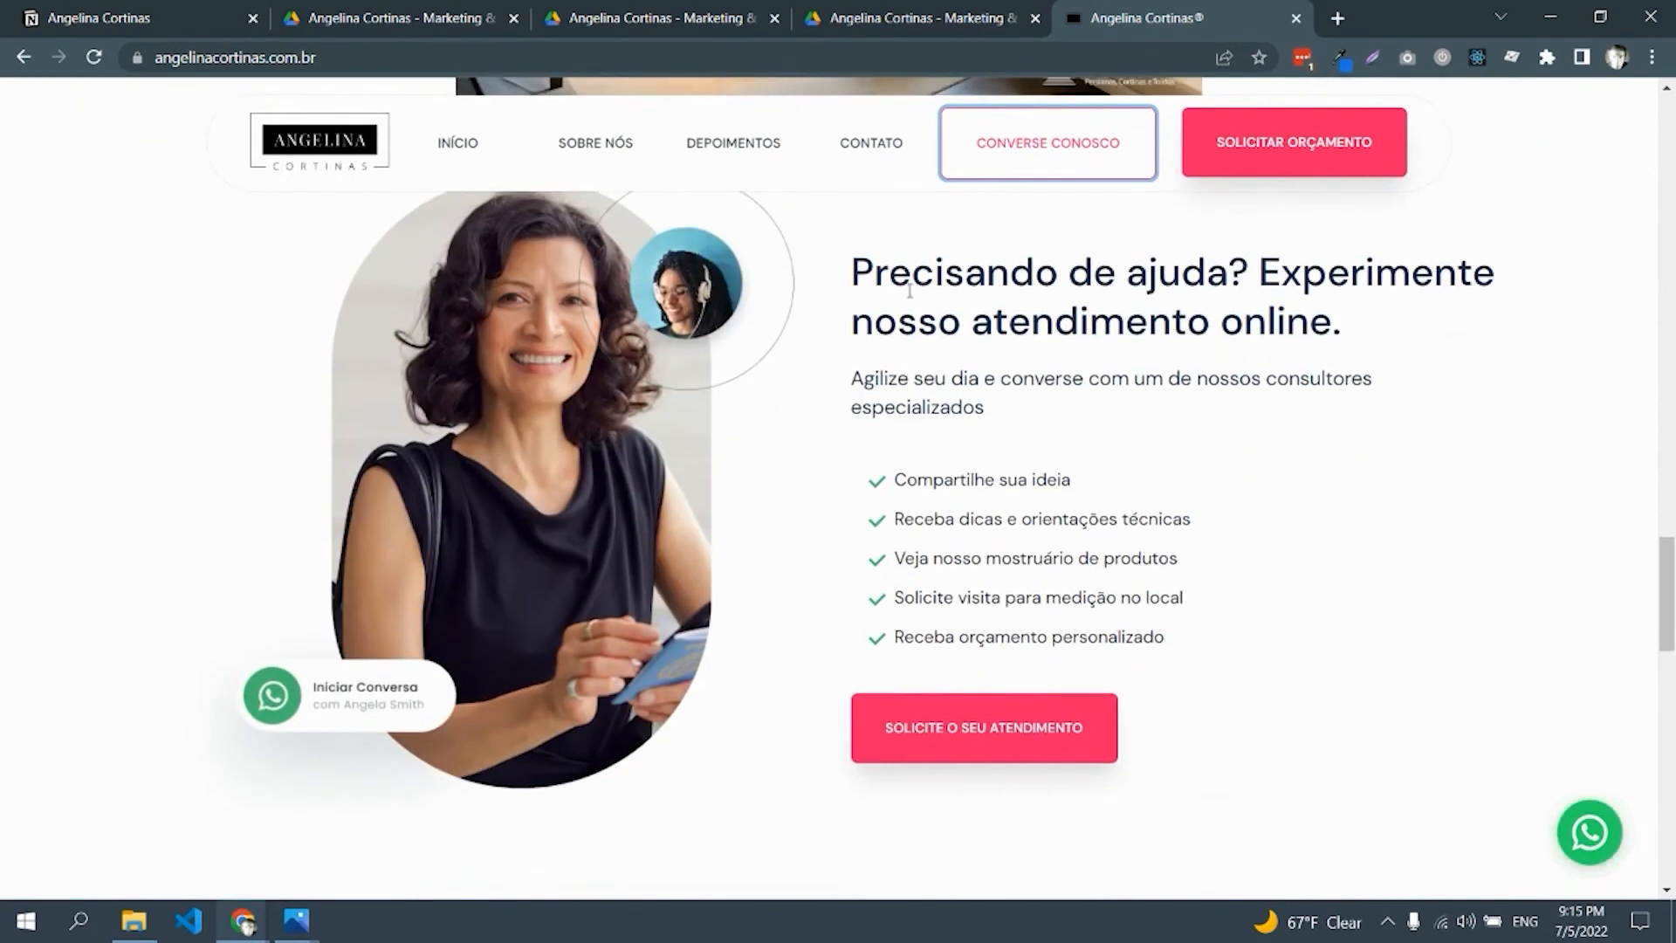
Highlight the 'Precisando de ajuda?' heading and each checklist line, from 'Compartilhe sua ideia' to 'Receba orçamento personalizado'
click(869, 264)
drag(858, 273, 1452, 344)
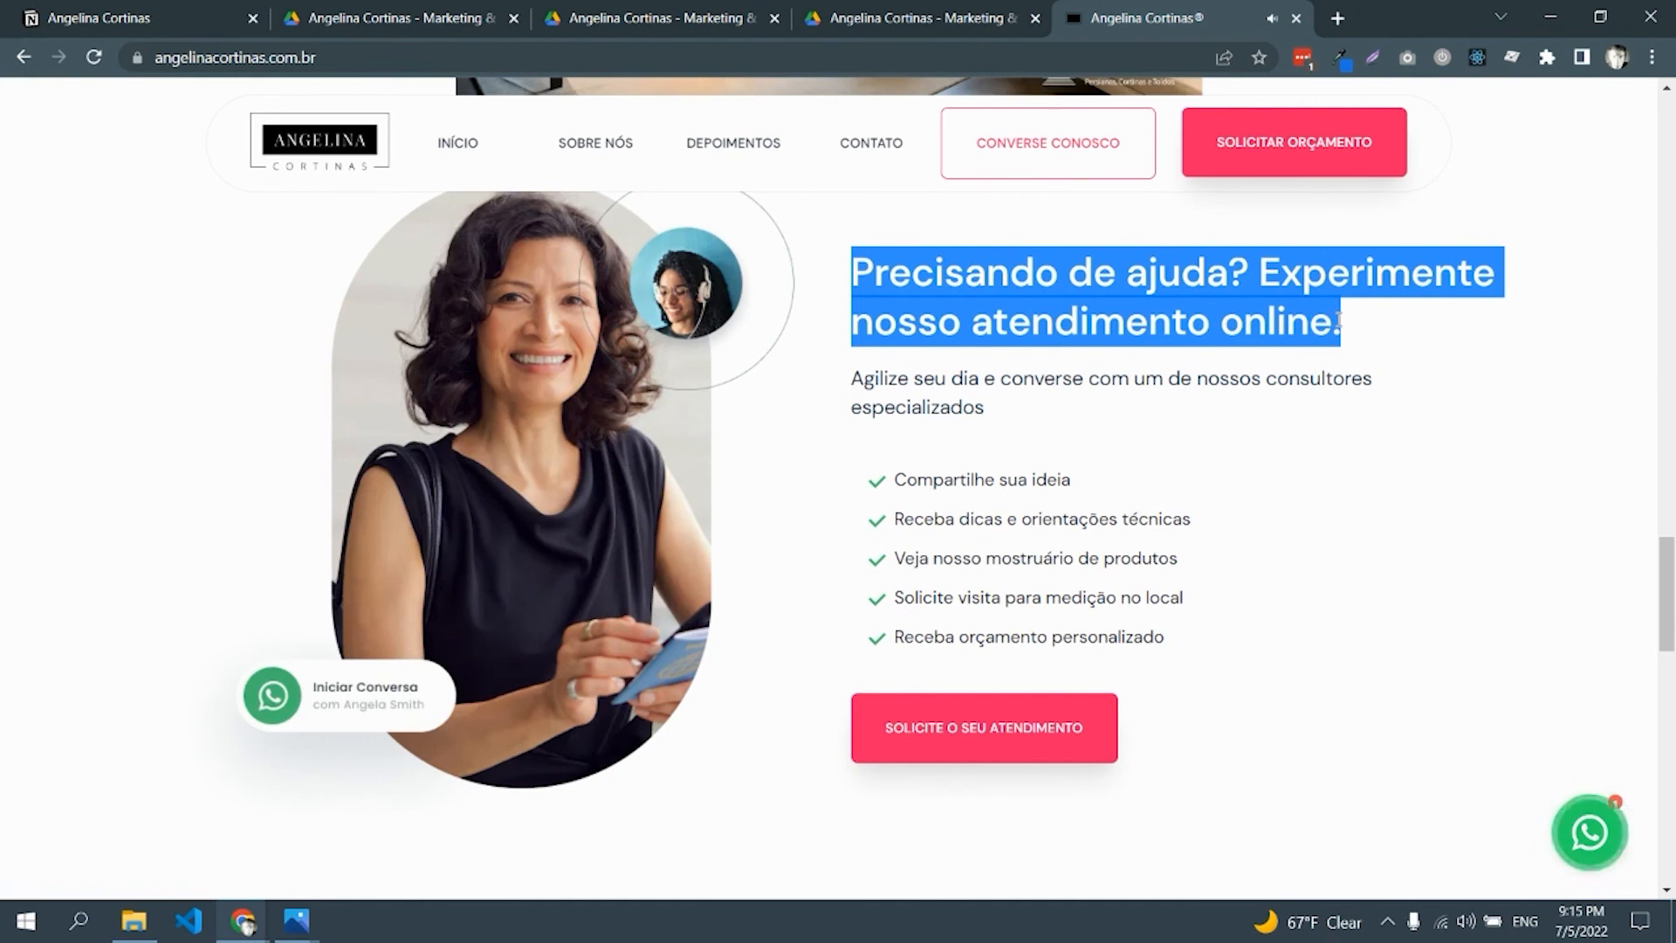
drag(894, 482, 1092, 487)
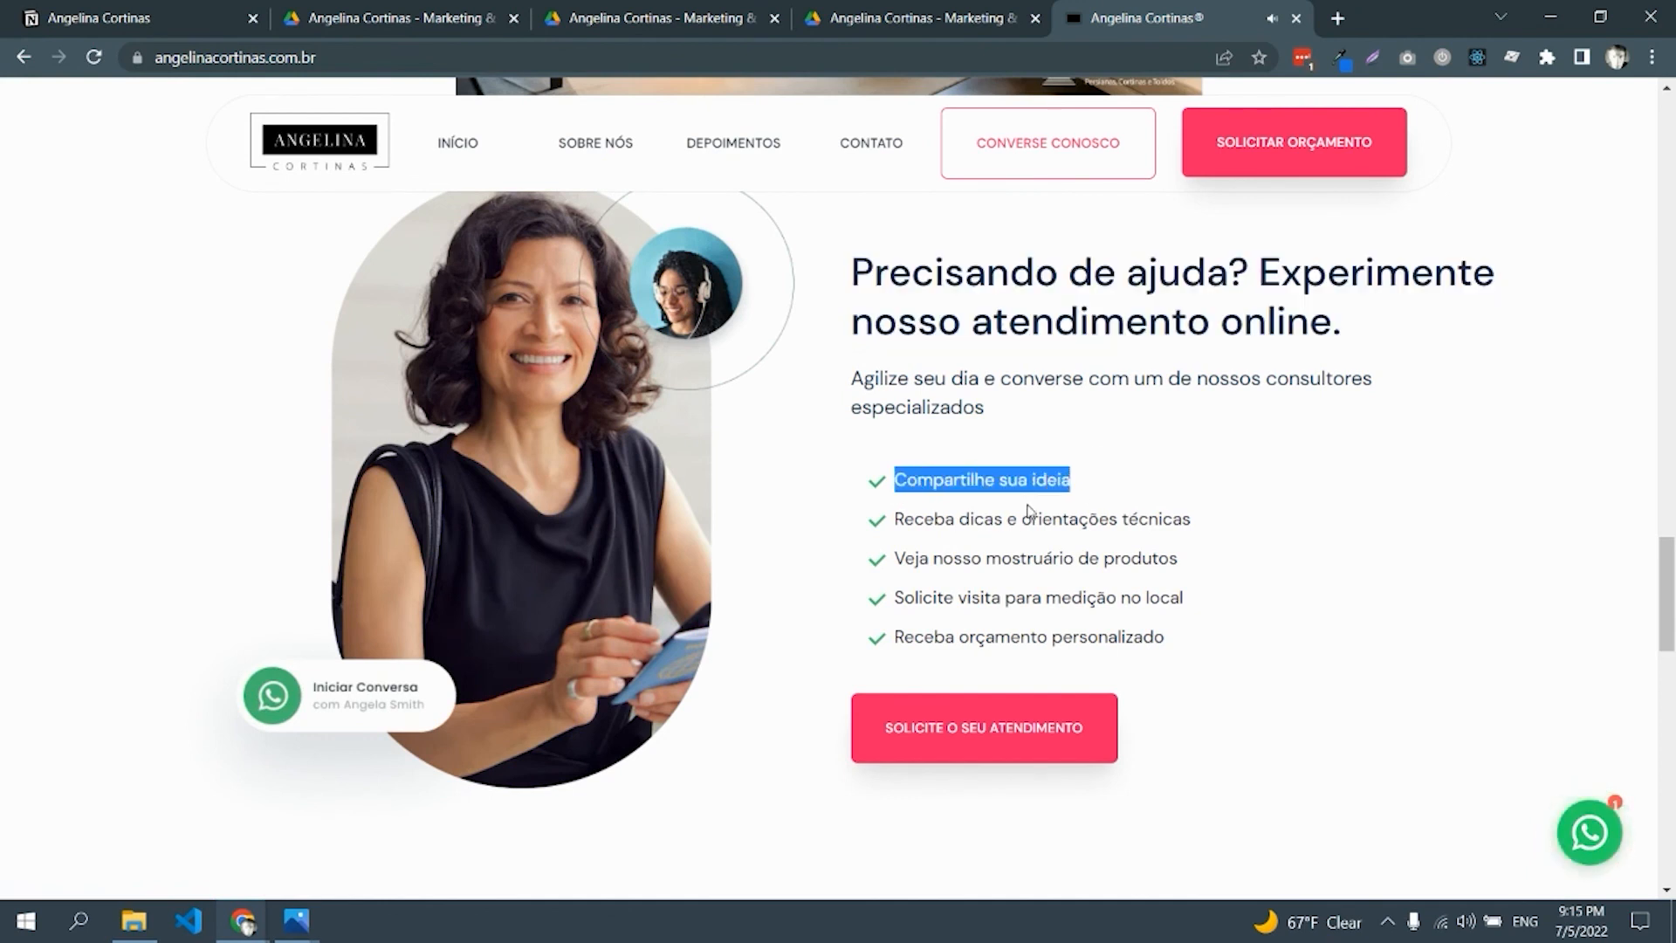
double_click(898, 523)
drag(992, 513, 1194, 517)
drag(895, 558, 1183, 553)
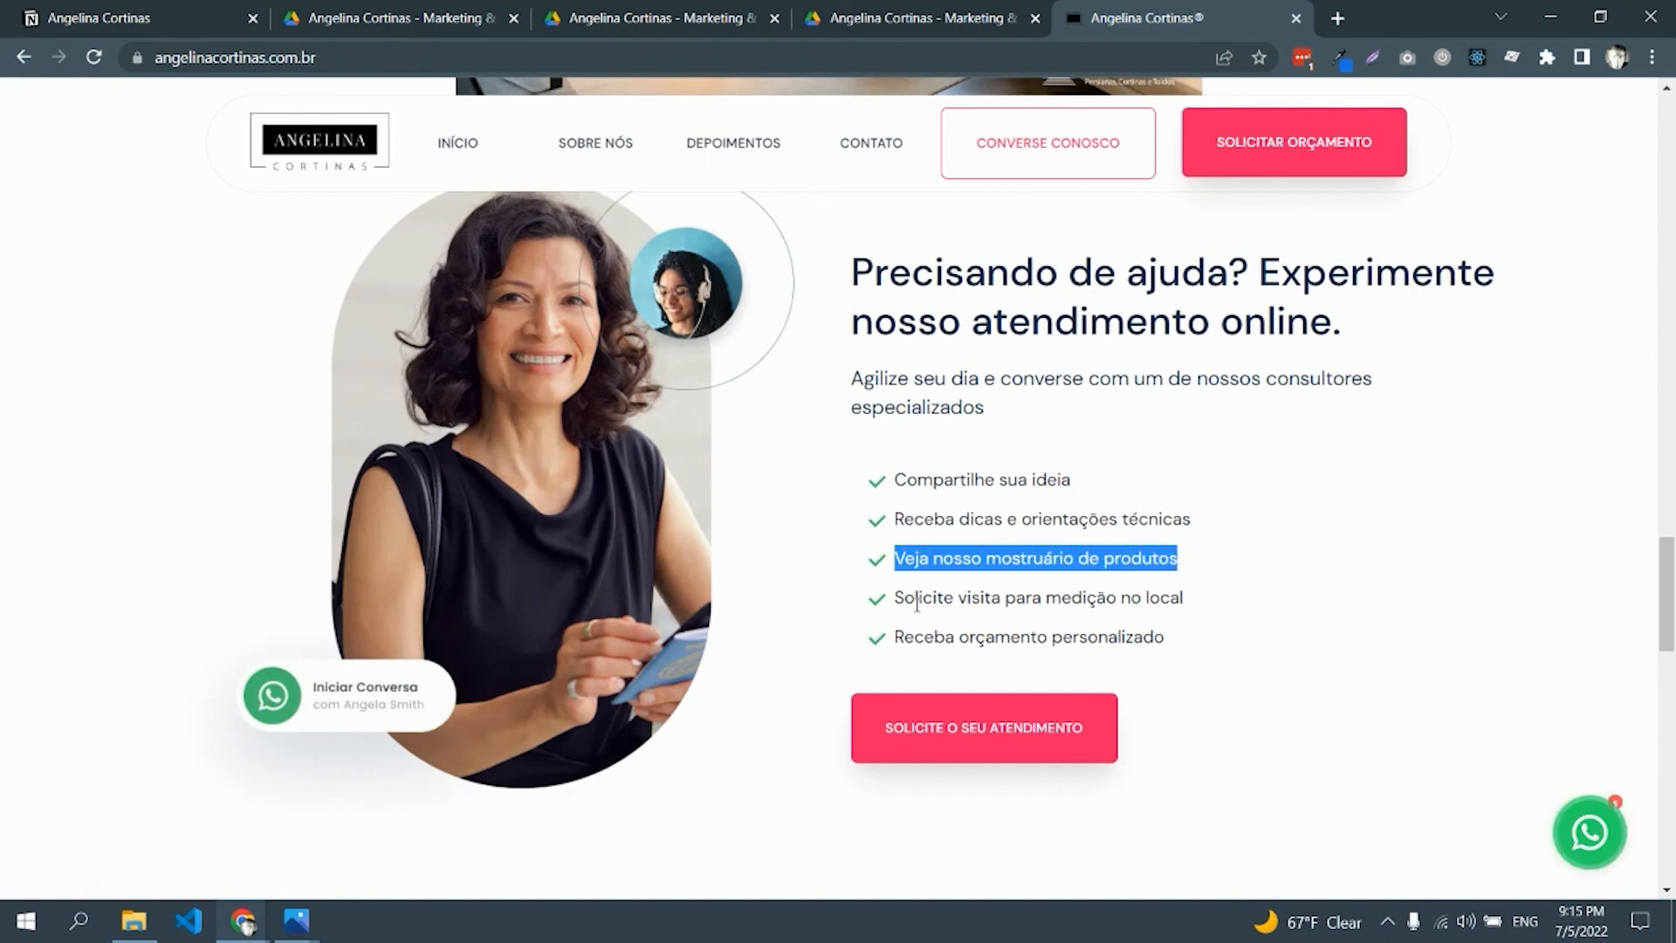
drag(896, 599, 1212, 598)
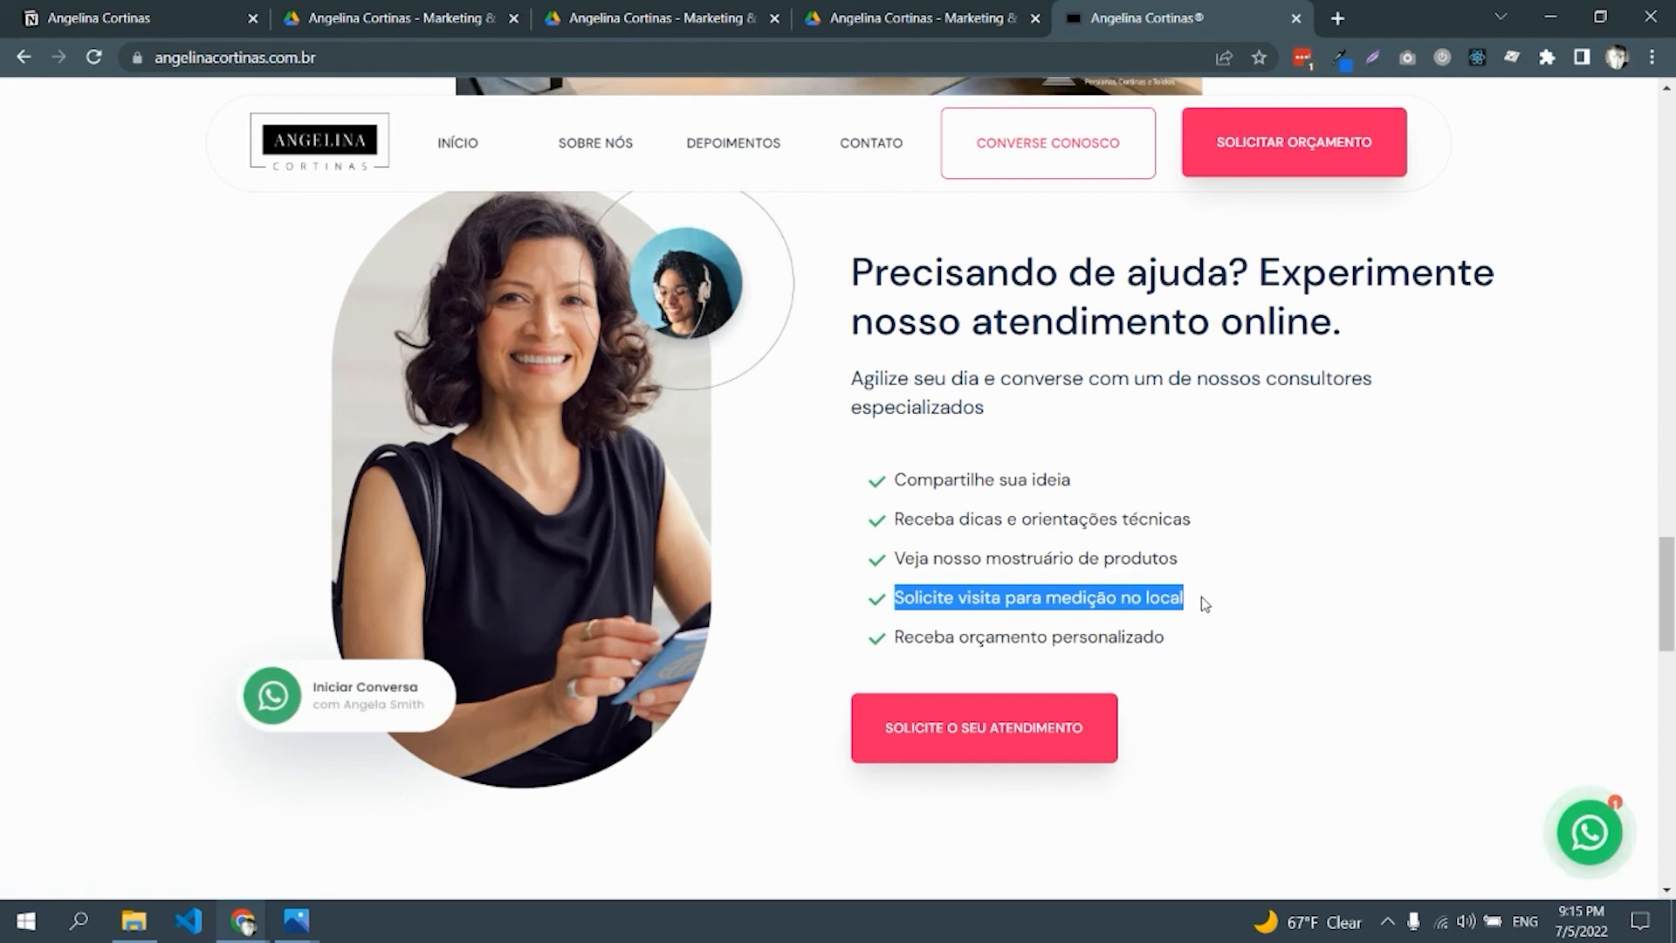
drag(896, 638, 1204, 639)
Scroll to the showroom section and highlight its two-line heading, then clear the selection
scroll(1205, 639, down, 2)
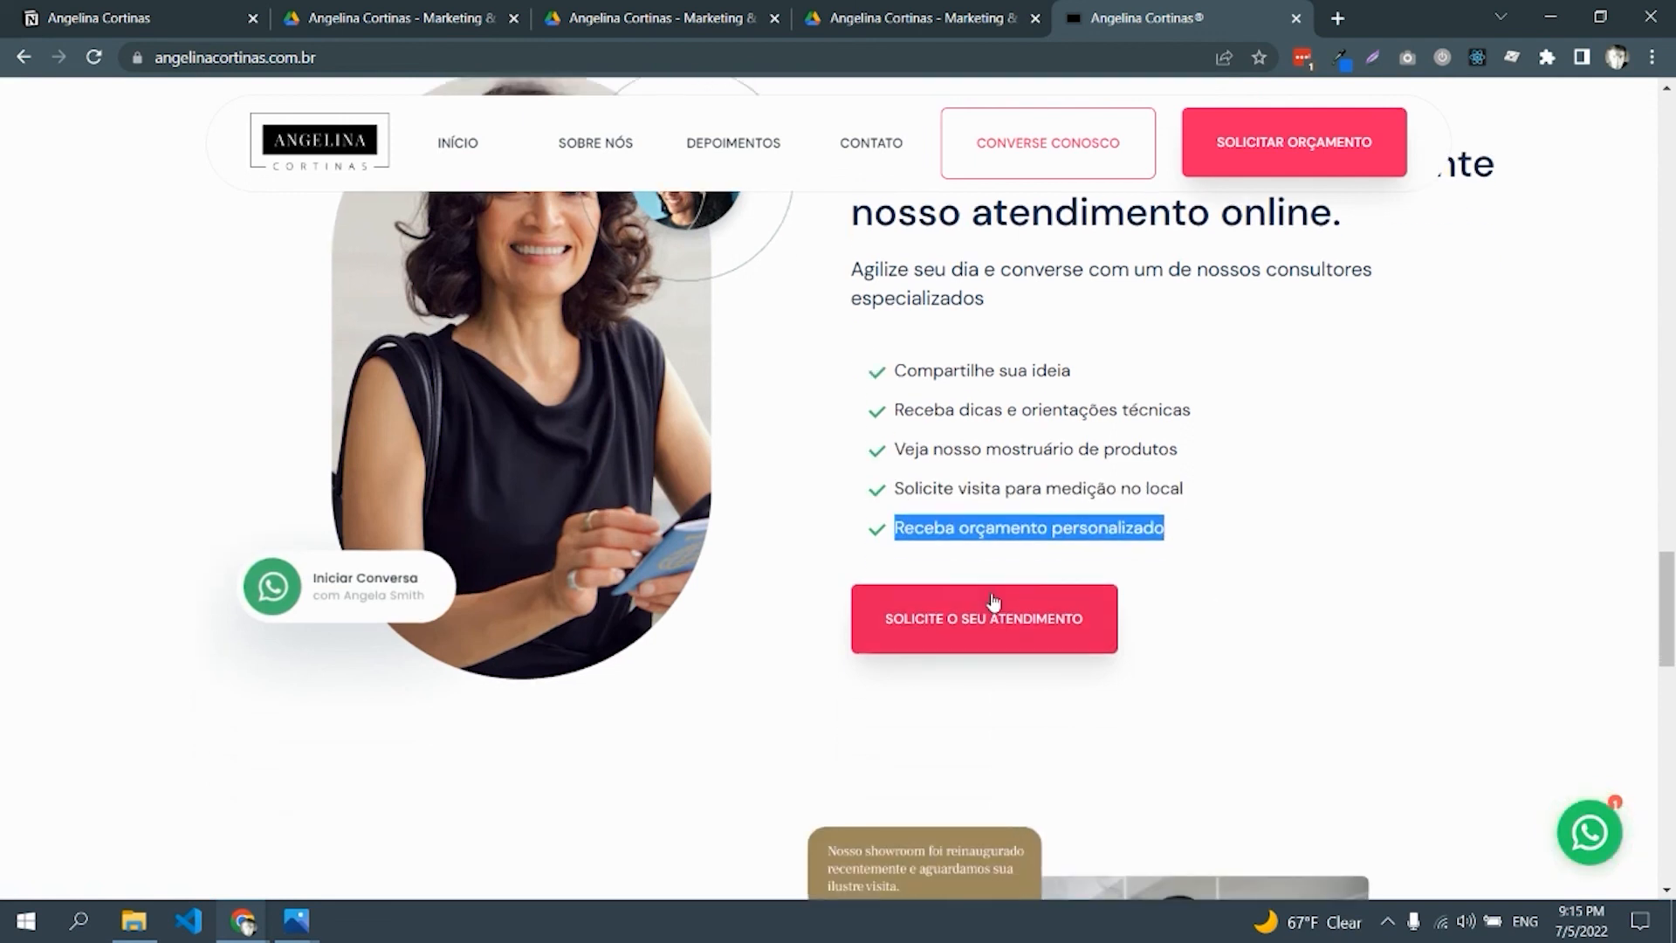
scroll(1070, 532, down, 4)
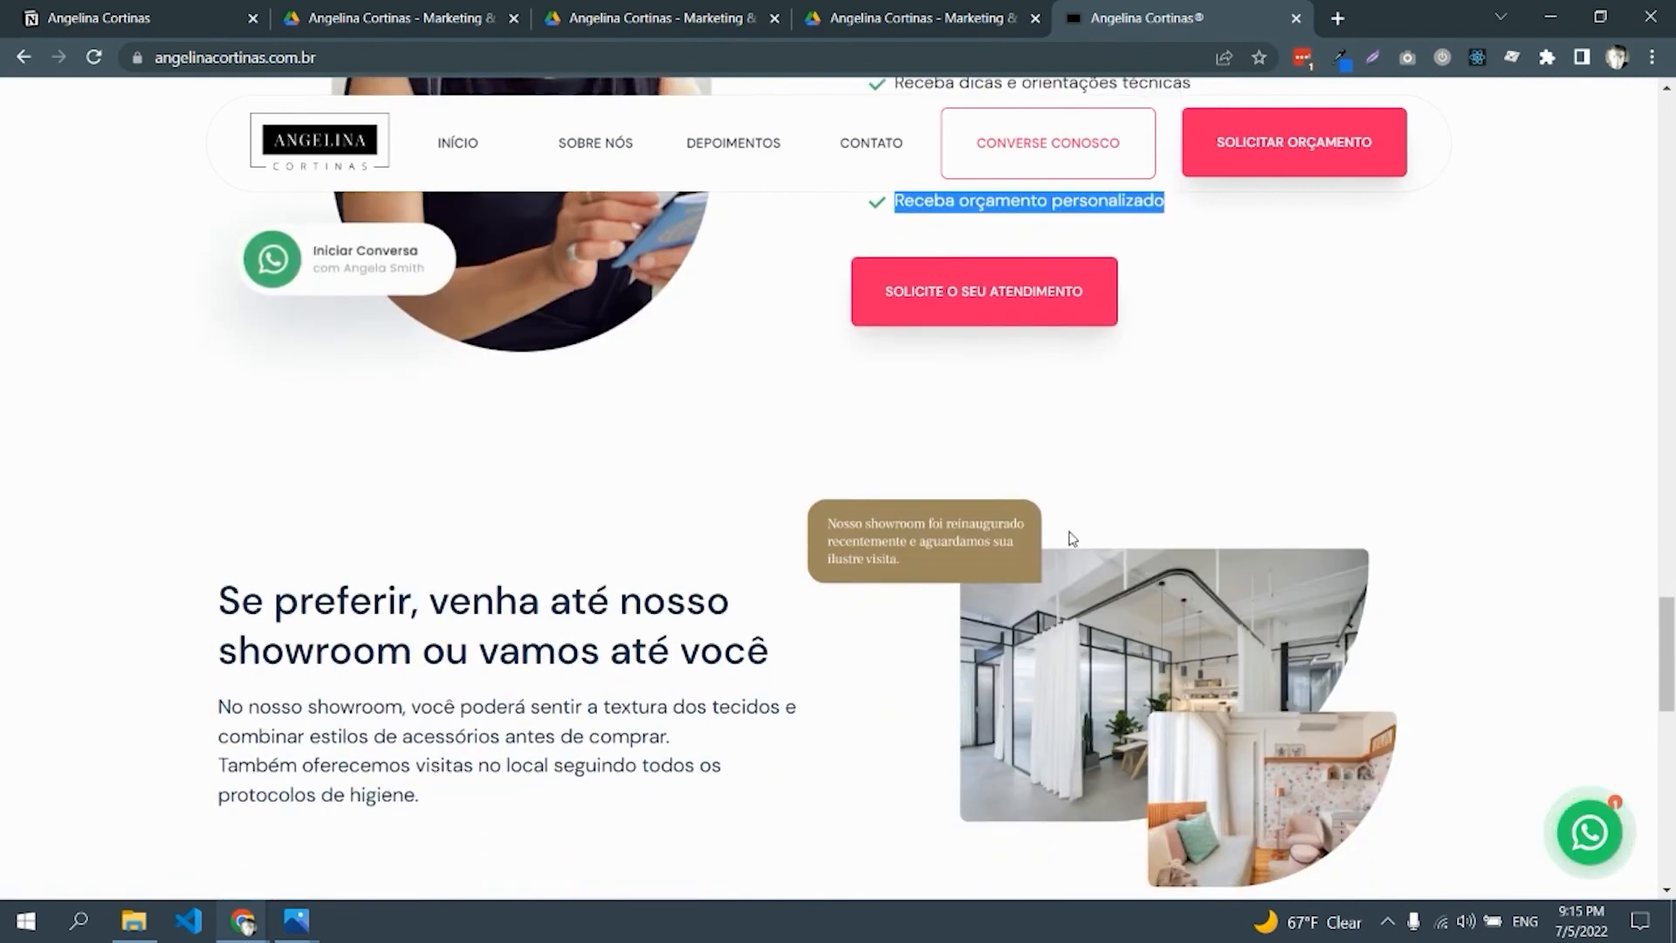
drag(239, 495, 779, 532)
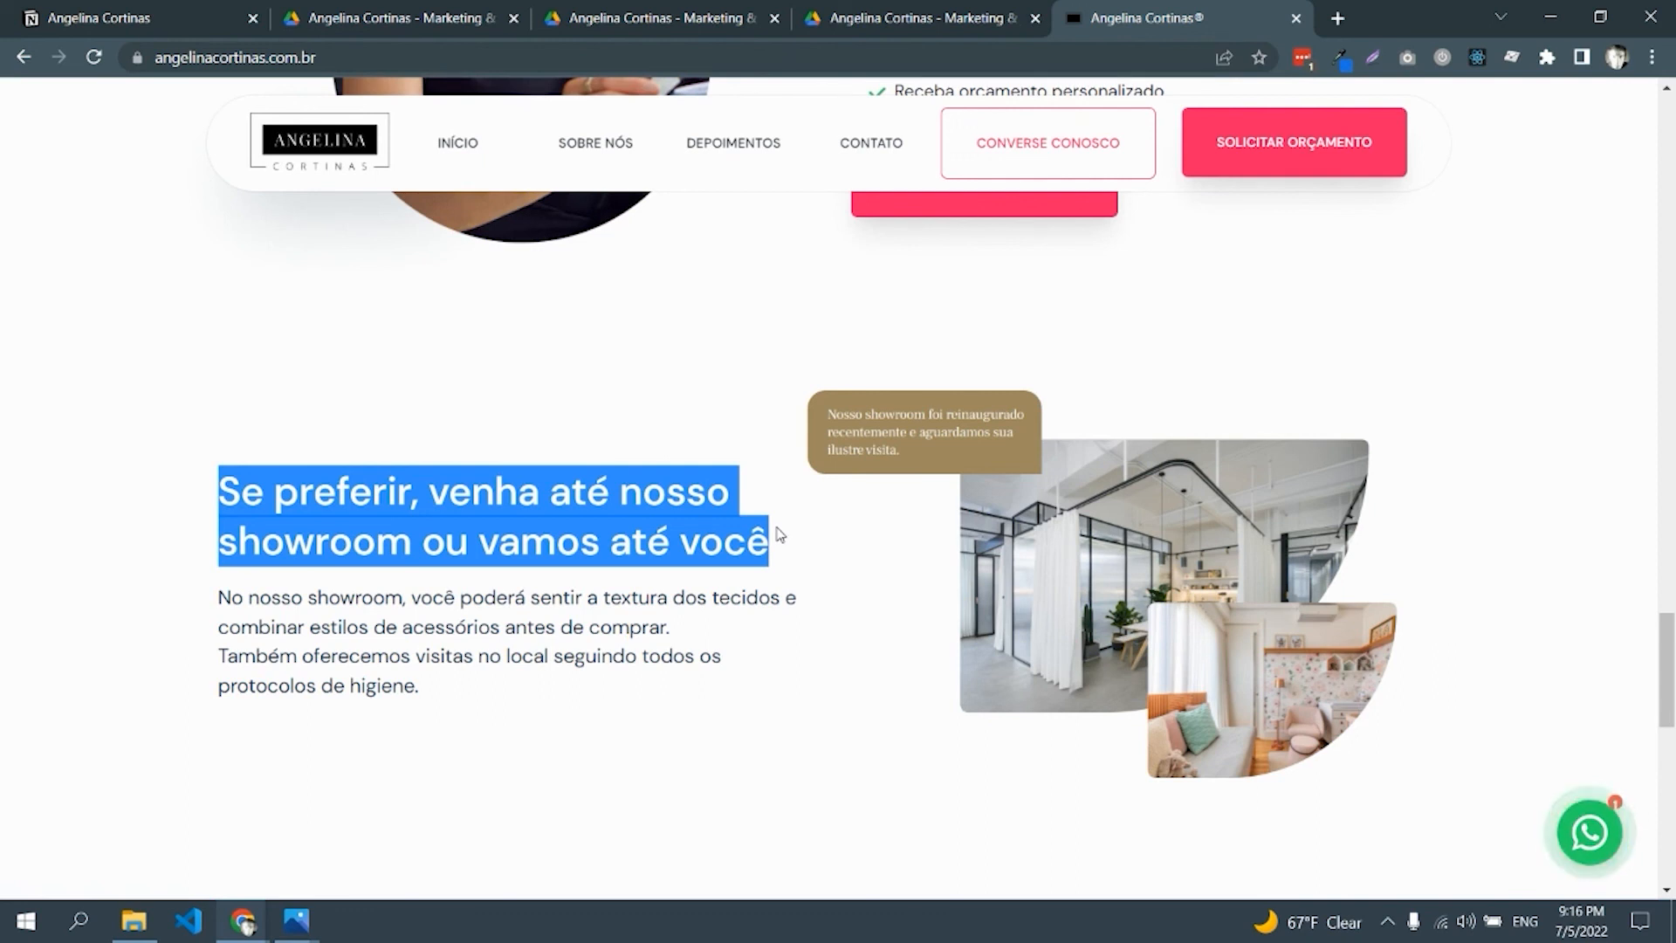
scroll(779, 534, down, 6)
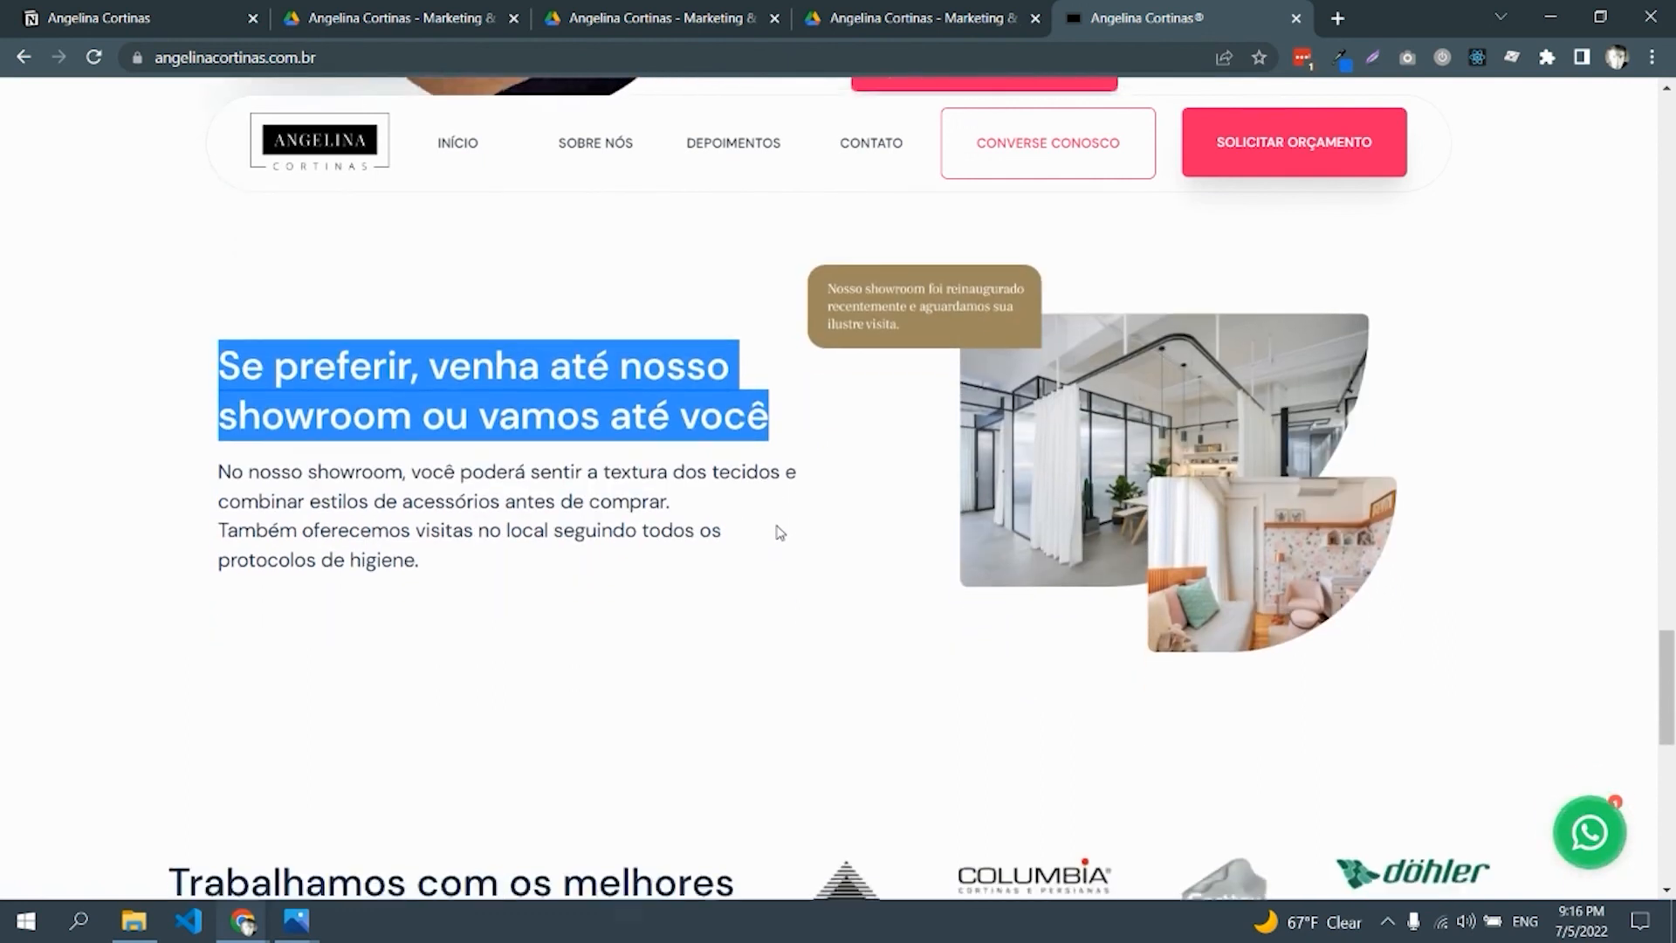
scroll(779, 534, down, 2)
drag(702, 567, 888, 569)
click(1063, 548)
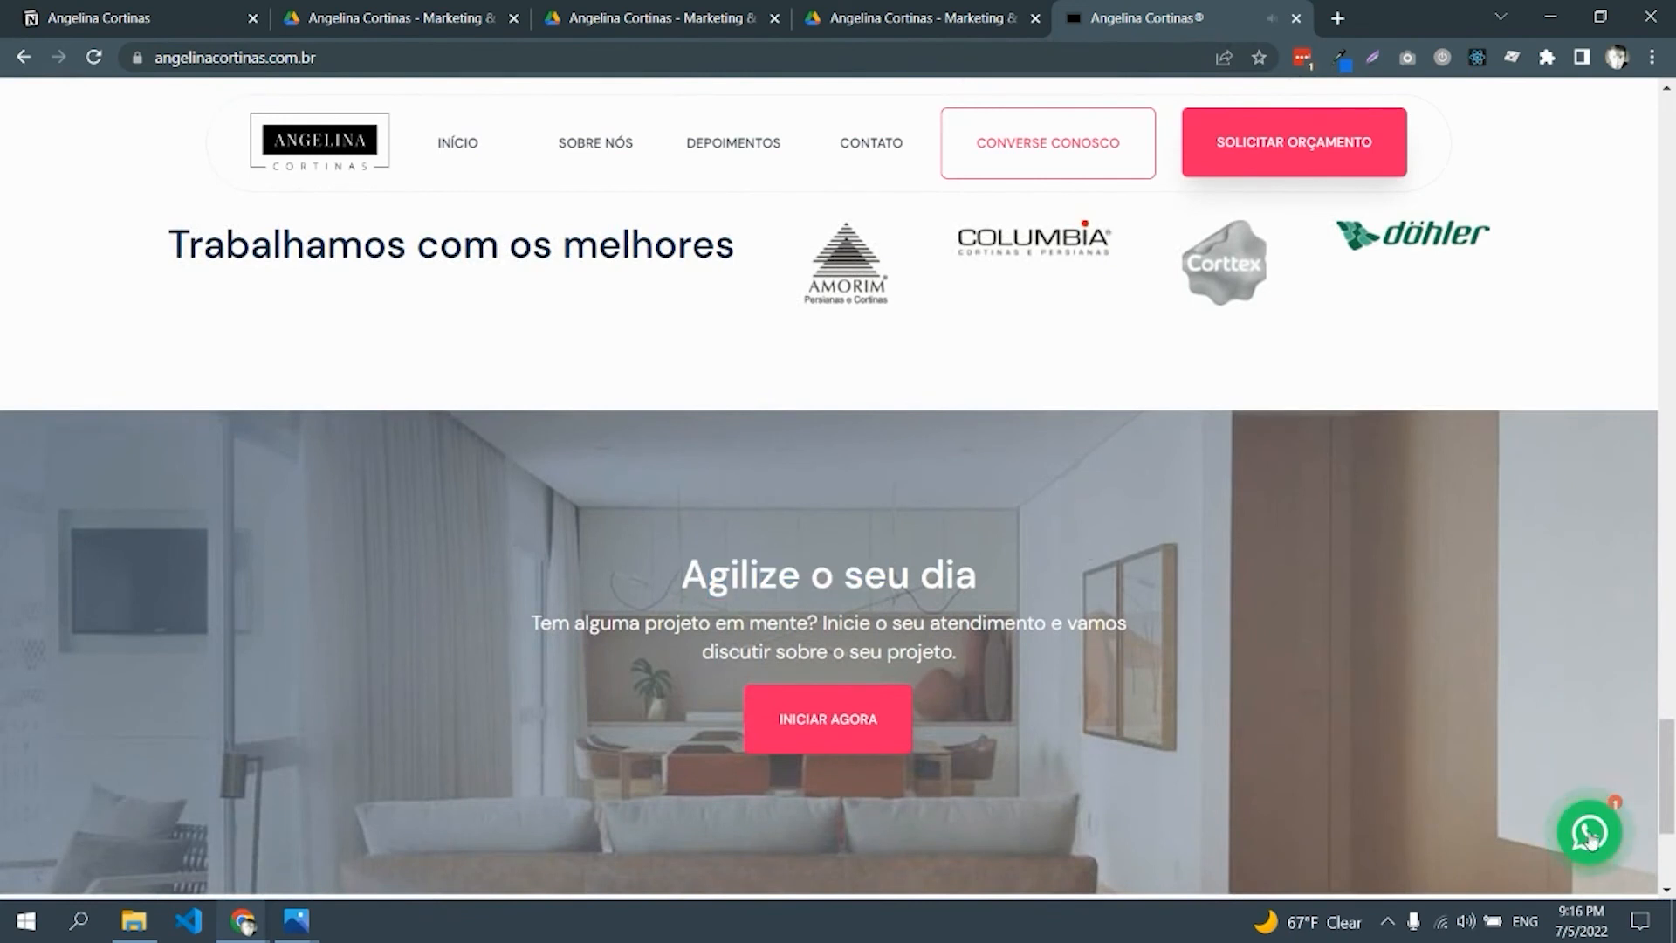
click(1589, 832)
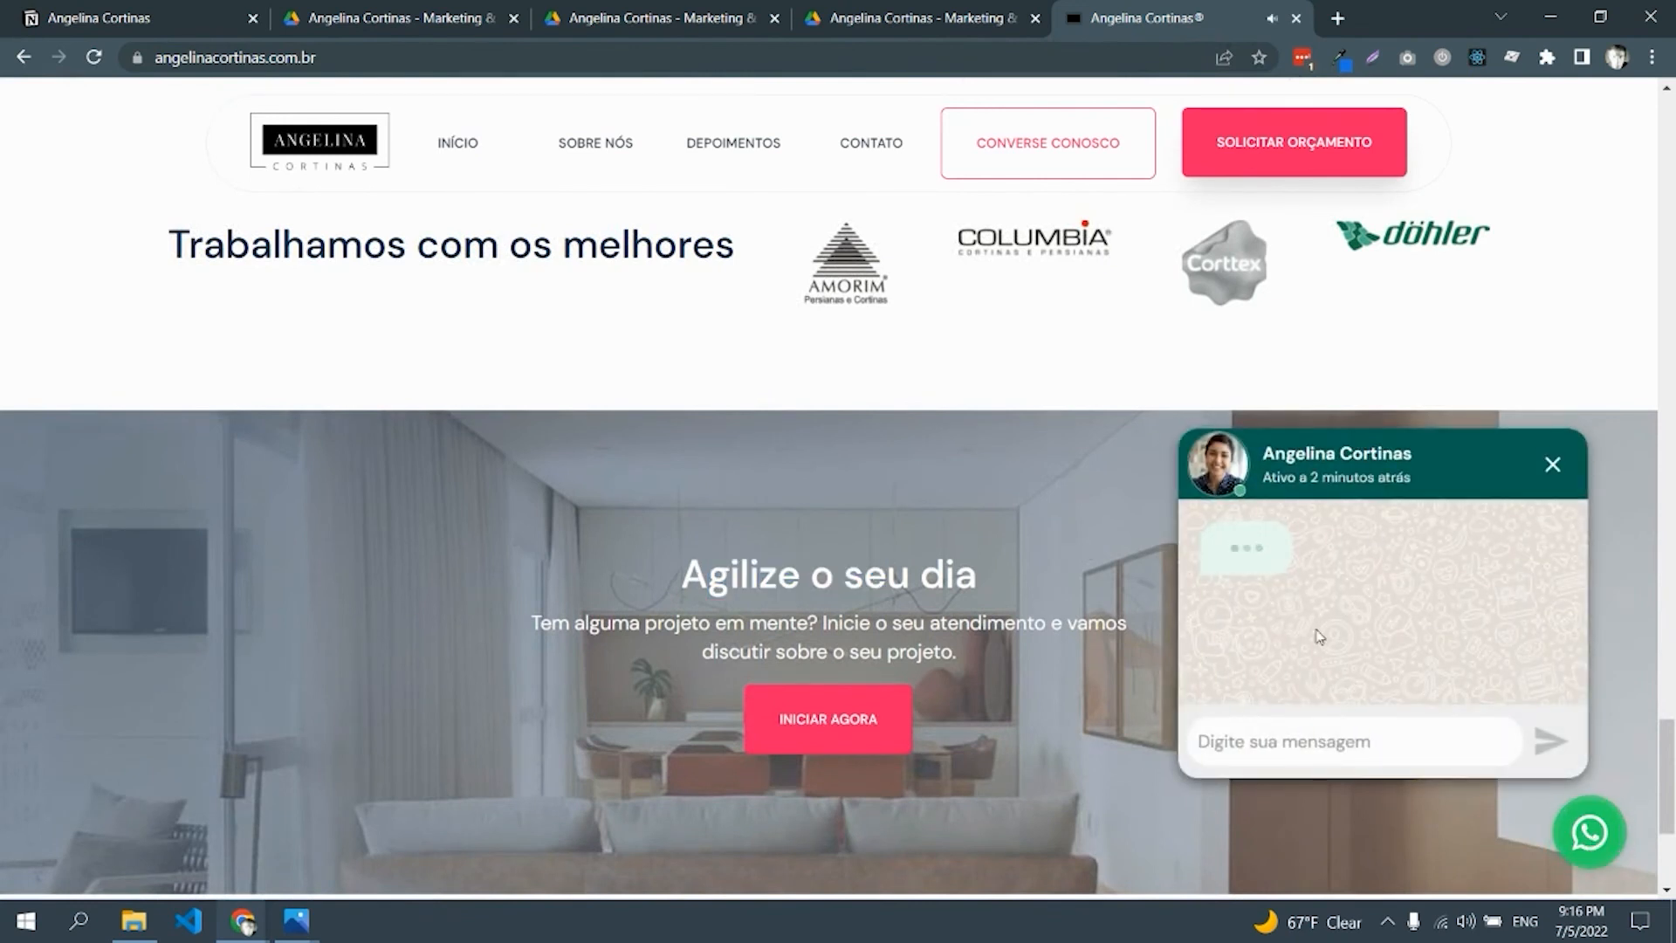
click(1300, 738)
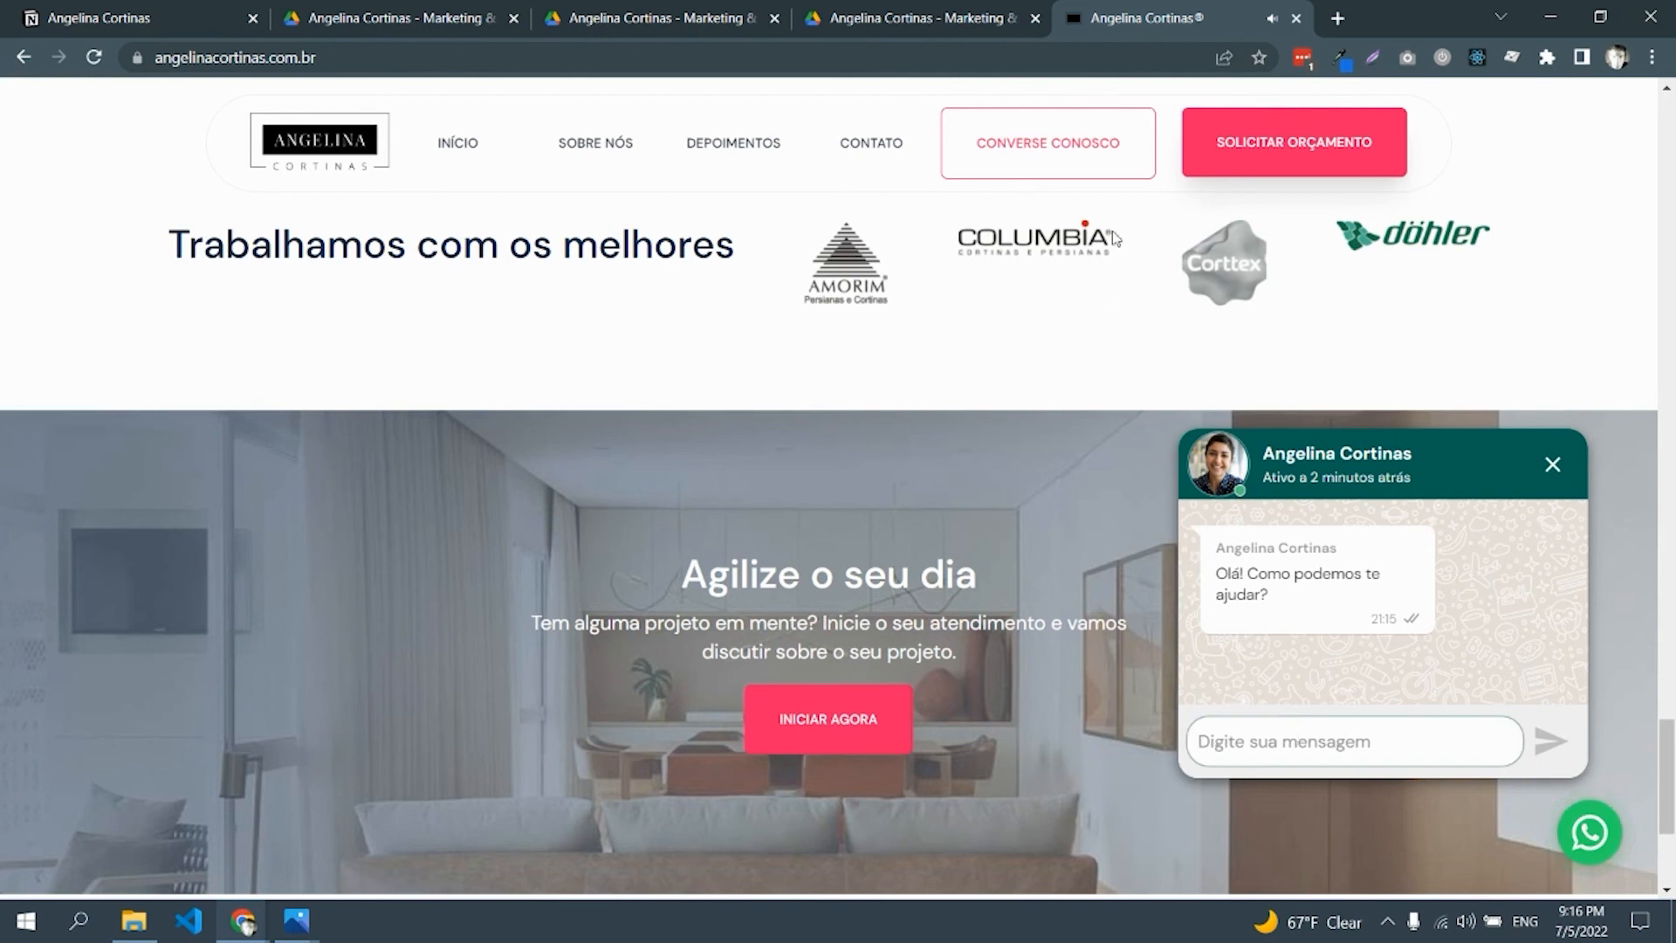
click(126, 29)
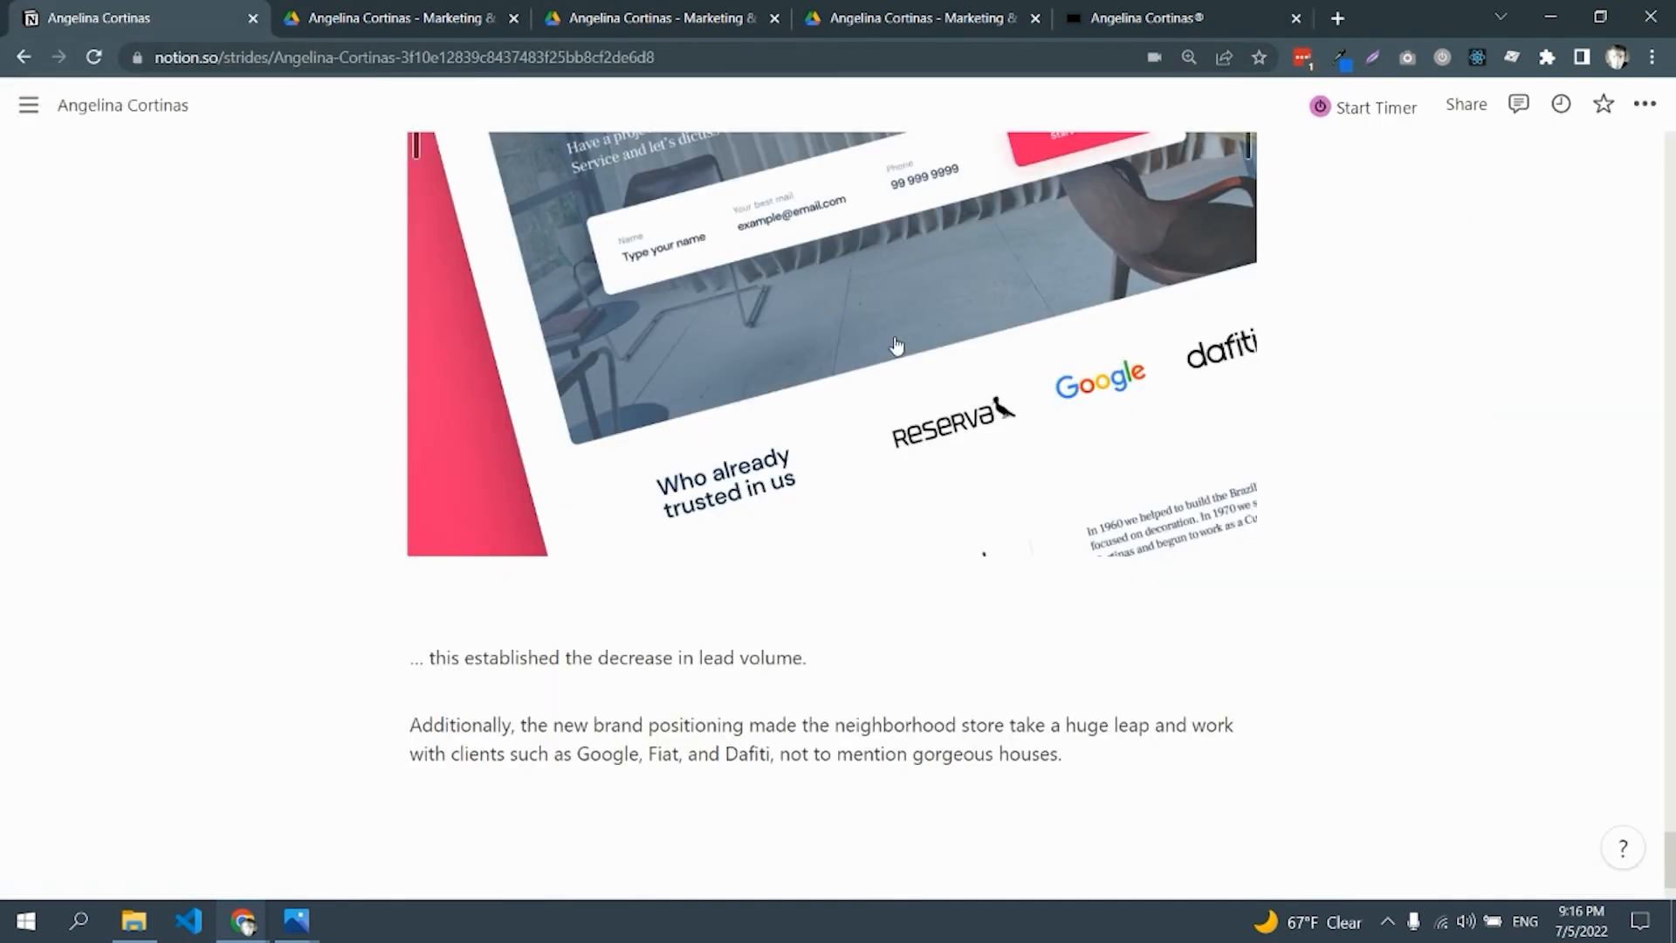
In full screen, scroll back up to the 'We help you to find the ideal Curtain or Blind' mockup, then exit full screen
key(F11)
scroll(897, 346, up, 3)
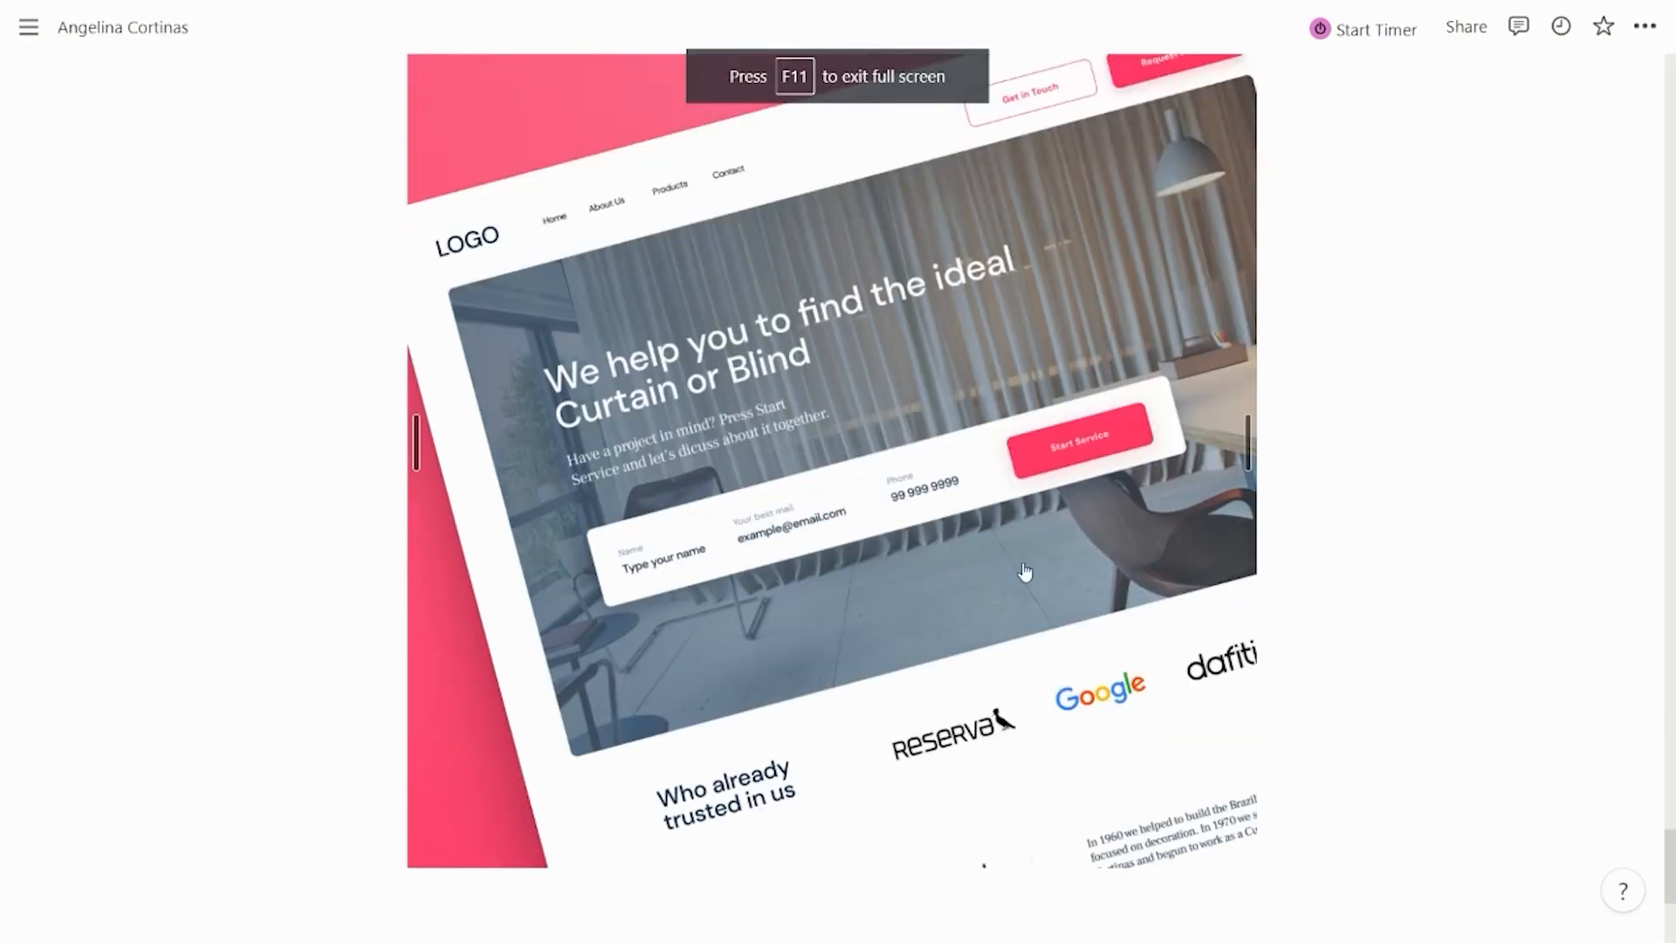
scroll(1594, 782, up, 8)
scroll(1428, 582, up, 20)
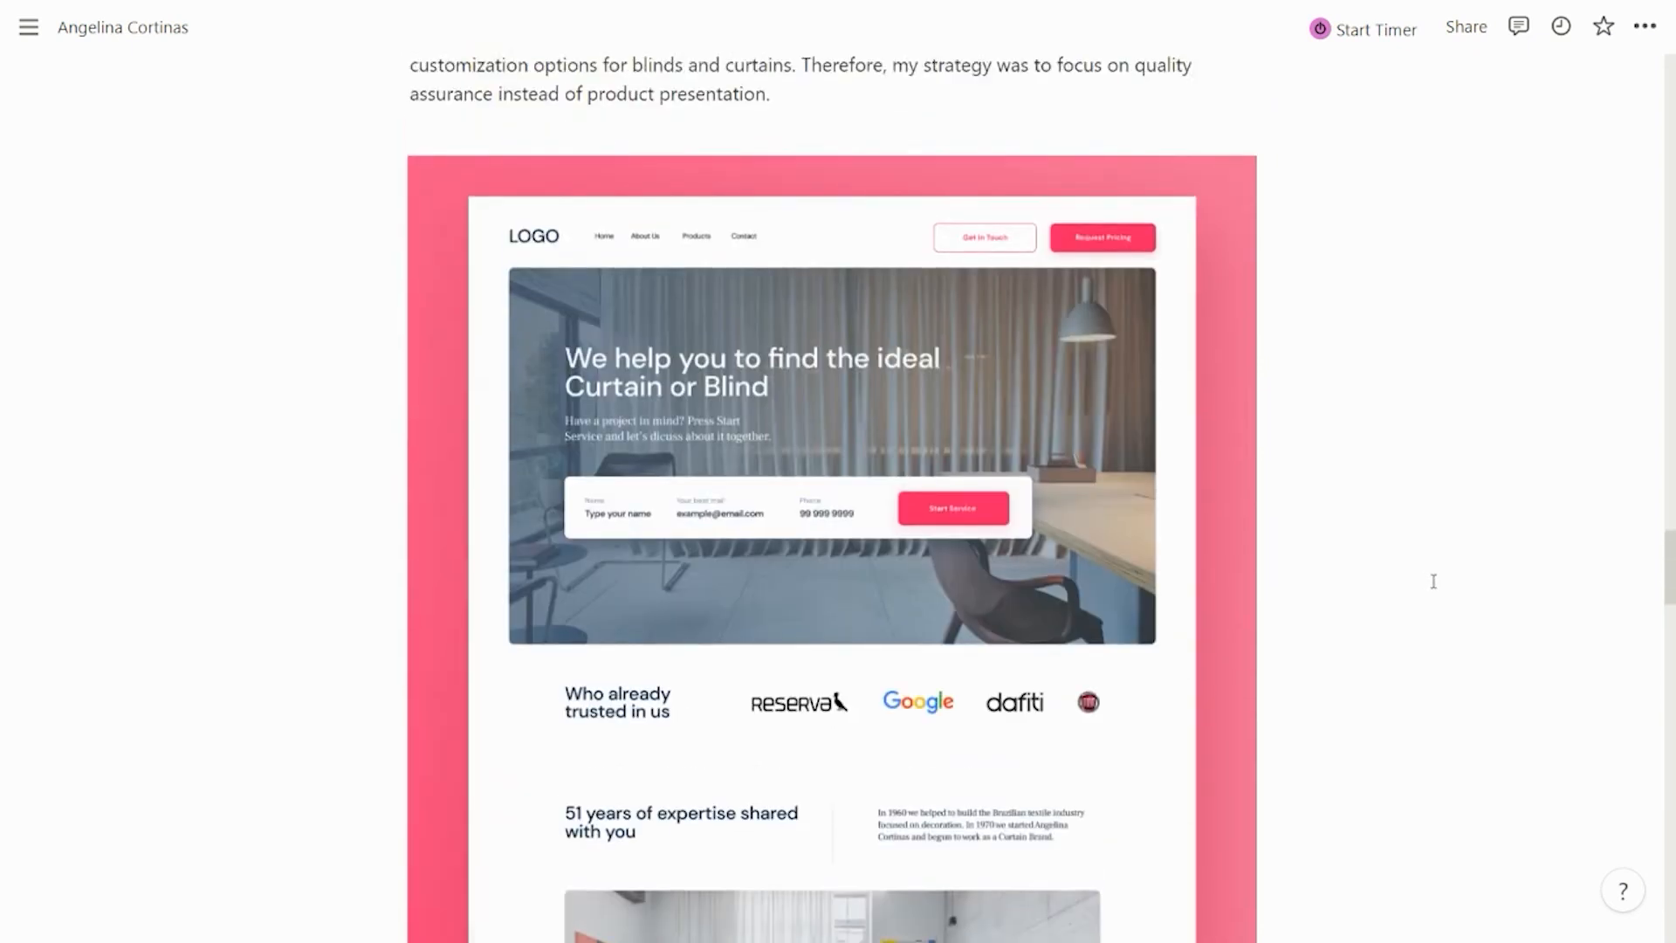
key(F11)
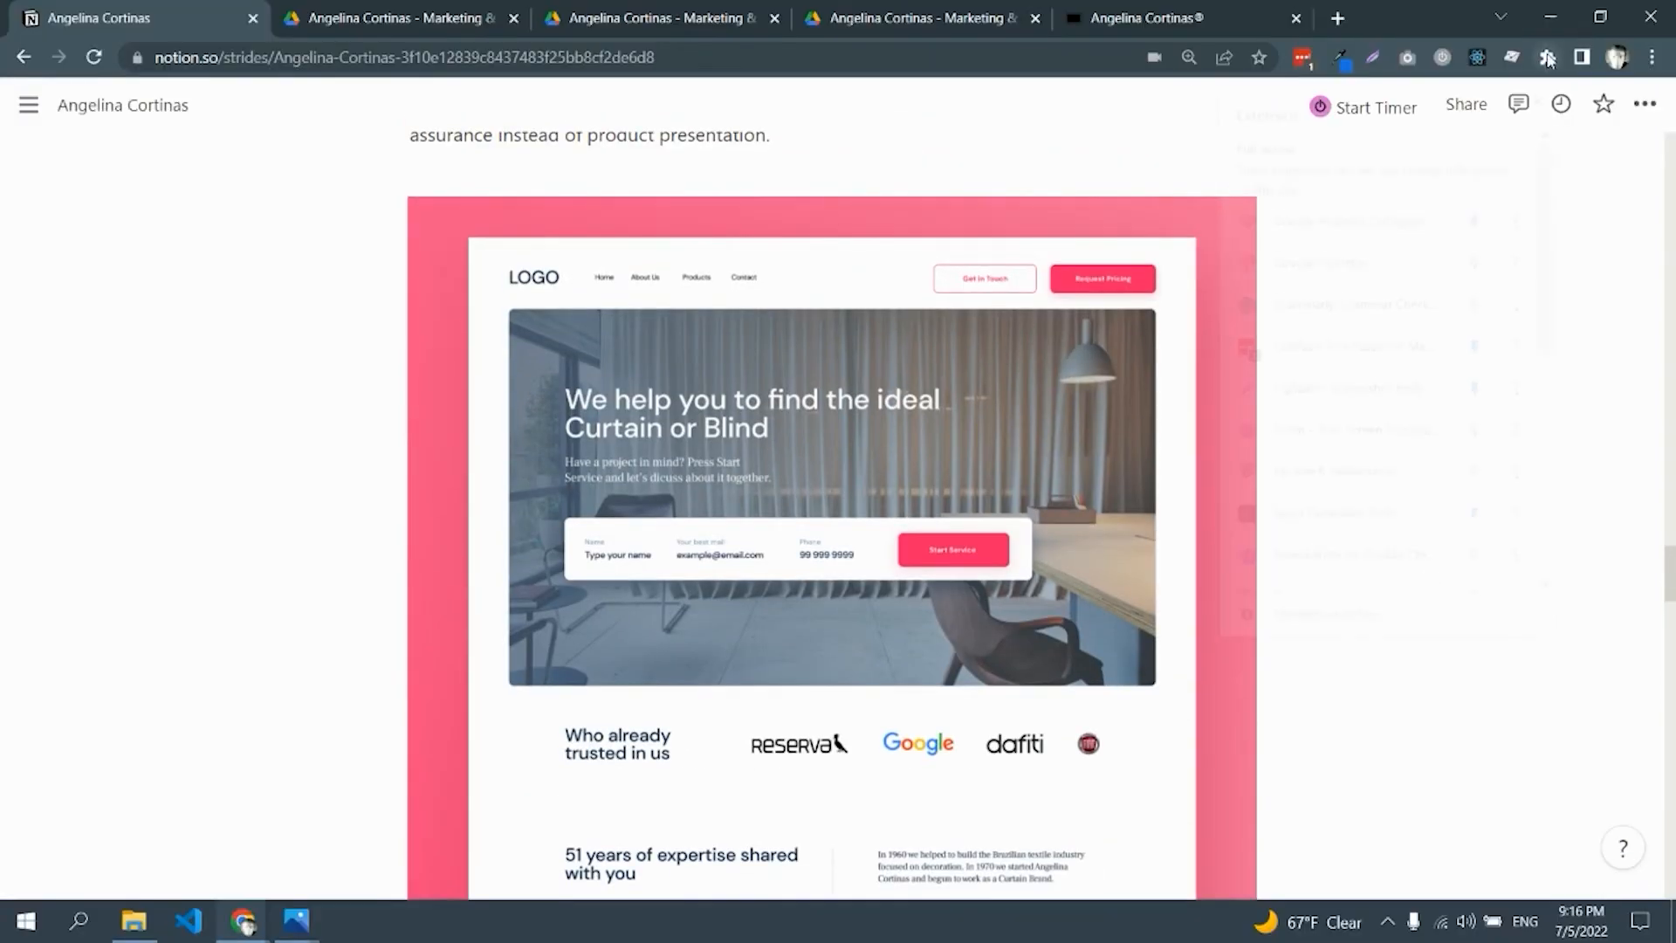